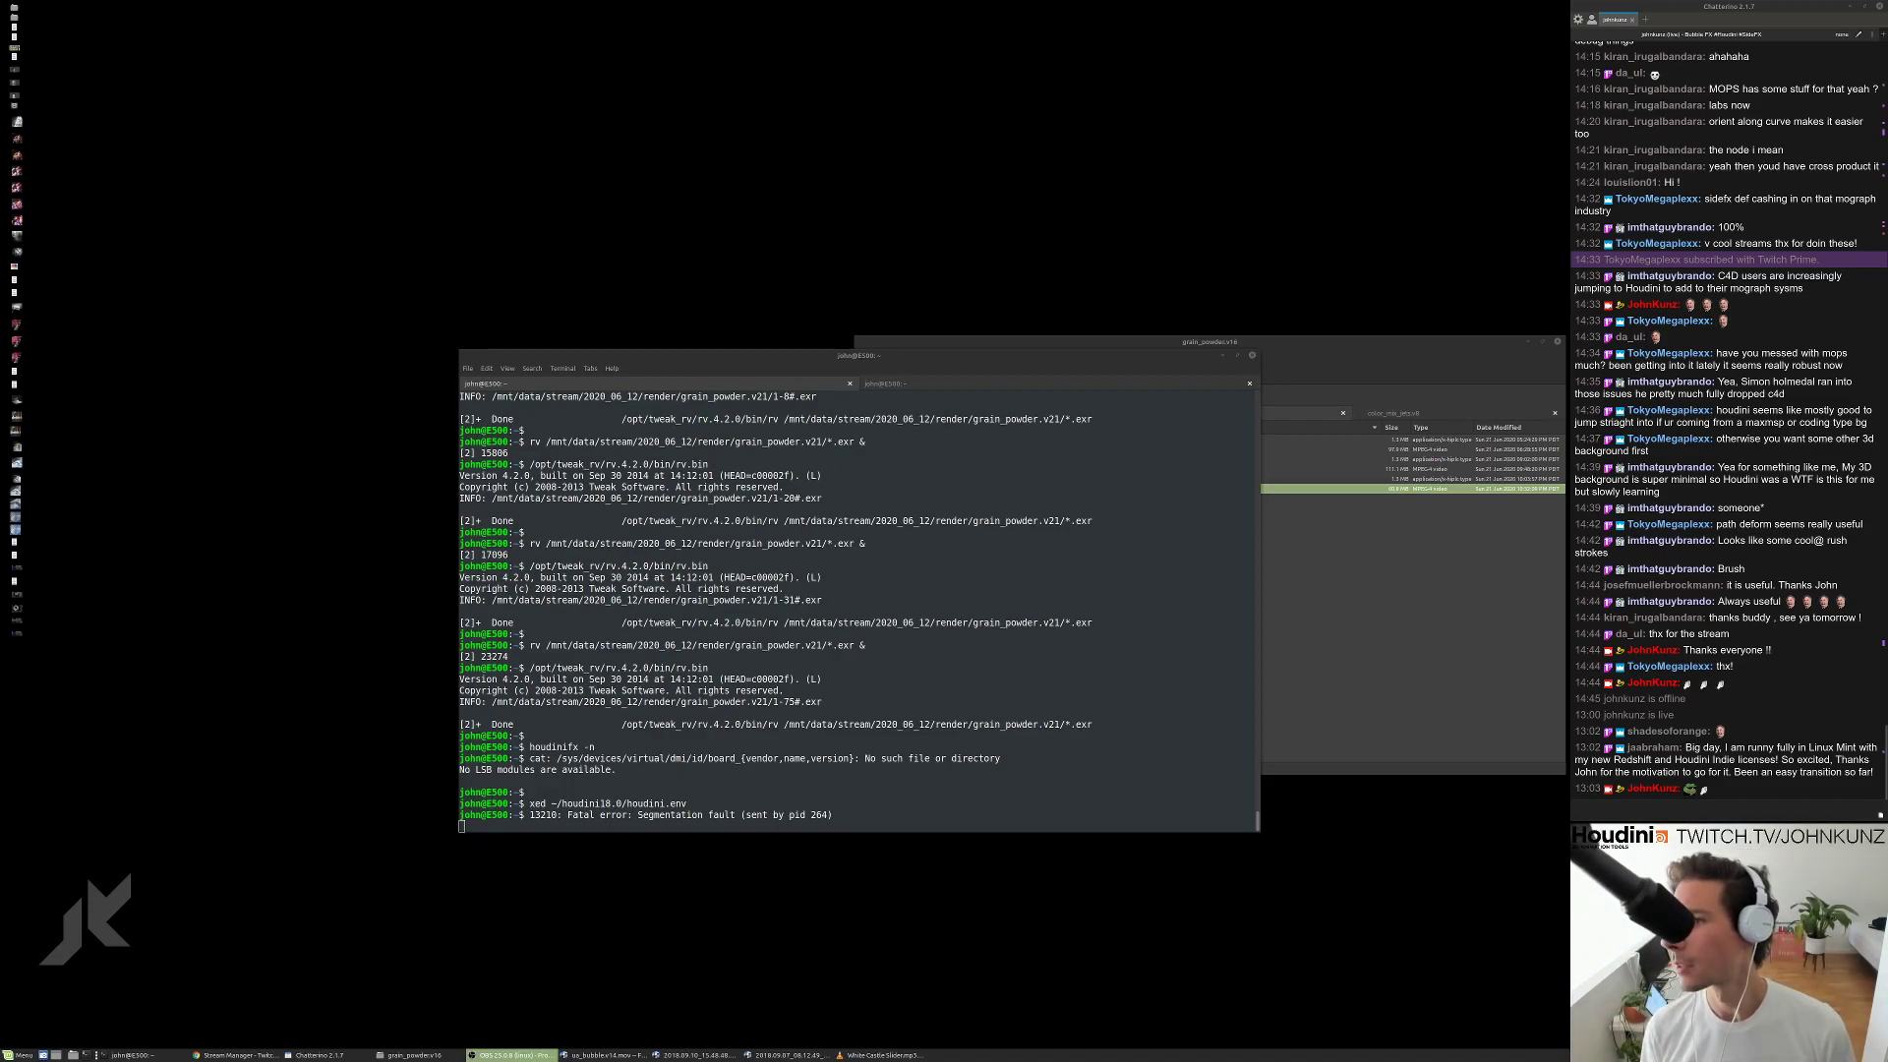
Switch from the segfaulted terminal to the browser showing the PC-rebooting meme image.
key(alt+Tab)
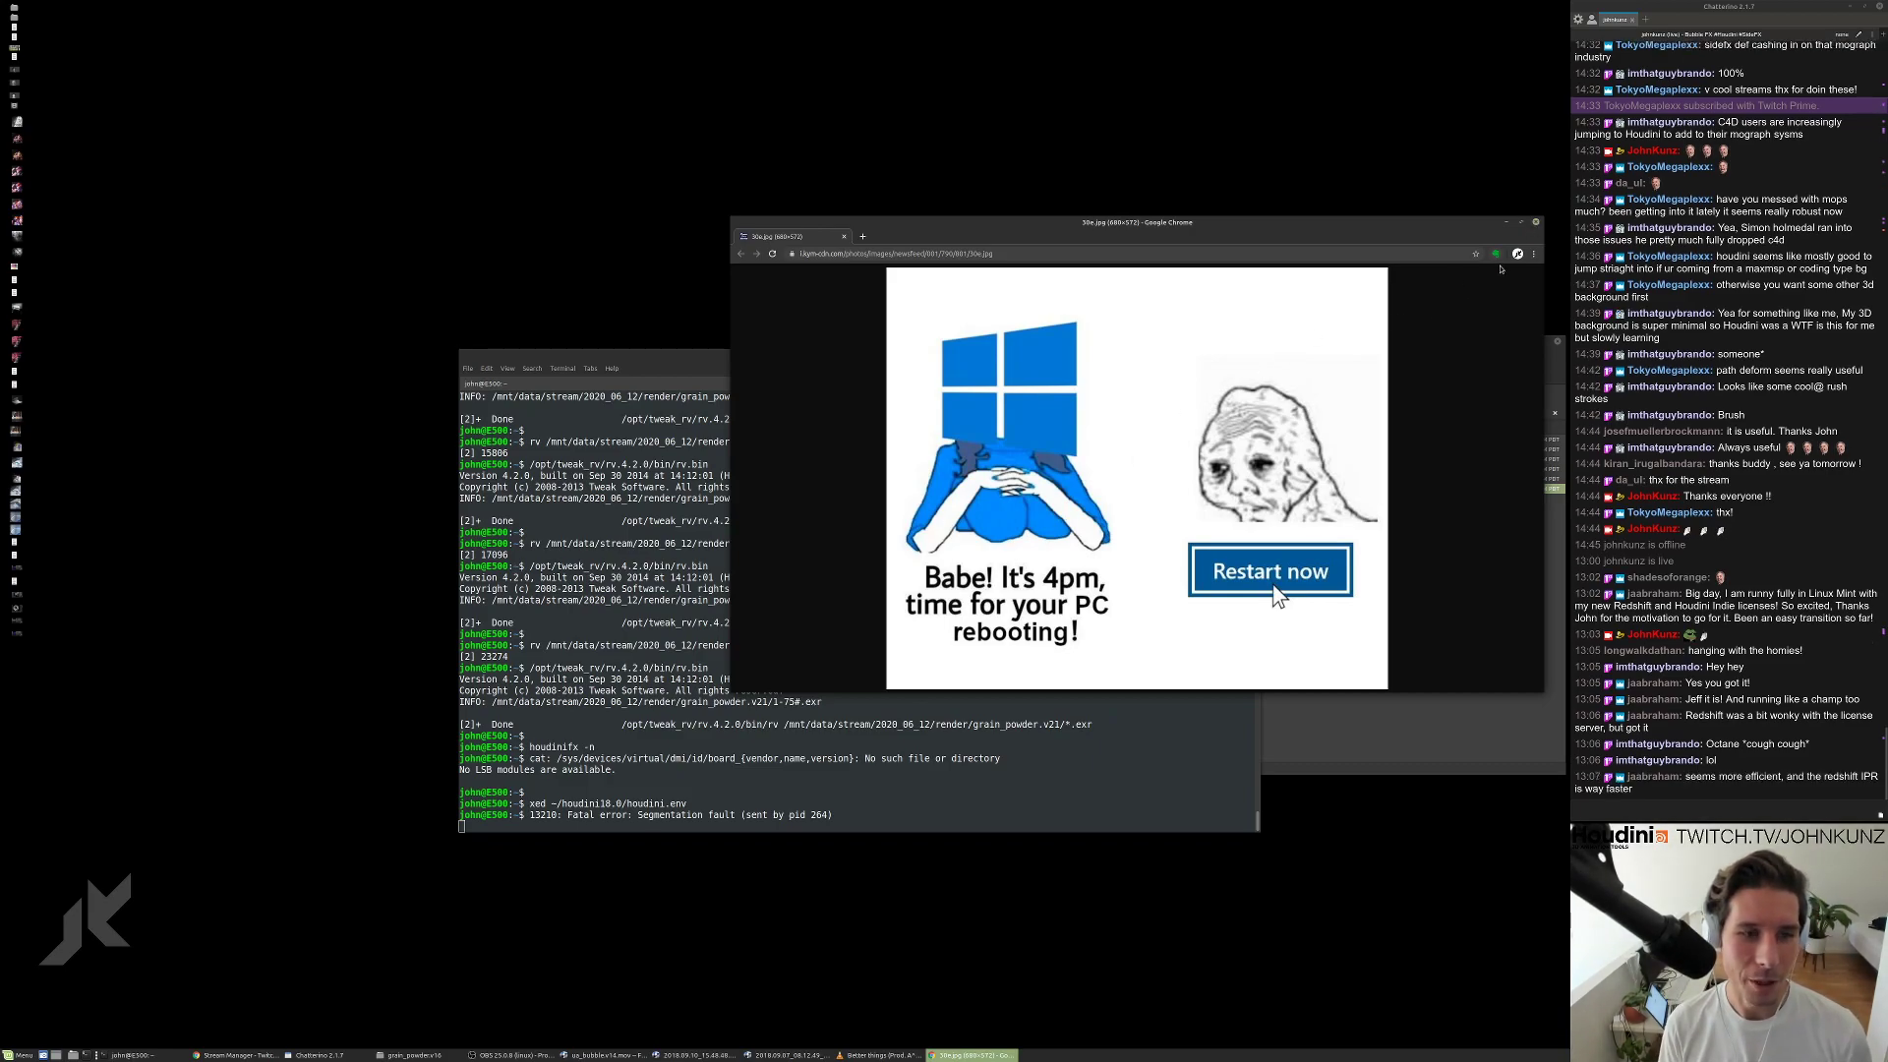
Close the meme image window to reveal the Gemini Man VFX Breakdown Reel on Vimeo.
click(1536, 223)
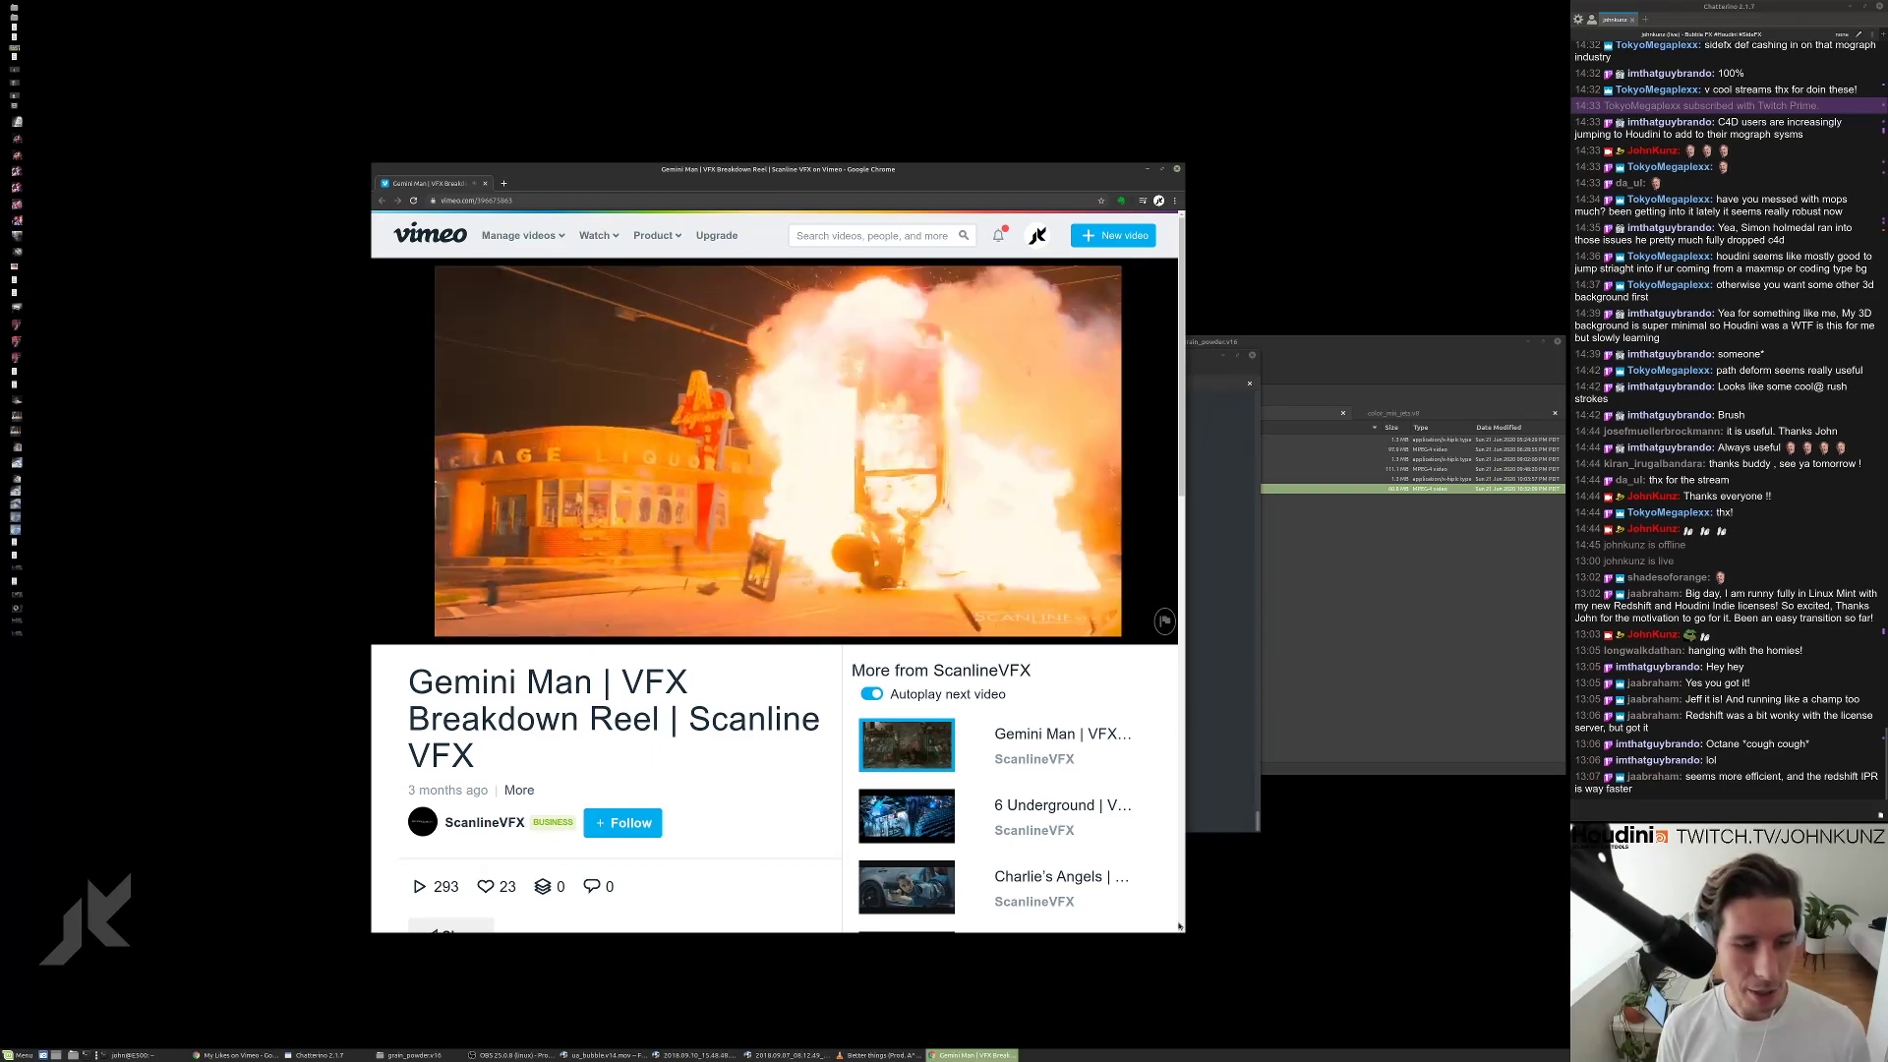
Enlarge the Chrome window and play the Gemini Man breakdown reel full screen.
drag(1179, 925, 1482, 983)
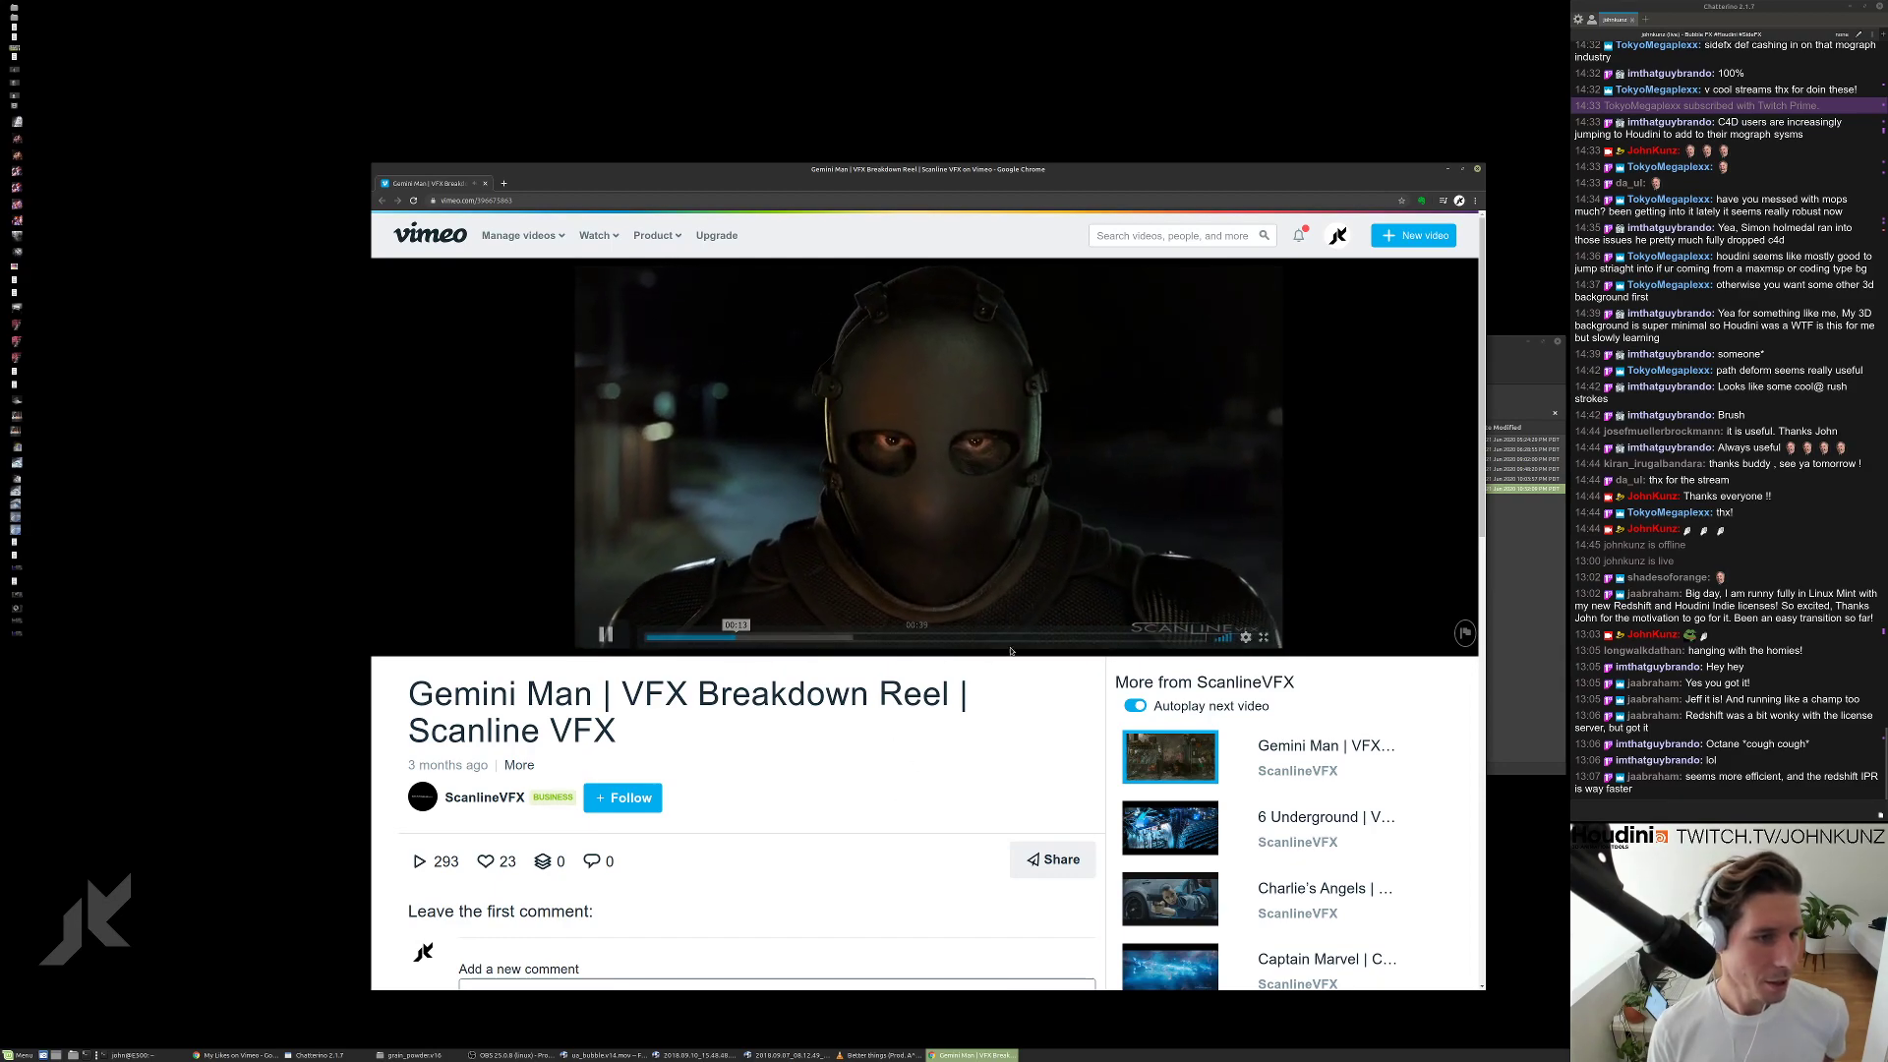
click(1264, 637)
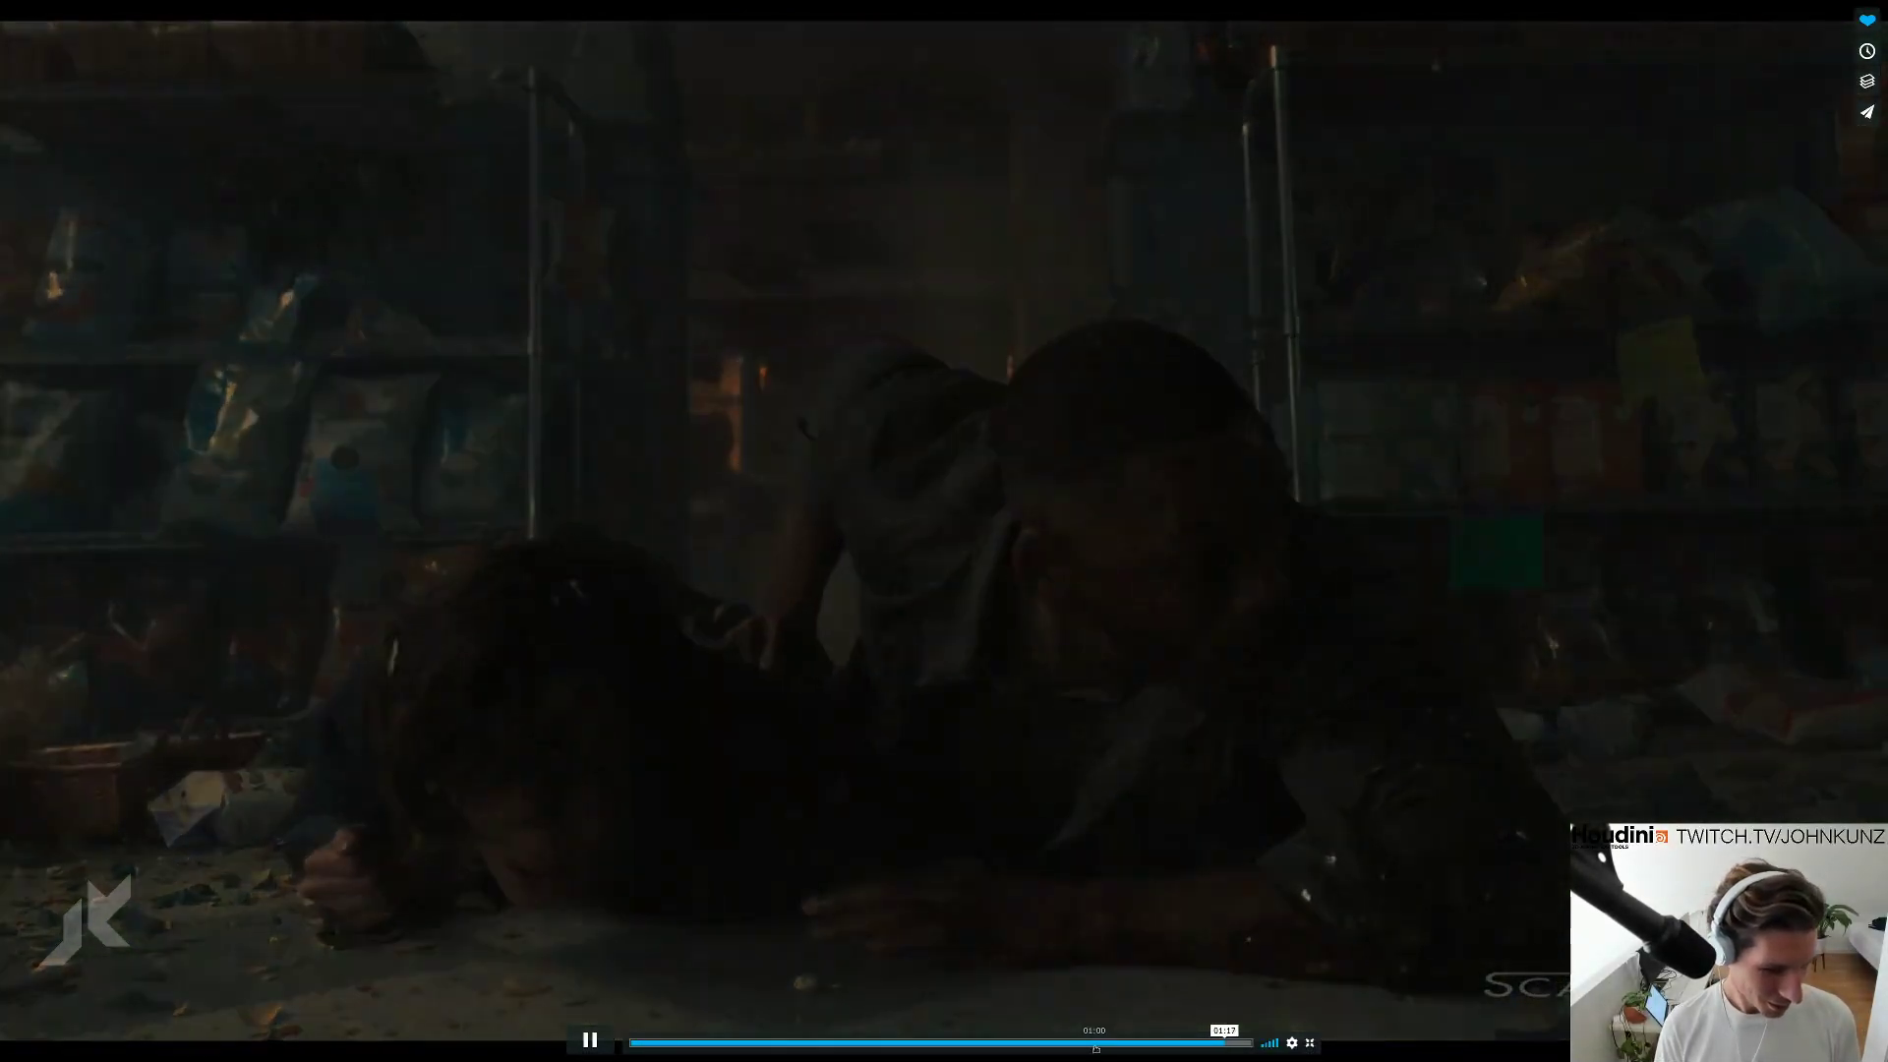
Seek back to 00:59 and step through the store explosion shot with play and pause.
click(1091, 1042)
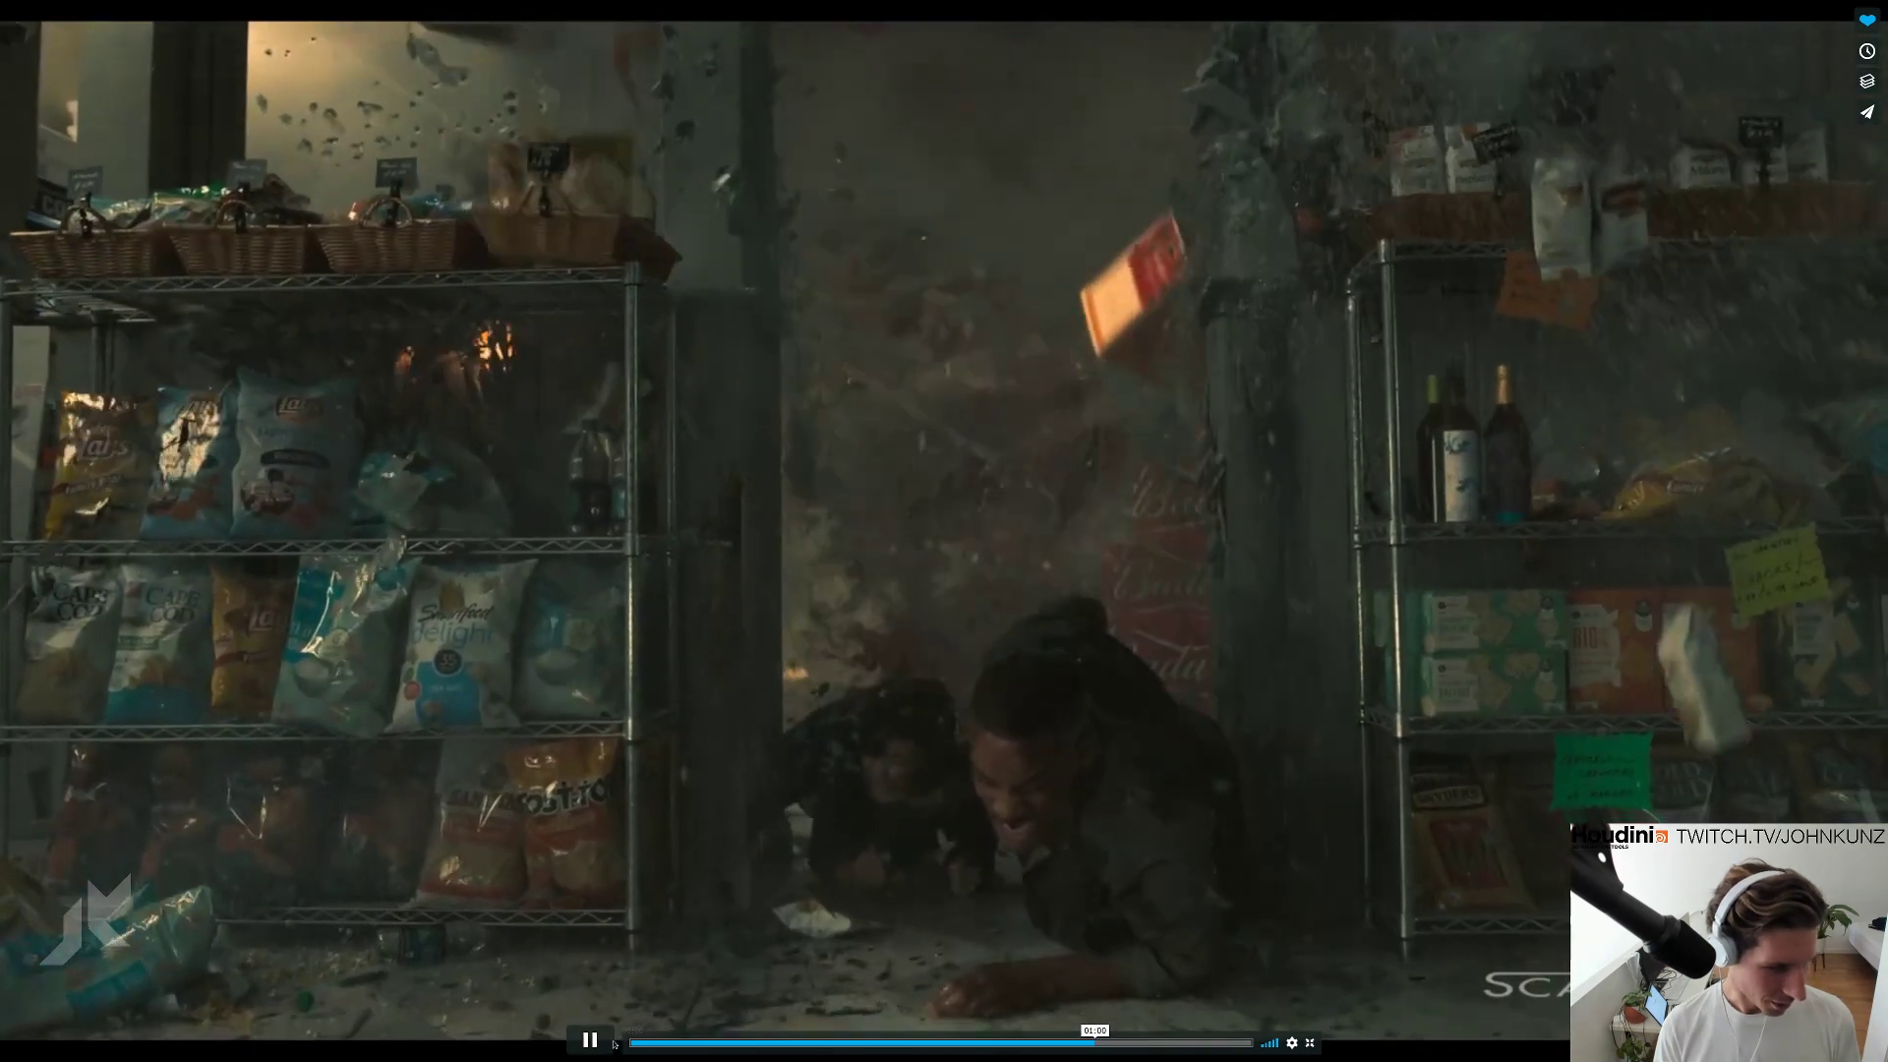
click(590, 1041)
click(608, 1041)
click(607, 1041)
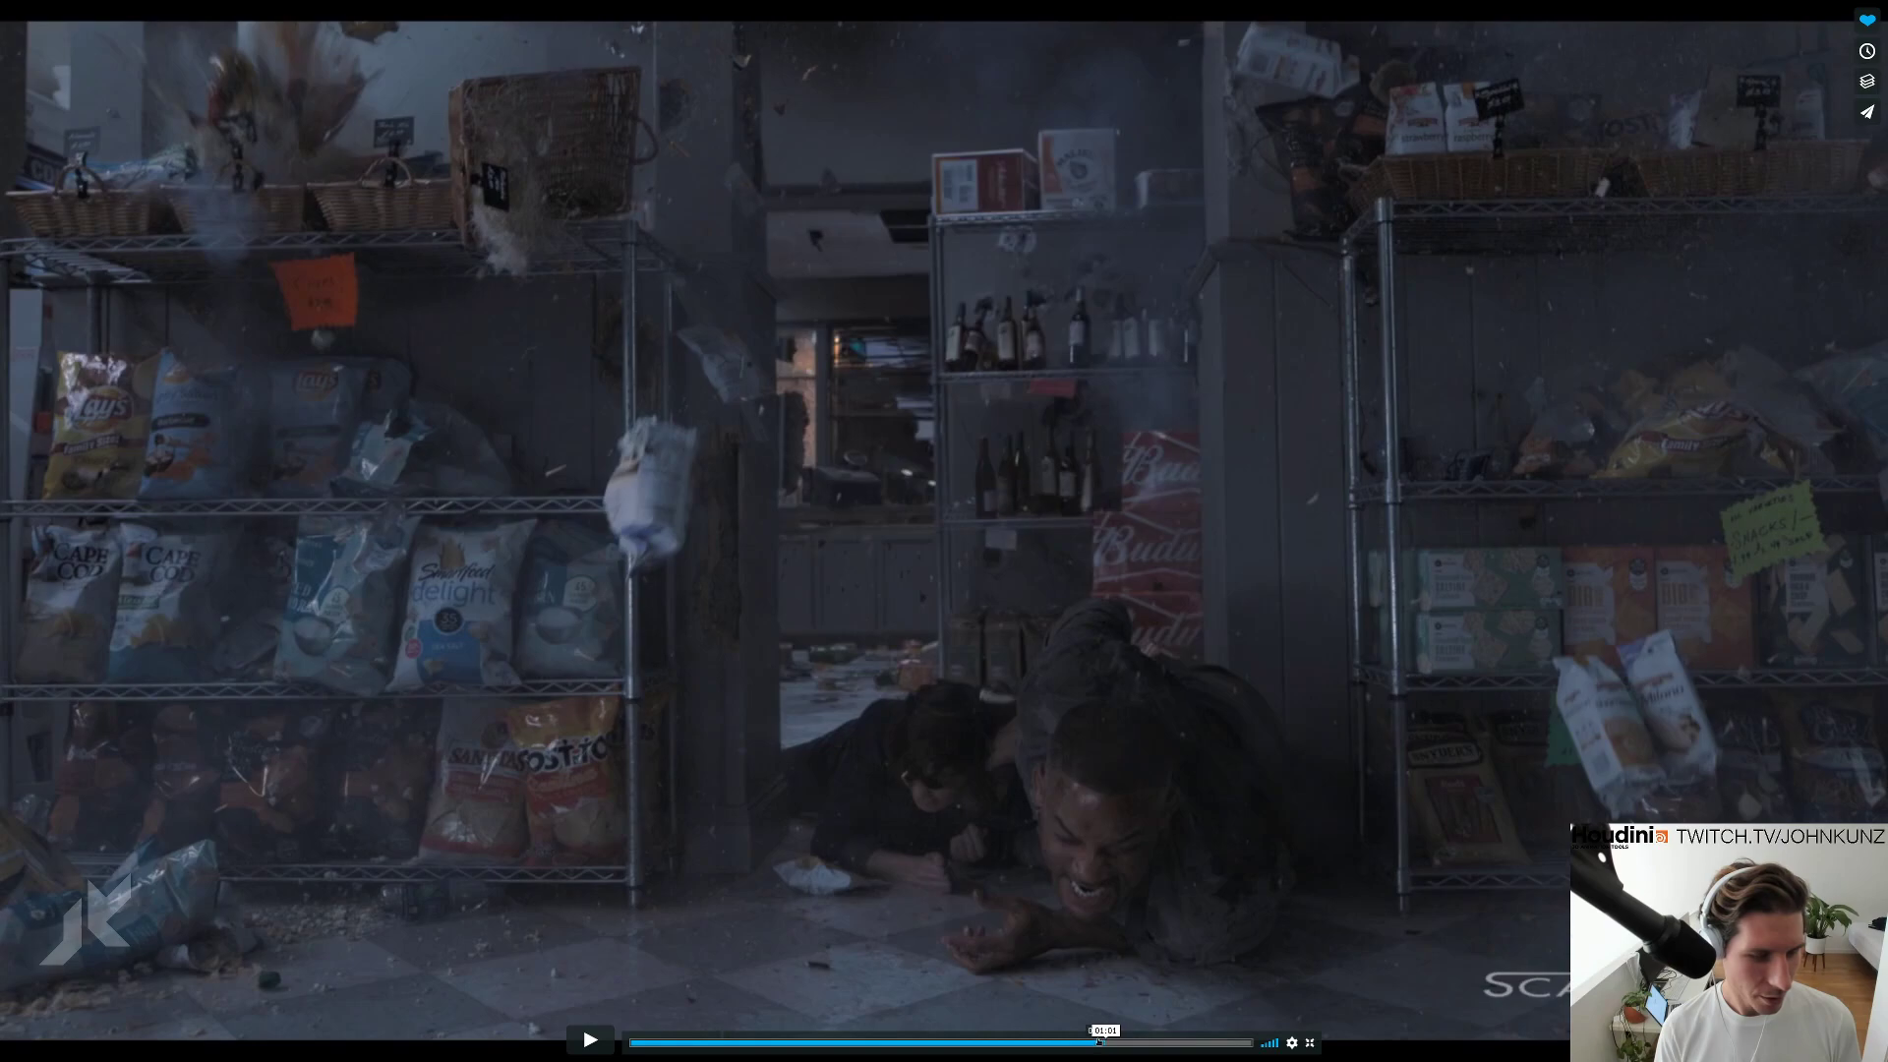
click(1096, 1041)
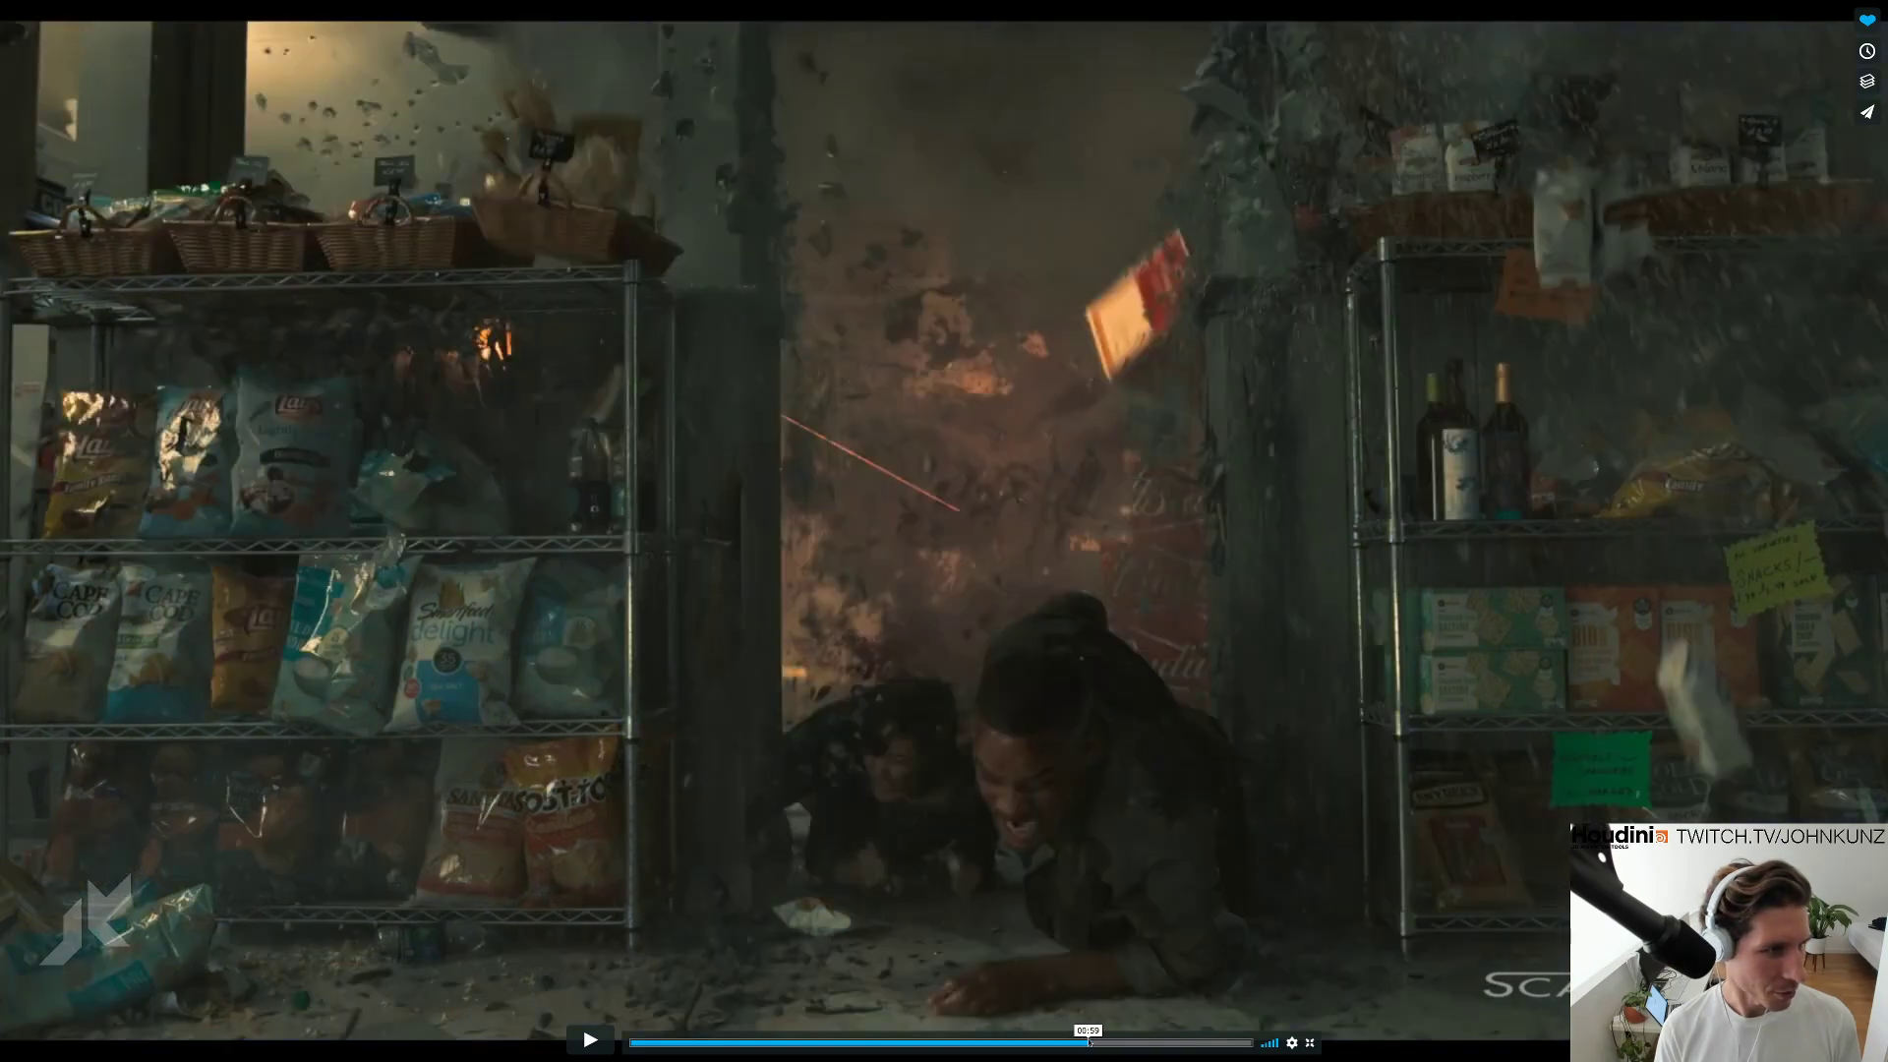
click(1087, 1041)
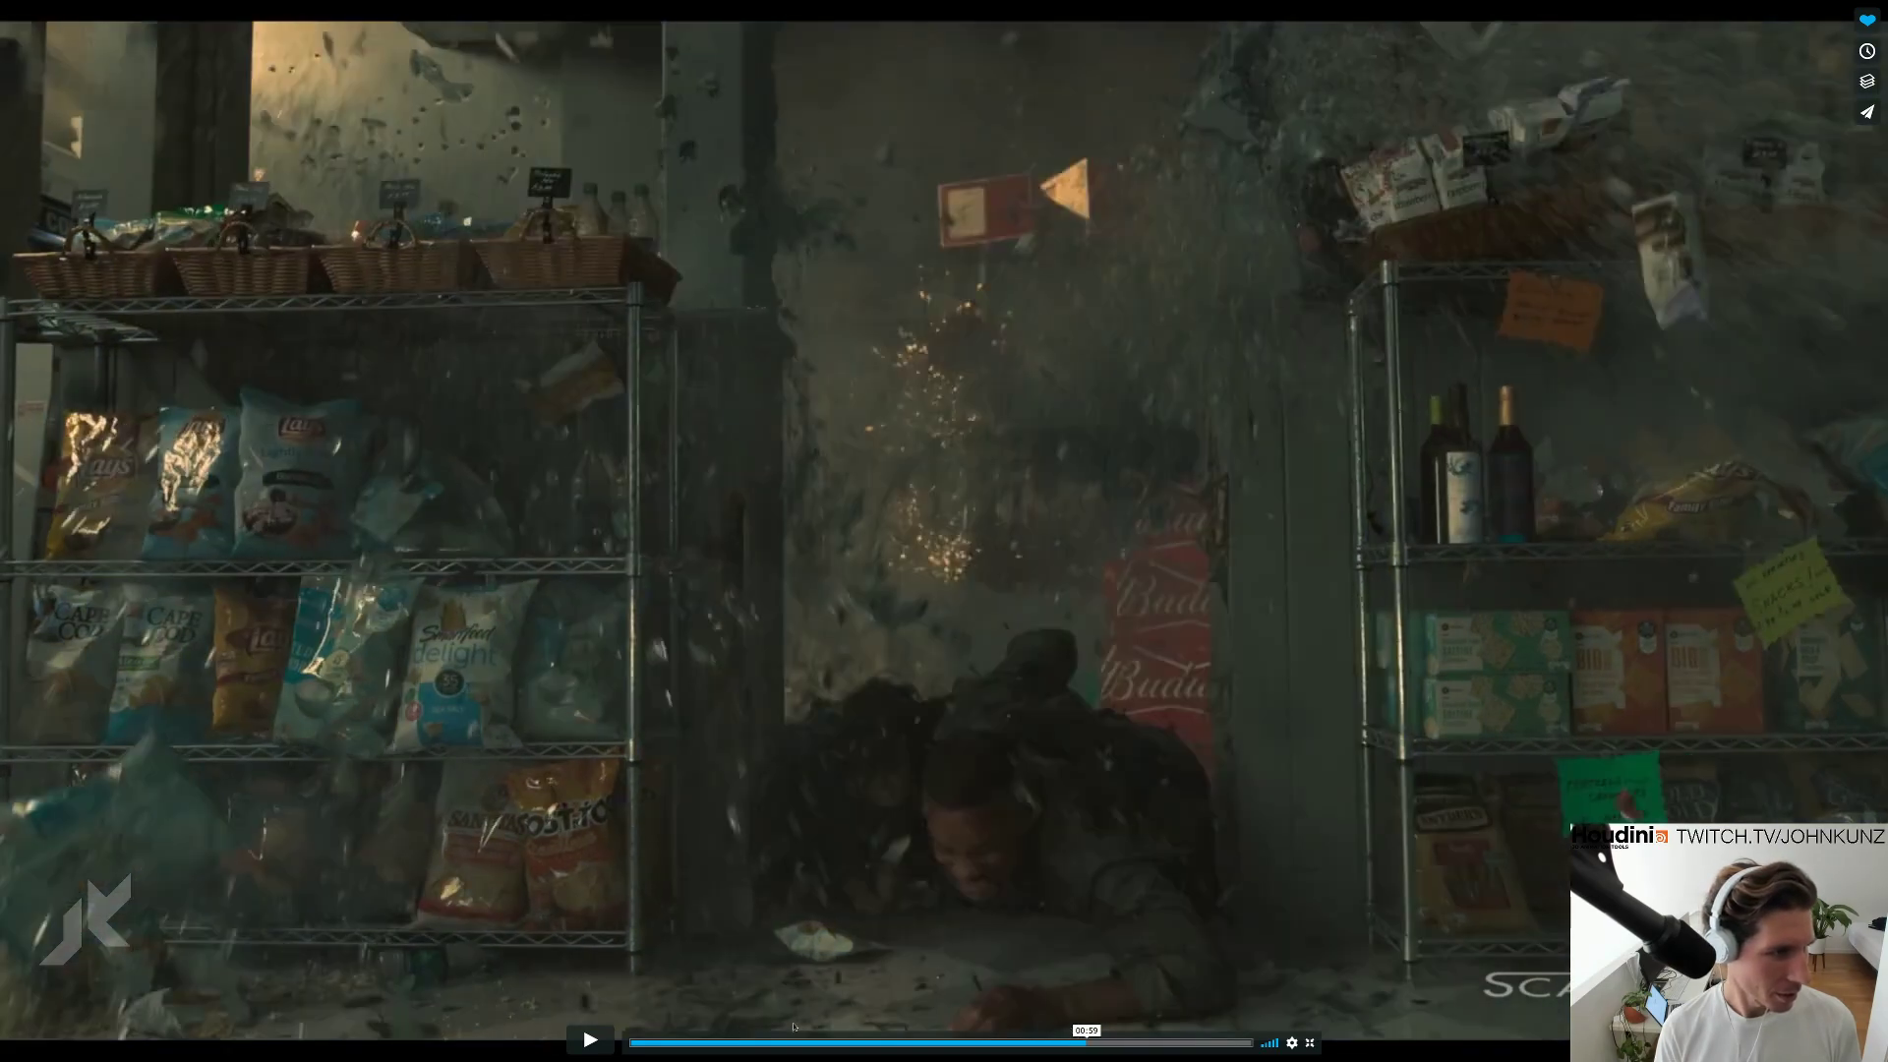
click(591, 1041)
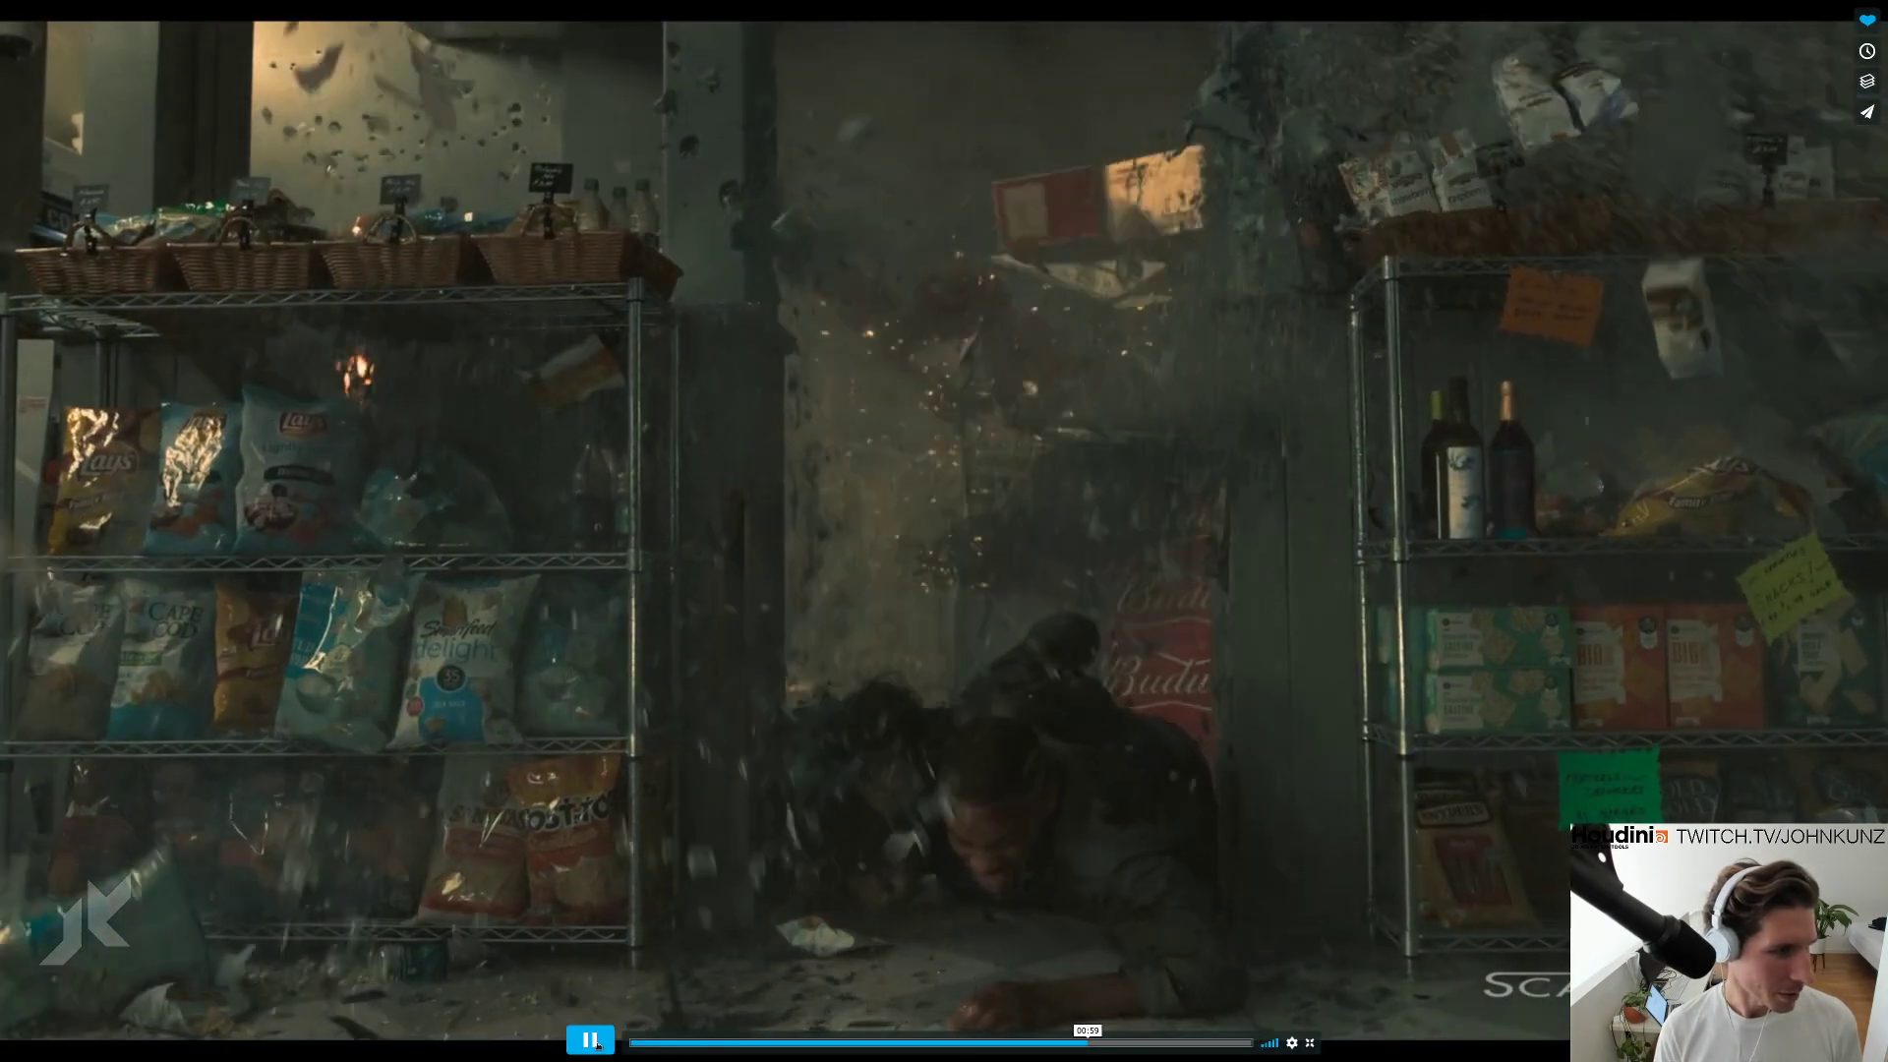
click(595, 1041)
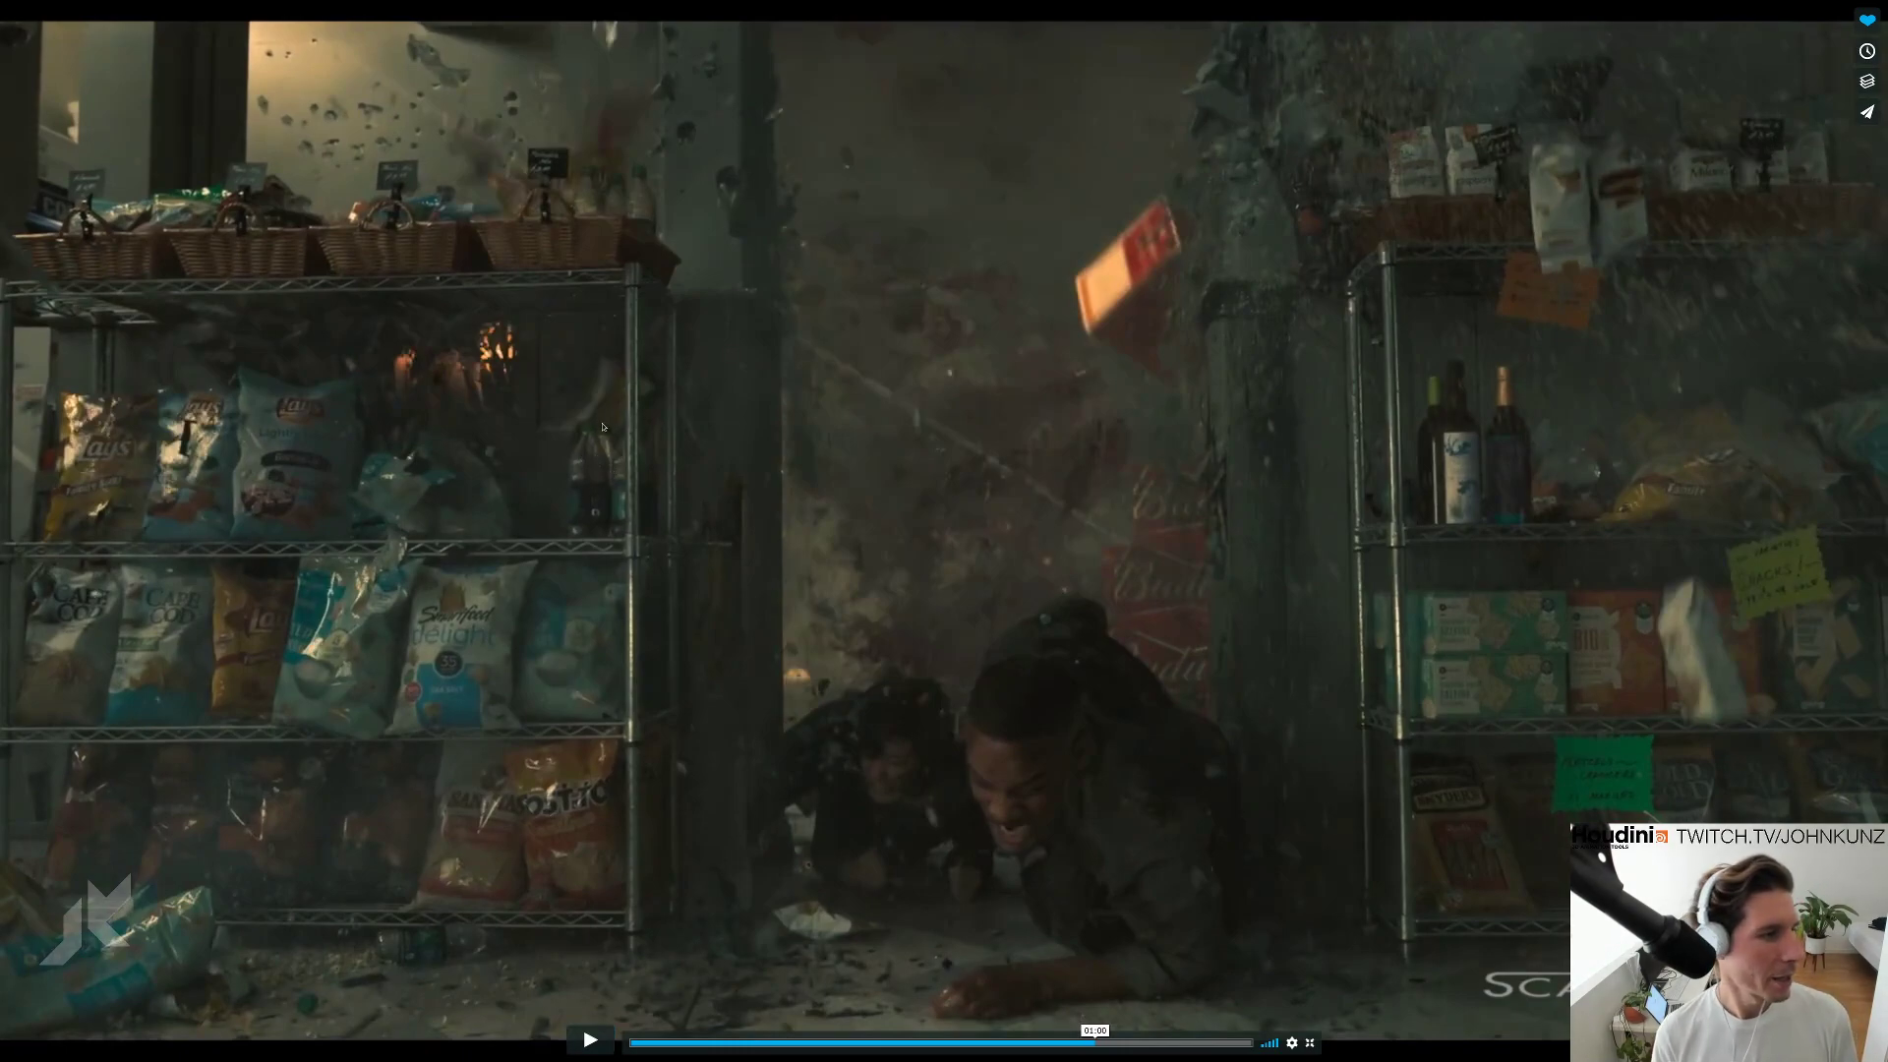
click(590, 1040)
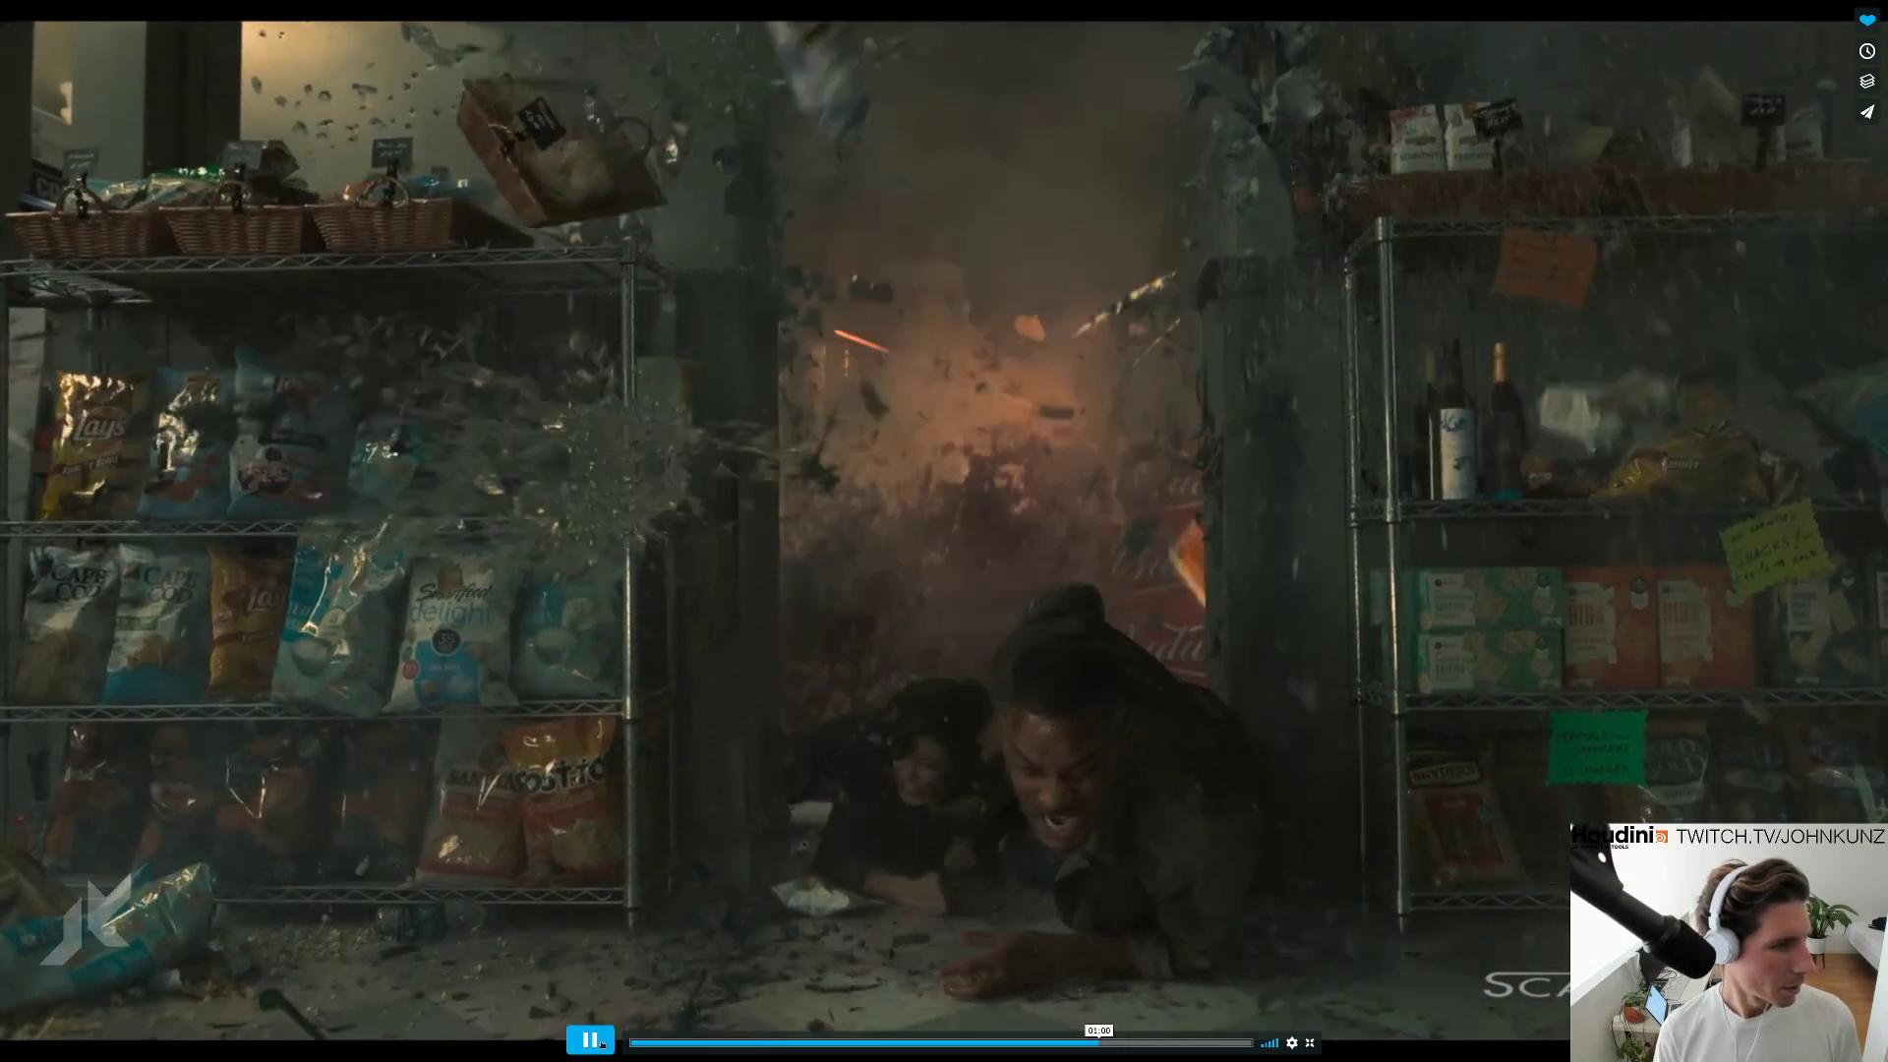
Replay the blast from 01:00, pausing as it develops, then exit full screen.
click(537, 454)
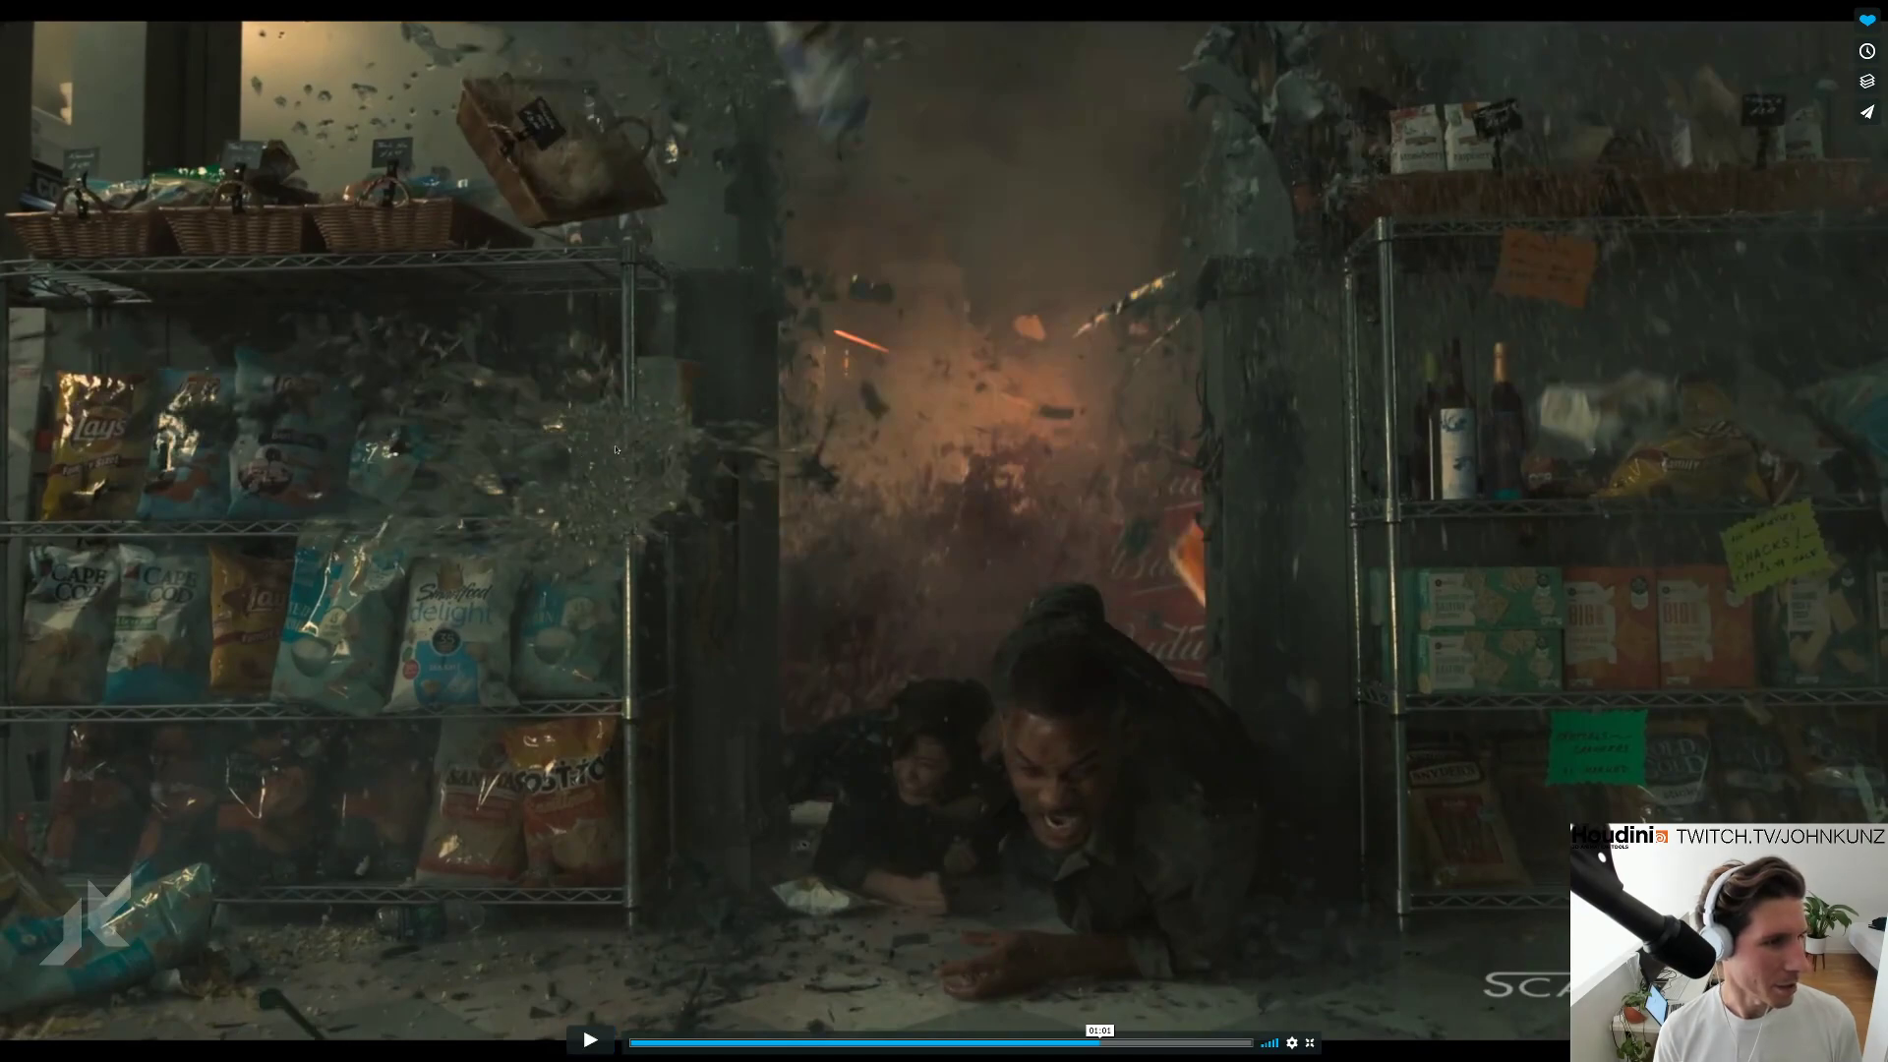
click(590, 1041)
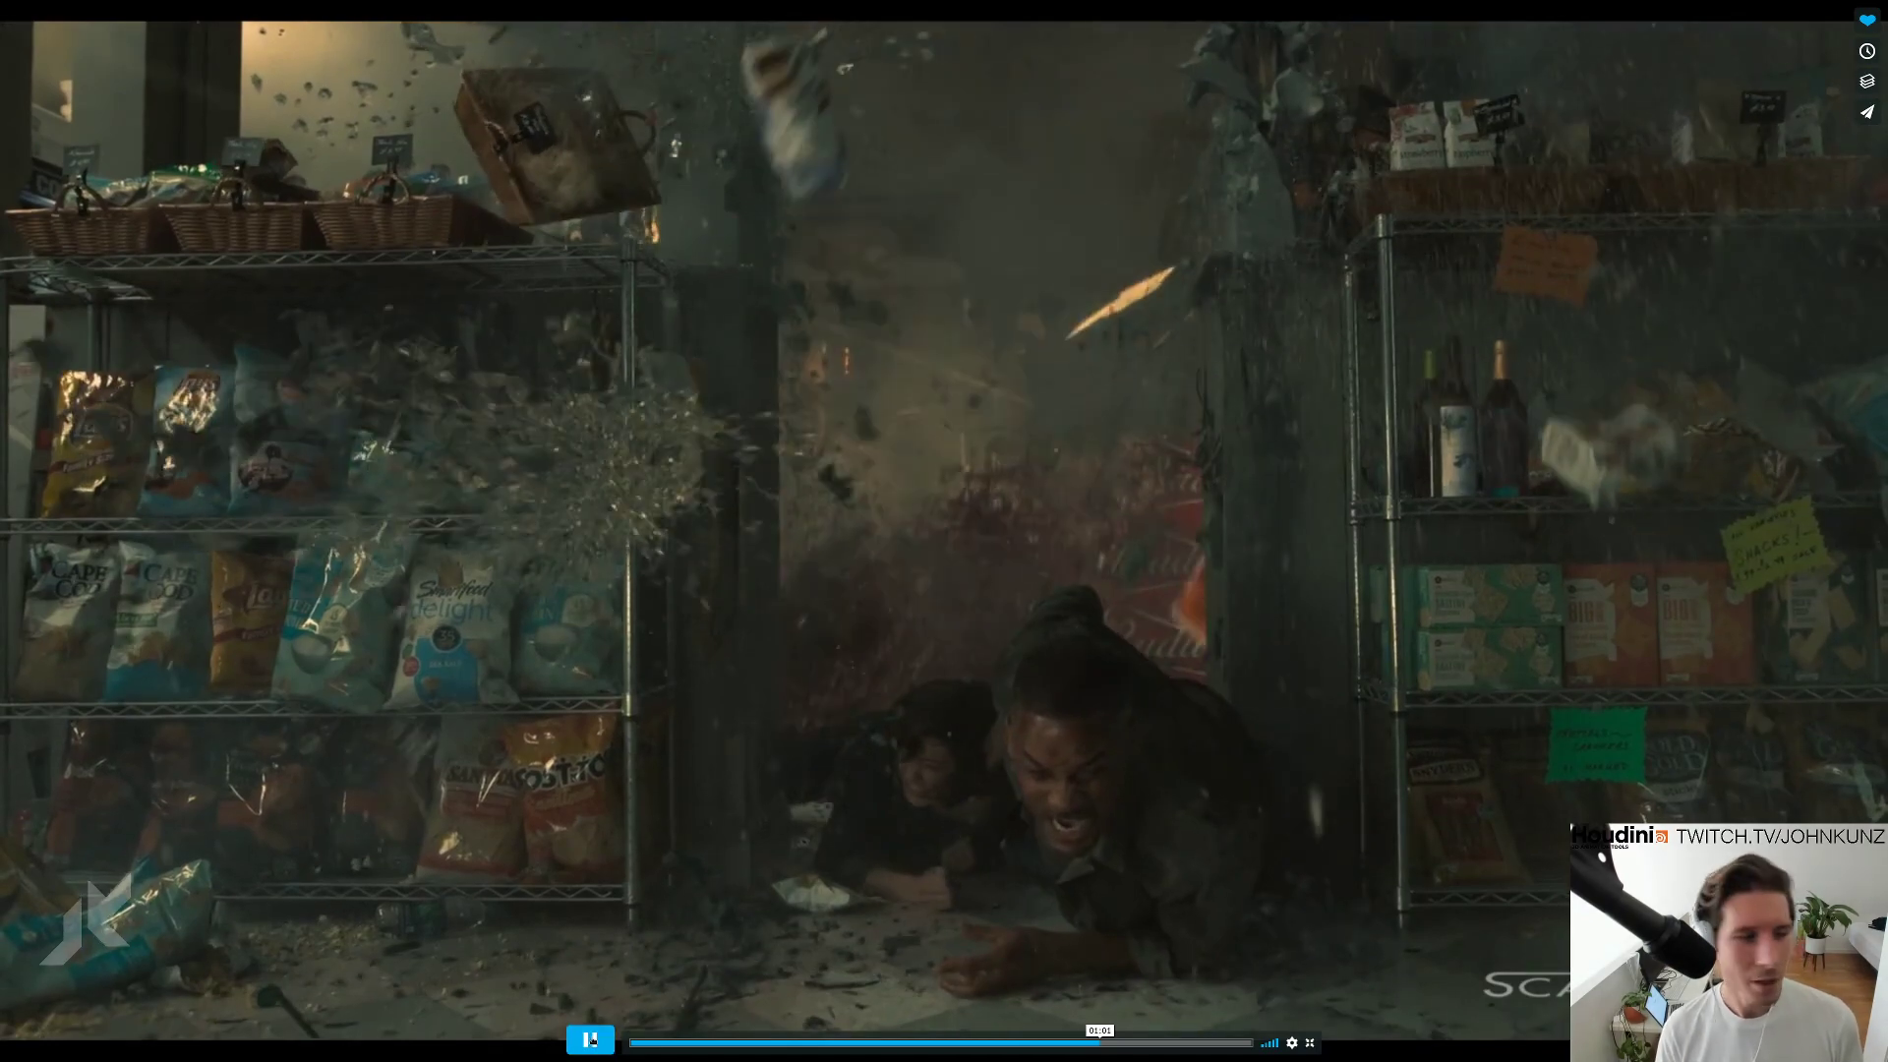
click(669, 489)
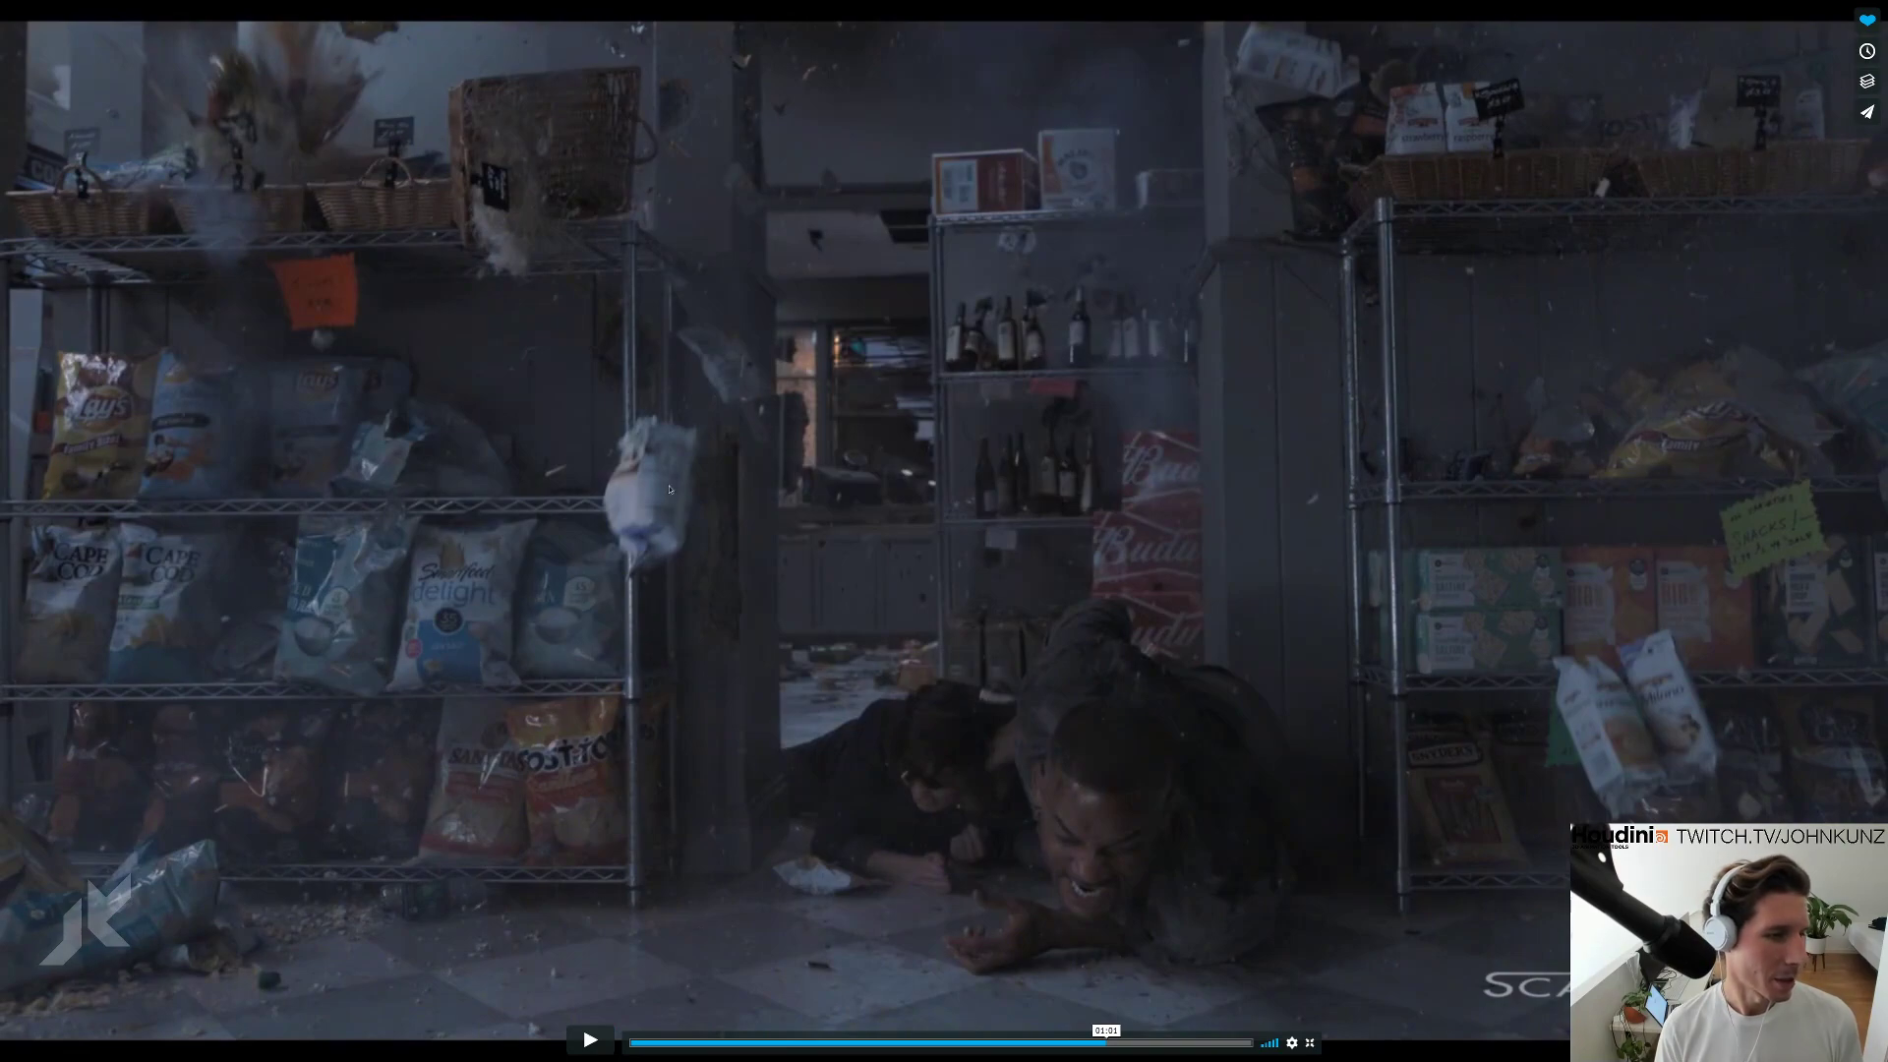
click(1096, 1042)
click(588, 1040)
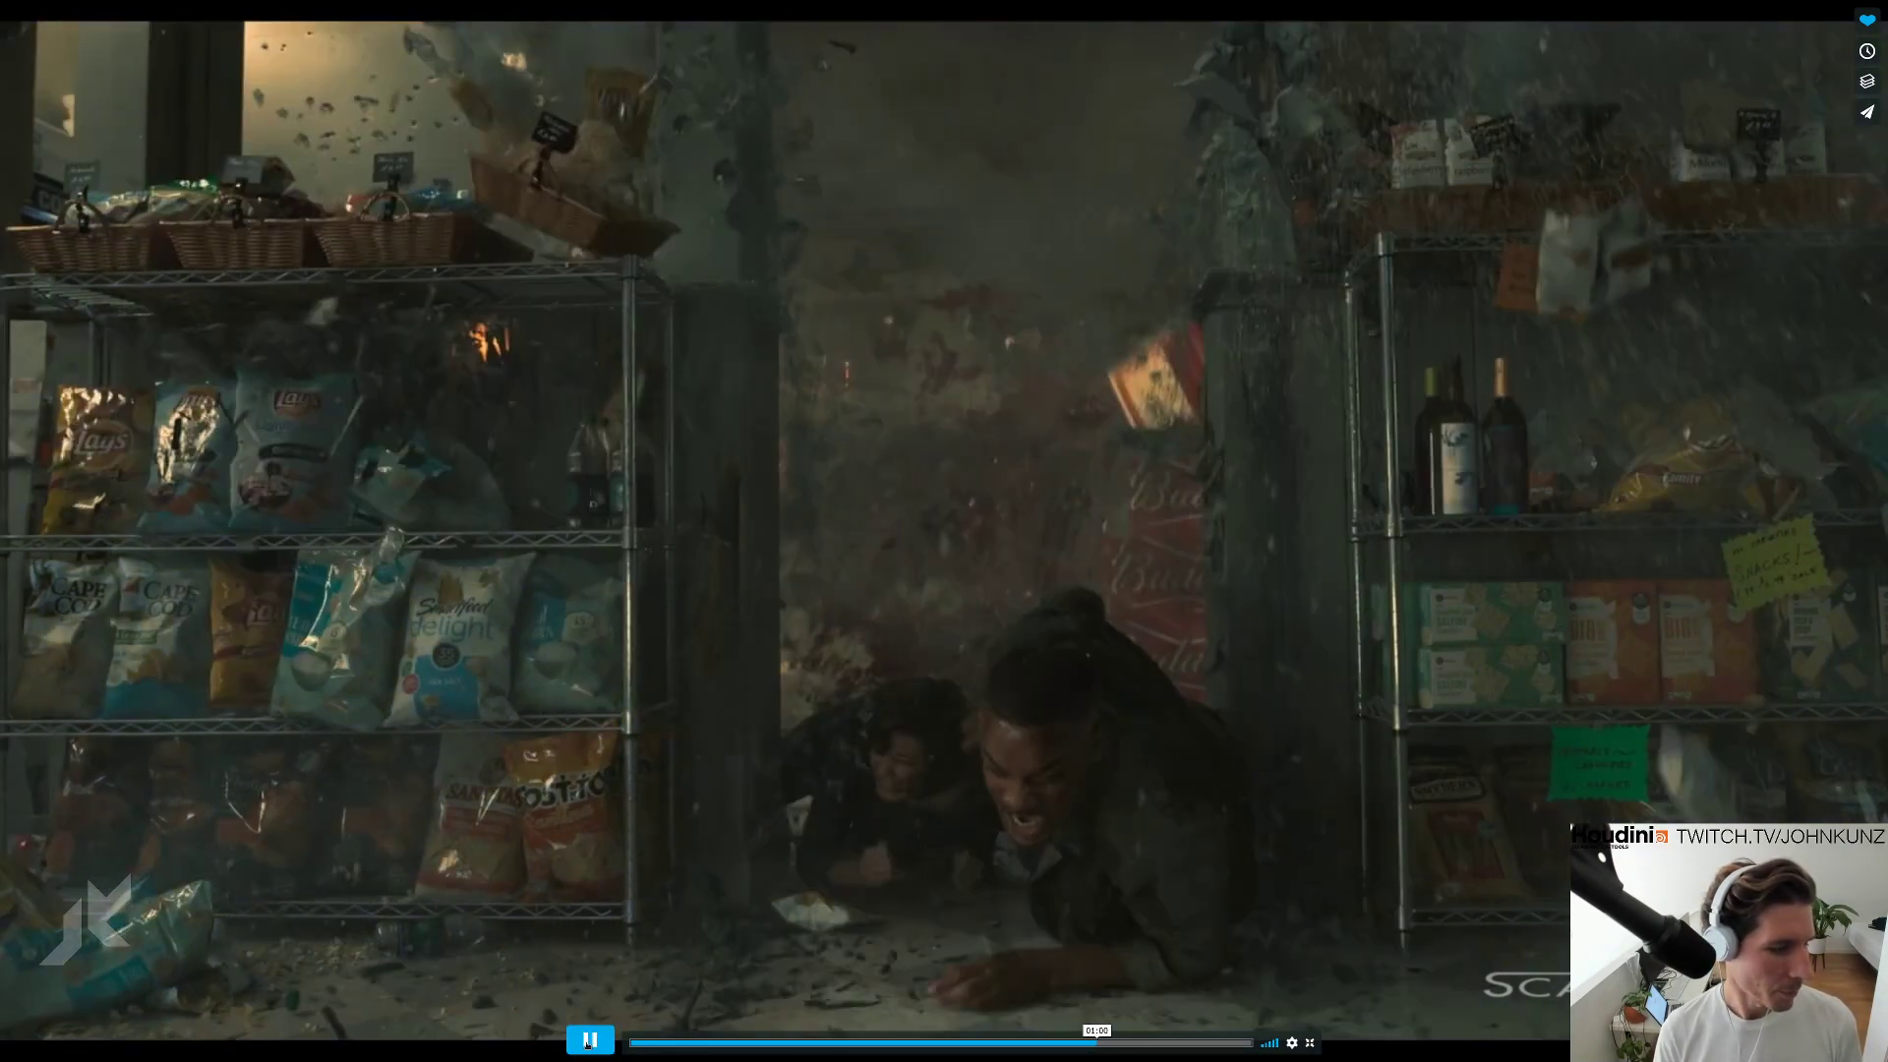
click(588, 1040)
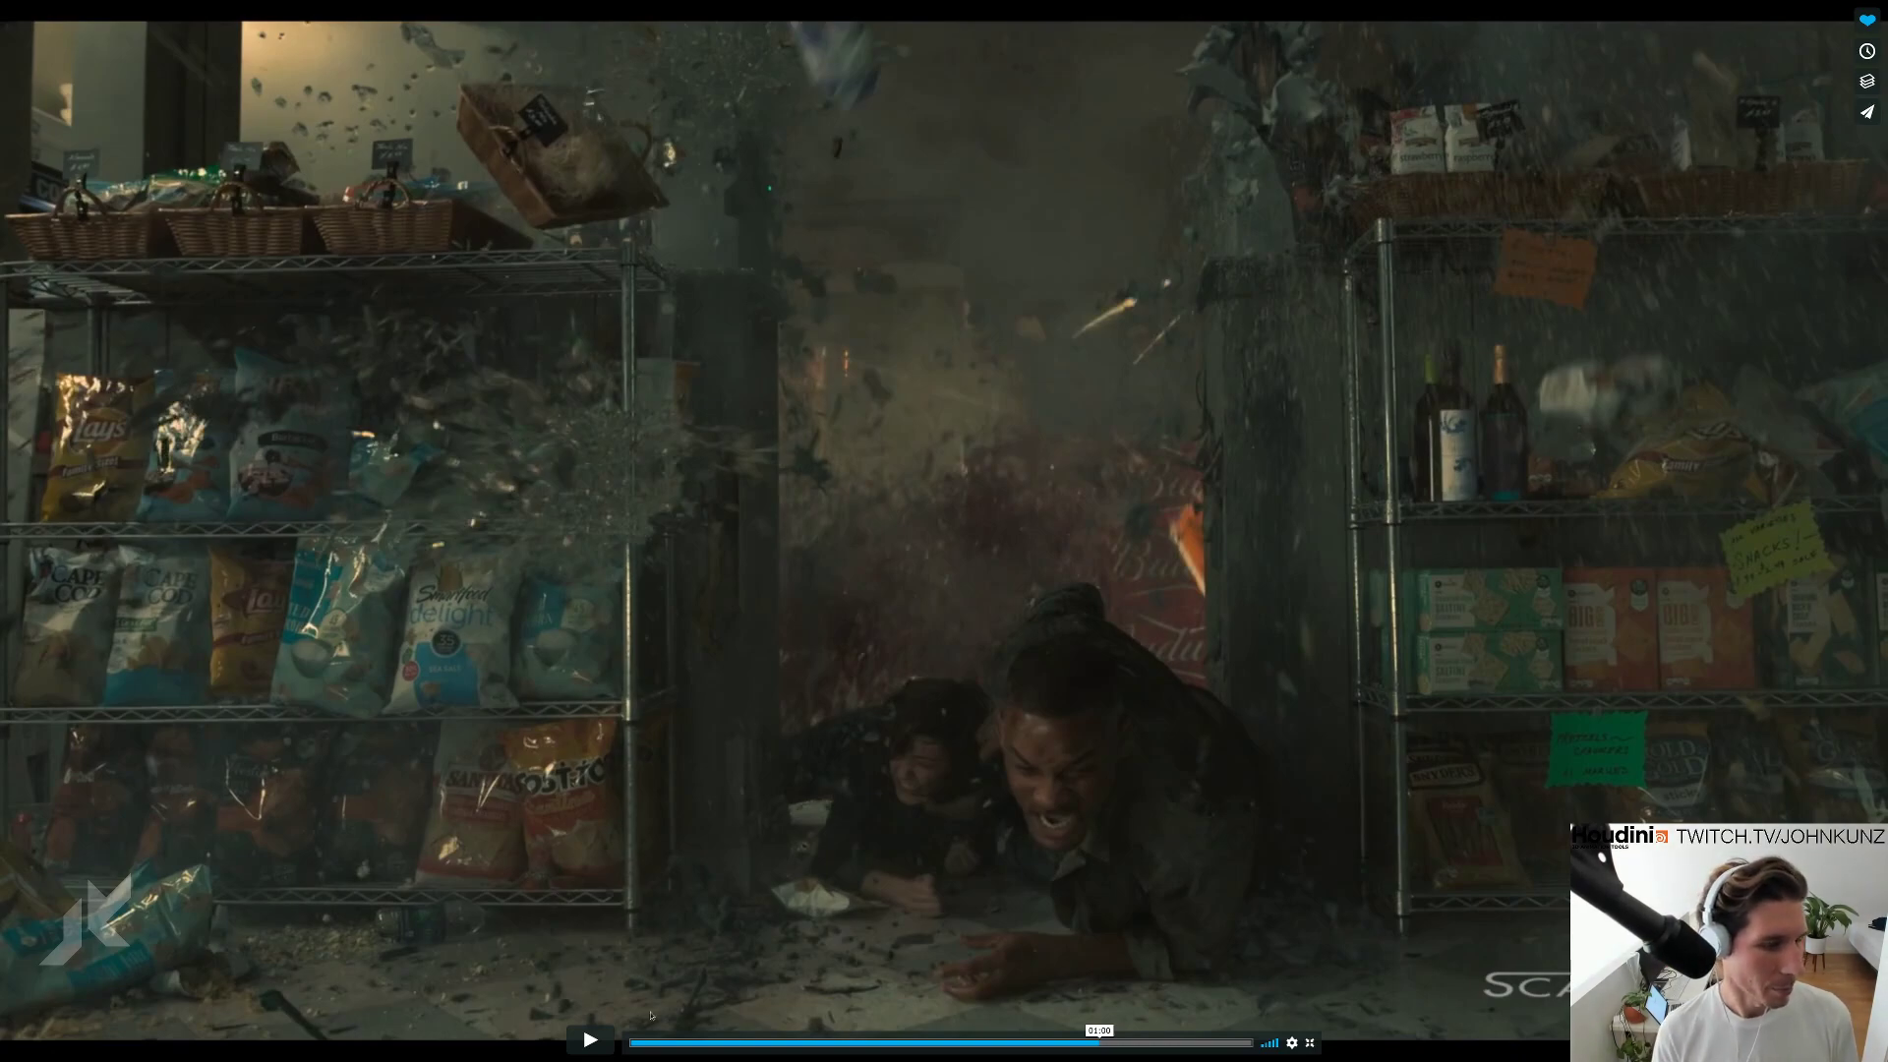
click(605, 1040)
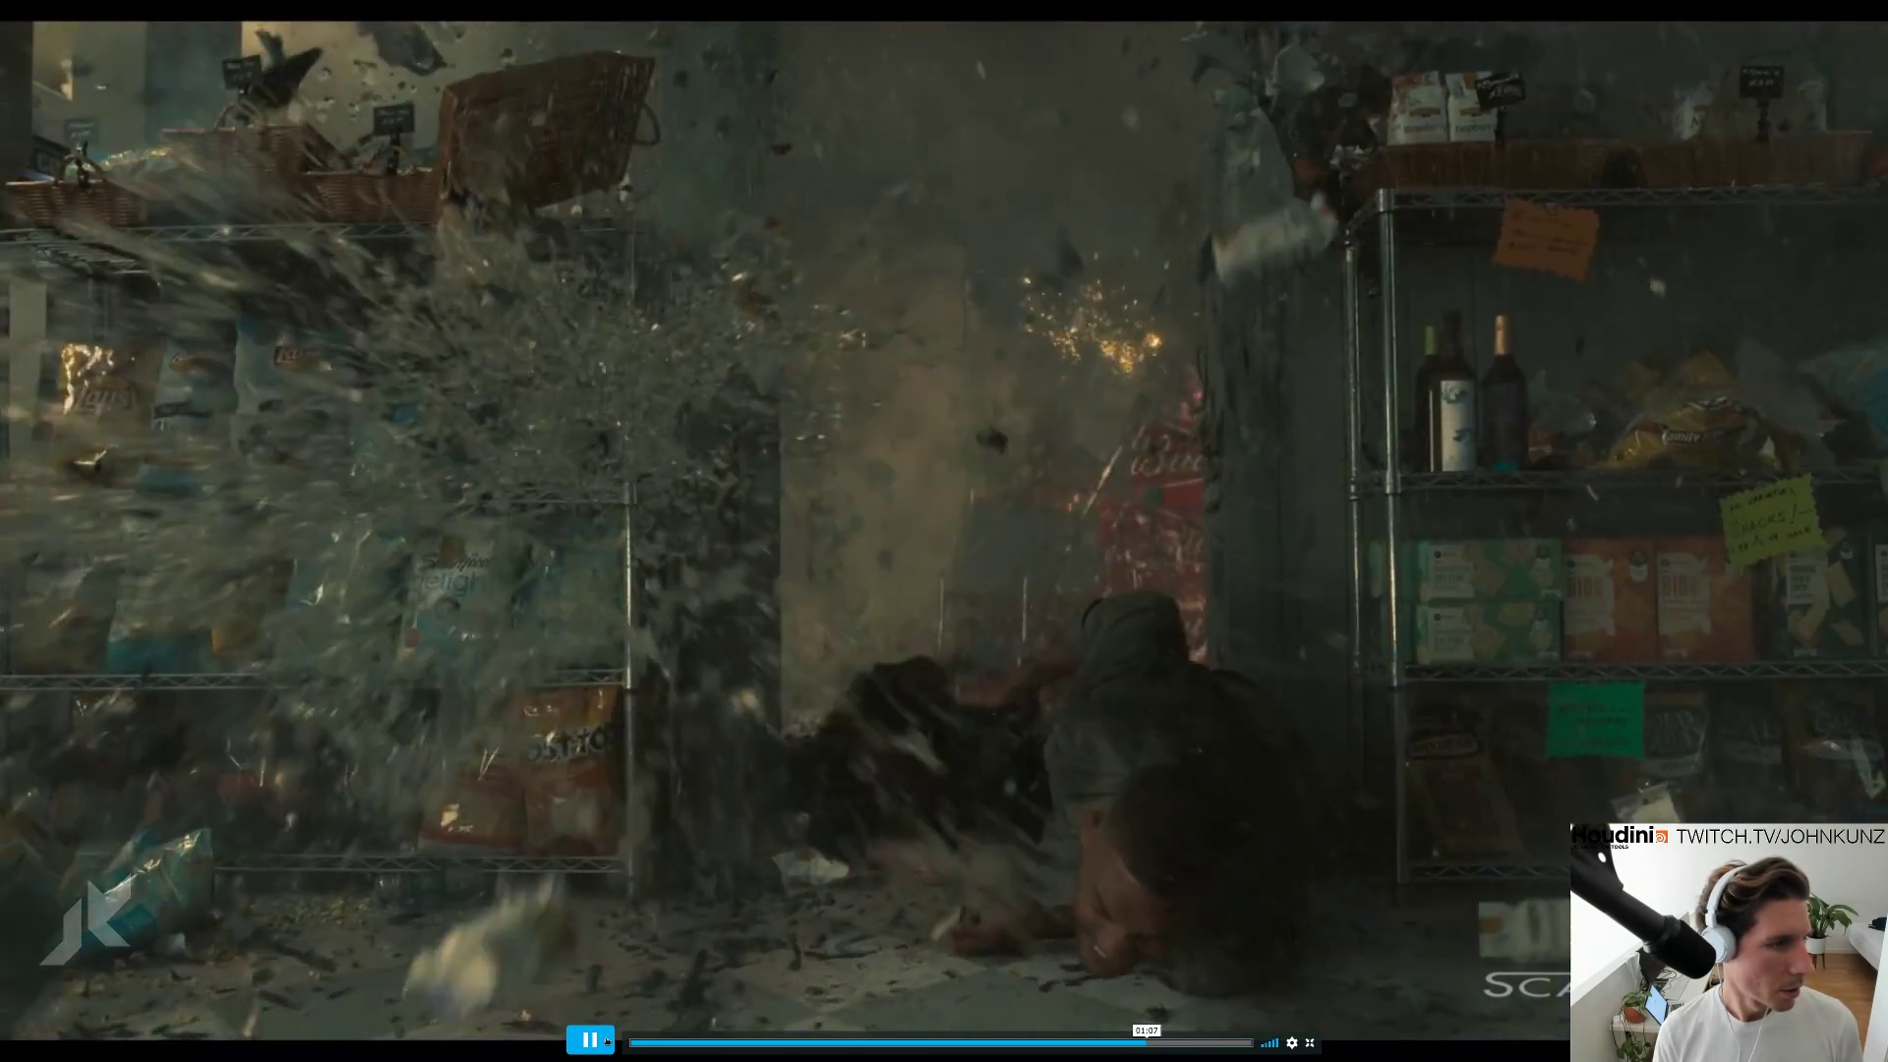
click(607, 1041)
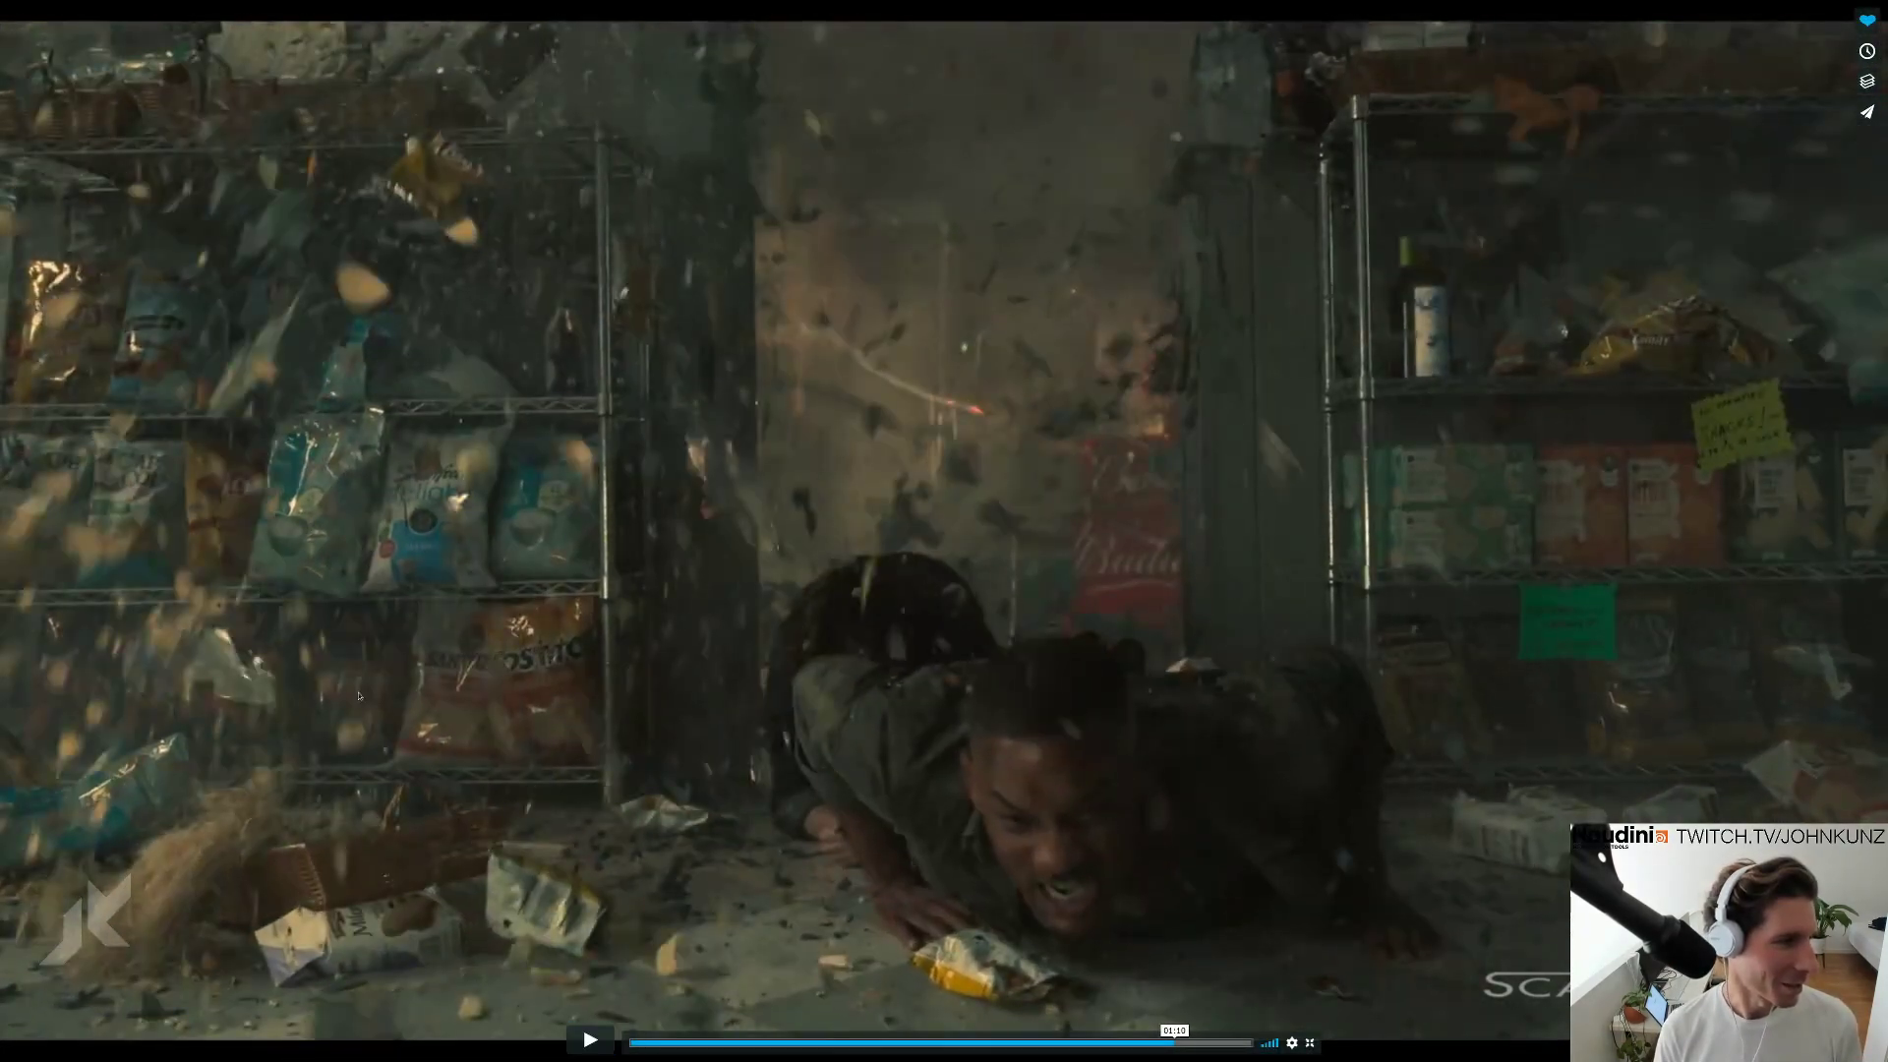
click(243, 367)
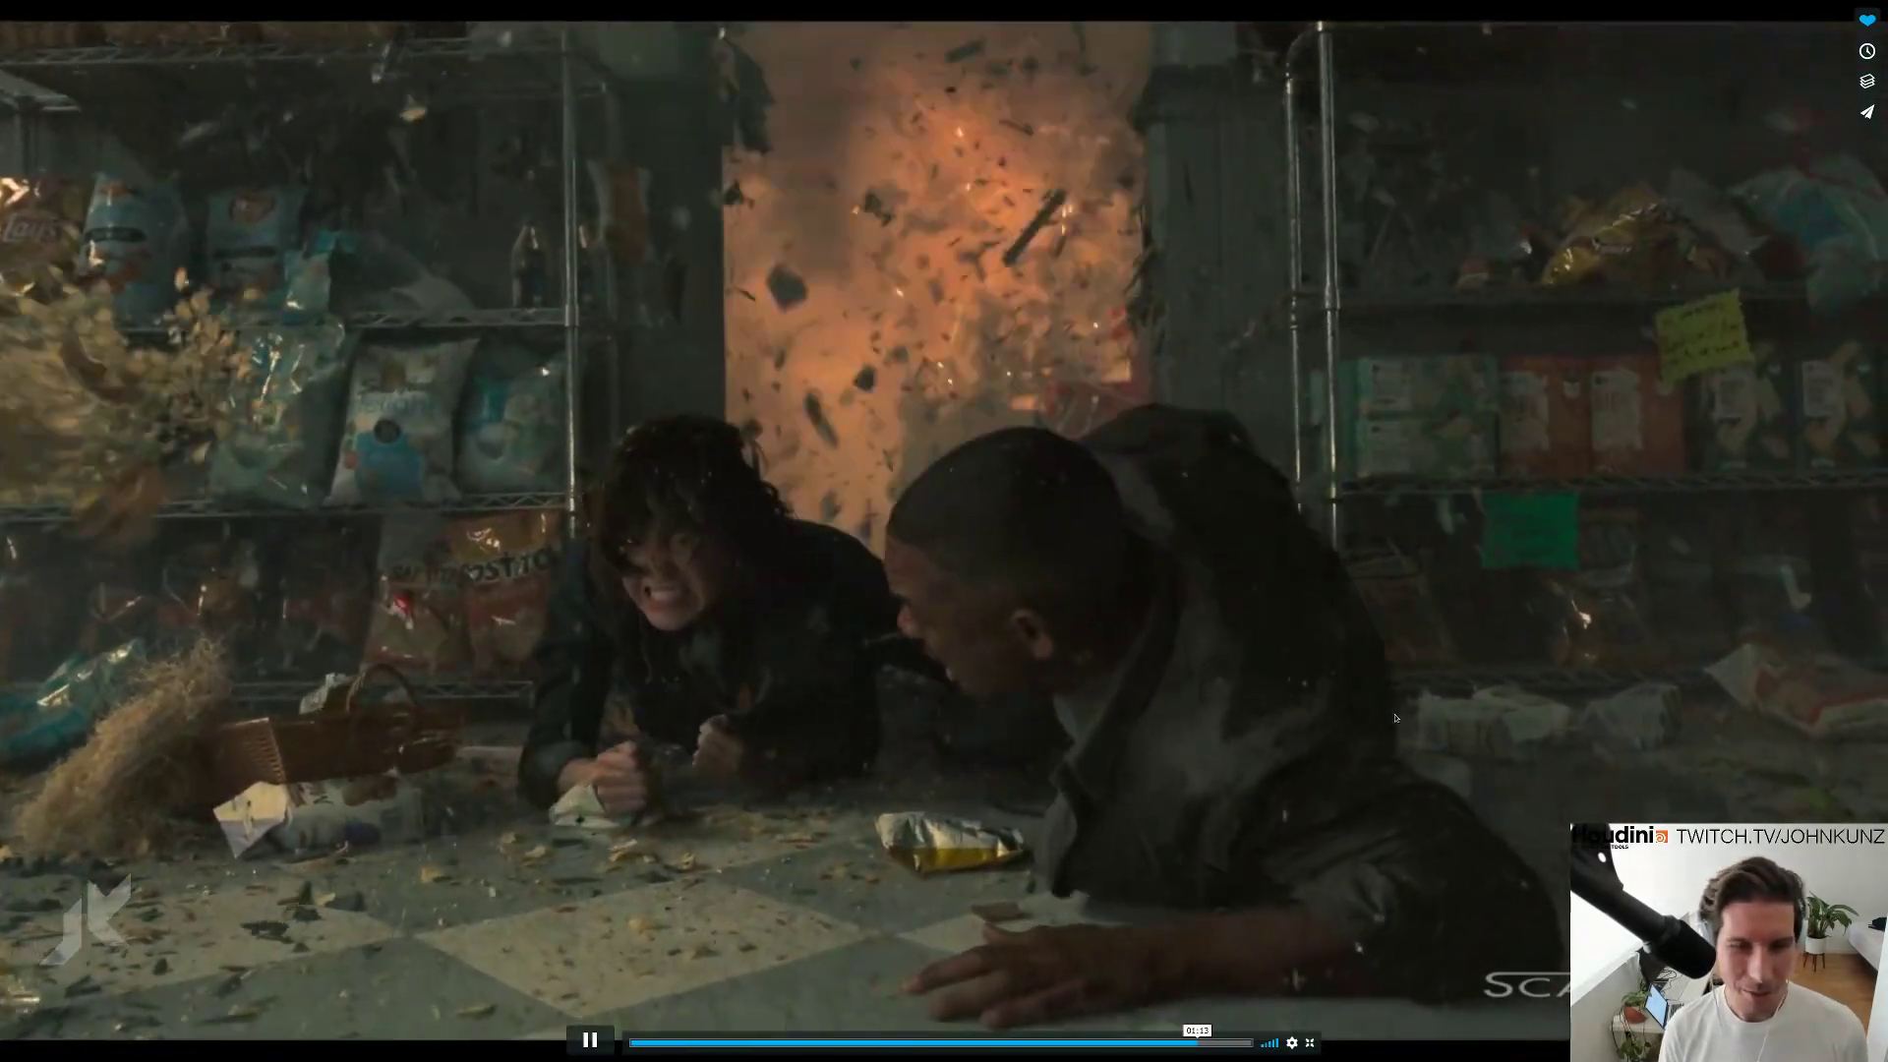
key(Escape)
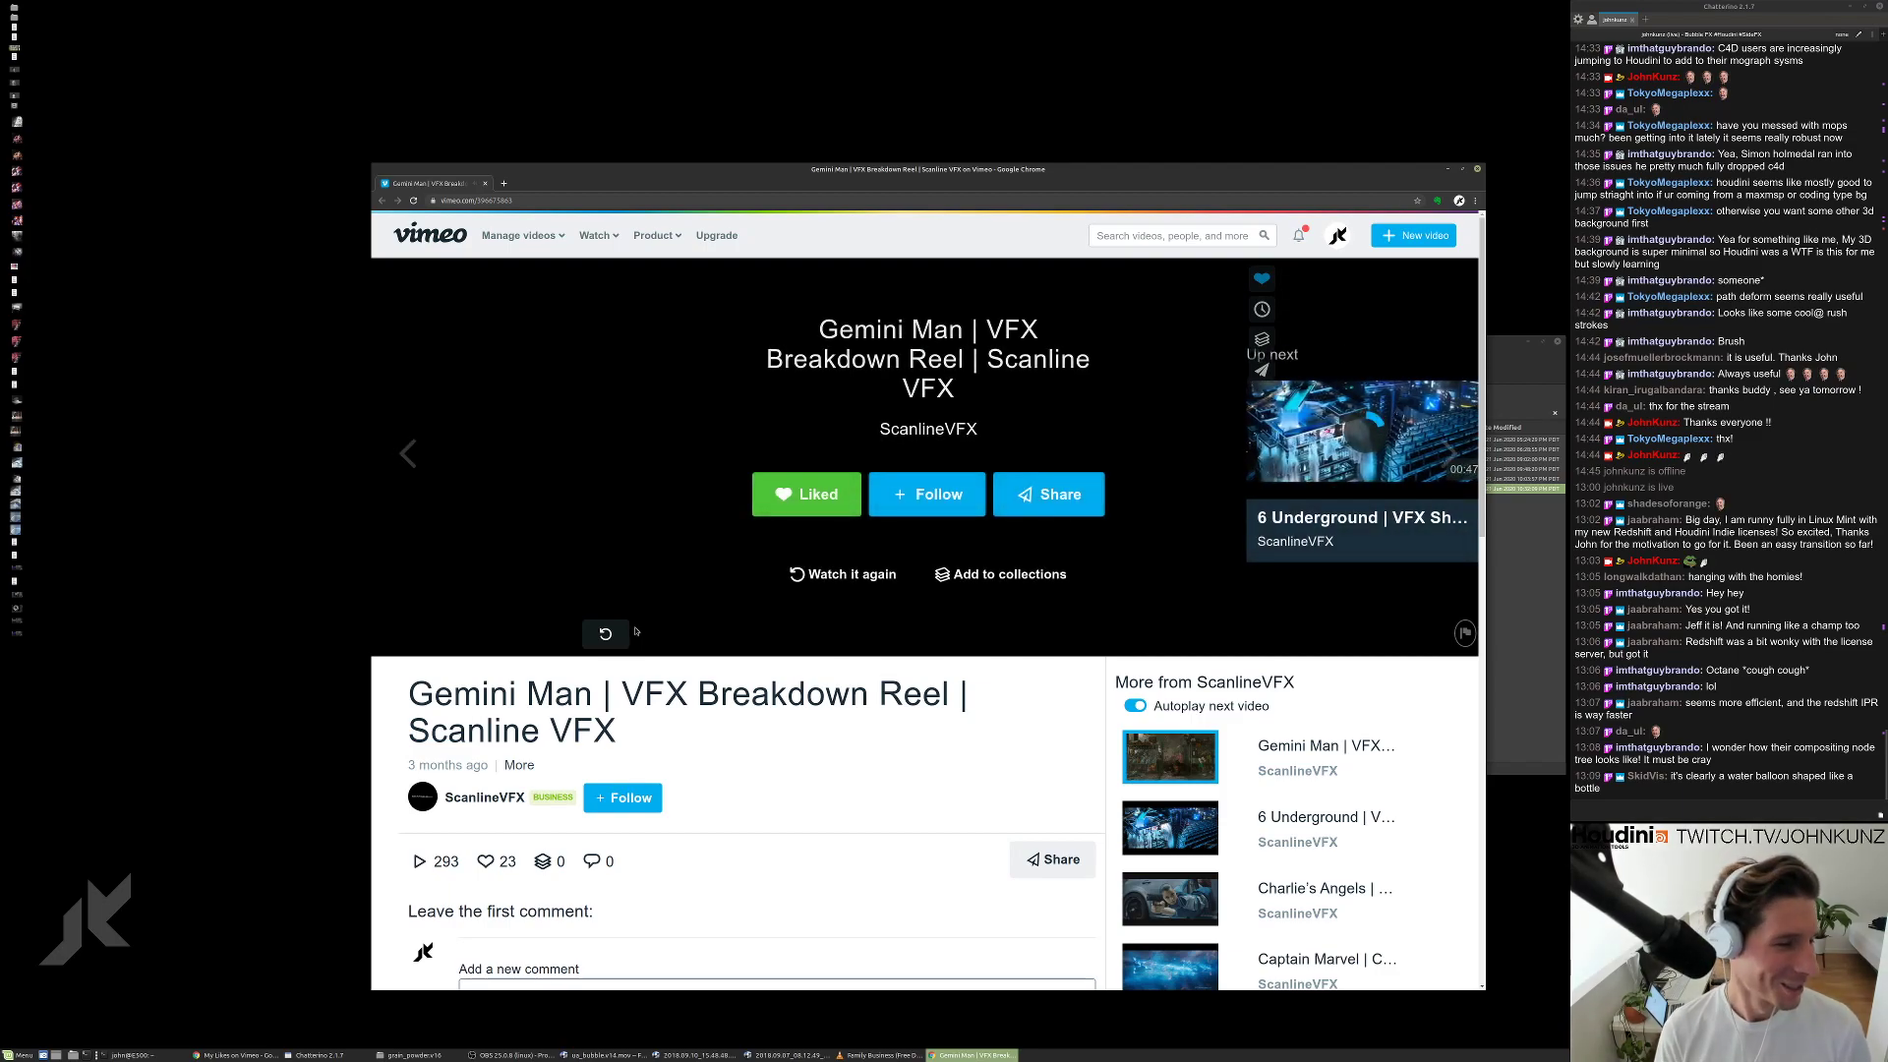
Close the reel window and play the Bubbles Sparse FLIP video, jumping to 00:13.
click(1476, 169)
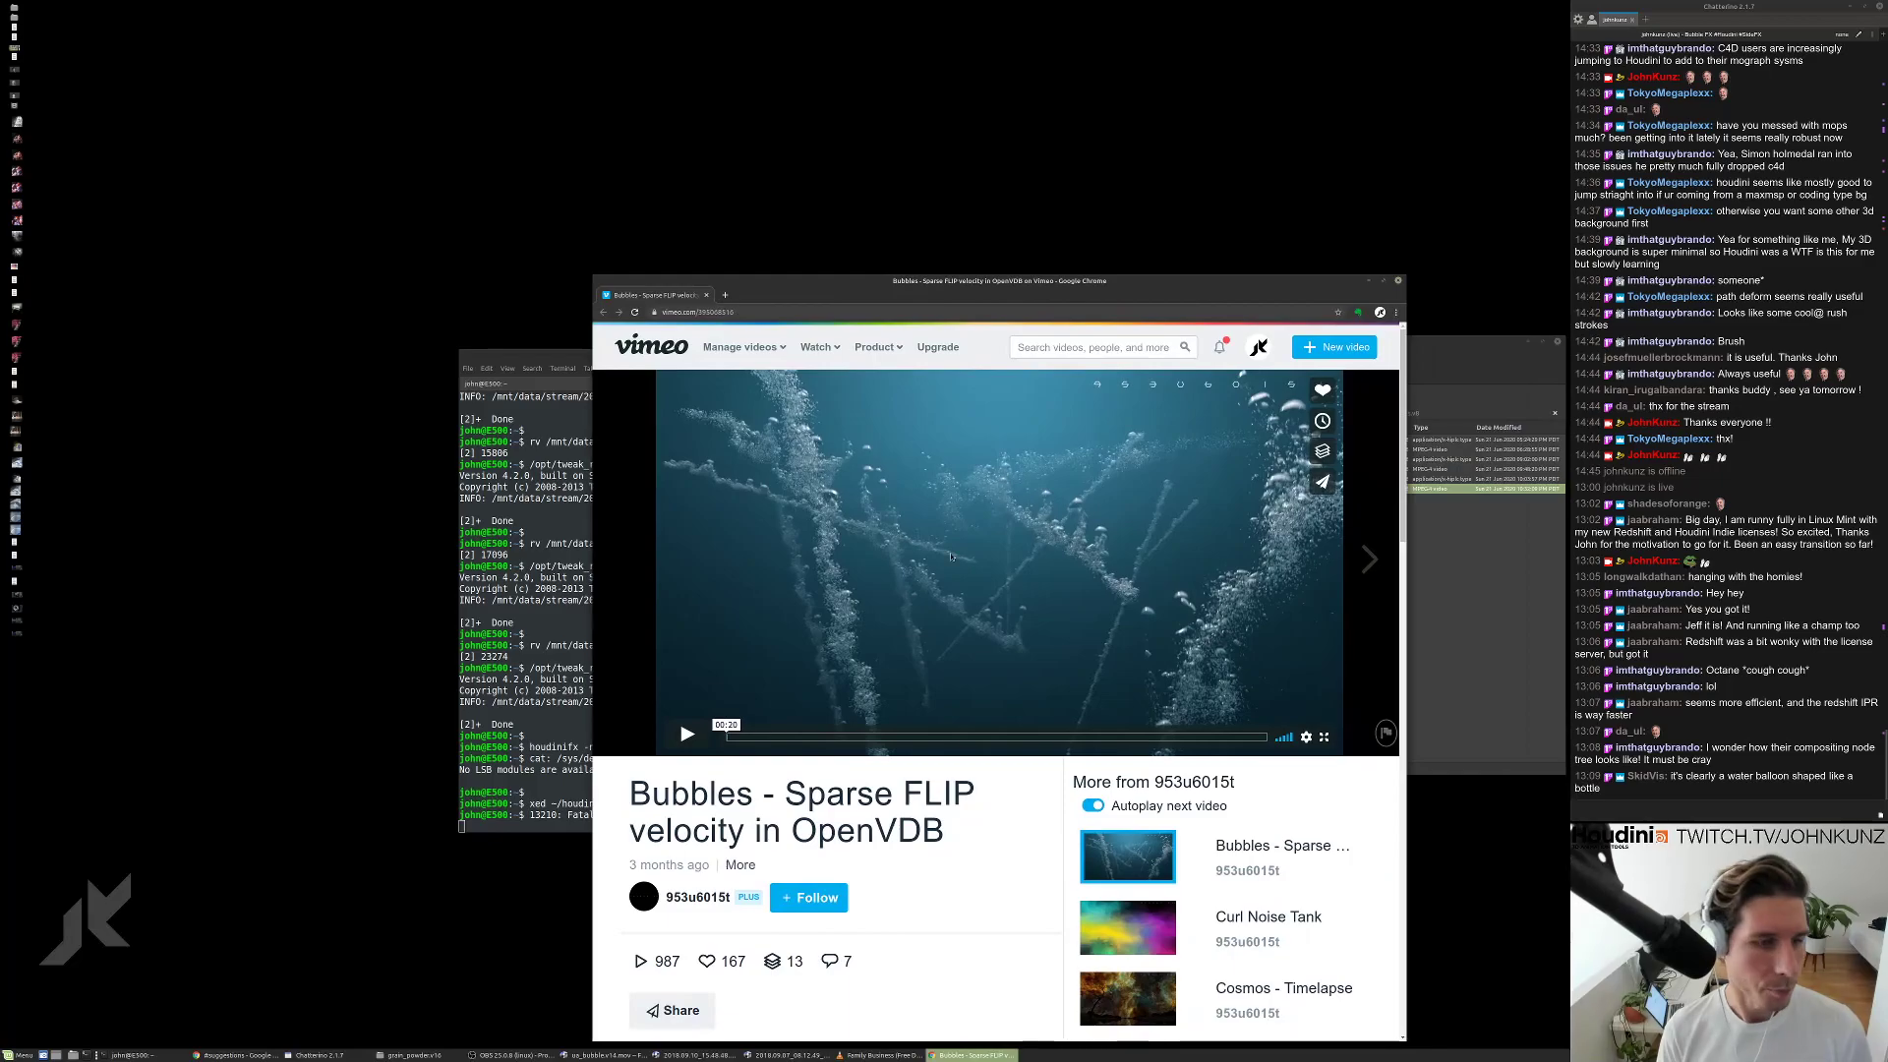
click(686, 734)
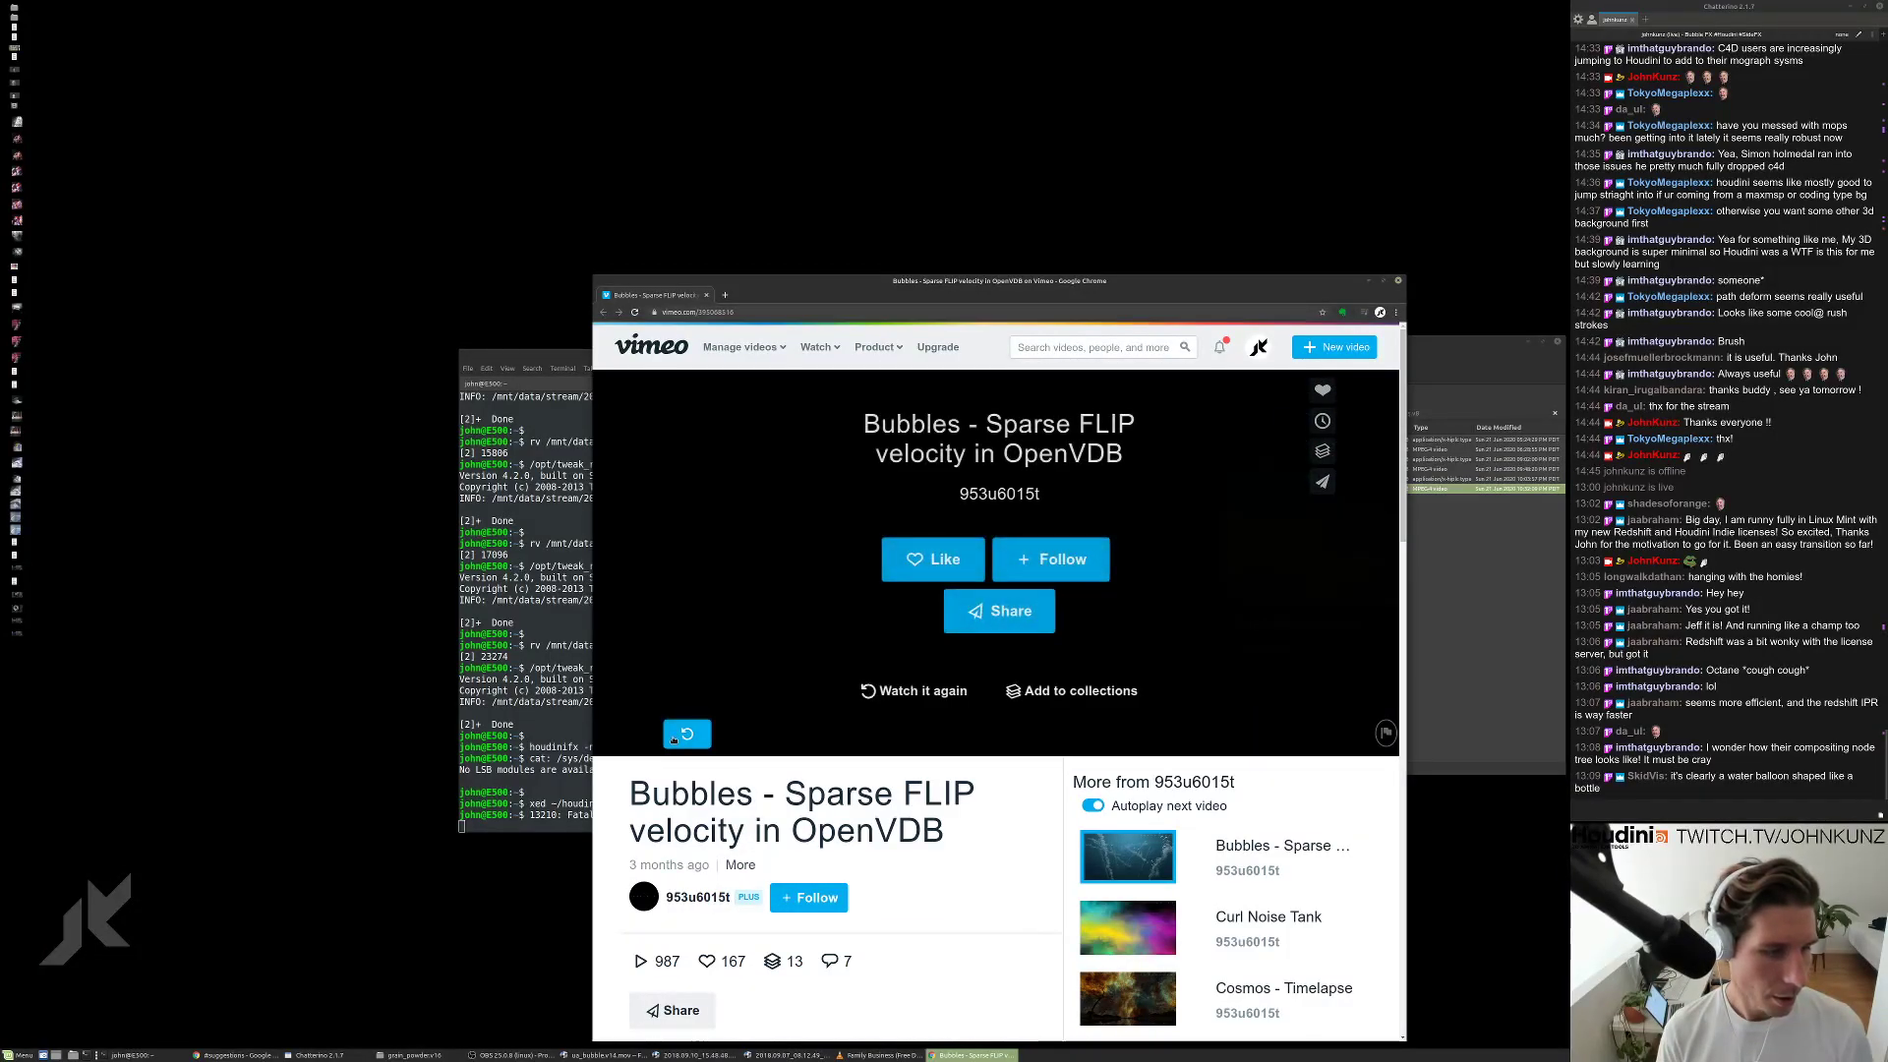
click(677, 738)
click(1087, 737)
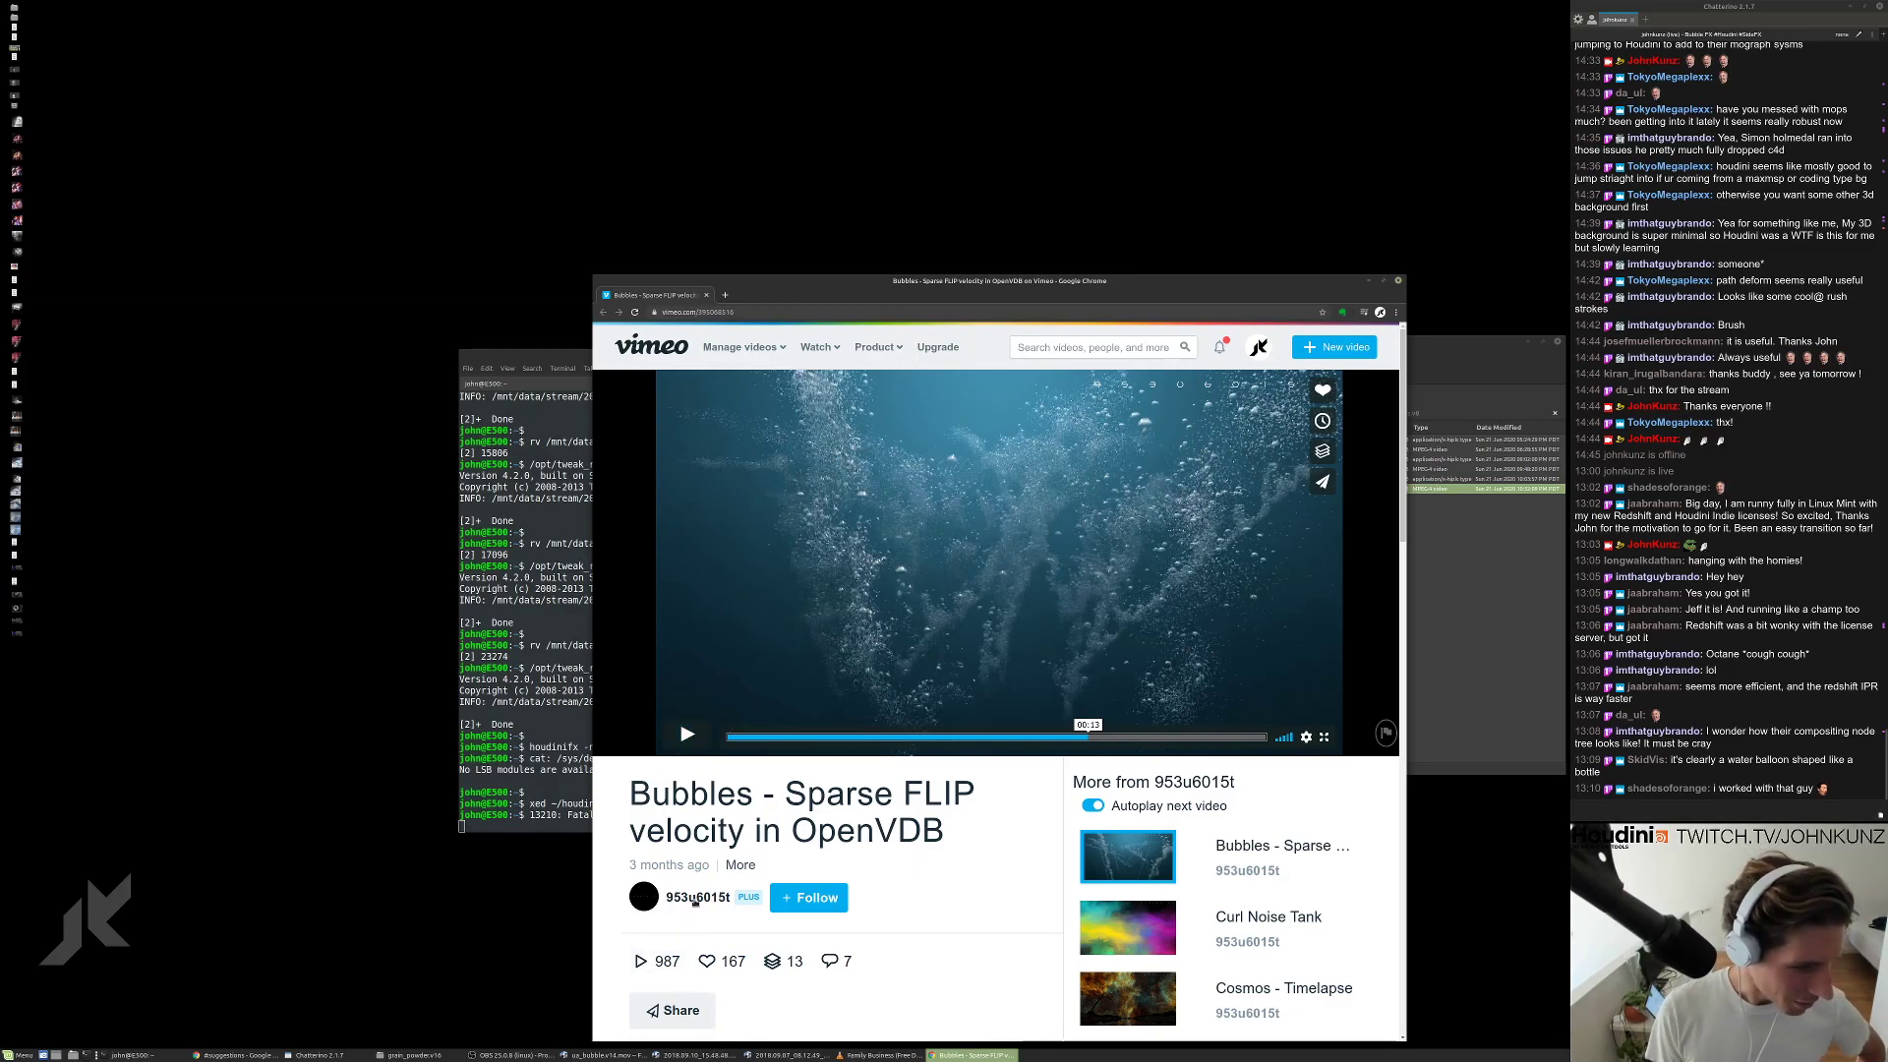
mouse_move(694, 901)
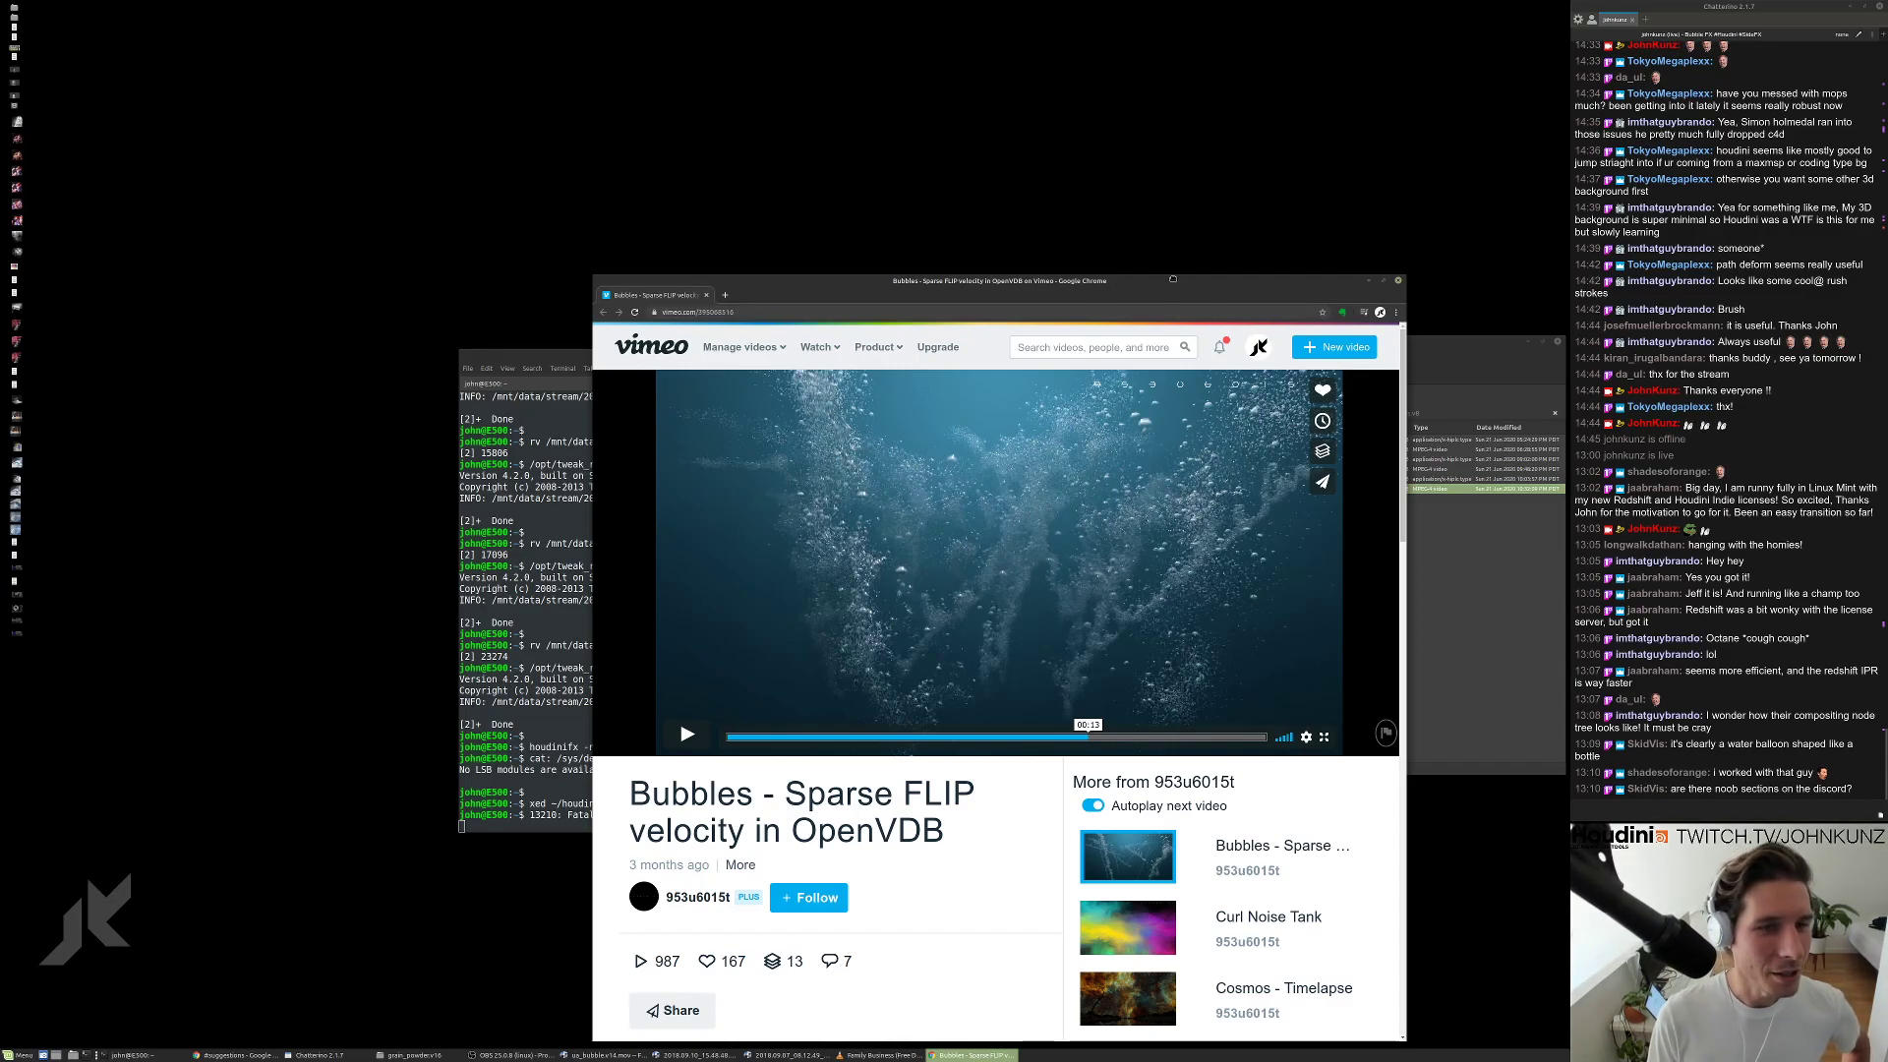
Move the browser window, then rewind and pause on the swirling bubble ring shot.
drag(1174, 282, 1223, 221)
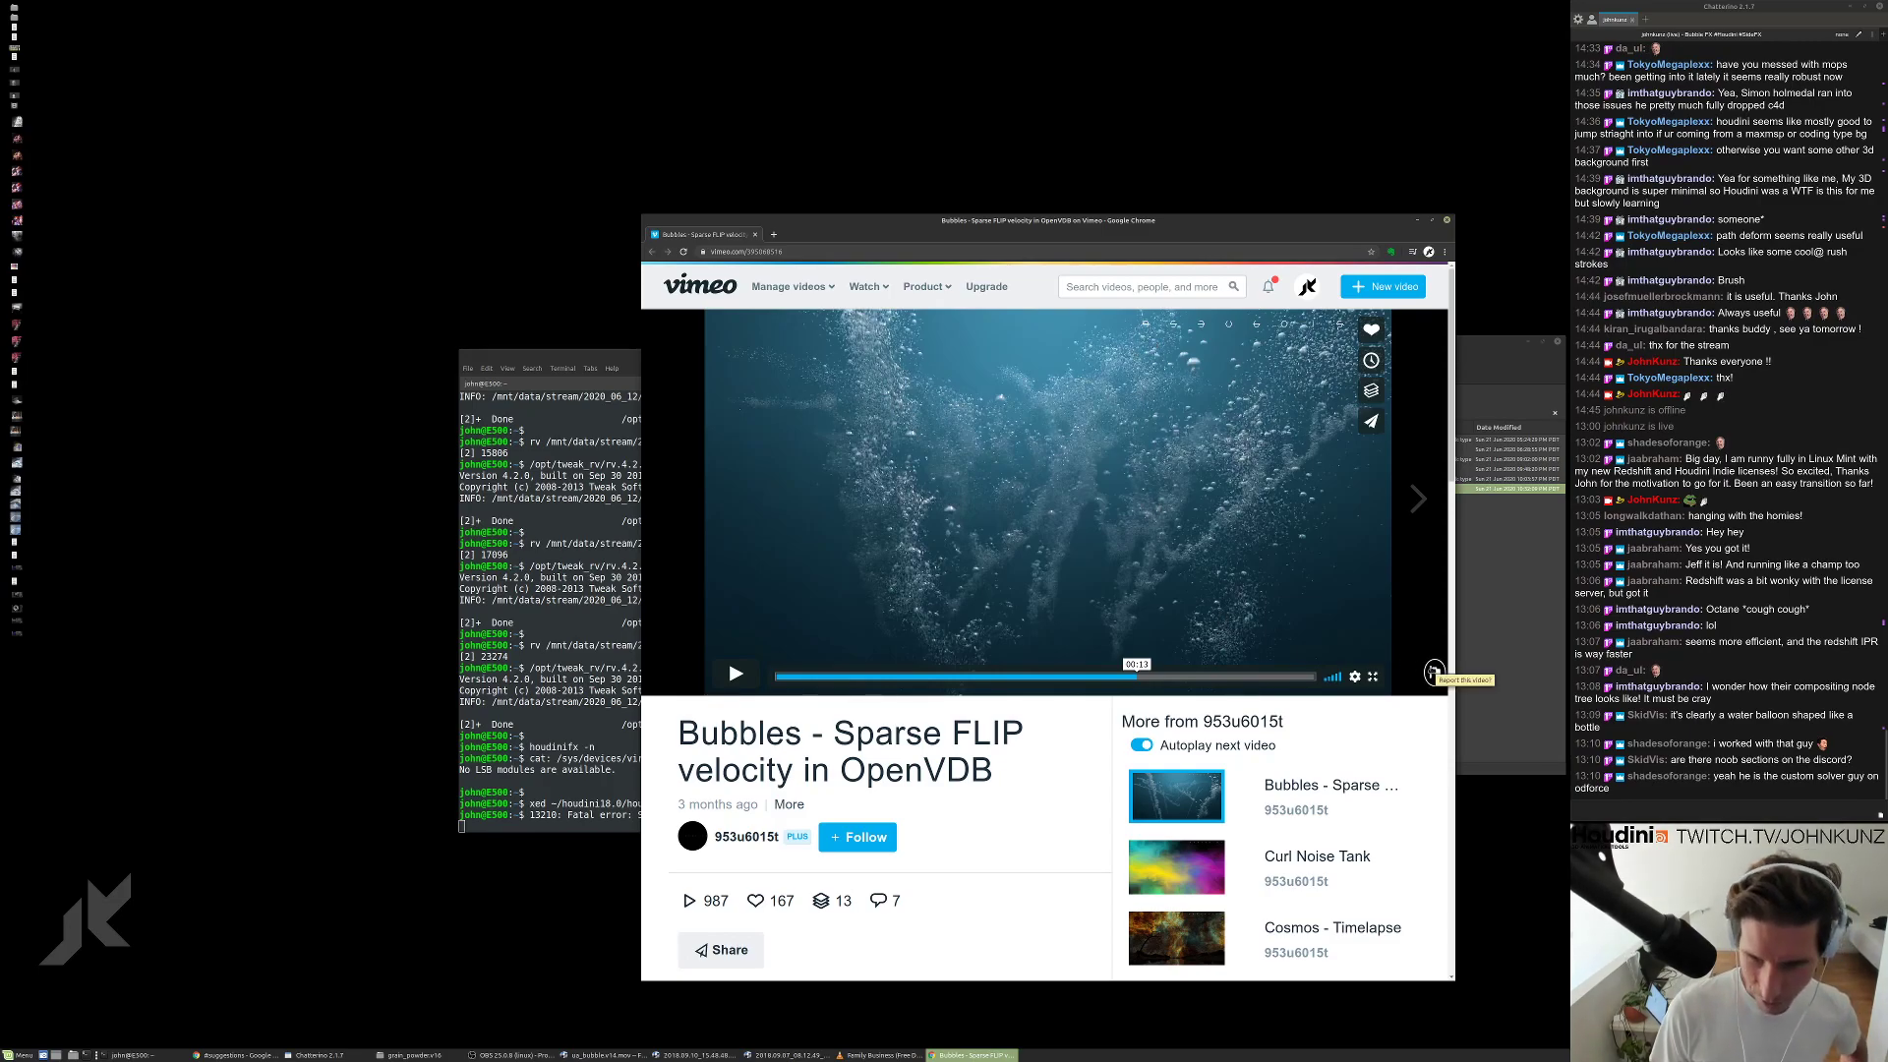
click(735, 674)
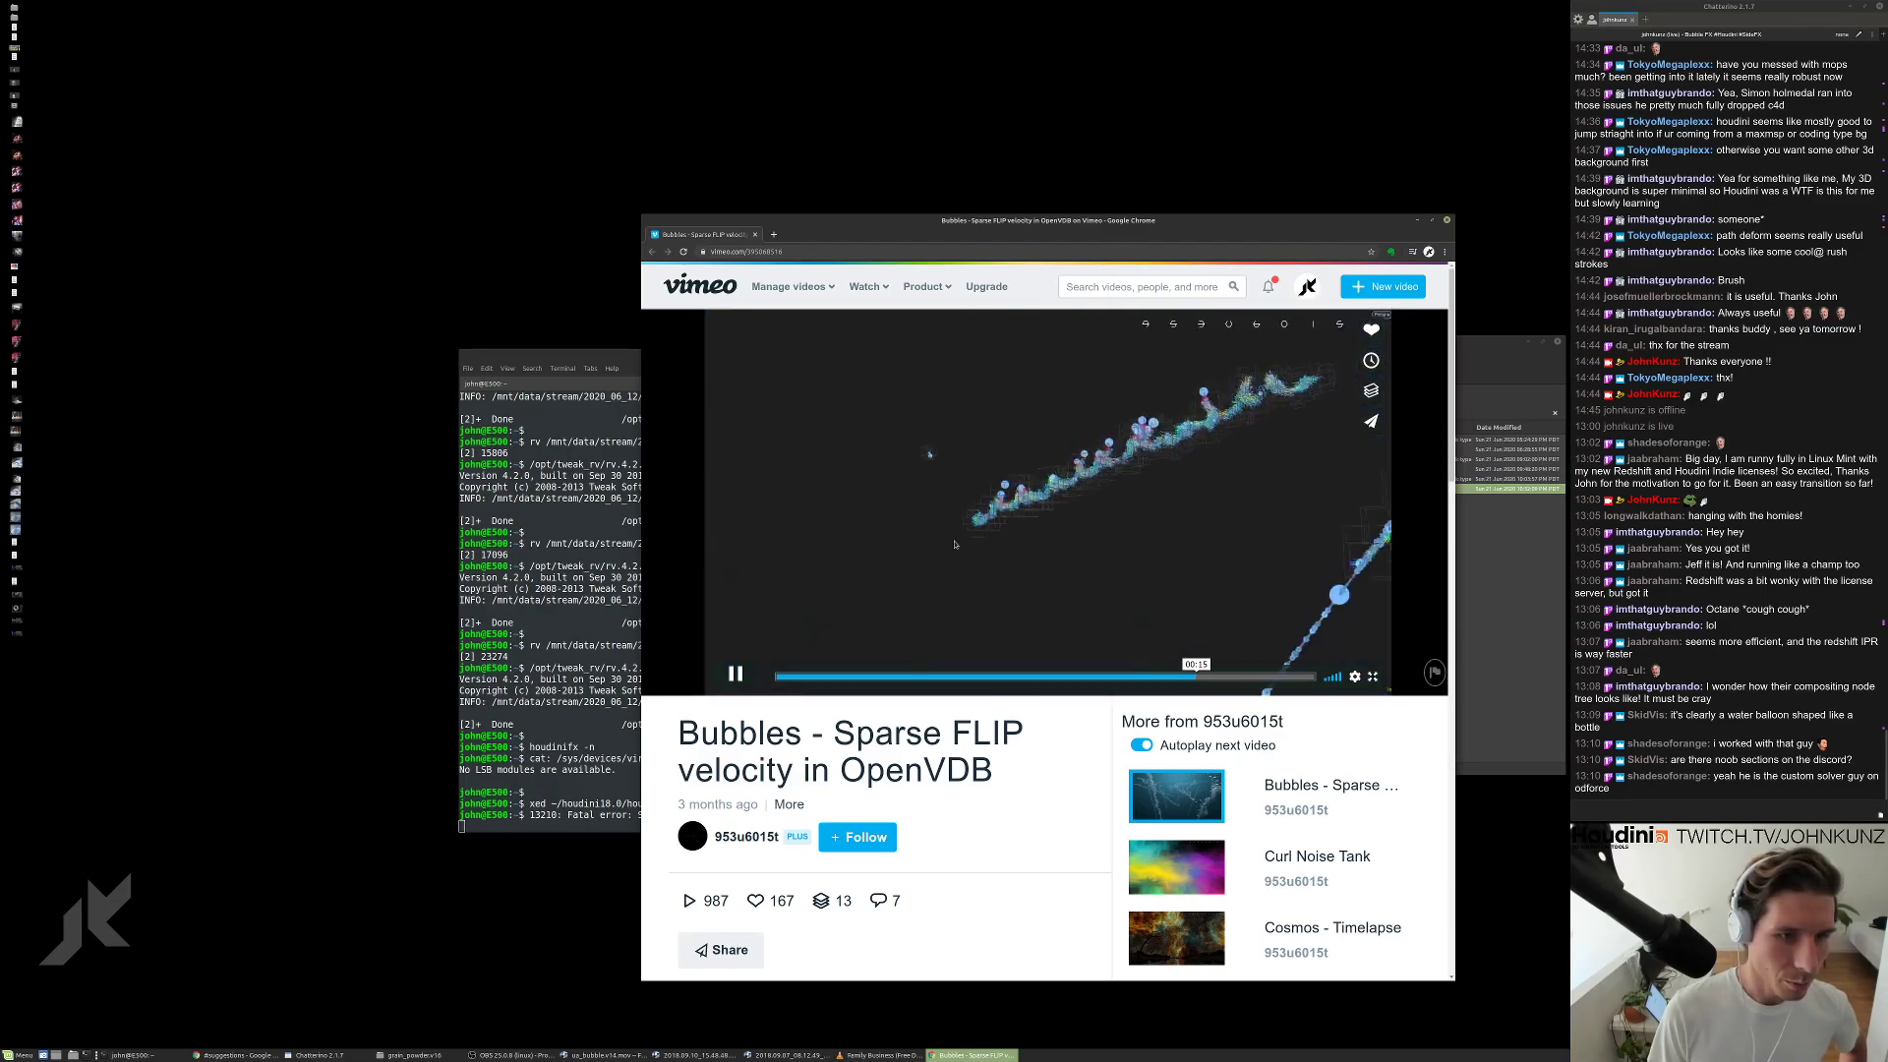
click(1254, 442)
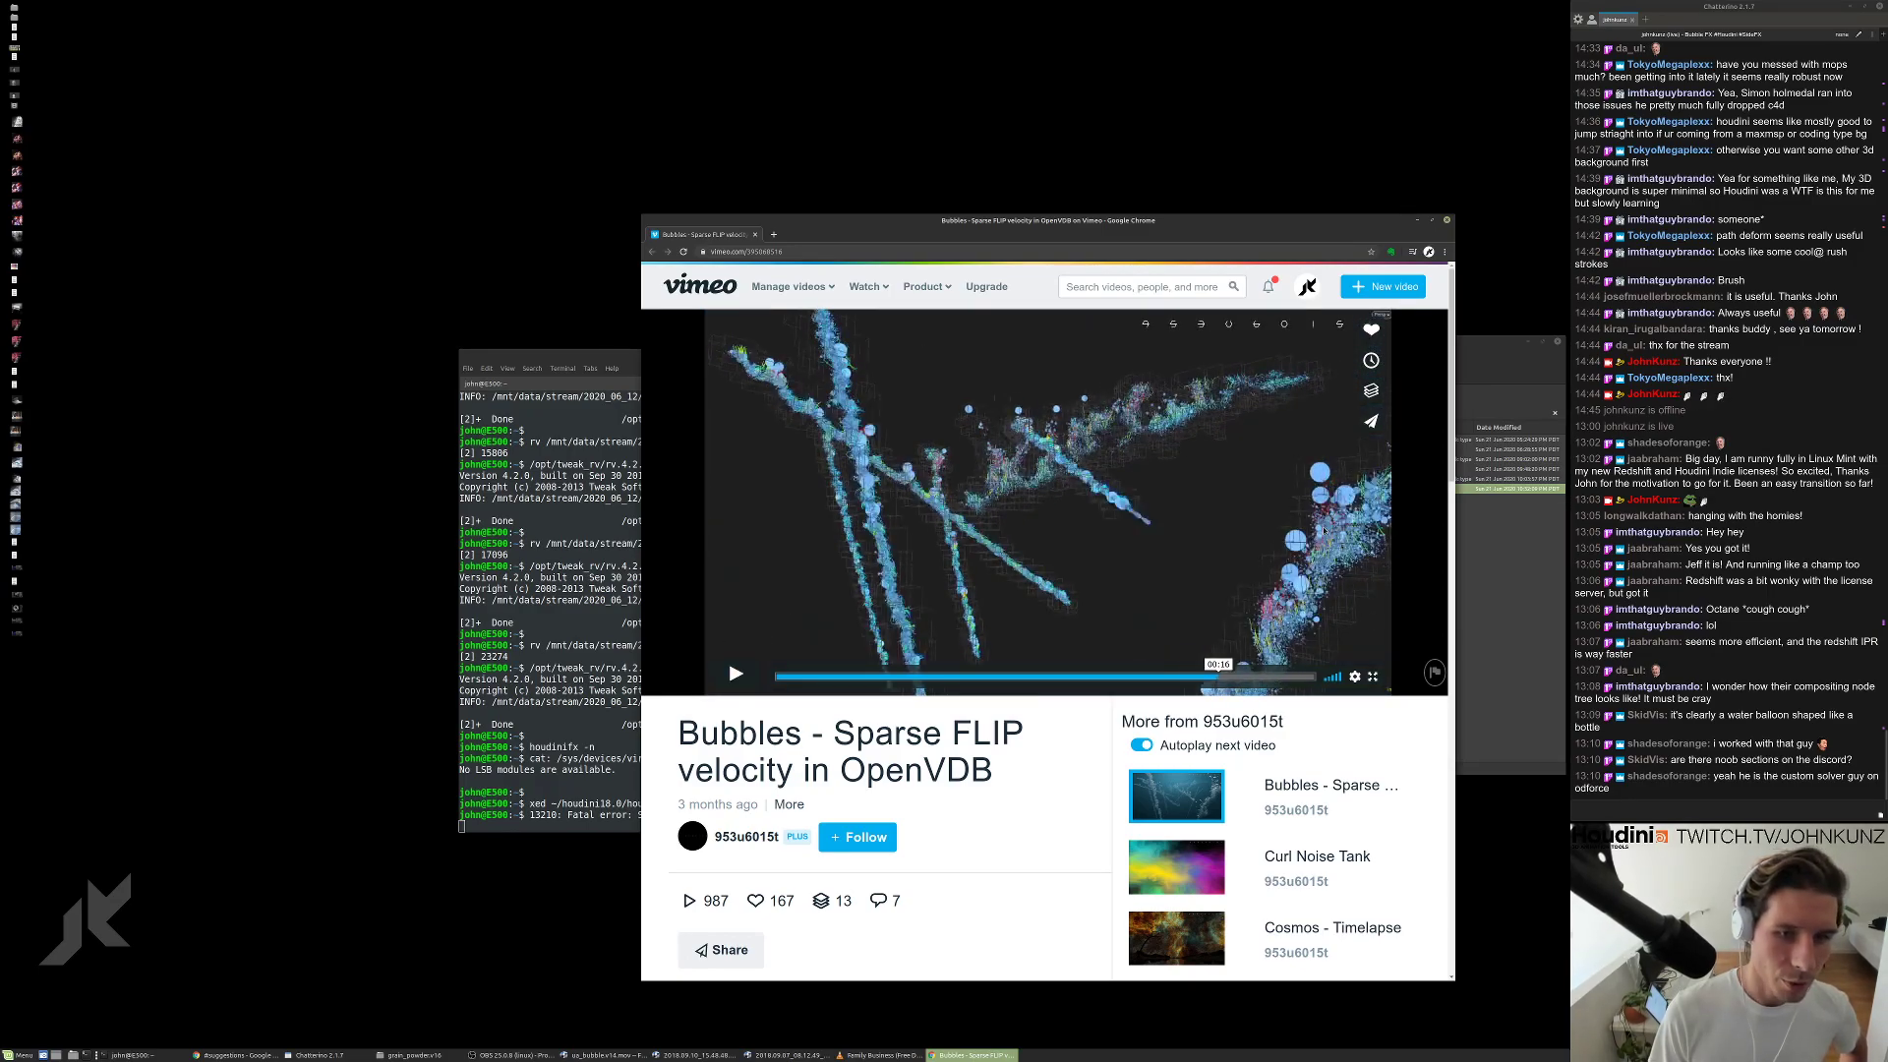
click(1203, 676)
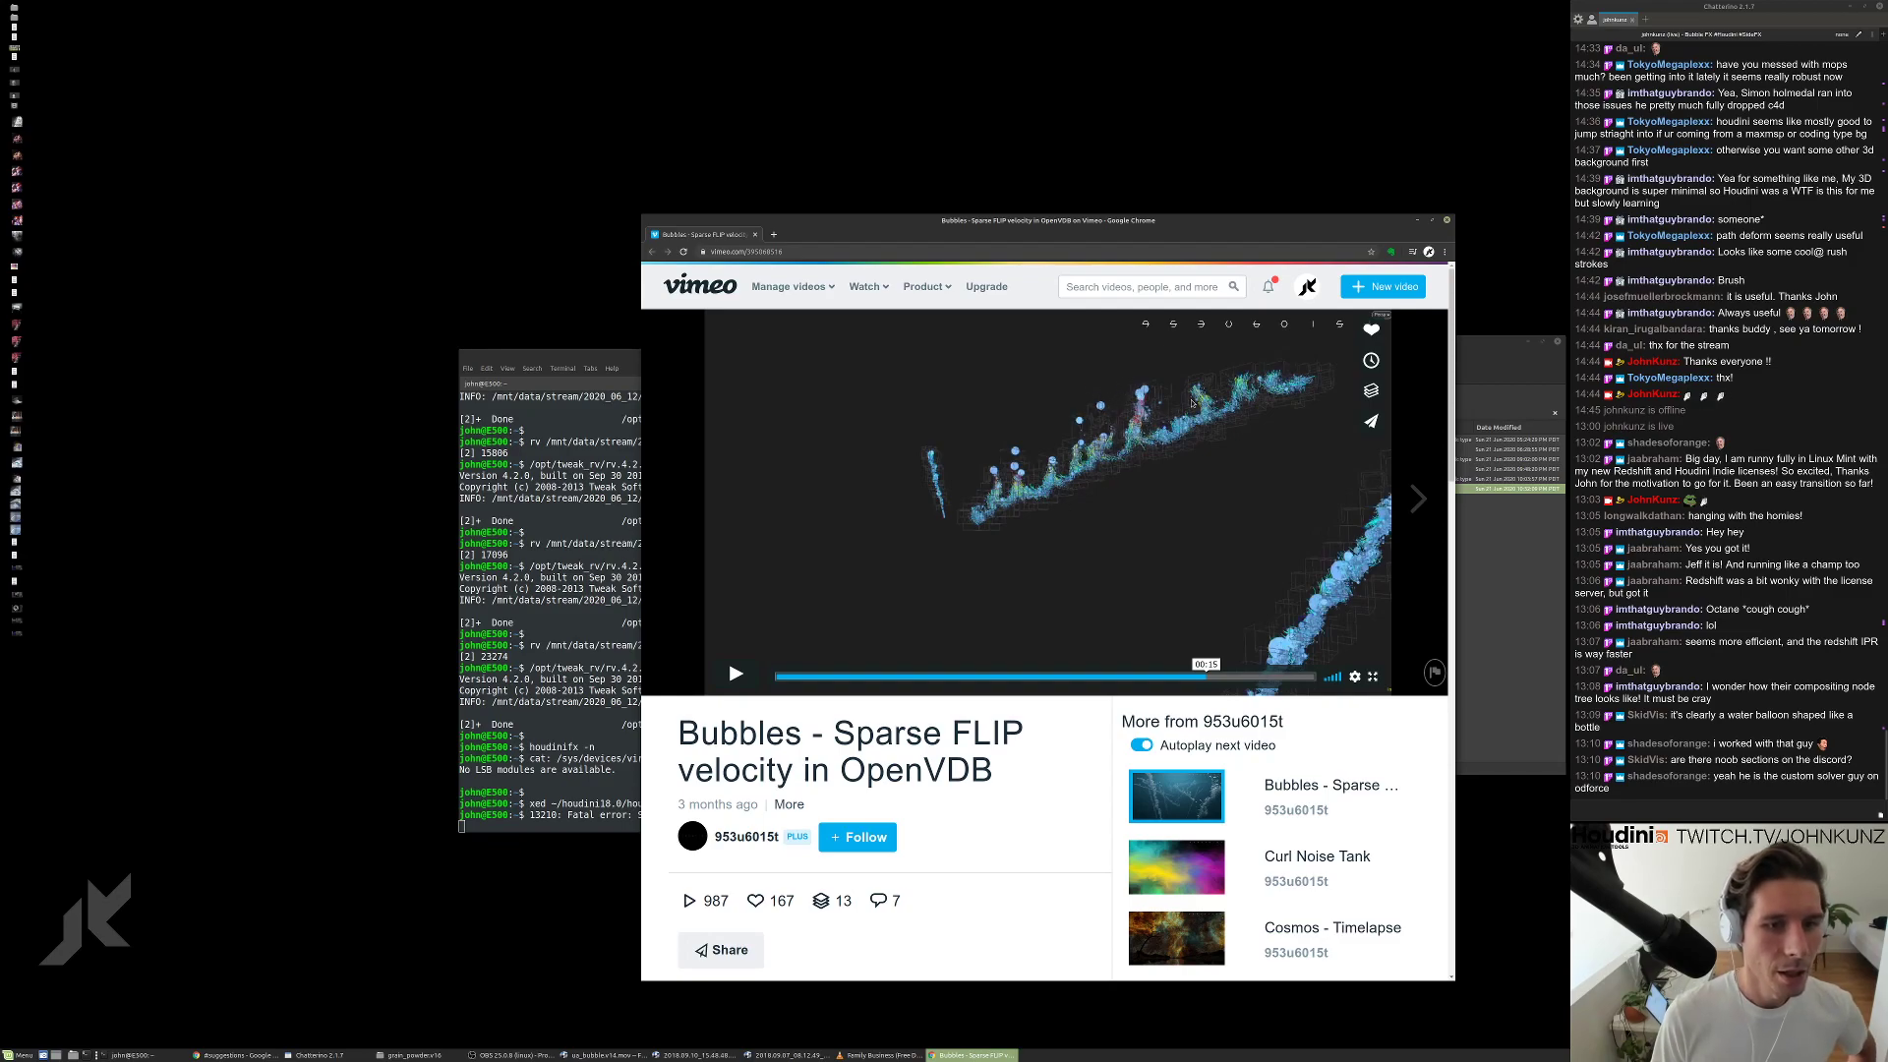
click(812, 678)
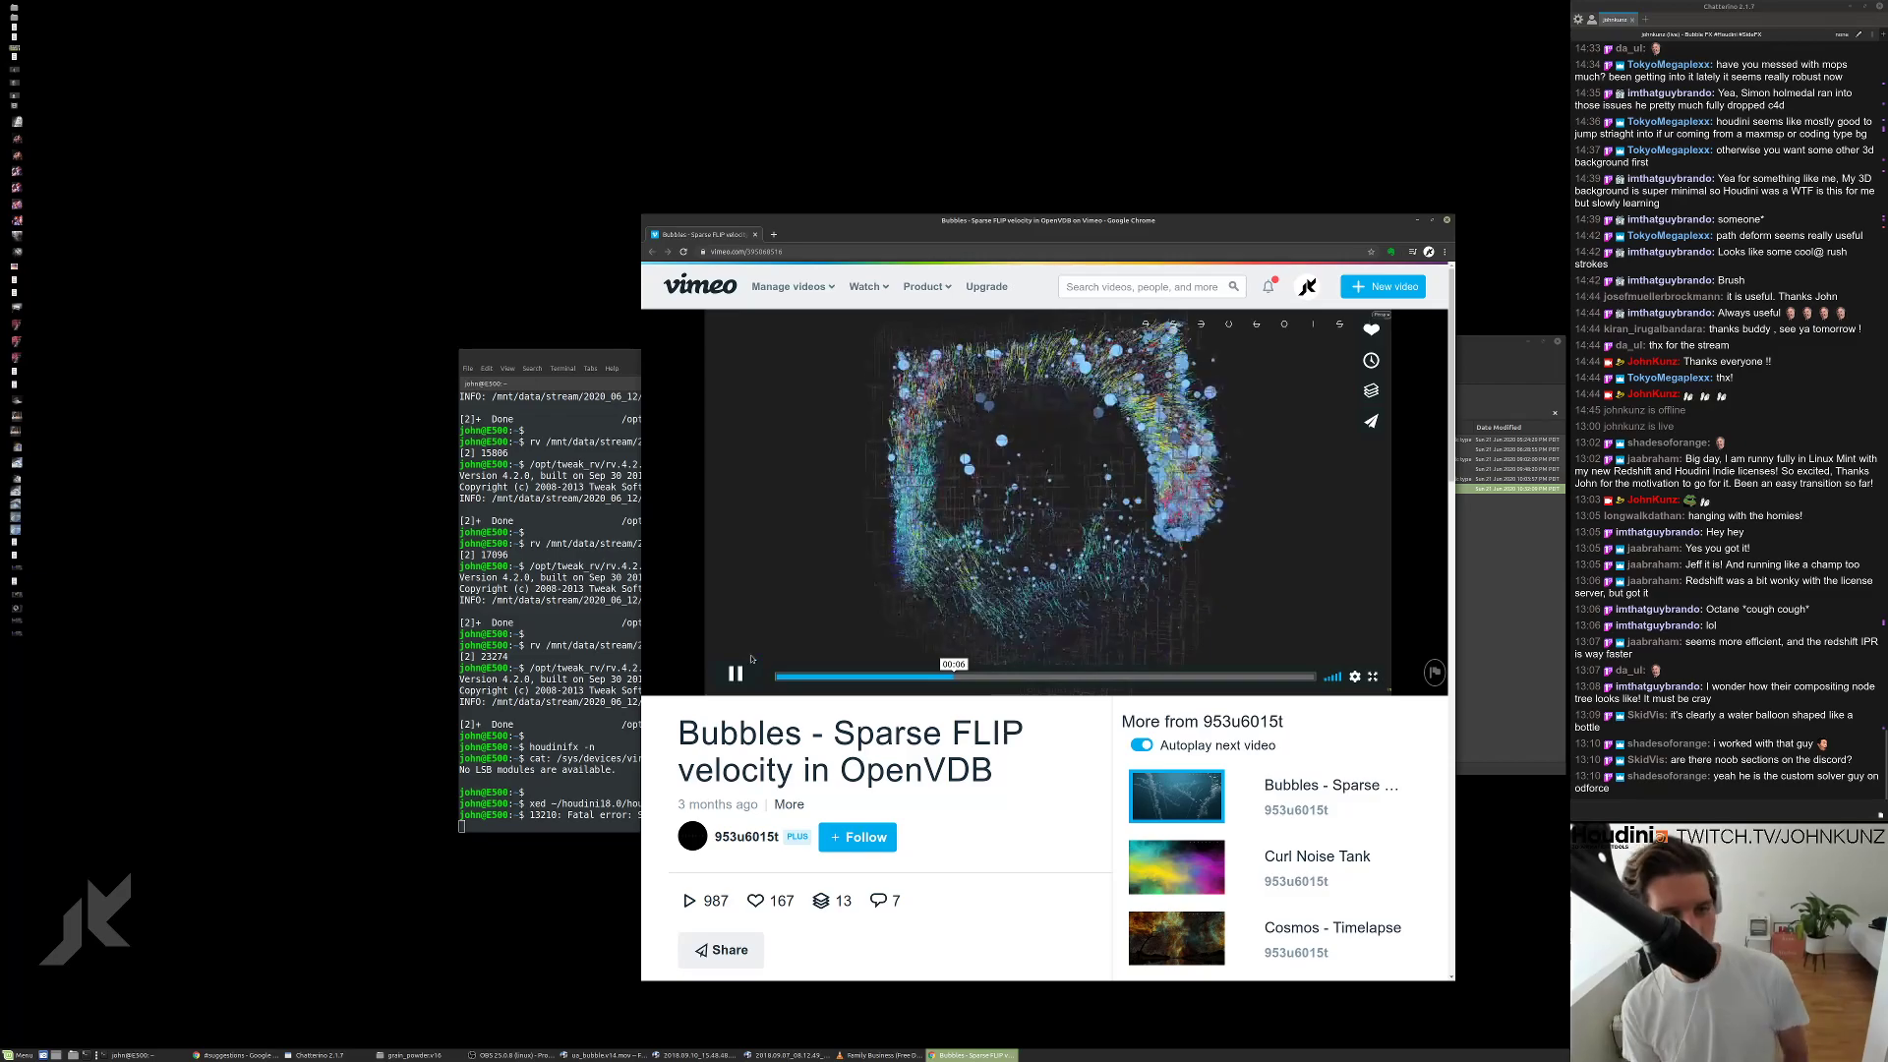
click(1042, 450)
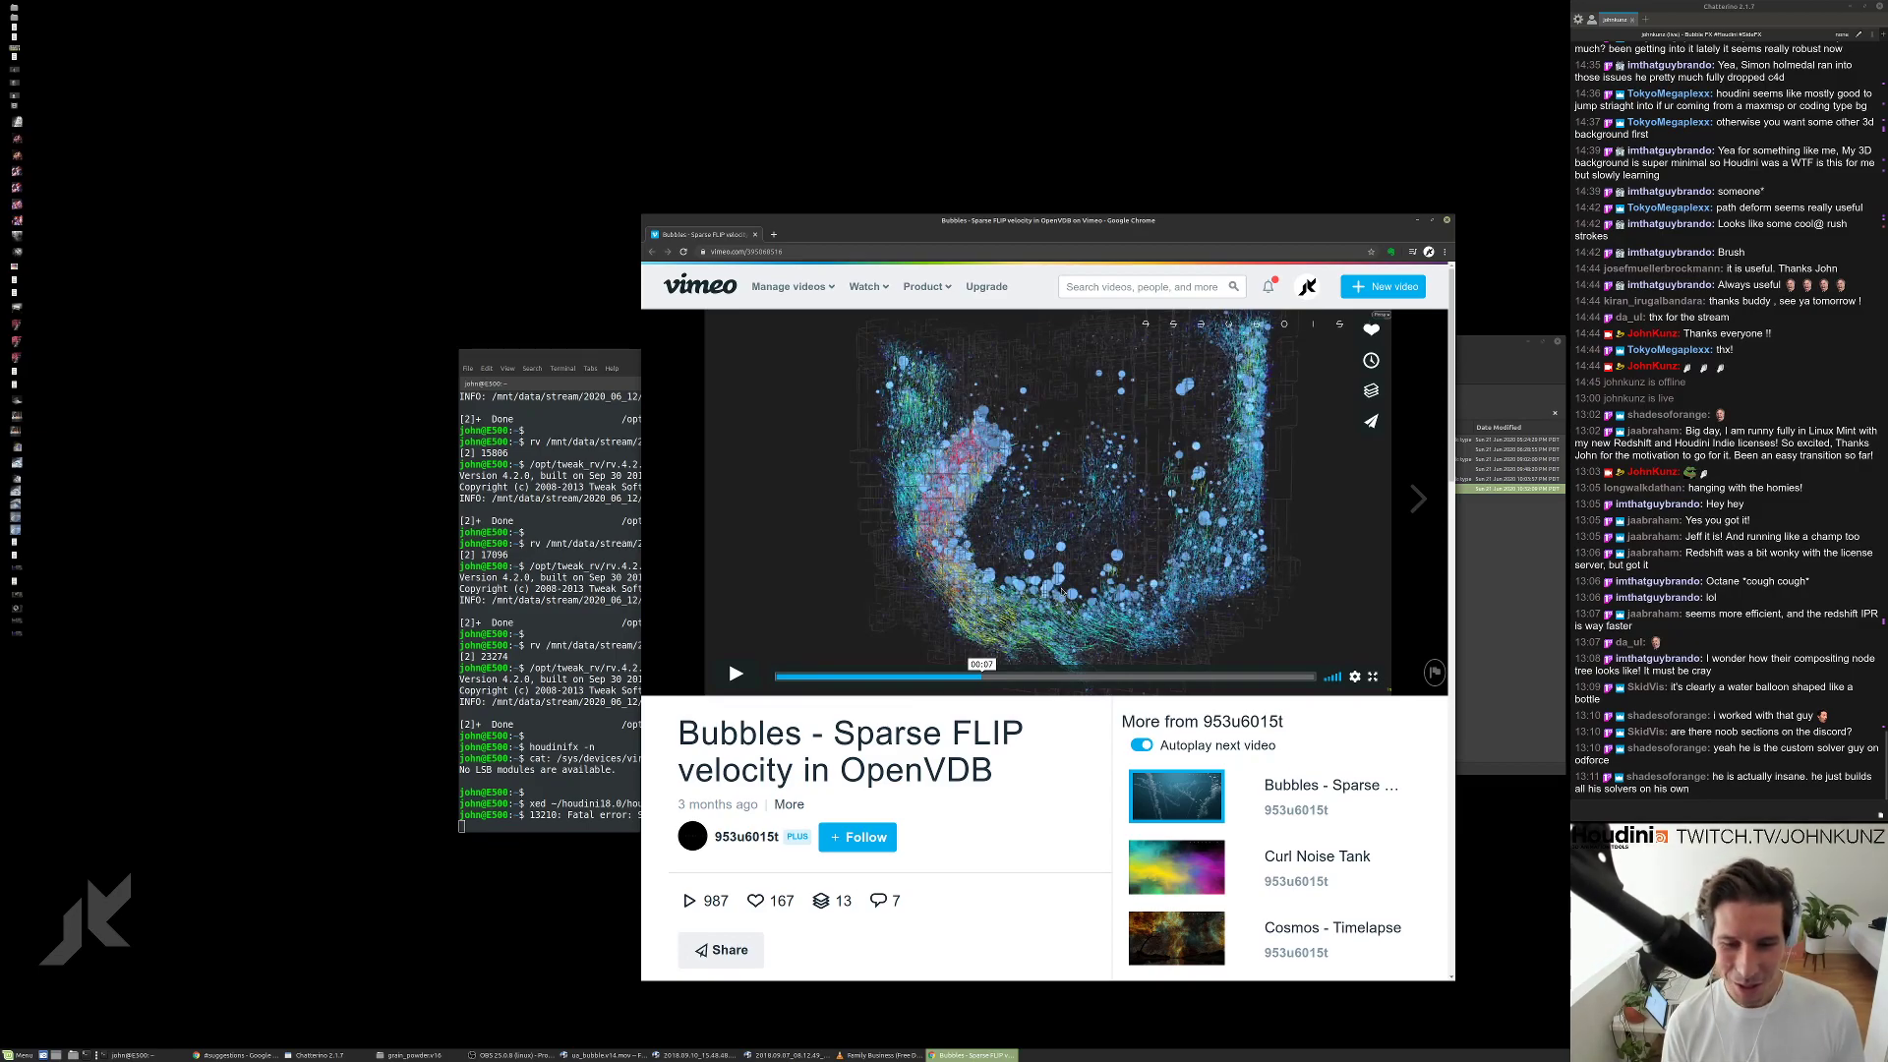
Pause the Bubbles video at 00:18 and advance it a few frames.
click(735, 673)
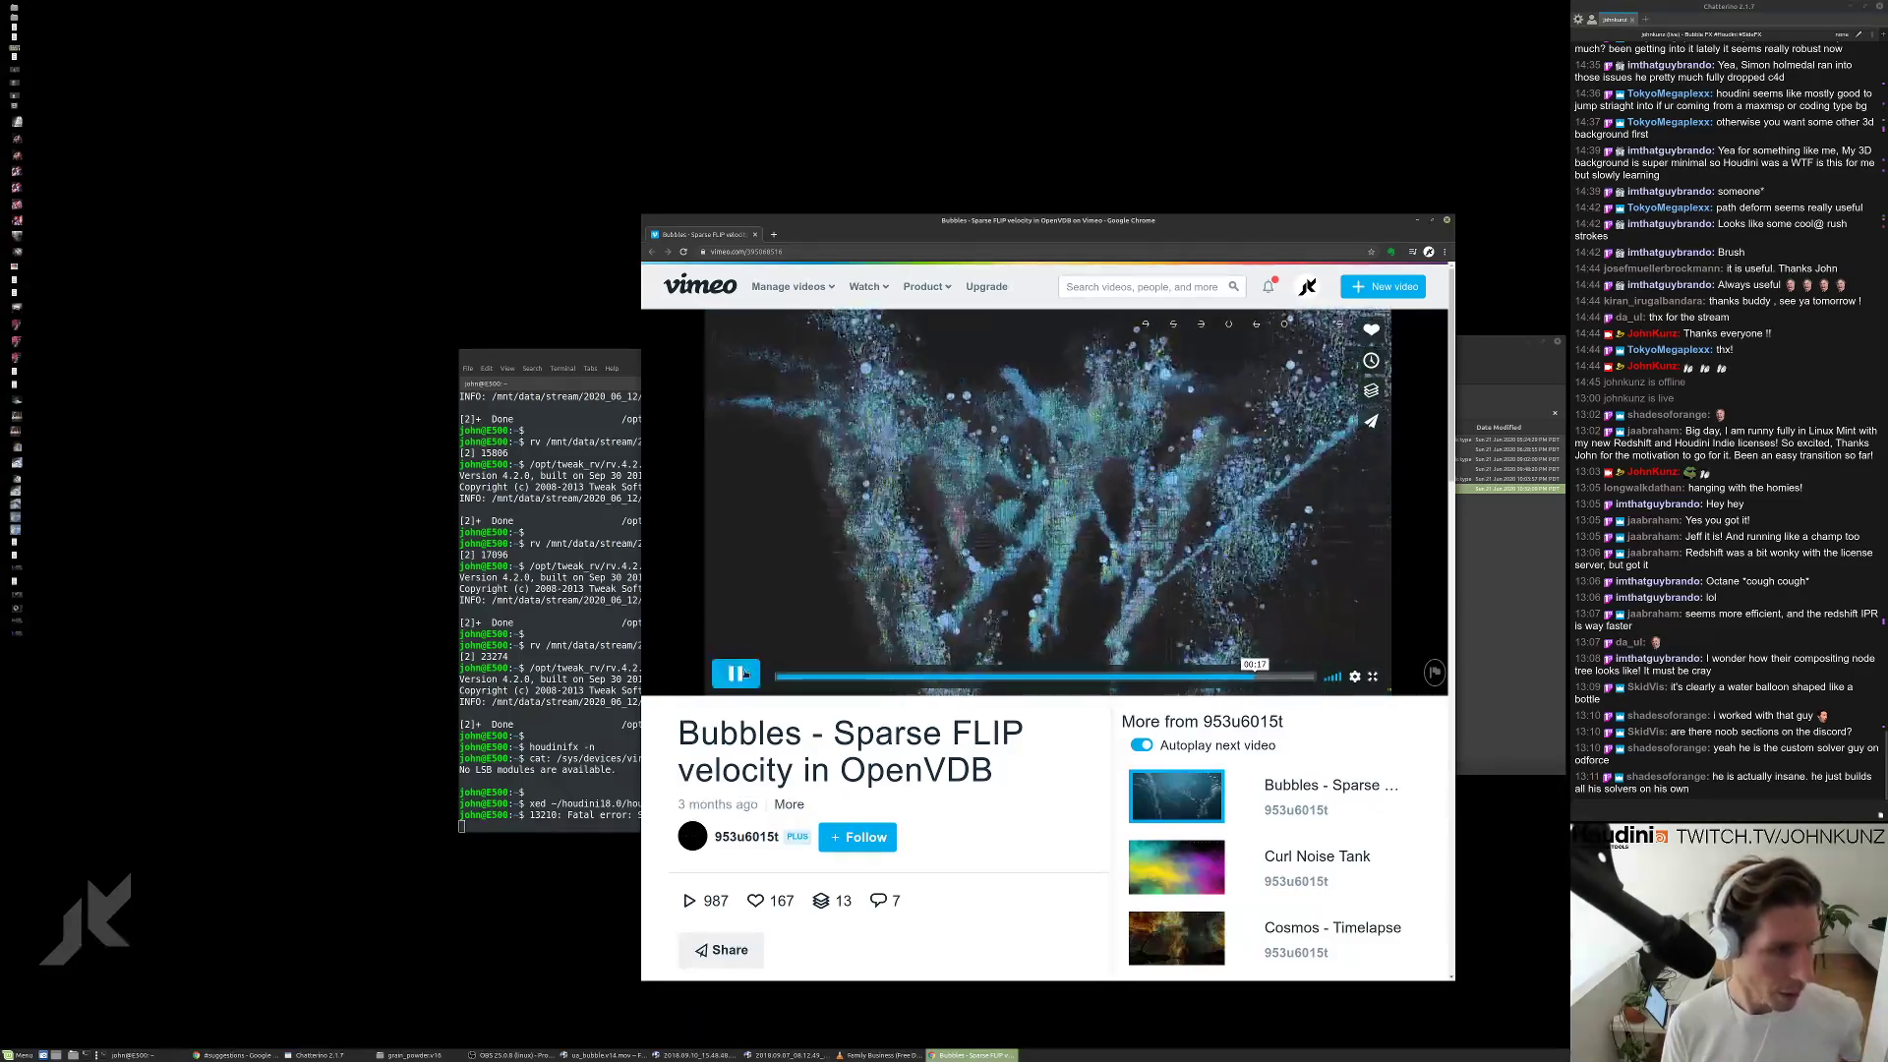
click(1045, 596)
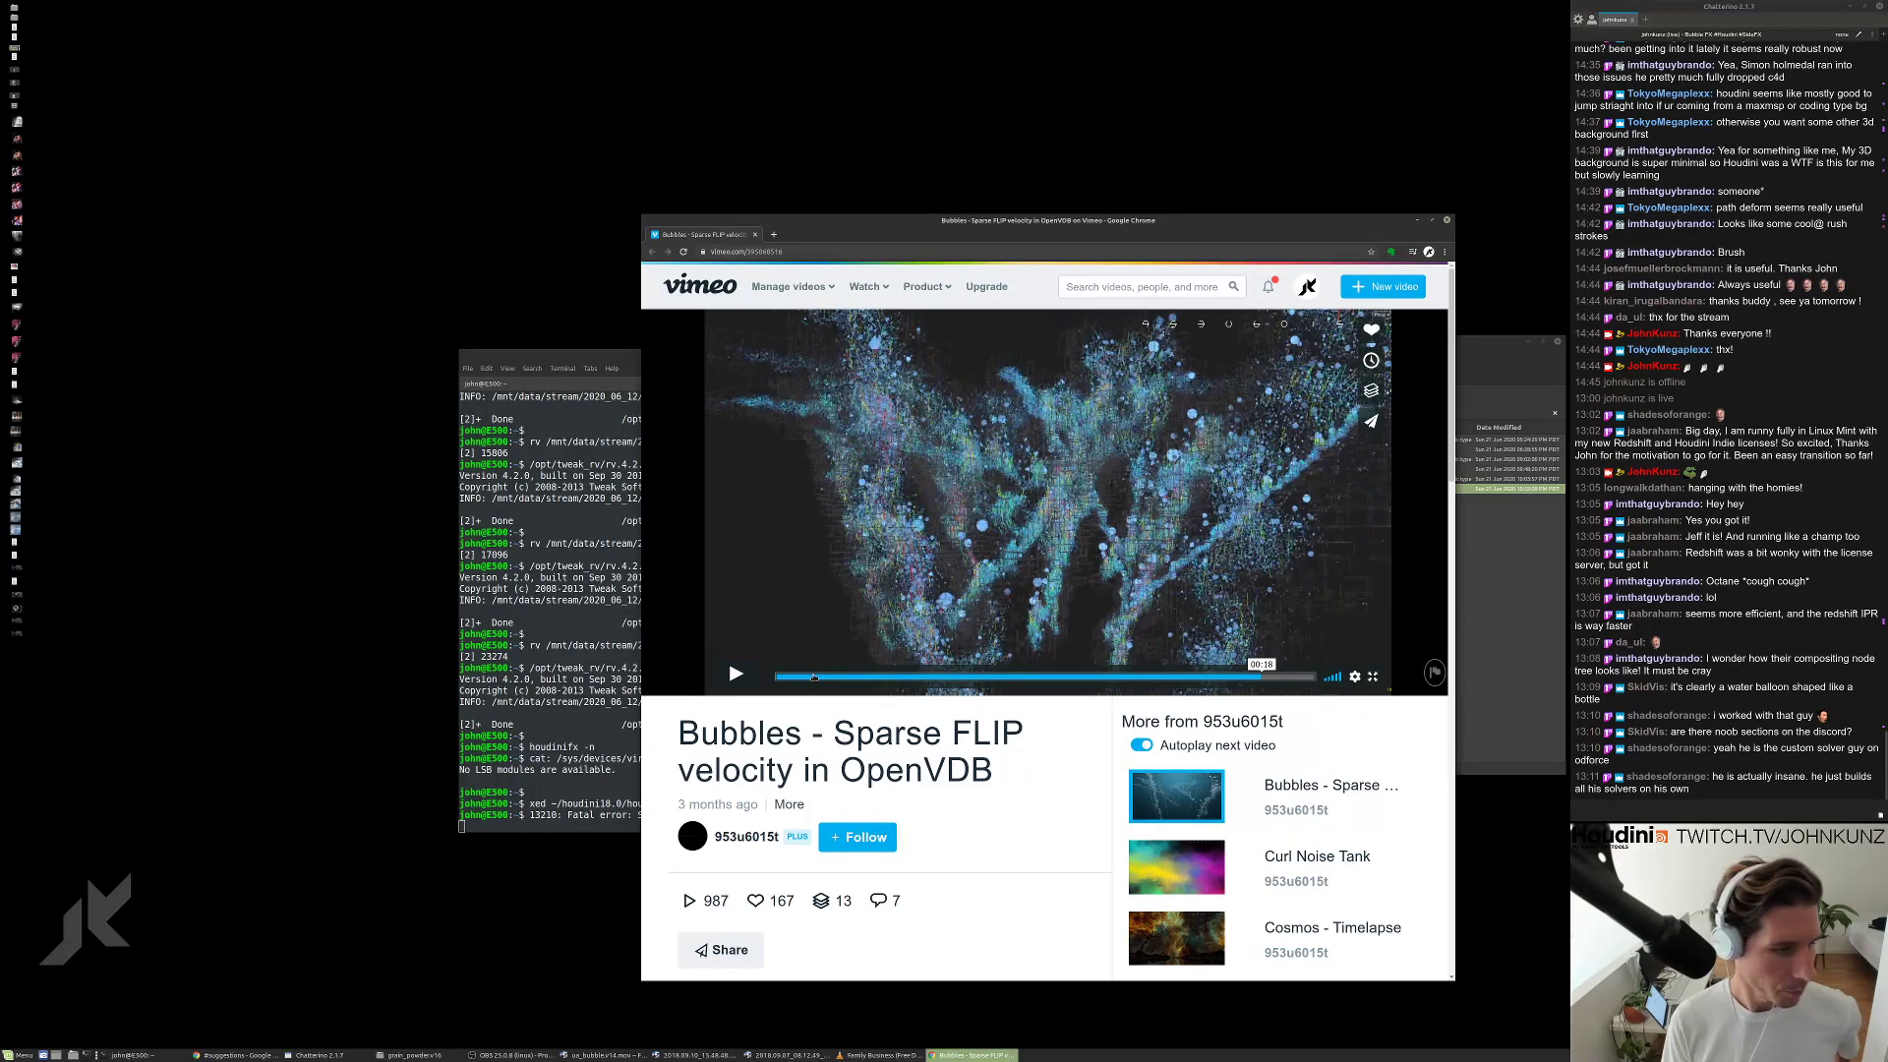
click(735, 674)
click(735, 674)
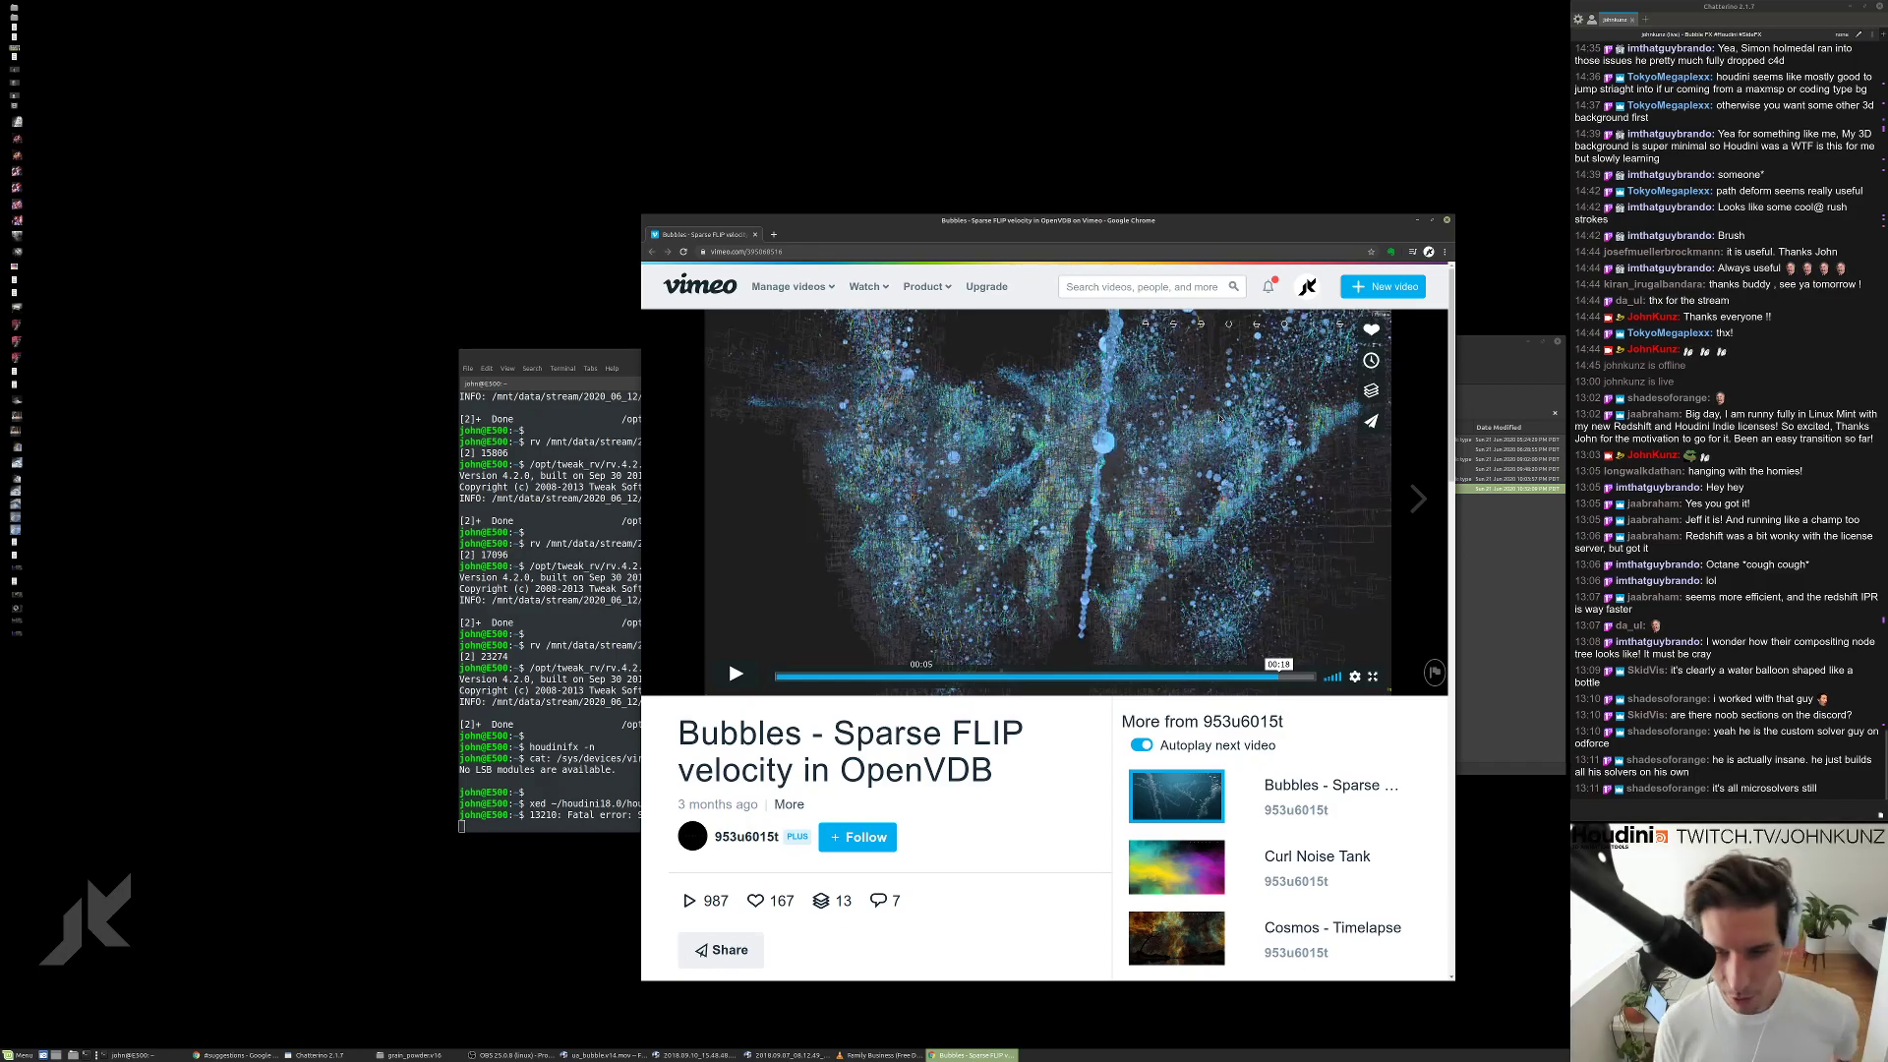
click(1082, 253)
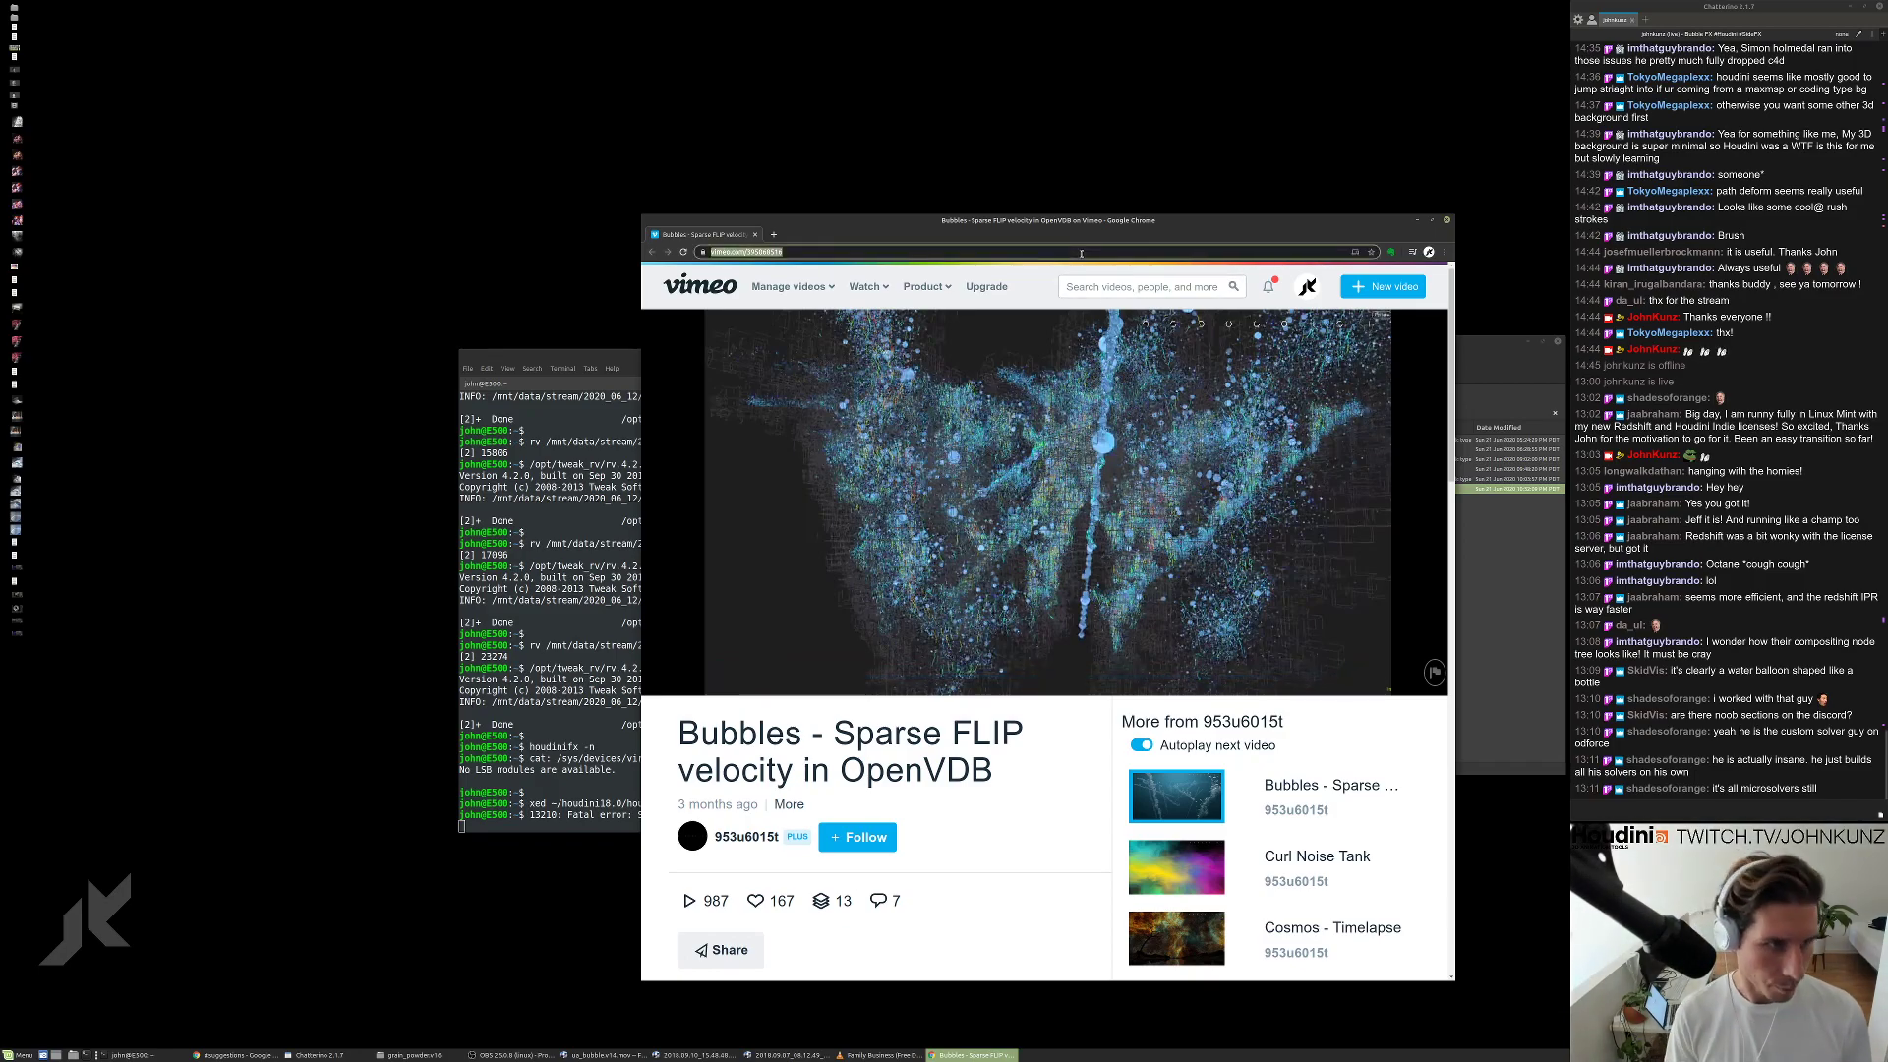
Search a new tab for building fluid solvers from scratch and open SideFX's Vimeo Masterclass.
key(ctrl+t)
text(b)
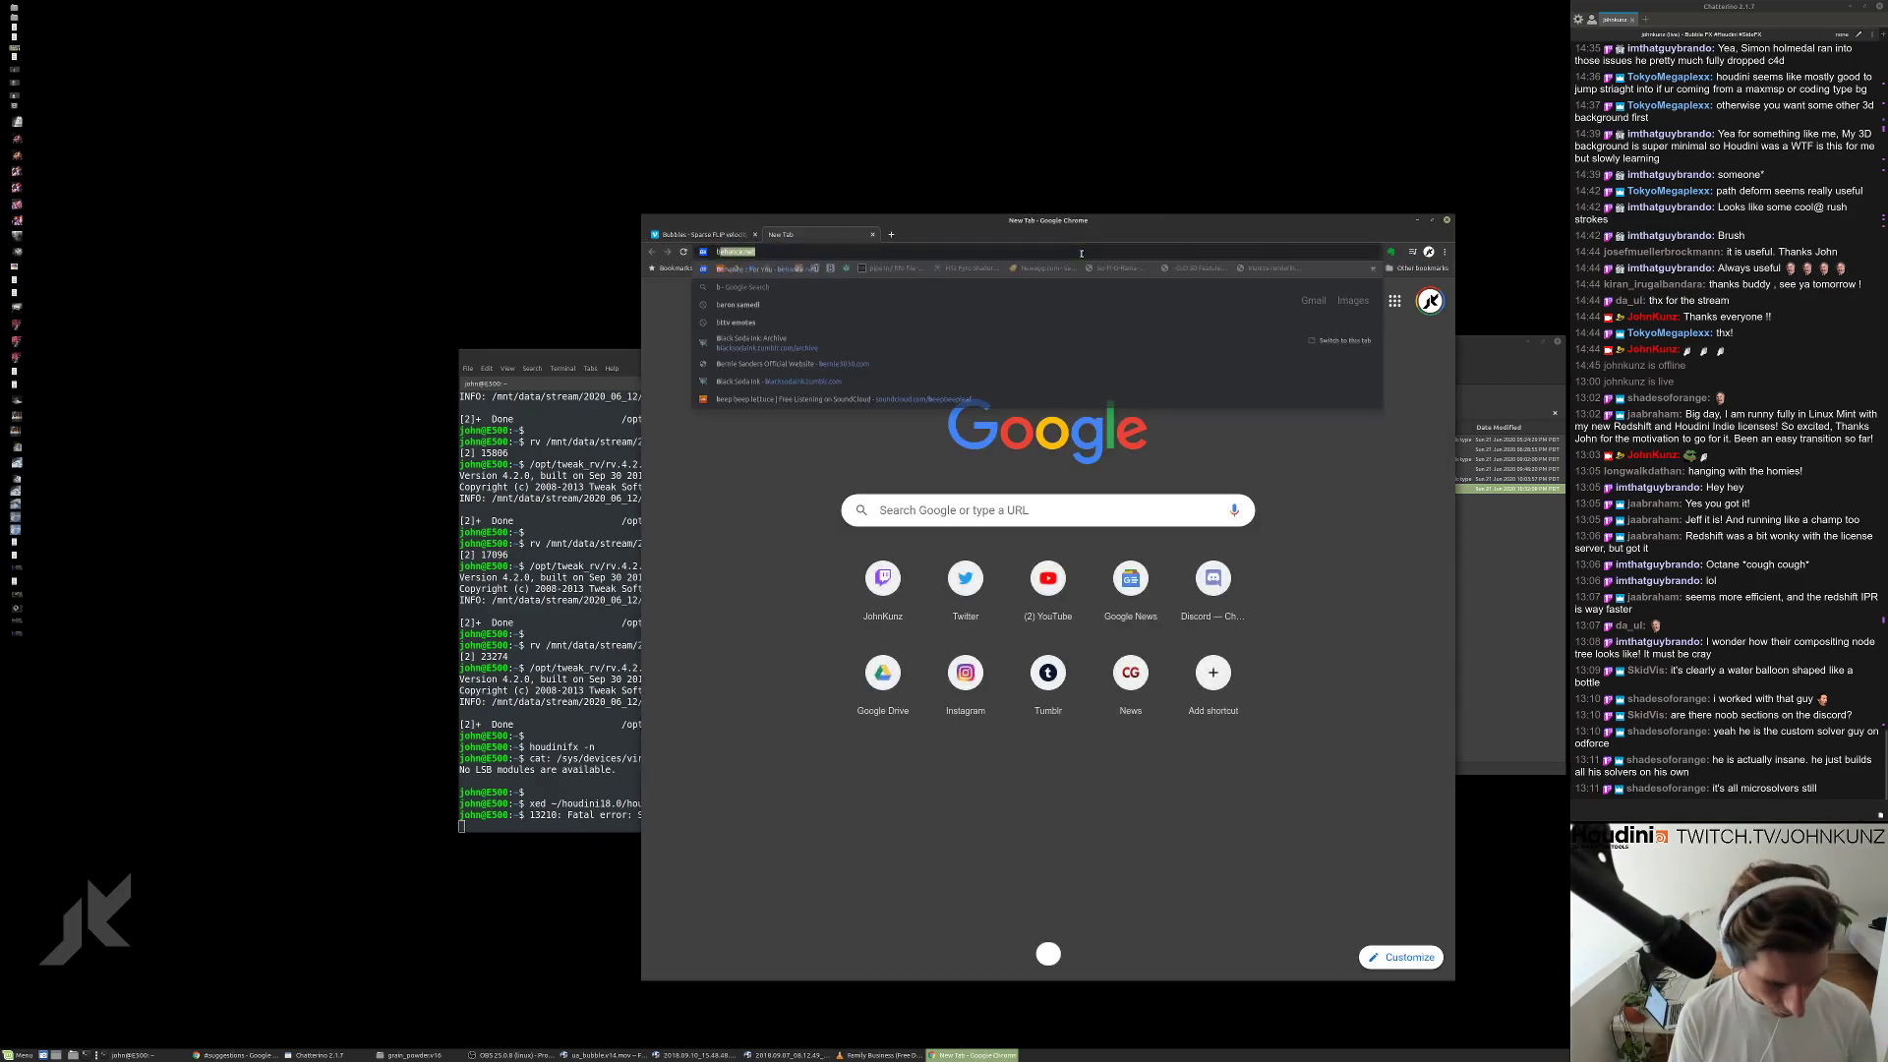
text(ullding solv)
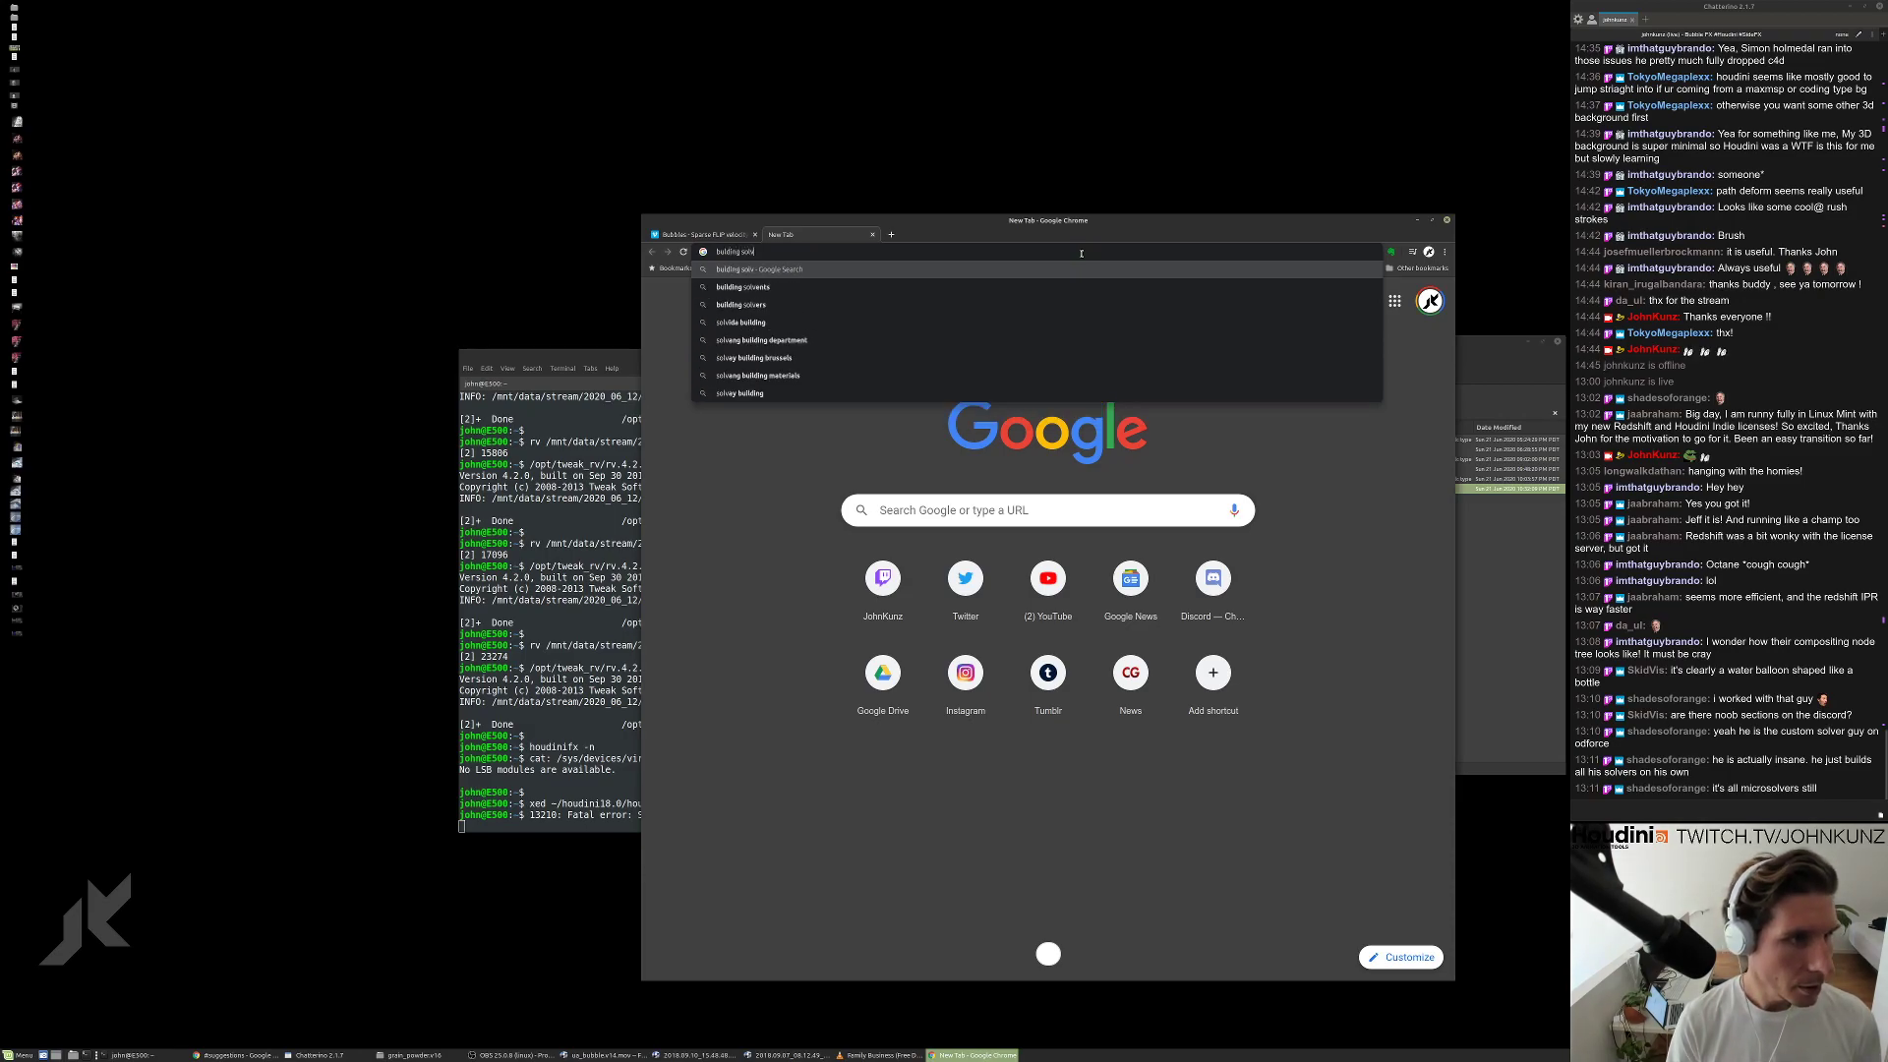
text(ers)
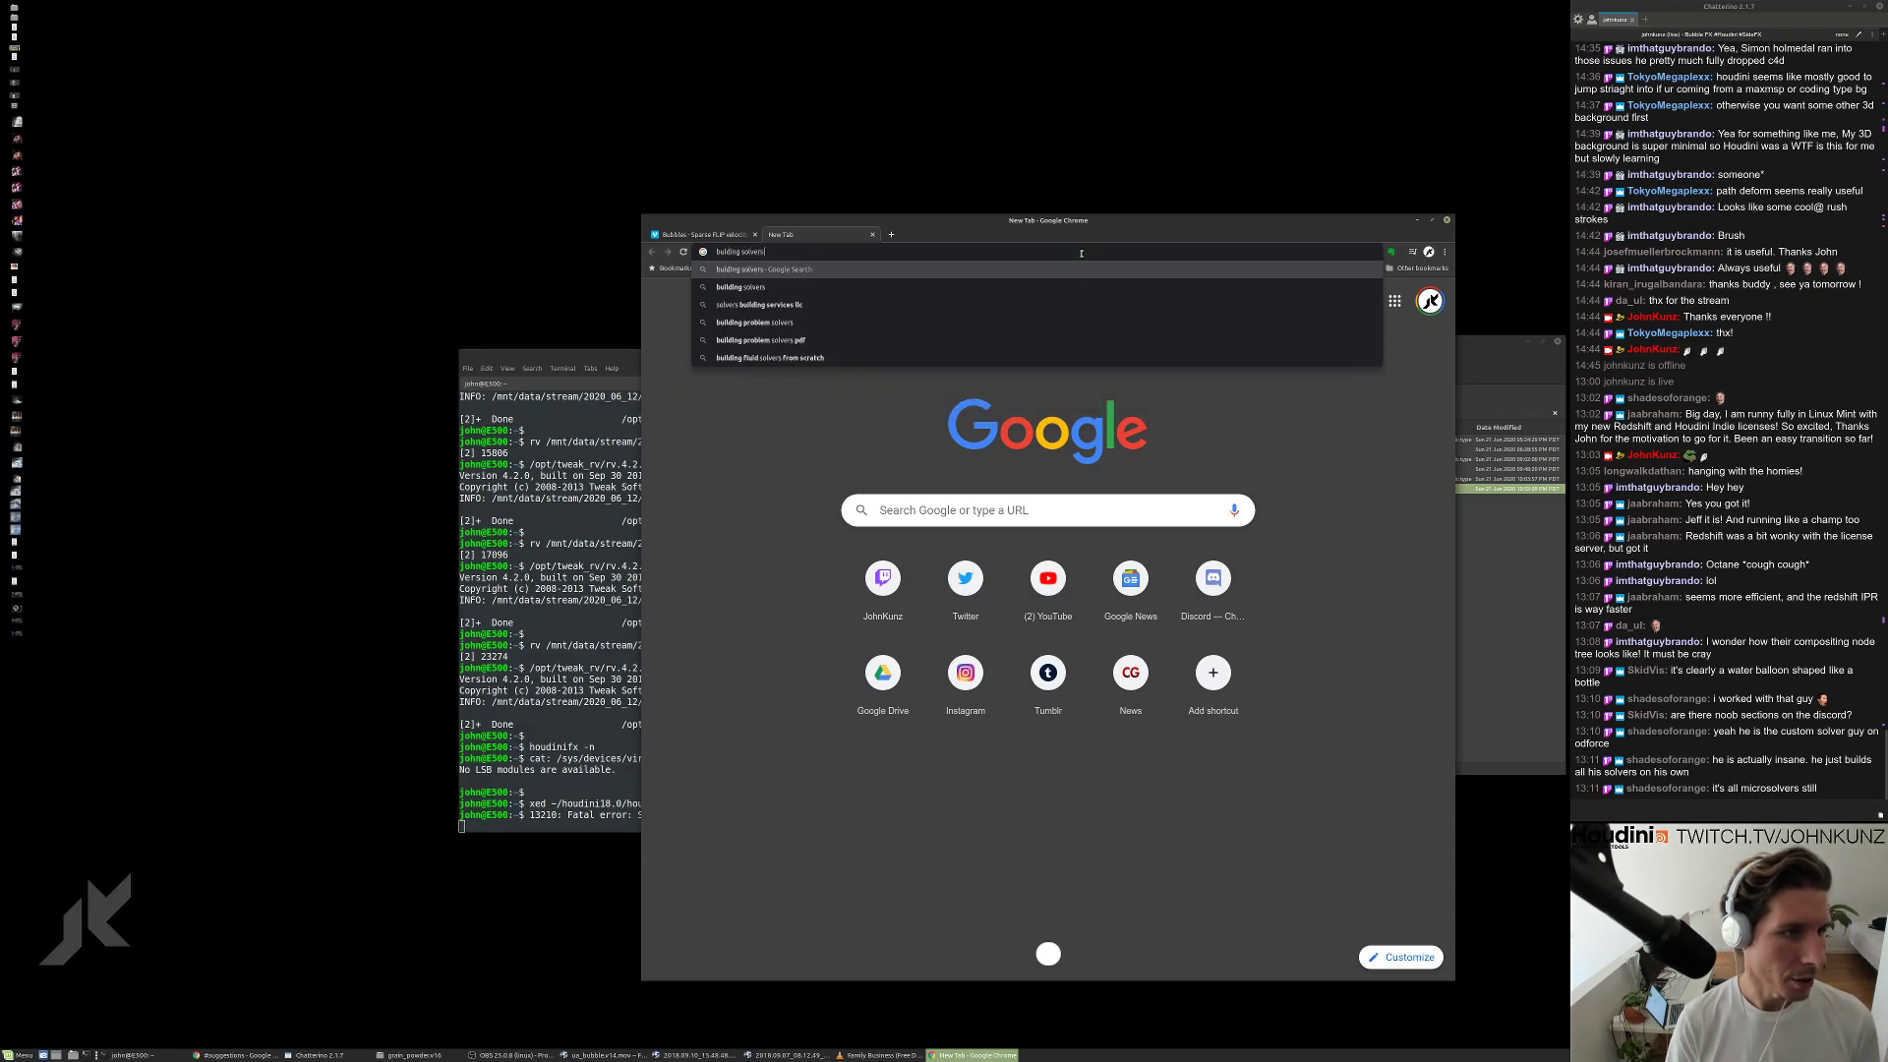
text( fro)
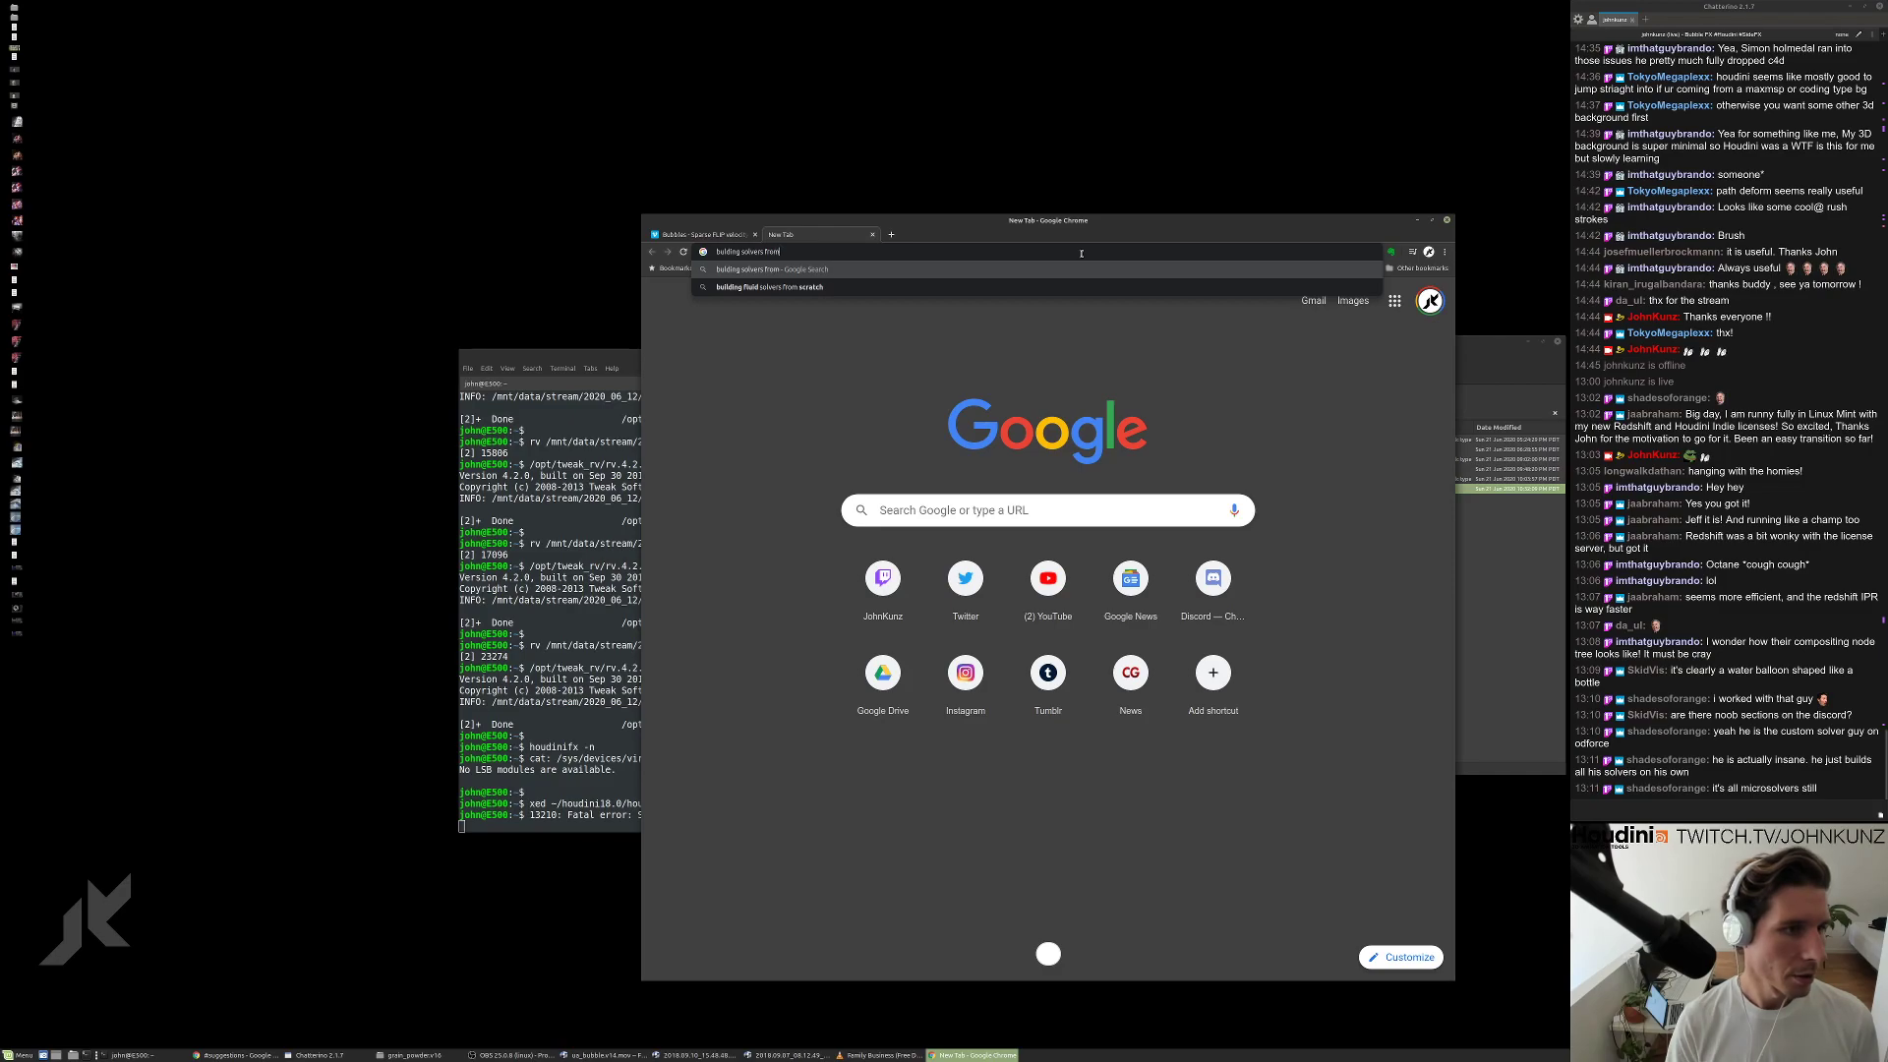
text(m)
click(1080, 286)
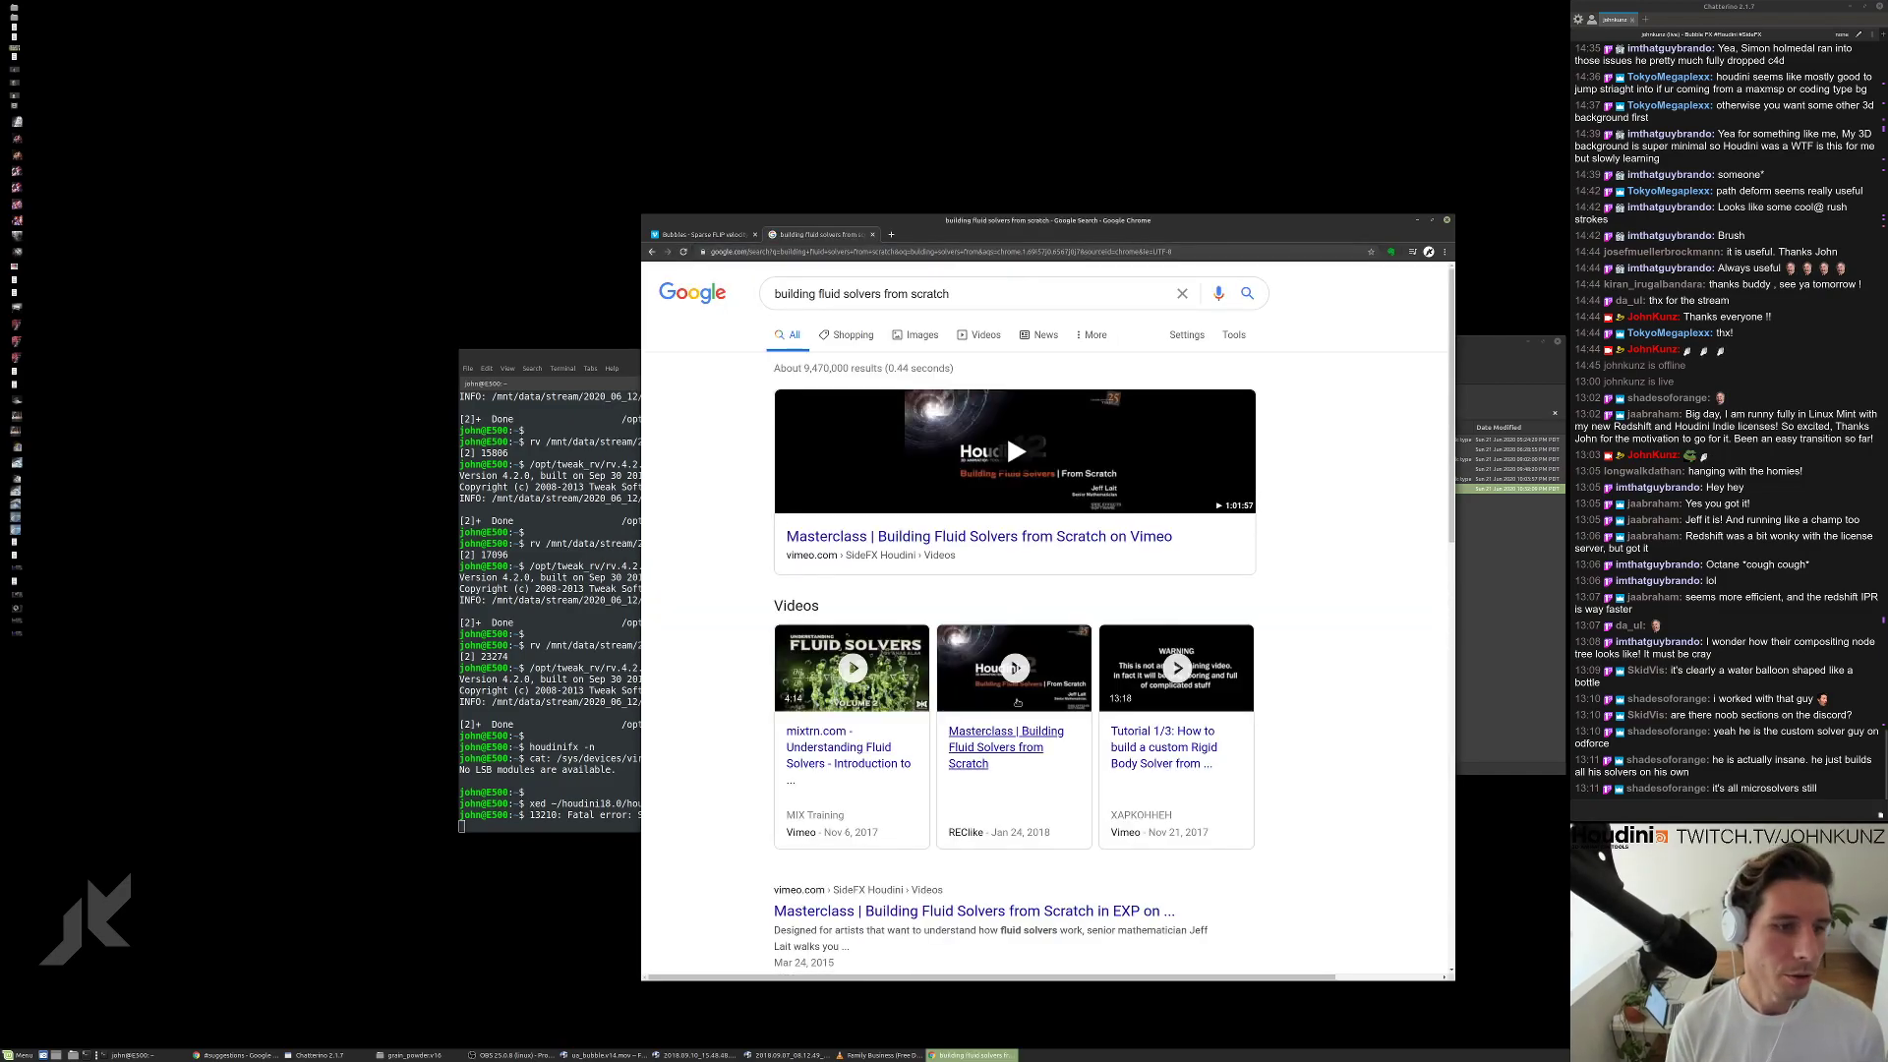
click(1042, 539)
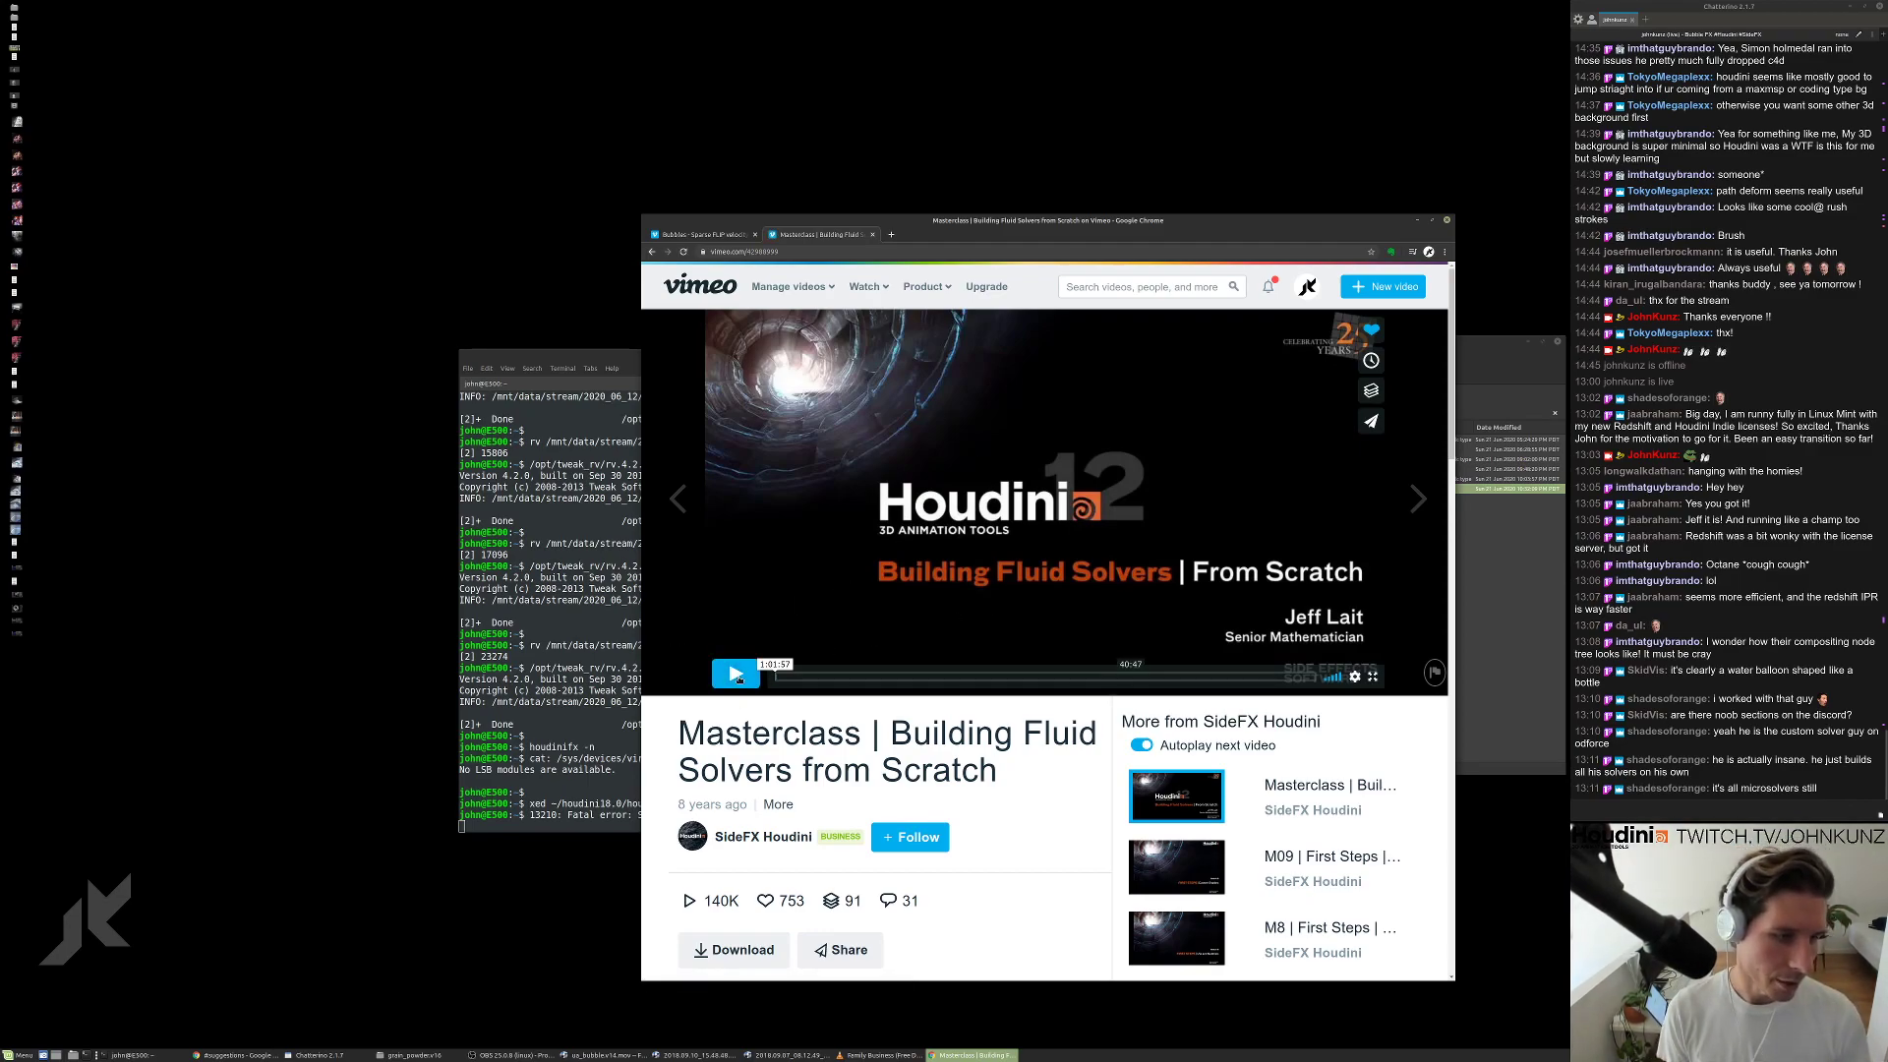
Play the masterclass and seek past the Eulerian vs Lagrangian slide to the cube demo.
click(736, 675)
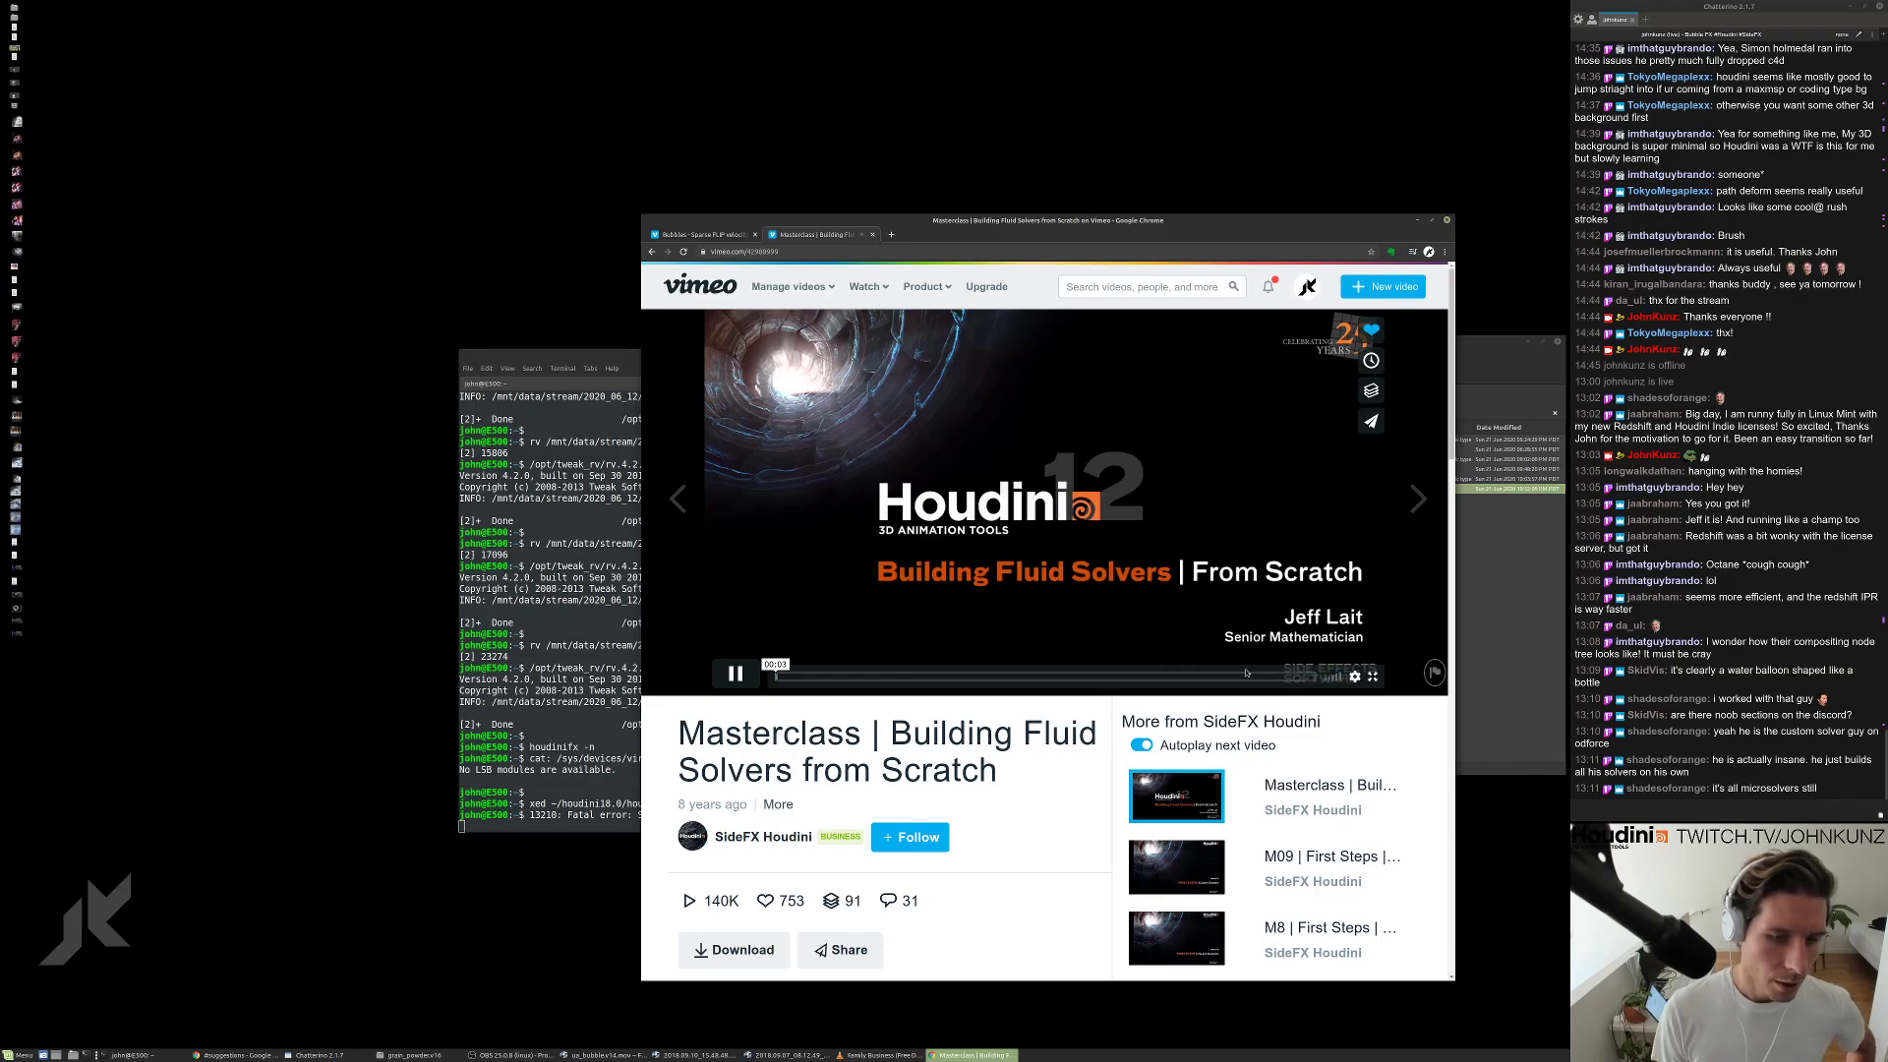
click(779, 676)
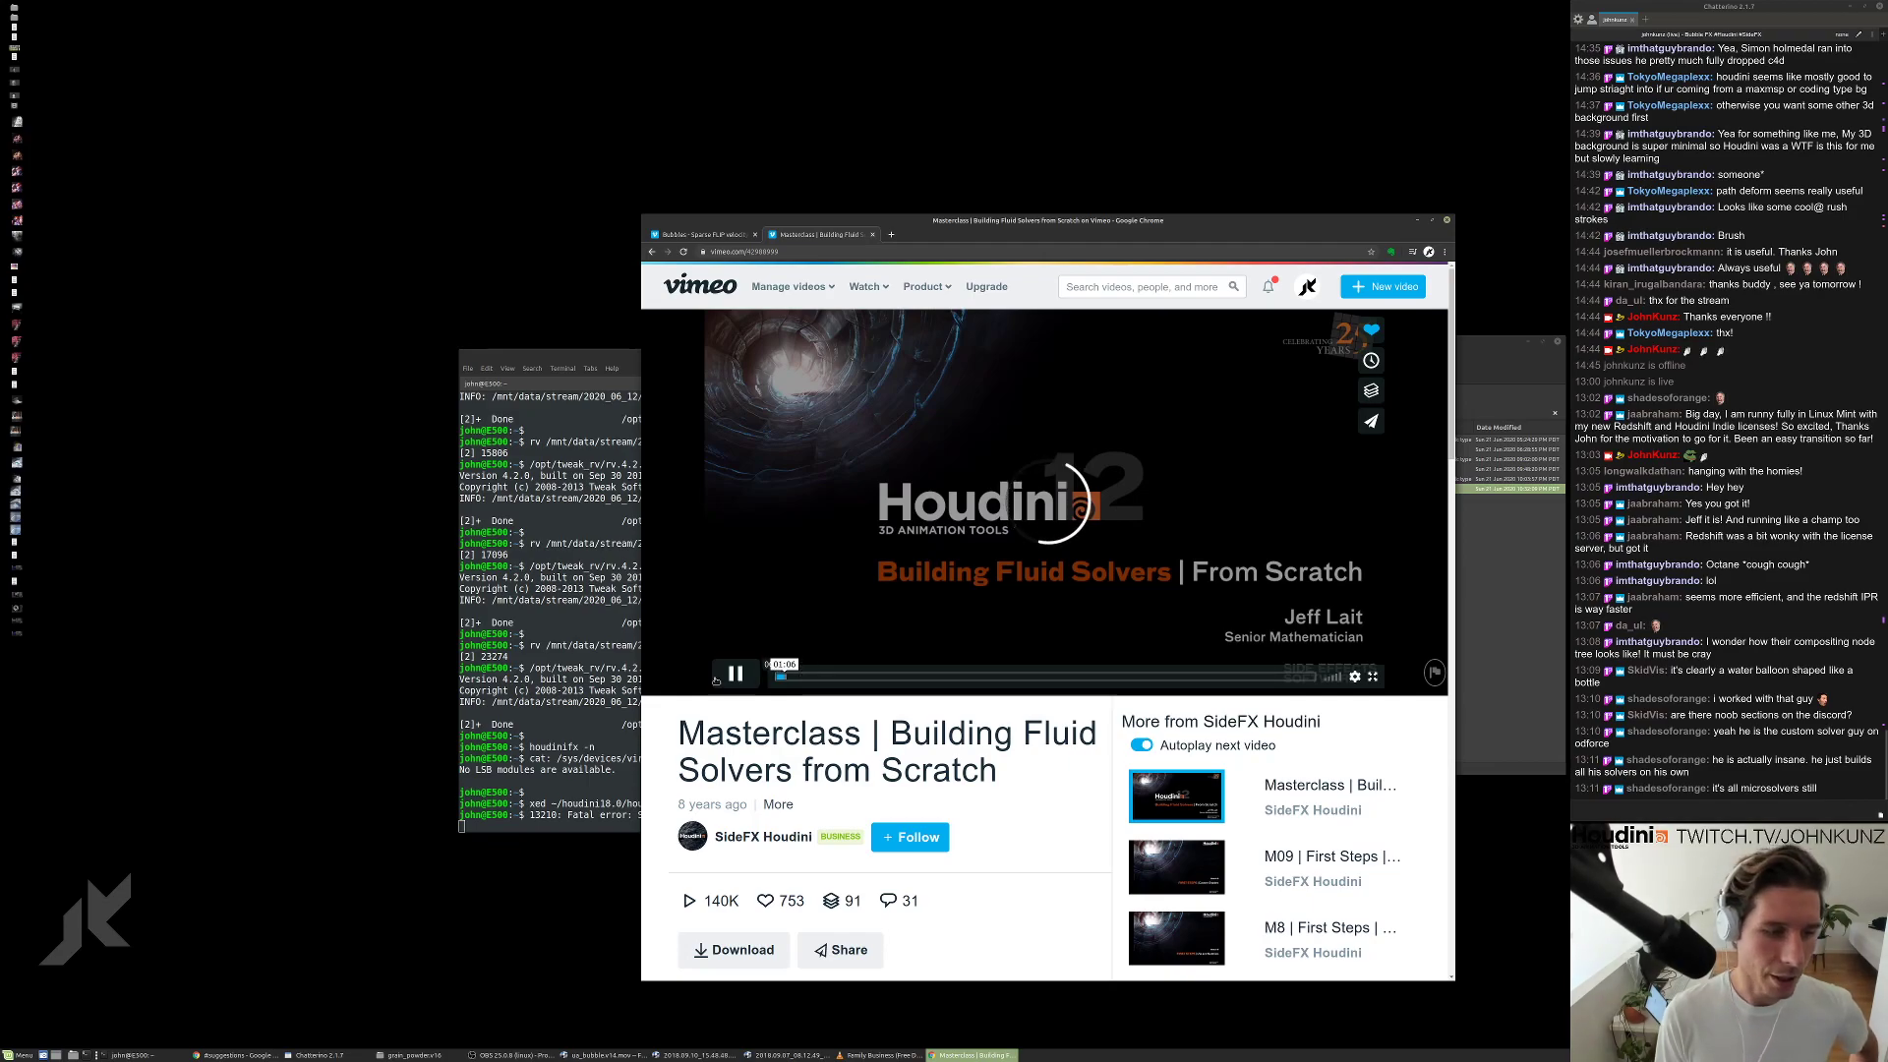
click(812, 678)
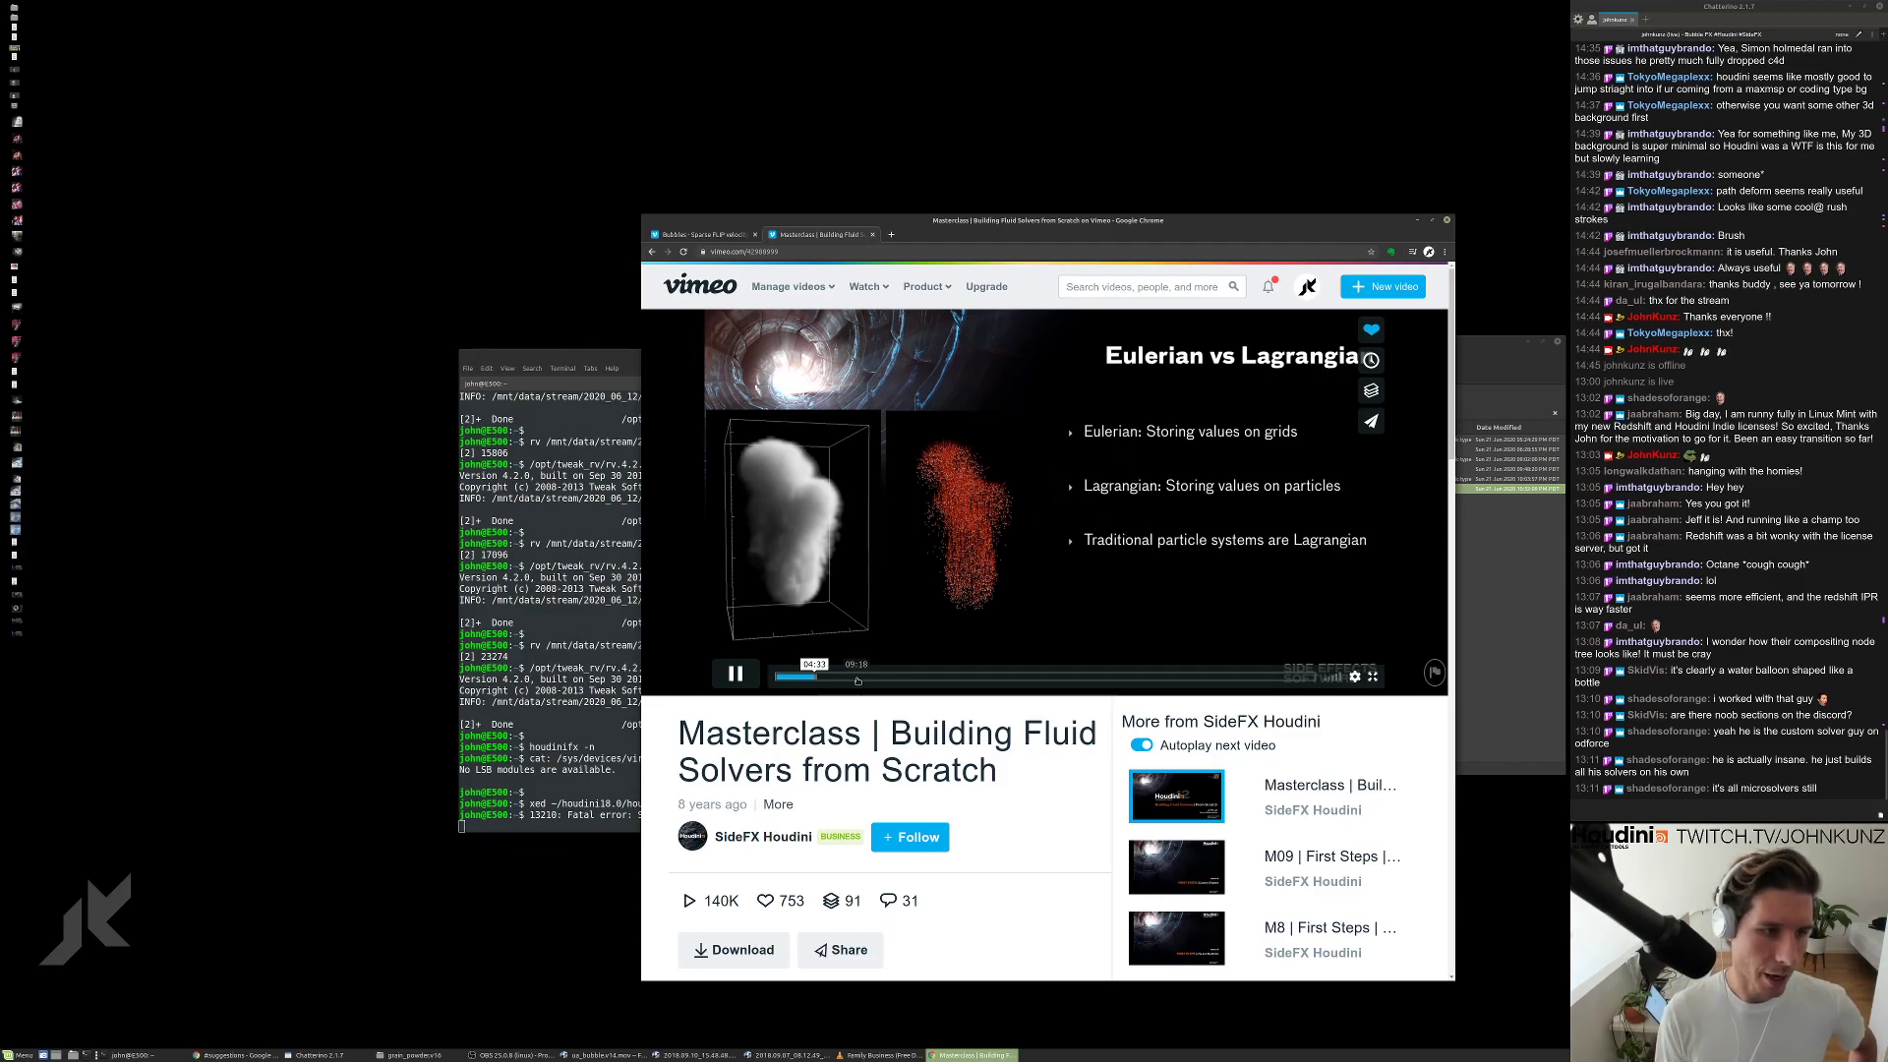
click(804, 676)
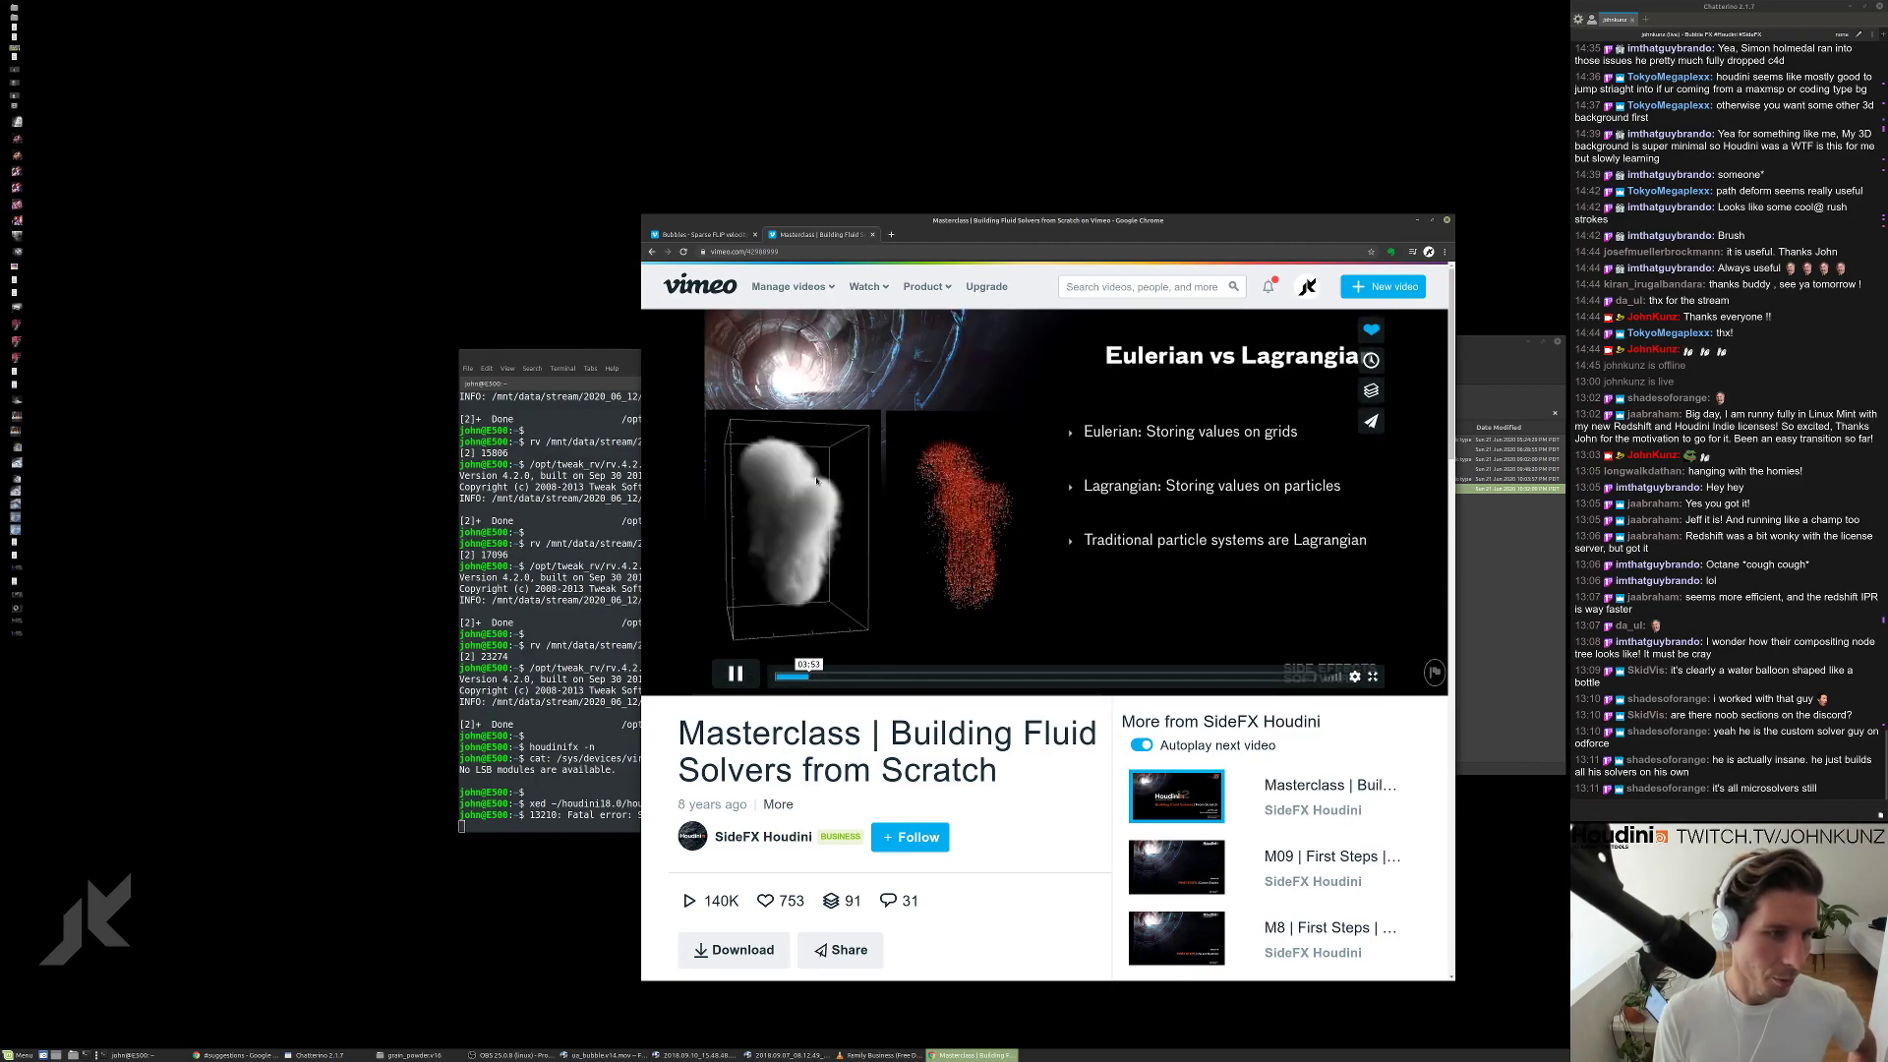
click(831, 676)
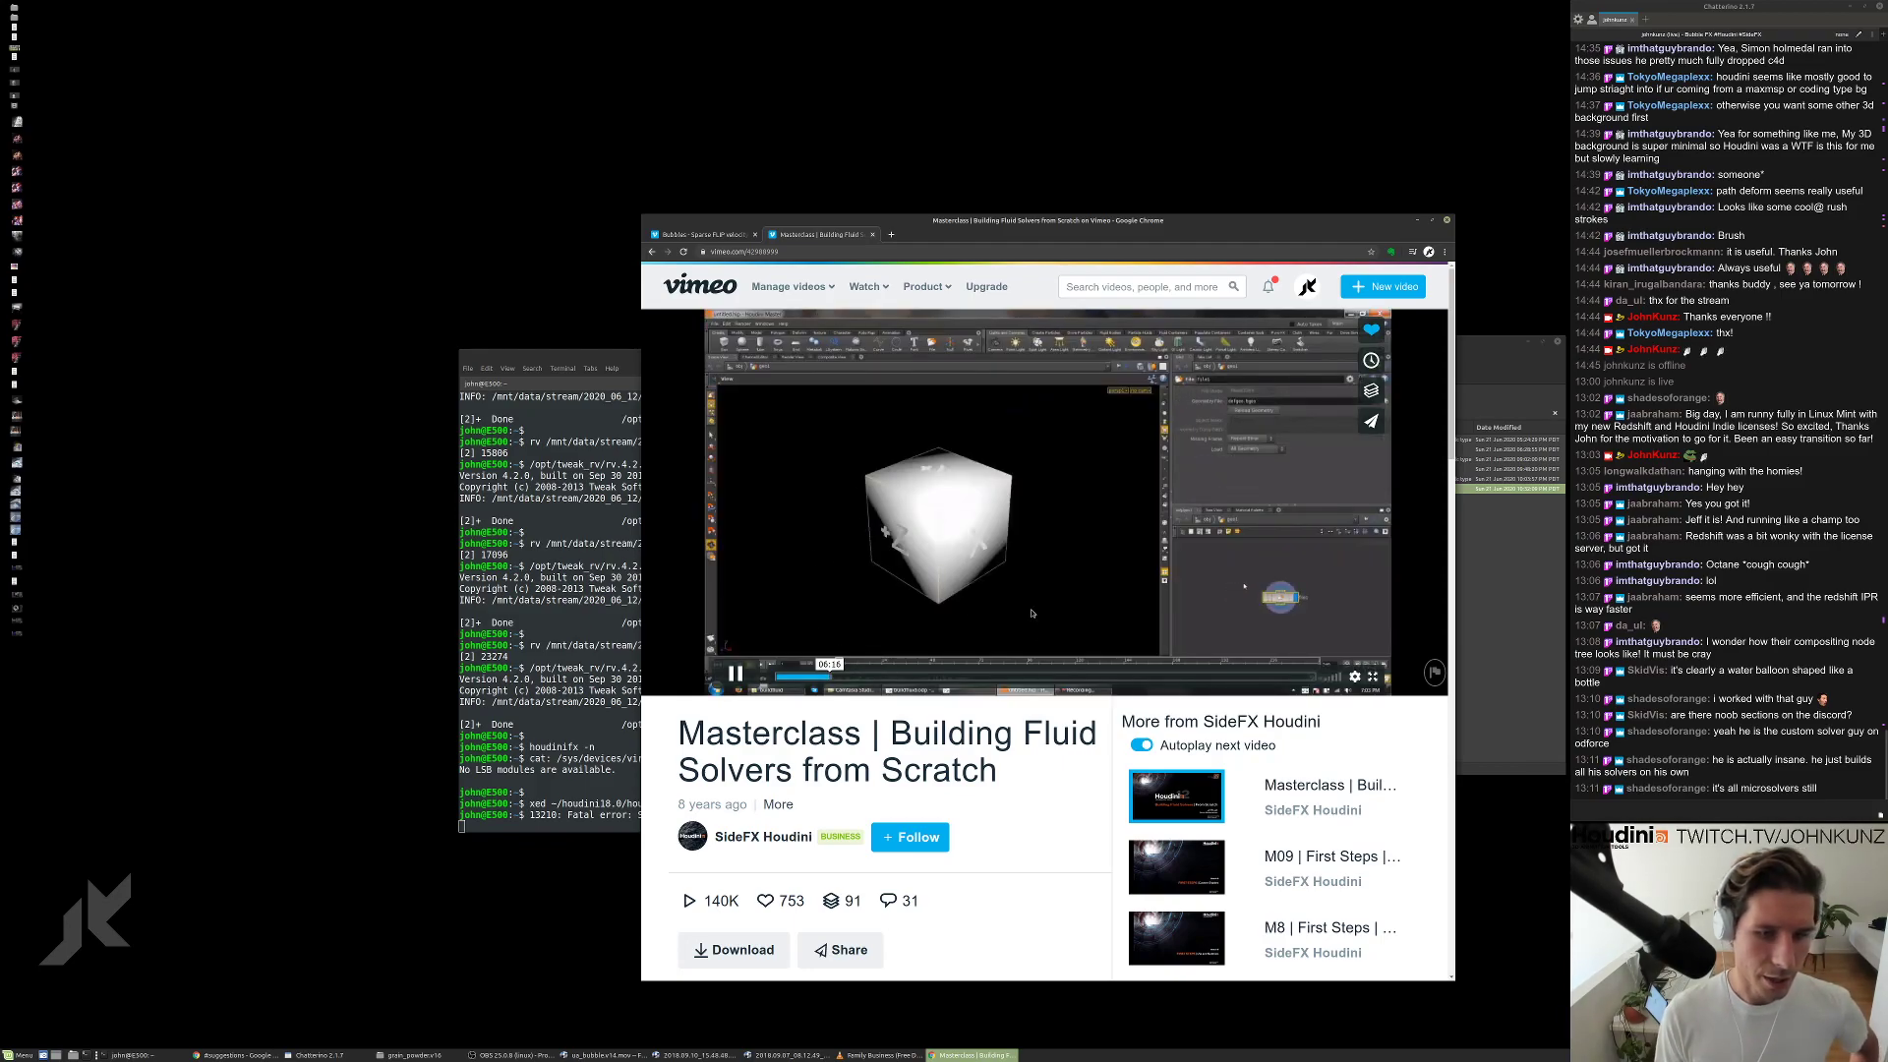
Skim the teapot, sphere and box scenes, pause at 33:24, then jump to 39:15.
click(966, 676)
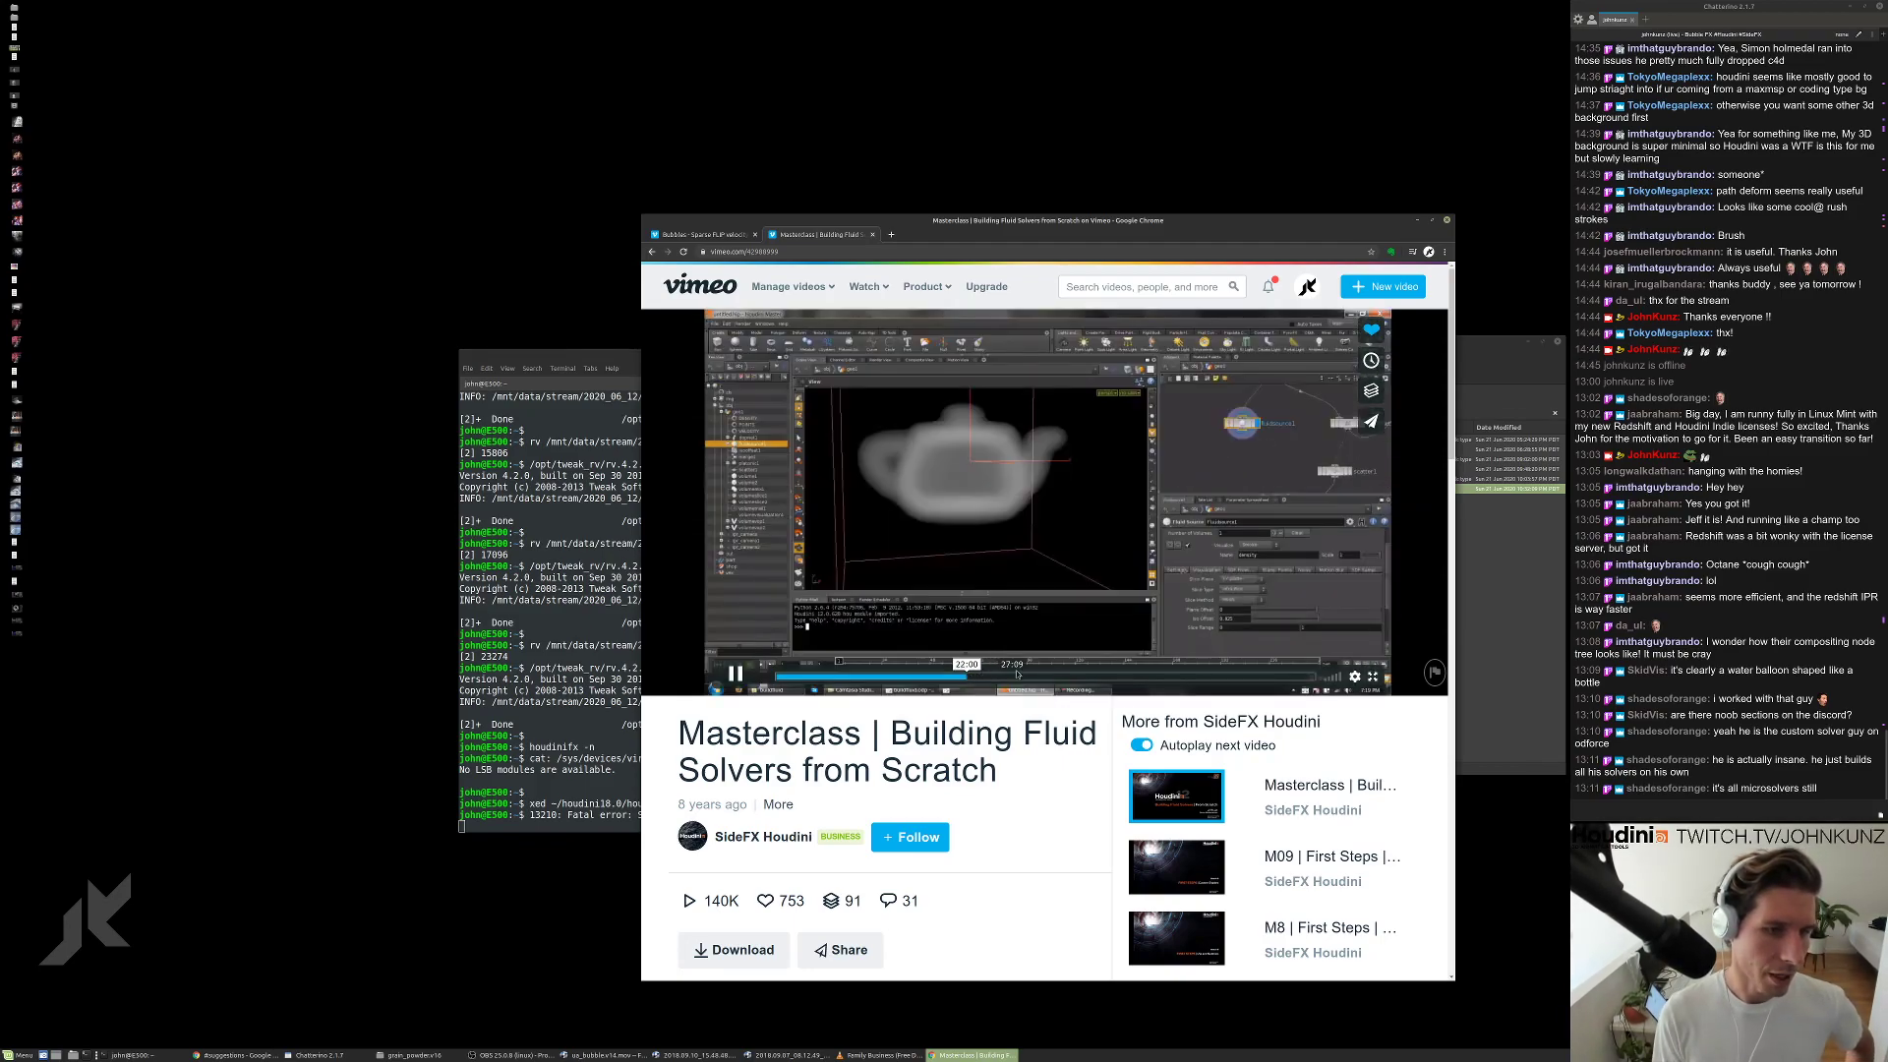
click(1013, 676)
click(992, 677)
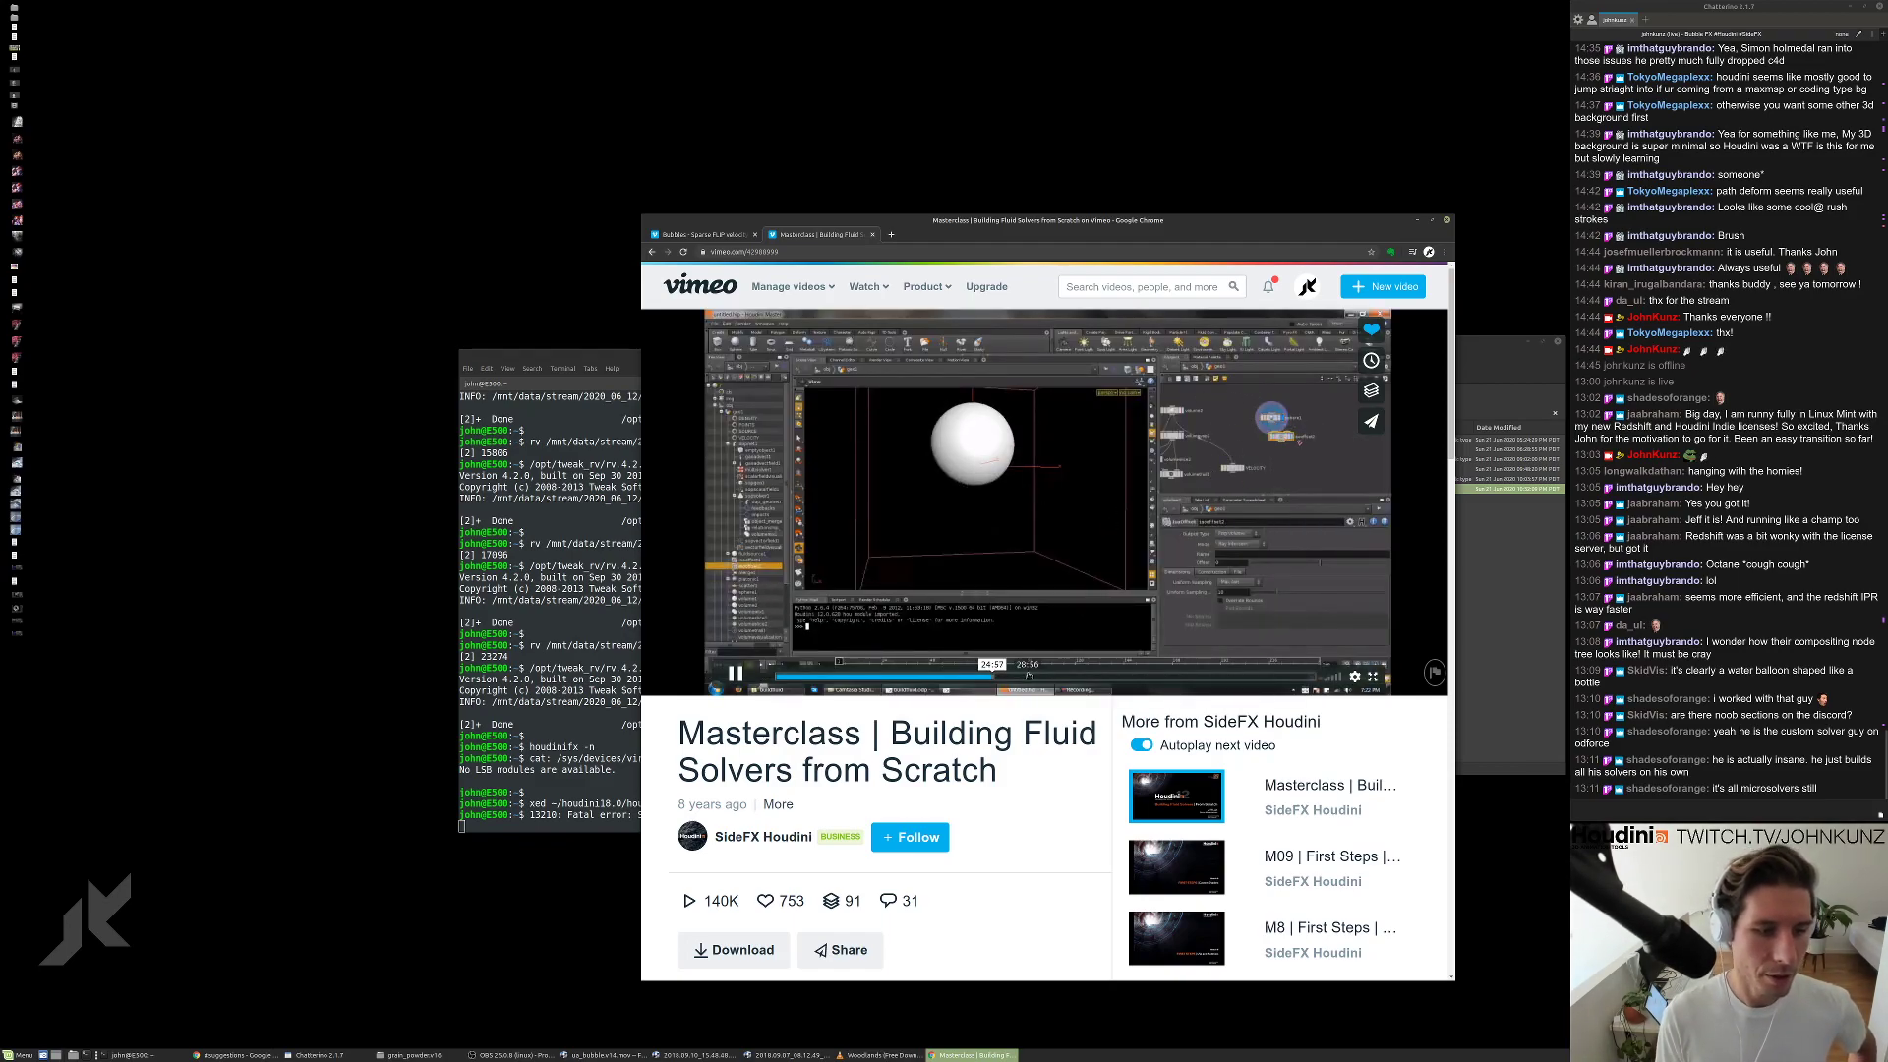
click(1013, 677)
click(1065, 677)
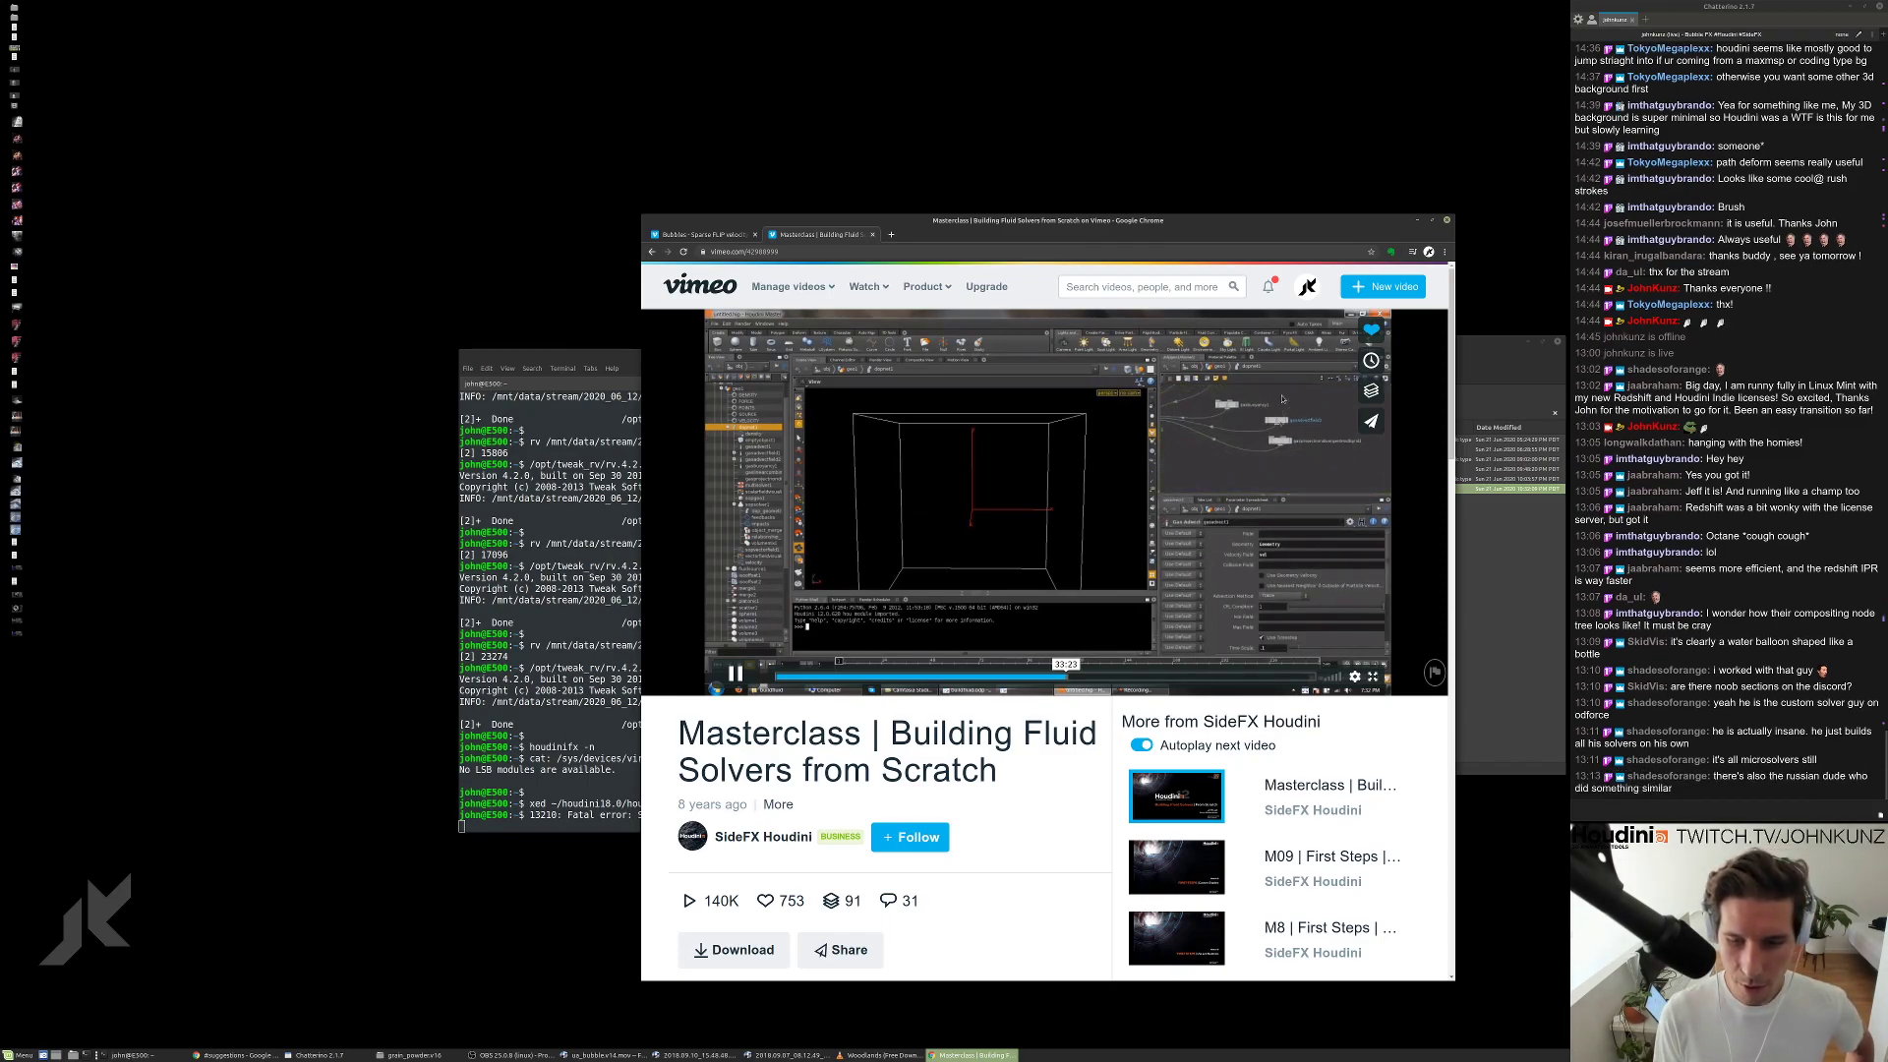
click(730, 652)
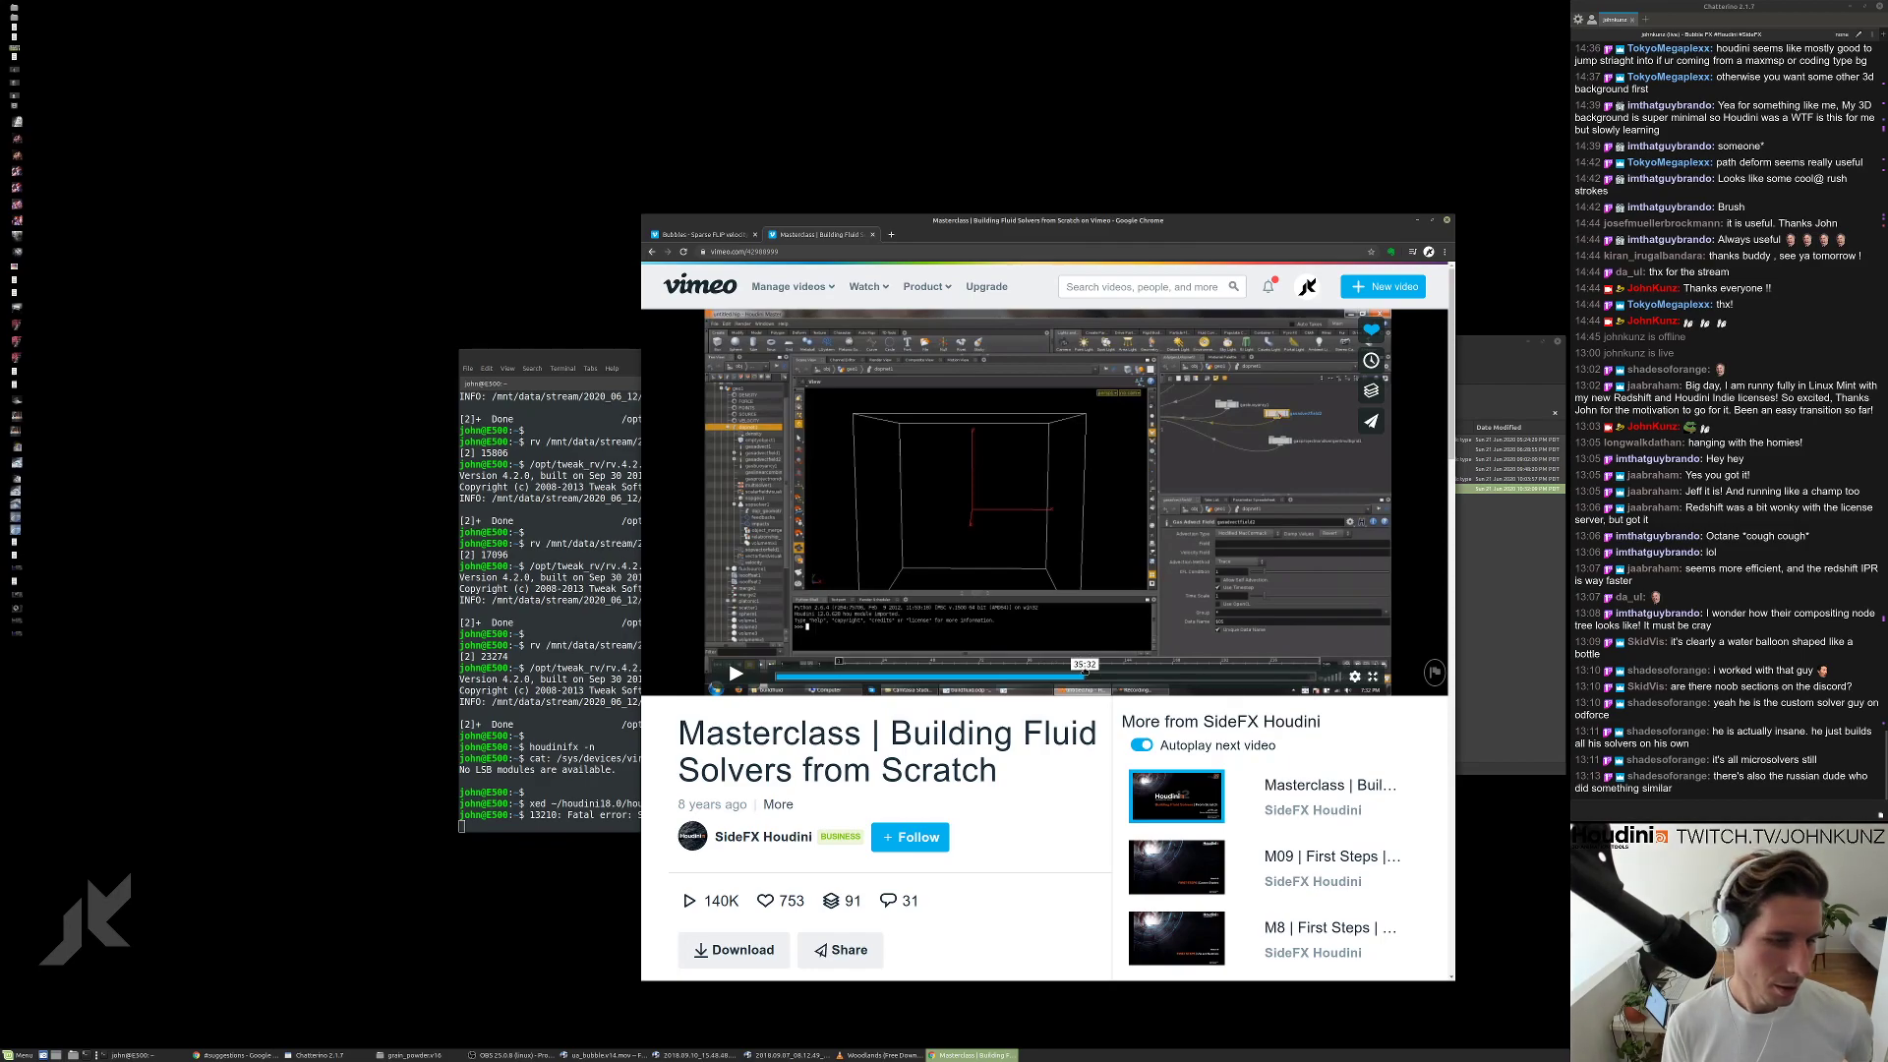
click(1116, 676)
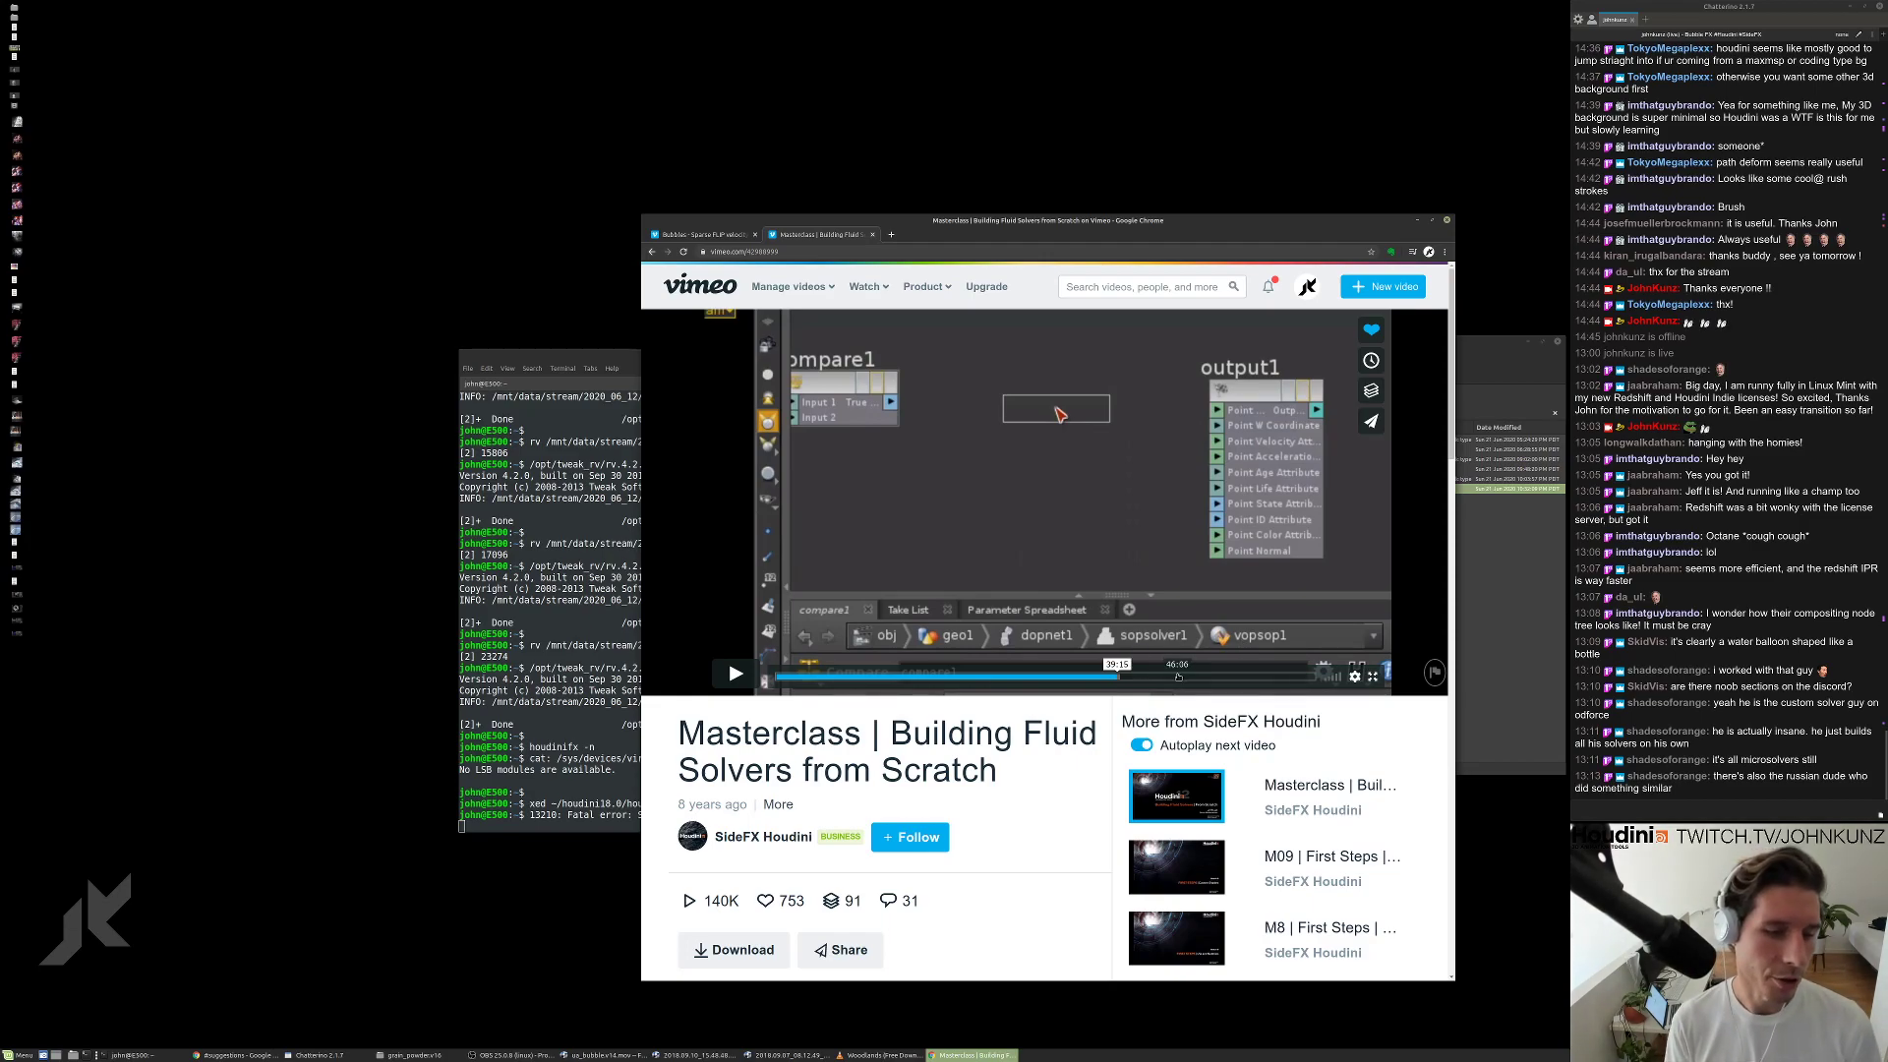
Jump to 46:06, 52:42 and 57:06, then drag the Avatar tweet window into view.
click(1179, 675)
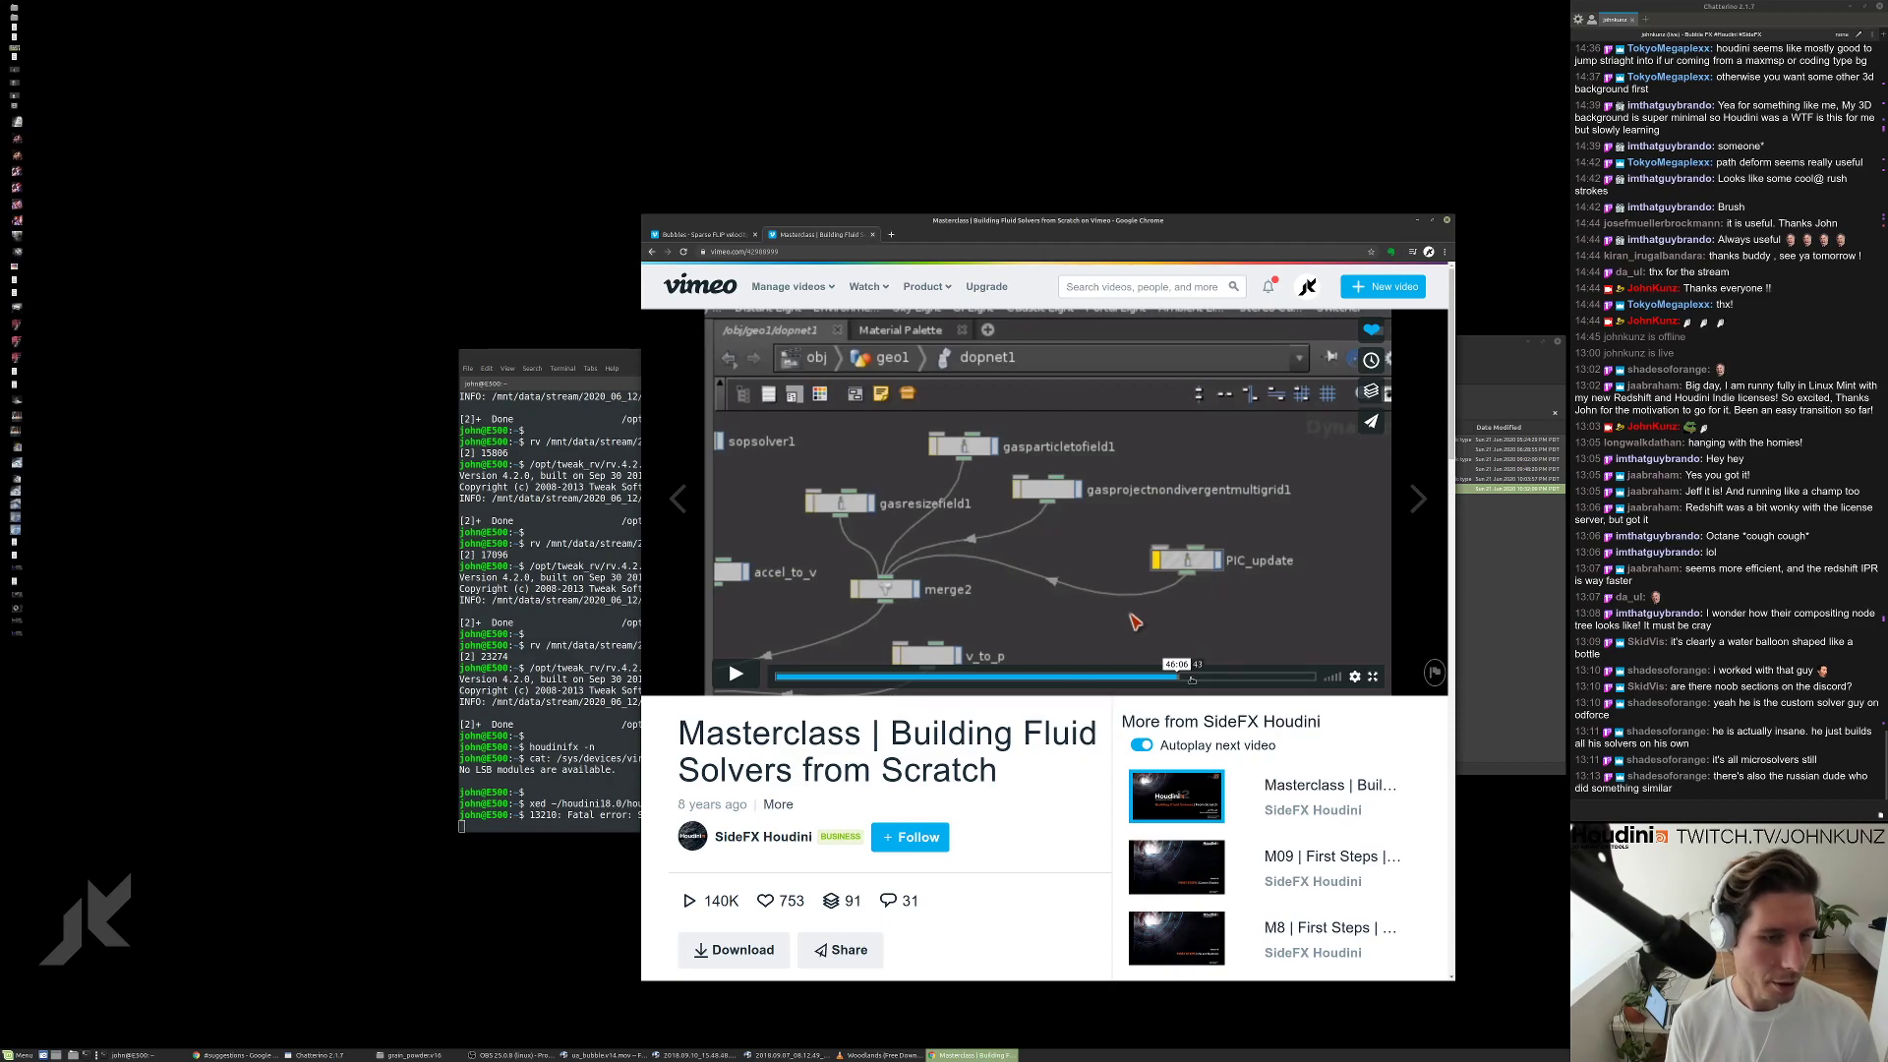
click(1229, 677)
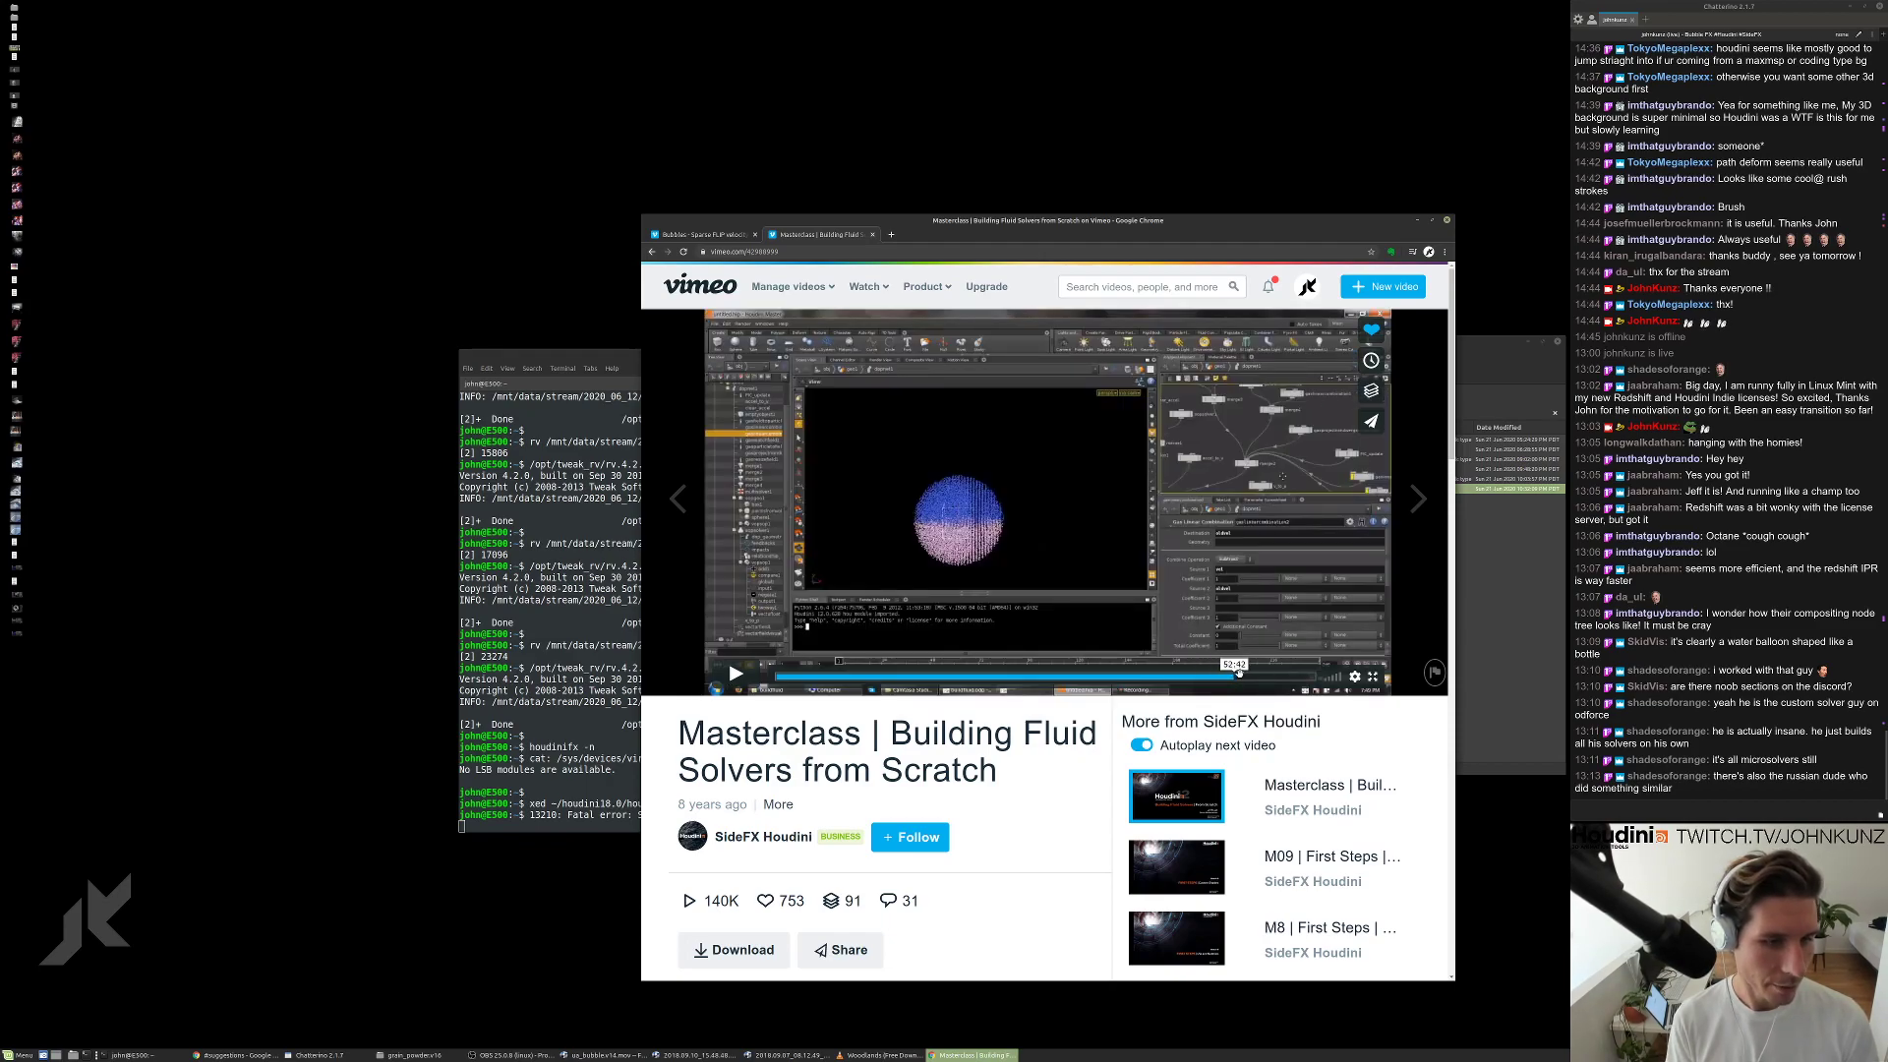
click(1271, 673)
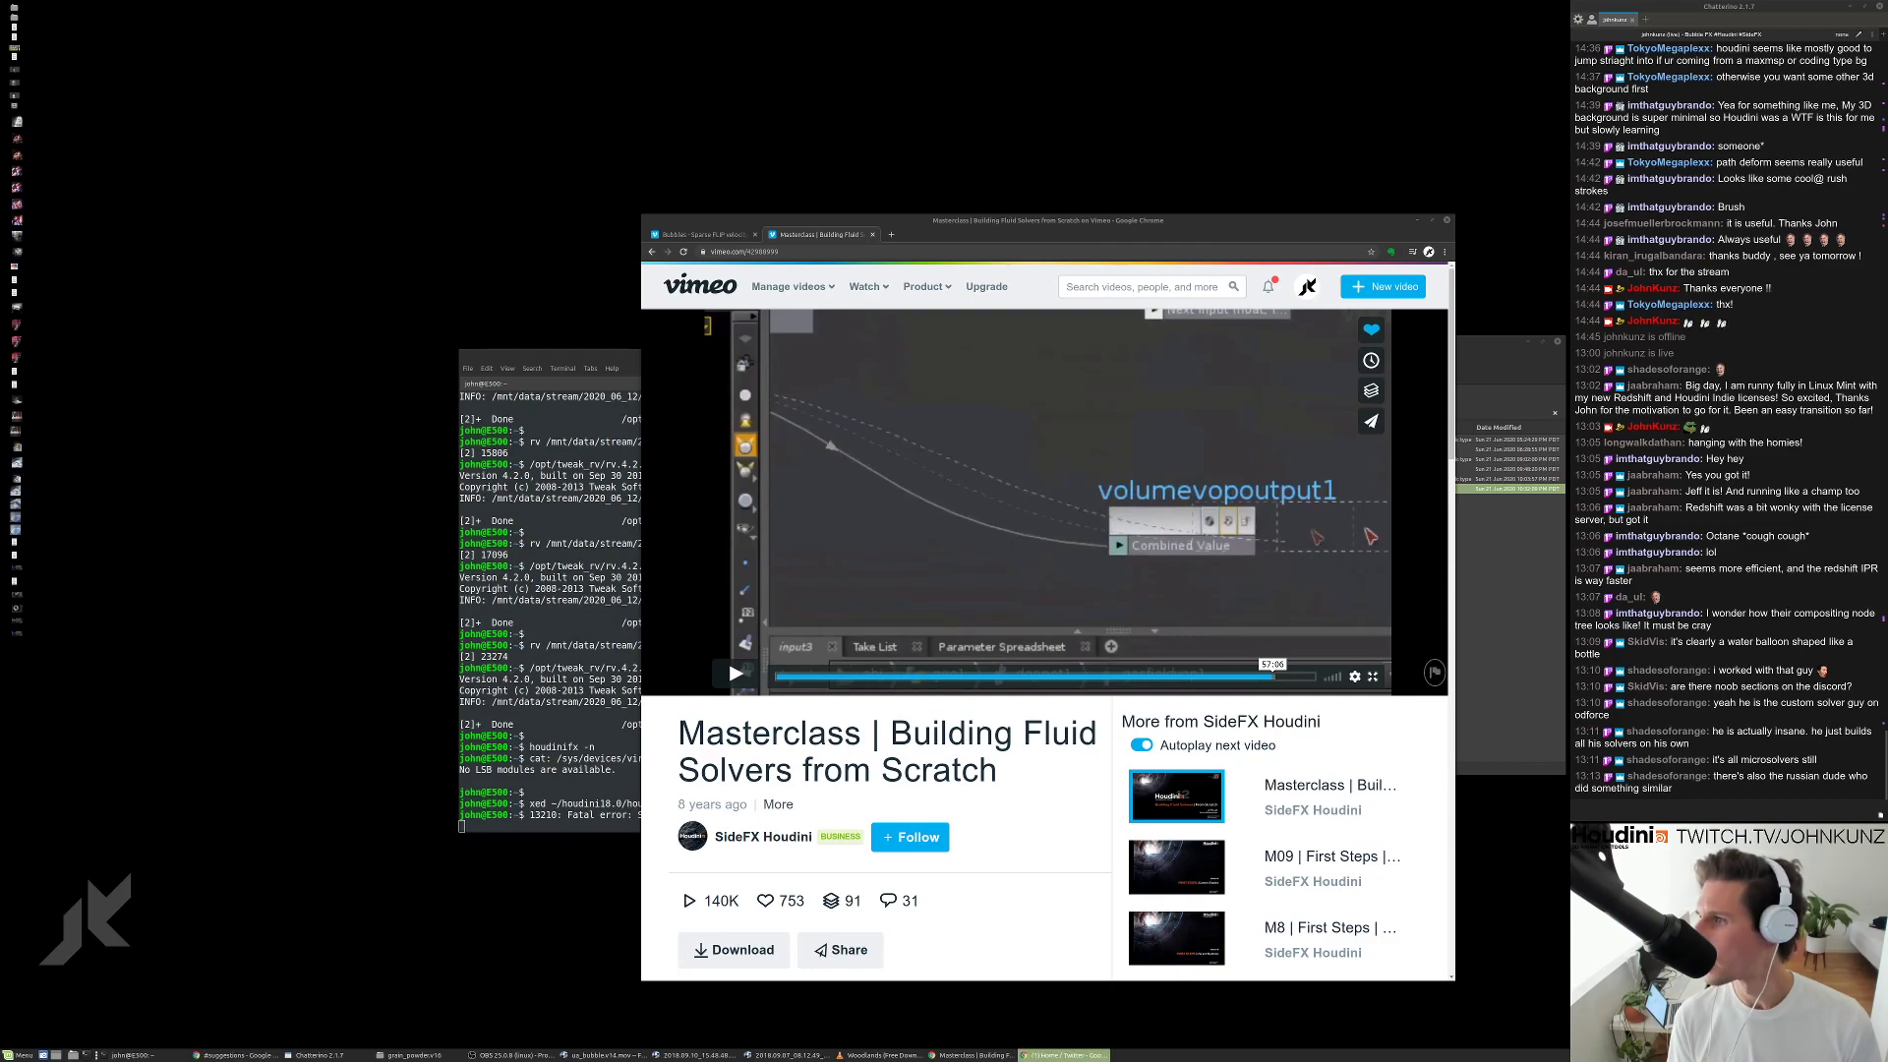
alt+drag(1887, 538, 939, 538)
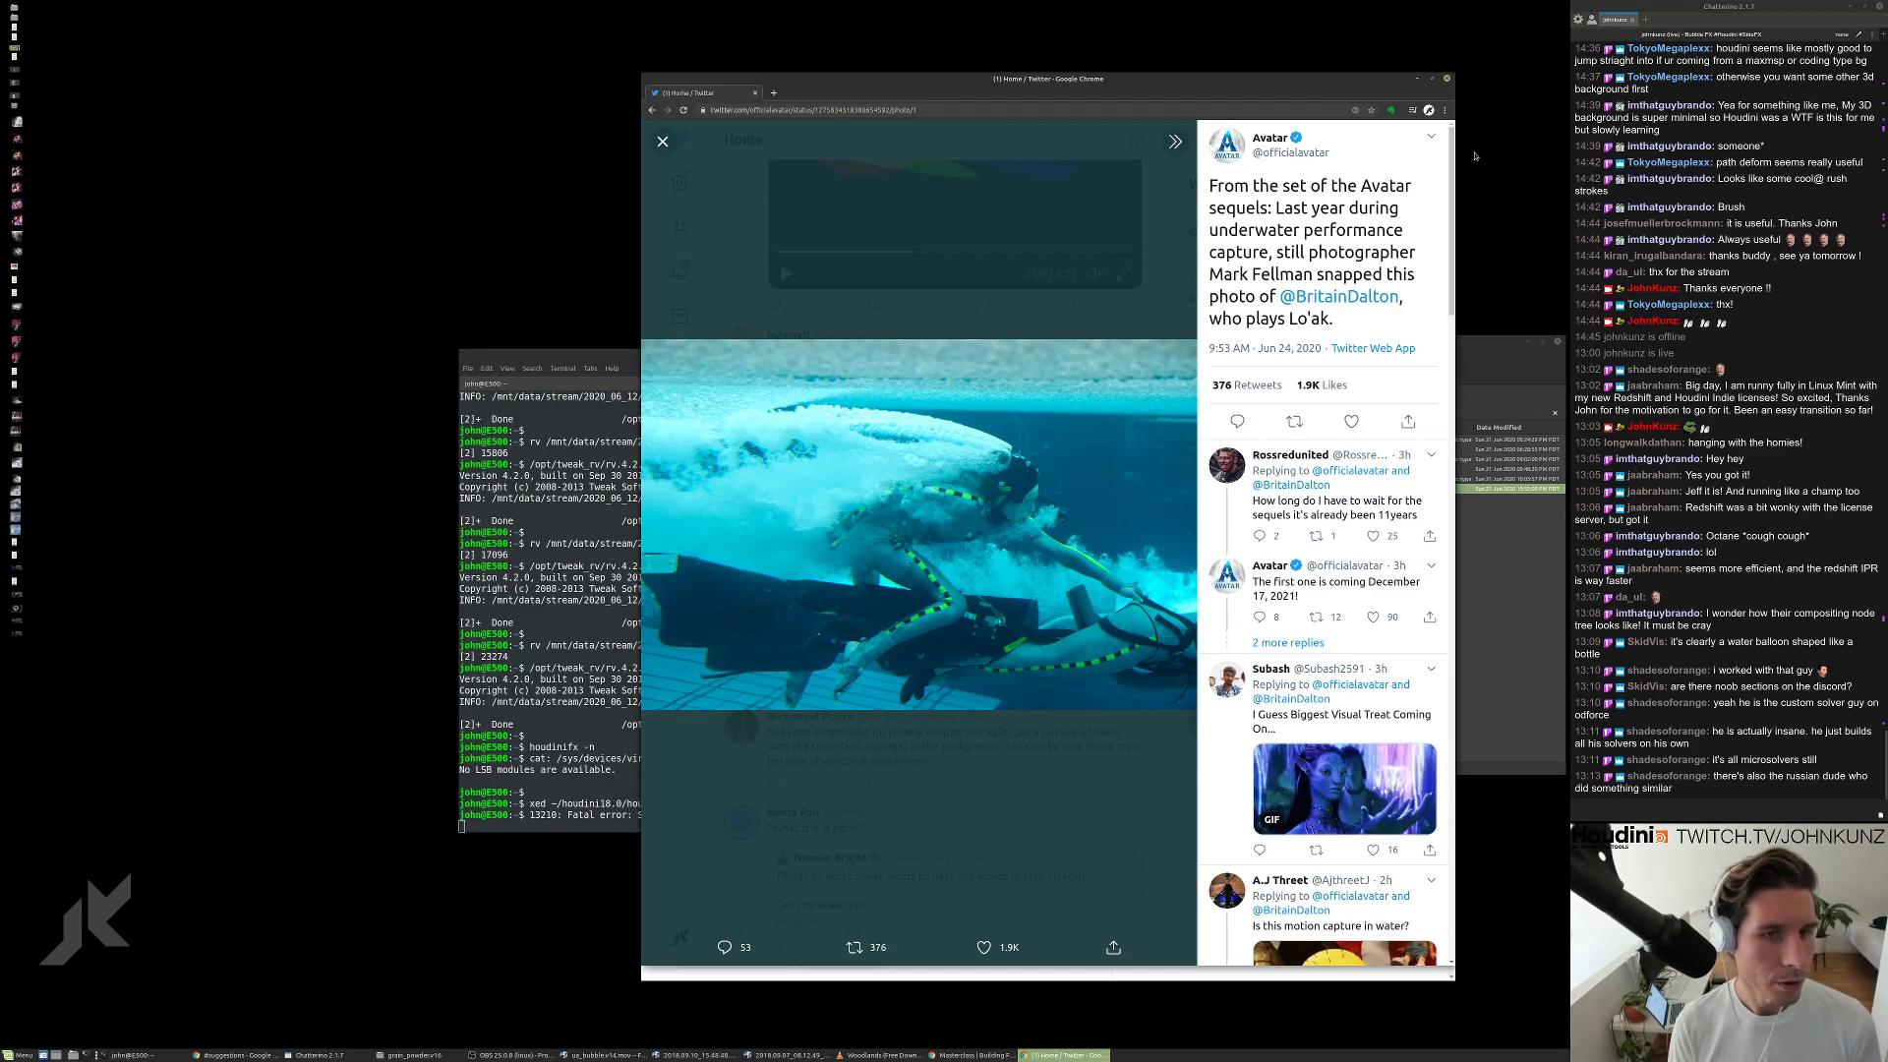
Close the Twitter window showing the Avatar tweet.
click(1447, 78)
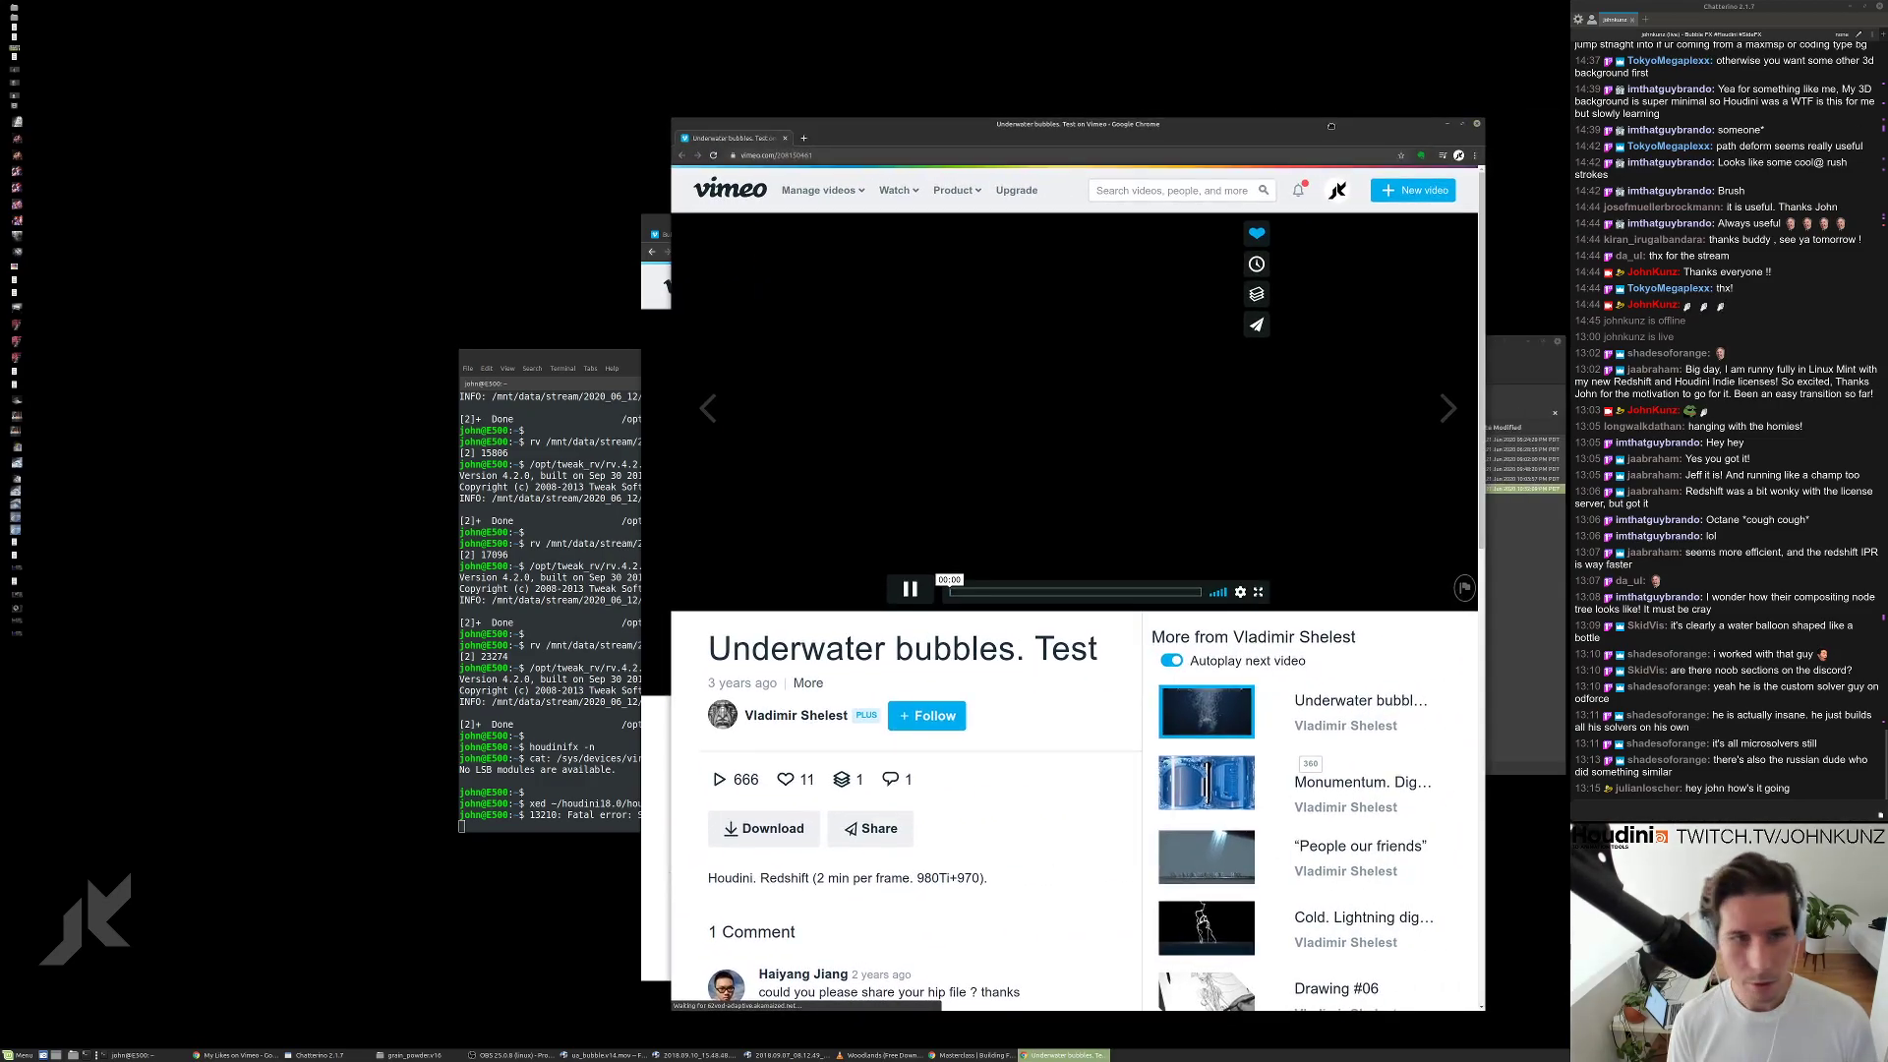
Bring up the Underwater bubbles. Test video and replay the bubble splash several times.
click(905, 595)
click(1130, 324)
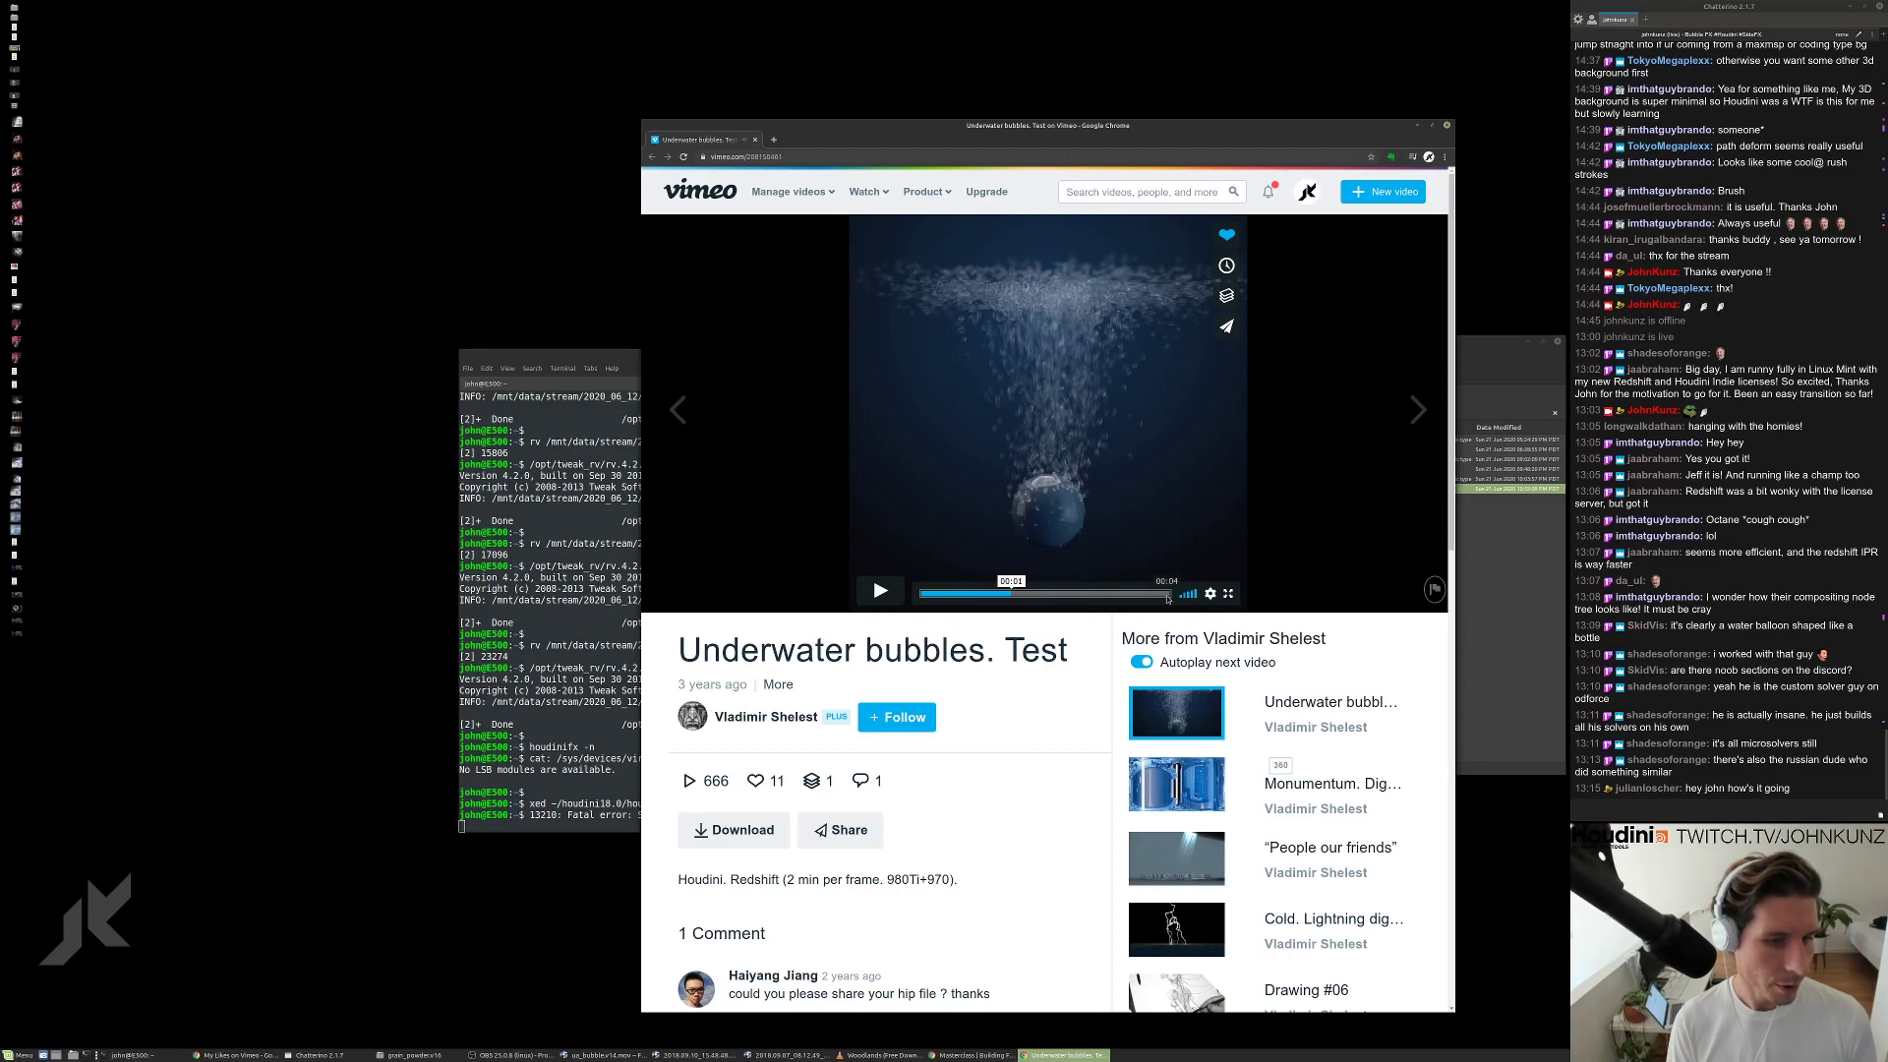
key(Right)
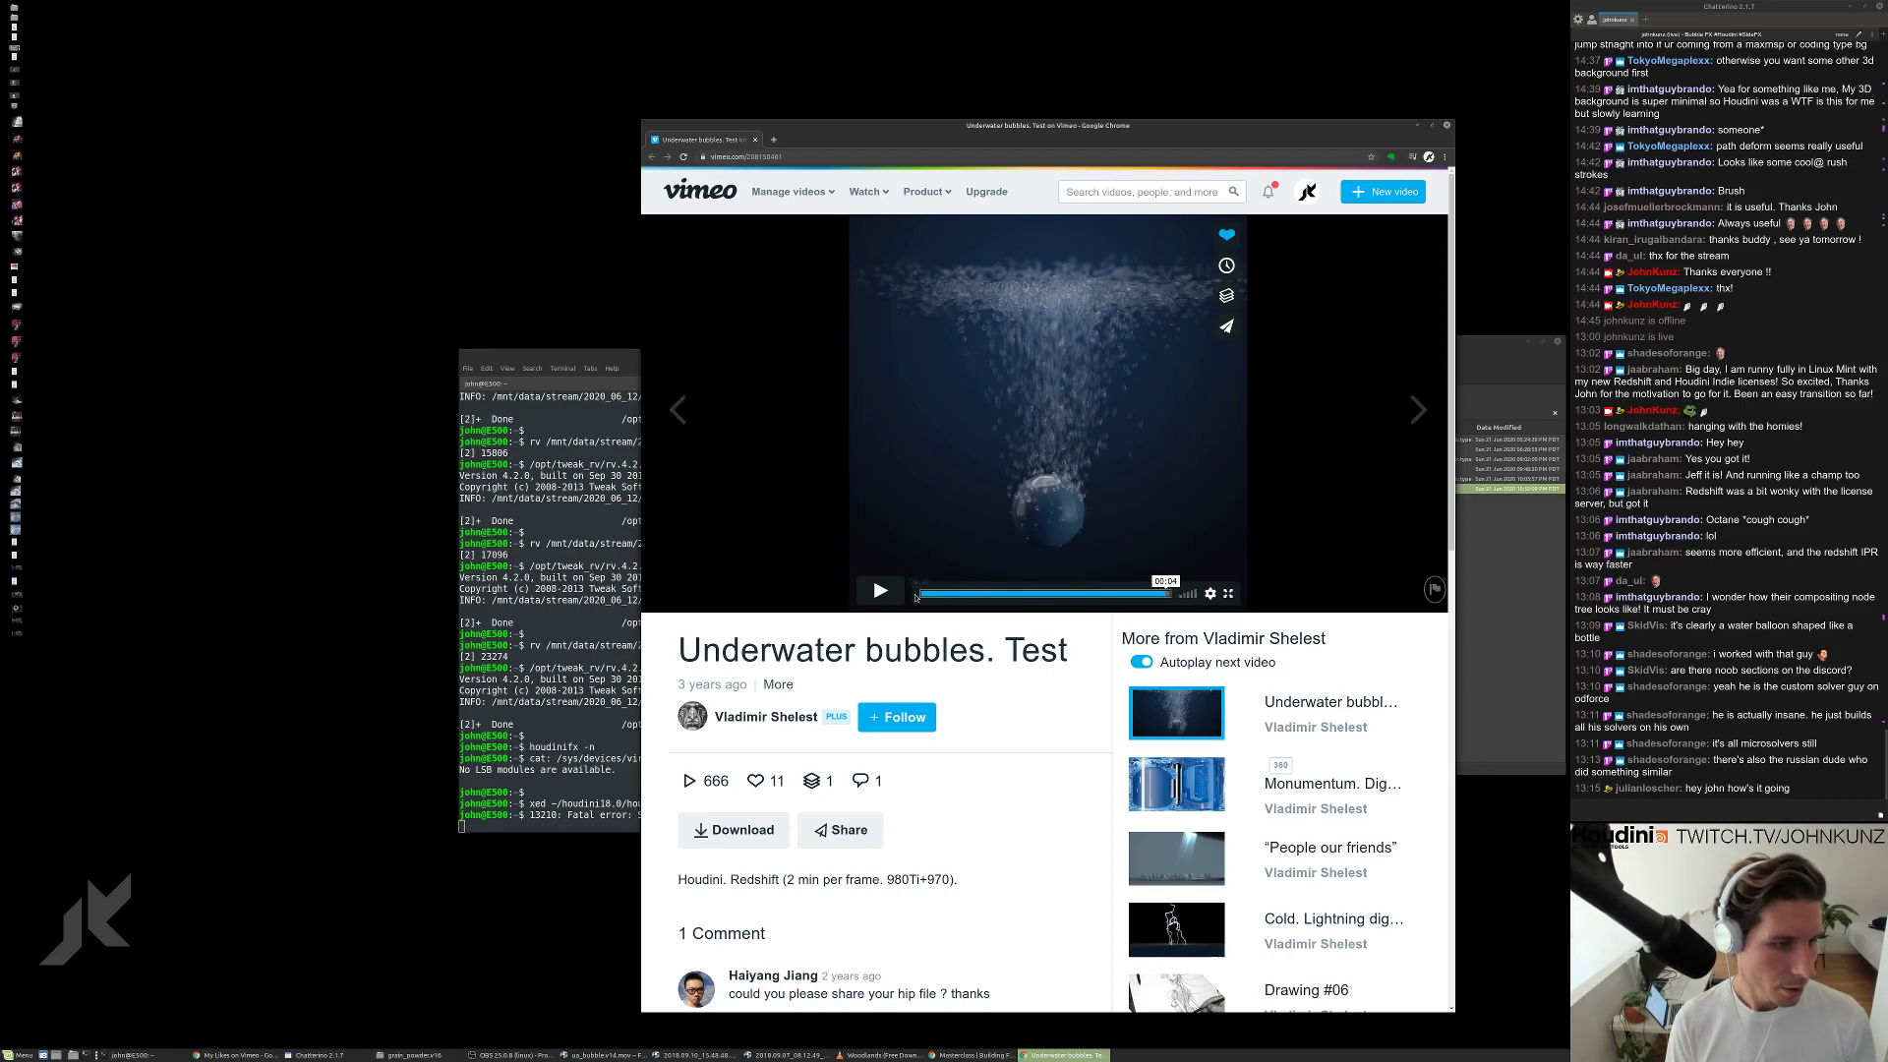
click(922, 594)
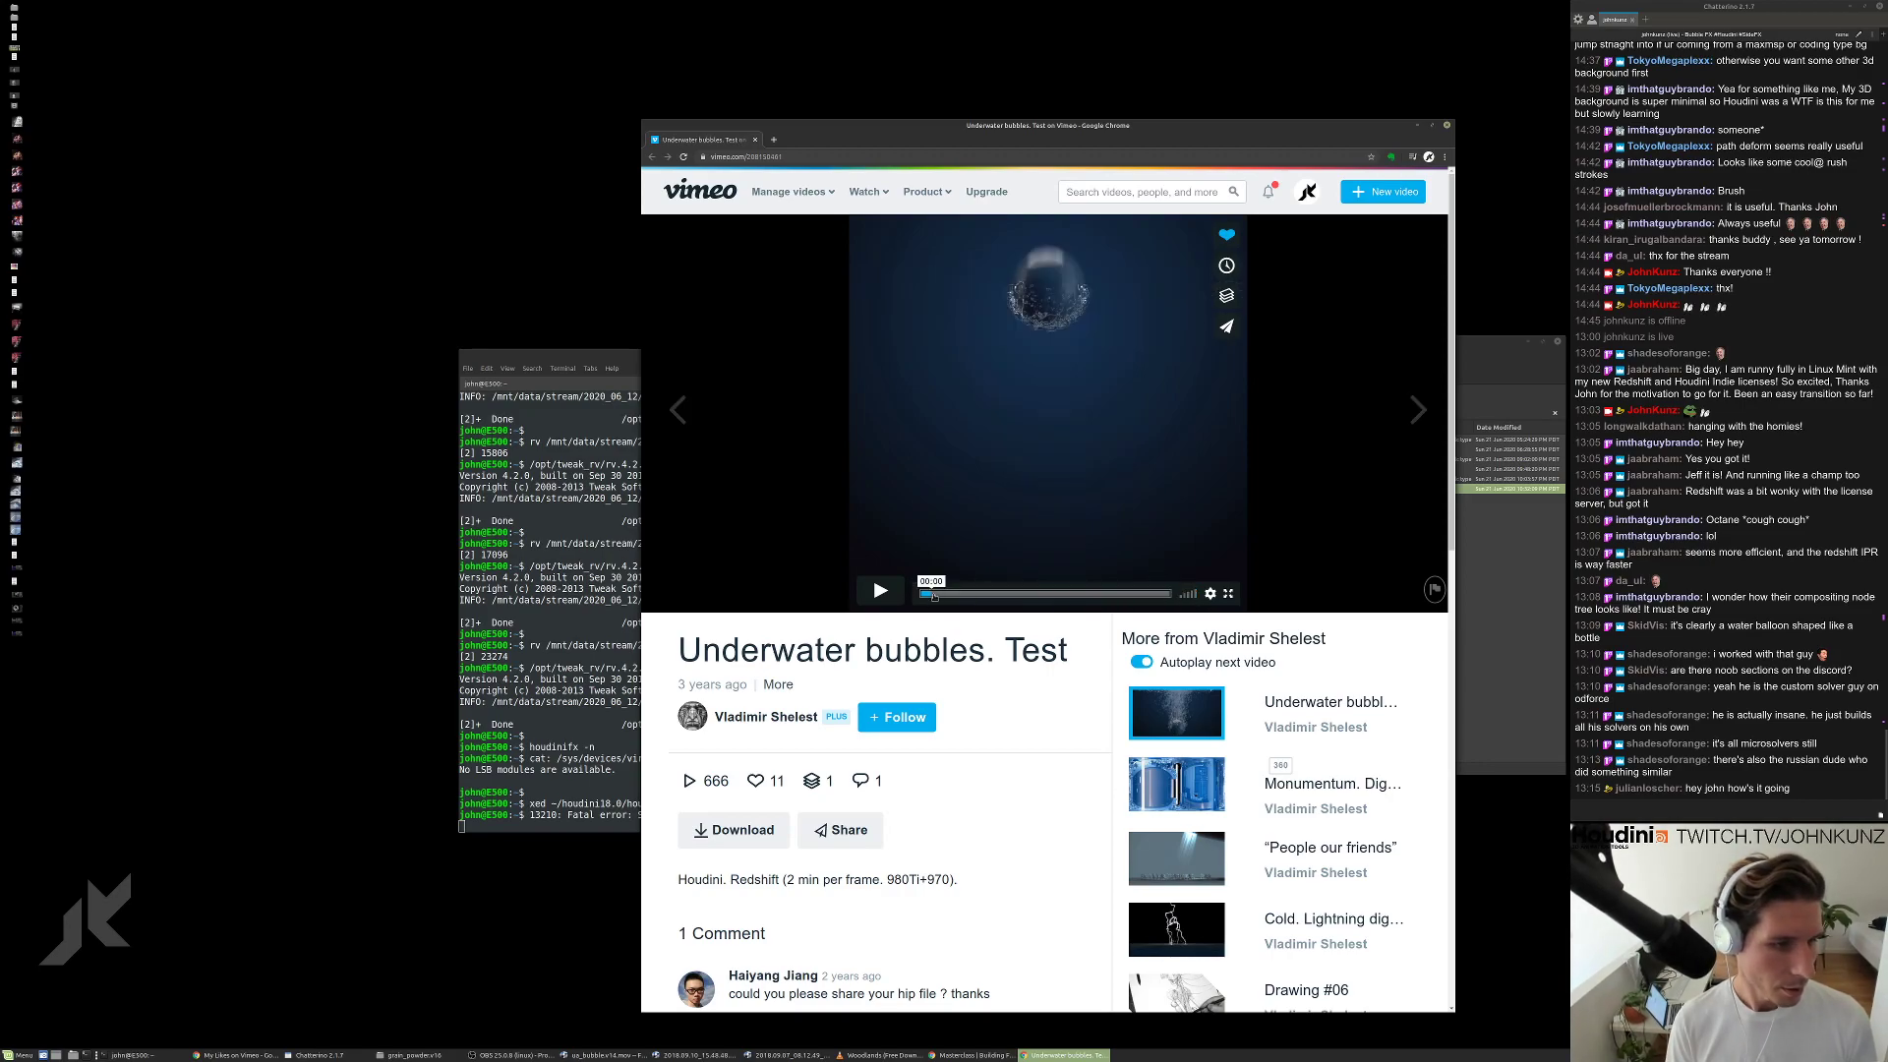
click(881, 591)
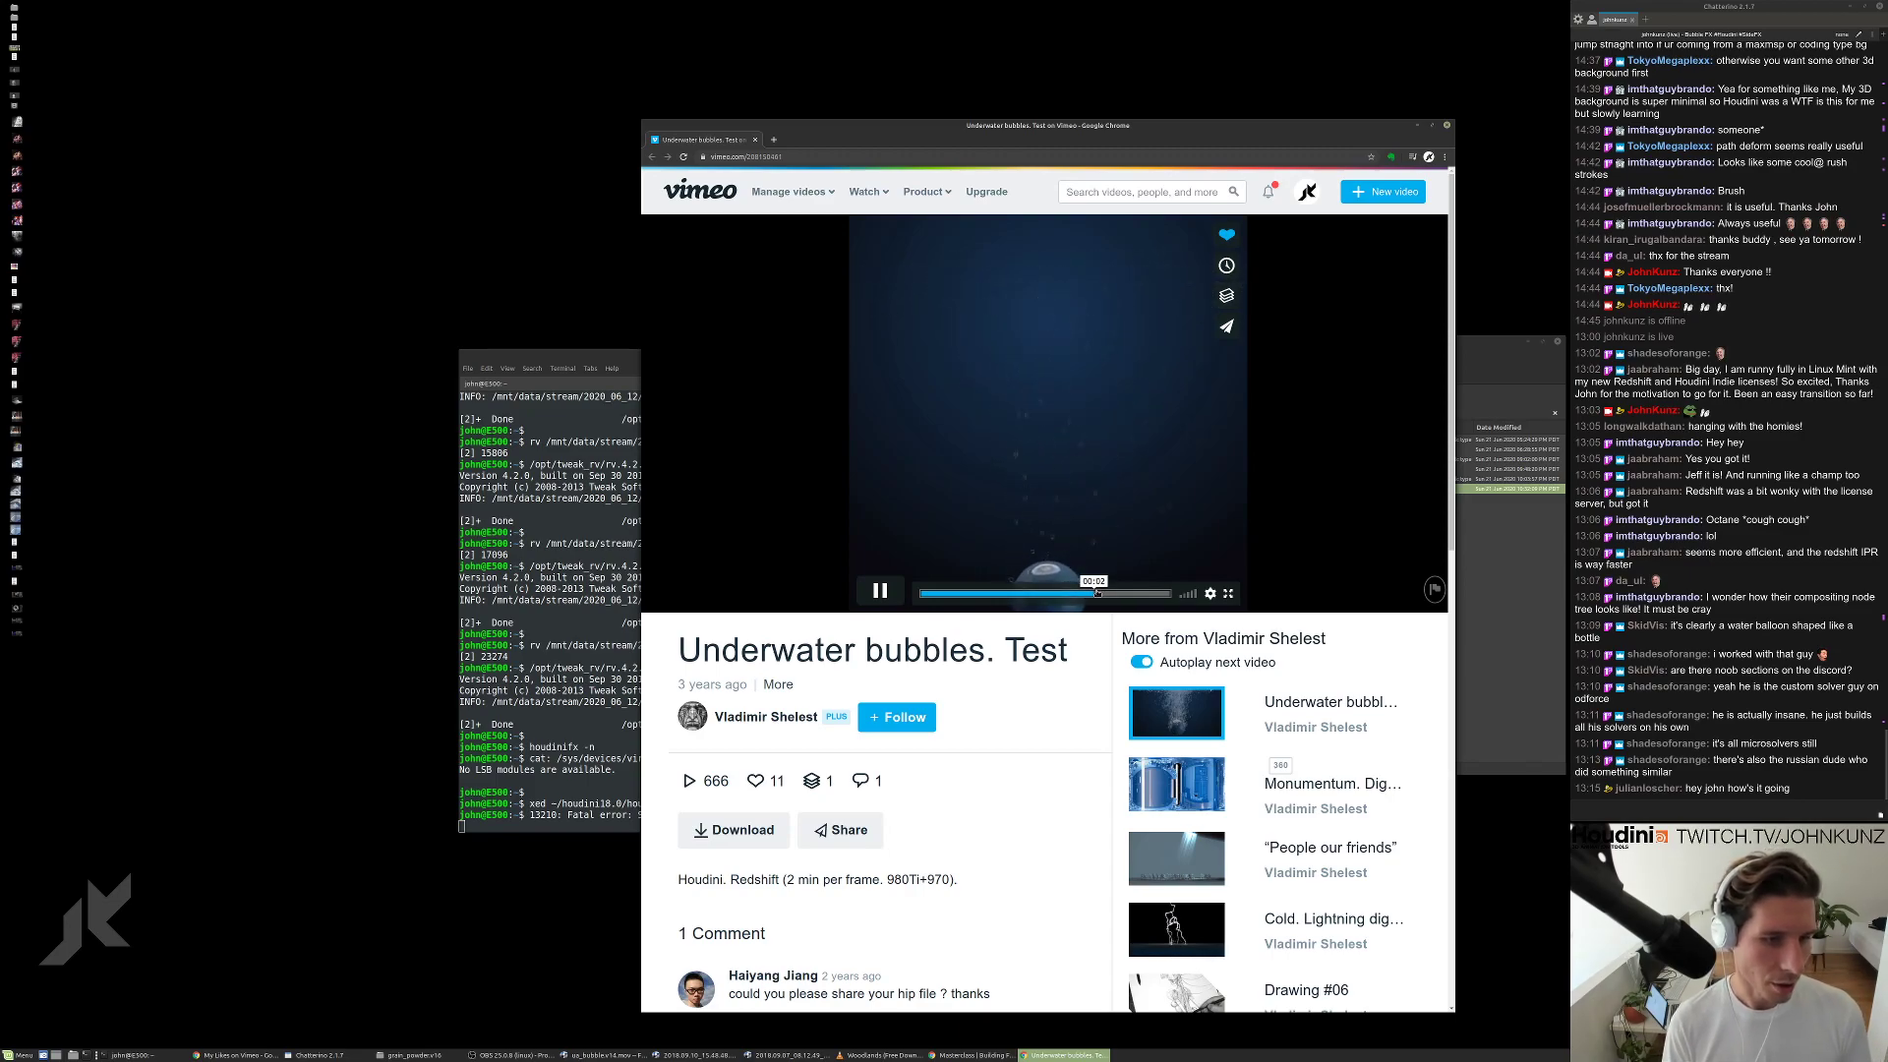
click(961, 594)
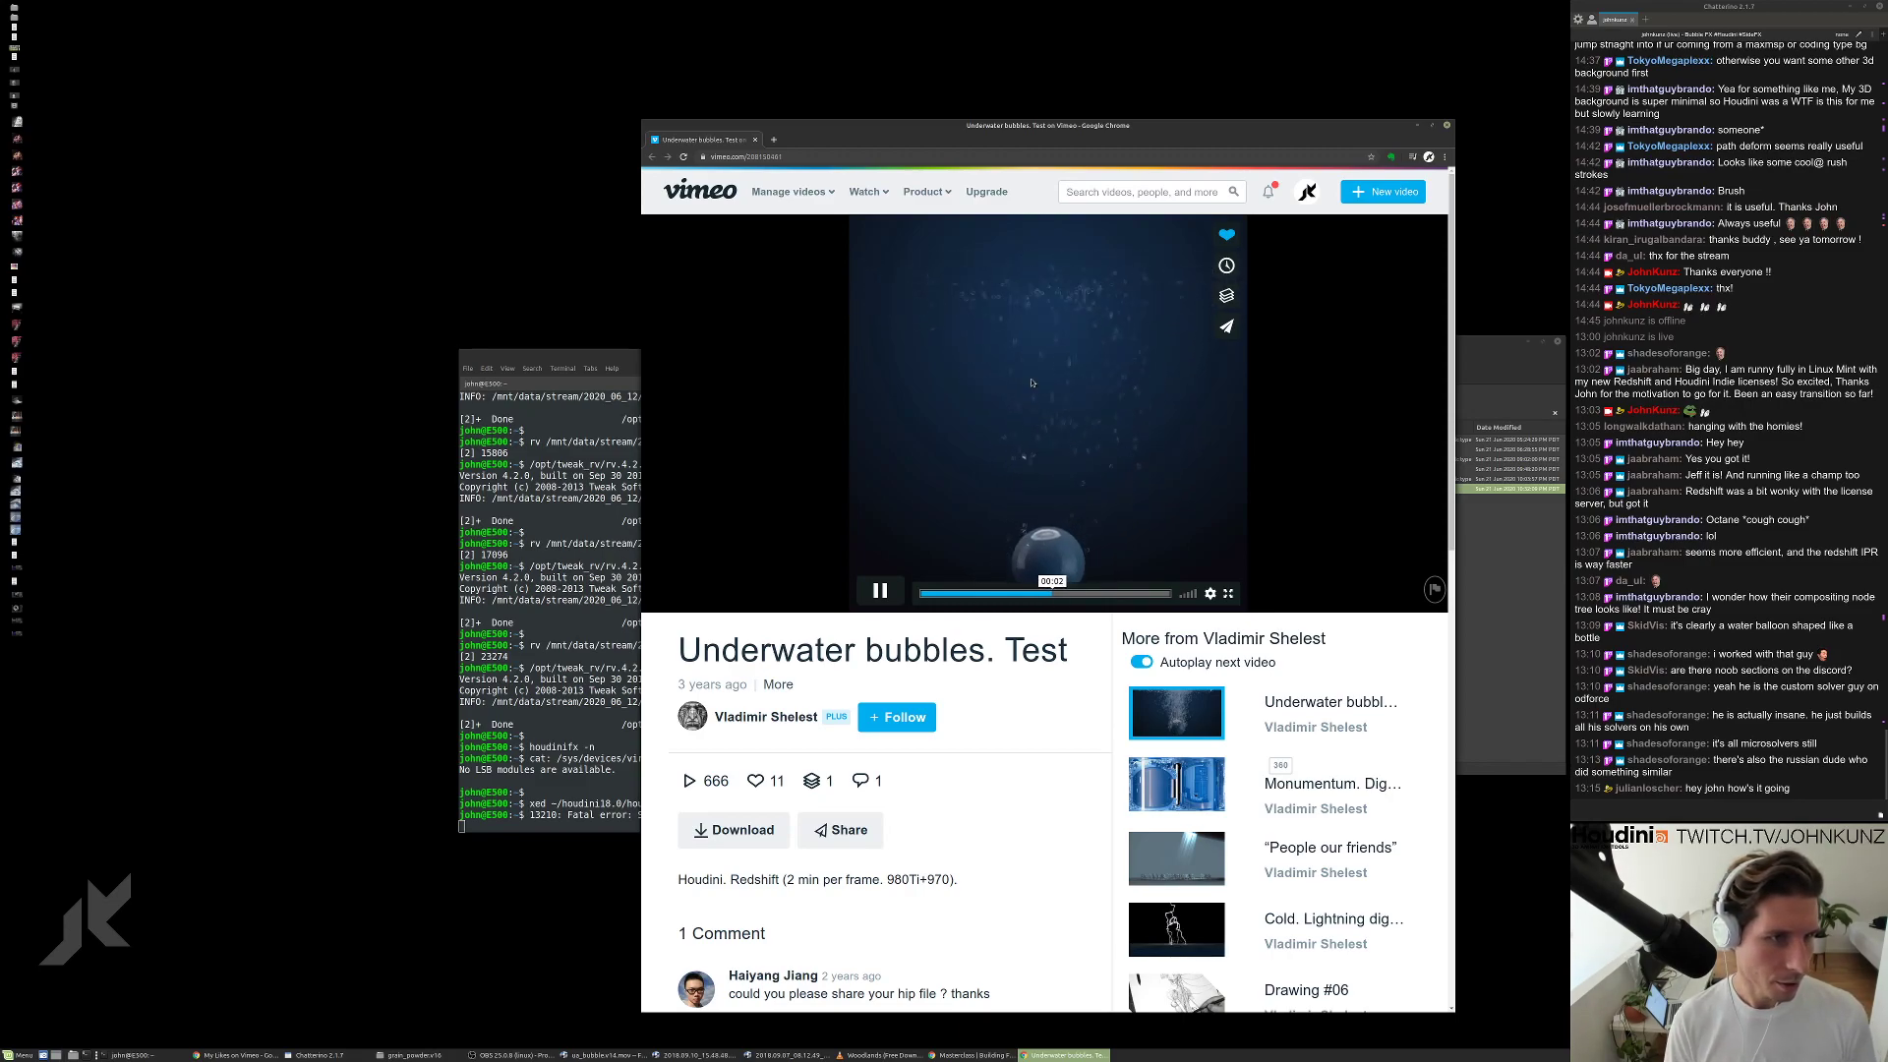
click(964, 594)
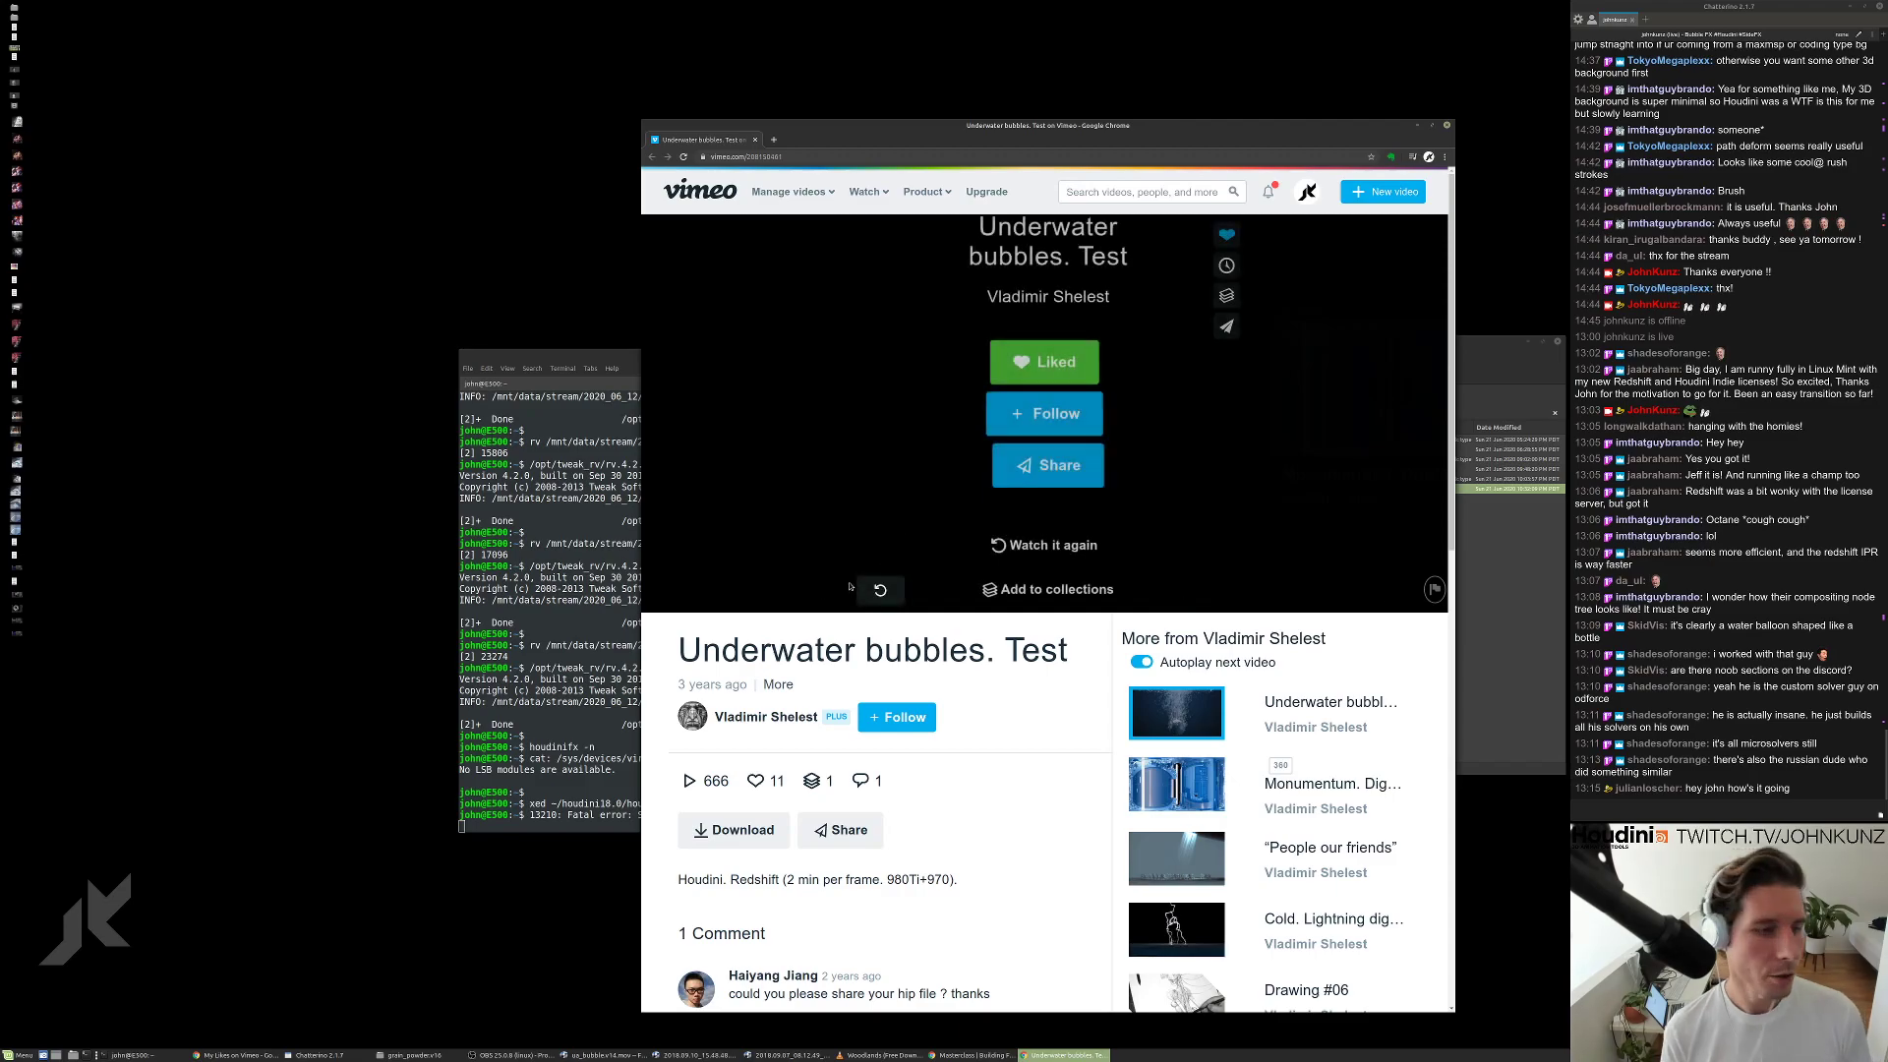
Scroll down the video page and close the Underwater bubbles window.
scroll(880, 570, down, 3)
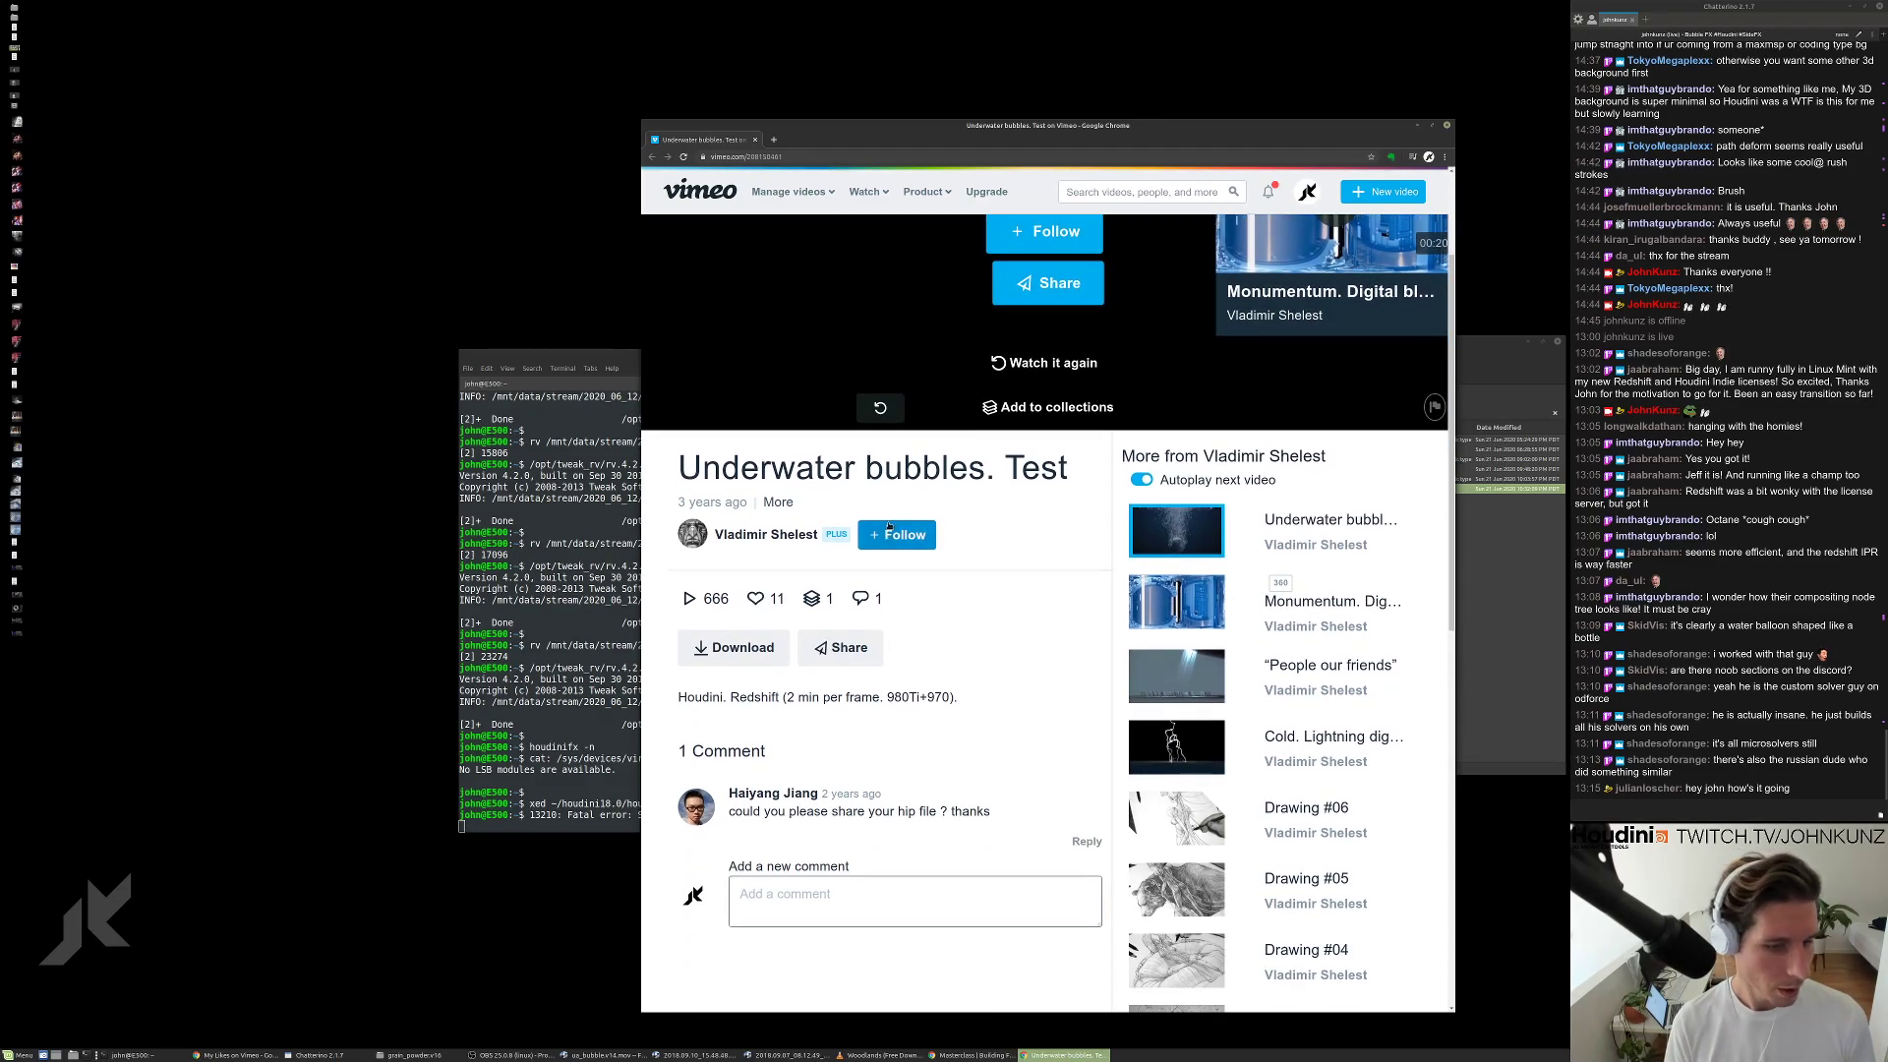
scroll(889, 529, down, 4)
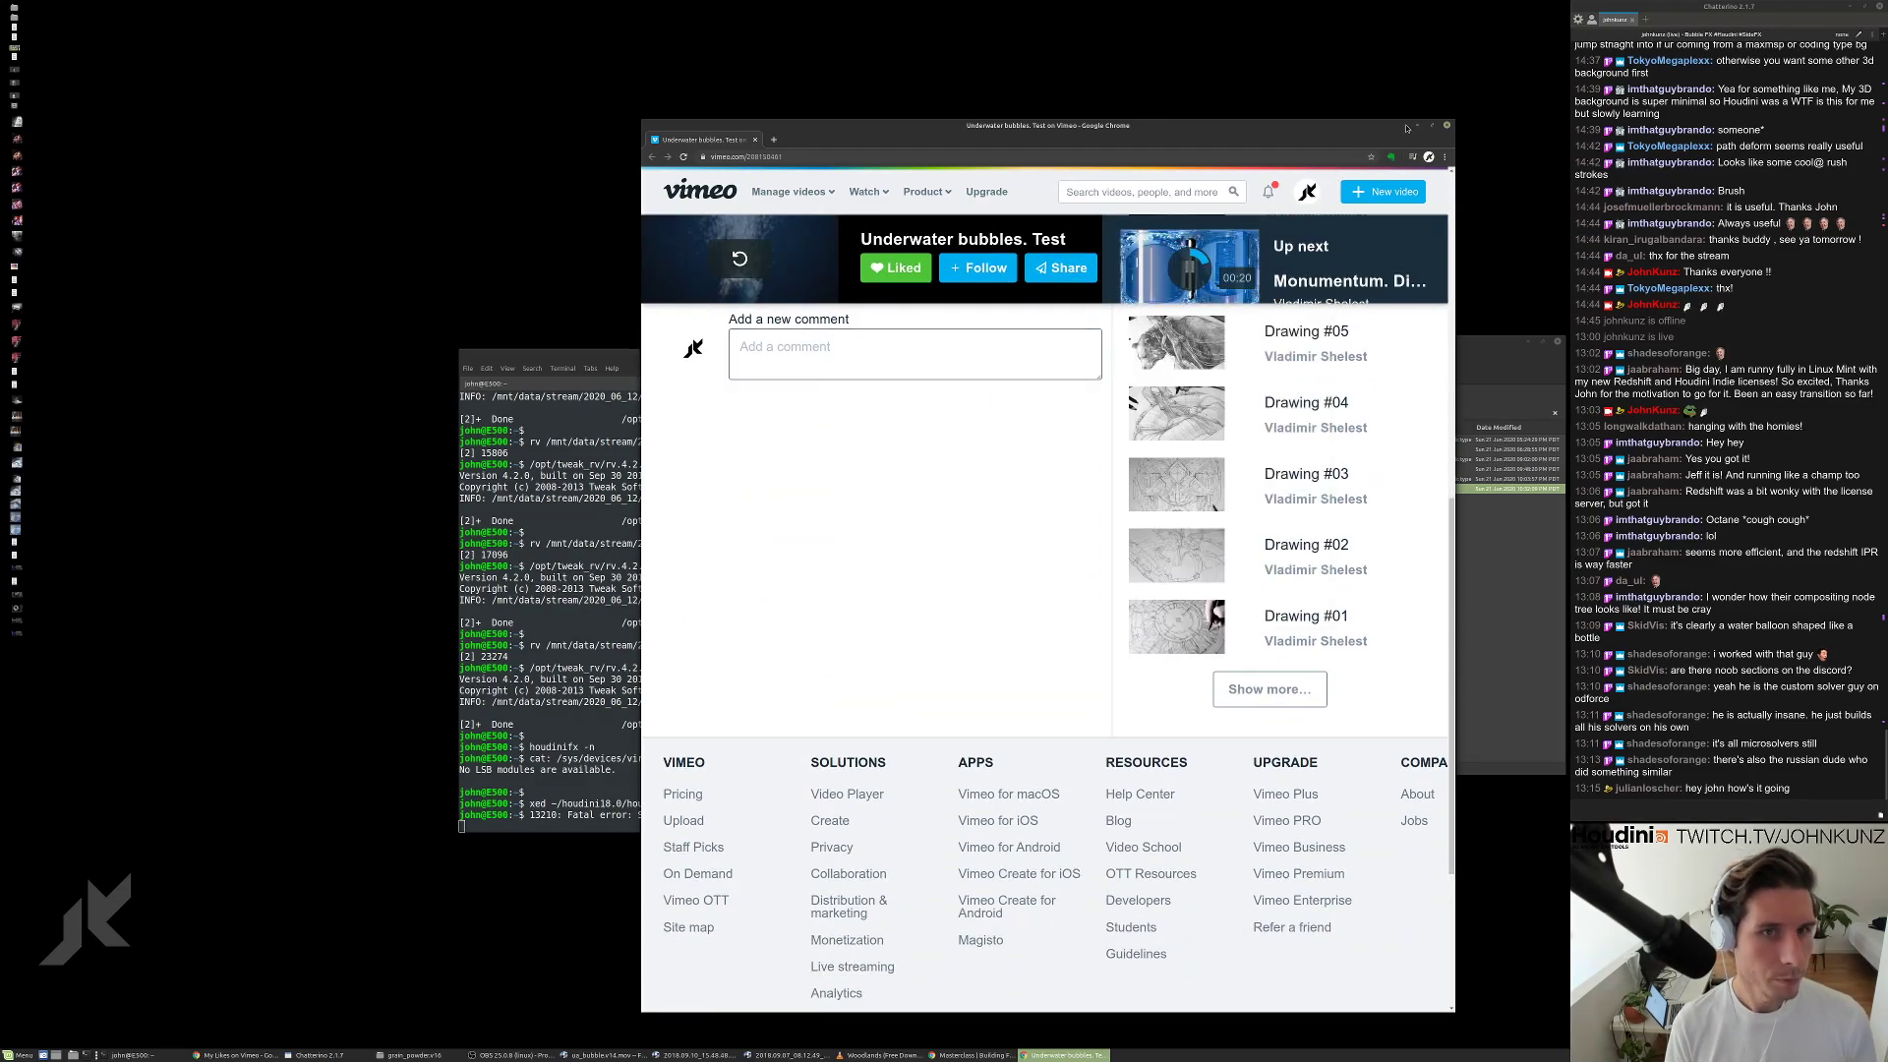
click(1447, 126)
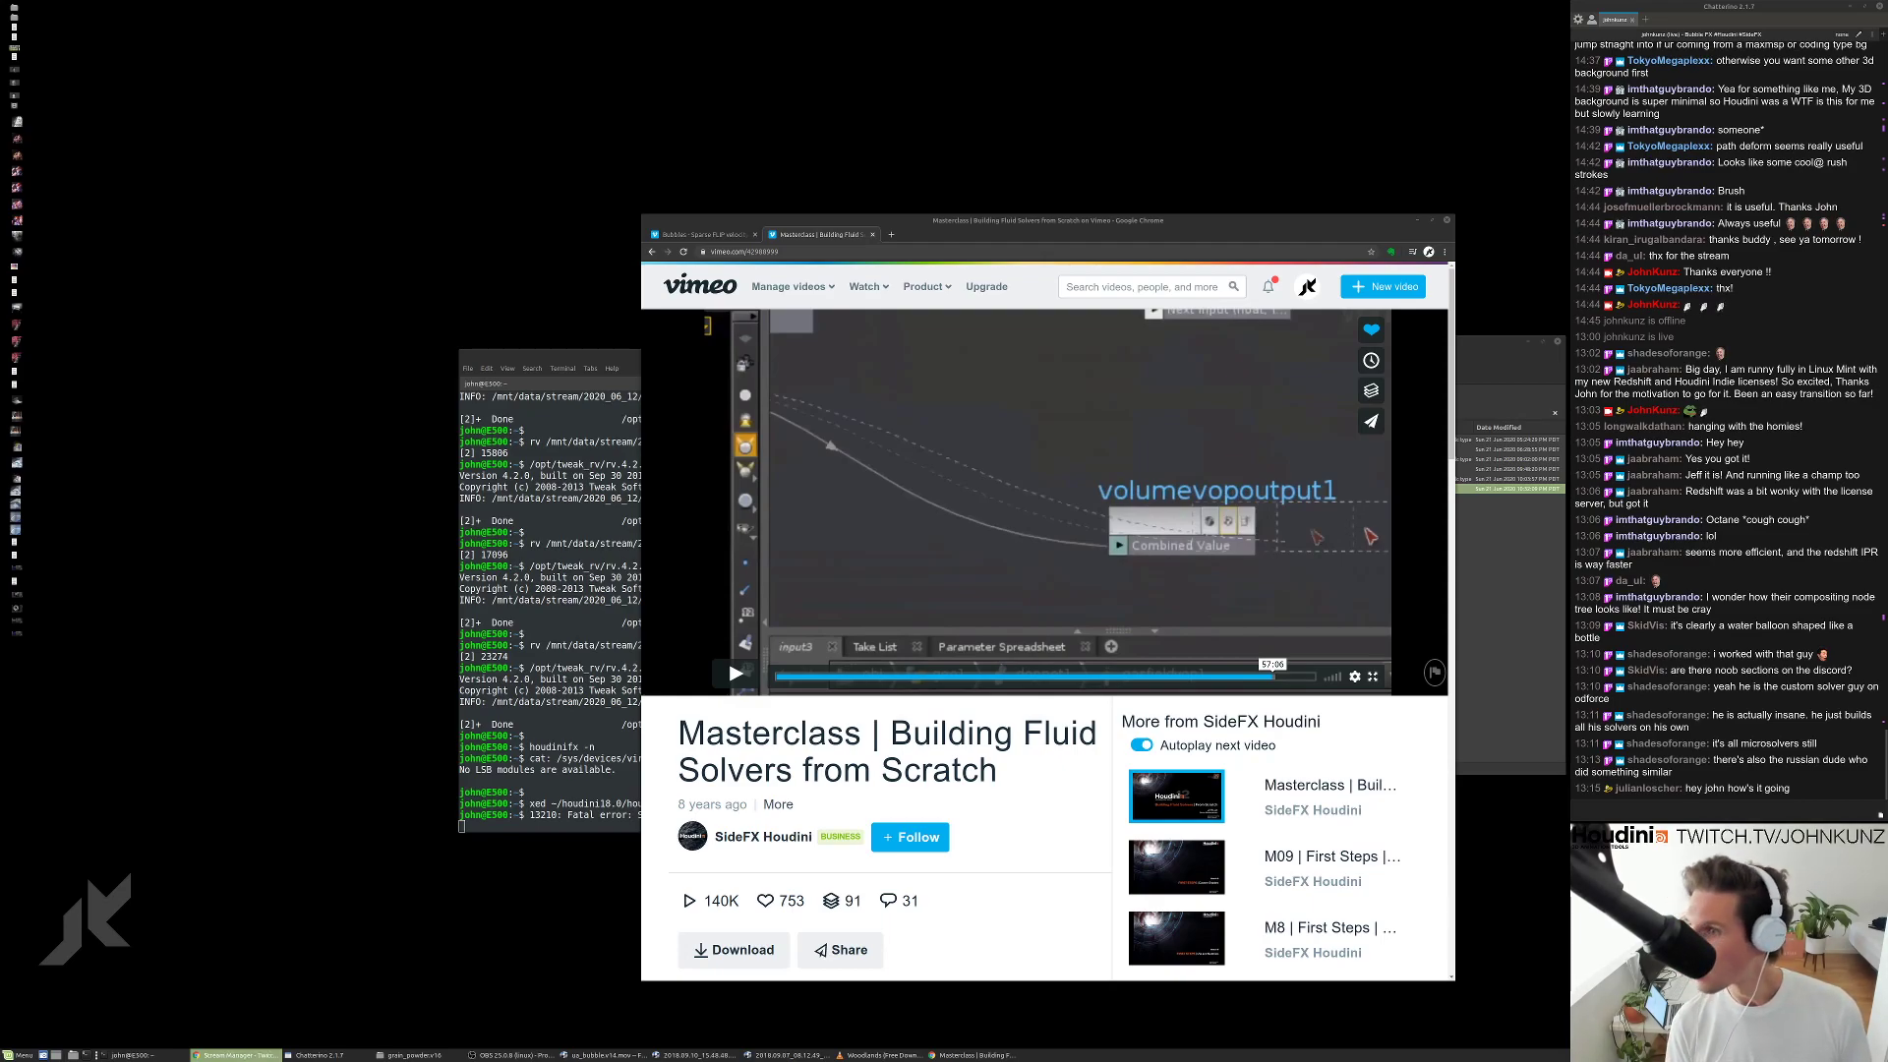
Relaunch RV on the grain_powder.v21 EXR sequence by rerunning the earlier rv command.
click(603, 571)
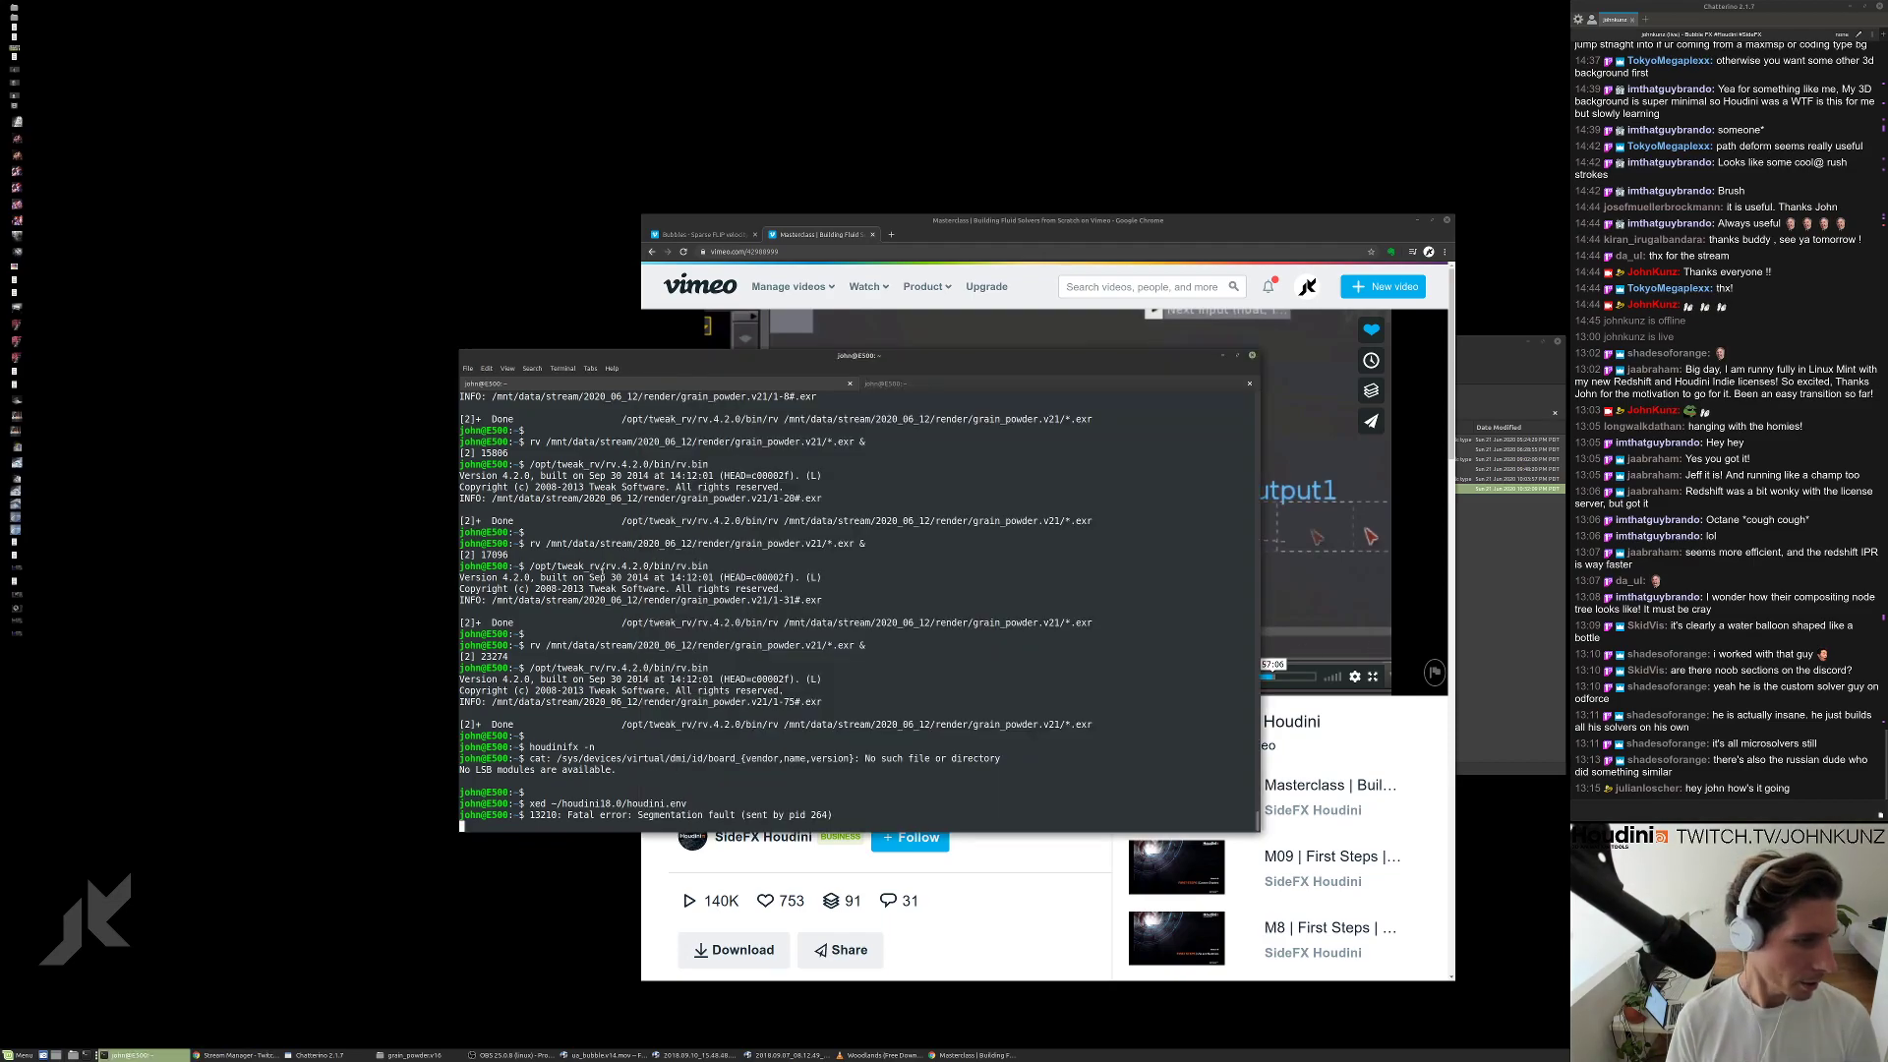
key(Return)
key(Return)
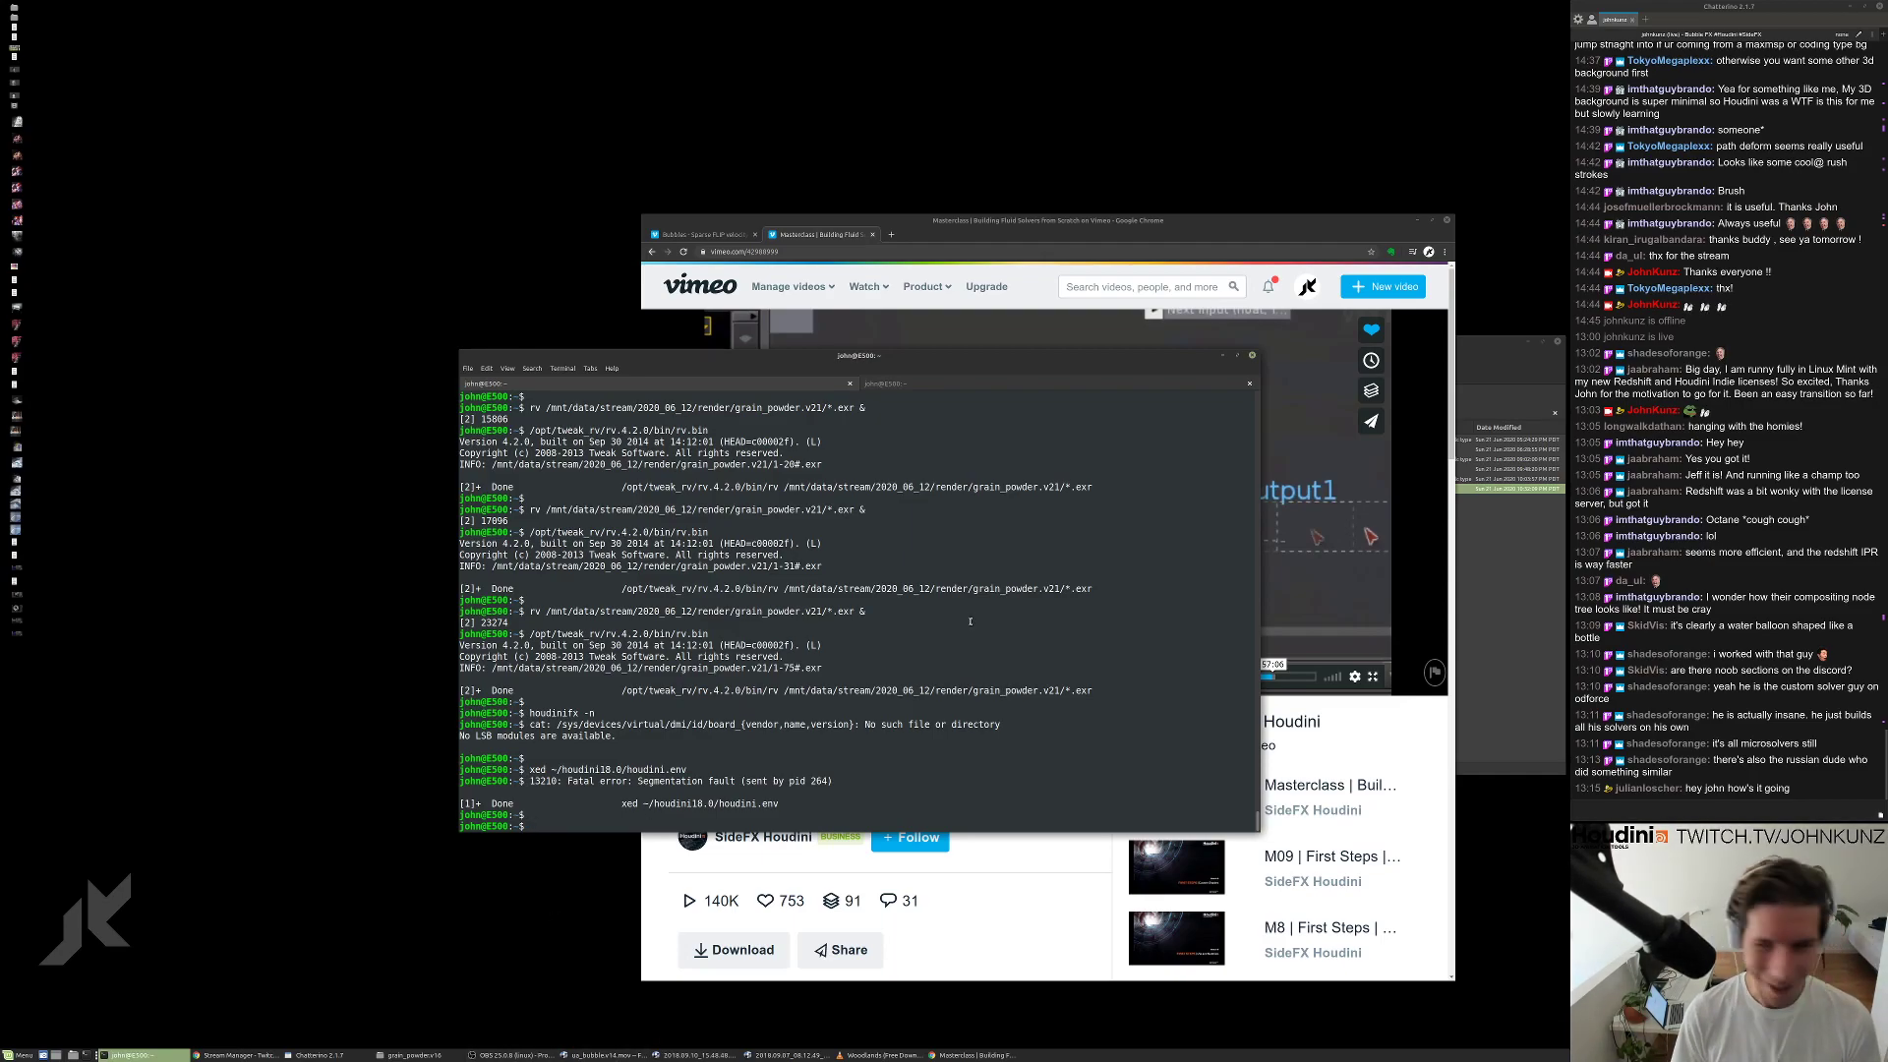
key(Up)
key(Up)
key(Up)
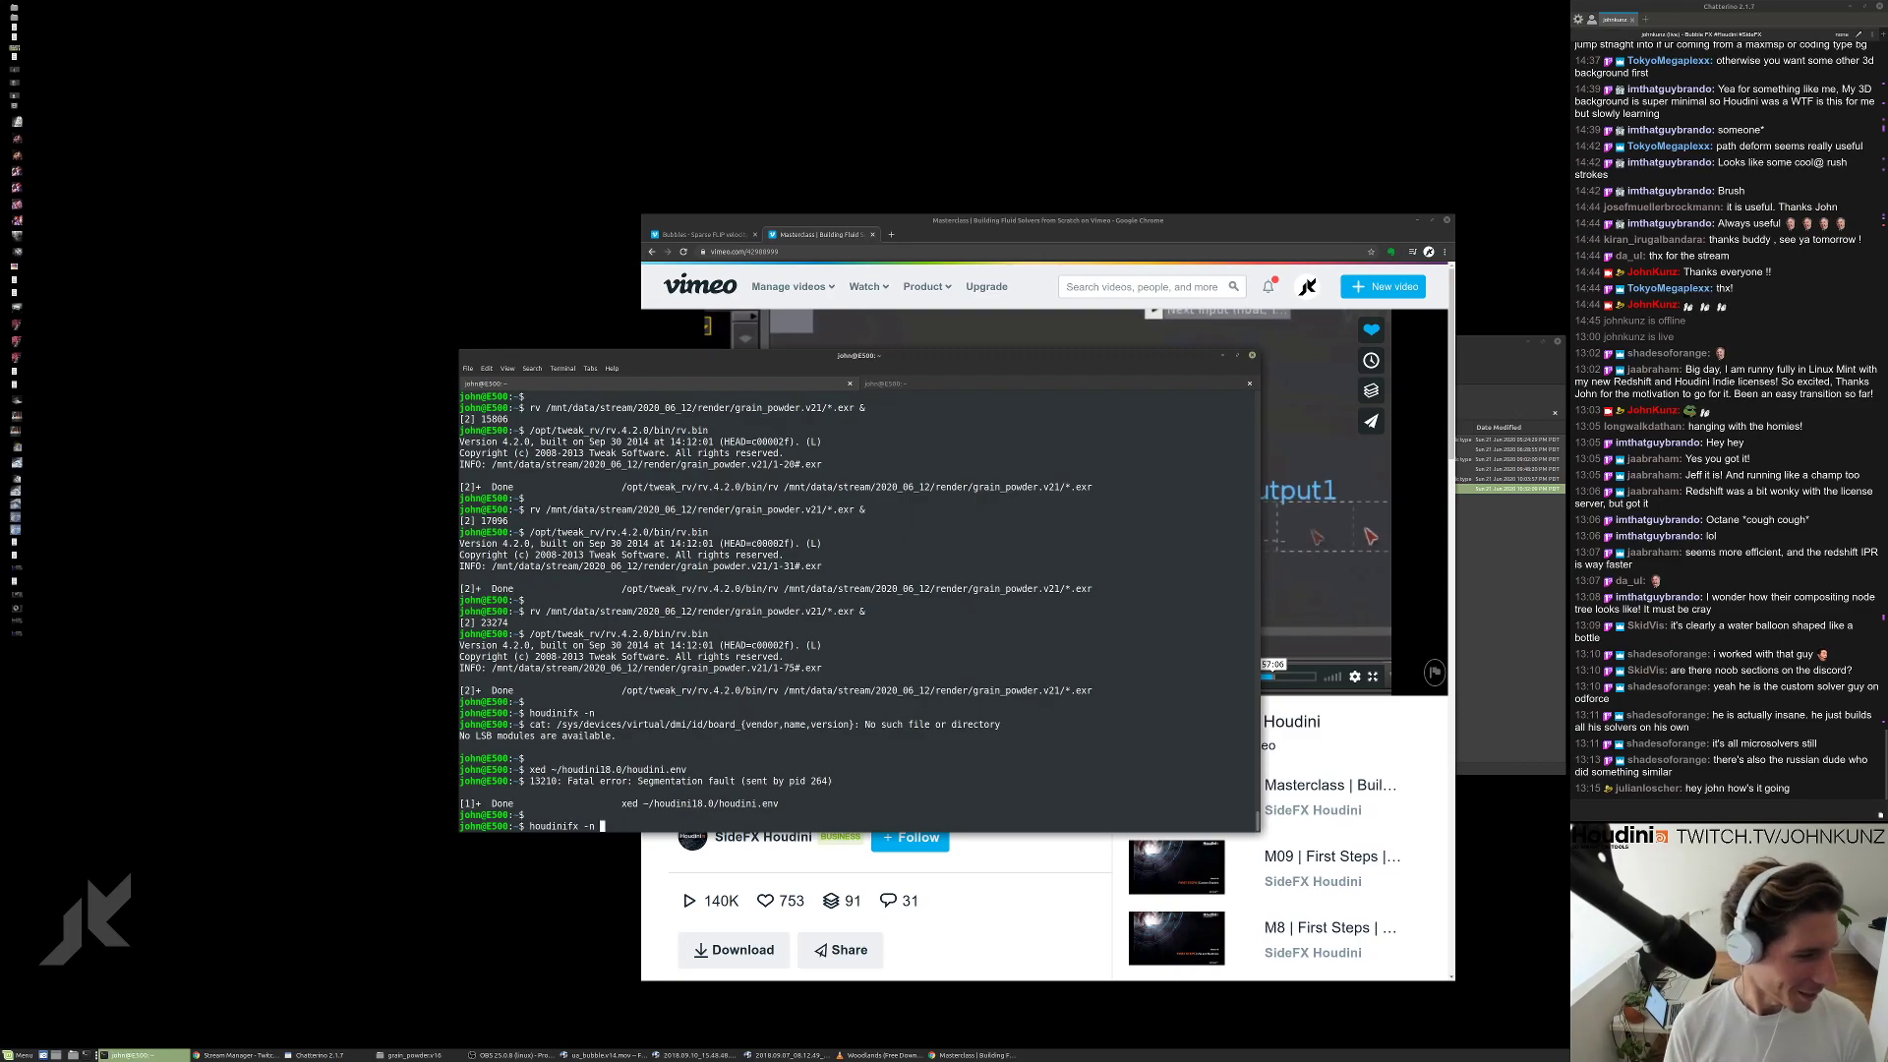
key(Return)
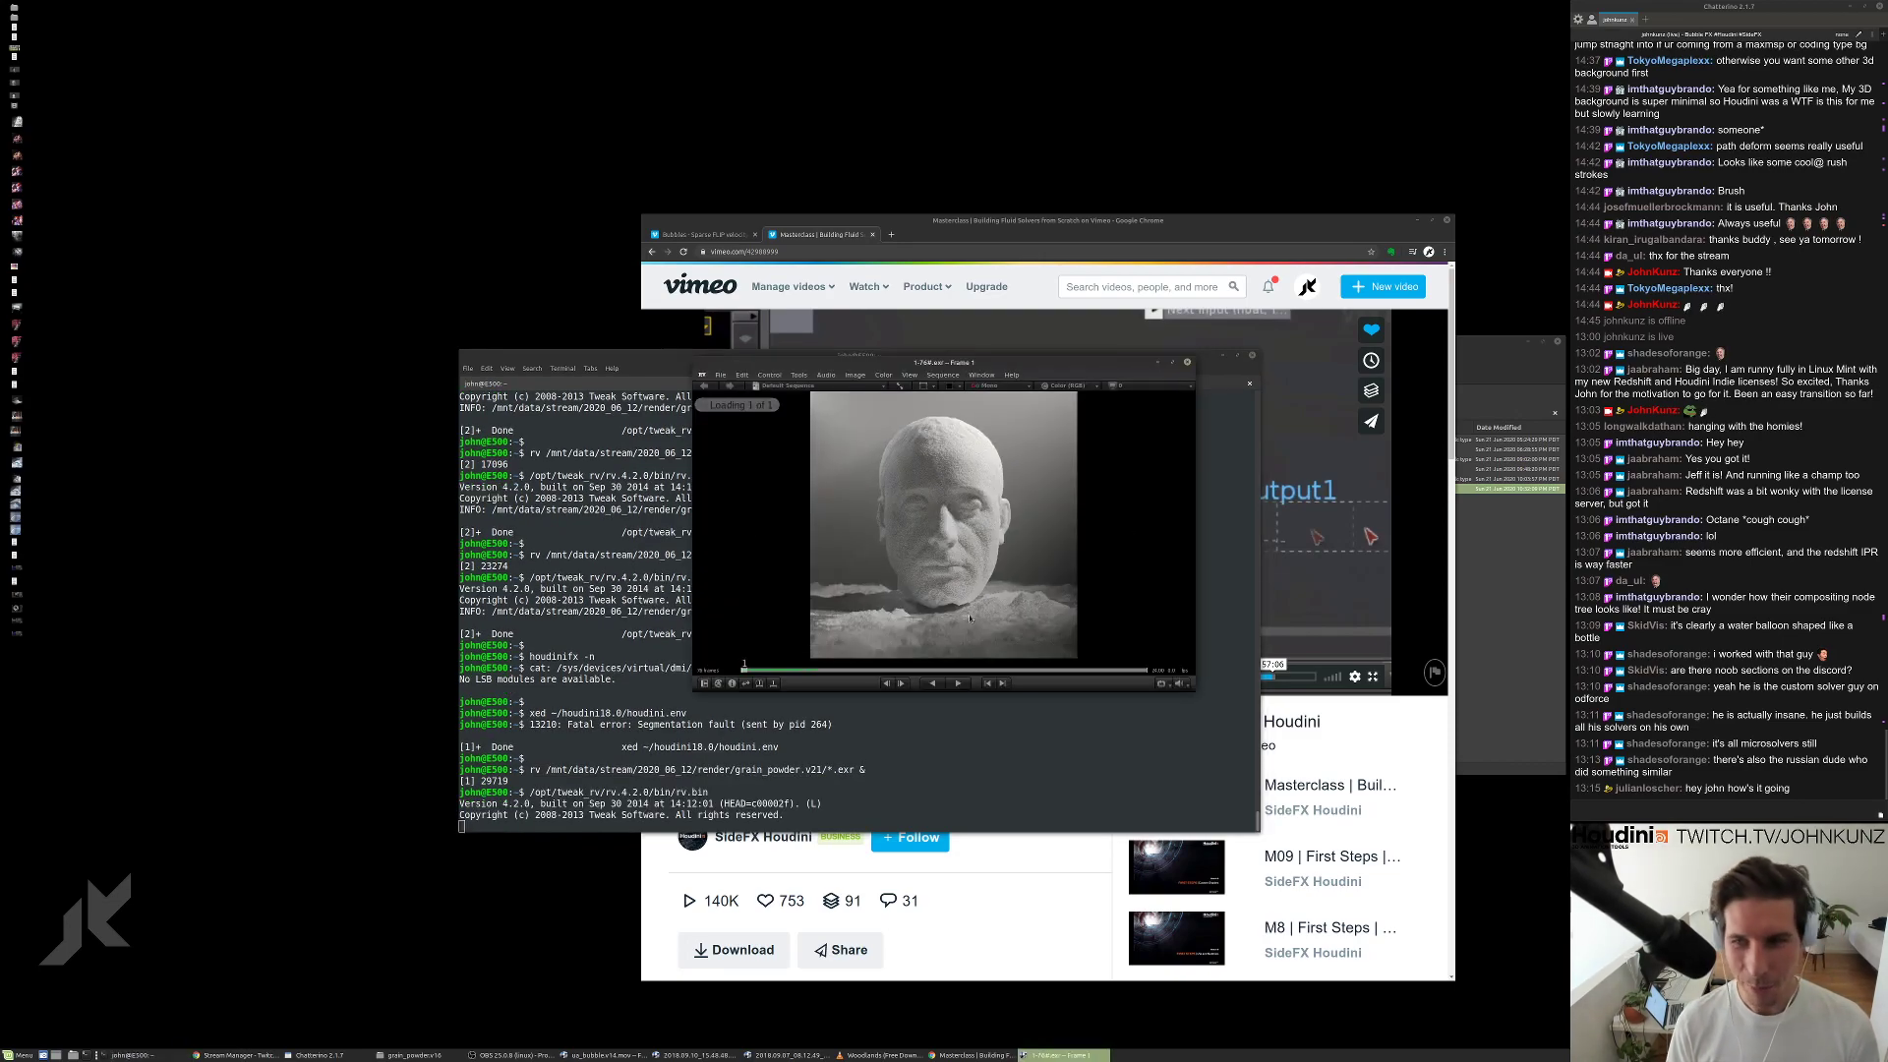
Play the grain_powder.v21 sequence in an enlarged RV window, restarting from frame 1.
key(space)
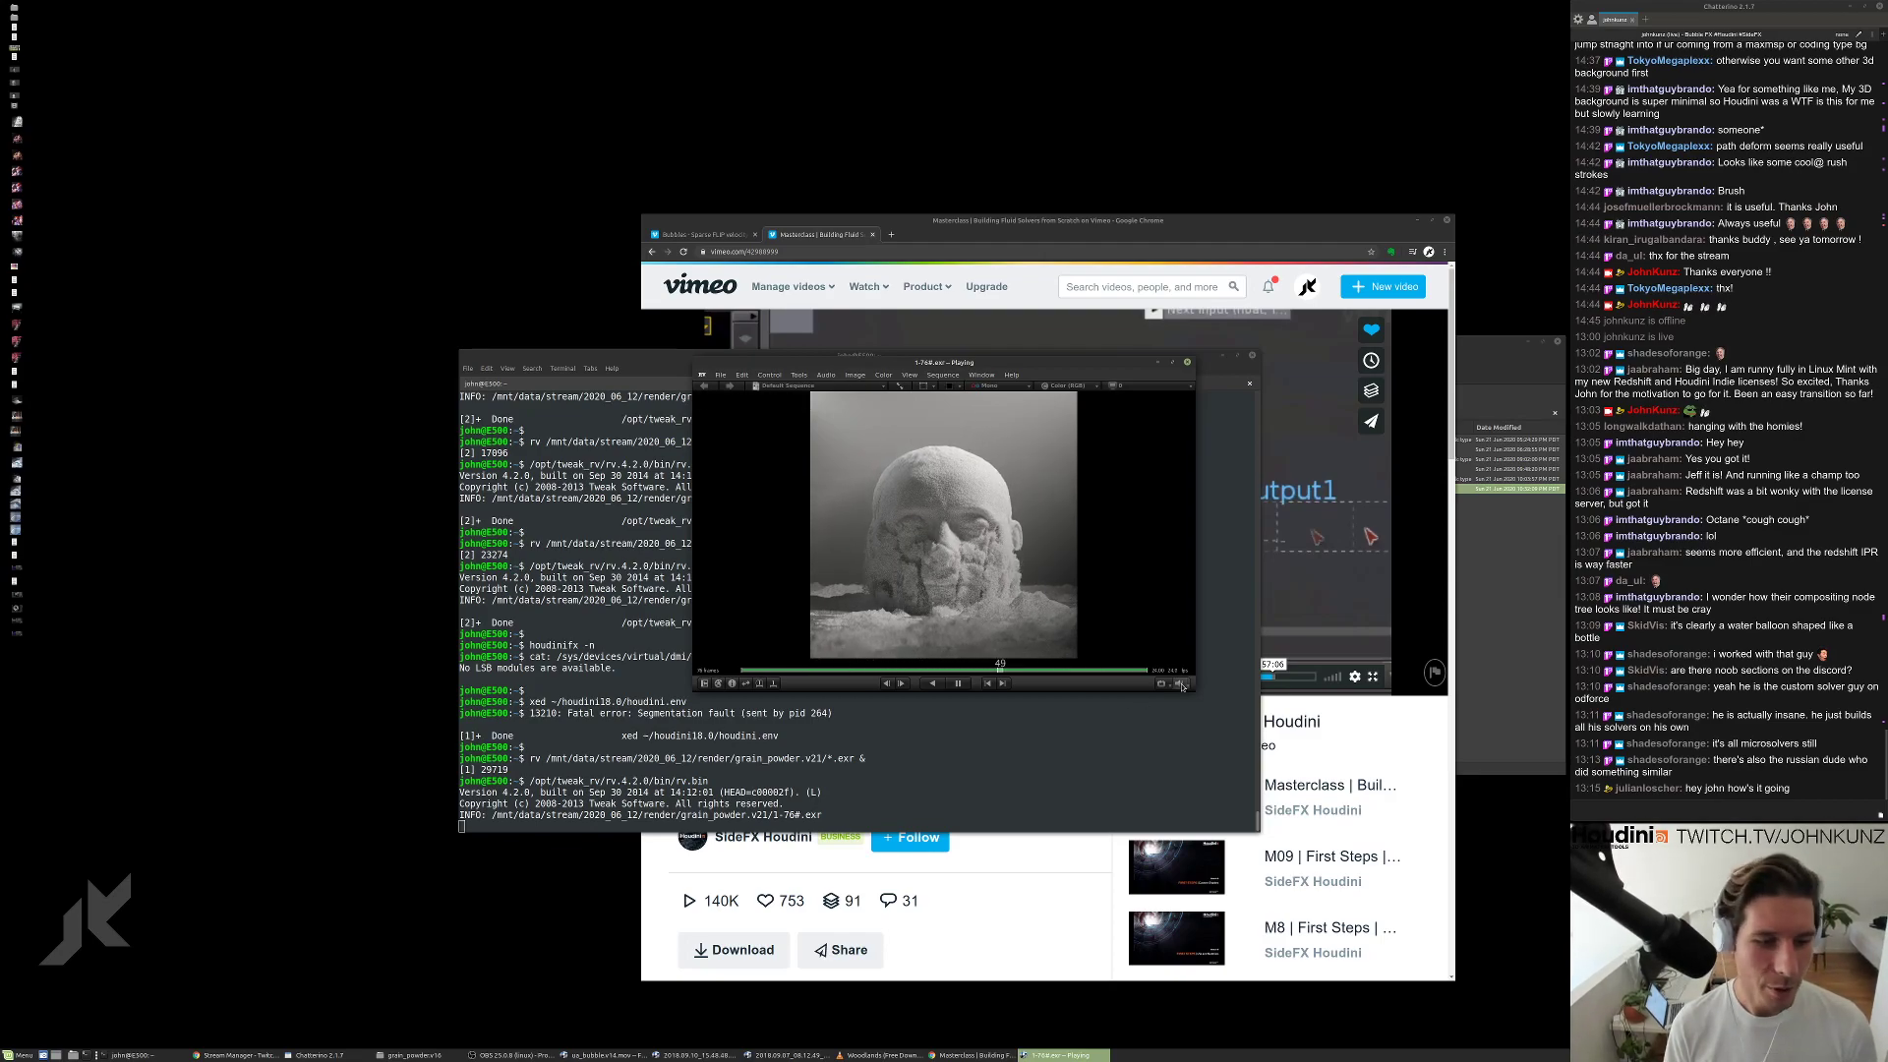
drag(1193, 690, 1294, 955)
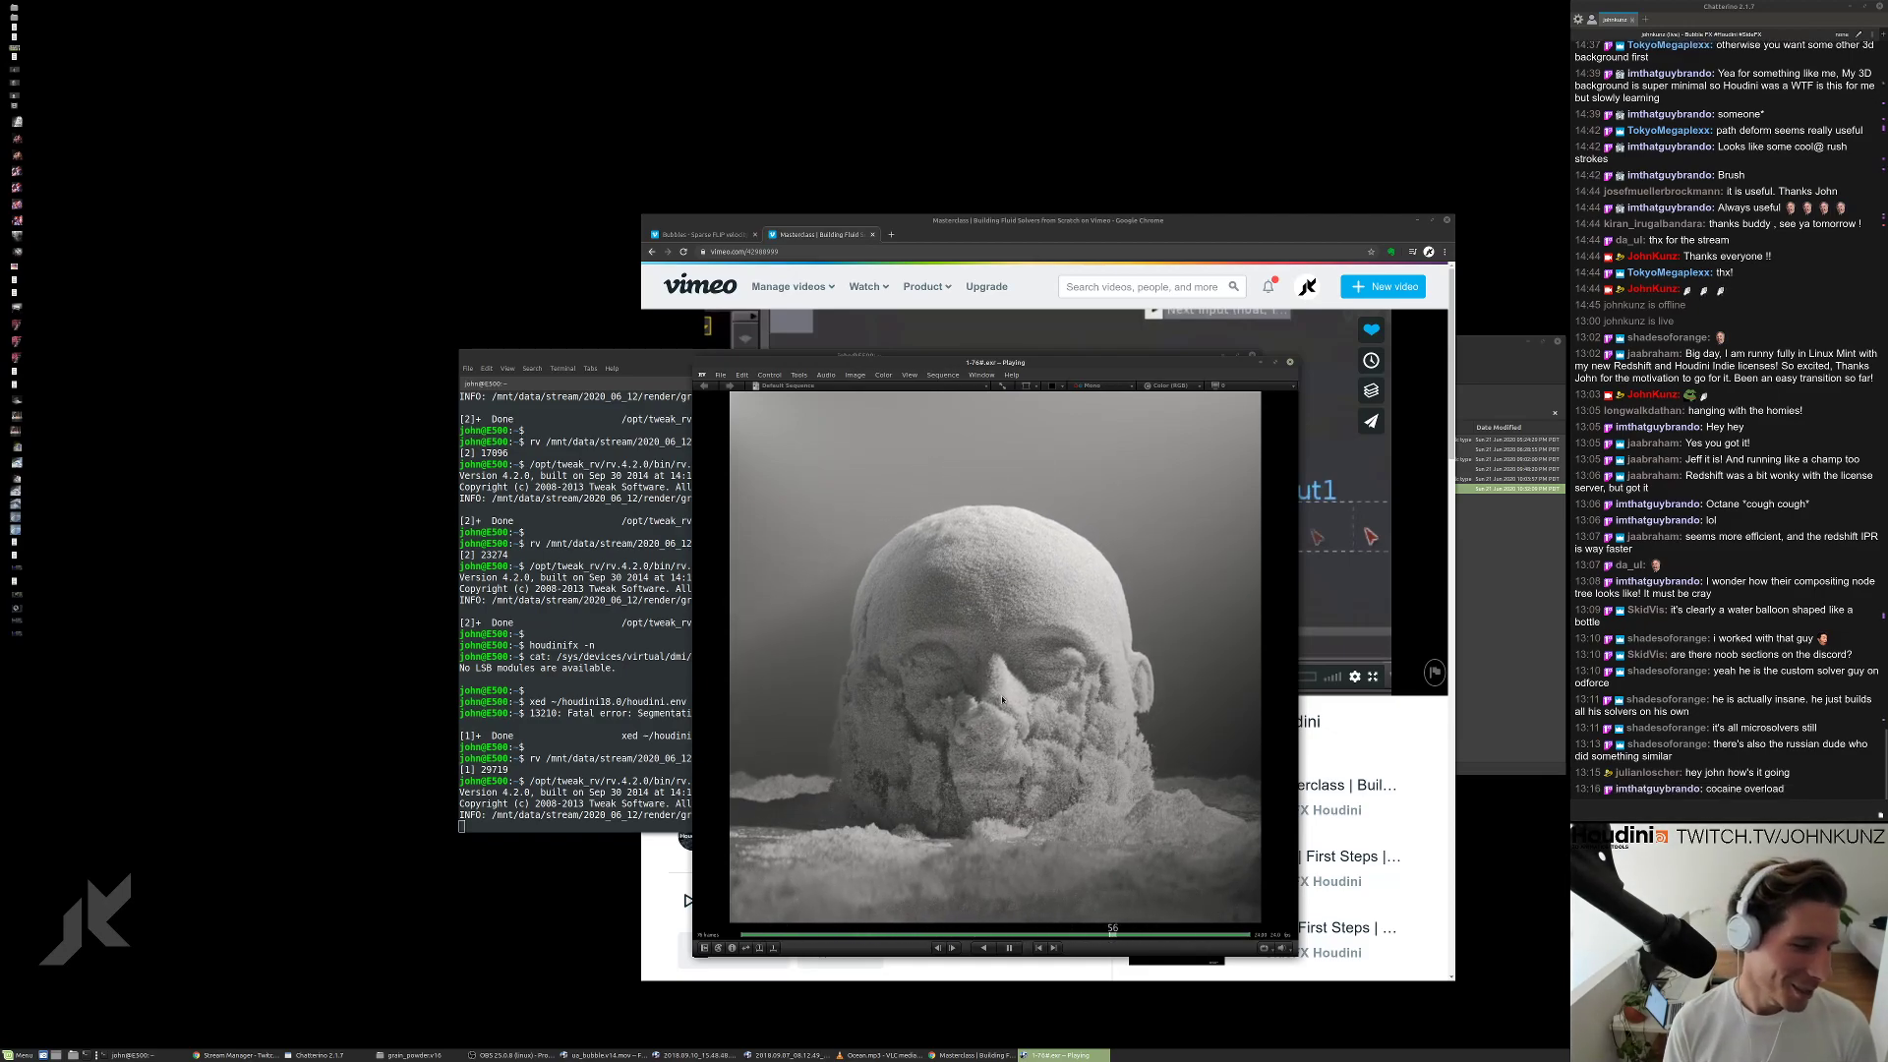
key(space)
key(space)
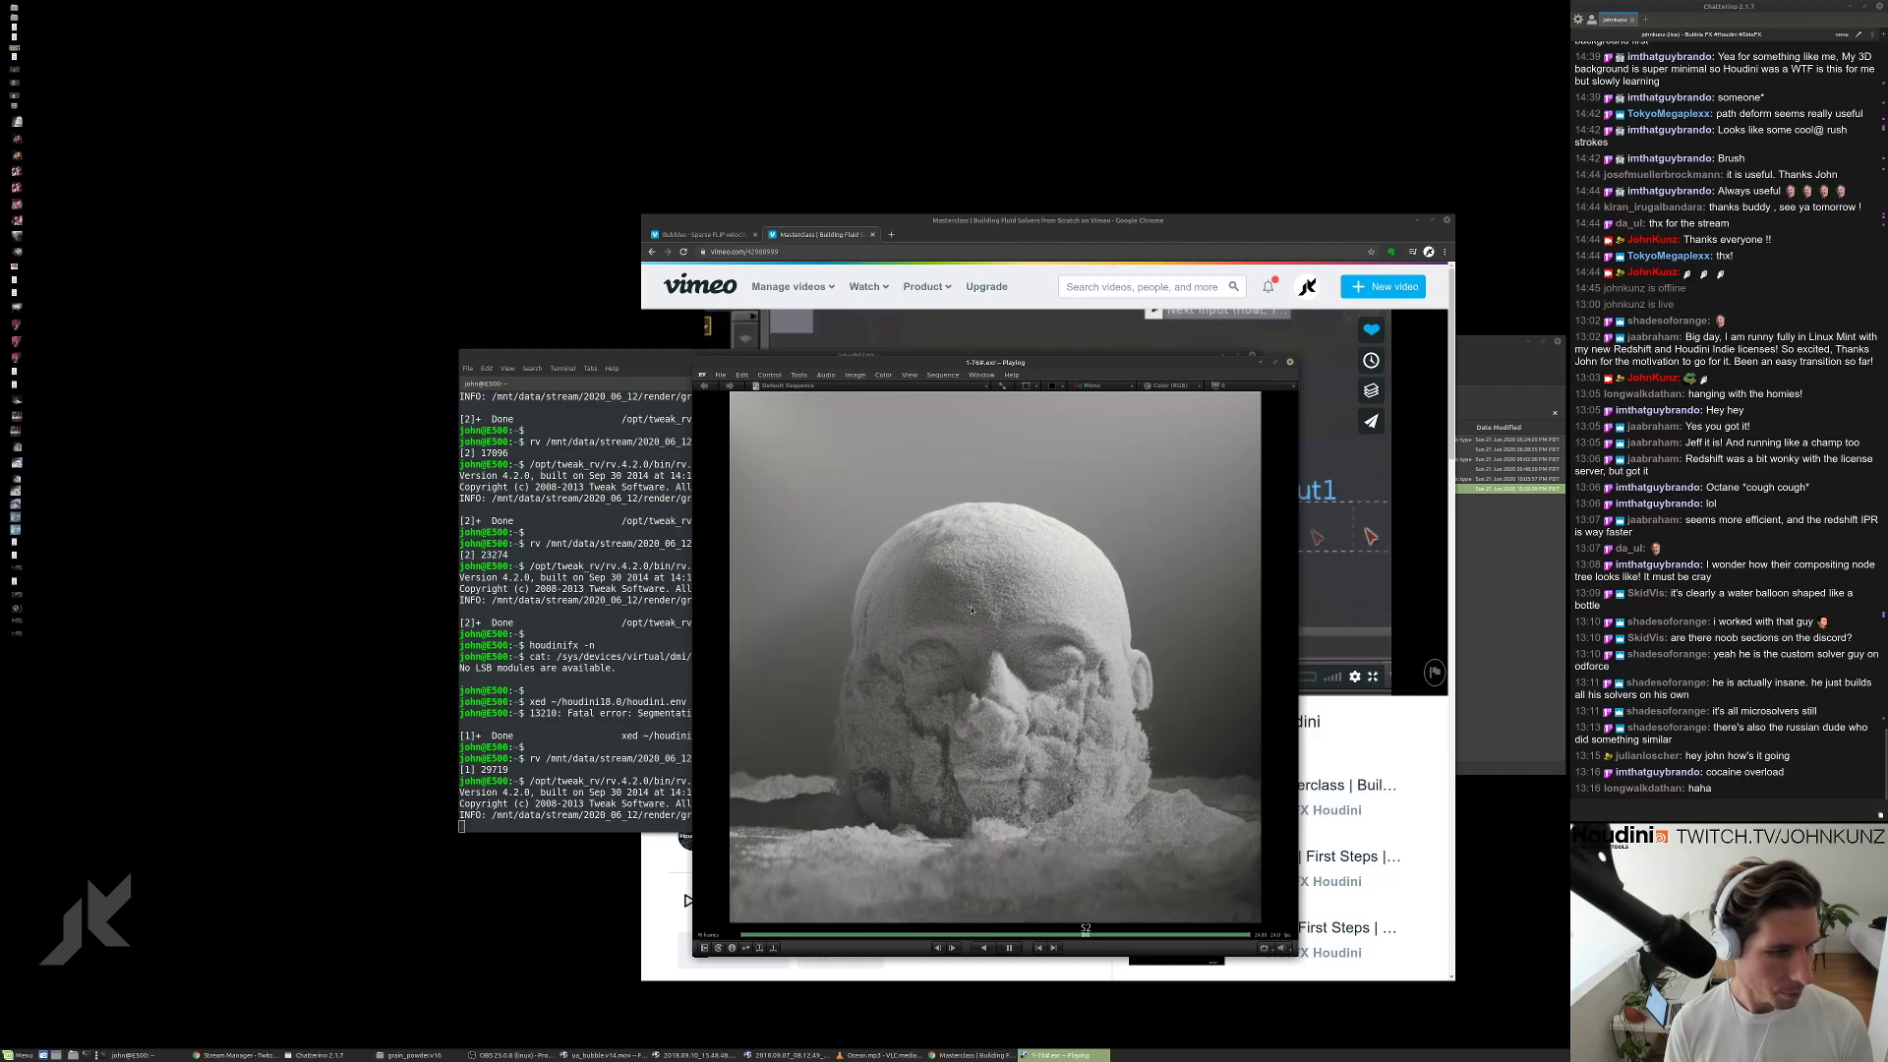
Rerun the rv command with v21 changed to v20, pause at frame 62, and go full screen.
click(591, 555)
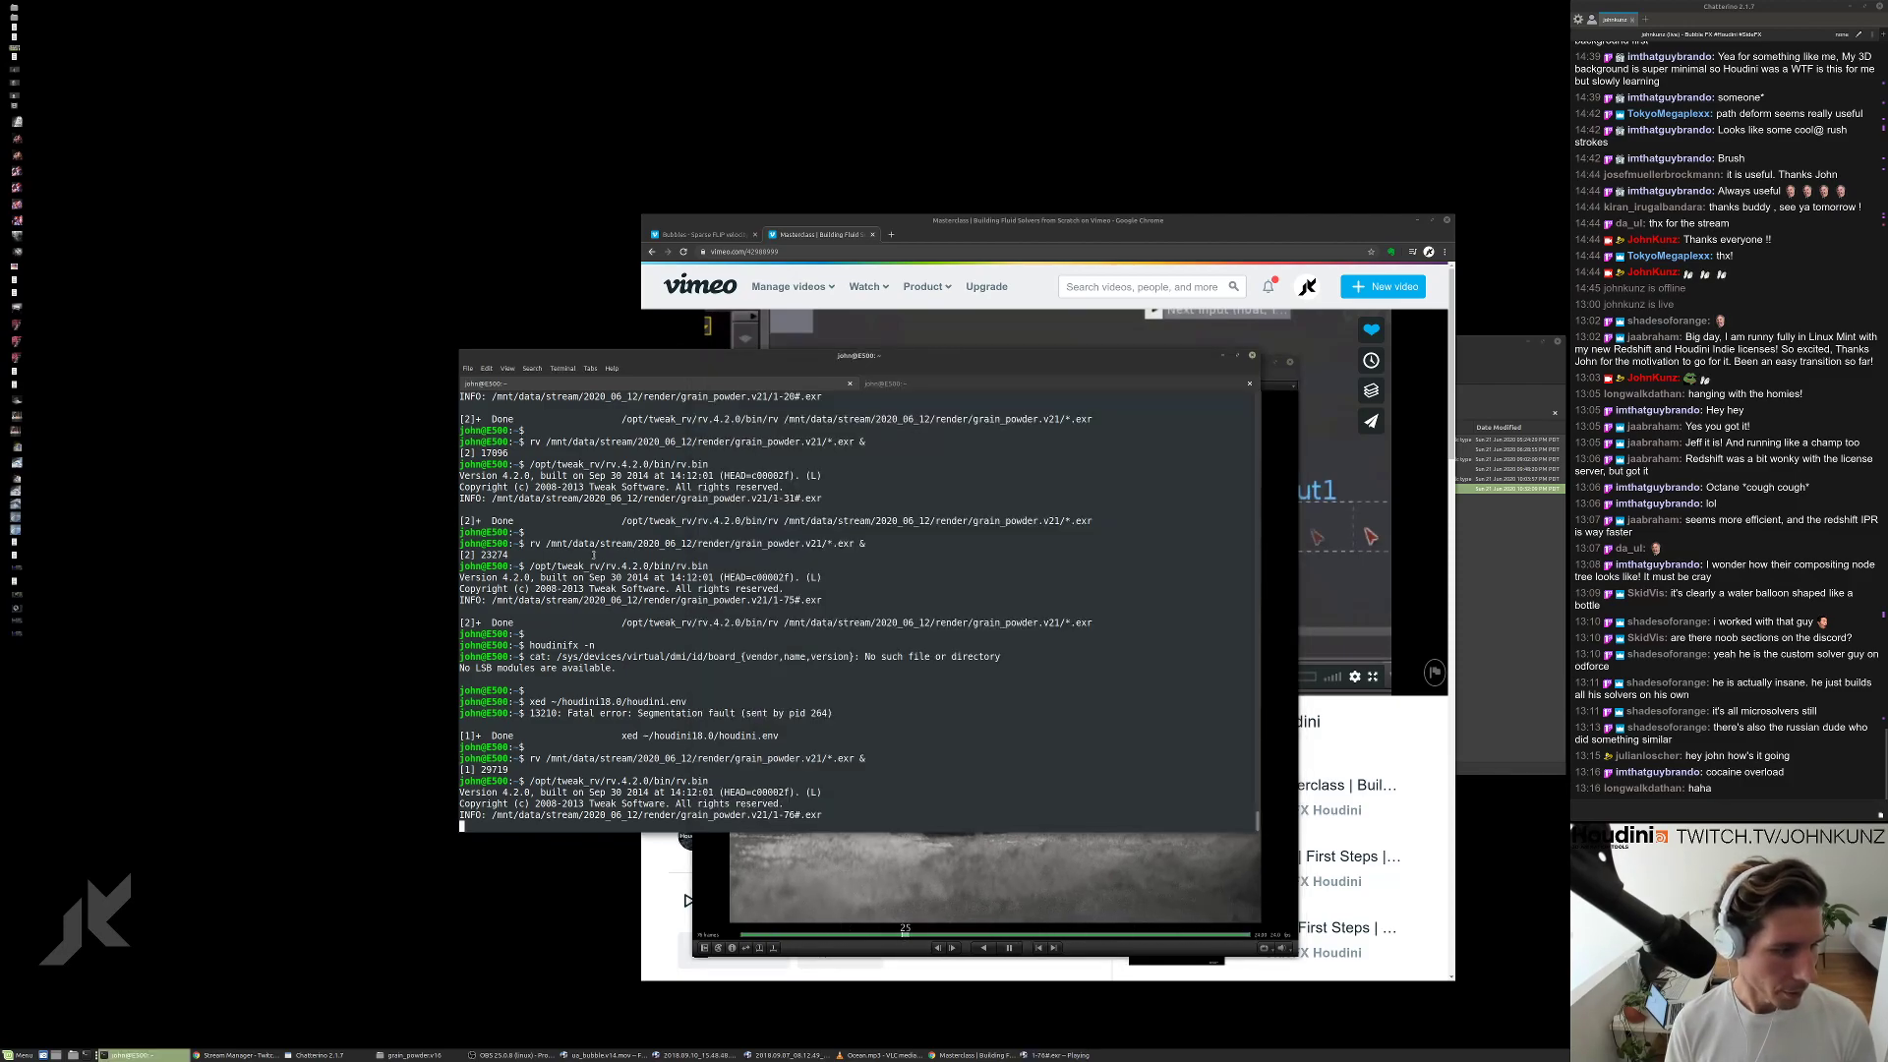
key(Return)
key(Up)
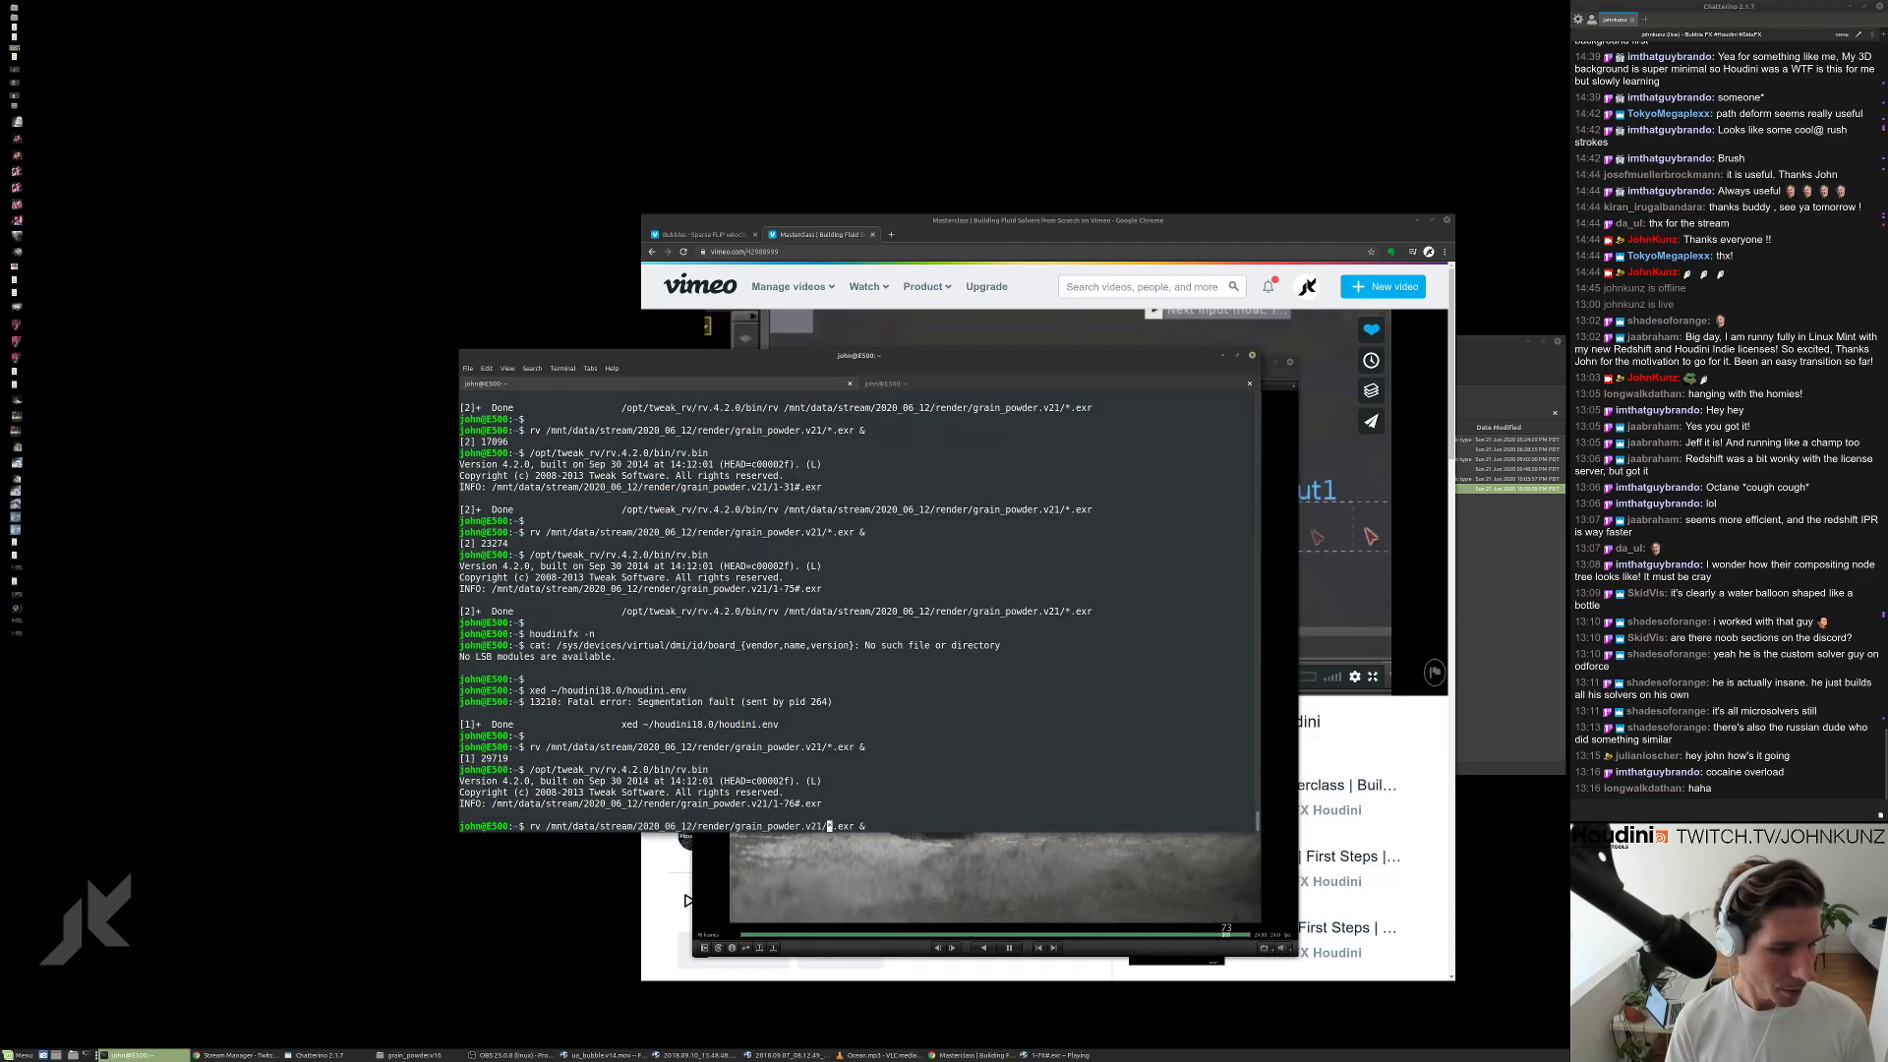
key(Left)
key(Left)
key(Left)
key(Left)
key(Left)
key(Left)
key(Left)
key(BackSpace)
text(0)
key(Return)
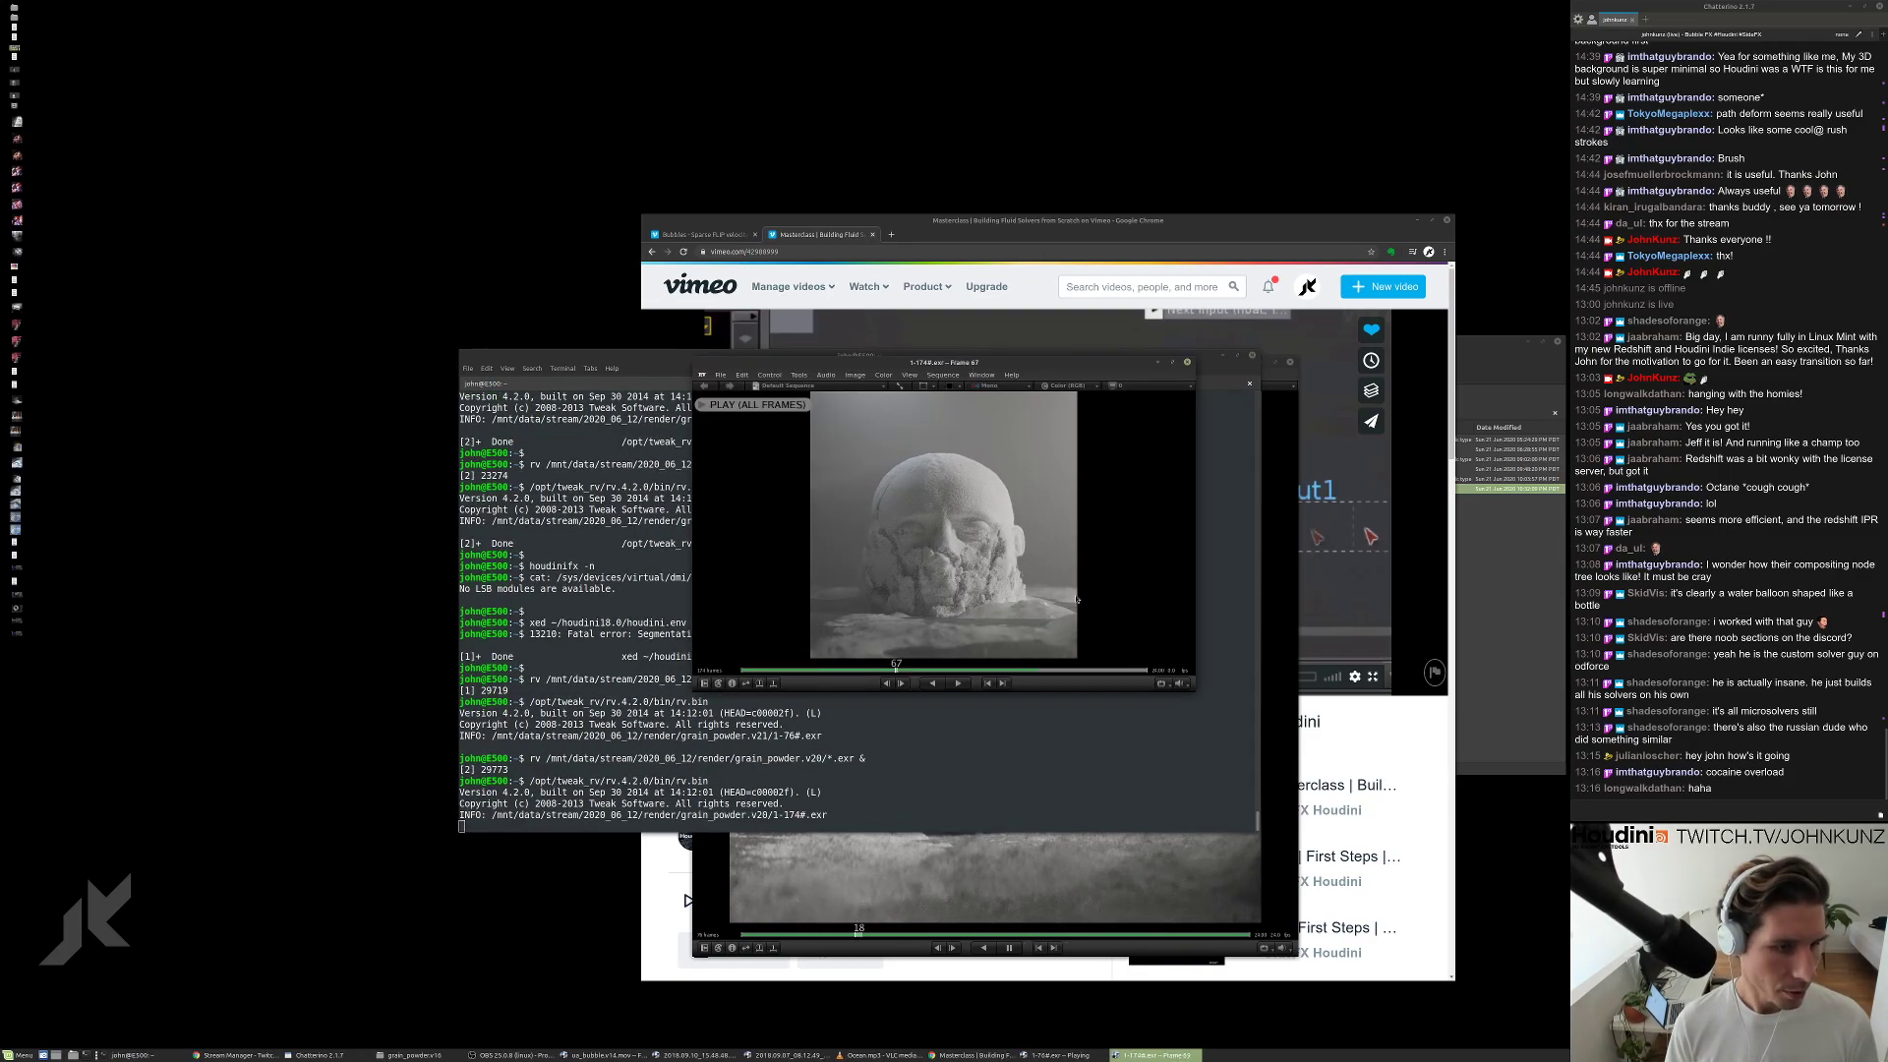
key(space)
key(space)
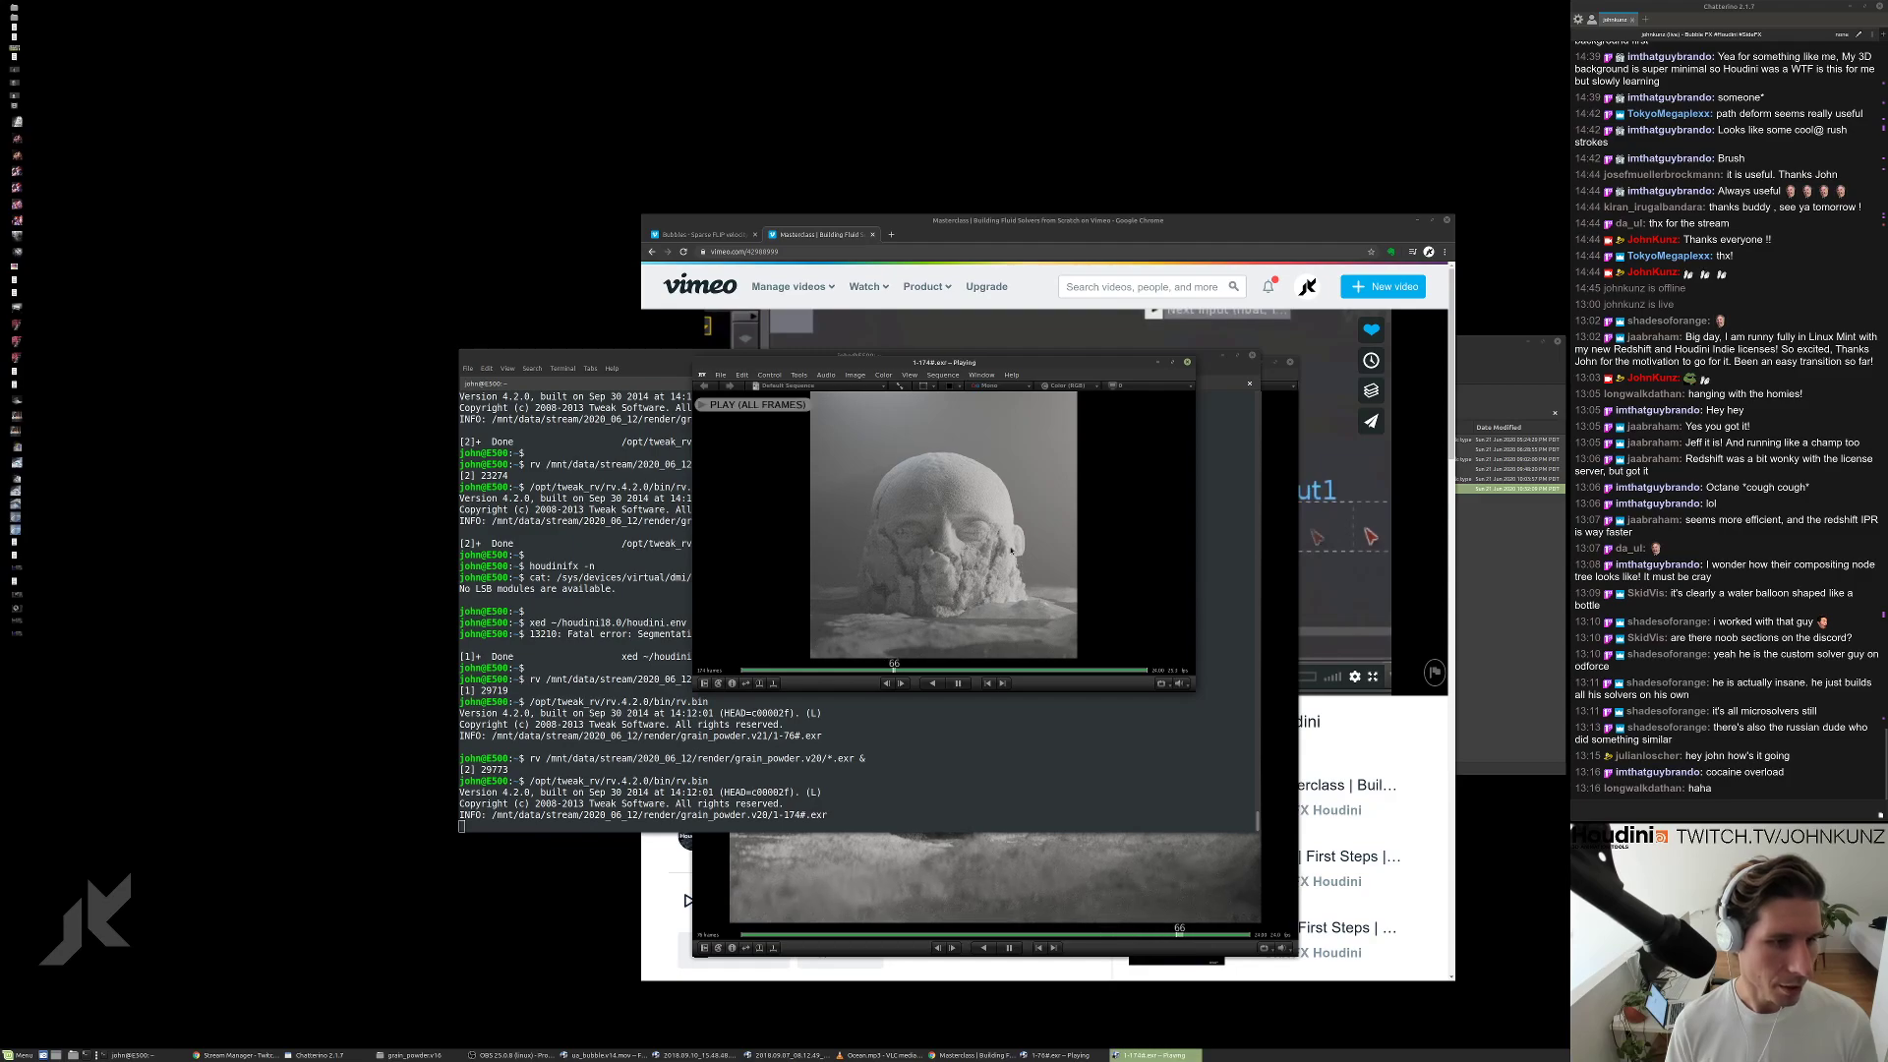
key(`)
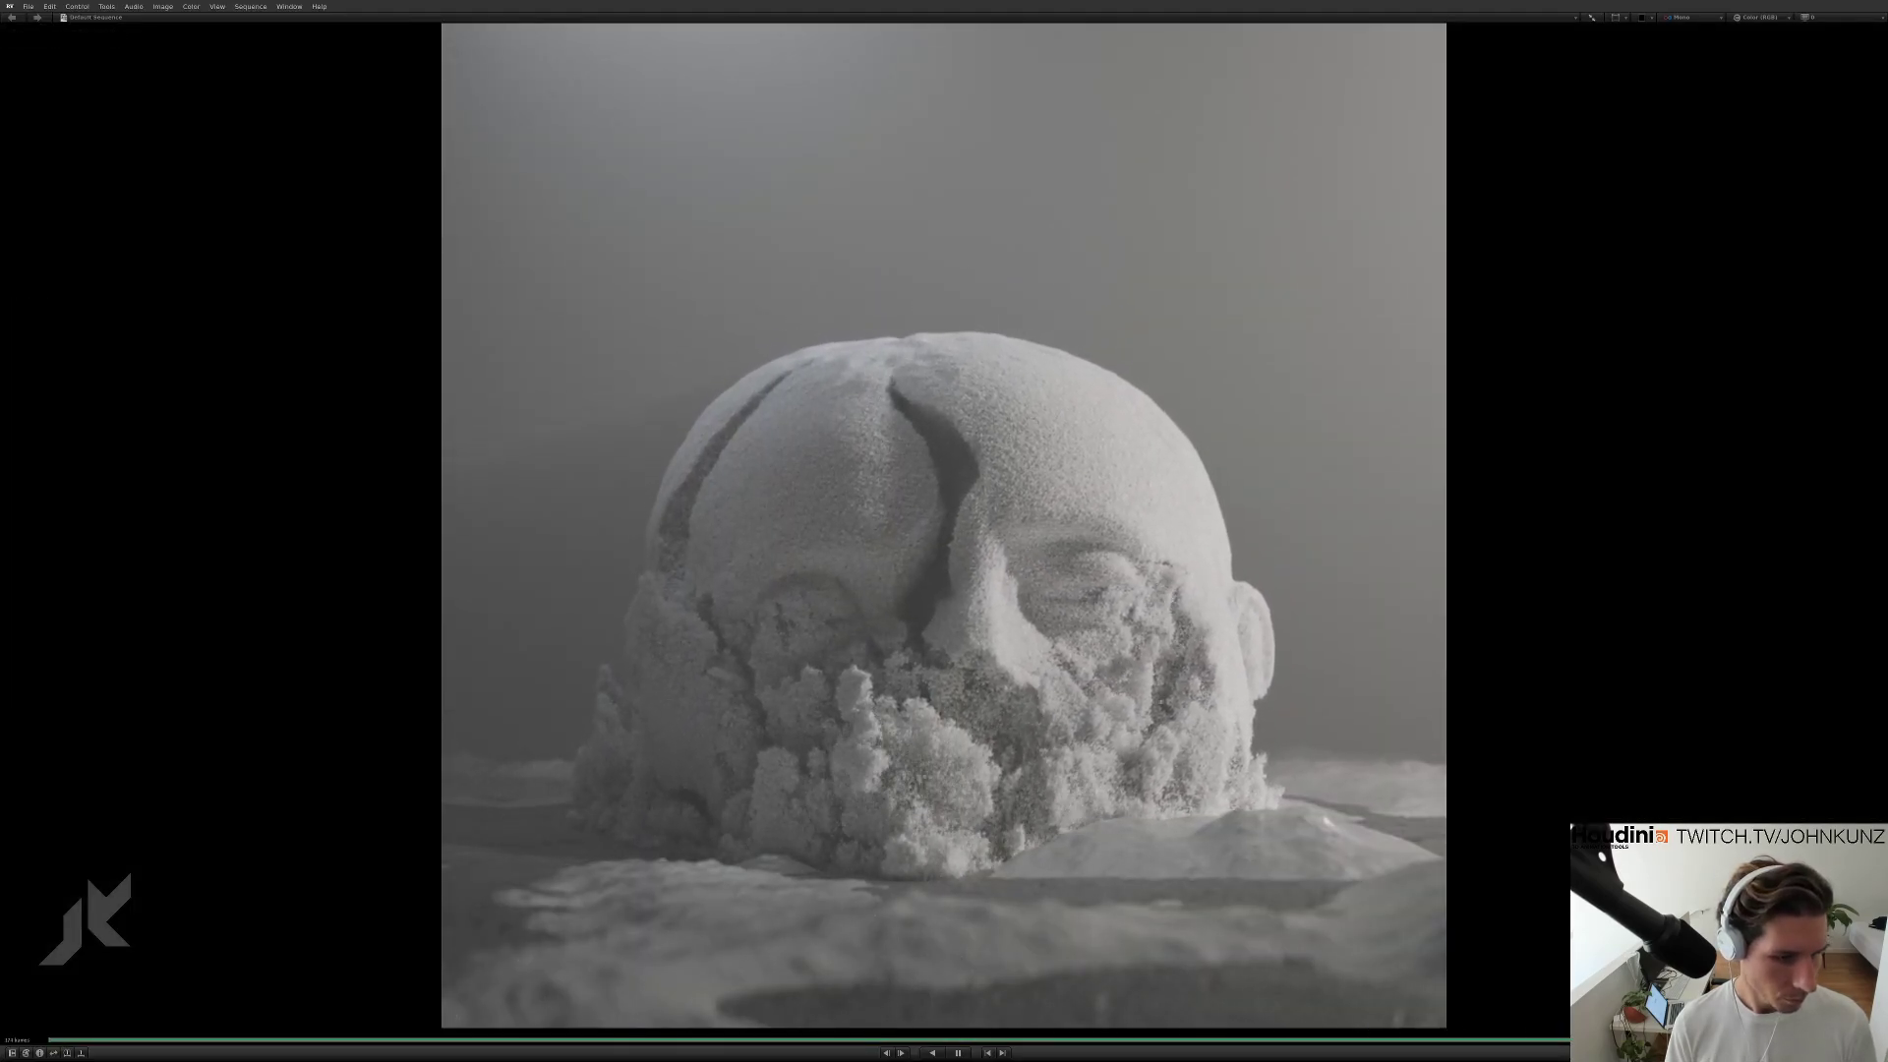
key(1)
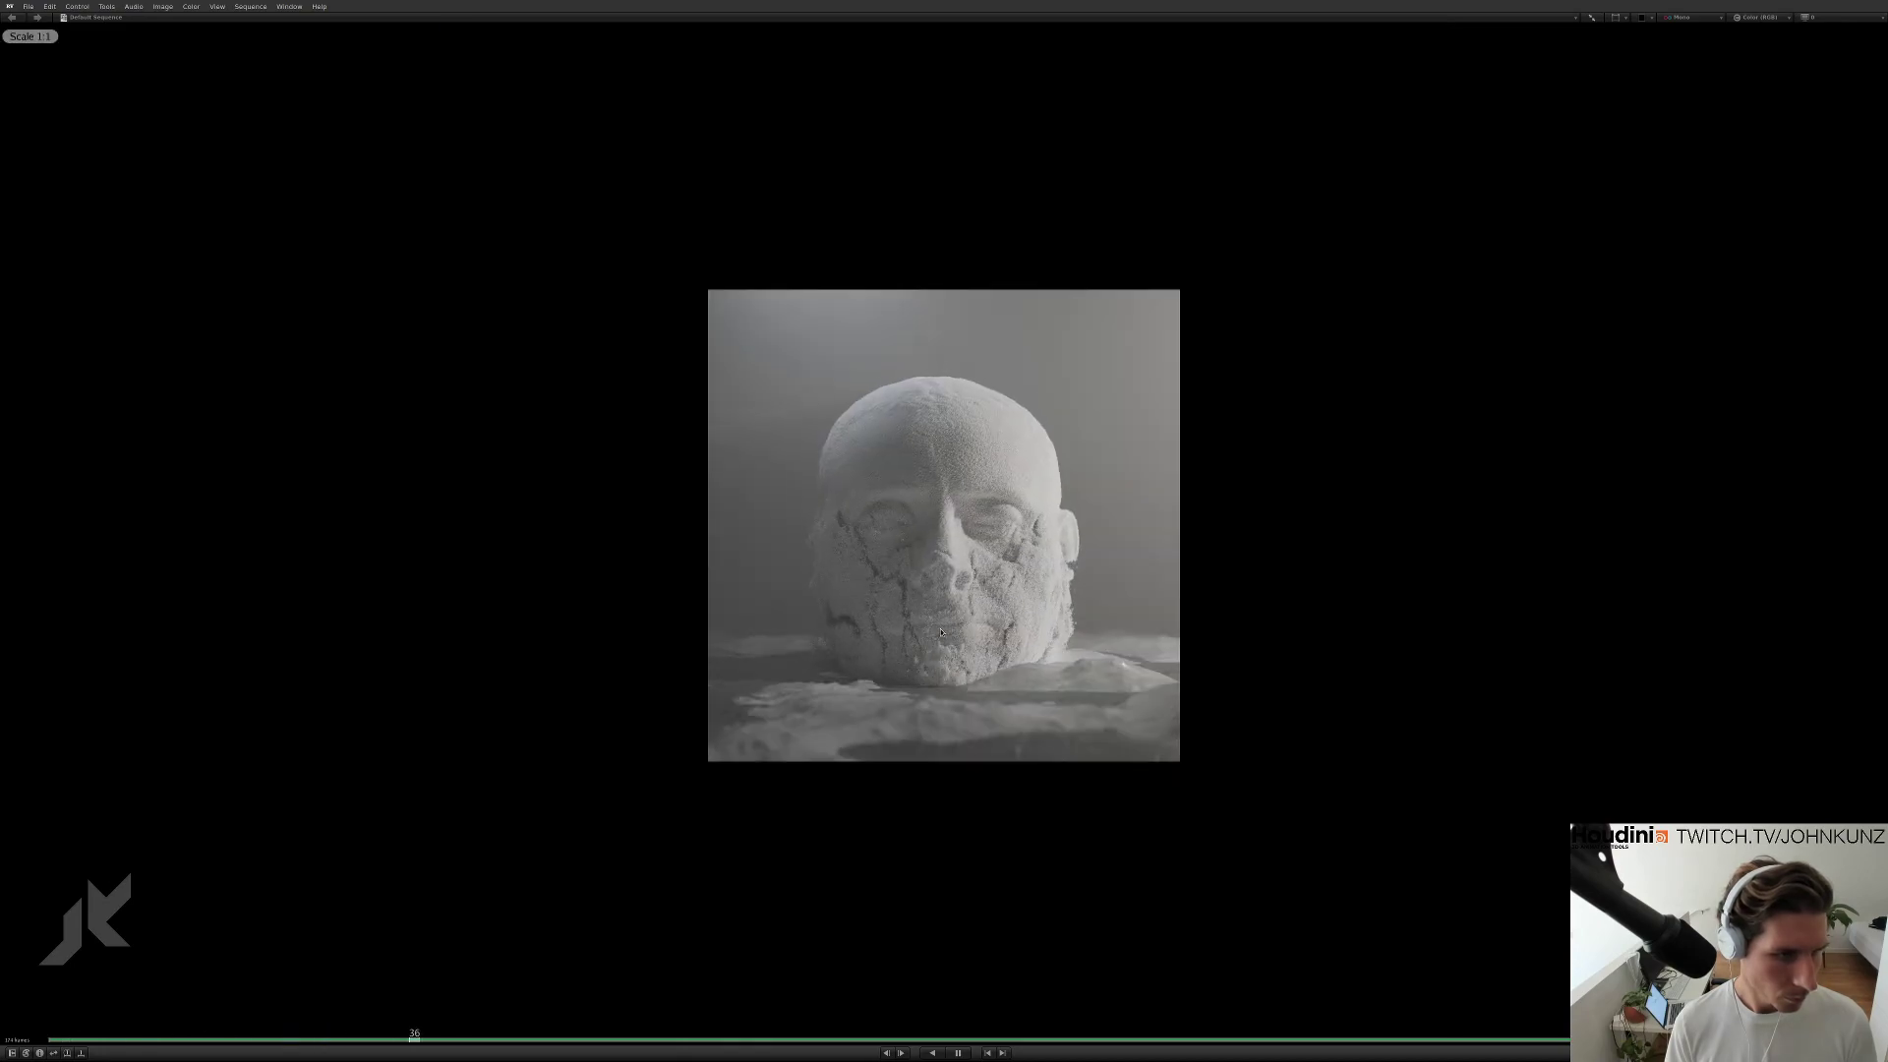
key(2)
key(3)
key(4)
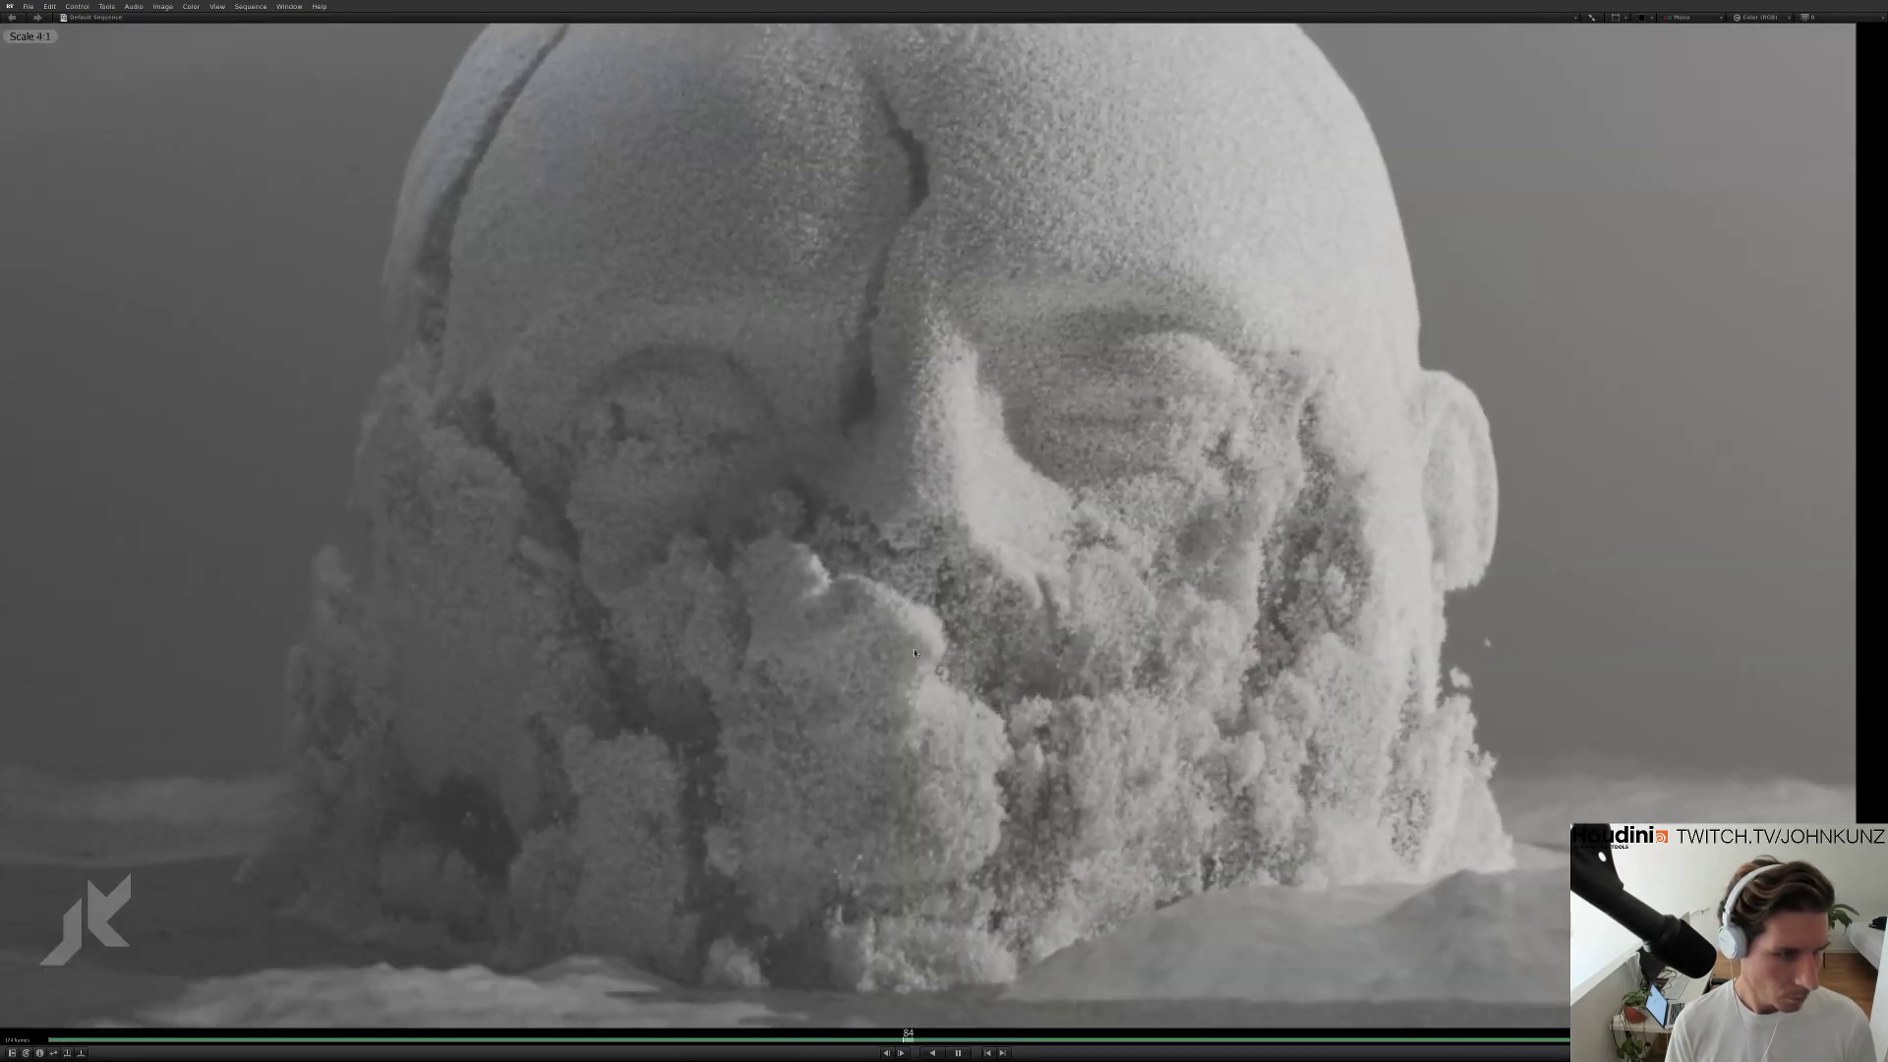
key(f)
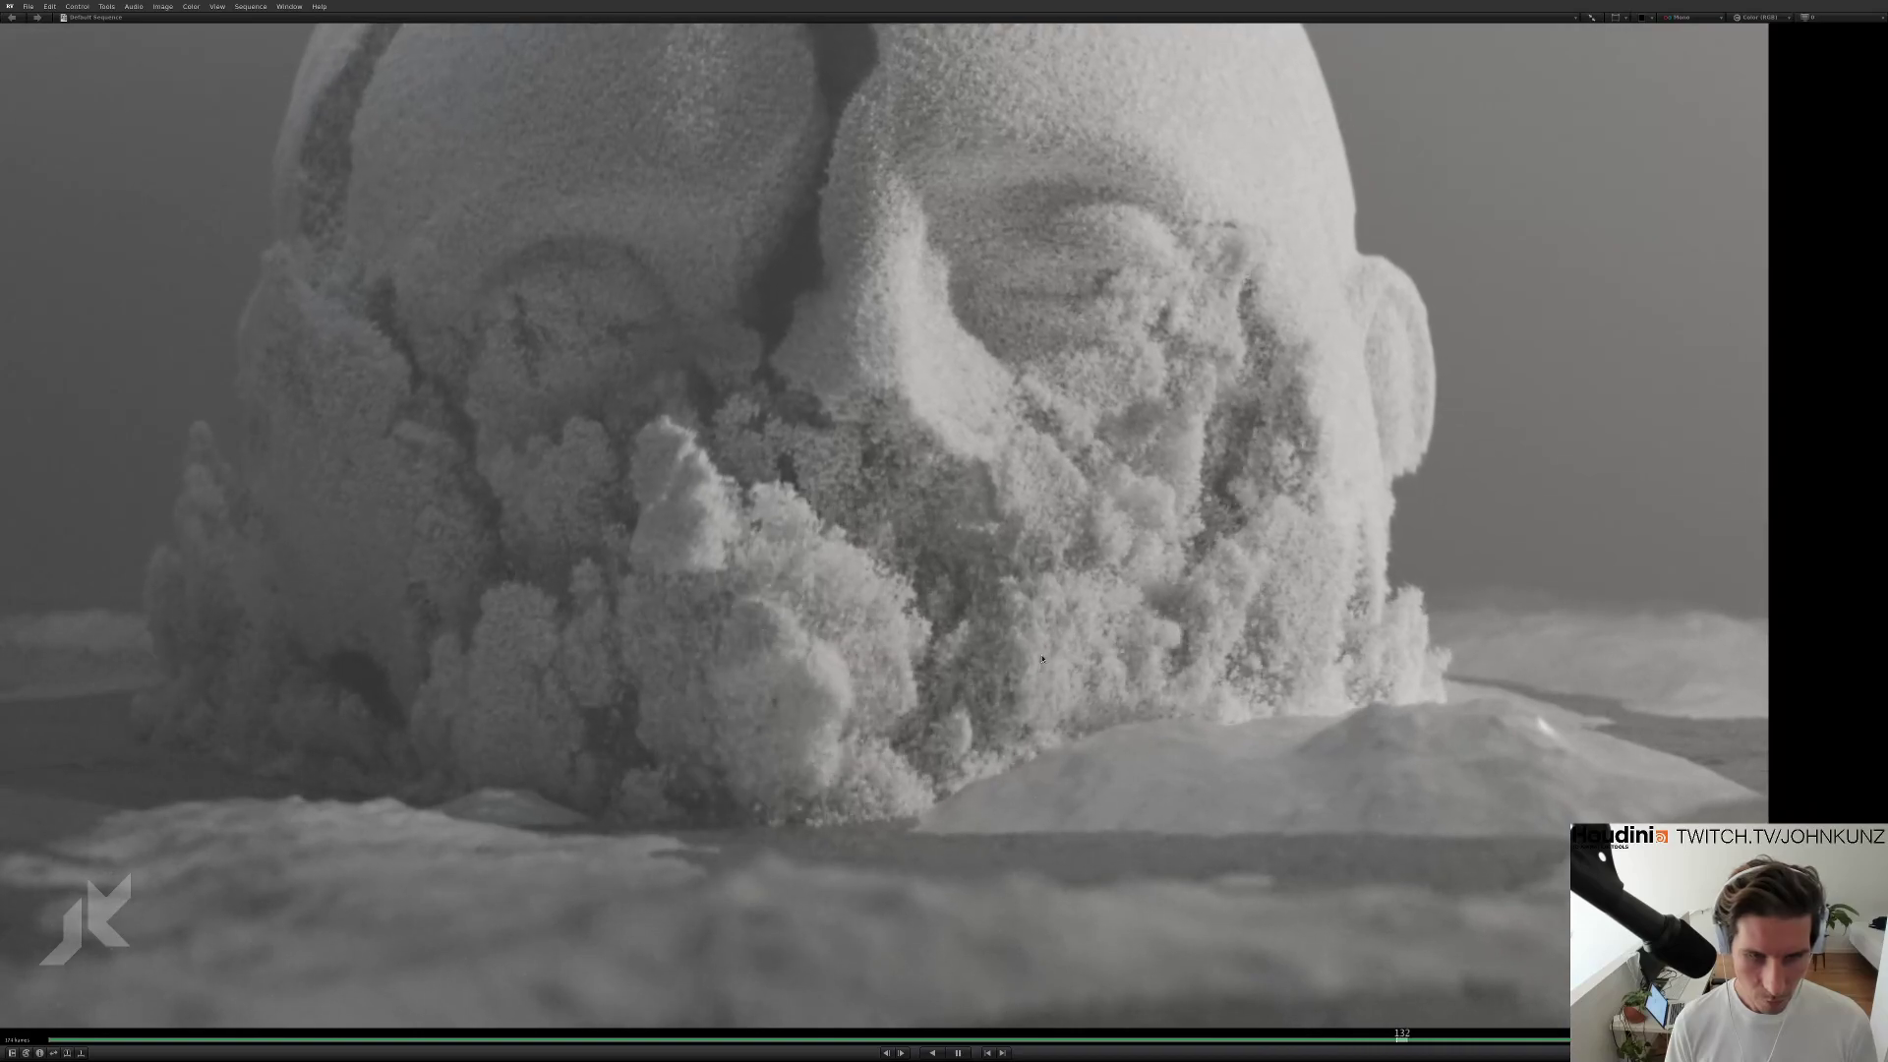
key(ctrl+f)
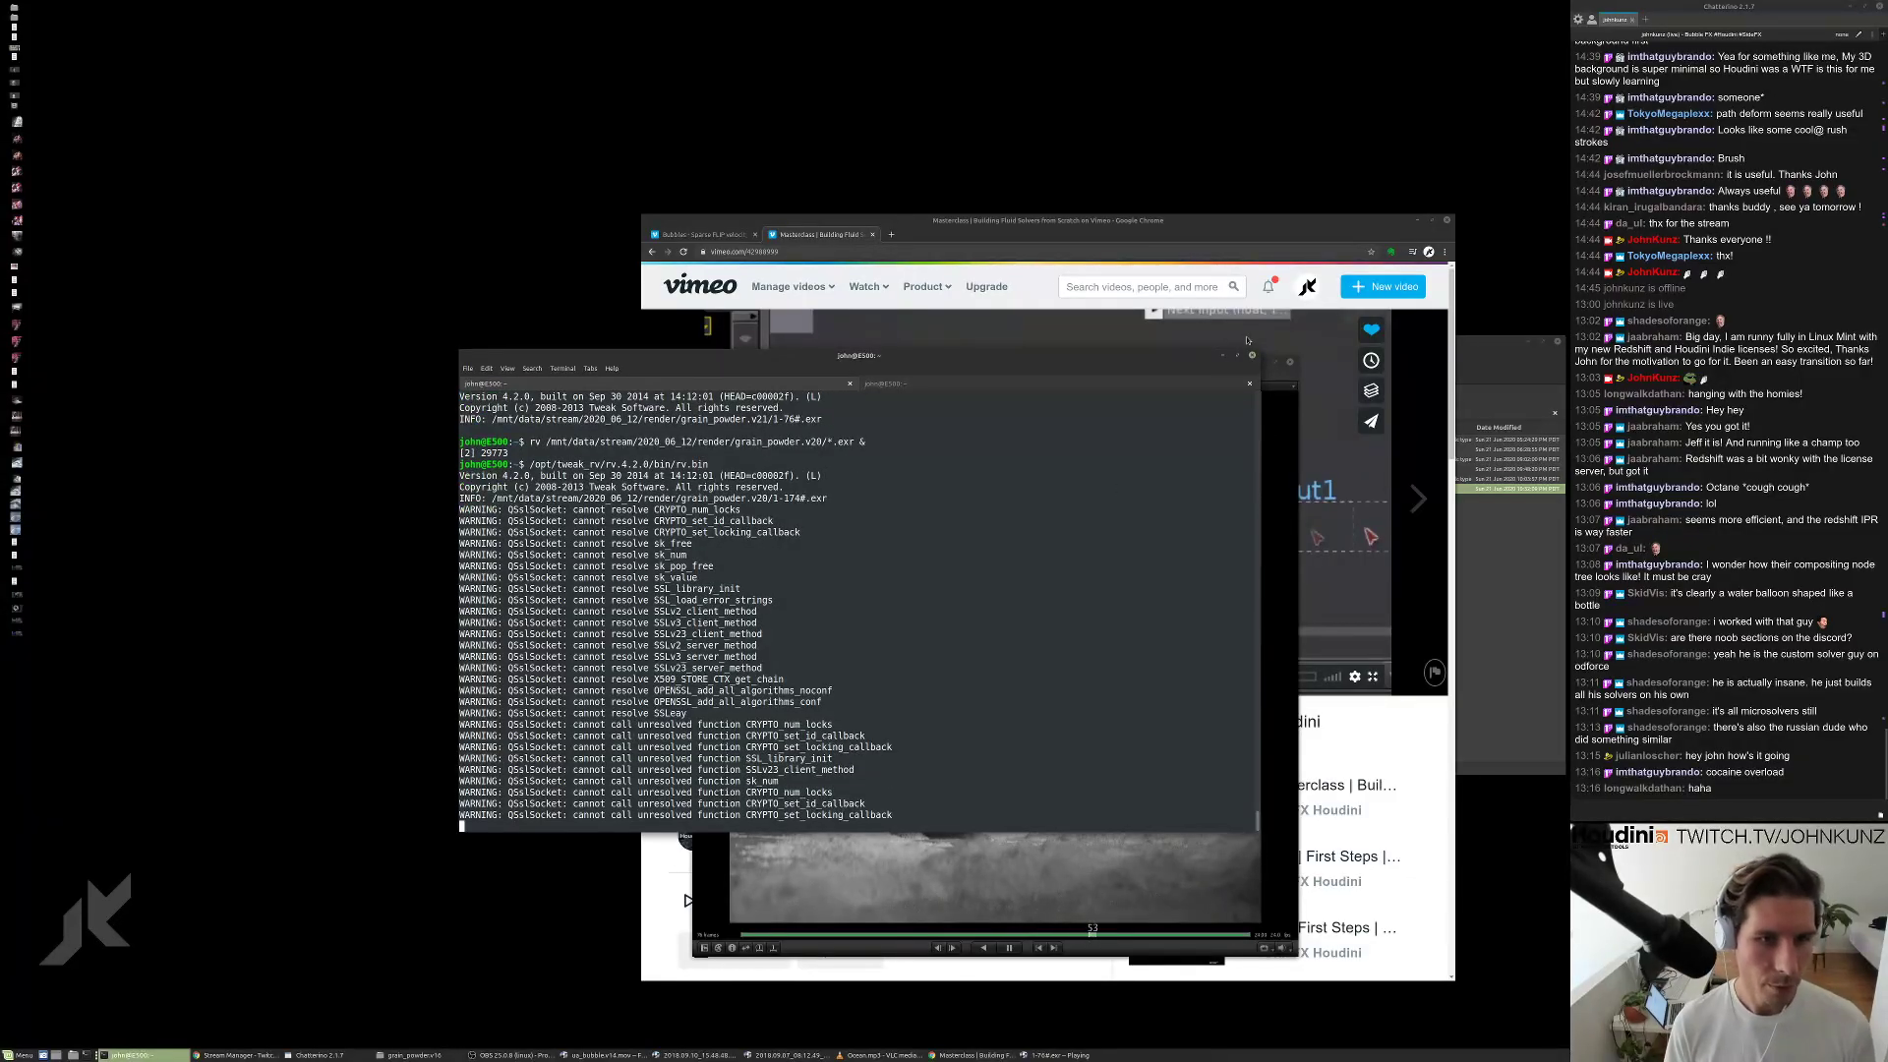
Close the v20 and v21 grain powder viewers and discard the recalled rv command.
click(1290, 363)
click(1290, 364)
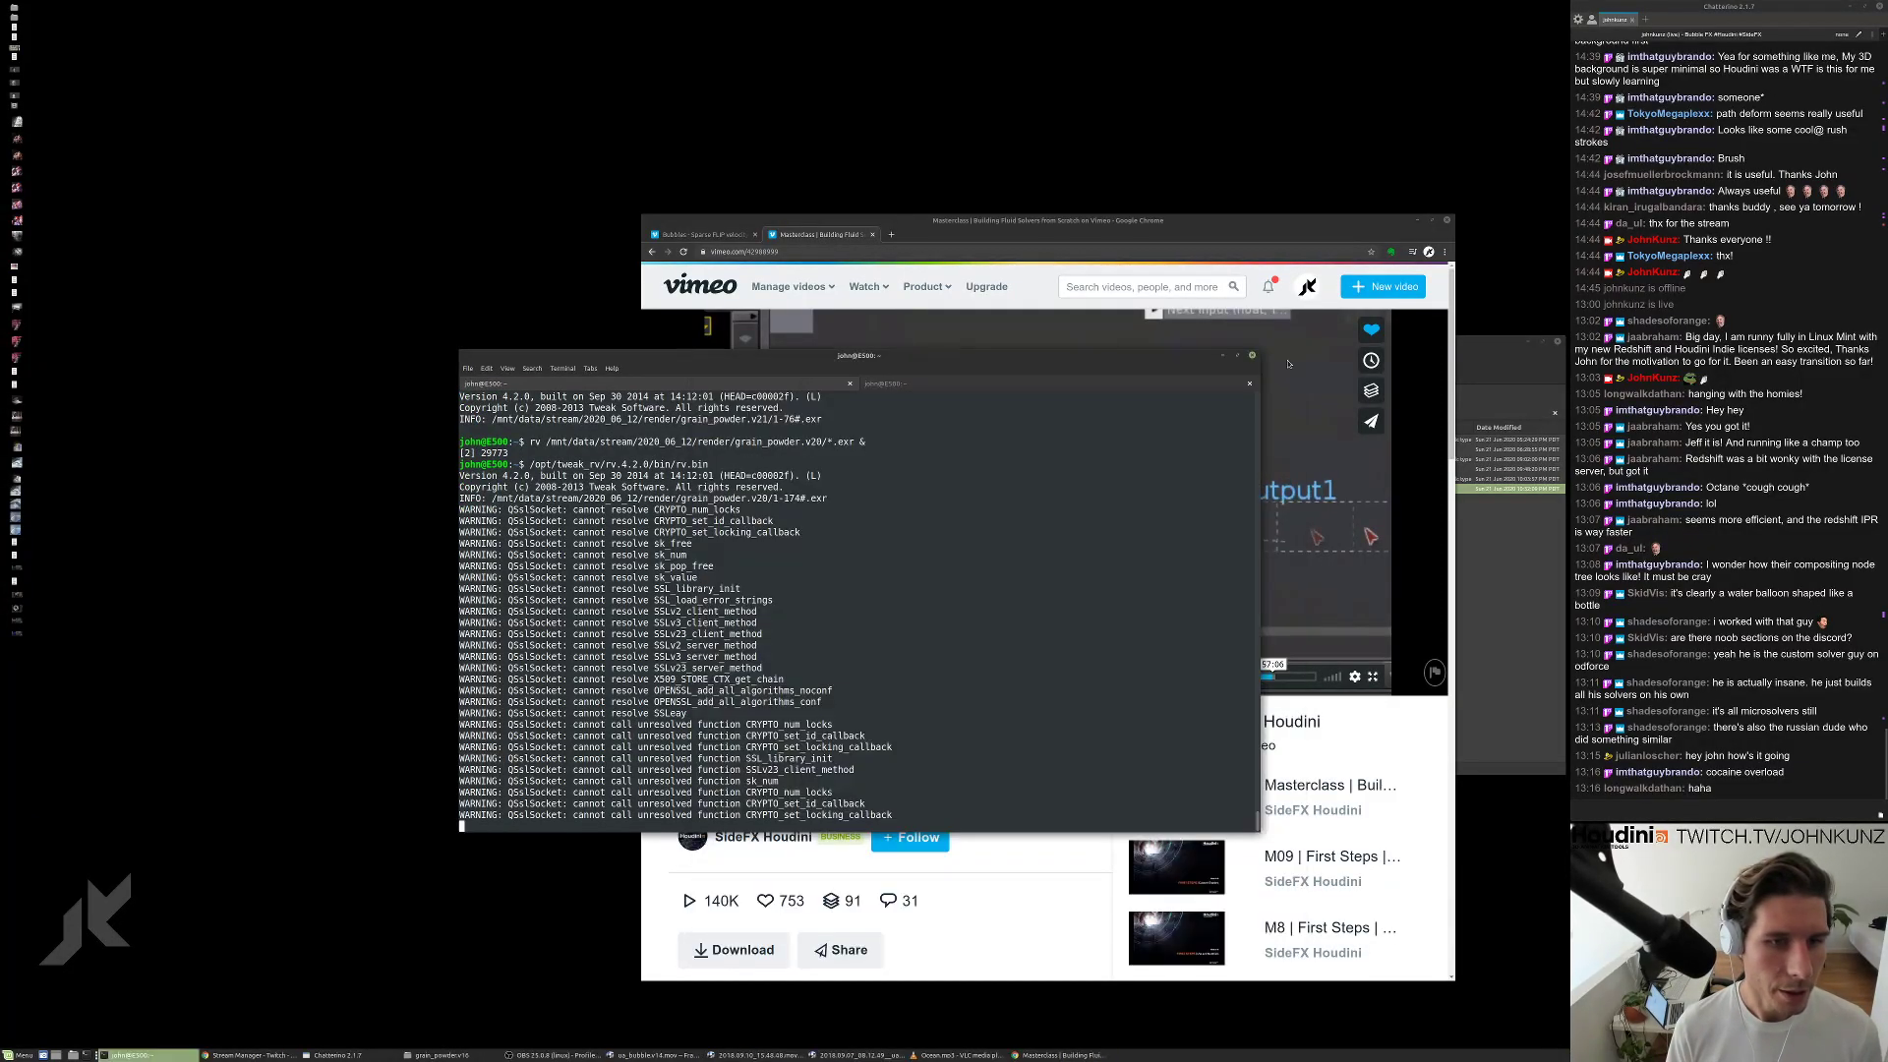
key(Return)
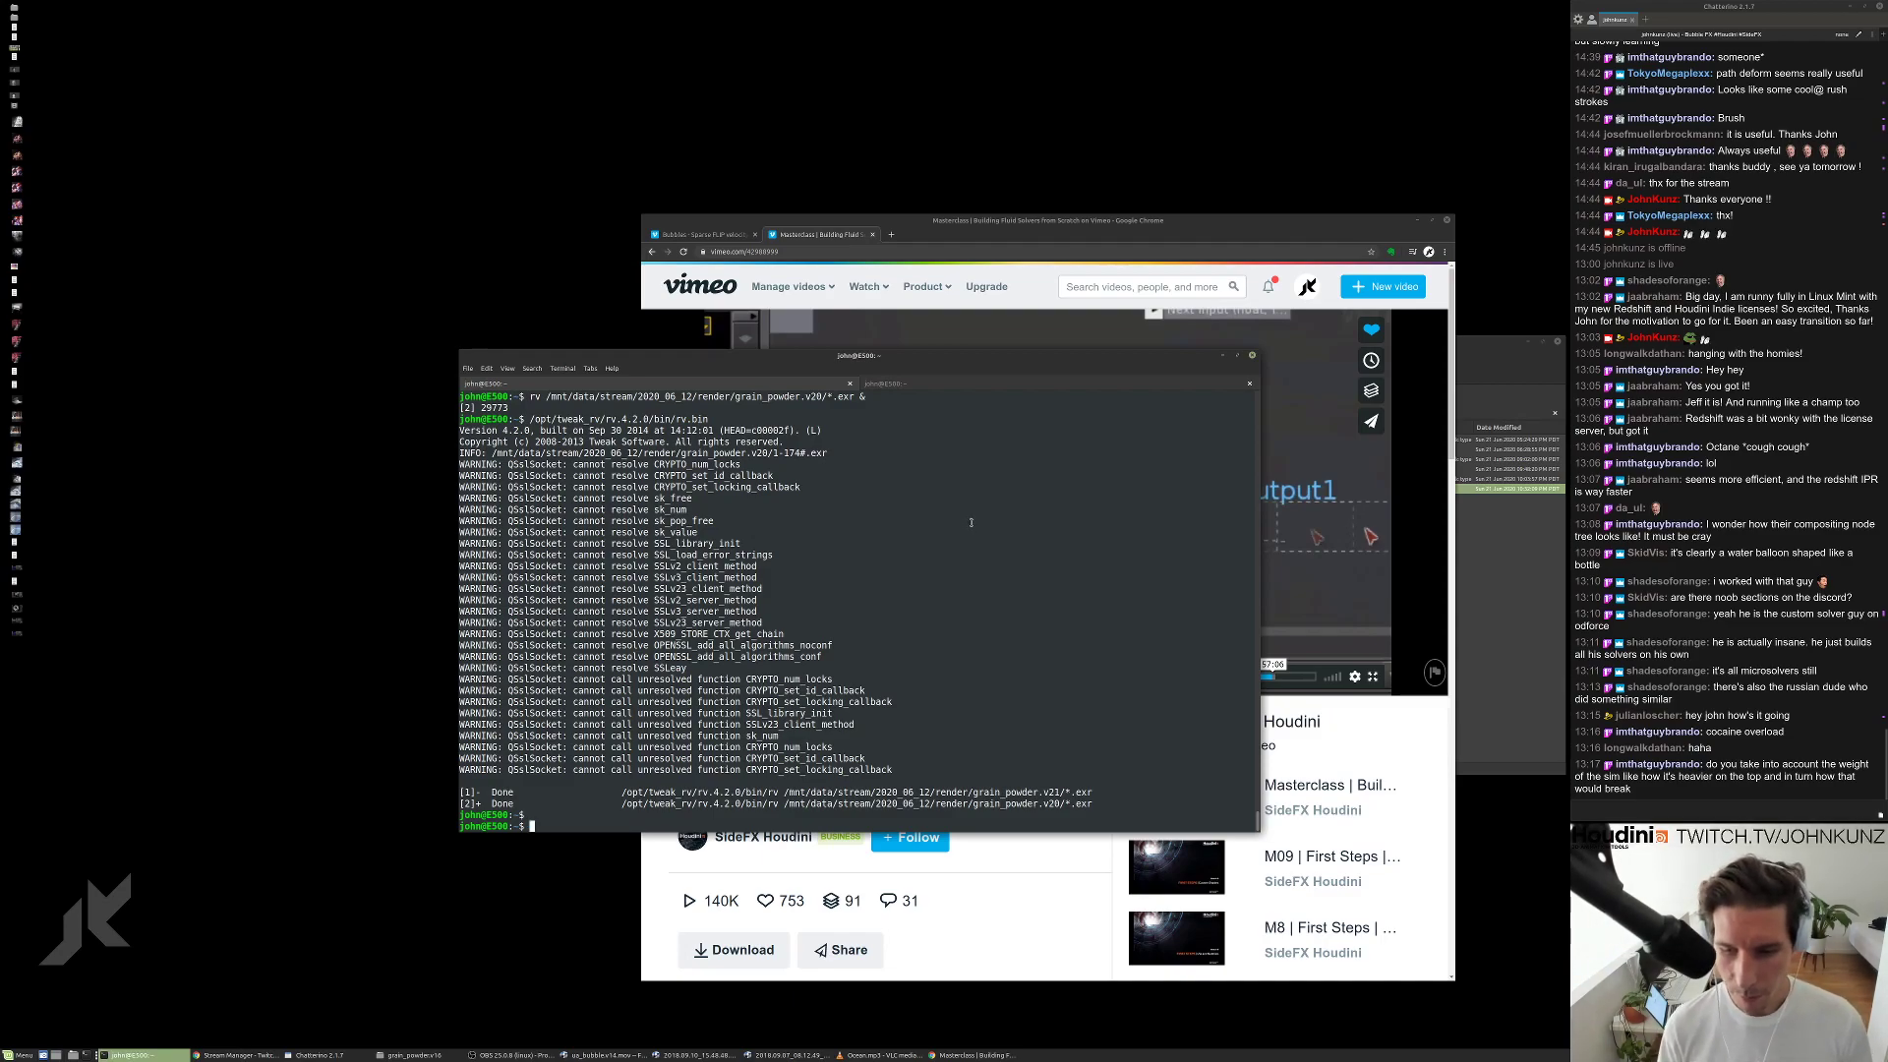
key(Up)
key(Up)
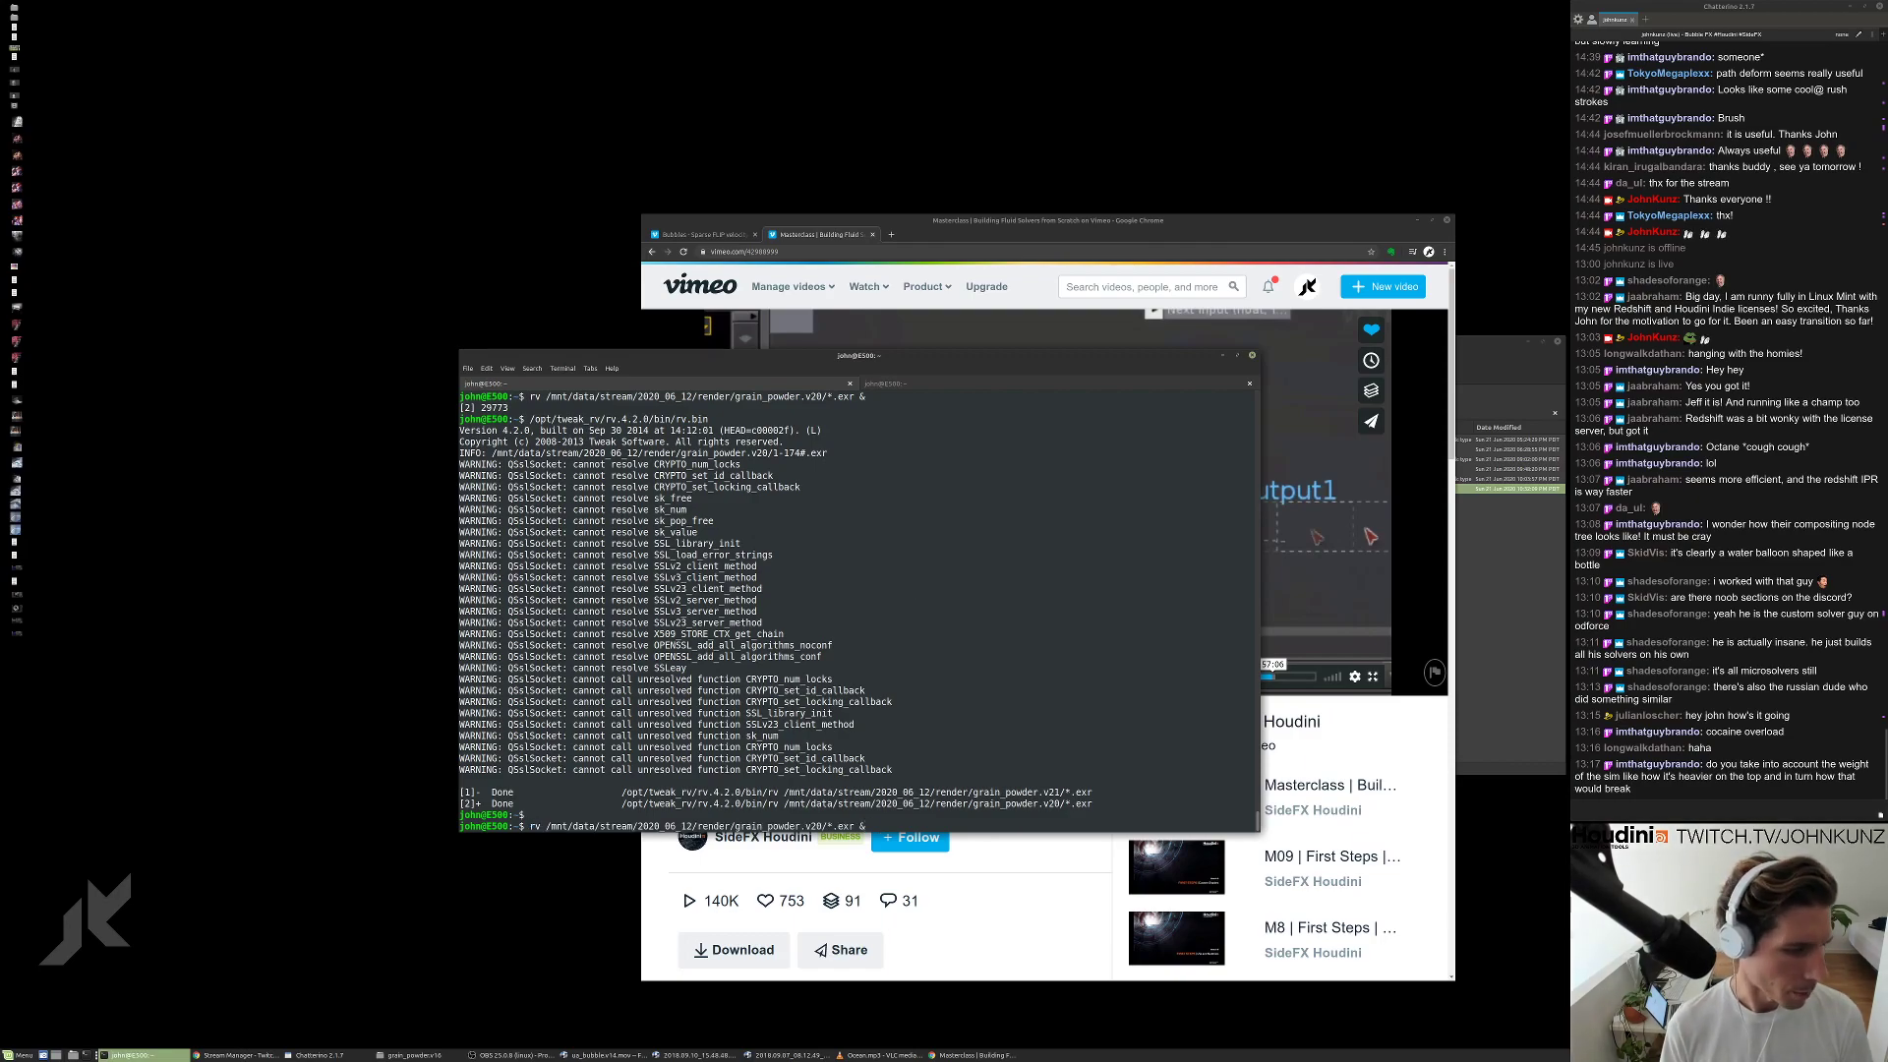
key(Down)
key(Down)
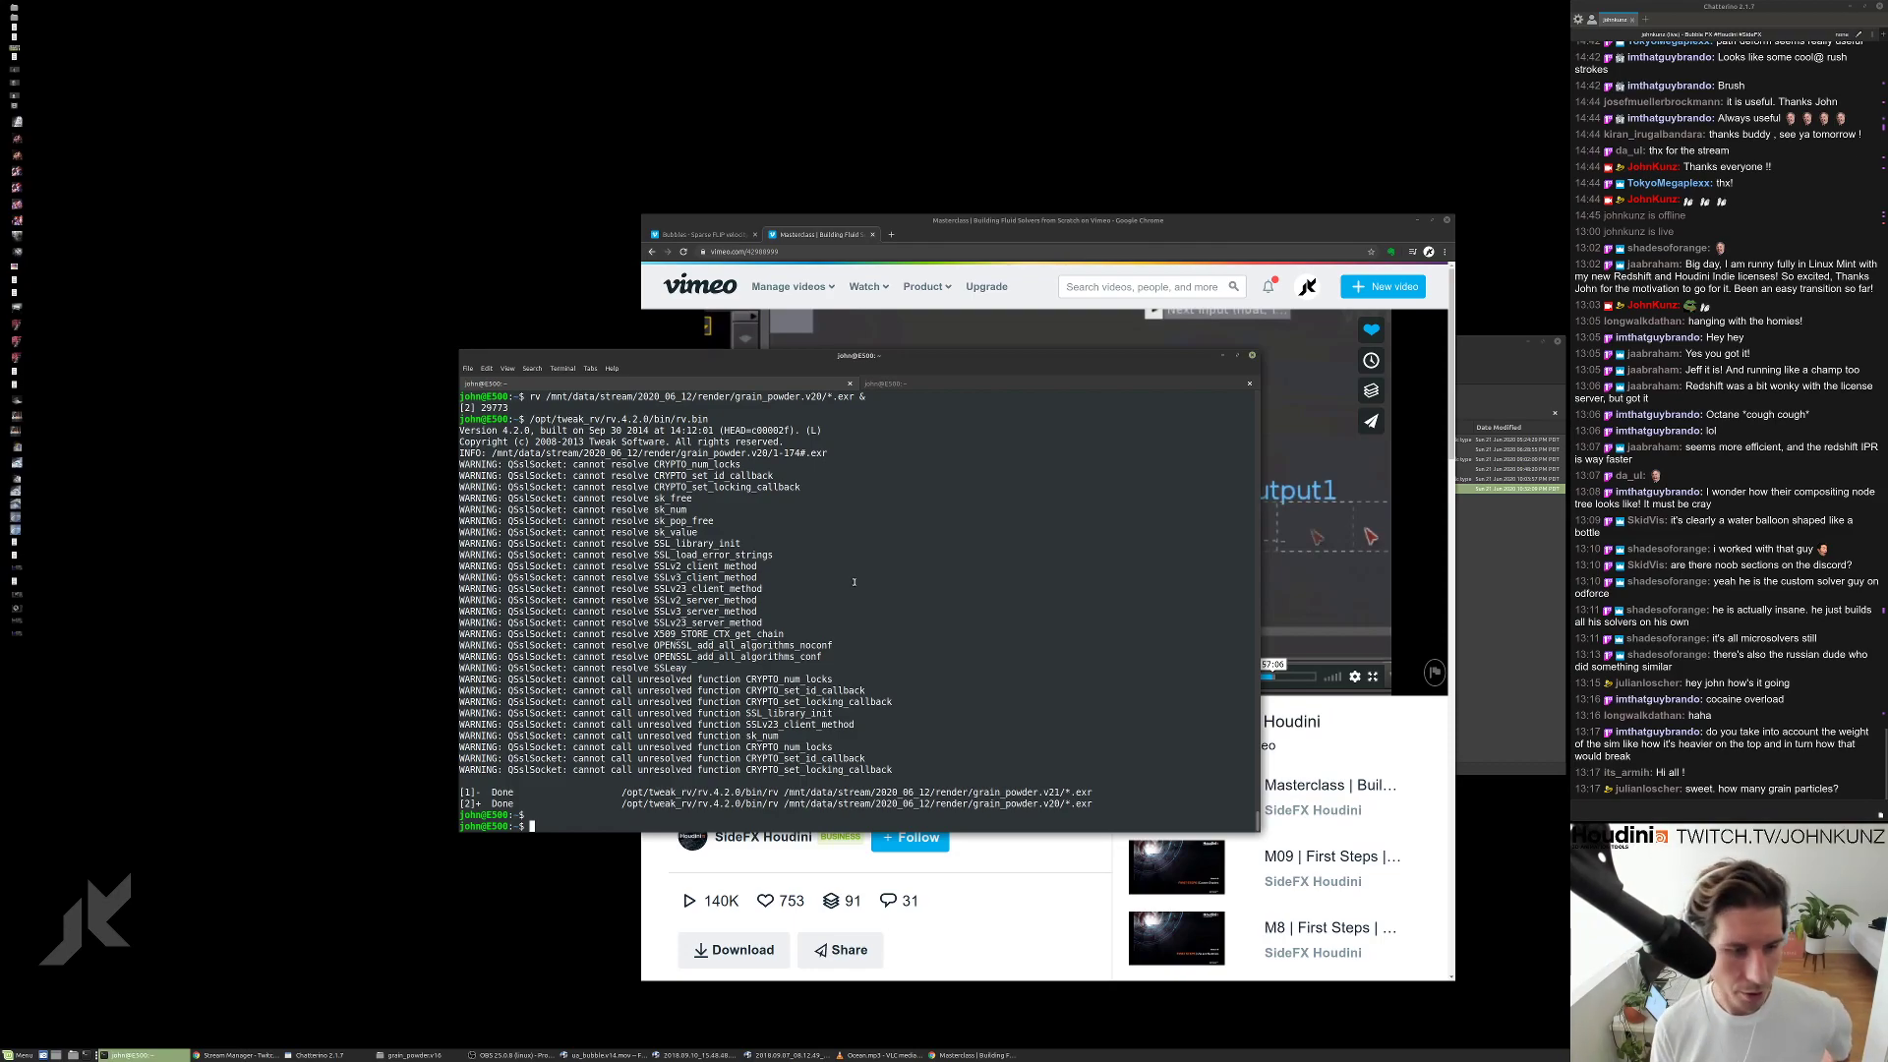
Cycle through the ua_bubble.v14, 15.48.48 and ua_melter.v11 viewers, then play ua_bubble.v14.
click(605, 1055)
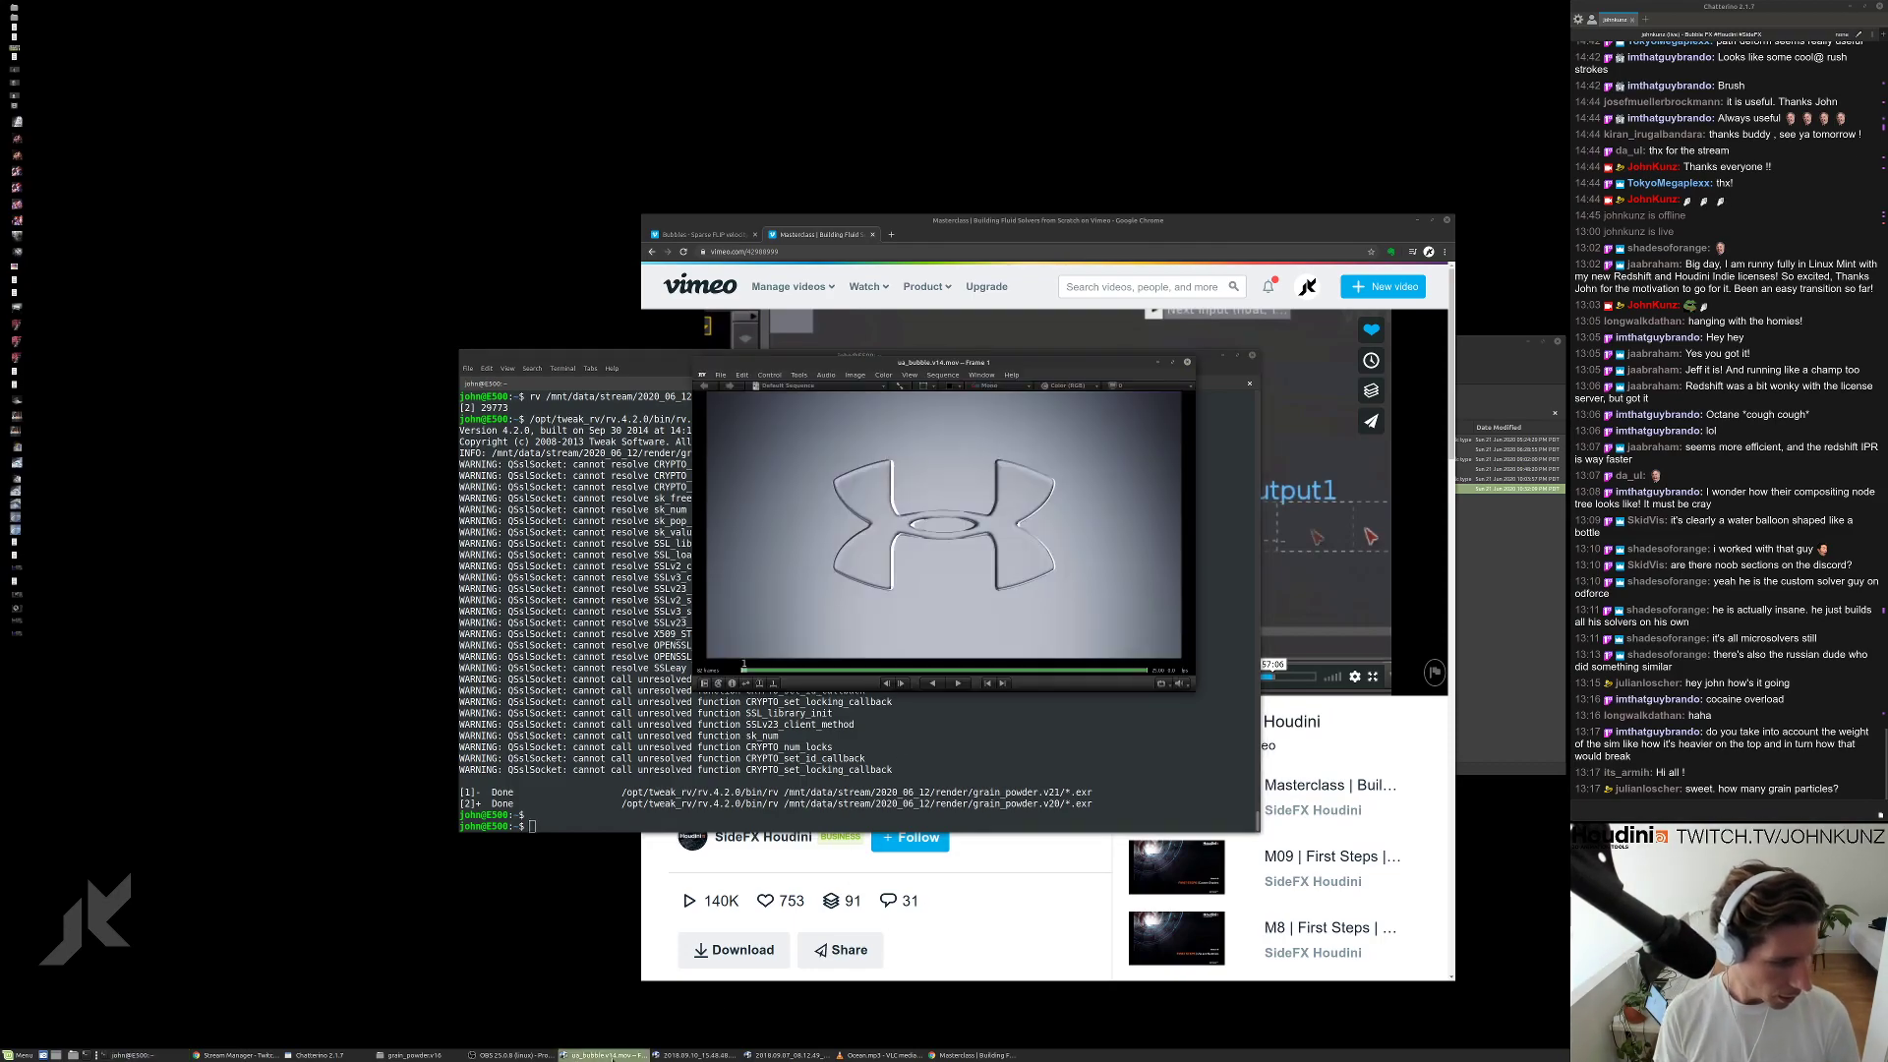
click(732, 1055)
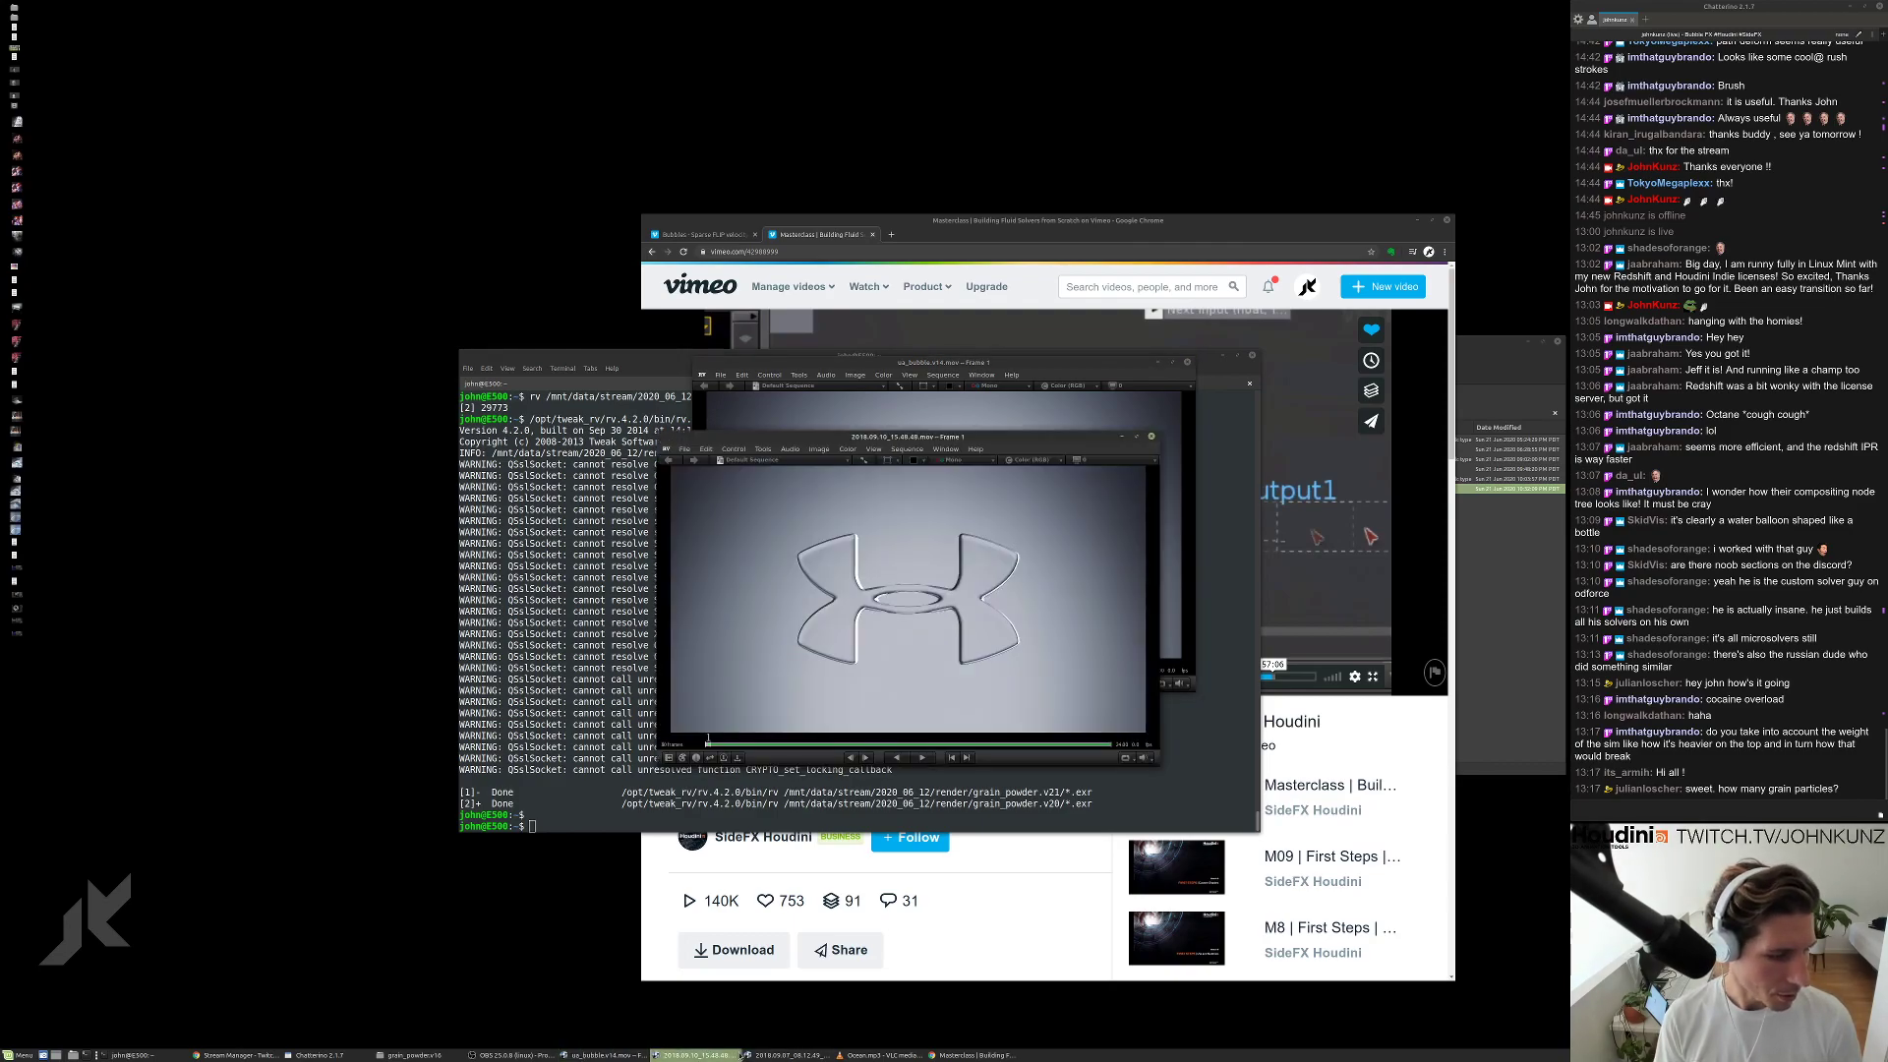
click(787, 1055)
click(605, 1055)
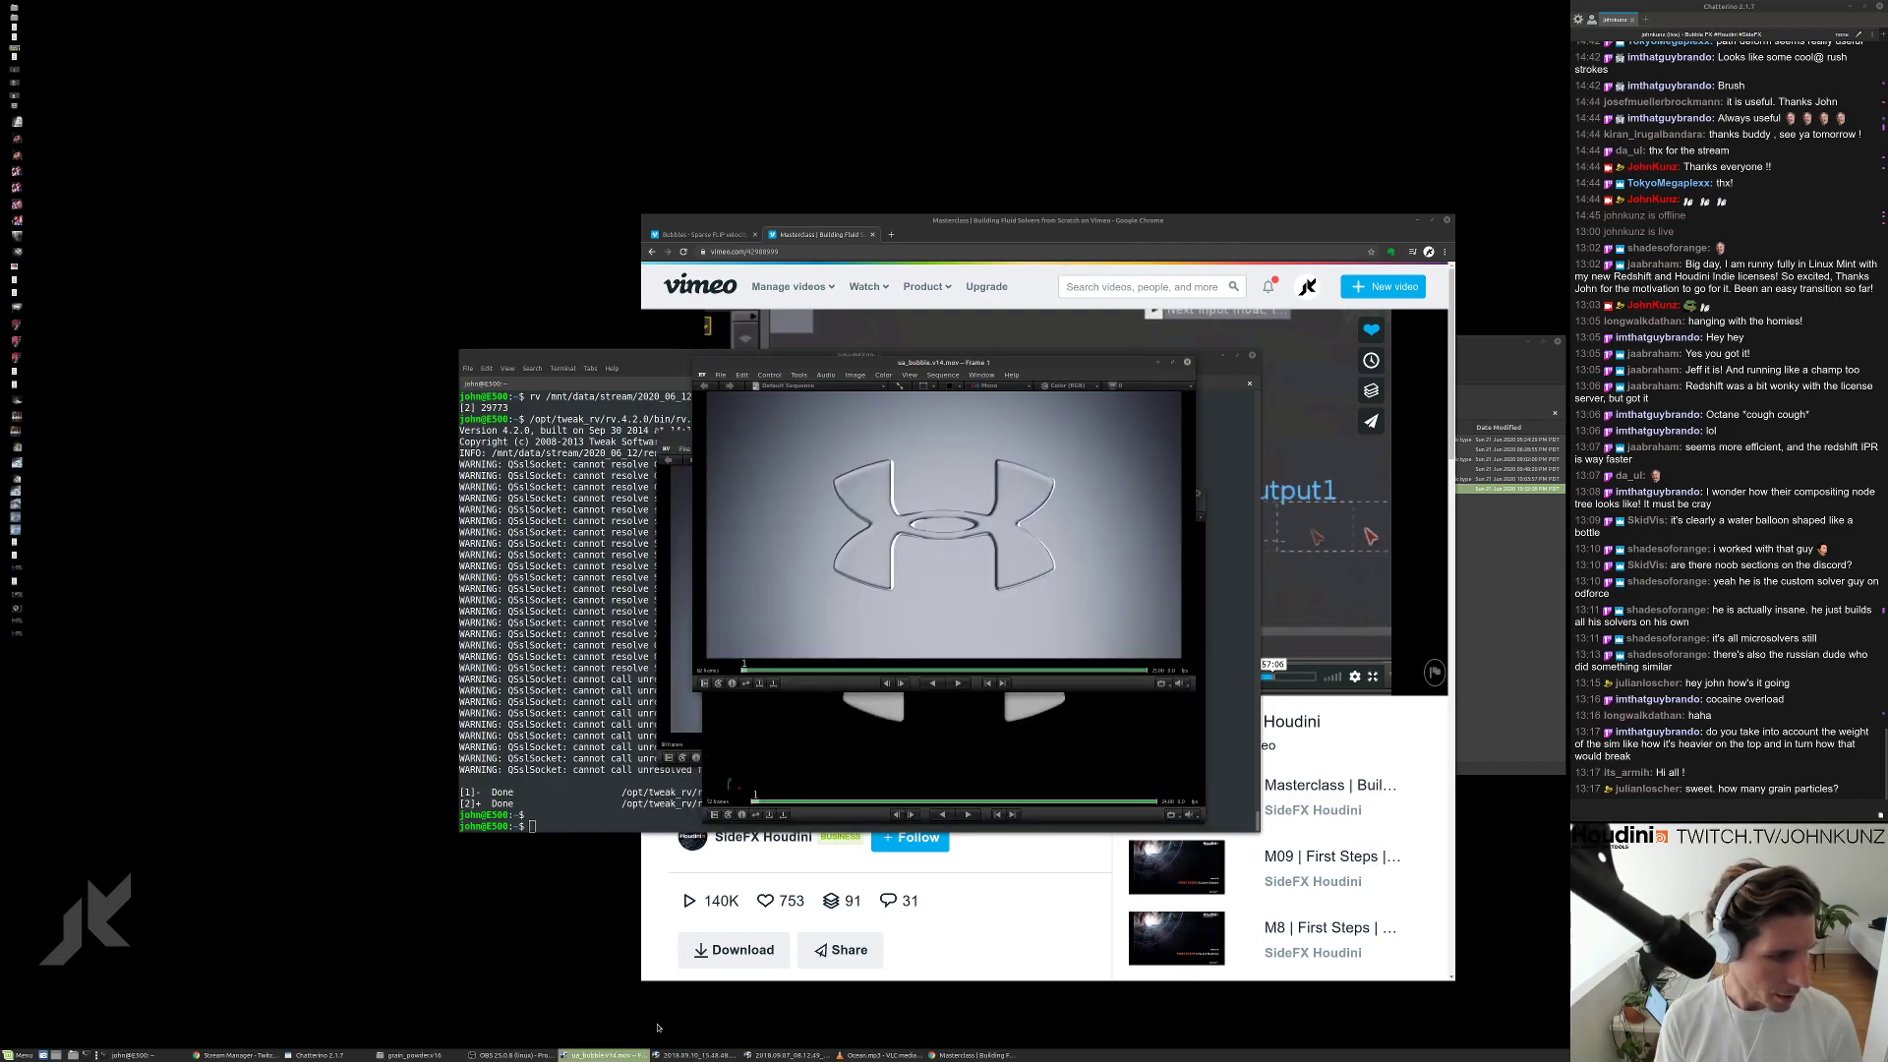
click(700, 1055)
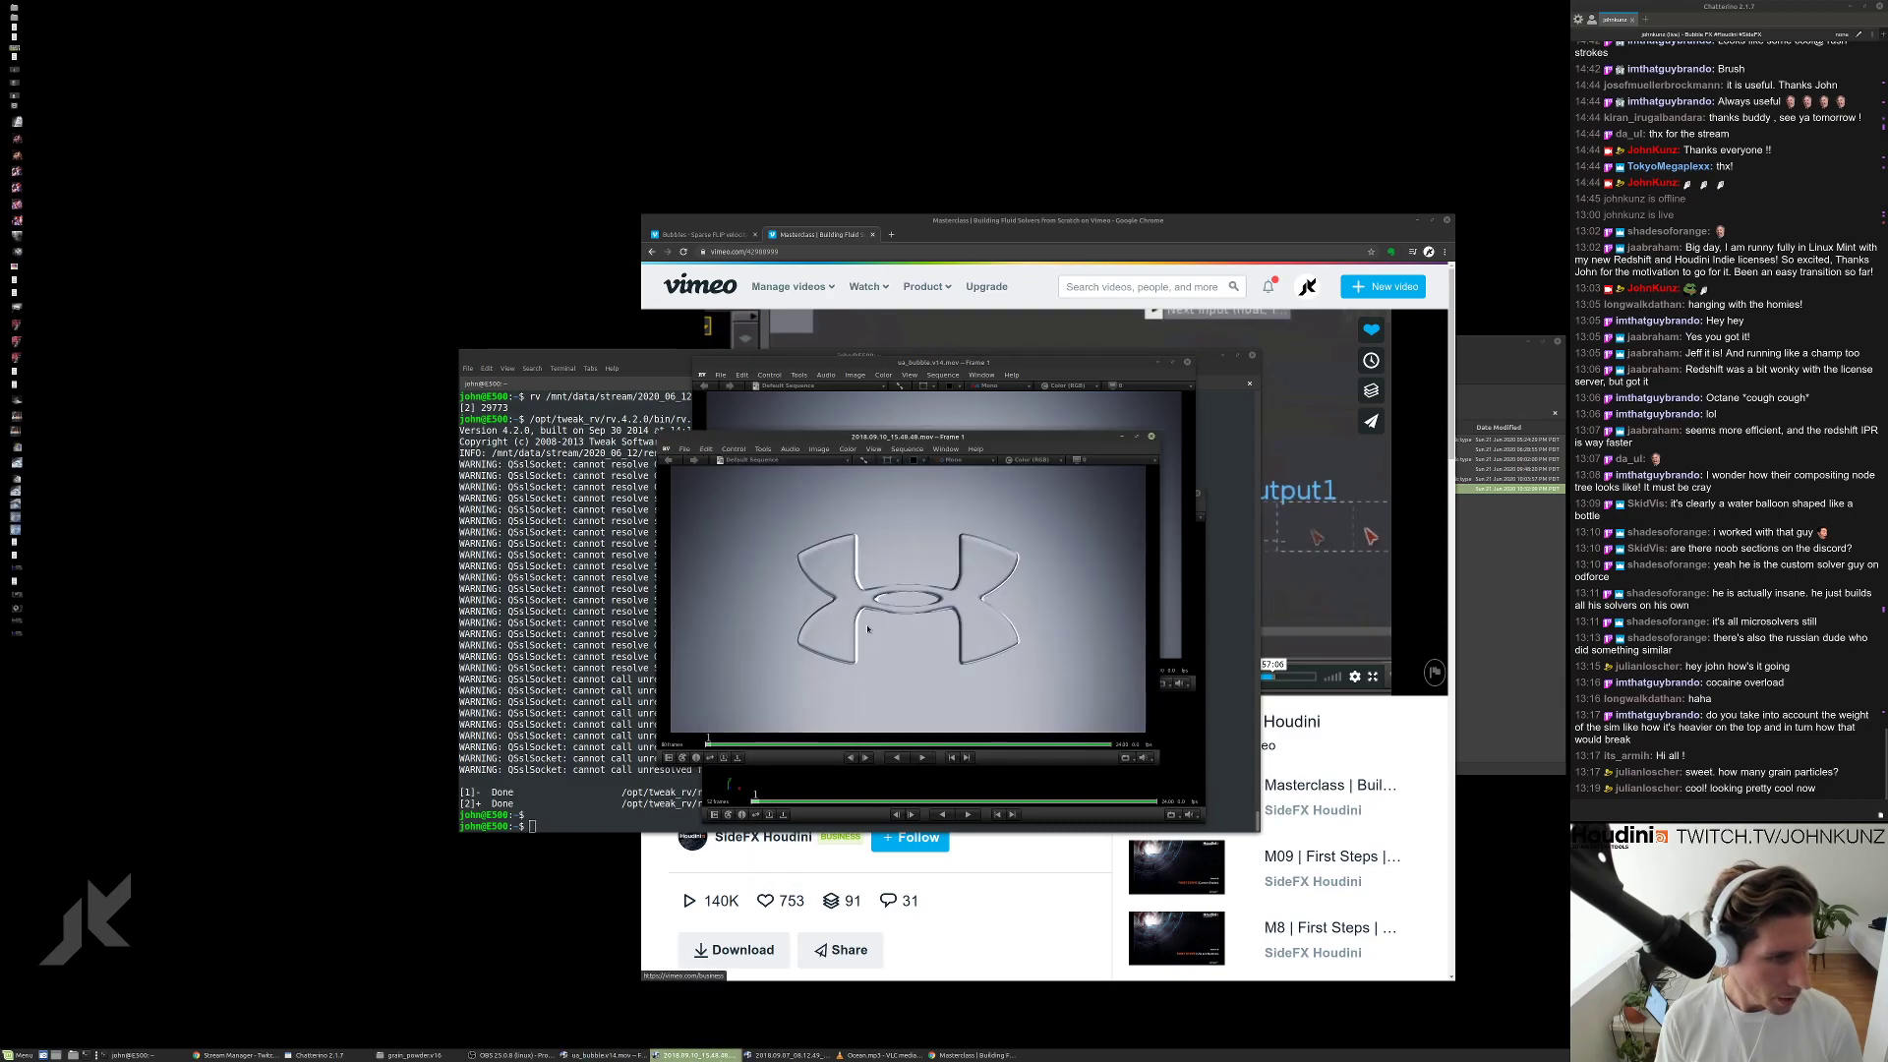
key(alt+Tab)
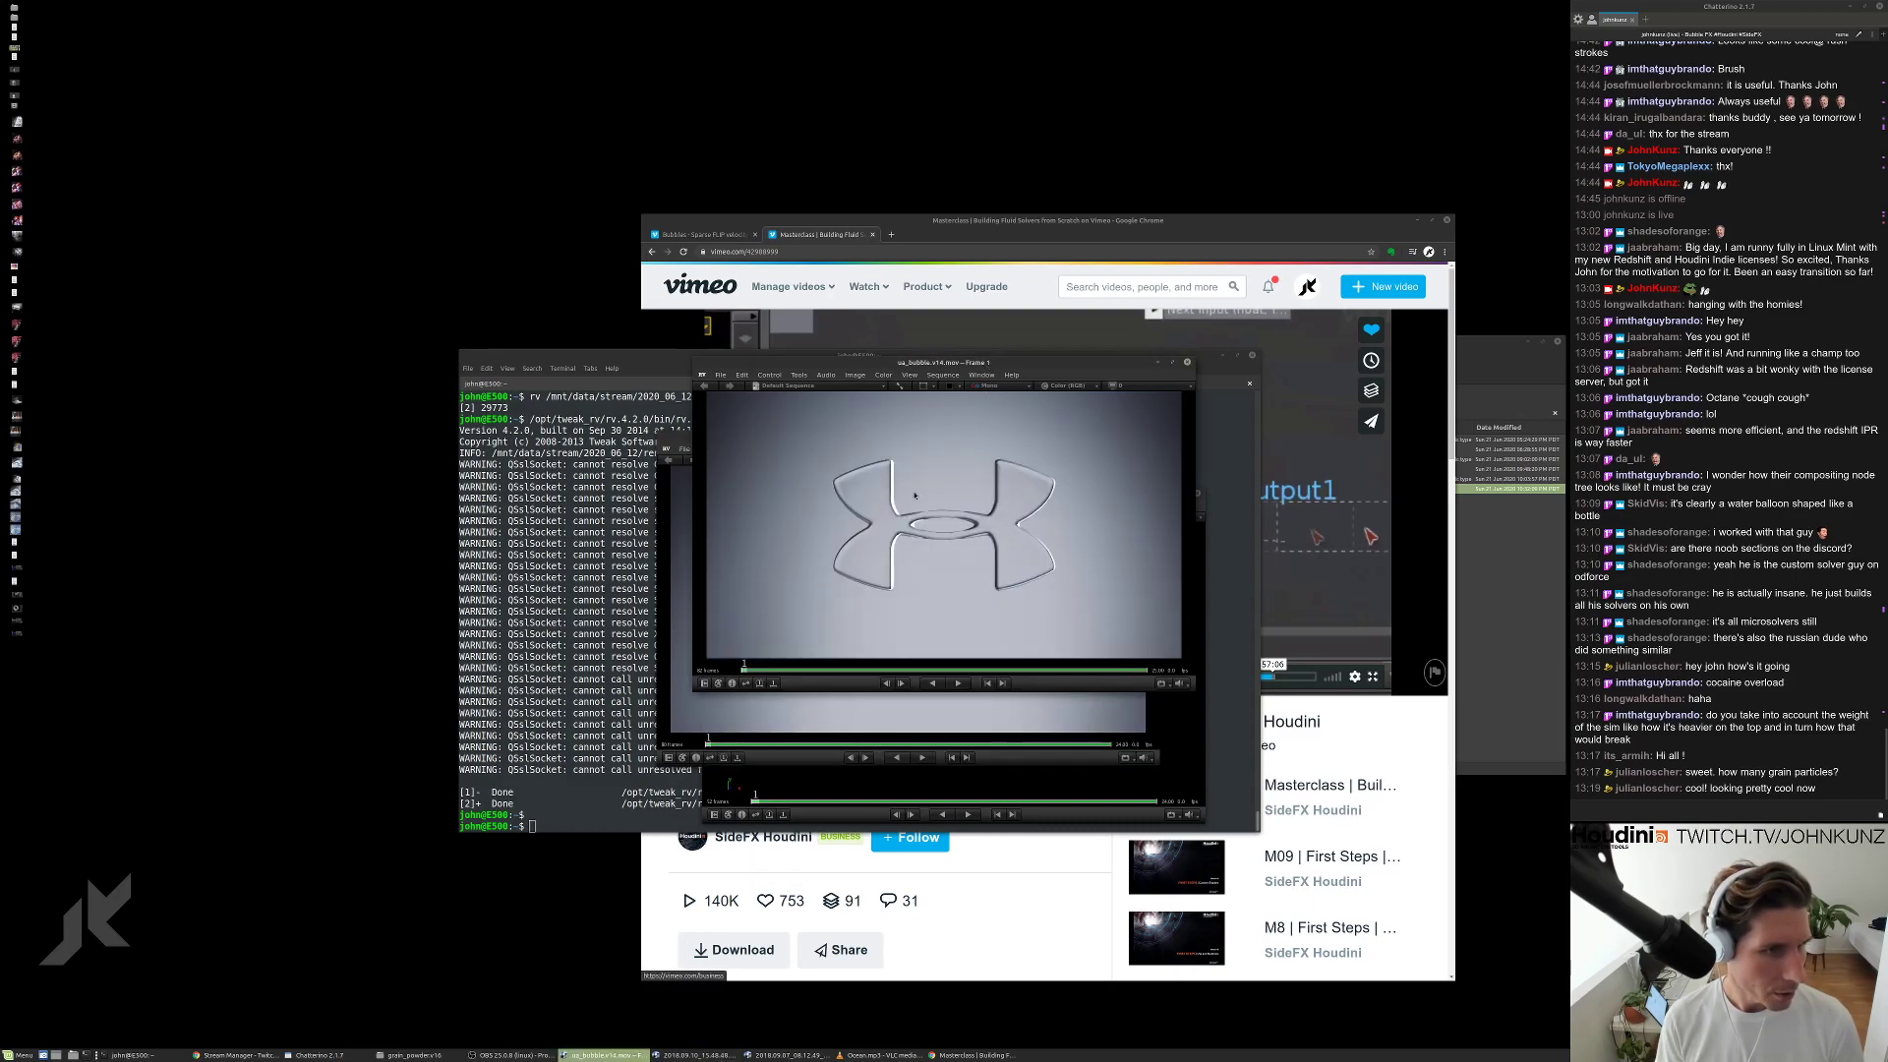
key(space)
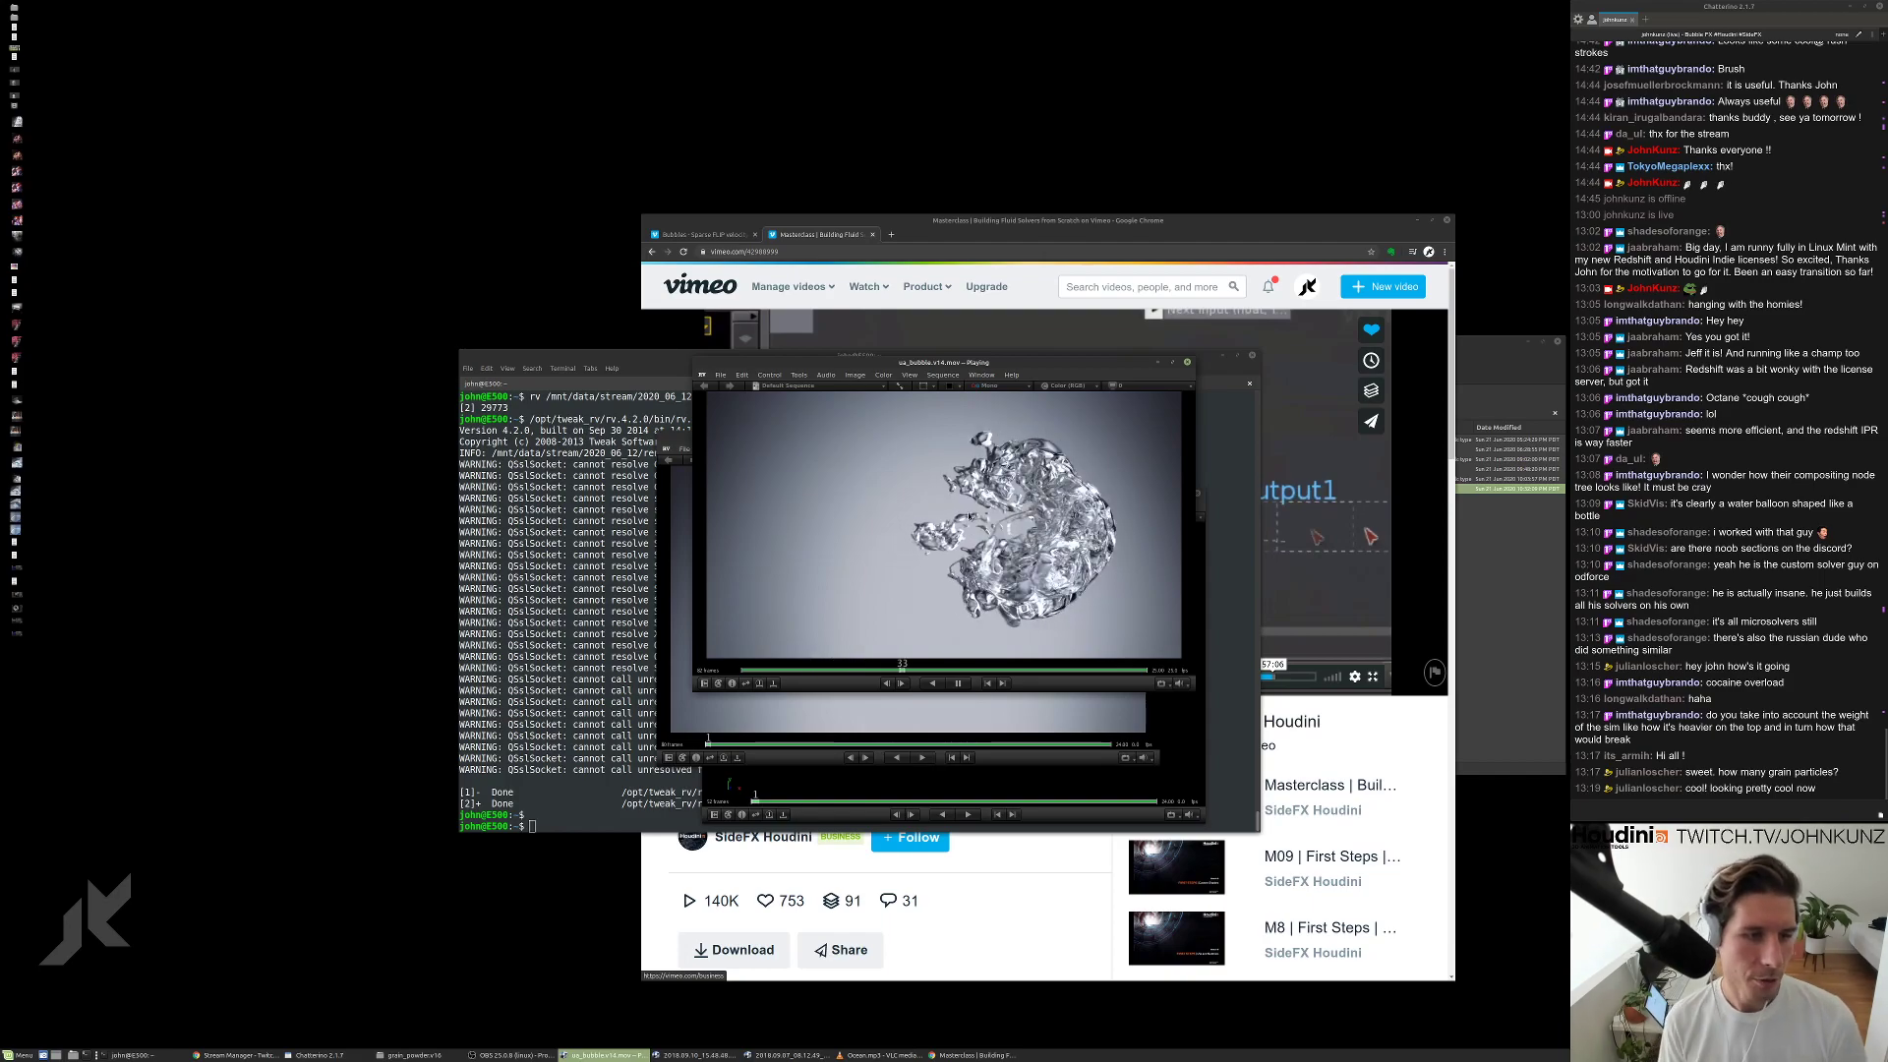
Close the ua_bubble.v14 viewer, move the 15.48.48 viewer to the top, and play ua_melter.
drag(991, 364, 1003, 285)
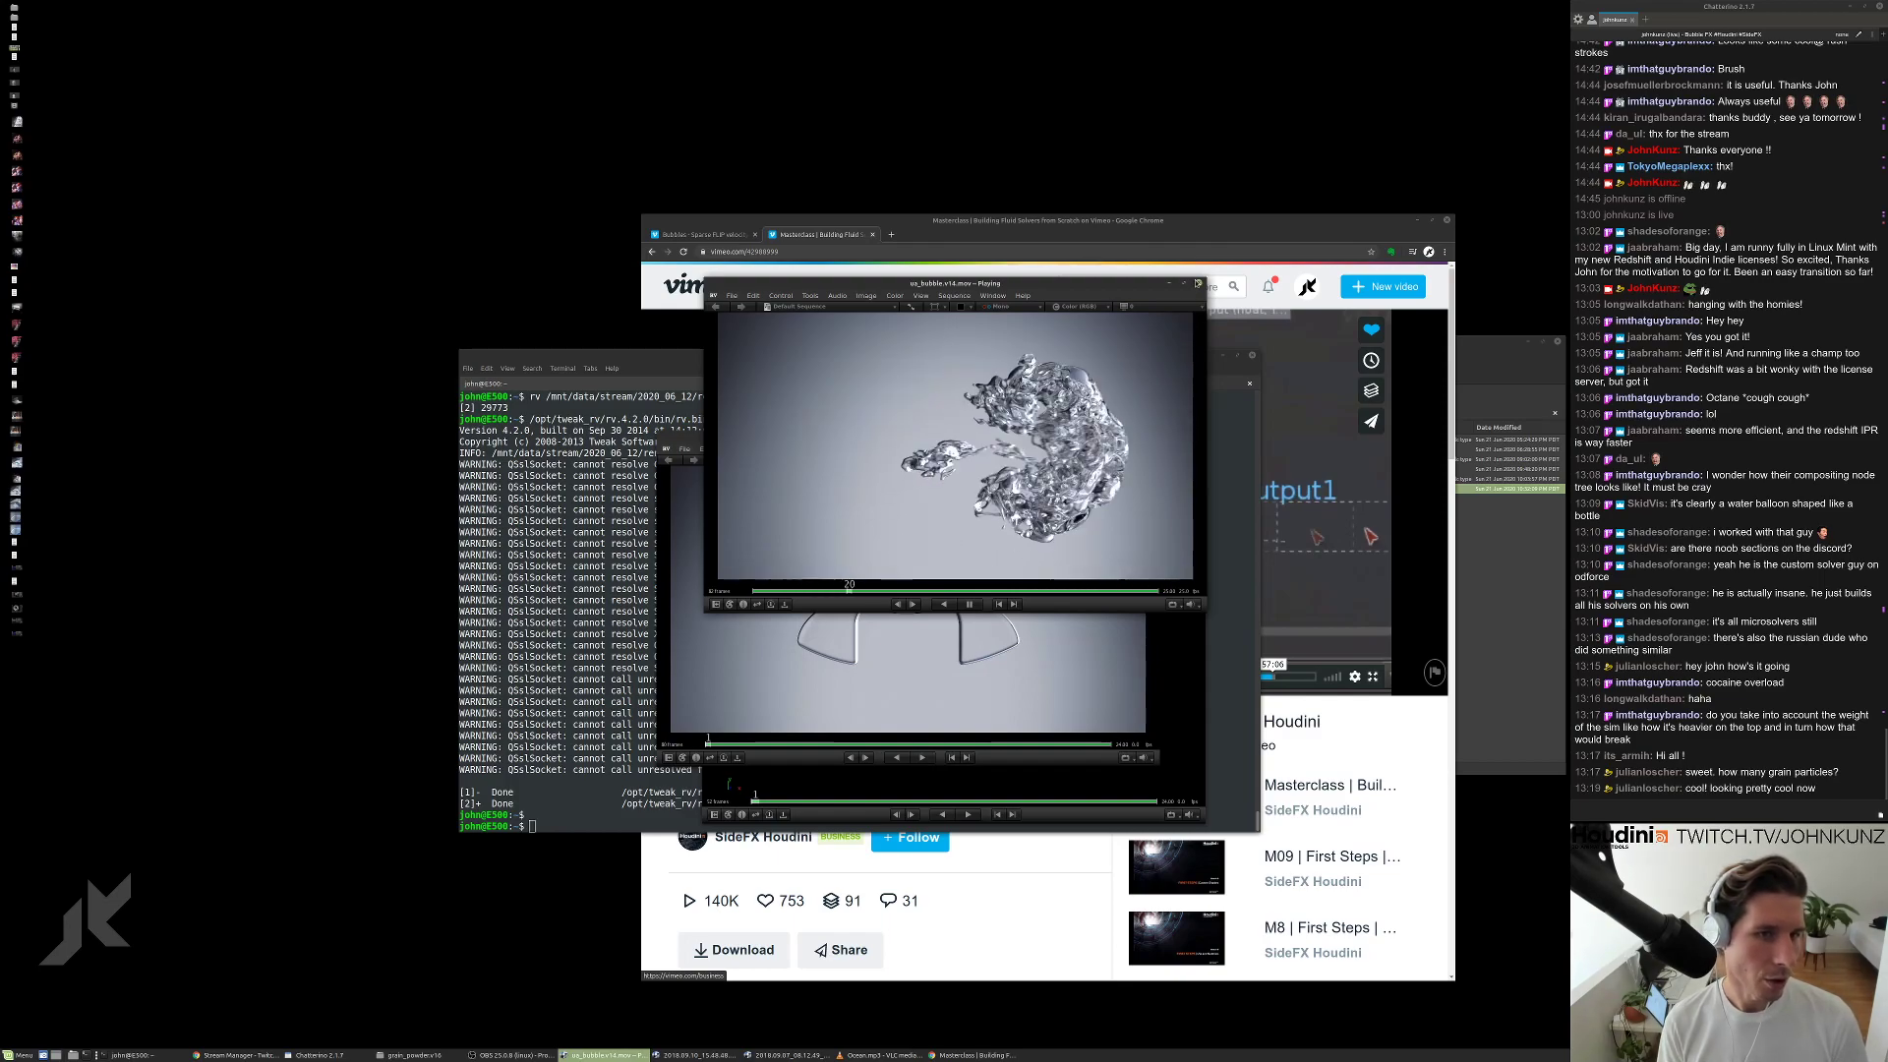
key(ctrl+q)
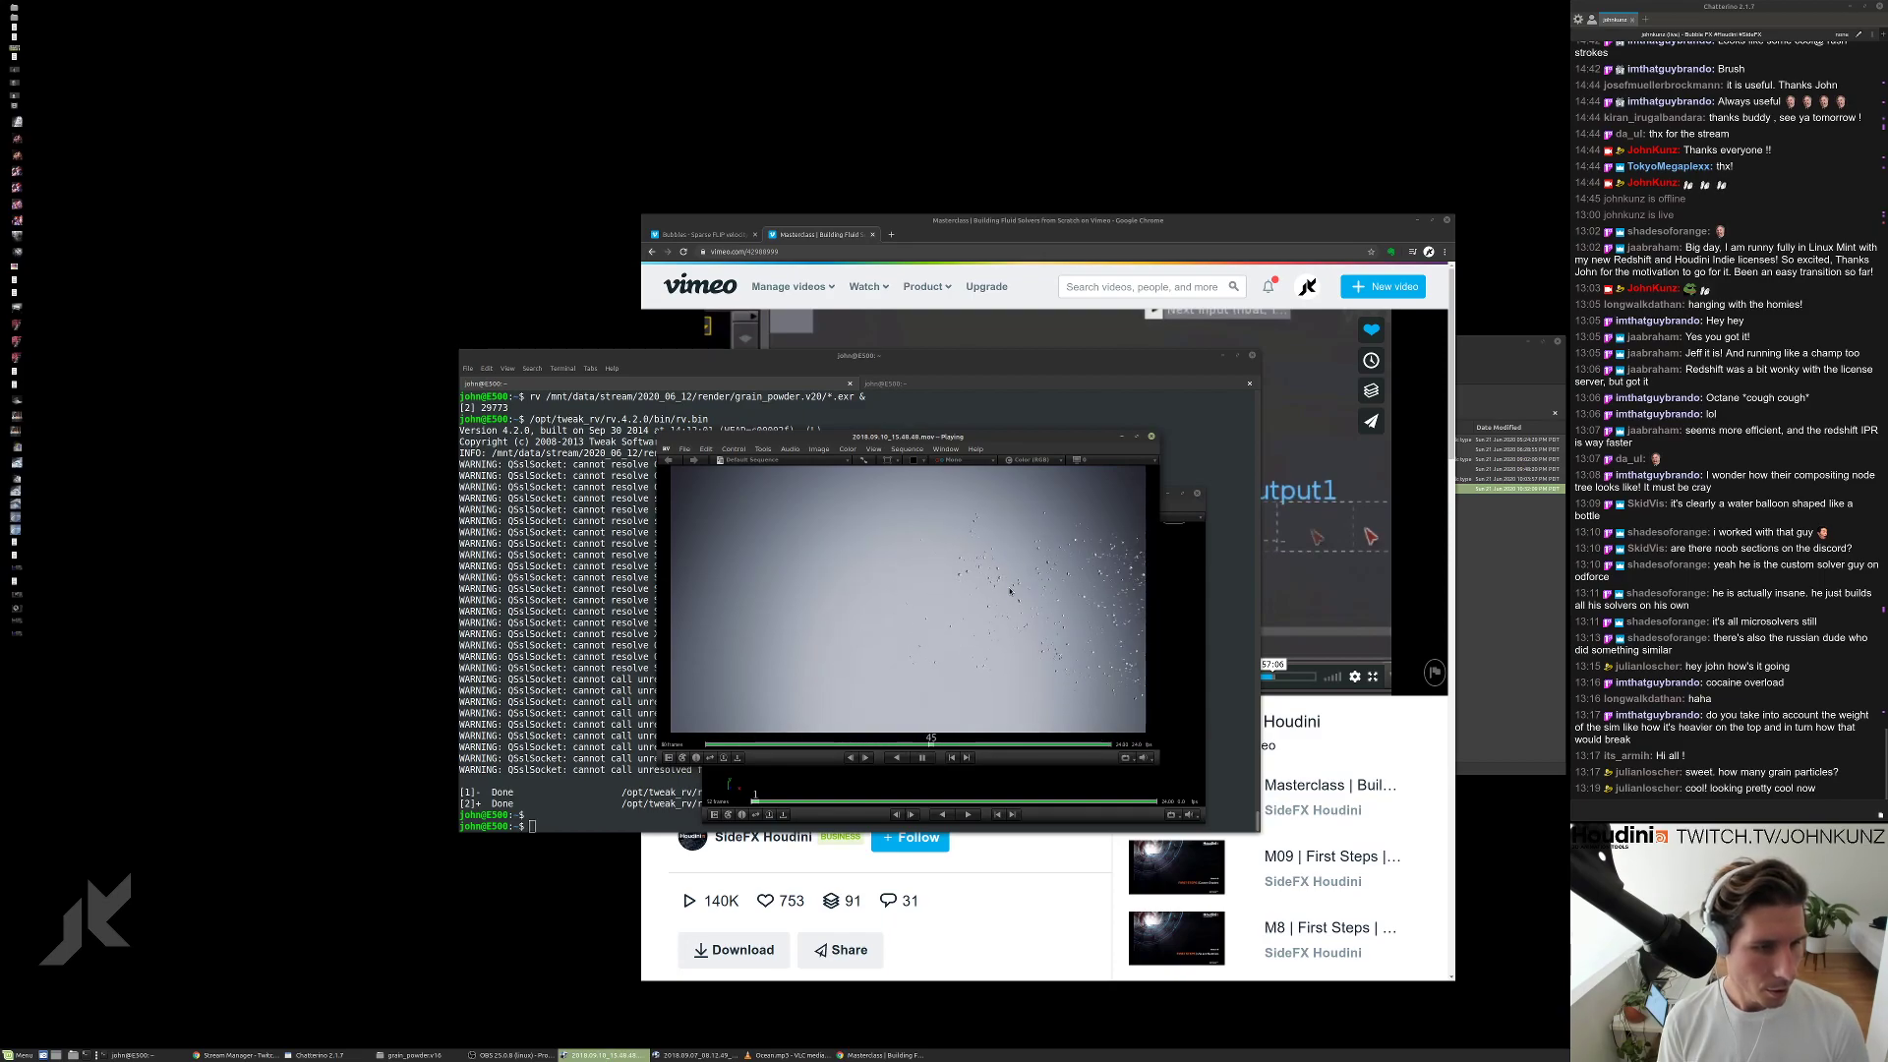
drag(1033, 436, 1079, 257)
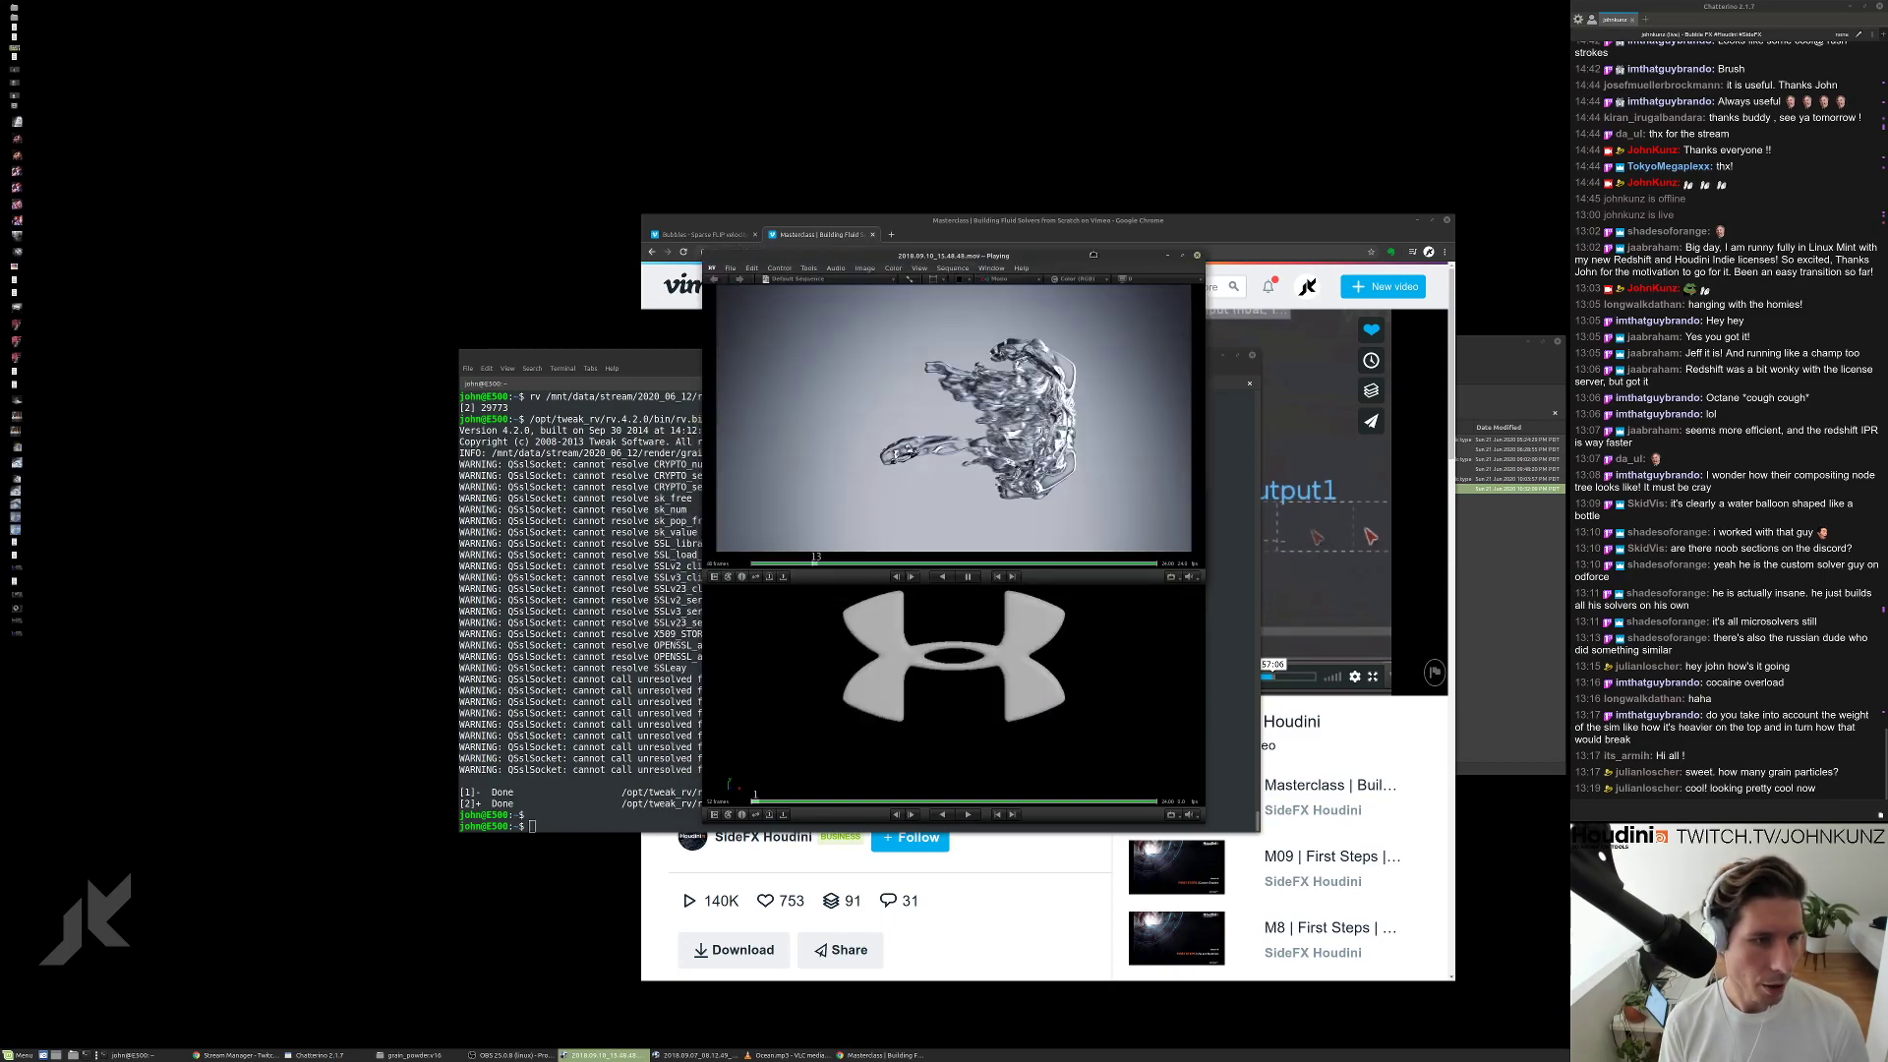
click(960, 659)
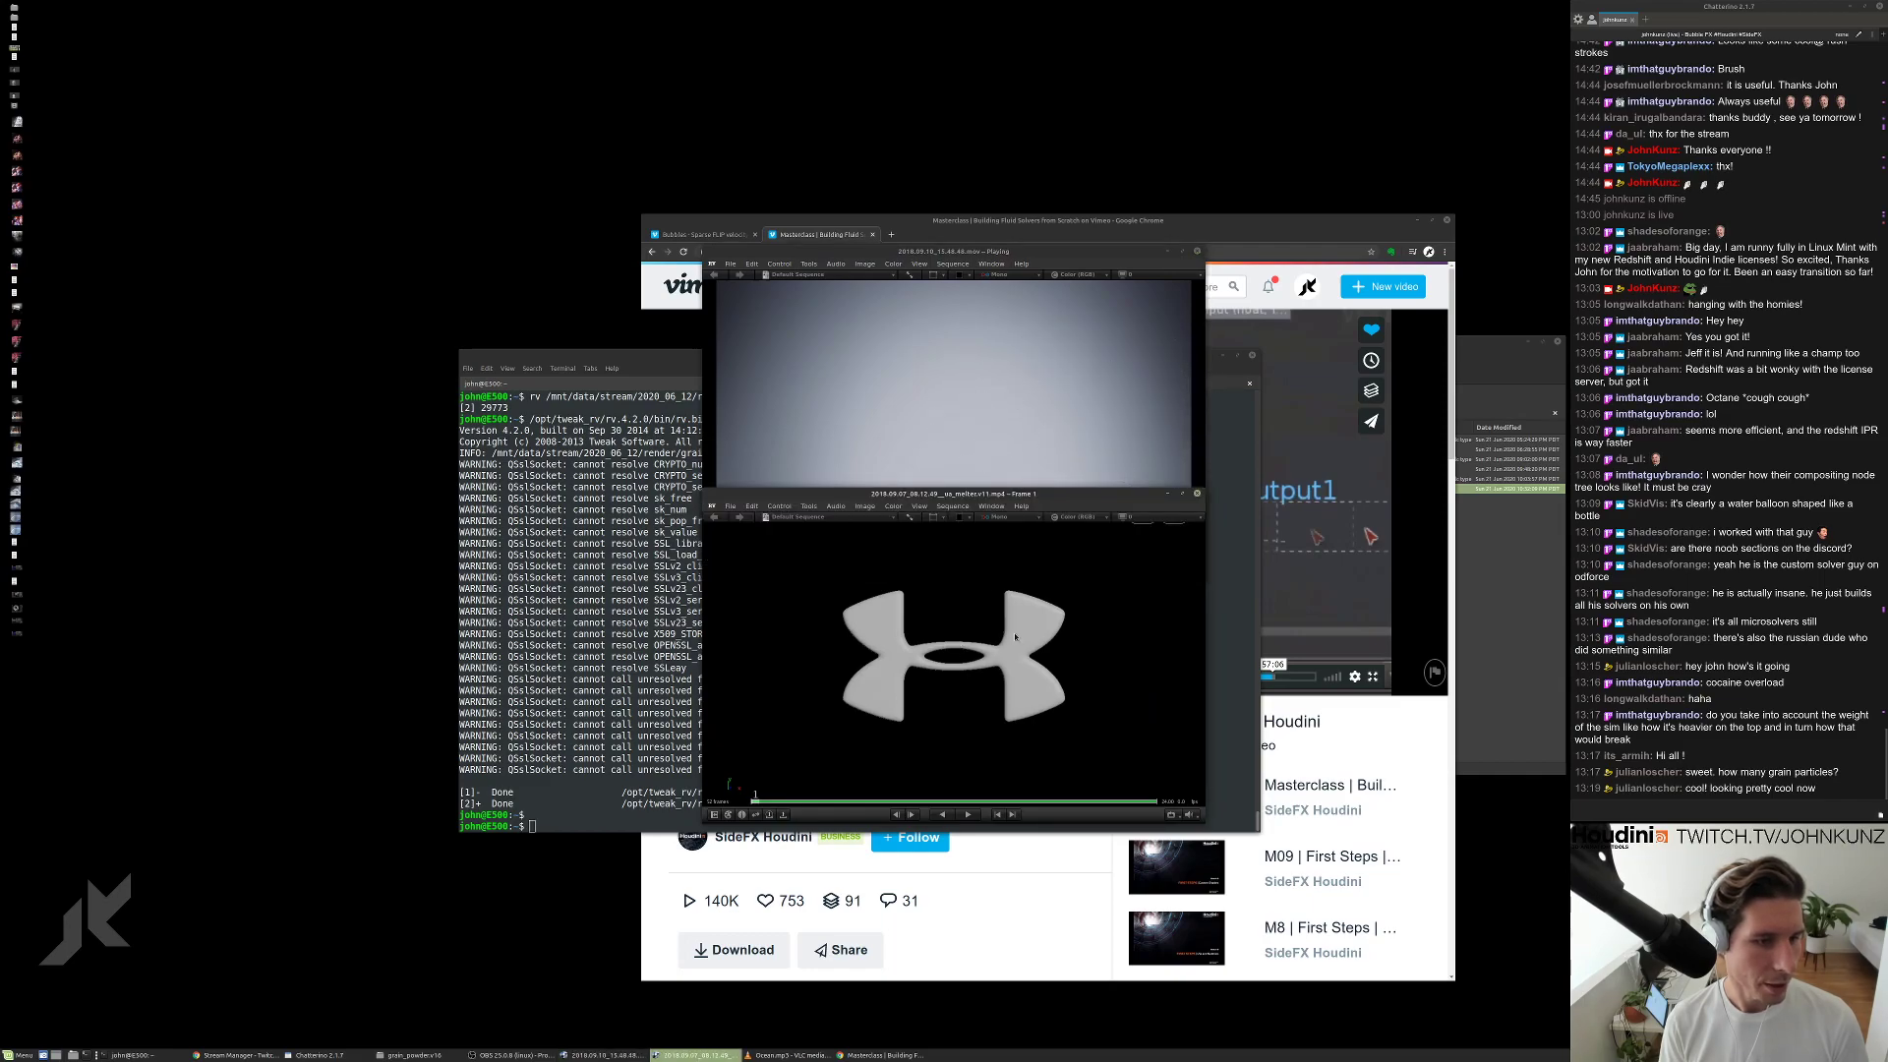
key(space)
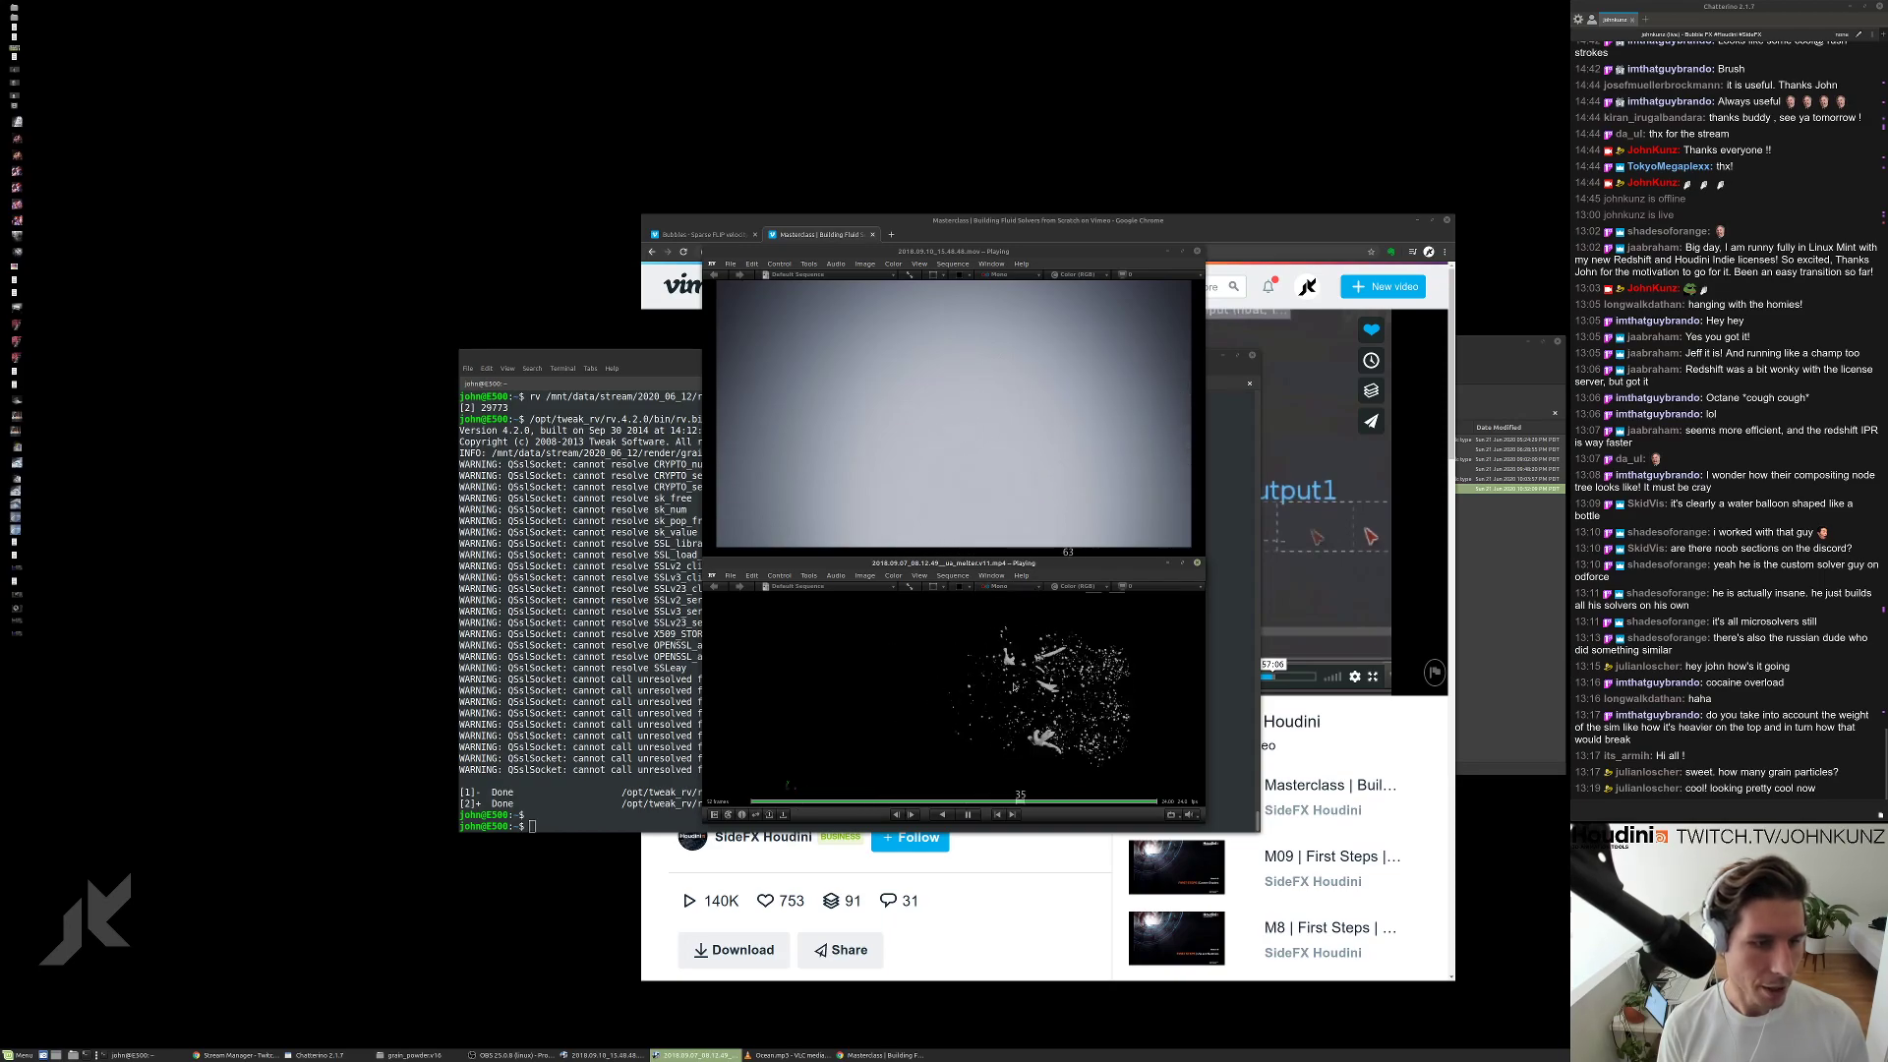
Pause the lower clip at frame 5, step and scrub to frame 32, resume, then close both players.
click(787, 785)
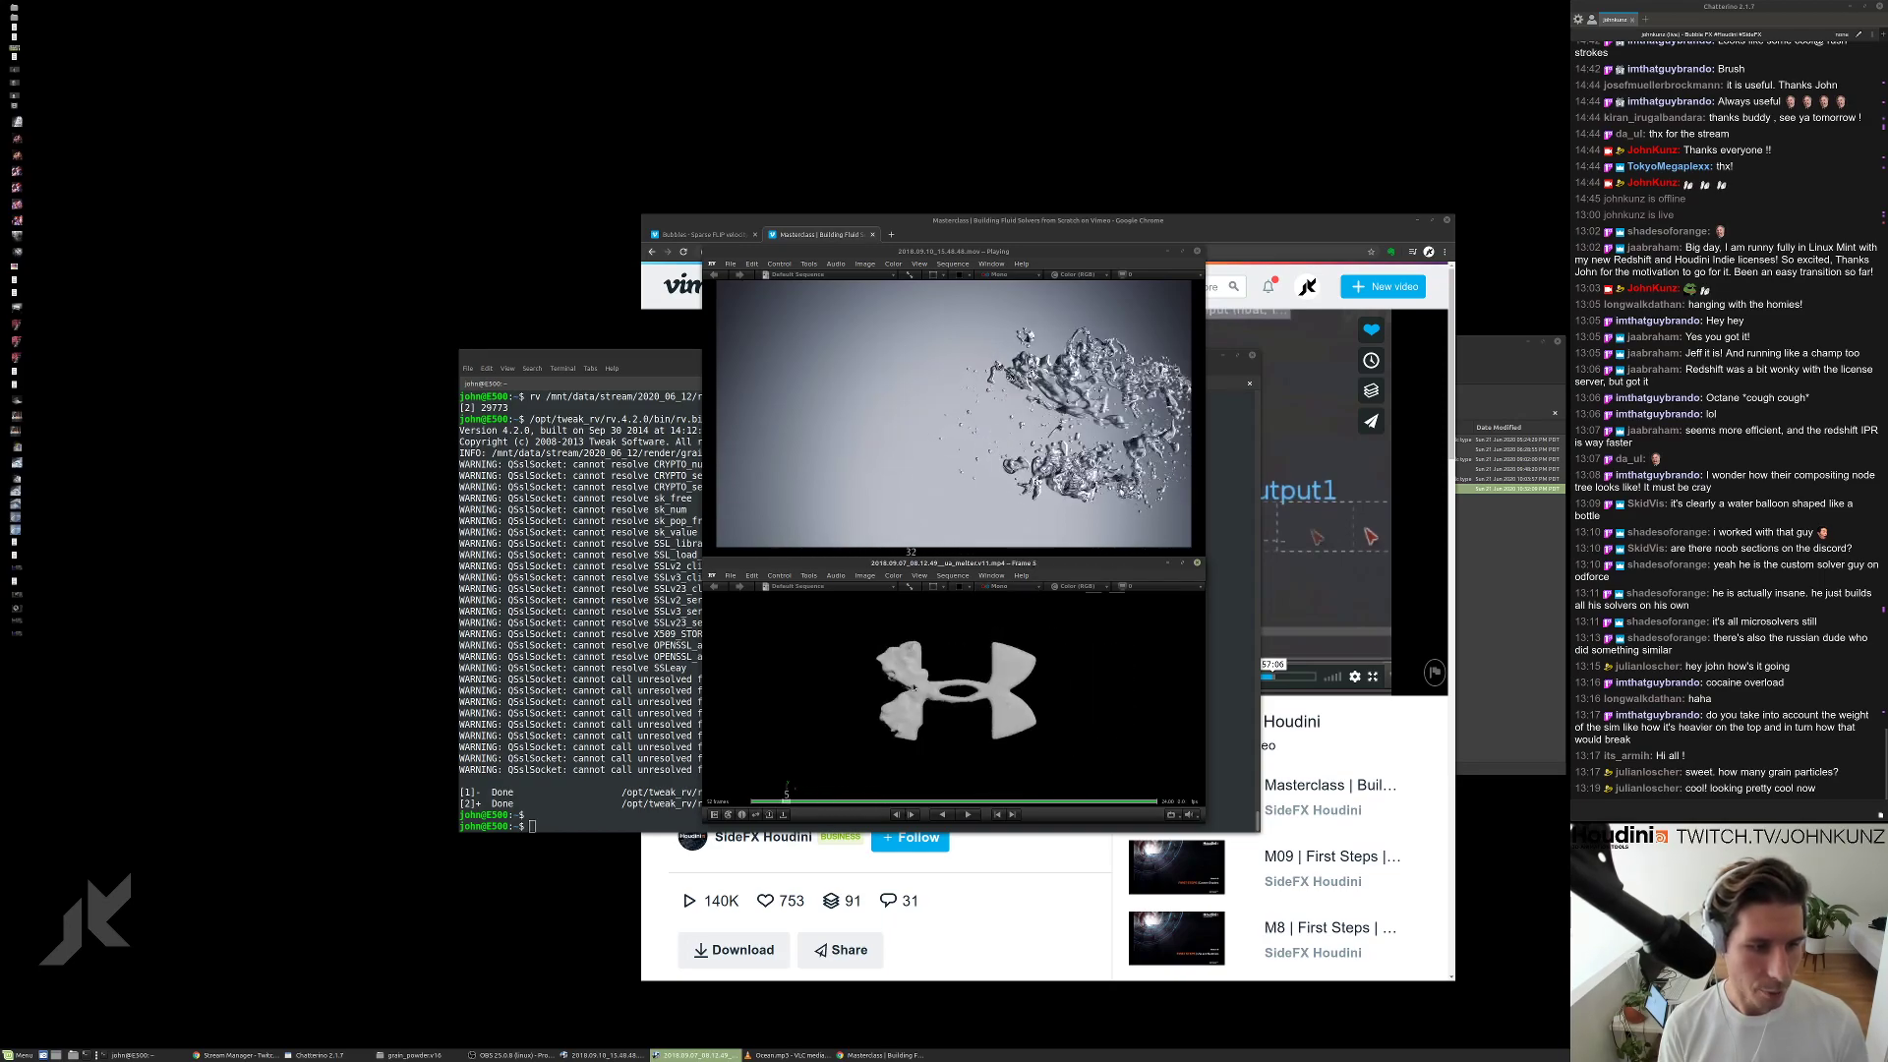
key(Right)
key(Right)
key(Right)
key(Right)
key(Right)
key(Right)
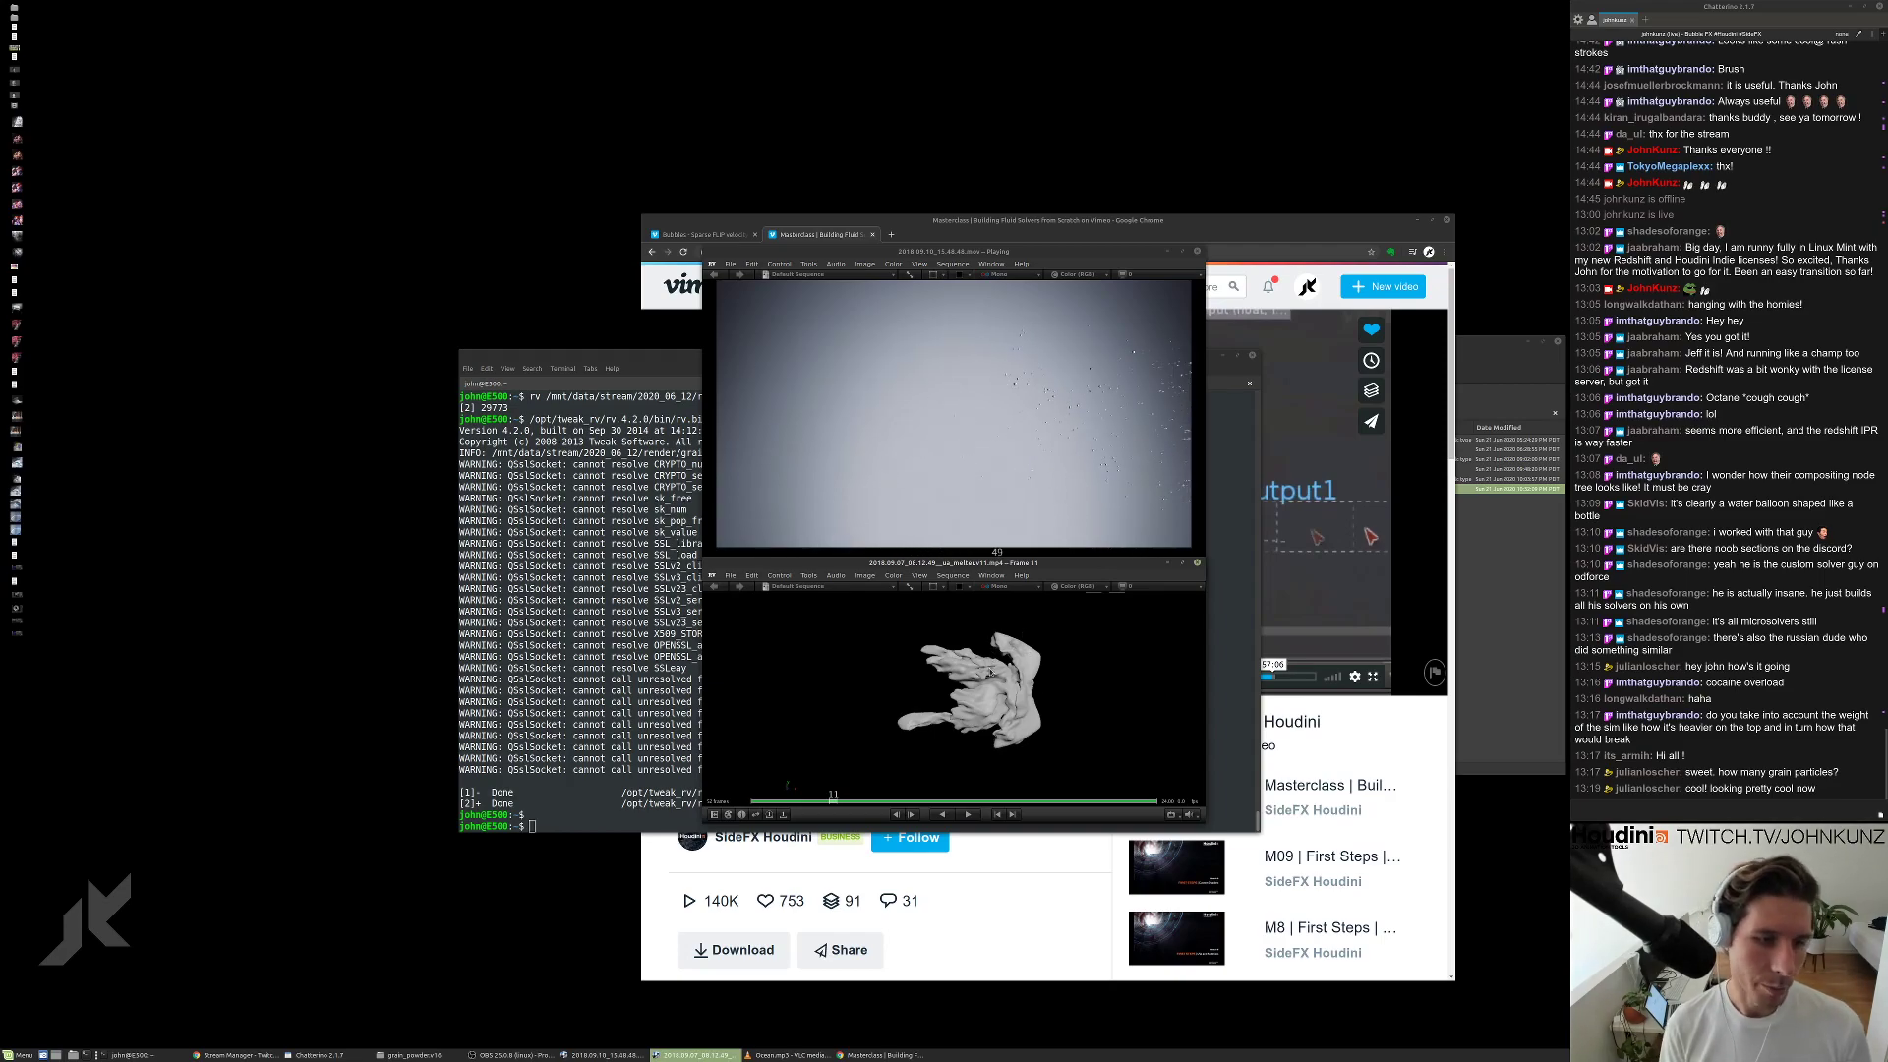
drag(988, 678, 1007, 705)
key(space)
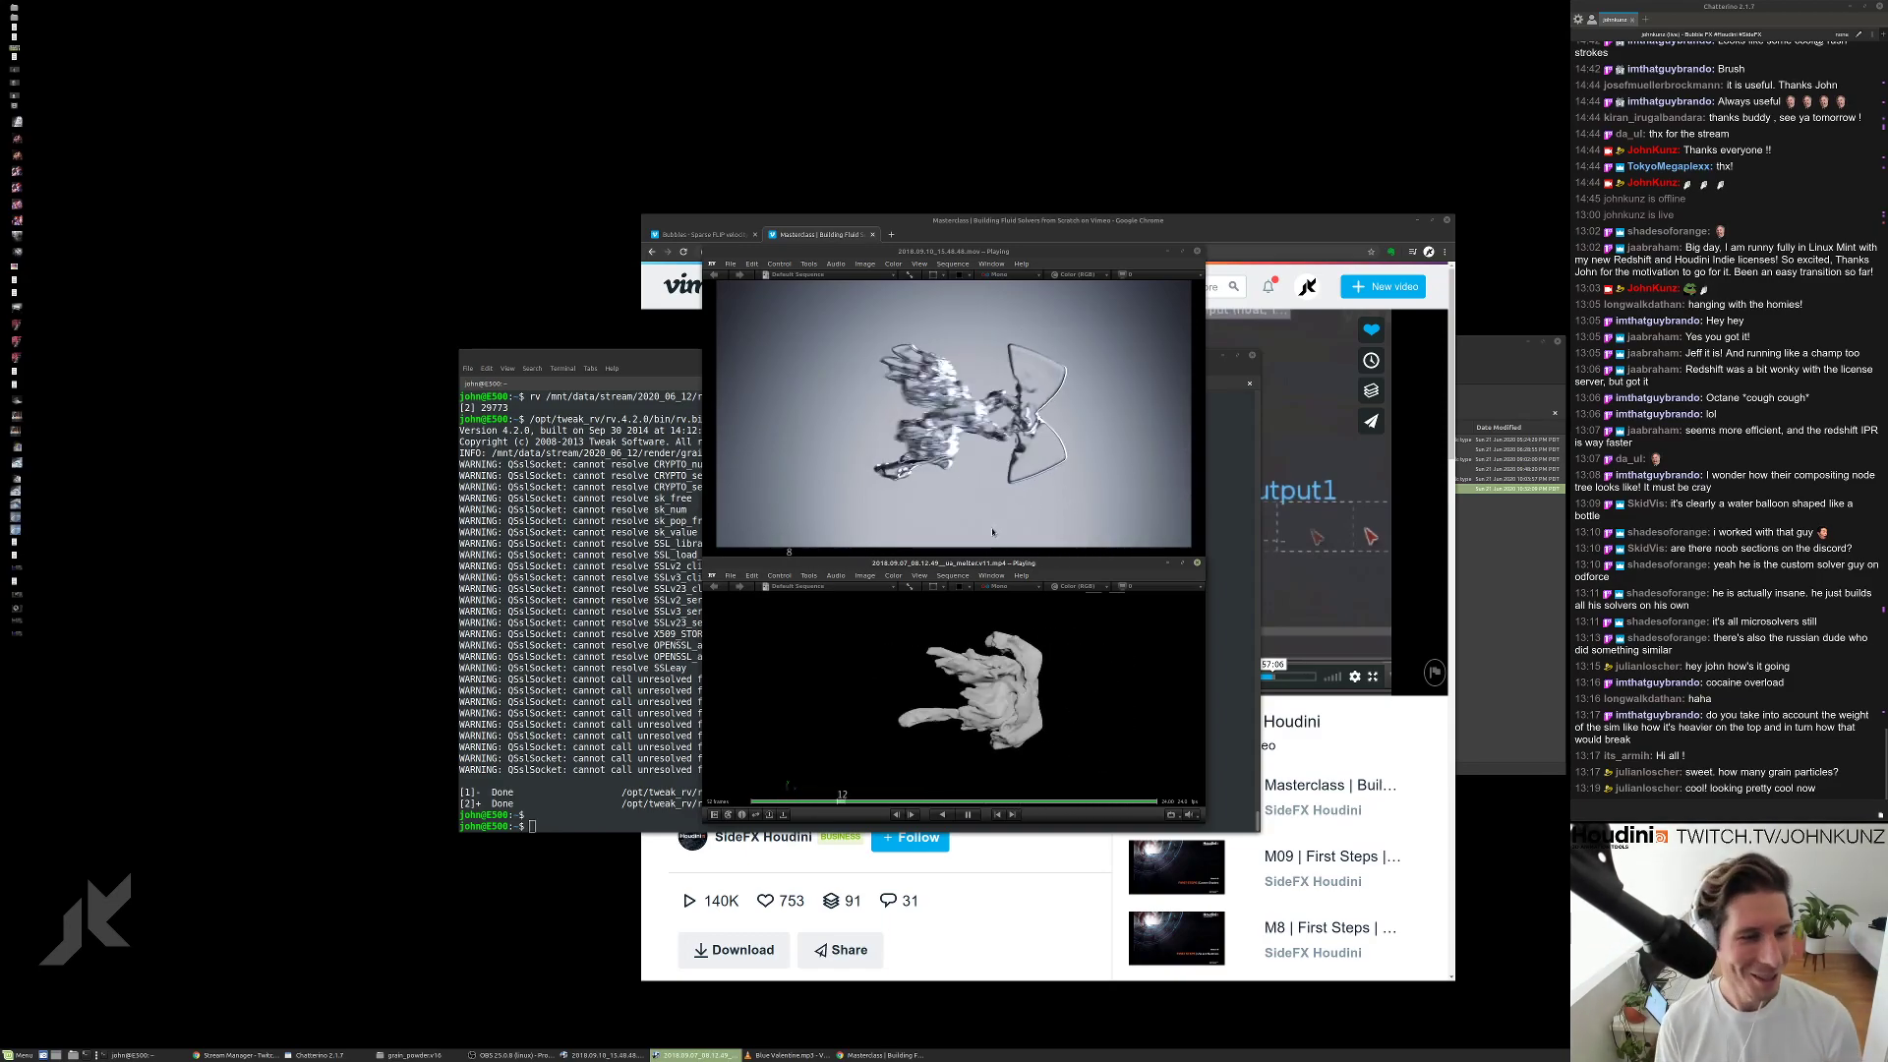
click(1197, 251)
click(1197, 564)
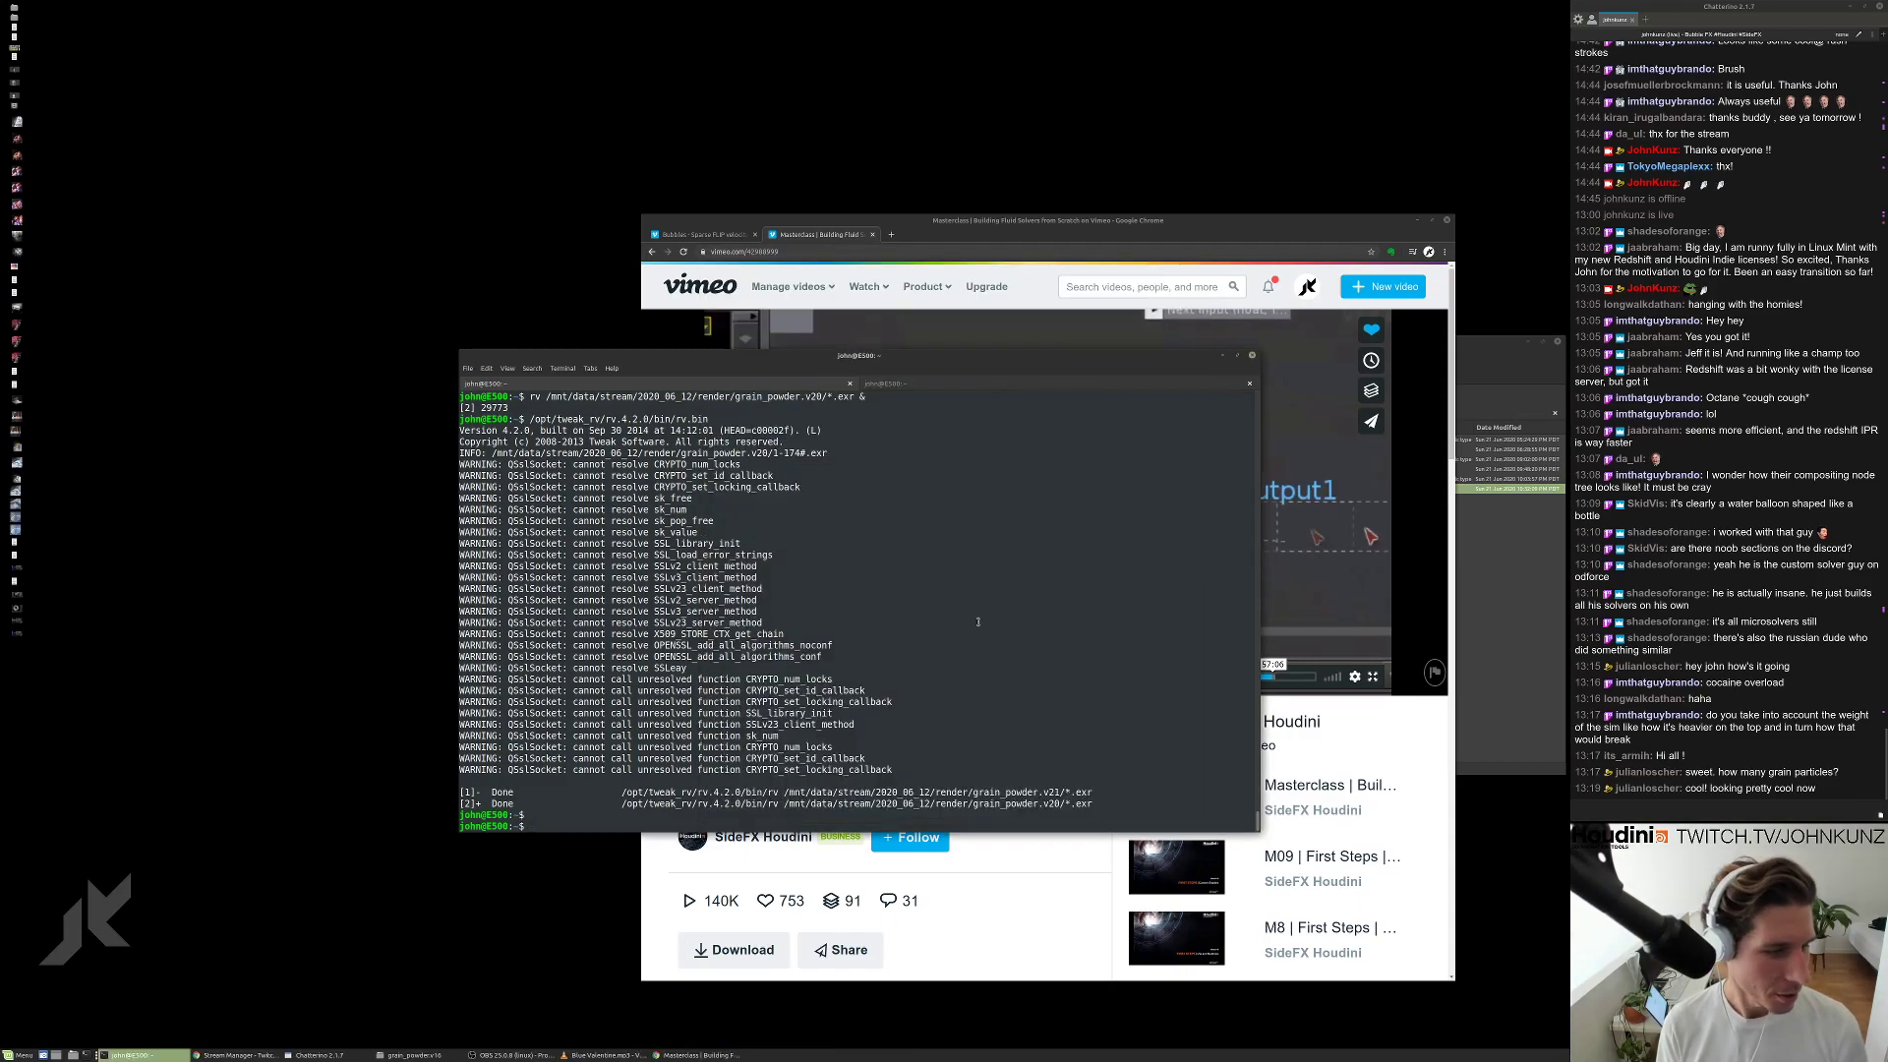
Run houdinifx at a fresh Terminal prompt to launch Houdini FX.
key(Return)
key(Return)
text(houdinifx)
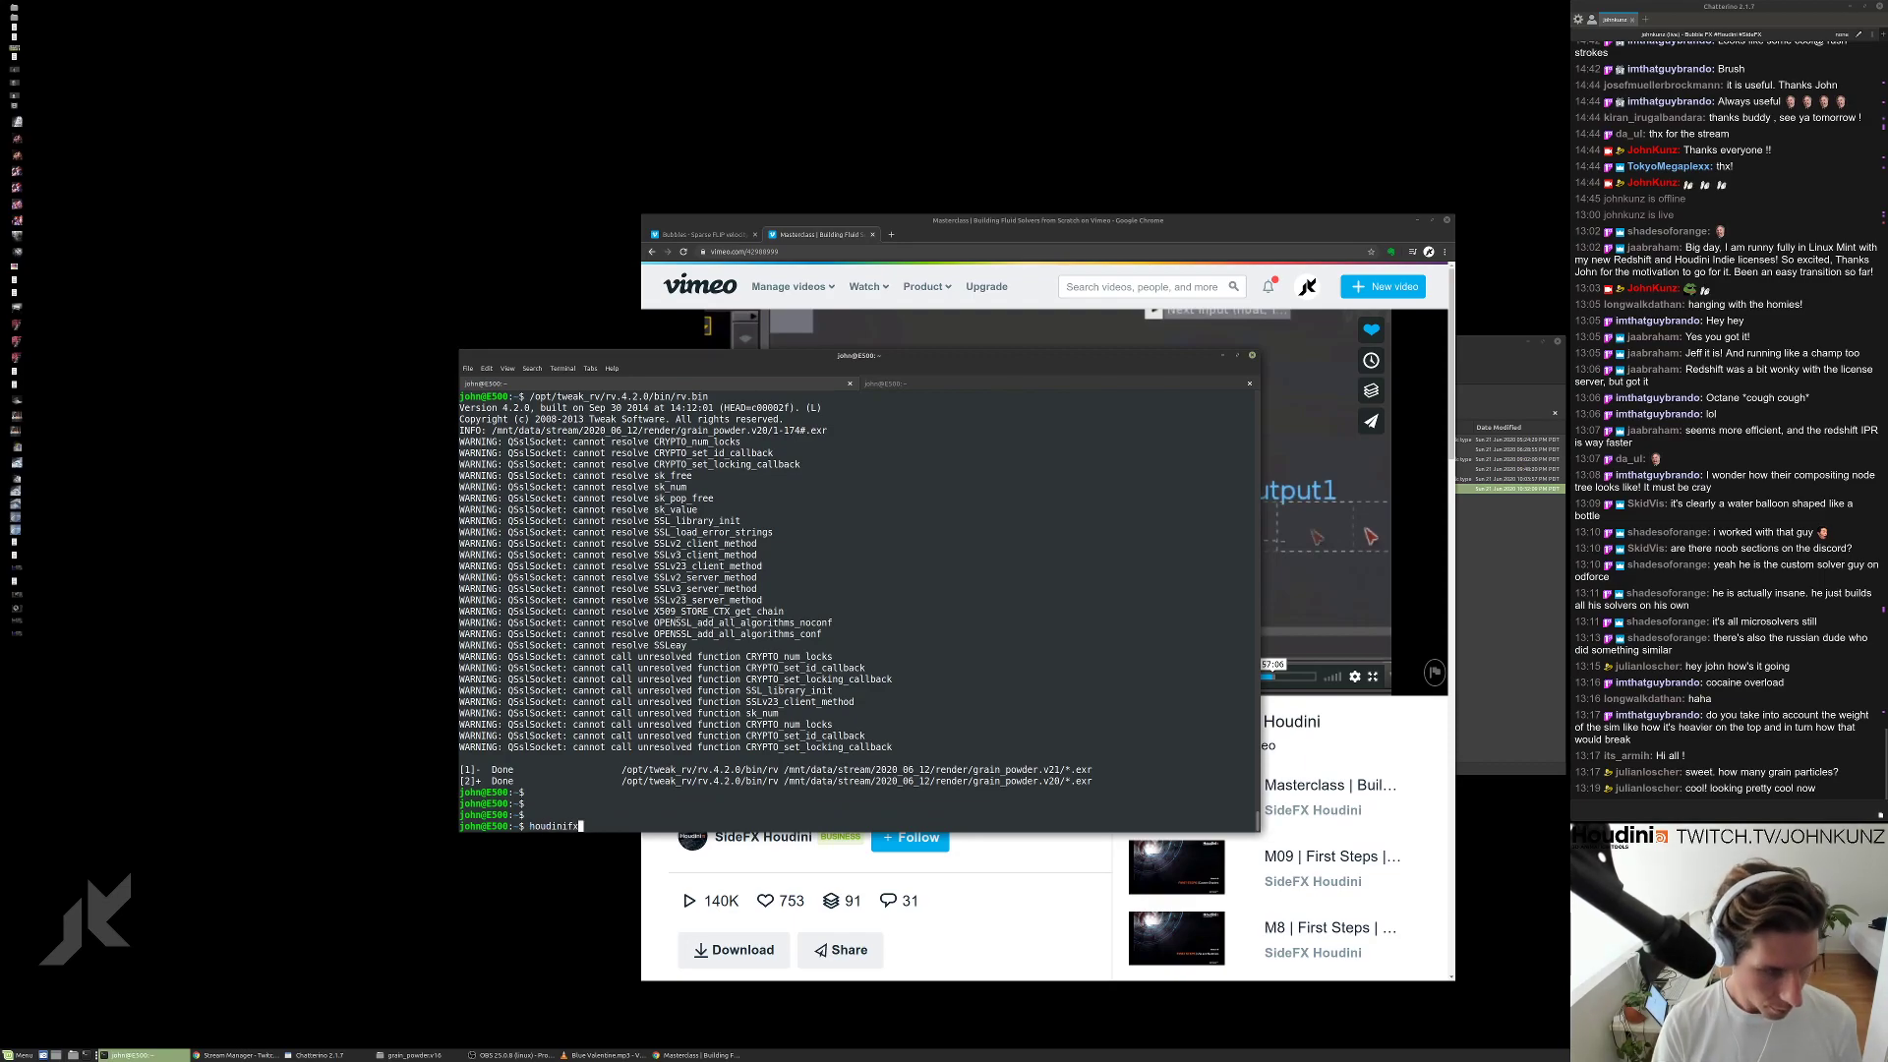
key(Return)
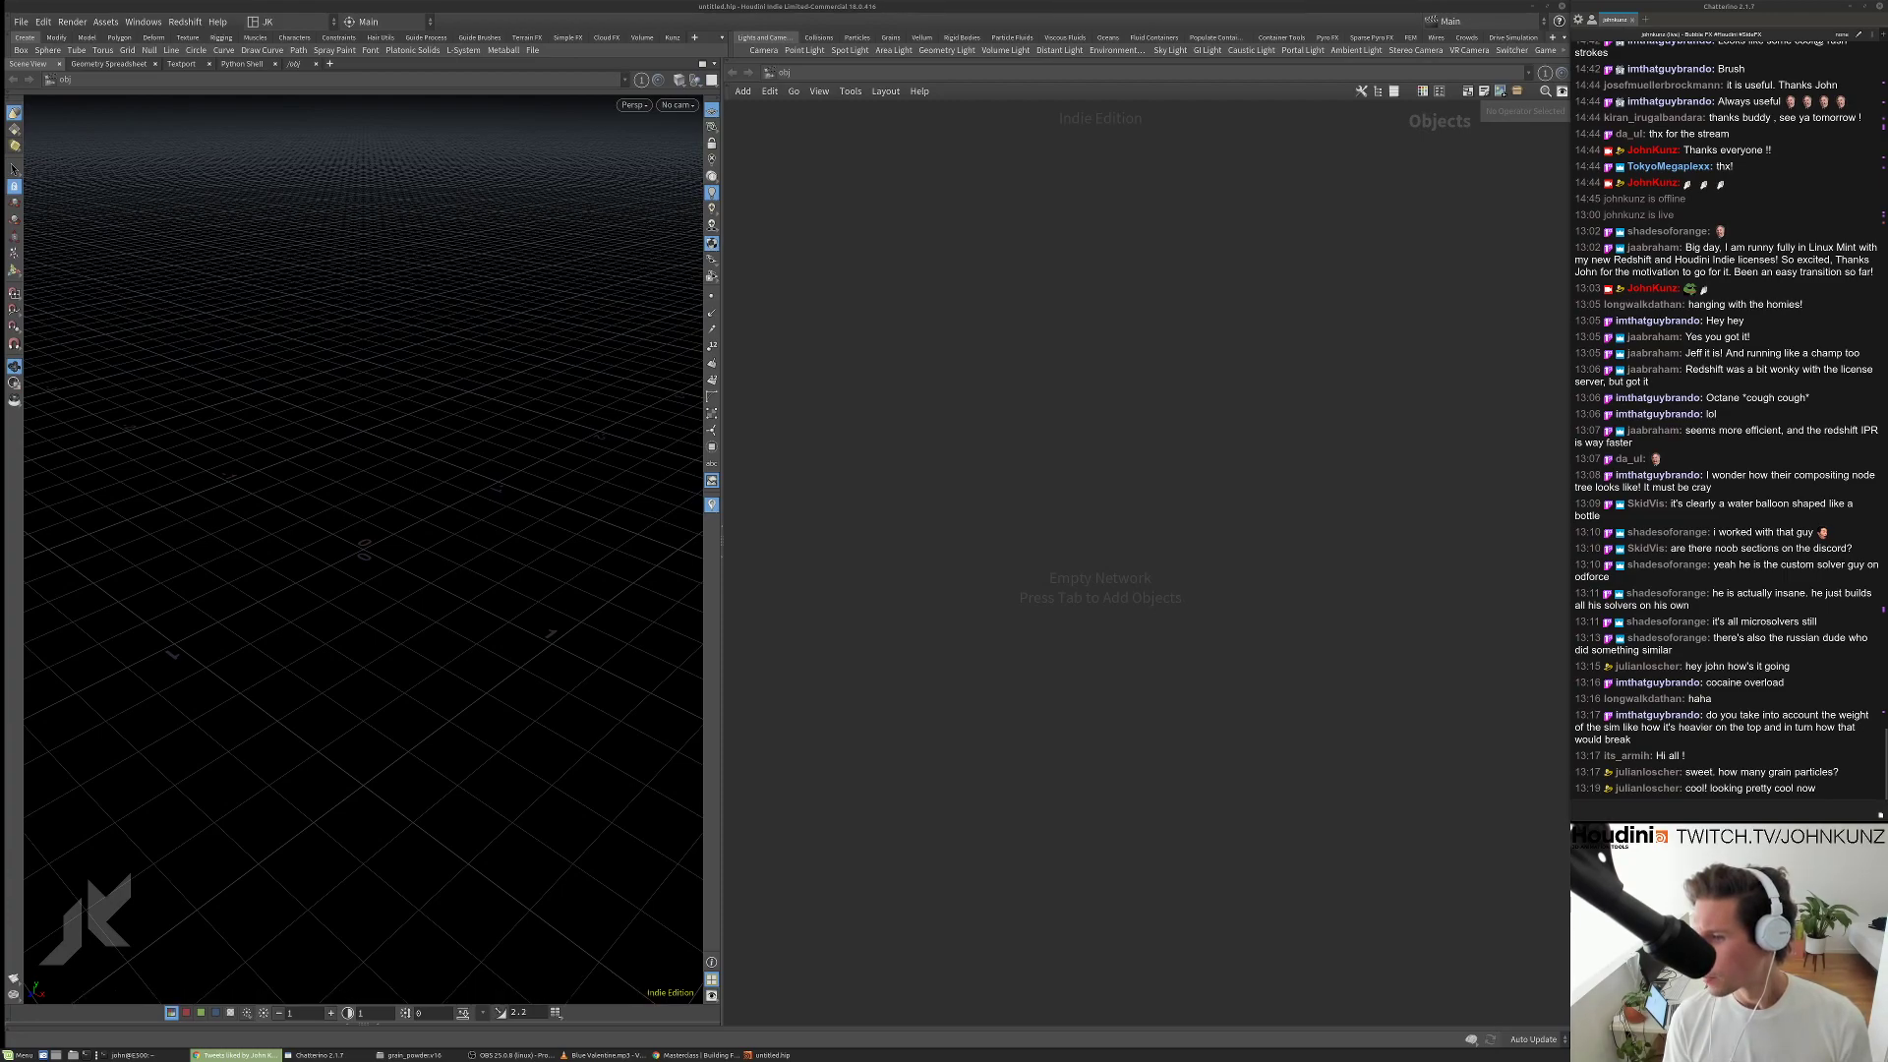
Focus Houdini and try the node-adding menu twice, dismissing it each time.
click(1189, 567)
key(Tab)
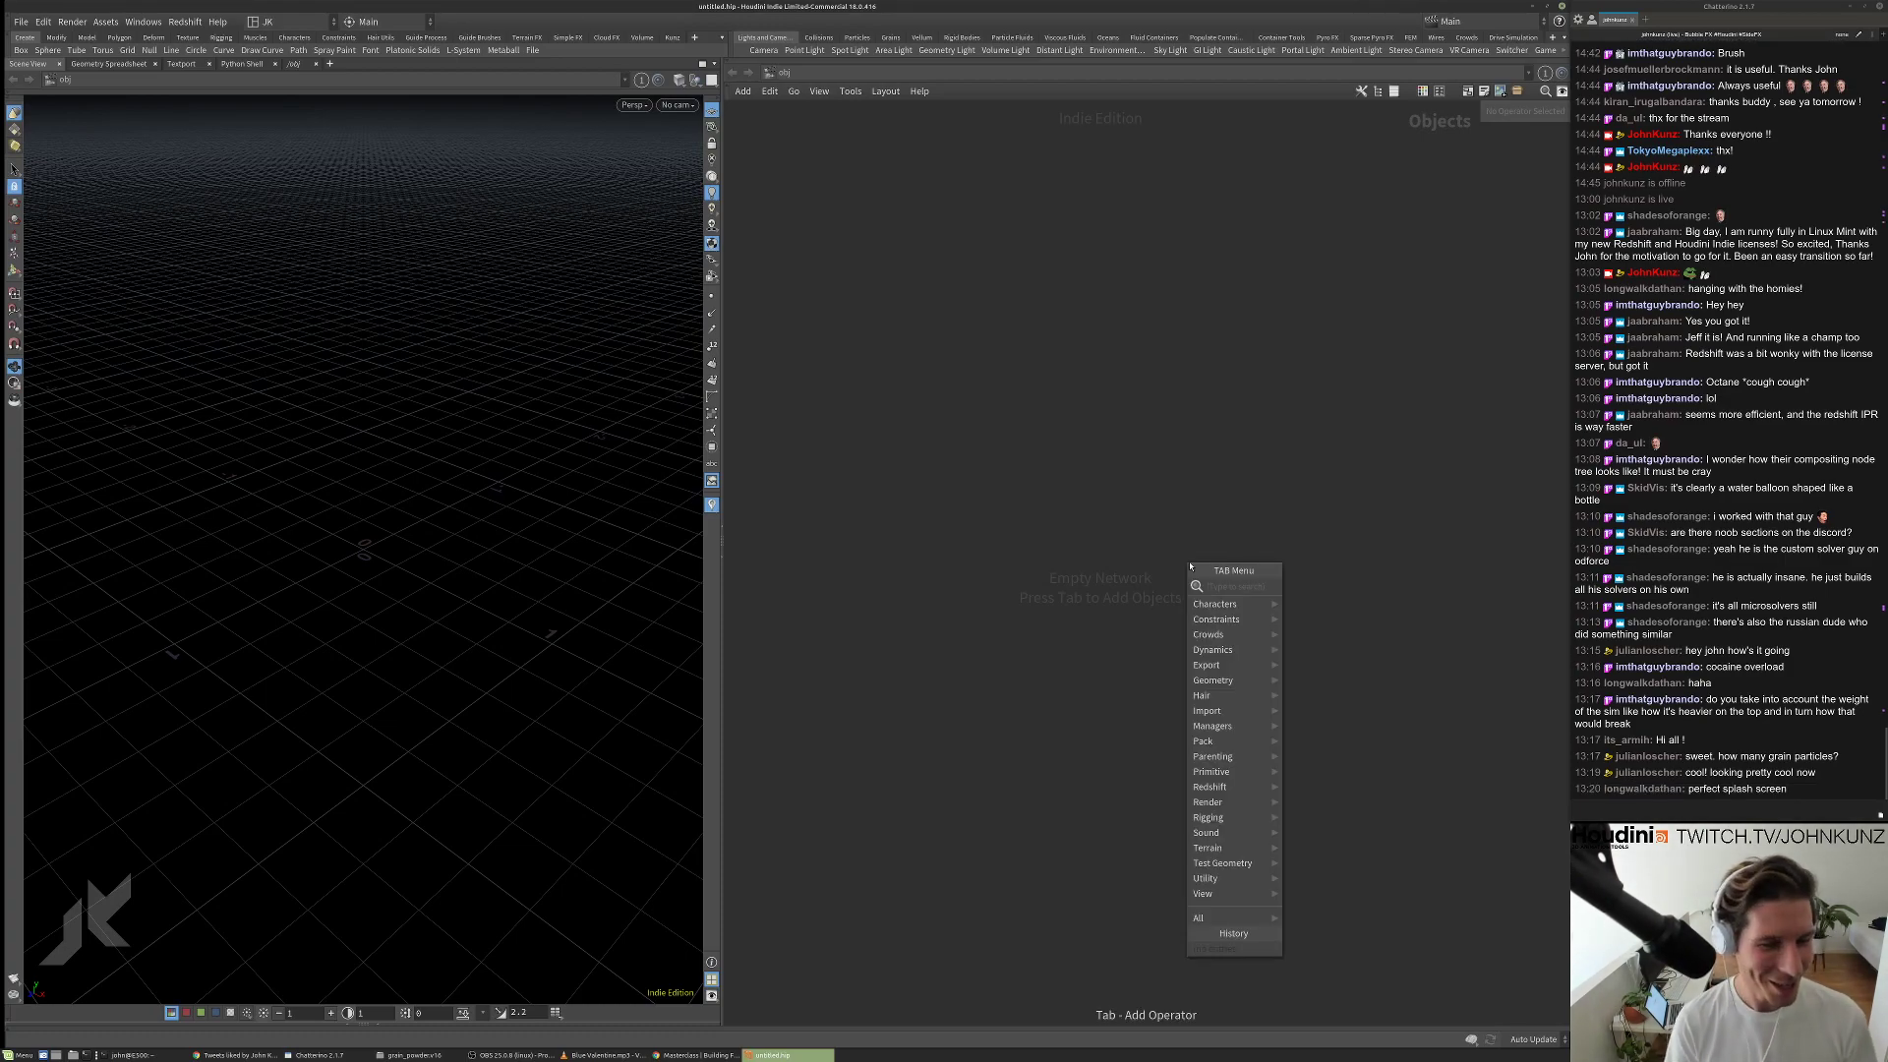
key(Escape)
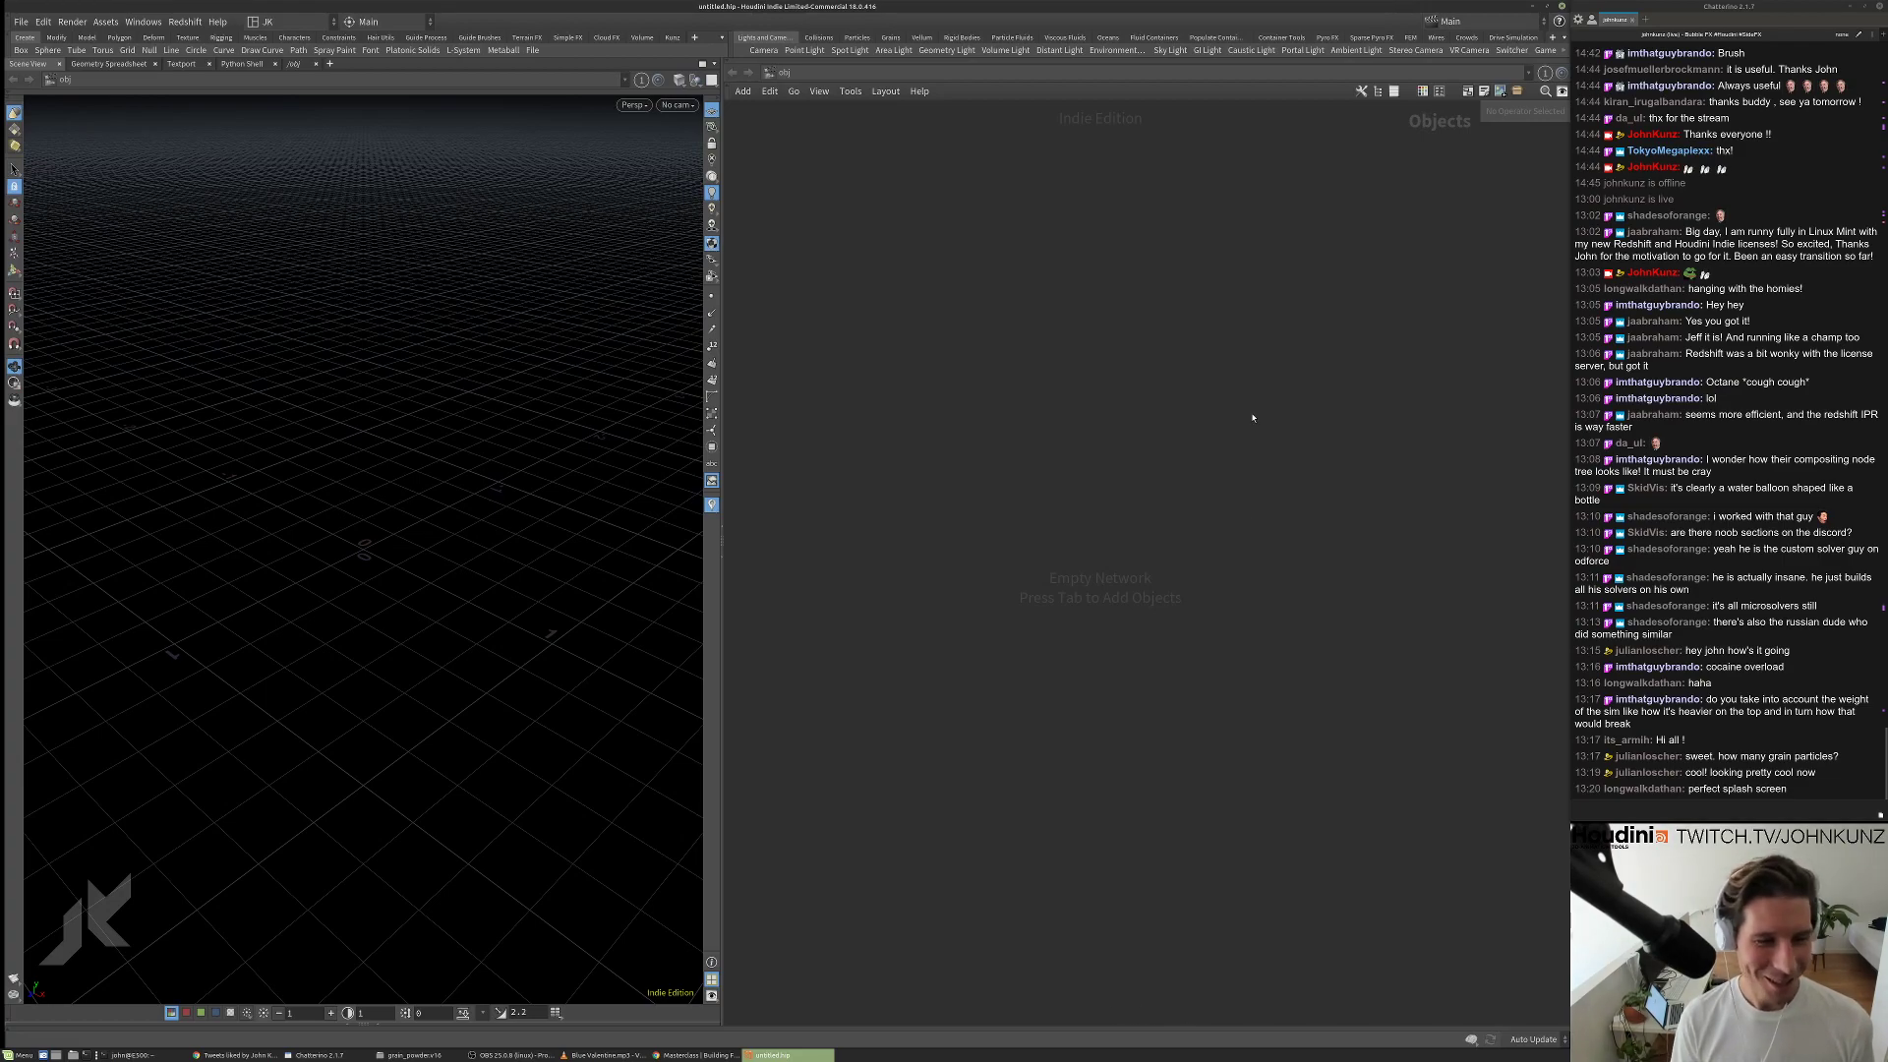
key(Tab)
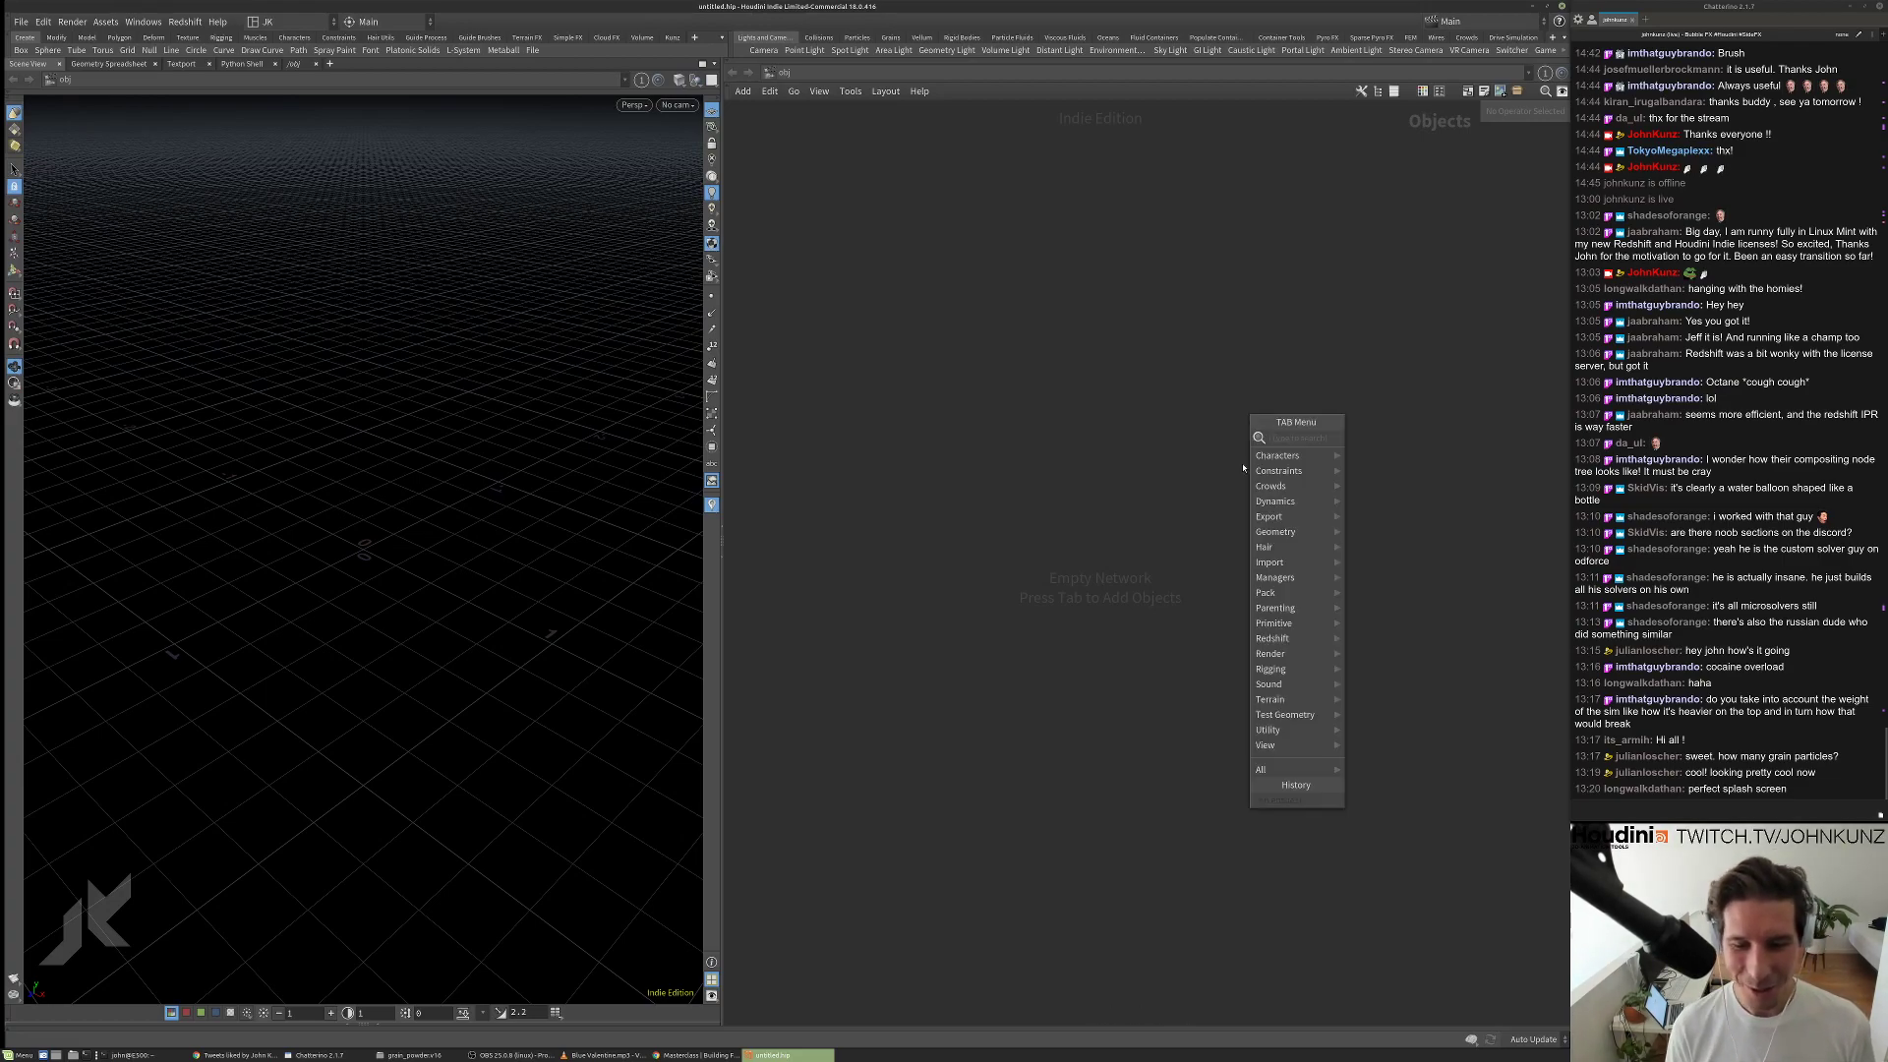
key(Escape)
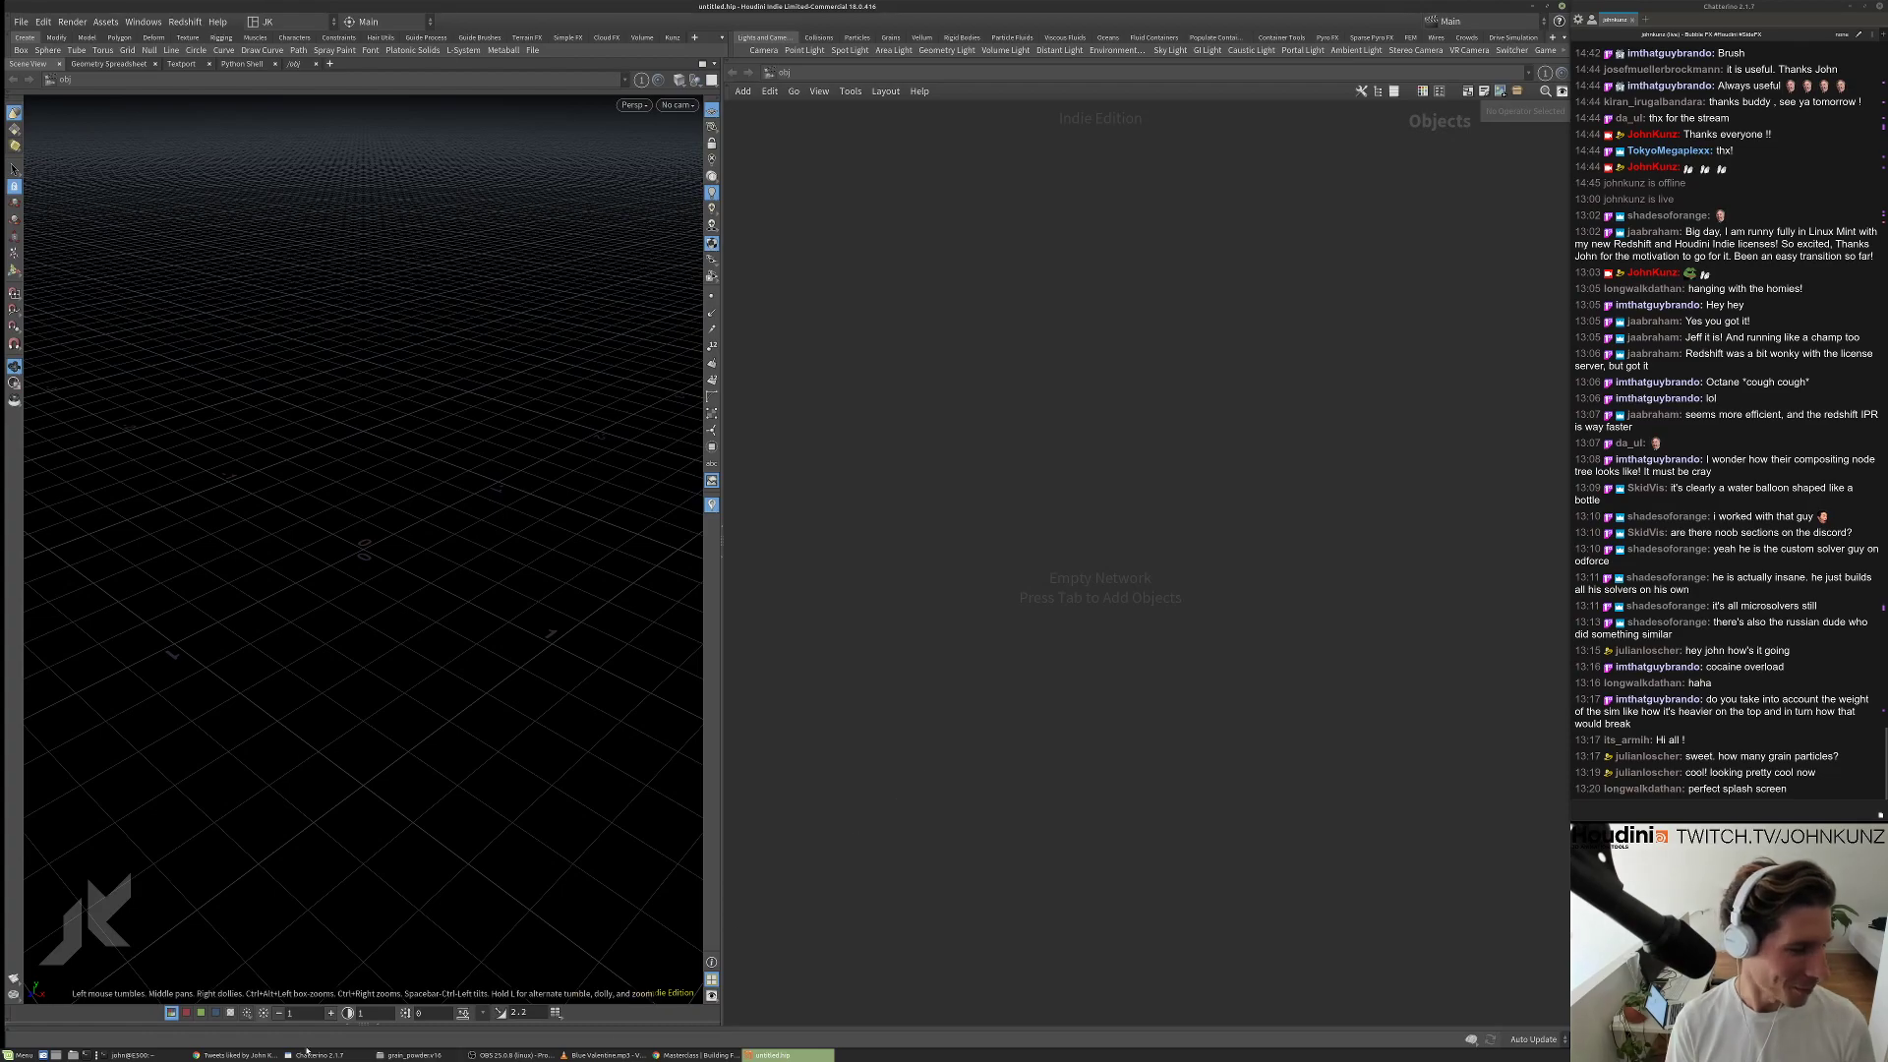
Rerun the houdinifx launch command from Terminal.
click(130, 1055)
key(Return)
key(Up)
key(Return)
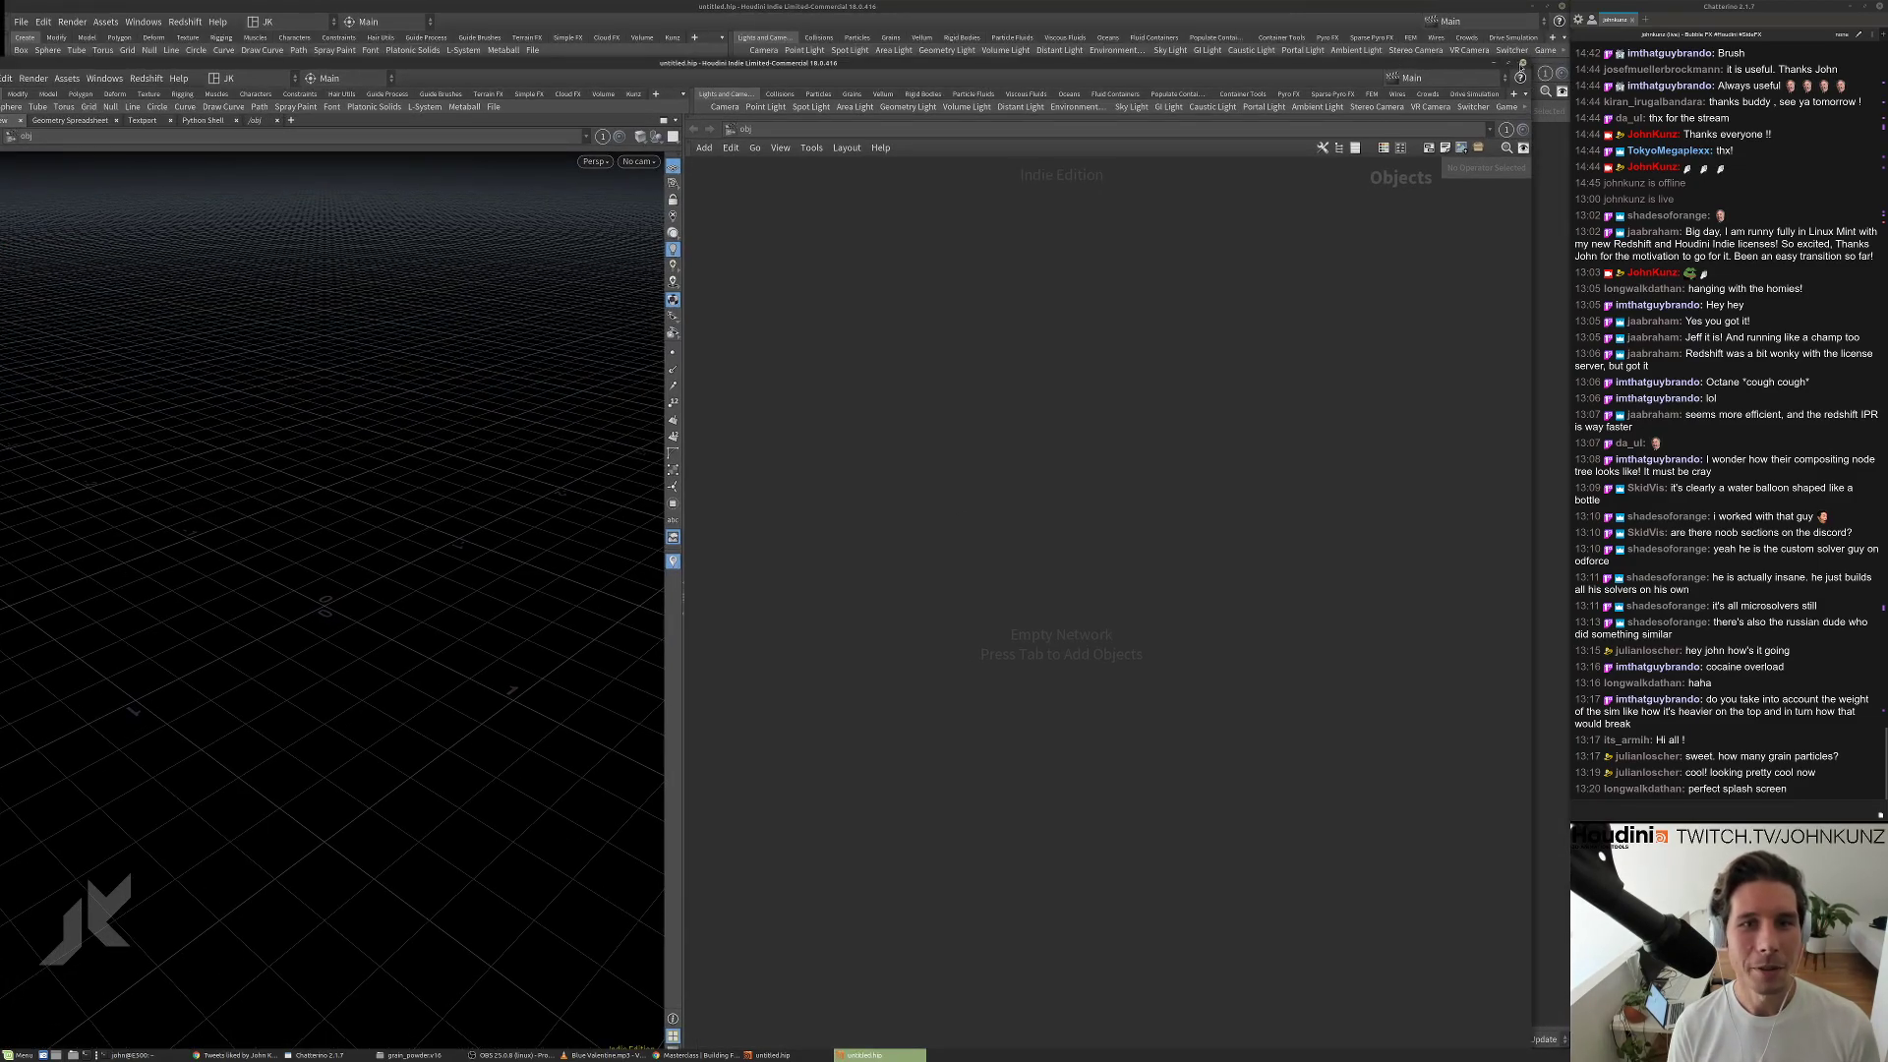
Create a geo1 Geometry node in the object network.
click(1338, 469)
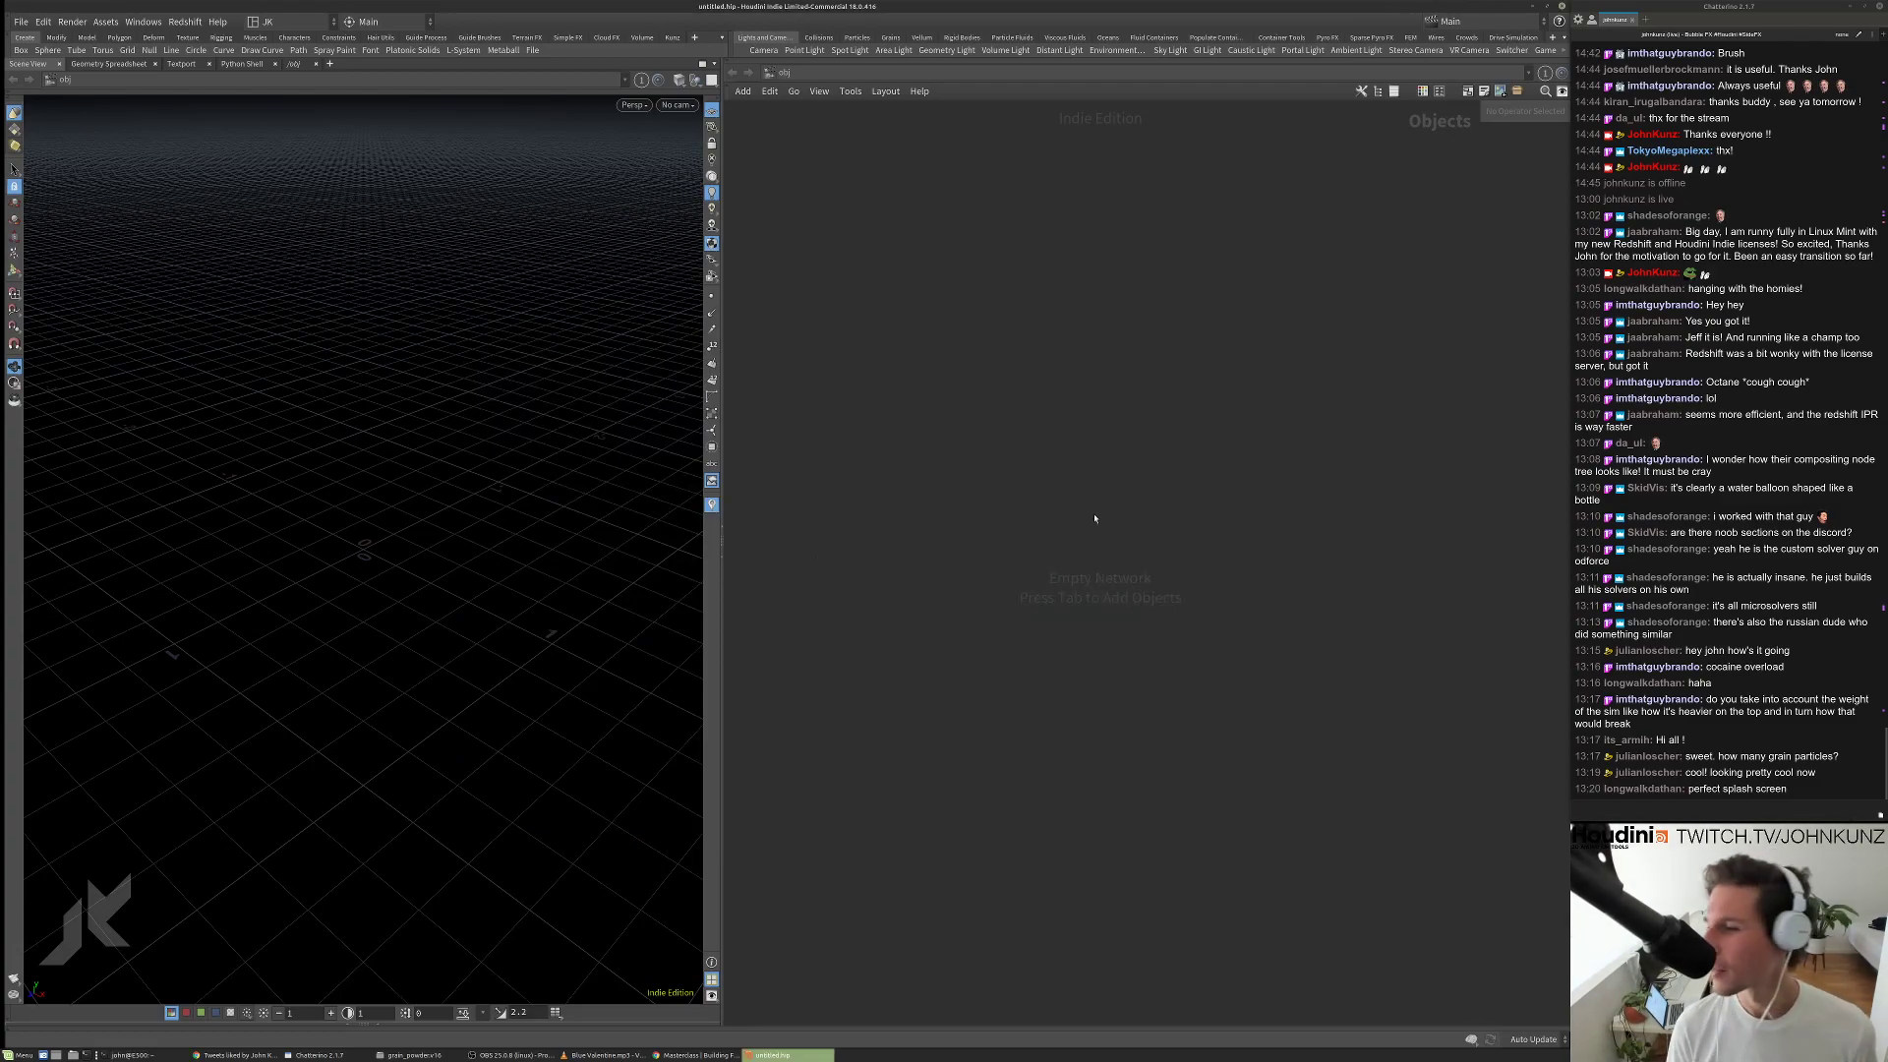
key(Tab)
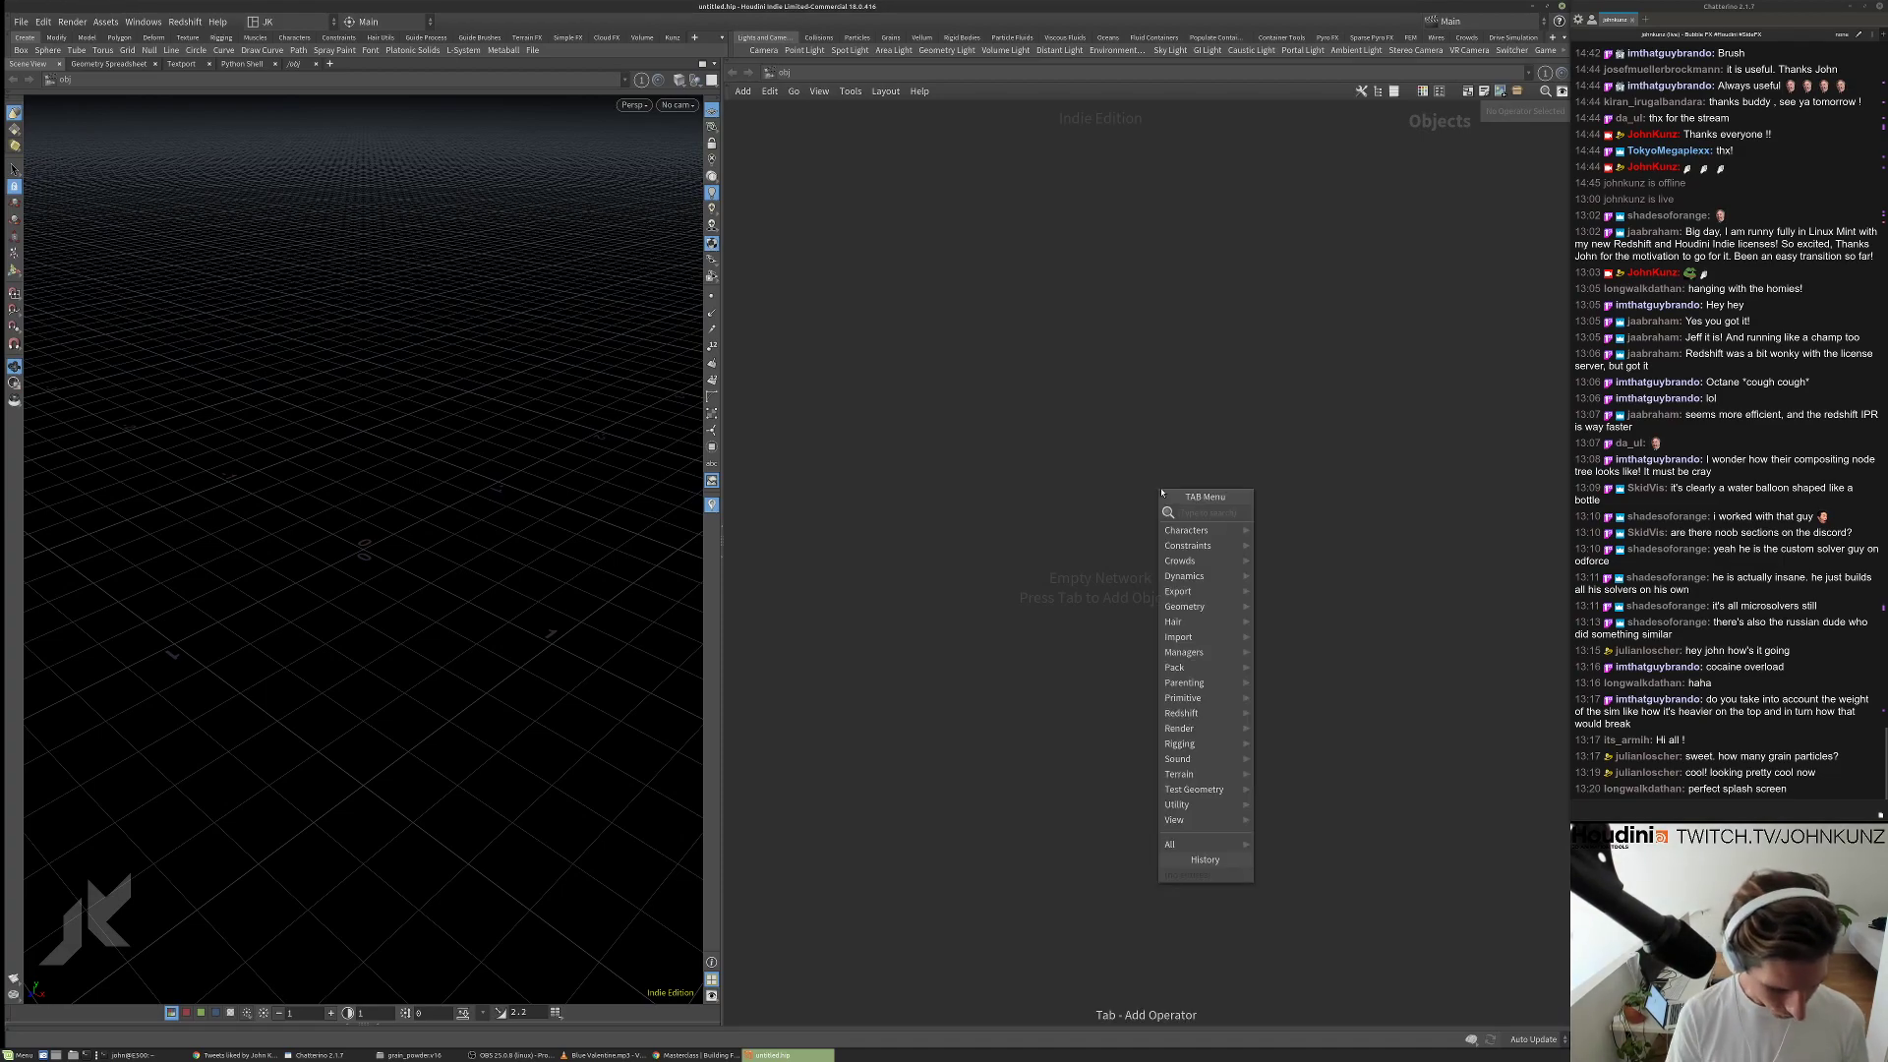
text(geo)
key(Return)
Dive into geo1 and place a box1 node producing a default unit cube.
double_click(1158, 489)
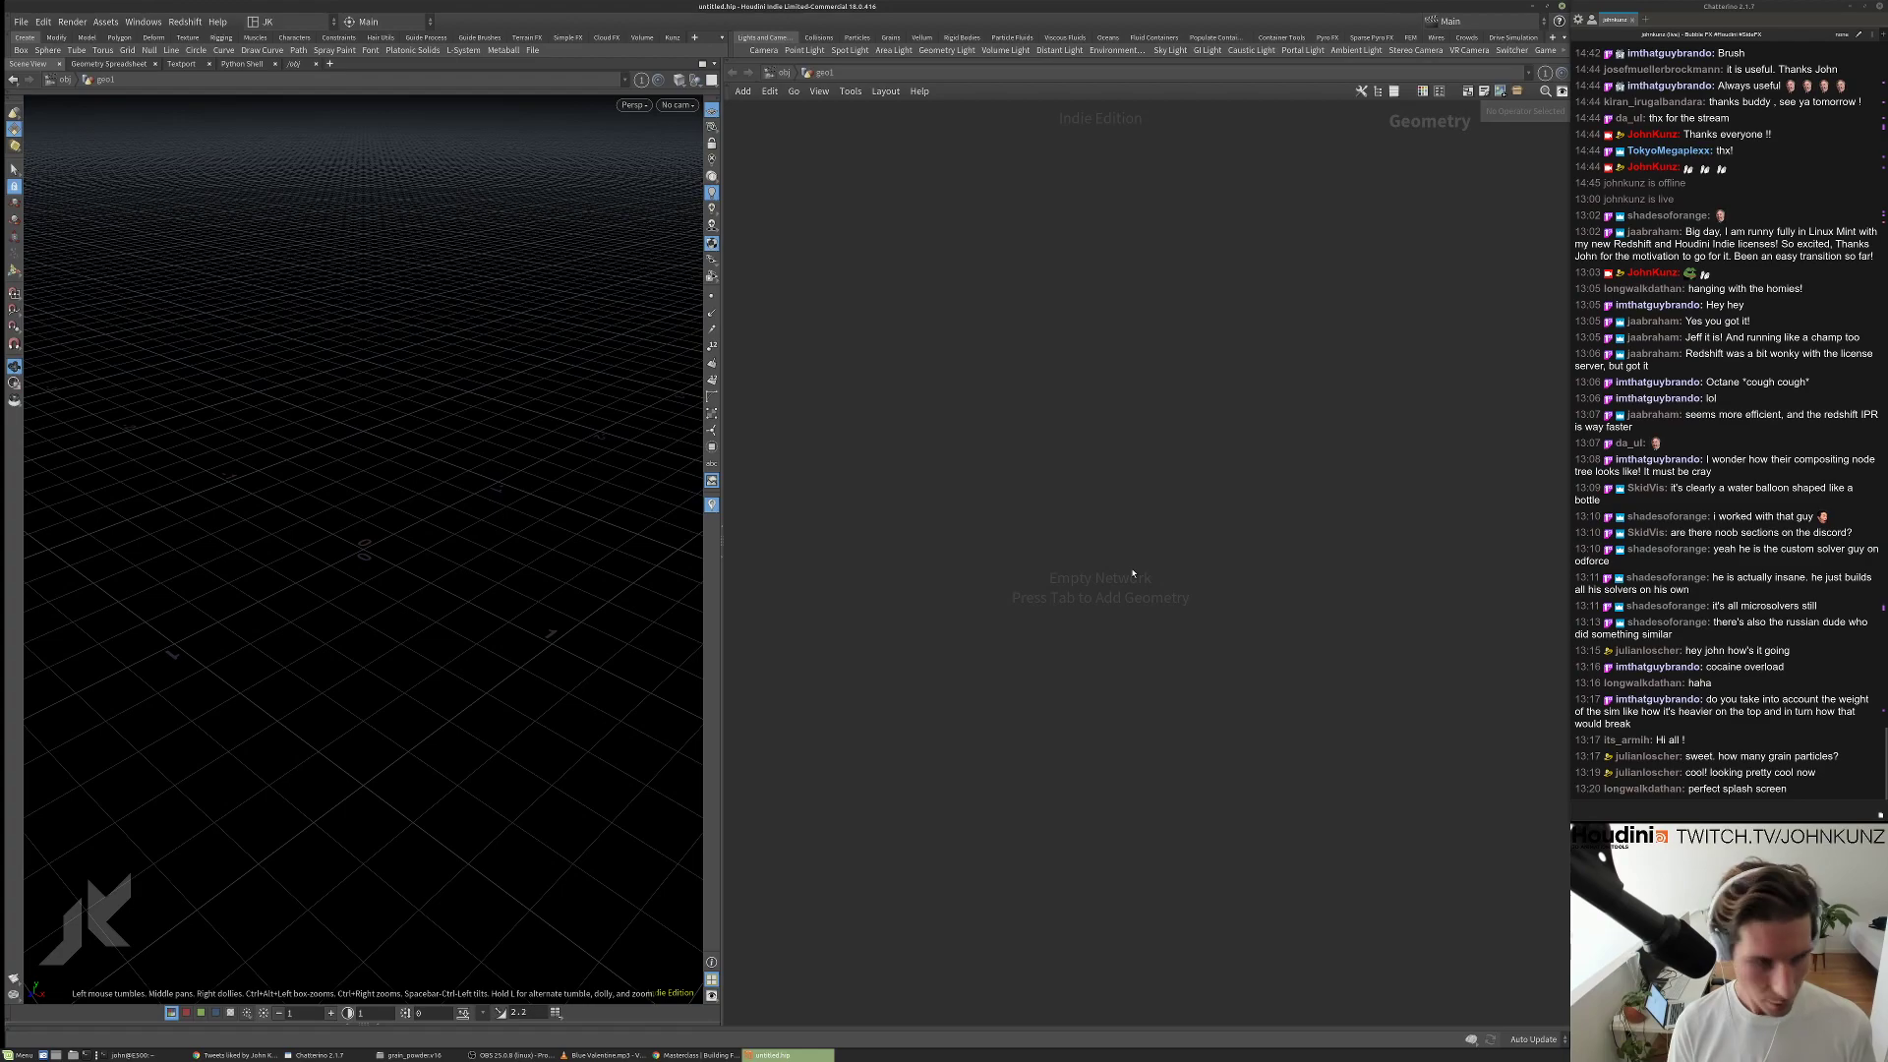
key(Tab)
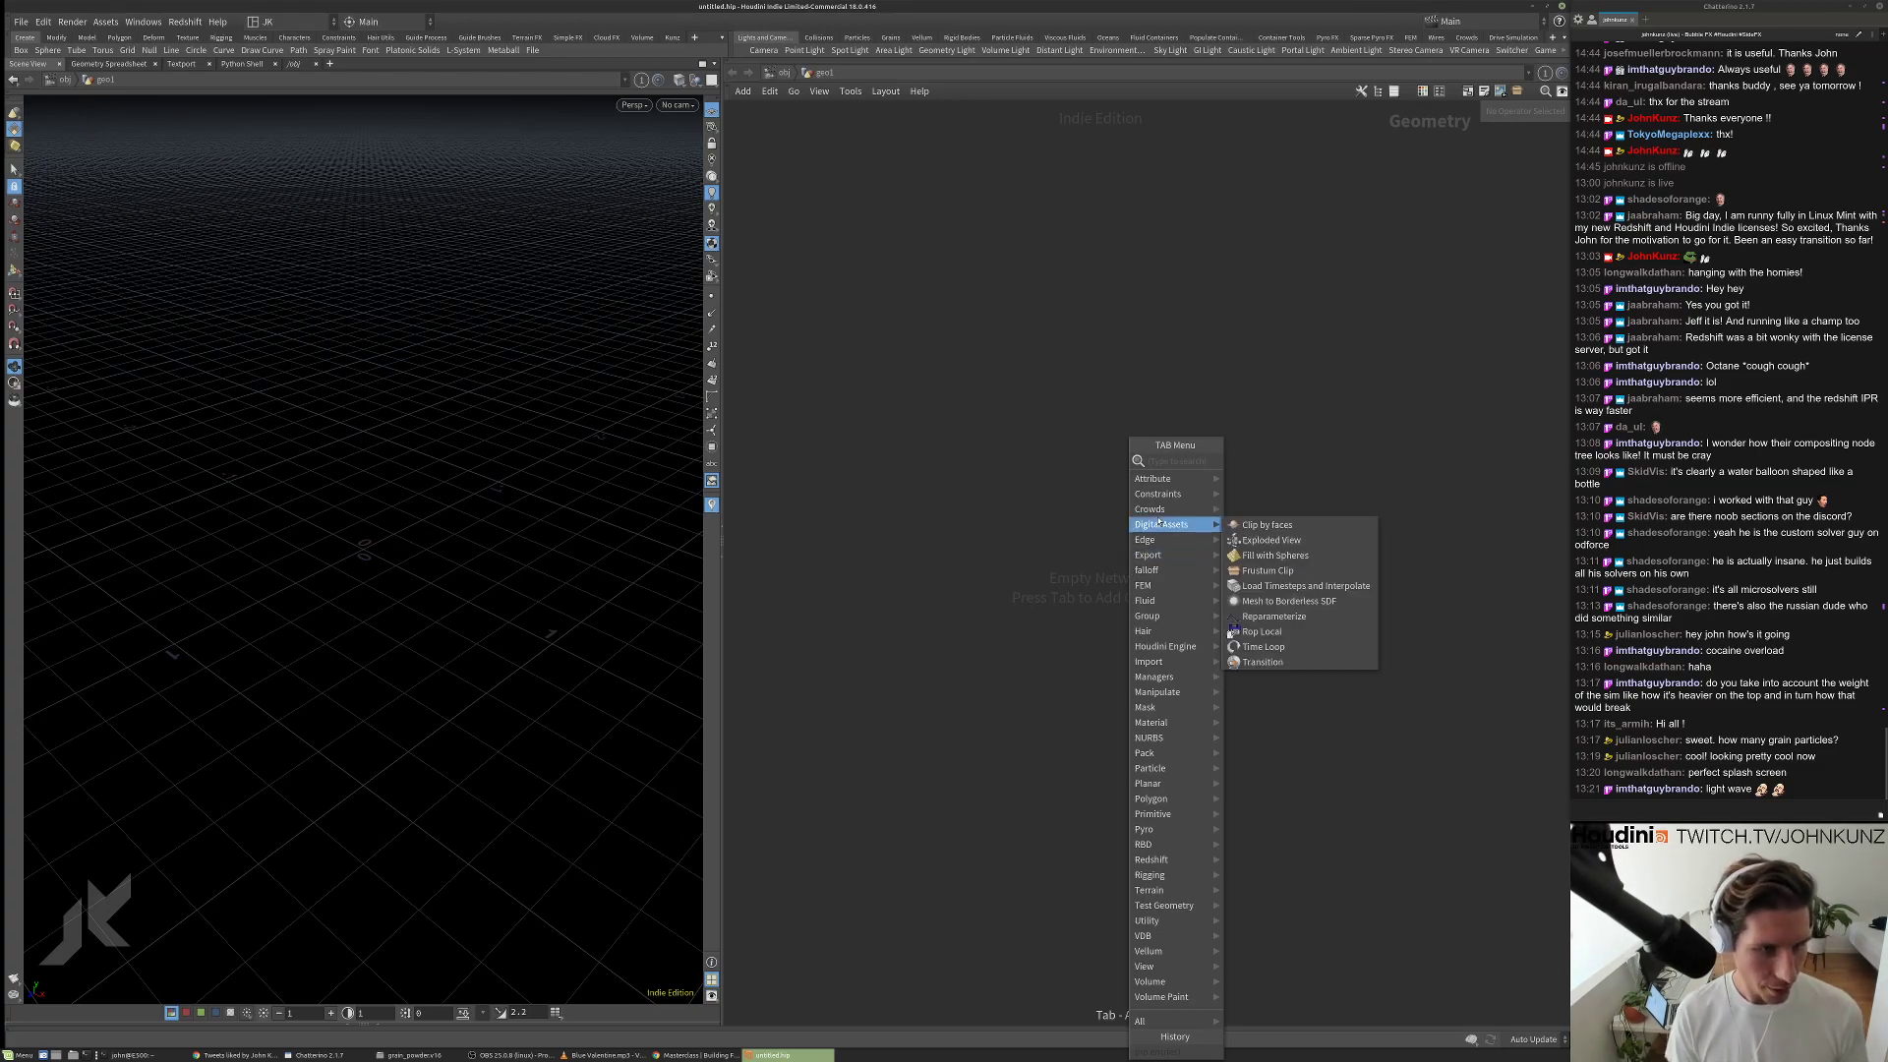
key(Escape)
key(Tab)
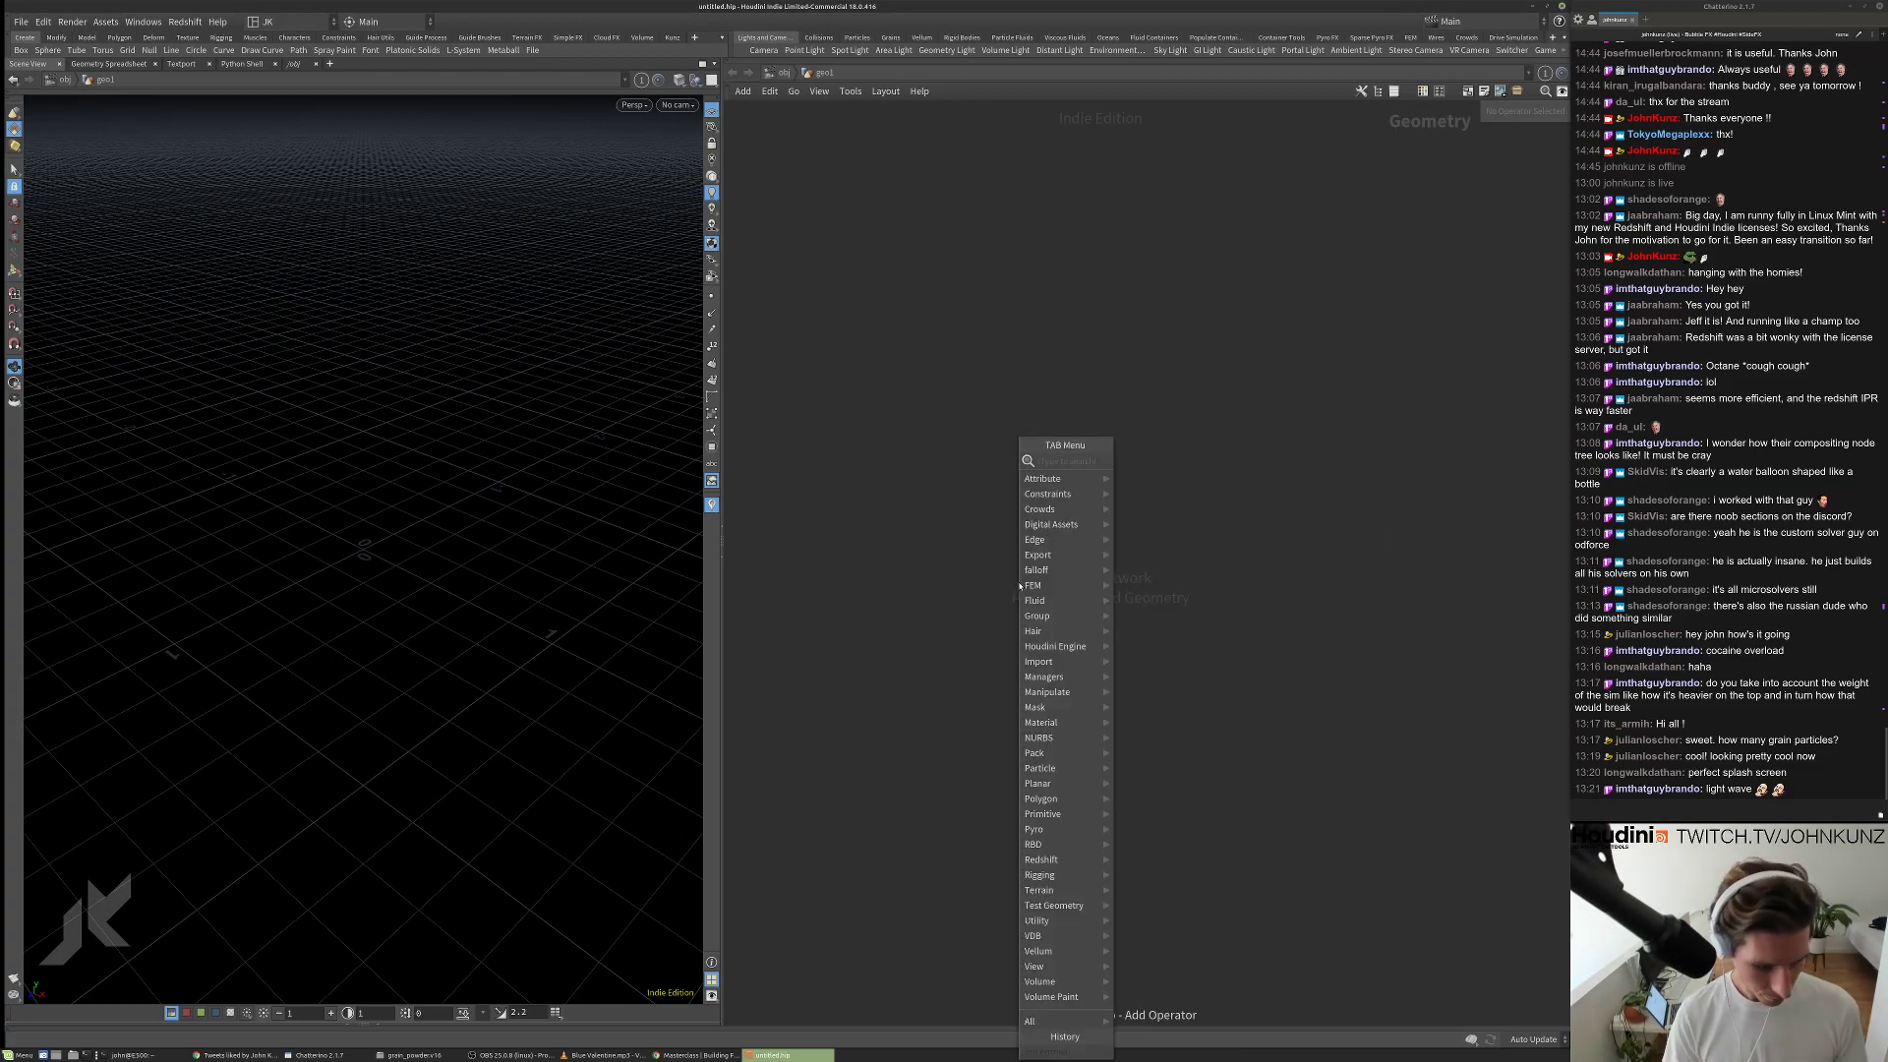
text(b)
key(BackSpace)
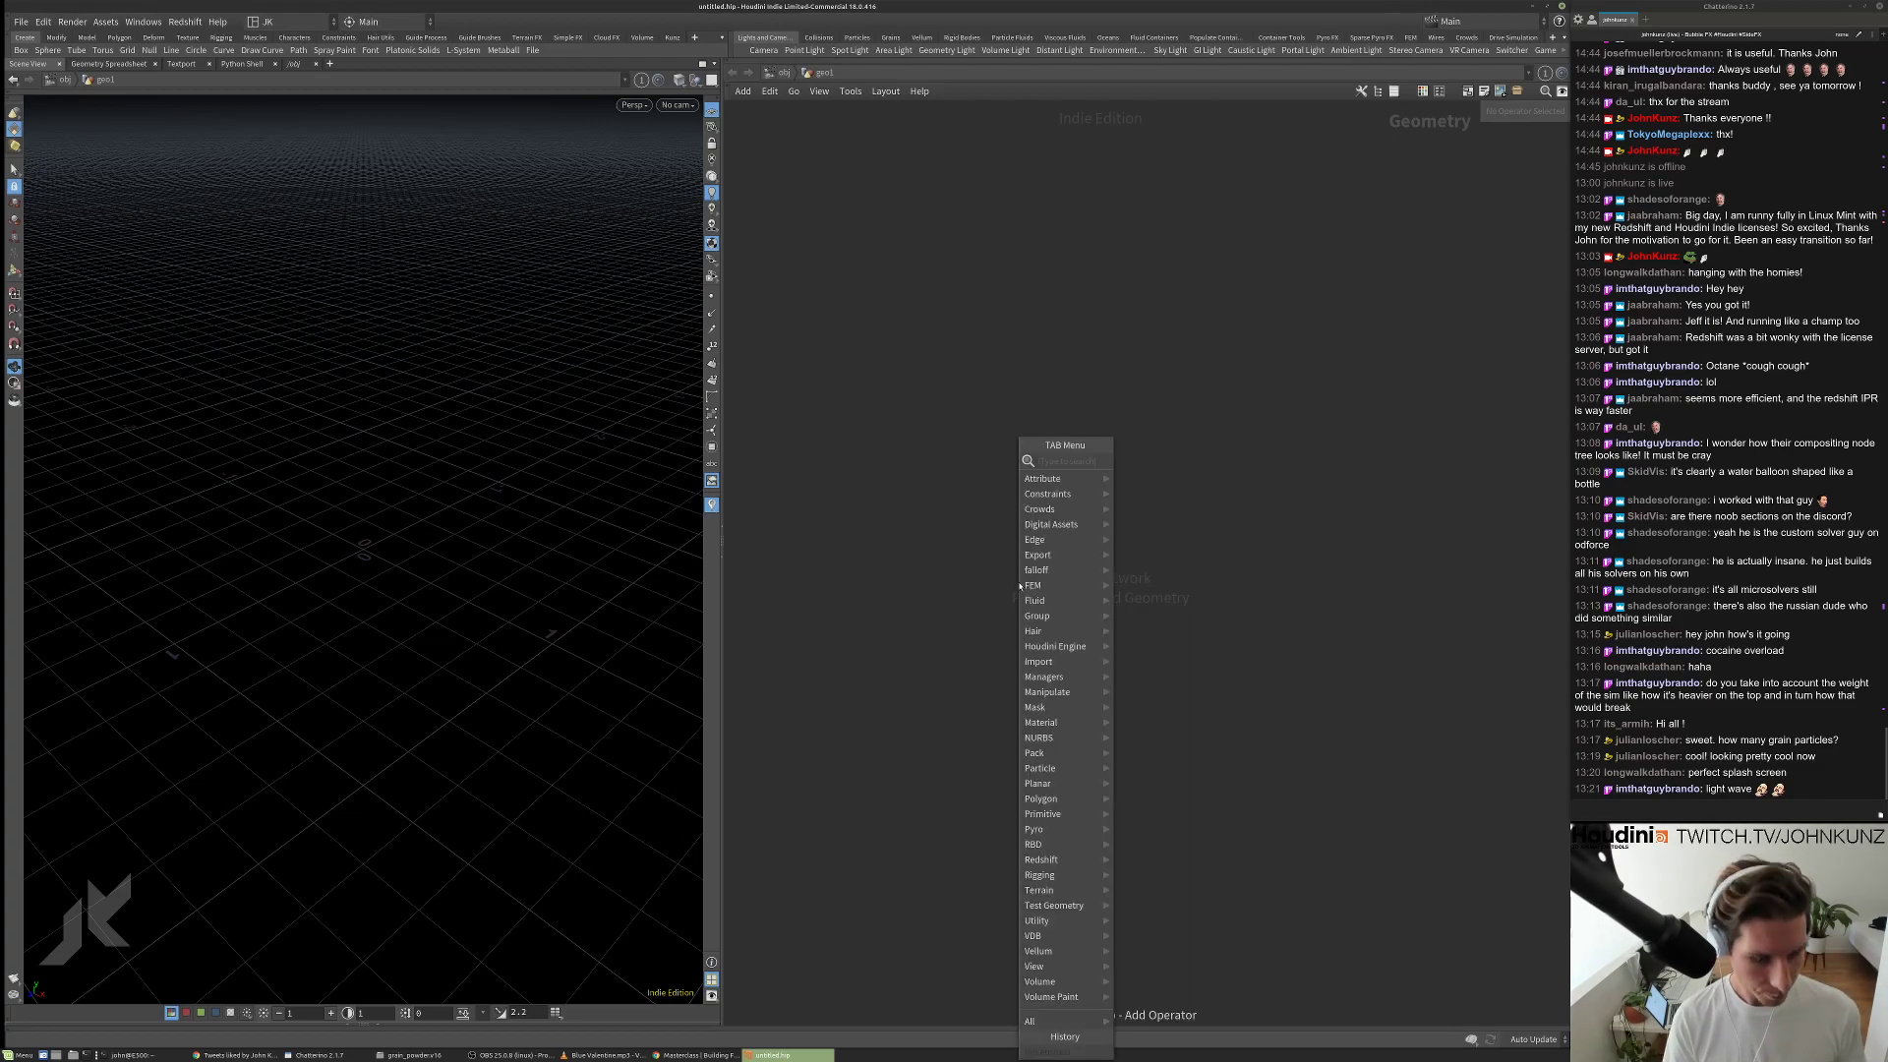
text(box)
key(Return)
click(1020, 585)
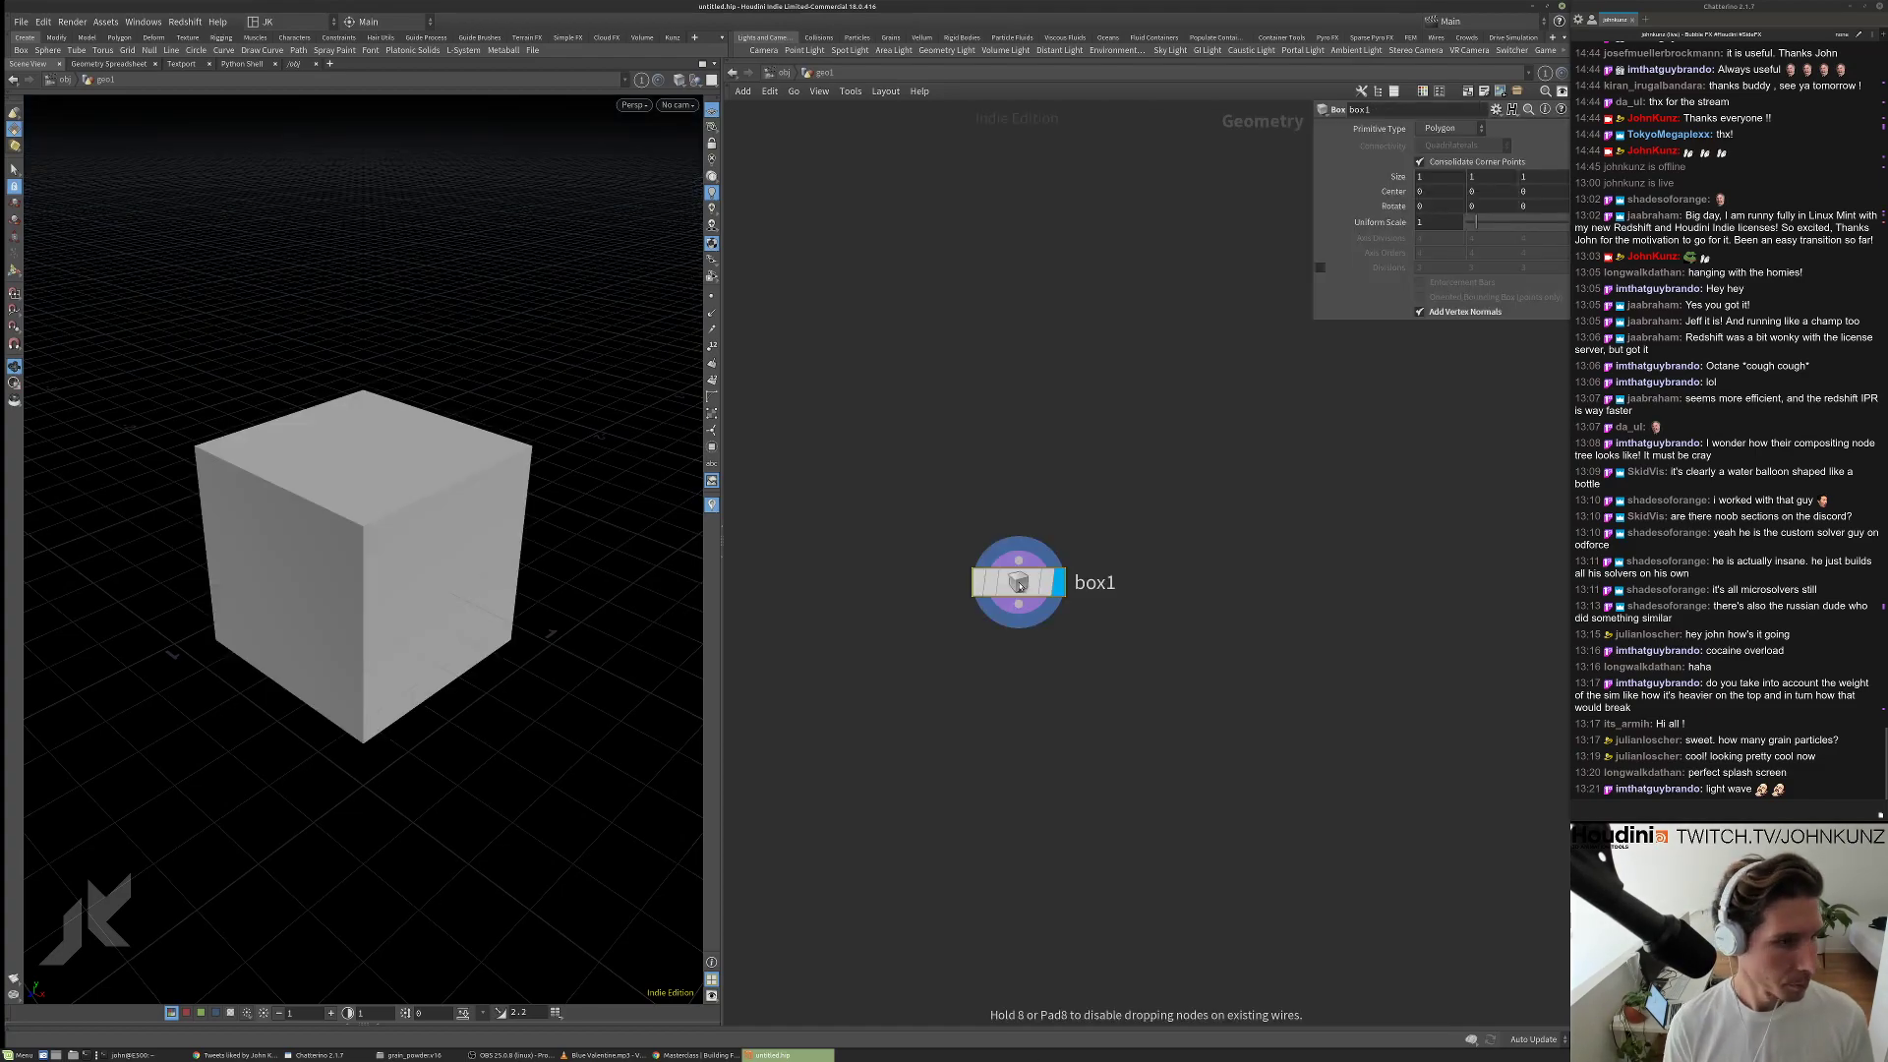
key(Tab)
Add a volume1 node directly under box1 and make it the displayed node.
text(volu)
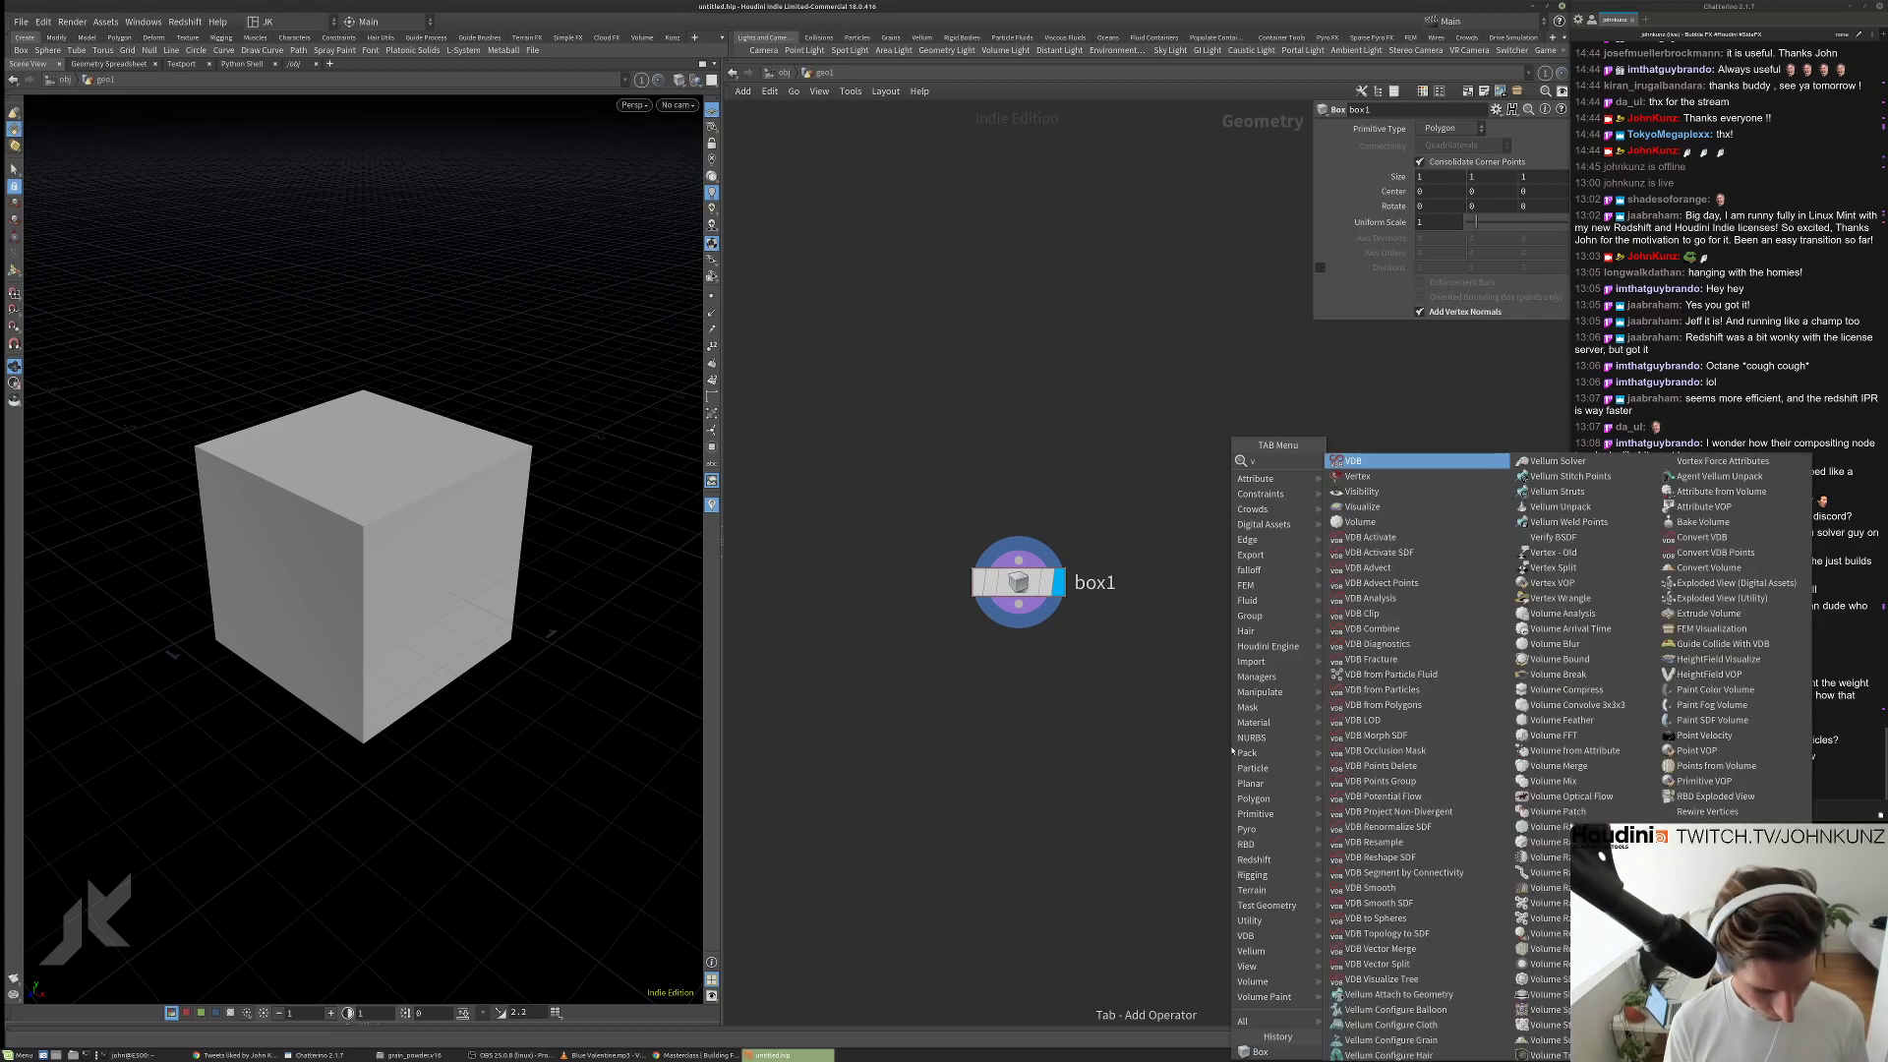
click(1361, 460)
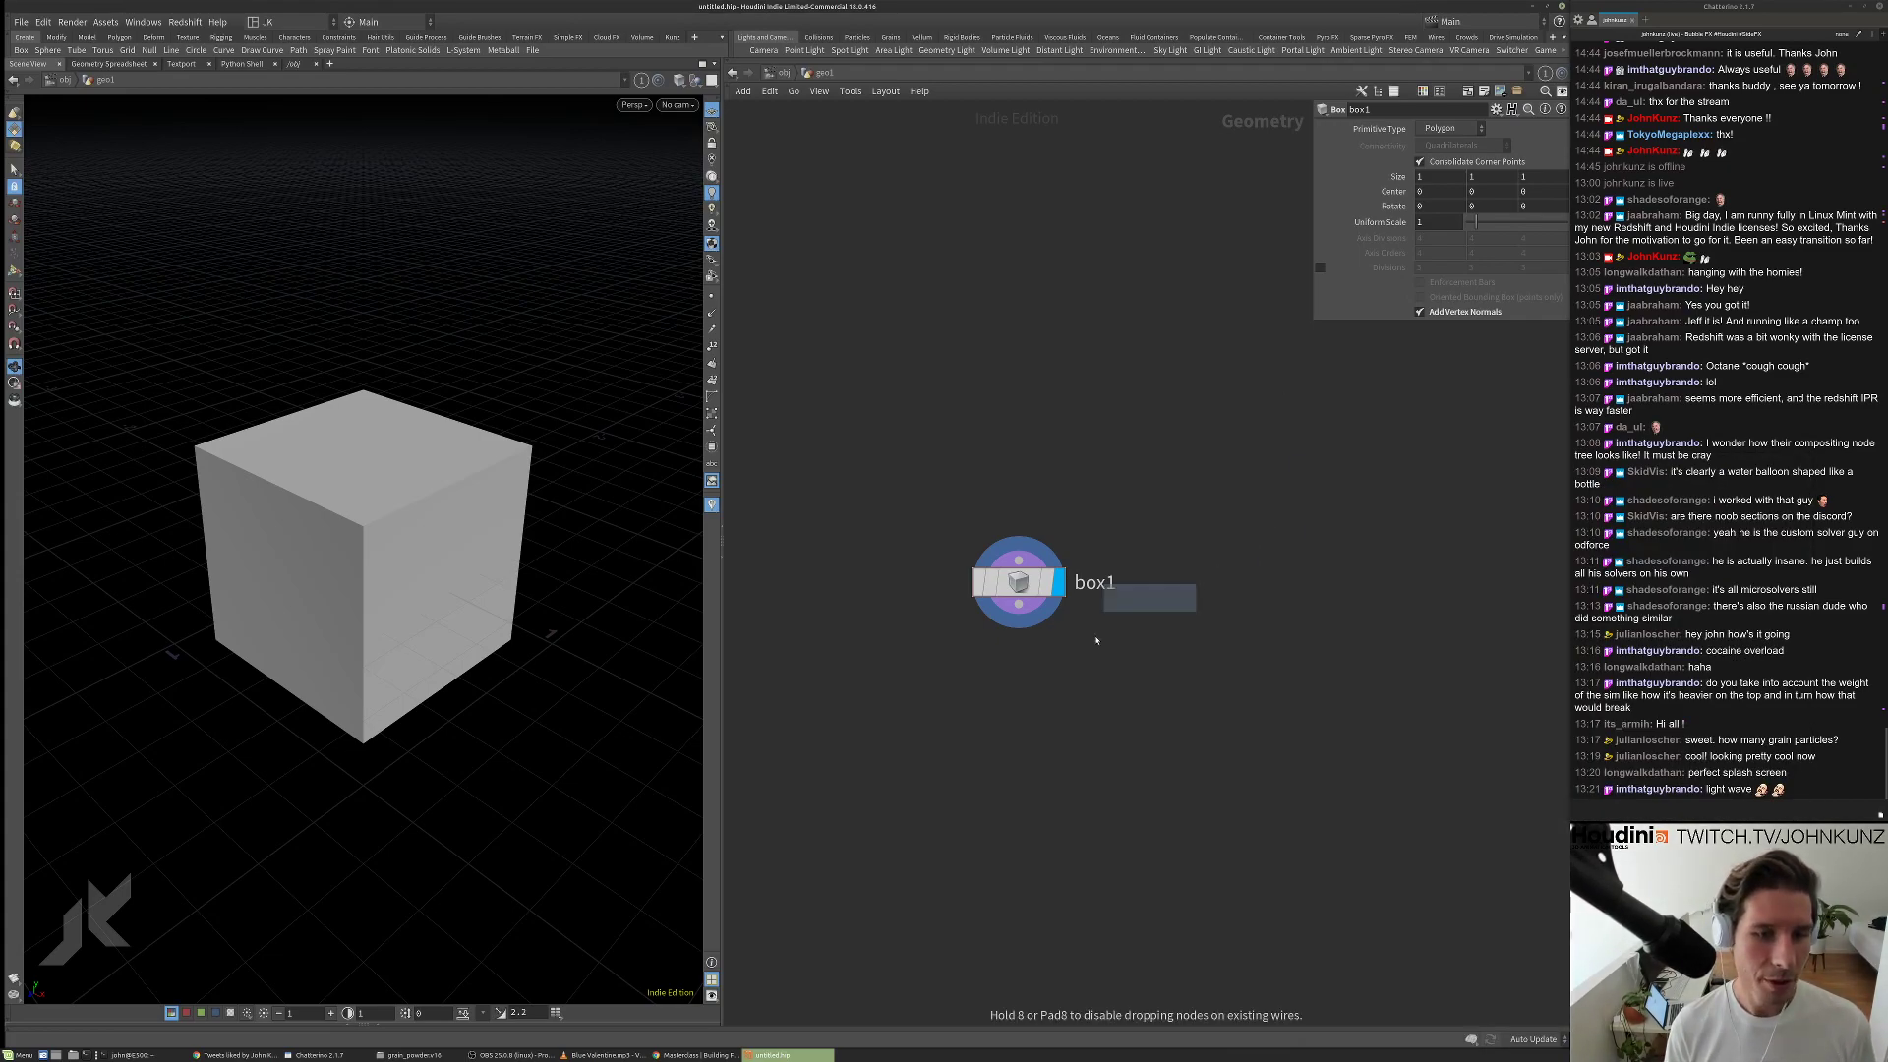
click(976, 714)
drag(981, 714, 1025, 671)
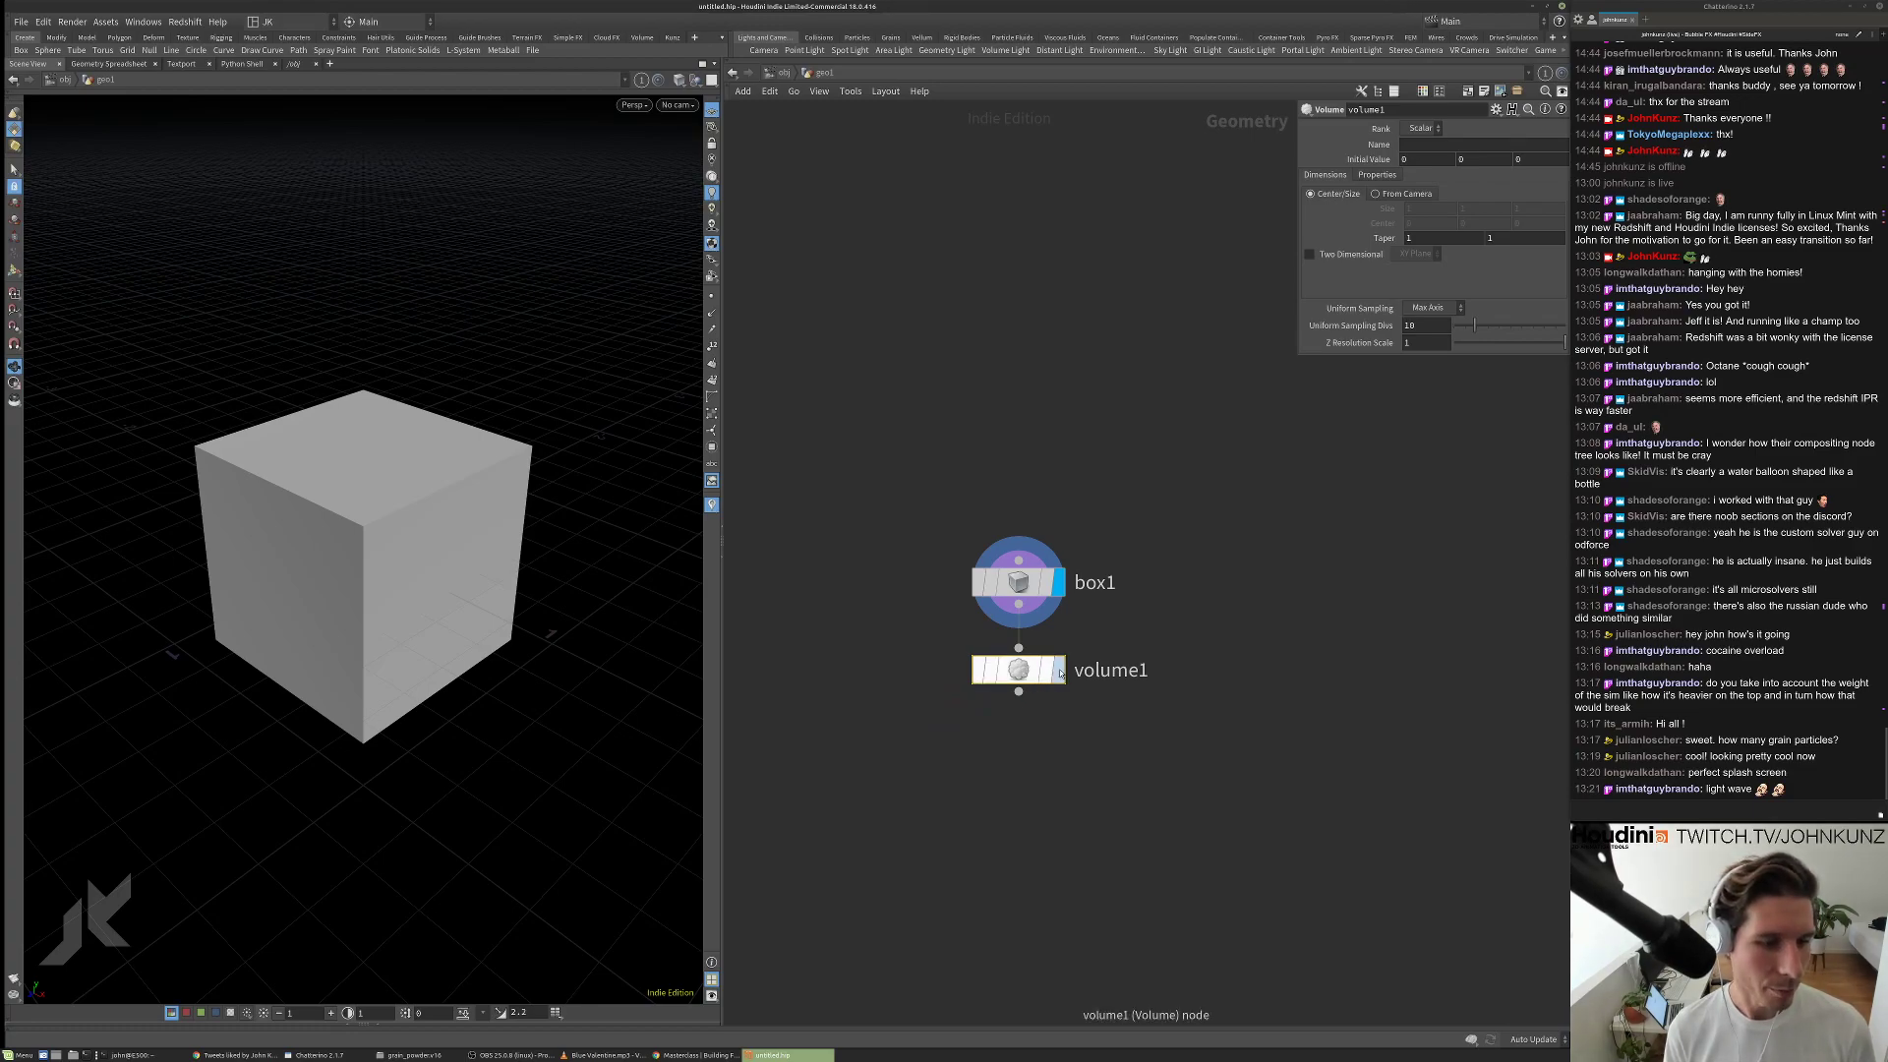
key(r)
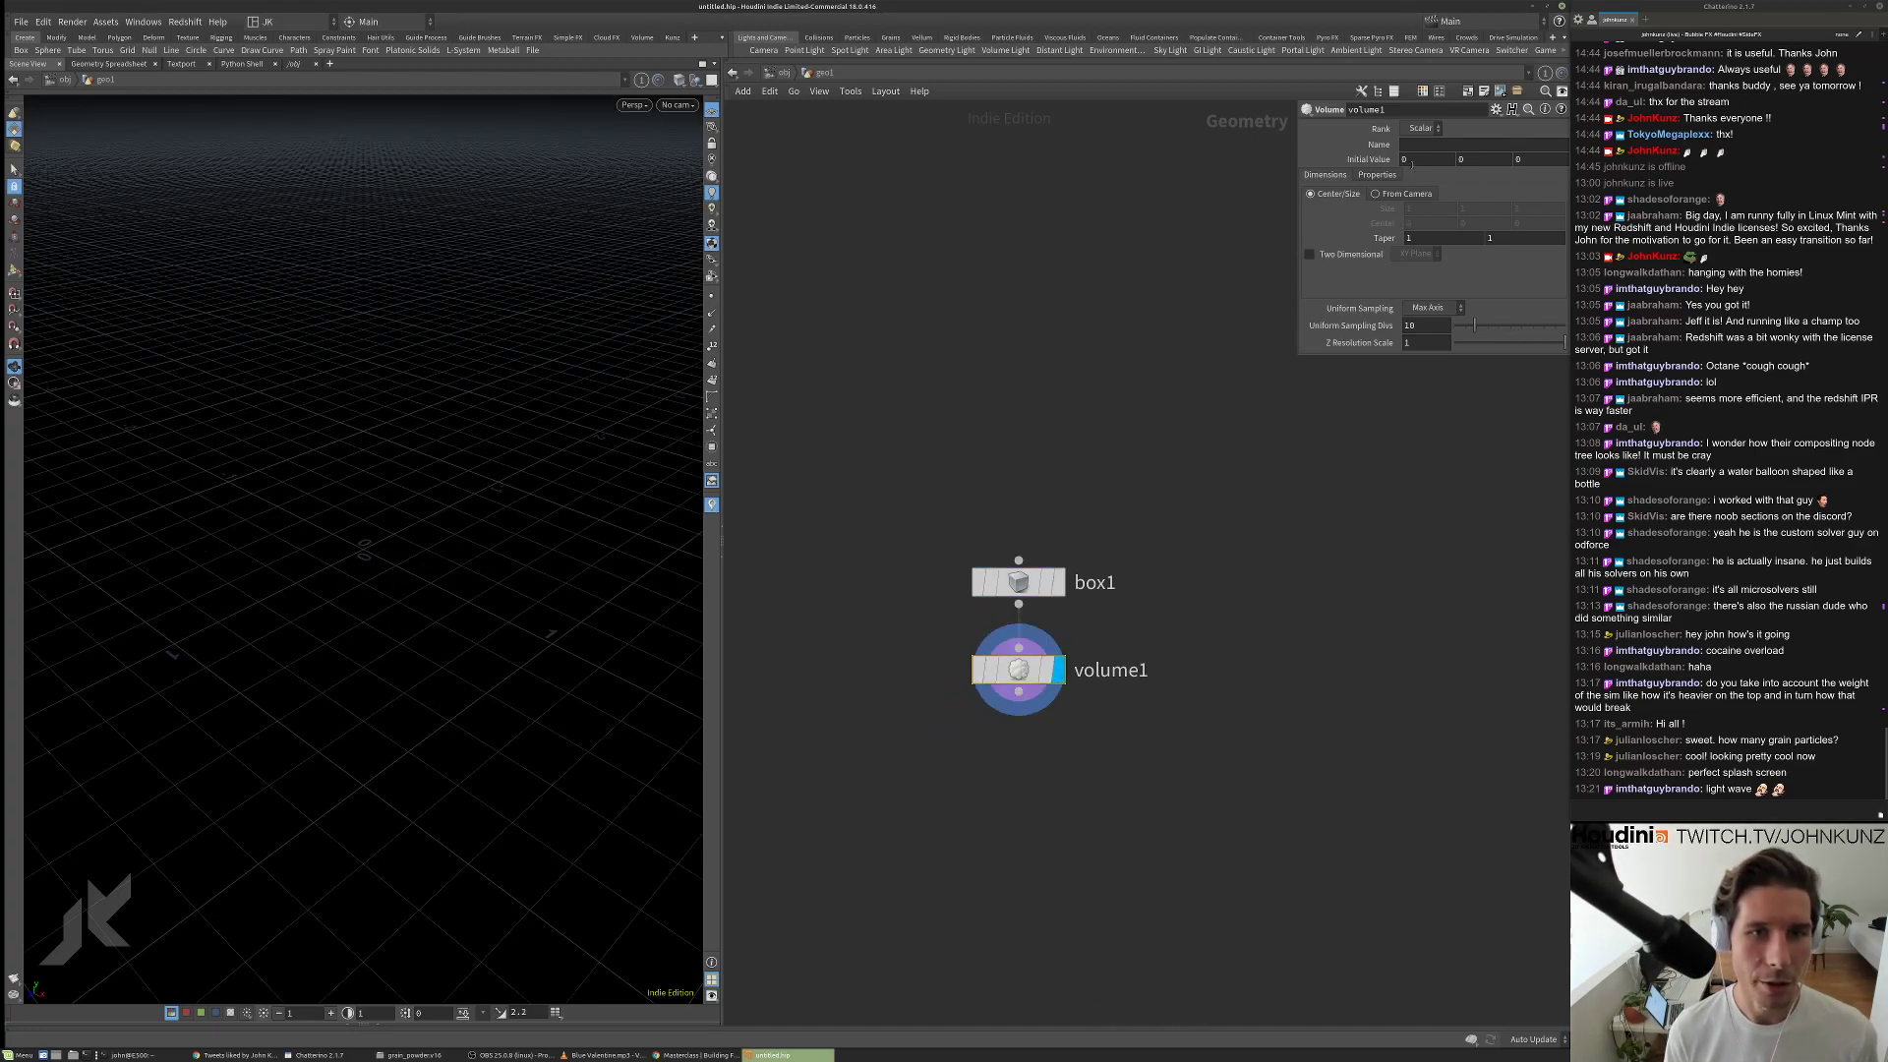
Set volume1's Initial Value to 1 and its Name to density.
click(1412, 160)
text(1)
key(Return)
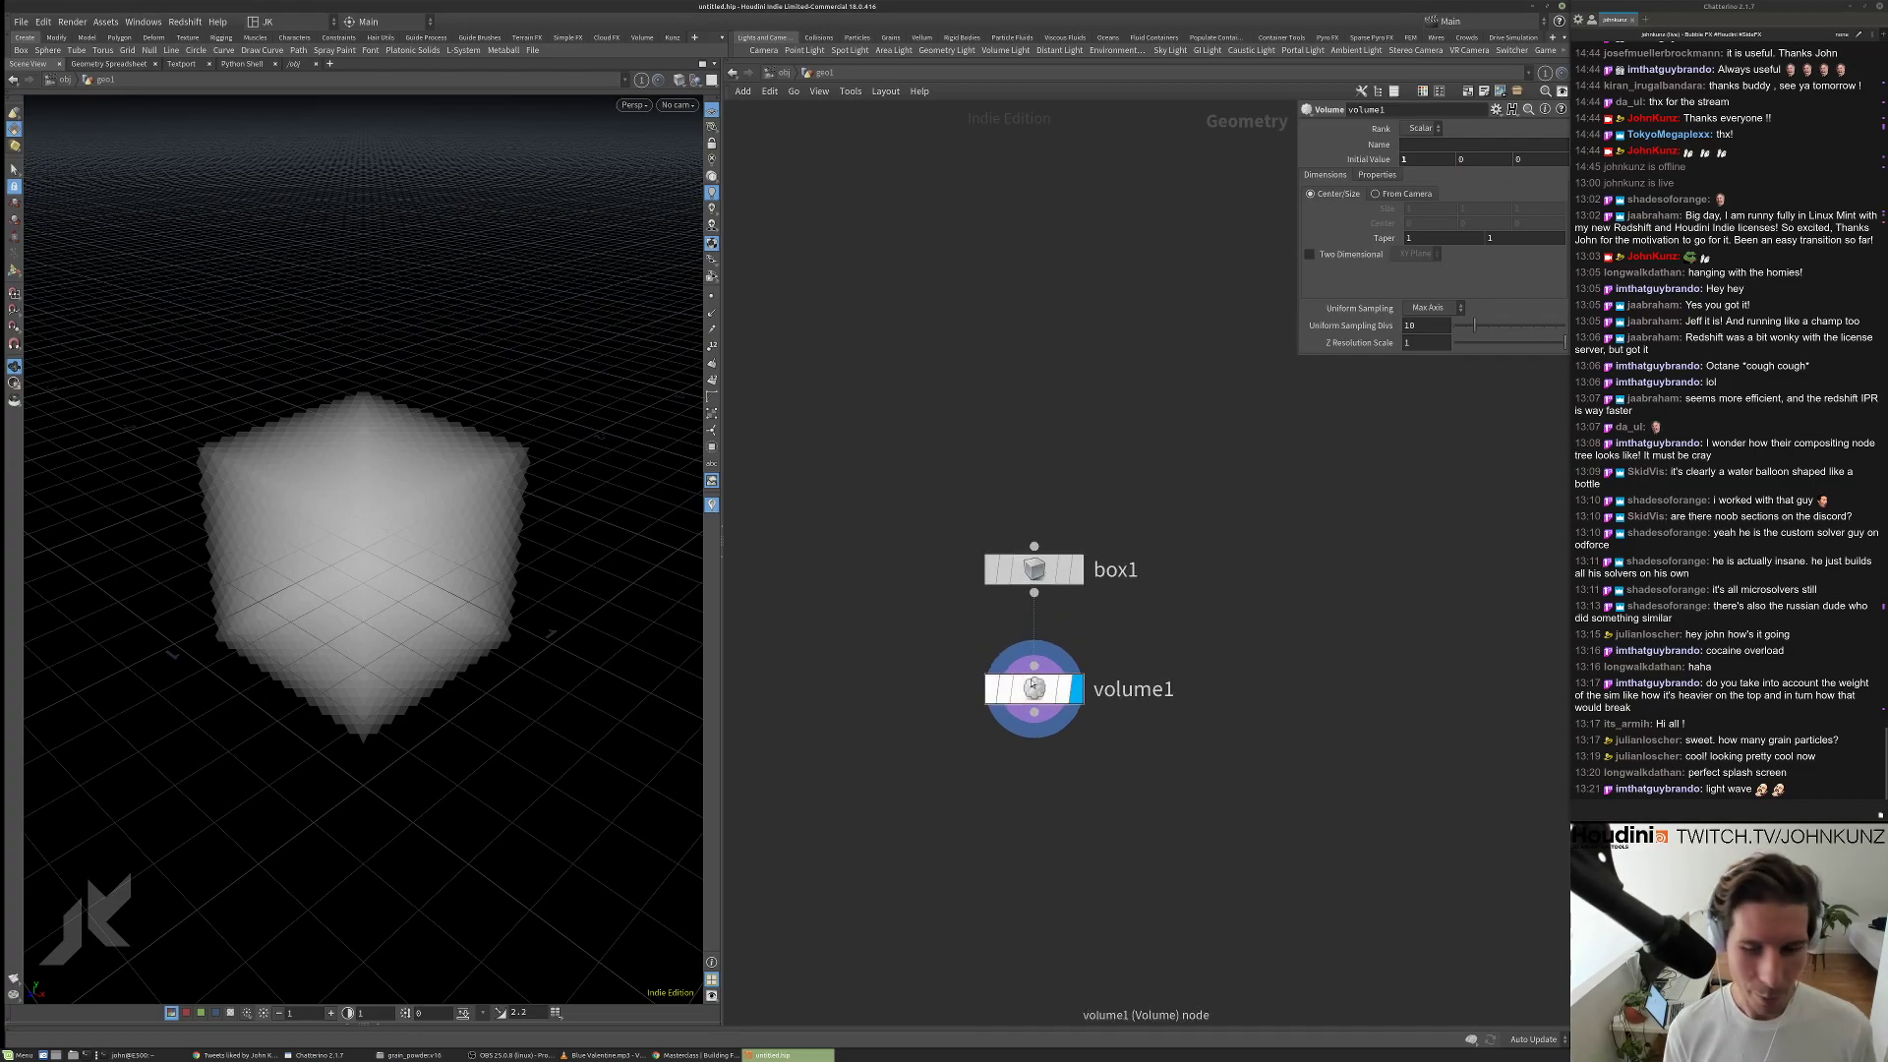
key(h)
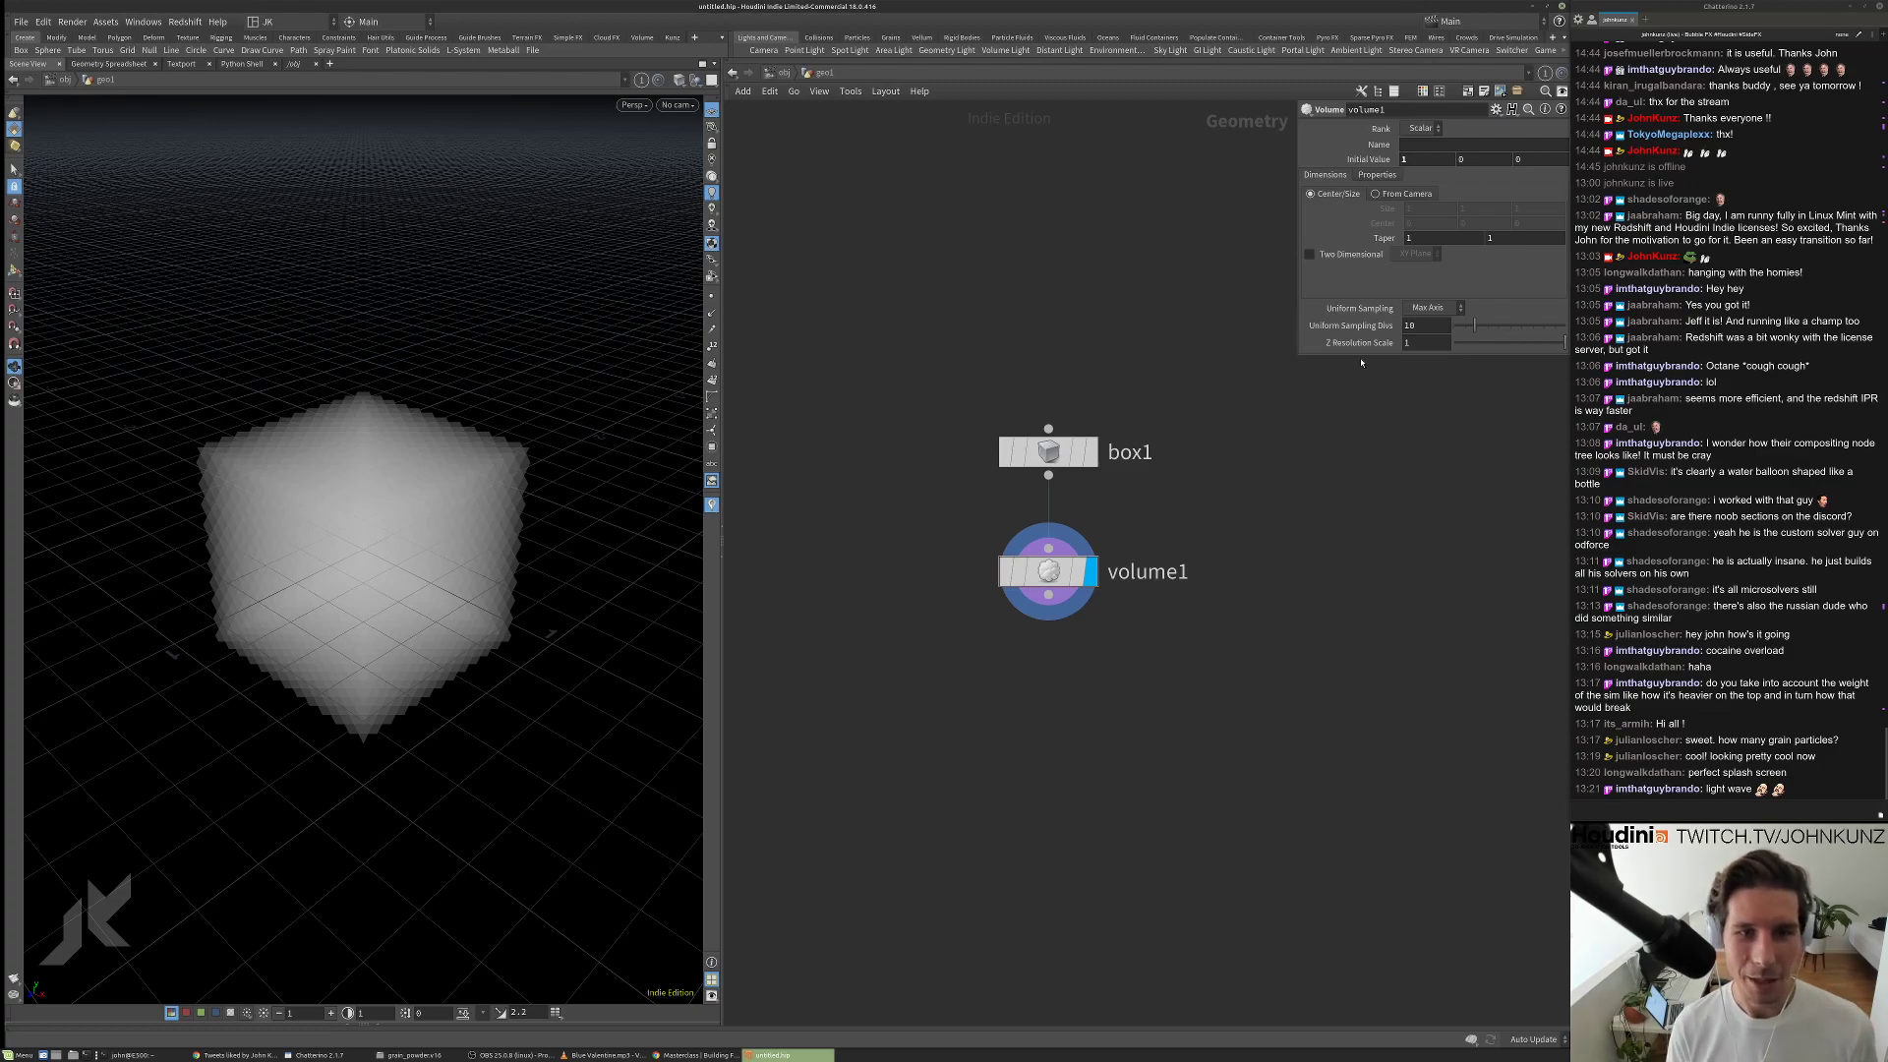
click(1432, 144)
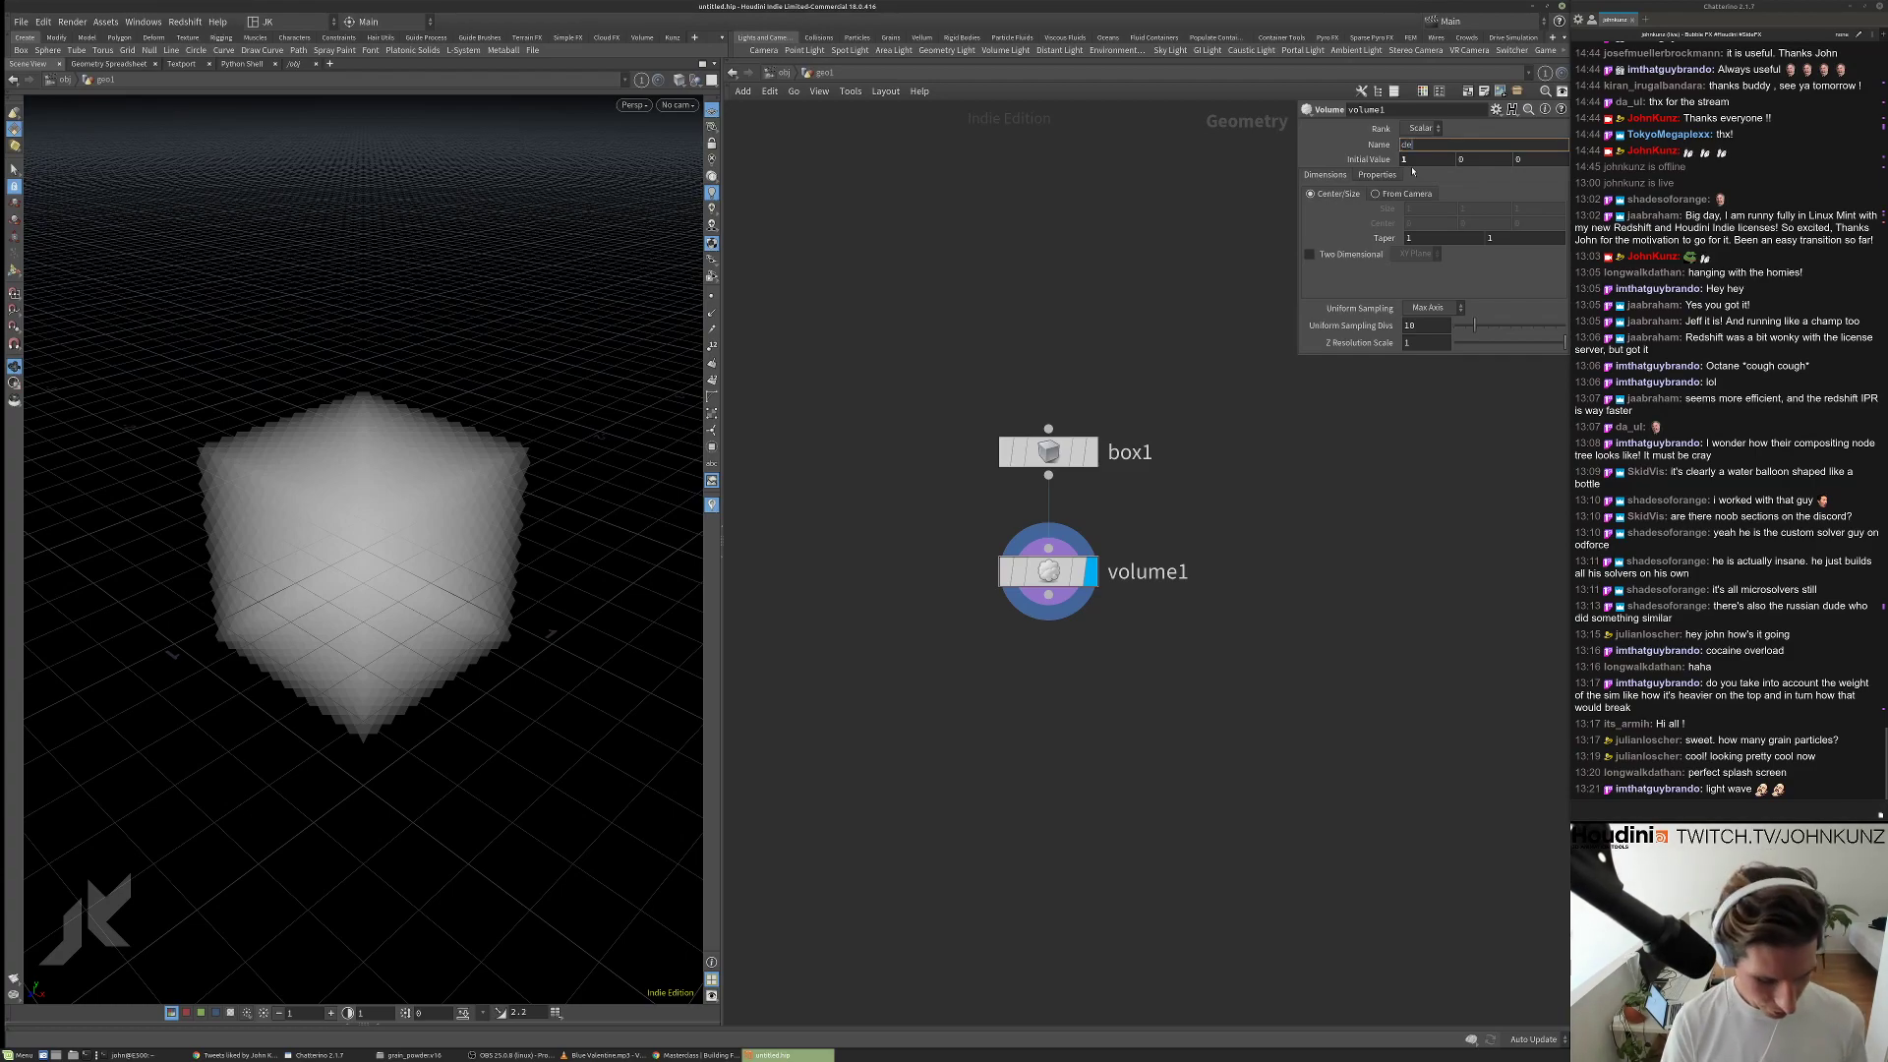
text(density)
key(Return)
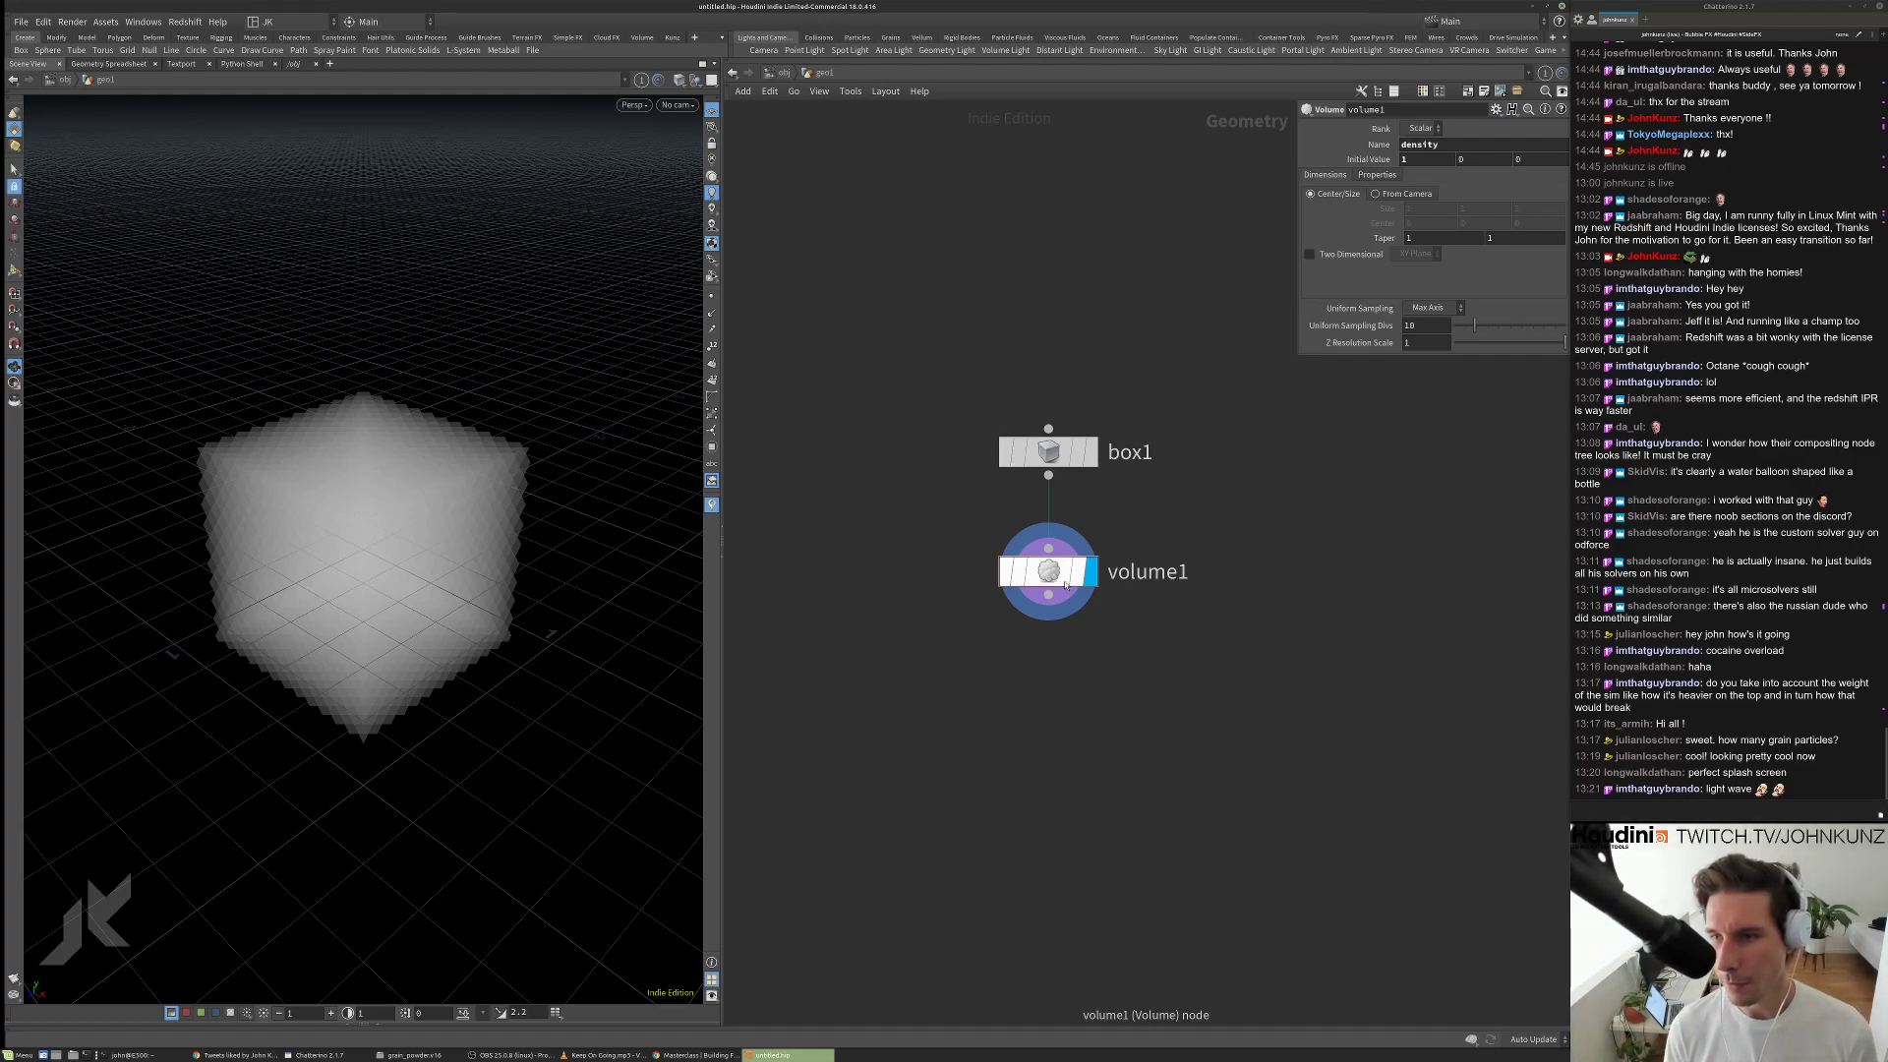
drag(1065, 585, 1064, 592)
Add a scatter1 node wired after volume1 and display its scattered points.
middle_drag(1120, 666, 1087, 639)
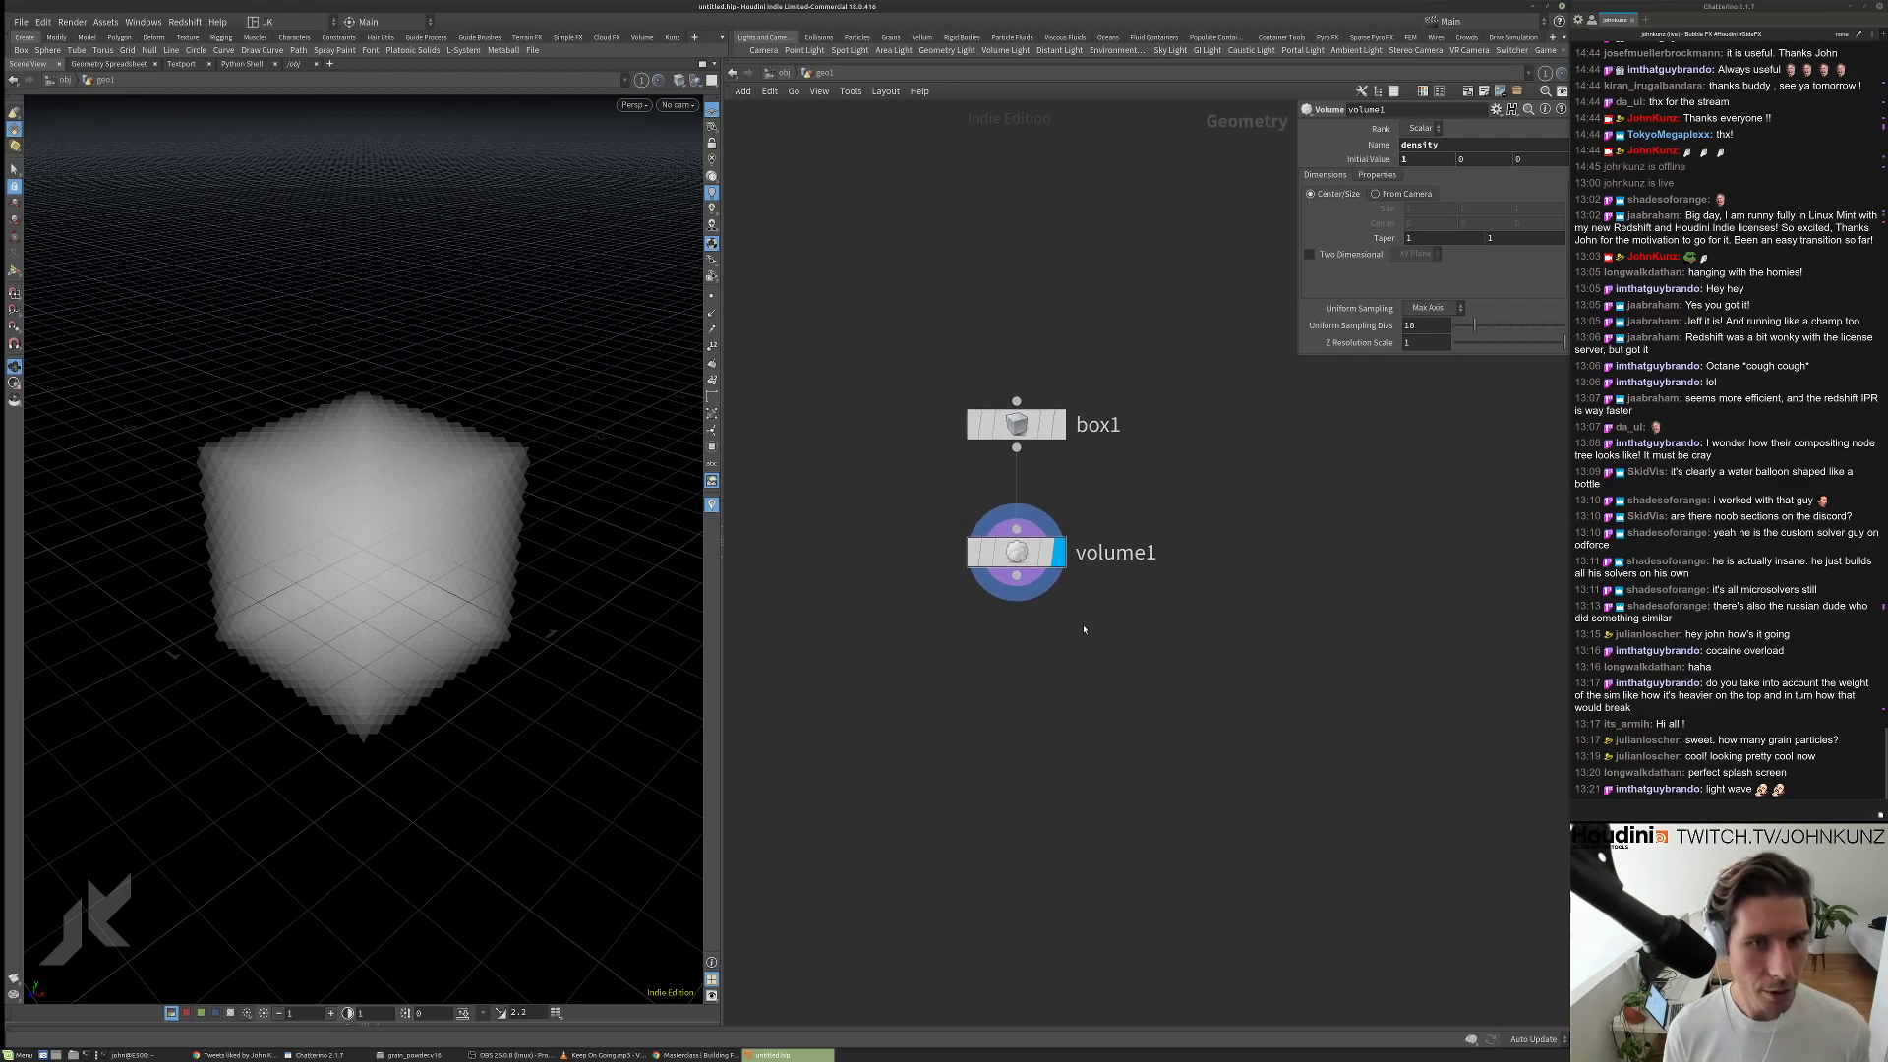
key(Tab)
text(sca)
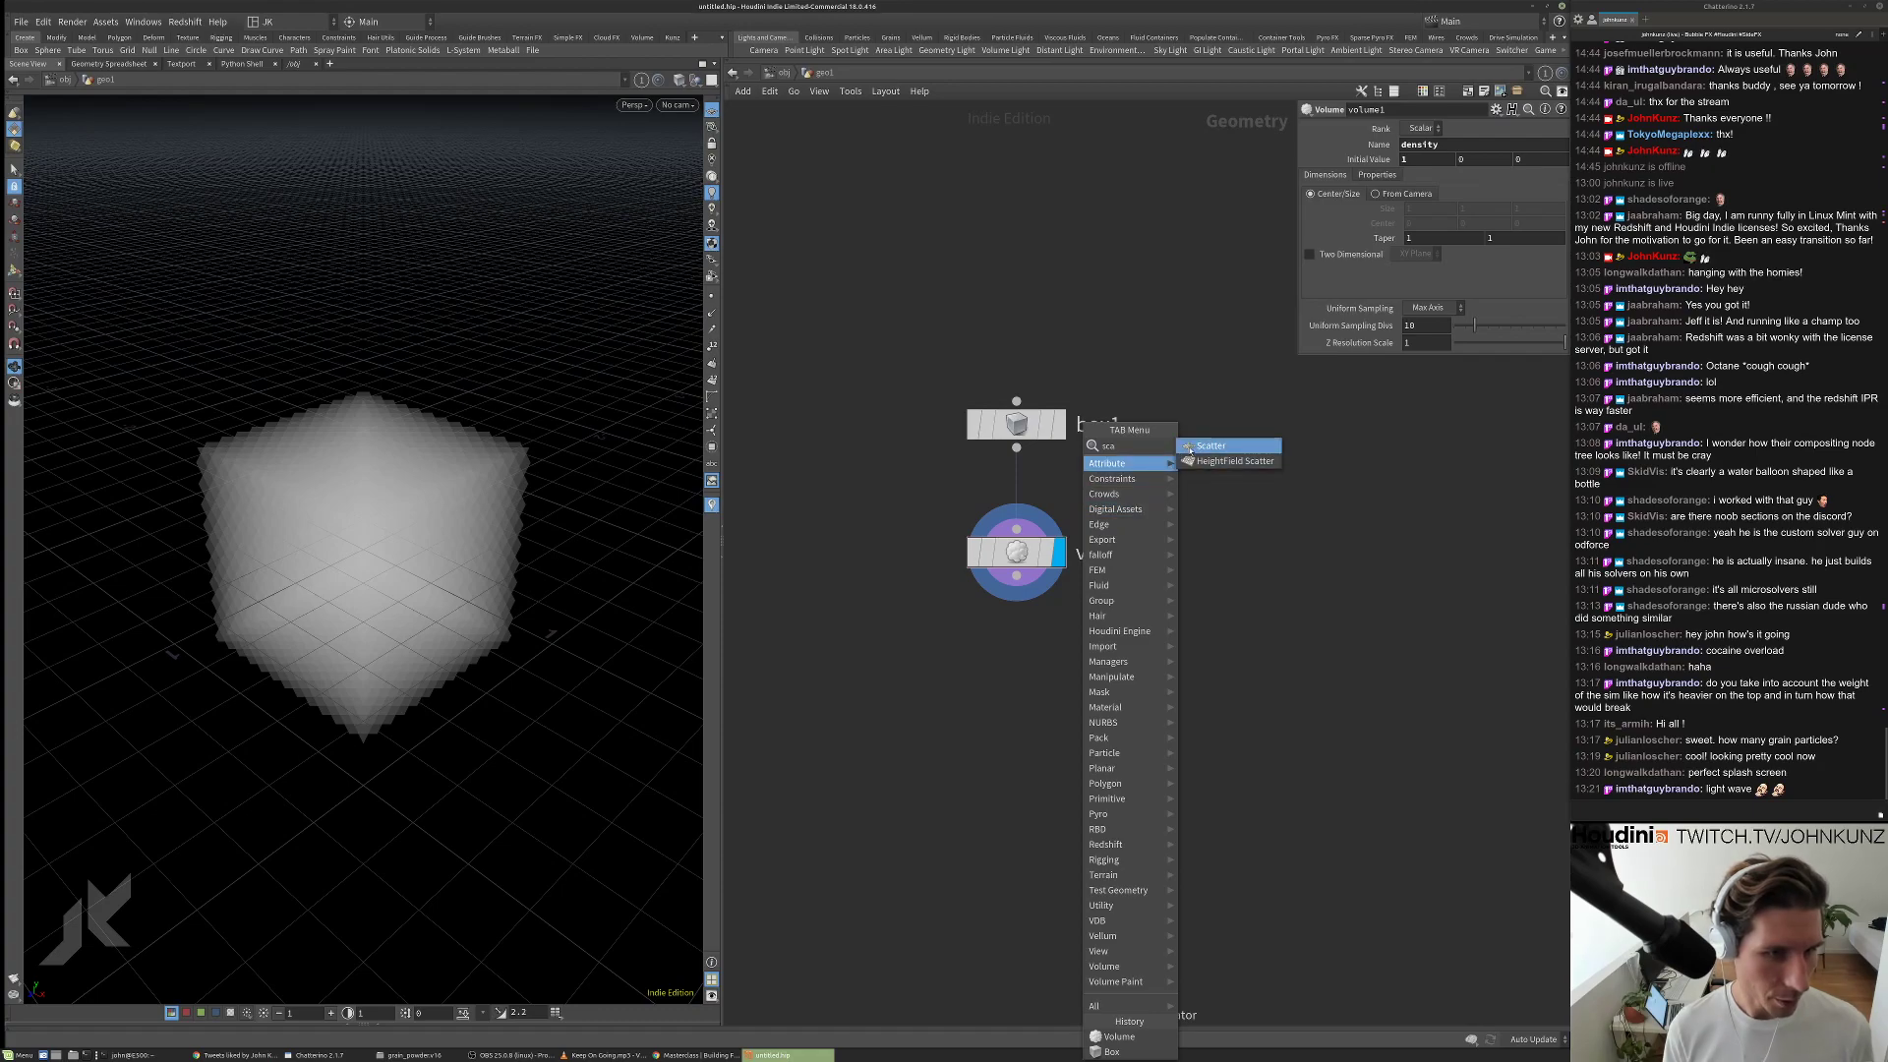
click(1190, 449)
click(1133, 652)
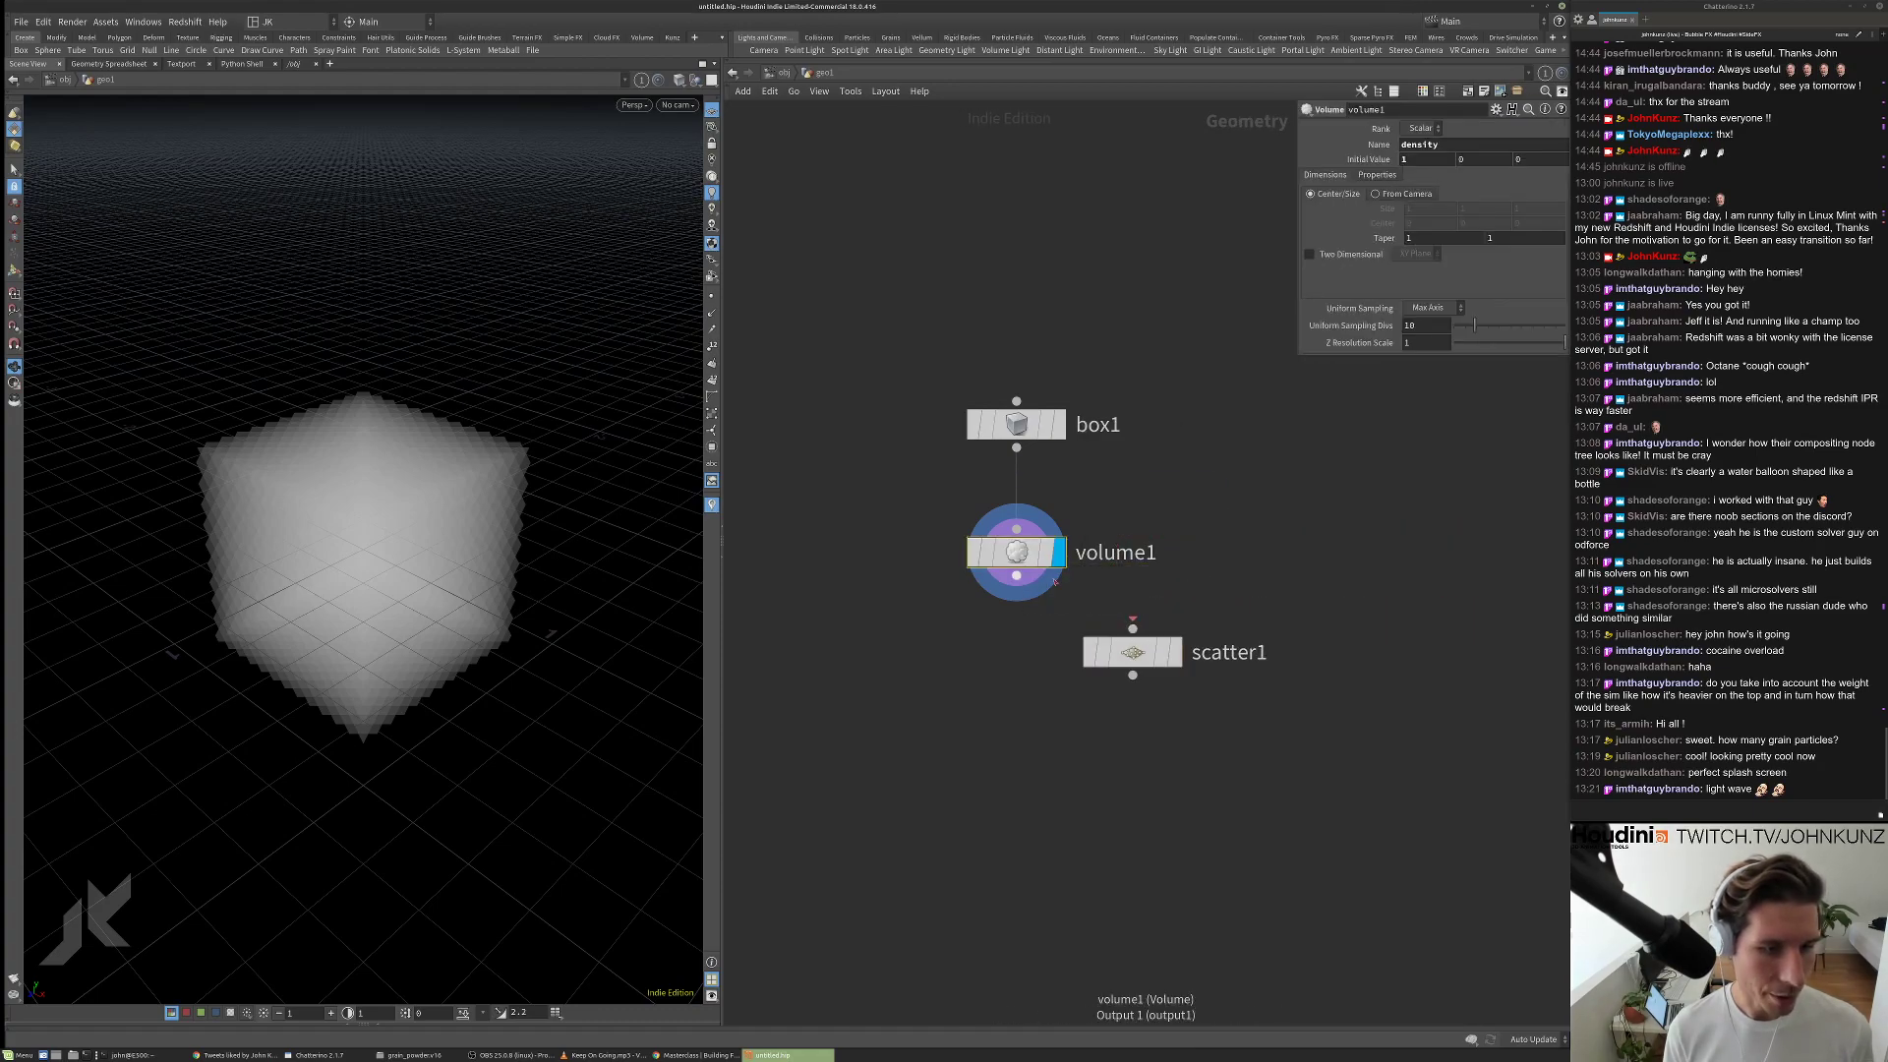
drag(1017, 576, 1132, 627)
click(1174, 652)
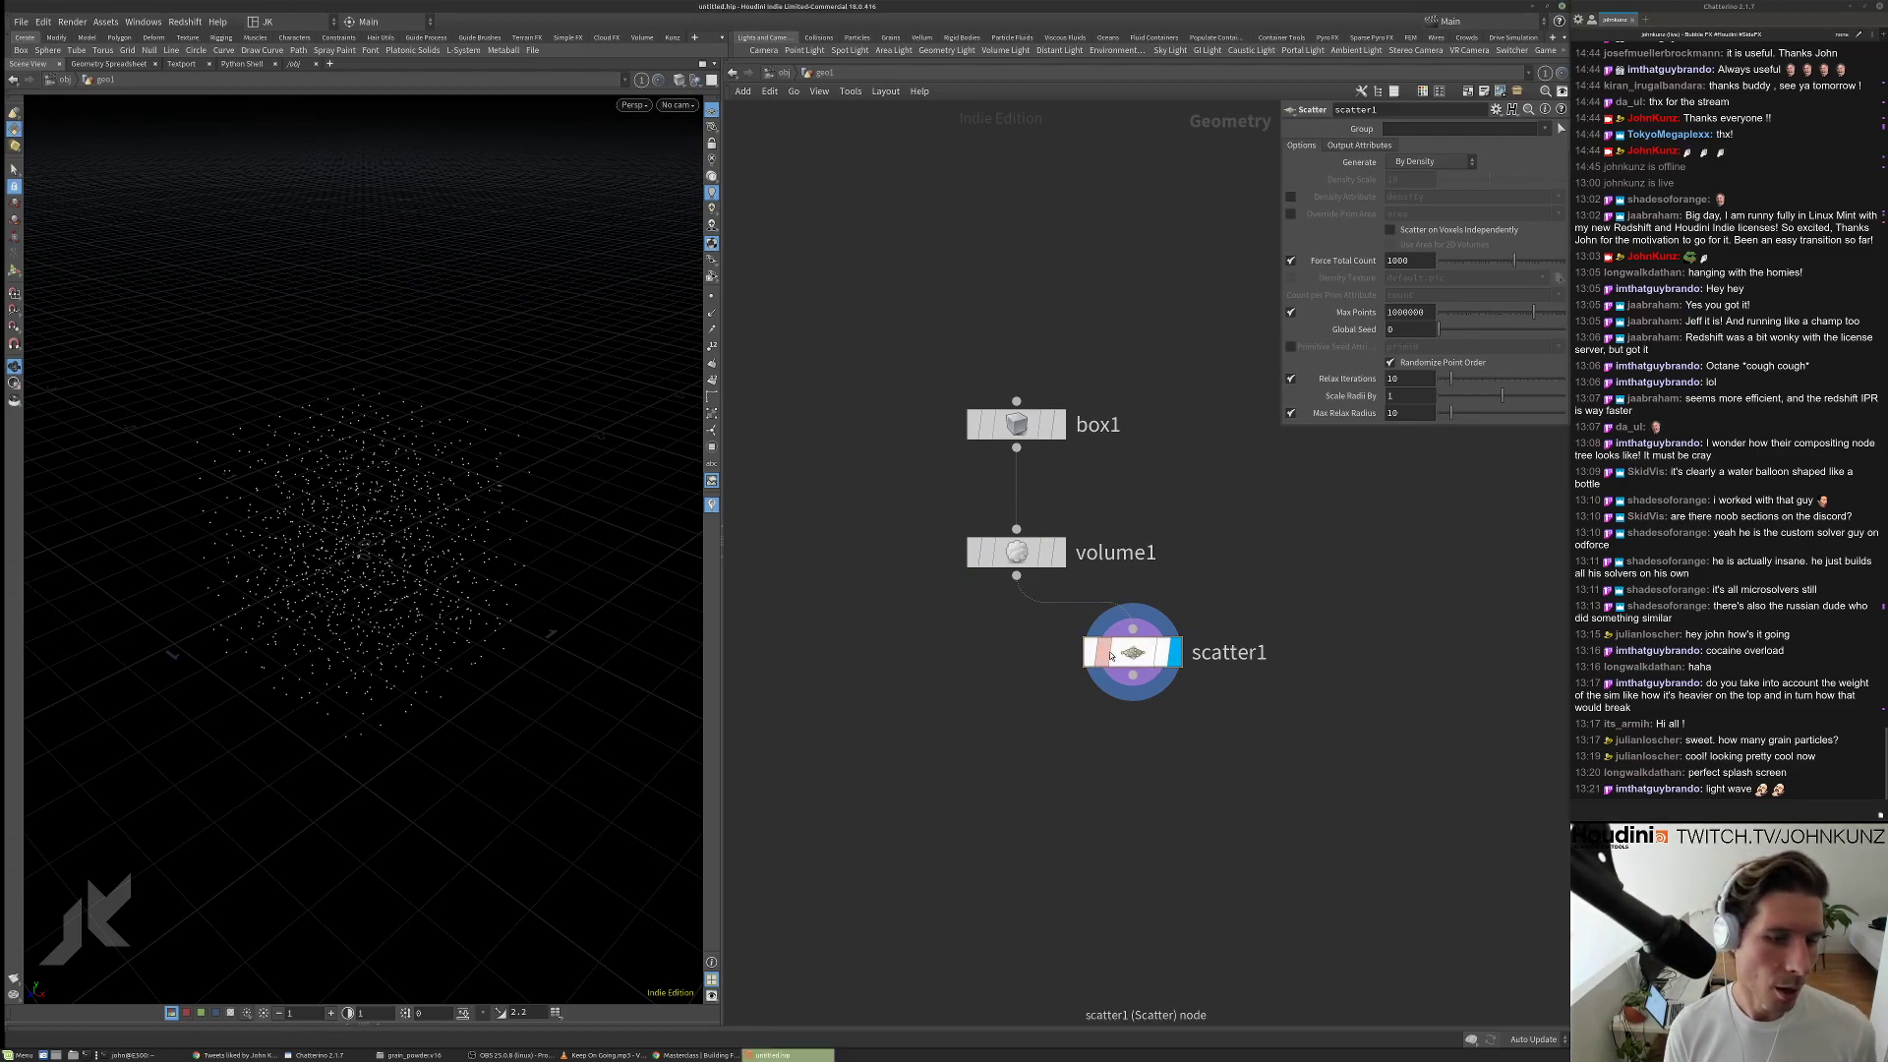
Turn off scatter1's Max Points limit and set Force Total Count to 25.
click(1291, 312)
click(1291, 379)
double_click(1408, 260)
text(25)
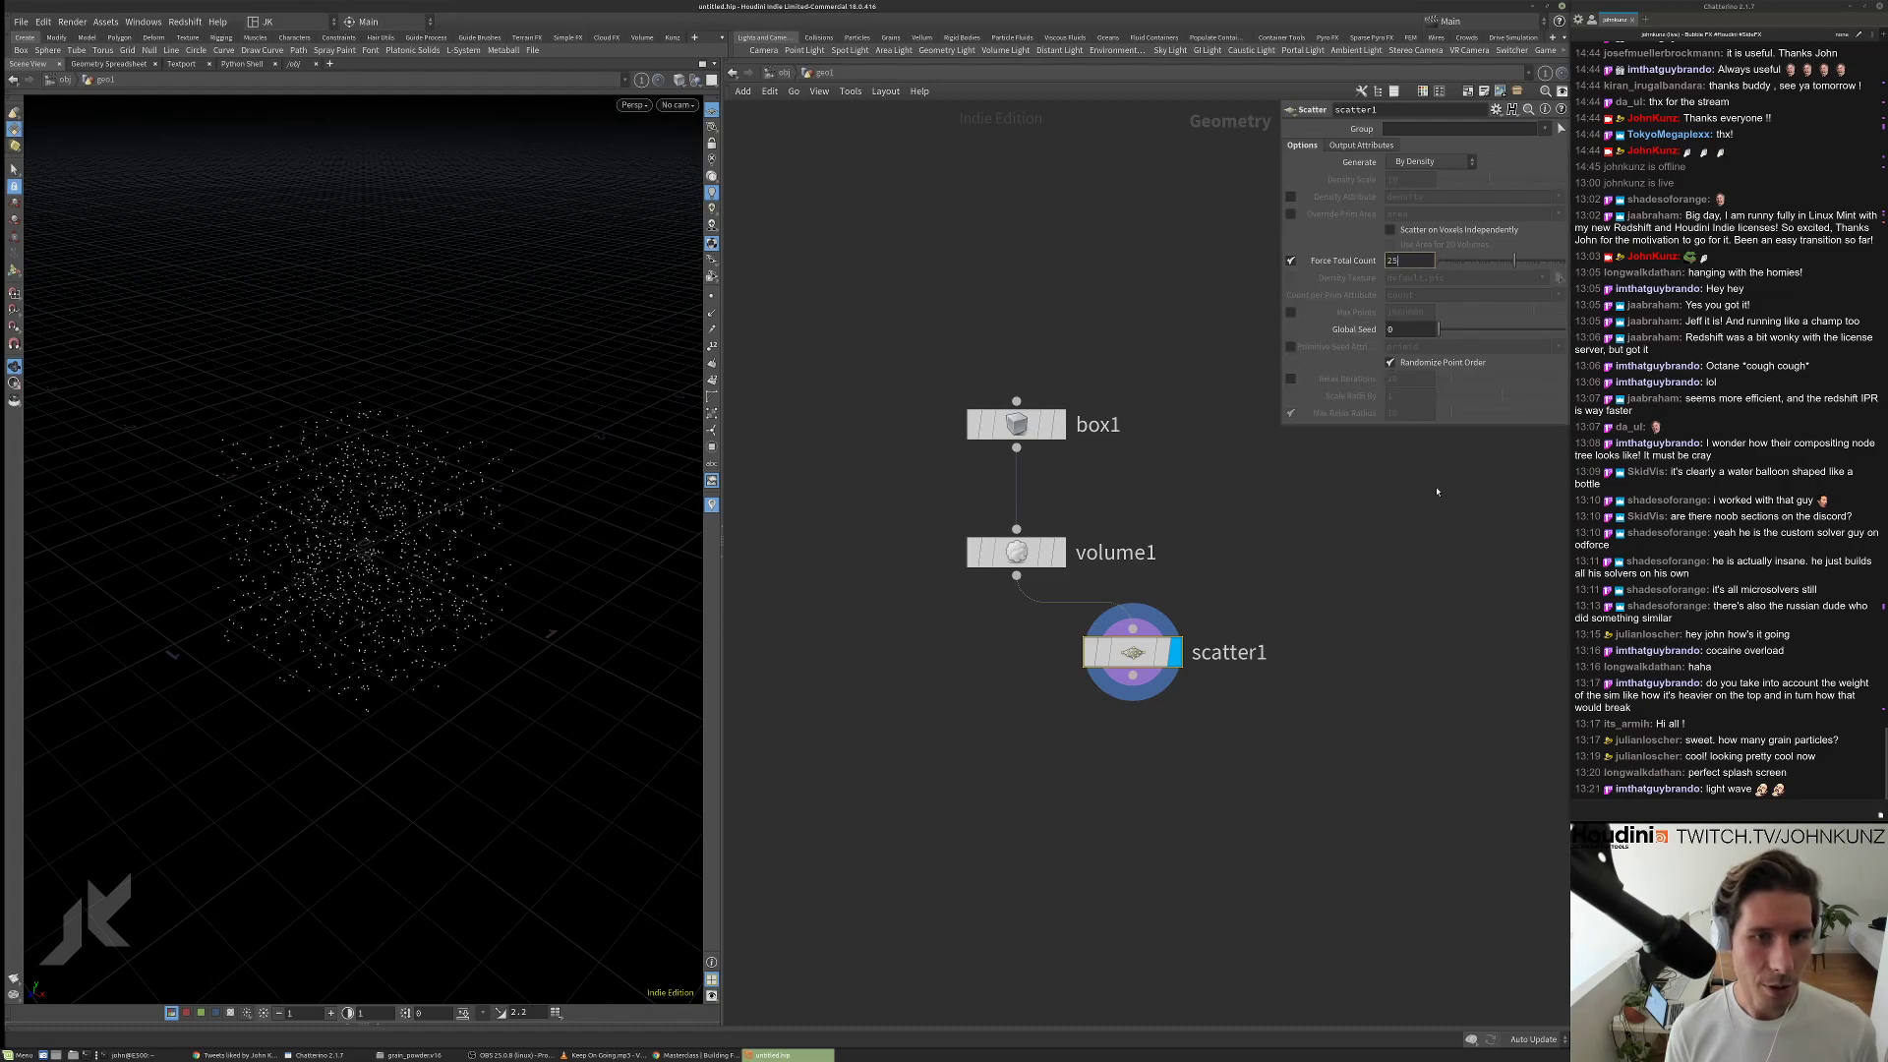
key(Return)
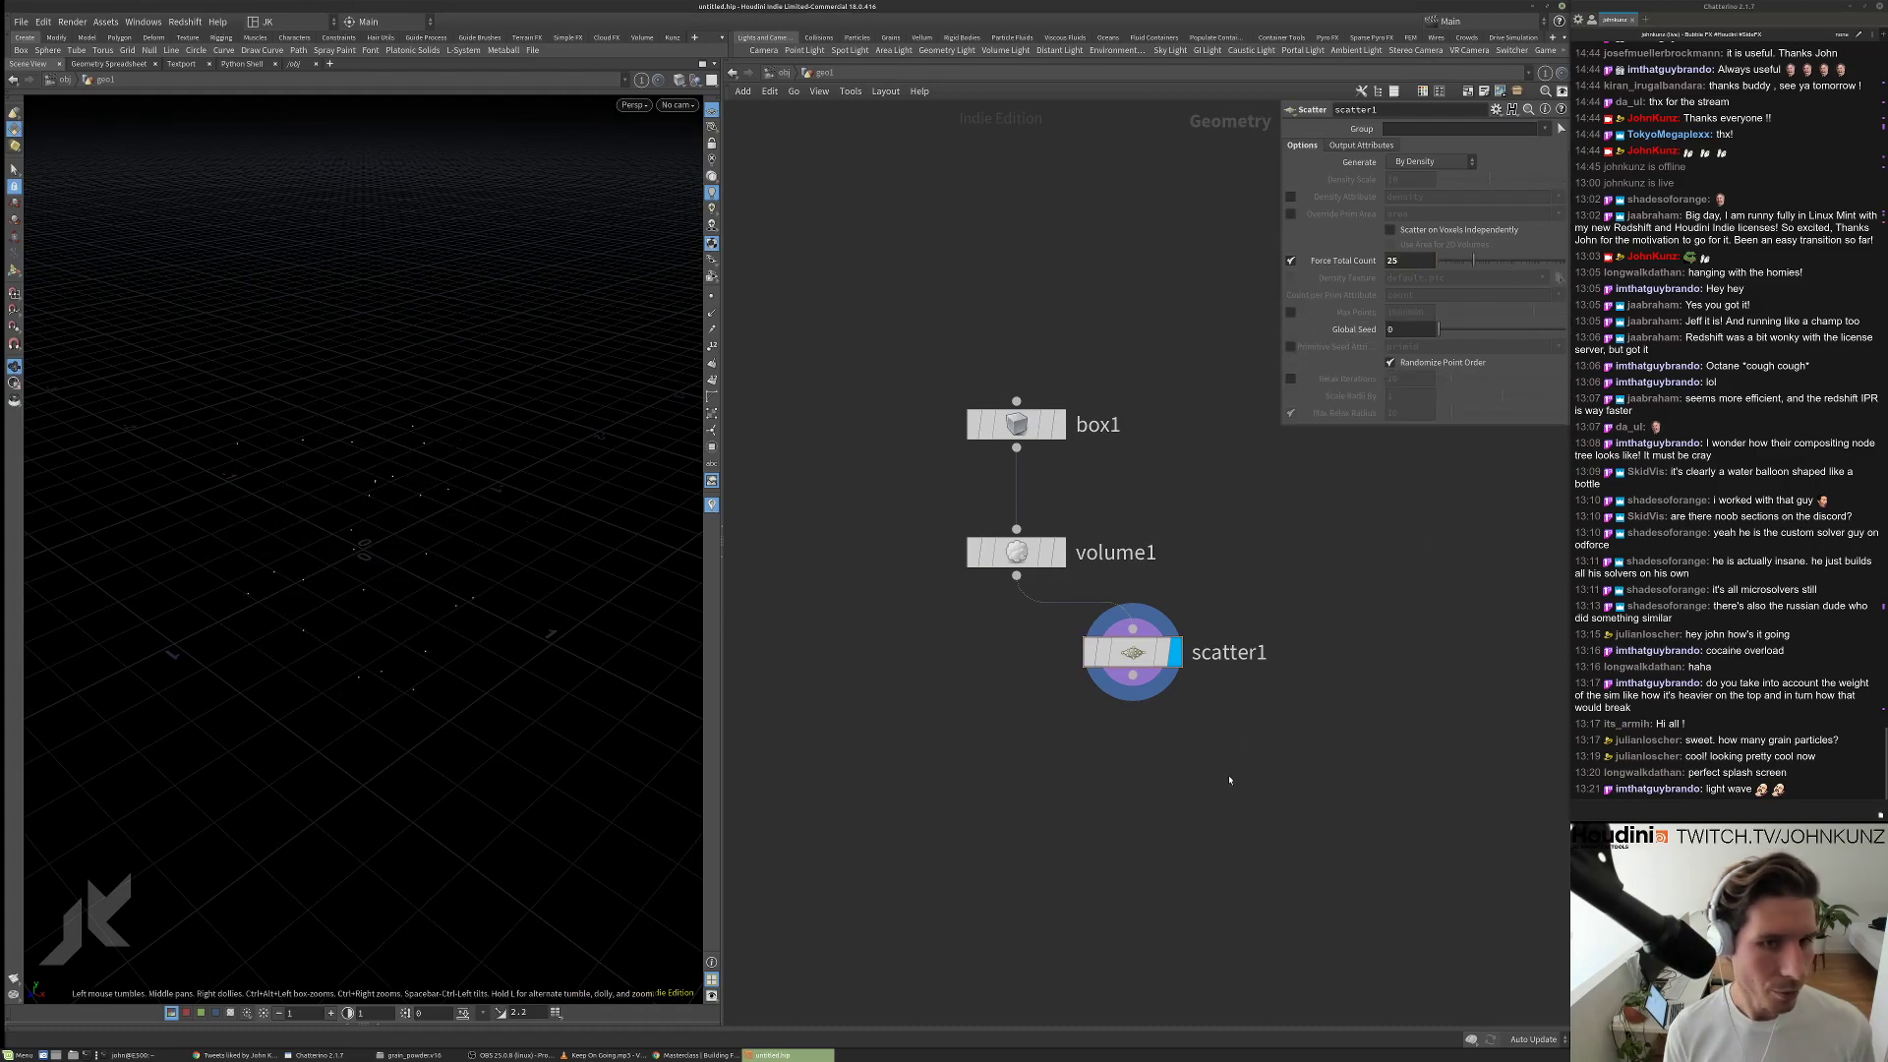
key(Tab)
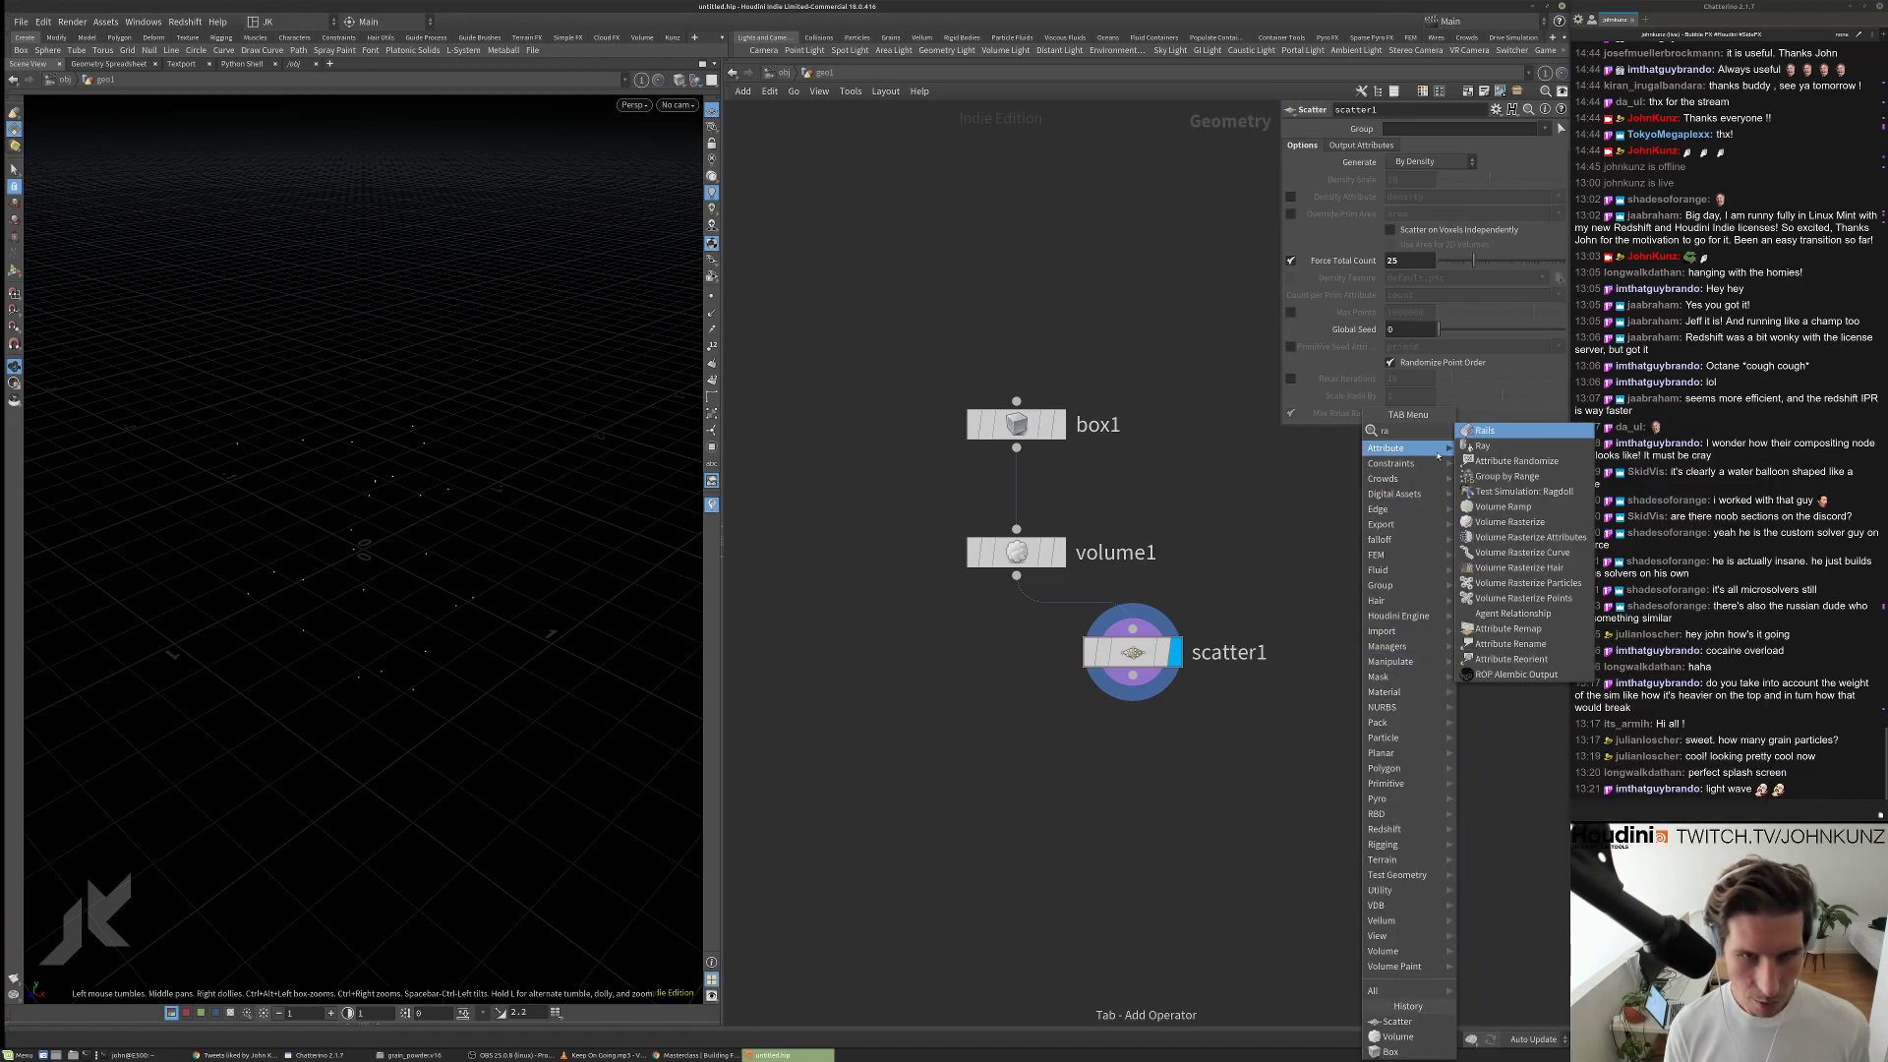
Add an Attribute Randomize node under scatter1, display it, and set its attribute to pscale.
click(1514, 447)
click(1317, 726)
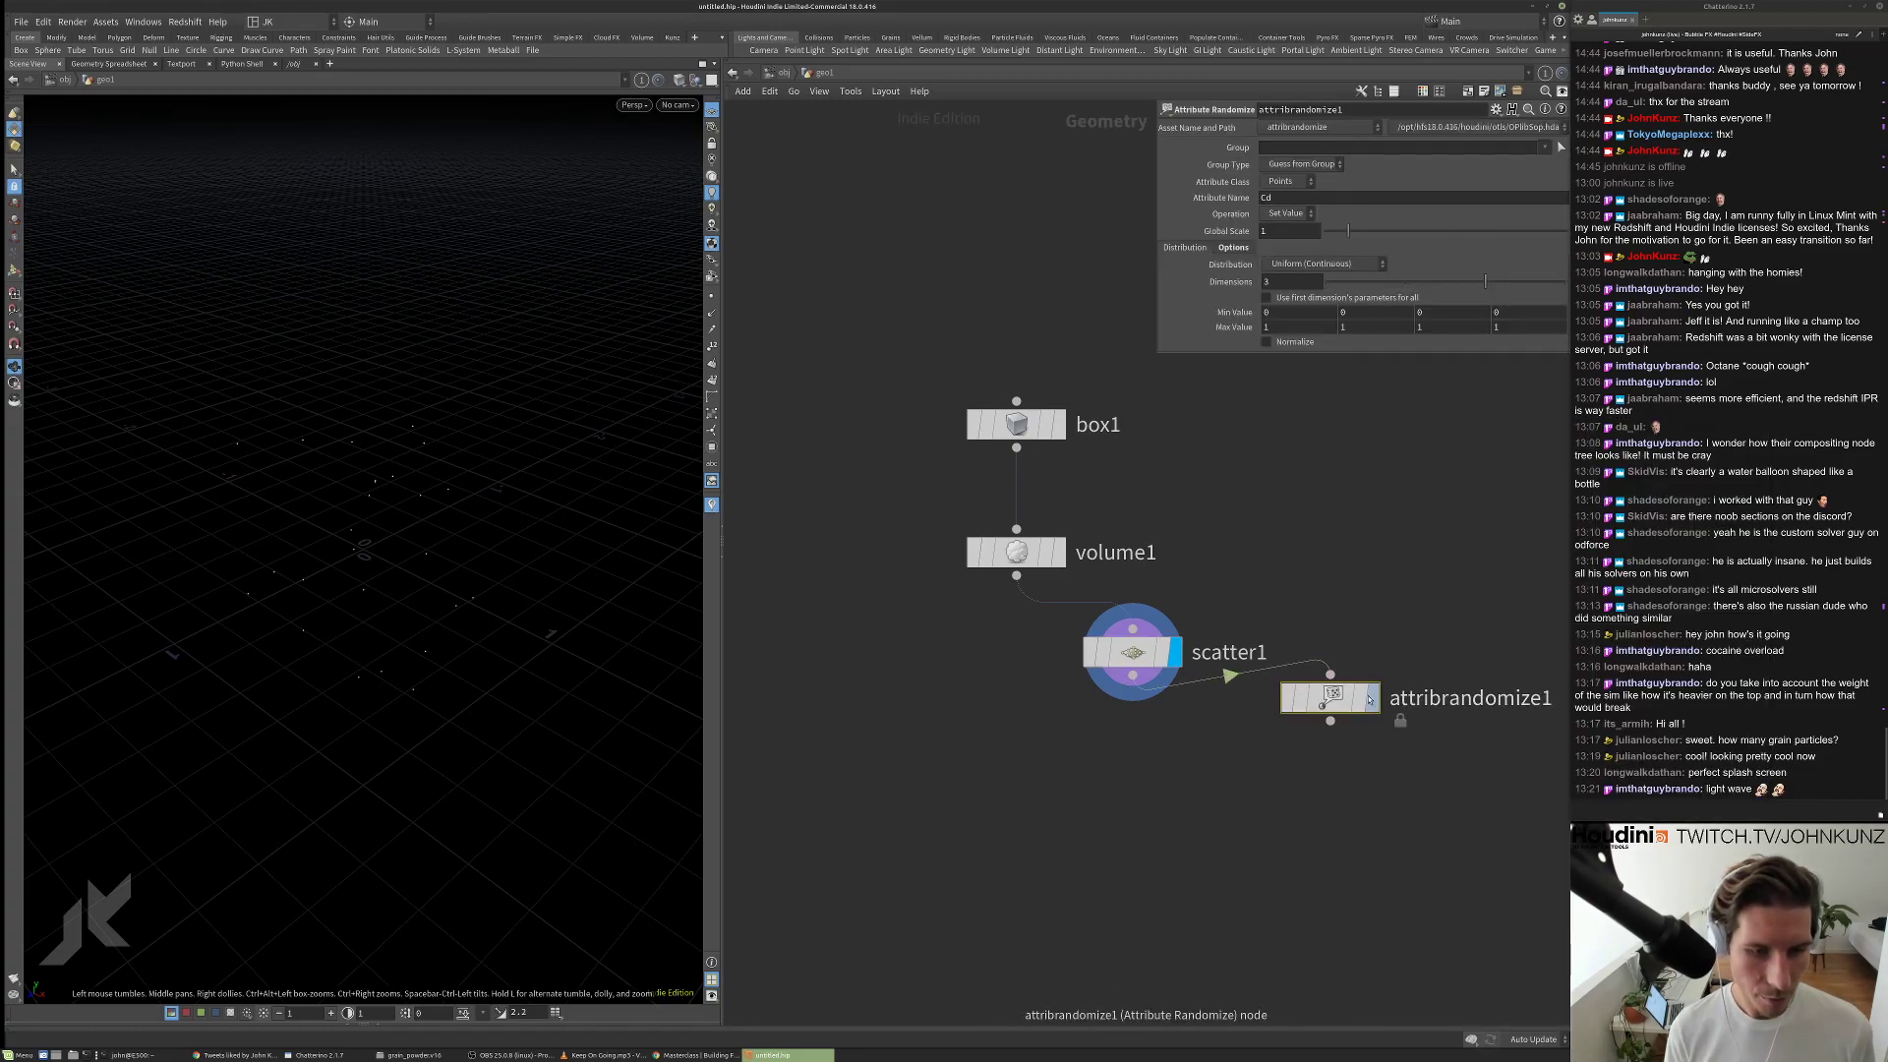
click(1375, 701)
key(l)
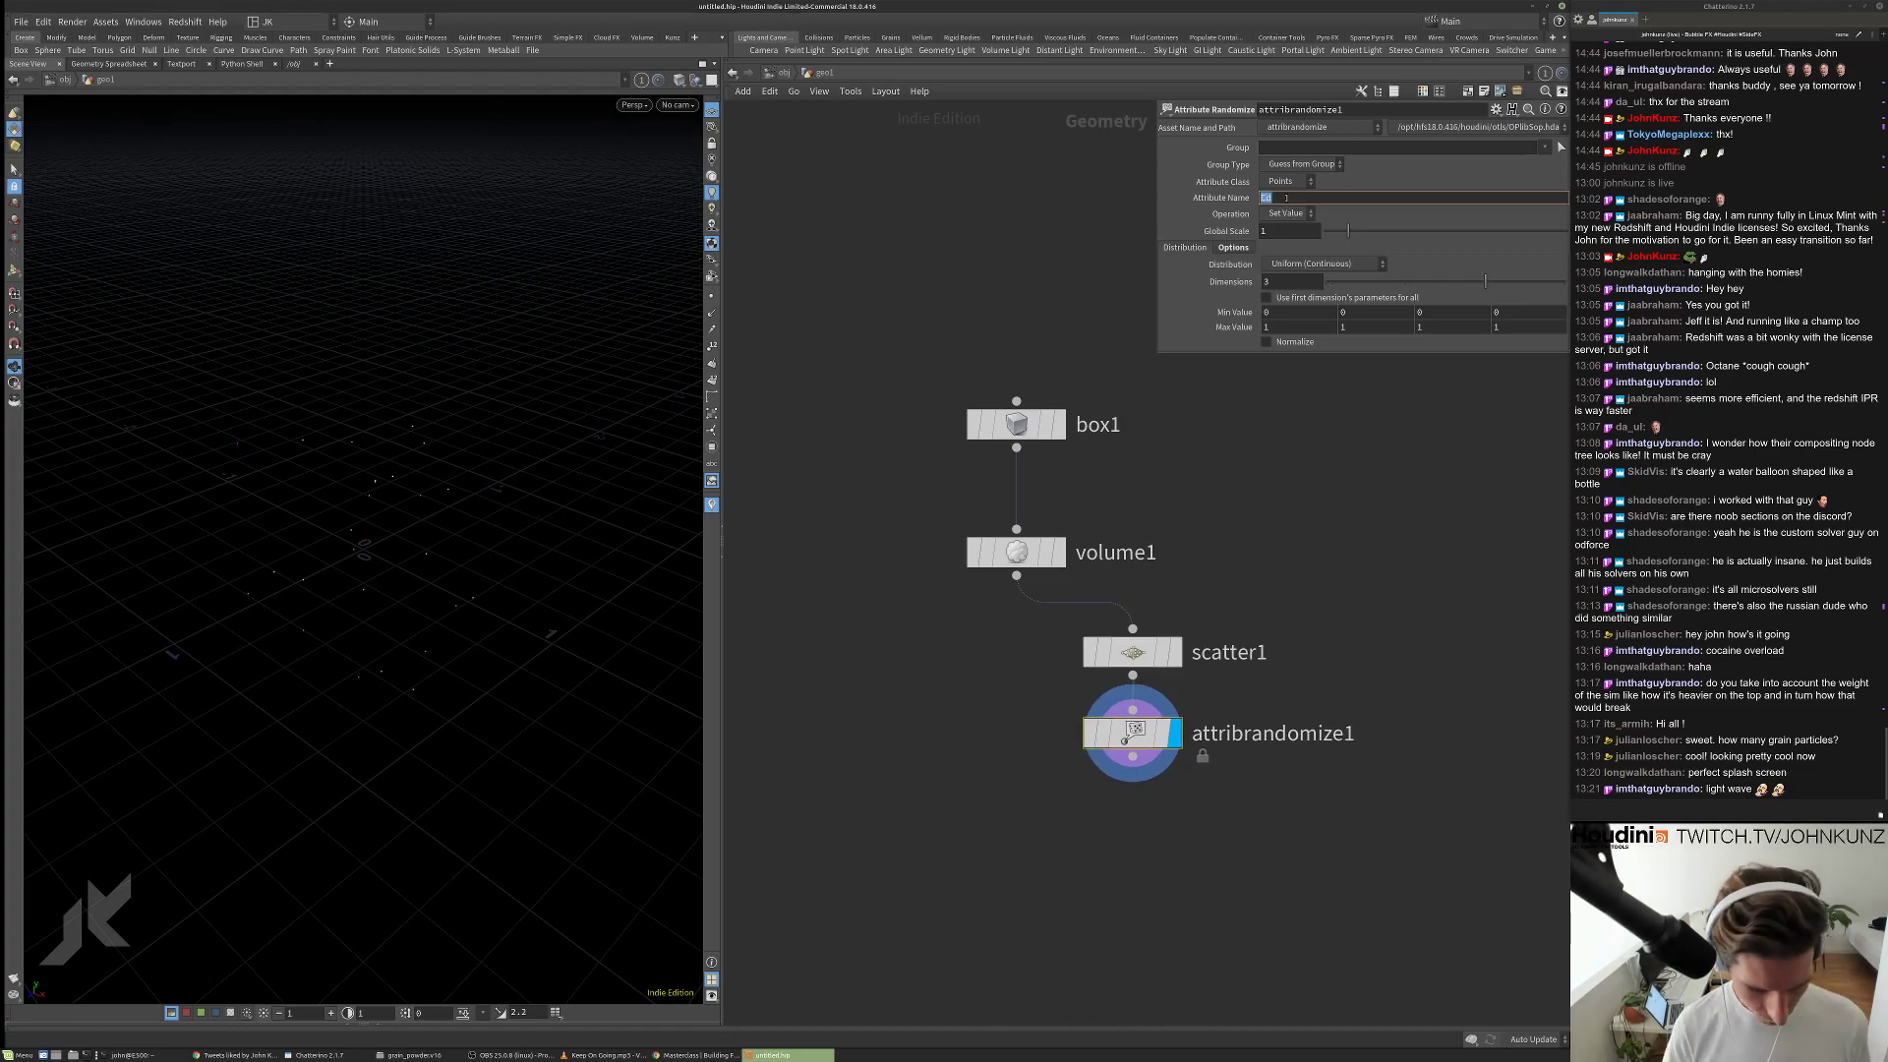
text(pscale)
key(Return)
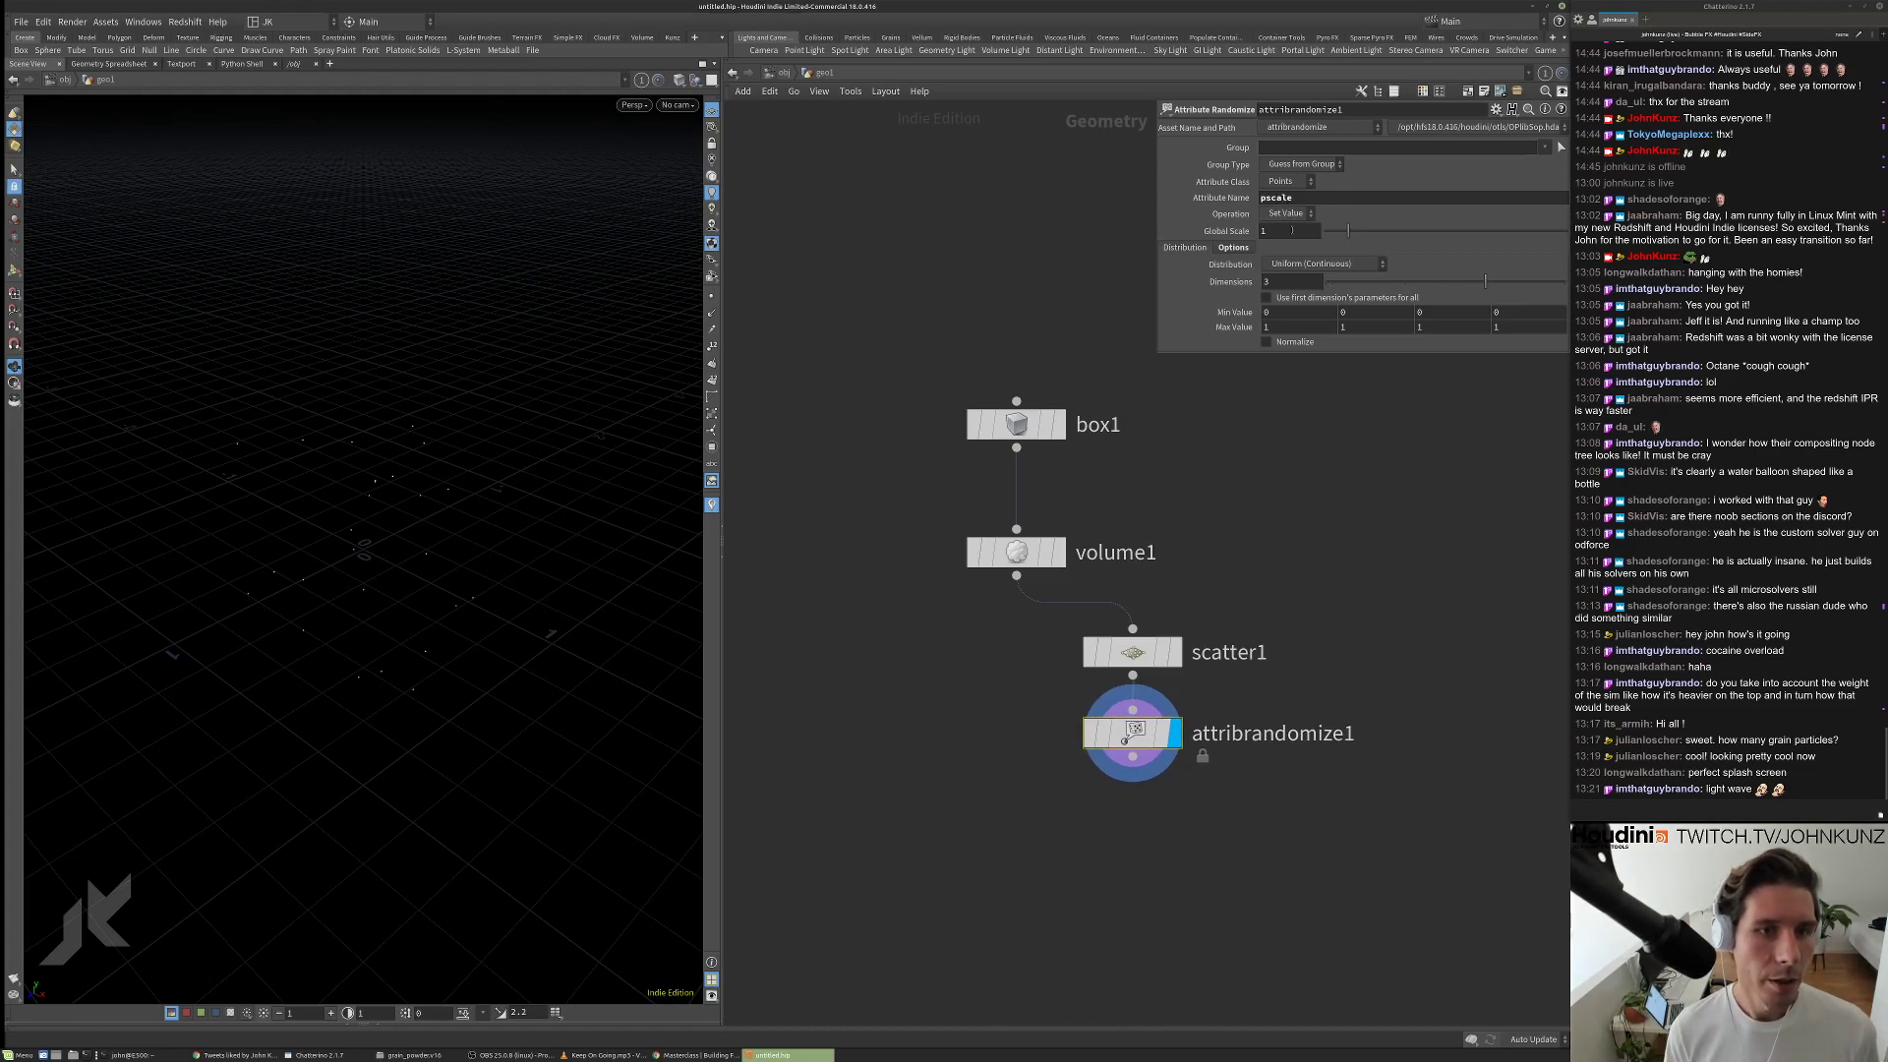
Set the distribution to Custom Ramp, check the node's point info, and search for copy nodes.
click(1295, 265)
click(1311, 425)
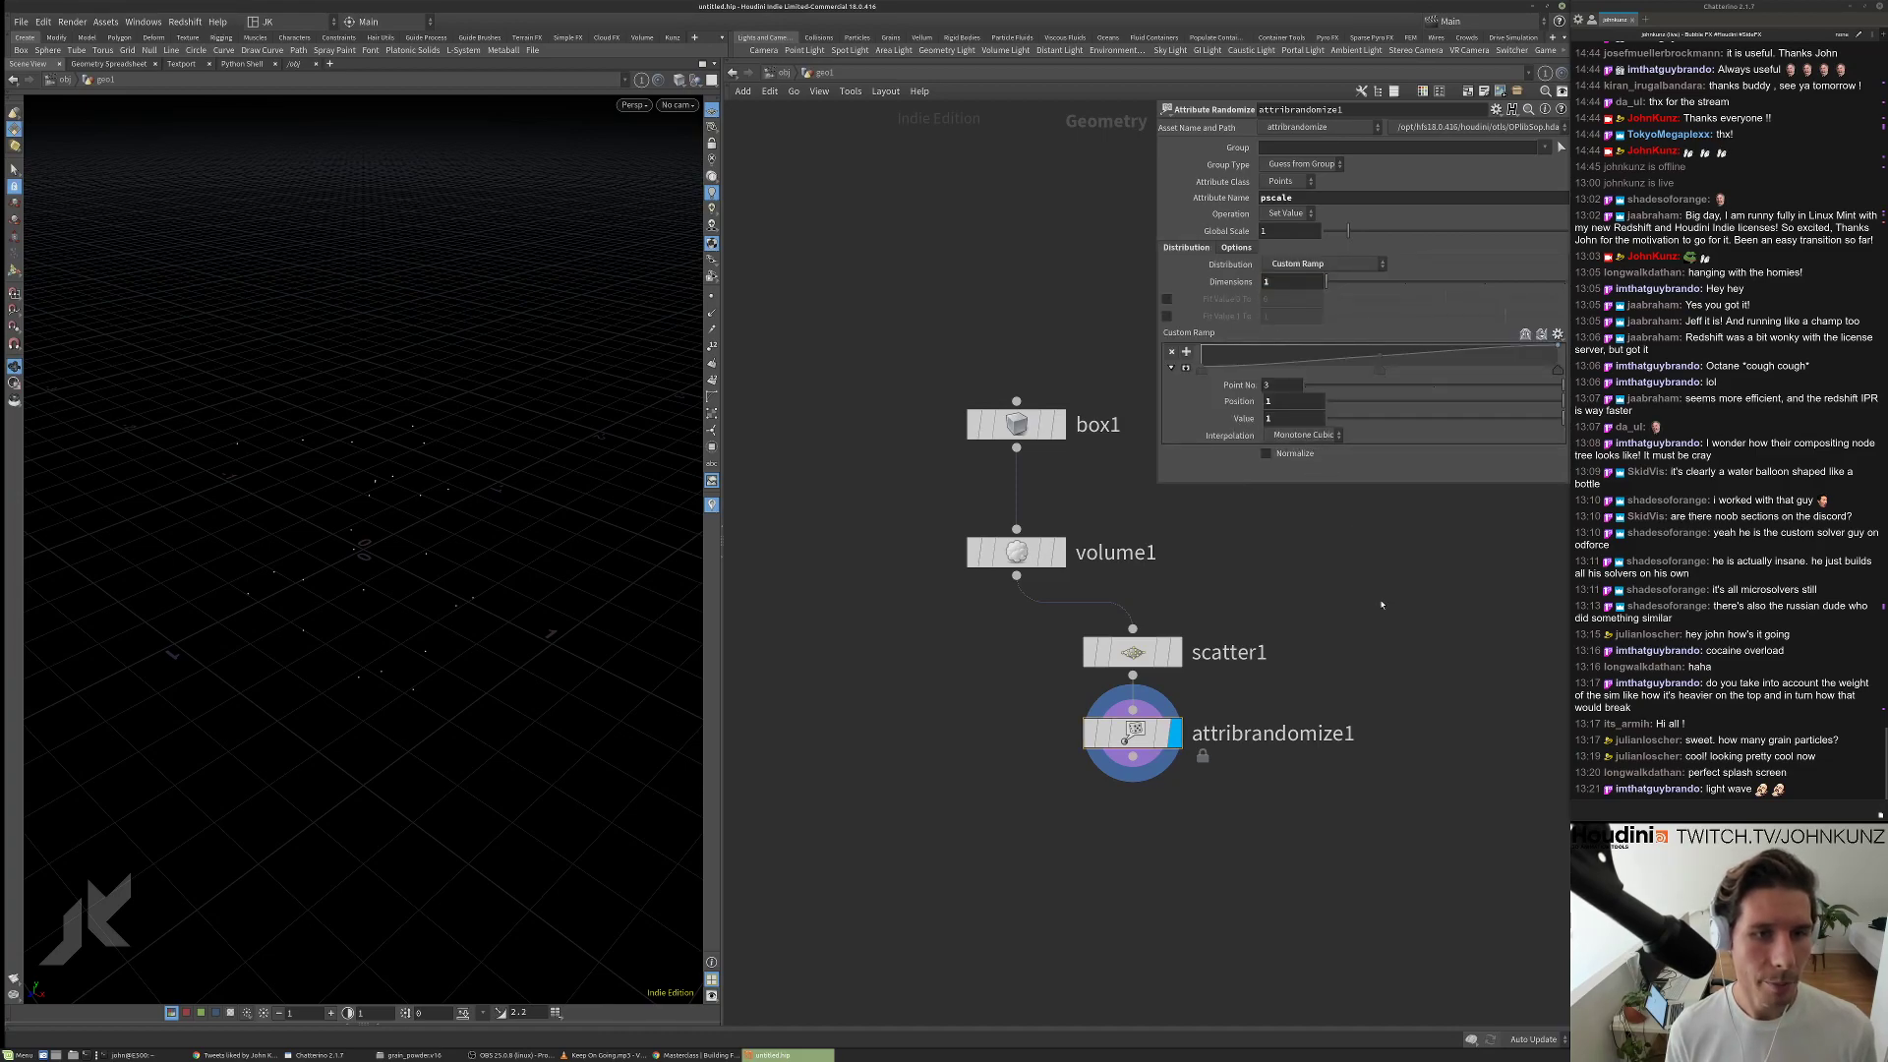
middle_drag(1042, 387, 950, 351)
key(l)
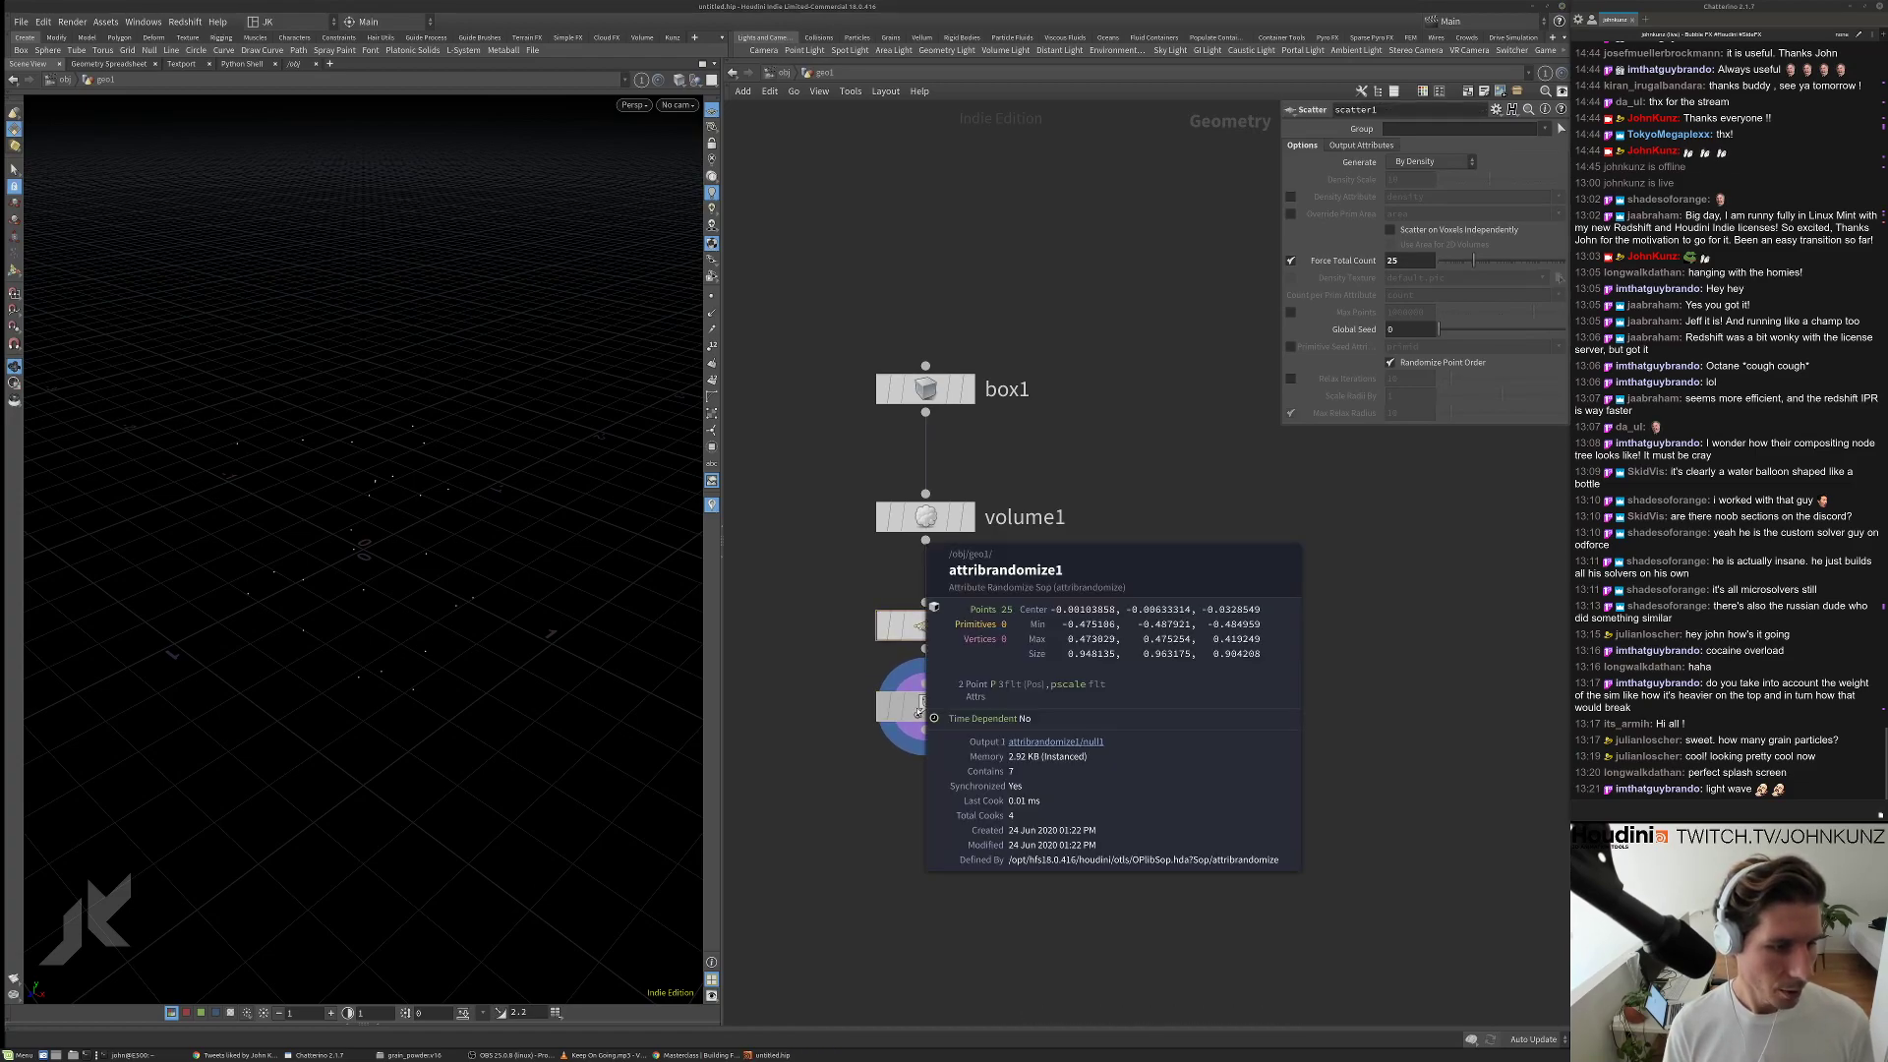
middle_click(944, 706)
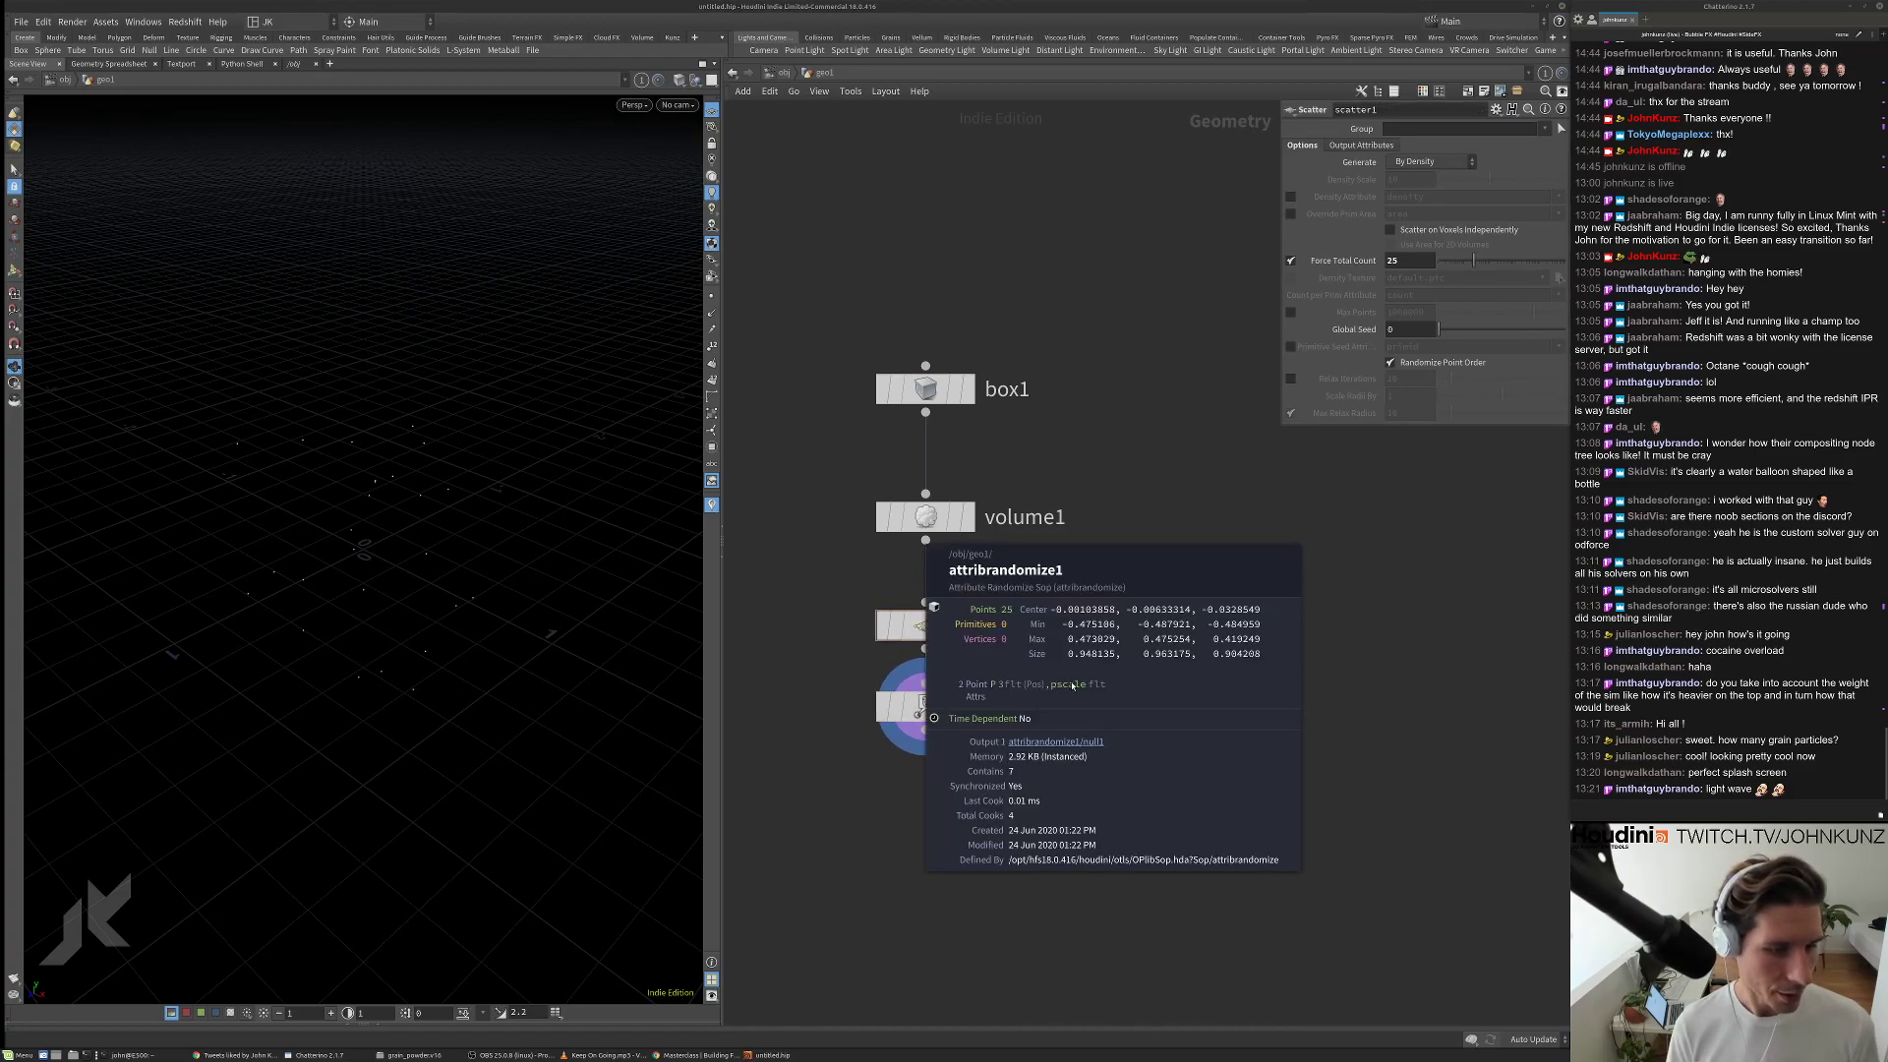
key(Tab)
text(copy)
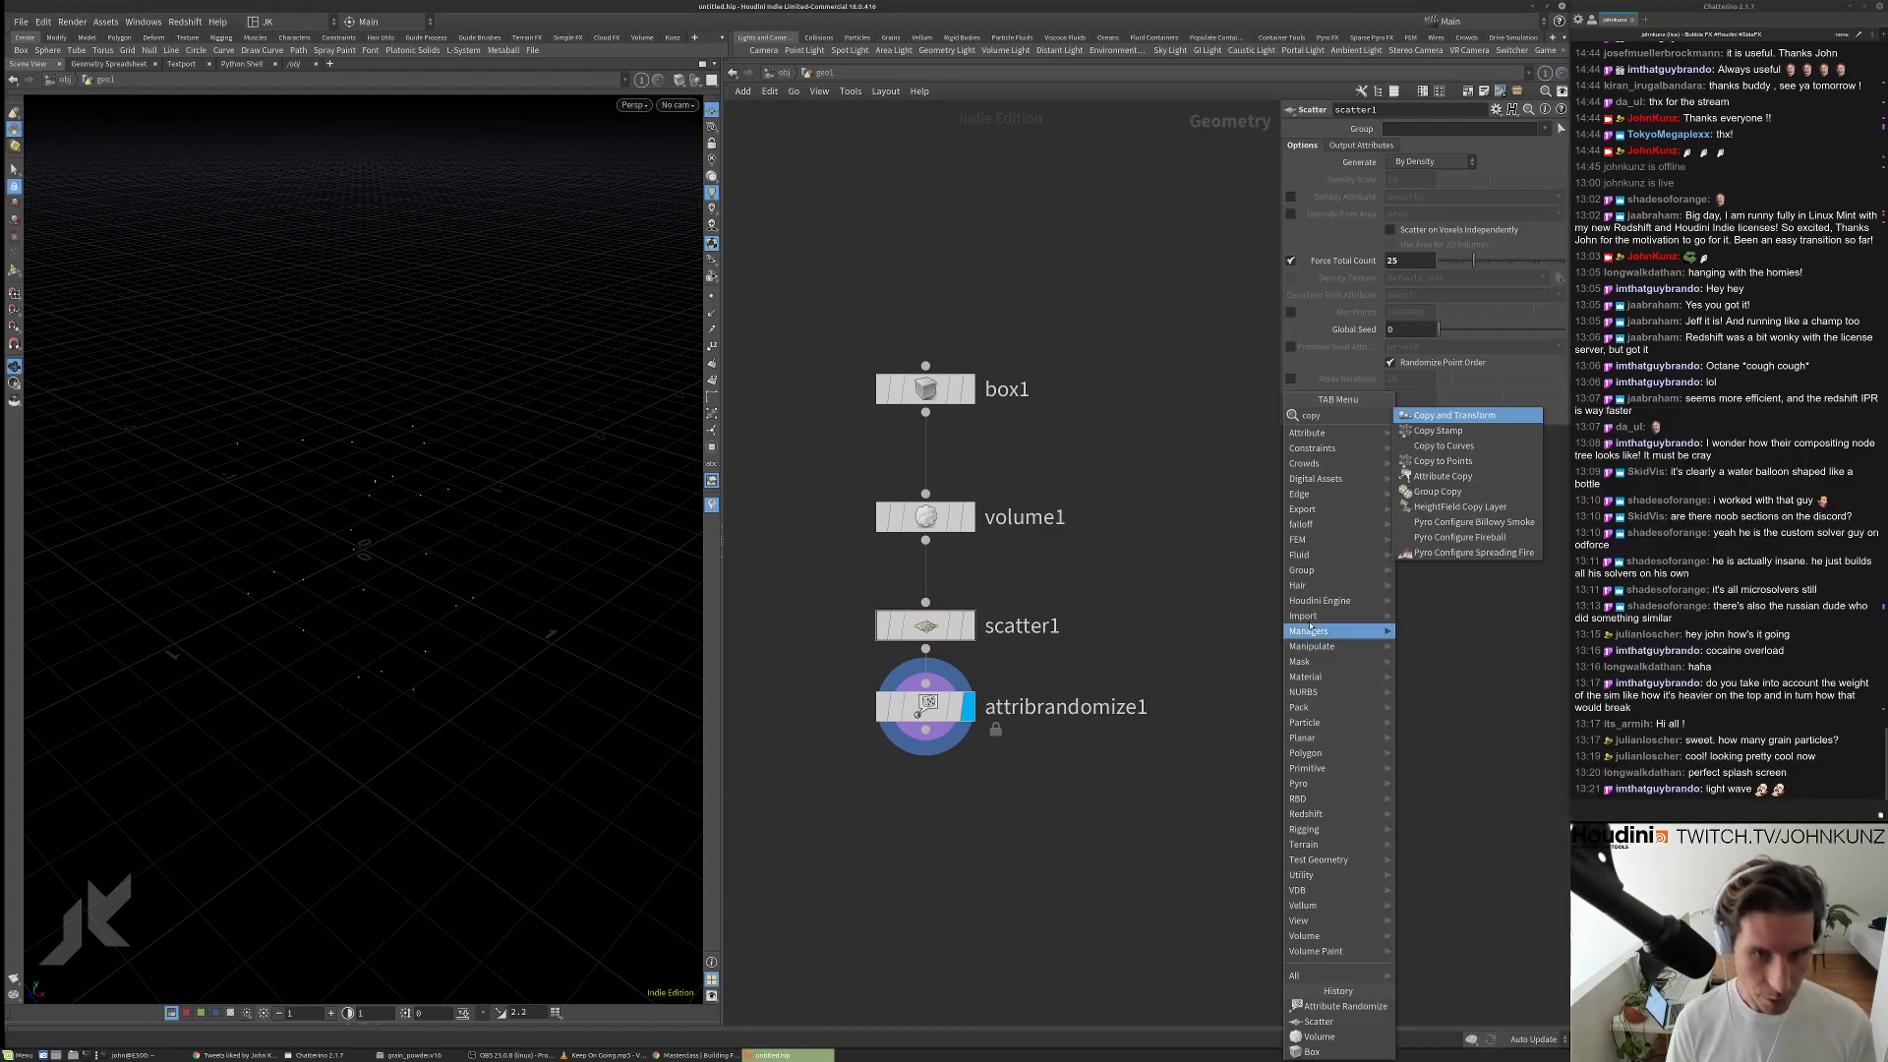
Add Copy to Points fed by a new sphere and attribrandomize1's points, and display it.
click(1442, 460)
click(1177, 778)
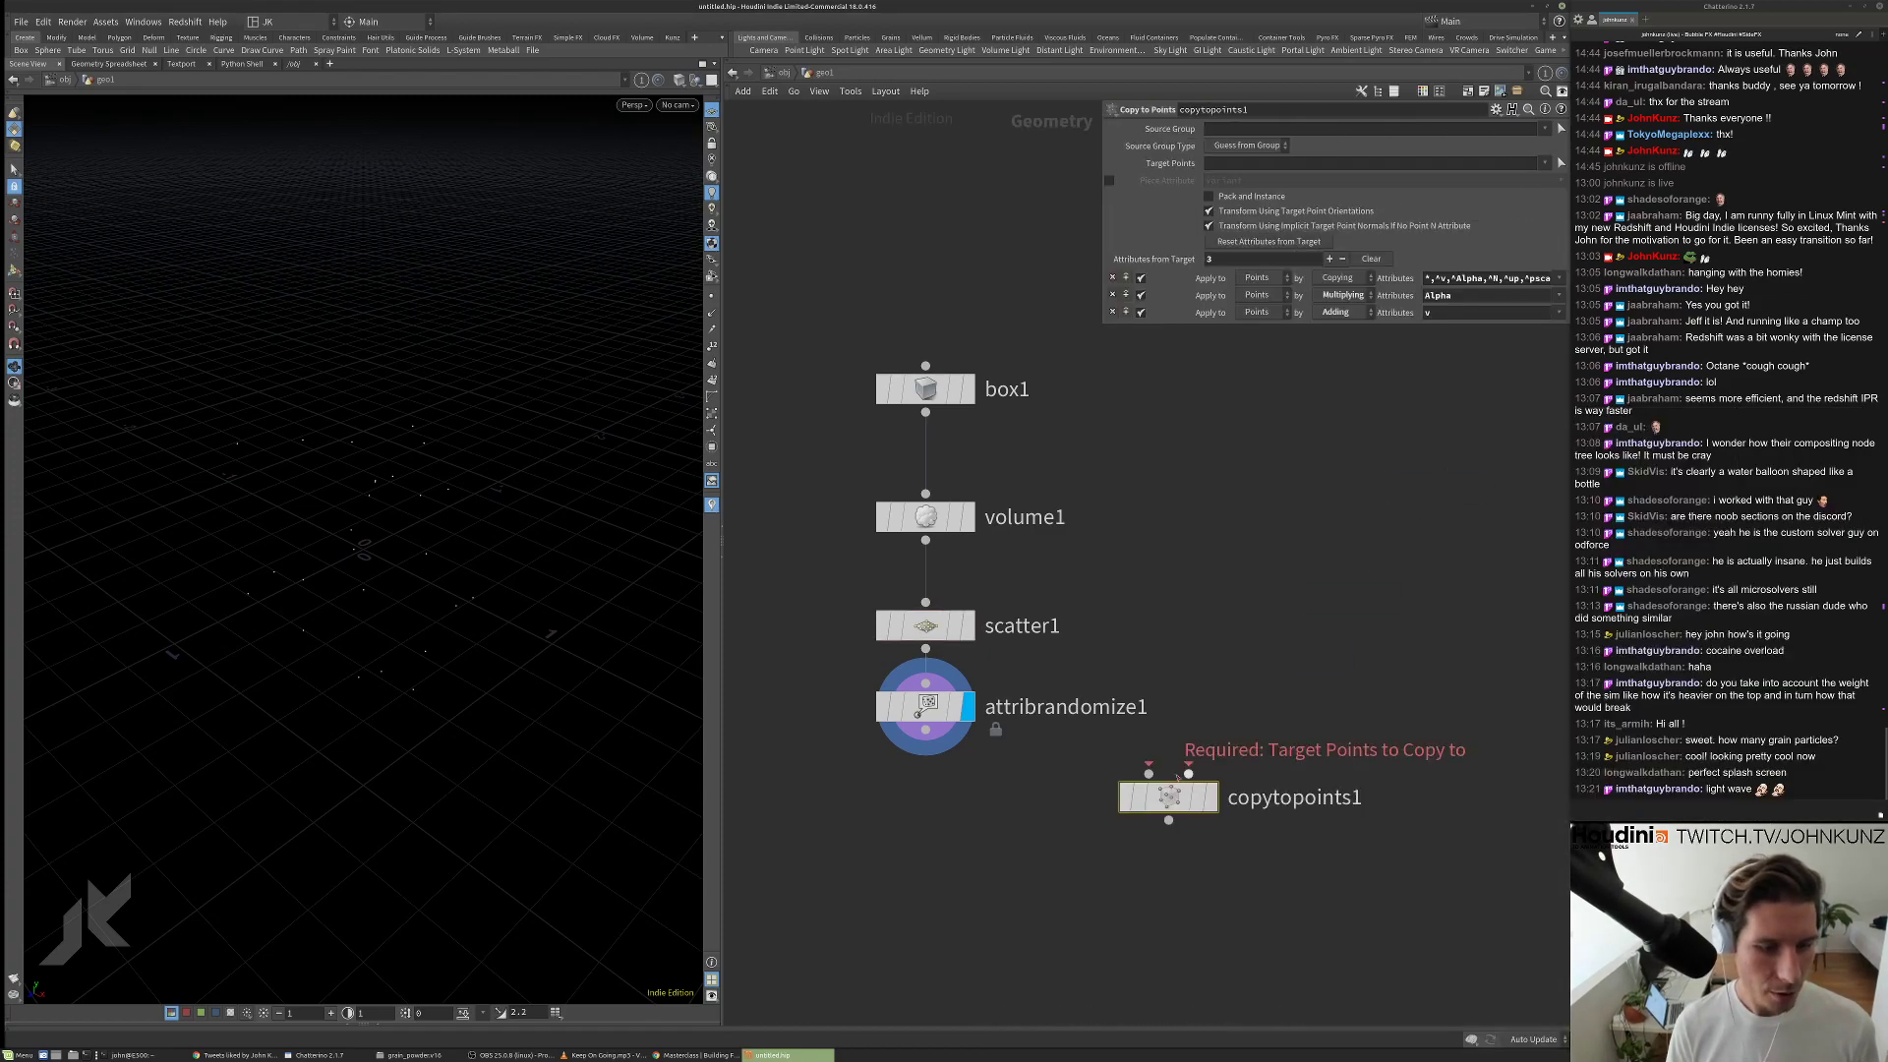
drag(1187, 774, 929, 713)
key(Tab)
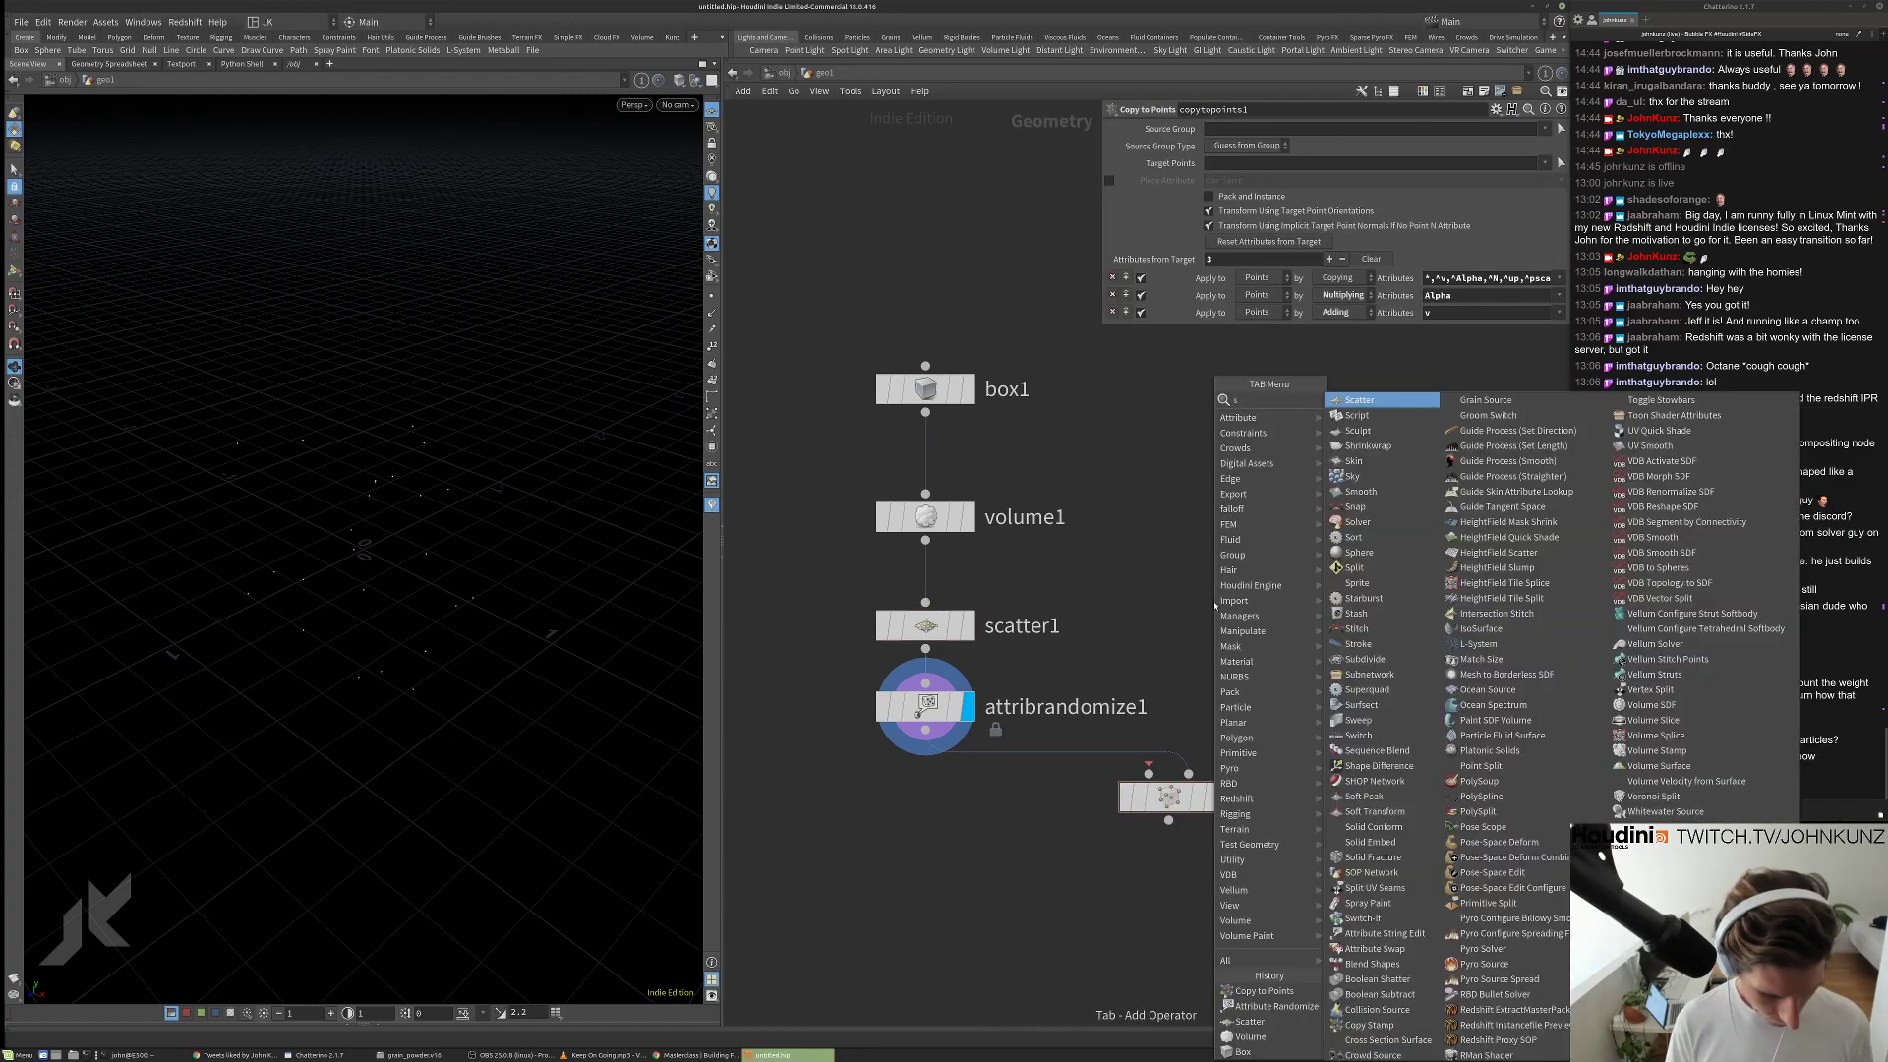
mouse_move(1258, 417)
click(1382, 411)
click(1287, 589)
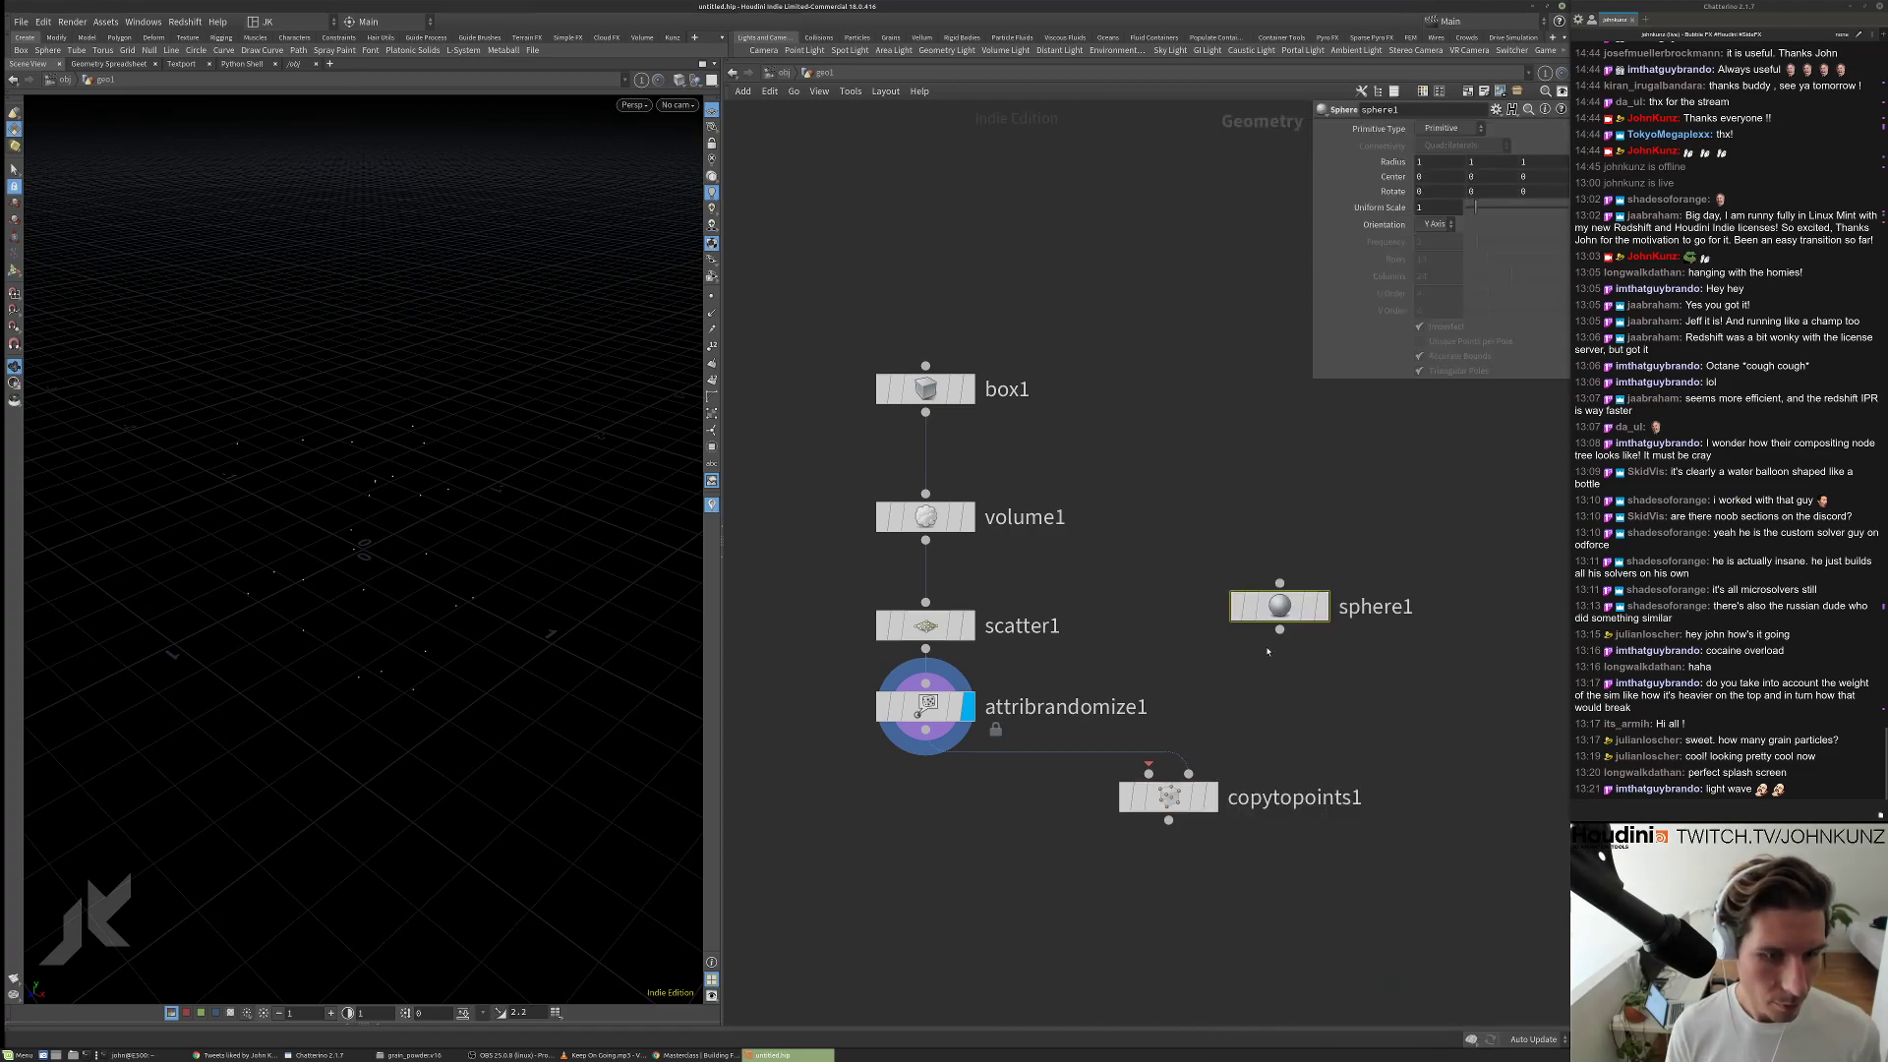
drag(1279, 630, 1148, 773)
click(1145, 808)
key(r)
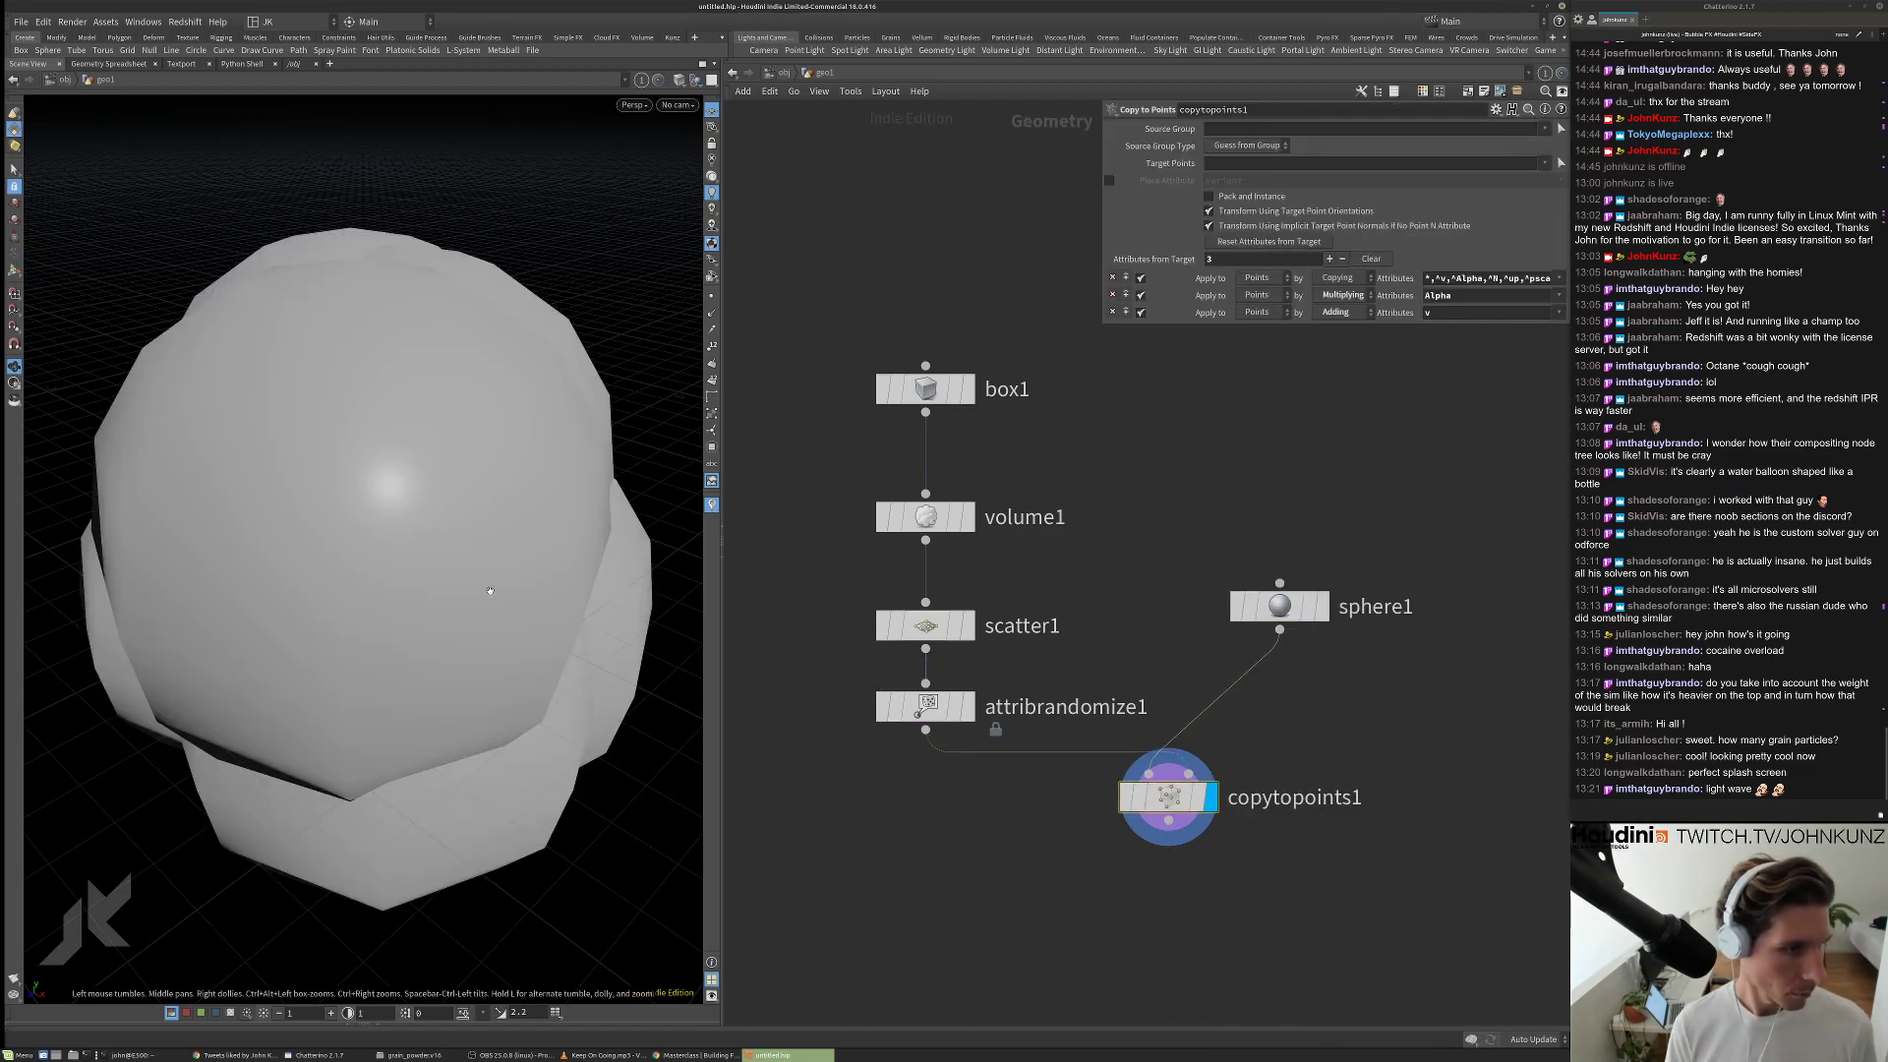
Set attribrandomize1's Global Scale to 1 and enable Fit Value 0 To and Fit Value 1 To.
click(932, 710)
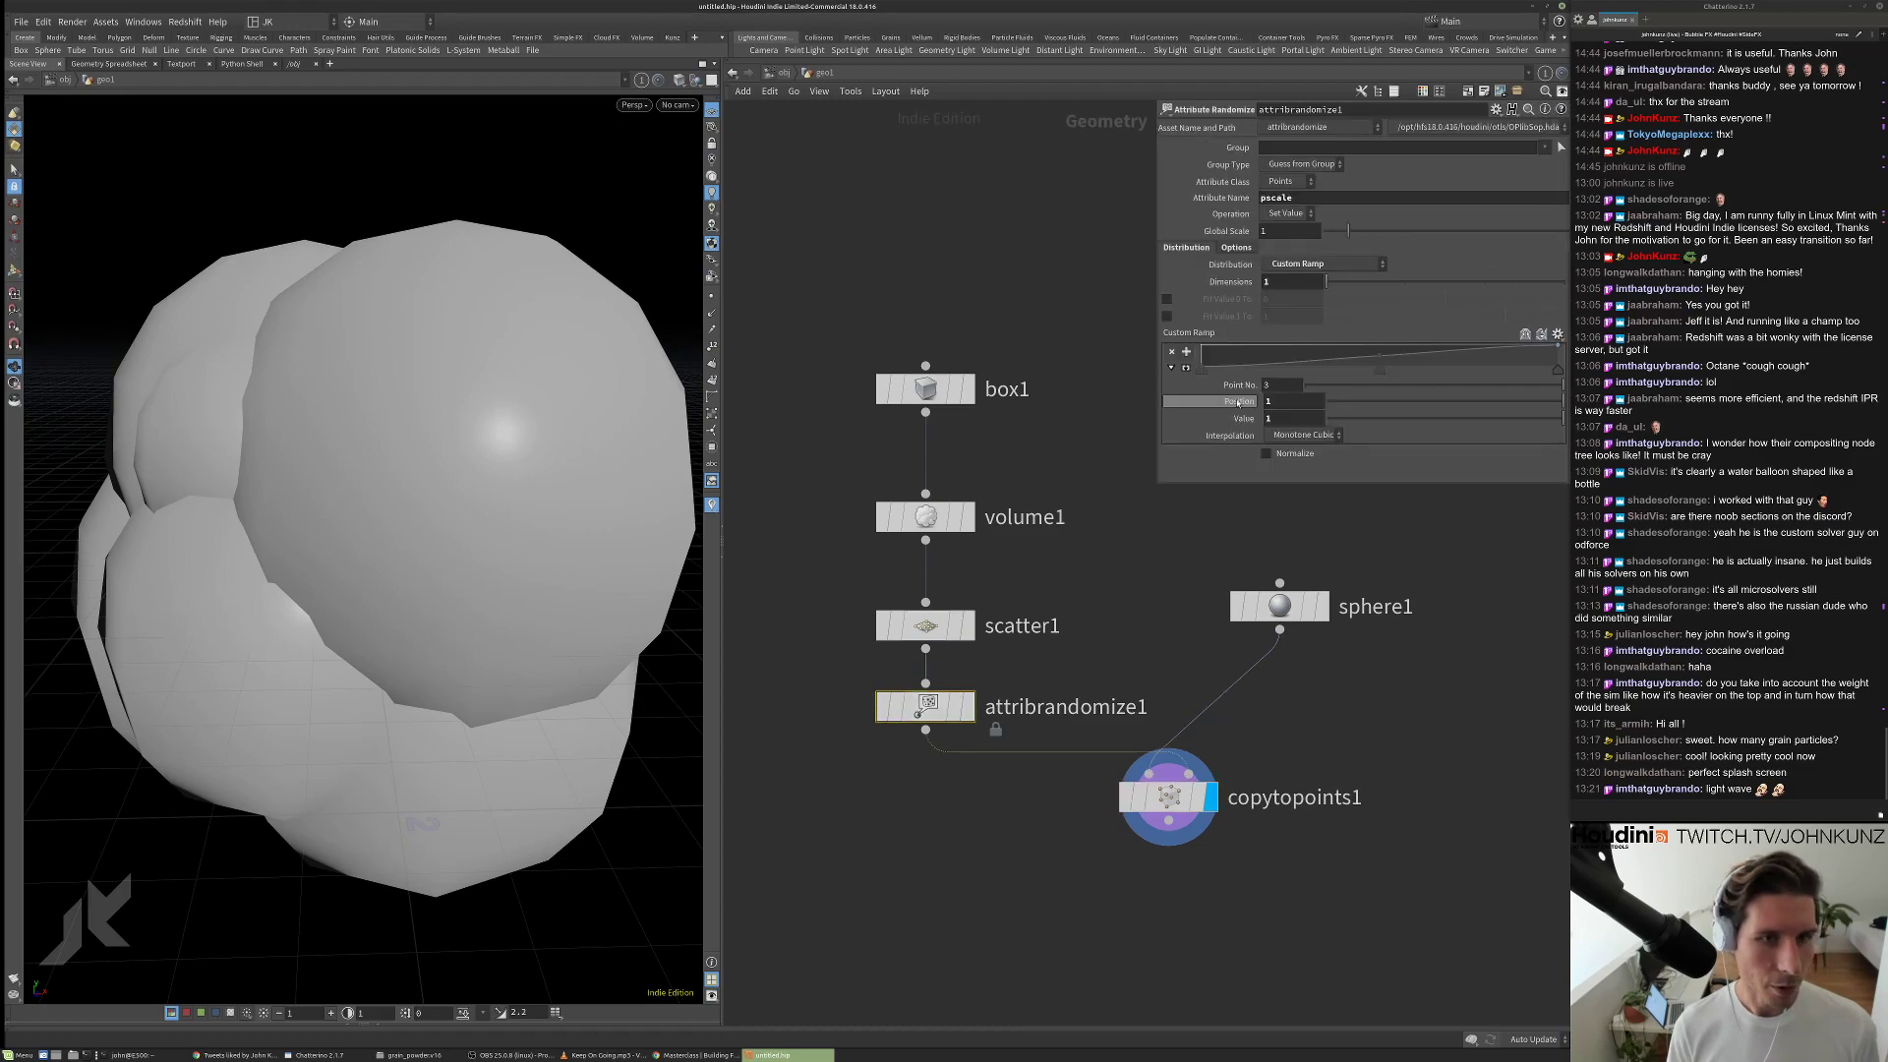
drag(1348, 230, 1325, 234)
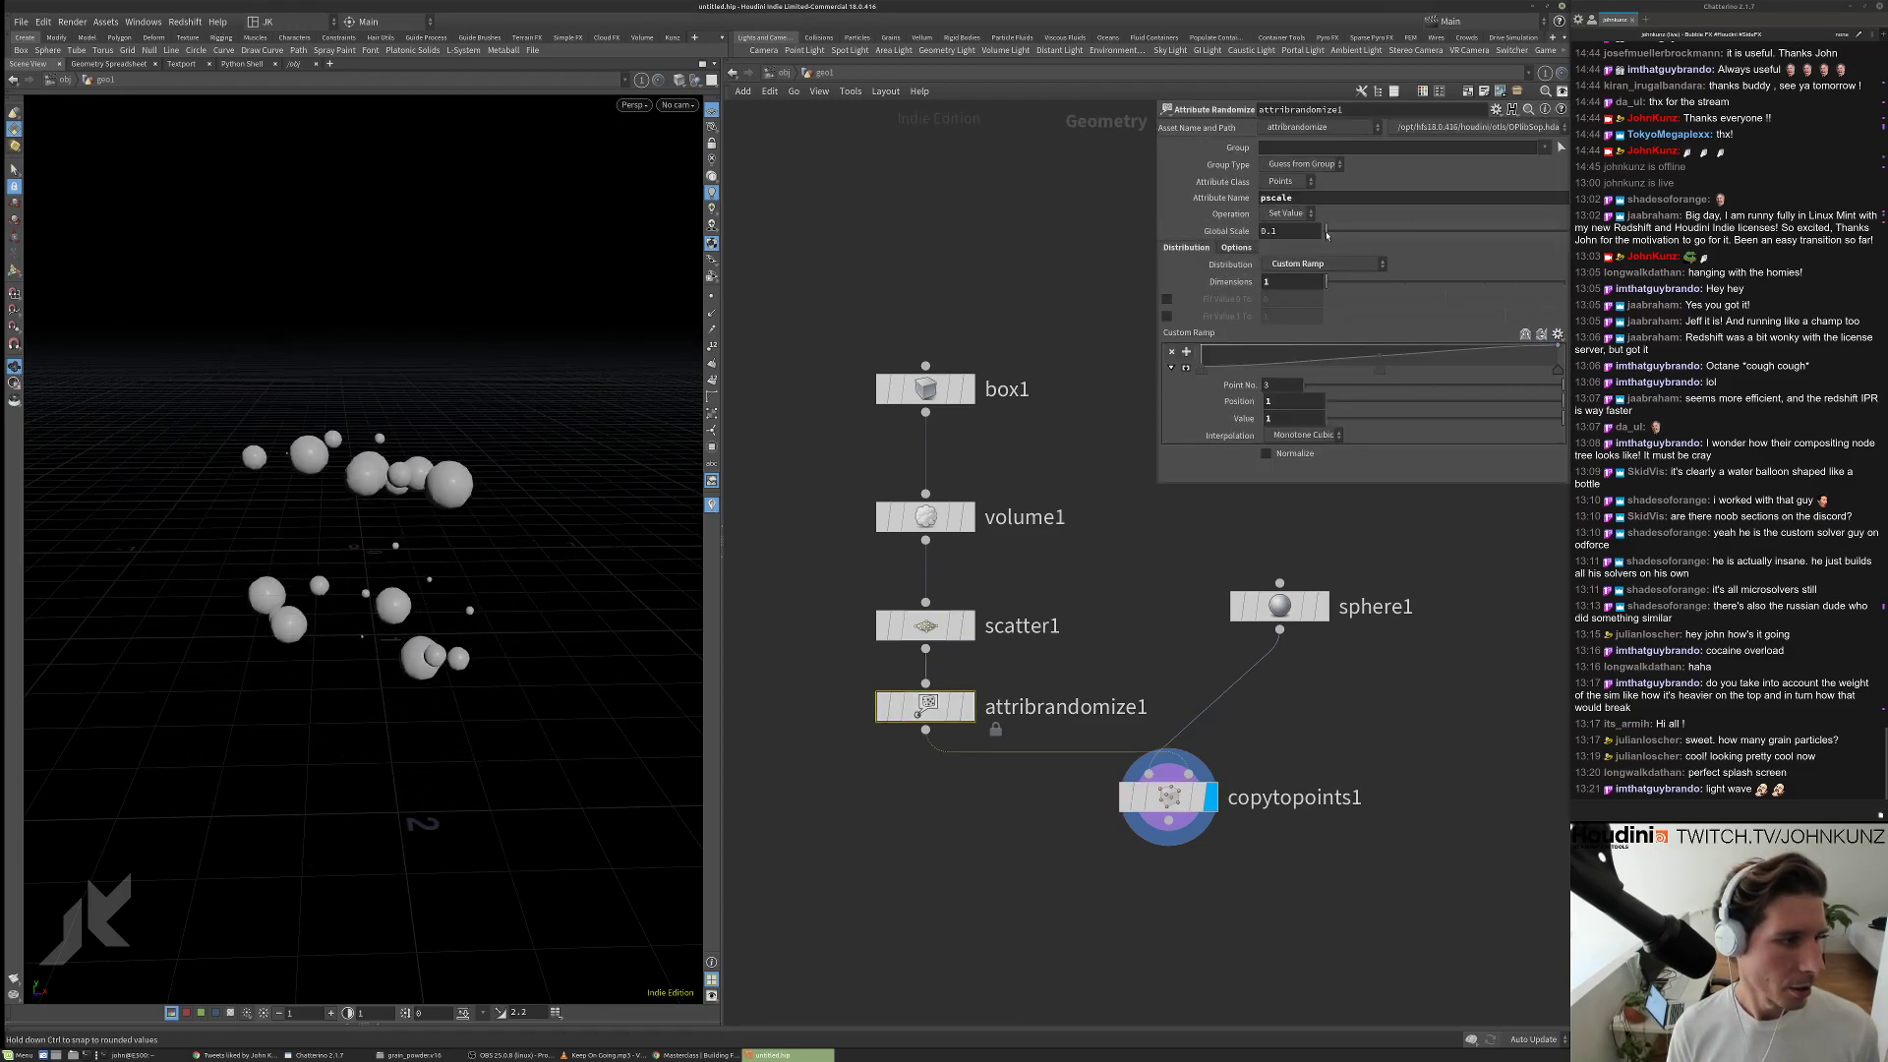
click(1278, 230)
text(1)
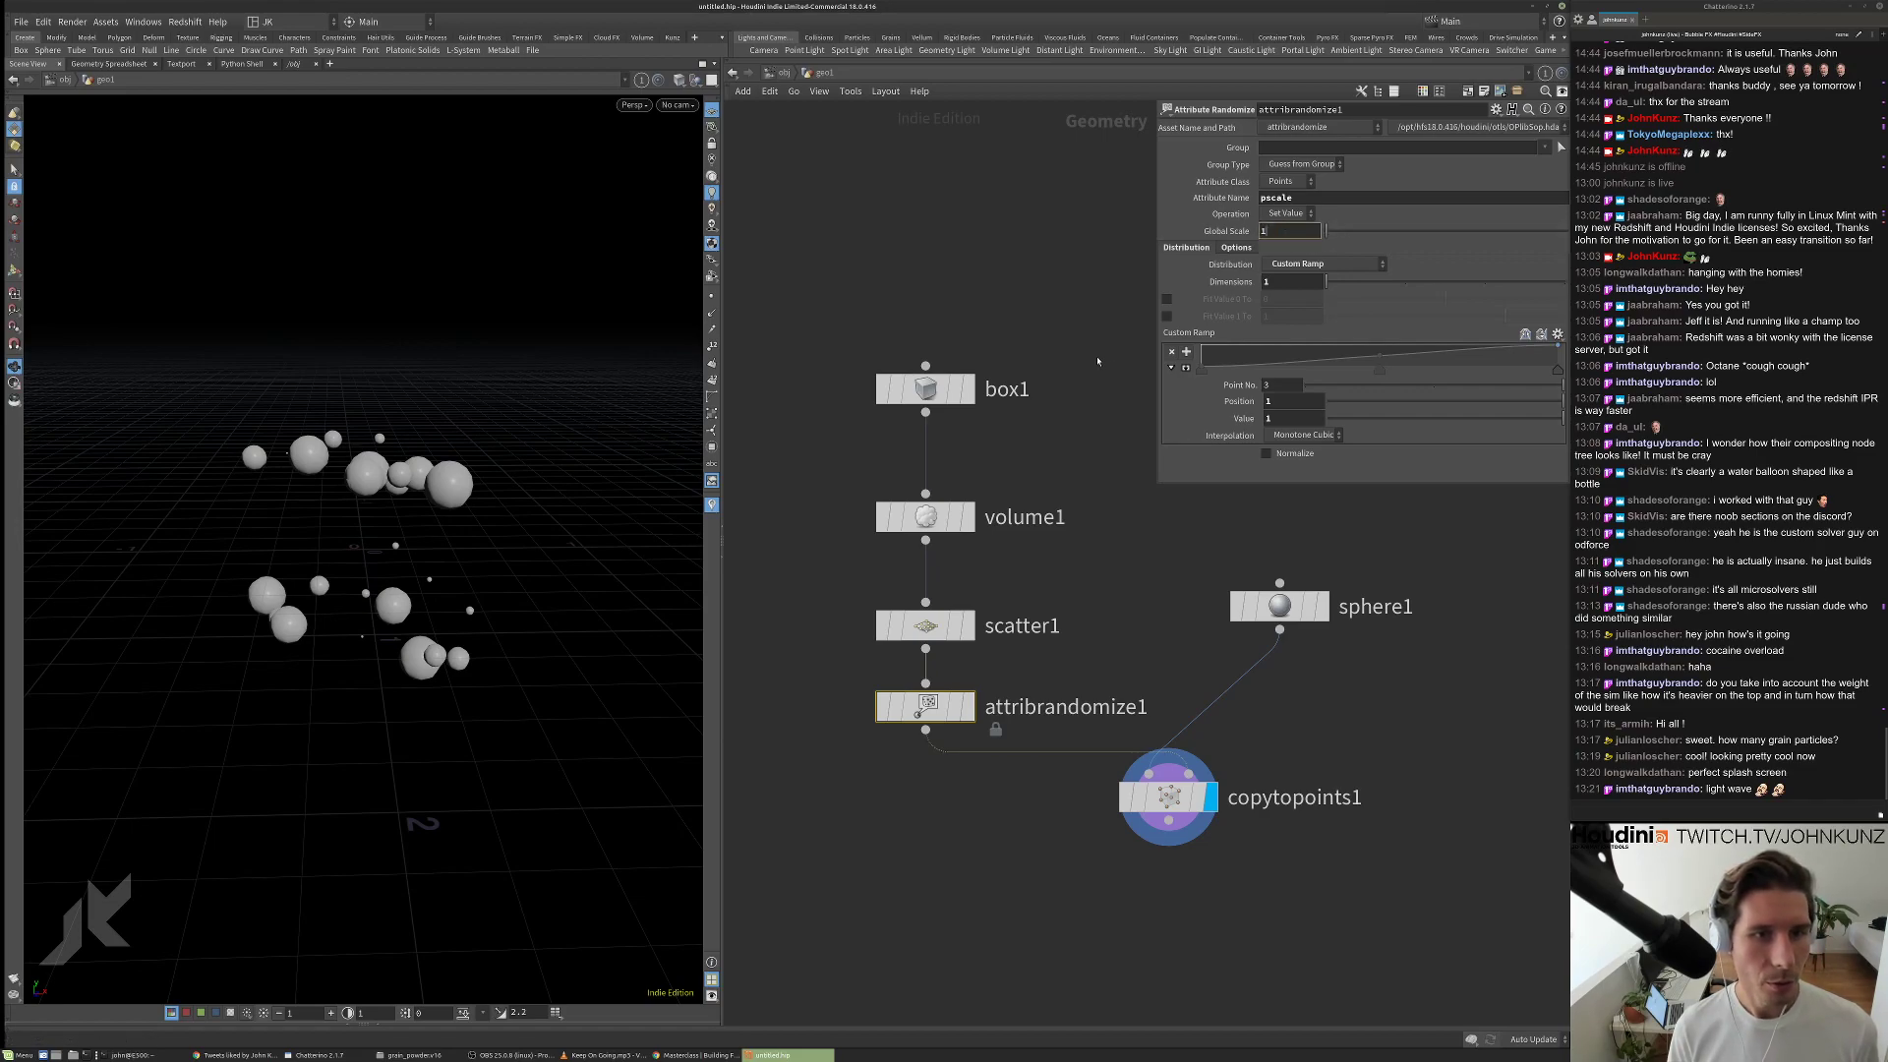
key(Return)
click(1166, 298)
click(1167, 315)
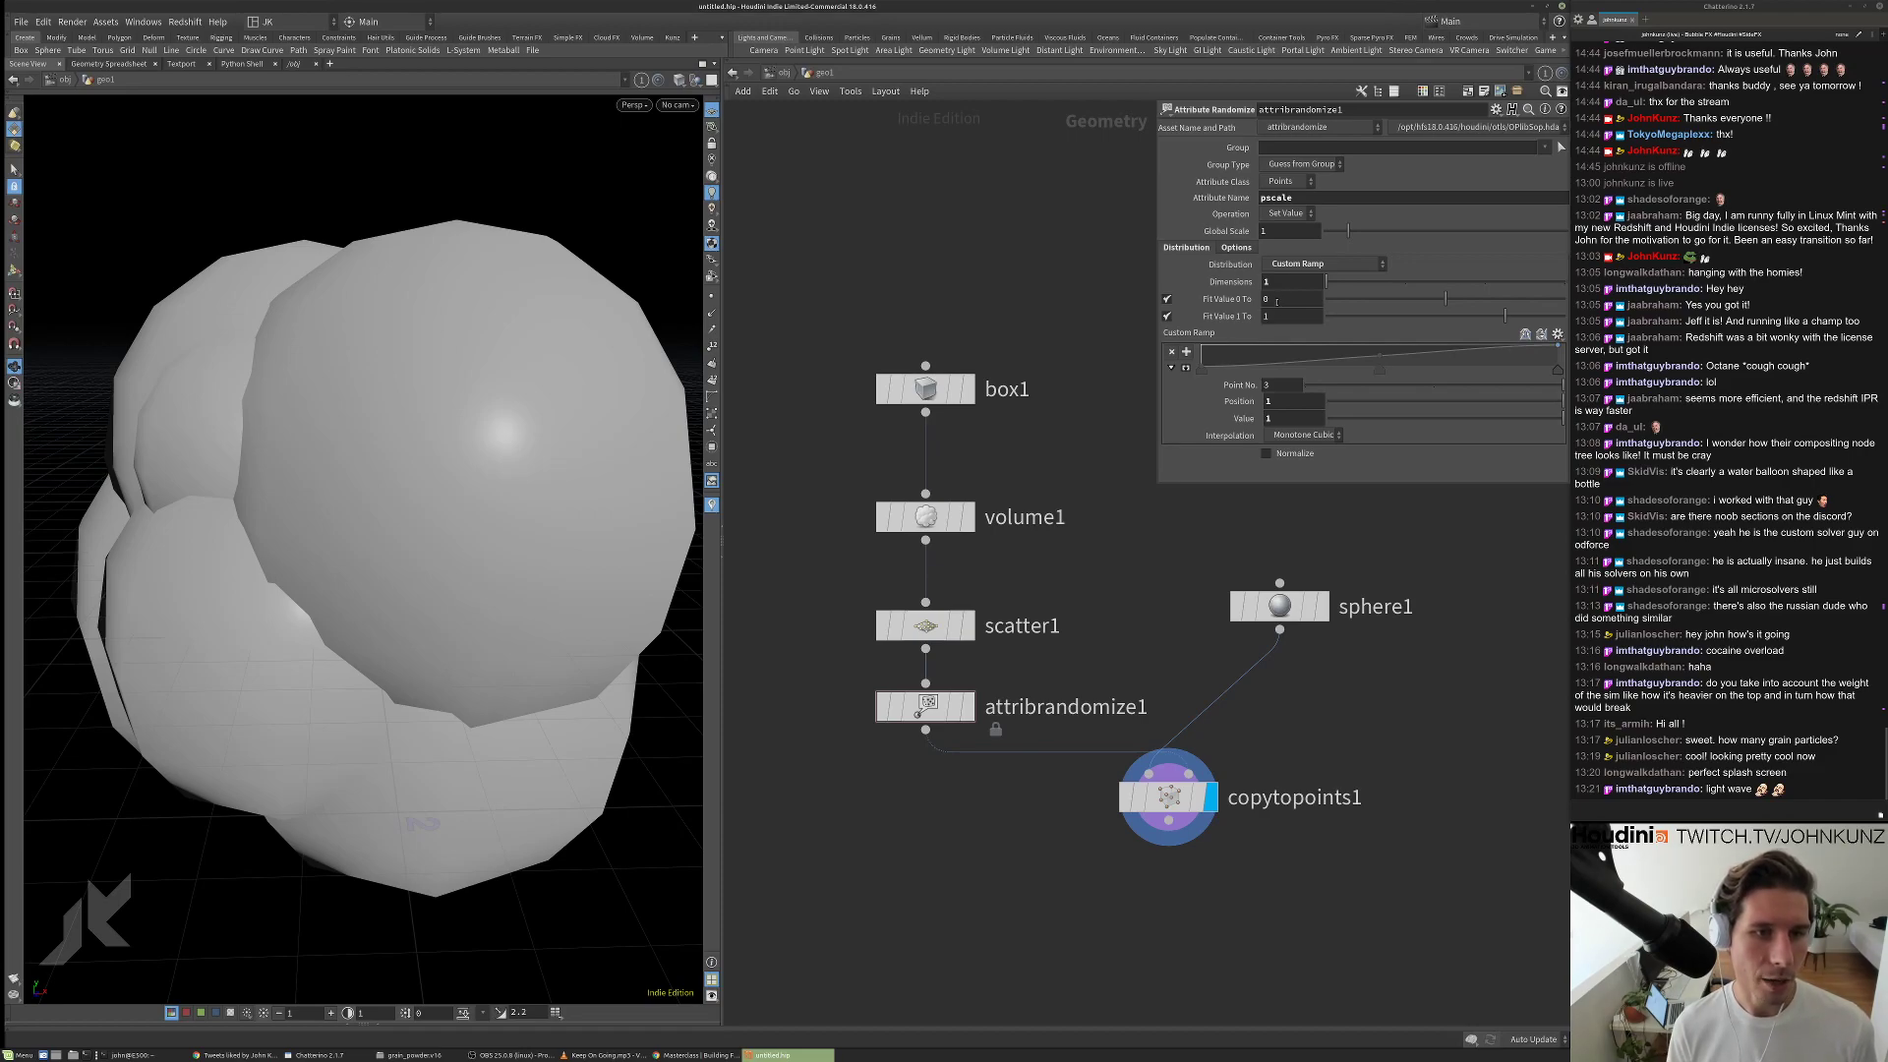
Fit the random pscale to 0.015–0.1 and keep the ramp's first point at 0.
click(1276, 300)
text(.)
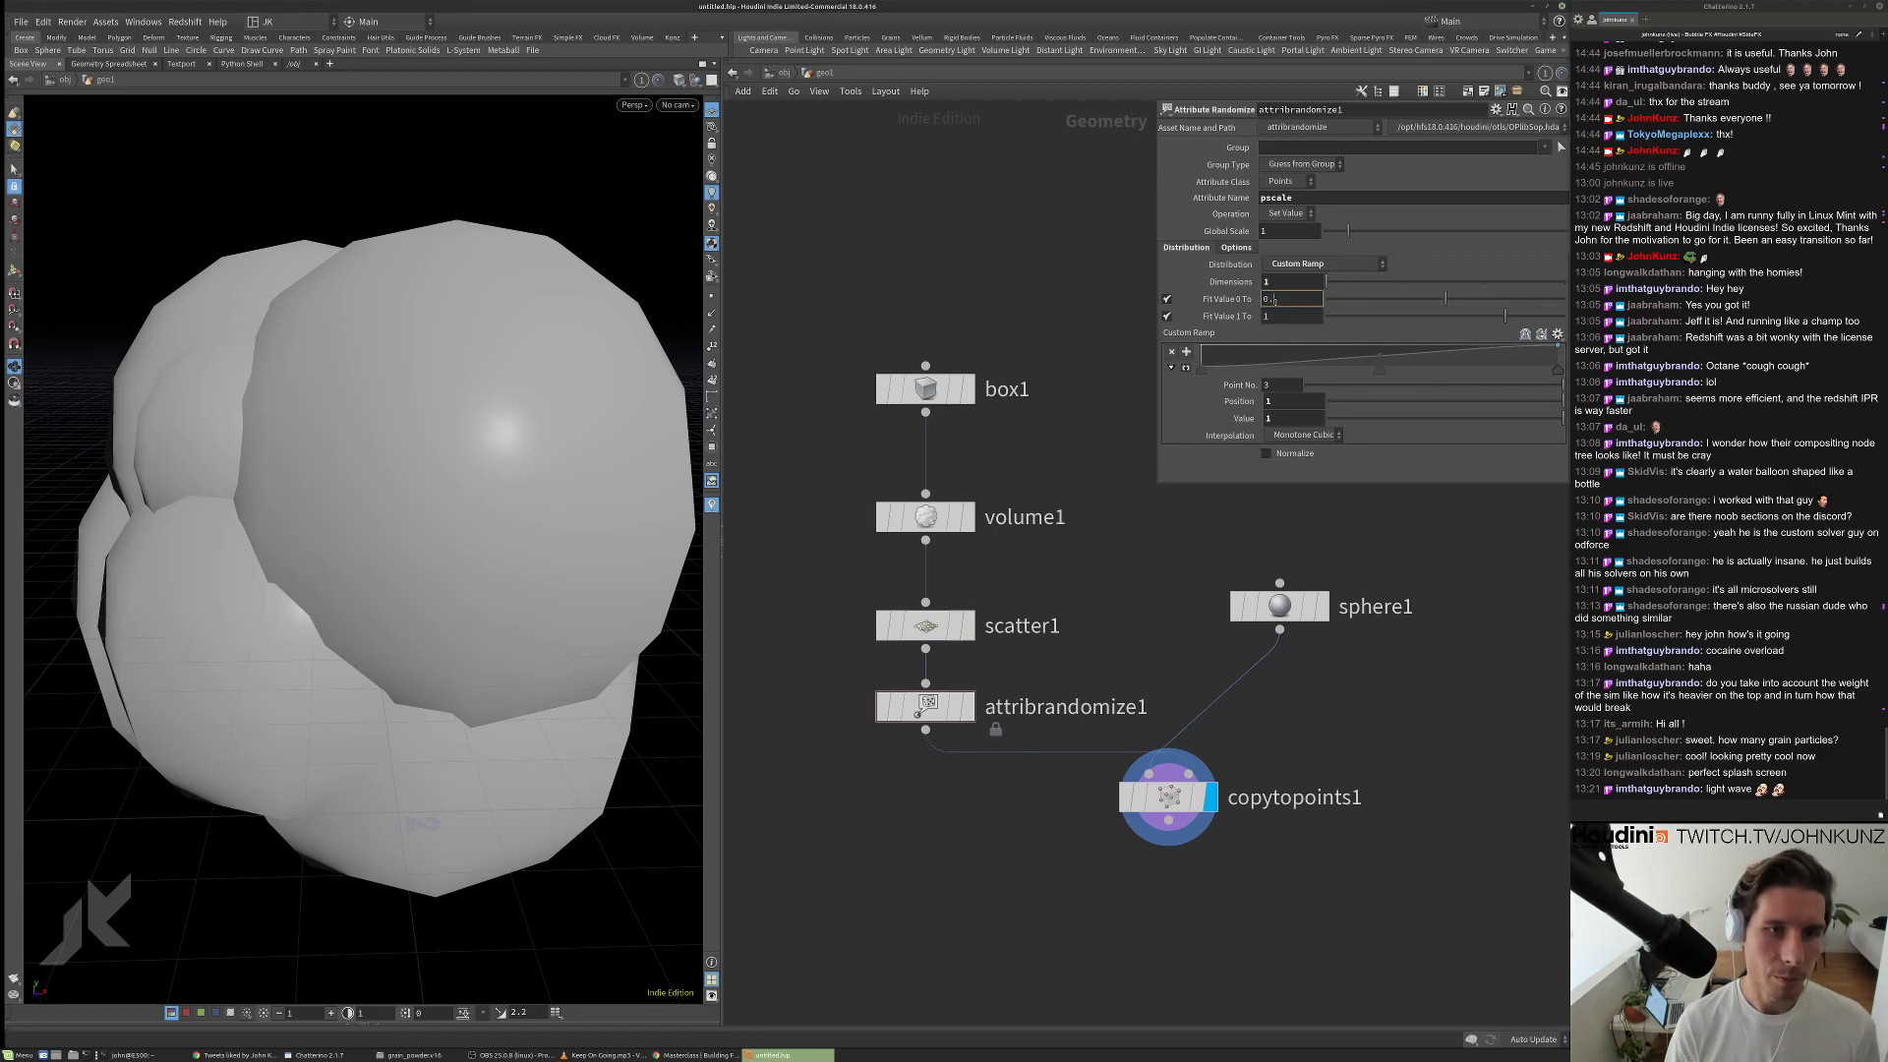
text(95)
key(Return)
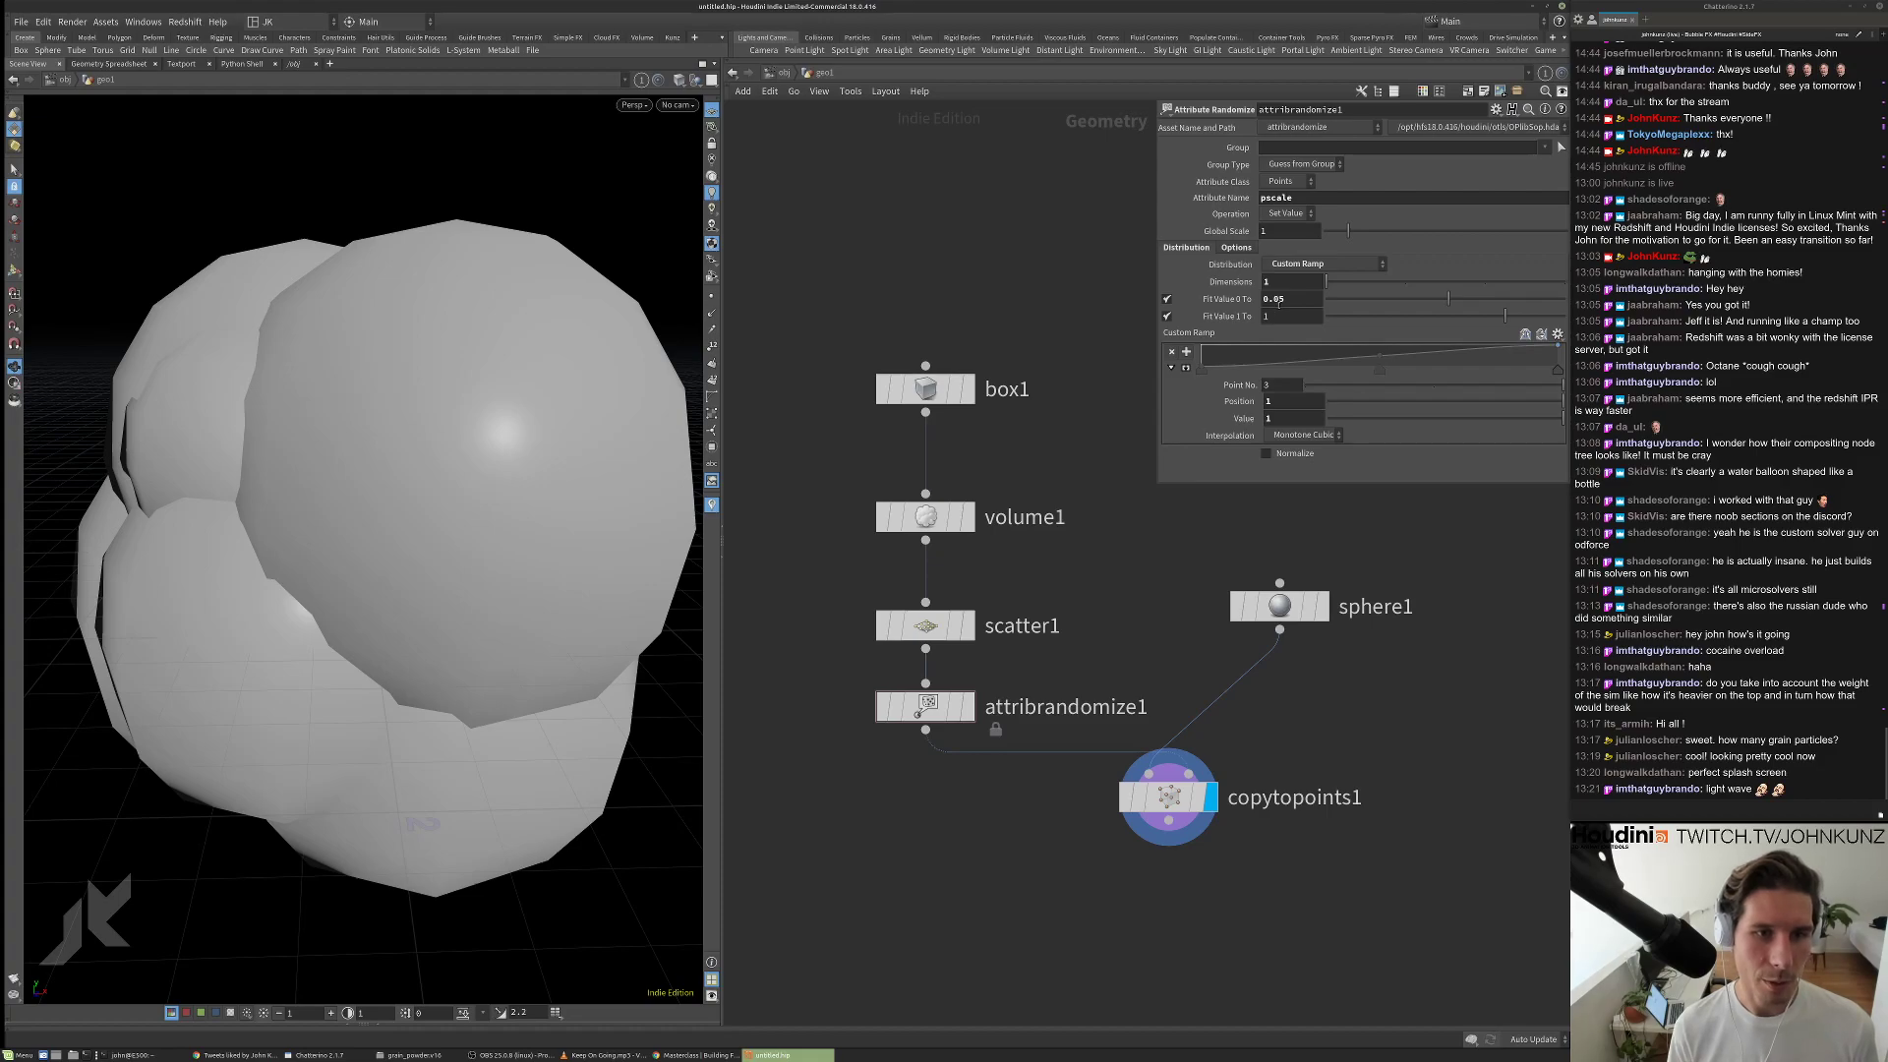
click(1273, 317)
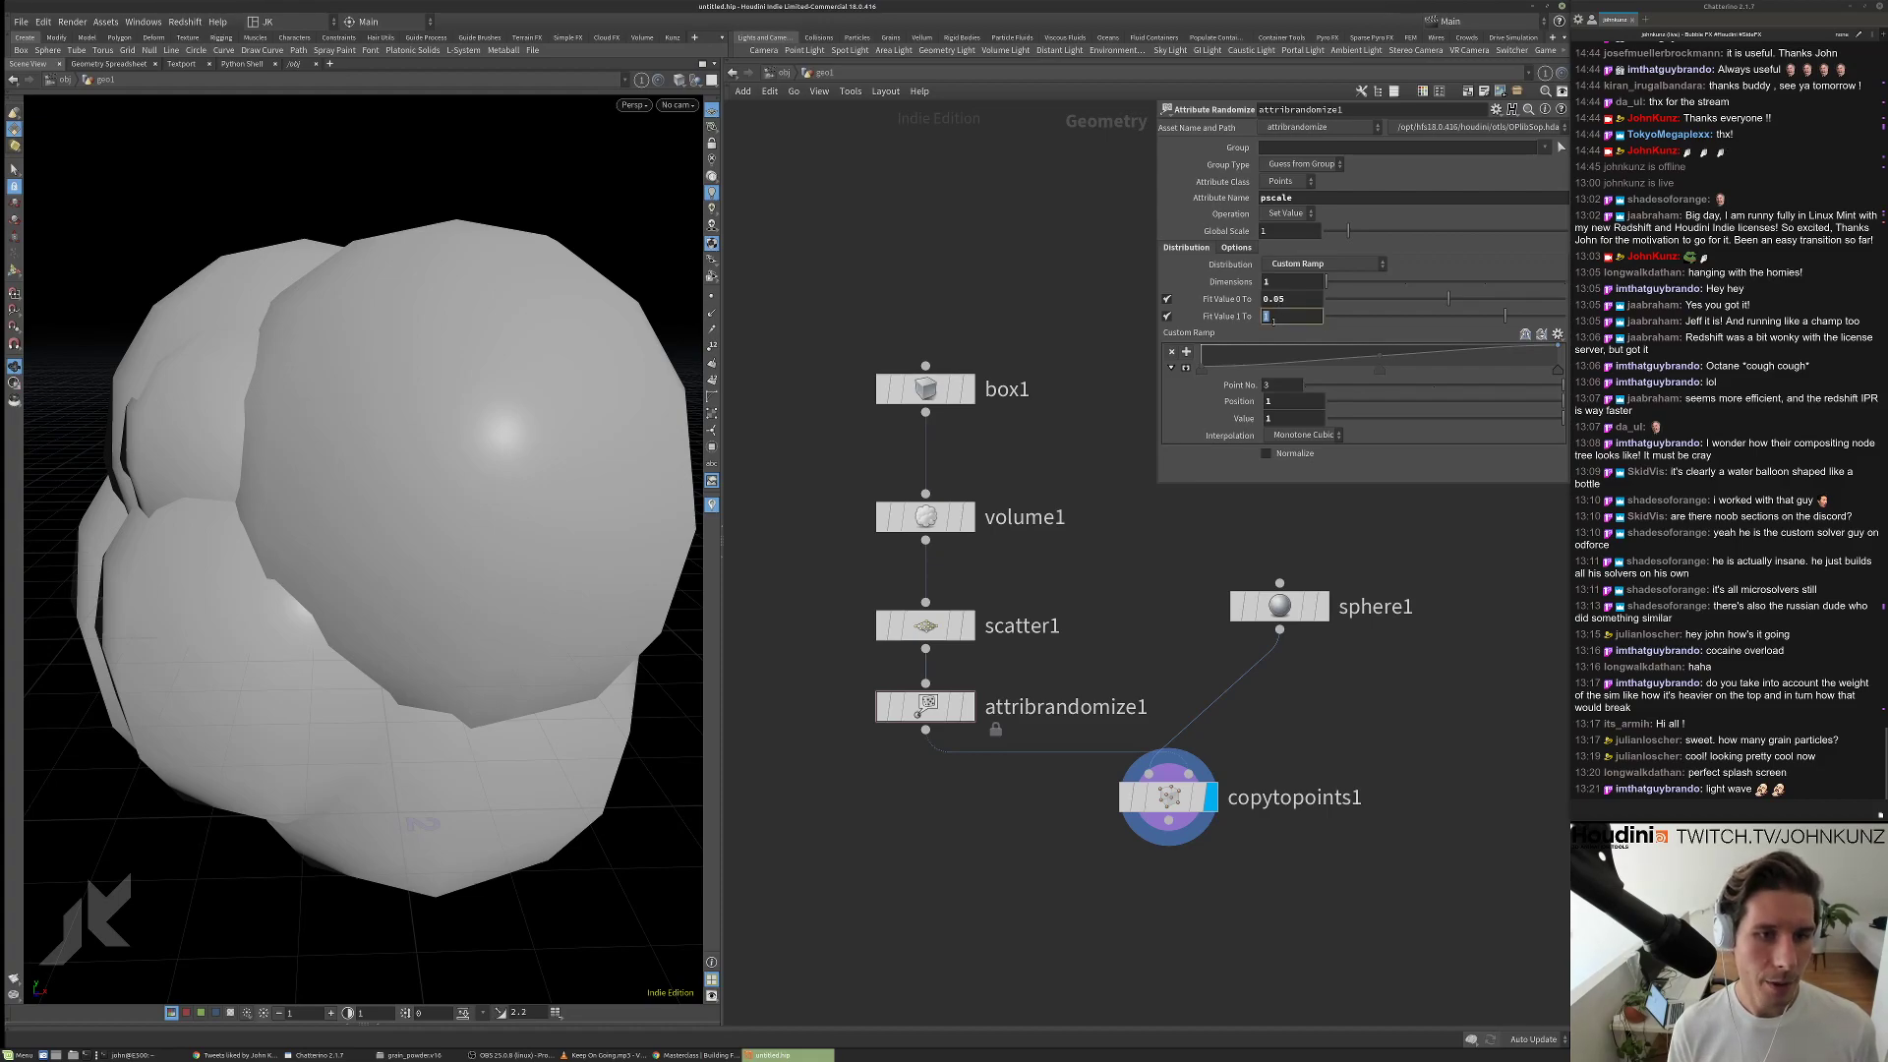
text(.1)
key(Return)
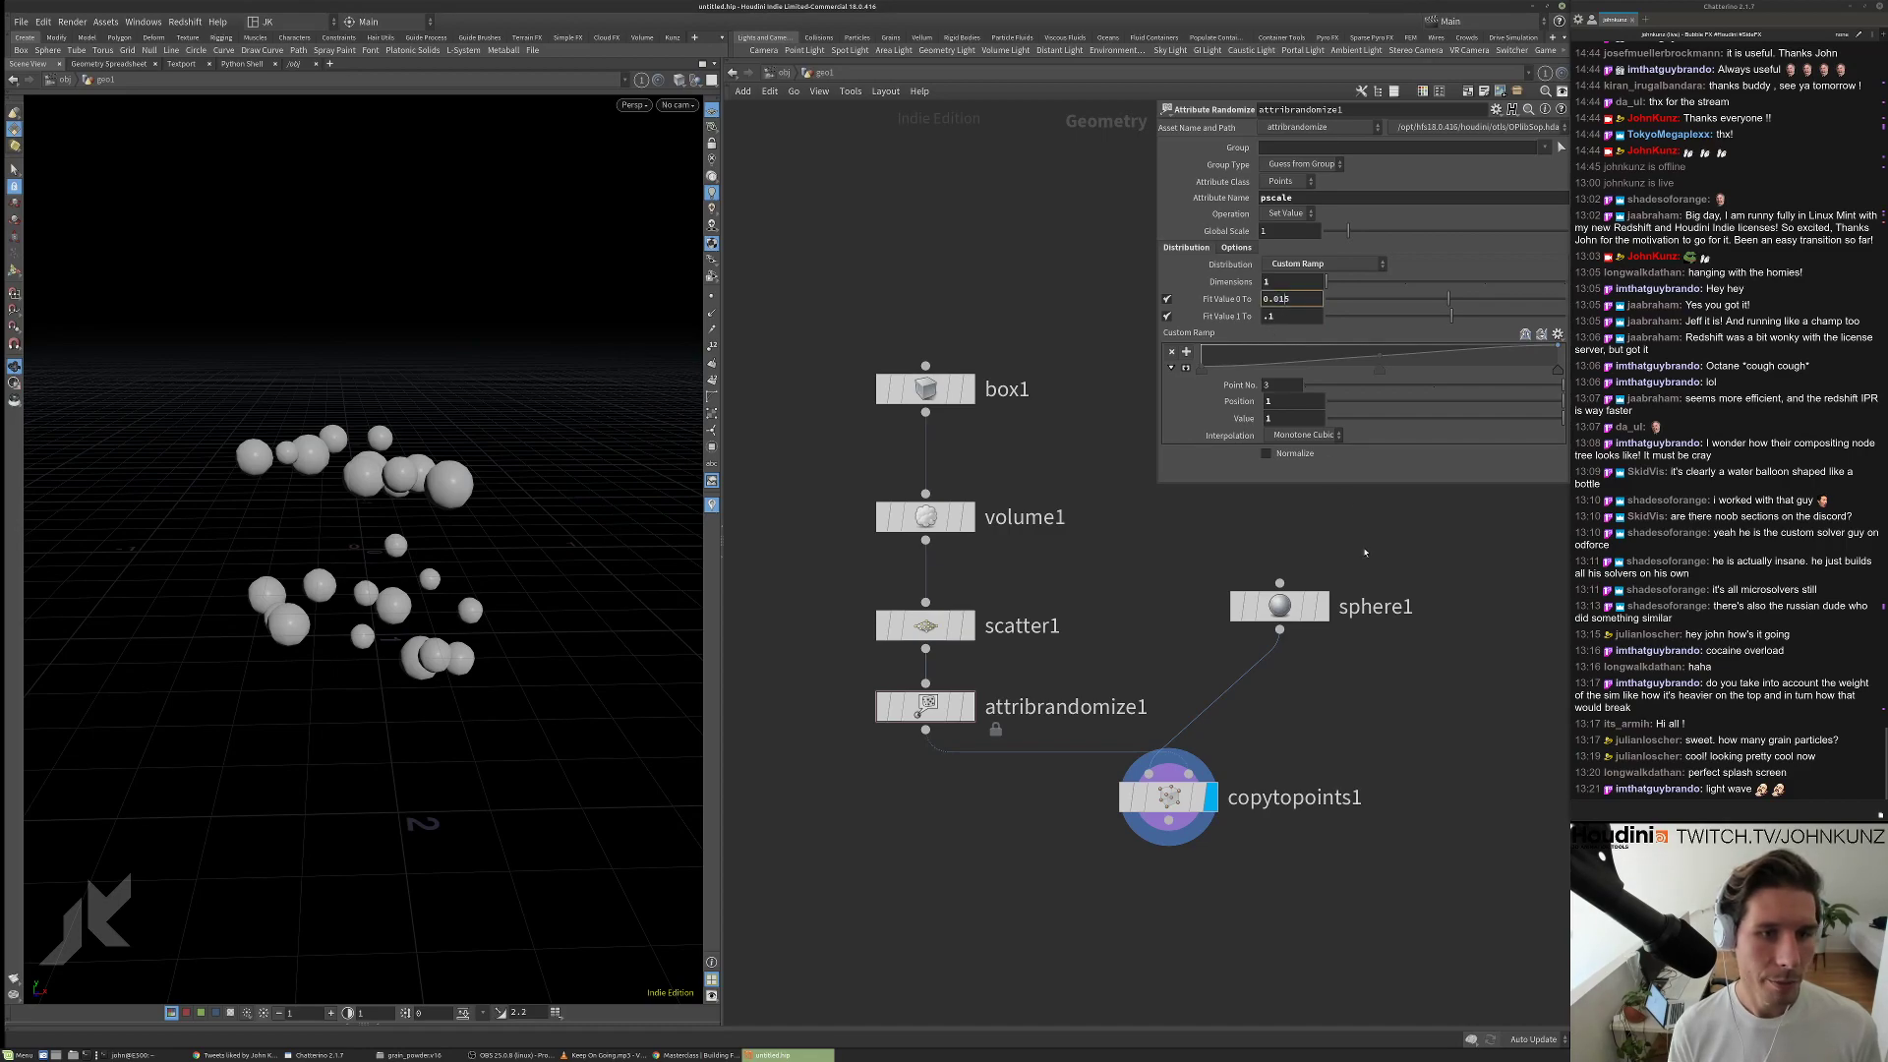
text(0.015)
key(Return)
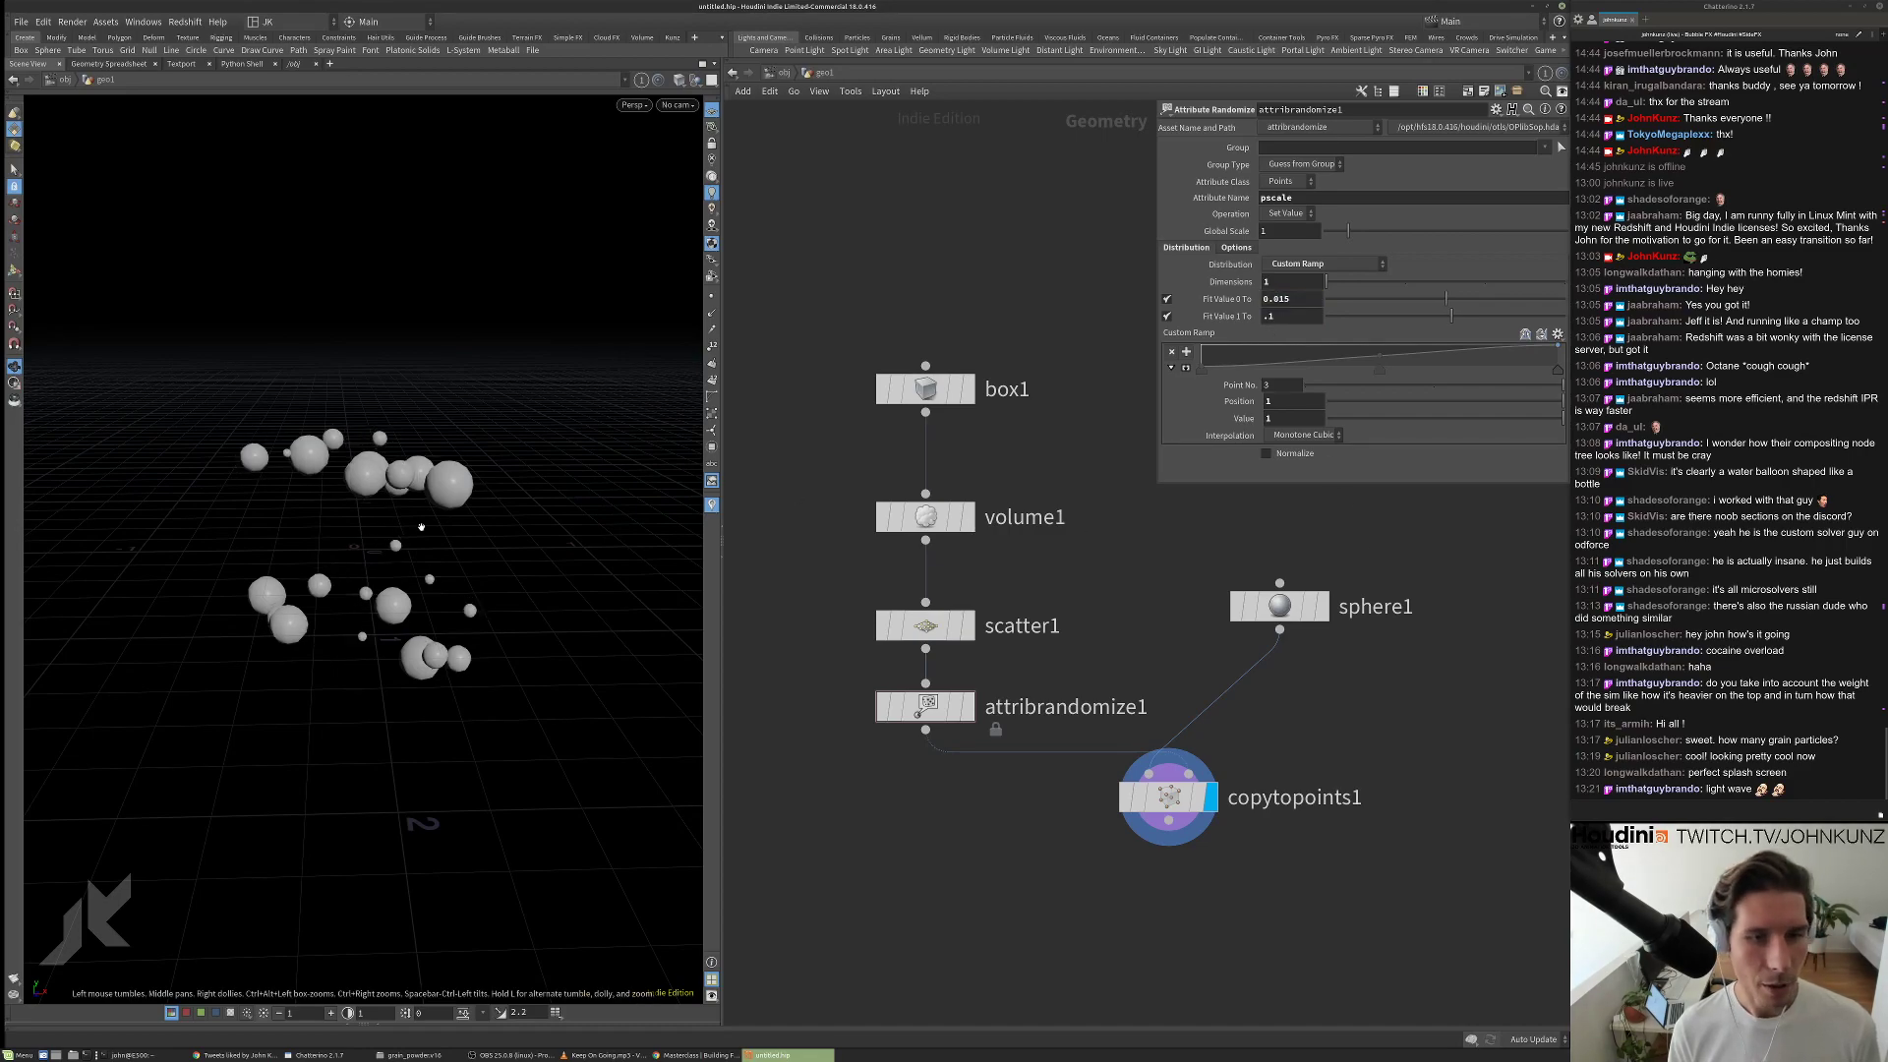
drag(299, 565, 335, 590)
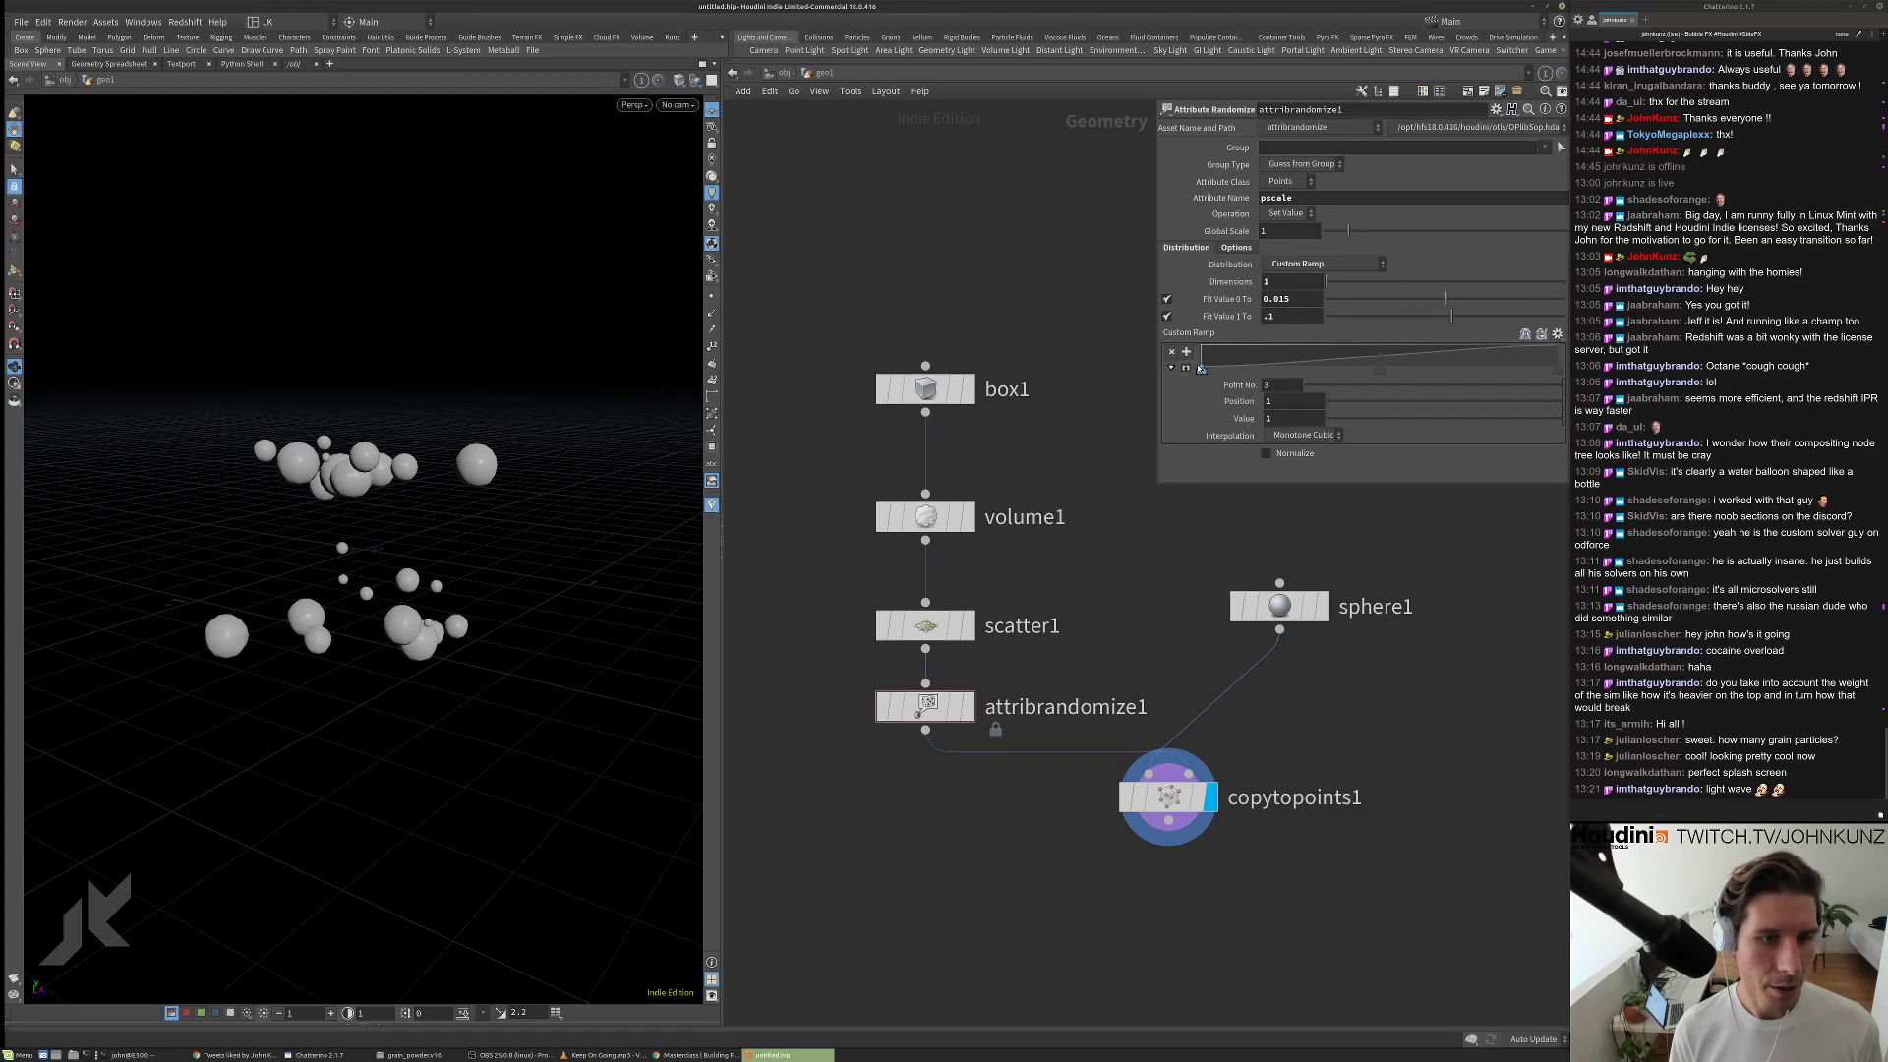
drag(1193, 359, 1196, 367)
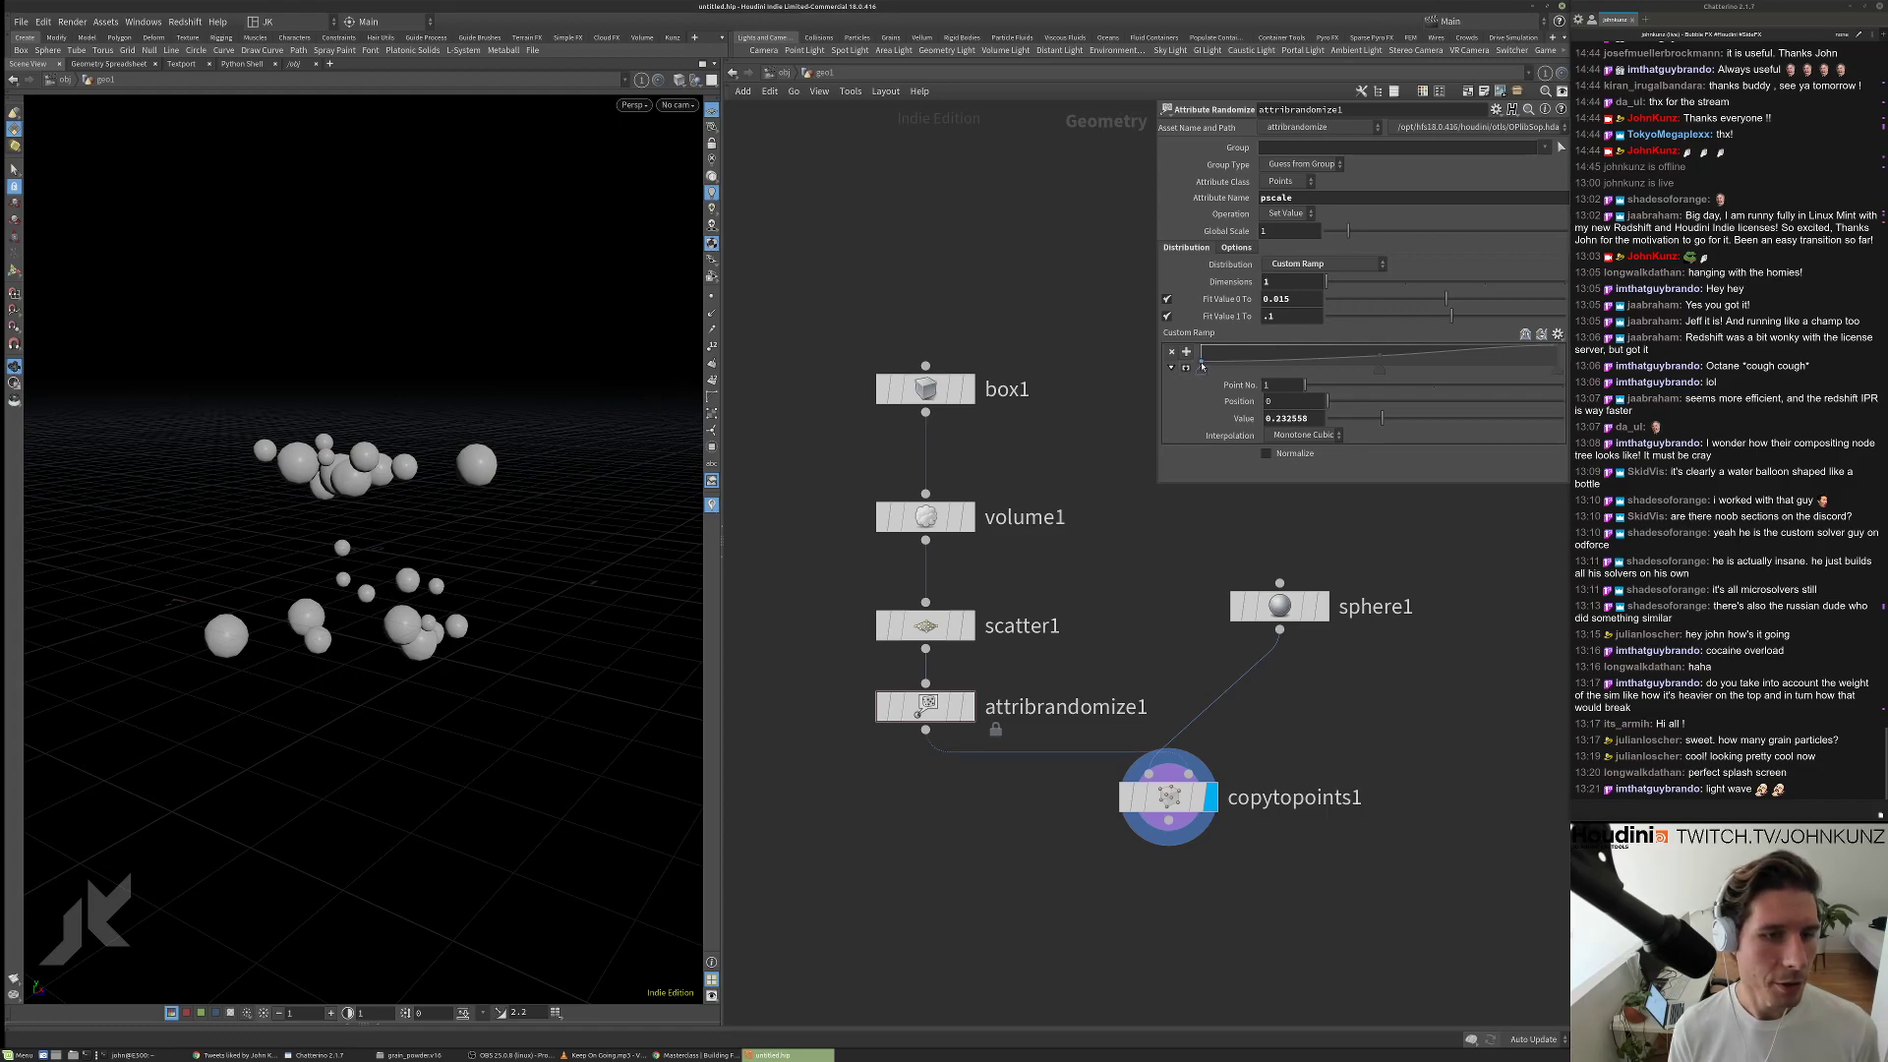
drag(1200, 367, 1201, 371)
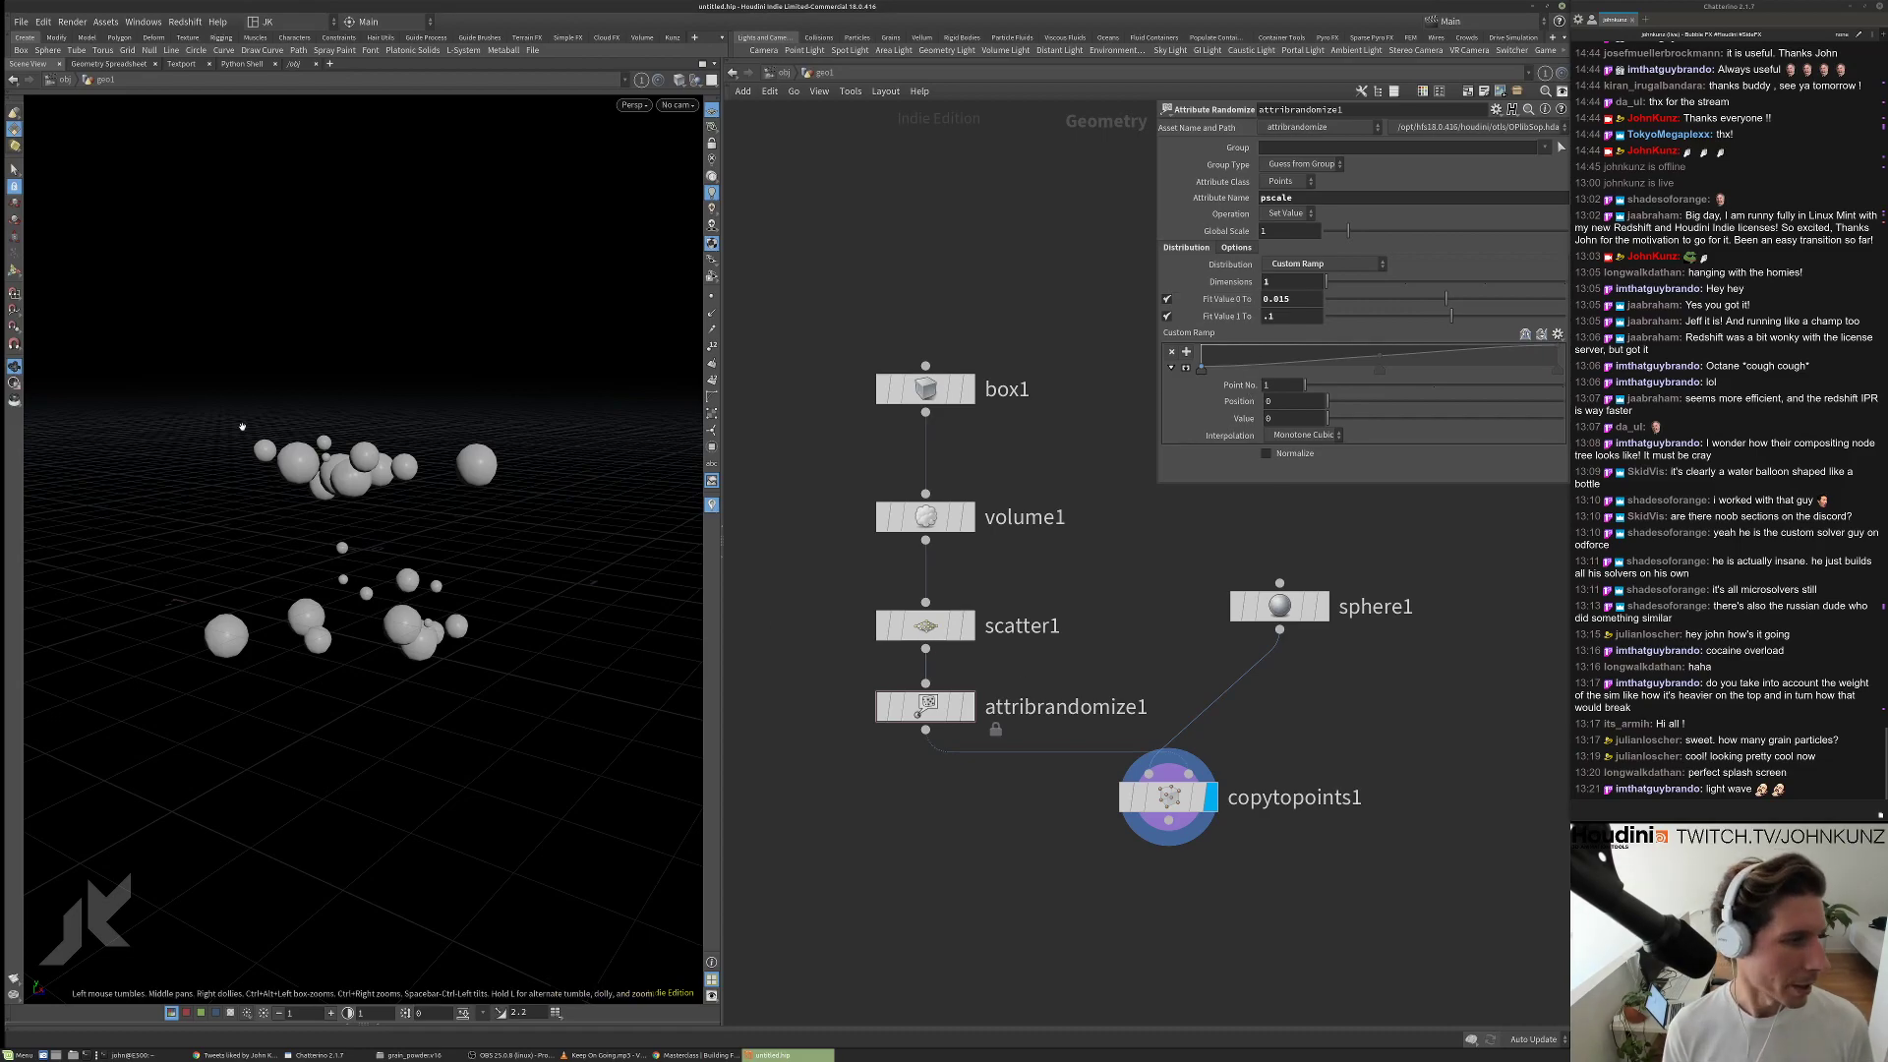
Move copytopoints1 below the chain and sphere1 further right and down.
scroll(529, 456, up, 5)
drag(529, 457, 551, 458)
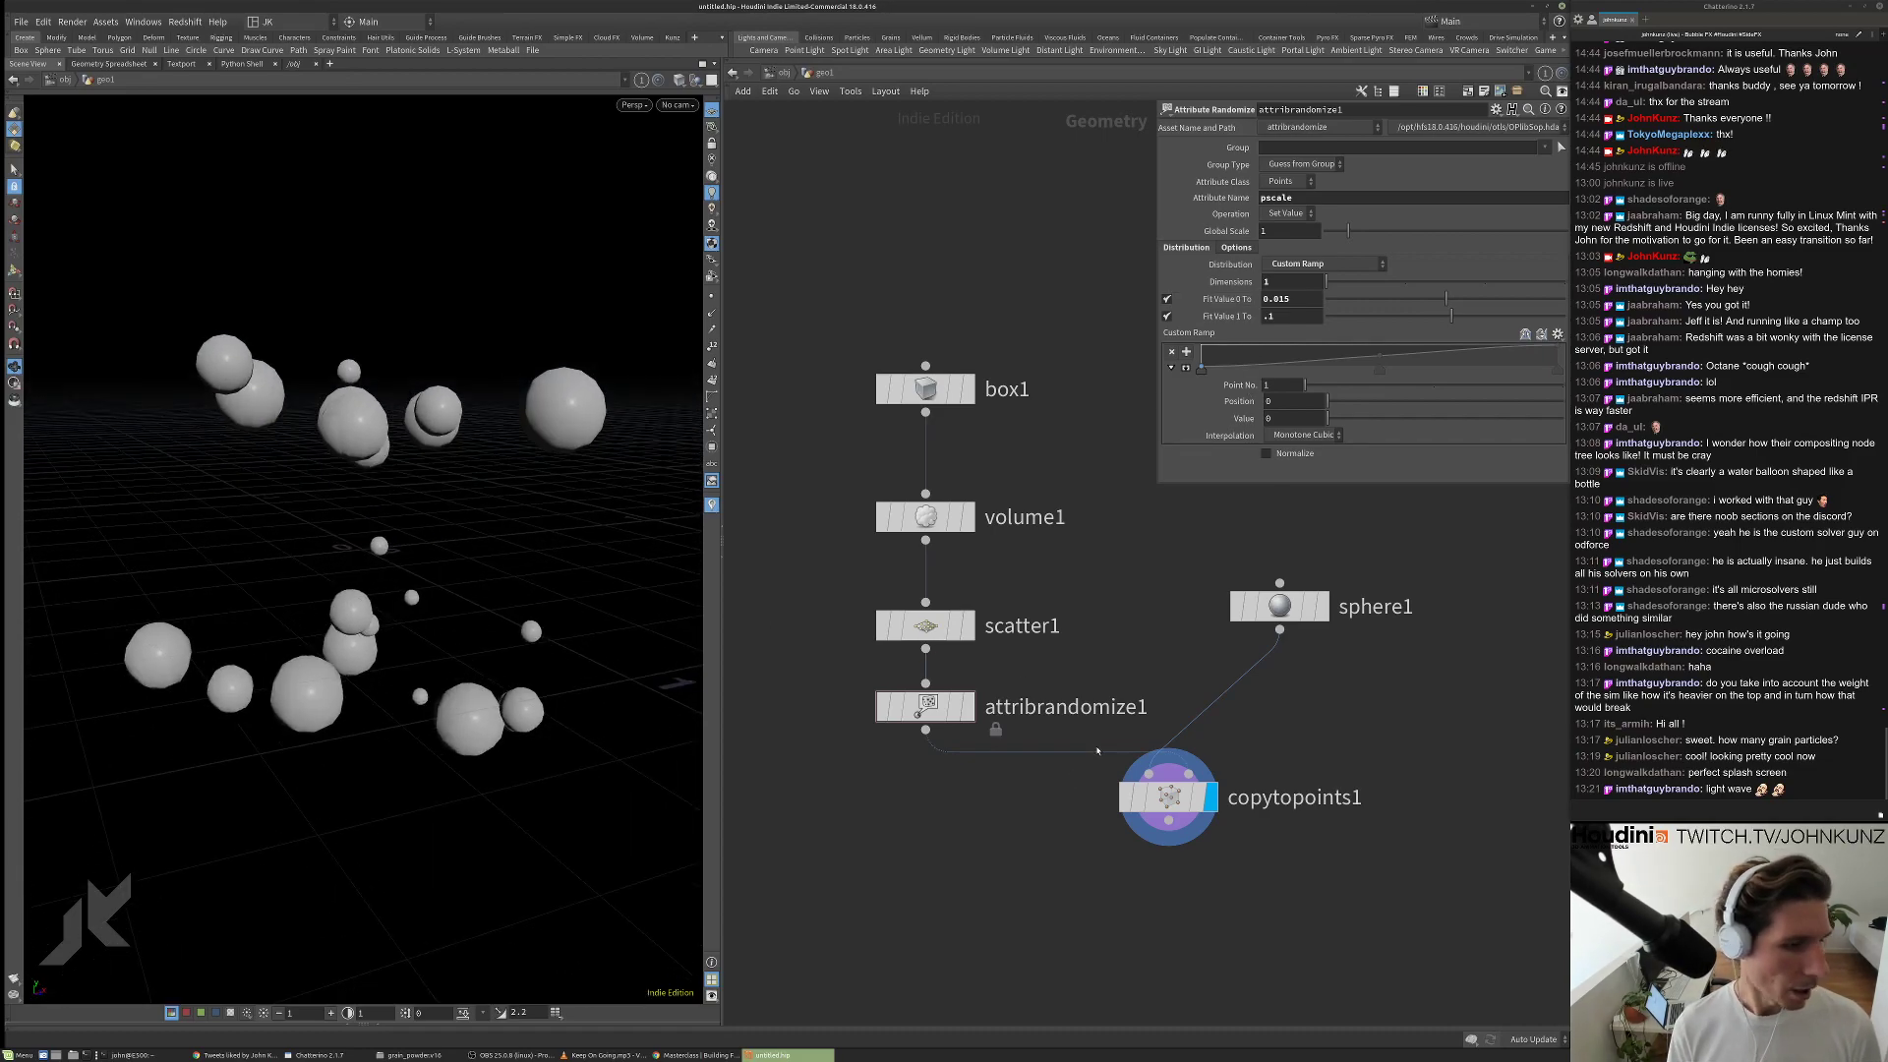
middle_drag(1081, 787, 1081, 693)
drag(1138, 704, 1177, 863)
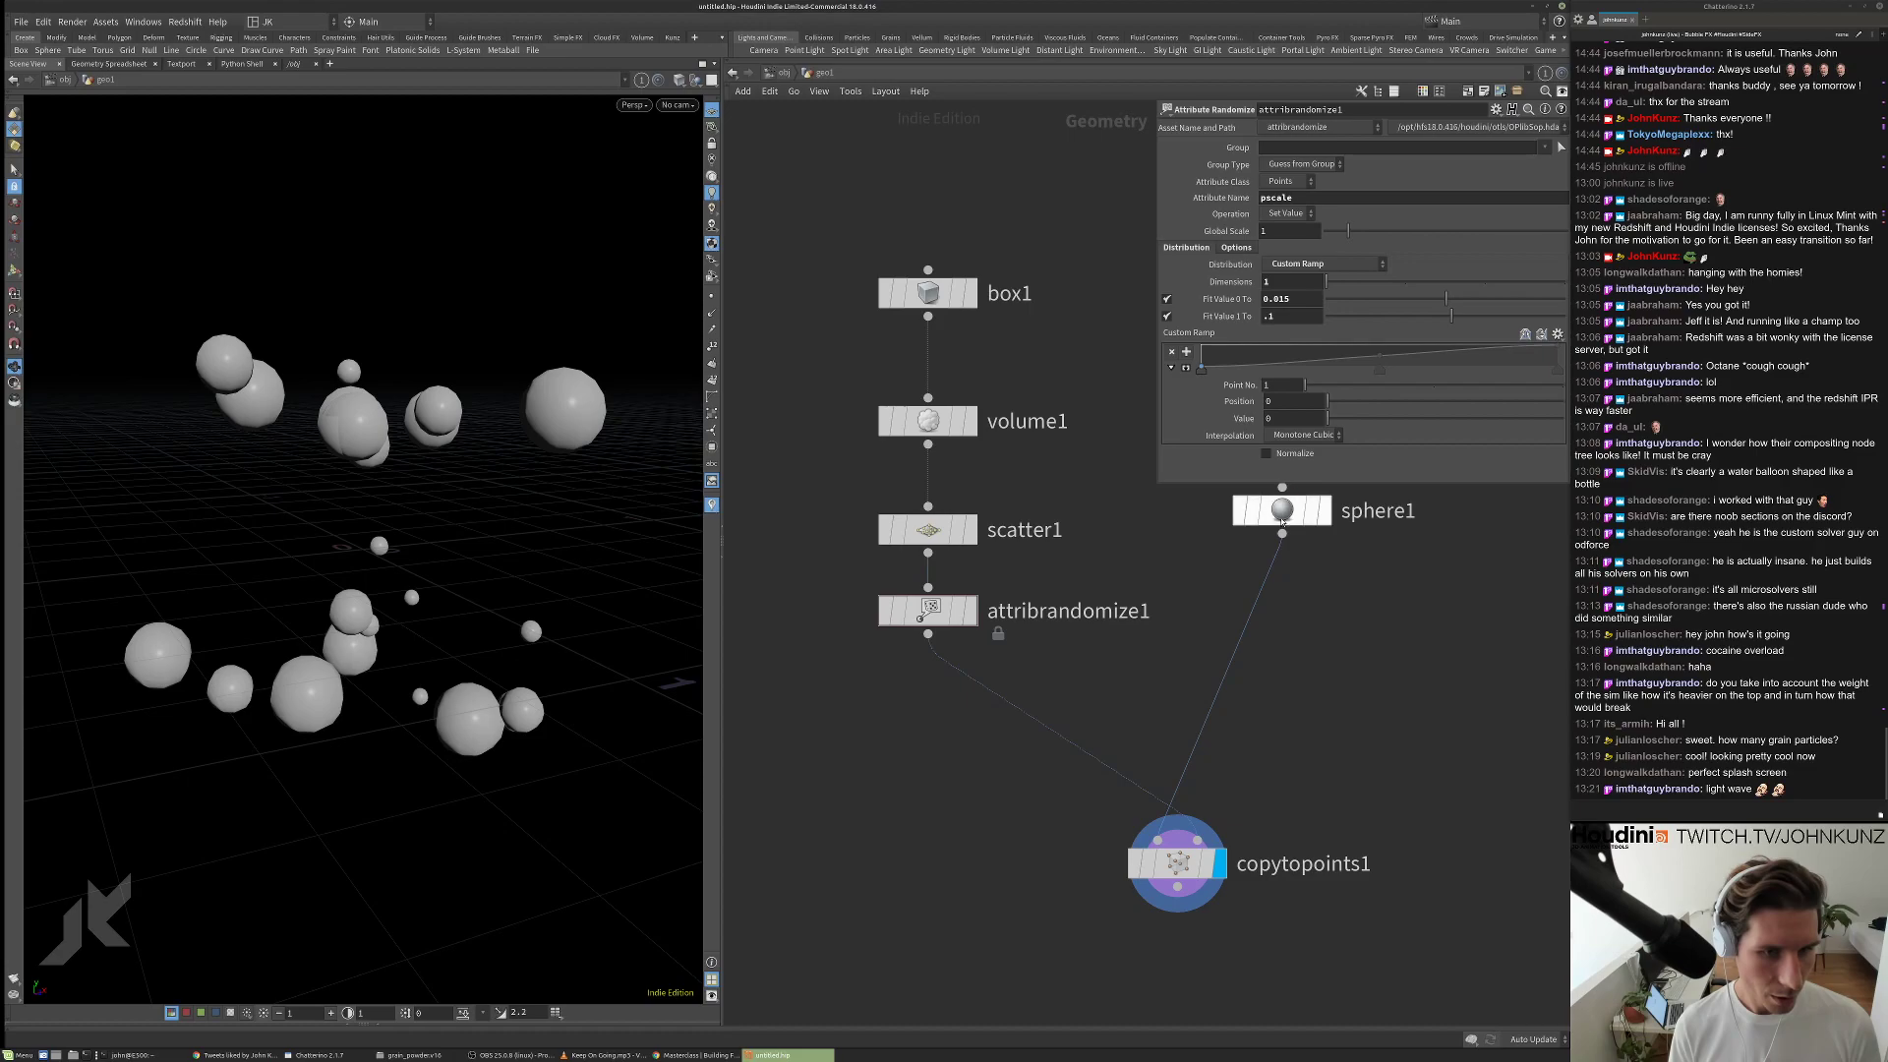
click(1281, 534)
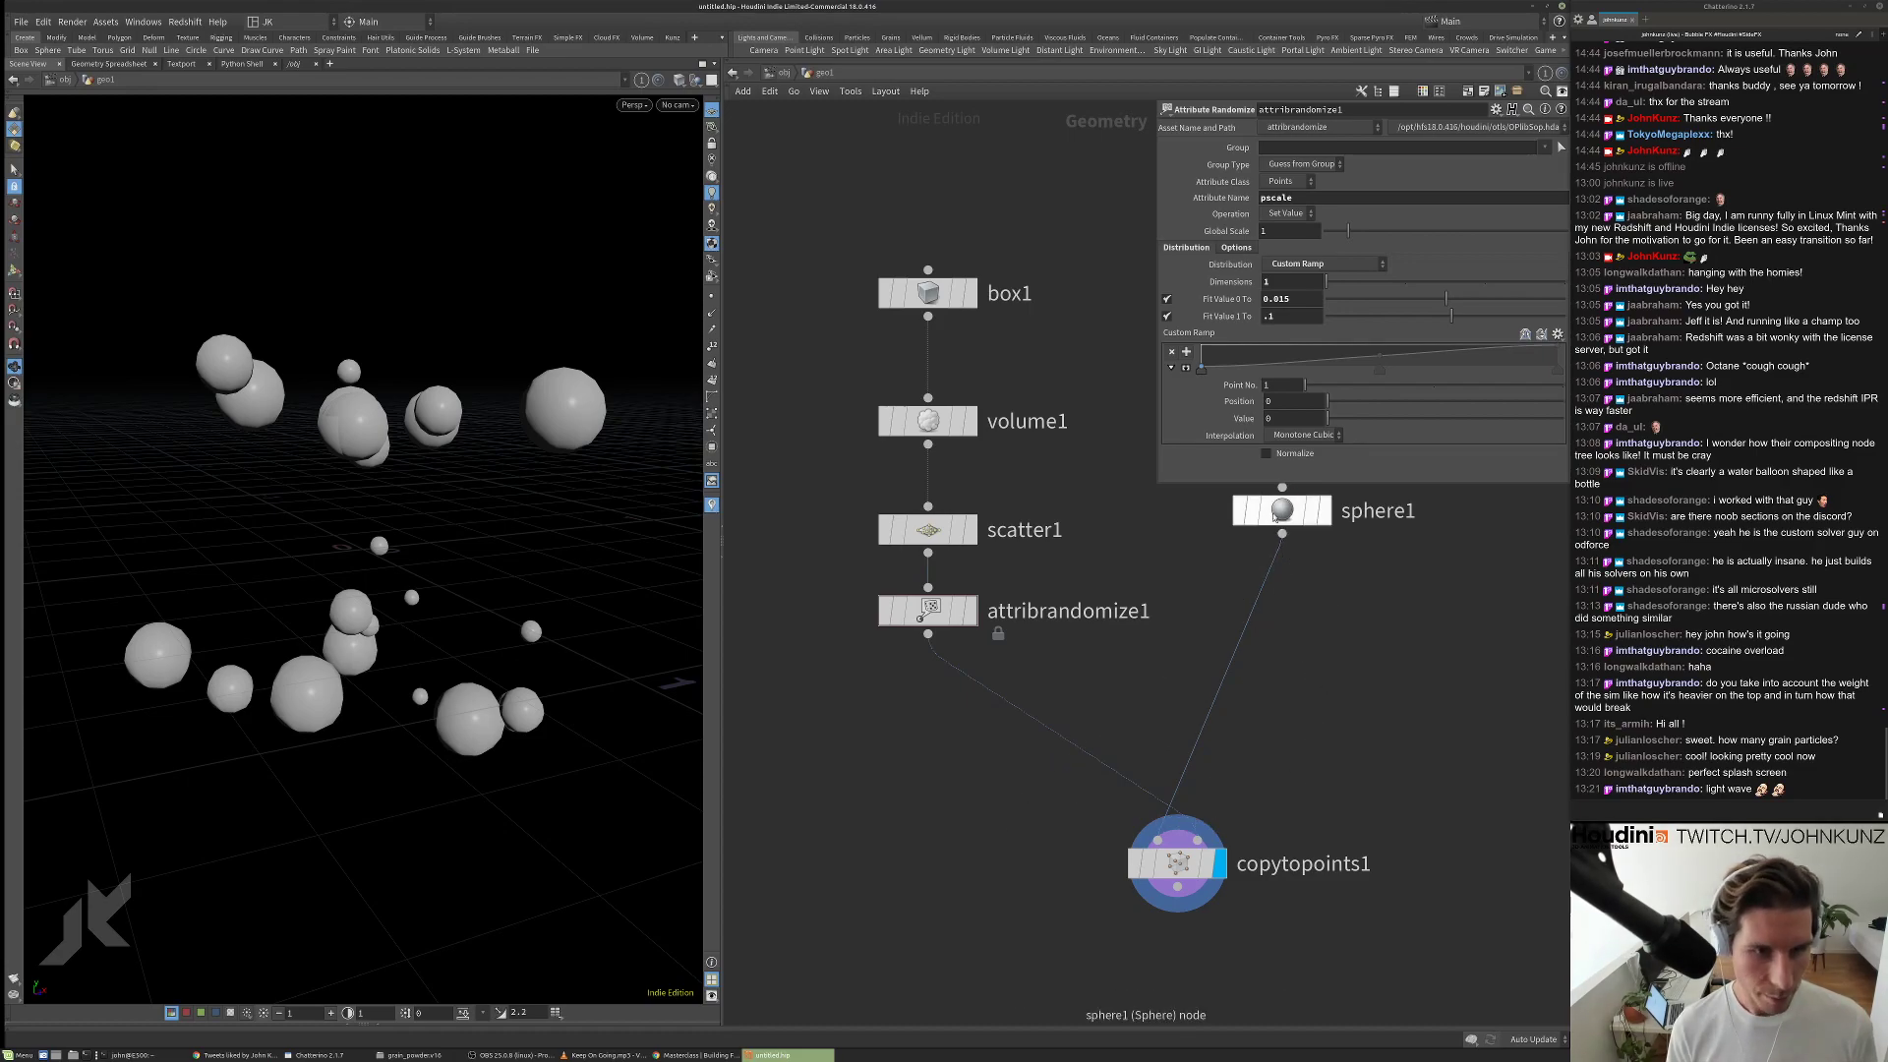
drag(1281, 510, 1350, 591)
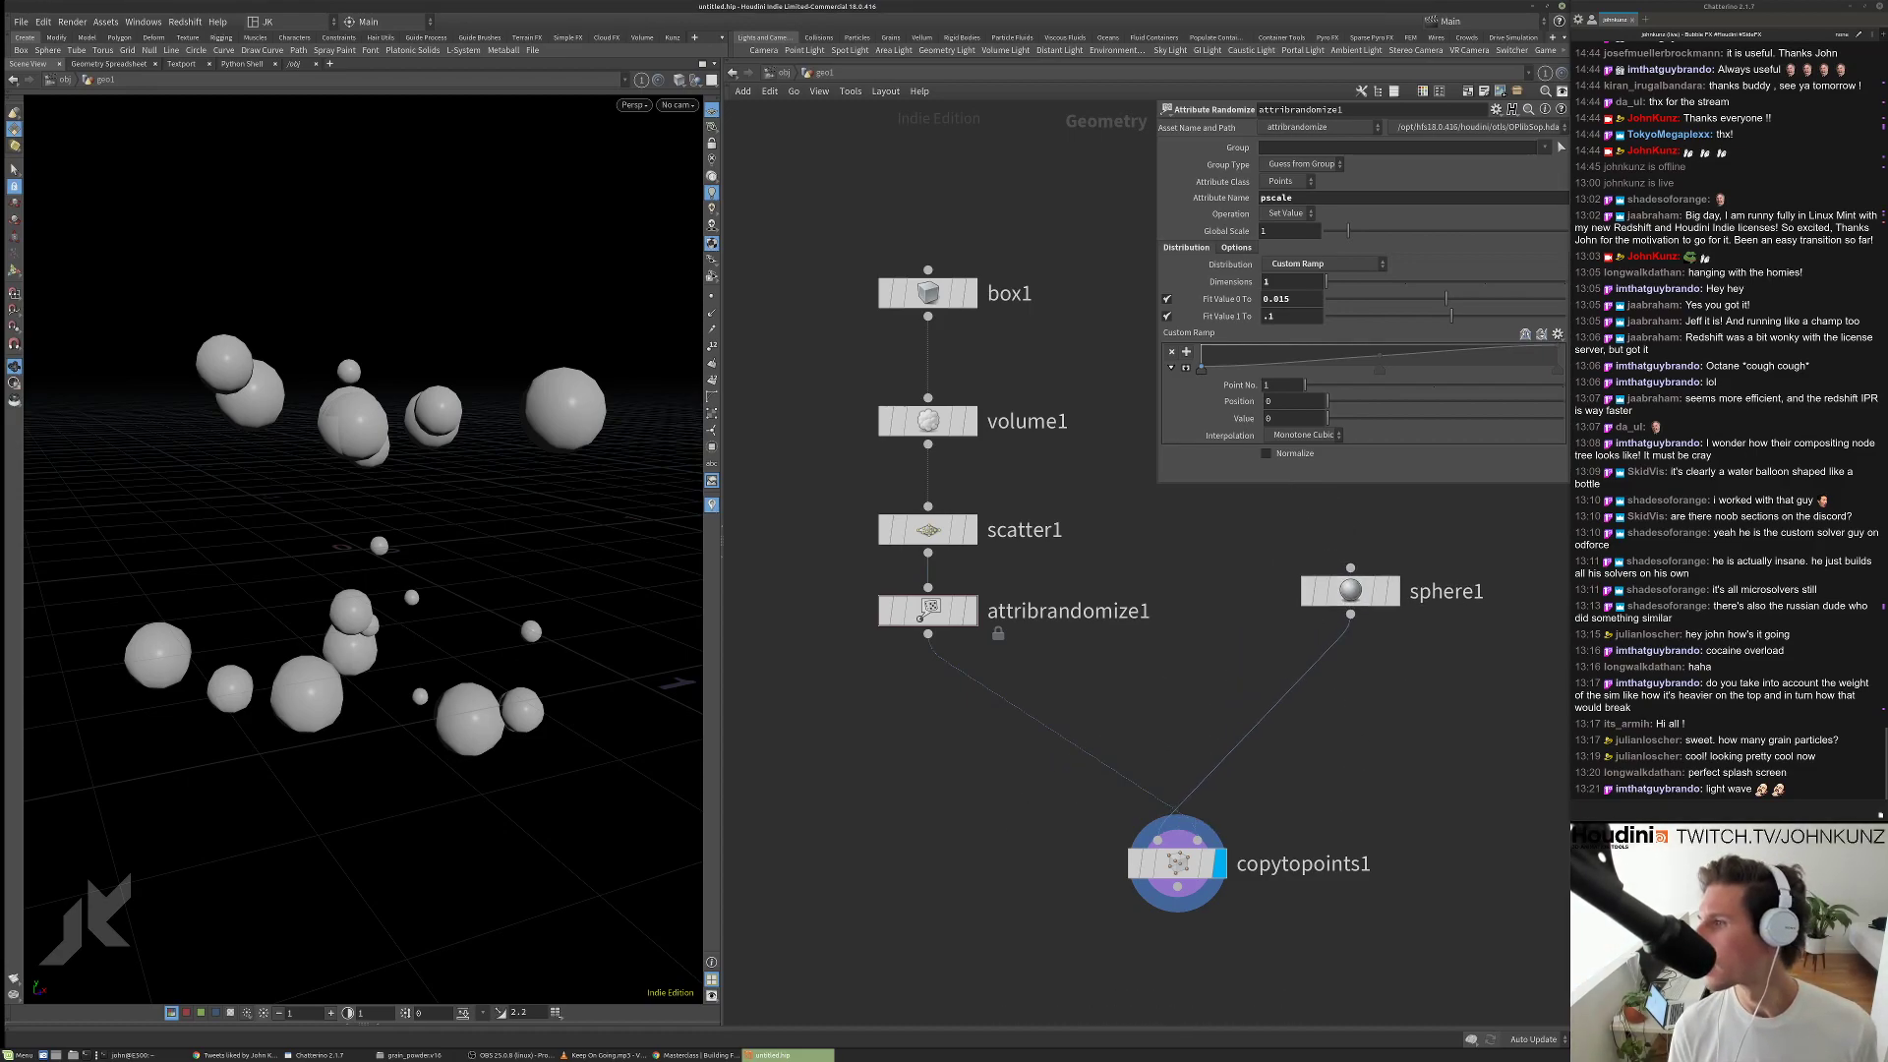
Insert an Attribute Noise node below attribrandomize1, aligned in the chain before copytopoints1.
right_click(905, 796)
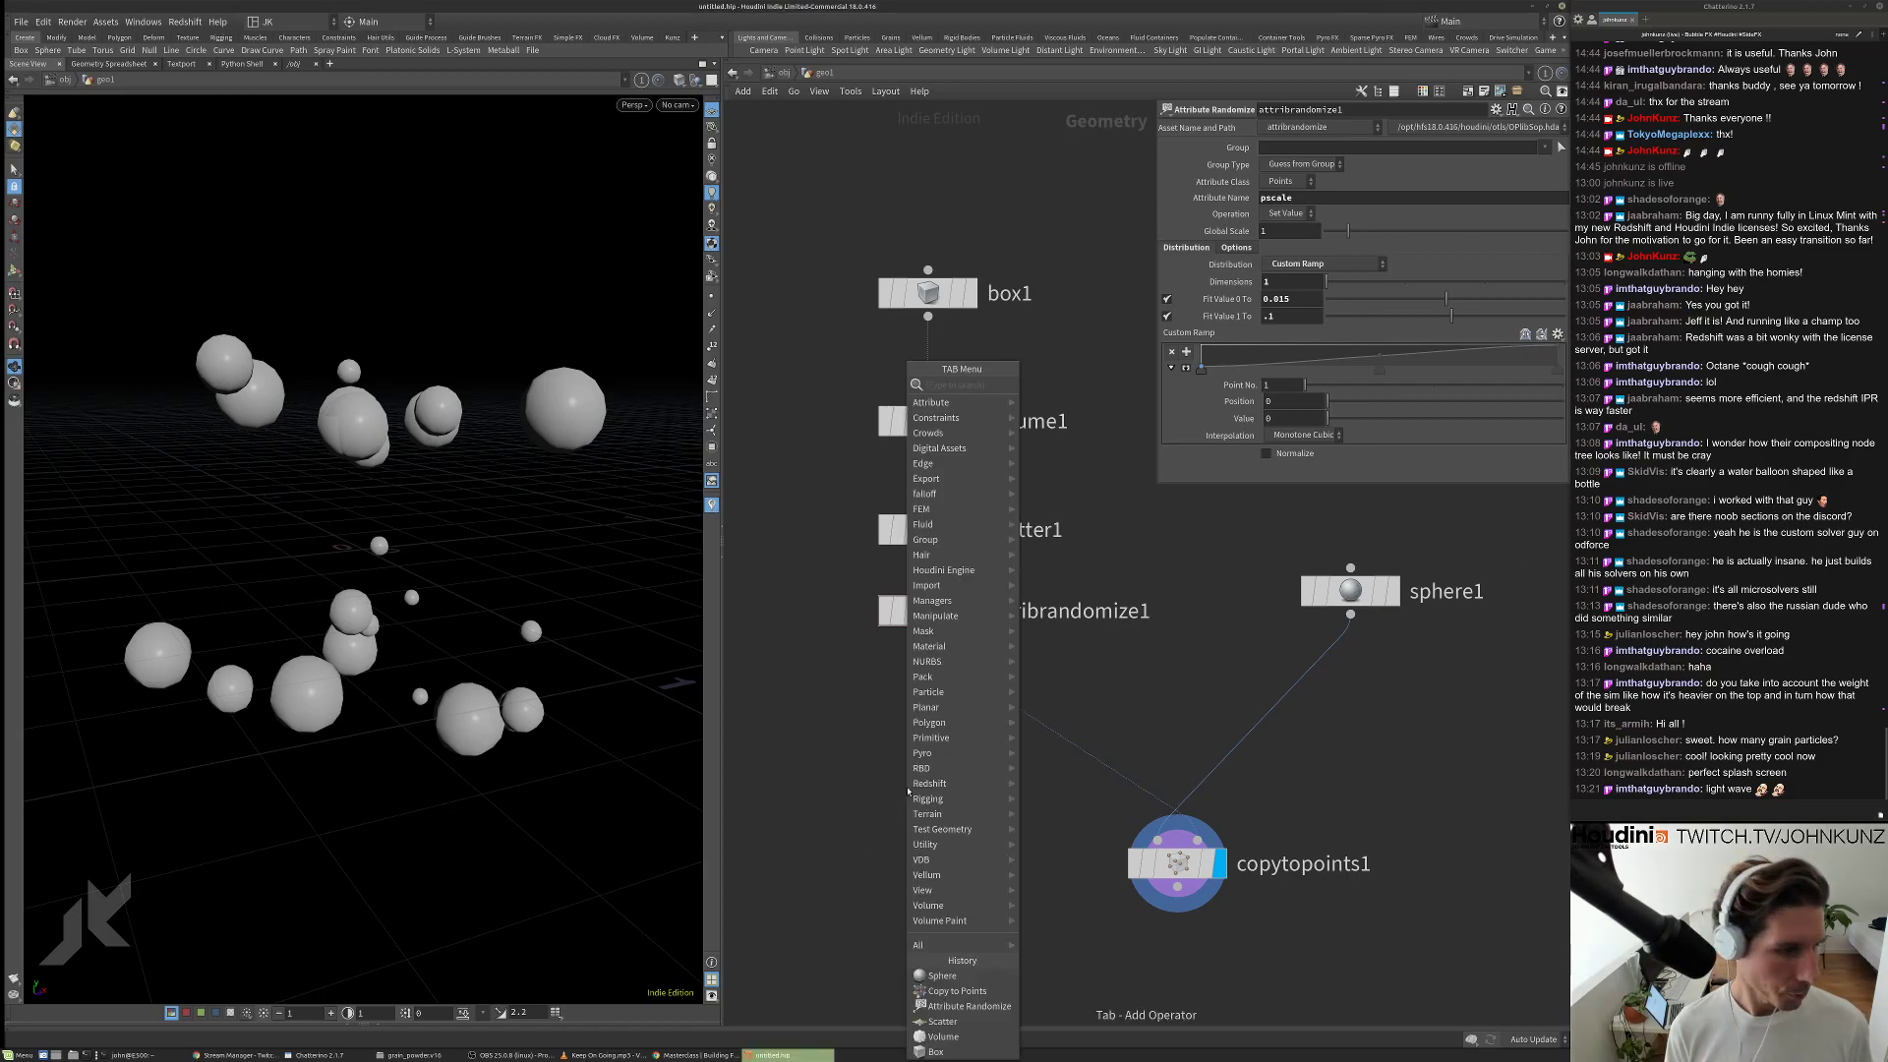
key(Escape)
key(Tab)
text(nois)
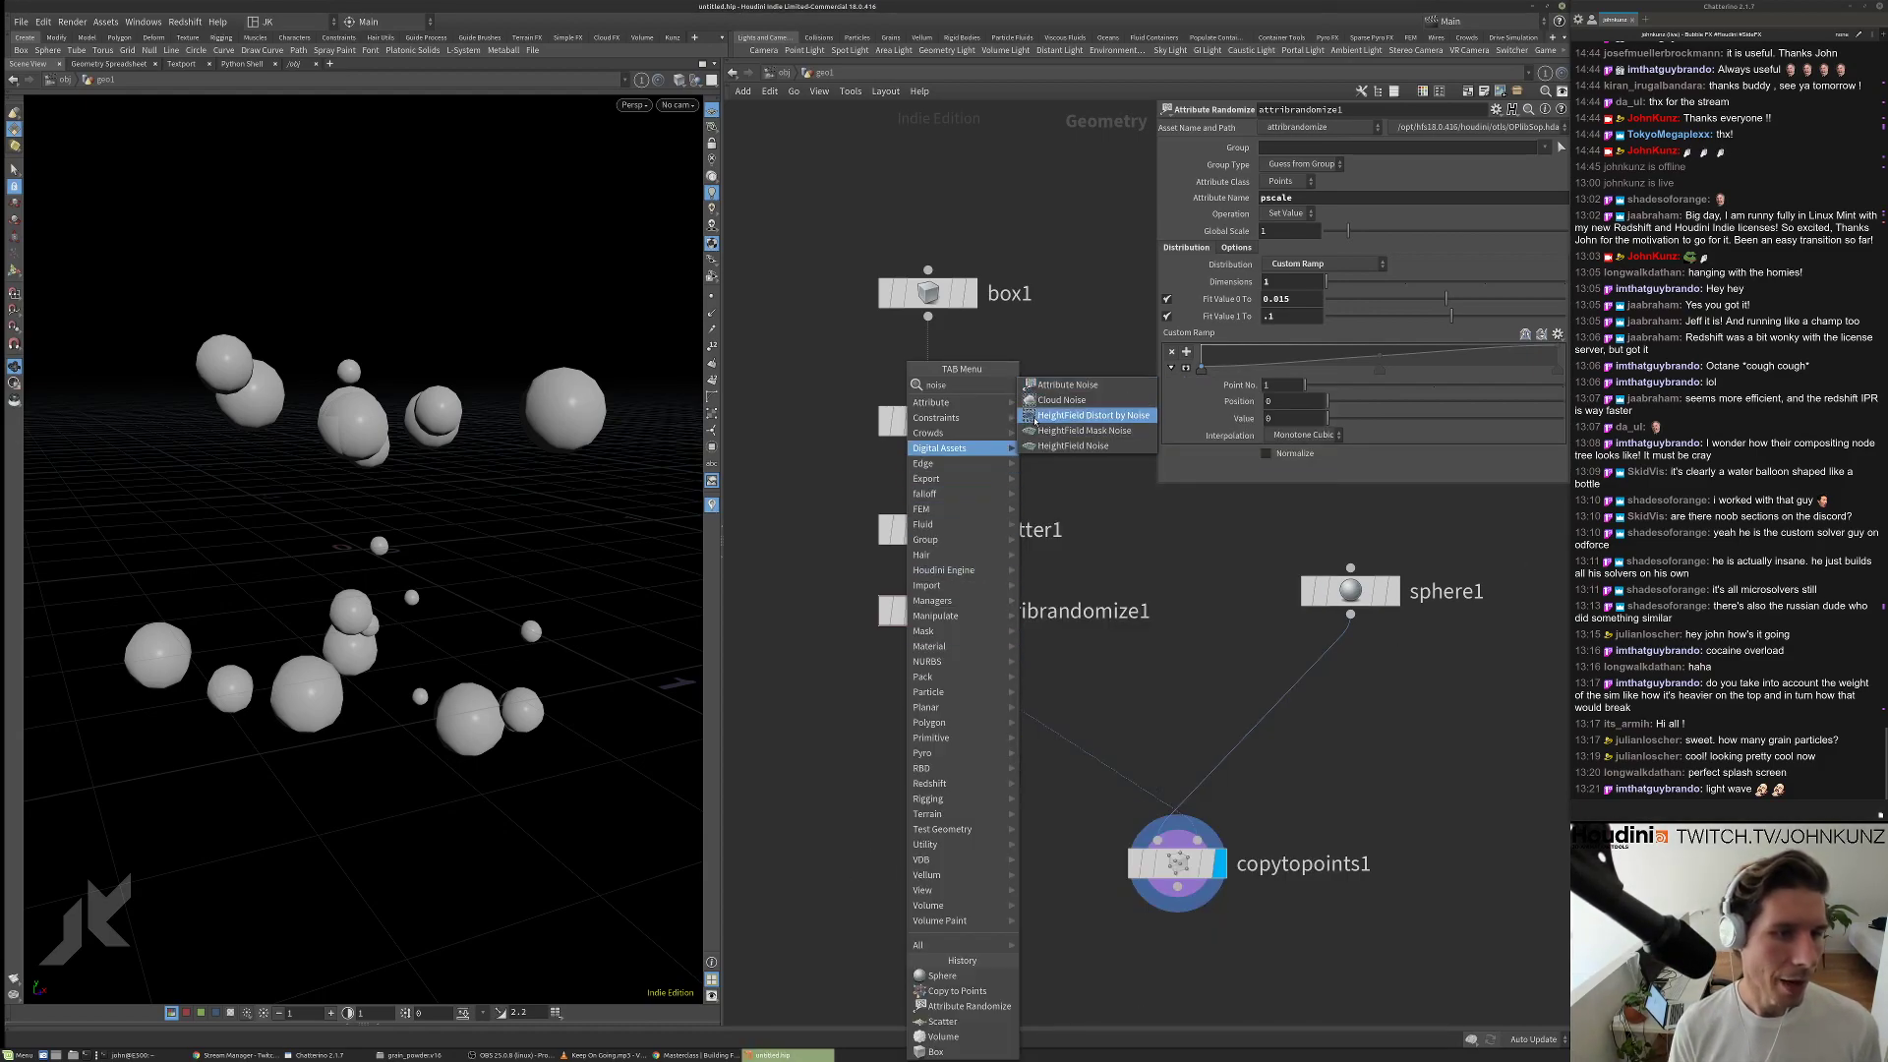
click(1066, 384)
click(1029, 709)
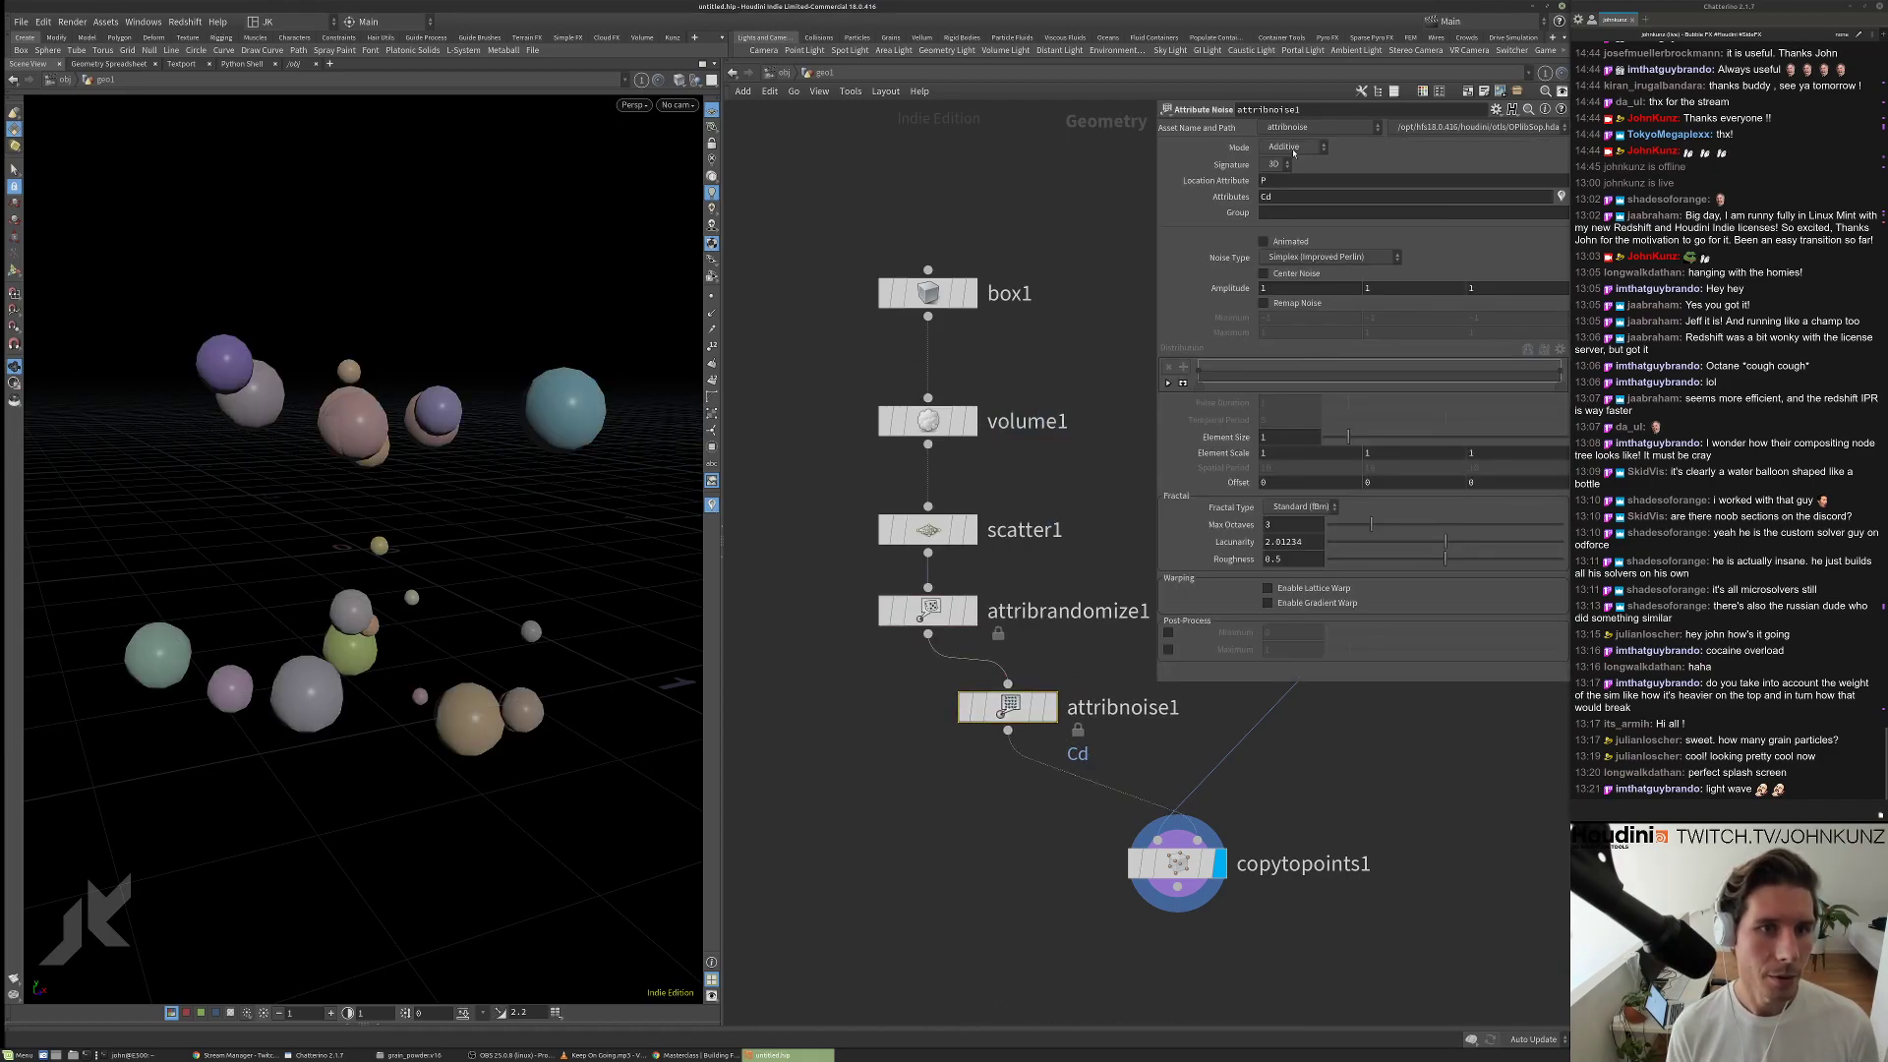
drag(1030, 695, 951, 696)
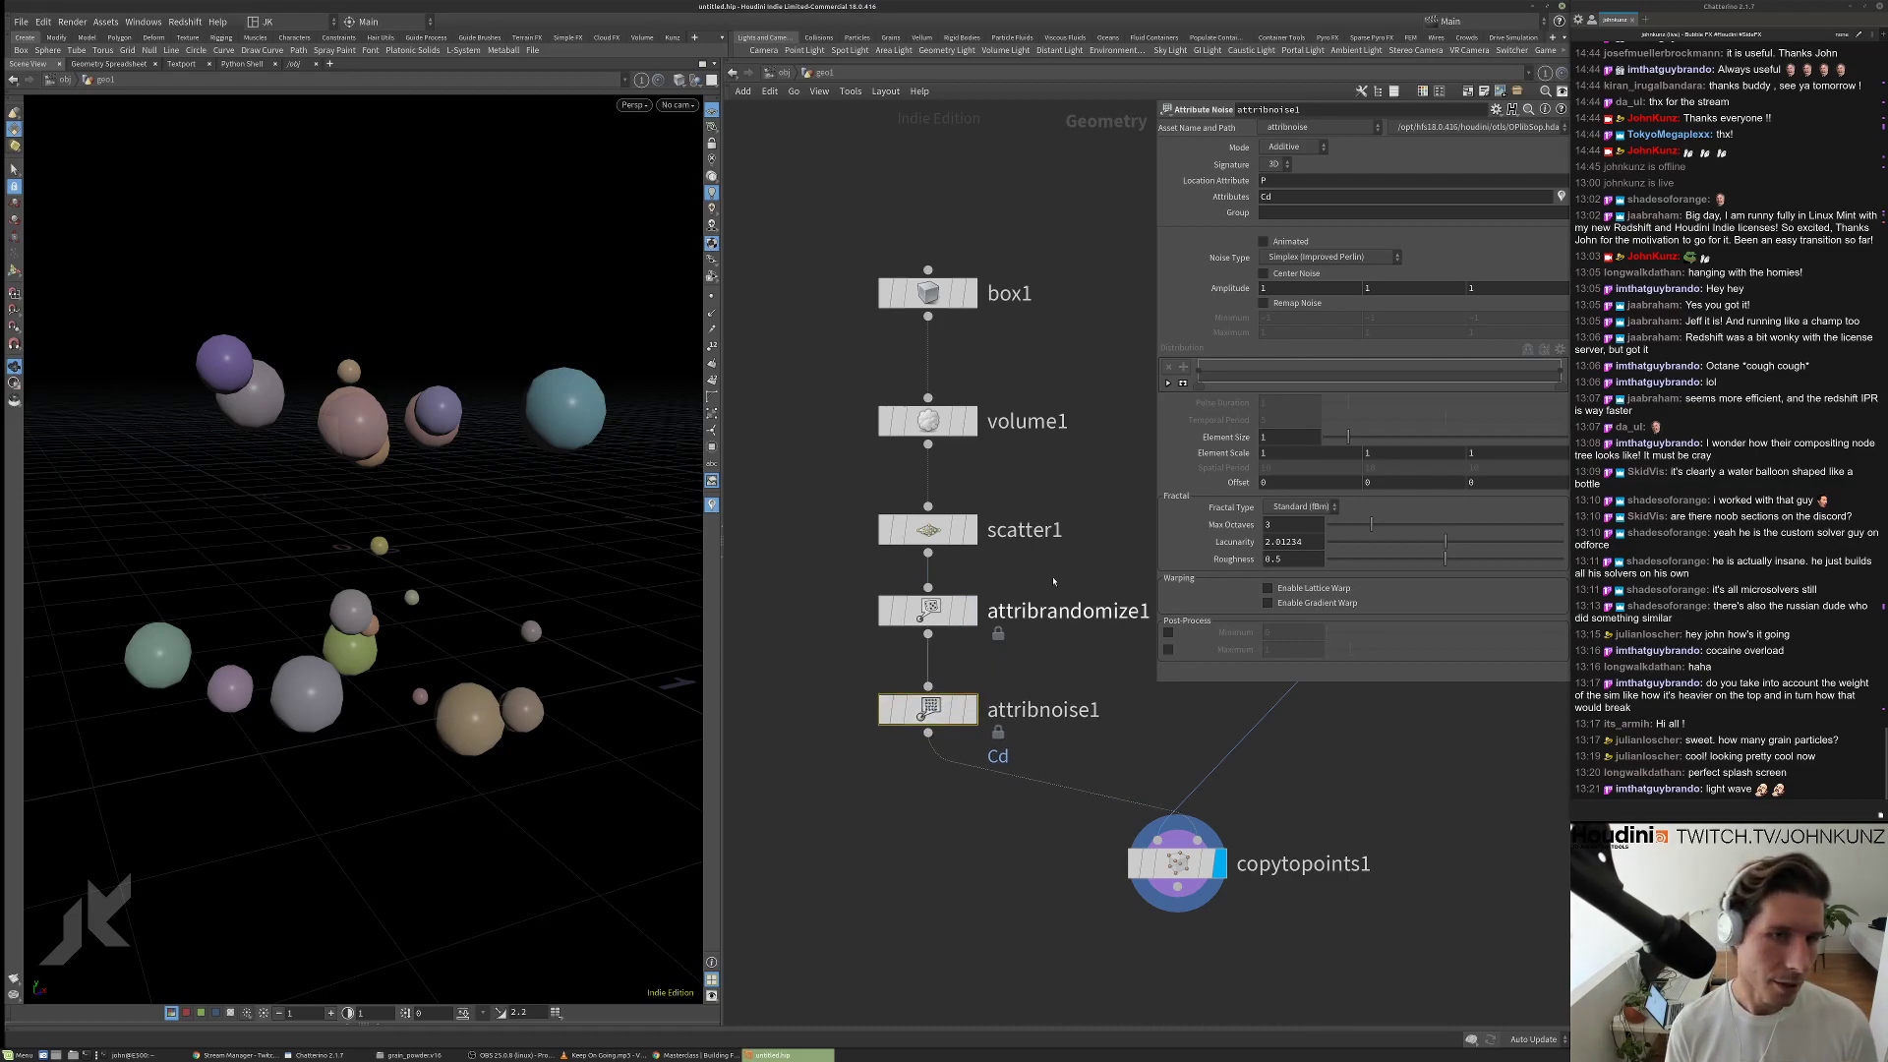
Make attribnoise1 displace P with Center Noise on, toggling the node to compare.
double_click(1266, 197)
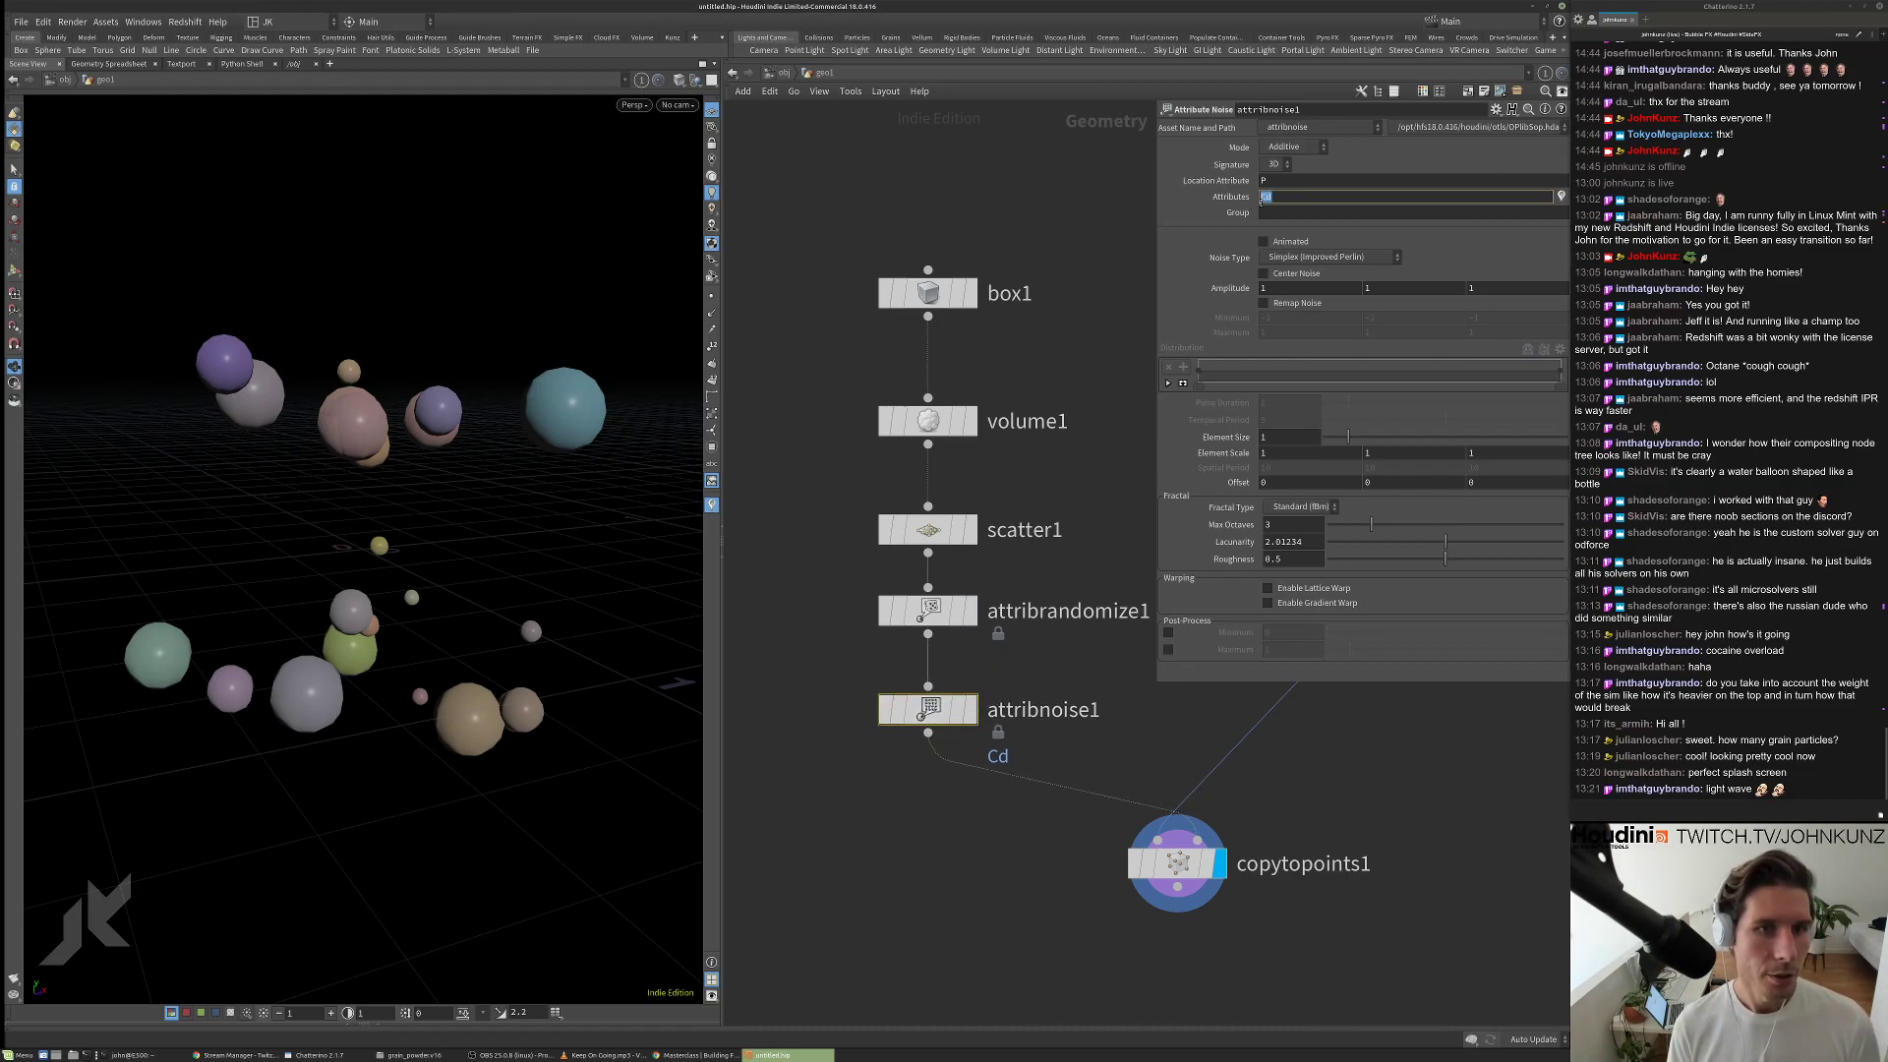
text(P)
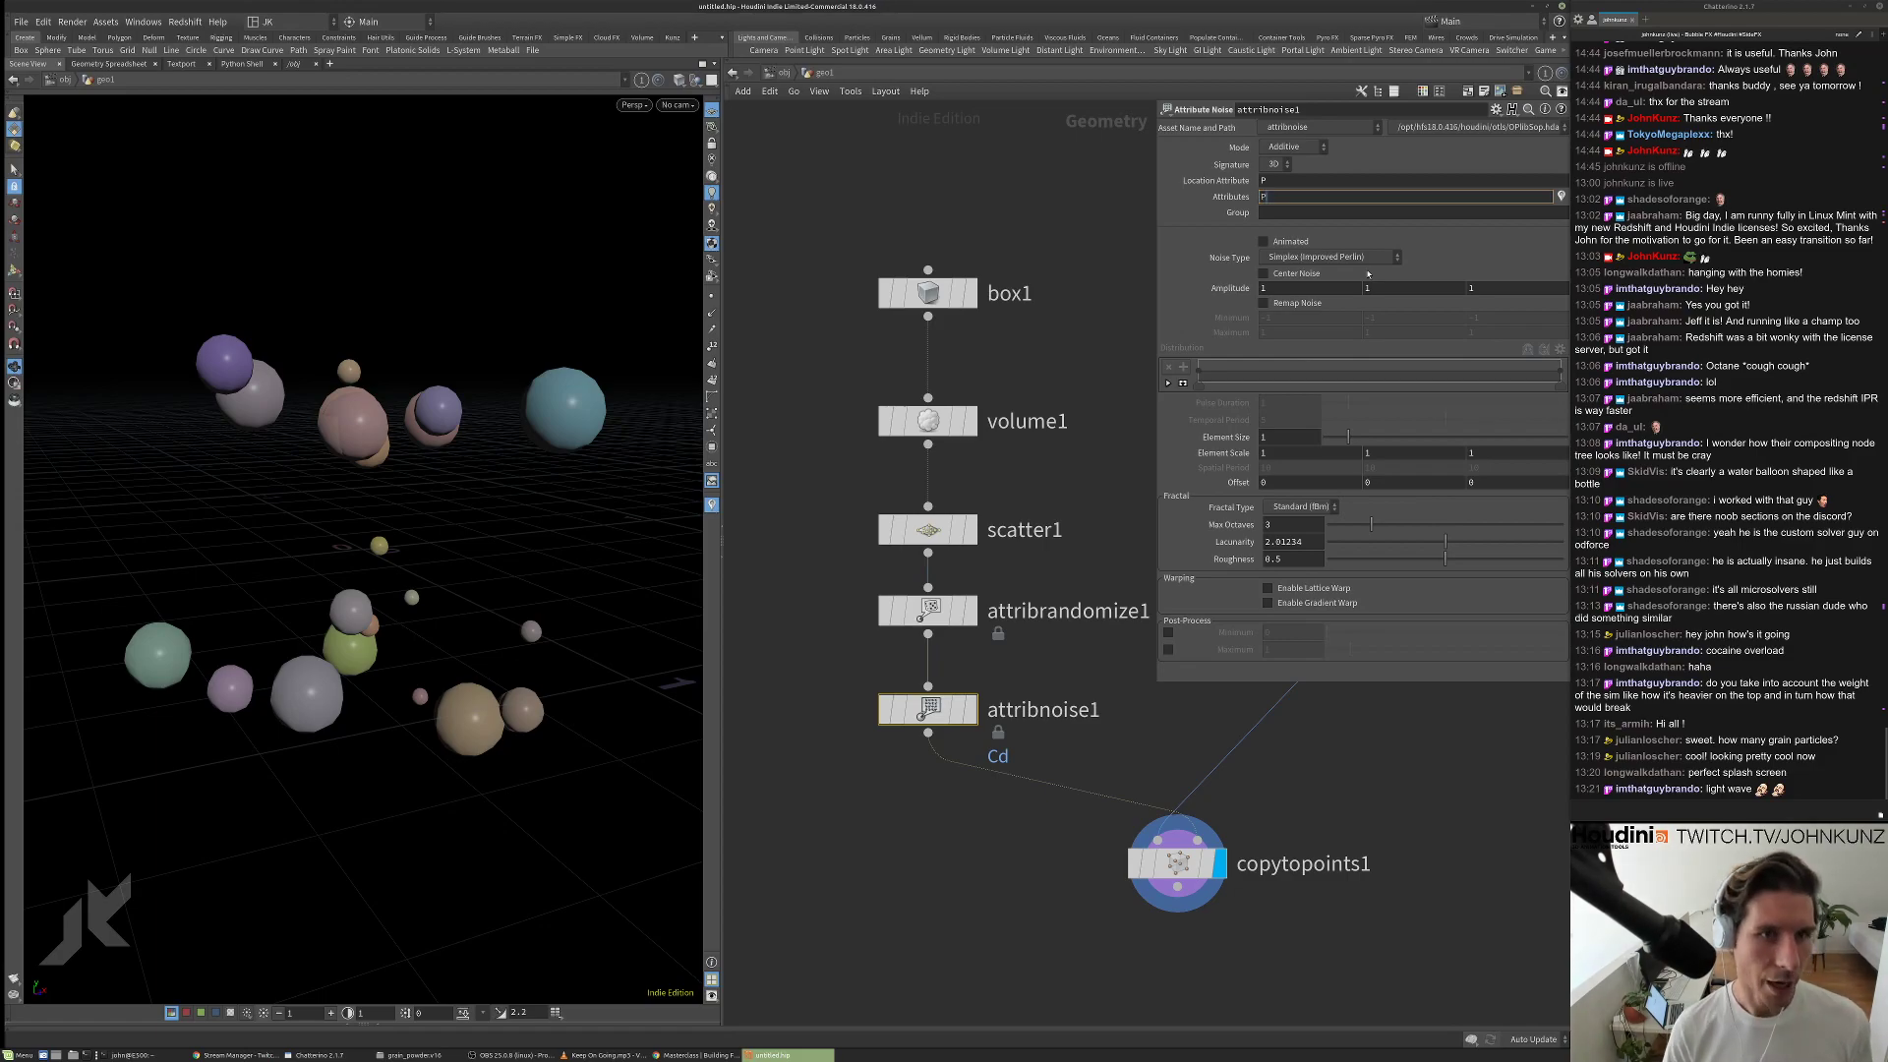
key(Return)
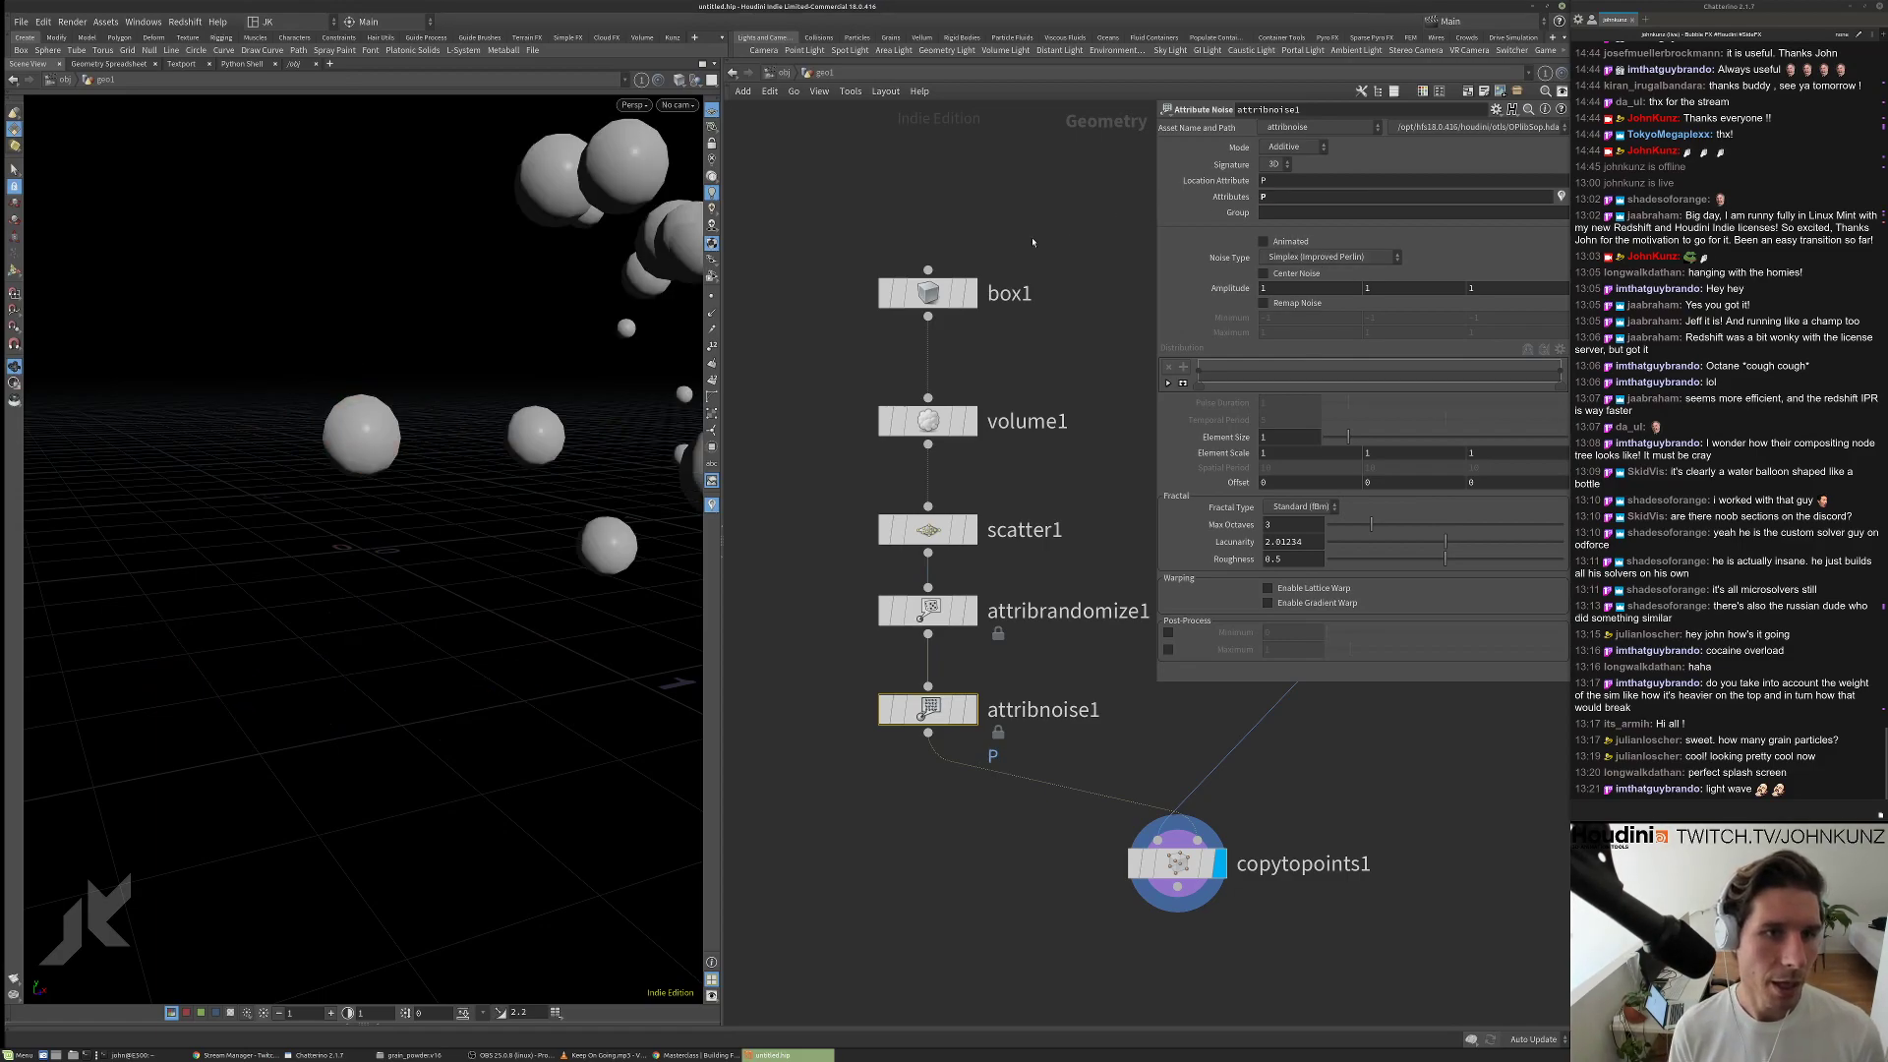
right_drag(527, 422, 214, 516)
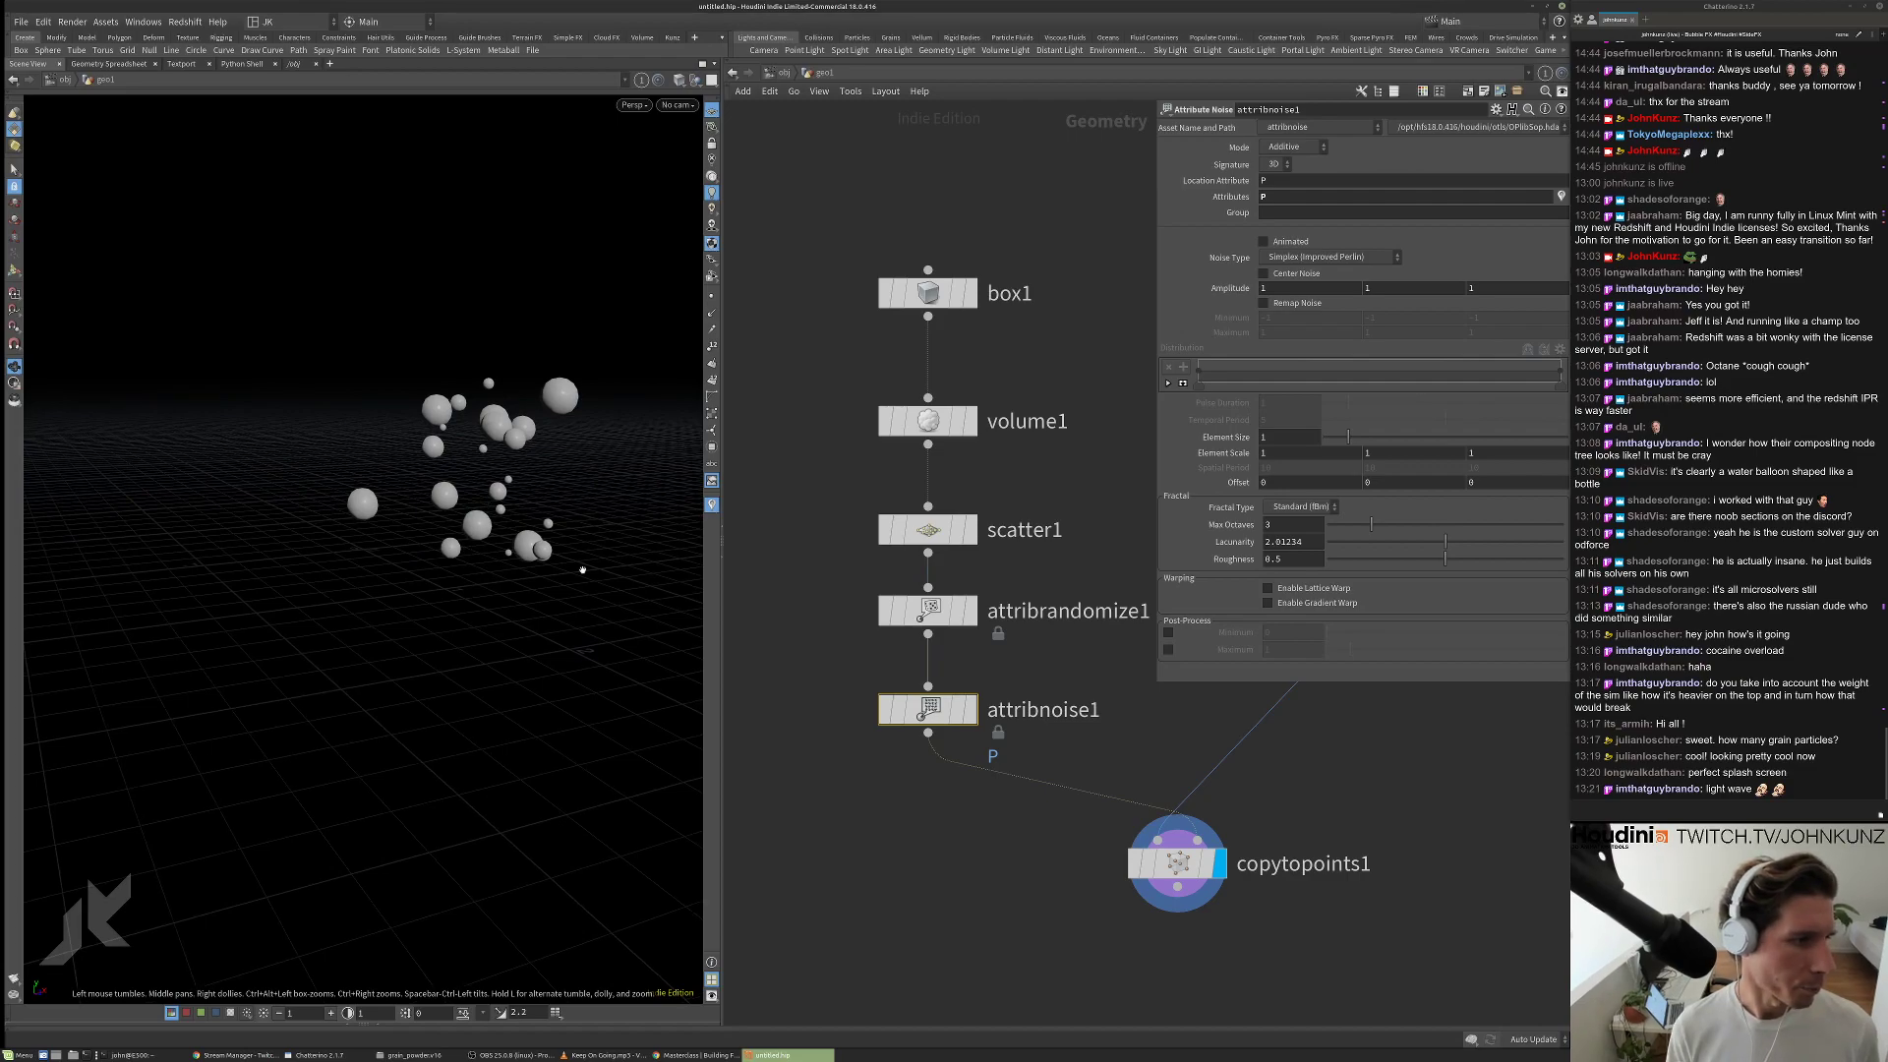
click(884, 710)
click(884, 710)
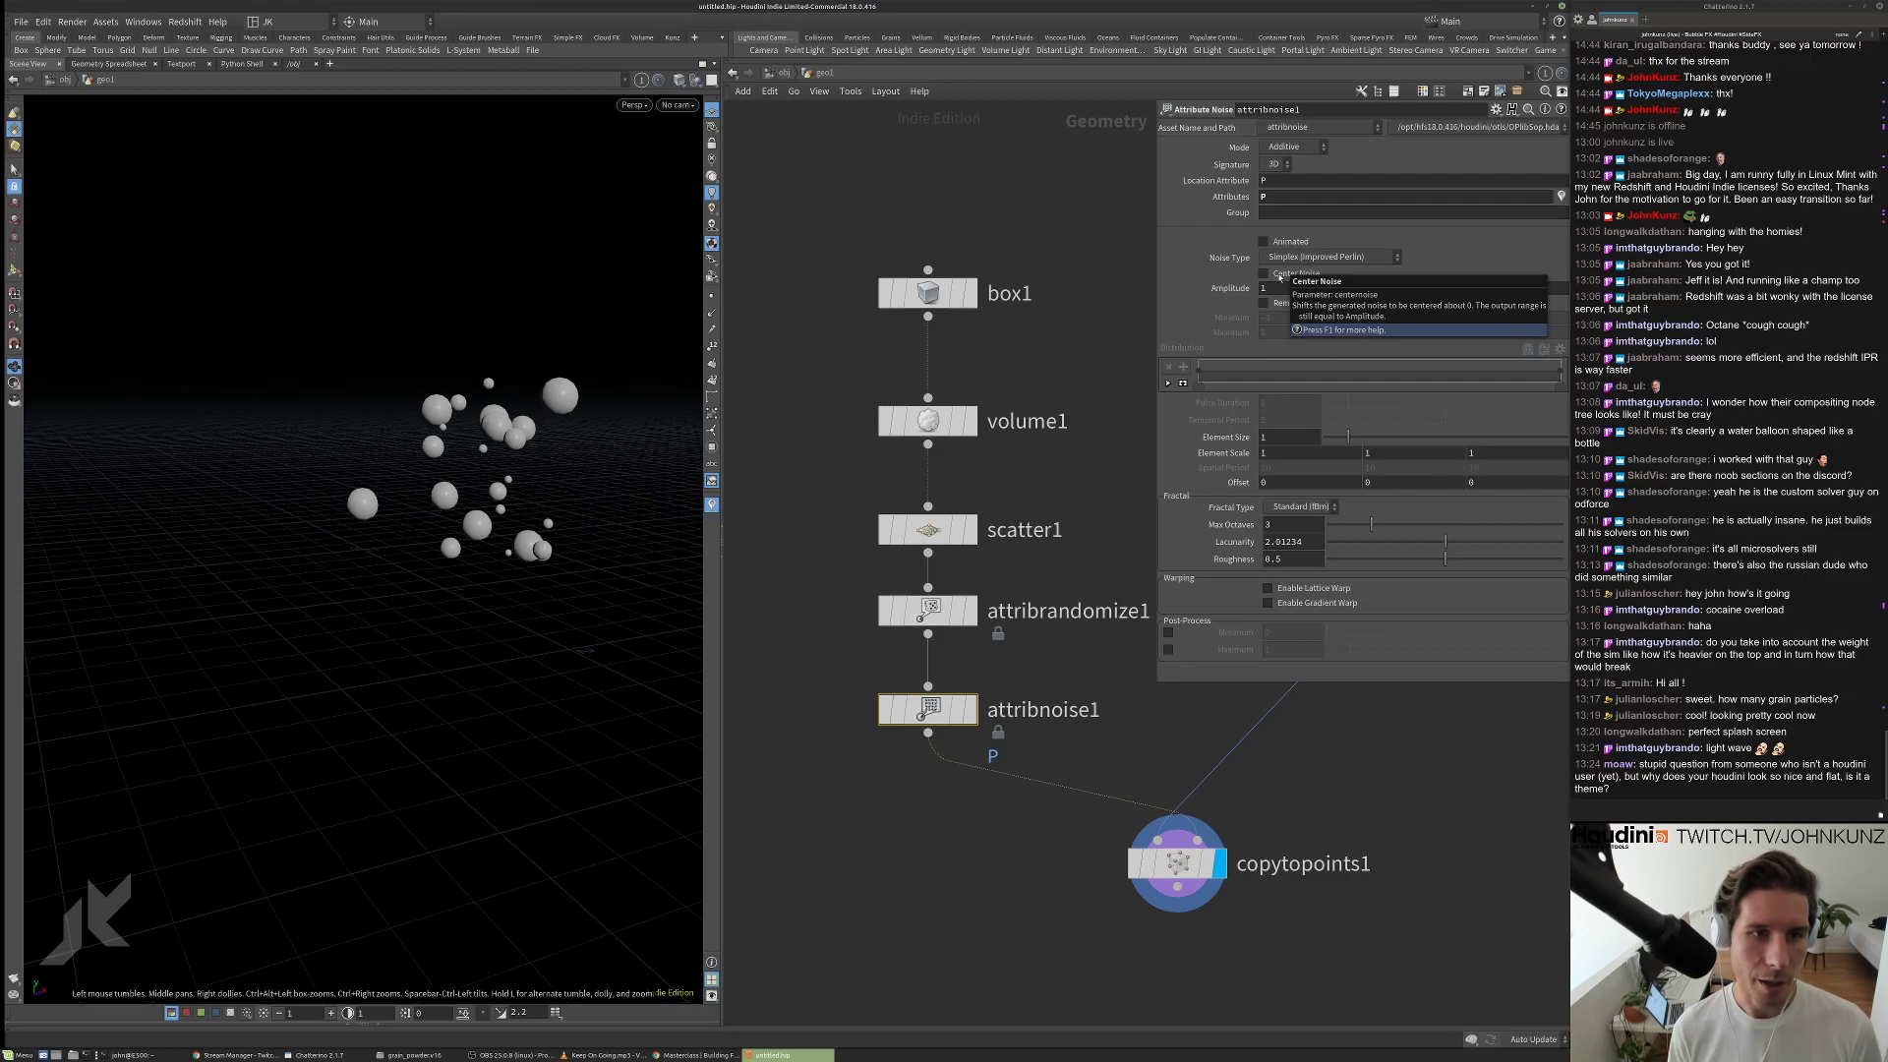
click(1264, 273)
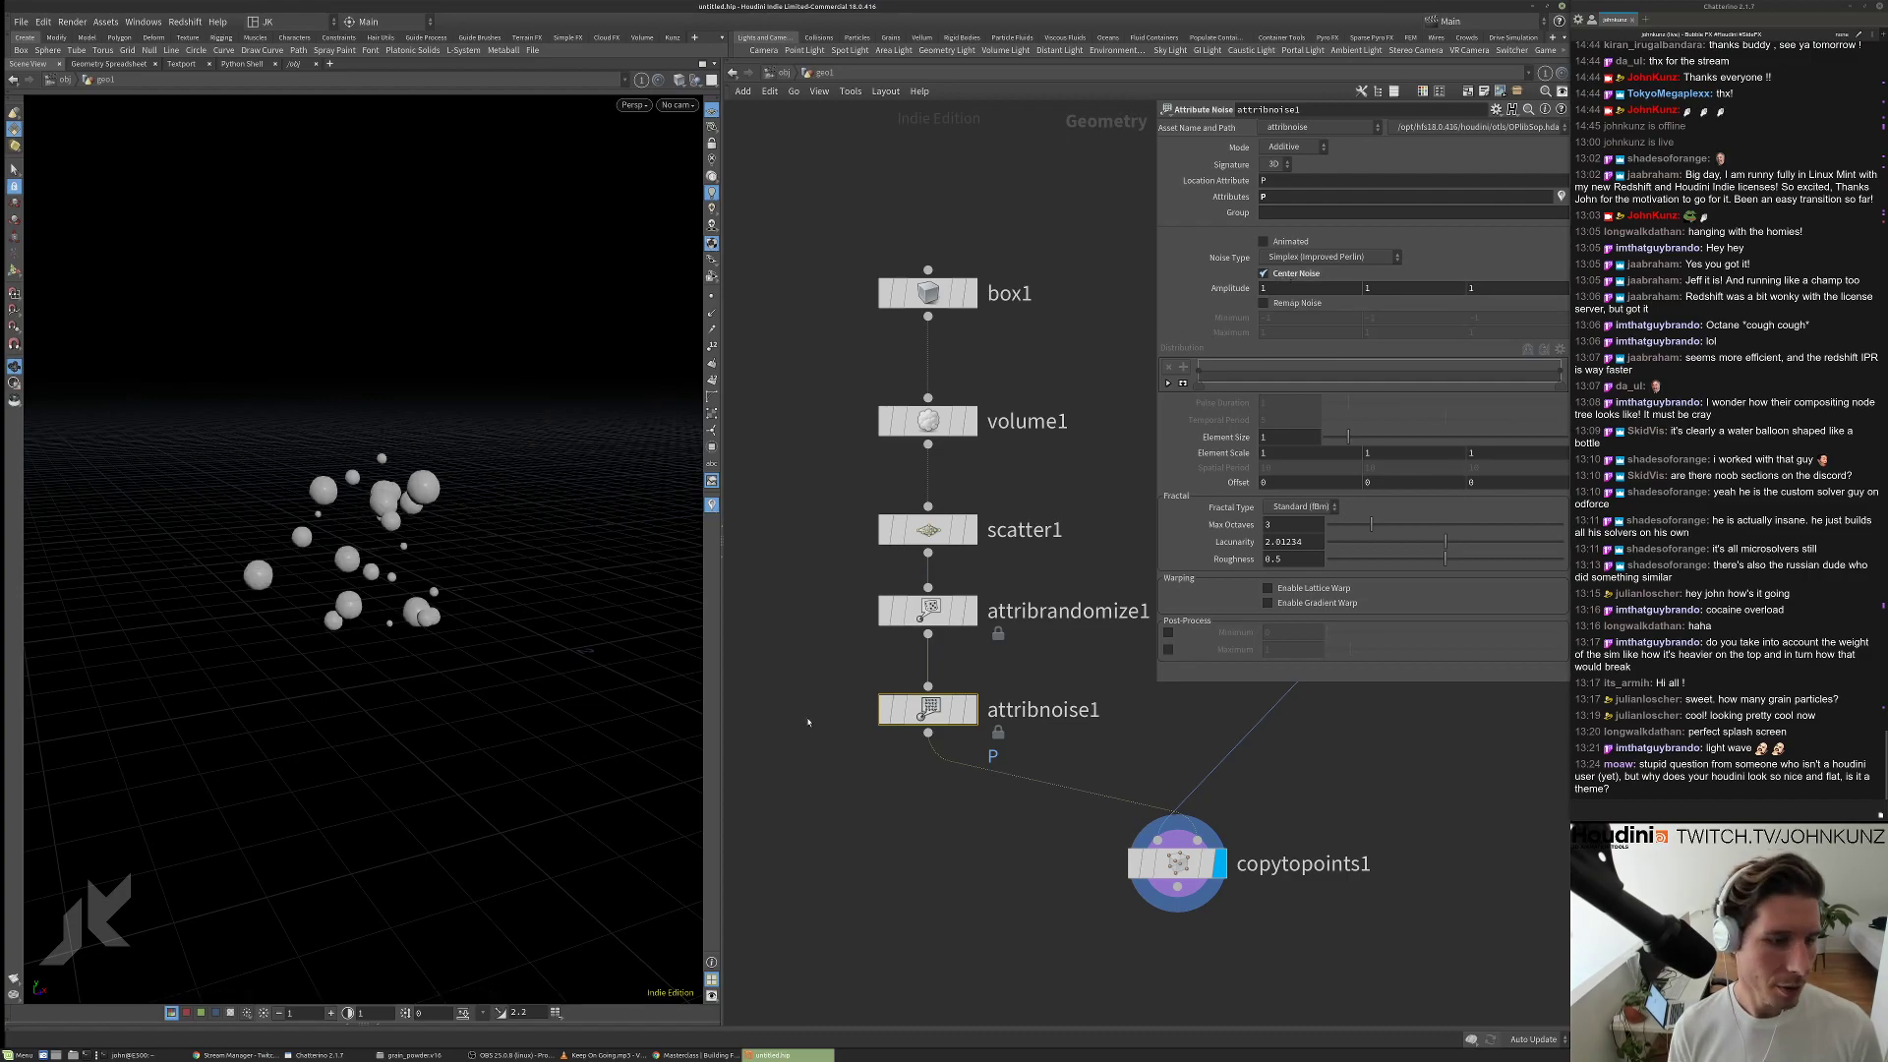
click(882, 720)
click(882, 721)
click(882, 720)
click(882, 721)
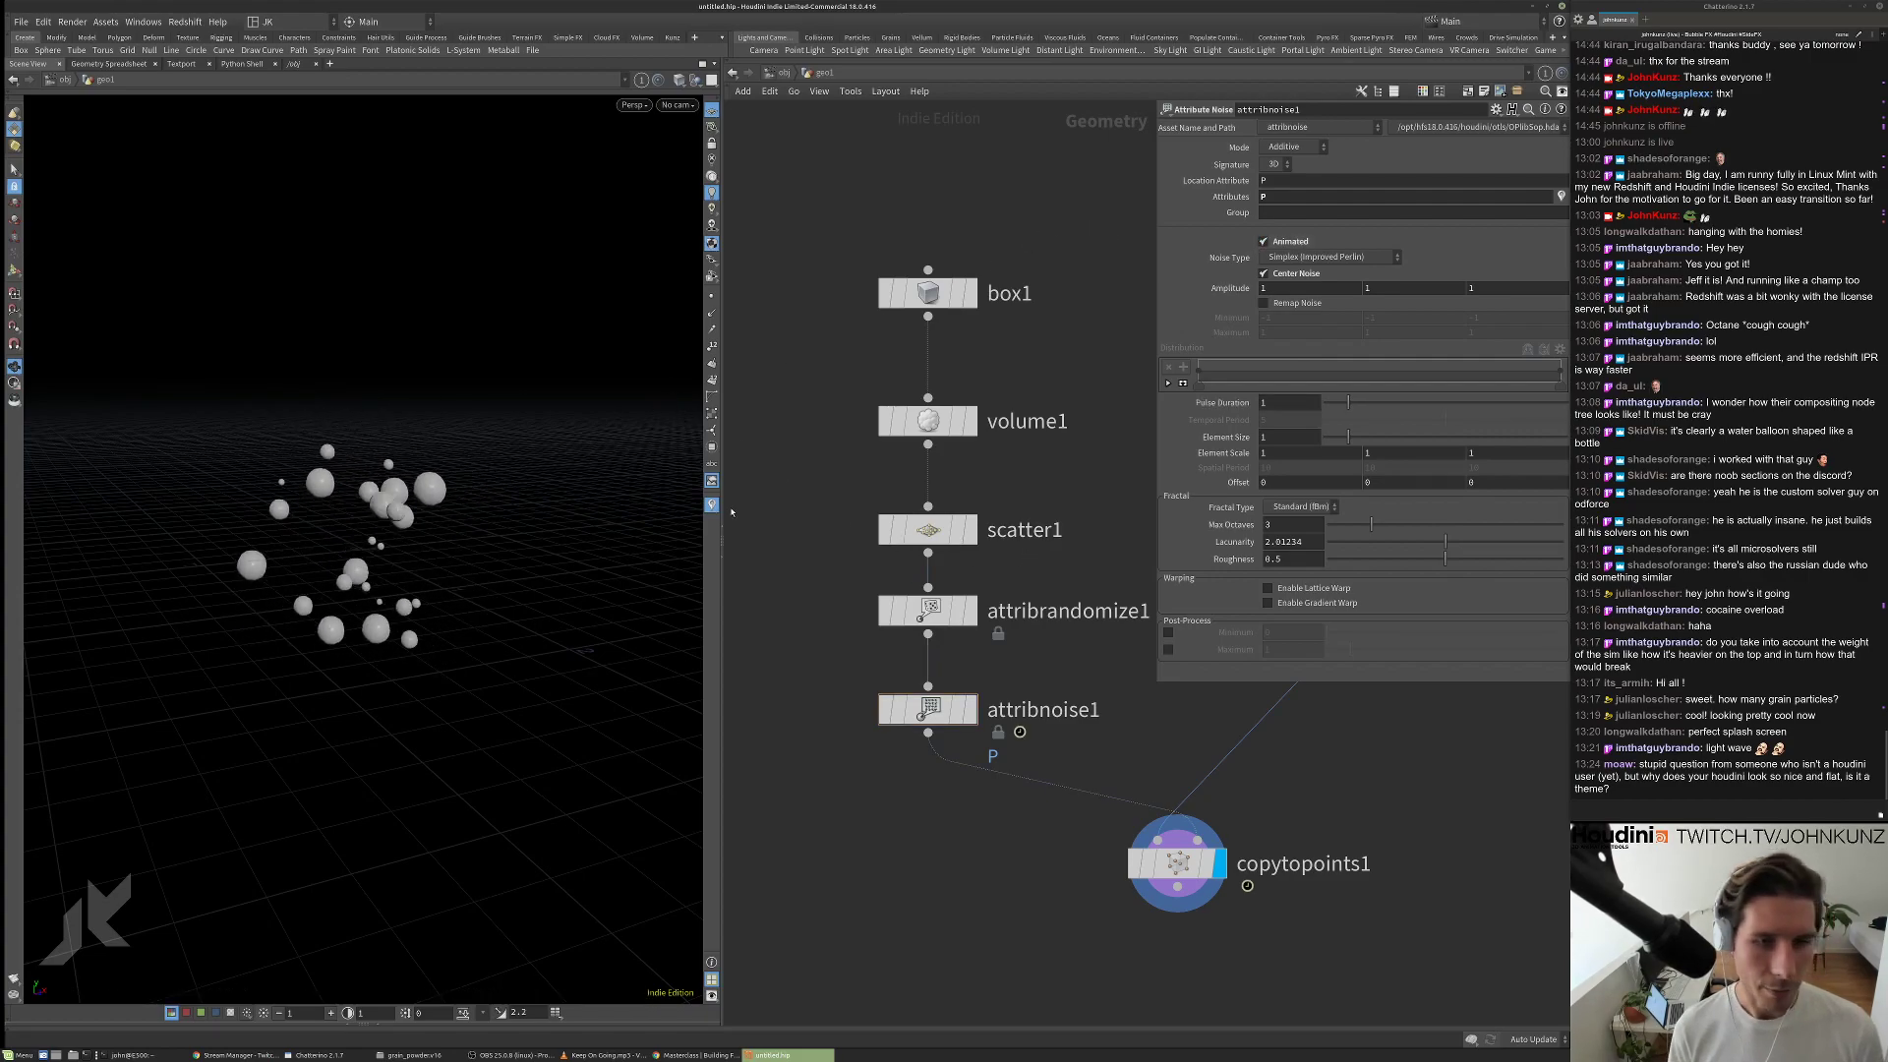
Play the animation while tuning attribnoise1 to pulse duration 4.7, element size 2.38, amplitude 3.
click(1431, 403)
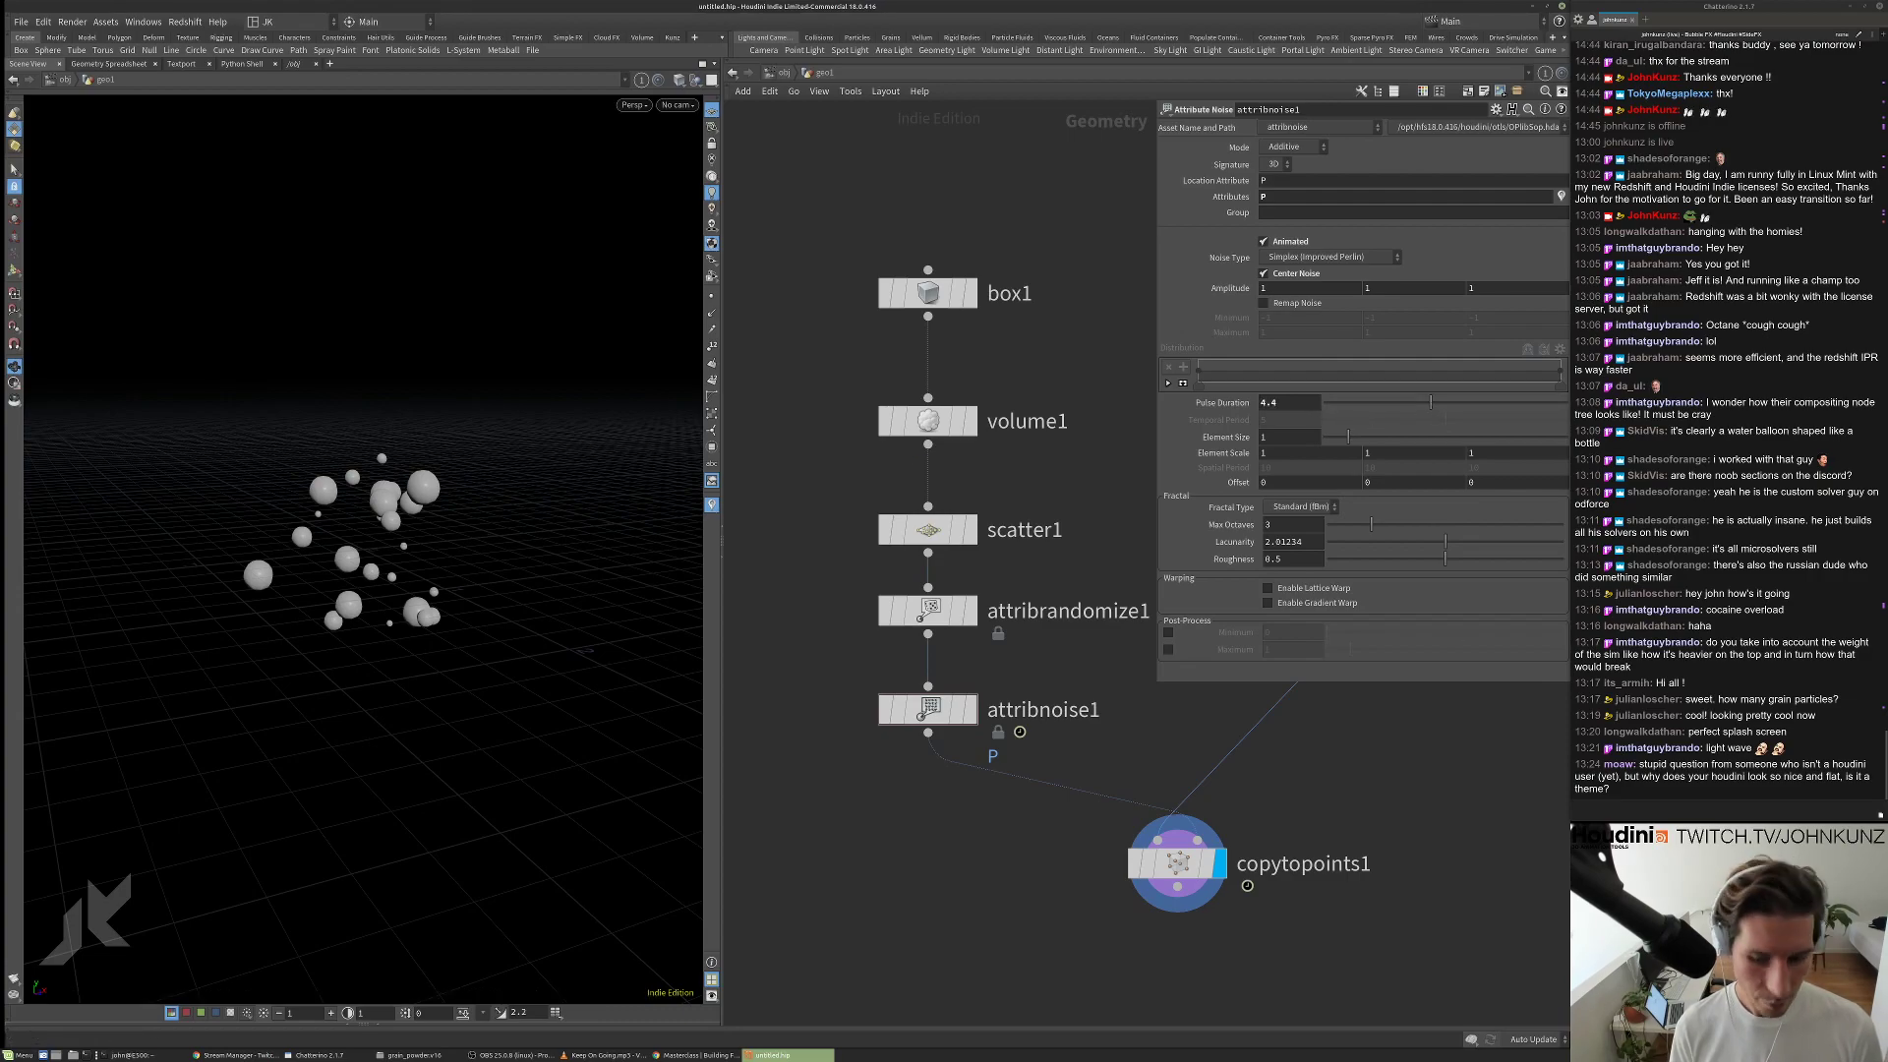
click(1449, 1029)
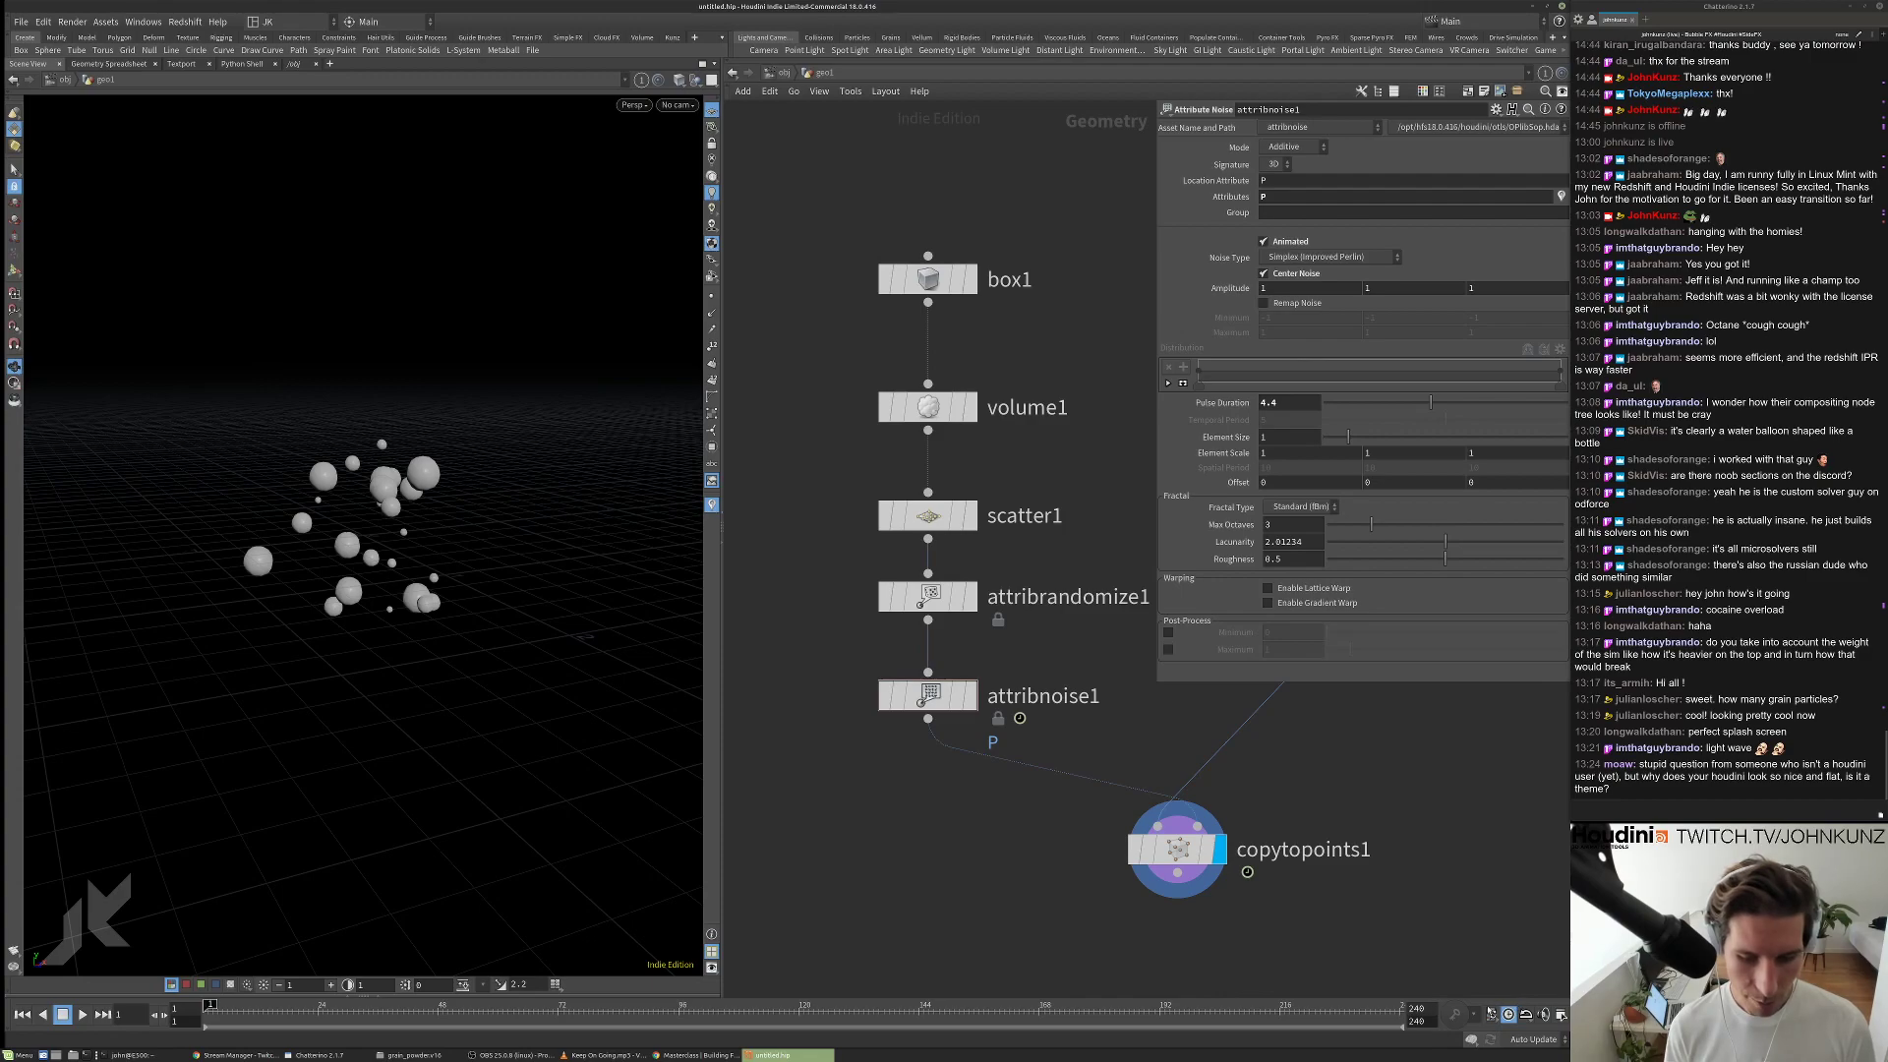
key(Up)
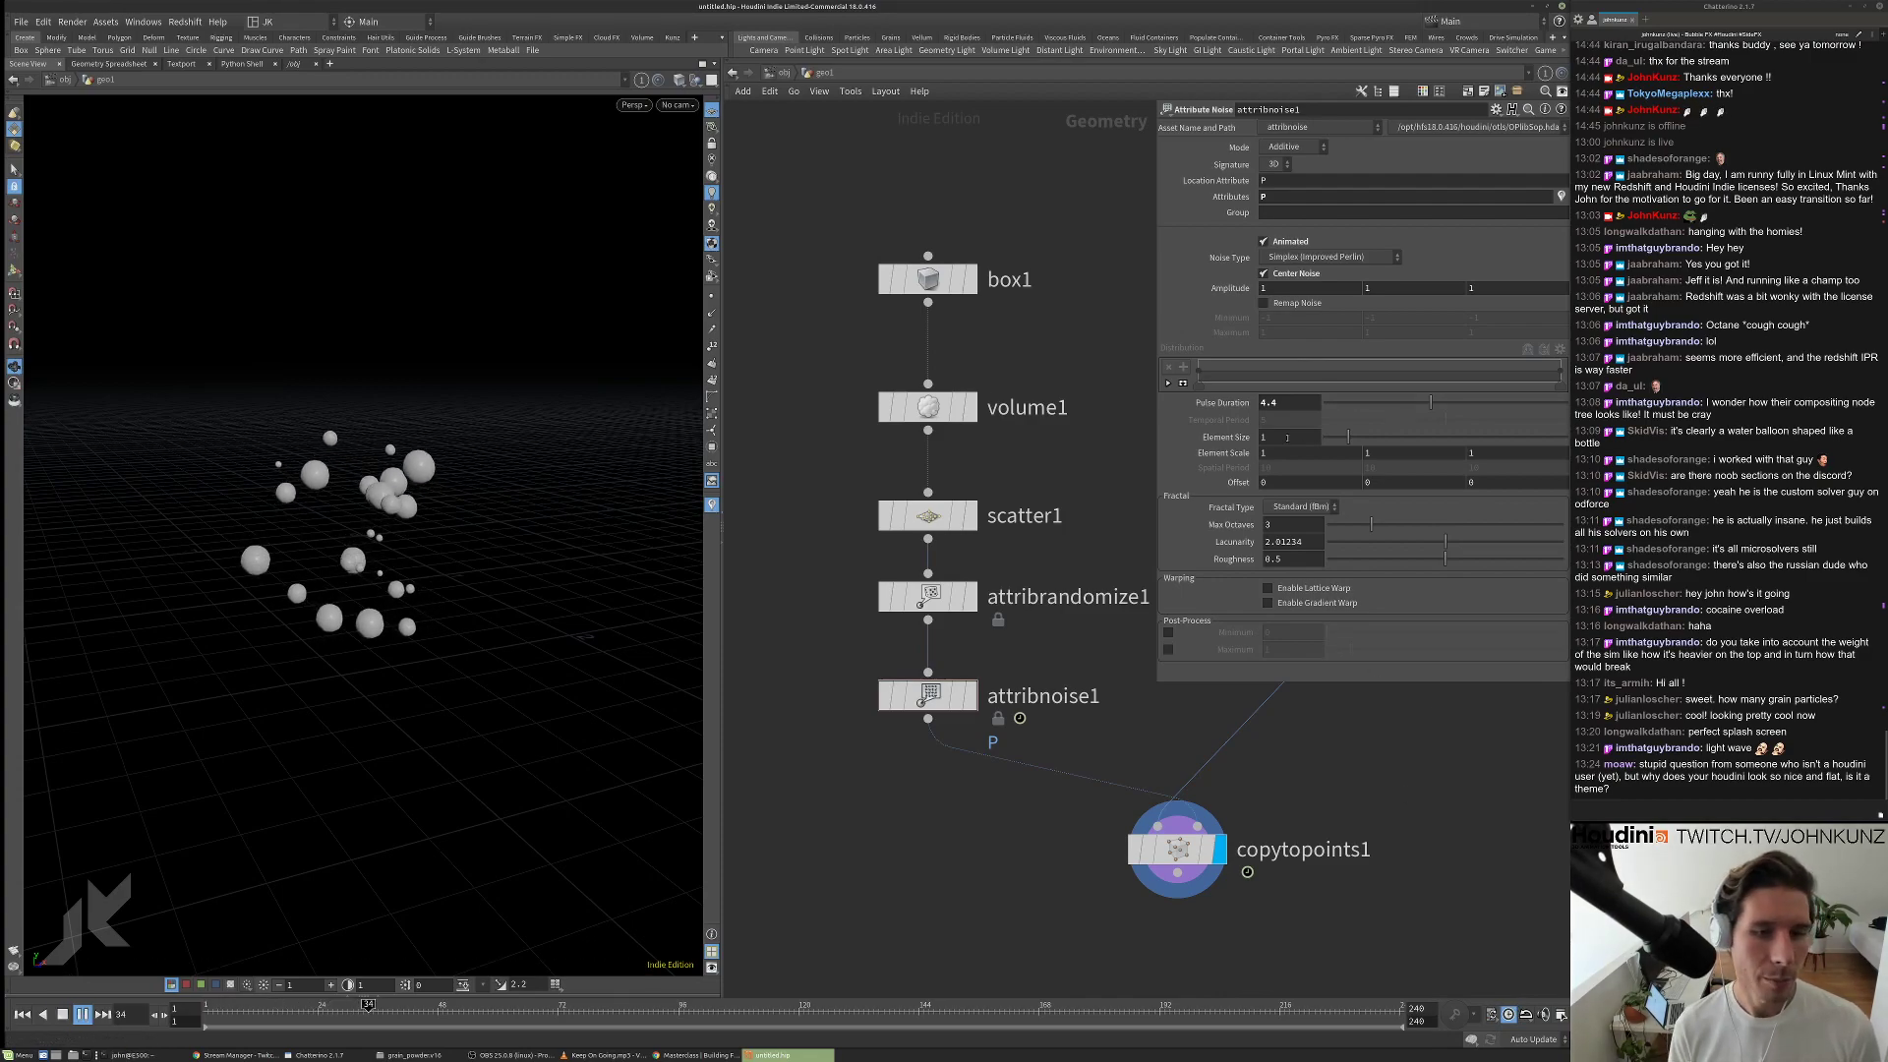
drag(1364, 434, 1196, 447)
drag(1430, 402, 1392, 402)
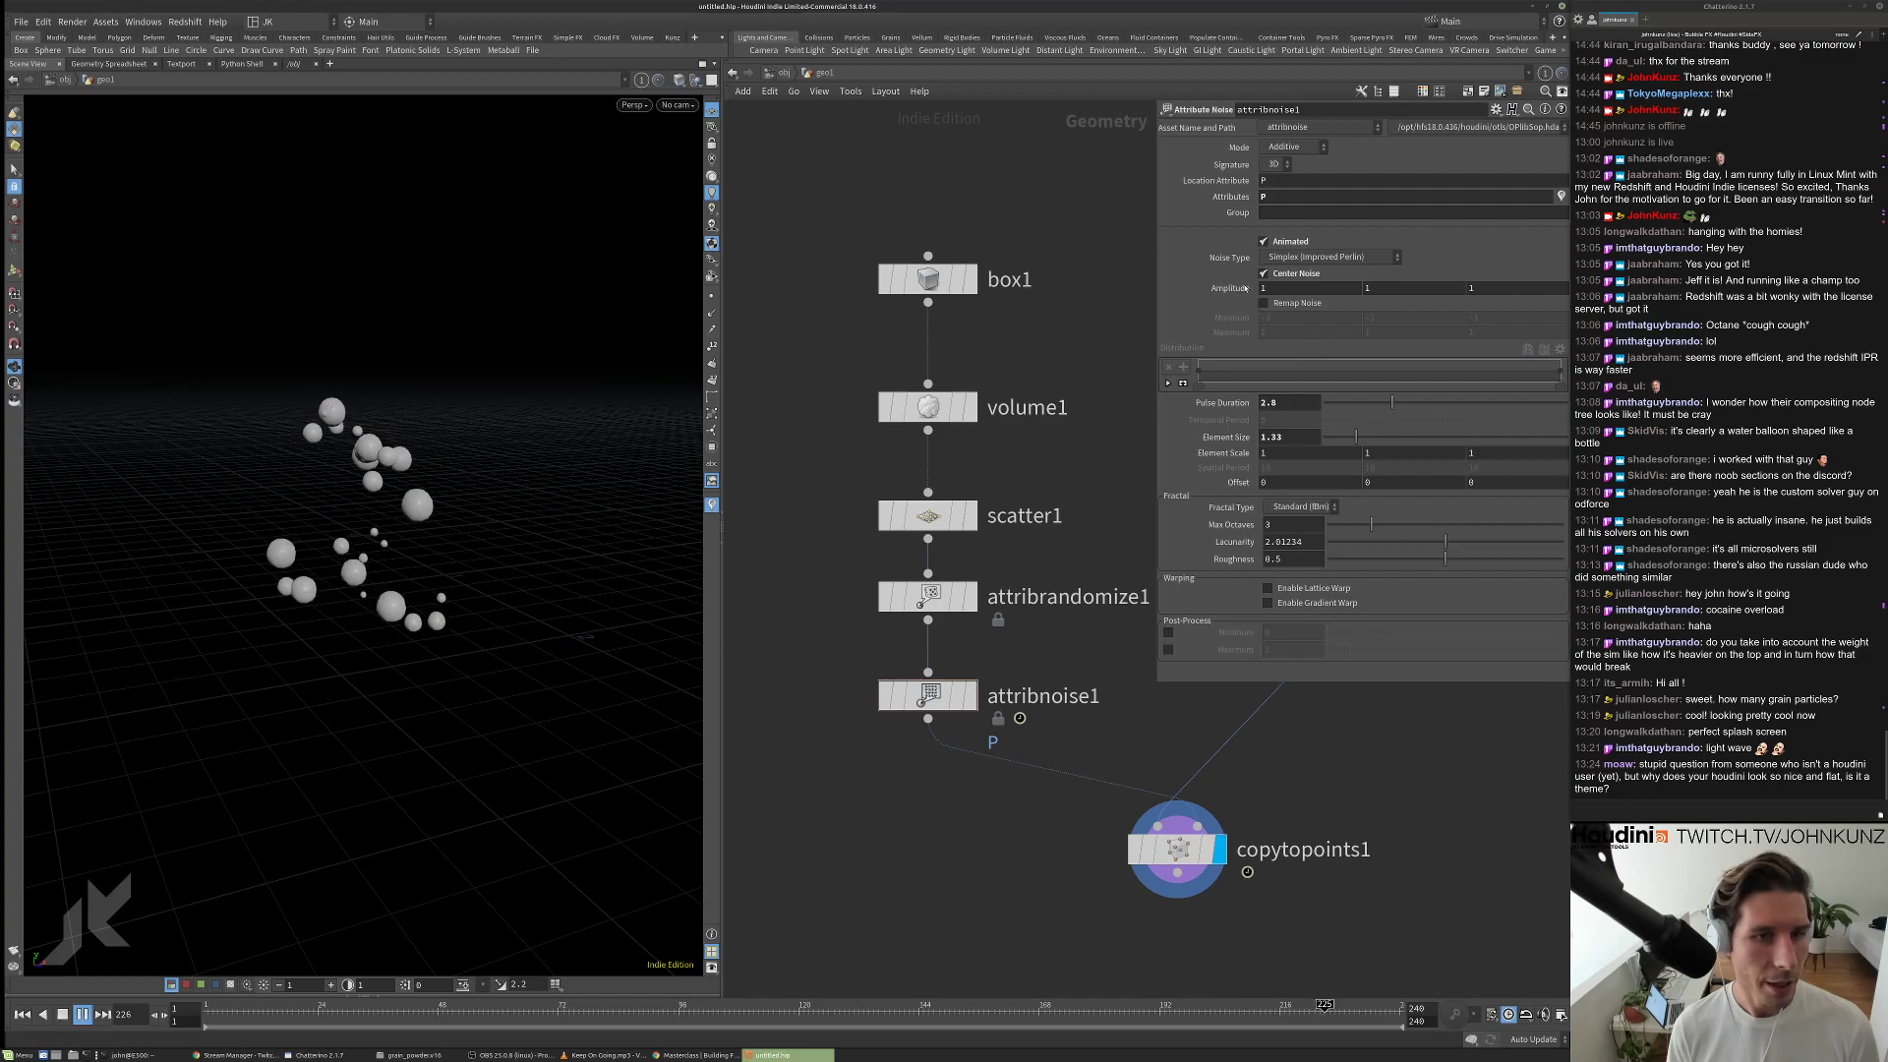
mouse_move(1226, 287)
middle_down()
mouse_move(1226, 263)
mouse_move(1307, 263)
mouse_move(1225, 323)
middle_up()
drag(1356, 436, 1424, 403)
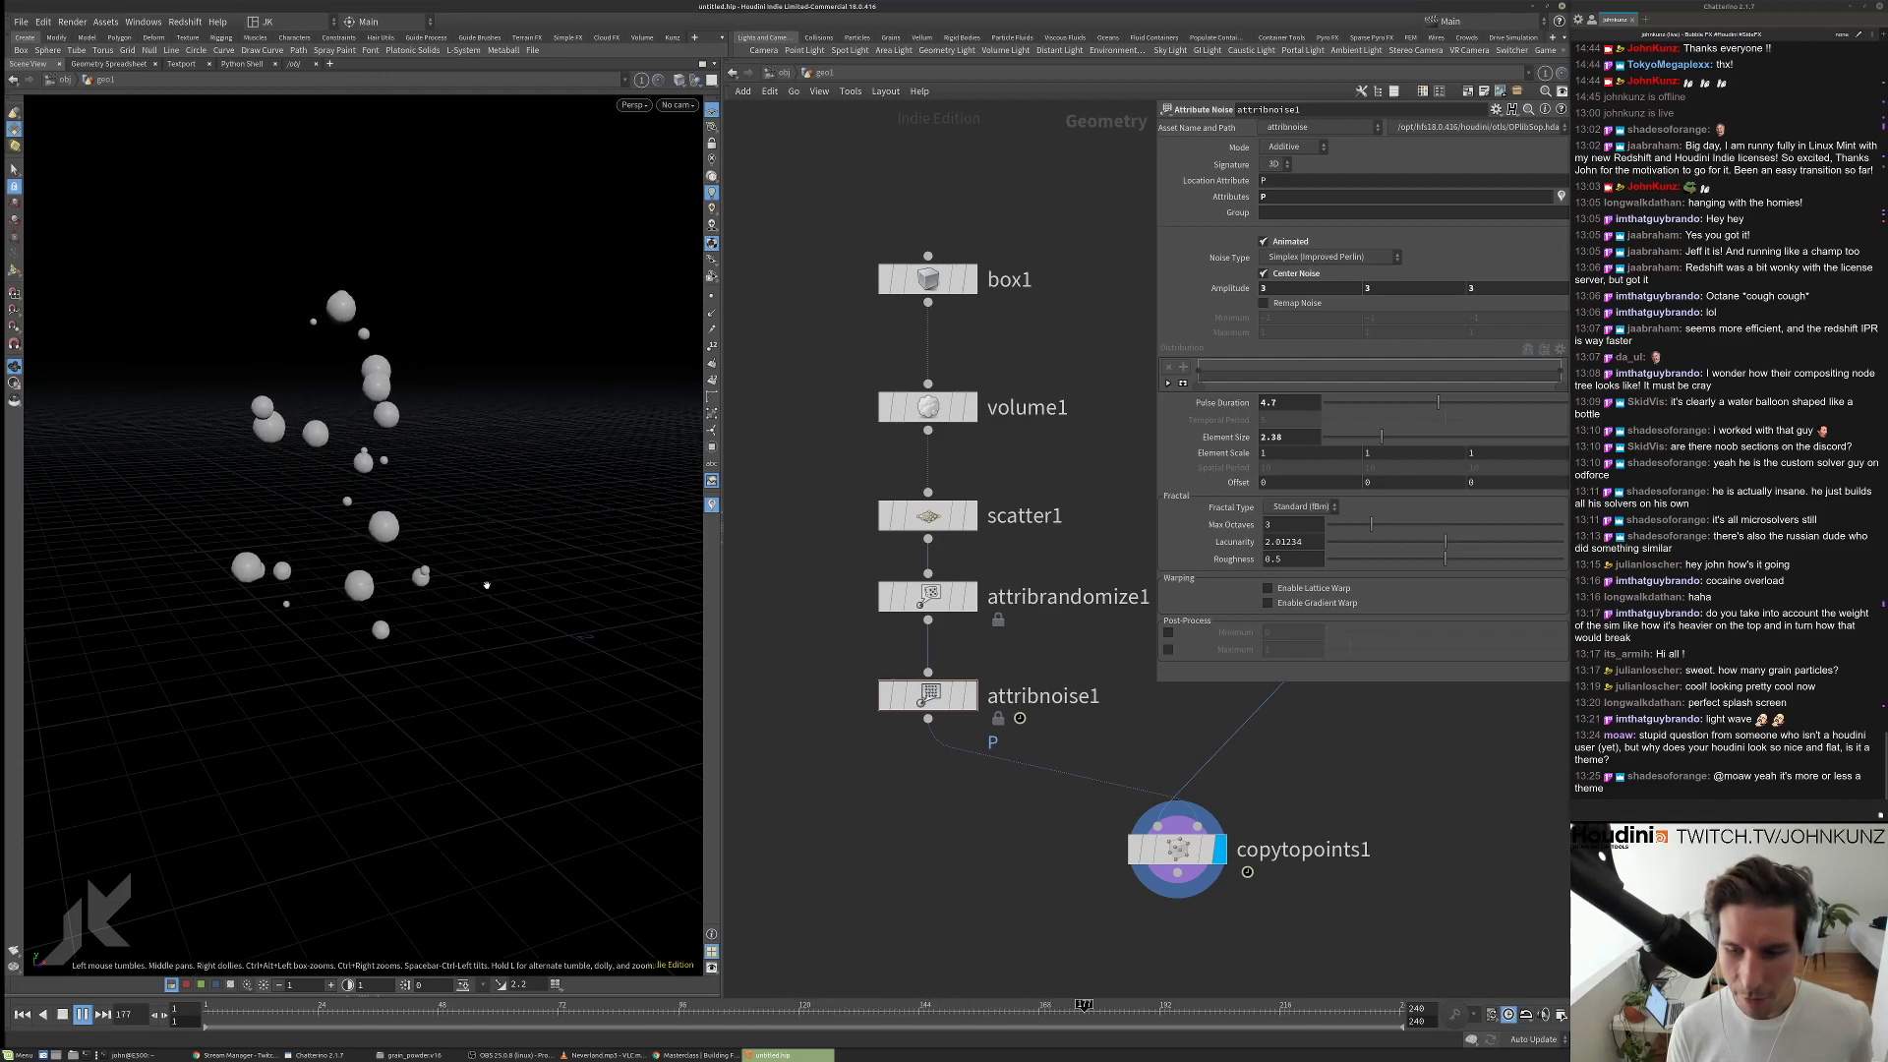
Reframe the network and drag sphere1 down next to attribnoise1.
scroll(961, 794, down, 3)
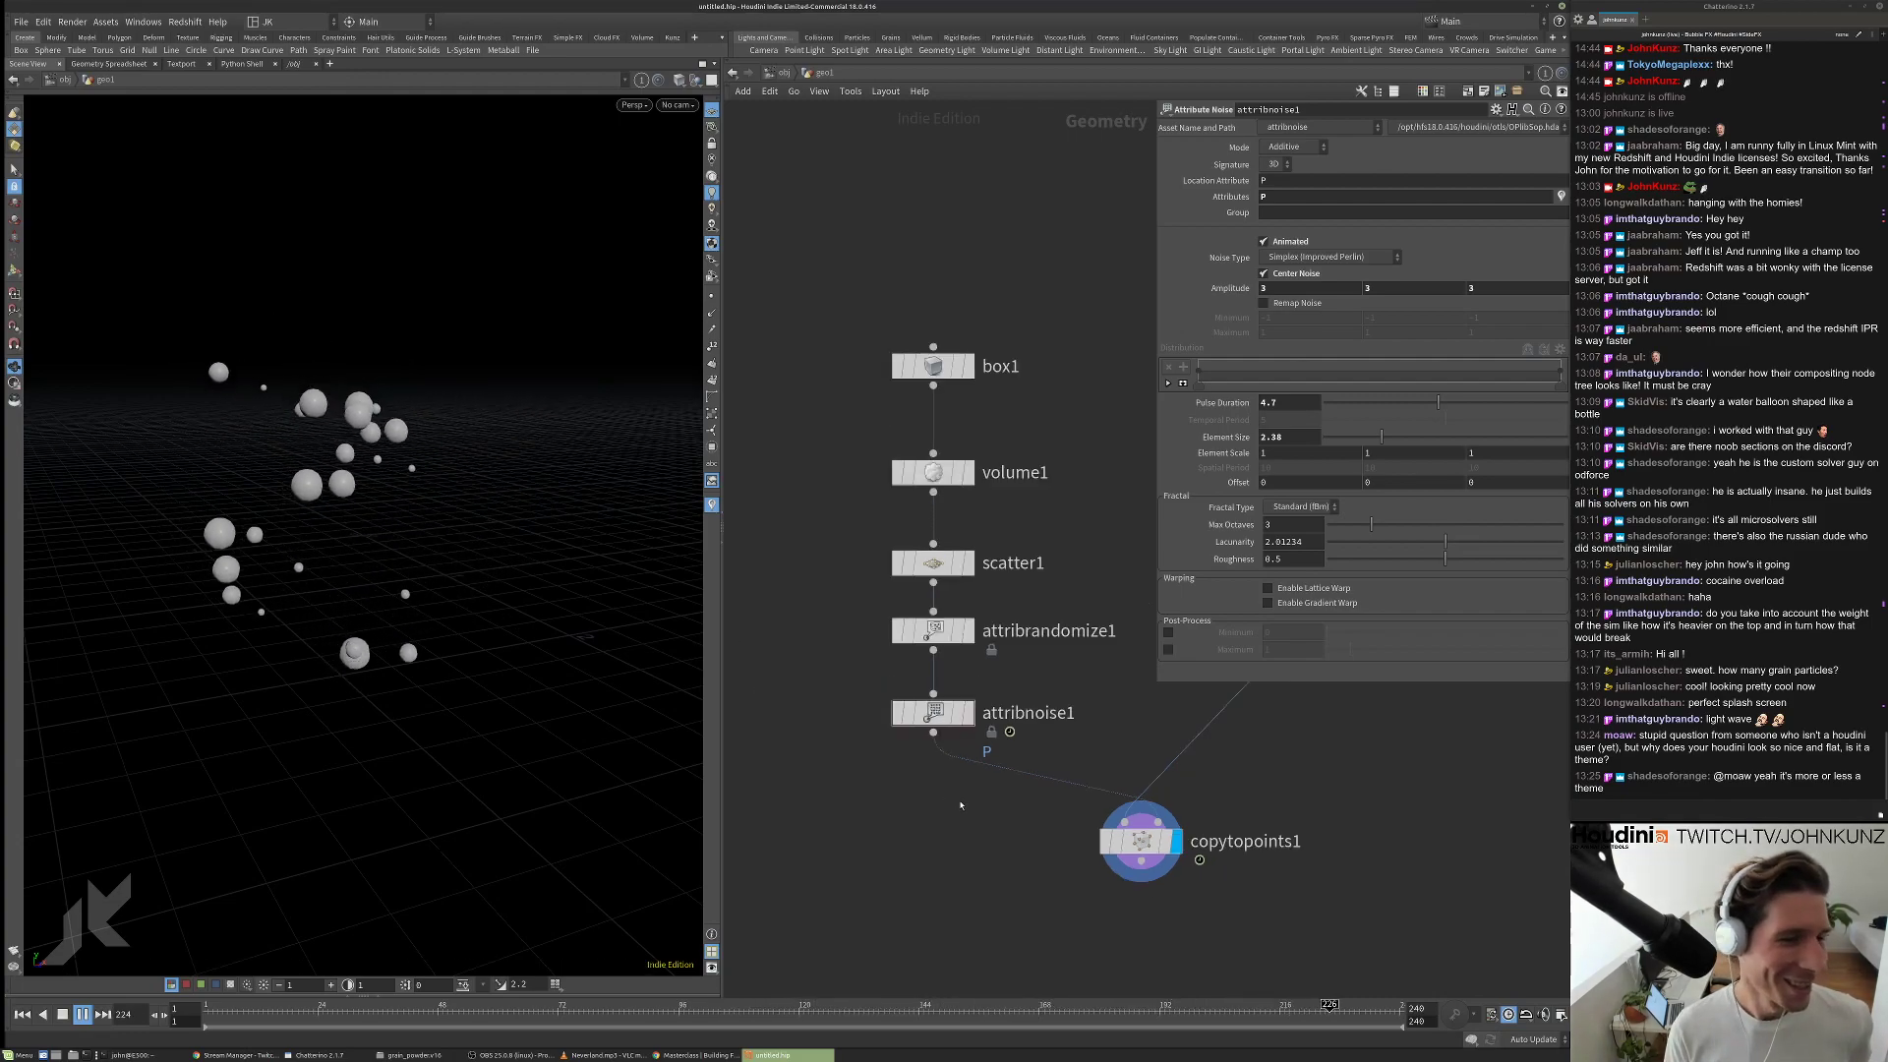
scroll(885, 734, down, 2)
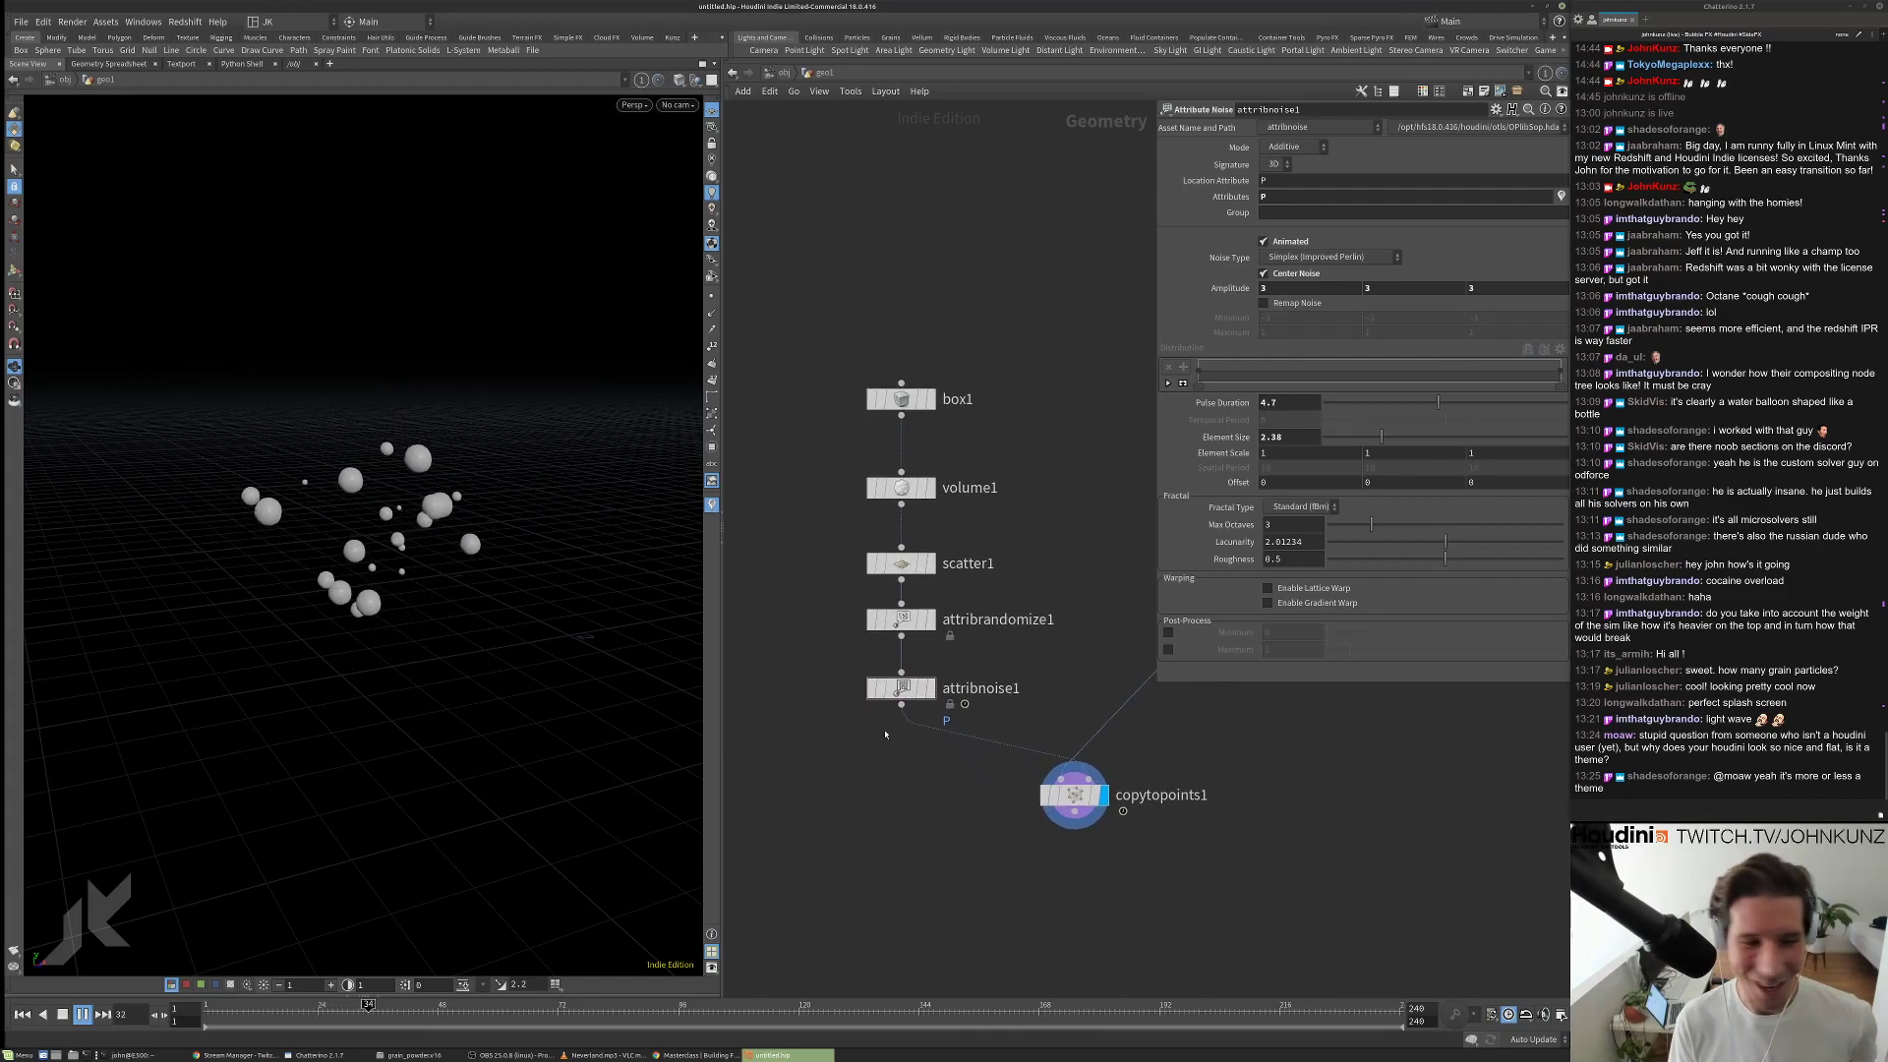
scroll(885, 733, up, 1)
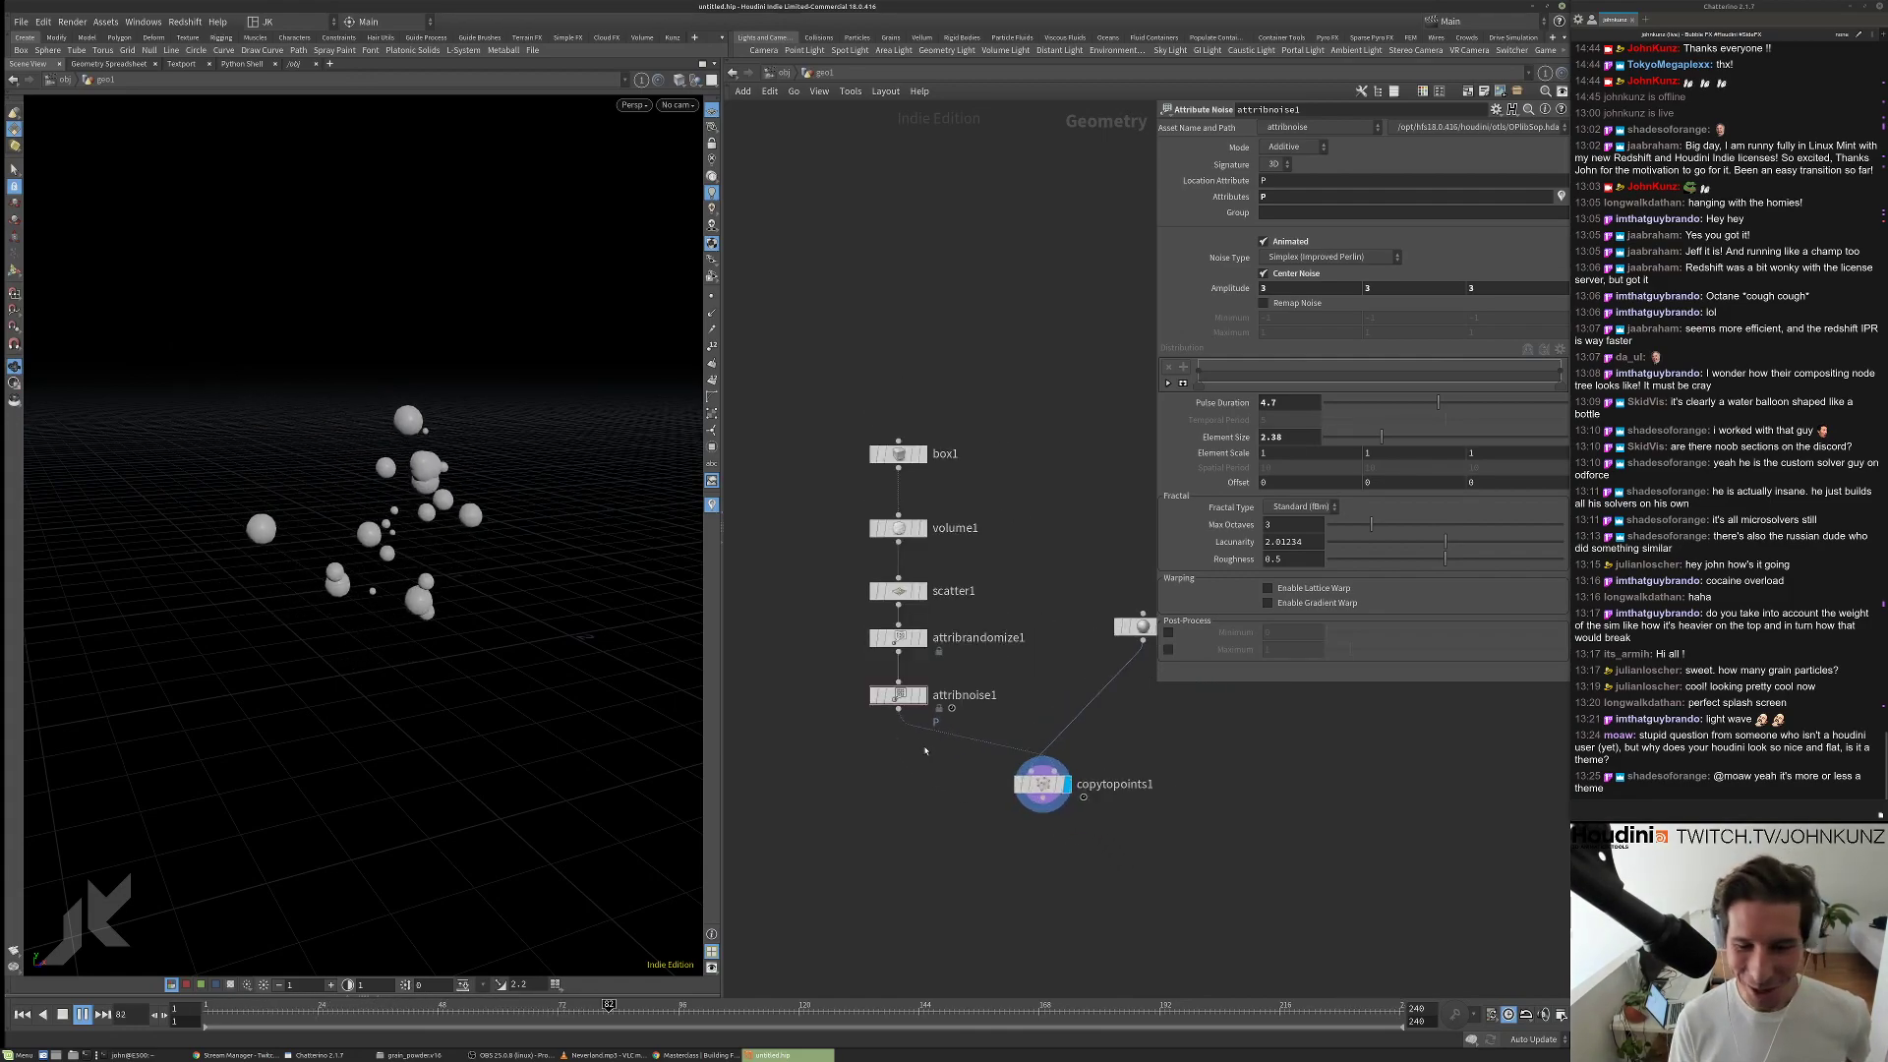
middle_drag(979, 632, 974, 686)
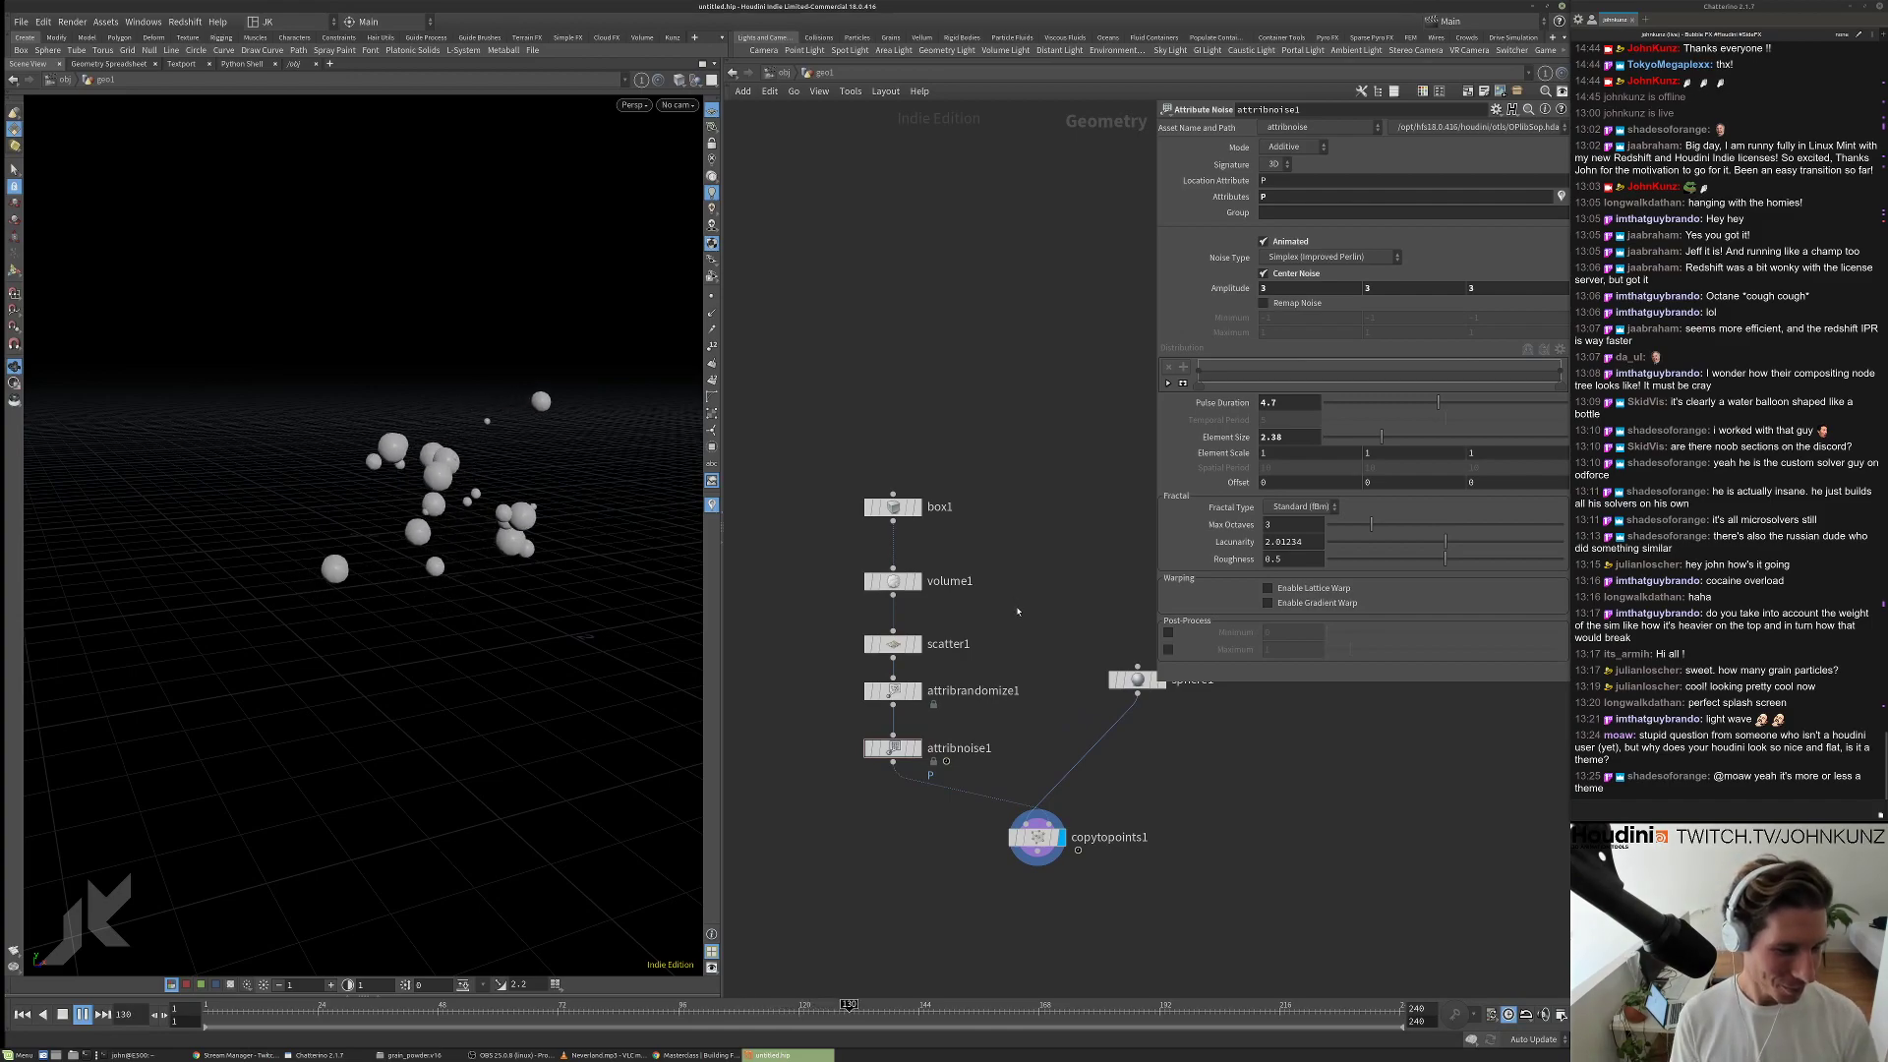
middle_drag(1018, 612, 998, 591)
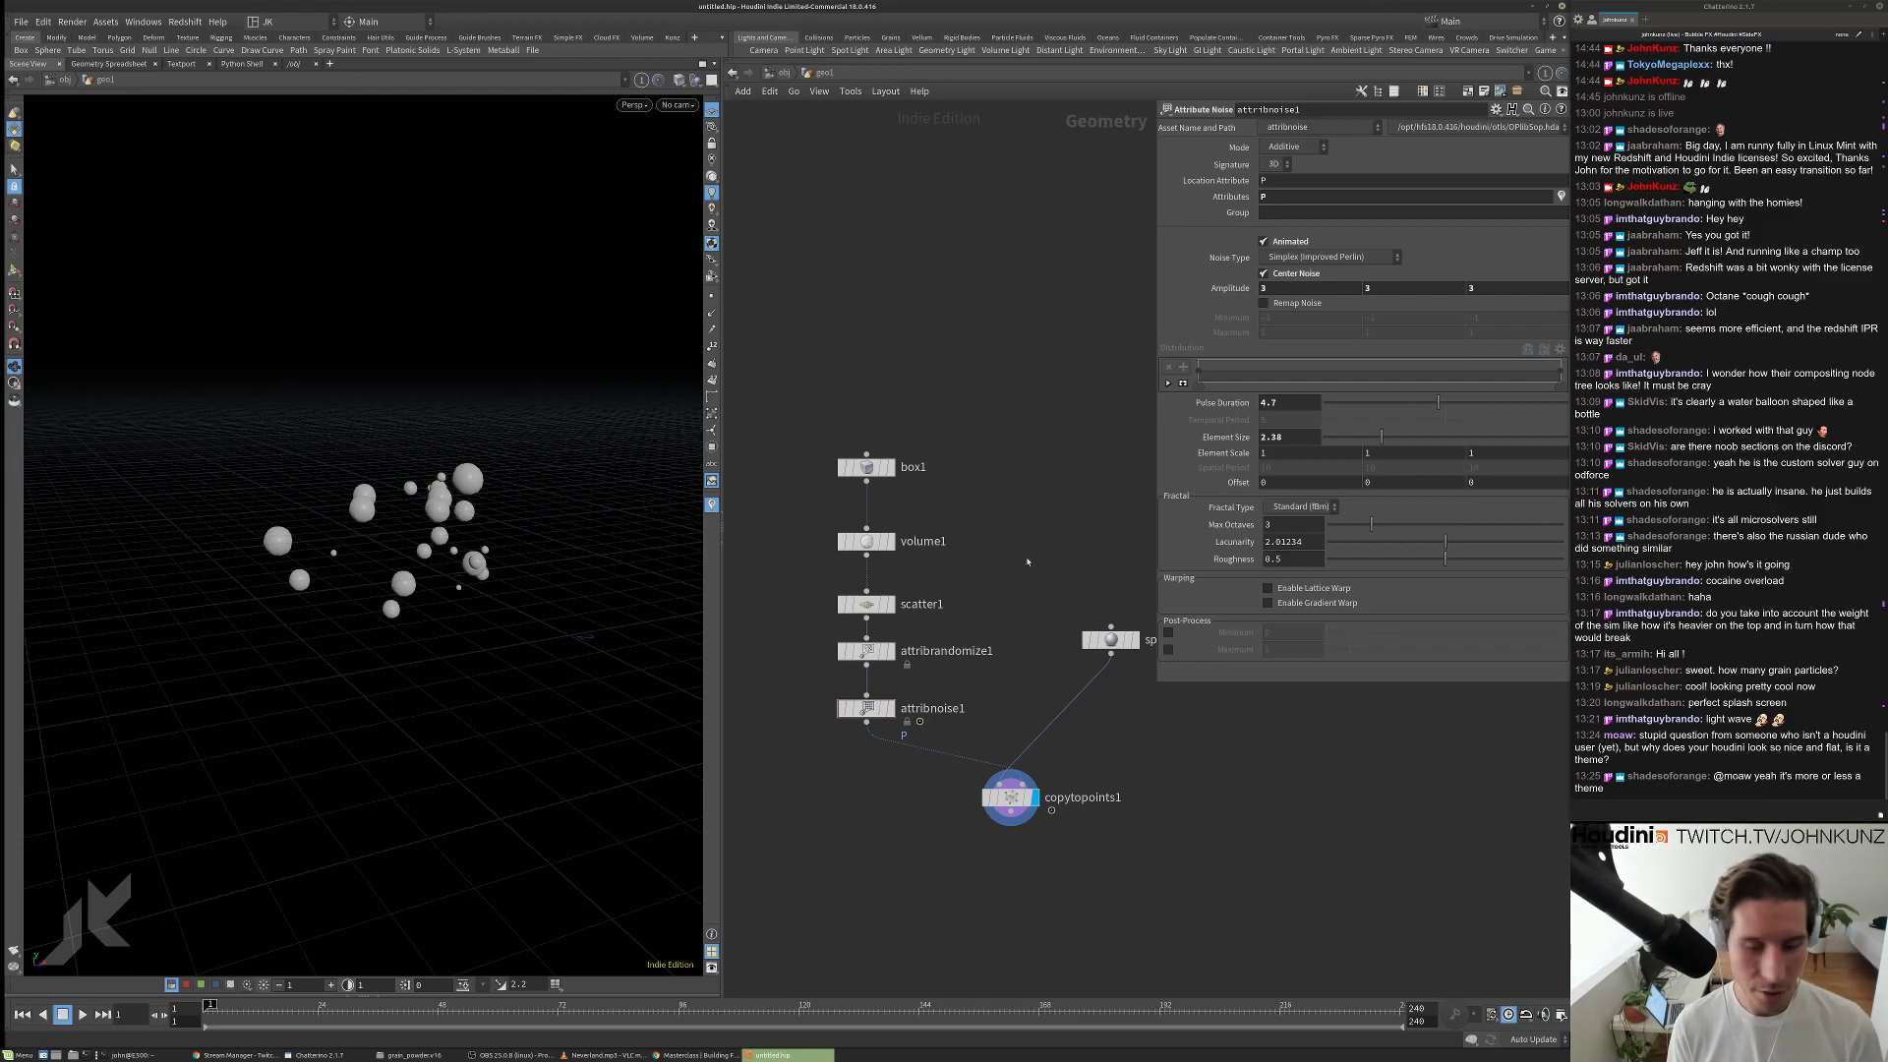
middle_drag(1013, 483, 994, 442)
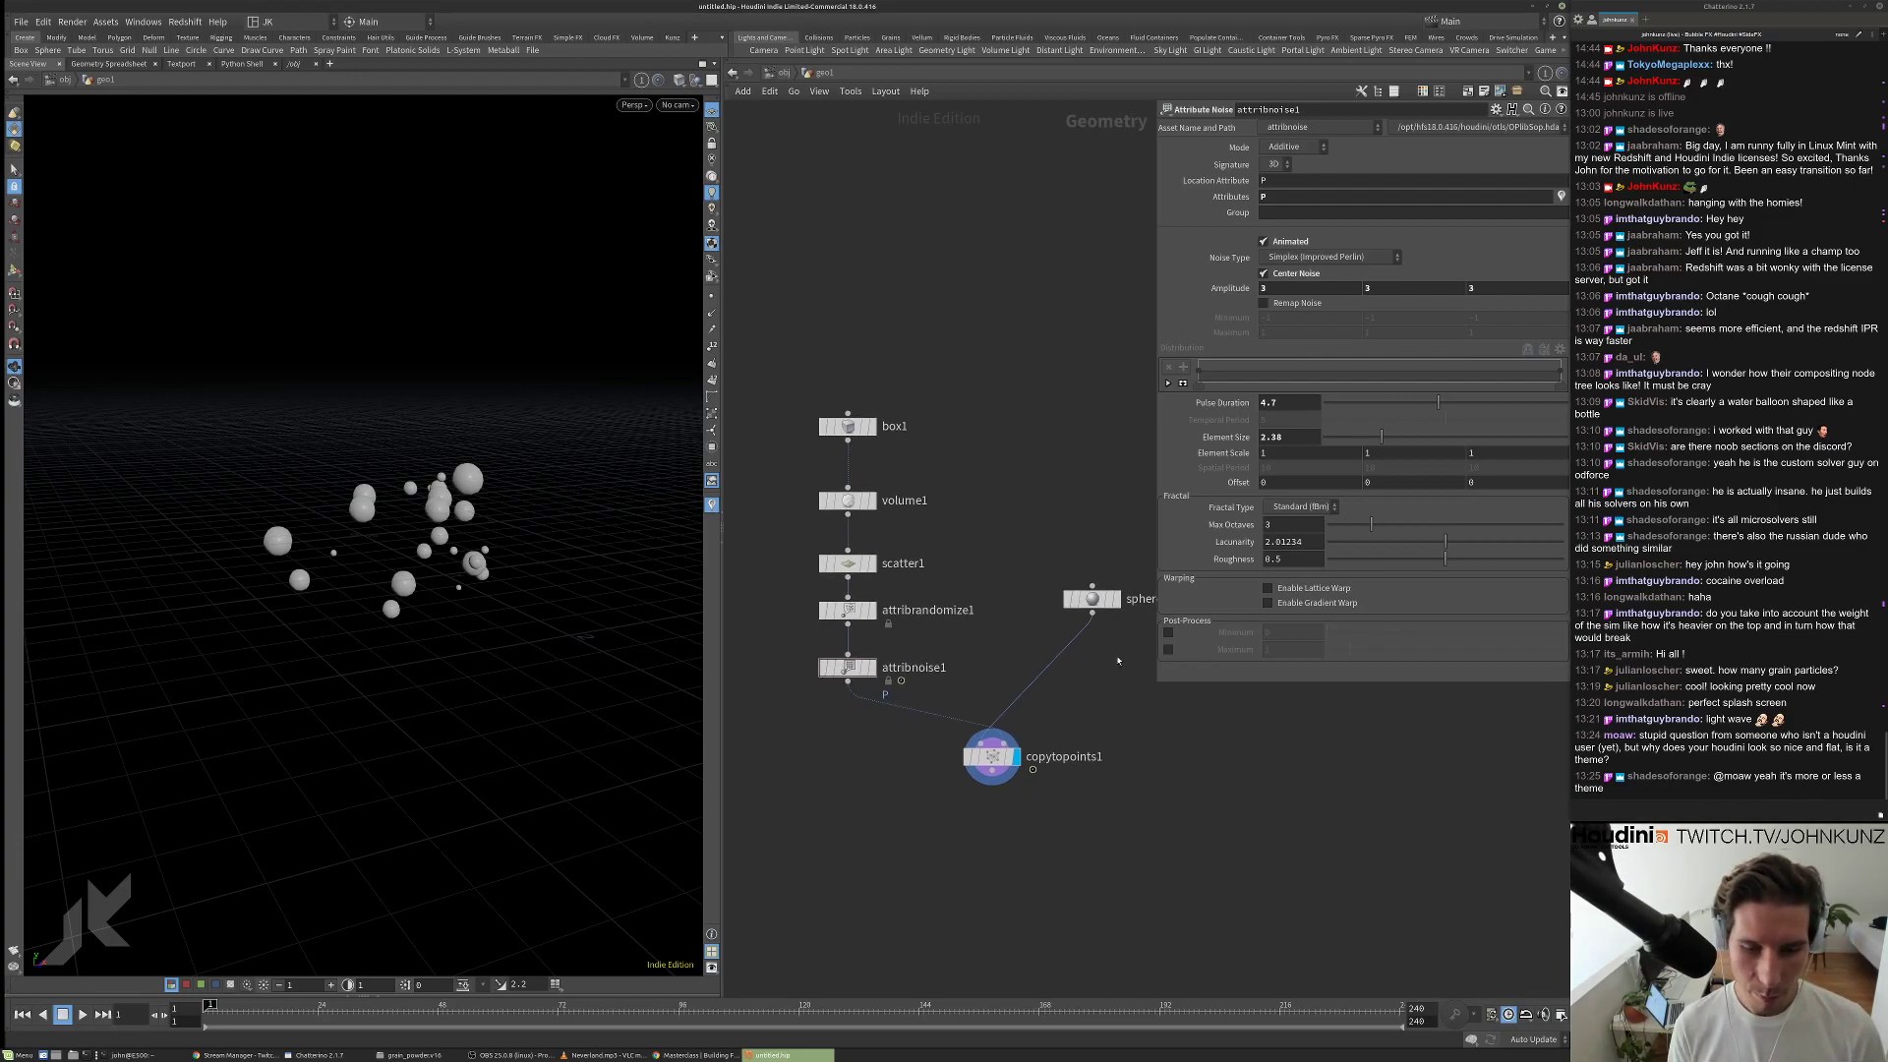
drag(1092, 598, 1100, 666)
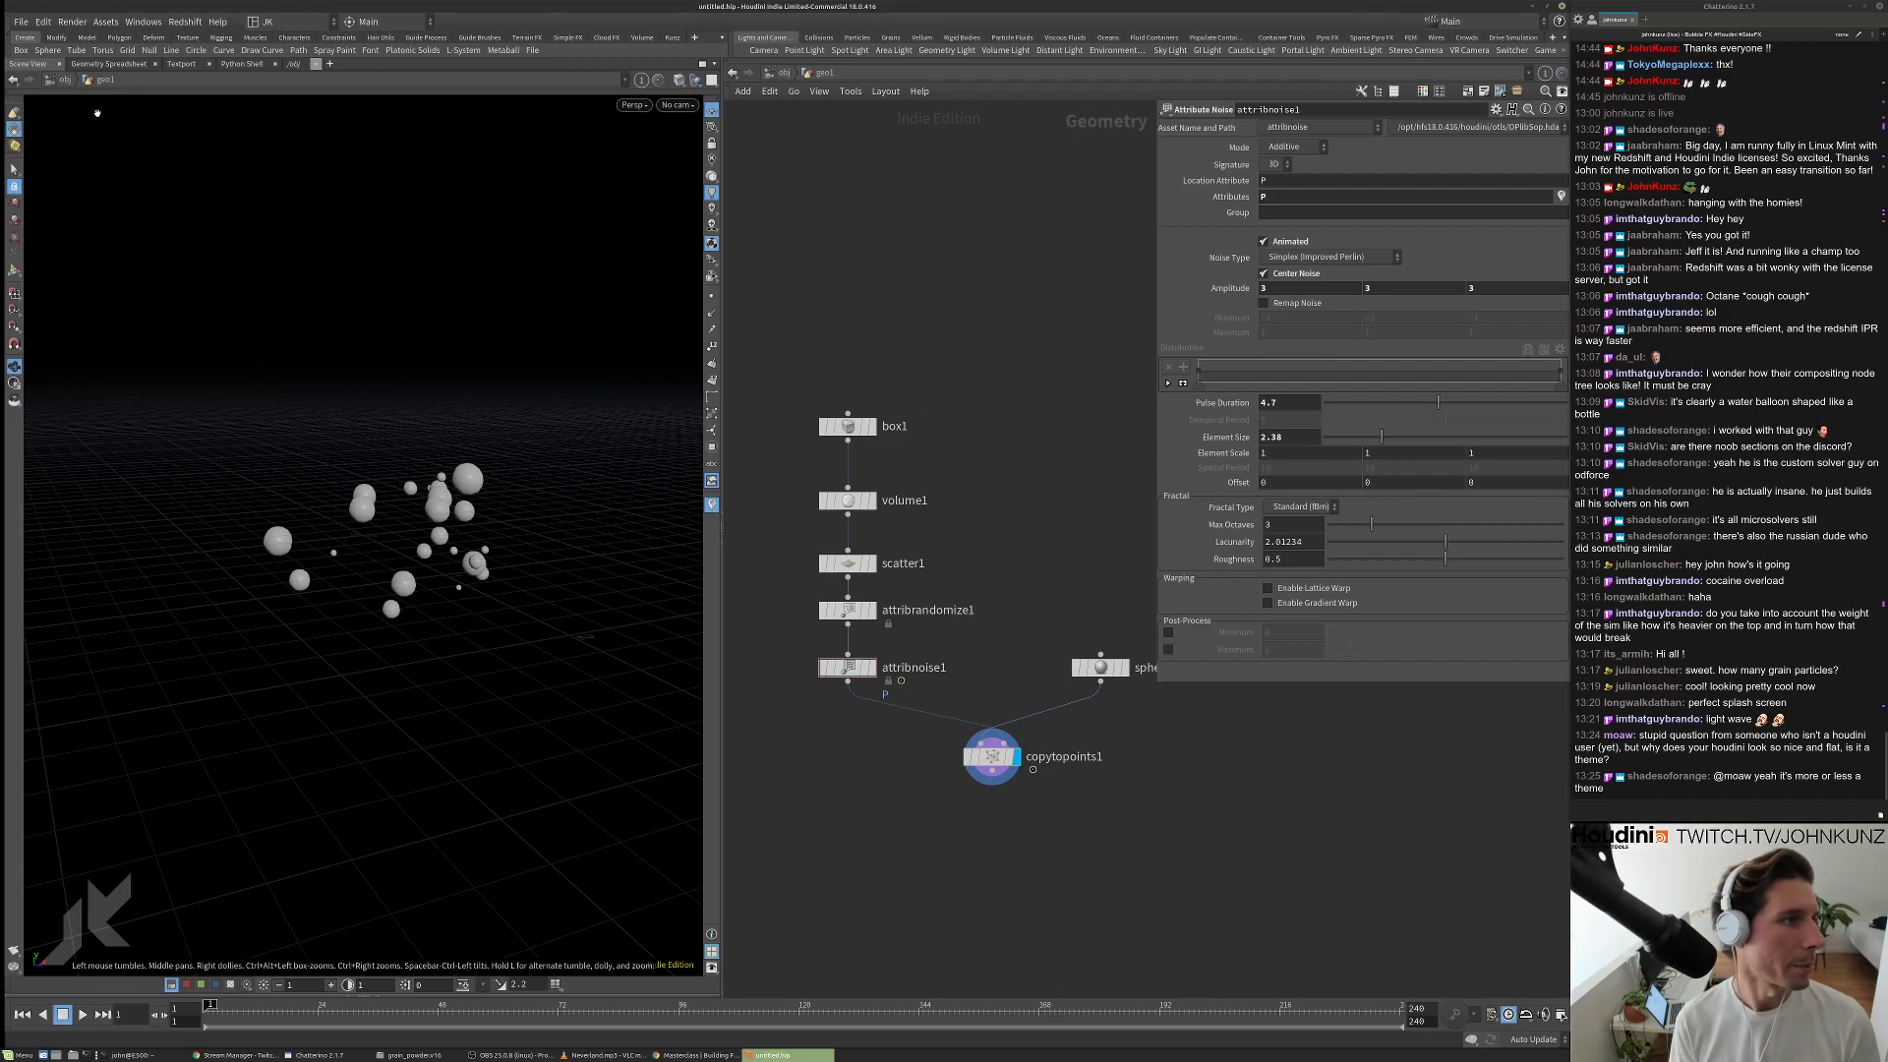
click(43, 21)
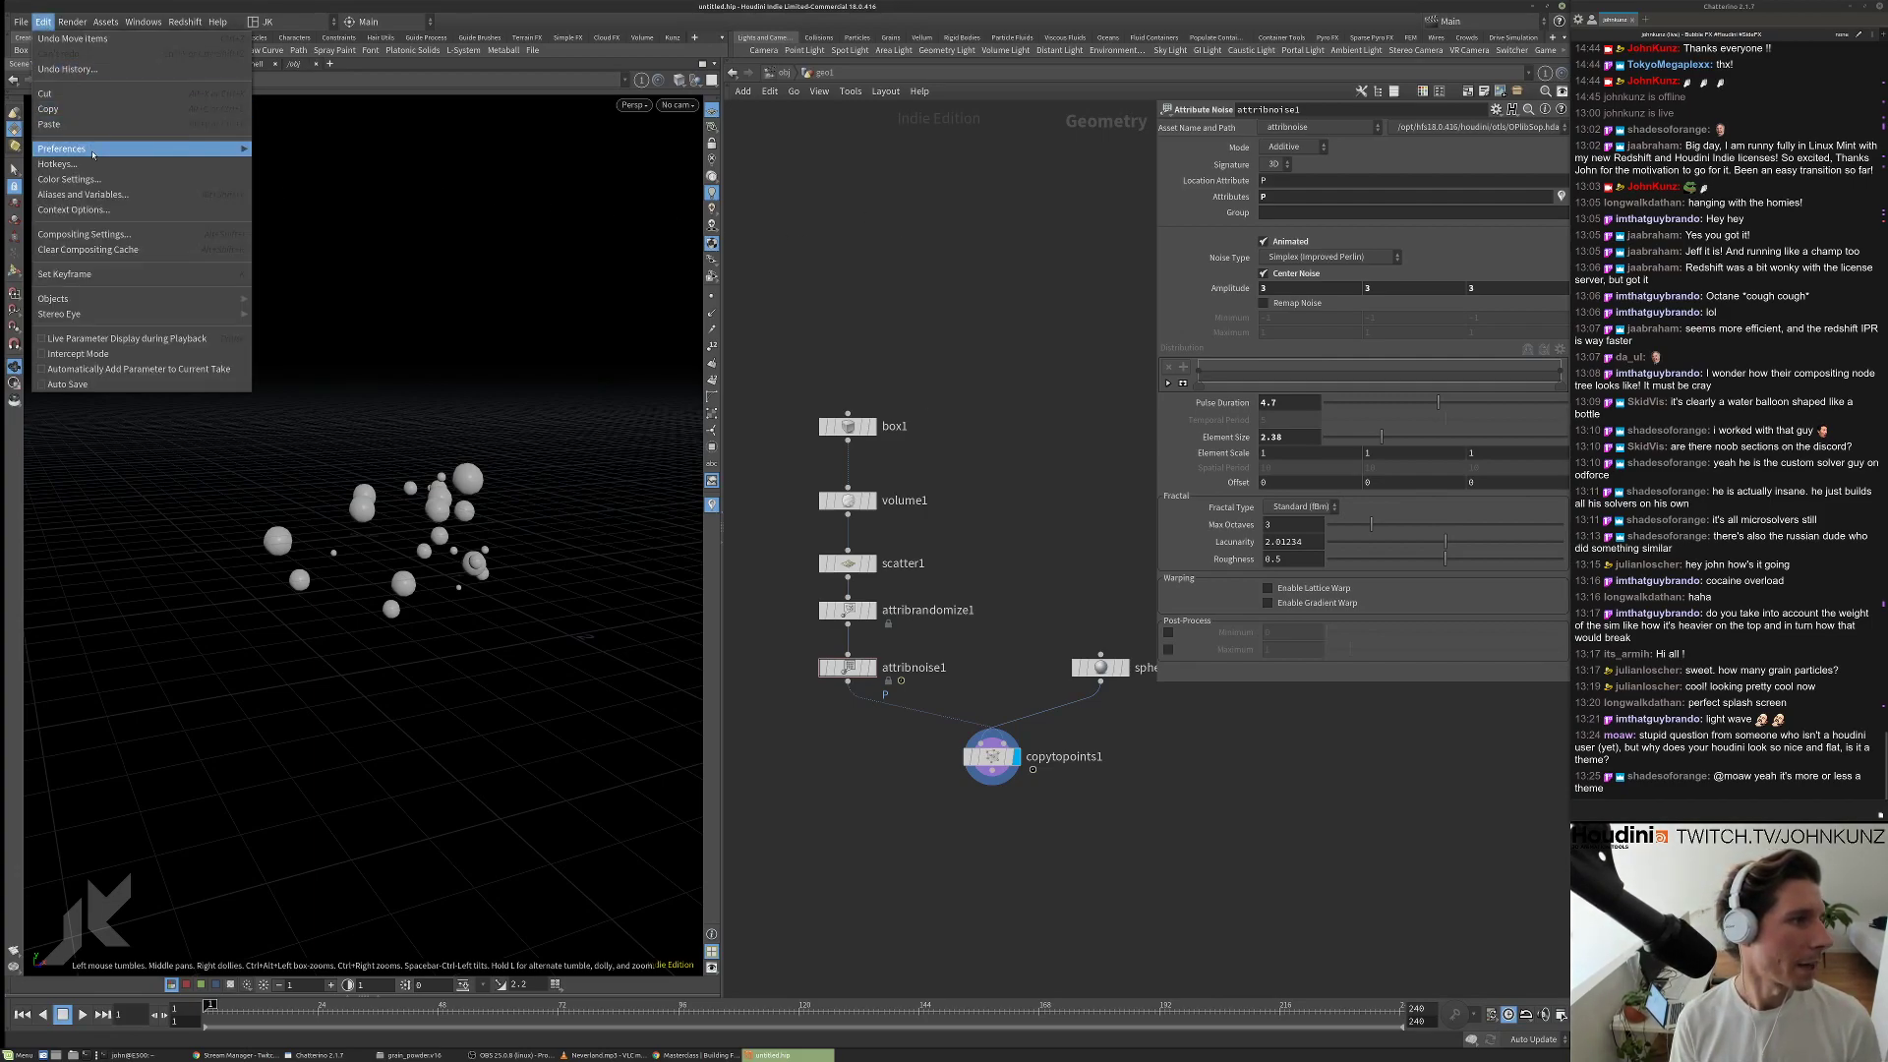
click(93, 180)
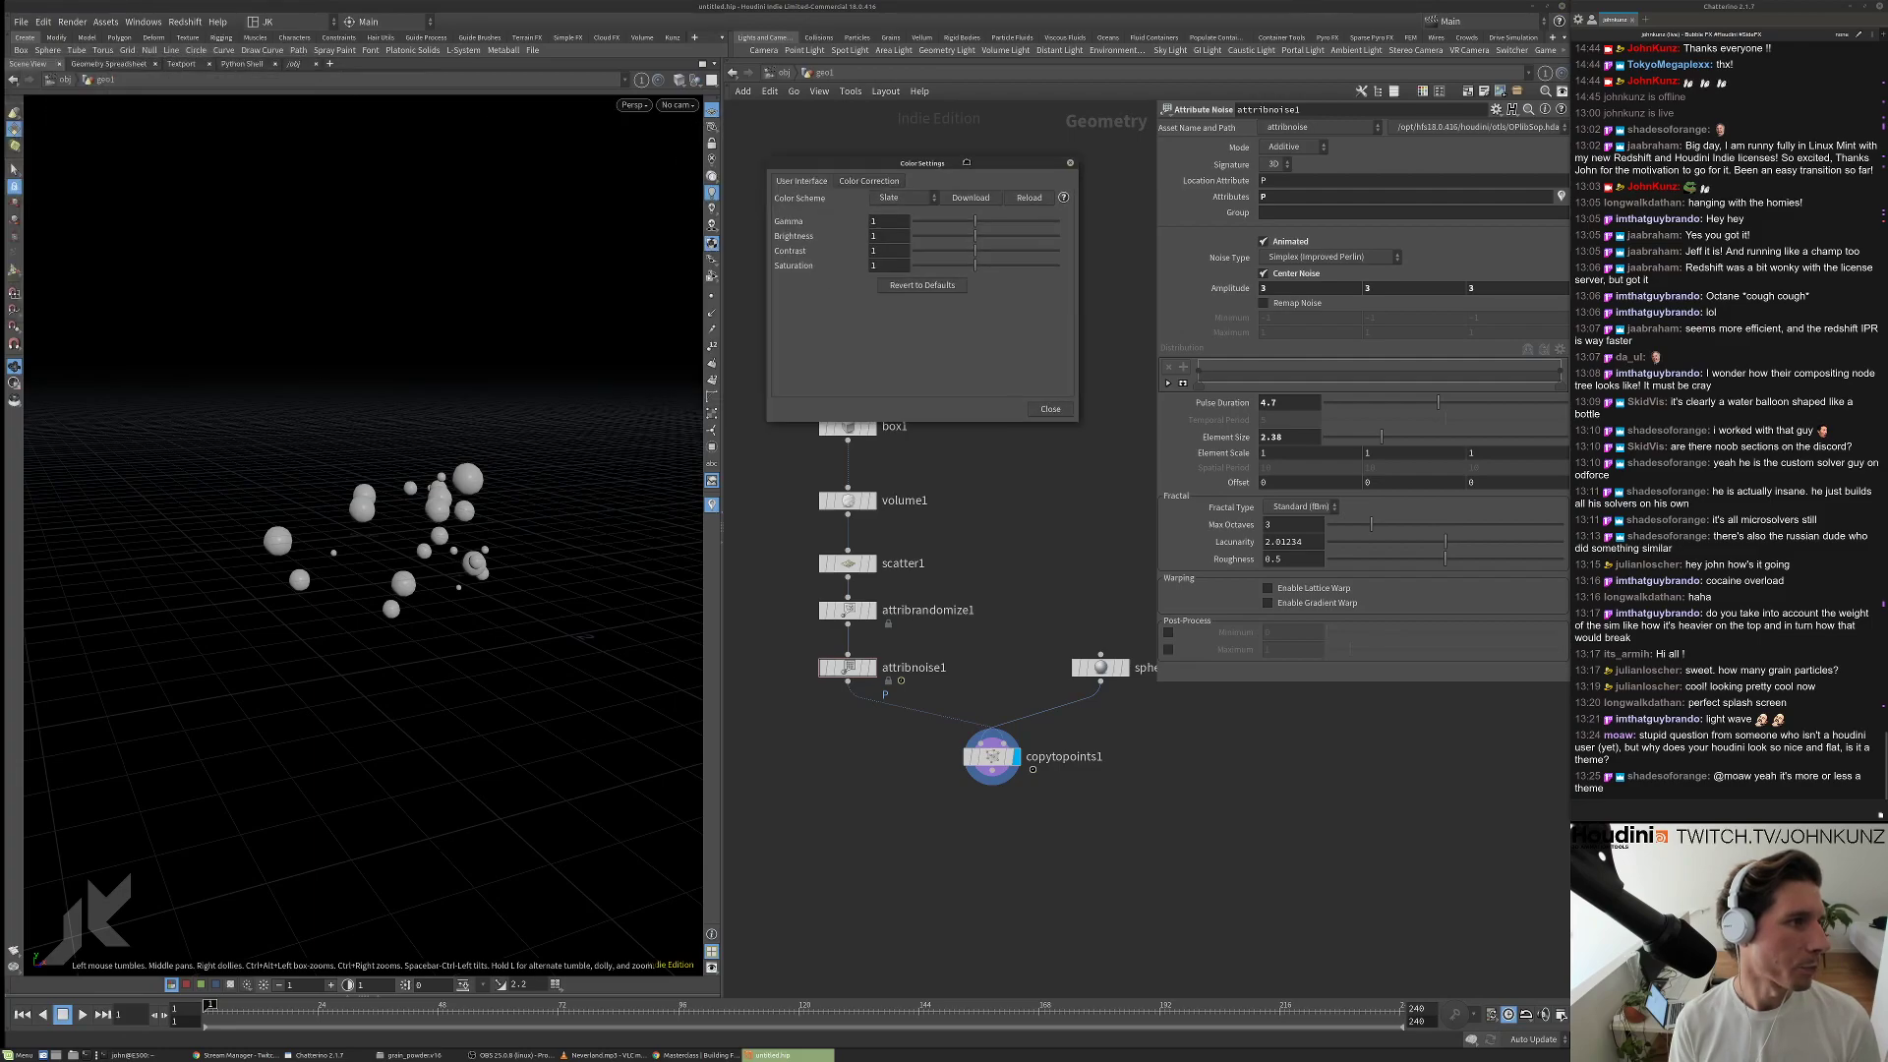
click(1029, 205)
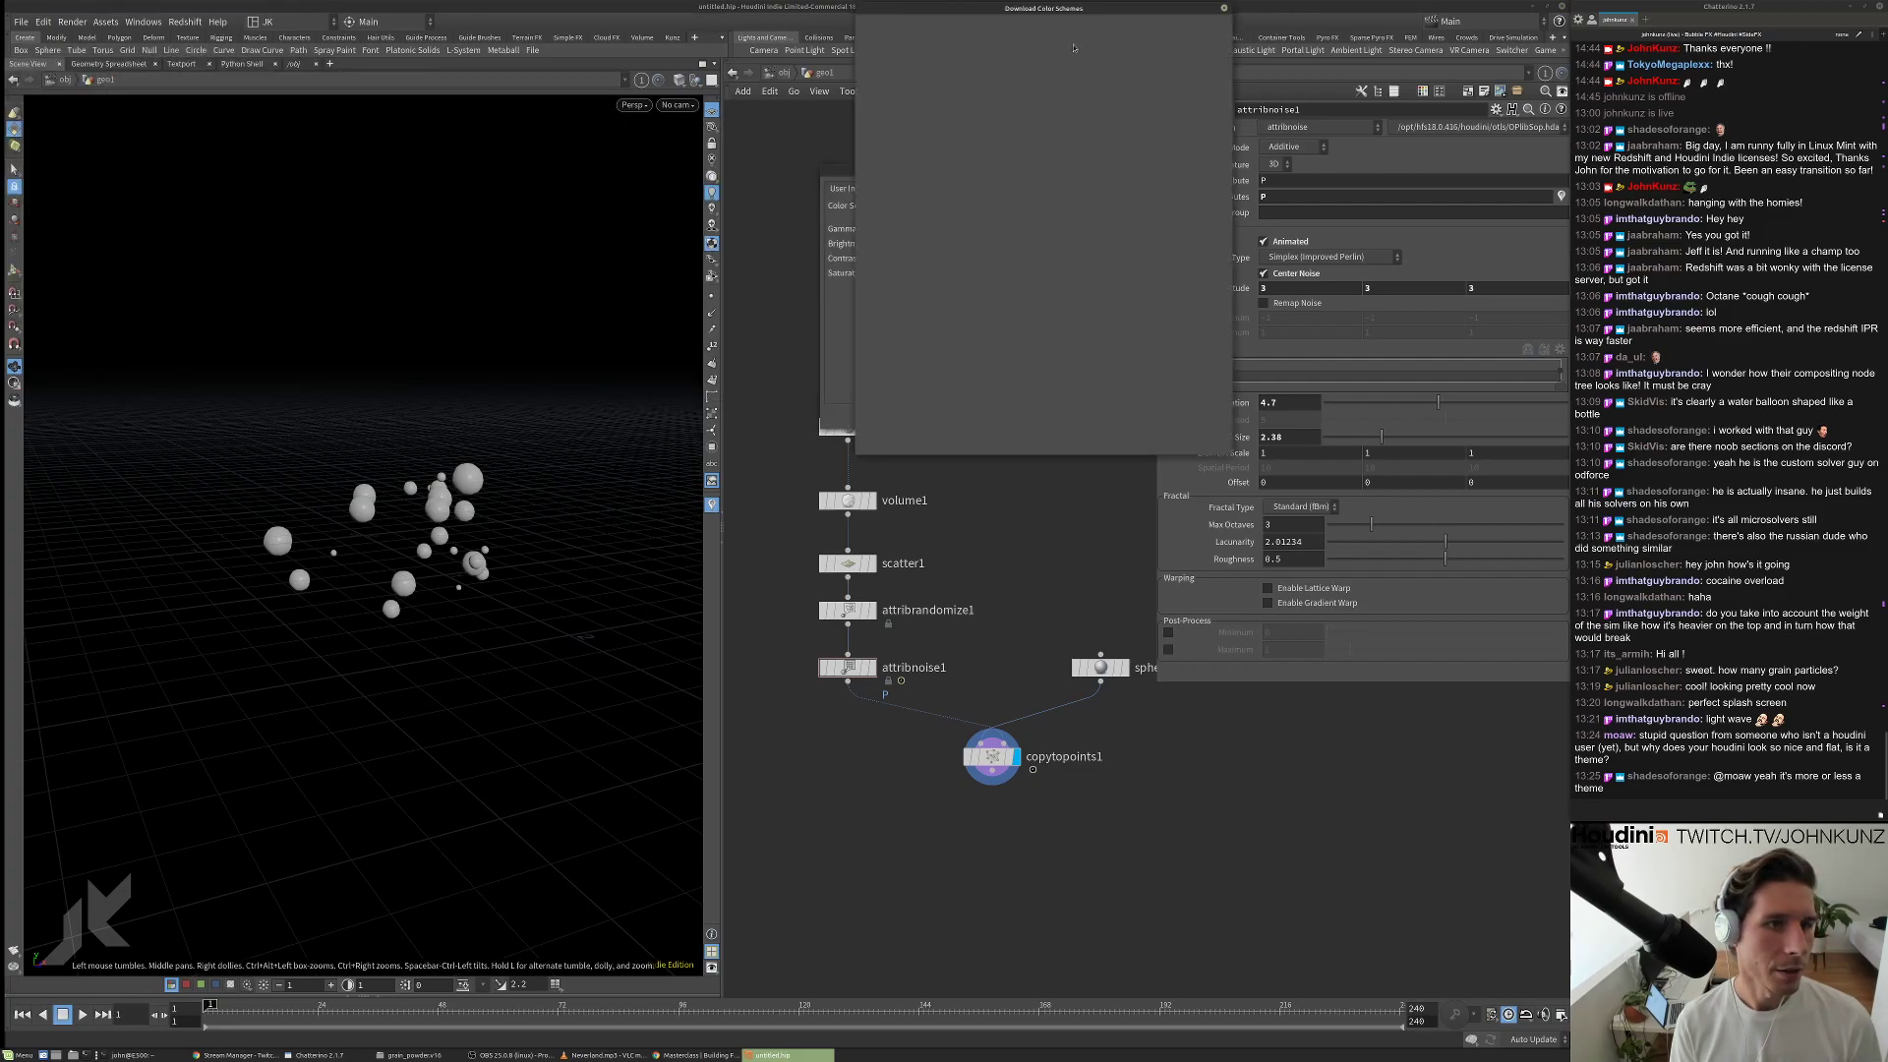
drag(1081, 12, 1398, 118)
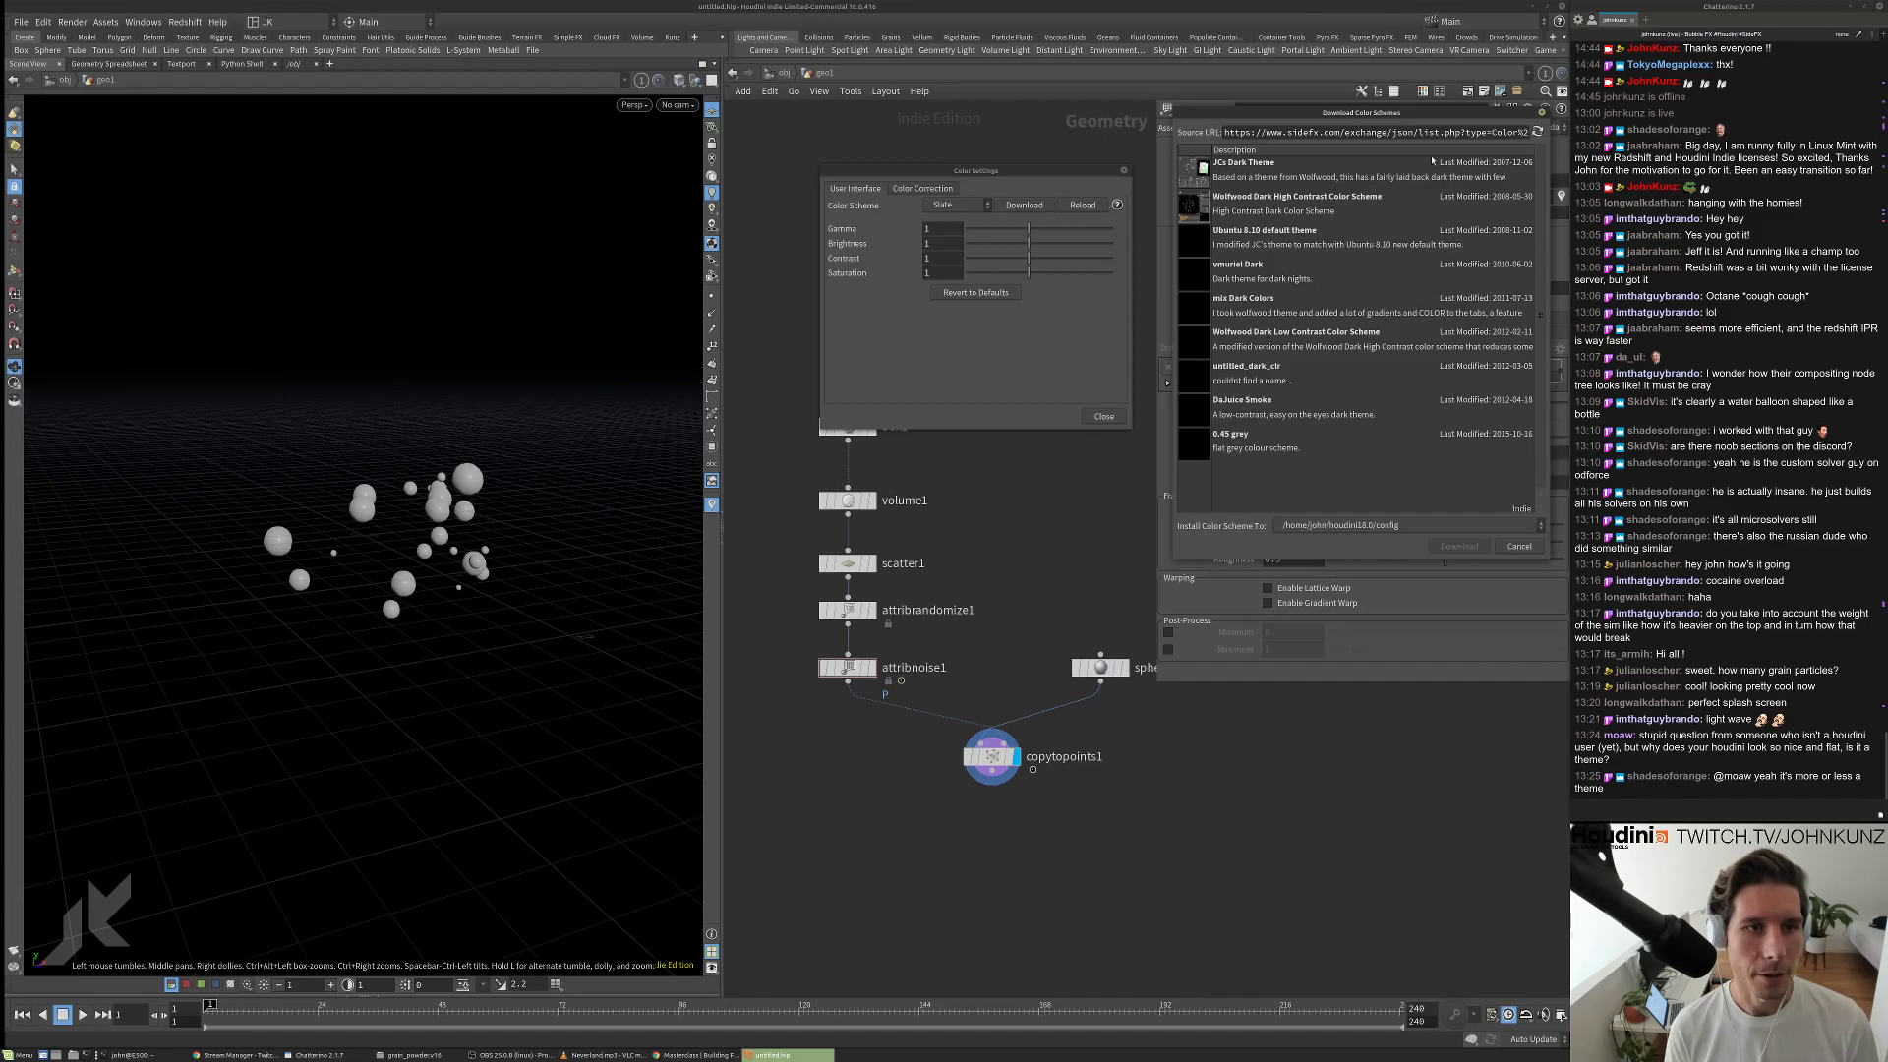
click(1541, 113)
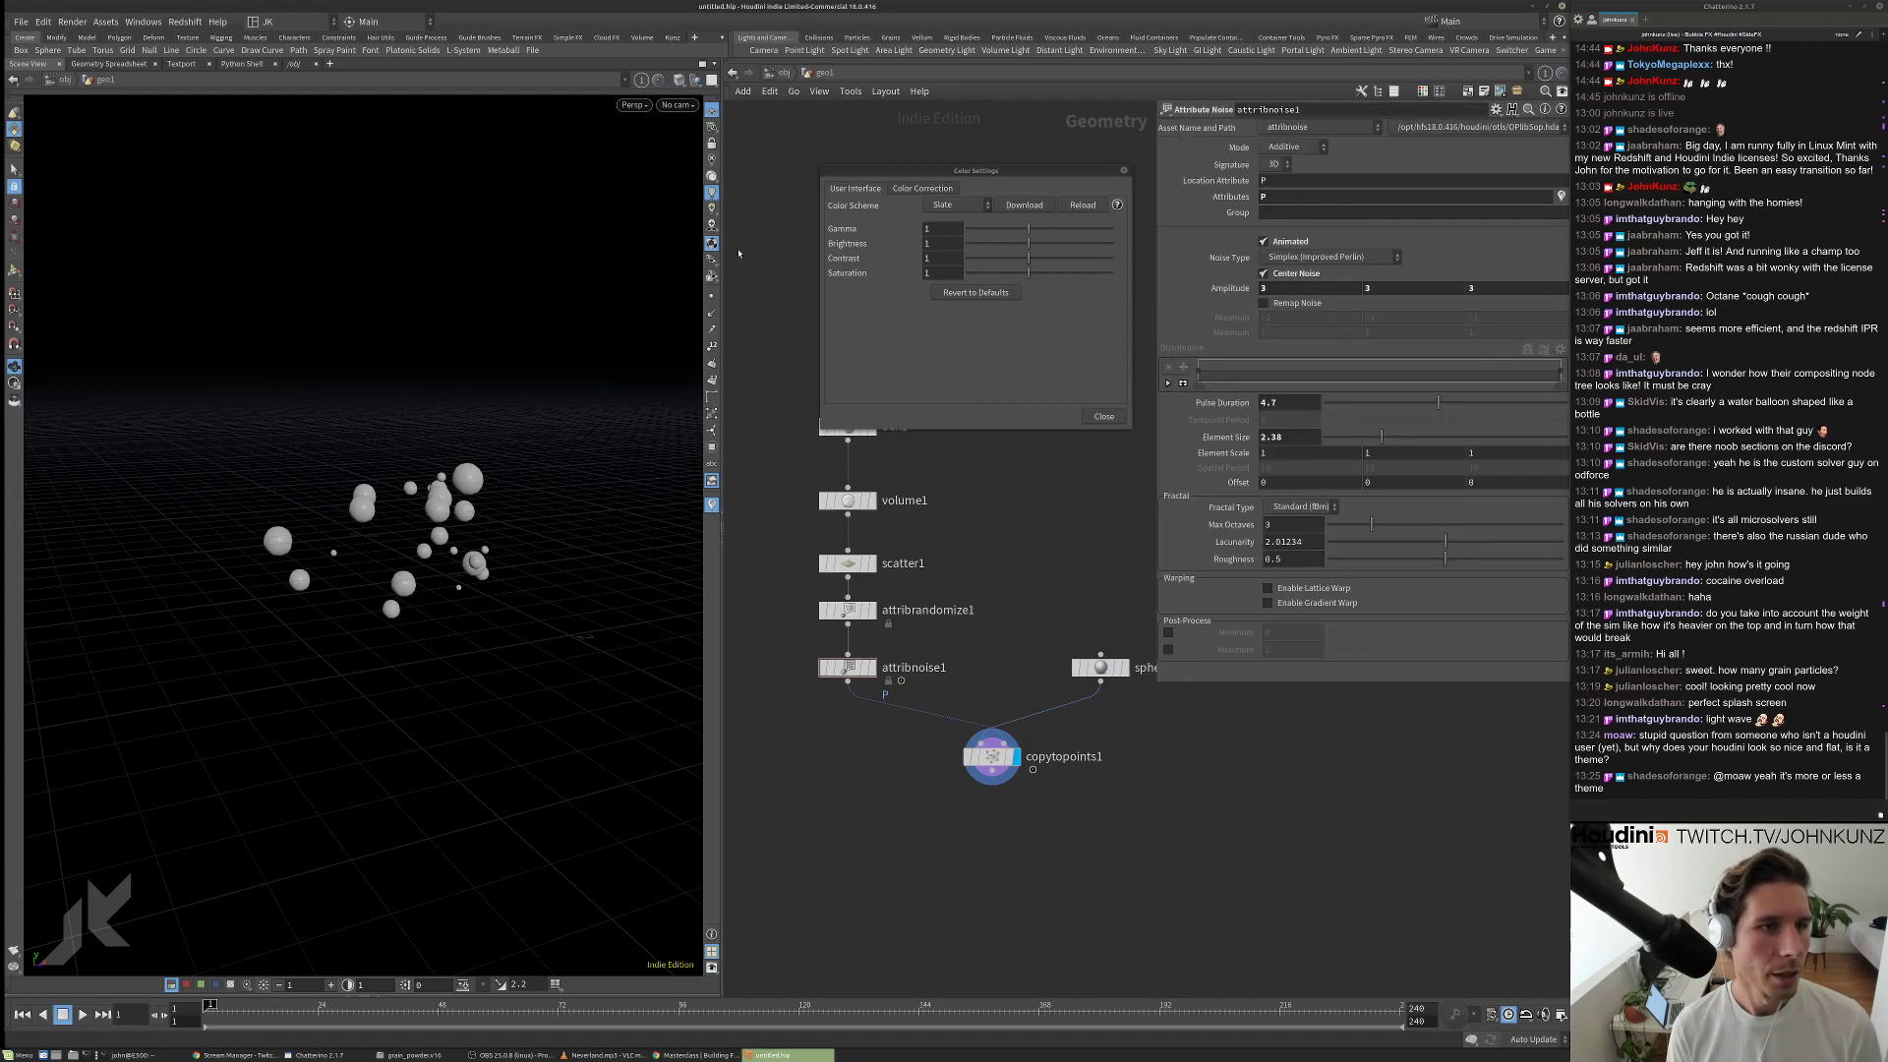
click(974, 206)
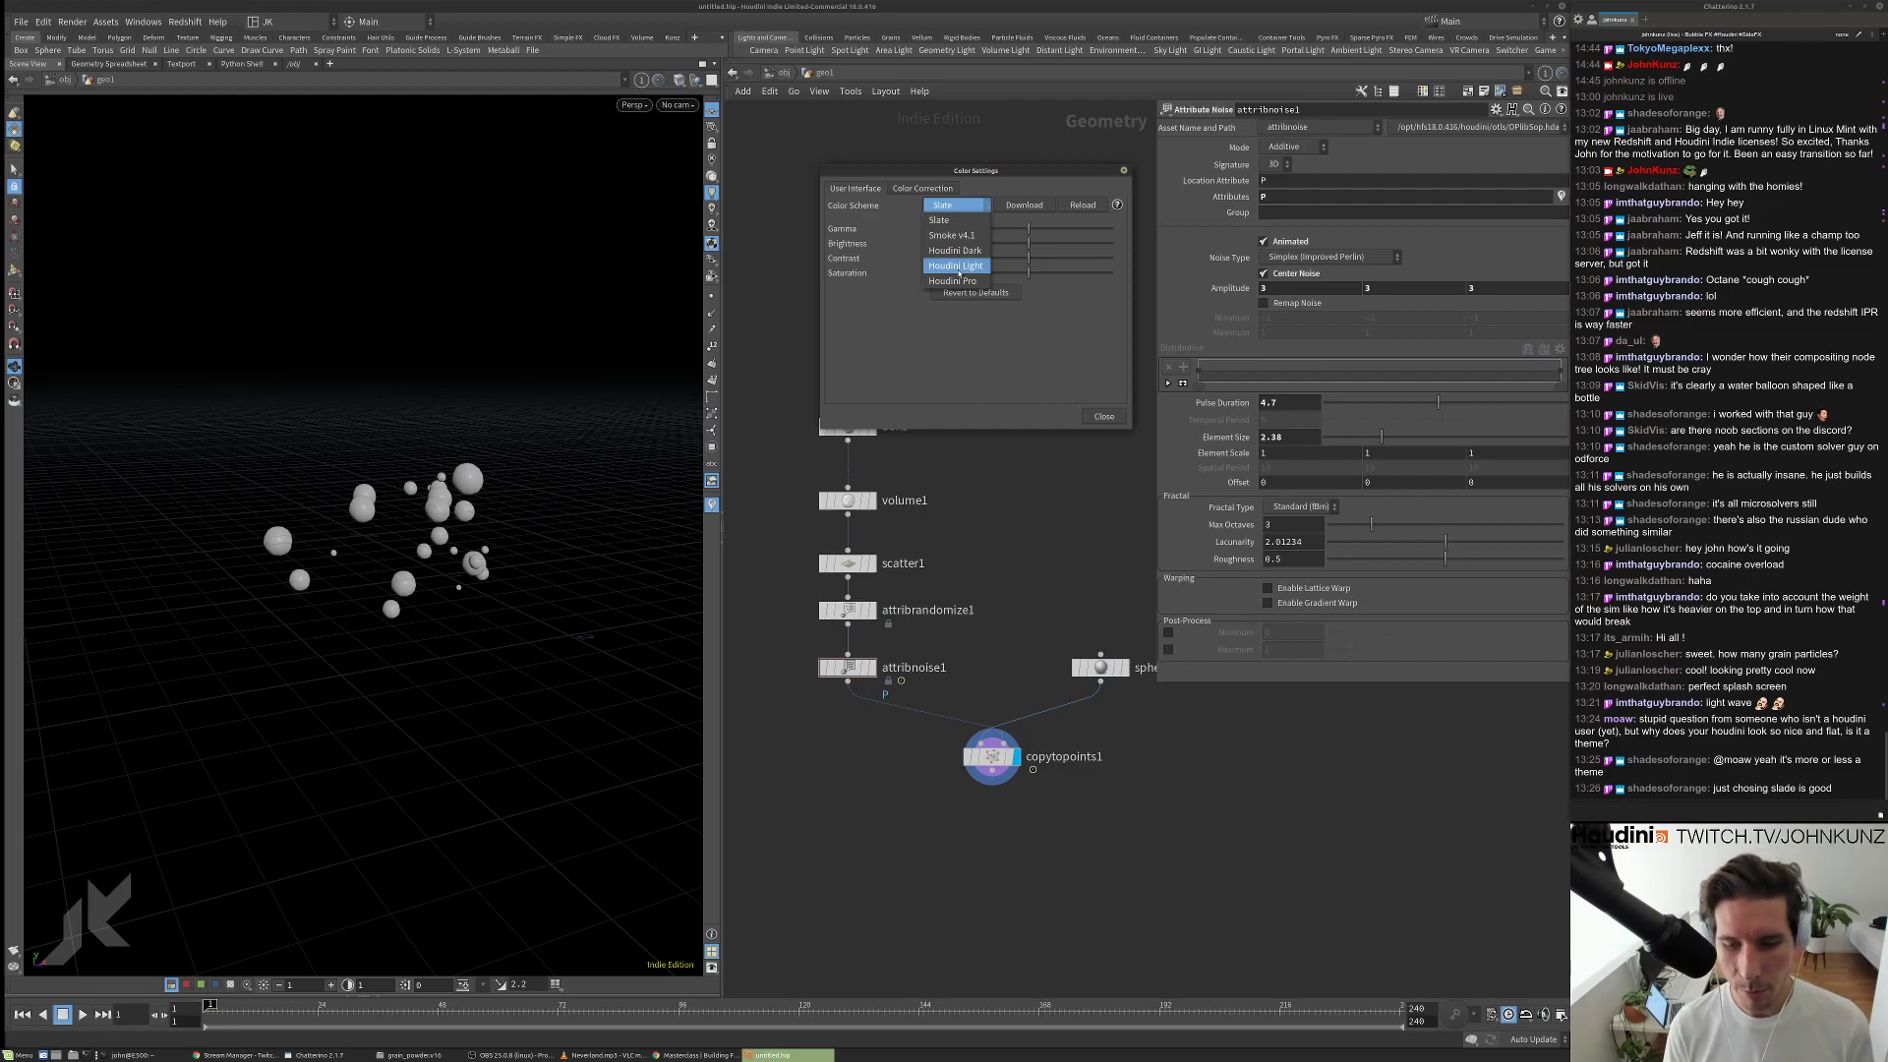
click(959, 249)
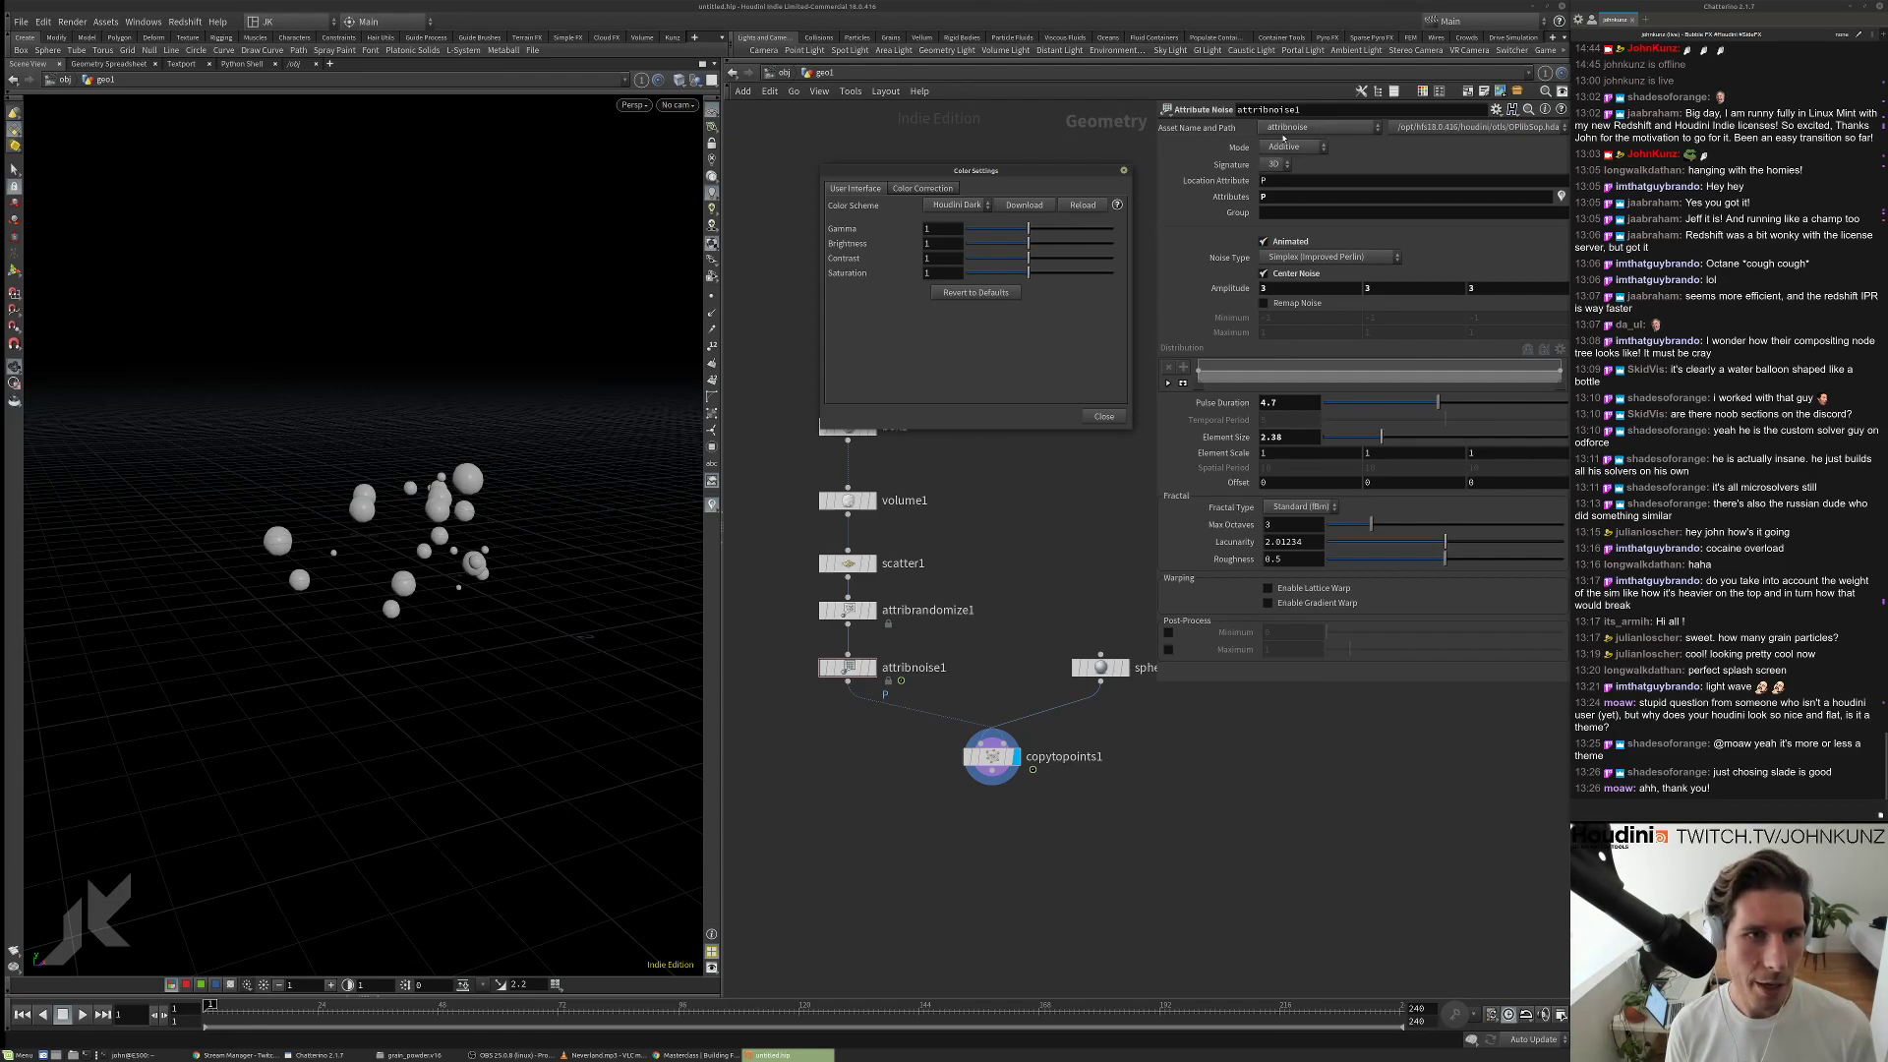
key(space)
key(Up)
key(Return)
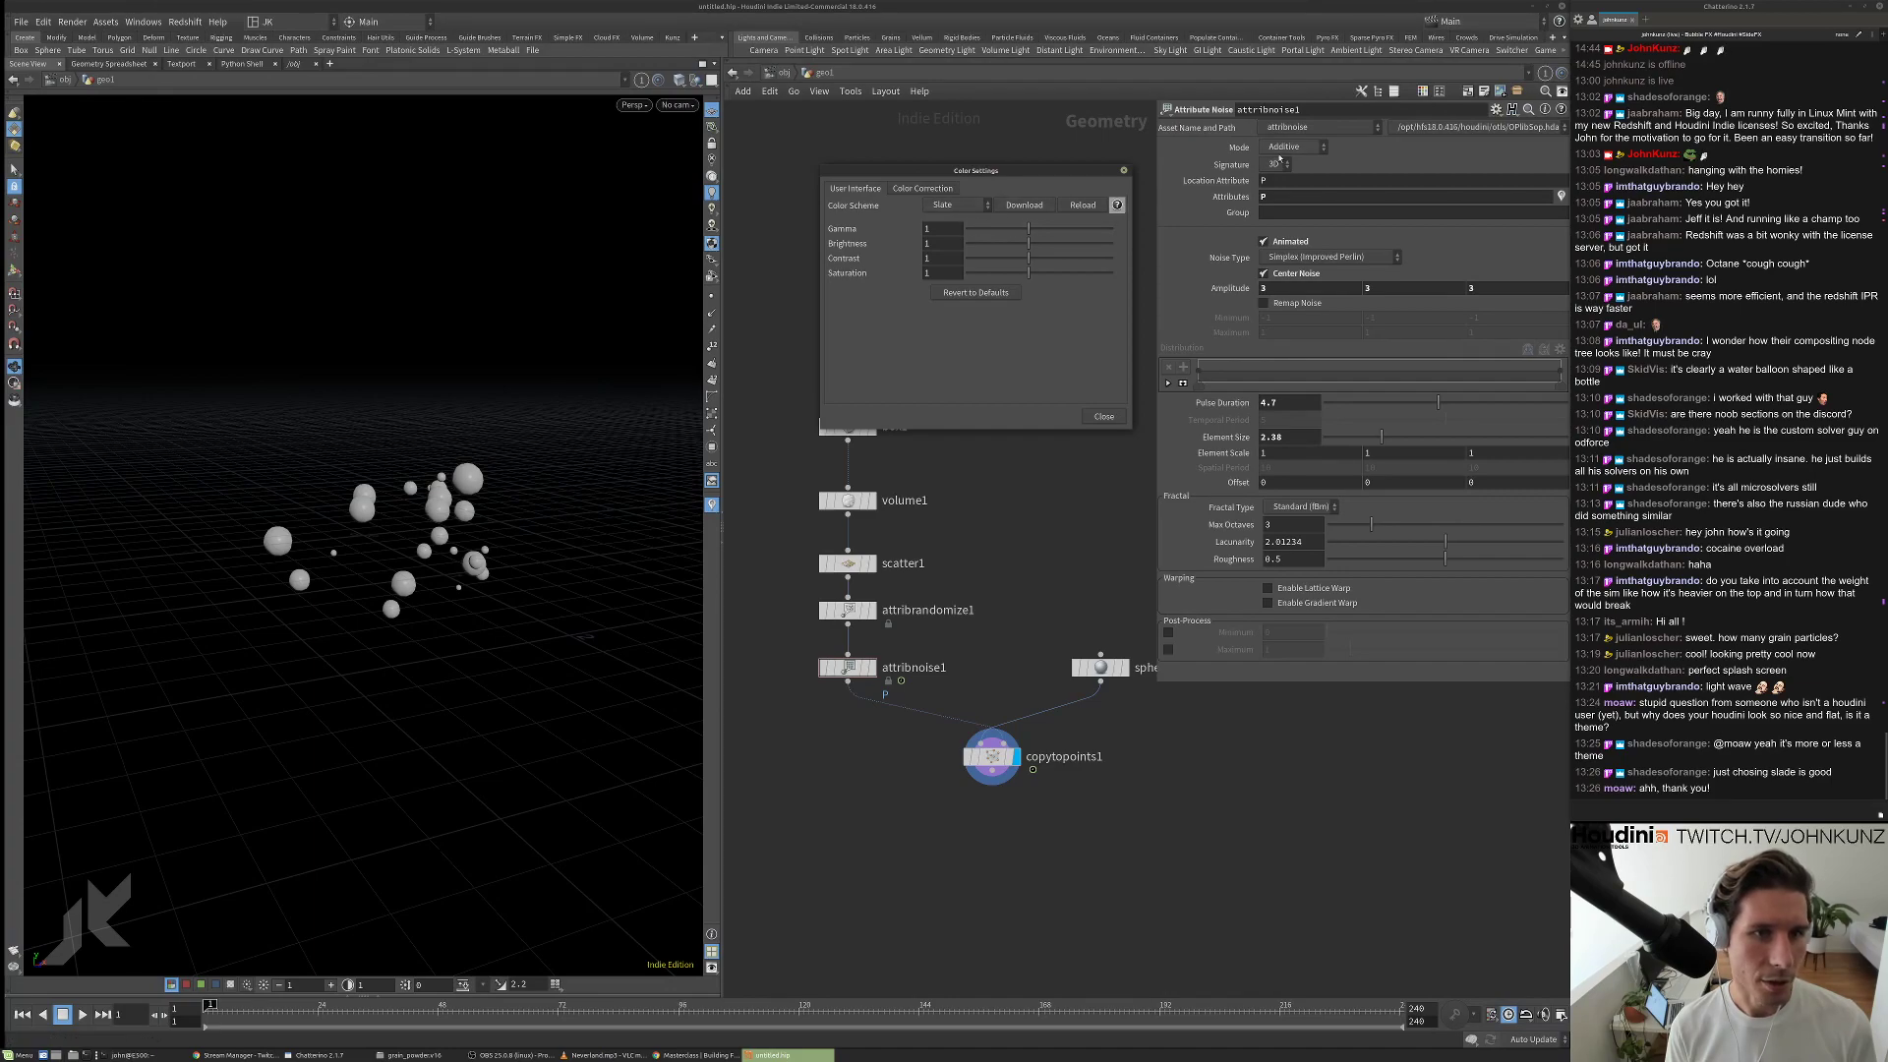
click(1108, 417)
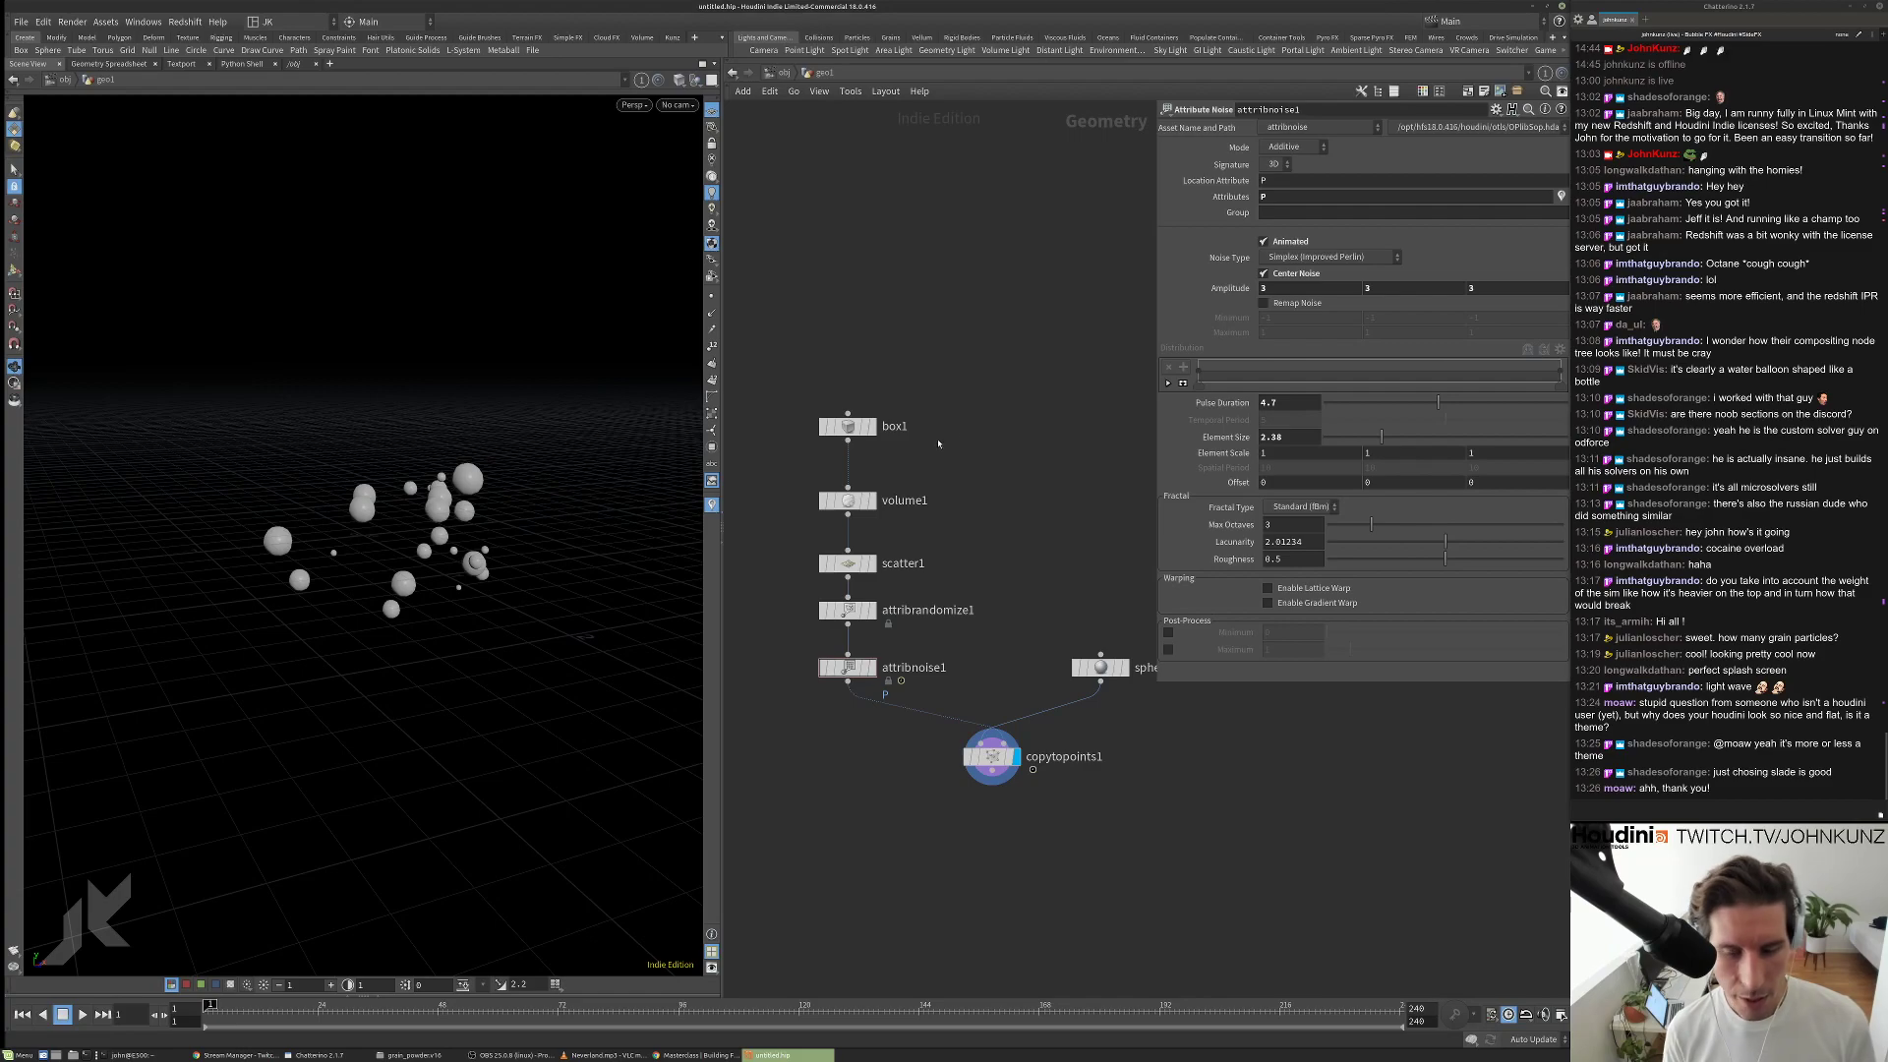
Browse the network view options and toggle volume1's bypass off and on.
click(848, 425)
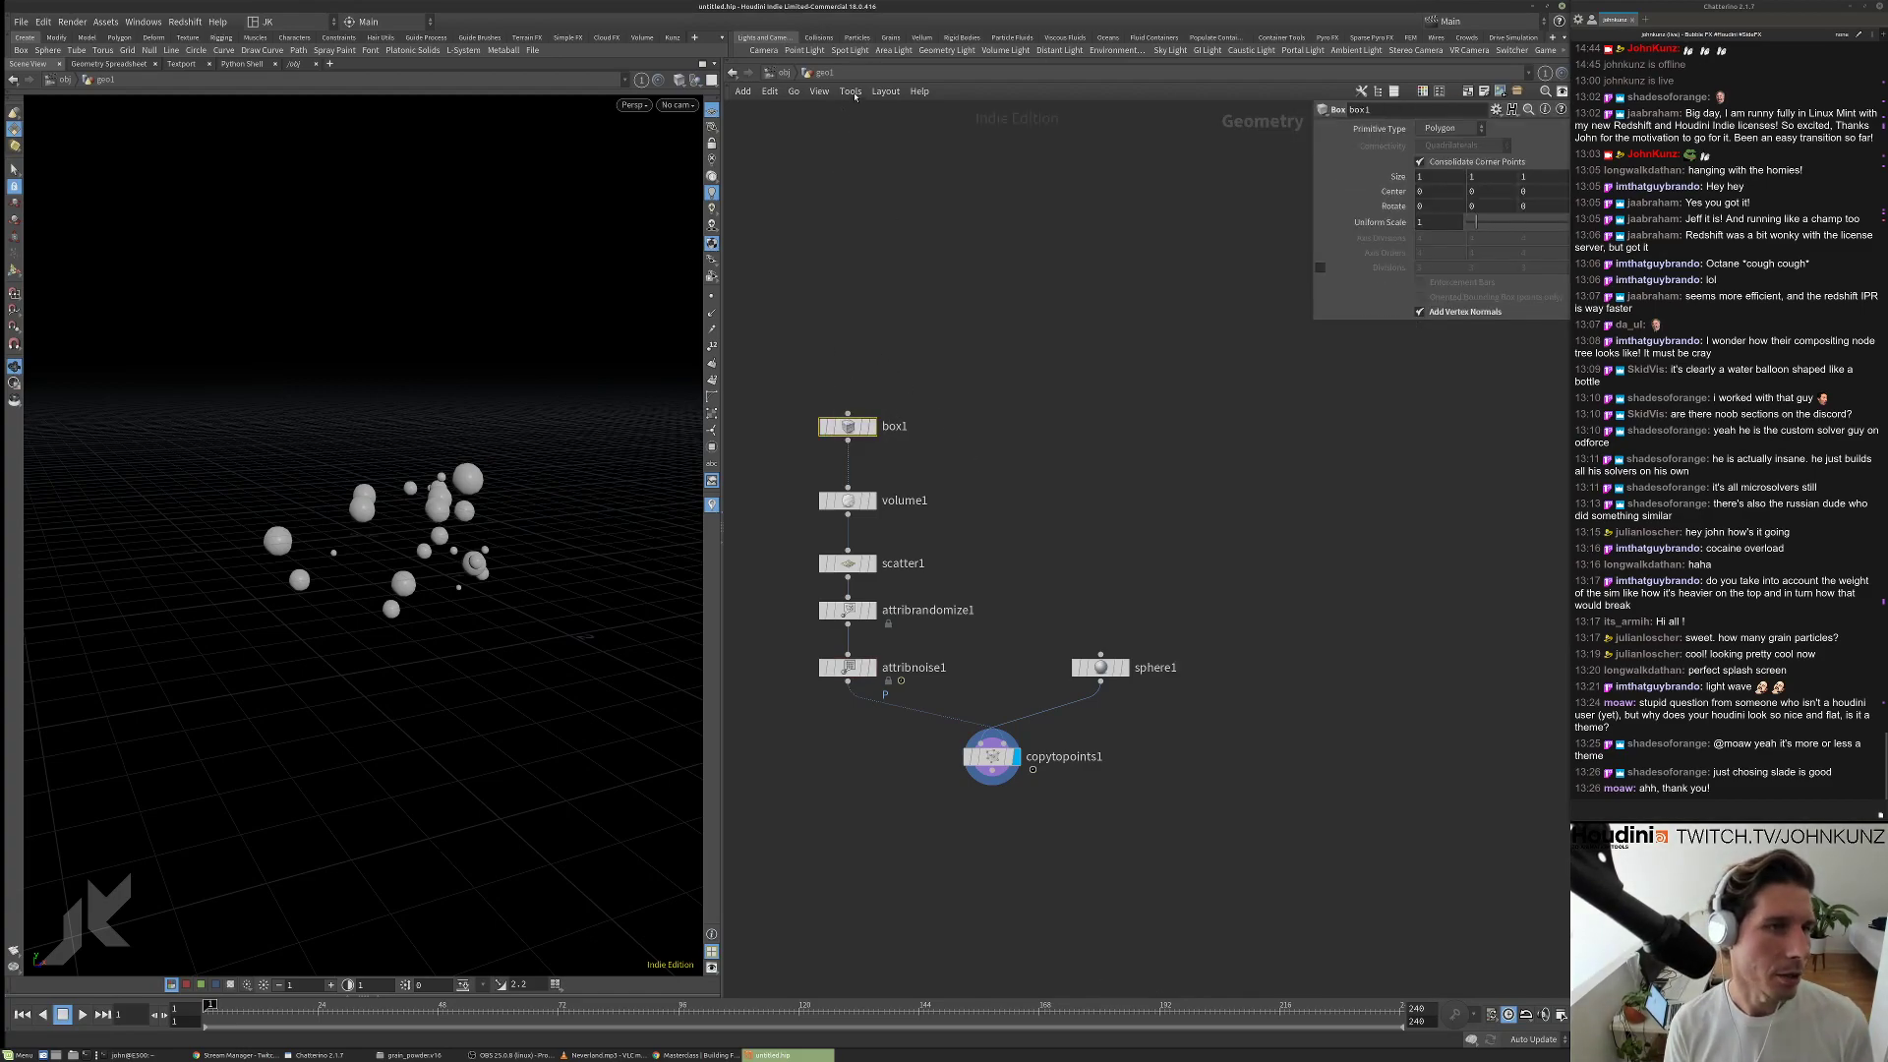
click(850, 91)
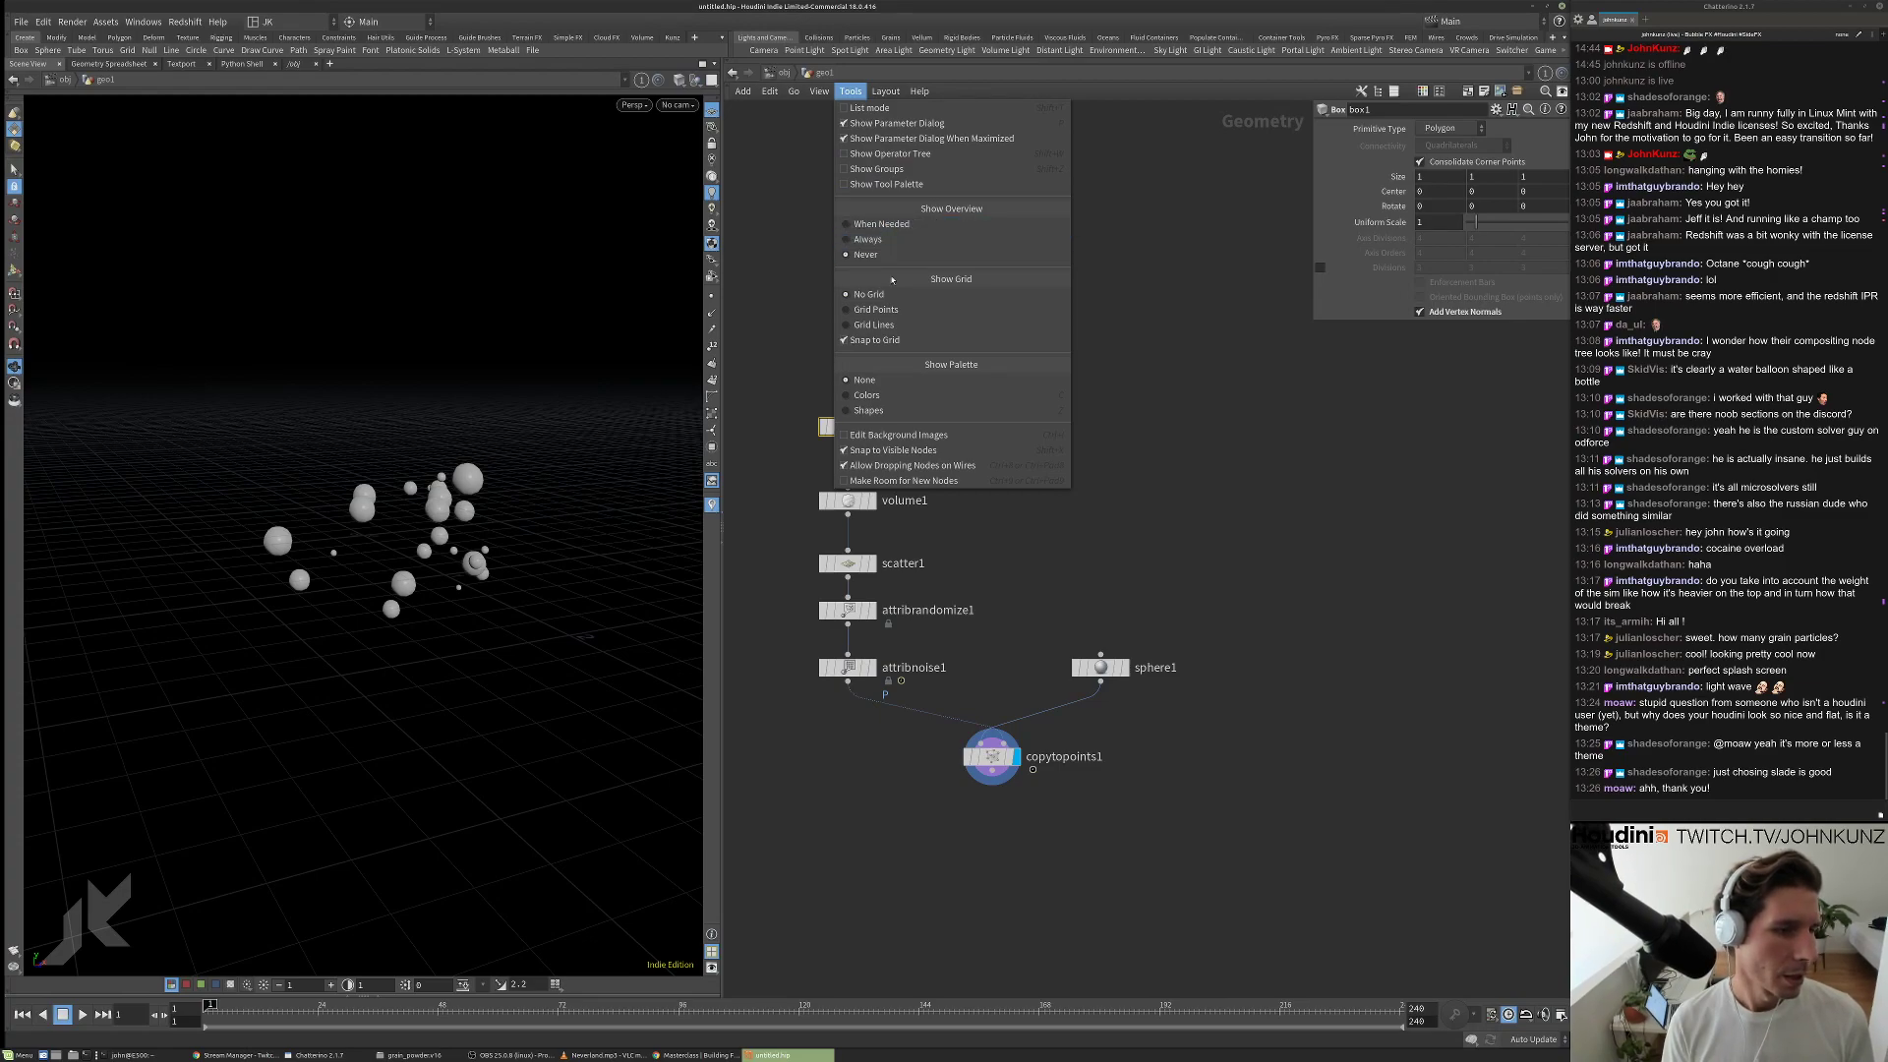
click(1121, 389)
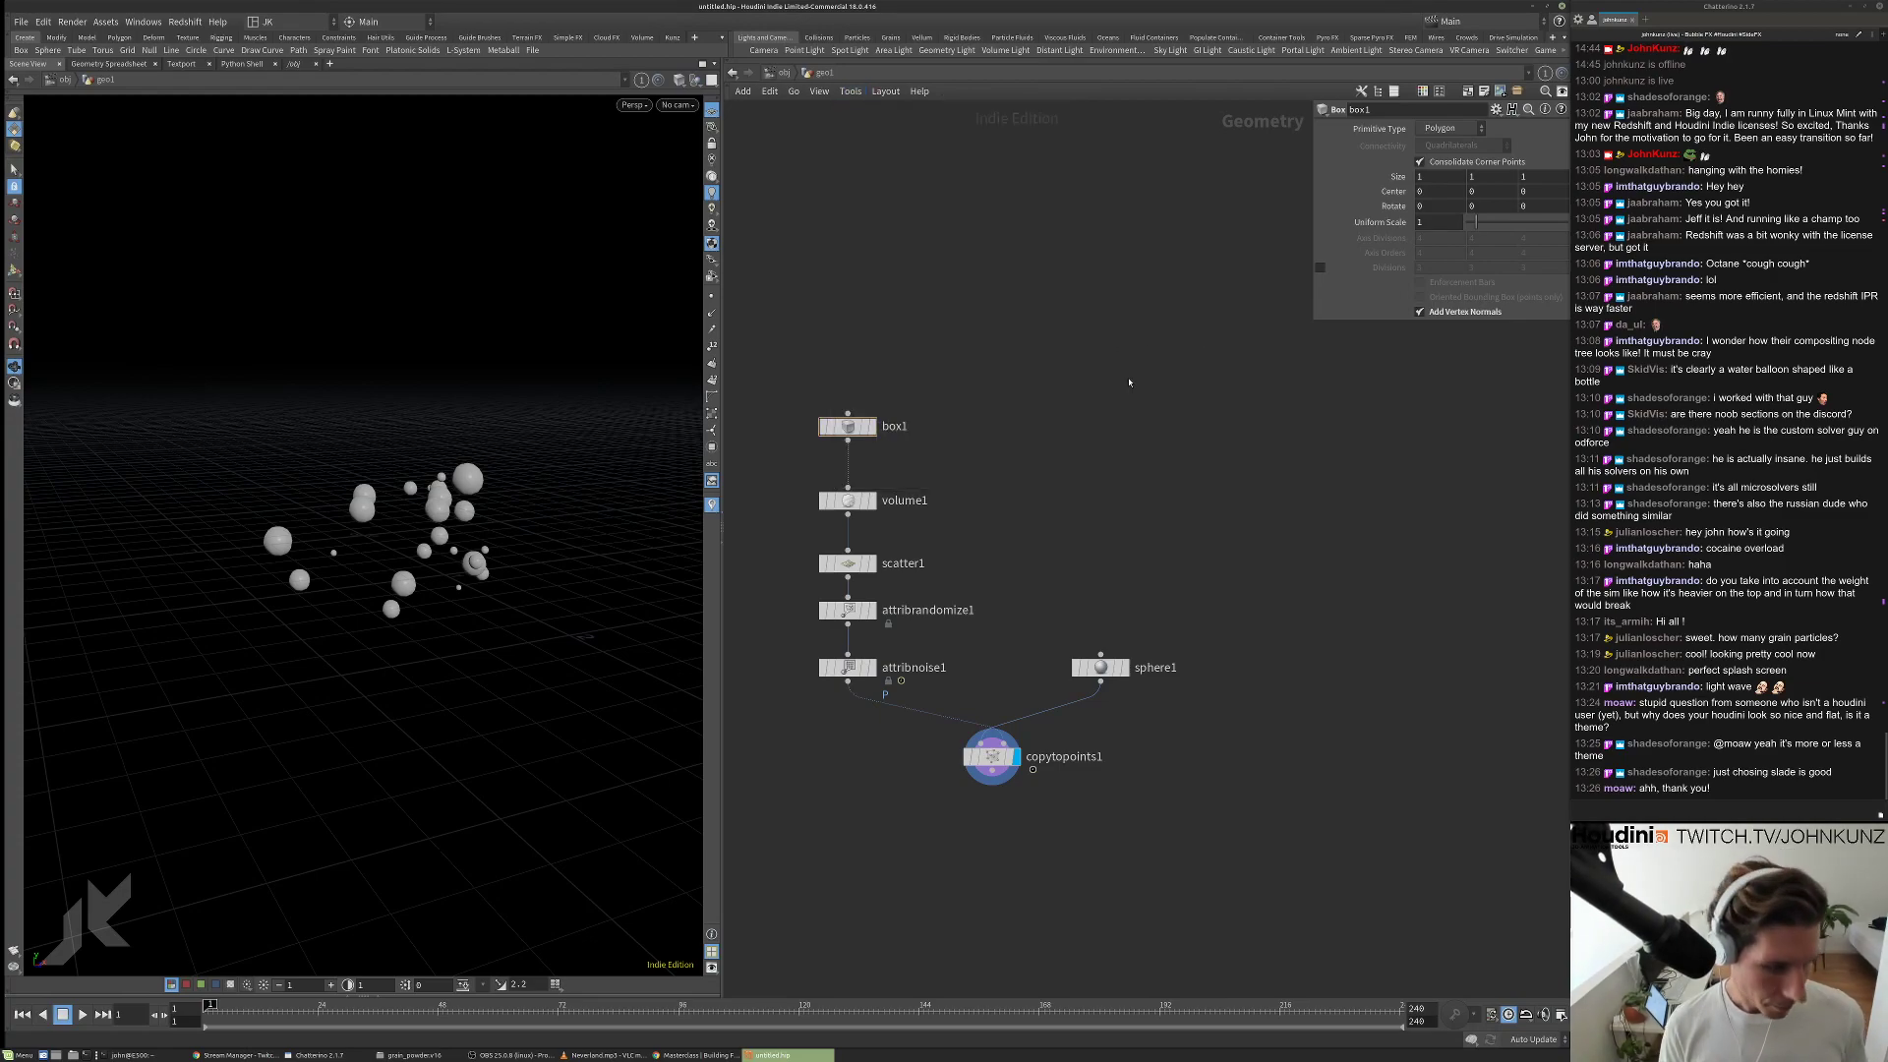
key(d)
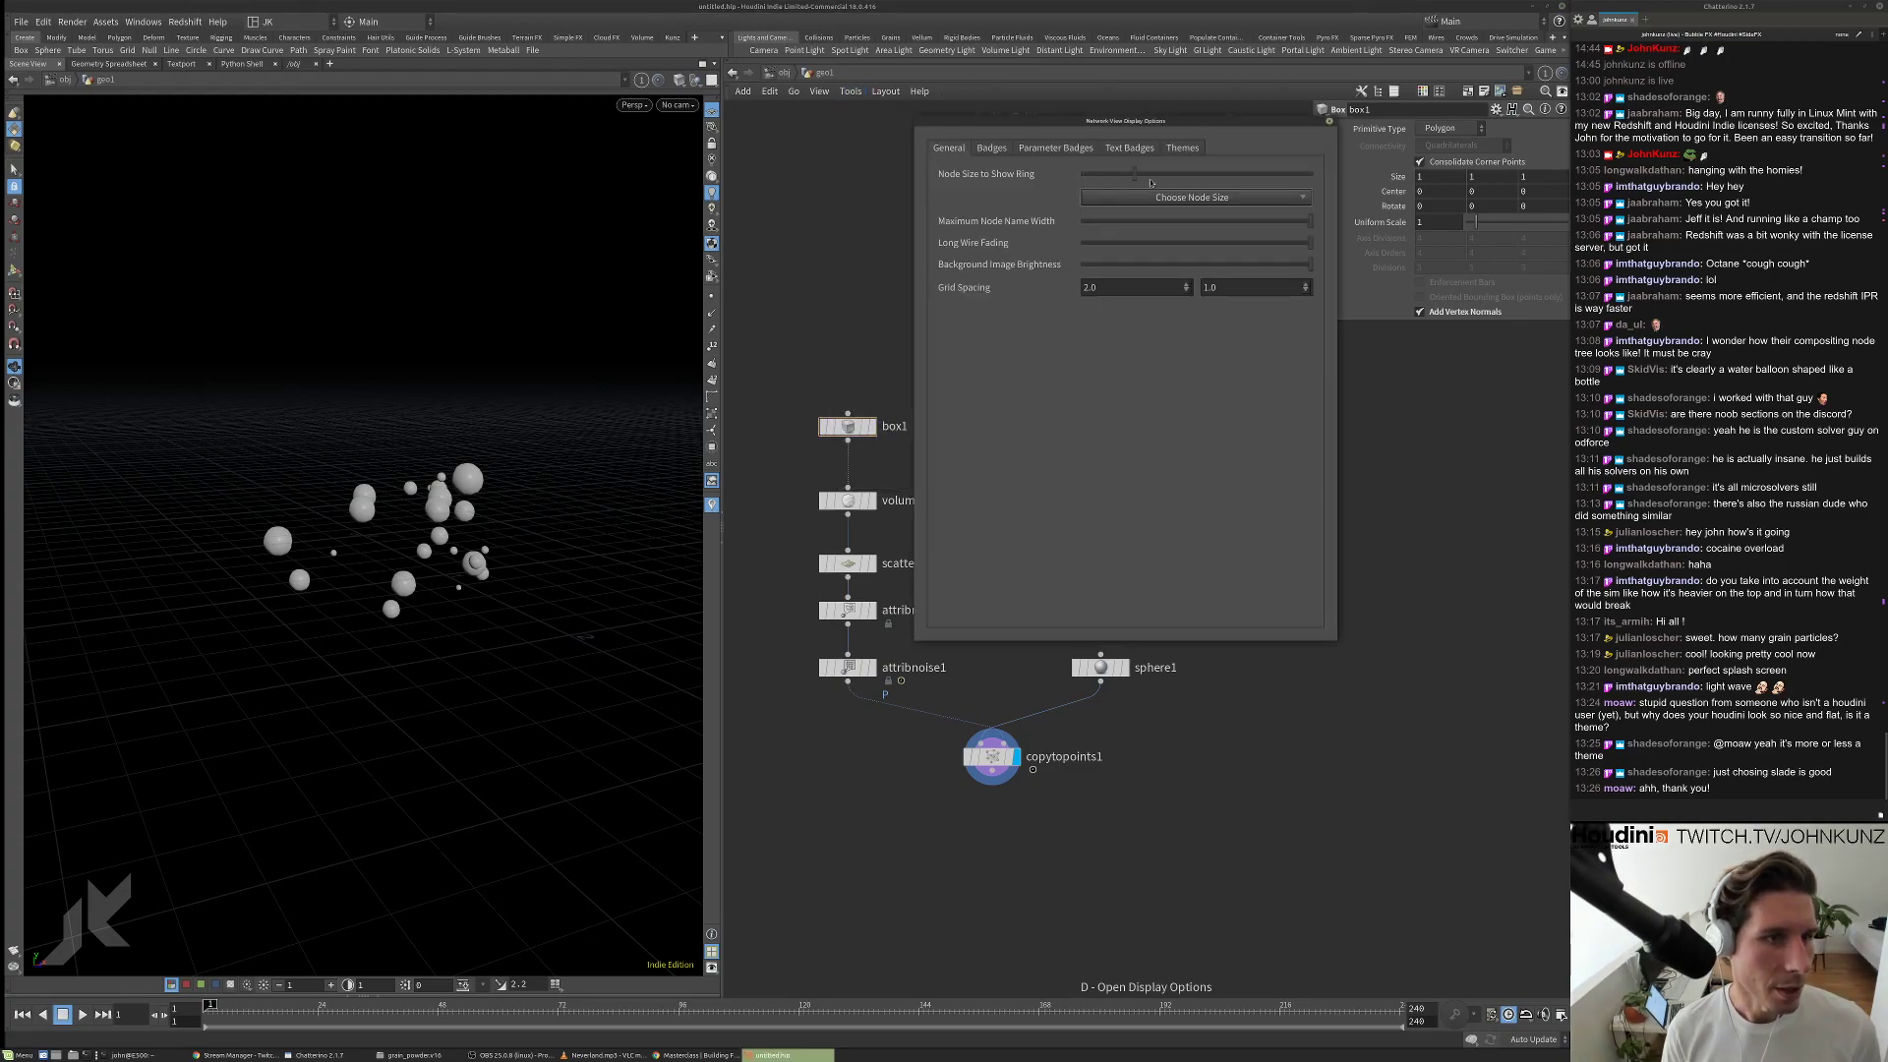
click(1329, 120)
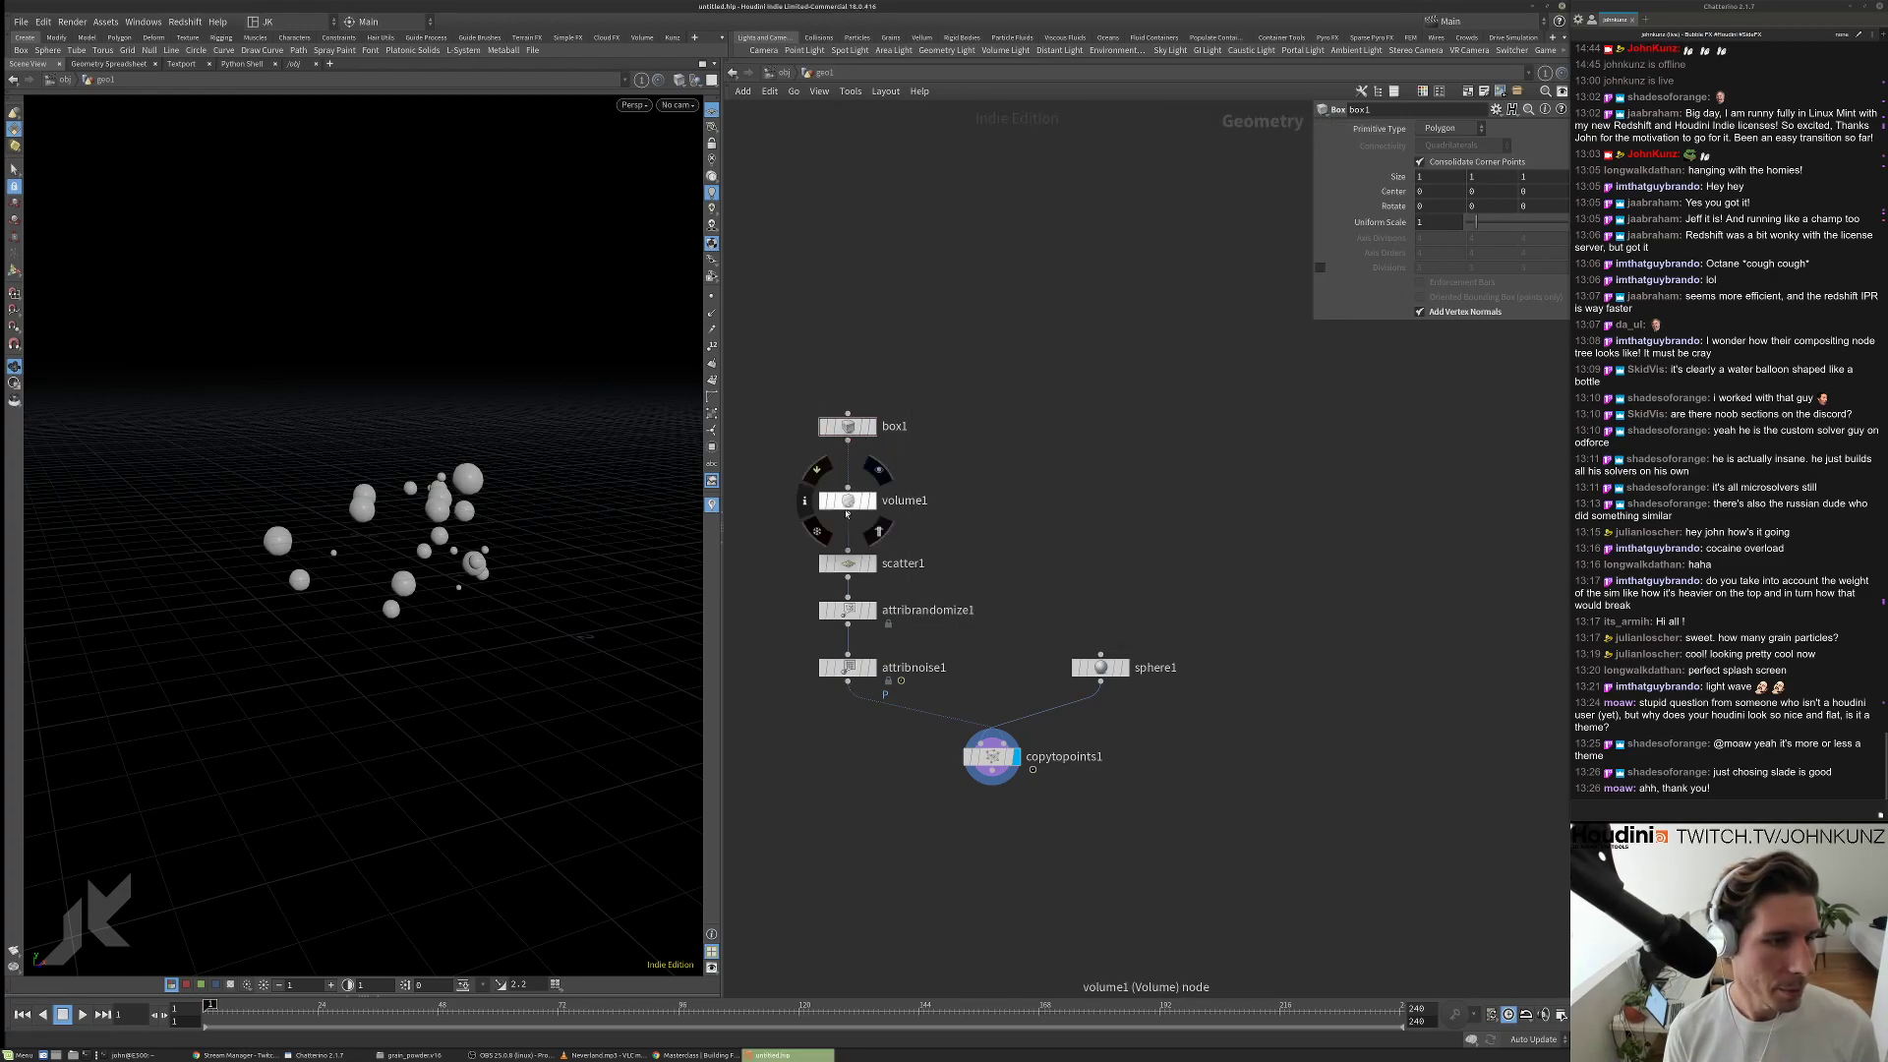
scroll(885, 494, up, 4)
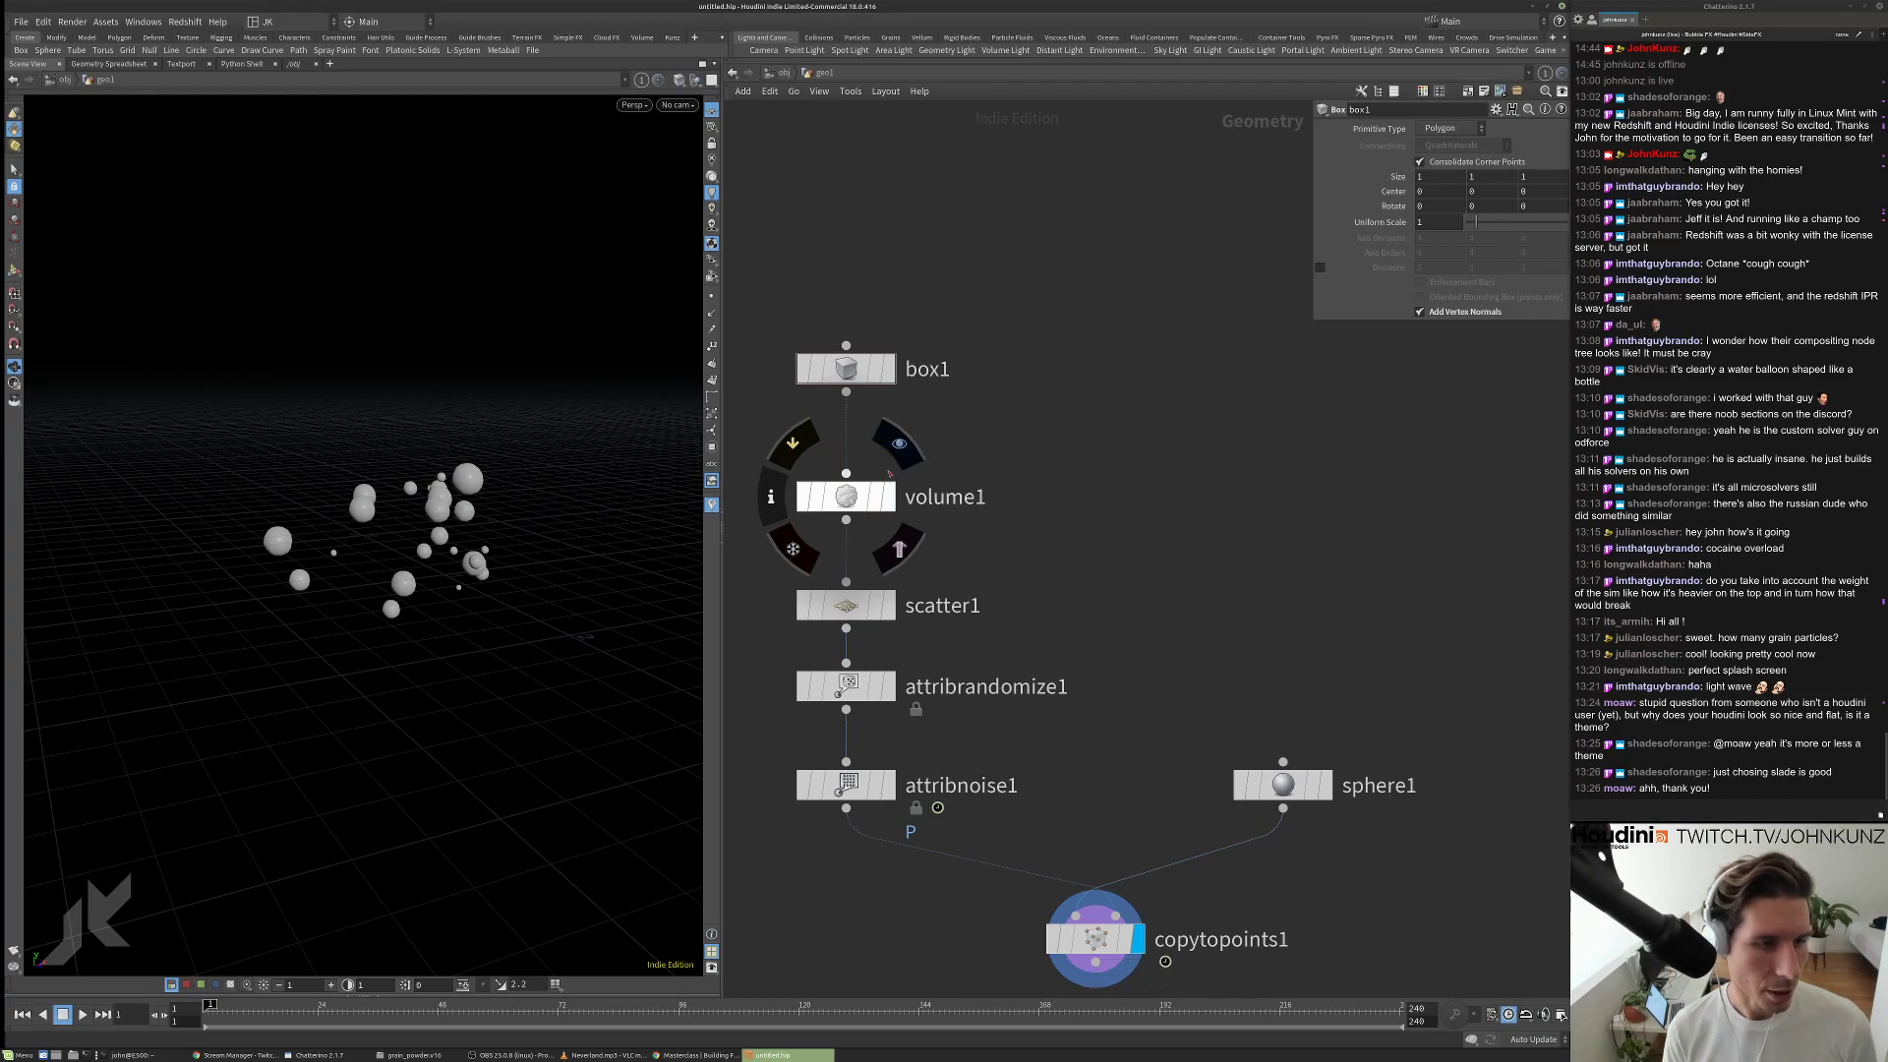
click(792, 549)
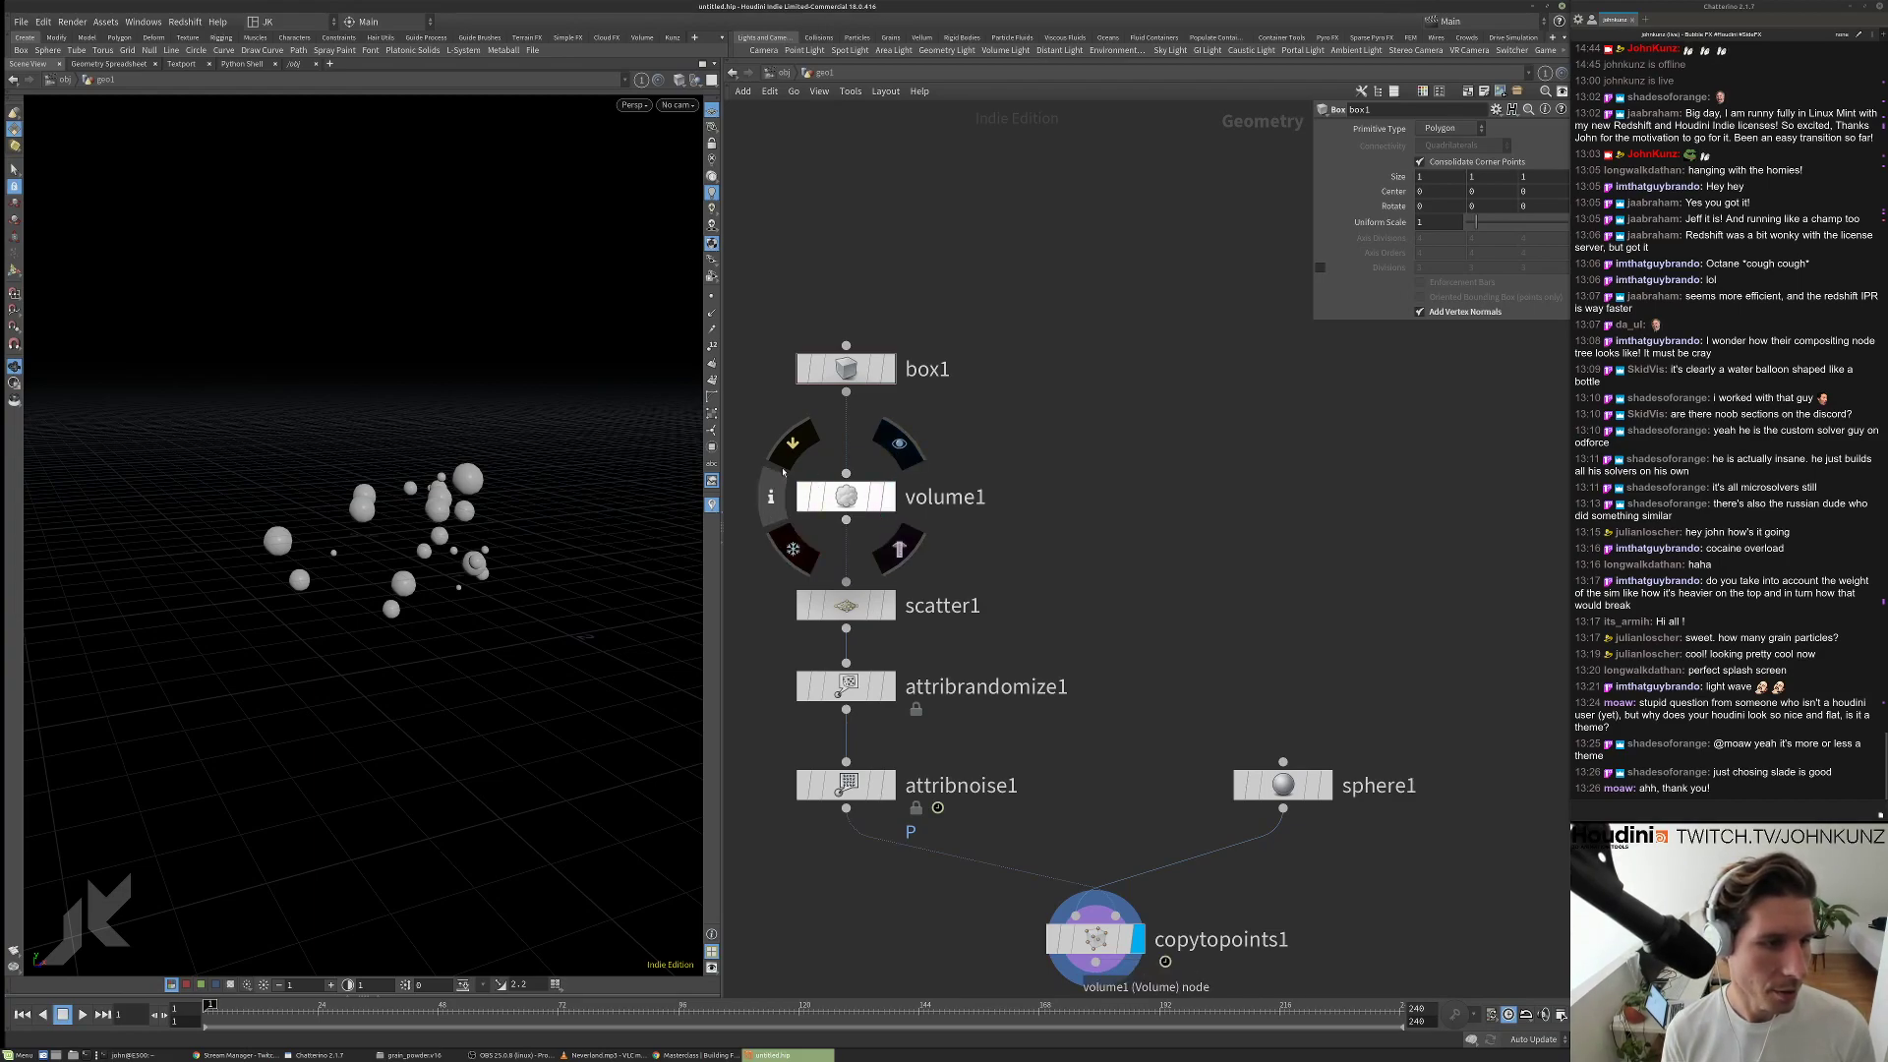
click(822, 493)
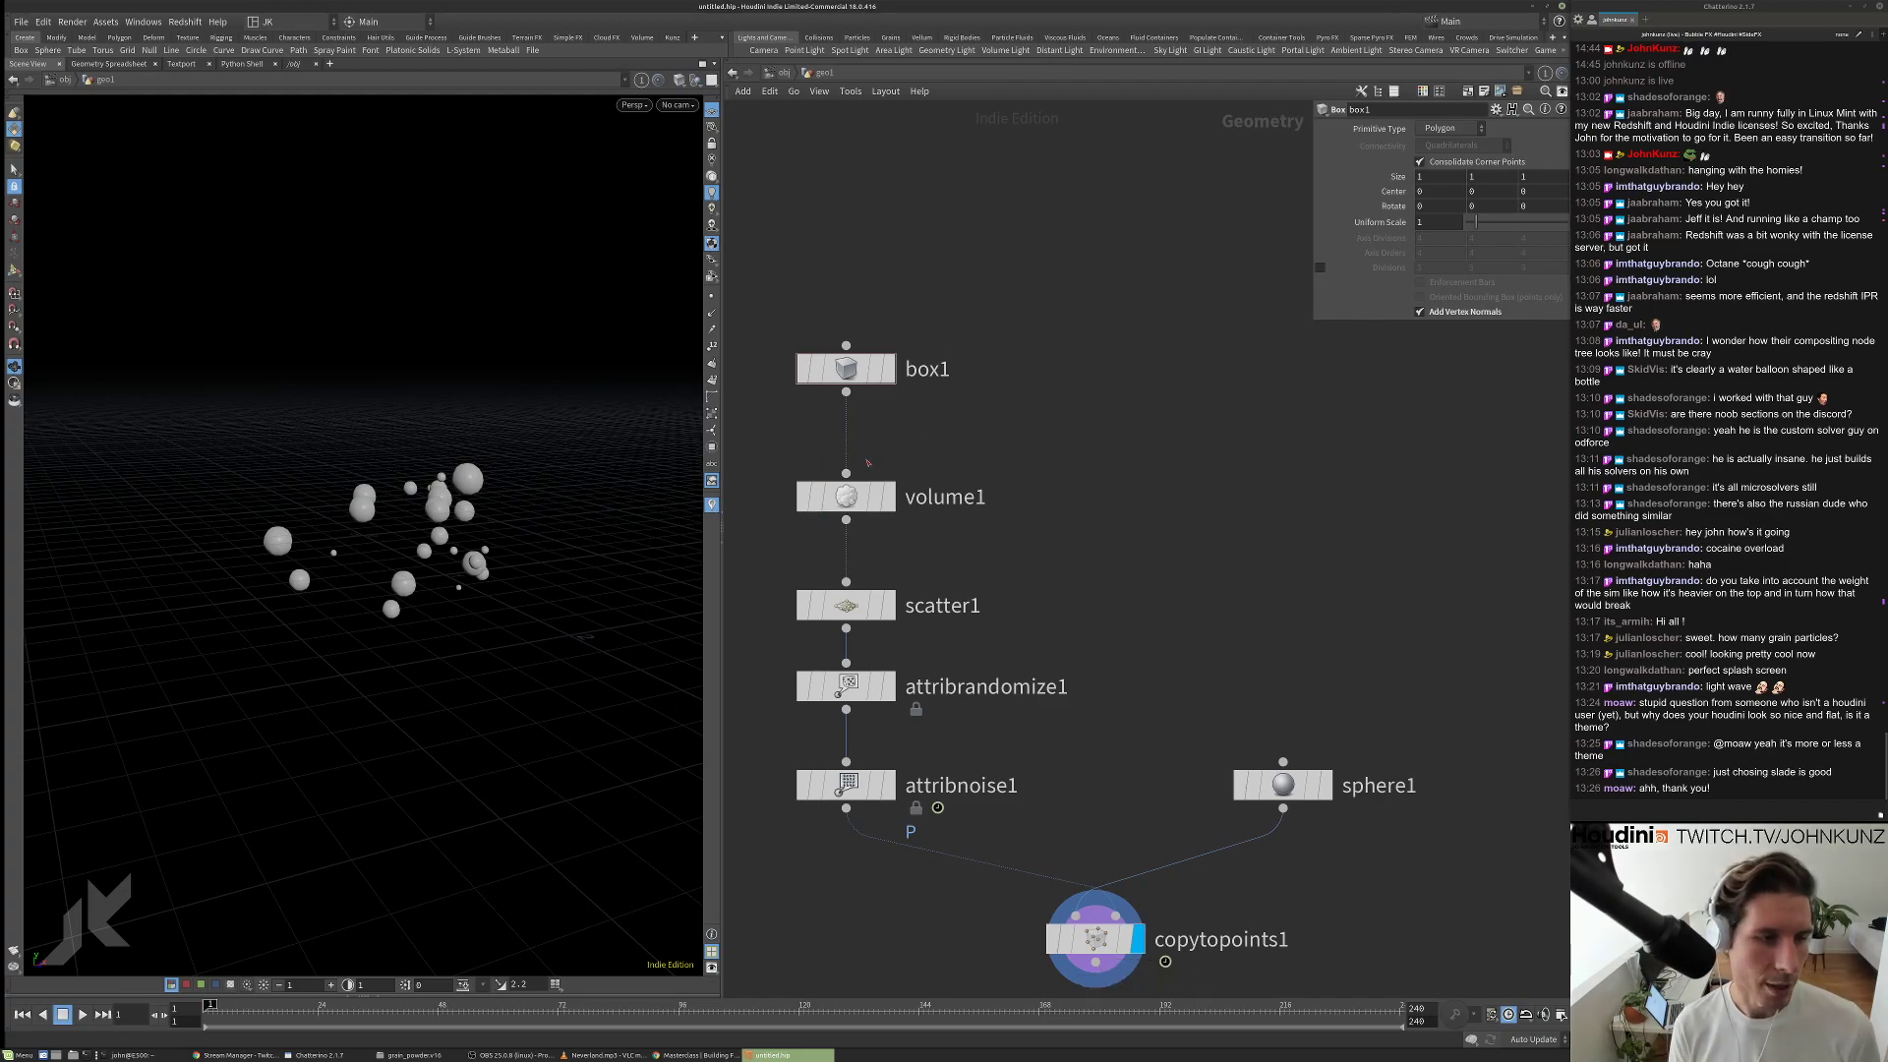
Lower the Node Size to Show Ring slider in Network Display Options.
click(850, 90)
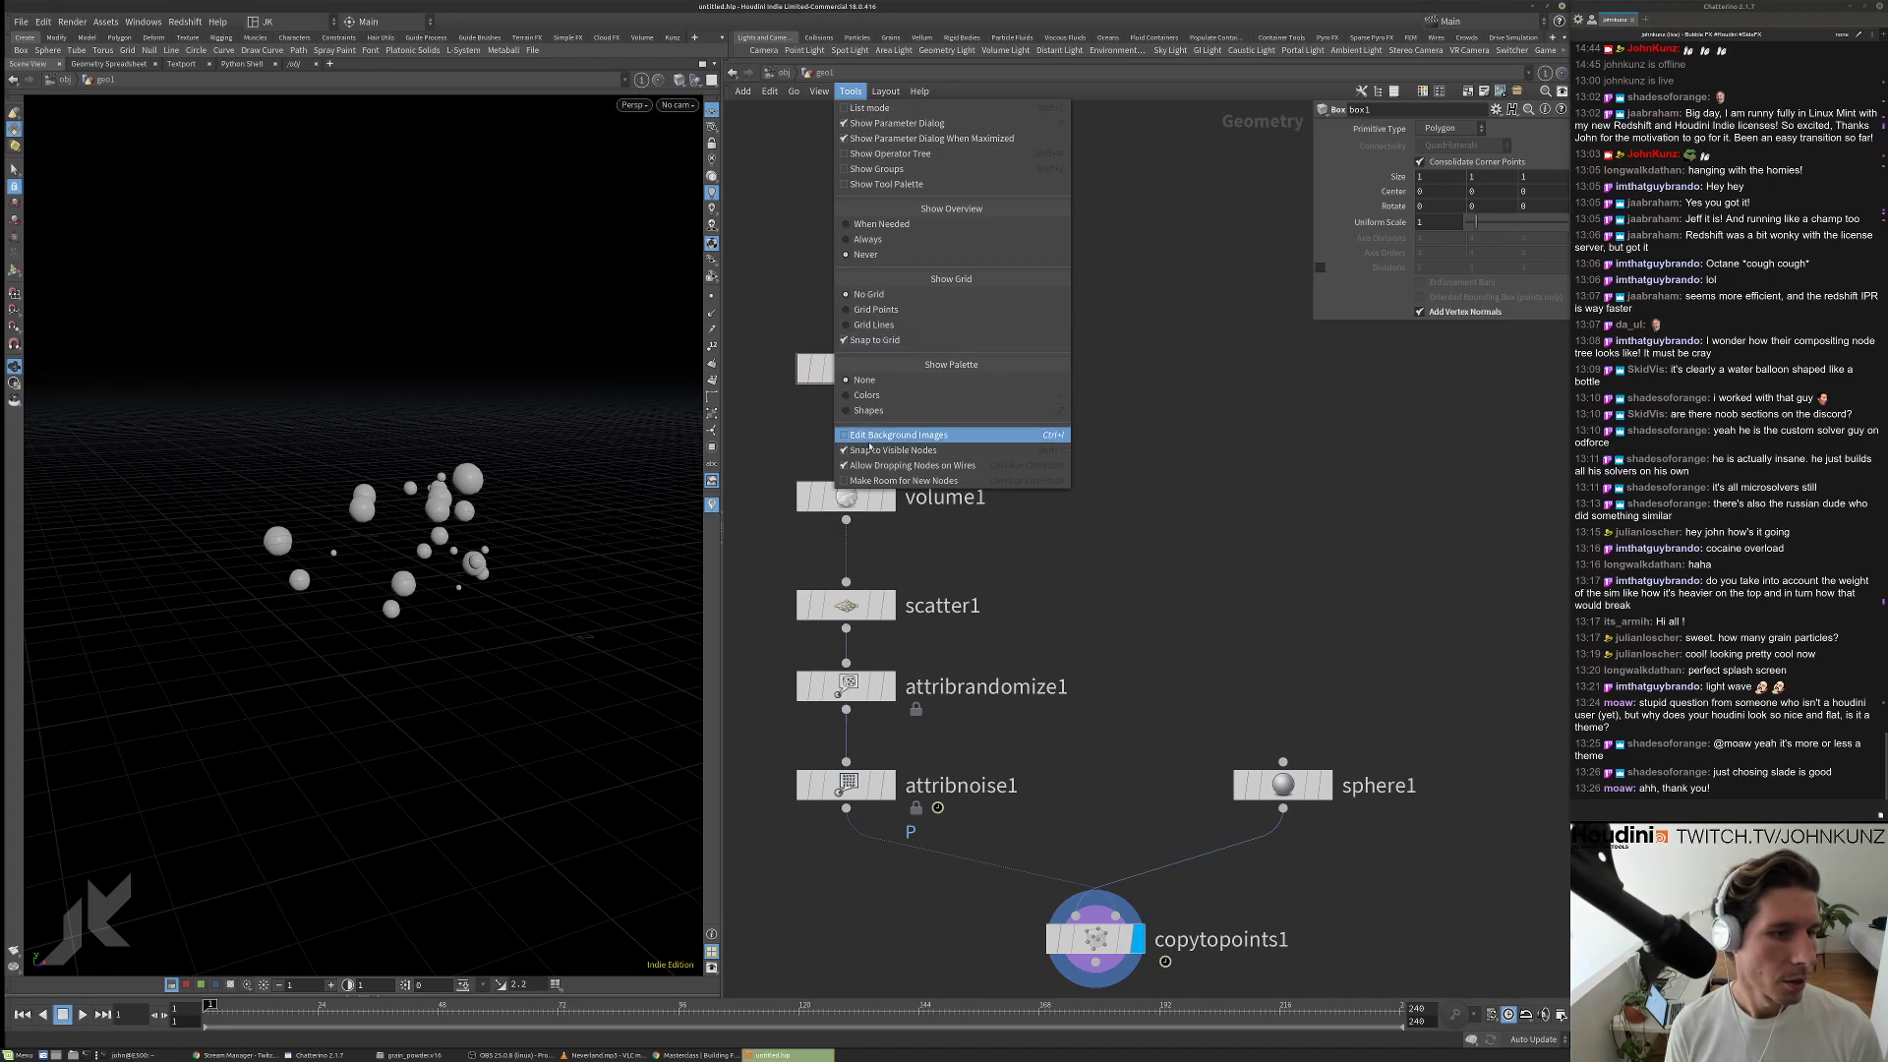
key(Escape)
key(d)
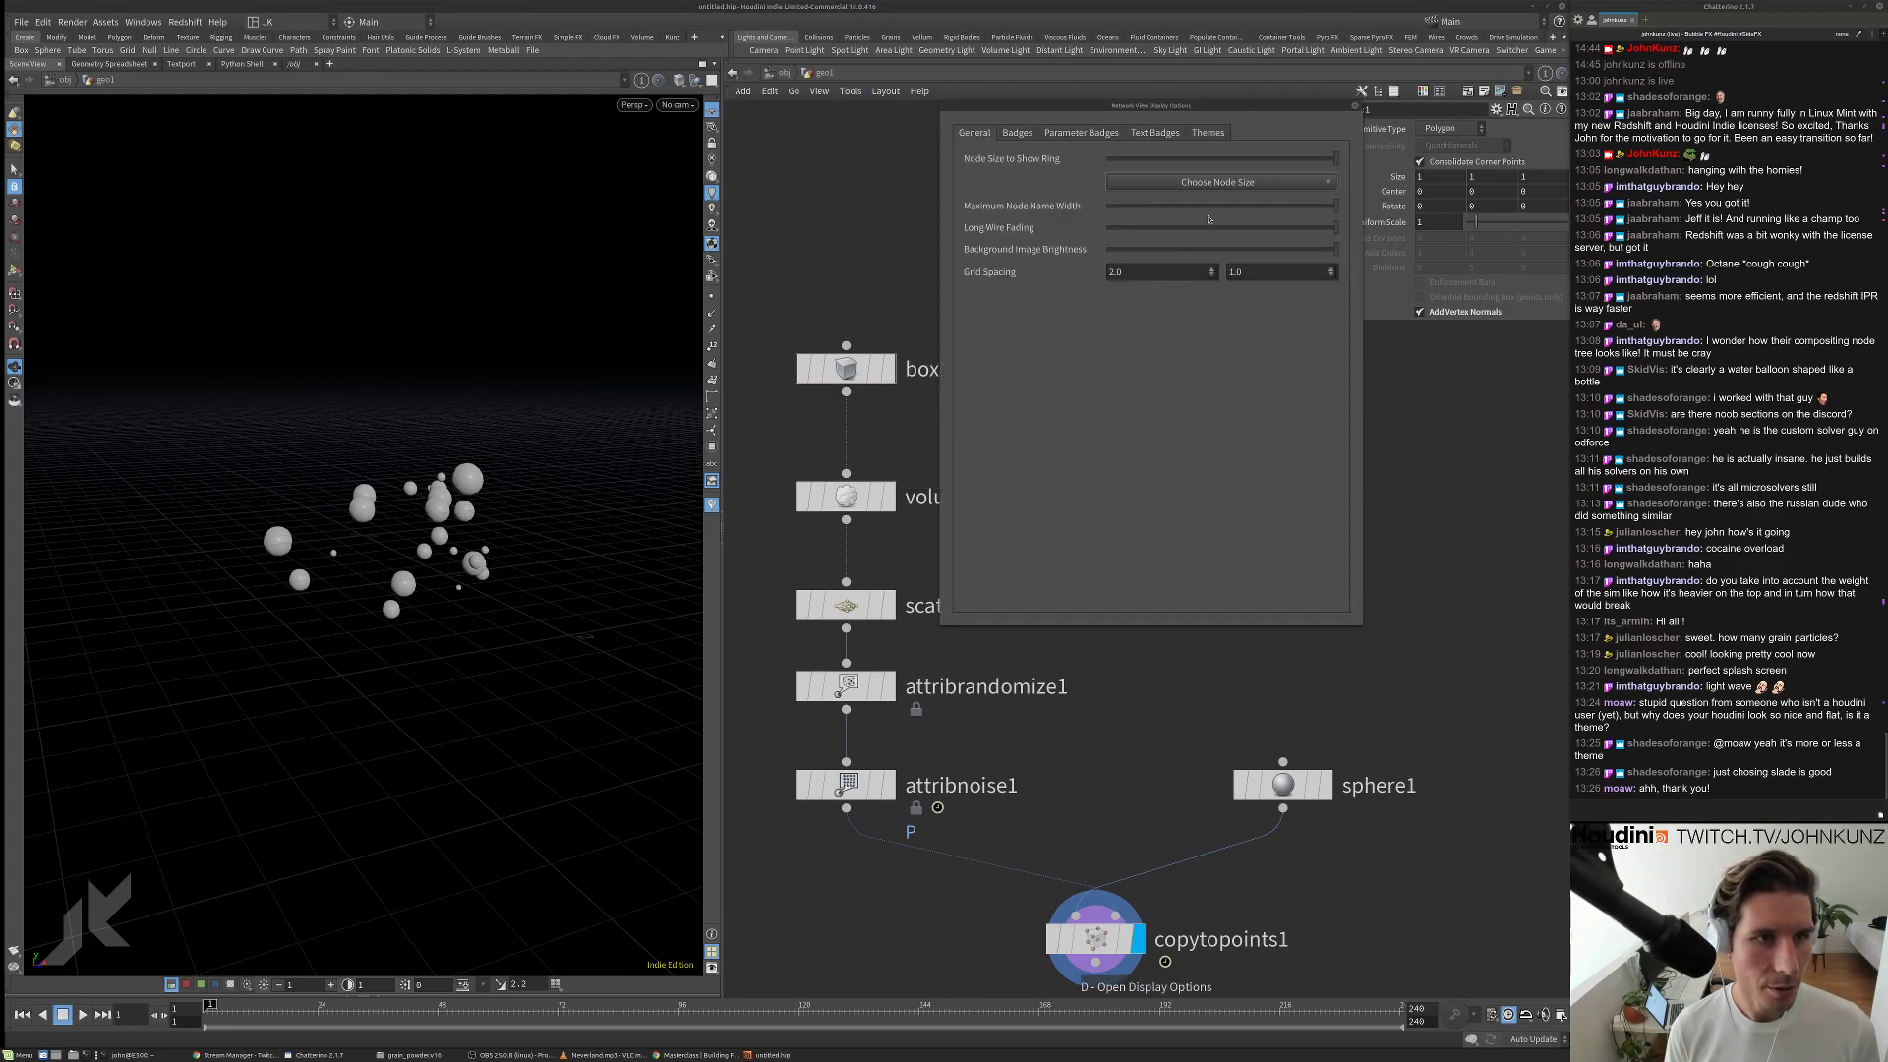
drag(1213, 167, 999, 192)
click(1356, 108)
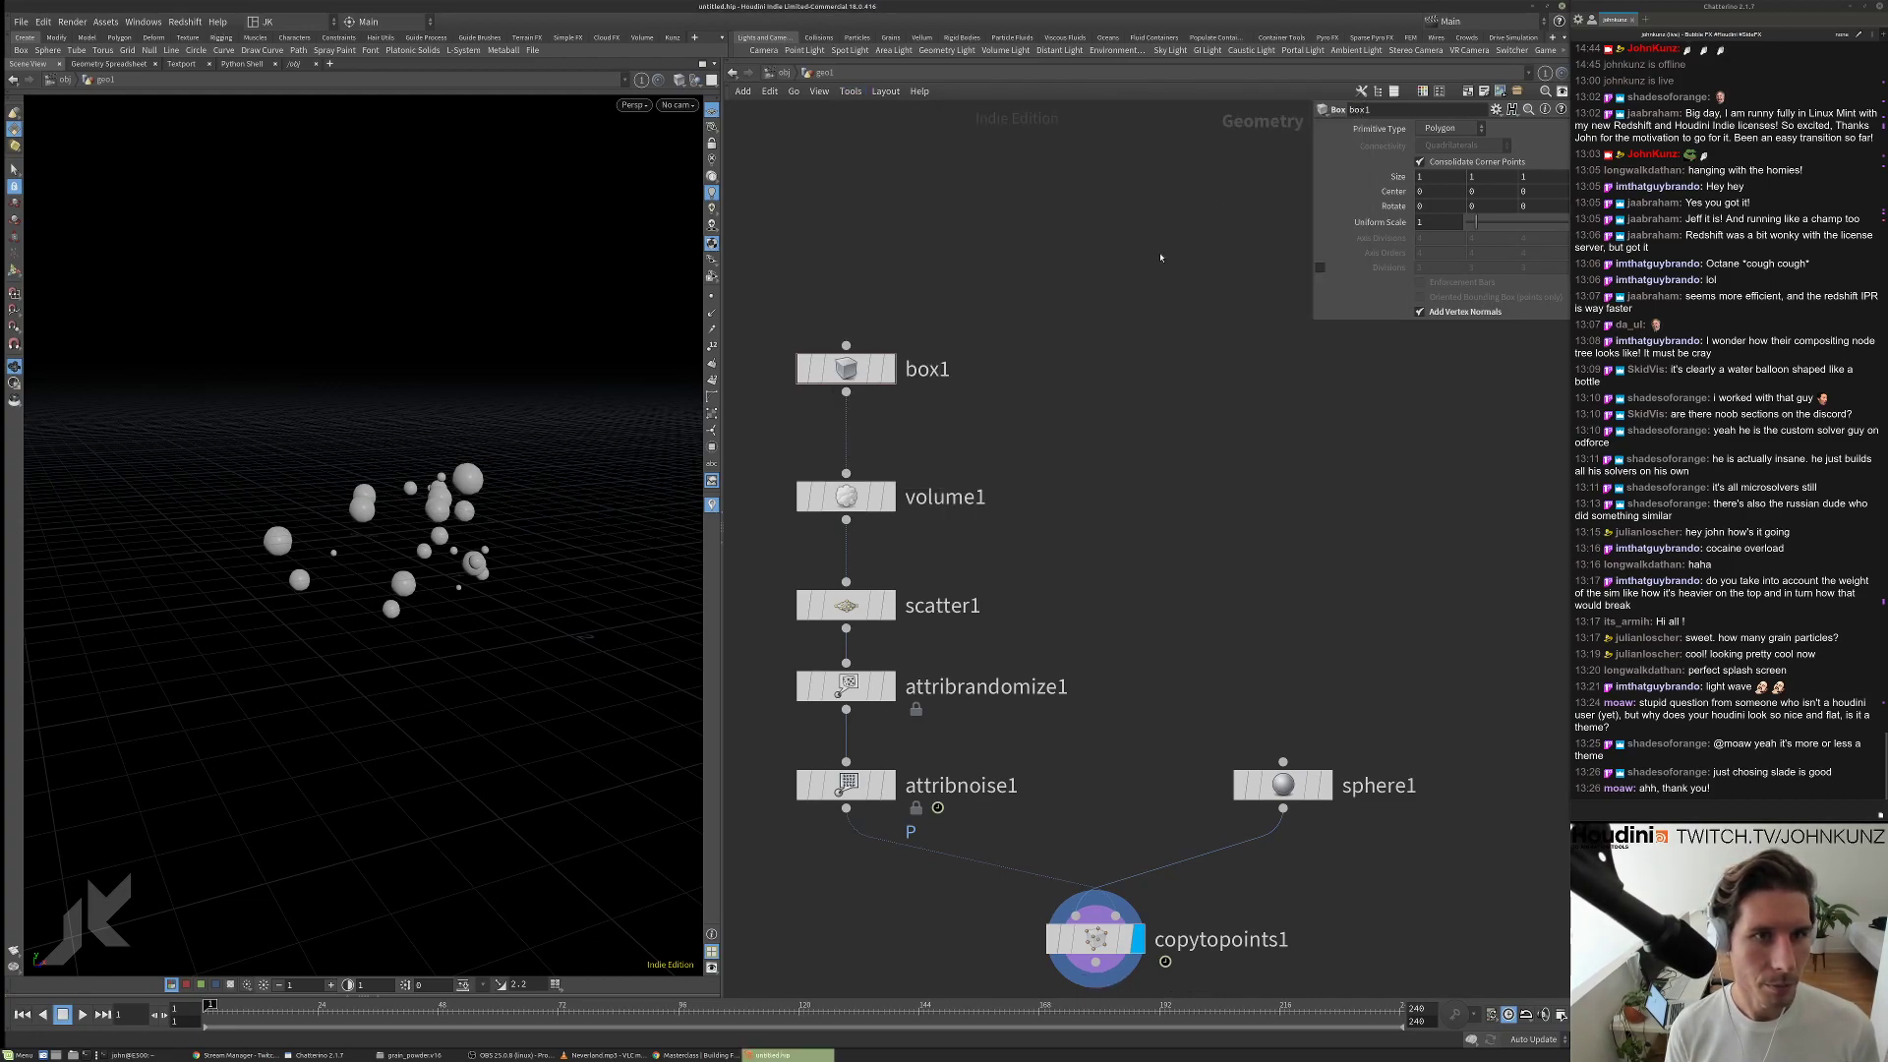
Switch the network wiring style to Rounded.
scroll(1101, 459, down, 3)
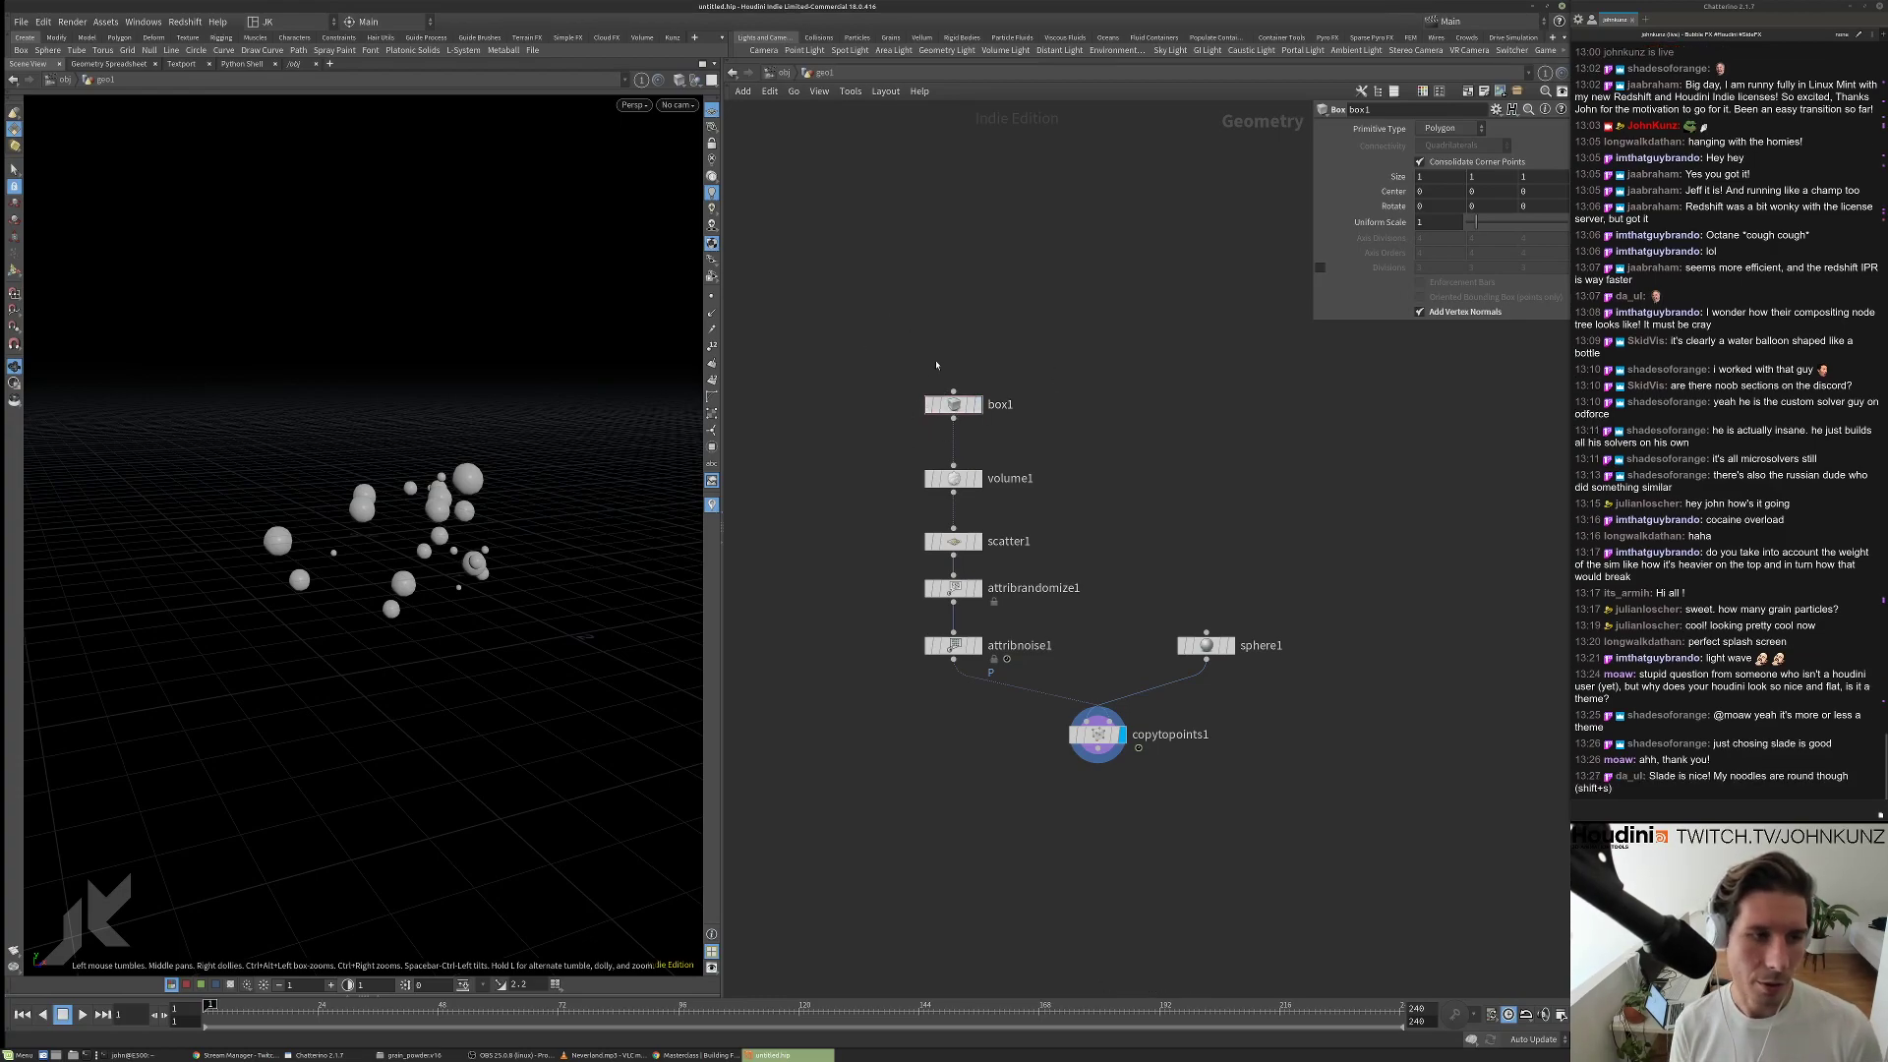
middle_drag(1252, 497, 1199, 449)
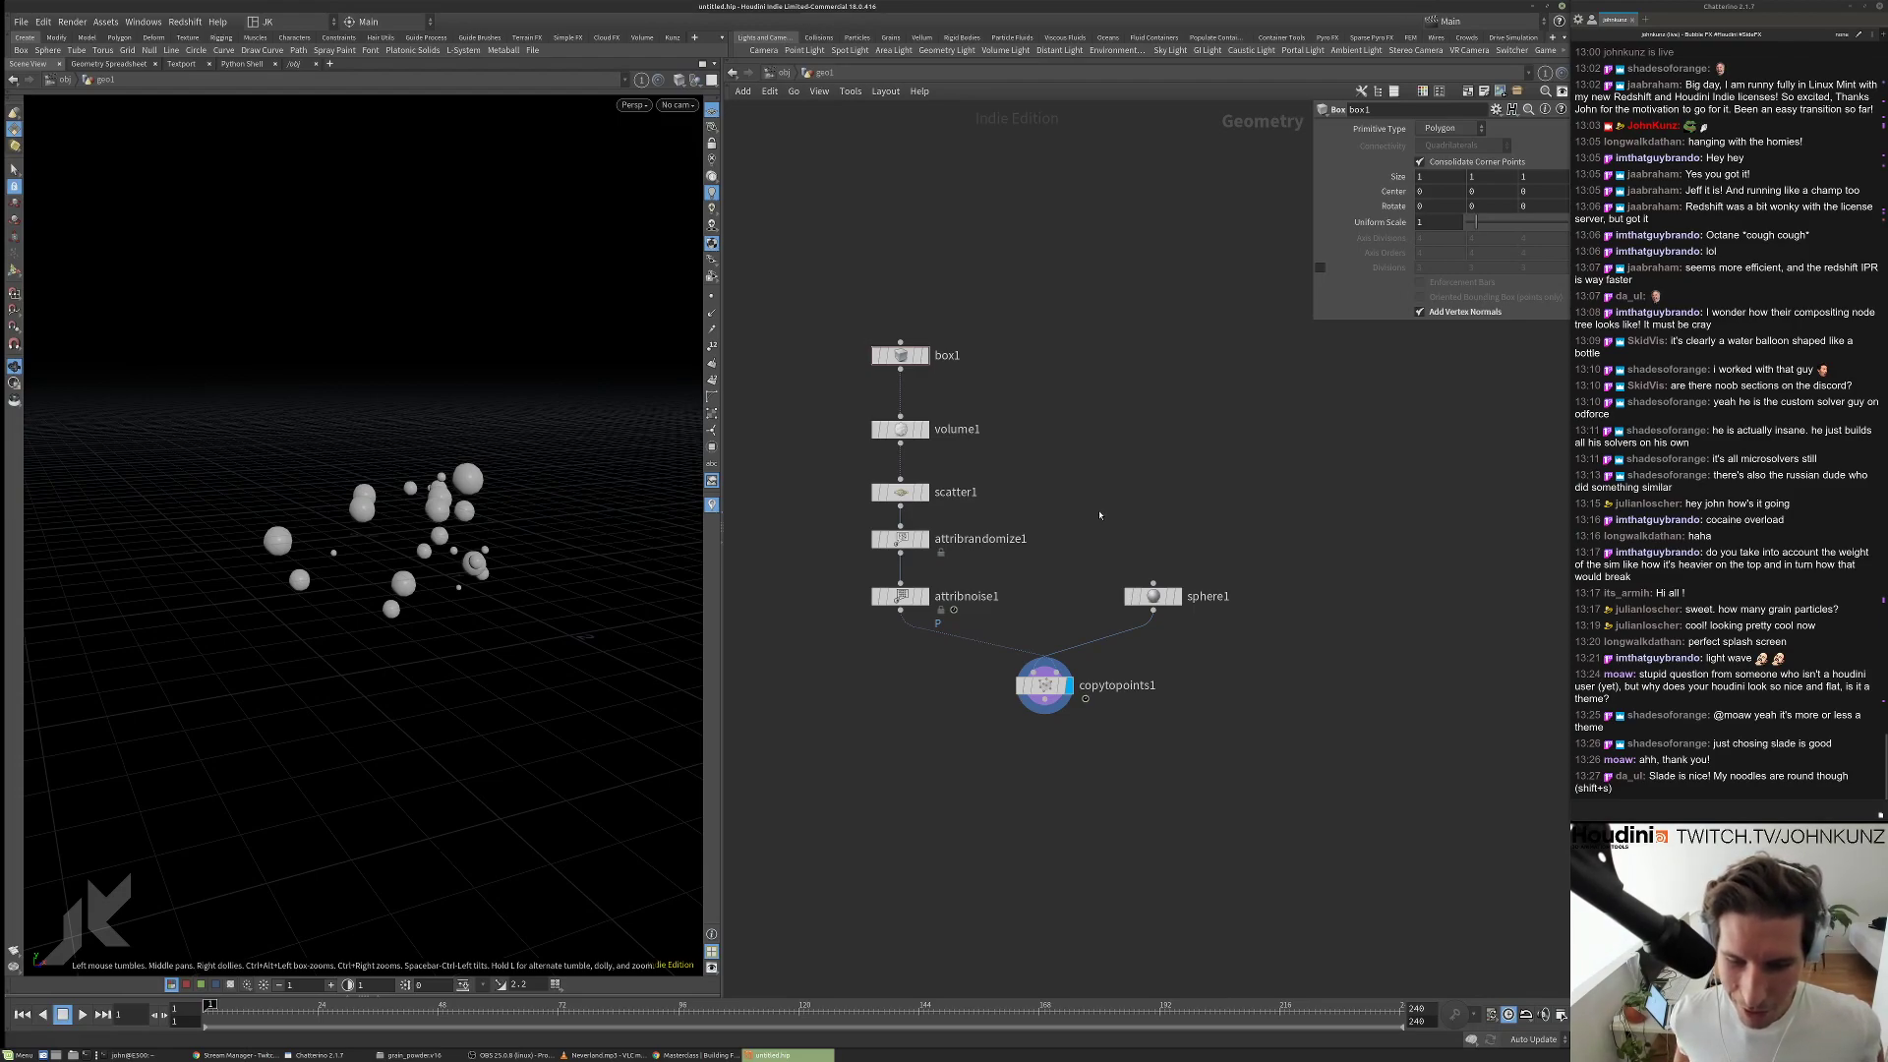
key(shift+s)
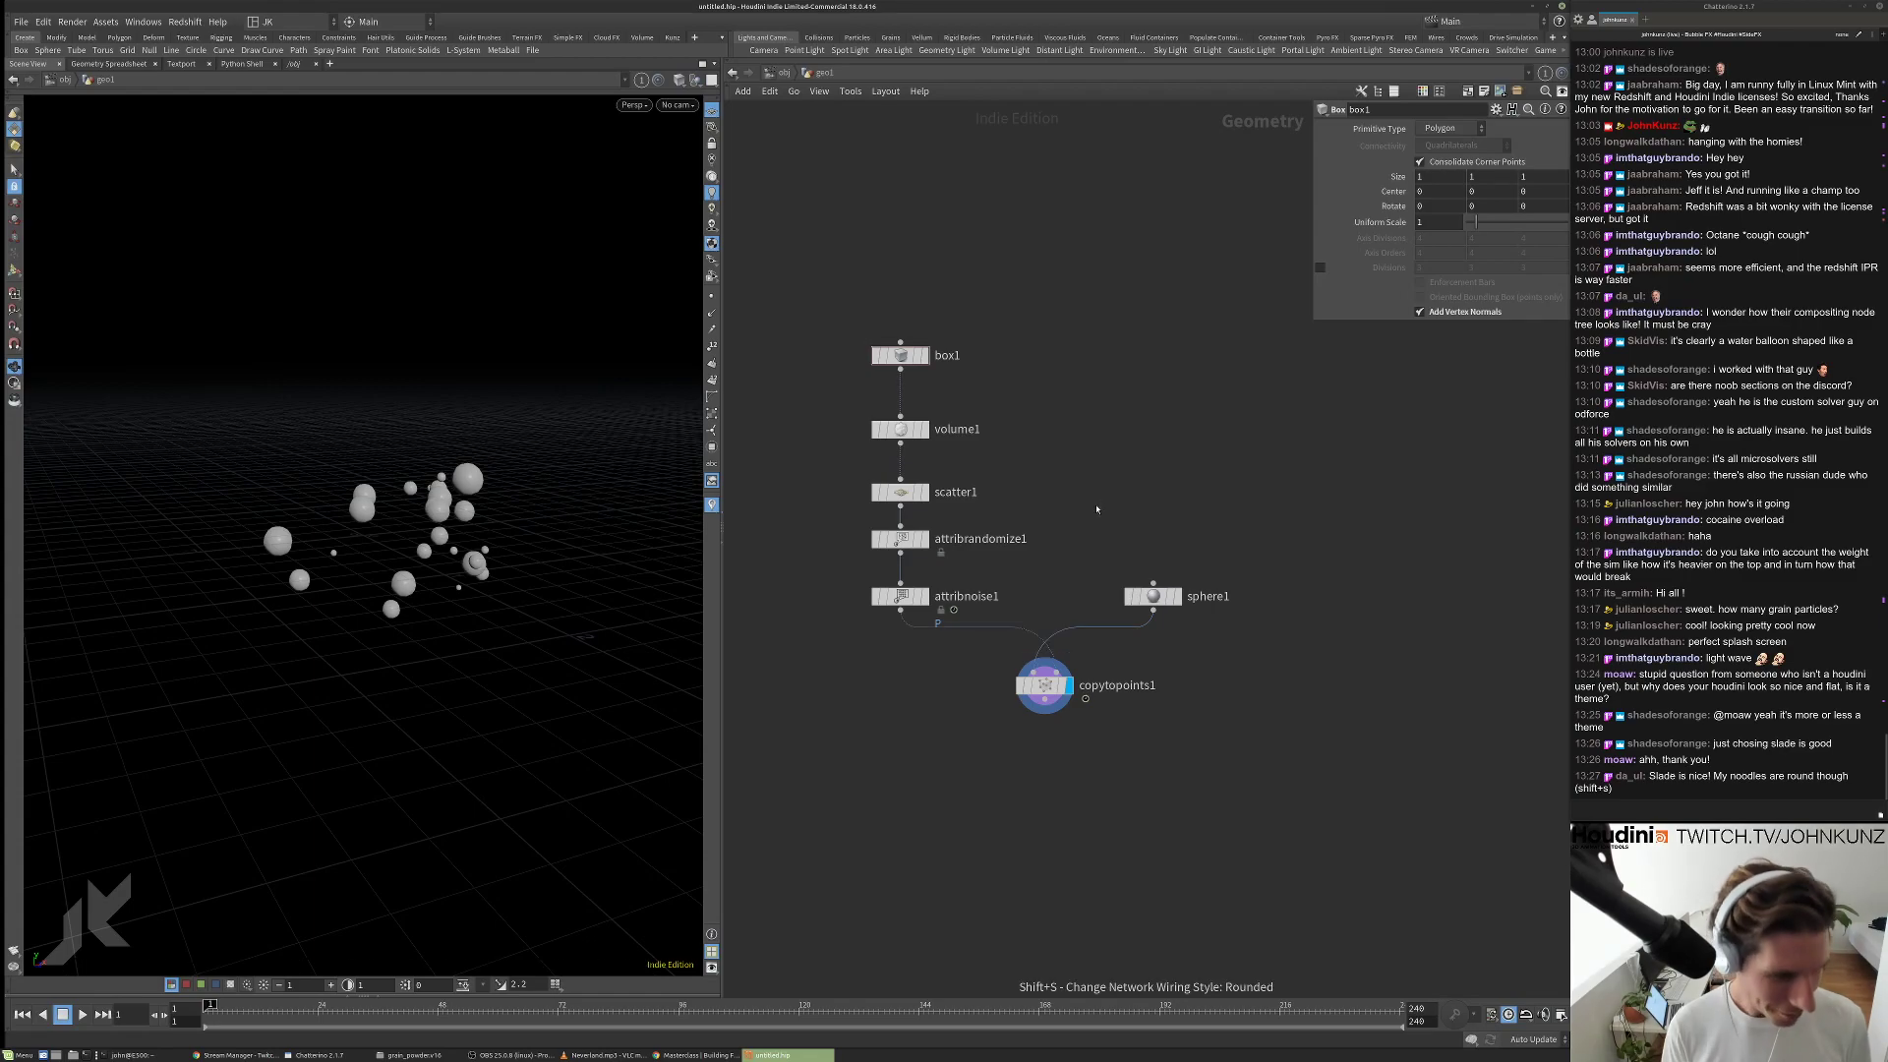
scroll(1081, 649, up, 3)
scroll(1189, 652, down, 2)
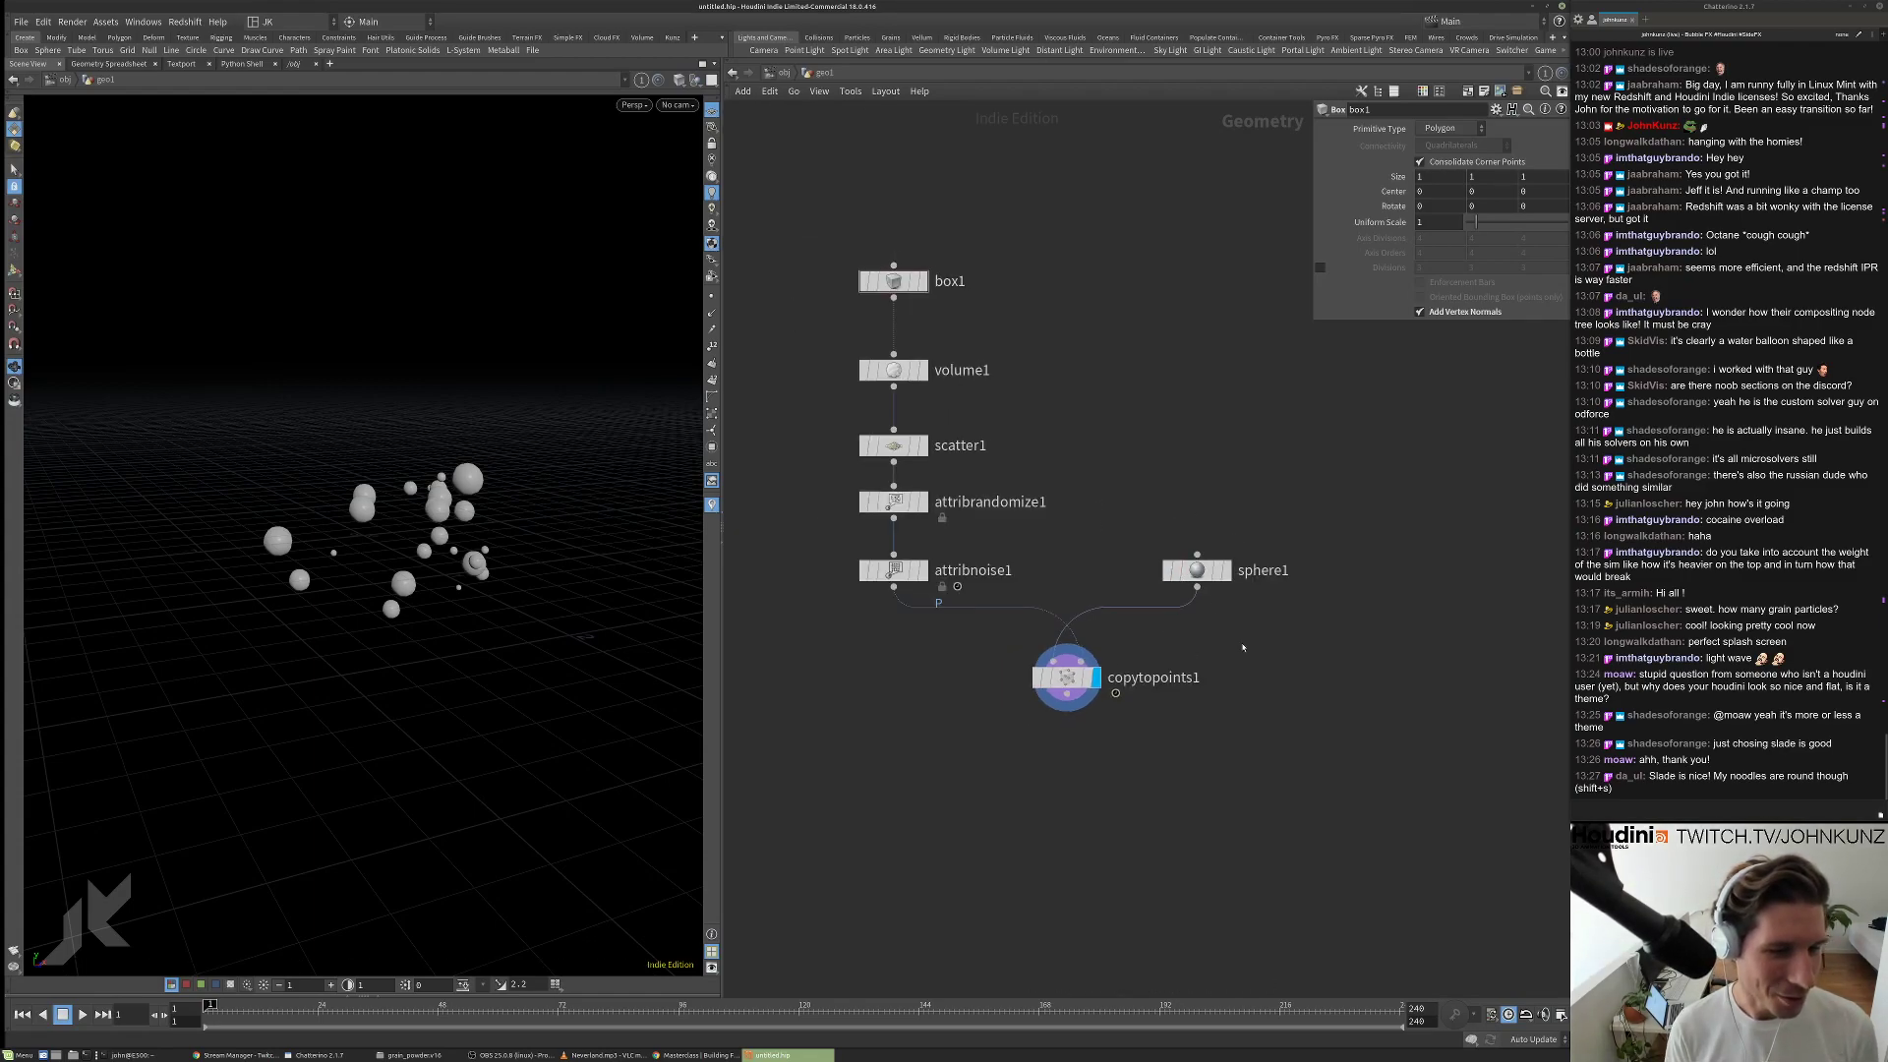
Drag sphere1 left of attribnoise1 and cycle the wiring style toward Straight.
middle_drag(1242, 647, 1299, 606)
drag(1254, 531, 826, 531)
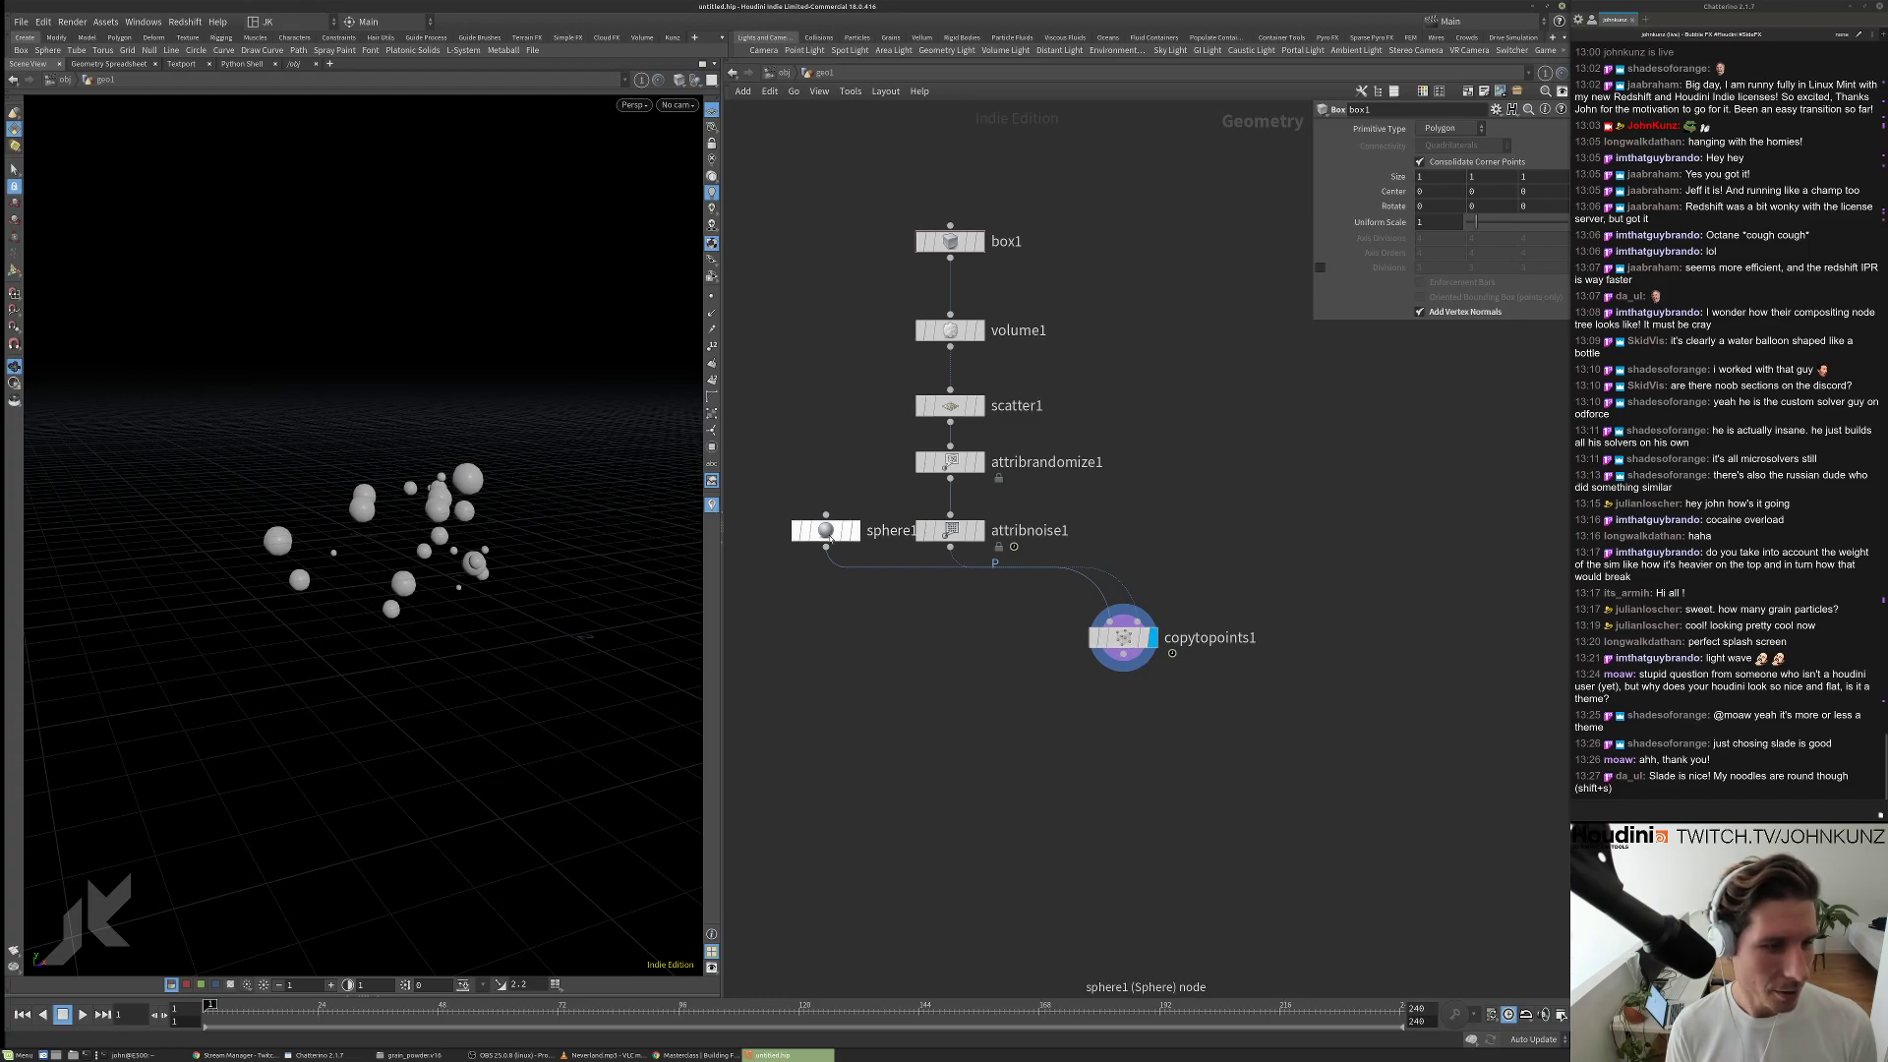
drag(834, 531, 801, 531)
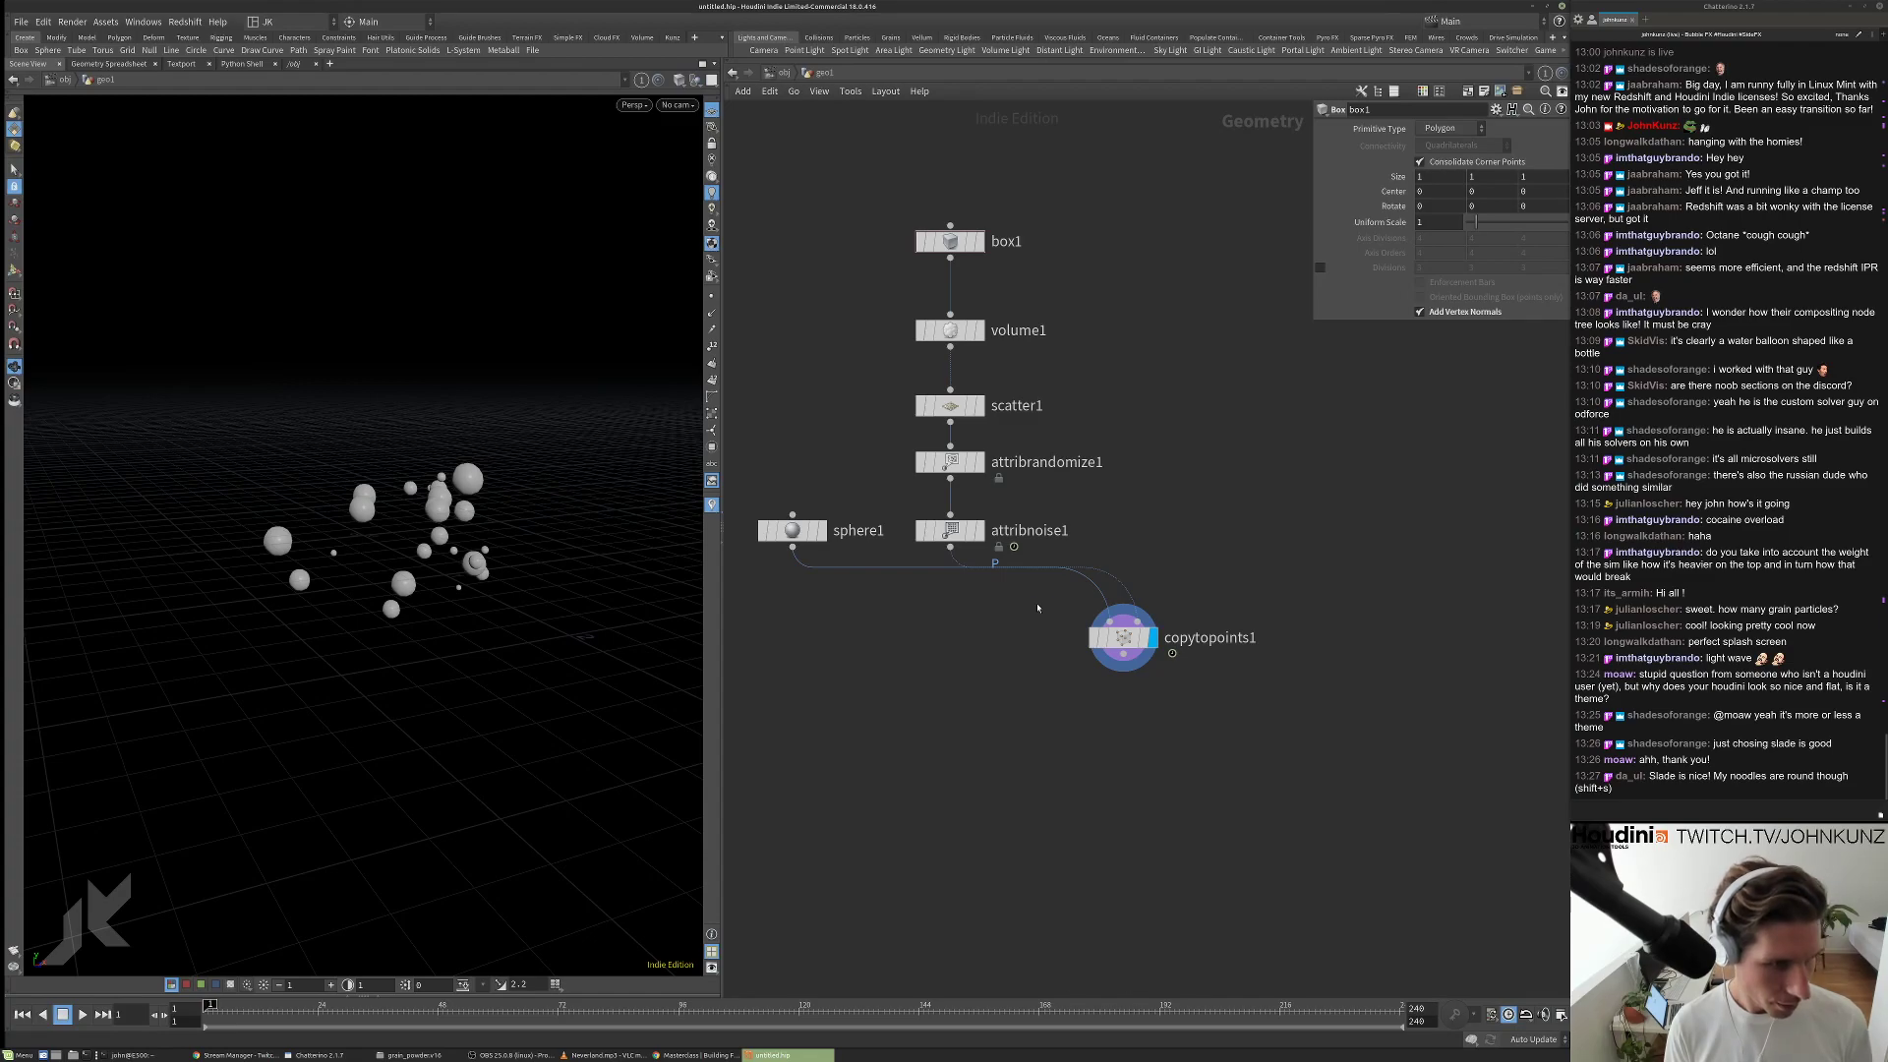
key(shift+s)
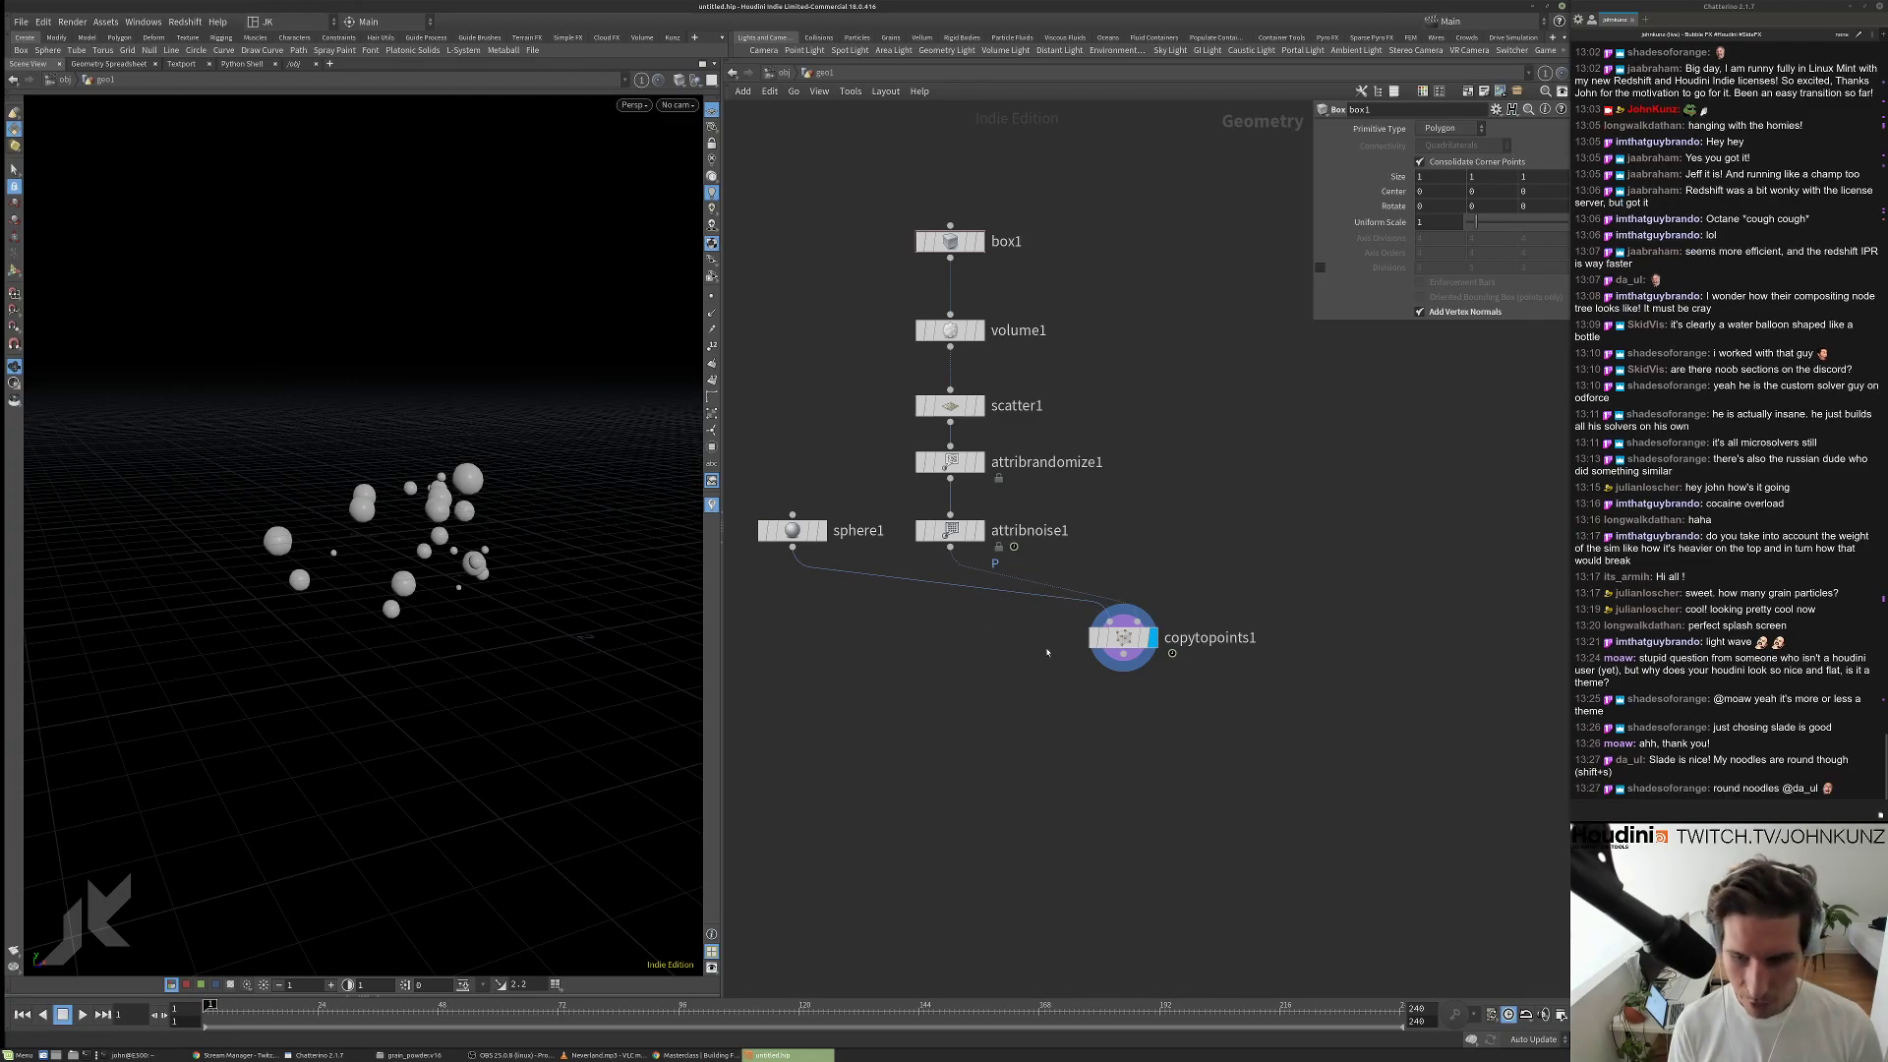
scroll(982, 730, down, 5)
scroll(979, 733, up, 3)
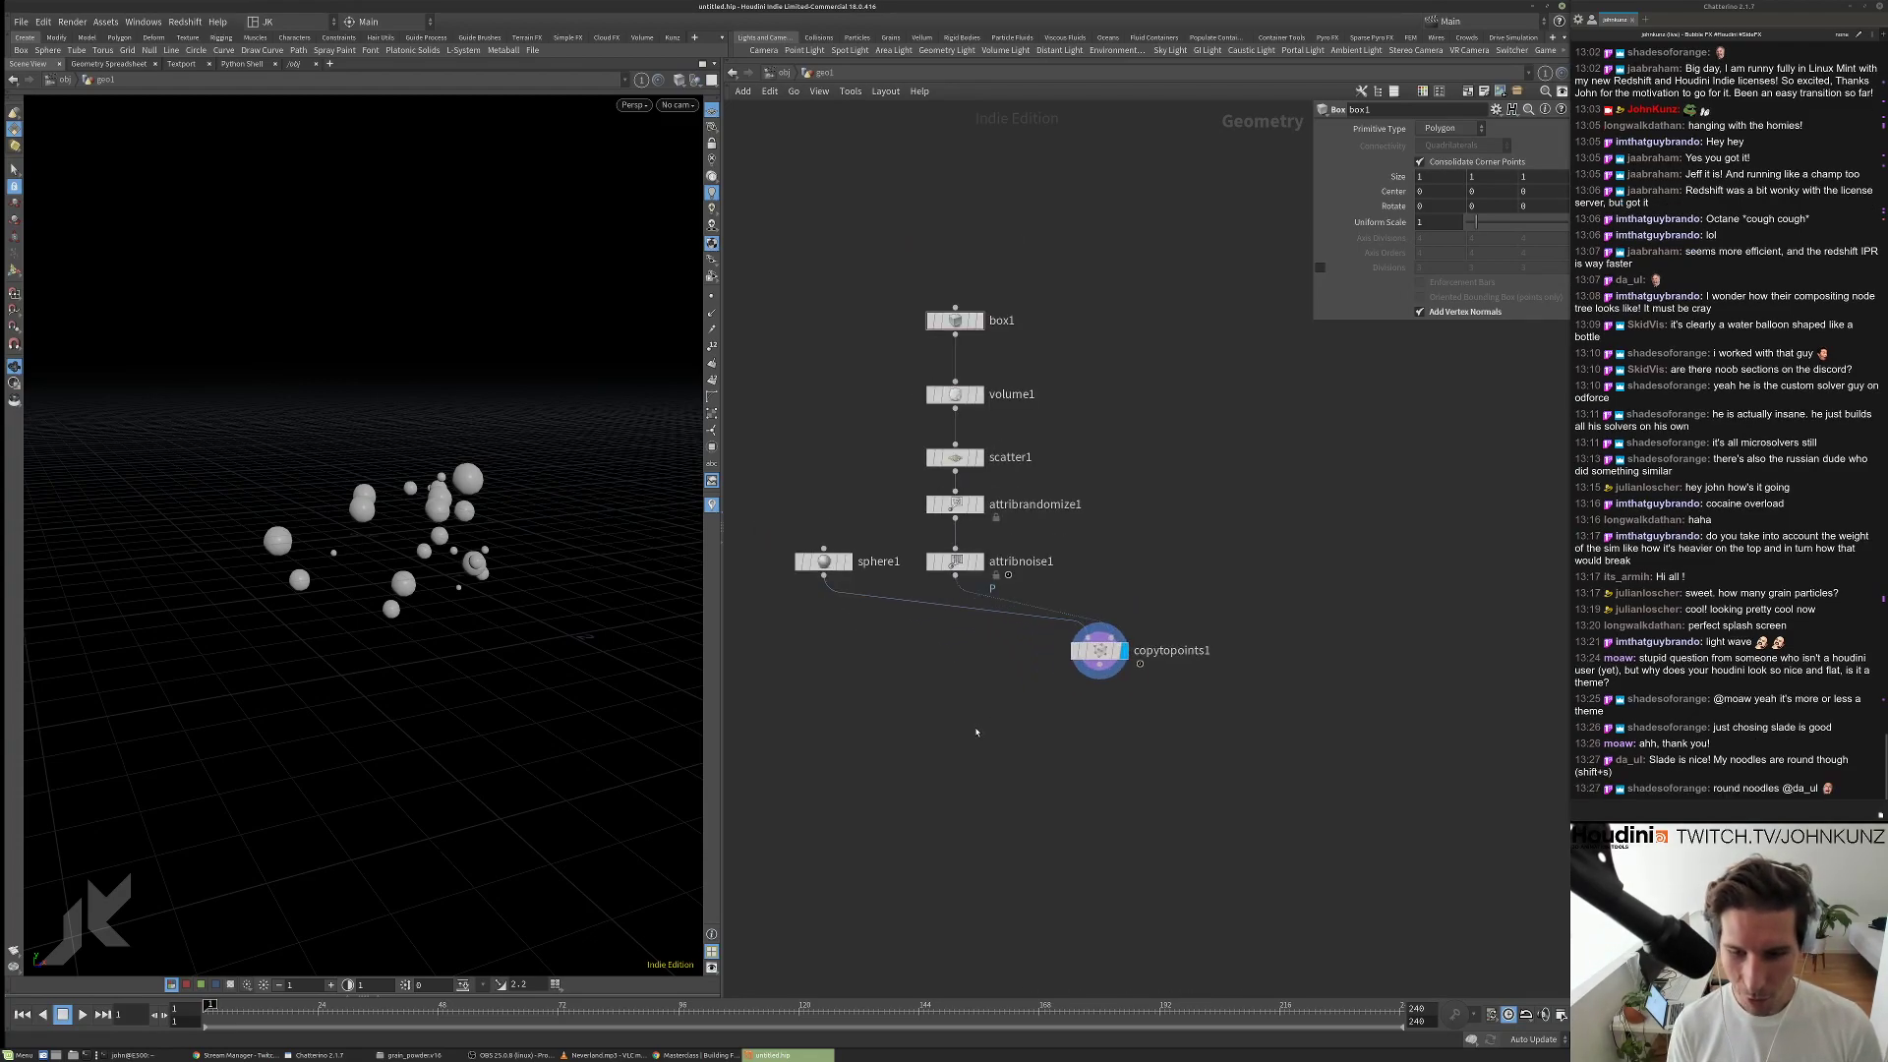
Open the streamer's blog in a new Chrome tab.
click(695, 1055)
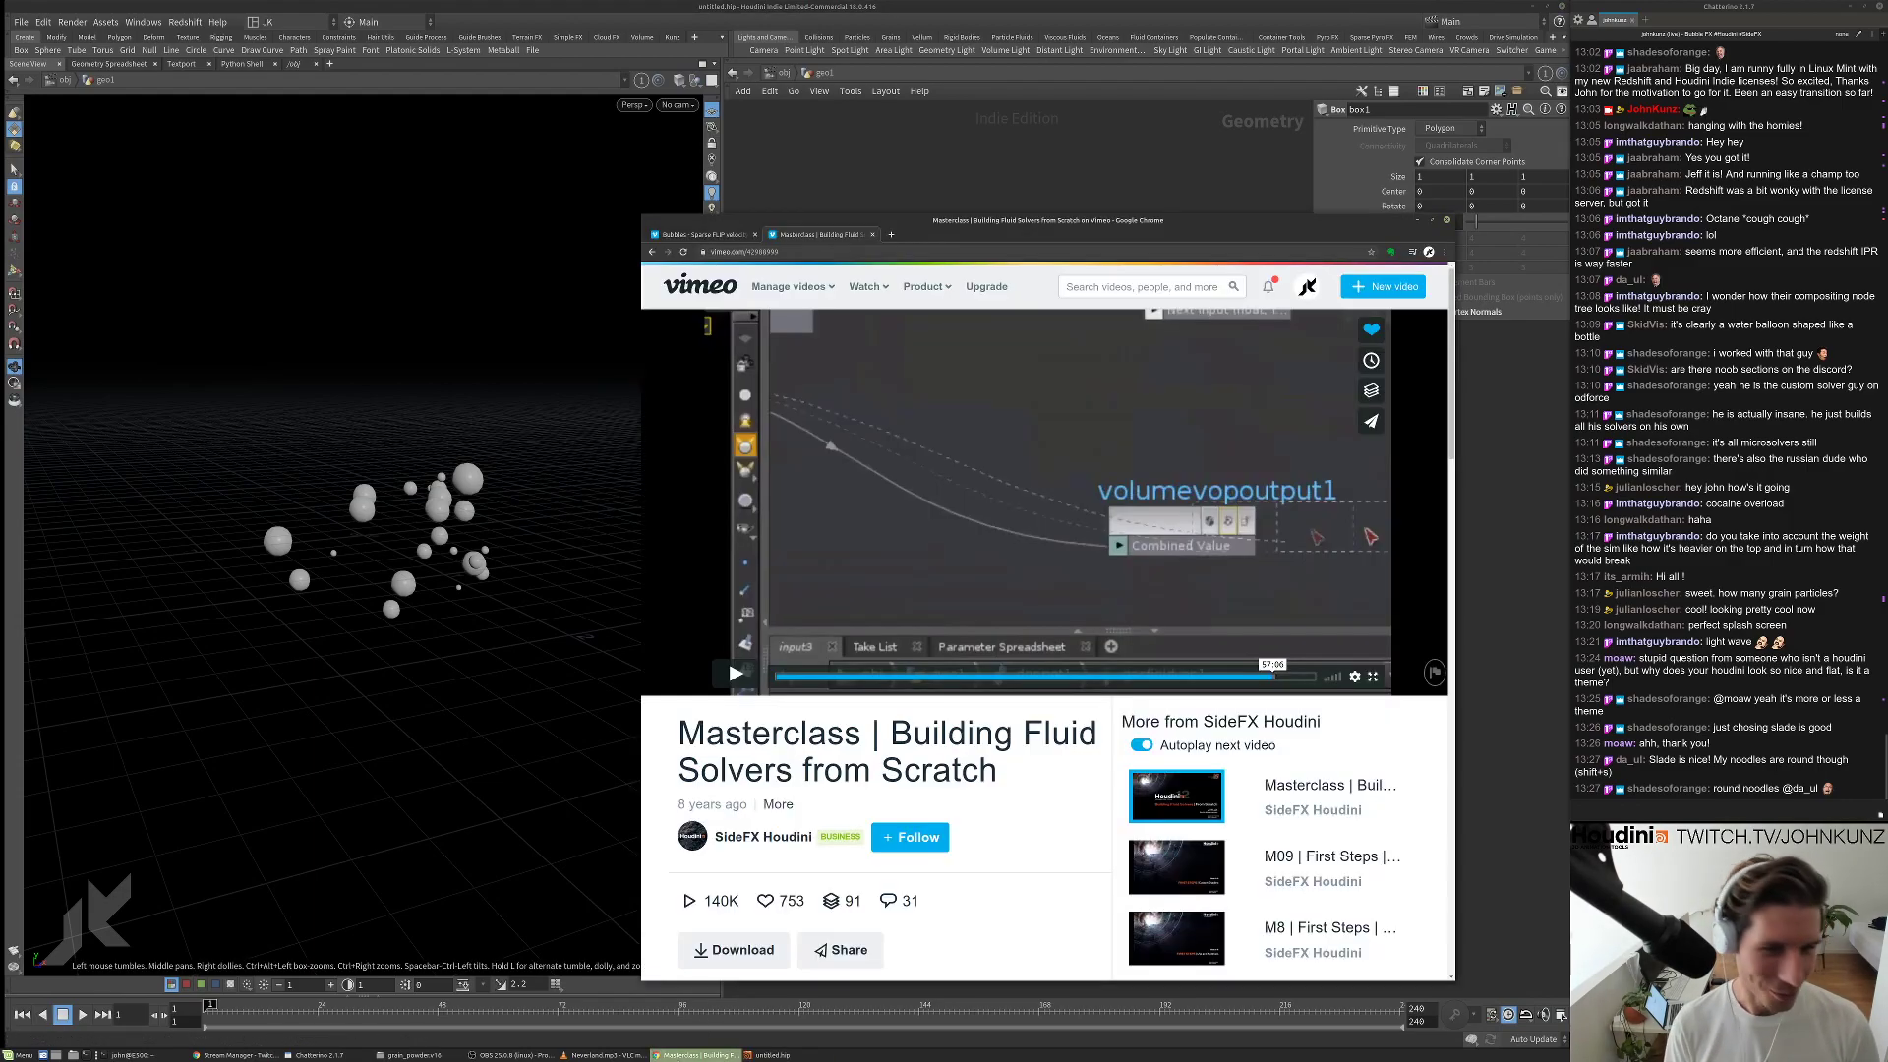
key(ctrl+t)
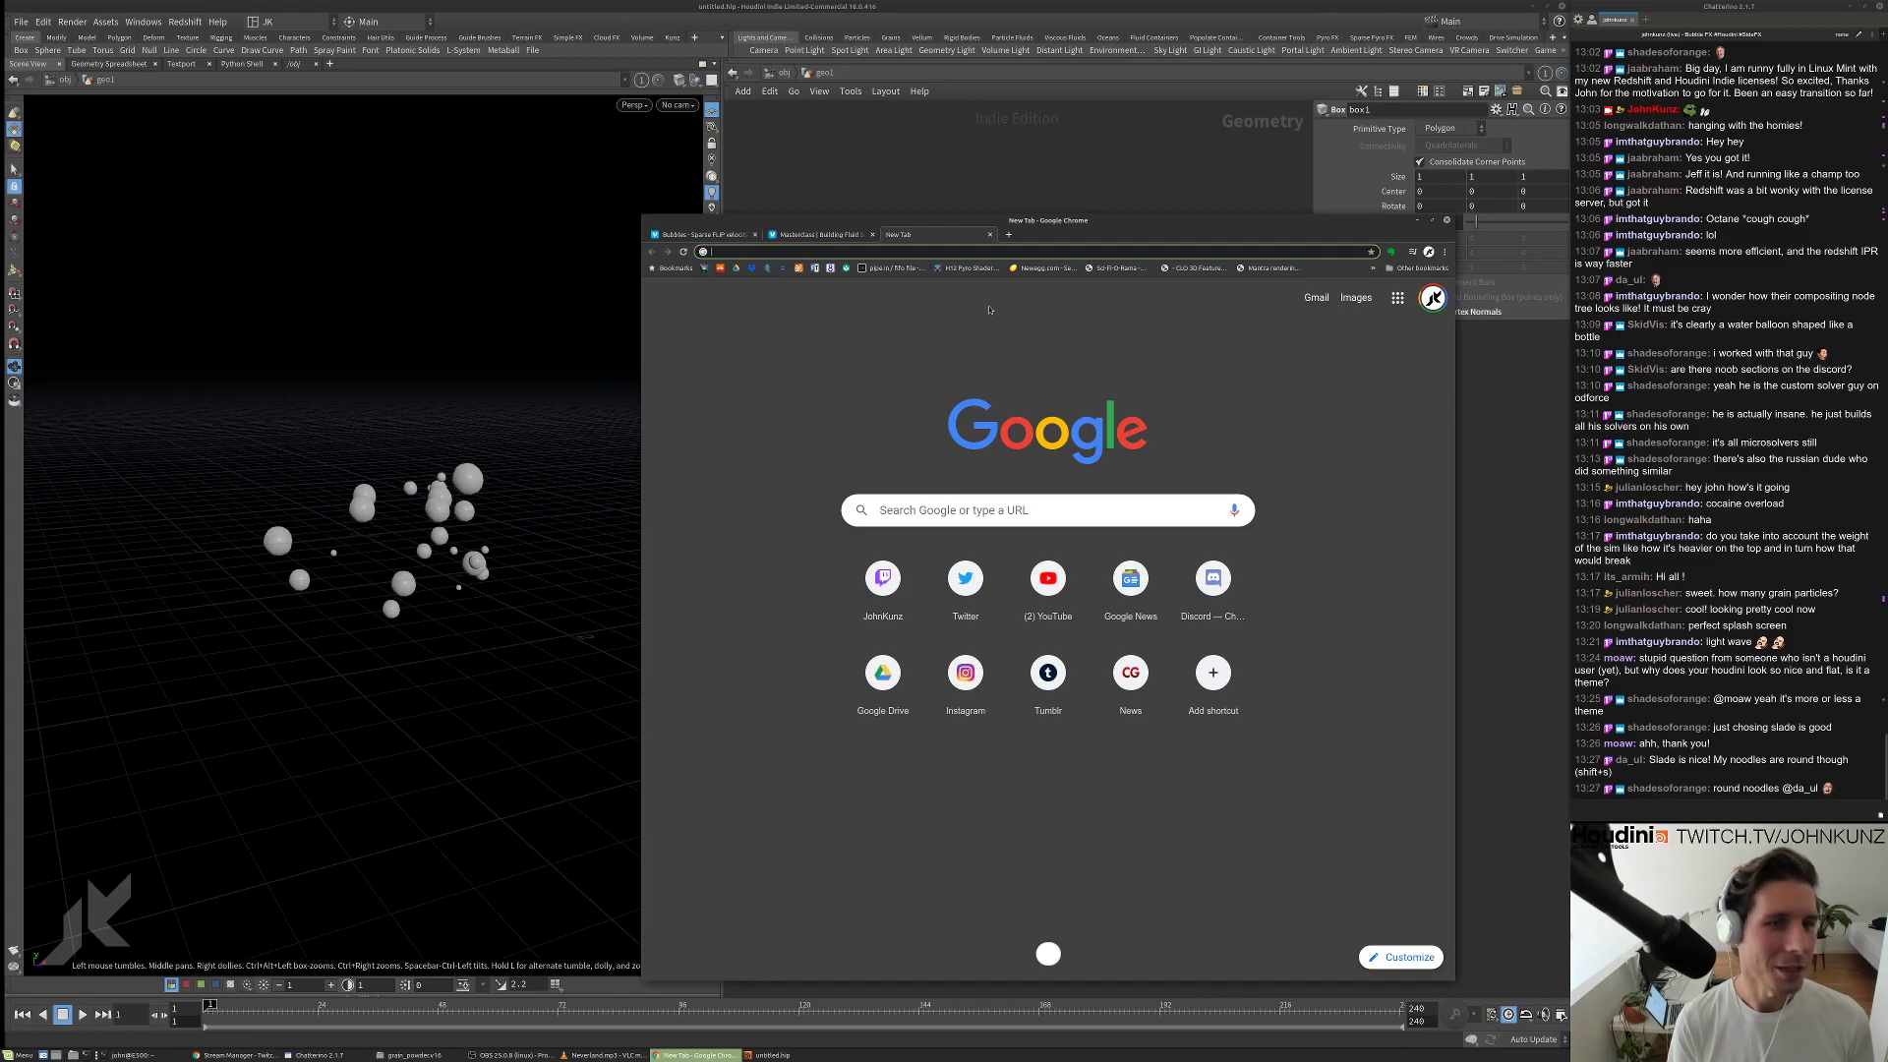
text(mrkunz.com/blog)
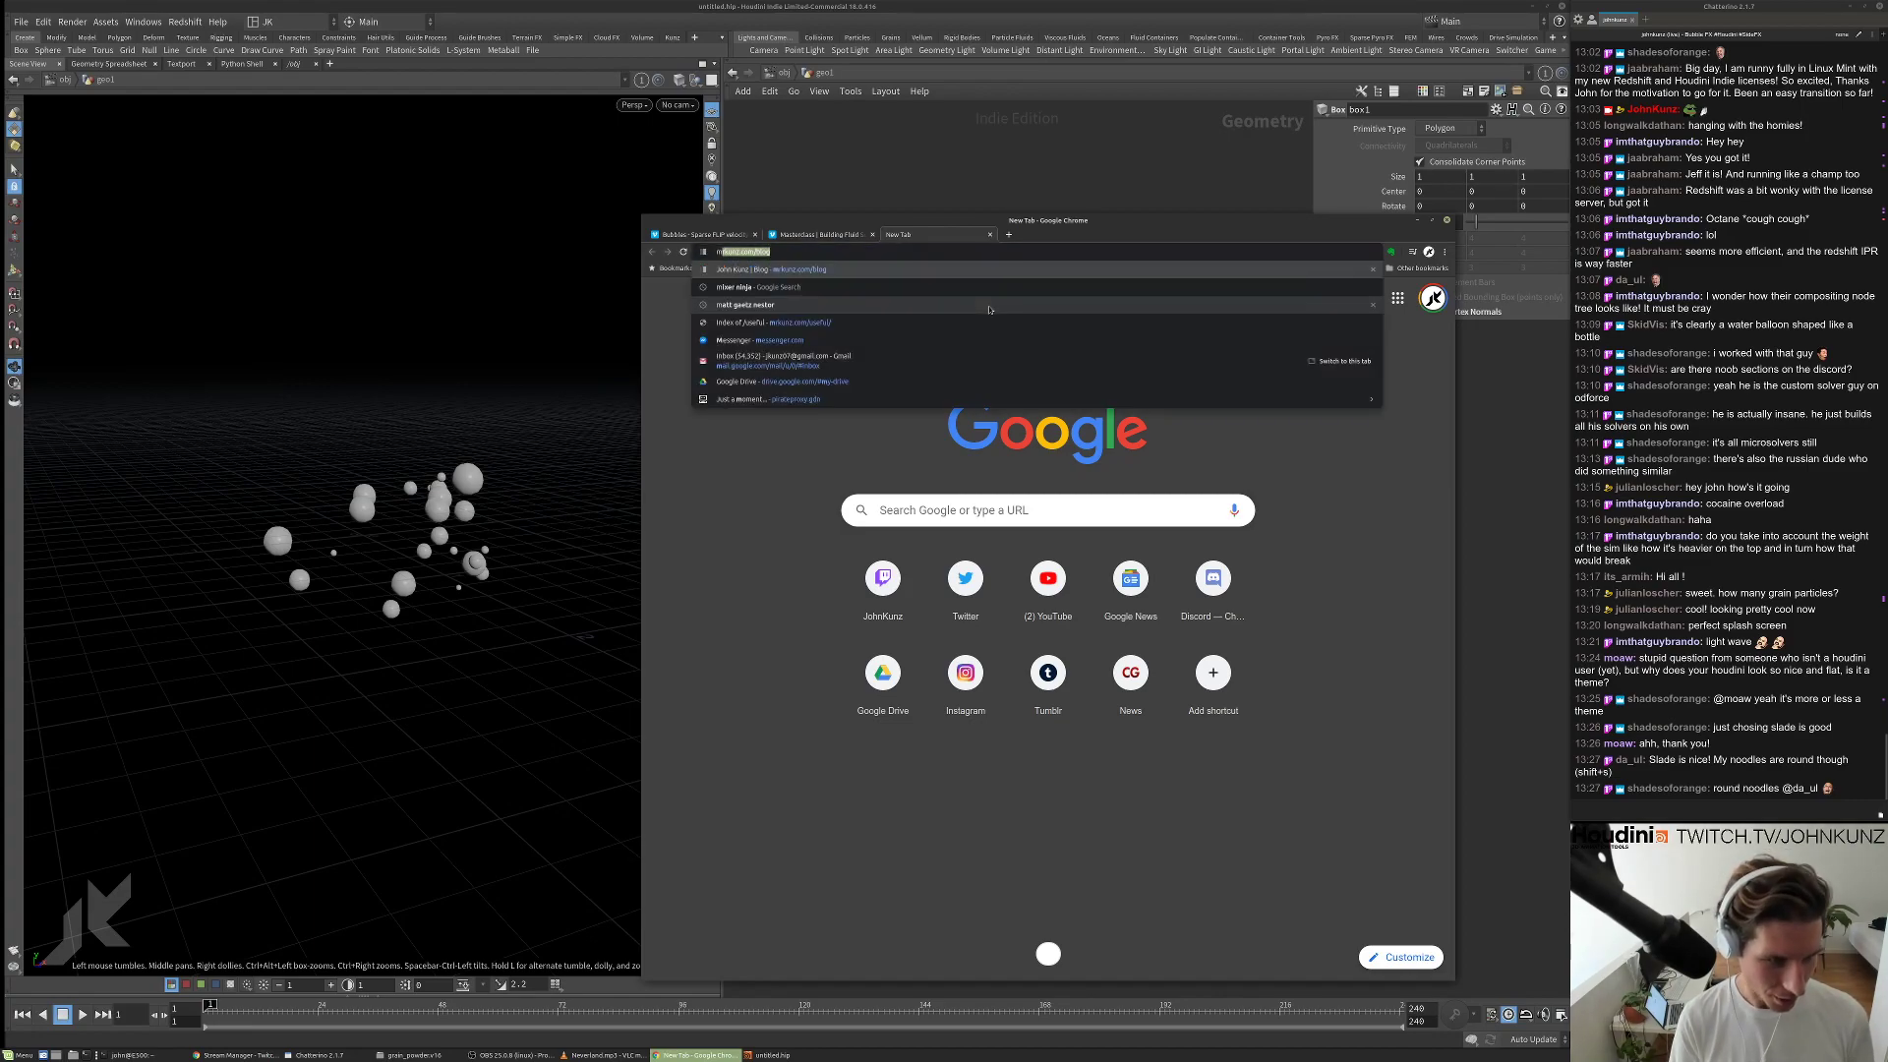
key(Return)
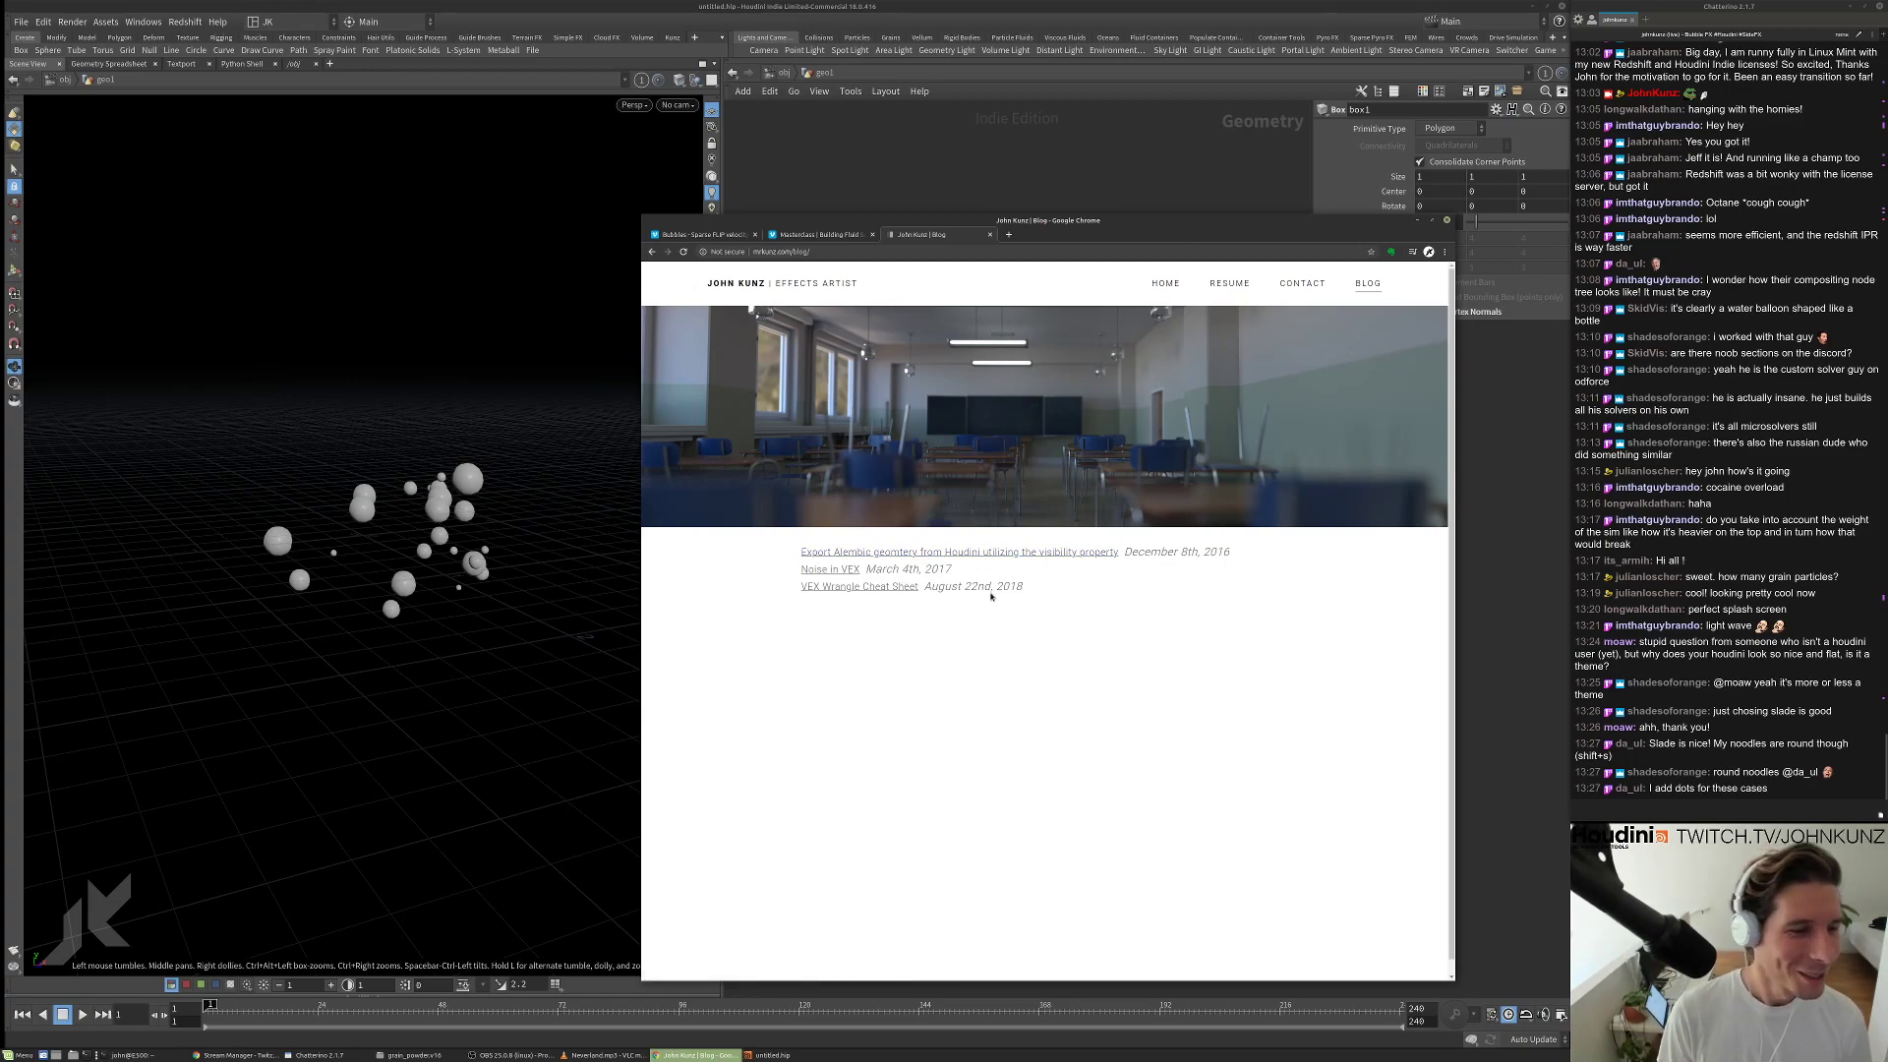
Read through the Noise in VEX post, then go back to Houdini.
click(852, 571)
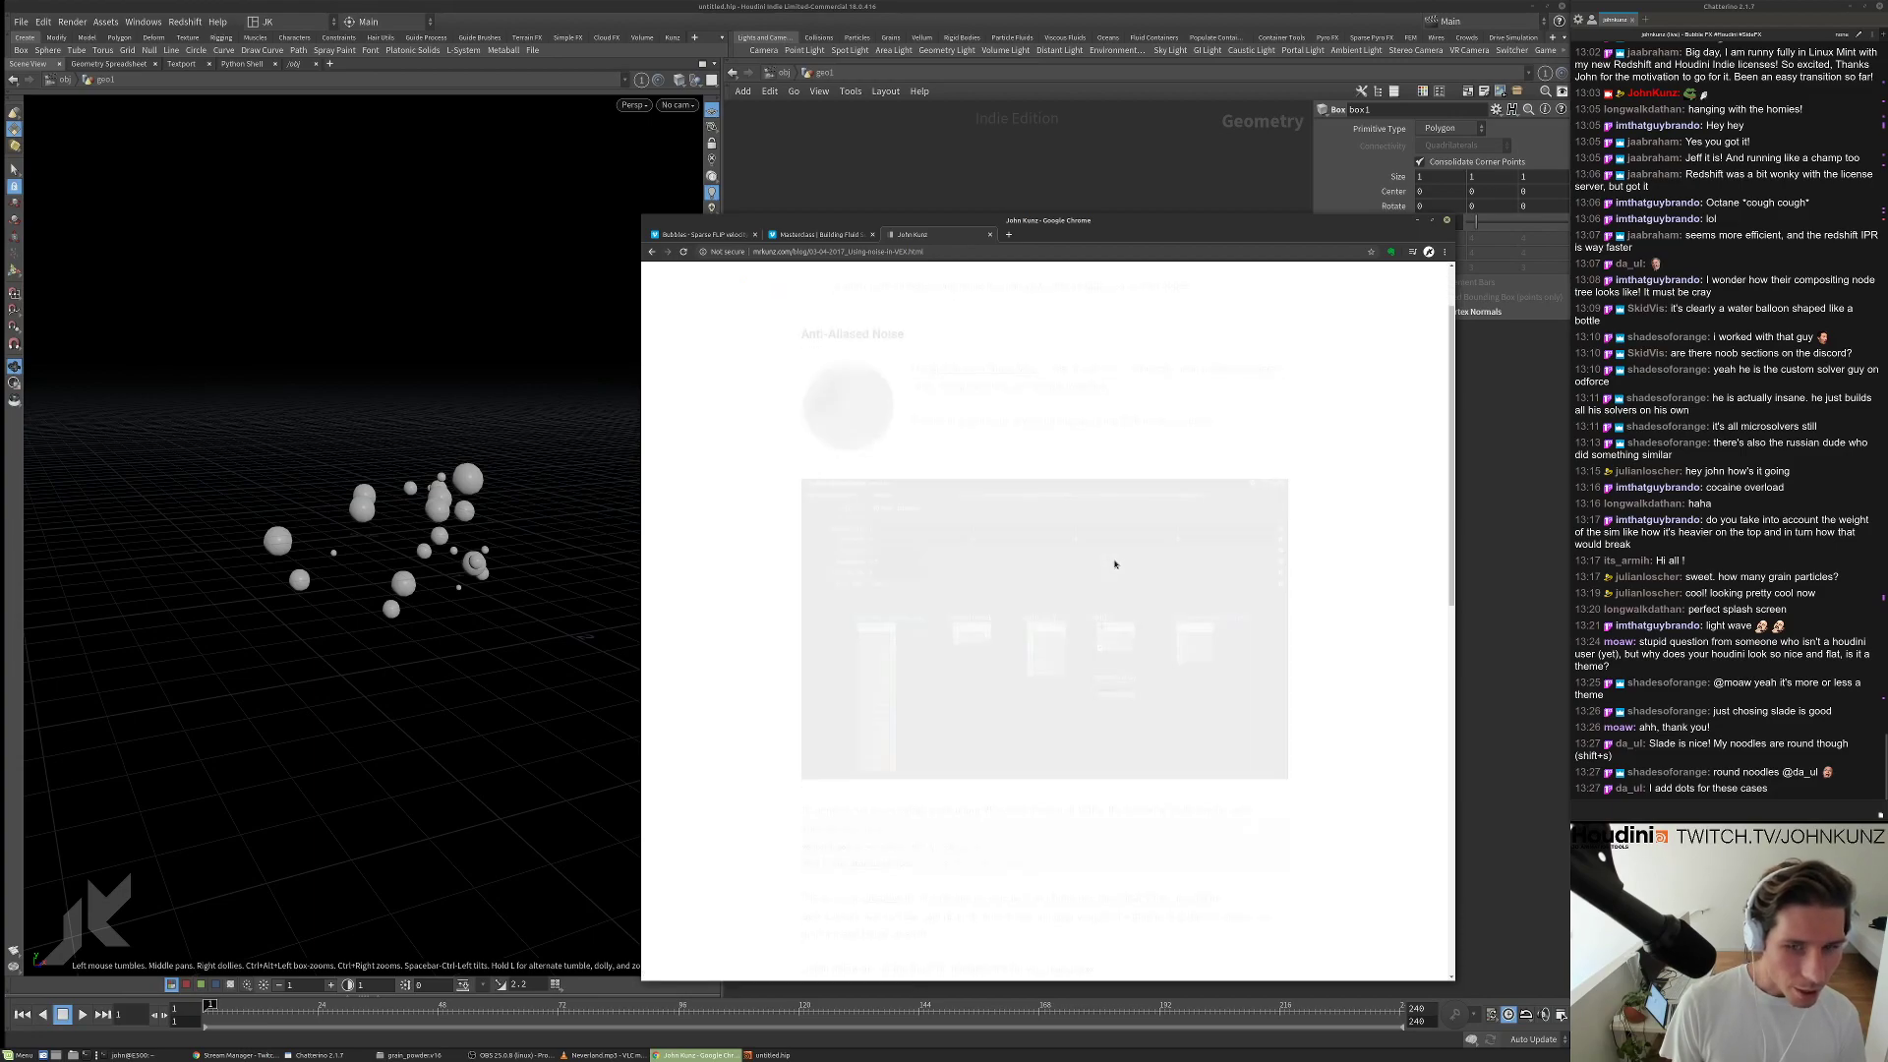
scroll(1113, 560, down, 3)
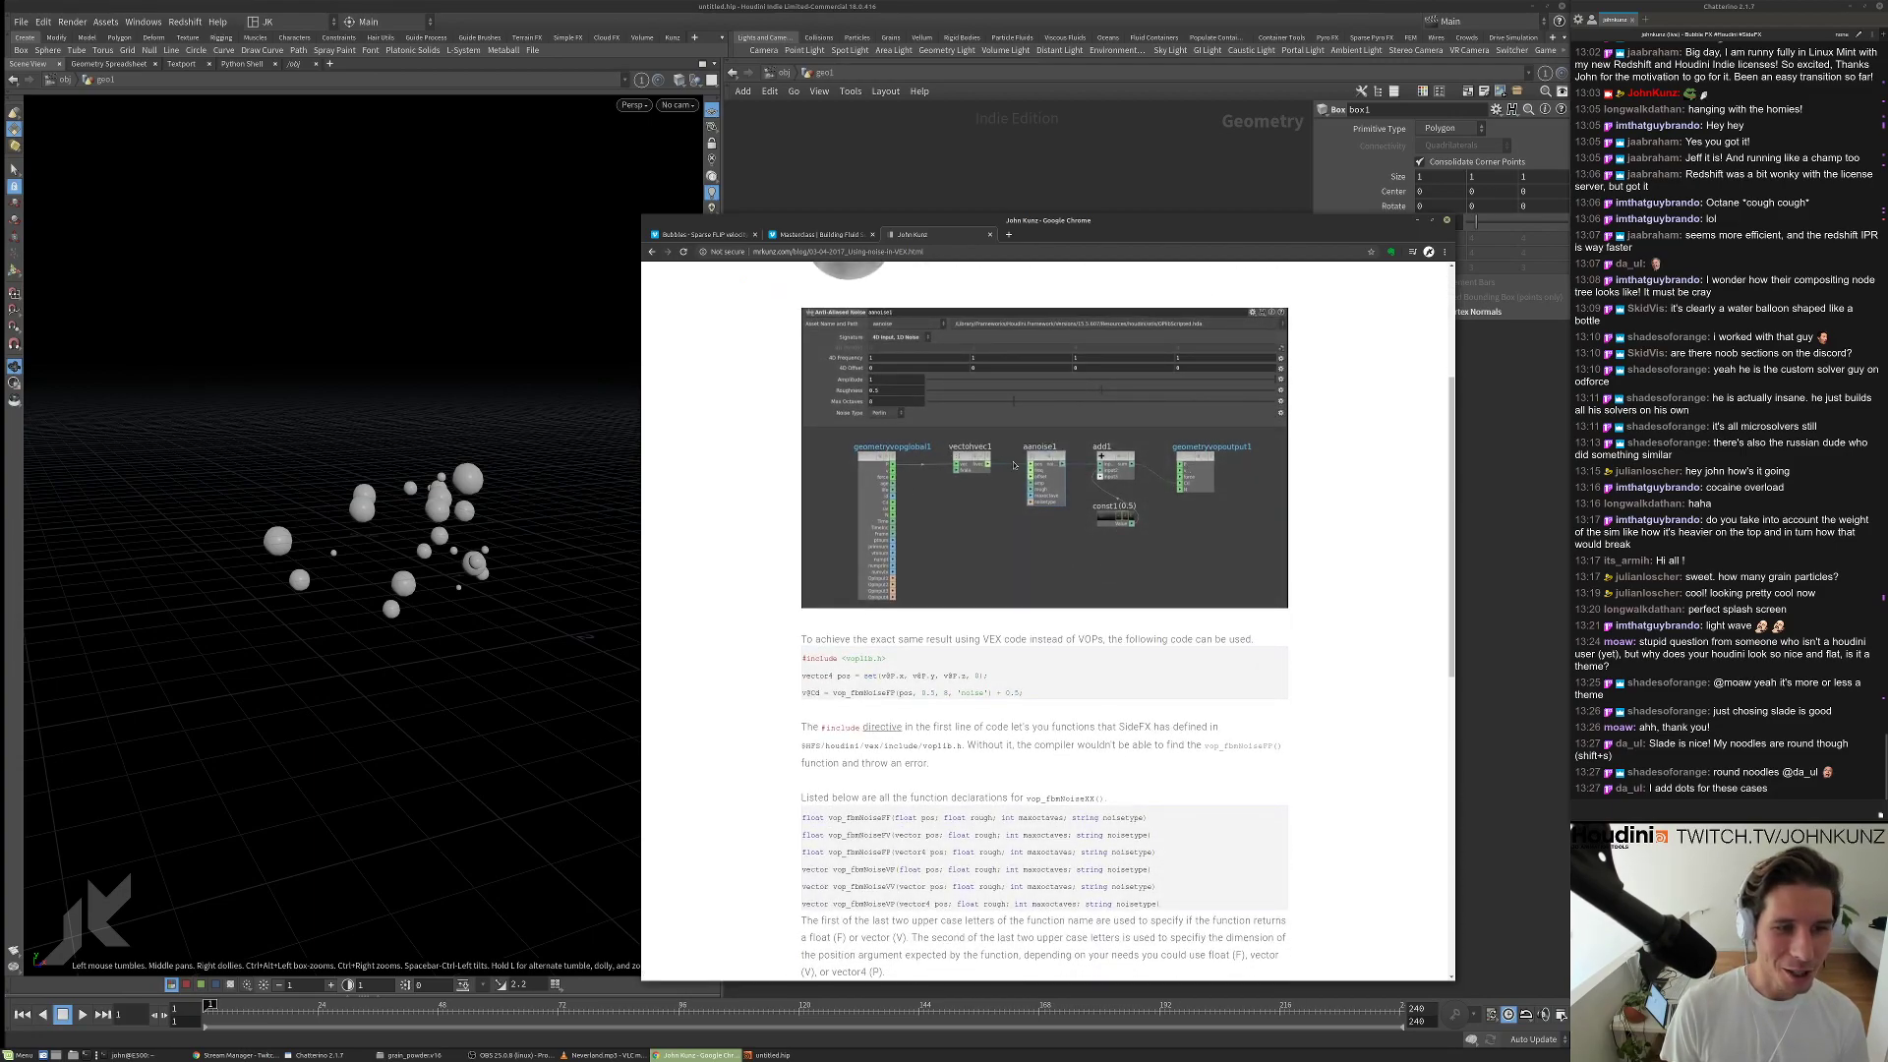
scroll(1050, 501, up, 1)
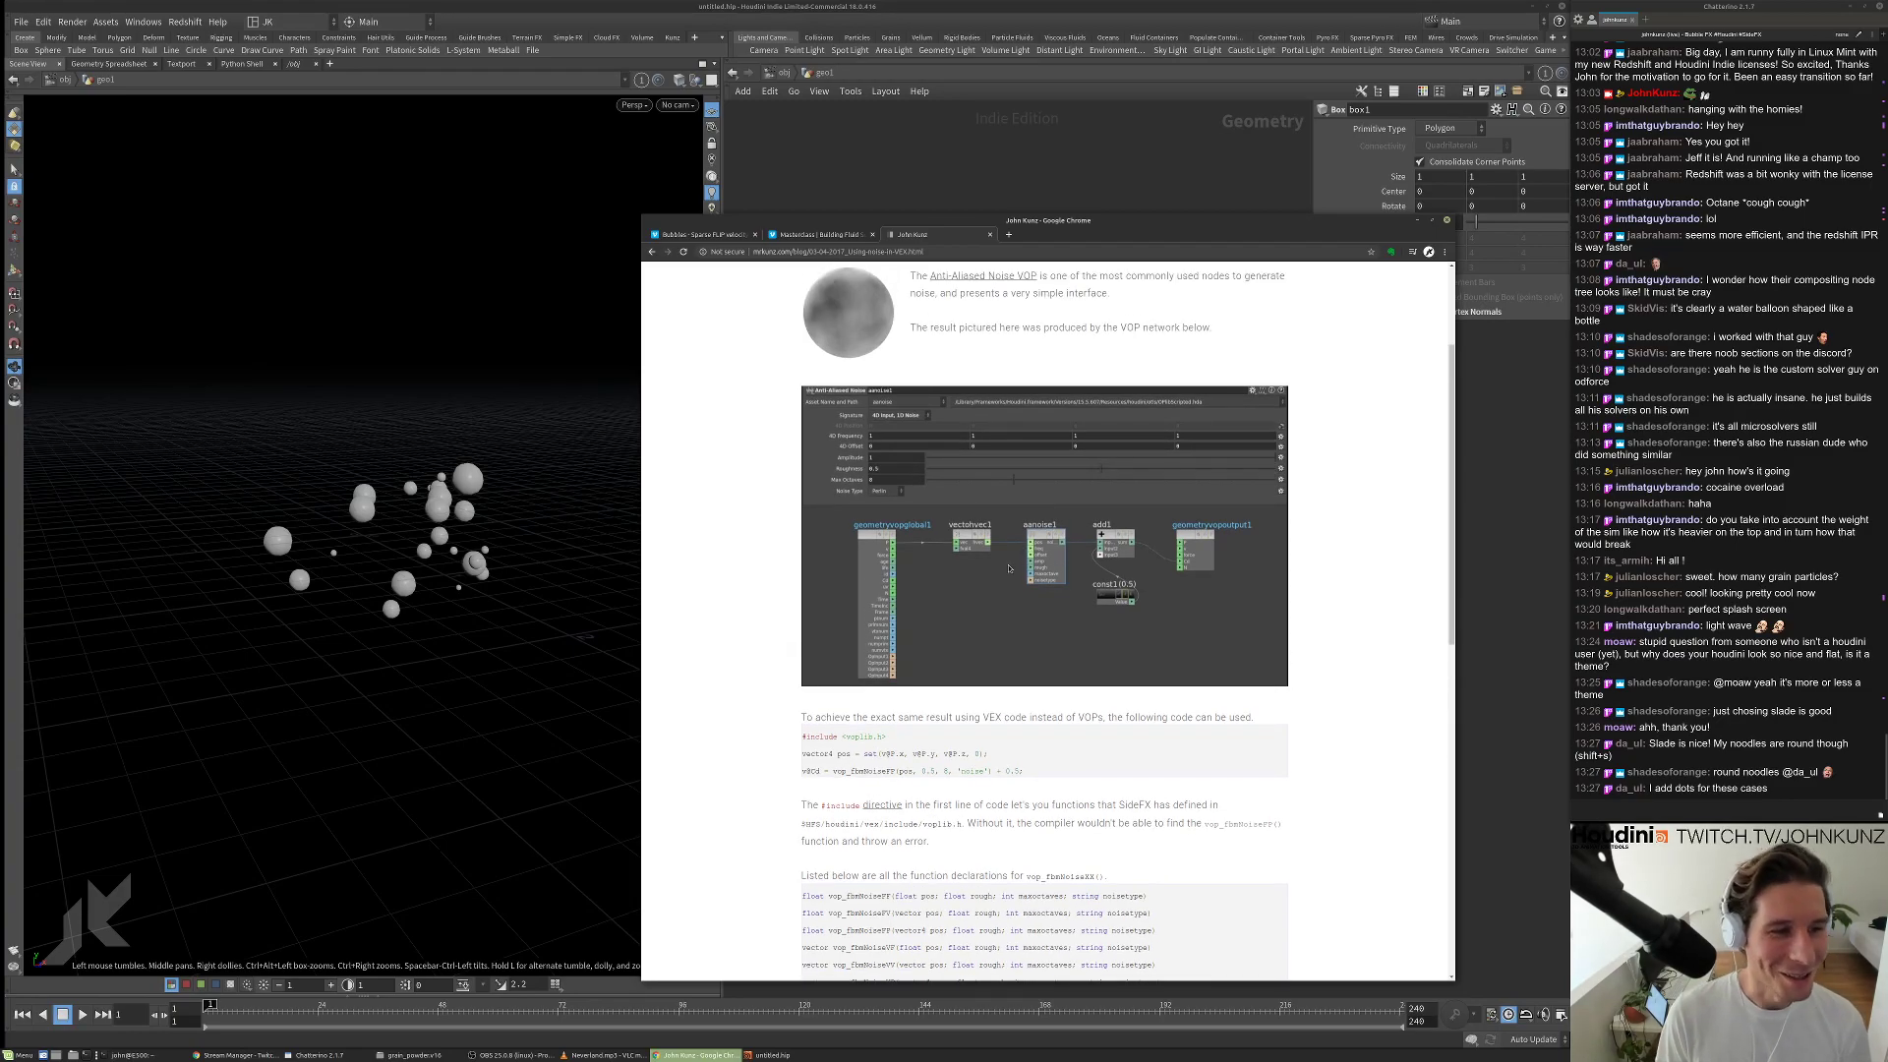
scroll(1008, 568, down, 5)
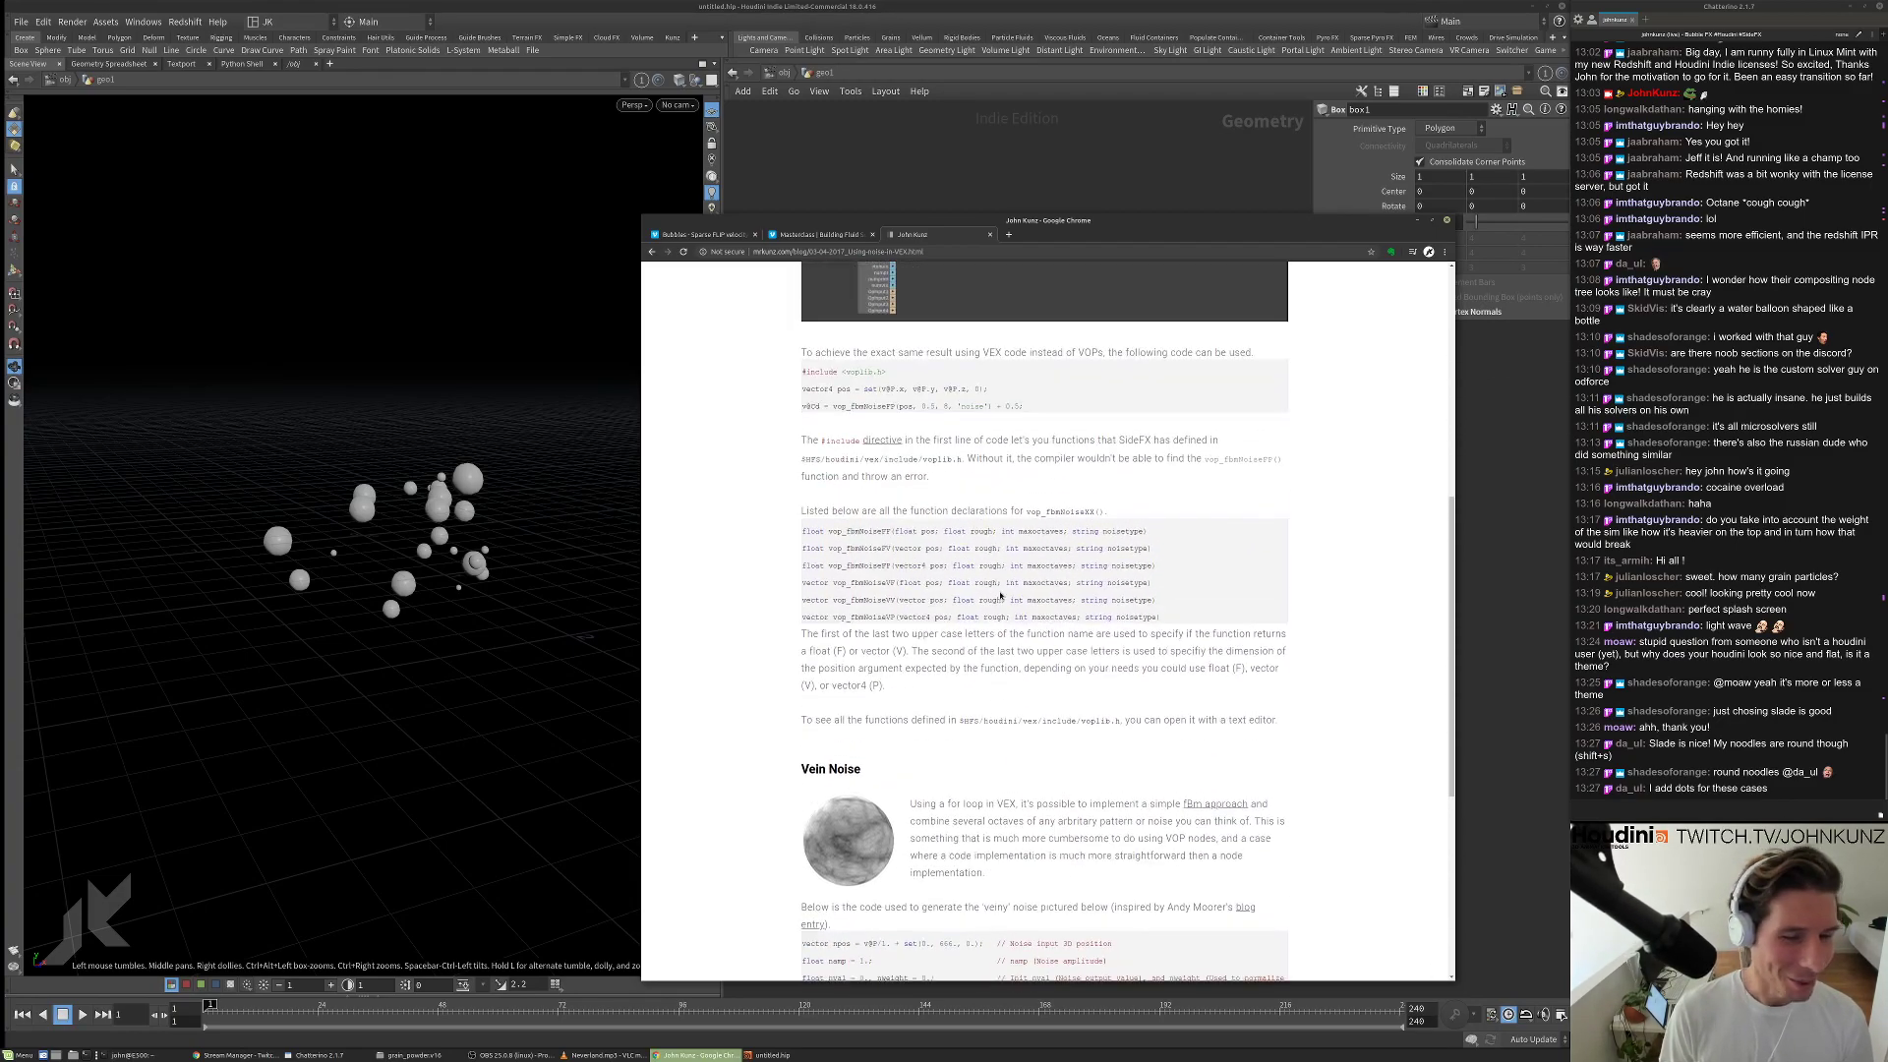
scroll(999, 596, up, 5)
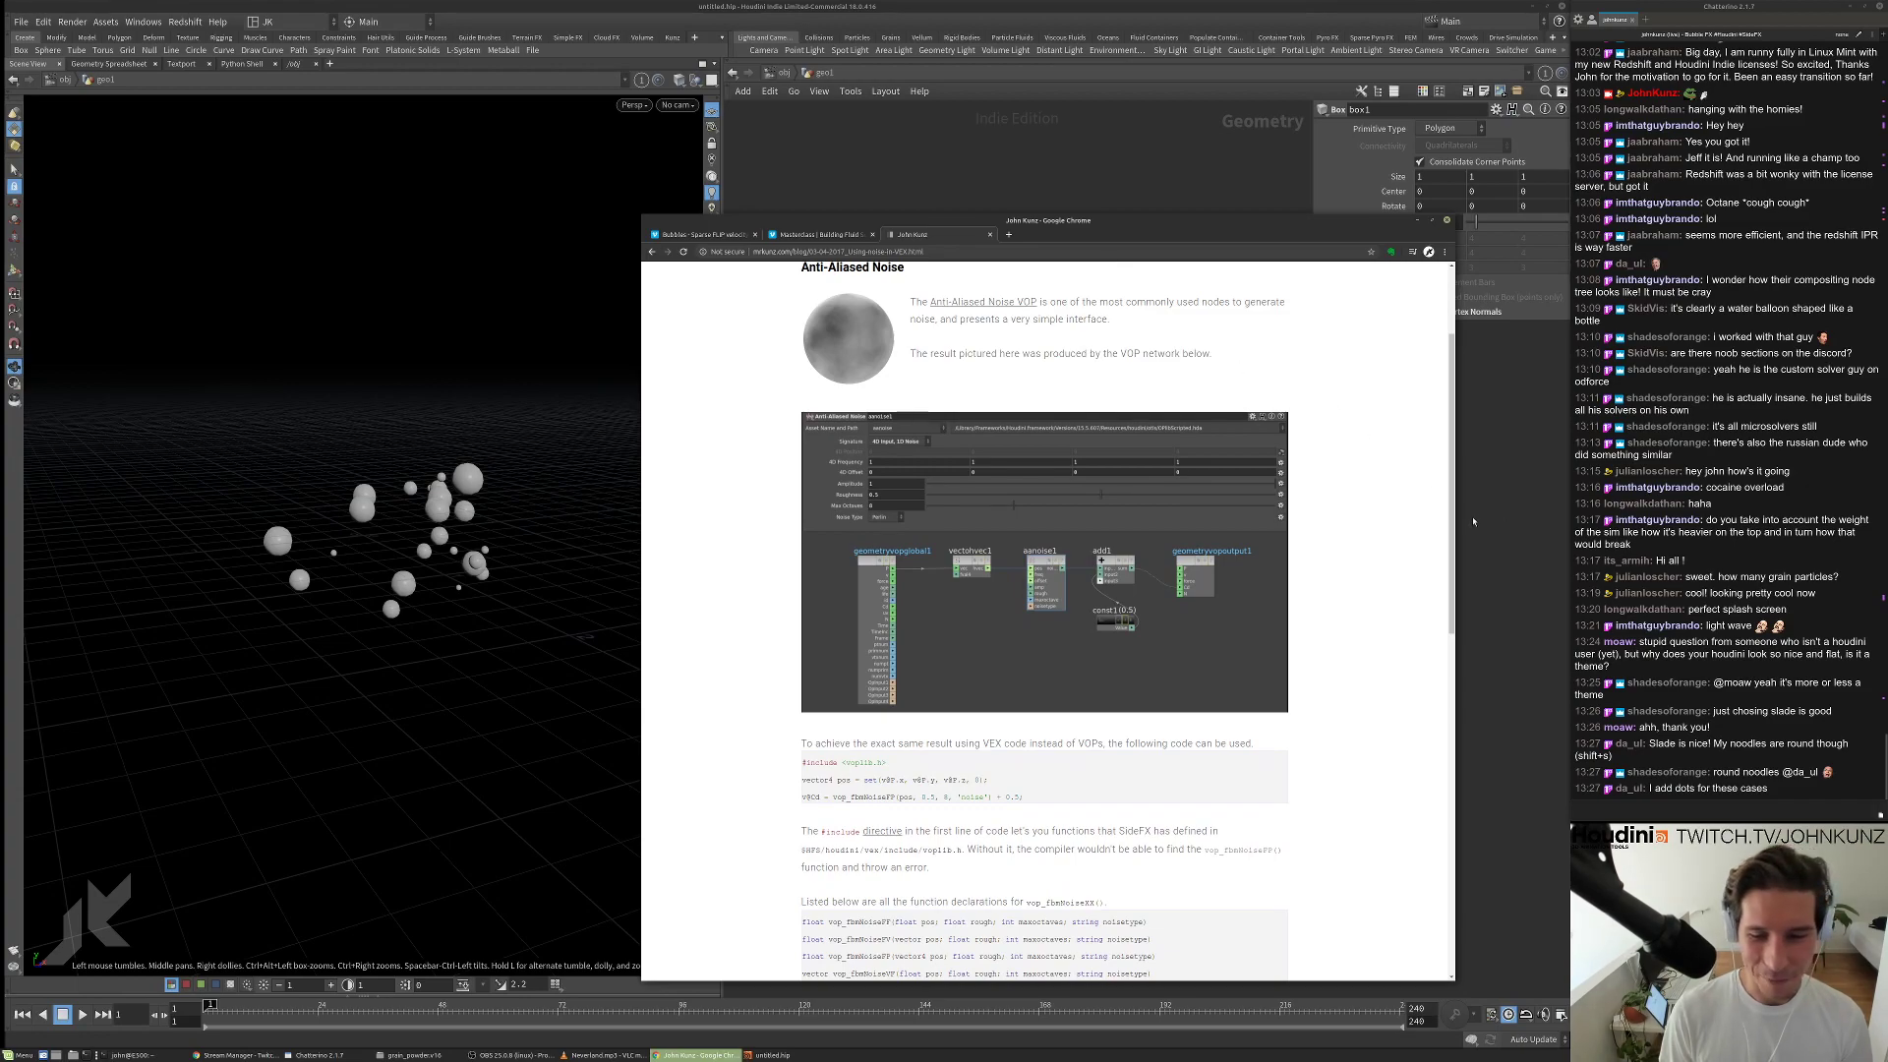
click(1540, 511)
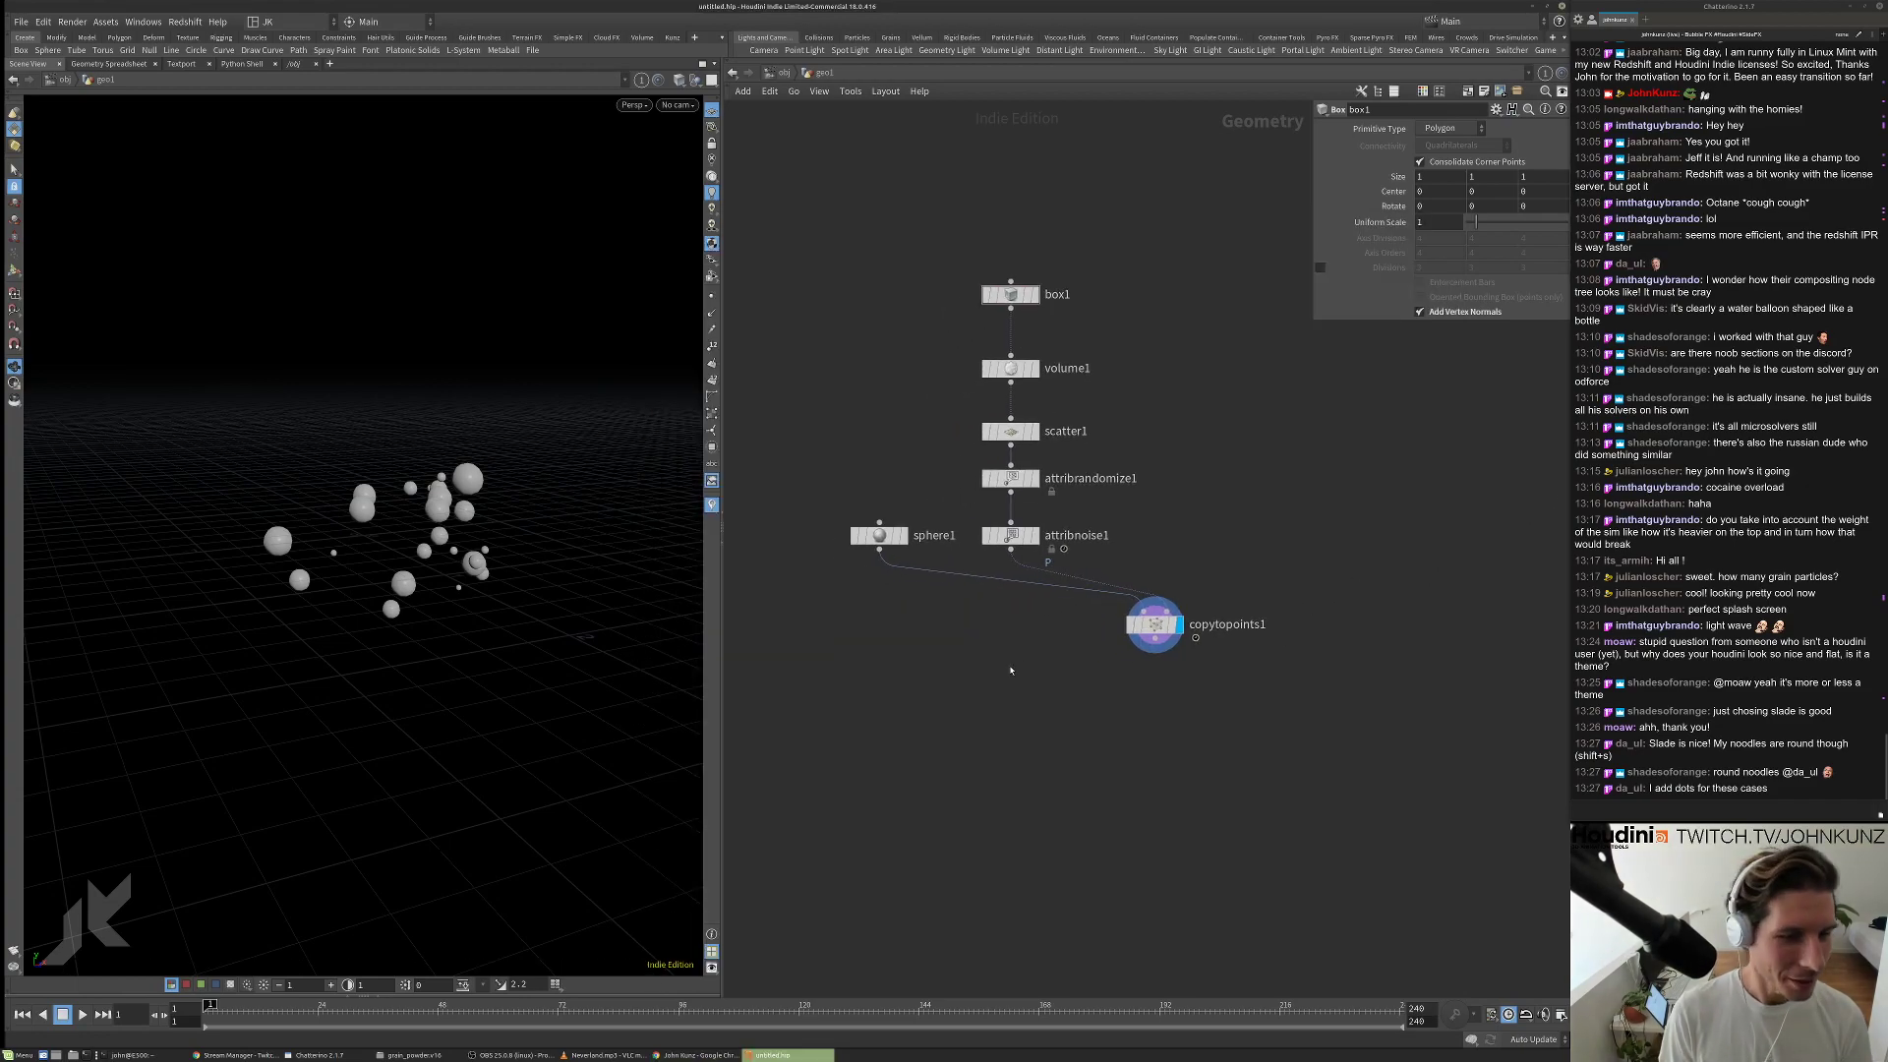
Move sphere1 right of attribnoise1 and play the animation to watch the spheres drift.
drag(897, 535, 1329, 535)
key(Up)
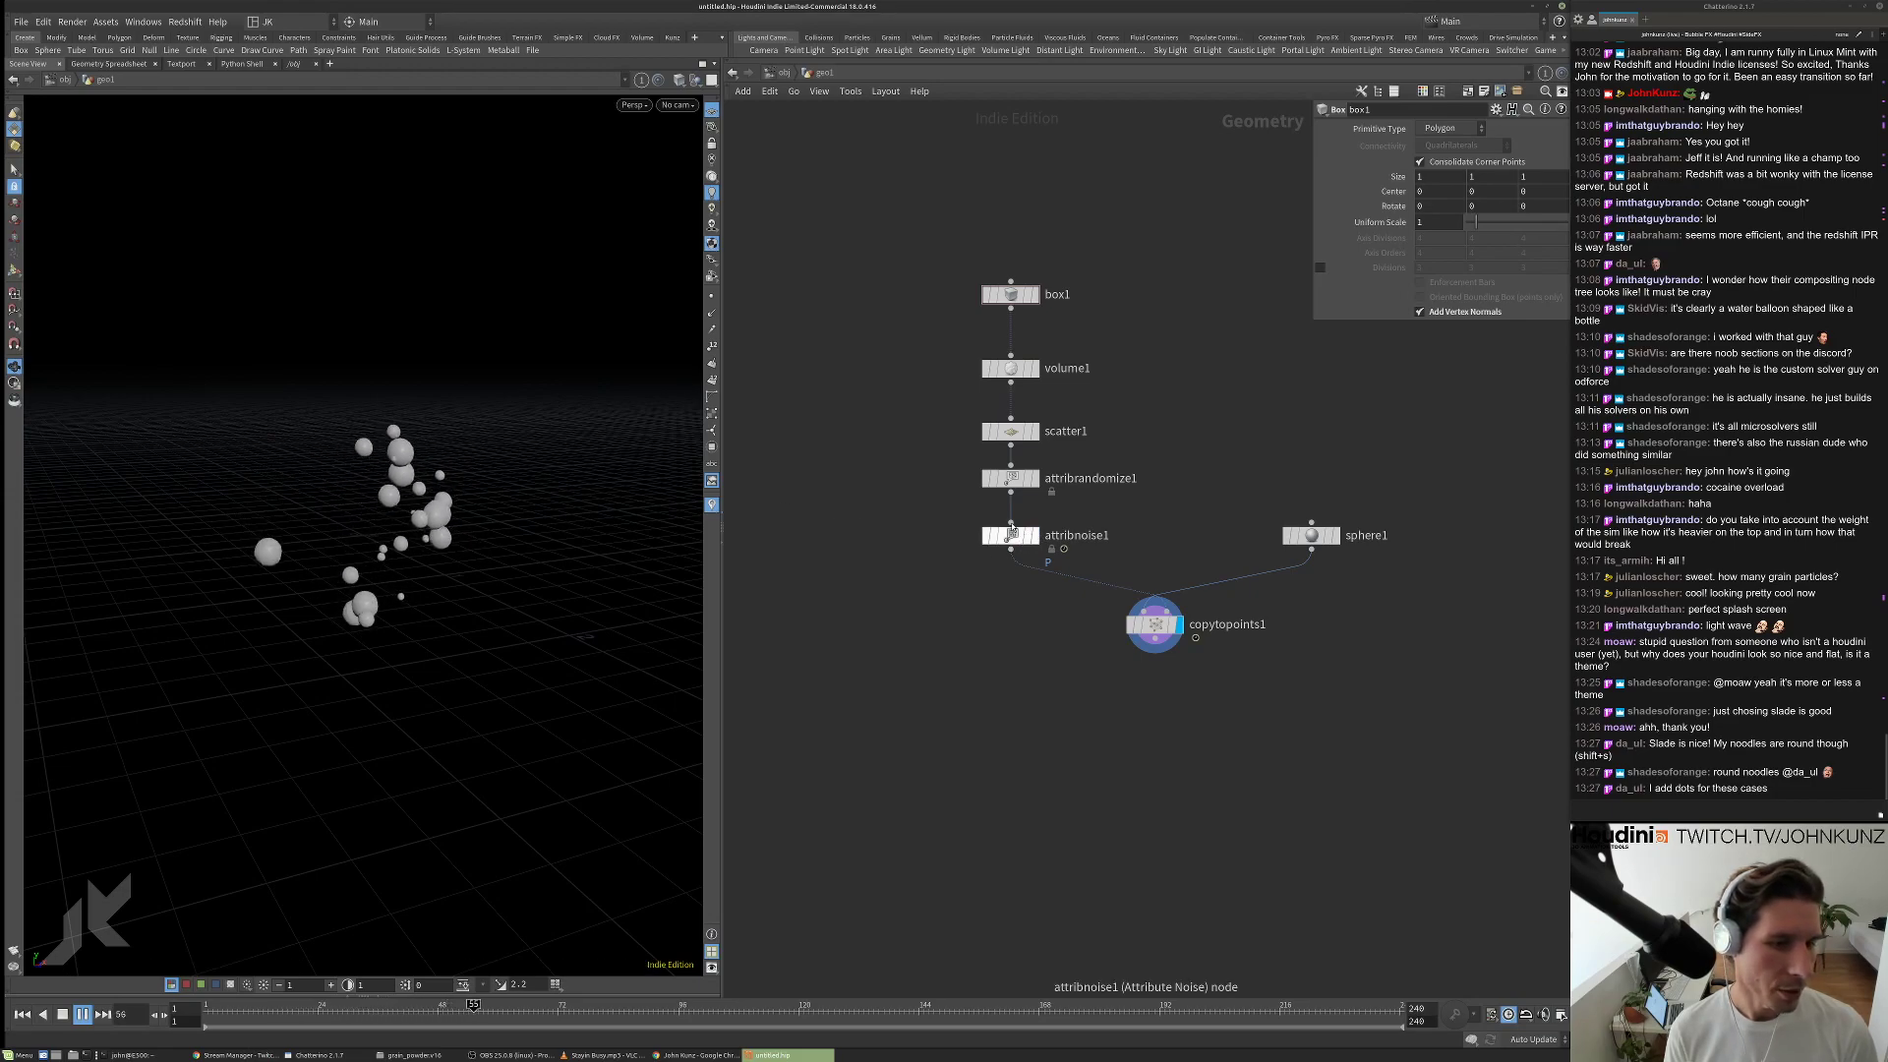
scroll(1016, 573, up, 2)
scroll(1016, 573, up, 1)
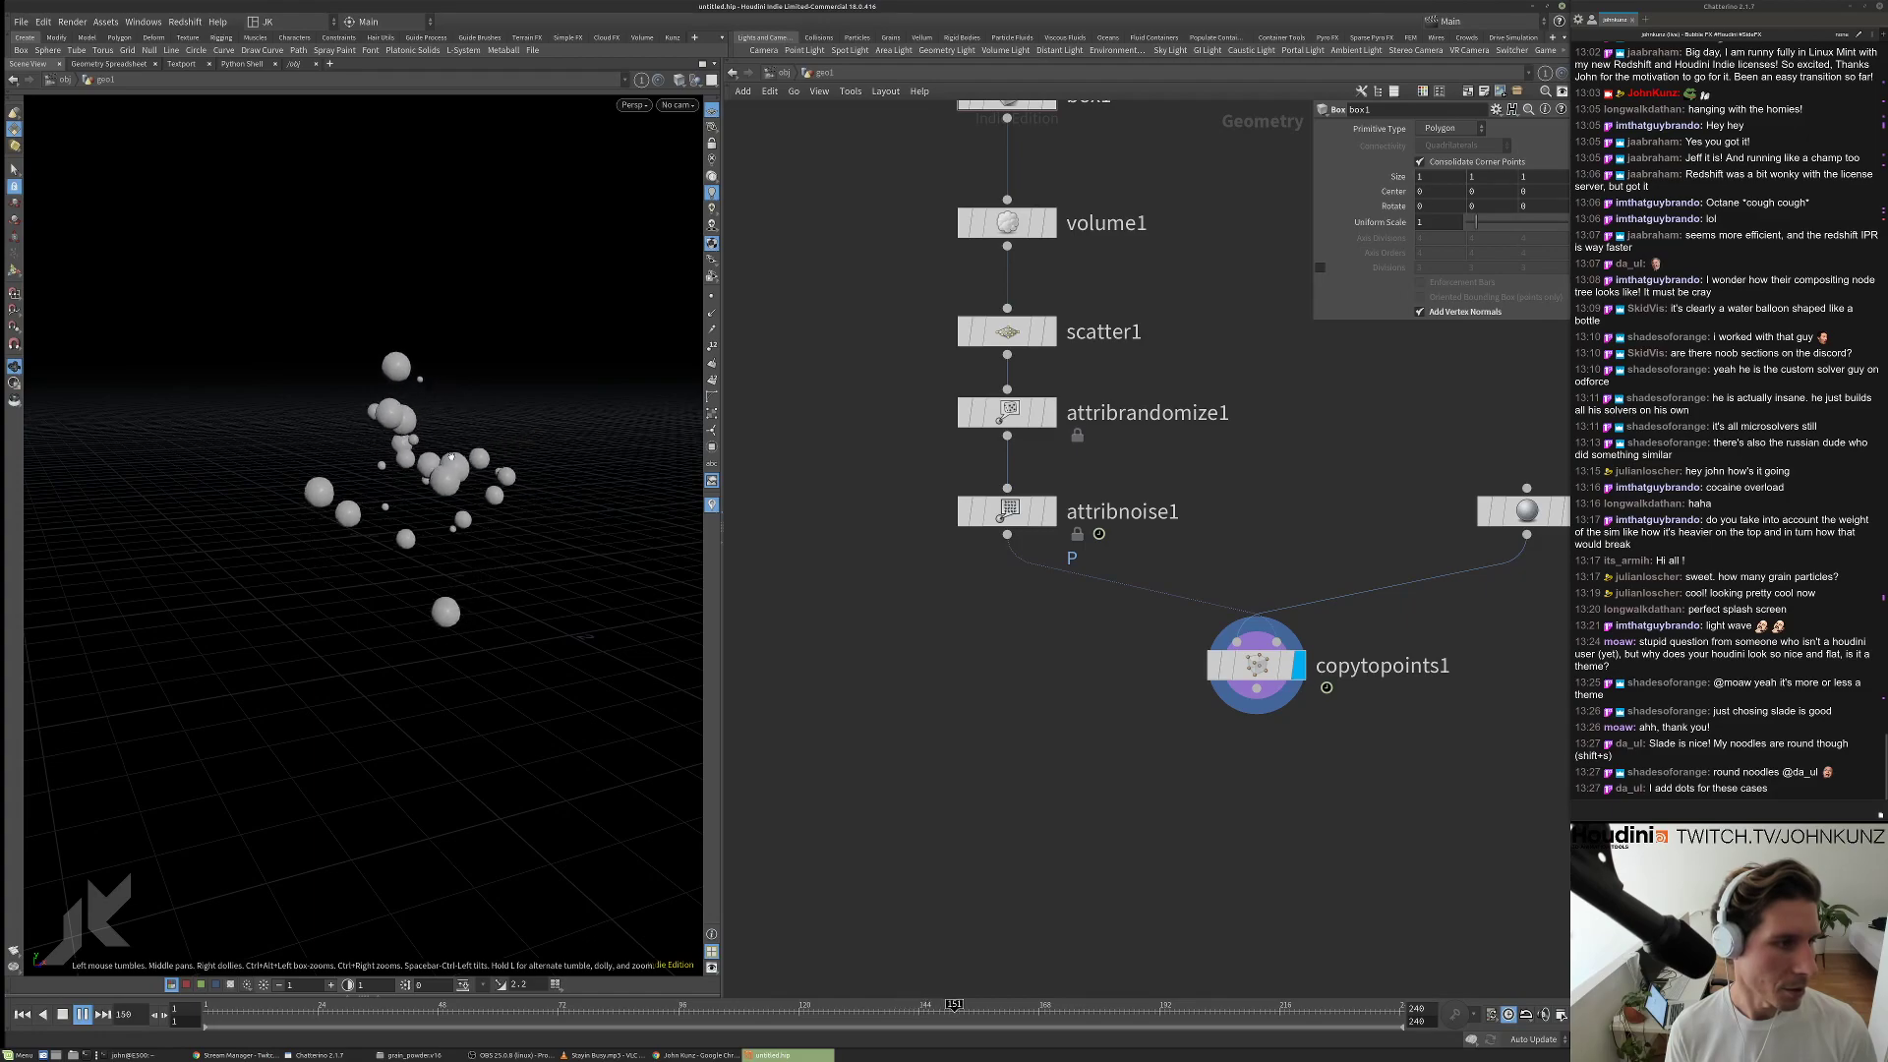
scroll(1087, 654, down, 2)
middle_drag(1167, 664, 1108, 620)
click(1331, 511)
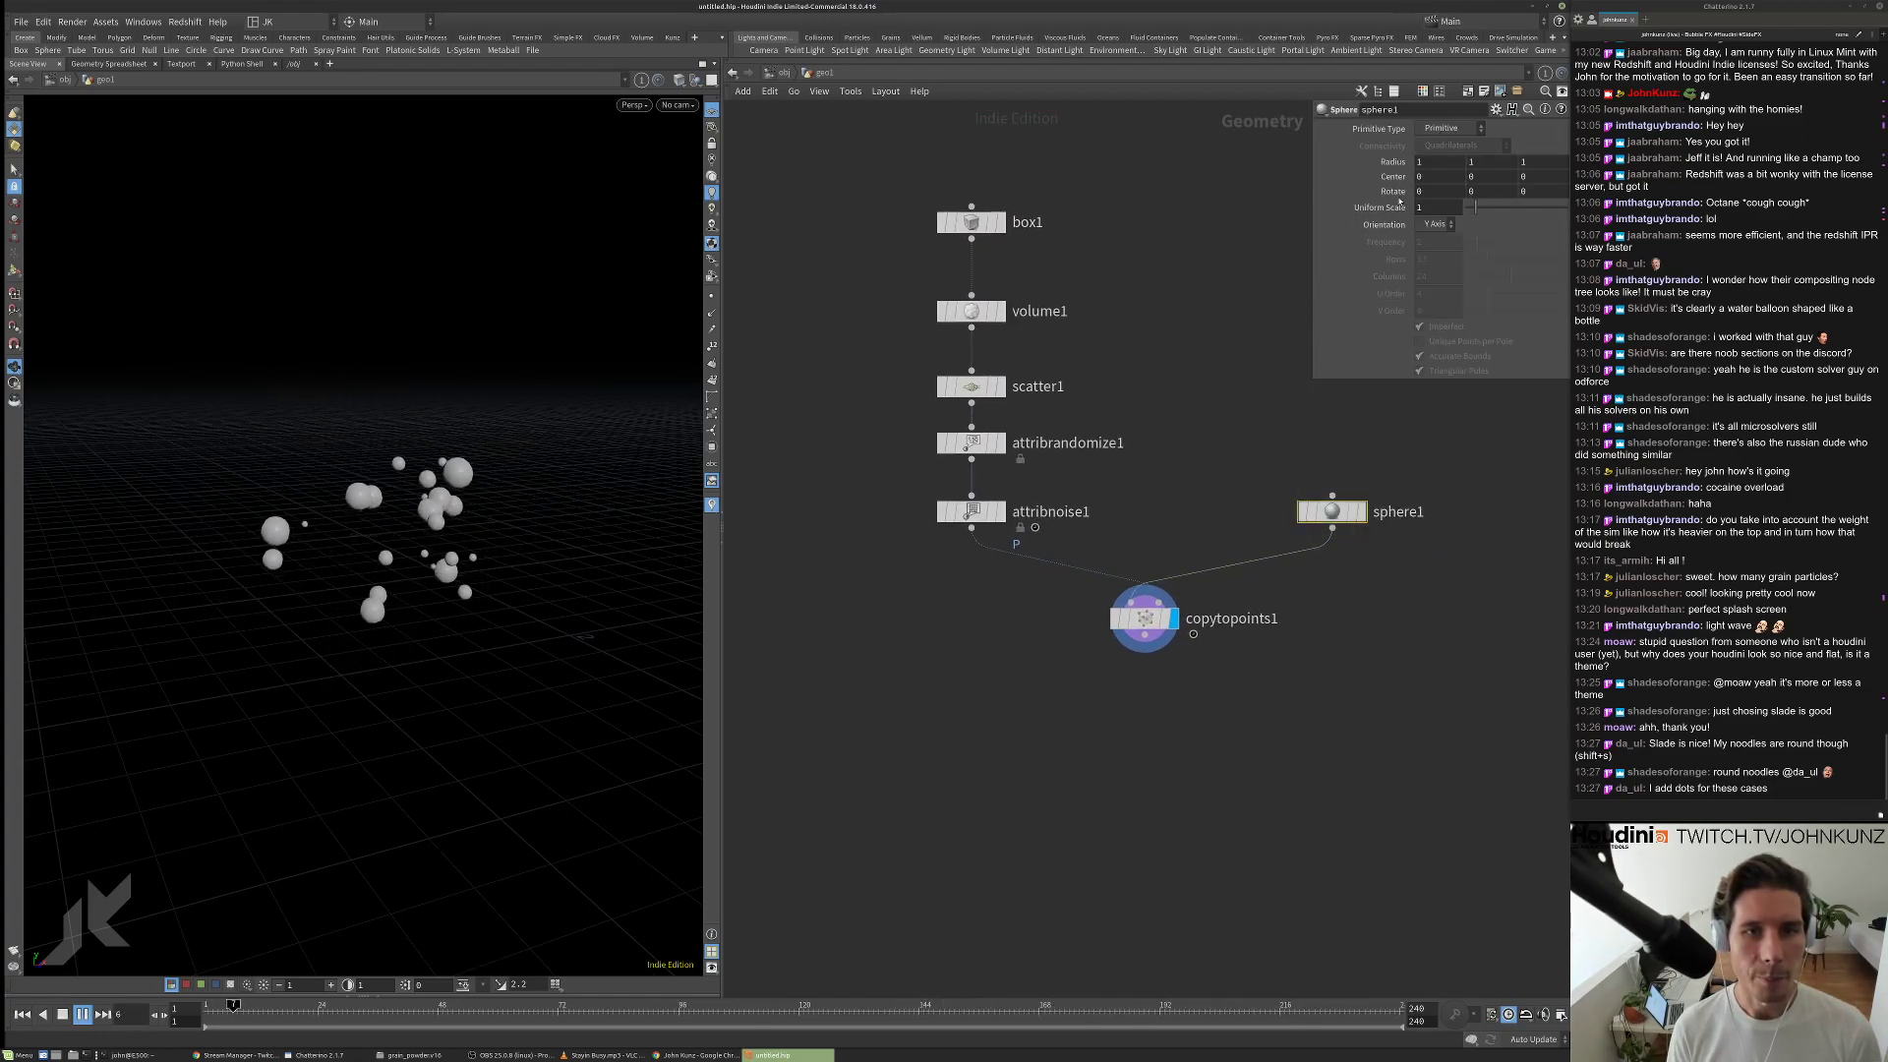
Show shaded geometry with wireframe and make sphere1 a Polygon sphere with frequency 5.
key(Up)
scroll(400, 459, up, 3)
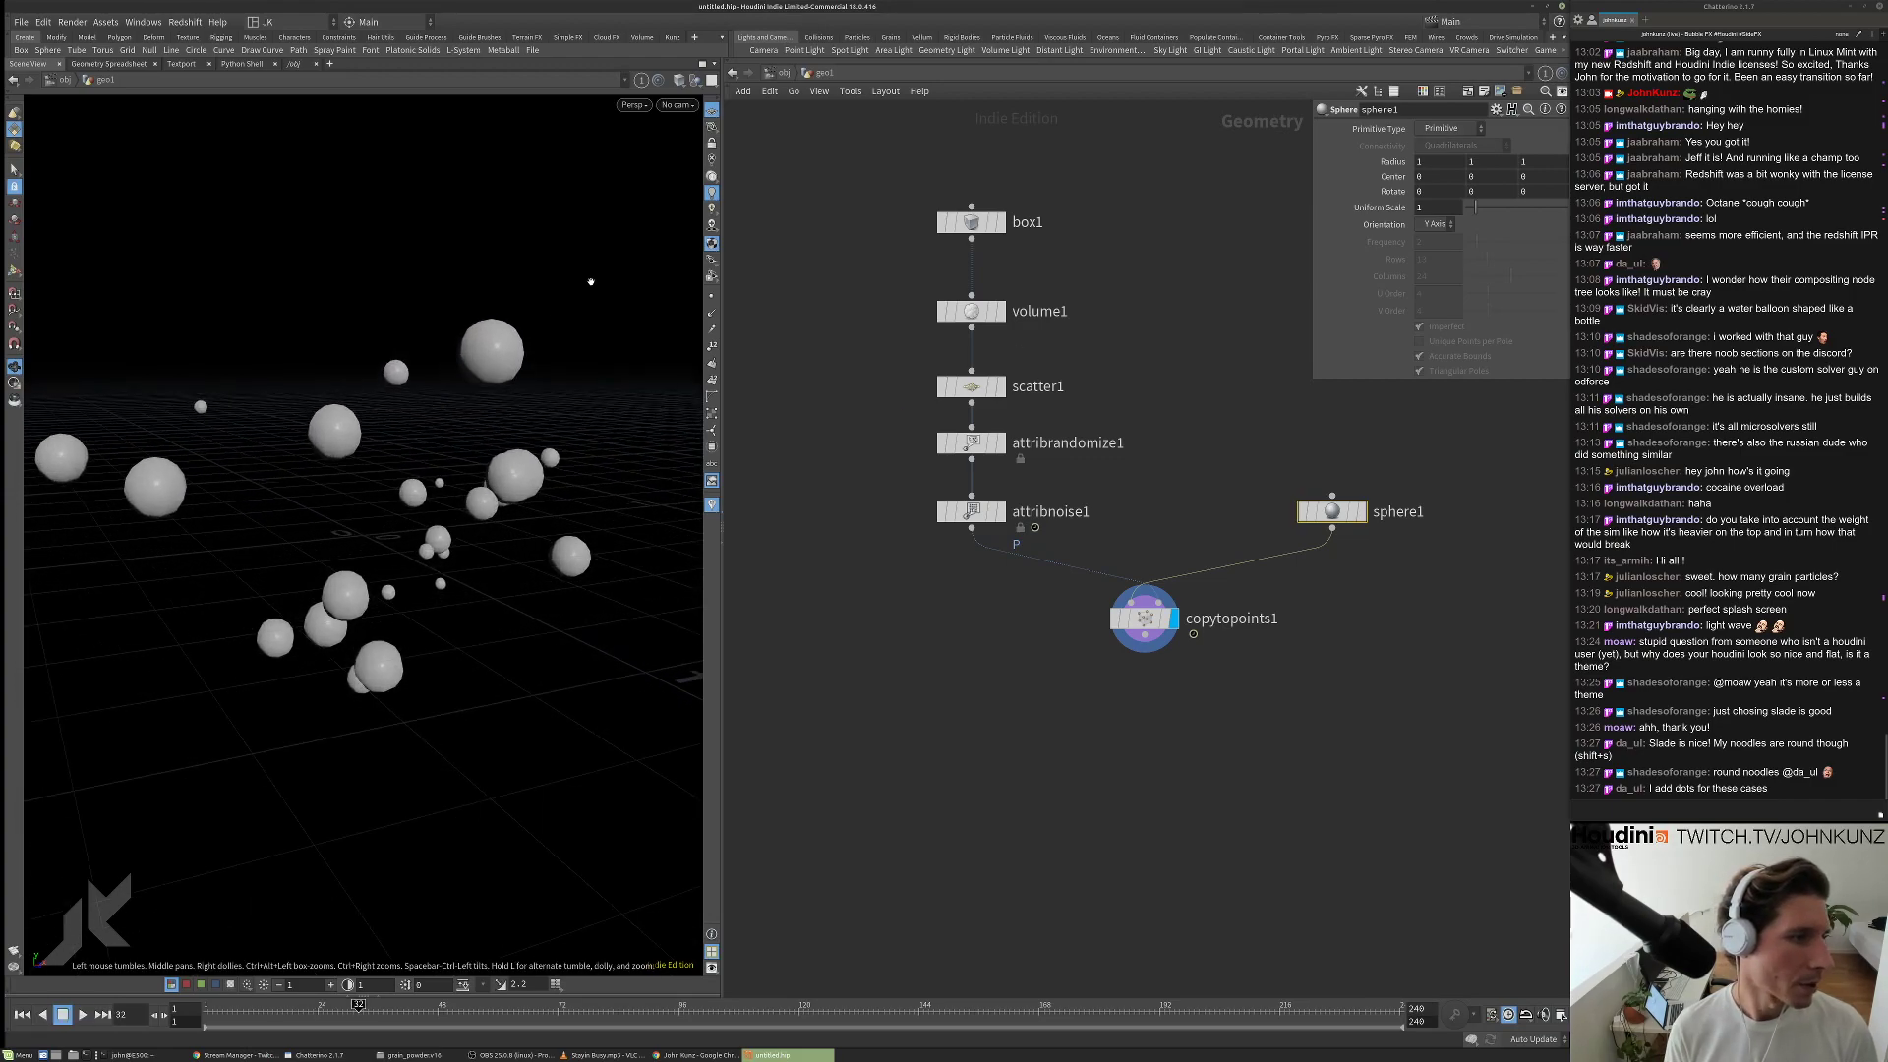
click(679, 80)
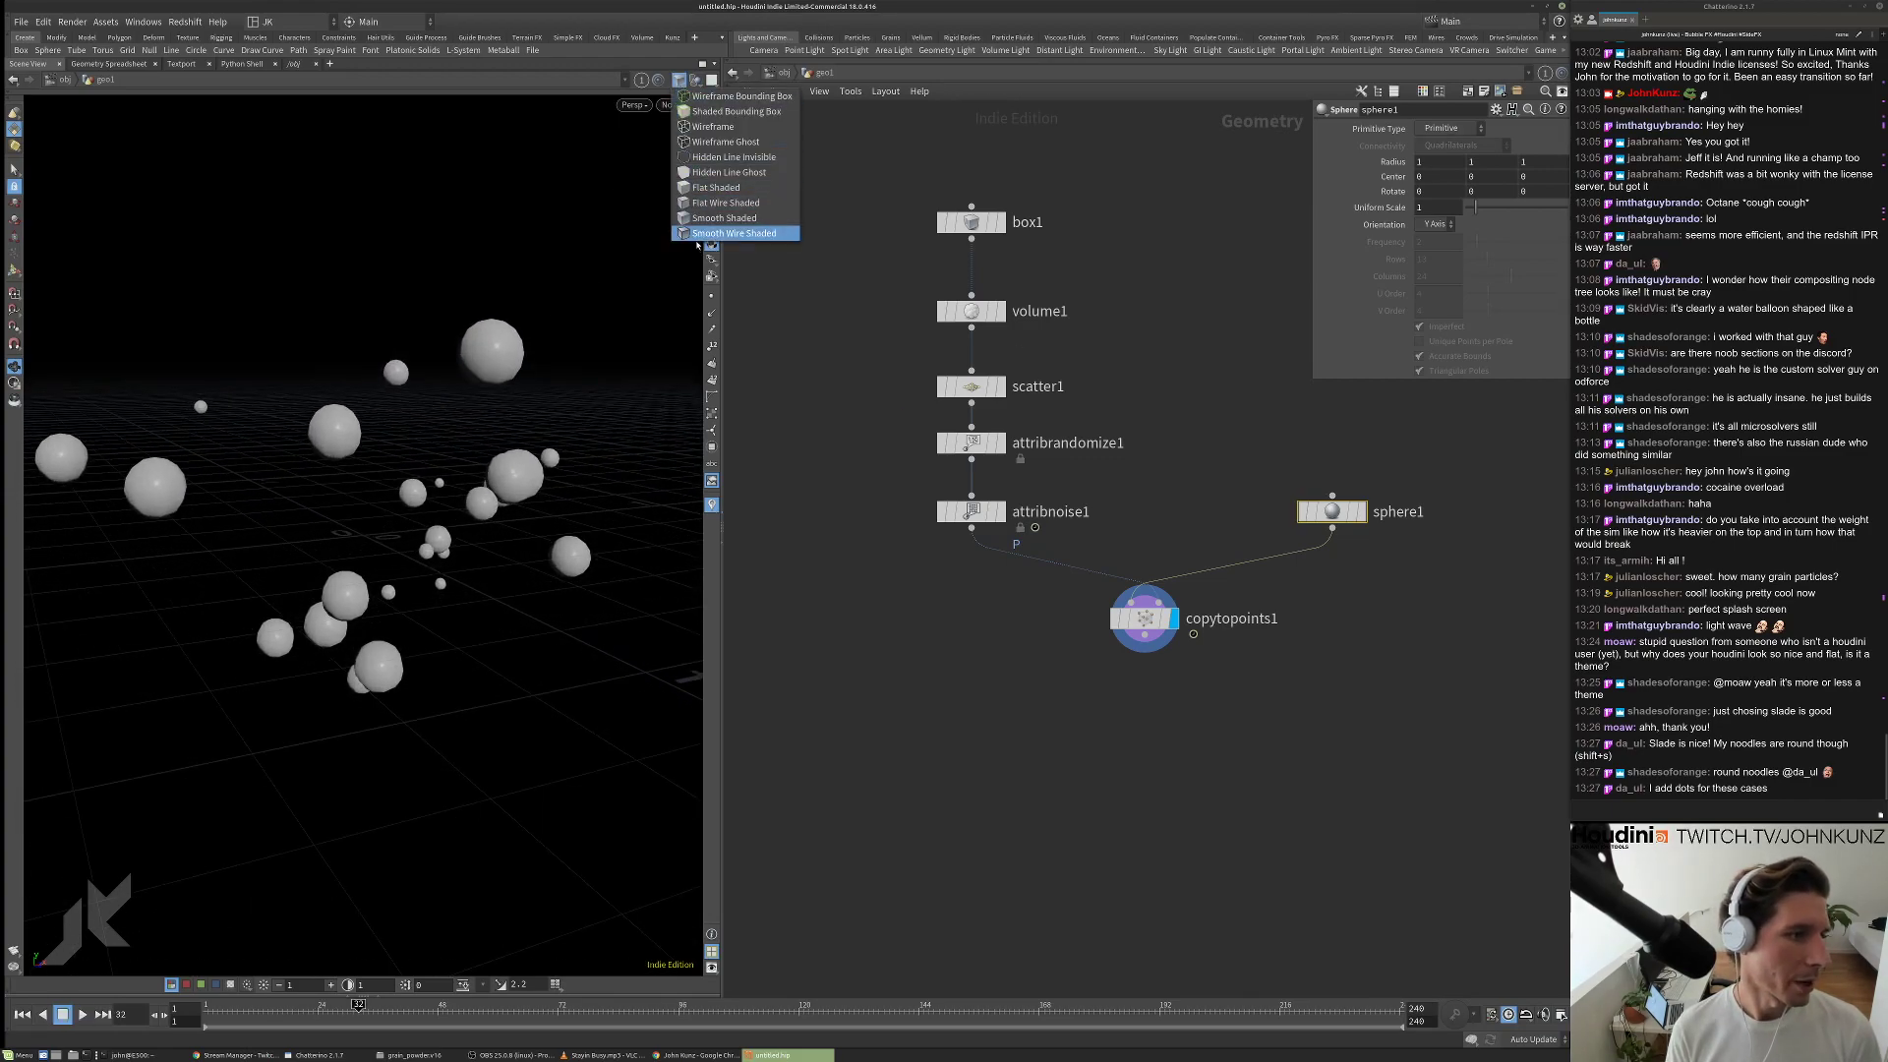
click(700, 234)
drag(551, 314, 564, 276)
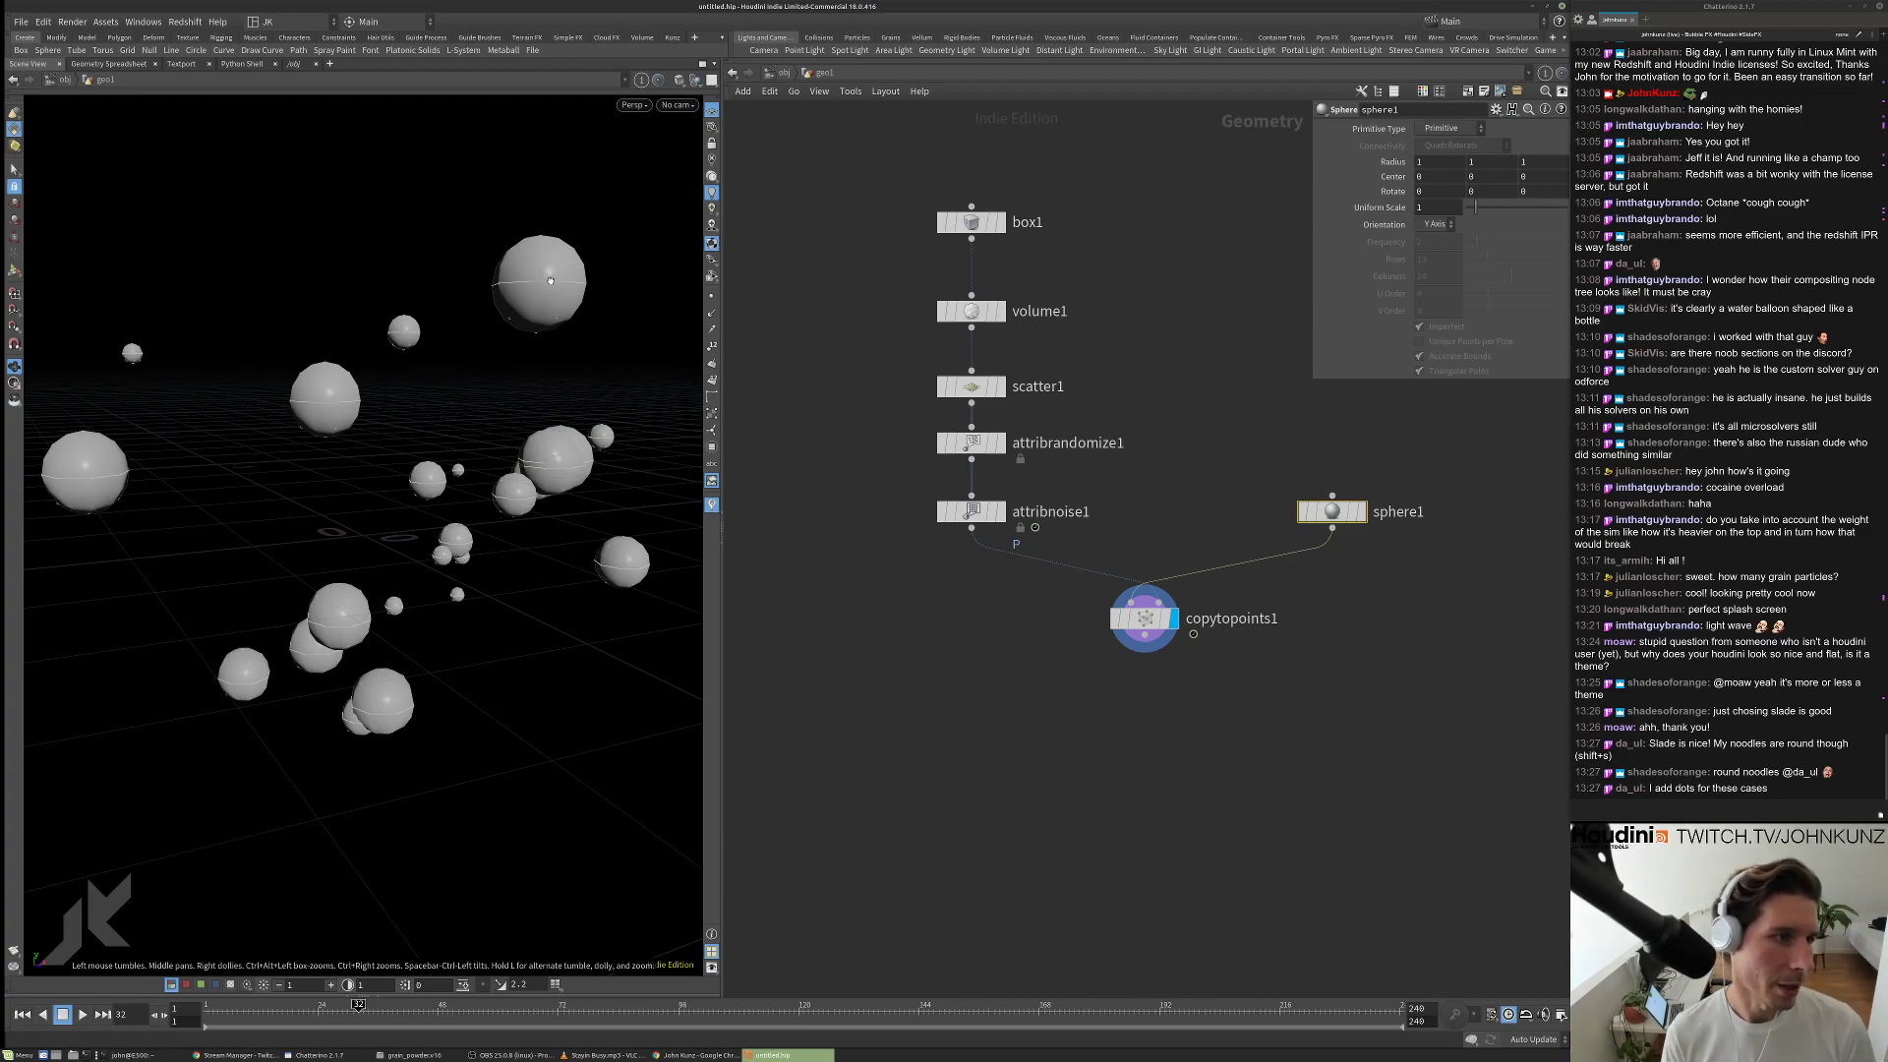
drag(550, 281, 455, 451)
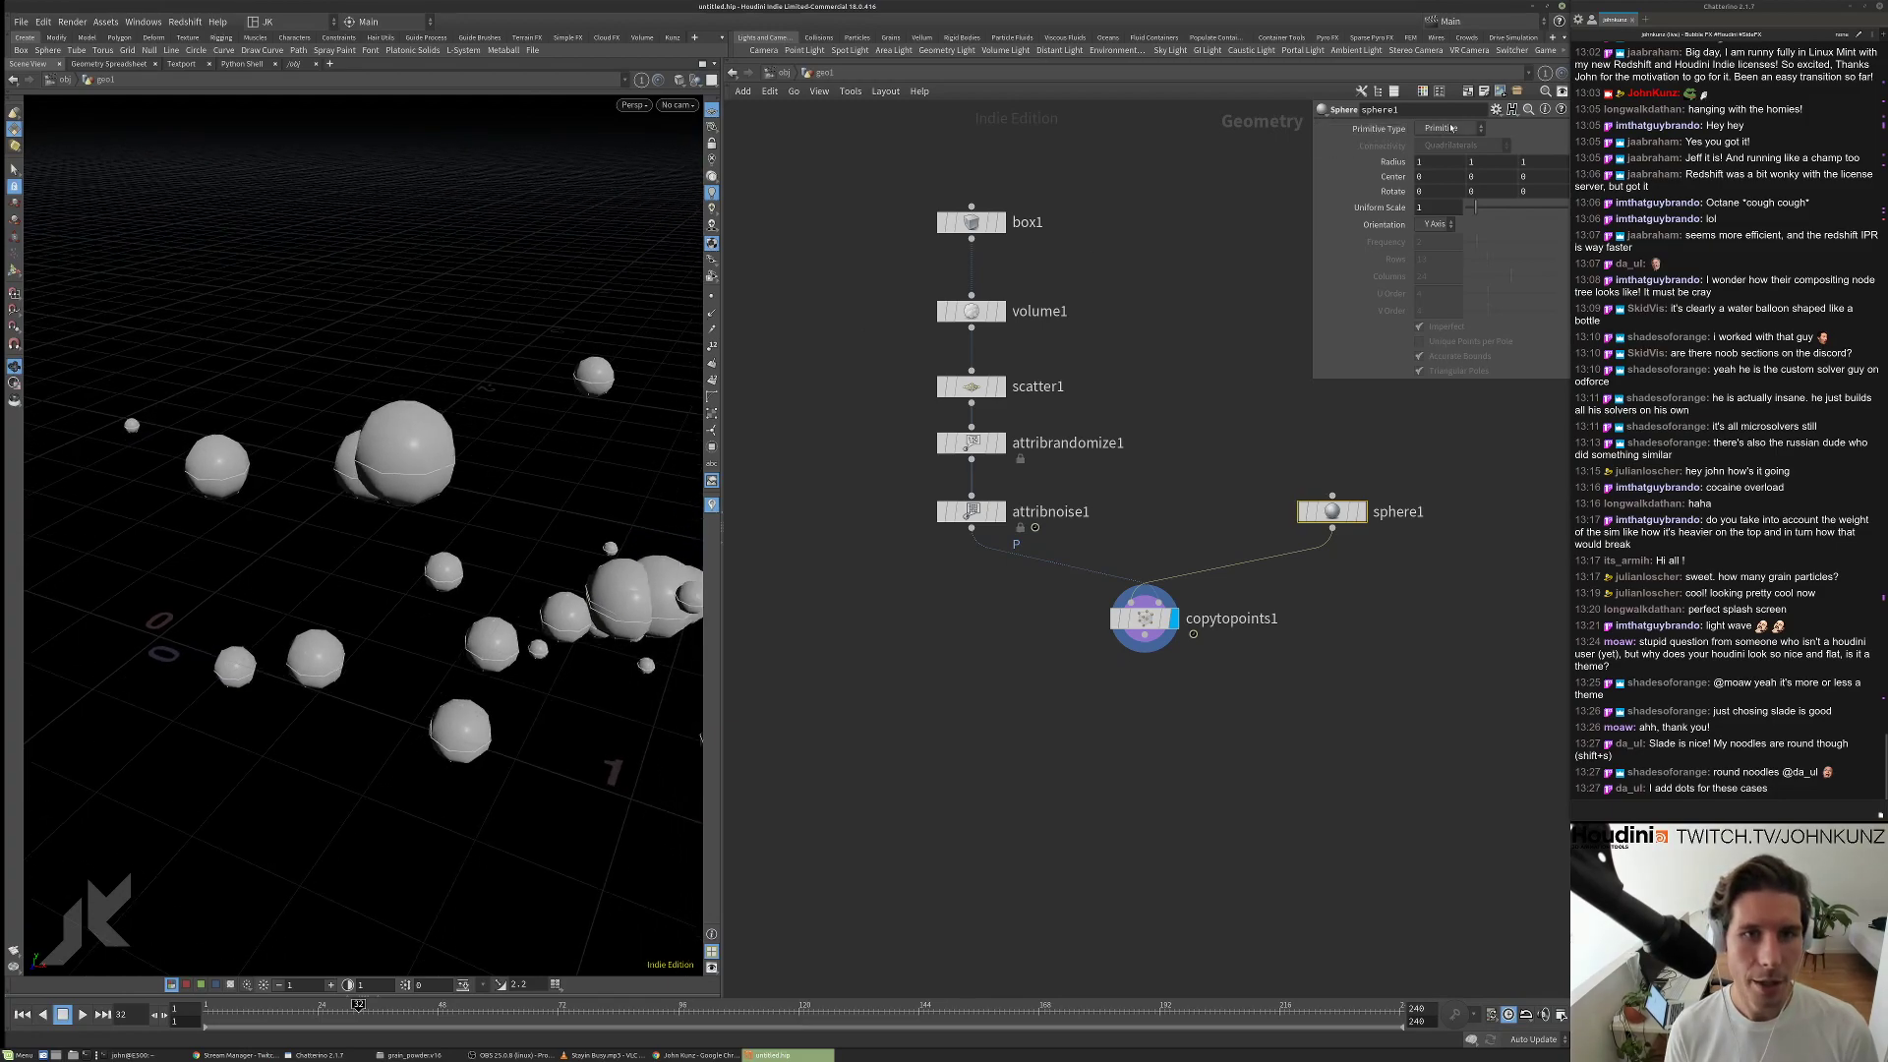
click(1452, 128)
click(1445, 143)
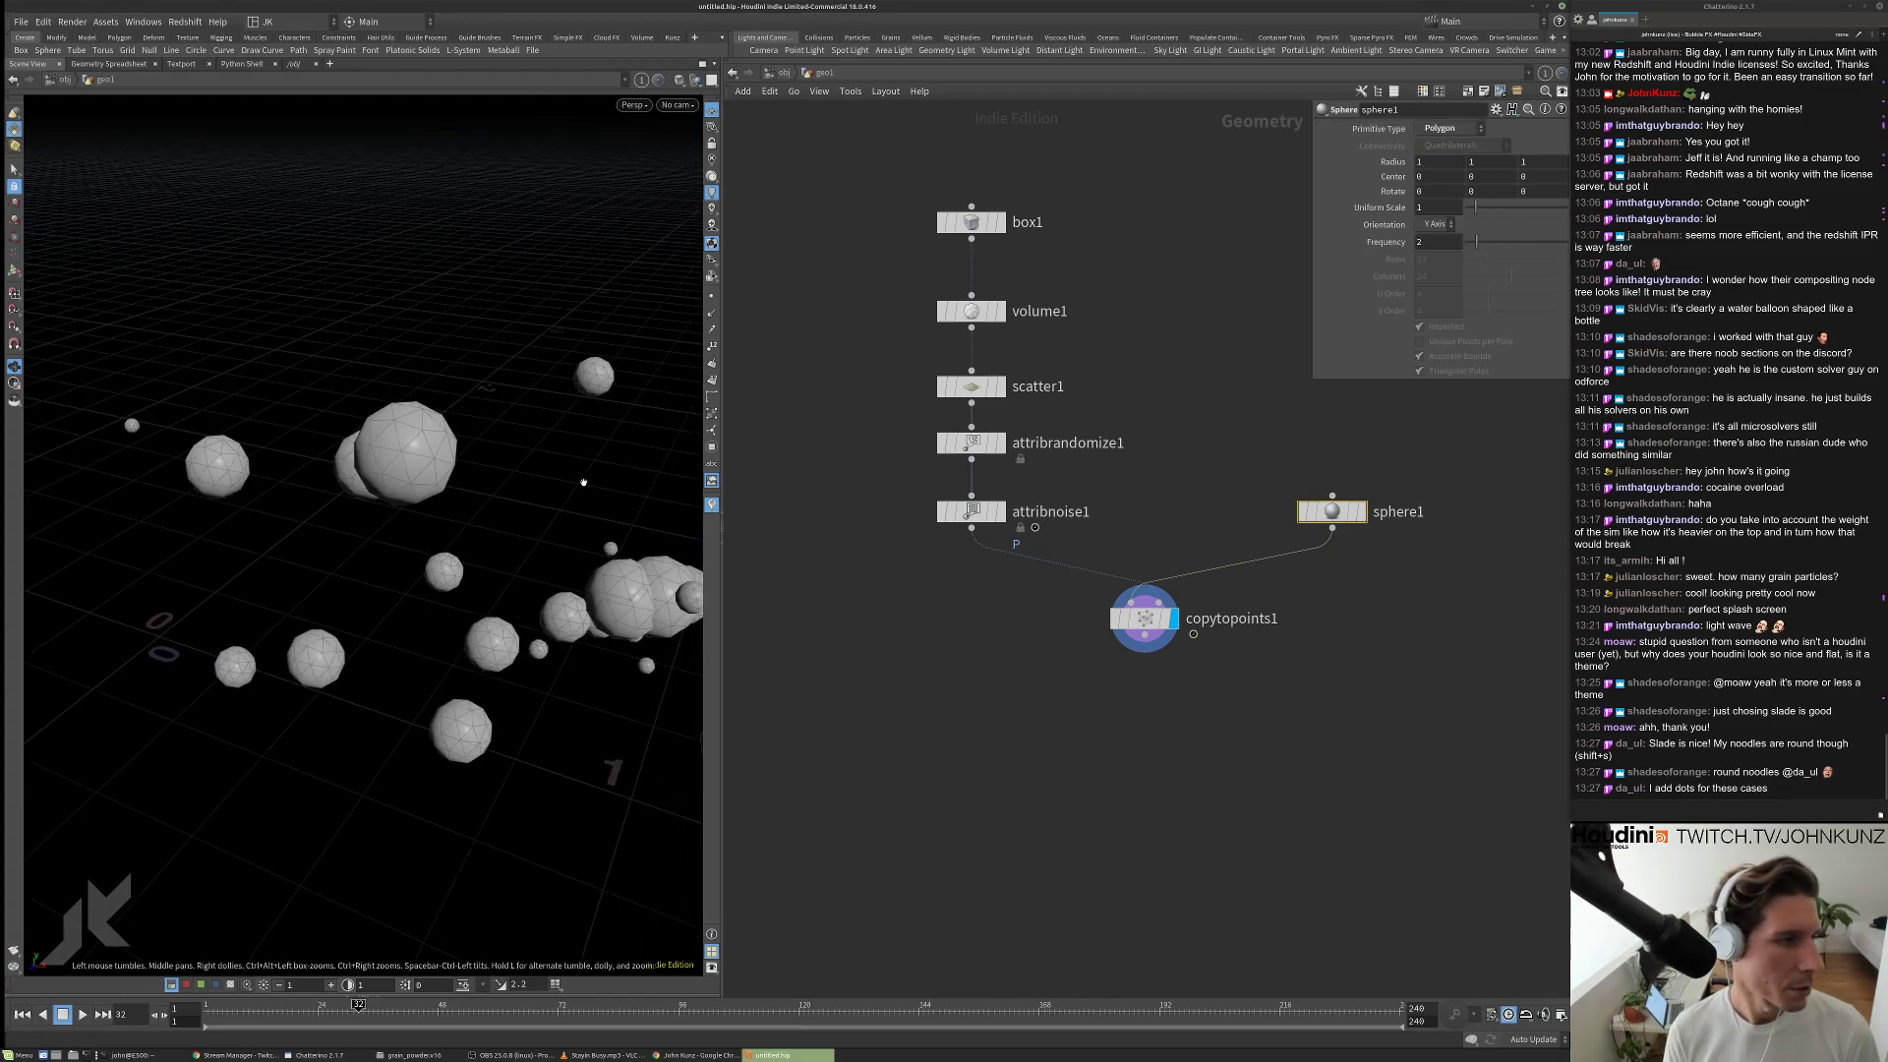
drag(400, 476, 464, 319)
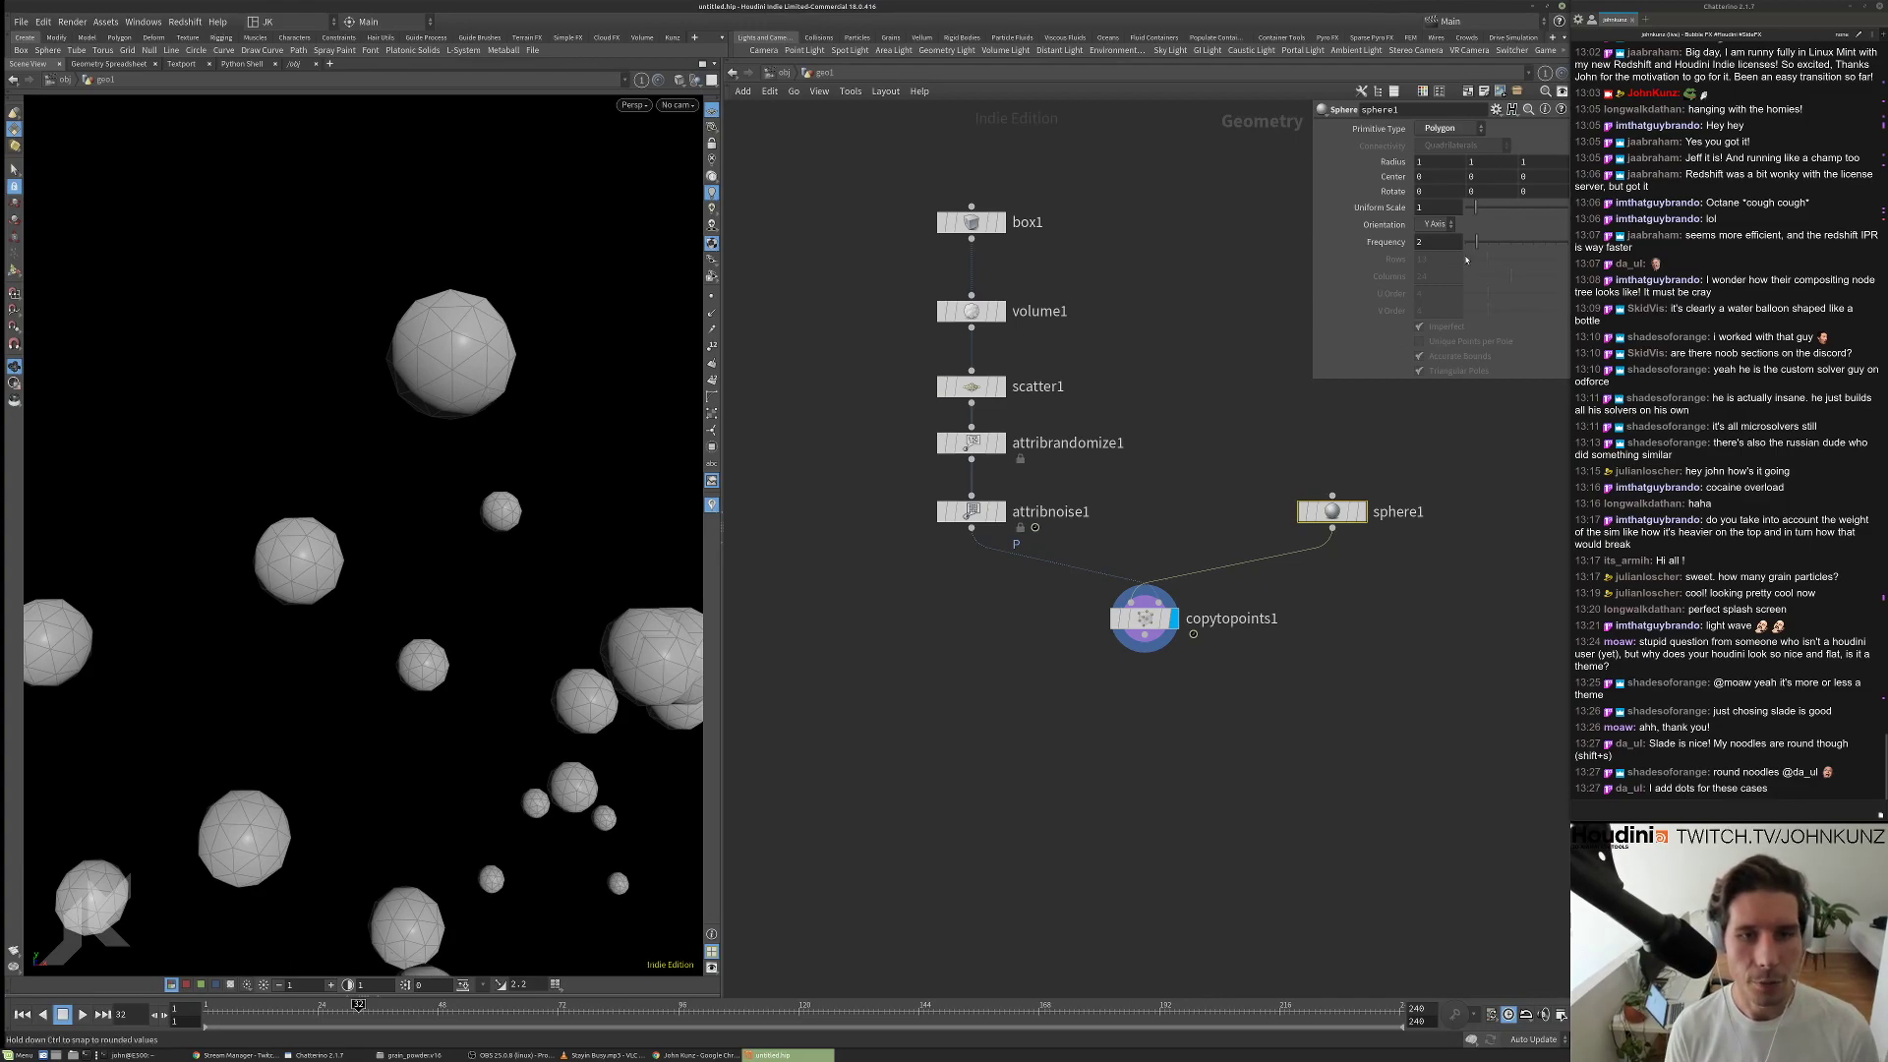
drag(1478, 242, 1510, 242)
Add an Attribute VOP, attribvop1, after copytopoints1 and place it beside that node.
middle_drag(1280, 733, 1209, 632)
key(Tab)
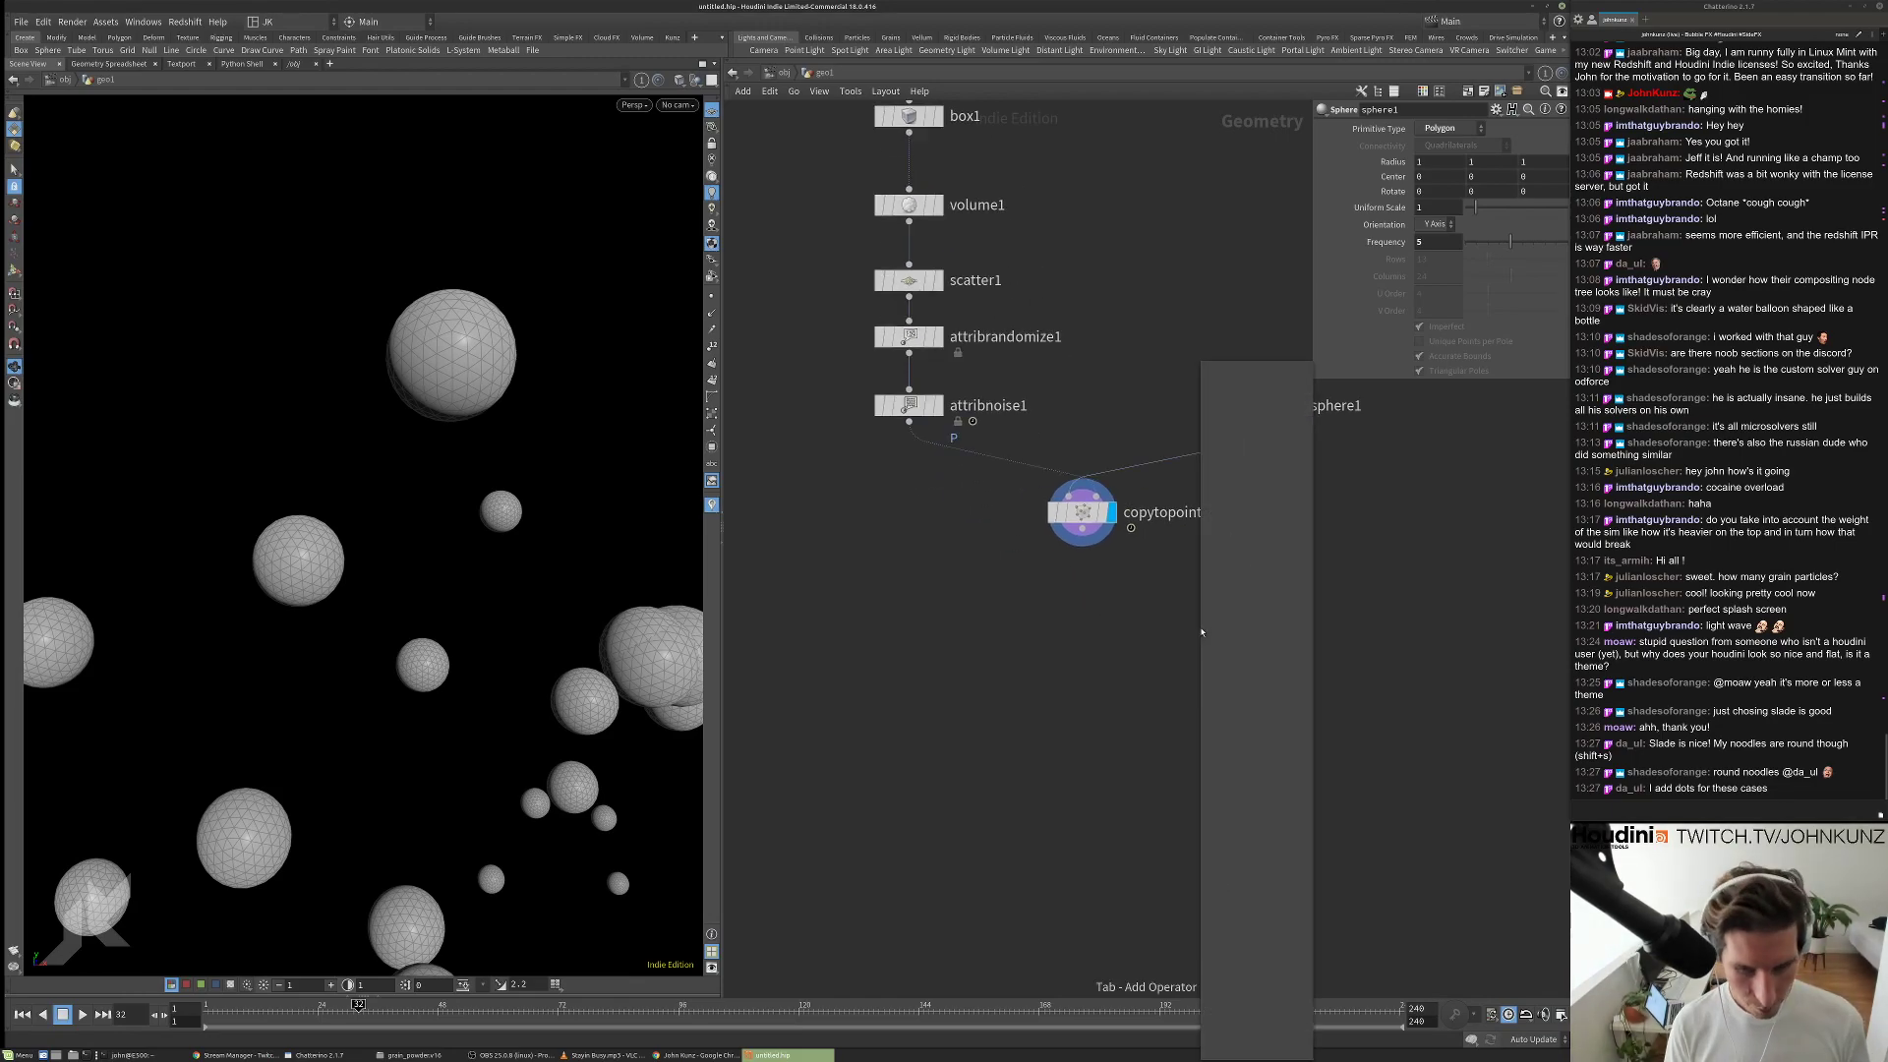
text(vop)
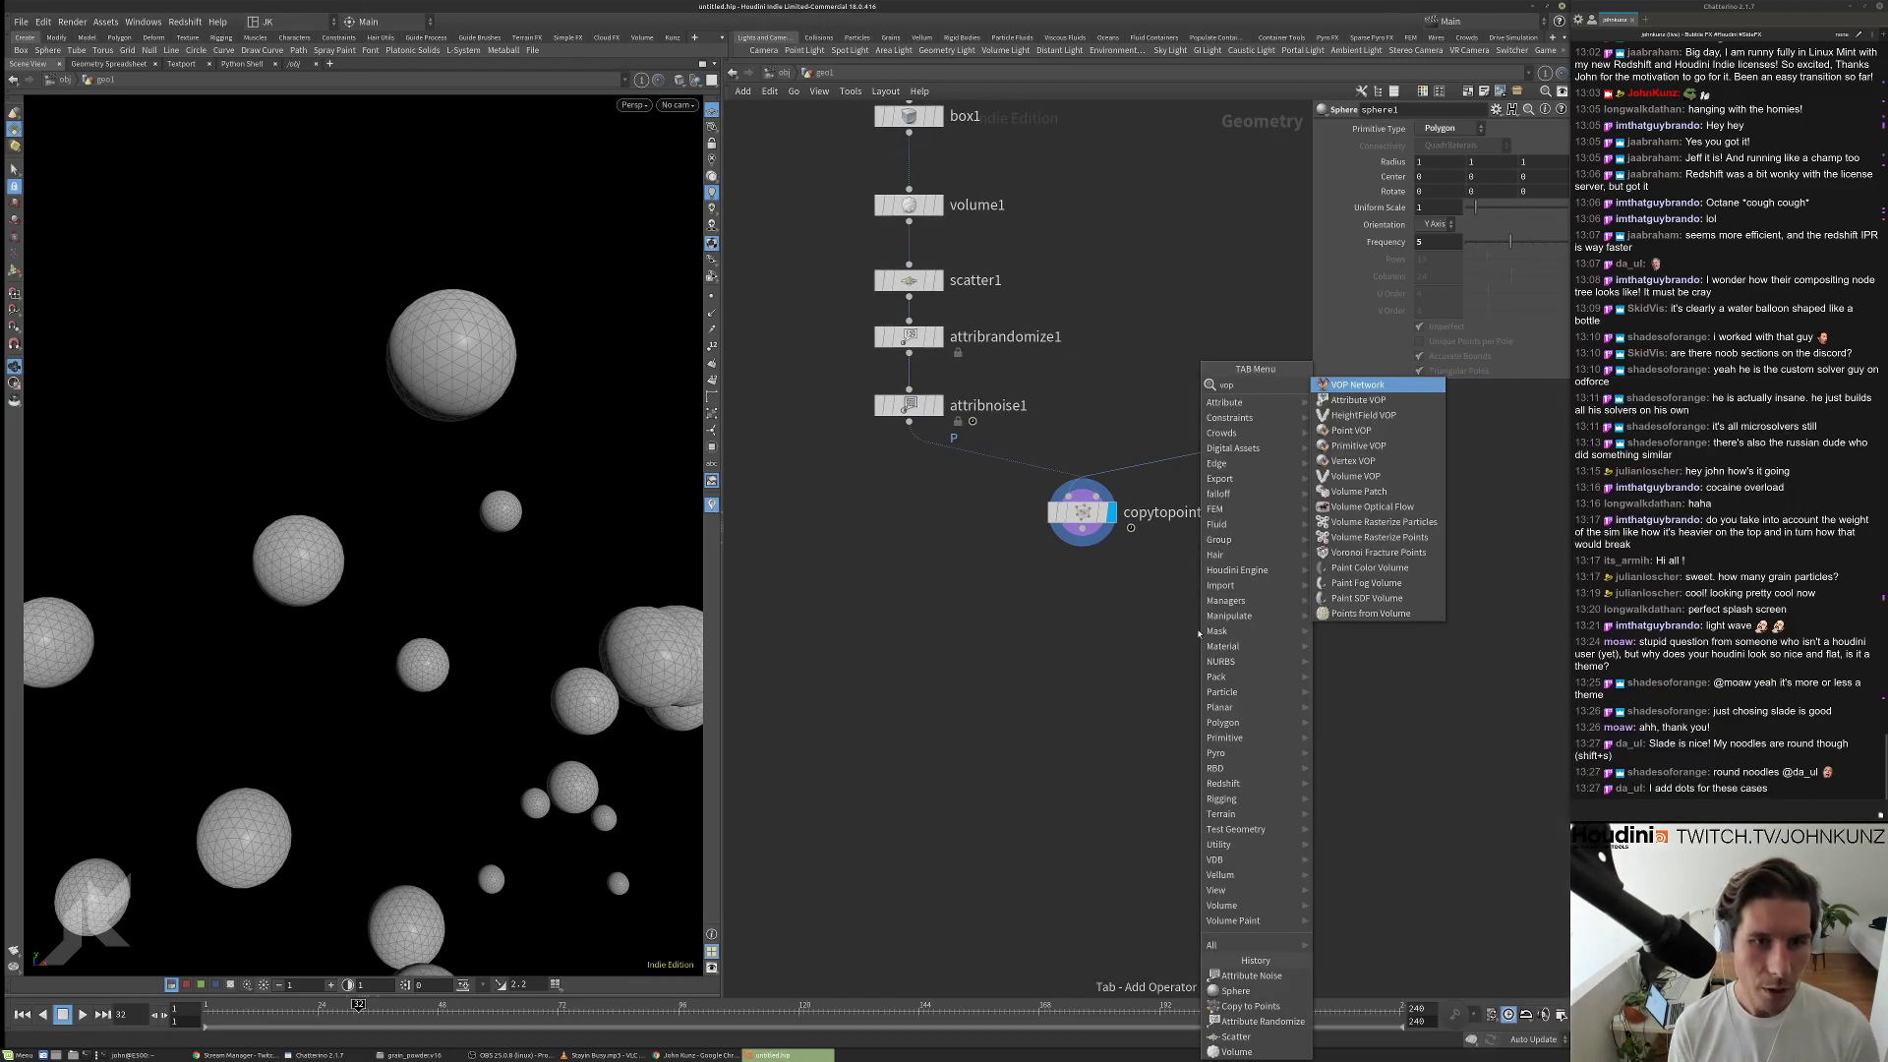
click(1358, 399)
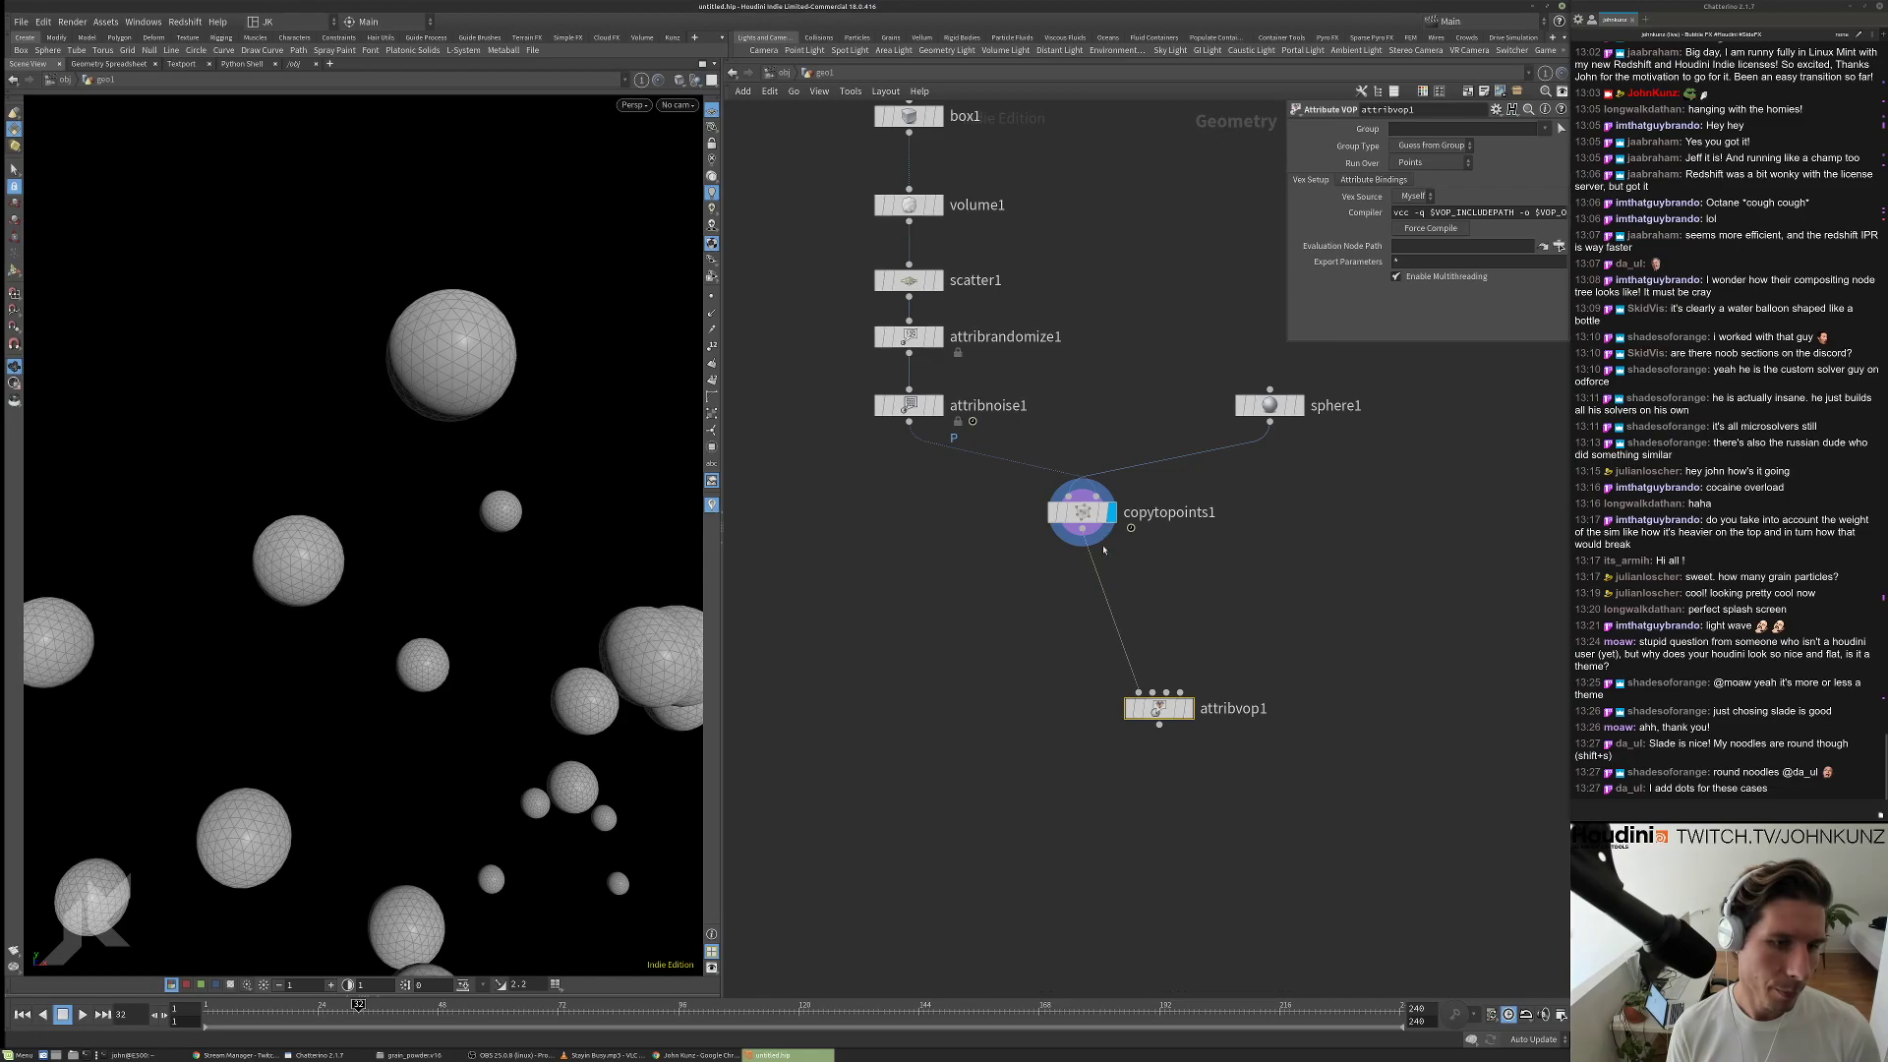
drag(1158, 708, 1076, 597)
Inside attribvop1, create an Anti-Aliased Noise node, aanoise1, beside geometryvopglobal1.
double_click(1074, 598)
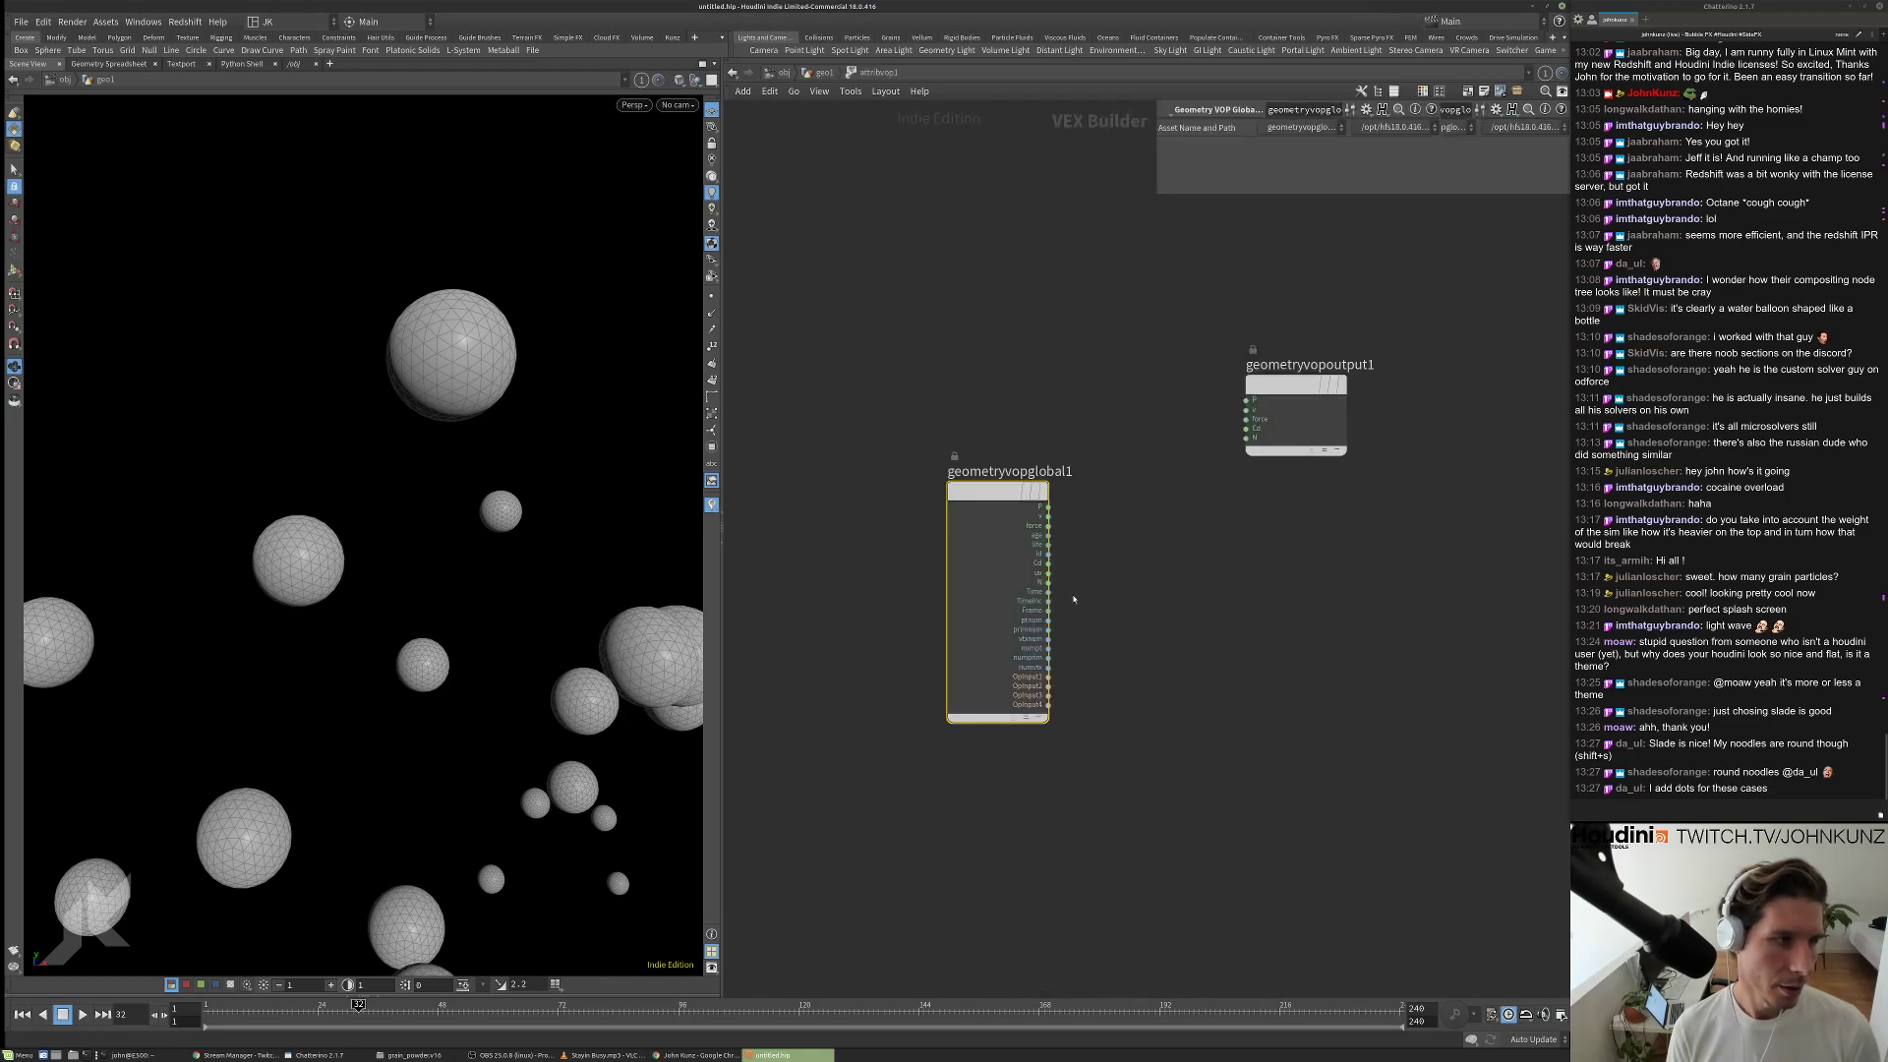
drag(1278, 408, 1410, 471)
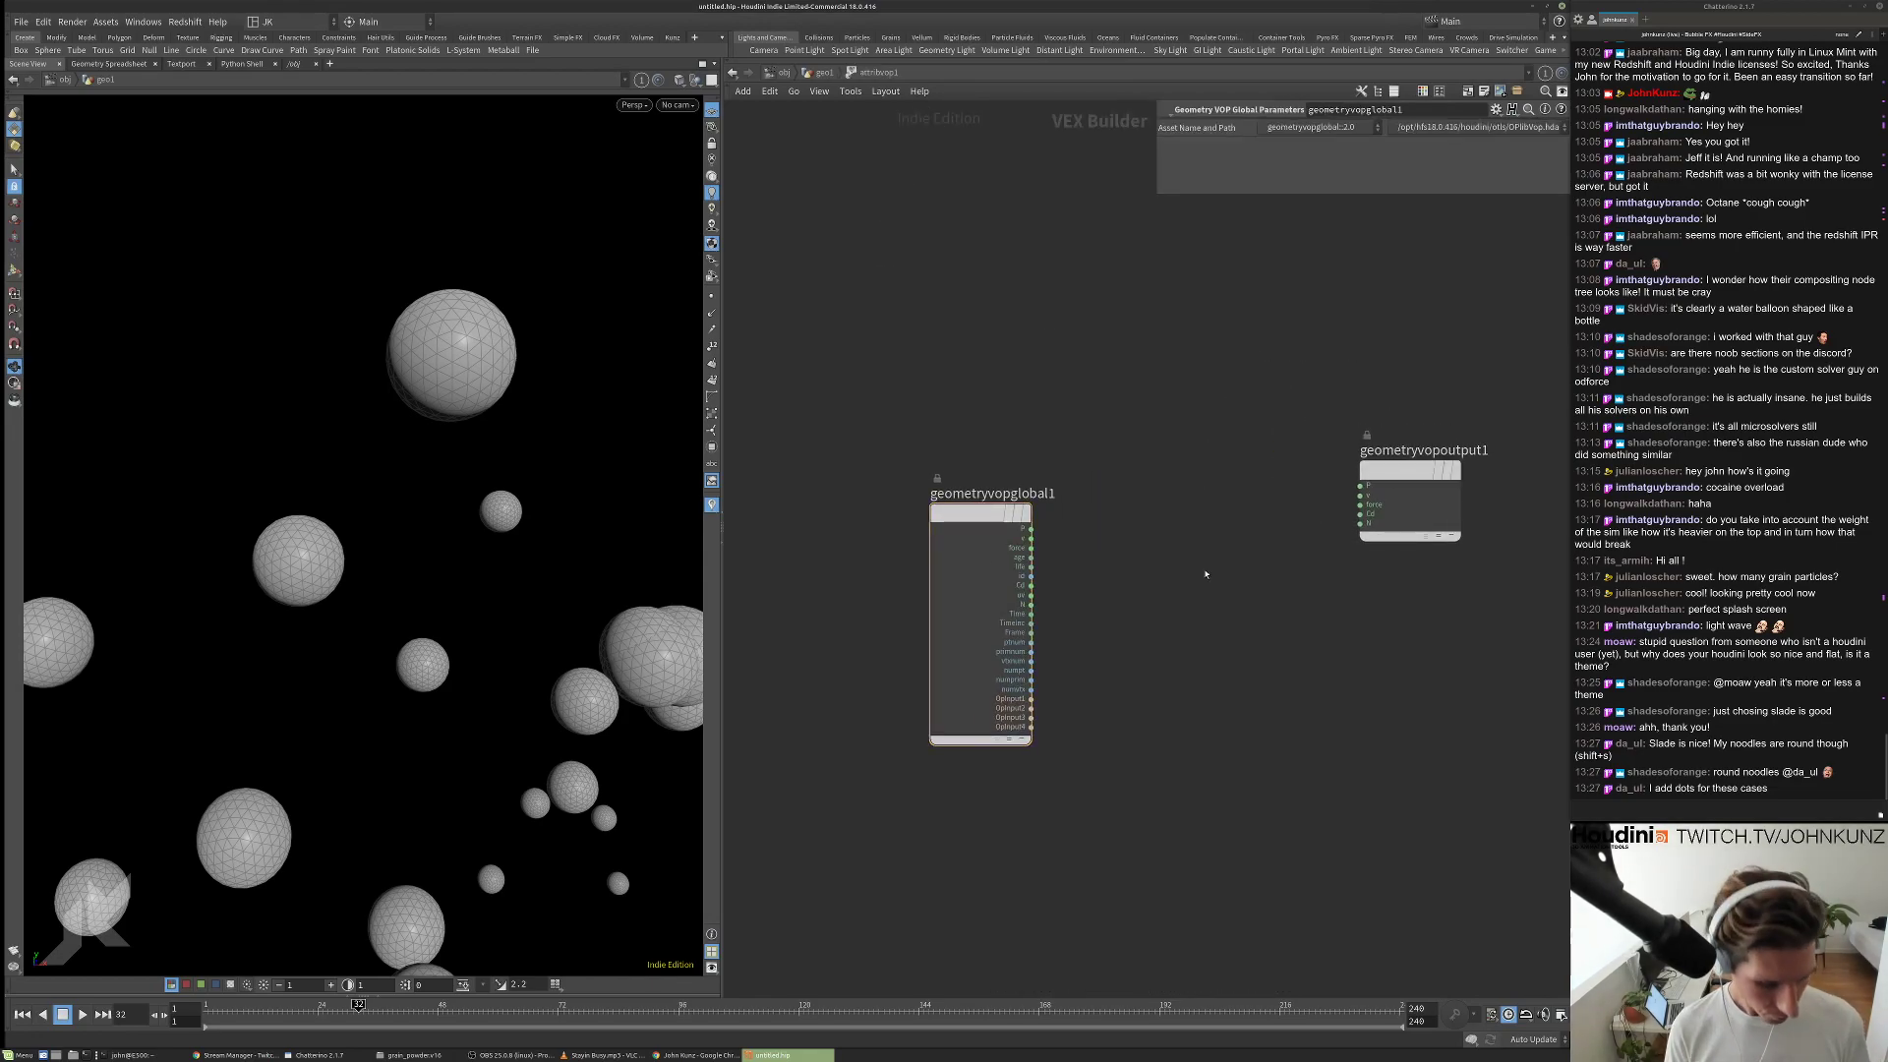
key(Tab)
text(ant)
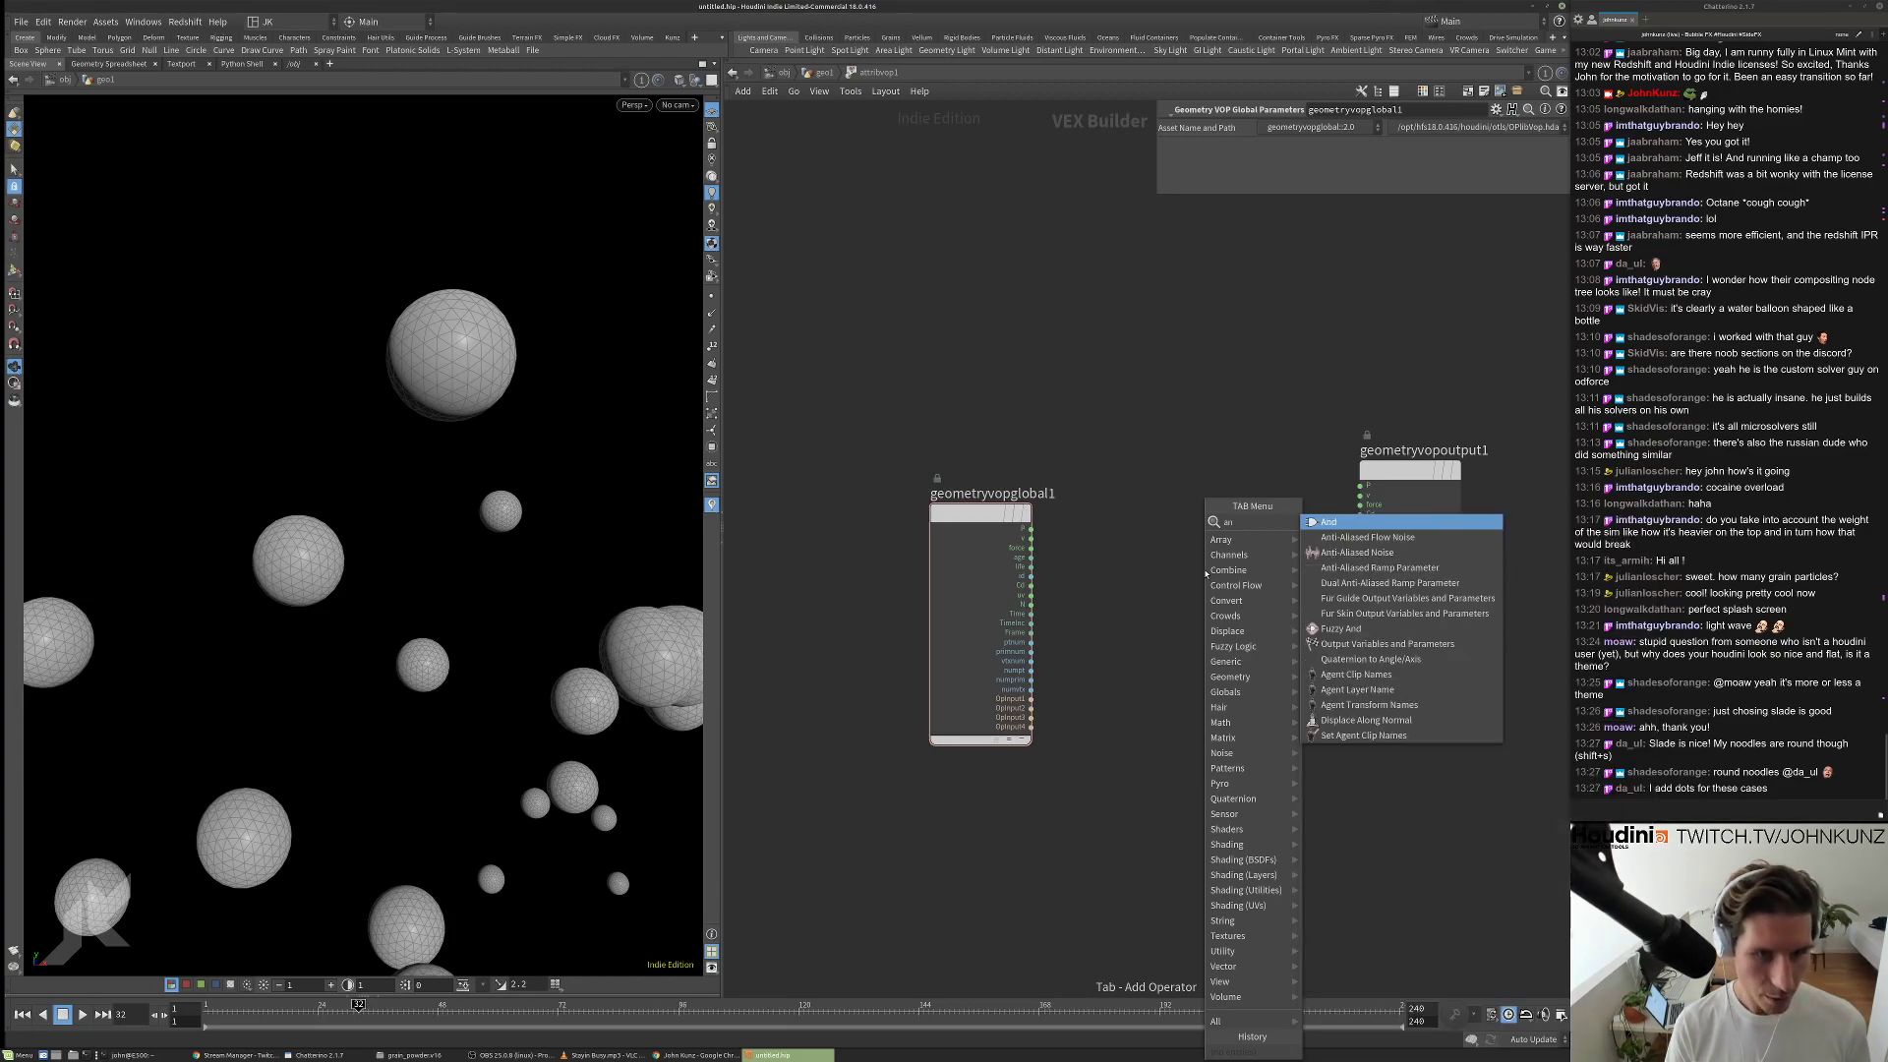
click(1358, 535)
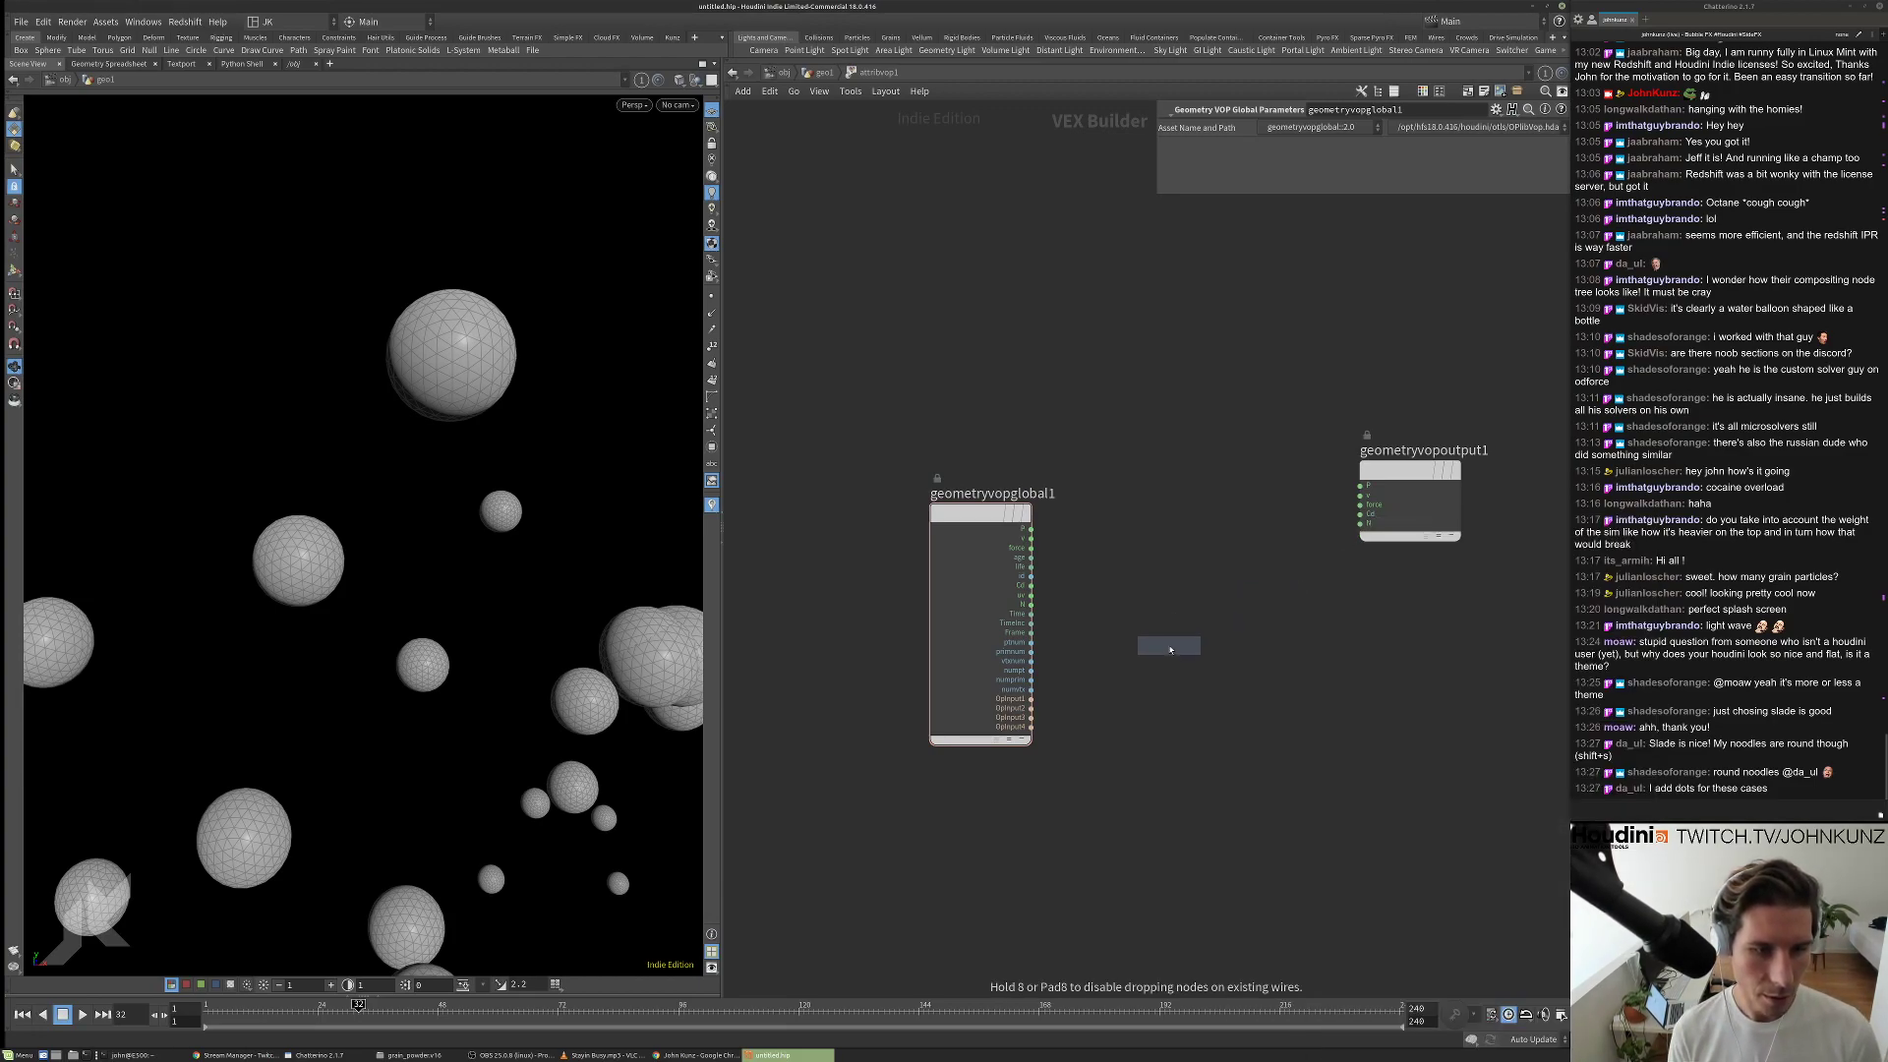
click(1170, 649)
scroll(1161, 575, up, 2)
key(Tab)
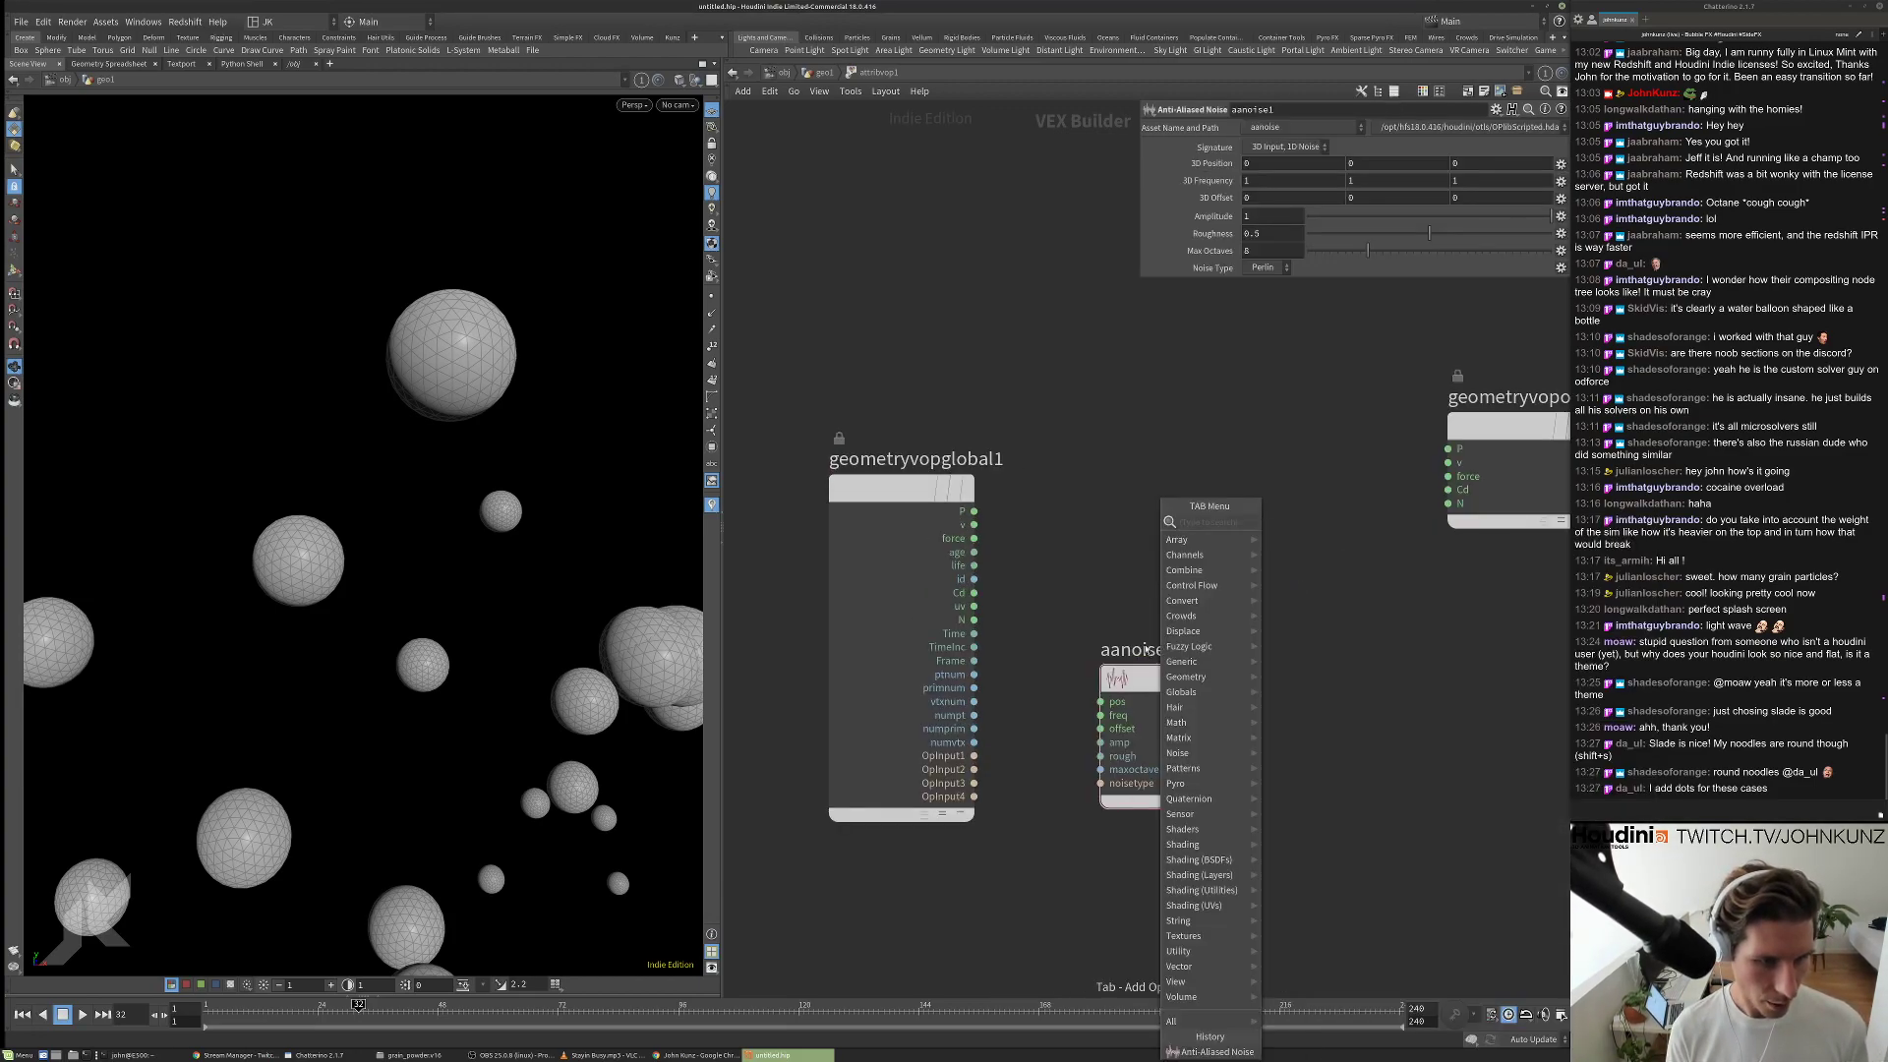
key(Escape)
drag(1131, 678, 1174, 541)
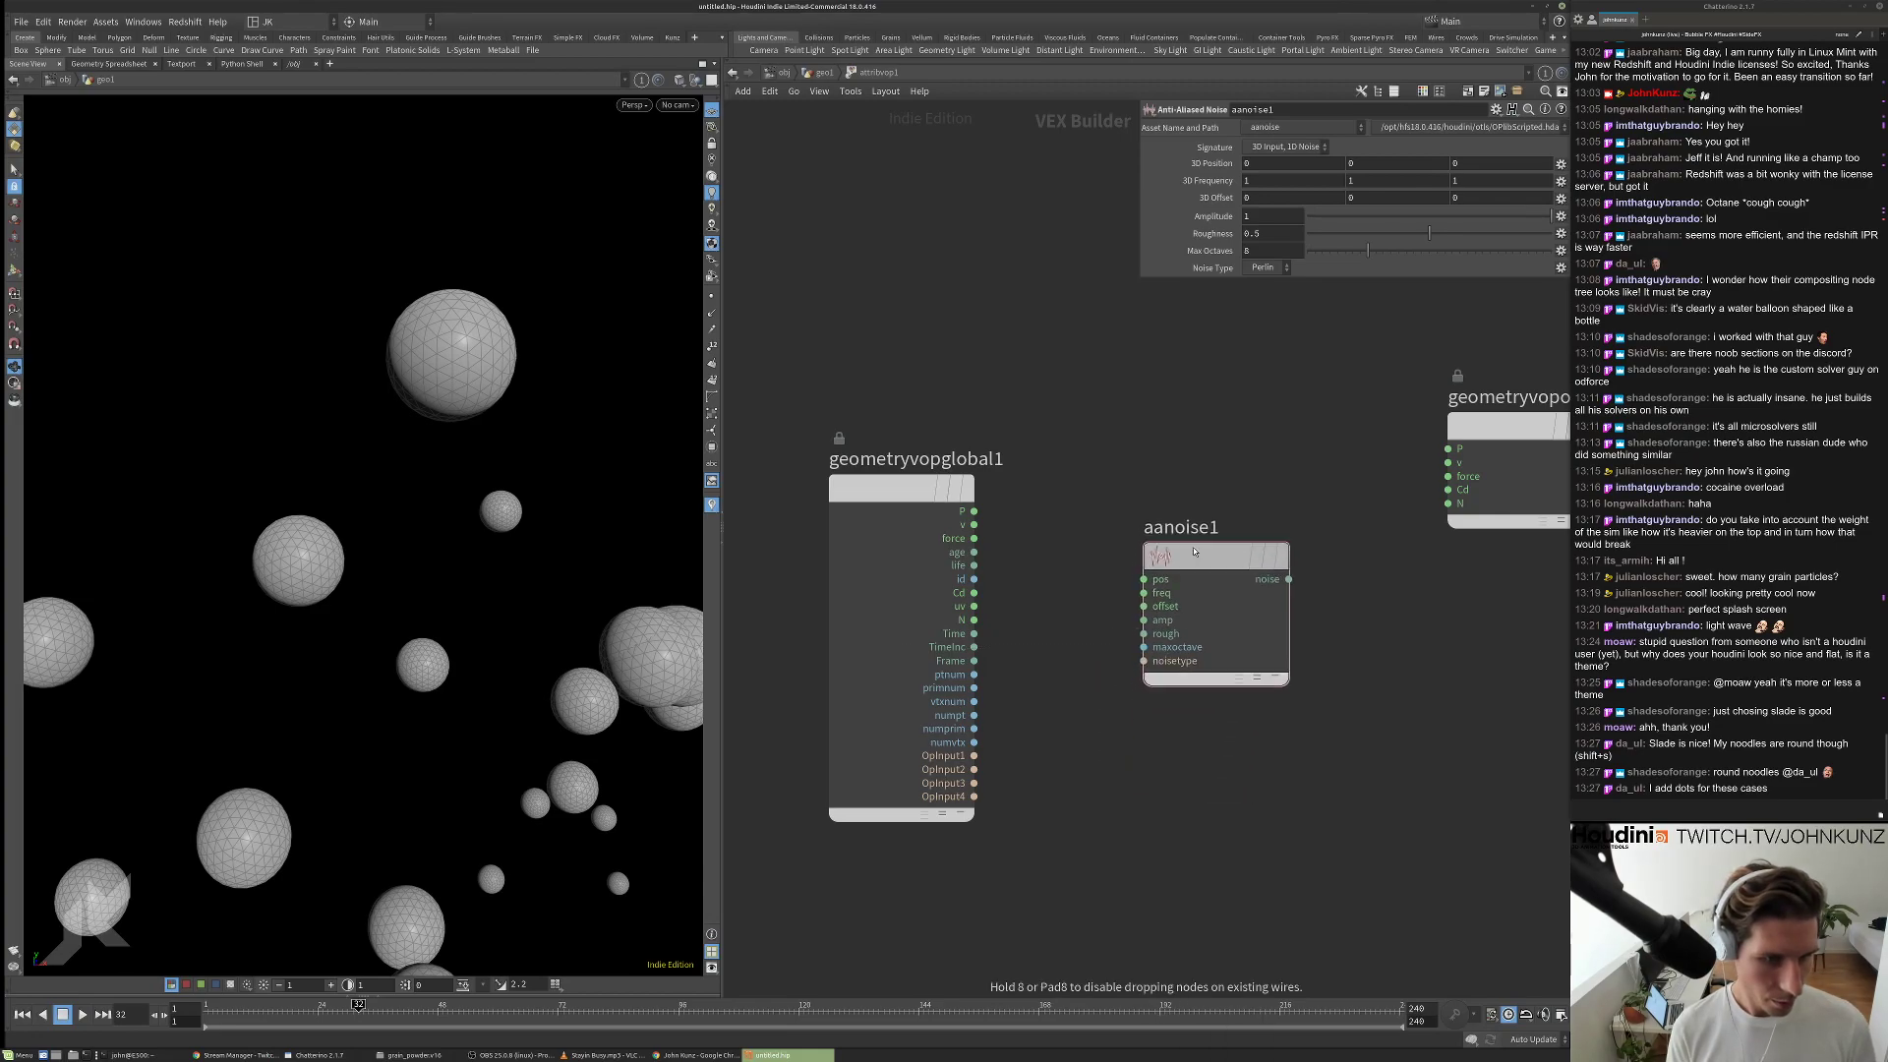
Set aanoise1's signature to 3D Input, 3D Noise and wire global P into its pos input.
click(1285, 147)
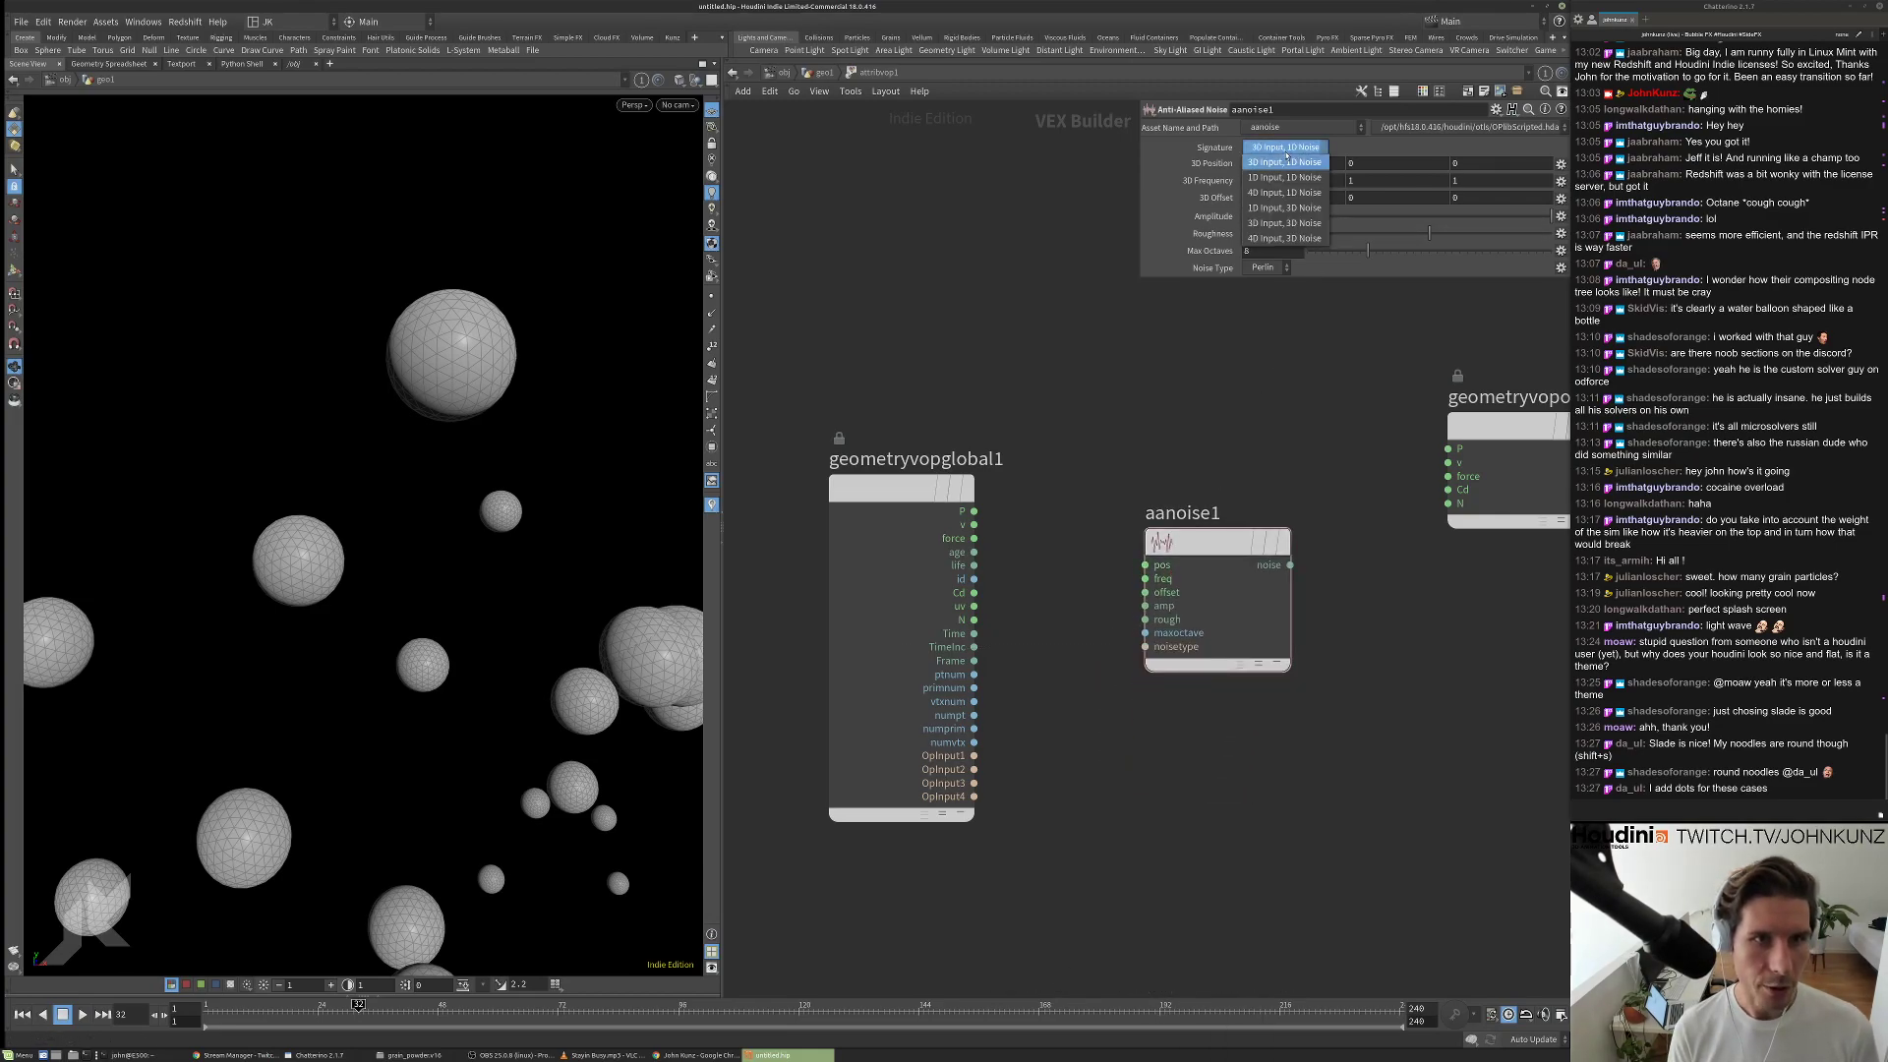
click(1301, 224)
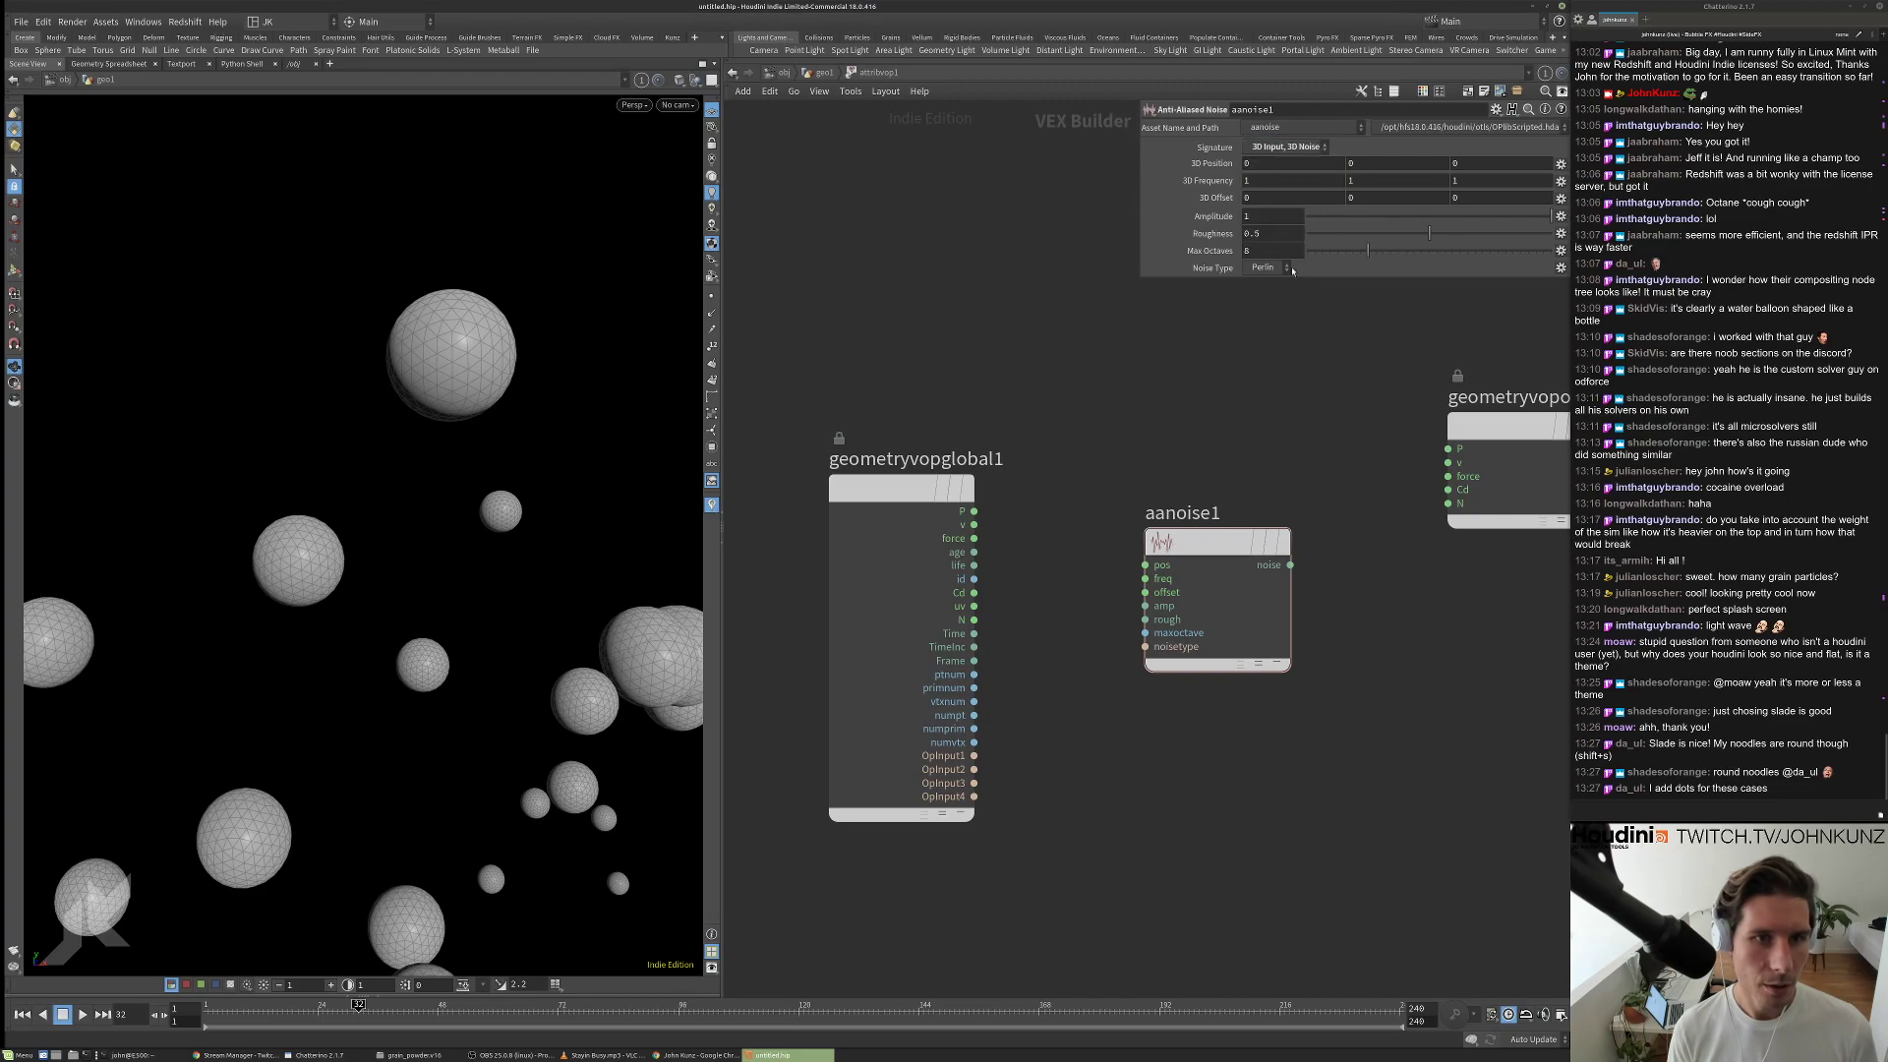
drag(1145, 565, 974, 510)
scroll(1013, 516, down, 3)
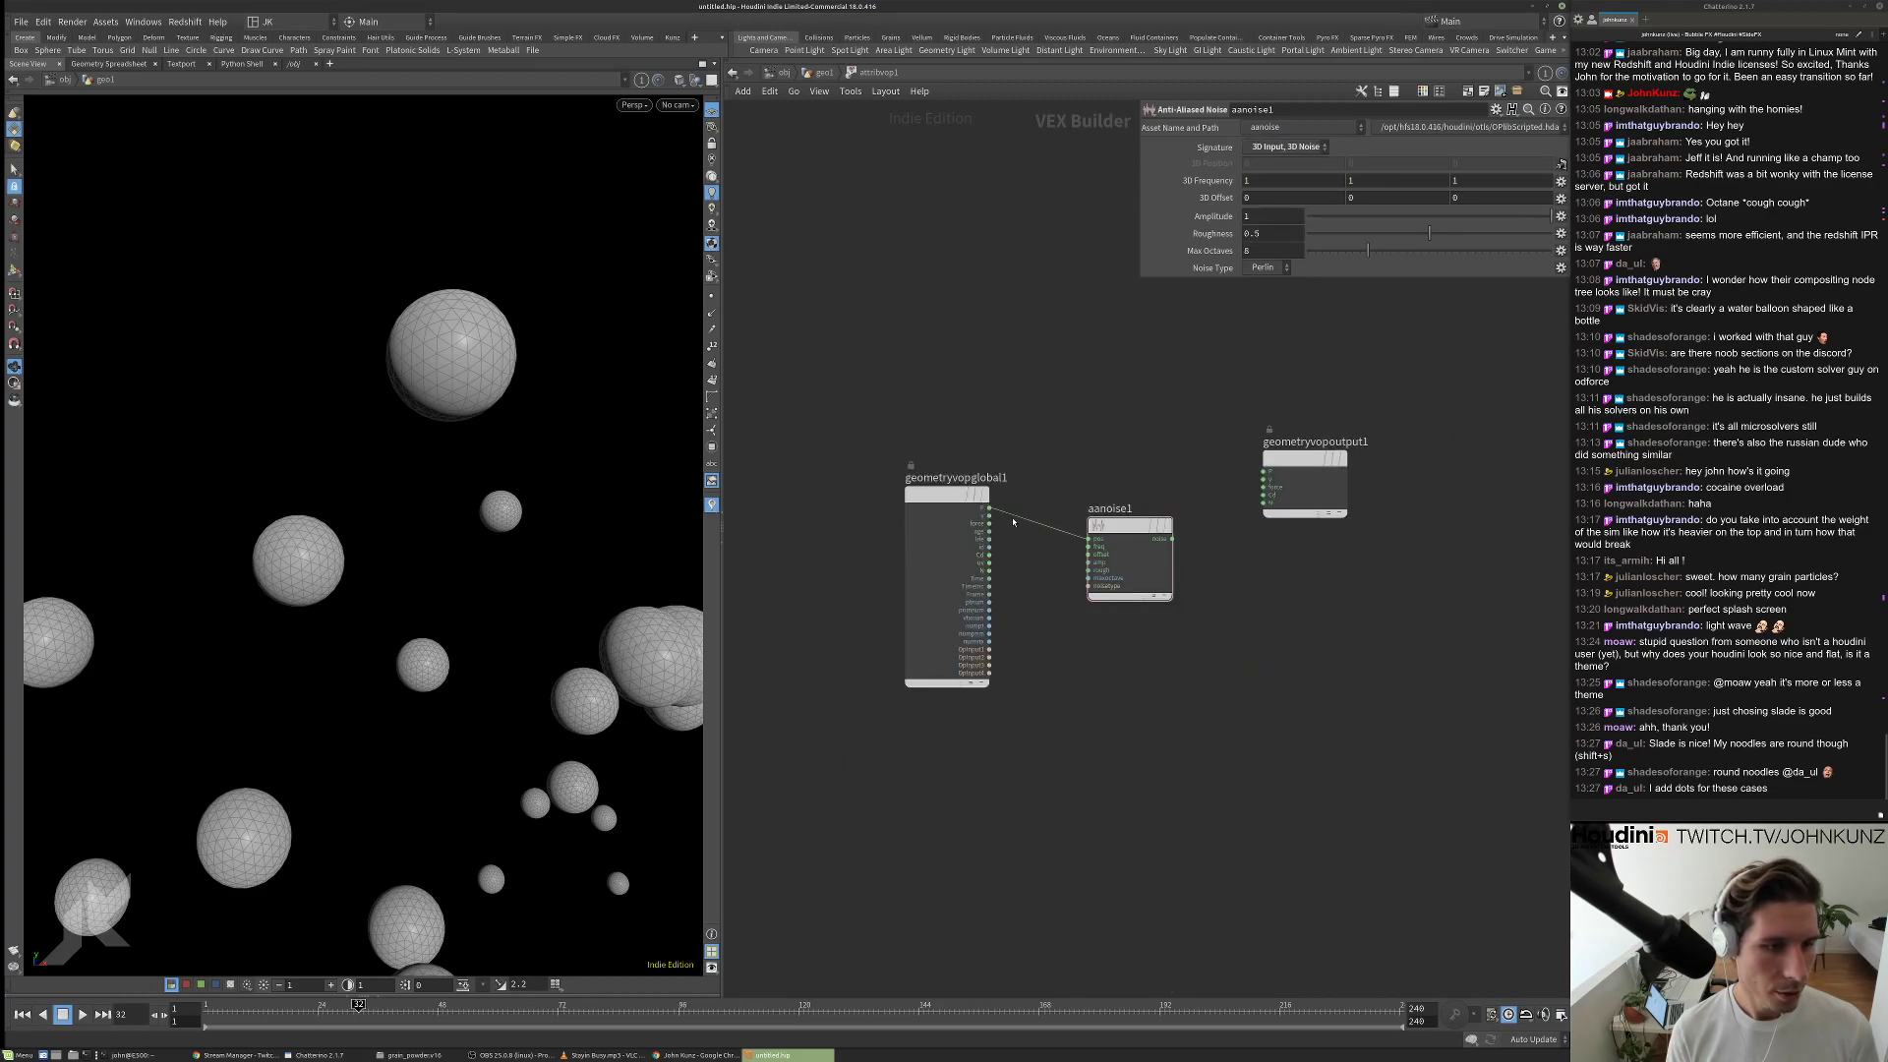
key(l)
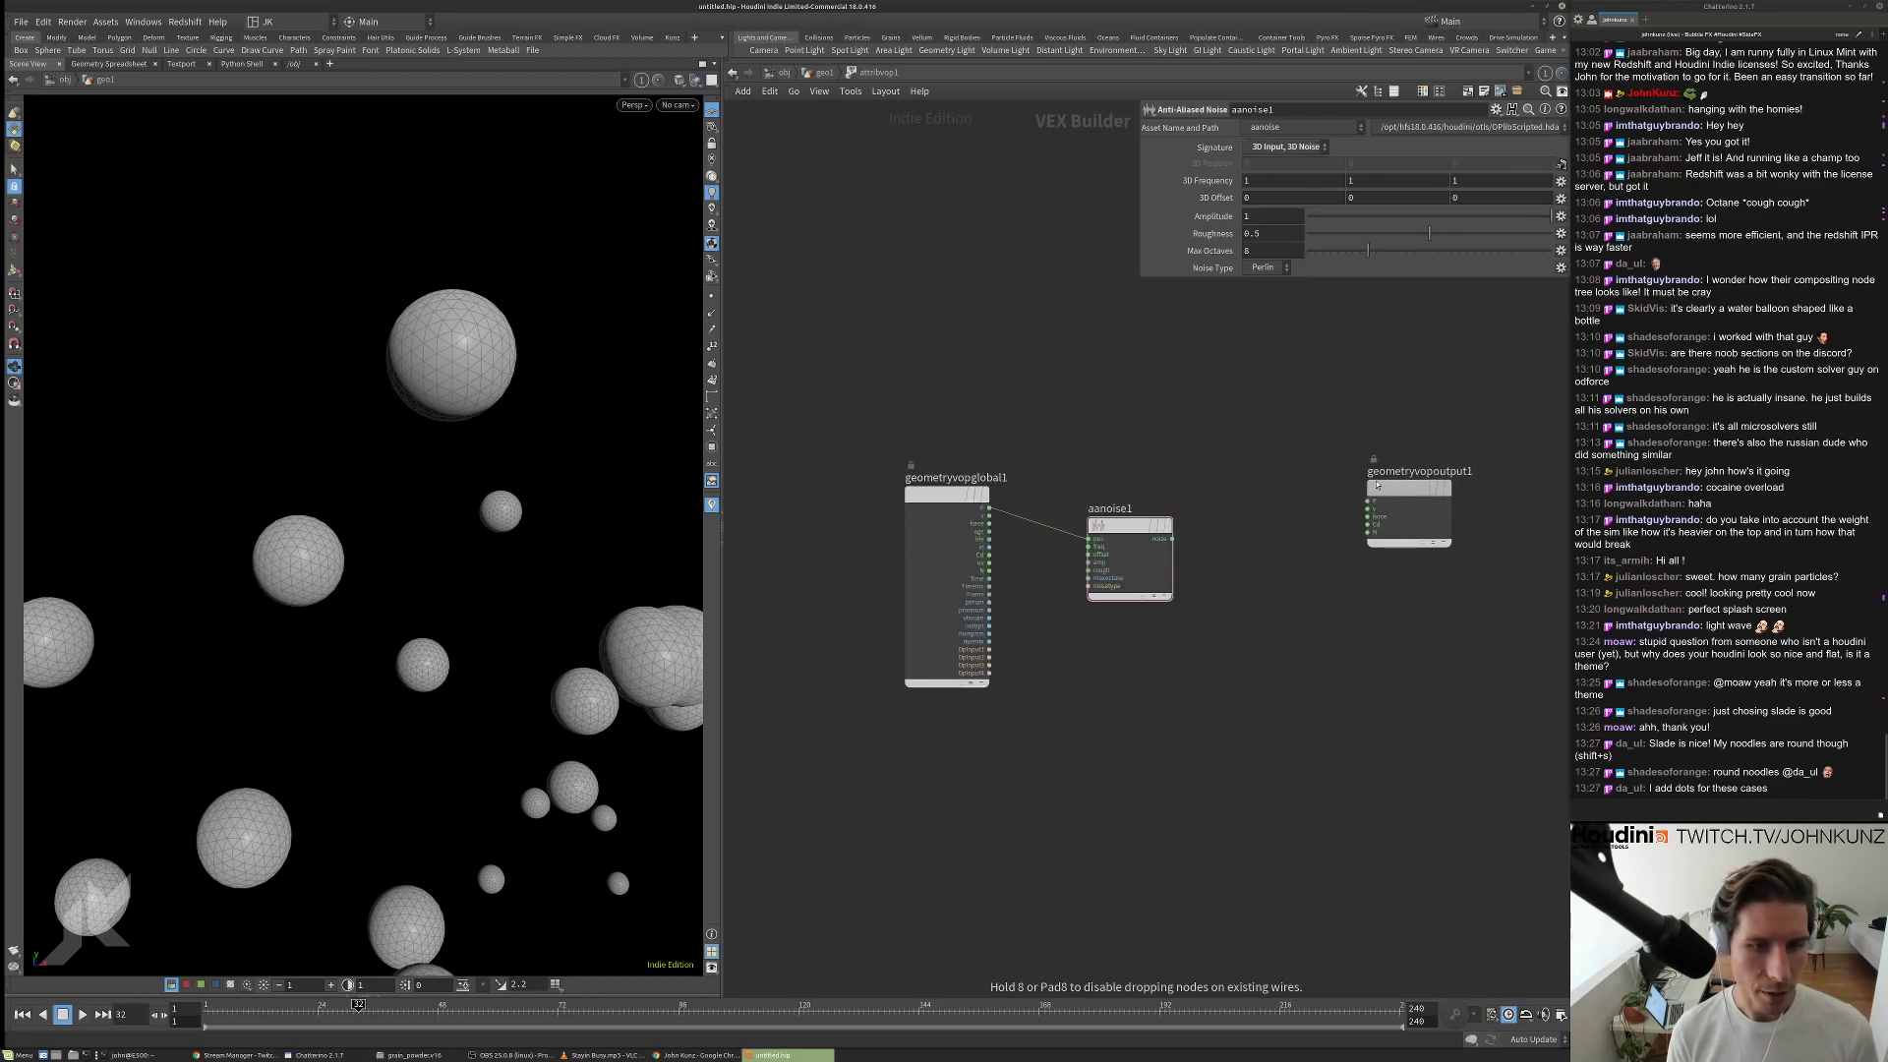
scroll(1274, 515, up, 3)
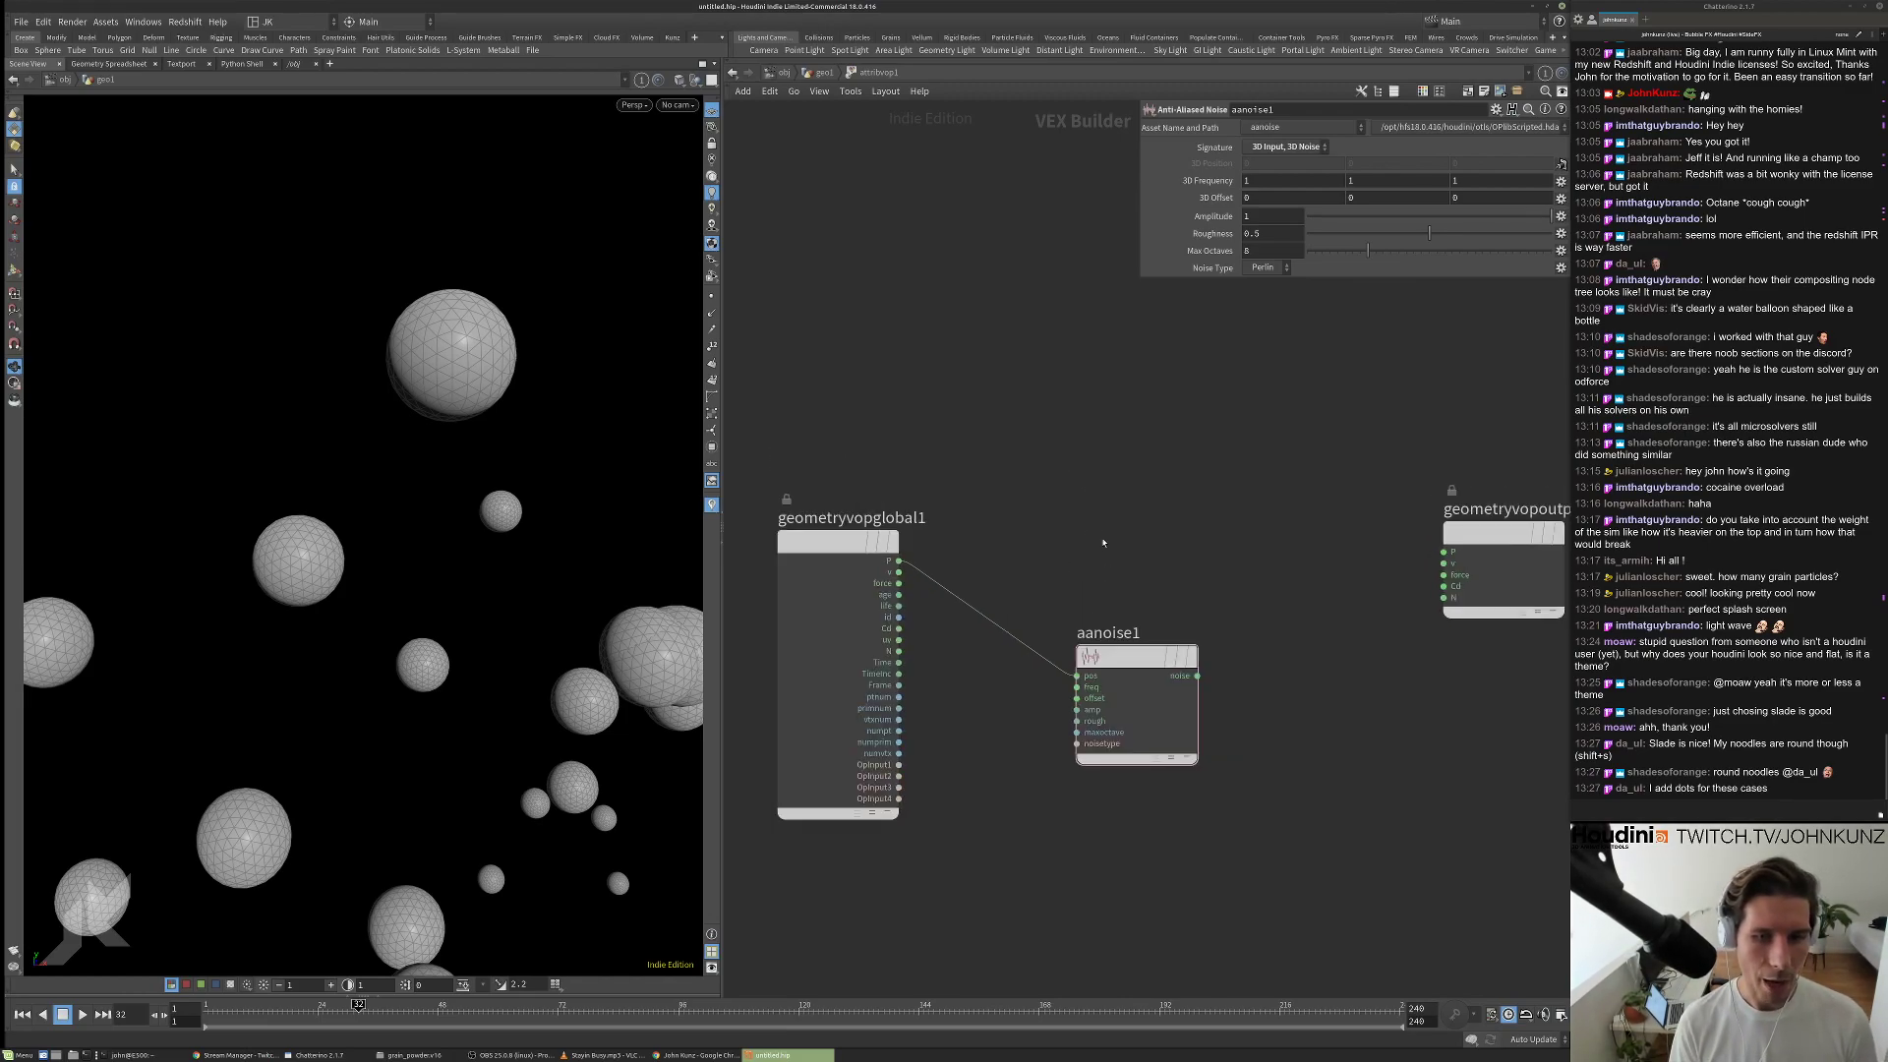
key(h)
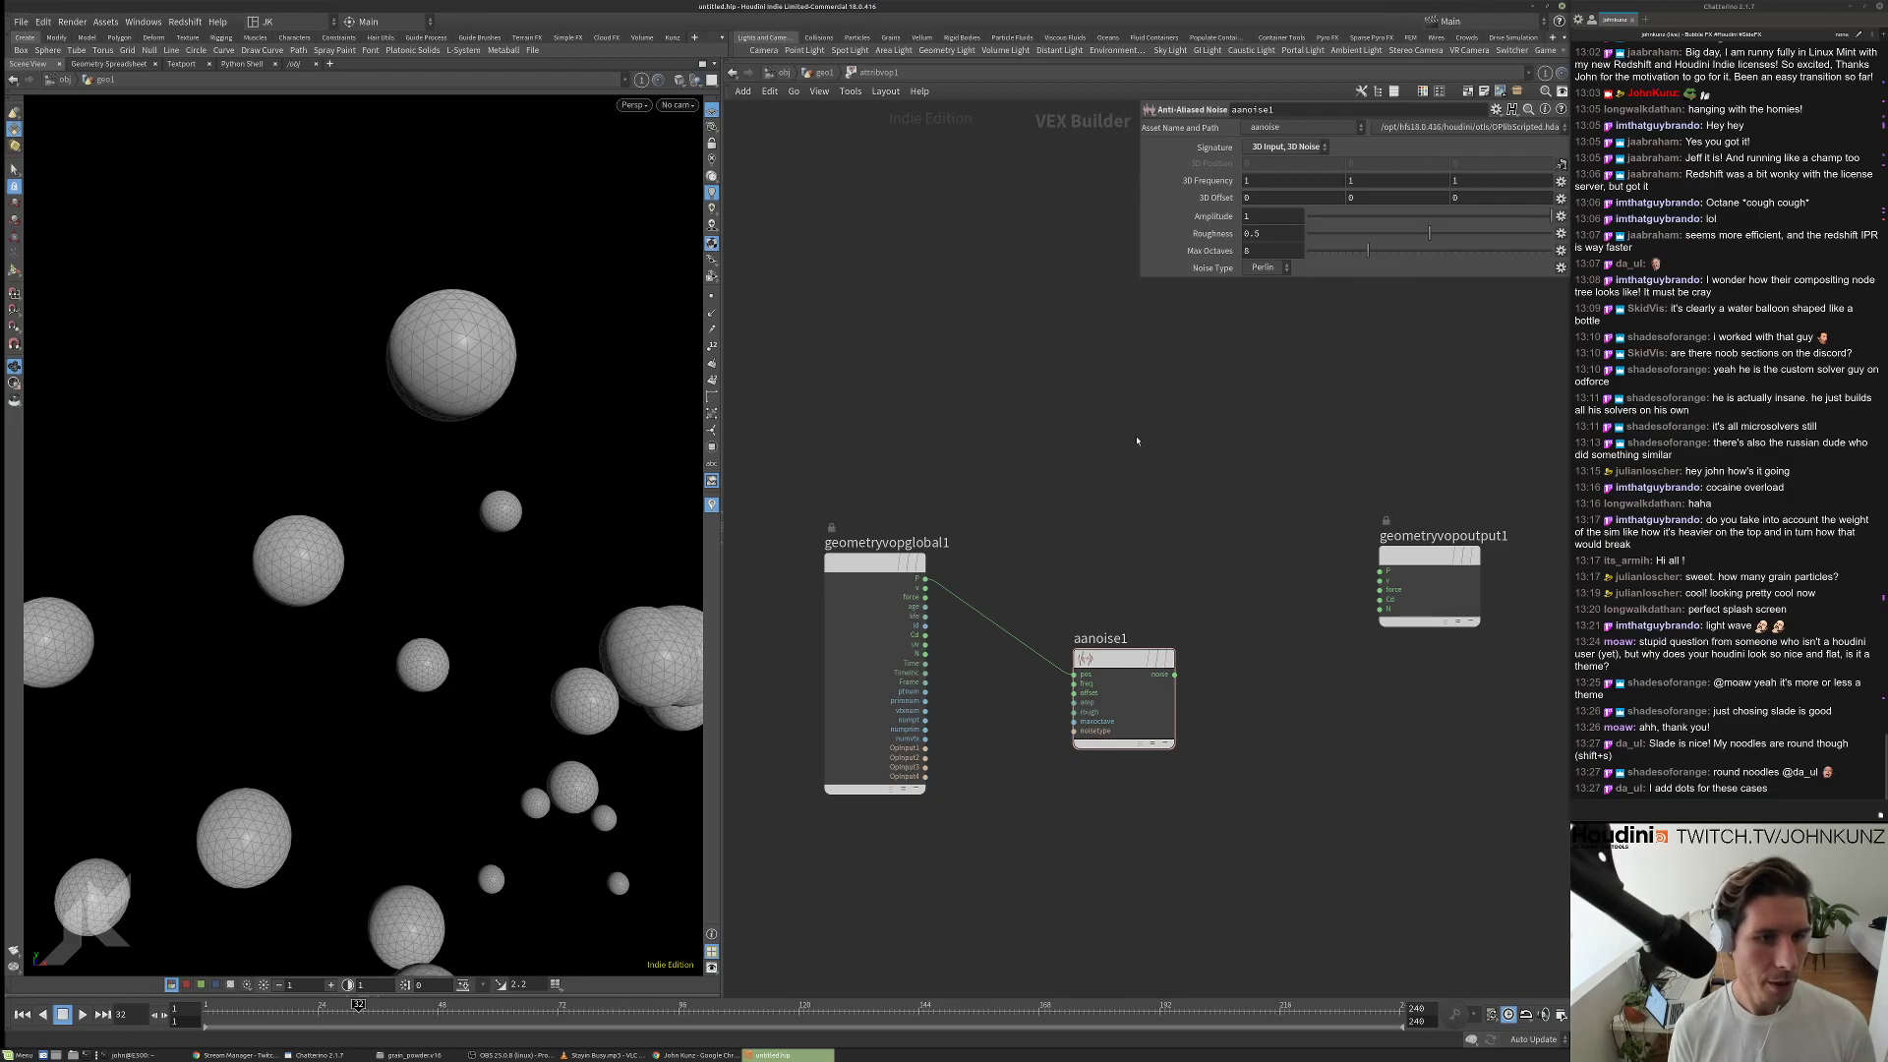
key(Tab)
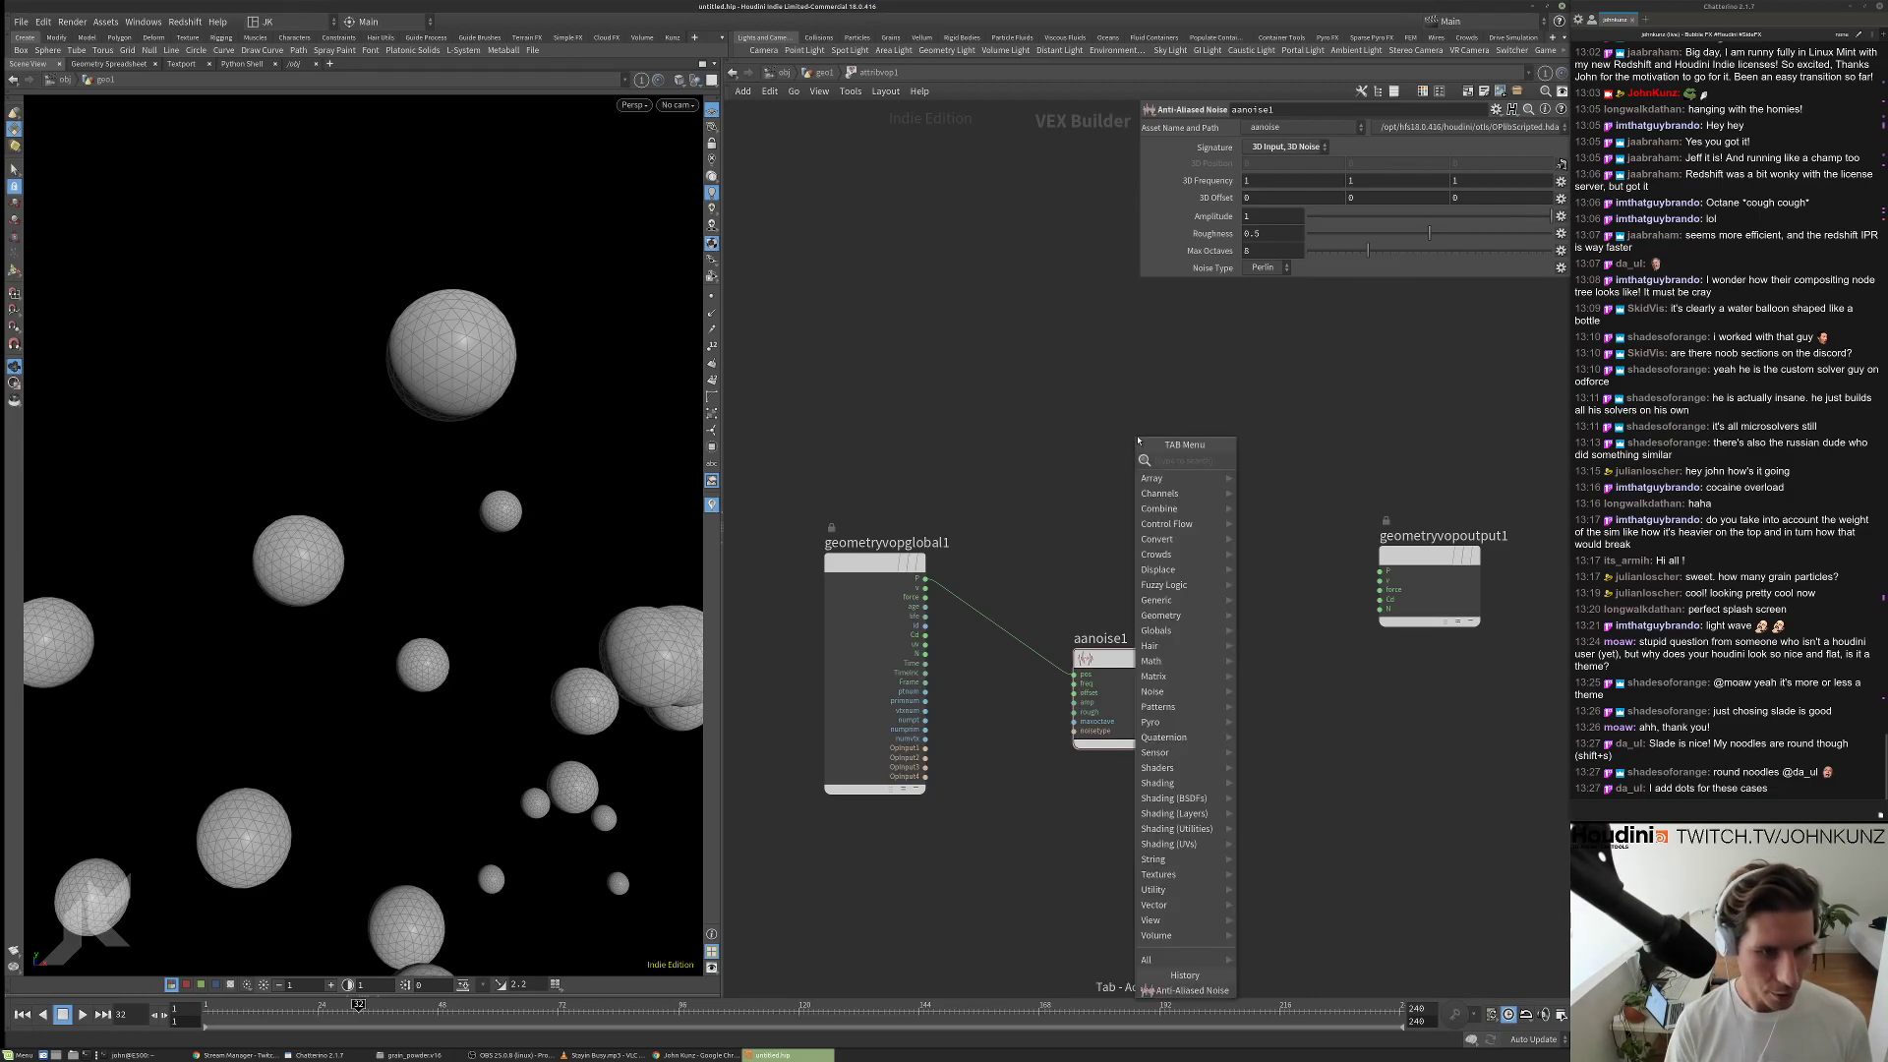
Create an add1 node summing position P with the noise to drive the output P.
text(add)
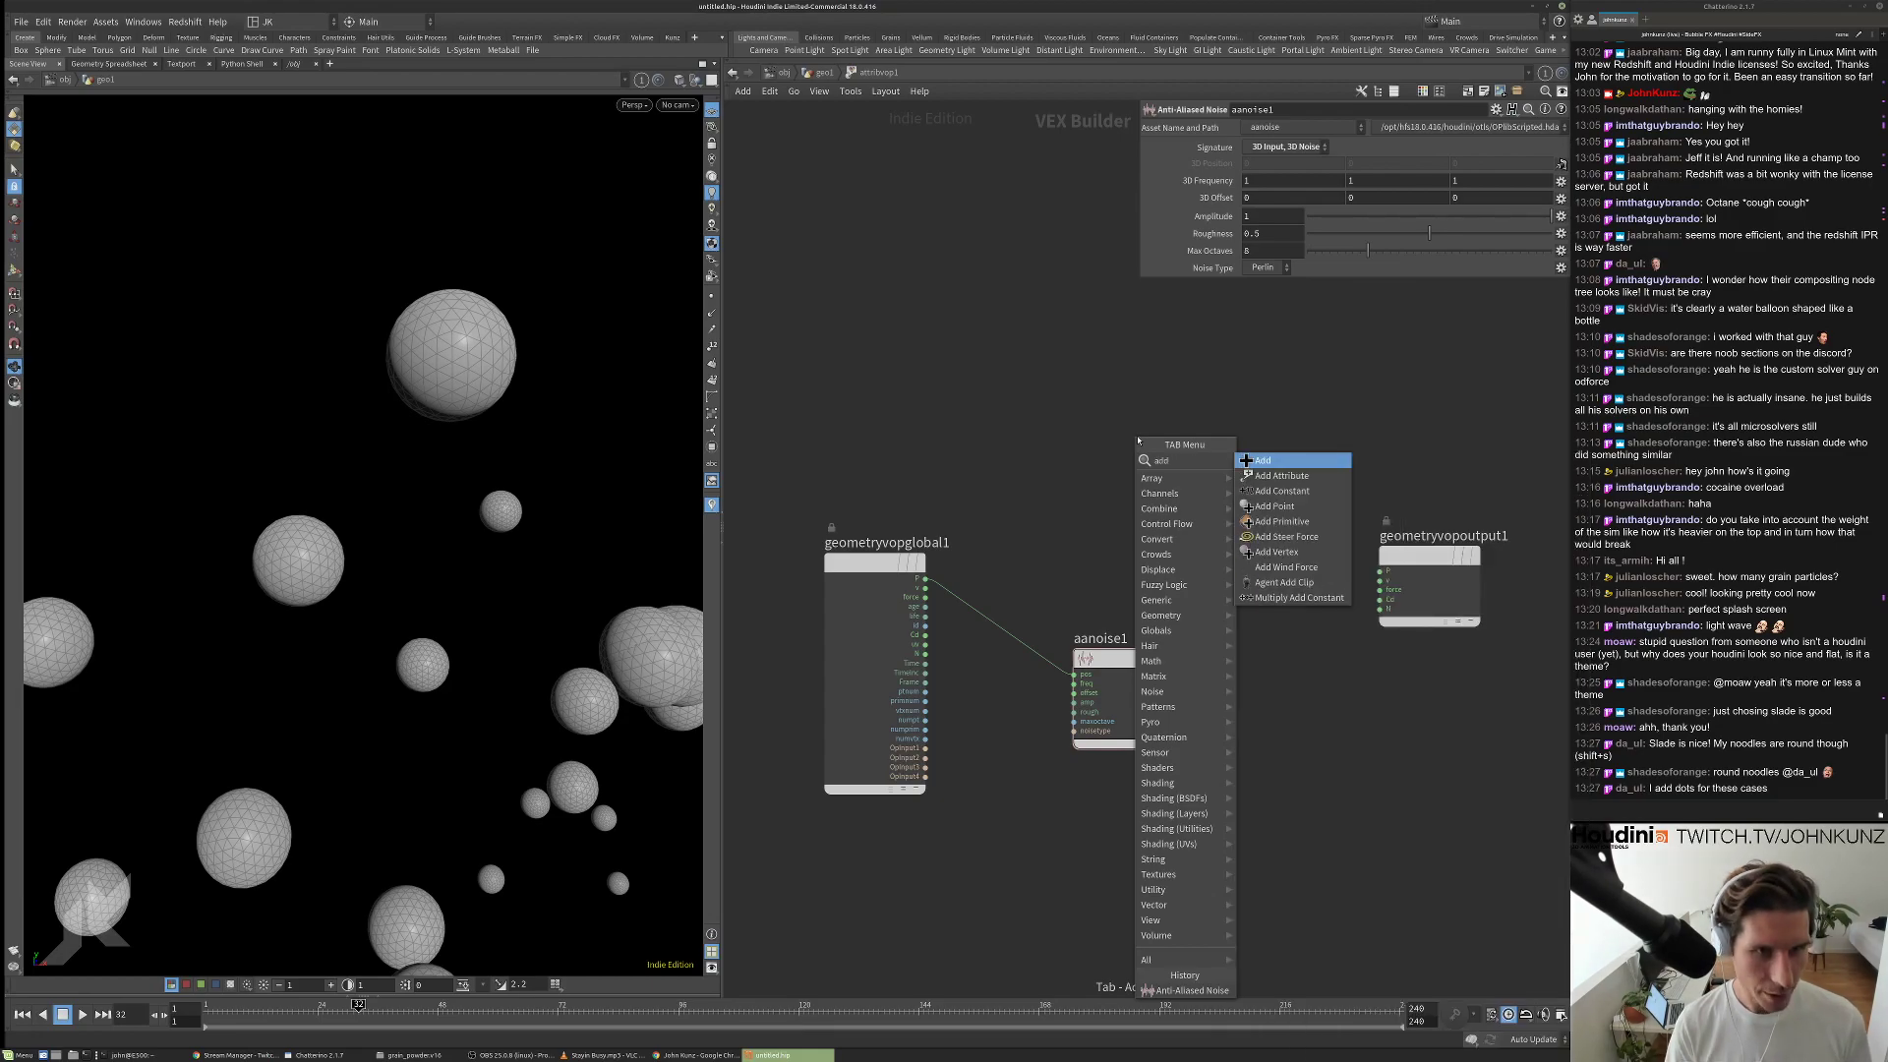
key(Return)
drag(1138, 440, 1196, 442)
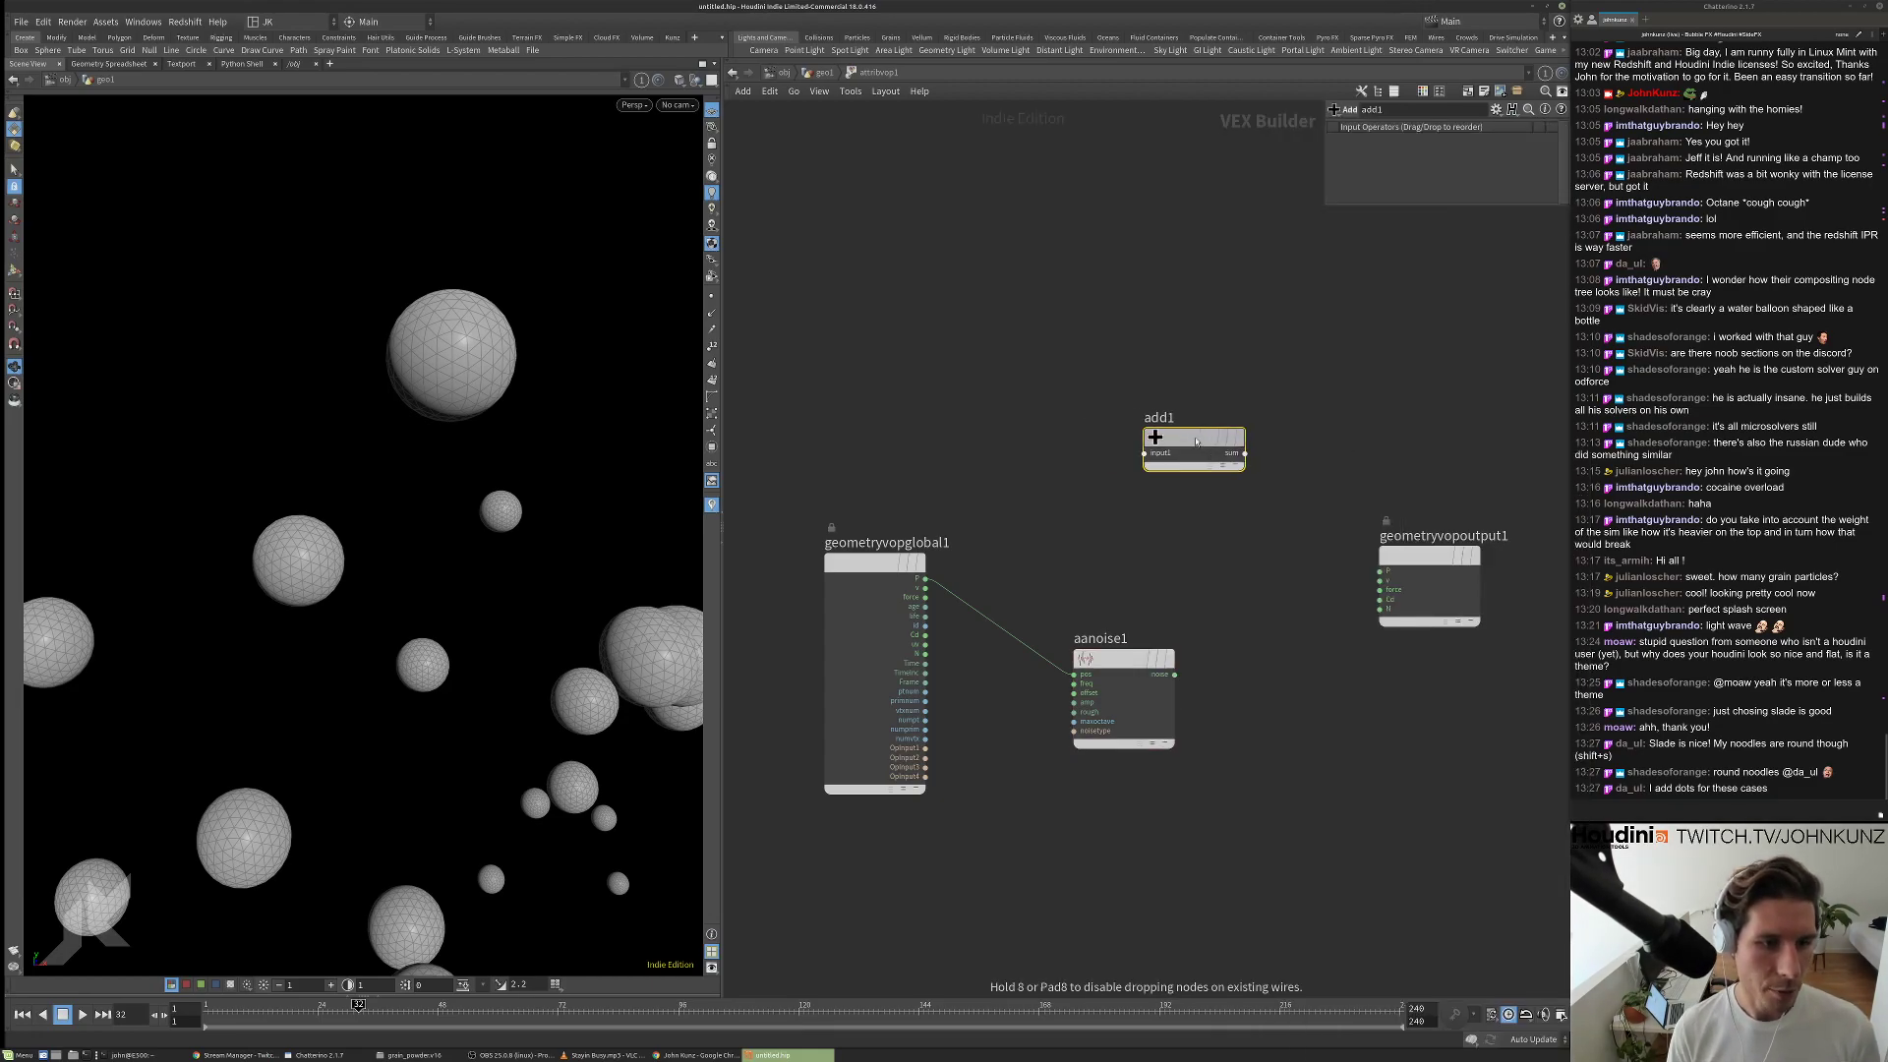
click(926, 578)
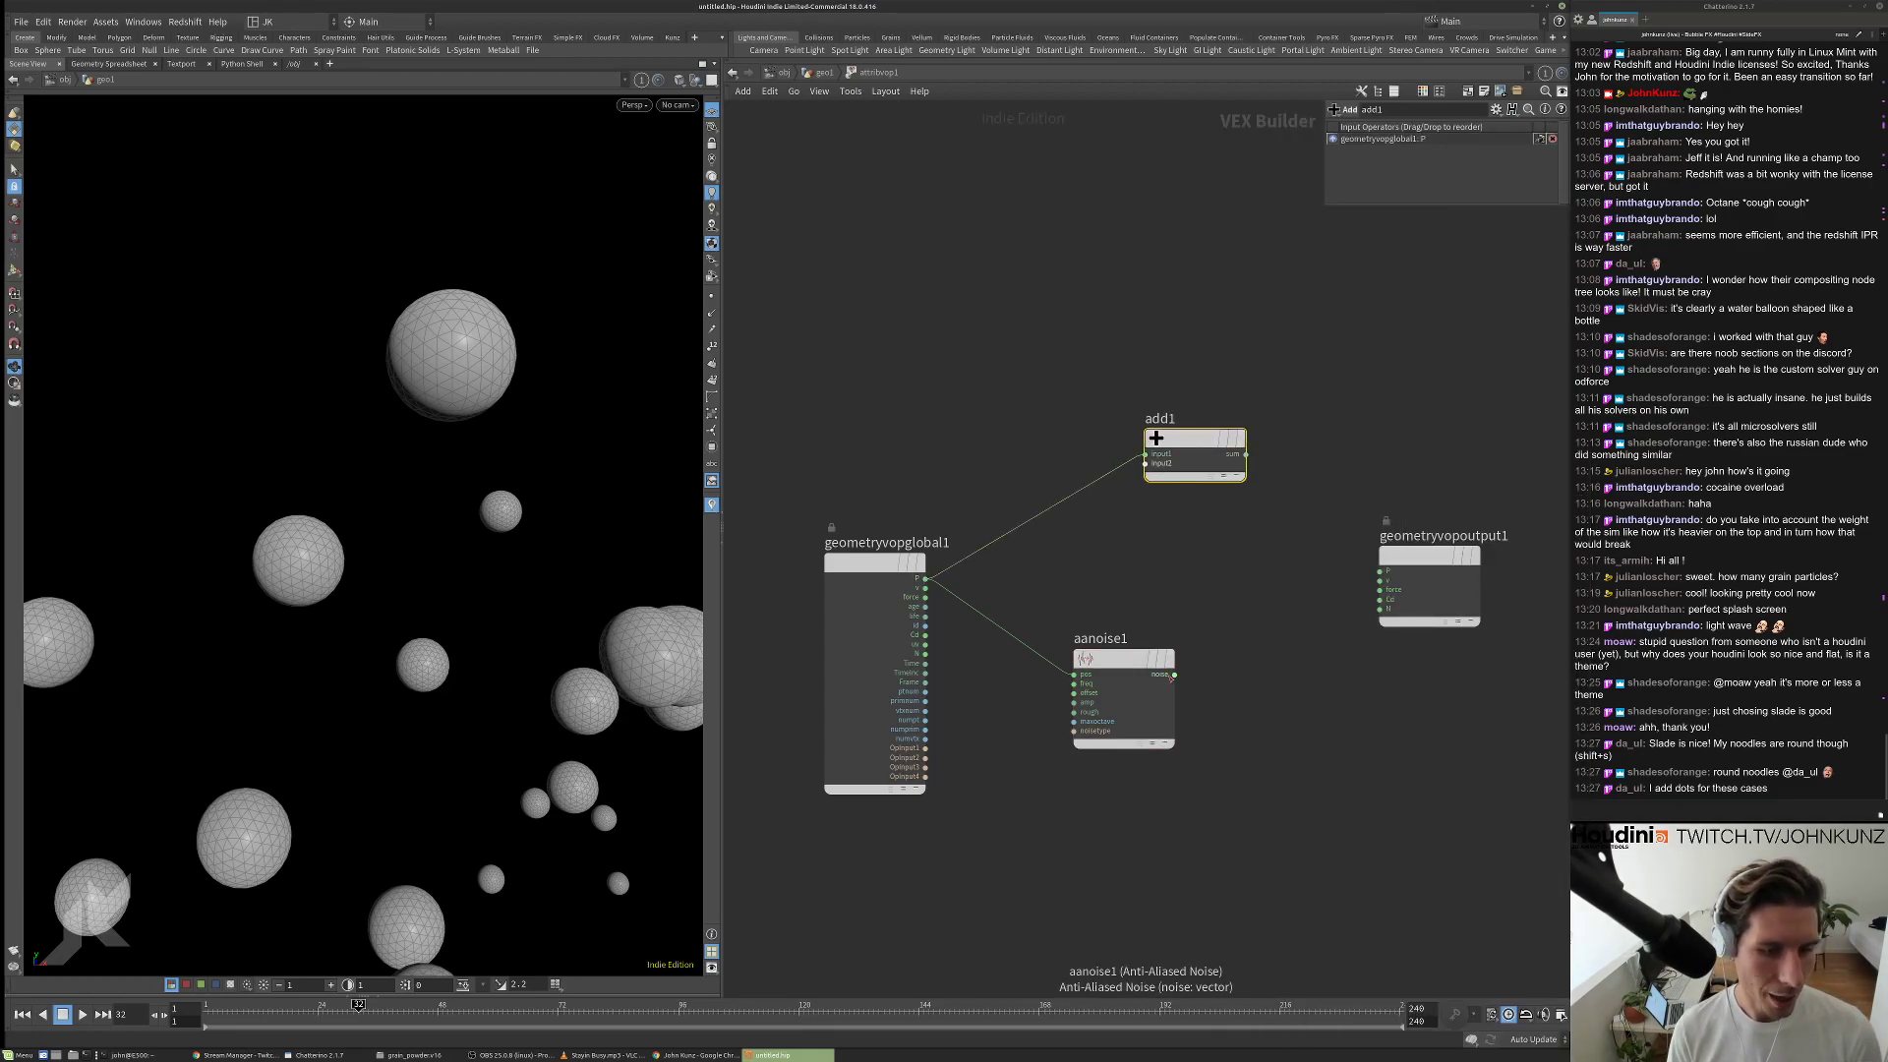
drag(1189, 449, 1222, 540)
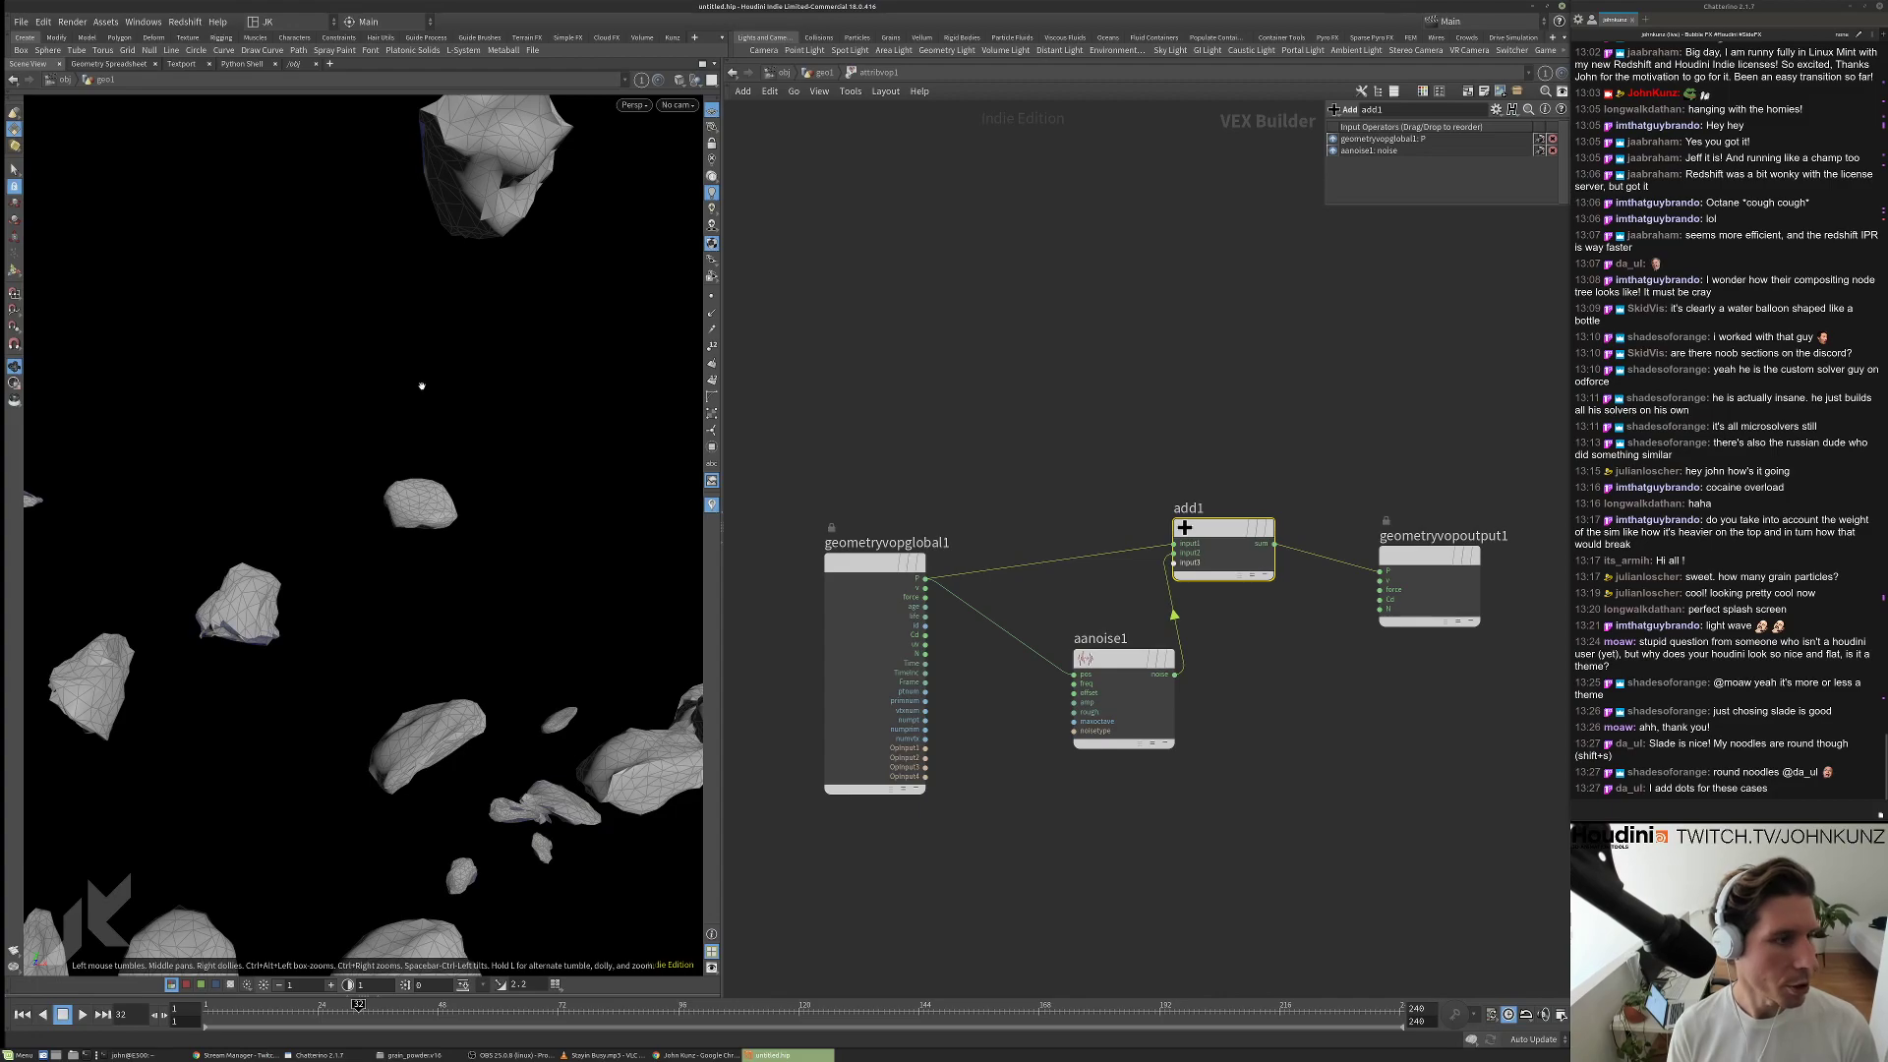
drag(421, 385, 461, 370)
drag(495, 478, 300, 517)
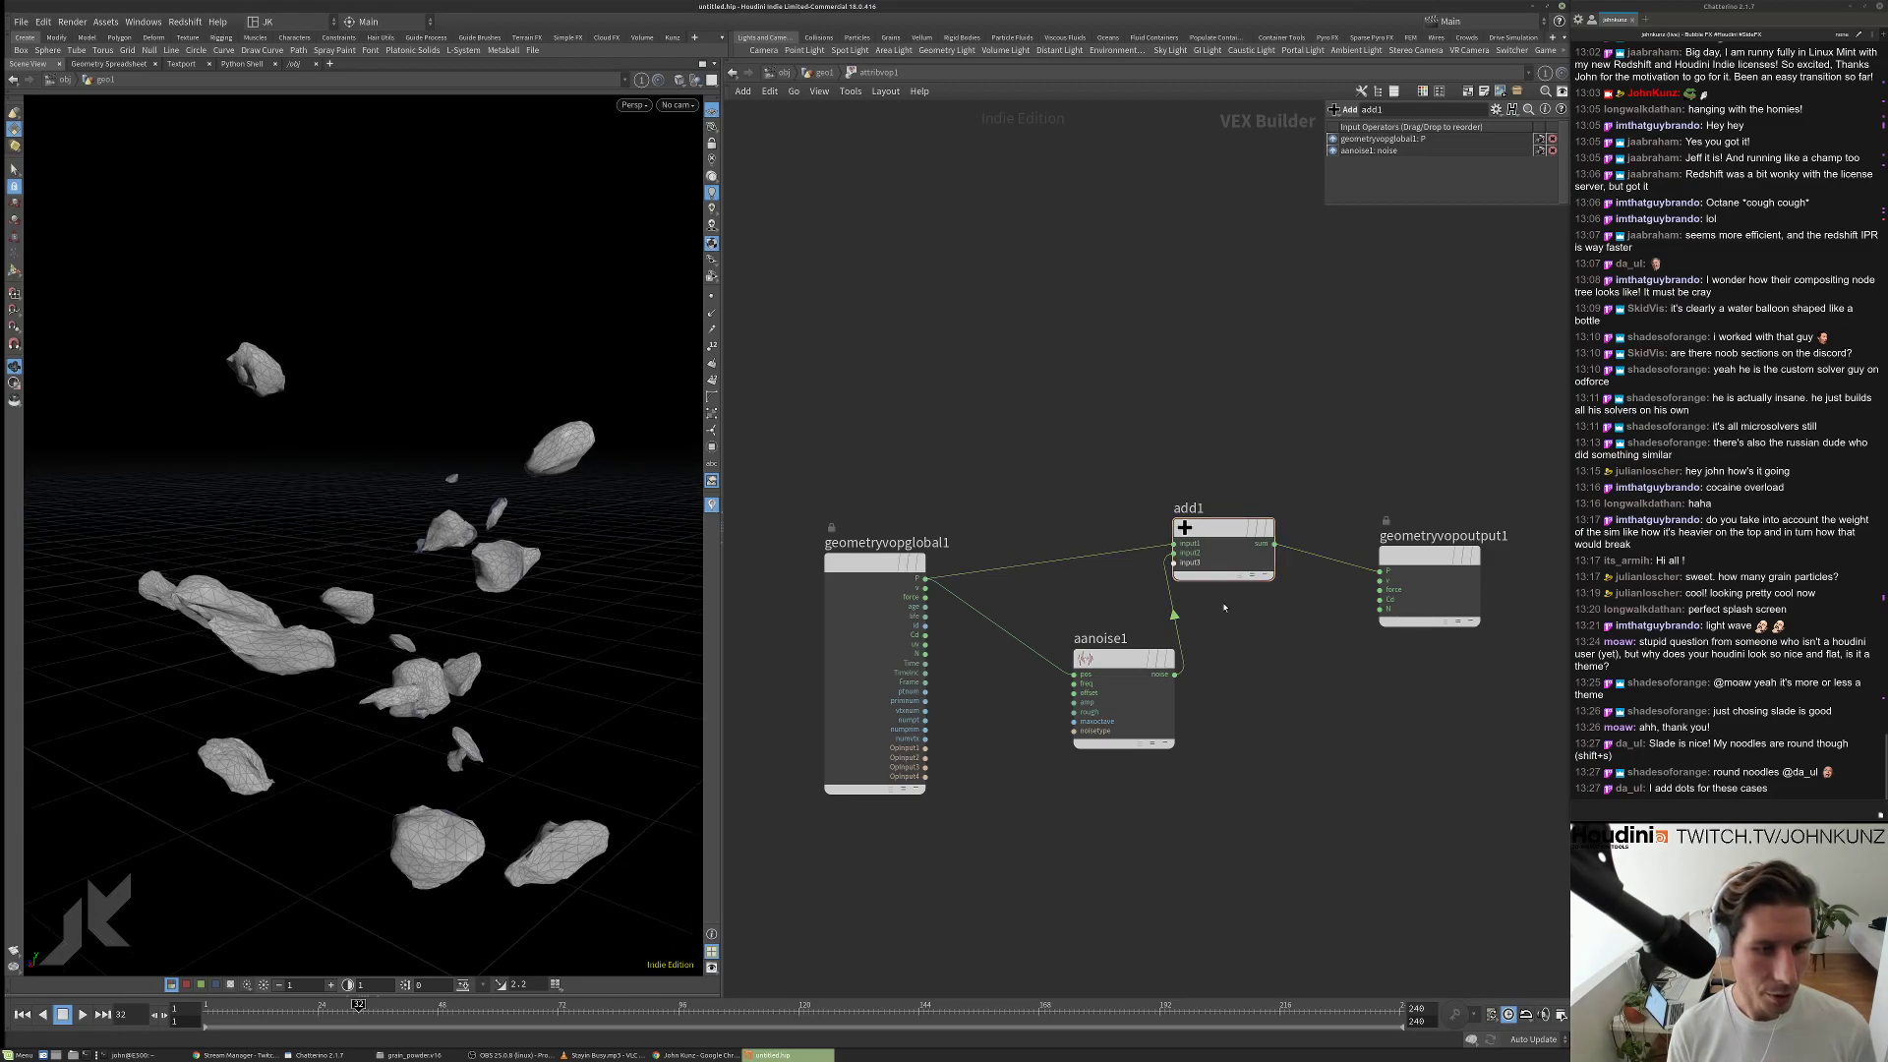
Arrange aanoise1, geometryvopglobal1, add1 and the output node into a tidy layout.
drag(1133, 666, 1153, 699)
middle_drag(1153, 699, 1218, 643)
drag(924, 507, 876, 481)
drag(1199, 635, 1239, 656)
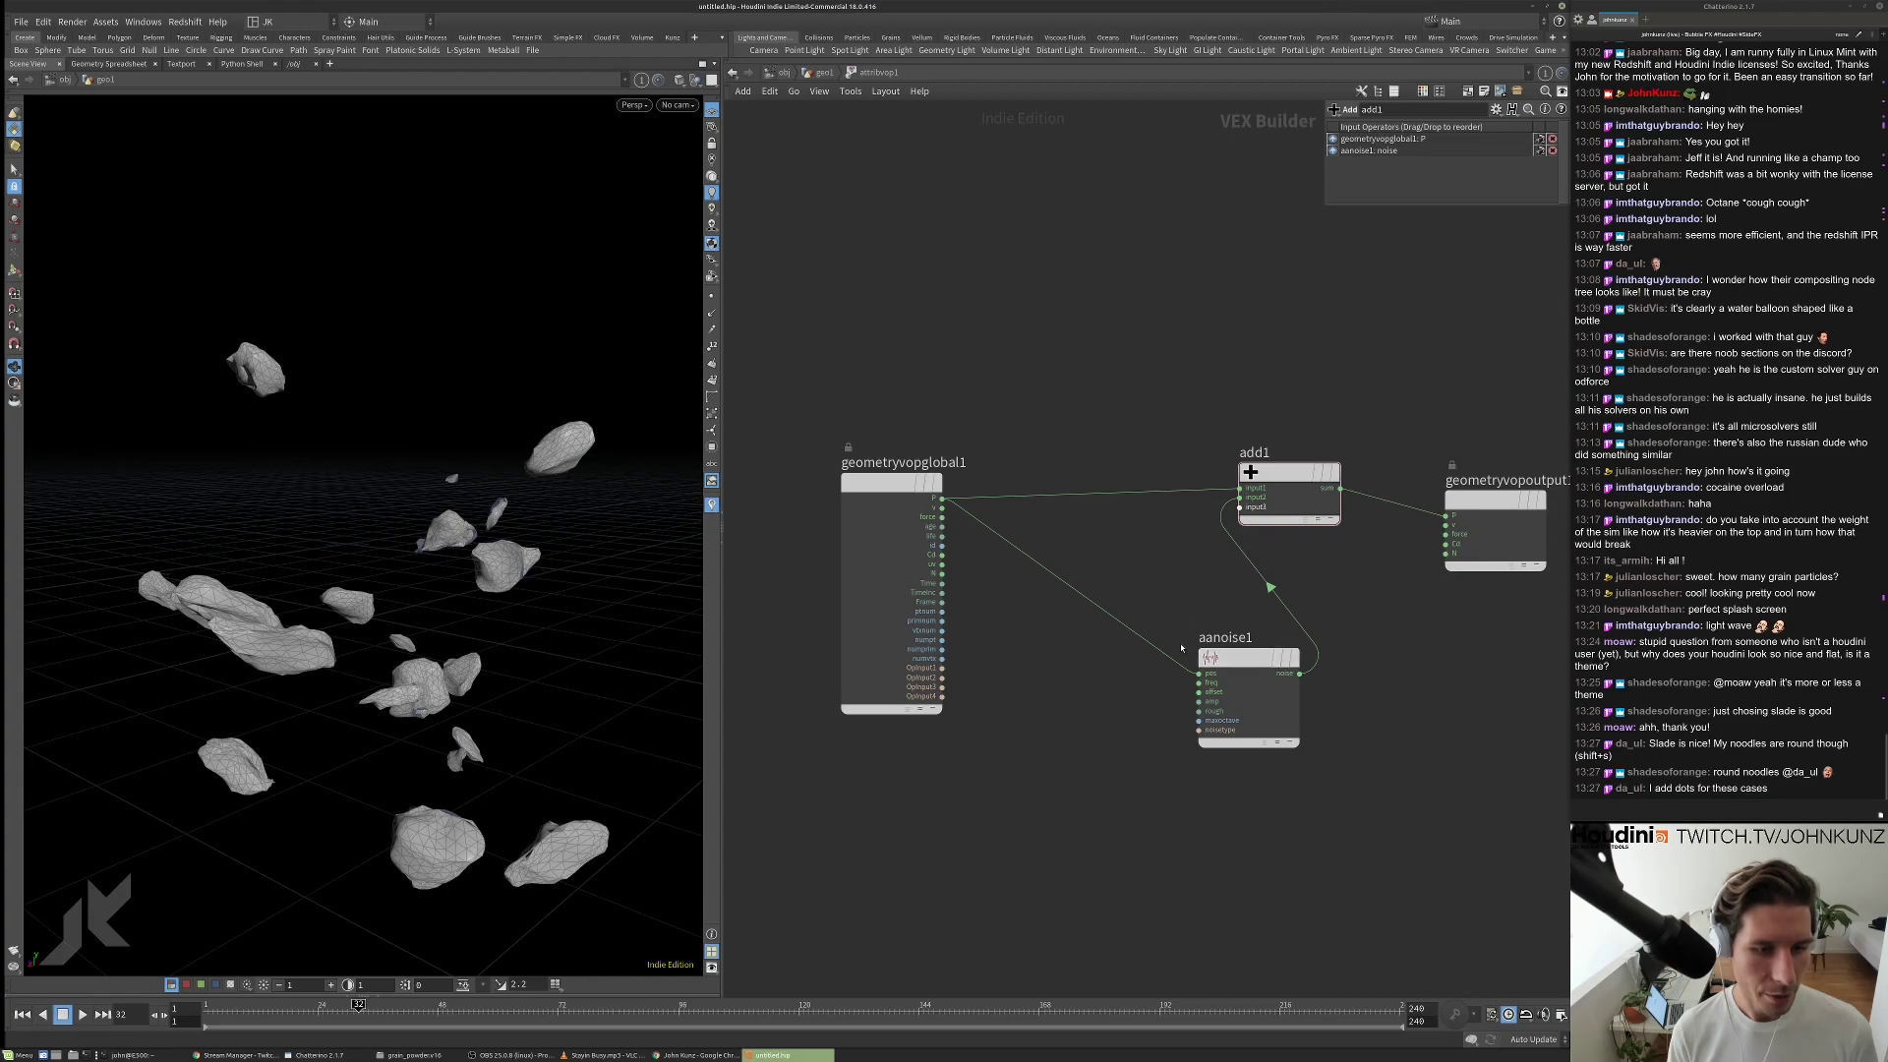
middle_drag(1114, 611, 1058, 667)
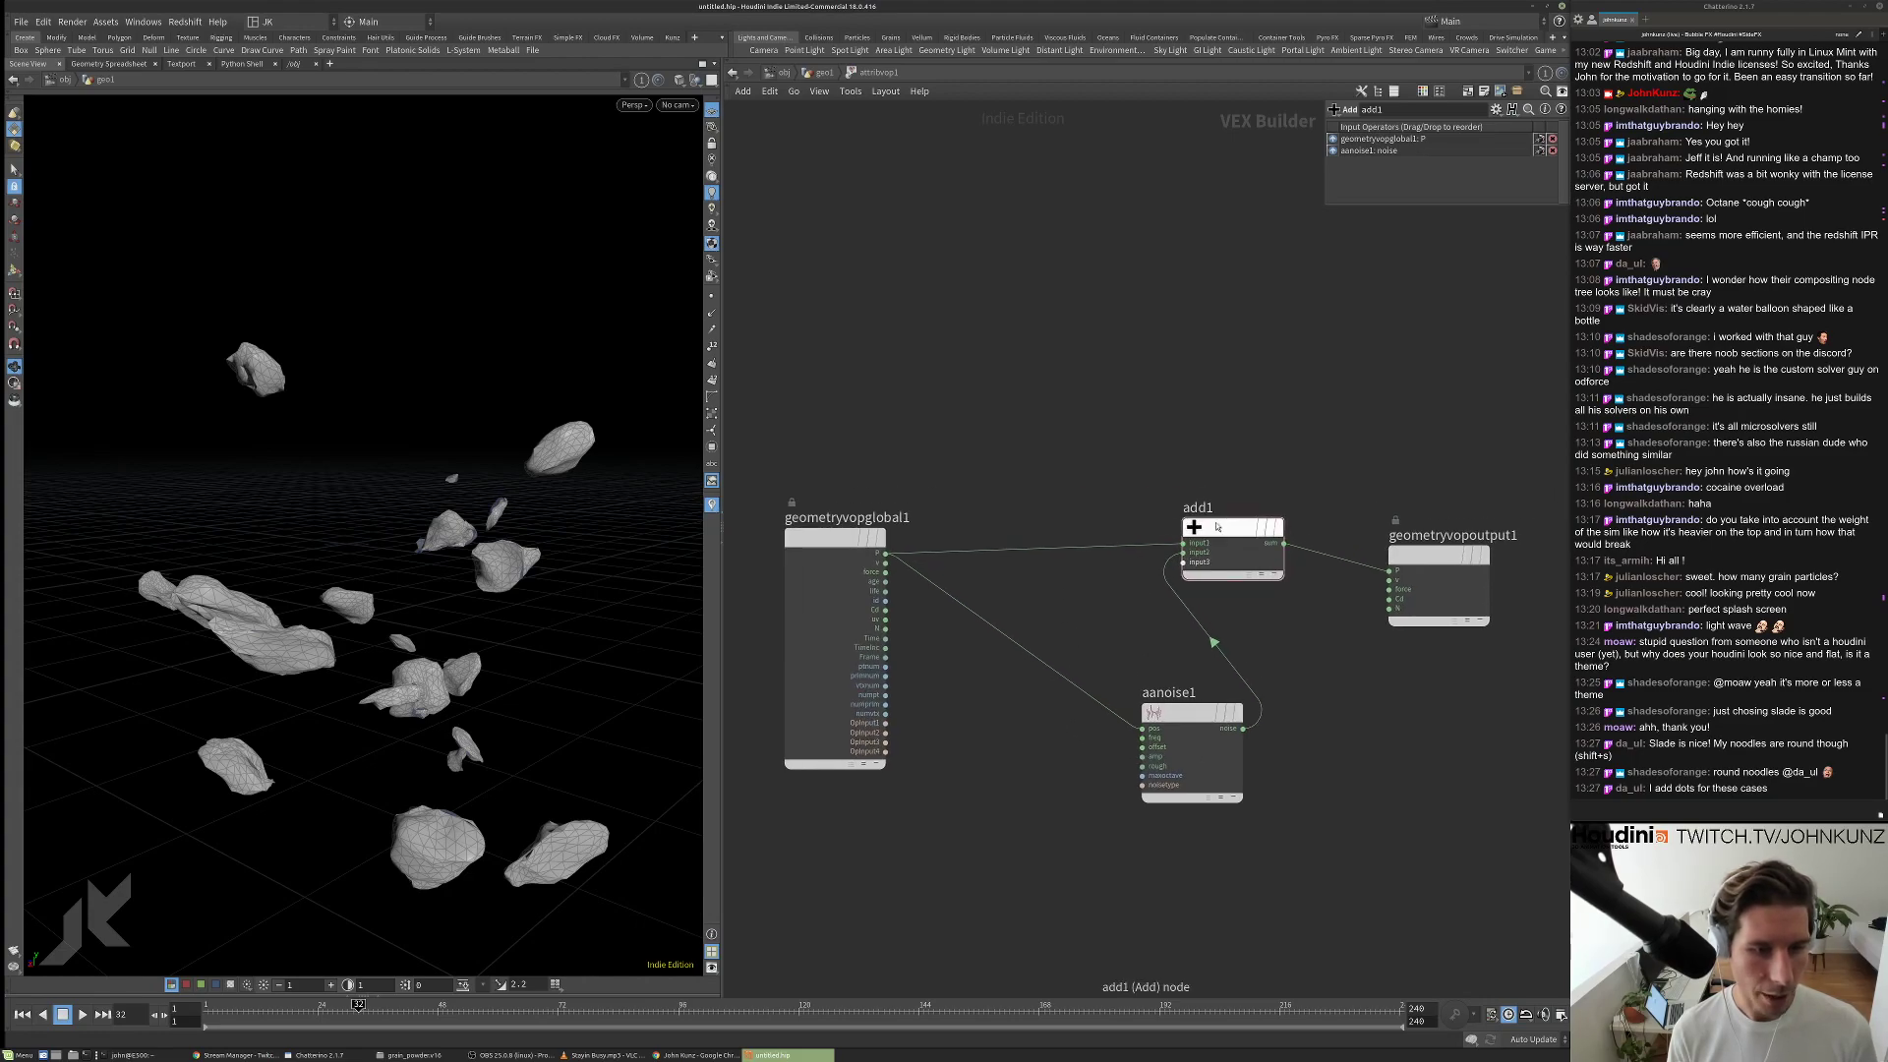
drag(1217, 527, 1220, 537)
drag(1427, 563, 1453, 546)
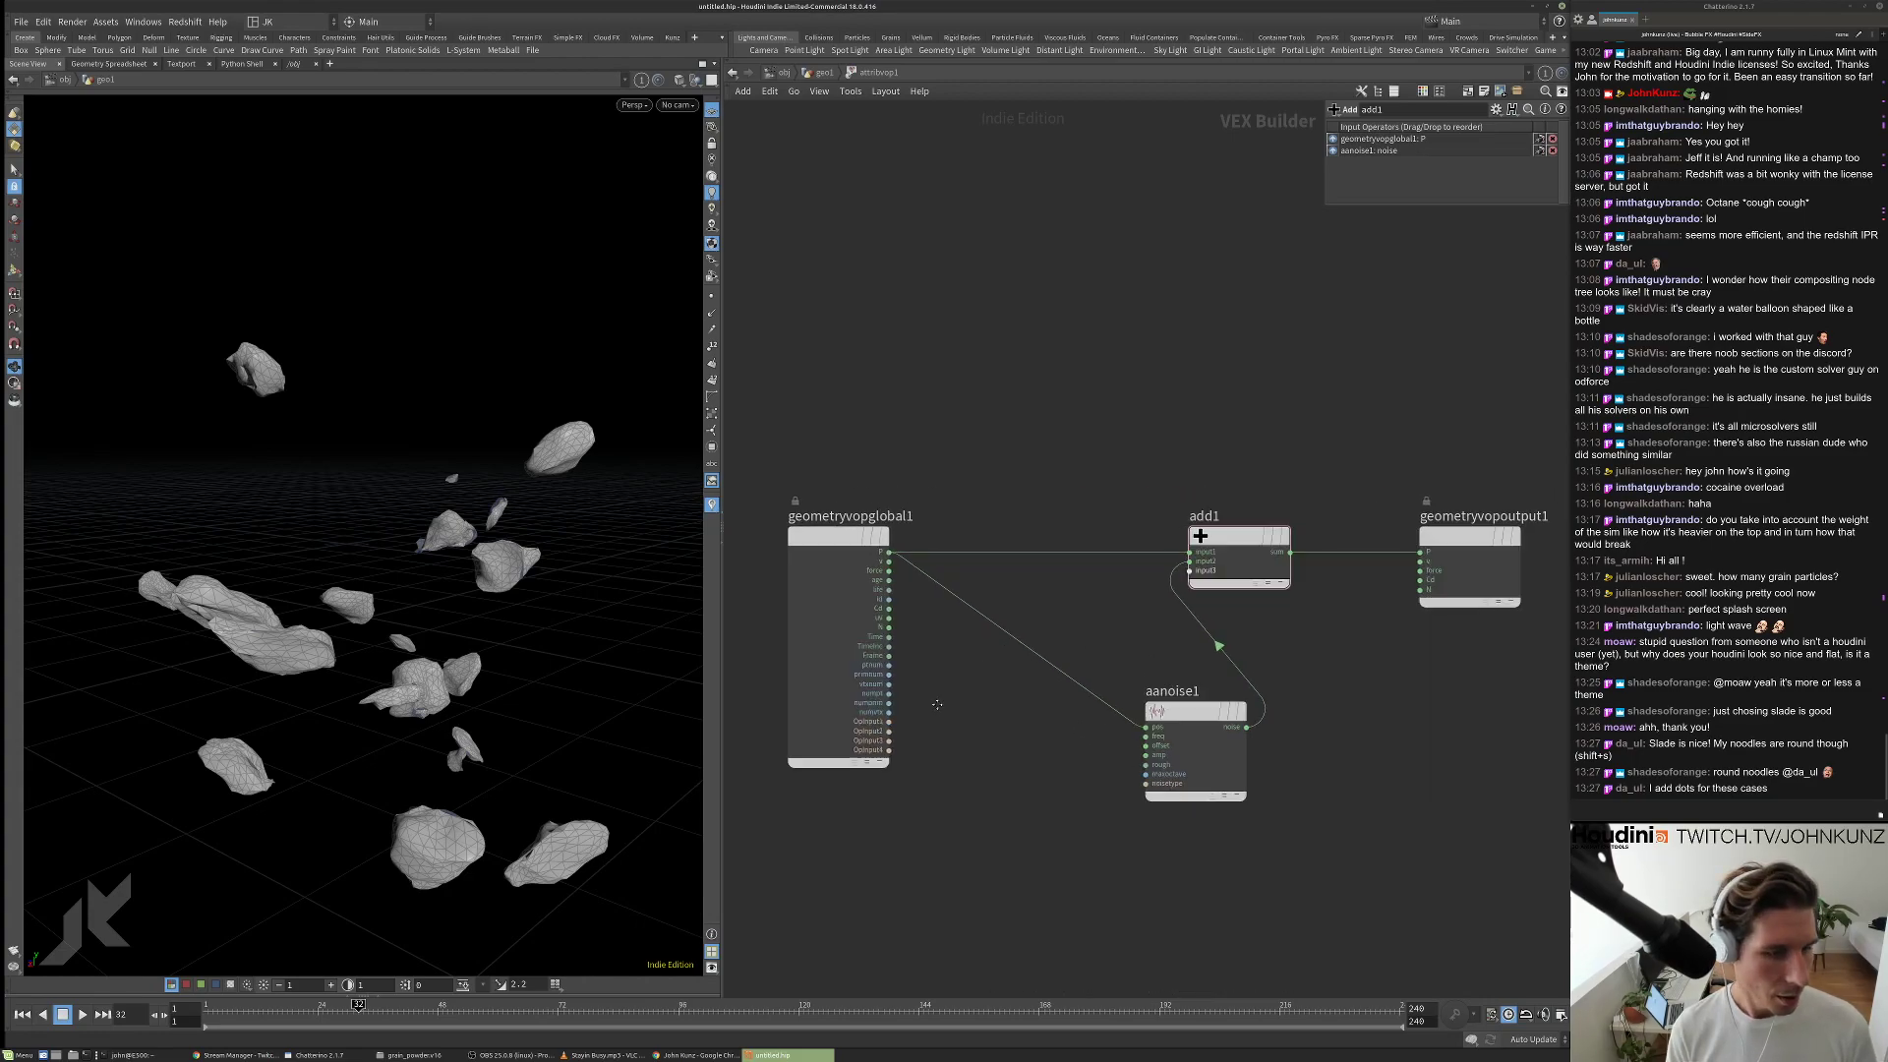
middle_drag(1213, 640, 1273, 613)
click(1253, 682)
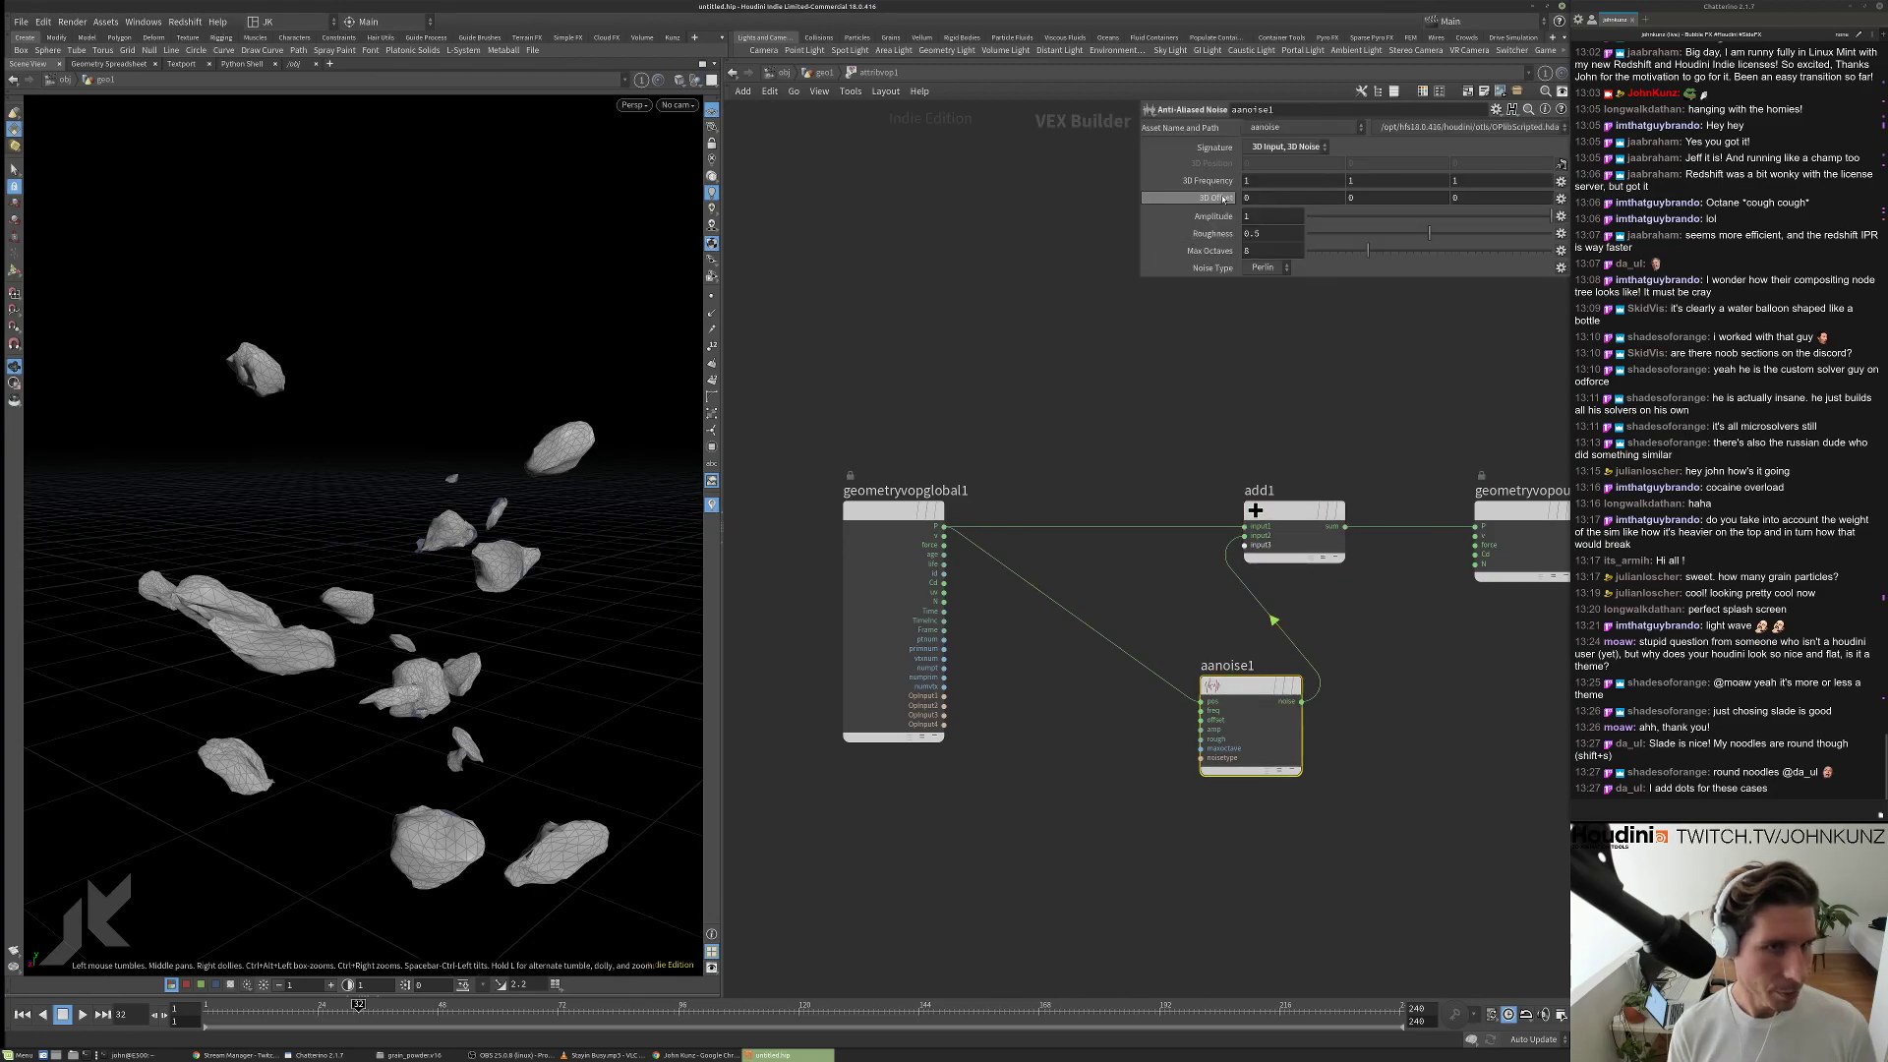
Set aanoise1 frequency to 0.8 and amplitude to 0.38, then preview the animation.
mouse_move(1215, 183)
middle_down()
mouse_move(1180, 197)
mouse_move(1209, 182)
middle_up()
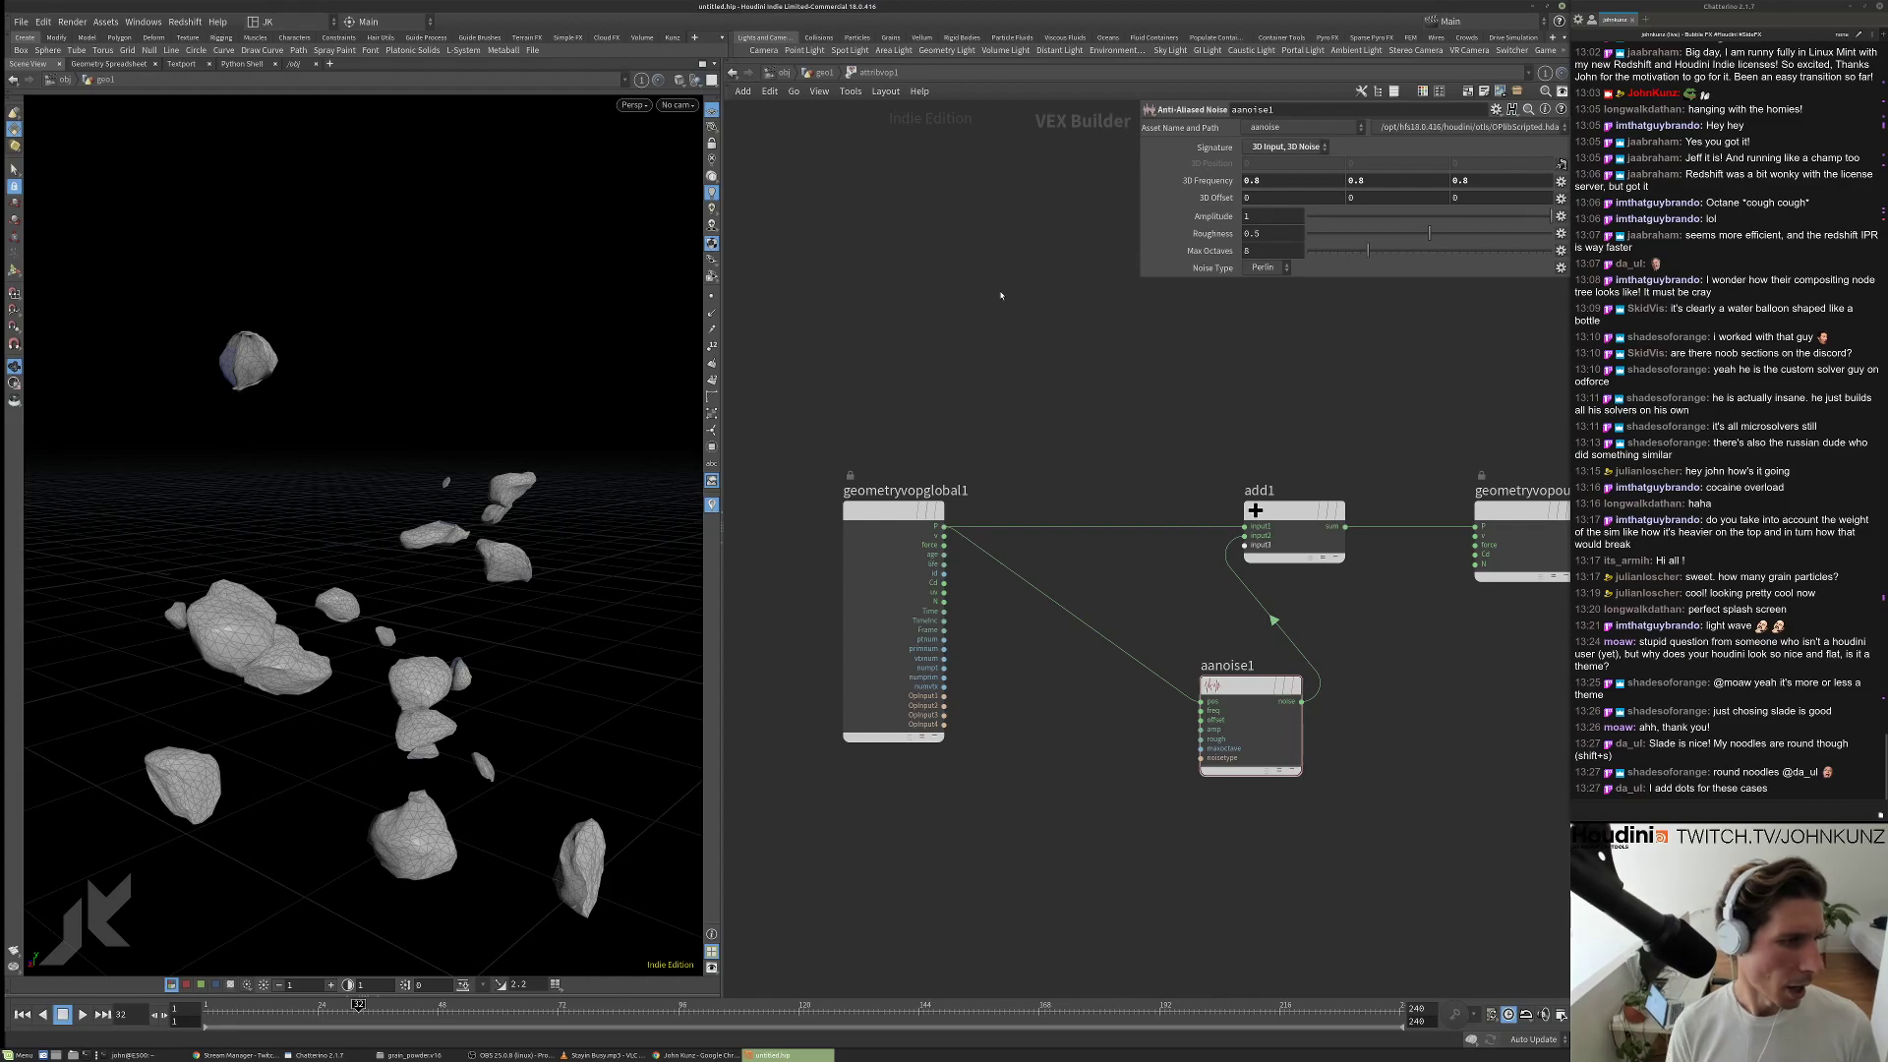
drag(1420, 217, 1476, 217)
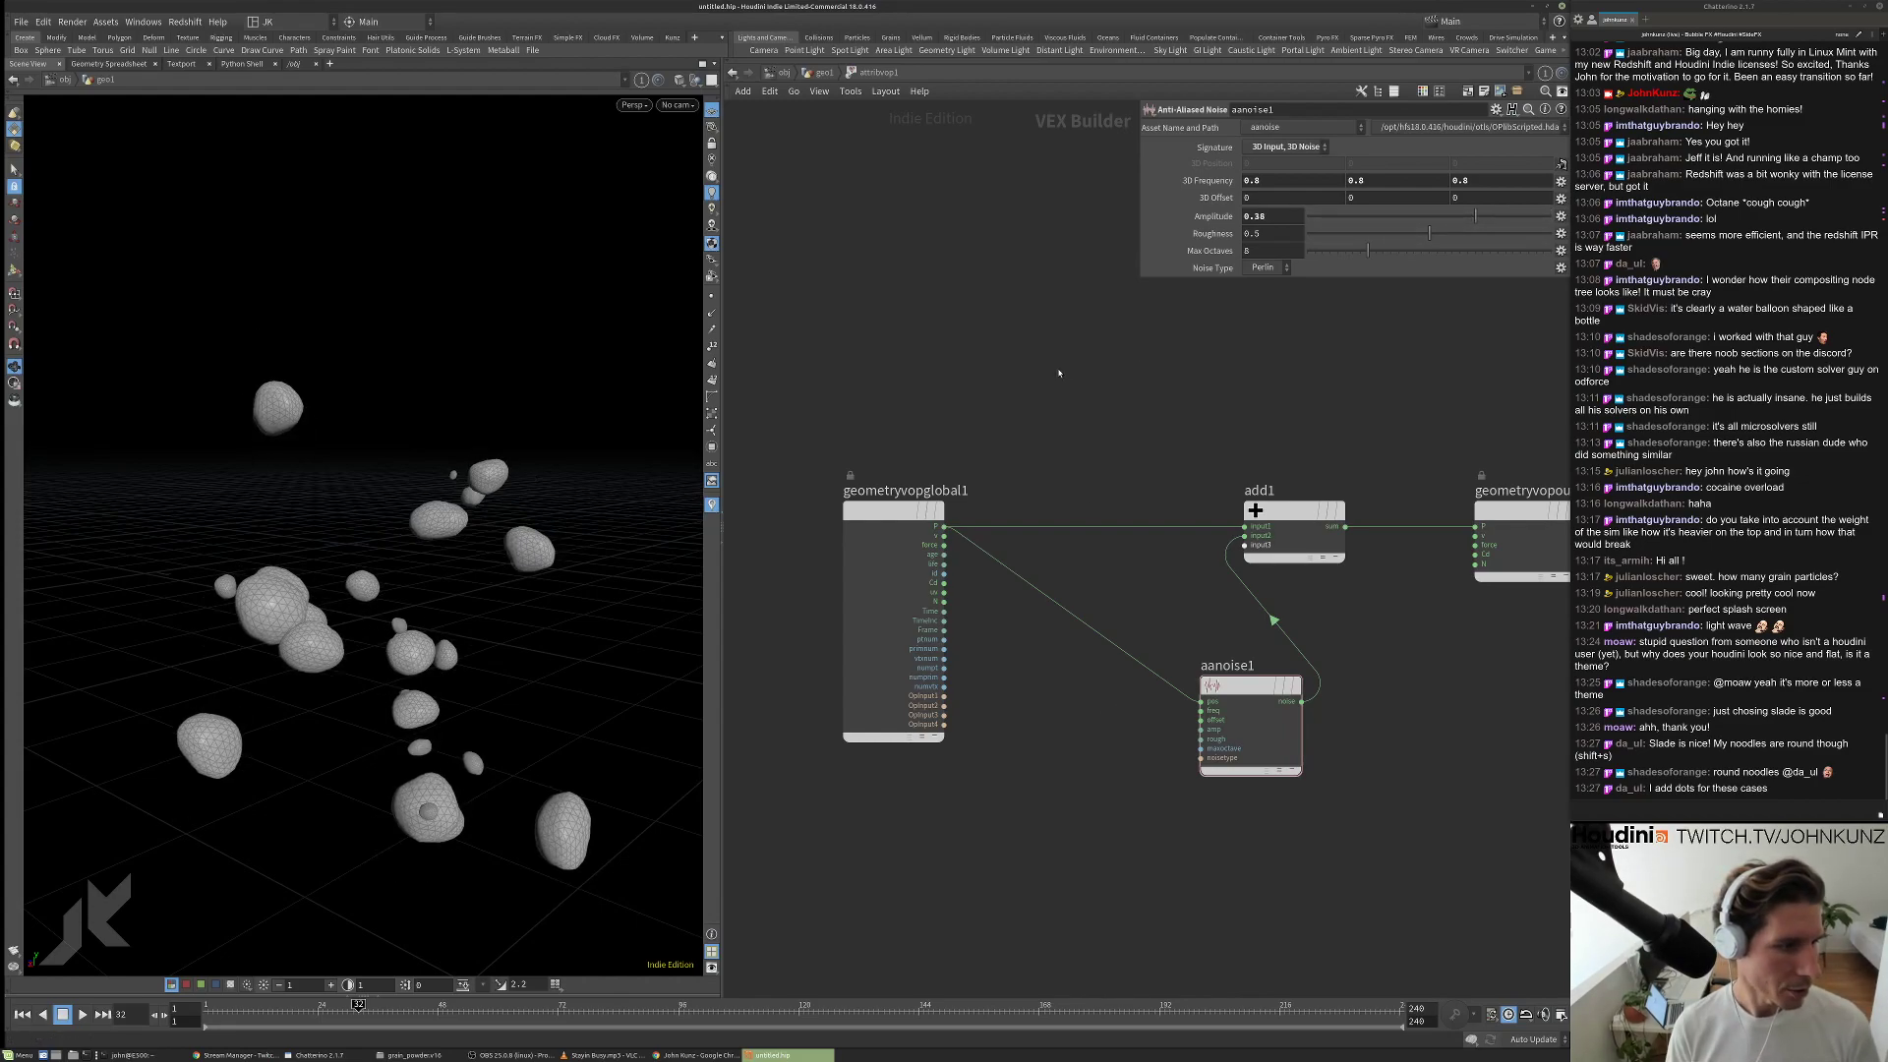
key(Up)
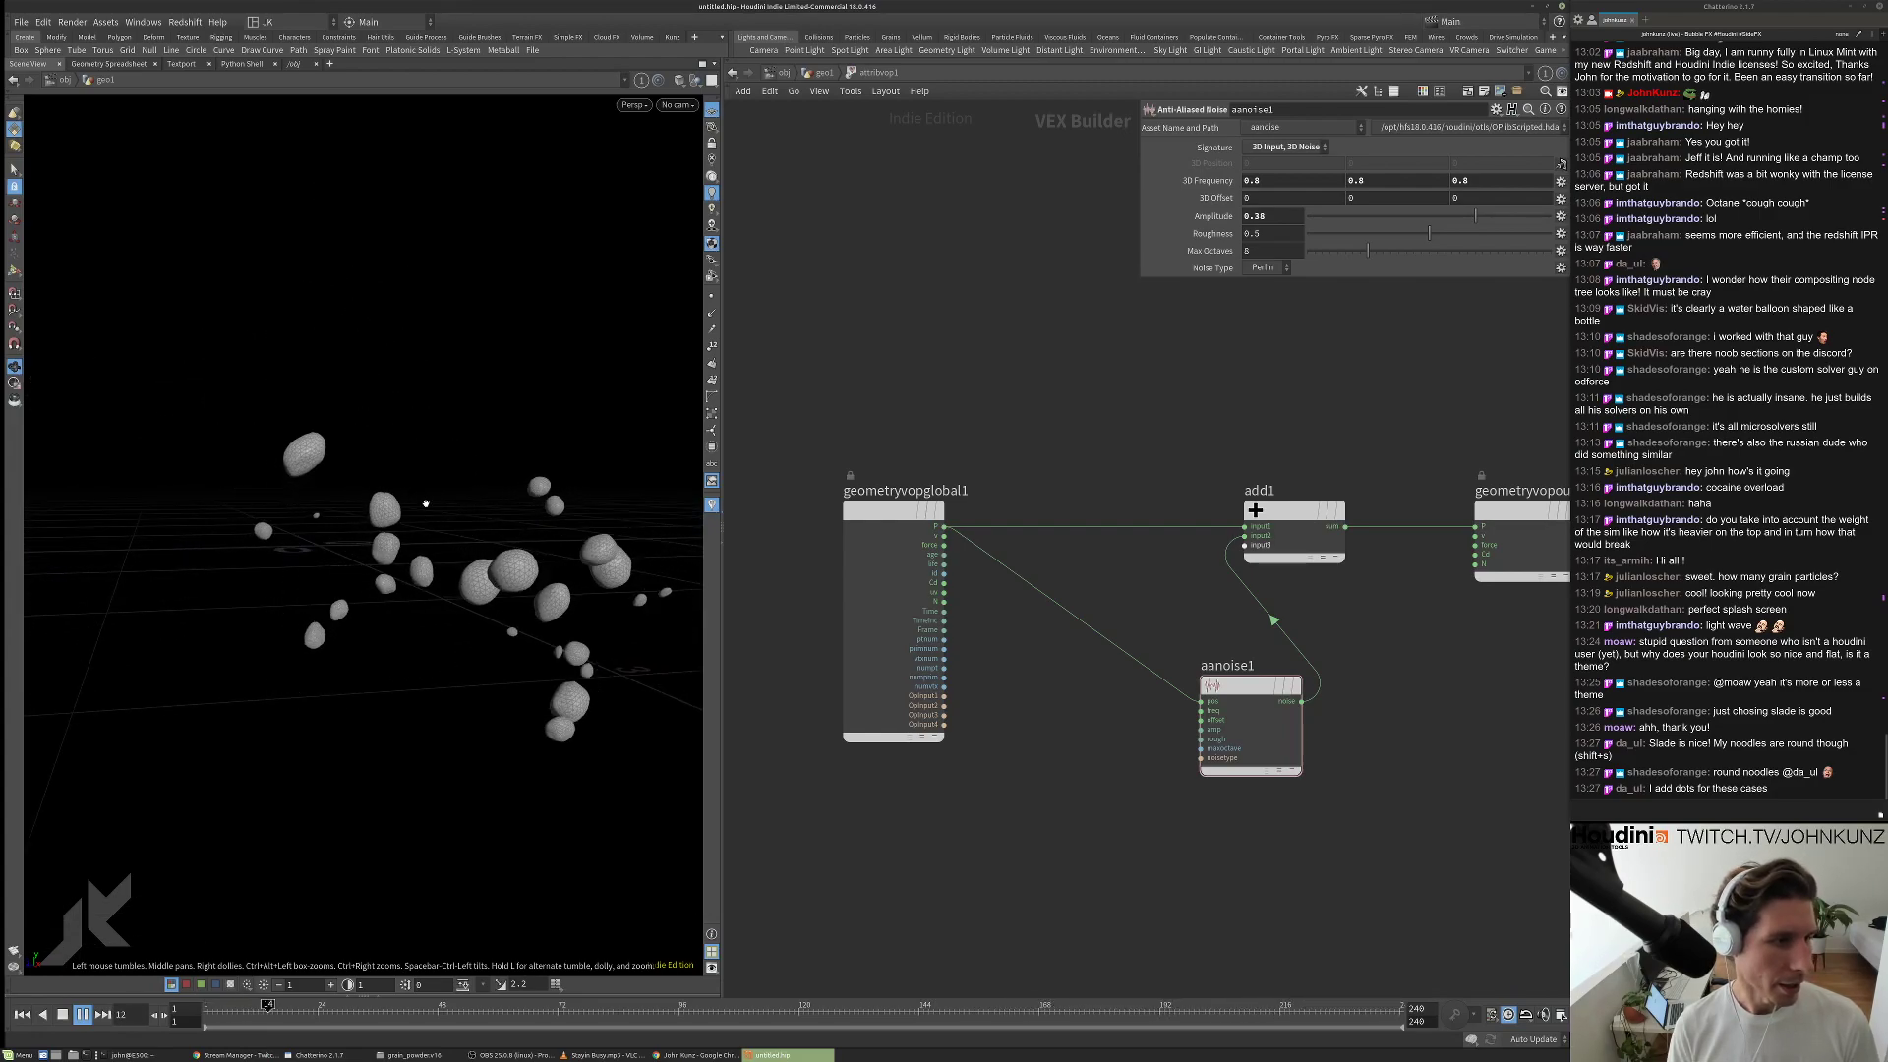
key(Up)
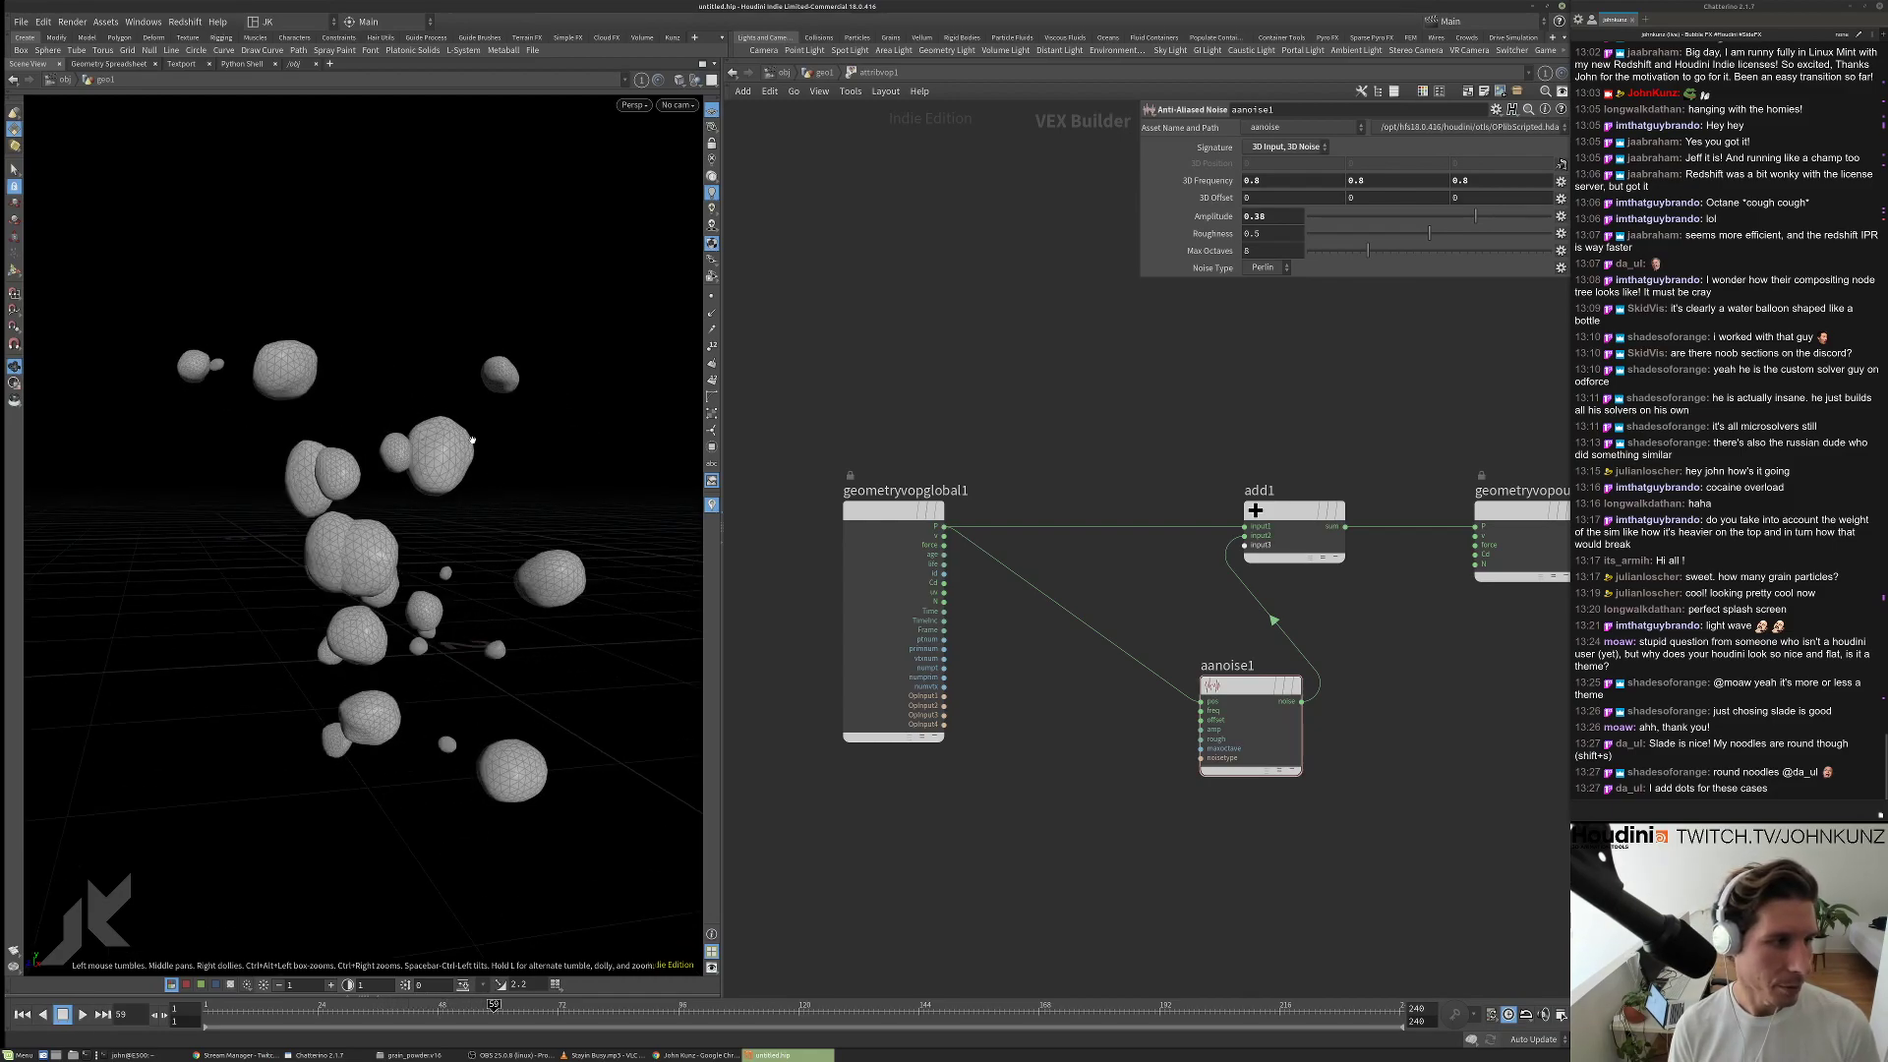
Orbit around the animated blobs from several angles and replay the animation.
right_drag(468, 409, 492, 497)
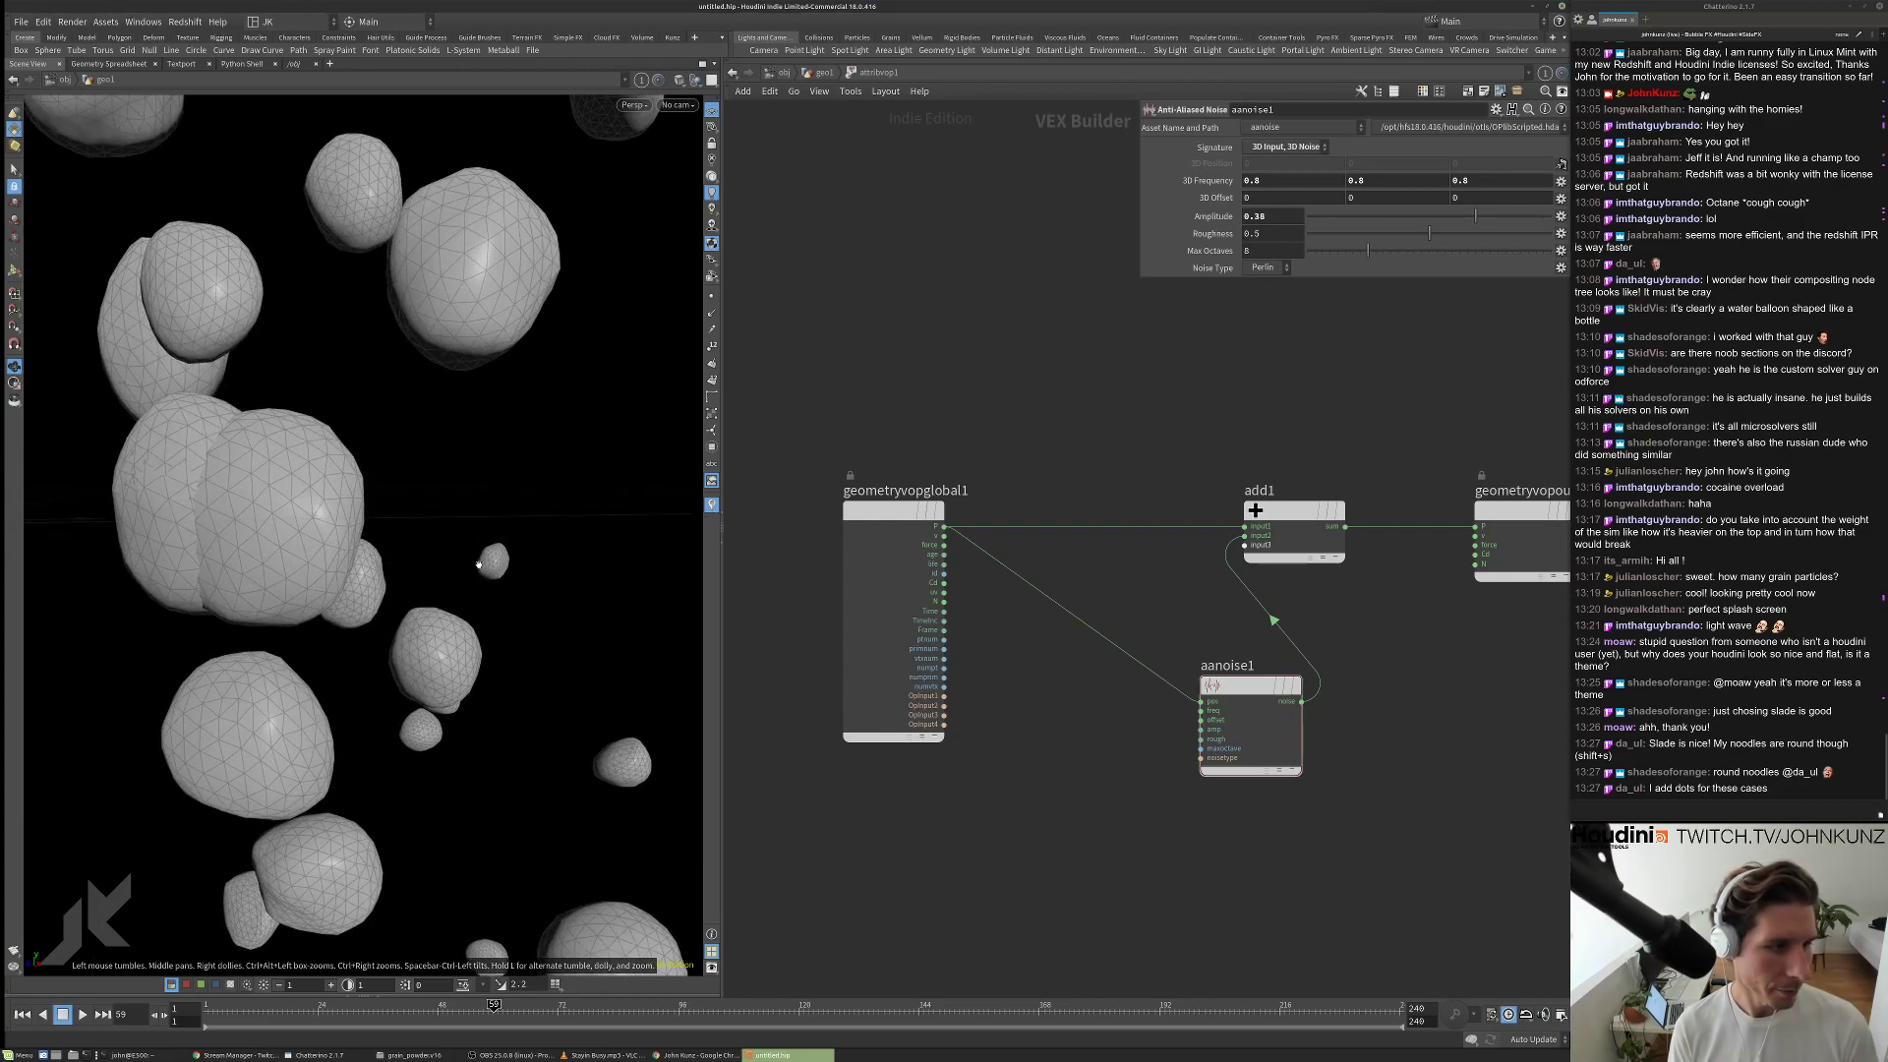
drag(484, 466, 408, 560)
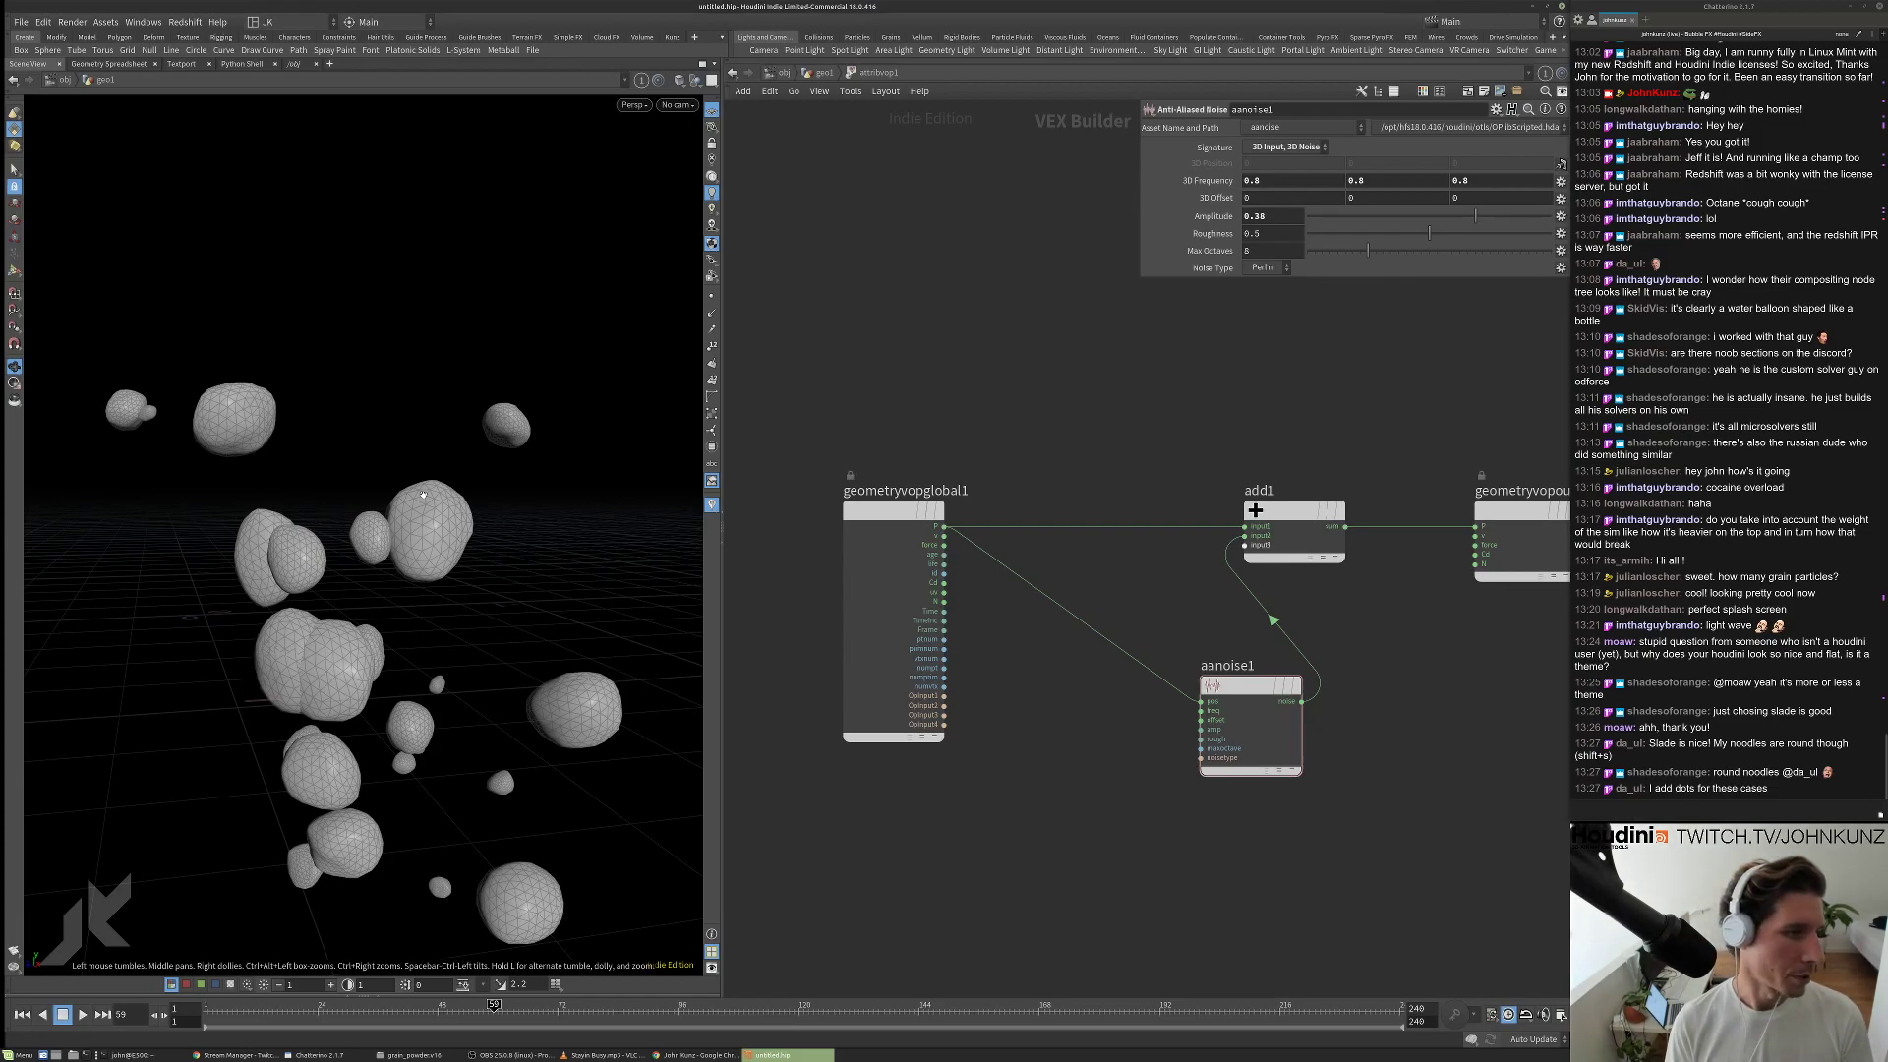
drag(494, 602, 413, 561)
middle_drag(1064, 858, 1023, 782)
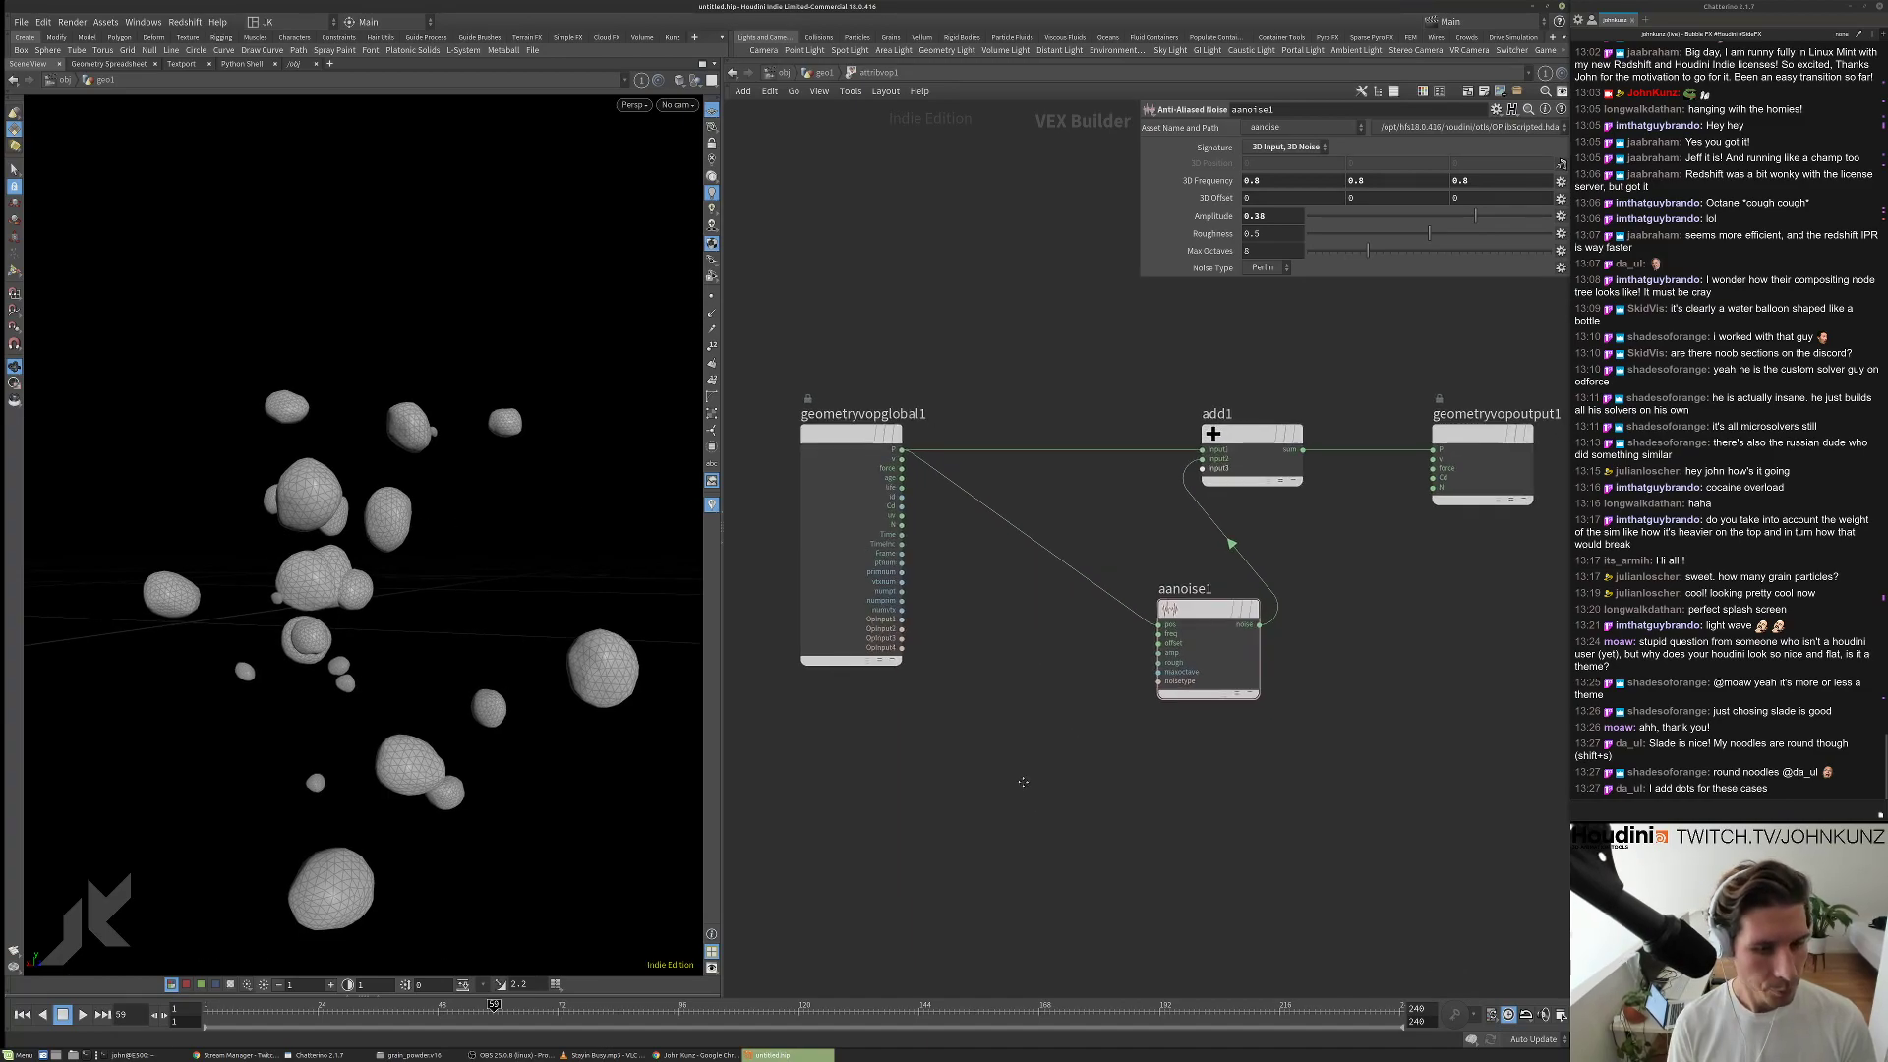
key(Up)
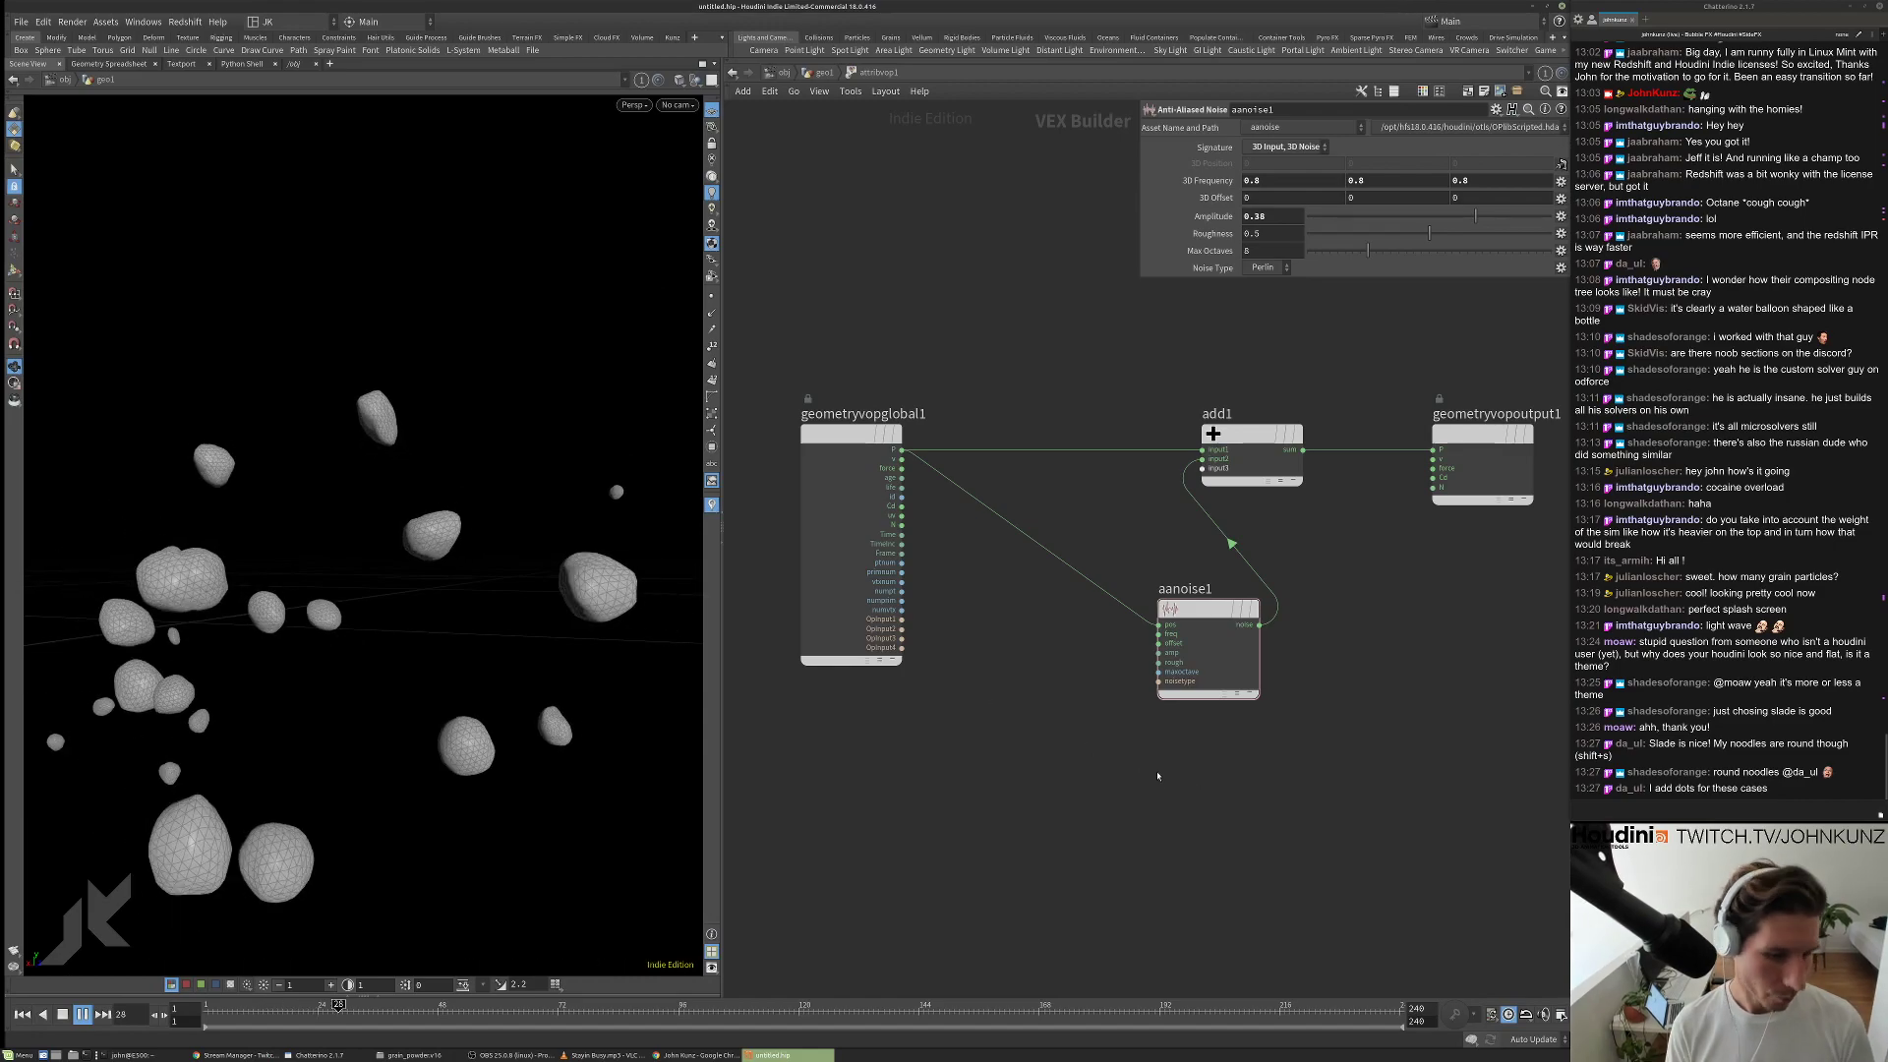
key(Tab)
Insert a negate1 node between global P and the noise pos, comparing it bypassed and enabled.
text(neg)
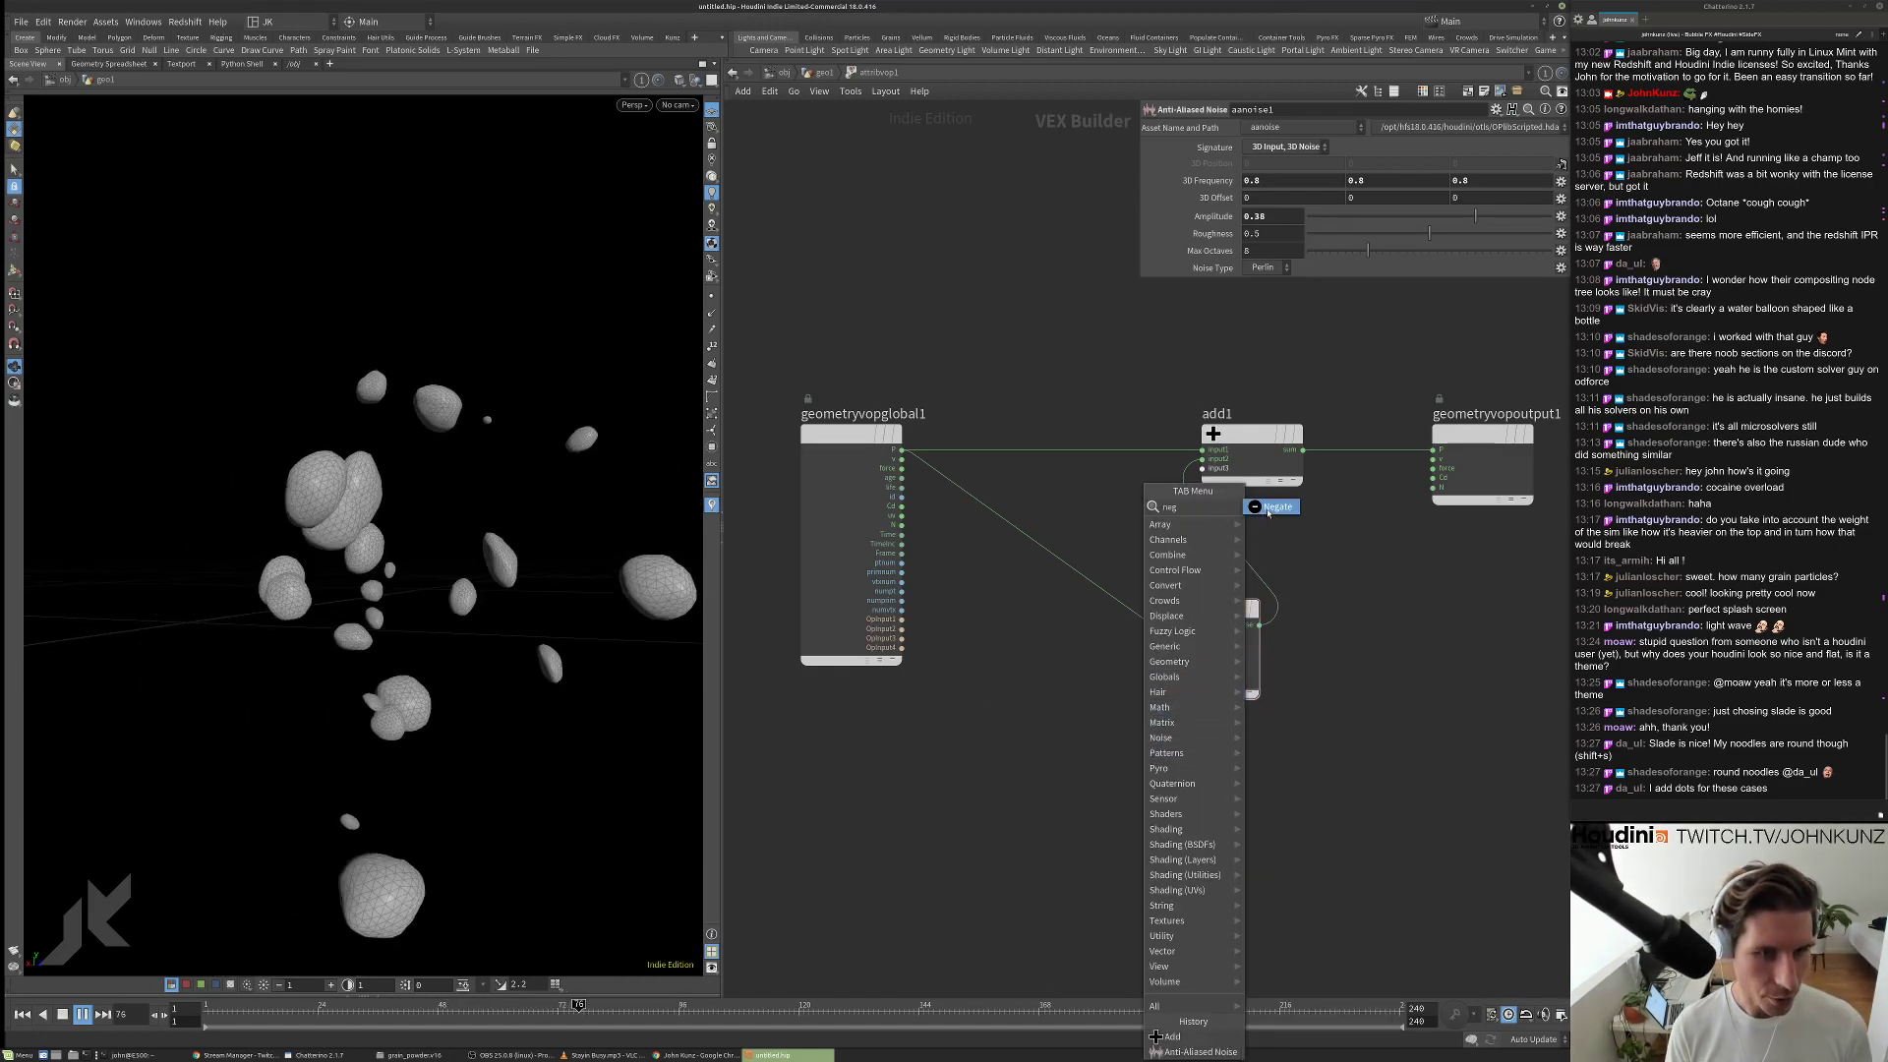
key(Return)
click(1048, 649)
drag(1048, 649, 1056, 533)
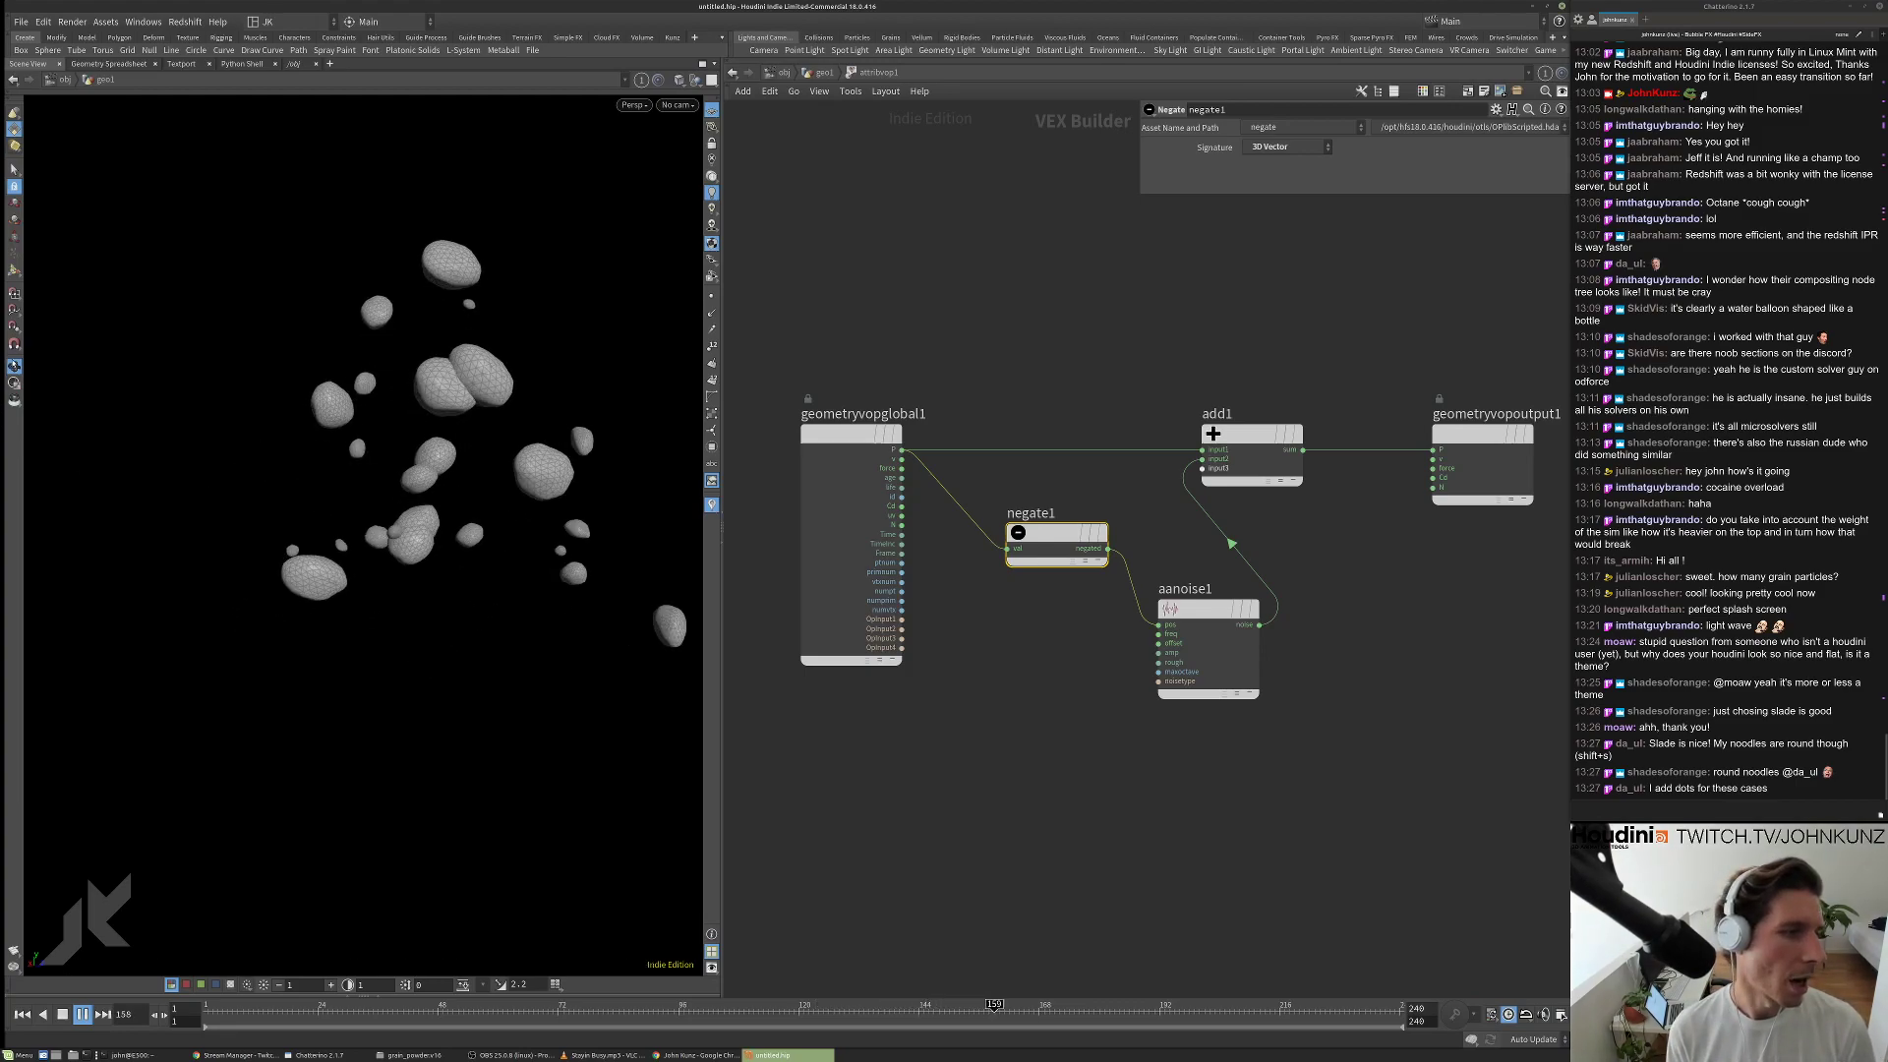
click(1095, 533)
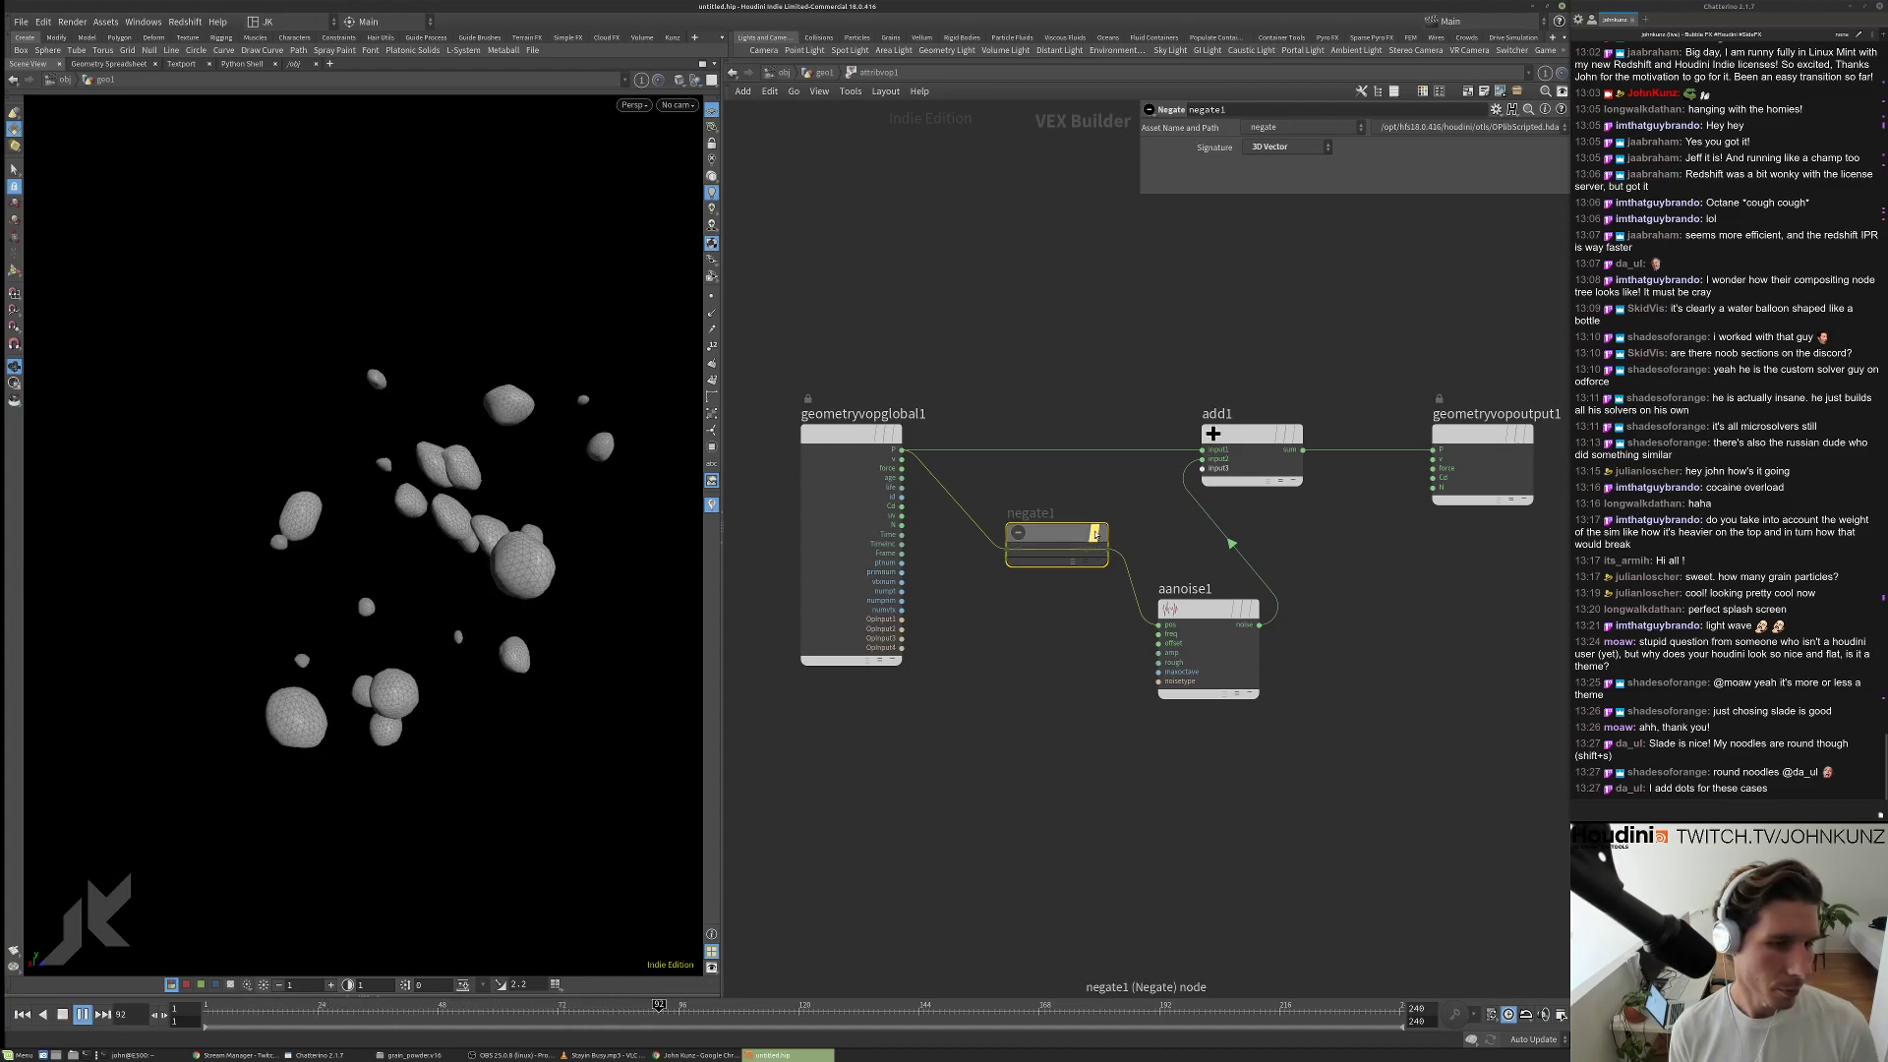
key(b)
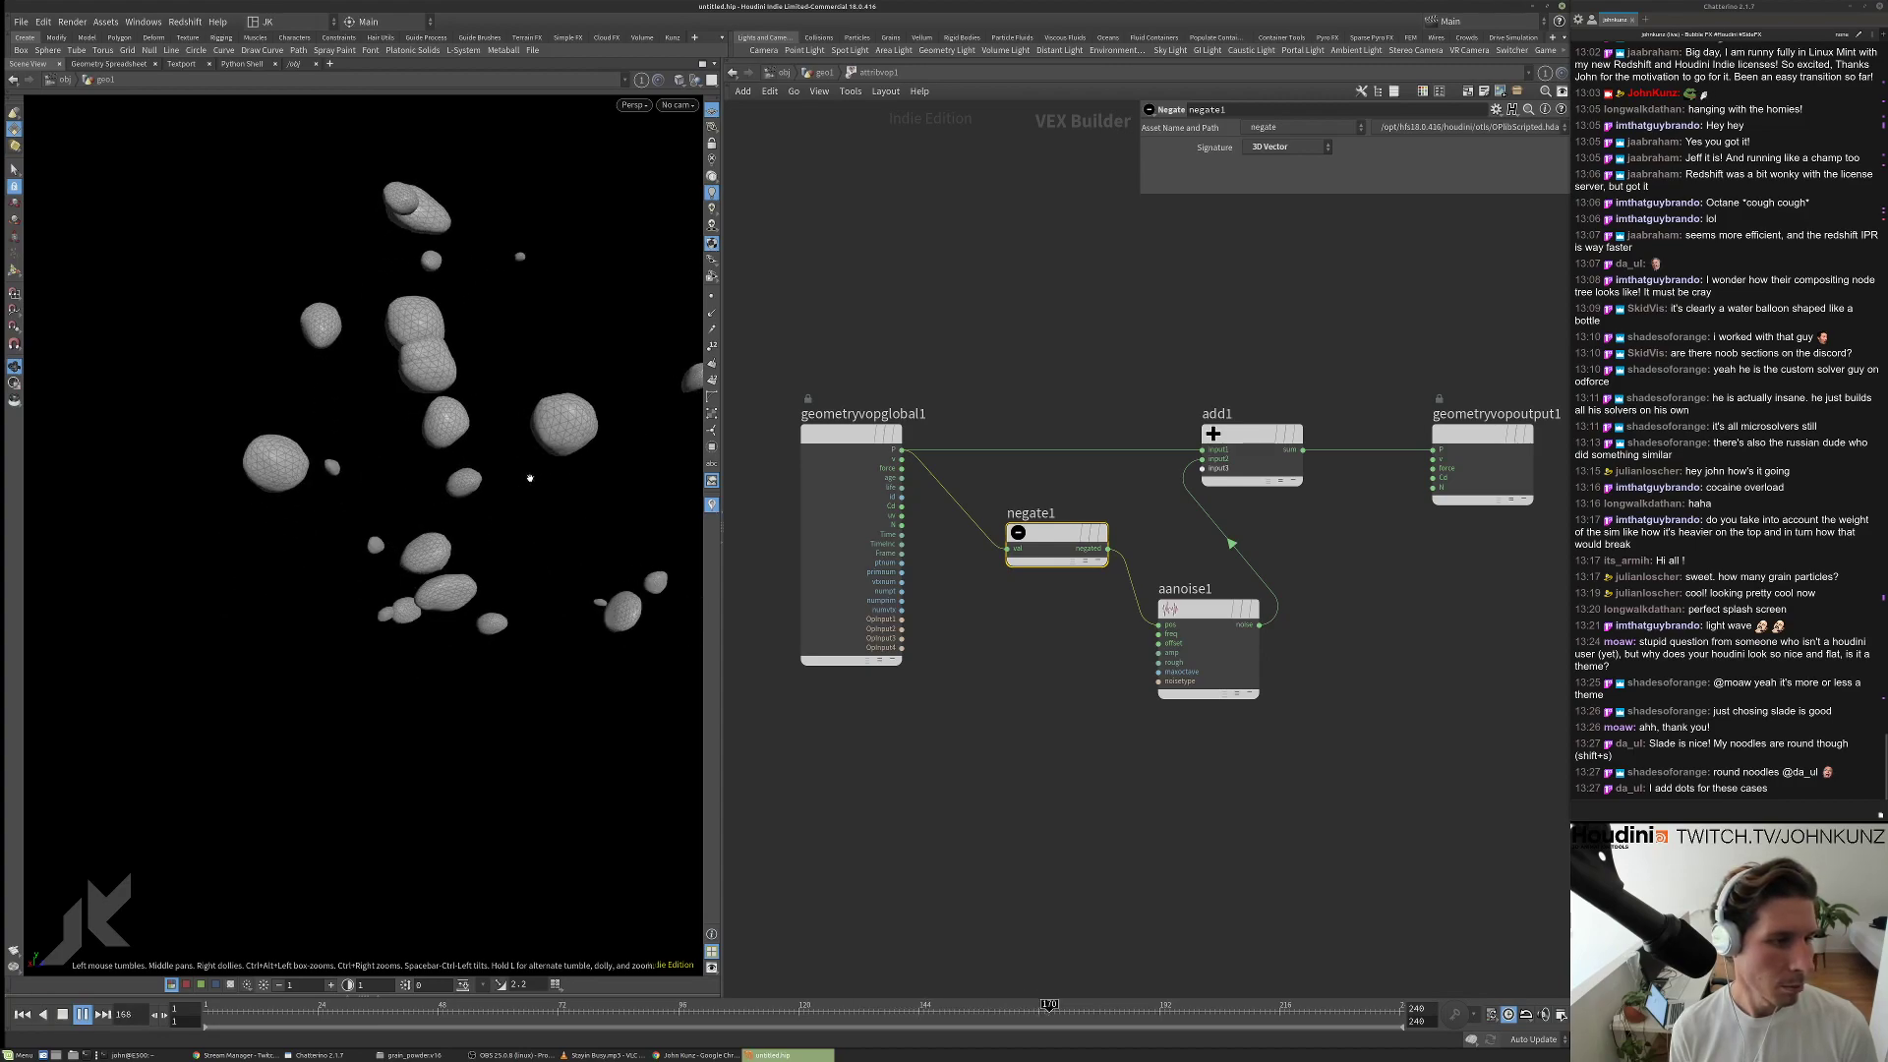
key(ctrl+Up)
key(Up)
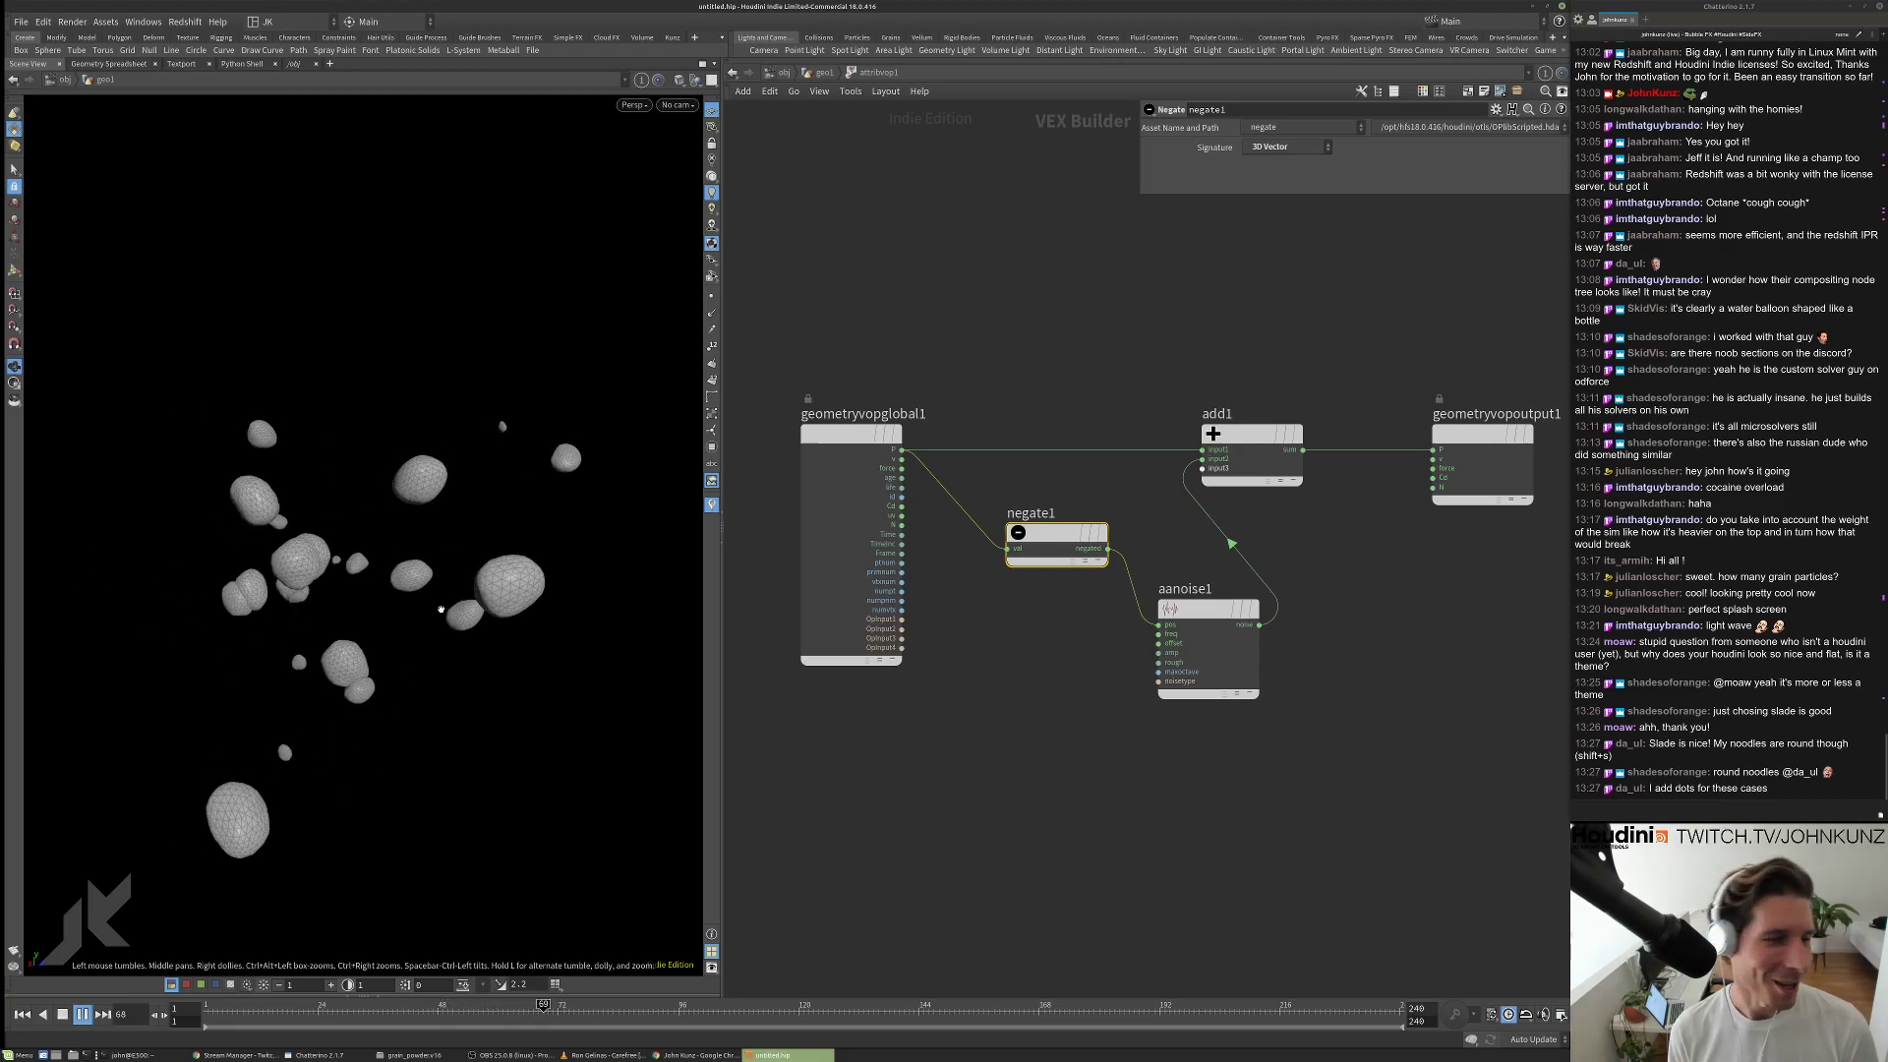
drag(1058, 535, 1047, 613)
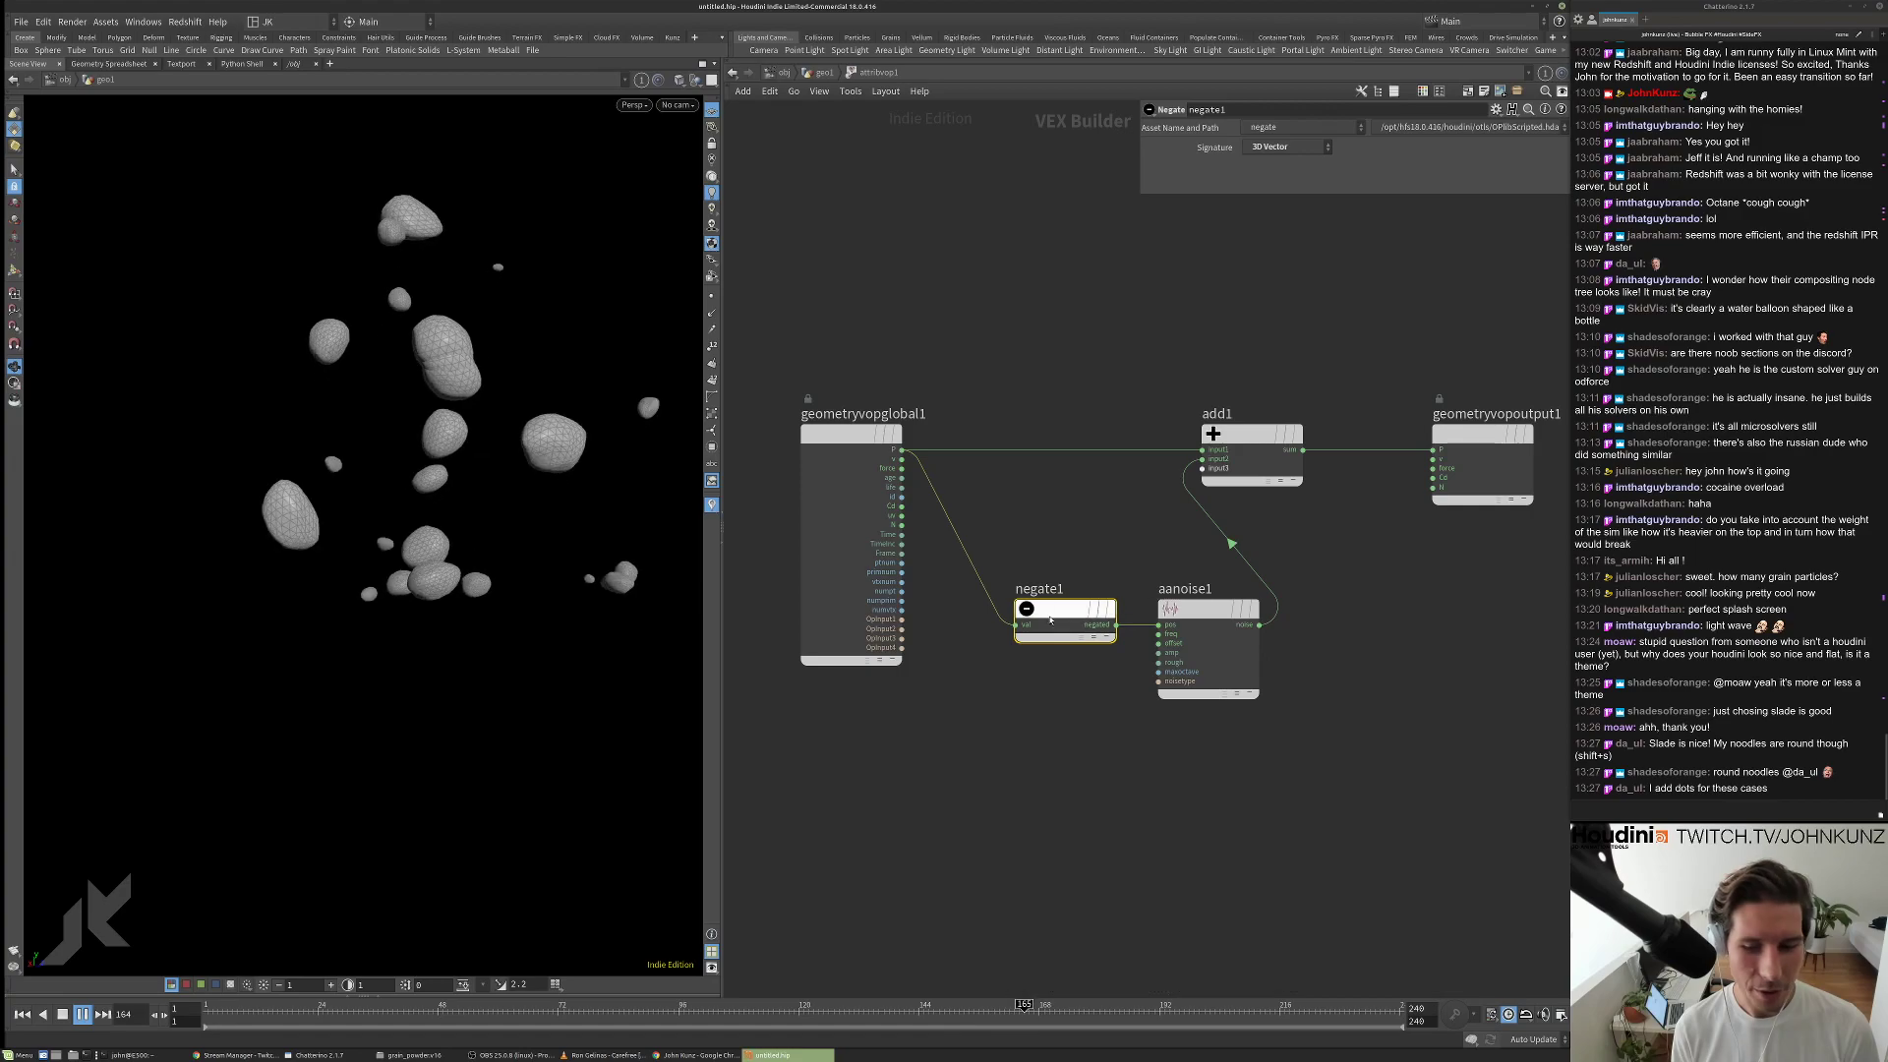
key(Up)
In the geo1 network, bypass attribnoise1, then return inside attribvop1.
drag(419, 346, 374, 334)
middle_drag(809, 430, 953, 375)
drag(953, 375, 835, 375)
click(822, 73)
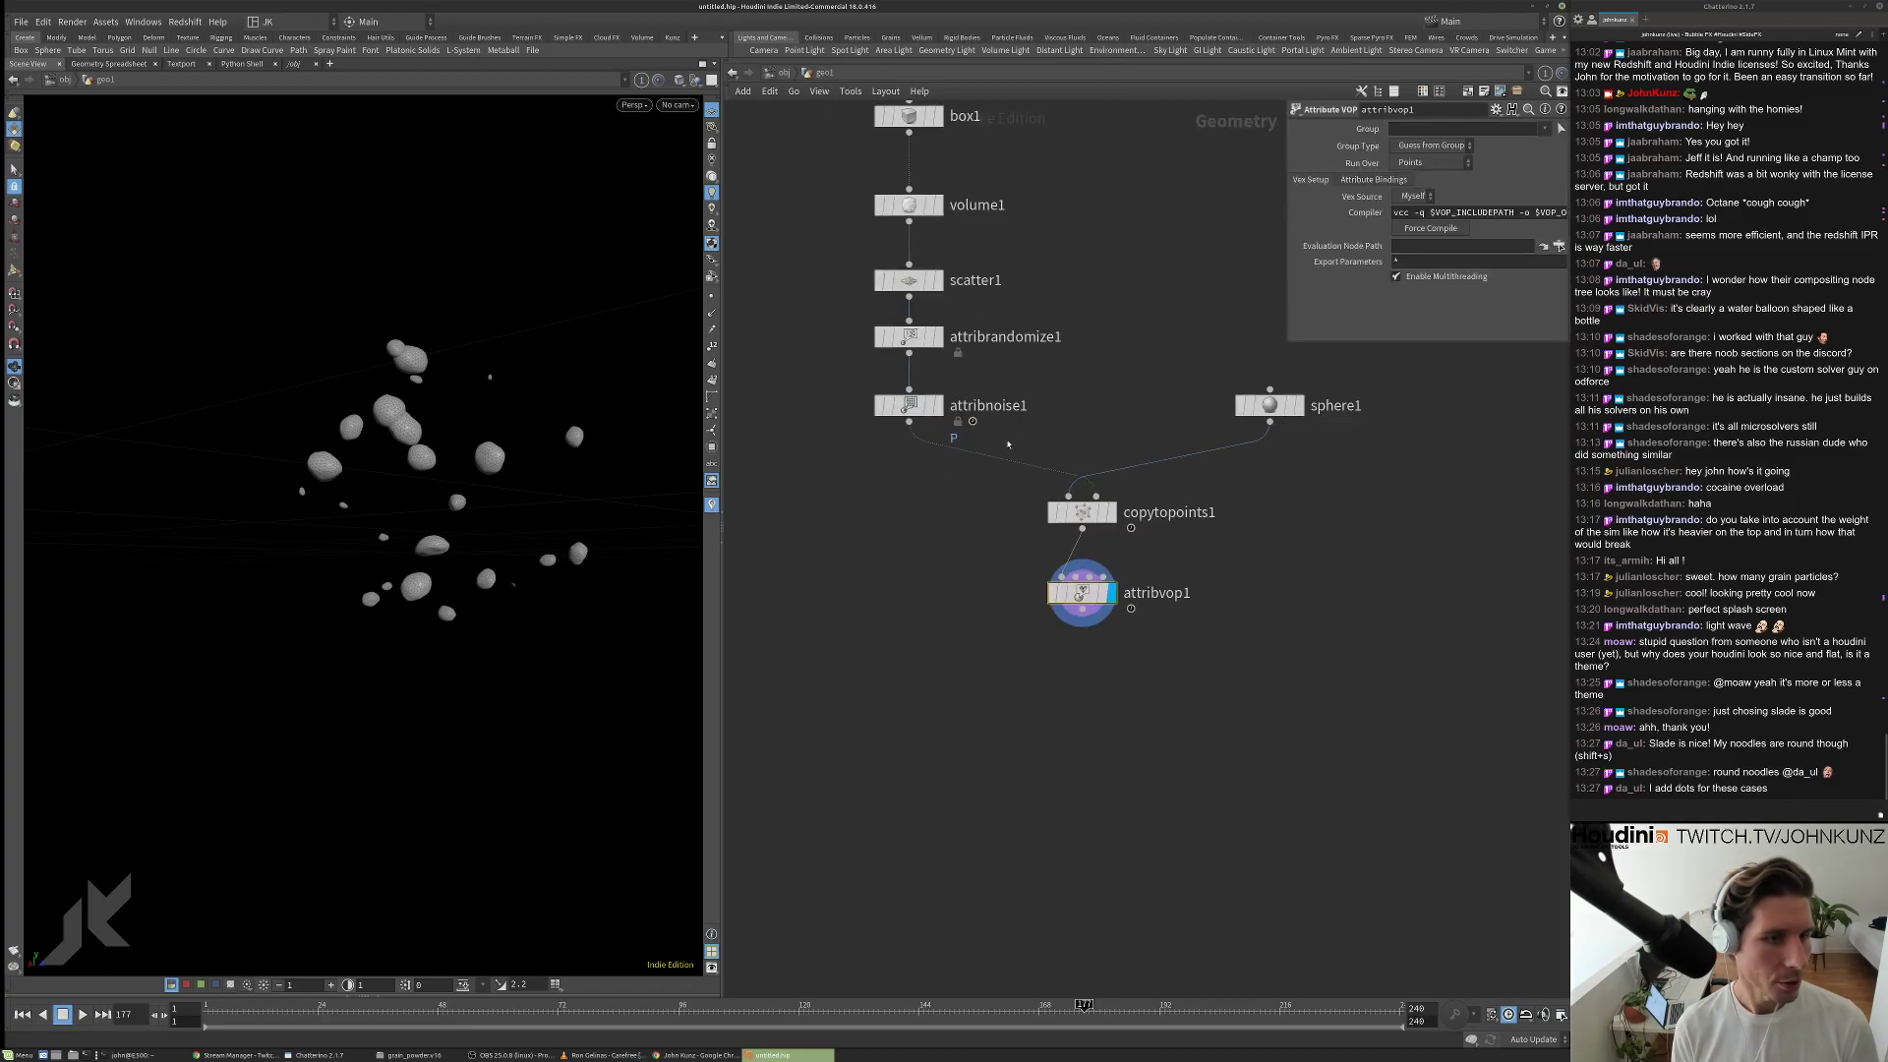
click(879, 406)
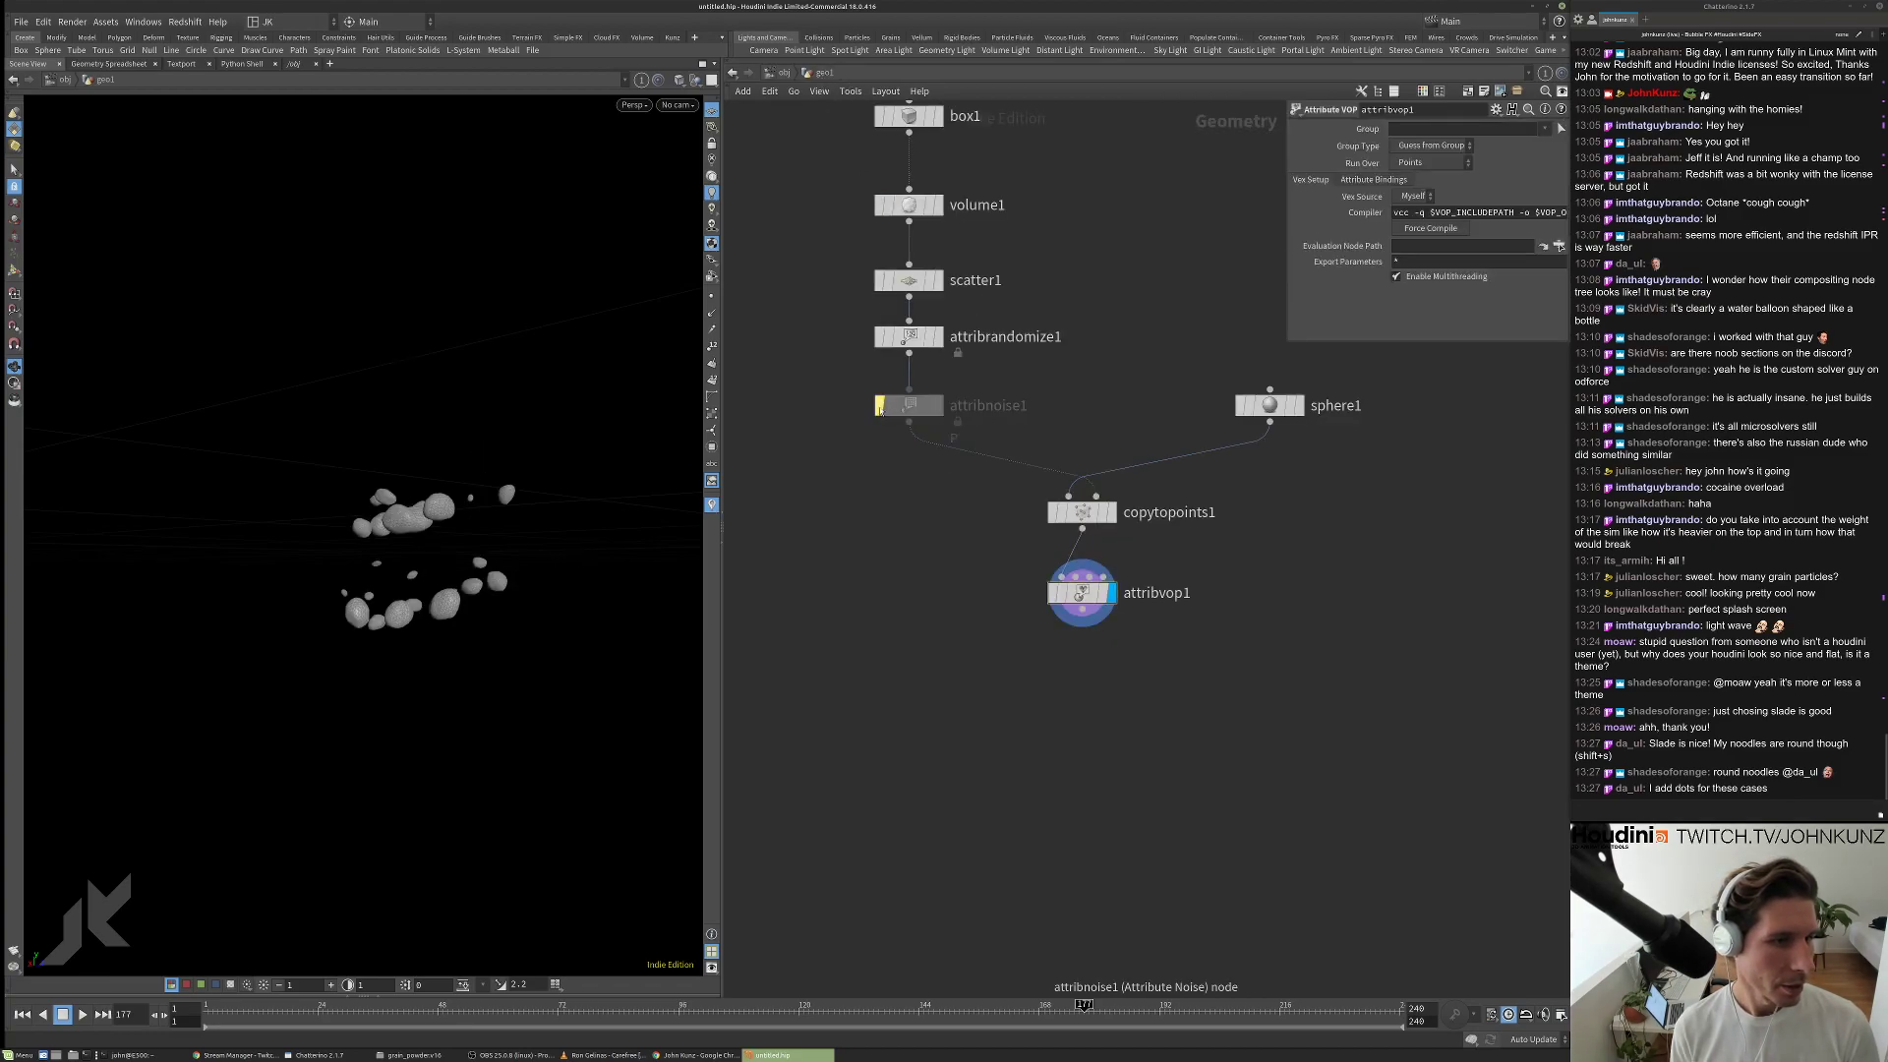
drag(678, 490, 551, 521)
double_click(1101, 602)
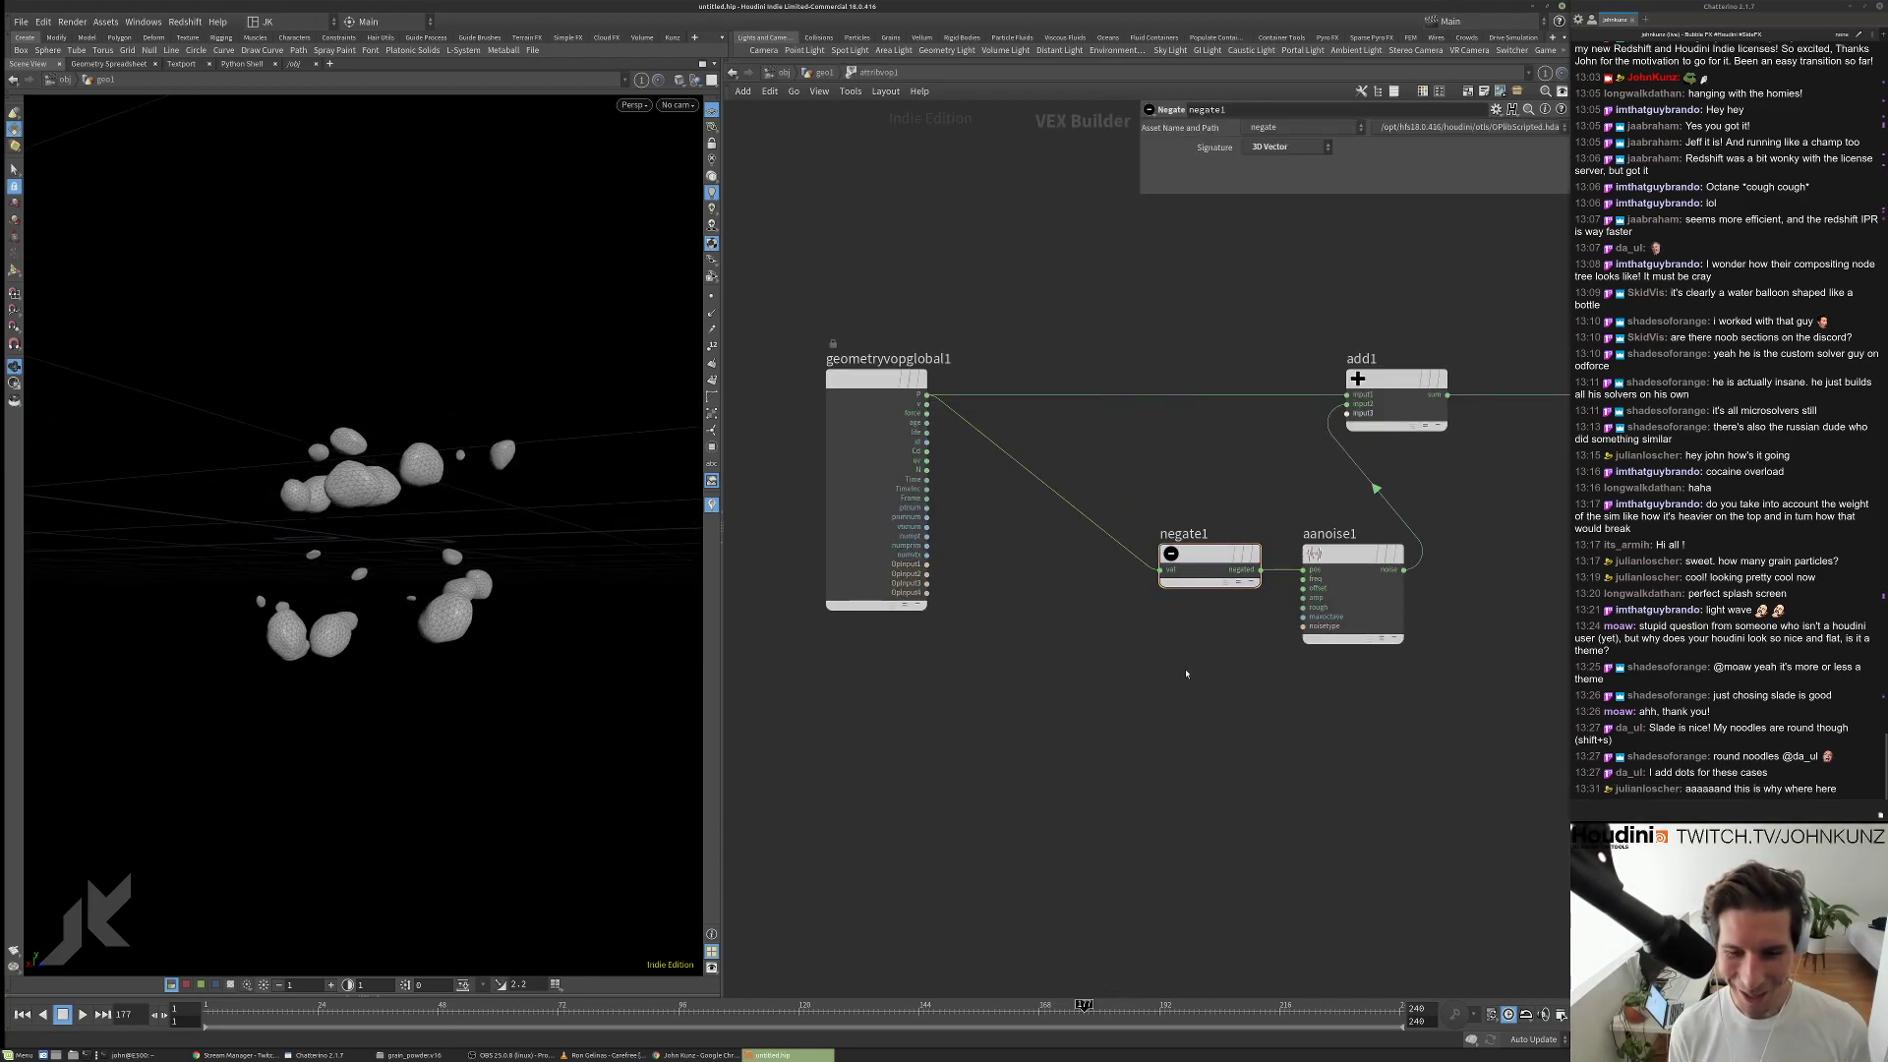
Drop an Add node, add2, onto the wire between geometryvopglobal1's P and negate1.
key(Tab)
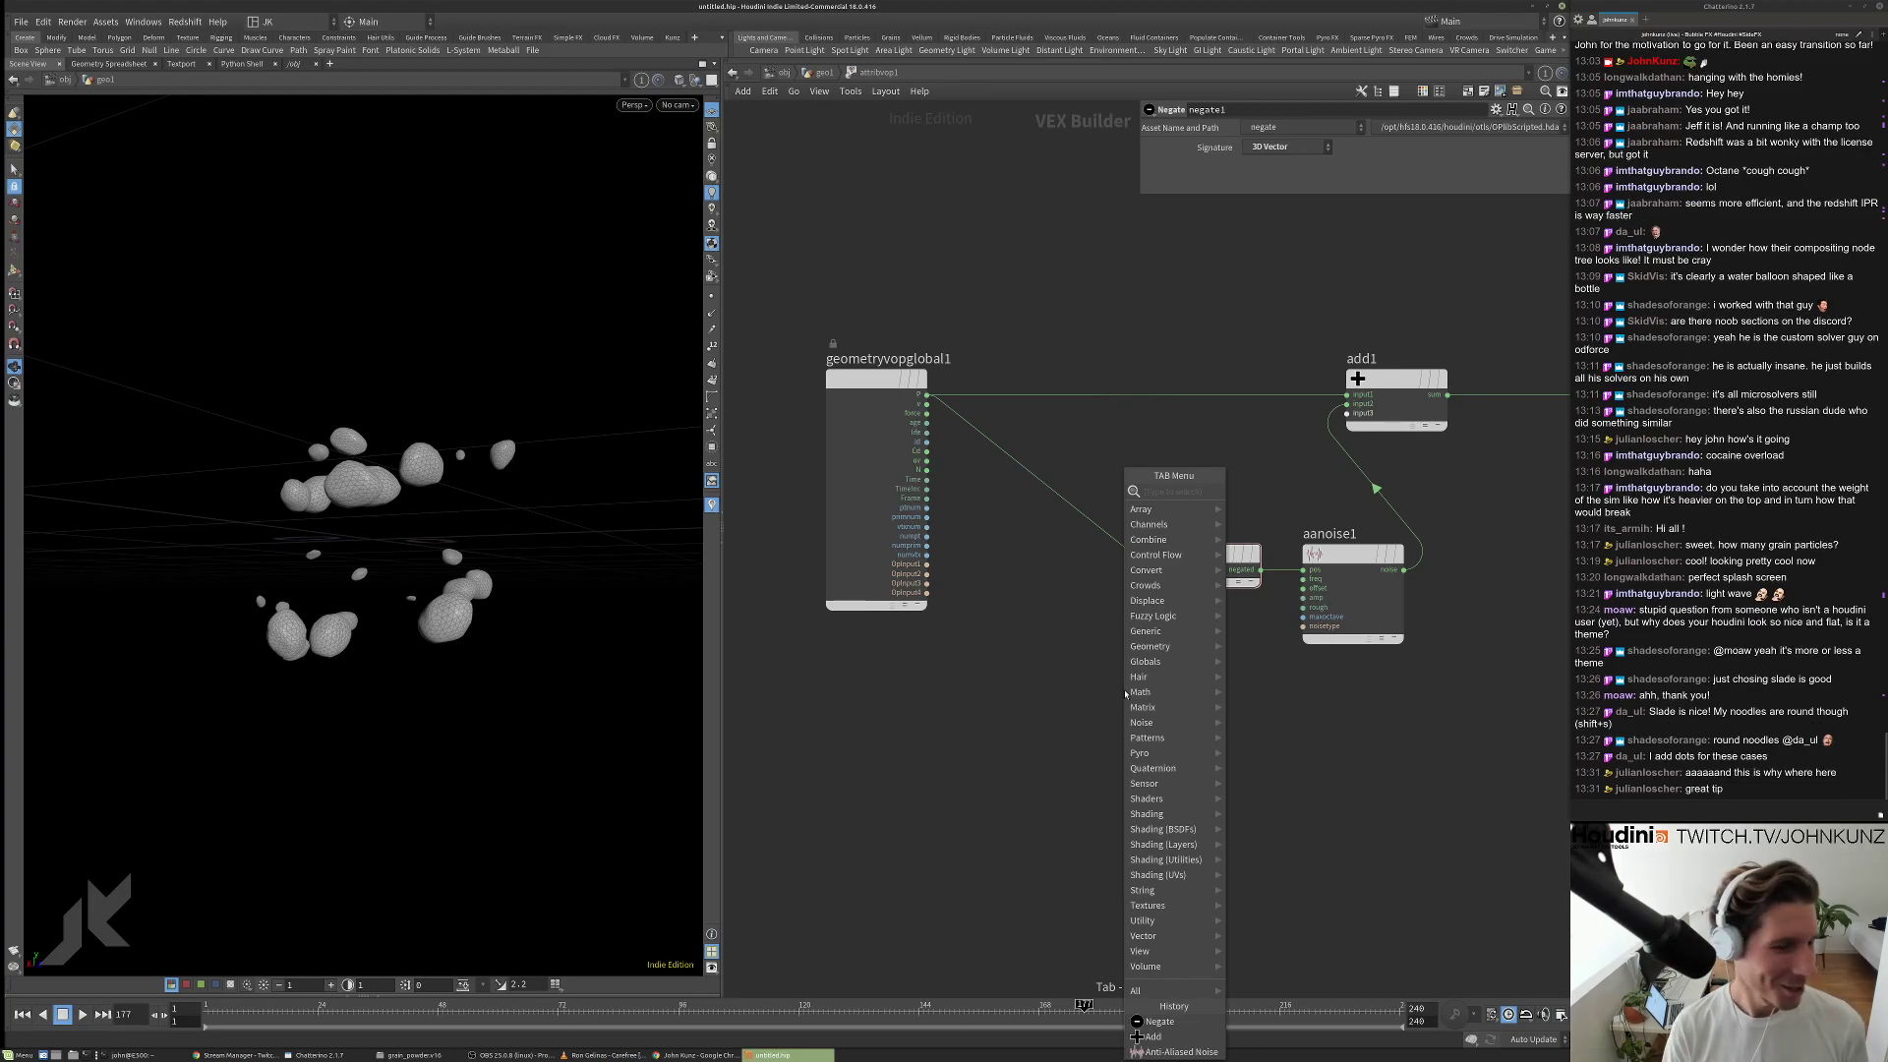
text(ad)
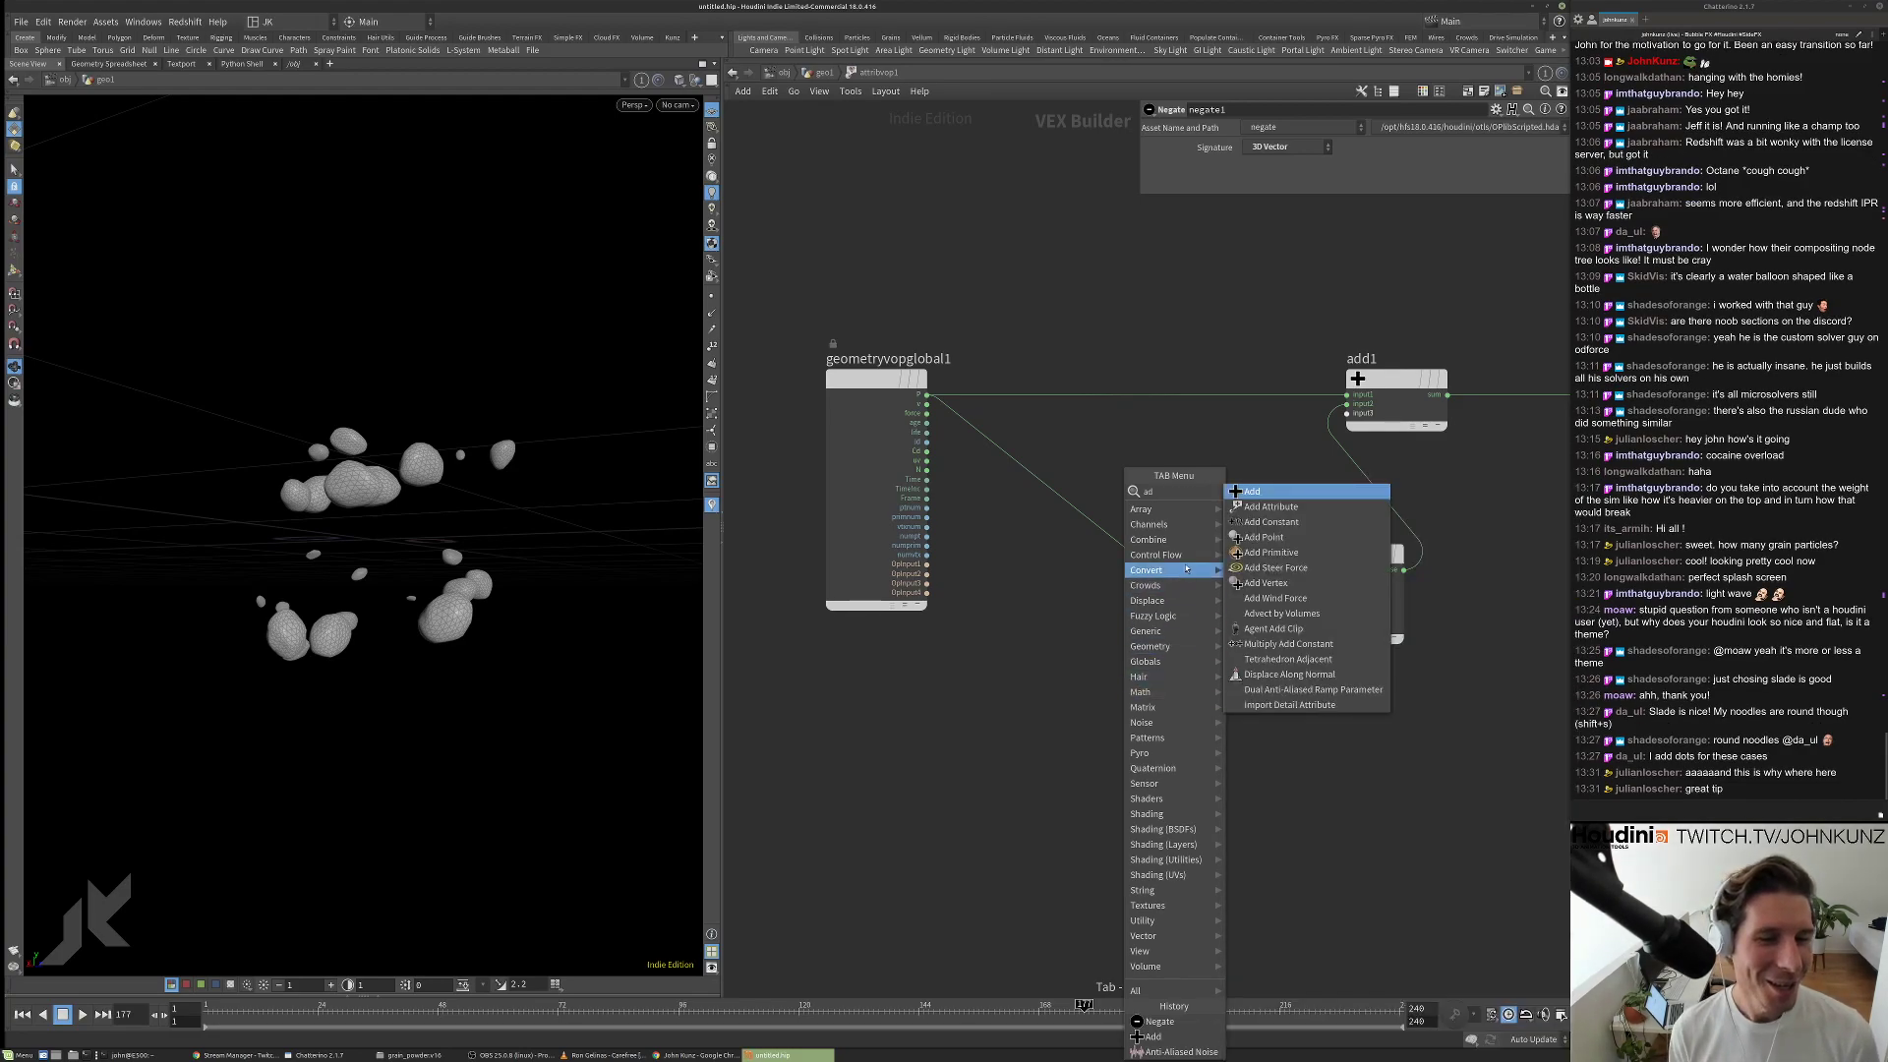
click(1278, 491)
click(1083, 521)
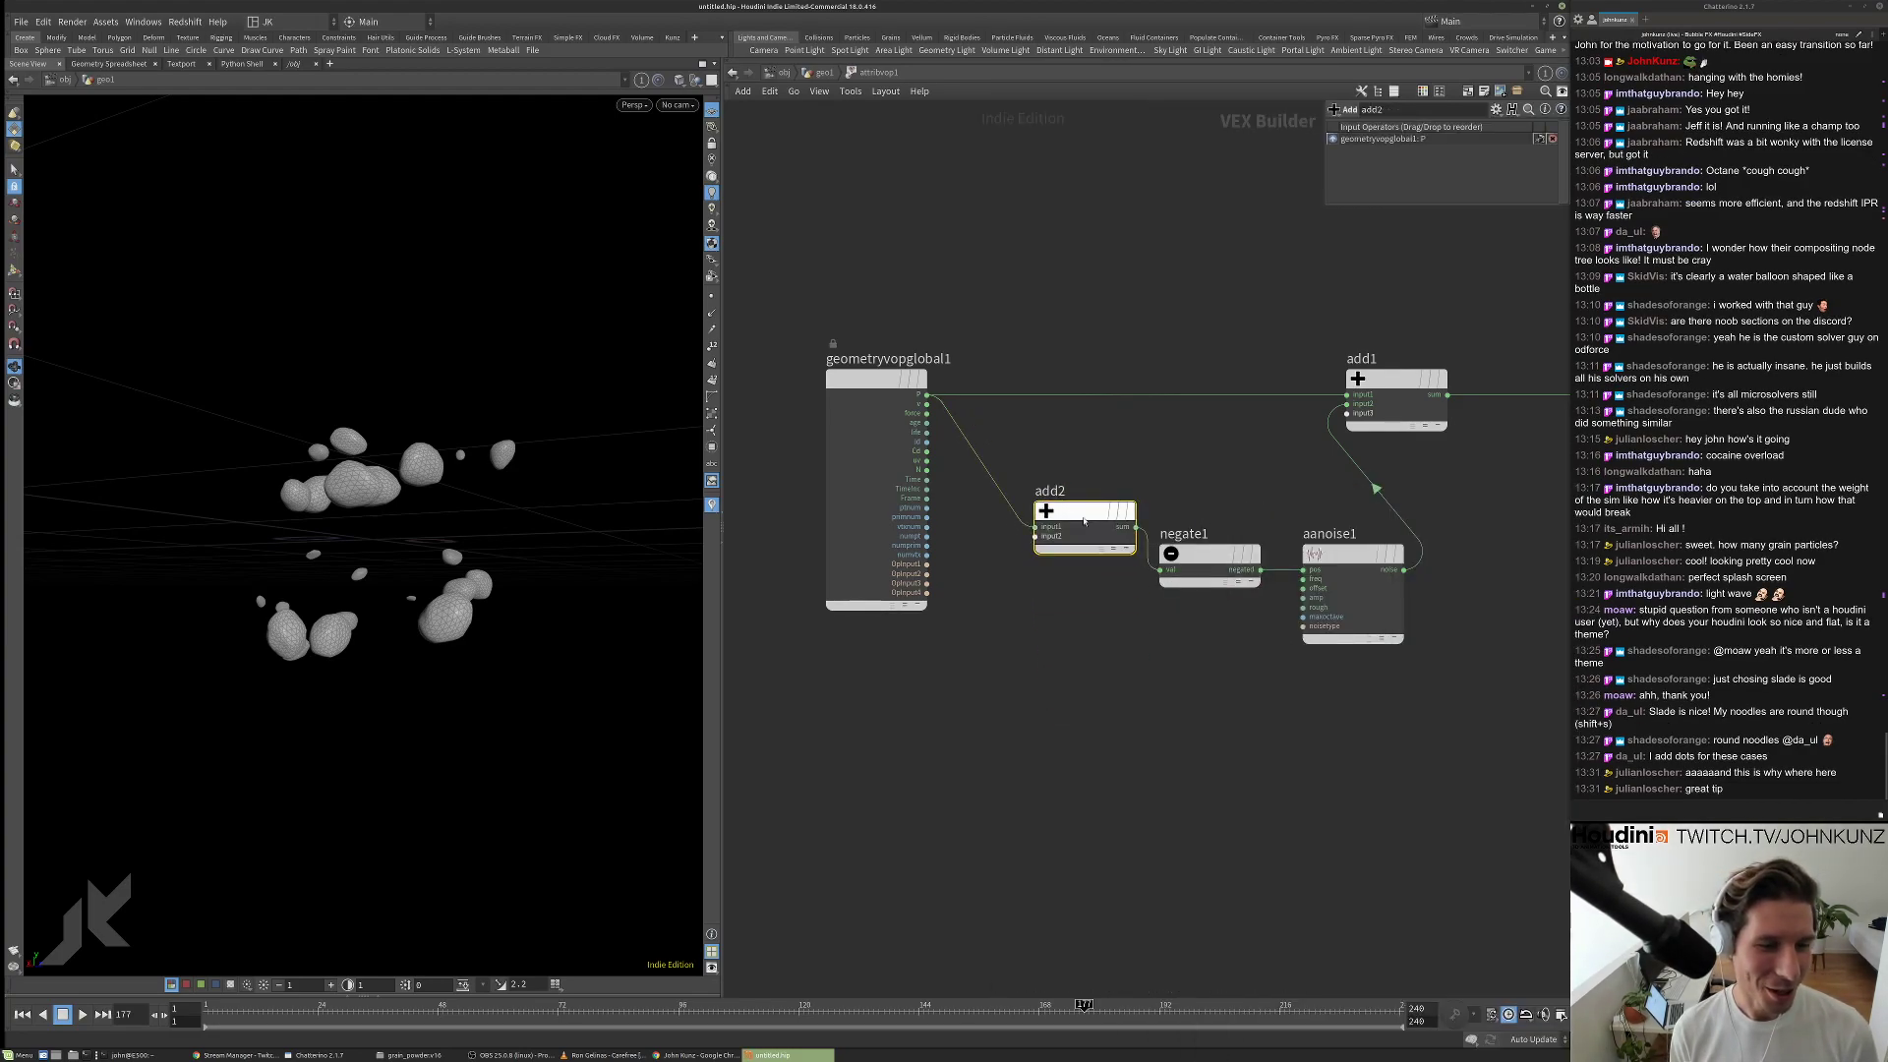
drag(1084, 521, 1063, 564)
middle_drag(1087, 507, 1208, 479)
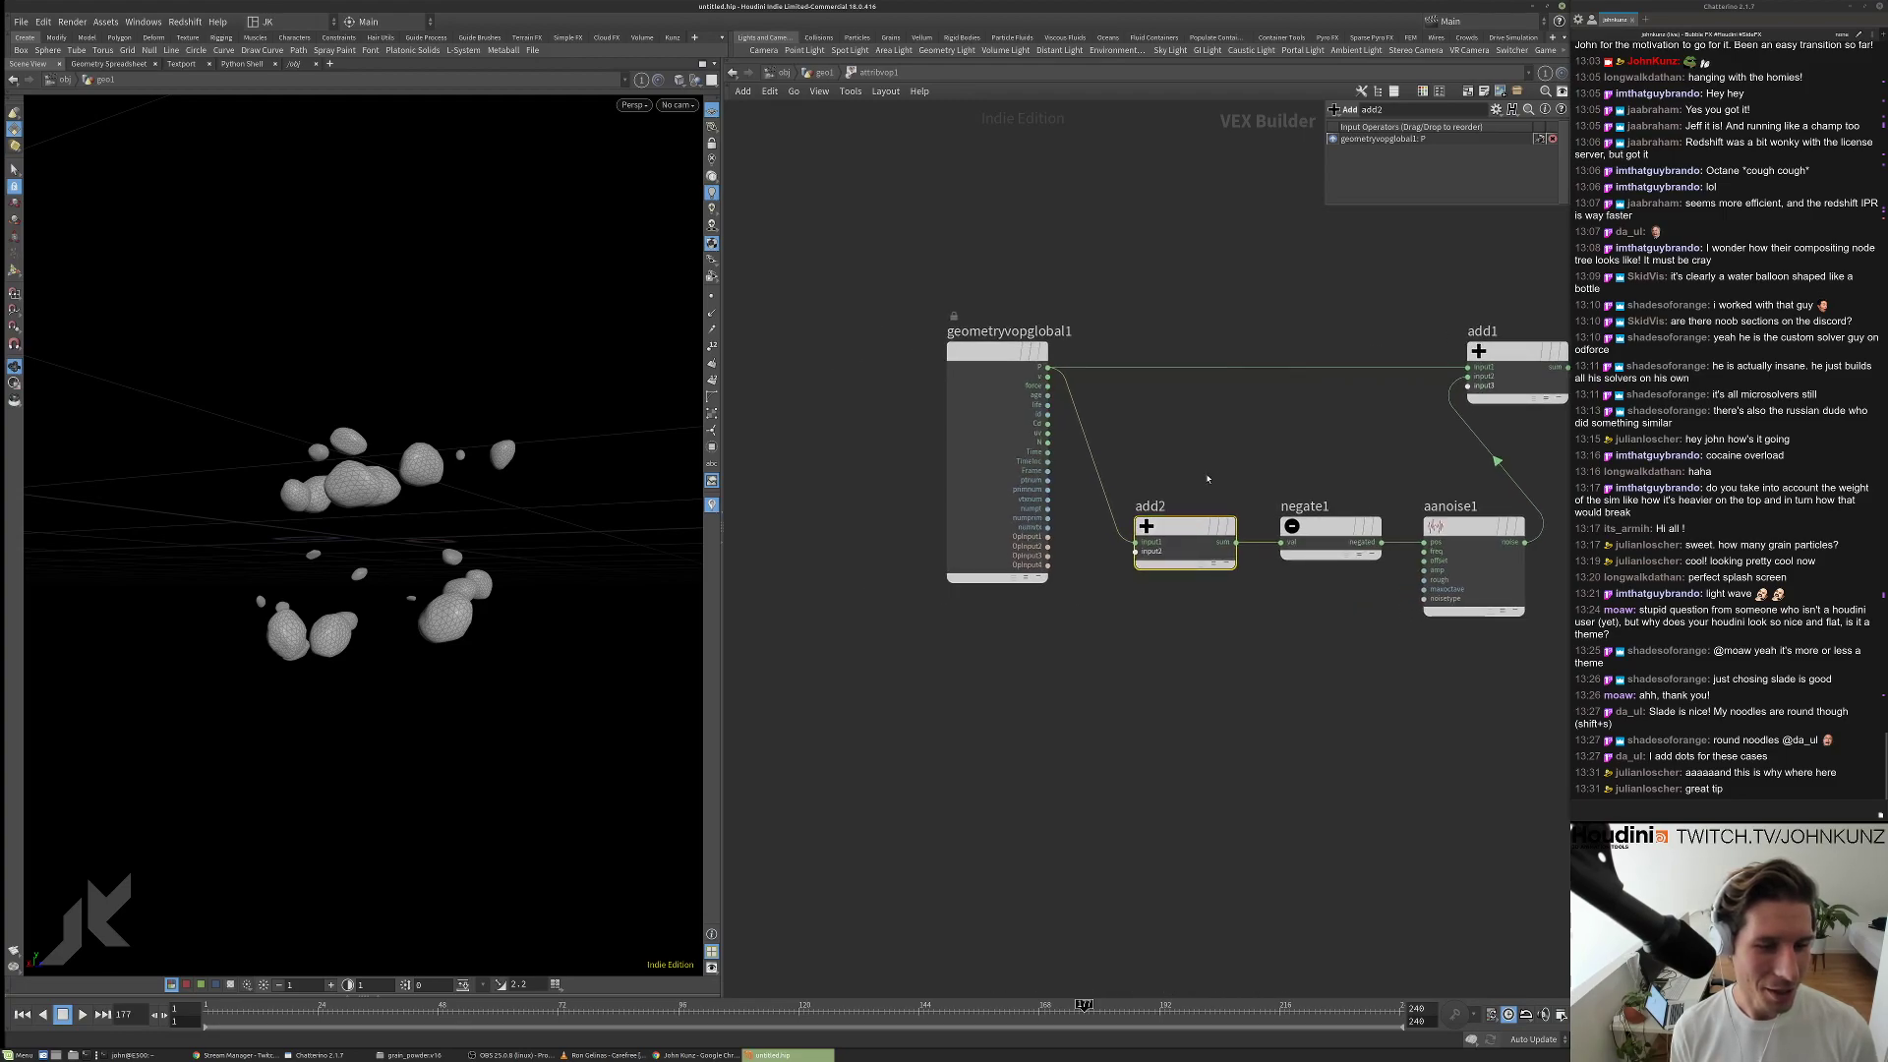
scroll(1208, 479, down, 3)
drag(1051, 382, 990, 382)
scroll(1158, 605, up, 3)
scroll(1157, 605, down, 2)
scroll(1157, 605, up, 2)
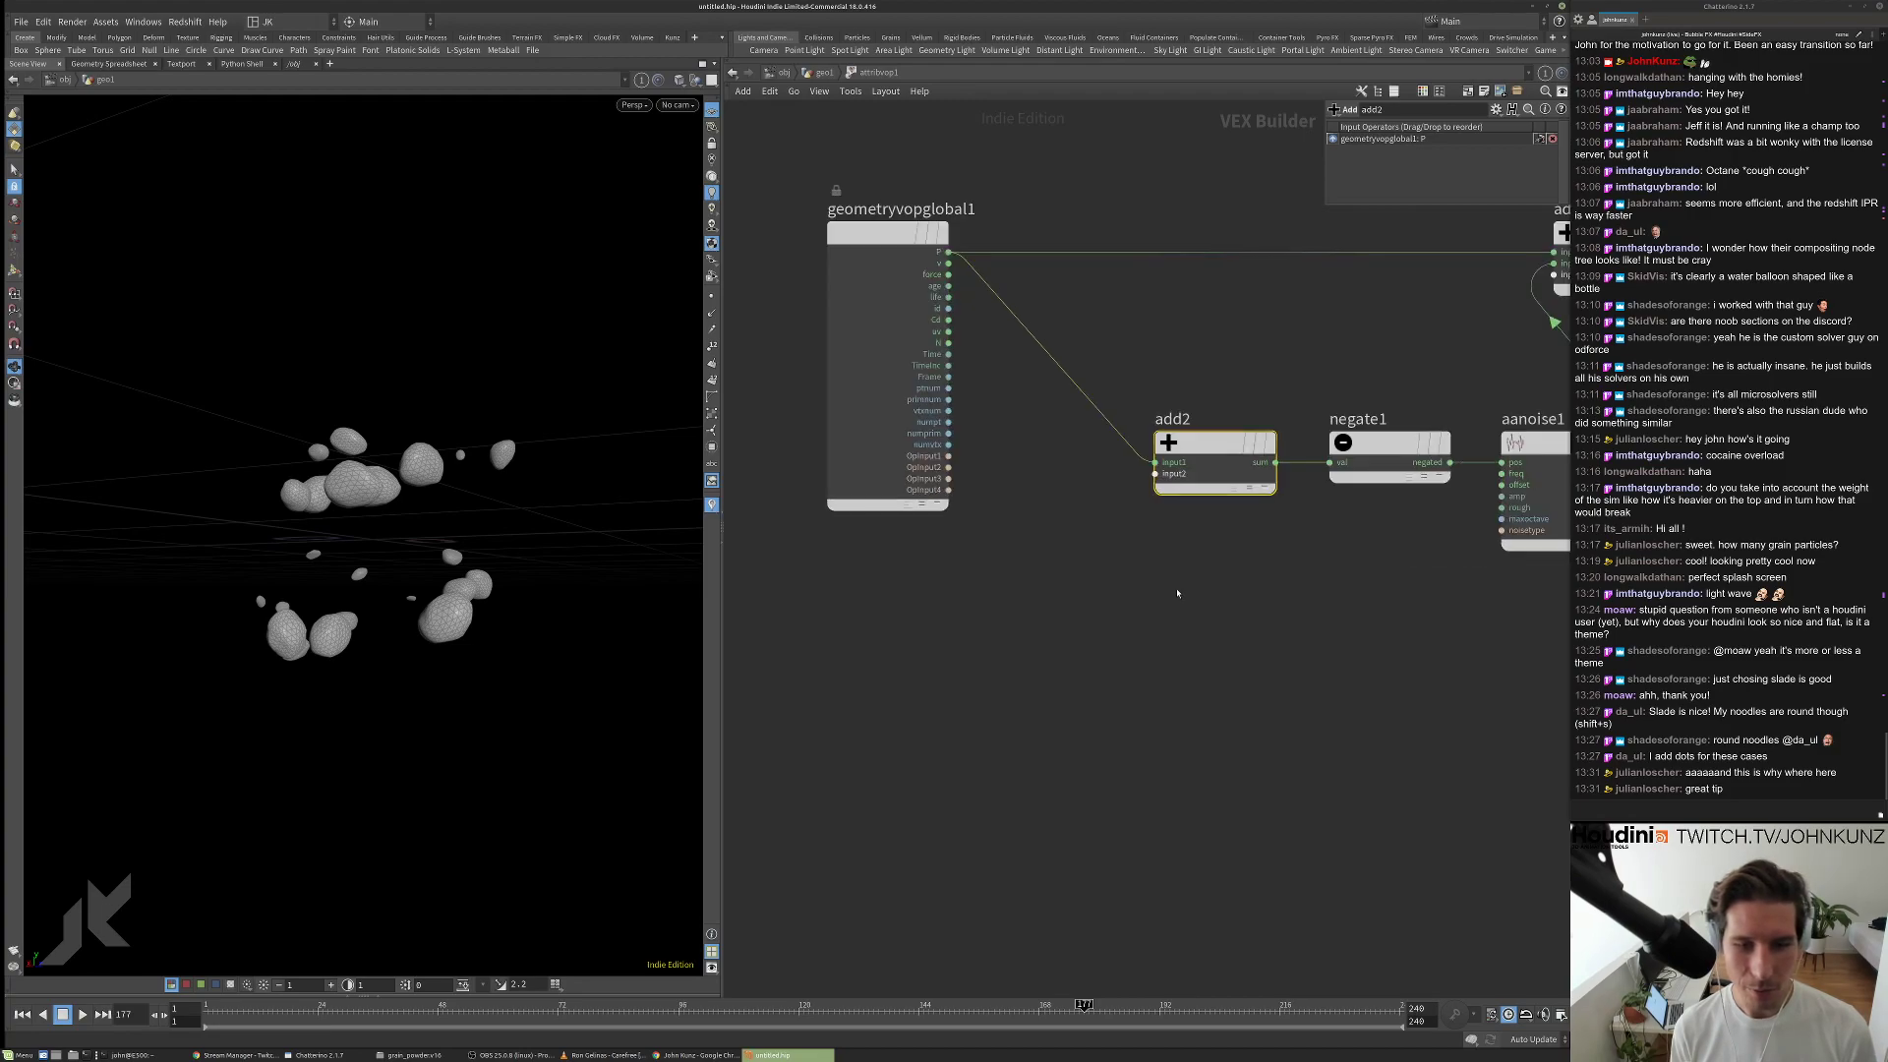
middle_drag(1157, 590, 1101, 637)
scroll(1111, 551, down, 1)
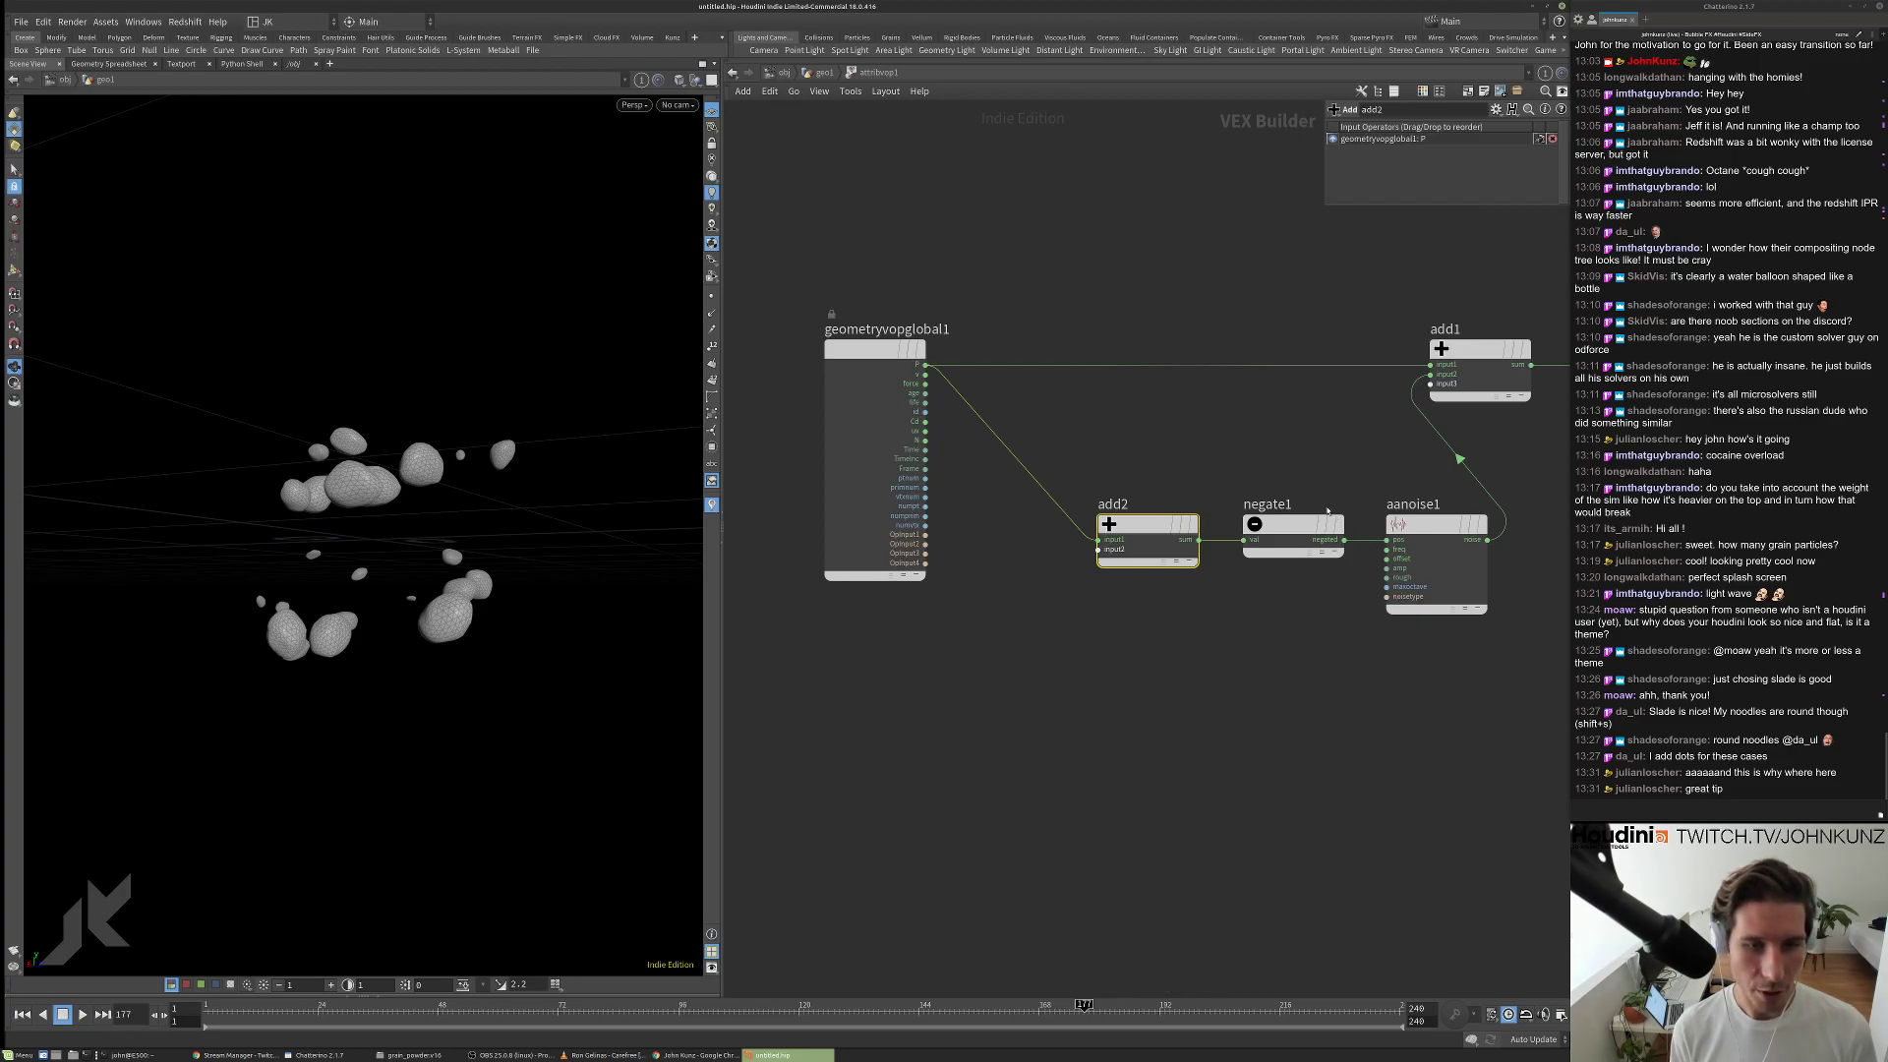
Create a Float to Vector node, floattovec1, feeding add2's second input.
key(Tab)
click(1097, 620)
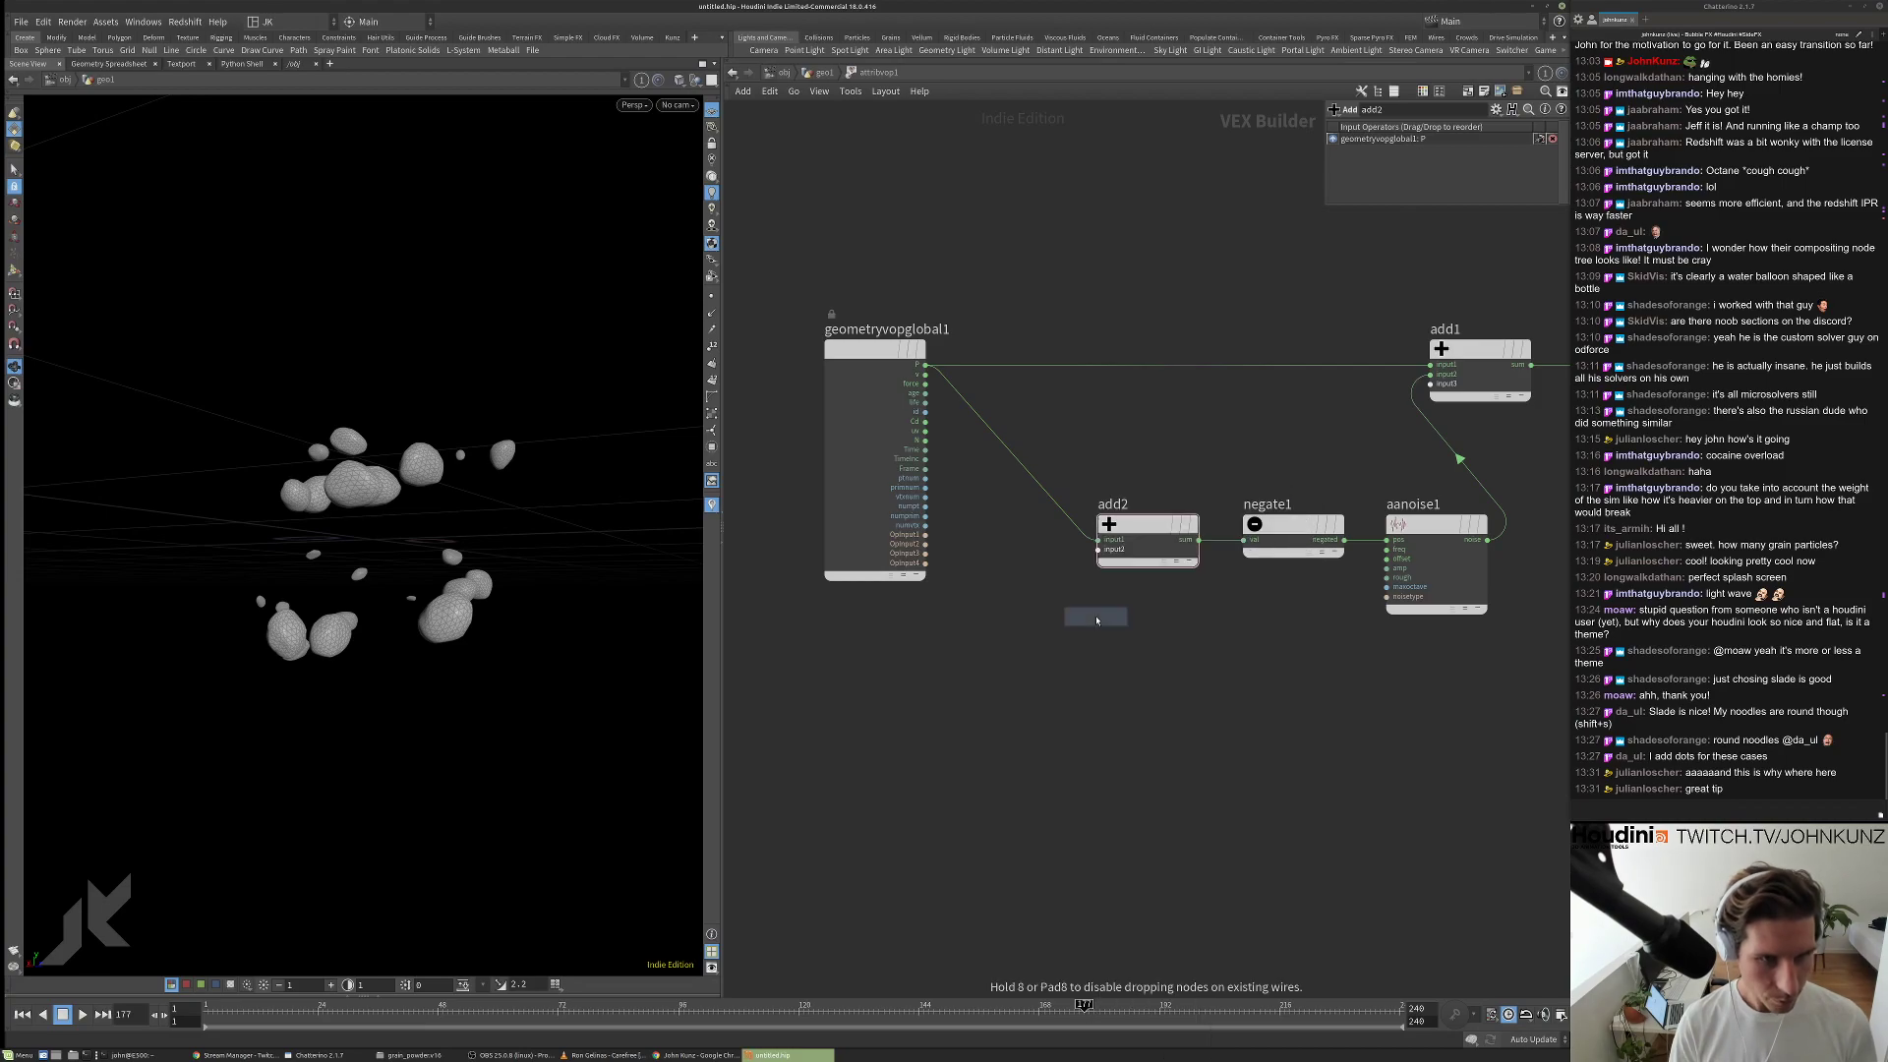
key(Tab)
text(float)
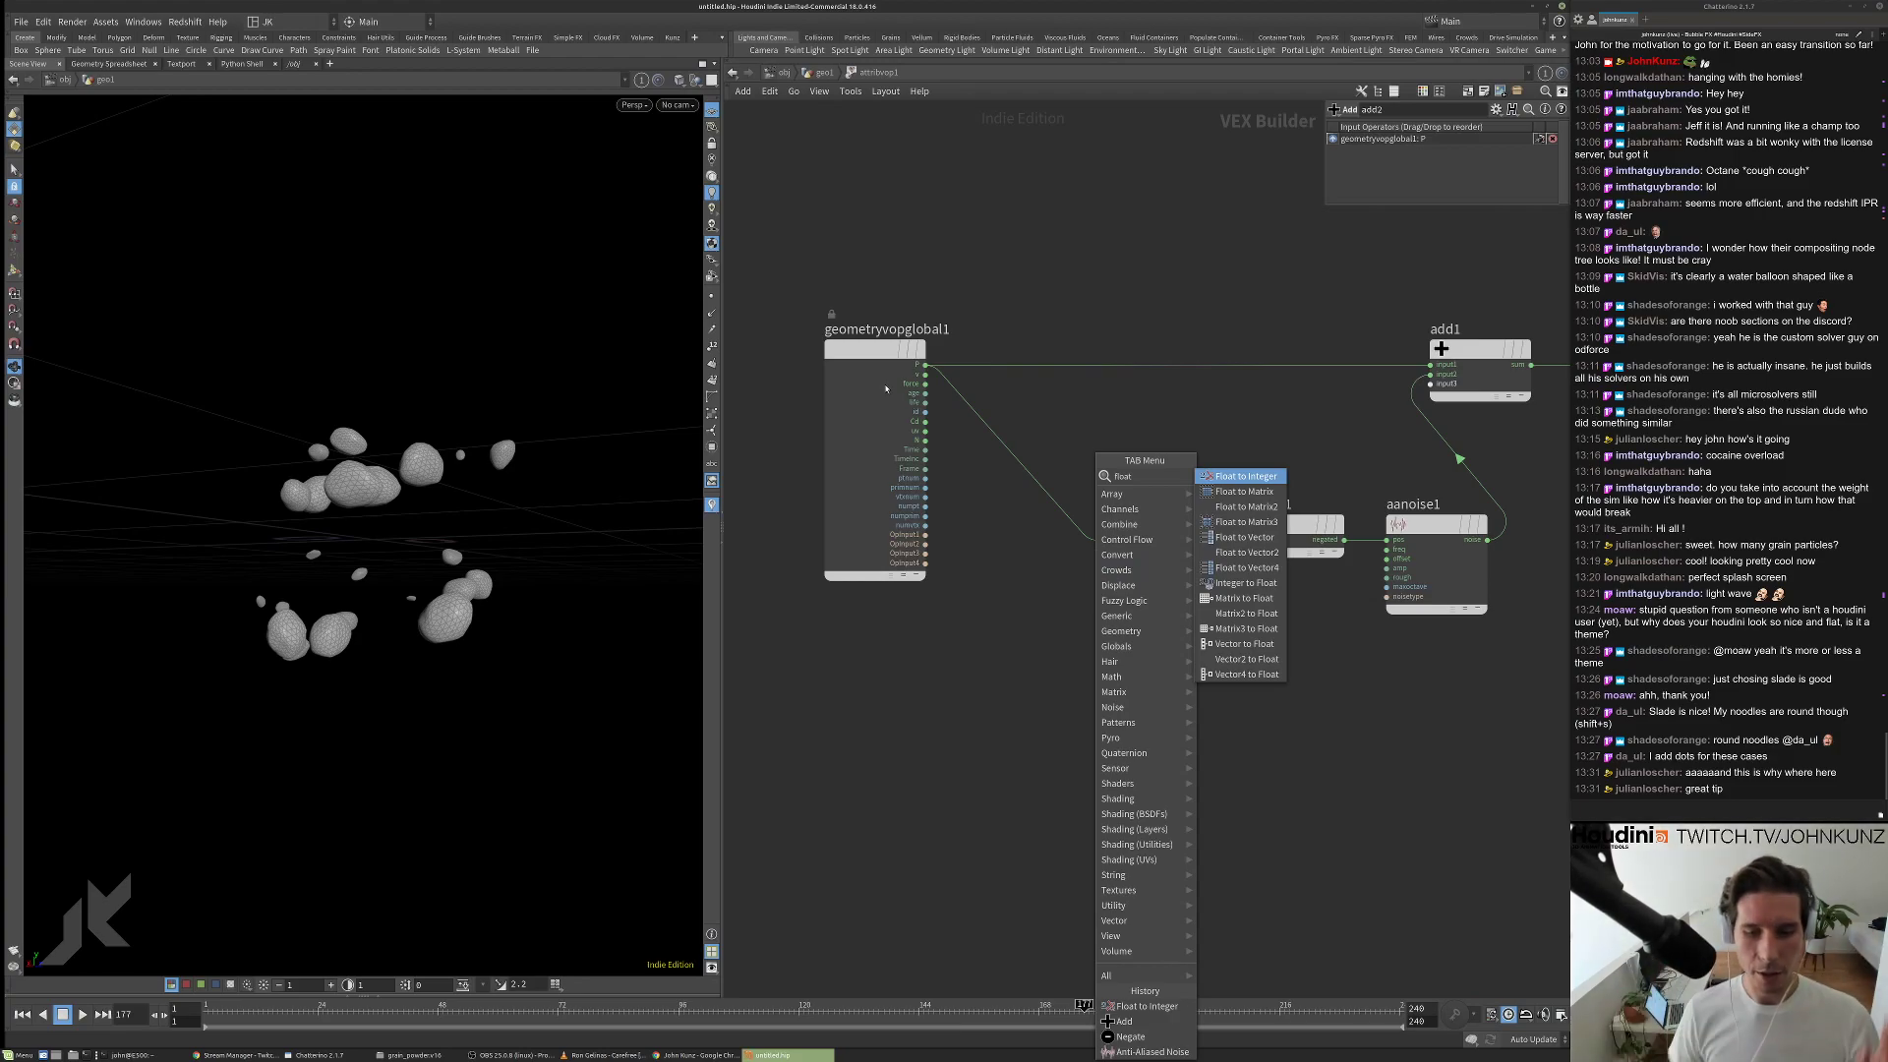
click(1243, 537)
click(1077, 644)
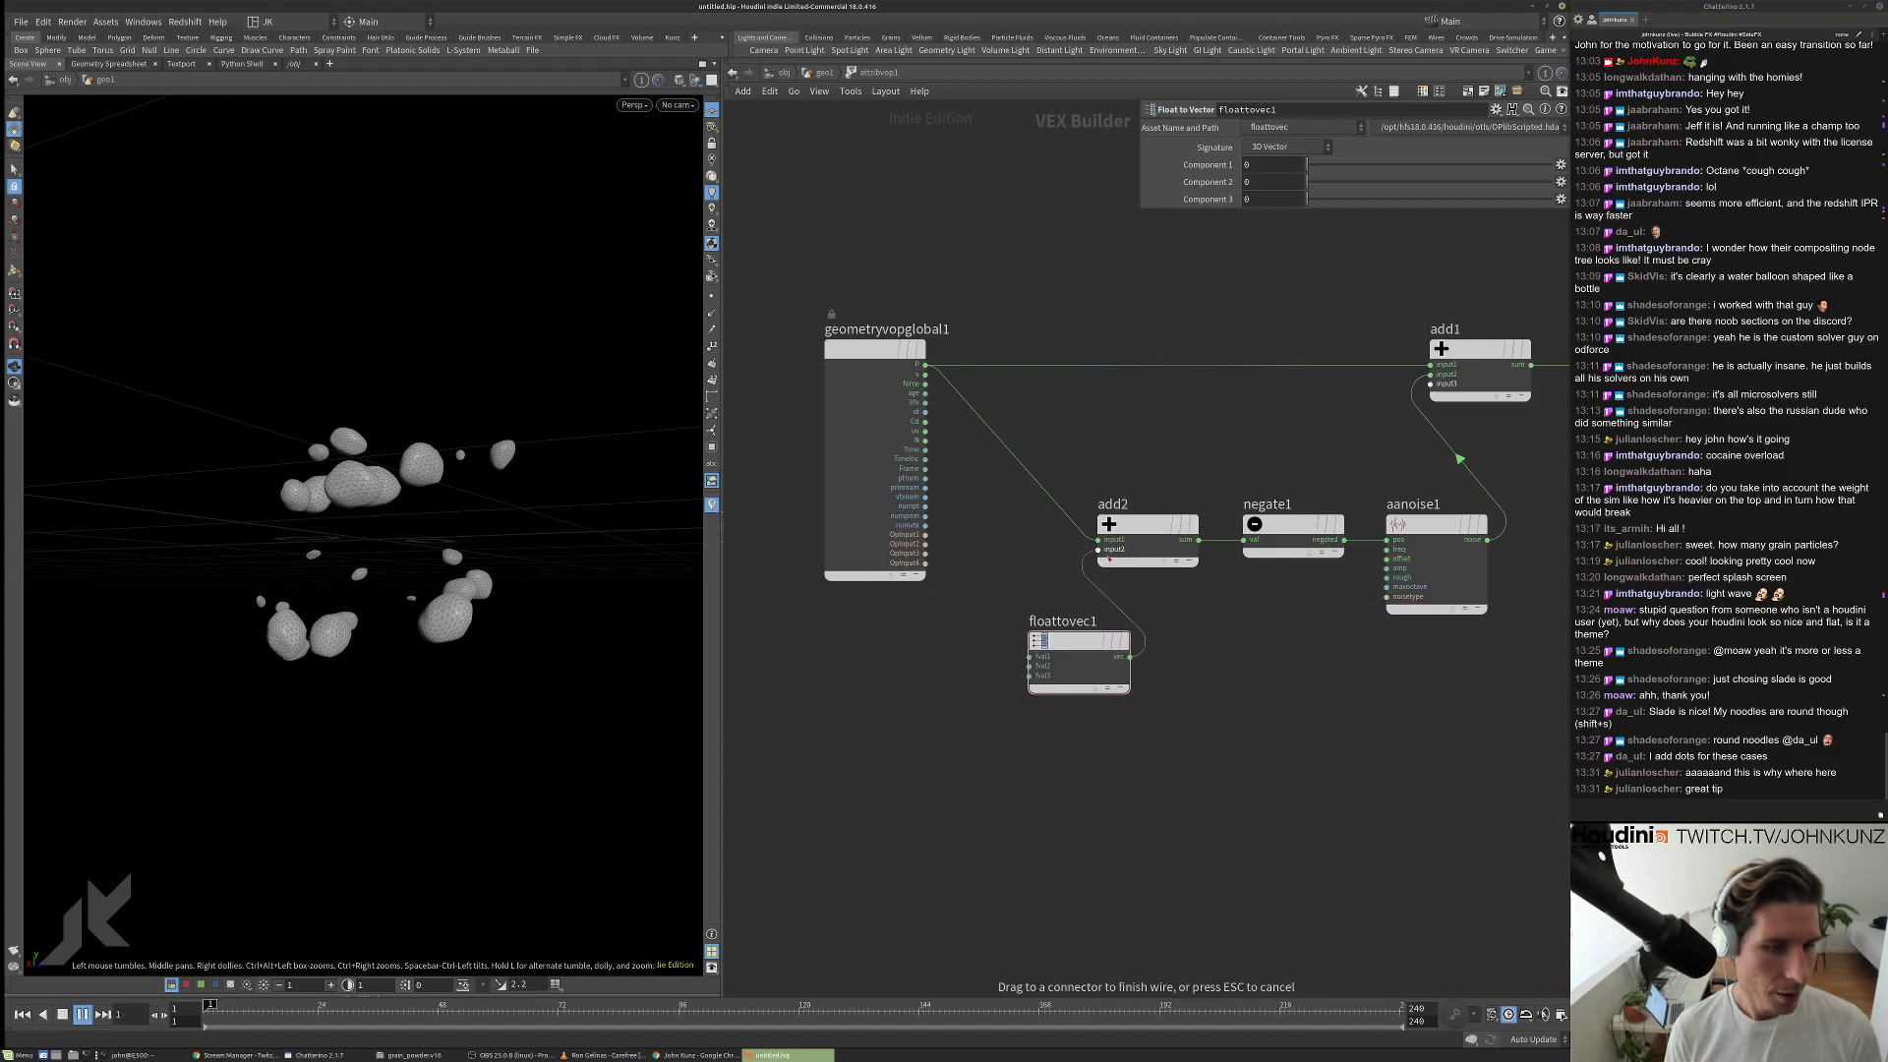
click(1102, 548)
drag(1062, 644, 1028, 649)
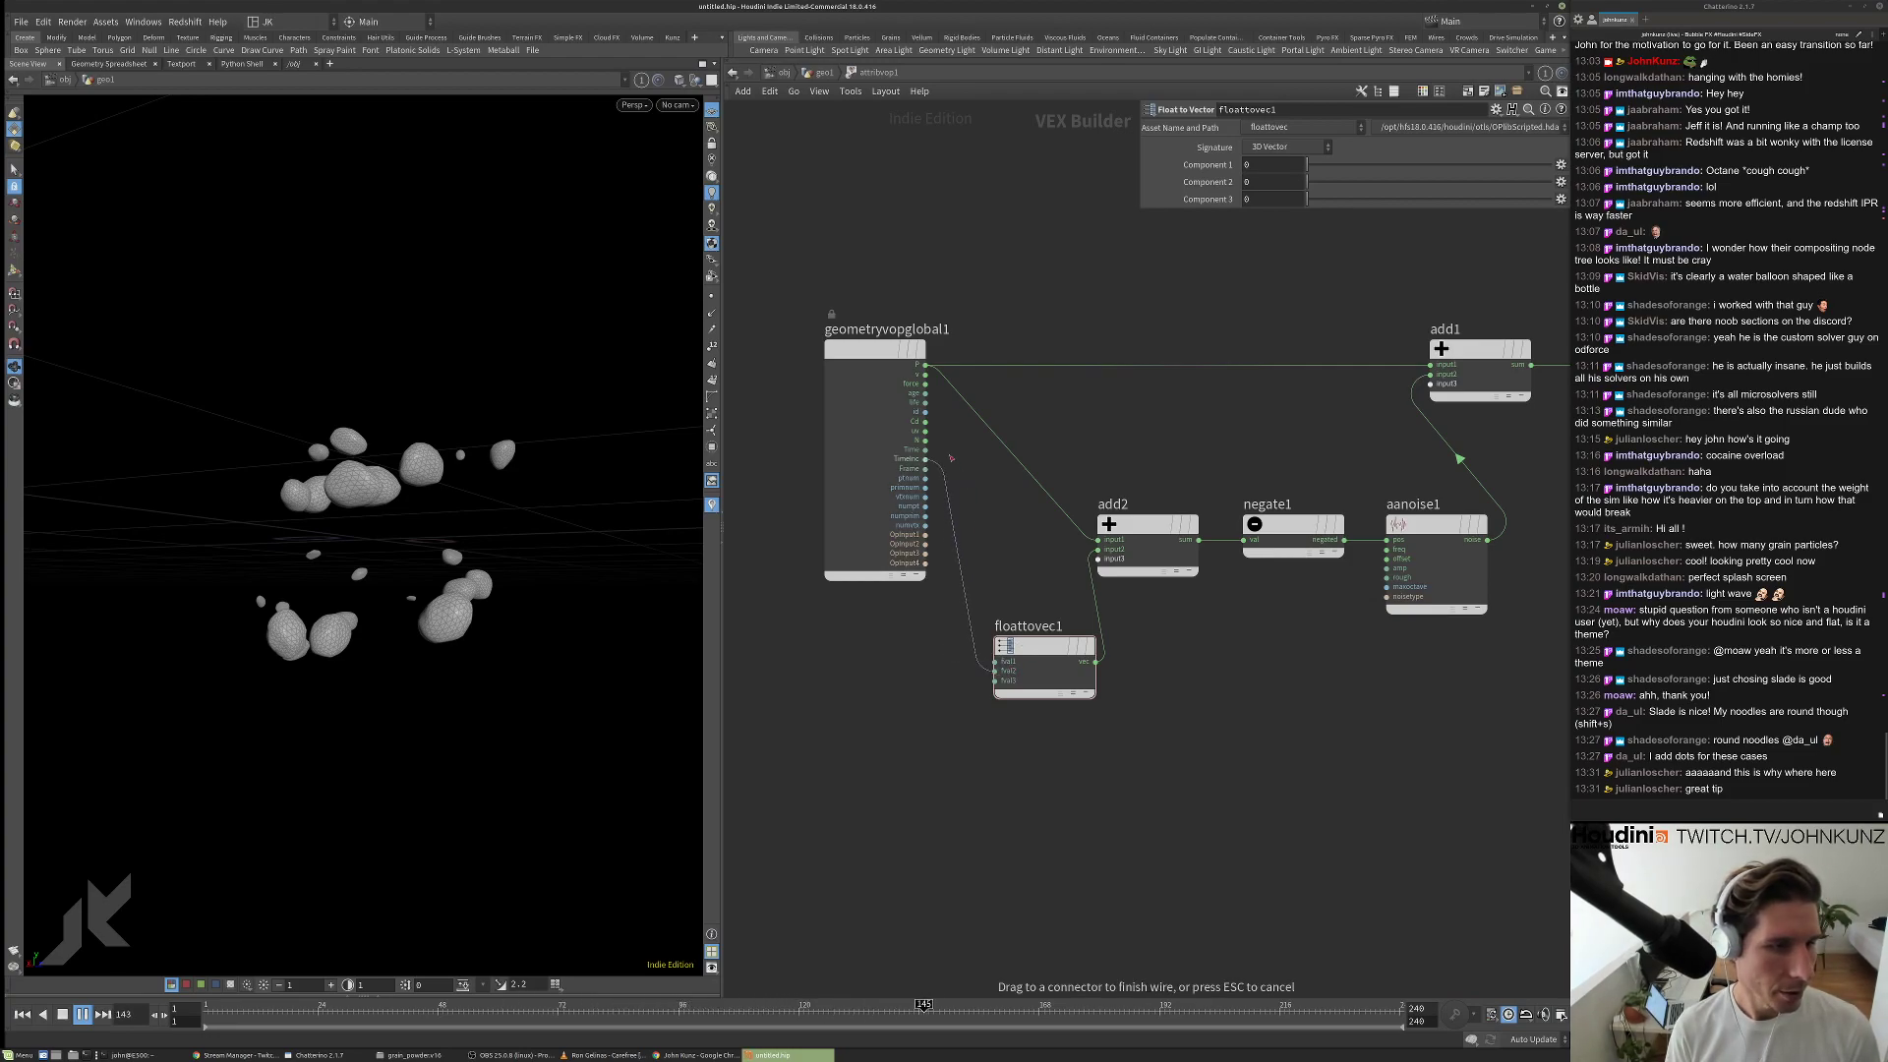
Wire the global Time into floattovec1 and bypass negate1.
click(926, 449)
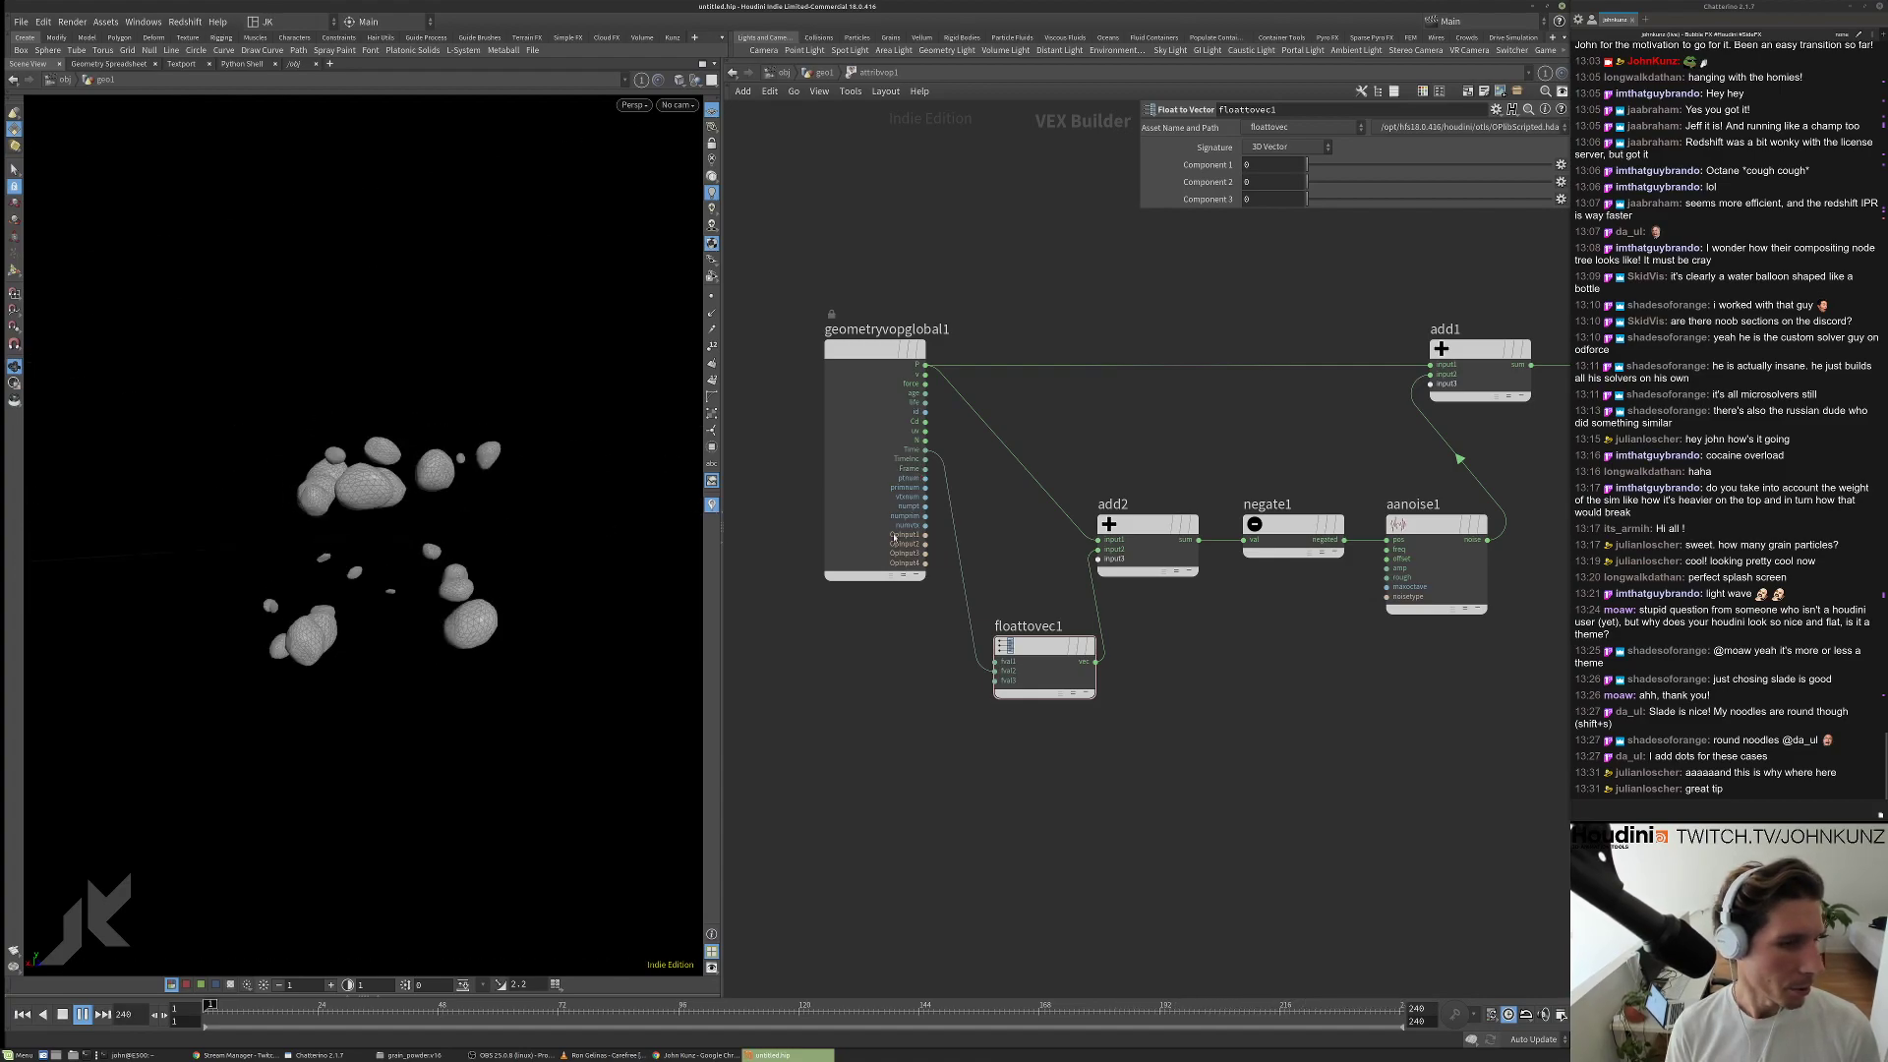
click(1330, 525)
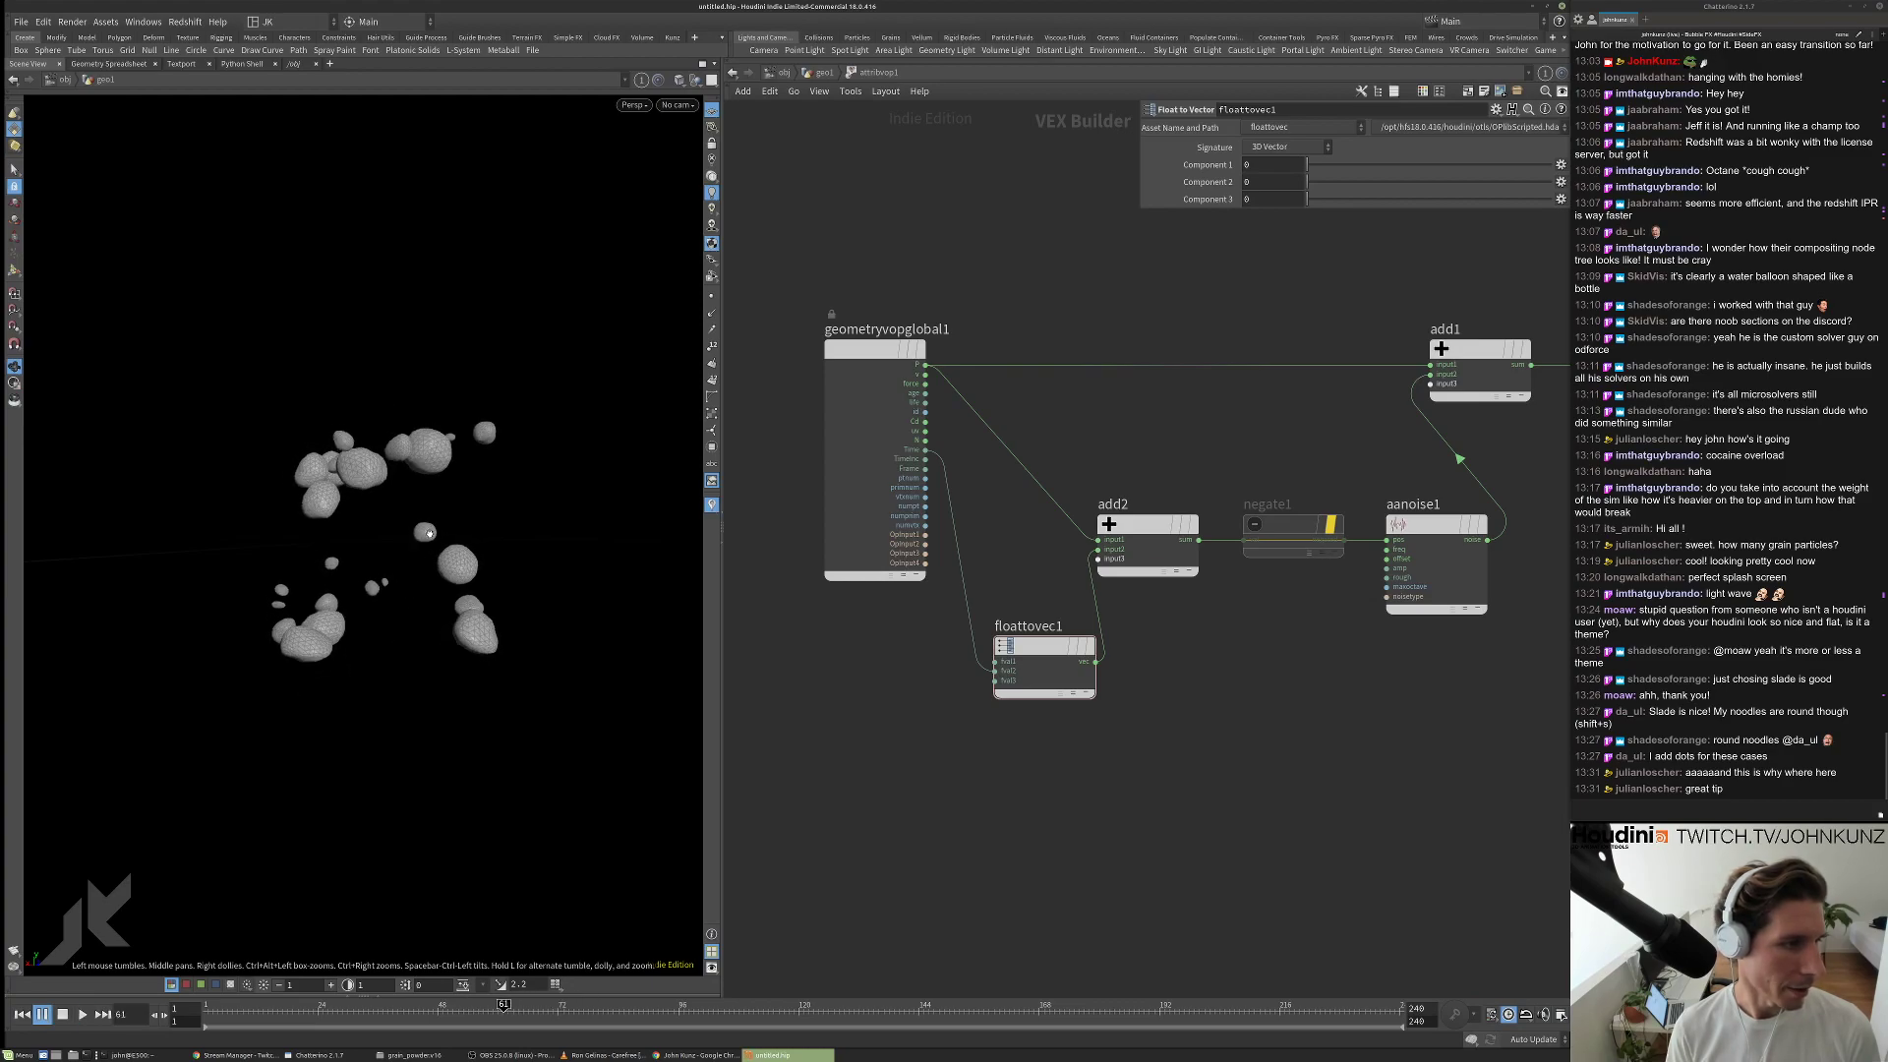
click(1436, 566)
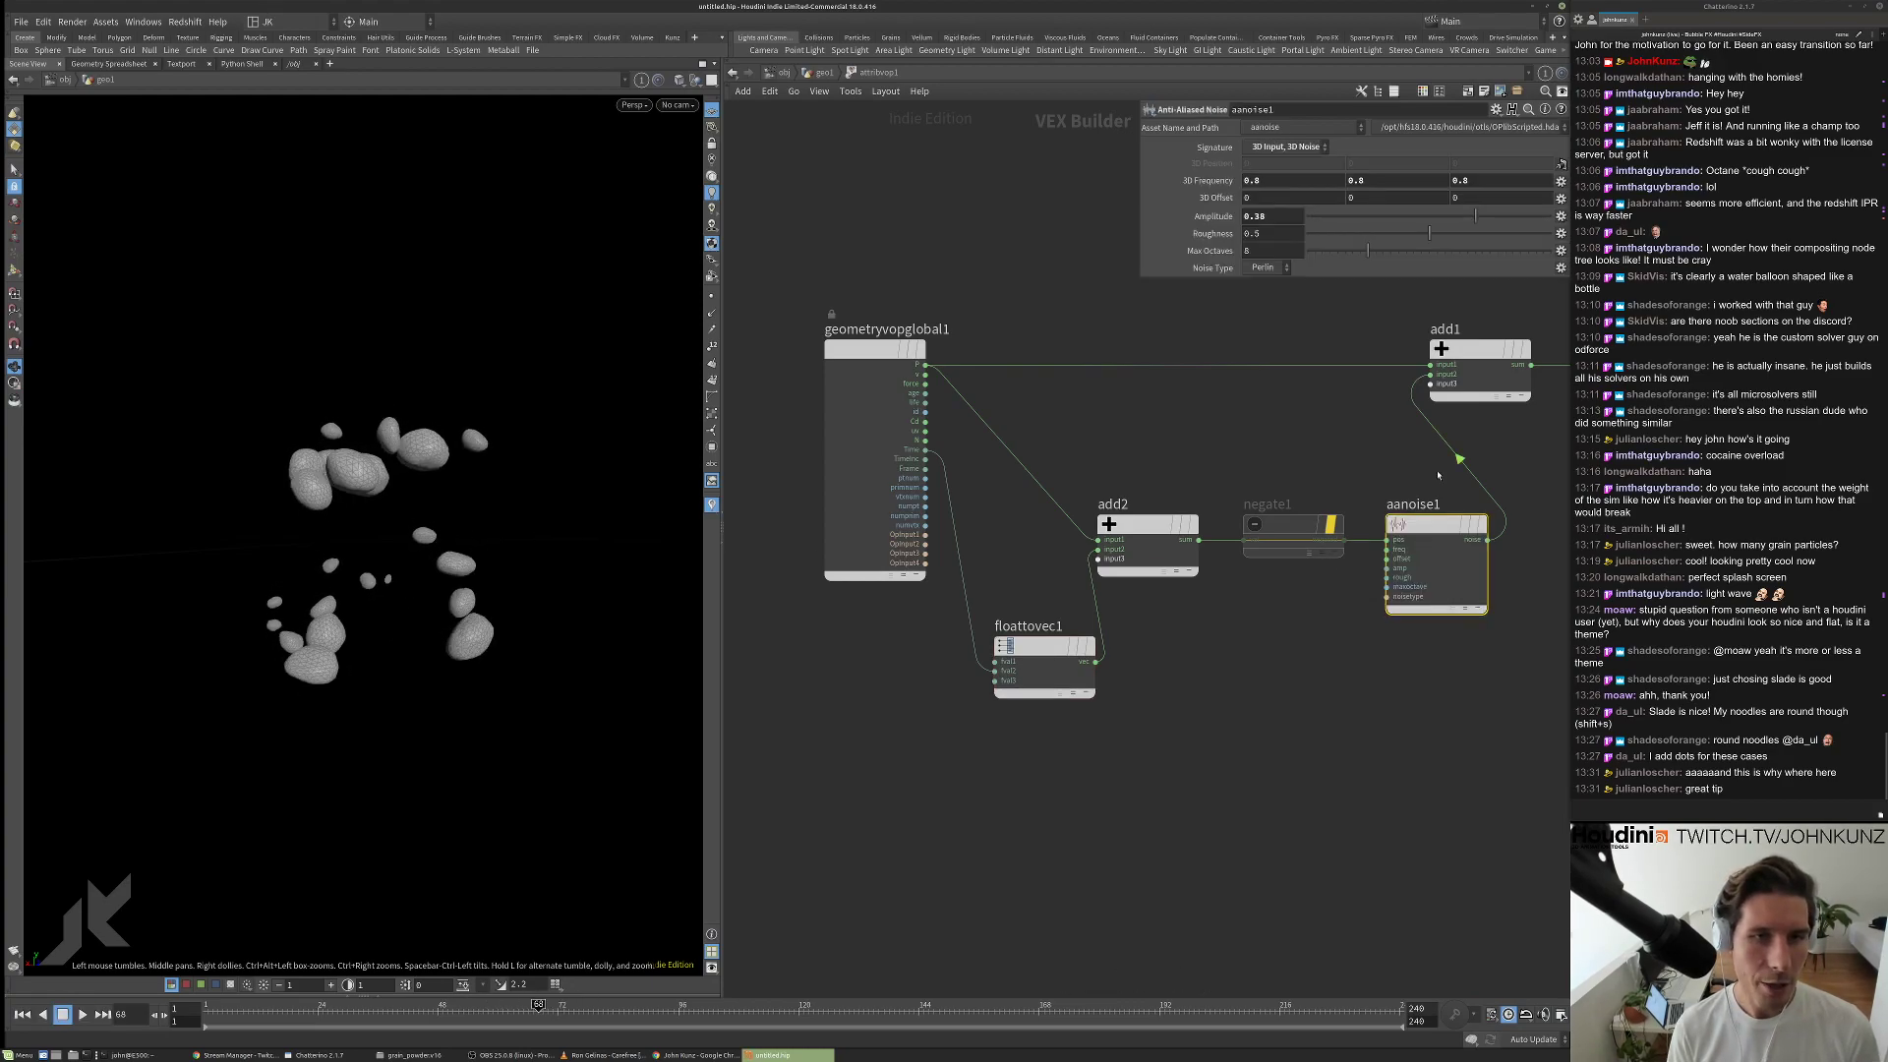
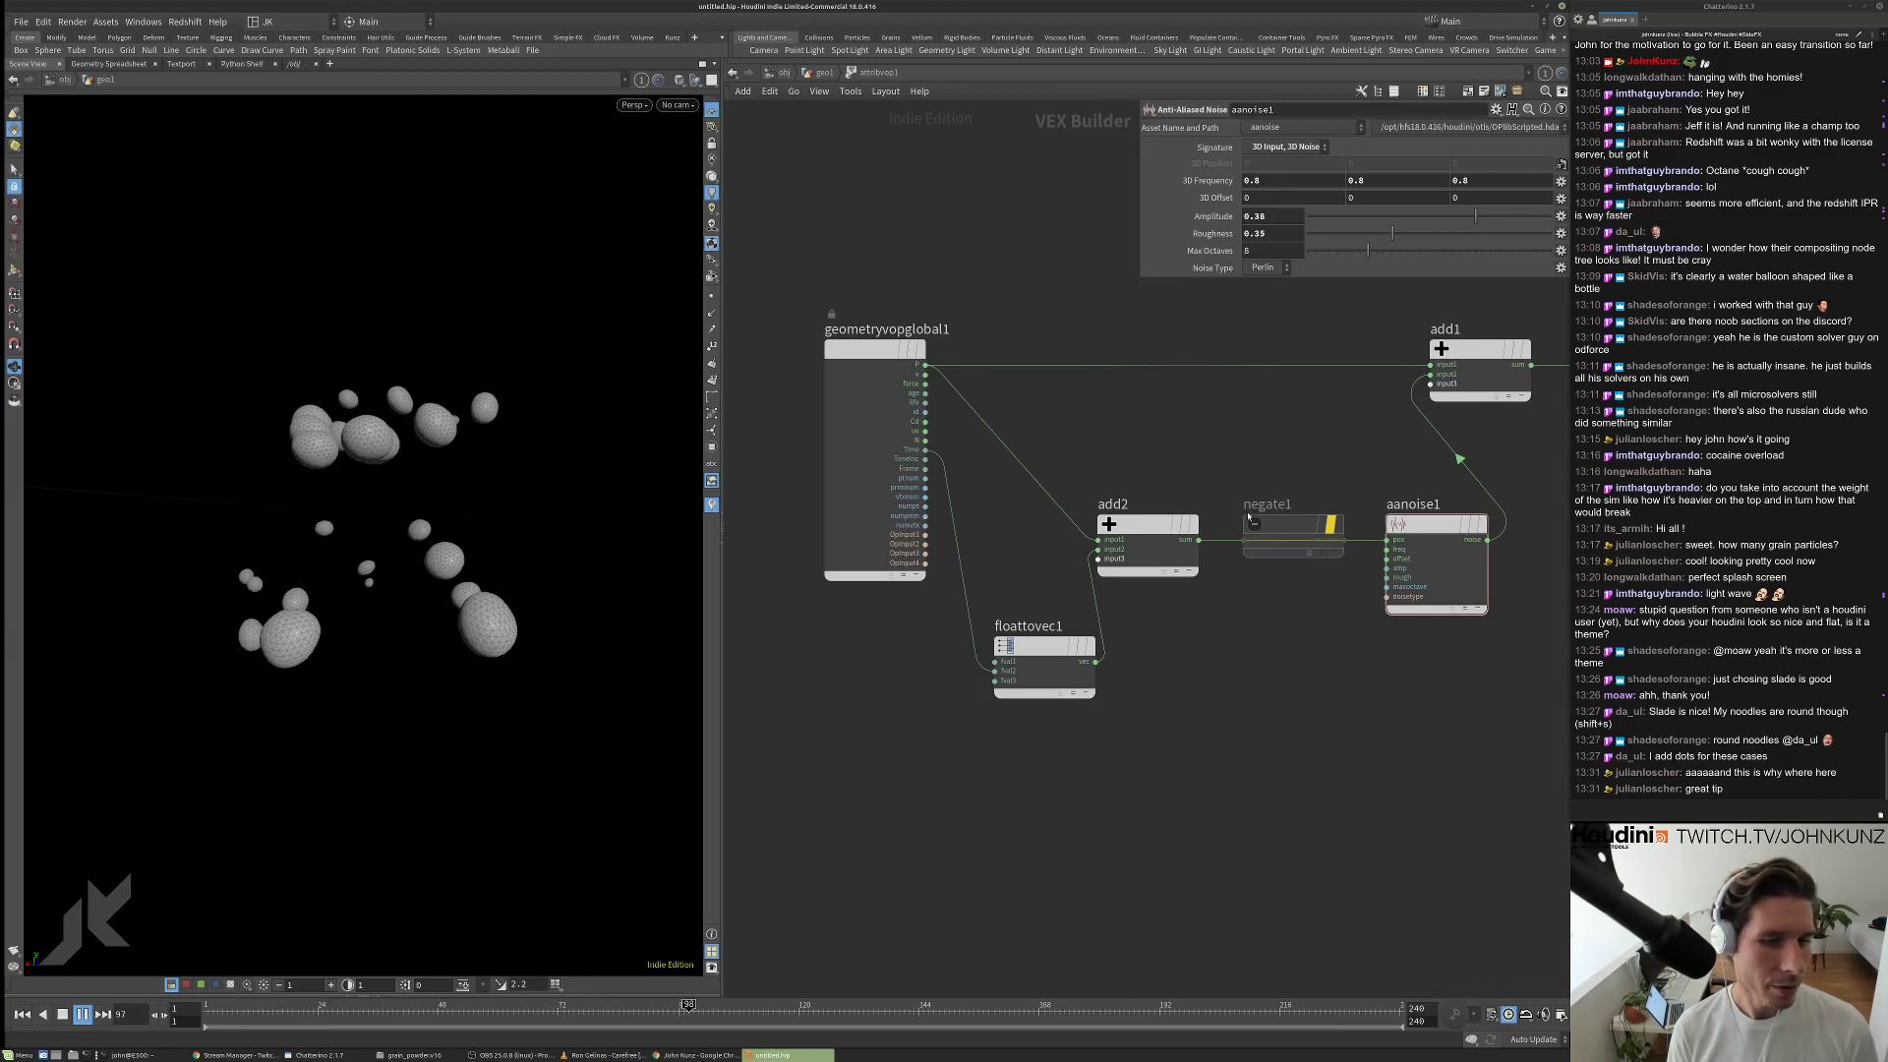
Turn off negate1's bypass so the negate step is active again, then go up to geo1.
click(1330, 525)
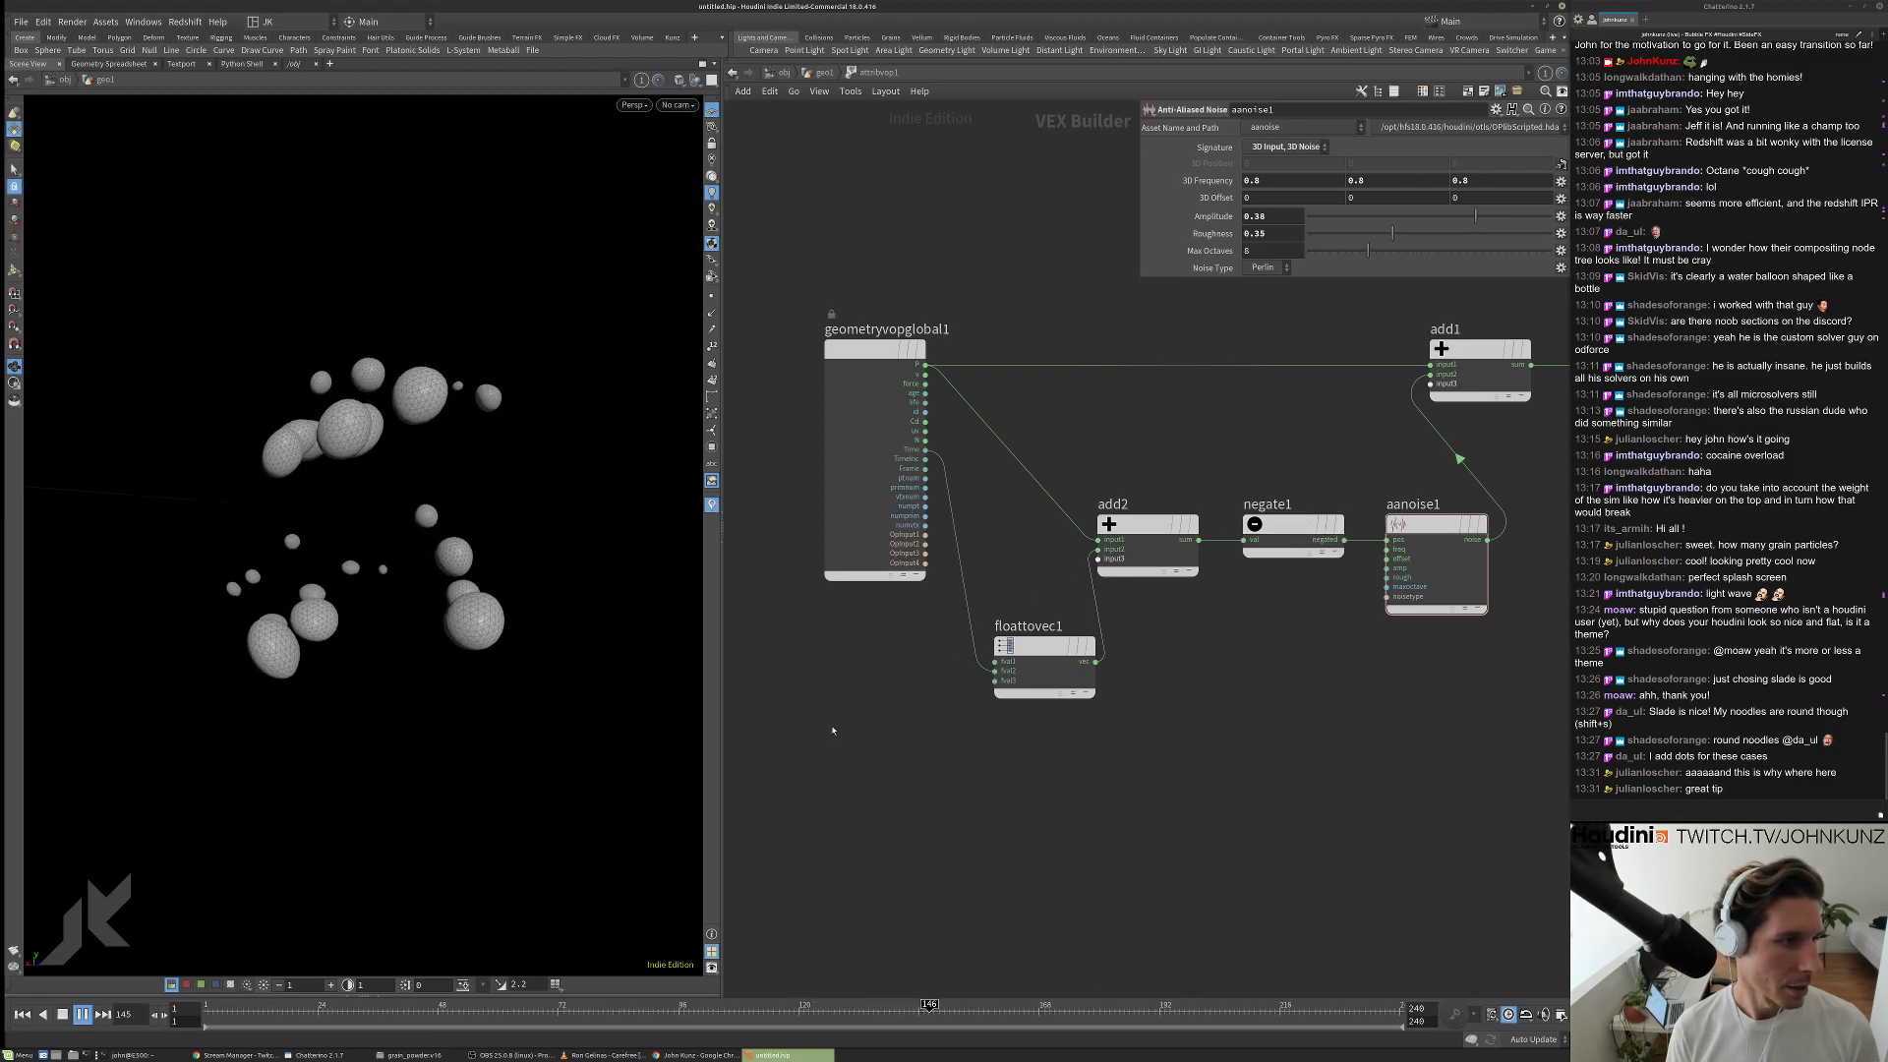
drag(383, 400, 407, 502)
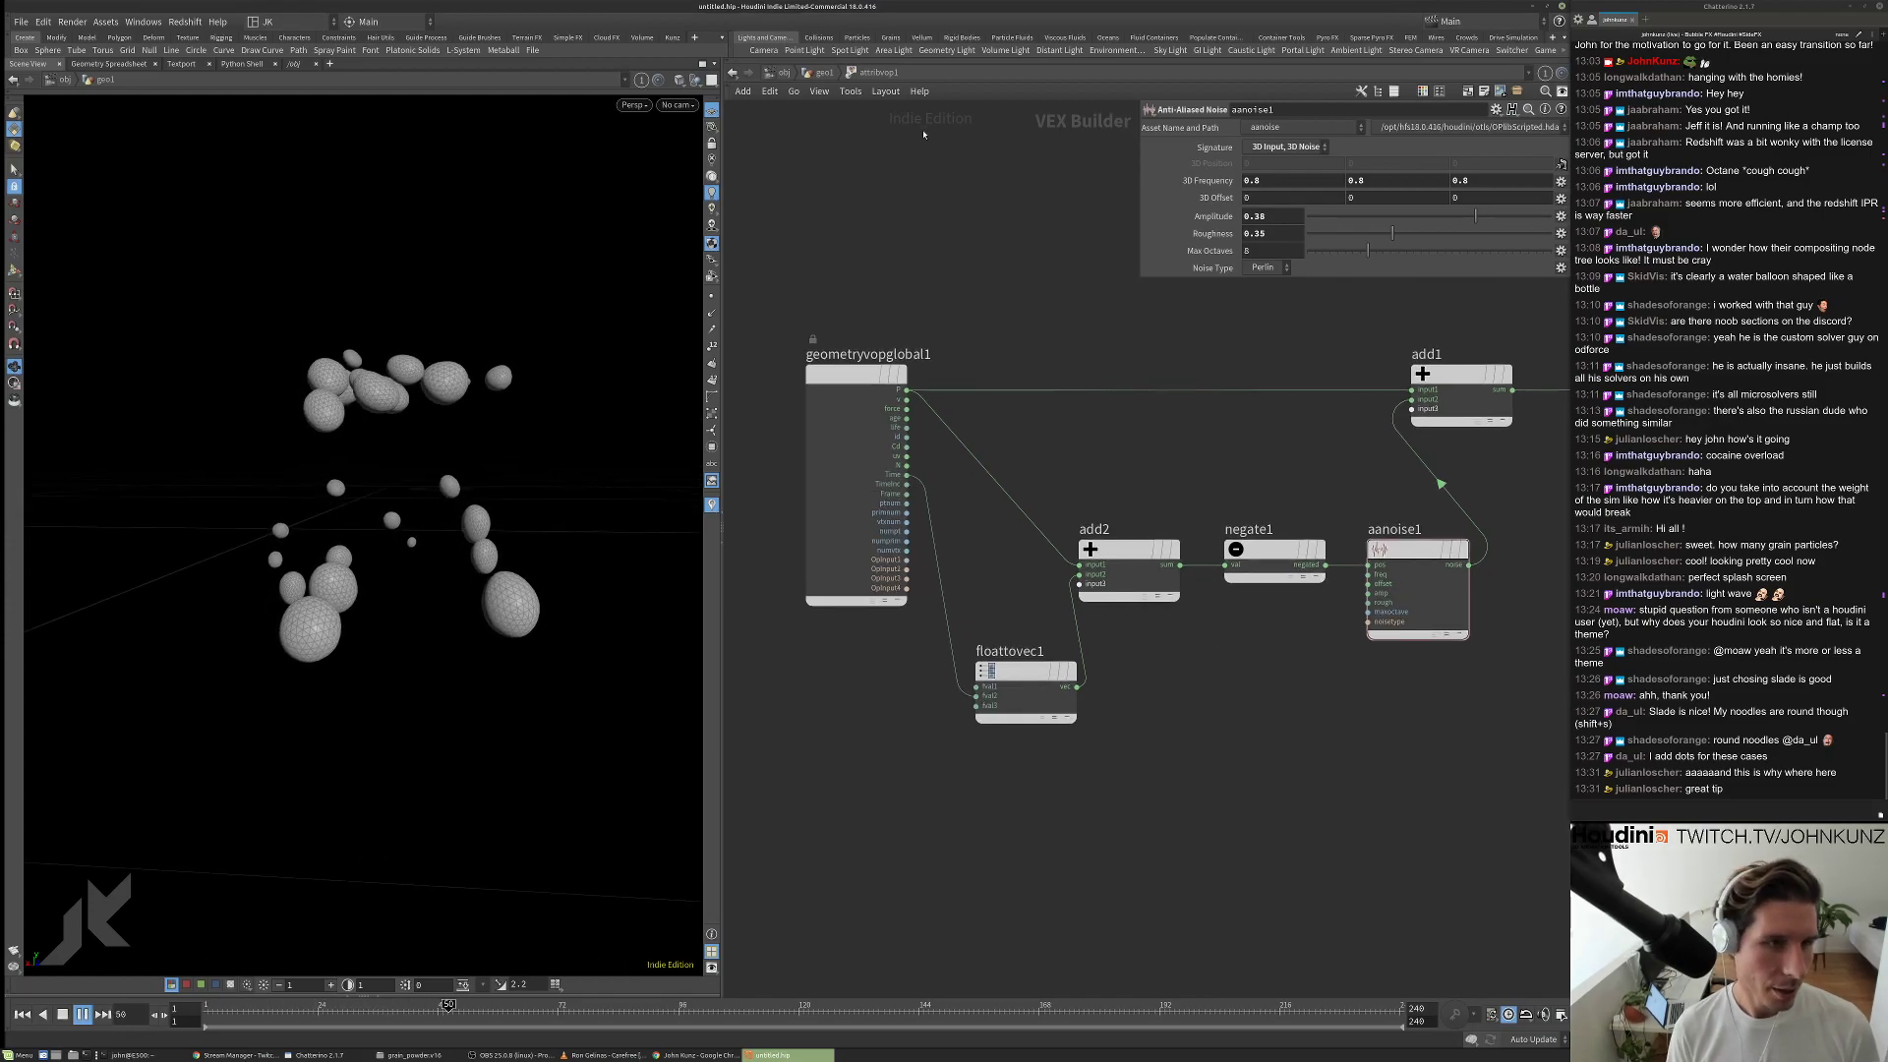
click(816, 72)
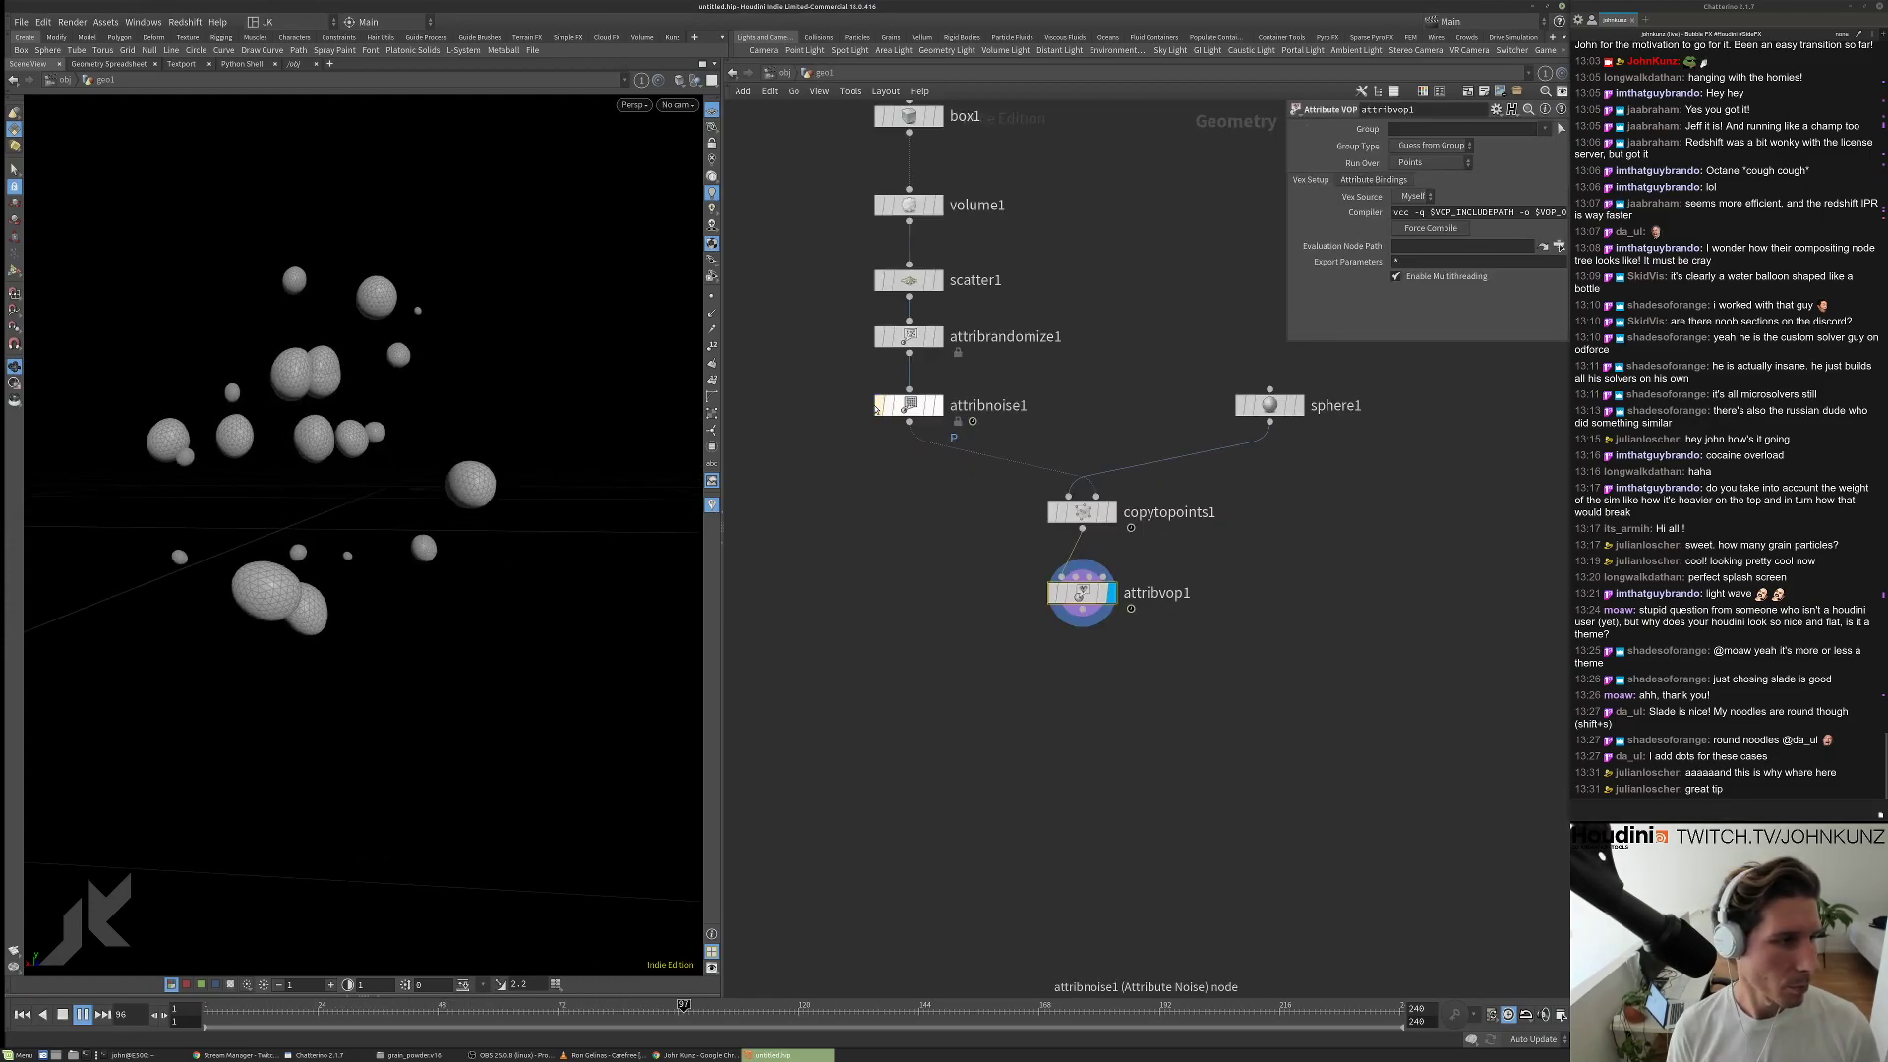
Stop playback, peek into attribvop1's VEX network, then return to geo1 and restart playback.
key(Escape)
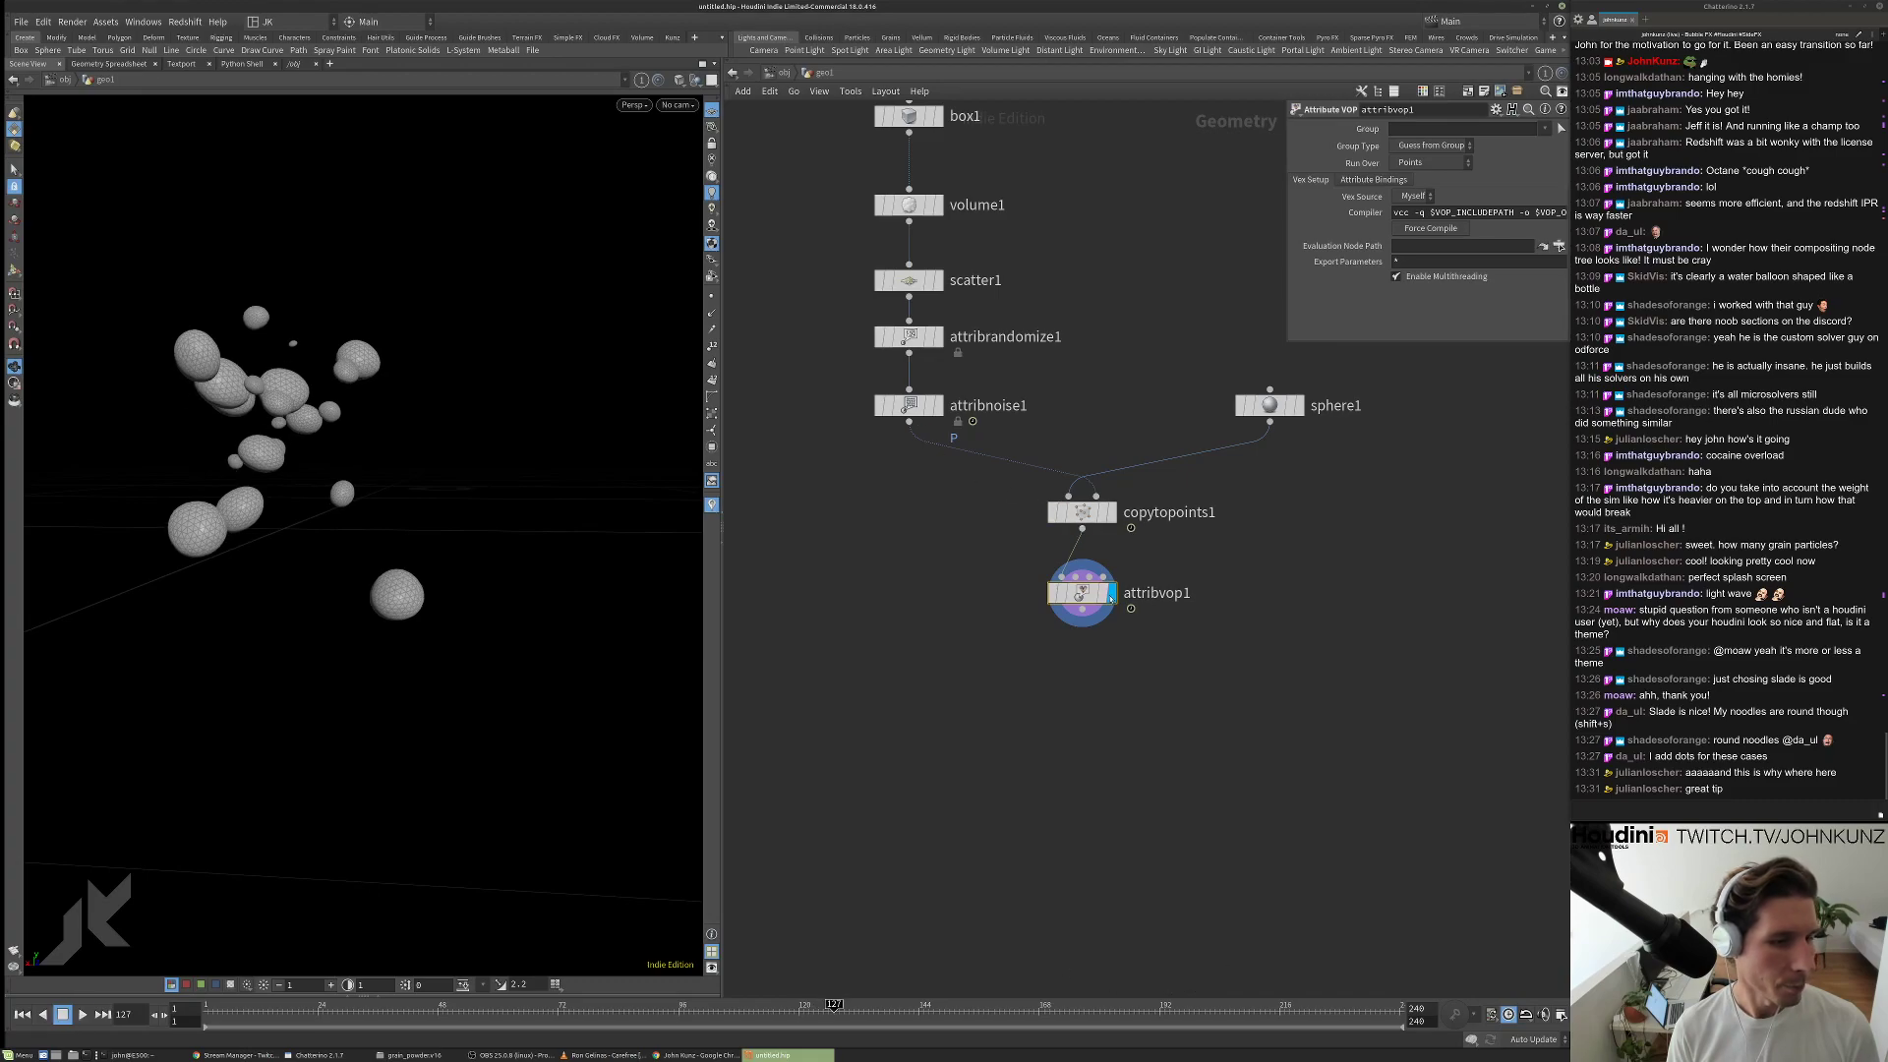
double_click(1110, 597)
scroll(1118, 460, down, 3)
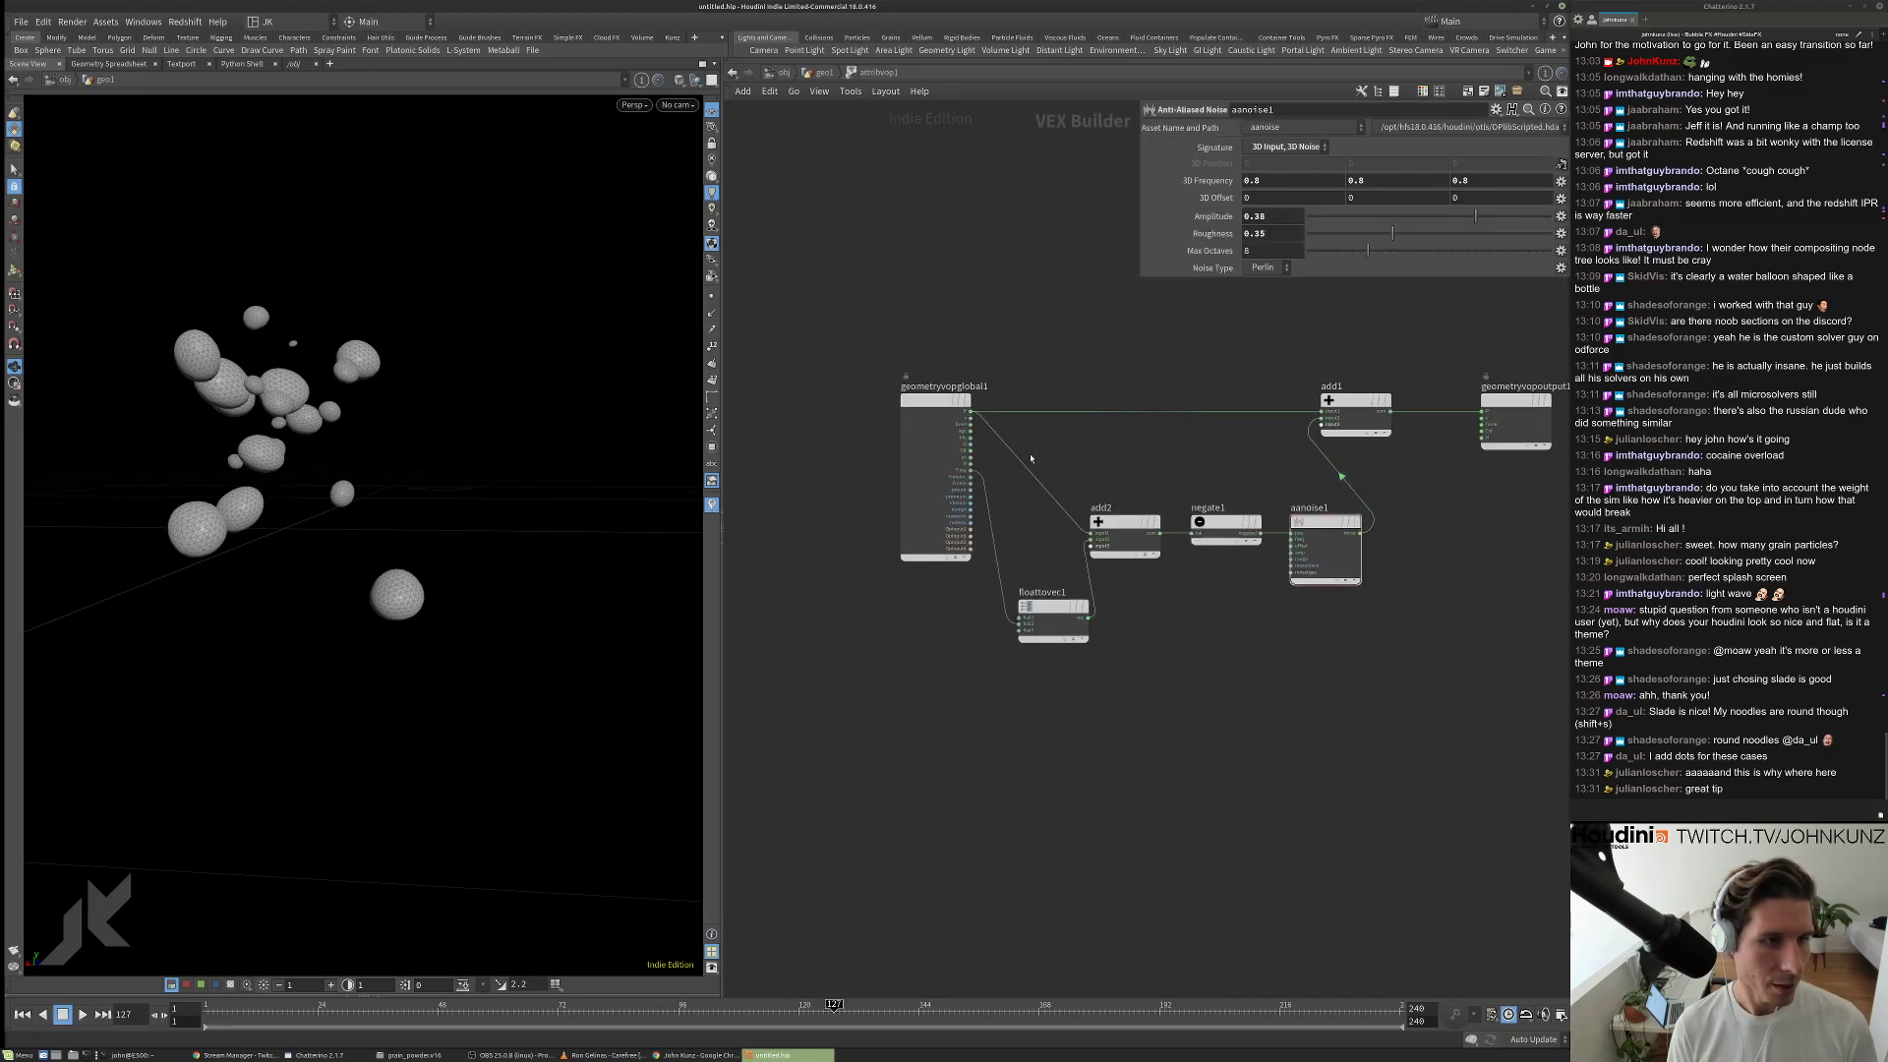
click(822, 73)
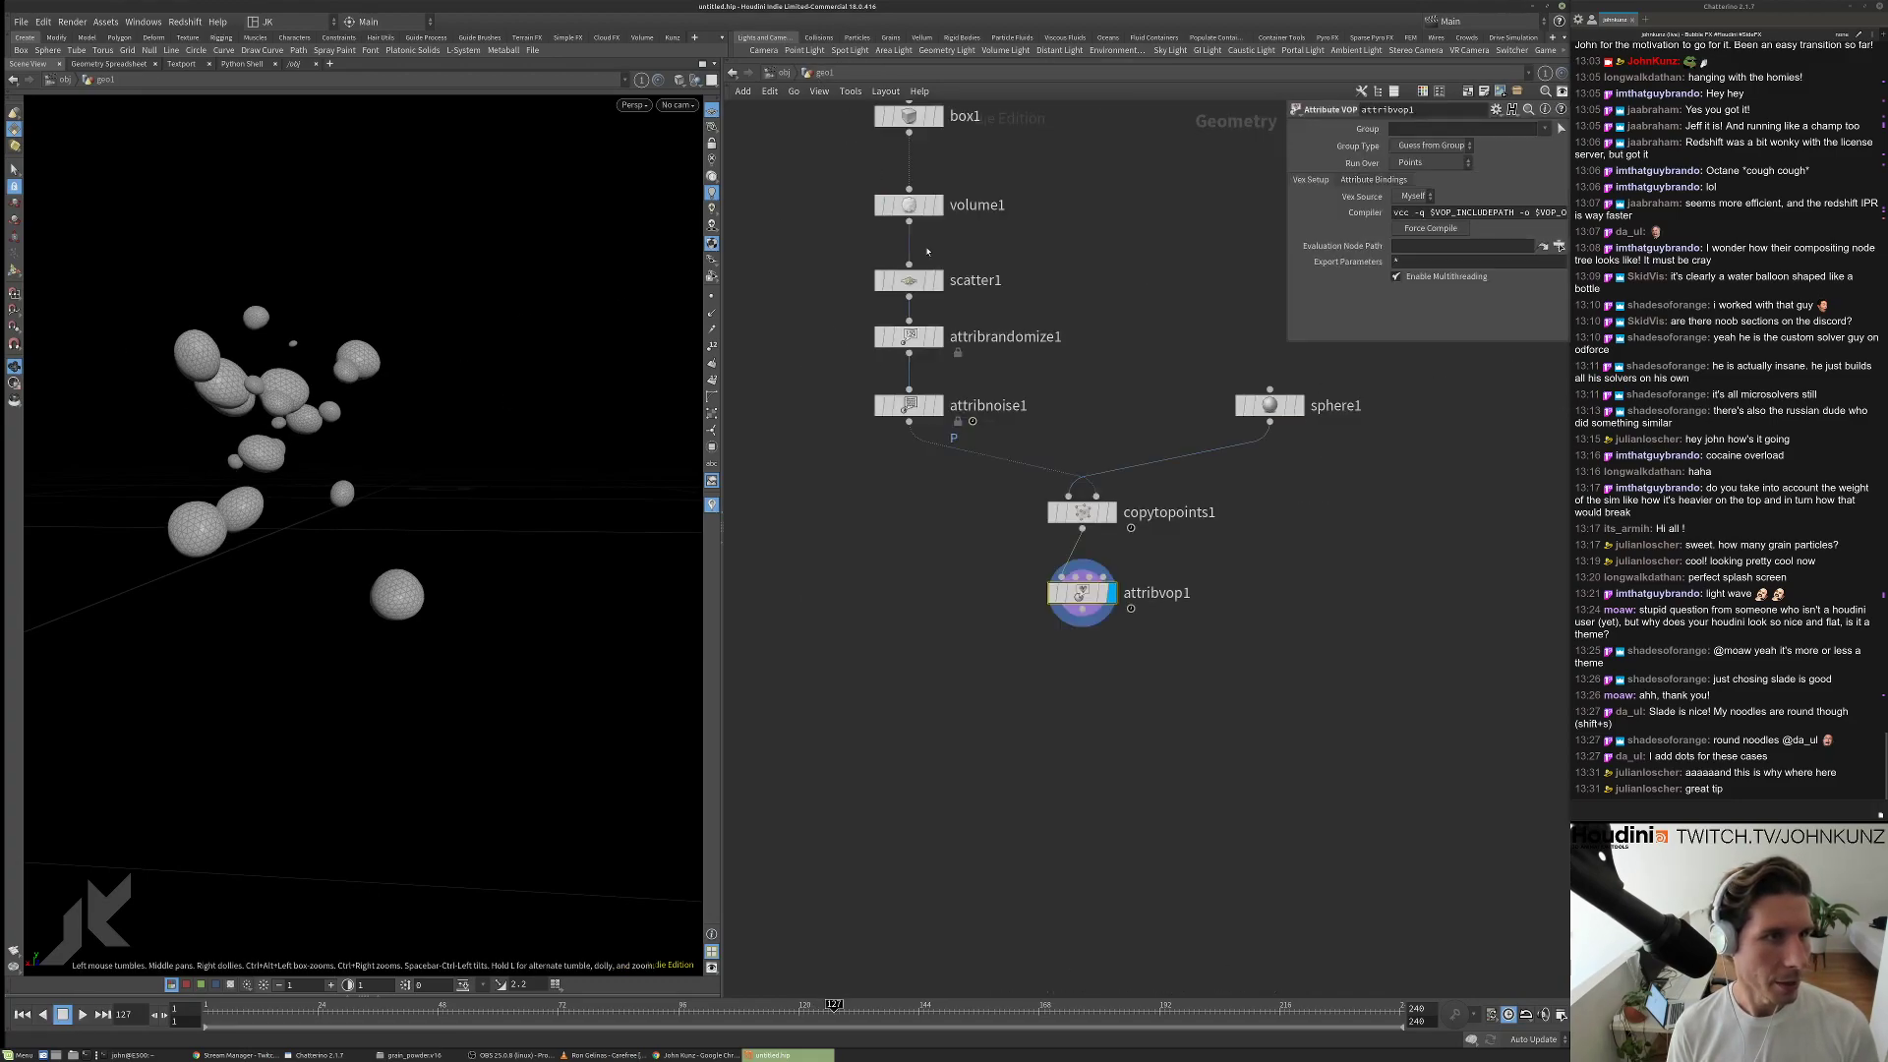
key(Up)
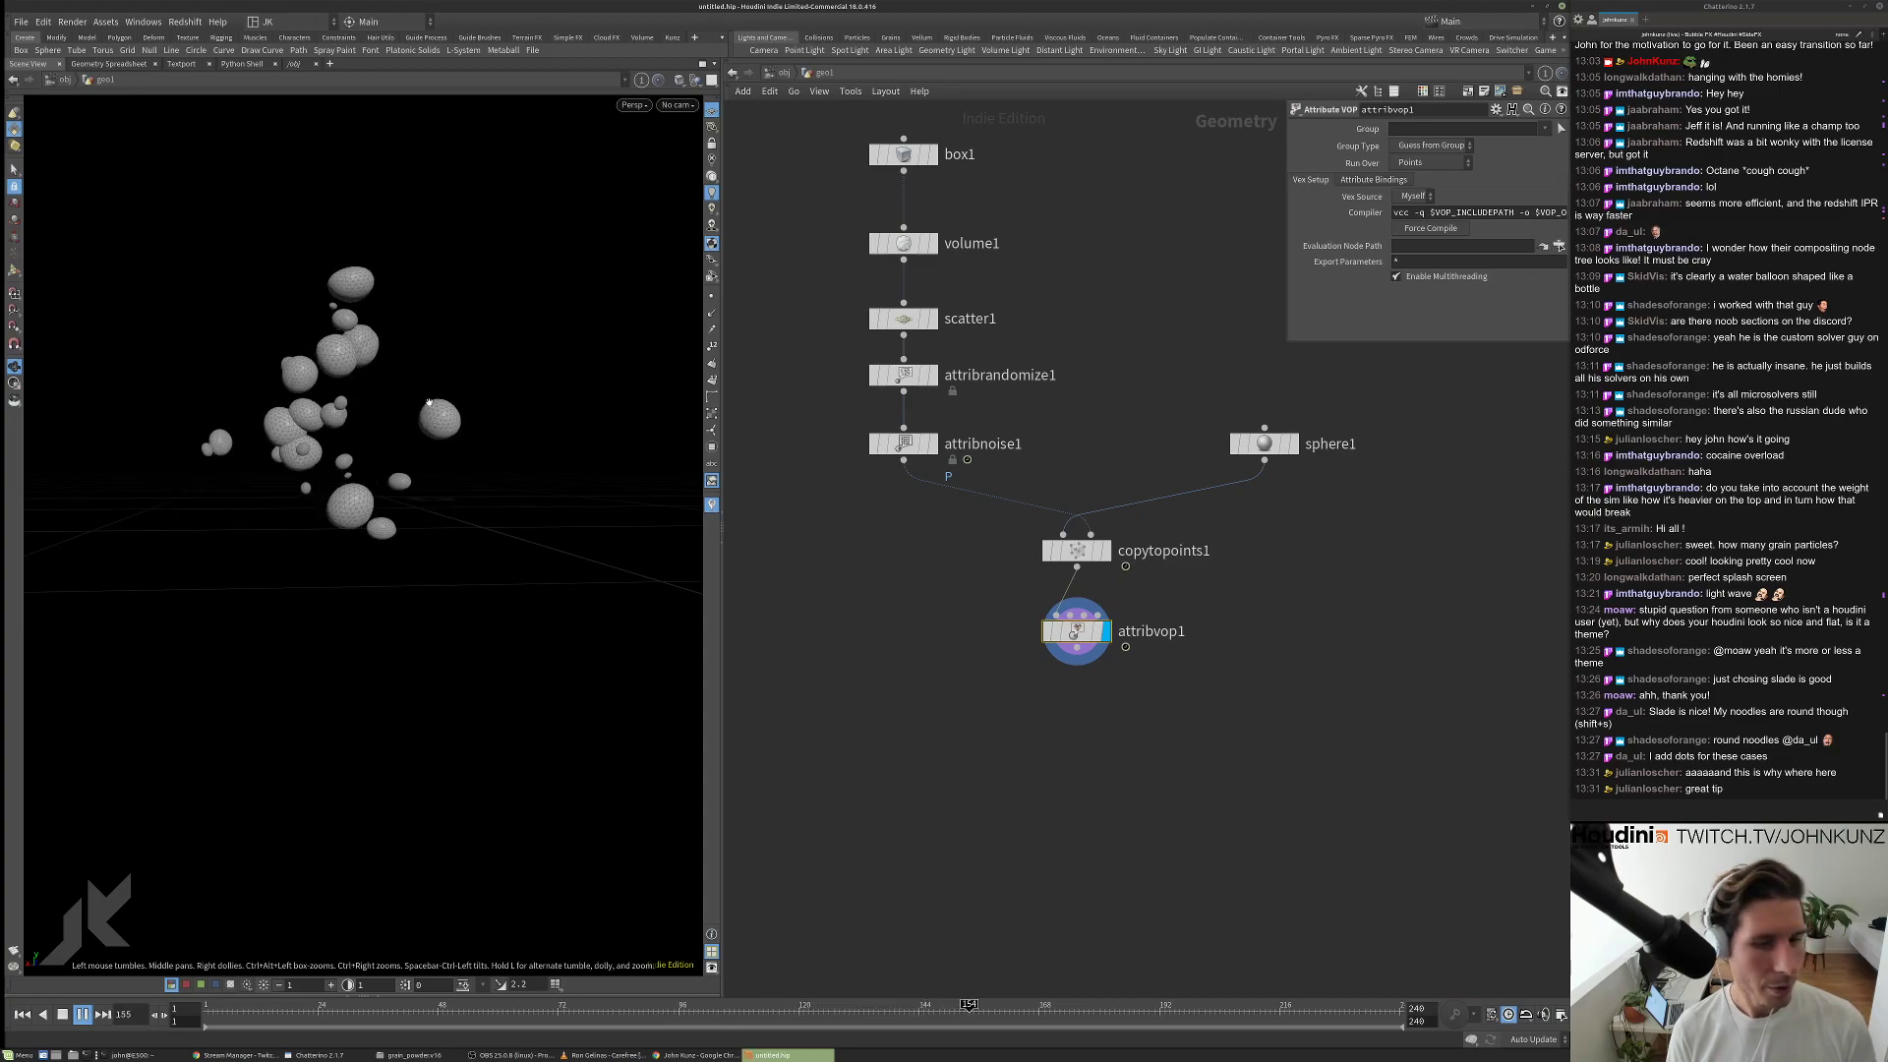
Rewind to frame 1, set sphere1 to Polygon Soup, and check copytopoints1's primitive count.
key(ctrl+Up)
click(1266, 444)
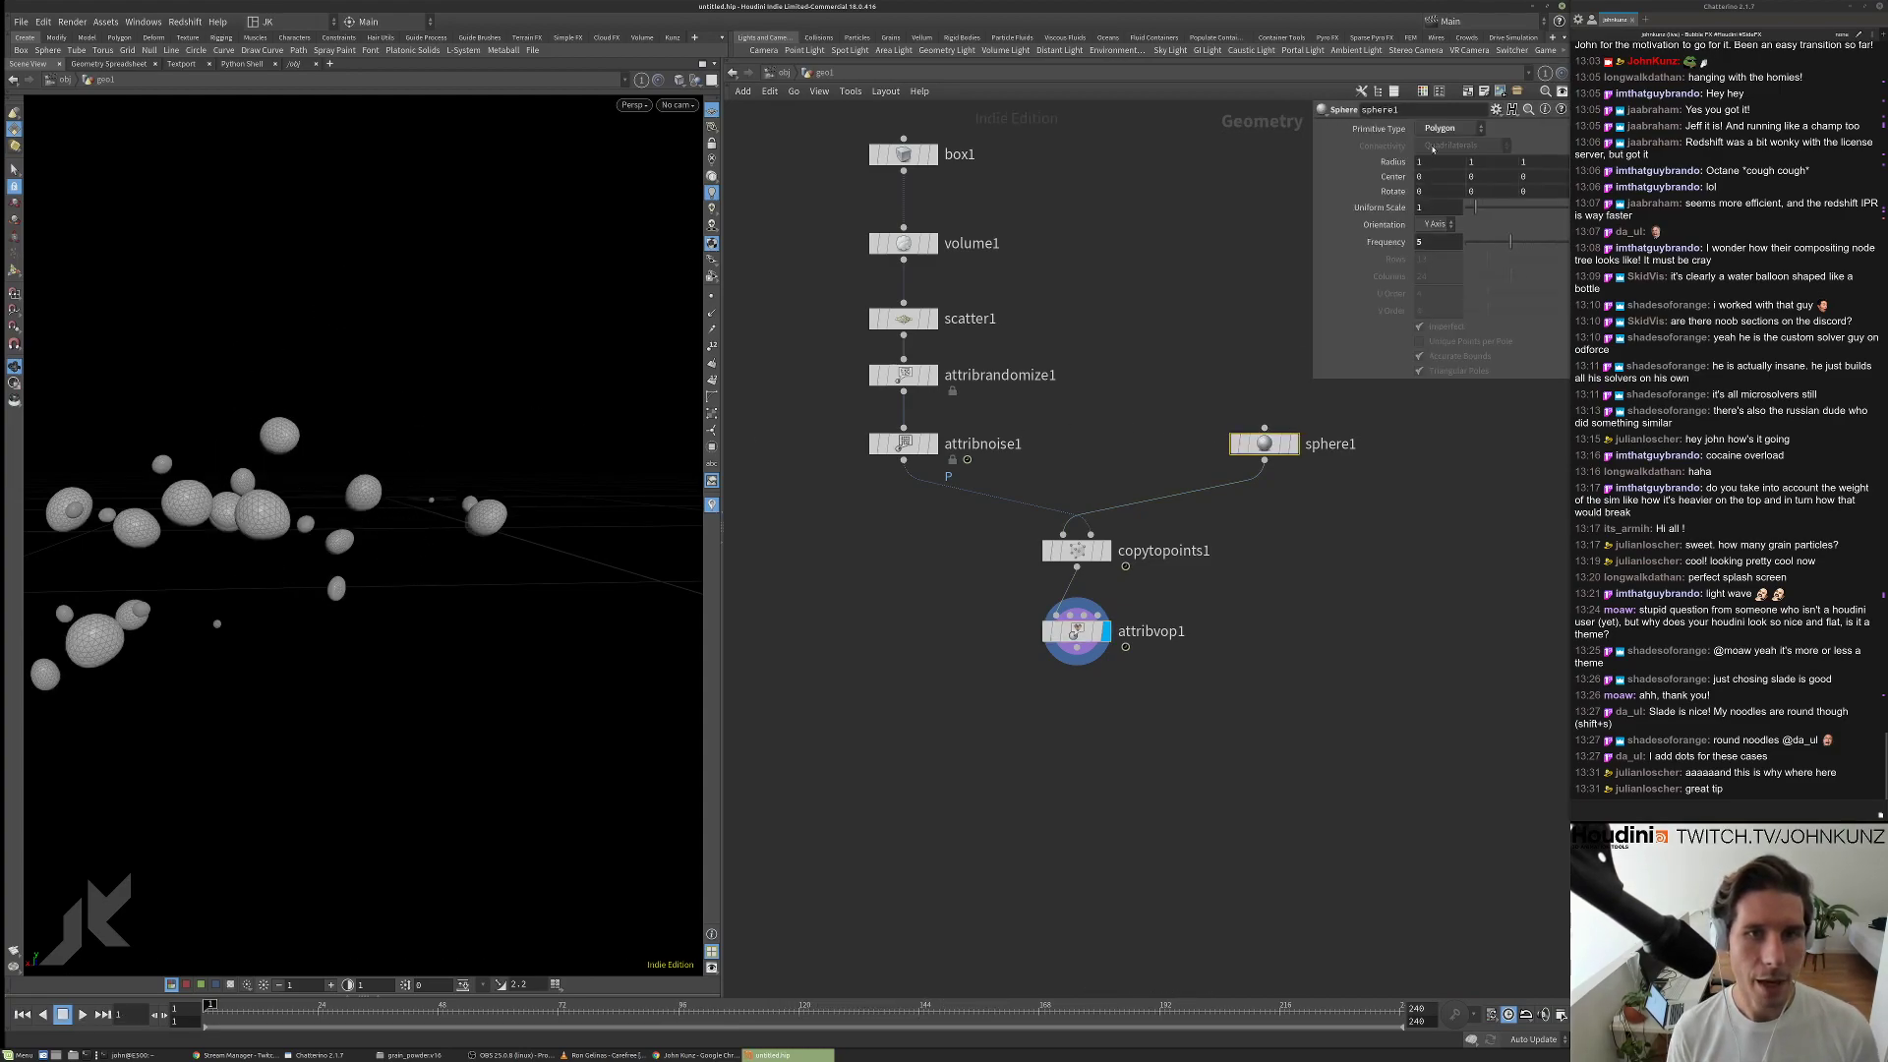
click(1440, 128)
click(1442, 235)
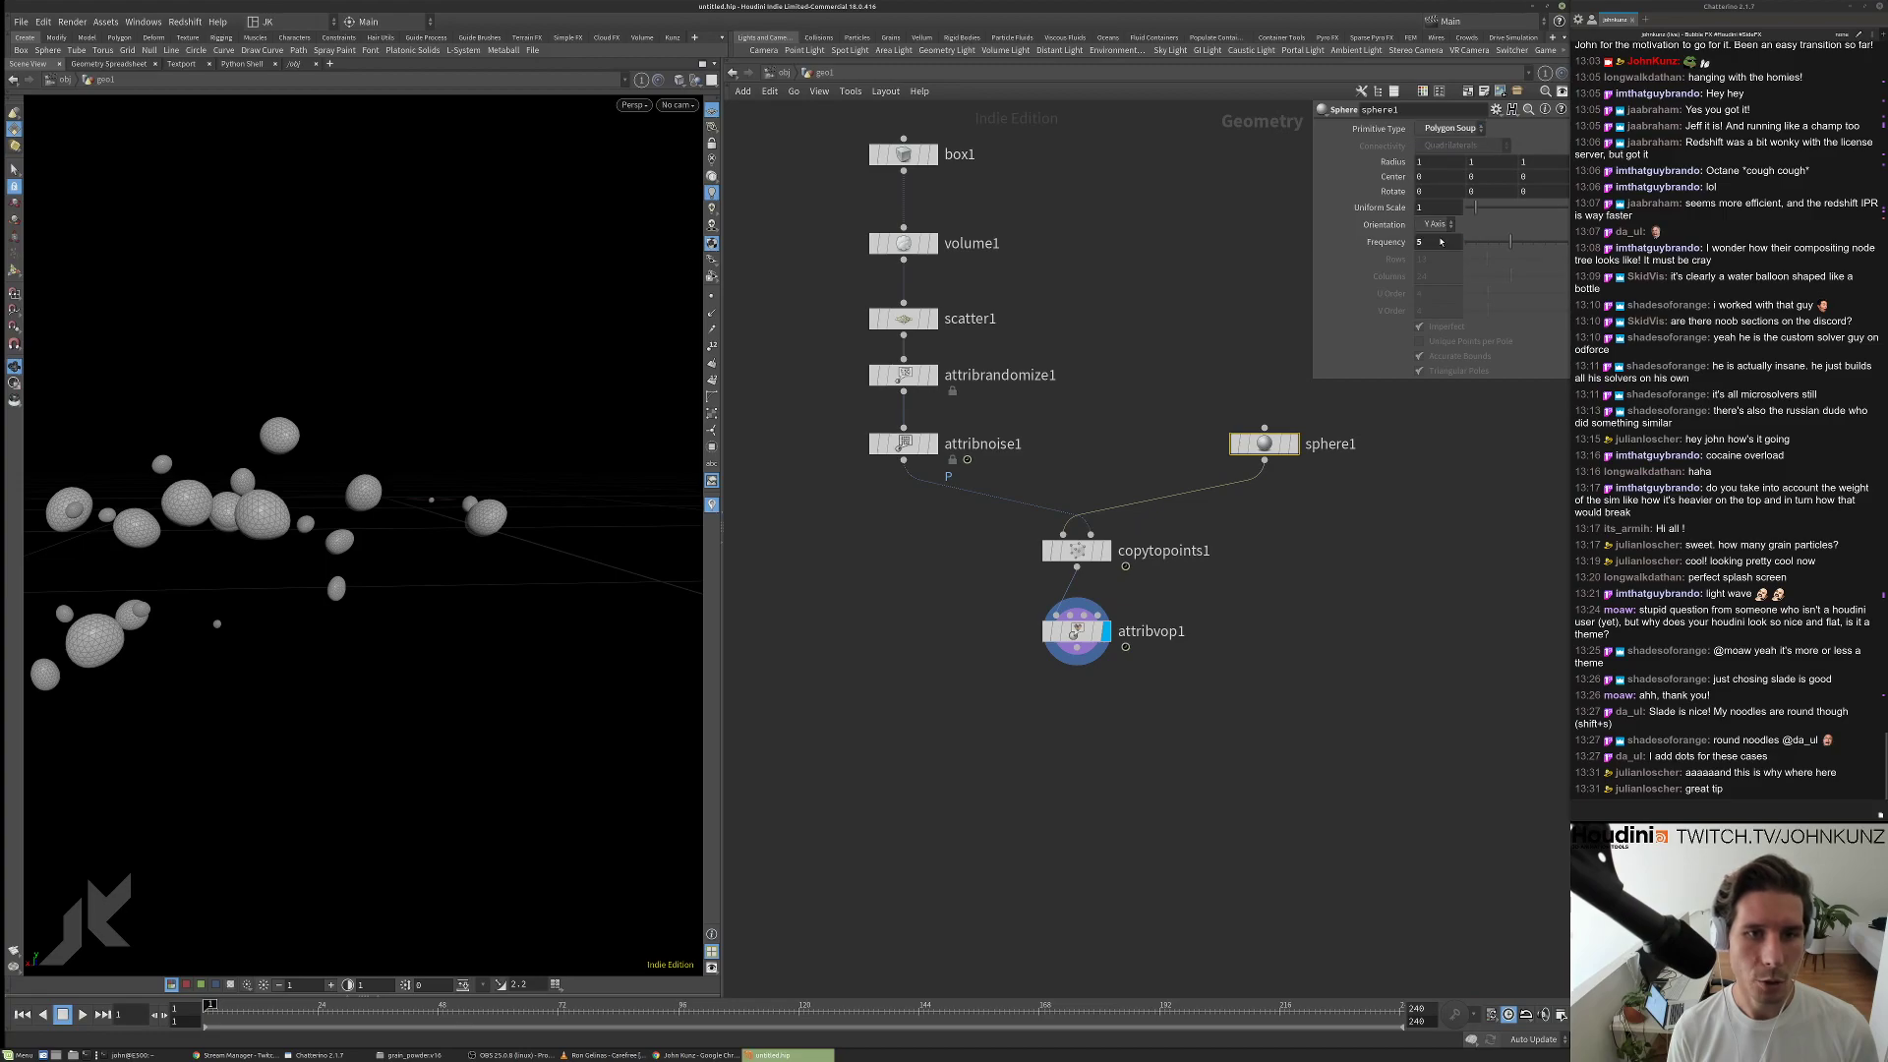
middle_click(1079, 556)
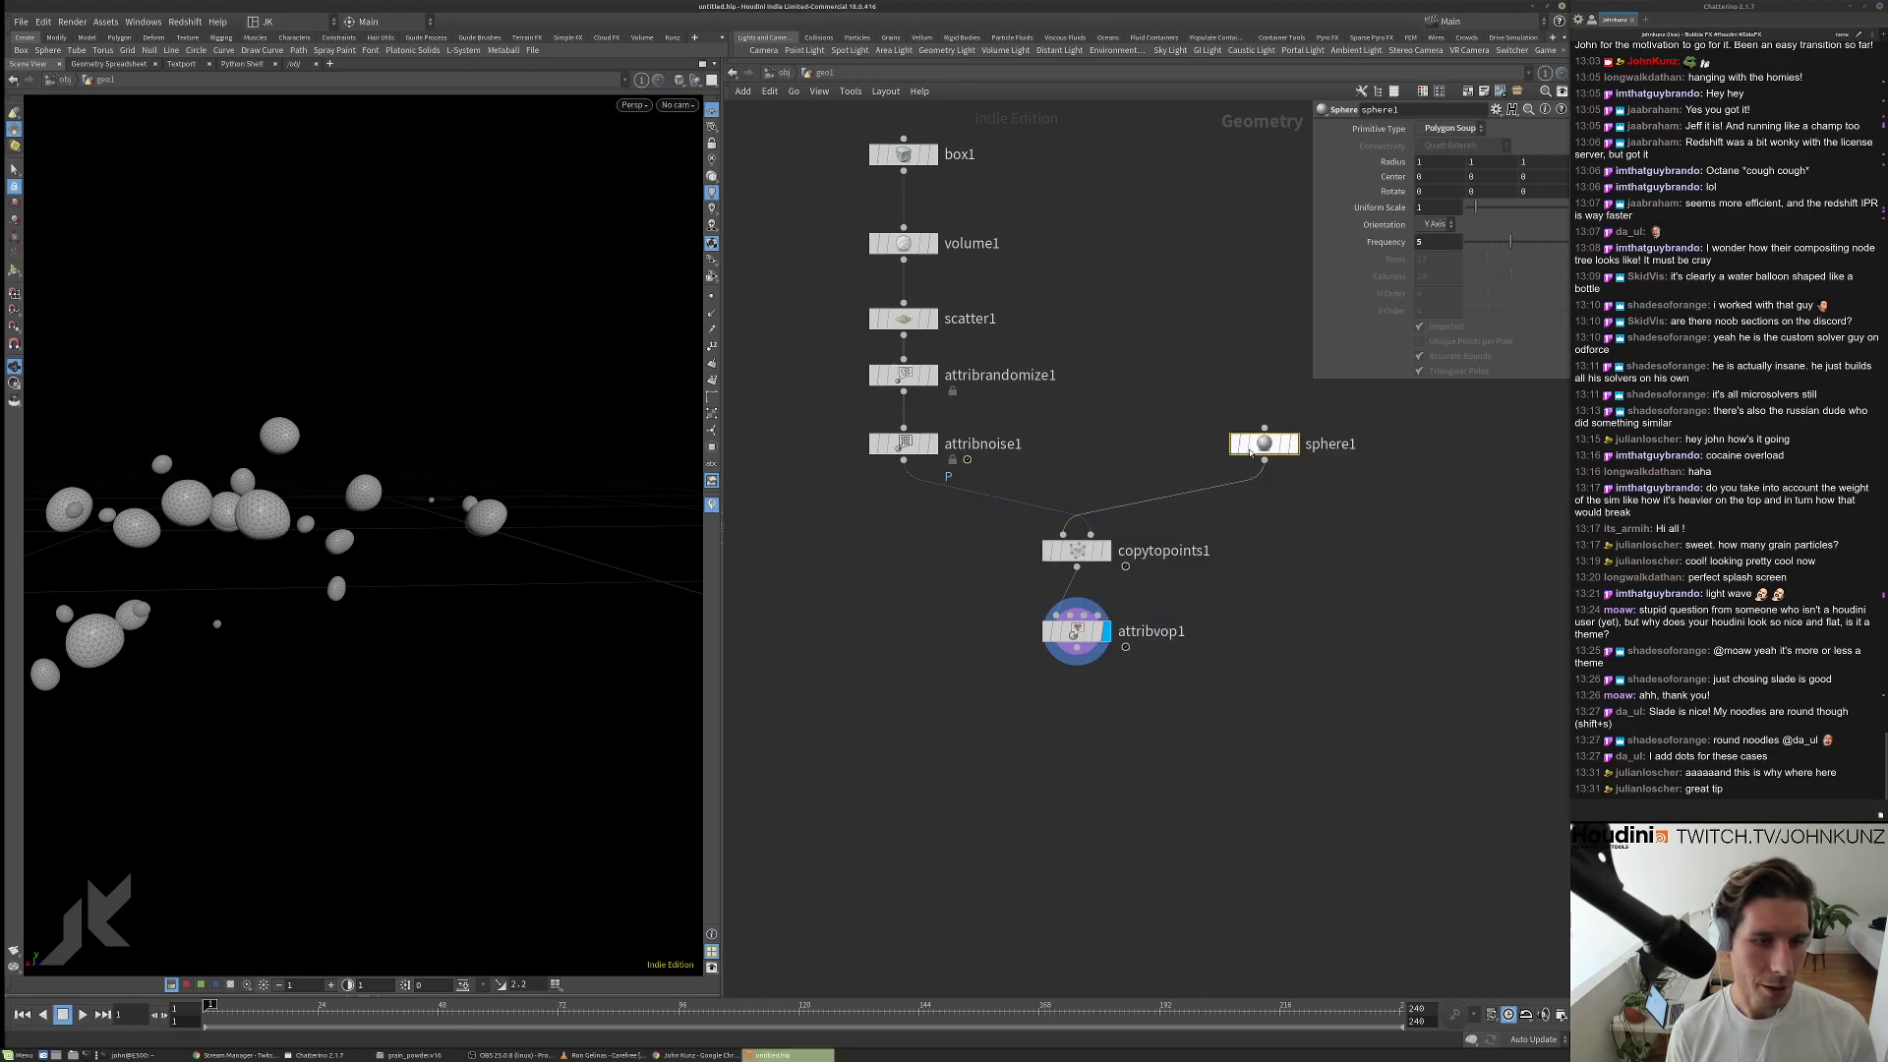
Set sphere1 back to Polygon, recheck copytopoints1's stats, and enter attribvop1's VEX network.
click(1446, 129)
click(1441, 147)
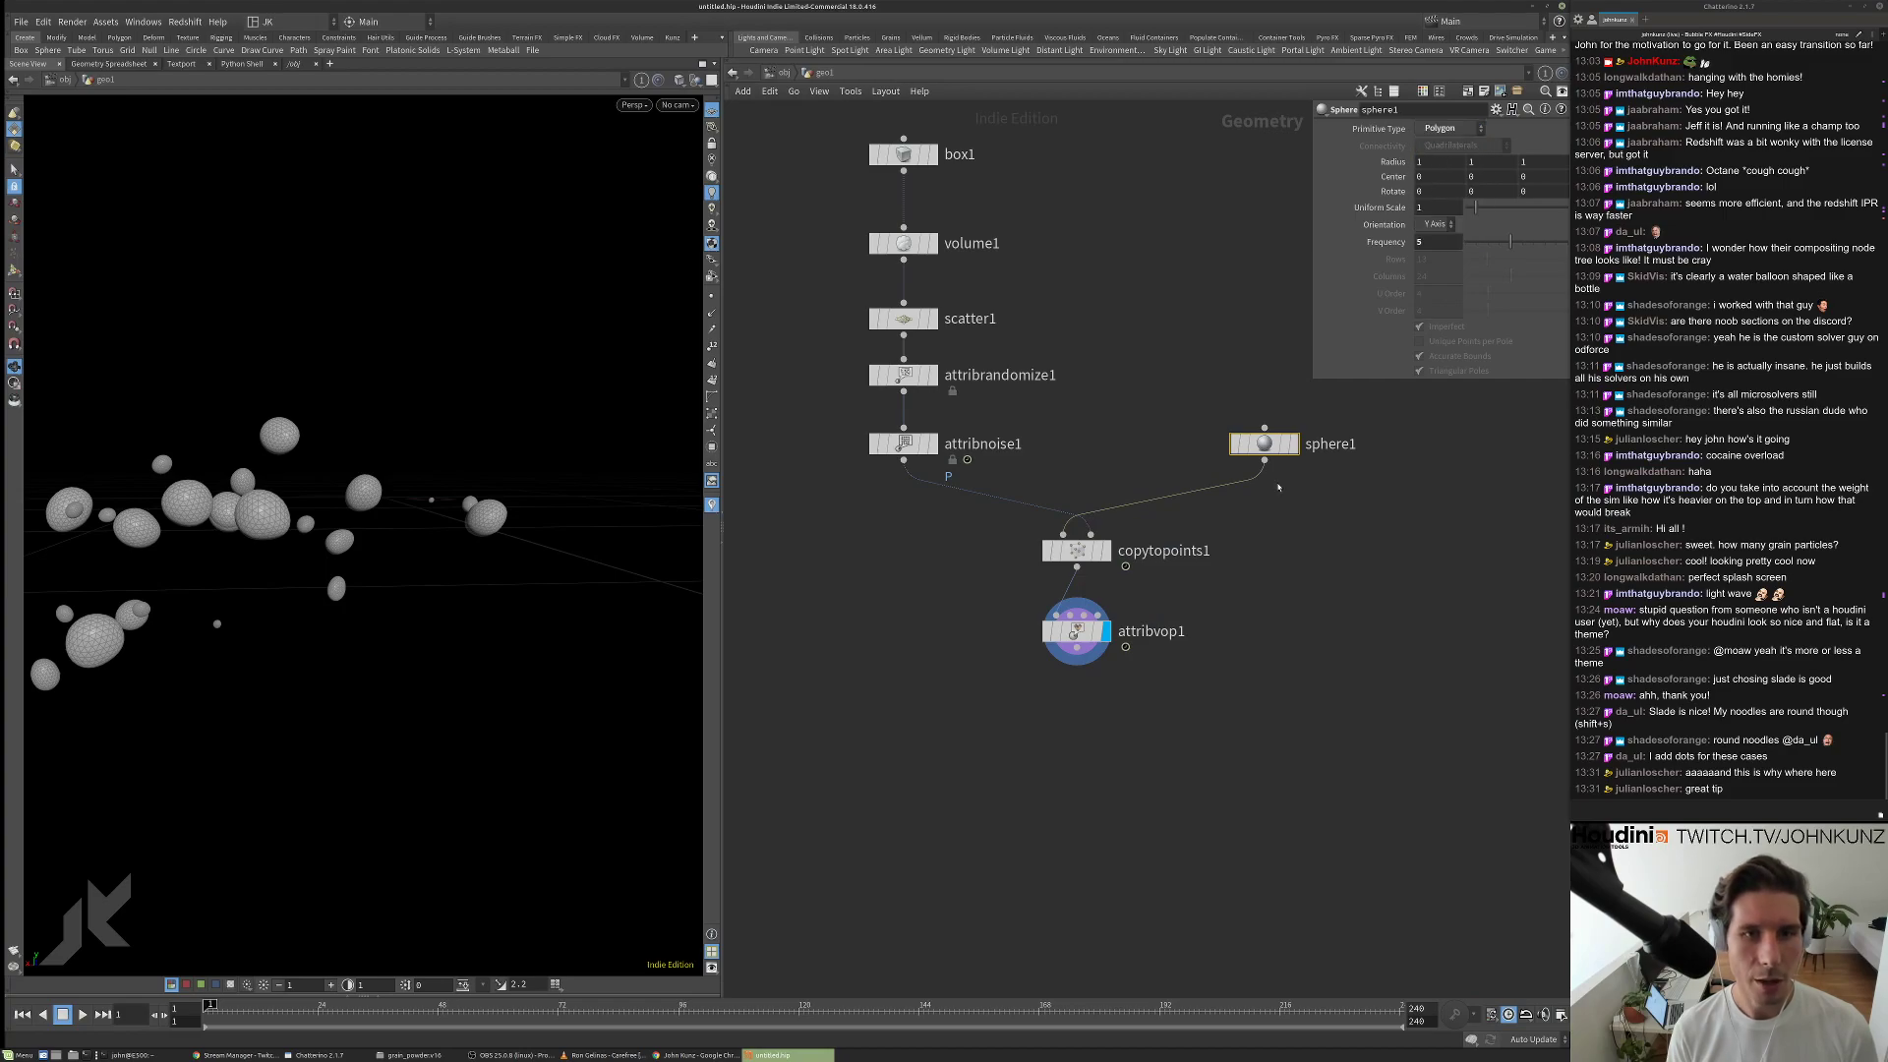
middle_click(1076, 559)
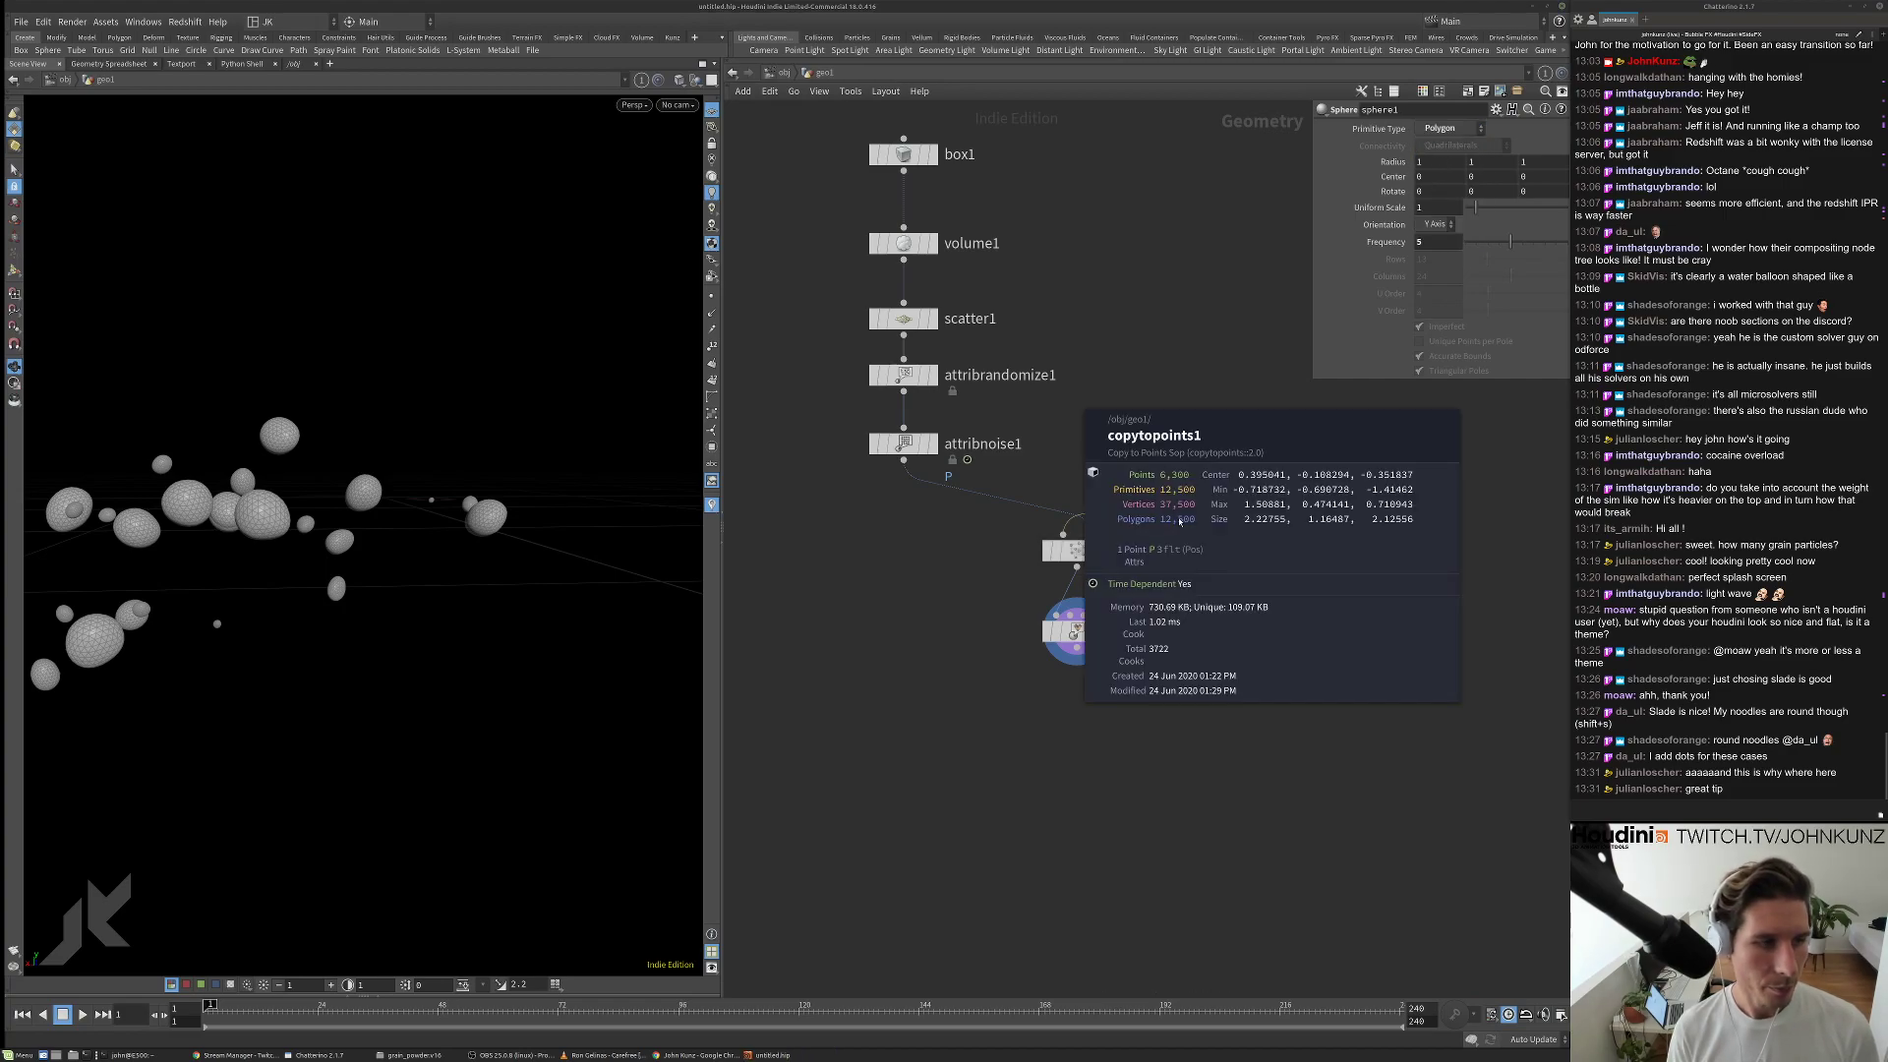
scroll(454, 442, up, 4)
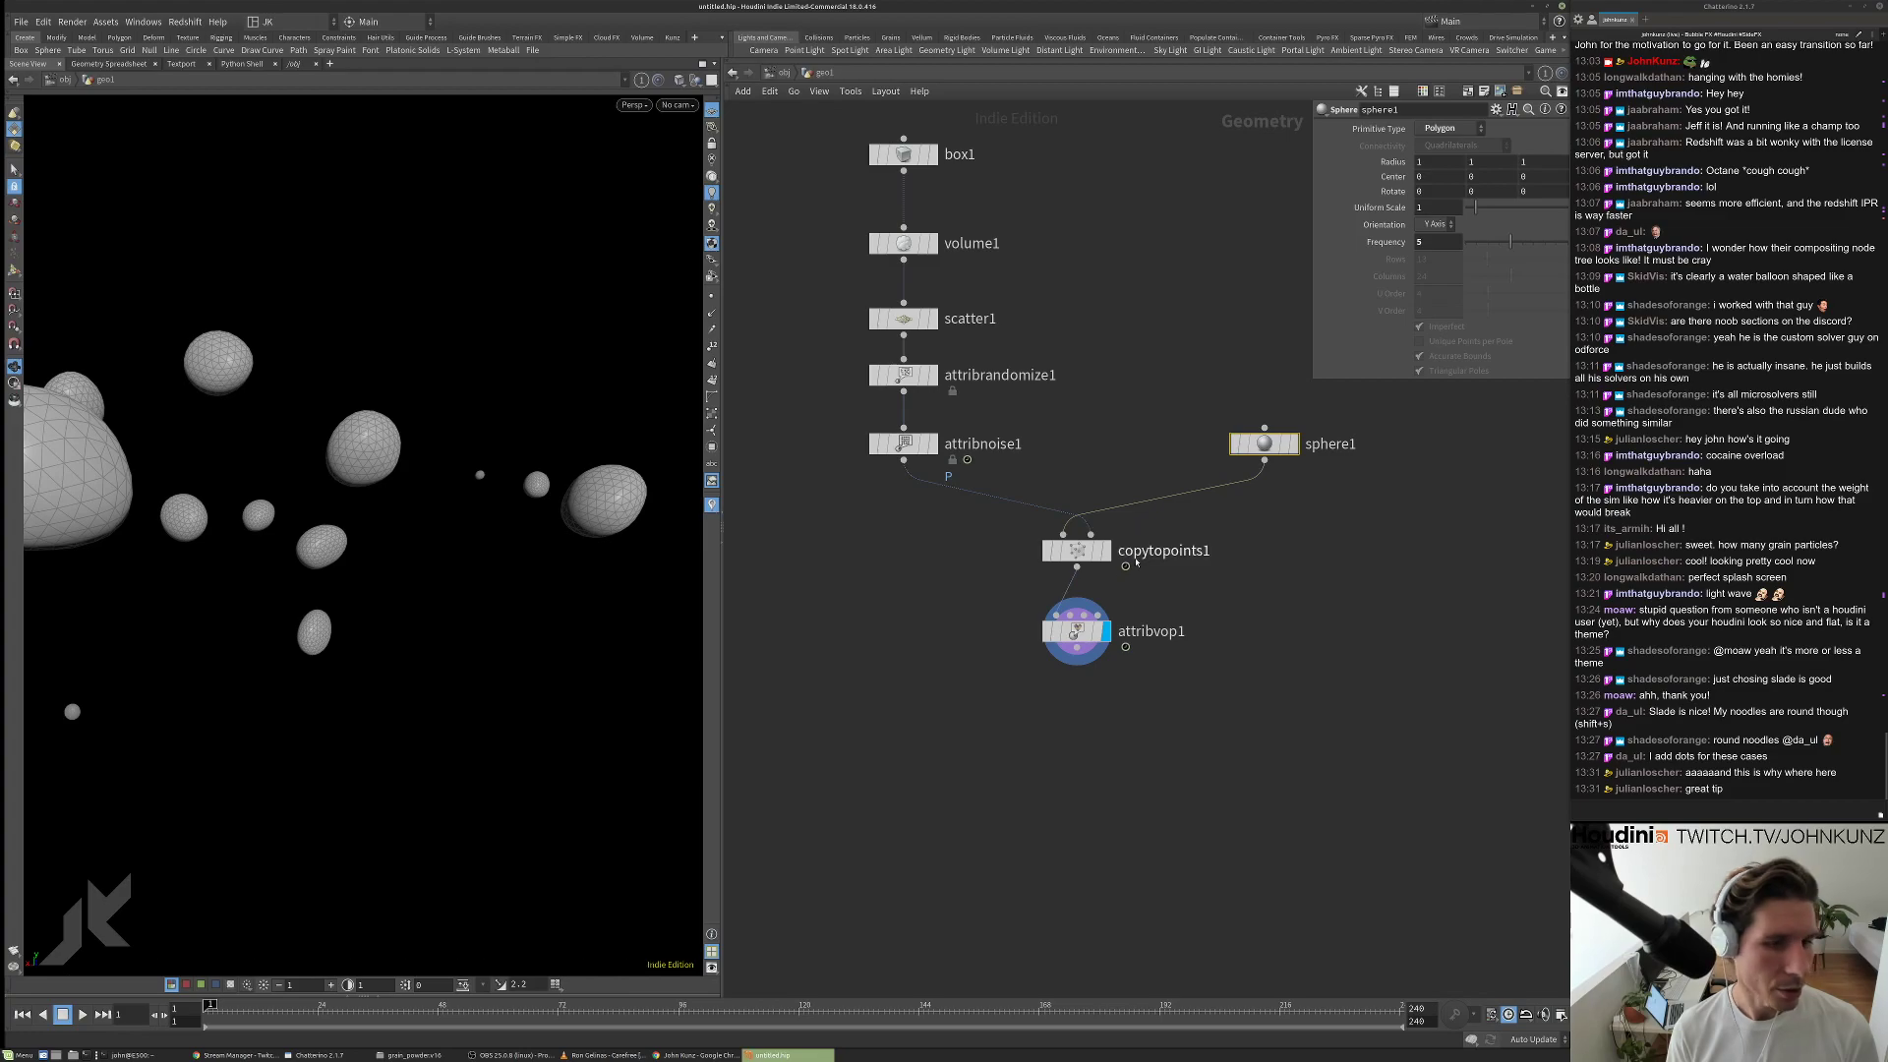
middle_click(1083, 558)
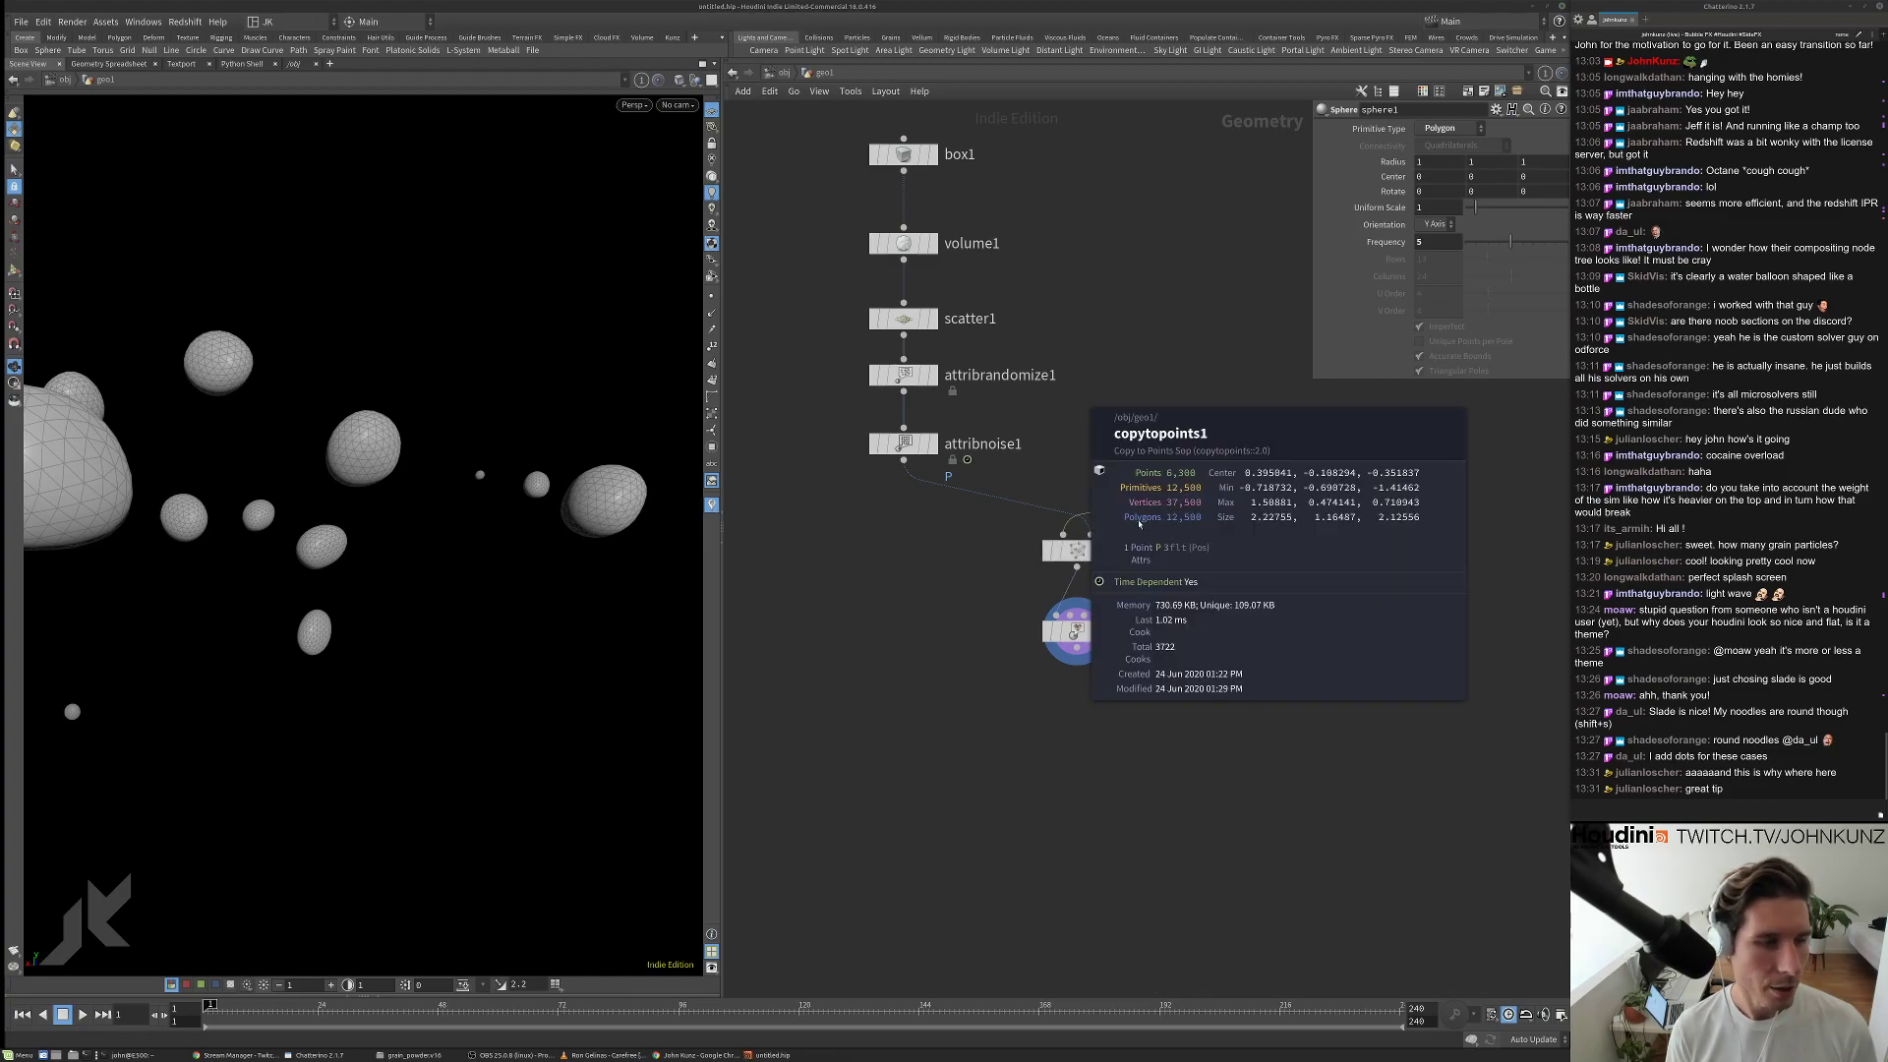
scroll(356, 429, up, 5)
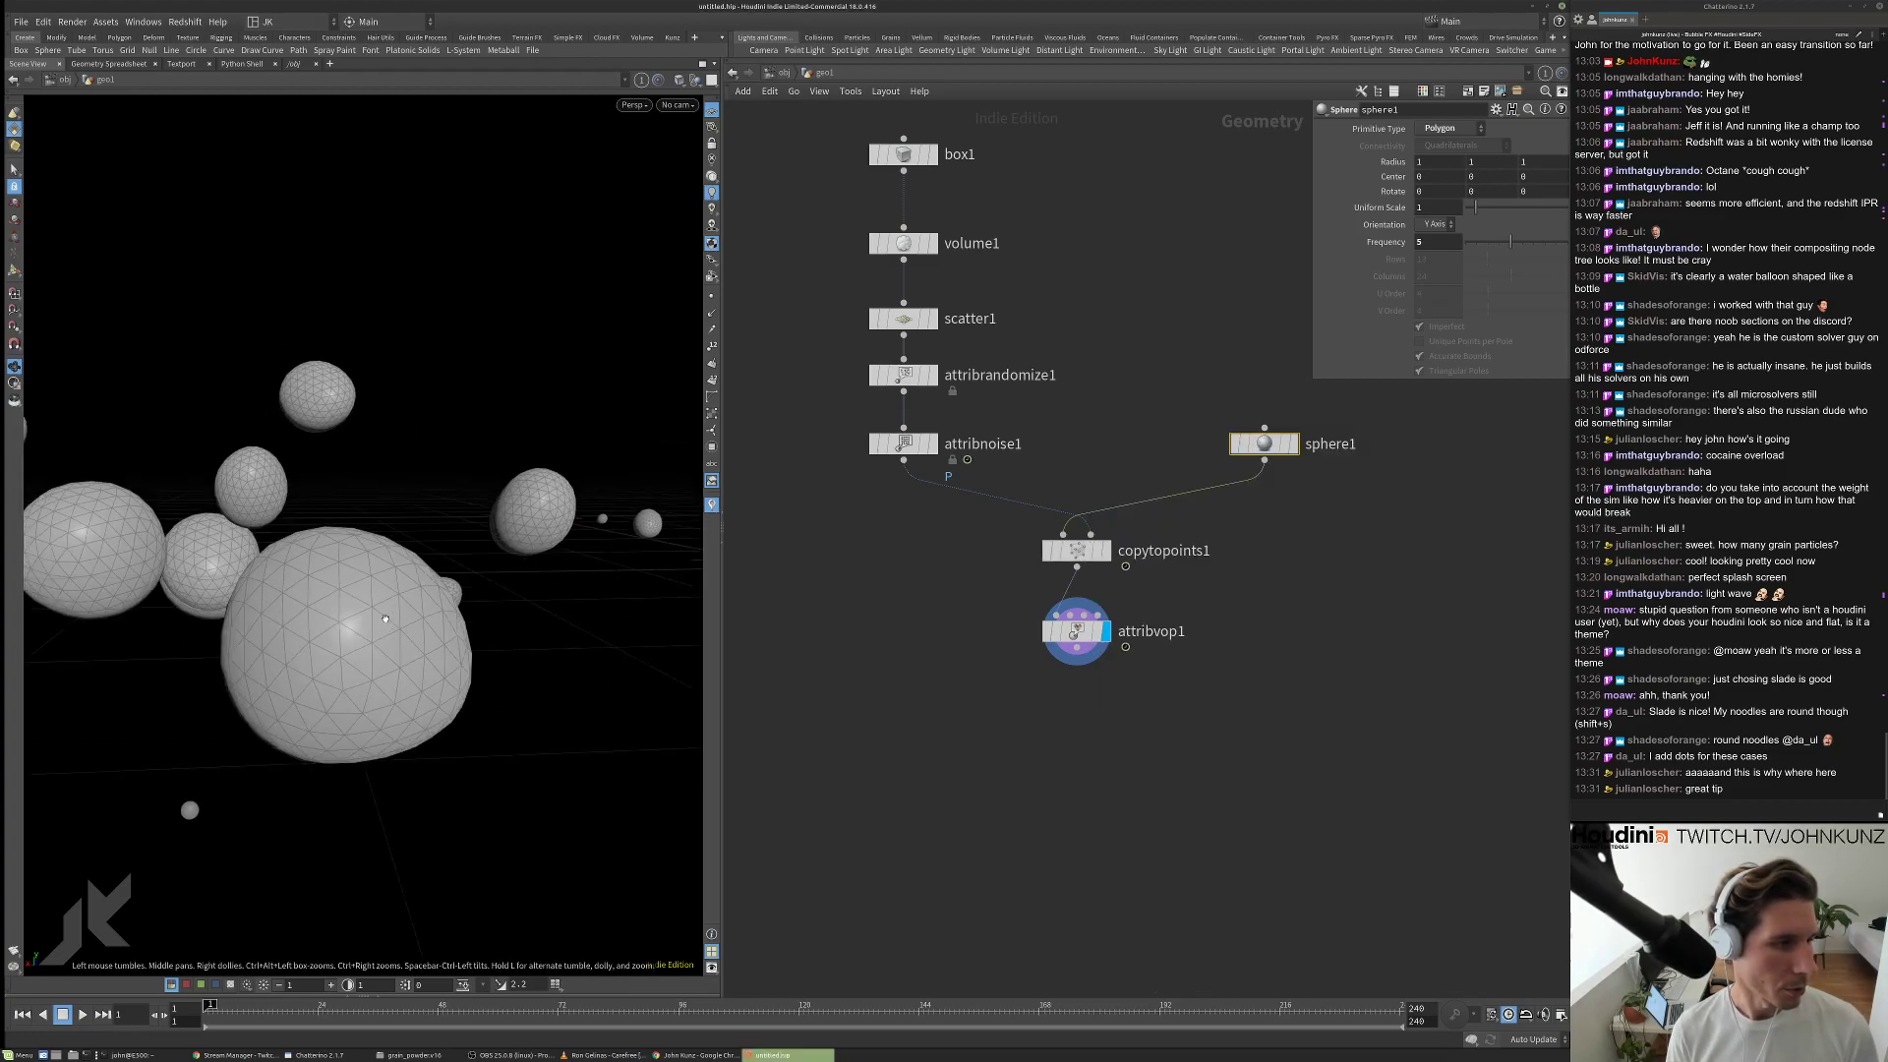
double_click(1076, 630)
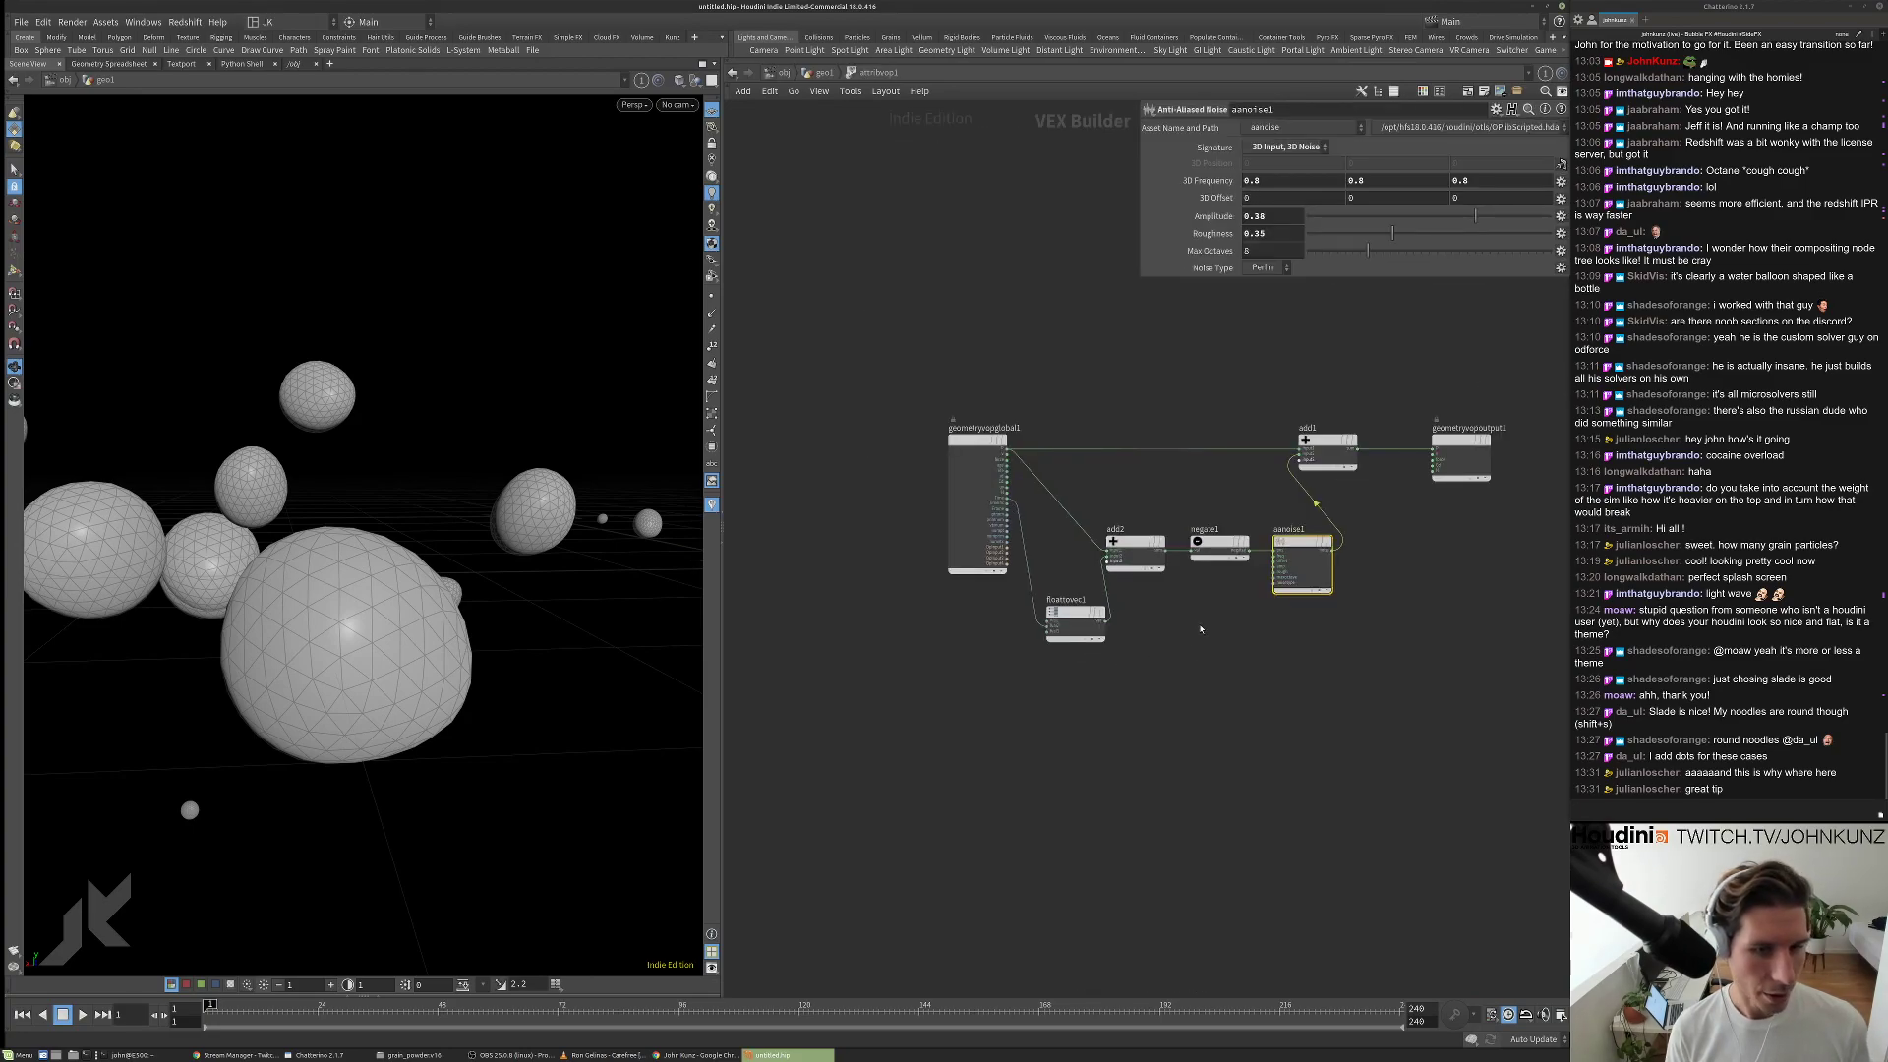
Add a Random VOP fed by ptnum with its output wired into add1.
key(Tab)
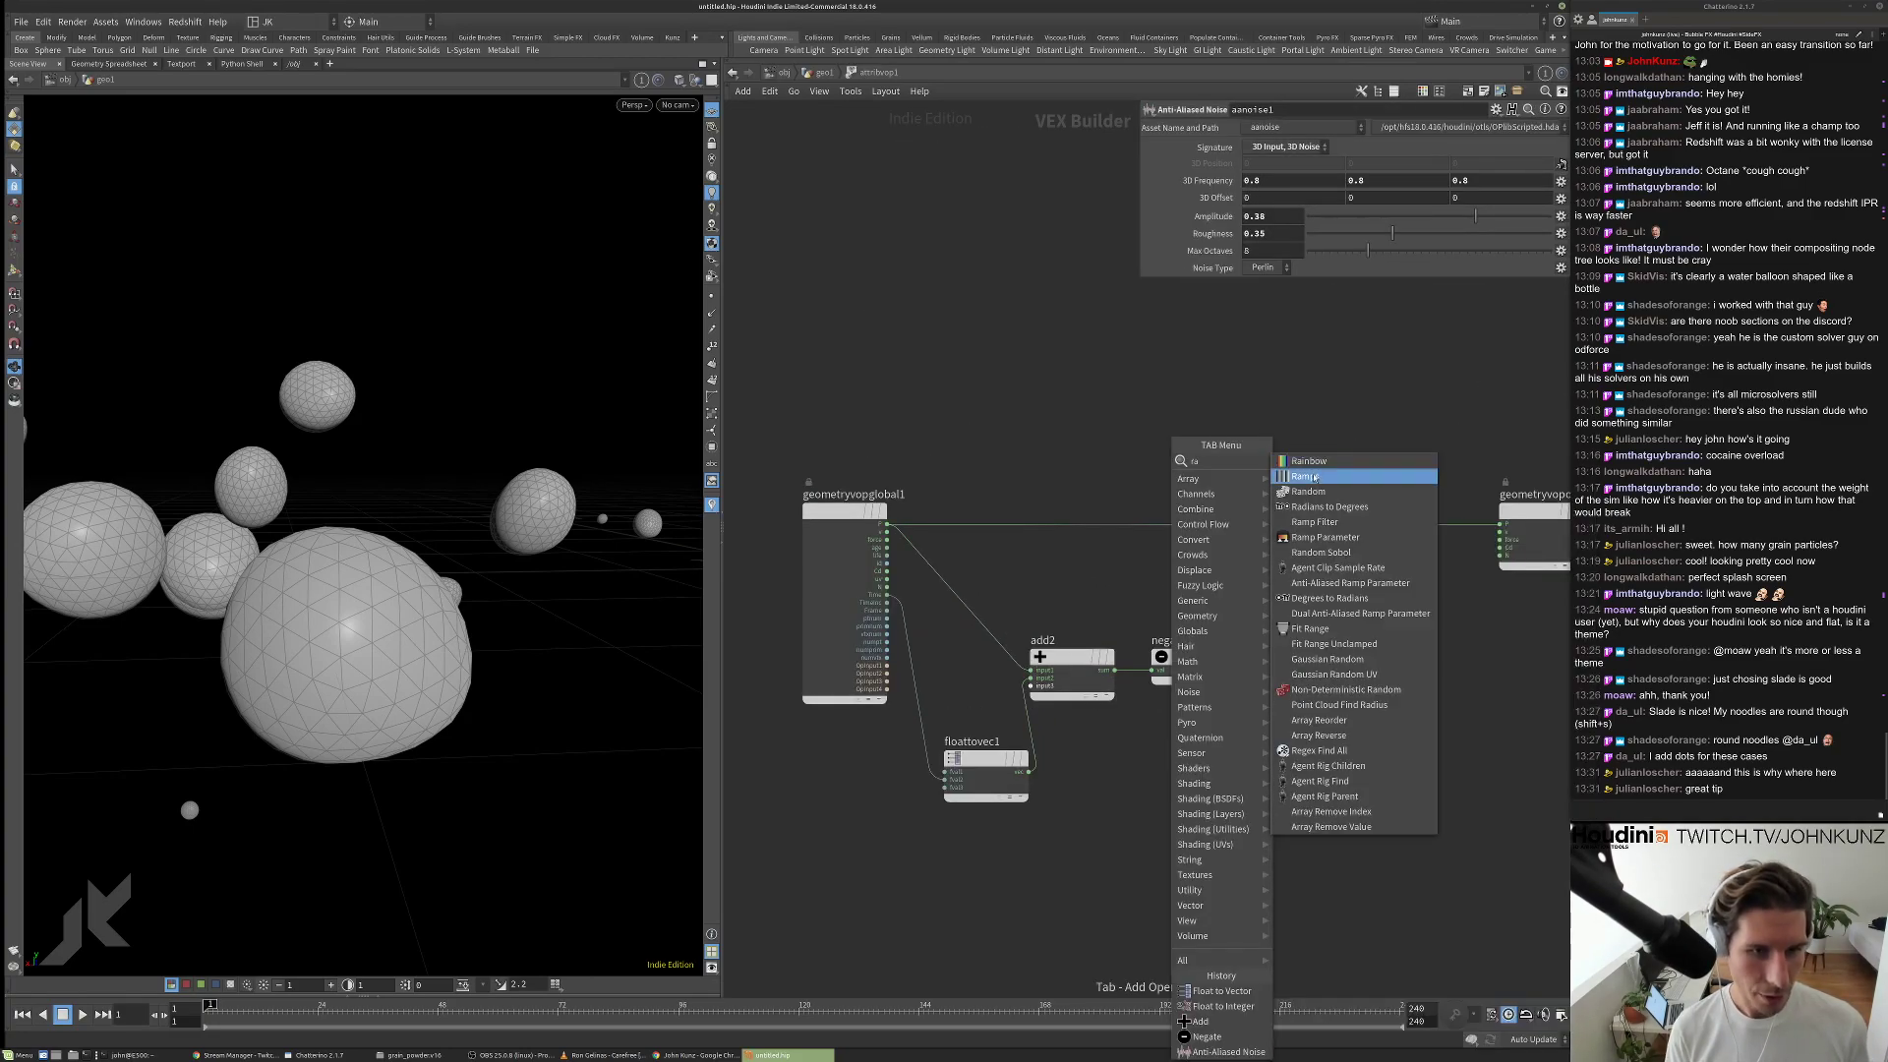
key(Return)
click(1030, 429)
drag(1032, 440, 892, 576)
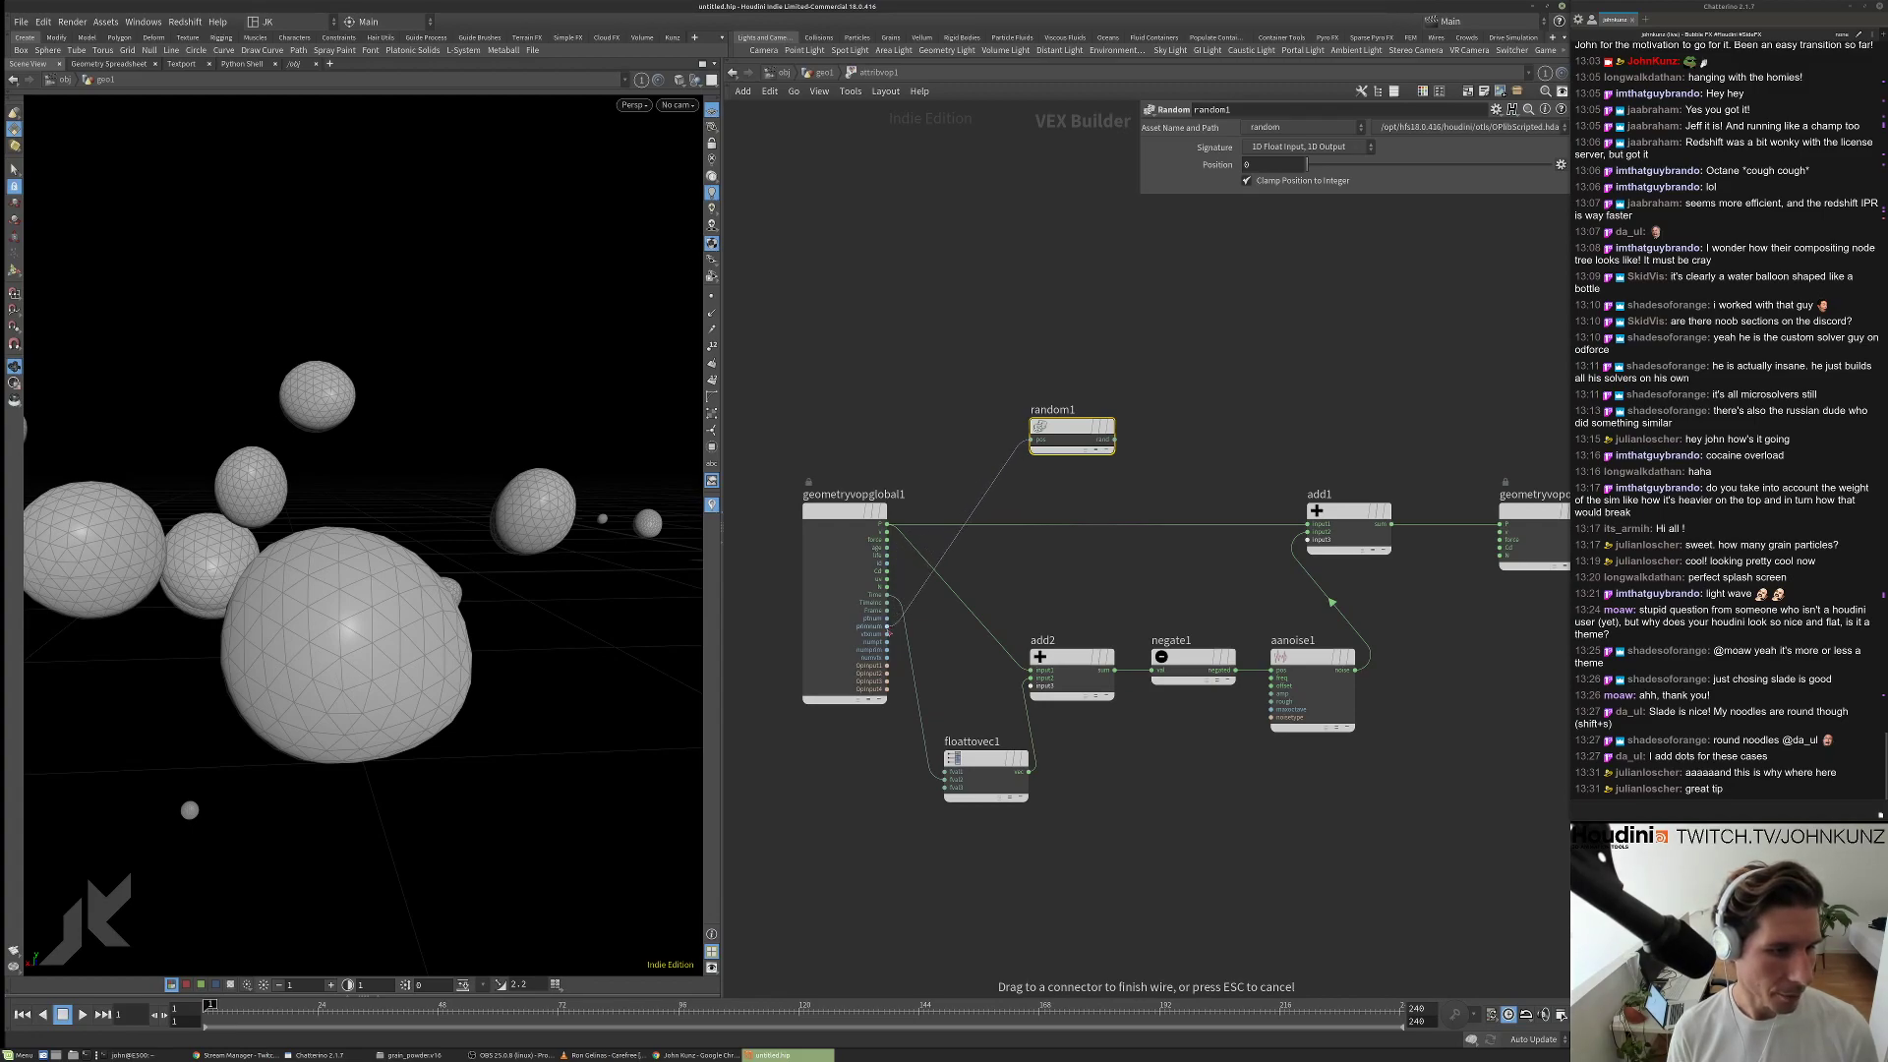
click(888, 627)
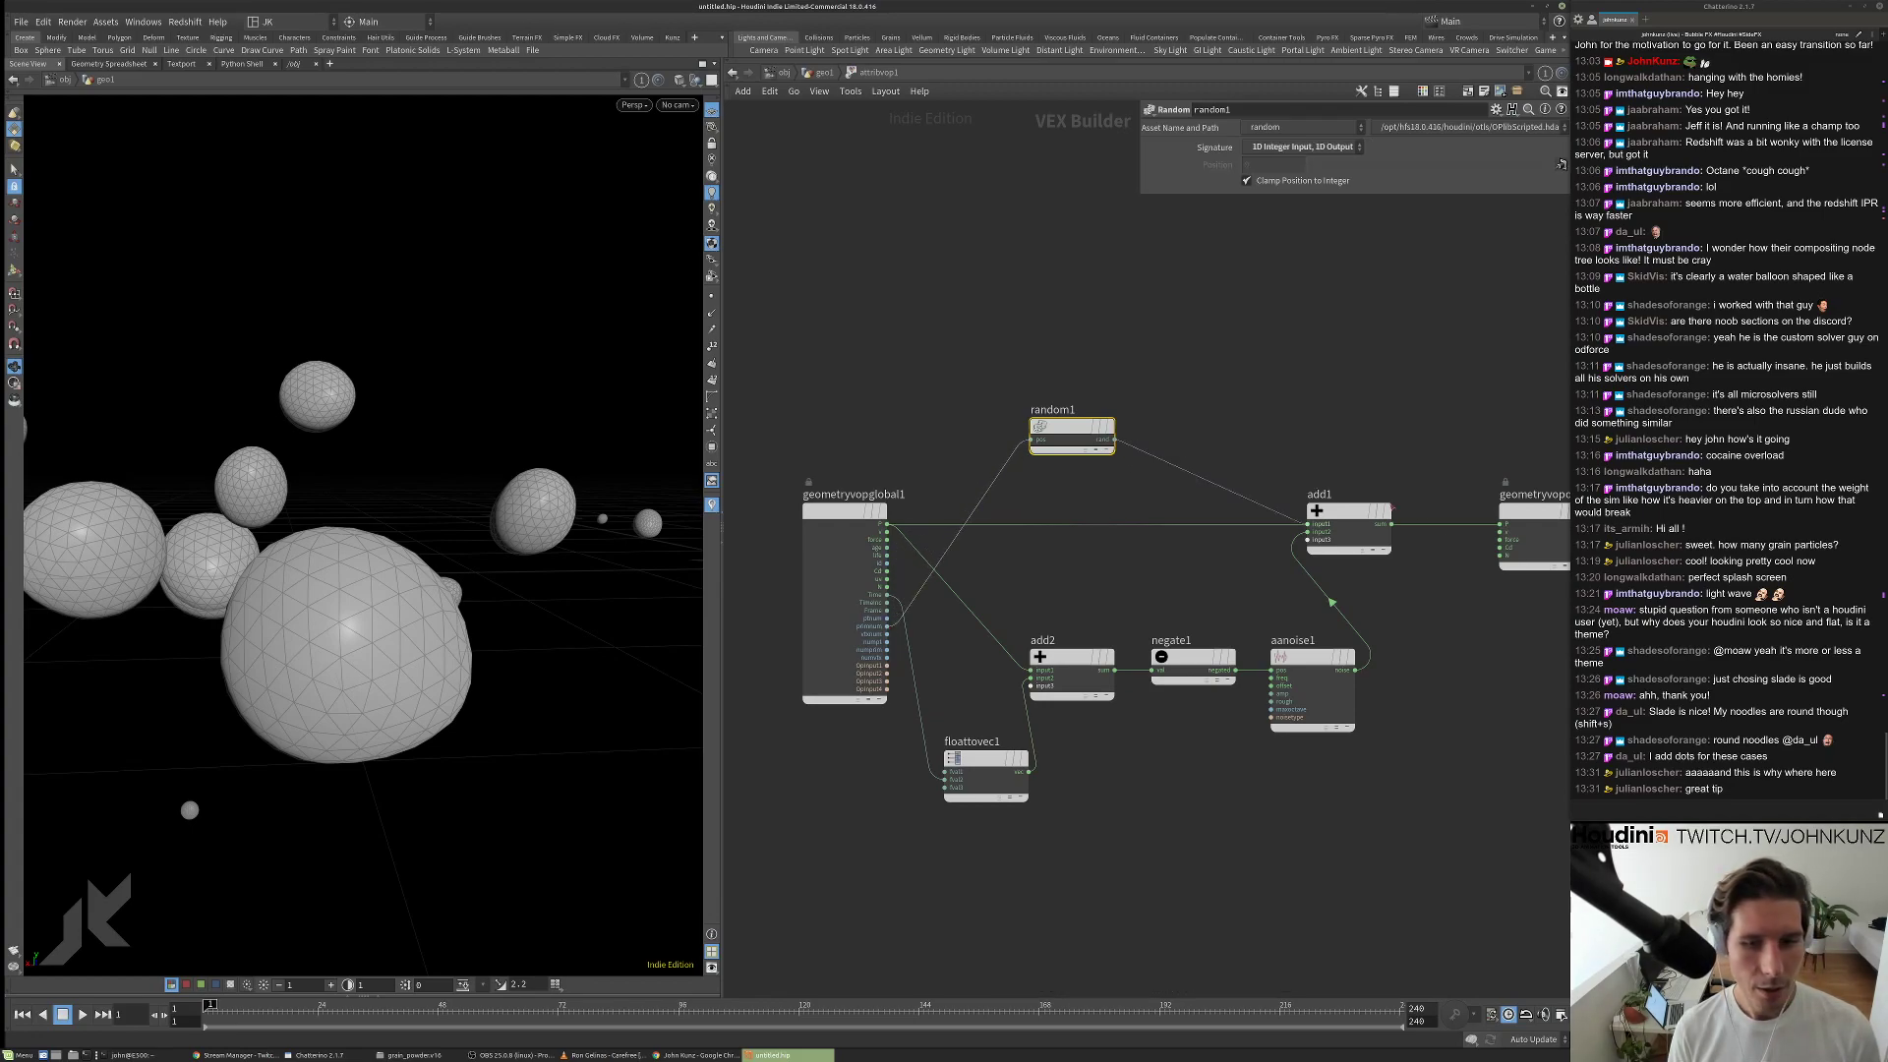
click(1308, 524)
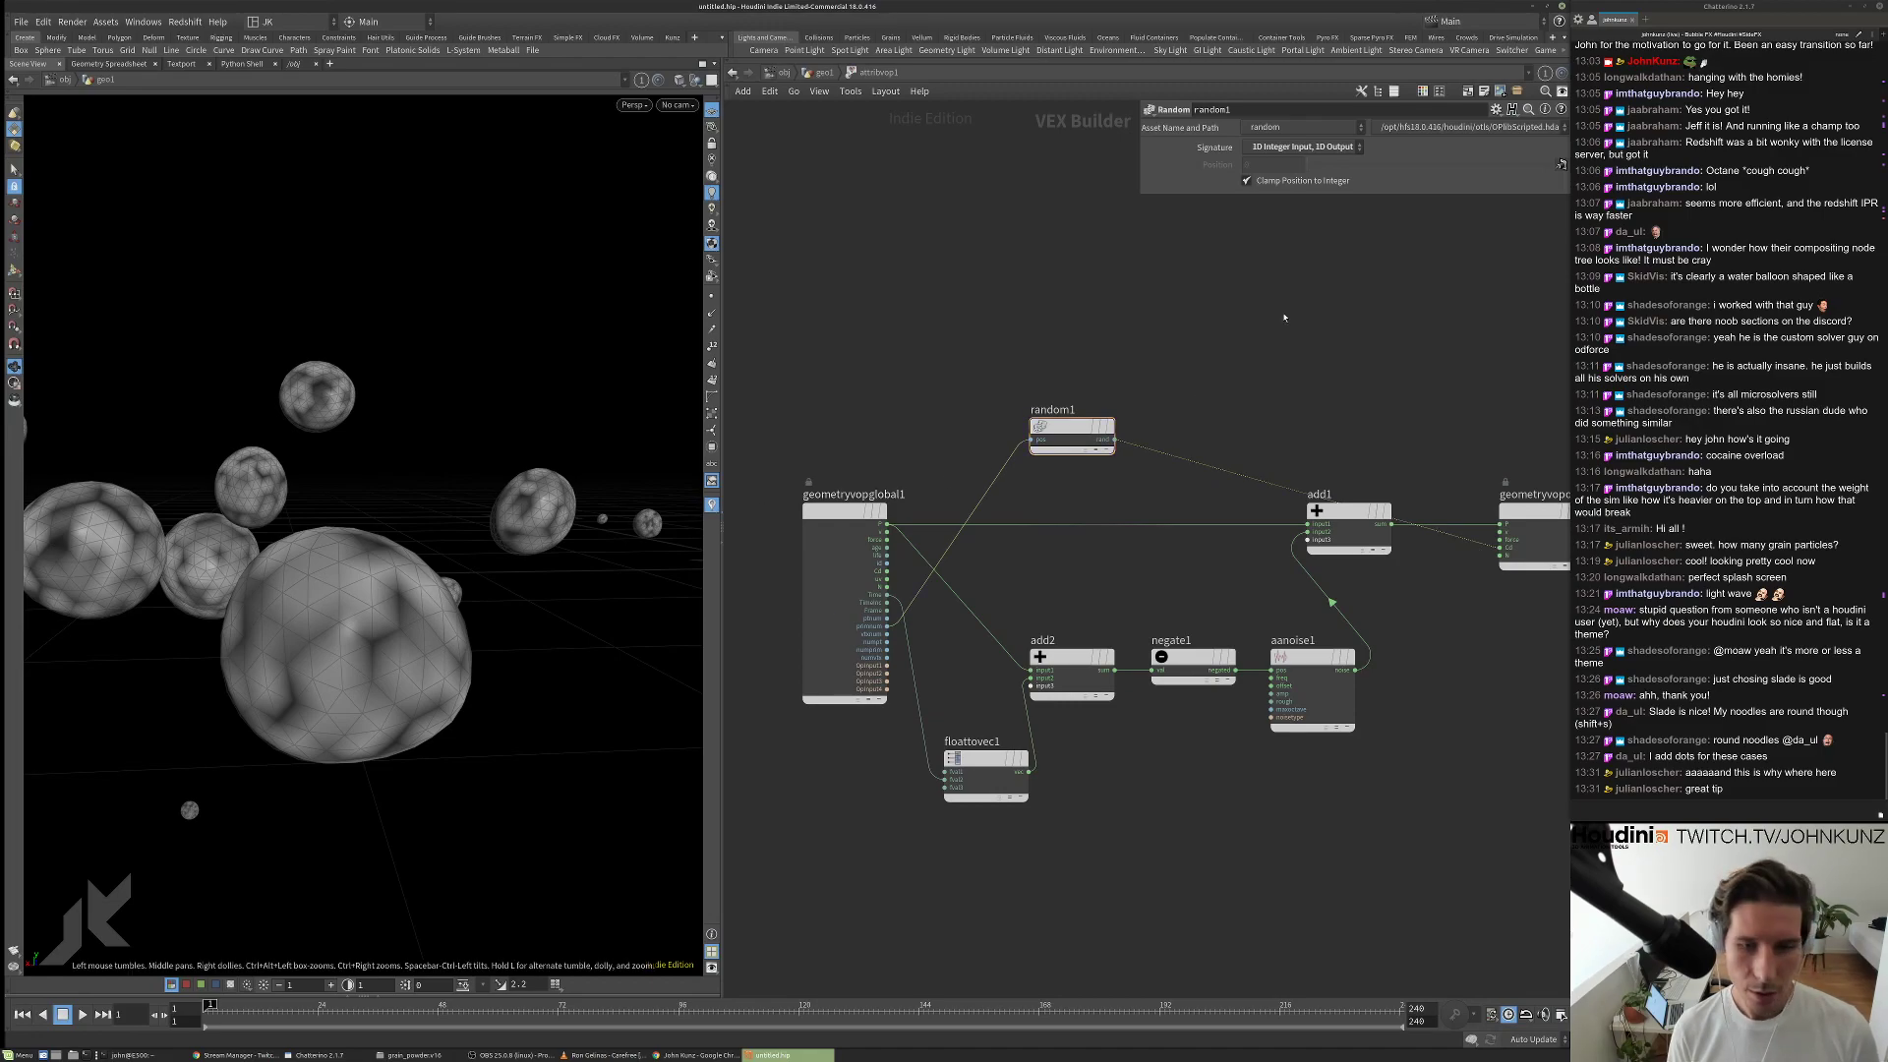
Set random1's signature to 1D Integer Input, 3D Color, and return to geo1 selecting sphere1.
scroll(1124, 374, up, 3)
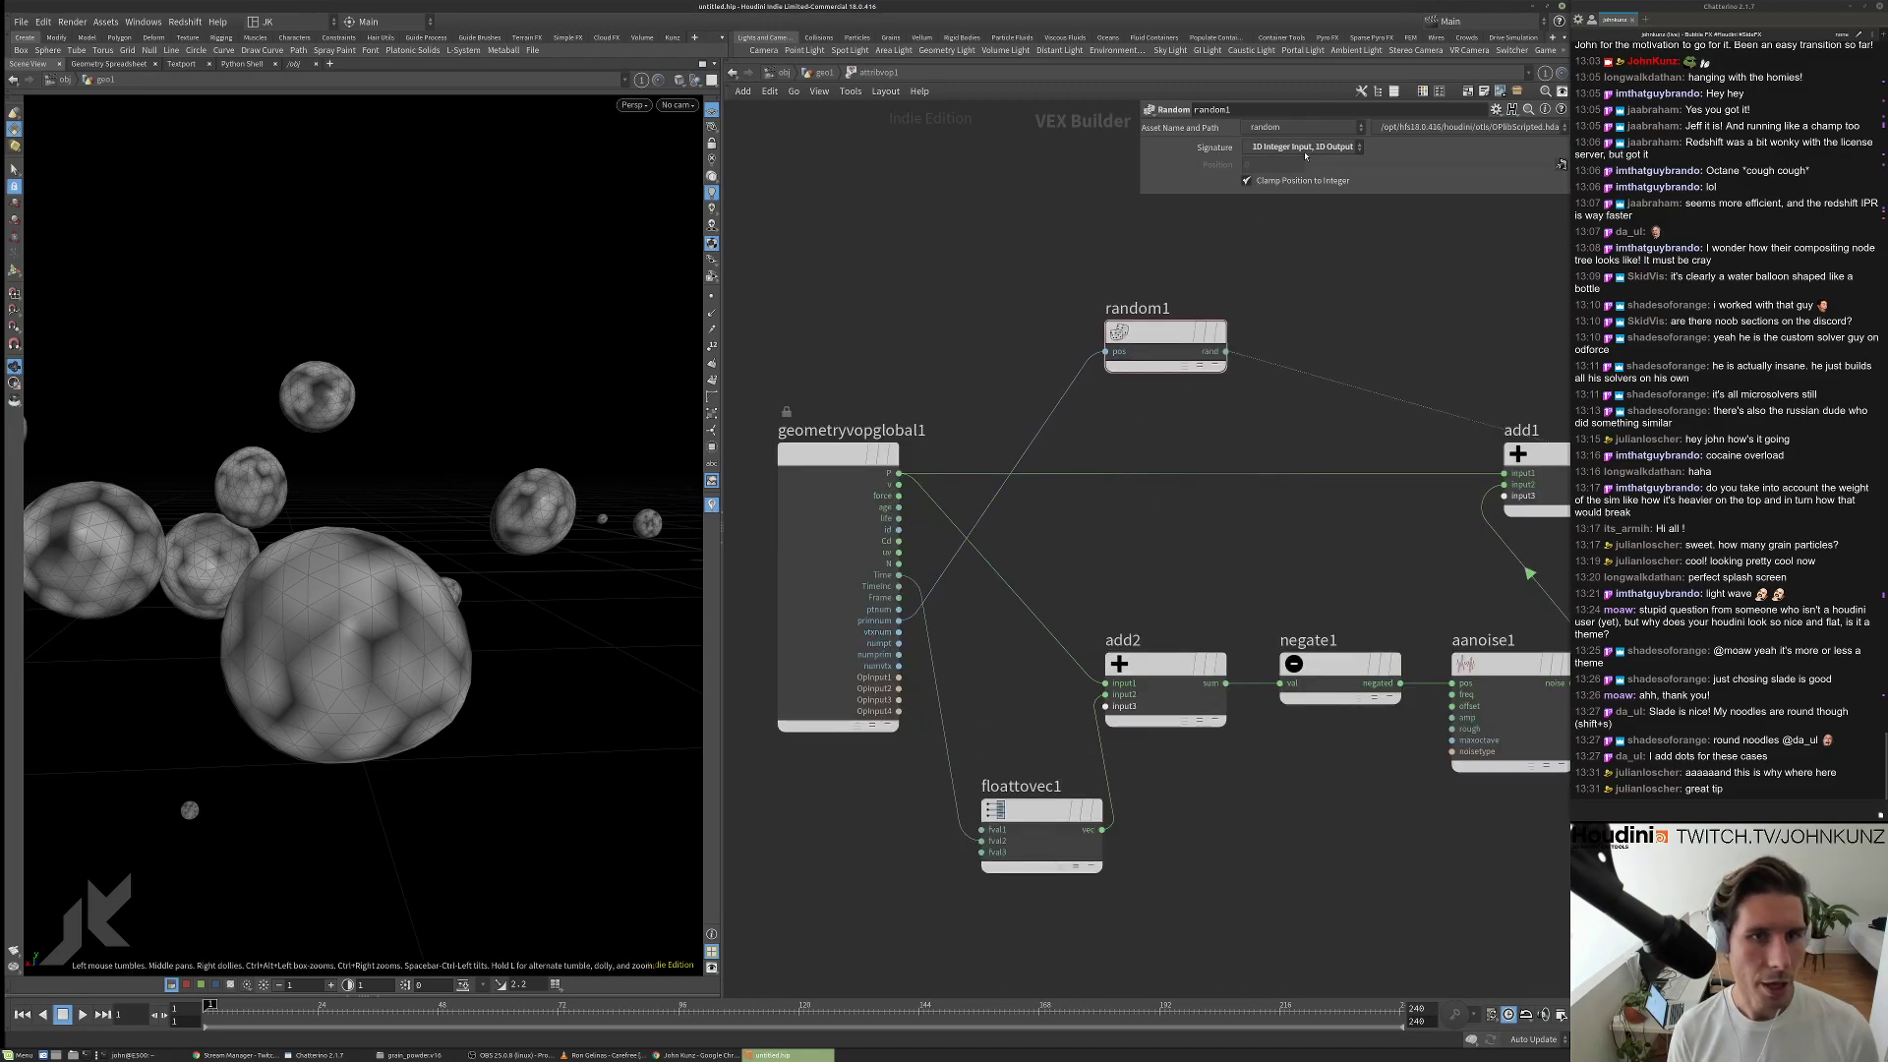
click(1304, 156)
click(1303, 228)
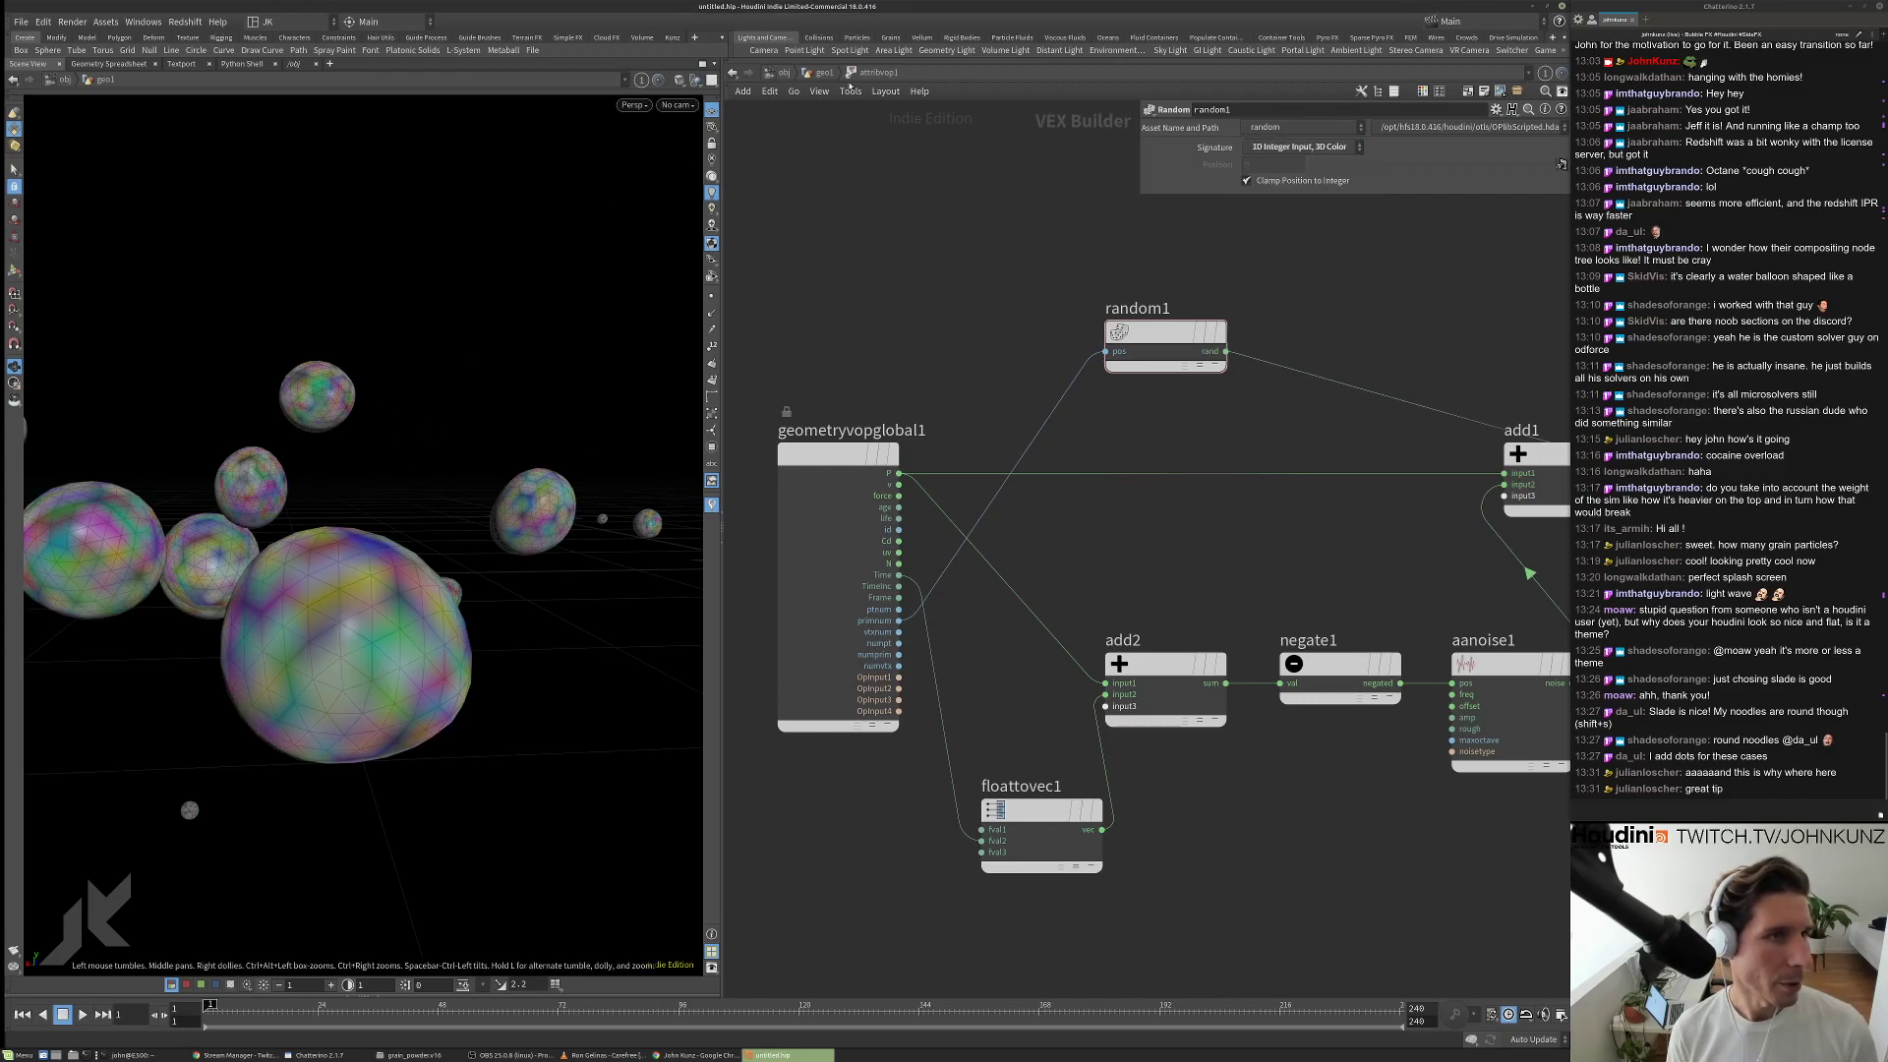
key(u)
drag(1215, 519, 1336, 333)
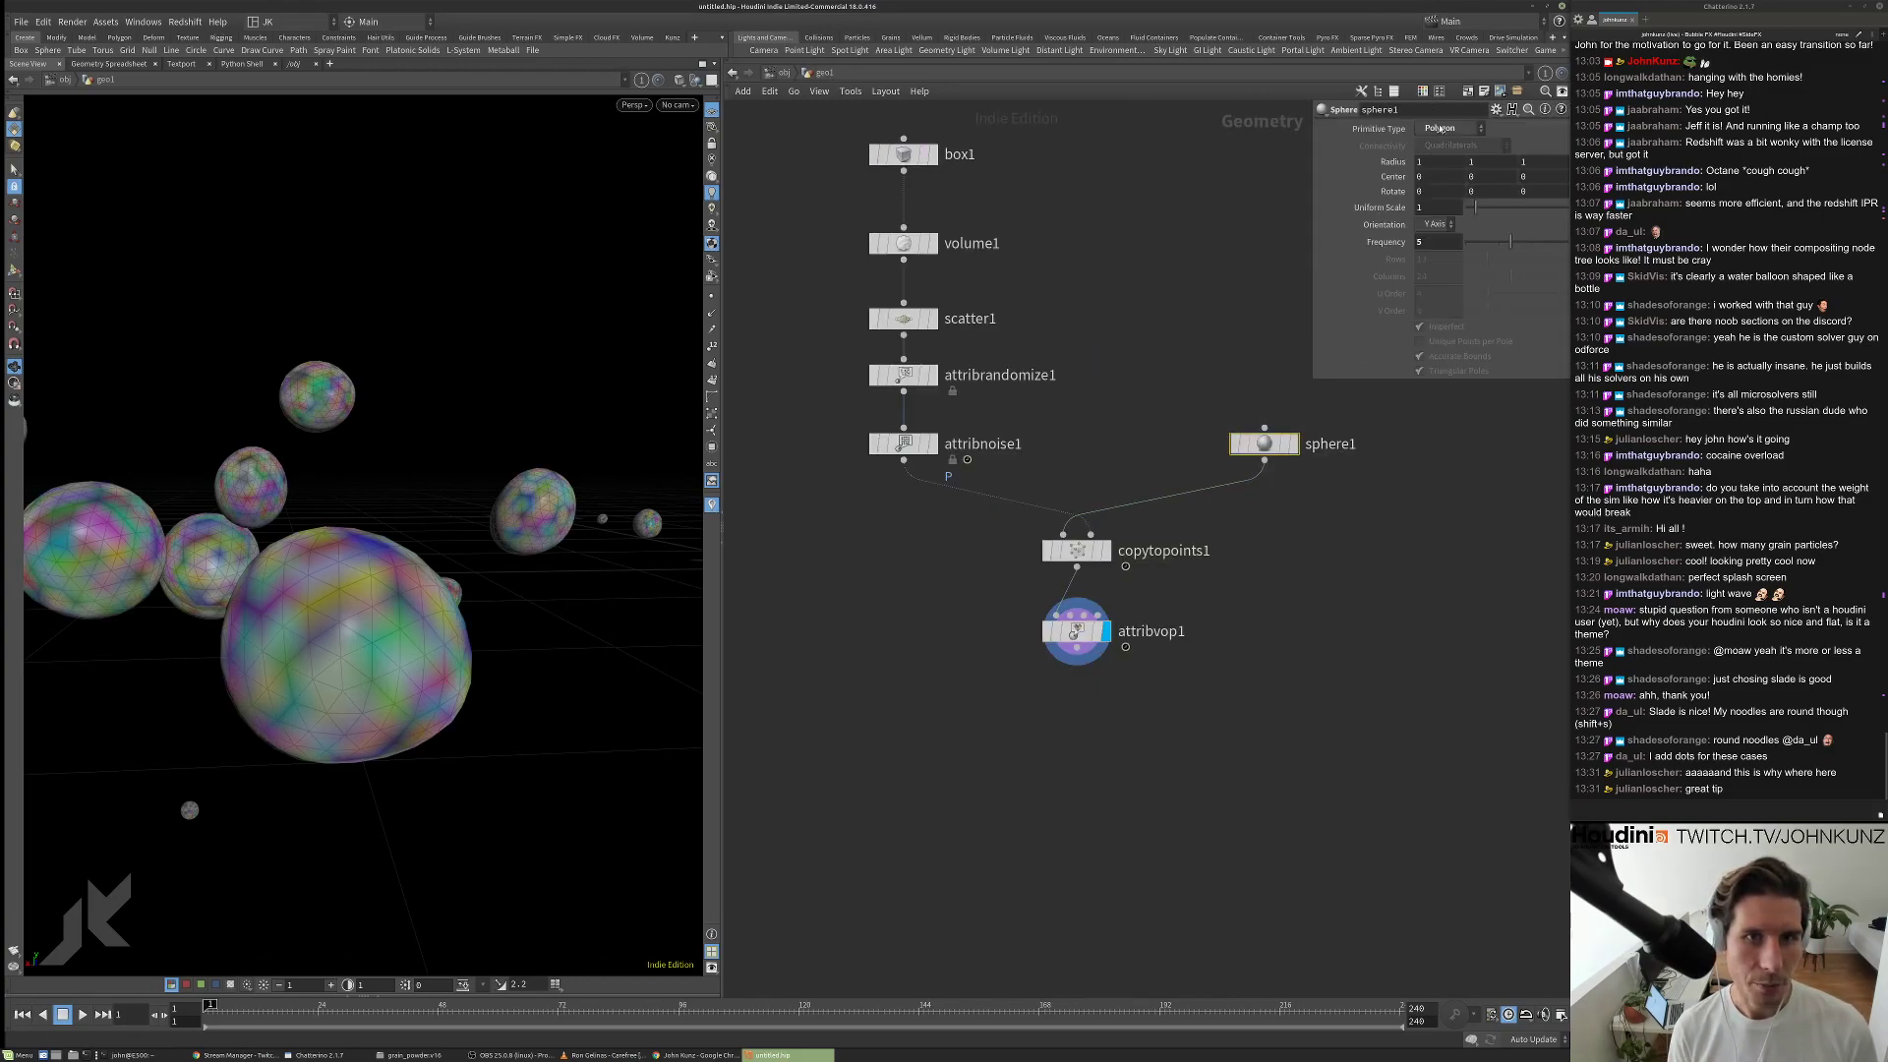
Switch sphere1 to Polygon Soup, check copytopoints1's stats, and enter attribvop1's VEX network.
click(1438, 129)
click(1445, 236)
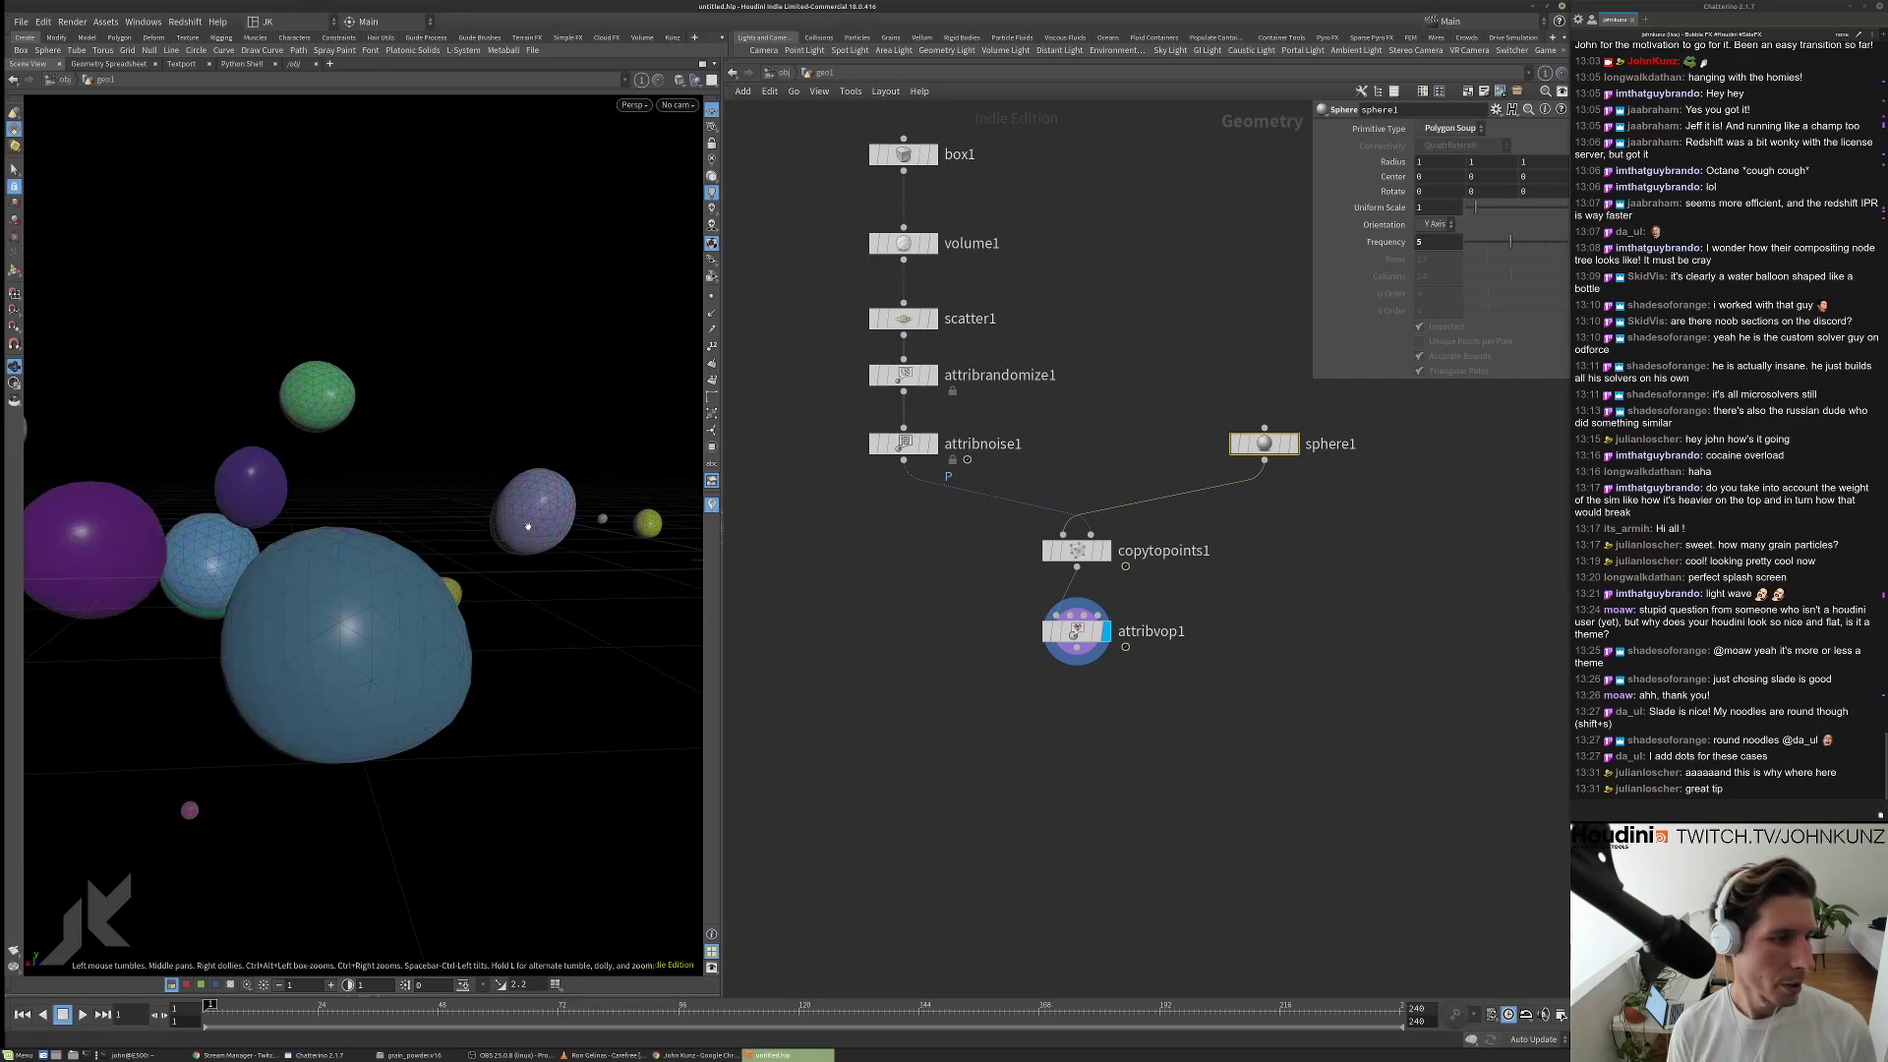
scroll(528, 528, down, 10)
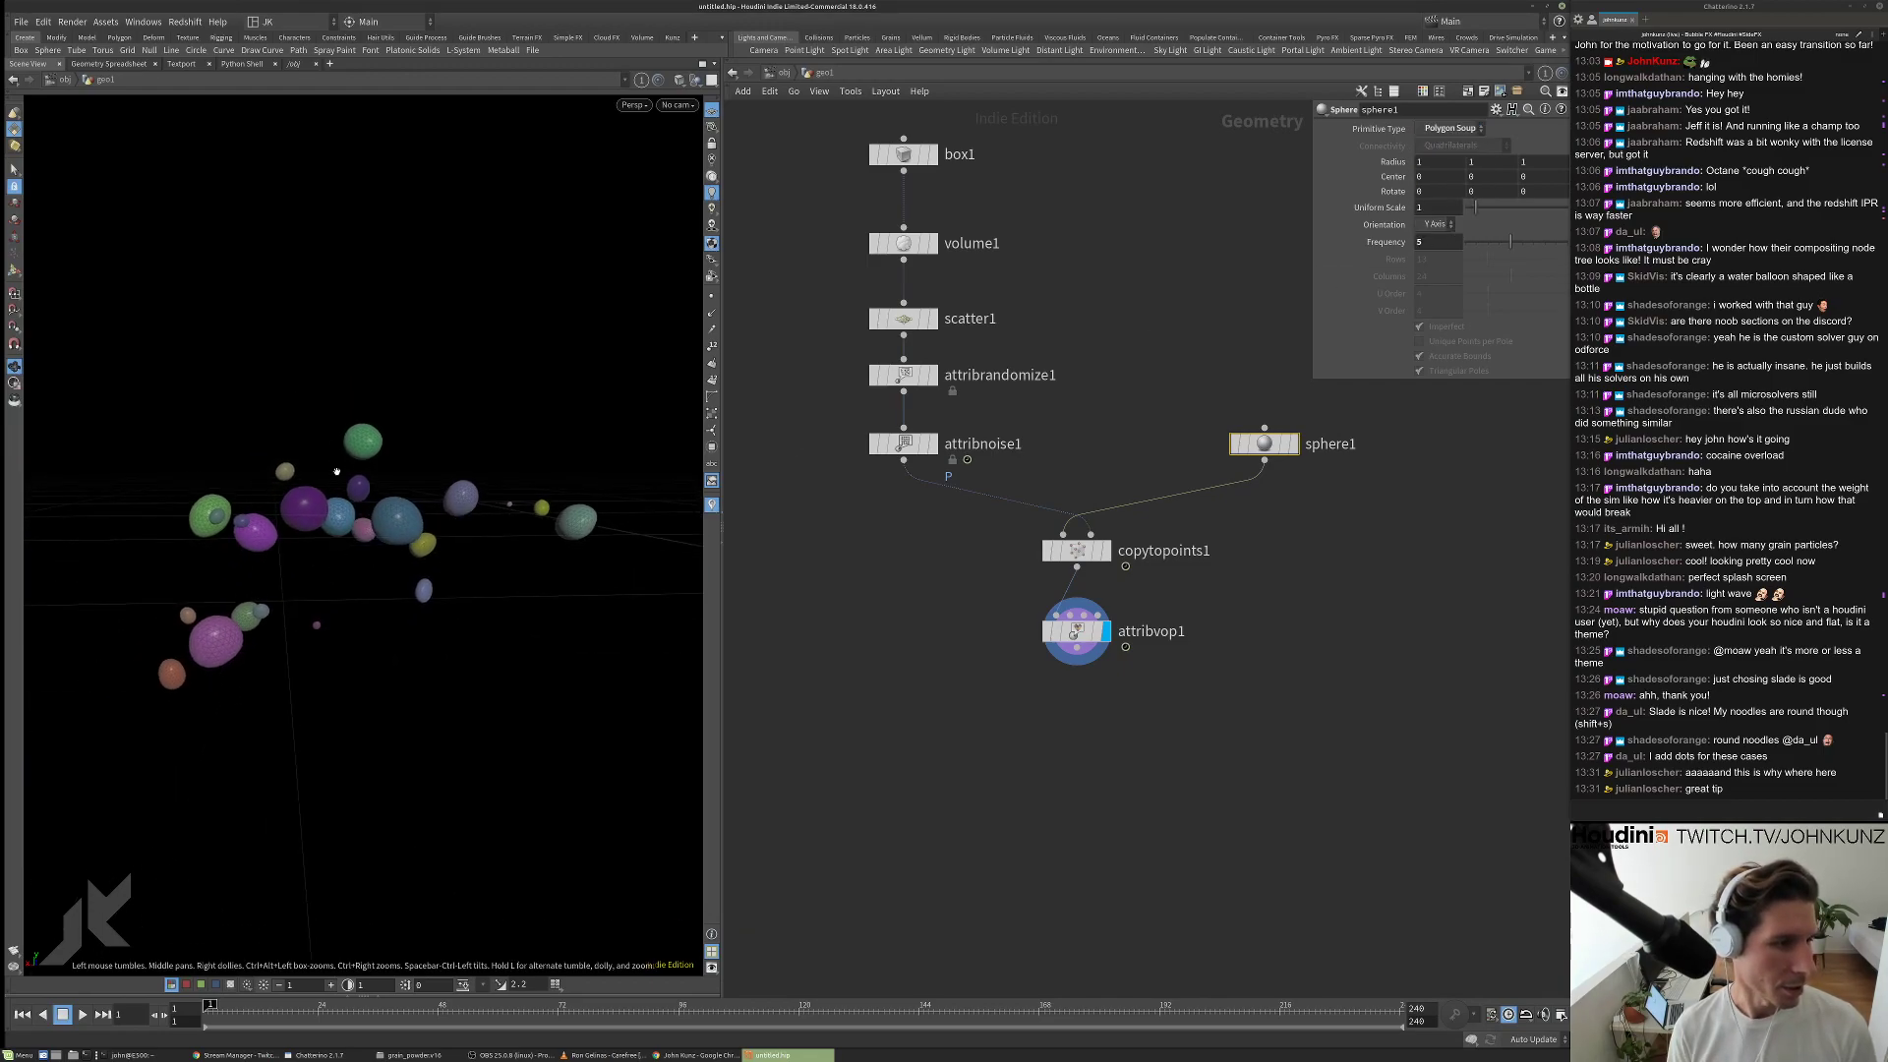
scroll(336, 473, up, 4)
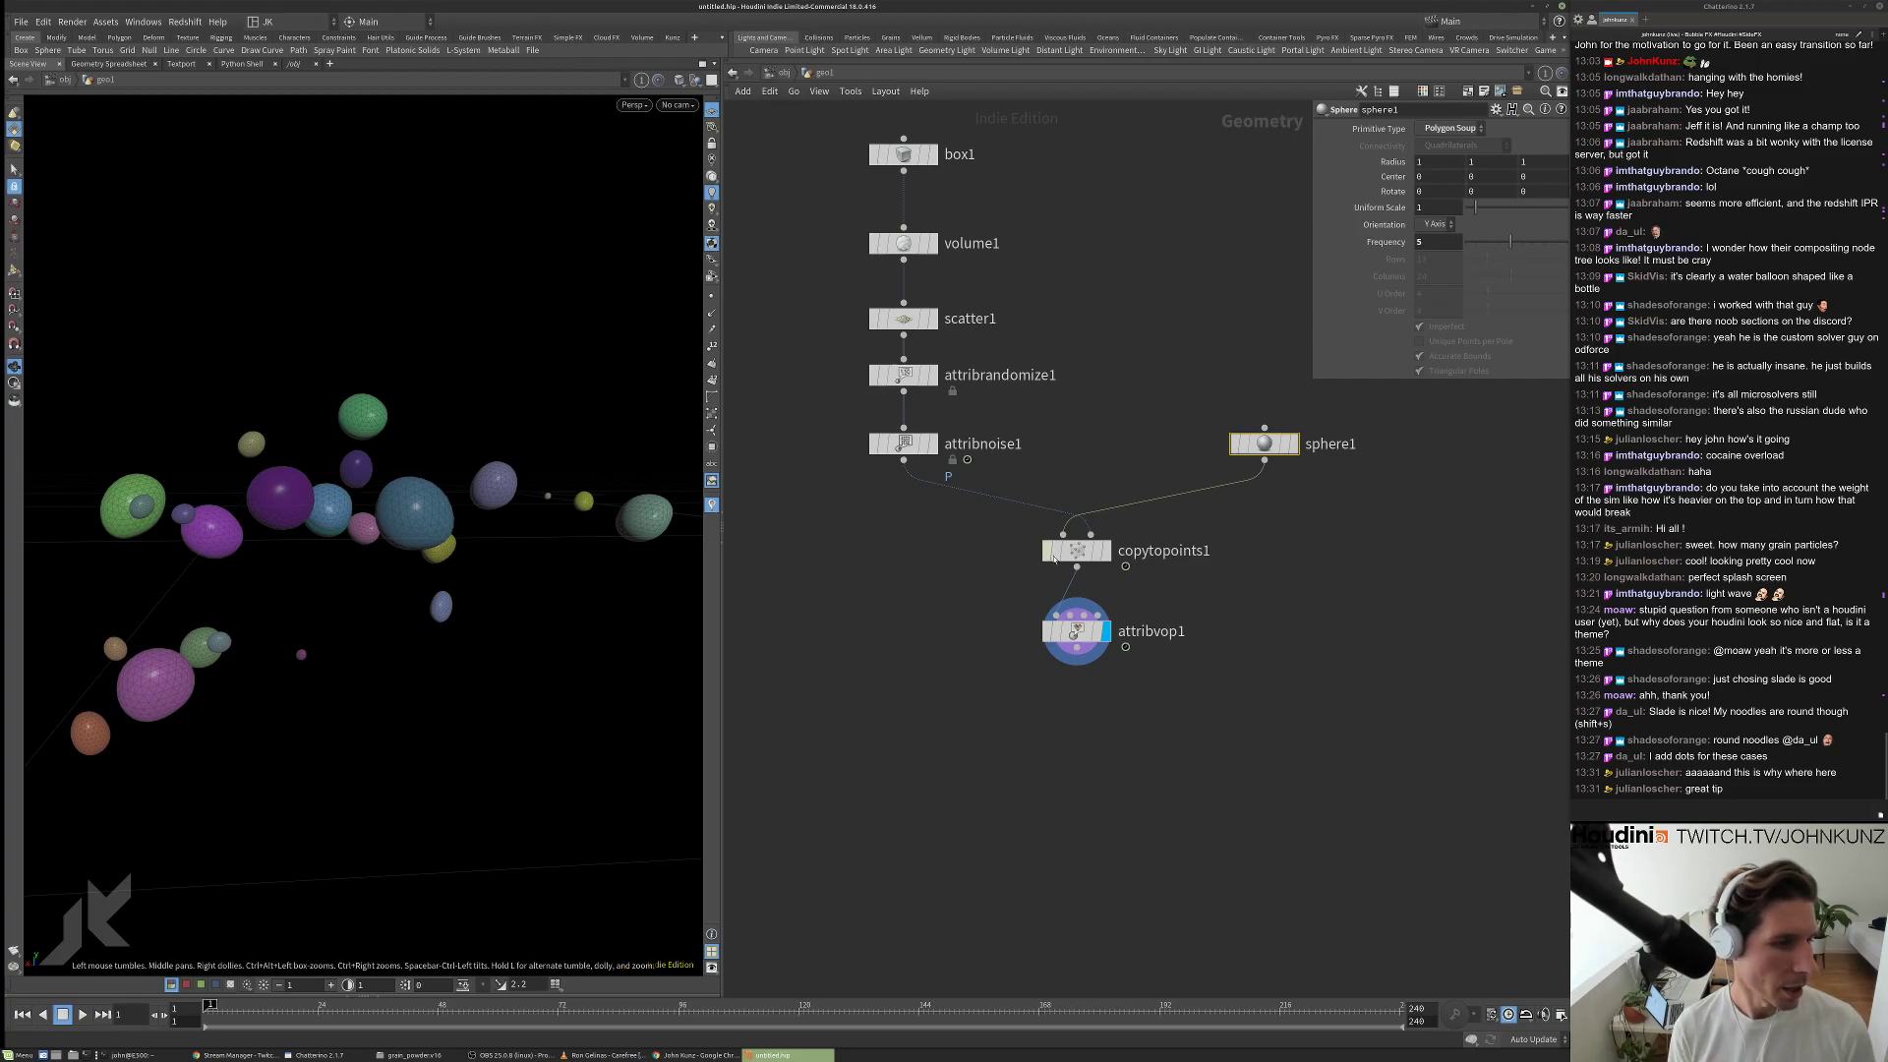
middle_click(1086, 549)
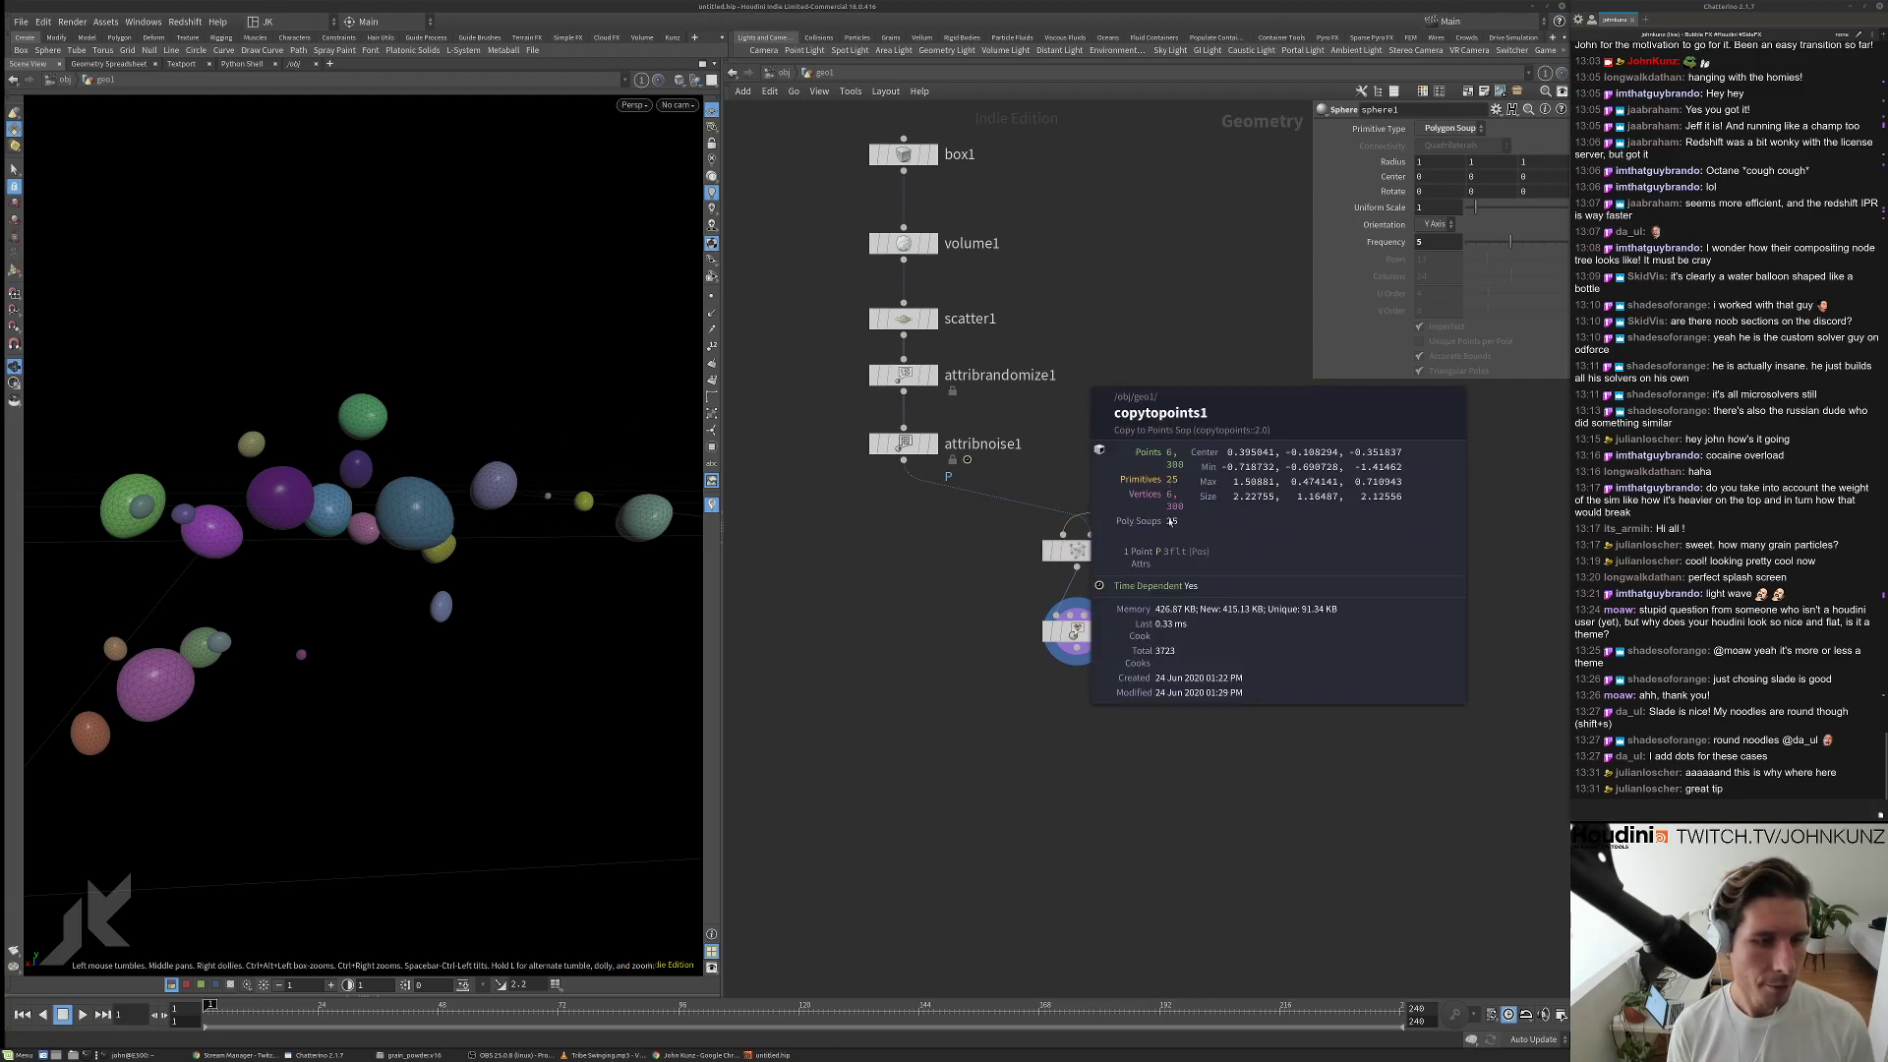
double_click(1073, 631)
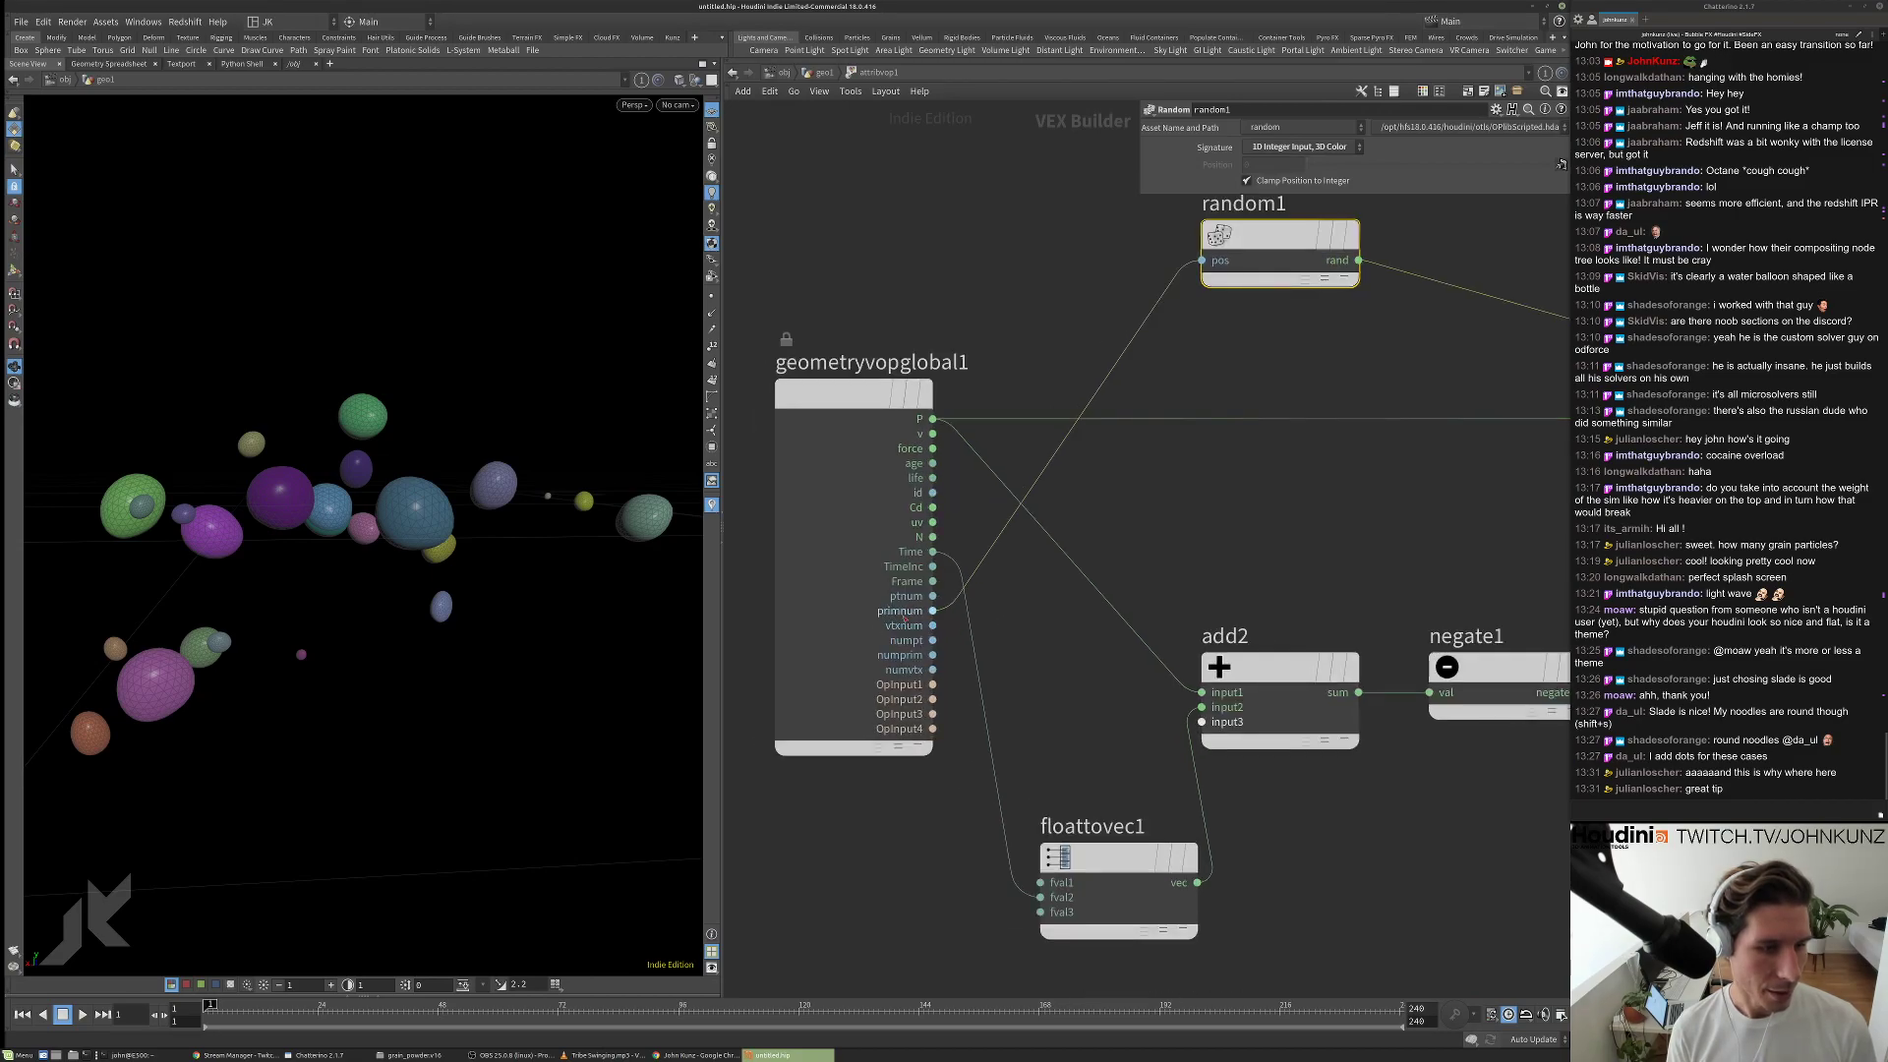
Move random1 below floattovec1 and wire its output into add2's third input.
scroll(1032, 560, down, 4)
drag(1122, 422, 998, 845)
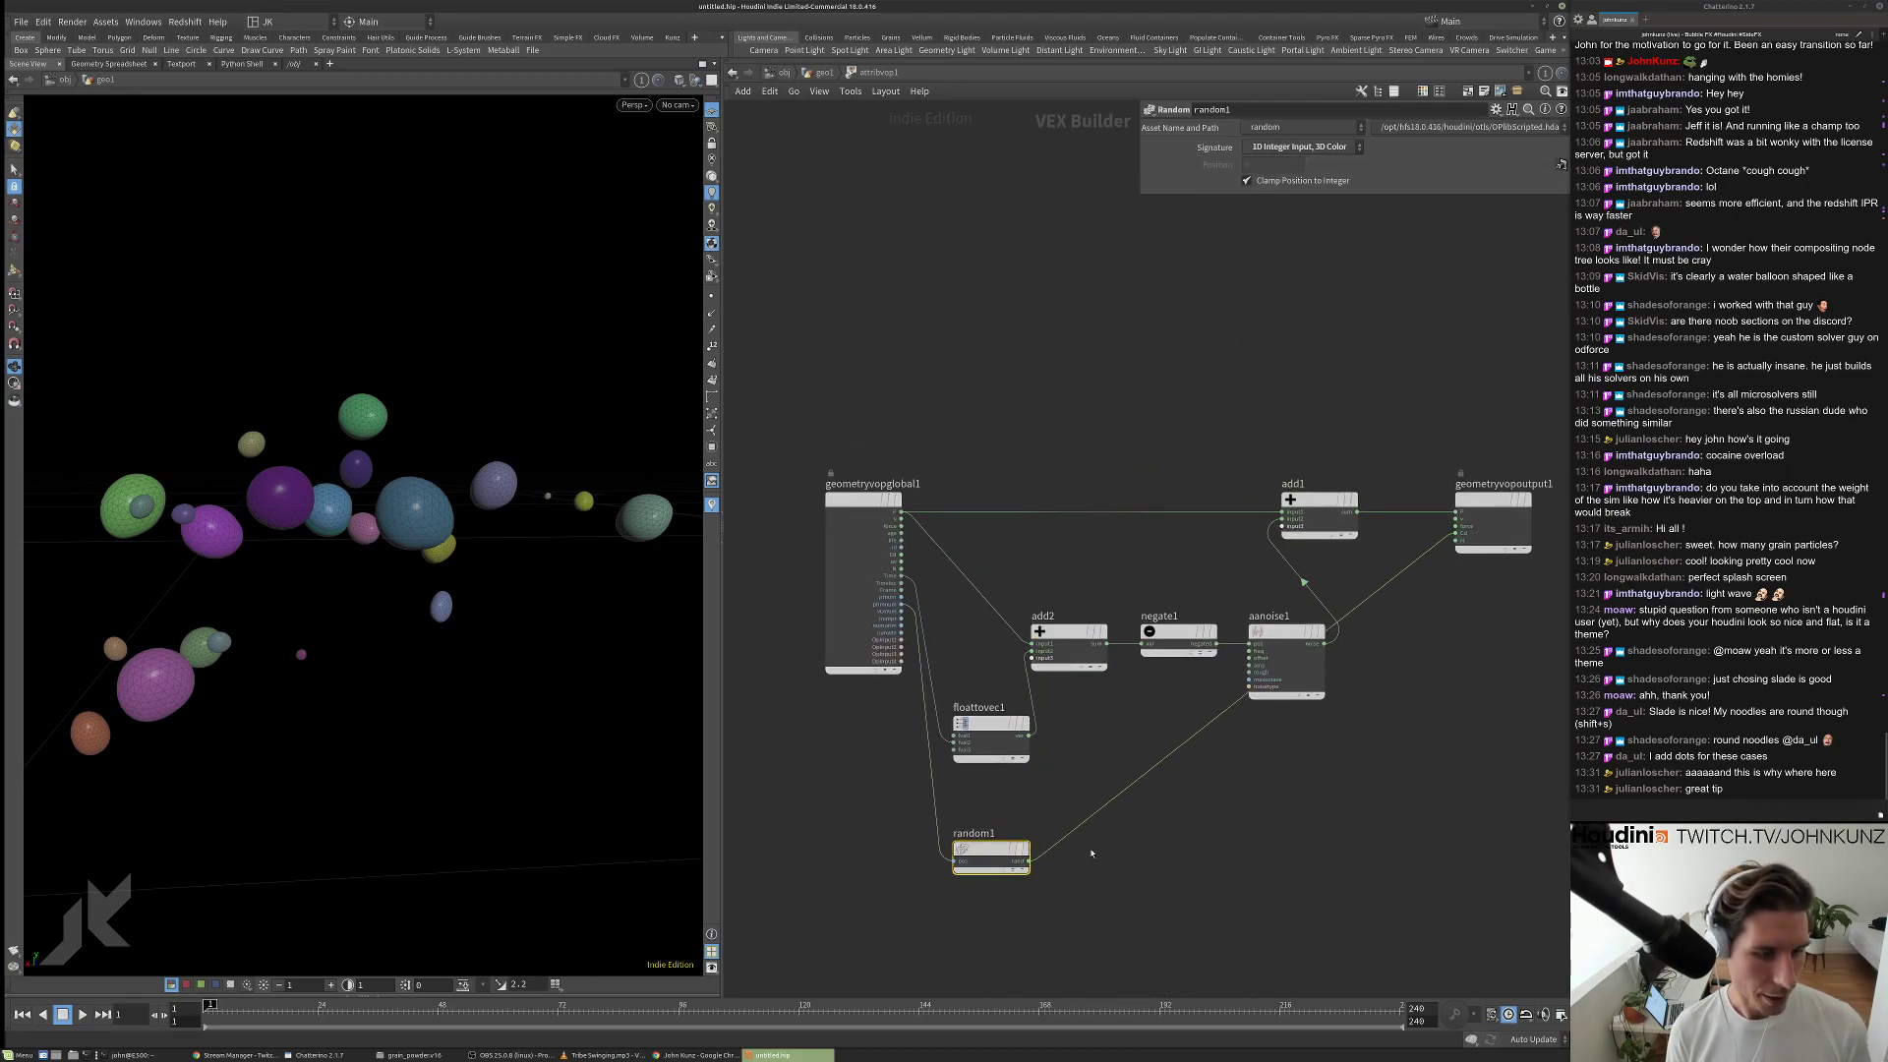
scroll(1141, 816, up, 2)
key(Tab)
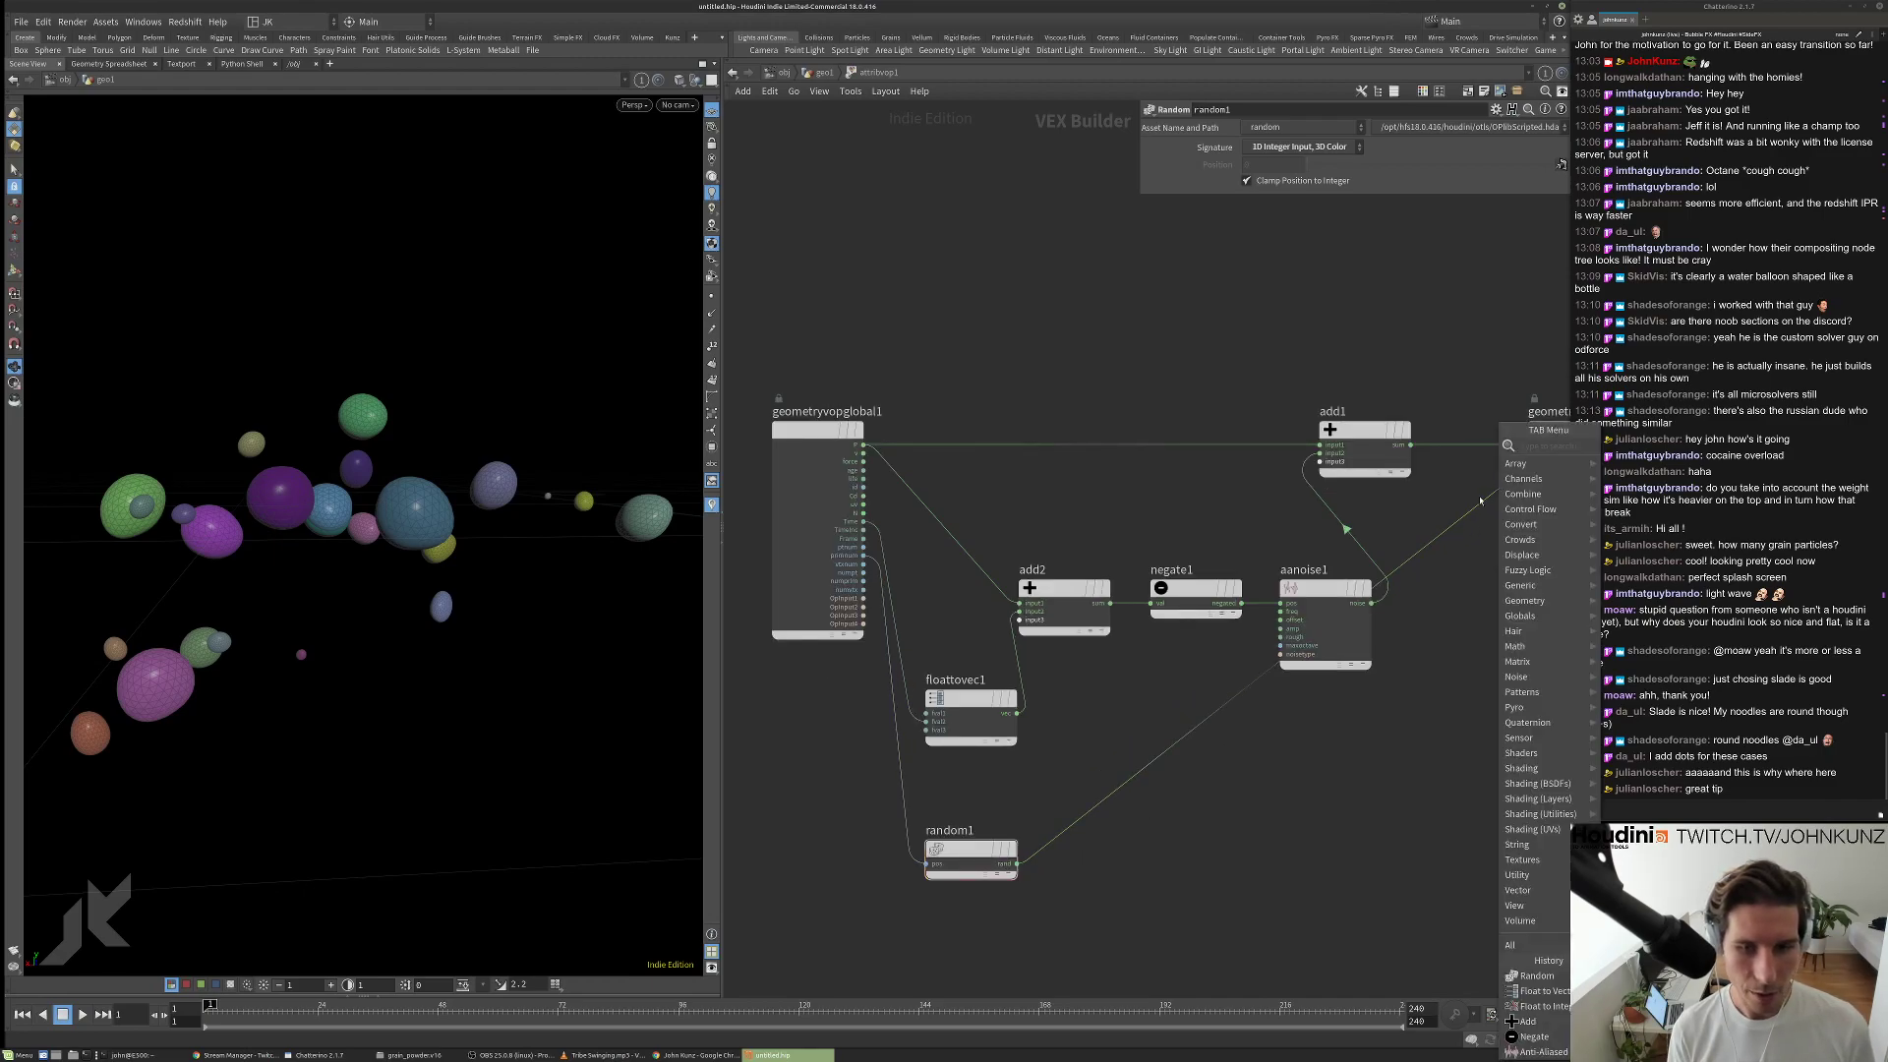
key(Escape)
key(Tab)
key(Escape)
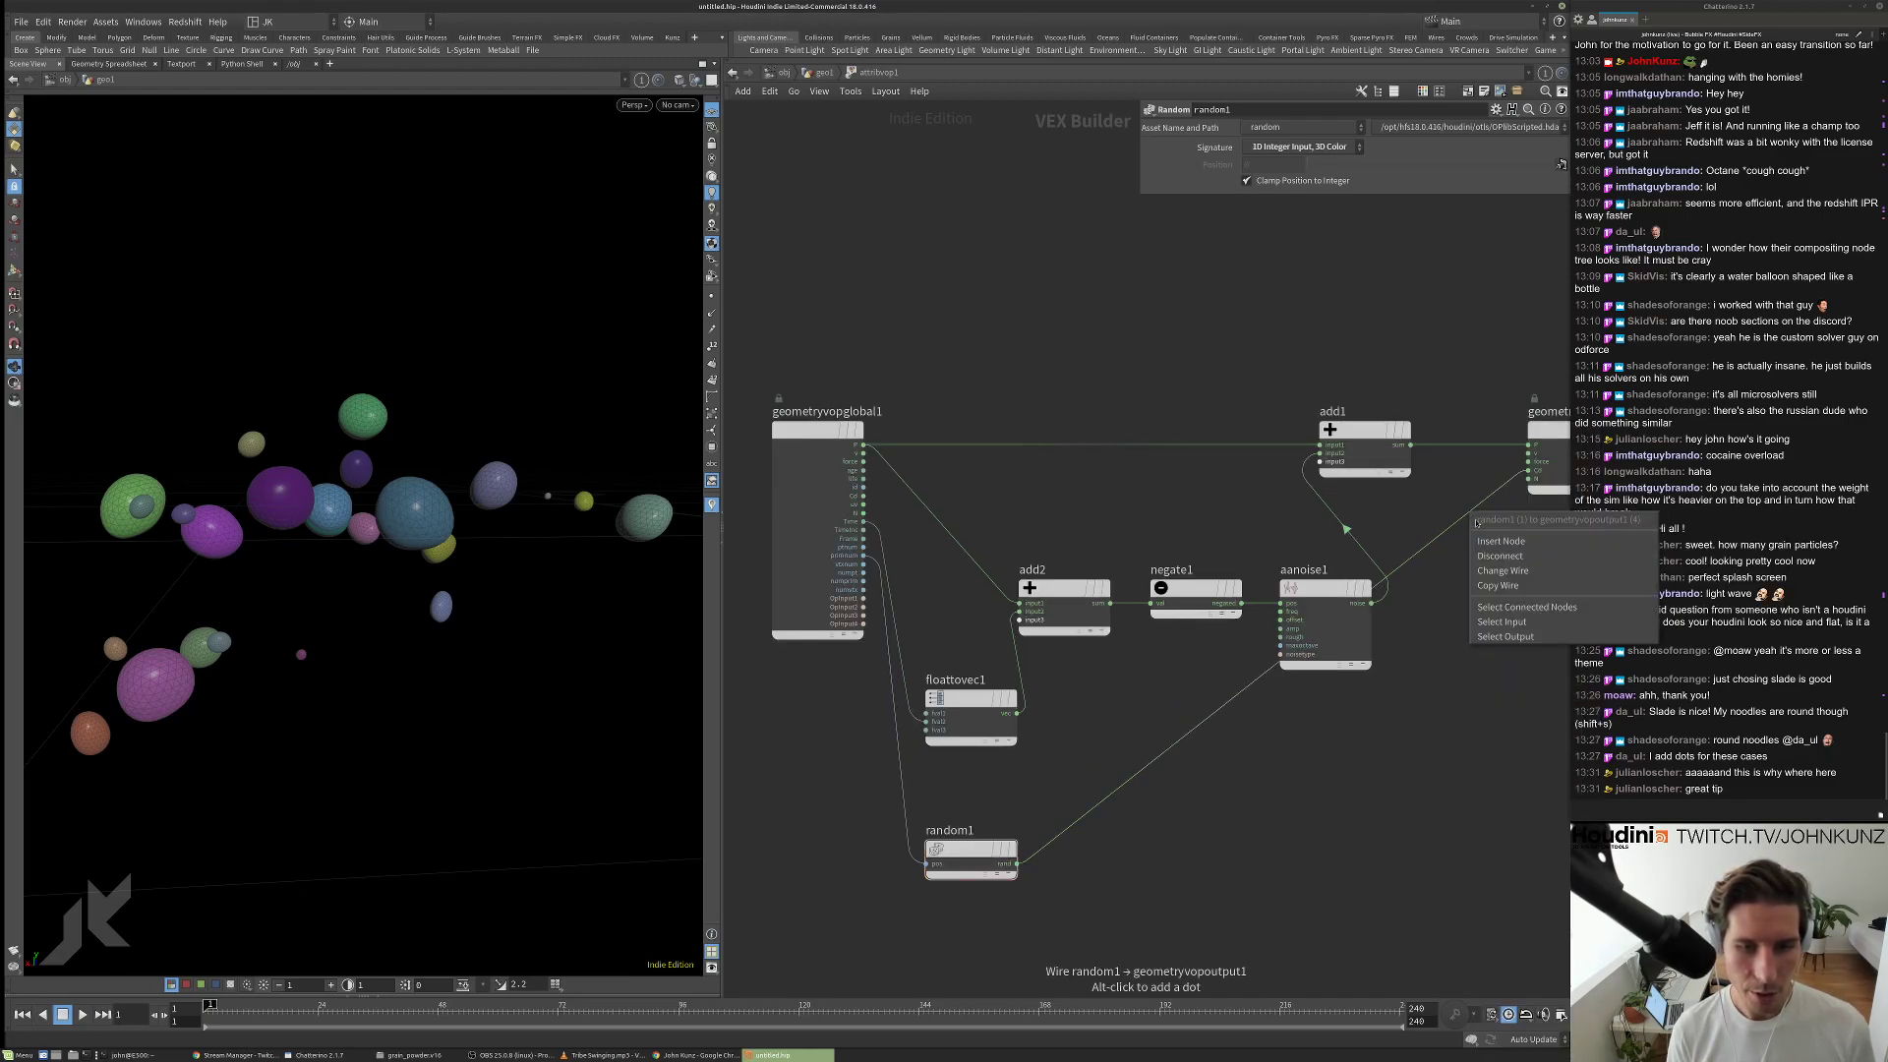
click(1030, 620)
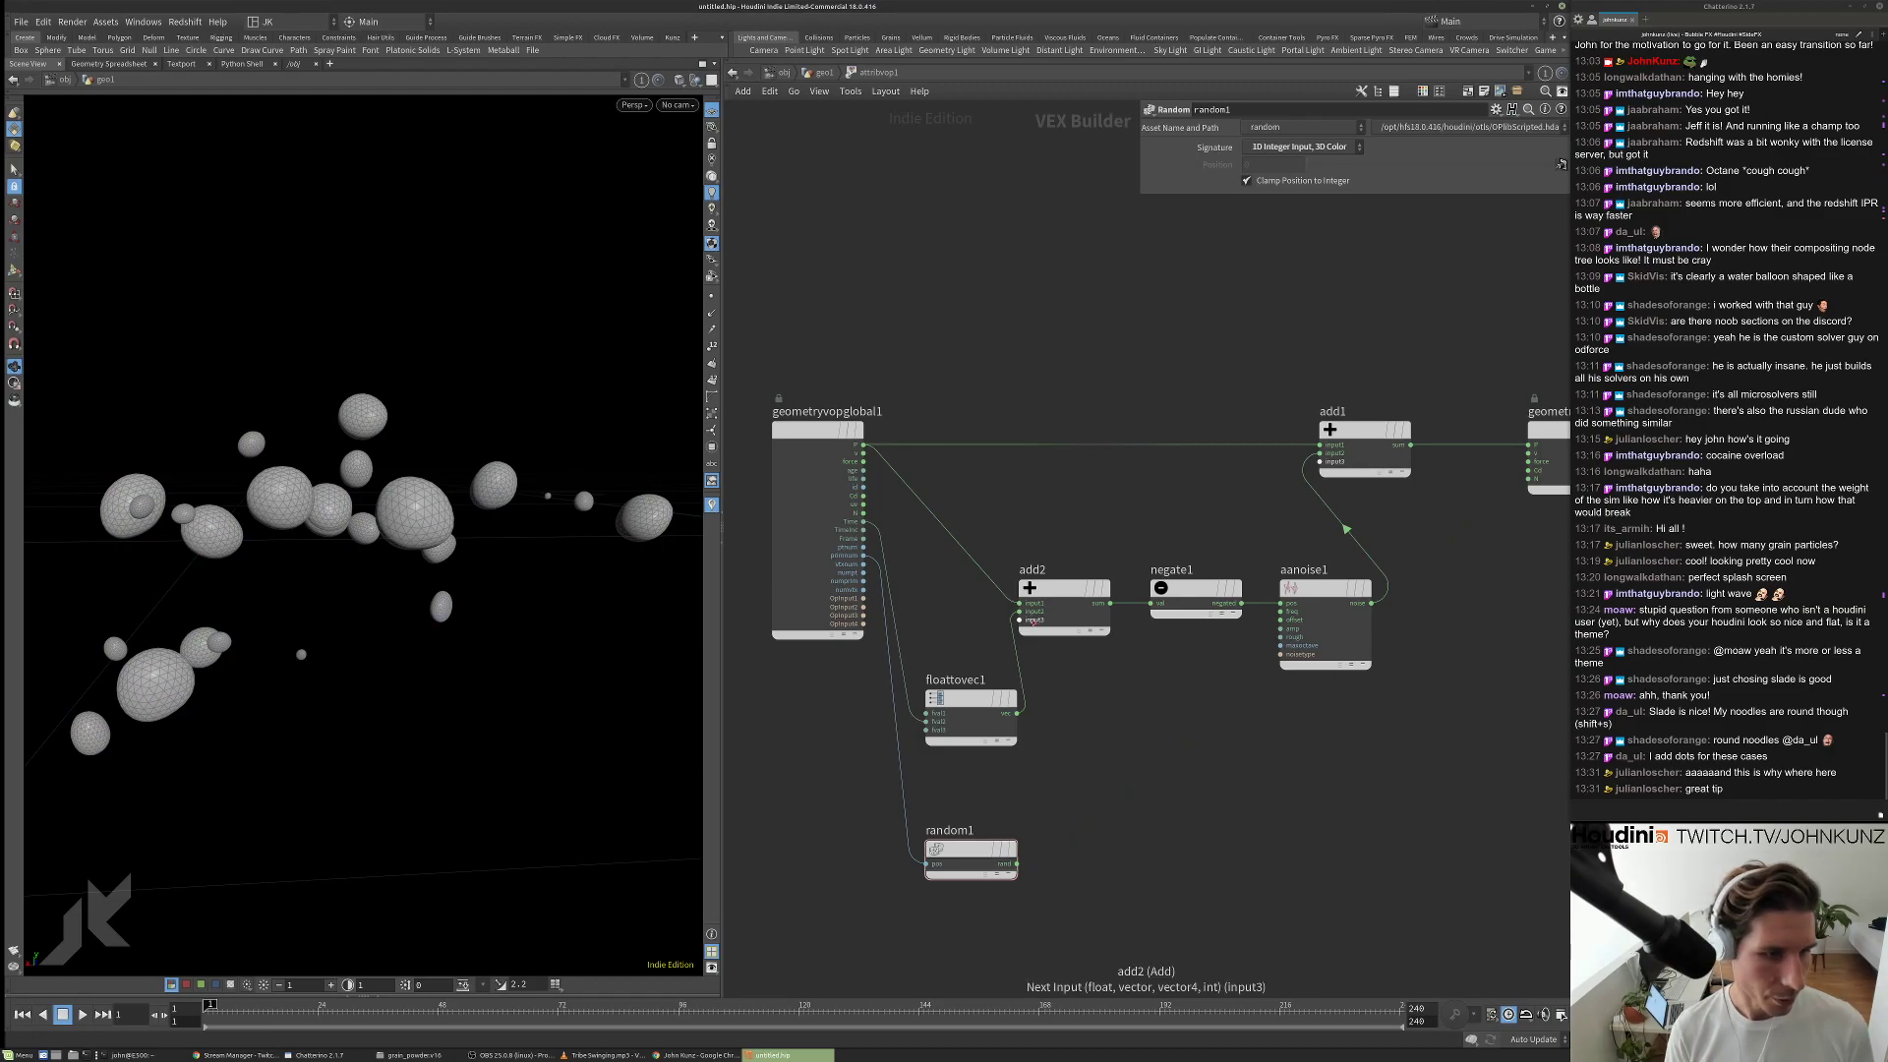
click(1017, 863)
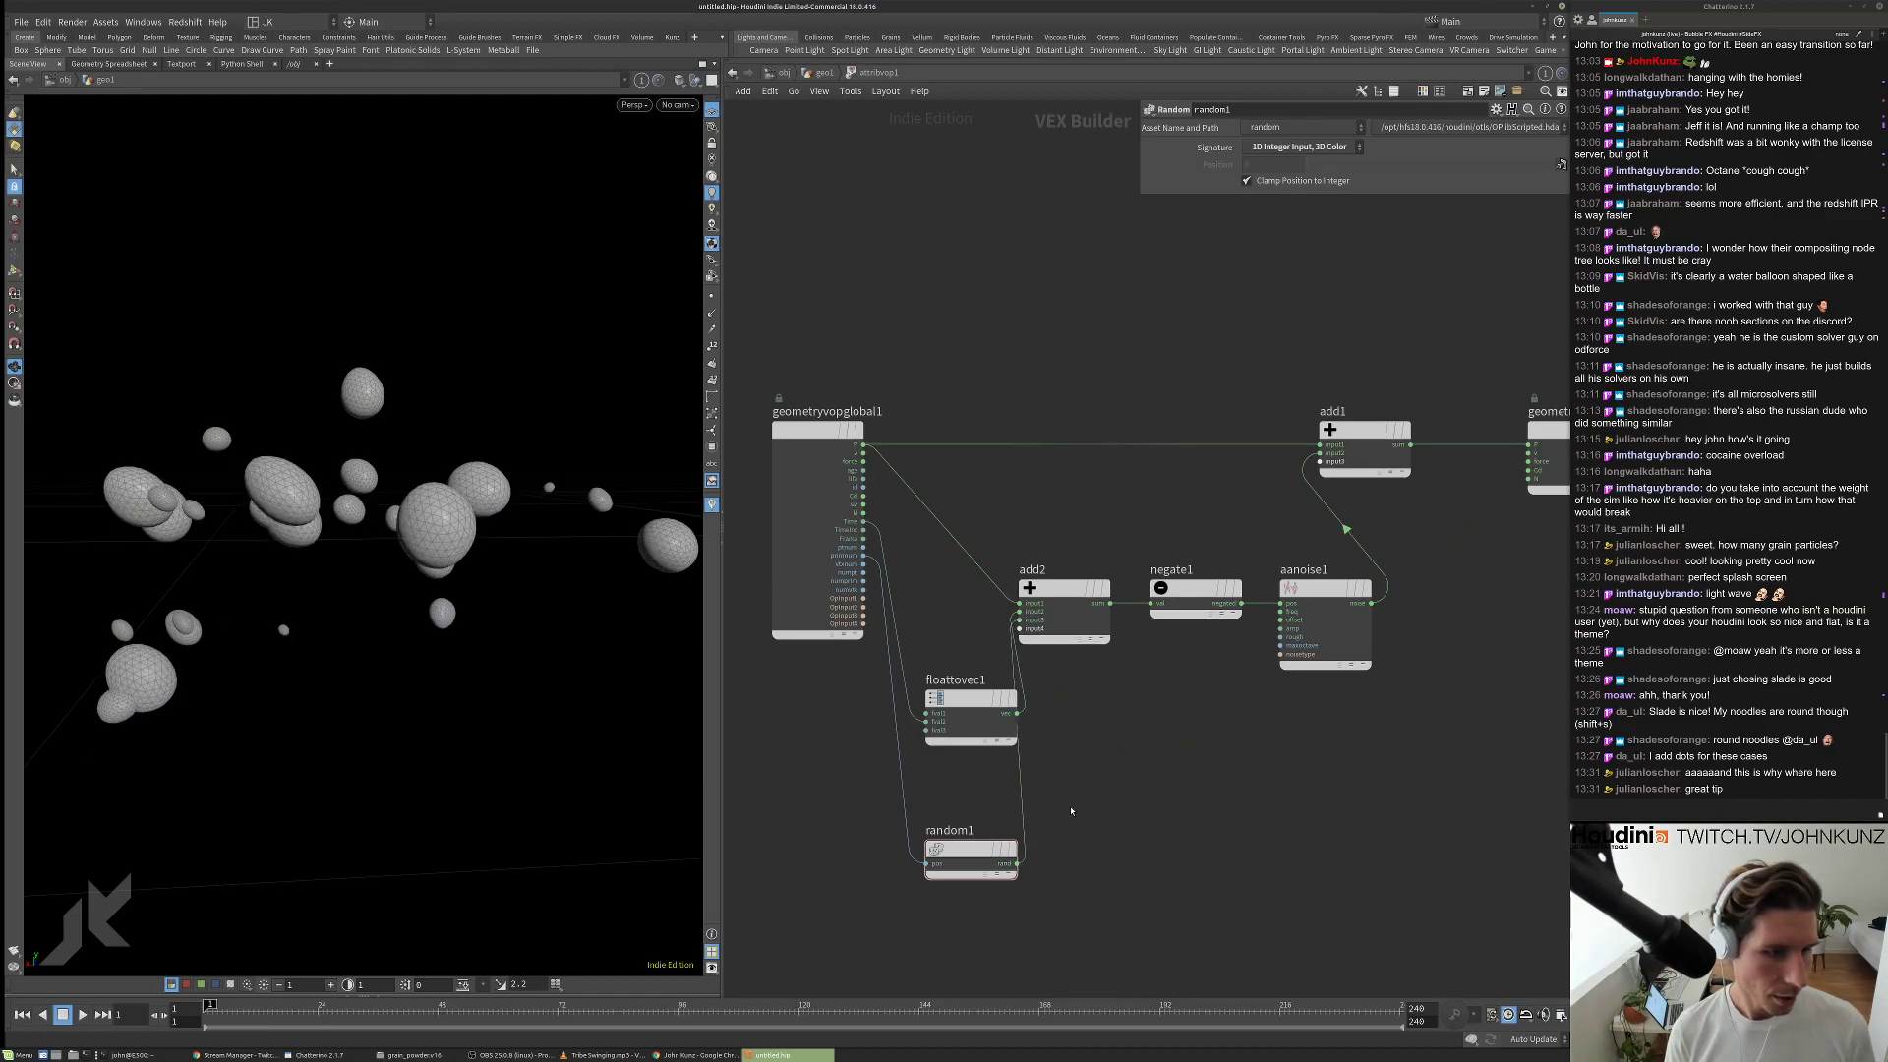
Rearrange geometryvopglobal1, floattovec1 and random1 into a tidy left-to-right layout.
middle_drag(1023, 856, 1091, 802)
scroll(1137, 567, down, 3)
drag(1035, 442, 881, 446)
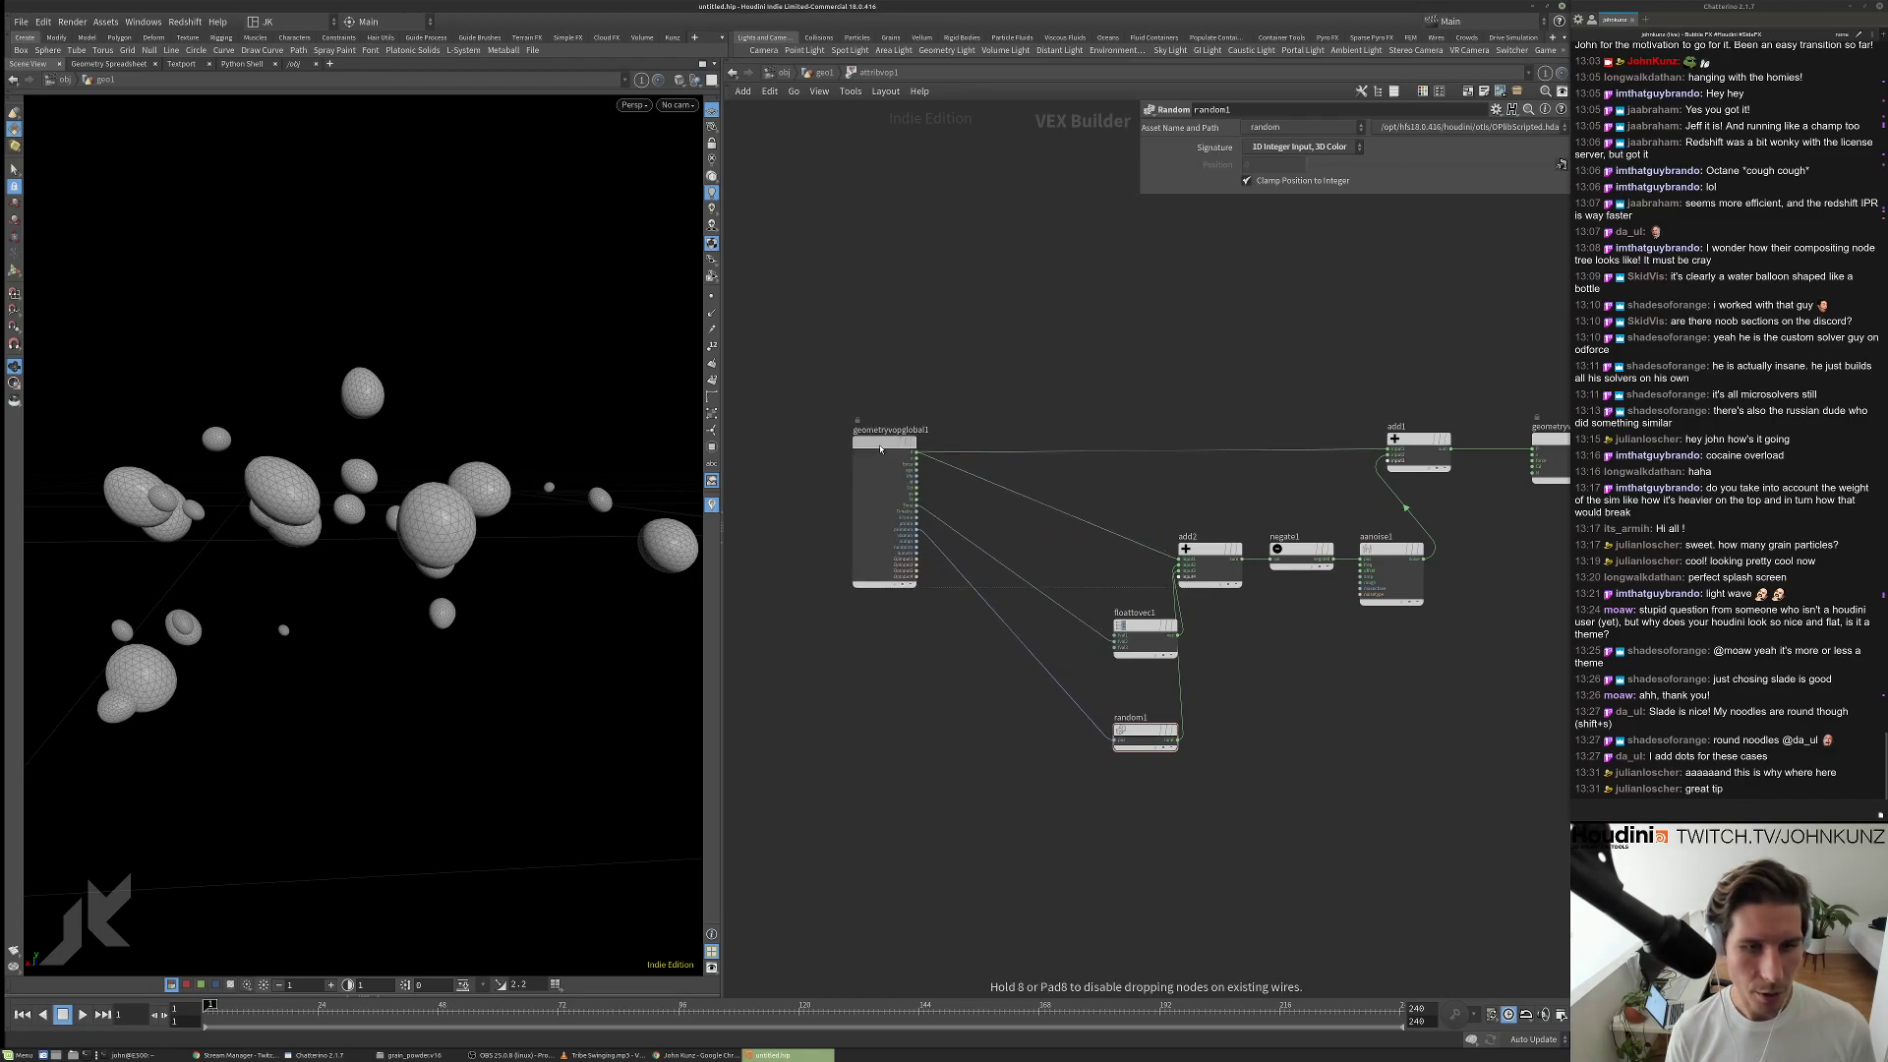
drag(1144, 641, 1084, 597)
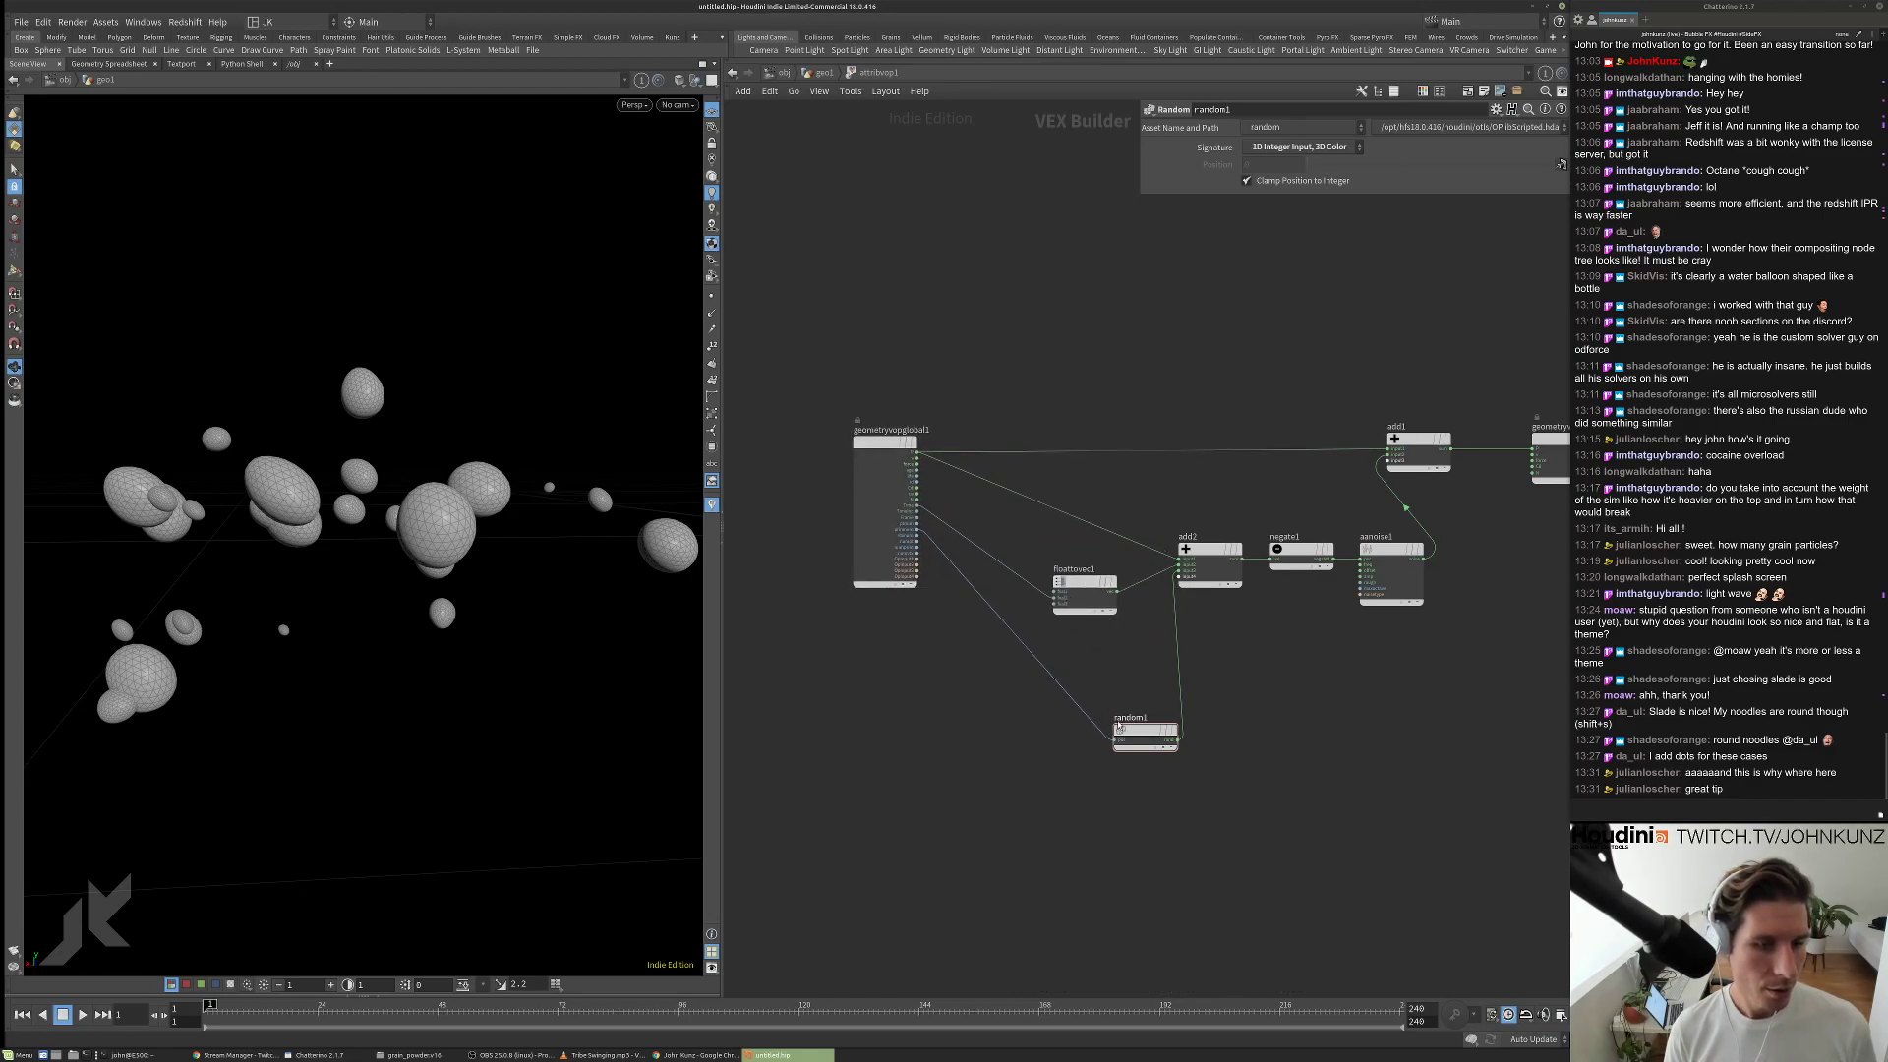
scroll(1116, 728, up, 3)
drag(1104, 730, 1045, 698)
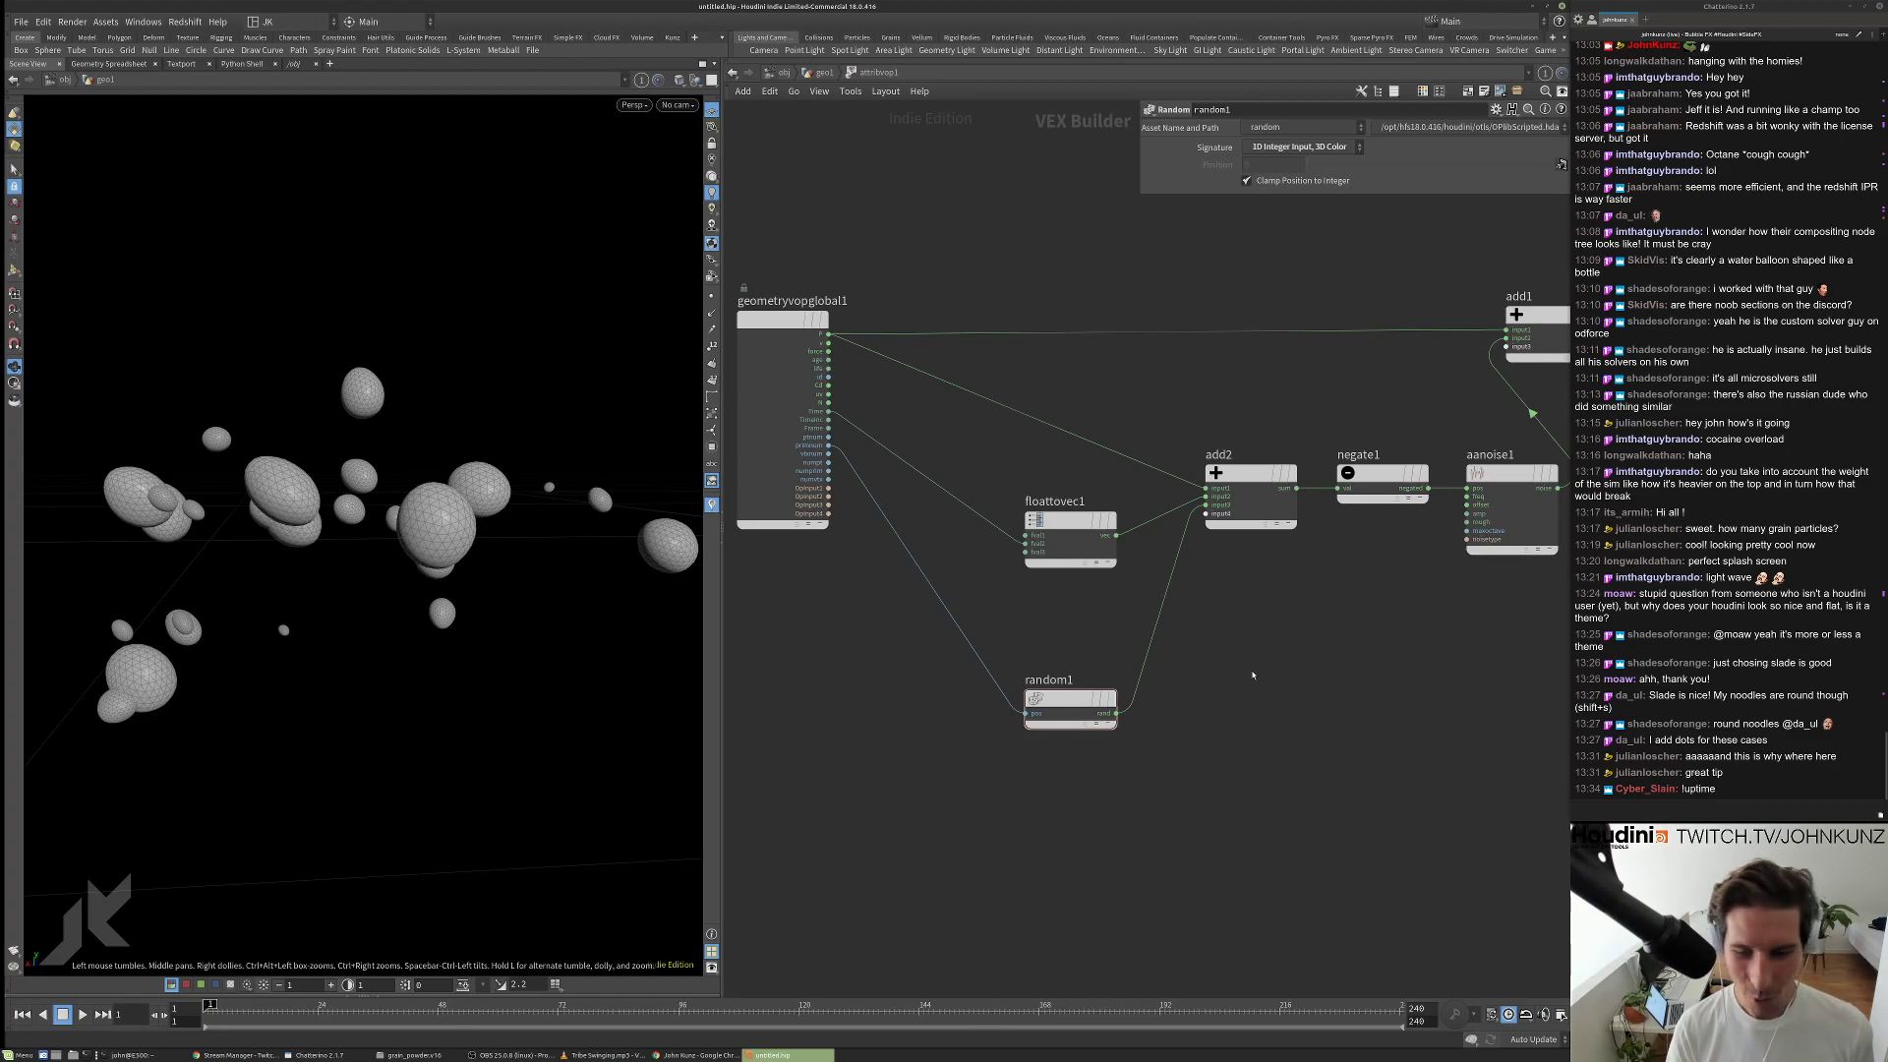
Insert a Multiply Constant node (multiplier 25) on the random1-to-add2 wire and preview playback.
key(Tab)
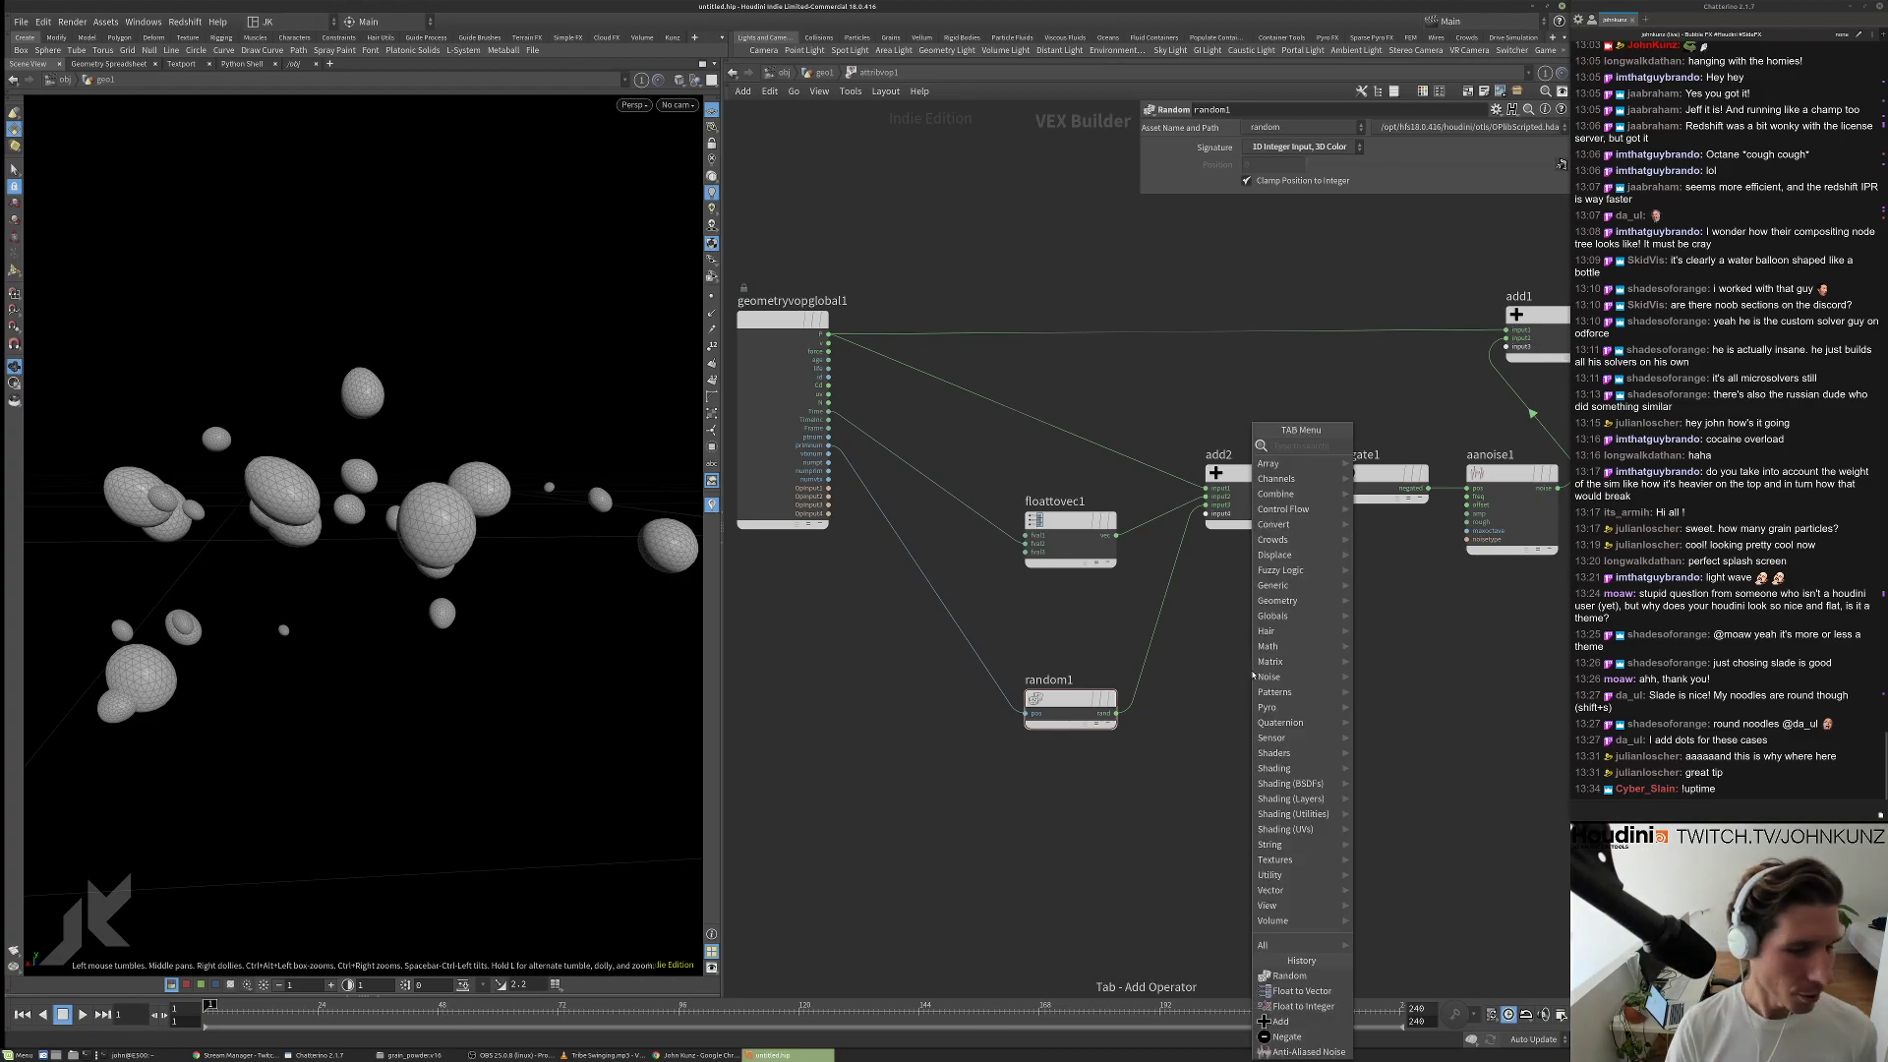
text(mul)
key(Down)
key(Down)
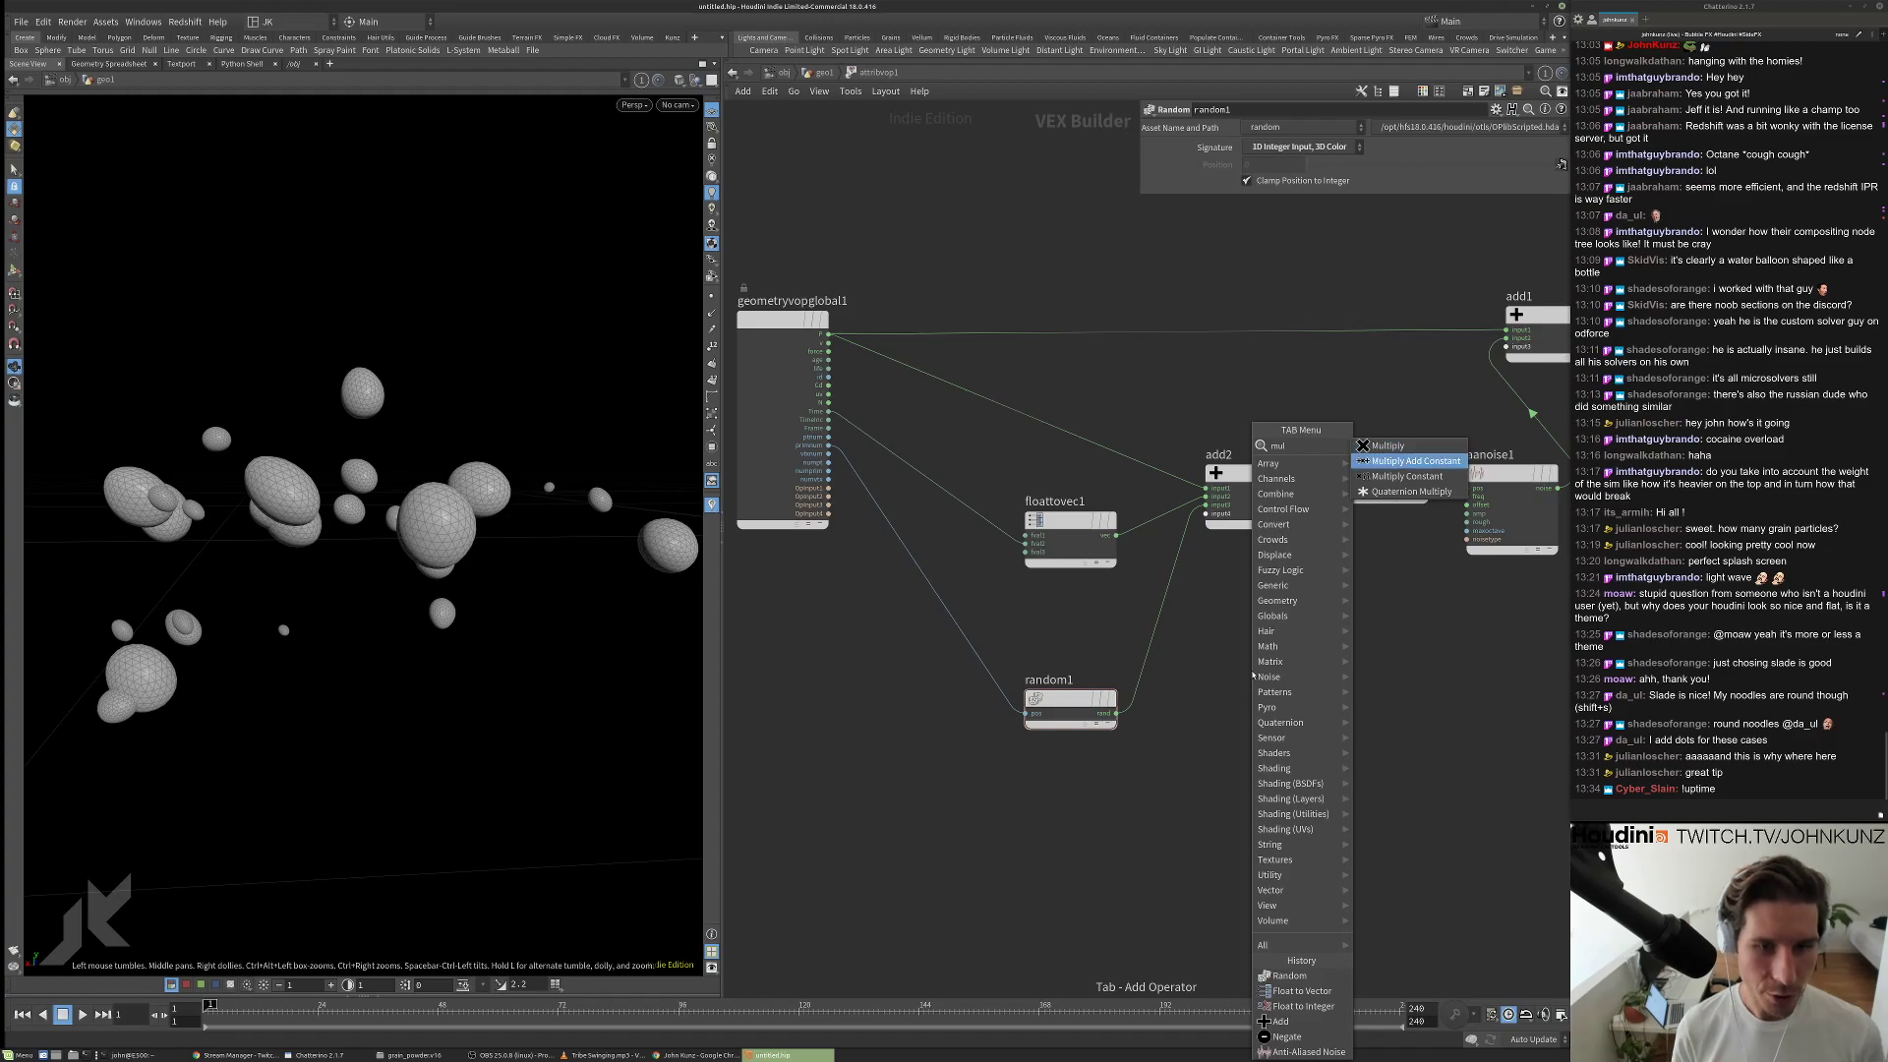
key(Return)
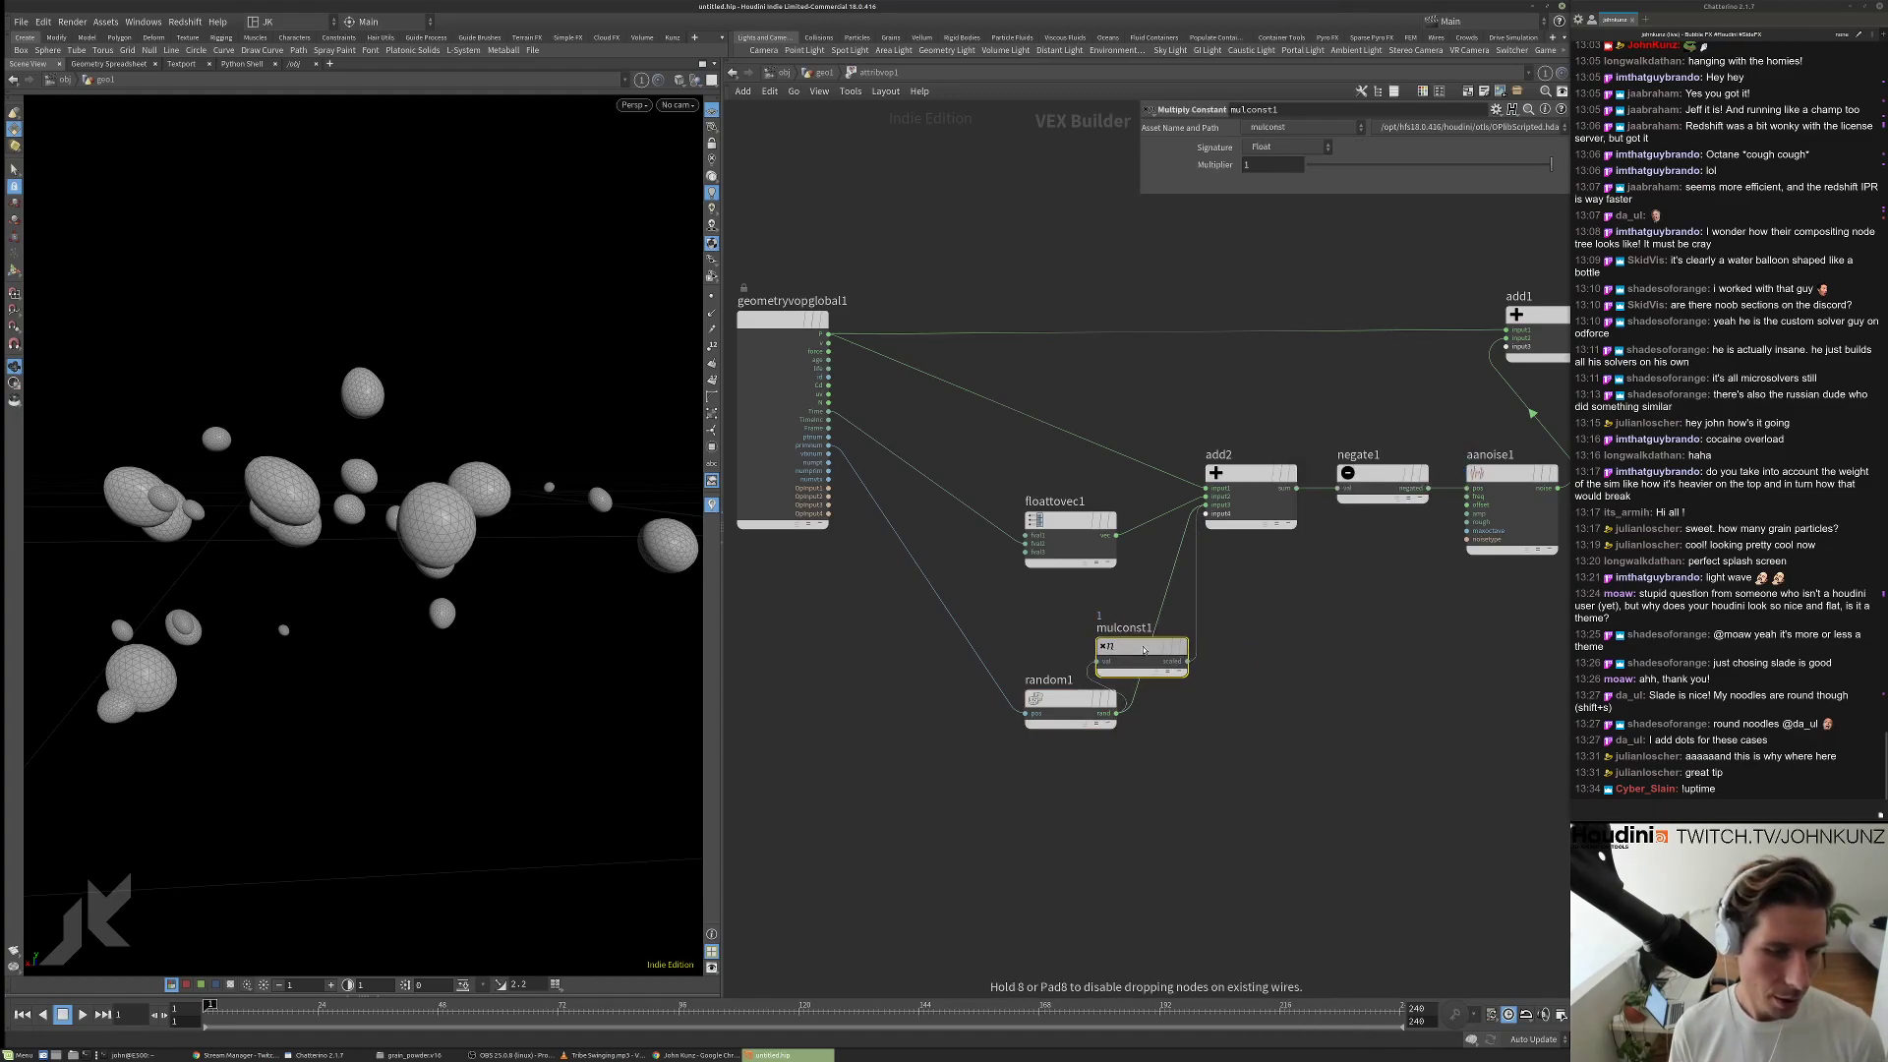
click(1219, 704)
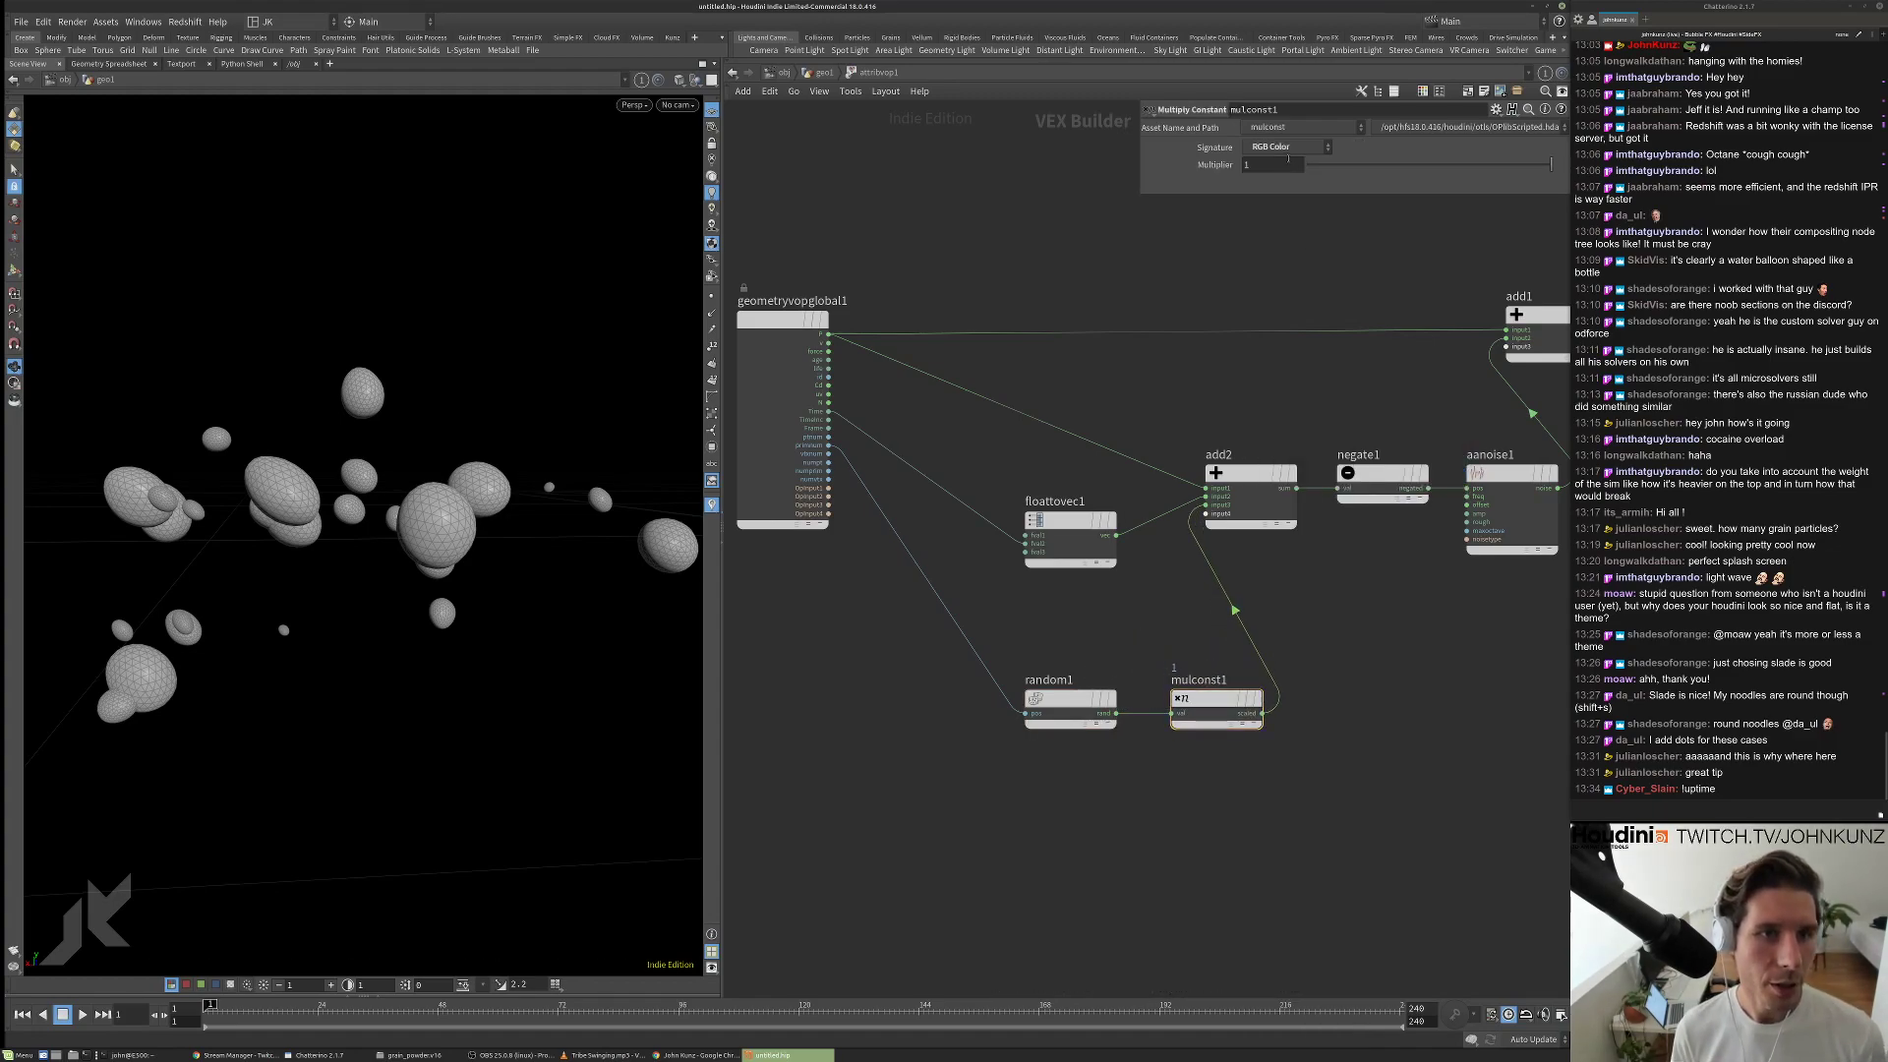
key(Up)
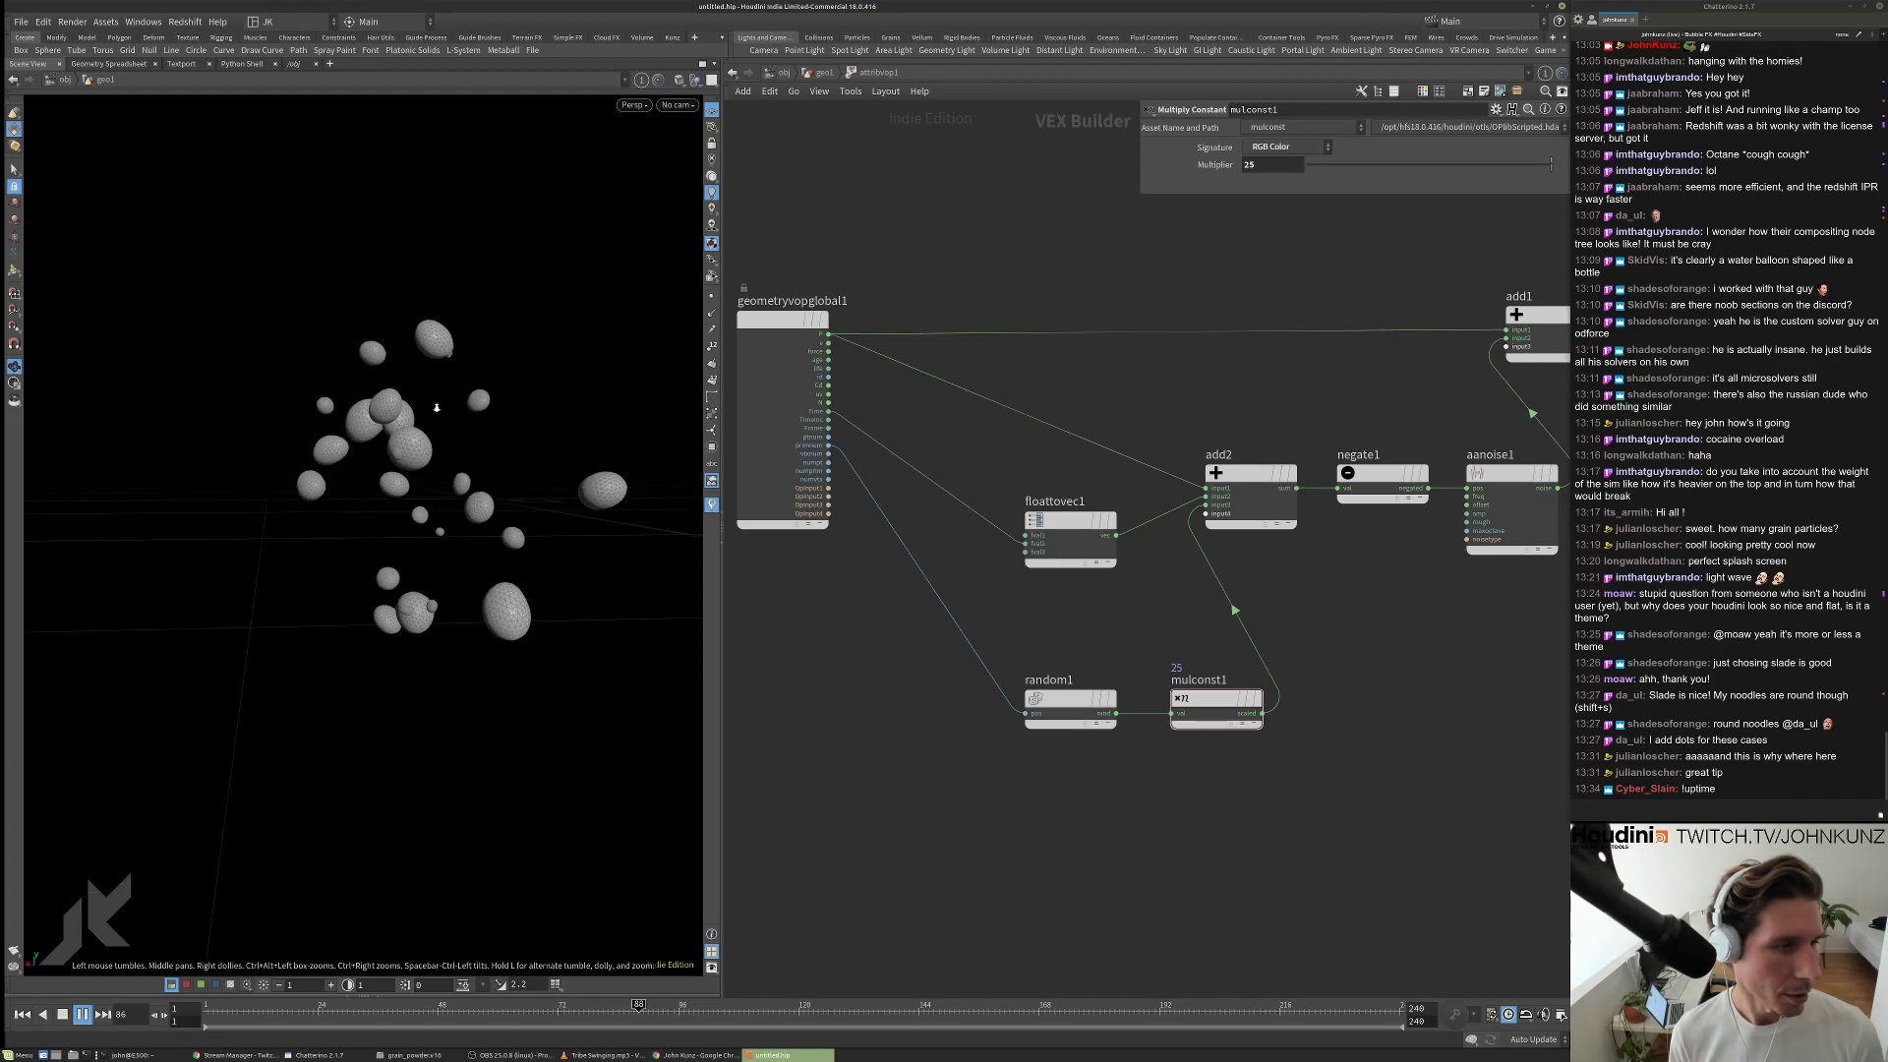
drag(422, 384, 433, 423)
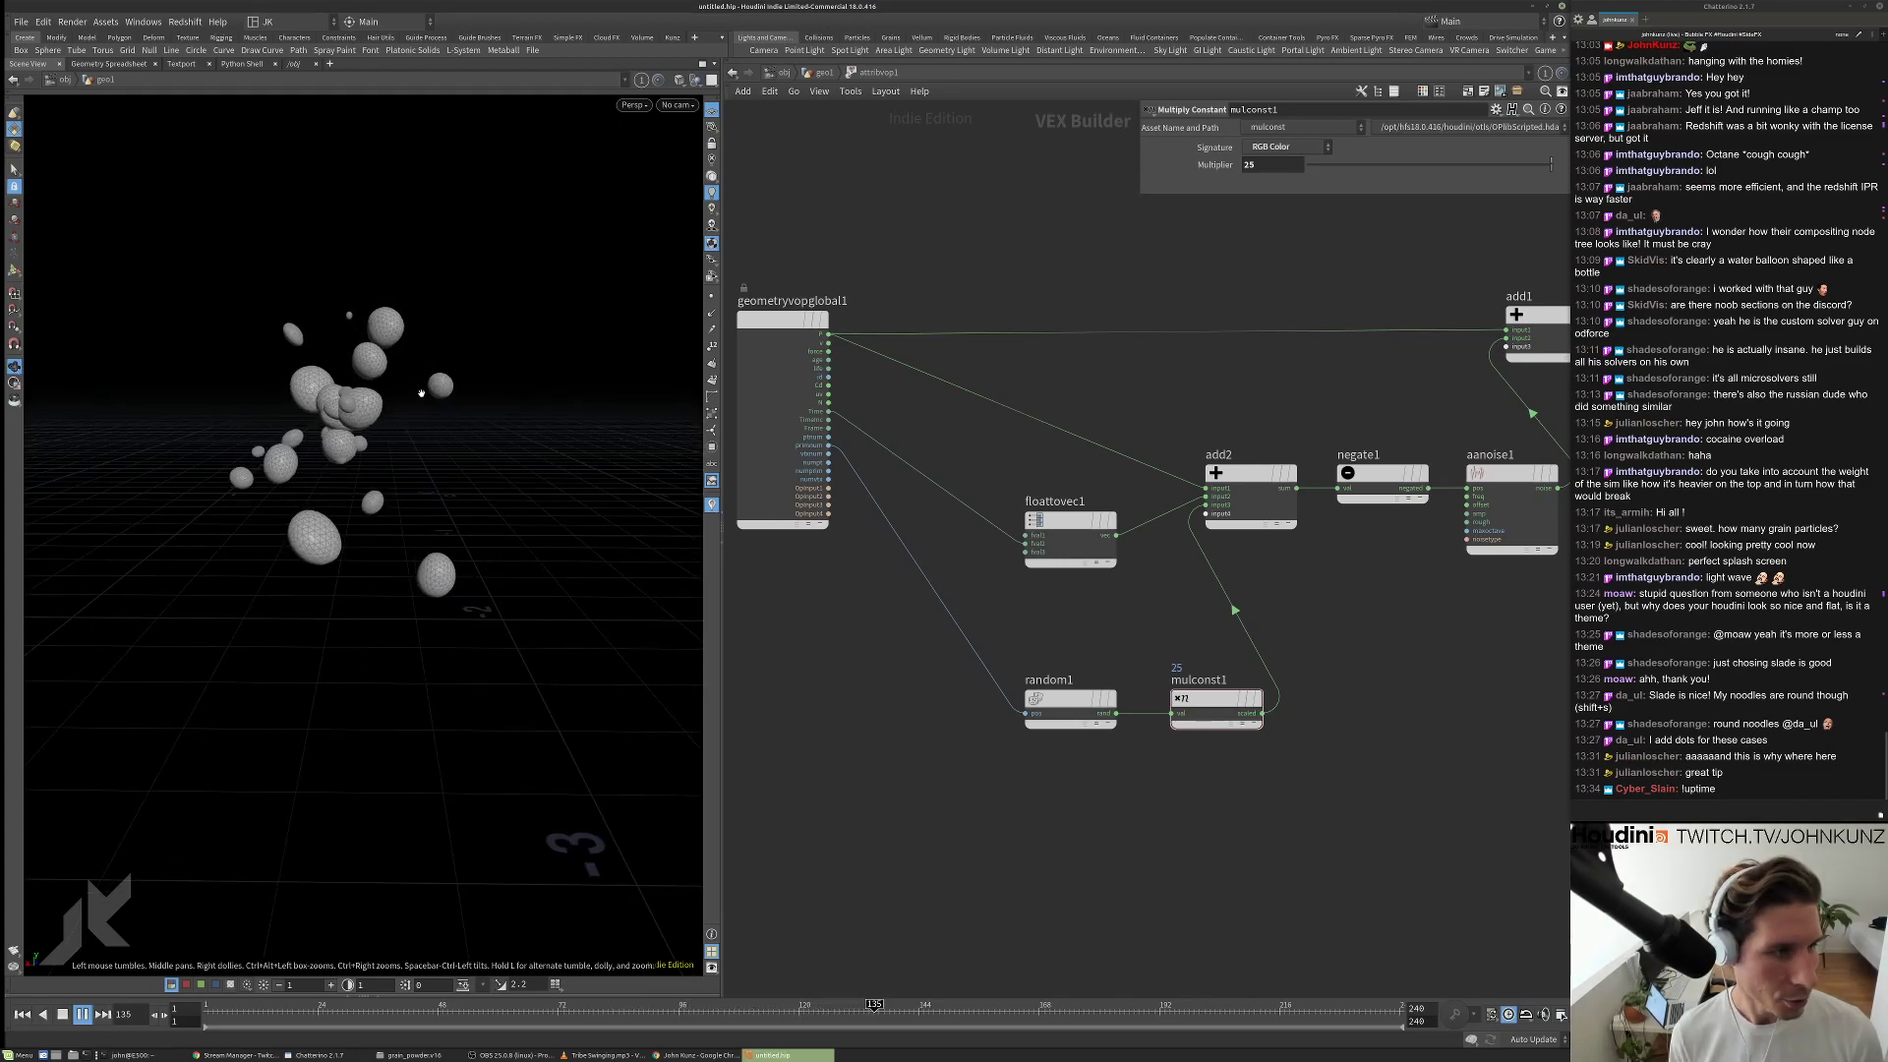
scroll(1298, 625, down, 2)
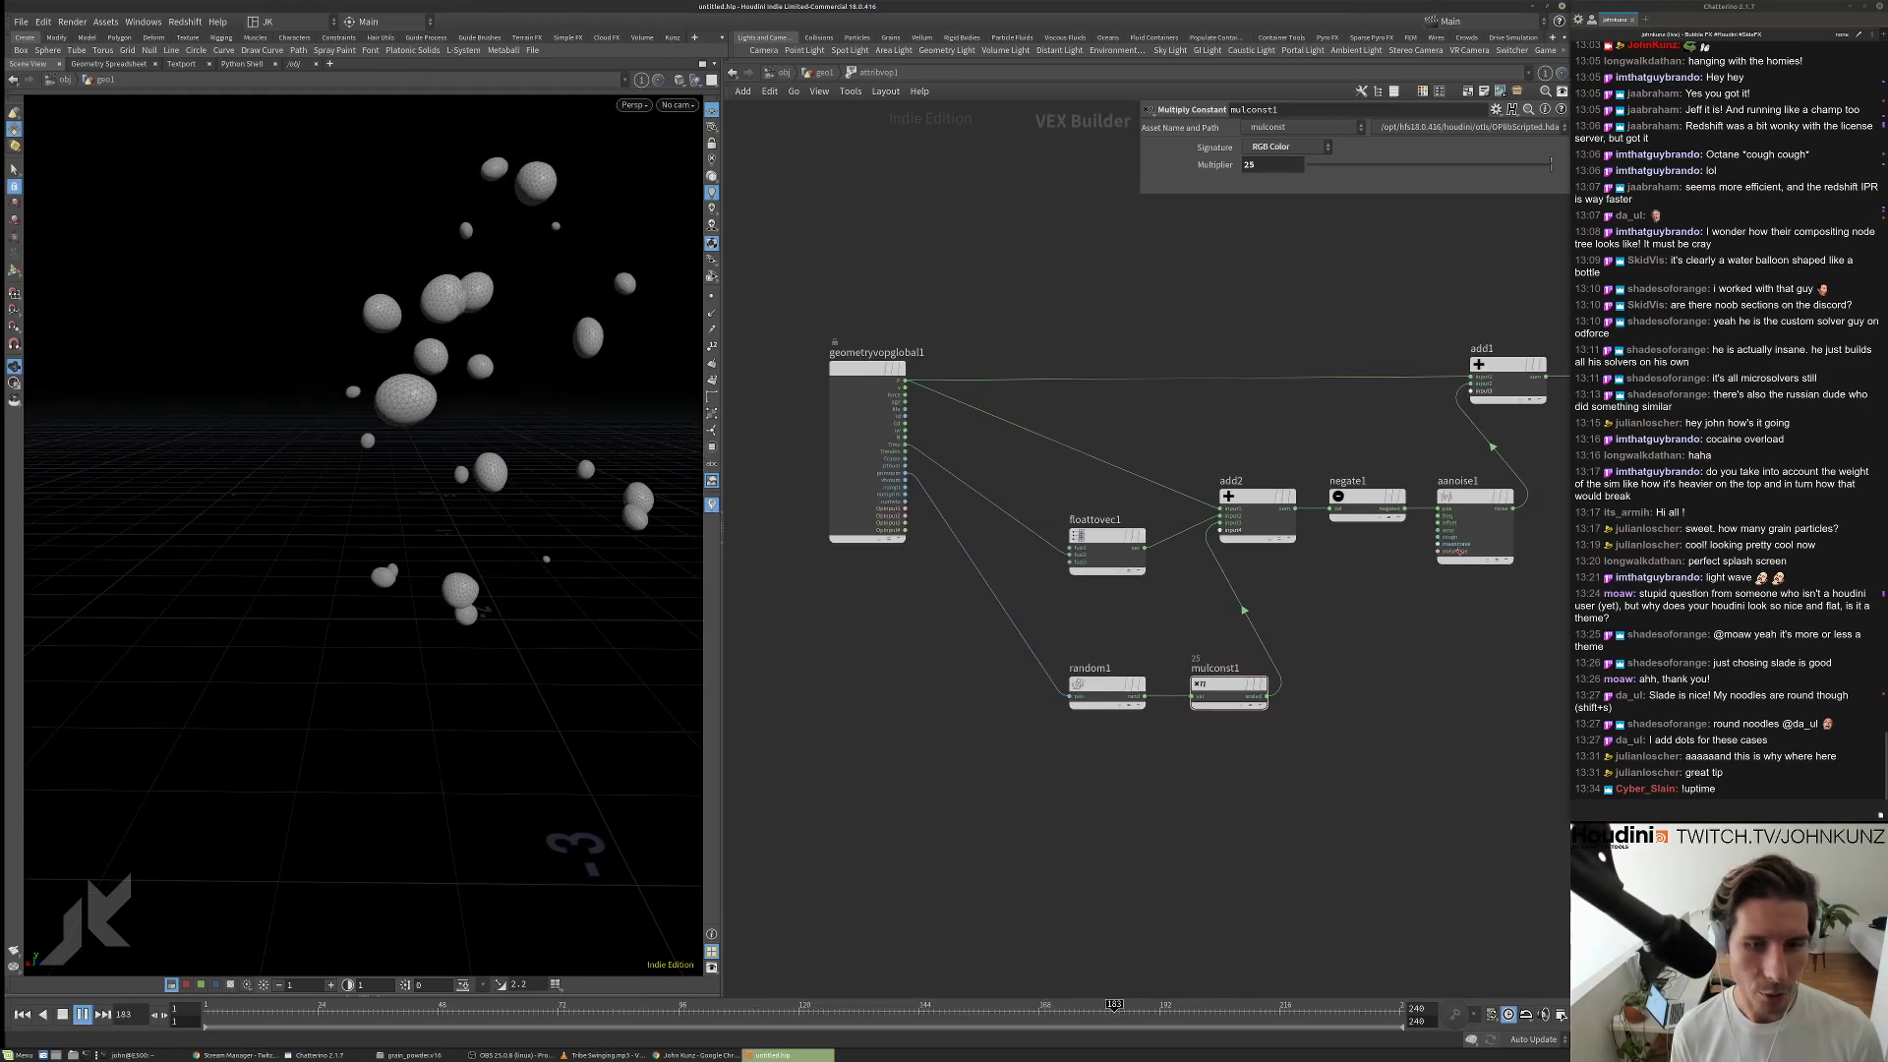
drag(511, 423, 499, 375)
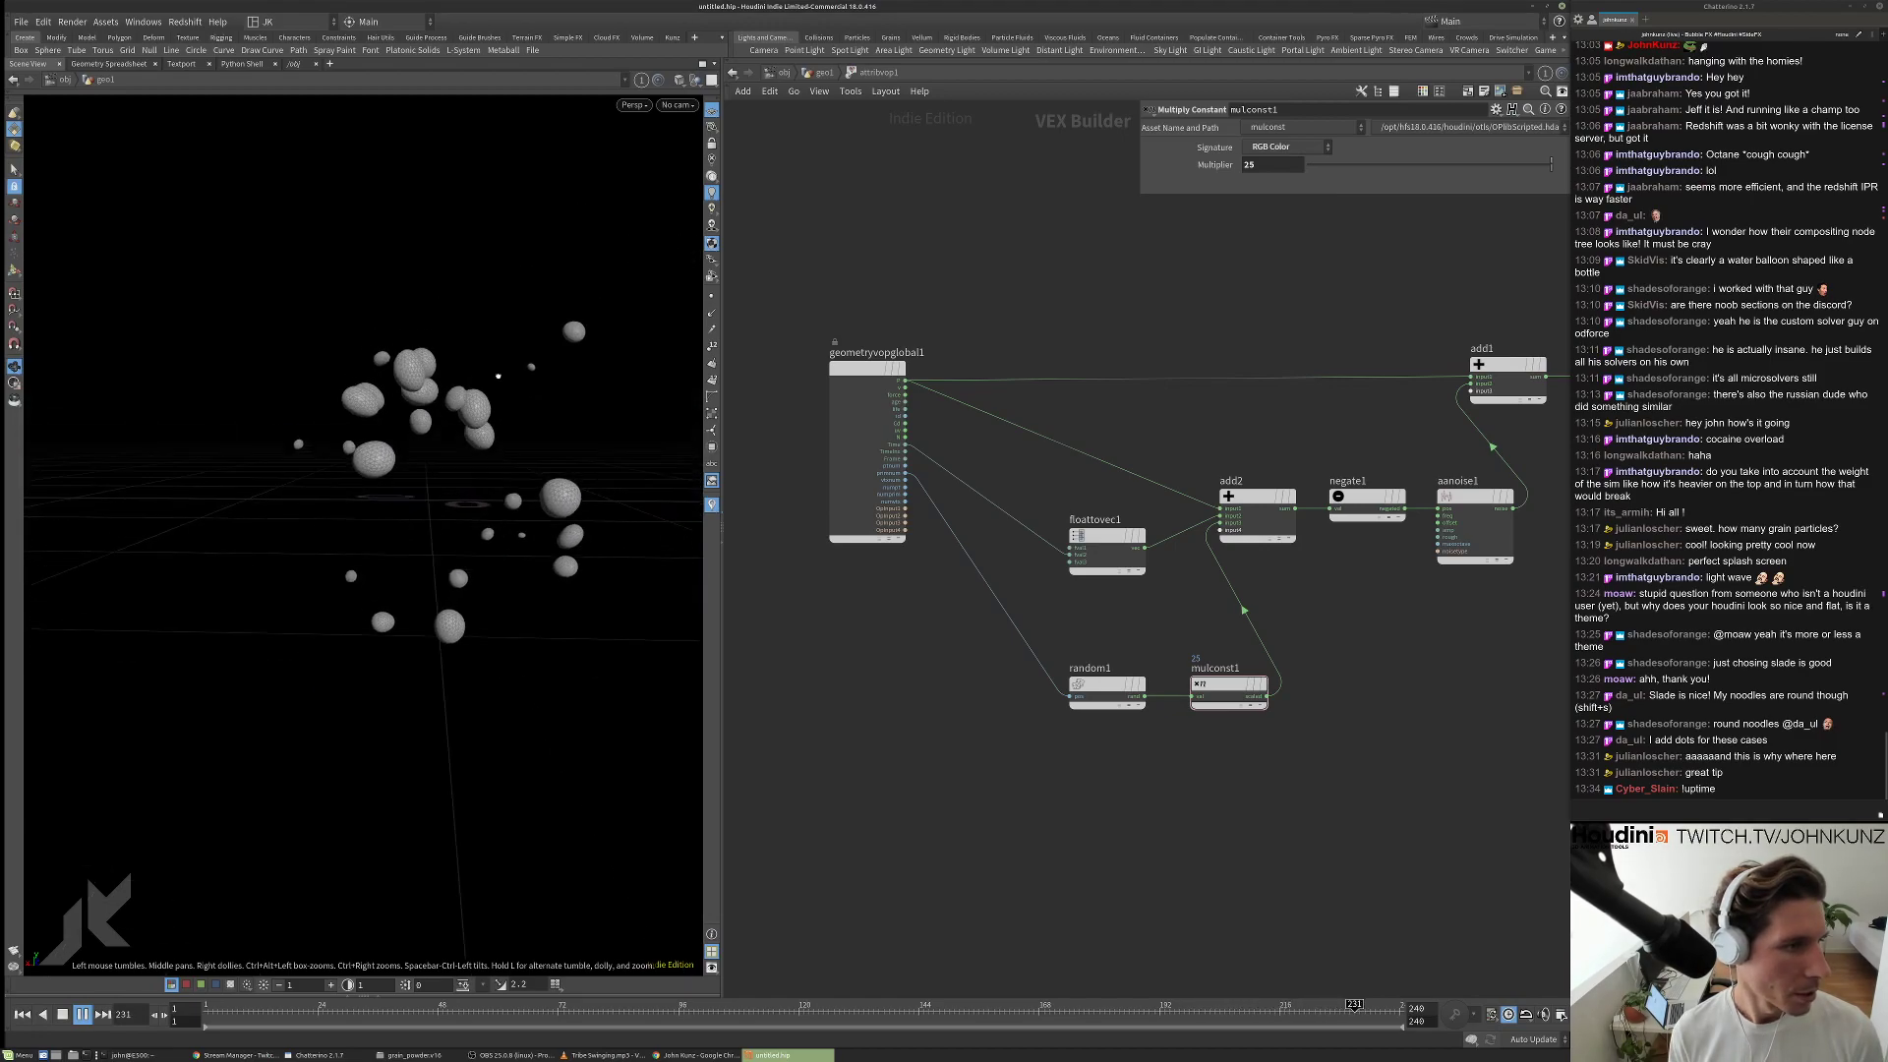
Disconnect mulconst1 from add2 and rewire it into add2's third input.
right_click(1232, 607)
key(Escape)
right_click(1235, 587)
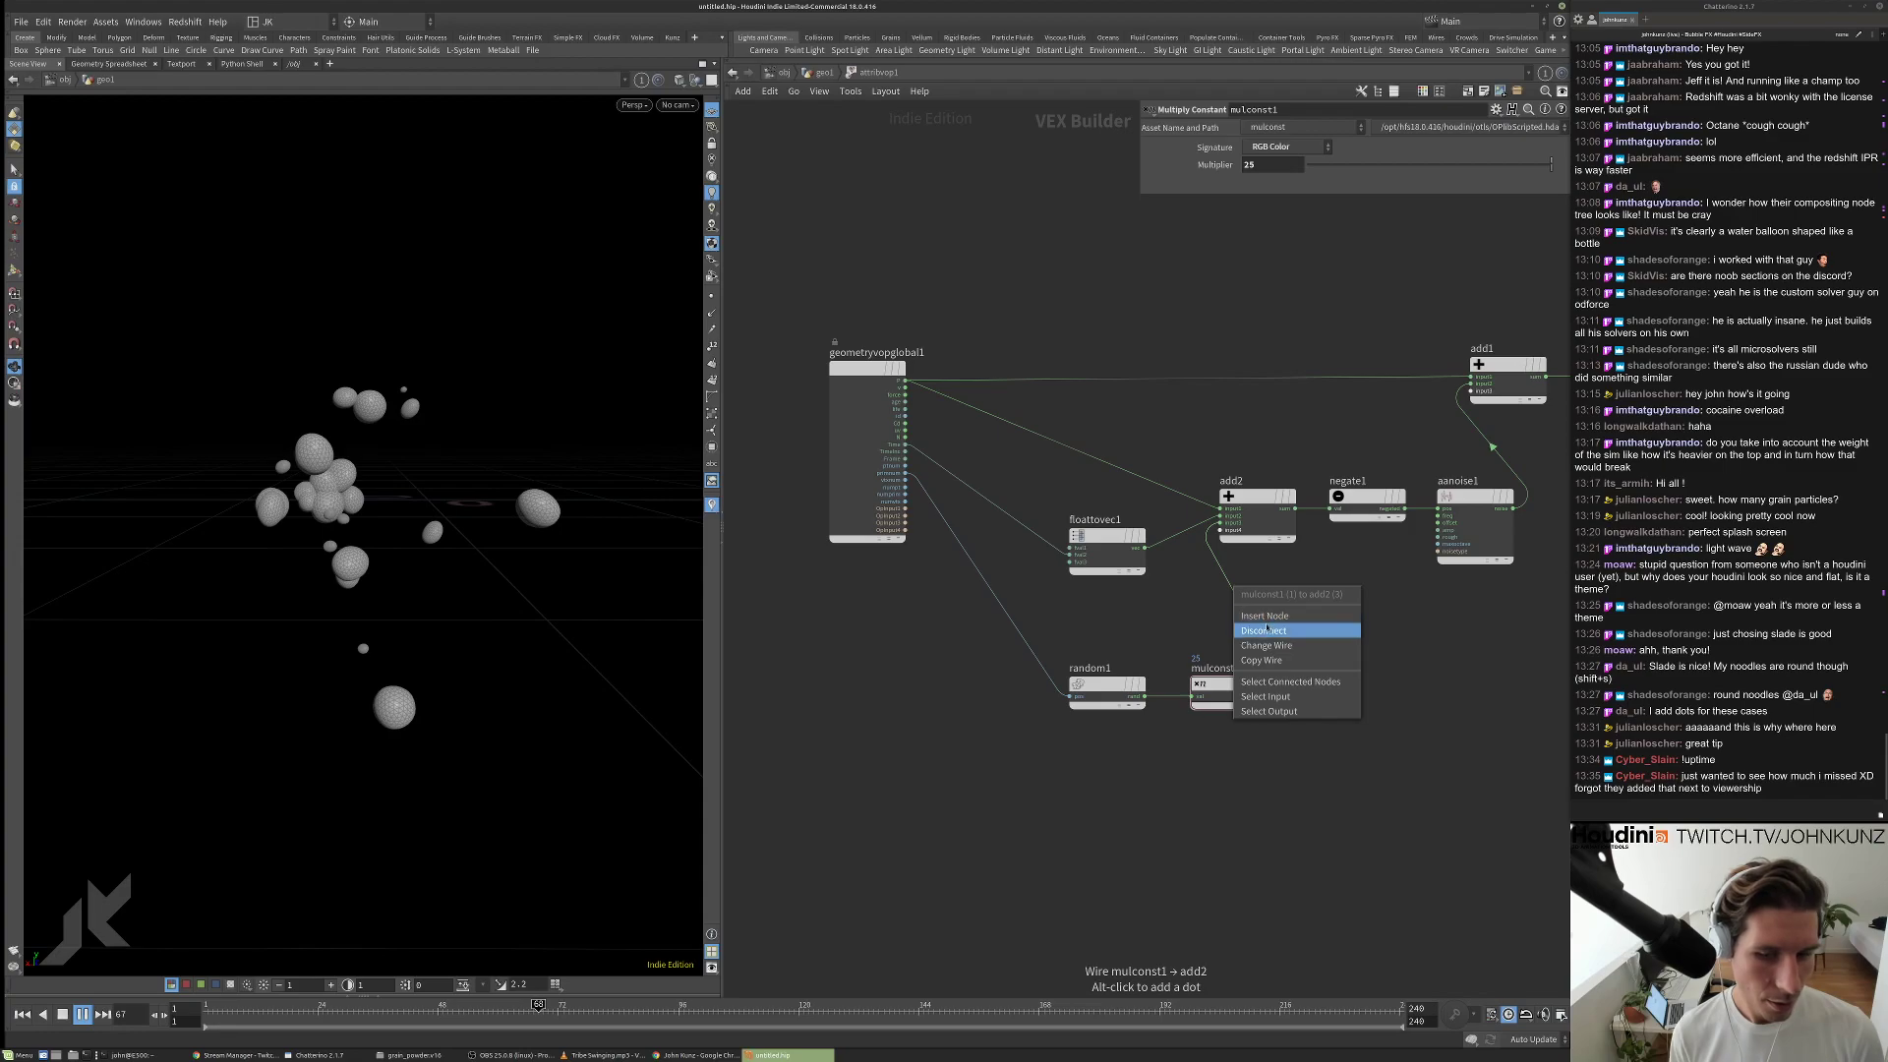
click(1266, 630)
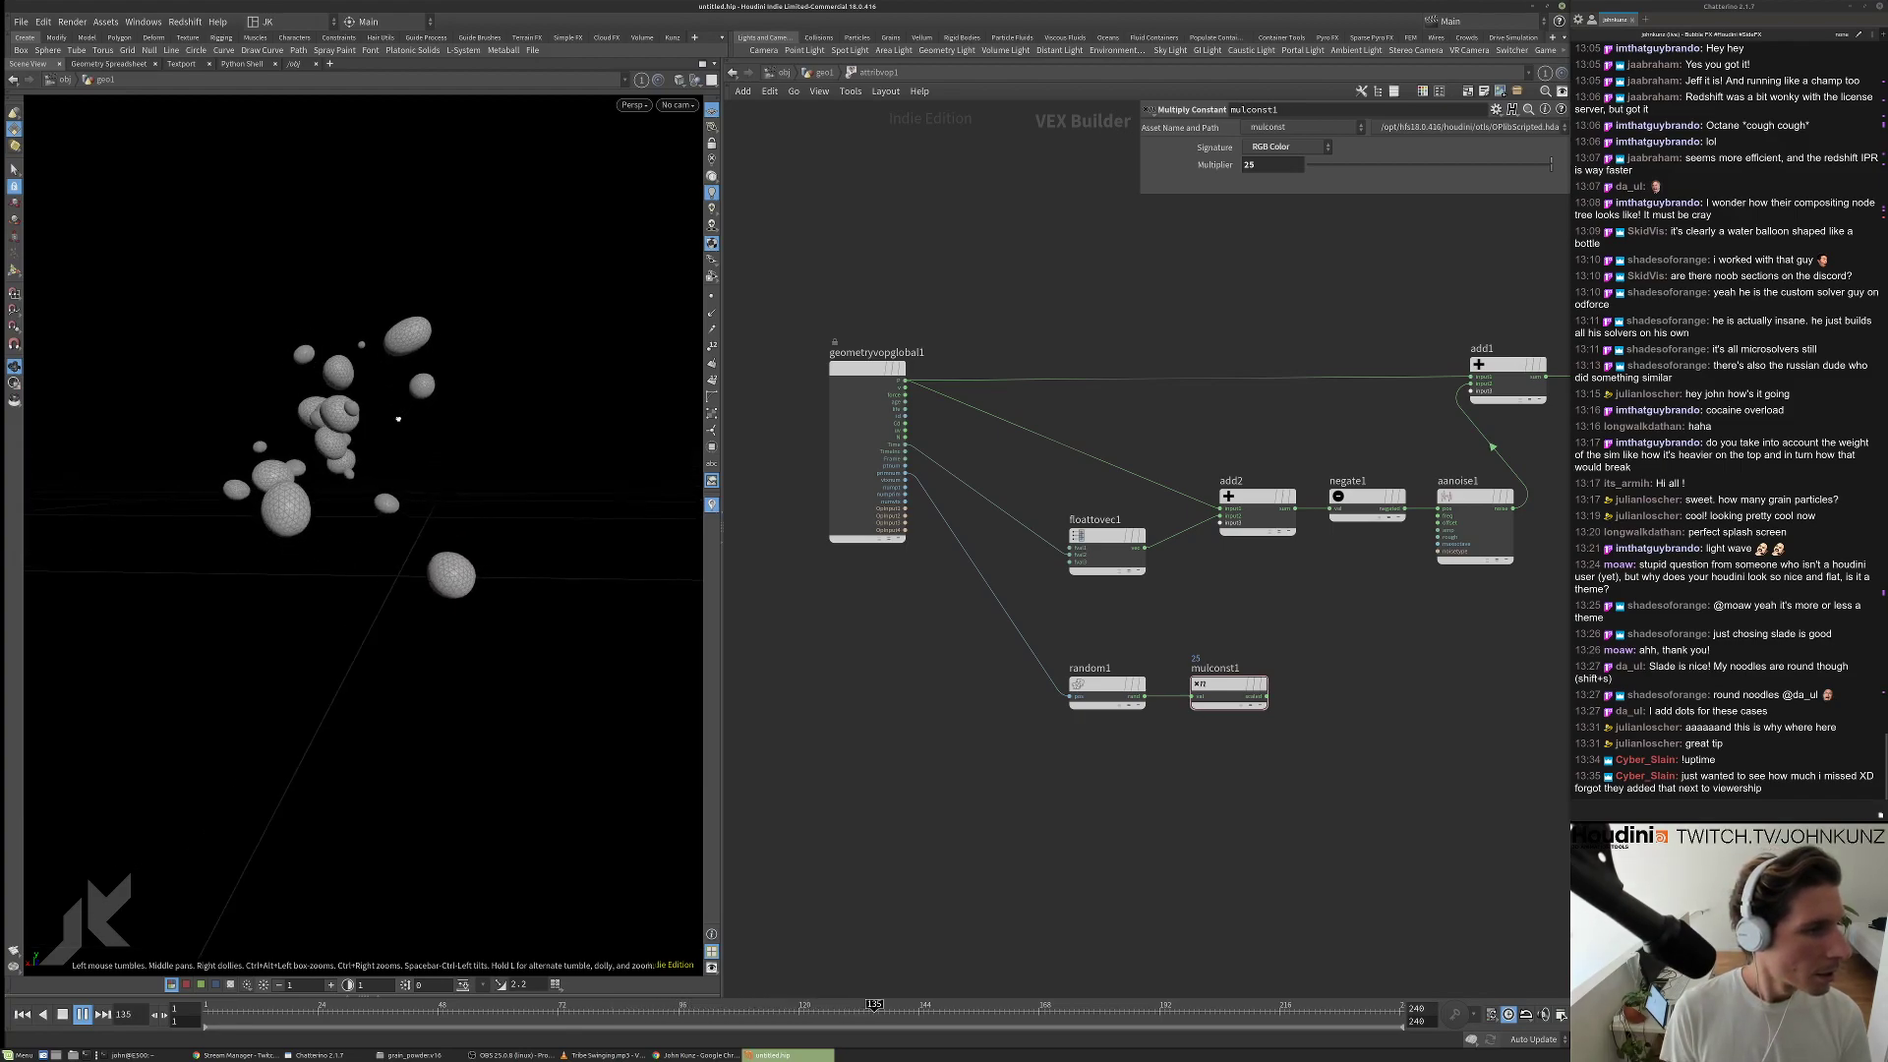
drag(381, 424, 475, 413)
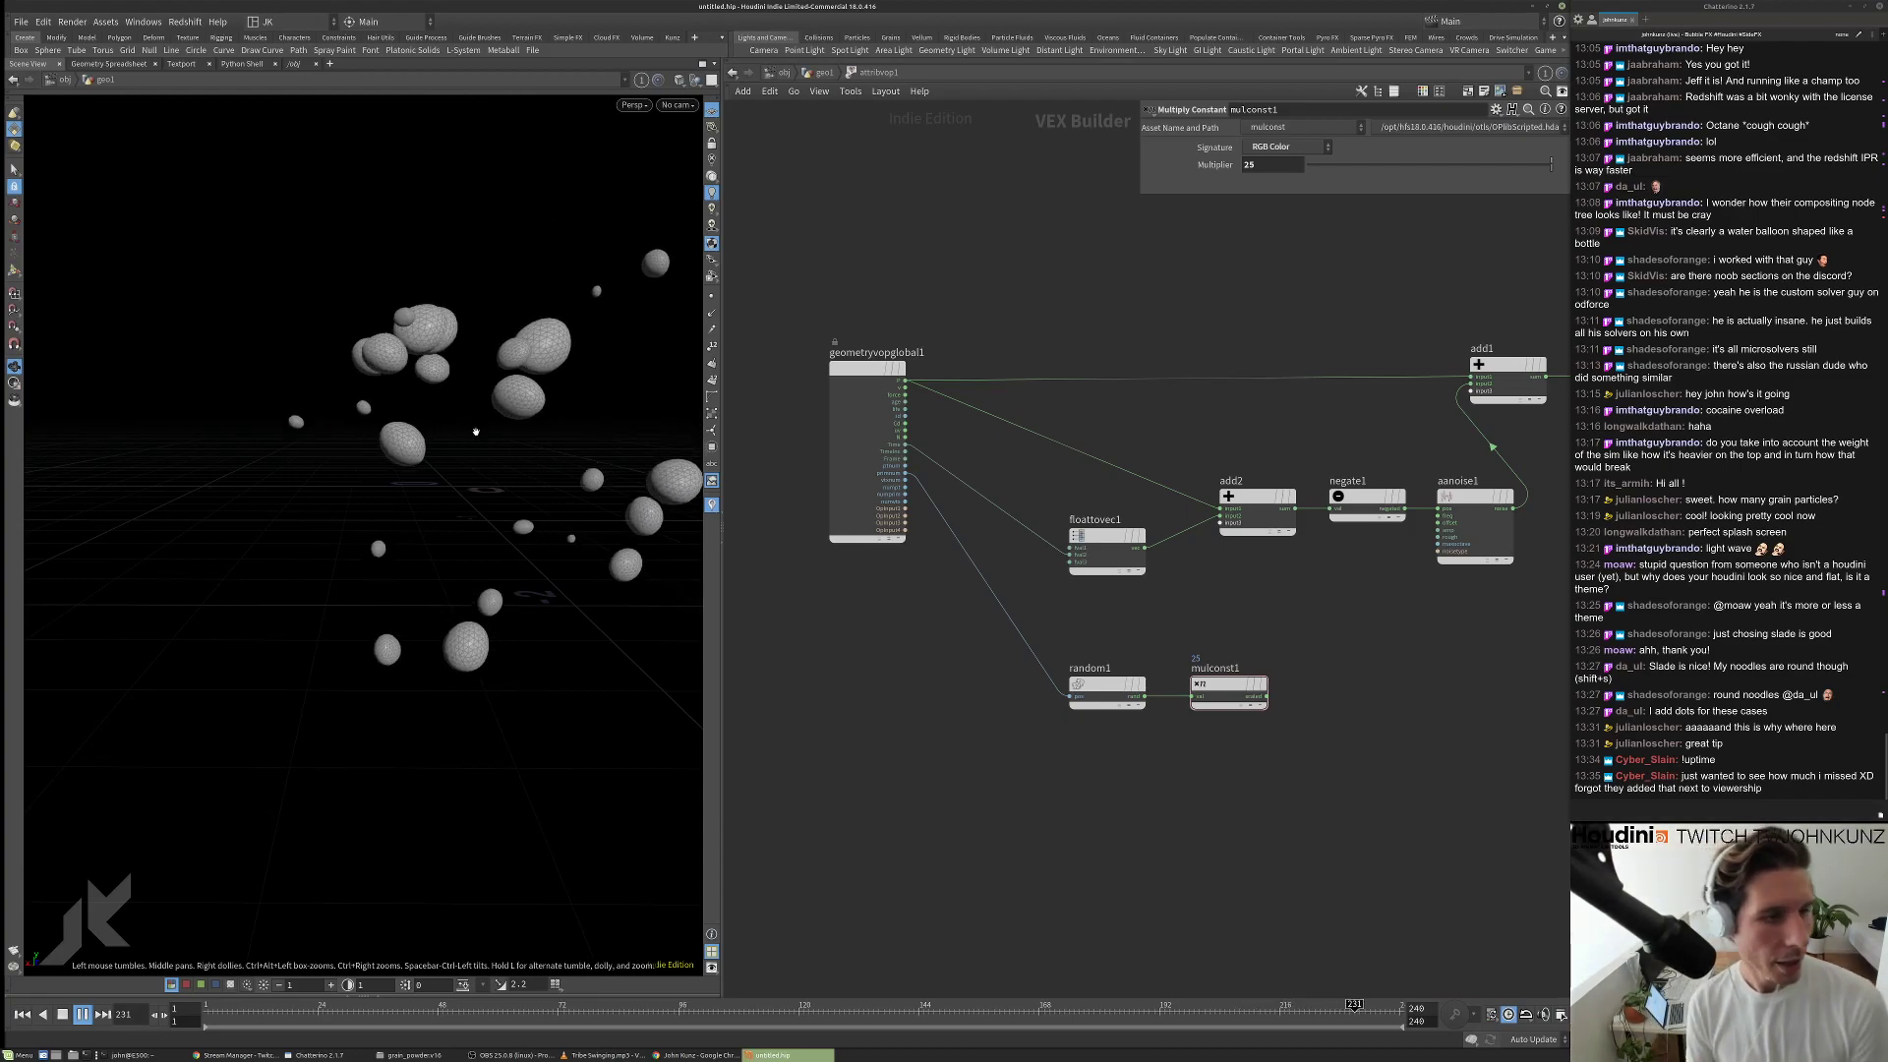
scroll(1181, 632, up, 1)
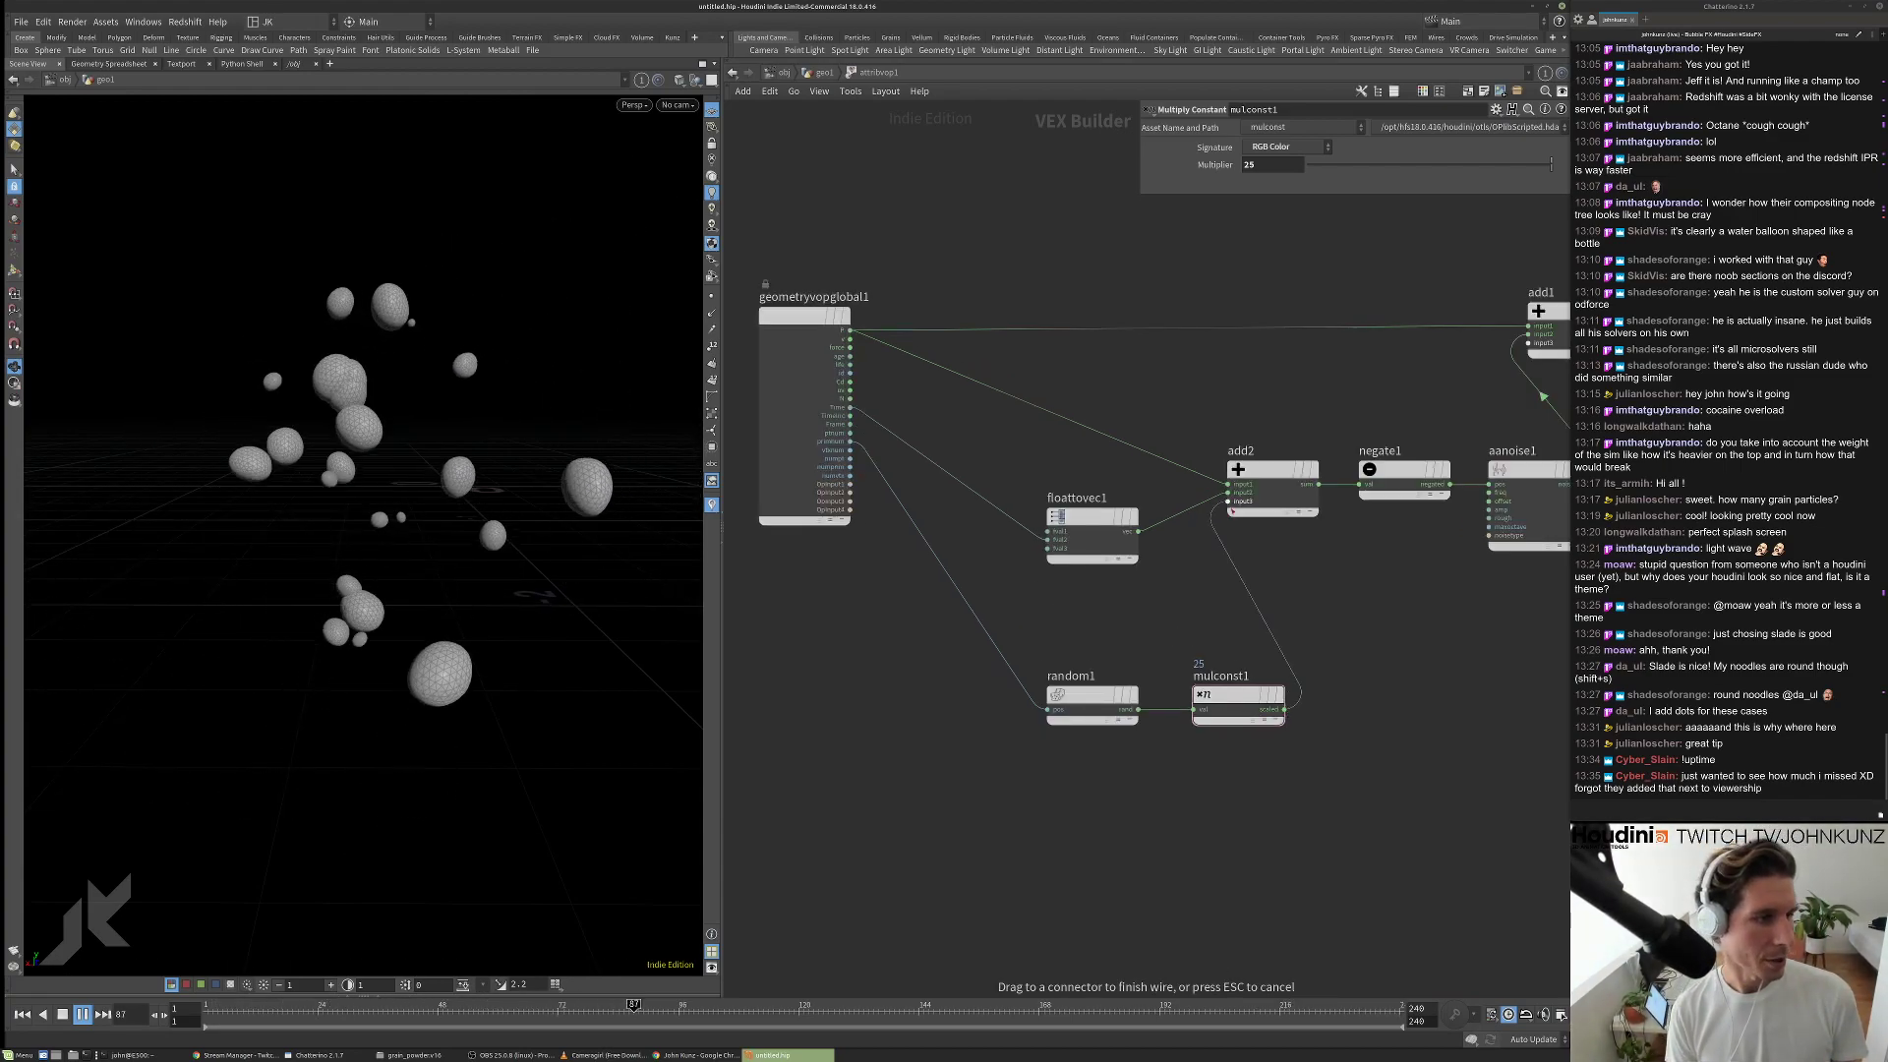
click(1284, 709)
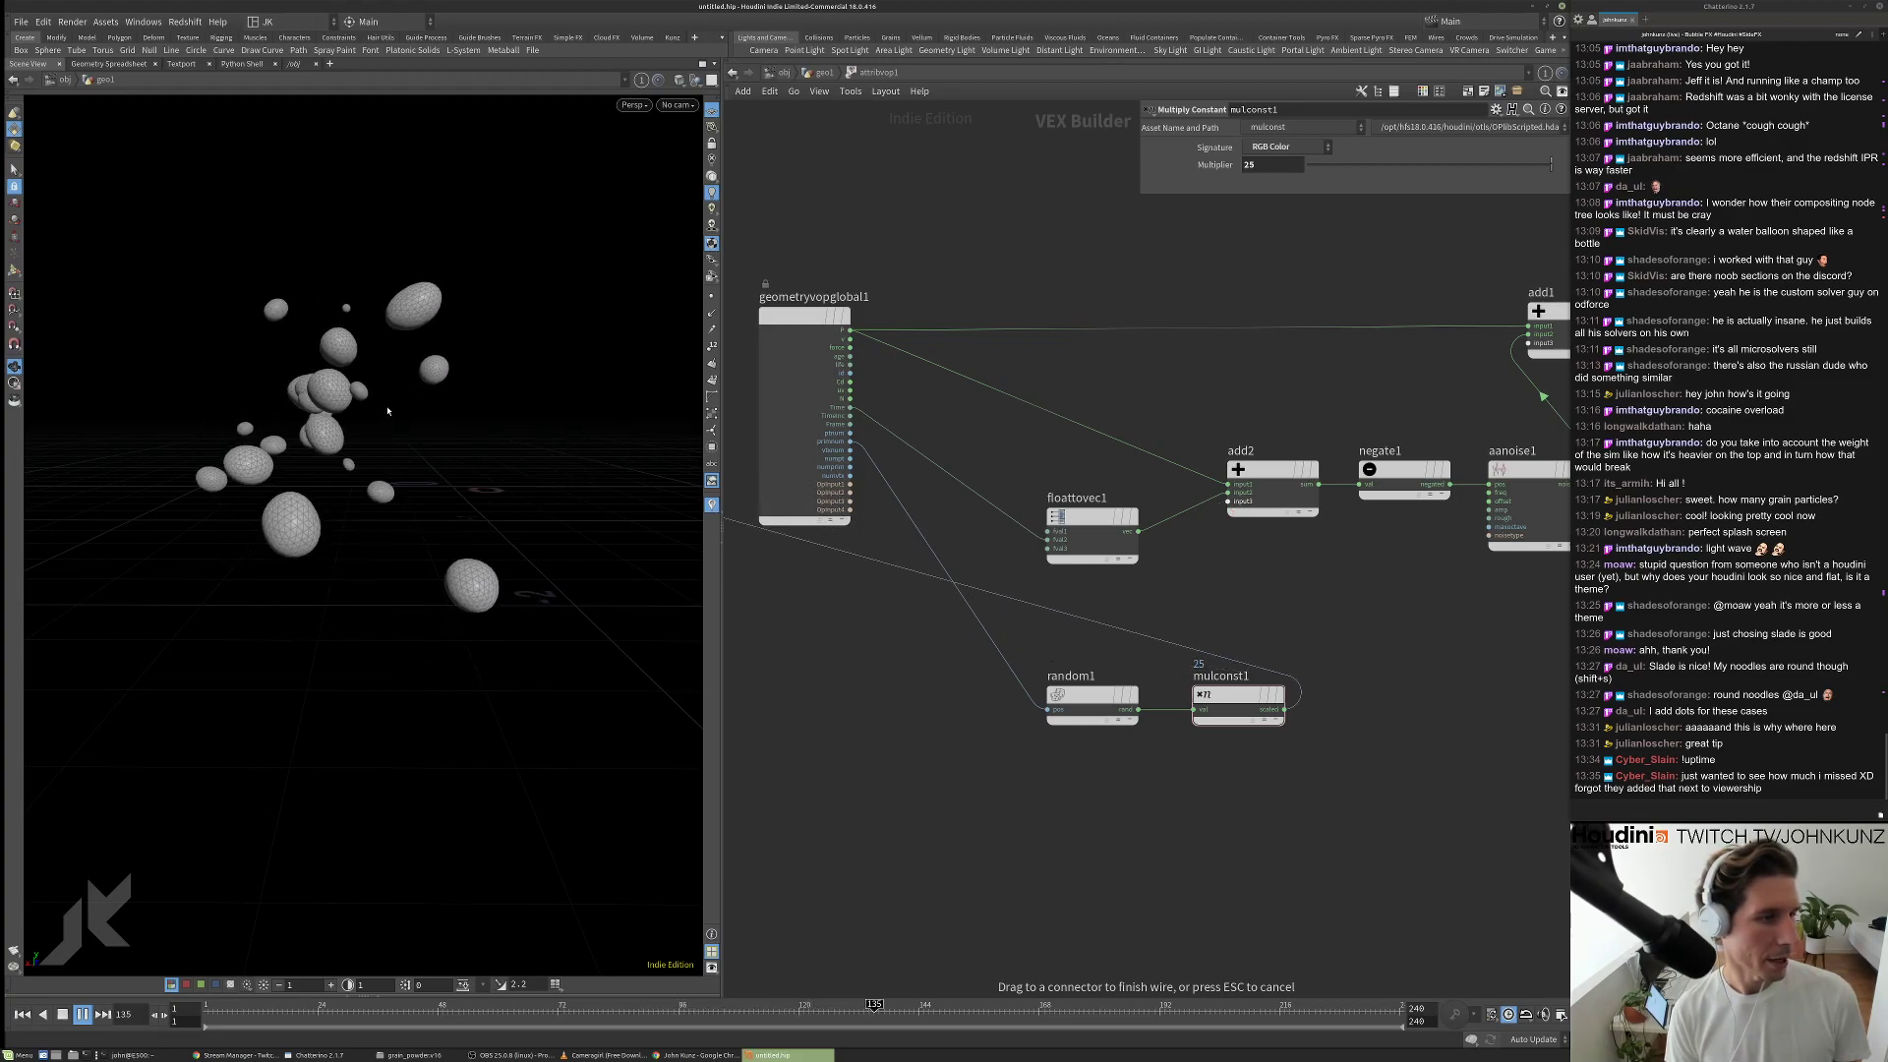
click(1230, 501)
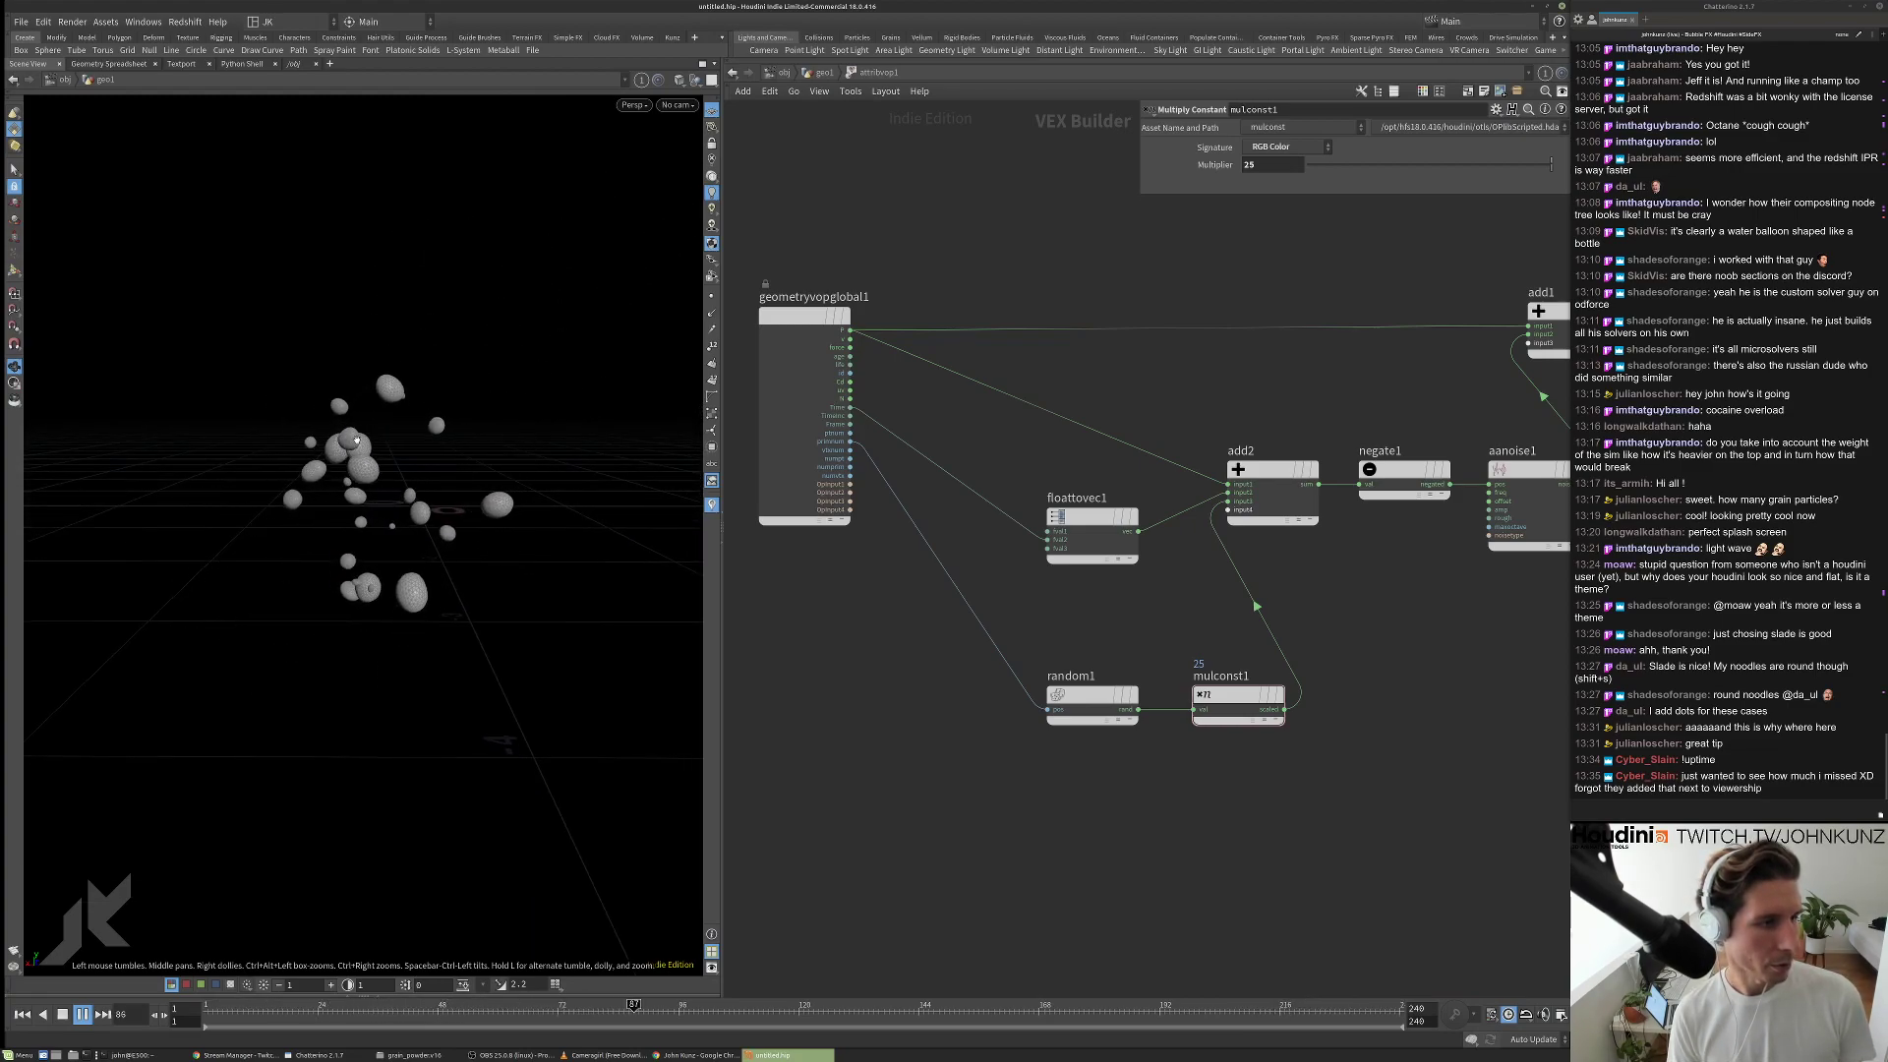
Raise aanoise1's Roughness, then ease it back to about 0.423.
scroll(1070, 767, down, 4)
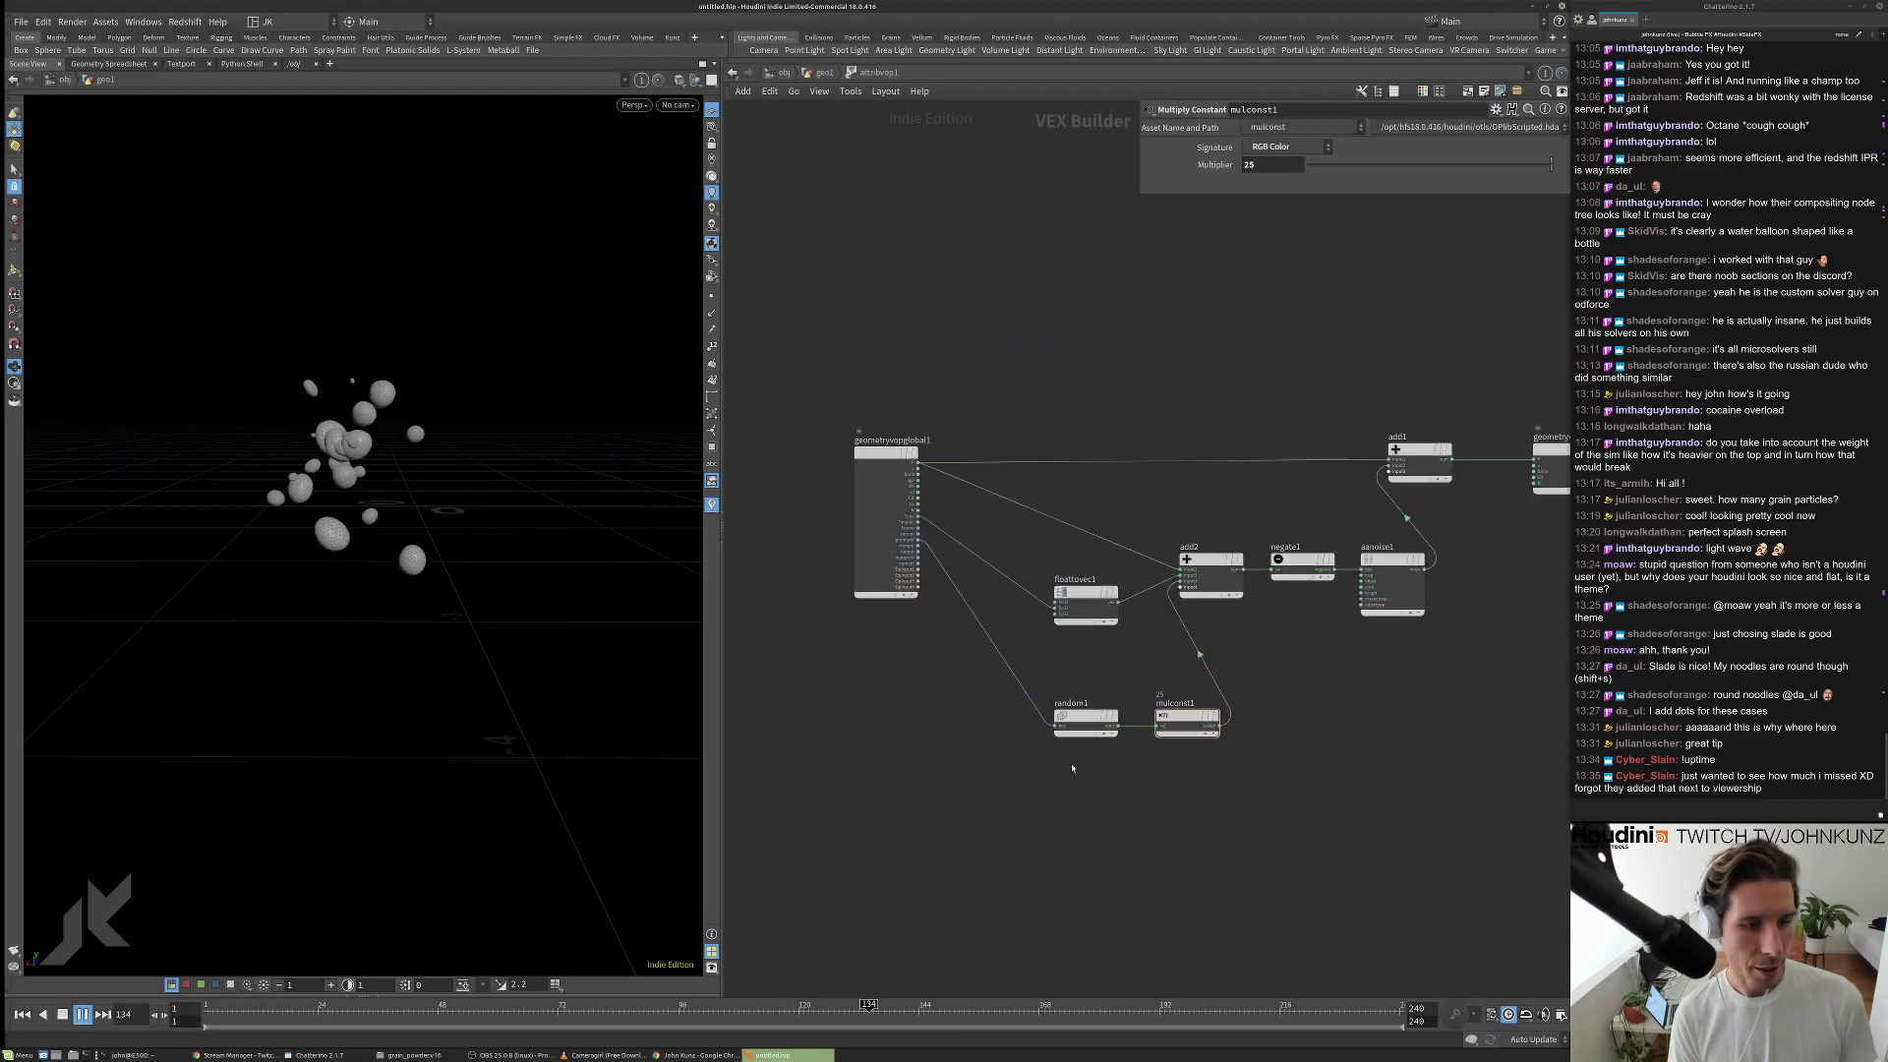
click(1338, 593)
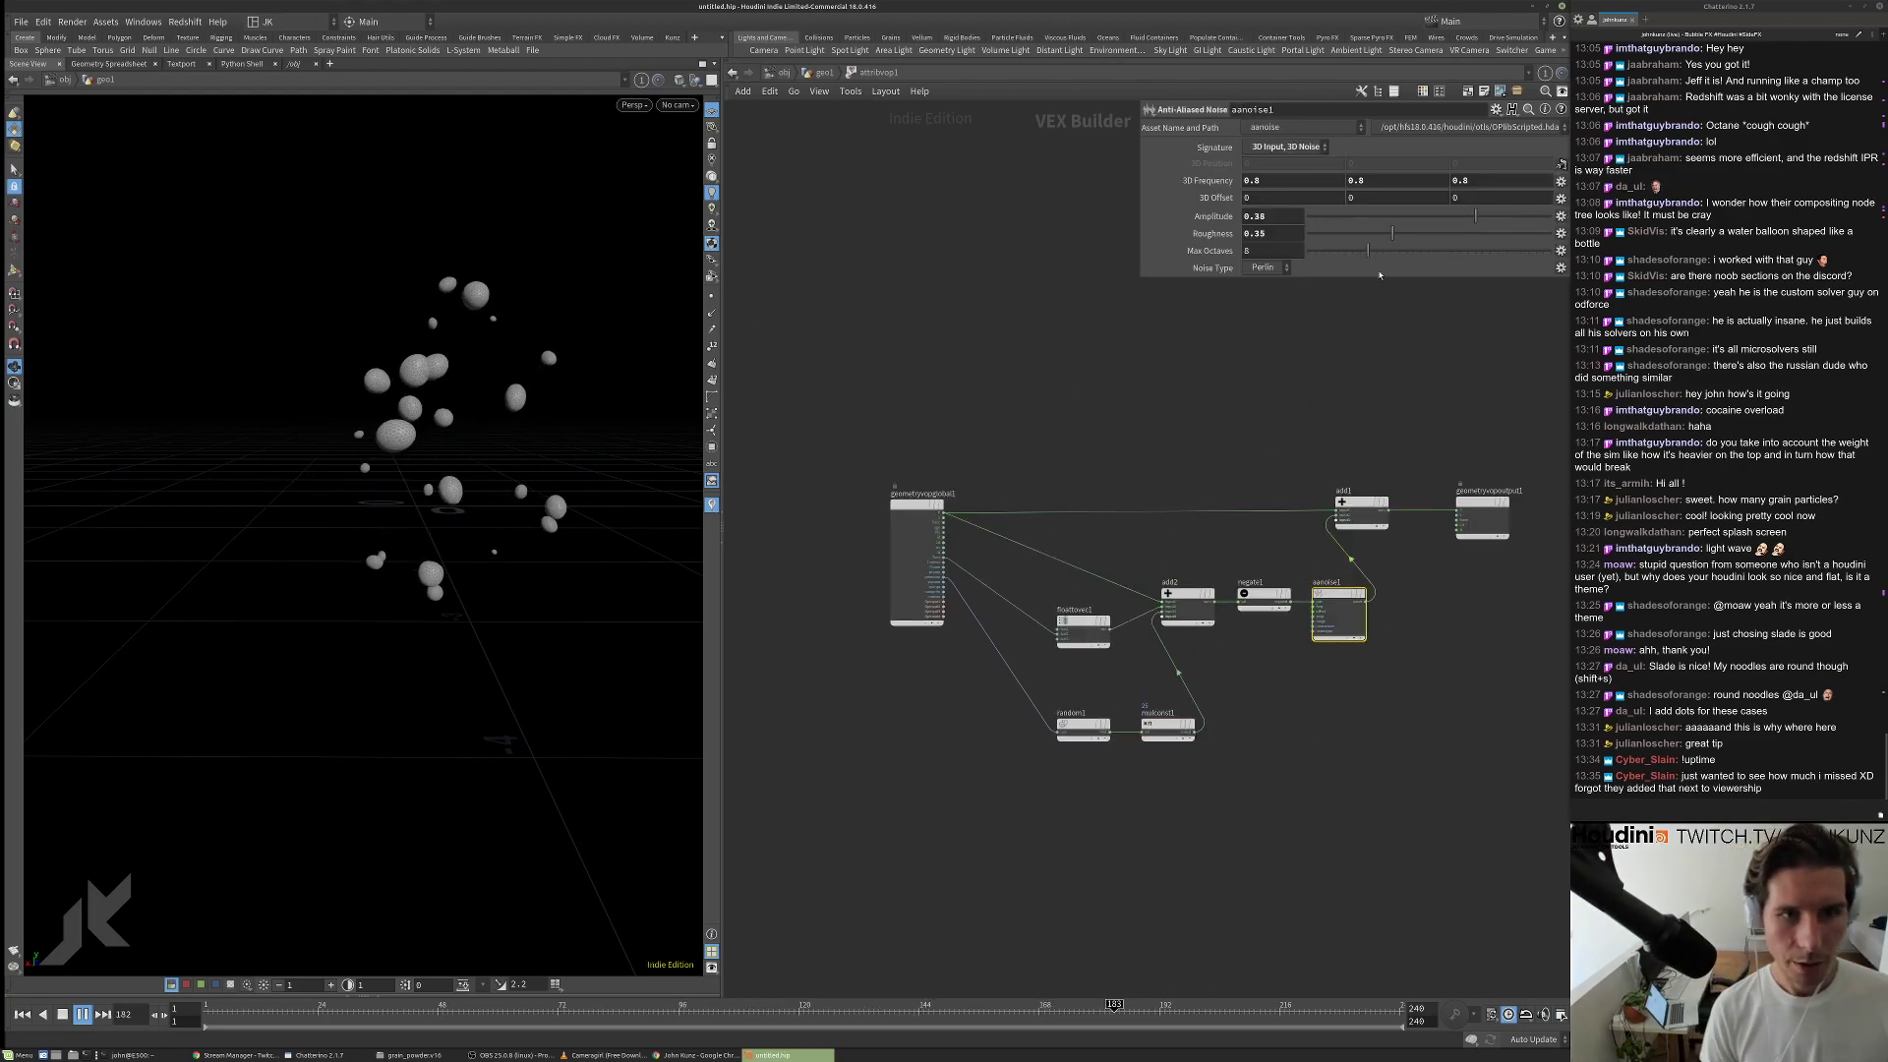
scroll(1189, 587, up, 3)
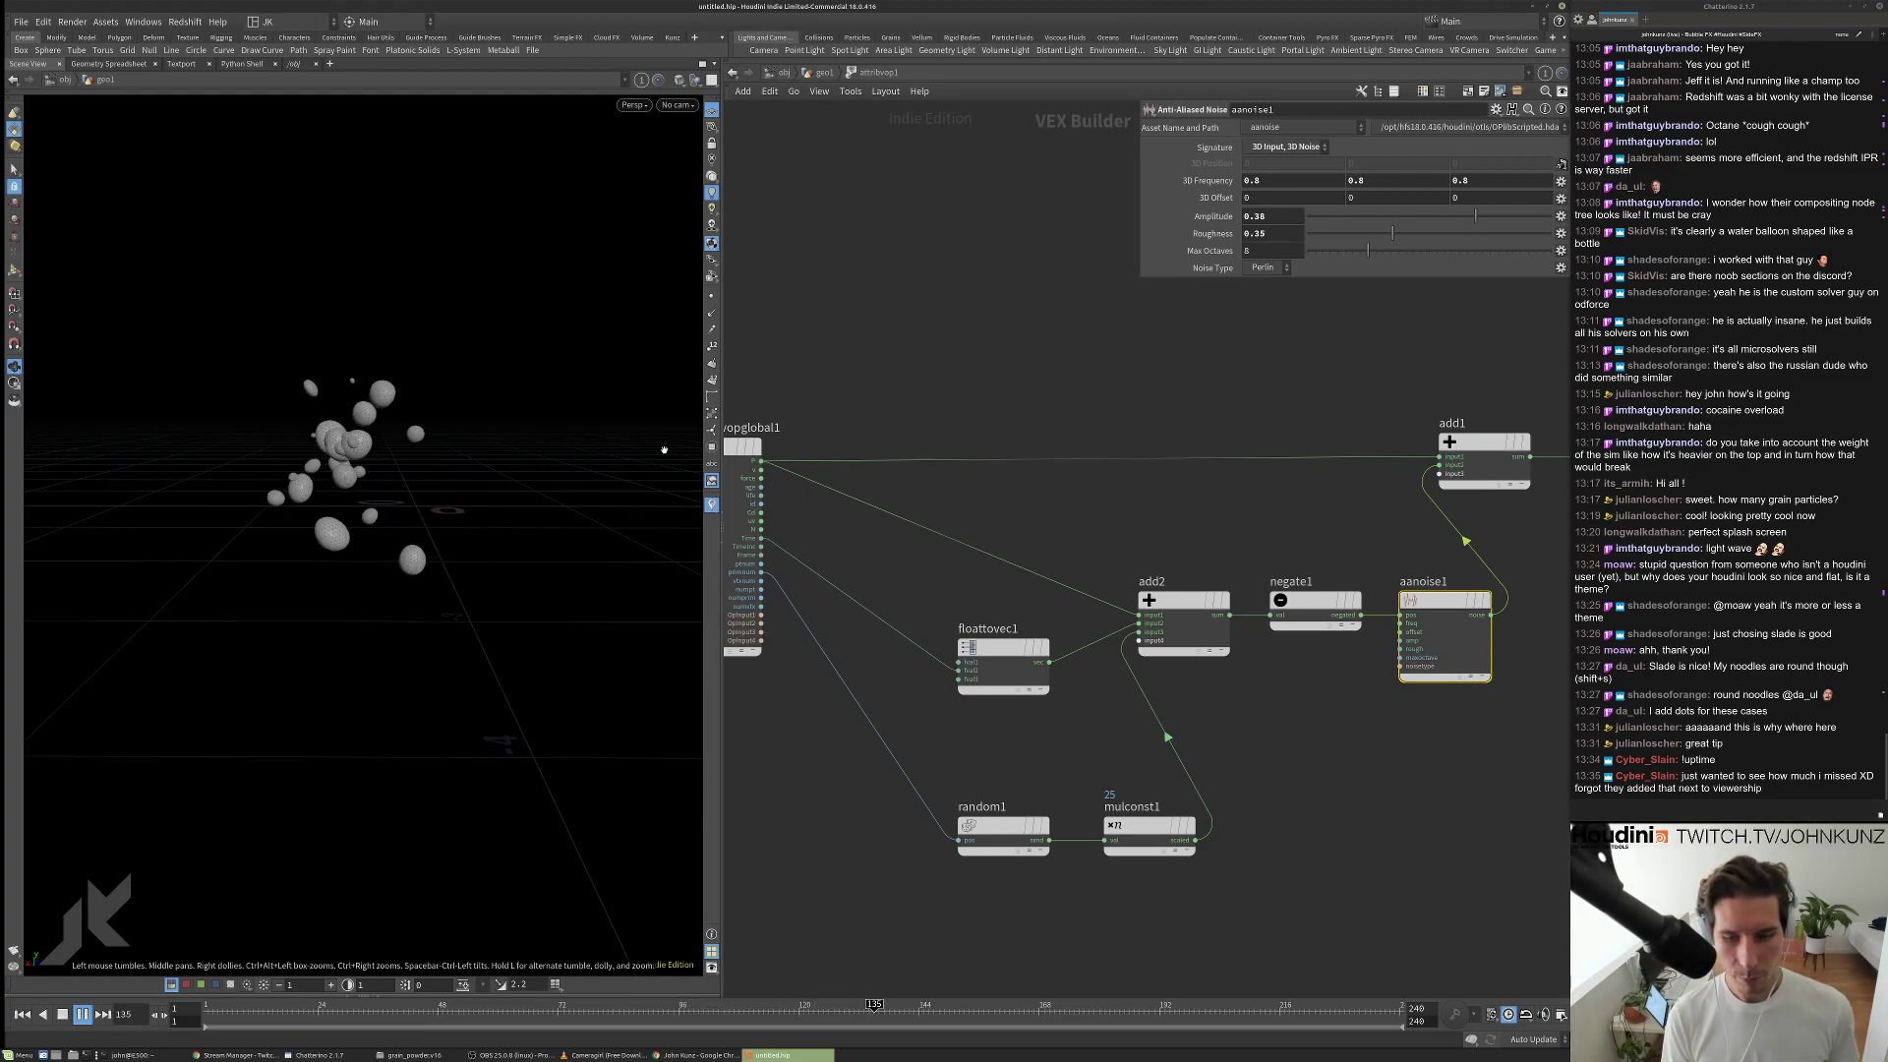
click(1434, 233)
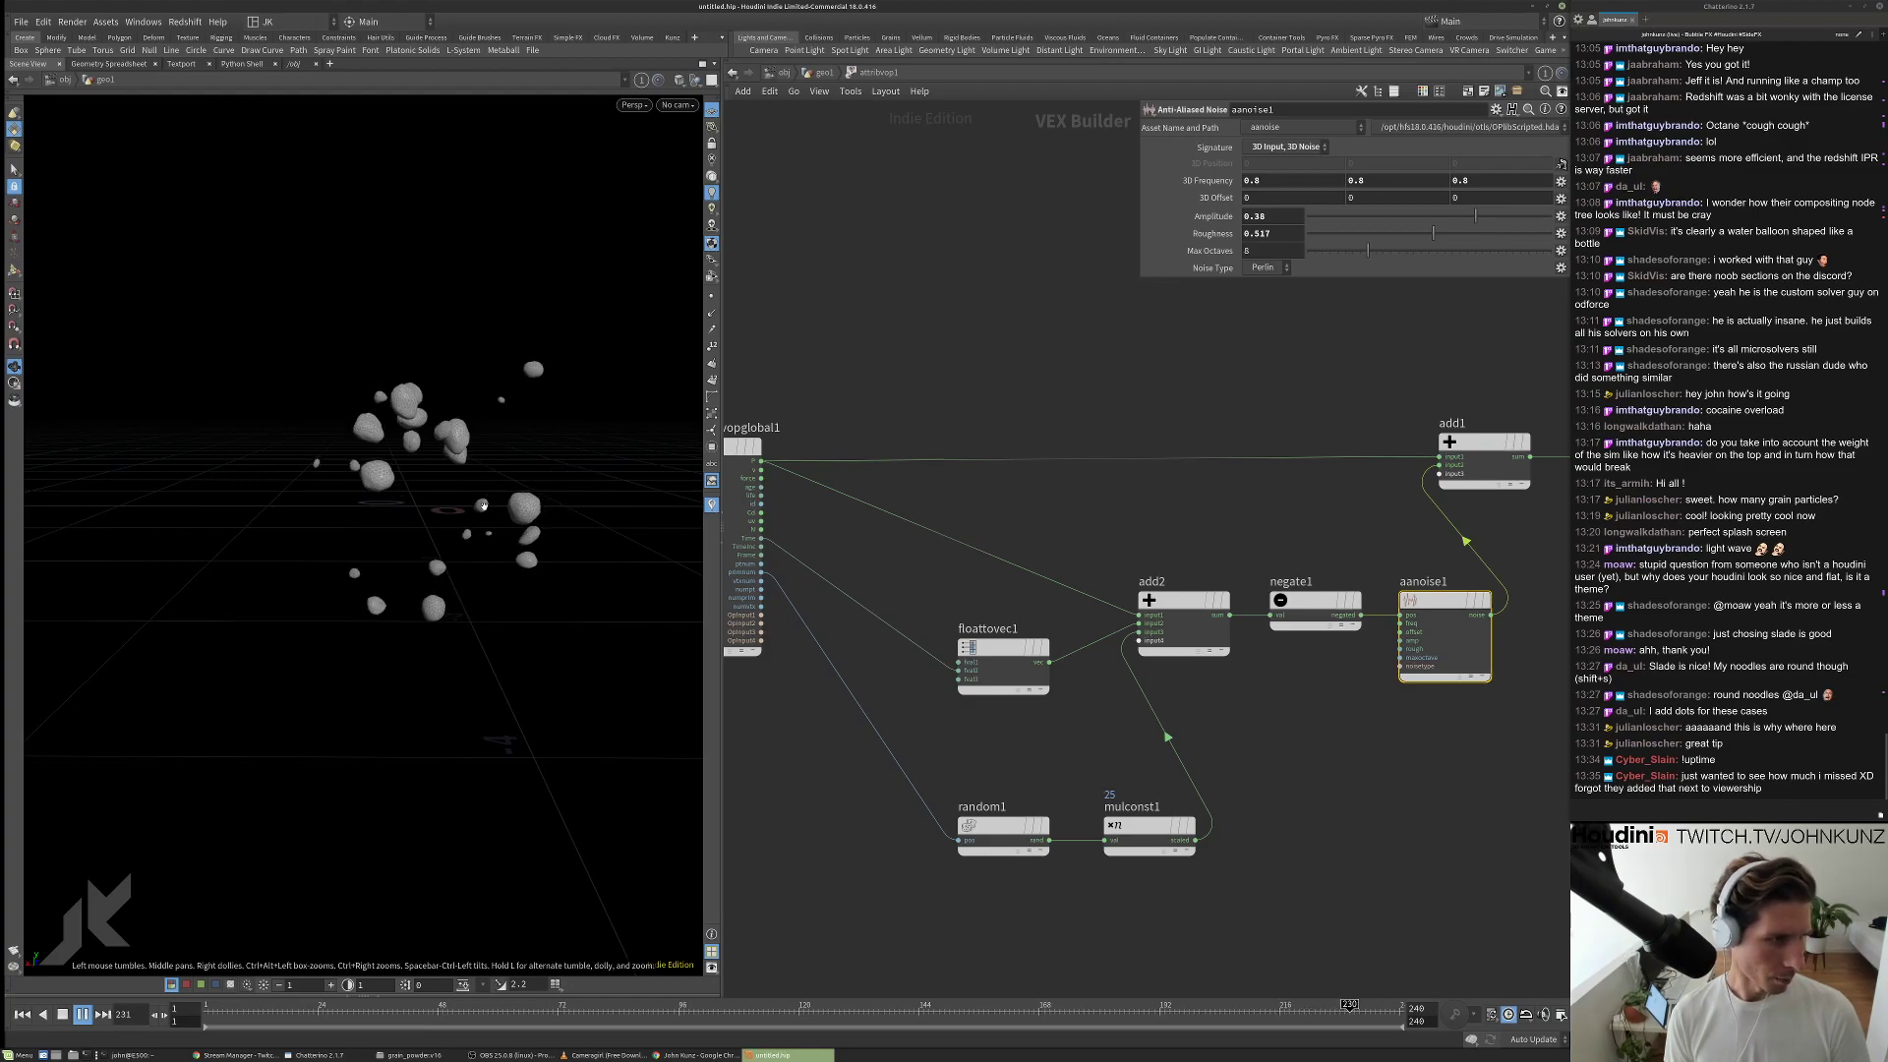
click(678, 104)
click(736, 234)
key(Up)
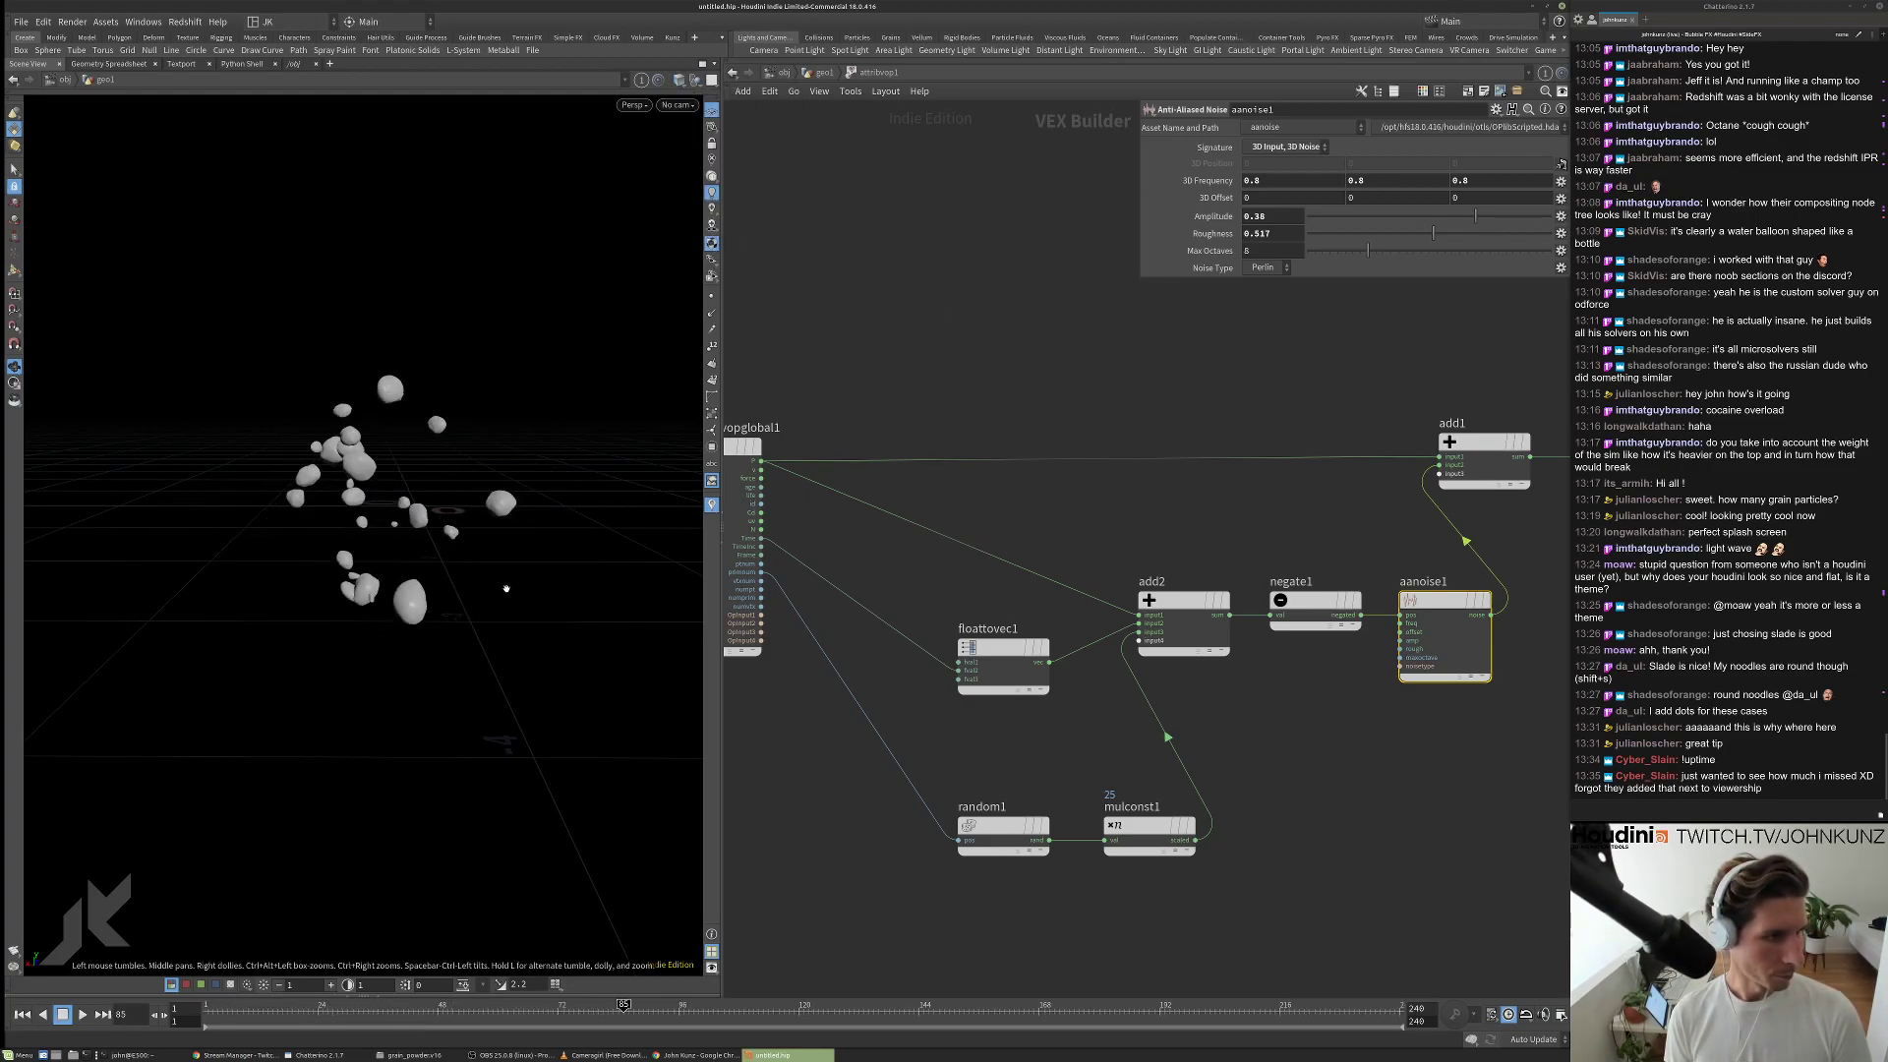
drag(1410, 234, 1423, 233)
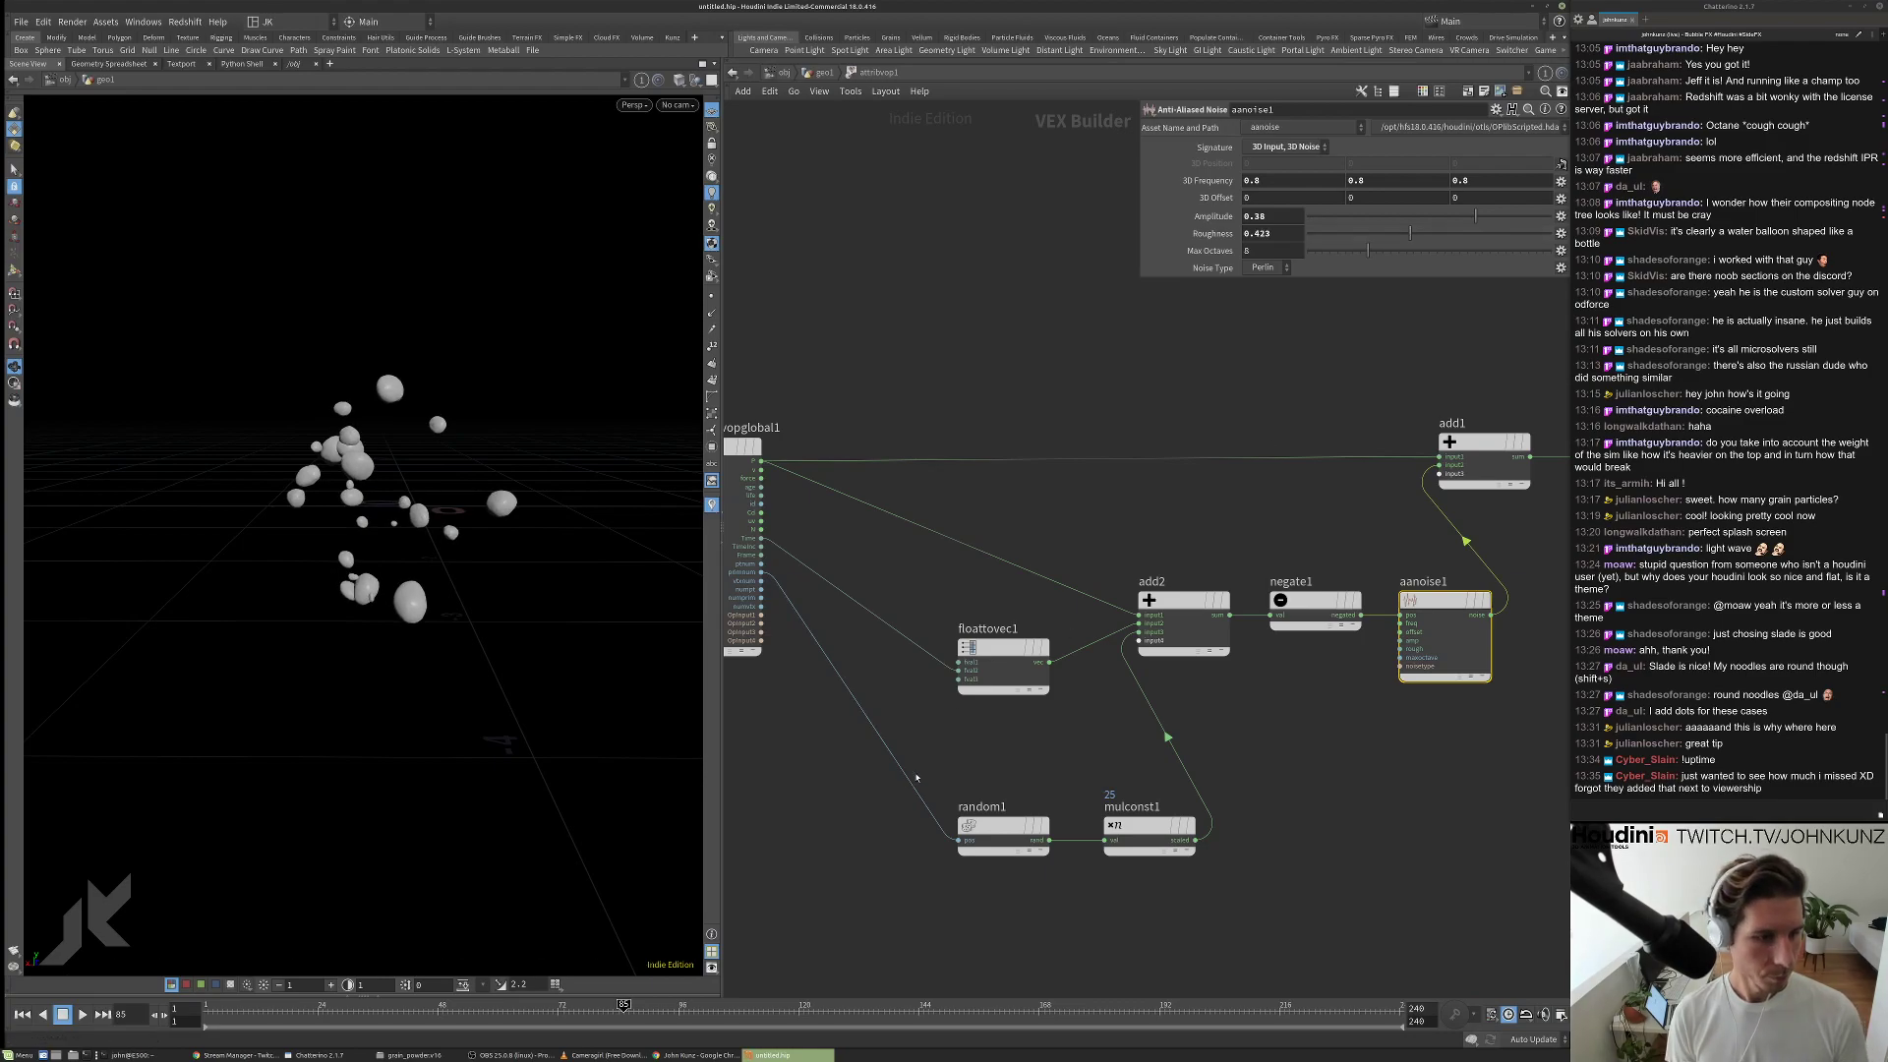
scroll(915, 778, up, 3)
key(Tab)
text(mul)
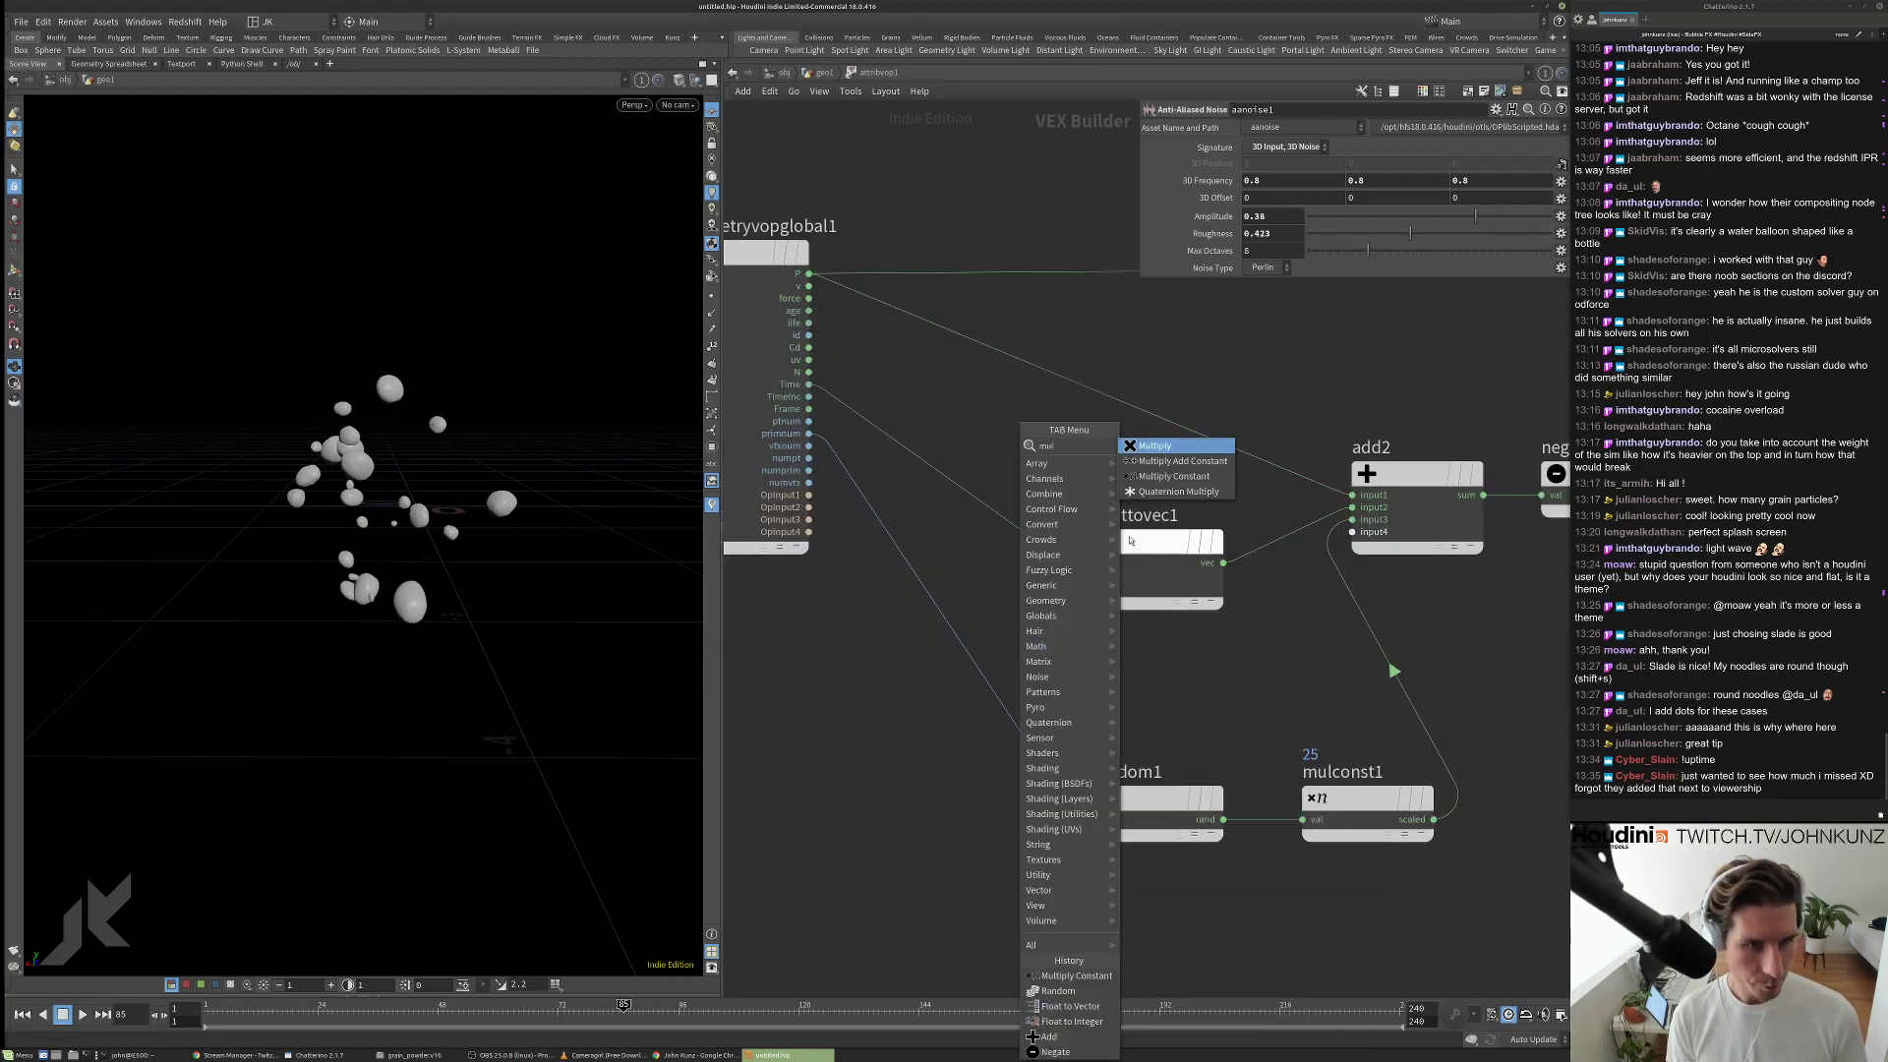
click(1174, 476)
click(996, 507)
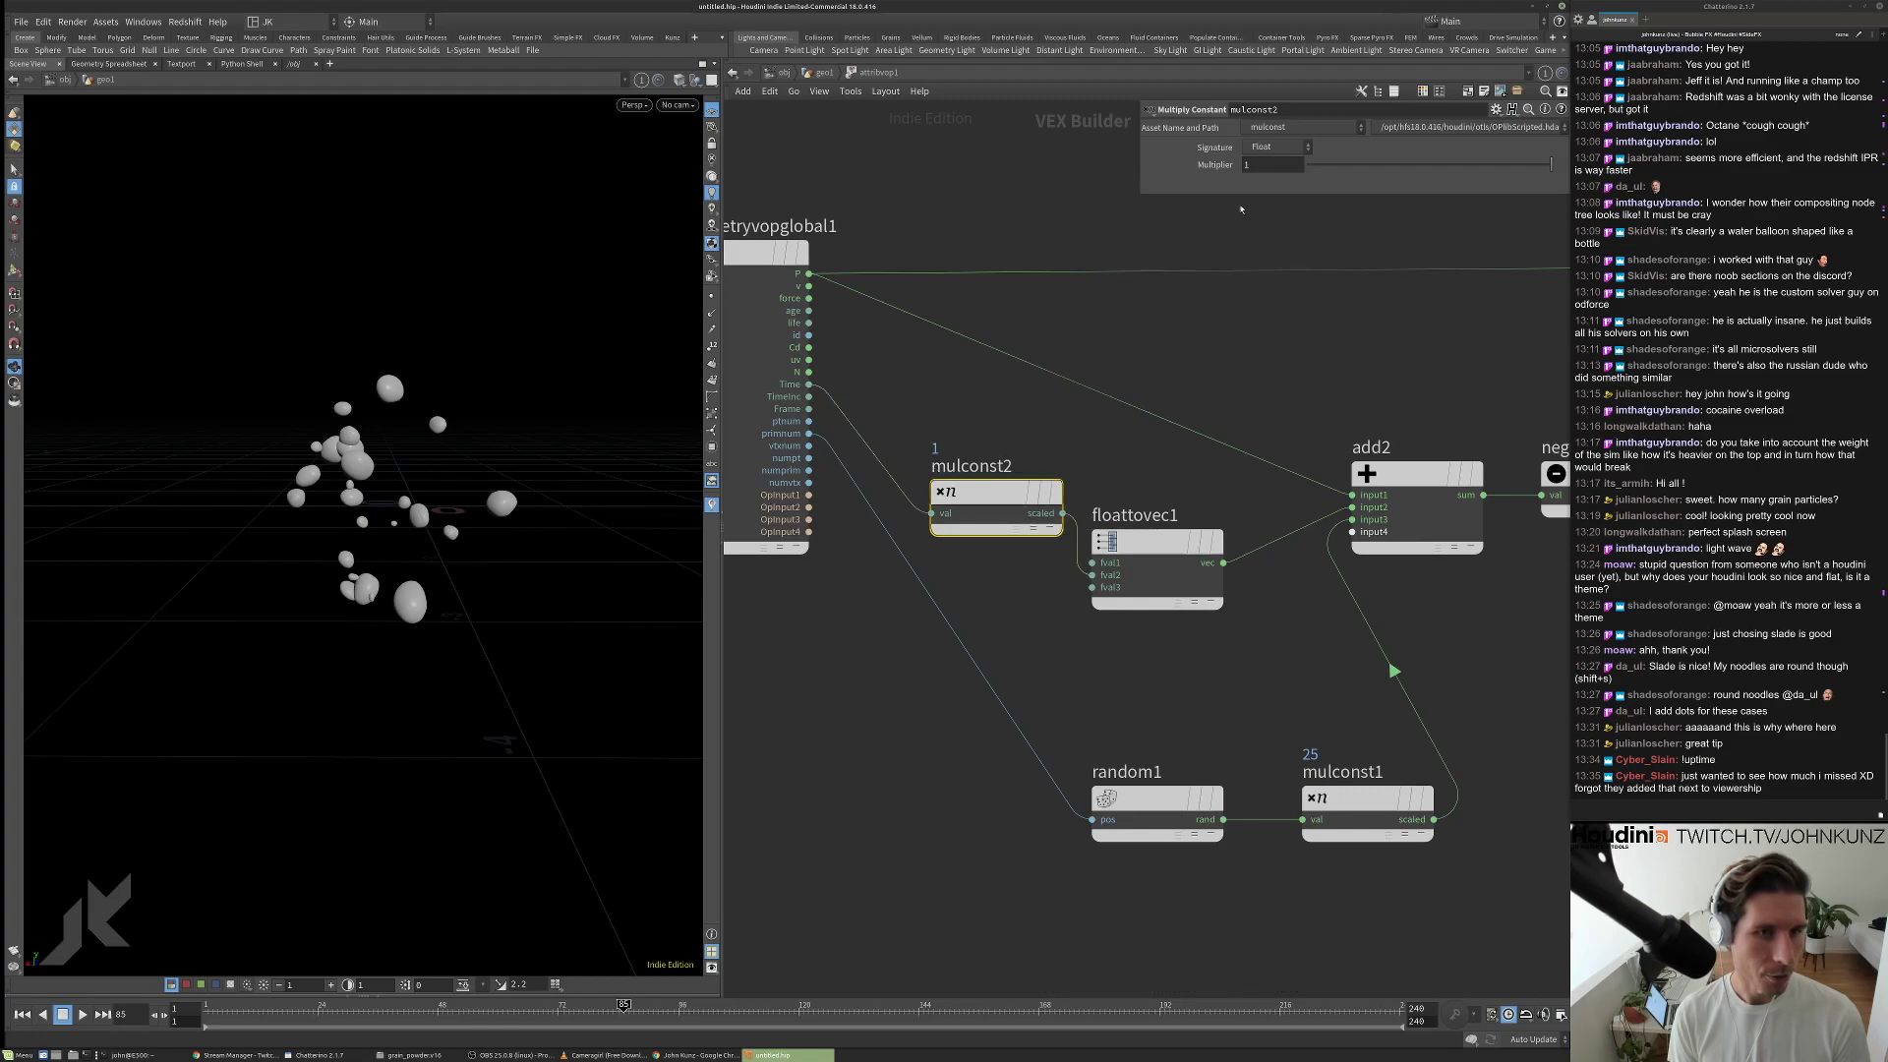
click(1366, 166)
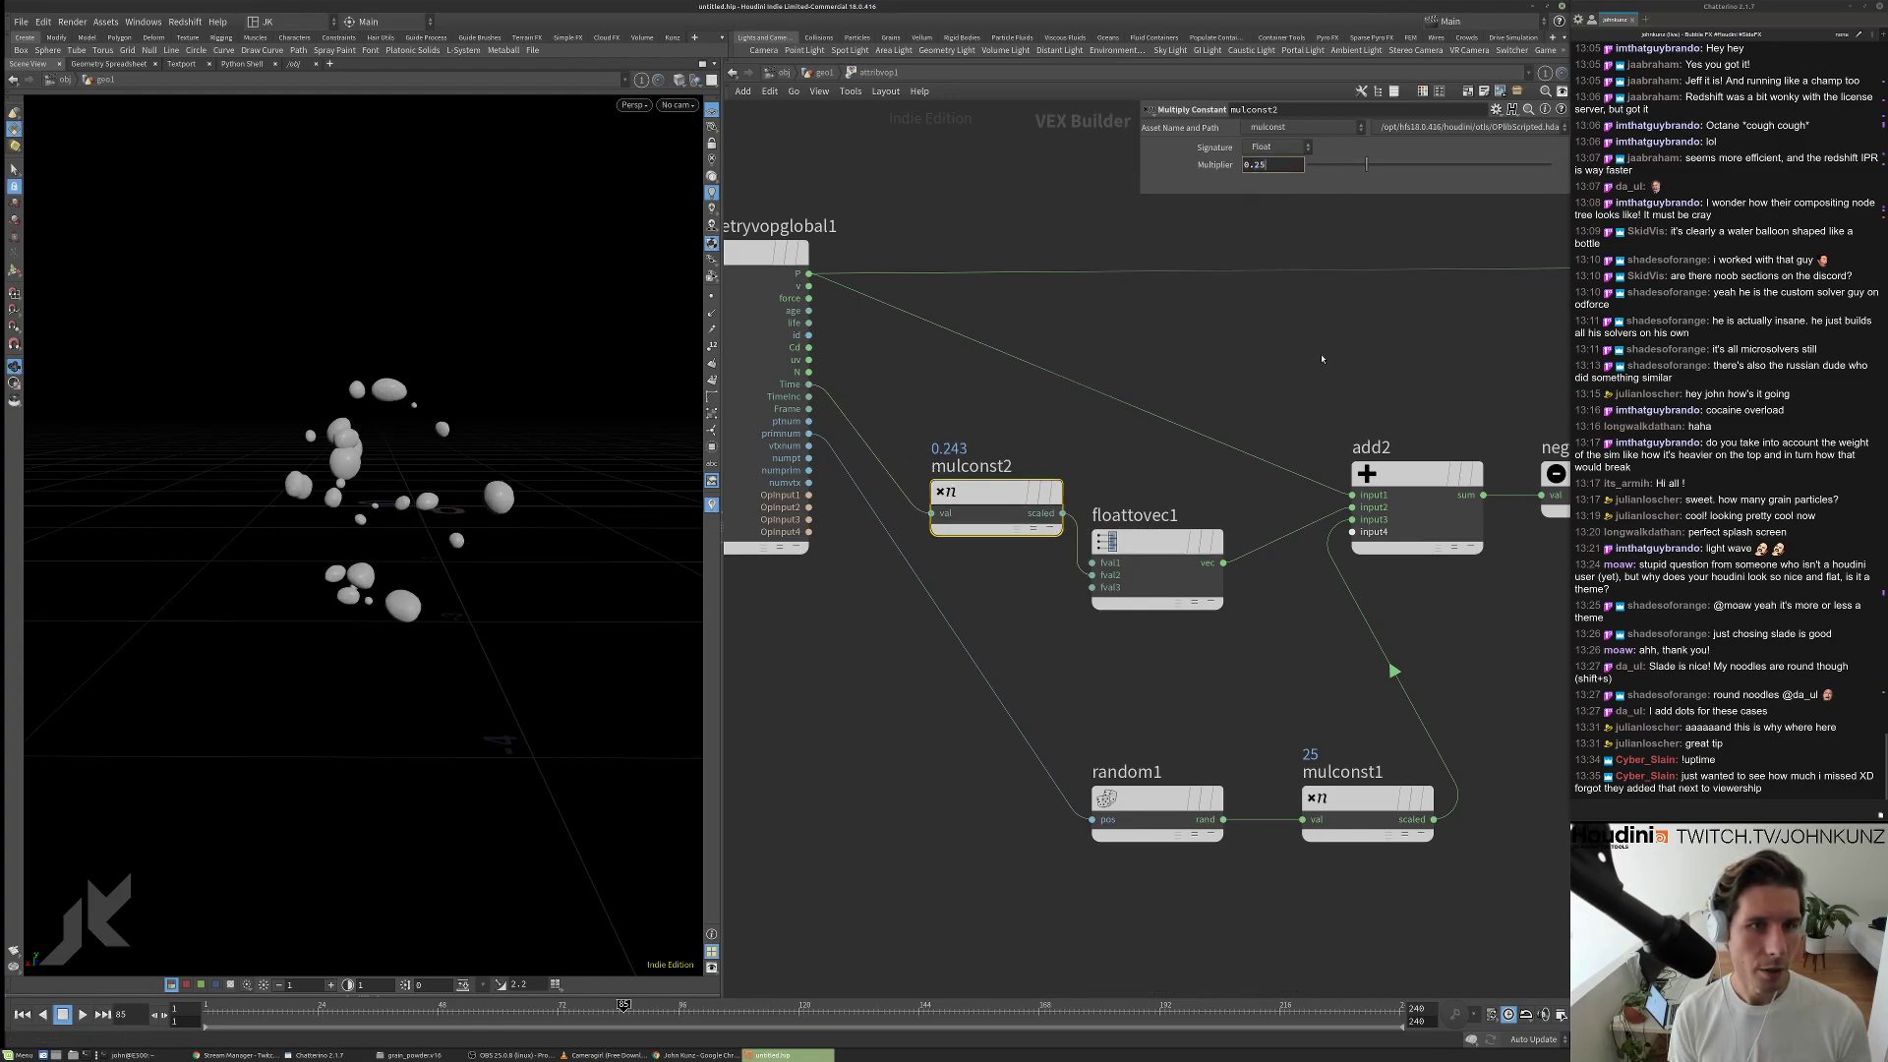
key(Up)
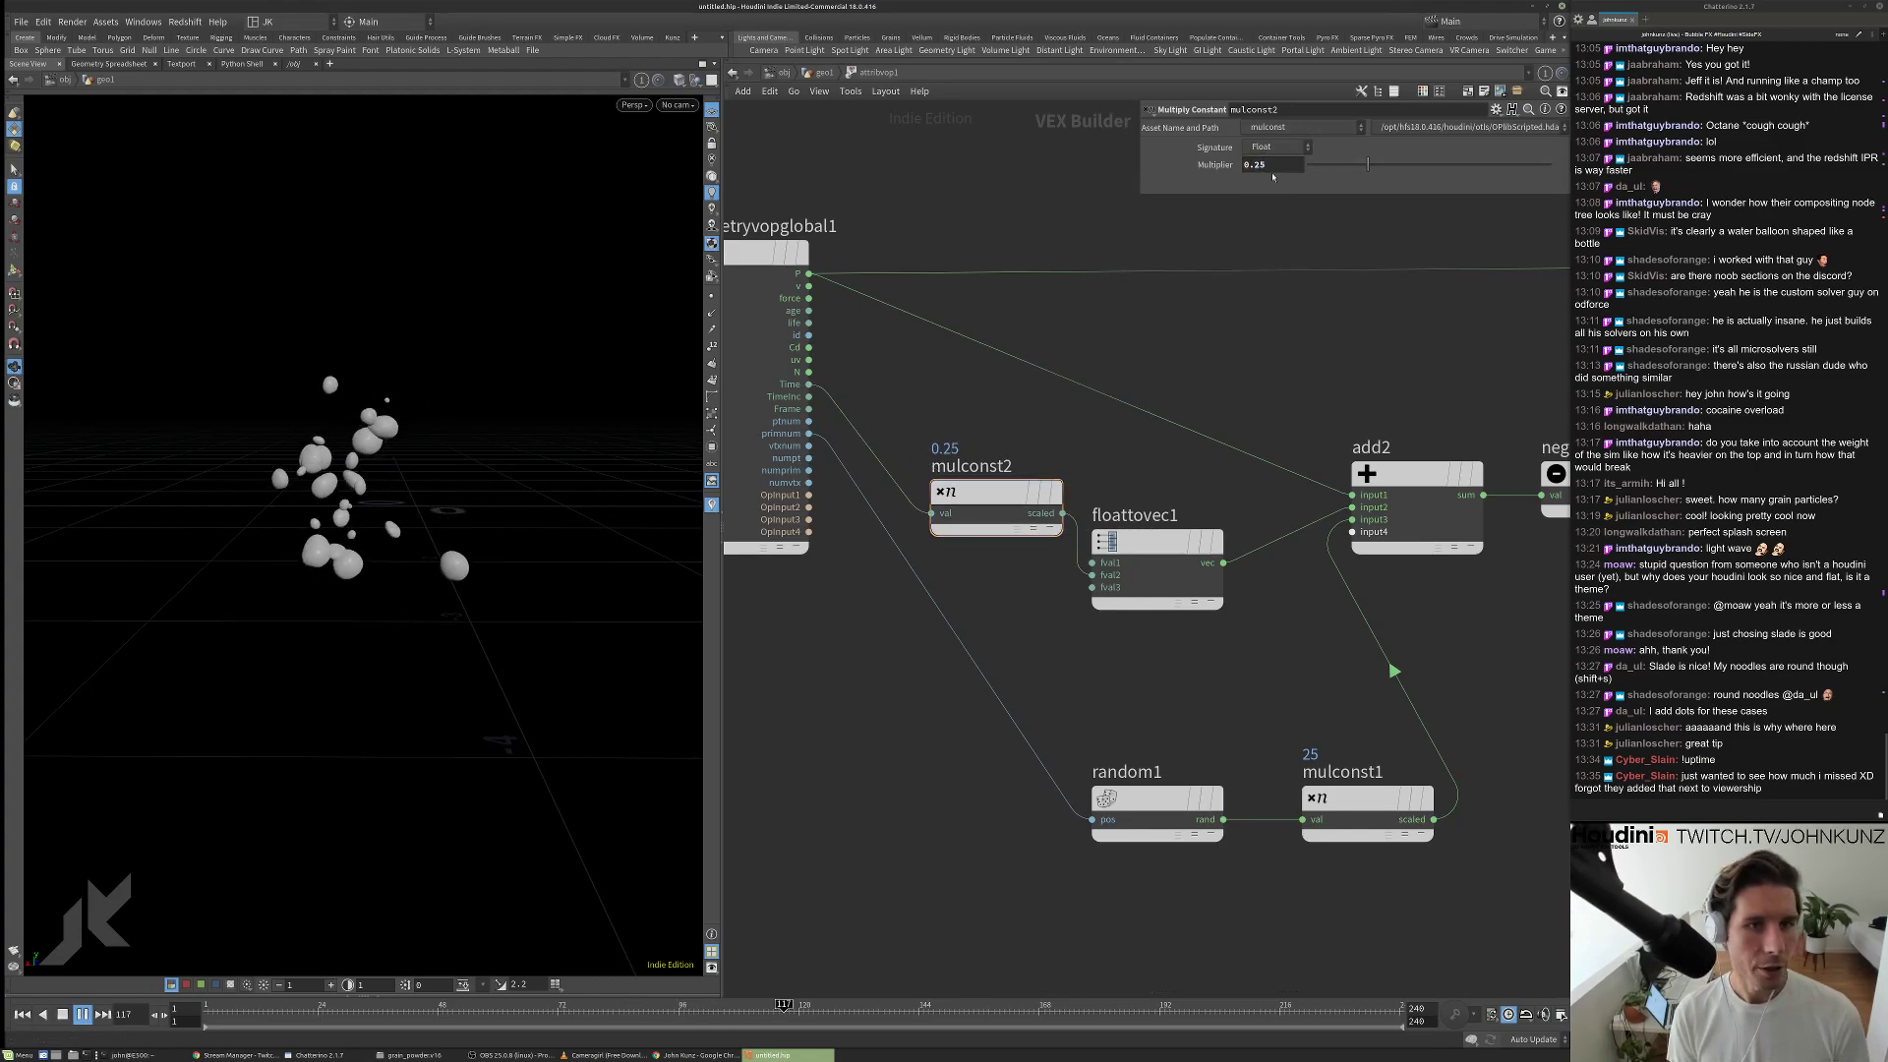
double_click(1256, 165)
text(0.5)
key(Return)
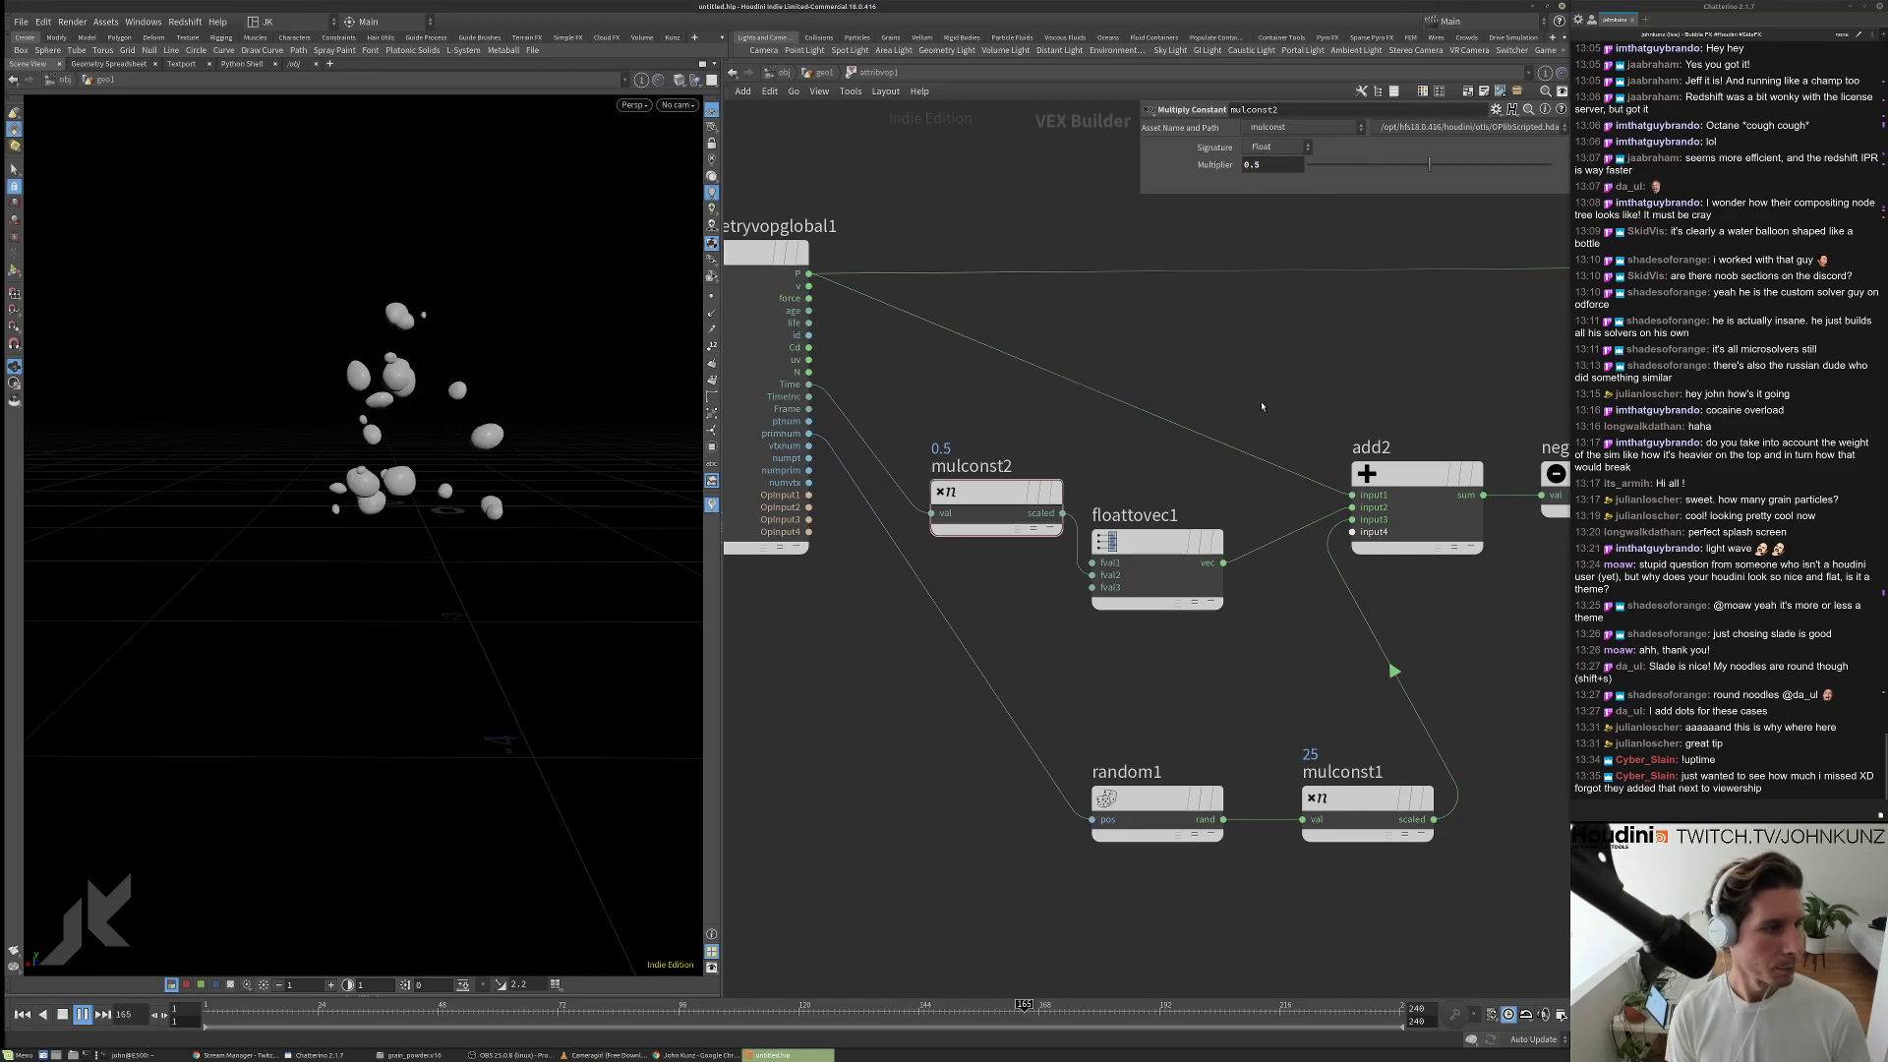
key(d)
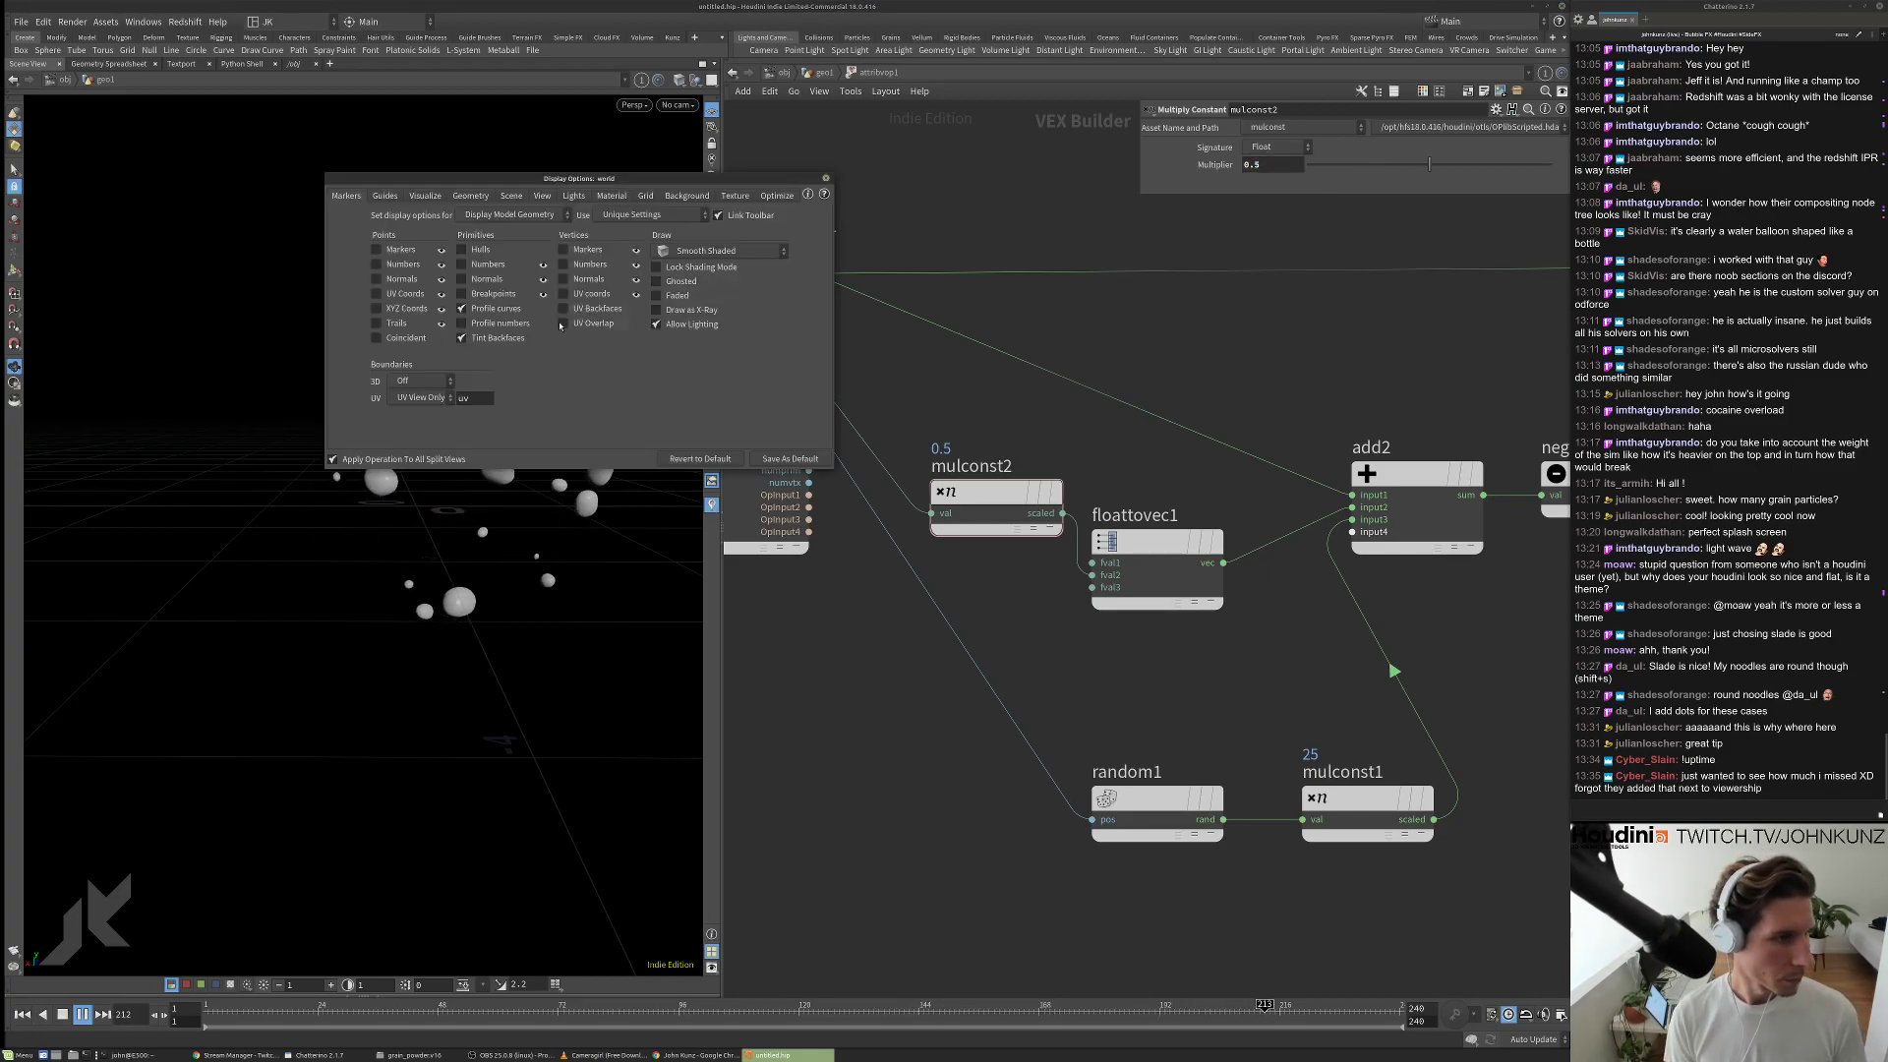
click(824, 178)
drag(374, 443, 429, 337)
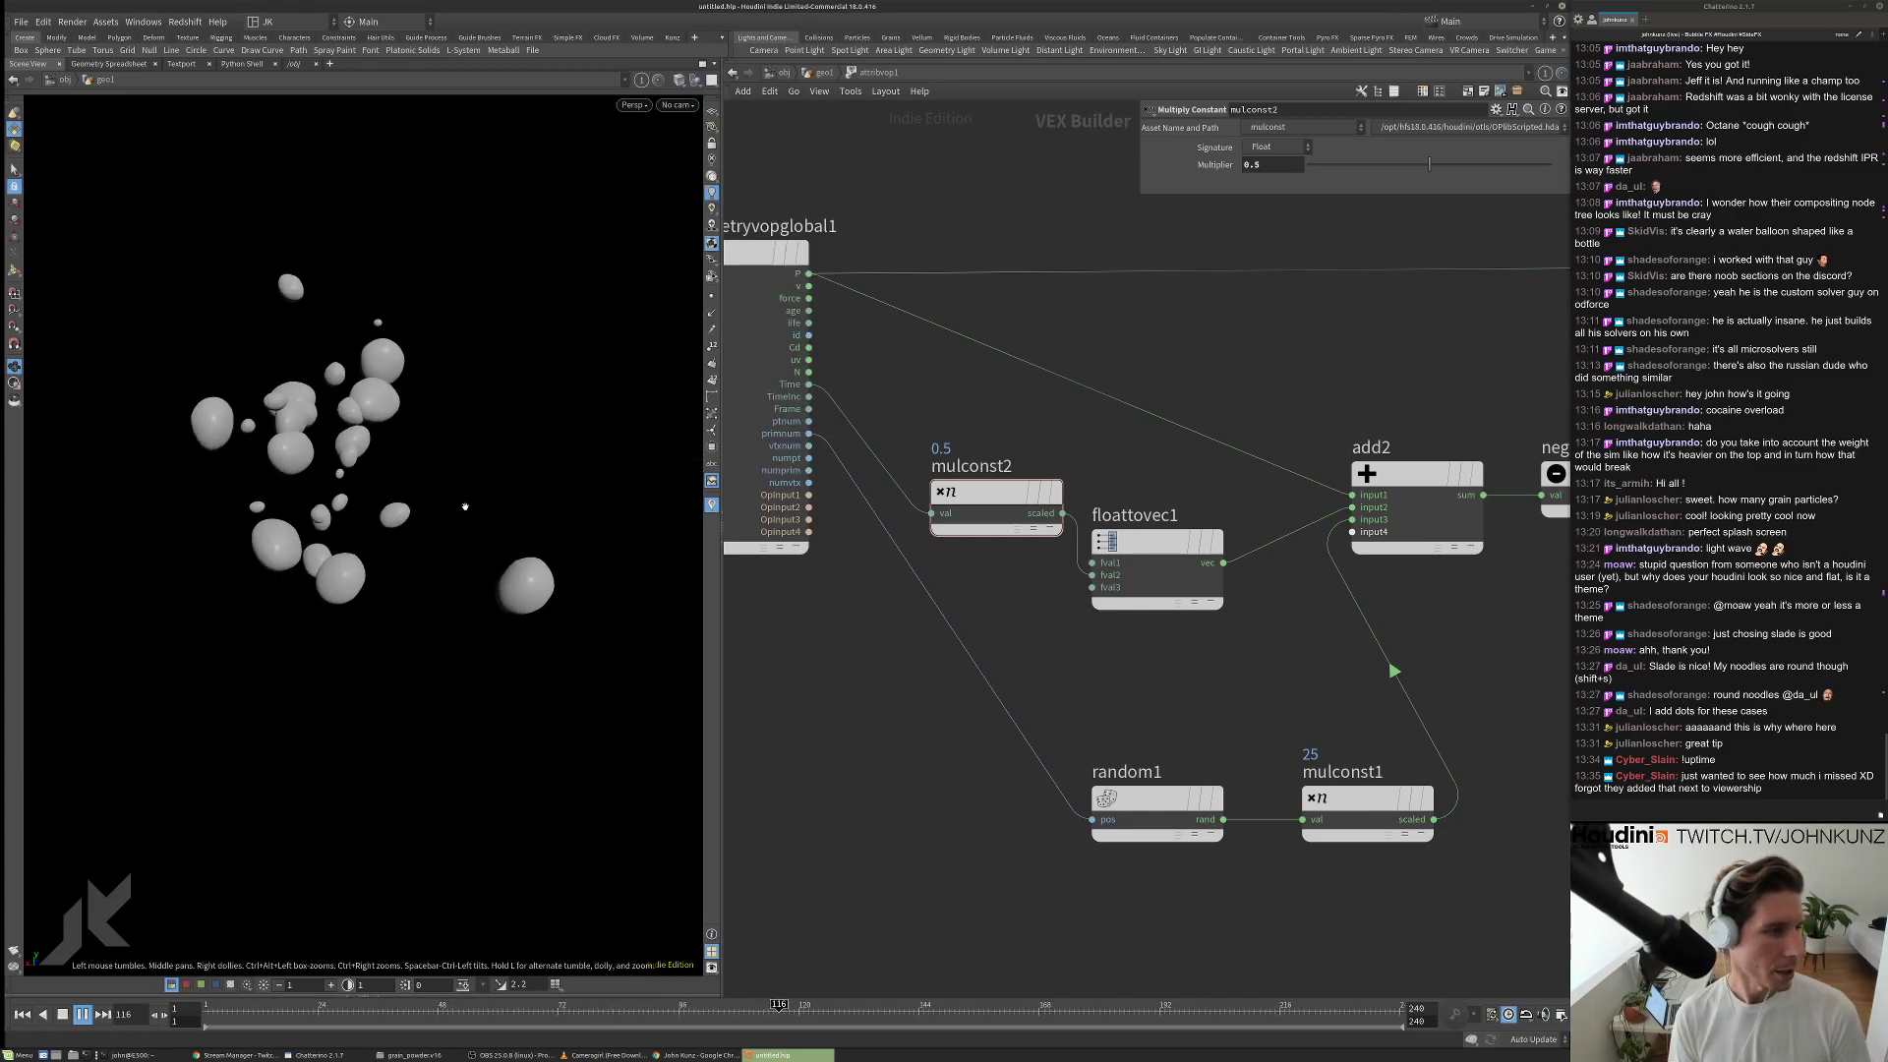
key(Up)
scroll(1289, 664, down, 3)
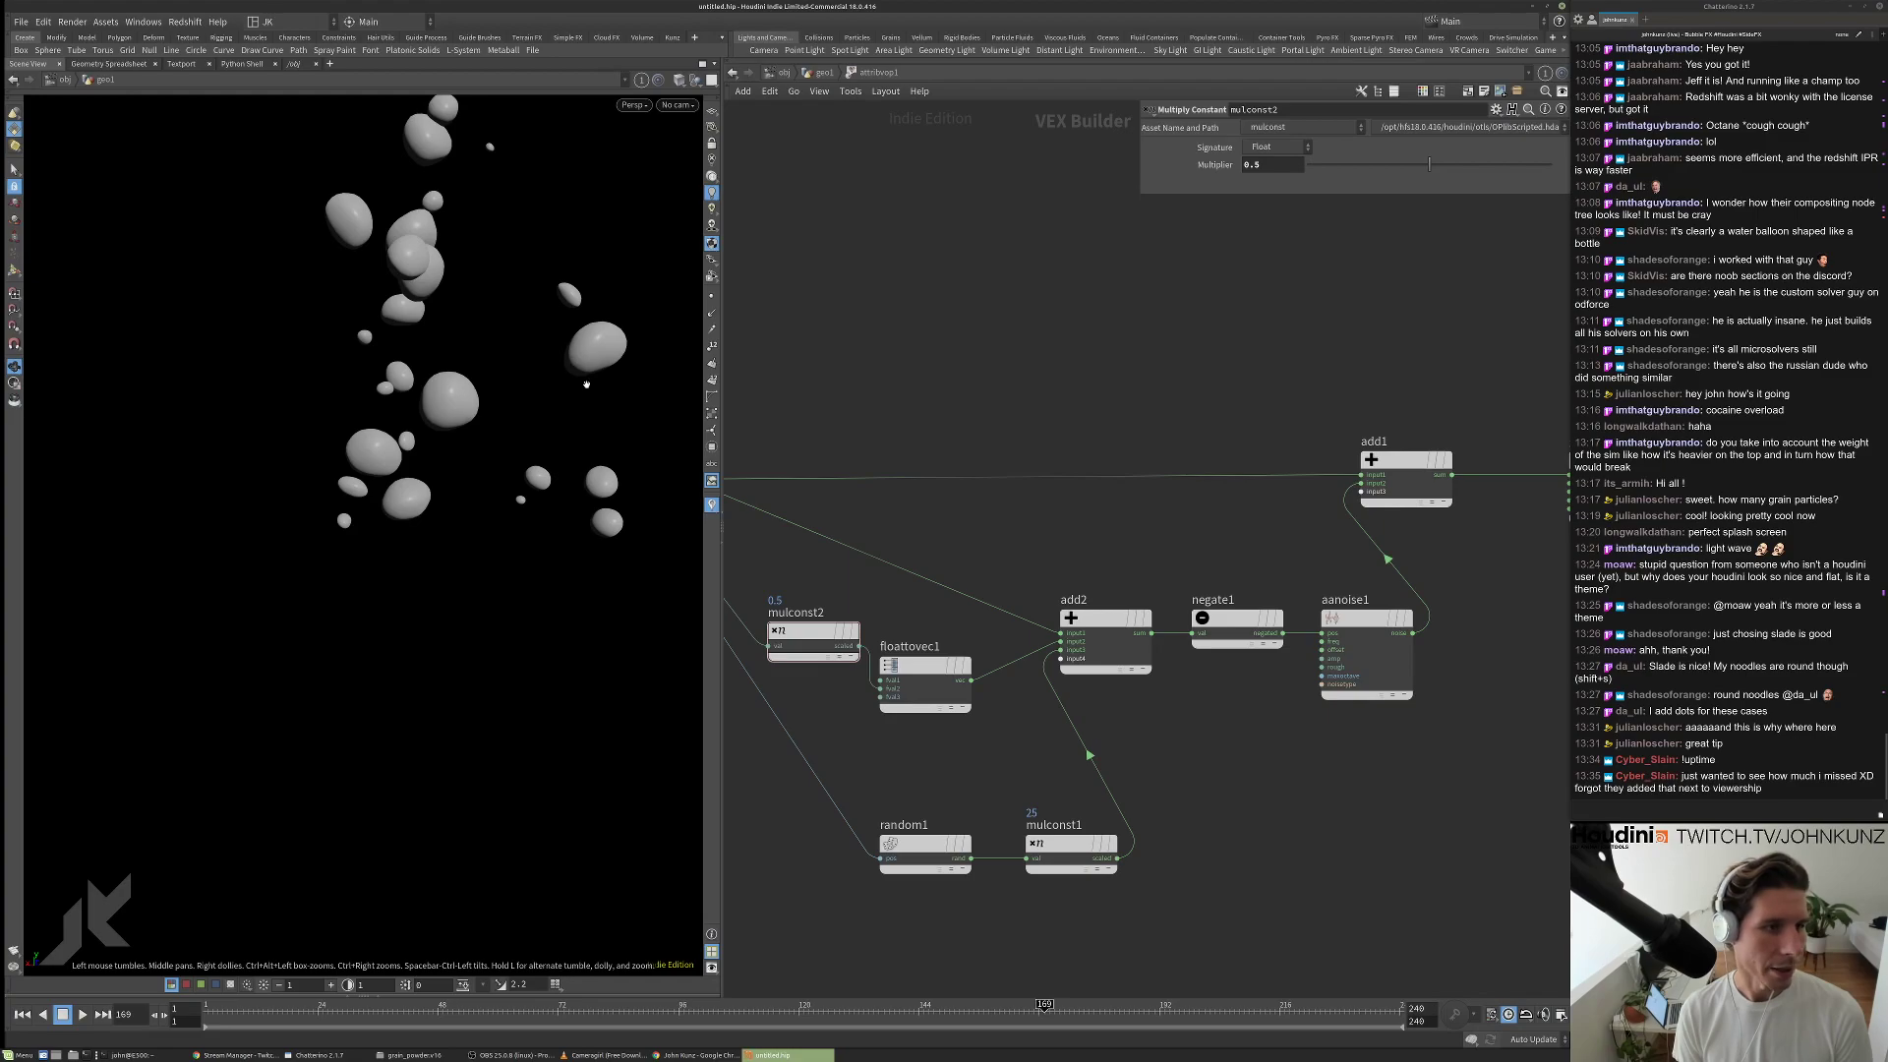
Add a Curl Noise node below aanoise1 with negate1 feeding its position input.
middle_drag(1490, 741, 1396, 626)
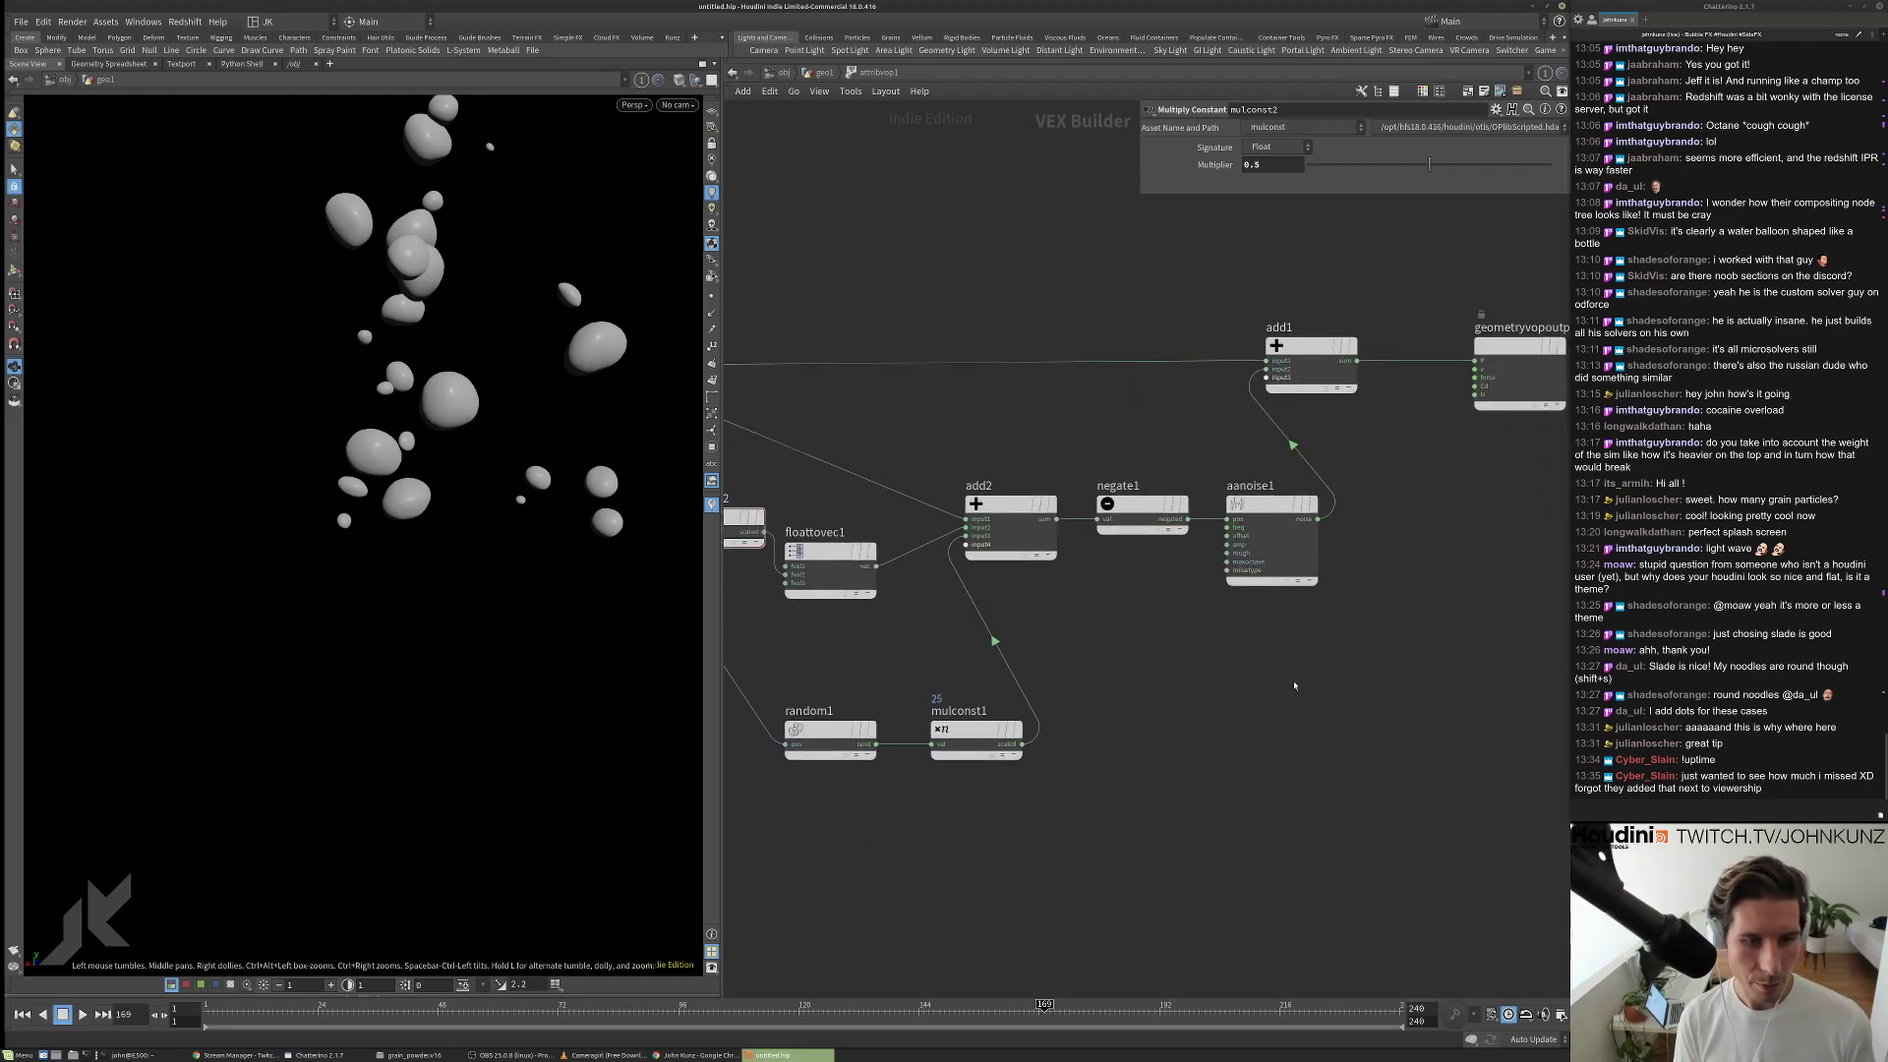
key(Tab)
text(cur)
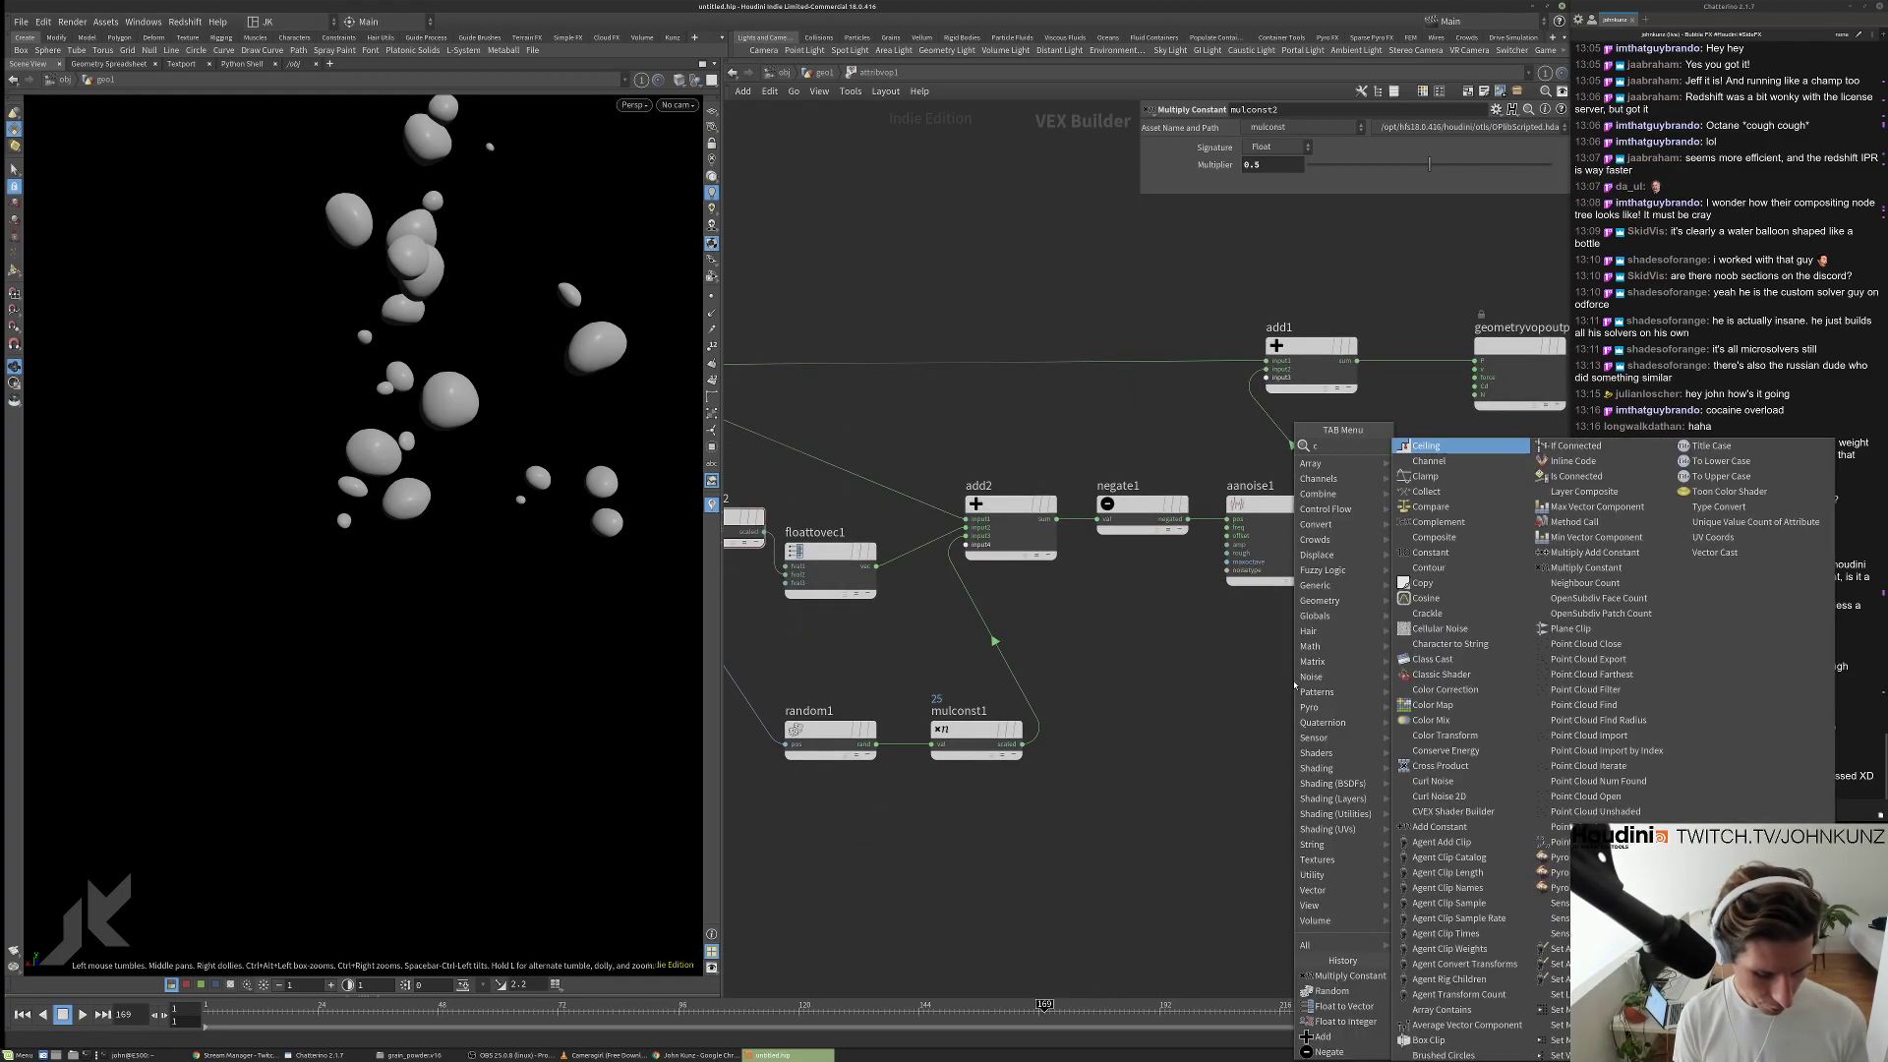
click(1442, 447)
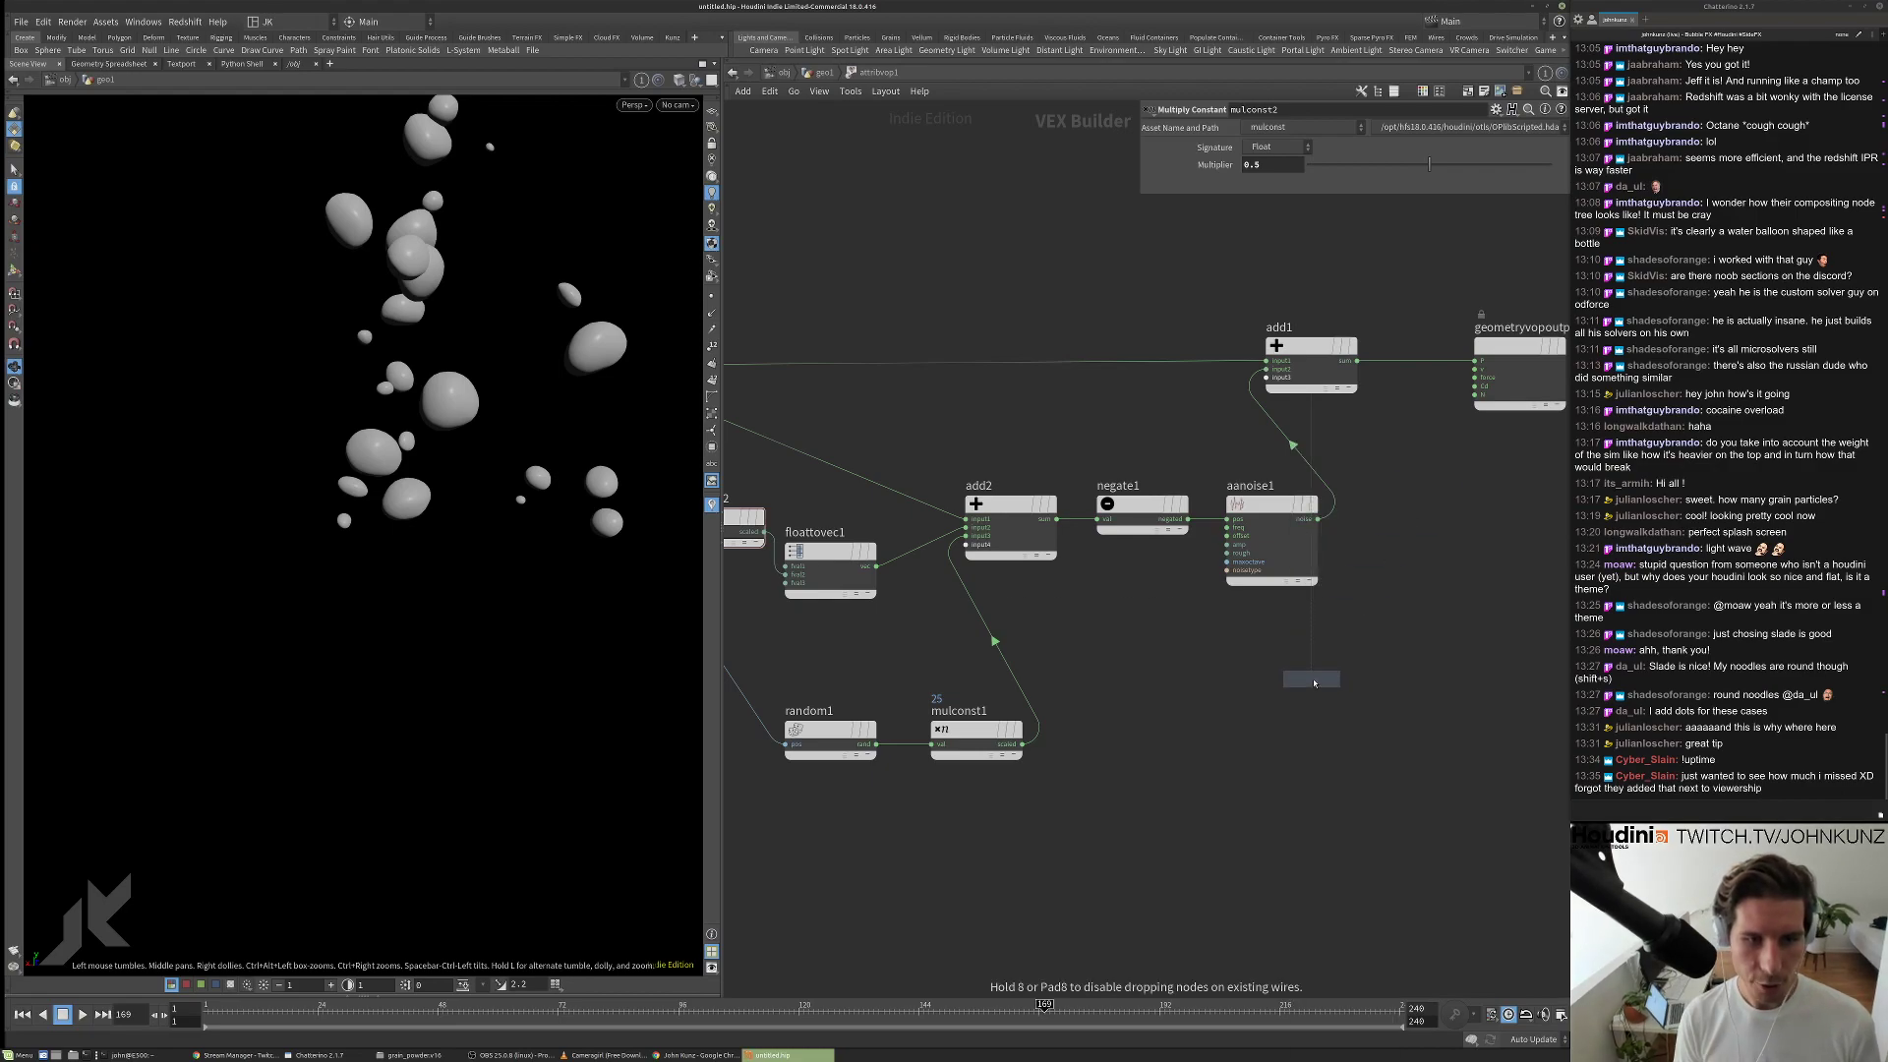
click(1237, 660)
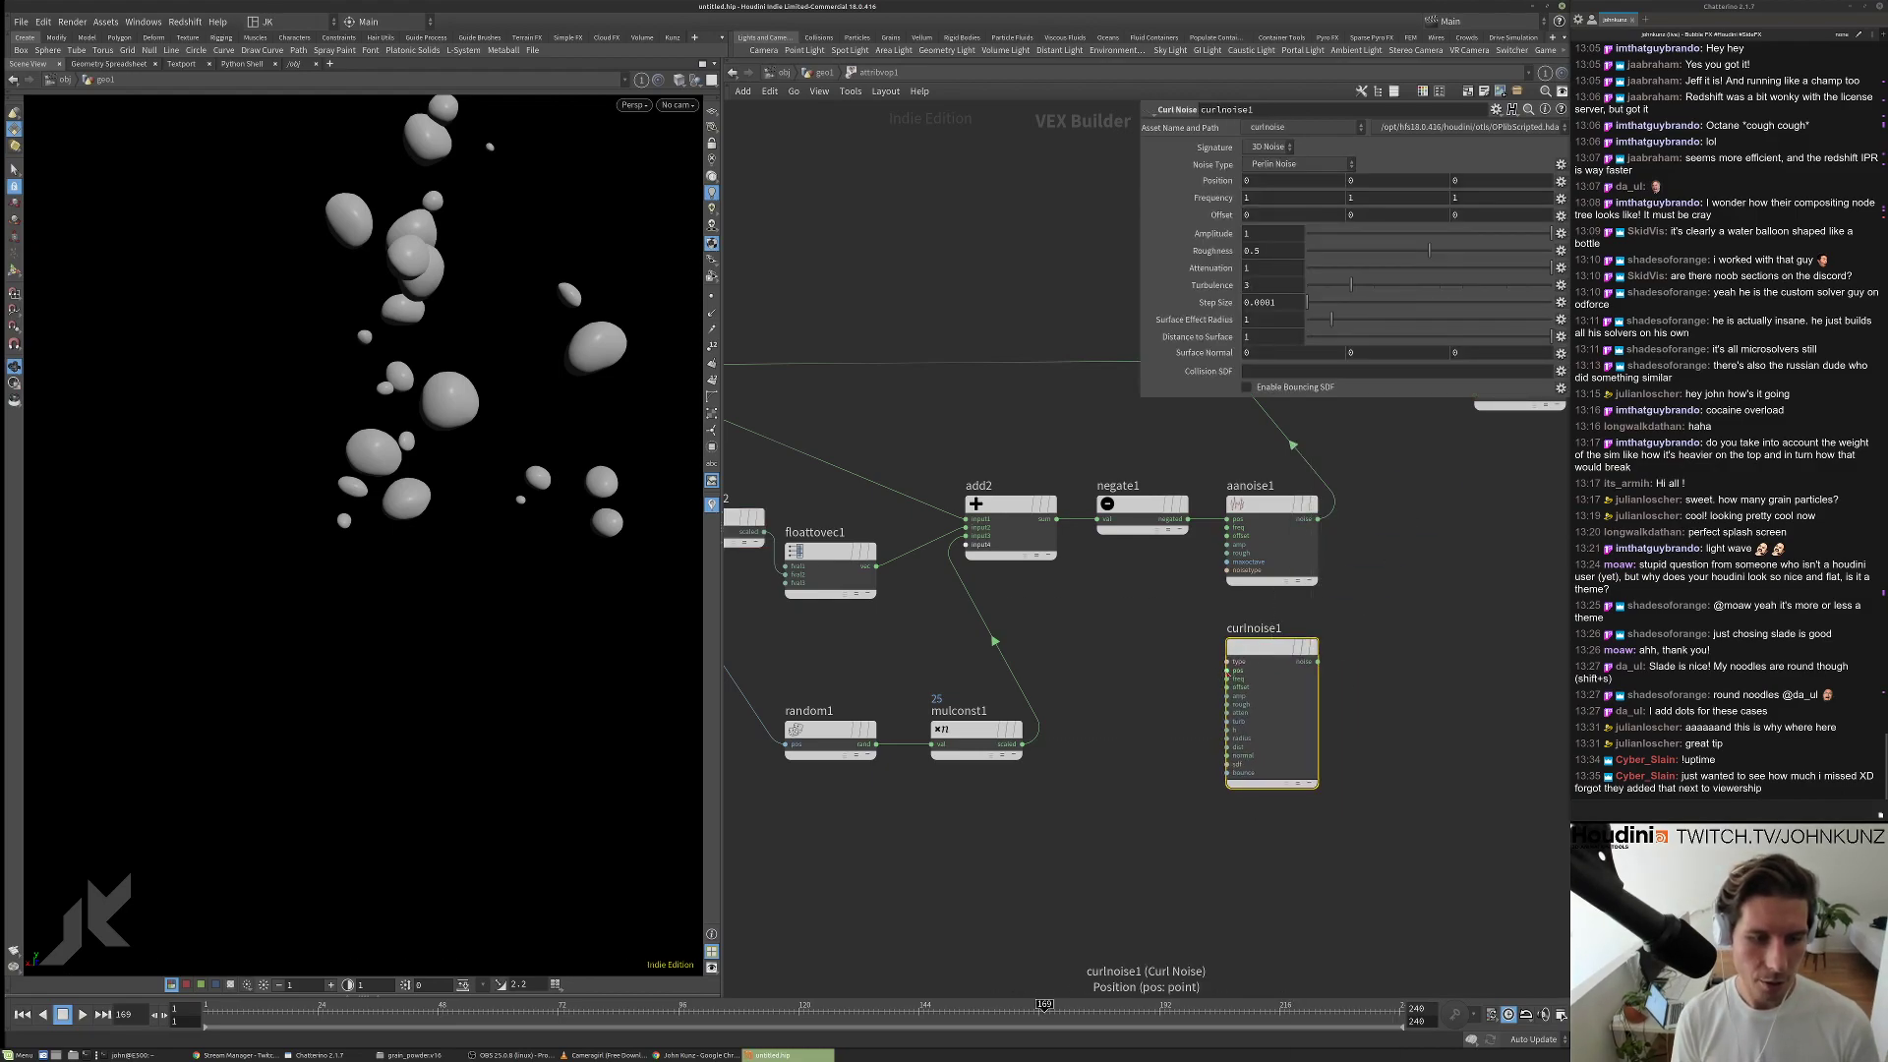
drag(1228, 670, 1188, 519)
key(l)
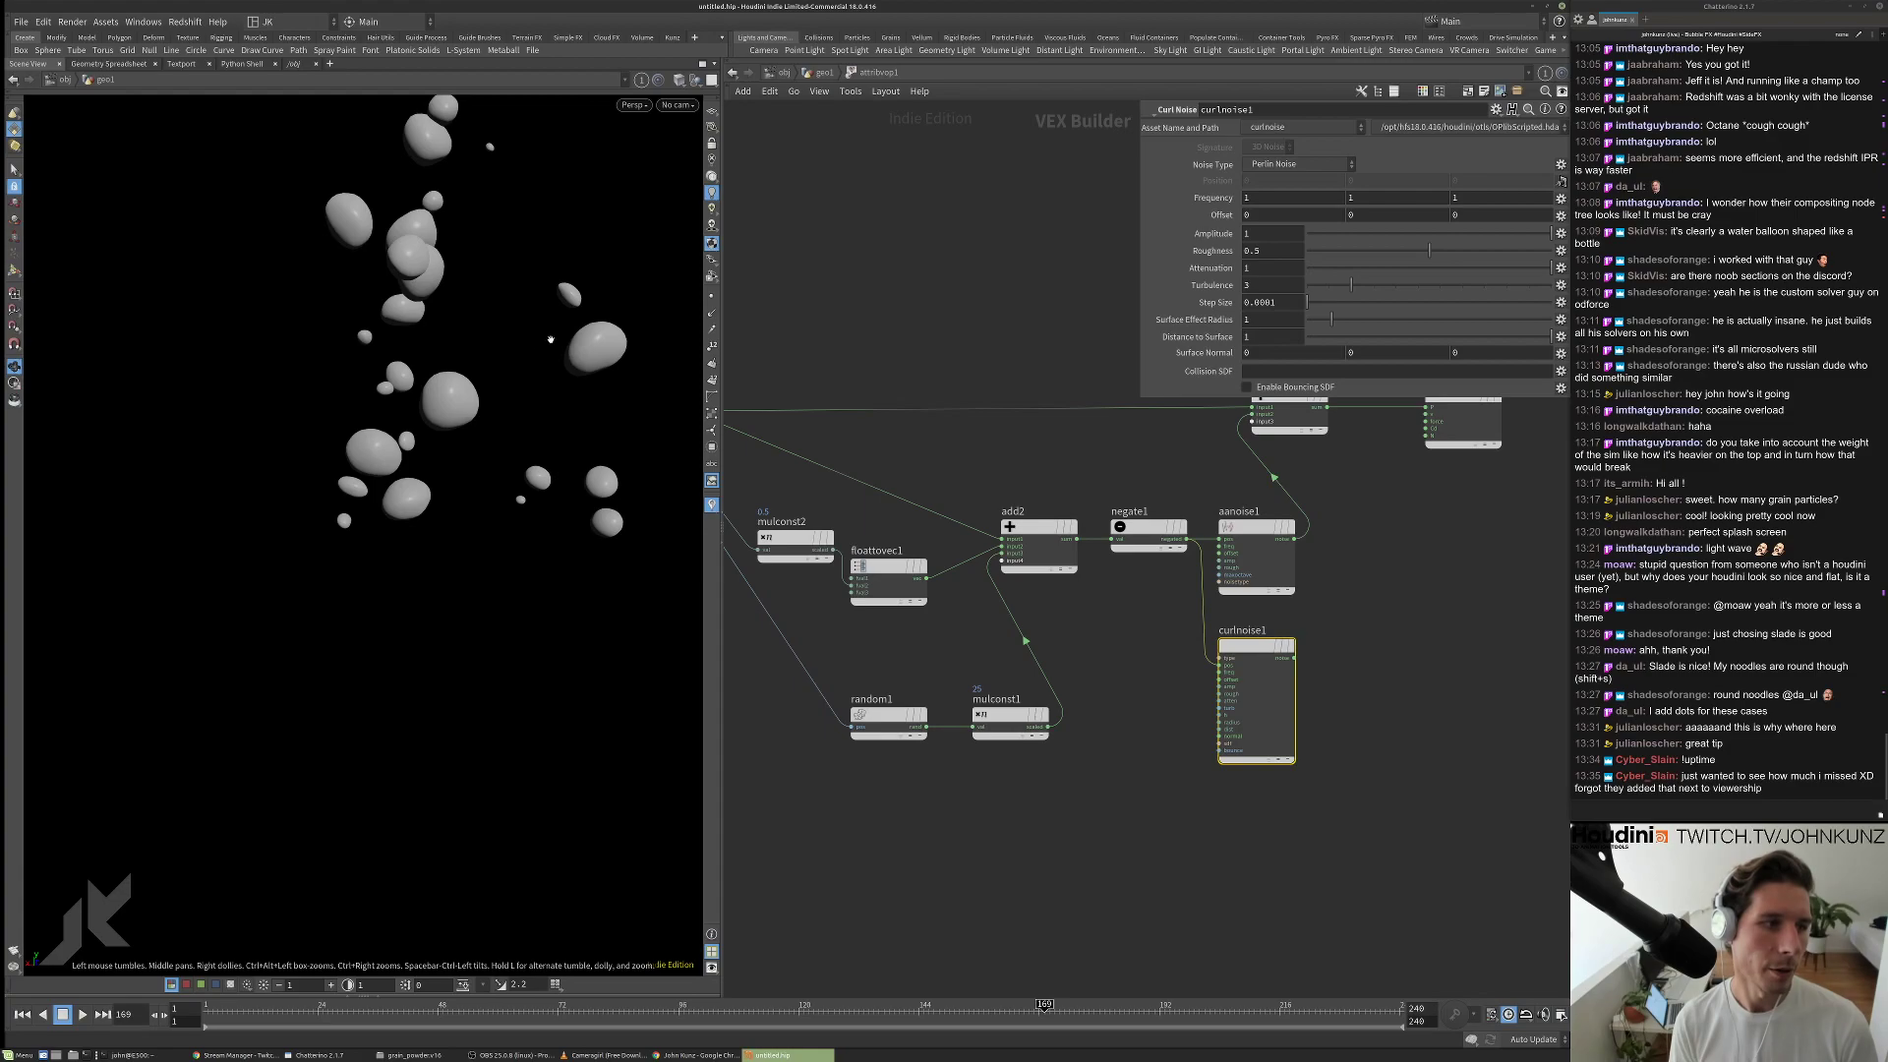
scroll(573, 413, down, 5)
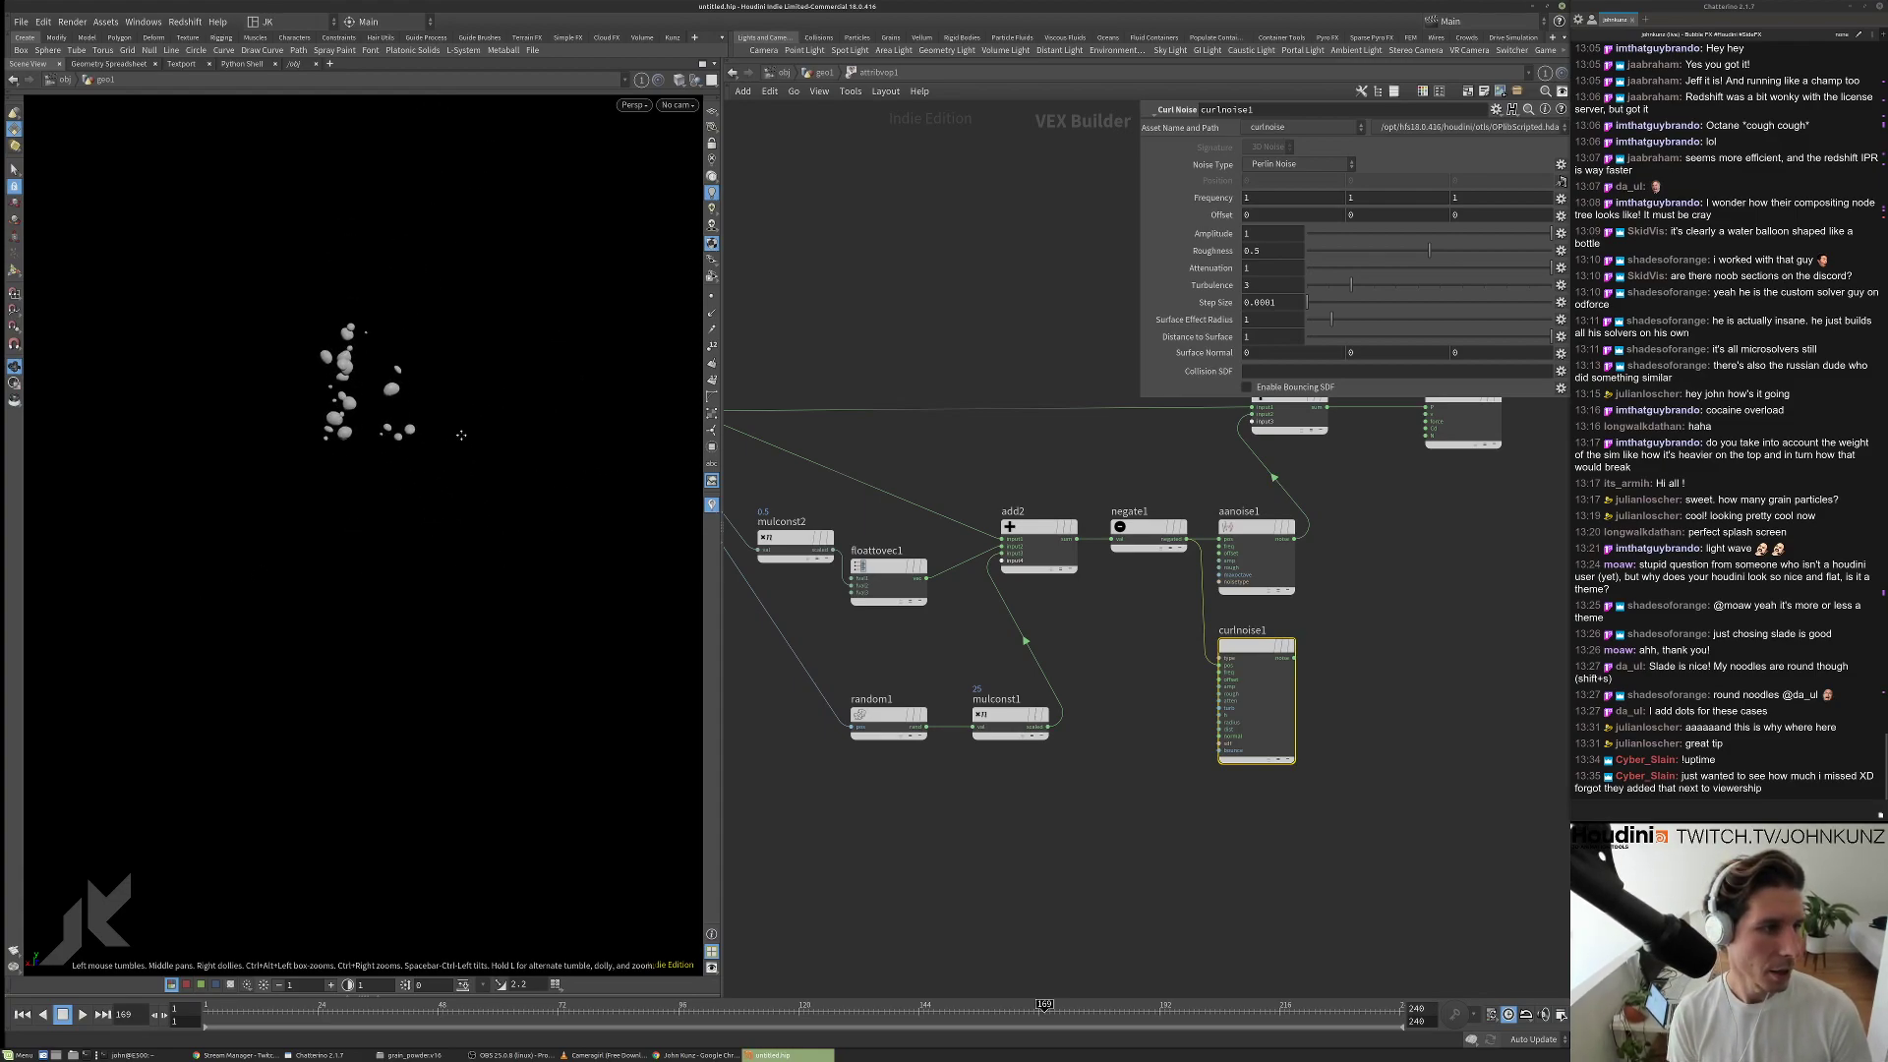
key(Up)
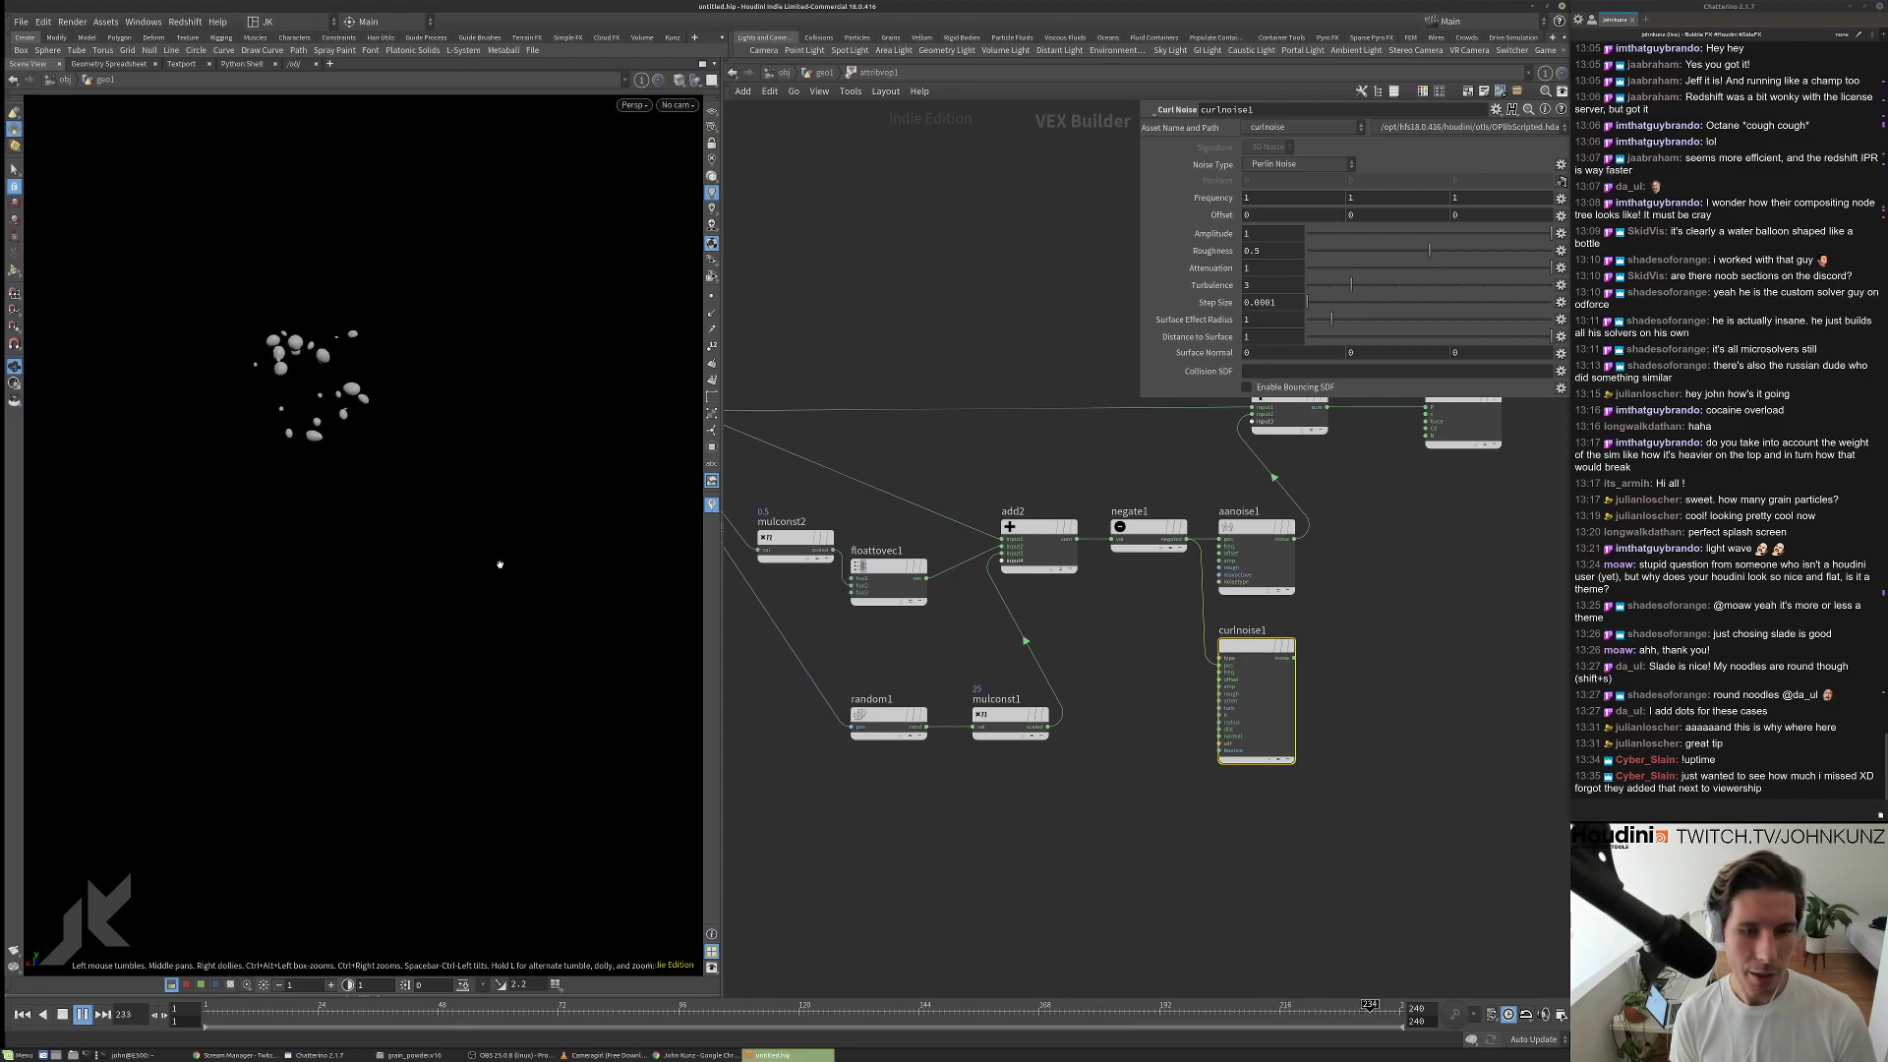
key(Up)
scroll(1334, 453, up, 2)
Wire curlnoise1's output into add1 and set its amplitude to 0.07.
drag(1289, 700, 1239, 415)
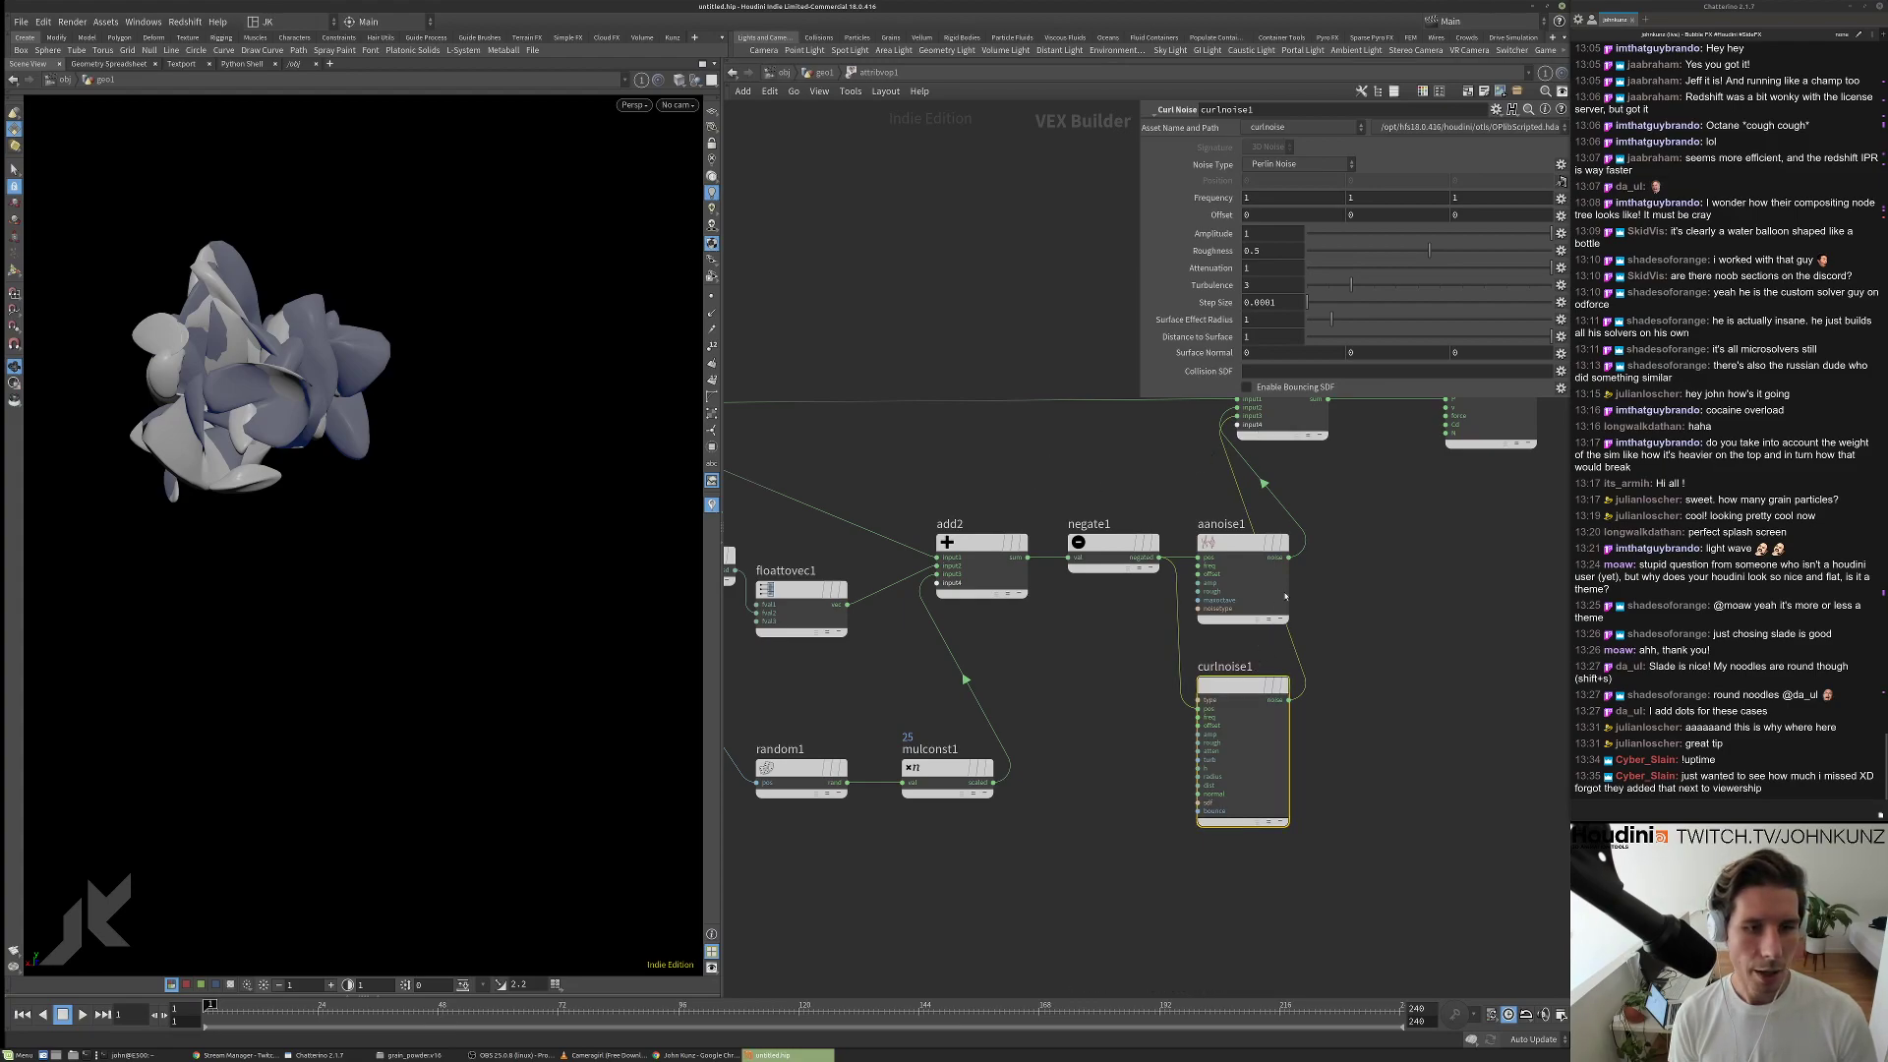
key(ctrl+z)
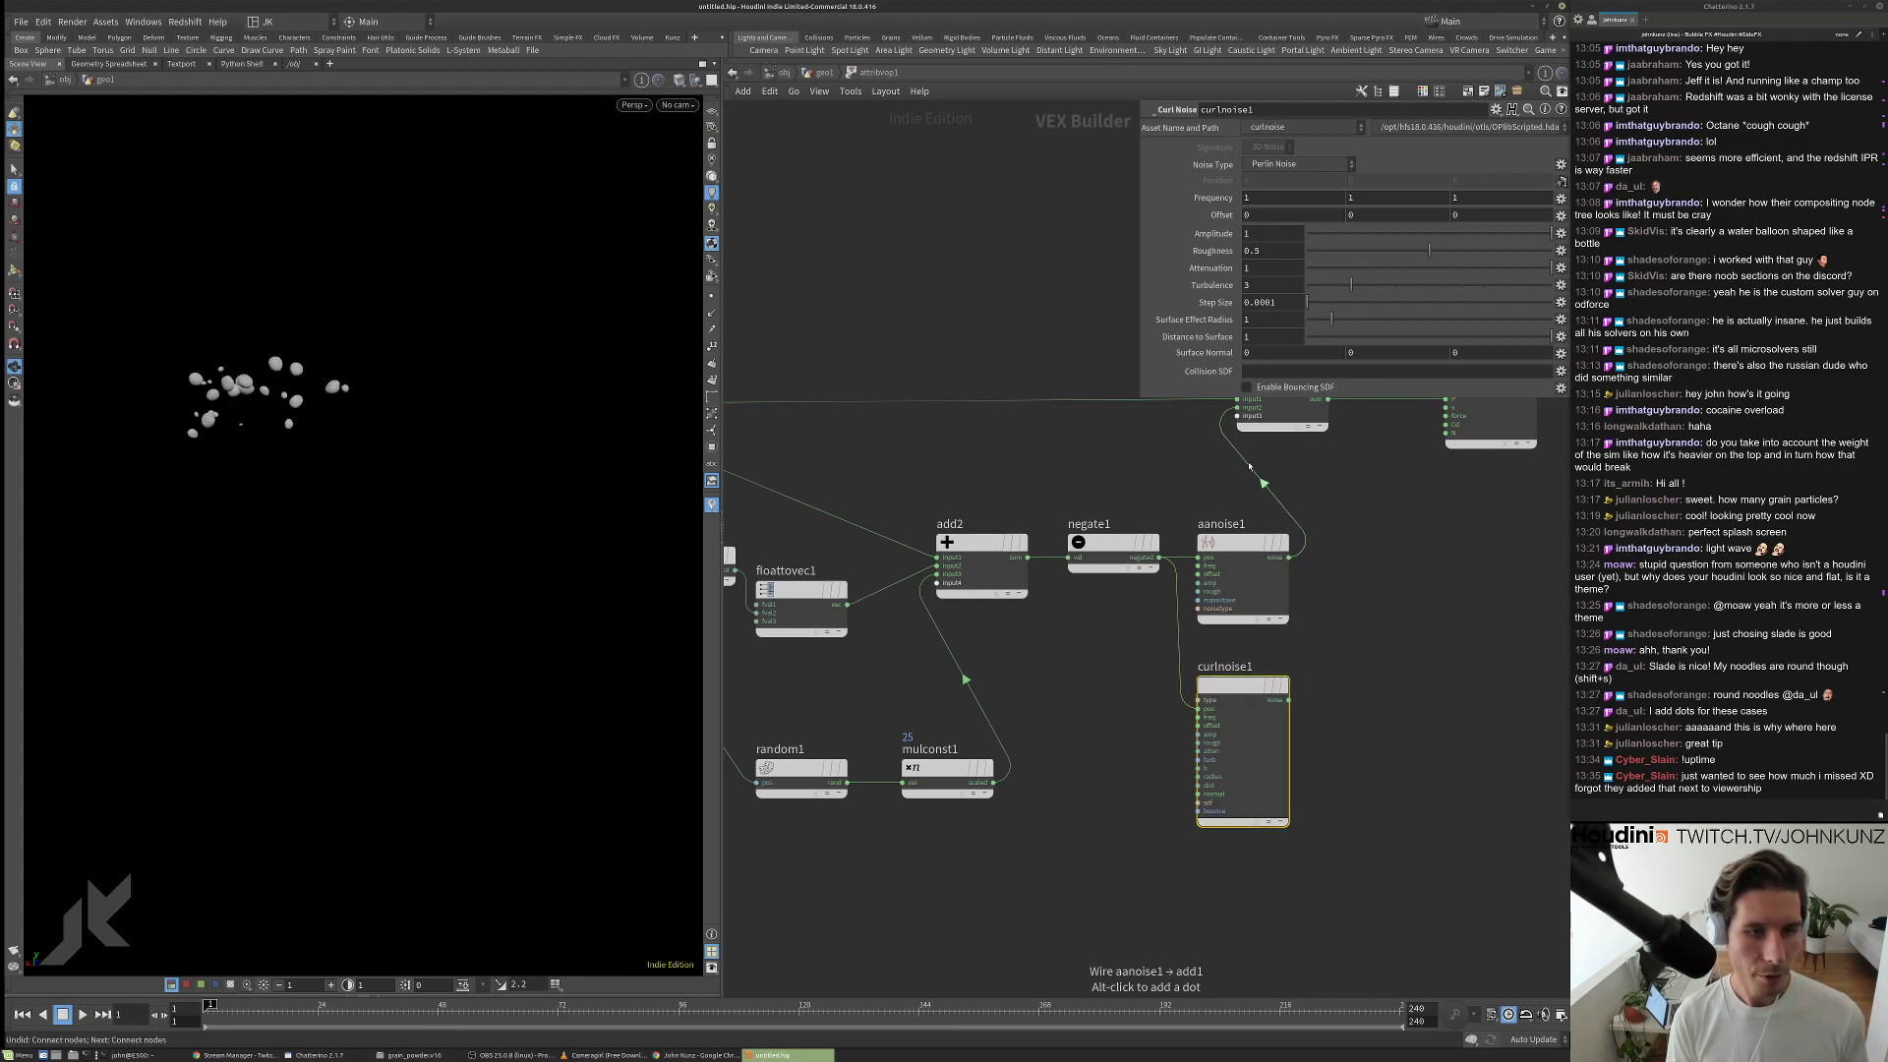
drag(1289, 557, 1285, 512)
drag(1291, 682, 1216, 749)
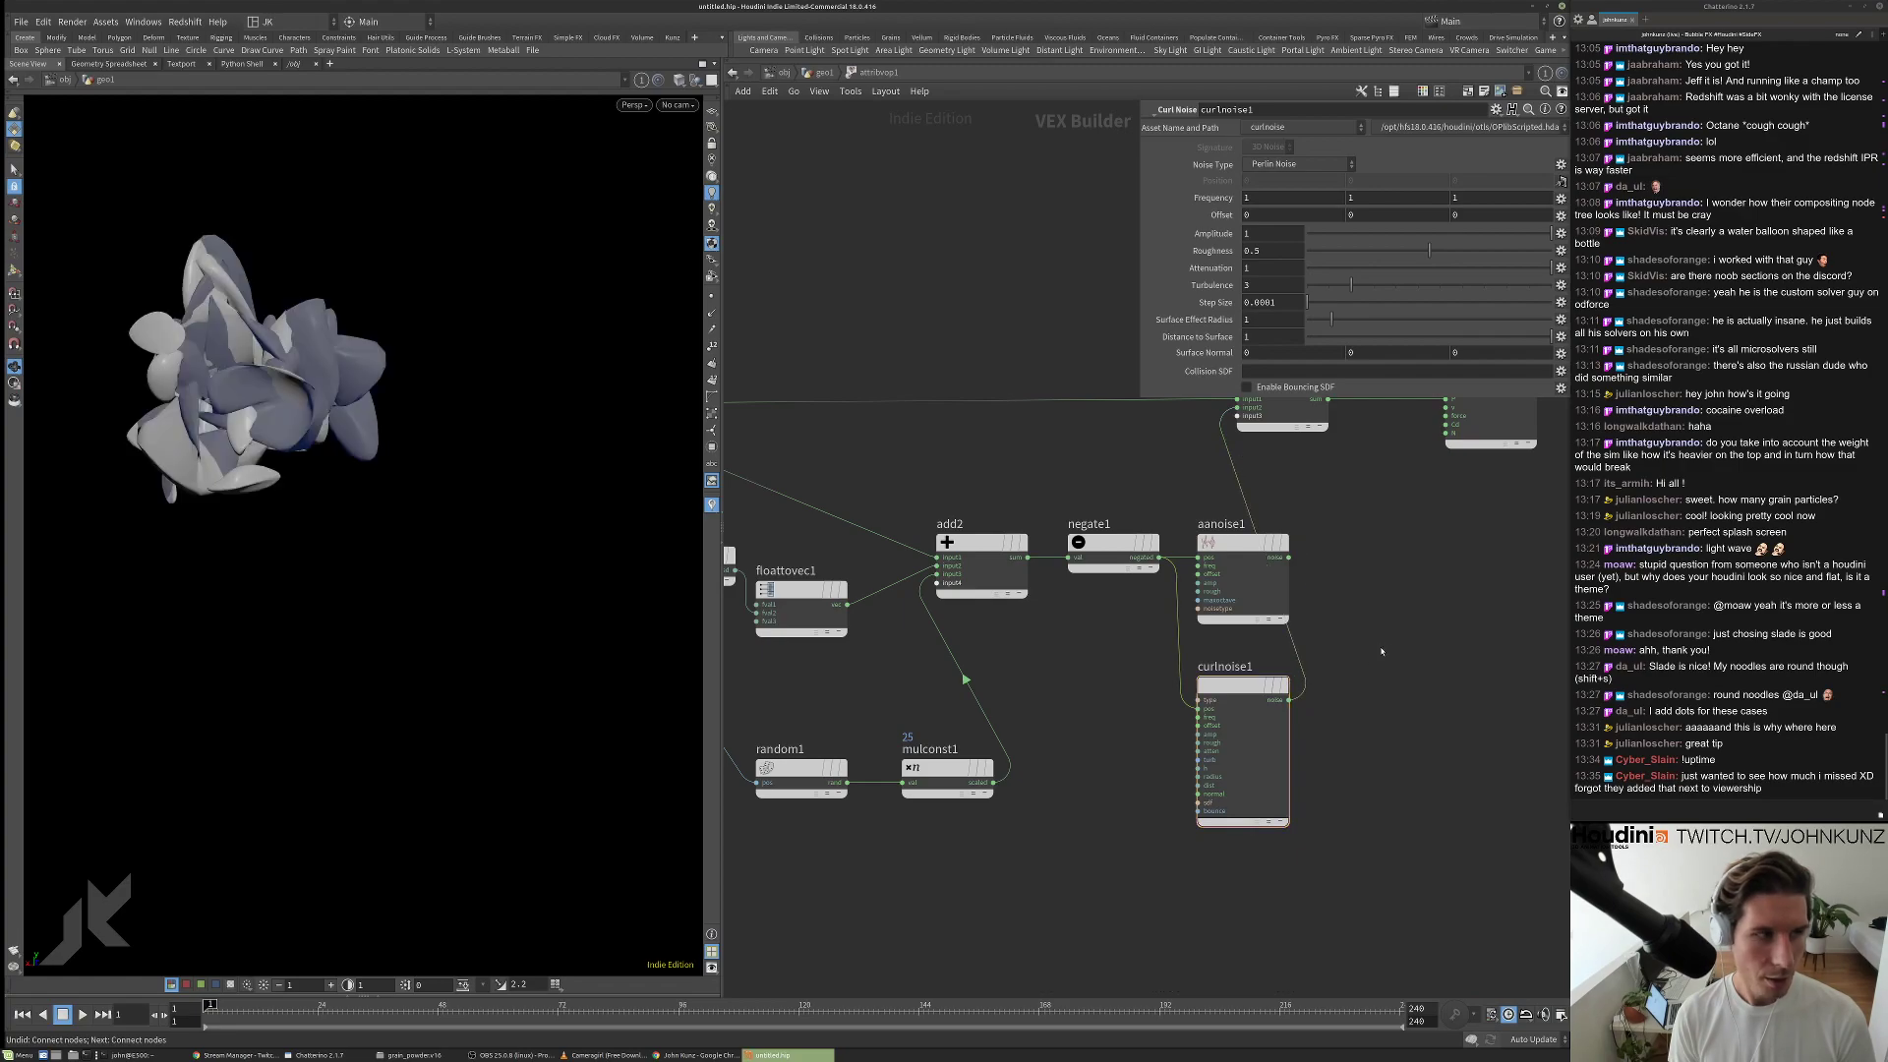
click(1257, 559)
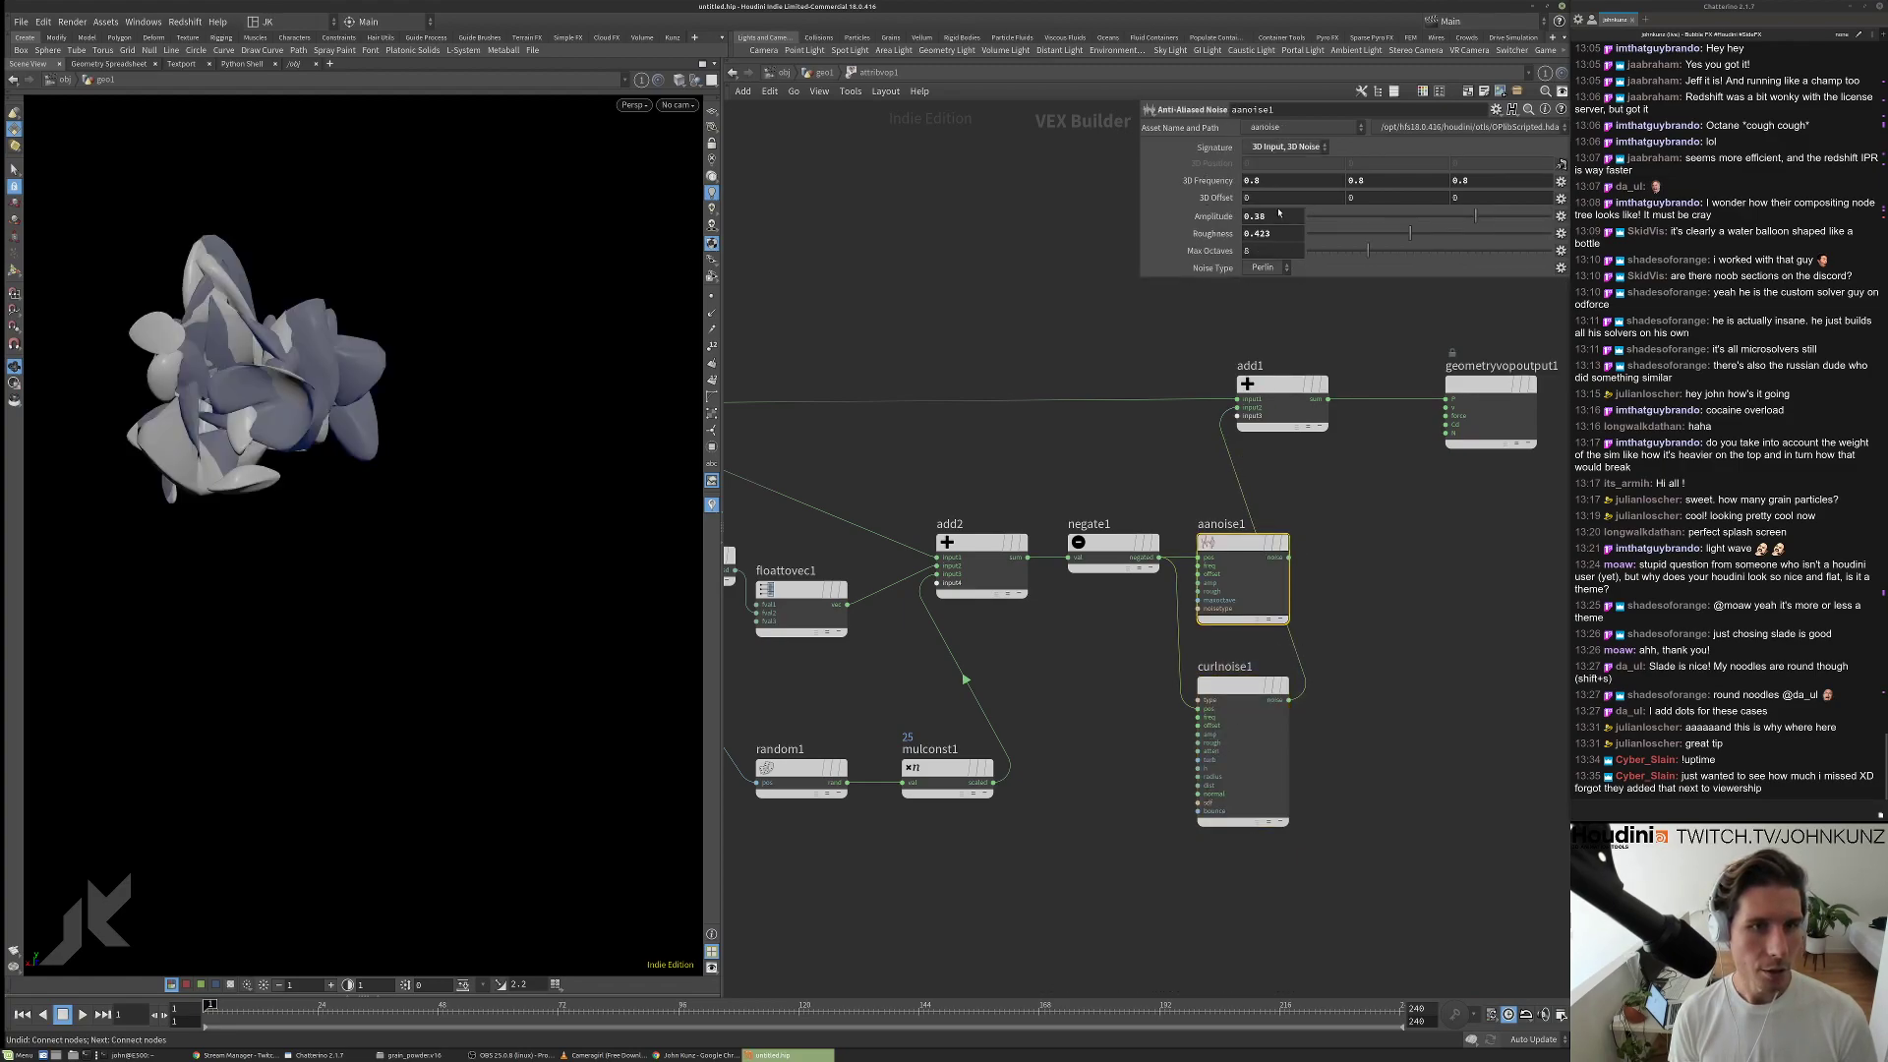
click(1243, 686)
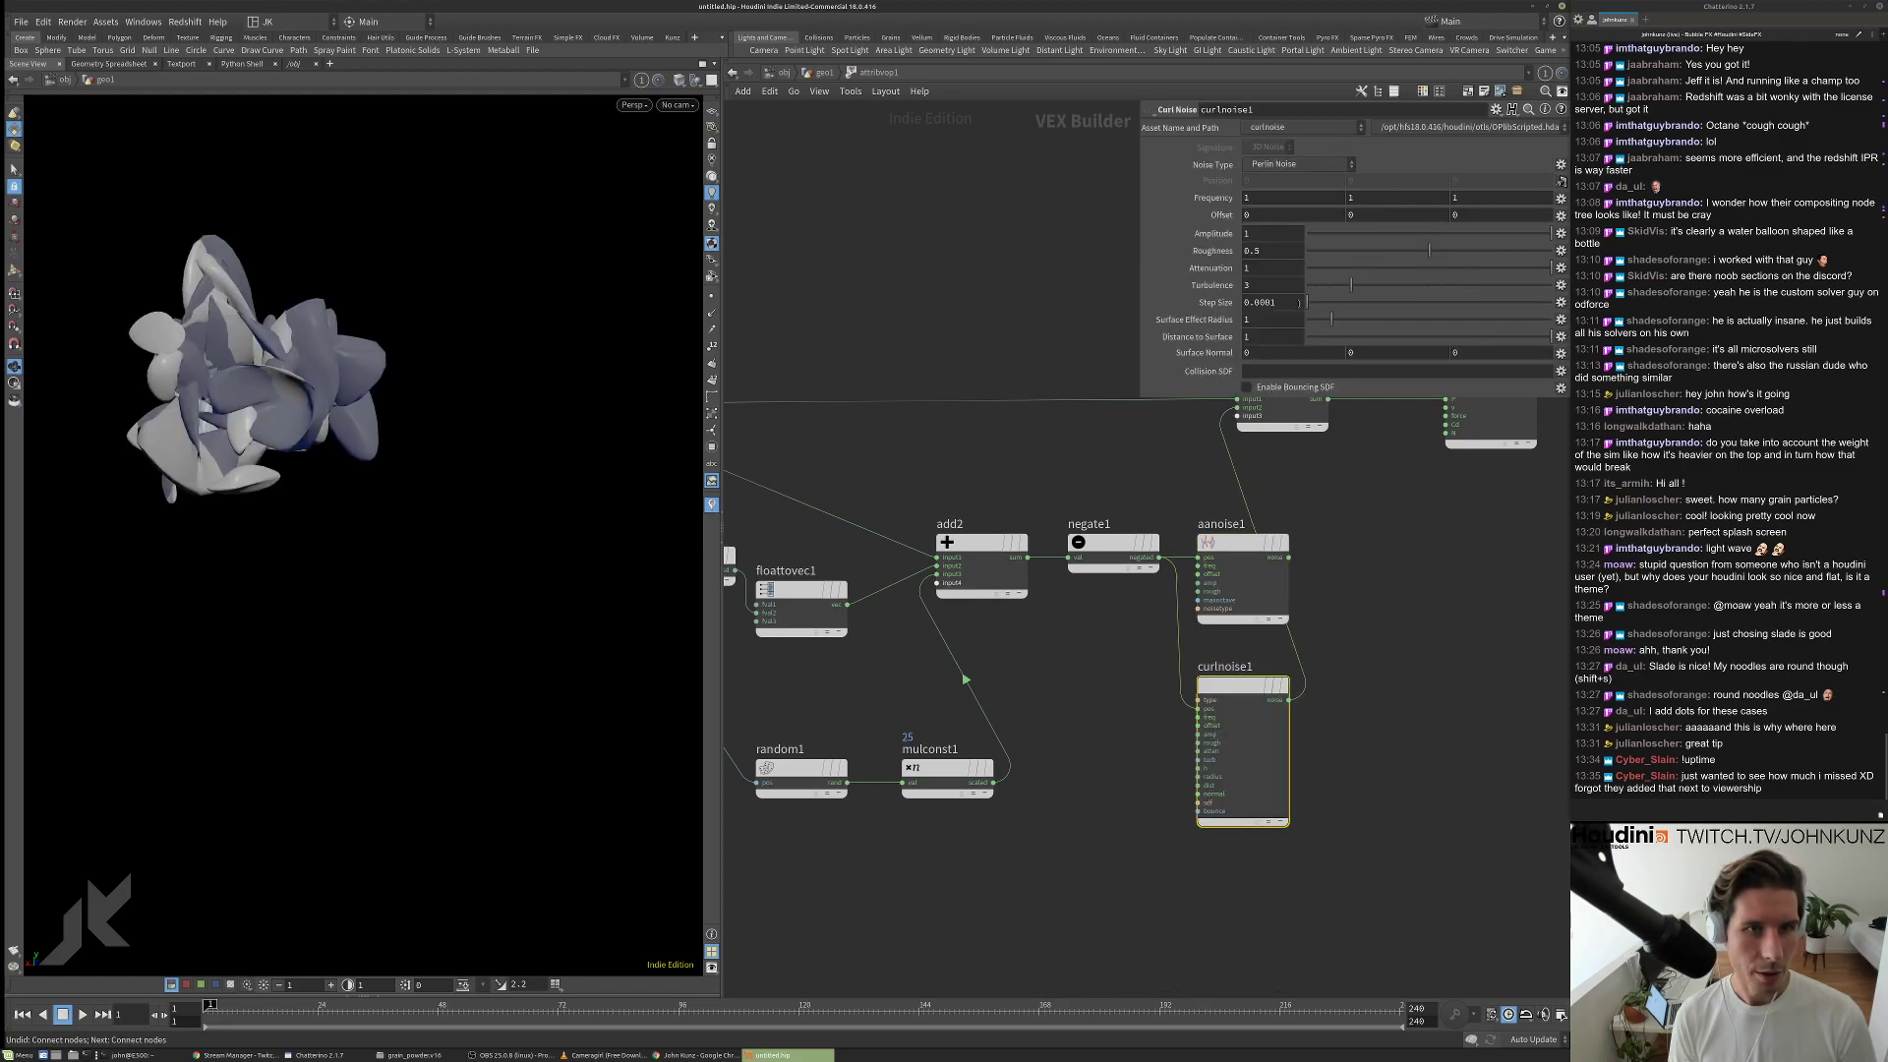
text(0.07)
key(Return)
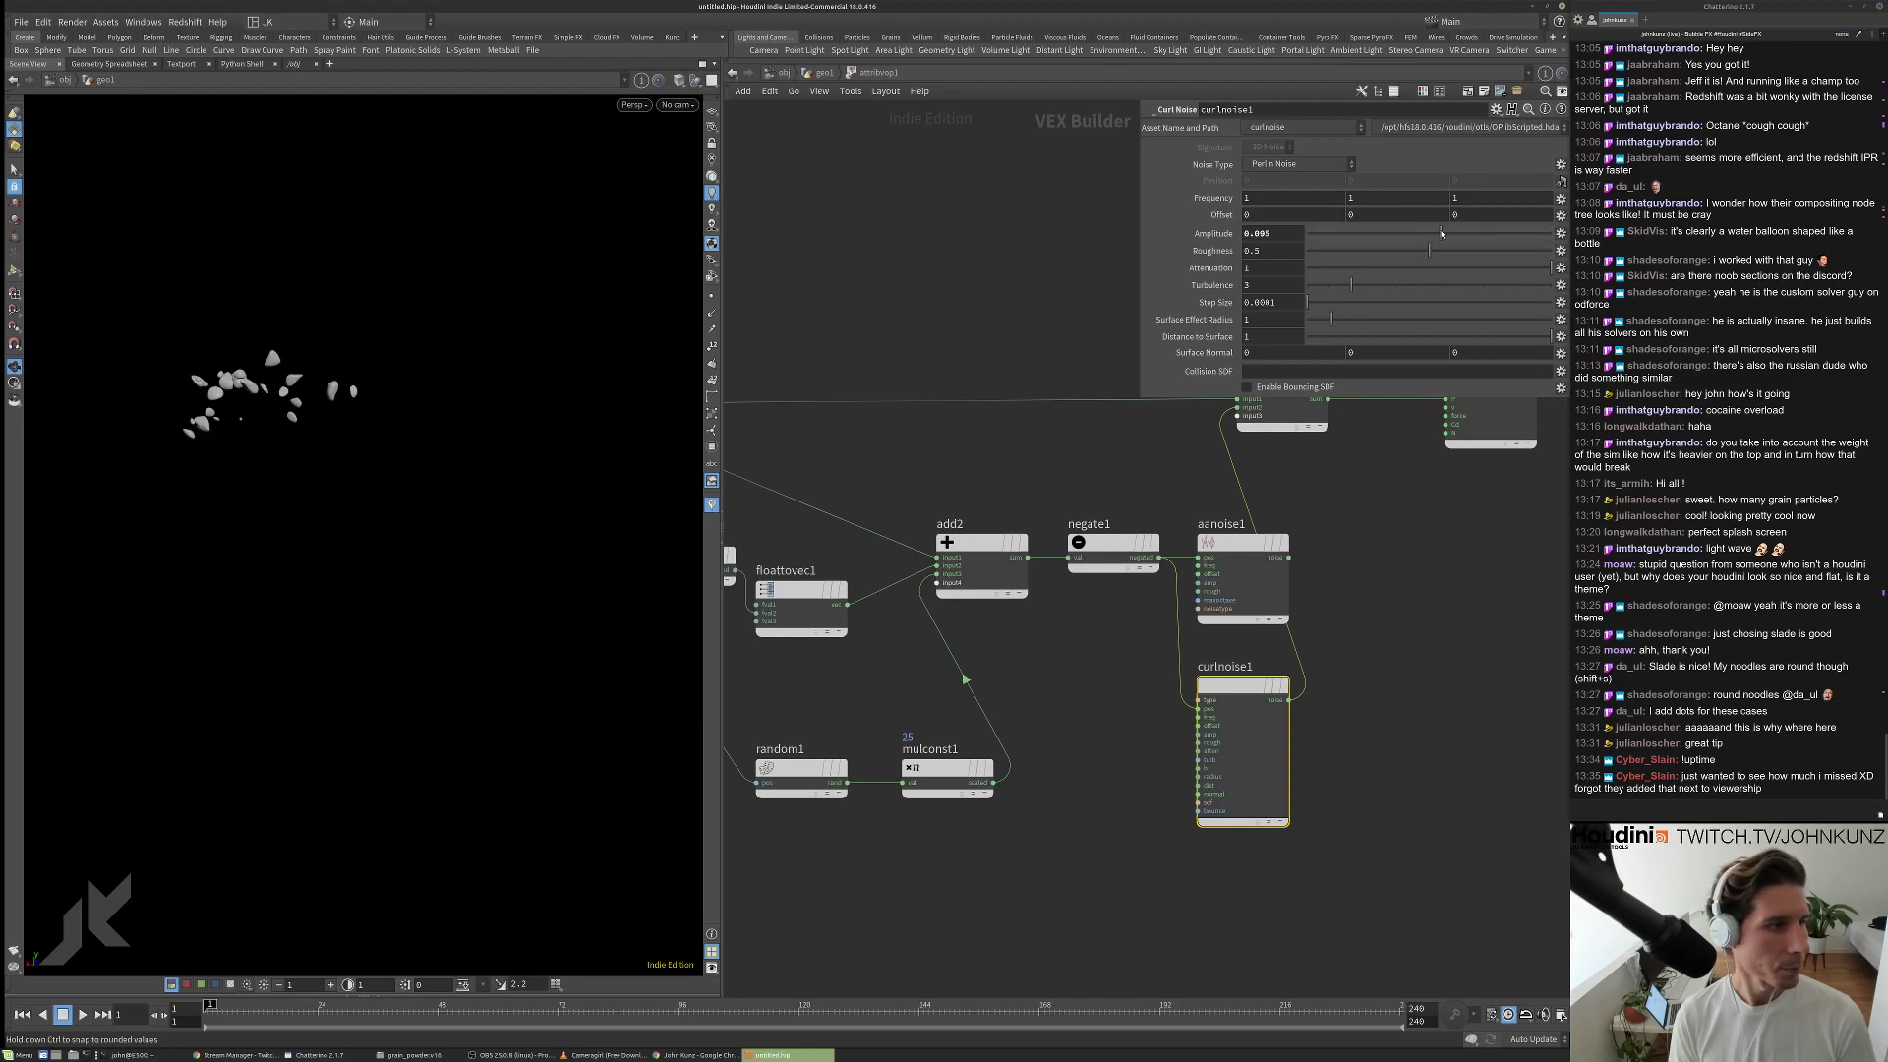
scroll(394, 345, up, 5)
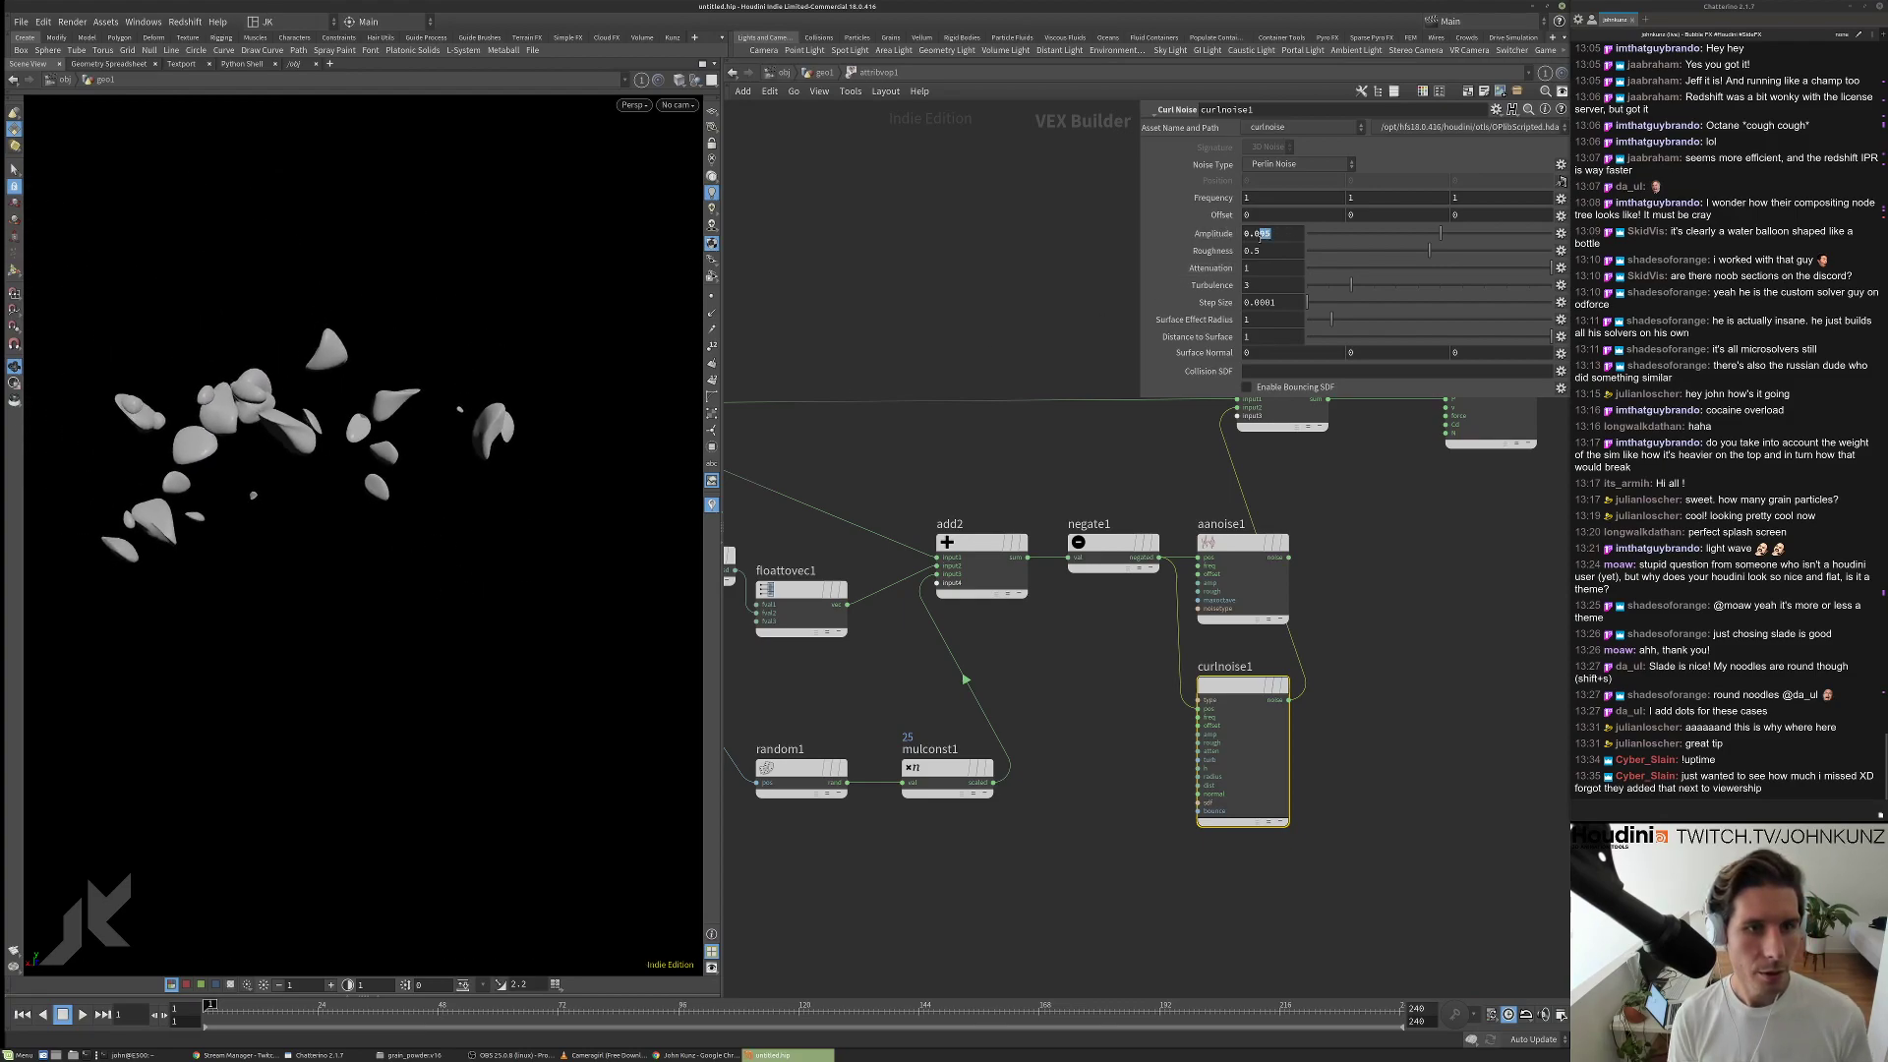
Set the curl noise type to Analytic Perlin Noise with amplitude 0.025 and play it back.
click(1317, 163)
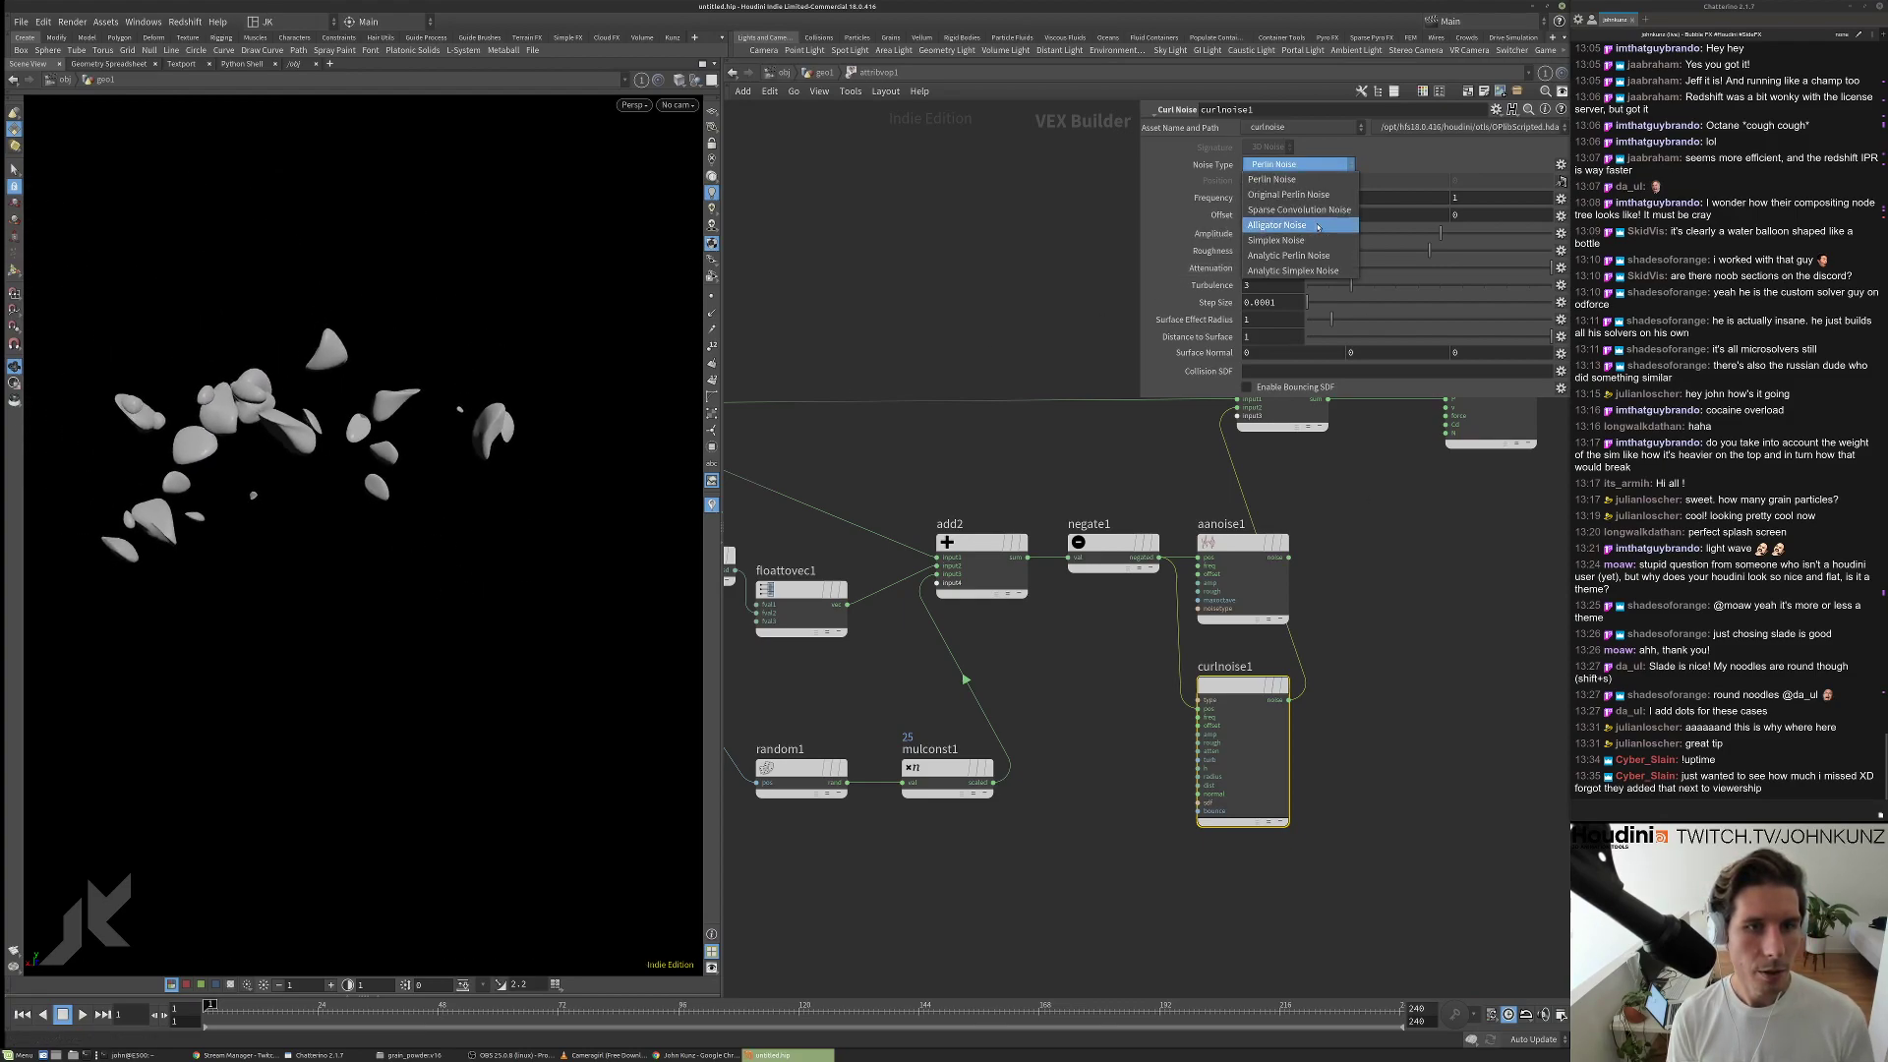
click(1310, 271)
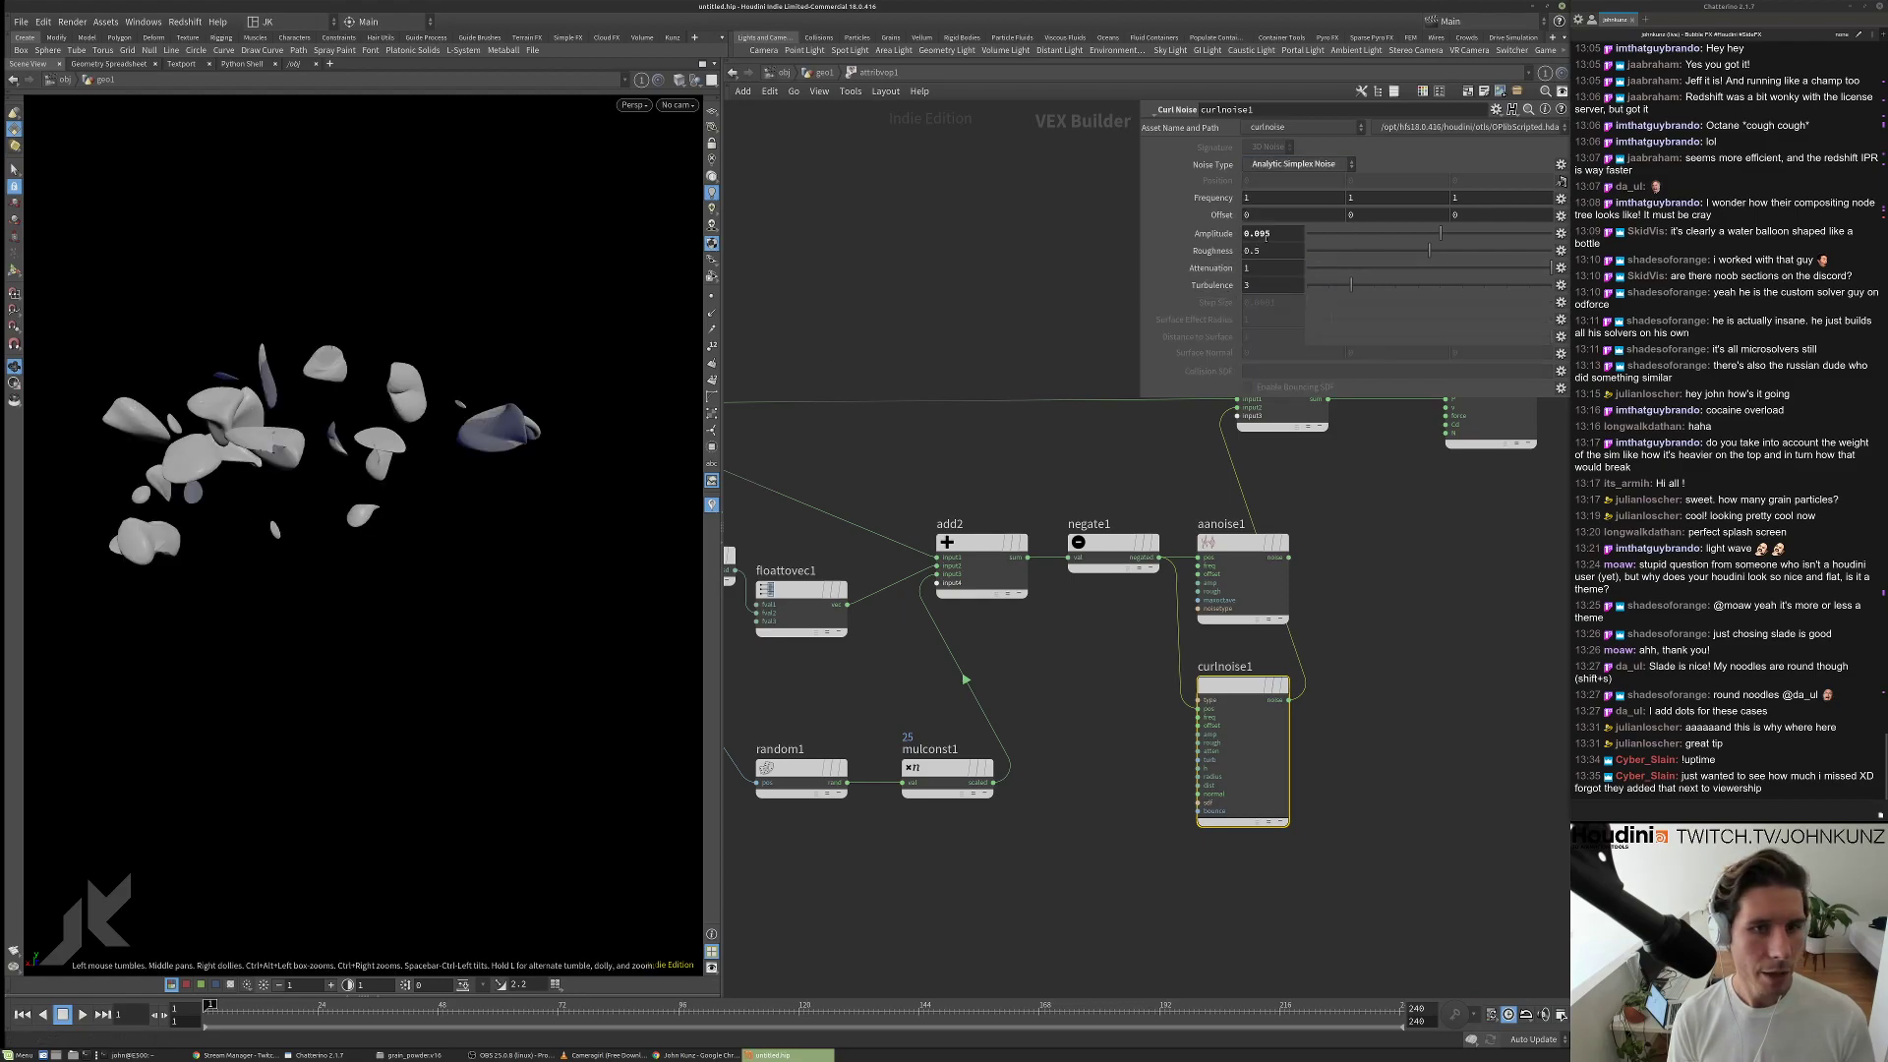
click(1297, 163)
click(1283, 236)
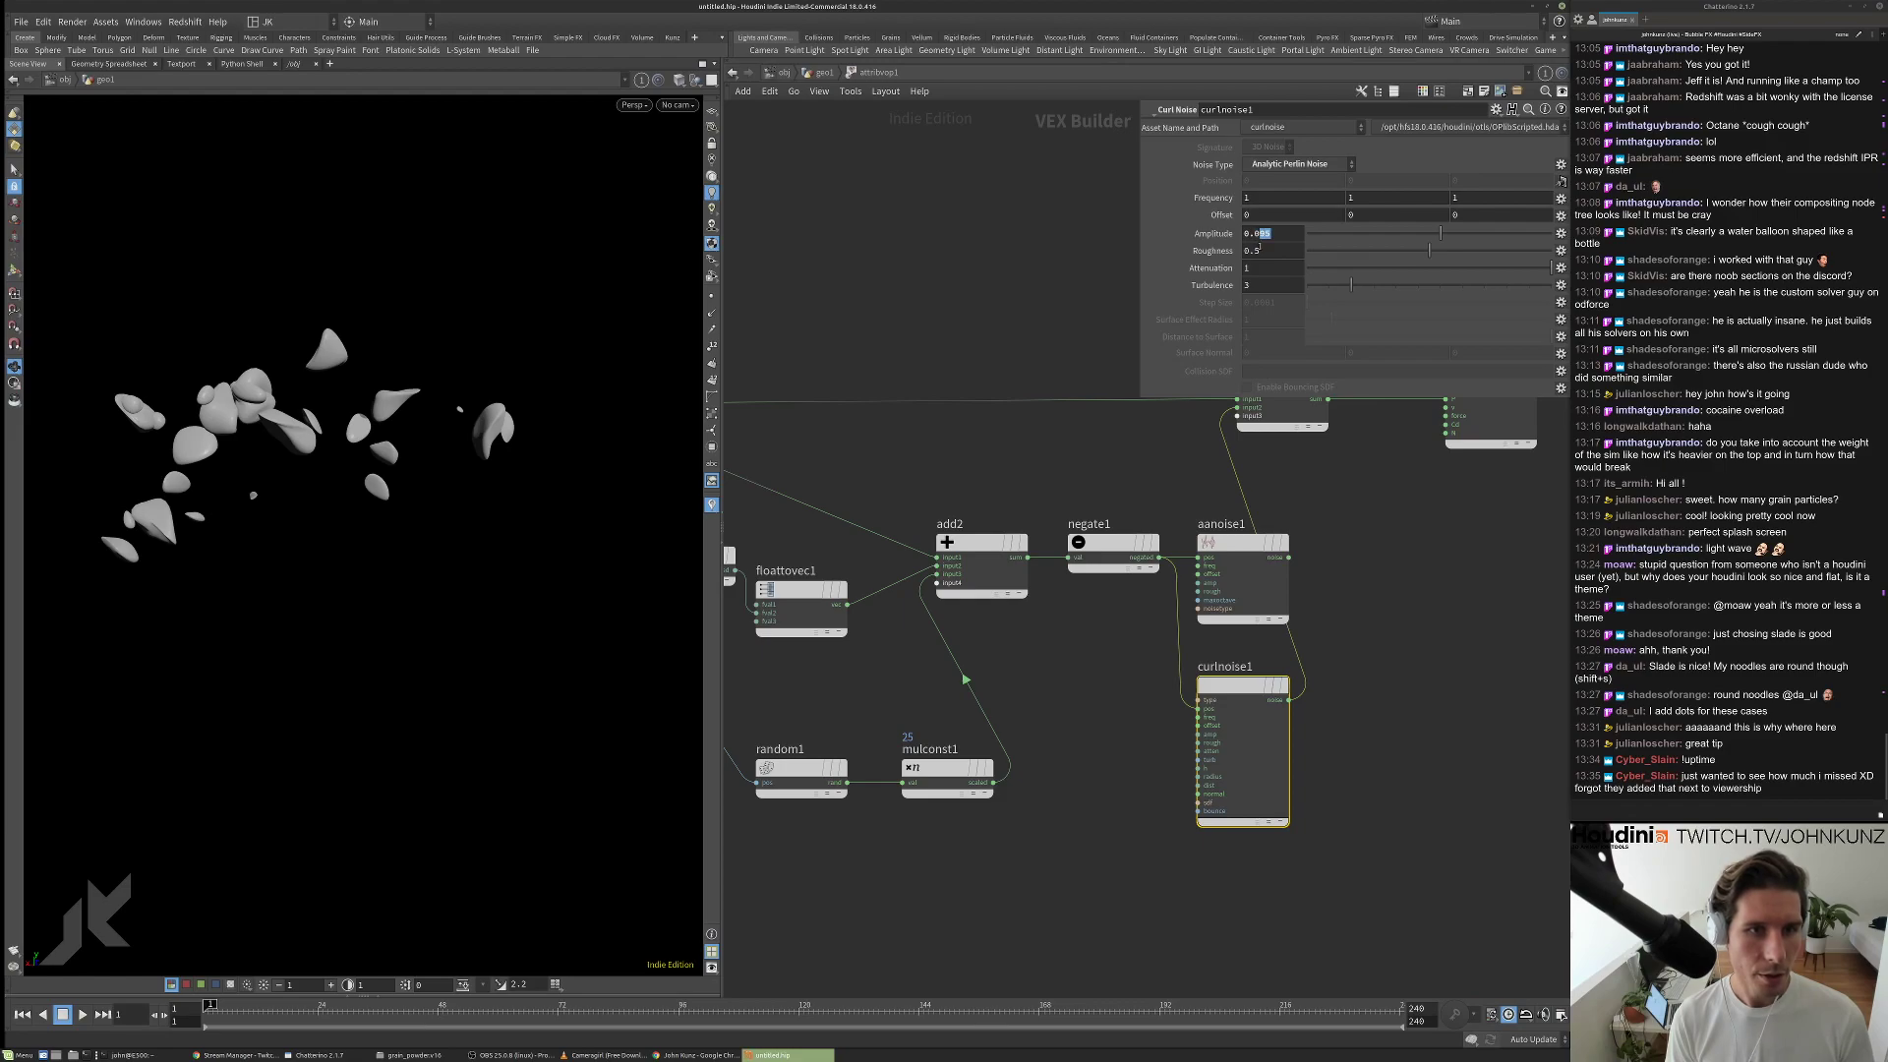
text(25)
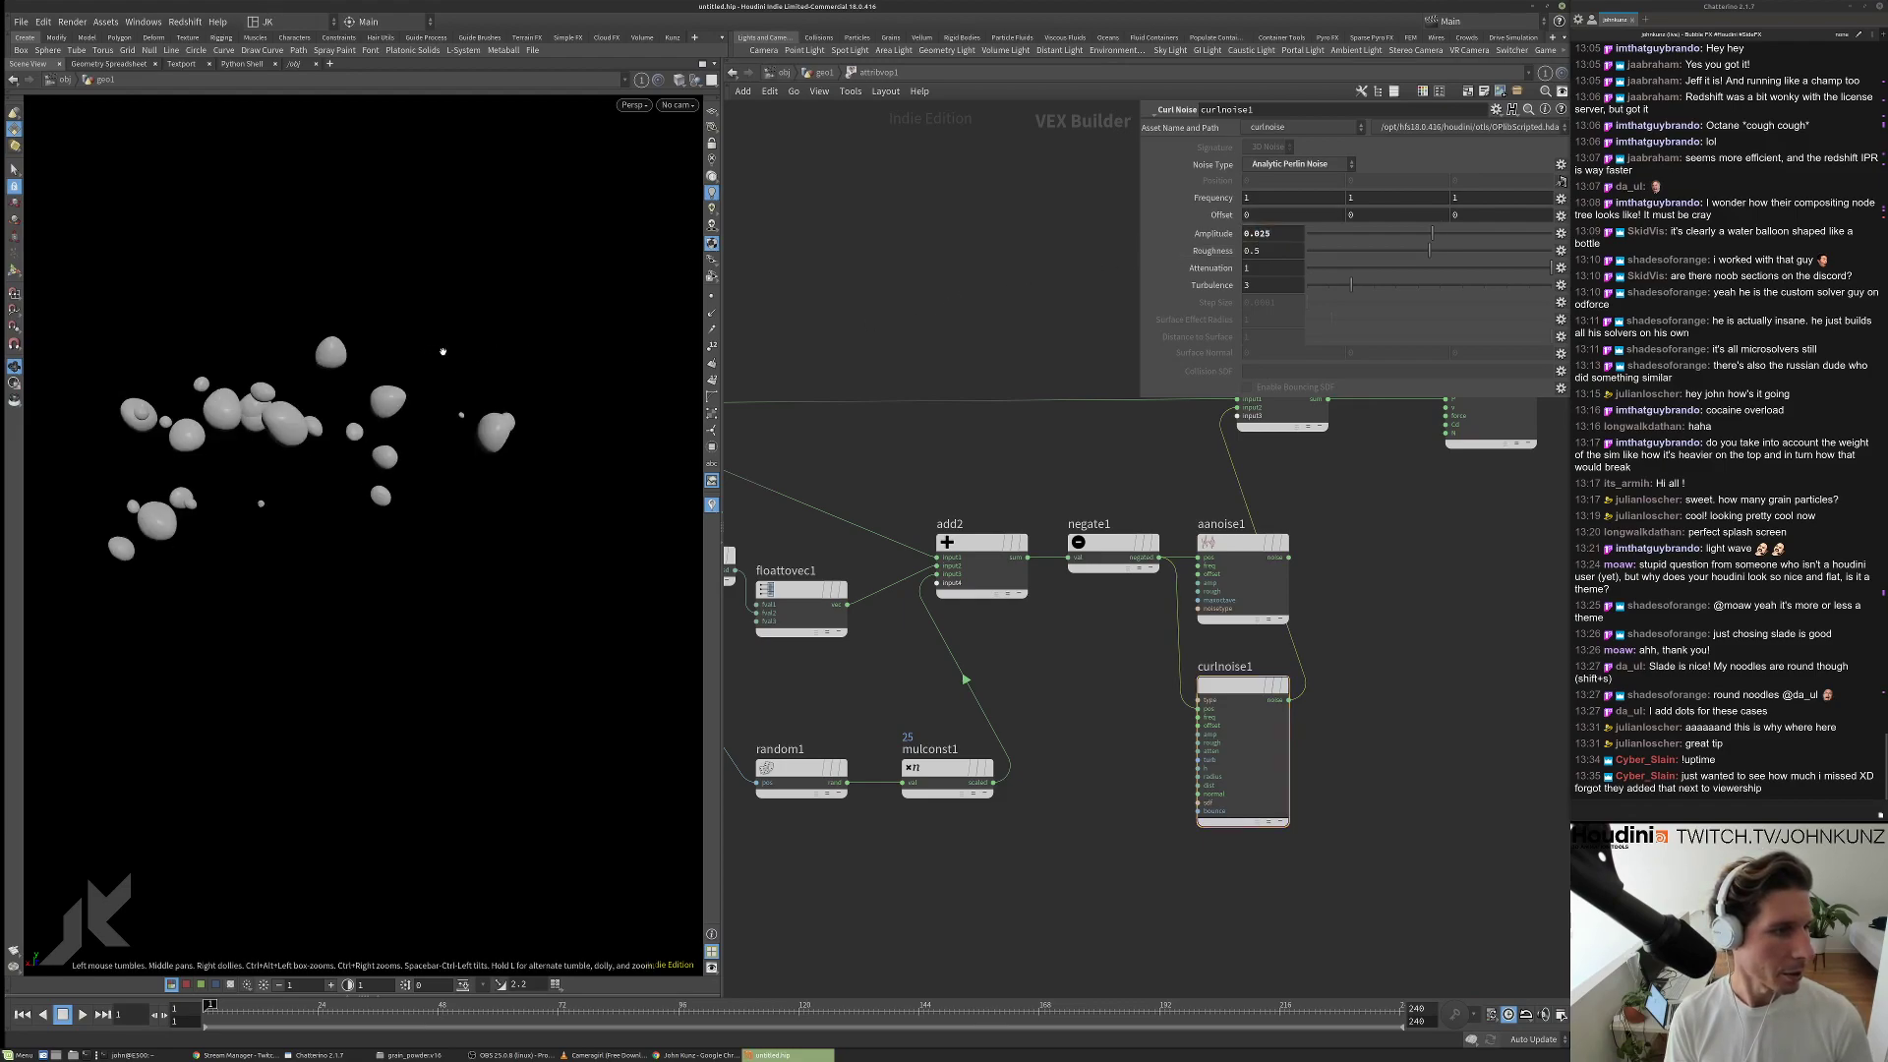
key(Up)
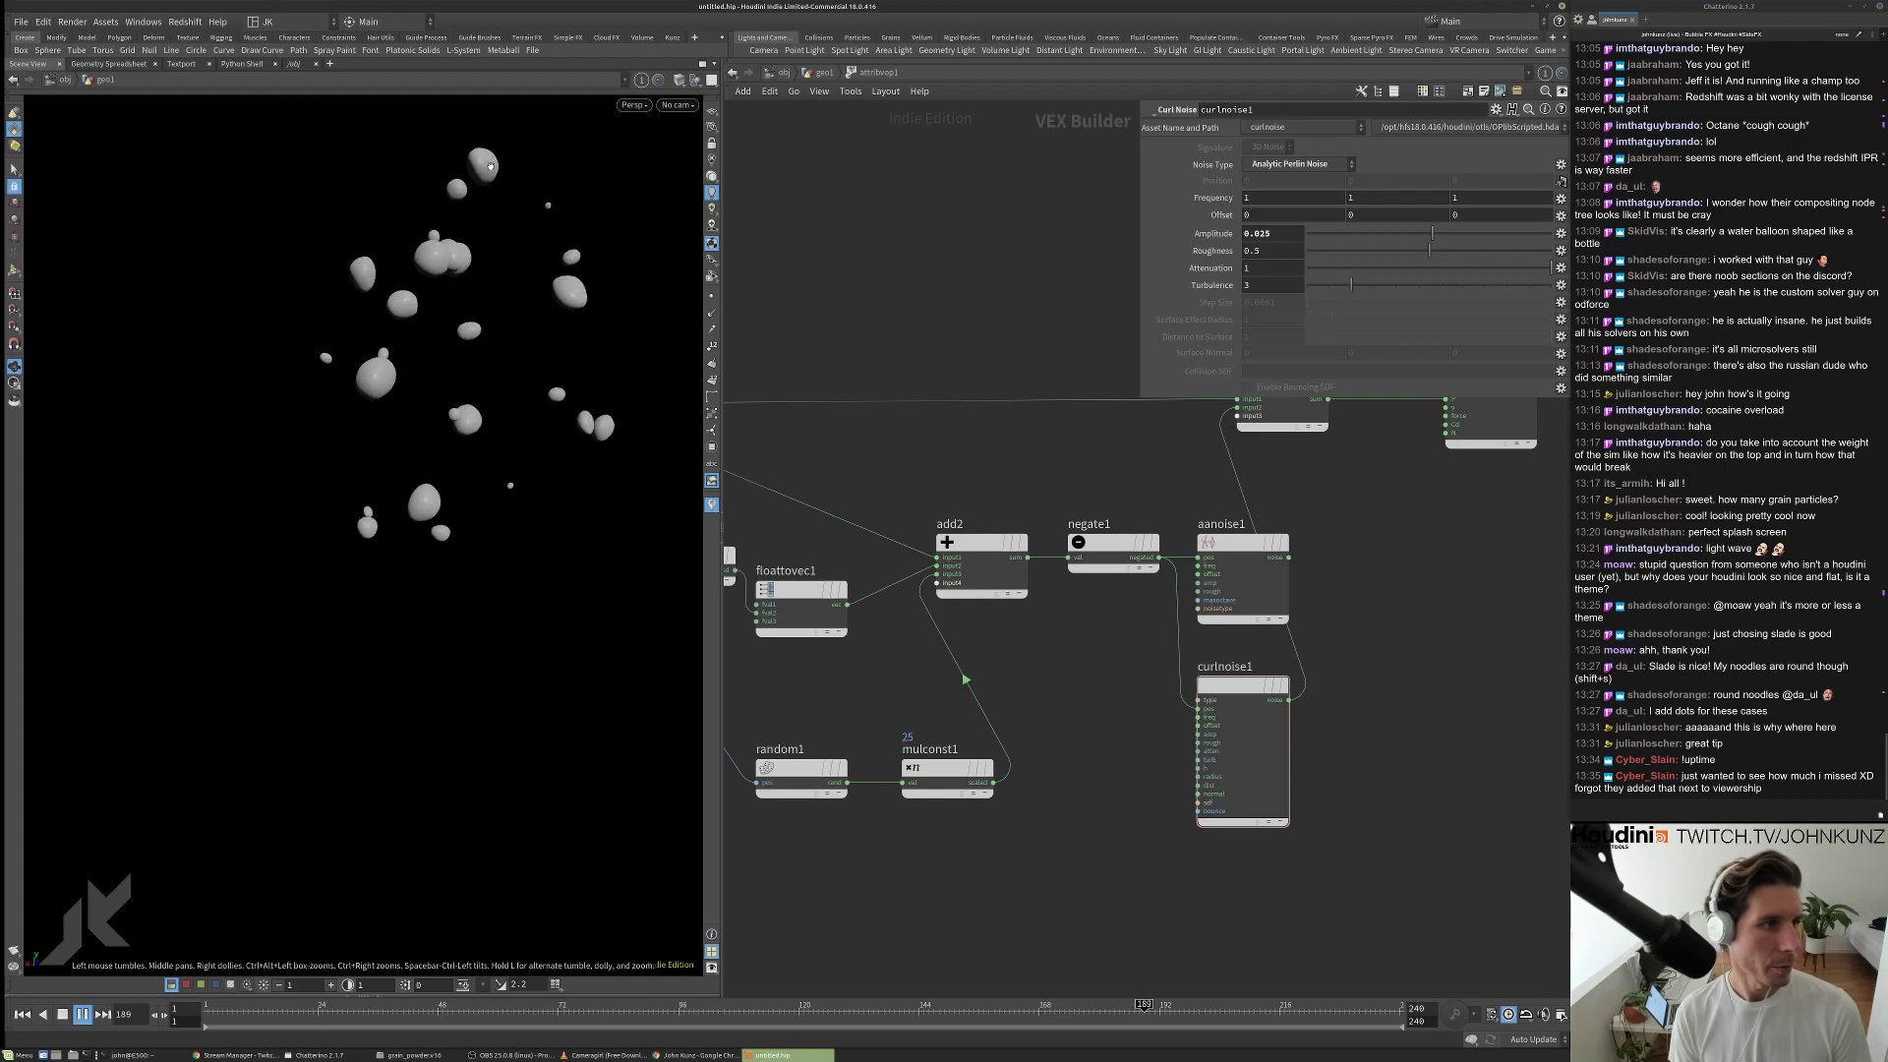
Shift add1 and the output node right, stop playback, and go up to geo1.
scroll(1258, 700, up, 4)
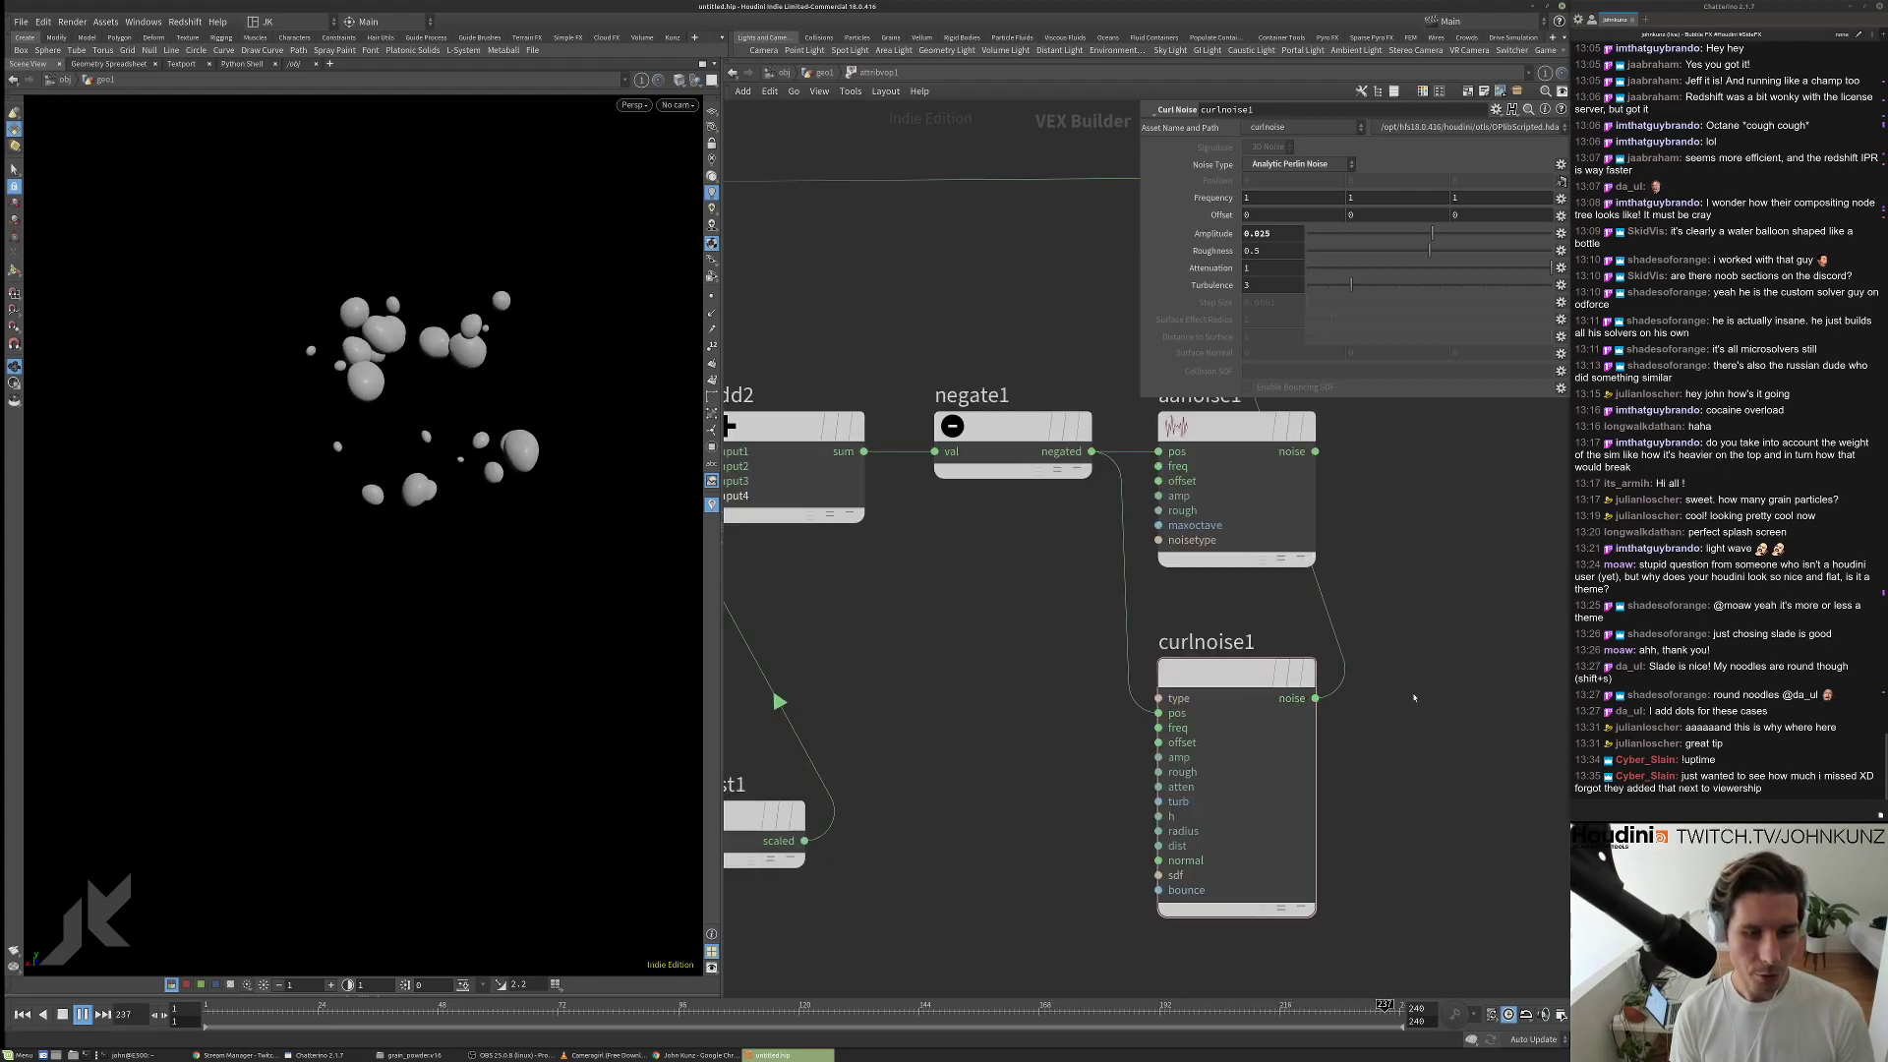
middle_drag(1413, 698, 1220, 674)
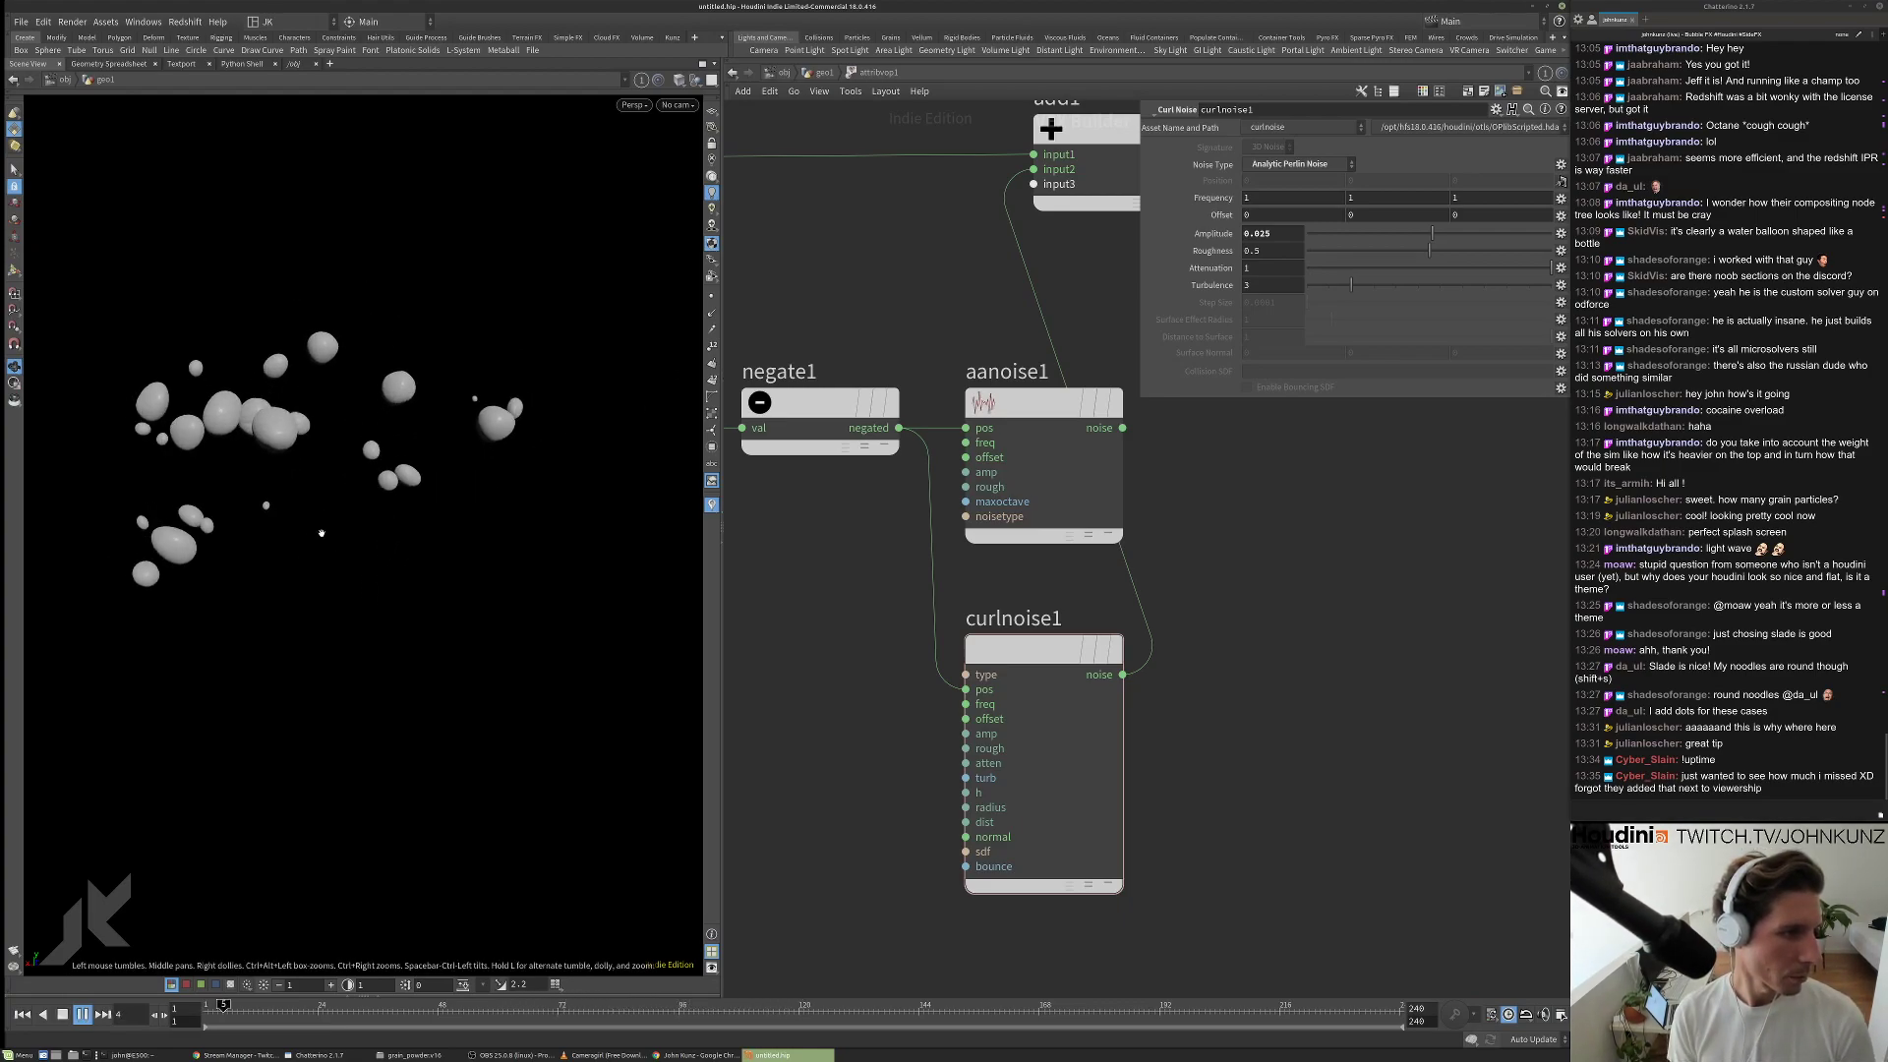
scroll(1140, 590, down, 5)
scroll(1140, 590, down, 2)
drag(1308, 629, 1205, 547)
scroll(1233, 634, down, 2)
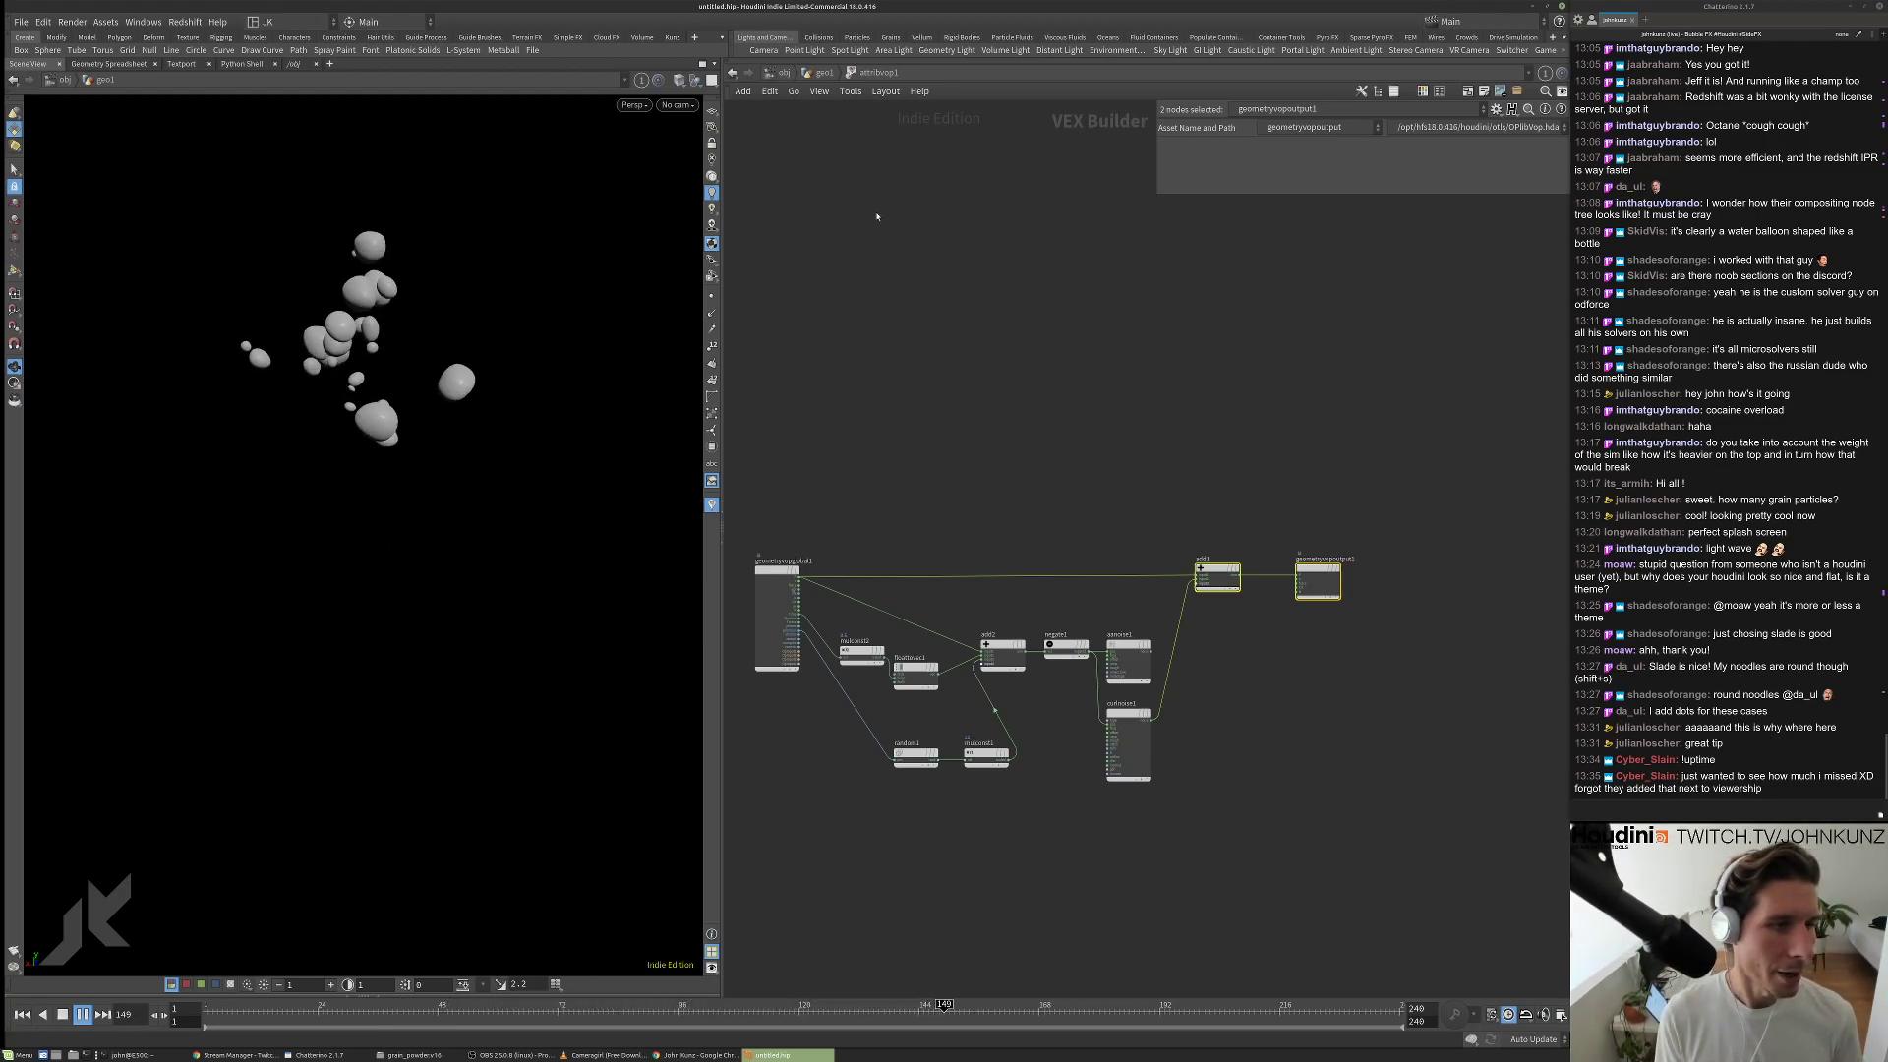
key(Escape)
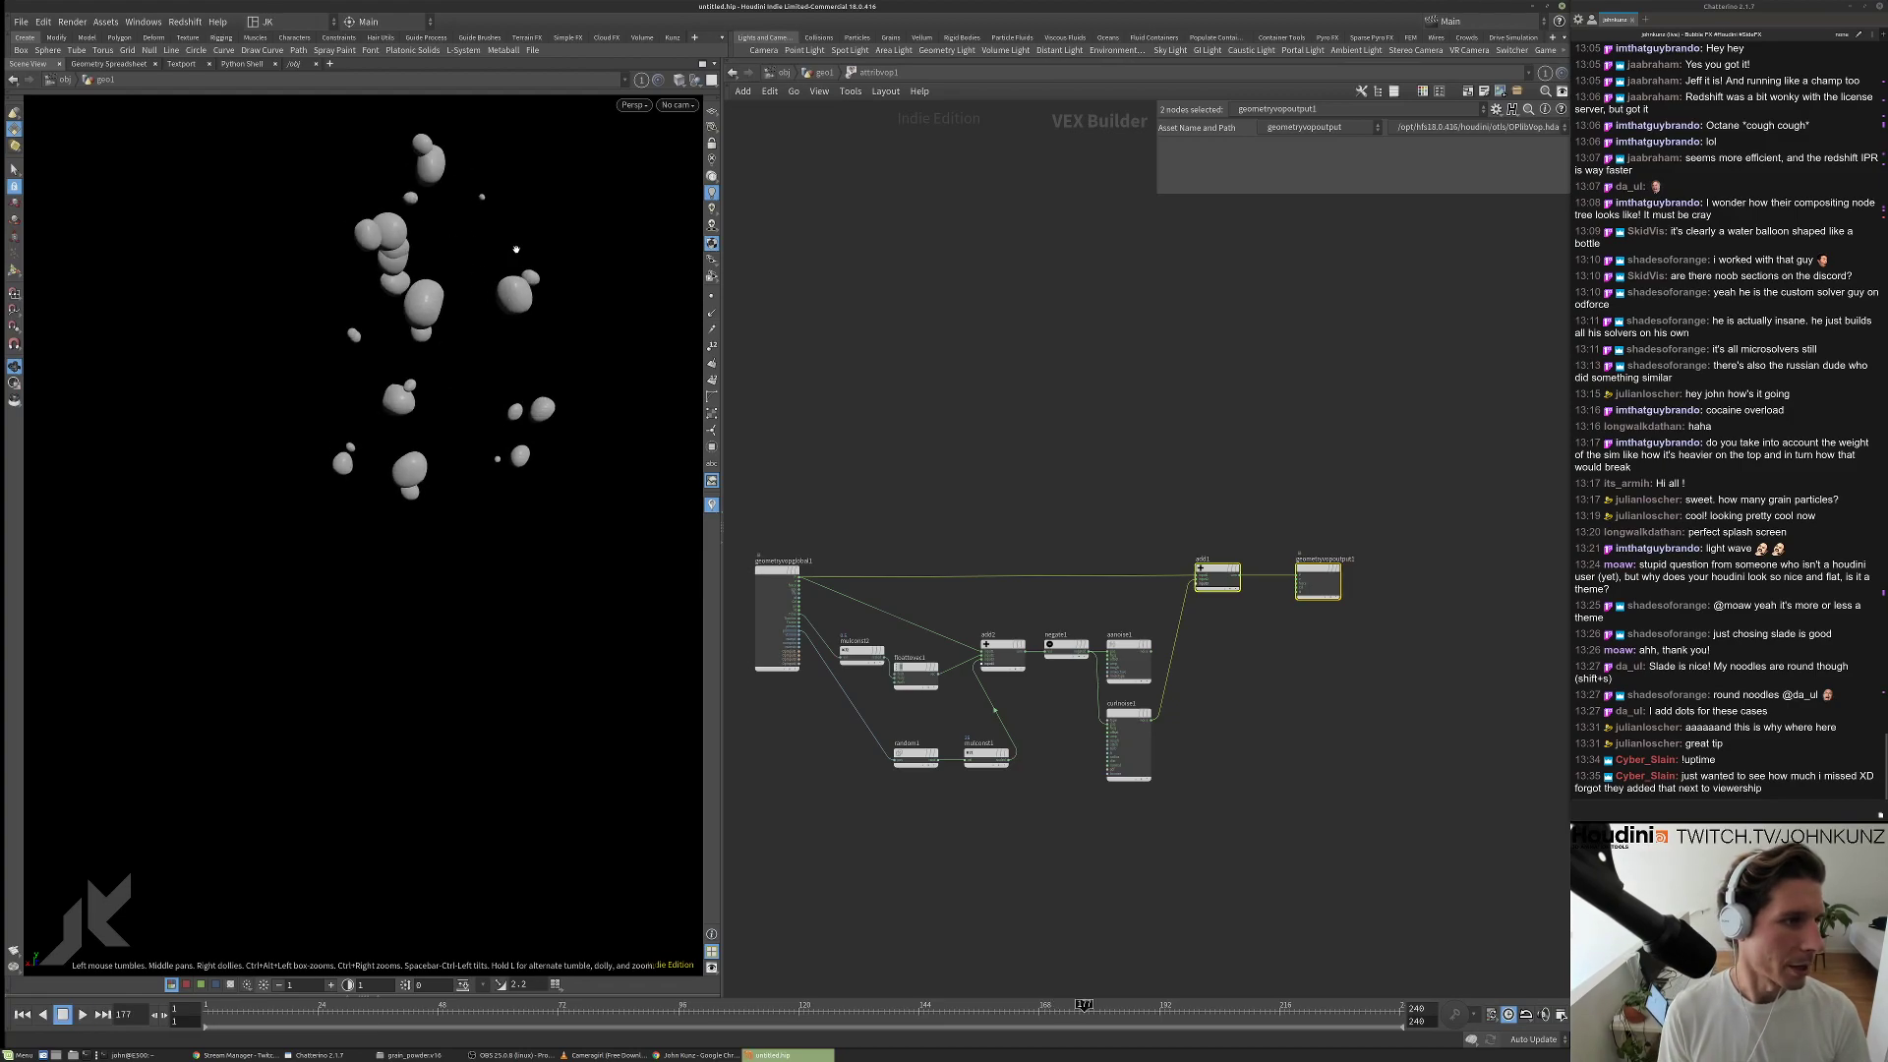
click(823, 73)
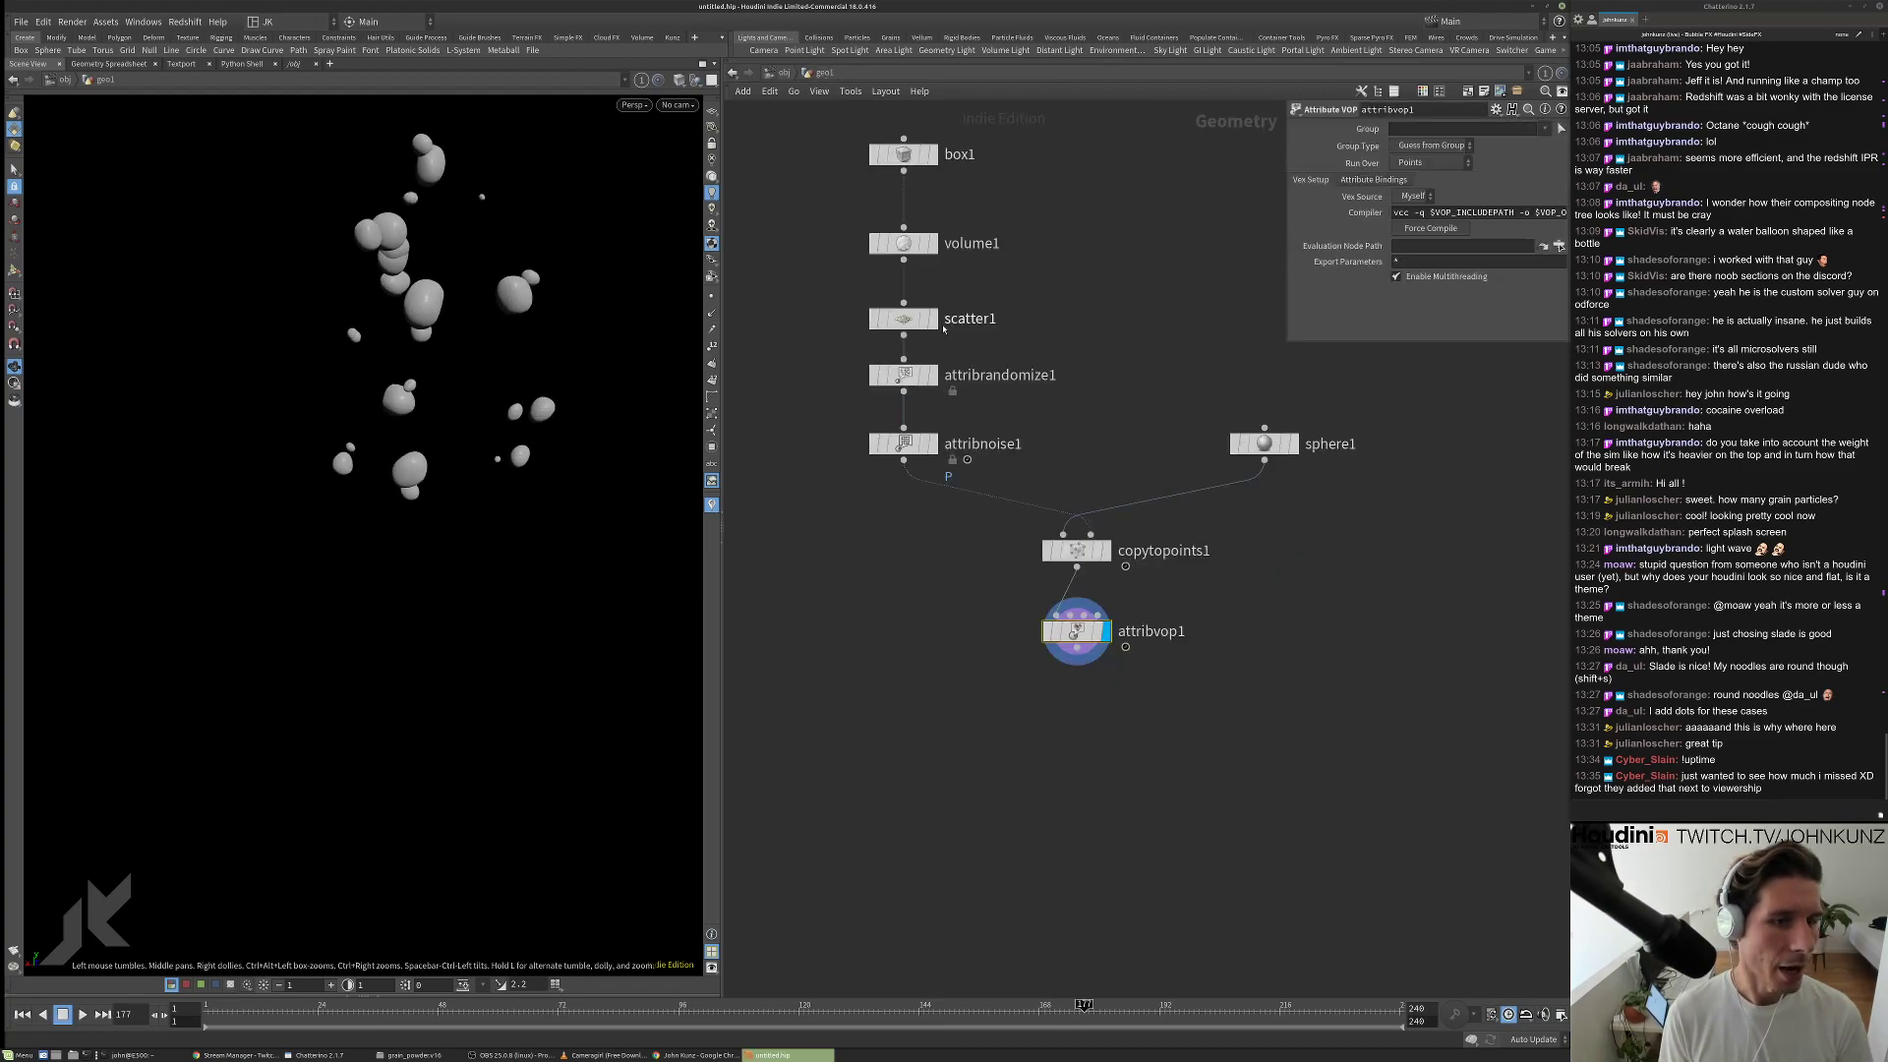
scroll(1117, 653, down, 3)
scroll(1121, 653, up, 3)
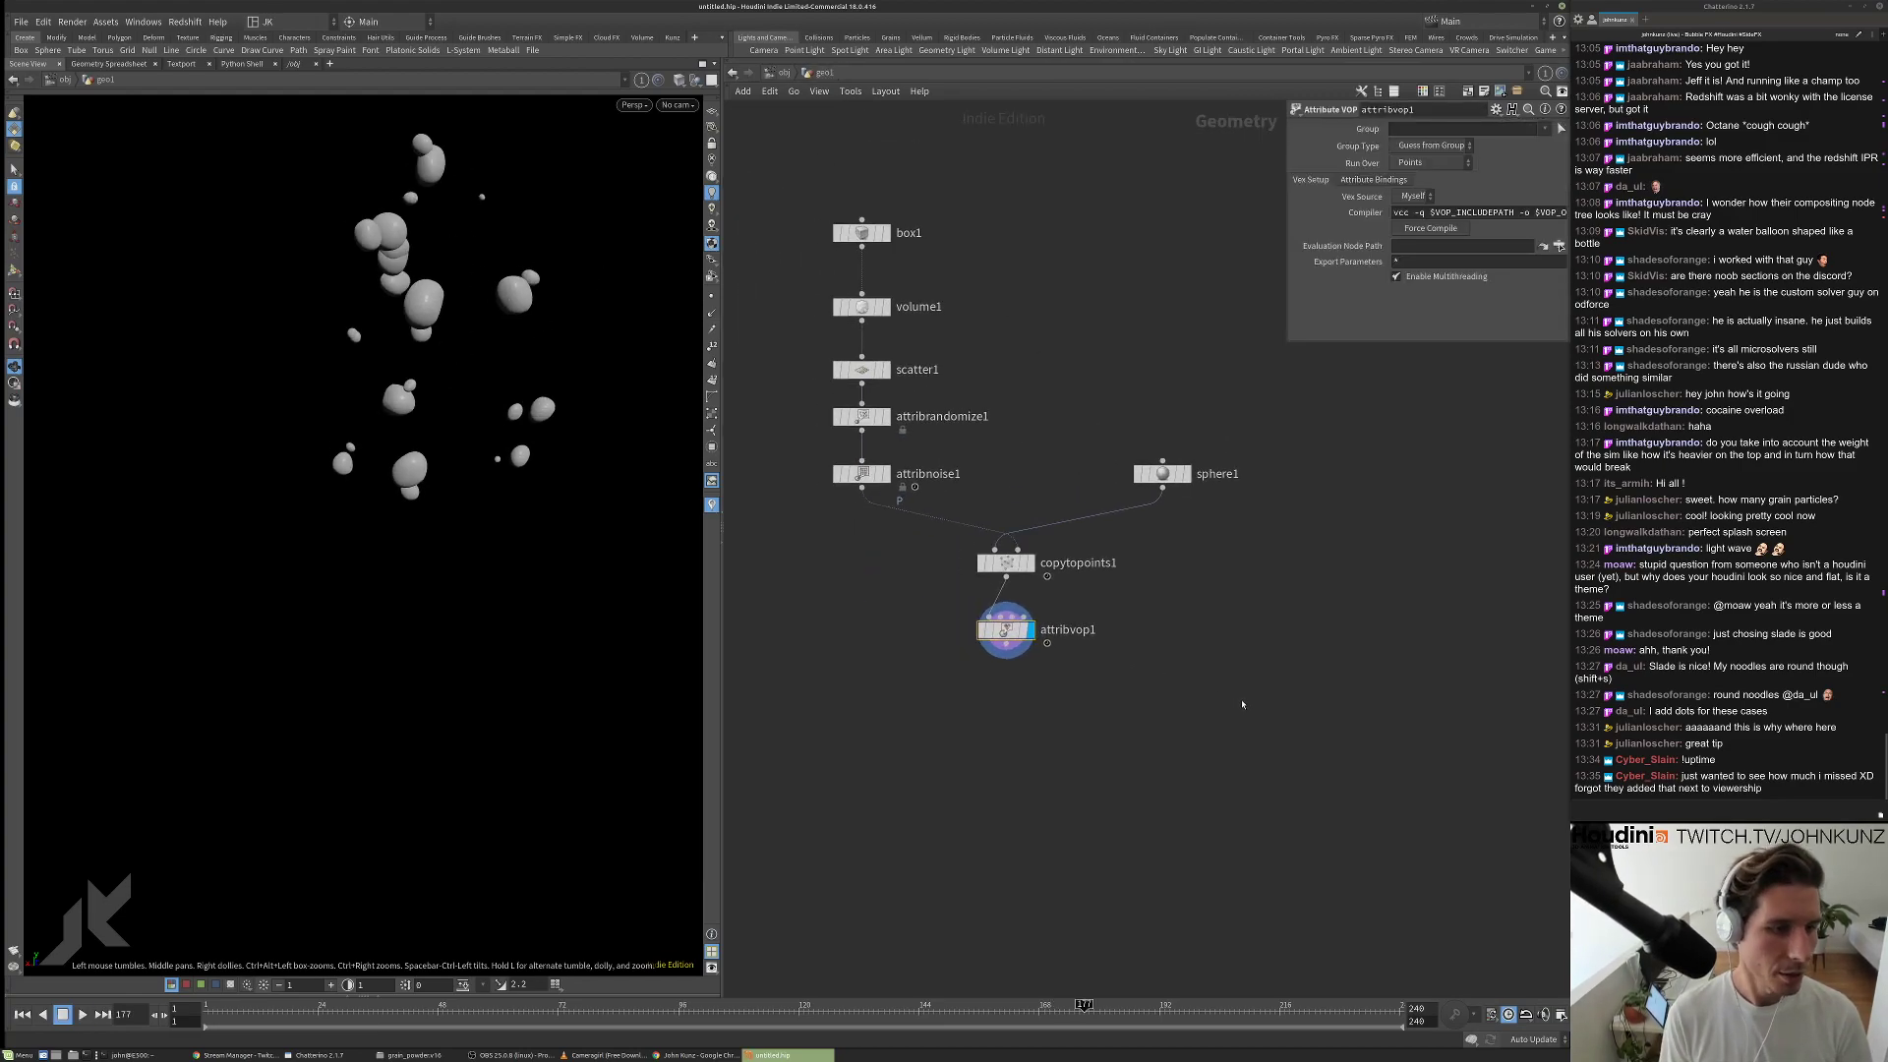
In Save As, create a 2020_06_24/scenes folder under /mnt/data/stream/.
click(21, 22)
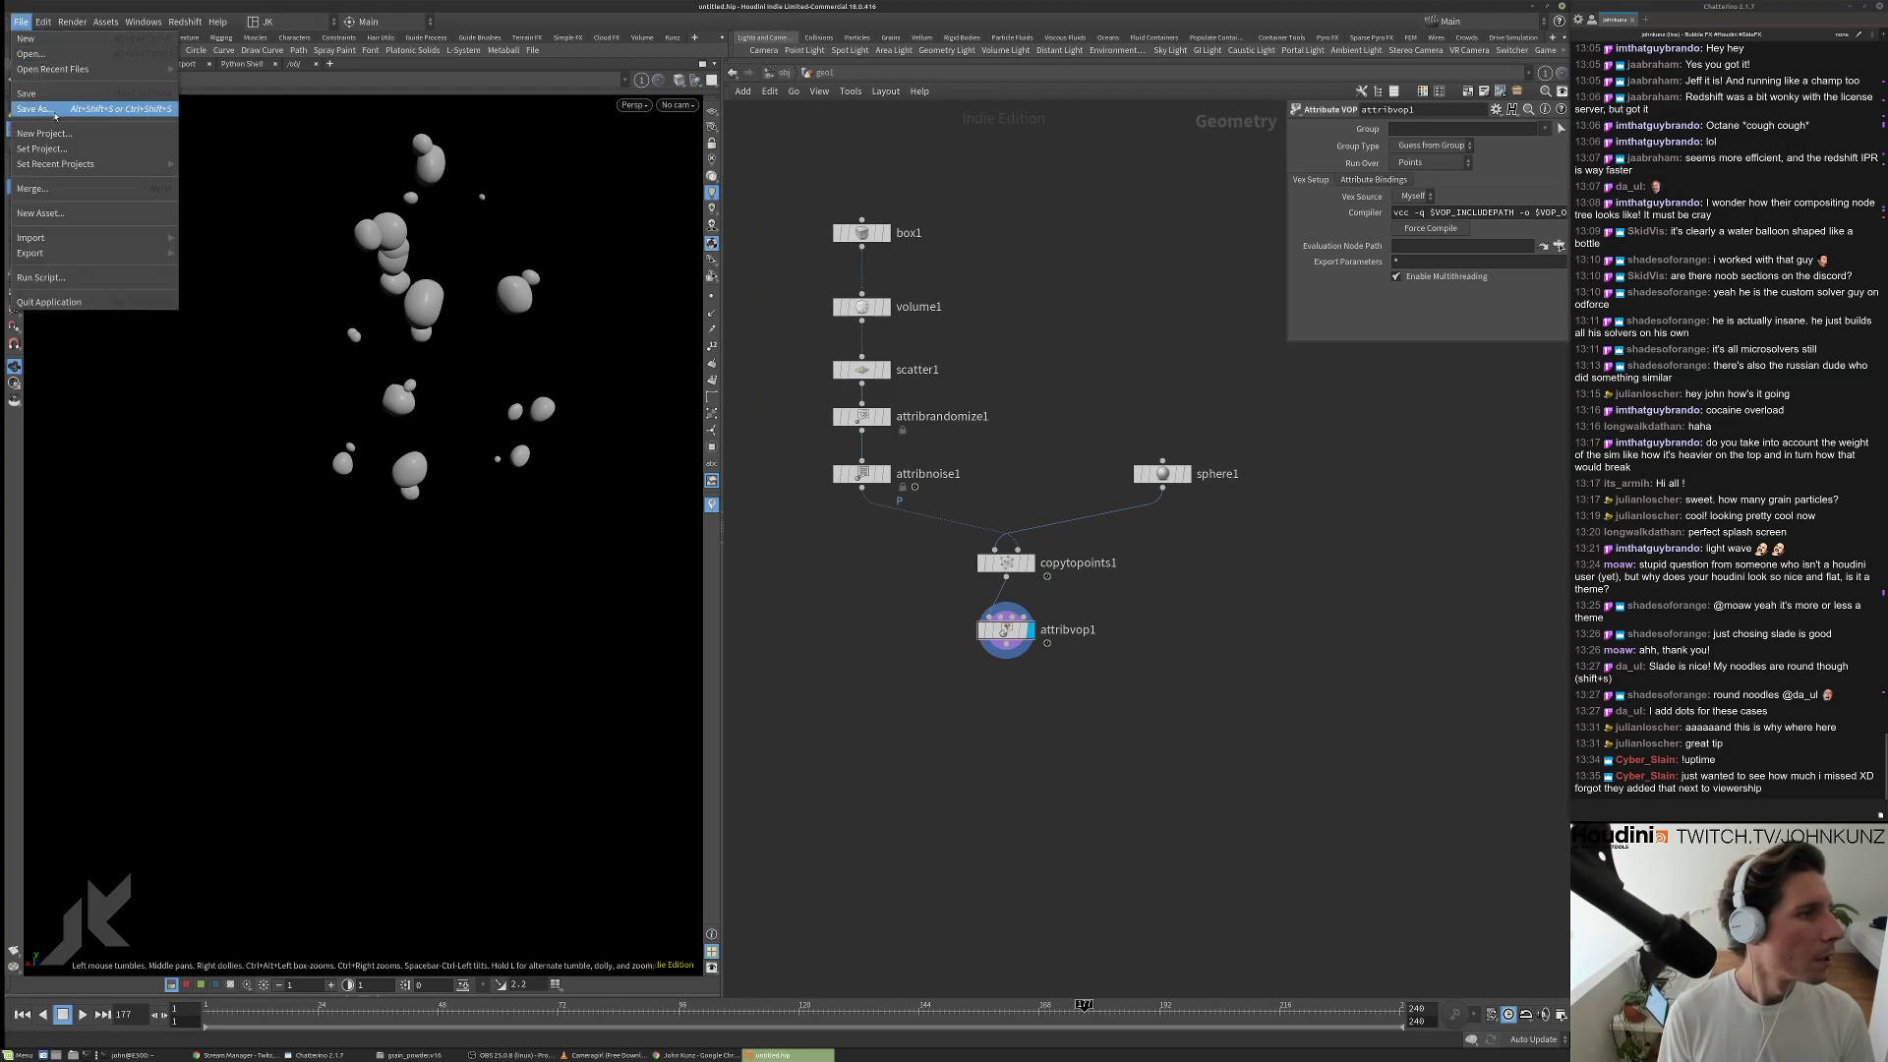
click(59, 110)
drag(398, 9, 1211, 227)
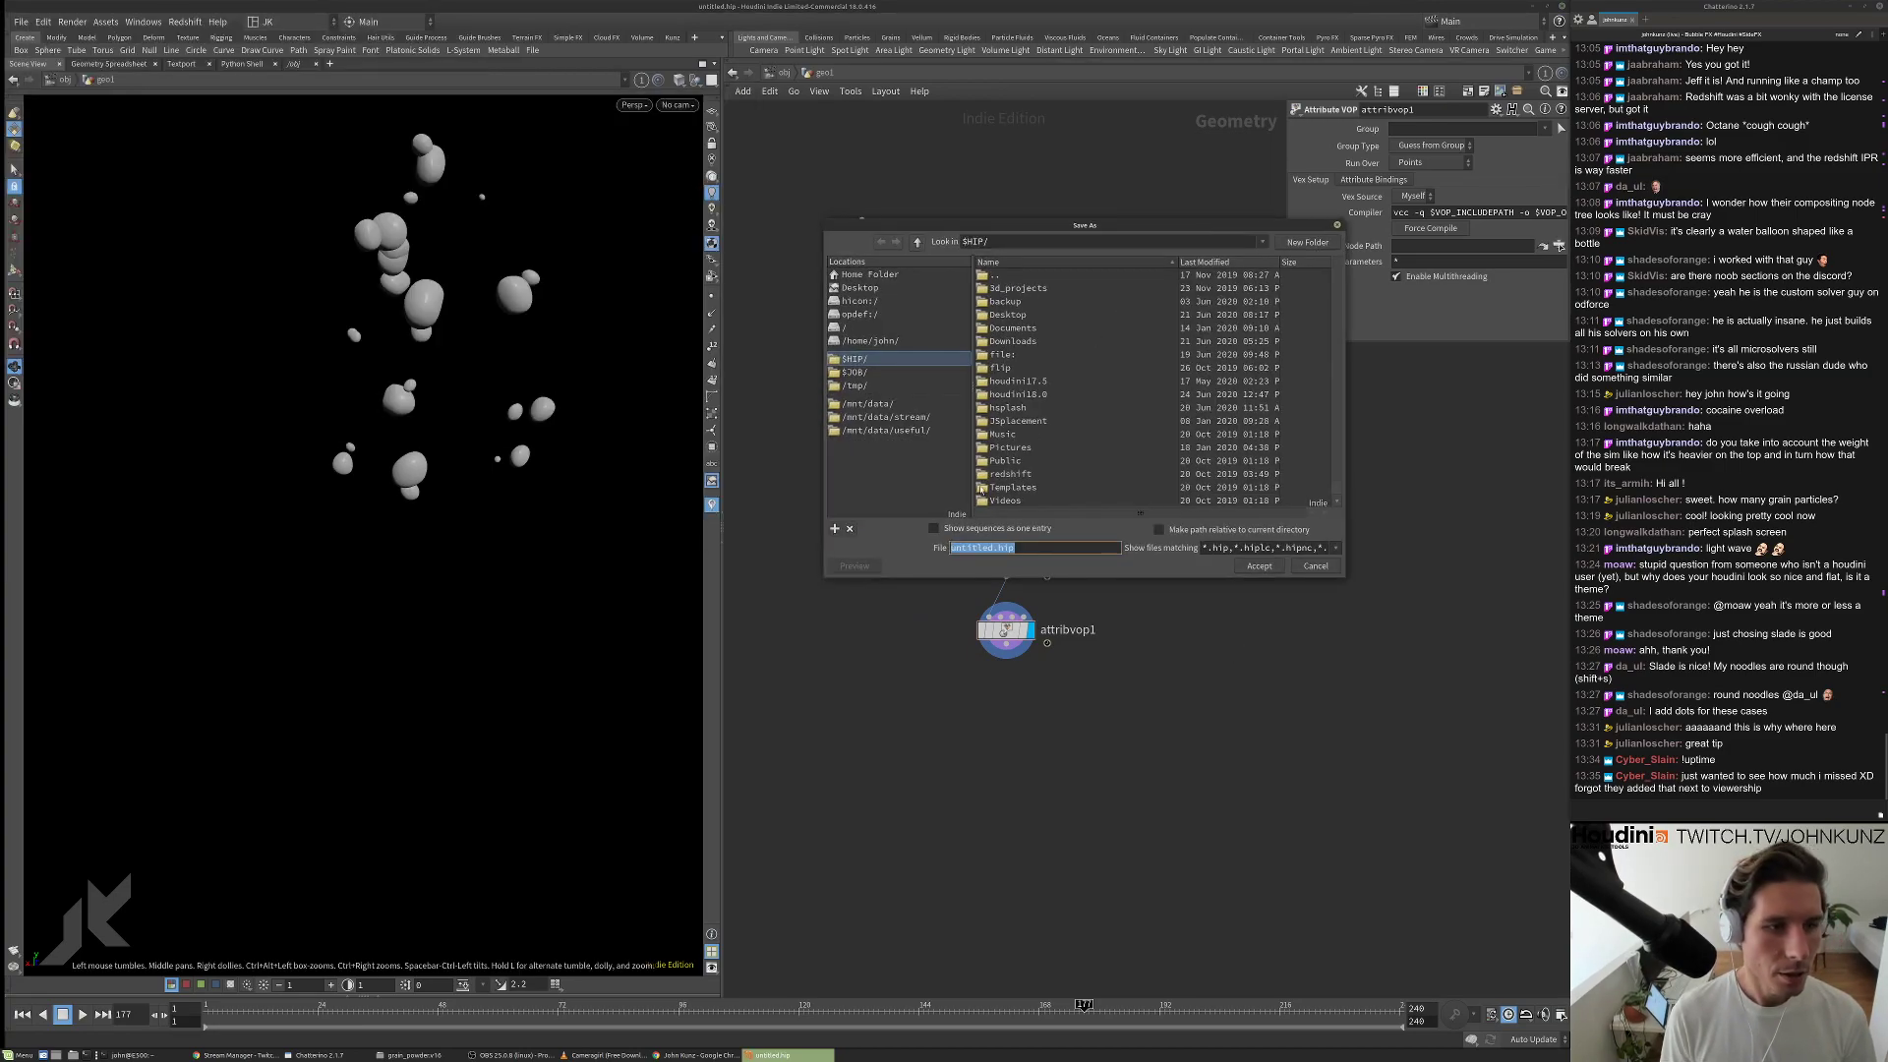
click(887, 430)
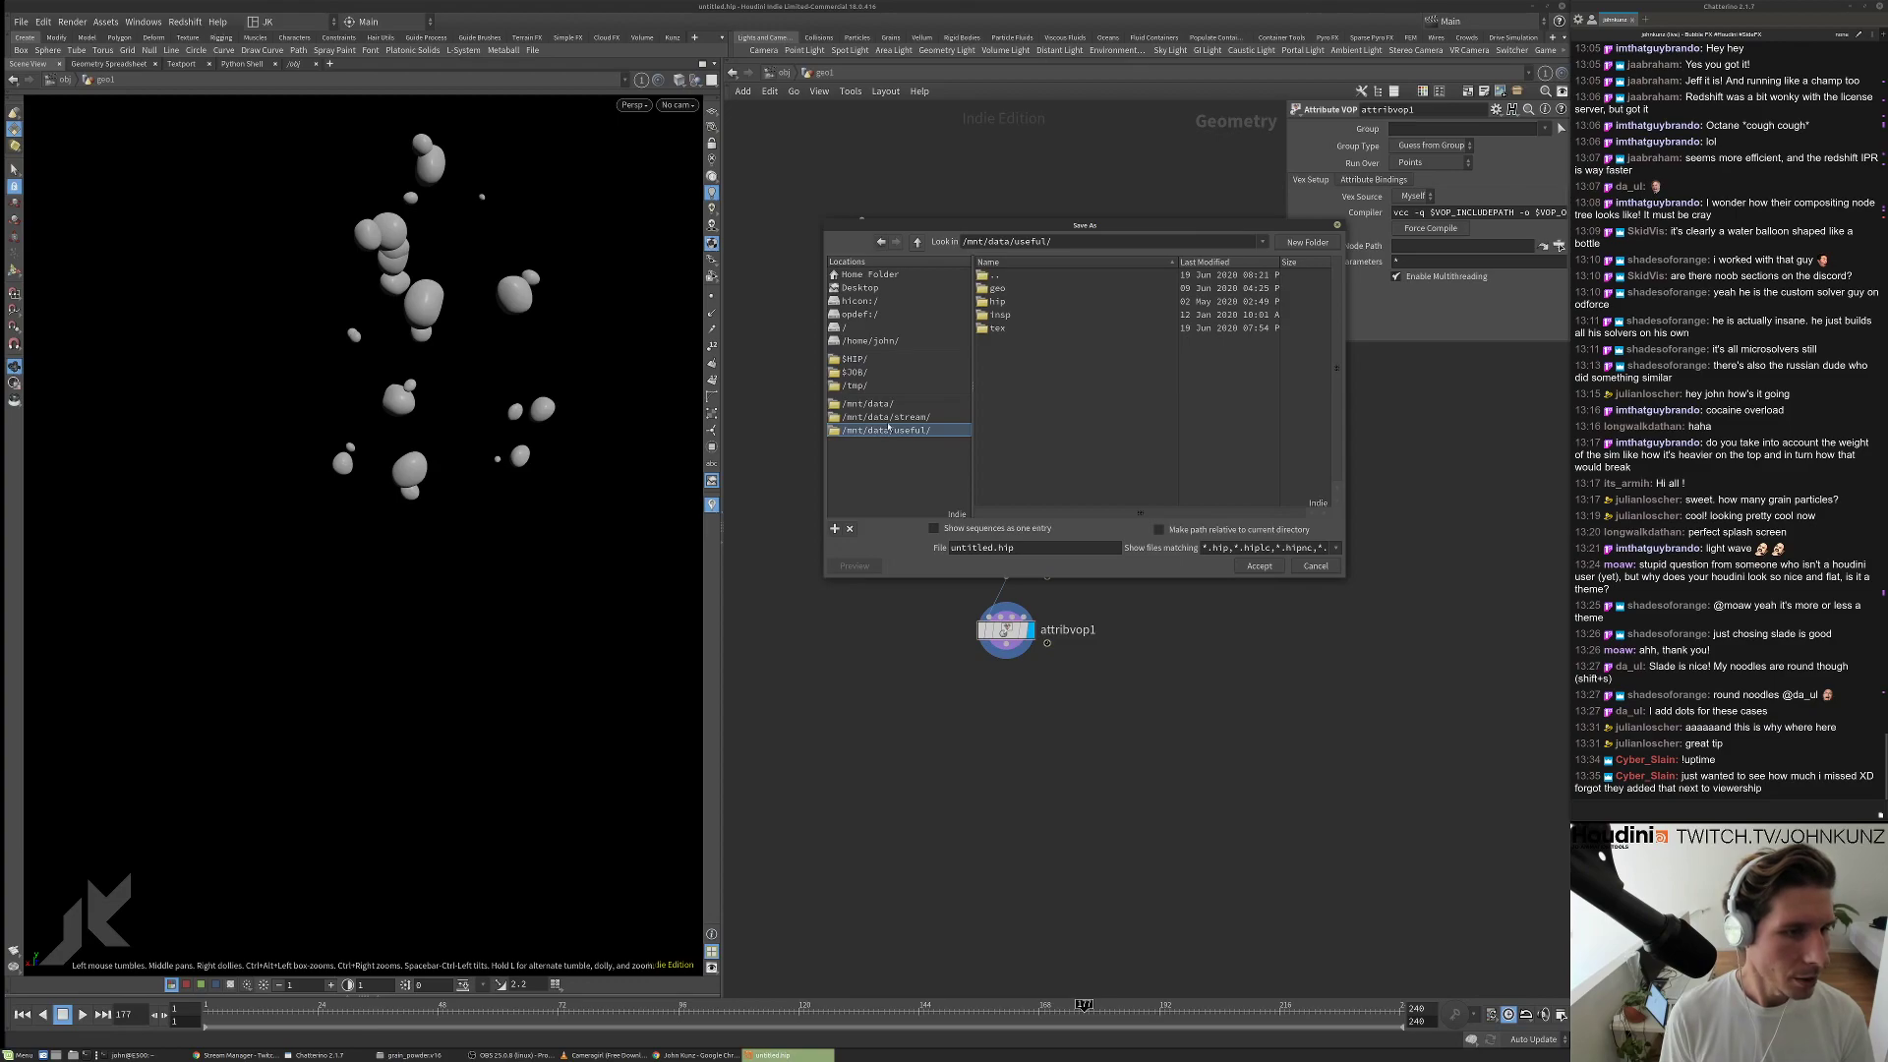
click(884, 417)
click(1308, 242)
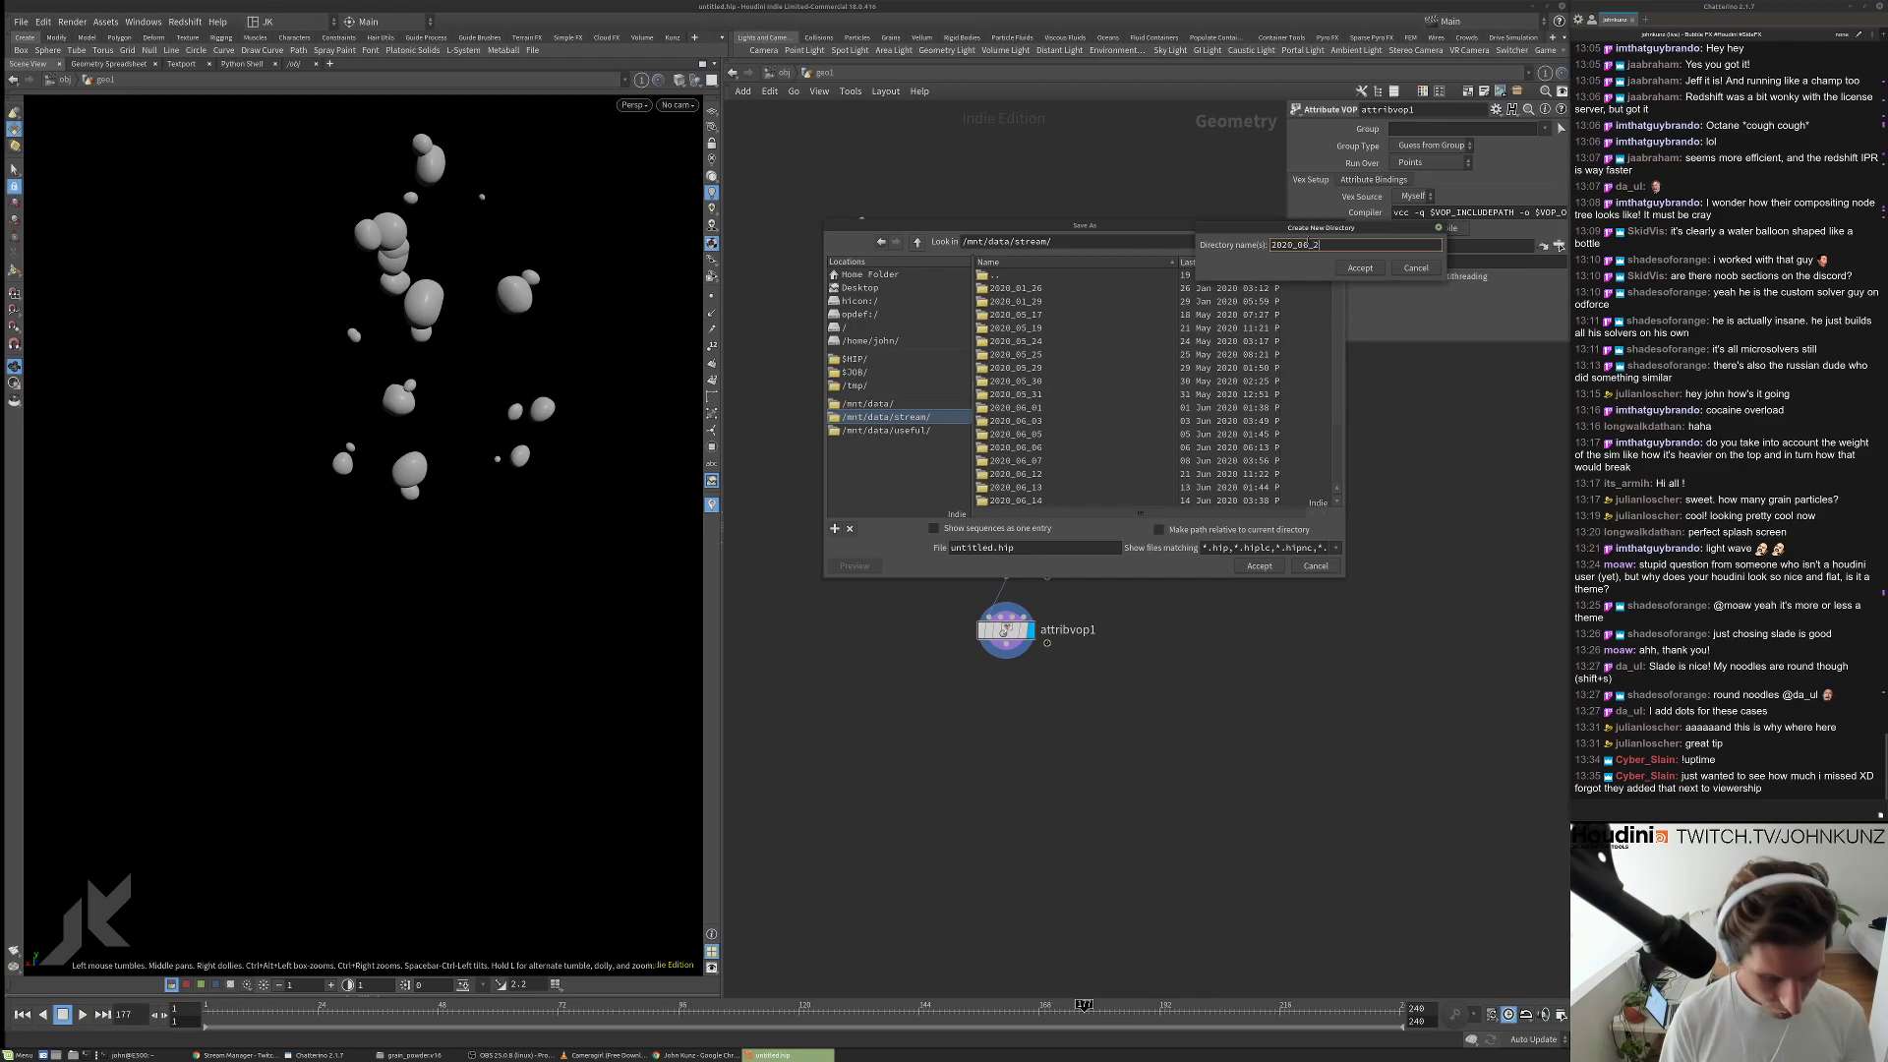
key(Return)
text(s)
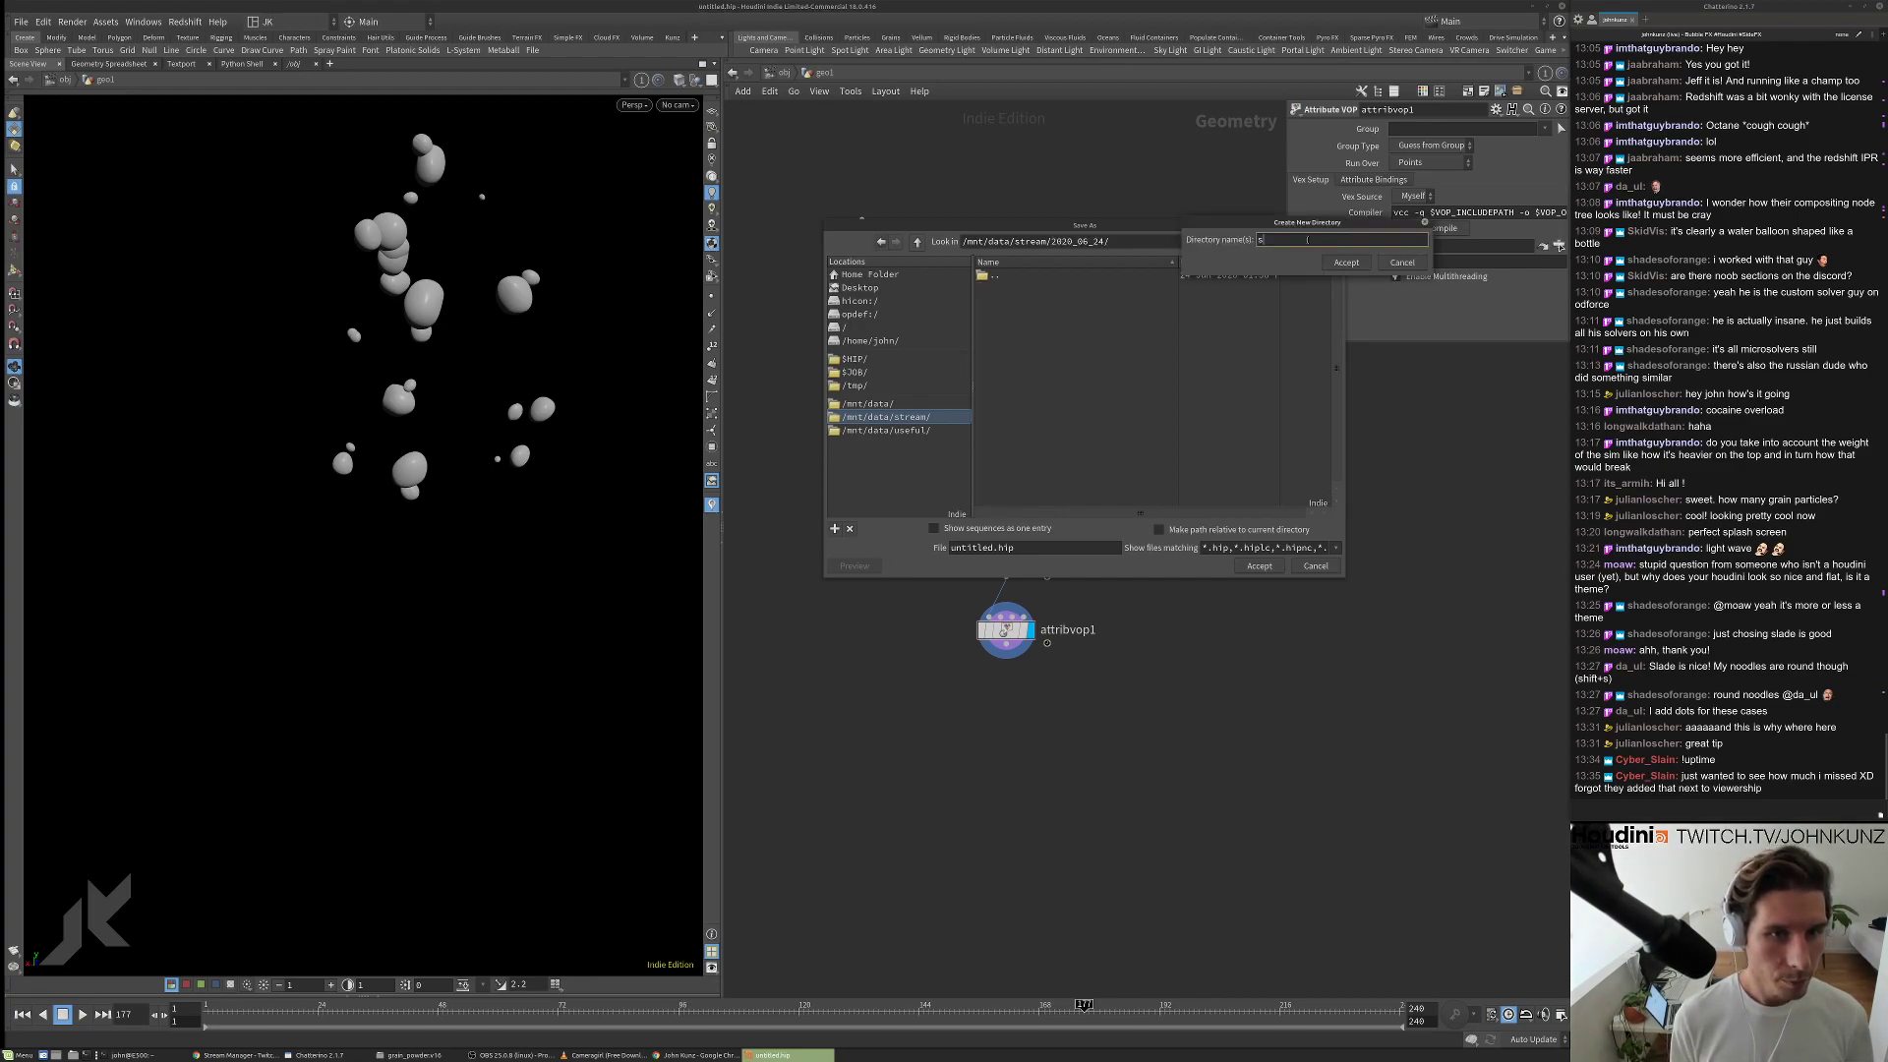
text(cenes)
key(Return)
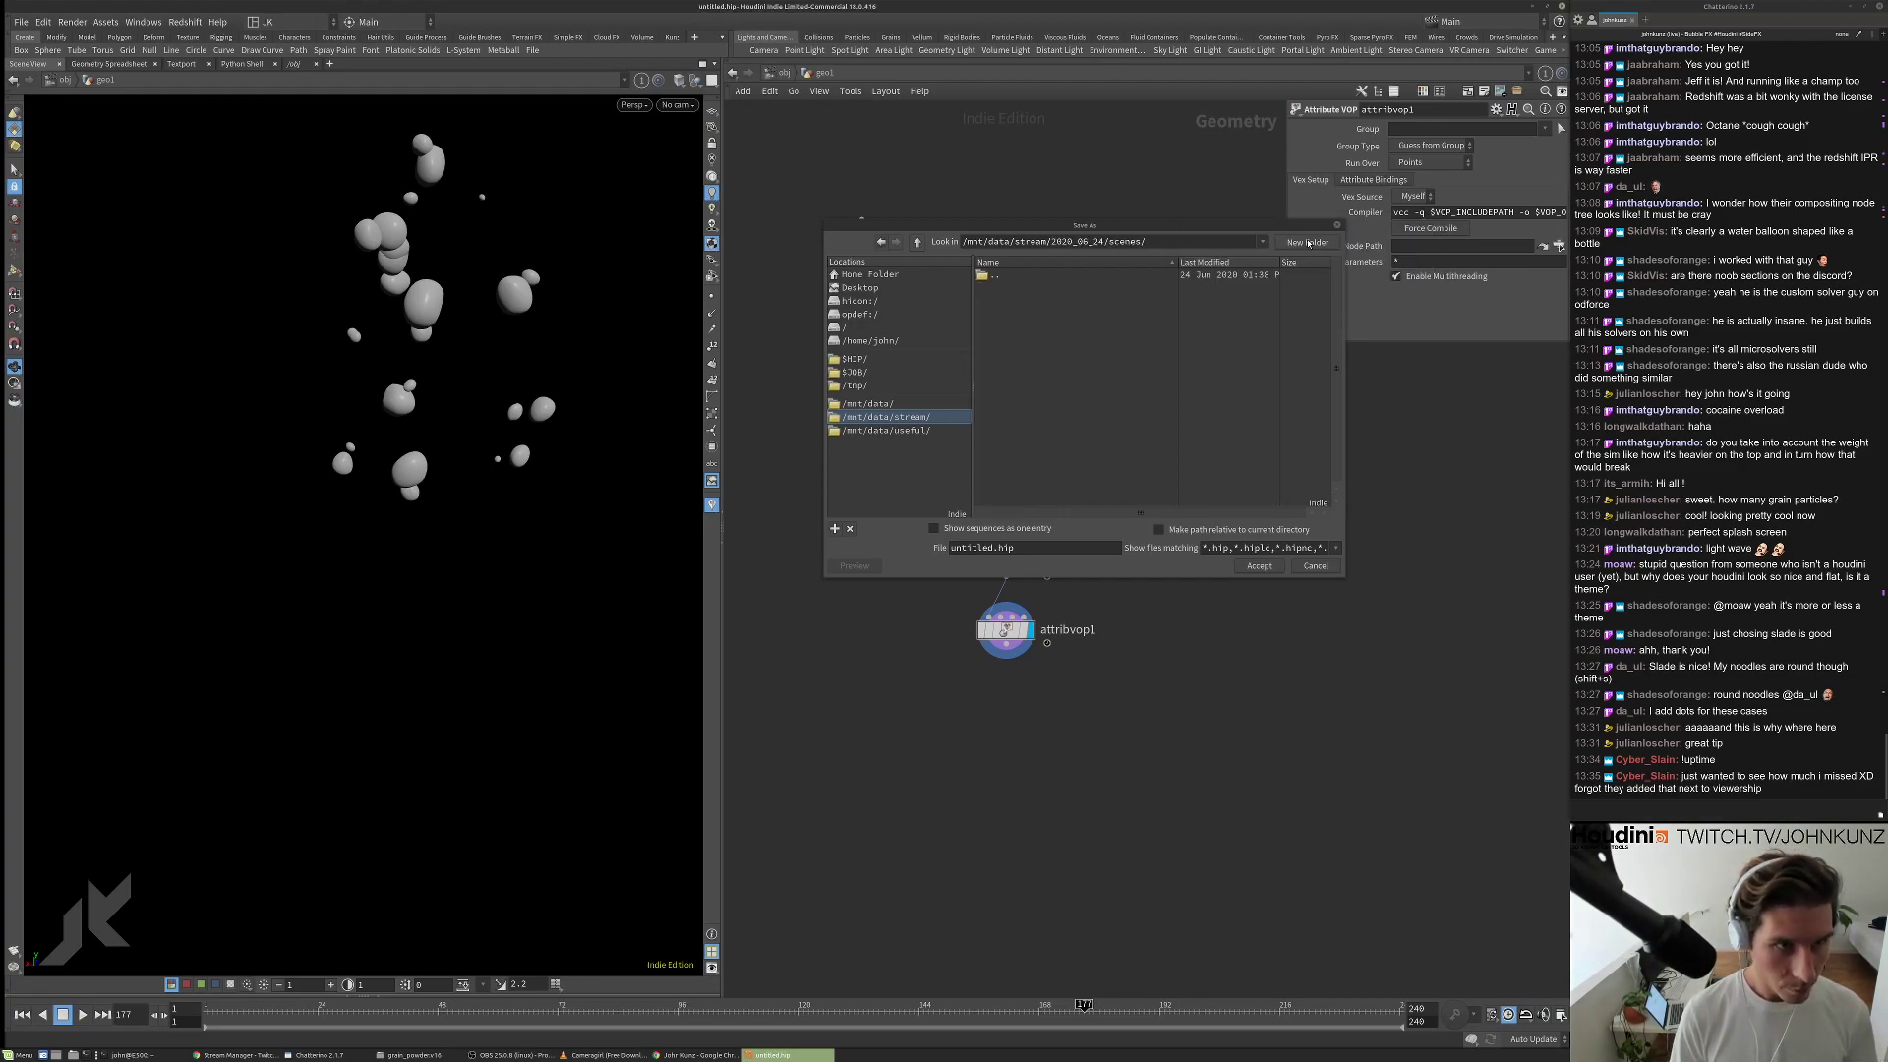
Save the scene as underwater_bubbles.v1 in the new scenes folder.
double_click(984, 548)
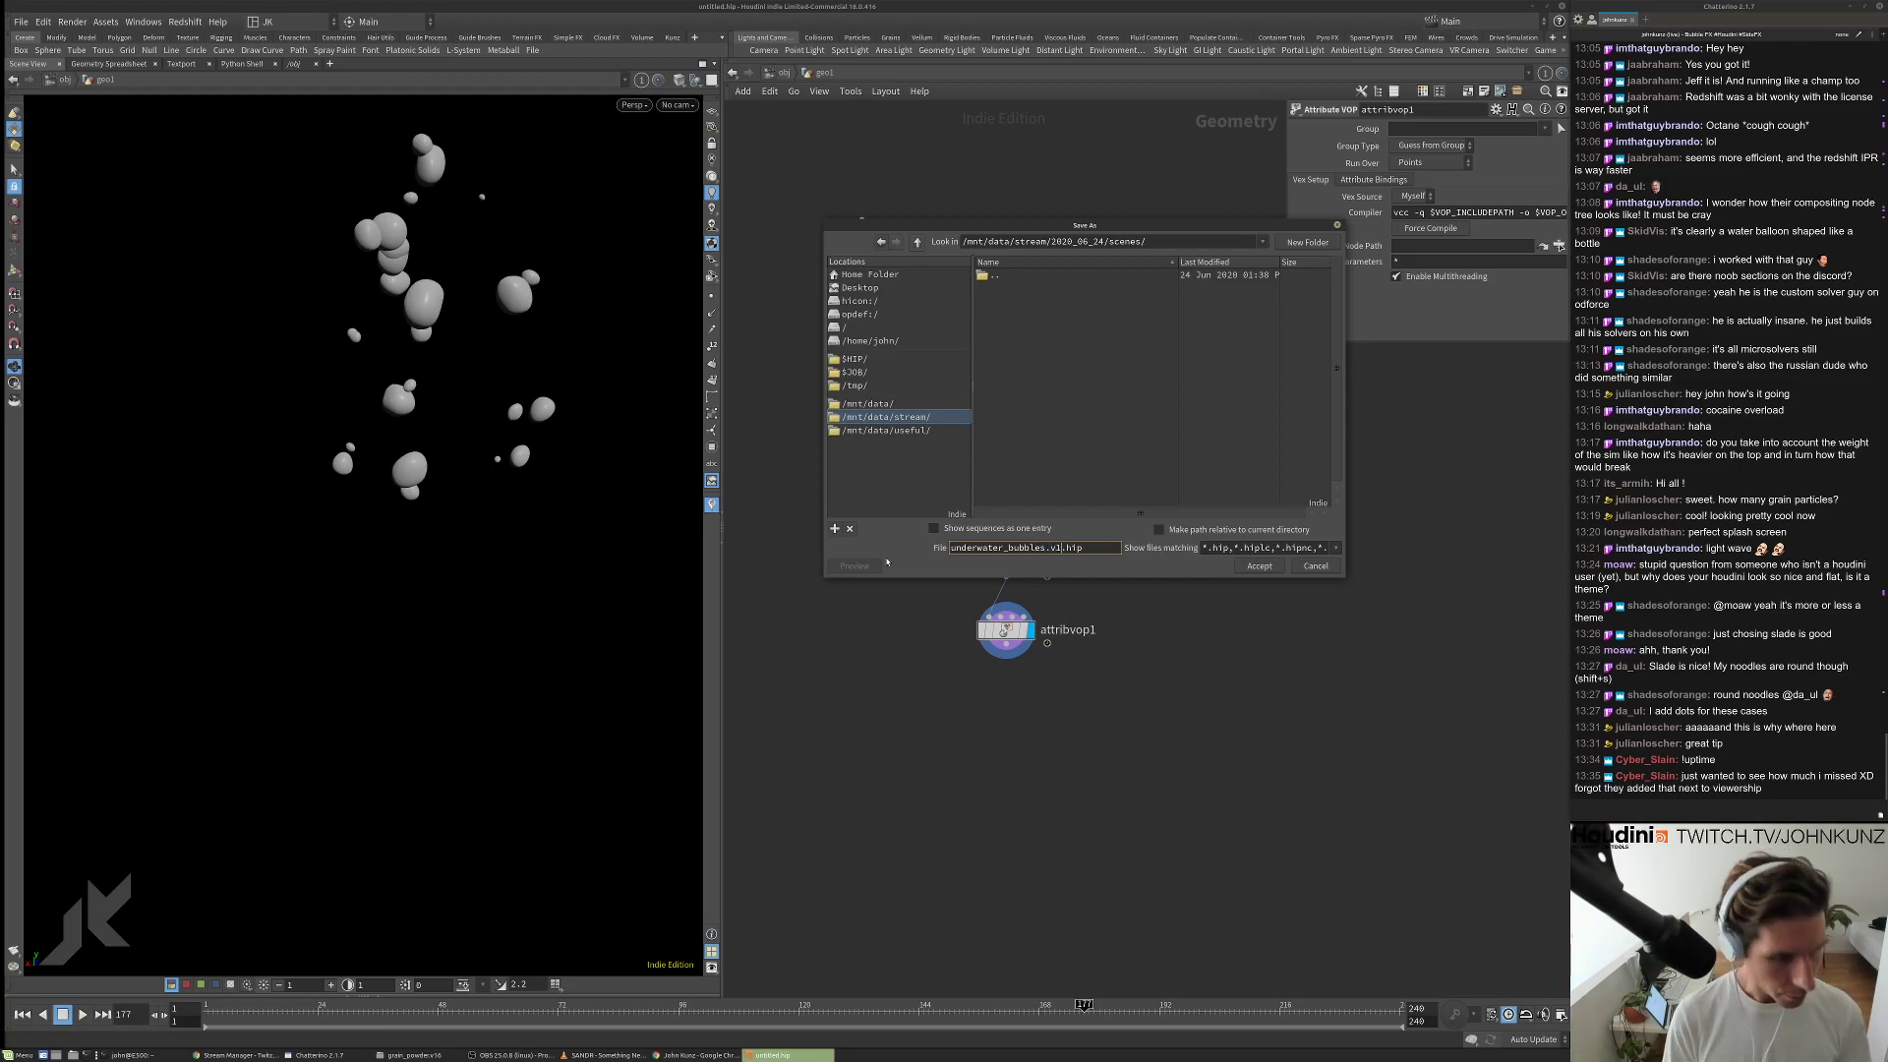
key(Return)
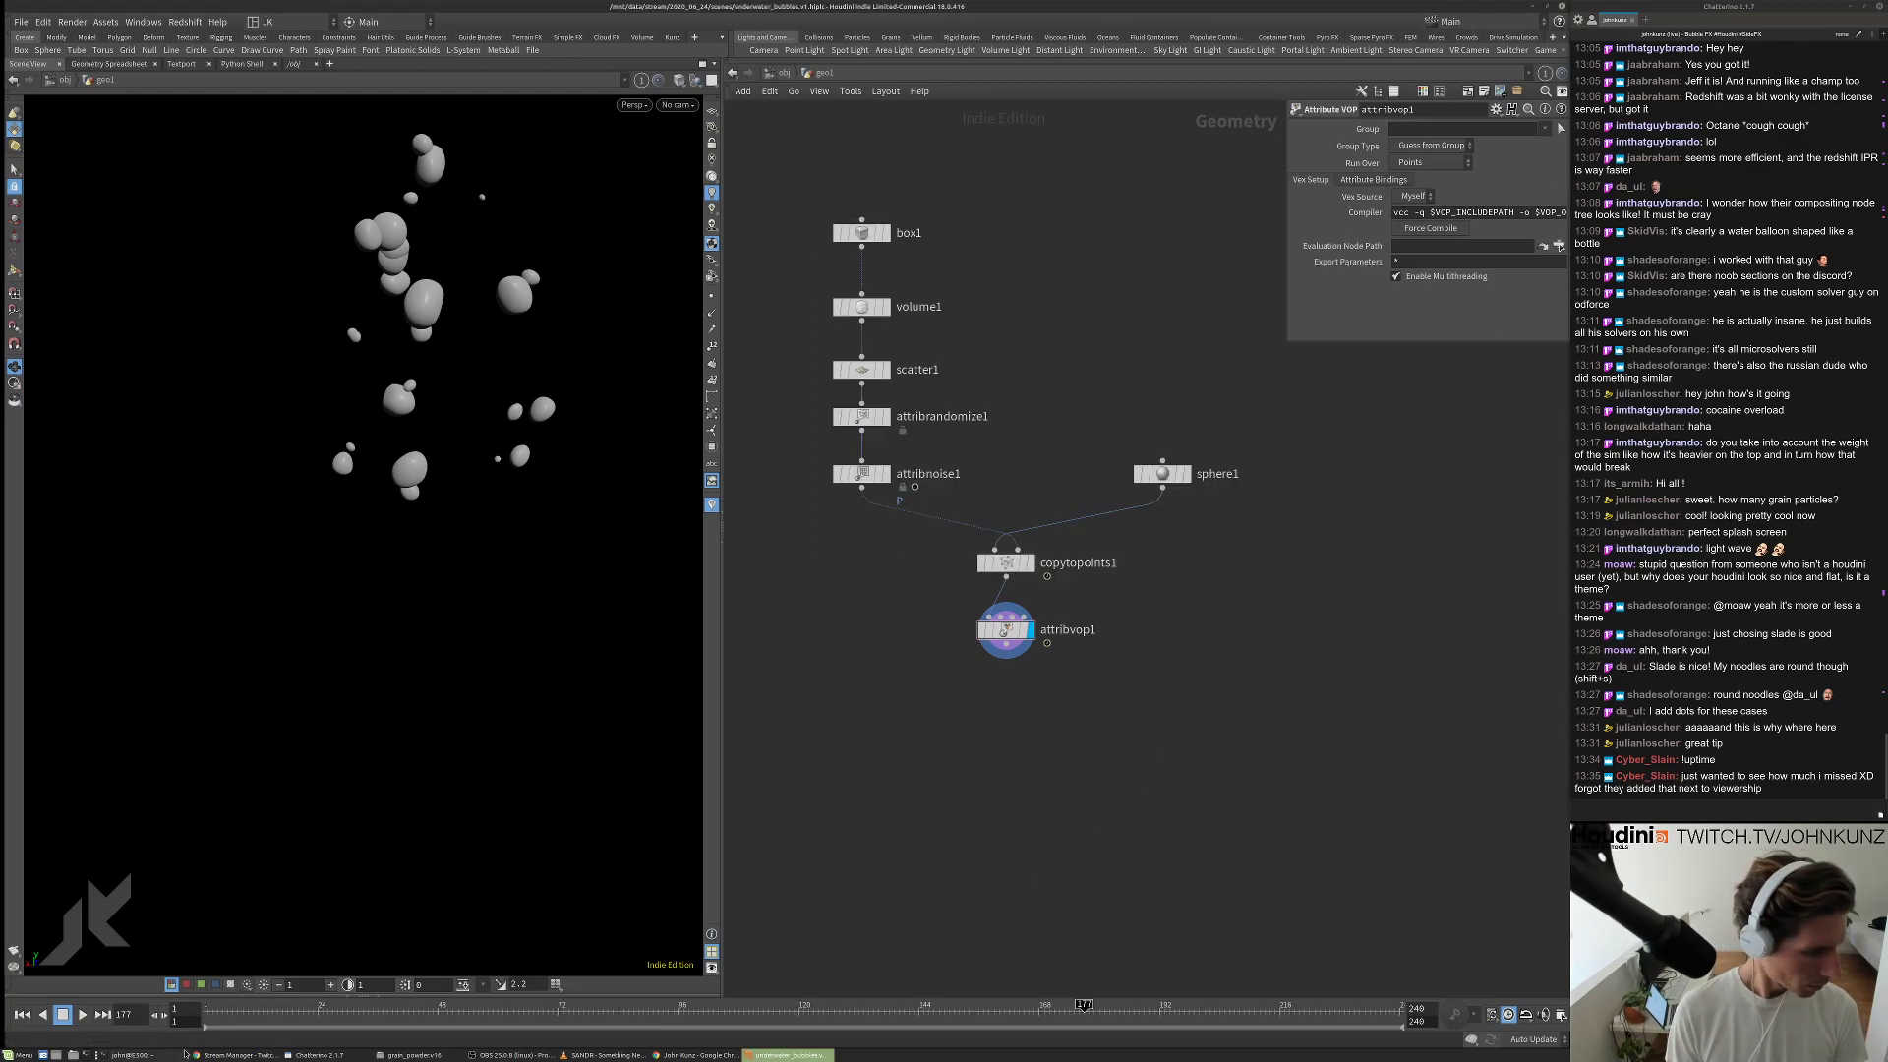
click(677, 1055)
Load the blog's Tumblr archive filtered to the tag 'bubbles' in Chrome.
click(1019, 252)
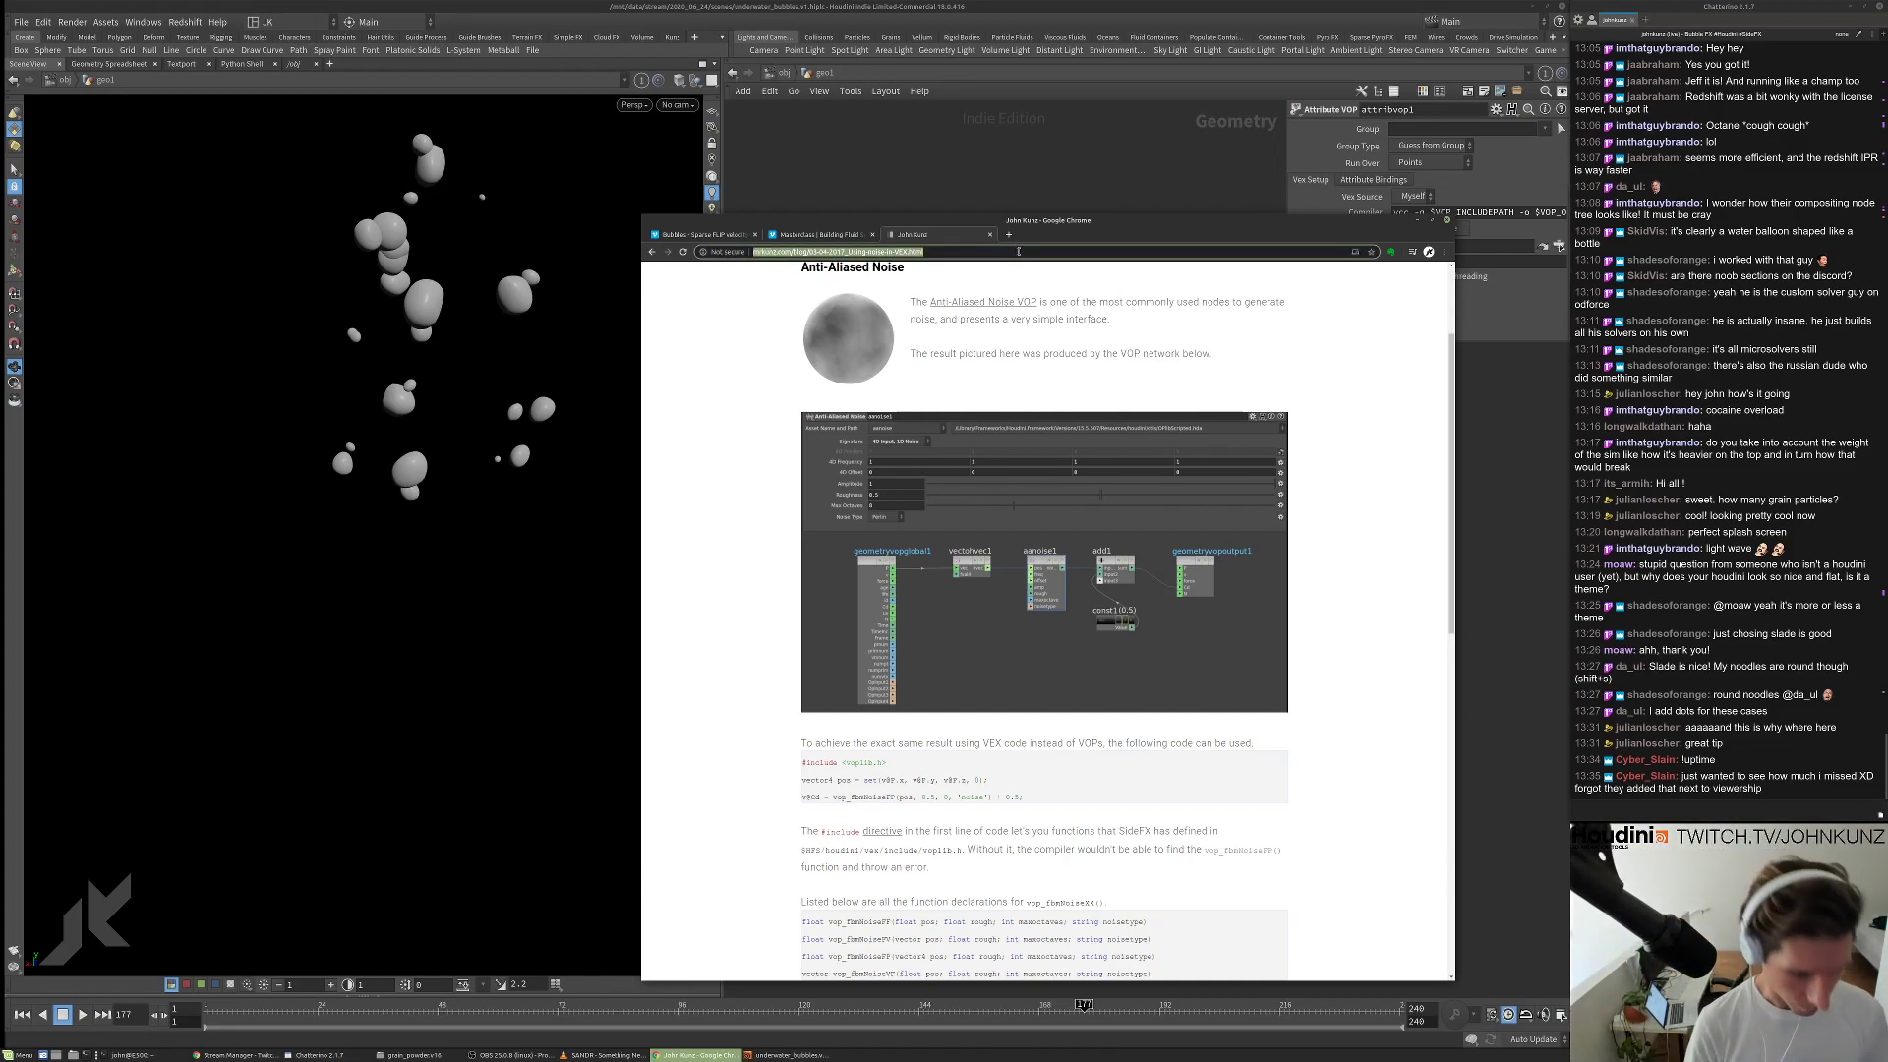
text(mr5iv)
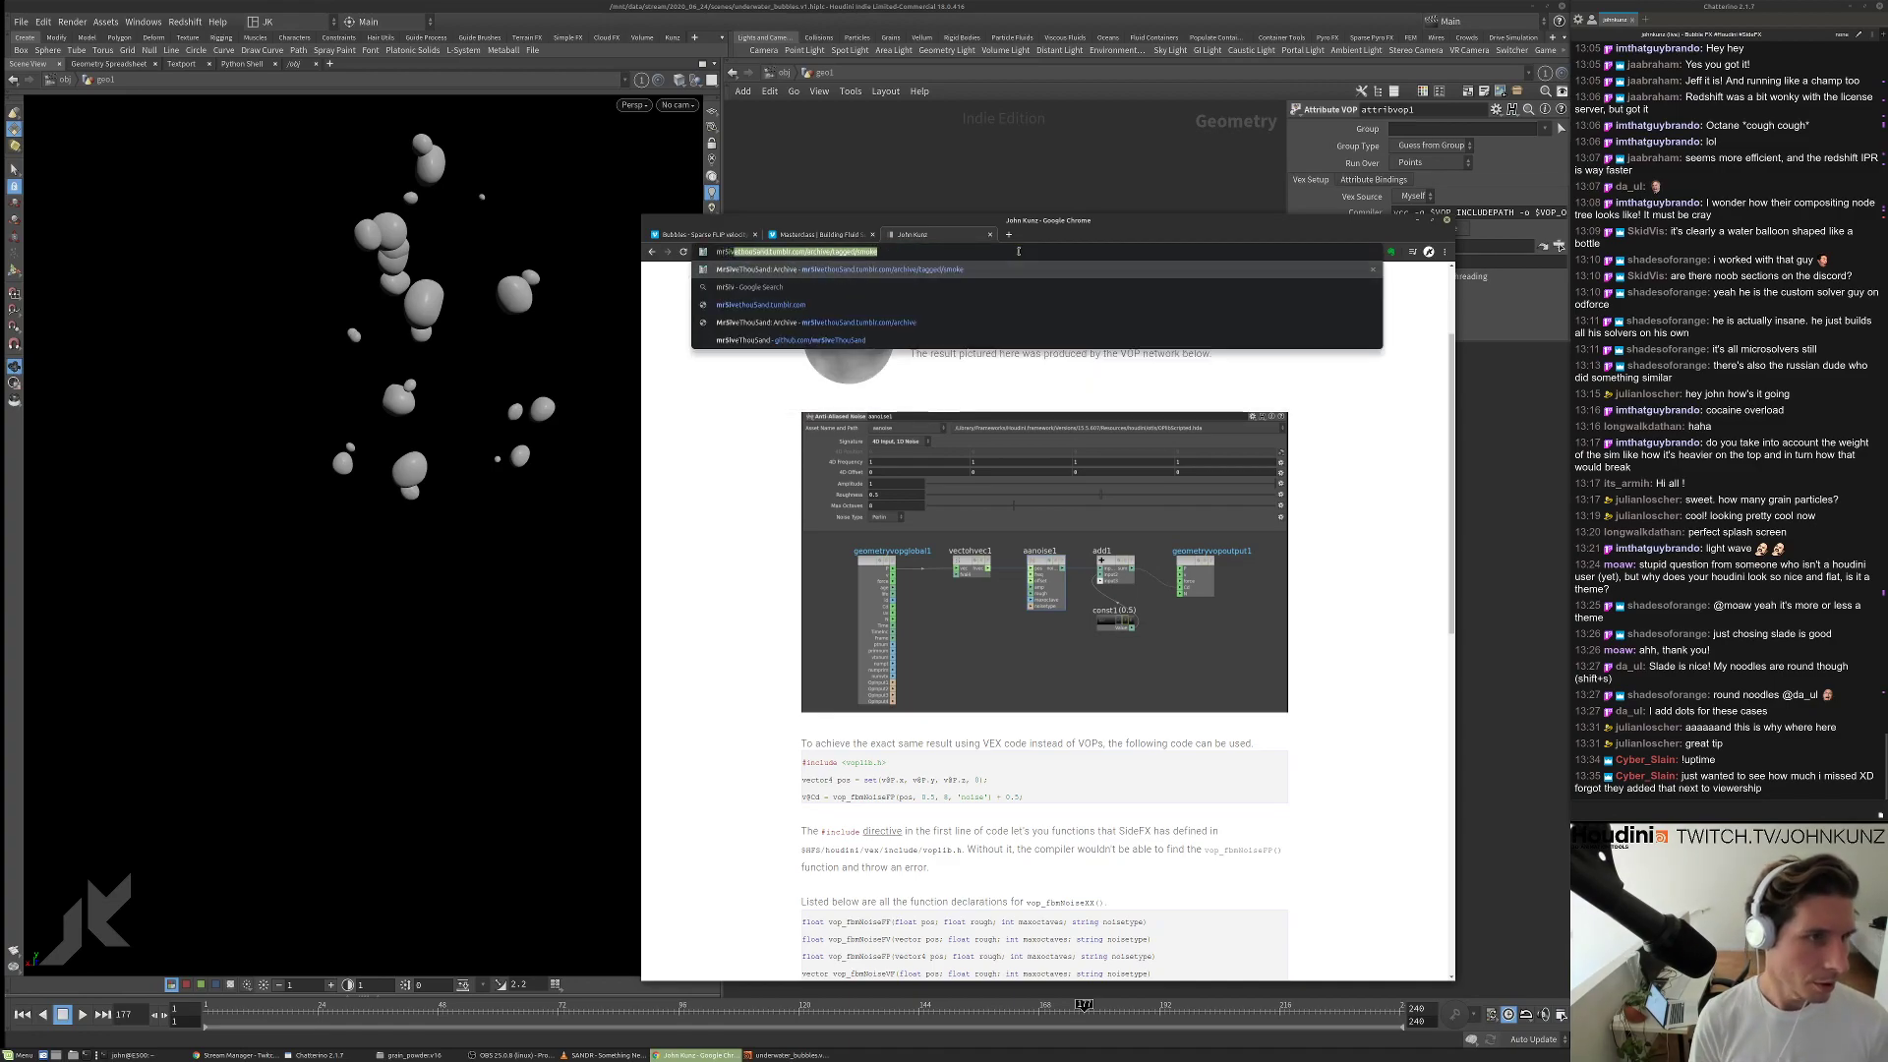
key(End)
key(BackSpace)
key(BackSpace)
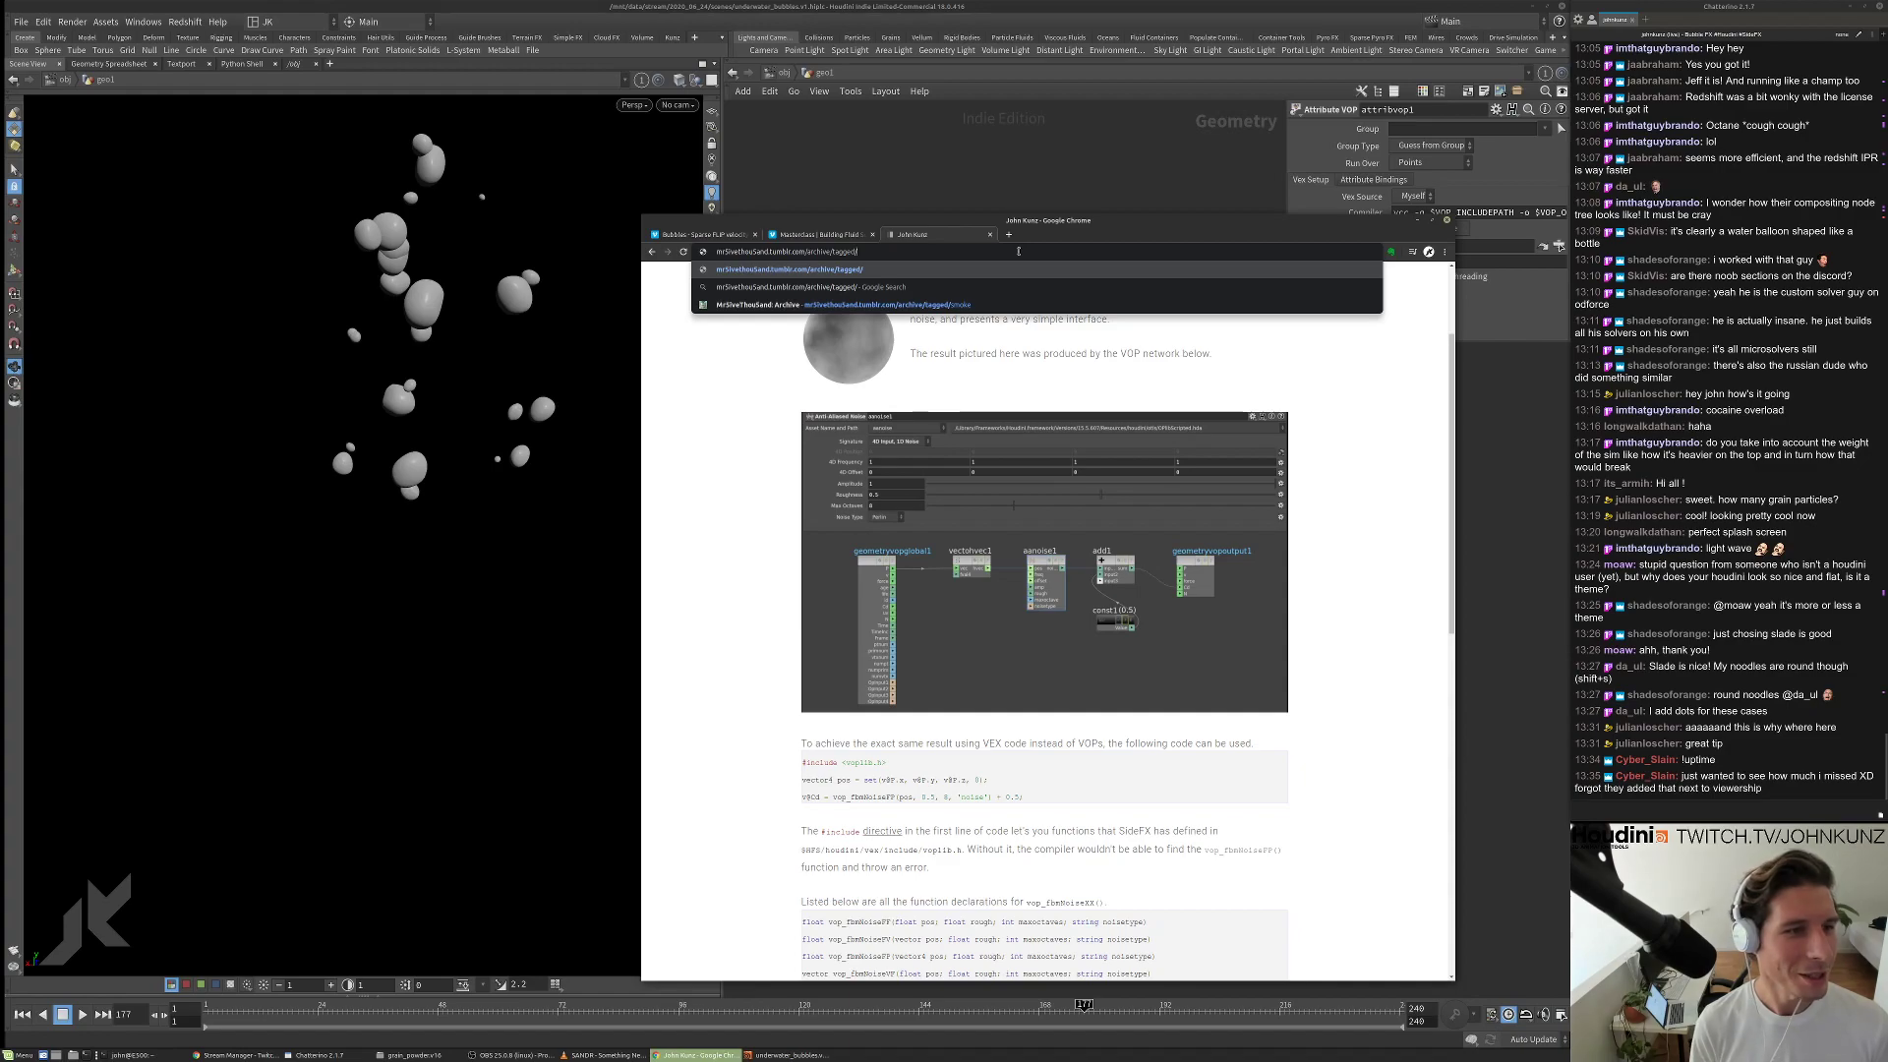
text(bubble)
key(Return)
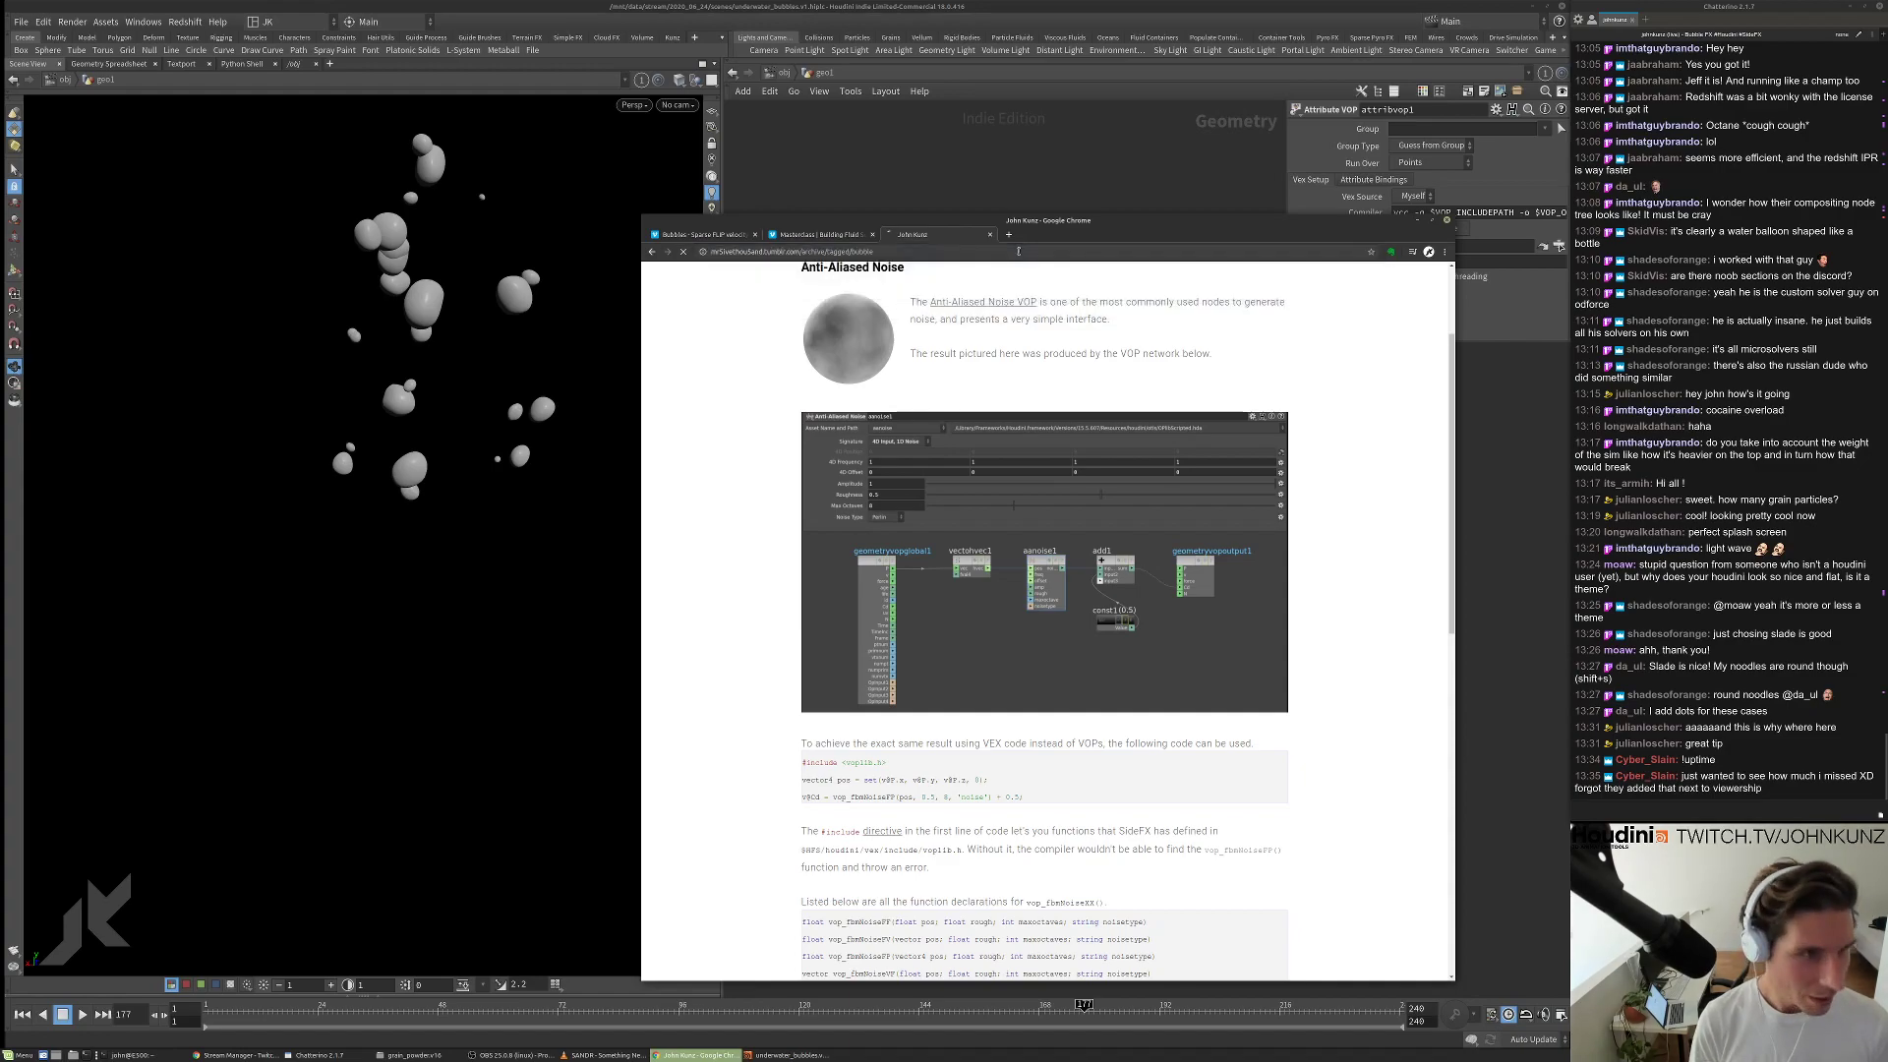
click(925, 252)
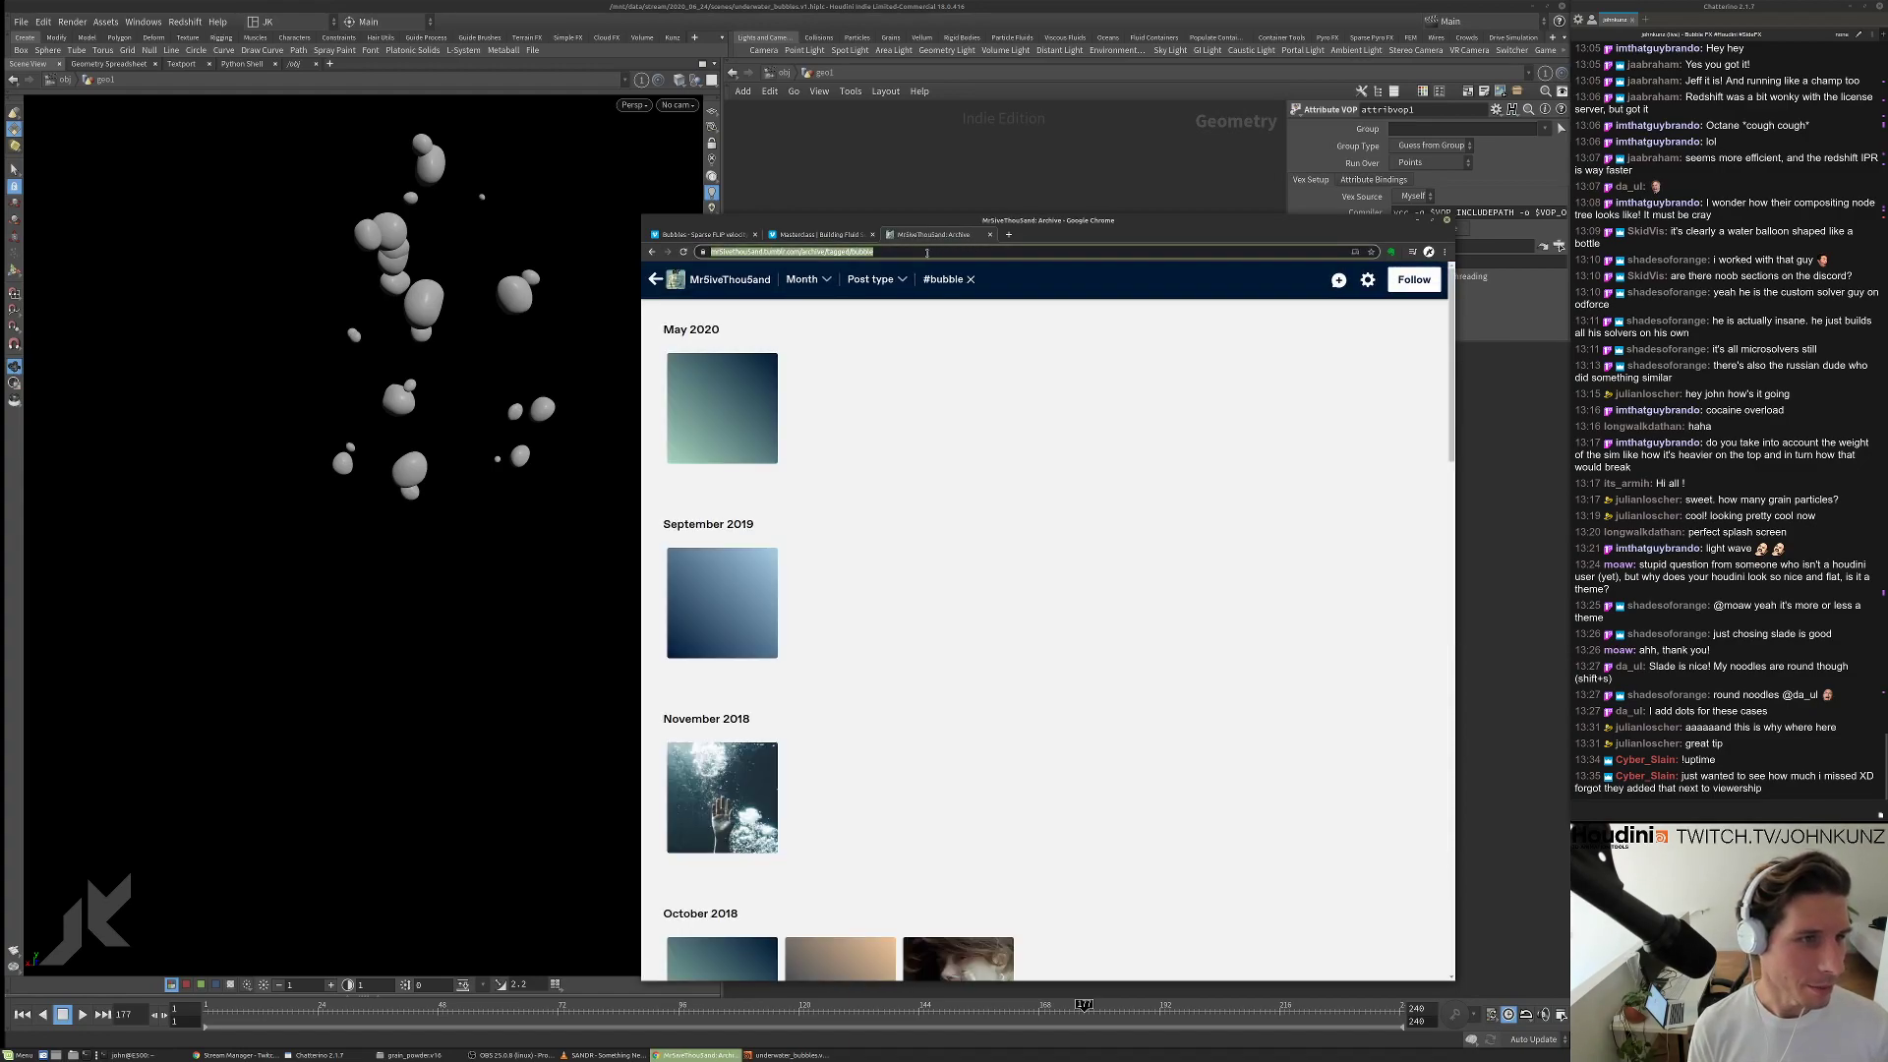
key(End)
text(s)
key(Return)
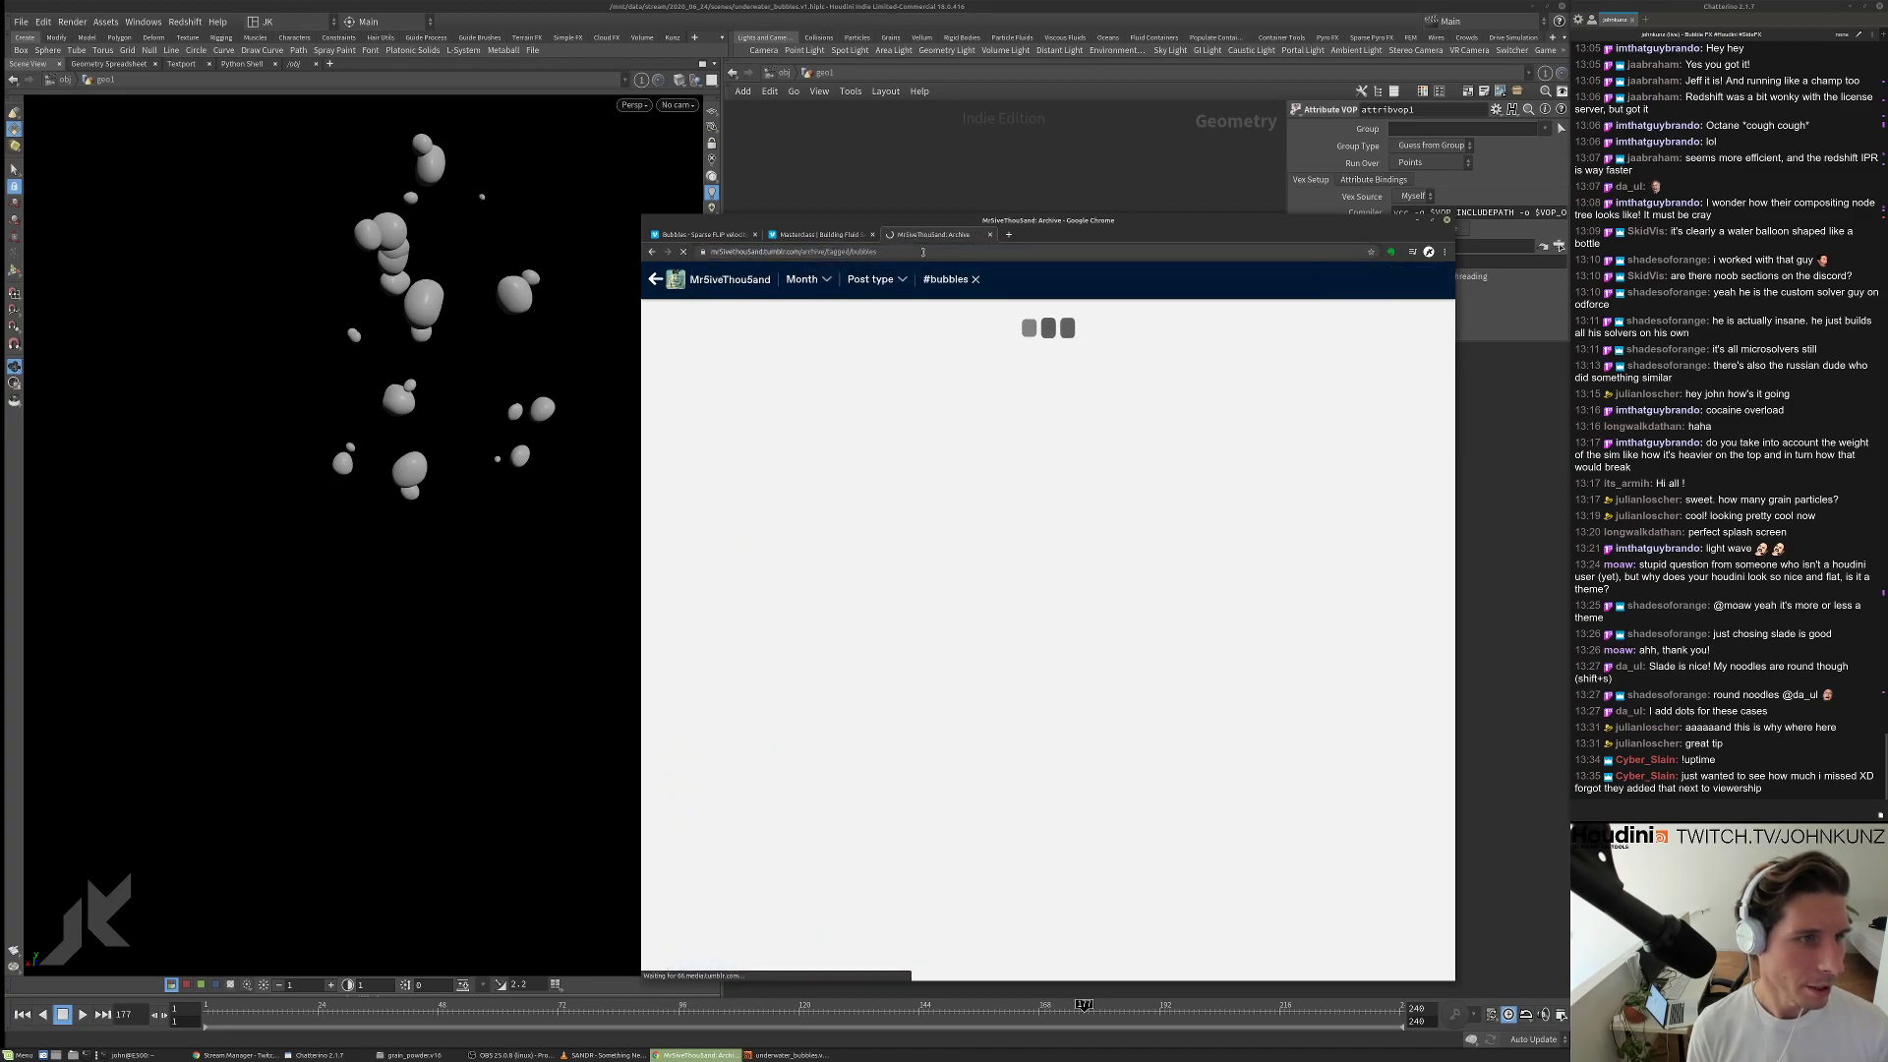
Copy the bubbles archive link and send it in the Chatterino chat.
drag(847, 252, 822, 253)
key(ctrl+a)
key(ctrl+c)
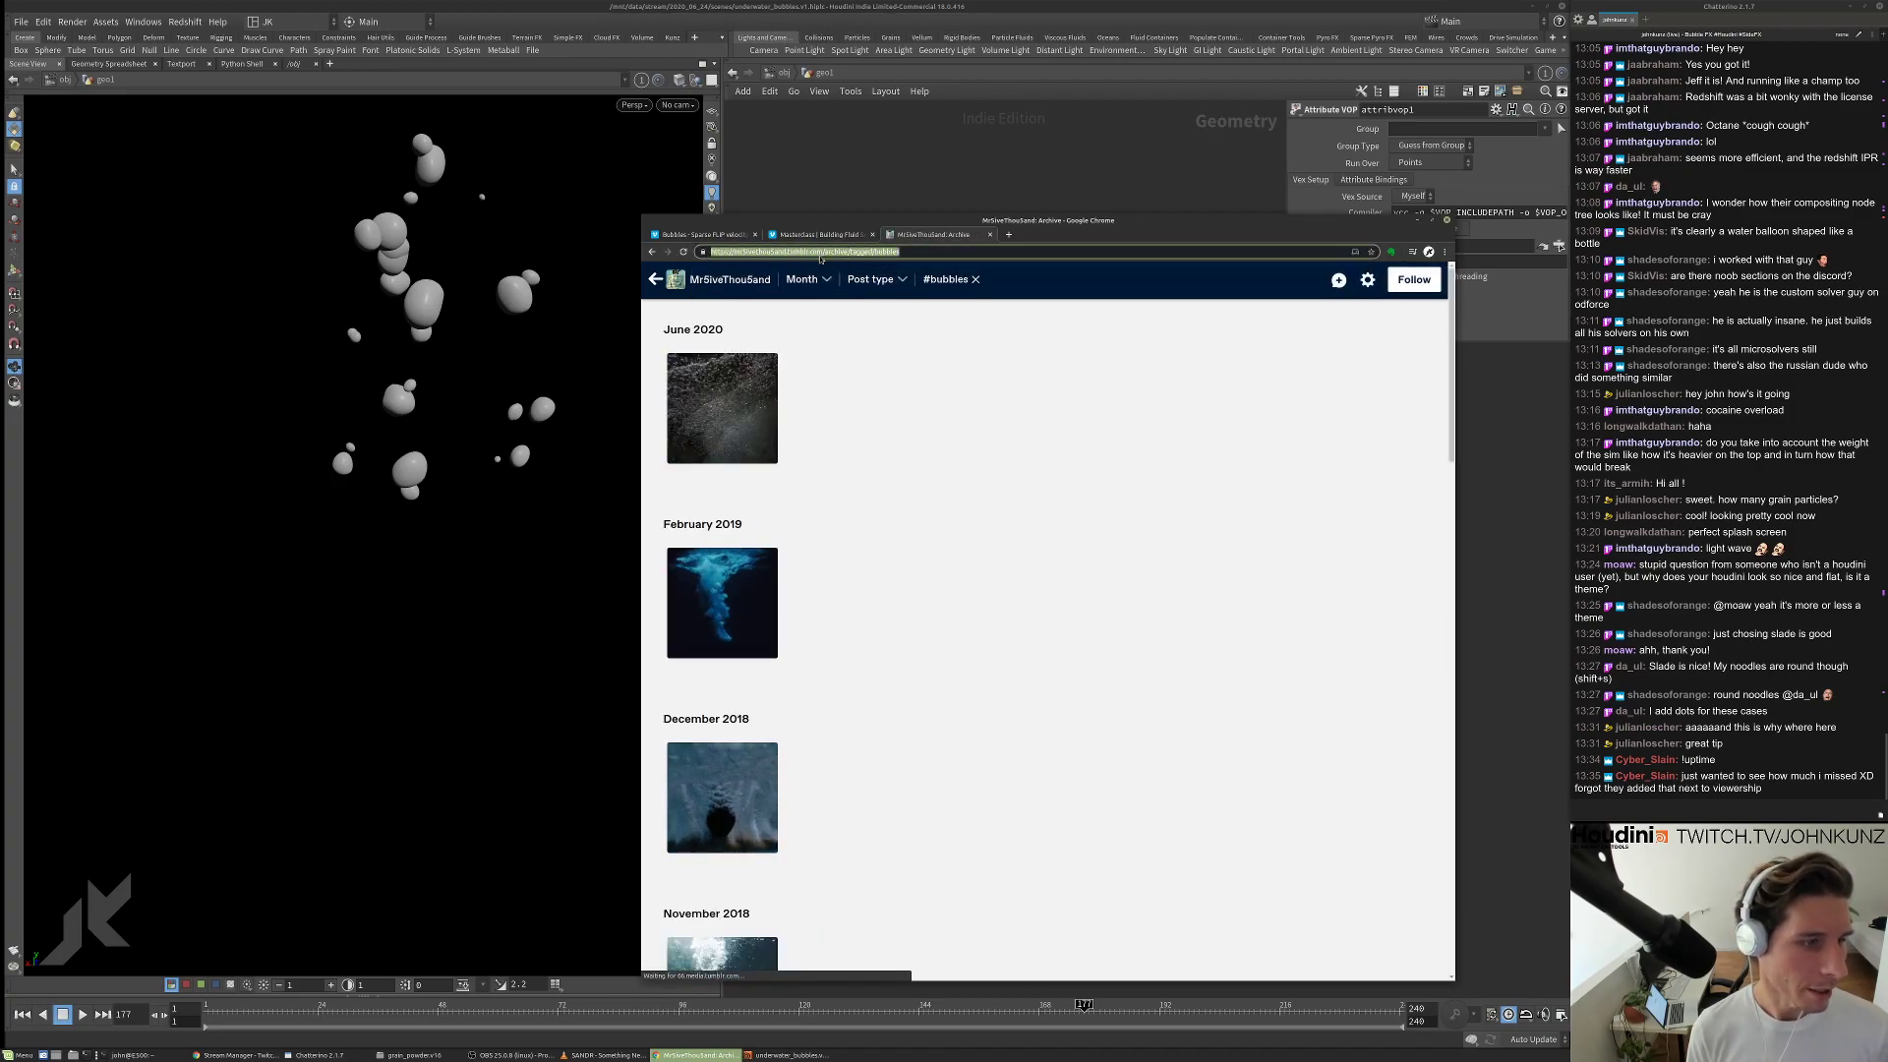
click(1654, 810)
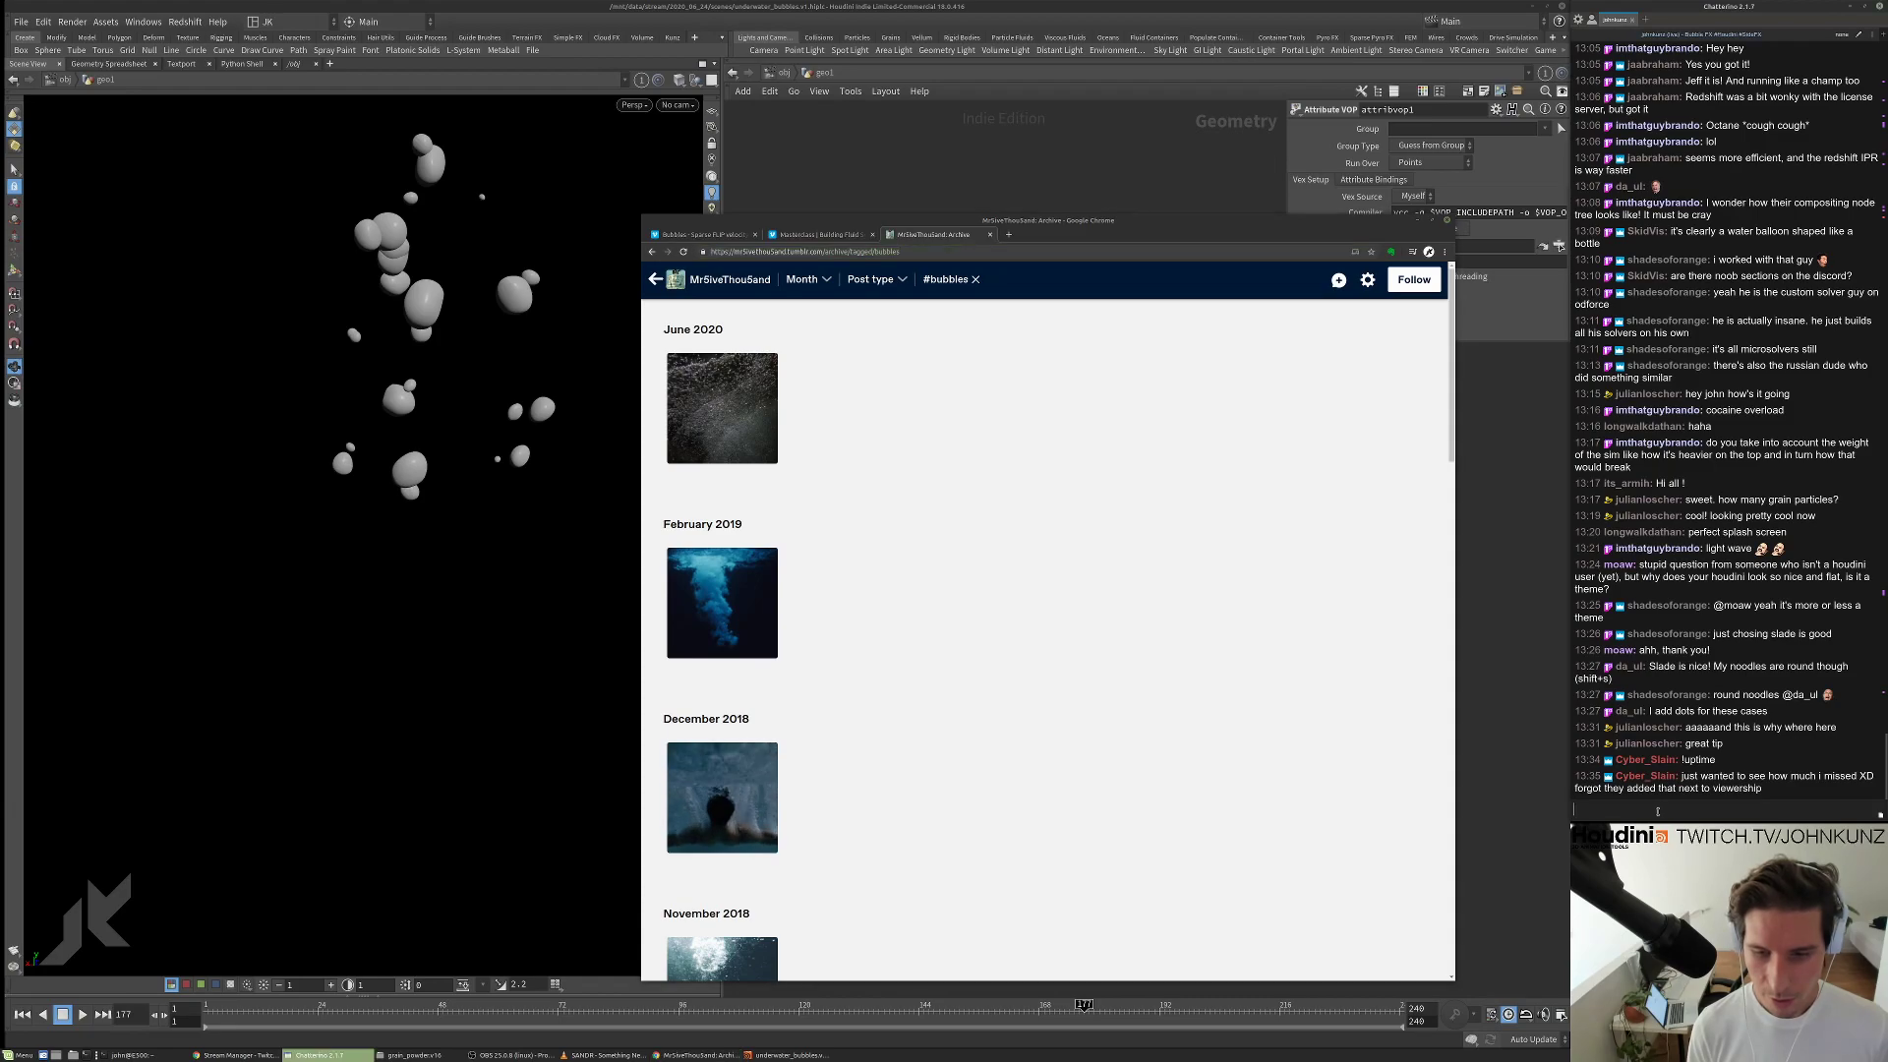
key(ctrl+v)
key(Return)
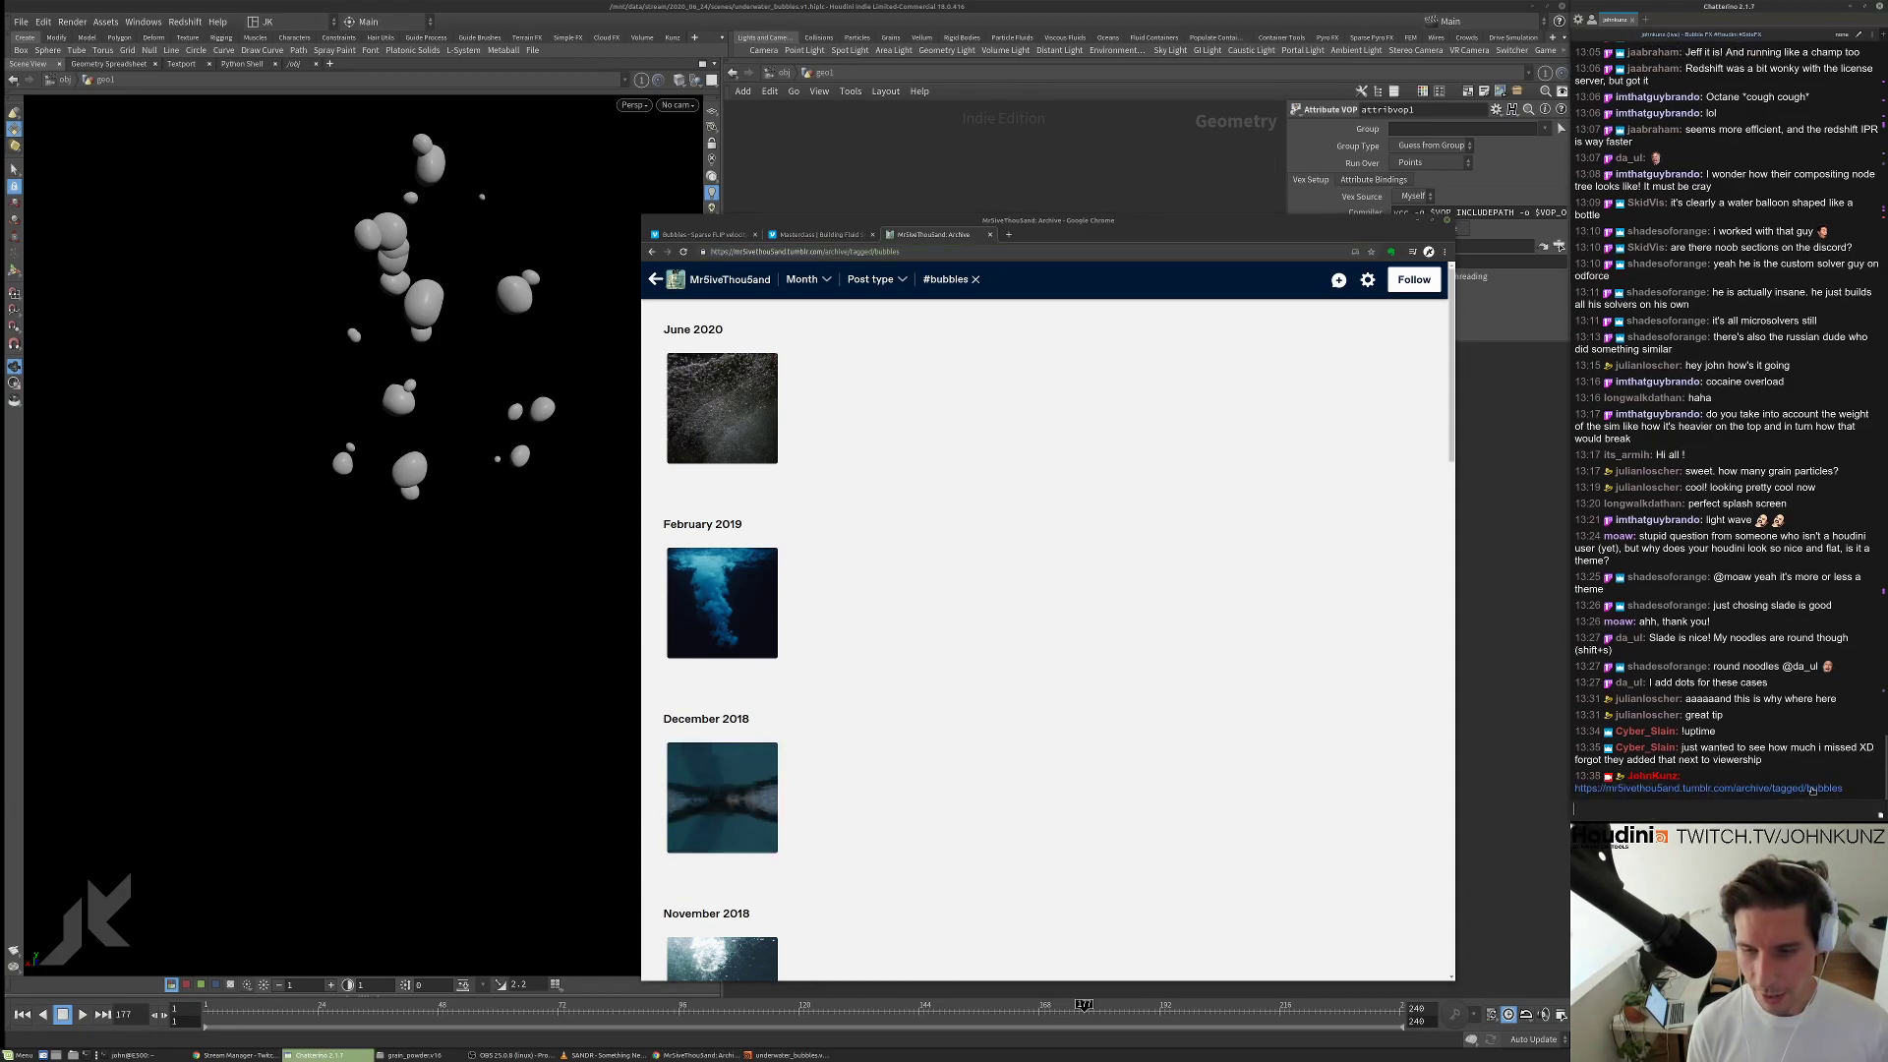
click(919, 439)
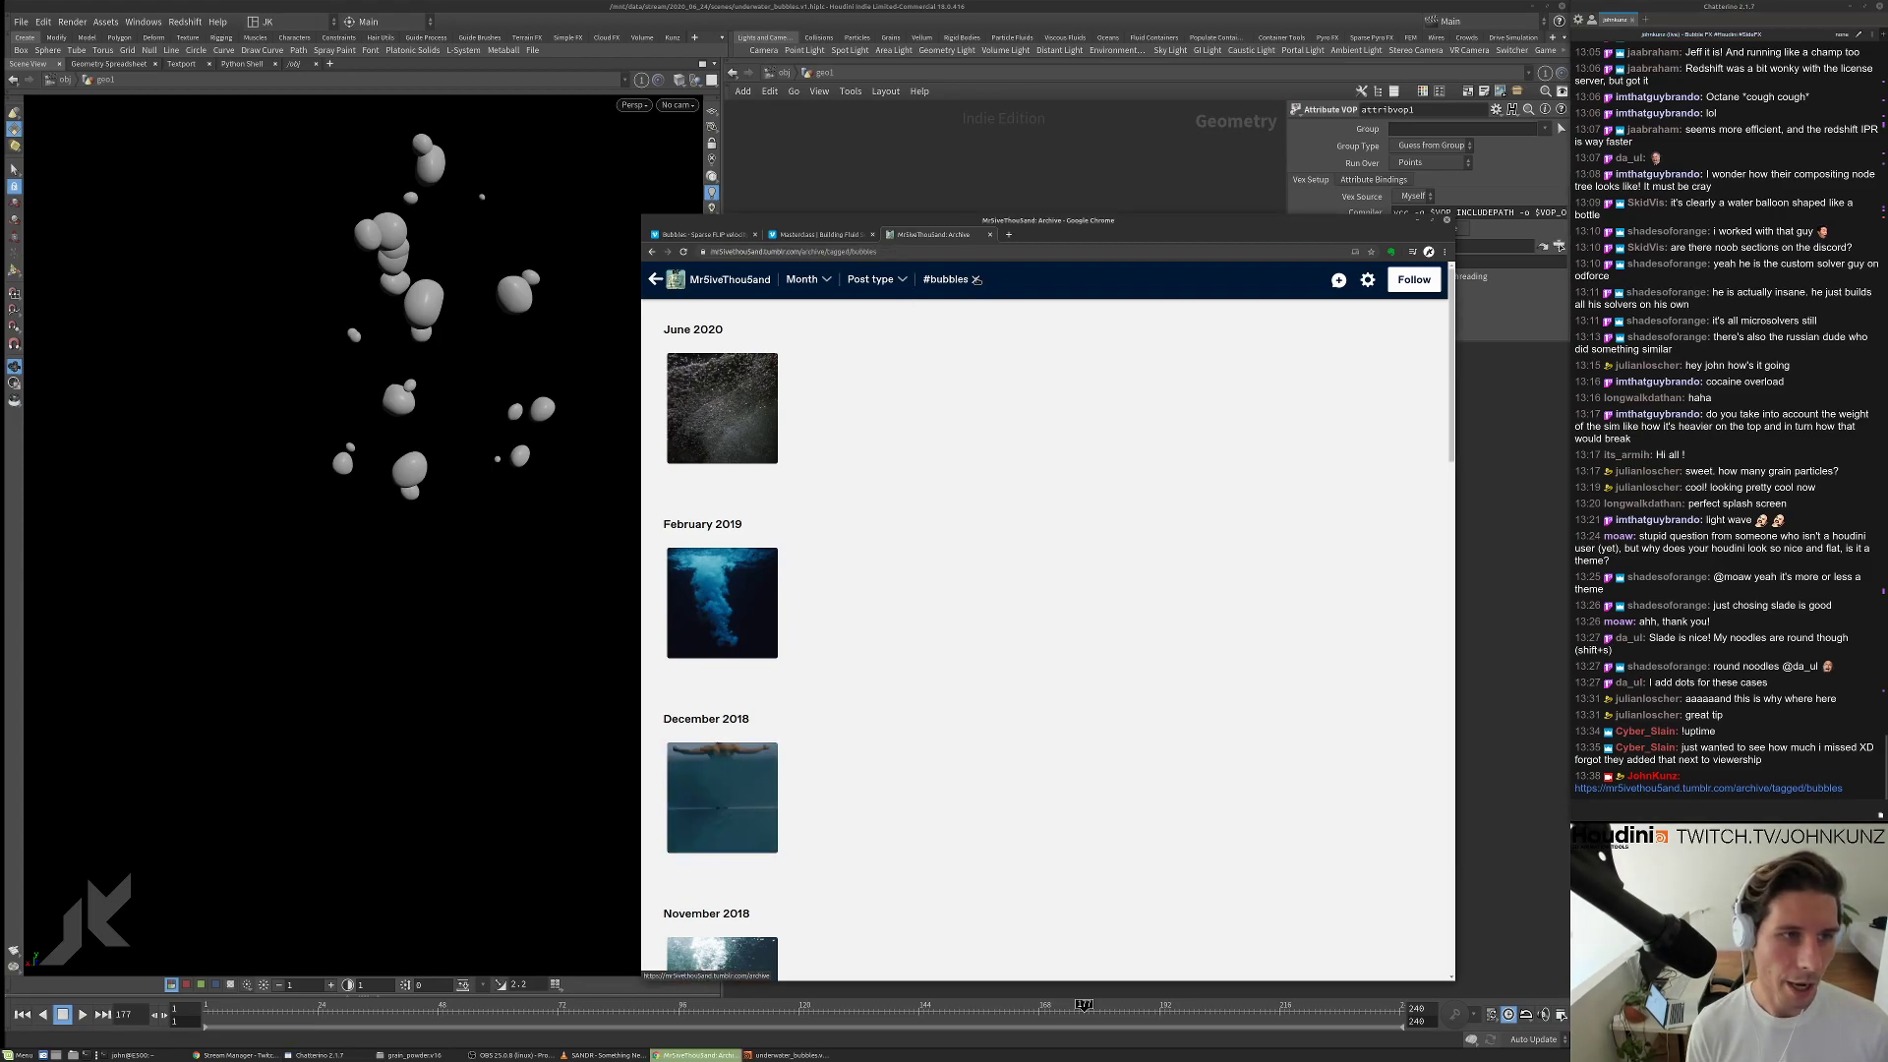
Clear the #bubbles tag filter, then reload the bubbles-tagged archive from the pasted link.
click(975, 280)
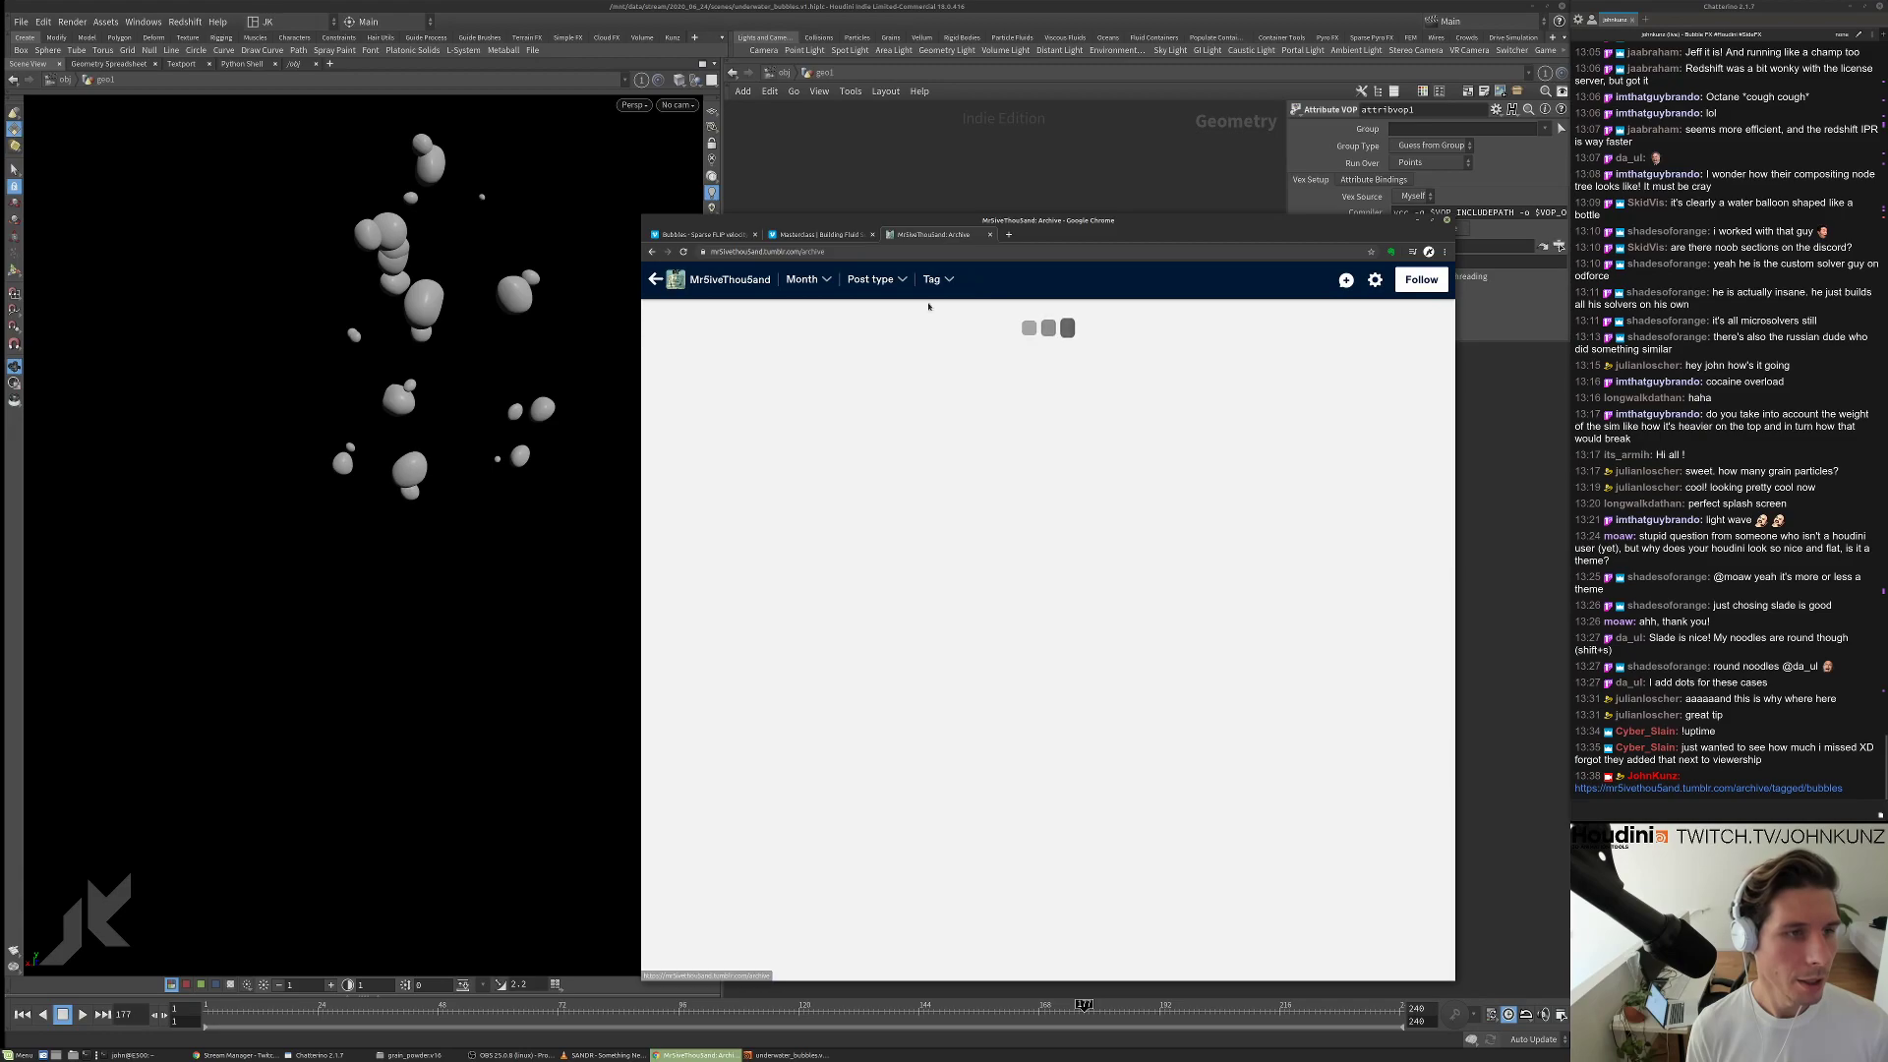
scroll(1104, 470, down, 3)
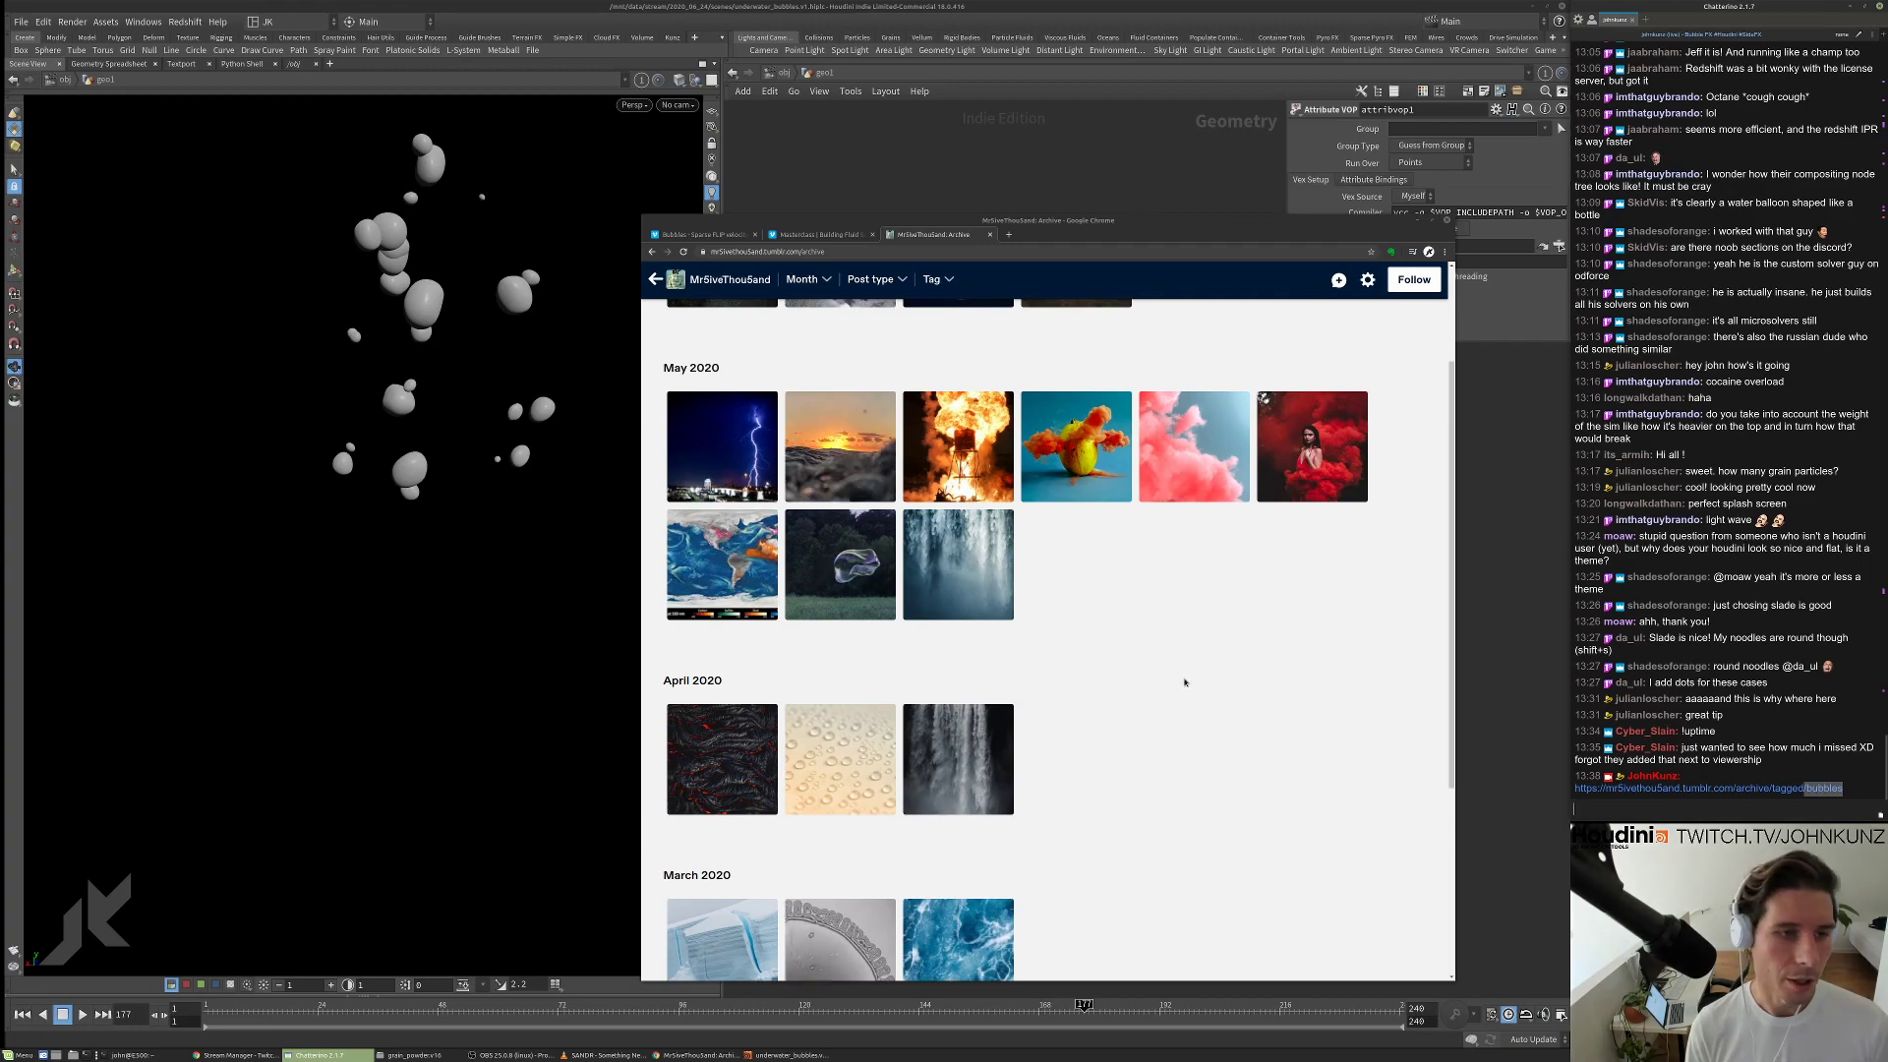
click(1099, 575)
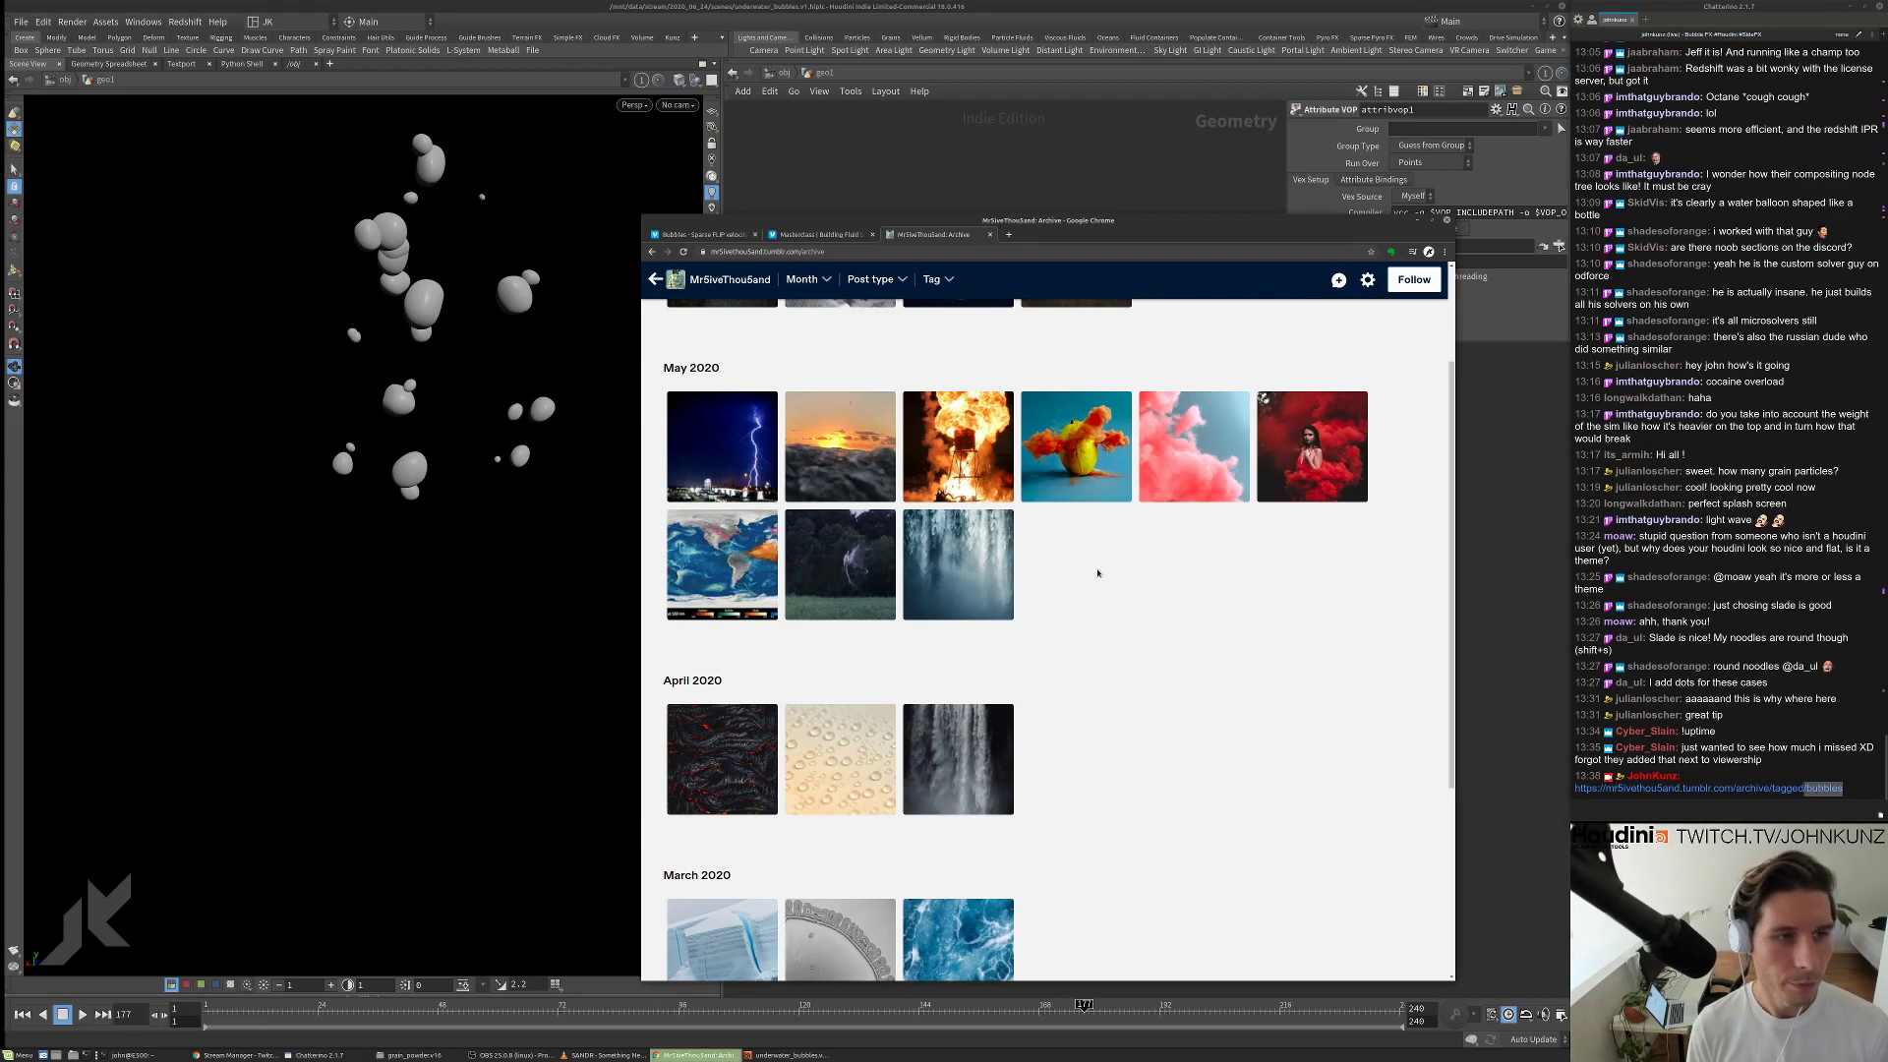
key(ctrl+l)
text(https://mr5ivethou5and.tumblr.com/archive/tagged/bubbles)
key(Return)
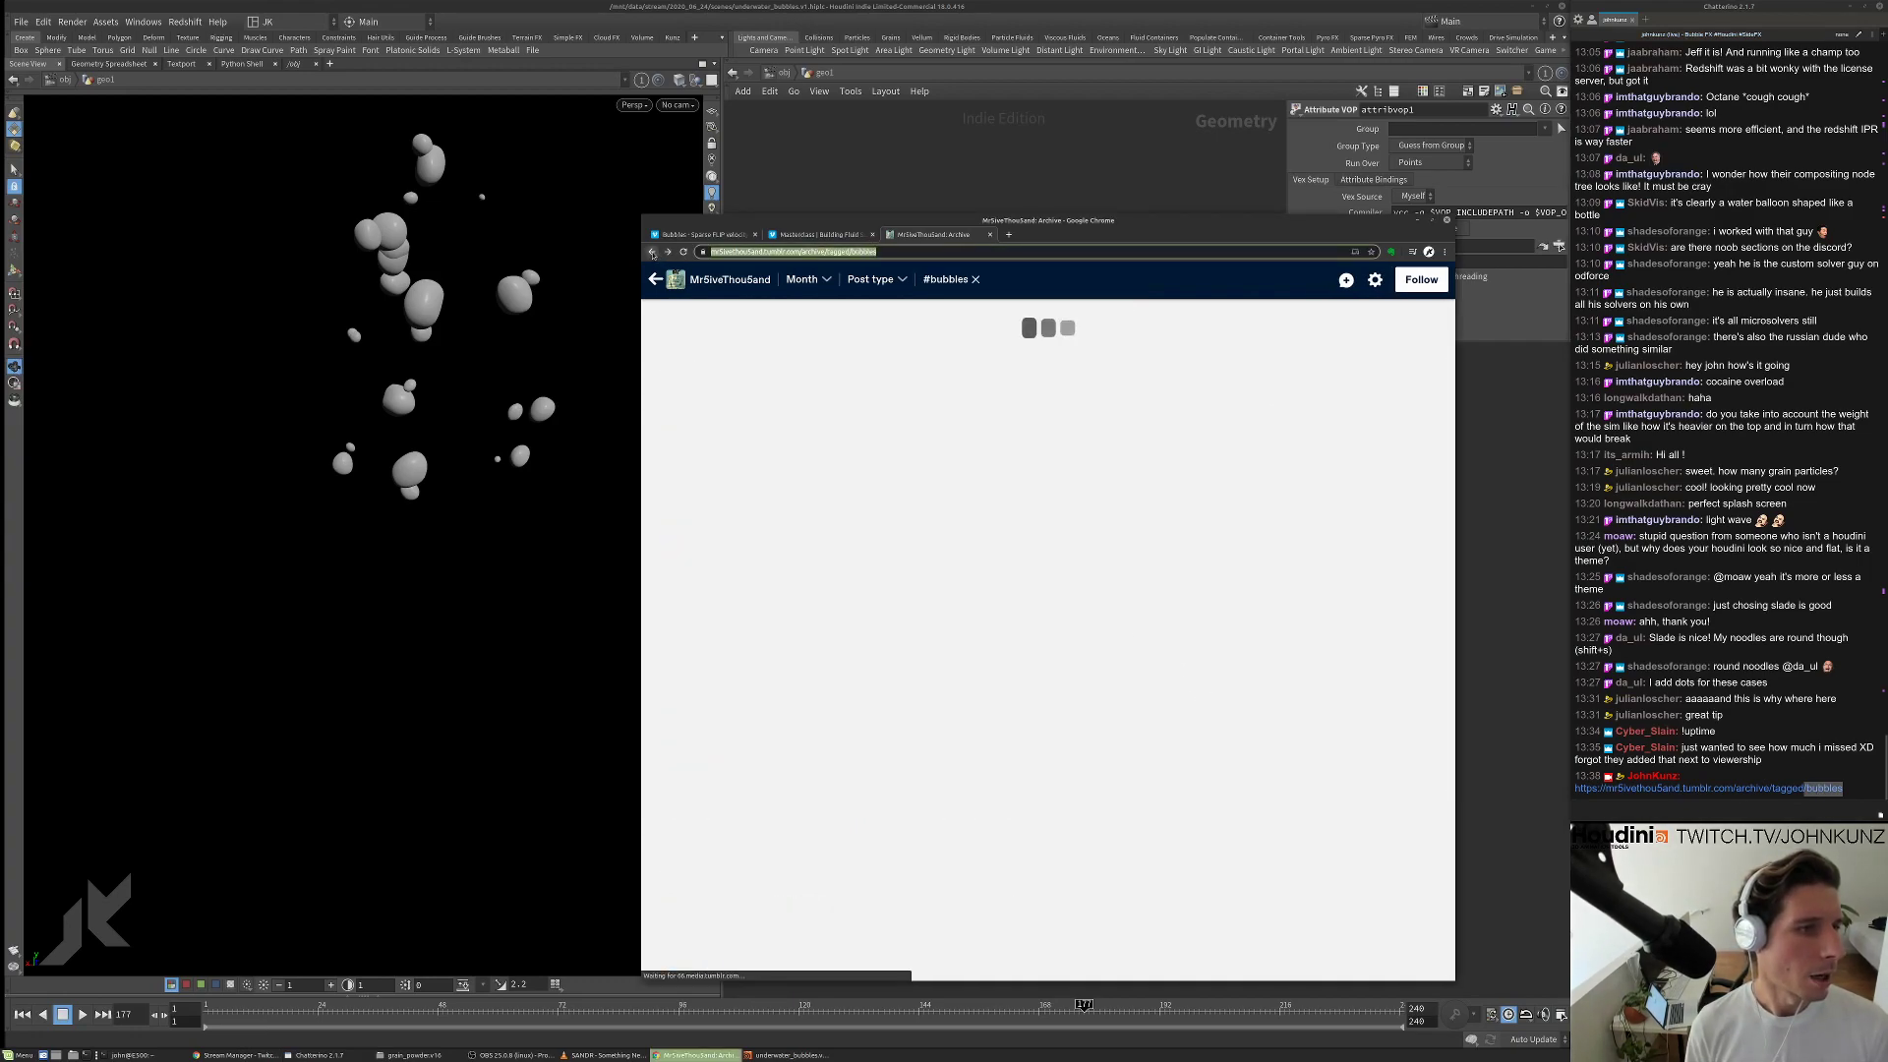
View the February 2019 underwater bubbles post, then close its tab.
scroll(957, 765, down, 3)
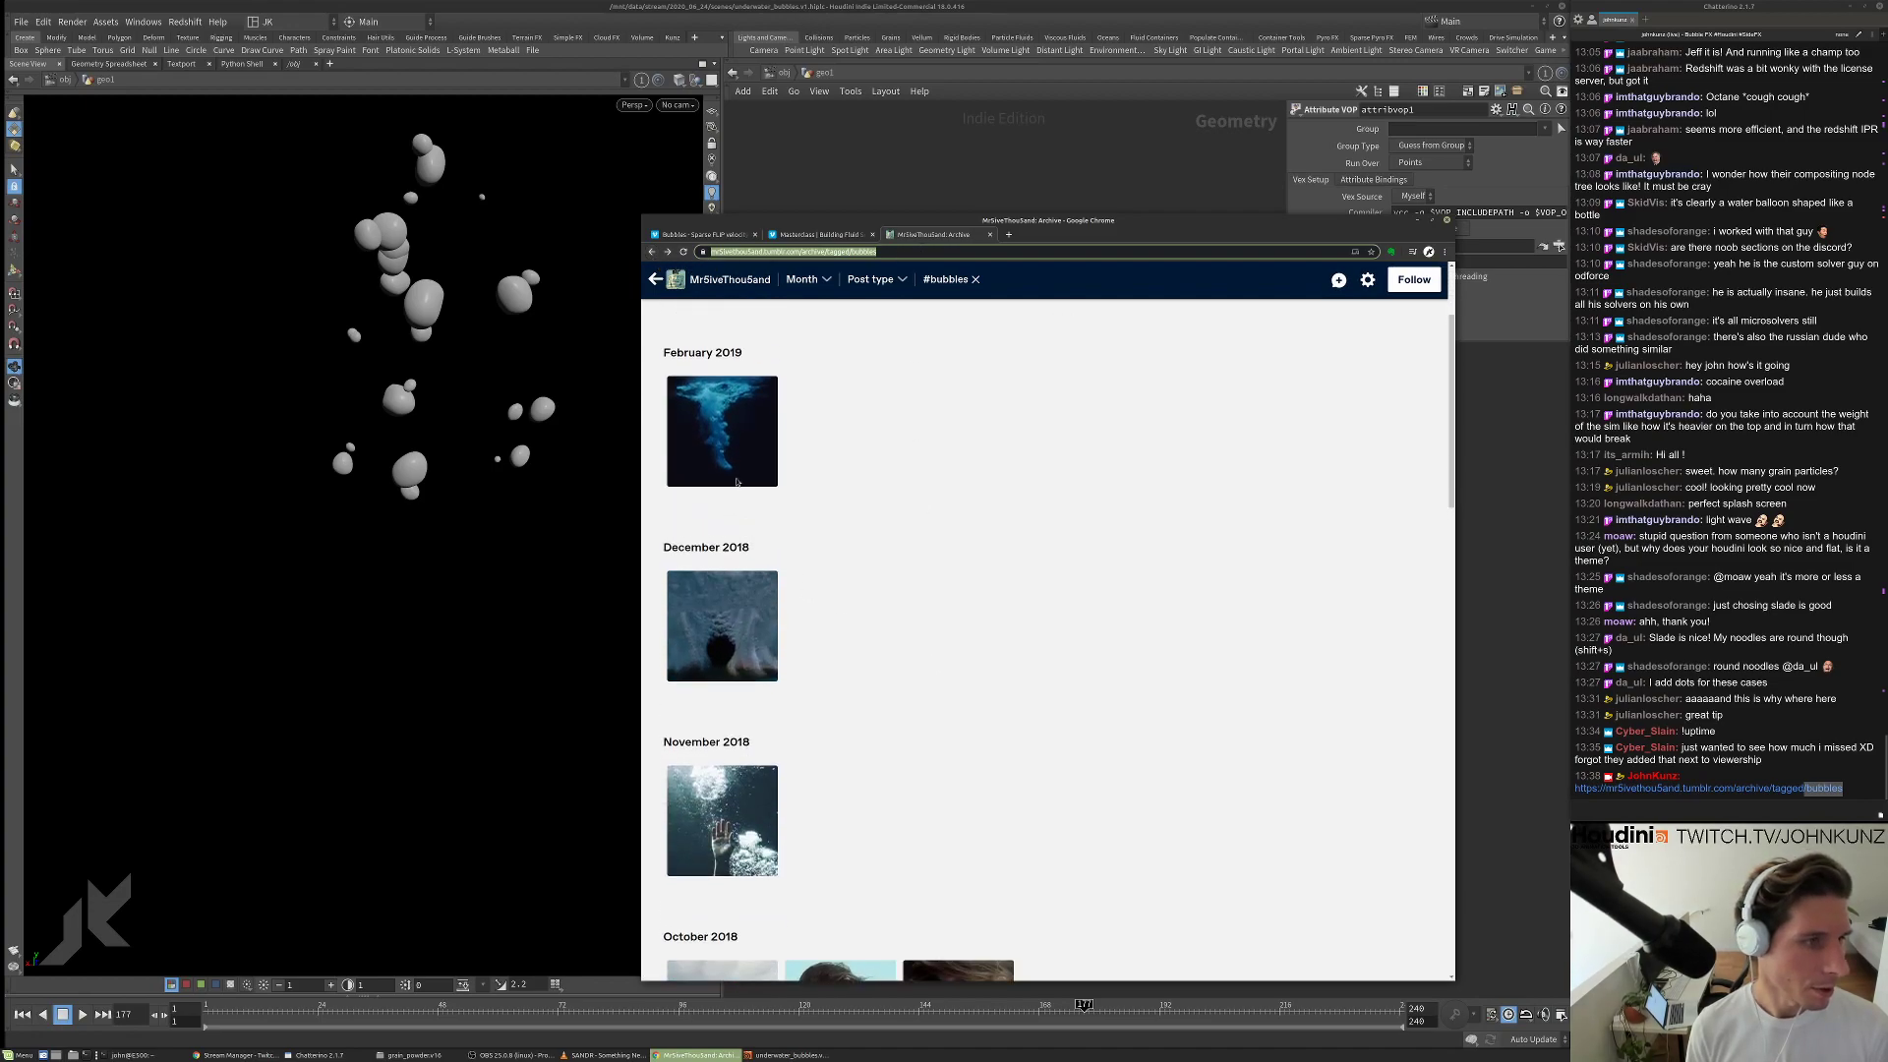
scroll(721, 472, up, 1)
click(721, 472)
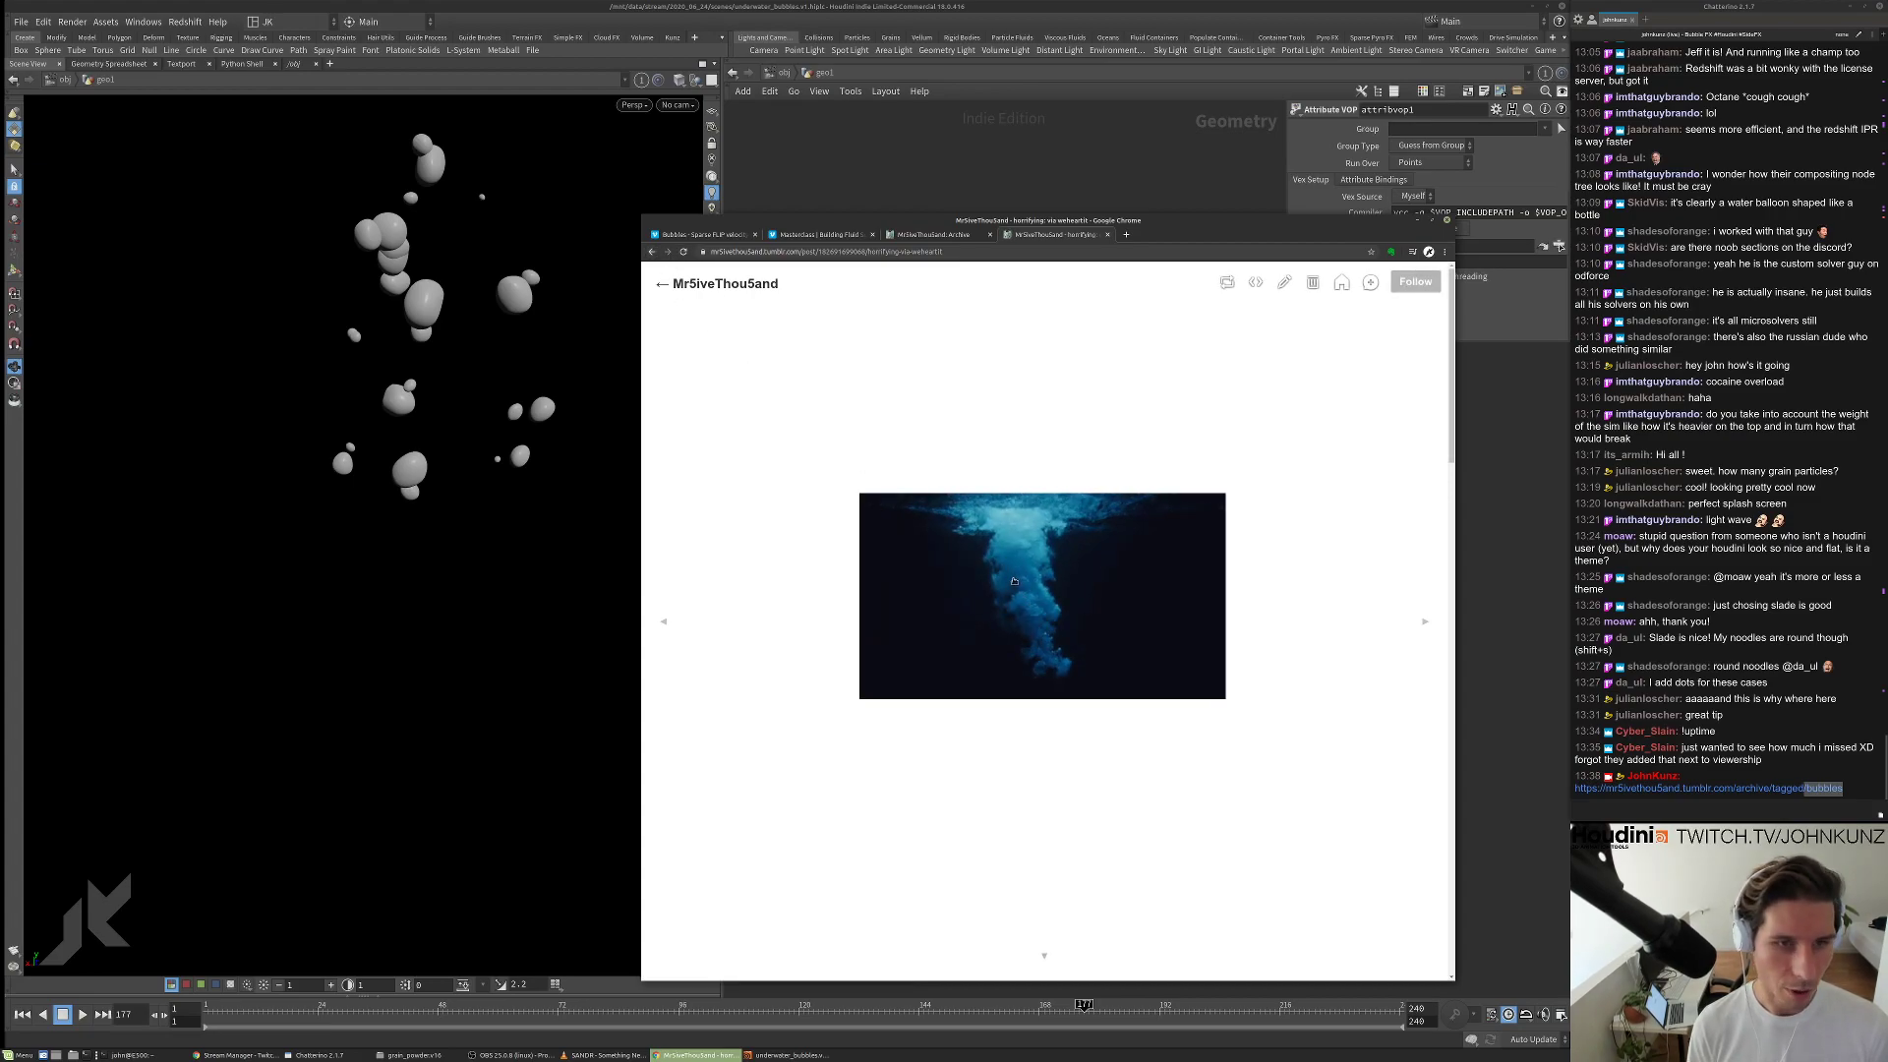
scroll(1013, 581, down, 4)
scroll(659, 273, up, 4)
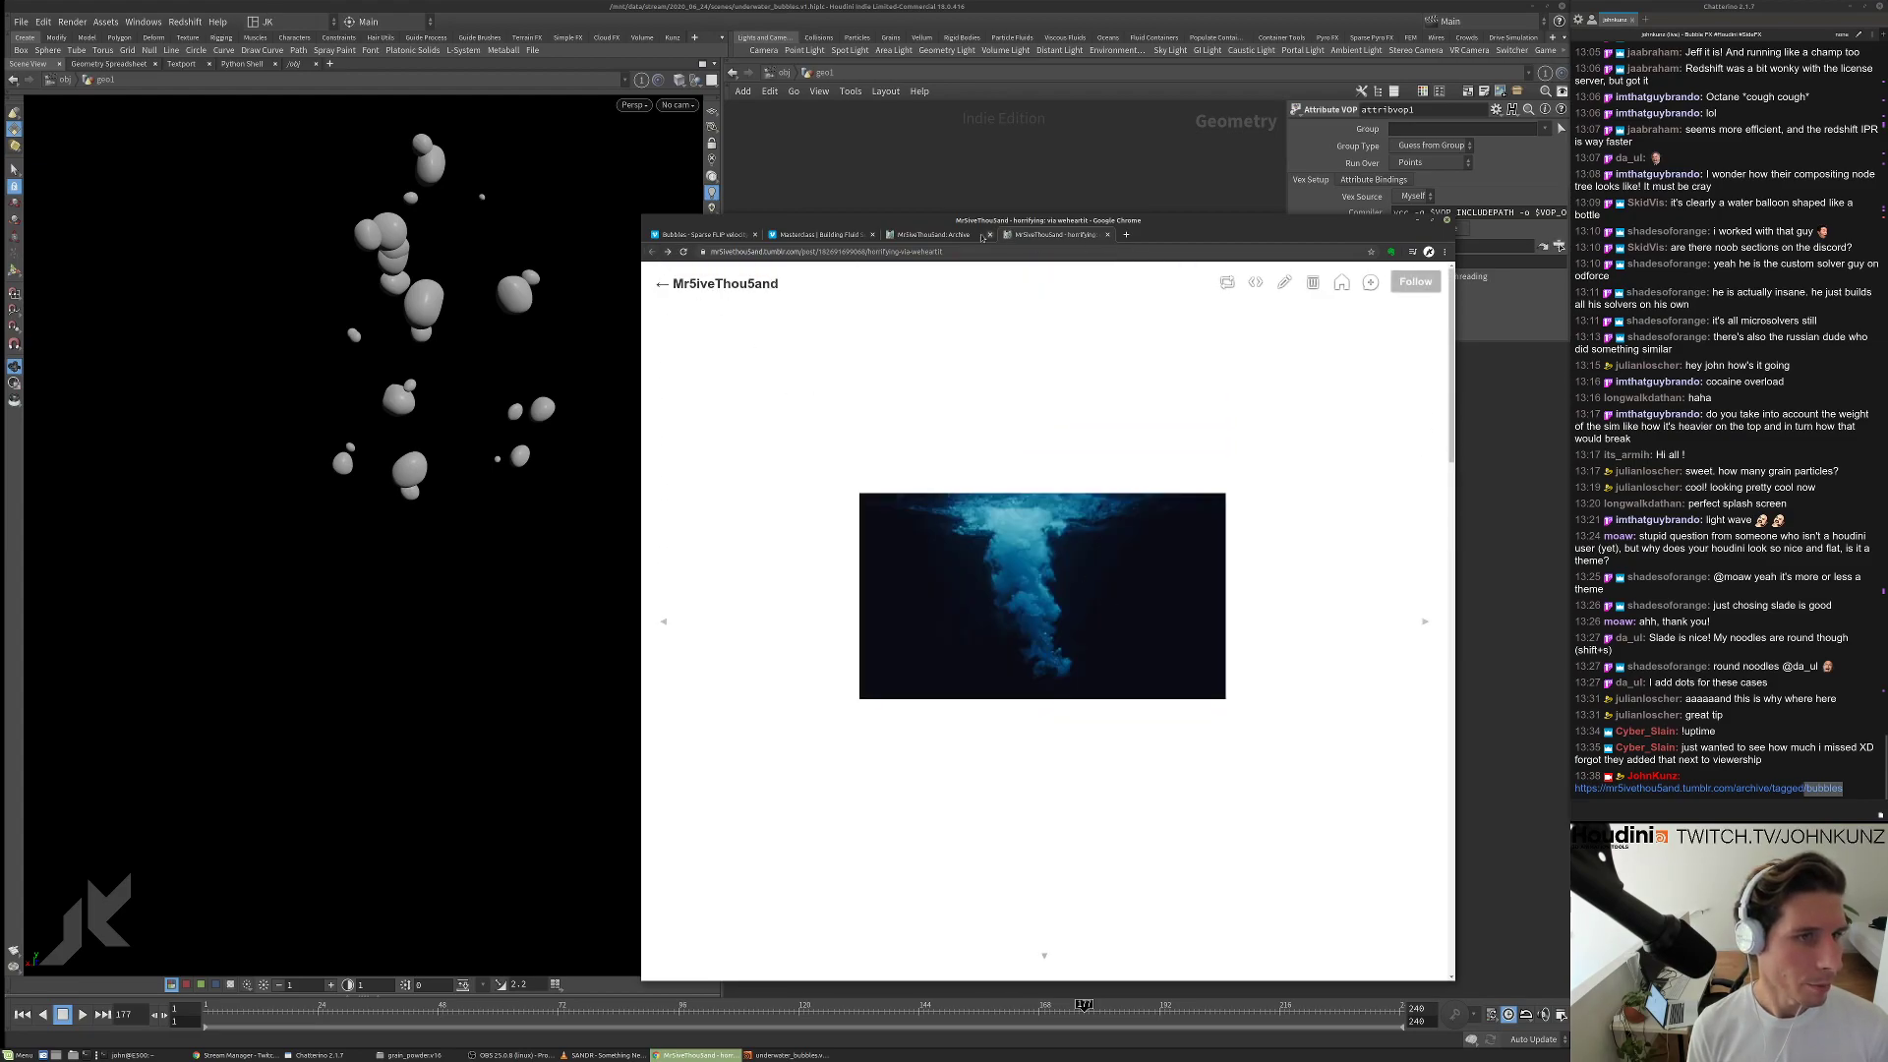
click(969, 235)
click(1107, 235)
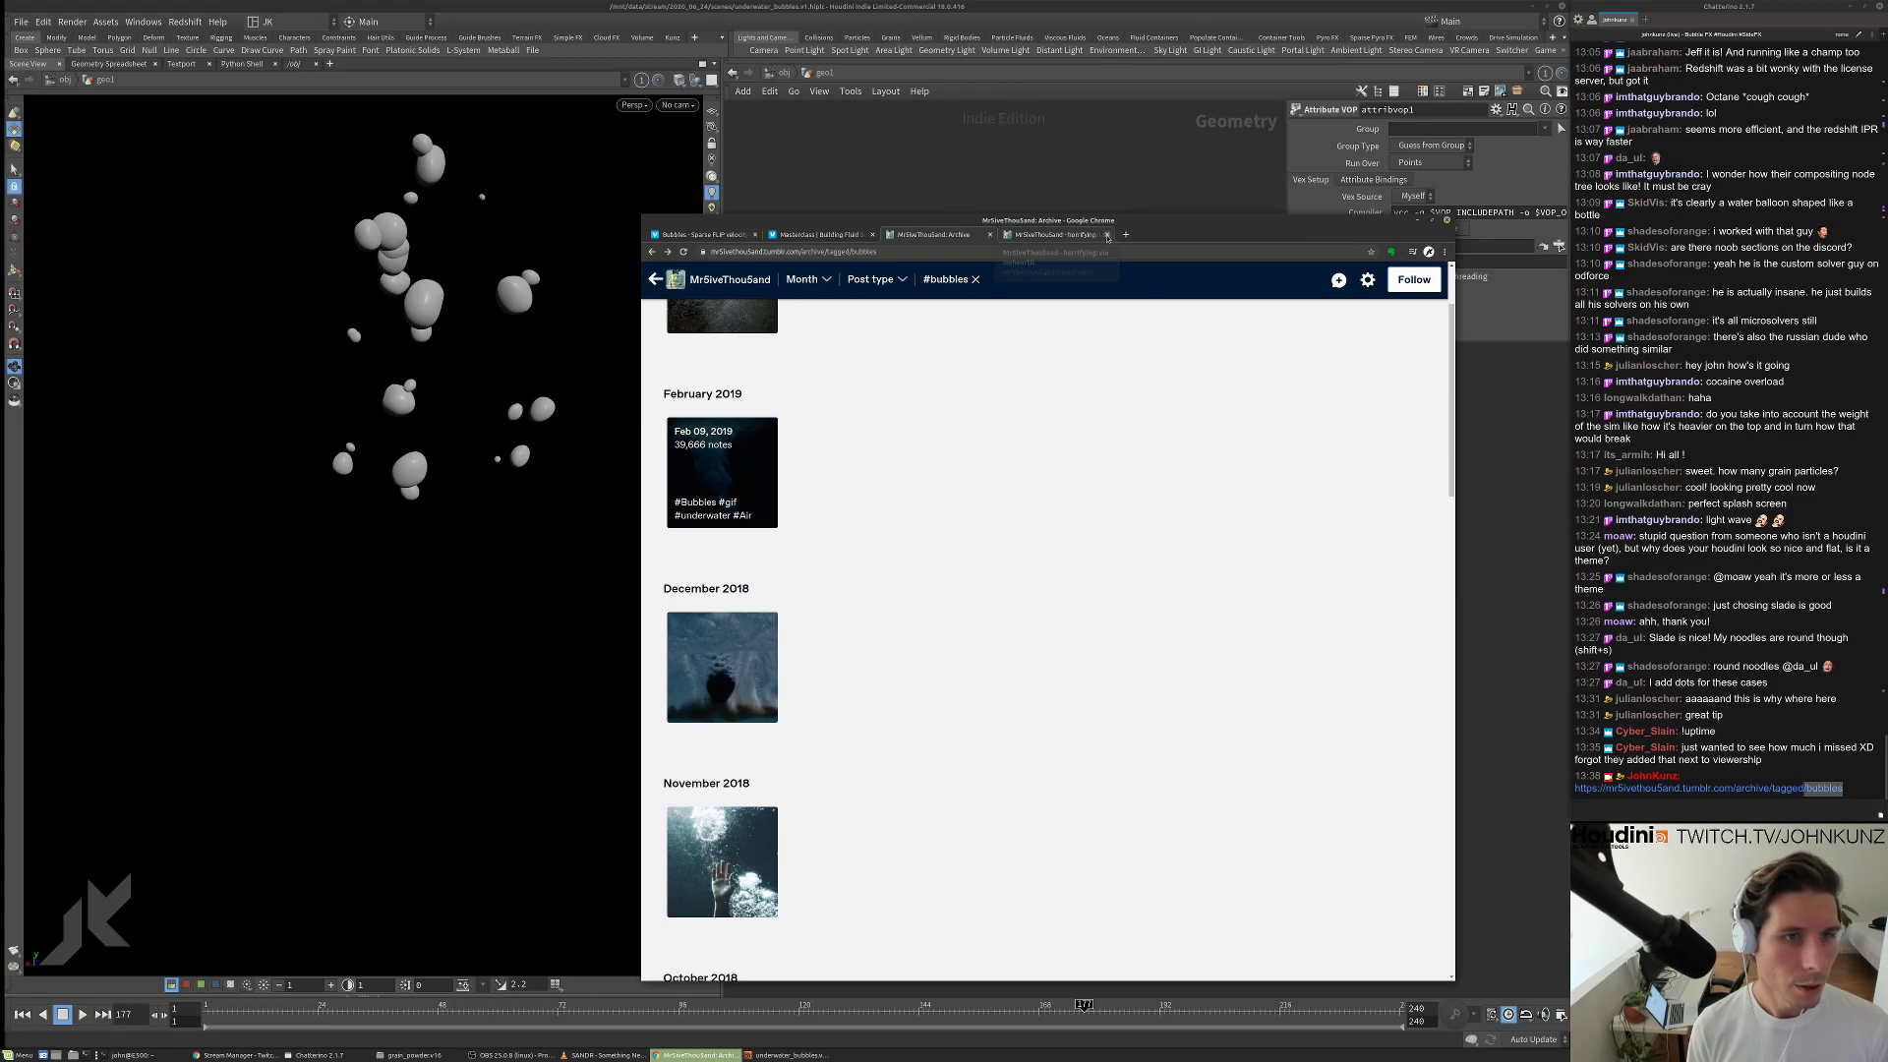
Check the pencils-in-bubbles post, then open the large bubble rising through black water.
scroll(875, 609, down, 2)
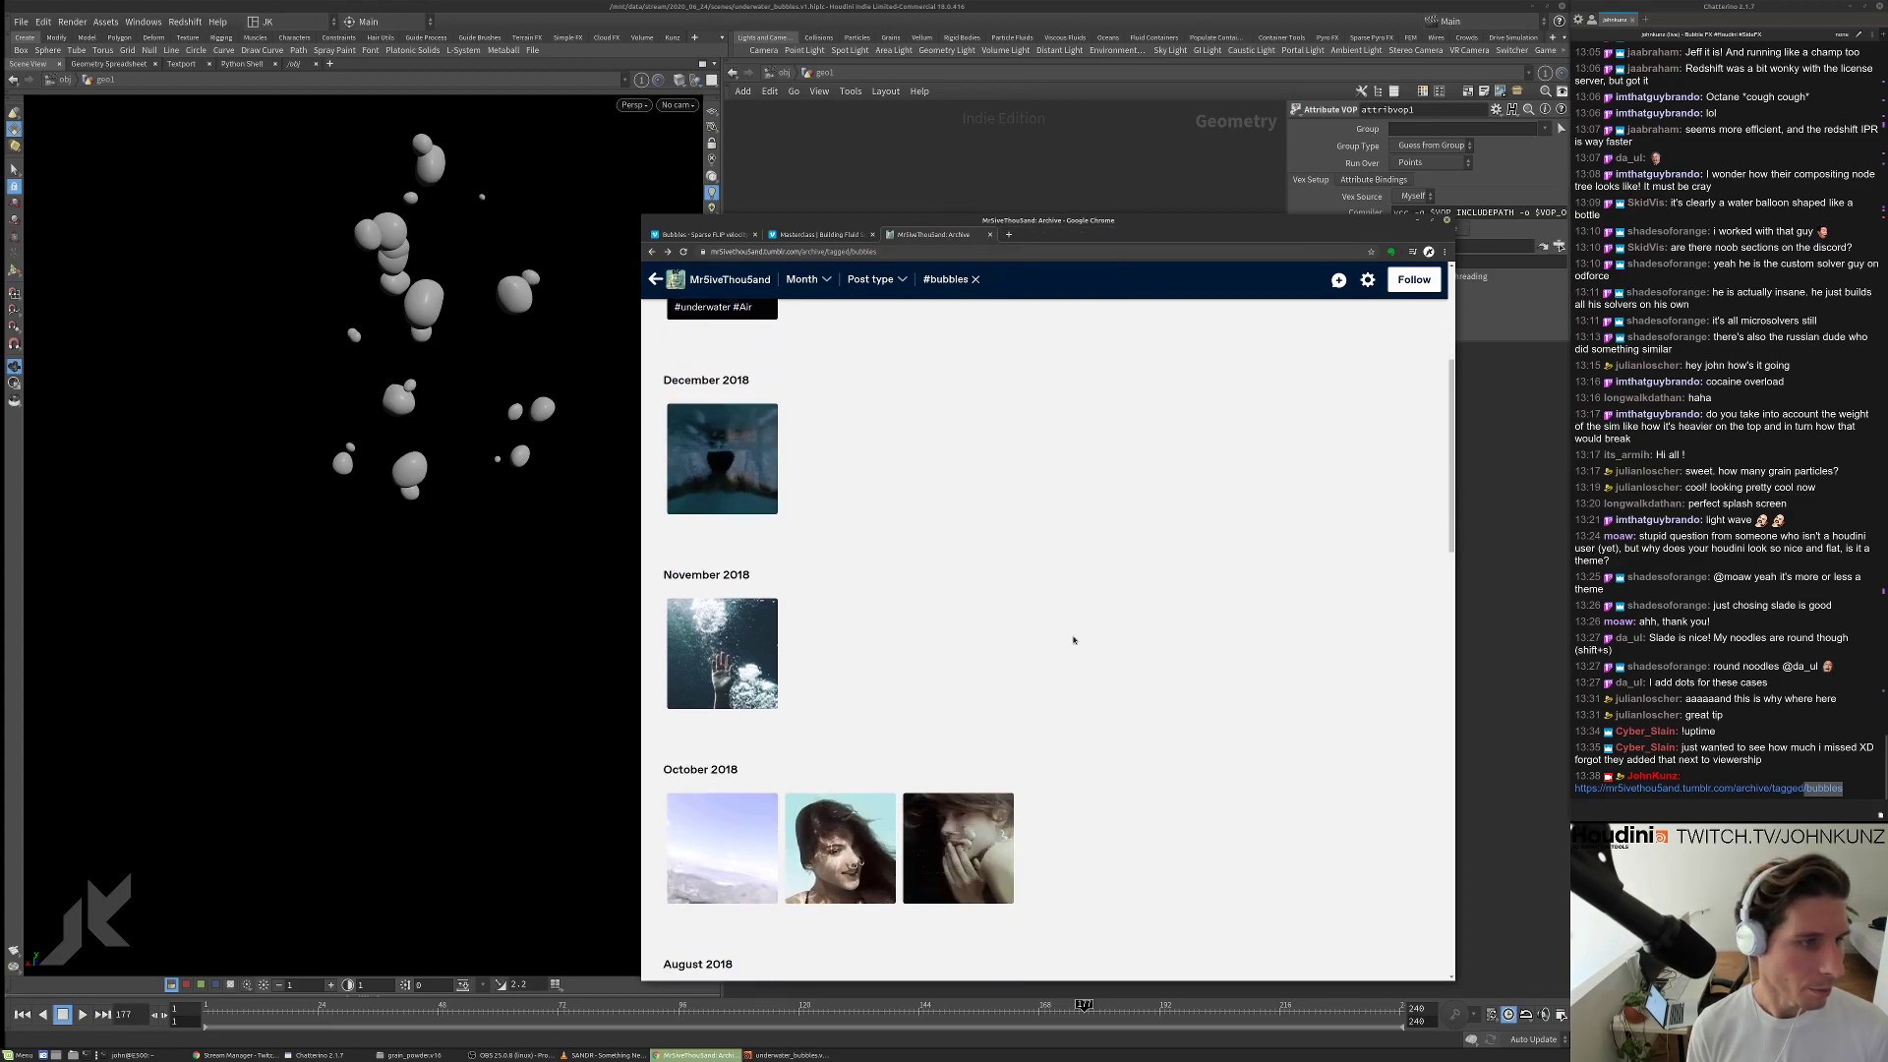
scroll(1072, 640, down, 7)
scroll(1073, 640, down, 5)
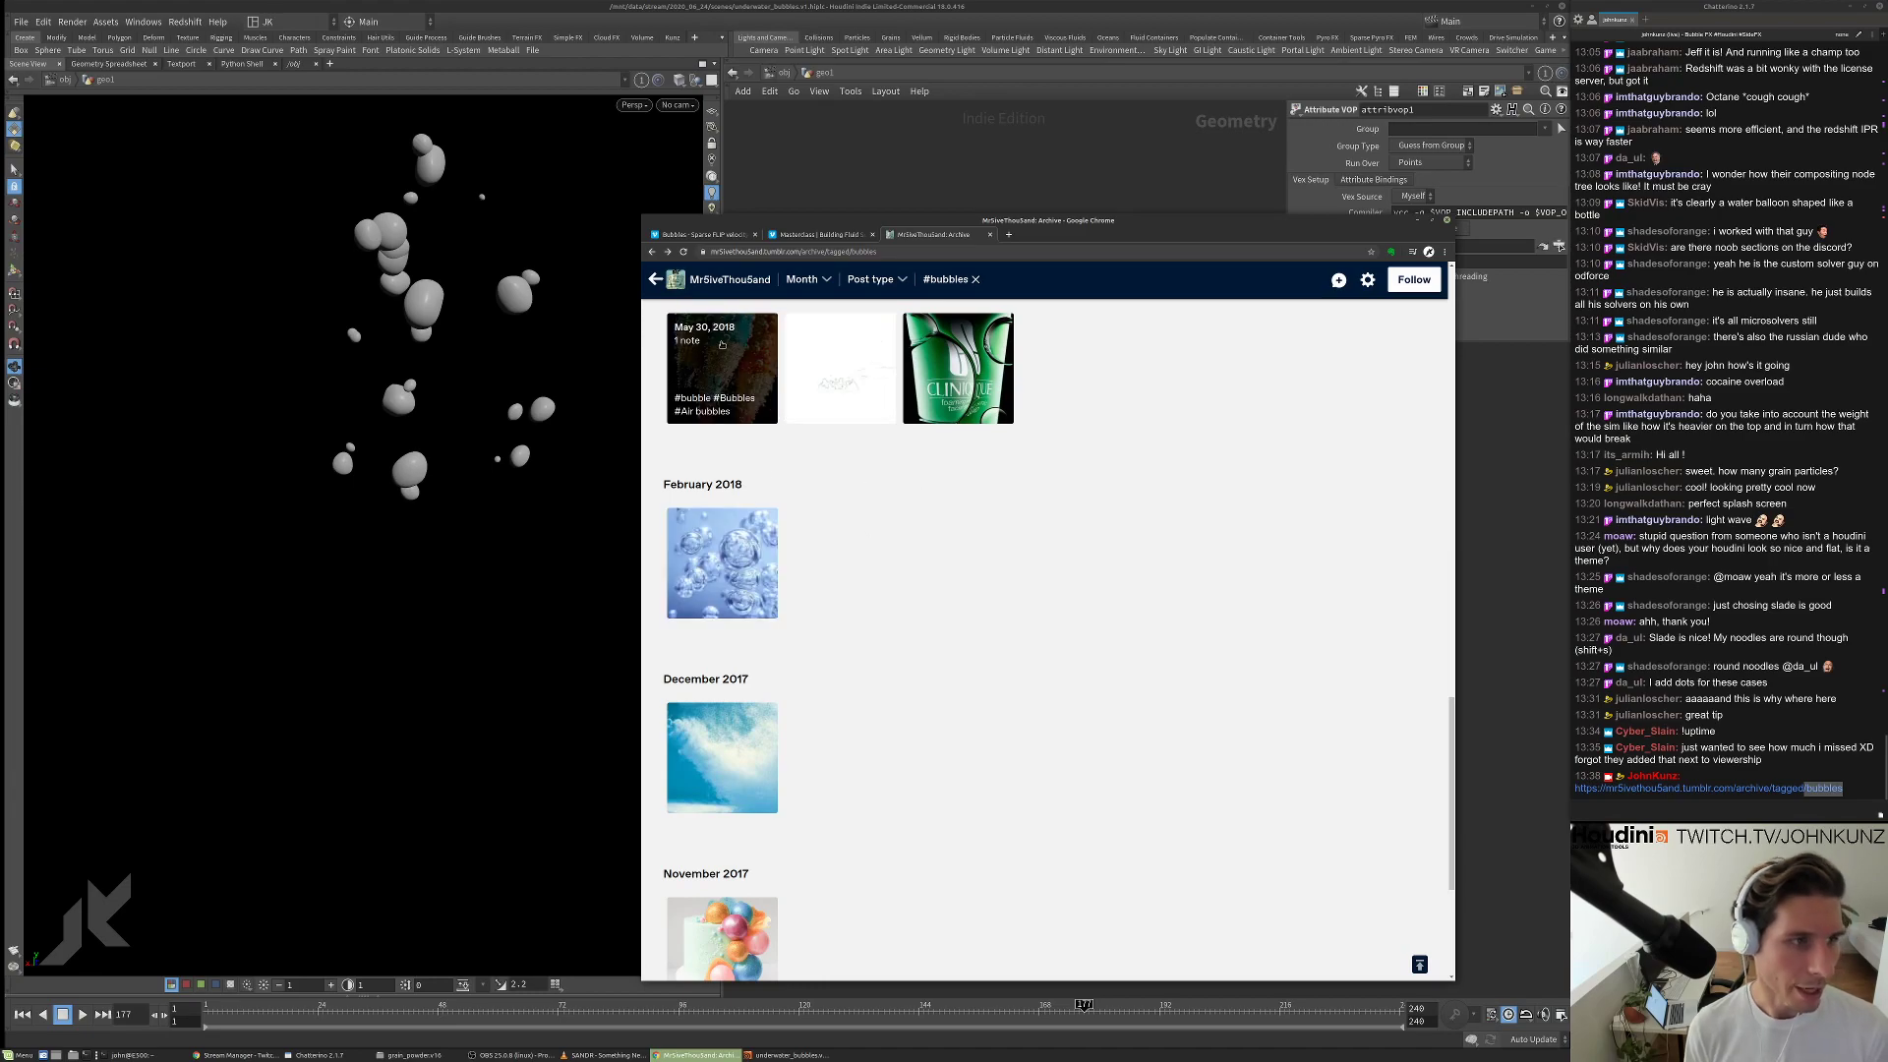
click(722, 368)
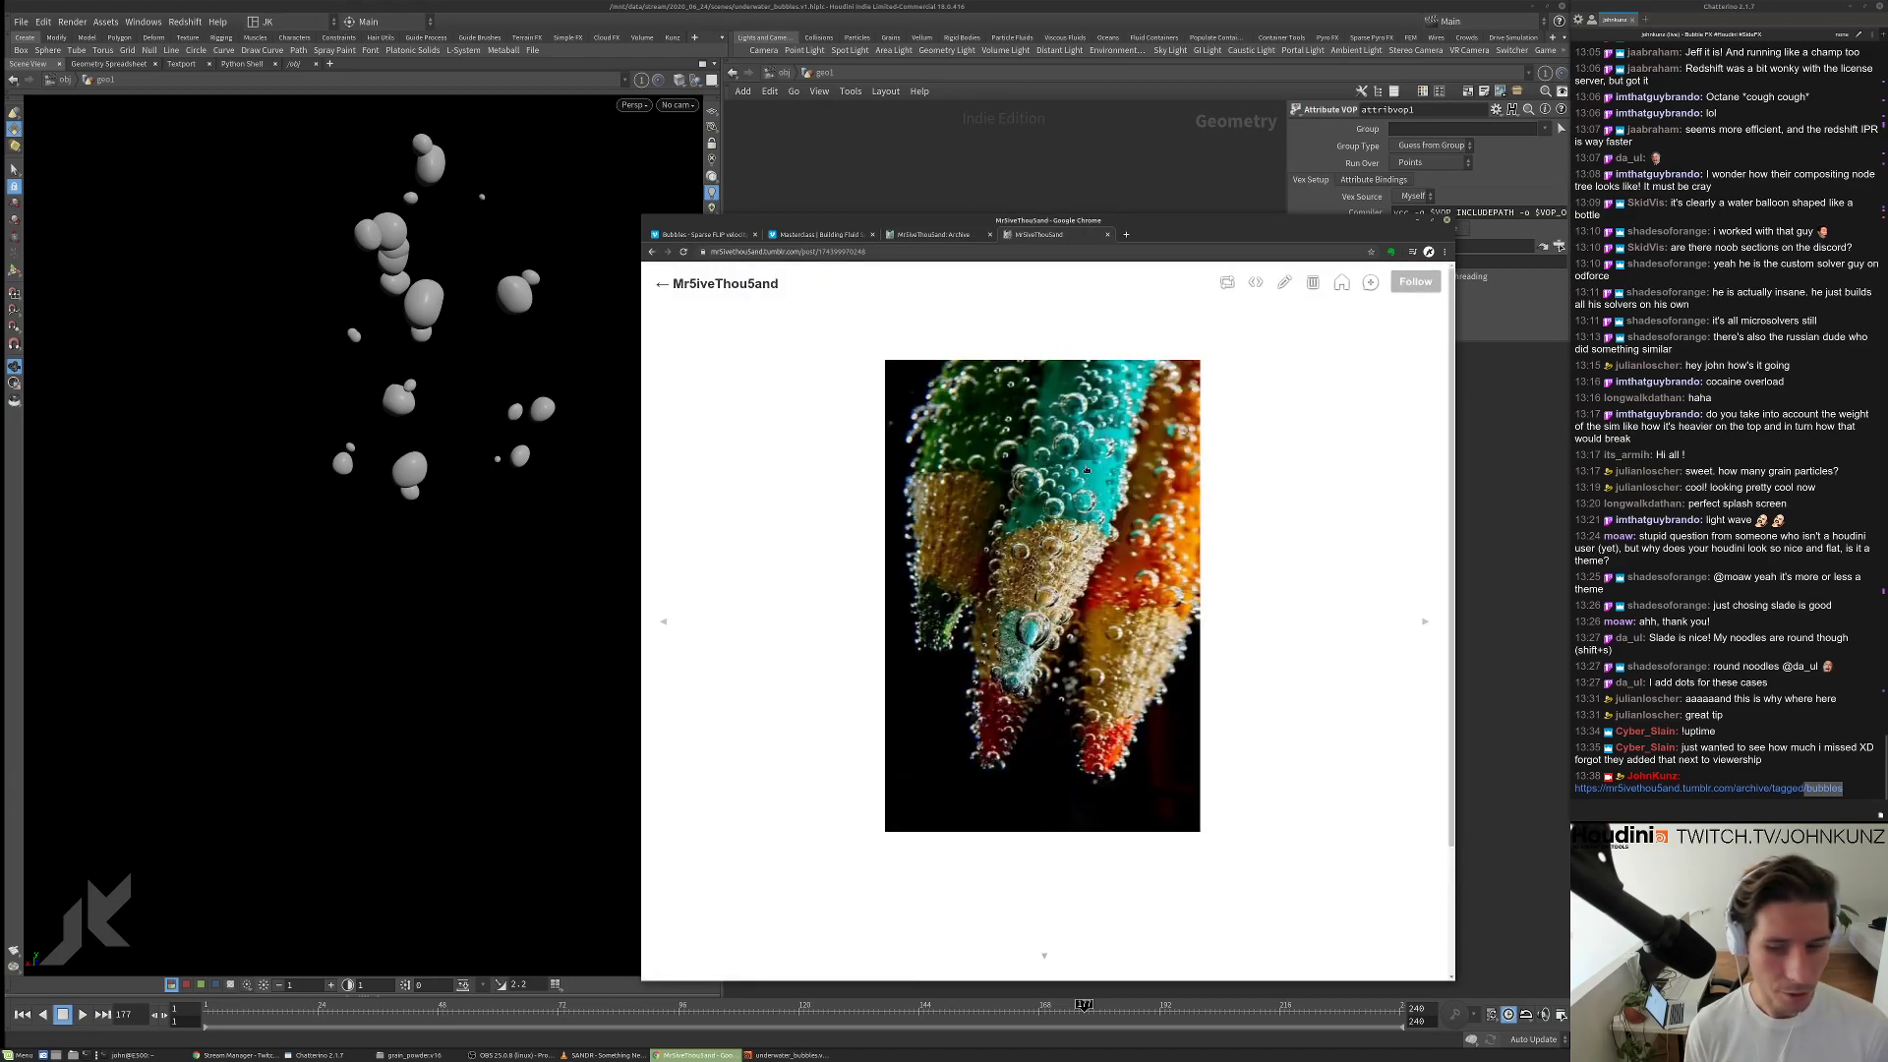
click(1108, 237)
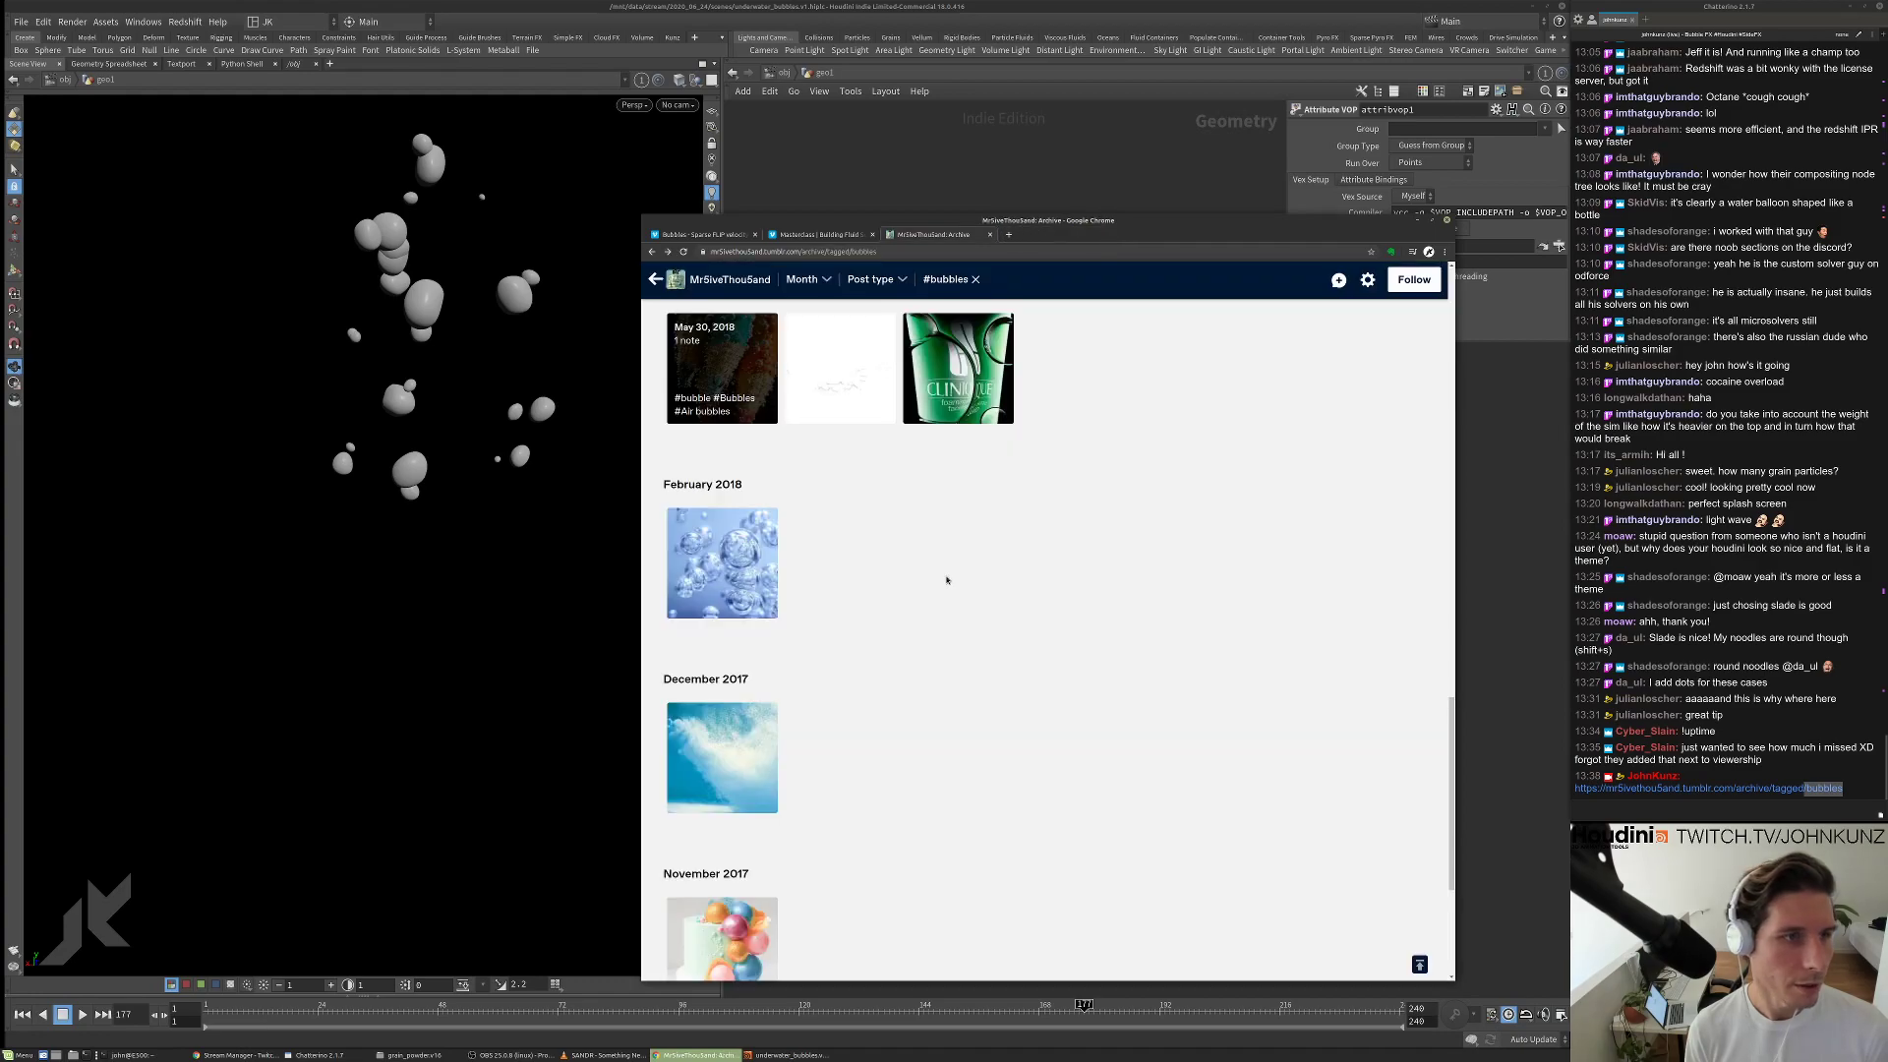
scroll(944, 577, down, 4)
scroll(814, 613, down, 1)
scroll(814, 613, down, 5)
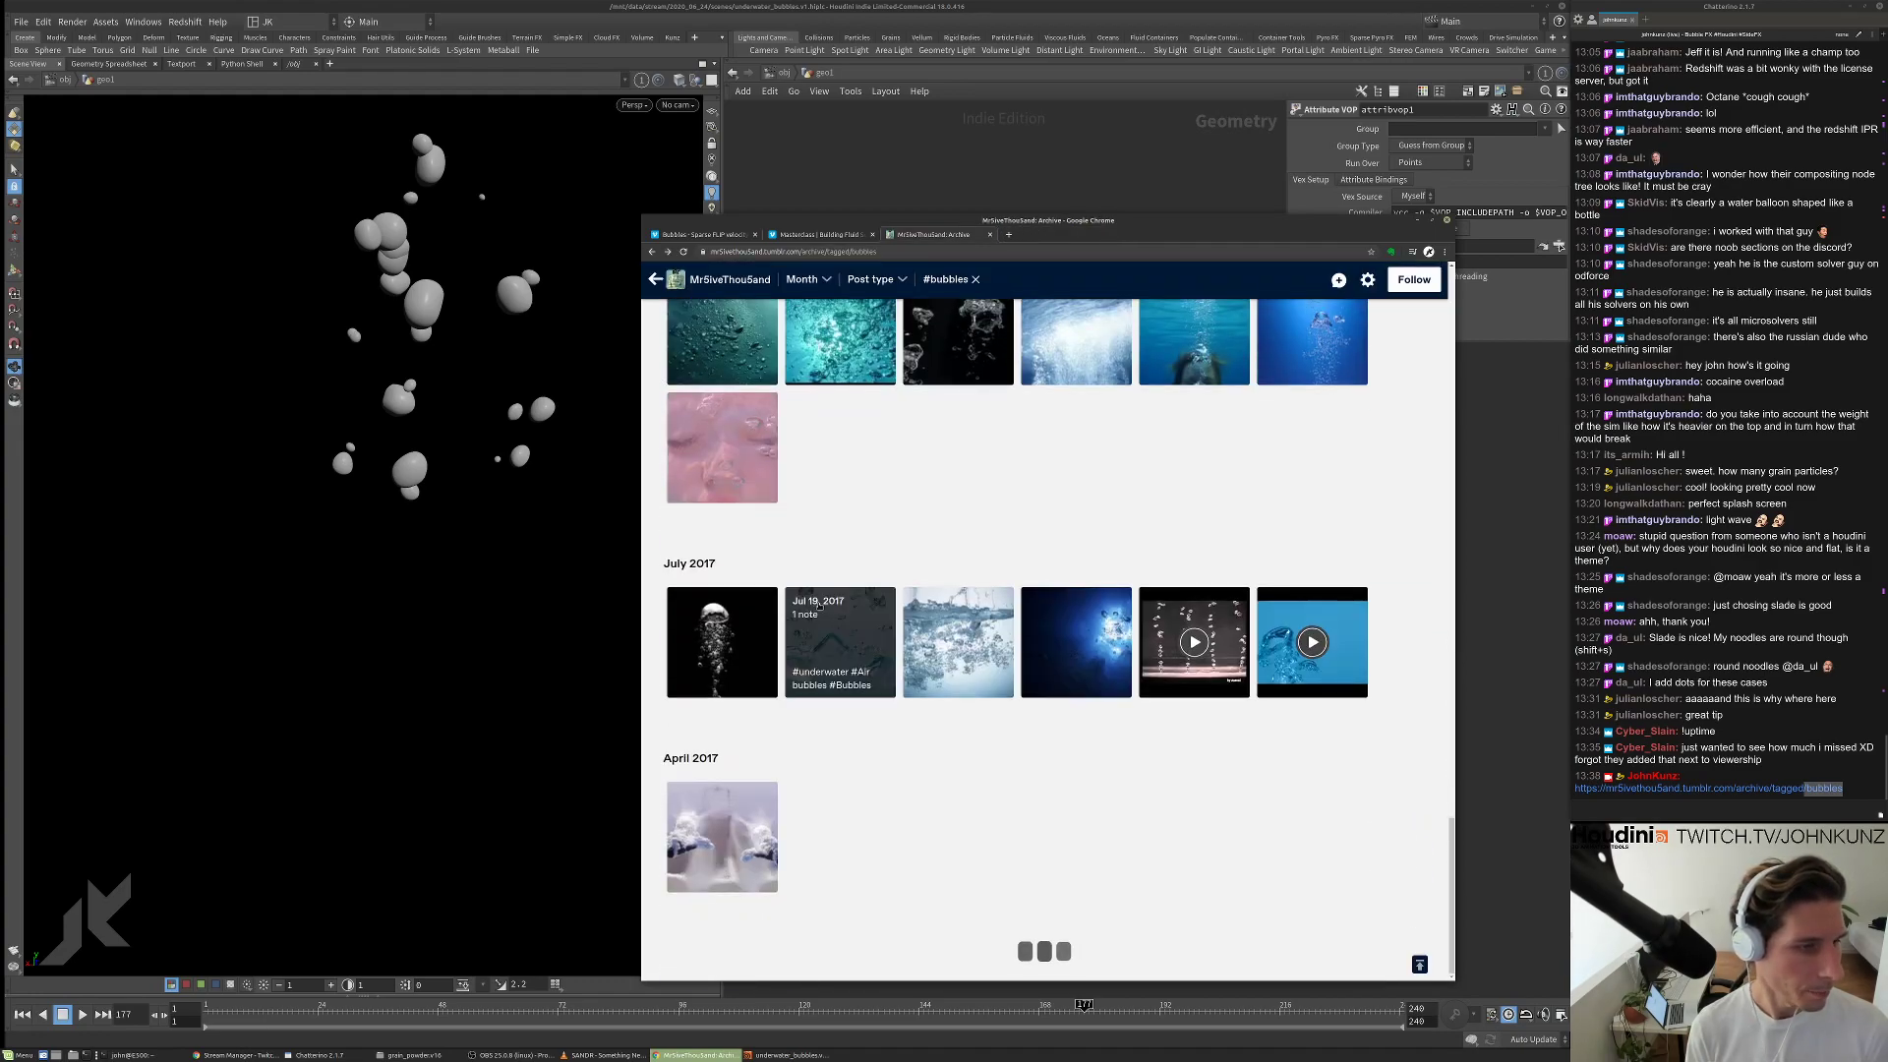
scroll(766, 659, up, 1)
click(734, 694)
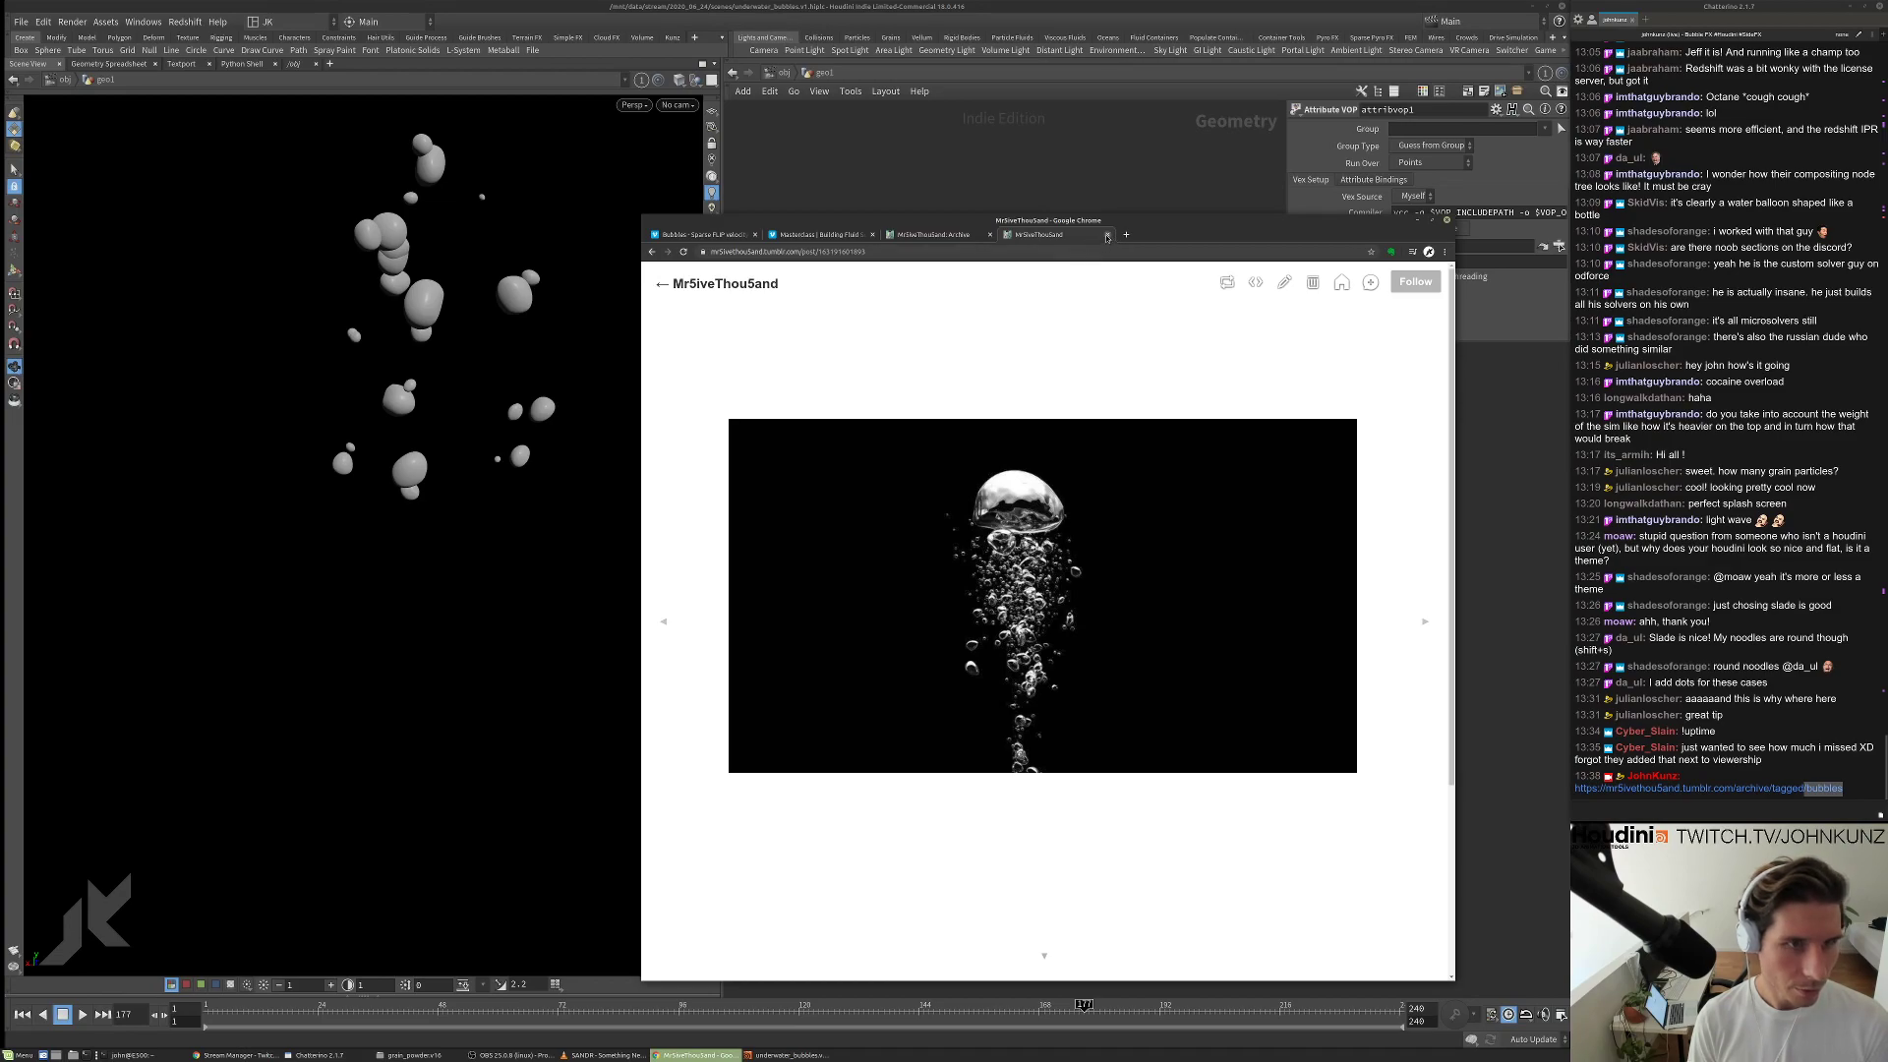
Open the bubble formation video post, replay it and skip past the title card.
click(1108, 235)
click(1193, 721)
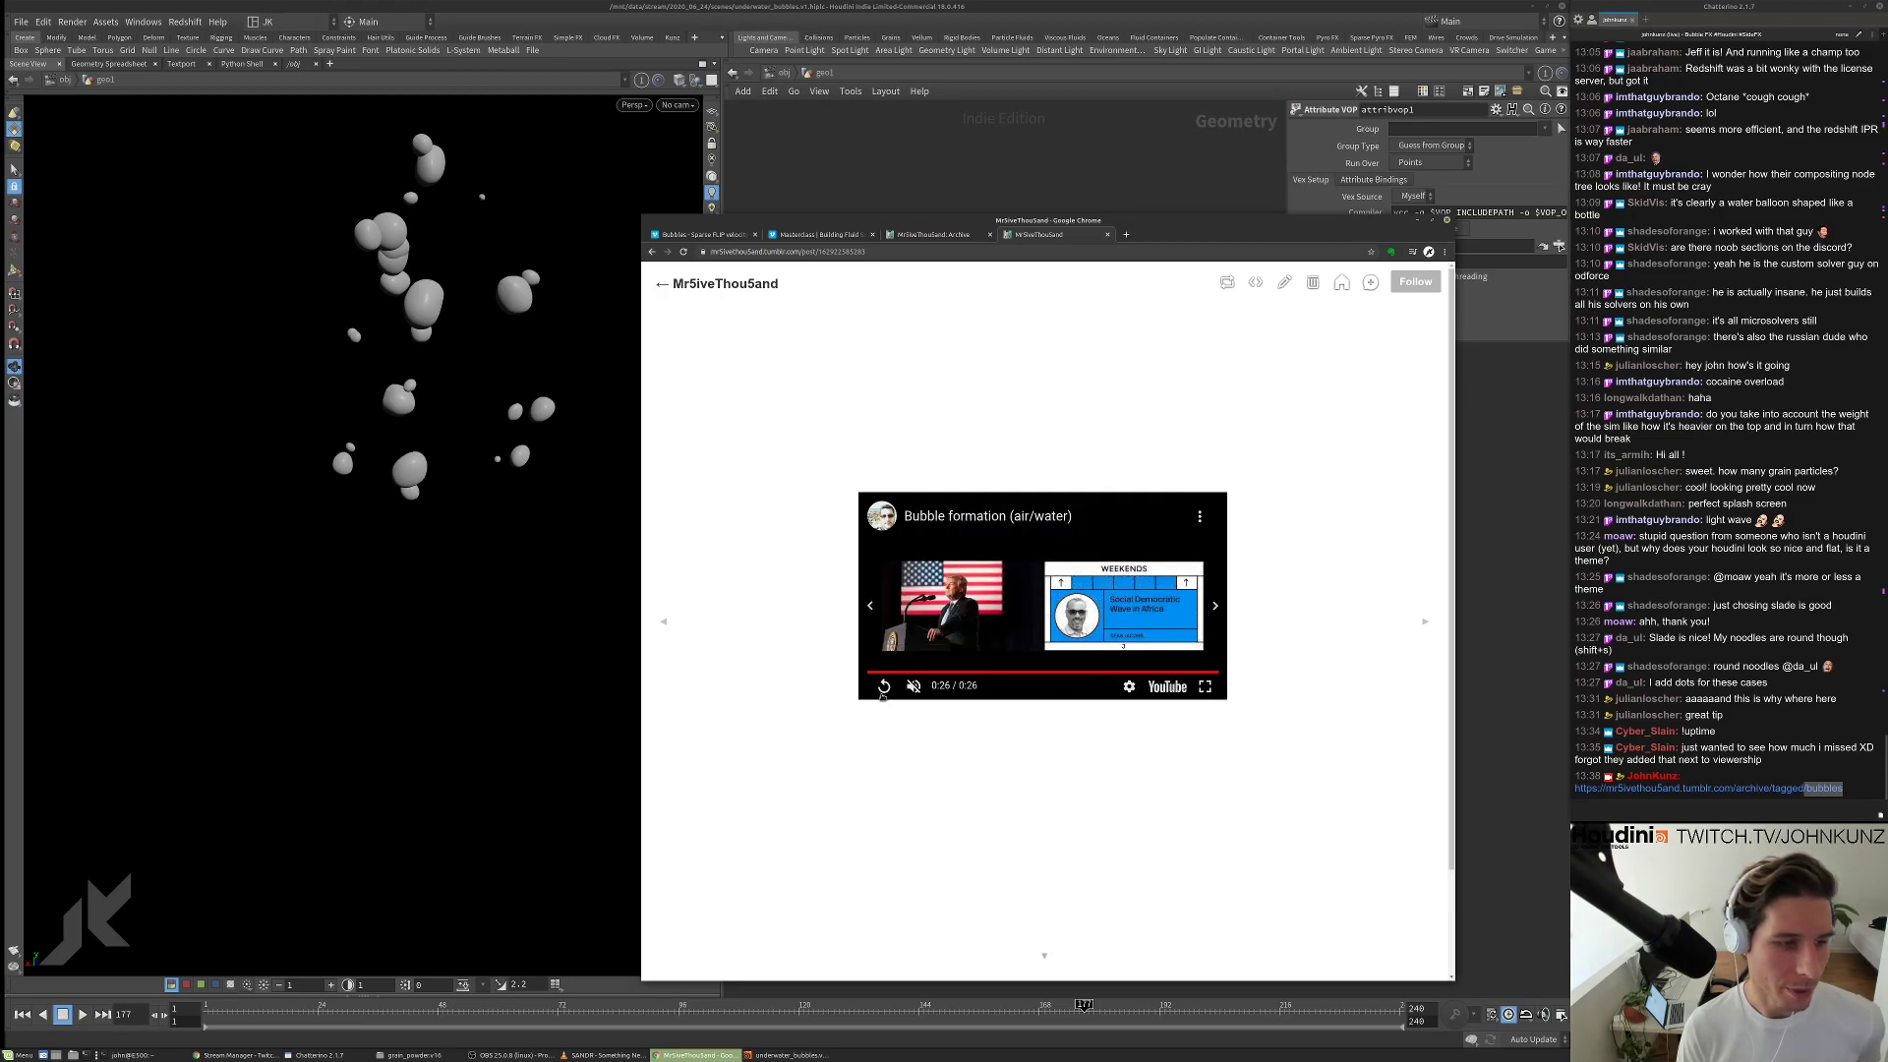
click(894, 687)
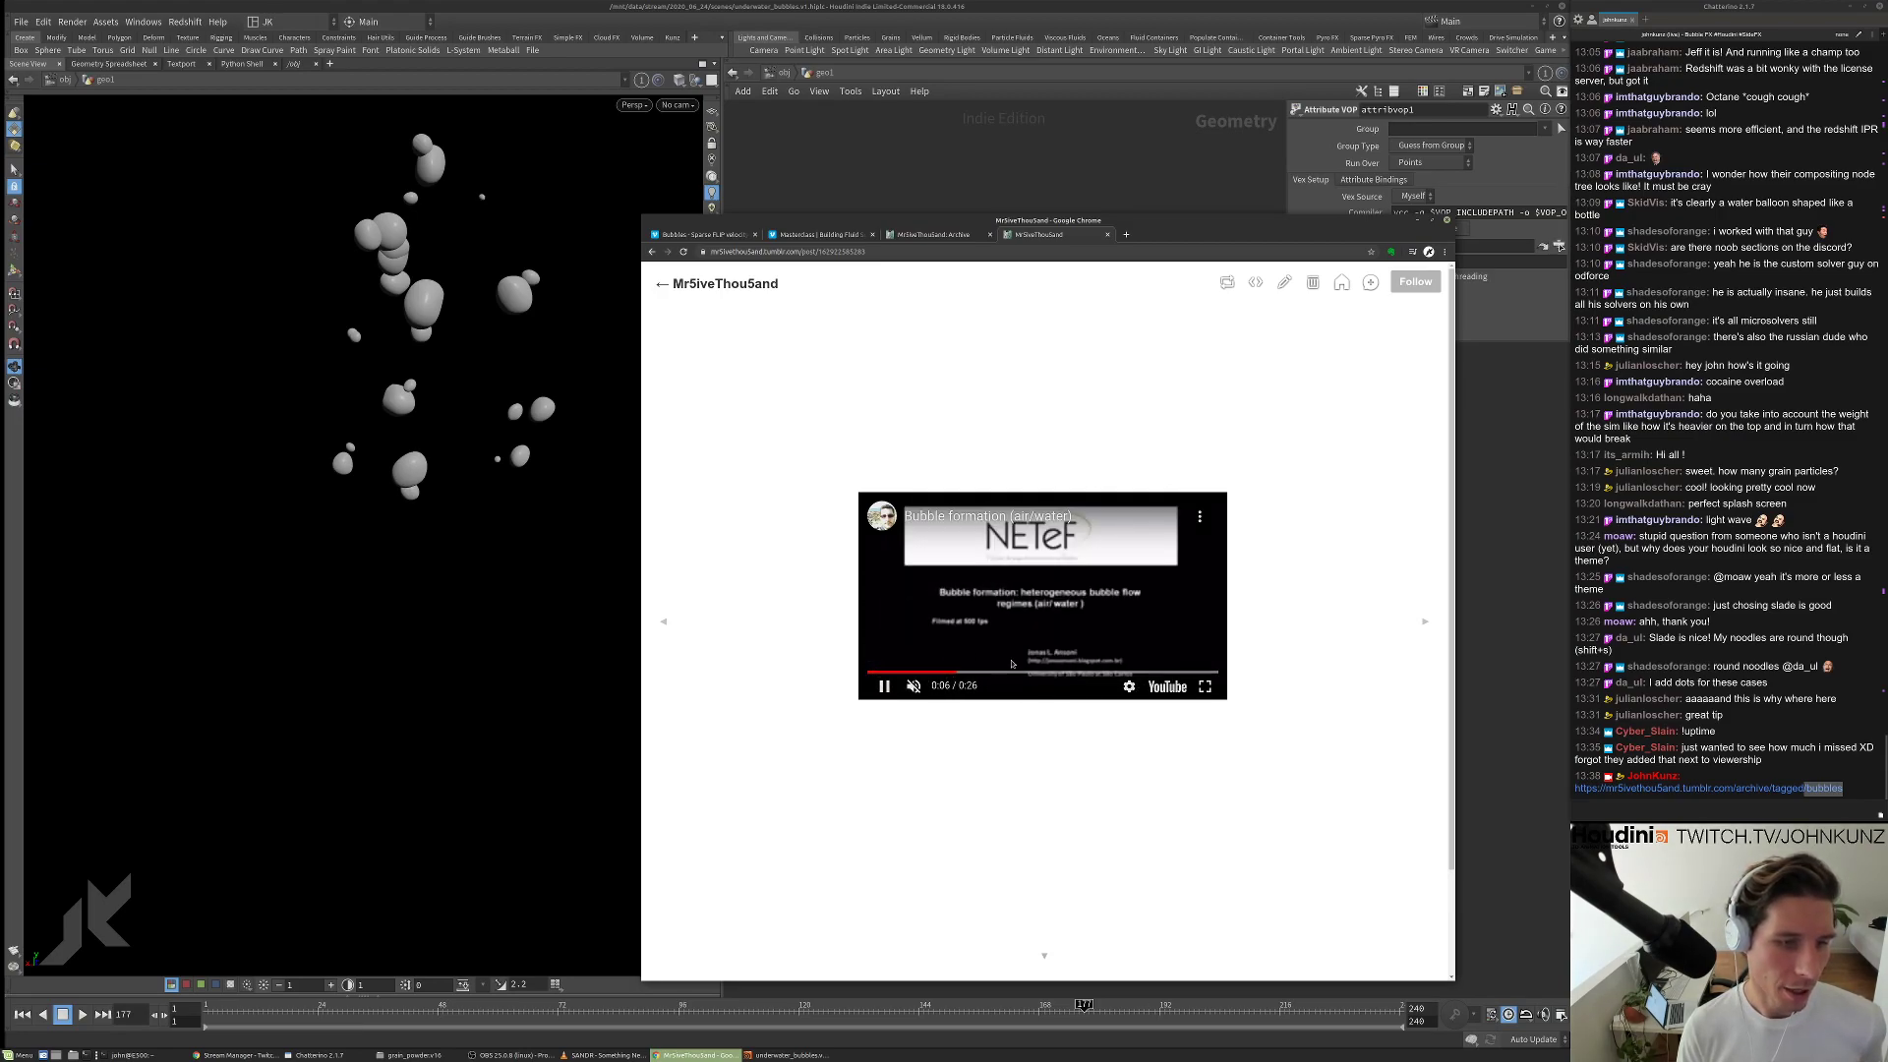
click(962, 671)
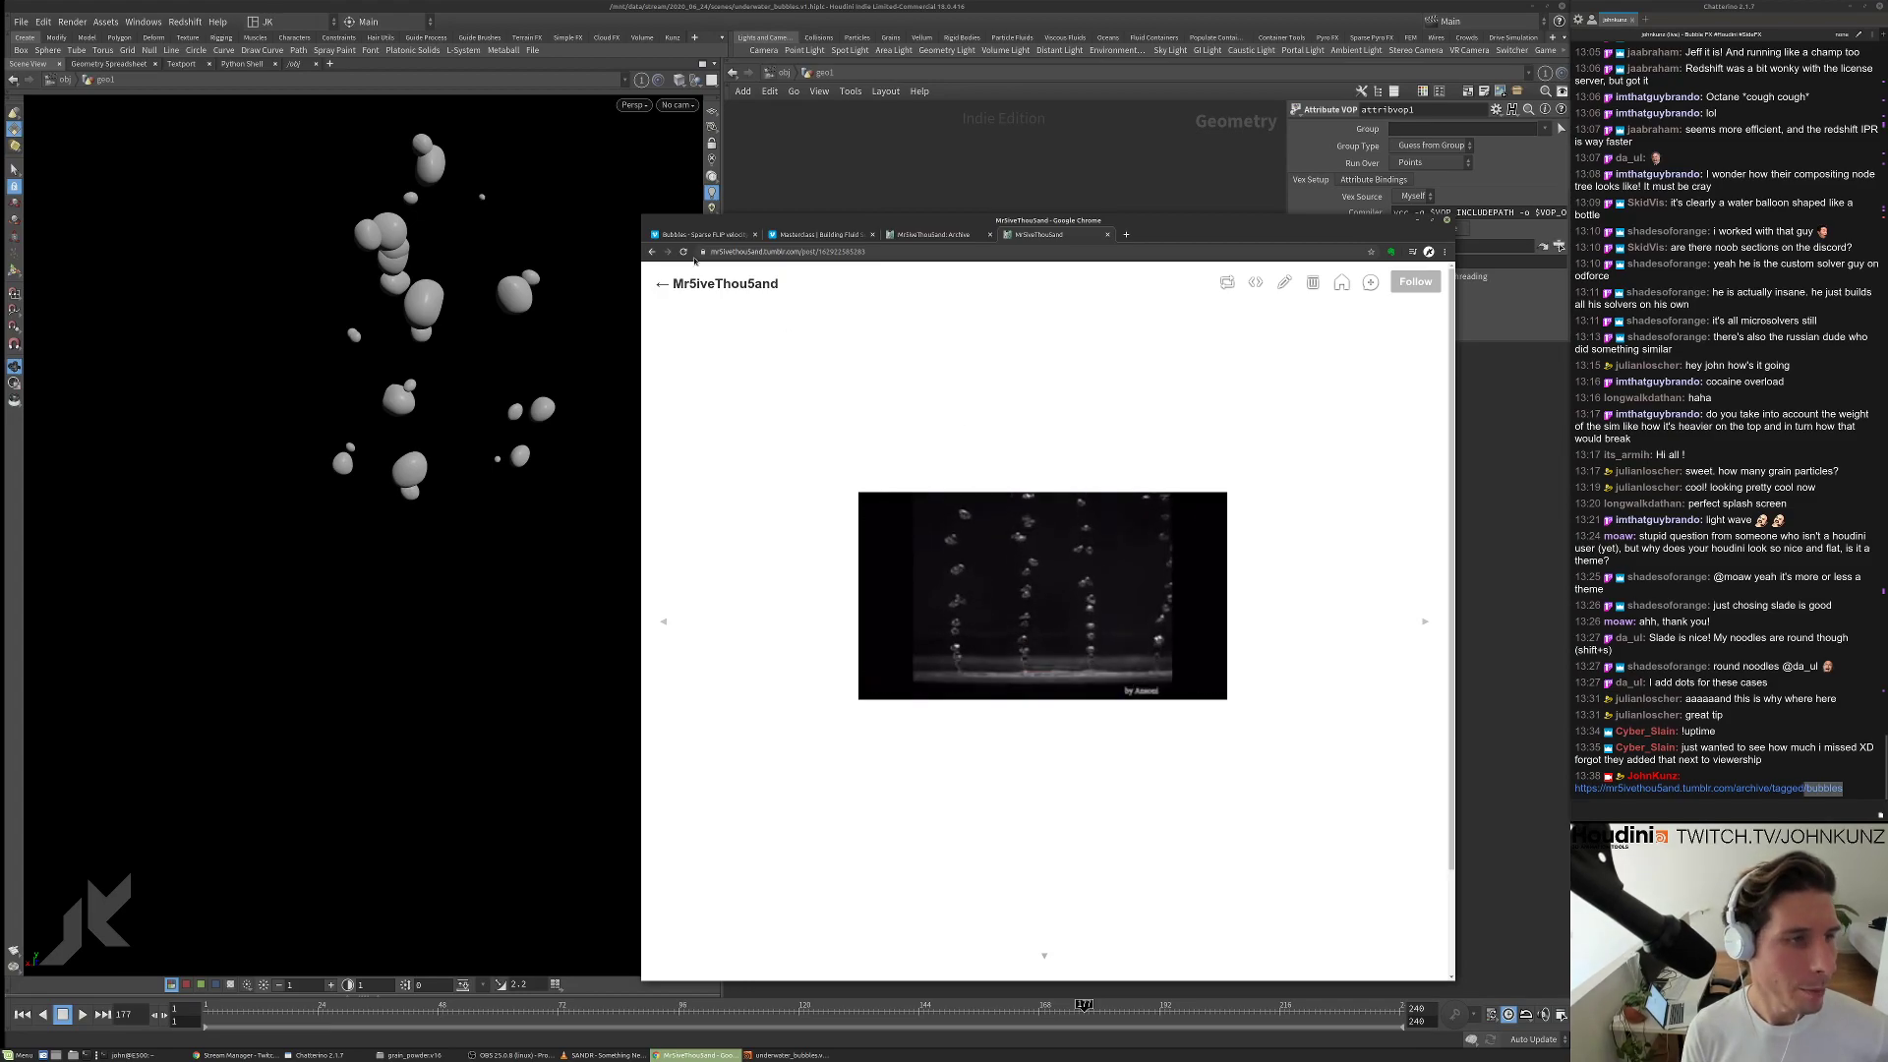
Back on the archive, view the July 2017 splash post, close it, and scroll further.
key(alt+Left)
scroll(1045, 767, down, 2)
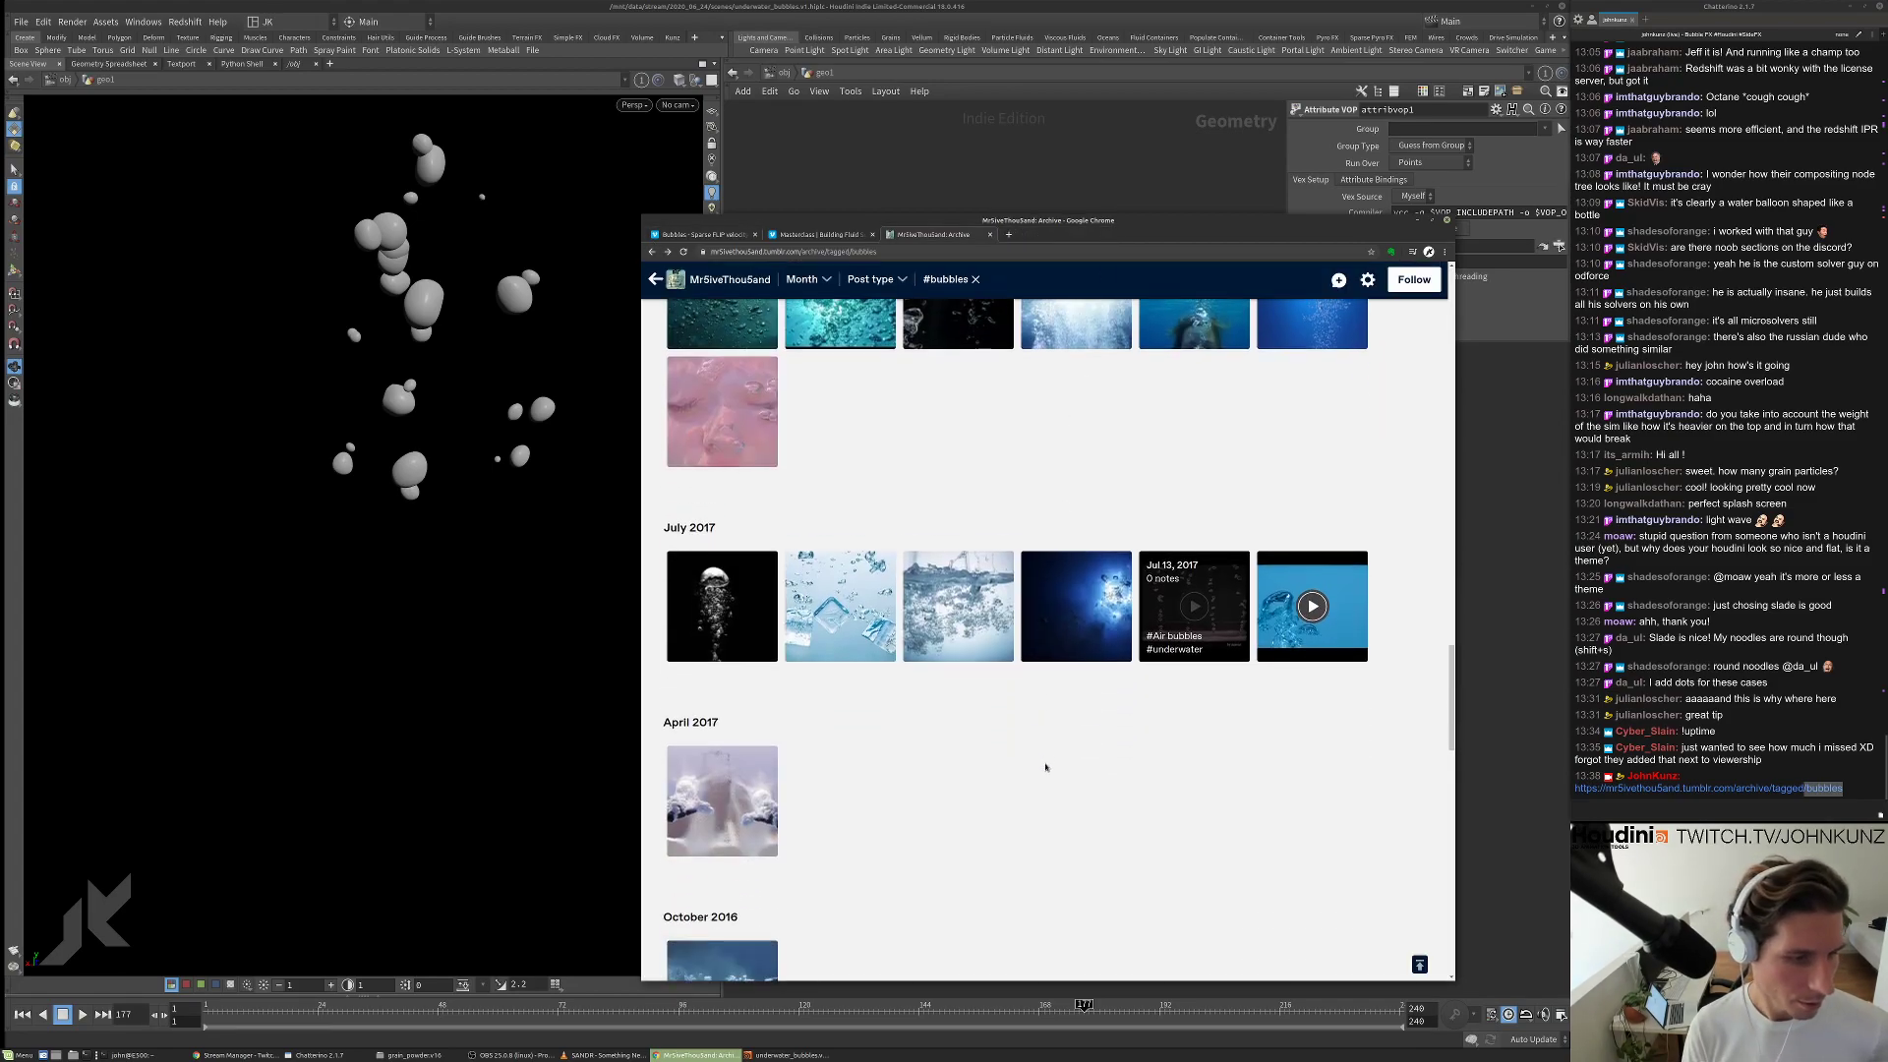
click(963, 630)
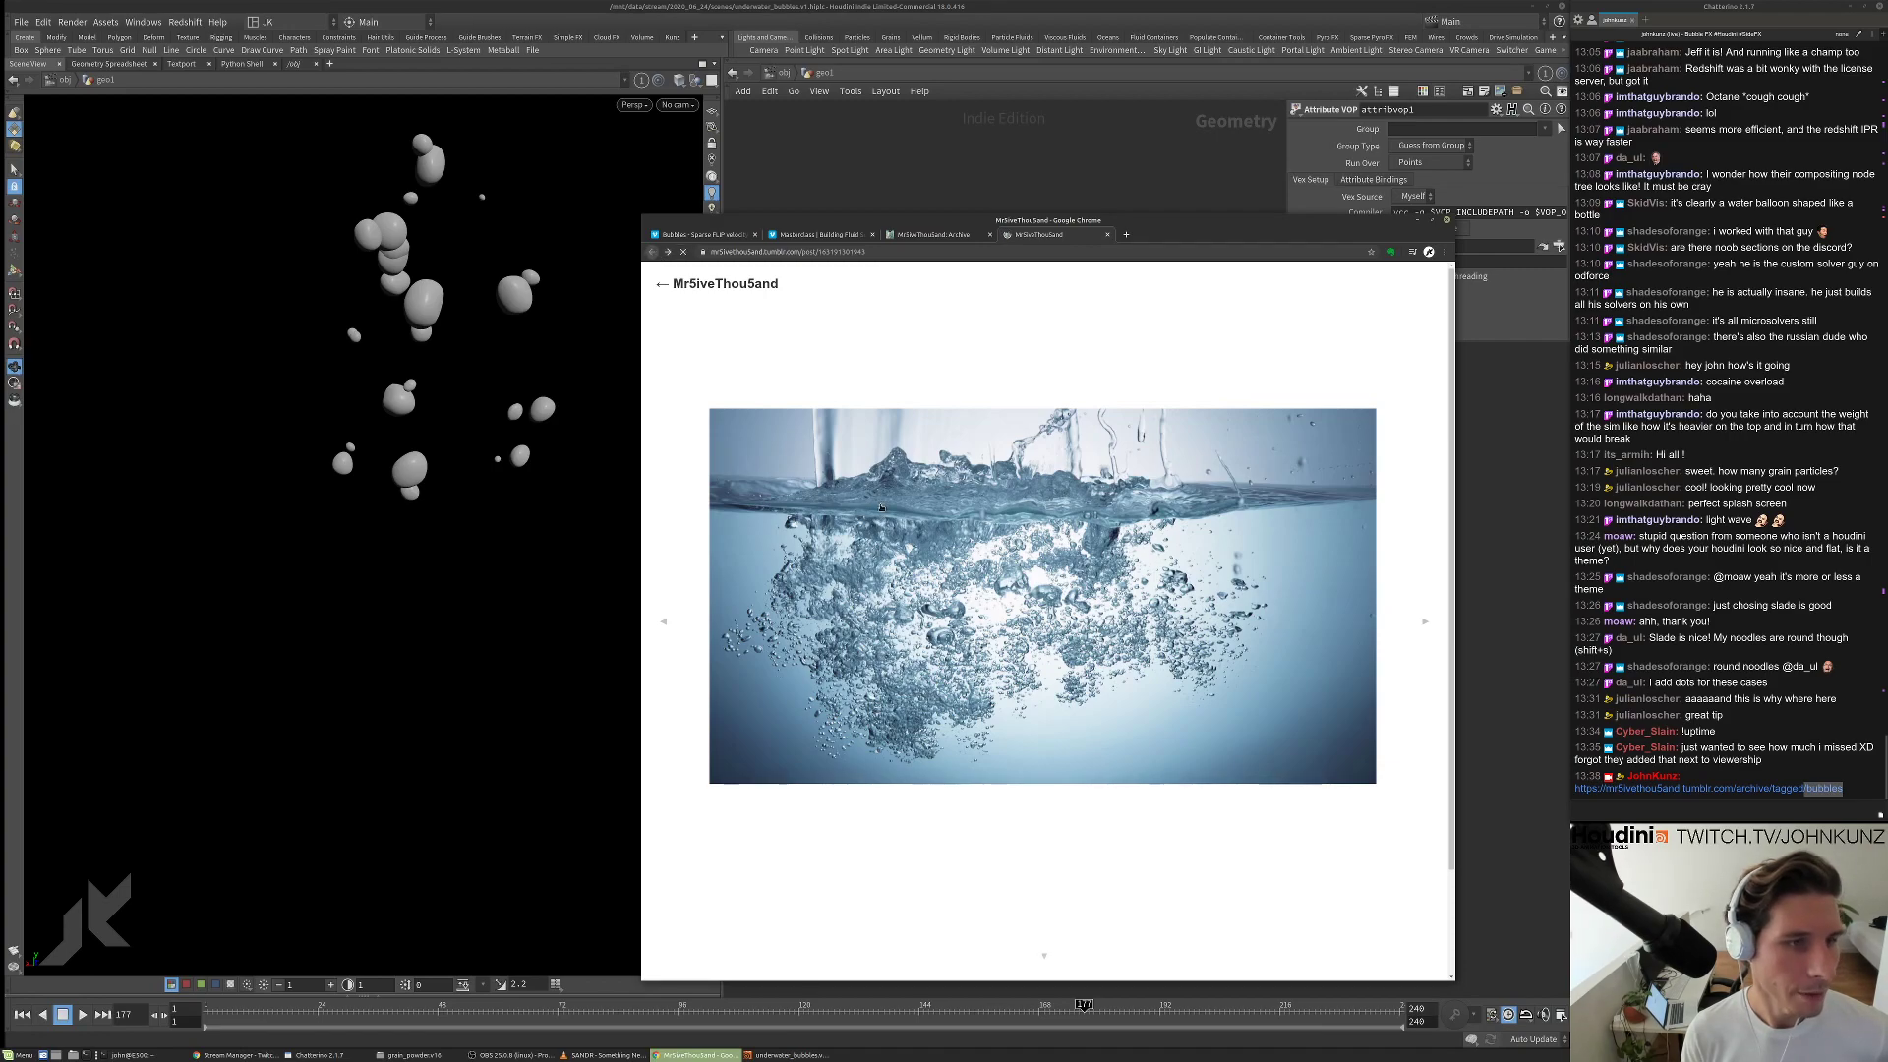
middle_click(1085, 240)
scroll(974, 657, down, 4)
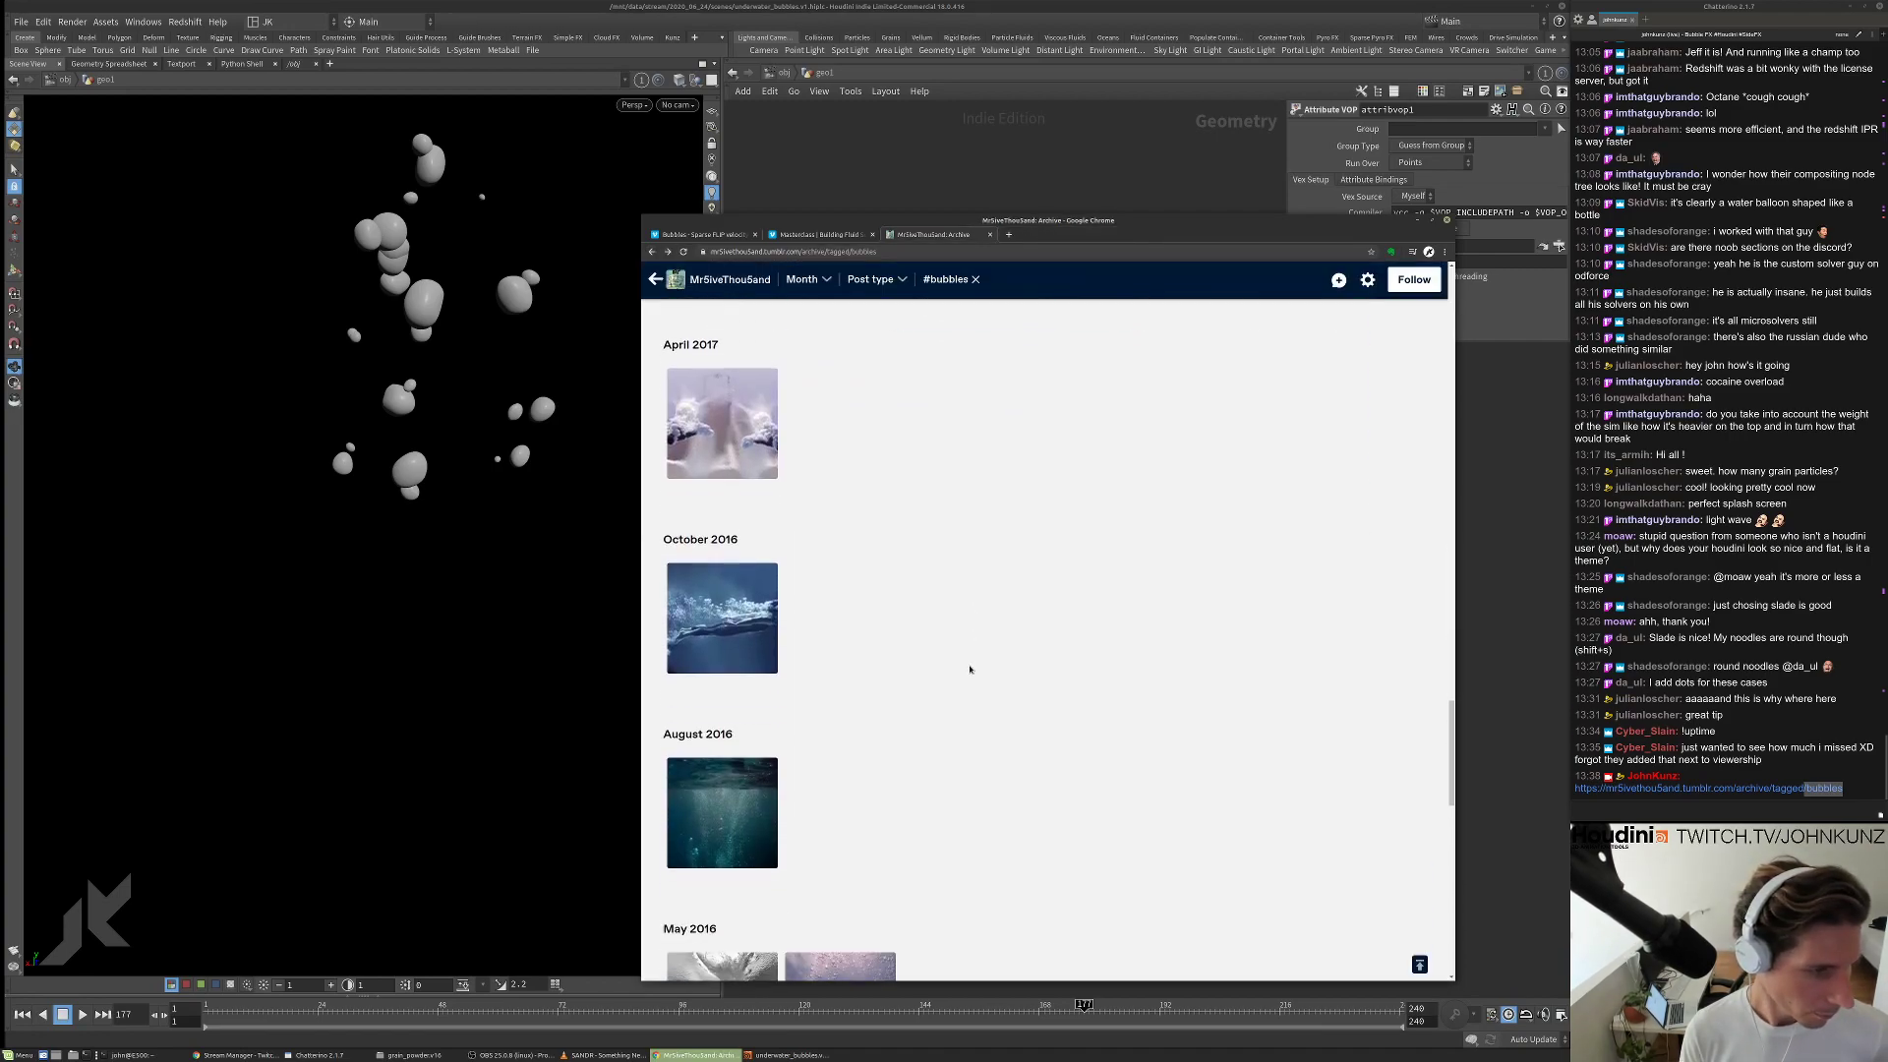
scroll(898, 646, down, 1)
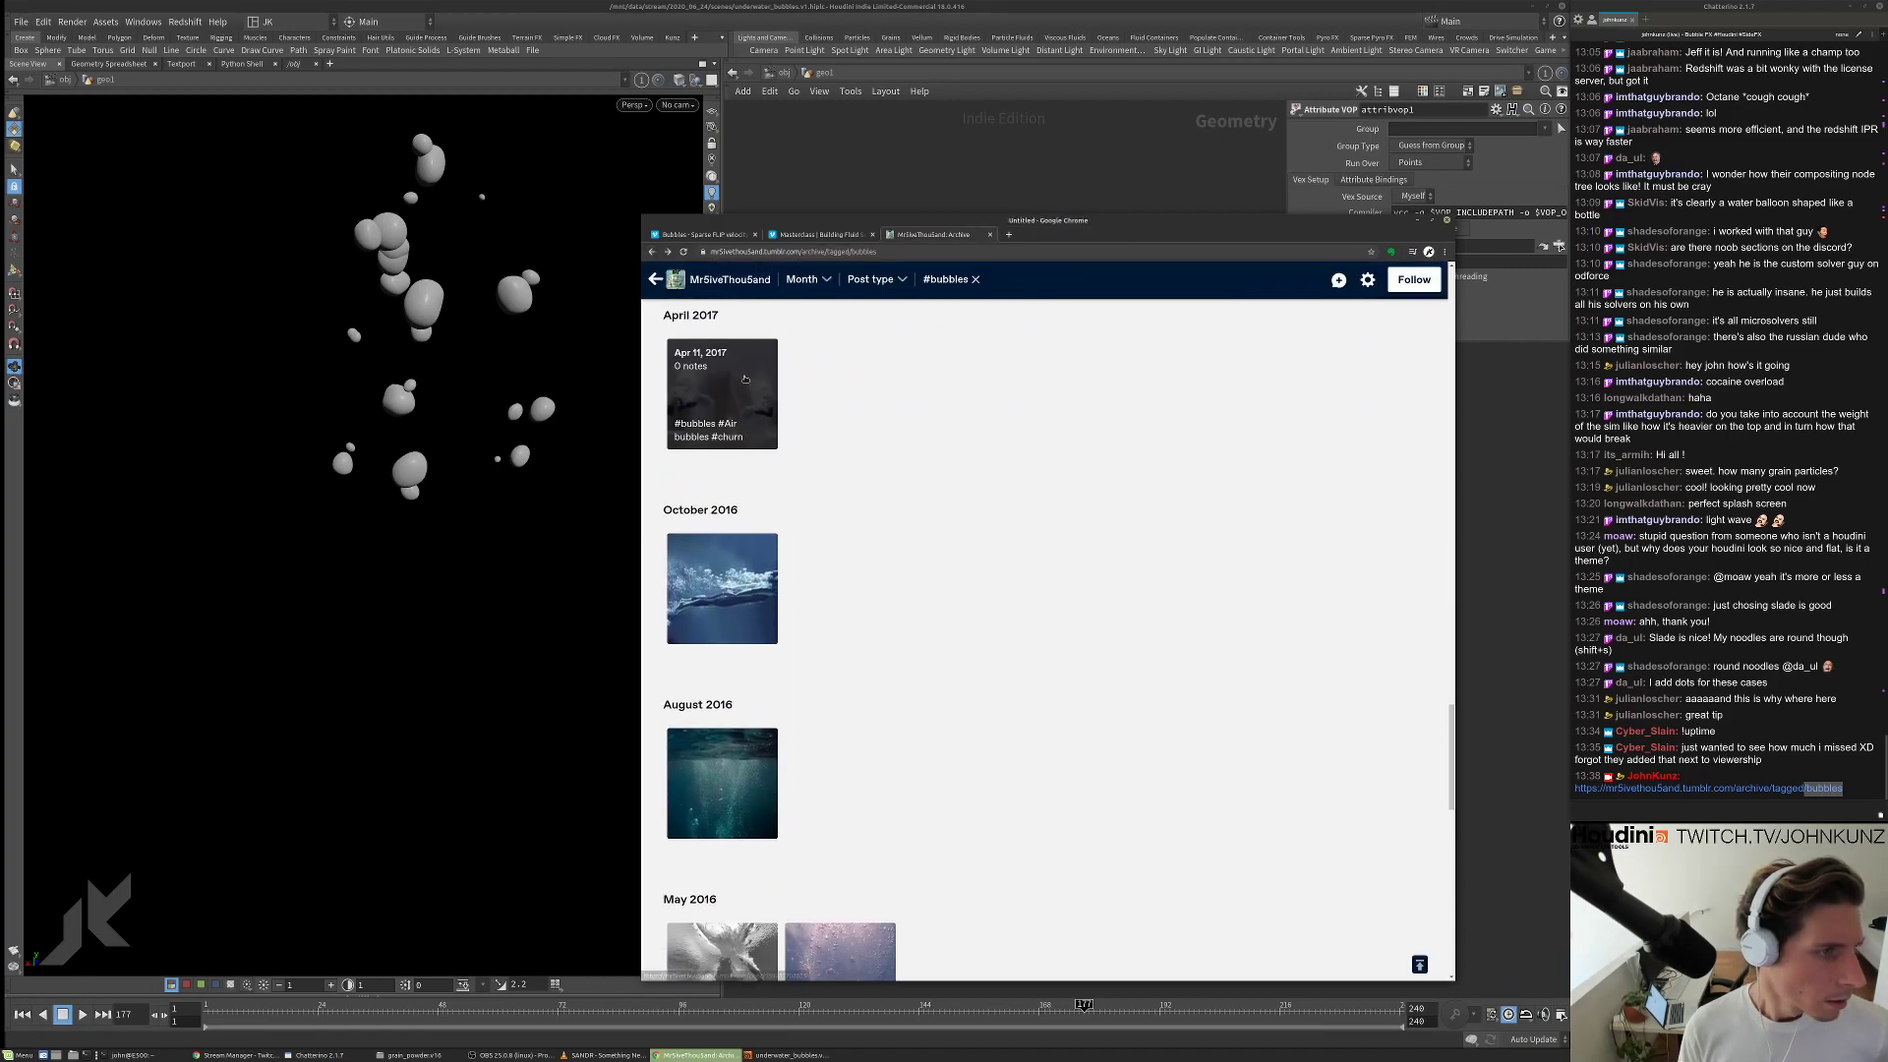
View and close the April 2017 post, then open the first May 2016 image post.
click(721, 398)
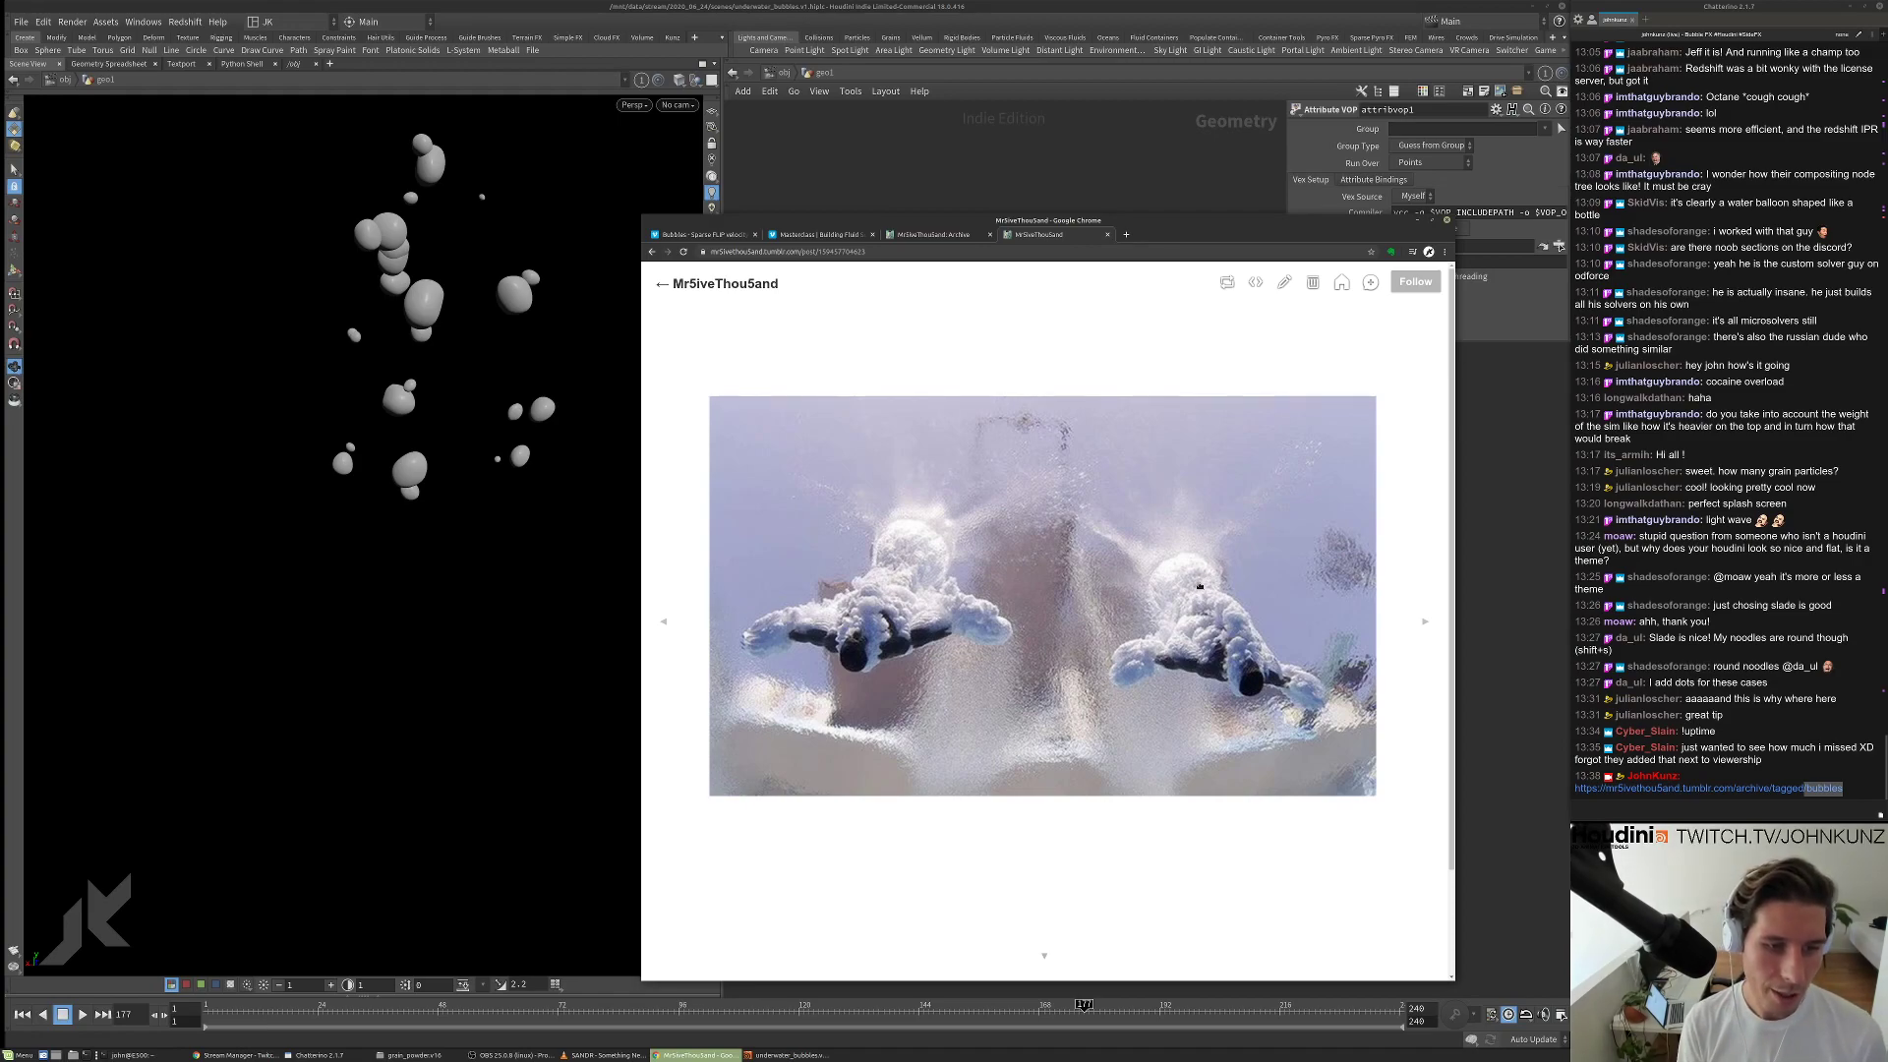
click(1108, 234)
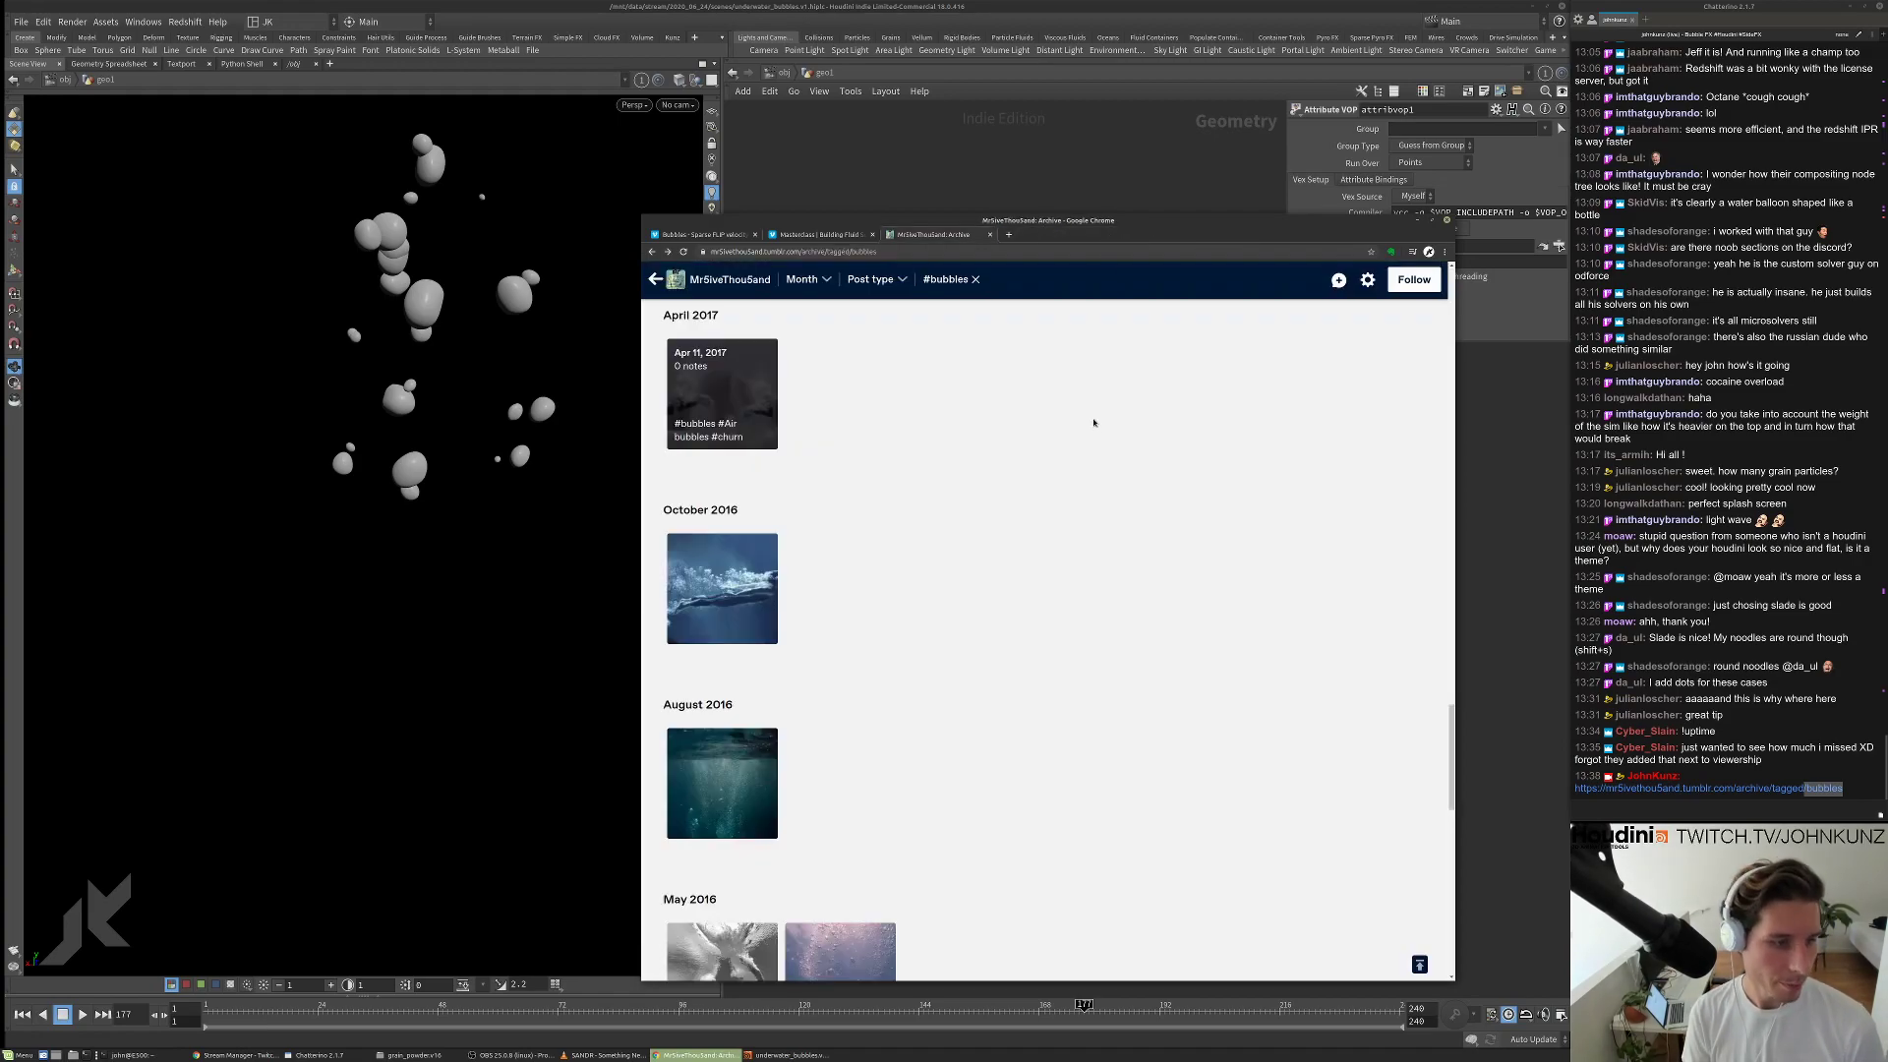
scroll(1094, 433, down, 3)
scroll(999, 489, down, 3)
click(721, 550)
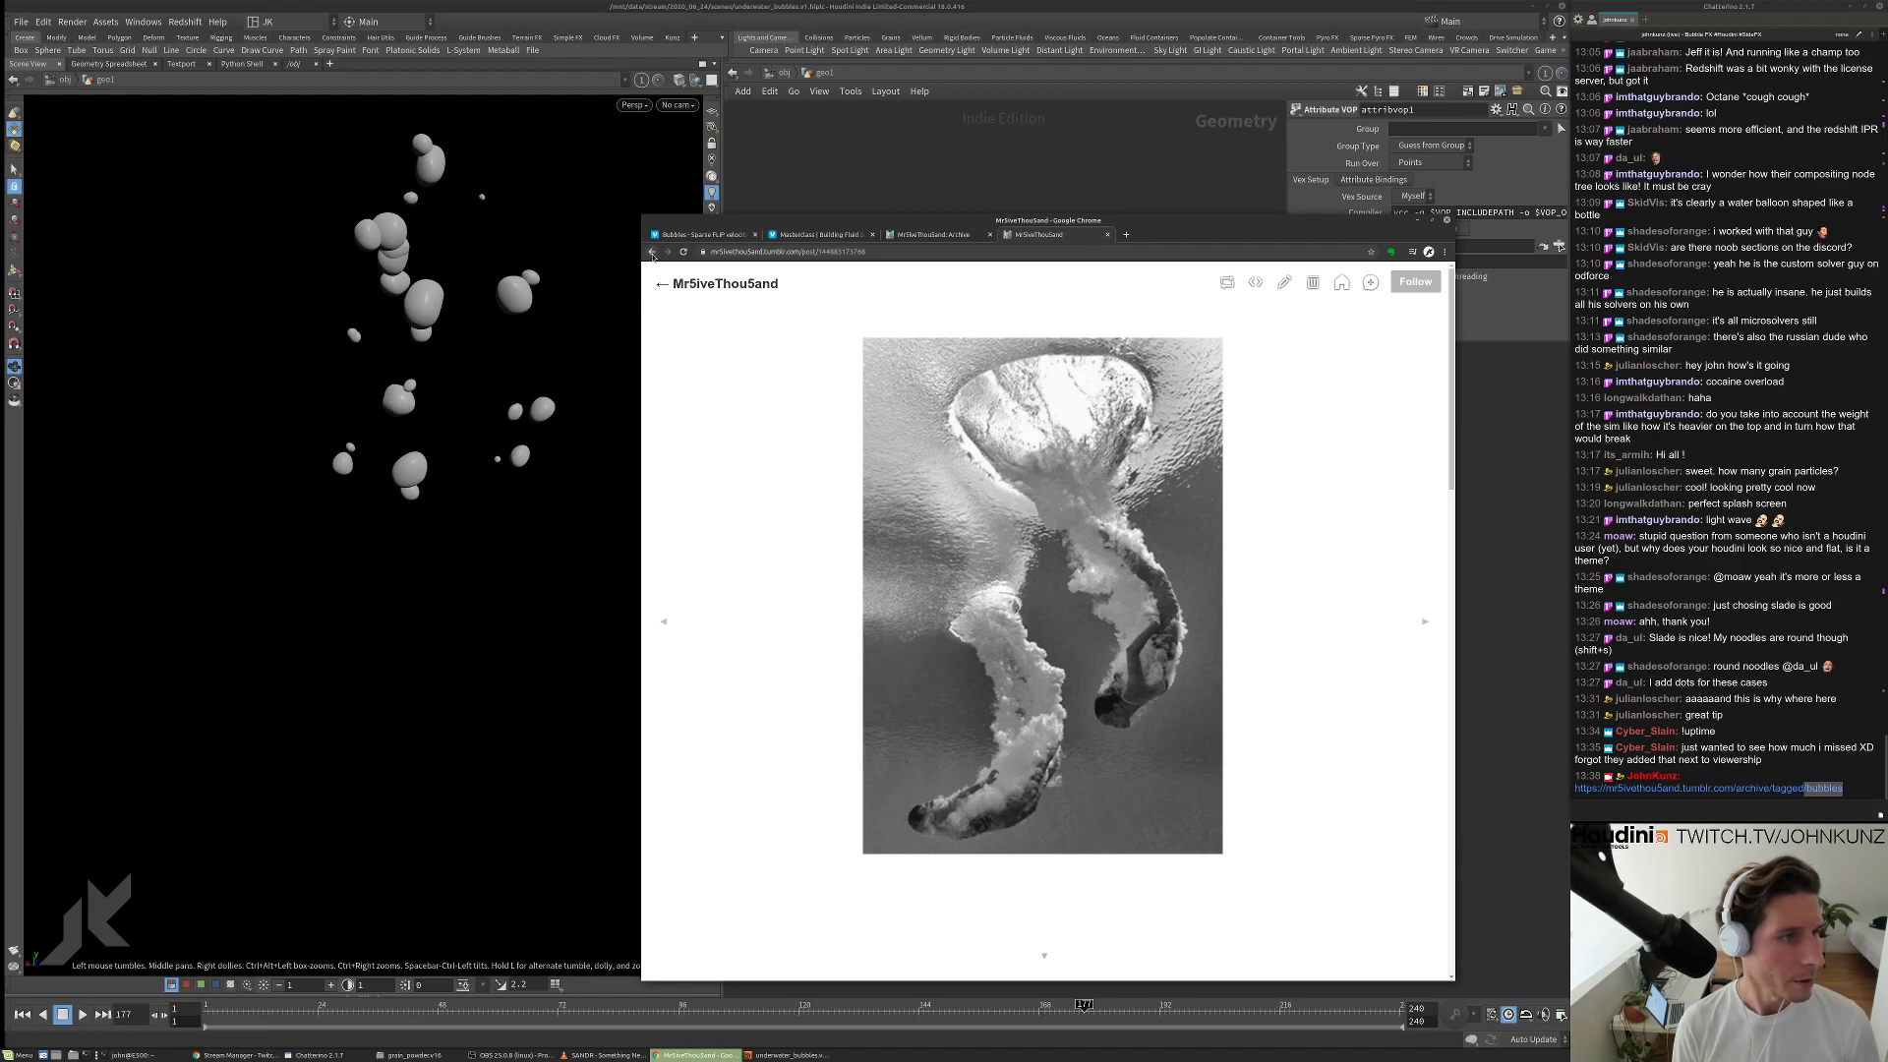
Back in Houdini at /obj, turn off geo1's display flag and reposition the node.
click(1506, 530)
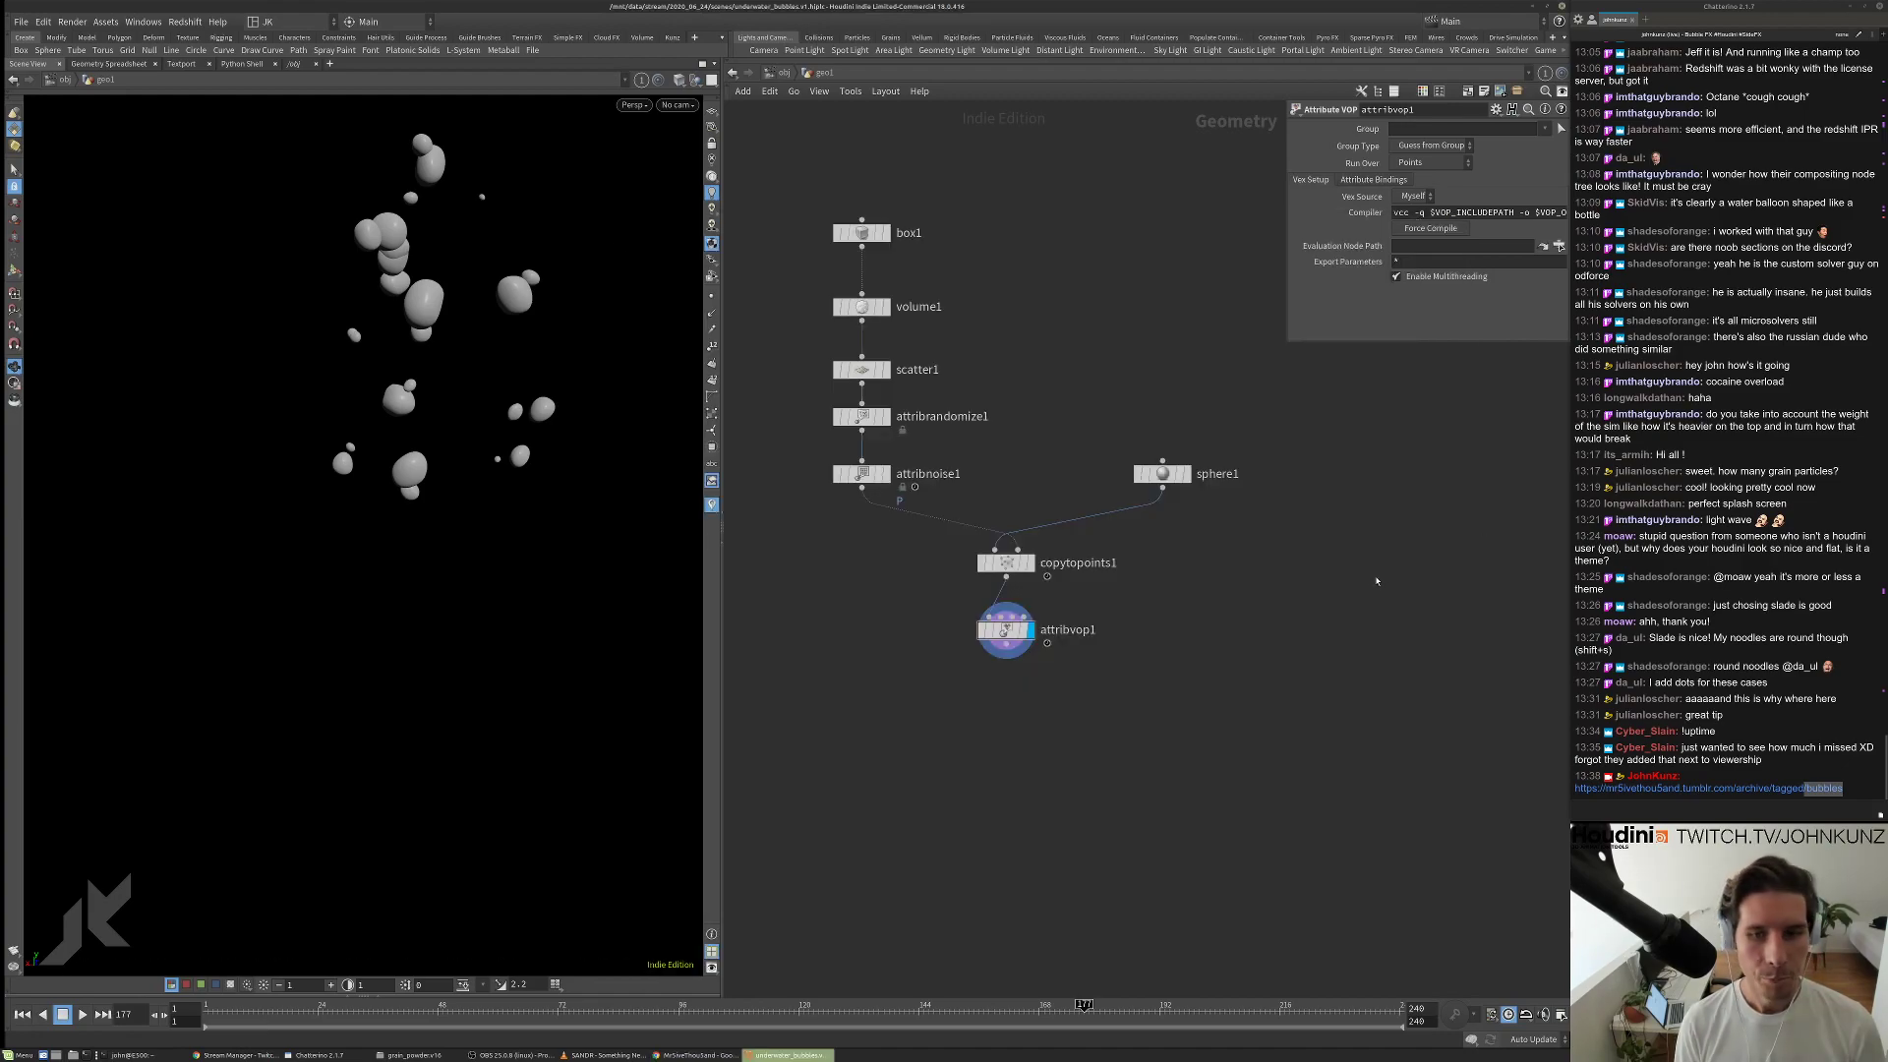
key(h)
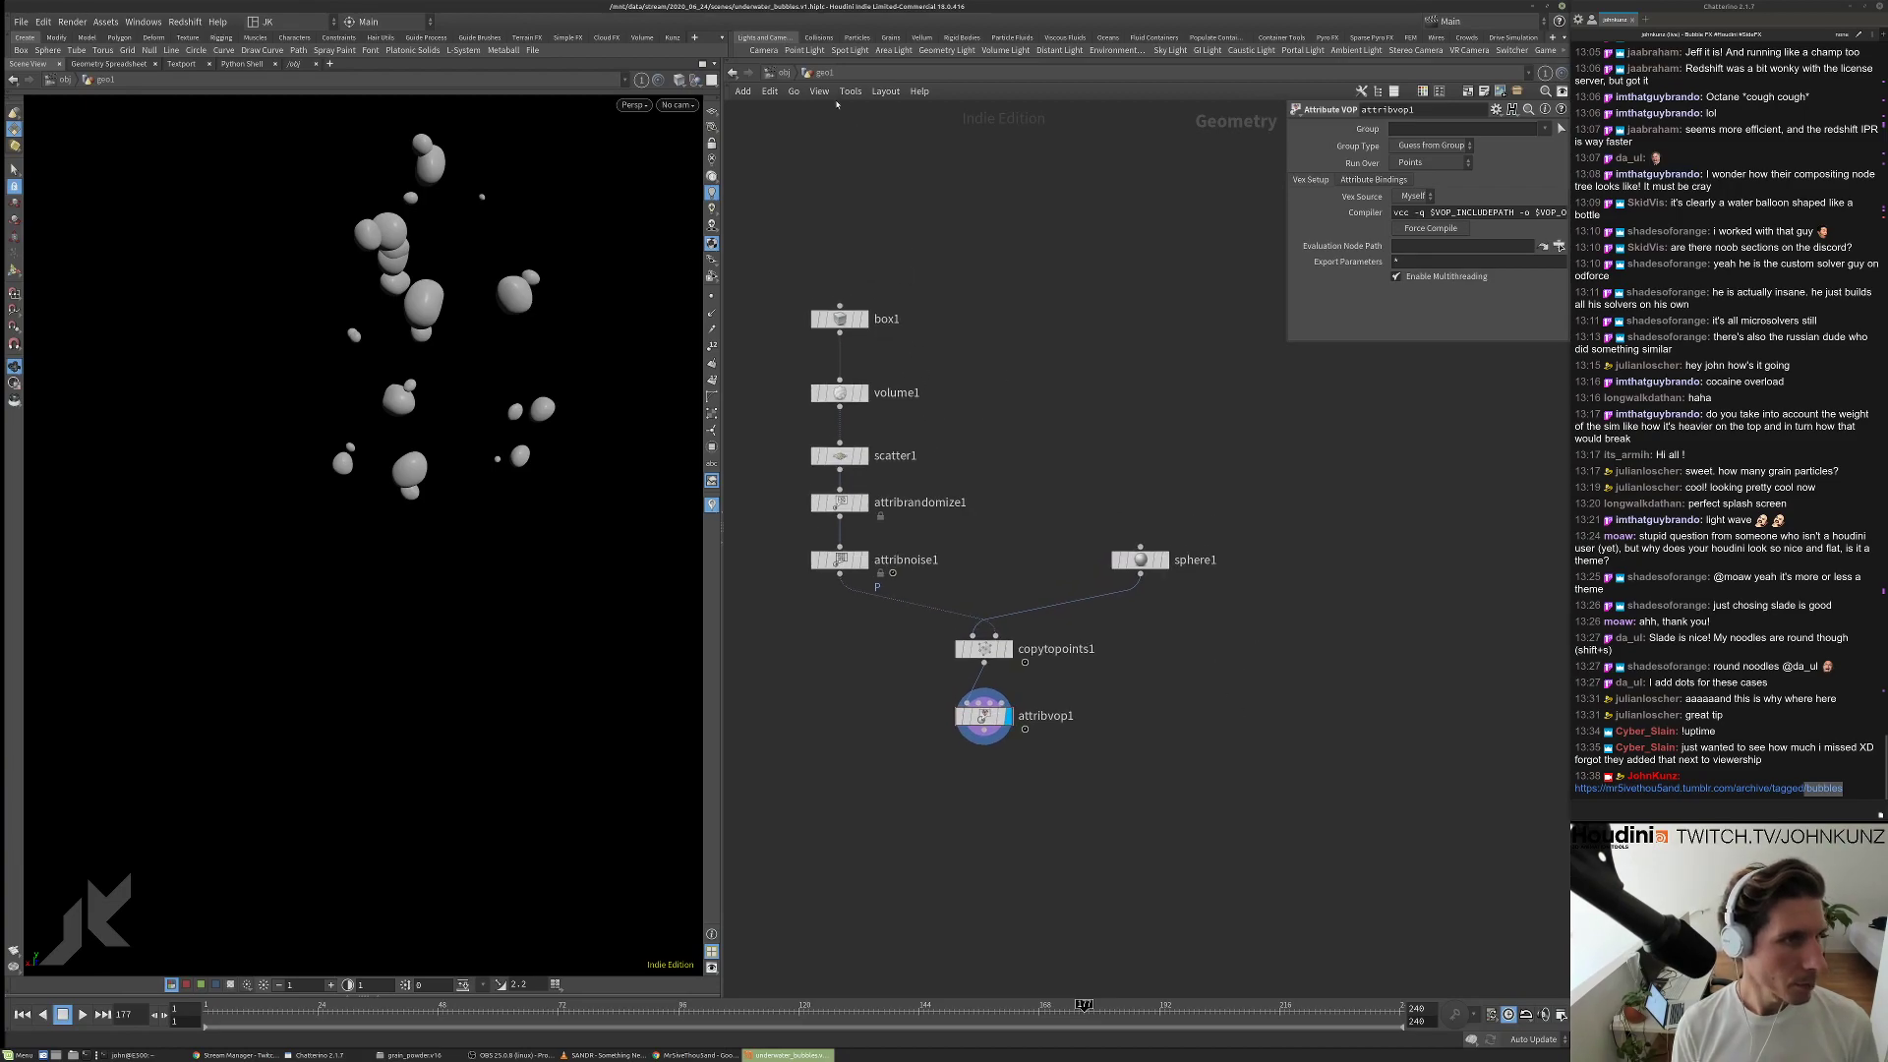
key(u)
key(h)
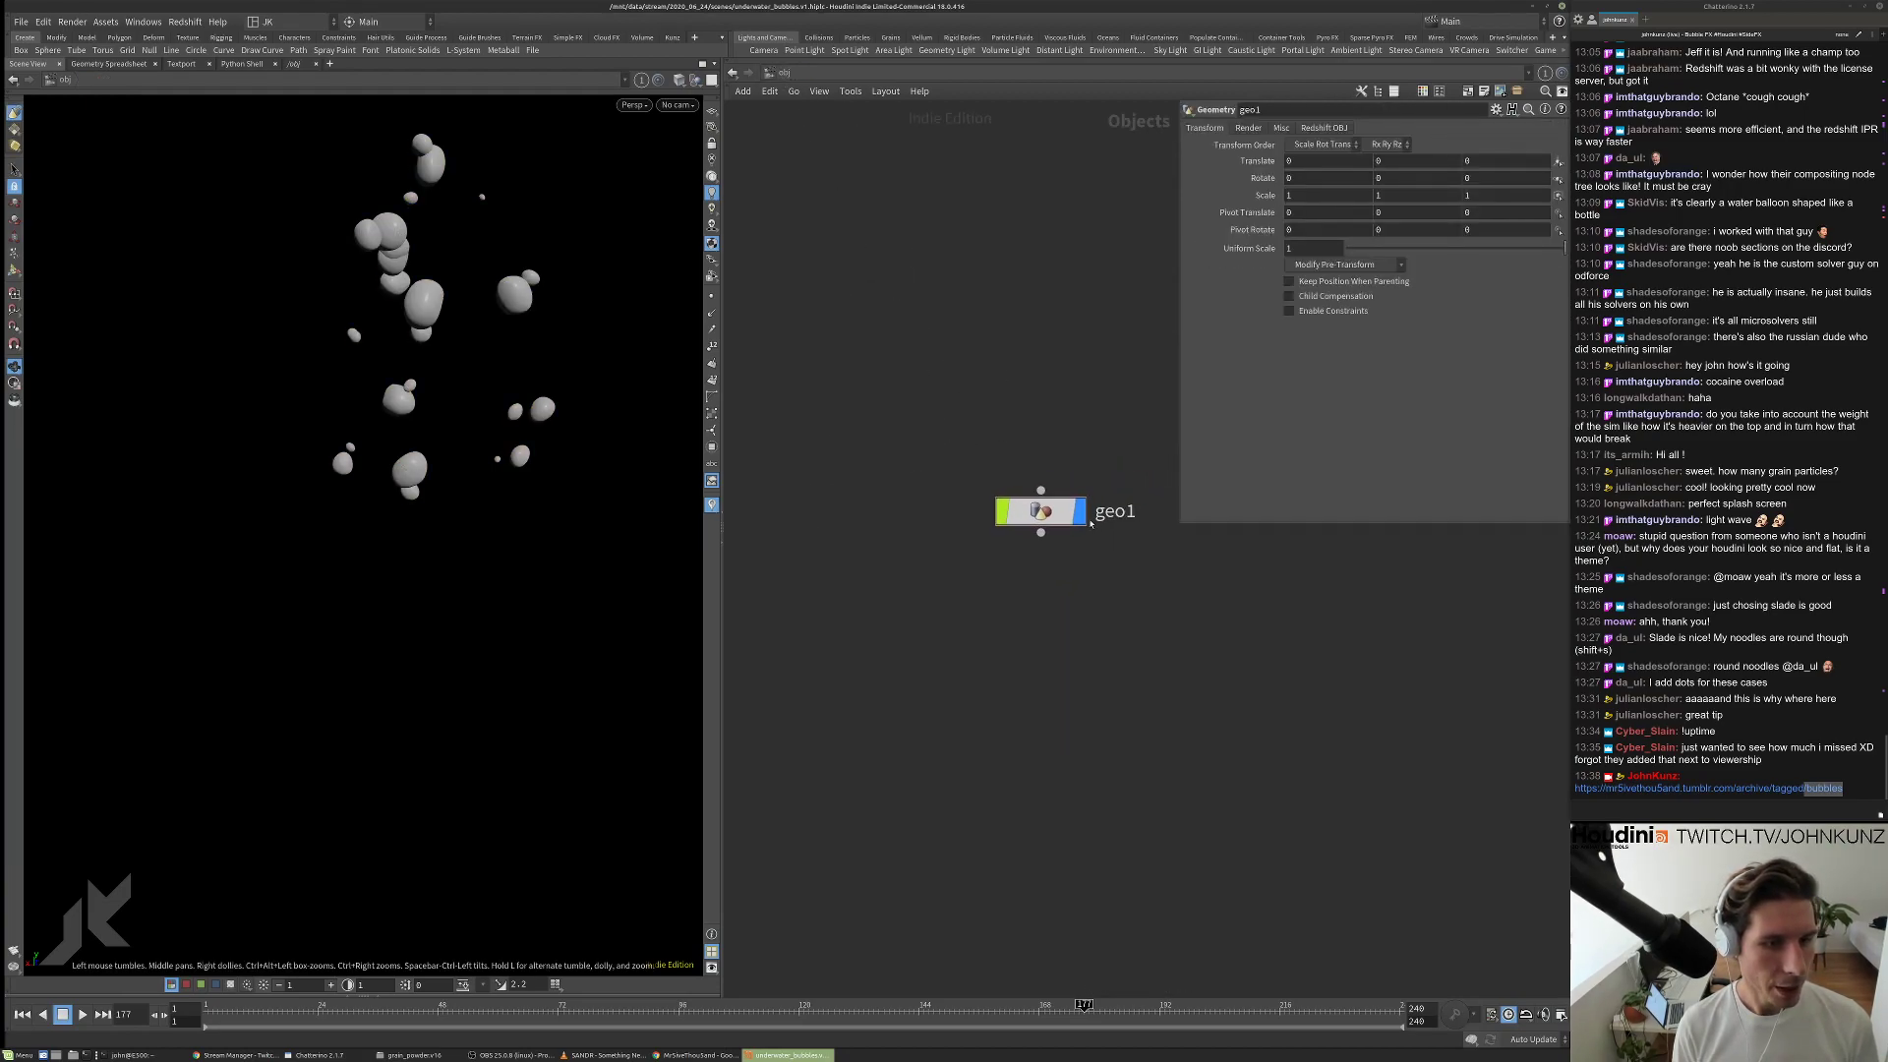
click(1079, 513)
drag(1079, 512, 980, 379)
Rename geo1 to procedural_noise_bubbly_distortion and save the scene.
double_click(1009, 381)
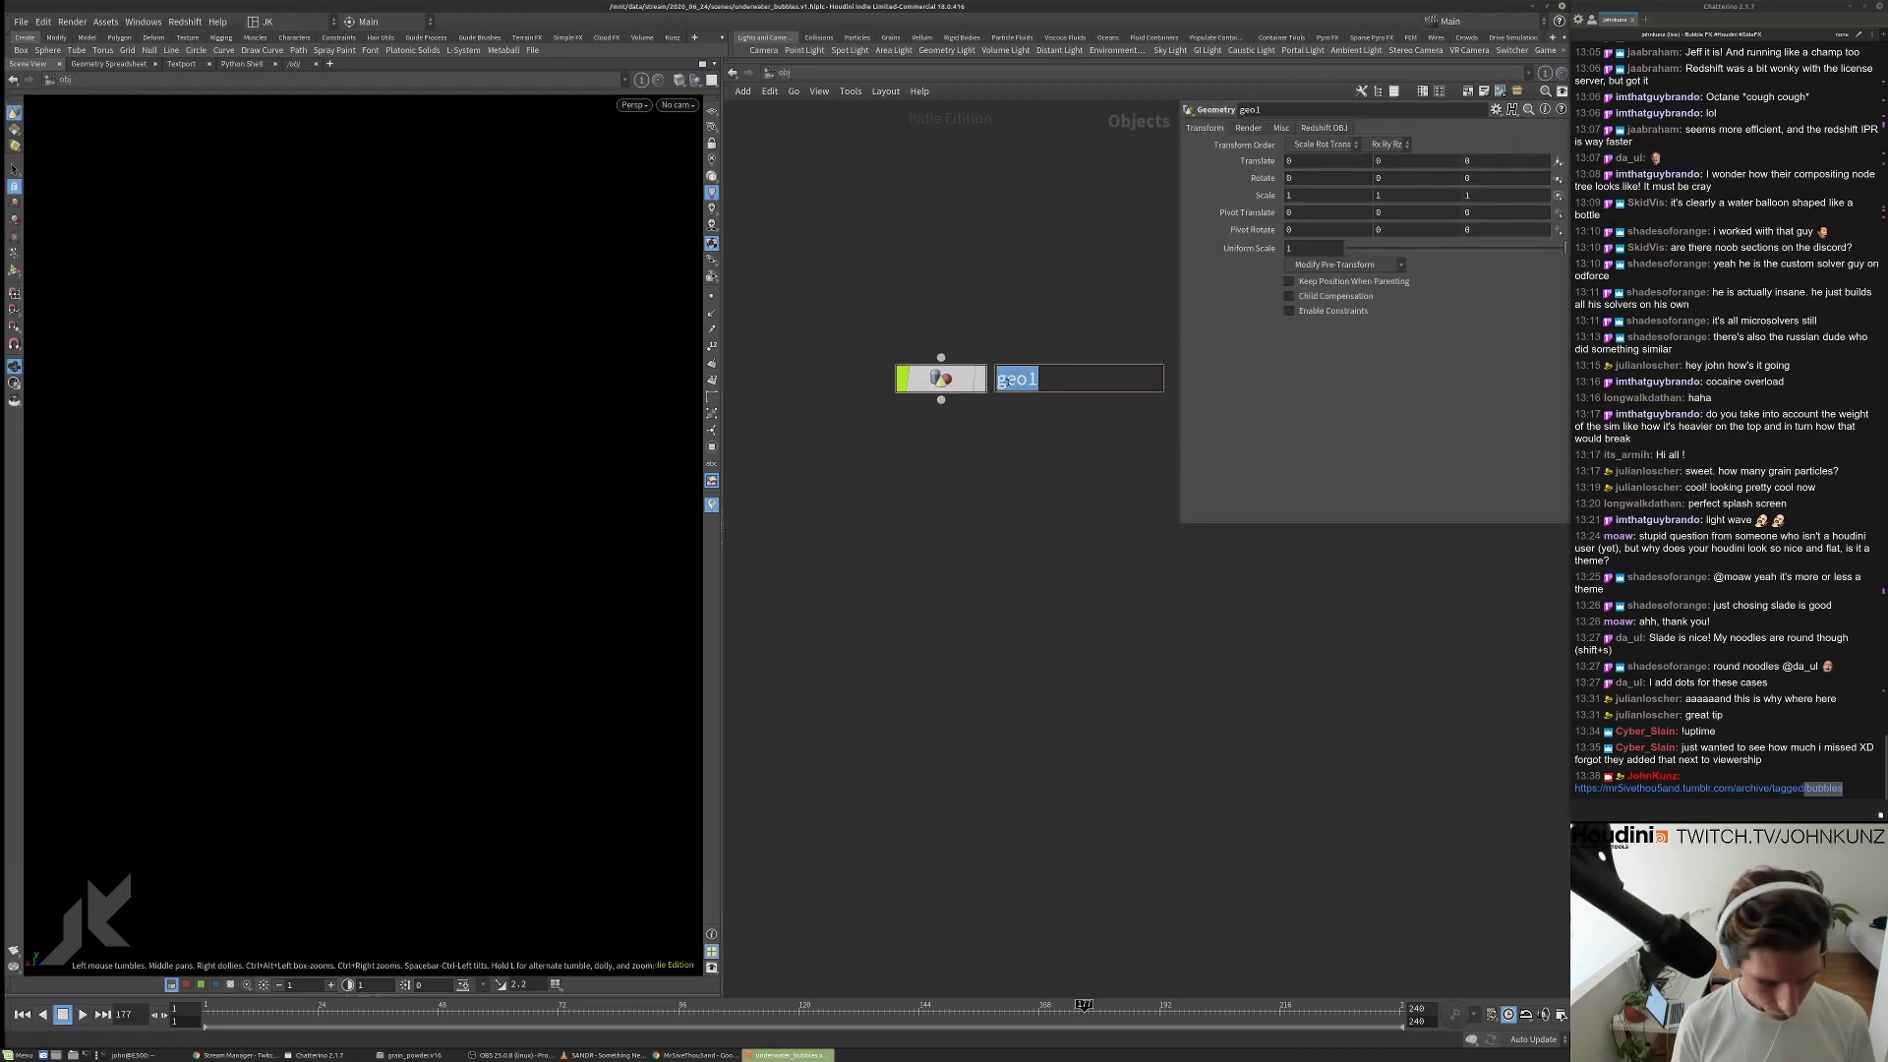
text(procedur)
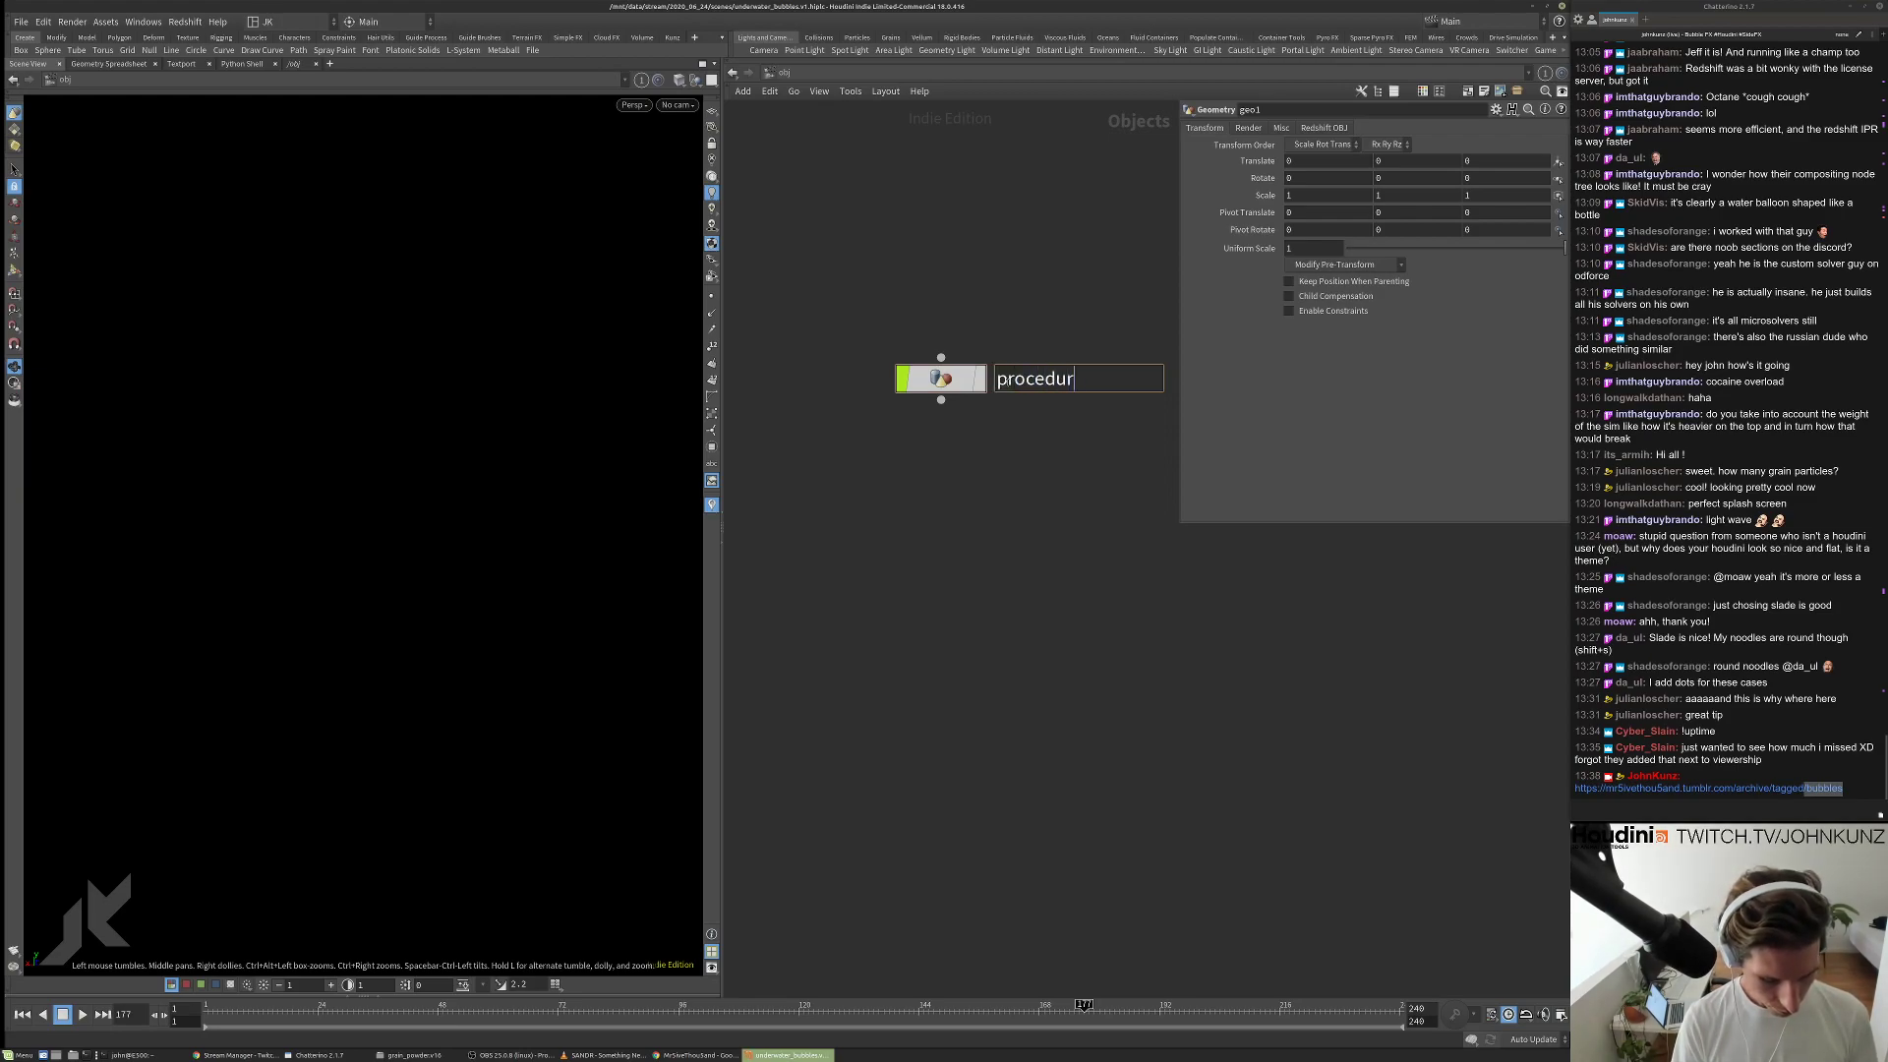
text(al_noise)
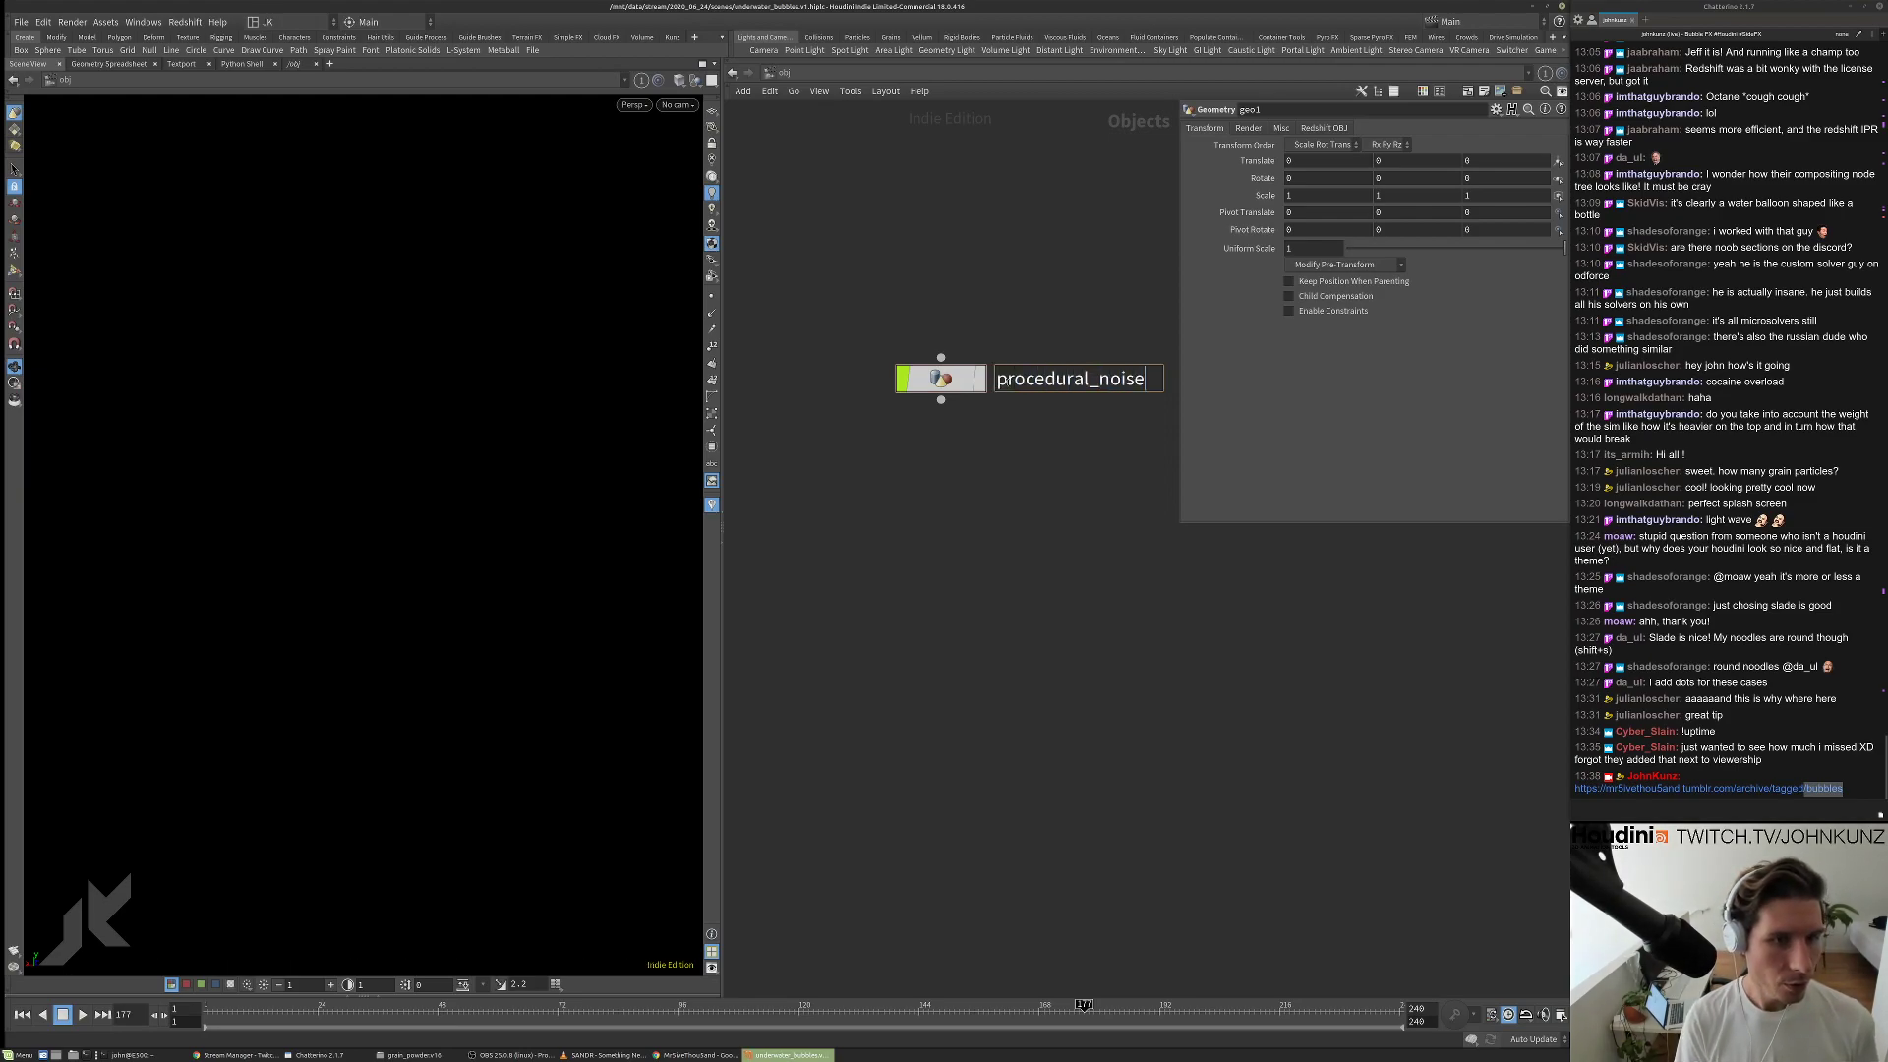
text(_bubb)
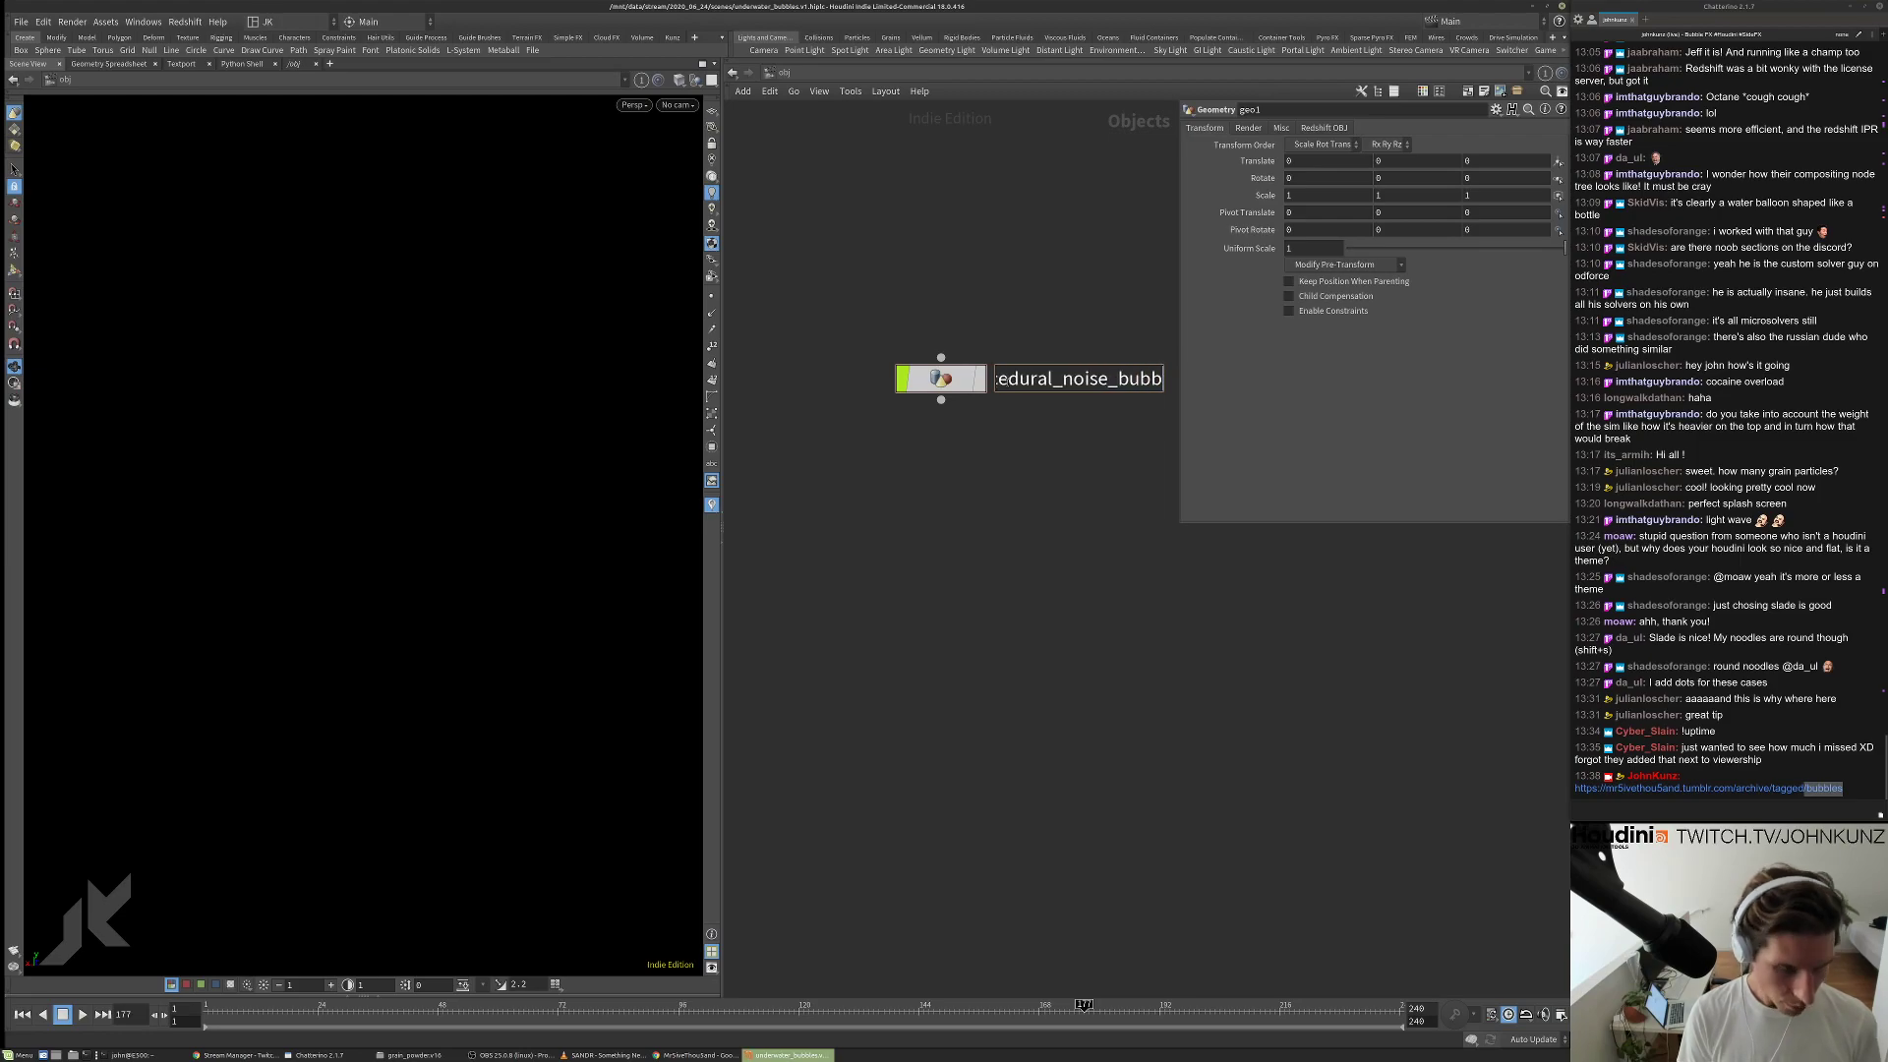
text(ly_)
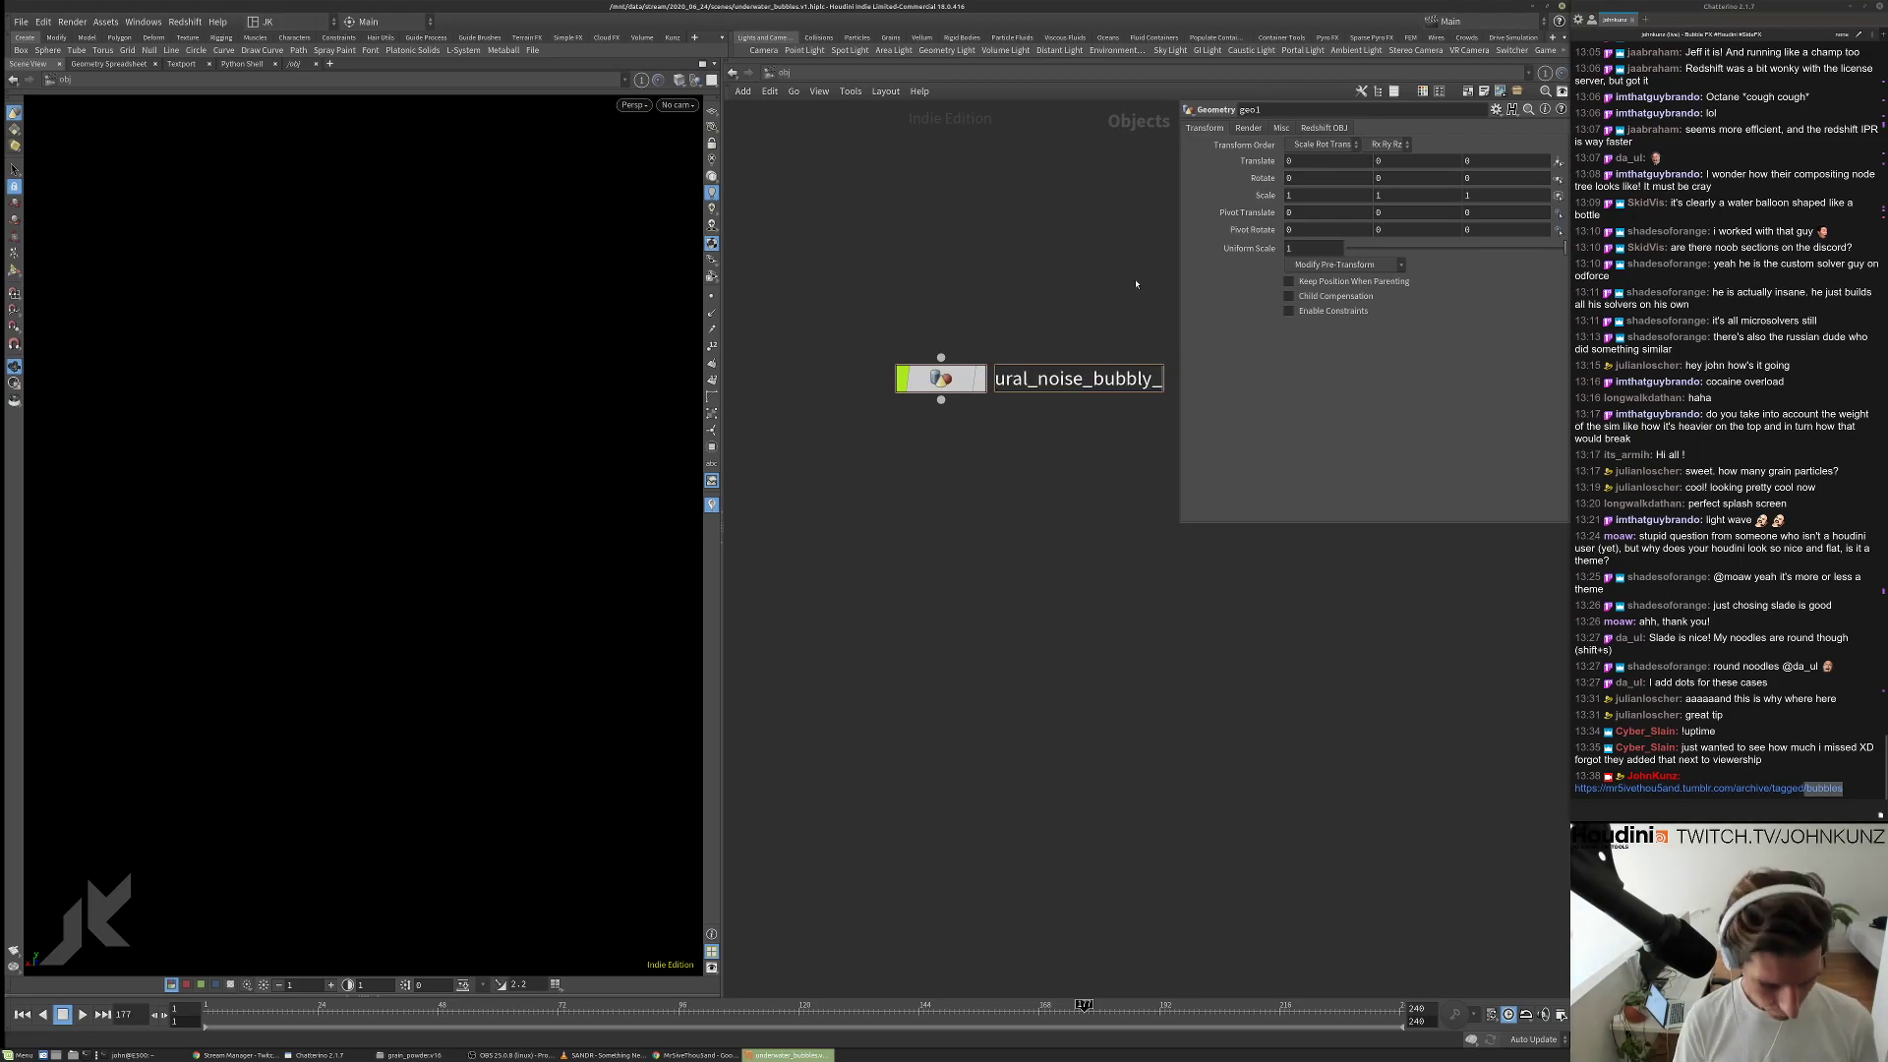
text(distortion)
key(Return)
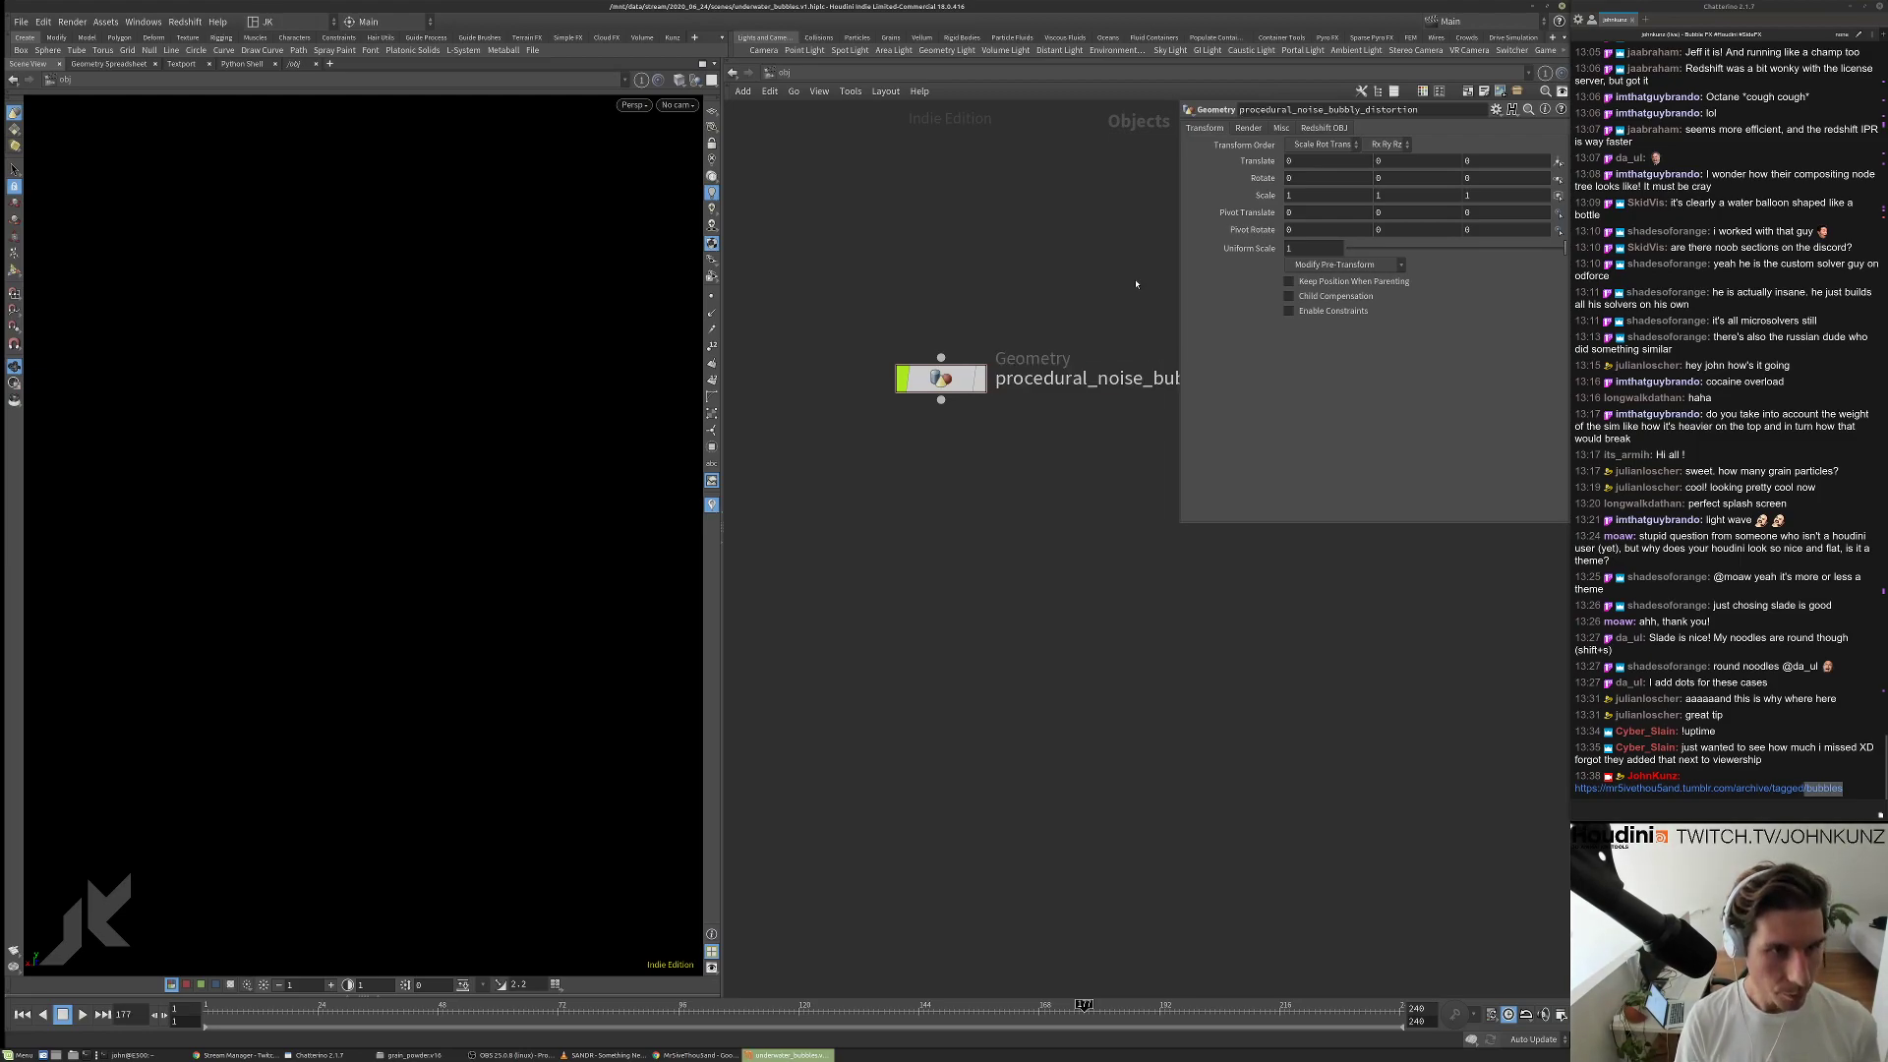
key(h)
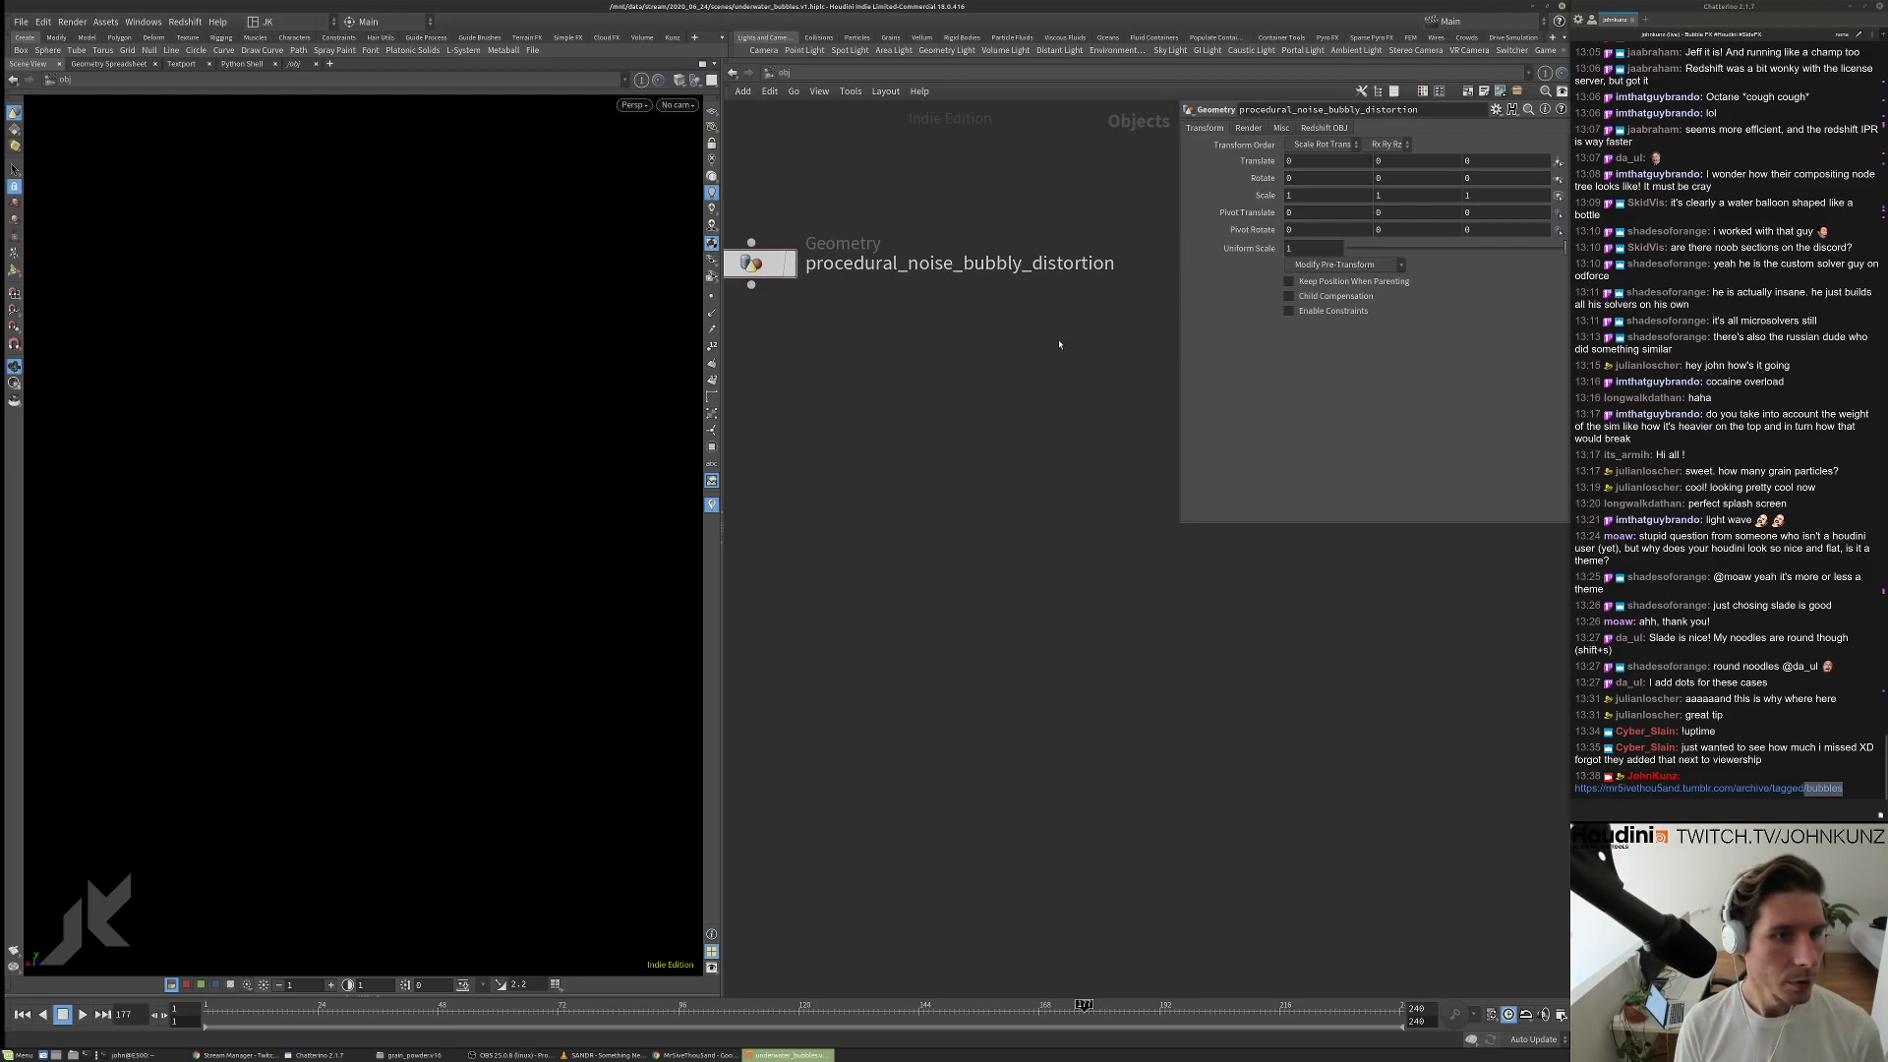
key(ctrl+s)
scroll(992, 508, down, 2)
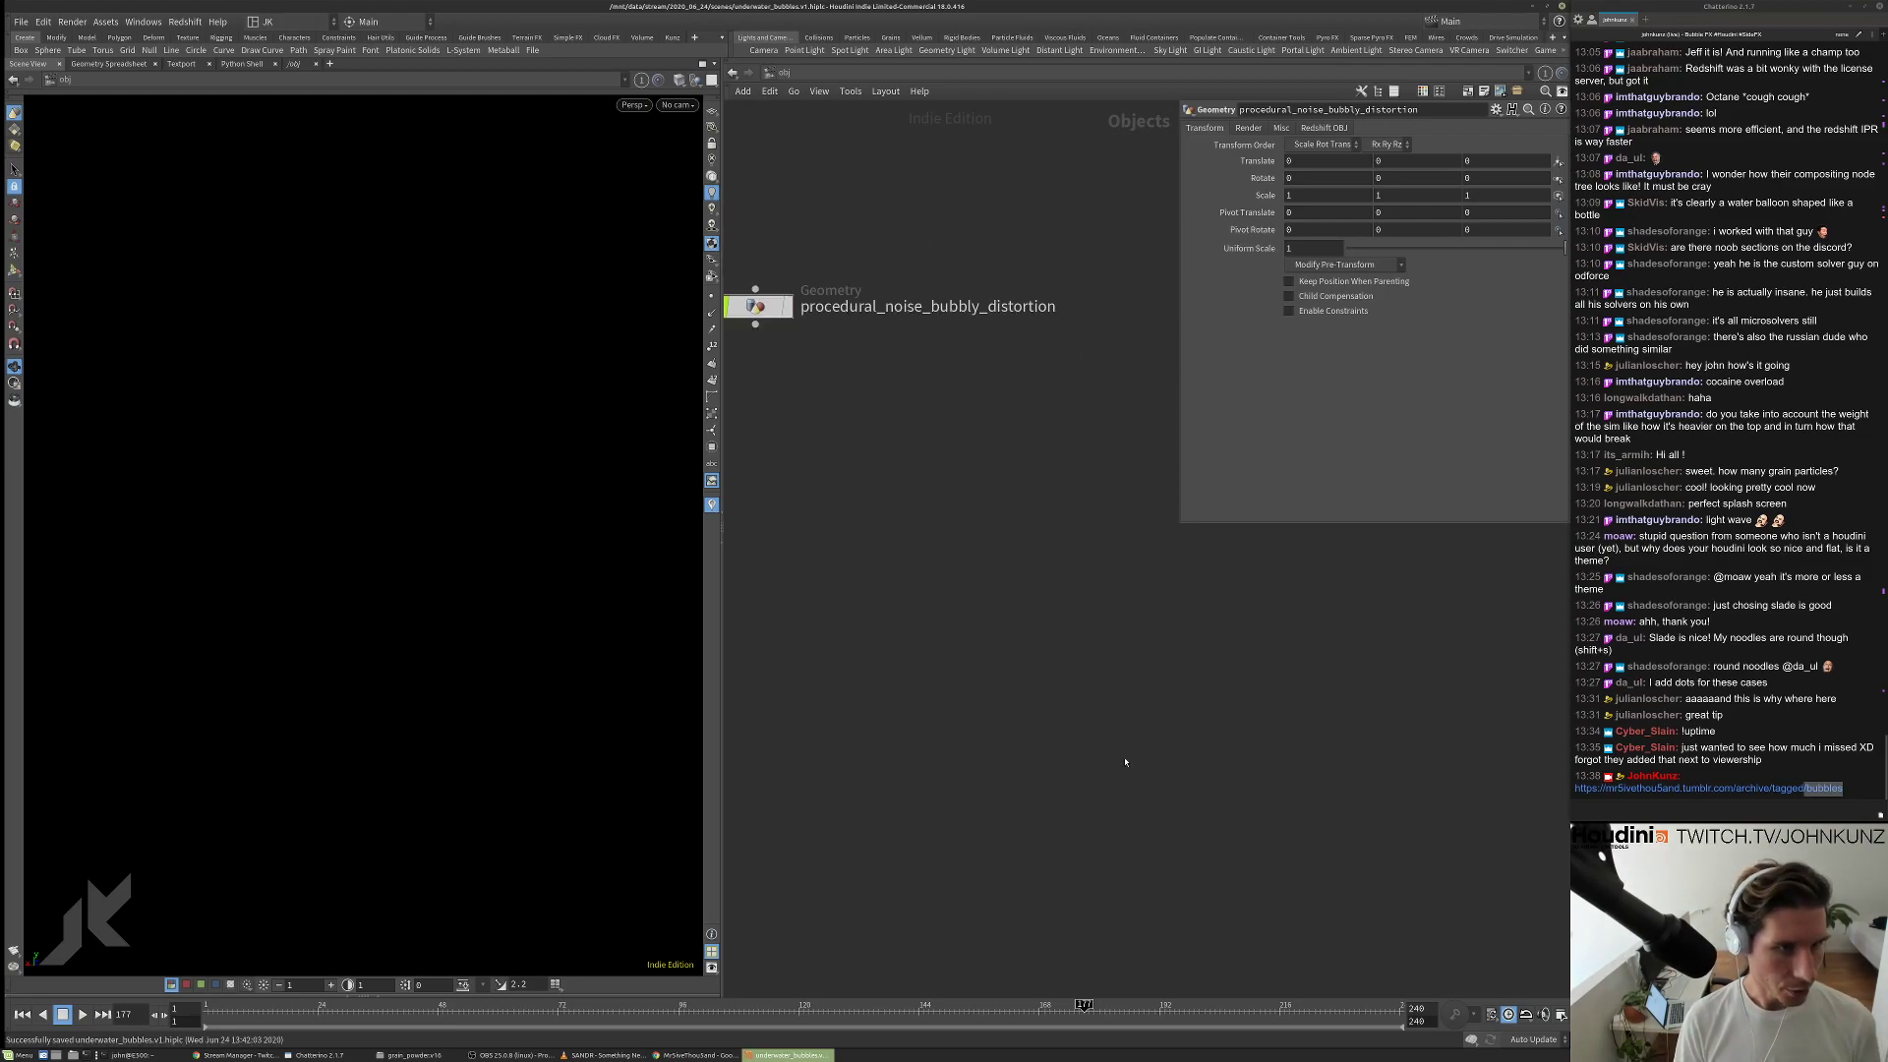
Create a Sphere object from the Tab search ('sph') and place sphere1 in the network.
key(Tab)
text(s)
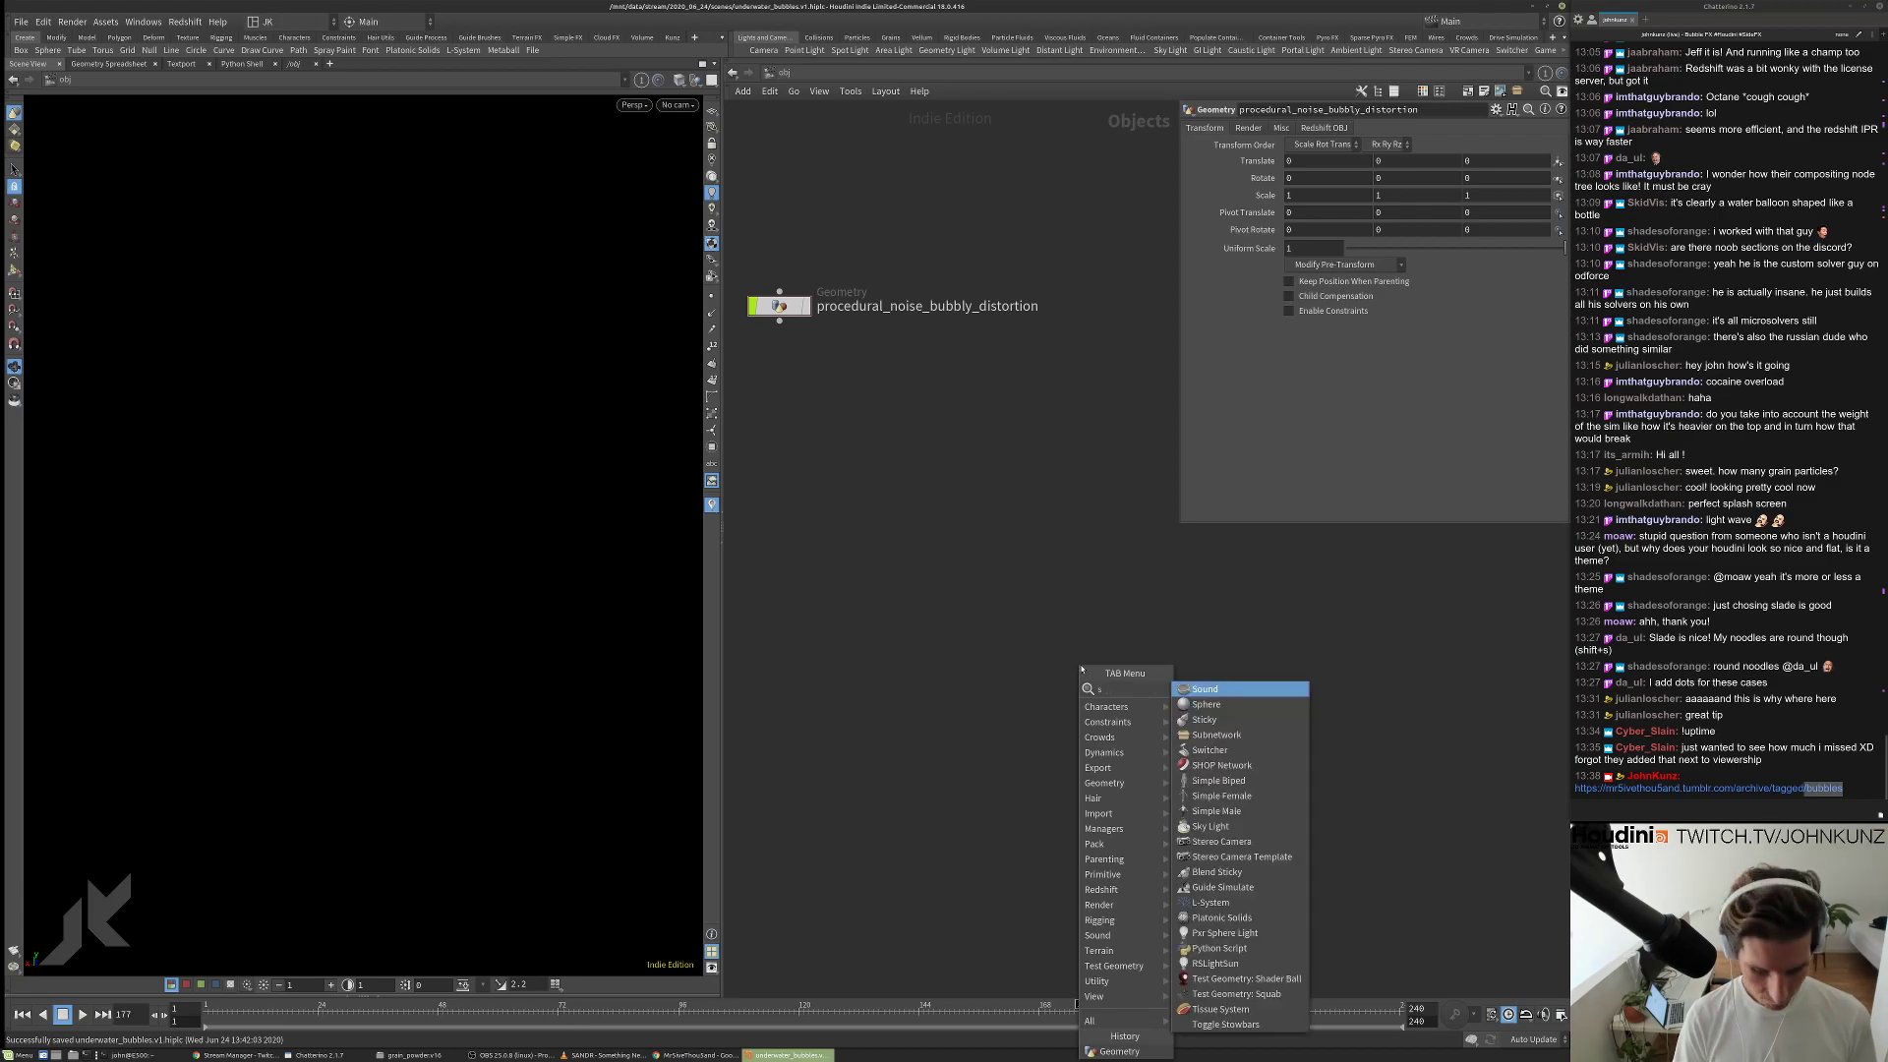
text(ph)
key(Return)
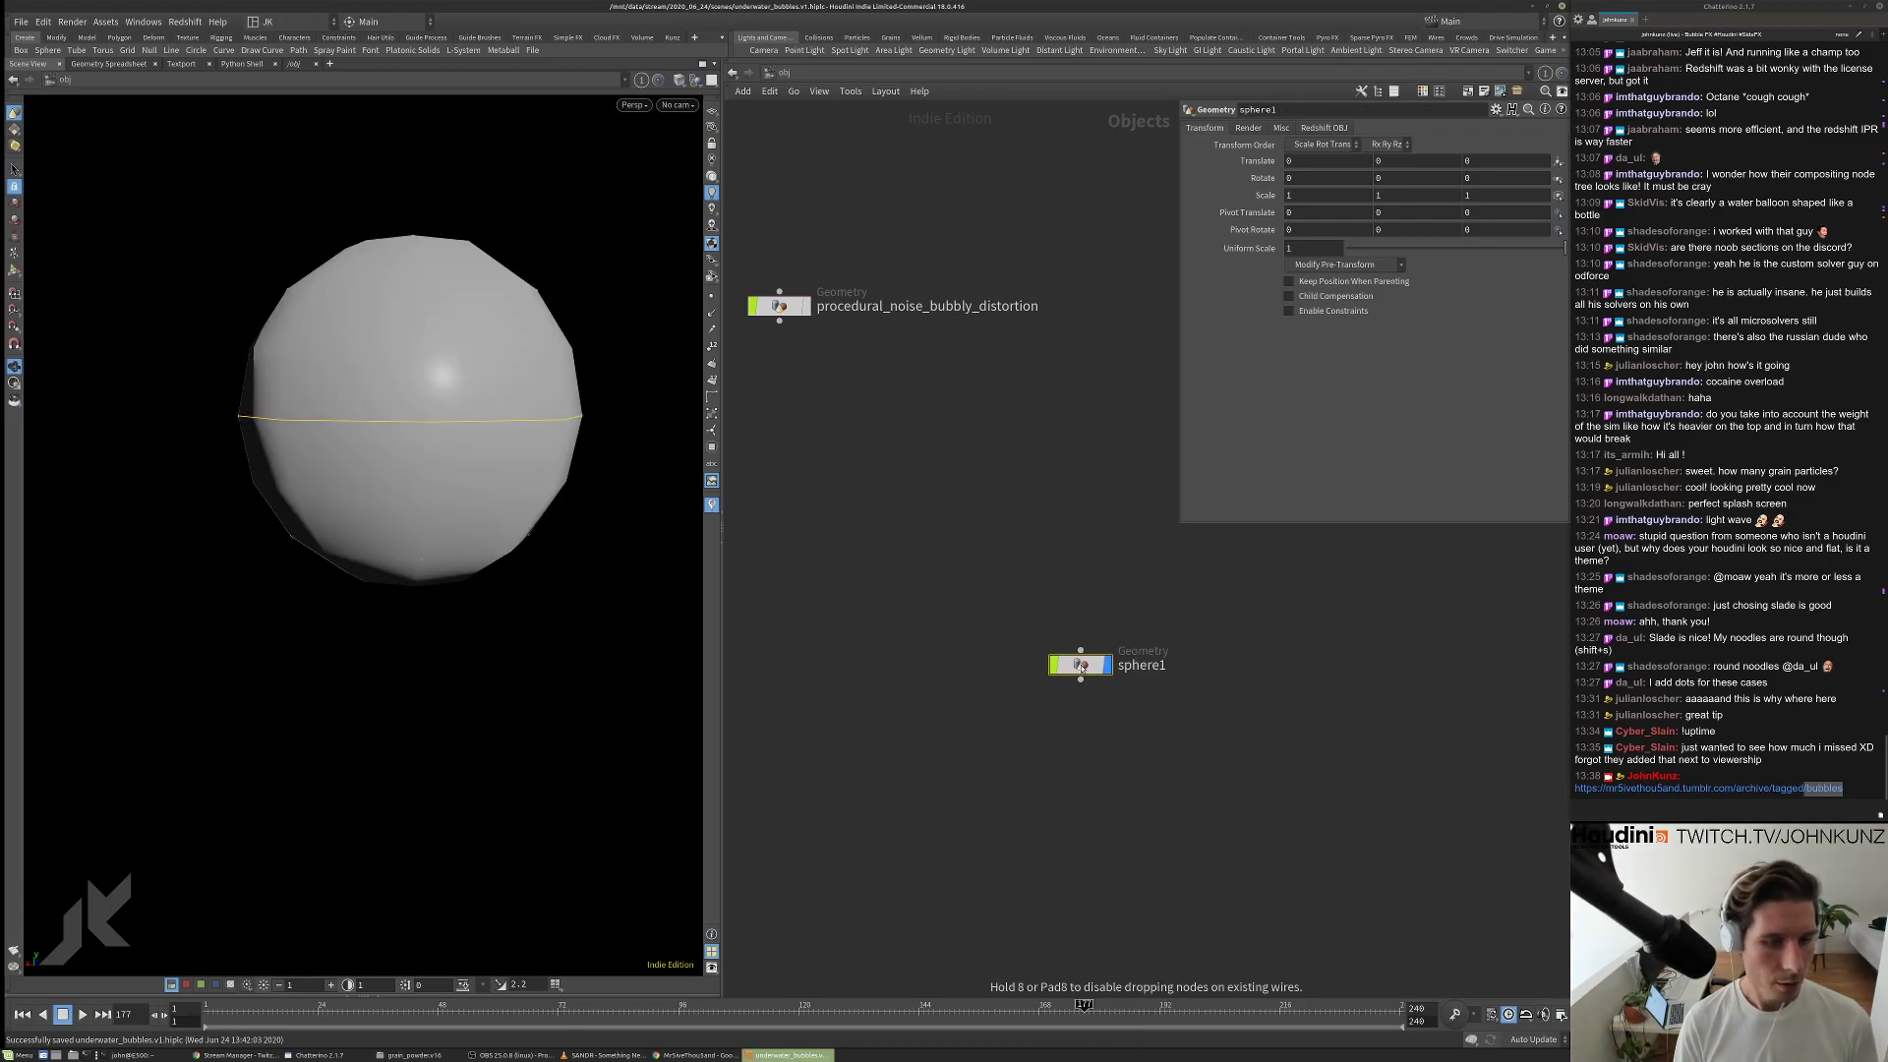
click(1082, 666)
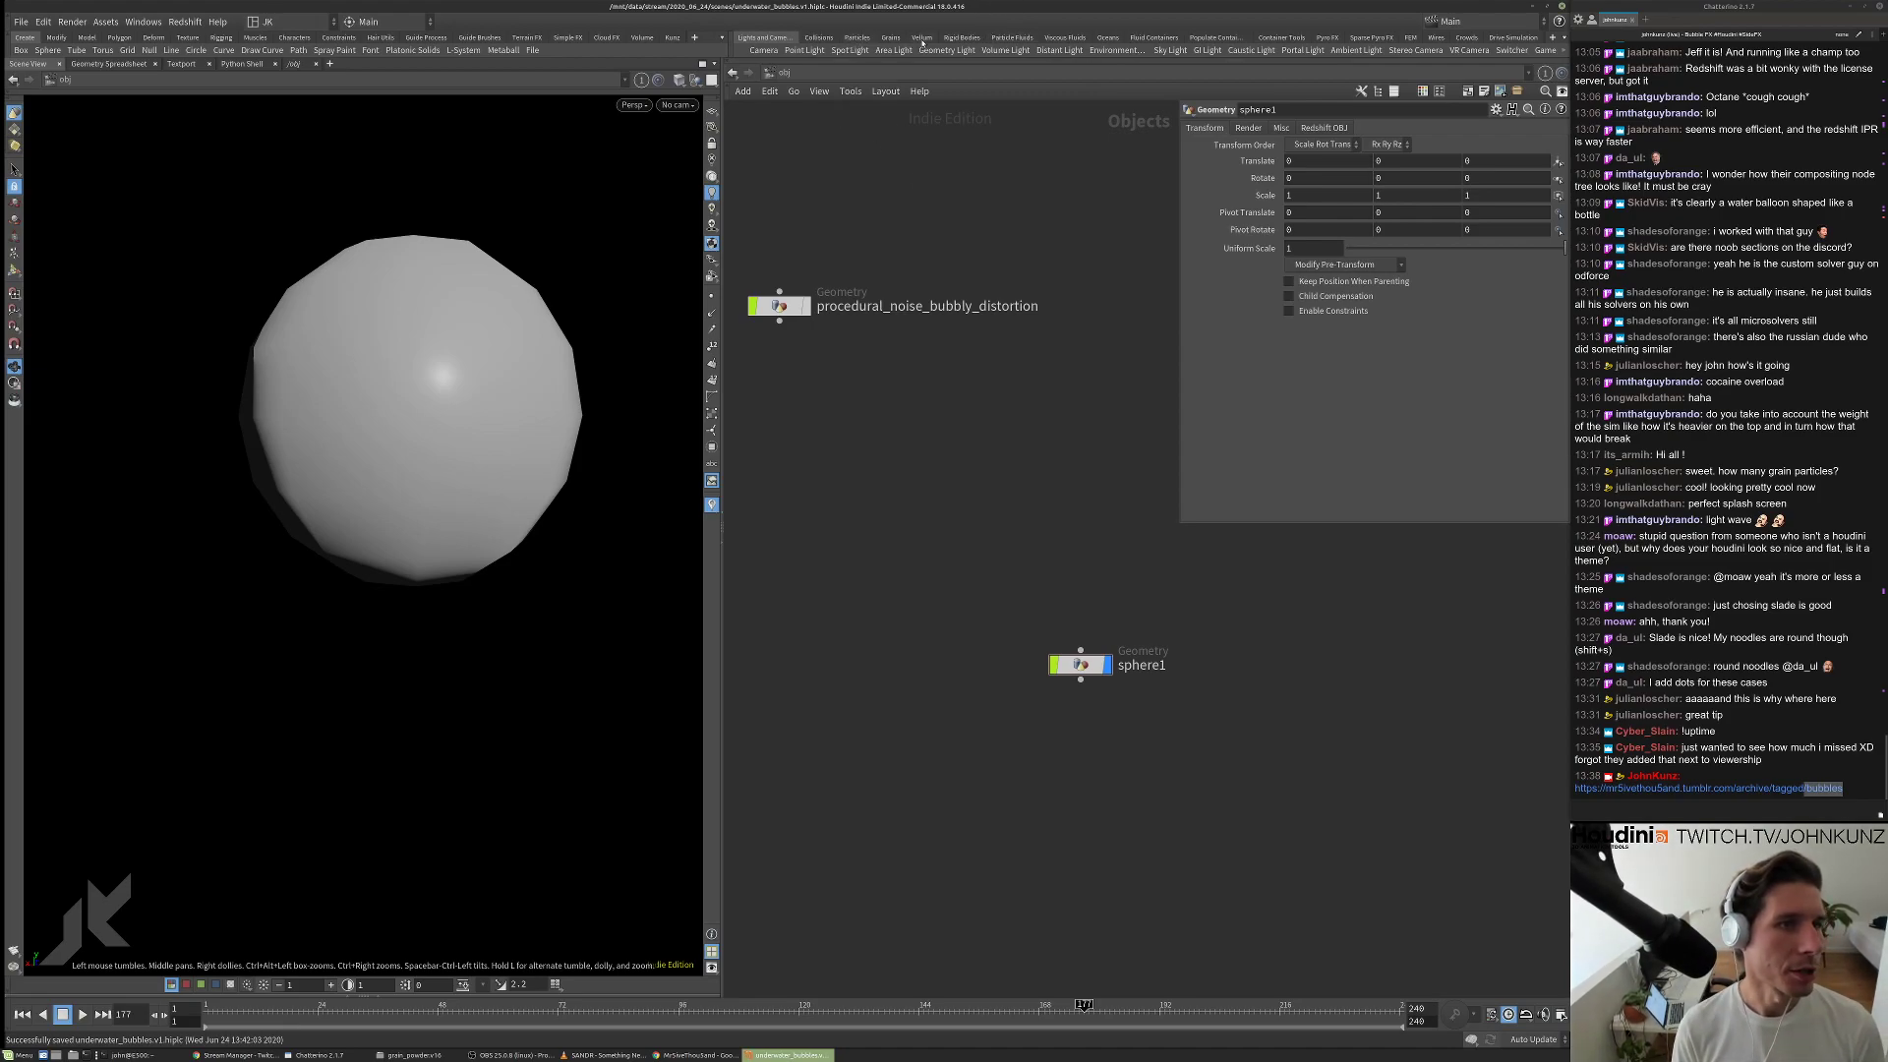
Turn the sphere into an RBD Object from the Rigid Bodies shelf.
click(964, 37)
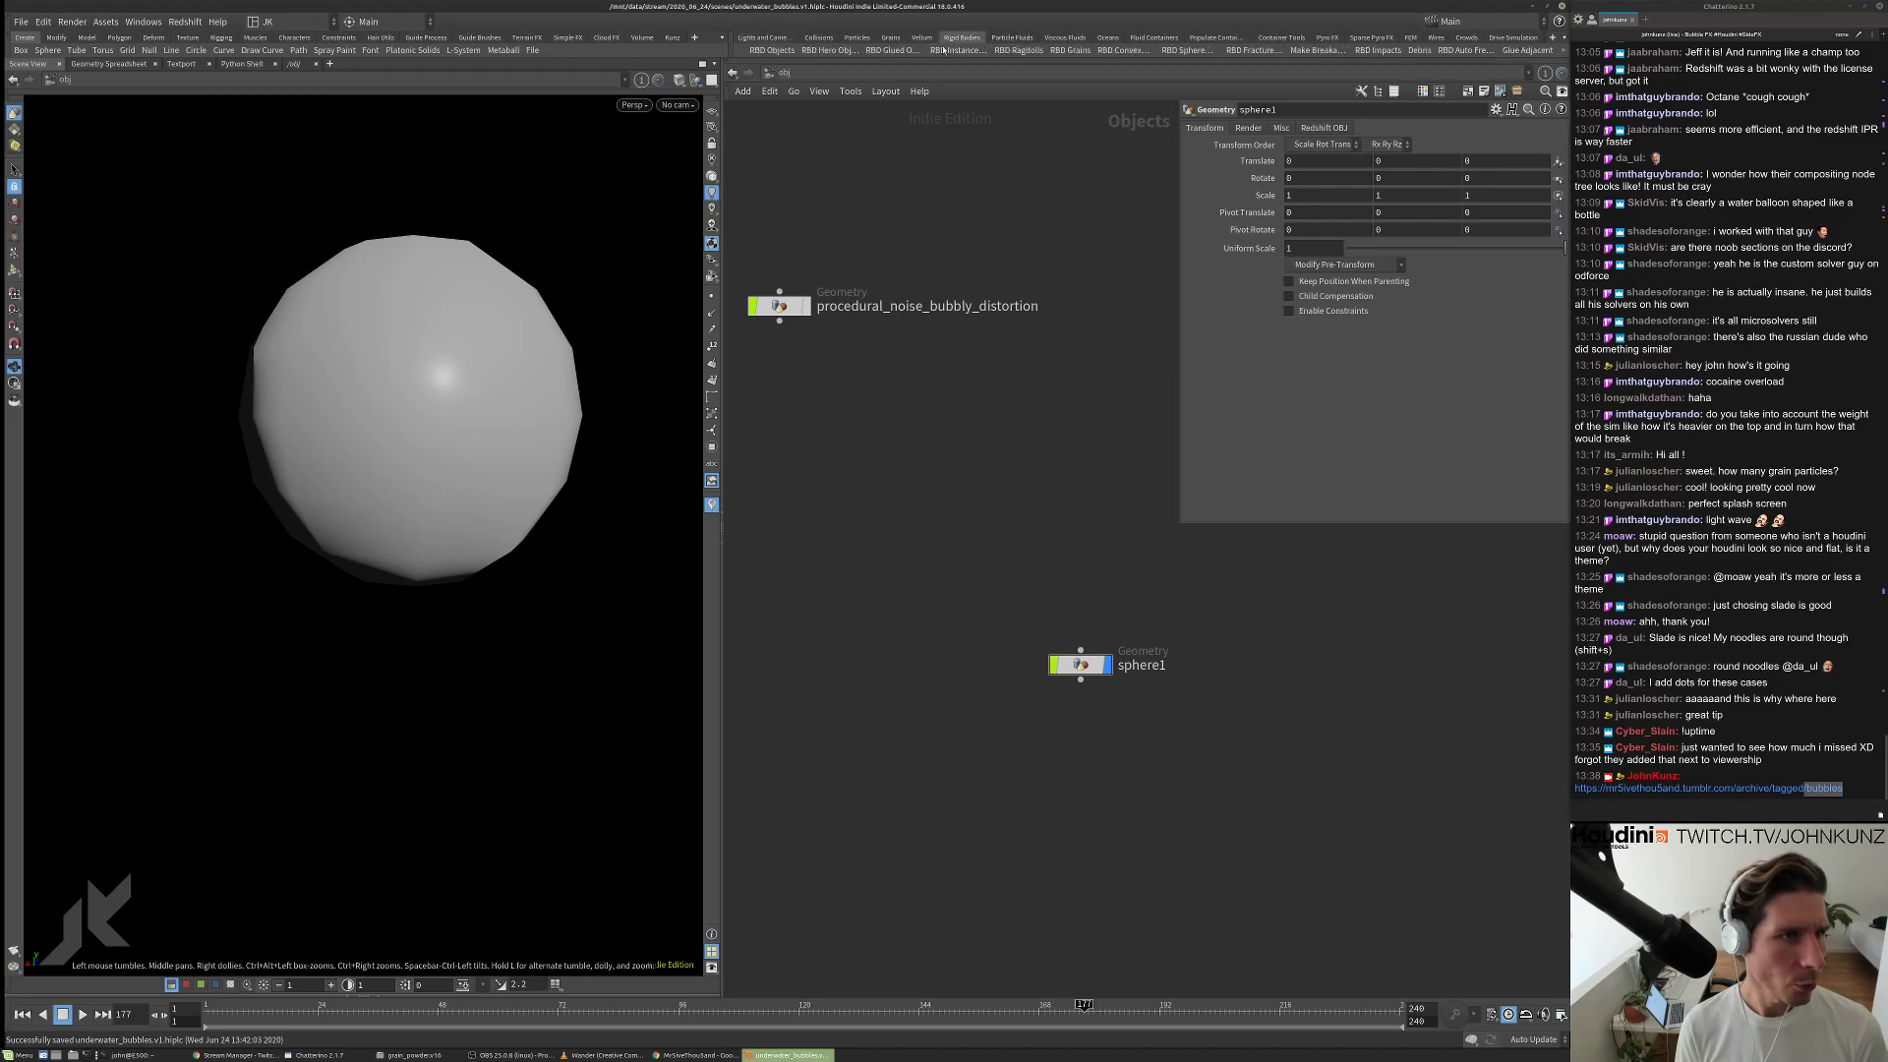
click(772, 51)
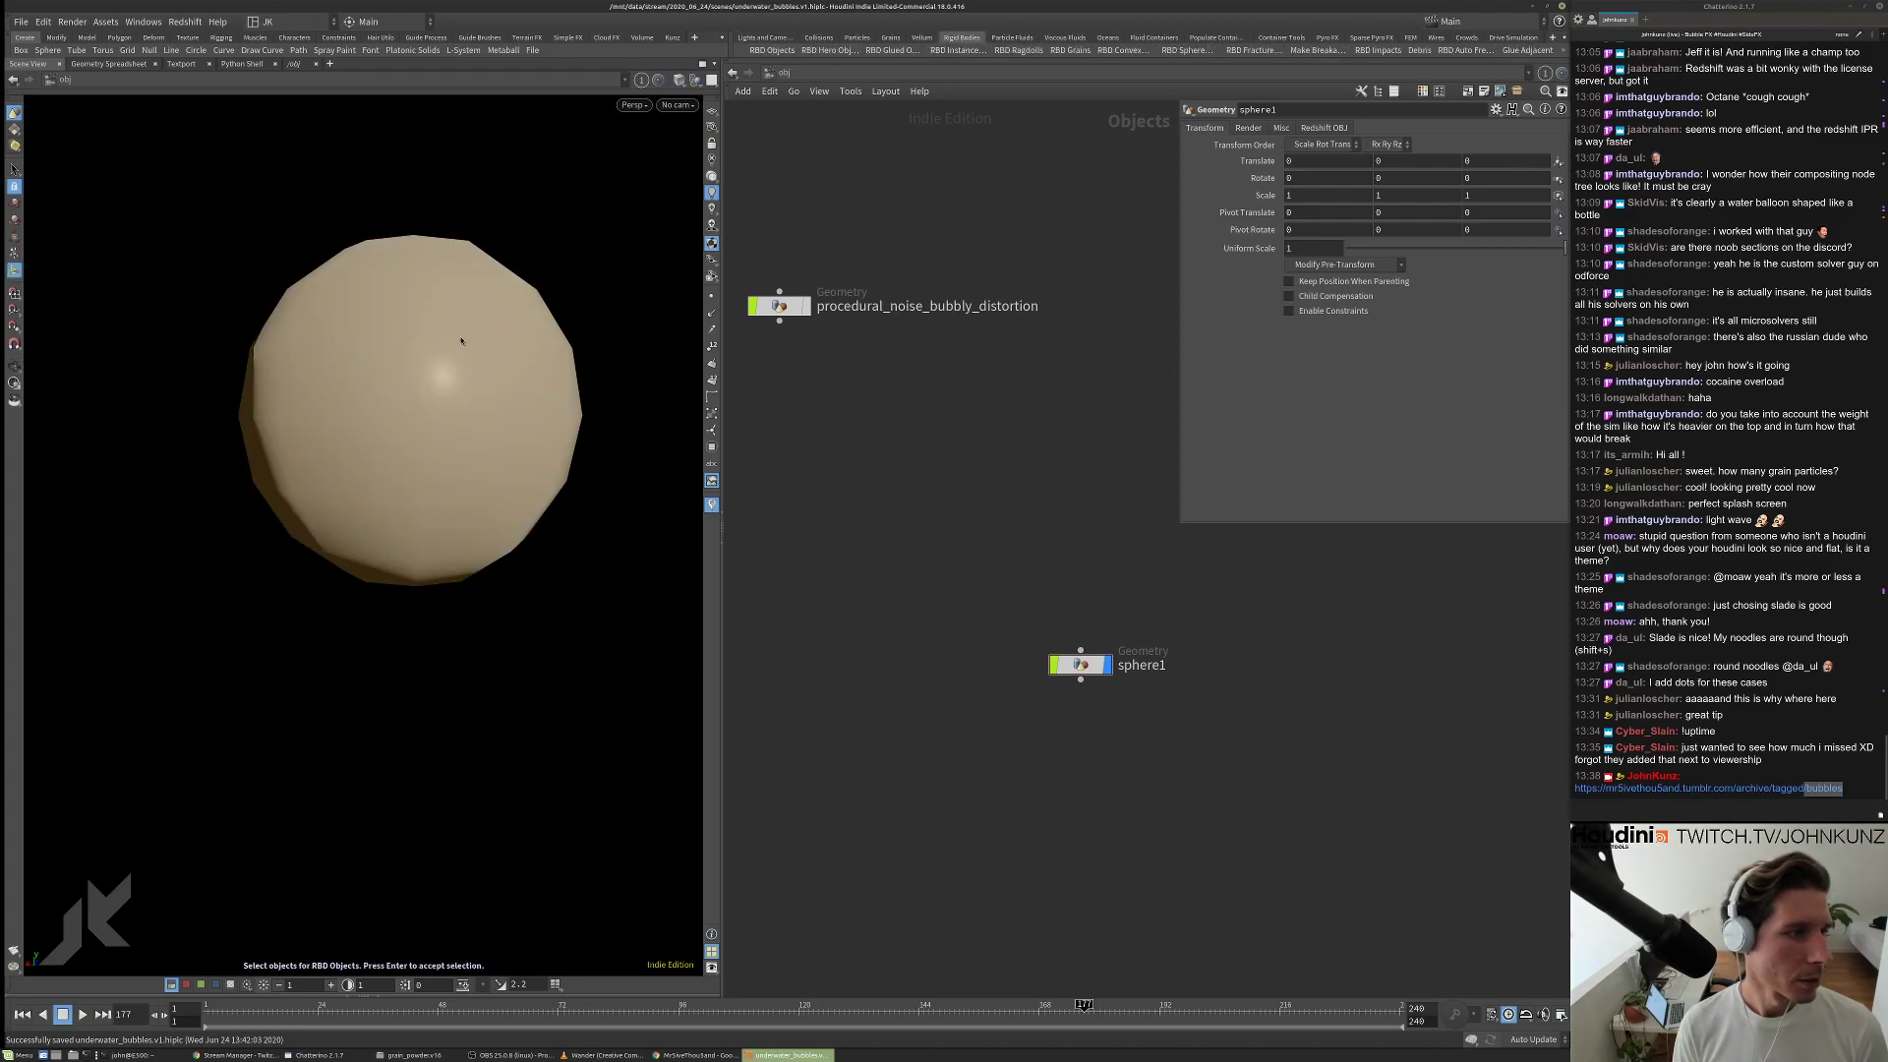
click(495, 342)
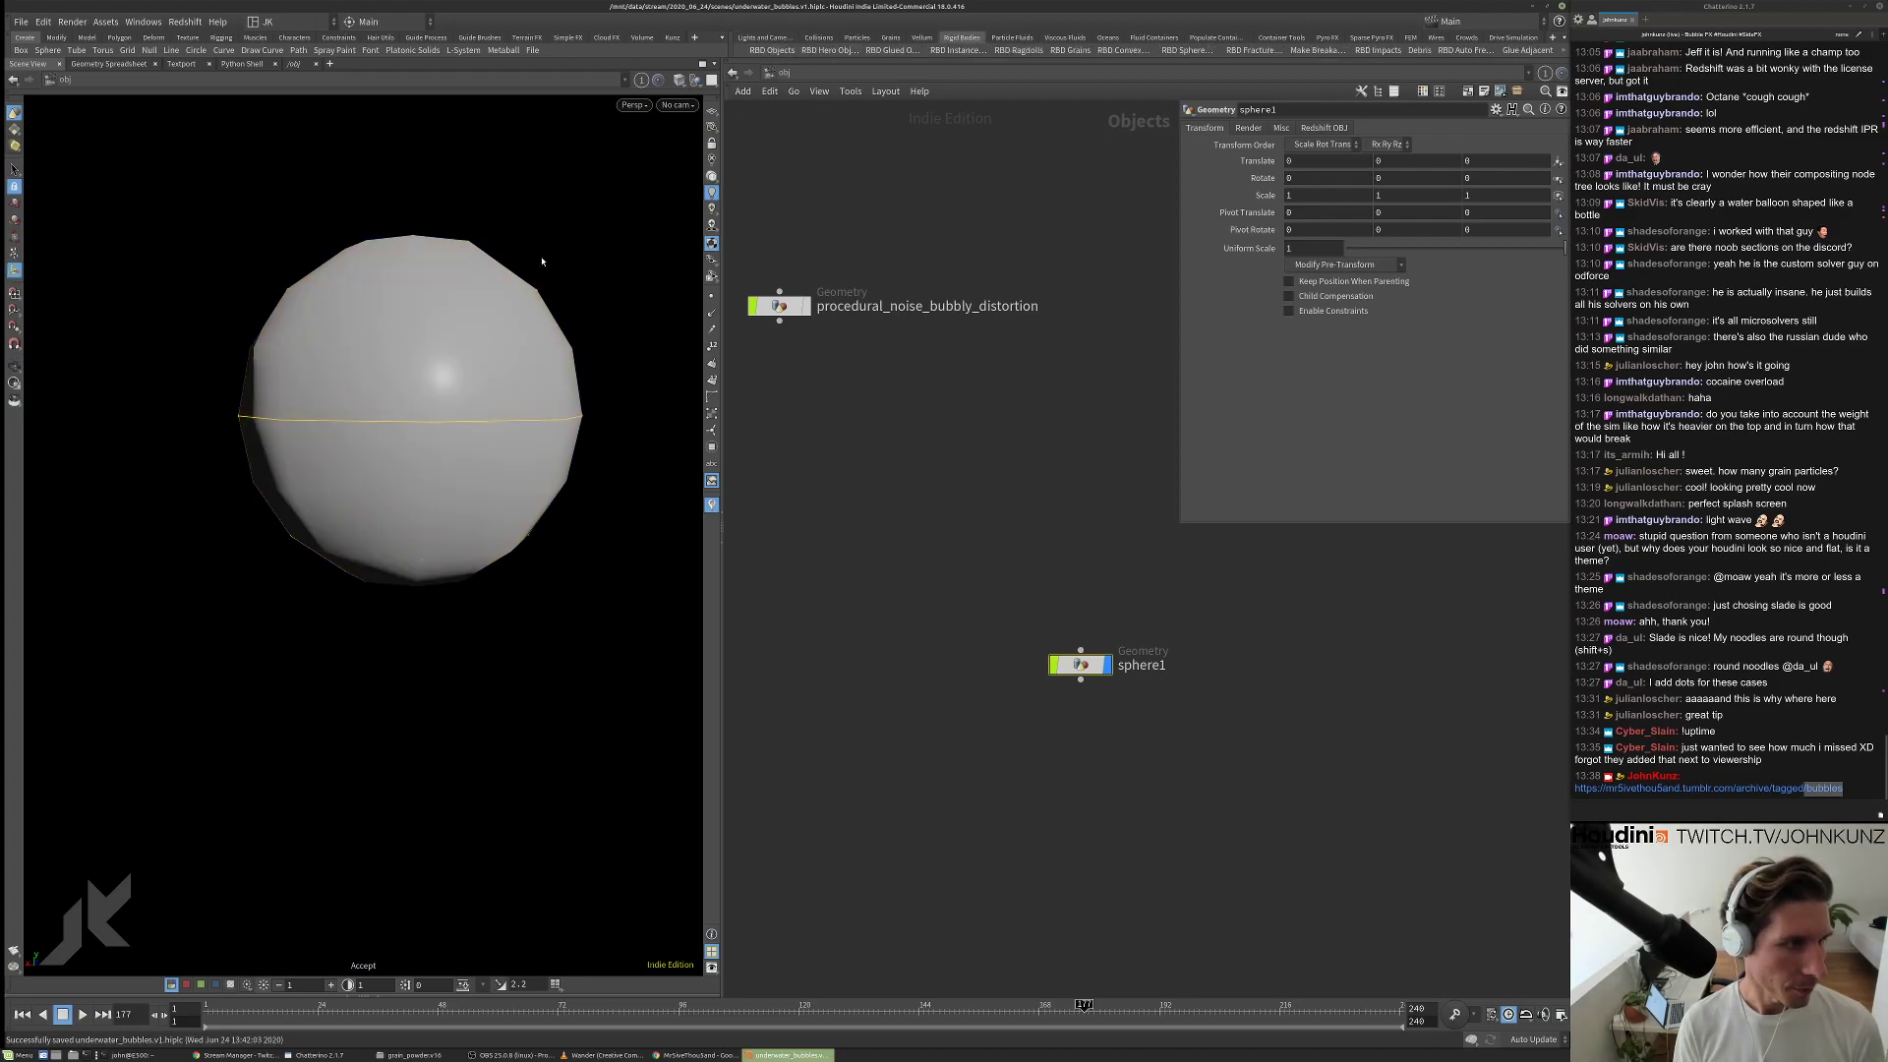
key(Return)
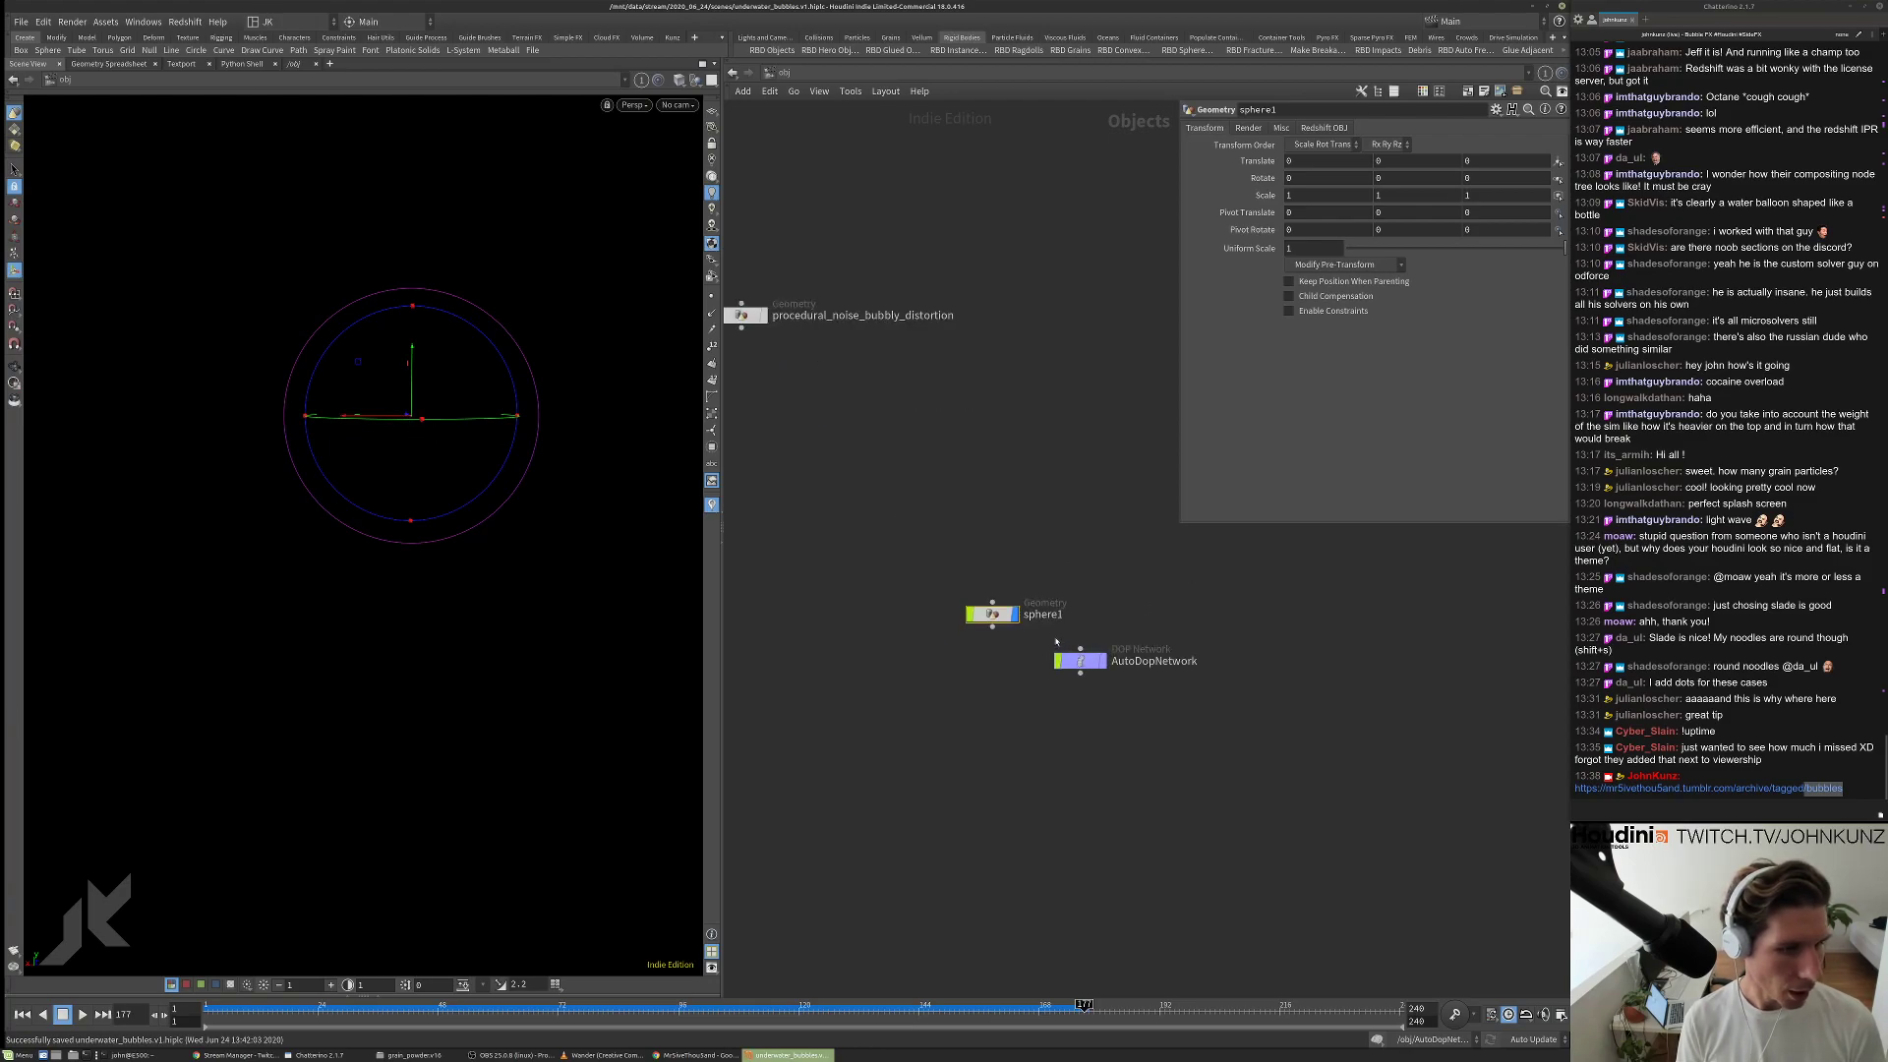
Rewind to frame 1 and play the simulation to watch the sphere fall.
key(i)
key(ctrl+Up)
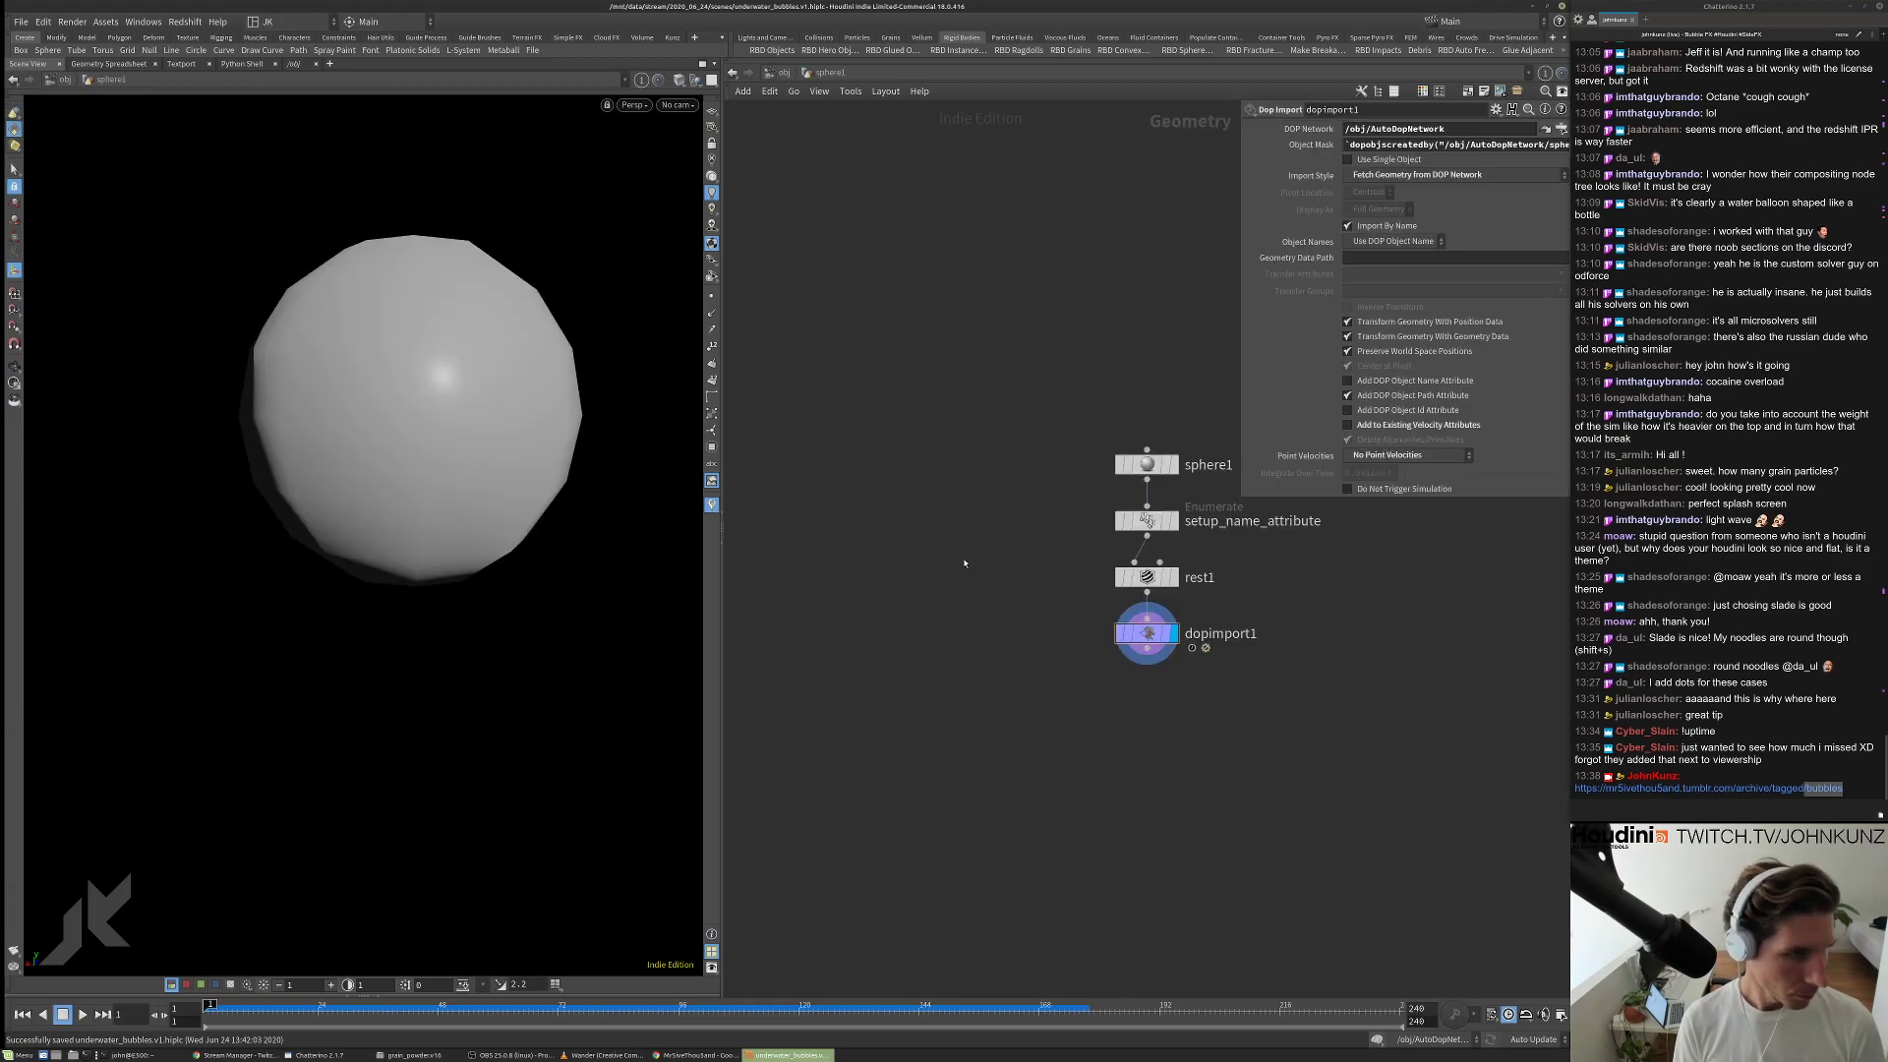
key(u)
key(Up)
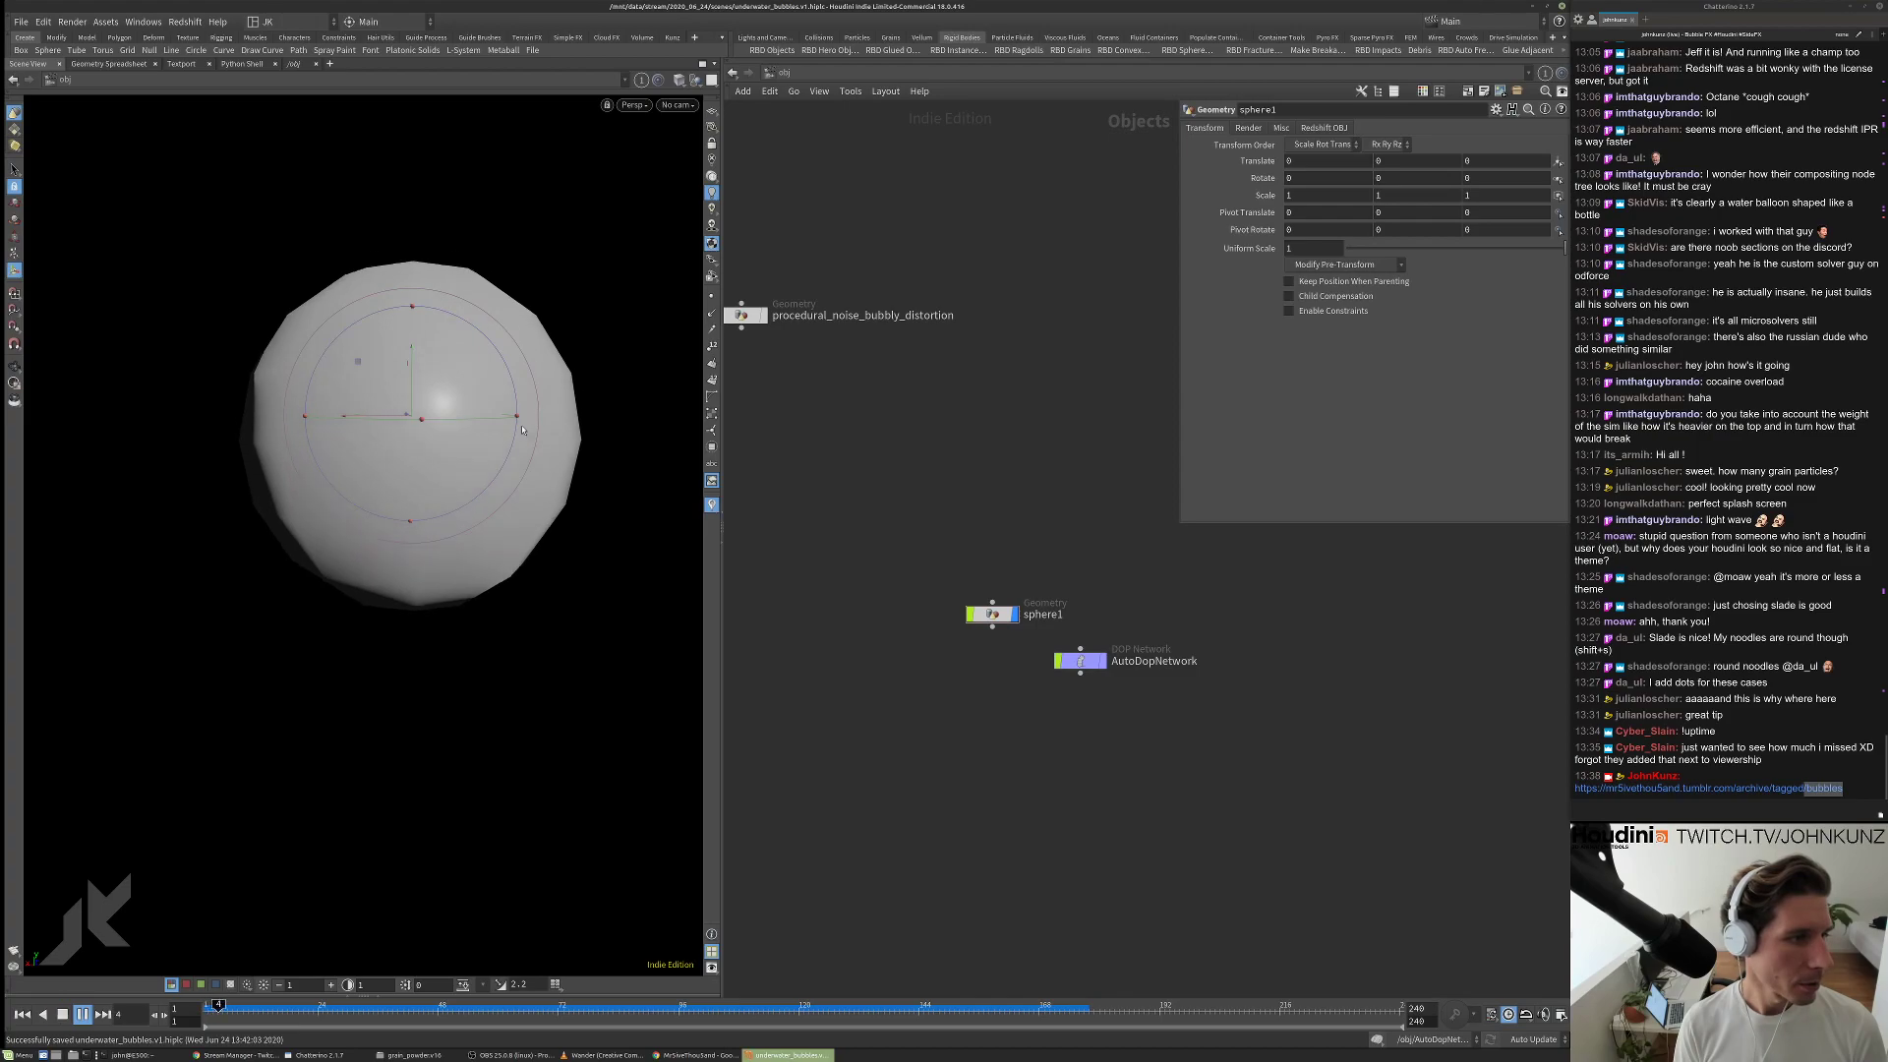
key(ctrl+Up)
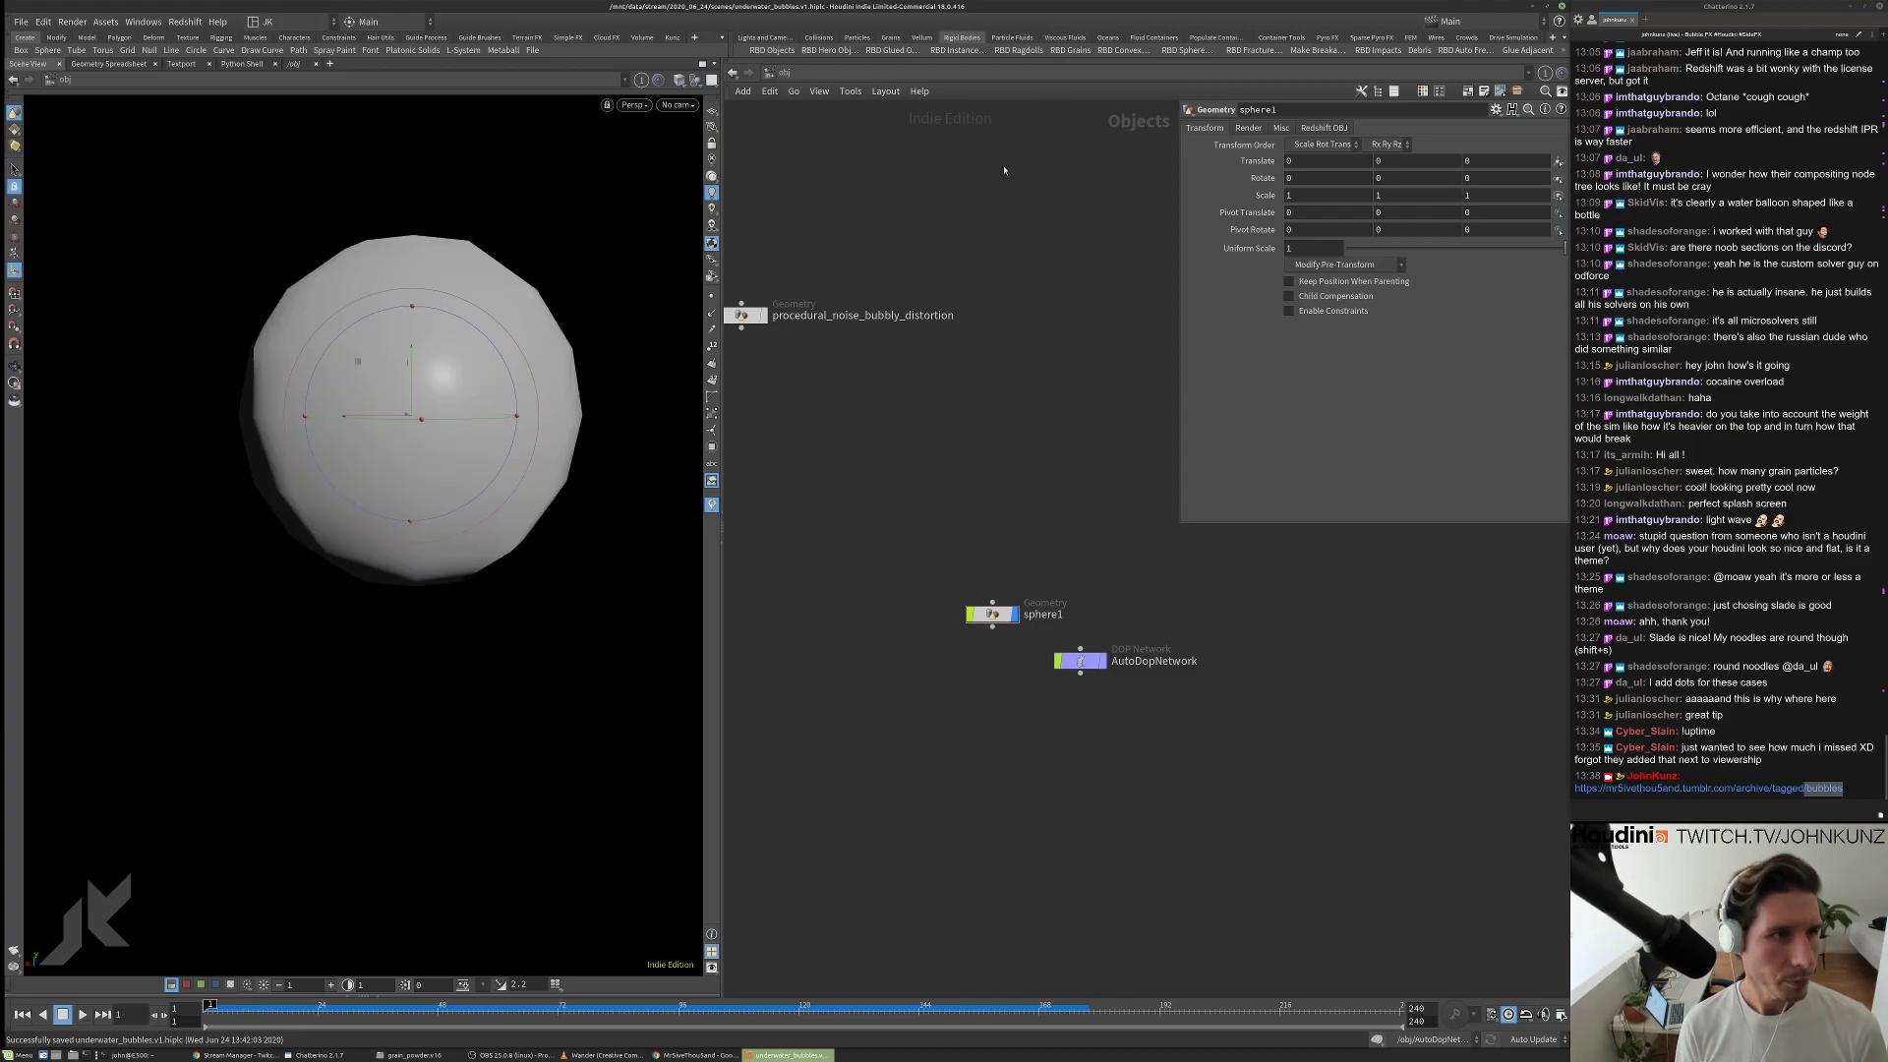
click(824, 39)
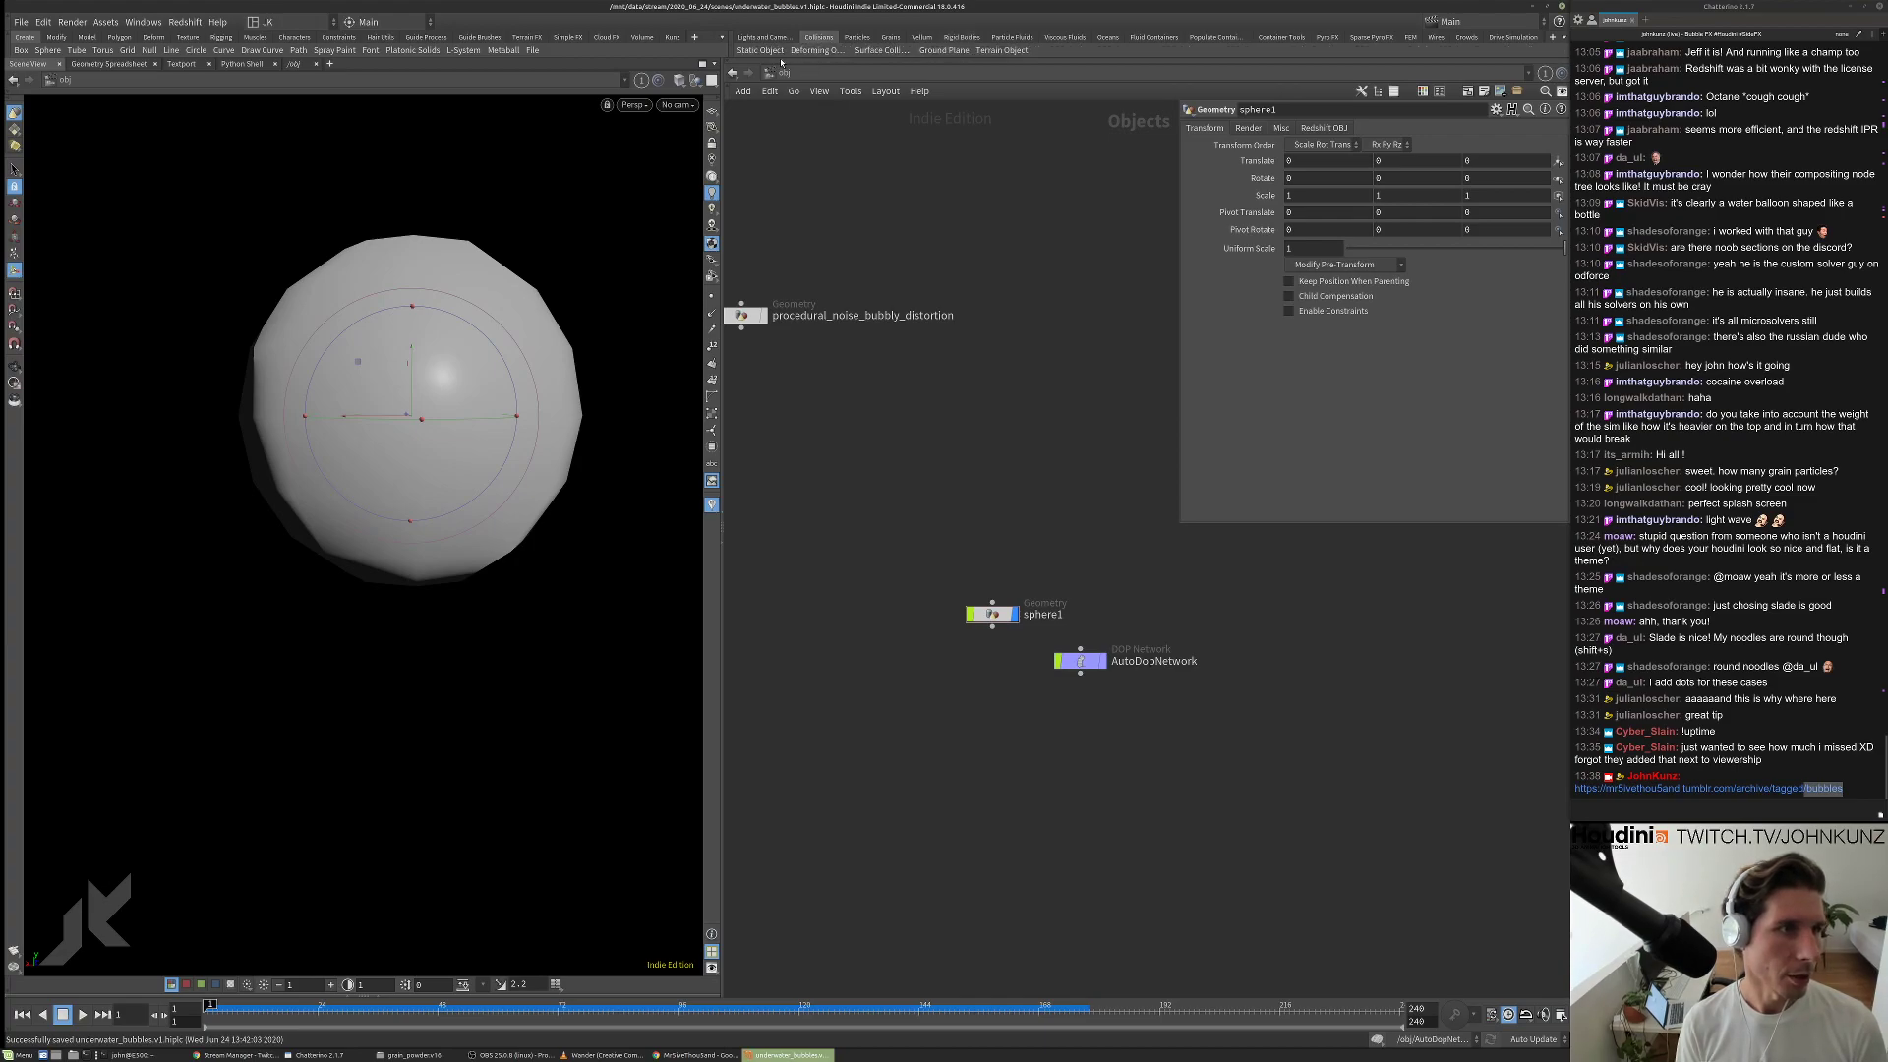
Add a Ground Plane collider, play the sim, then place a FLIP Tank in the viewport.
click(942, 51)
key(Up)
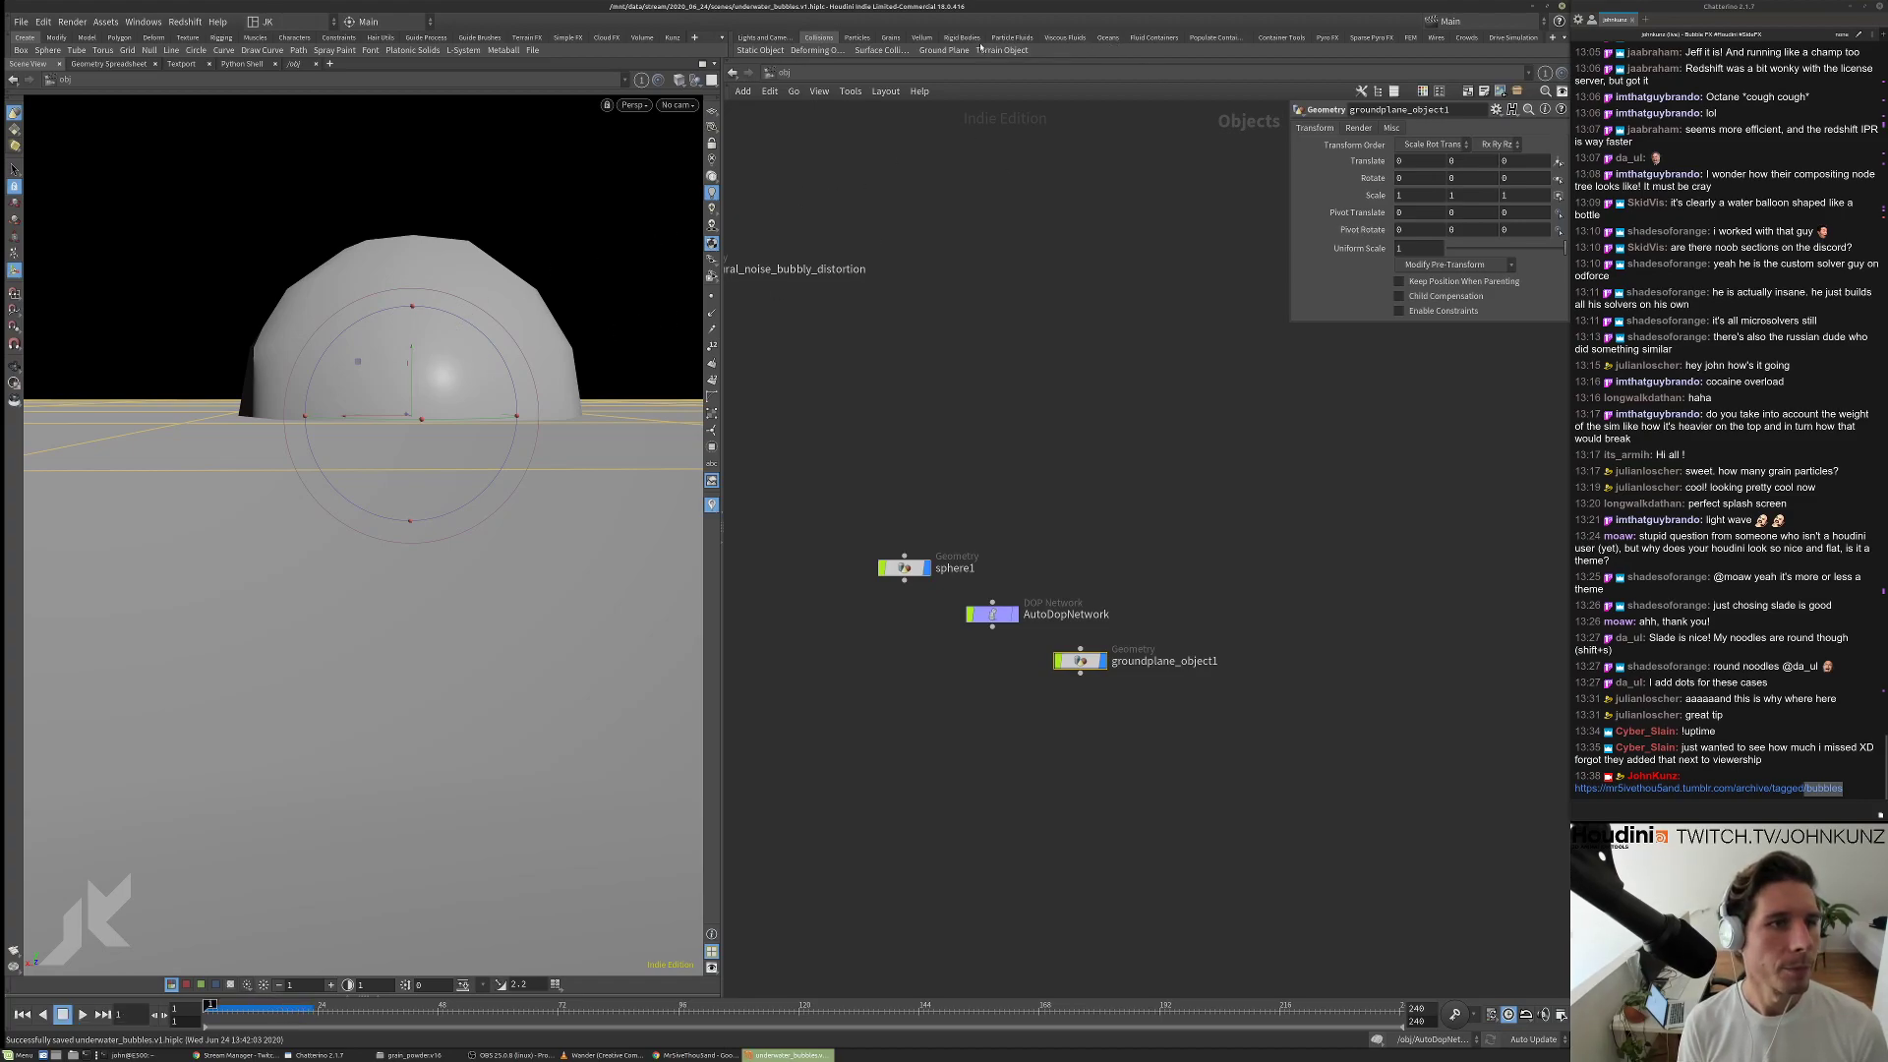
click(1005, 40)
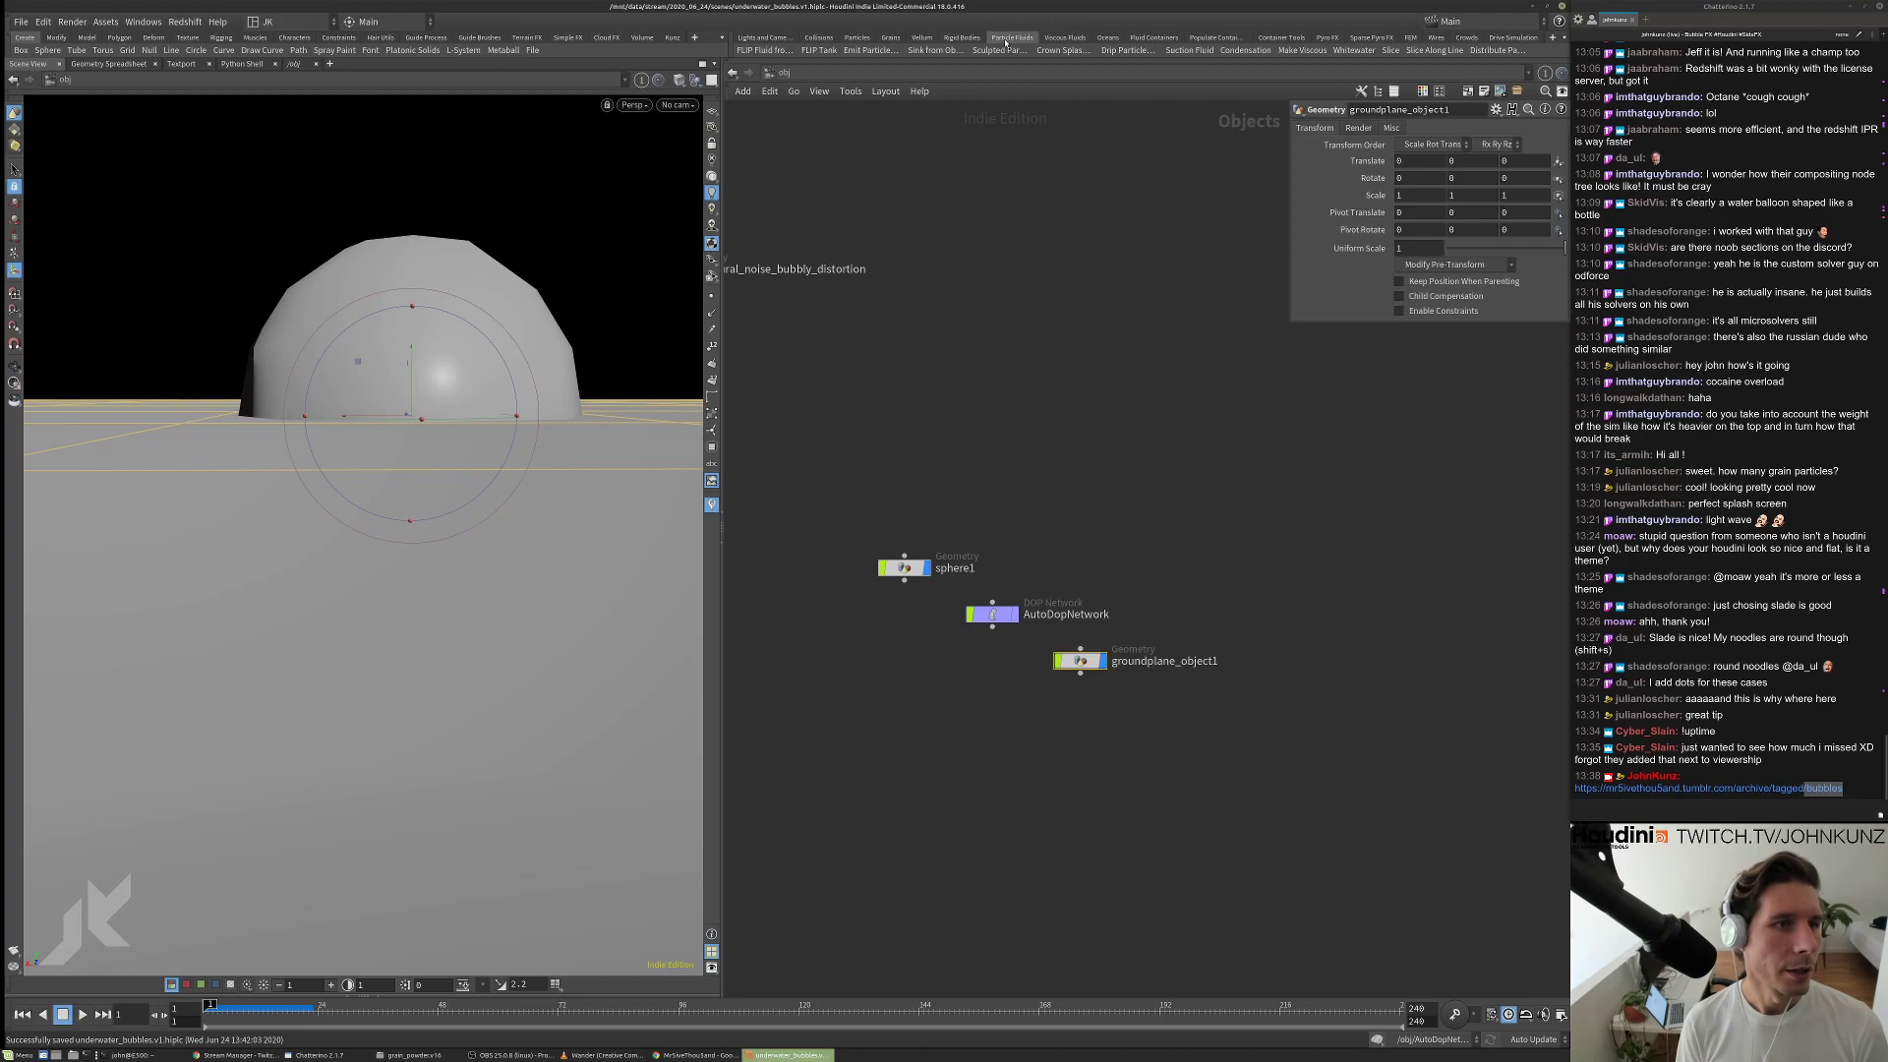
click(822, 51)
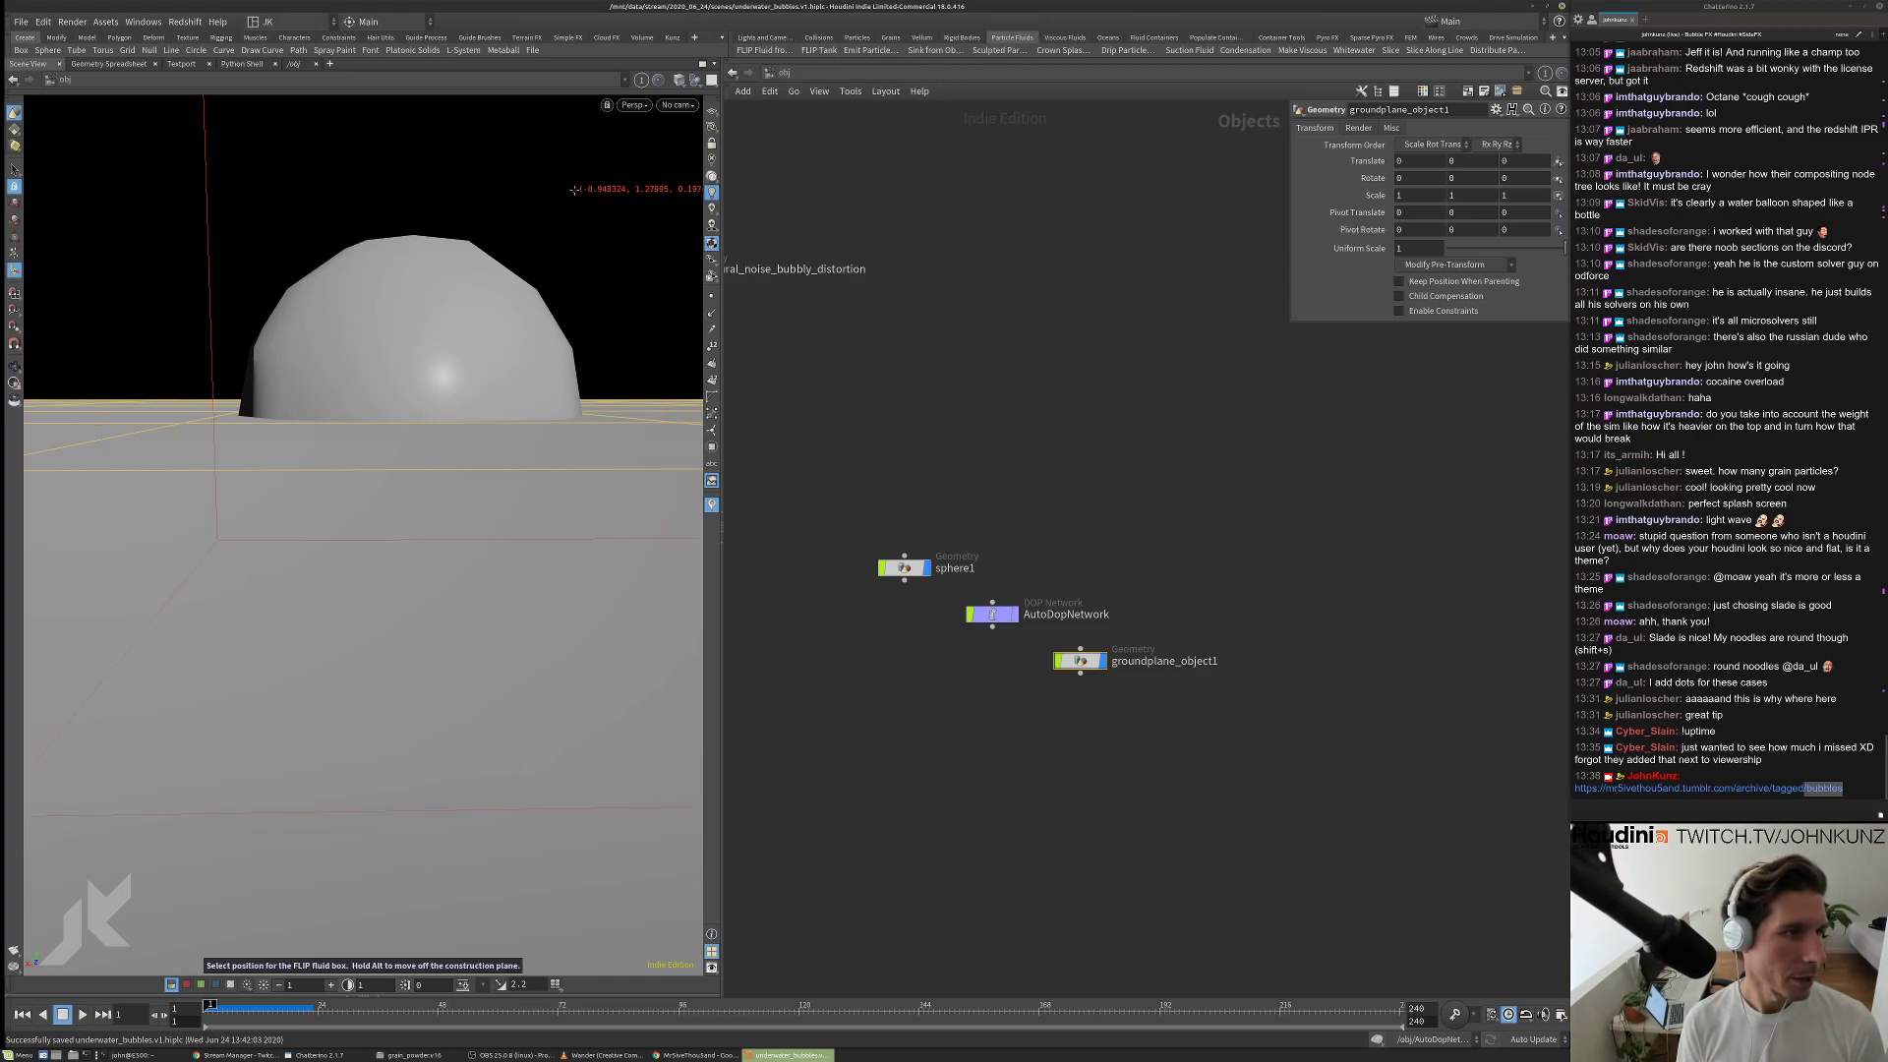
click(496, 186)
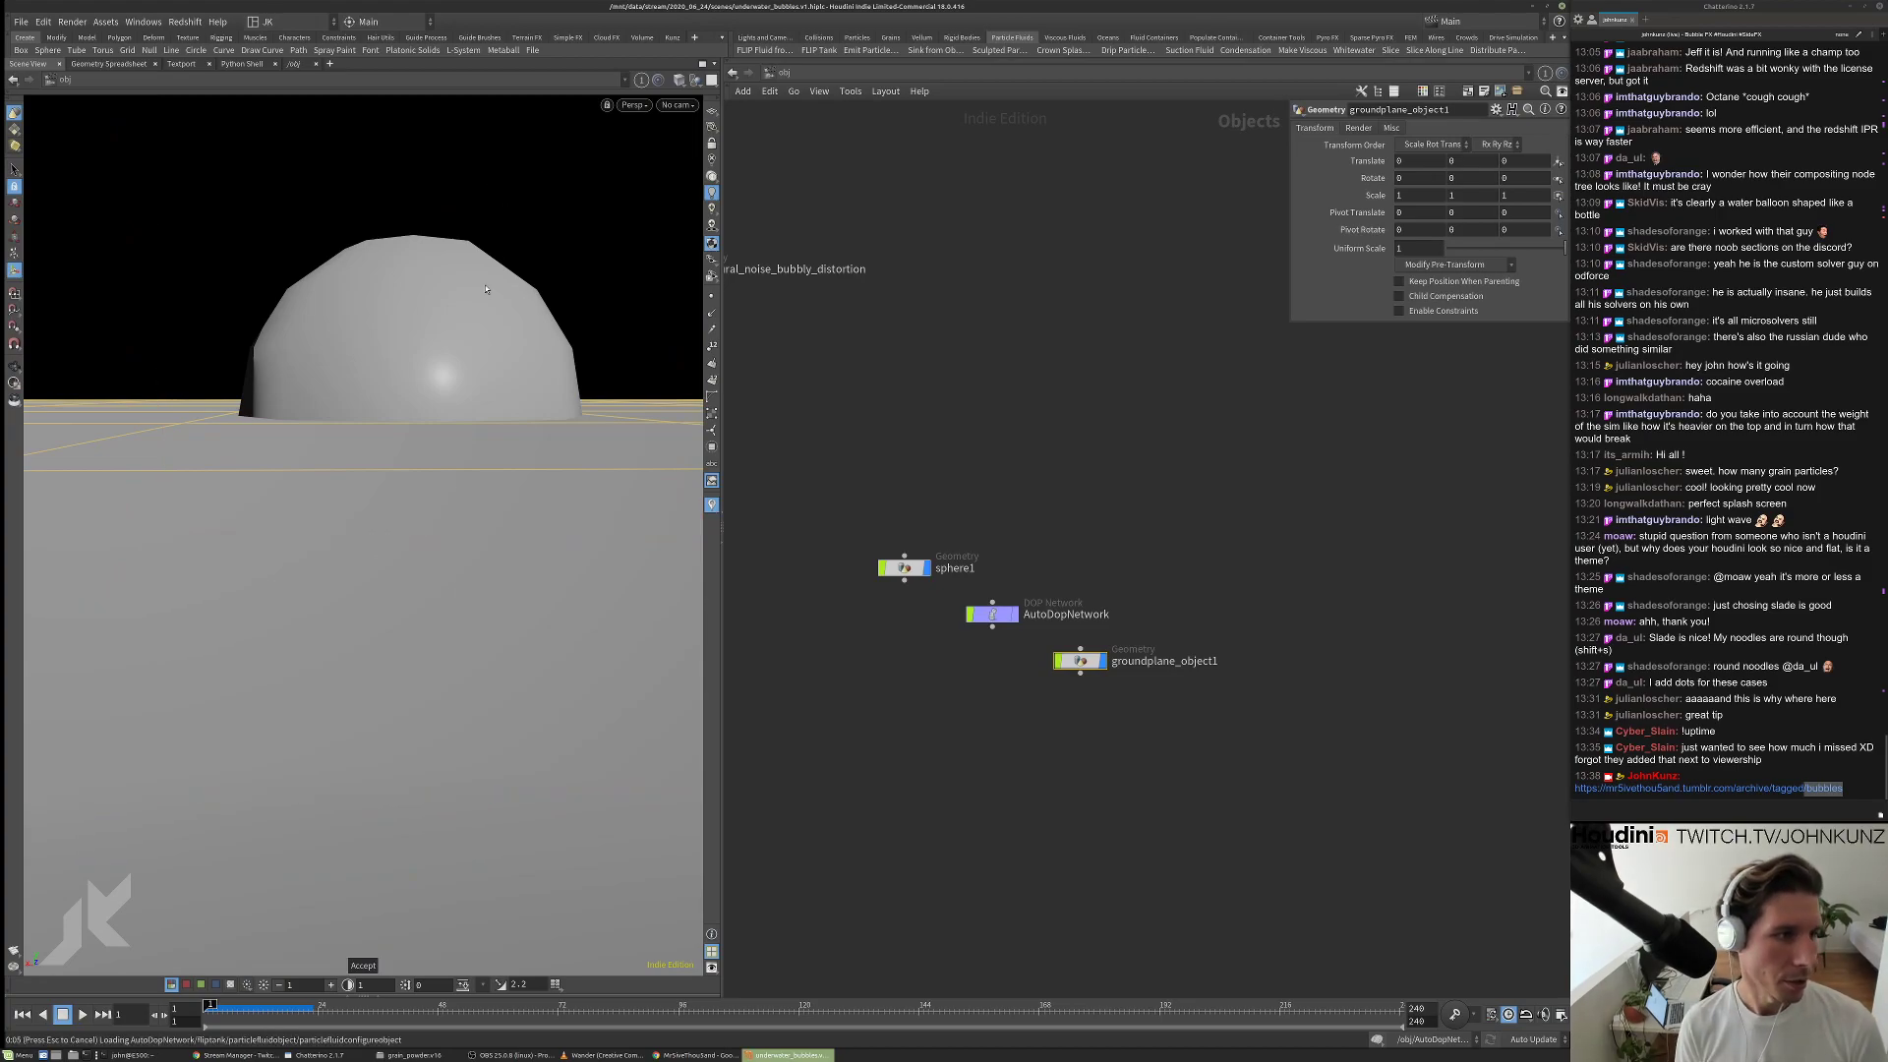
Orbit to a high-angle view of the FLIP tank and show its resize handles.
key(Escape)
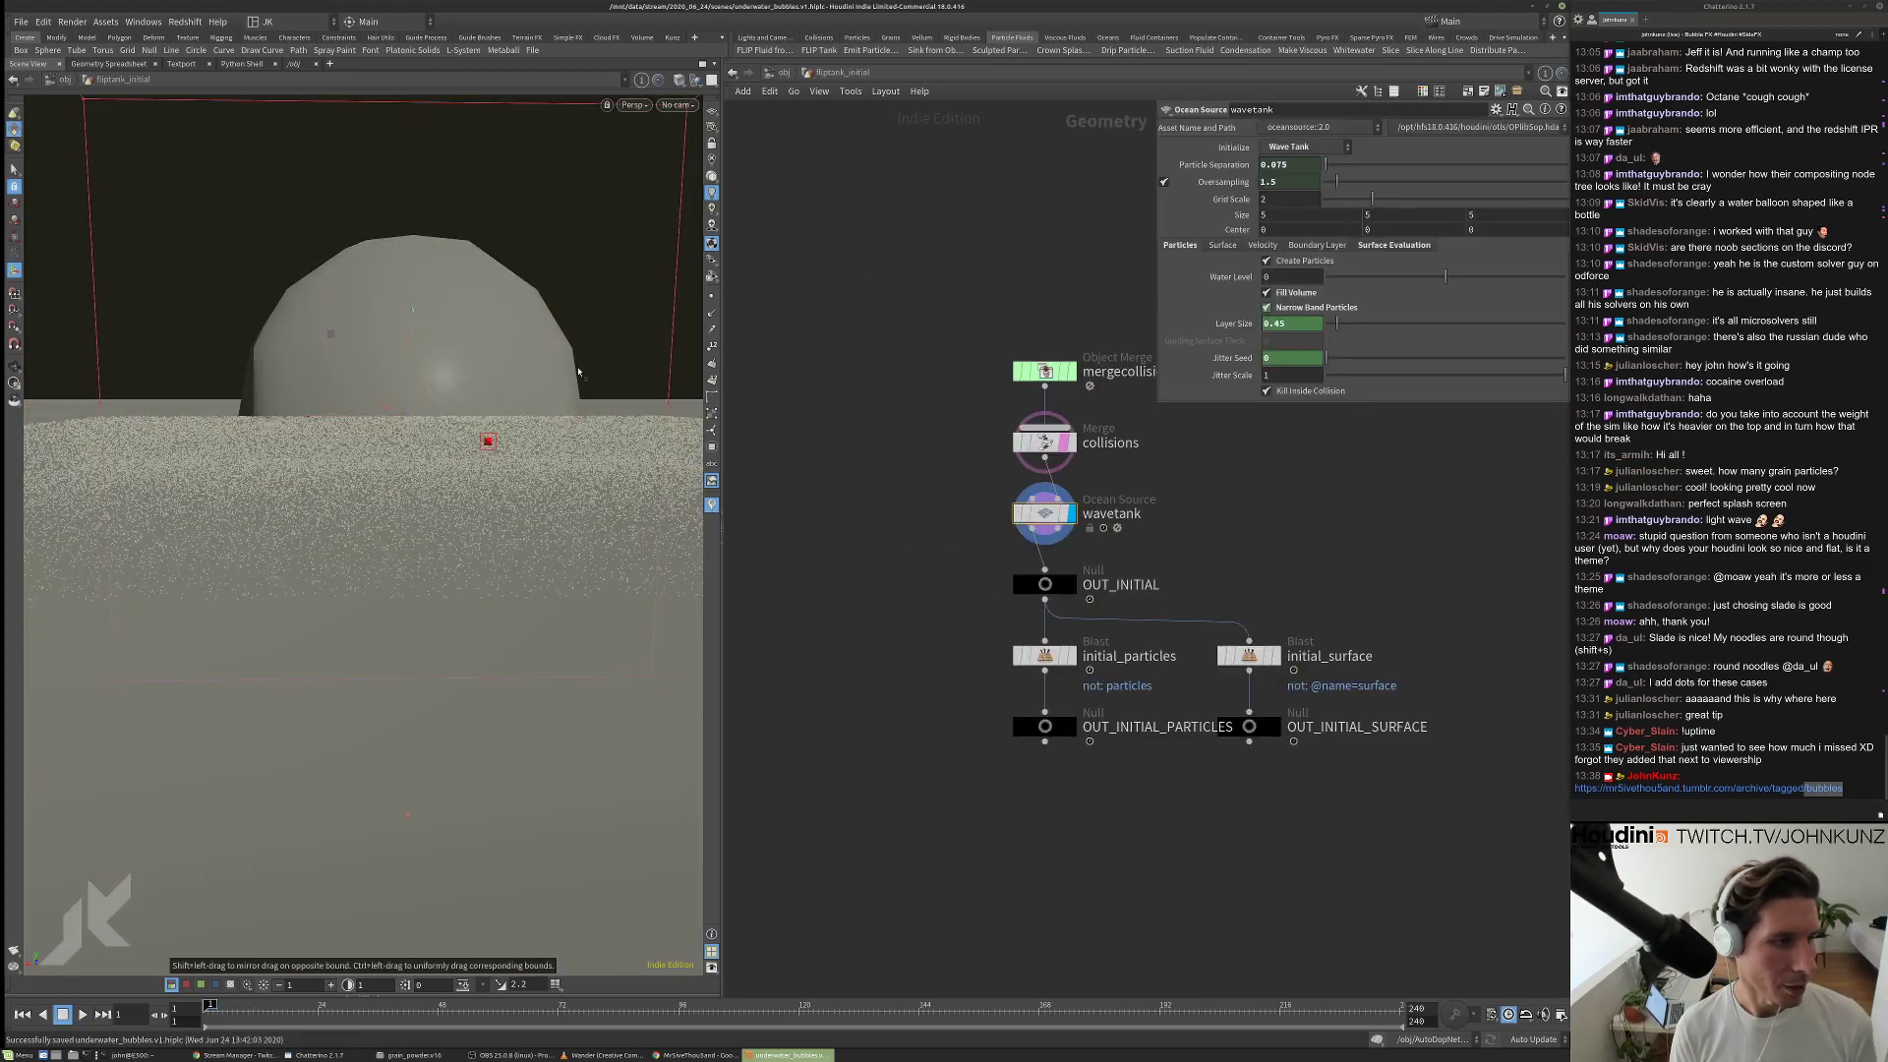
scroll(244, 563, down, 5)
drag(244, 562, 269, 527)
key(Return)
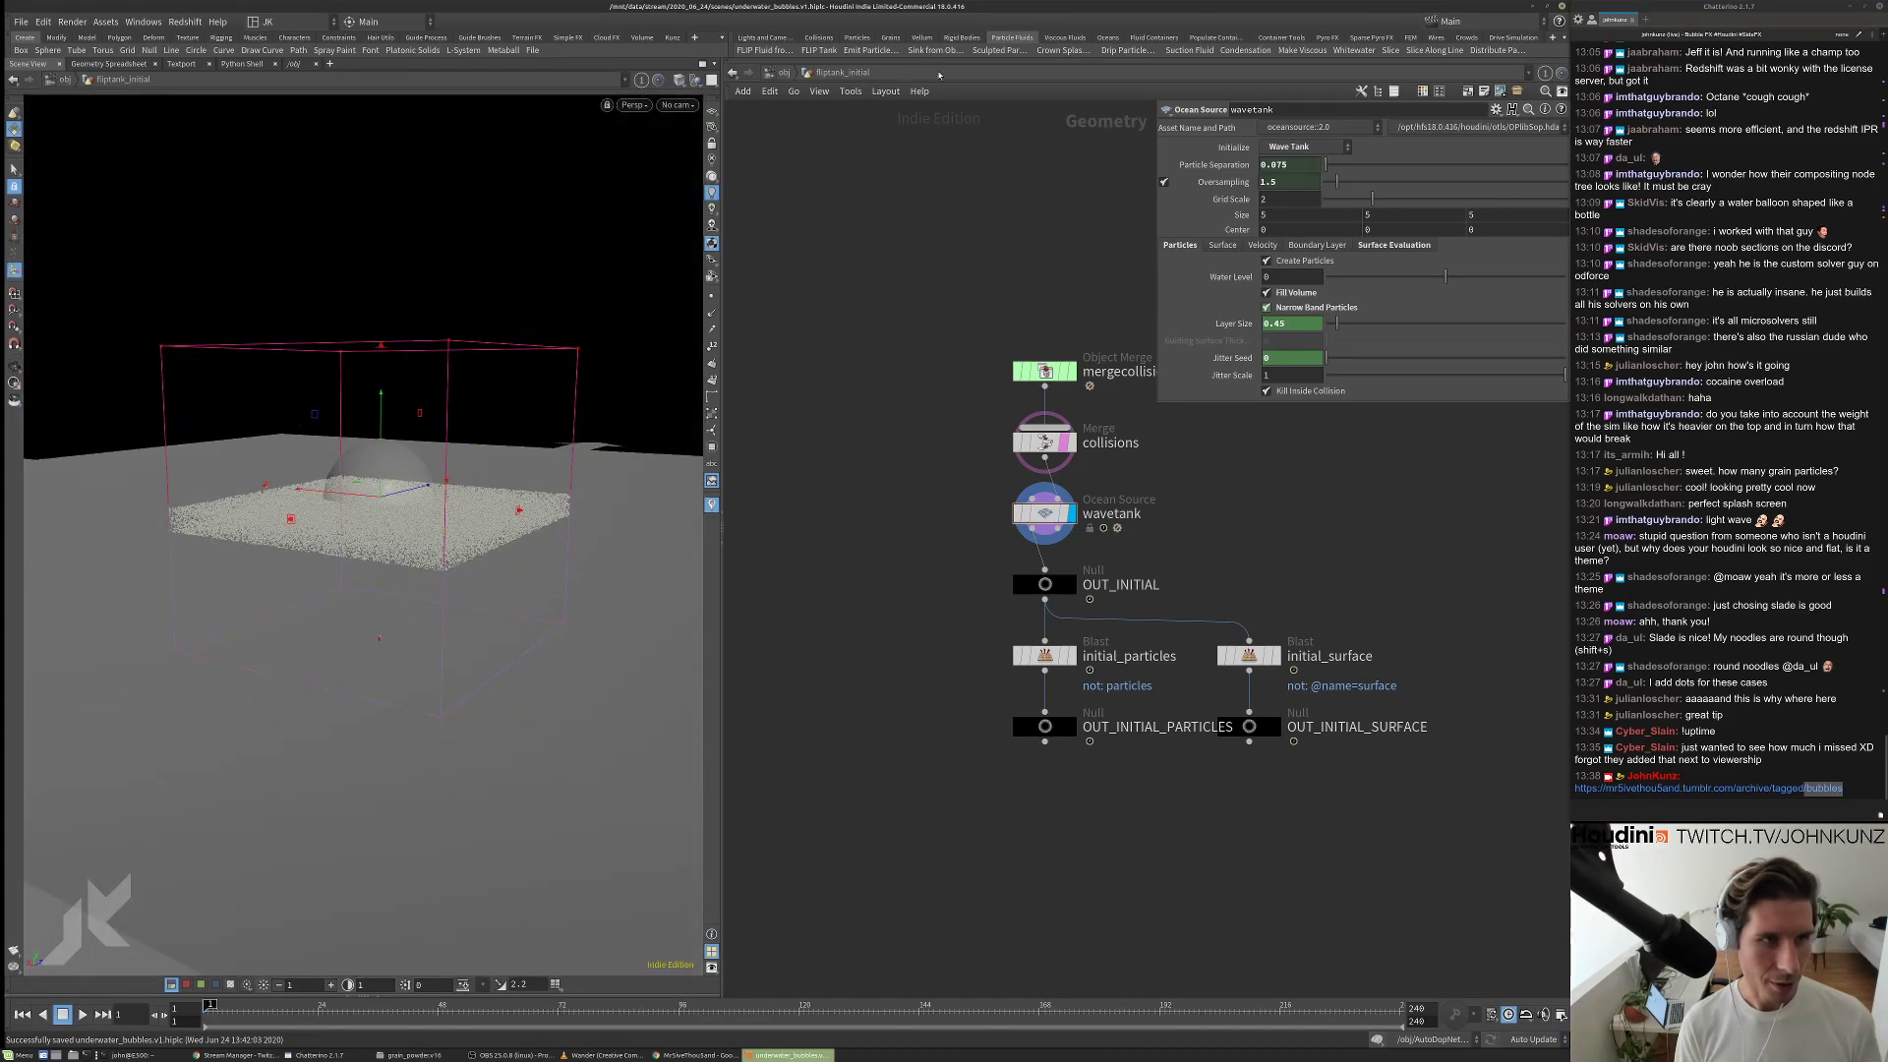
At /obj, select all six object nodes, zoom out, then select only sphere1.
click(784, 73)
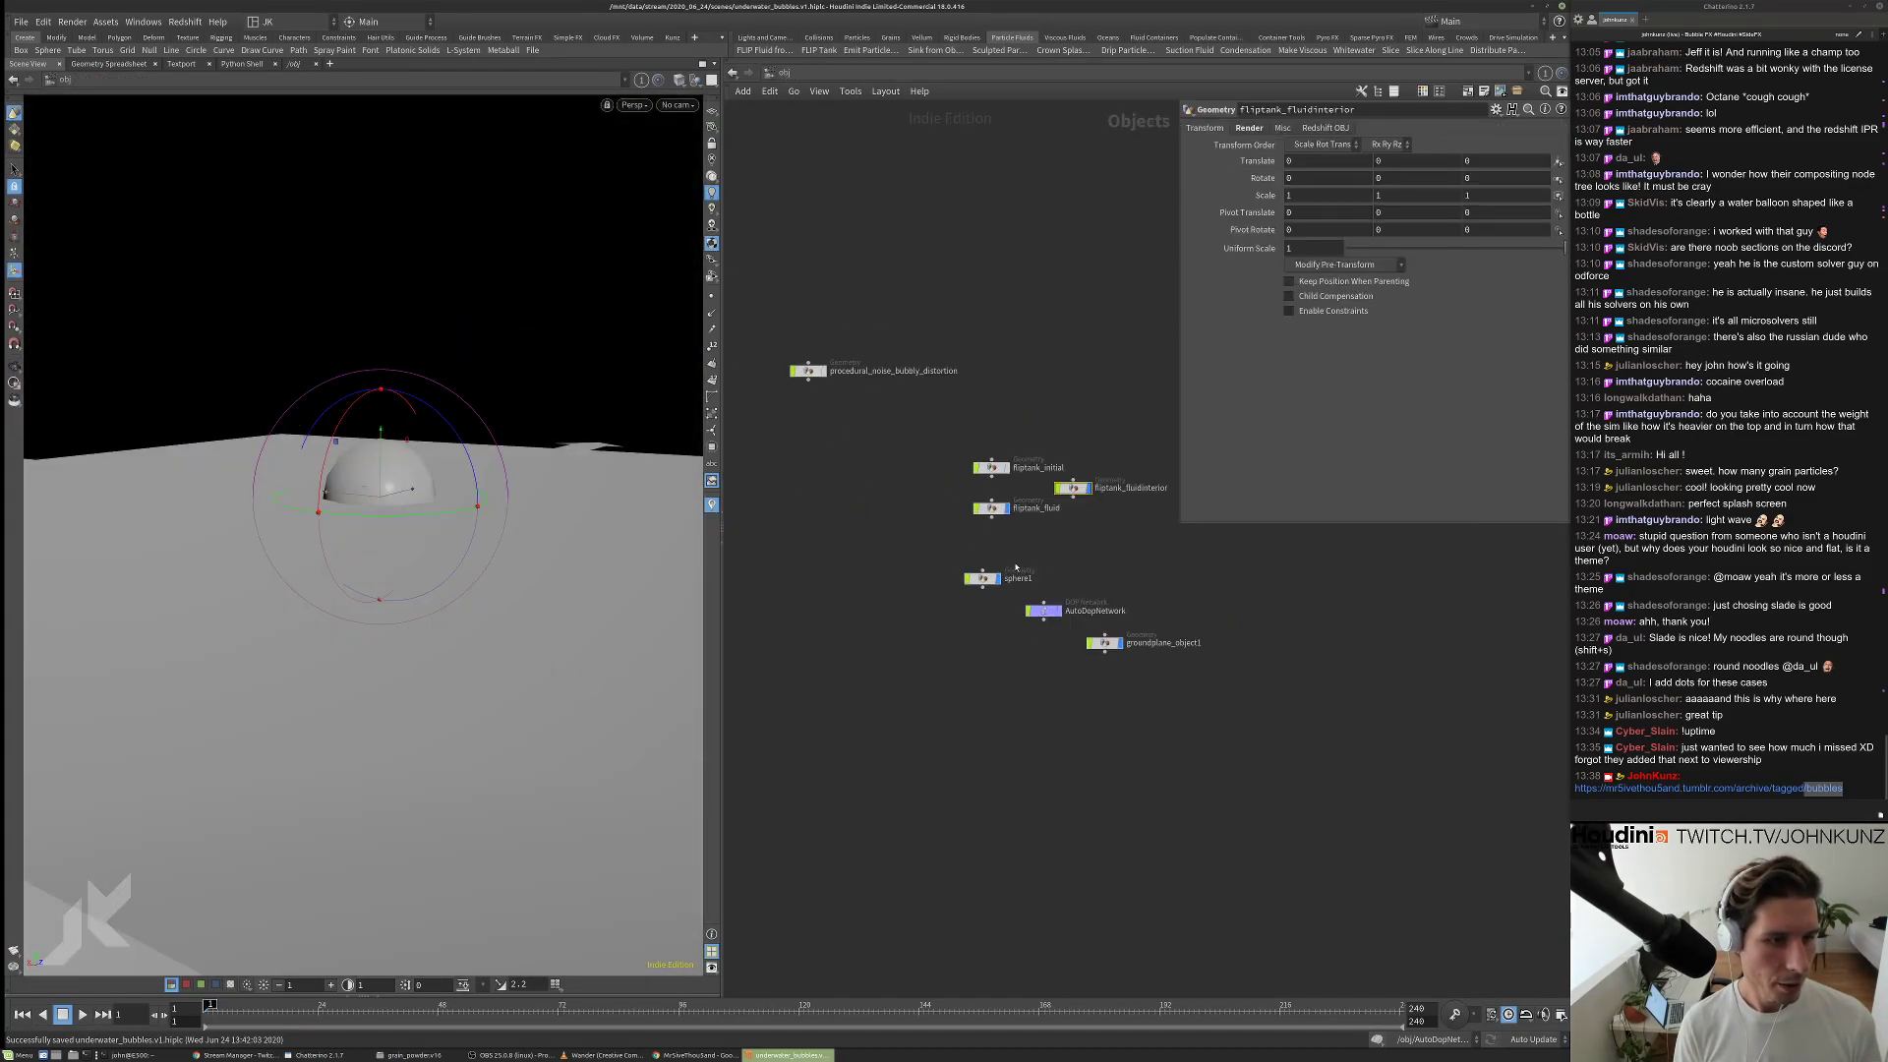
drag(861, 351, 1398, 882)
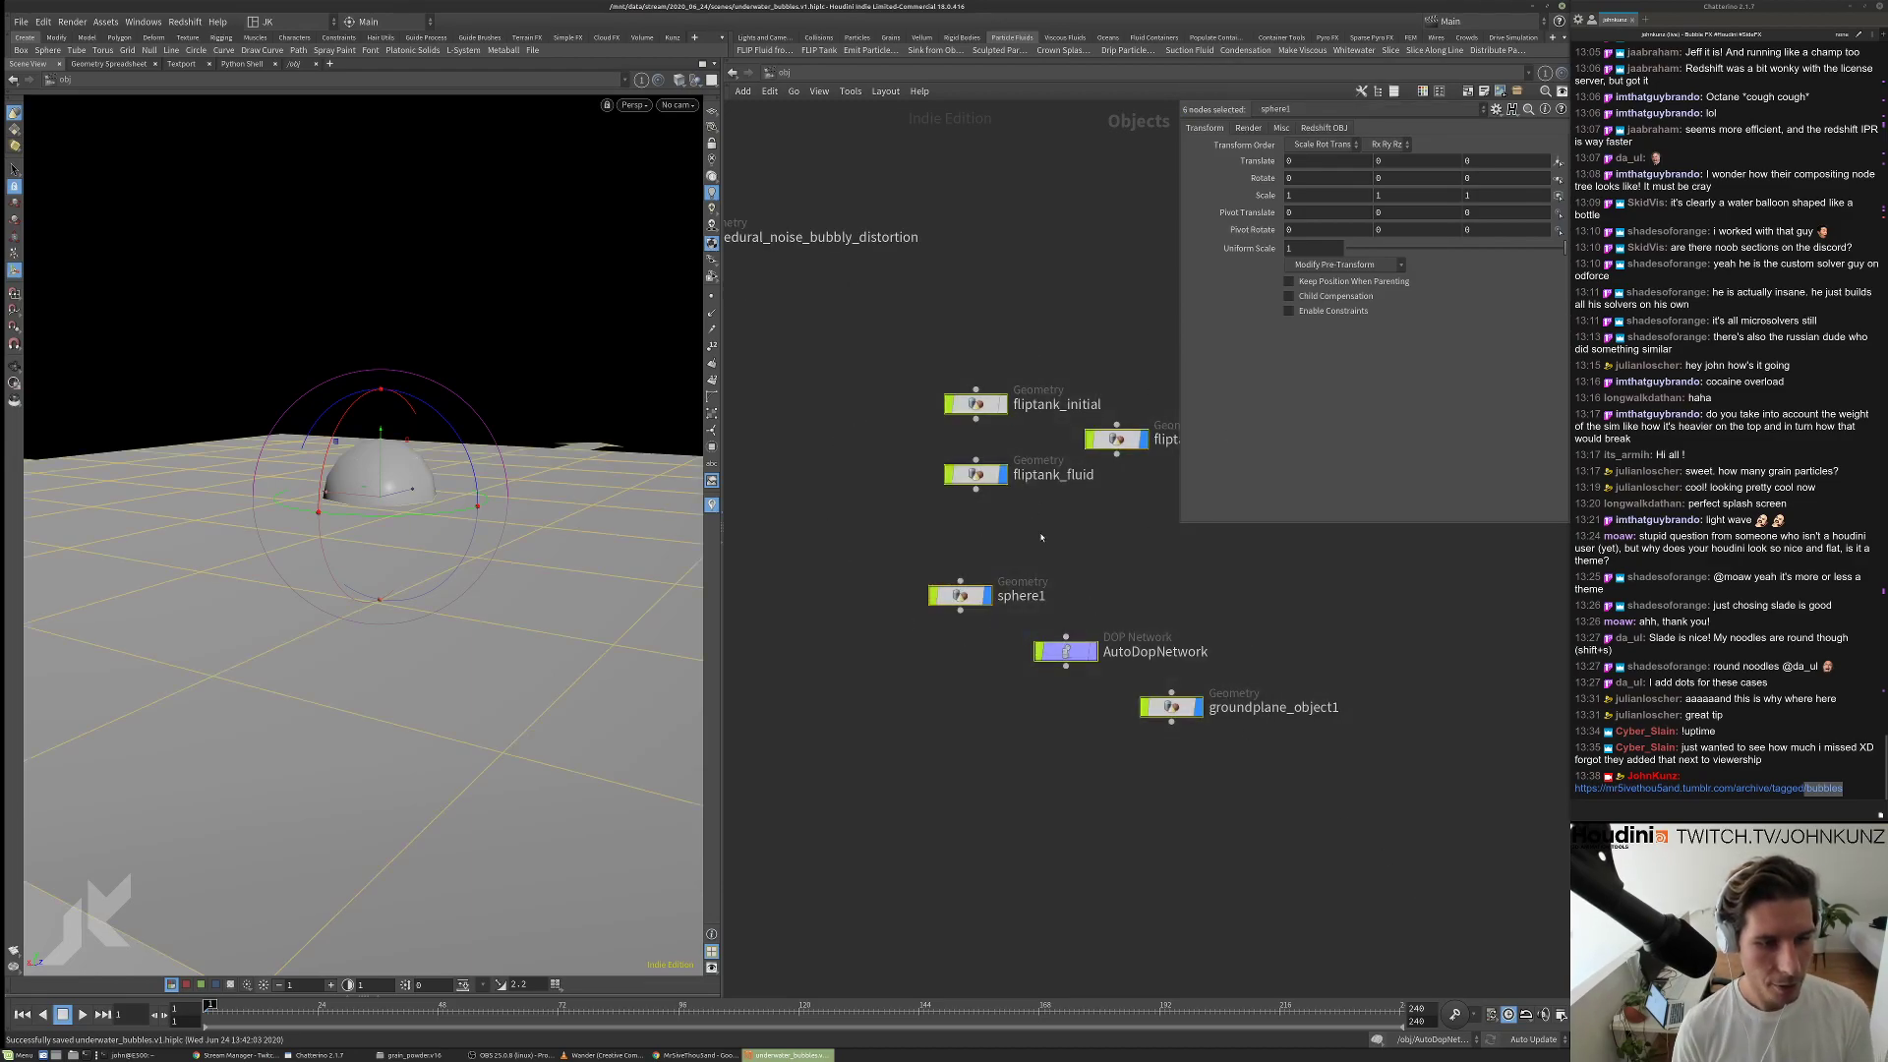
scroll(1041, 537, down, 2)
scroll(1039, 545, up, 2)
scroll(1036, 558, down, 2)
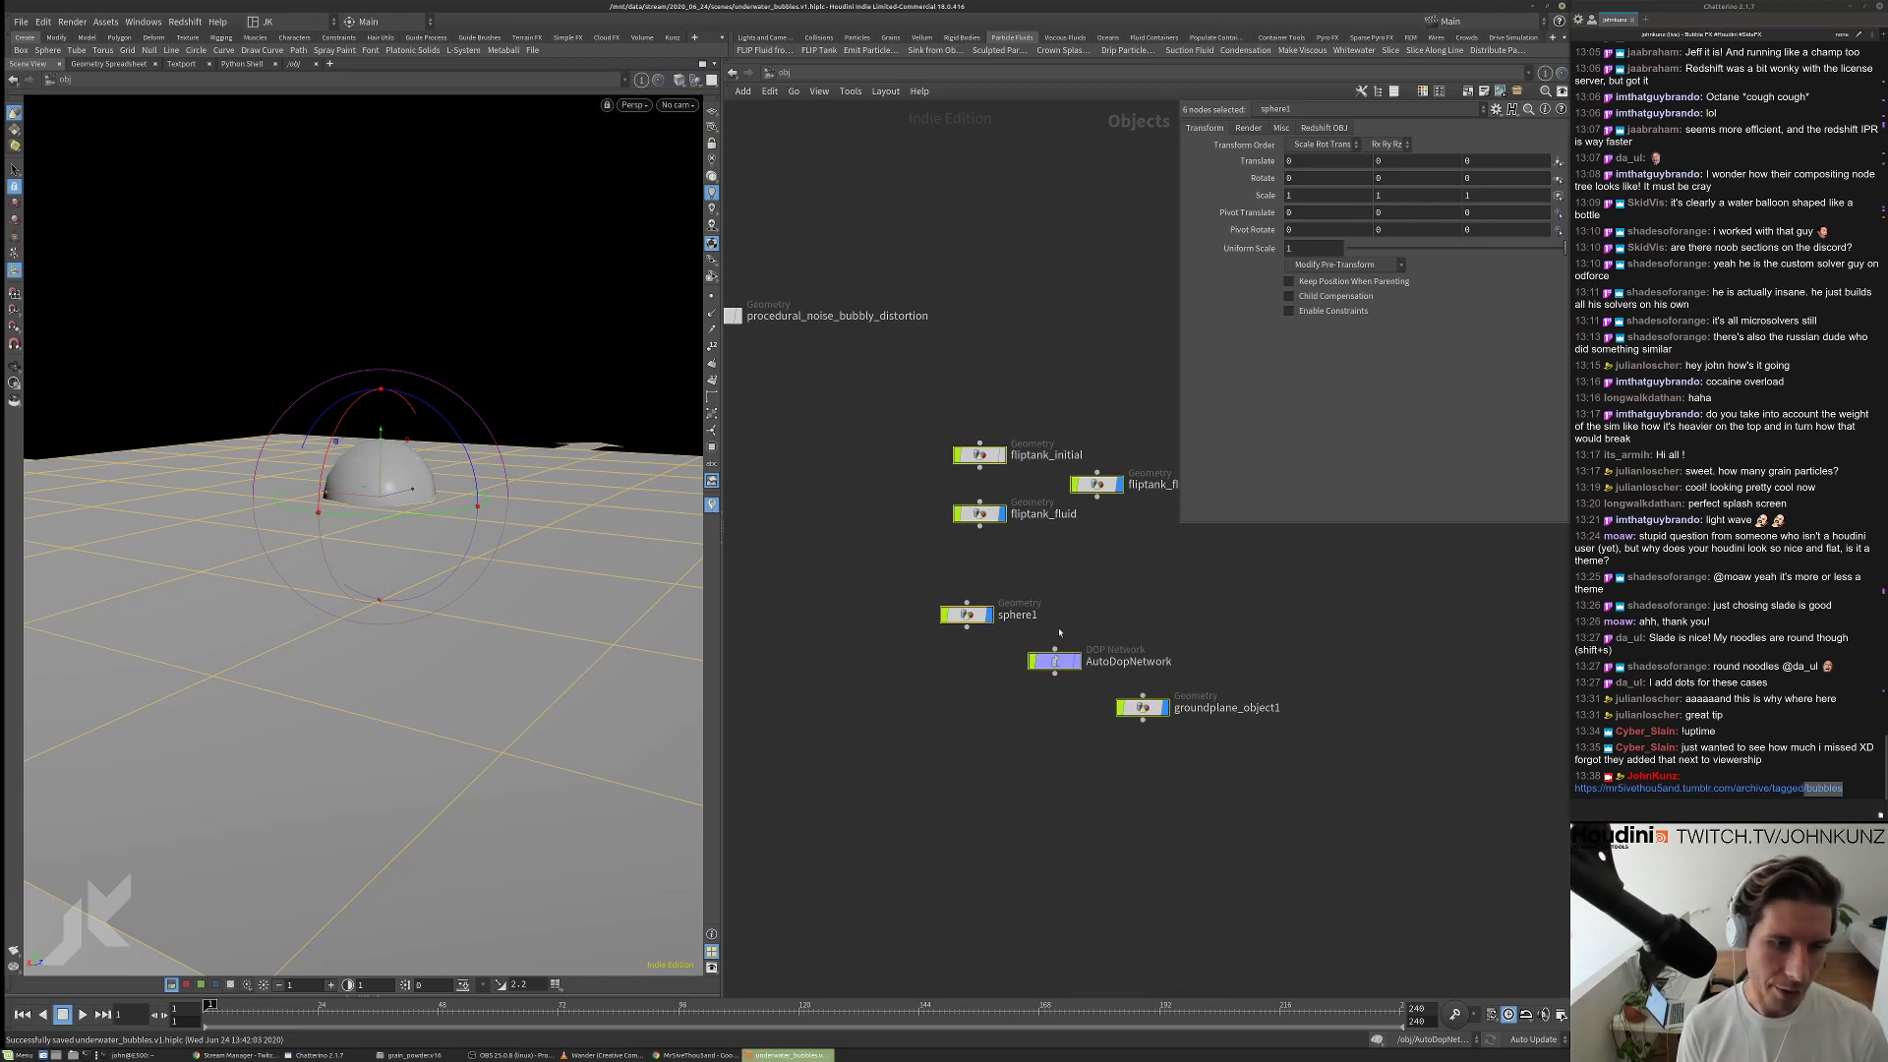
drag(966, 615, 980, 609)
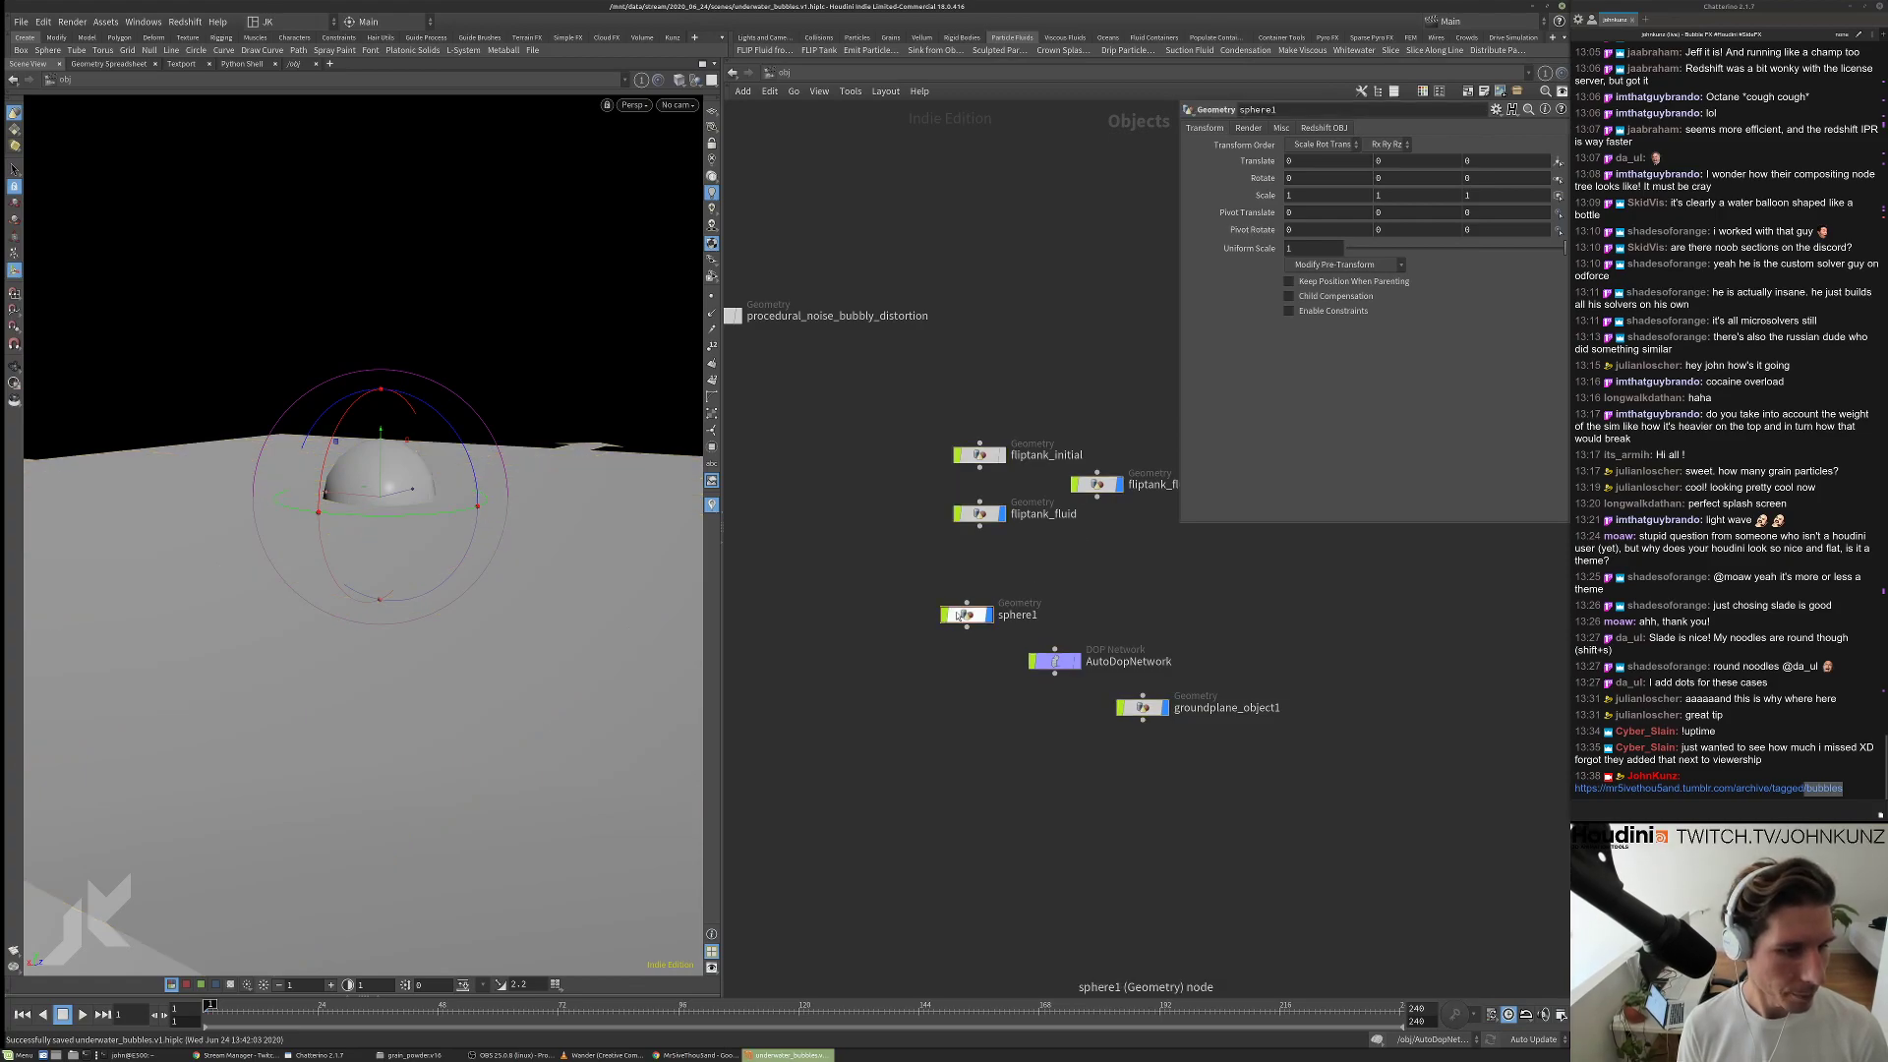
Inside sphere1, set the Sphere SOP Center Y to 1 and check its position.
middle_drag(957, 567, 892, 500)
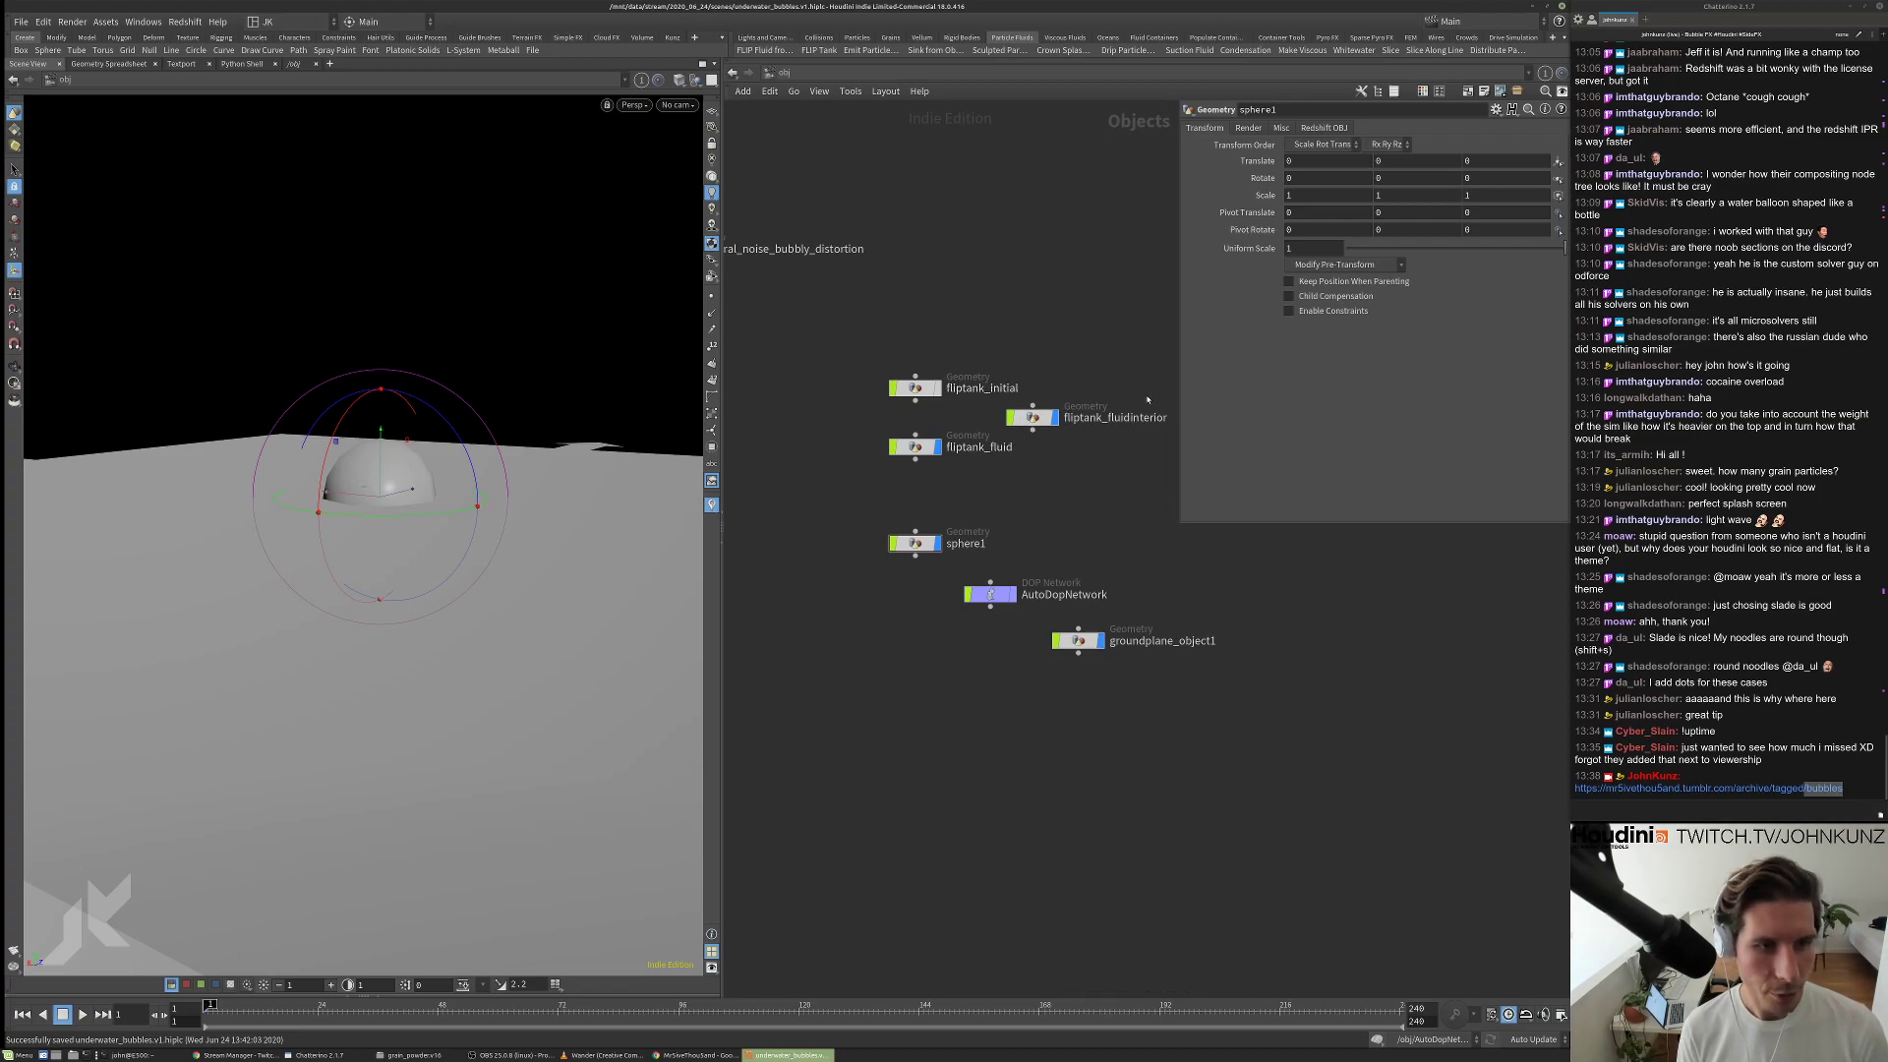
scroll(924, 453, up, 3)
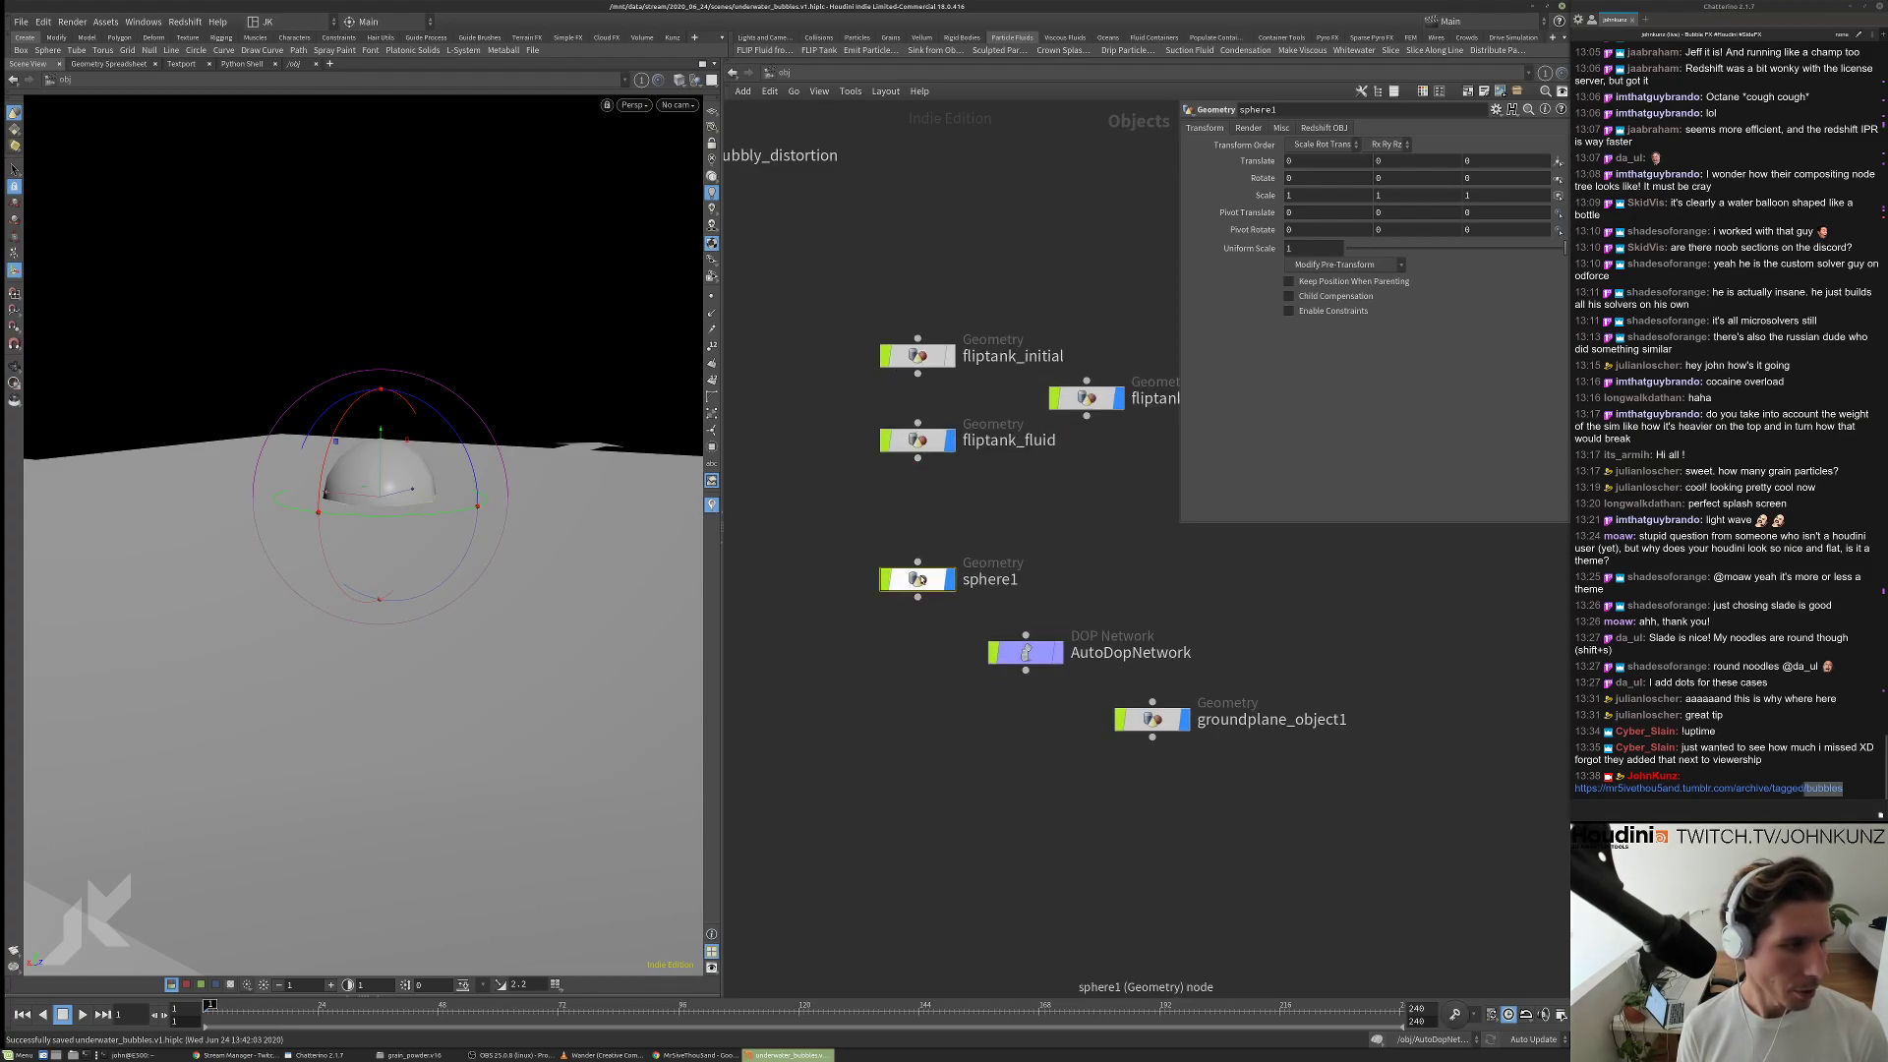
double_click(918, 580)
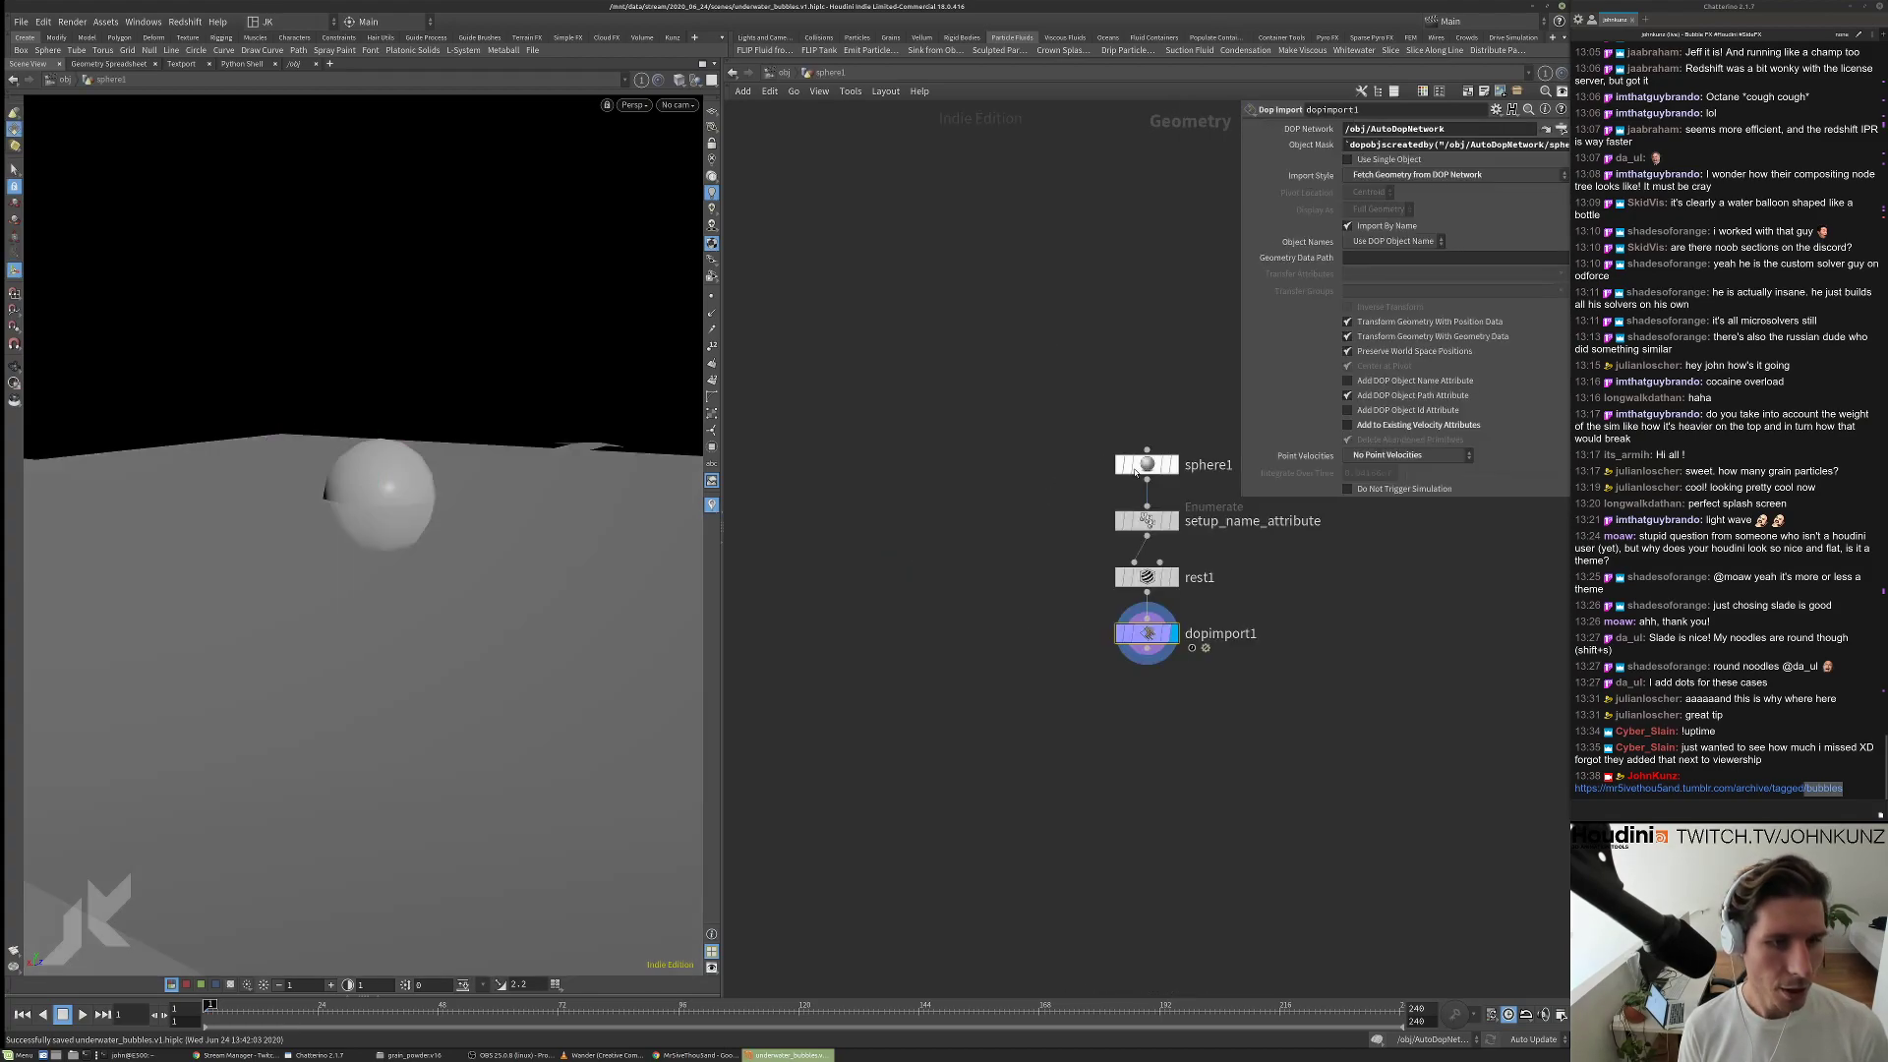
click(1472, 176)
text(1)
key(Return)
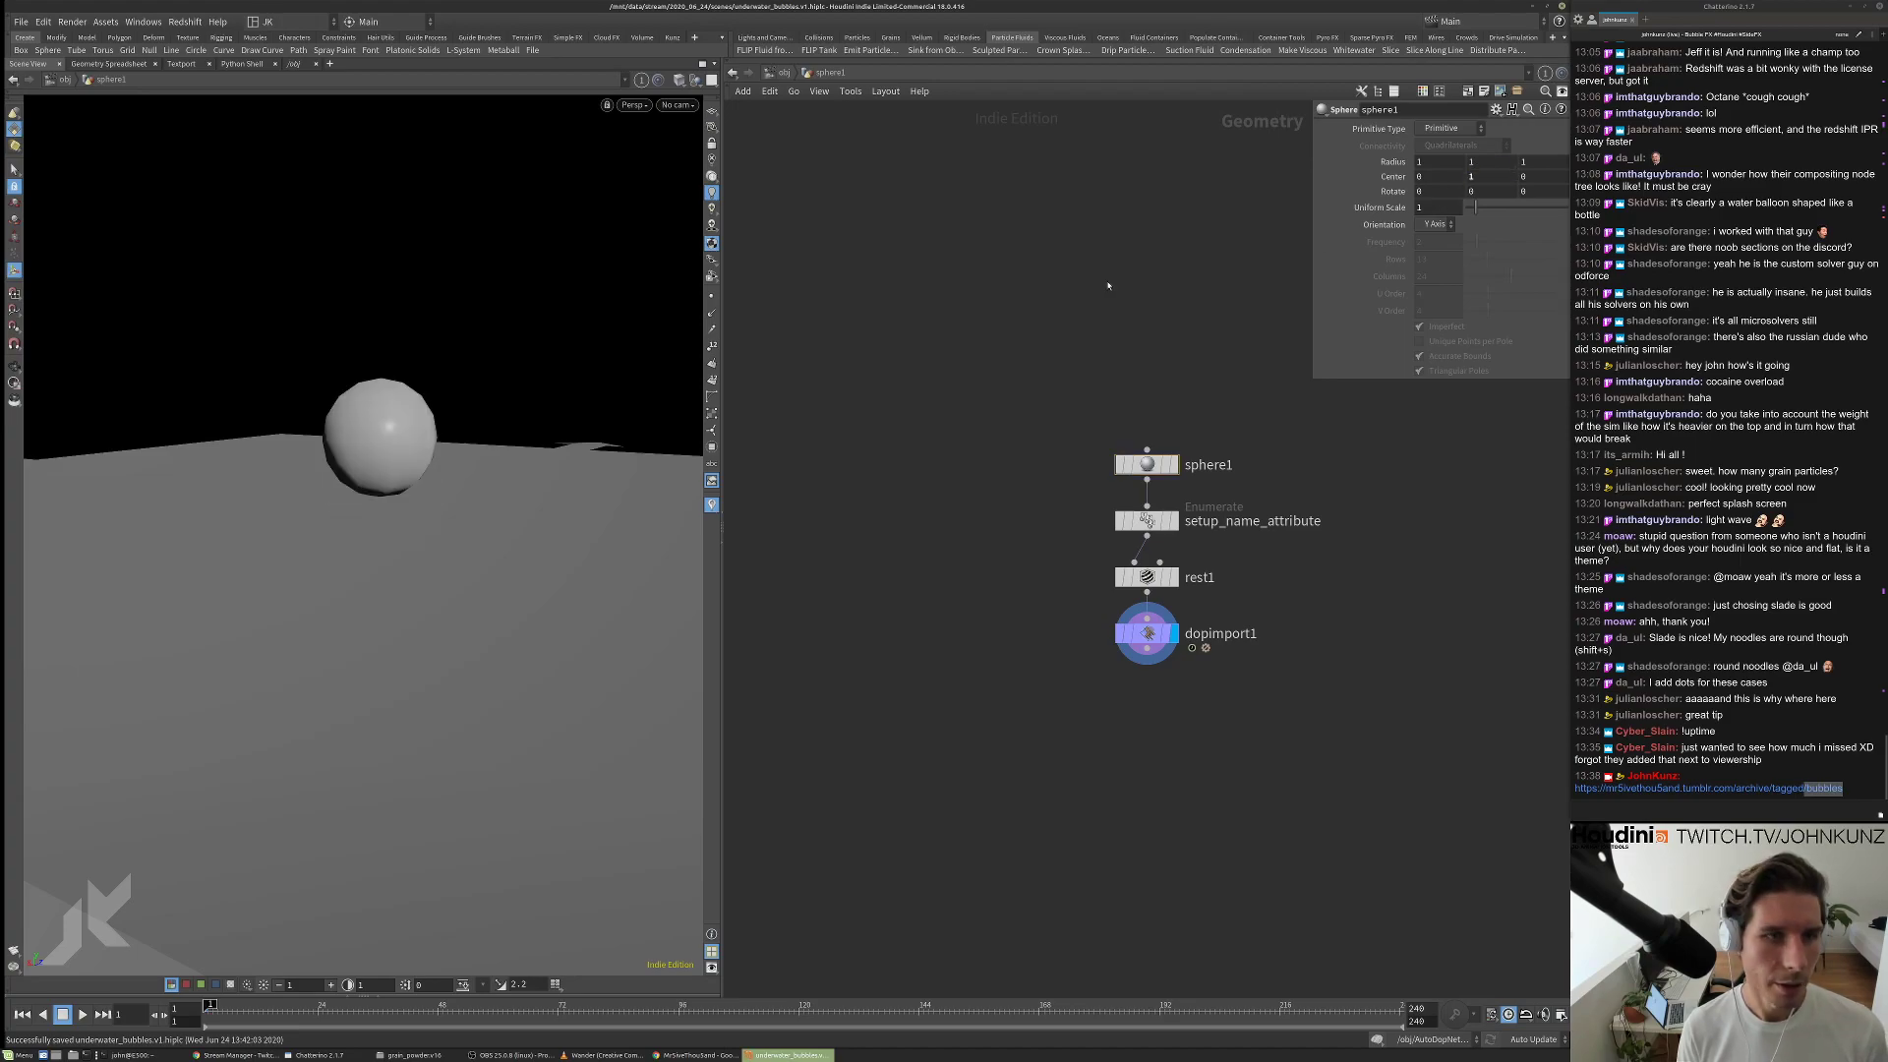
mouse_move(462, 360)
mouse_down()
mouse_move(463, 336)
mouse_move(454, 362)
mouse_up()
Raise Center Y to 1.5, preview the drop, rewind to frame 1 and return to /obj.
key(Up)
key(Up)
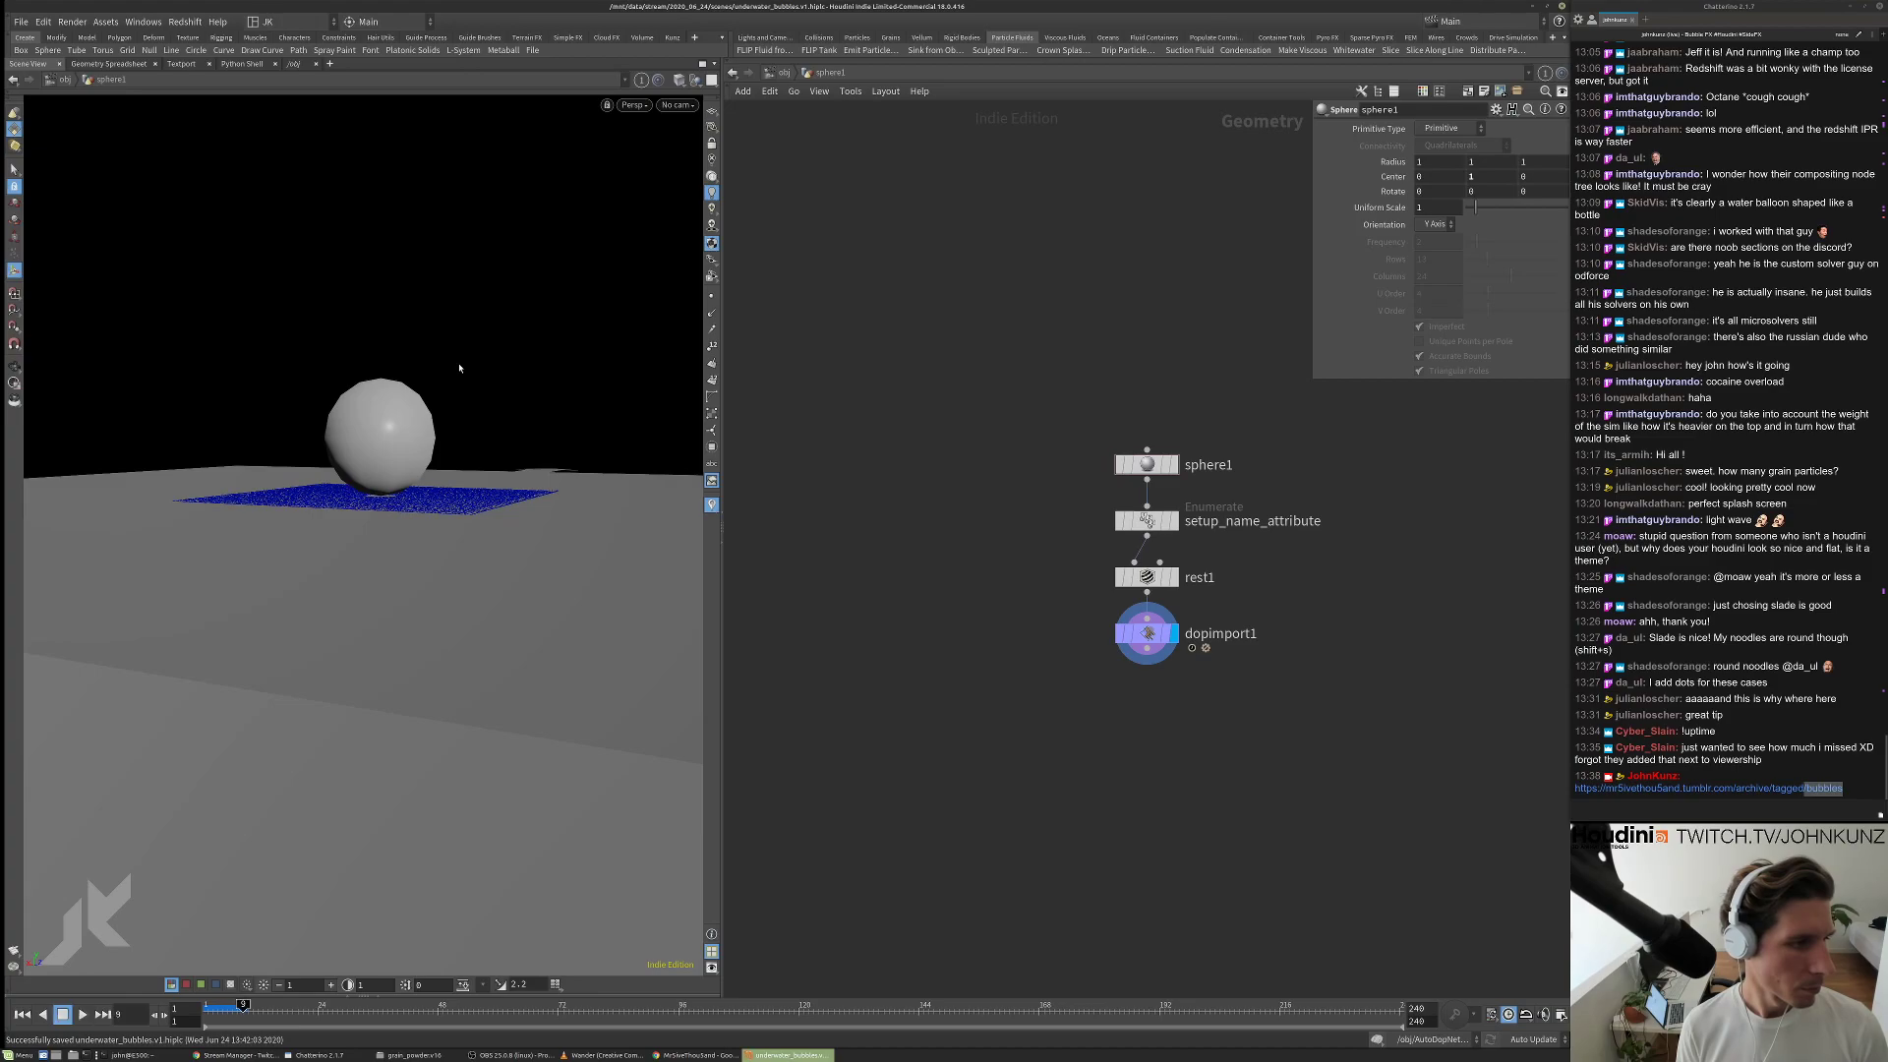
click(1481, 177)
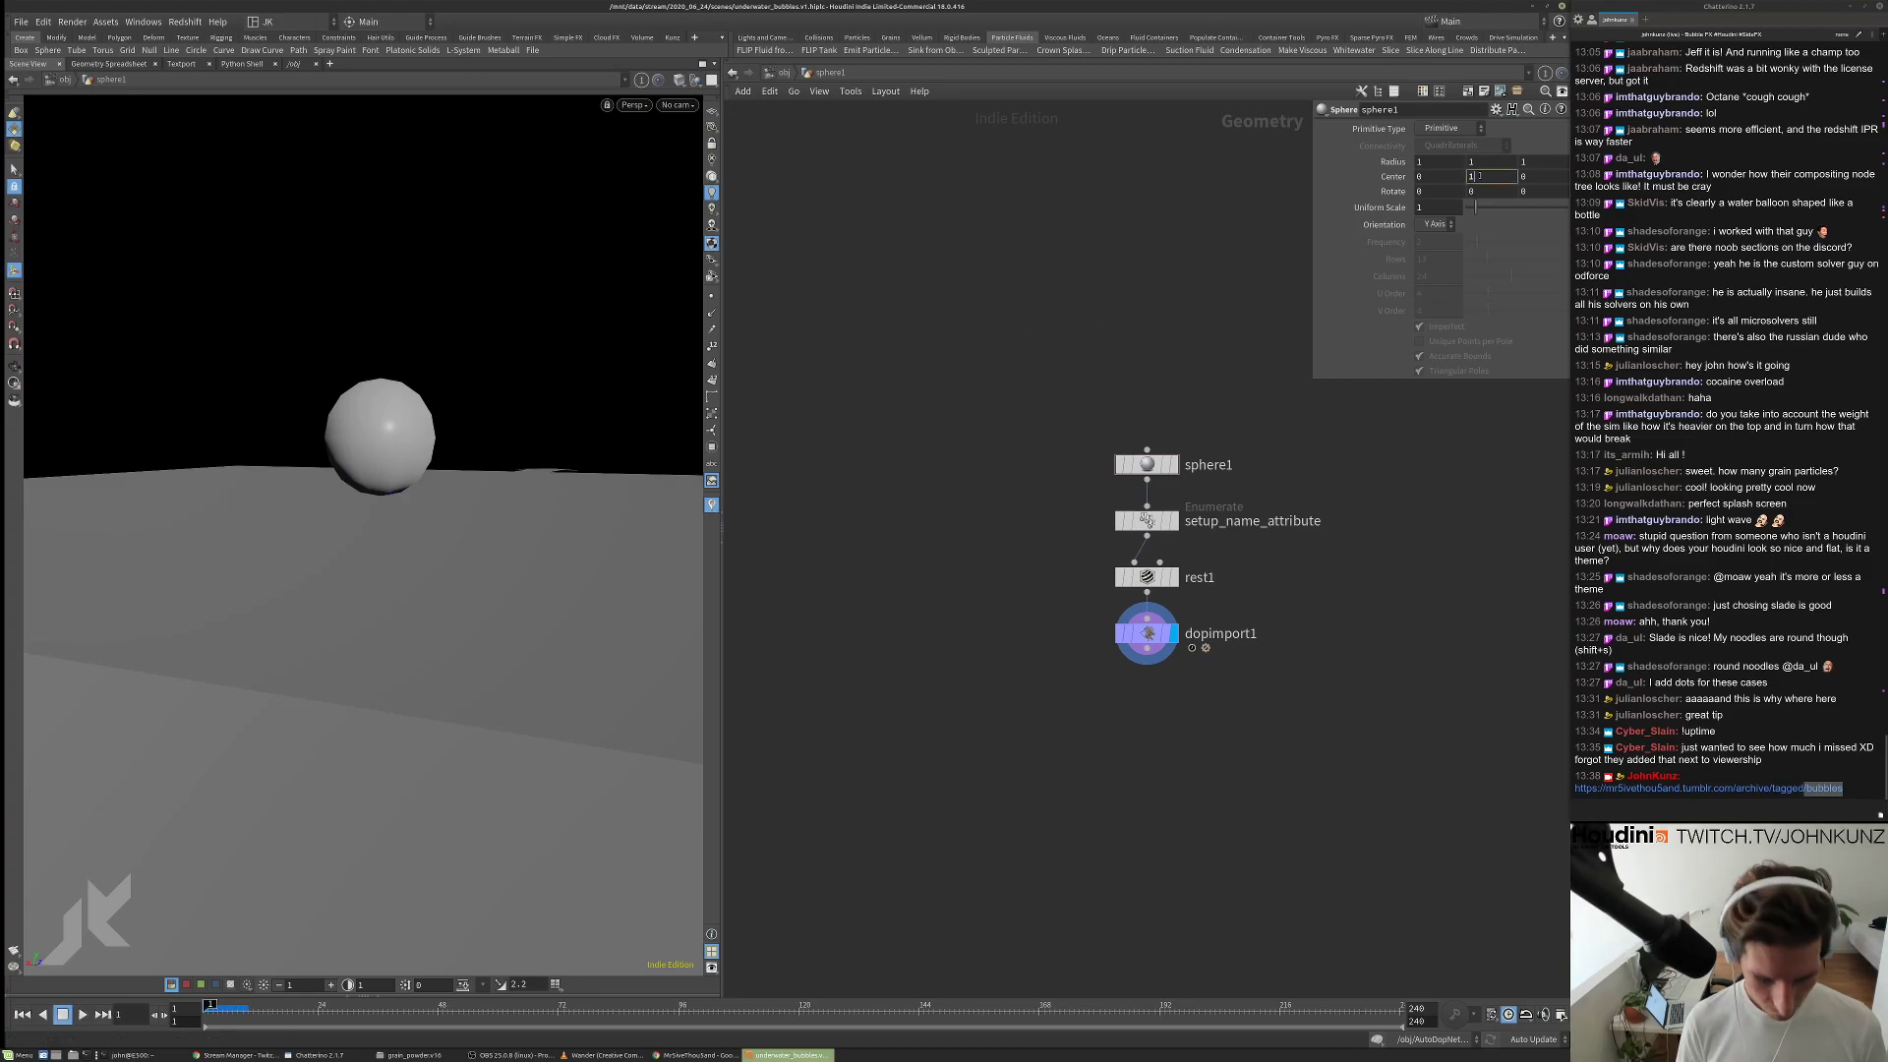
text(.5)
key(Return)
key(Up)
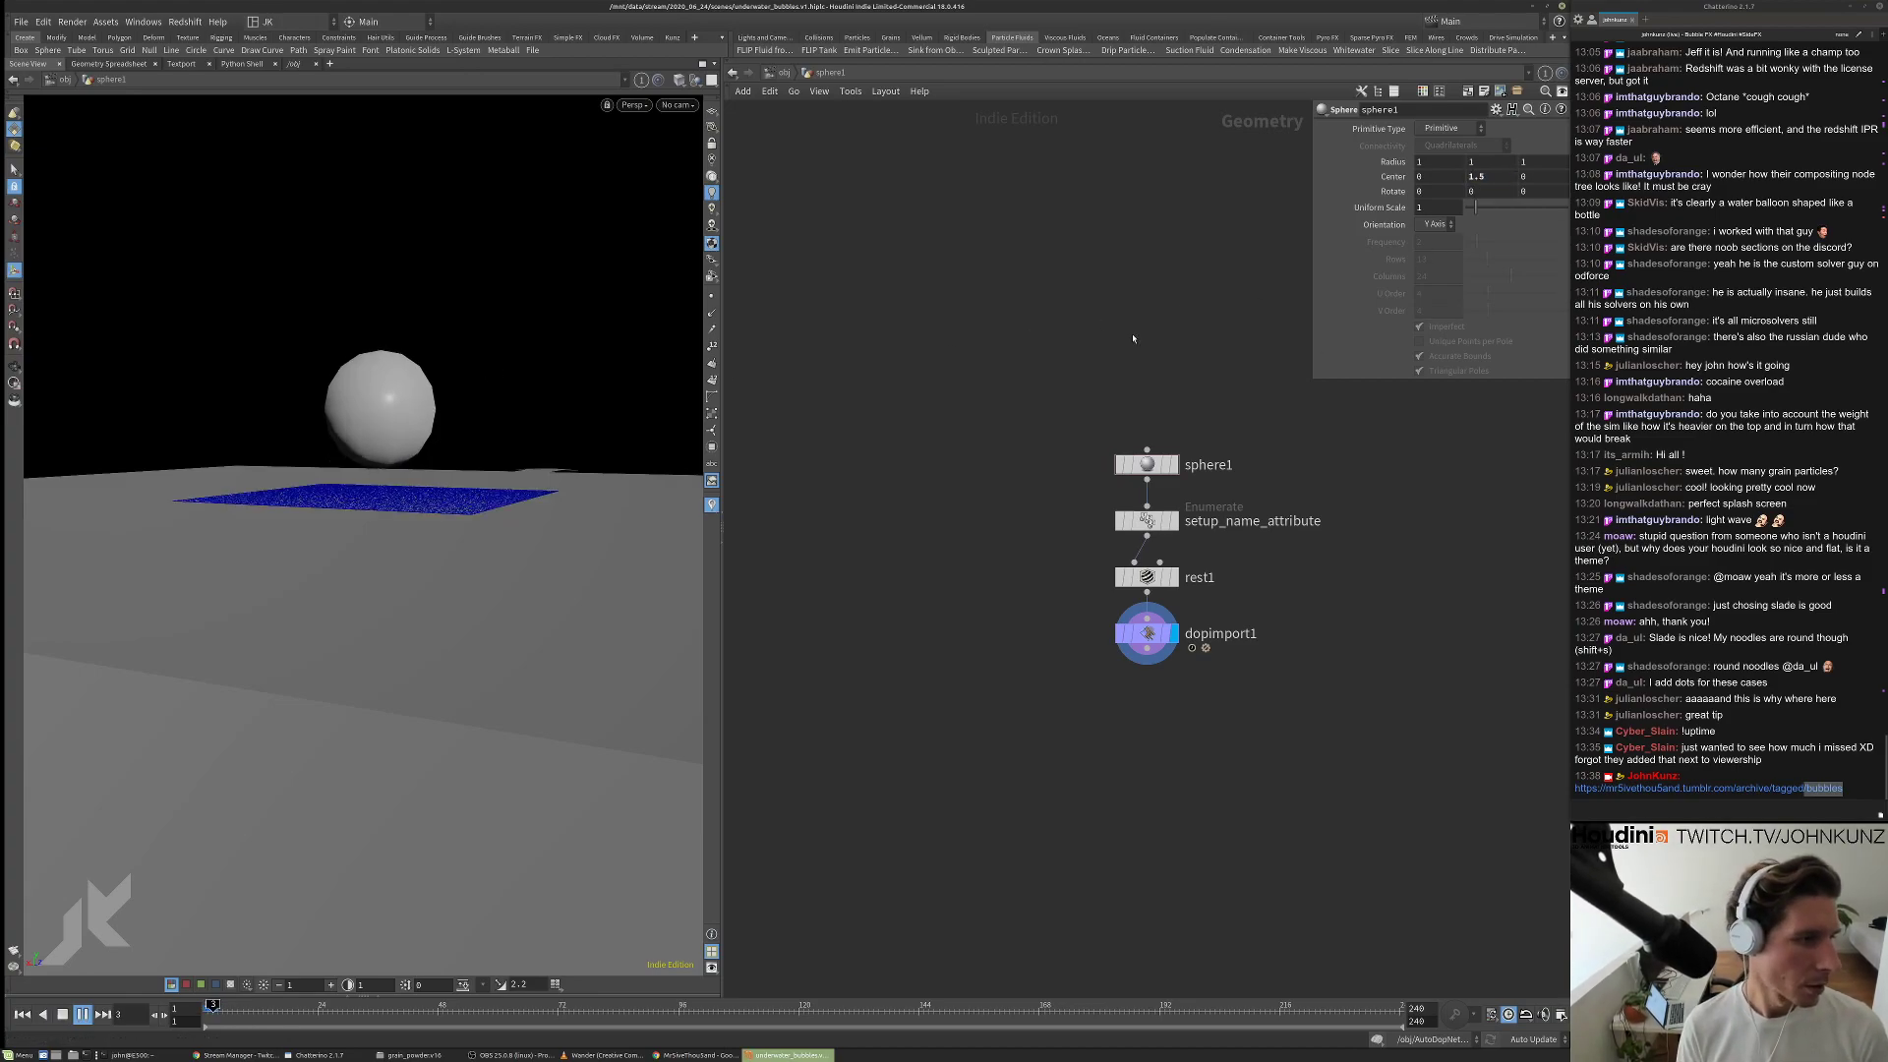
key(Up)
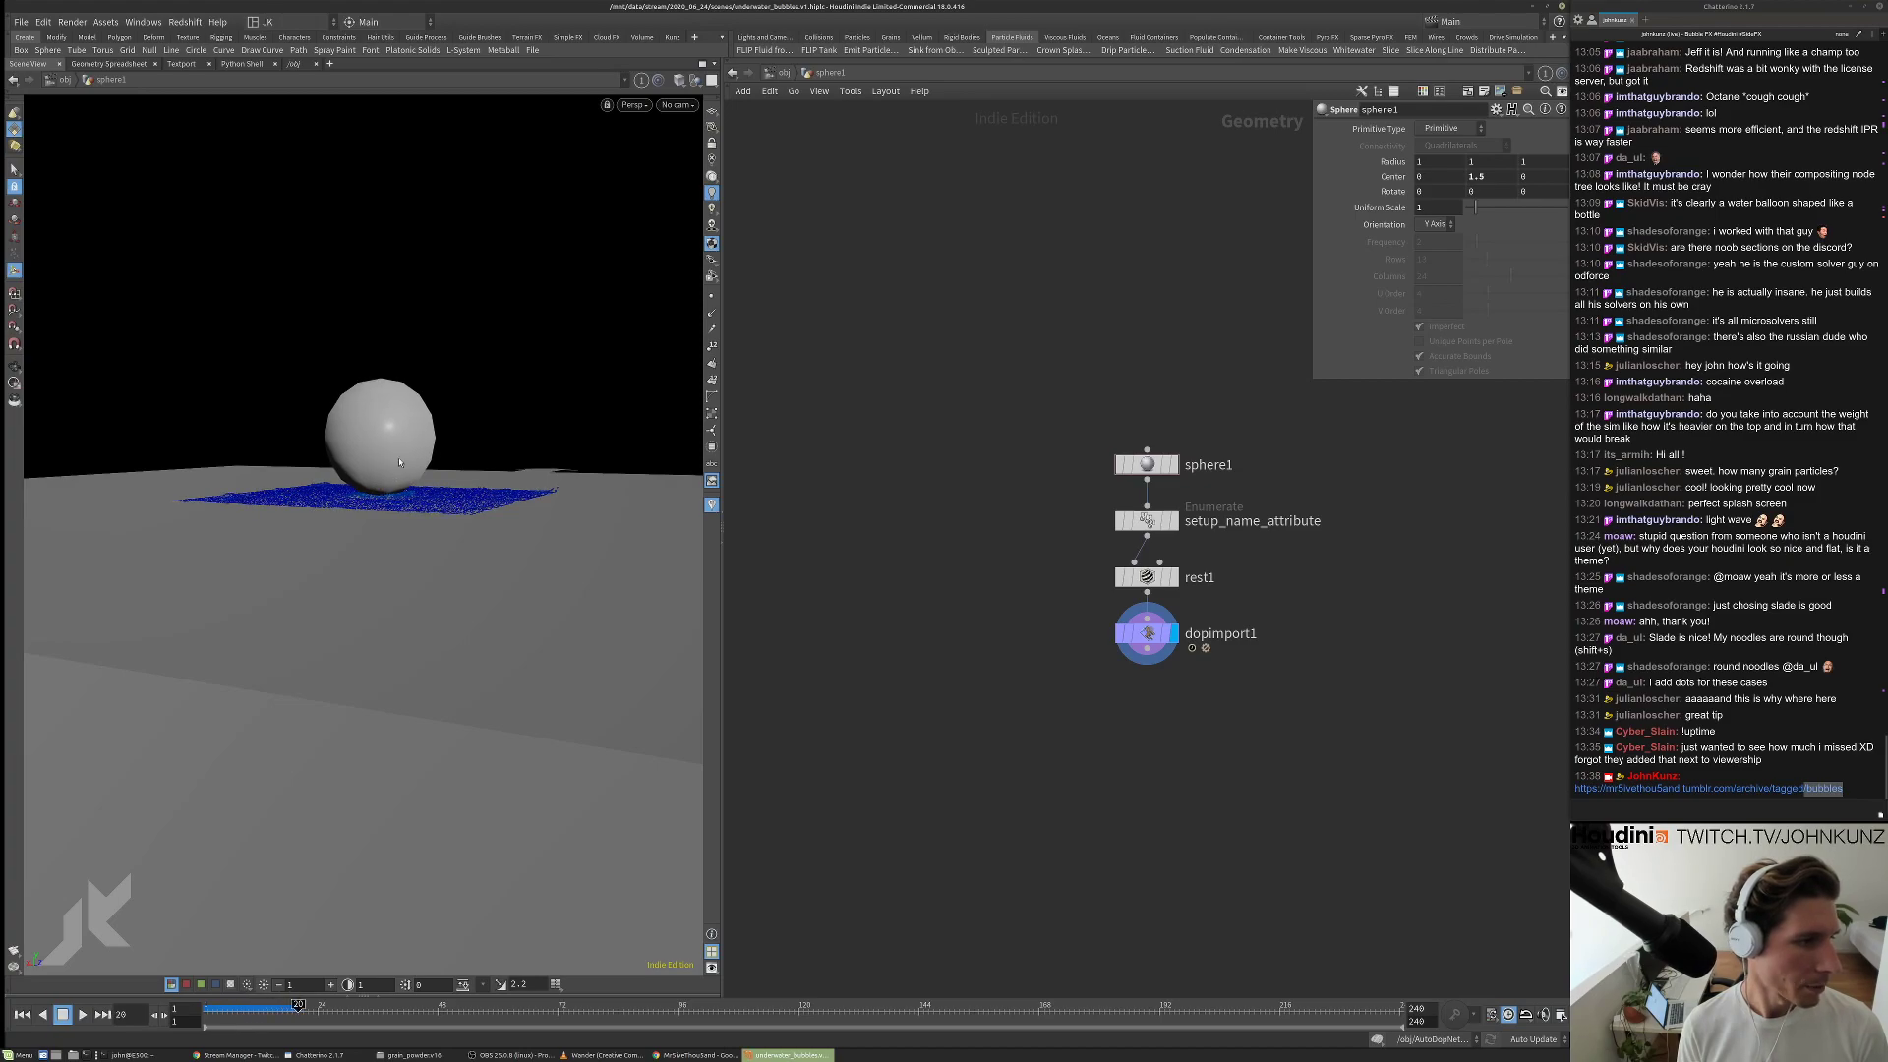
key(ctrl+Left)
click(784, 73)
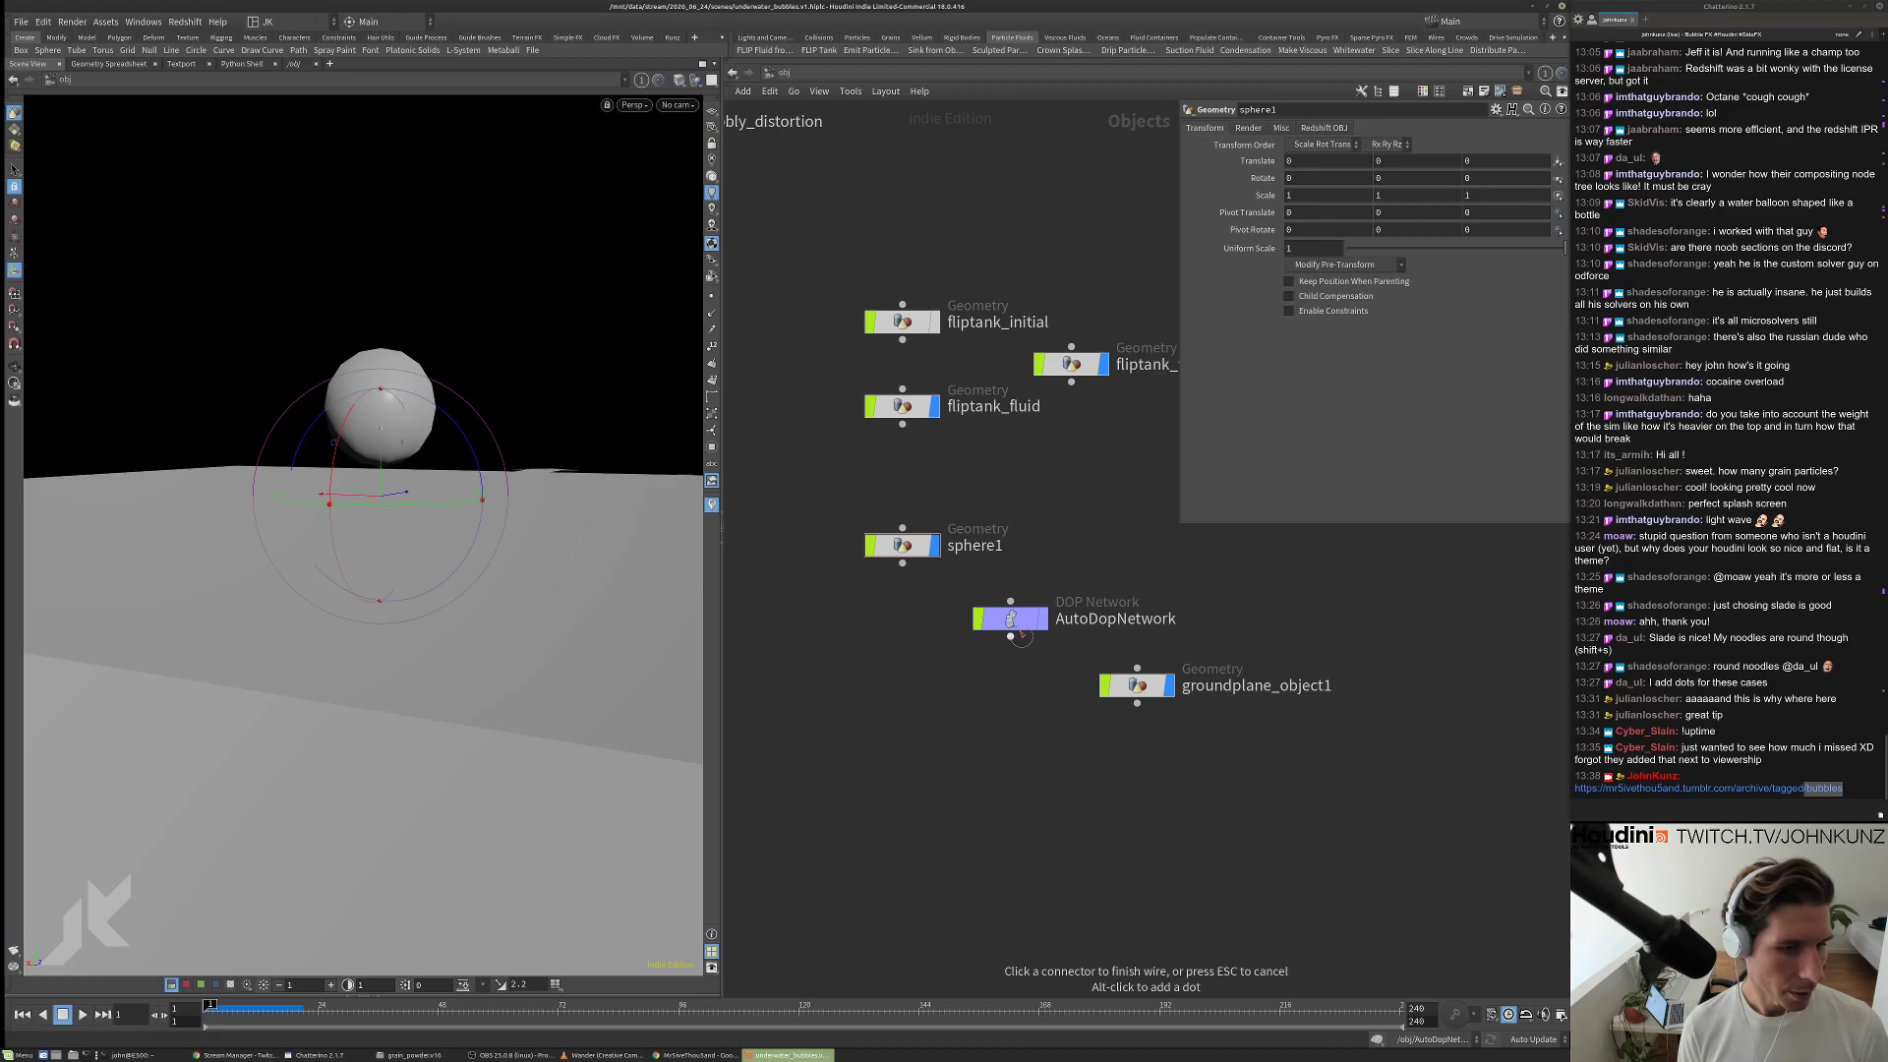
Enter AutoDopNetwork and tidy all eleven DOP nodes with Layout All (L).
double_click(1009, 619)
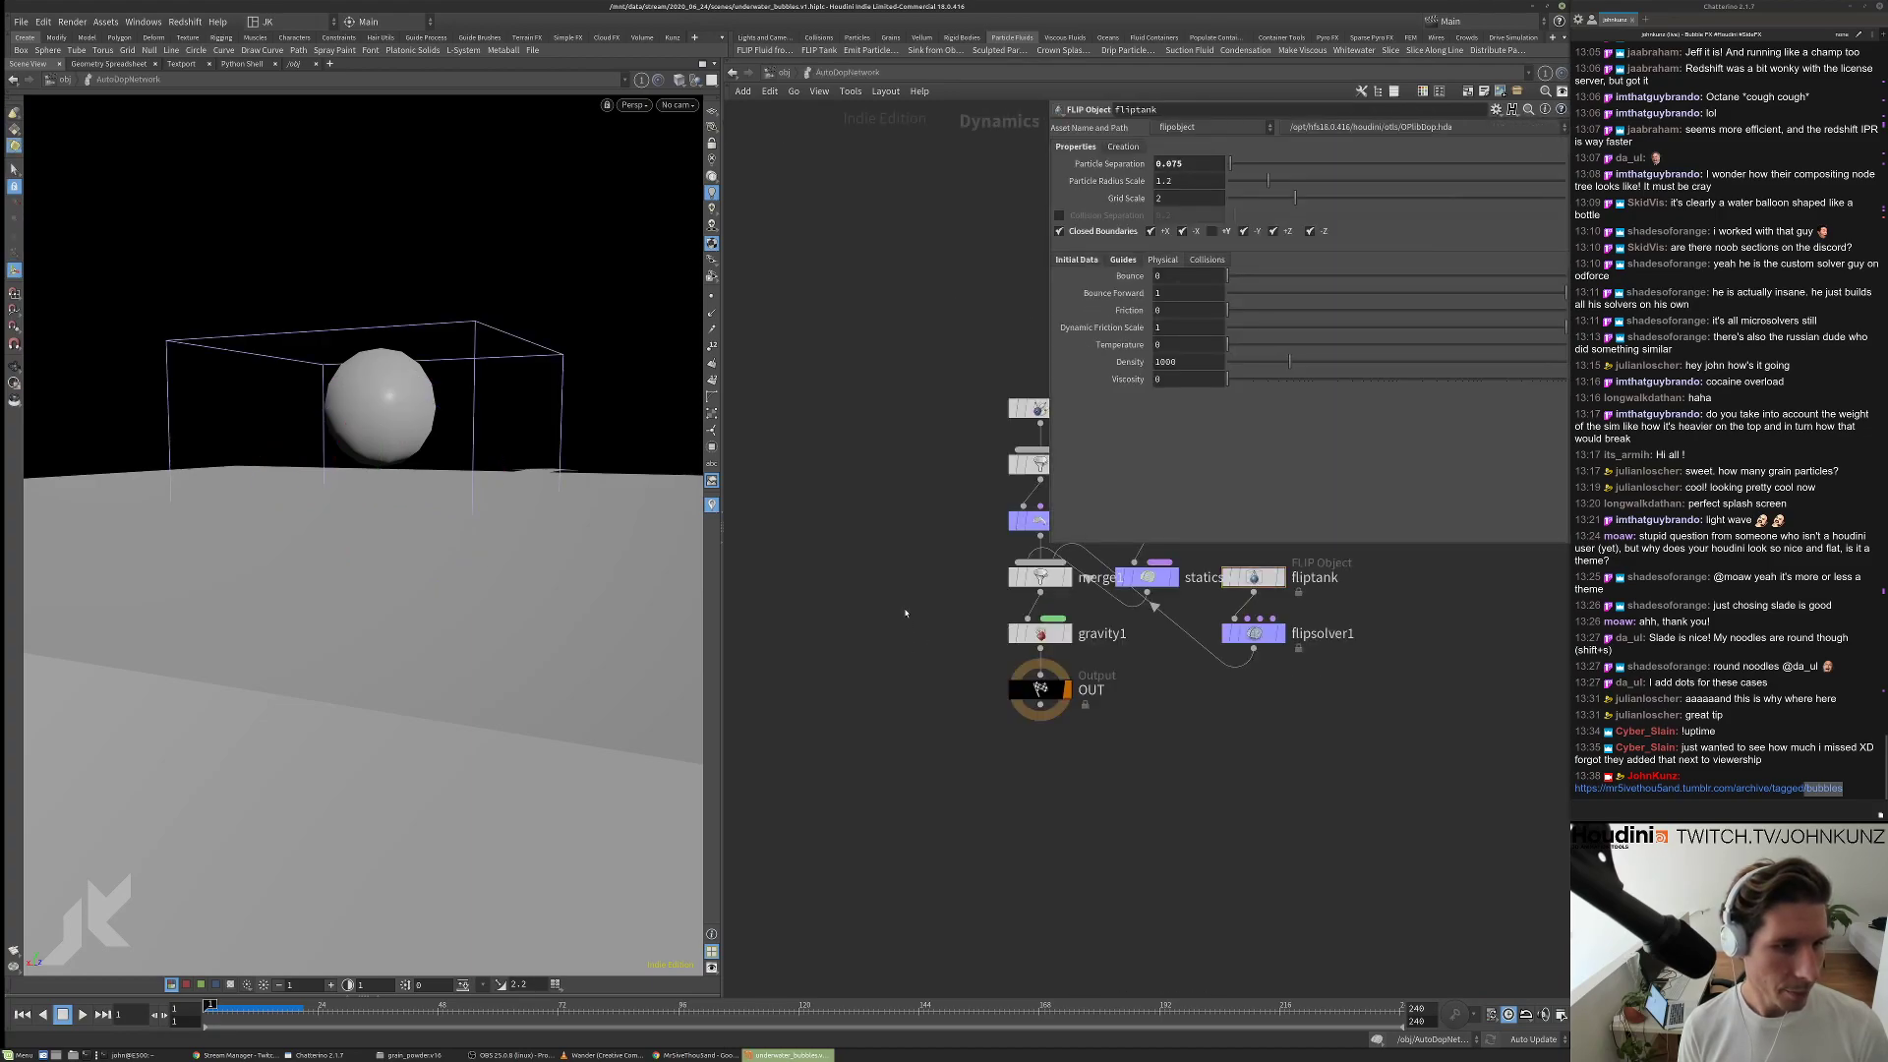
middle_drag(910, 603, 835, 692)
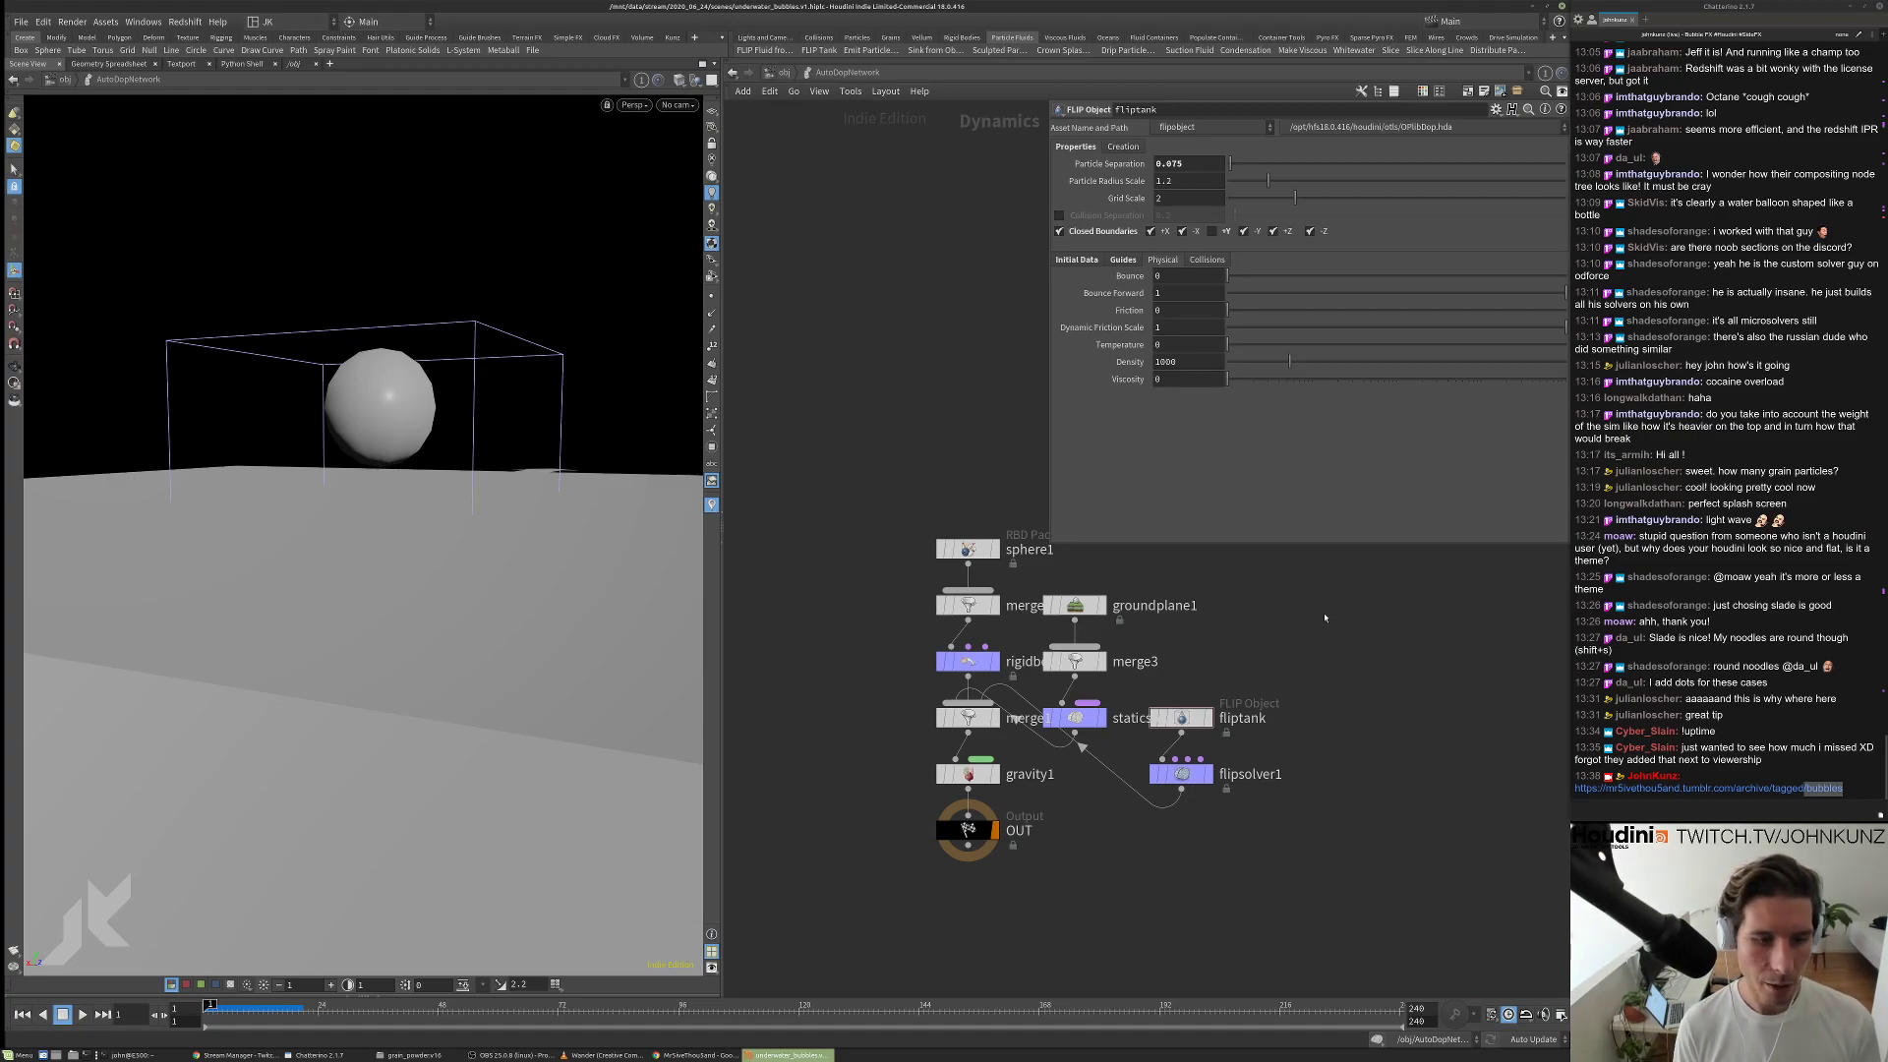
key(l)
scroll(1048, 723, down, 2)
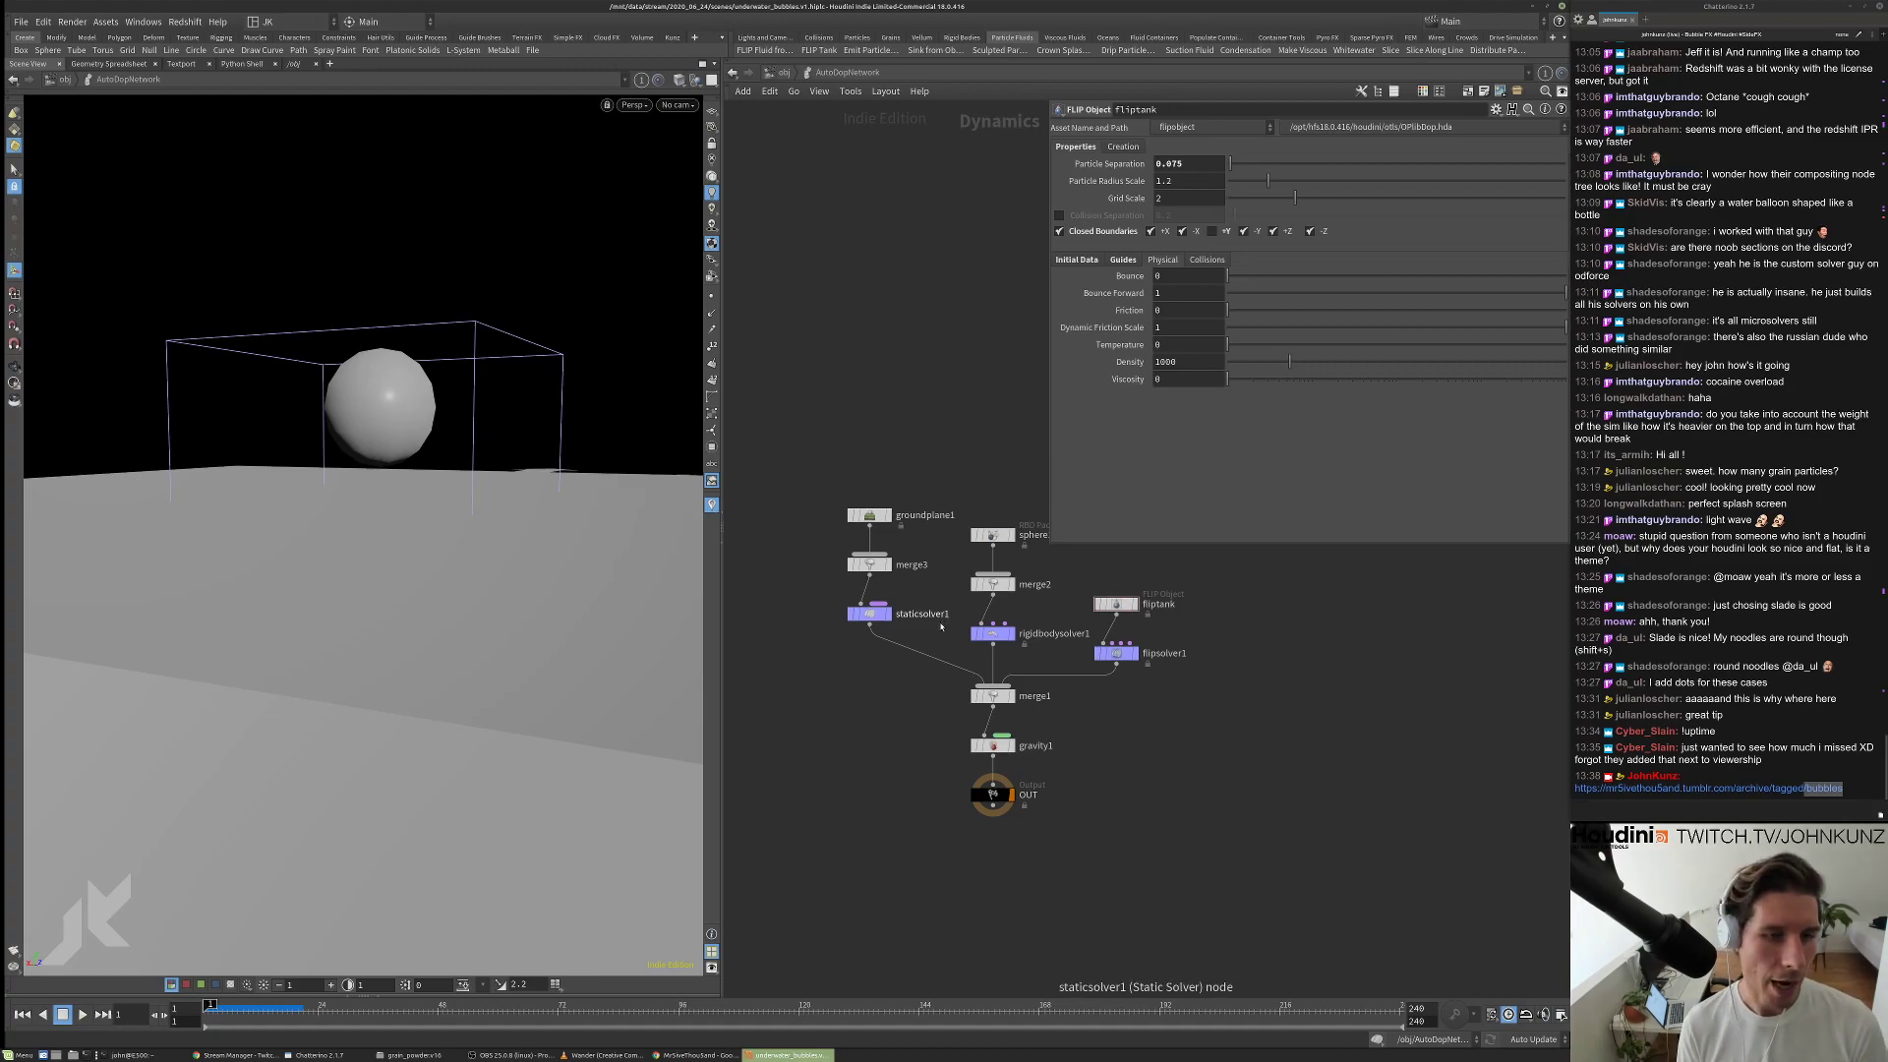
middle_drag(942, 710, 877, 708)
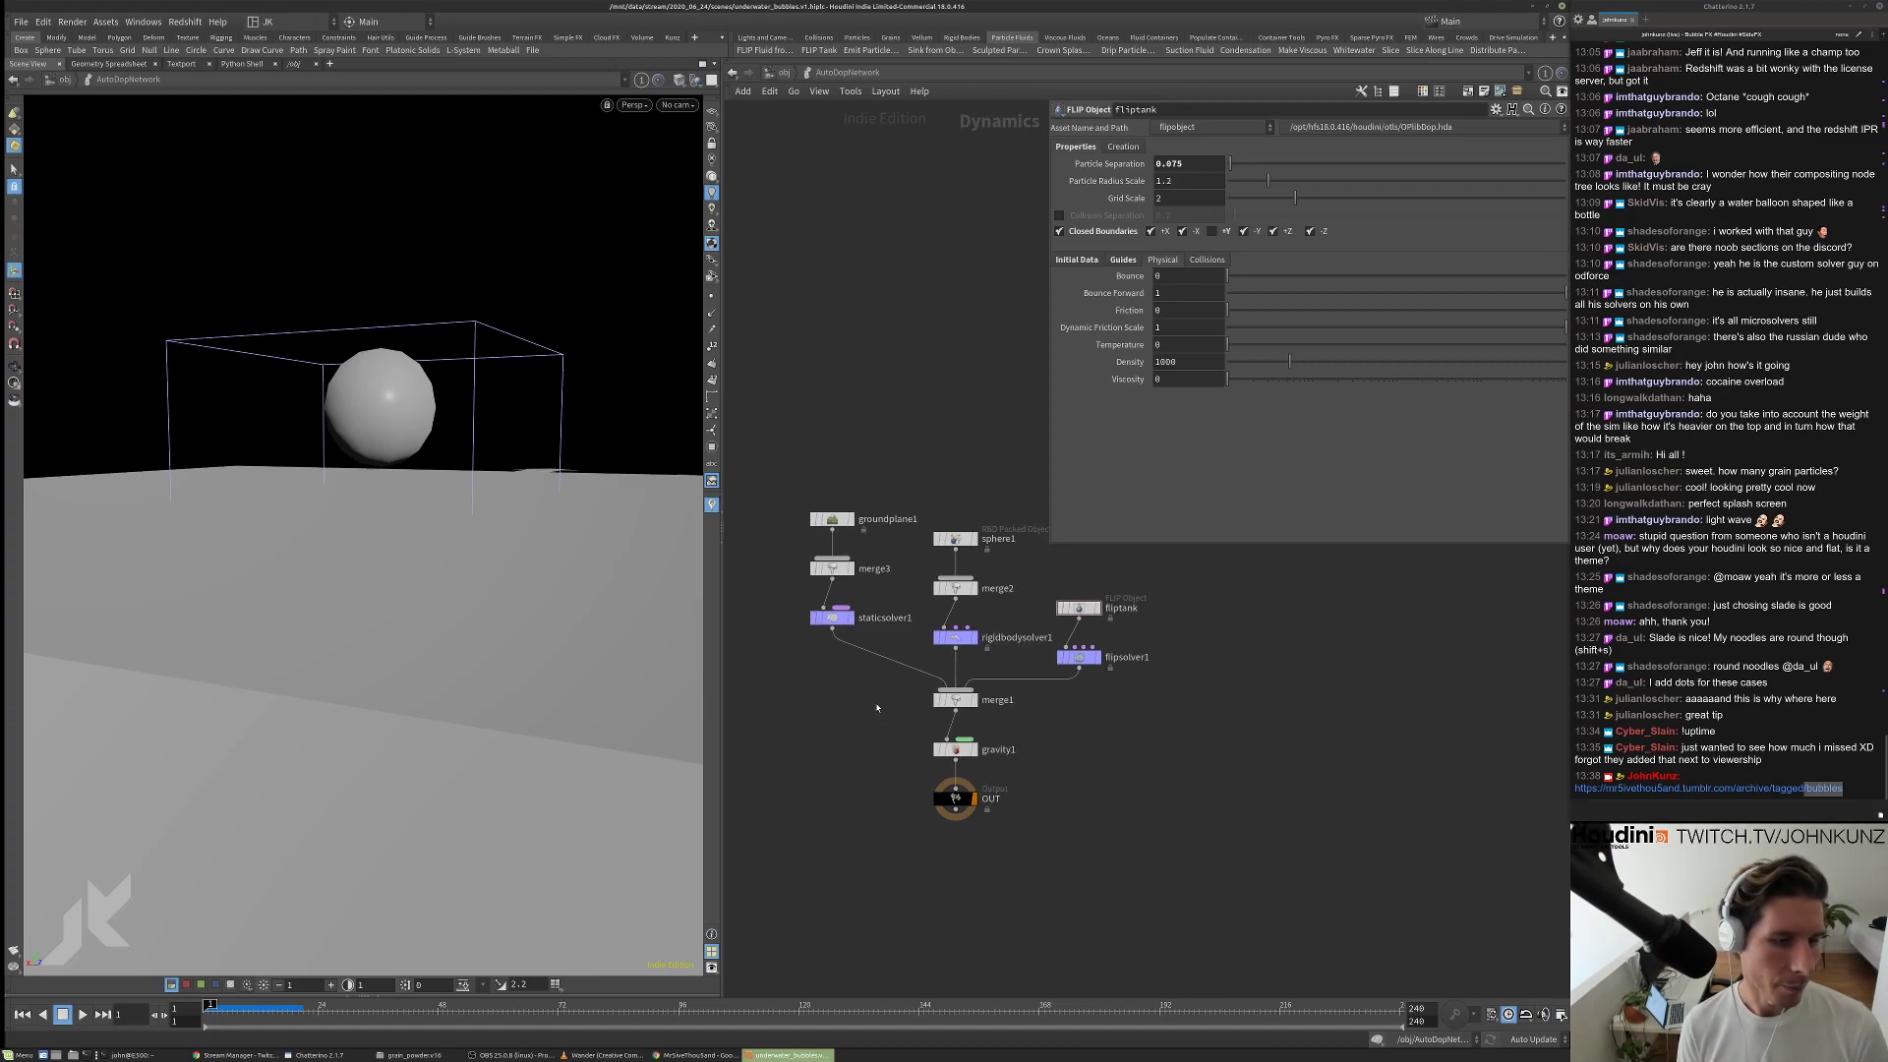
drag(775, 477, 1183, 852)
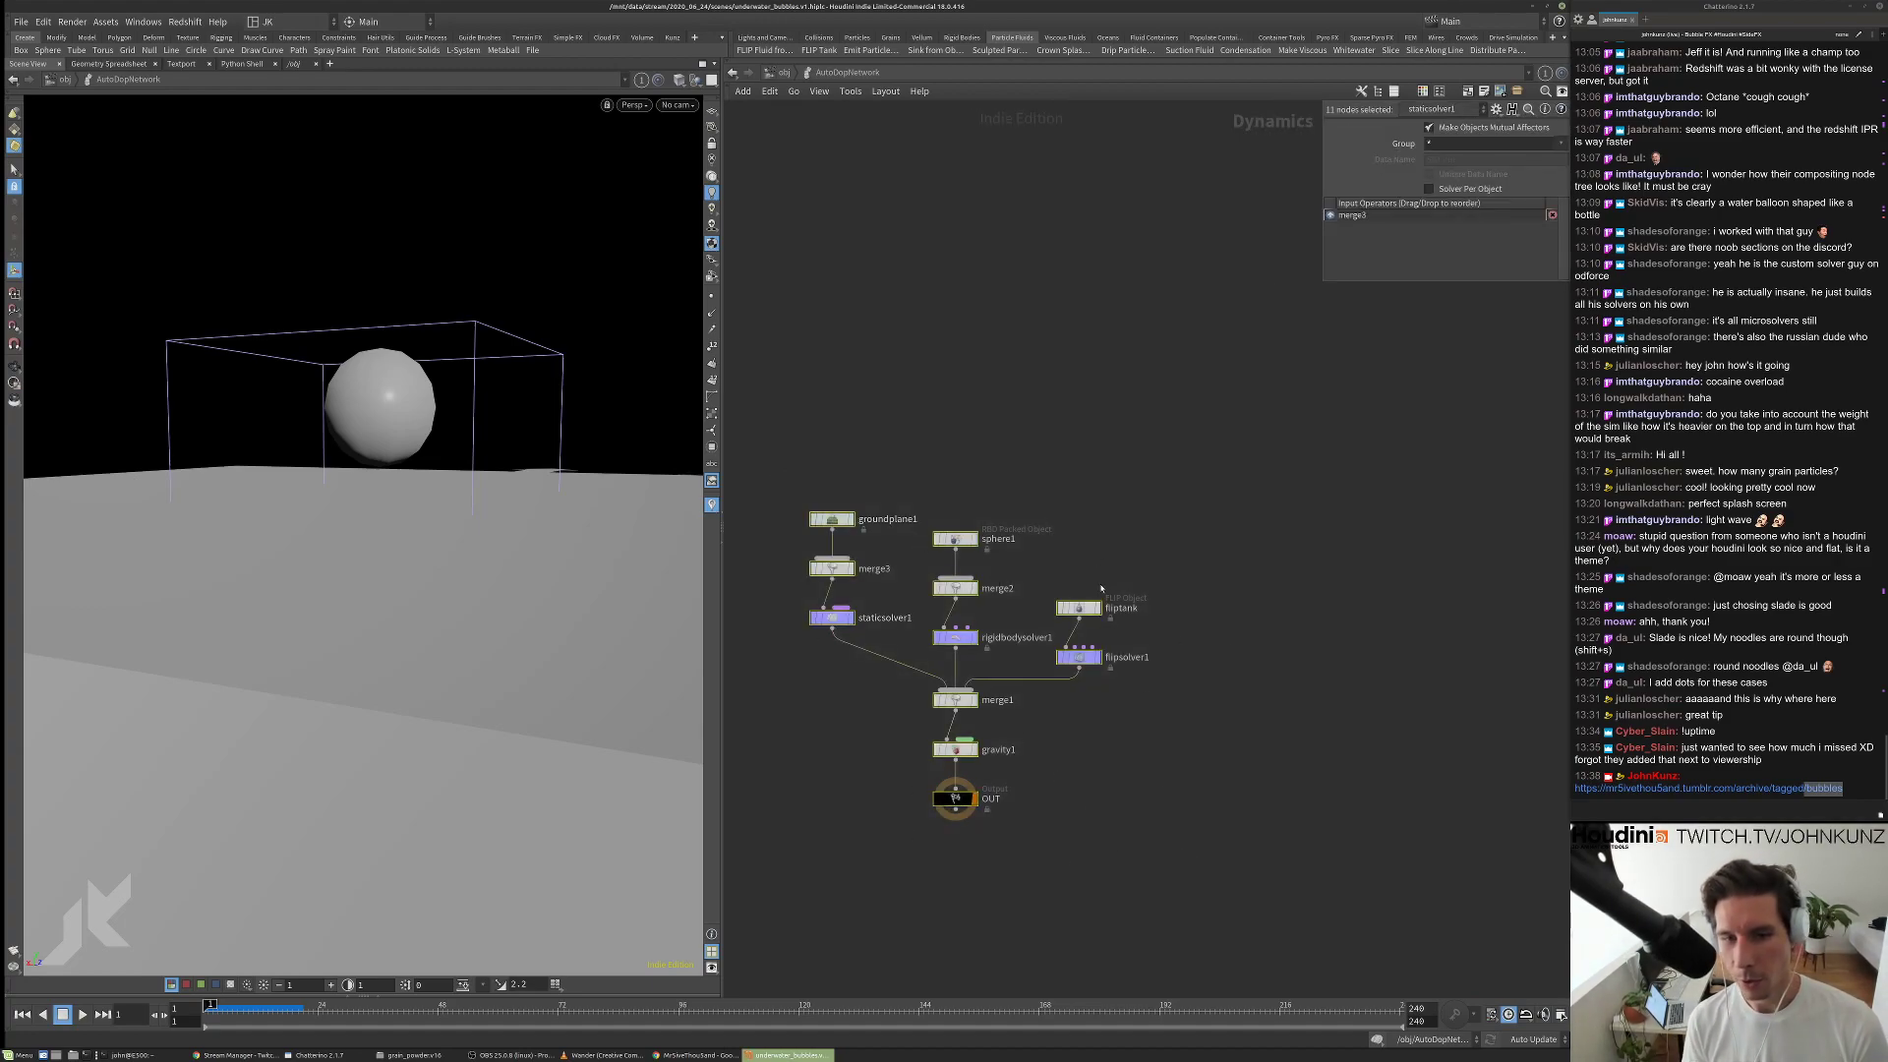
middle_drag(1044, 778, 1134, 720)
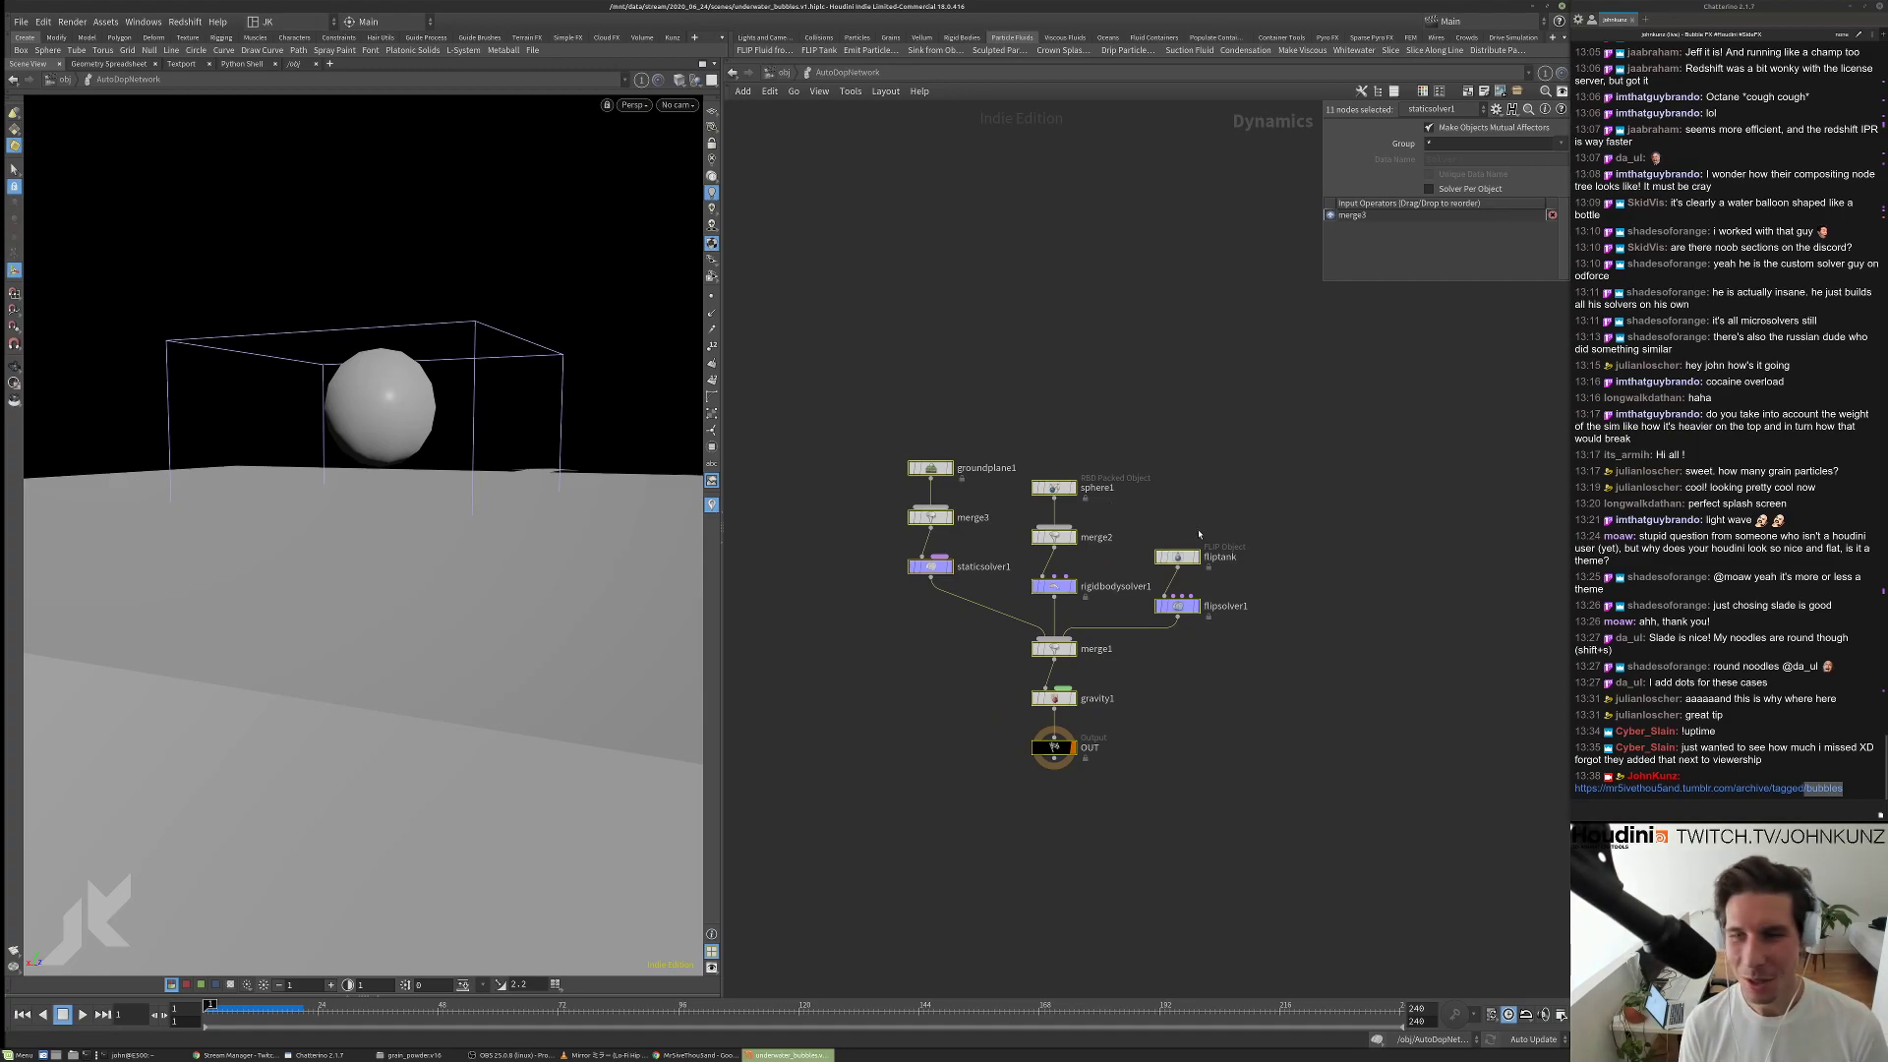
Review staticsolver1 and groundplane1 parameters, then return to /obj.
click(900, 691)
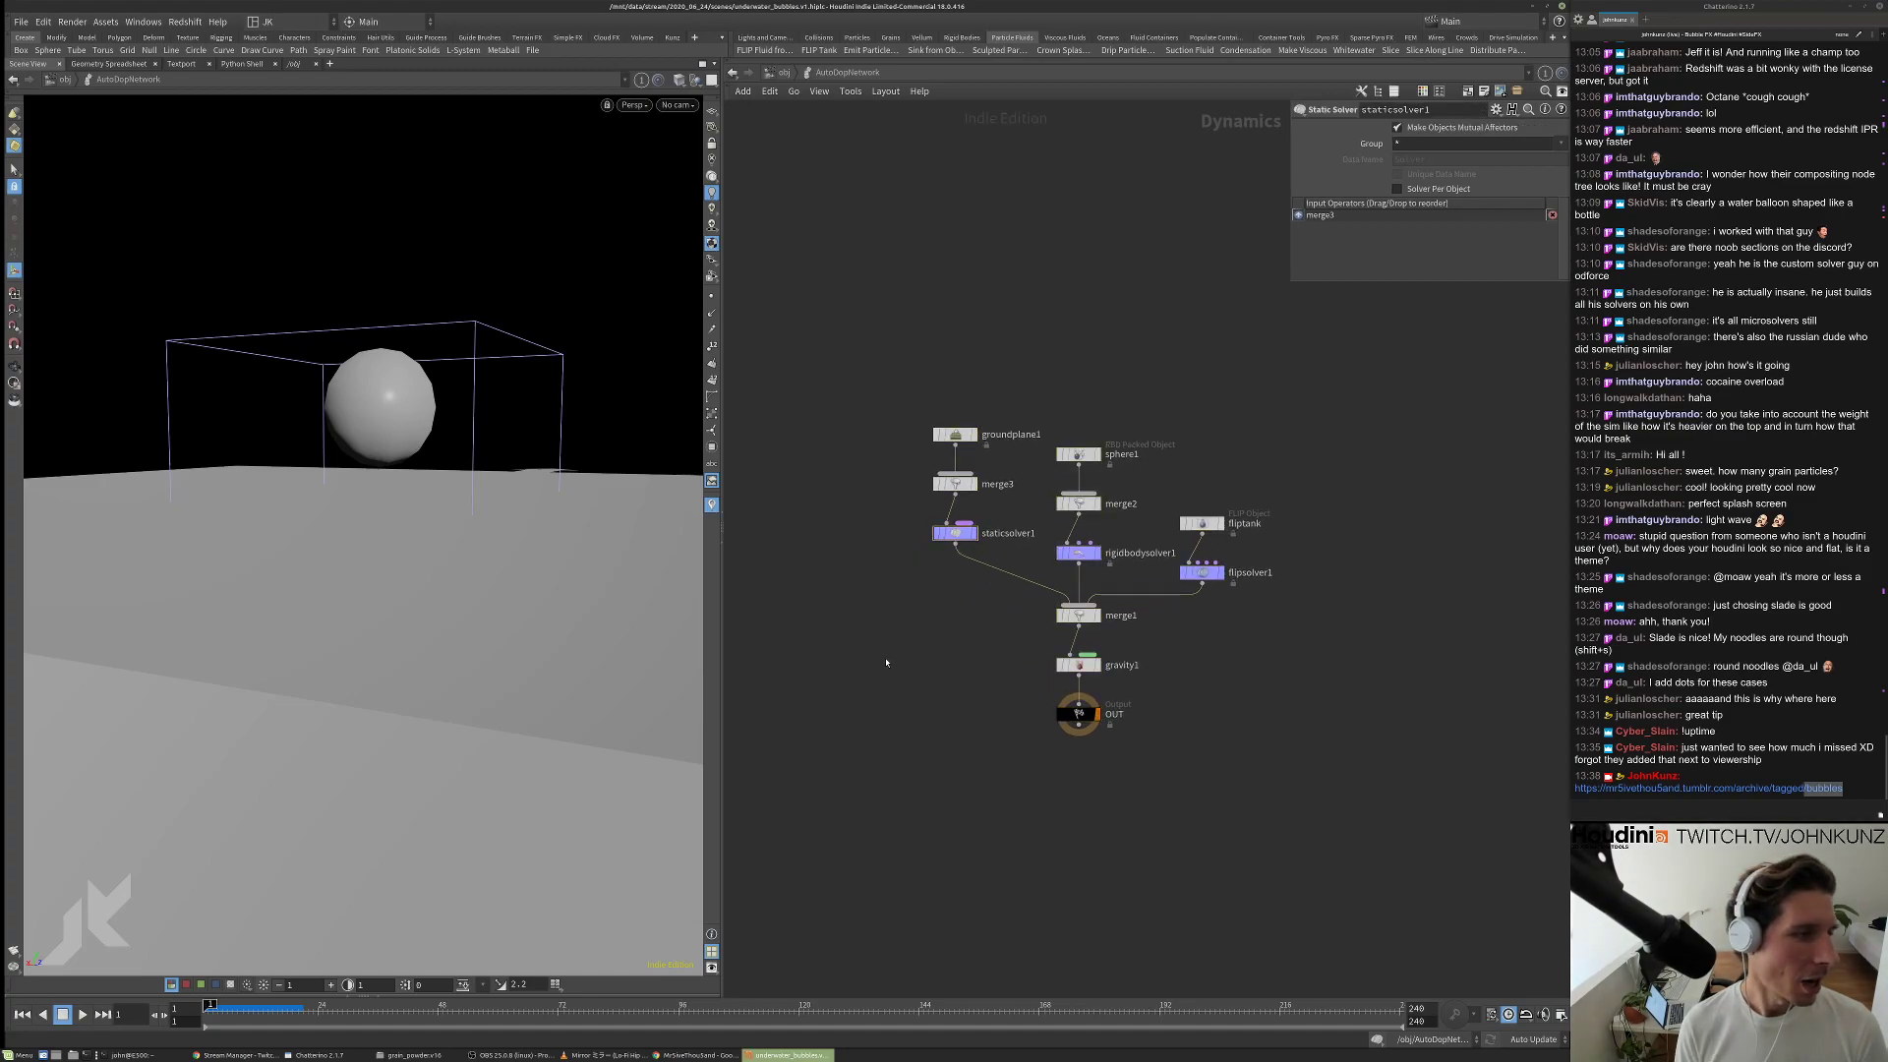
drag(498, 518, 521, 571)
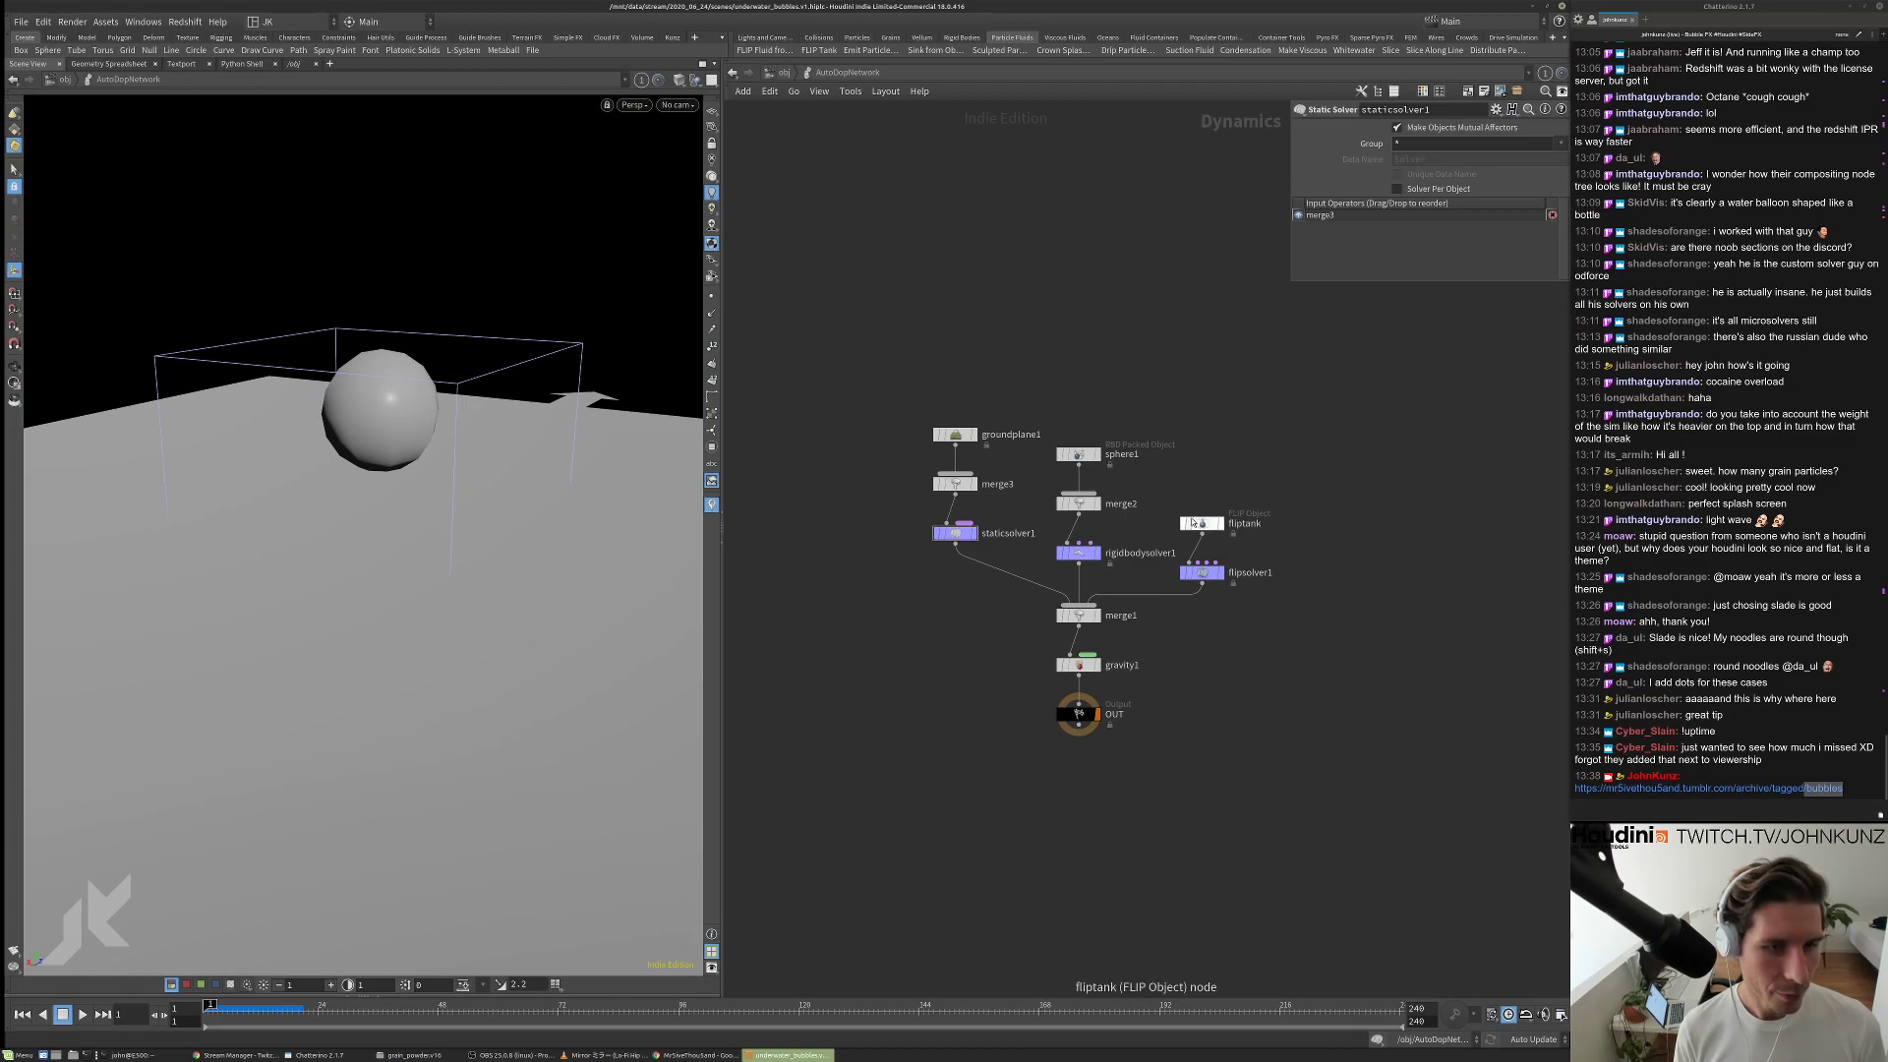
click(946, 435)
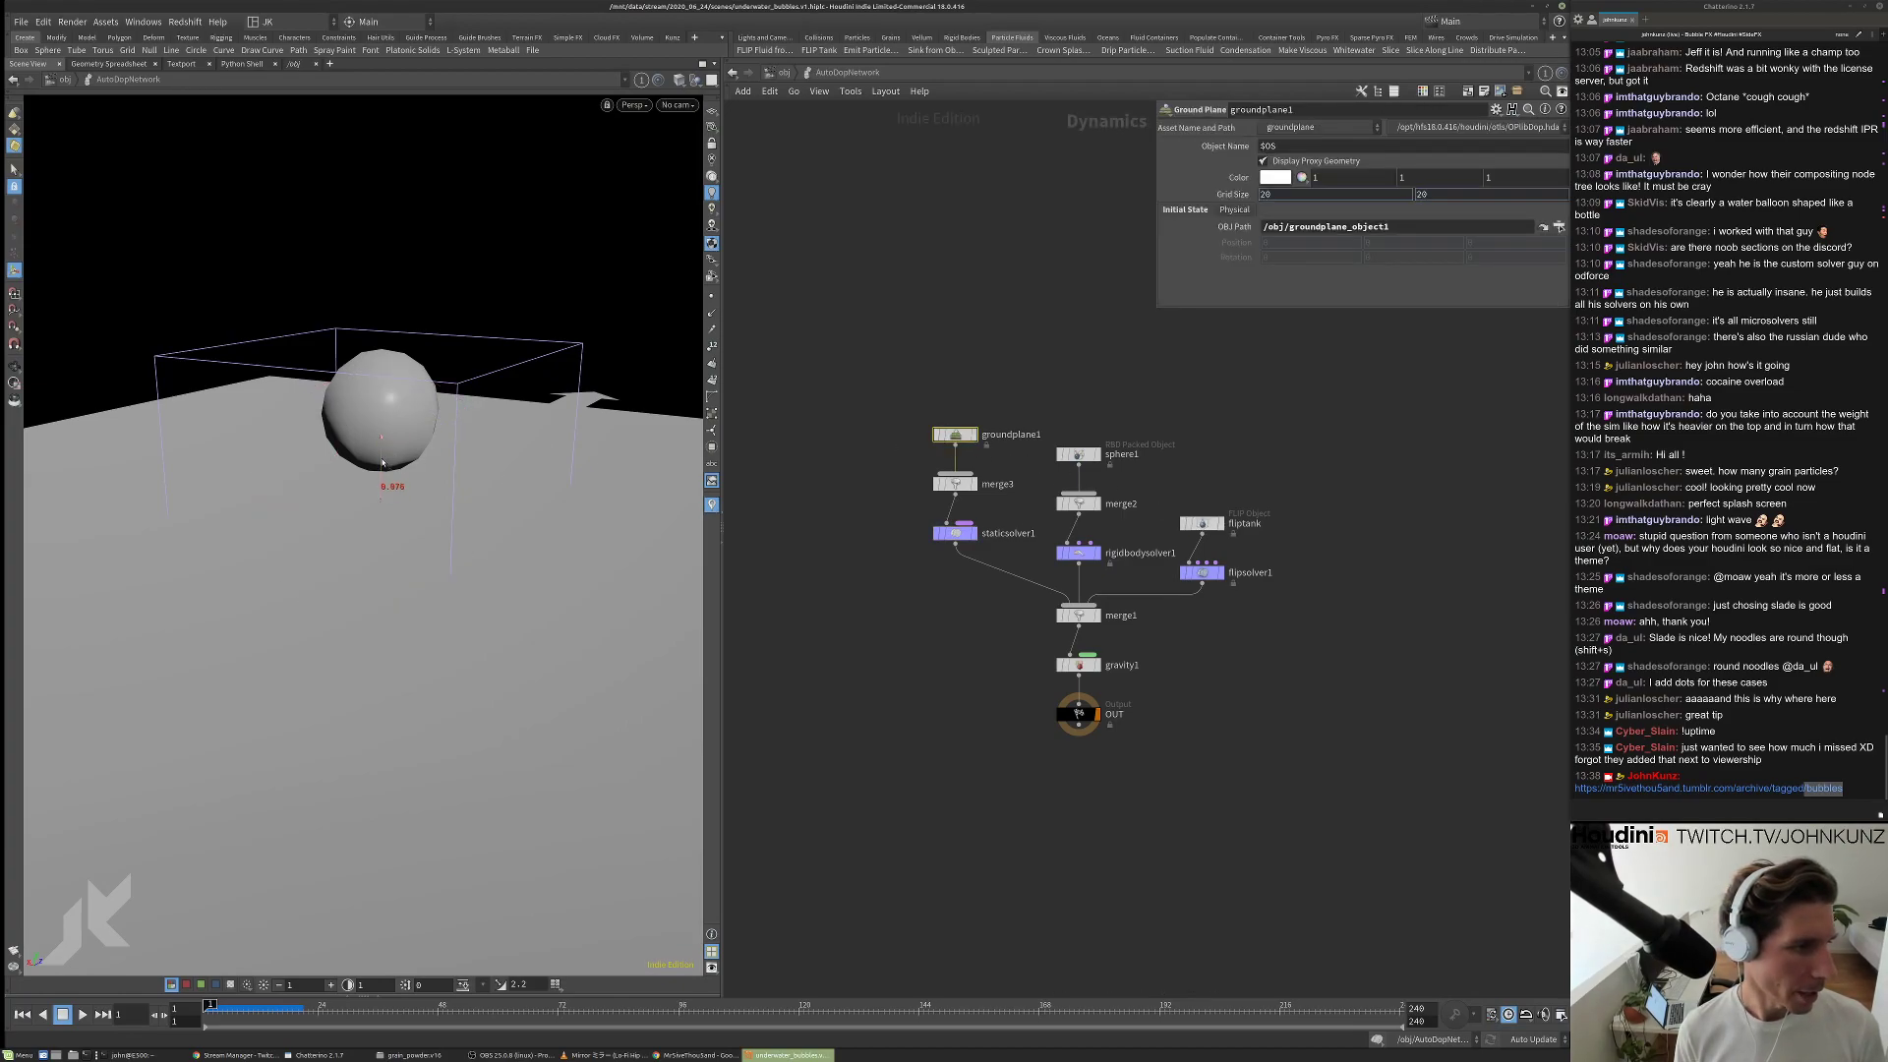
click(1234, 209)
click(1180, 210)
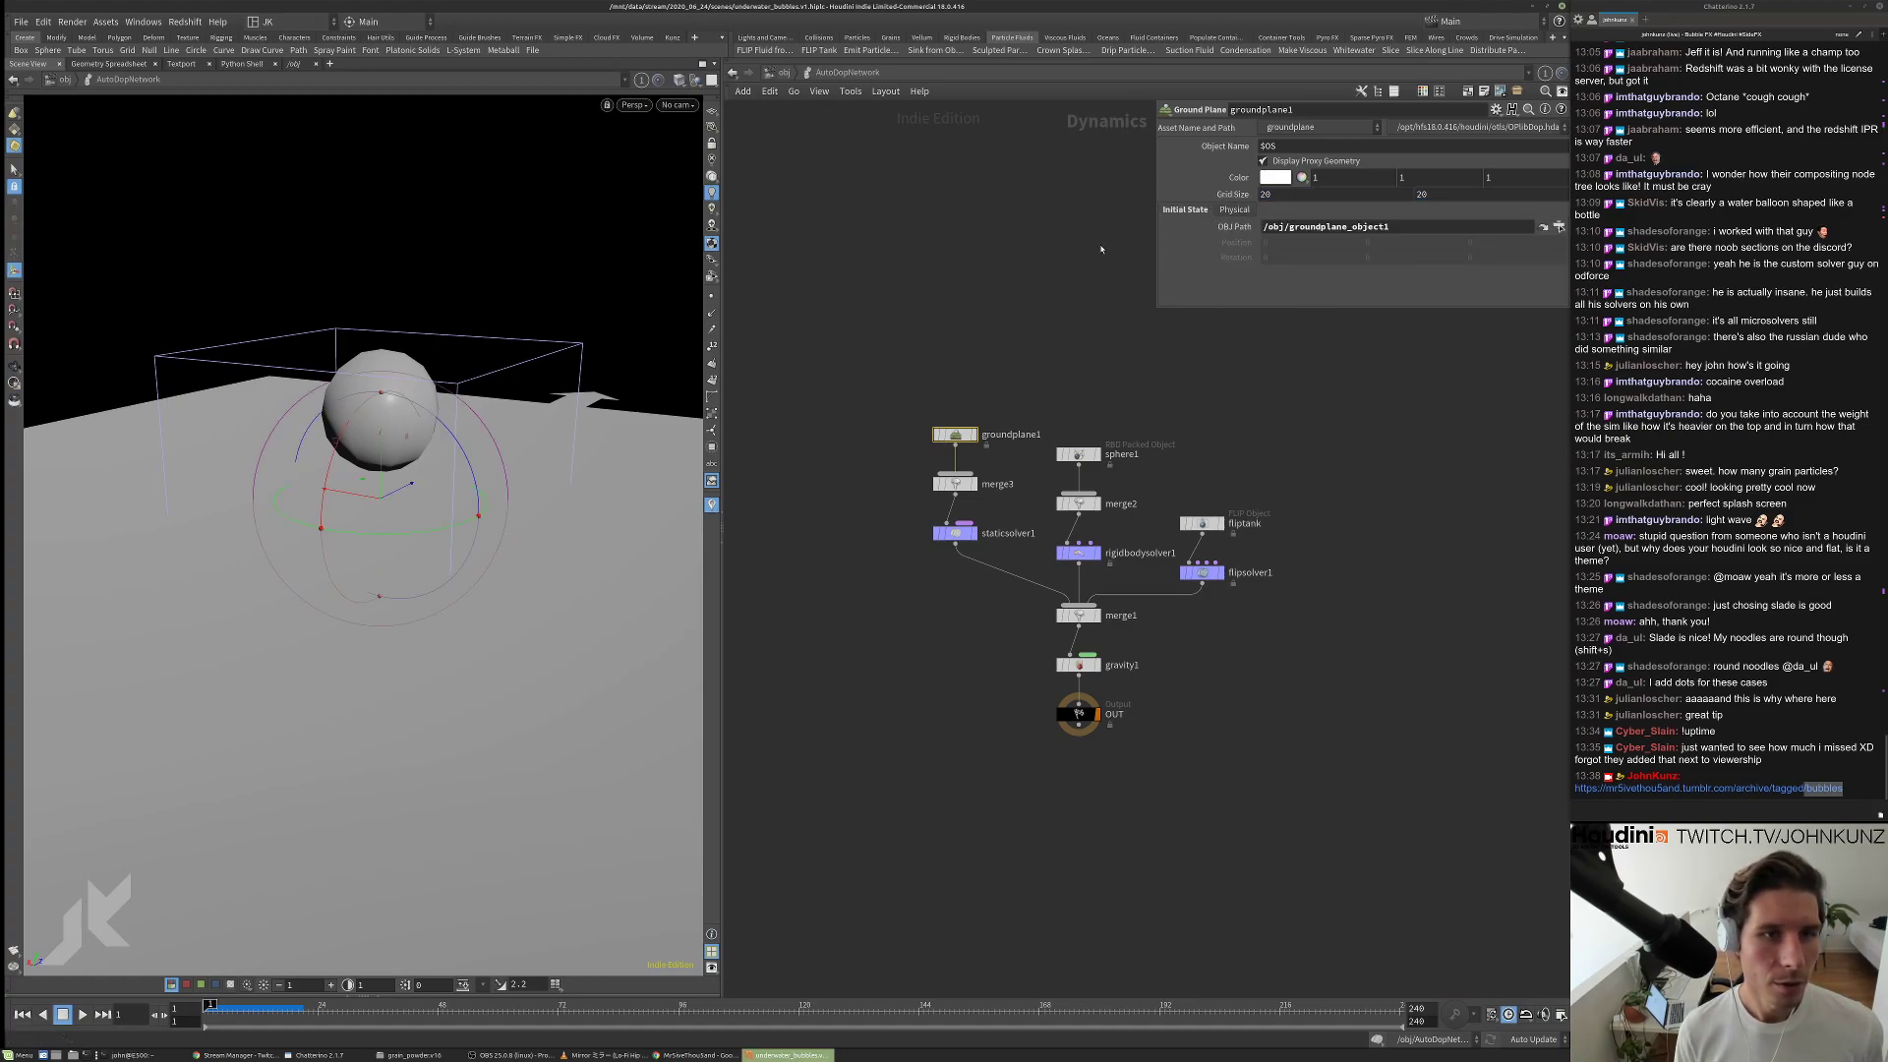
key(h)
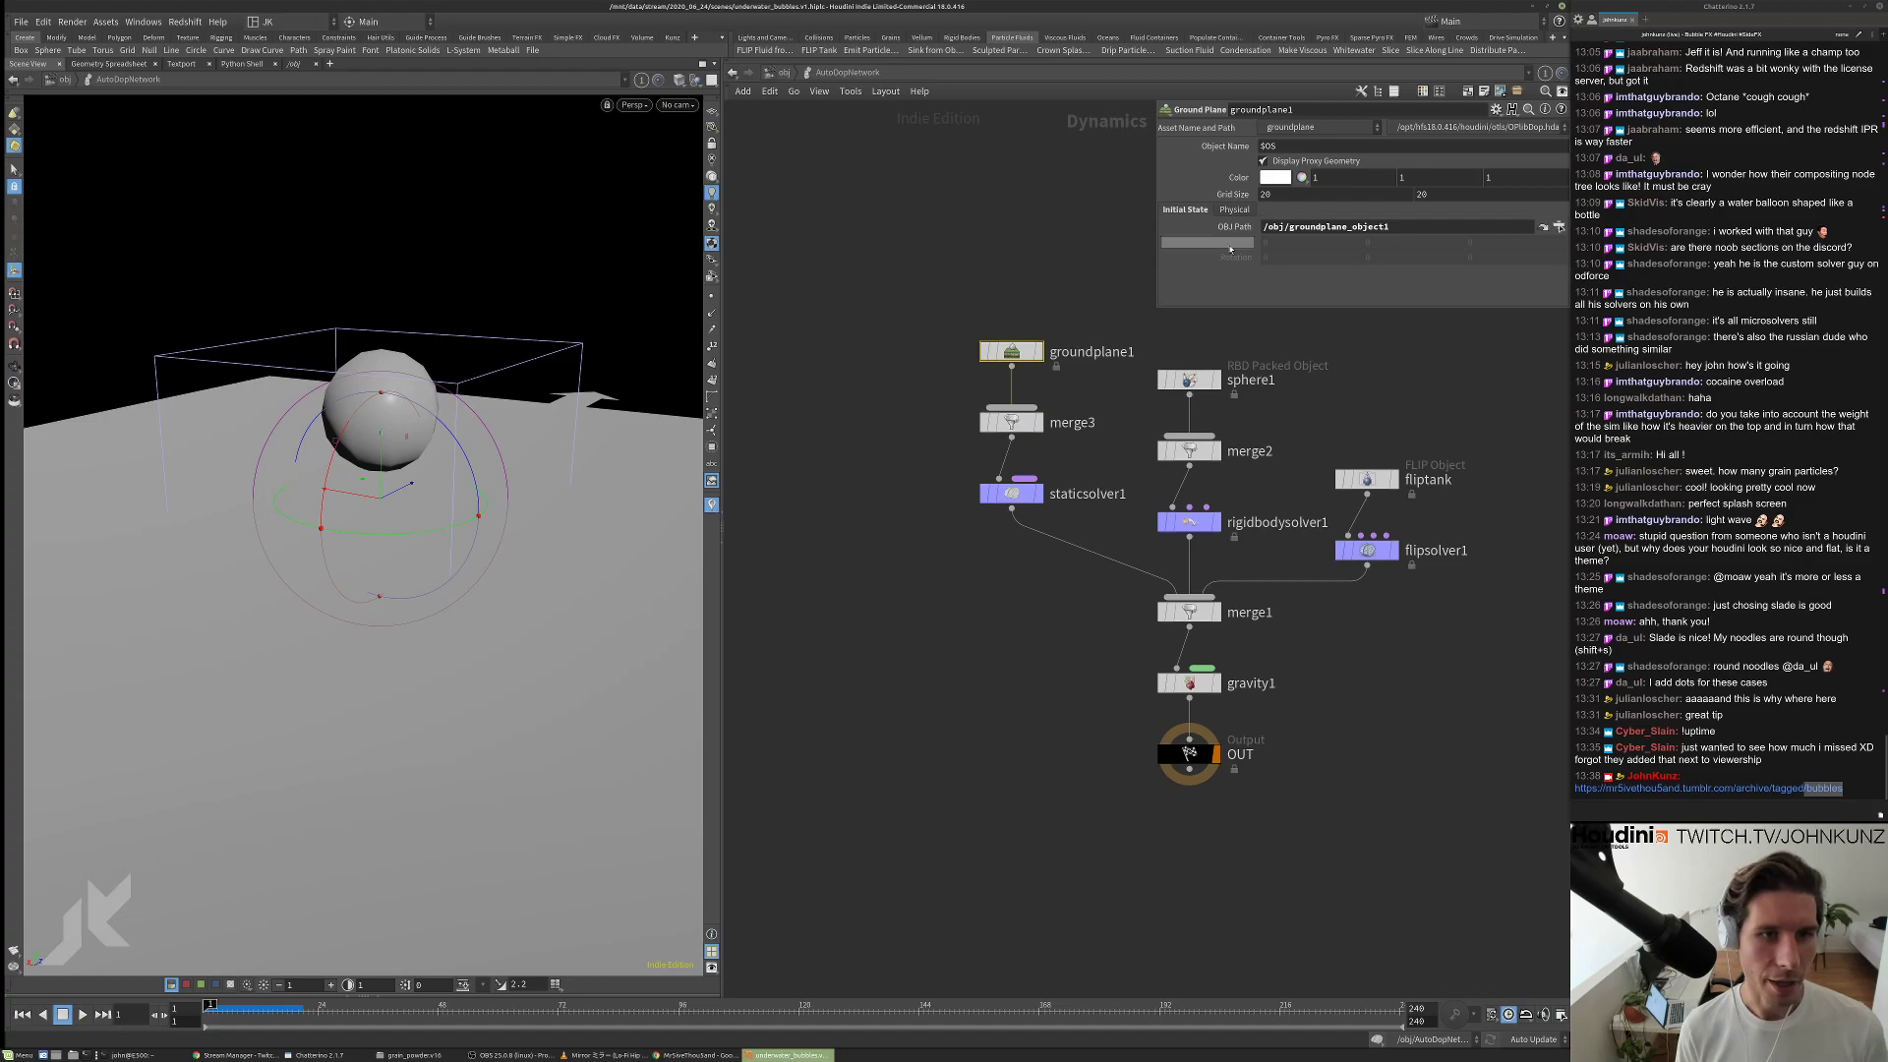
click(1560, 227)
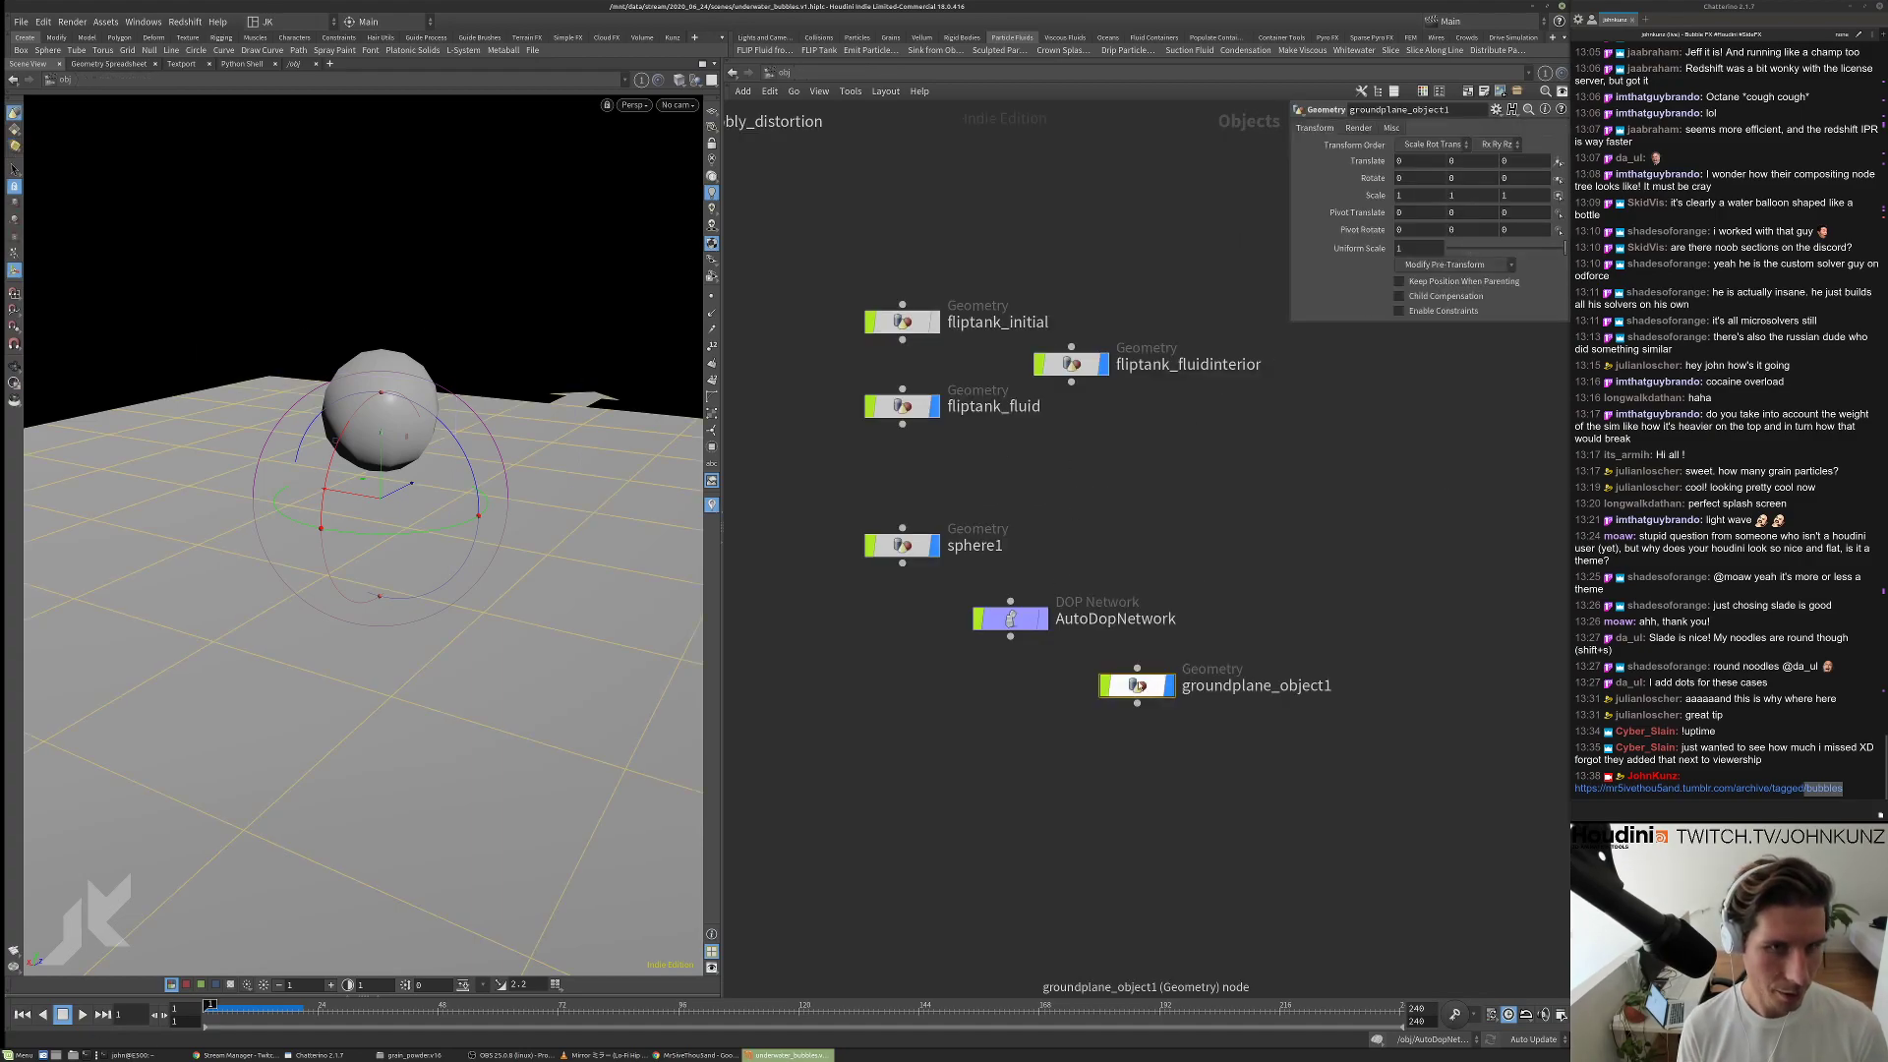
Look inside groundplane_object1 and AutoDopNetwork, returning to the object level each time.
double_click(1136, 685)
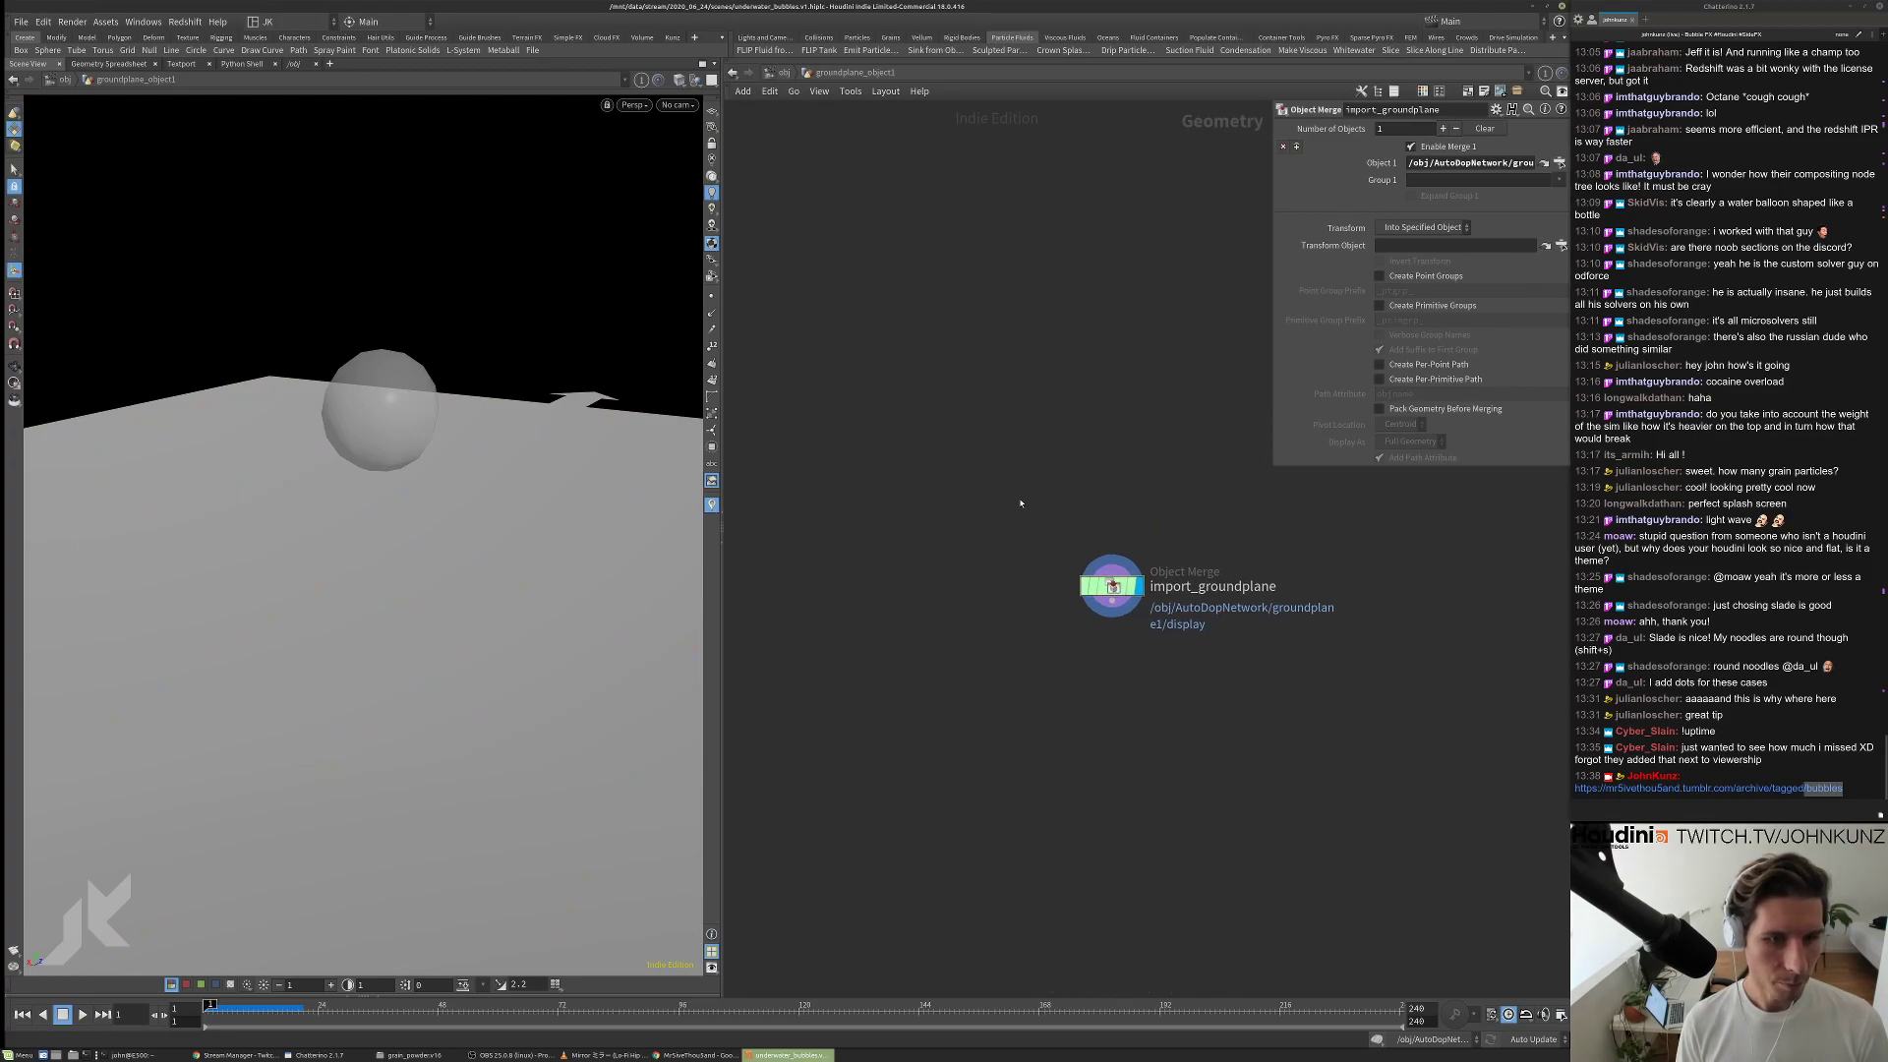
key(u)
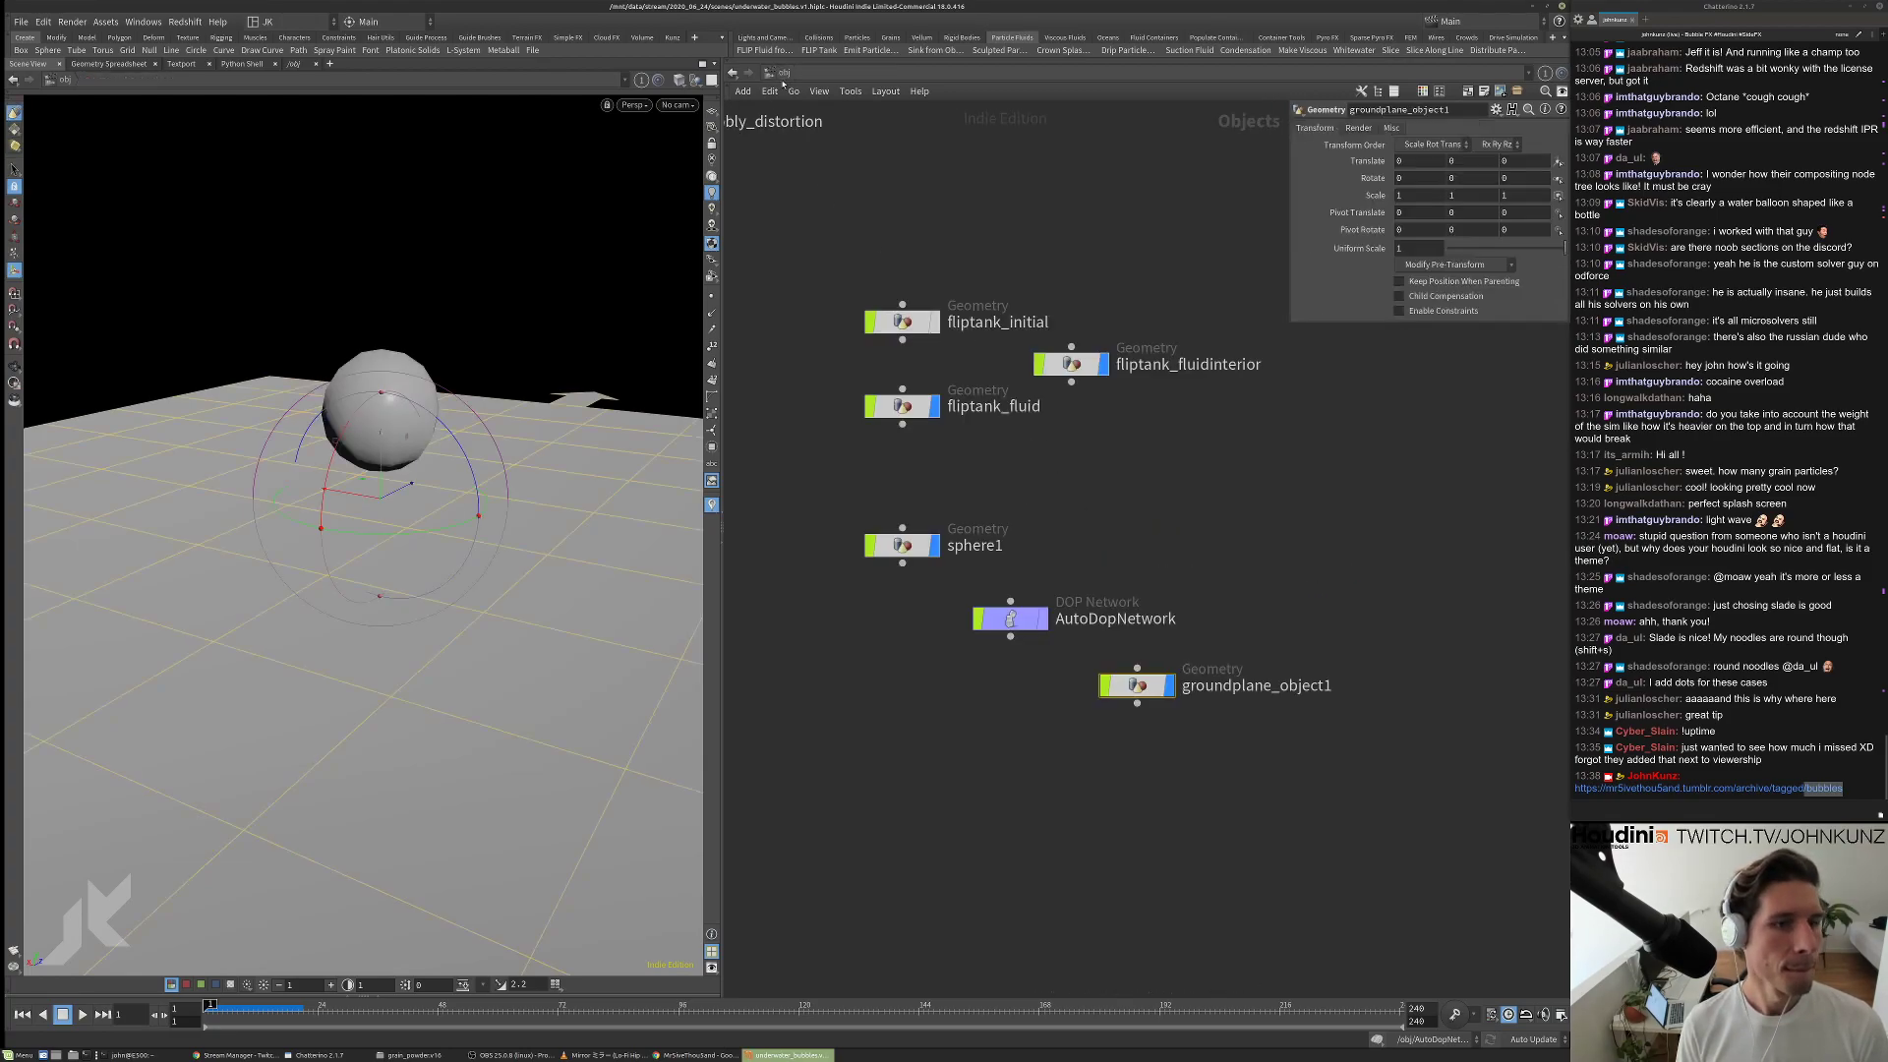
key(h)
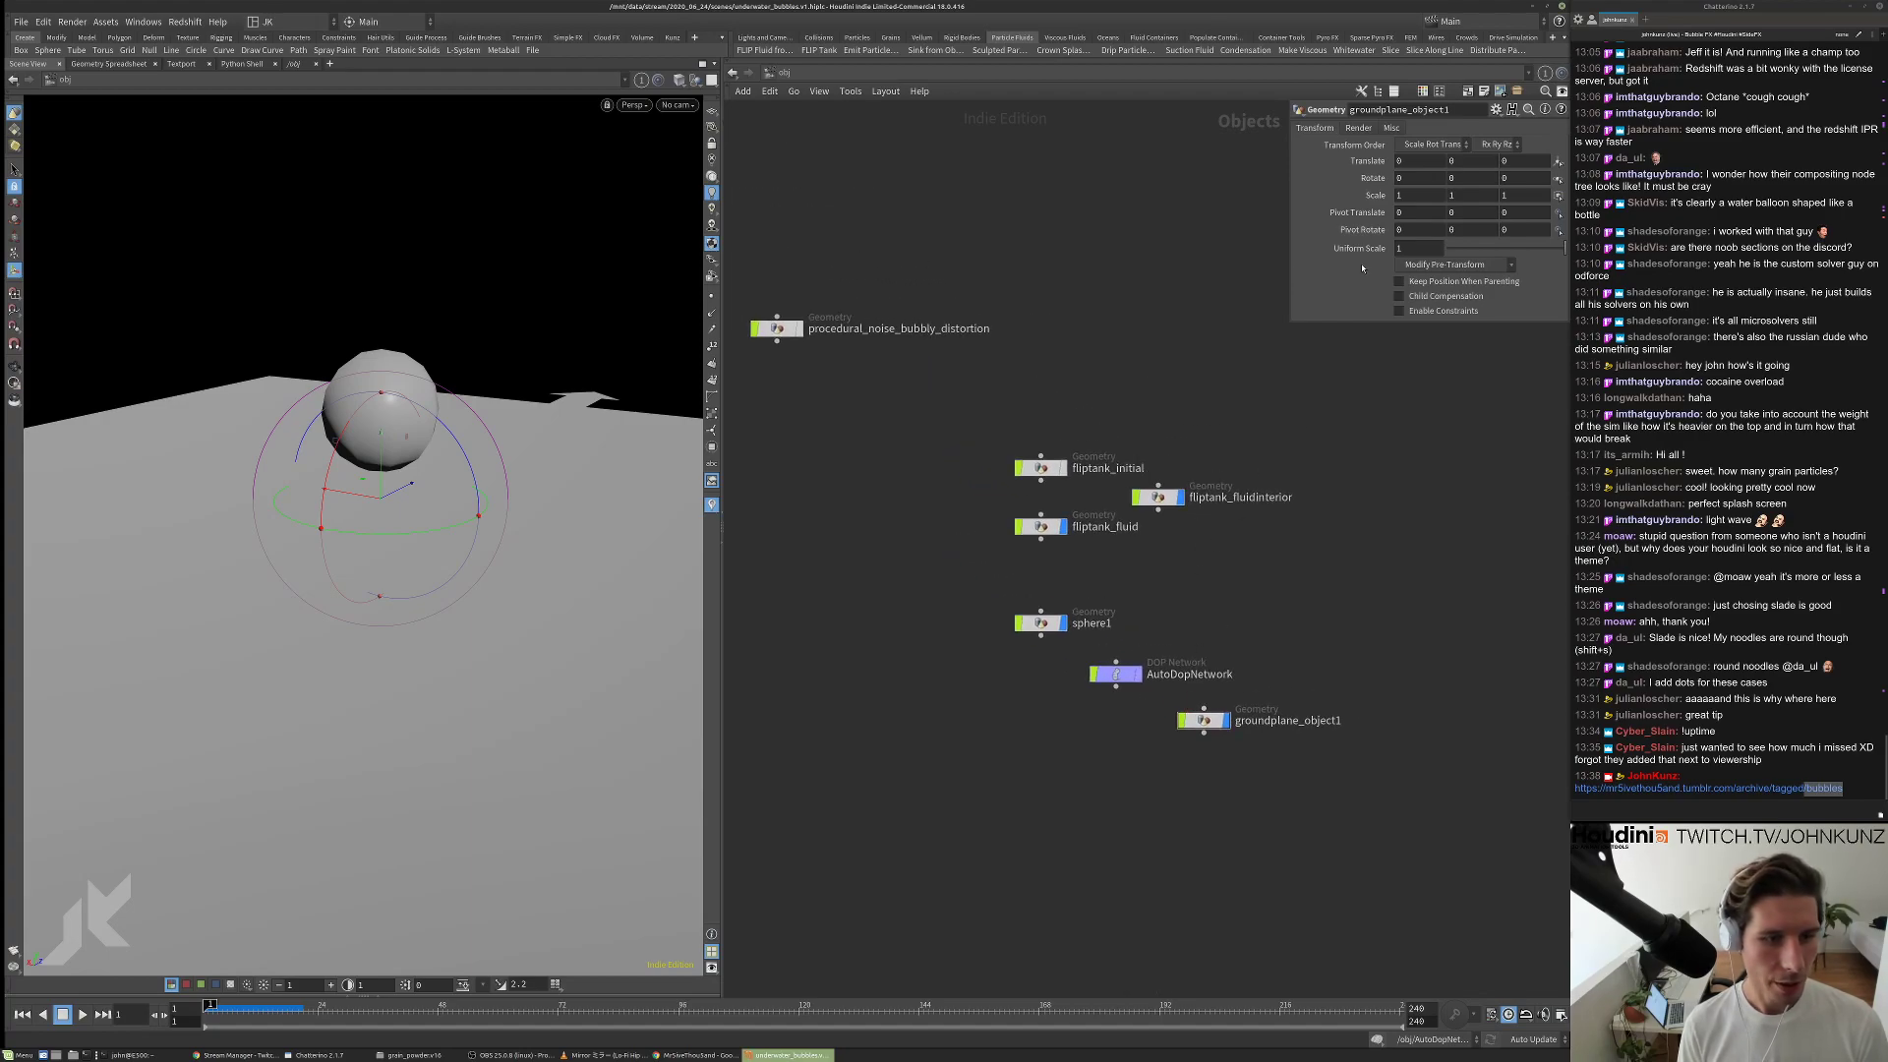
drag(382, 483, 483, 506)
double_click(1115, 675)
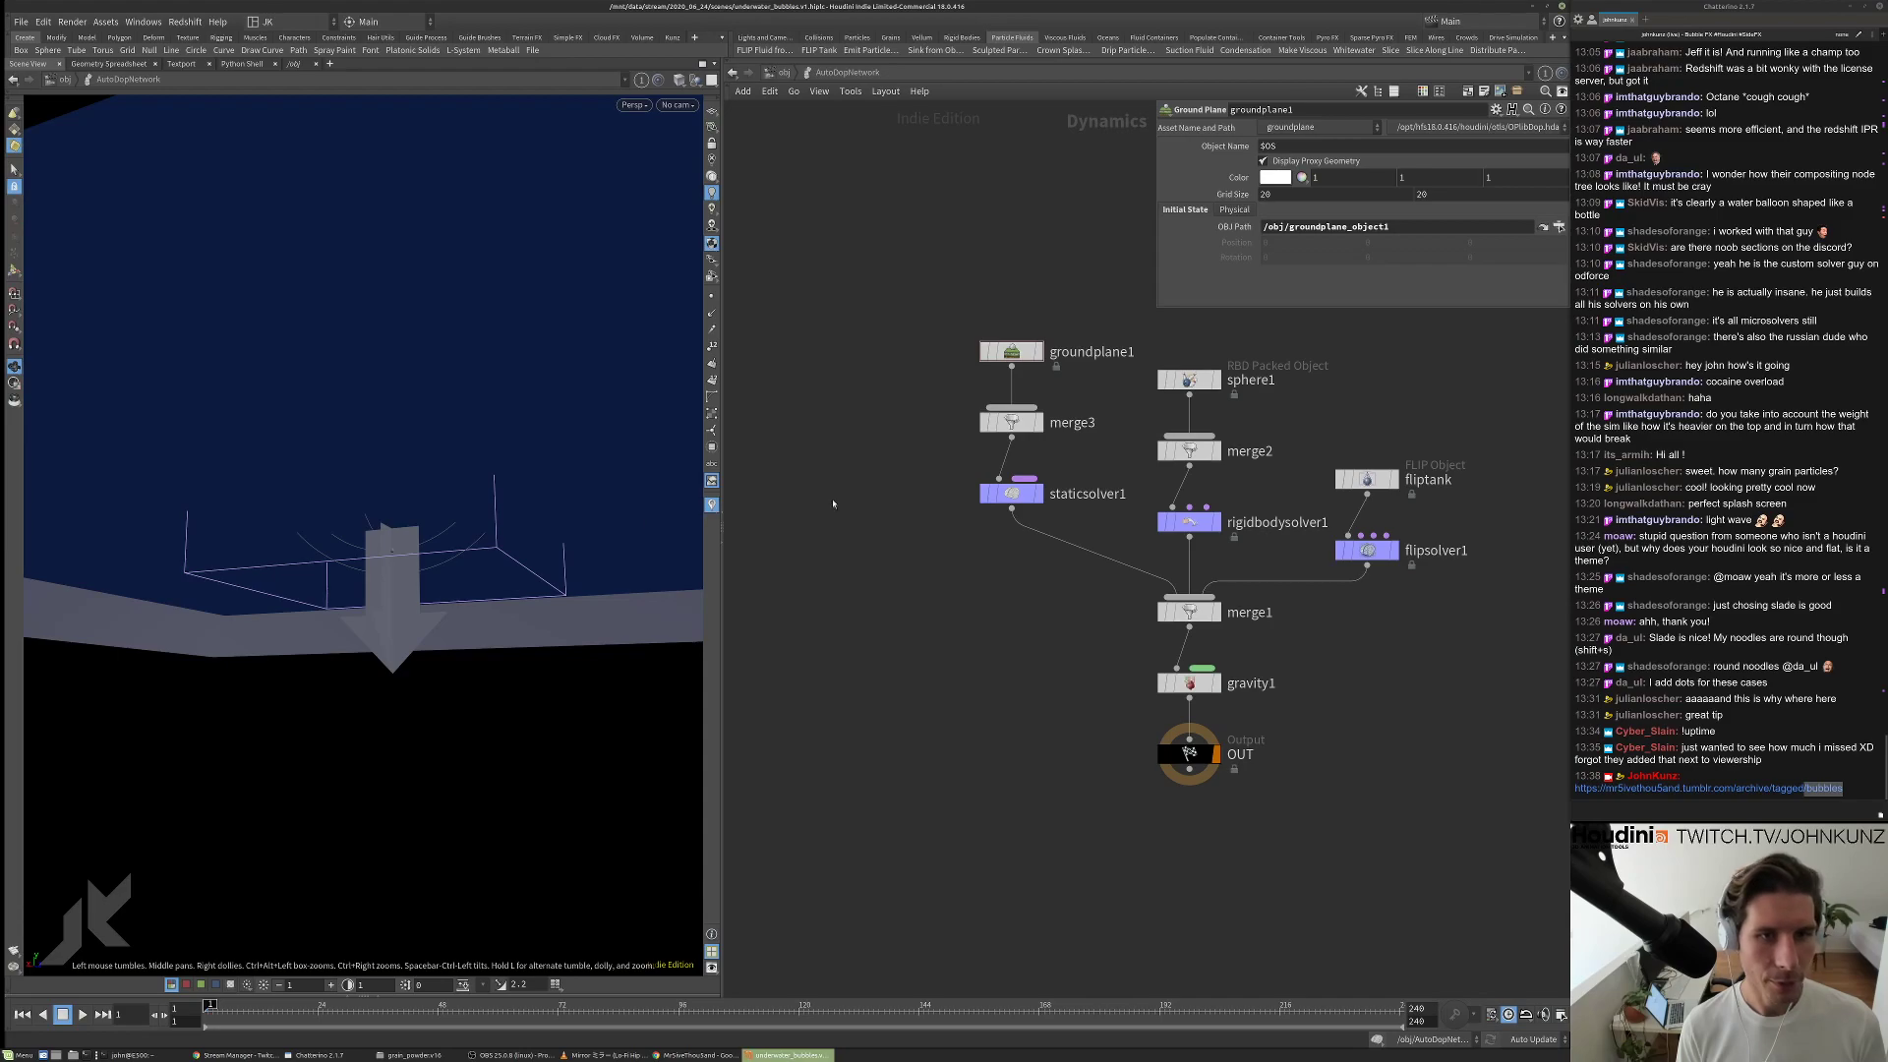
click(783, 72)
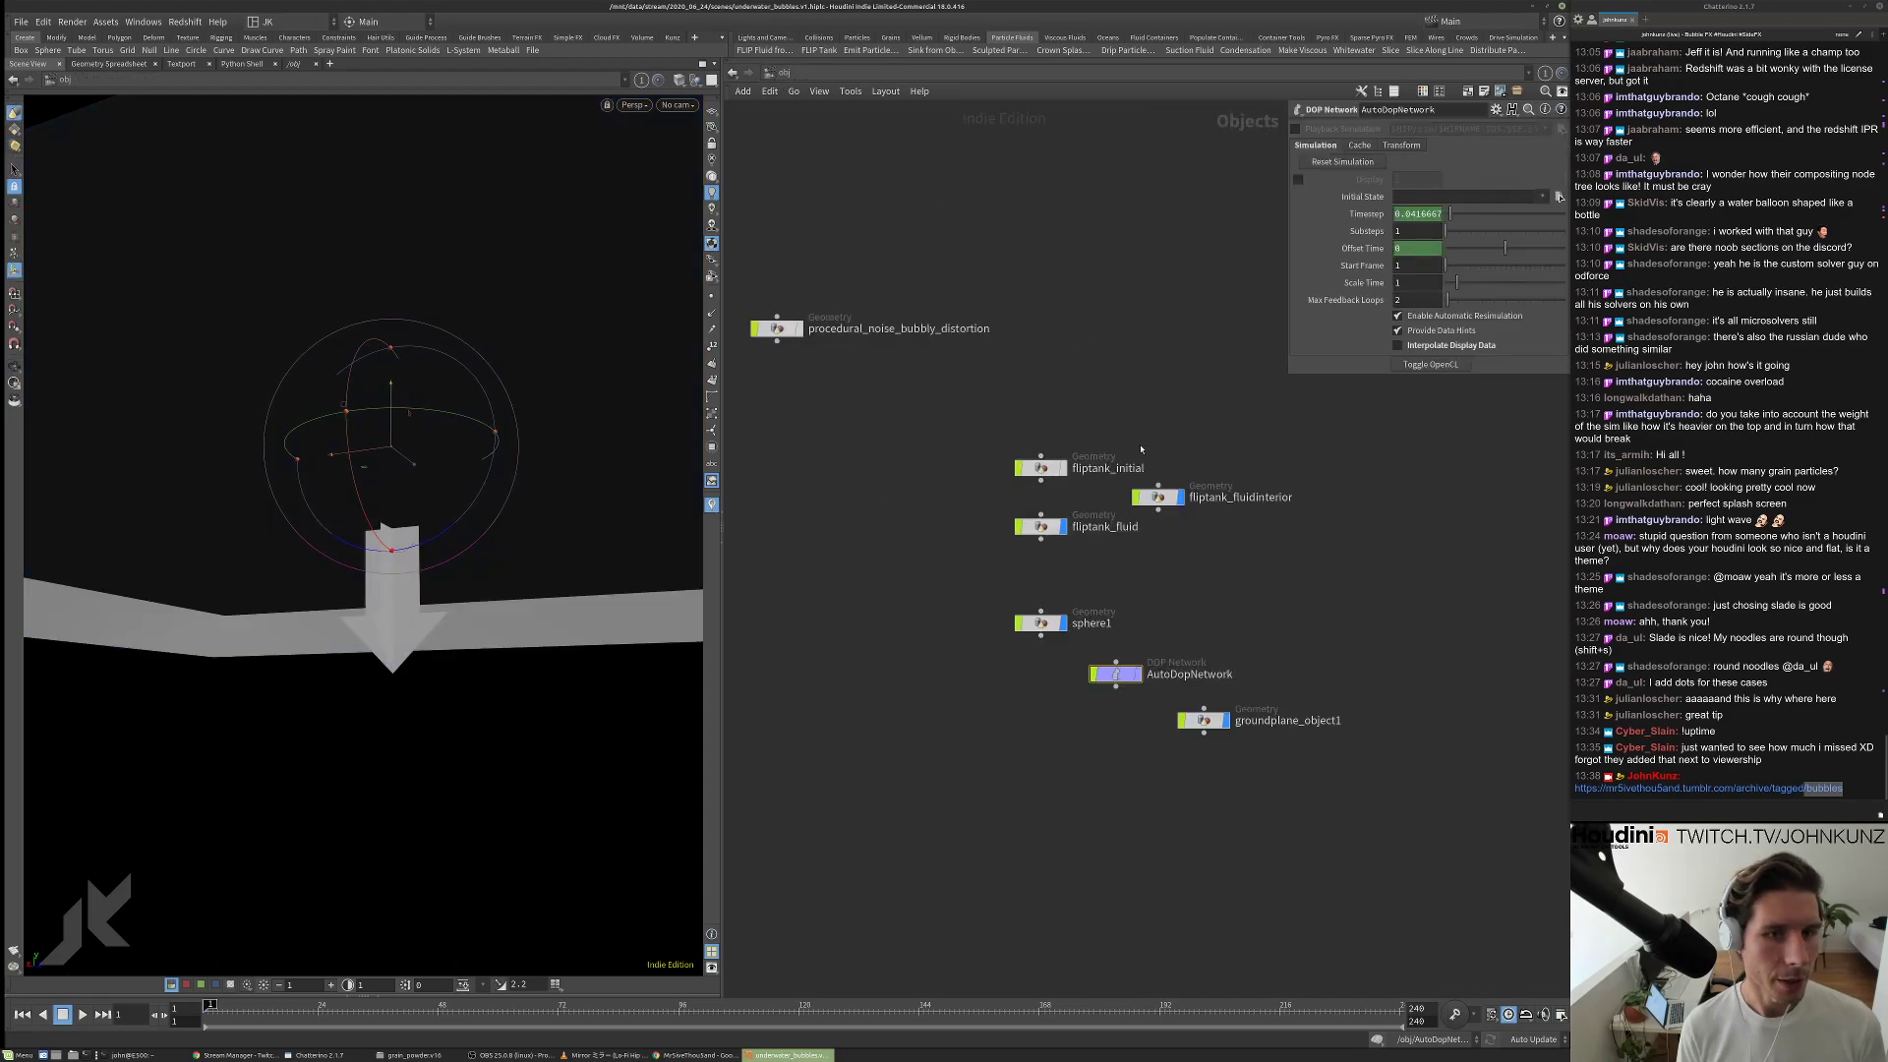
double_click(1115, 674)
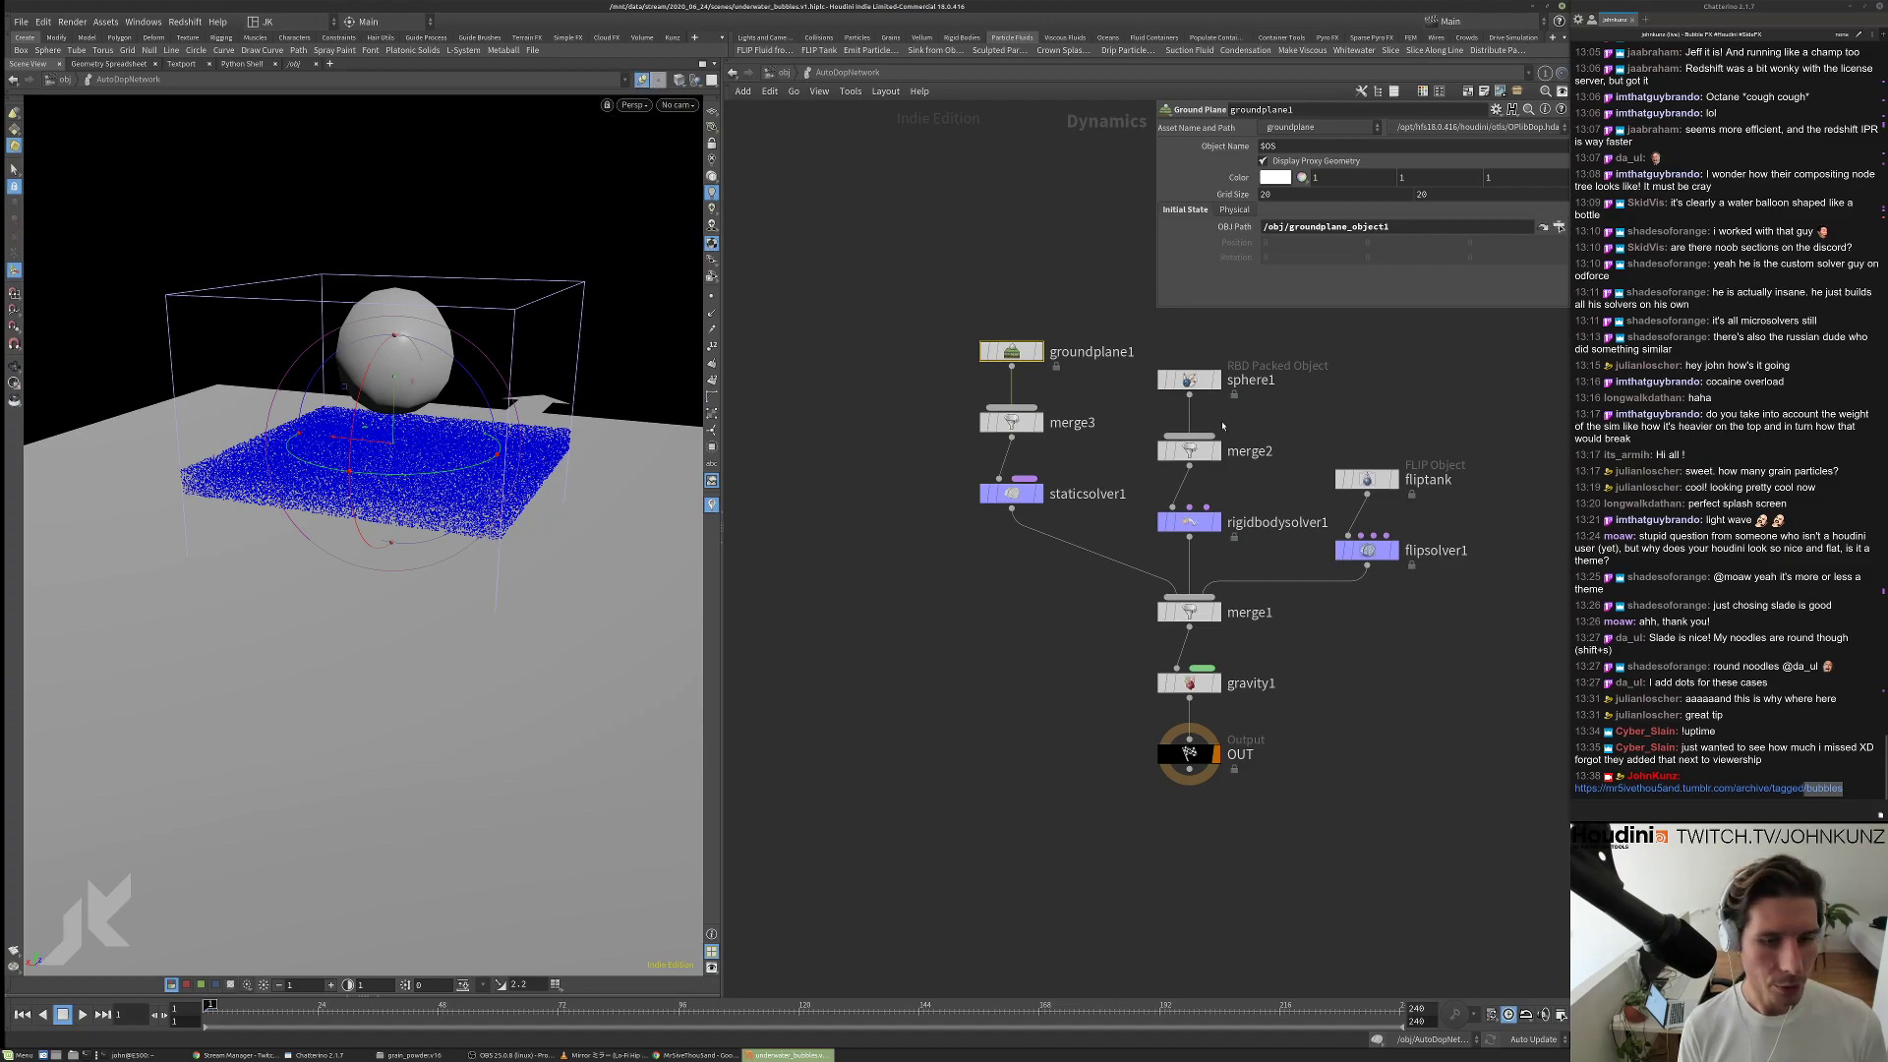
click(780, 73)
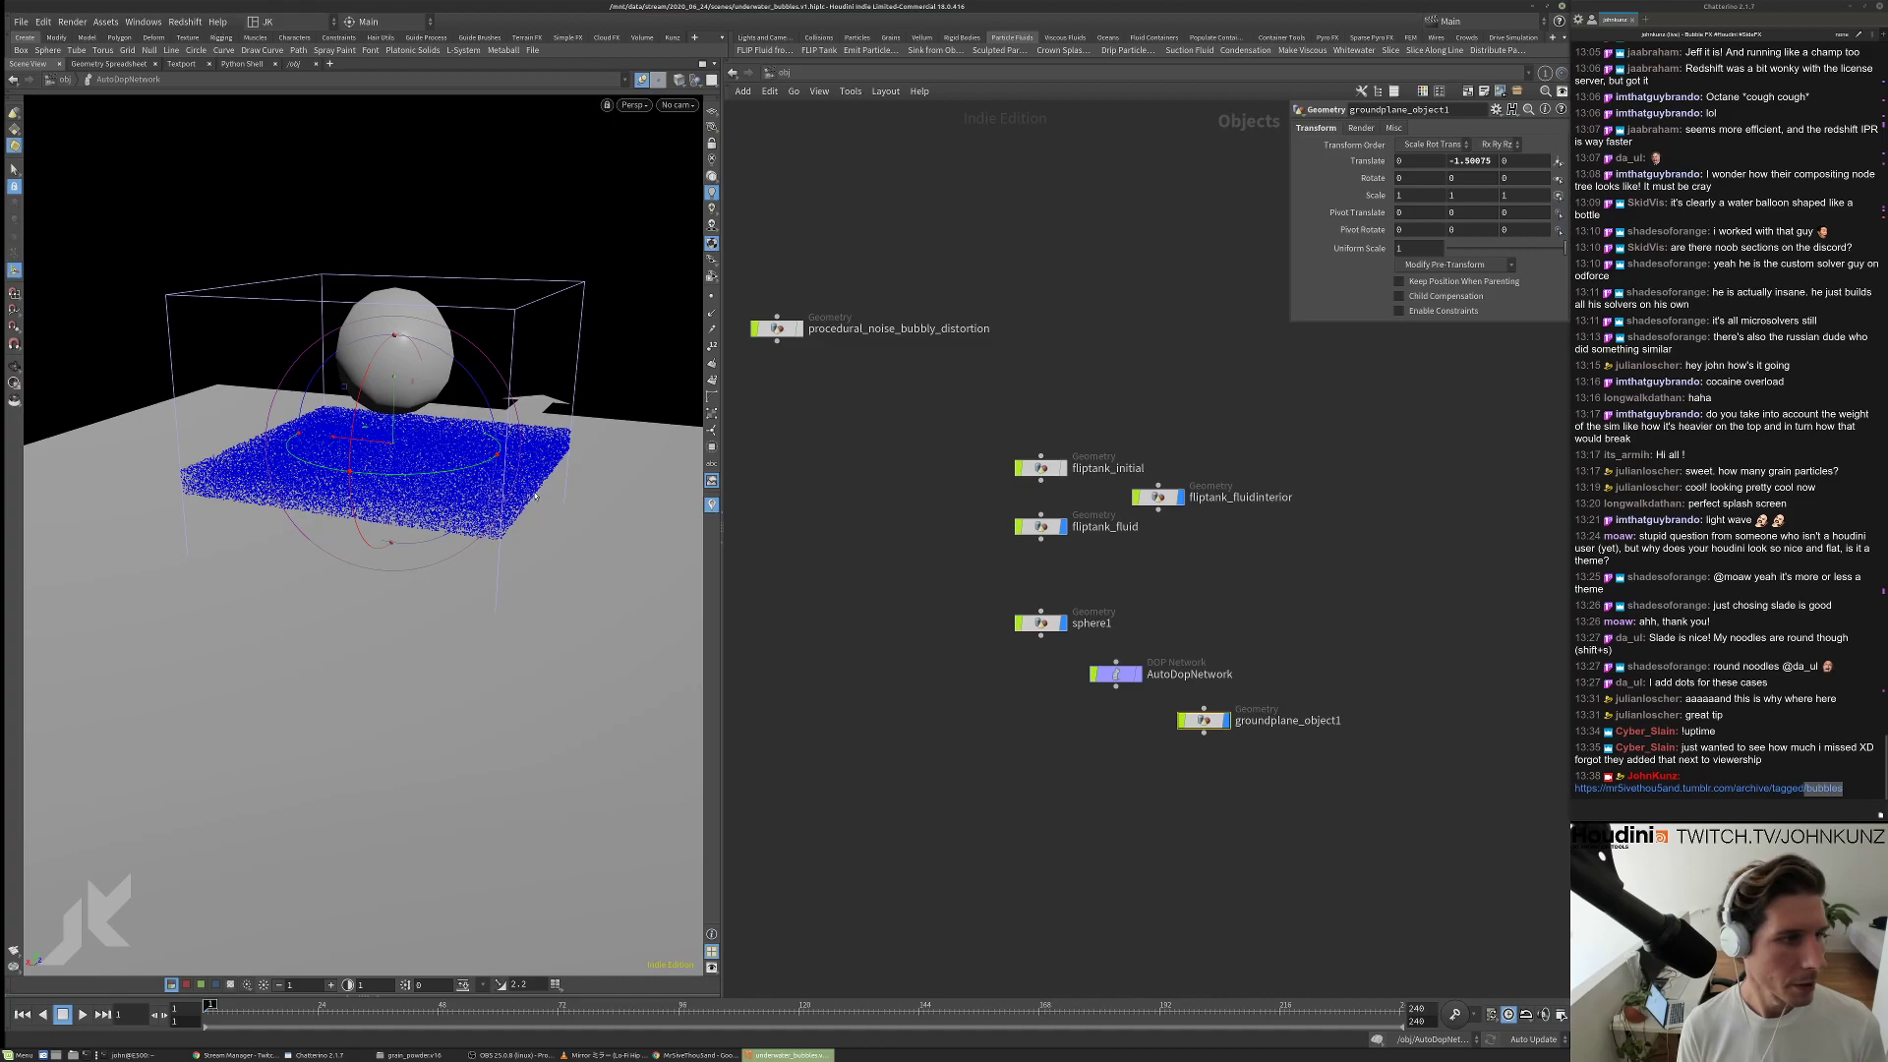
Set groundplane_object1 Translate Y to -2.5.
drag(536, 496, 1392, 144)
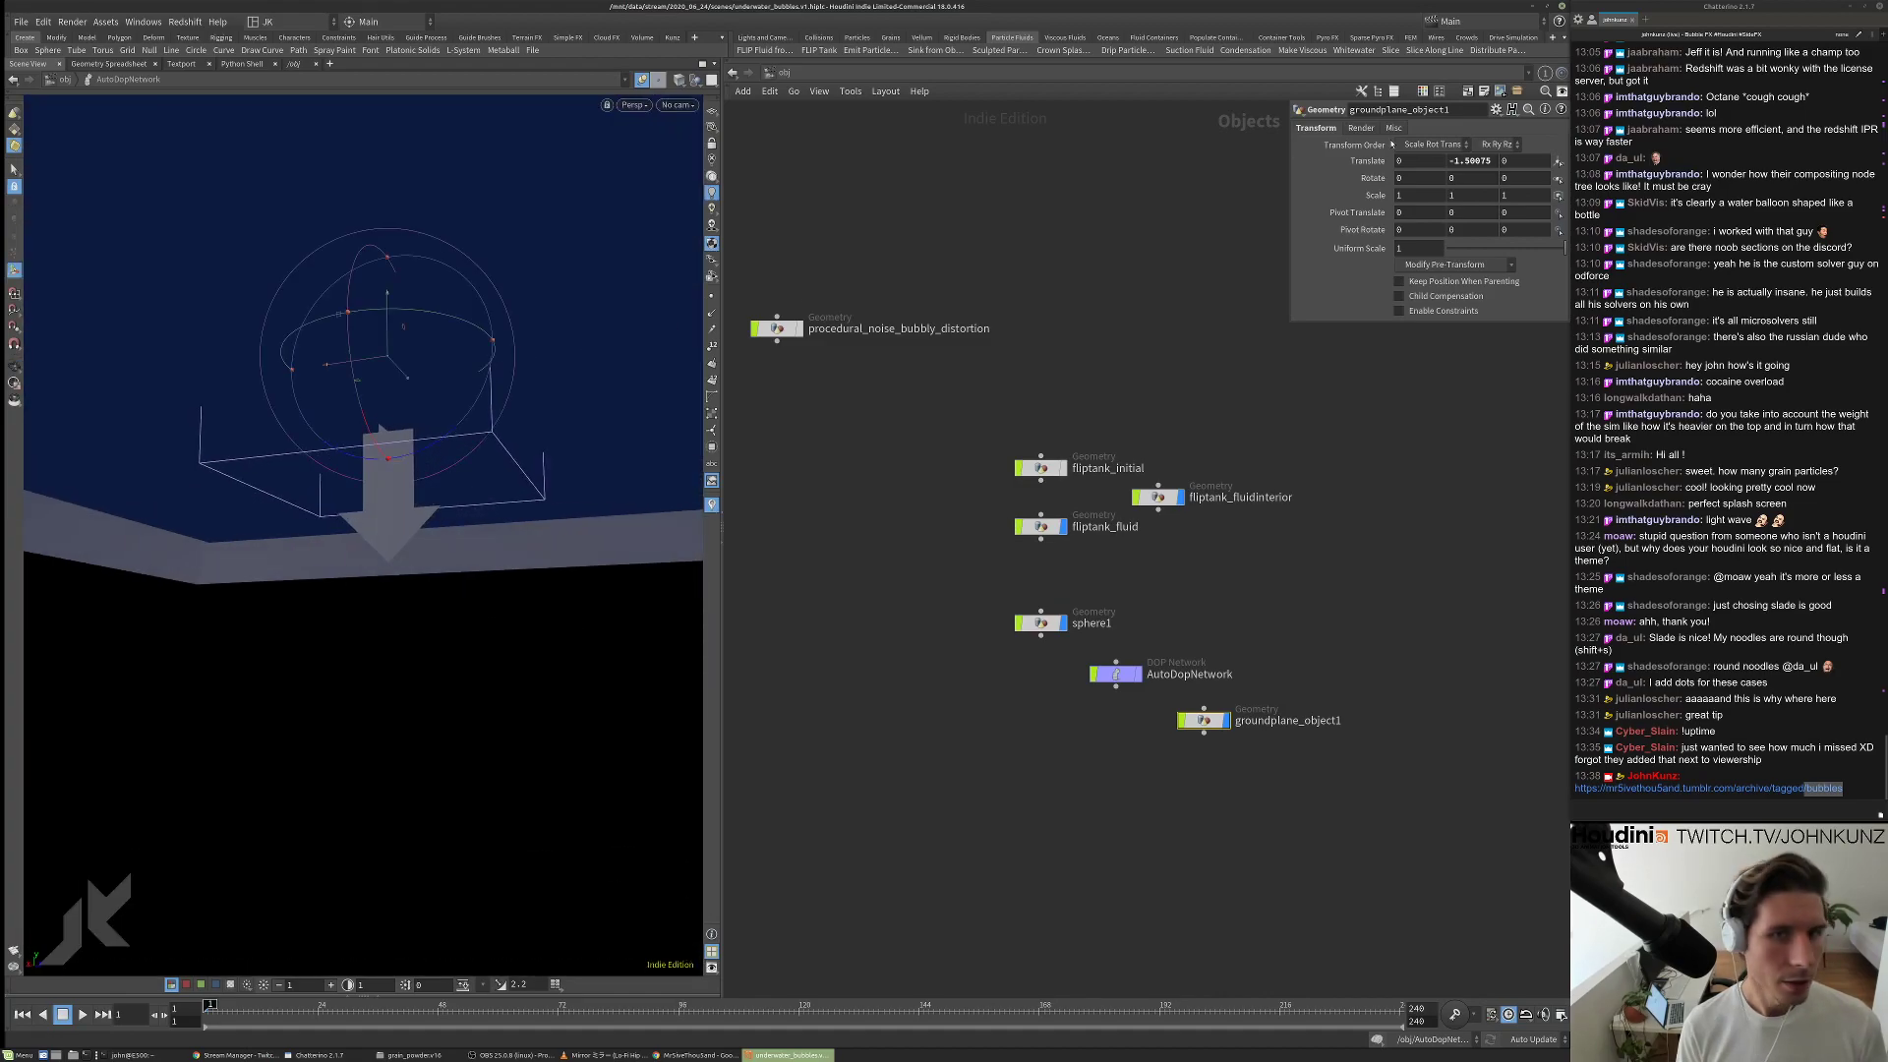
click(1485, 160)
text(-2)
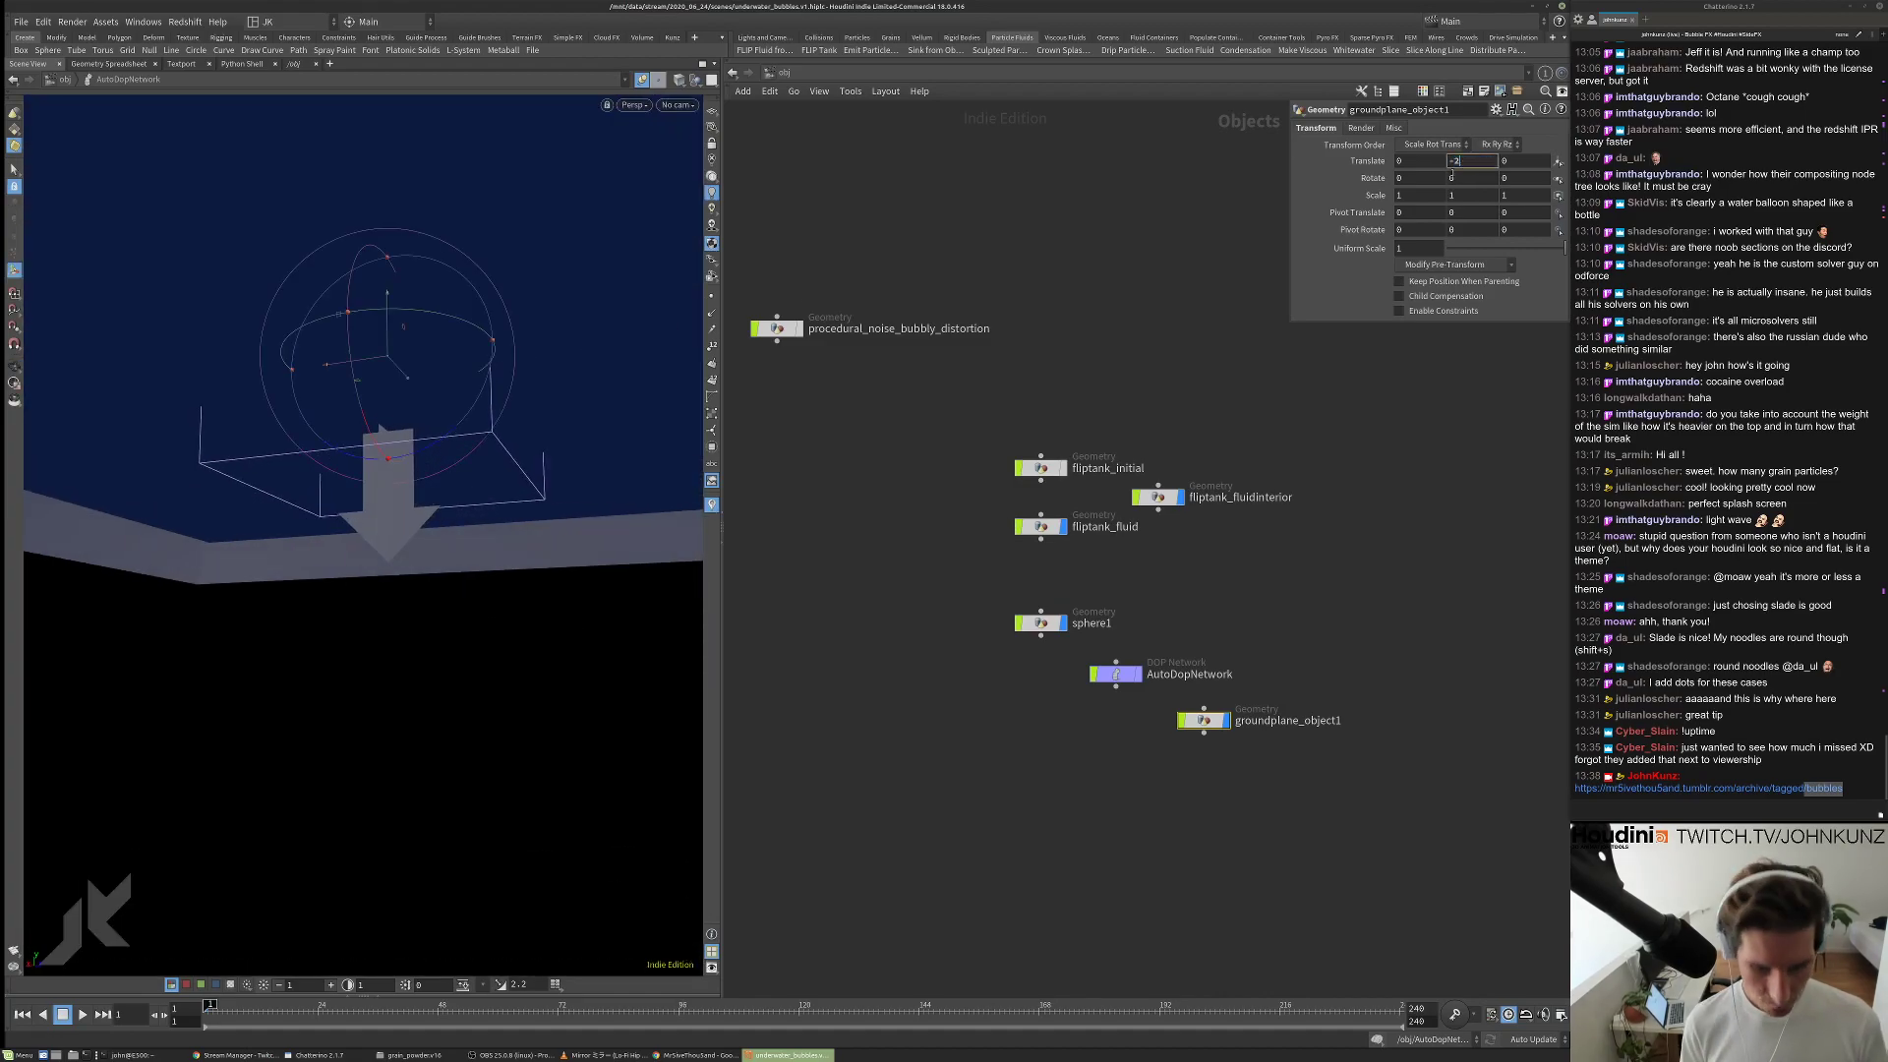
text(.5)
key(Return)
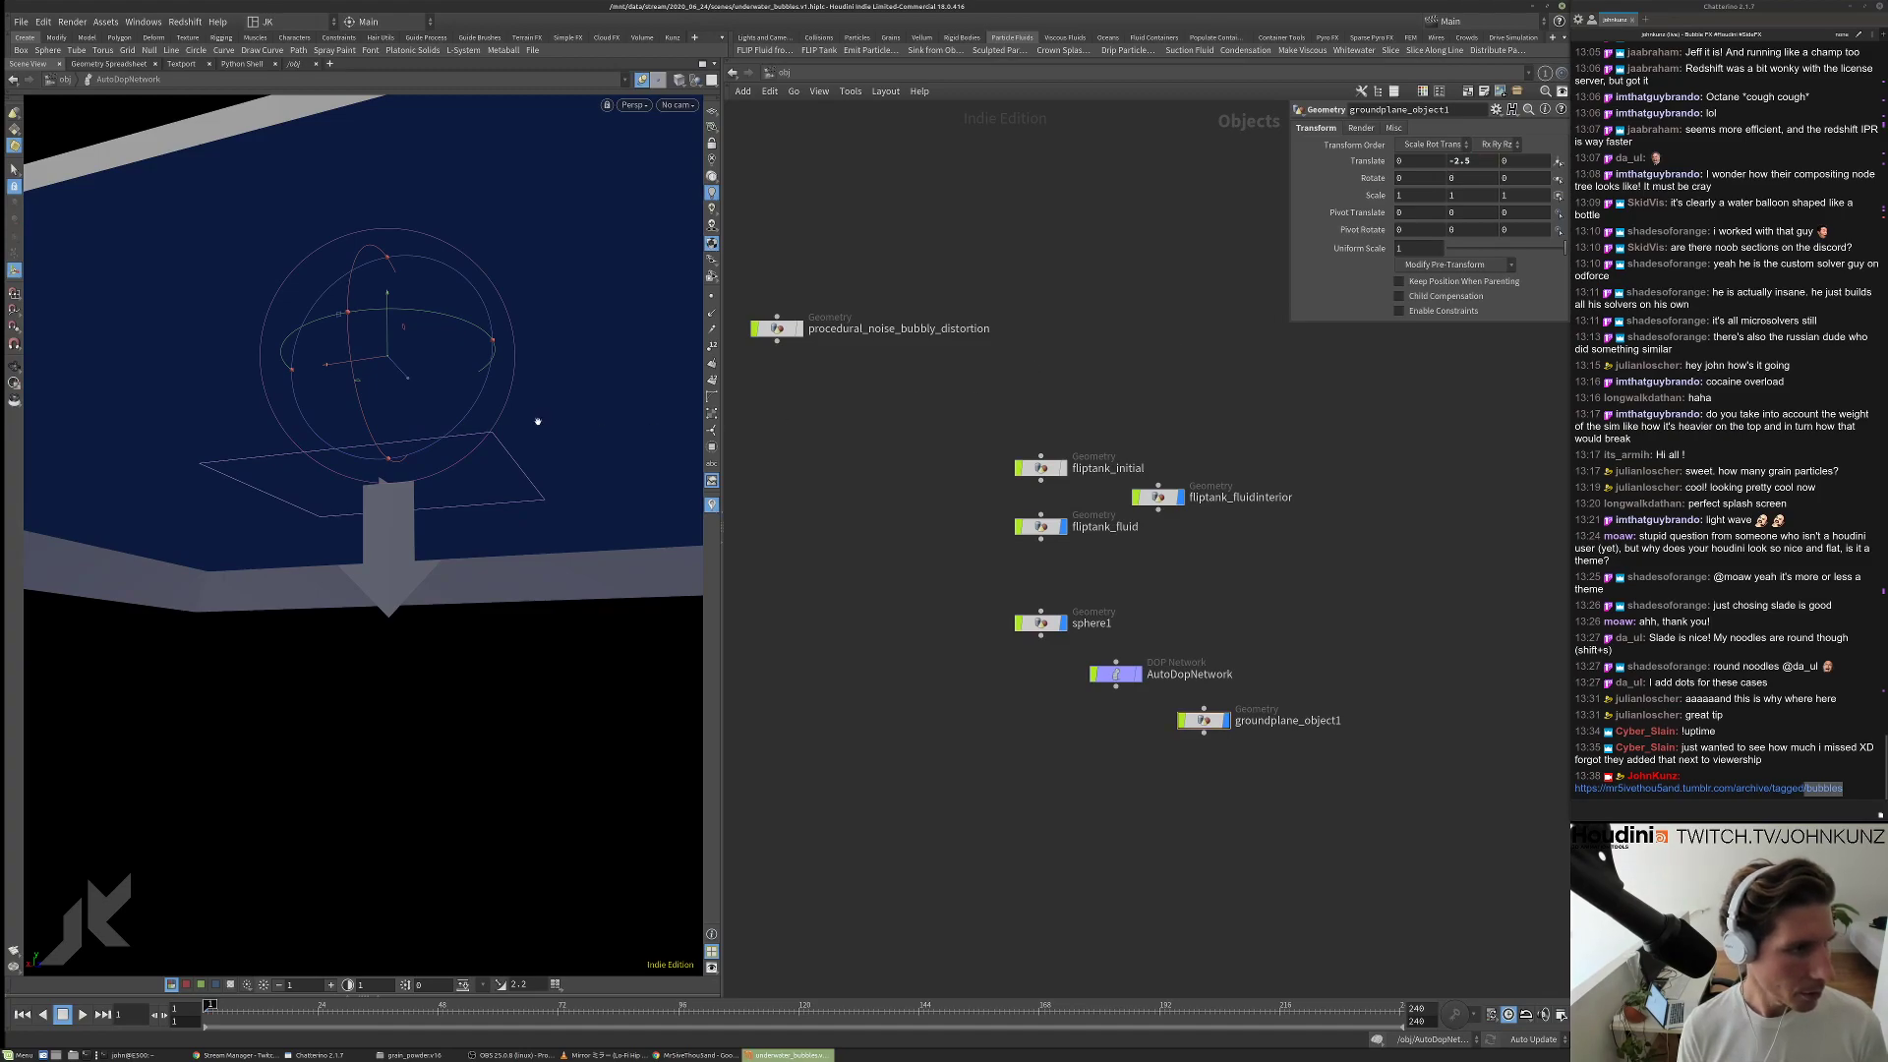
Play the simulation to watch the sphere splash, then rewind to frame 1.
drag(538, 422, 520, 476)
drag(577, 203, 410, 270)
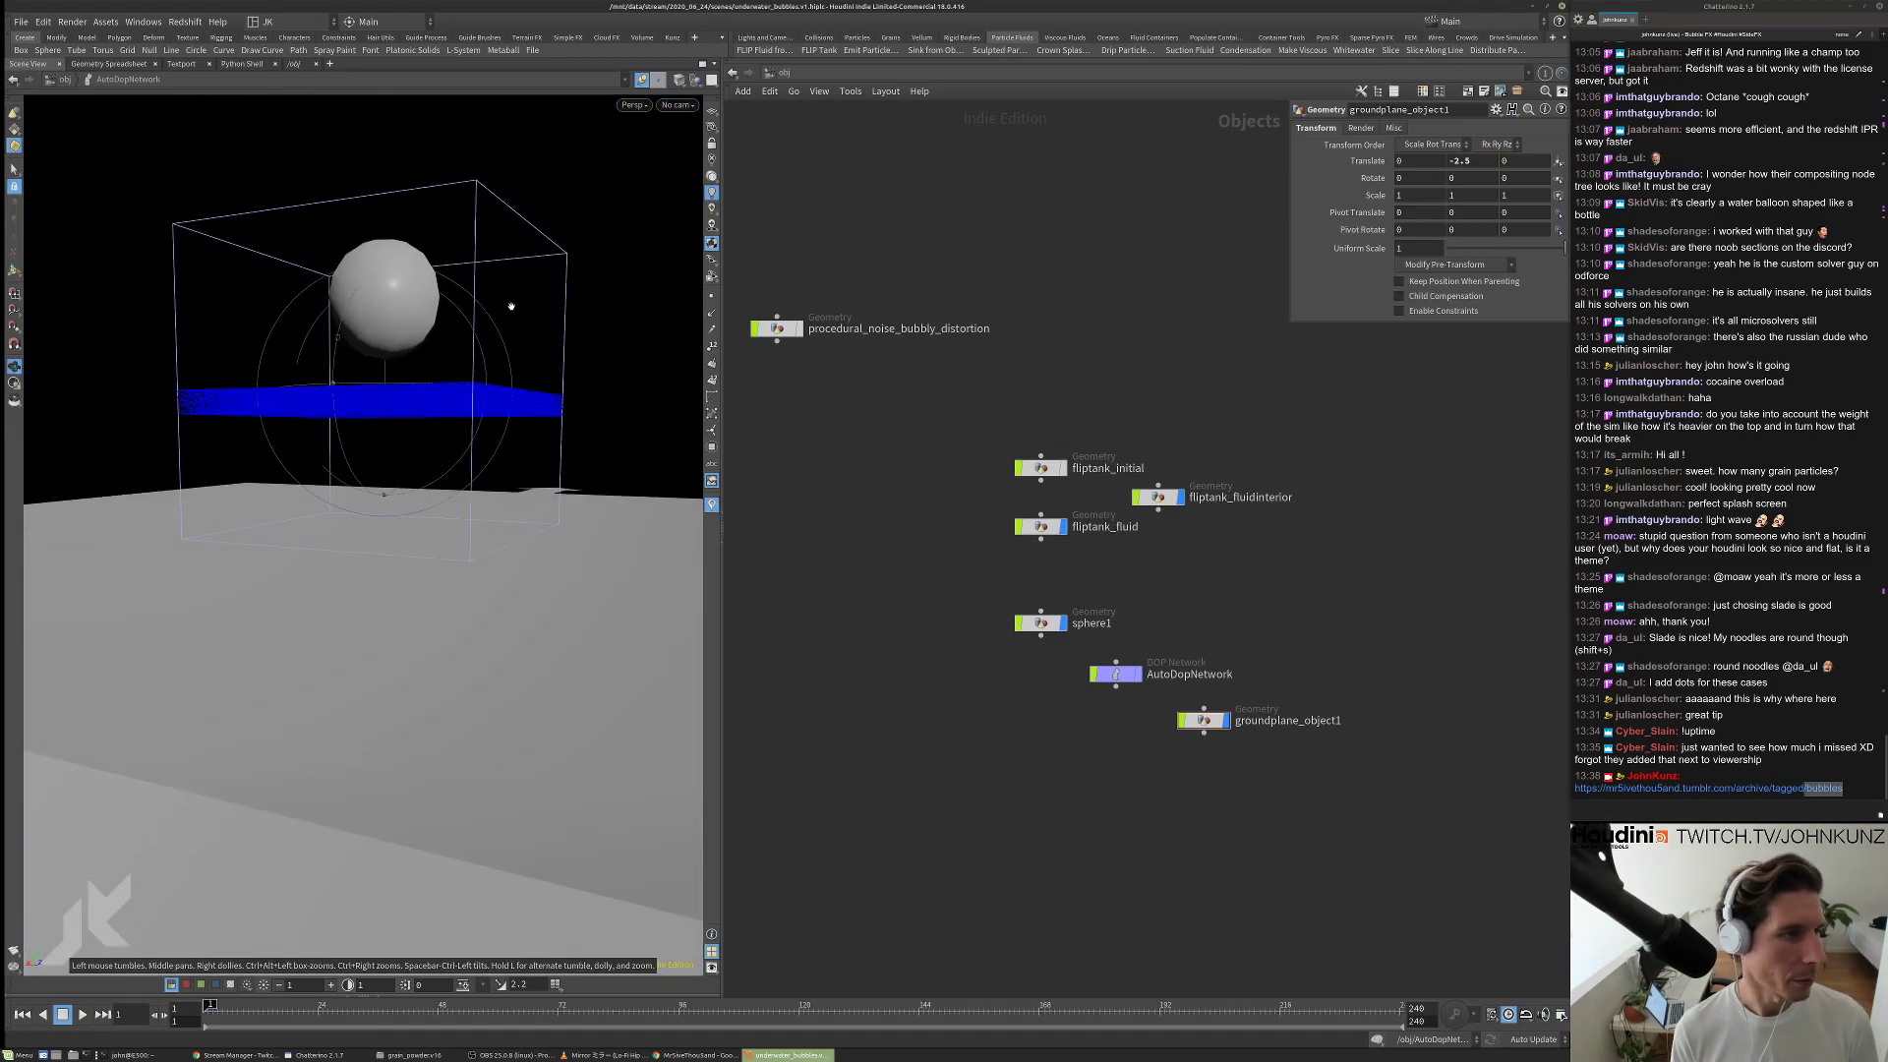
key(Return)
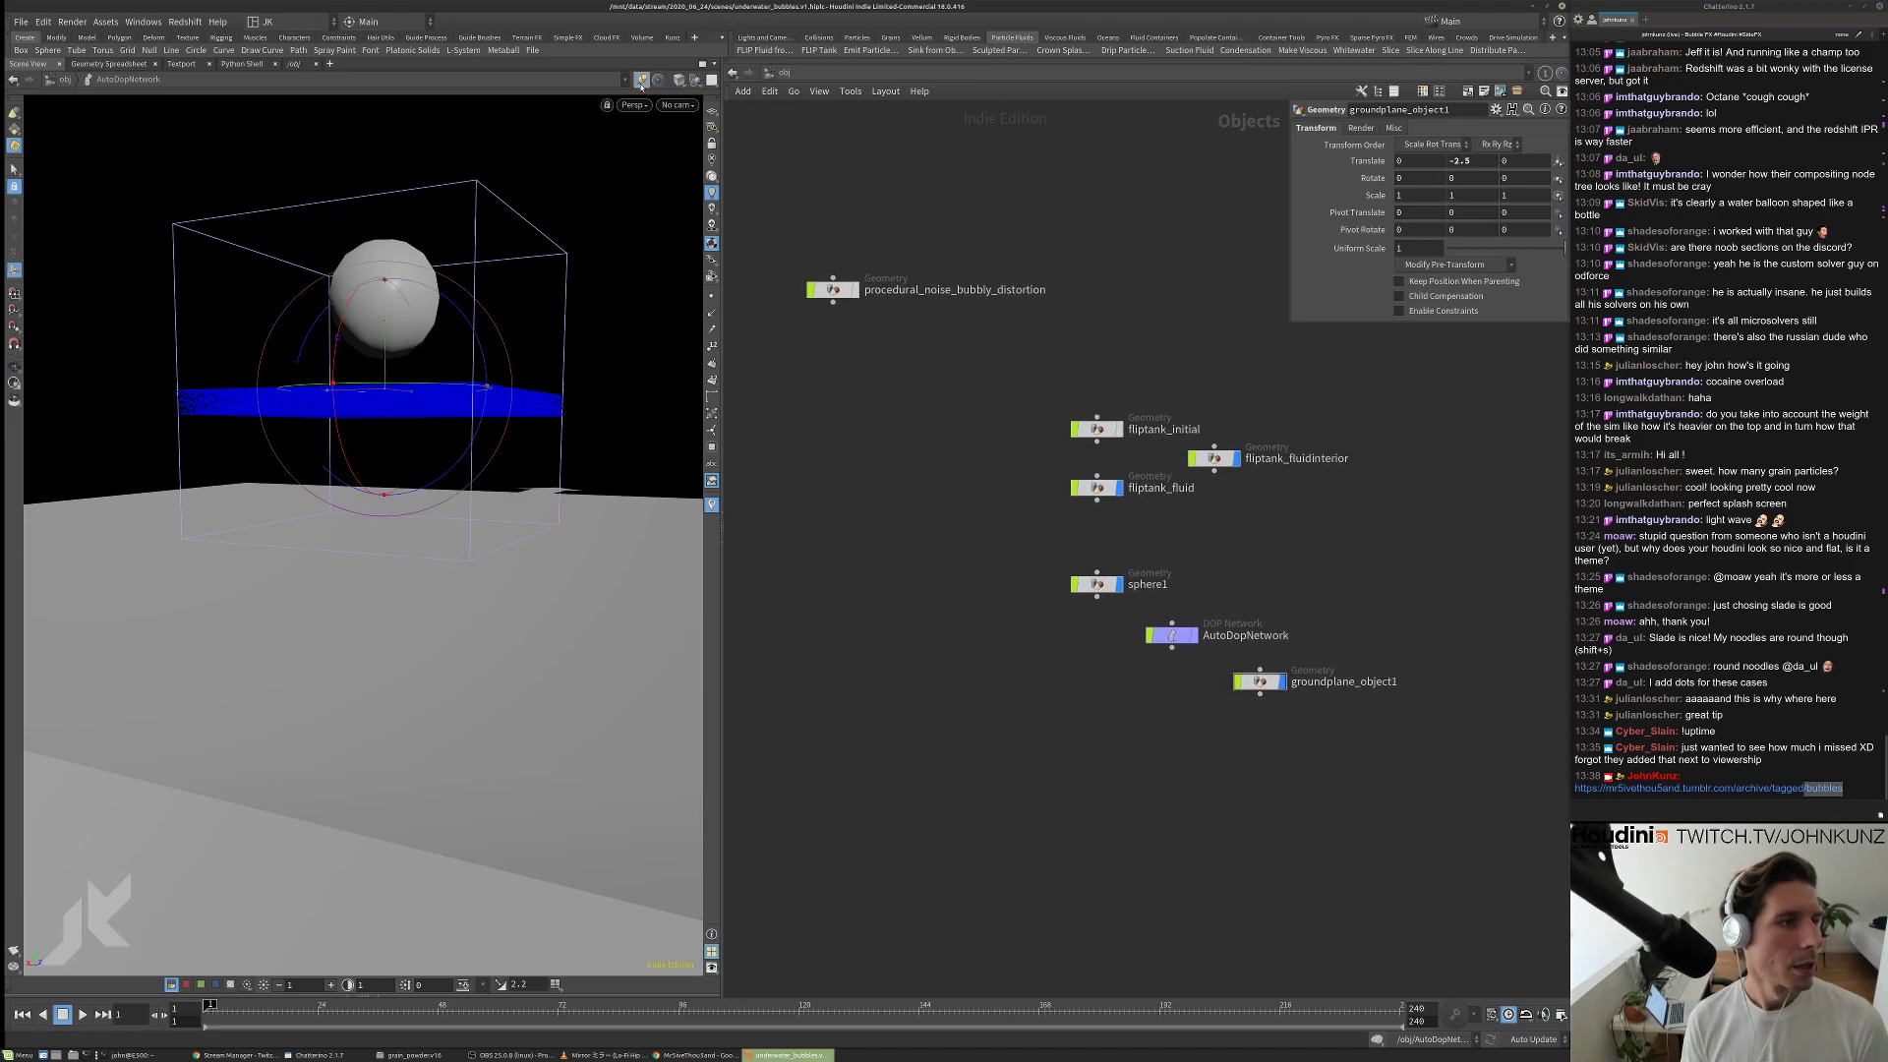
key(Escape)
key(Up)
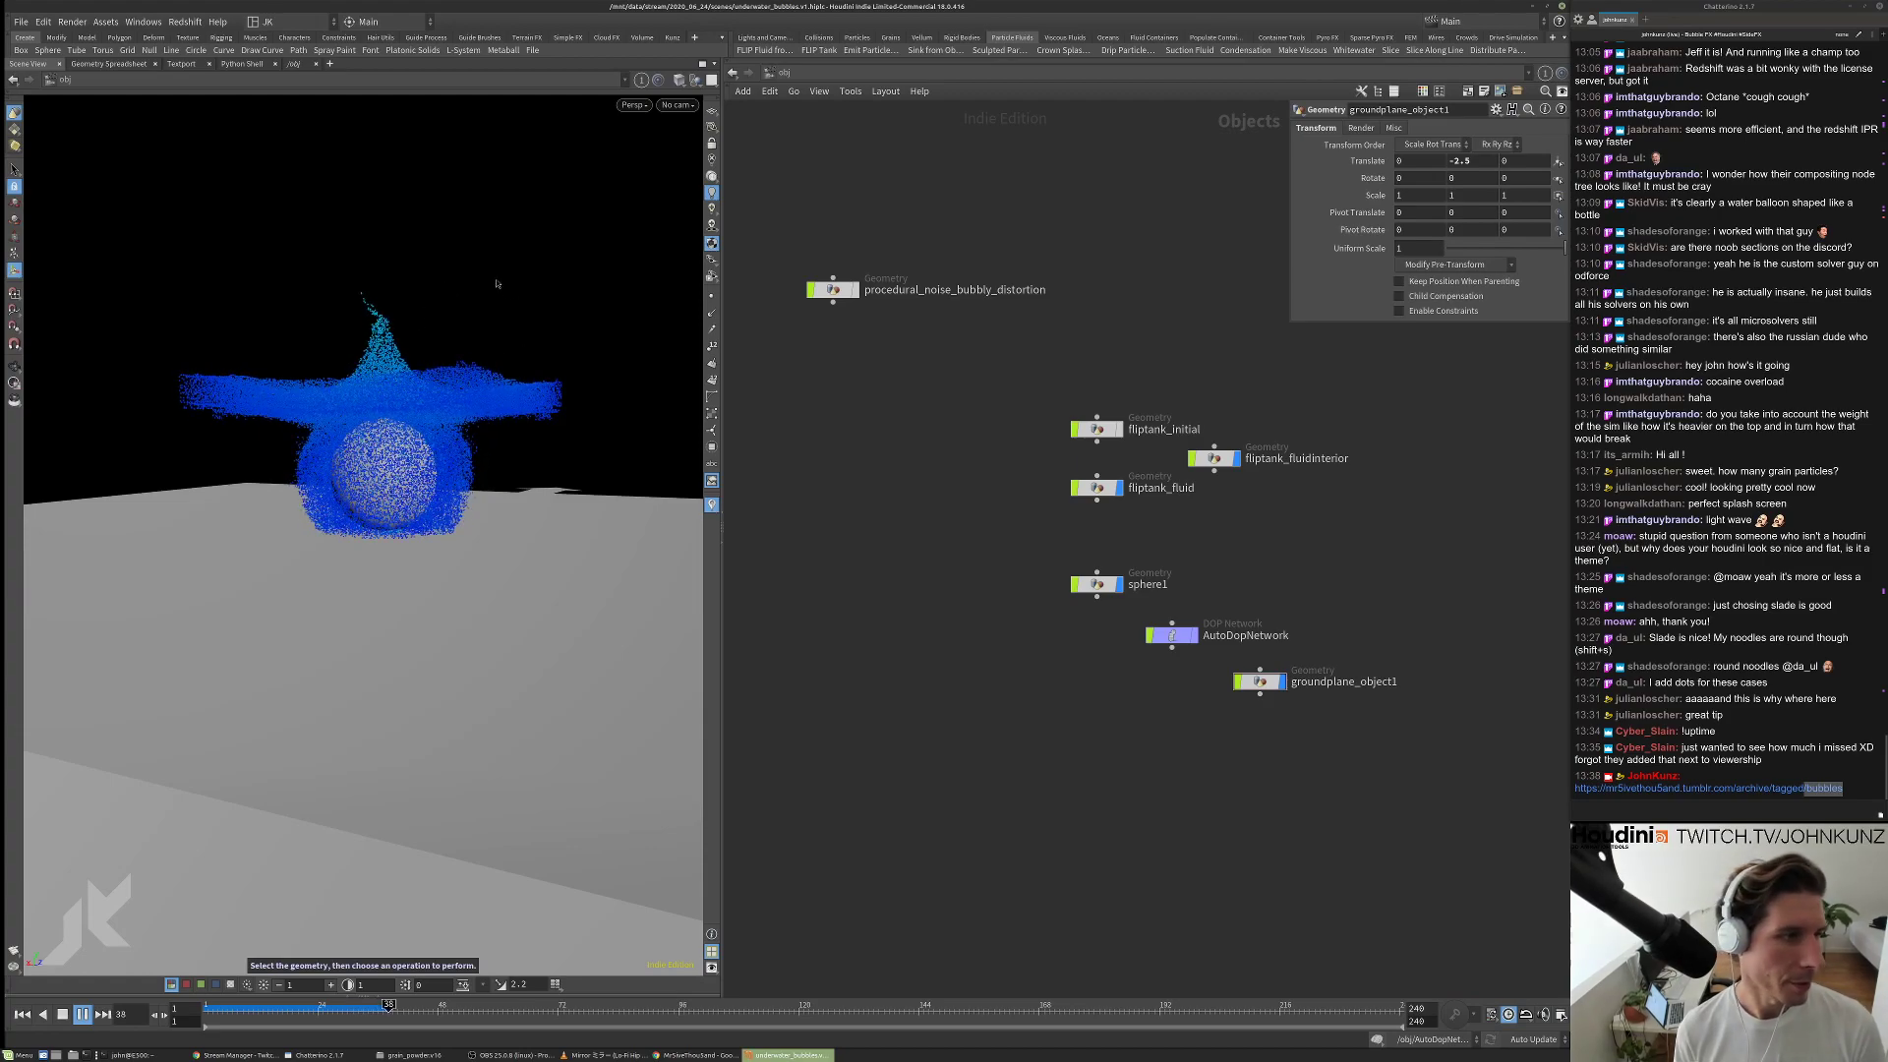
key(ctrl+Up)
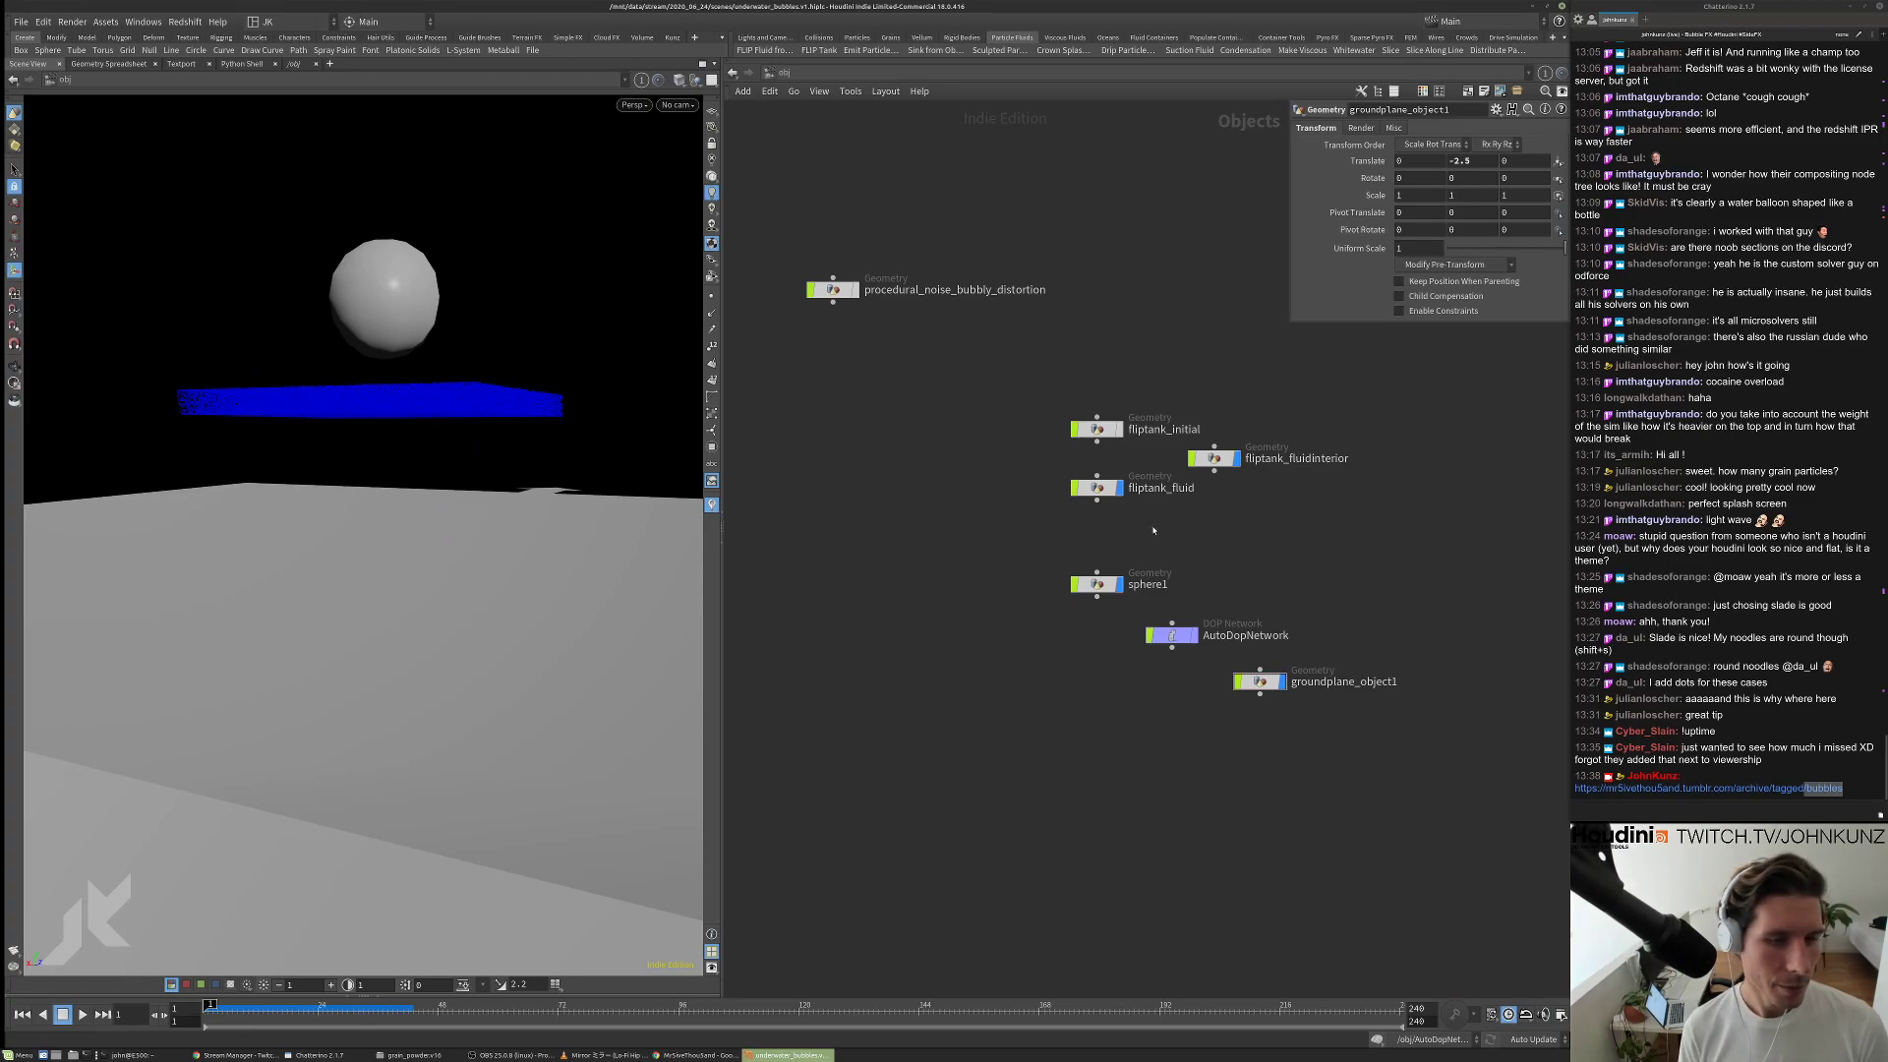
scroll(1153, 531, up, 3)
Enter AutoDopNetwork and inspect the rigid body and FLIP solver settings.
click(1070, 474)
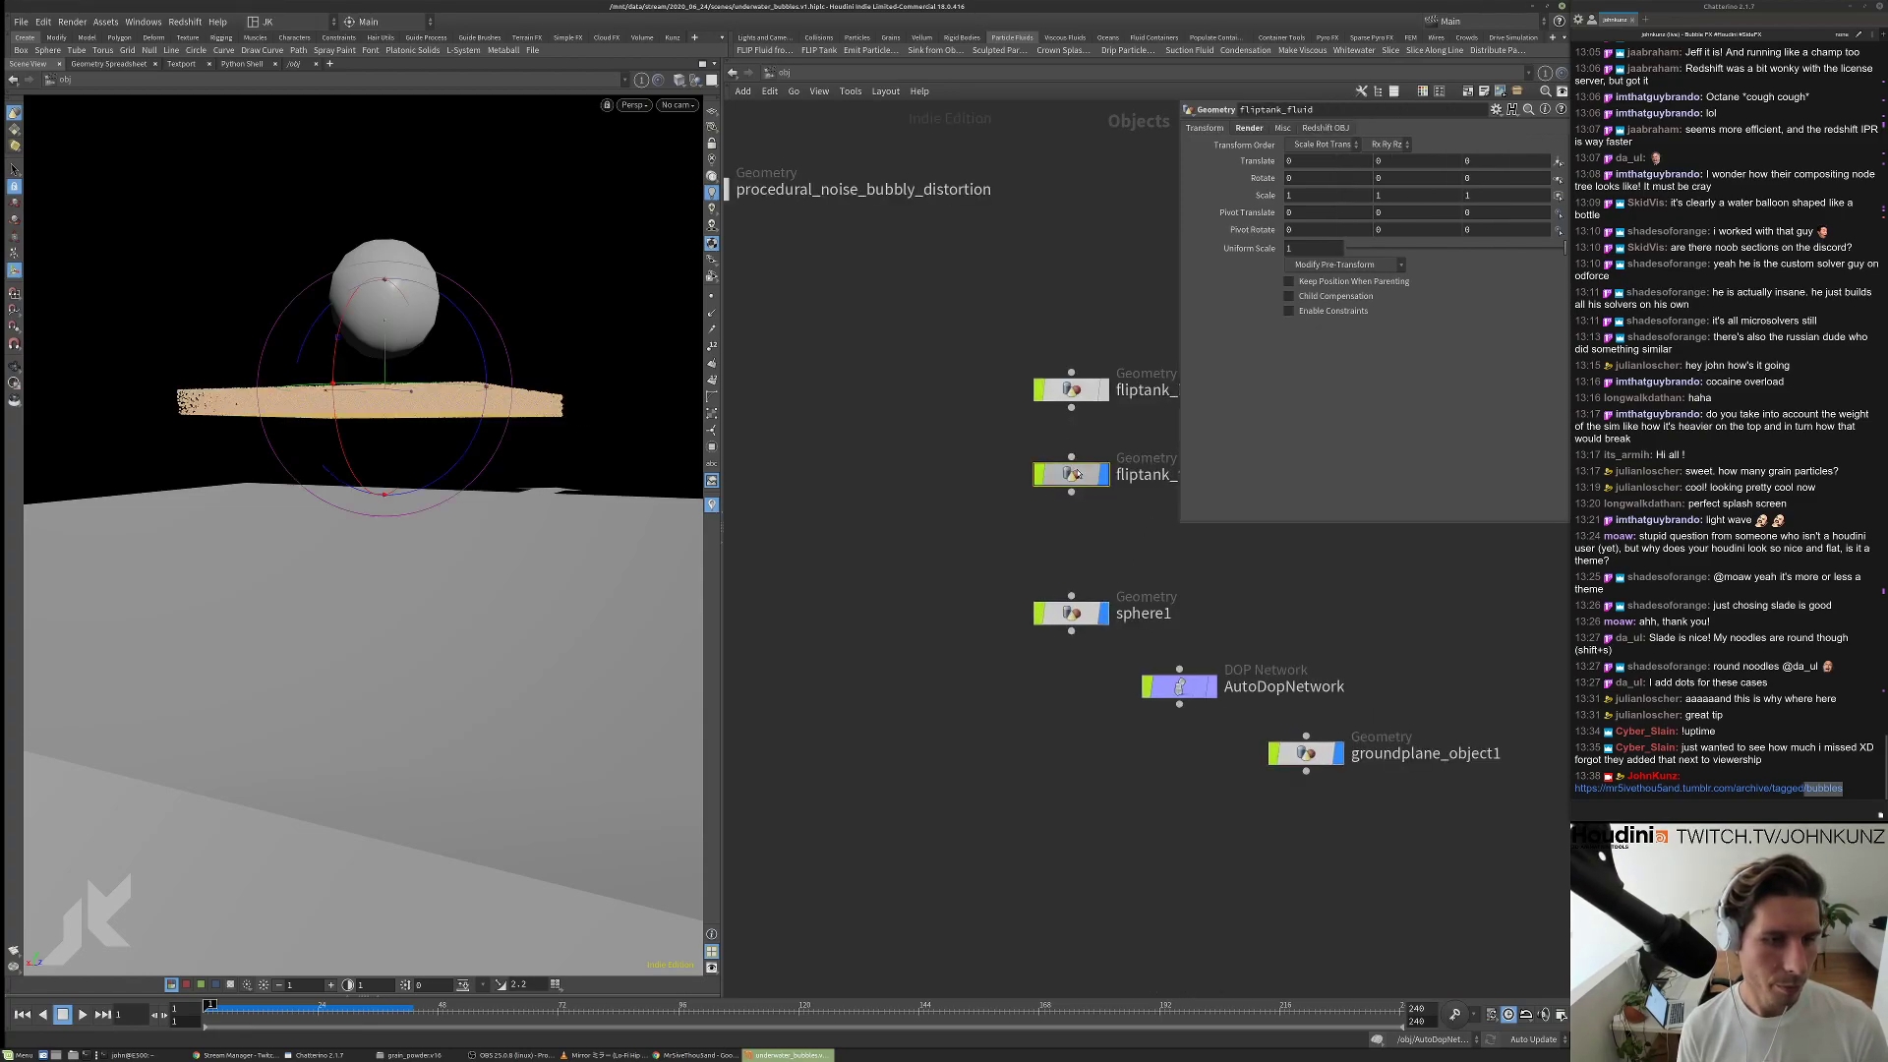
middle_drag(1098, 531, 1051, 561)
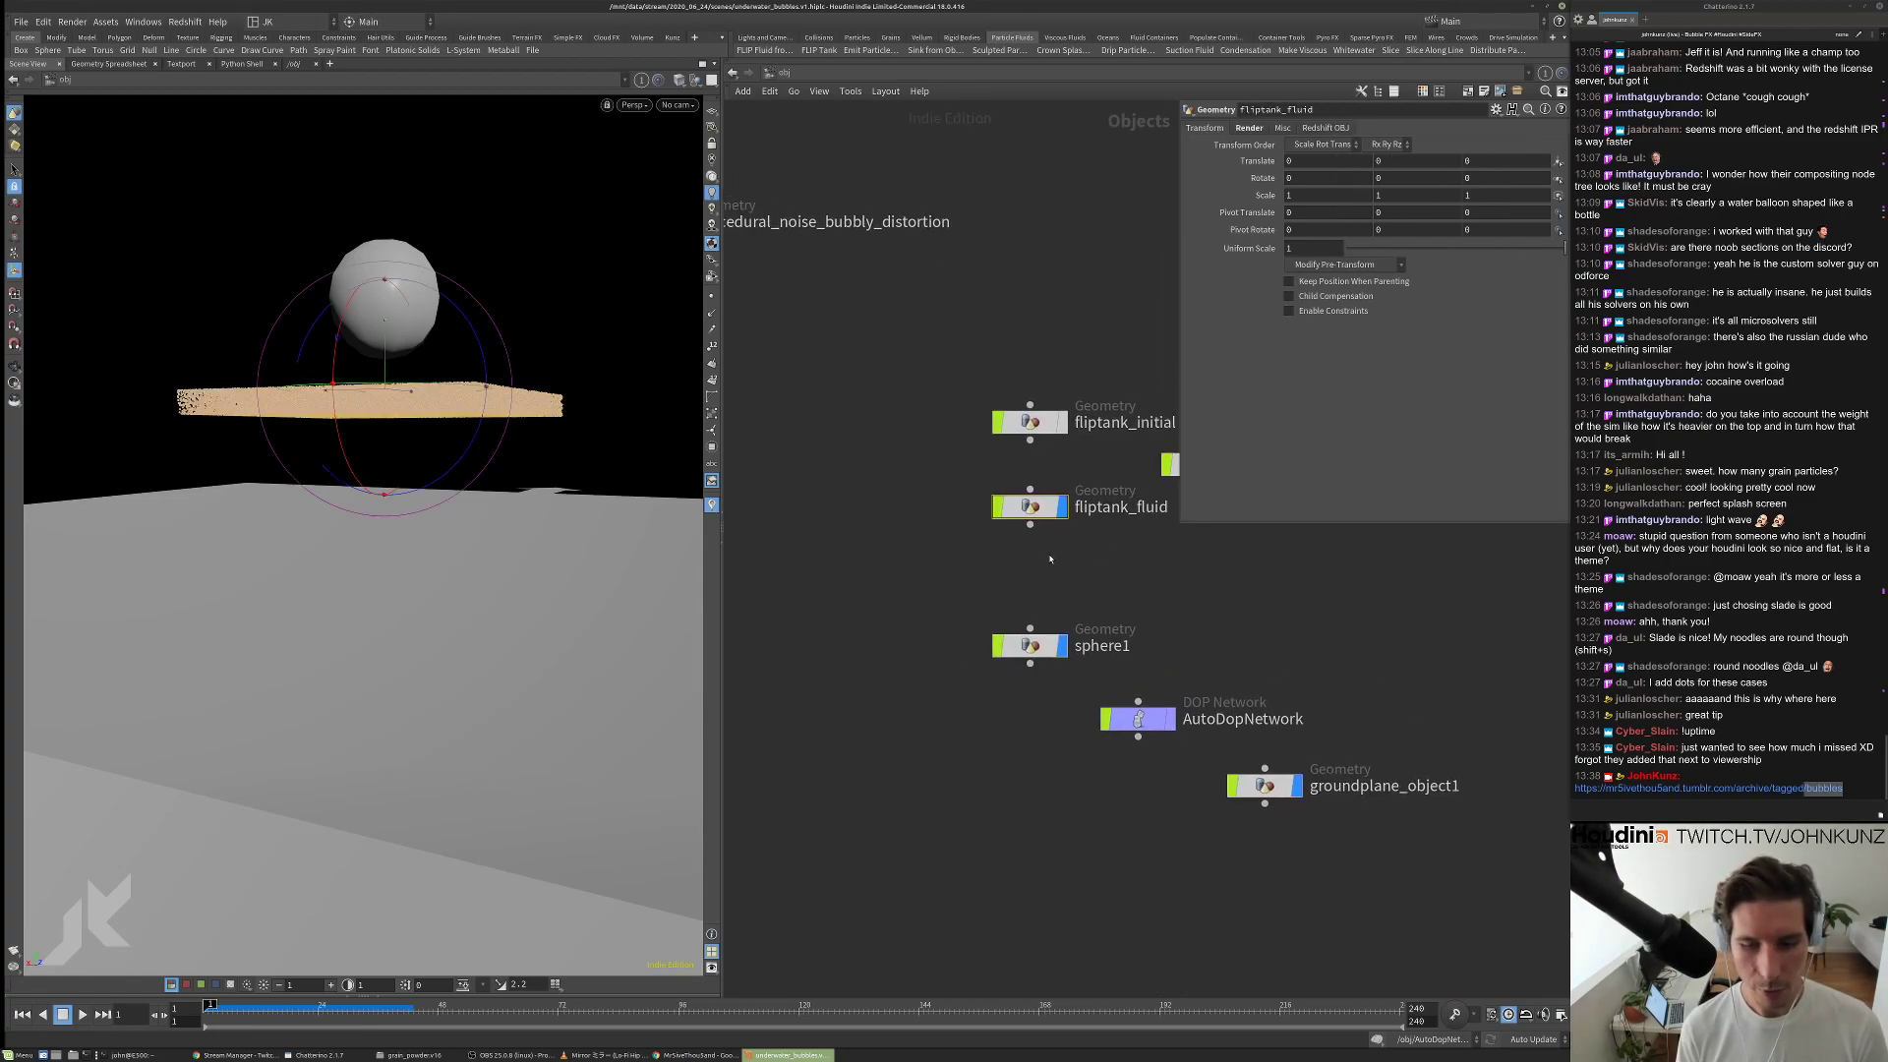
scroll(1003, 580, up, 2)
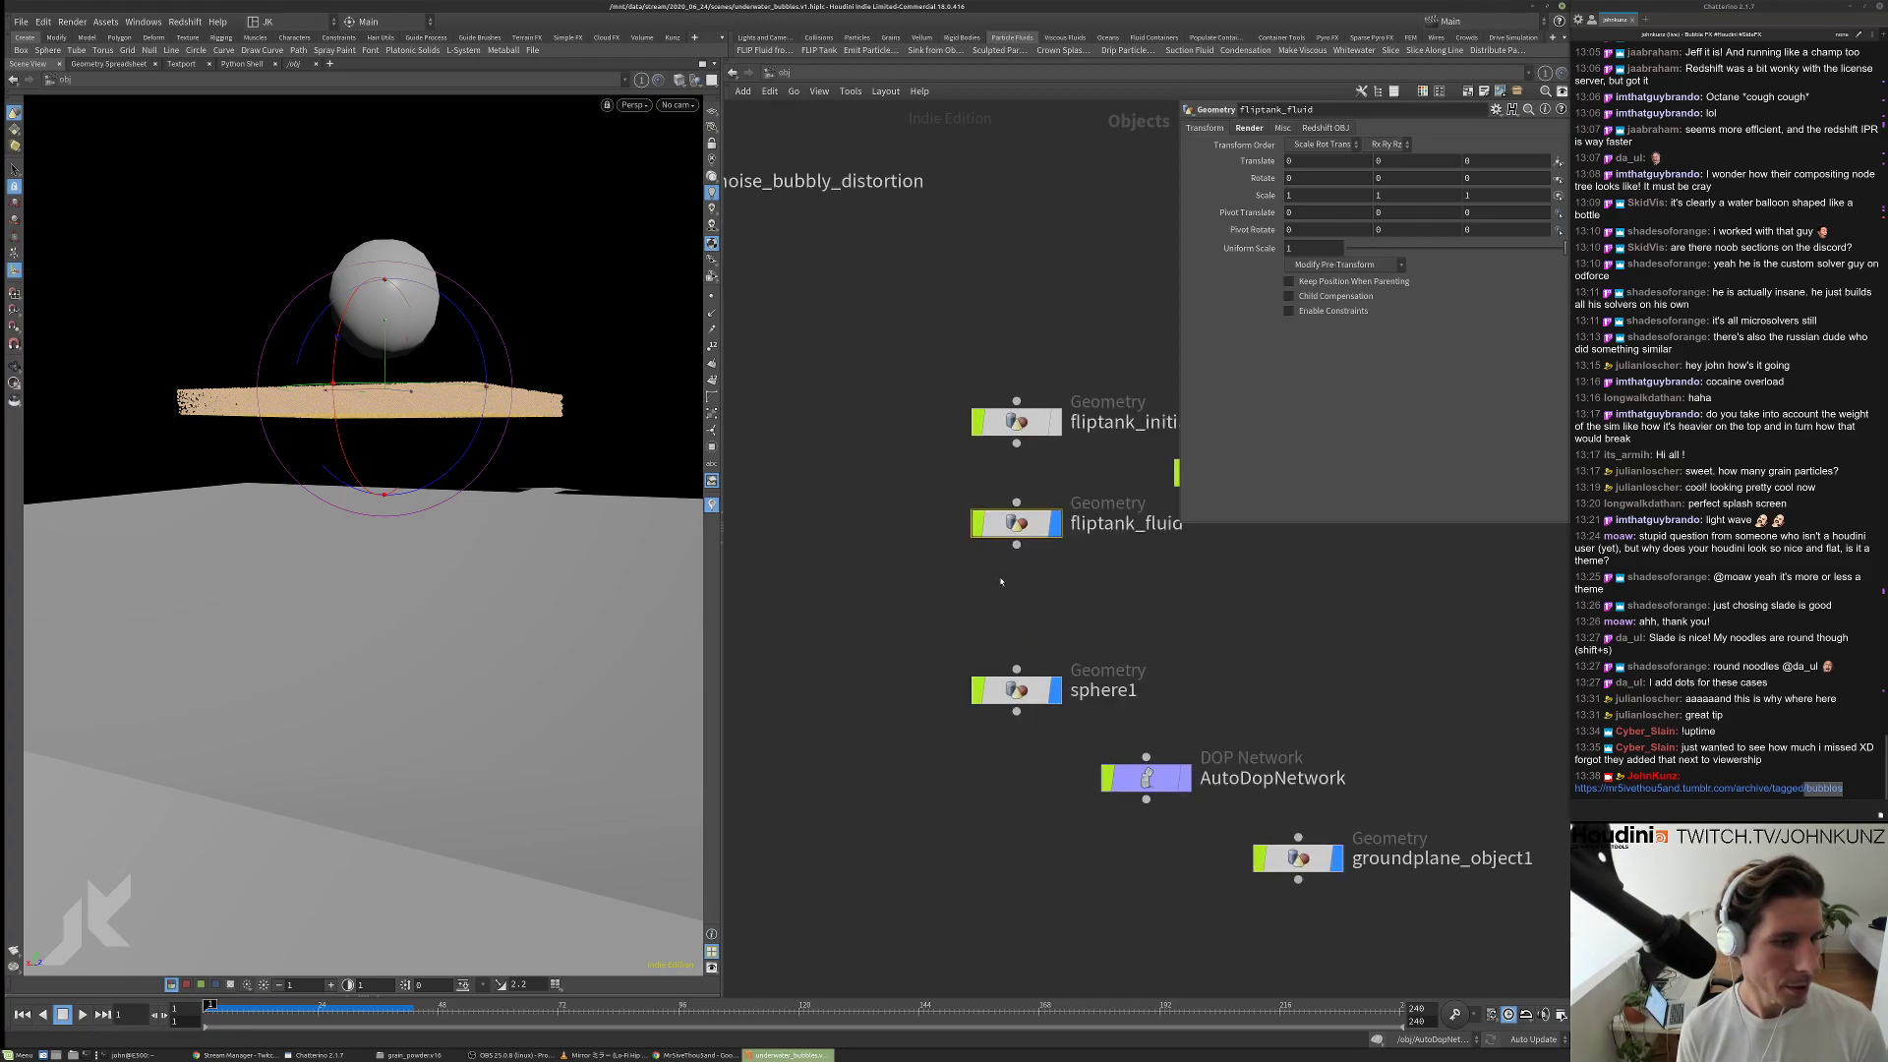
double_click(1127, 716)
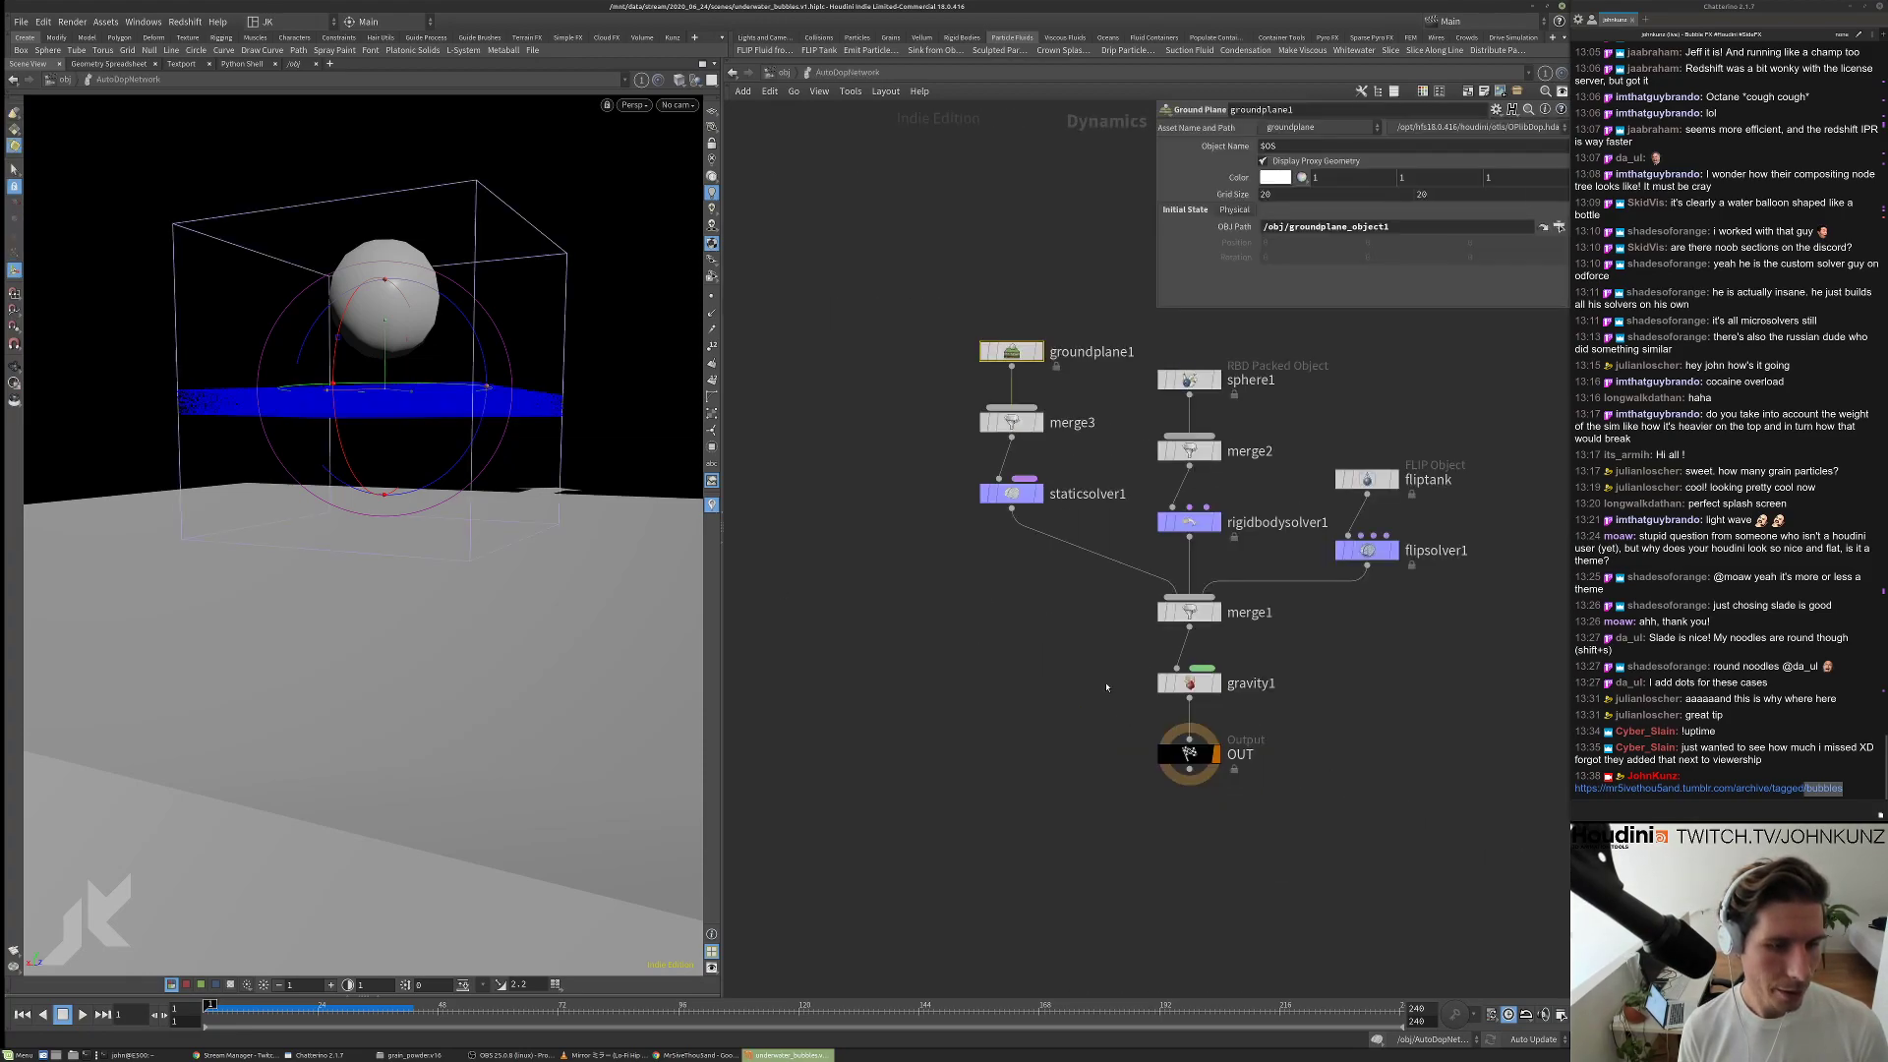
click(1200, 553)
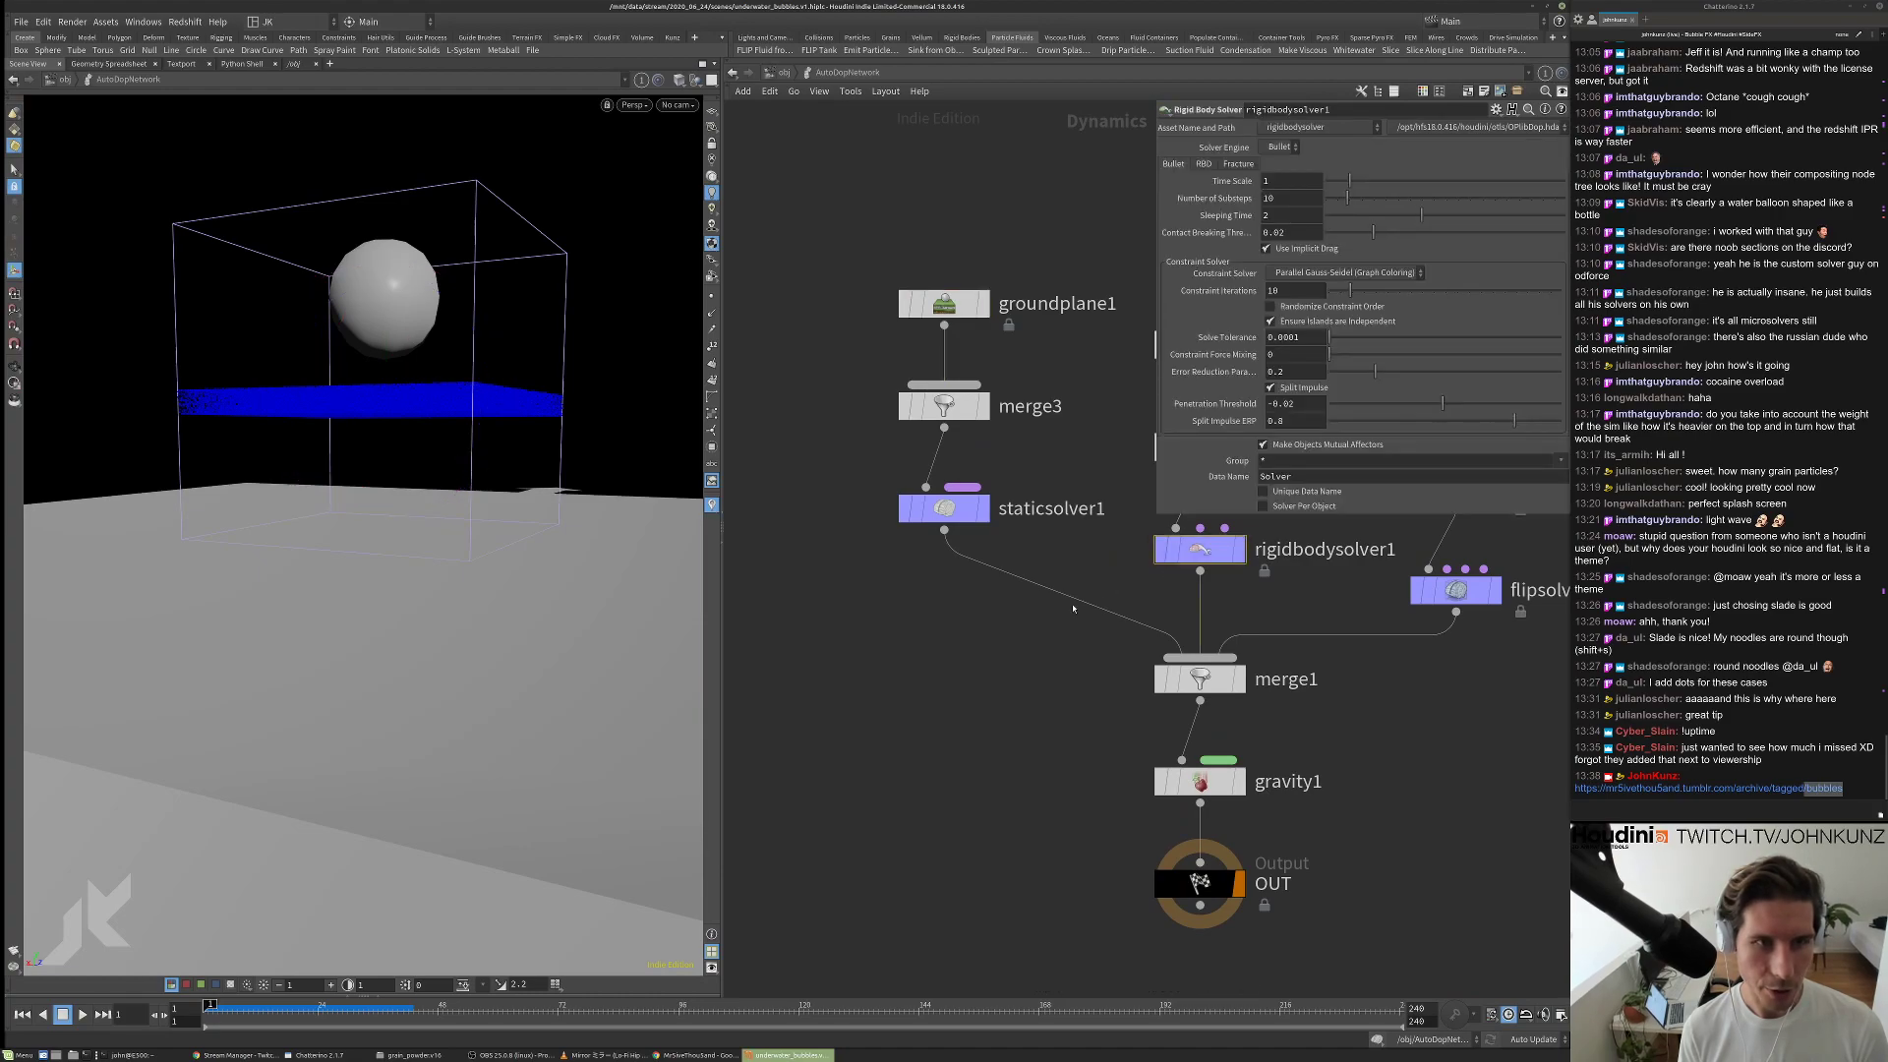
middle_drag(1094, 602, 1010, 664)
click(1372, 650)
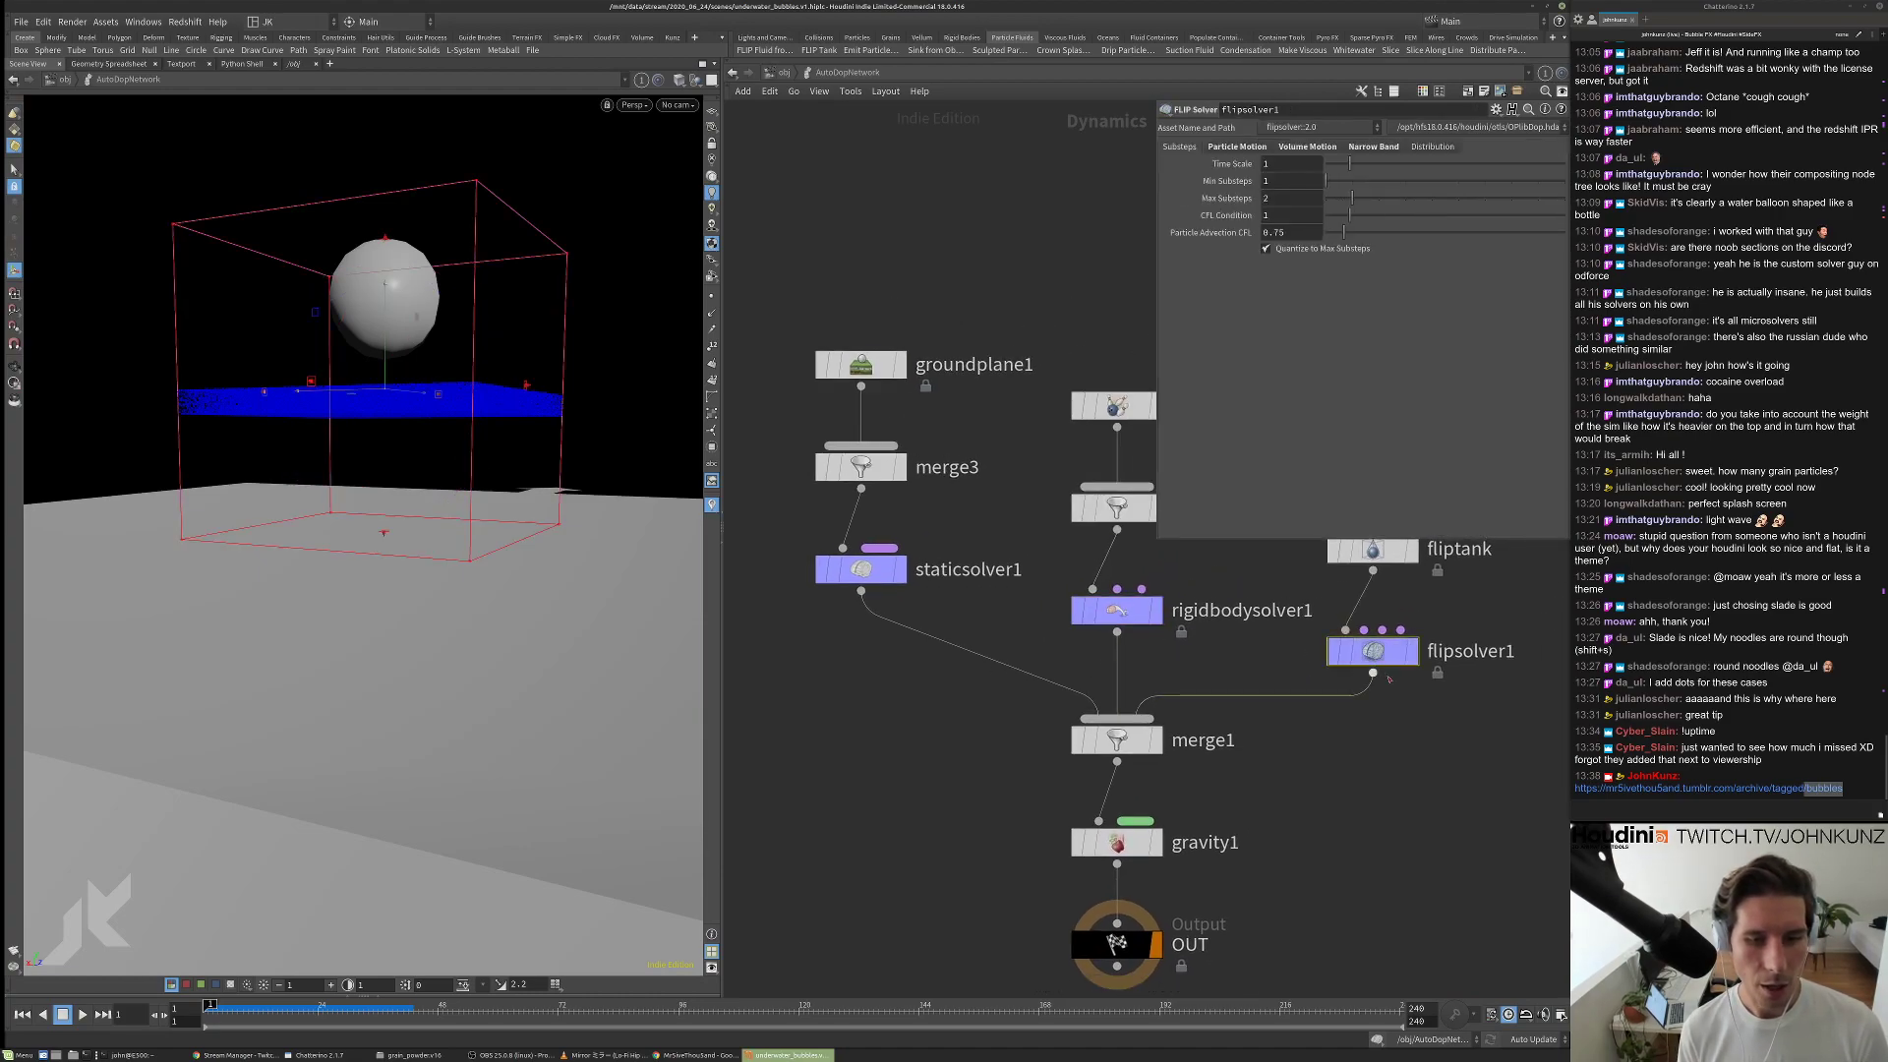
middle_drag(1372, 551, 1217, 589)
Set the fliptank Initial Data Input Type to Particle Field.
click(1217, 587)
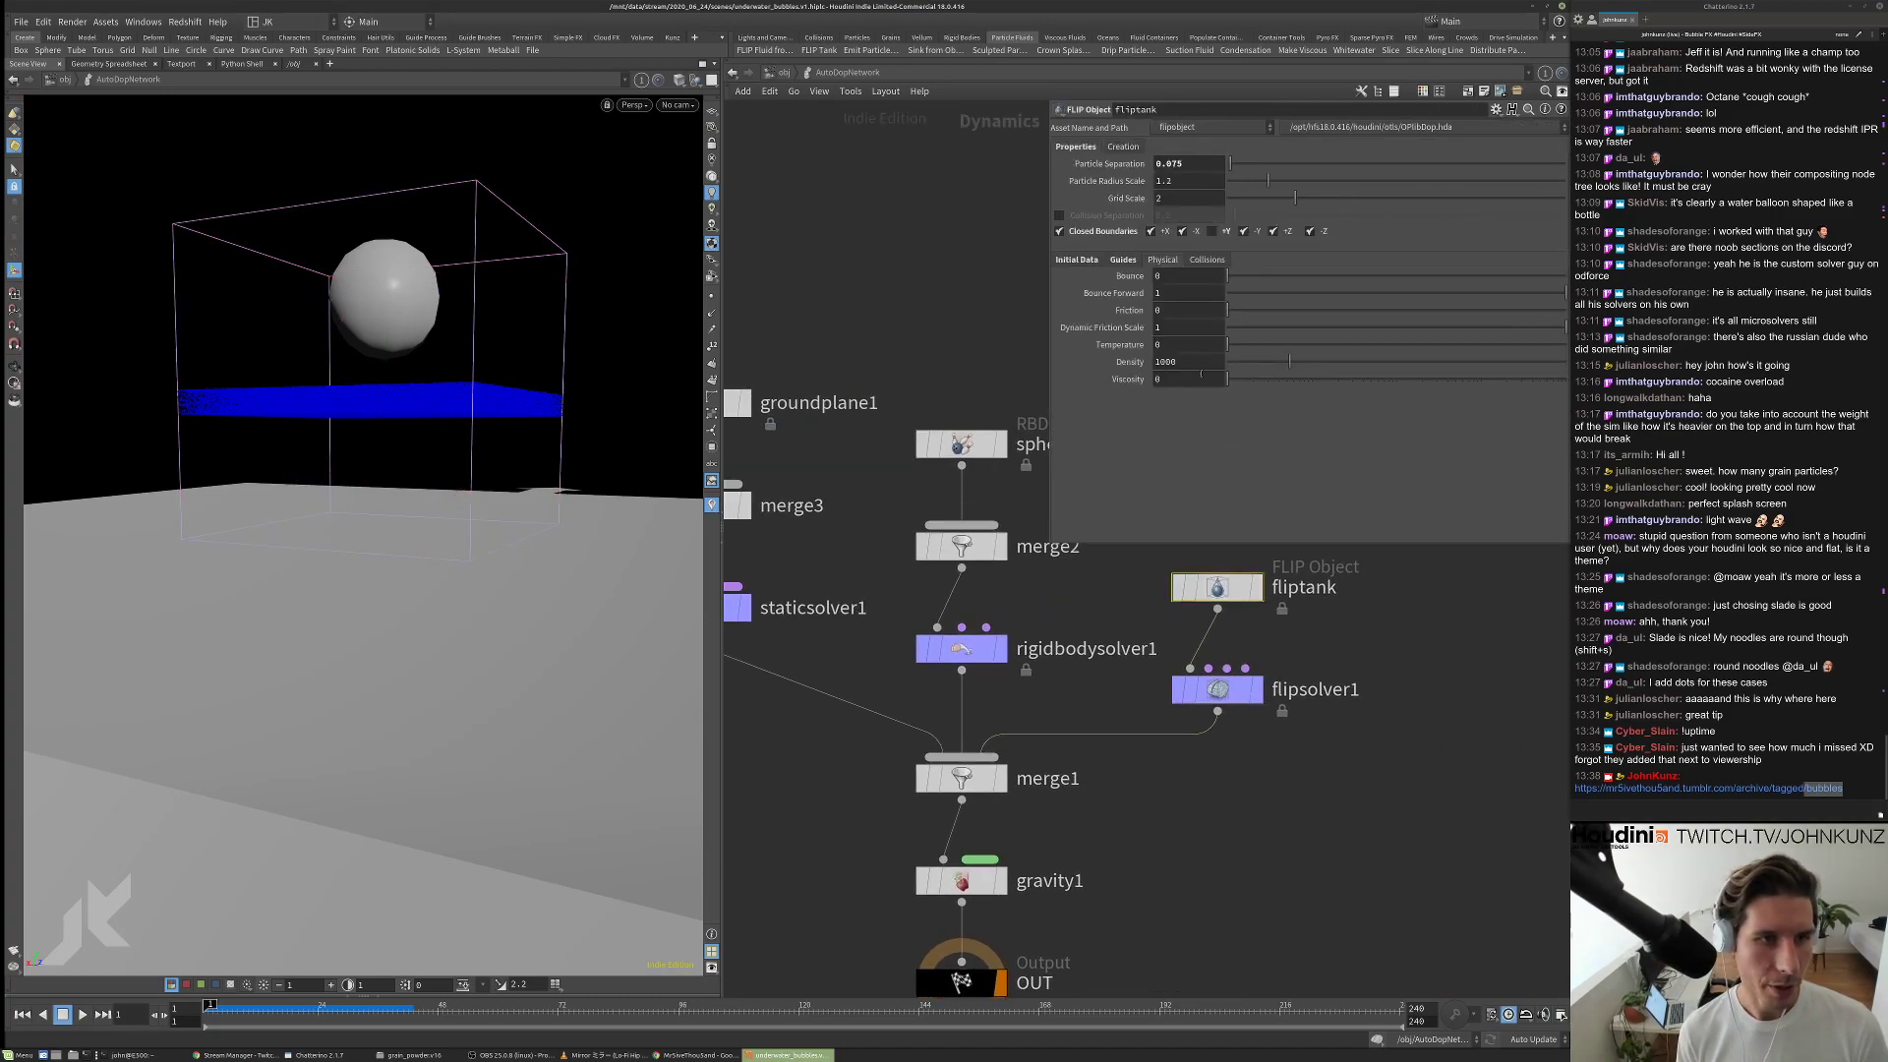
click(1087, 263)
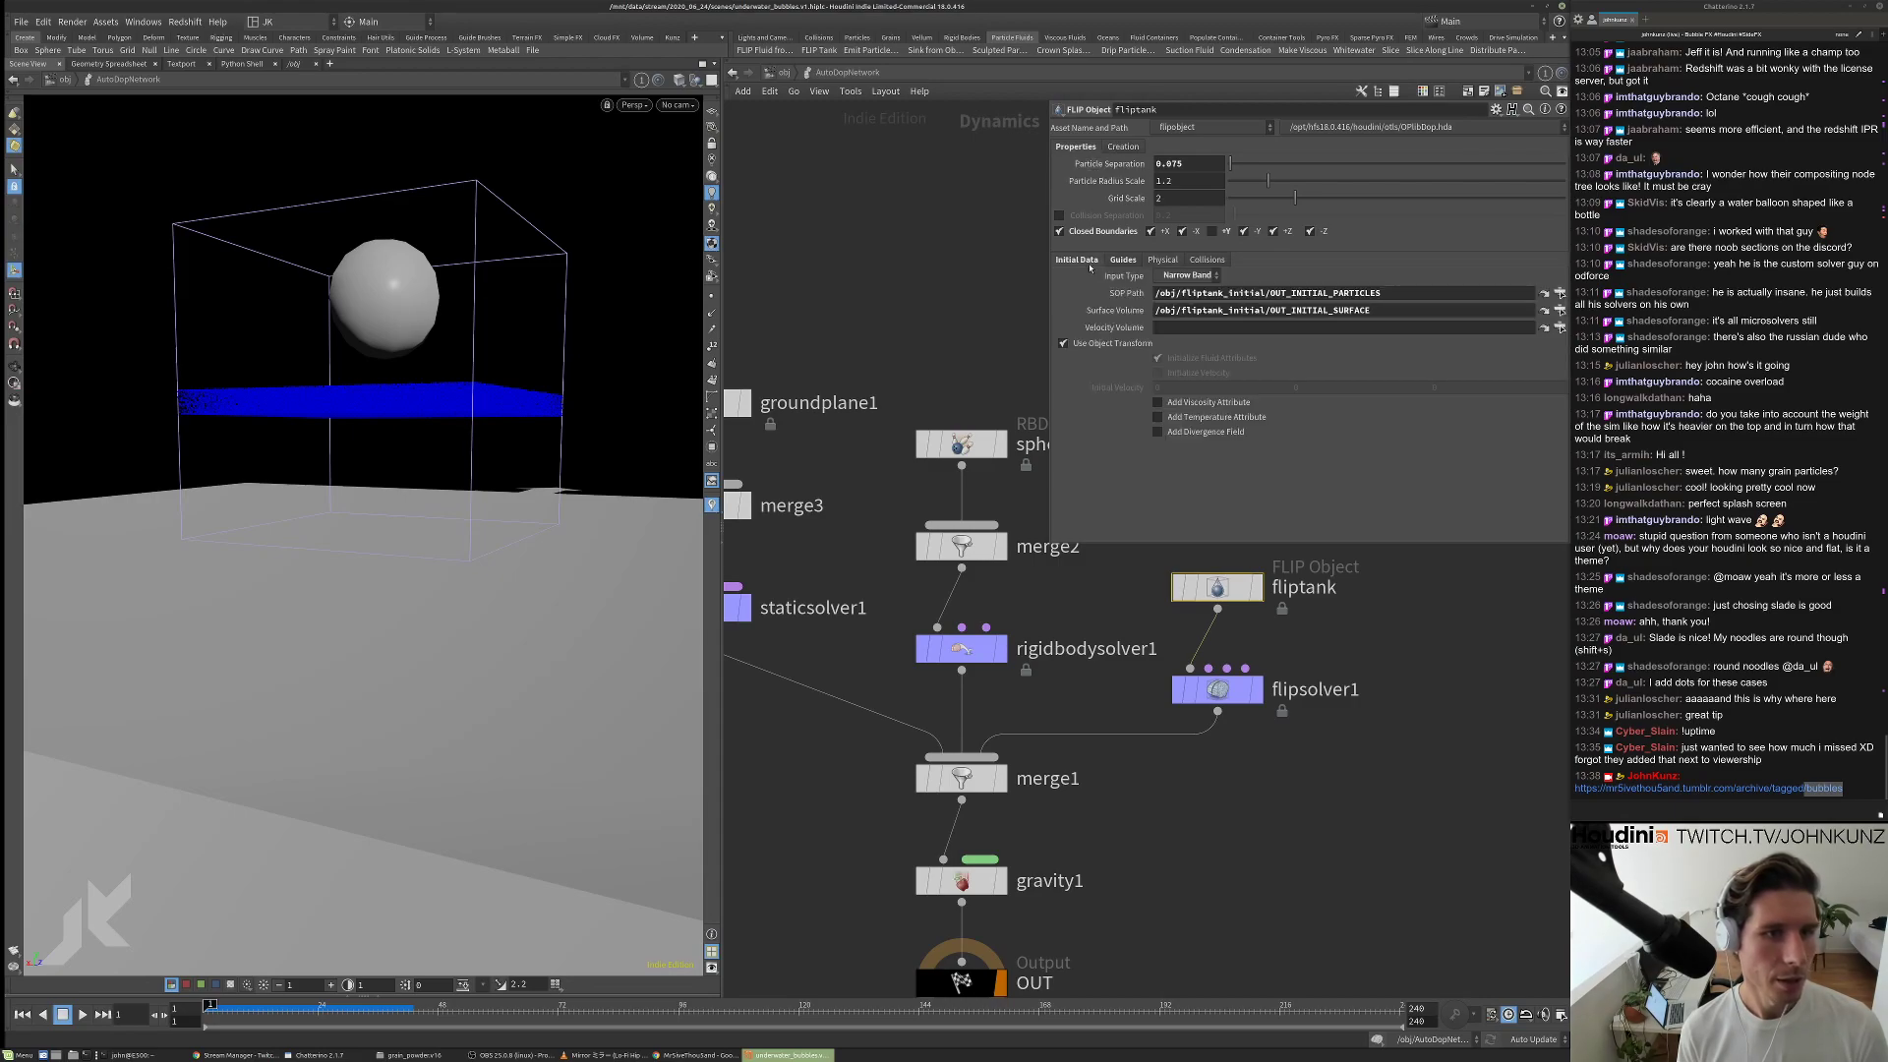
click(1189, 276)
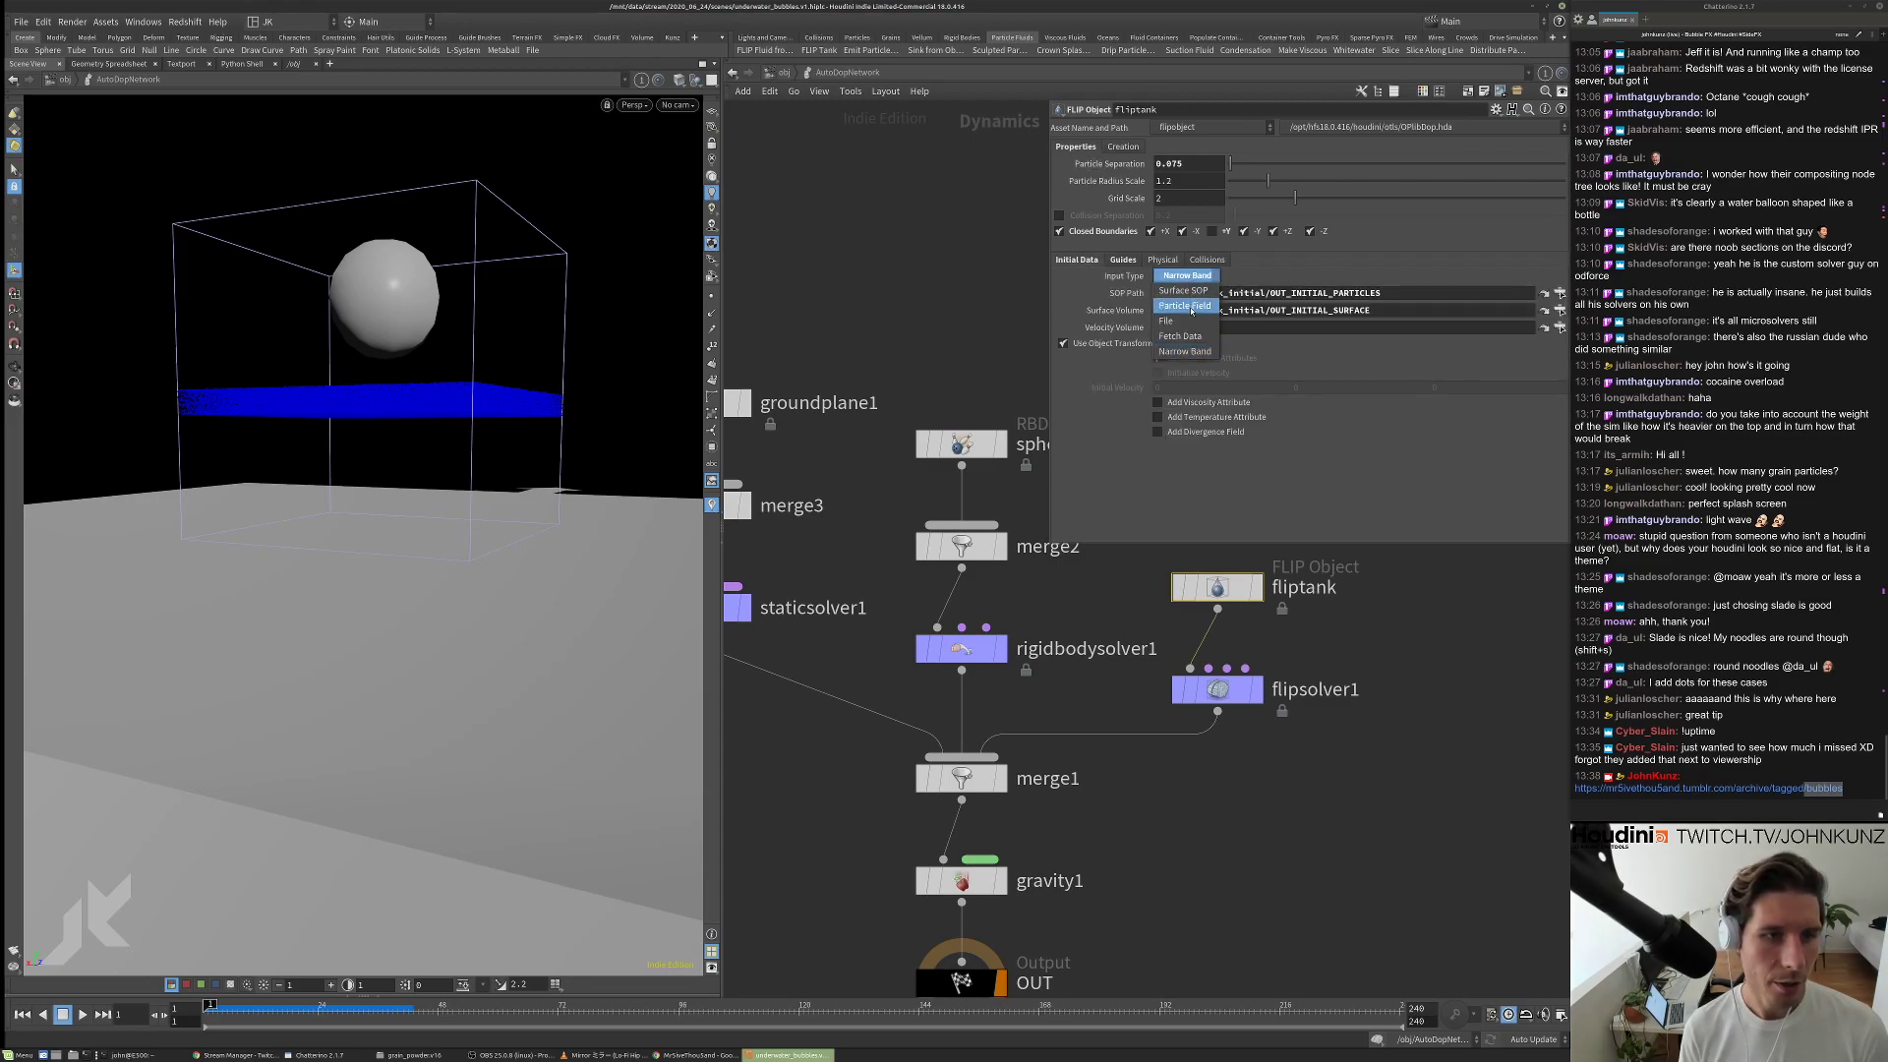
click(1191, 309)
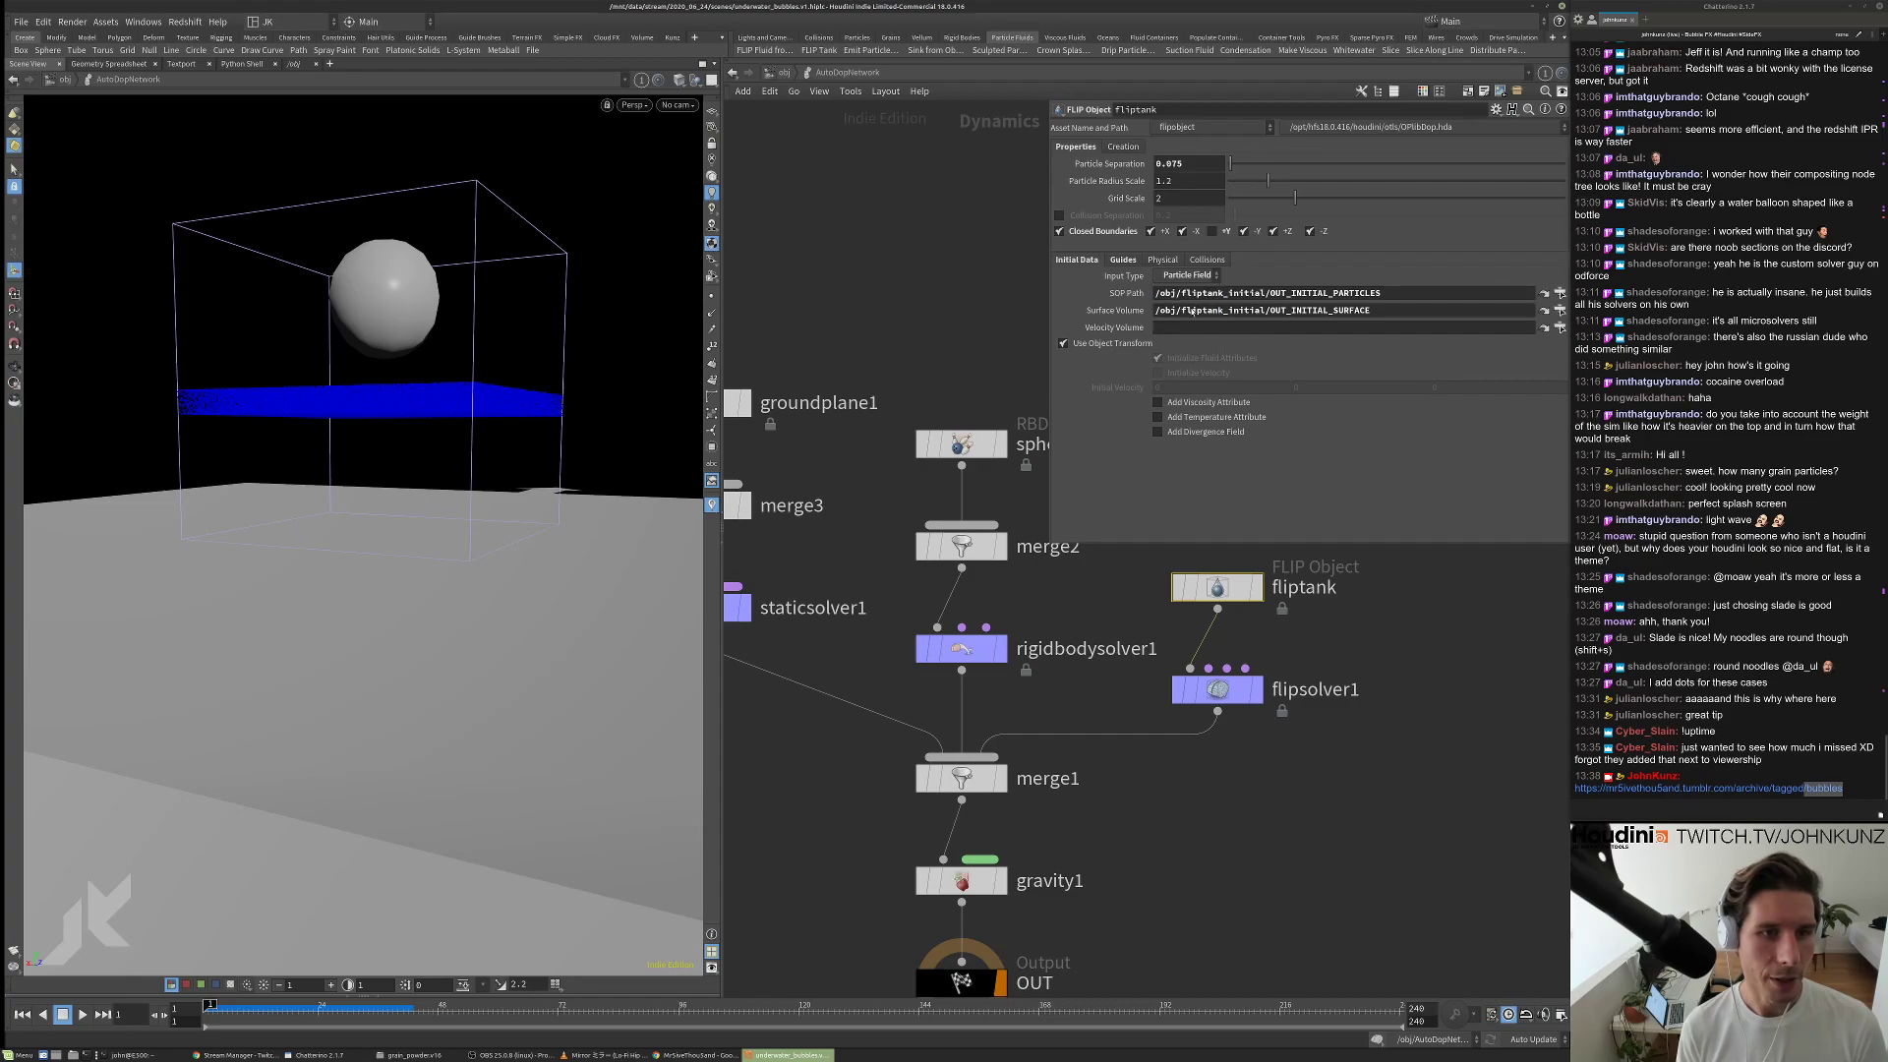
Play the filled-tank simulation, rewind to frame 1, and return to /obj.
key(Up)
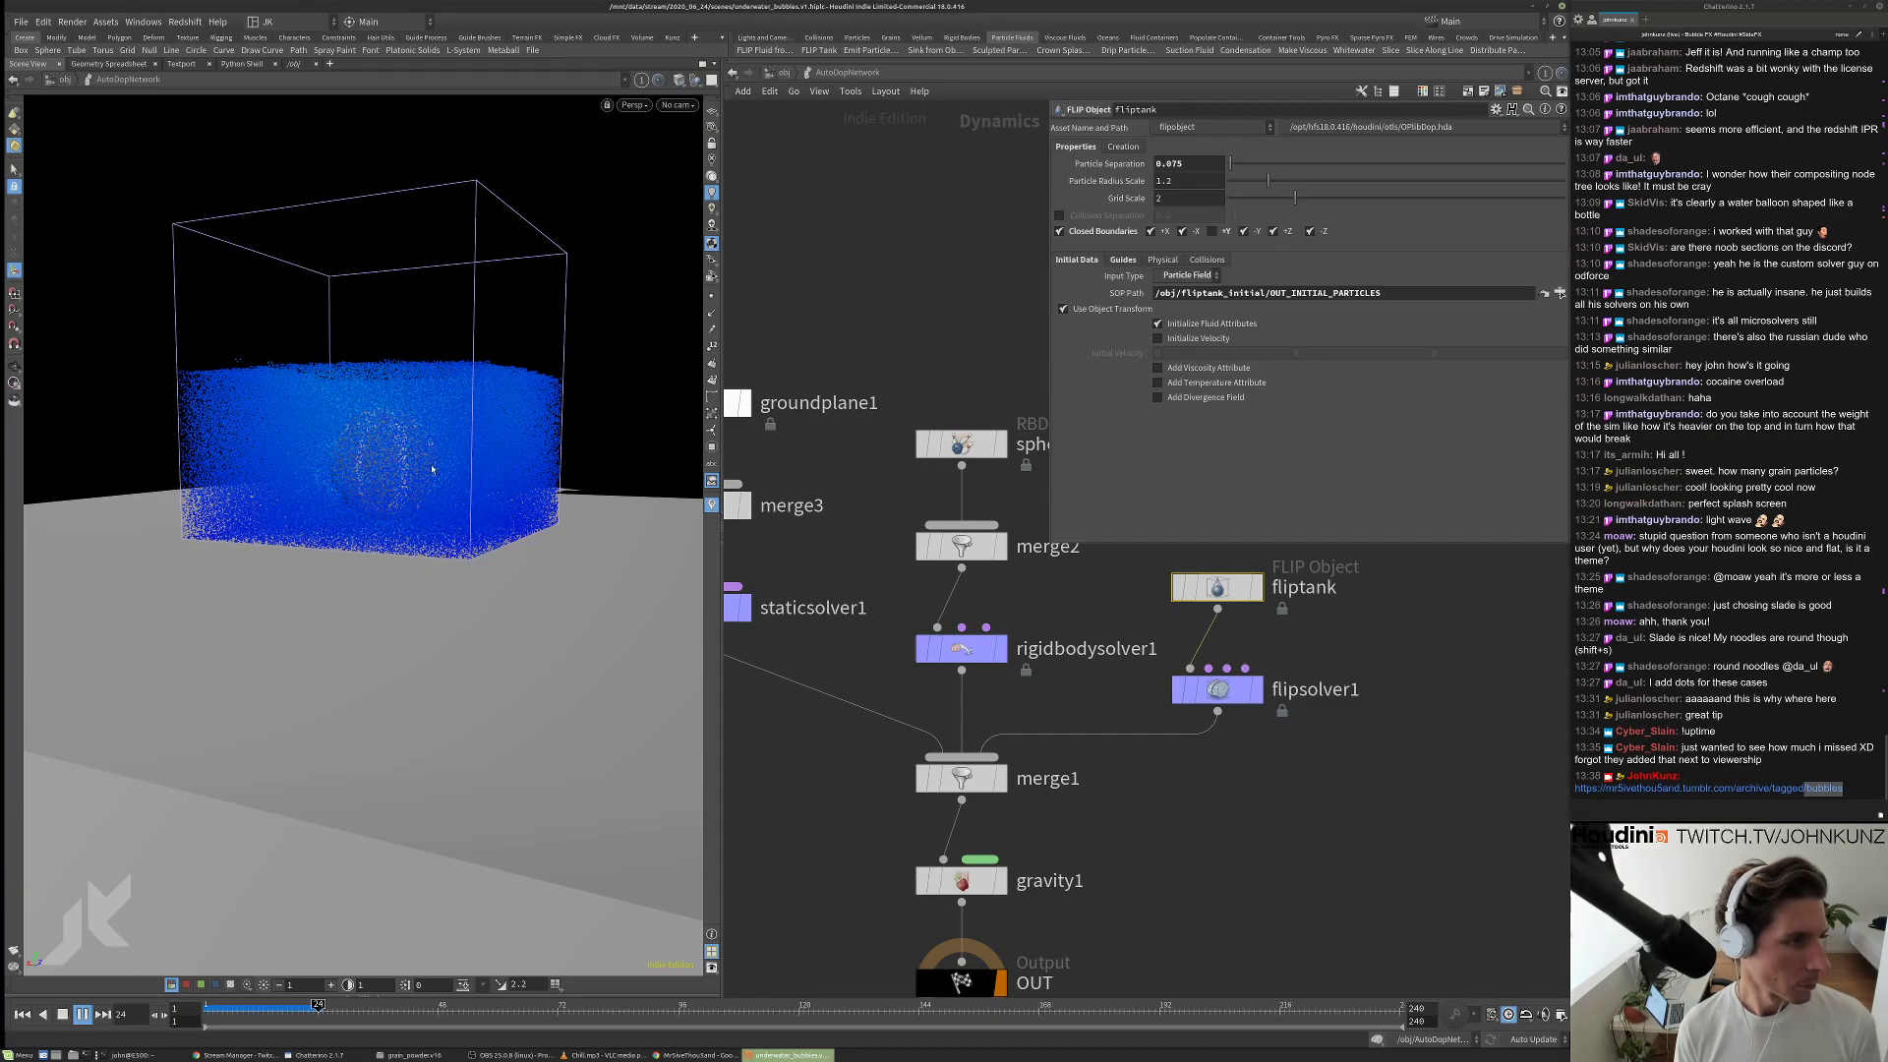
drag(507, 493, 421, 469)
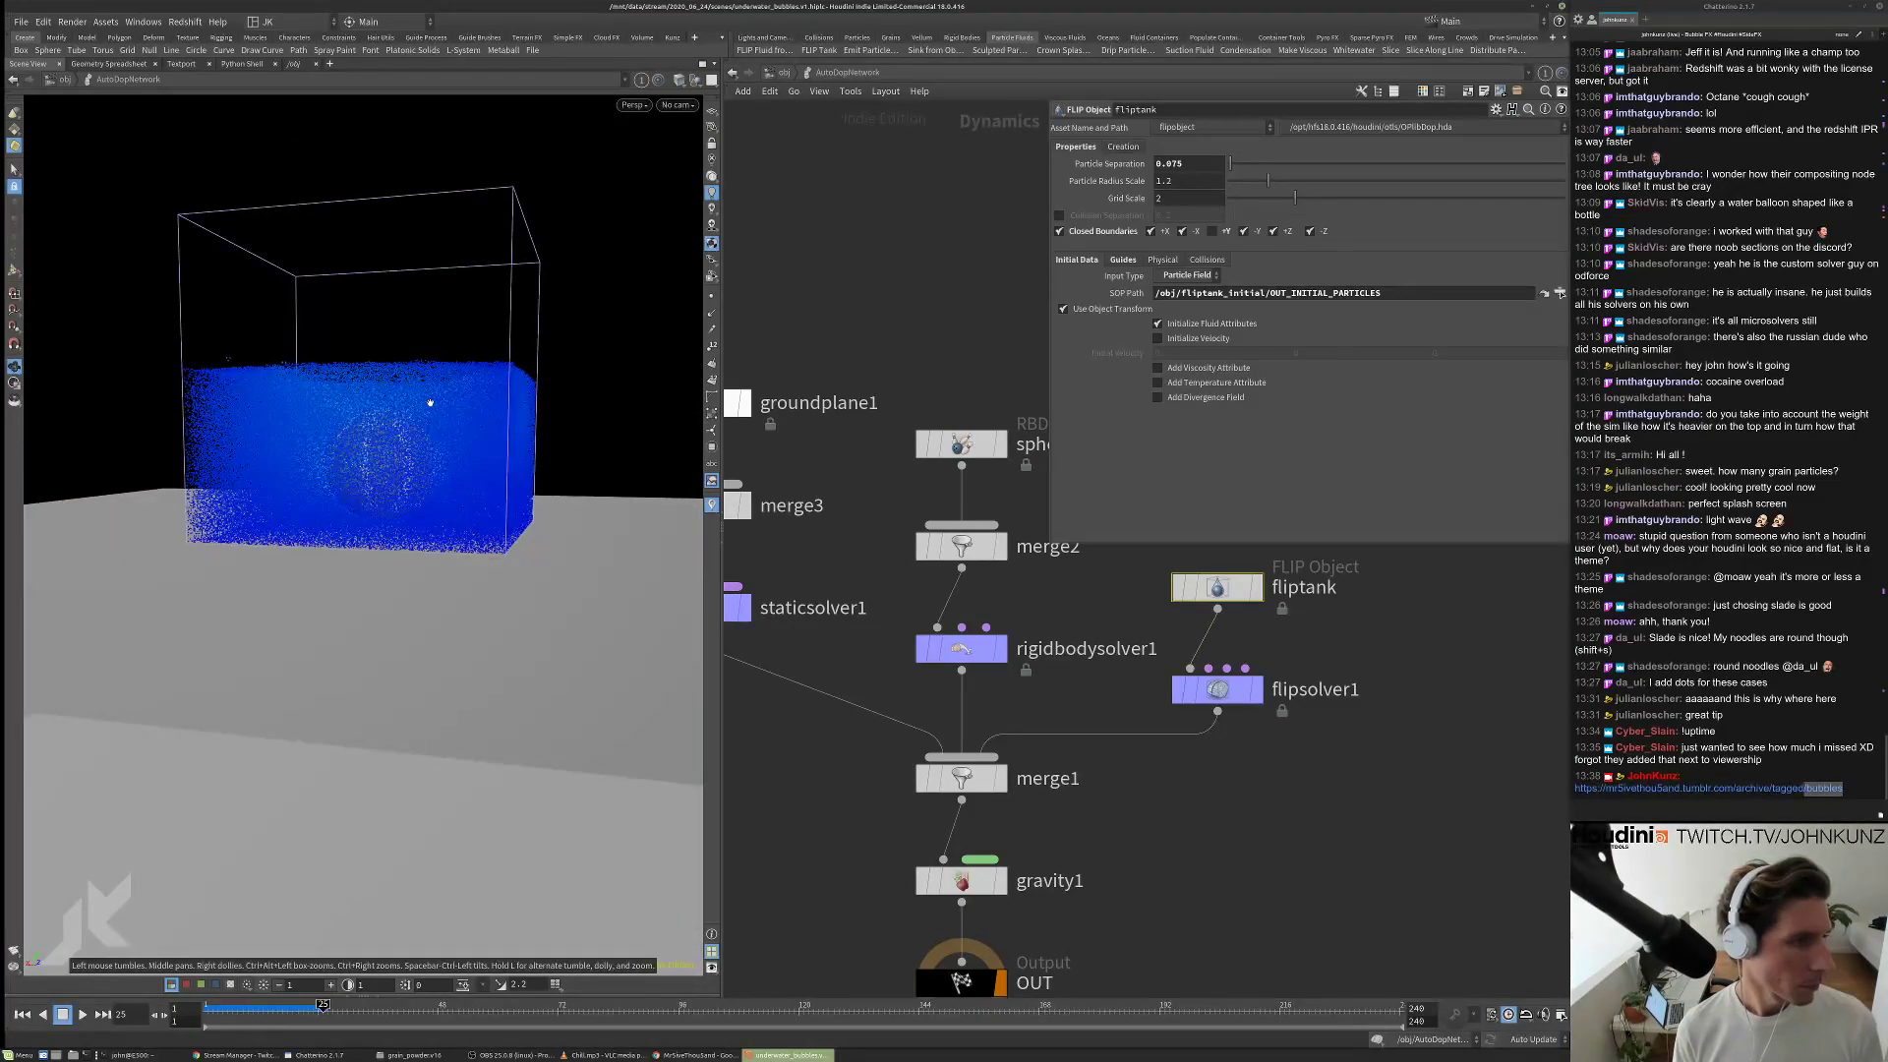
drag(430, 404, 423, 432)
key(ctrl+Up)
scroll(1106, 728, down, 1)
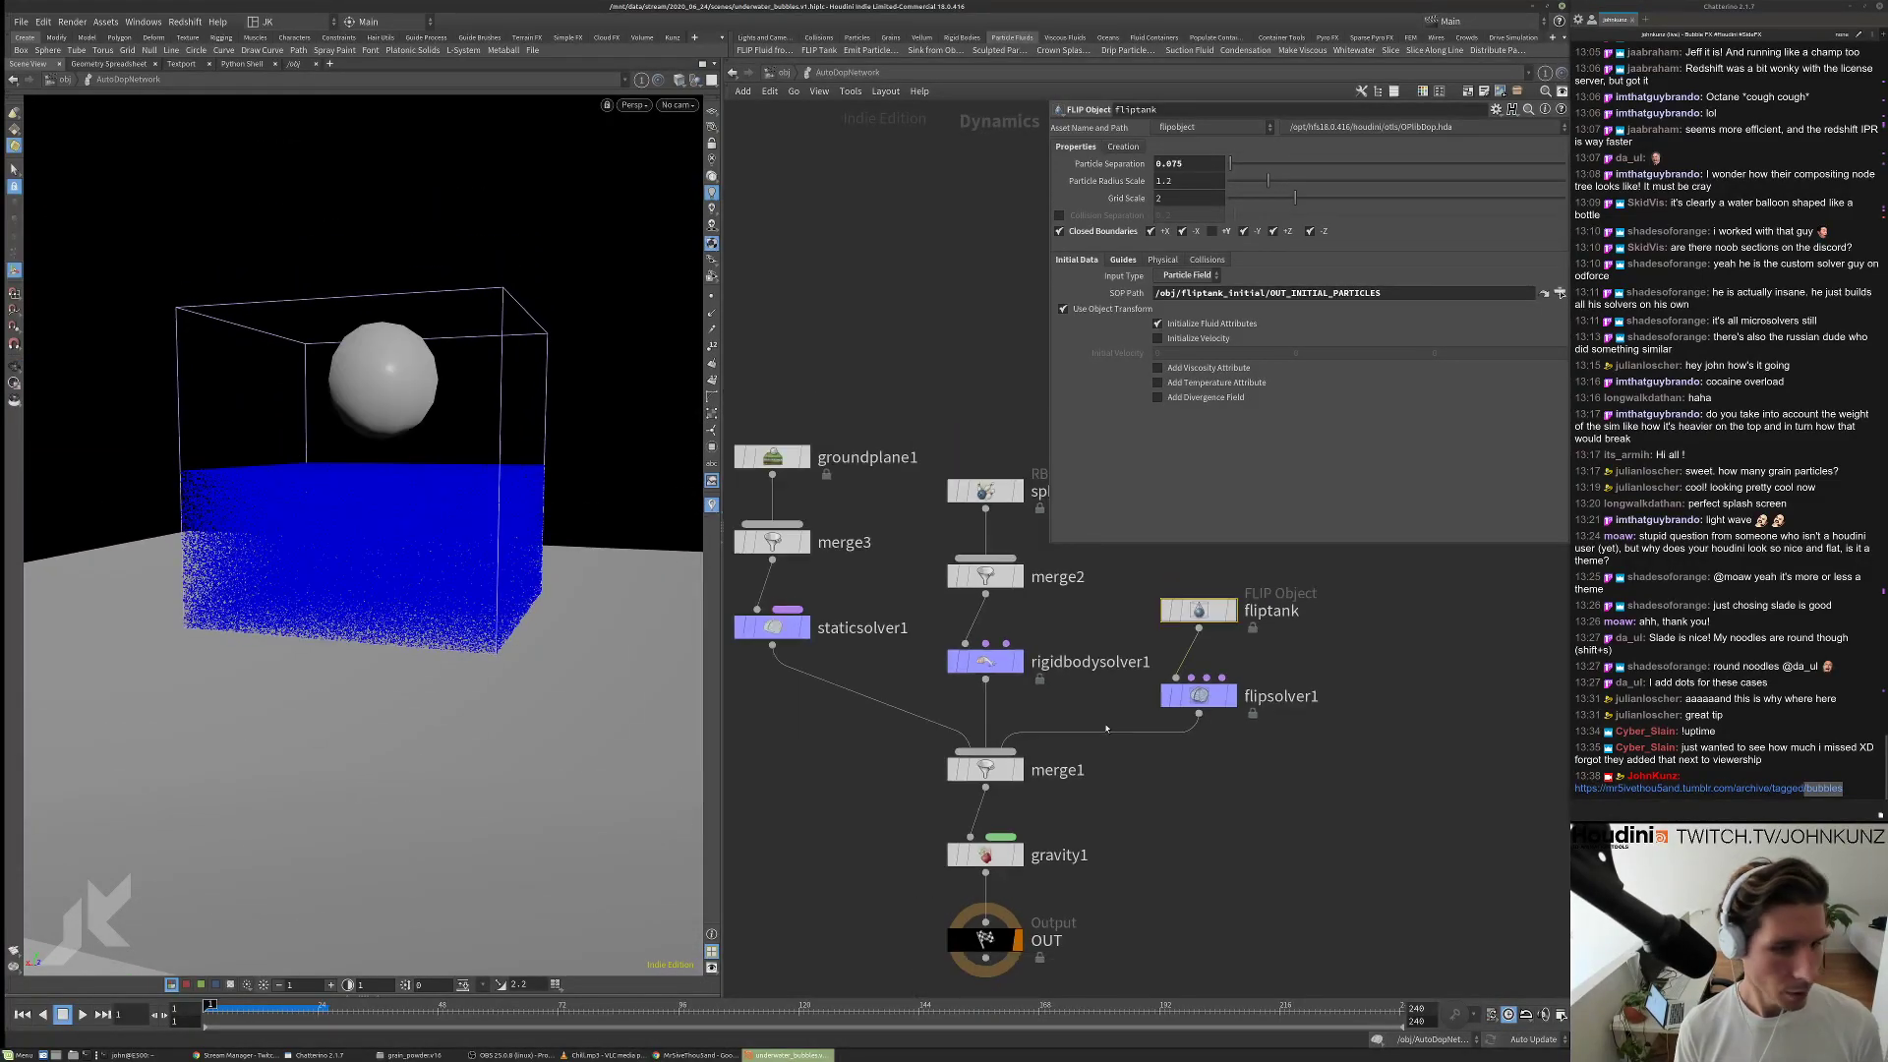
scroll(1106, 728, down, 2)
click(783, 73)
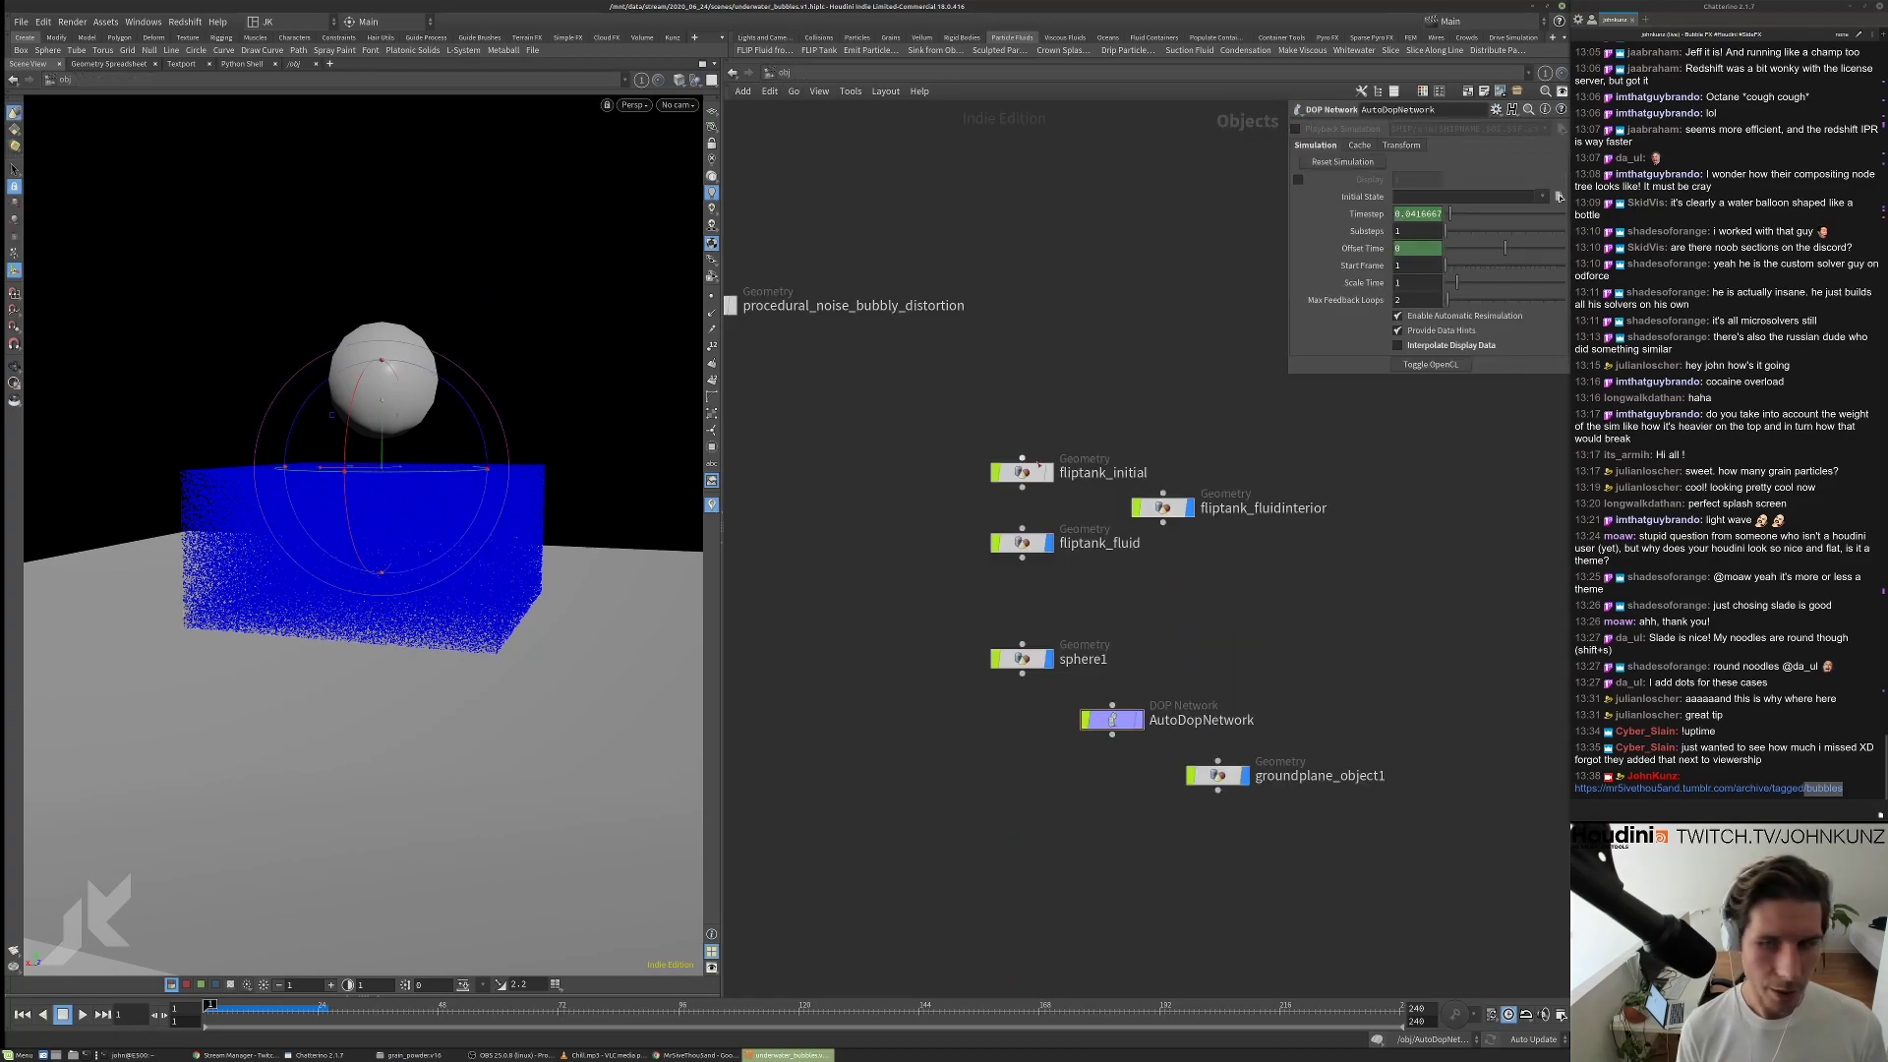
Inside fliptank_initial, set the wave tank Size Y to 10 and return to /obj.
middle_drag(1208, 594, 1193, 580)
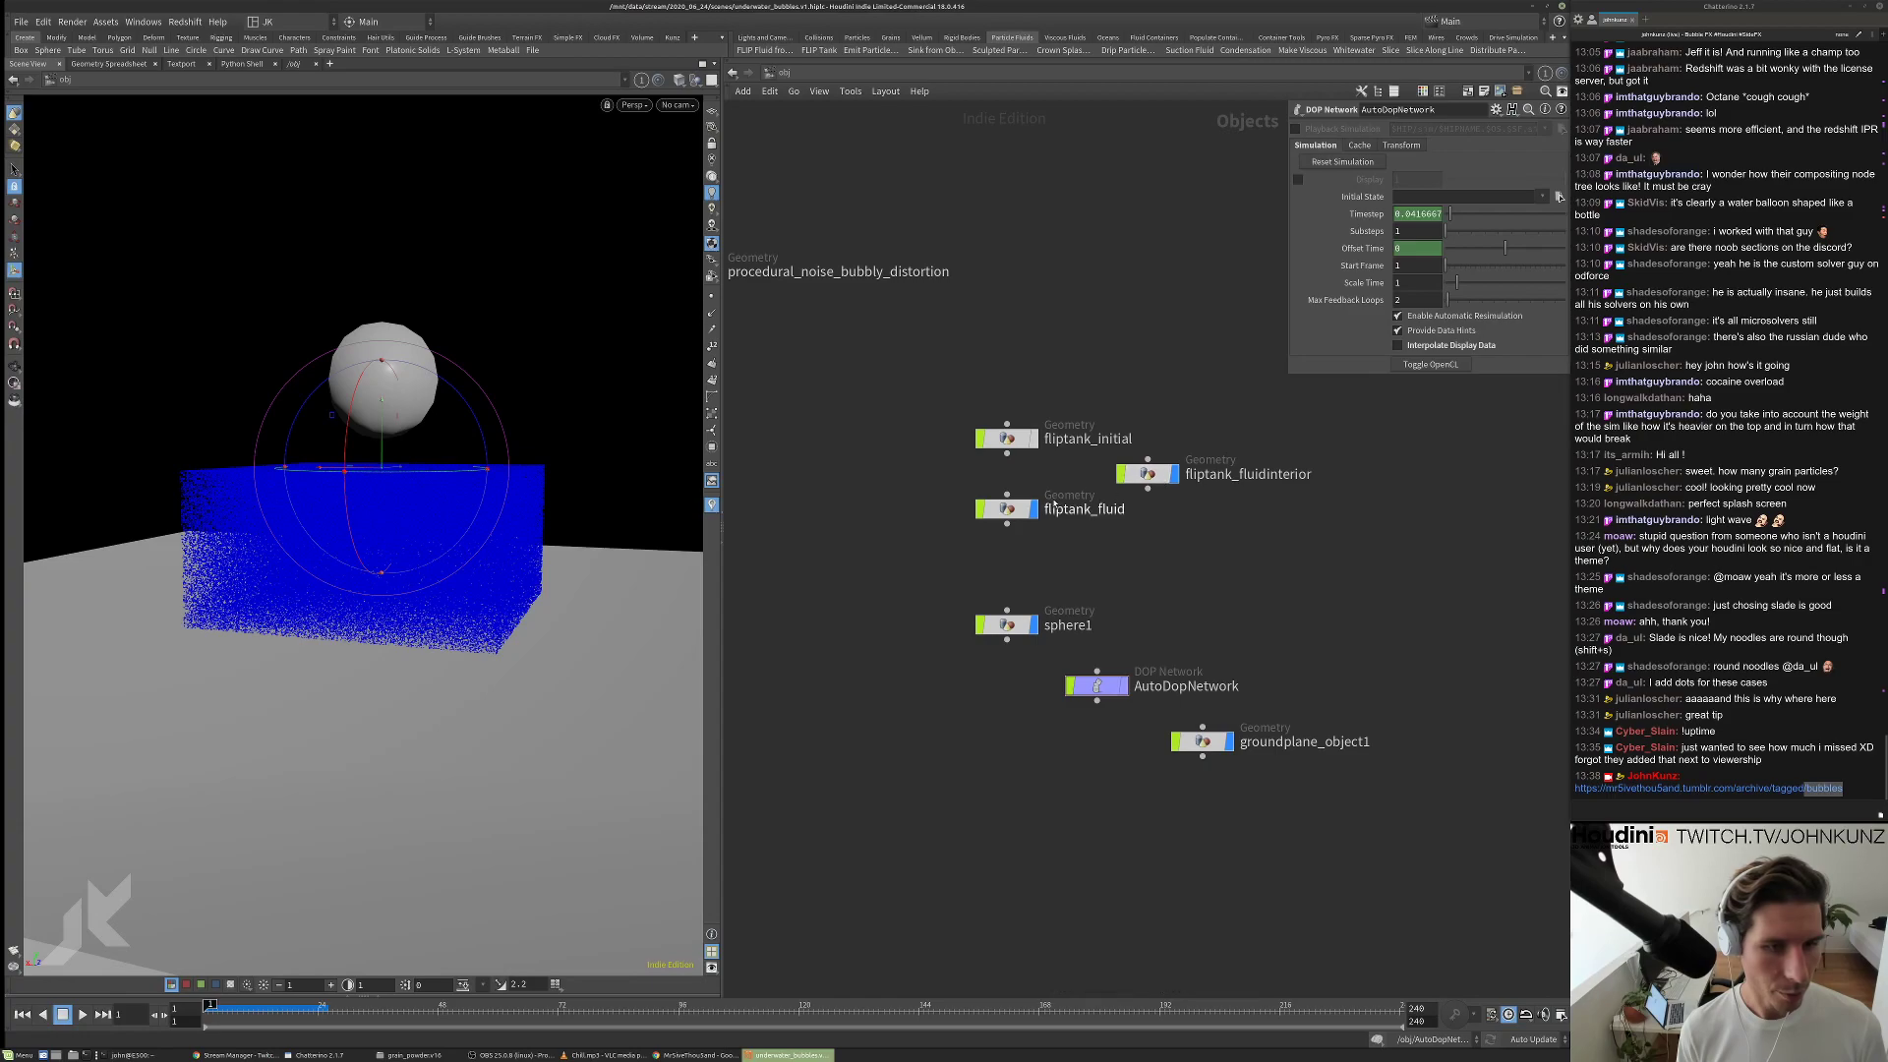
click(1006, 438)
key(i)
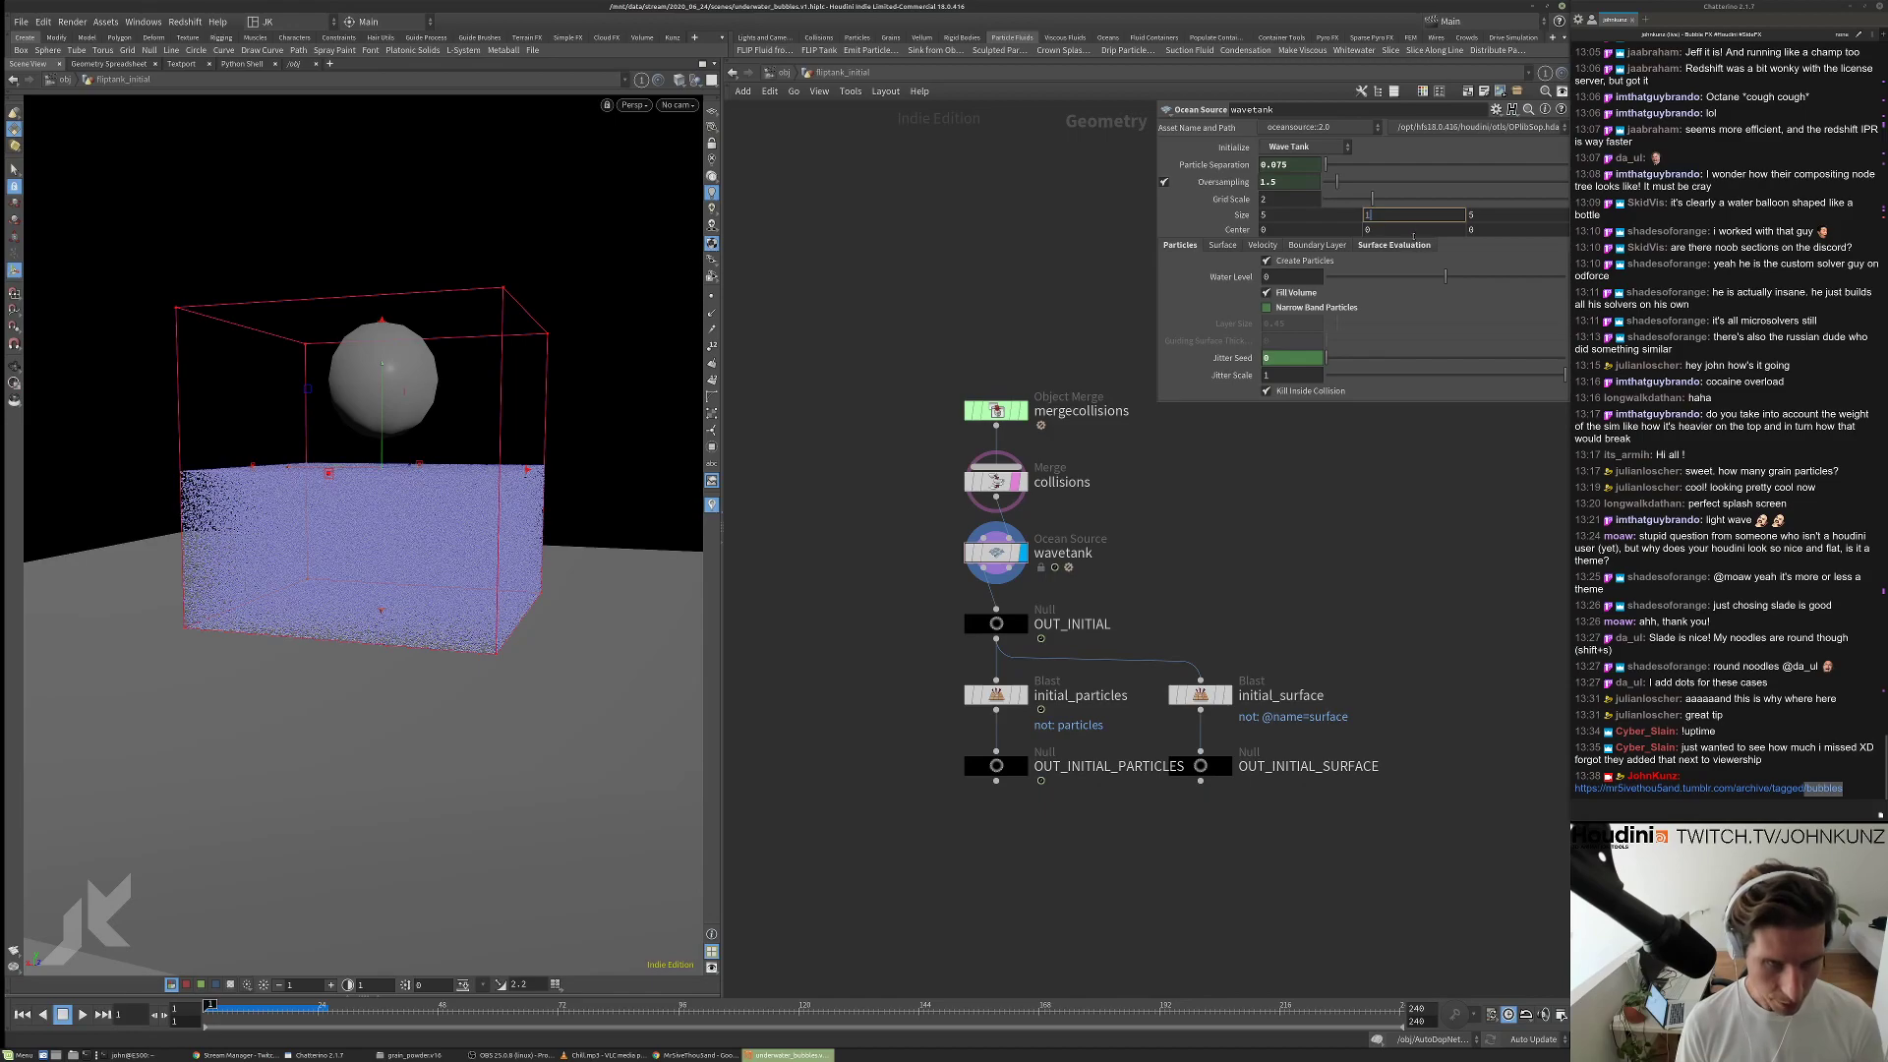
key(Return)
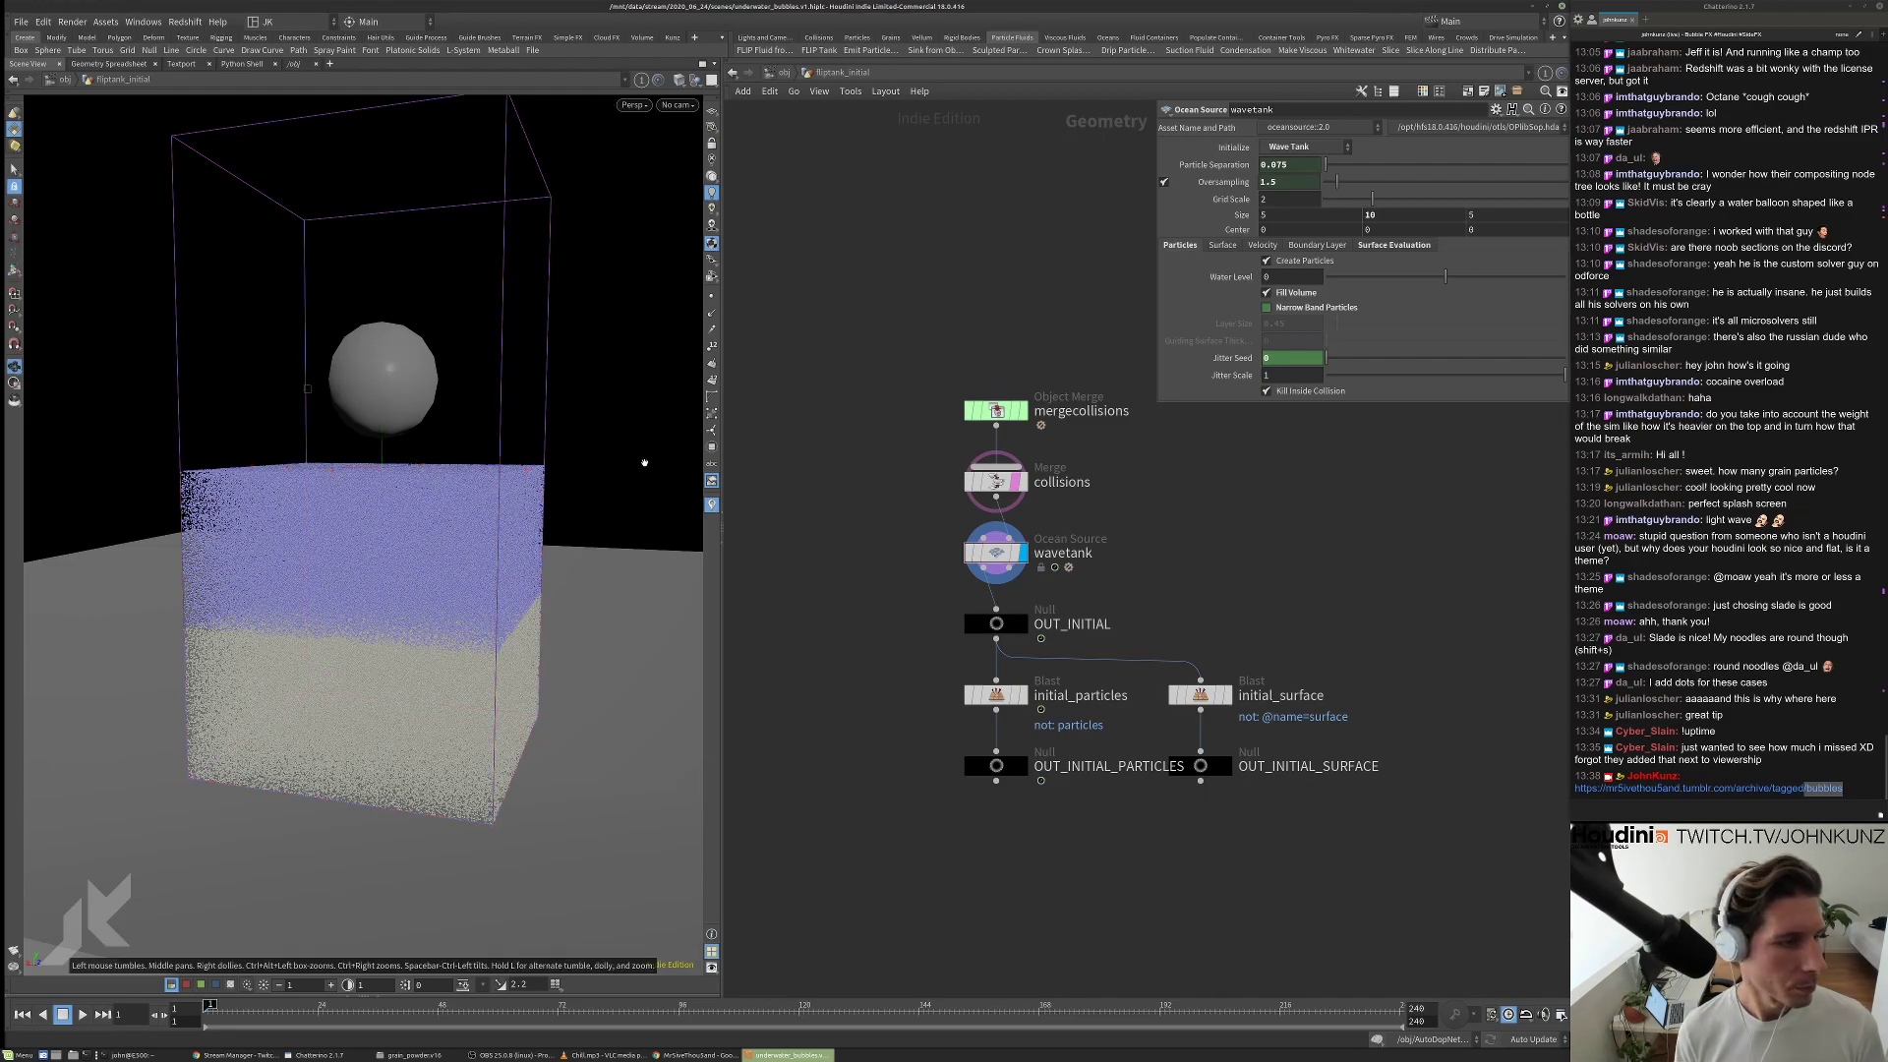
drag(653, 462, 558, 489)
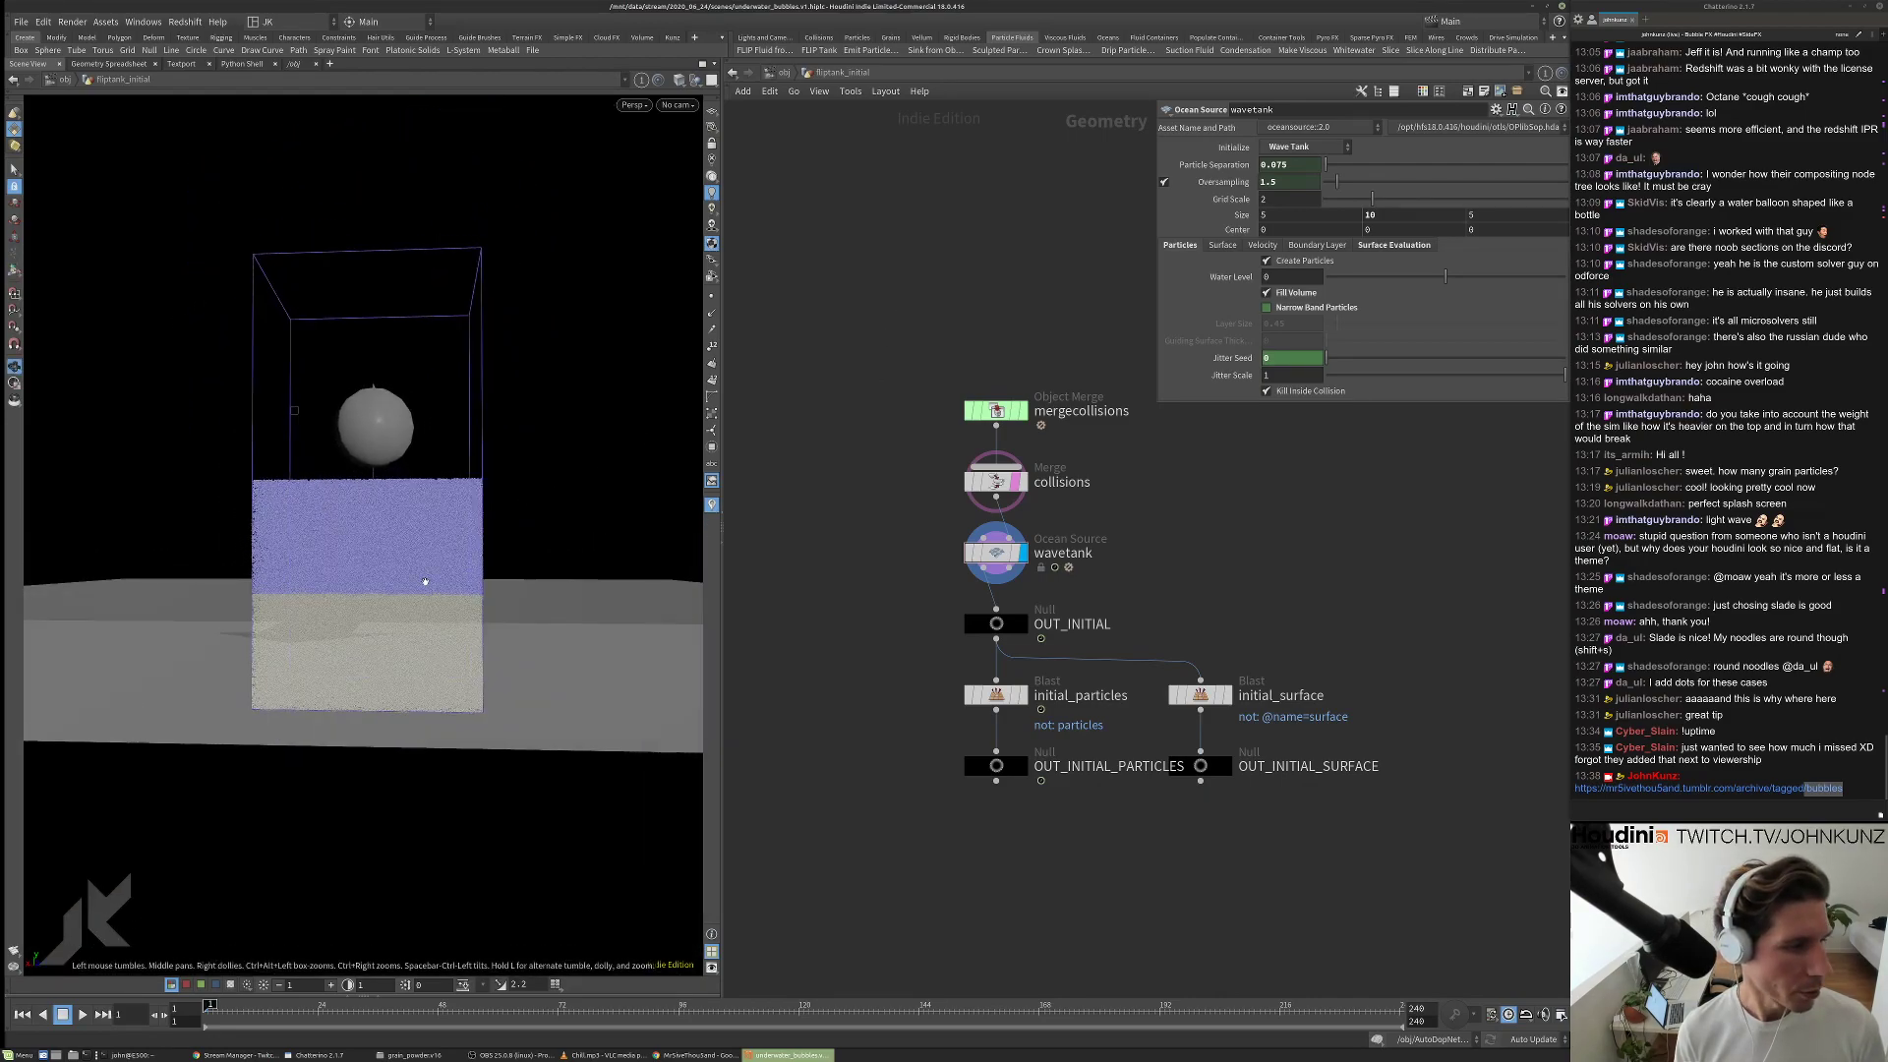
key(Return)
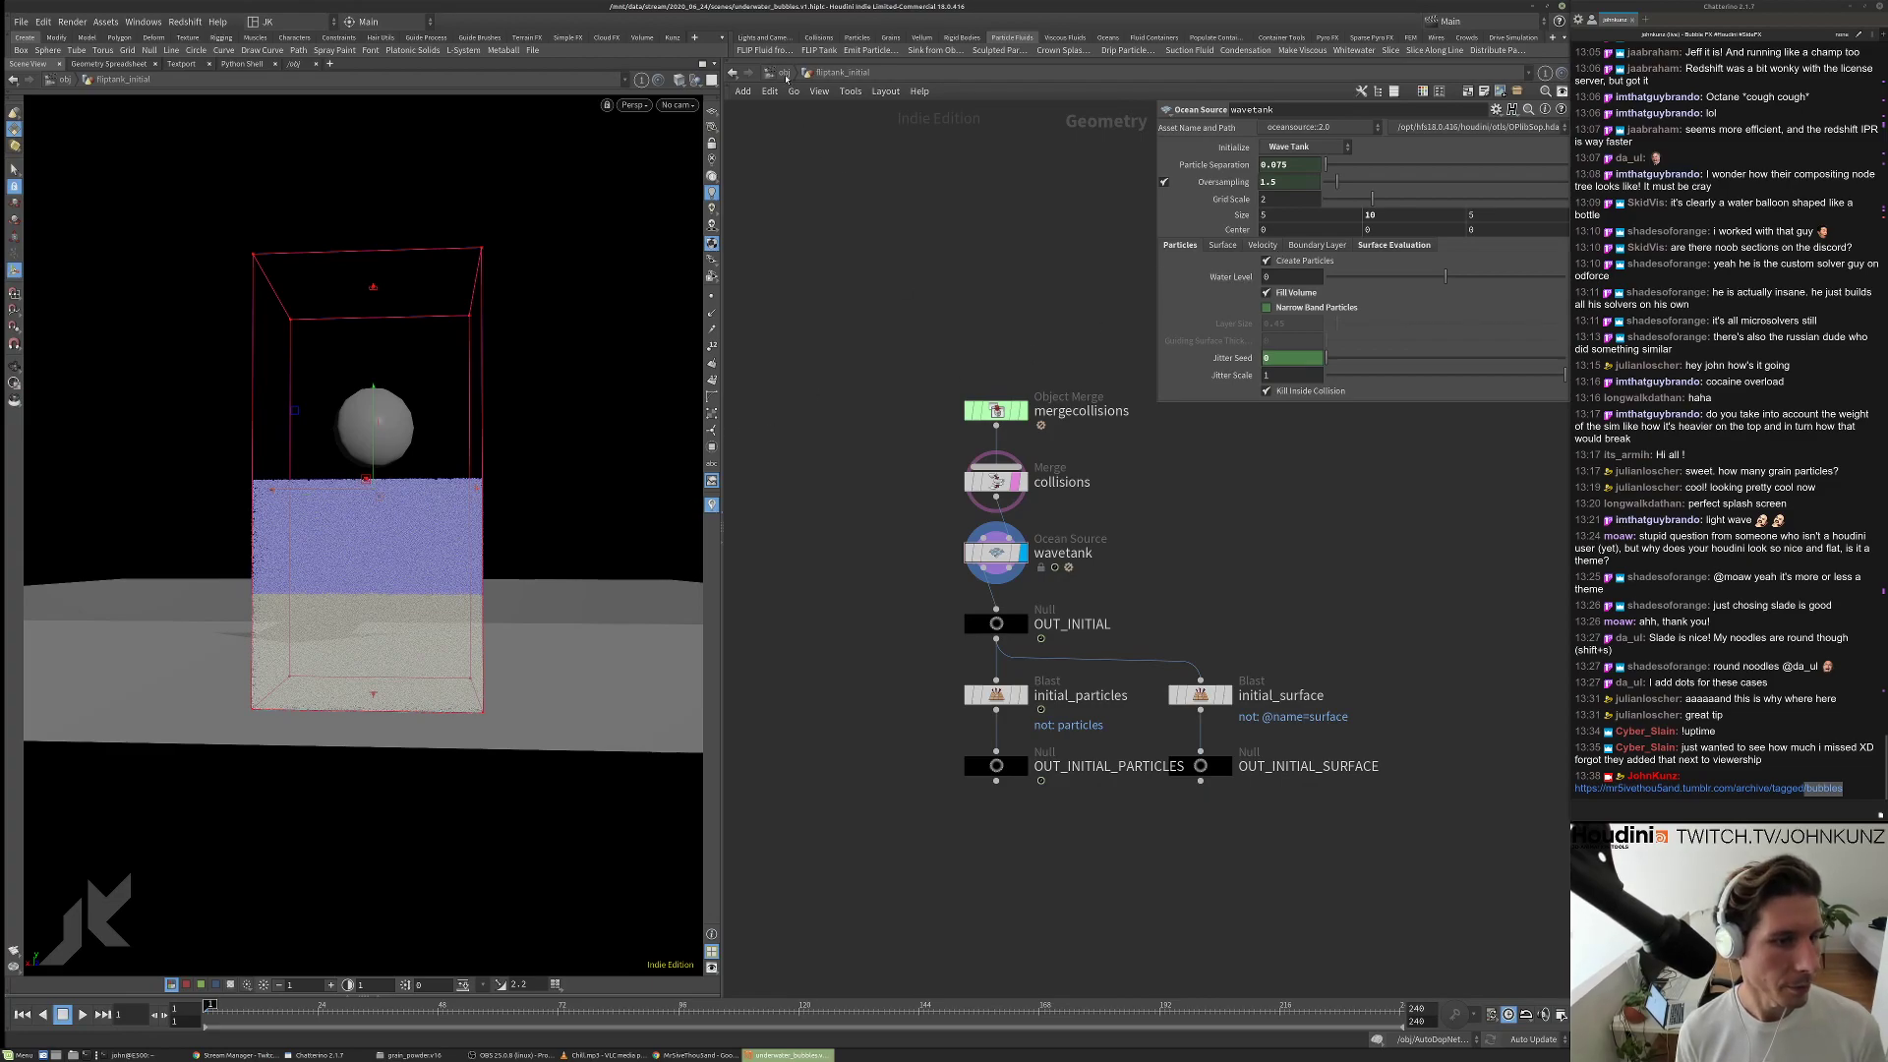
key(u)
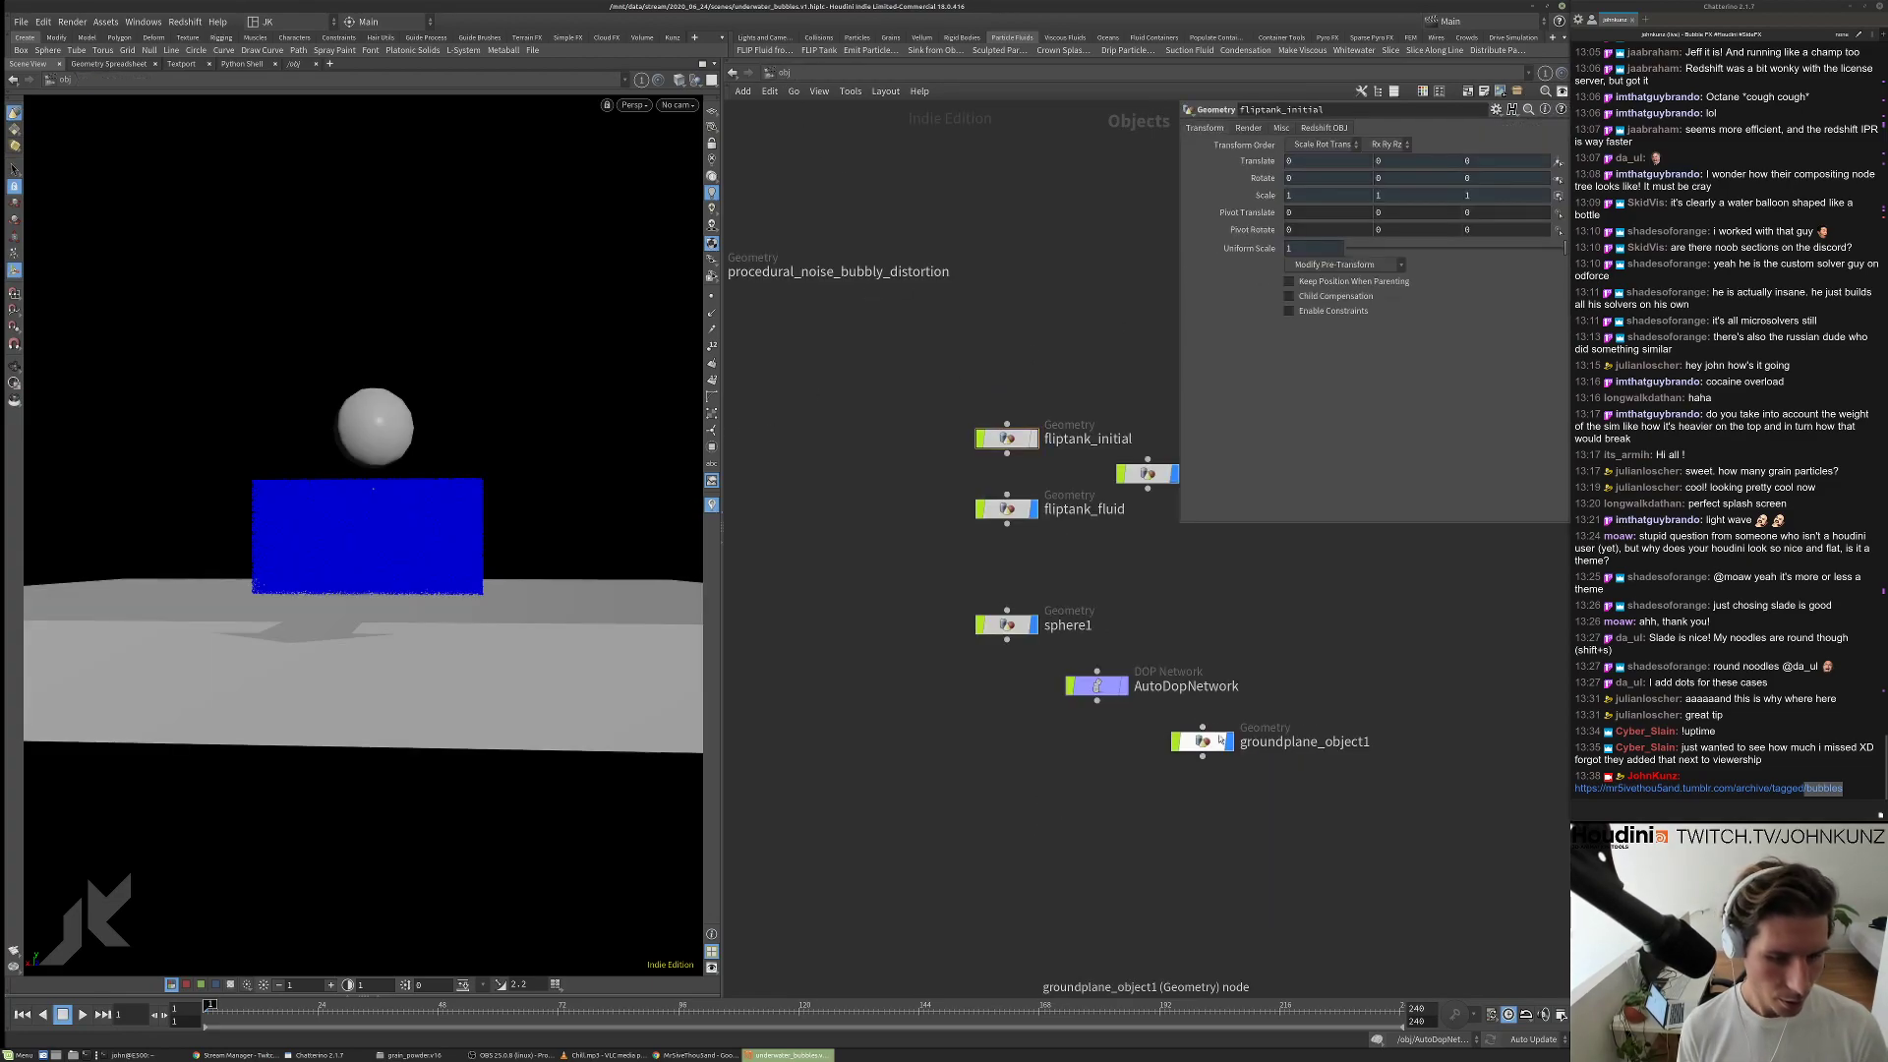
Raise the wave tank Size Y to 20, then 15, and go back to /obj.
middle_drag(1150, 626, 1119, 681)
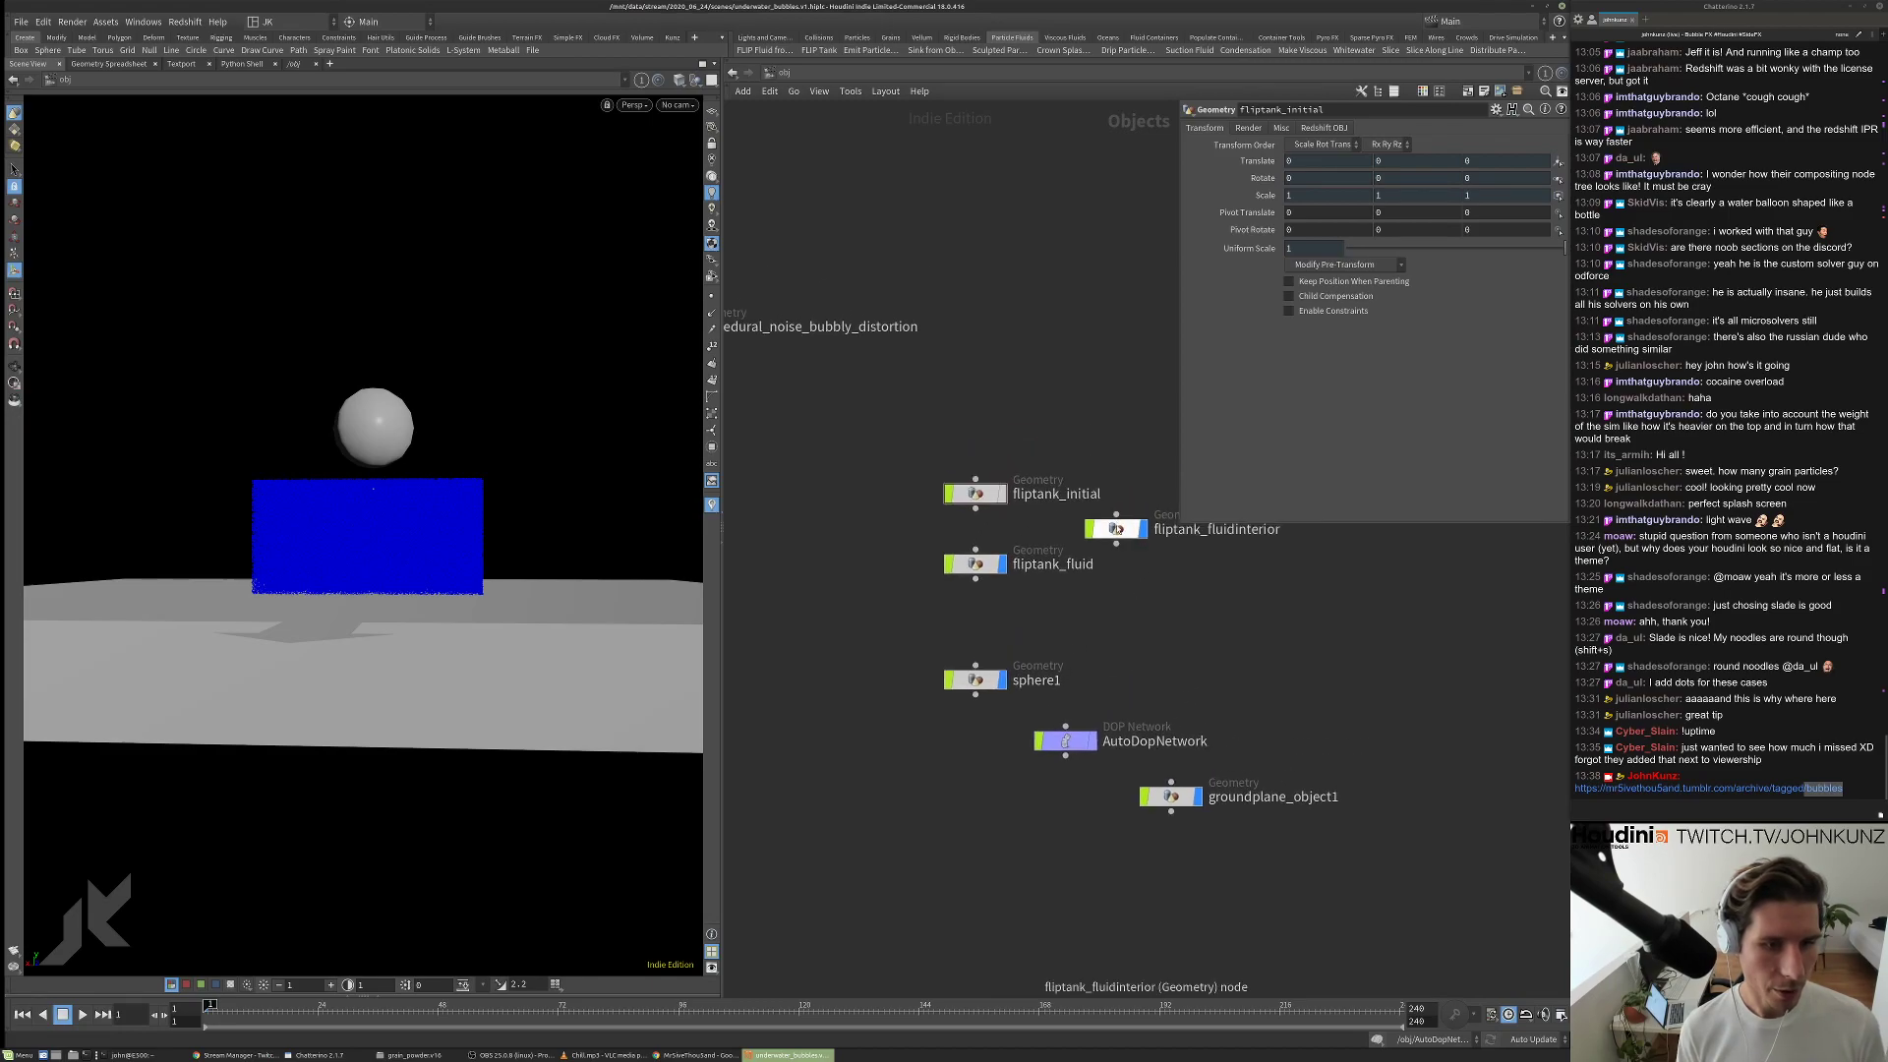
double_click(975, 494)
double_click(1386, 215)
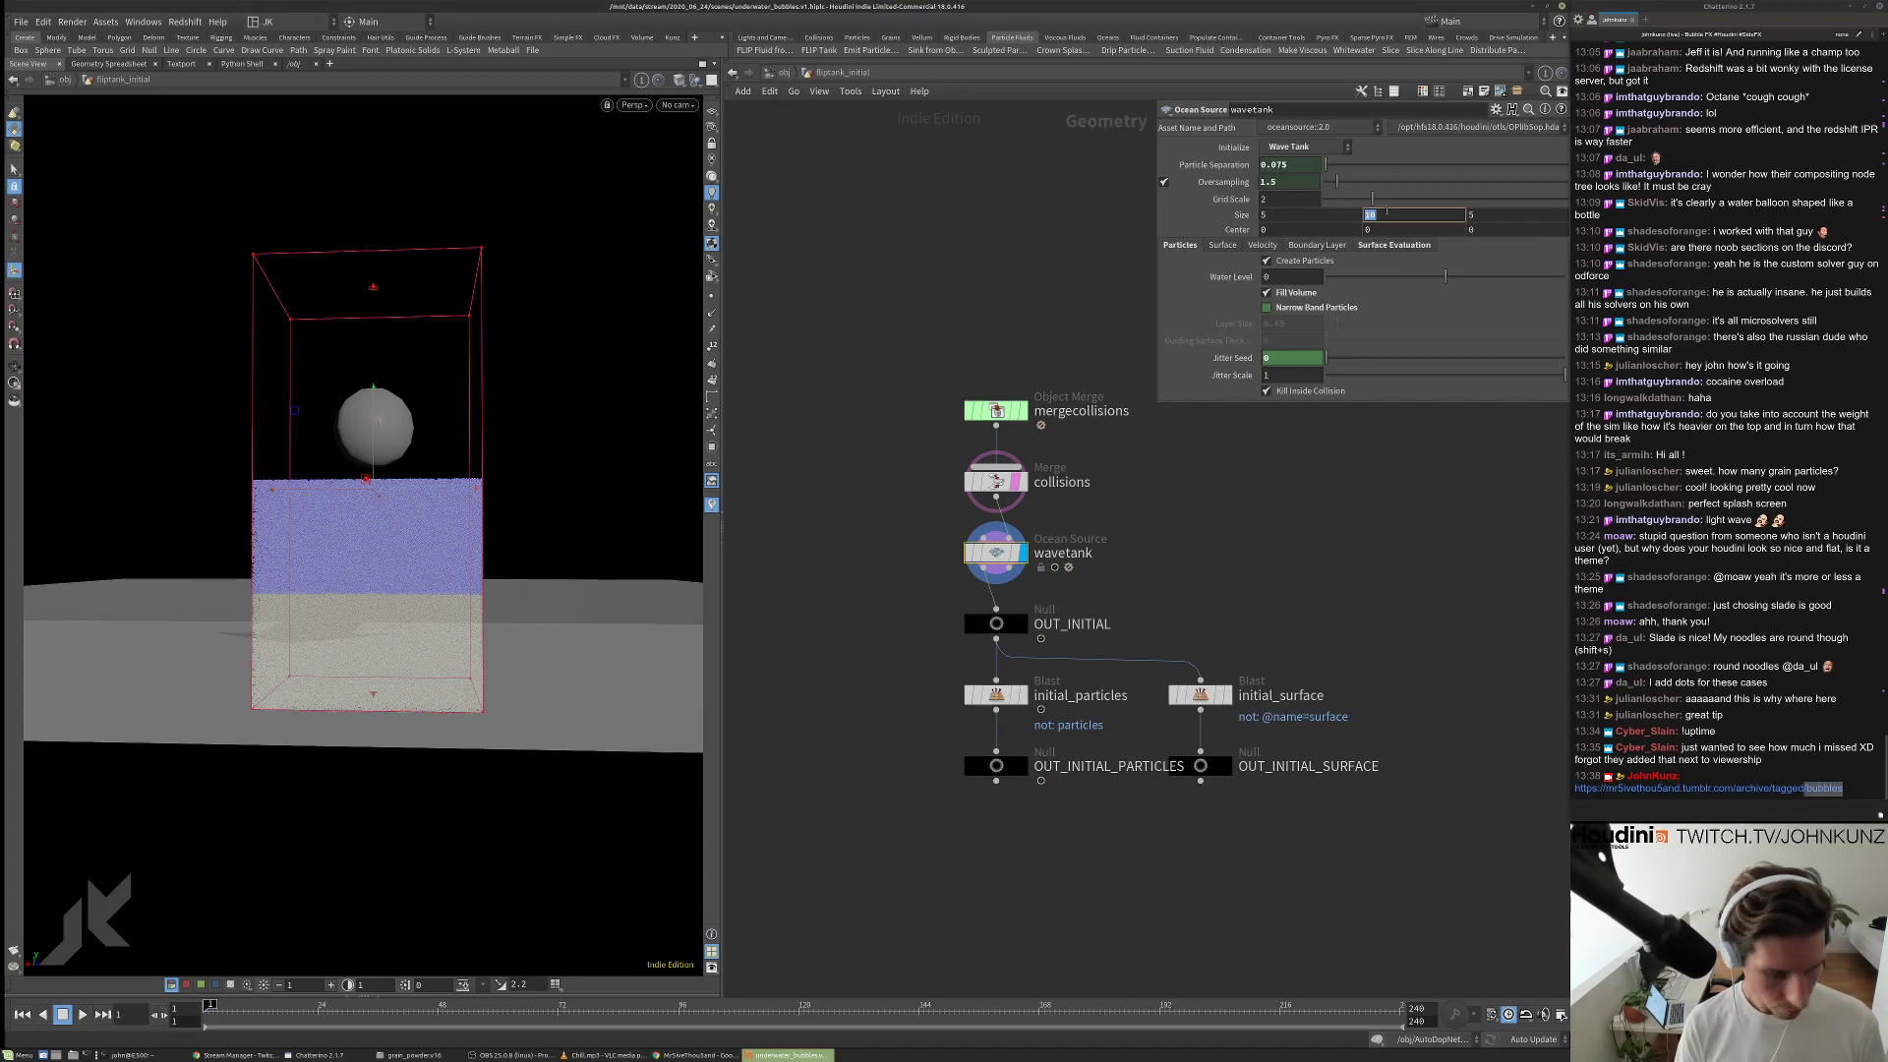
text(20)
key(Return)
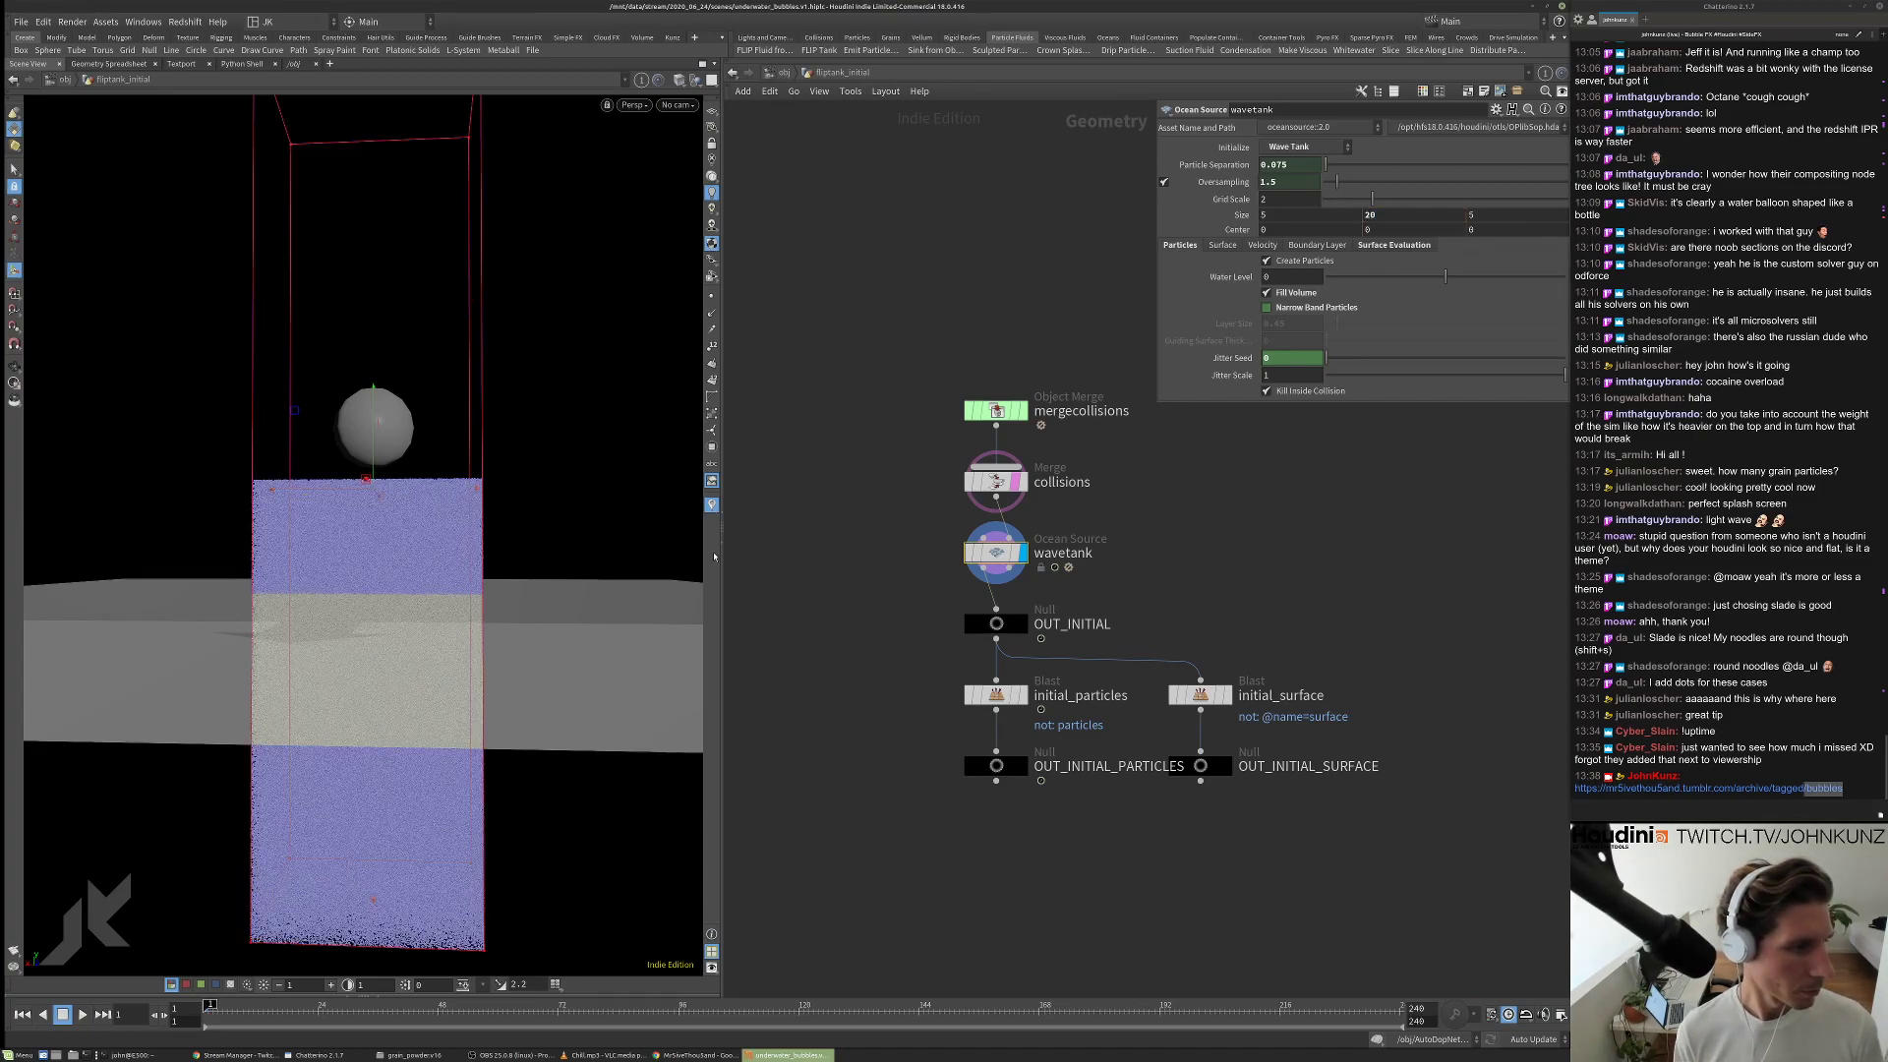
alt+drag(536, 579, 487, 582)
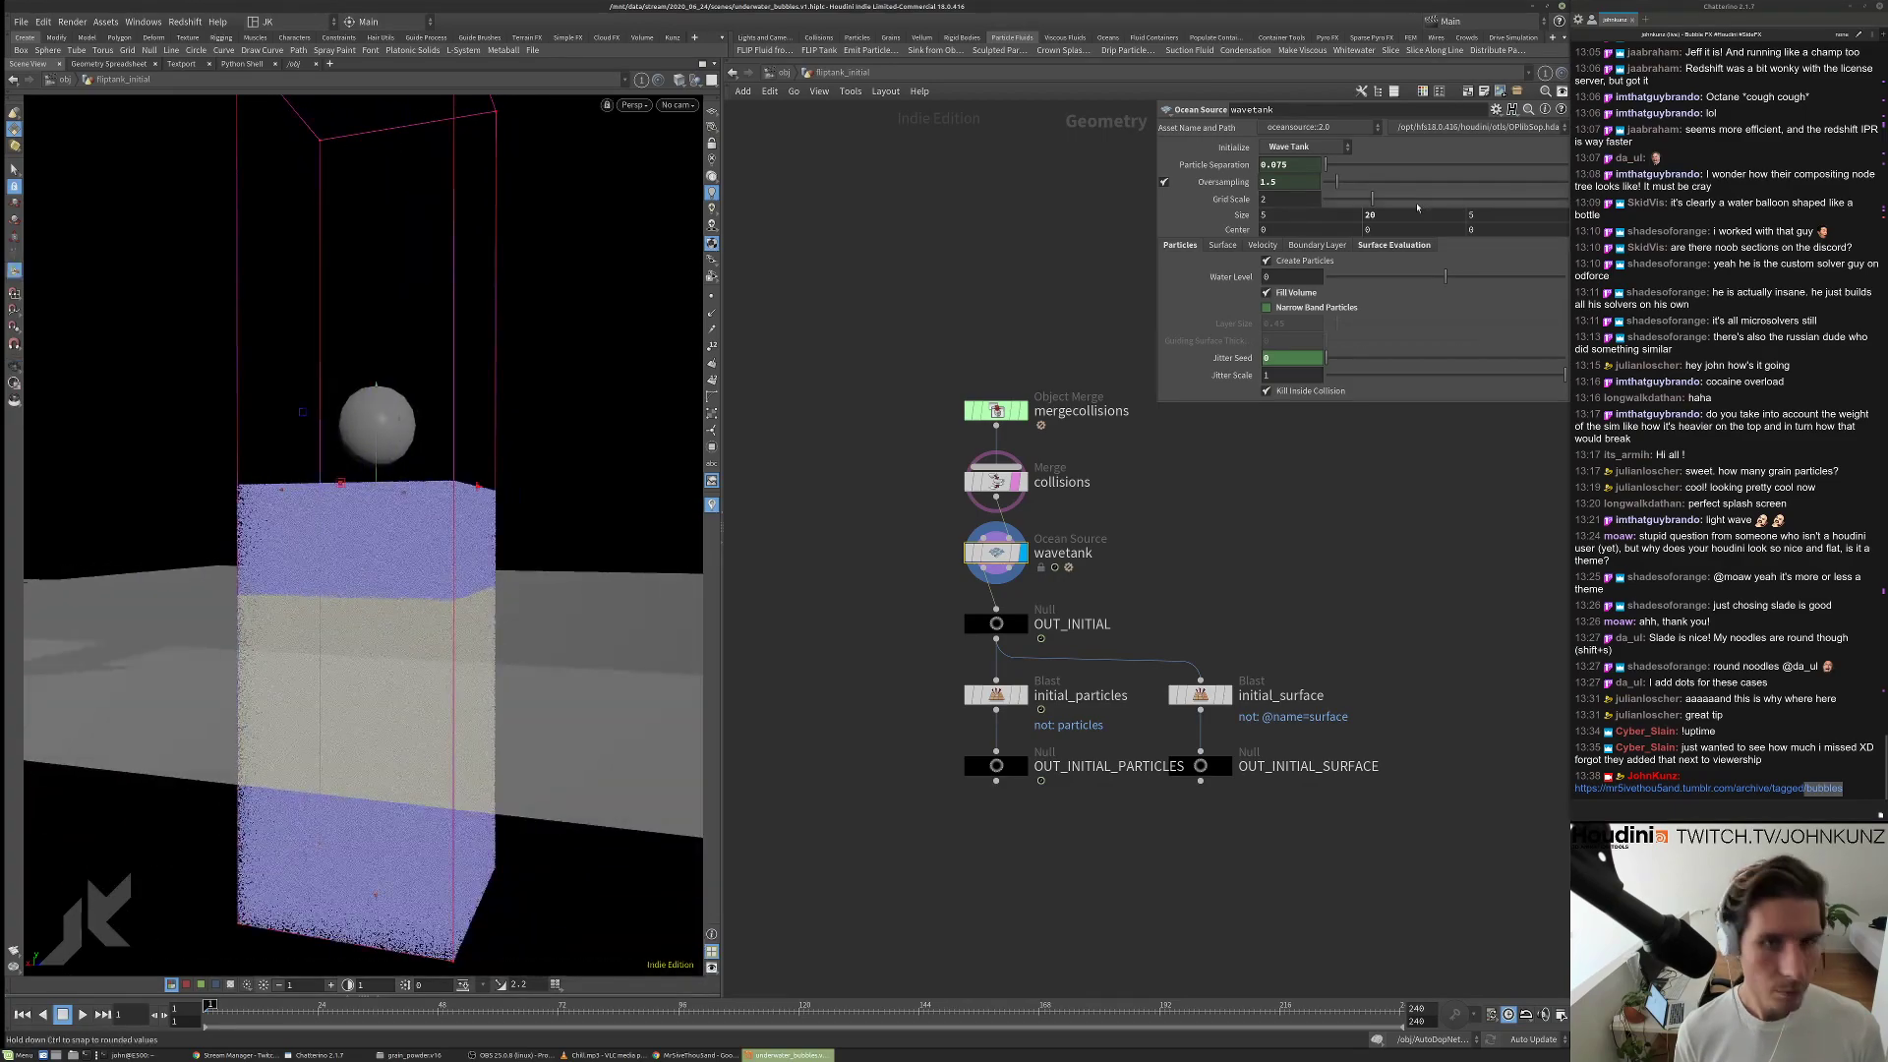
text(15)
key(Return)
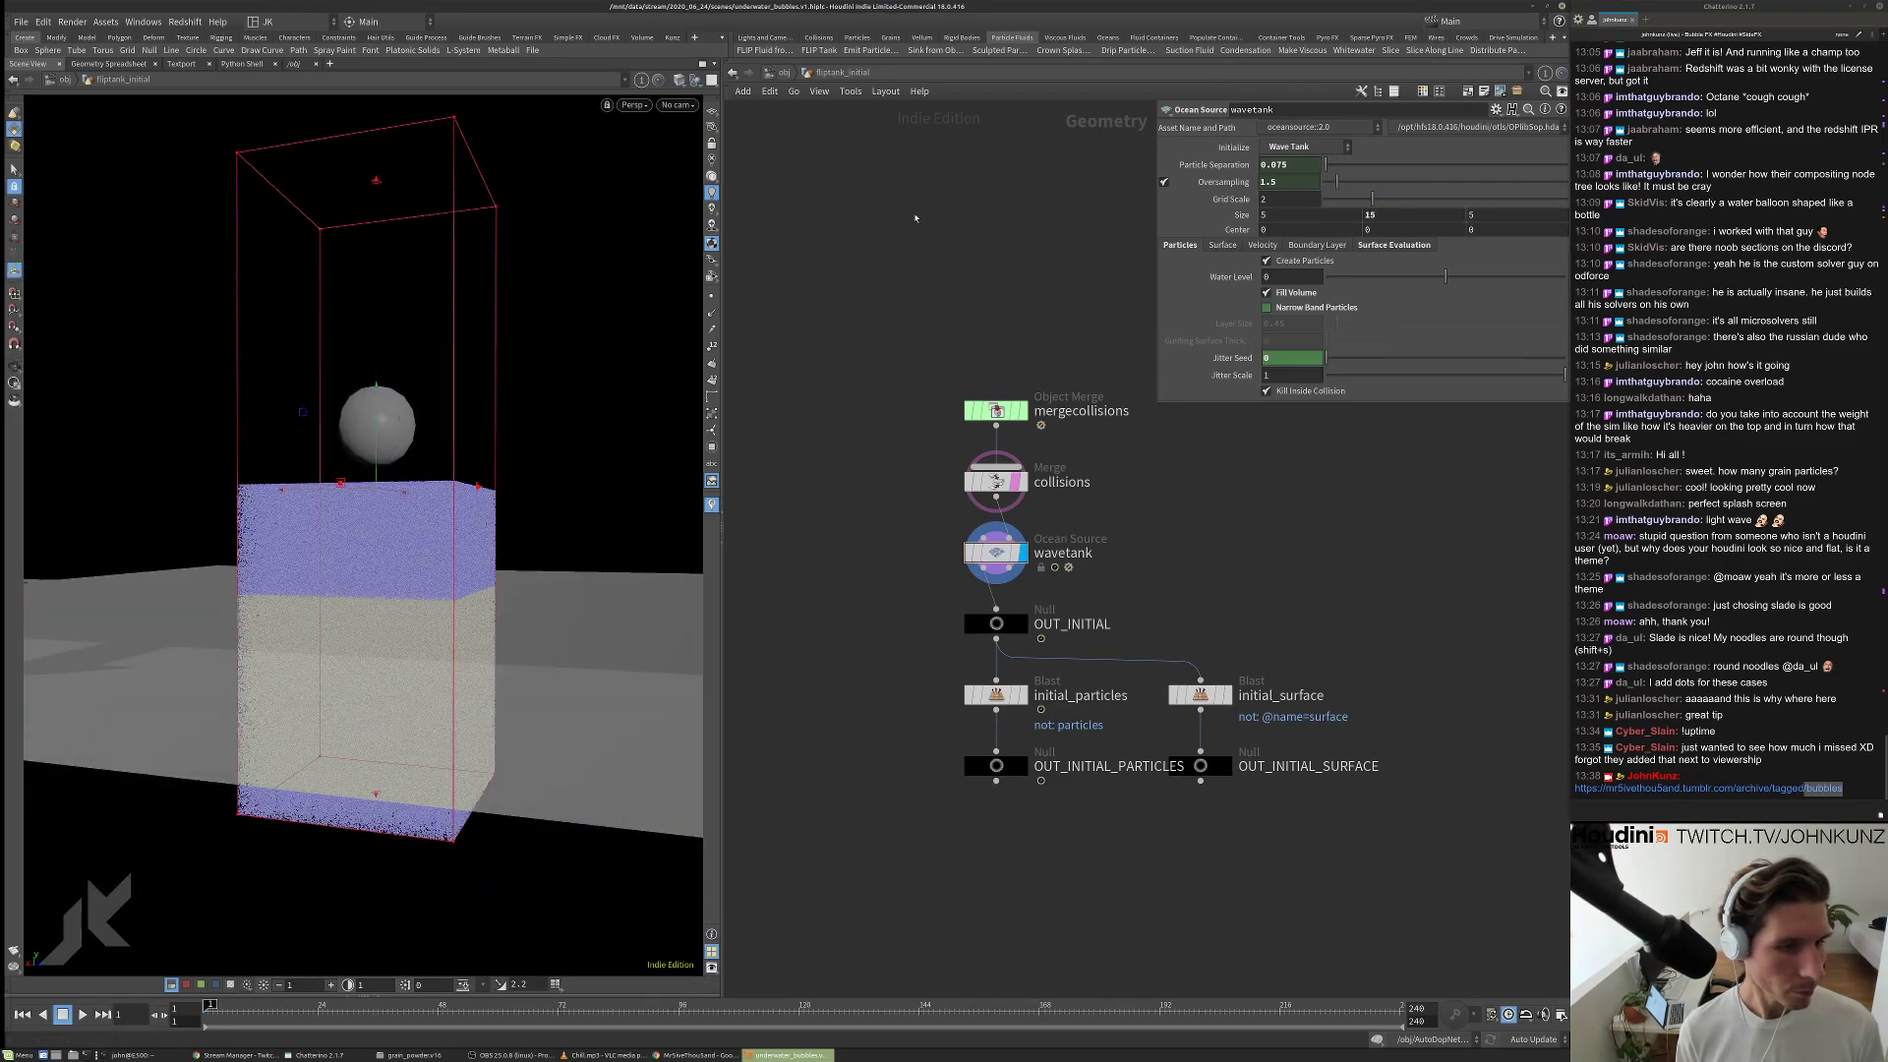
click(783, 72)
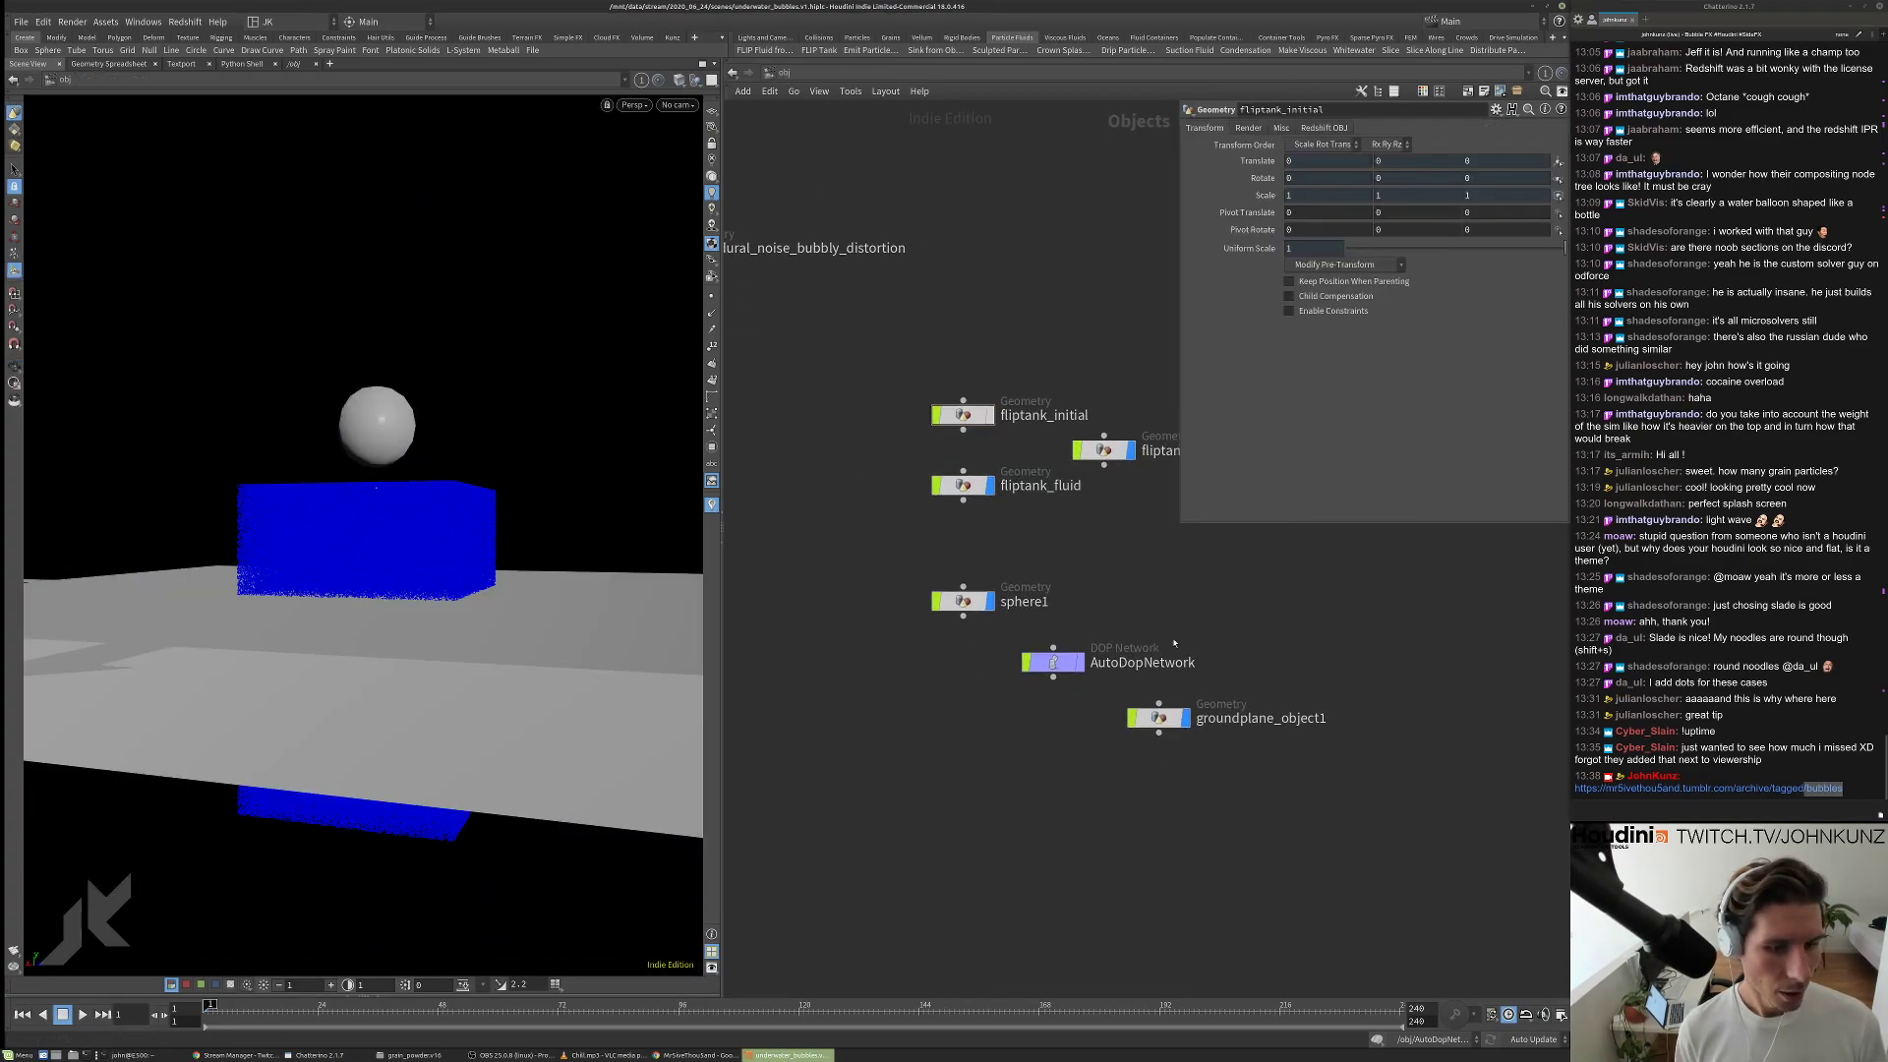
Lower groundplane_object1 to Translate Y -7.5, then dive into AutoDopNetwork.
click(1158, 718)
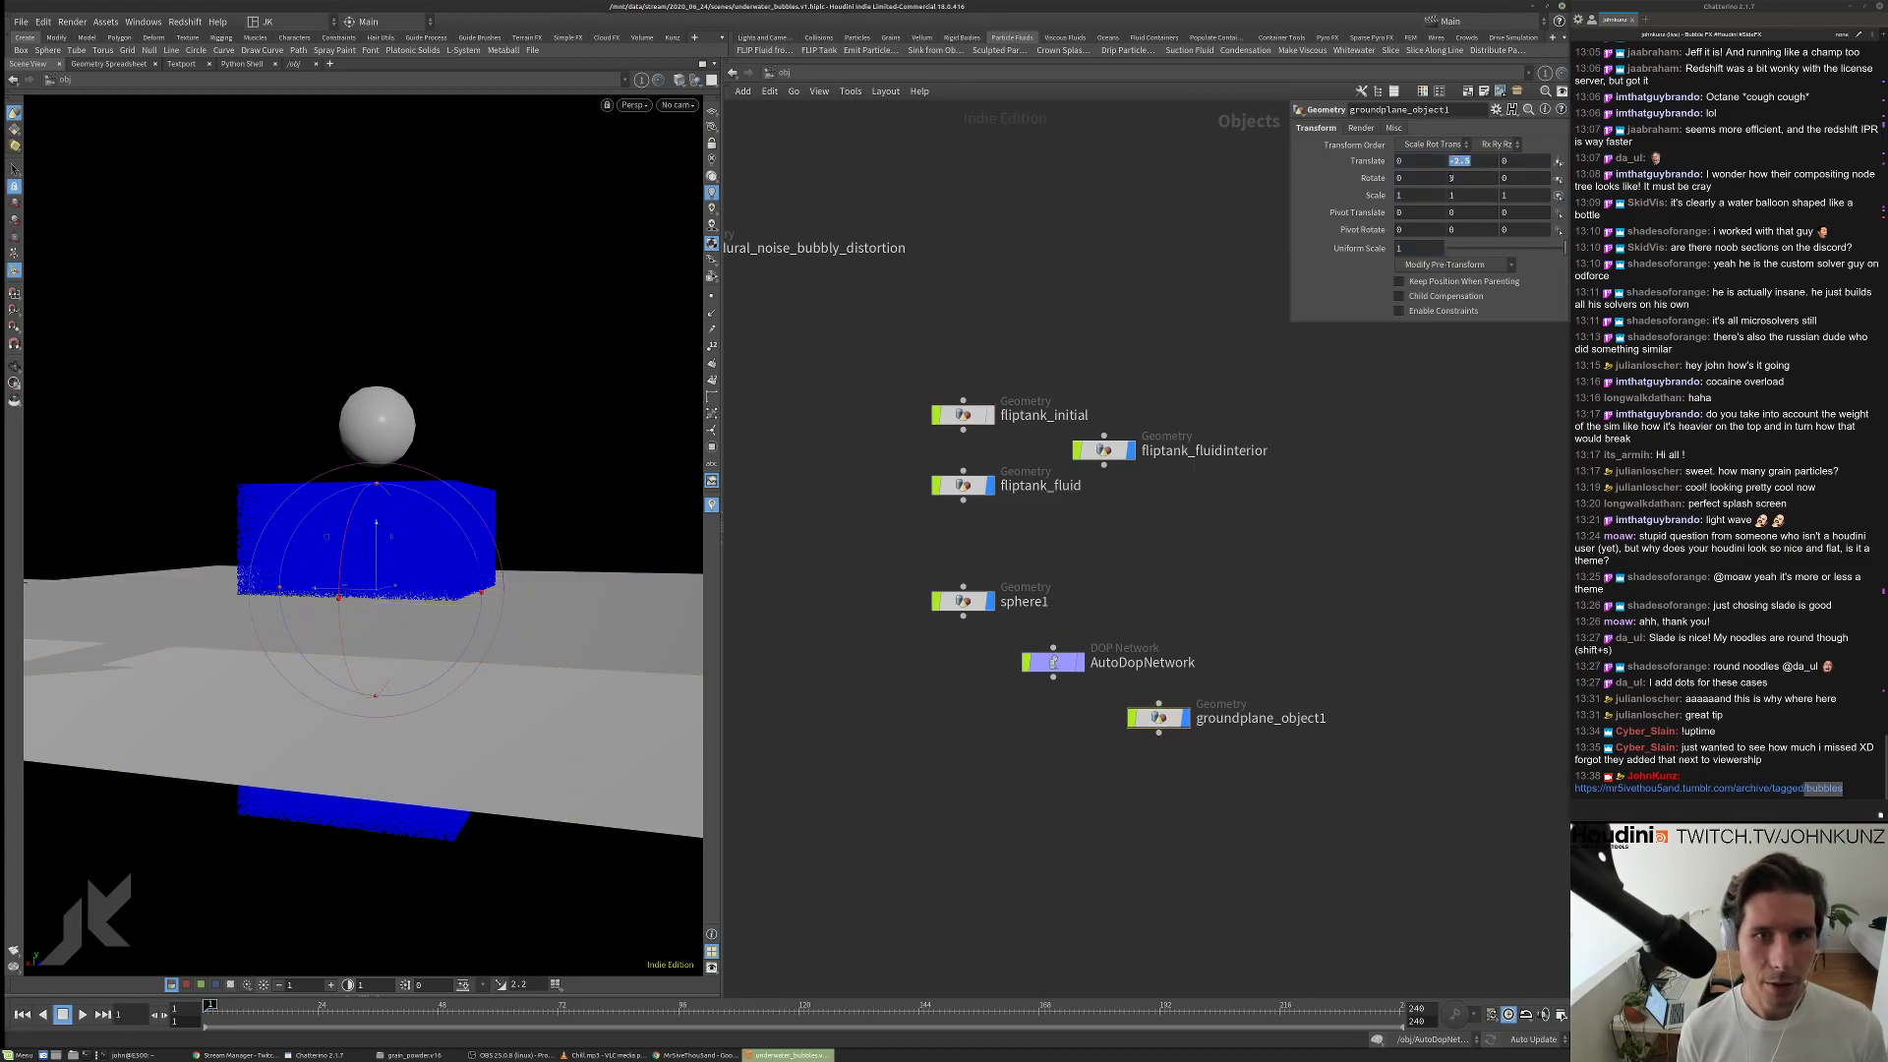
double_click(1455, 161)
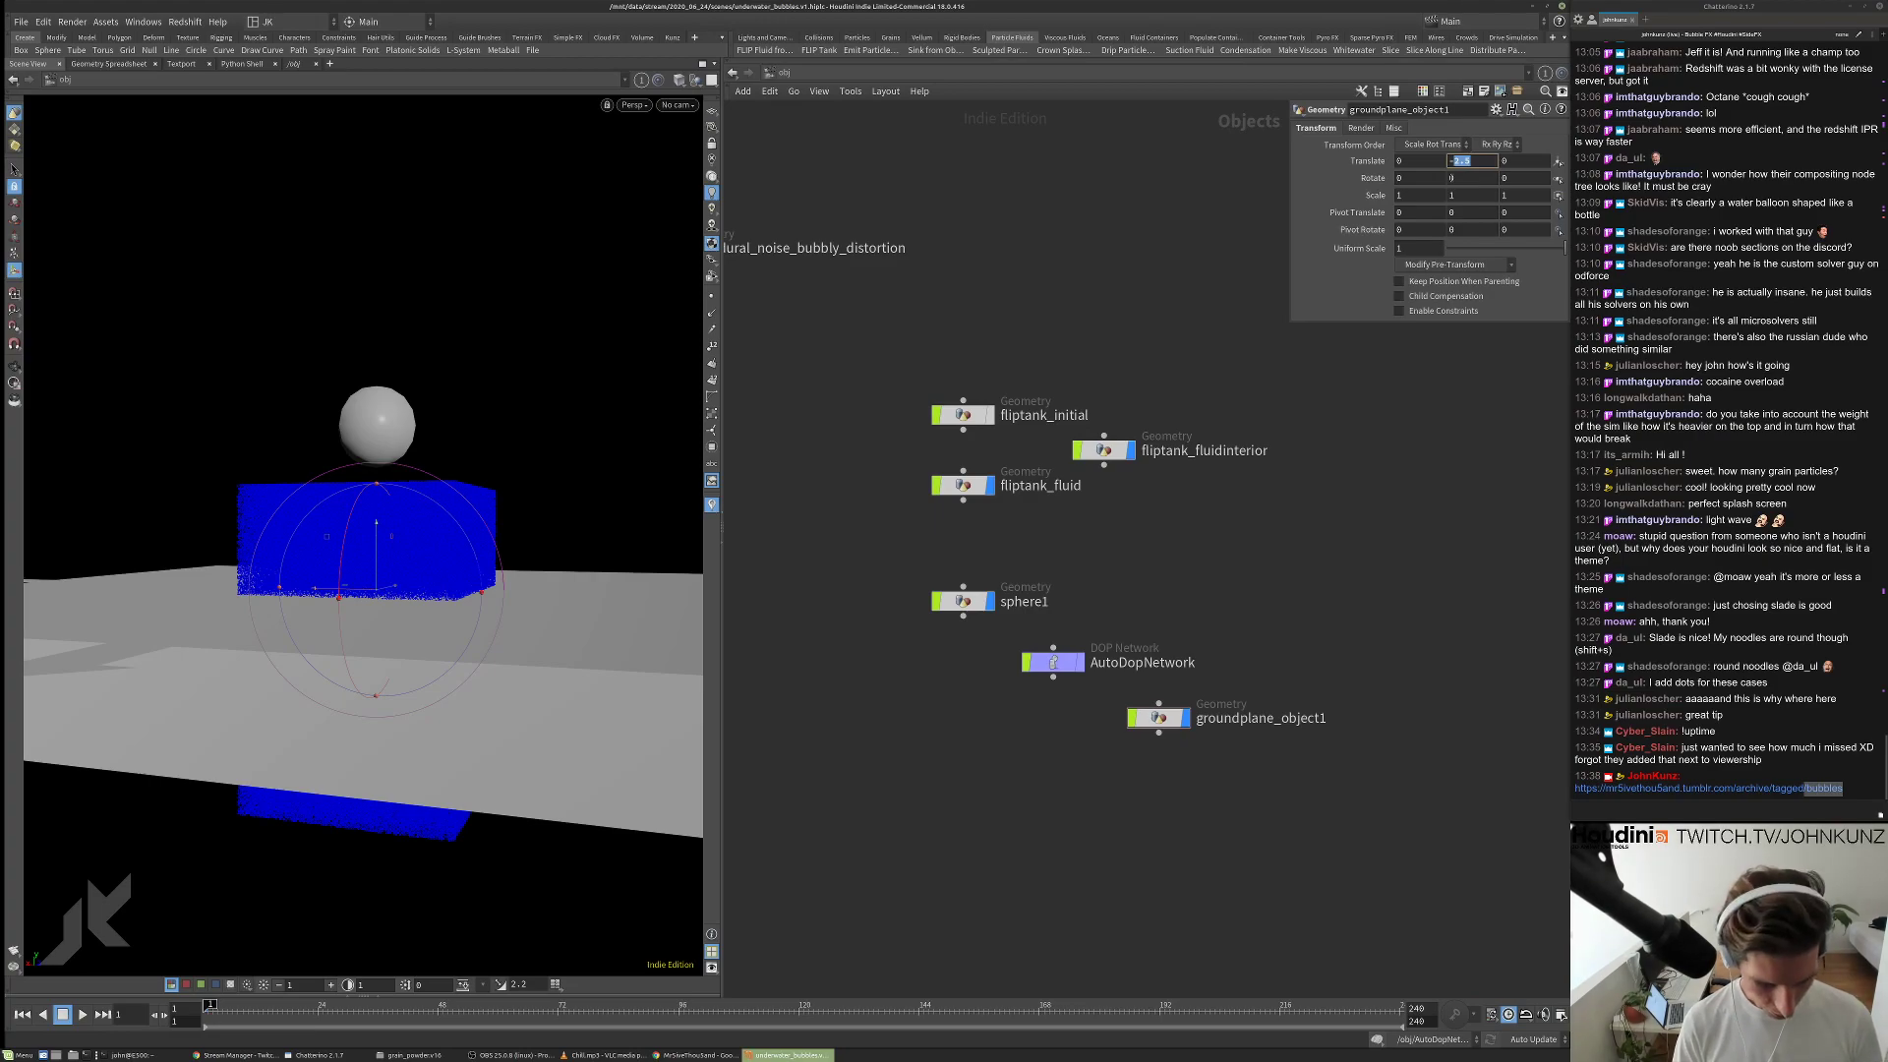
text(-7)
key(Return)
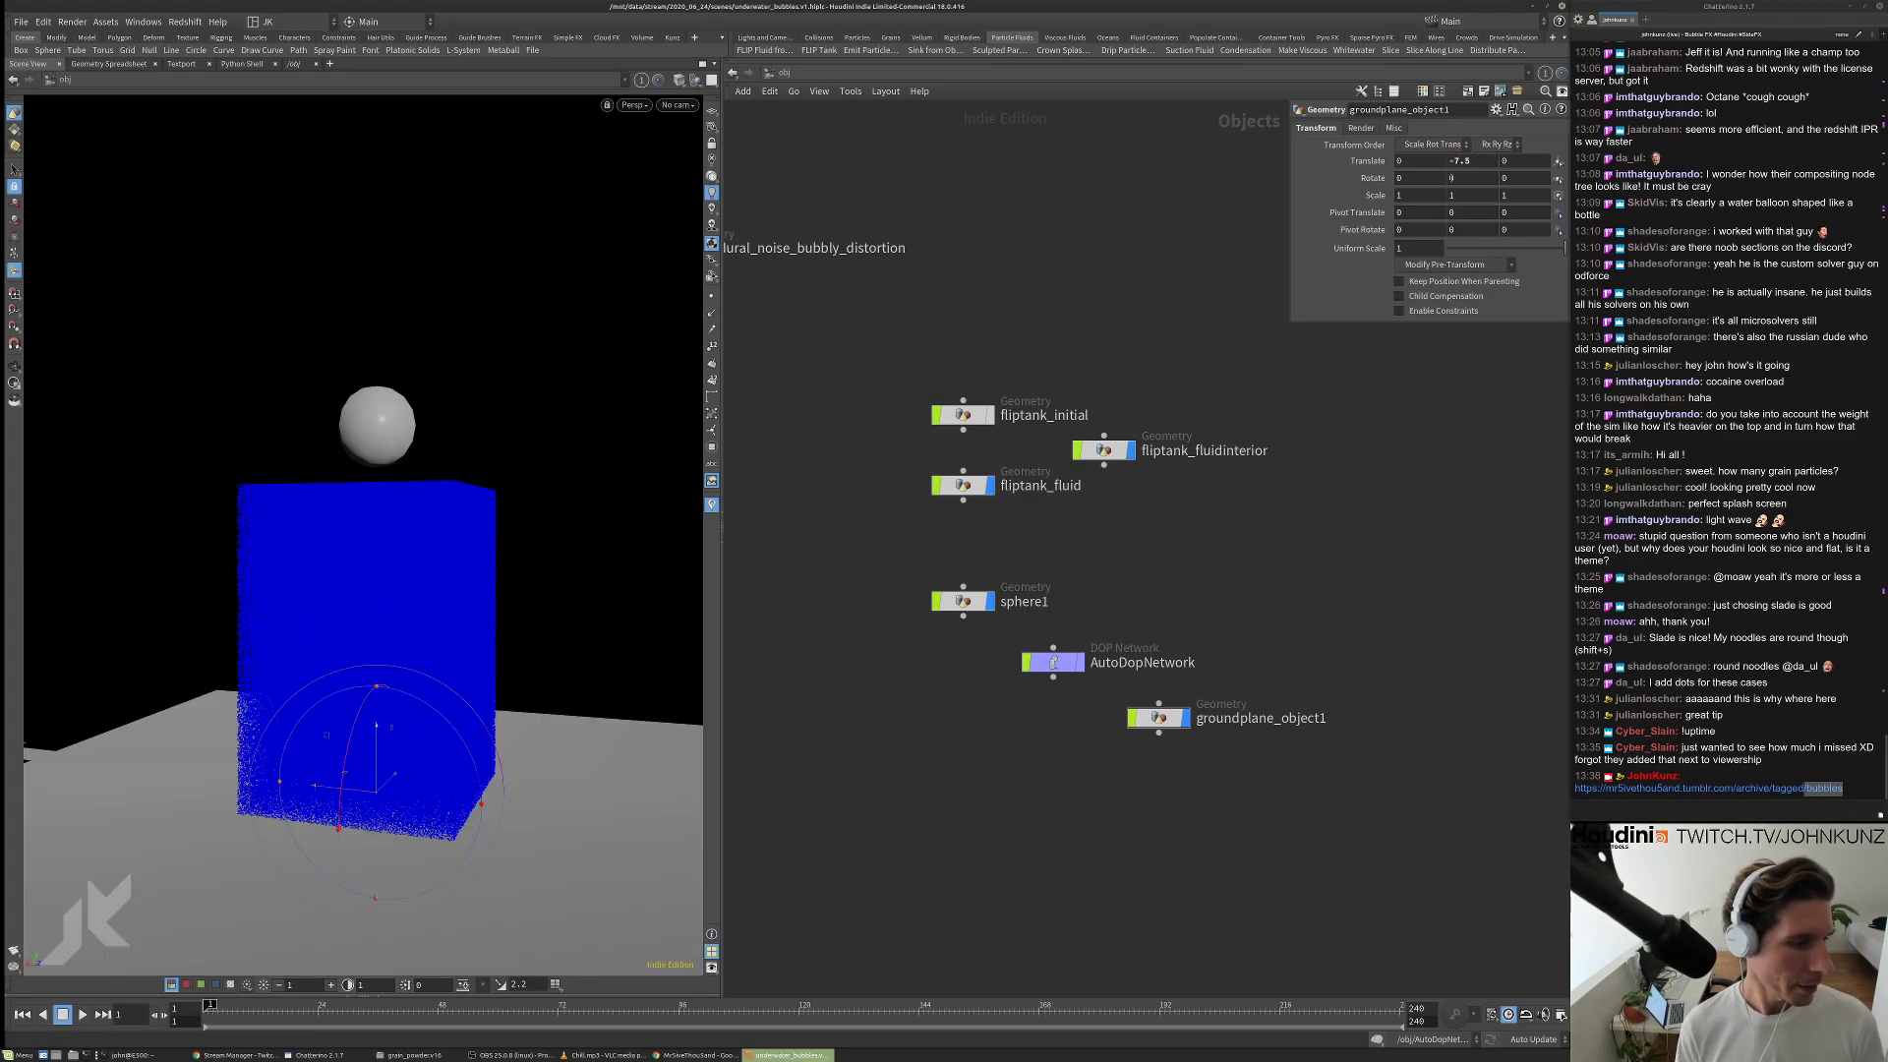
key(Escape)
drag(570, 688, 531, 649)
key(Return)
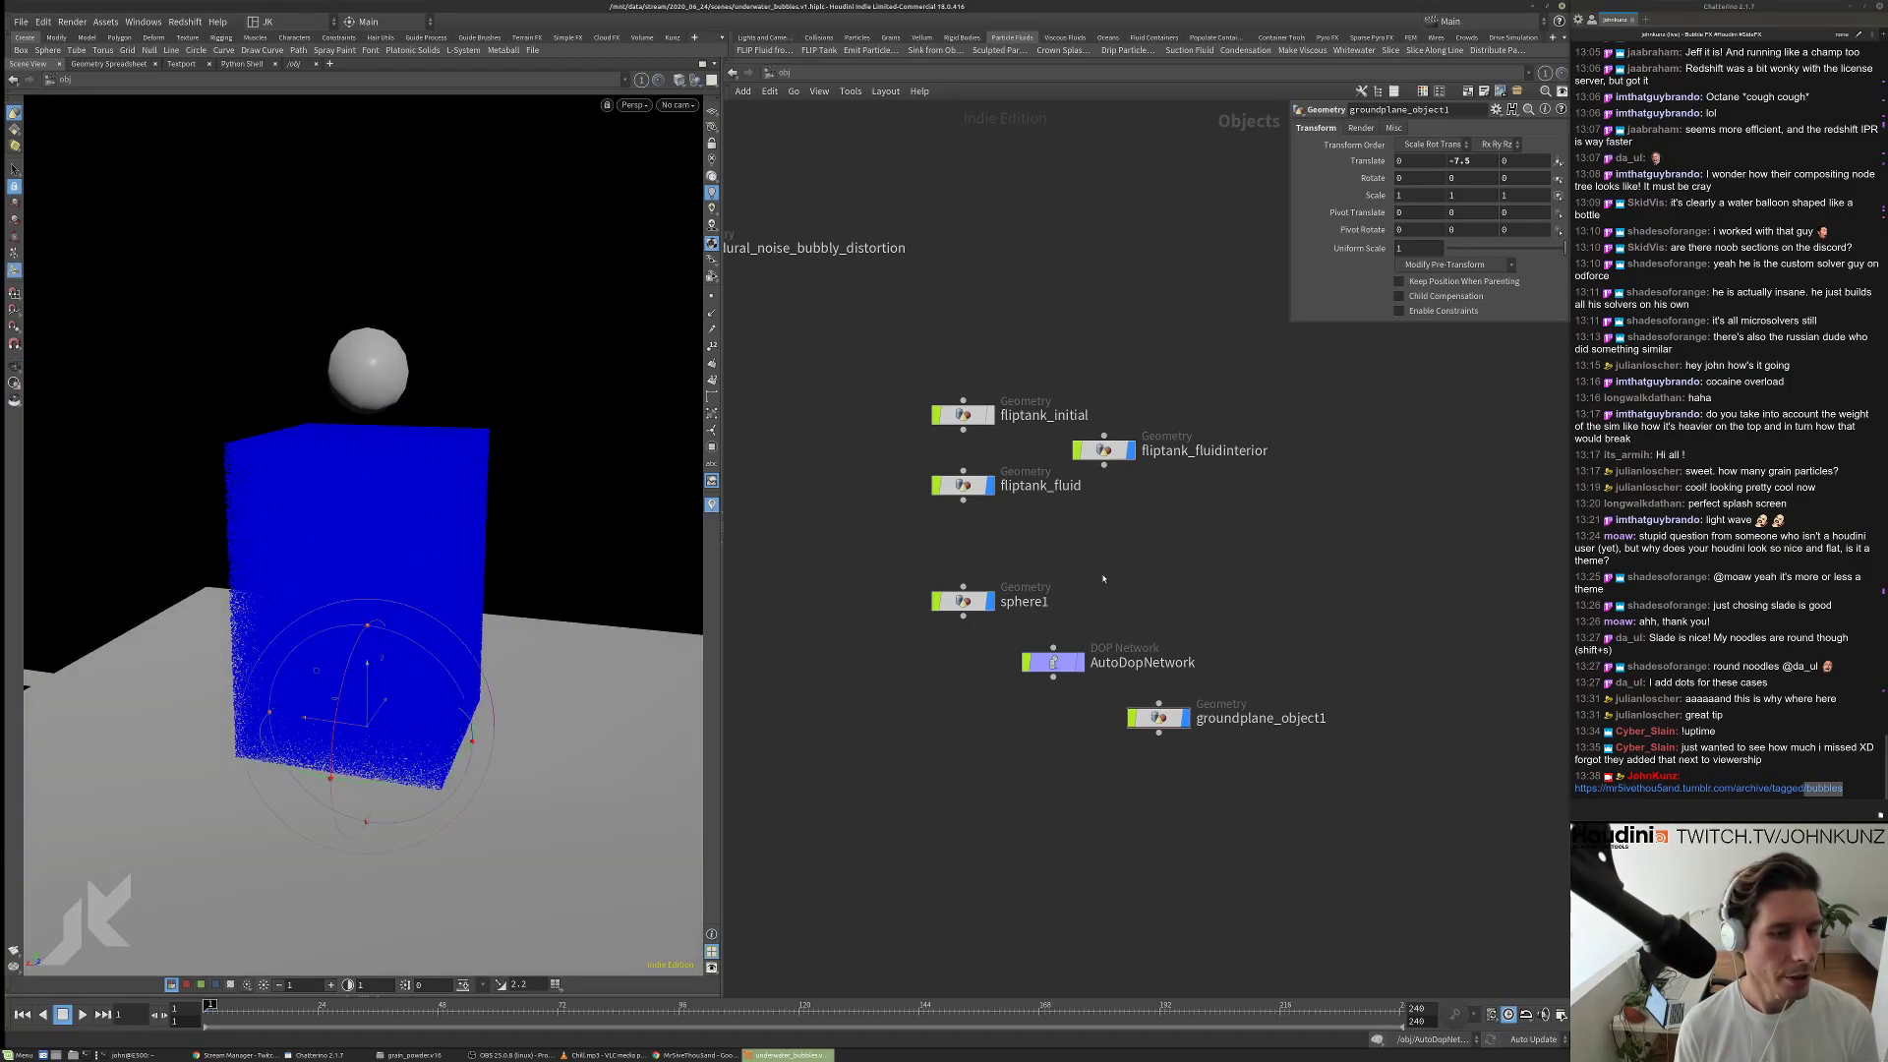
double_click(1053, 661)
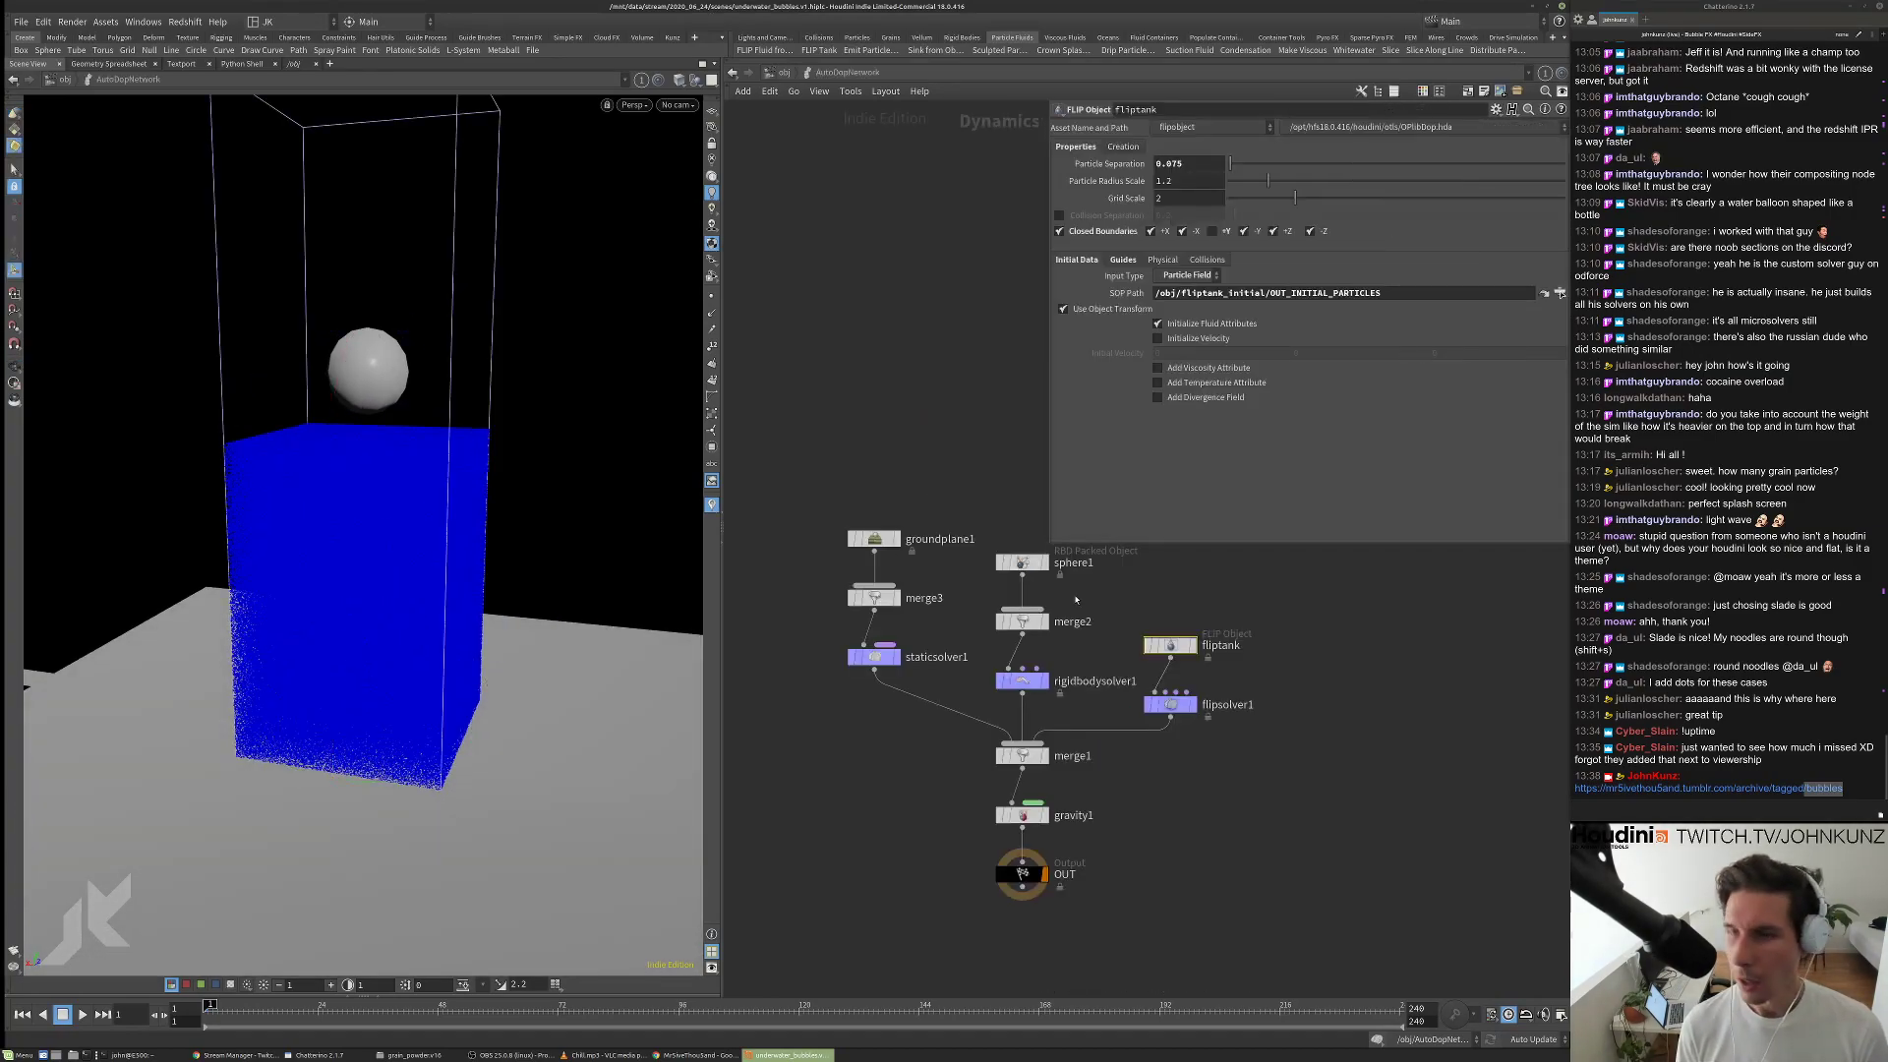
Play and stop the simulation, then select the sphere1 RBD object.
key(Up)
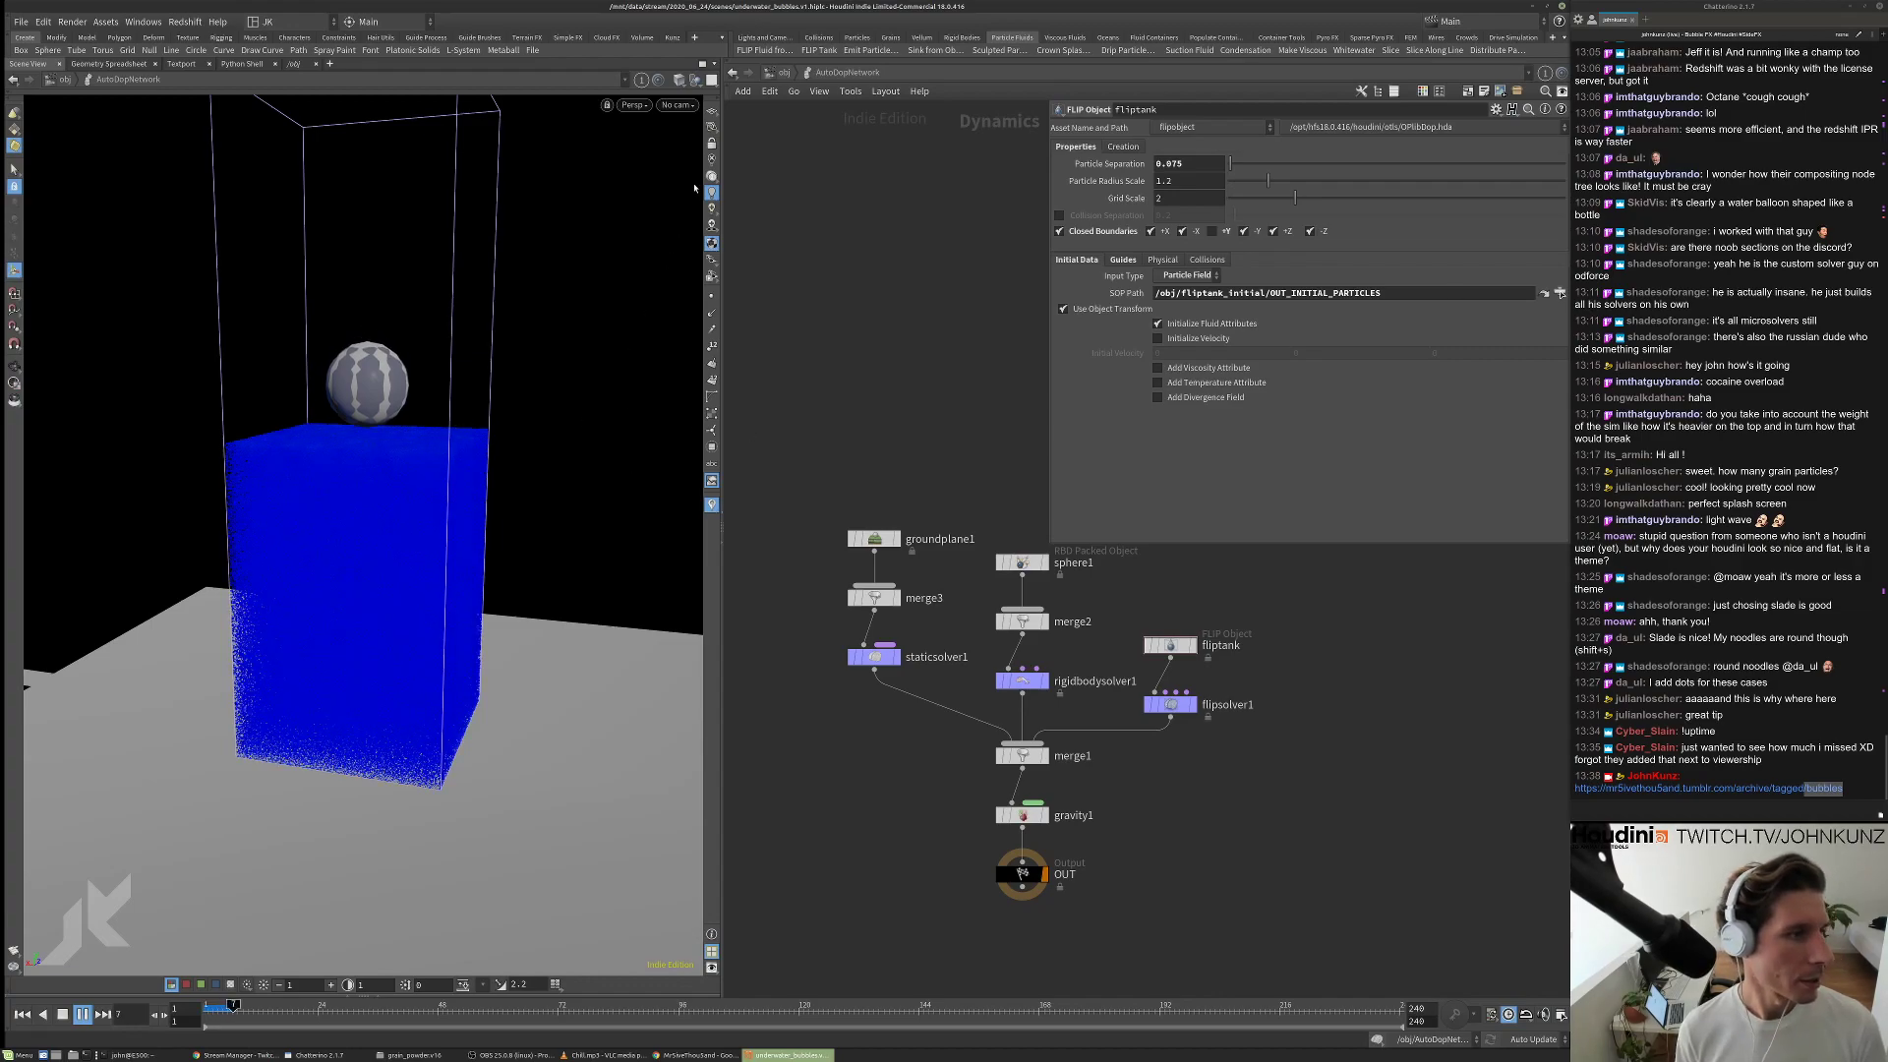
key(Up)
click(695, 80)
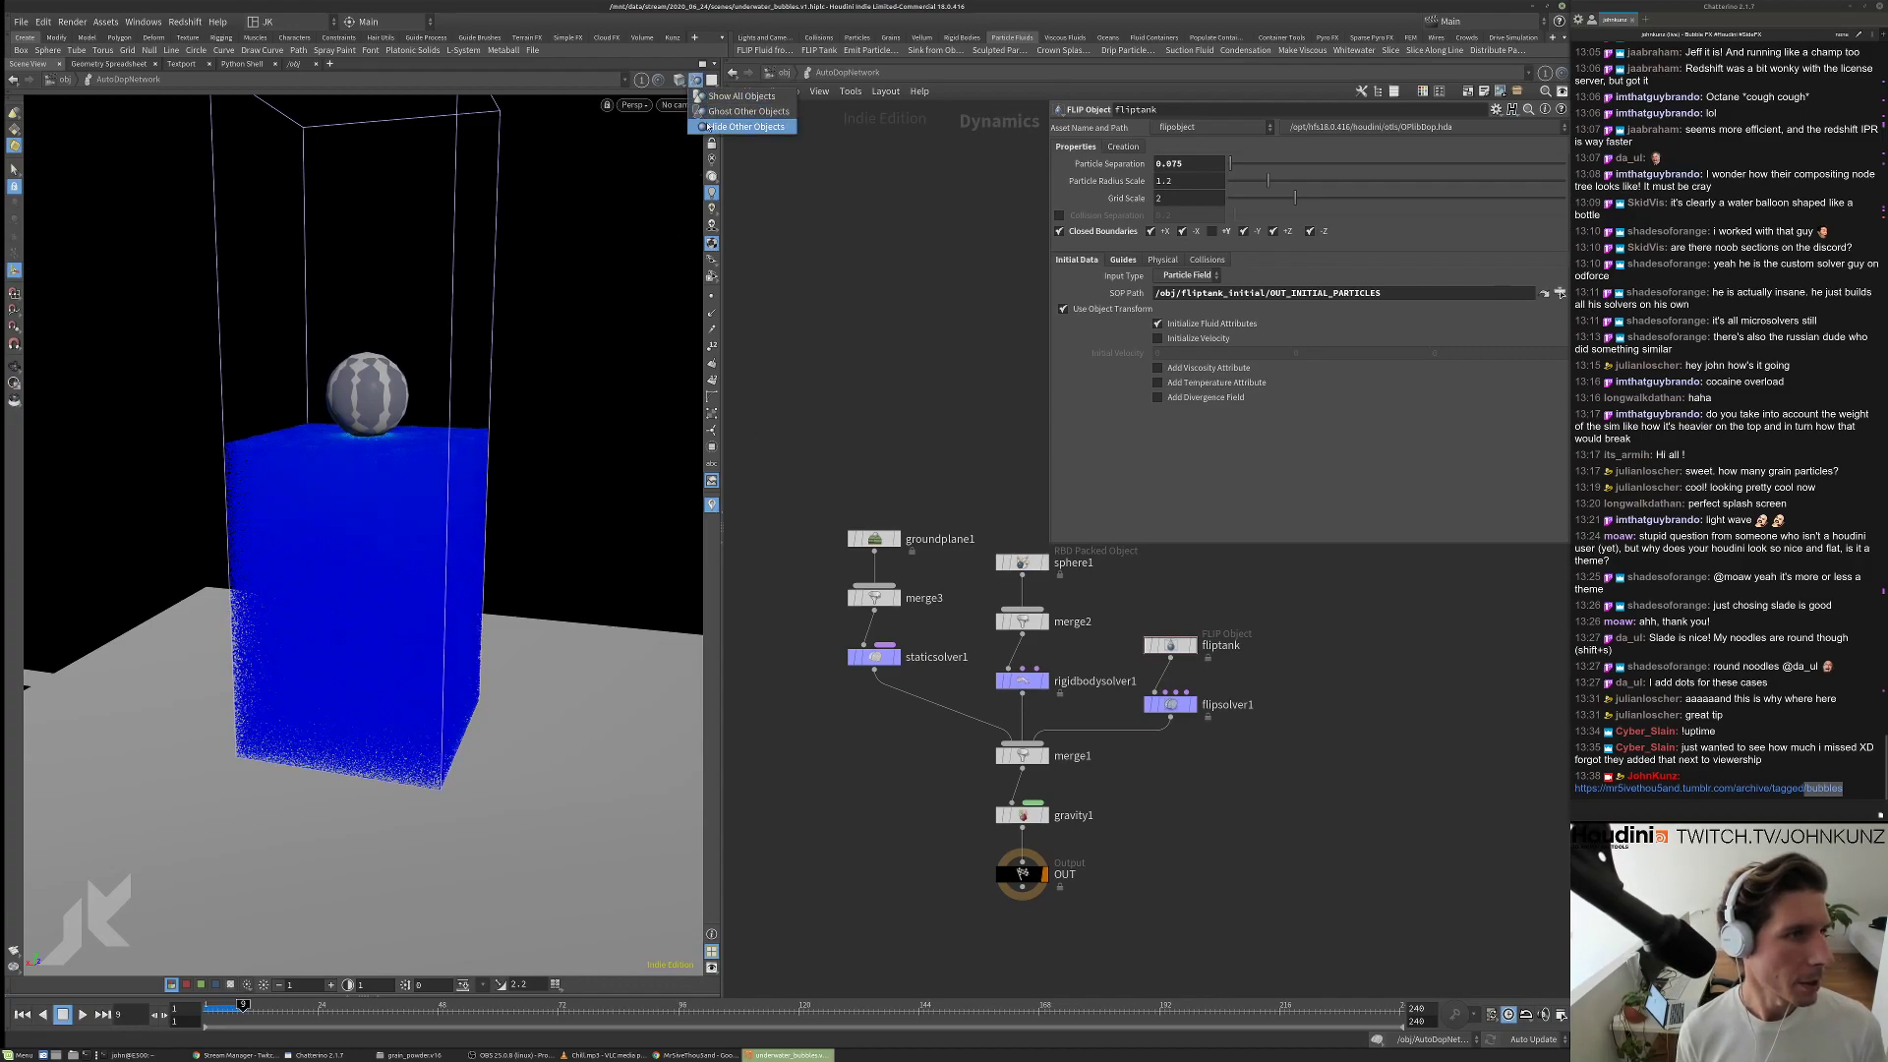
click(707, 126)
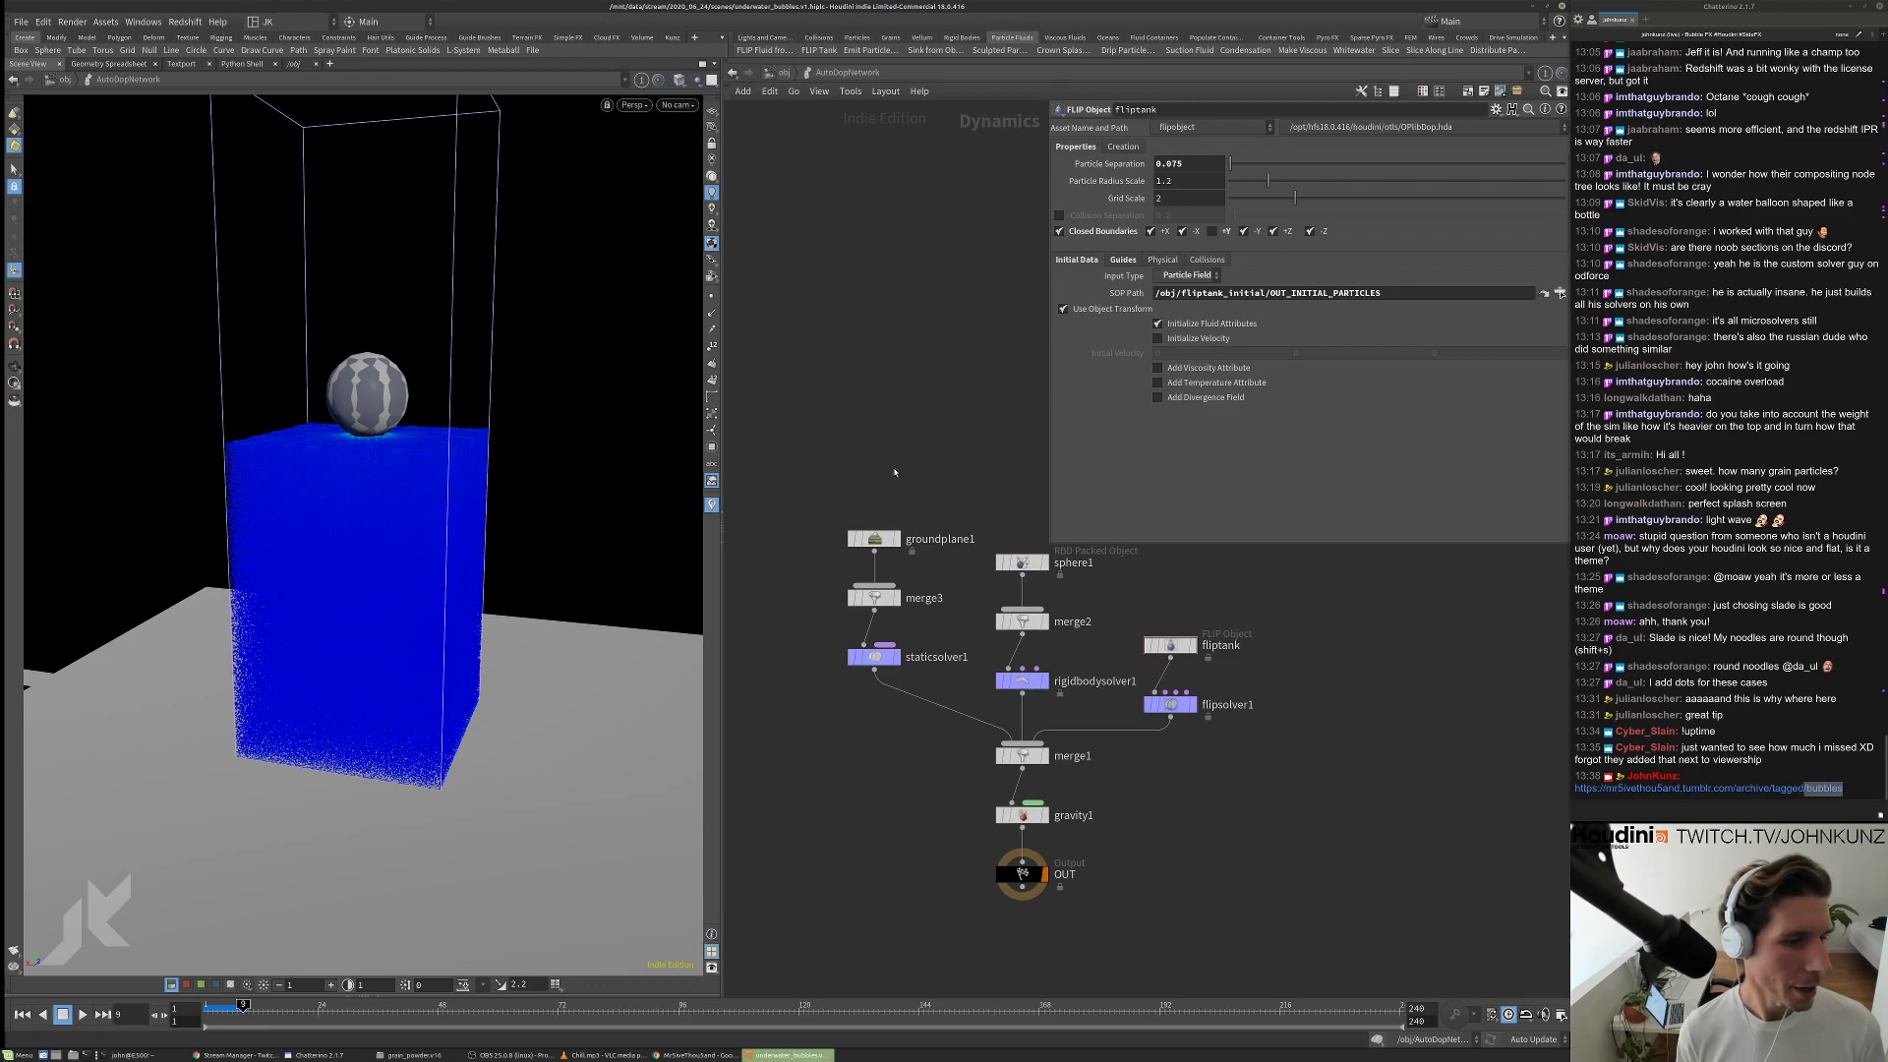
scroll(894, 472, up, 3)
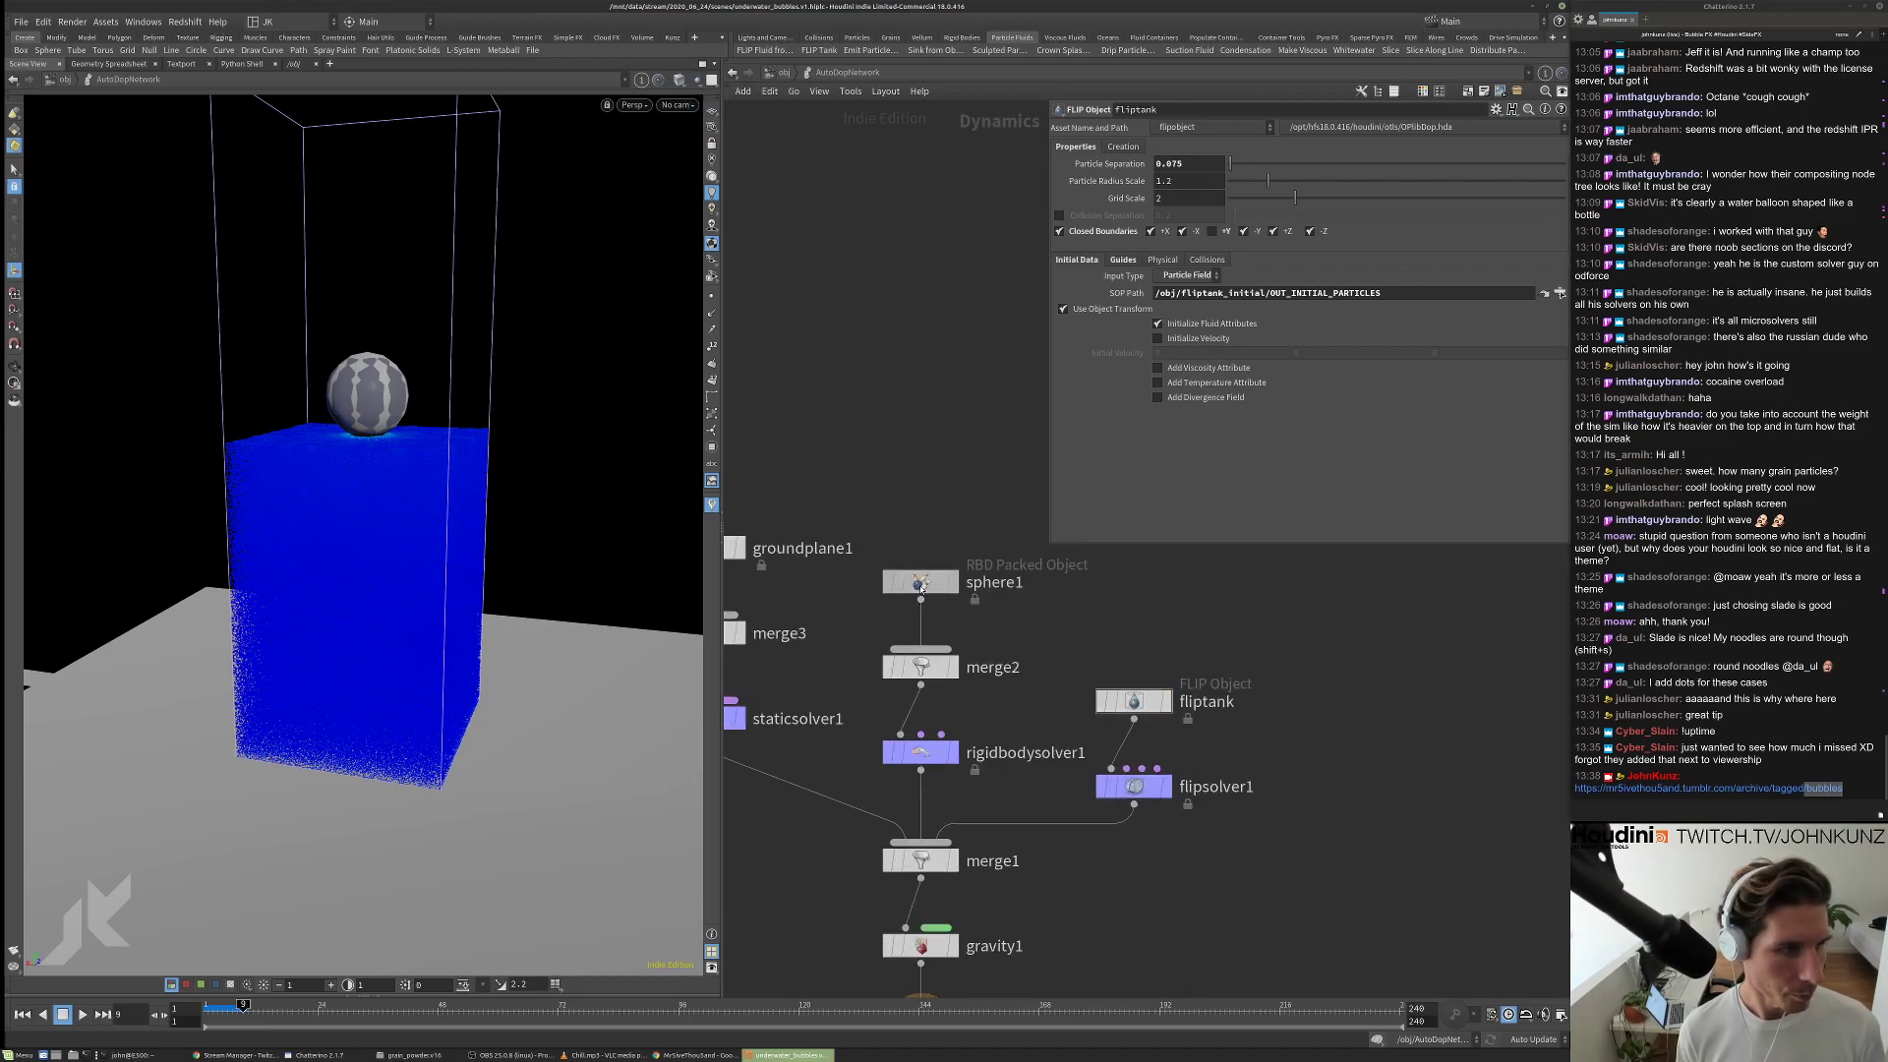
click(920, 584)
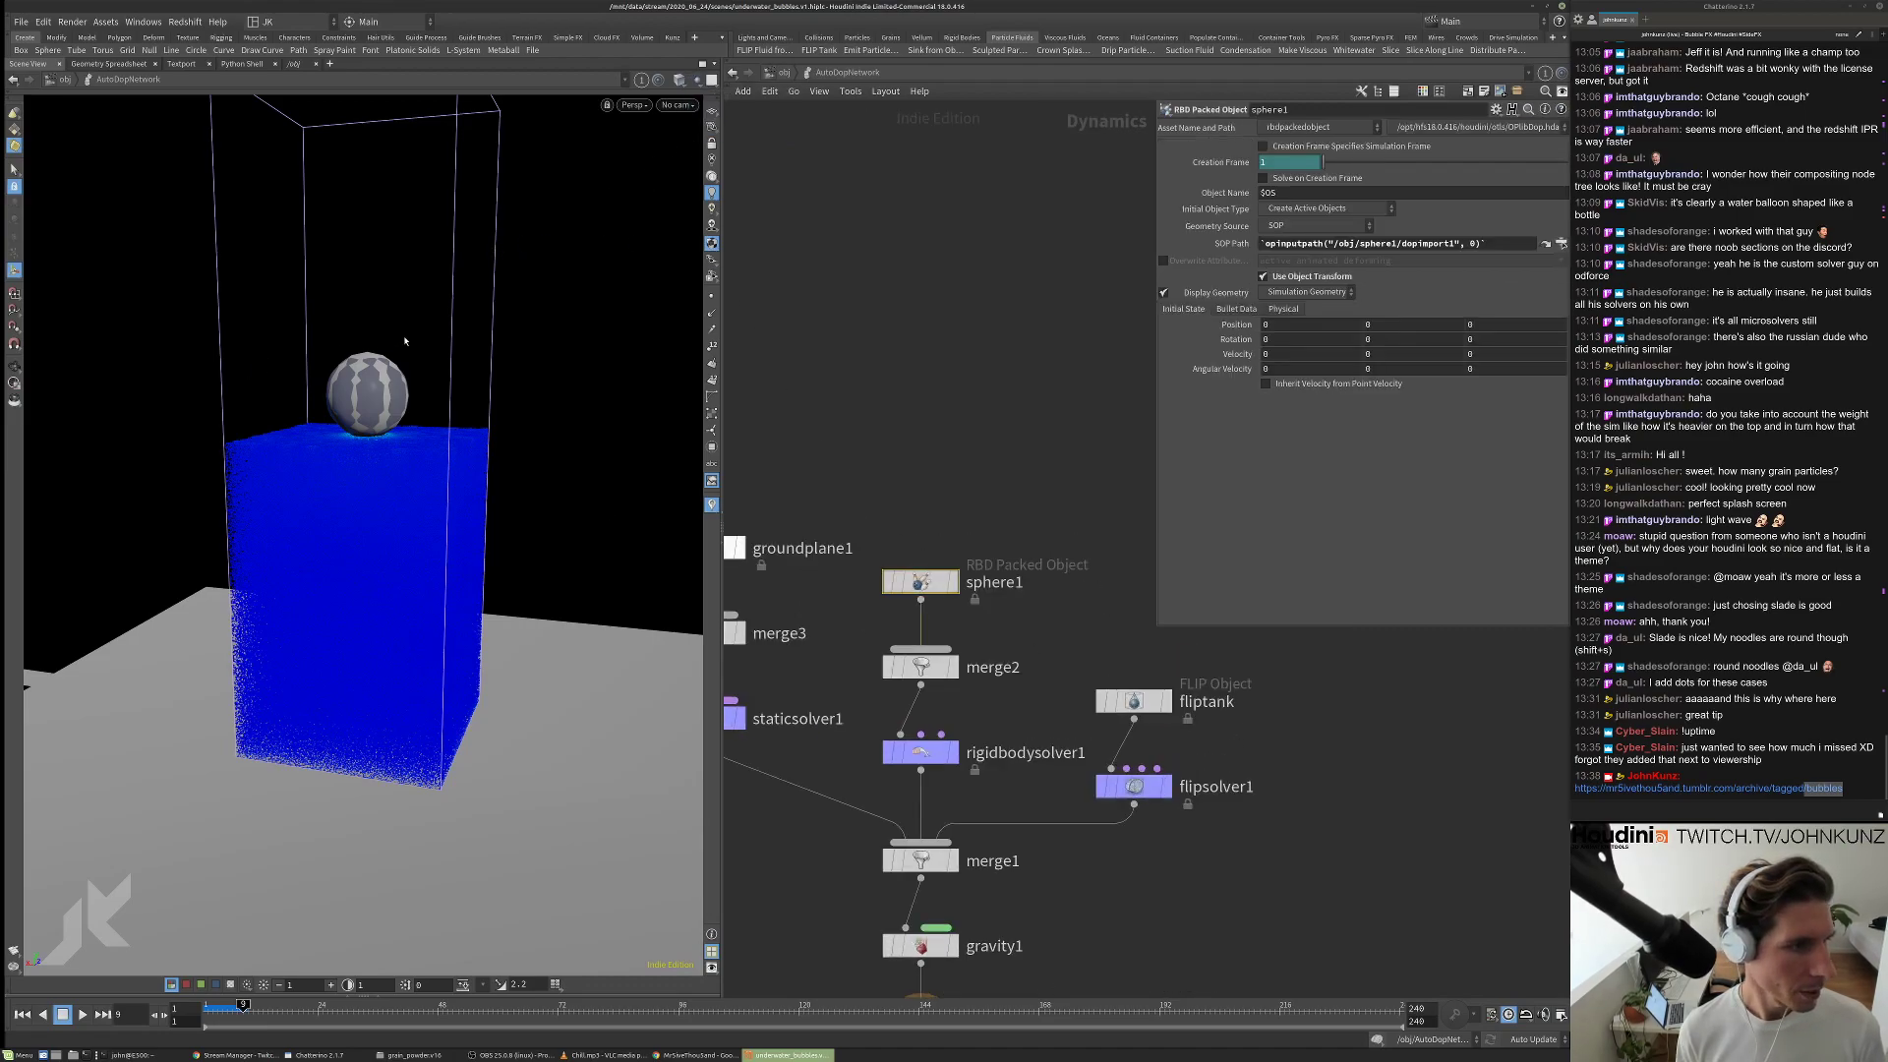
Switch sphere1's display to Render geometry and leave Display Geometry turned off.
click(1163, 293)
click(1163, 292)
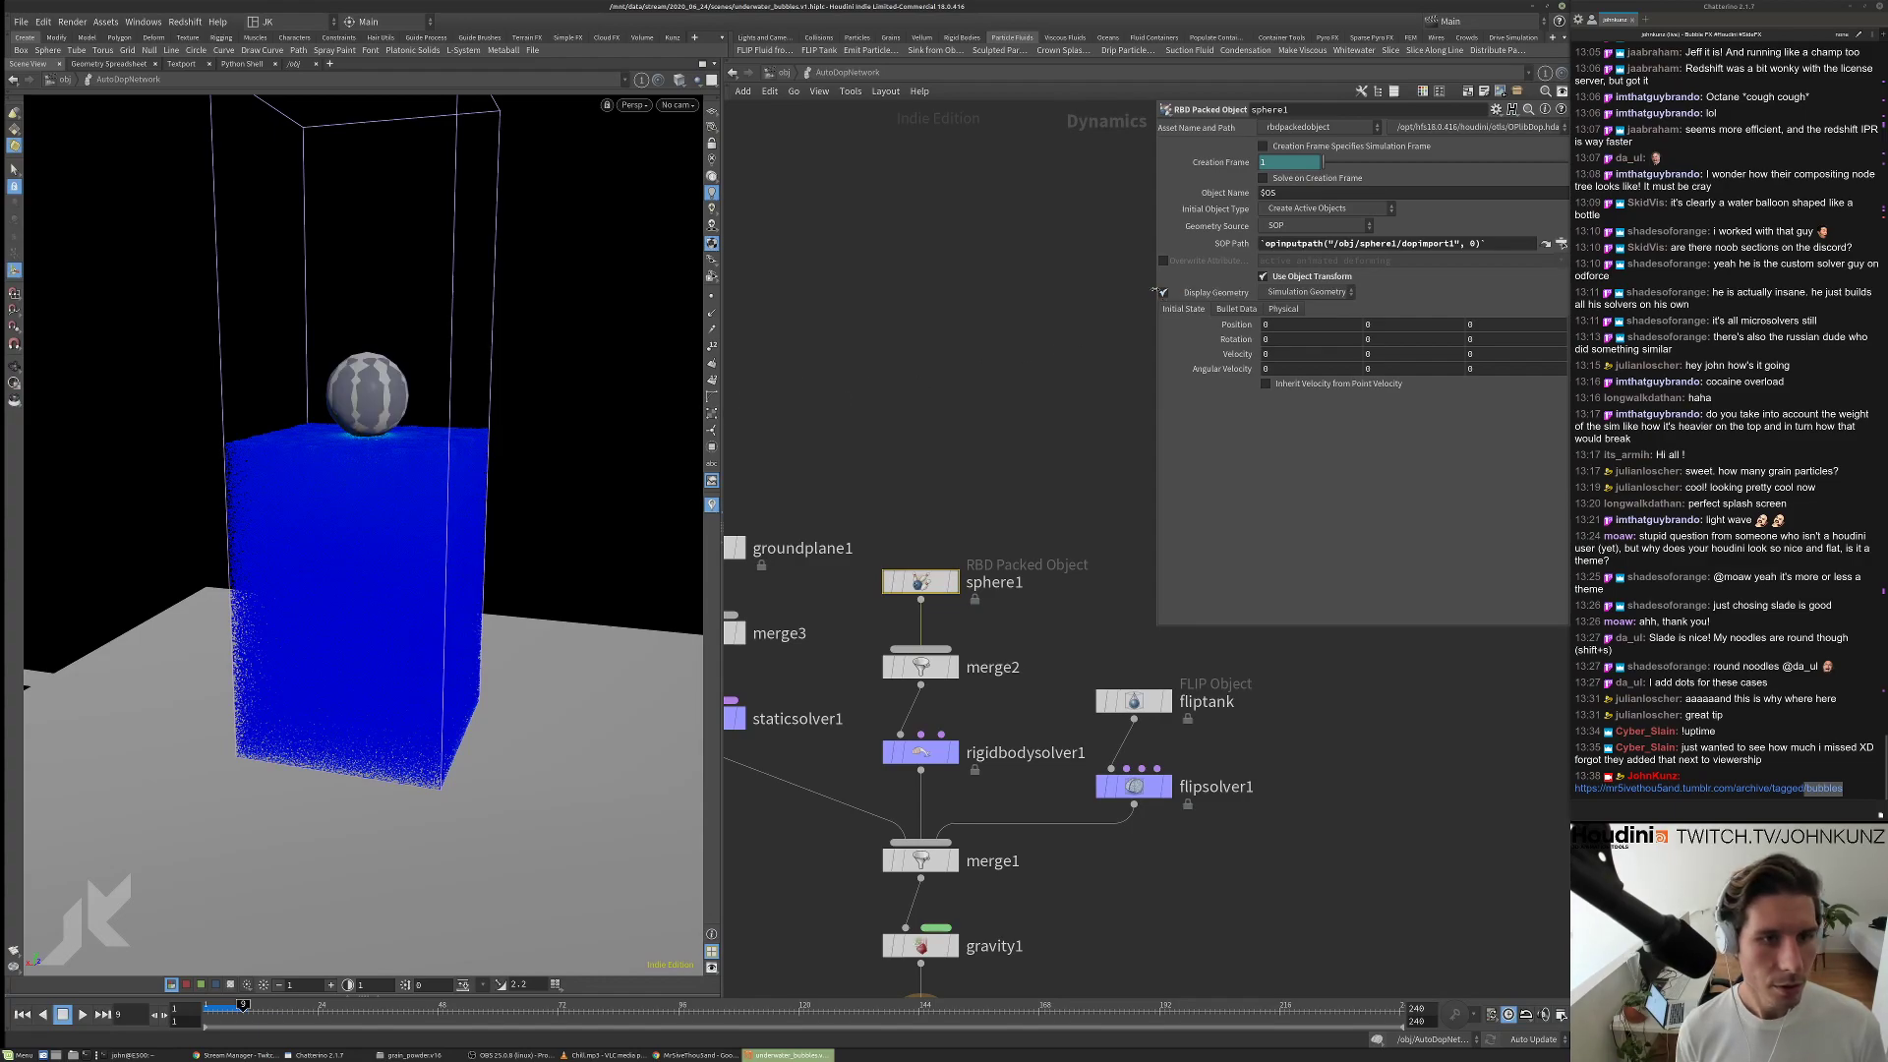
click(1163, 293)
scroll(463, 461, up, 5)
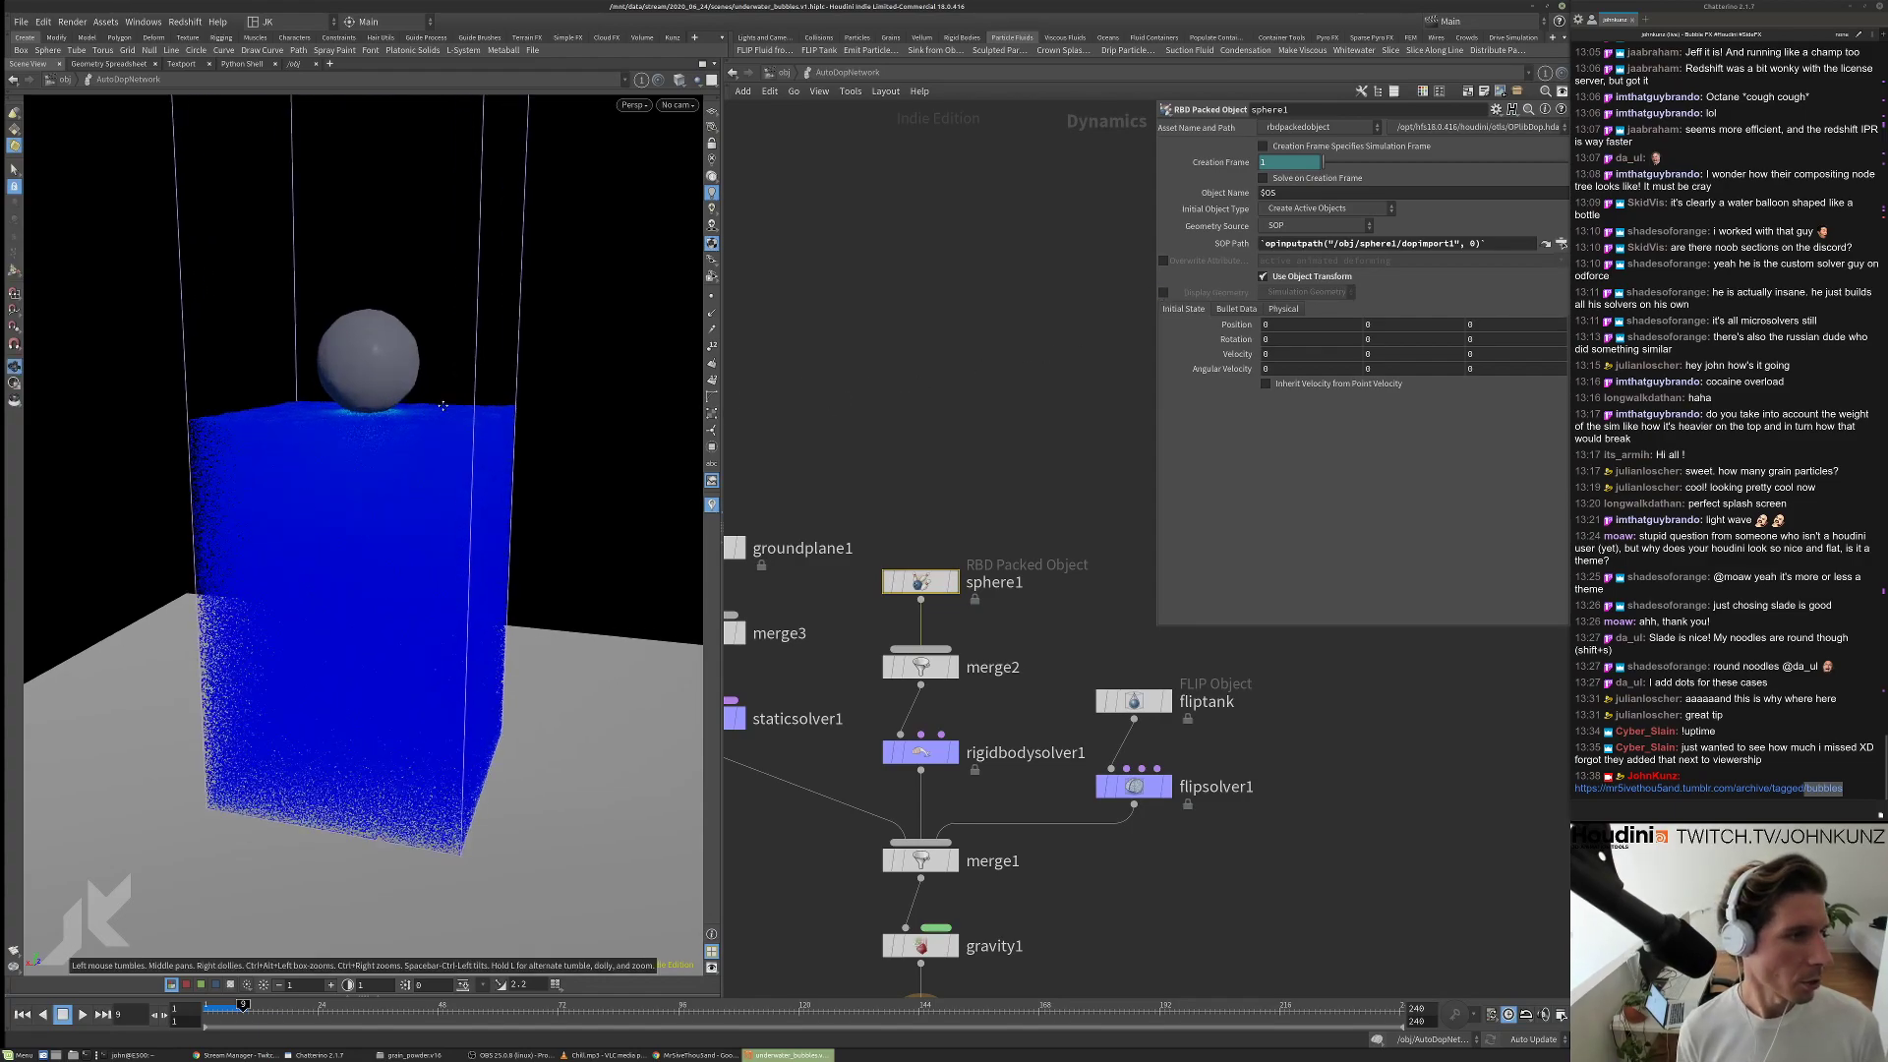
drag(463, 461, 482, 365)
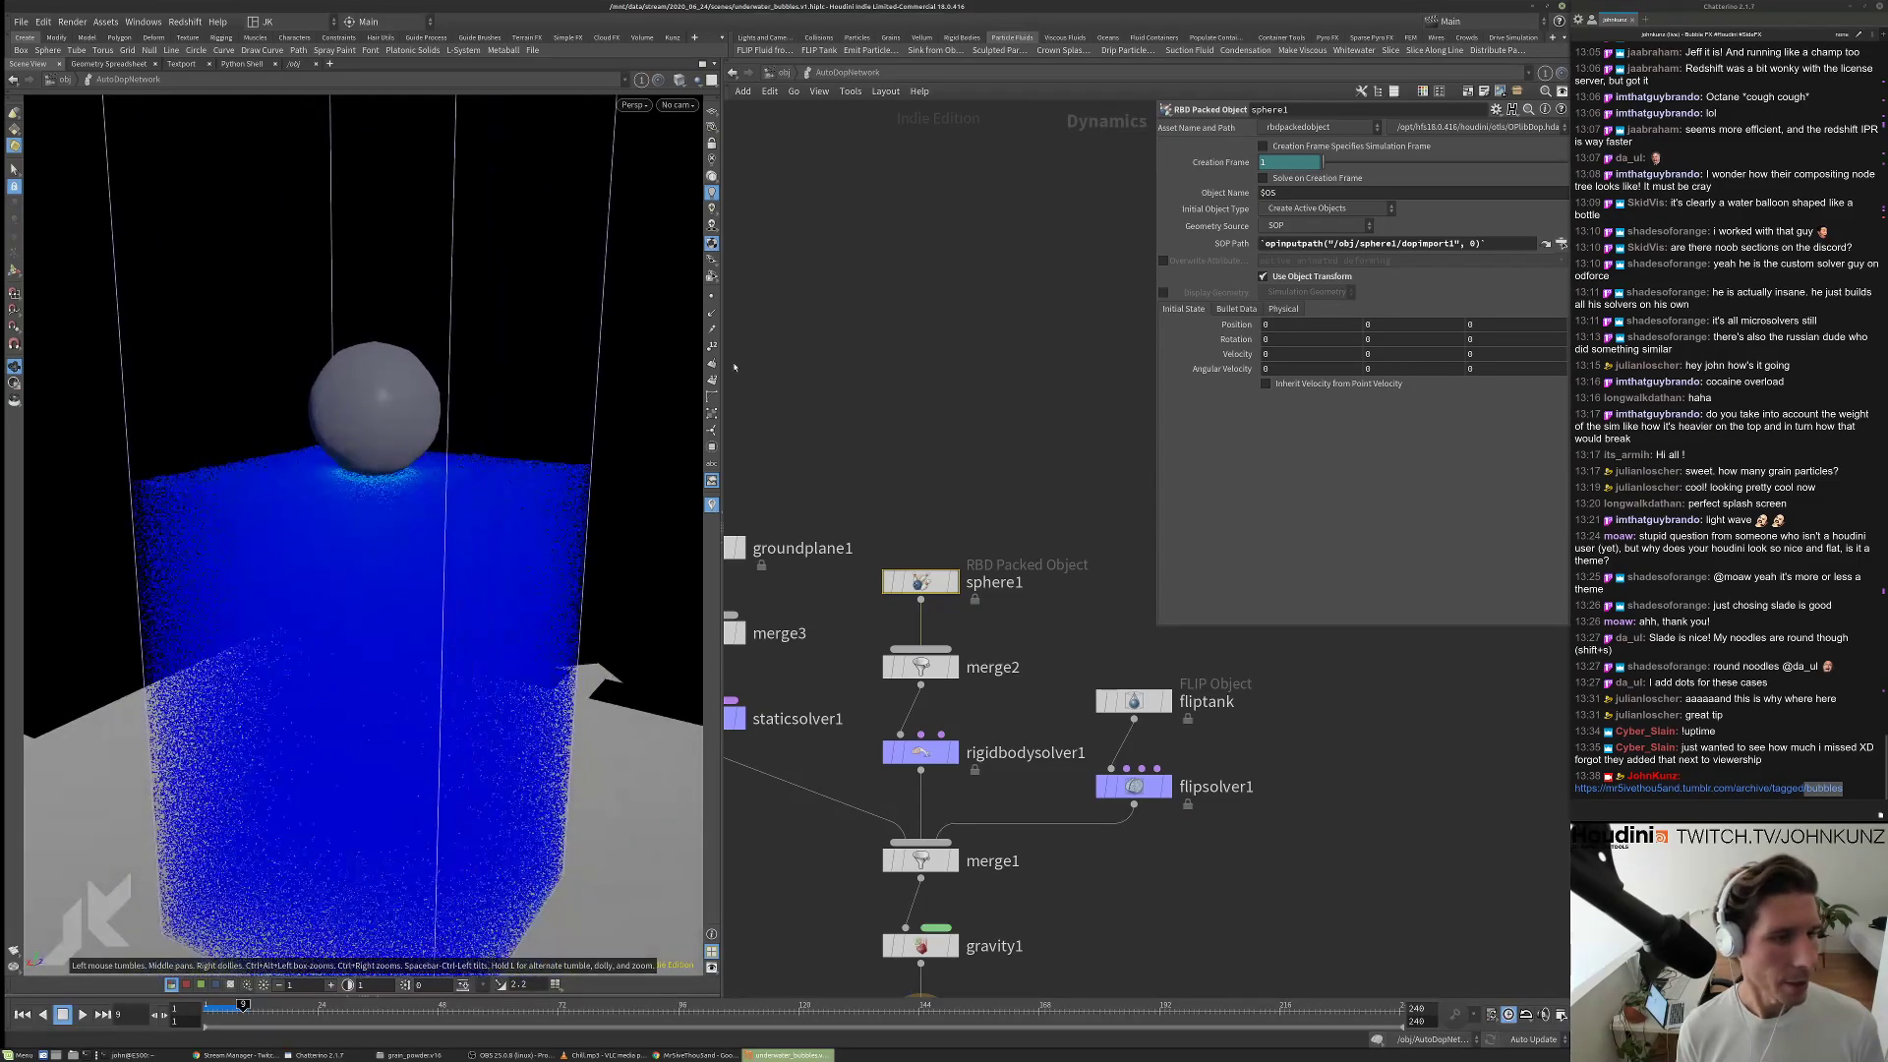
click(1163, 293)
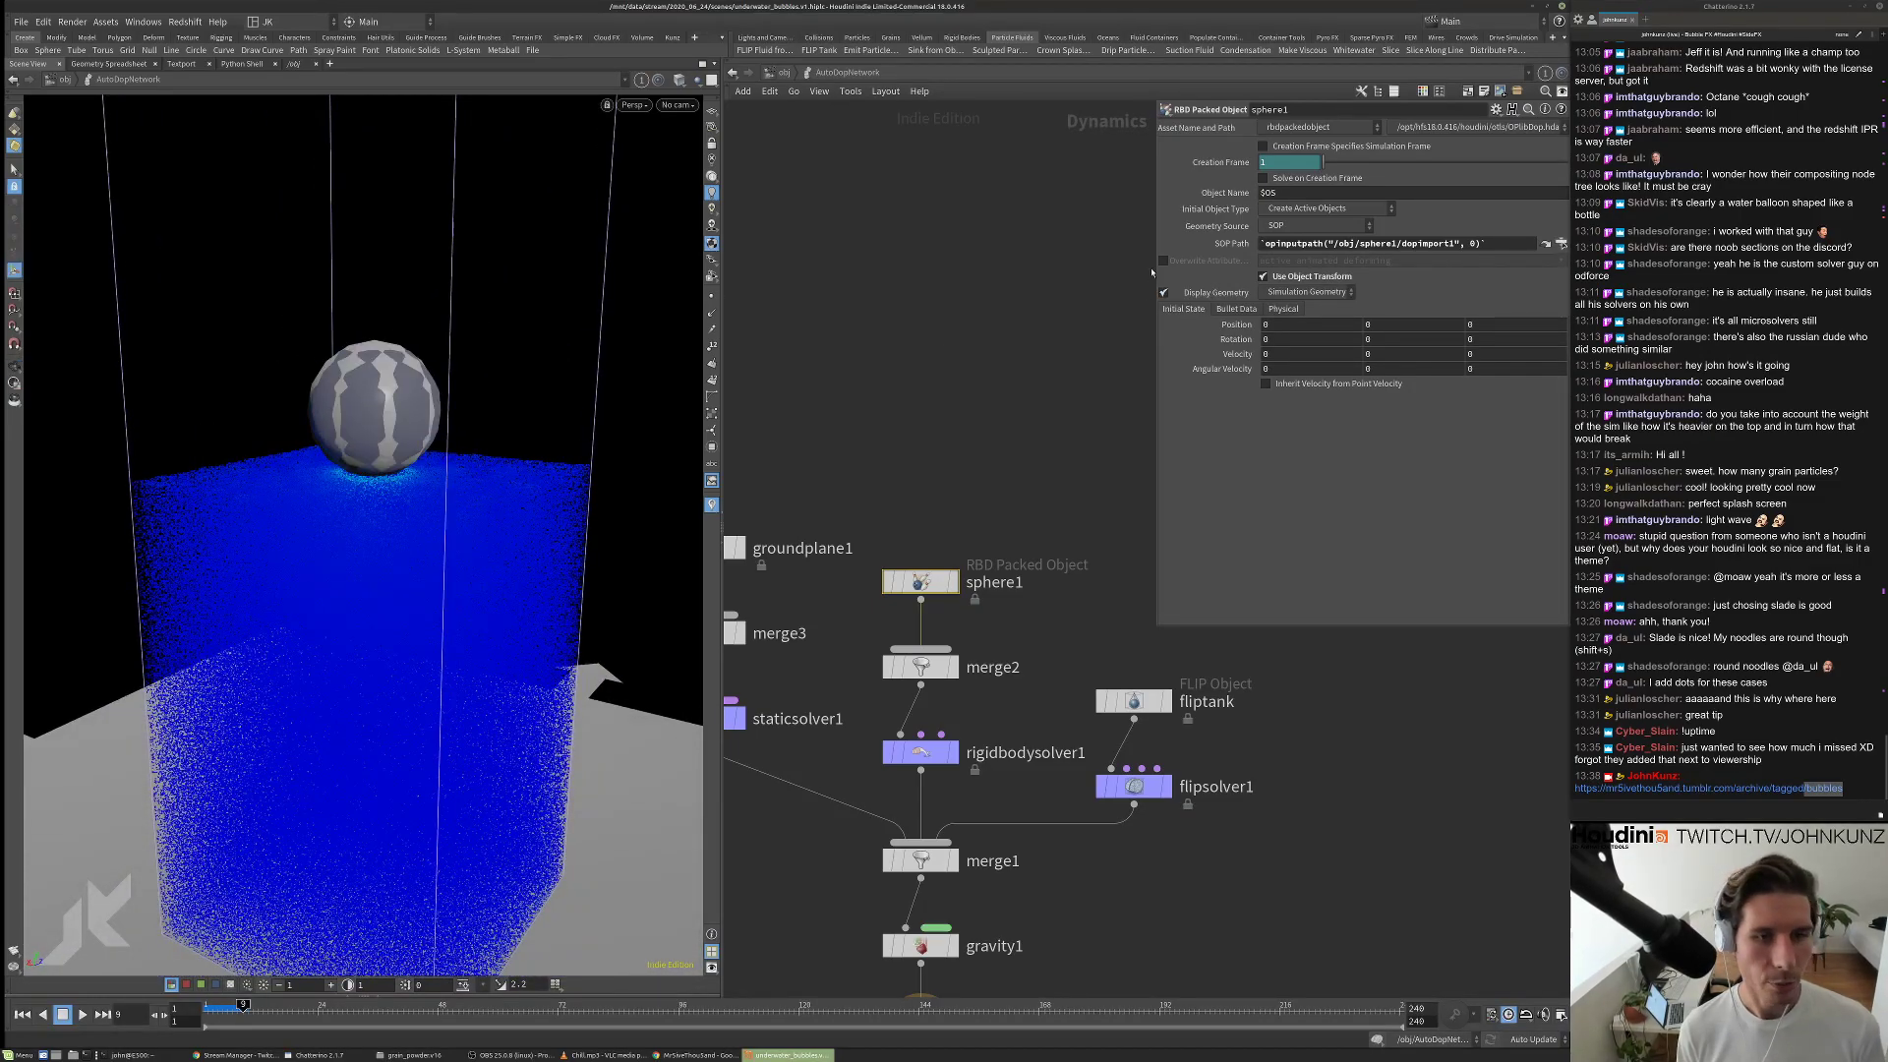
click(1291, 293)
click(1300, 311)
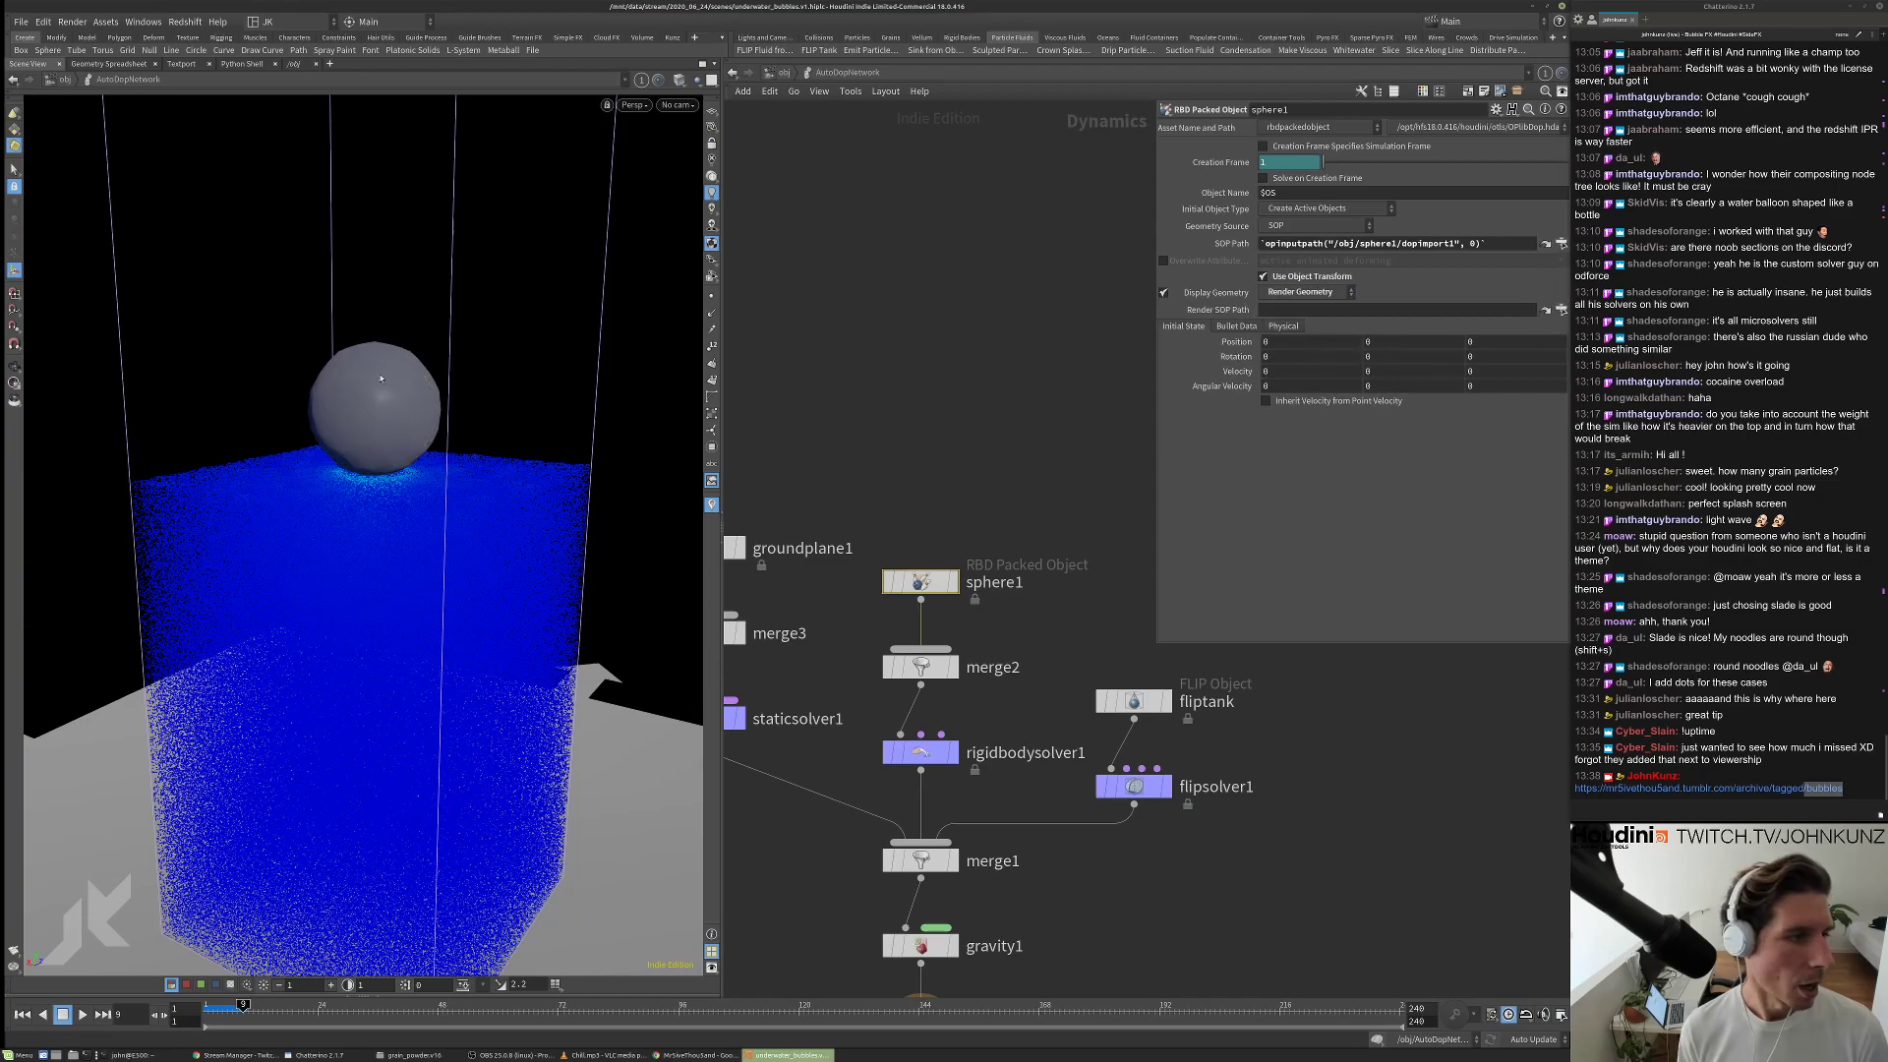
click(1163, 293)
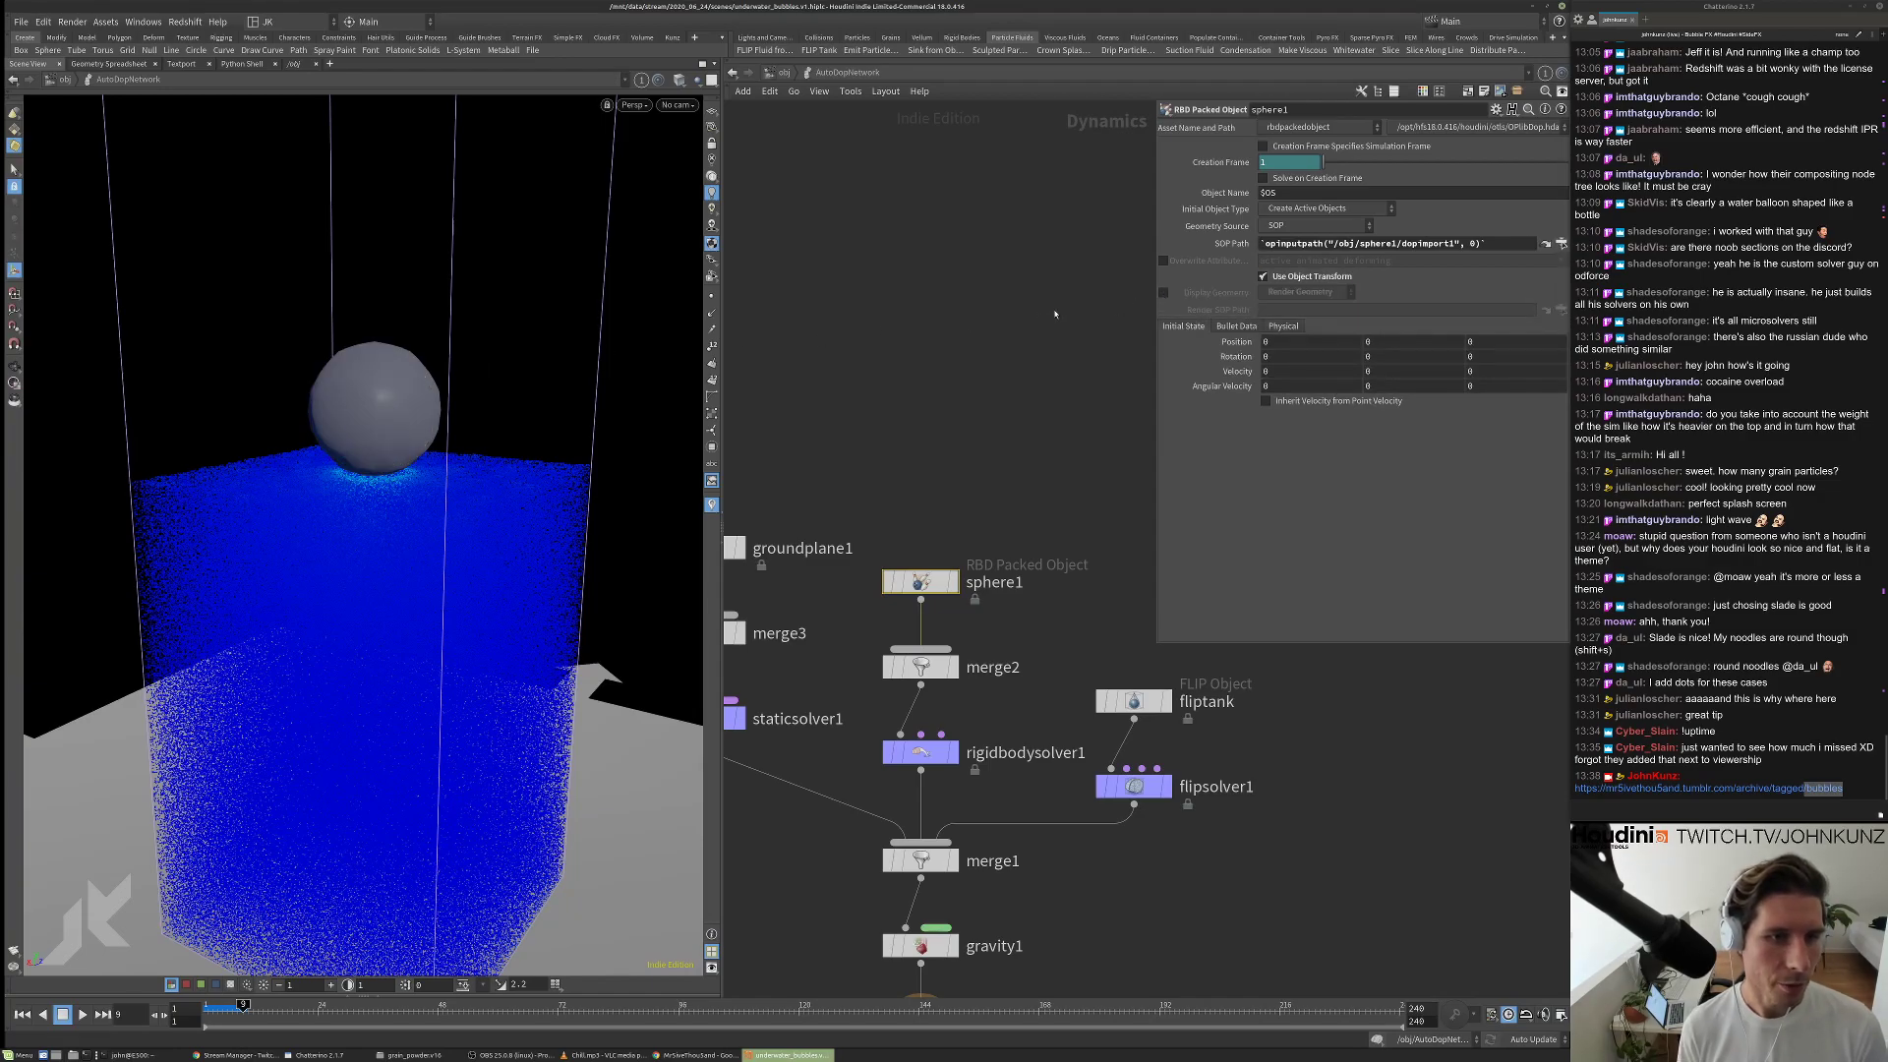
Play and rewind, then test Solve on Creation Frame on sphere1, leaving it off.
key(Up)
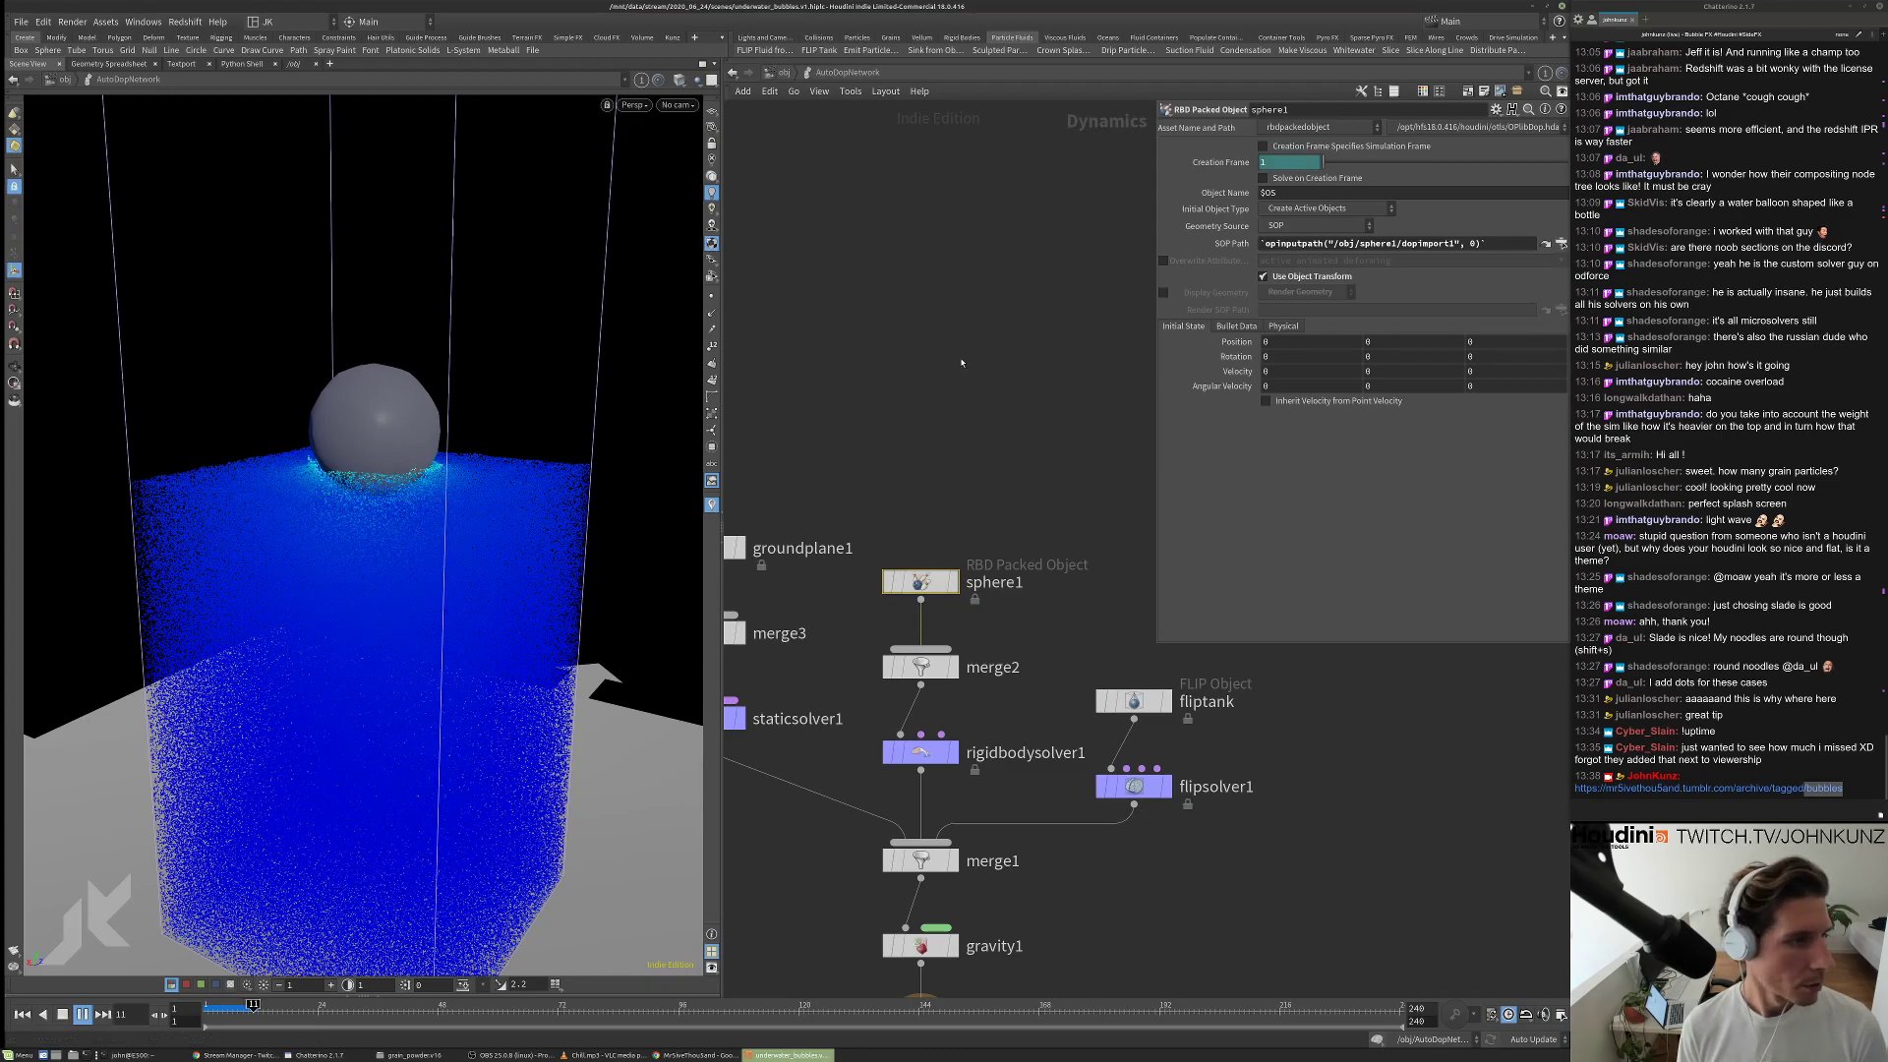
key(ctrl+Up)
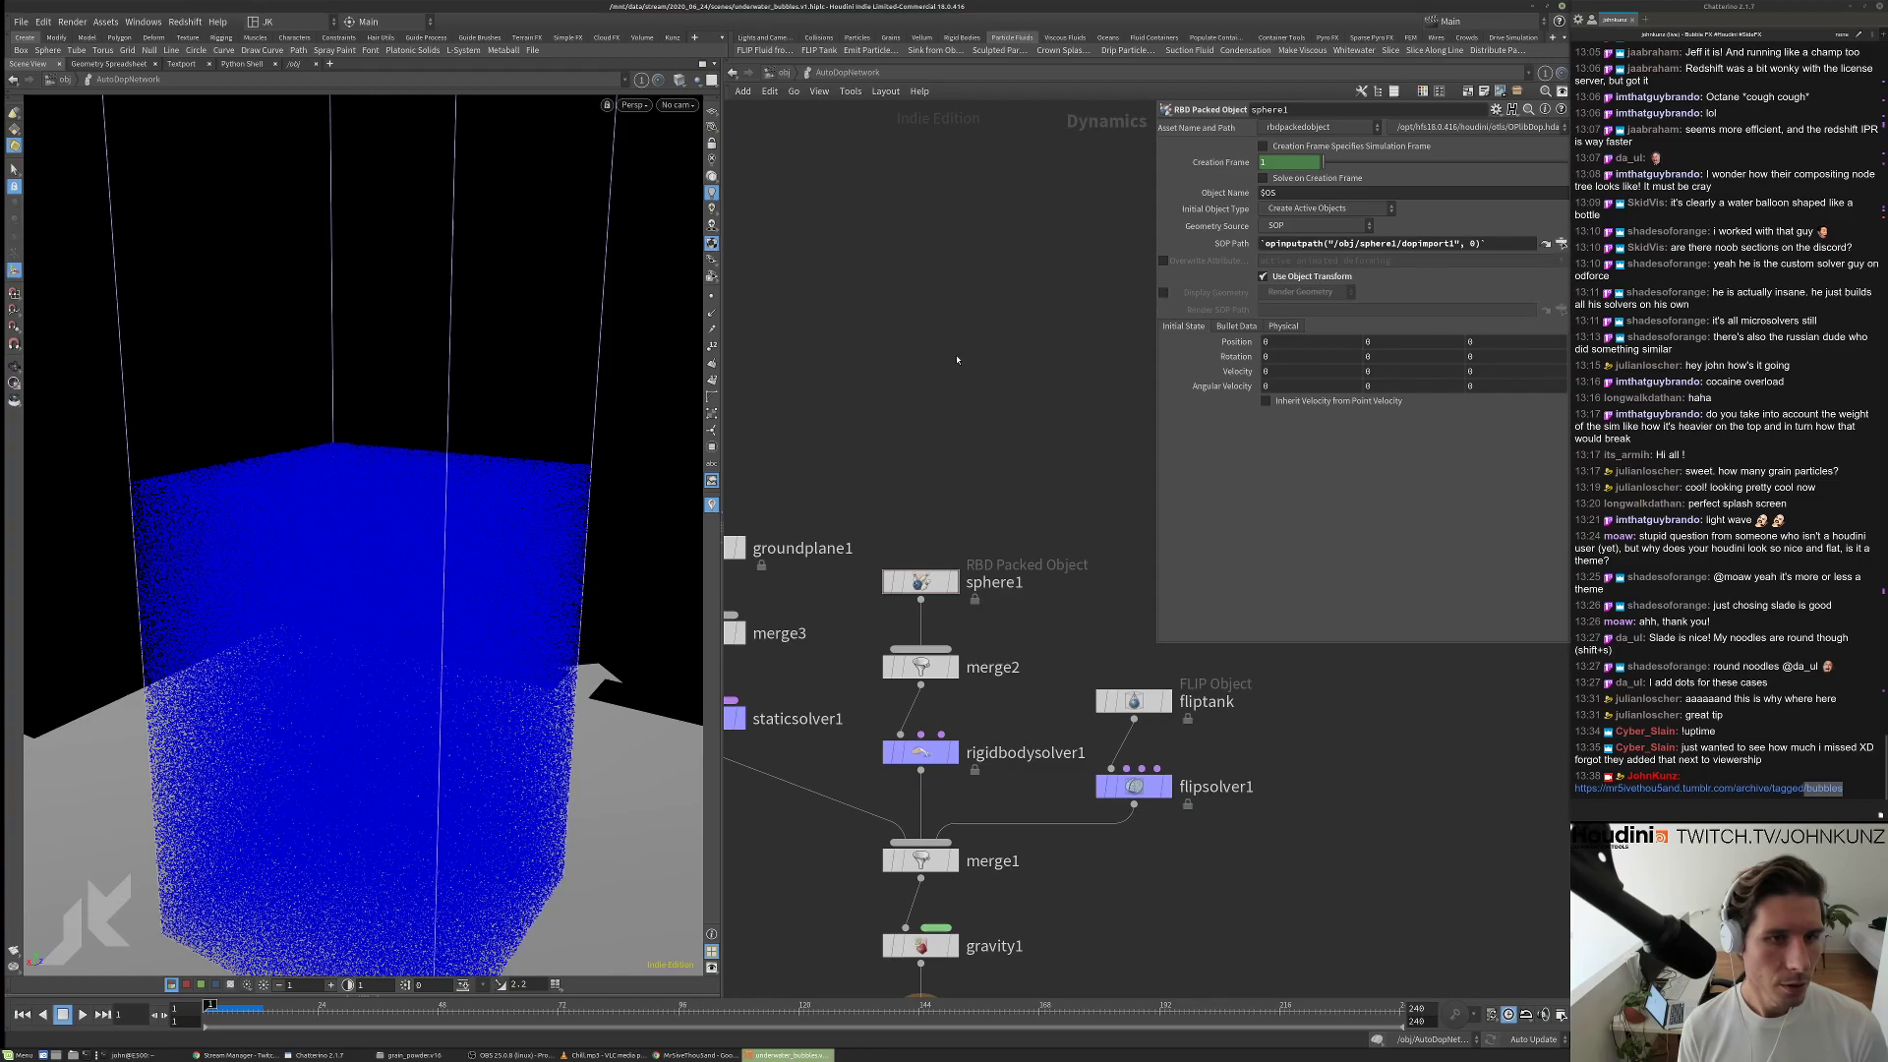
key(Right)
key(Left)
click(1292, 178)
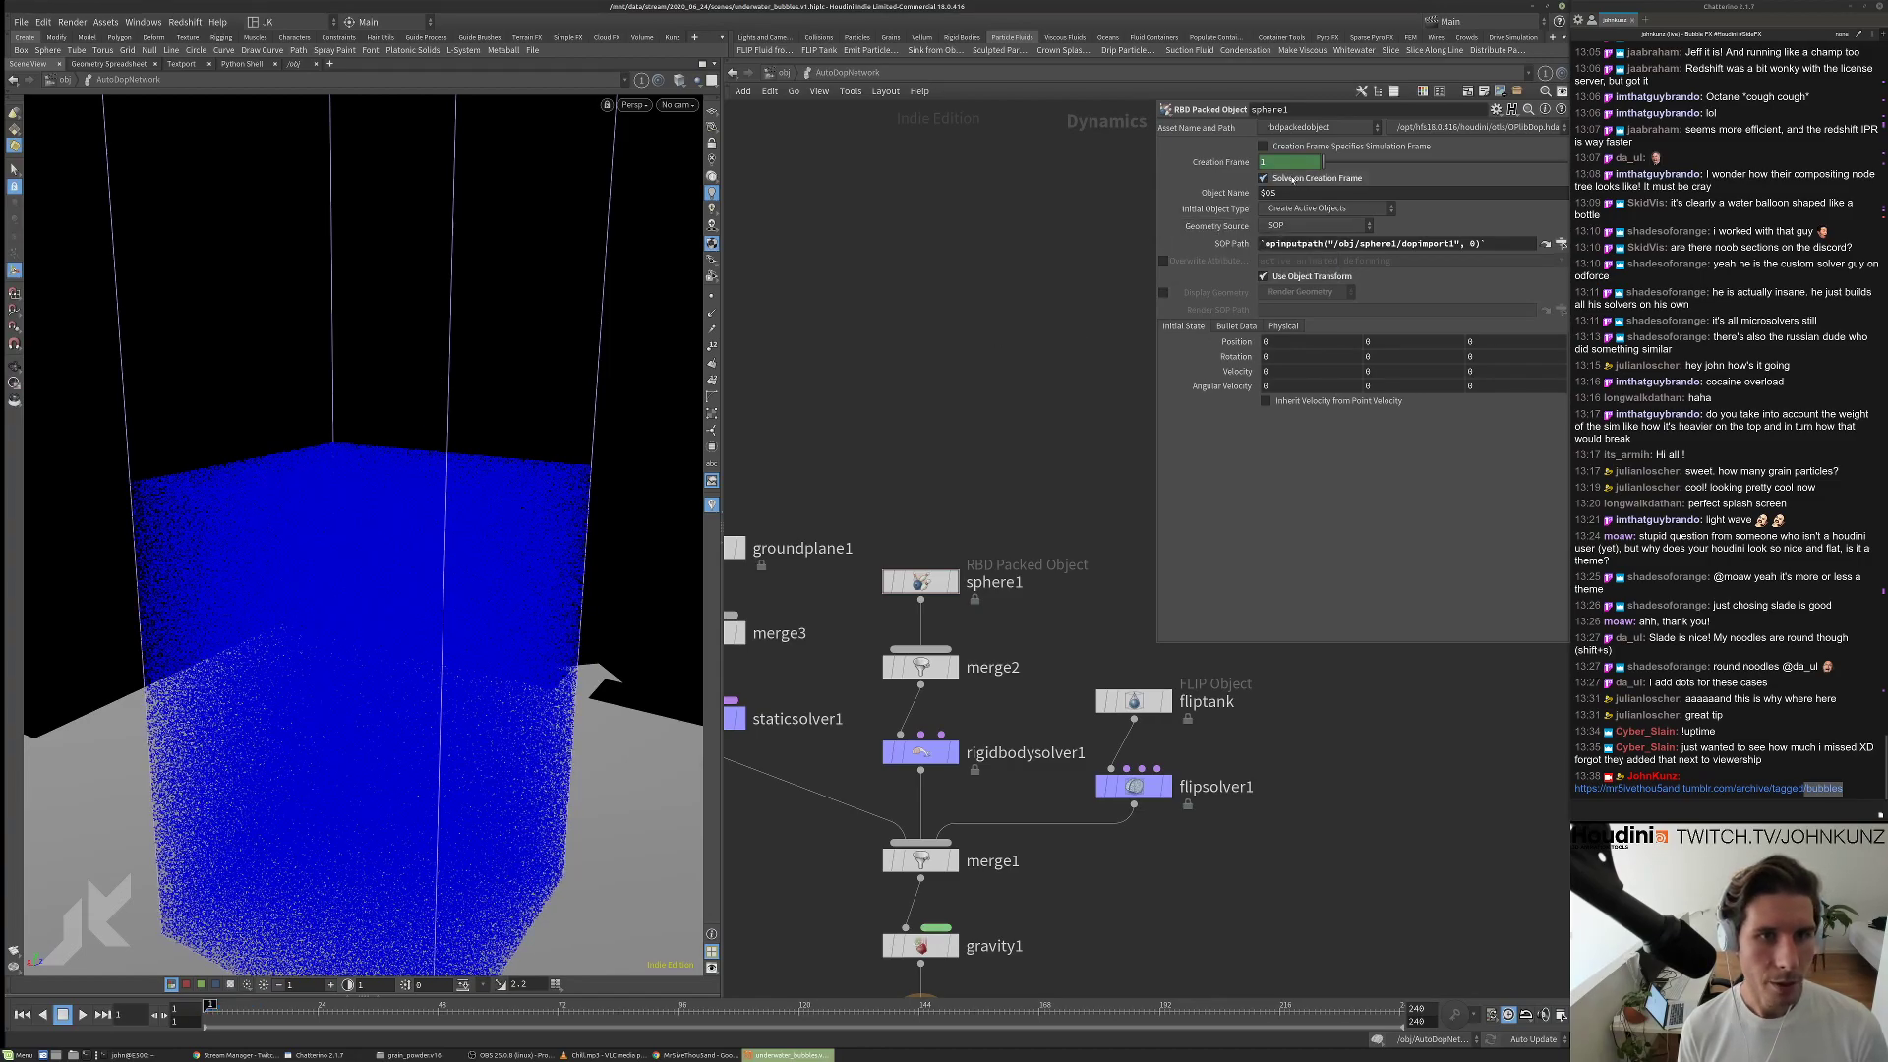
click(1297, 178)
Replay the sphere dropping into the water, rewind, and select fliptank.
key(Up)
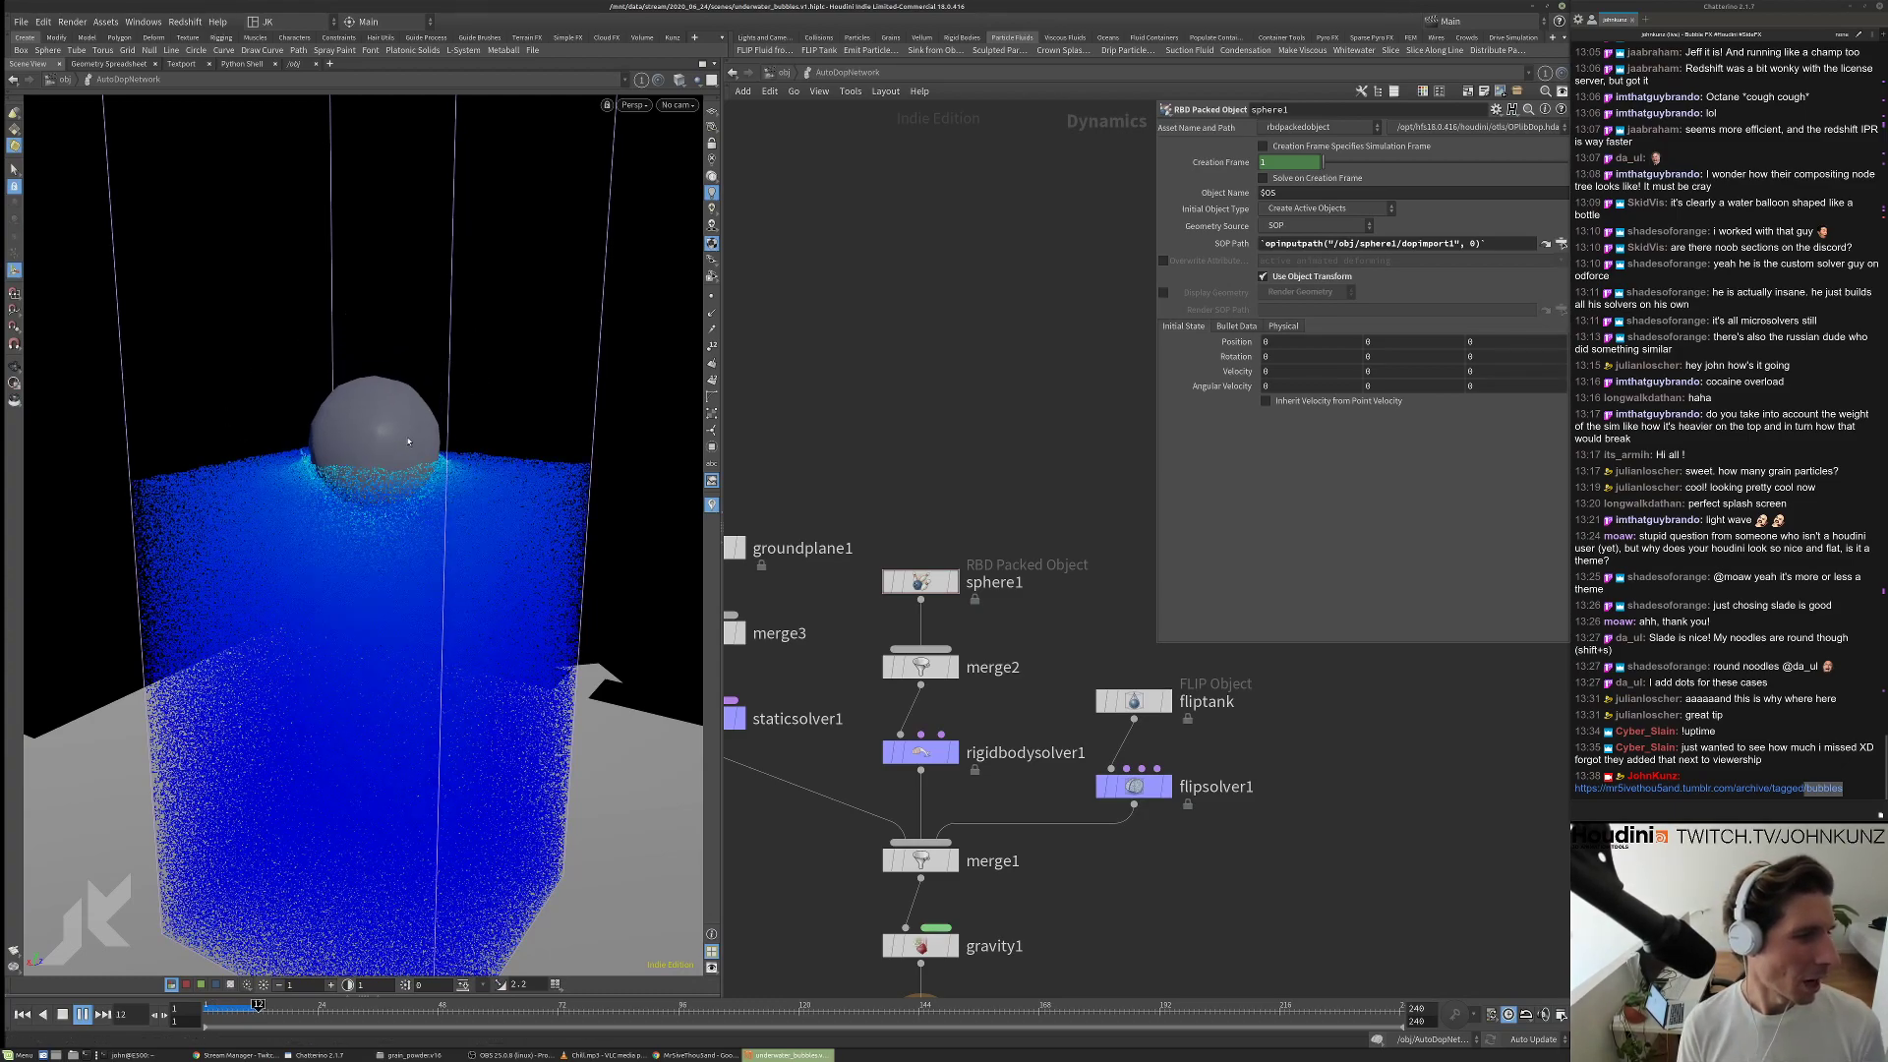
key(Up)
alt+drag(409, 463, 329, 499)
key(Up)
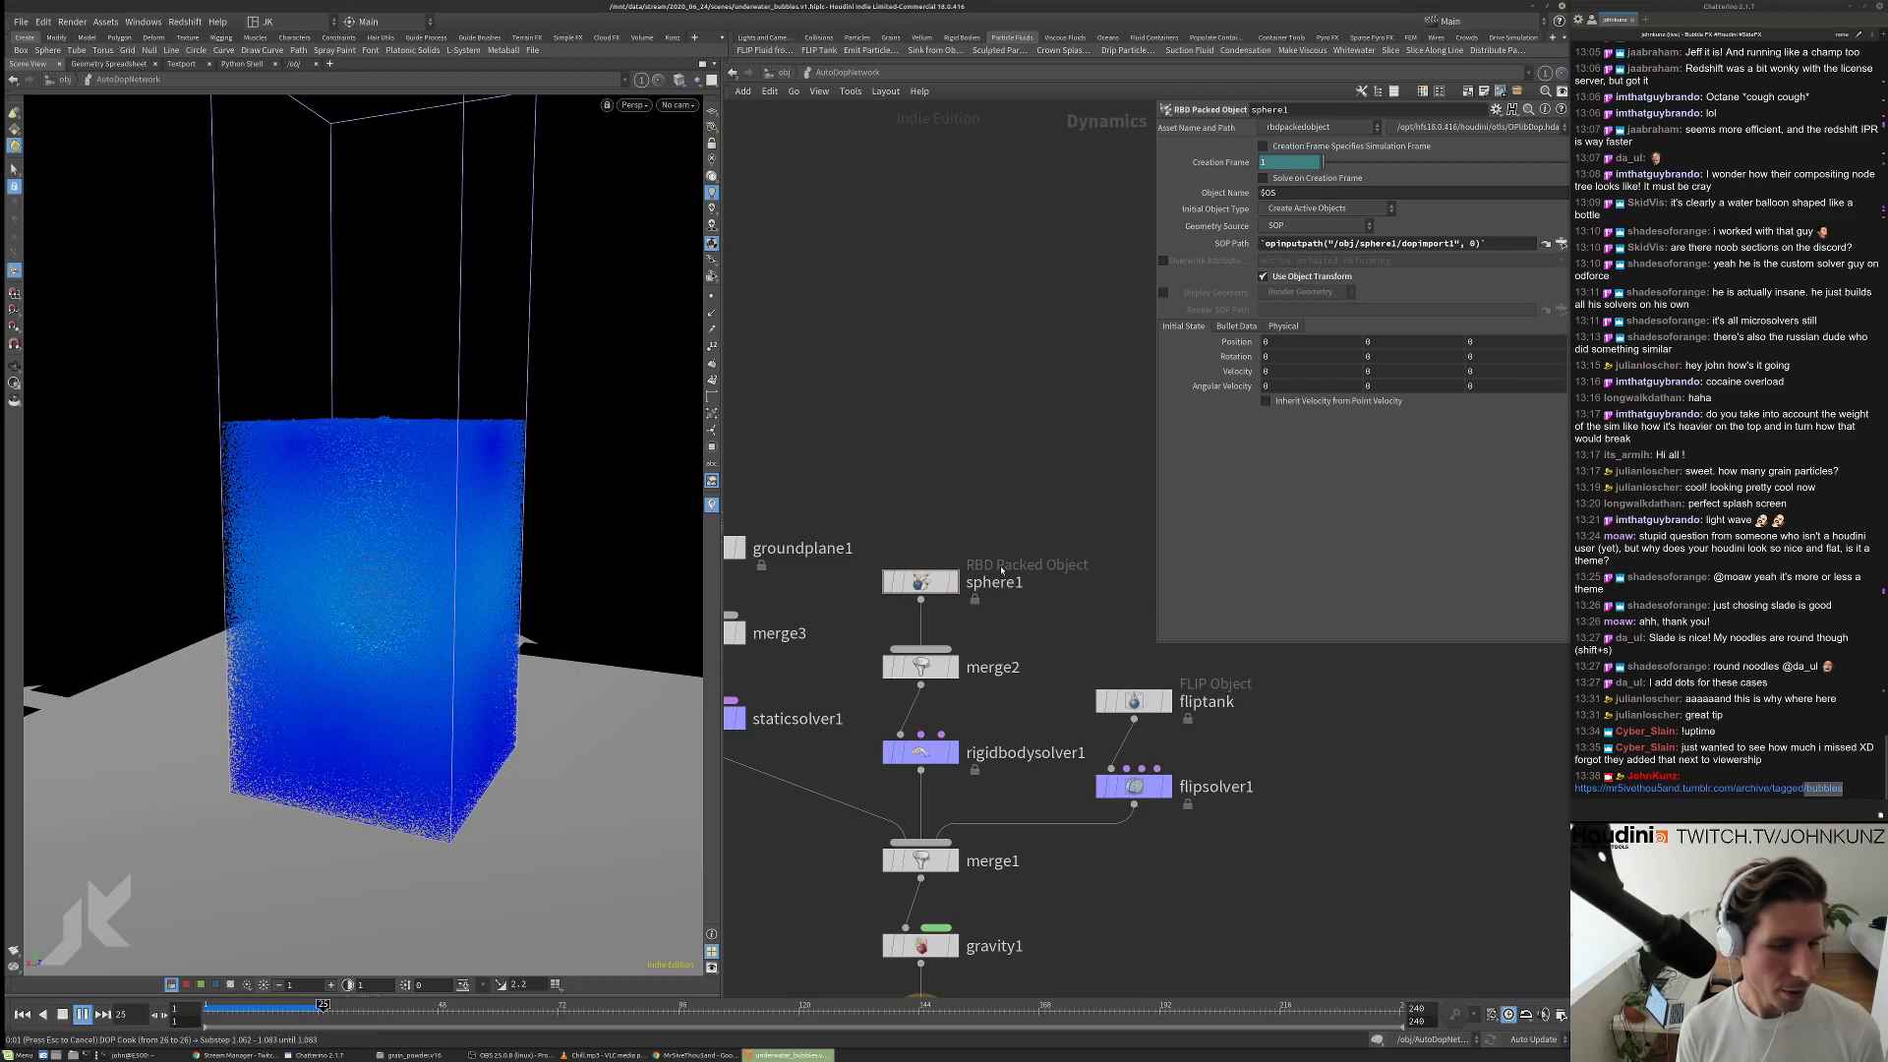
key(ctrl+Up)
click(1133, 700)
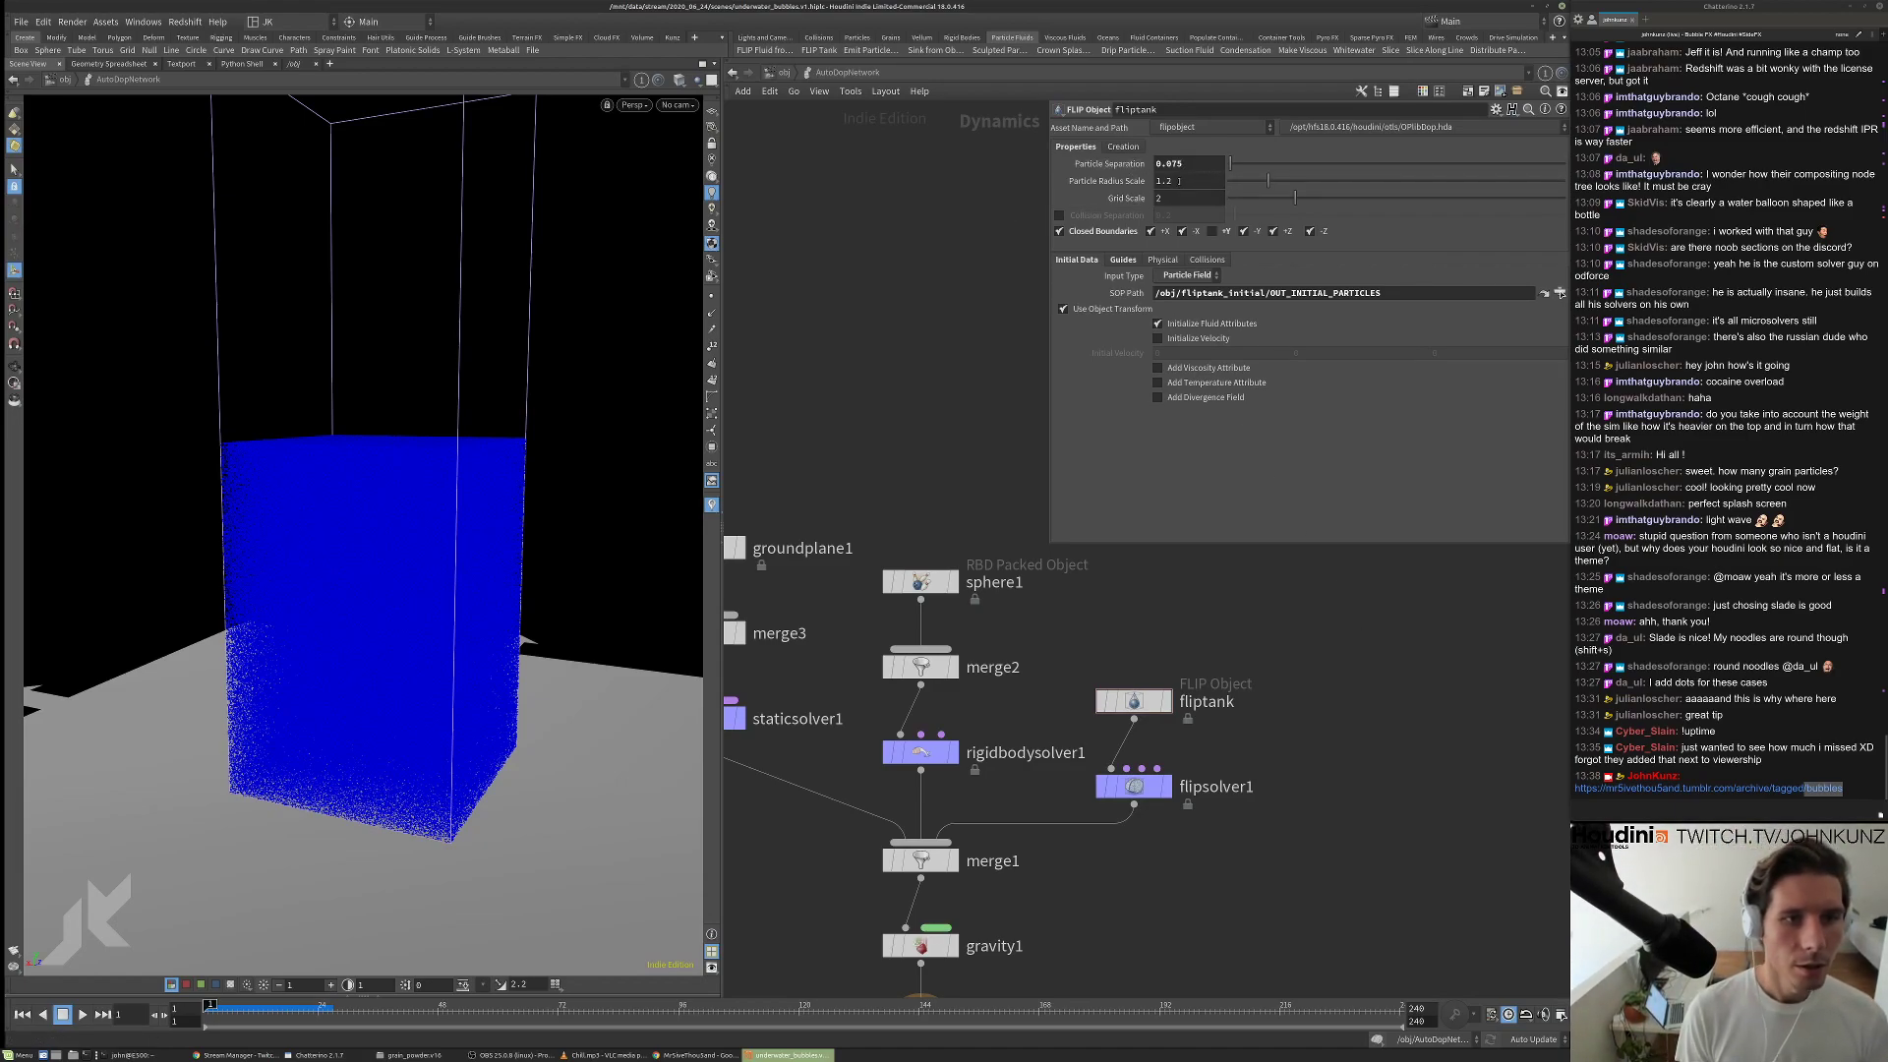
Set fliptank Particle Separation to 0.125.
key(shift+Tab)
text(0.1)
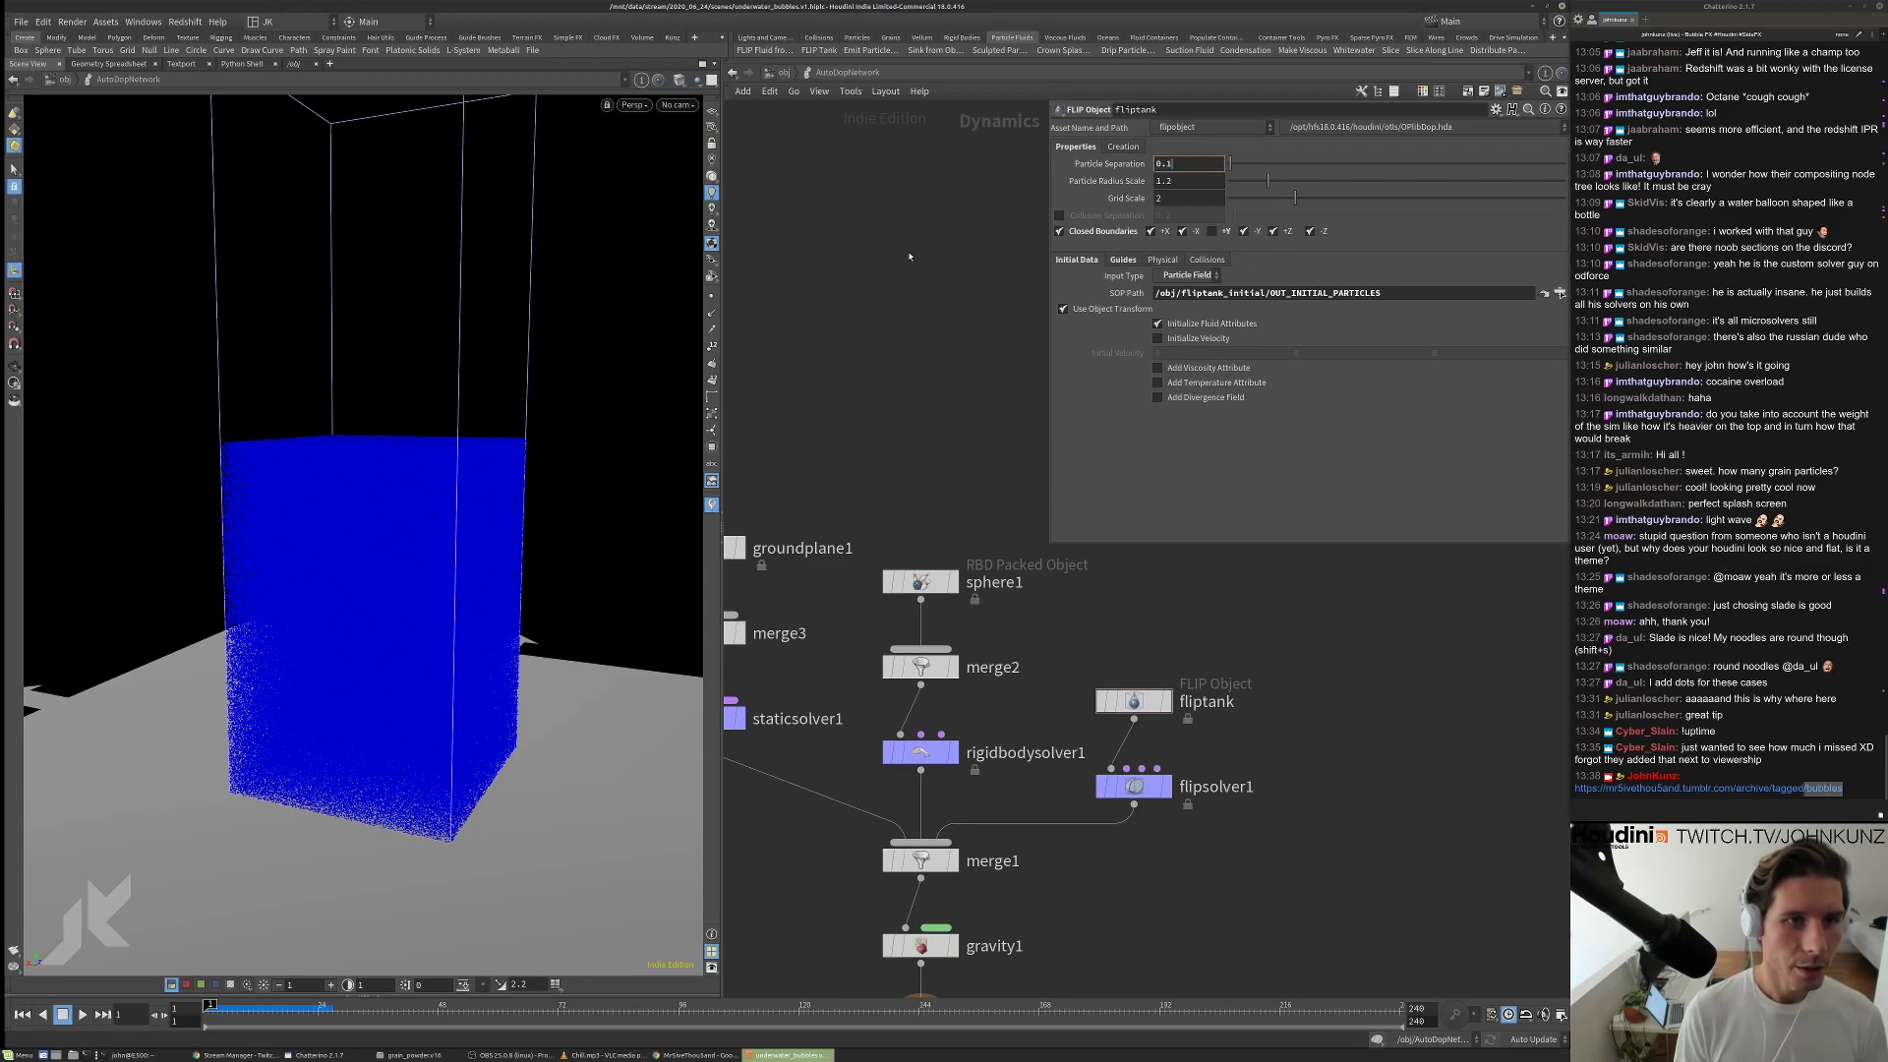
text(25)
key(Return)
Replay the coarser splash, rewind to frame 1, and select flipsolver1.
key(Up)
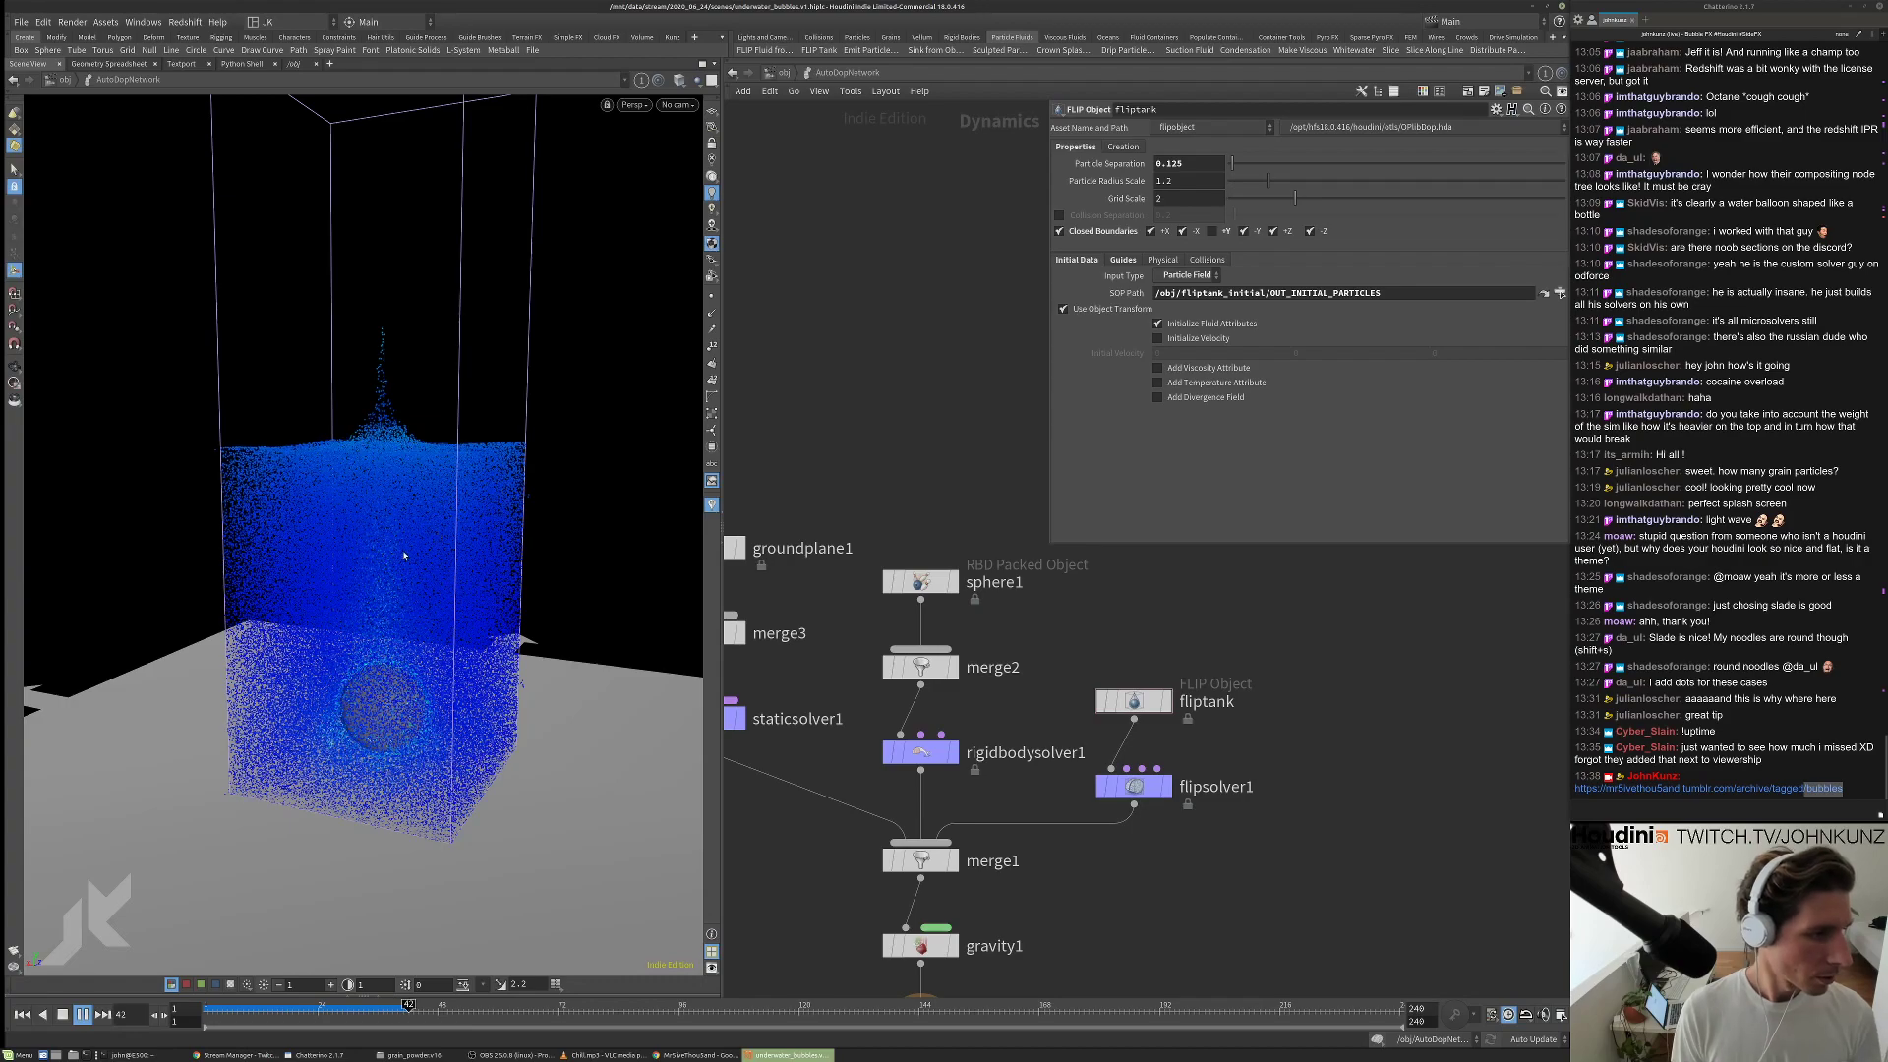
drag(465, 542, 380, 653)
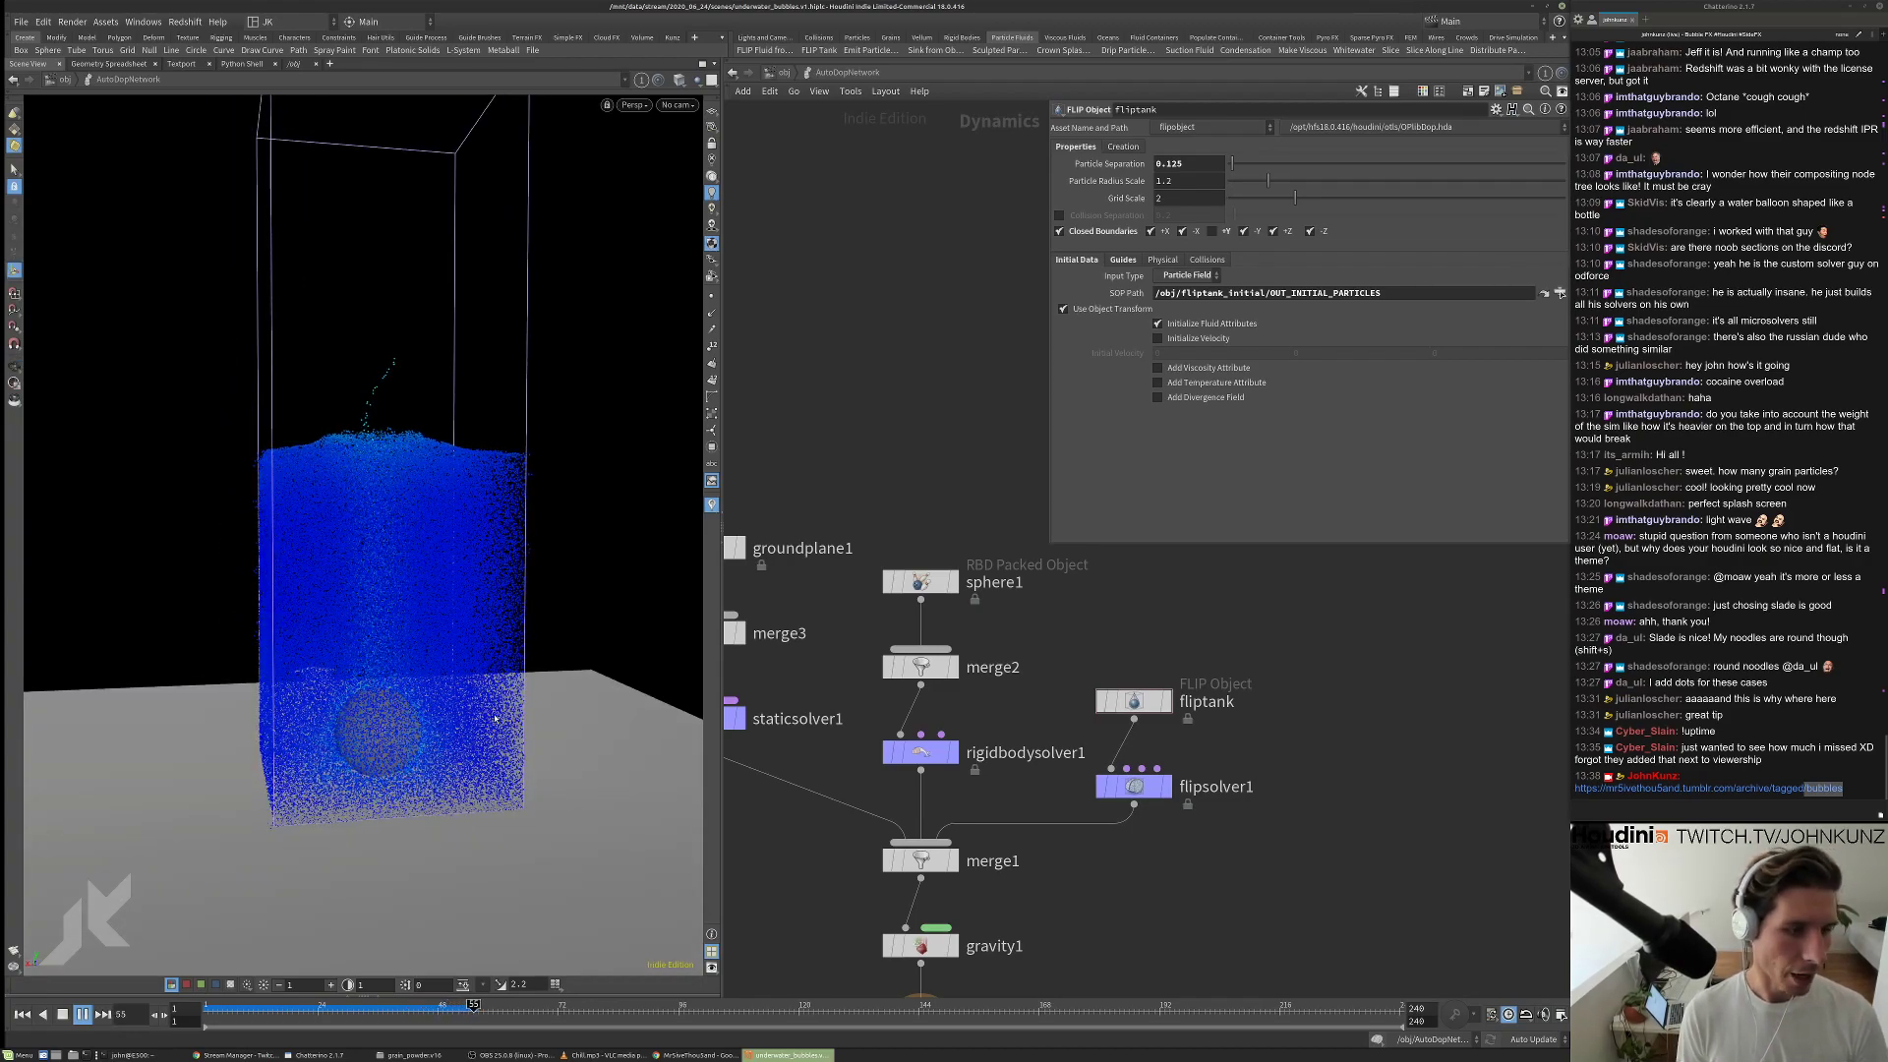
key(ctrl+Up)
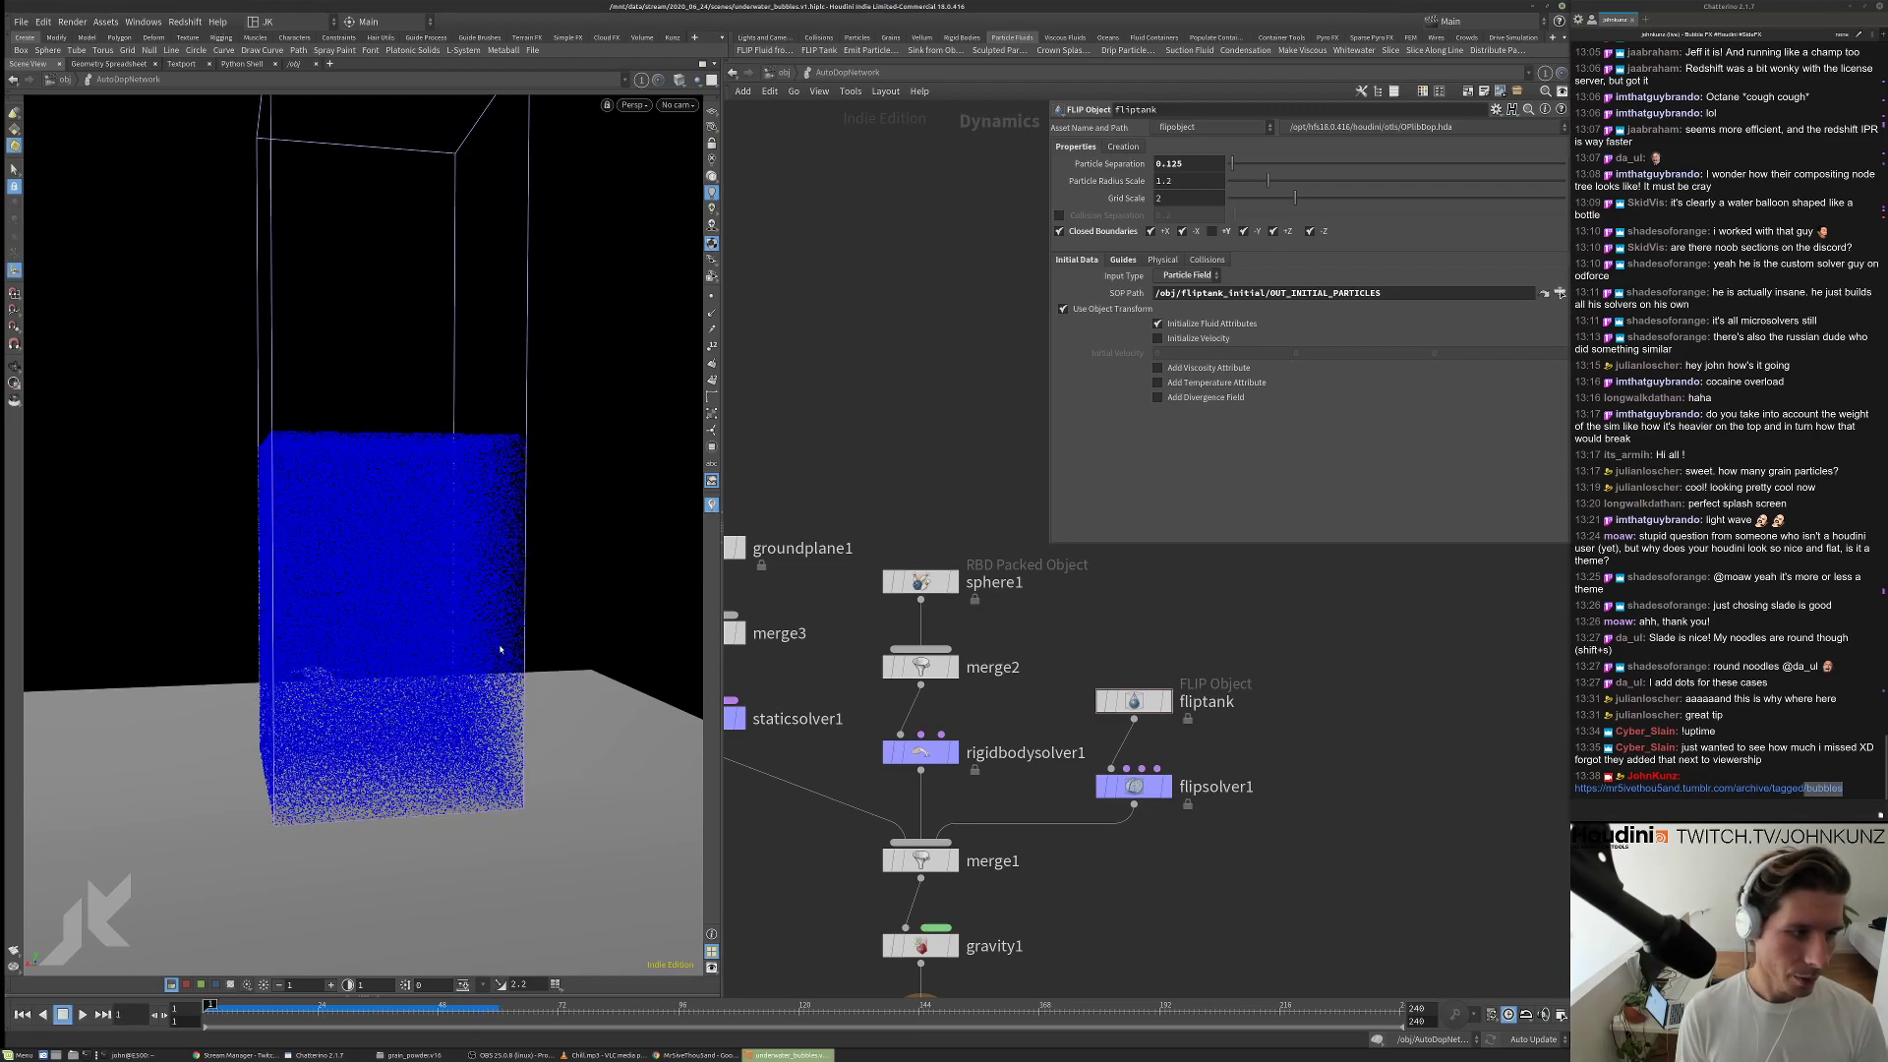
drag(540, 620, 522, 620)
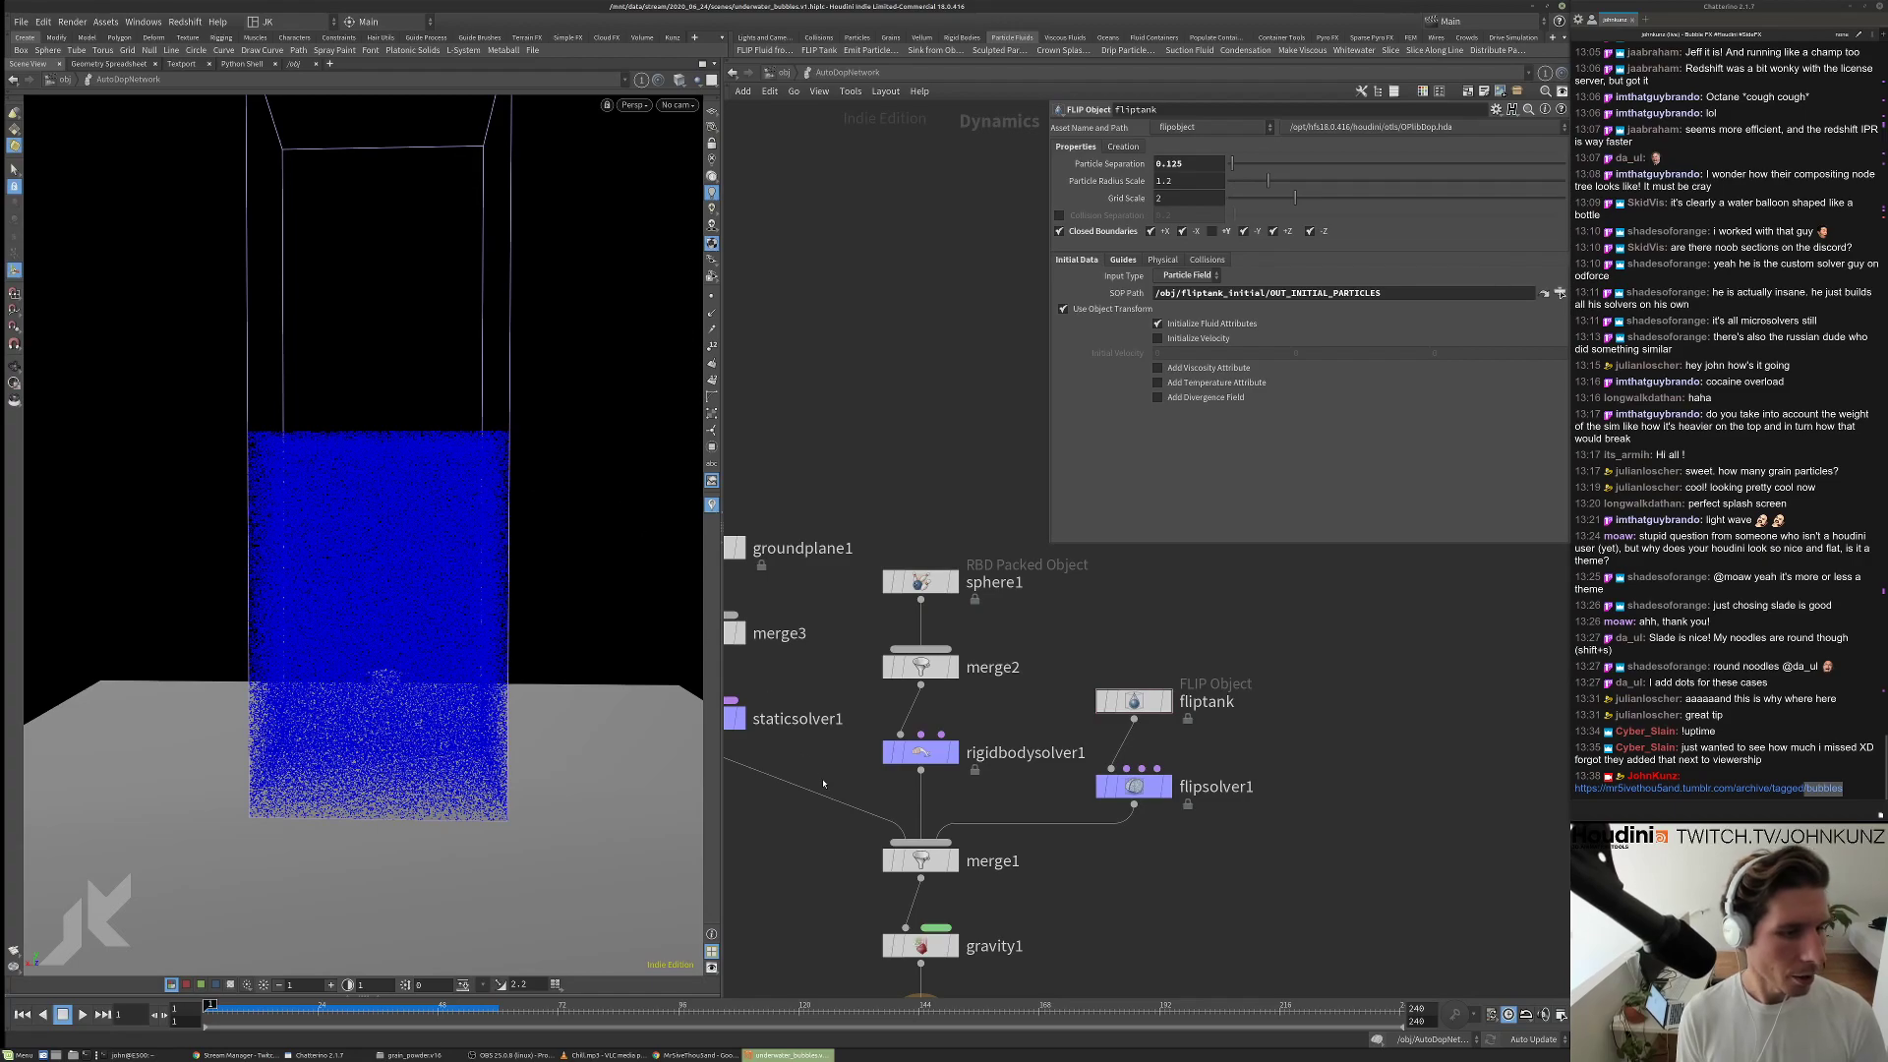
key(h)
click(1144, 734)
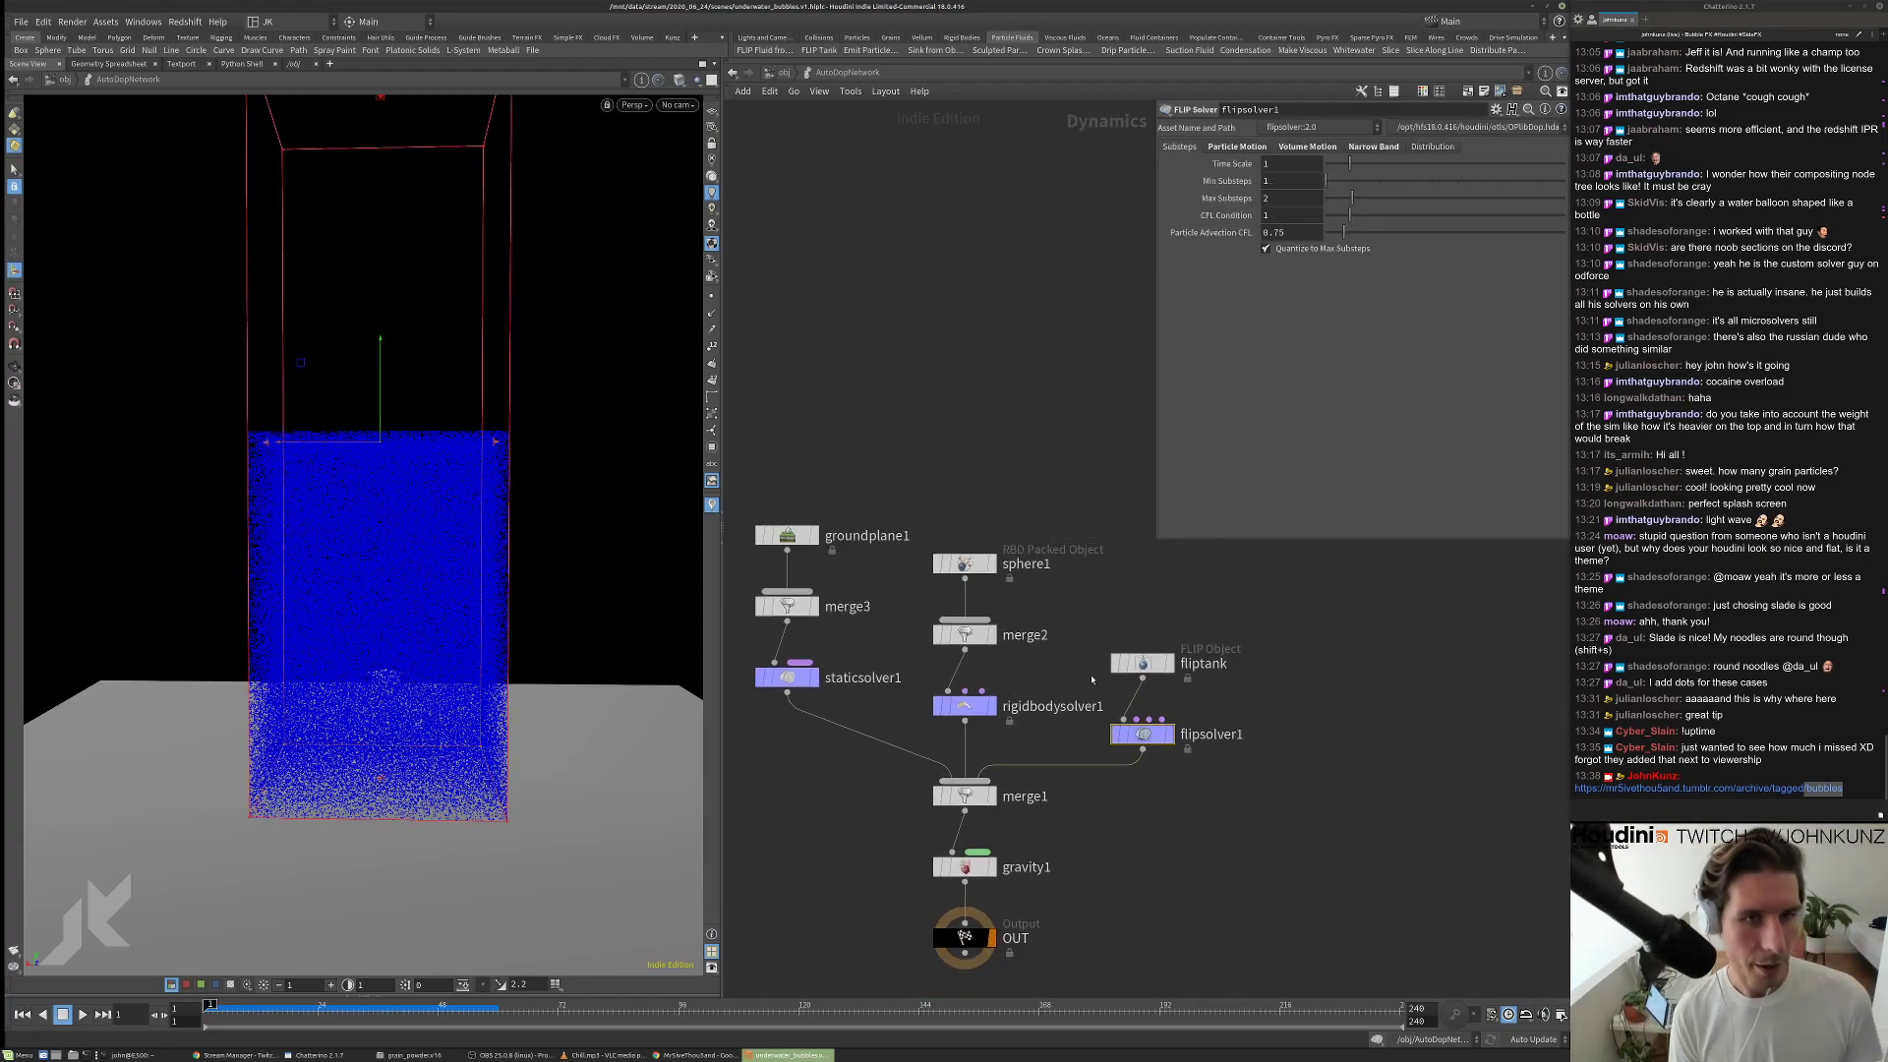
Set merge1's Affector Relationship to Mutual with Collide, then select flipsolver1.
click(974, 792)
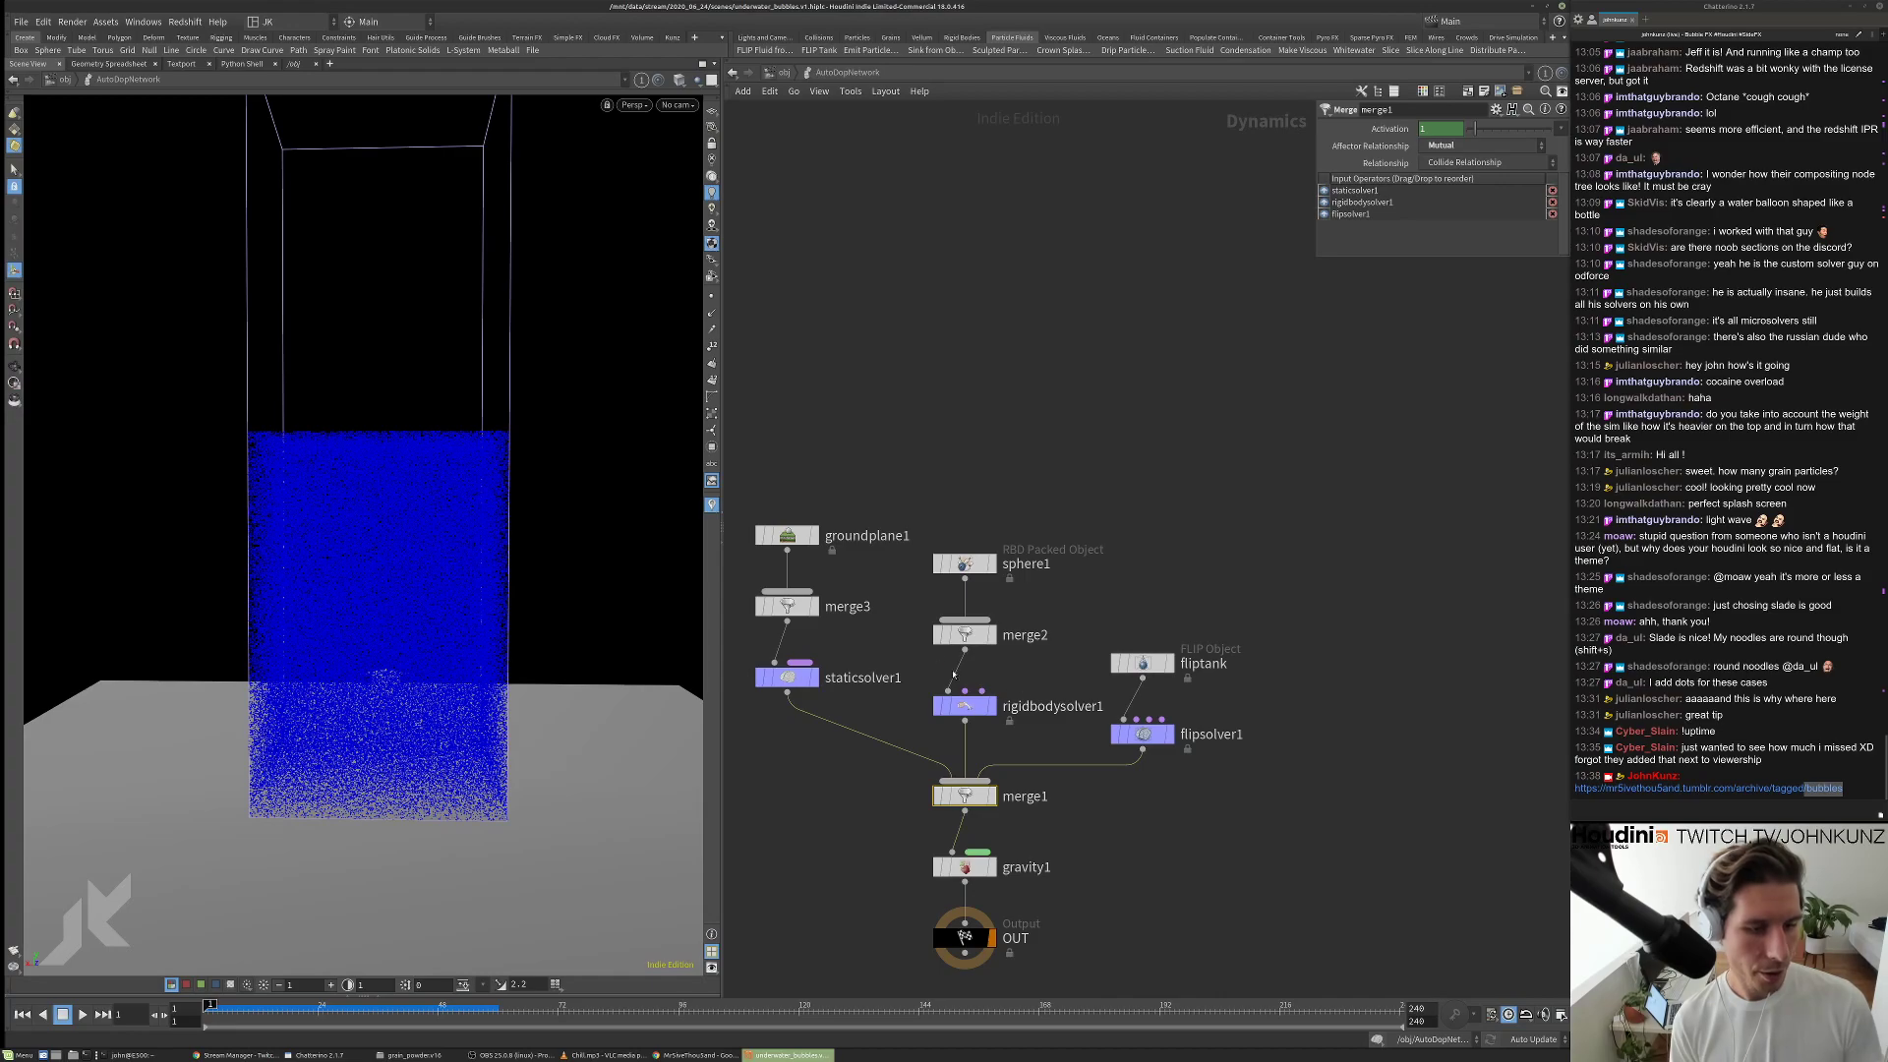
click(1423, 150)
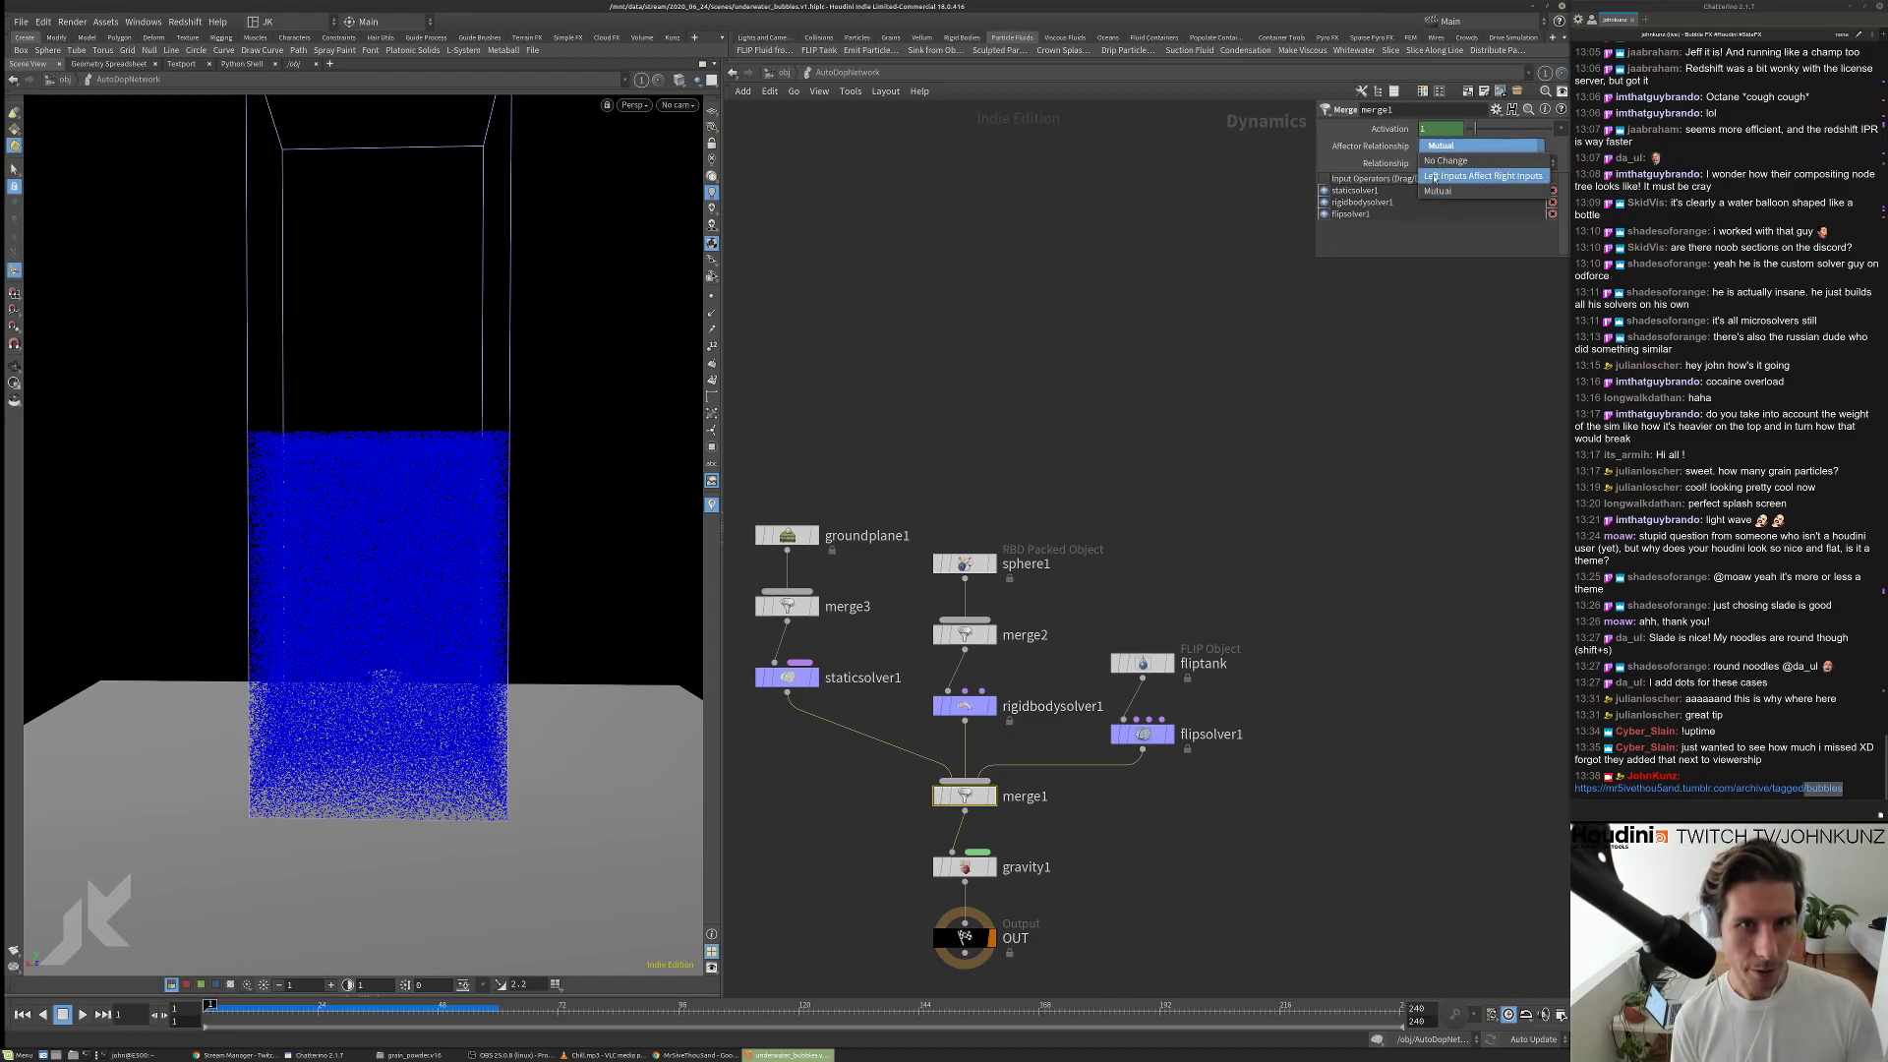
click(1416, 202)
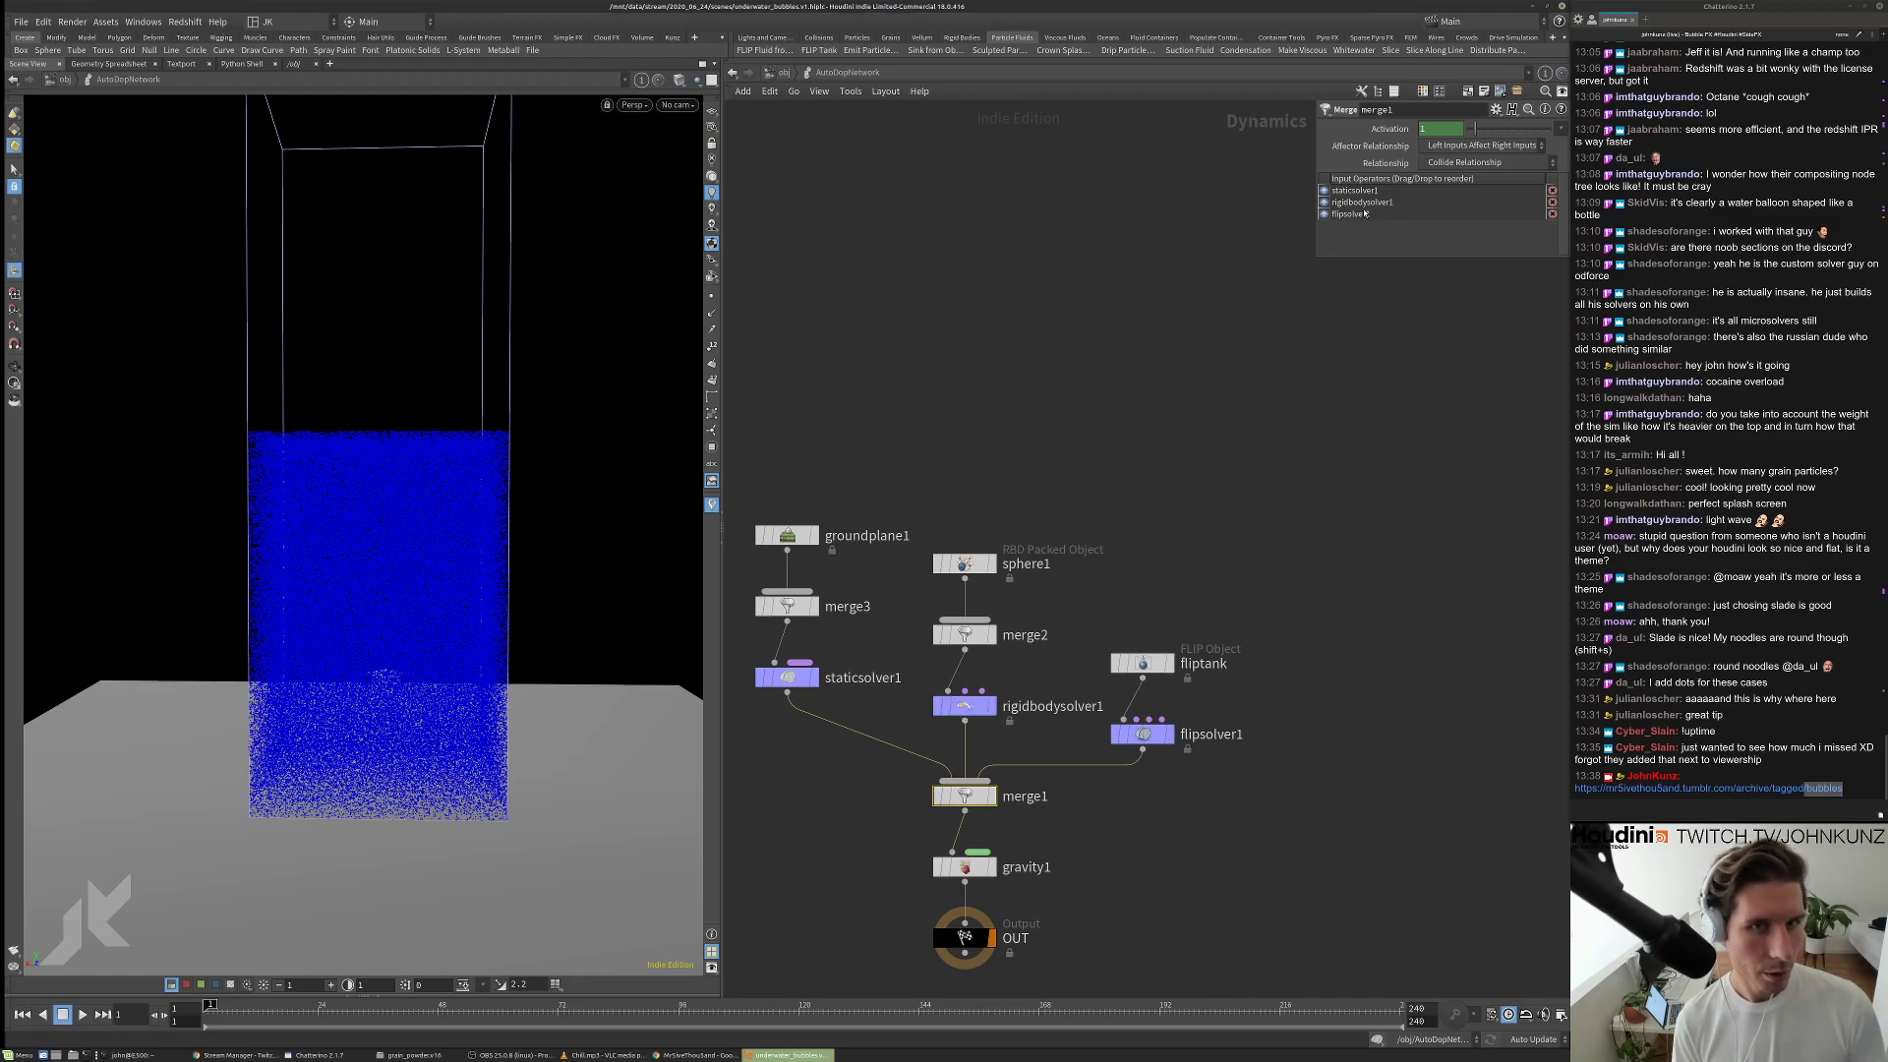
click(1456, 163)
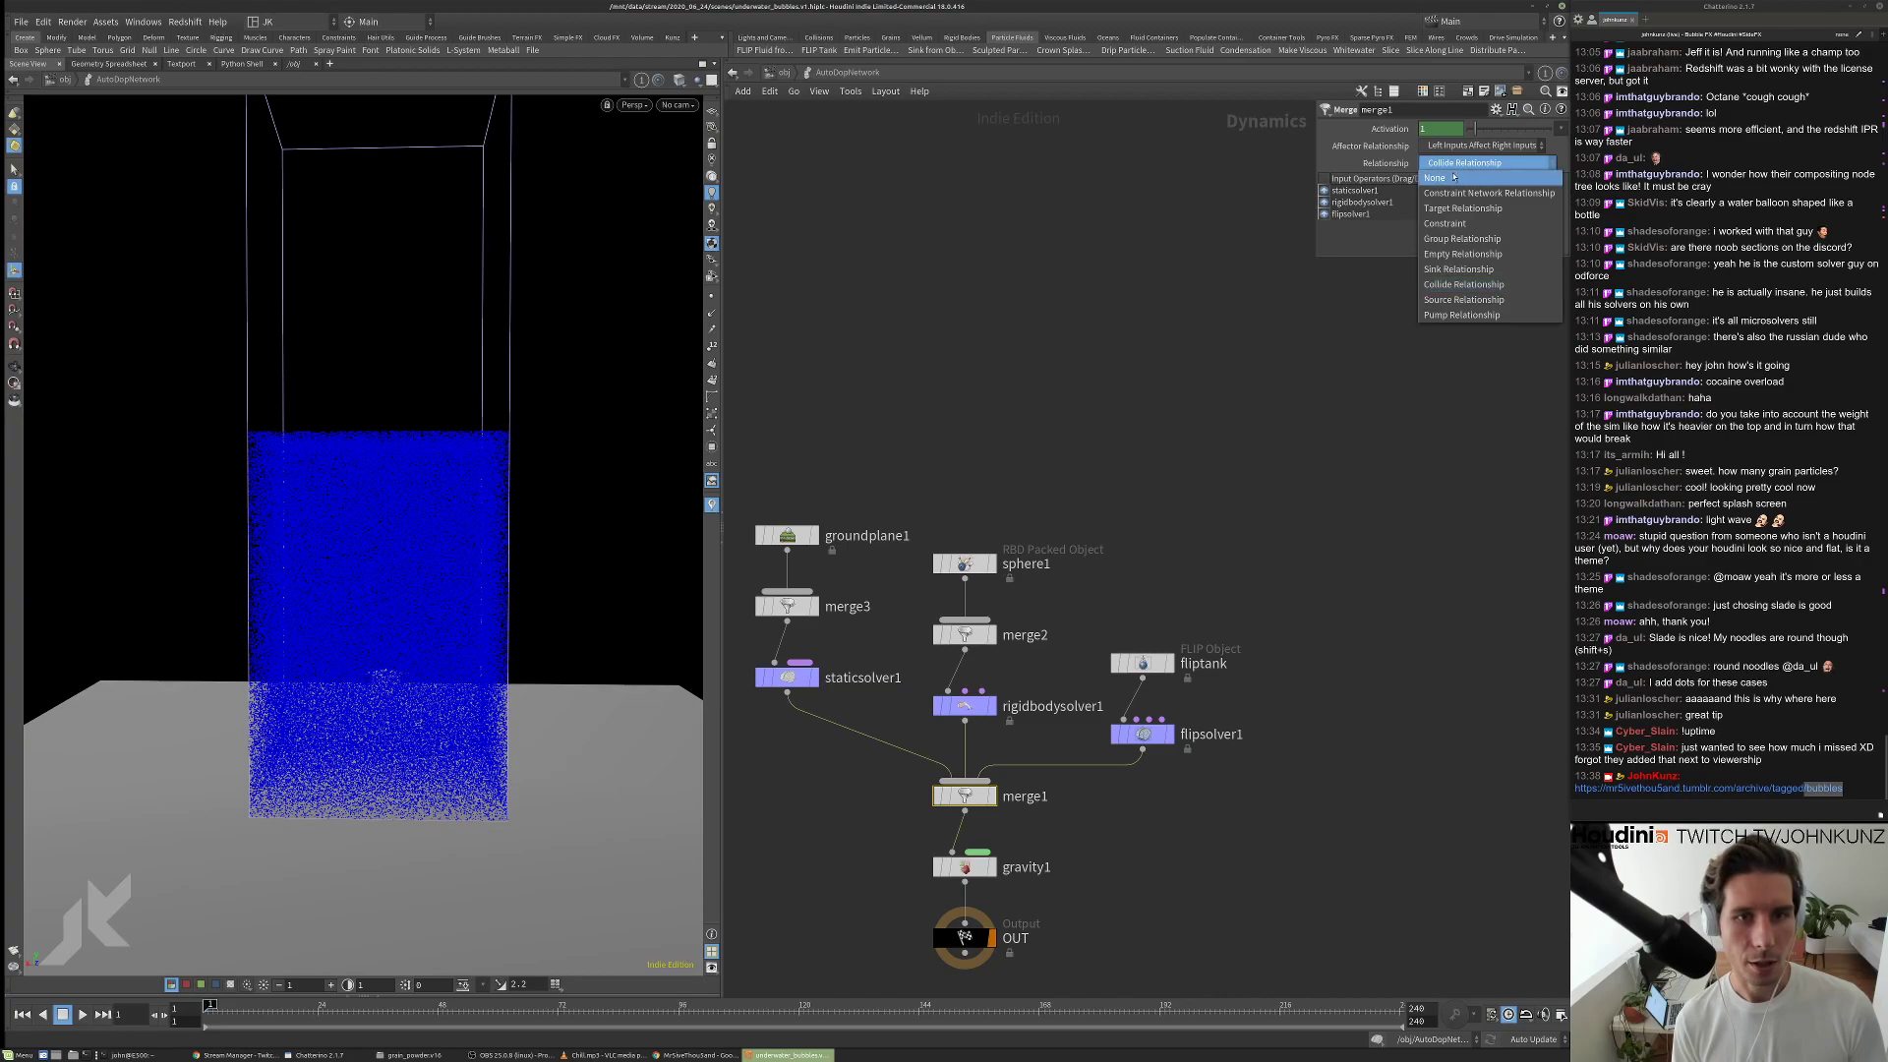
click(1453, 147)
click(1465, 145)
click(1439, 191)
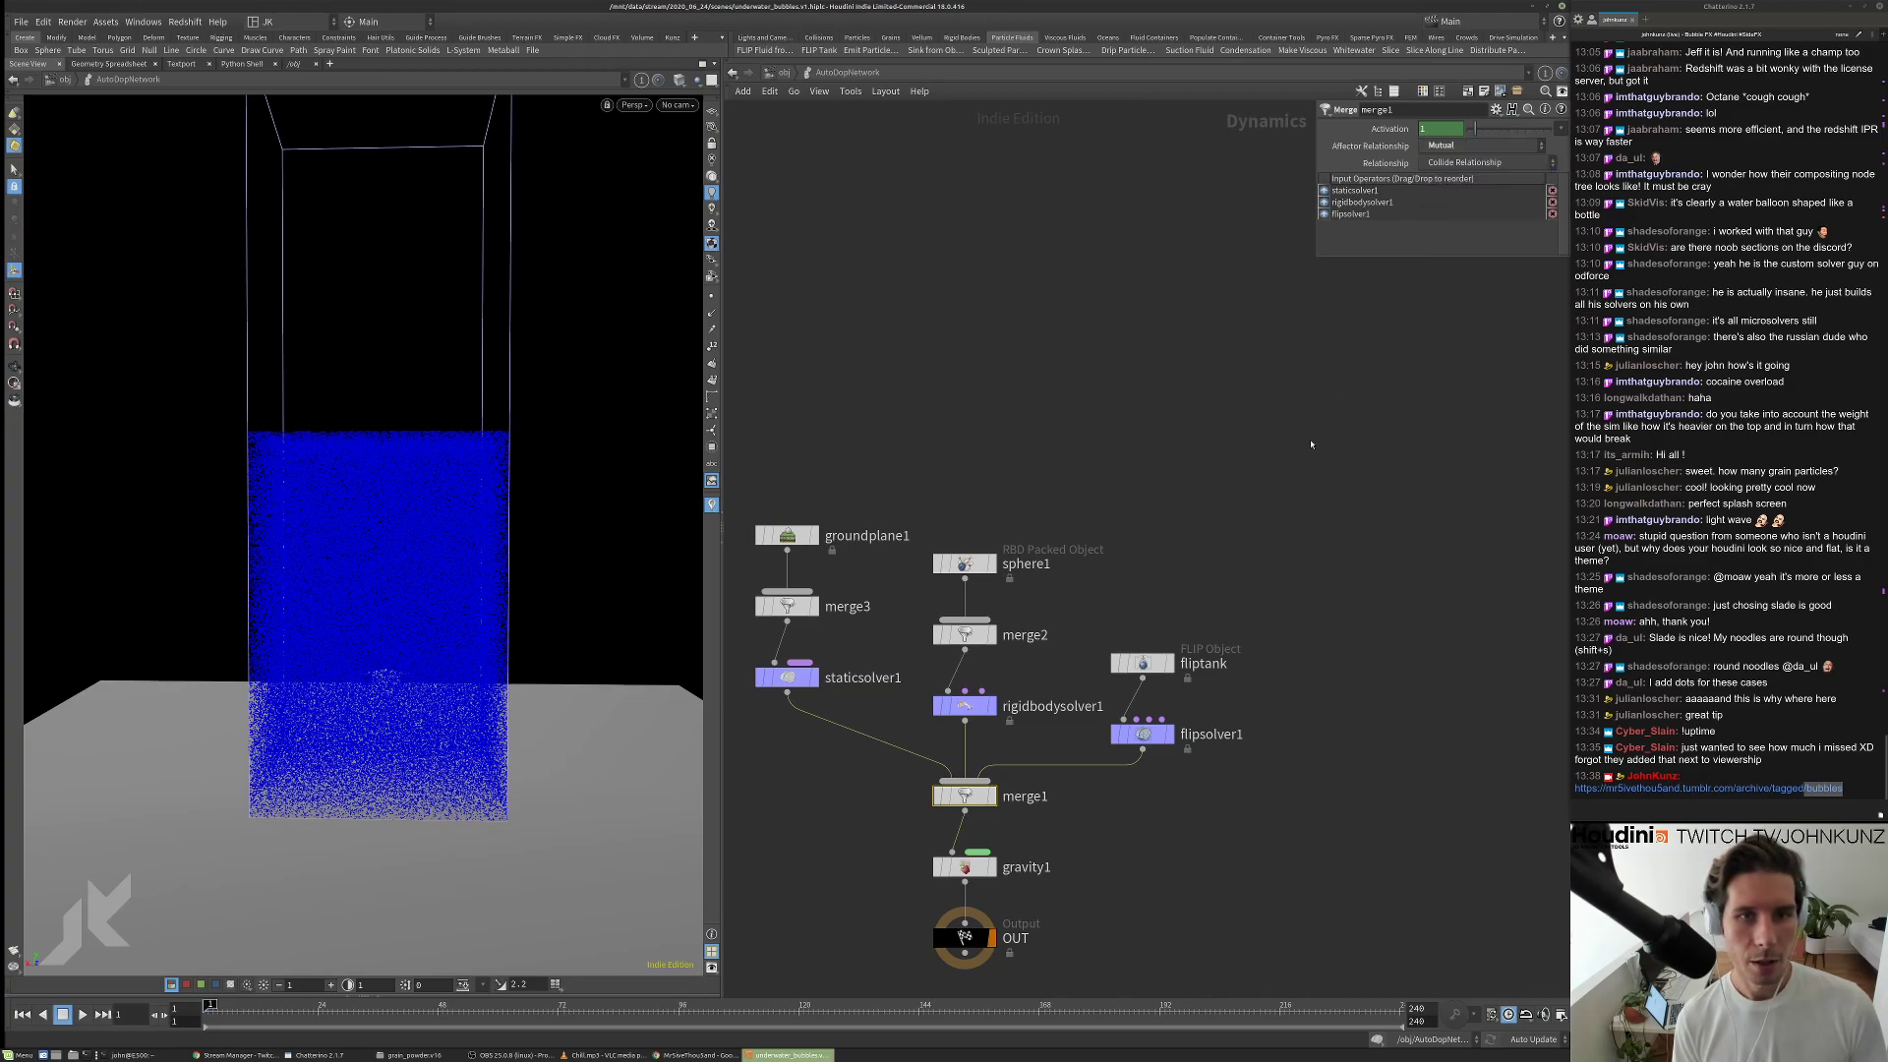
click(1160, 732)
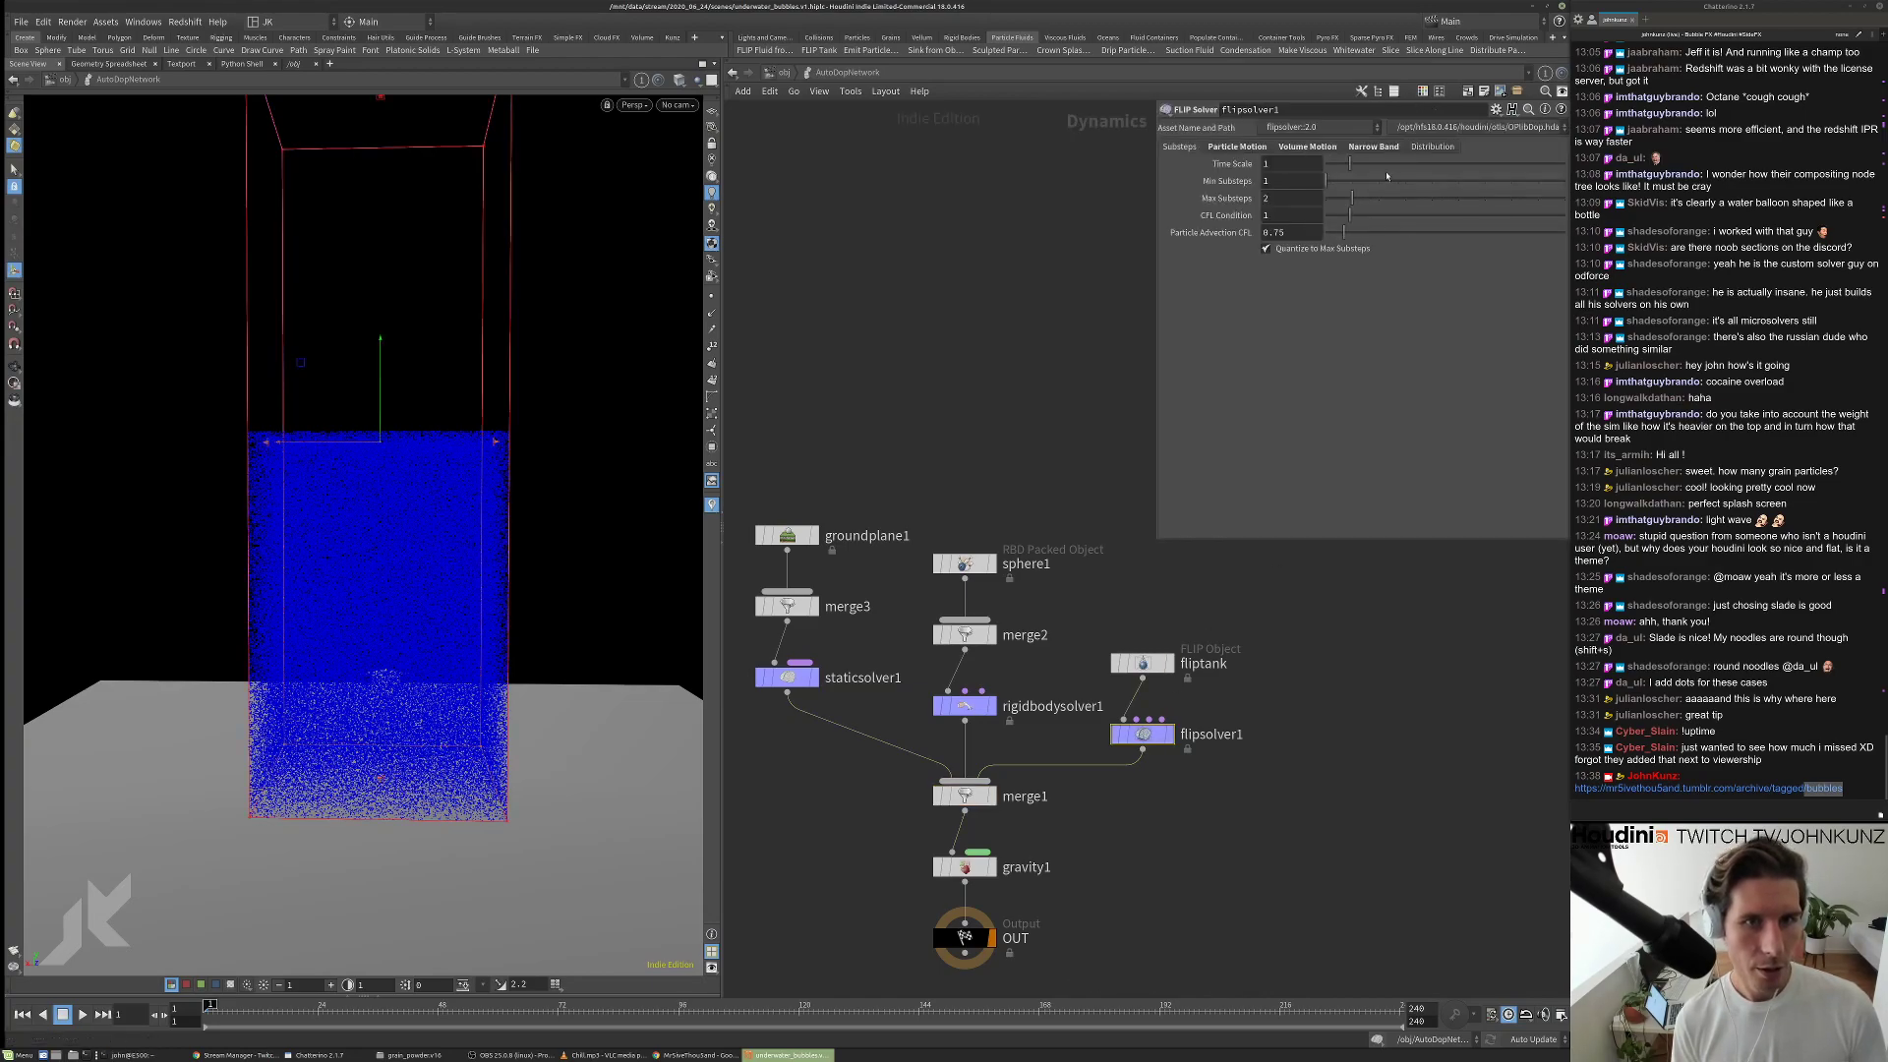
Under flipsolver1 Volume Motion > Solver, set Feedback Scale to 2.73.
click(1386, 147)
click(1307, 147)
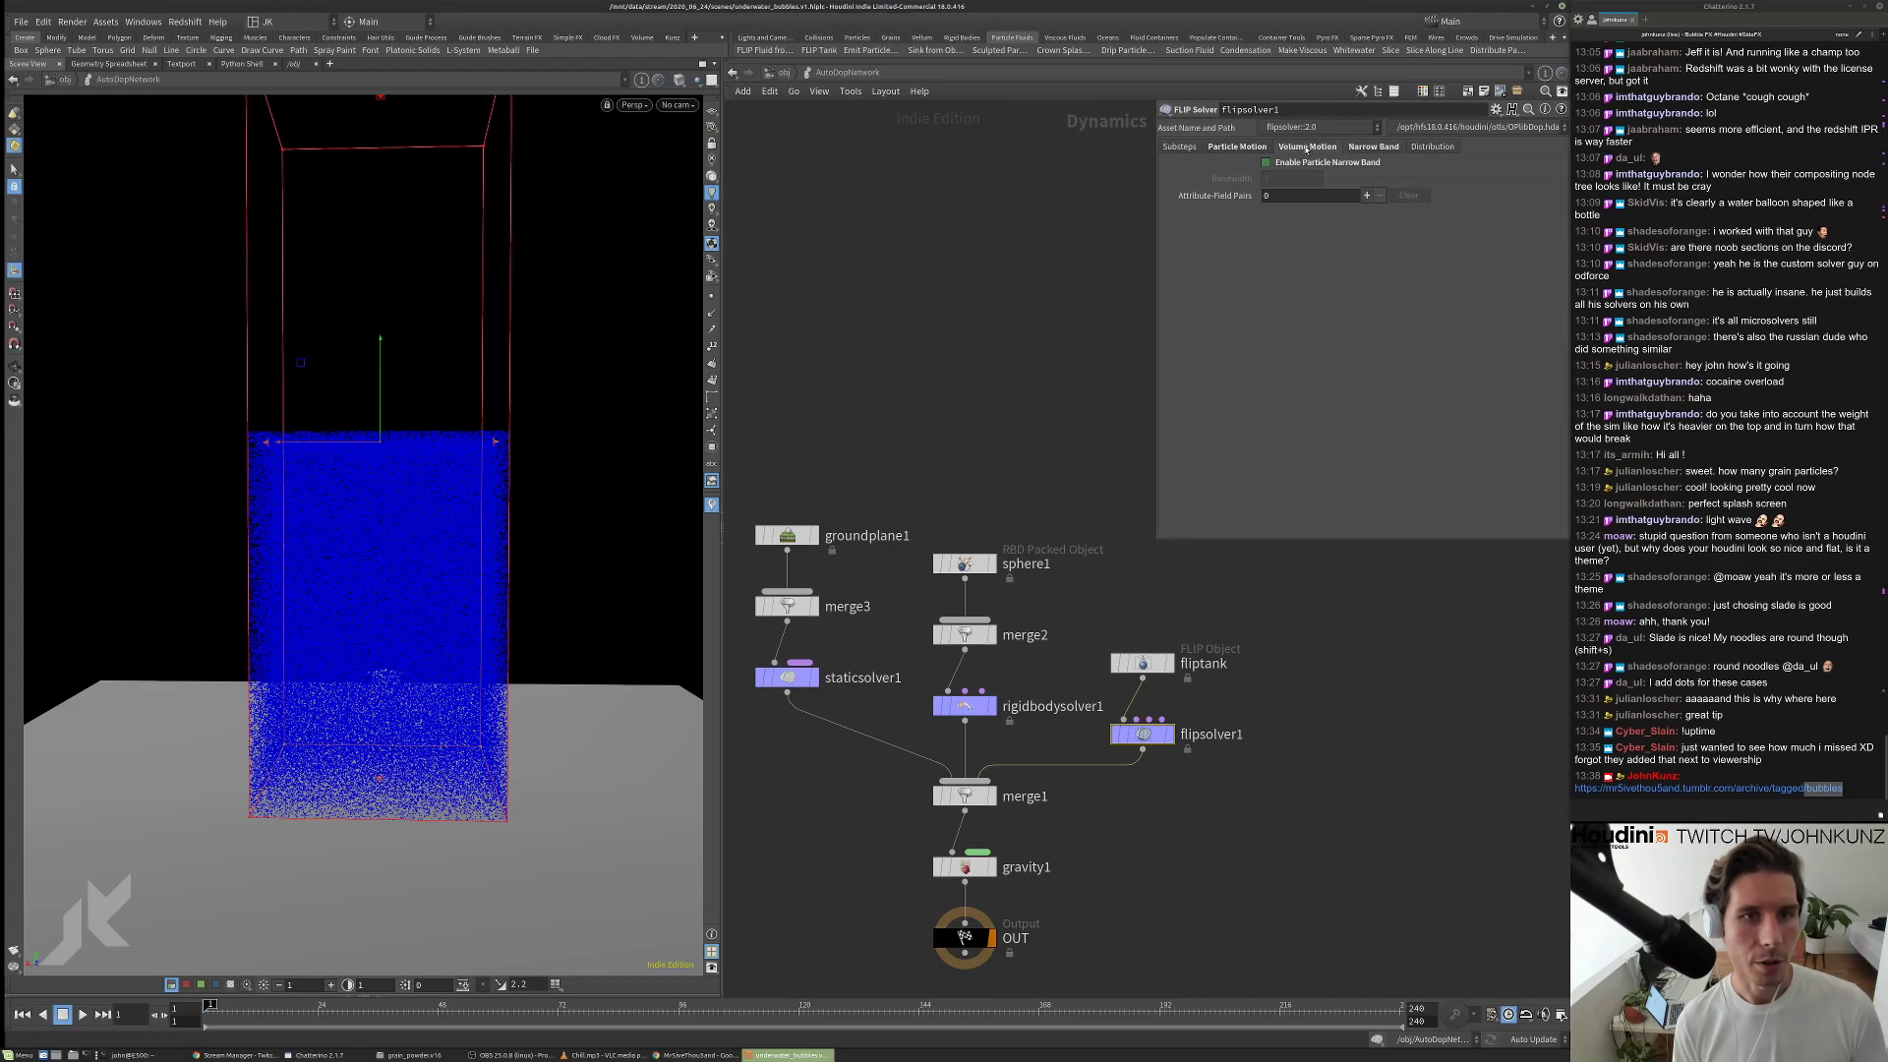
click(1518, 264)
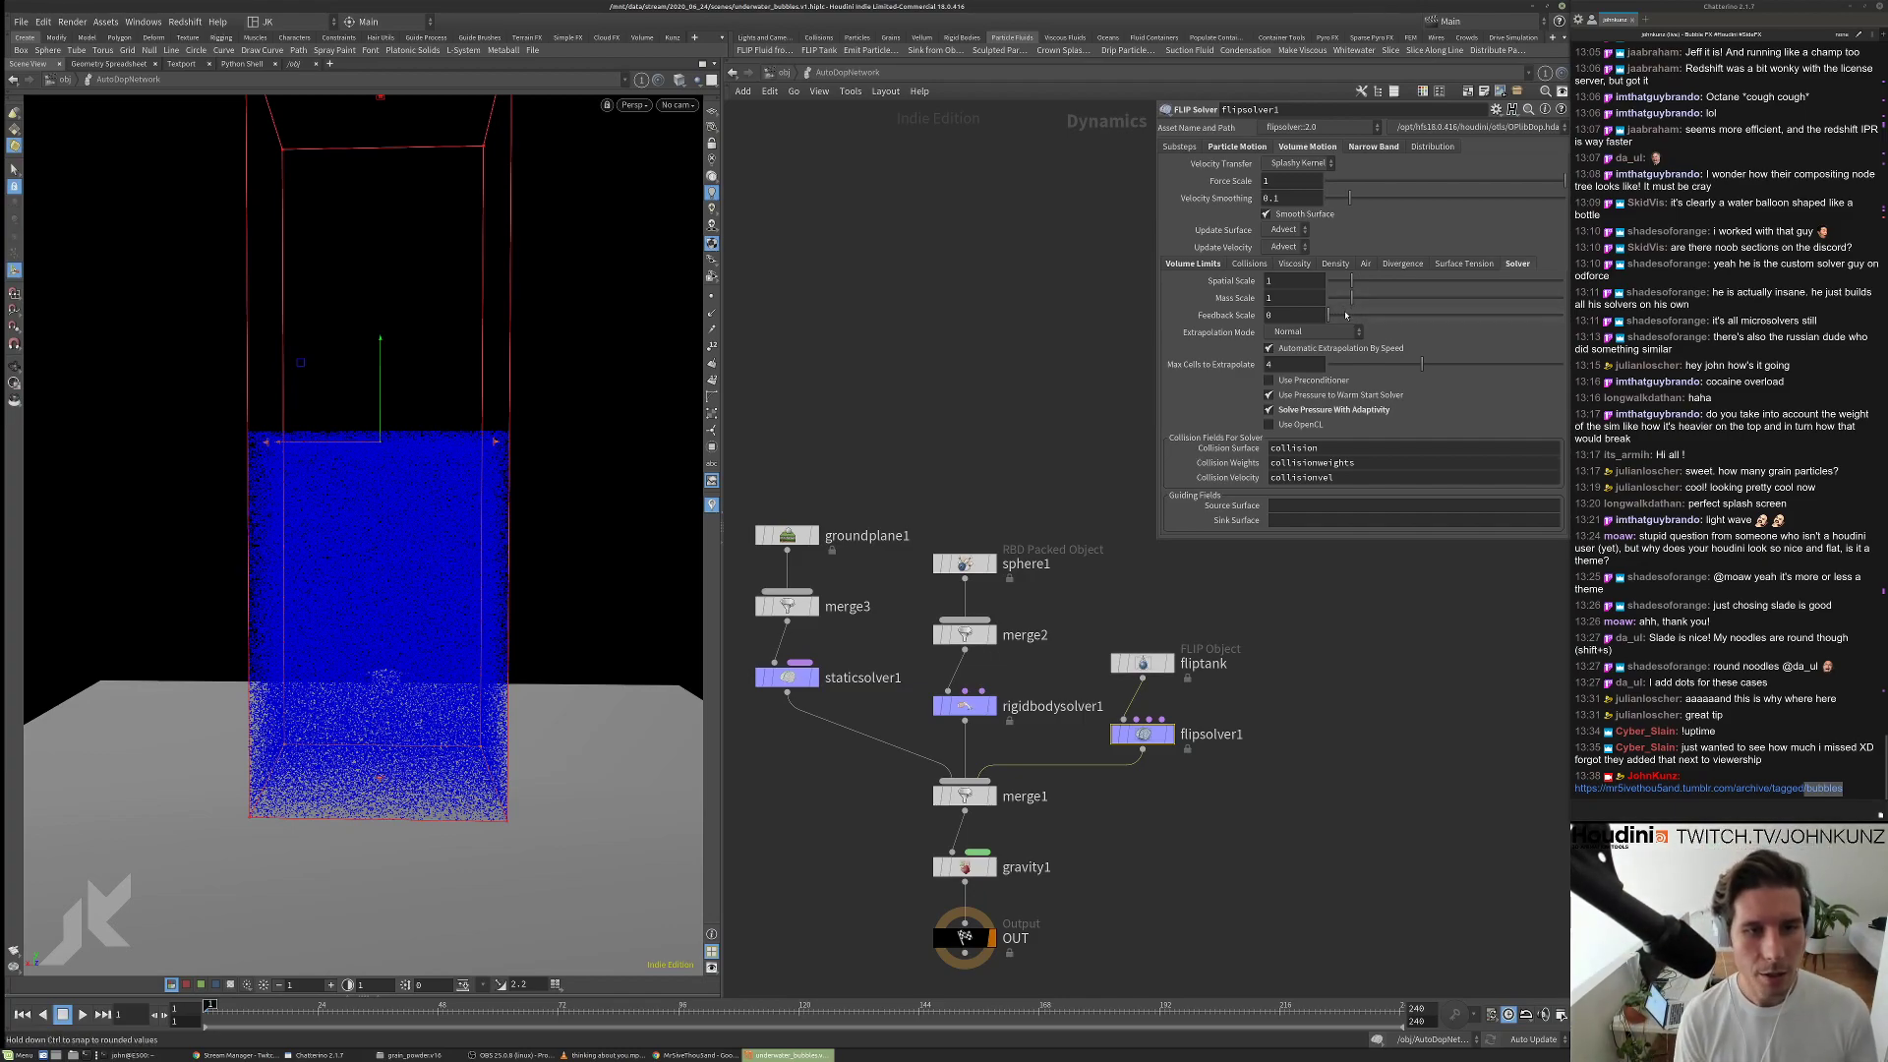
click(1392, 316)
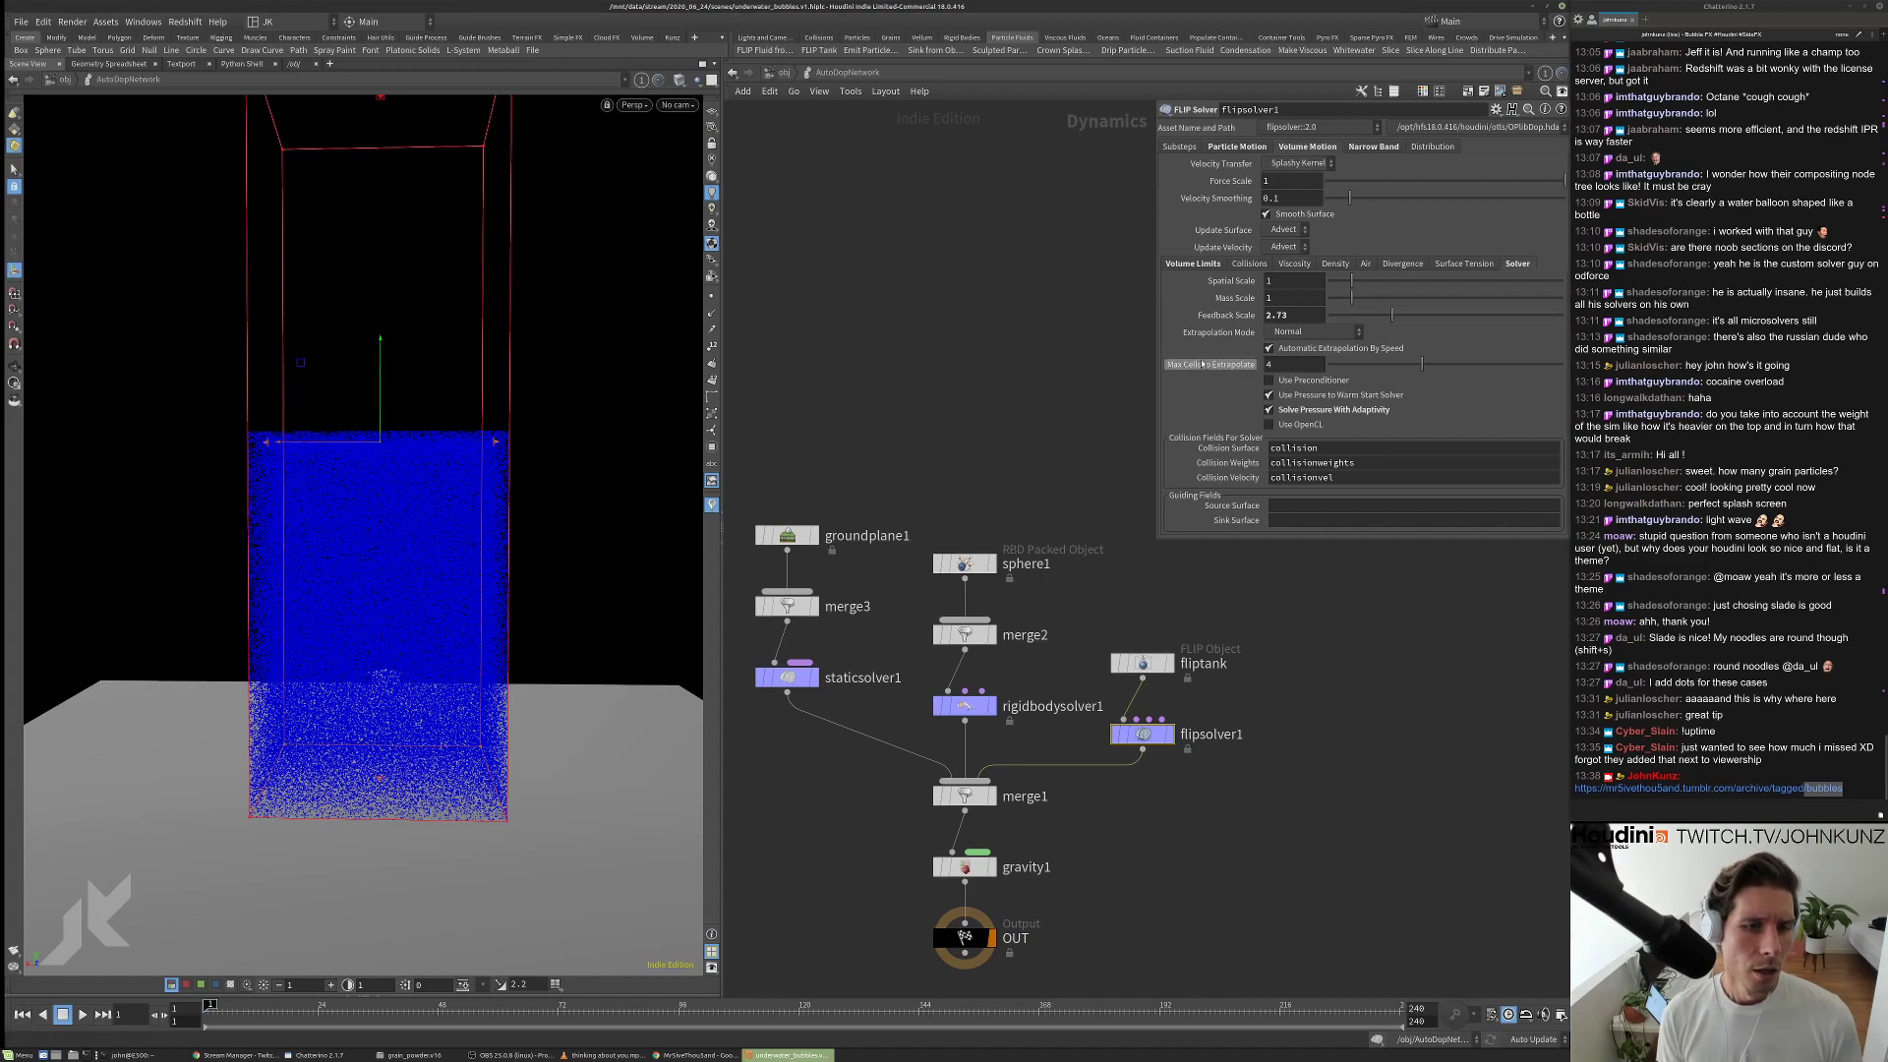
Play the simulation to watch the sphere splash into the tank, replaying from frame 1.
key(Up)
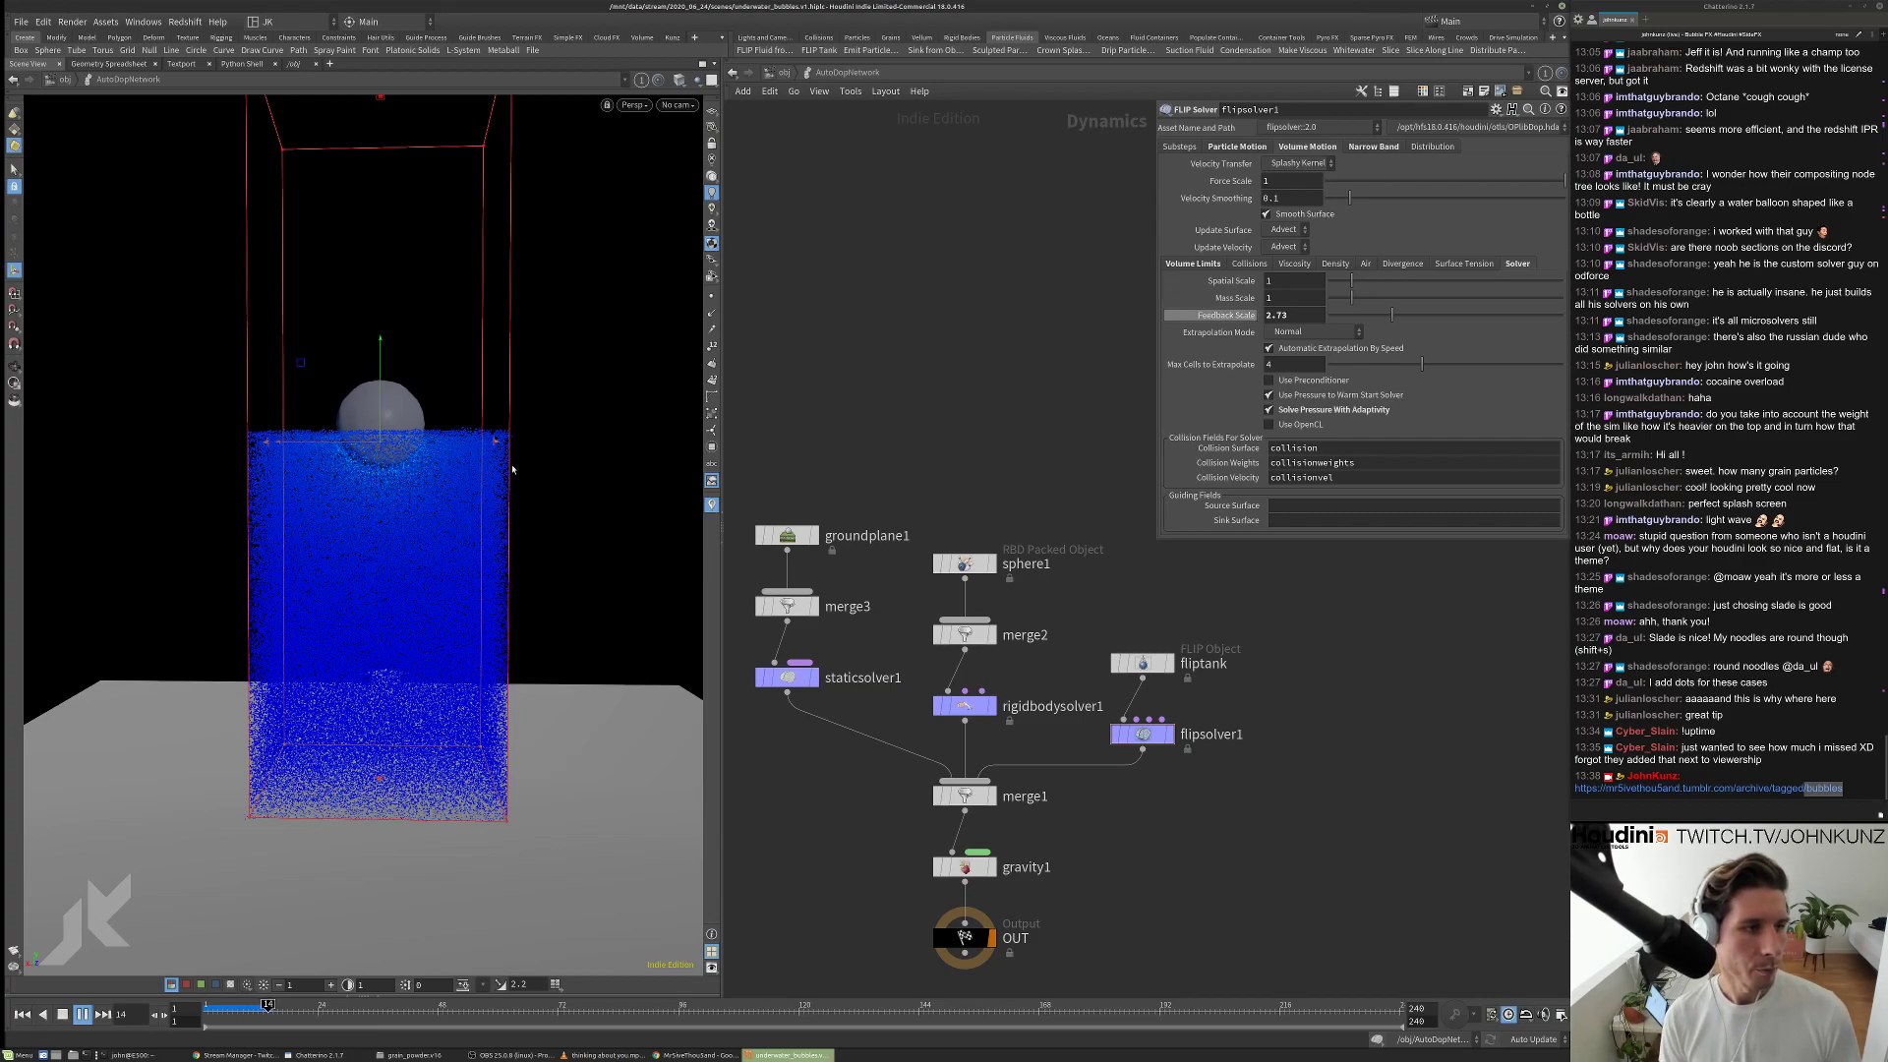
click(963, 562)
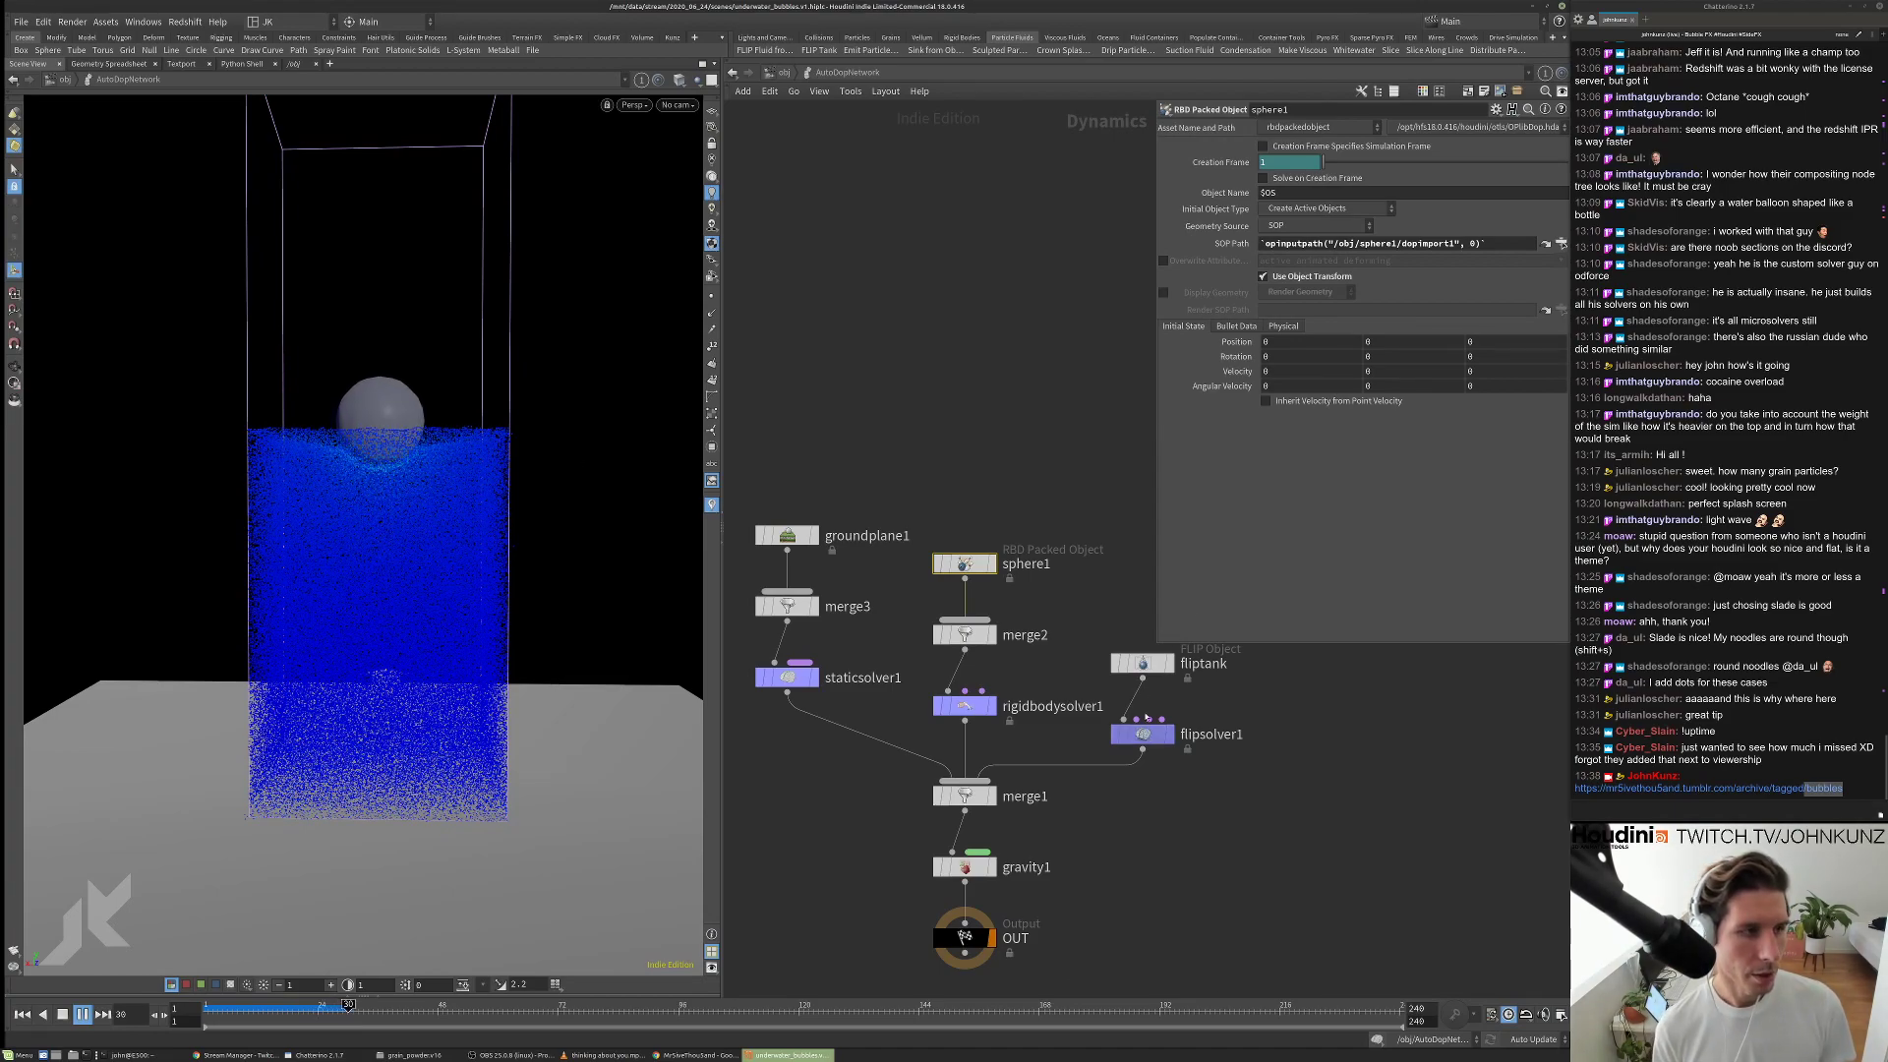
click(1143, 733)
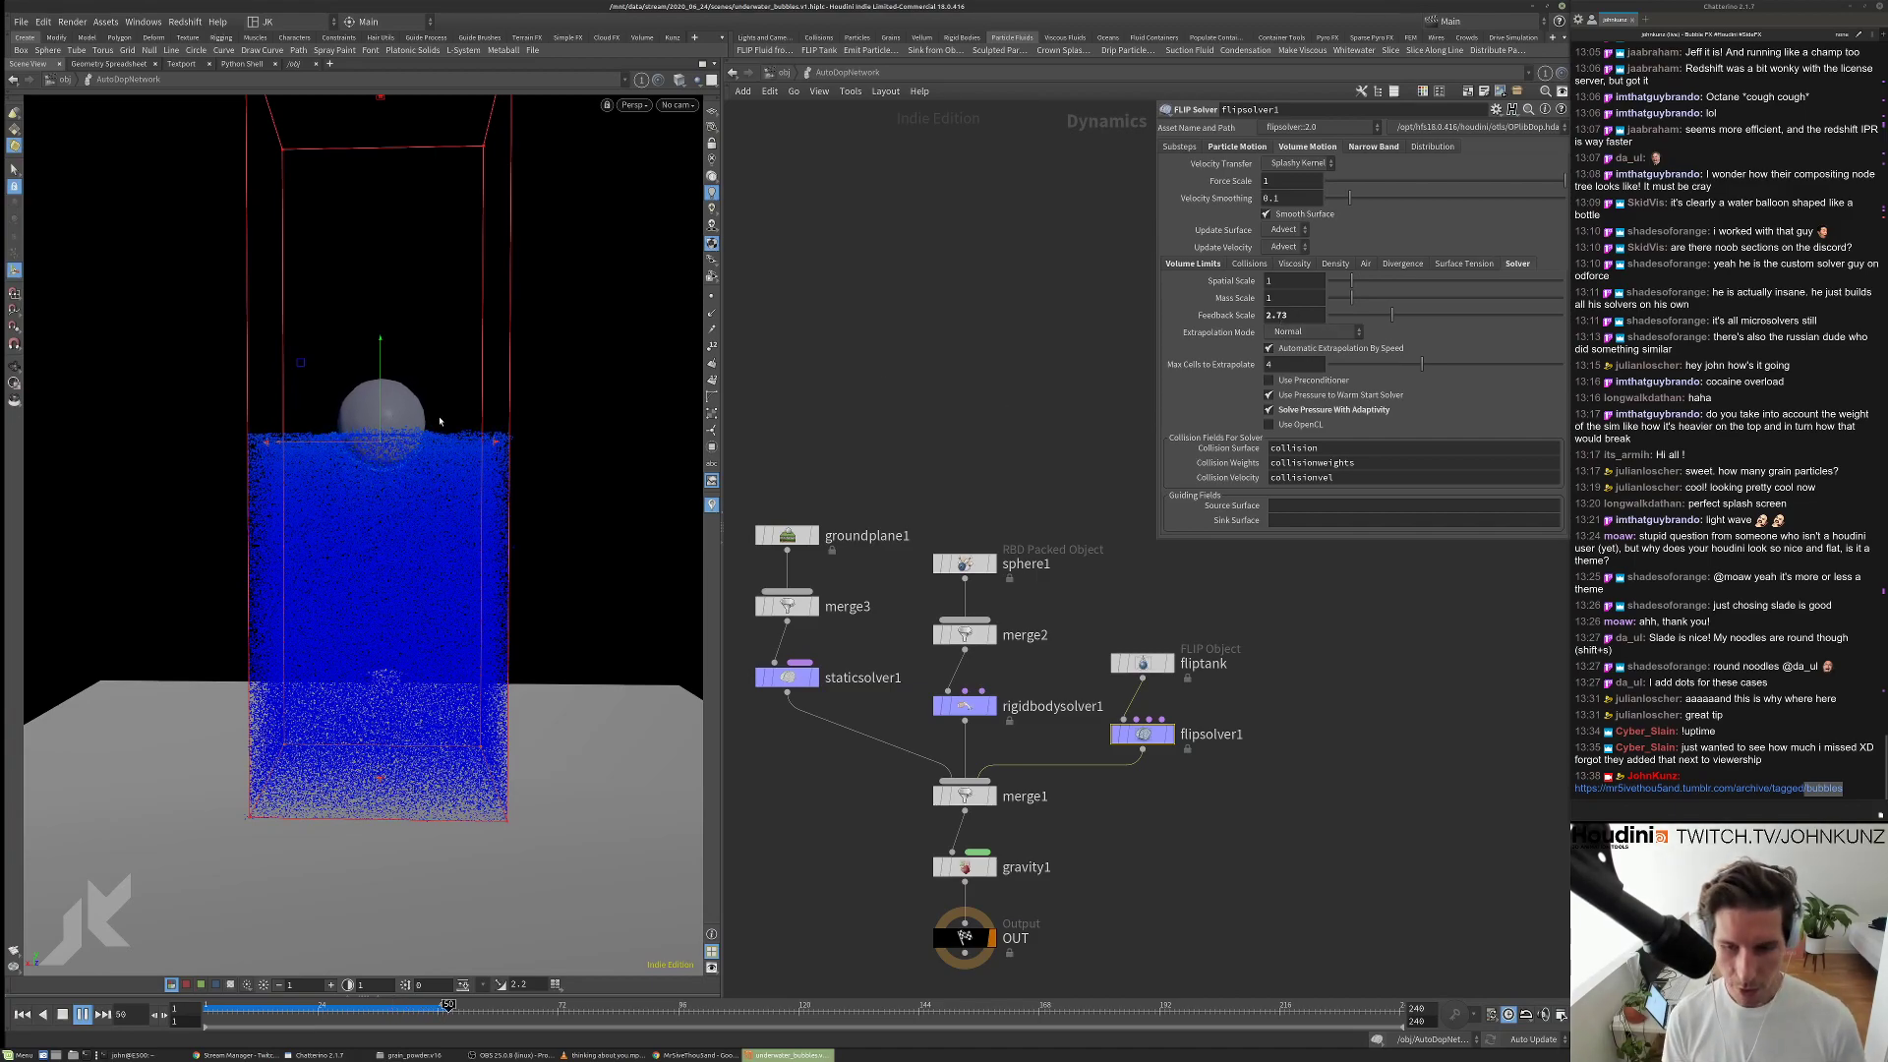
key(ctrl+Up)
key(Up)
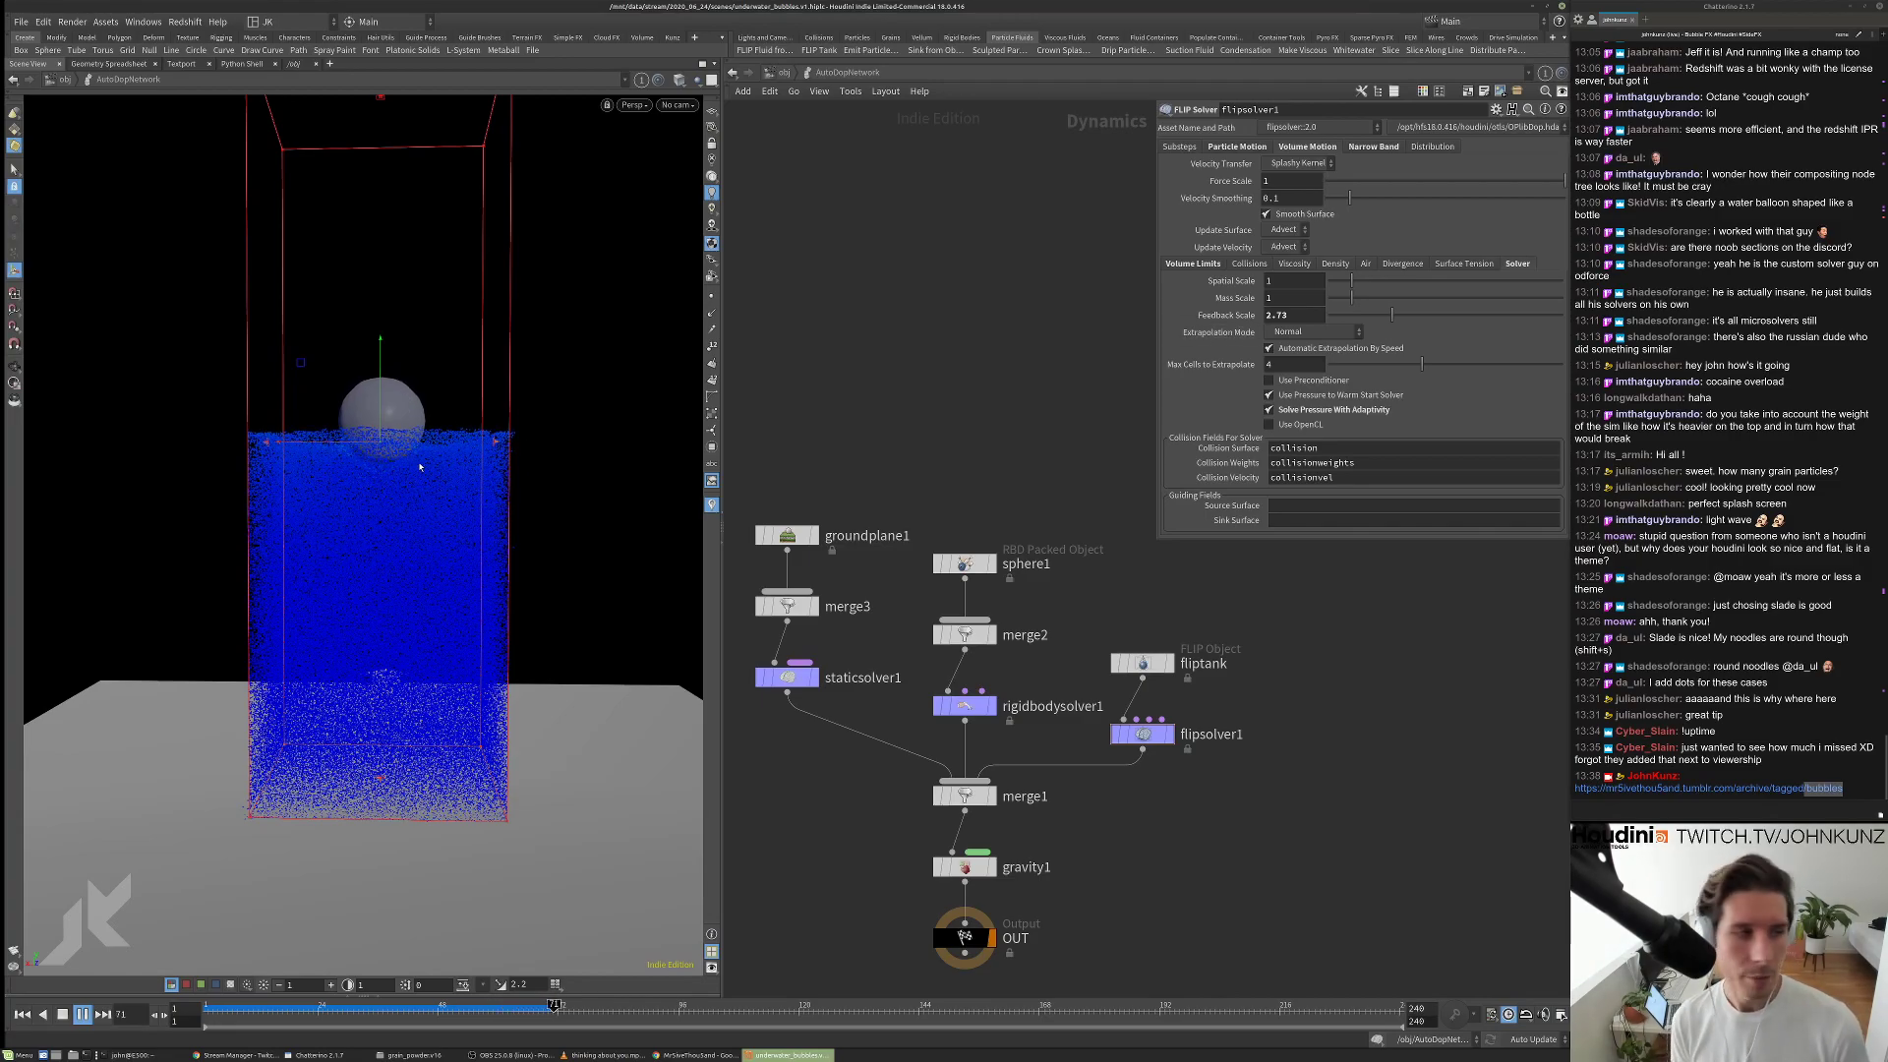
key(Up)
drag(419, 467, 447, 409)
key(ctrl+Up)
key(Up)
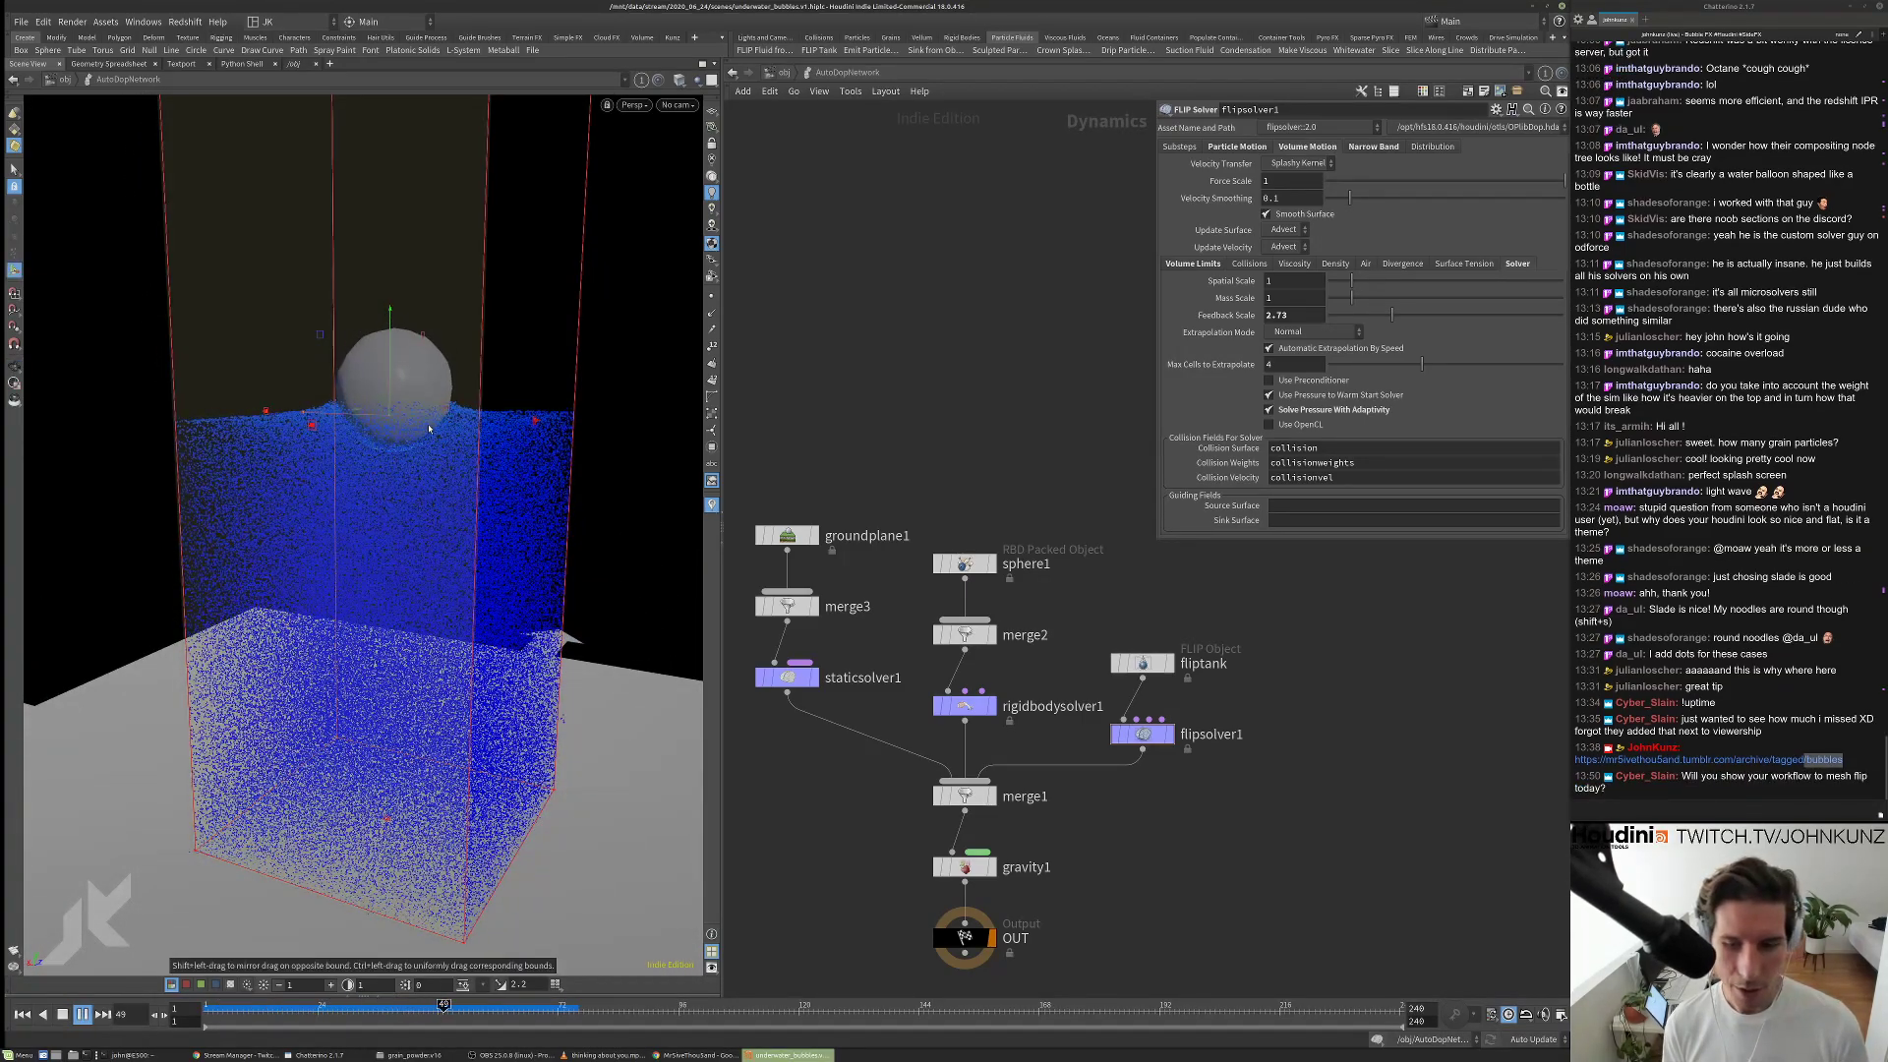
Reset to frame 1 and replay the sphere drop, orbiting around the tank to watch the splash.
key(Up)
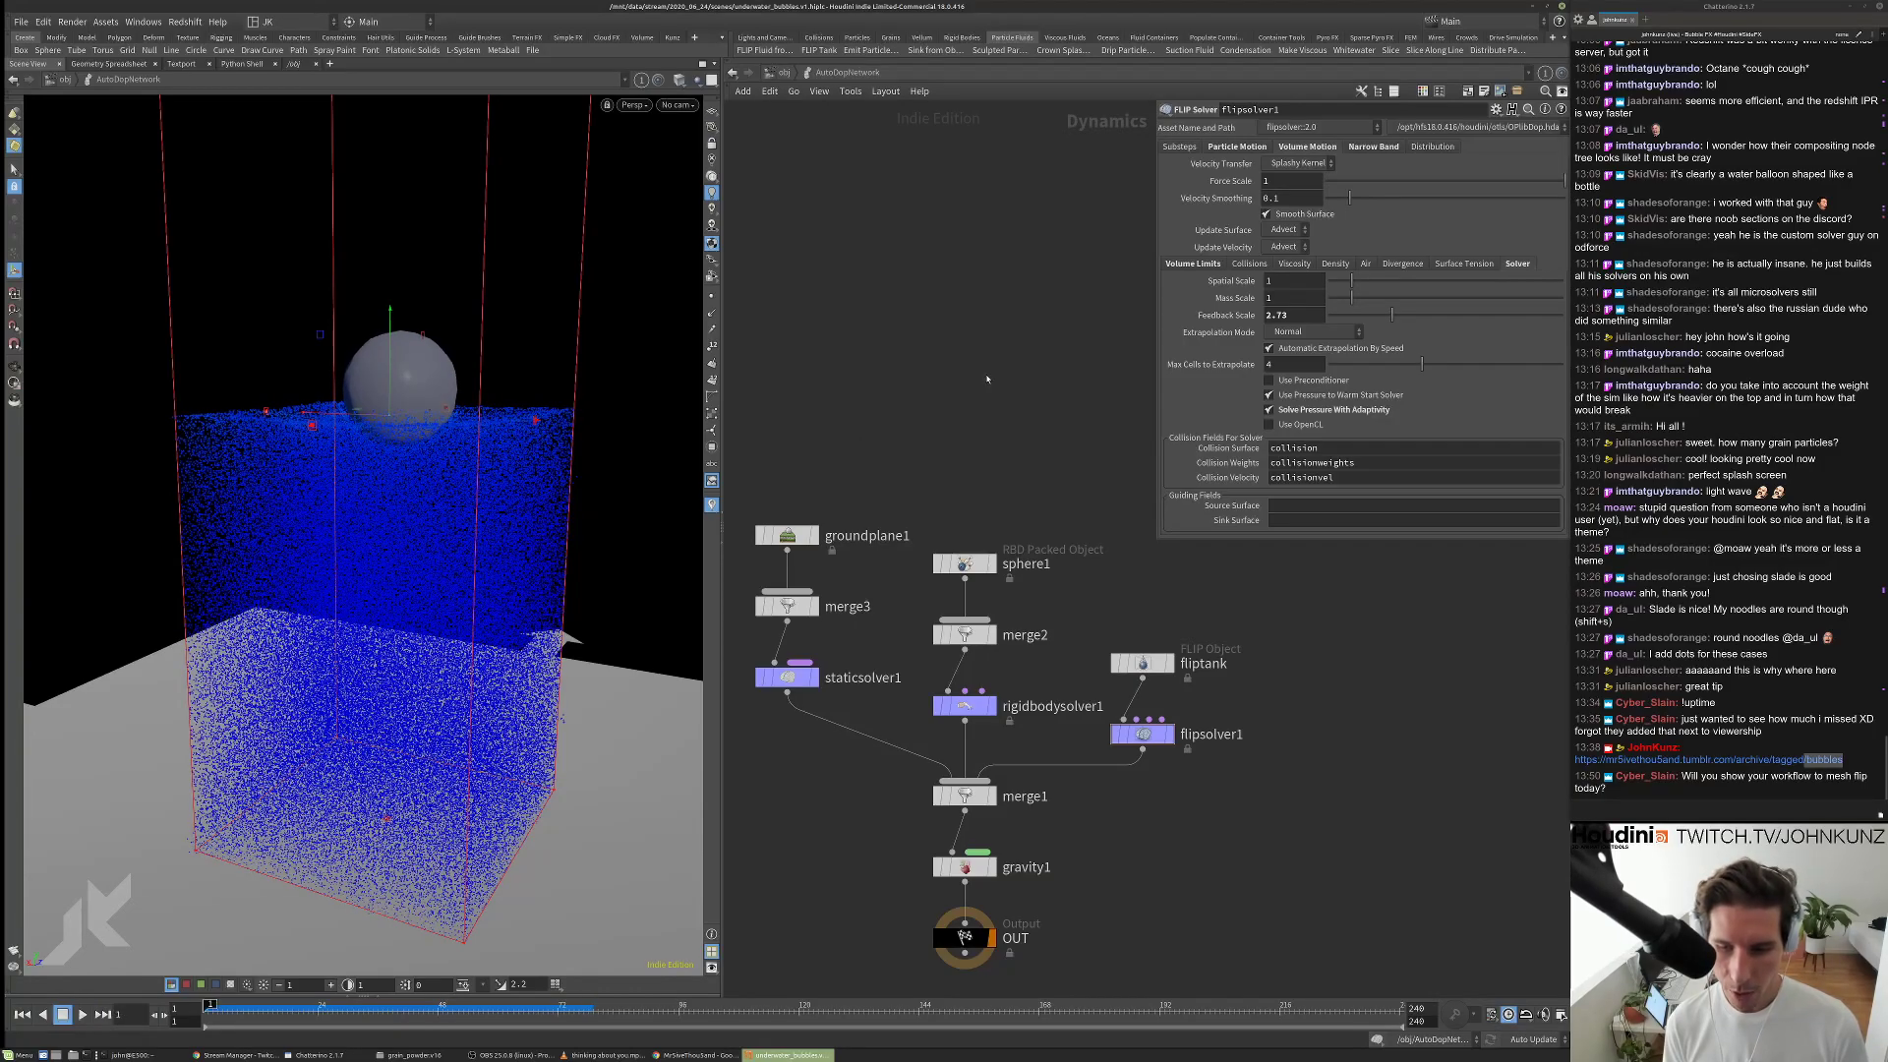
key(ctrl+Up)
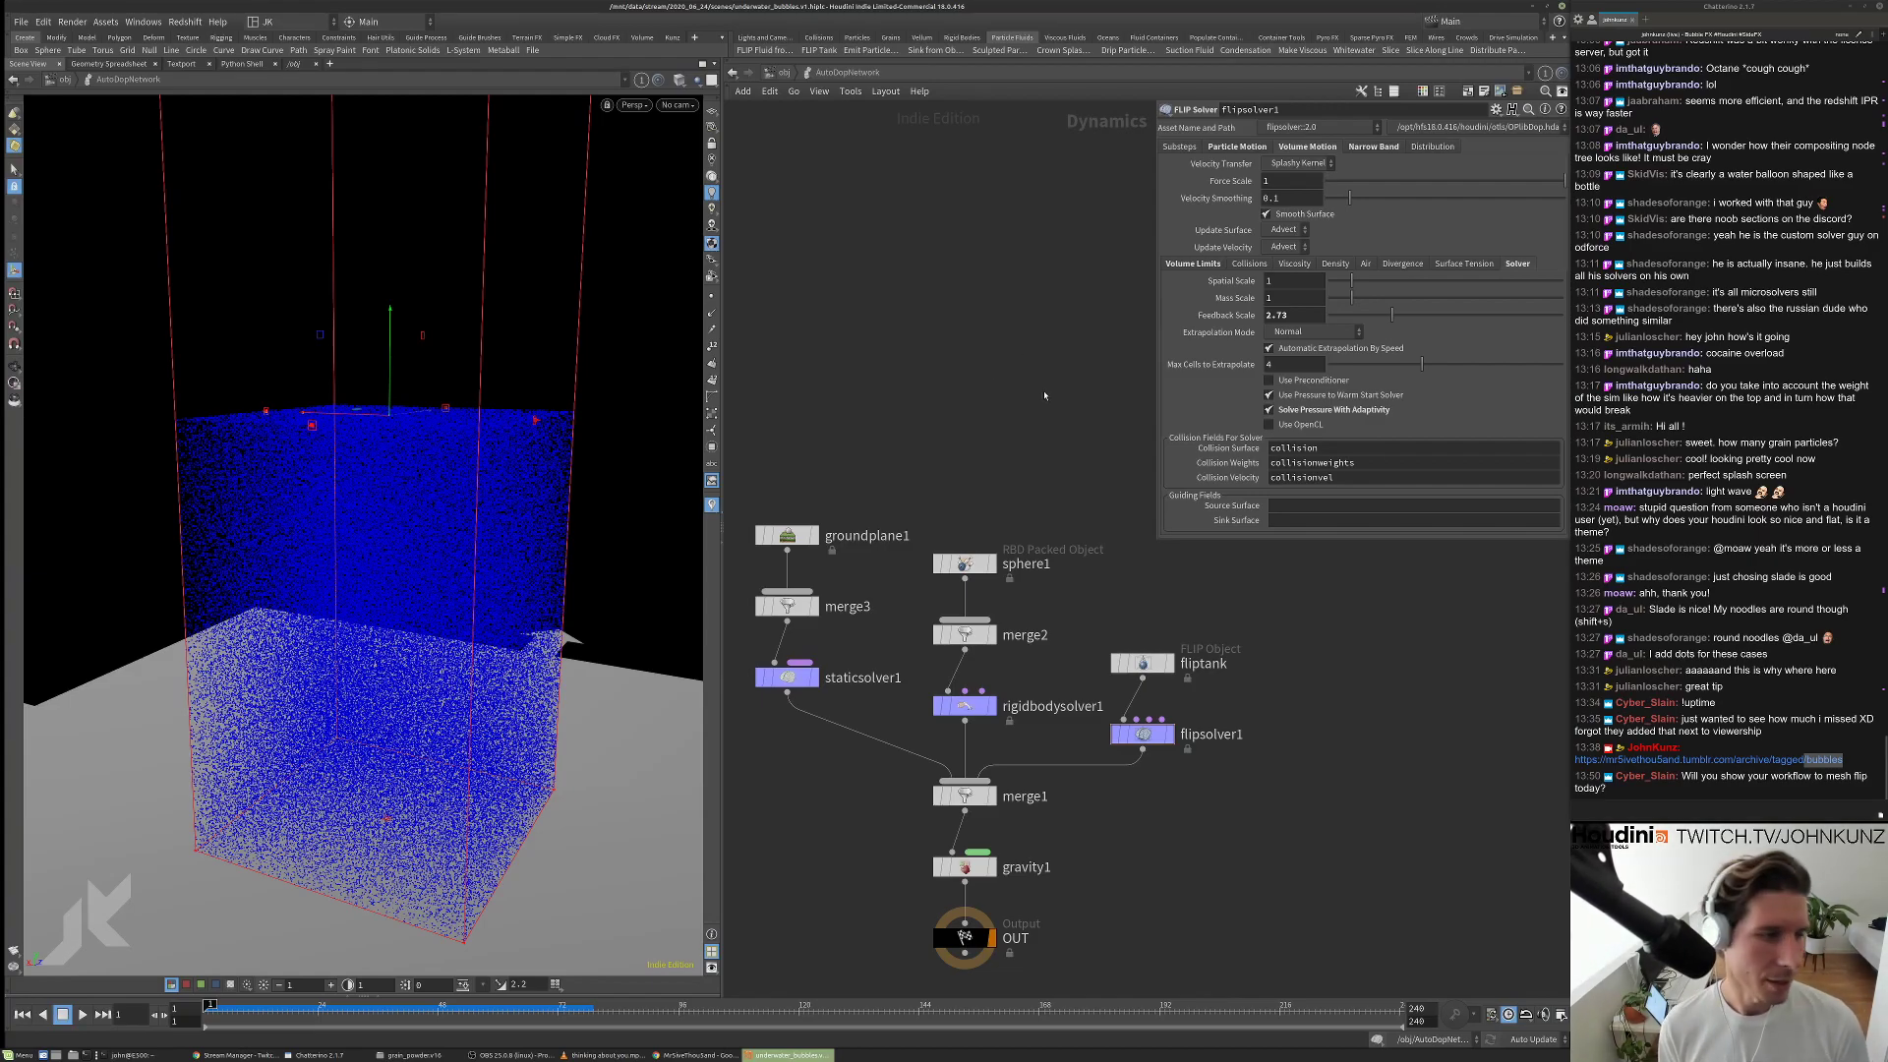
key(Up)
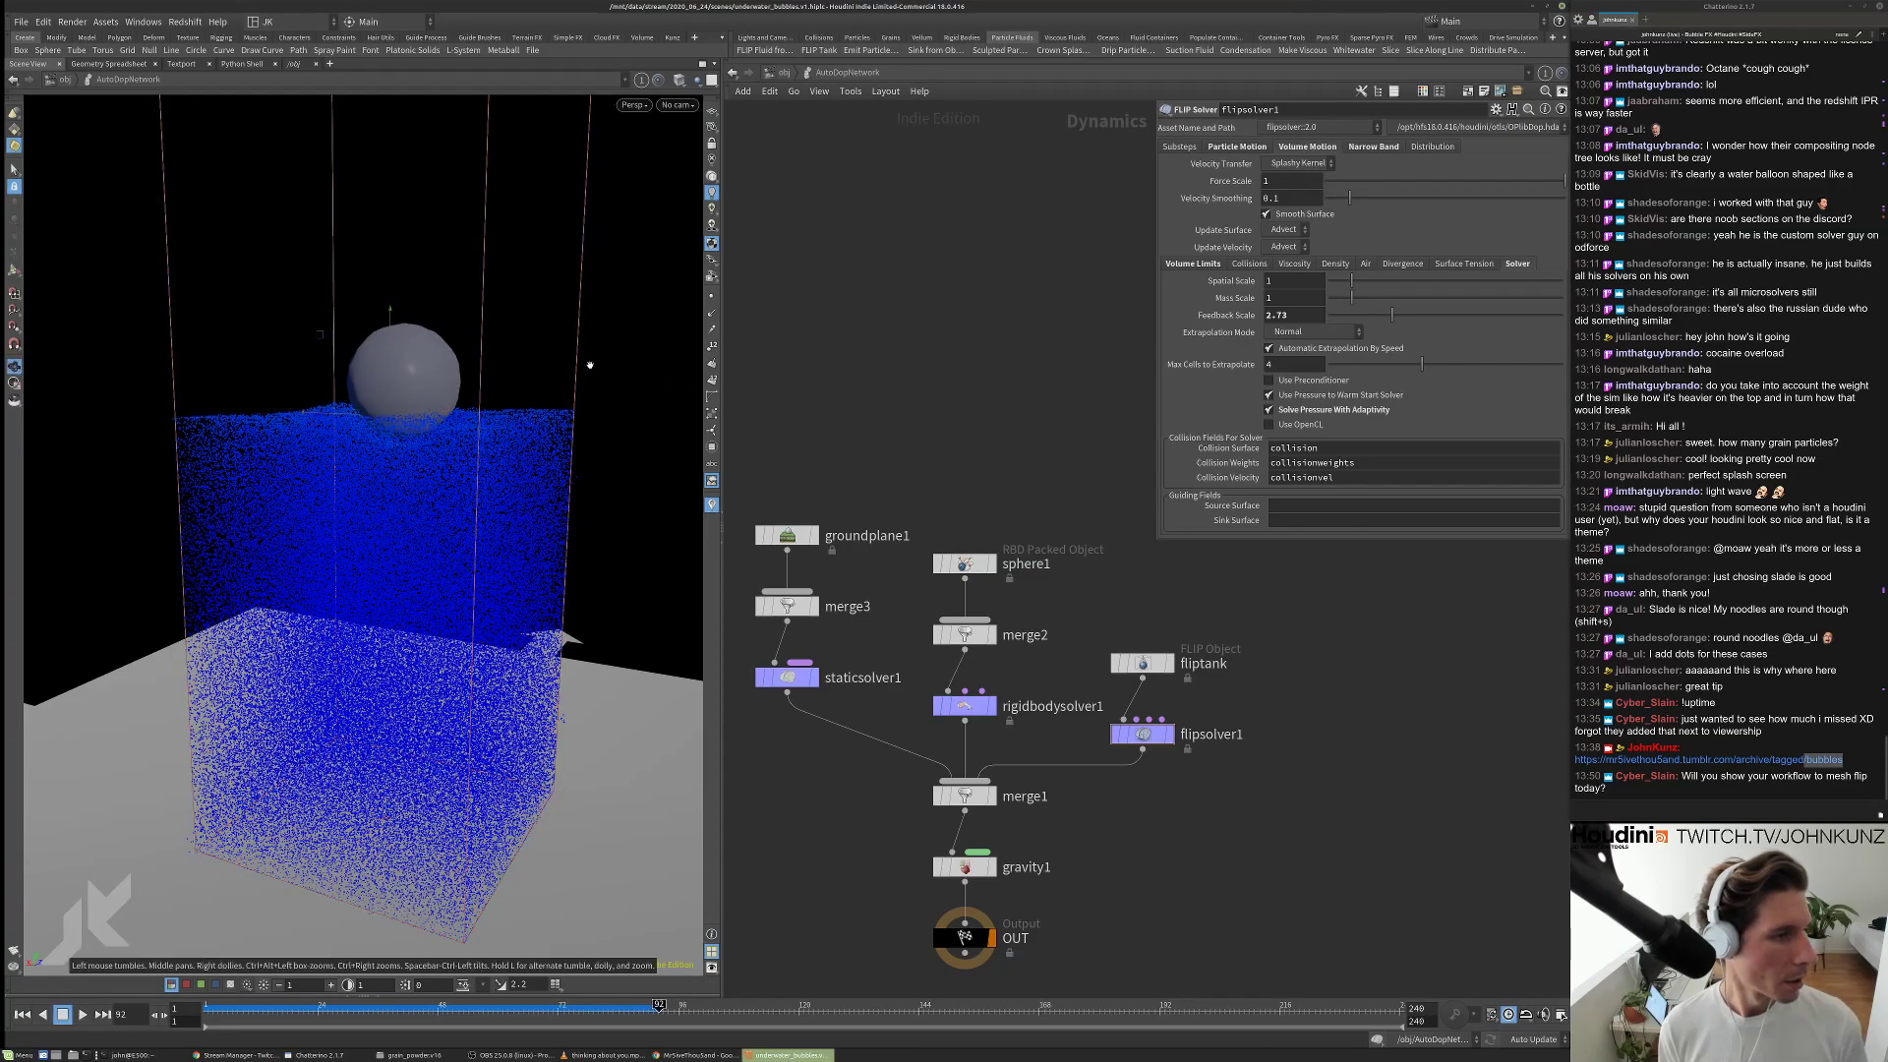
alt+drag(590, 362, 461, 397)
key(ctrl+Up)
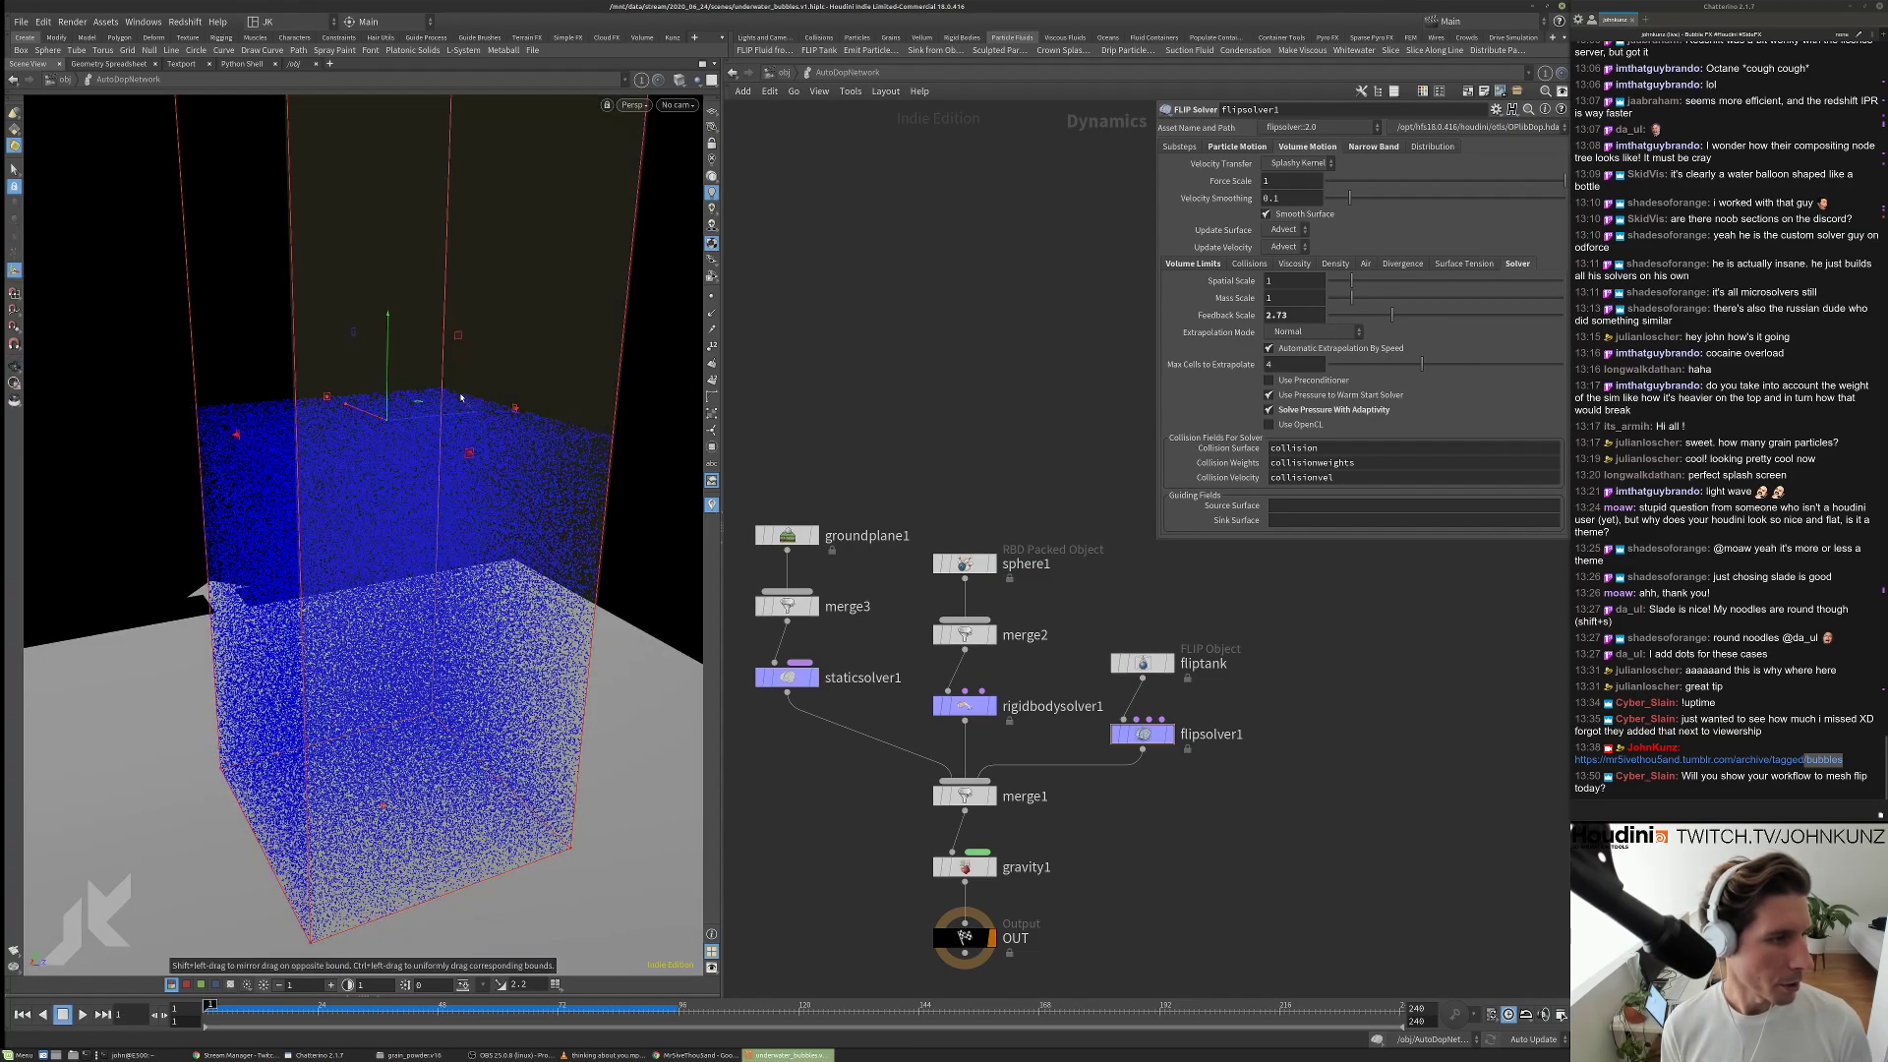
key(Up)
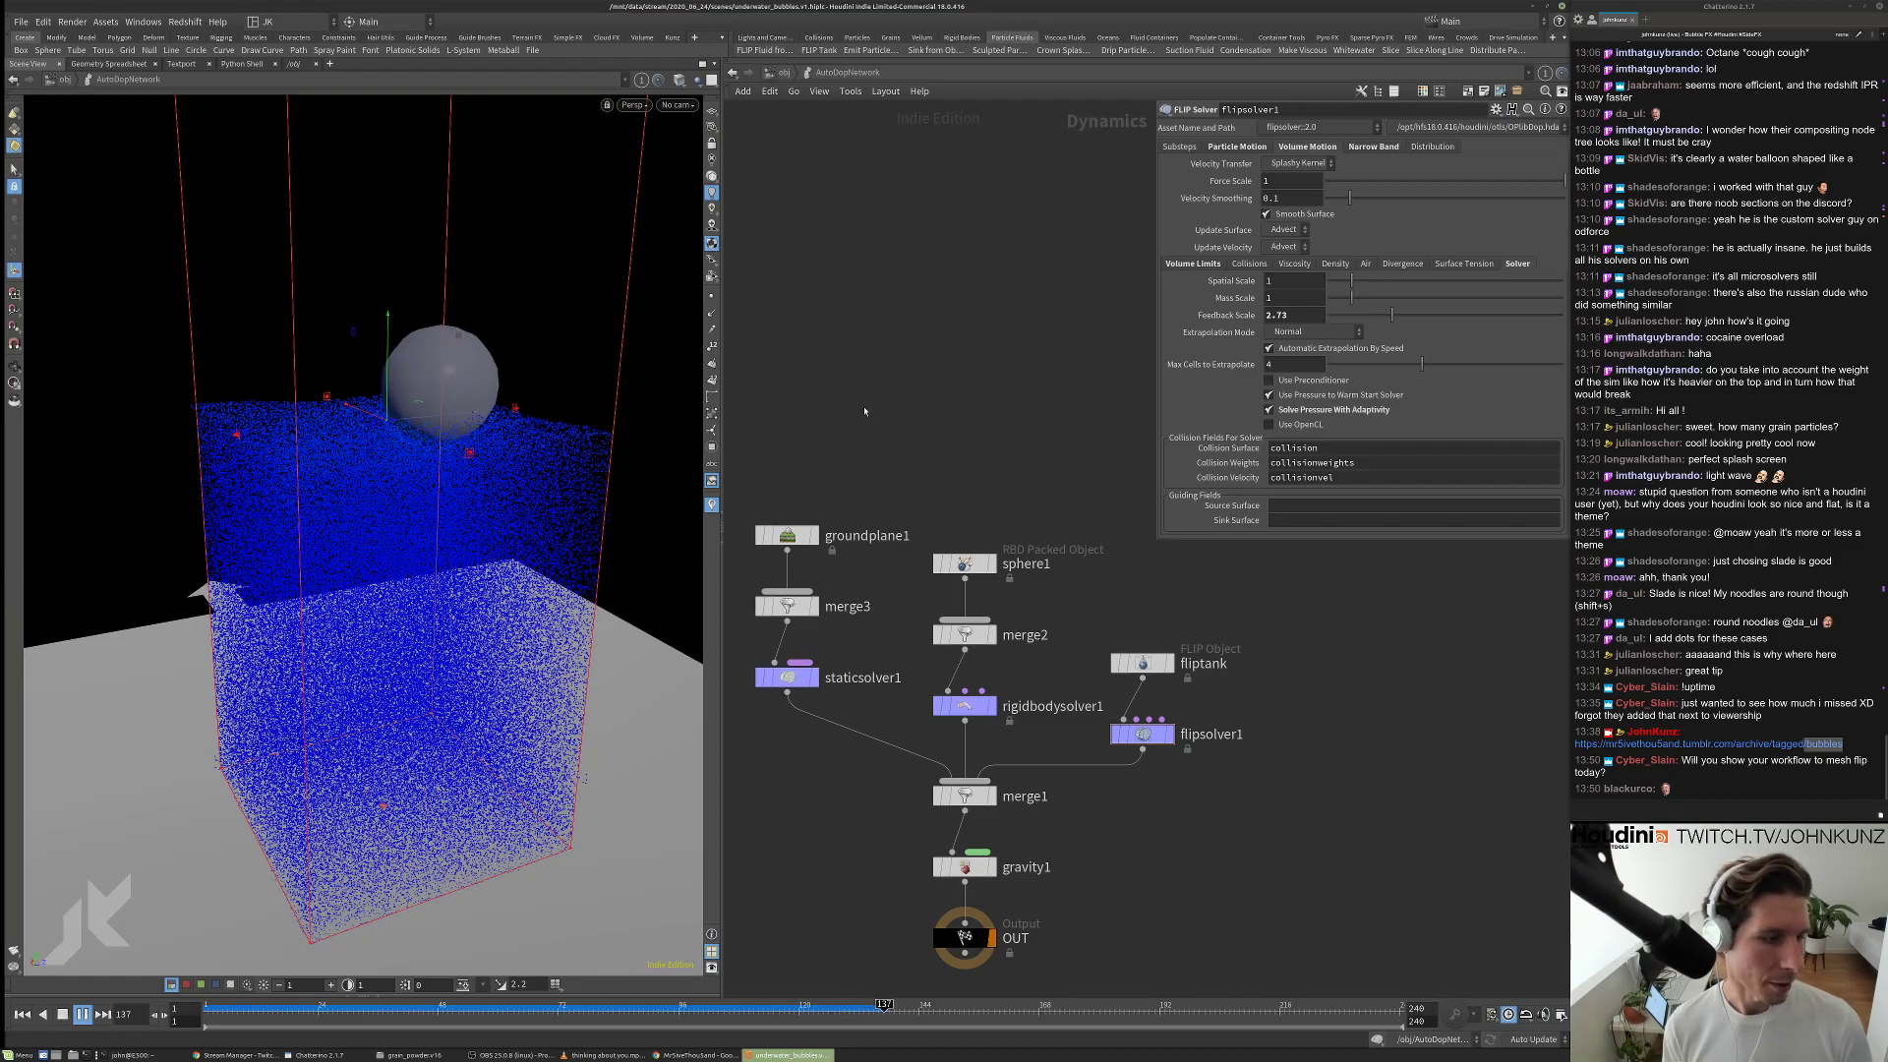
Replay near the start, zoom the network editor, then reset to frame 1 and bring up the Tab node menu.
key(ctrl+Left)
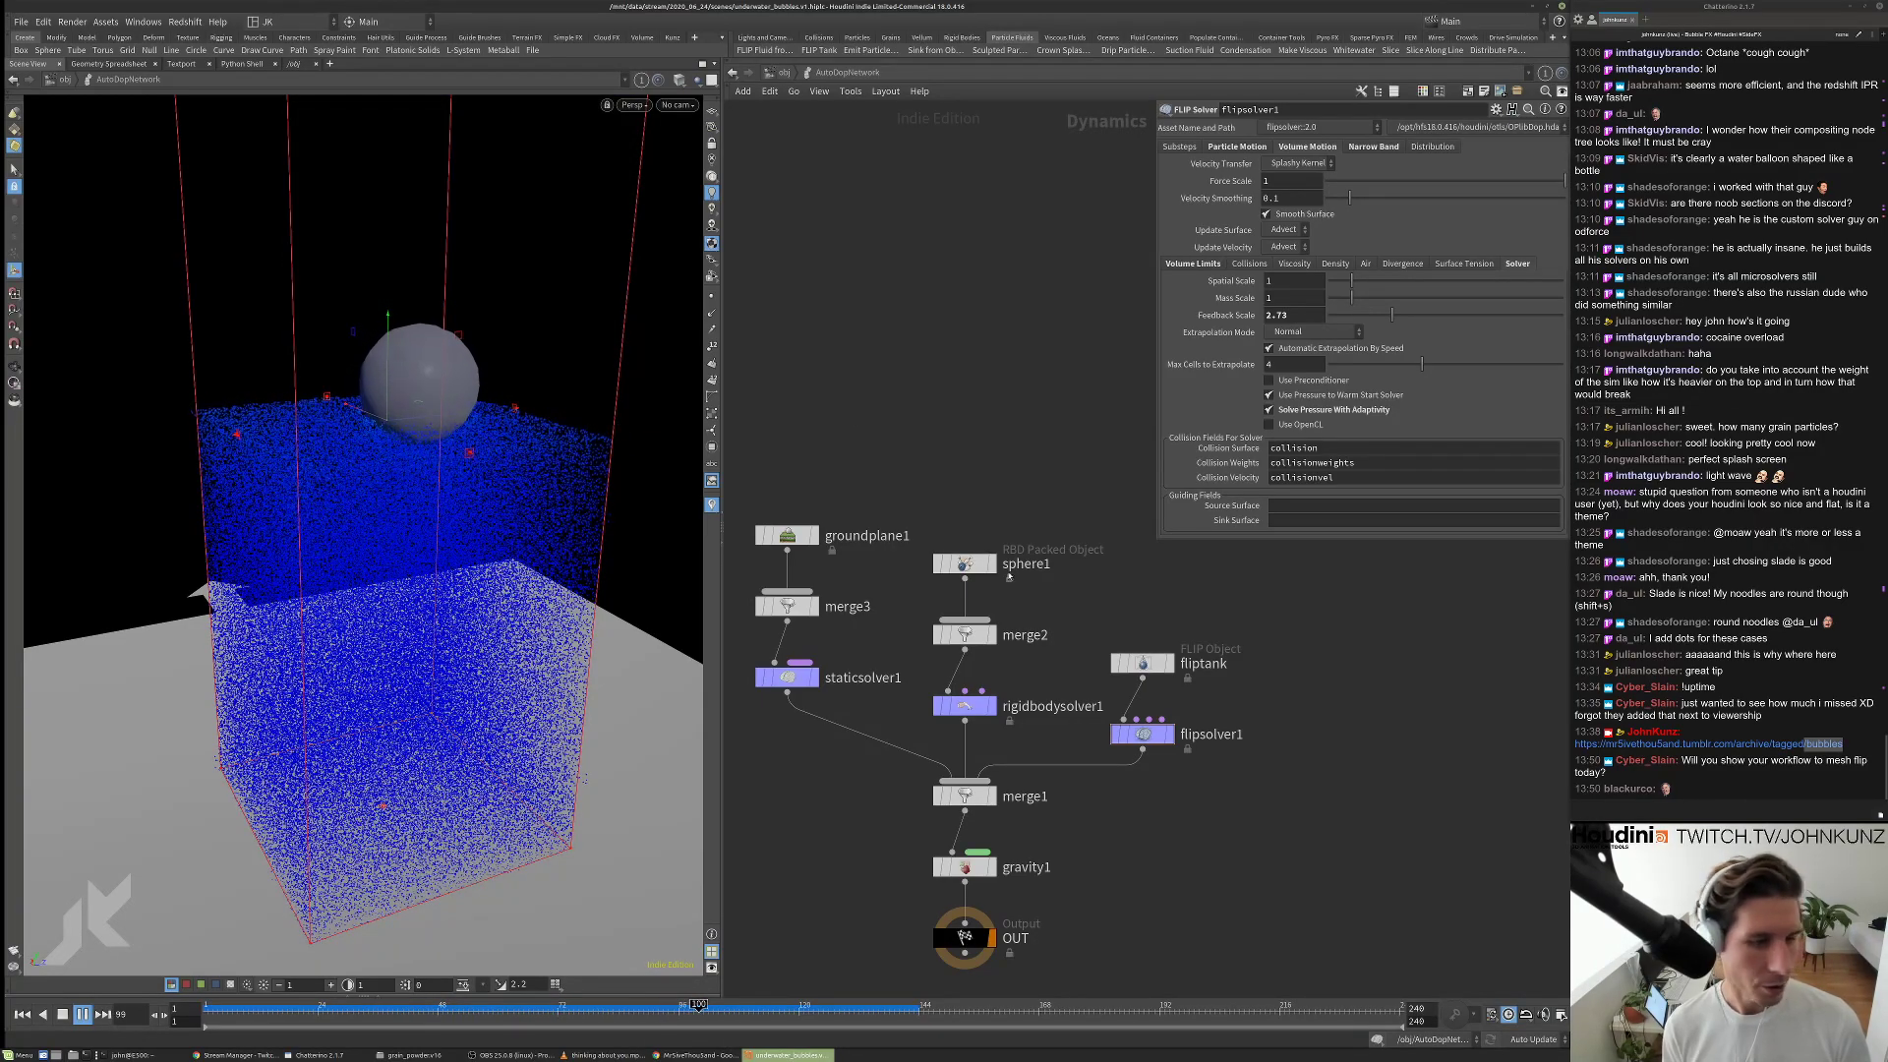
scroll(986, 678, up, 2)
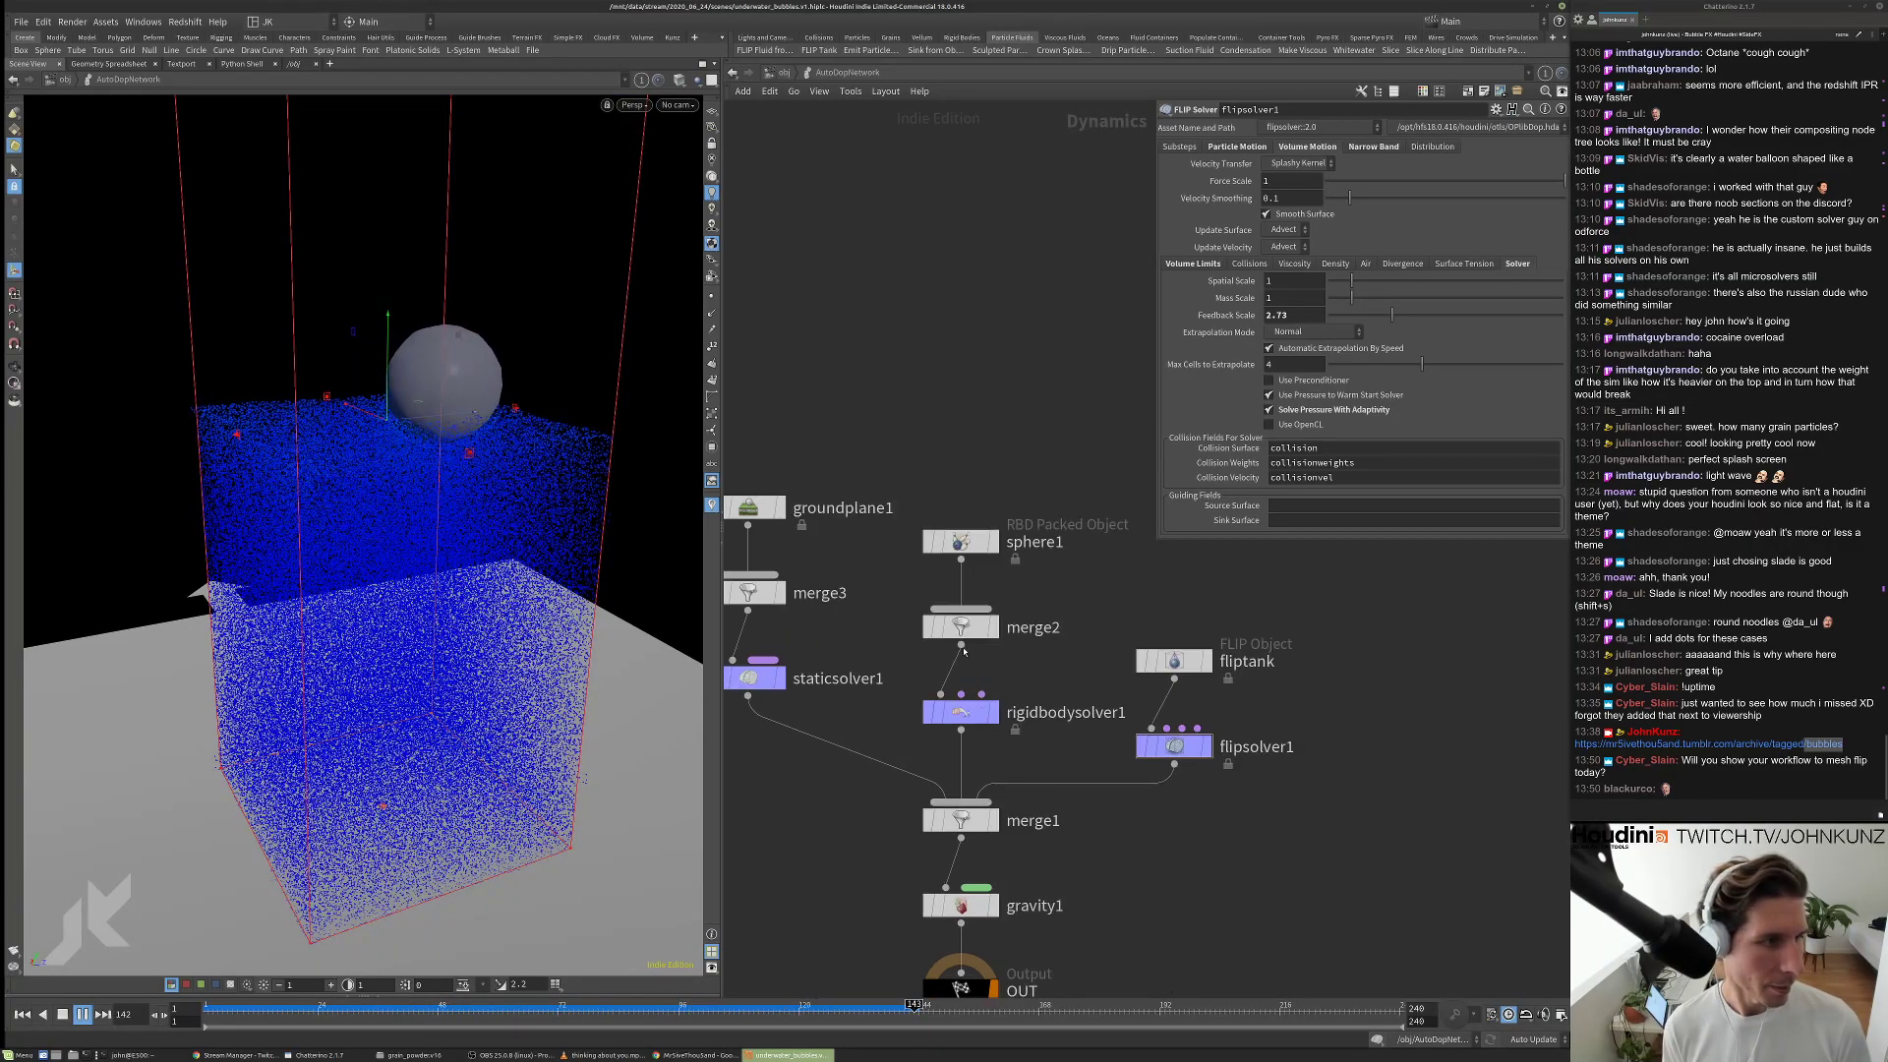
key(ctrl+Up)
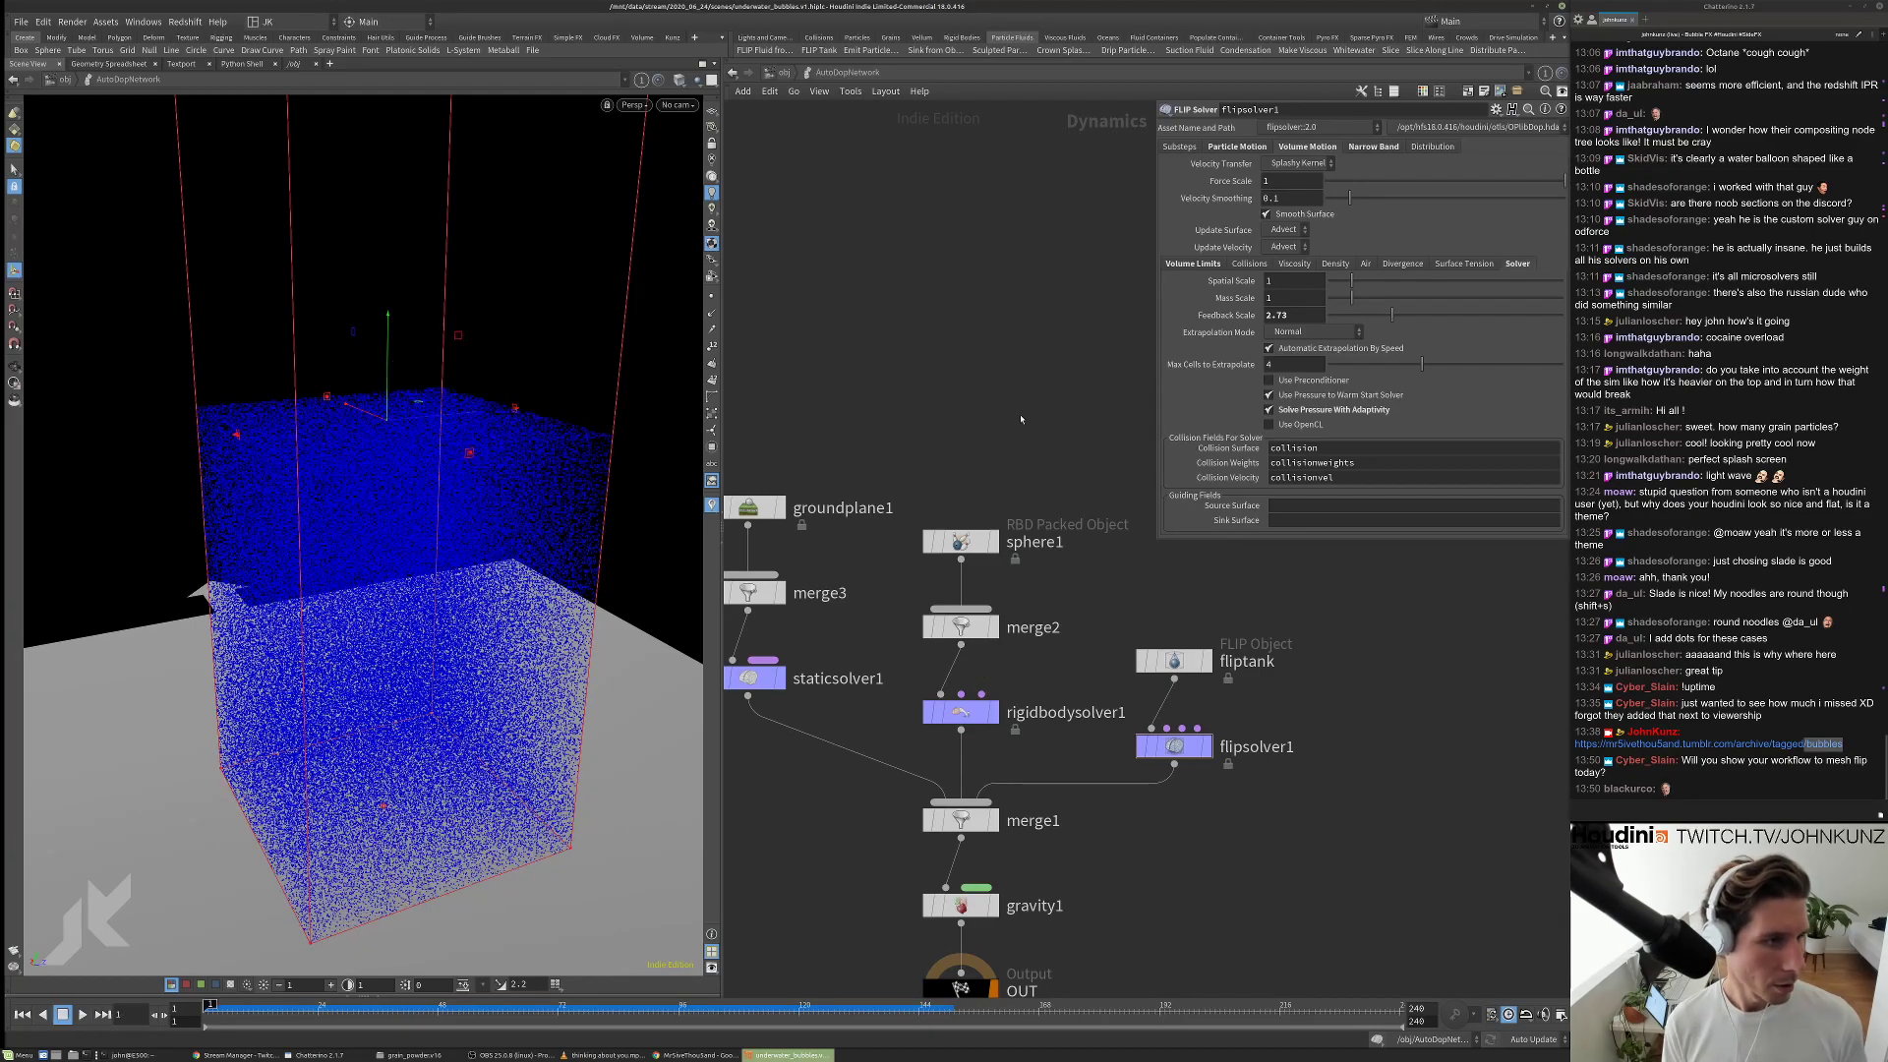
key(Tab)
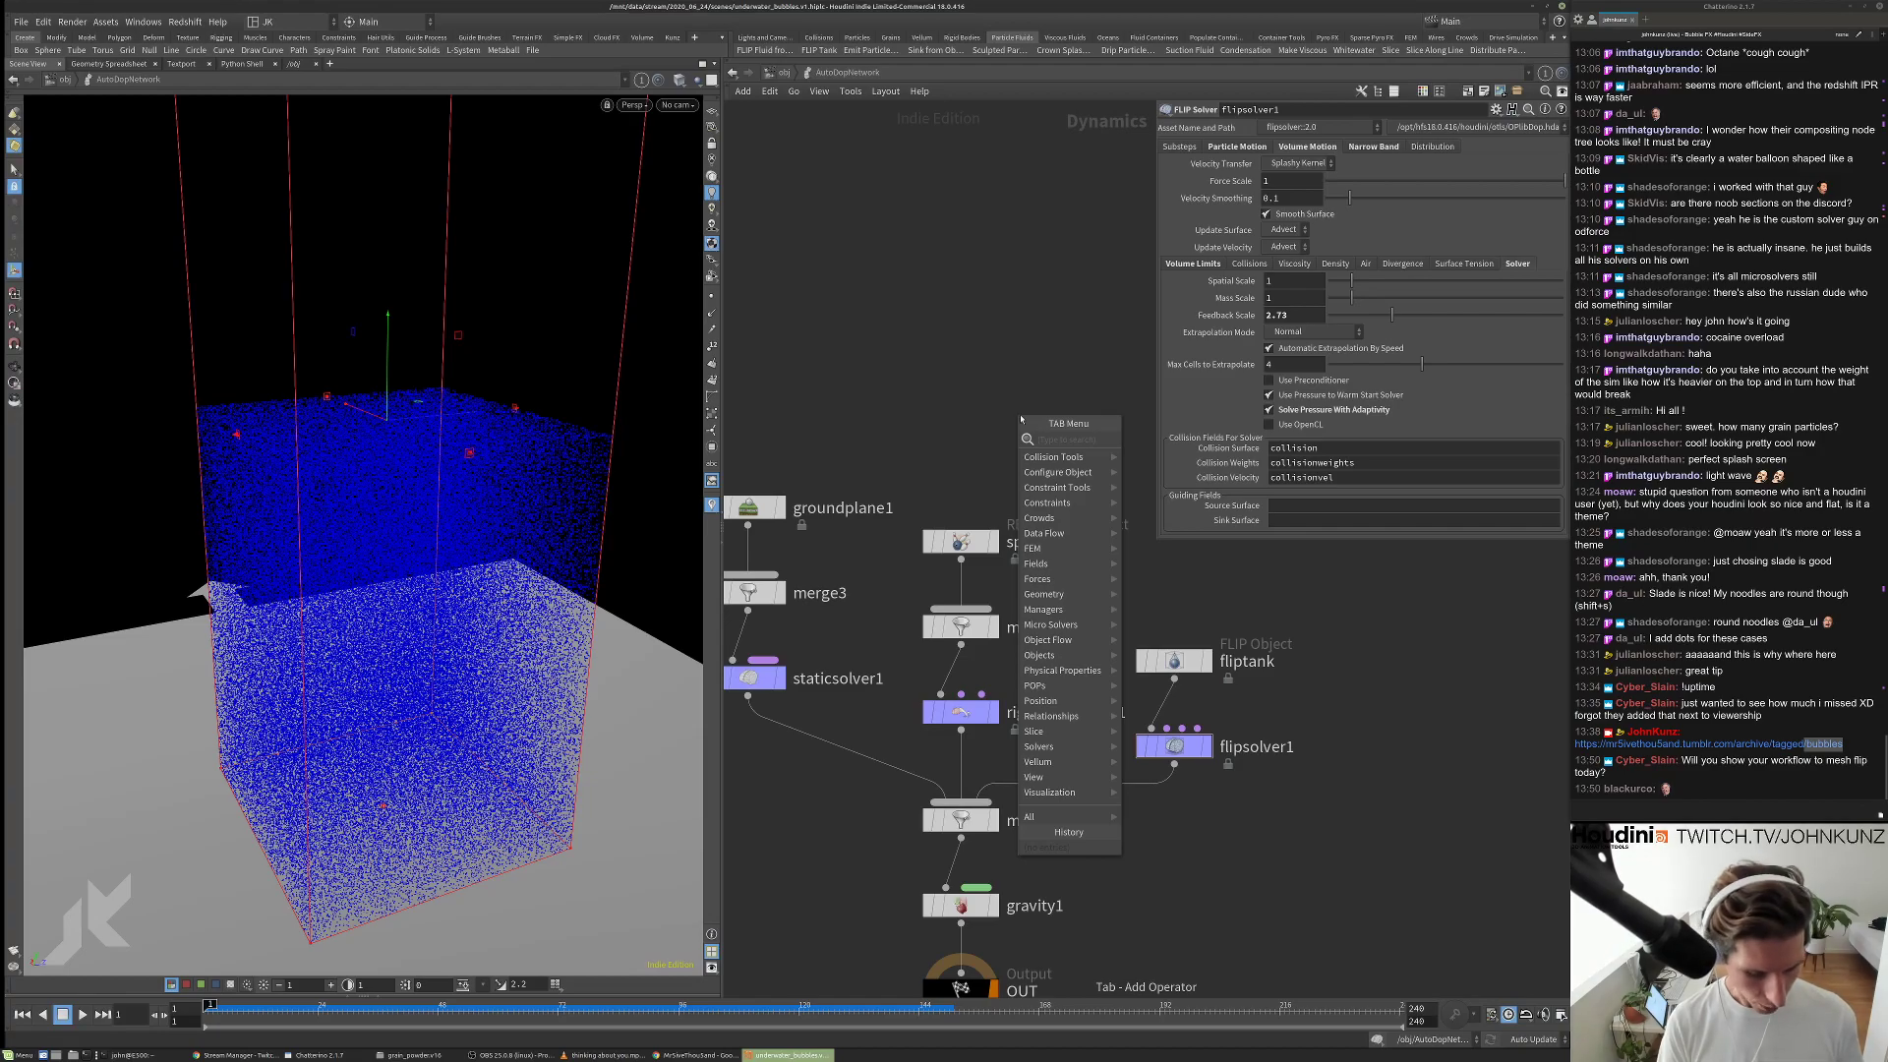
Add a POP Limit node by searching 'limi' and set its Size to 1, 10, 1.
text(limi)
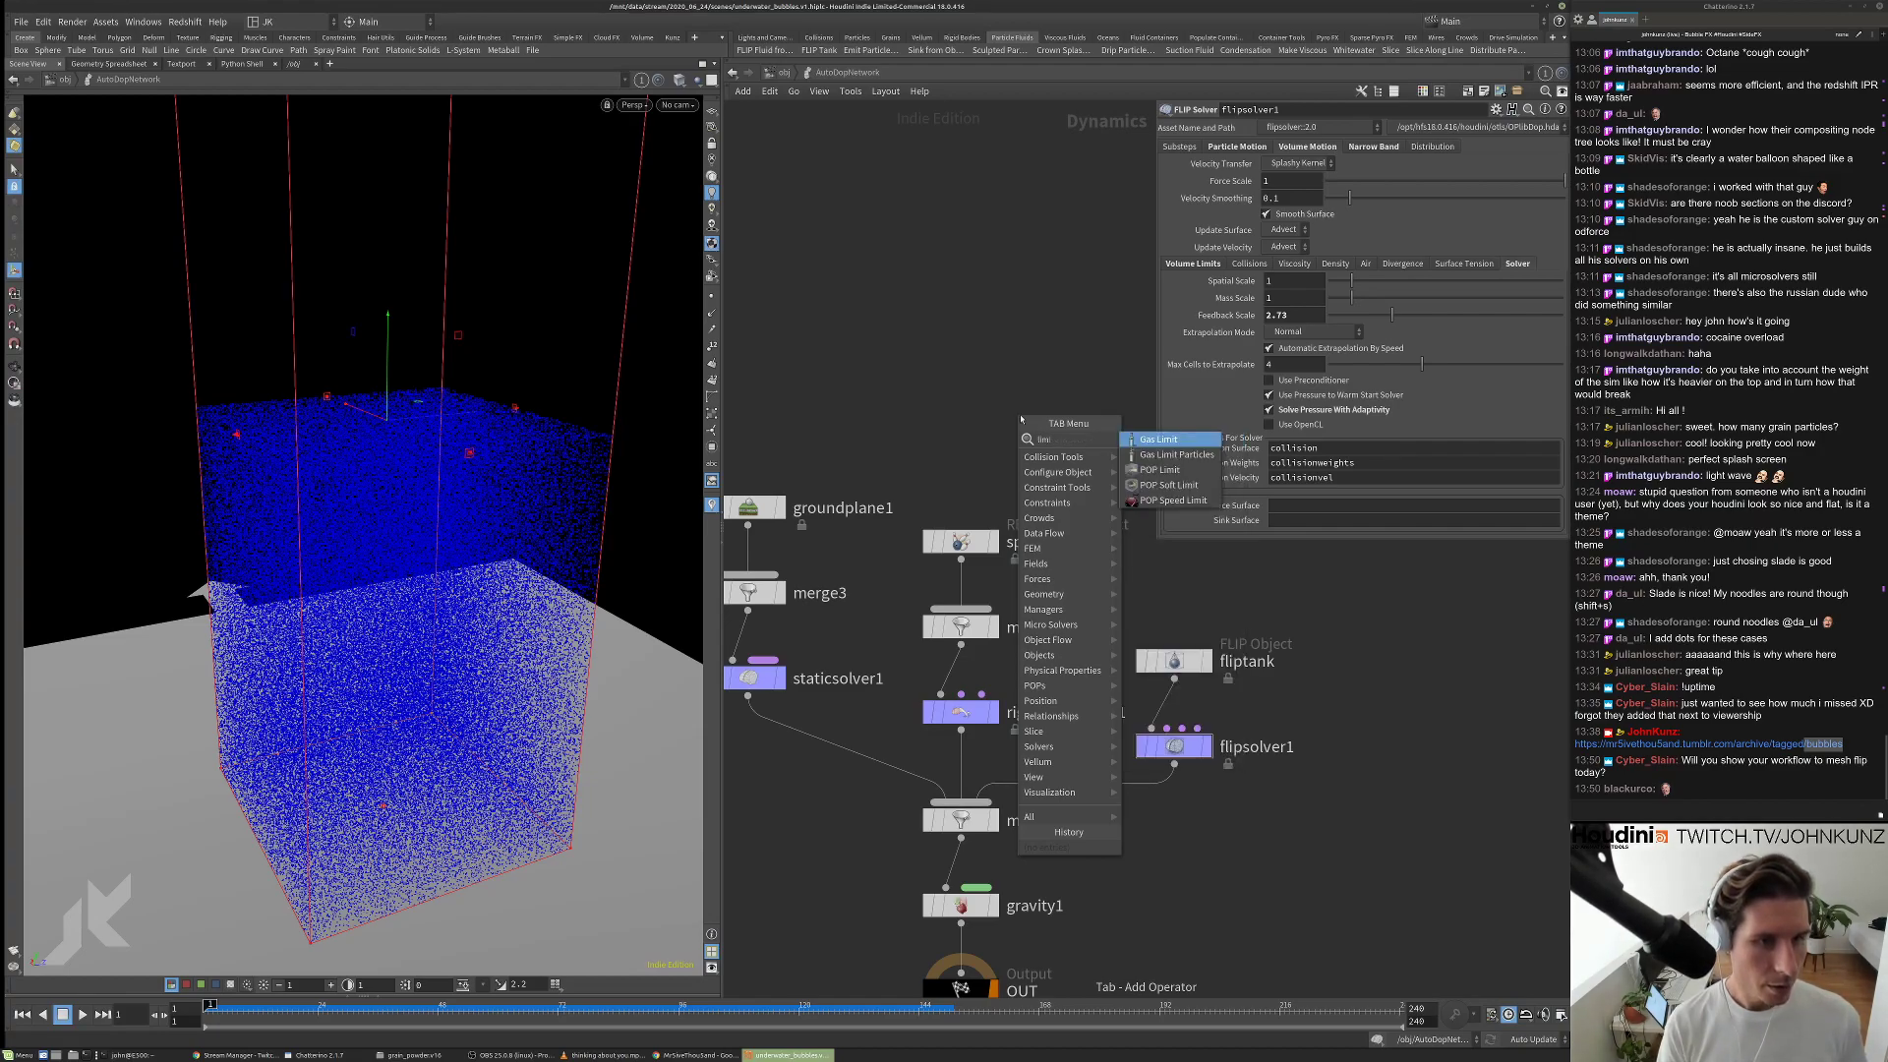
key(Down)
key(Down)
key(Return)
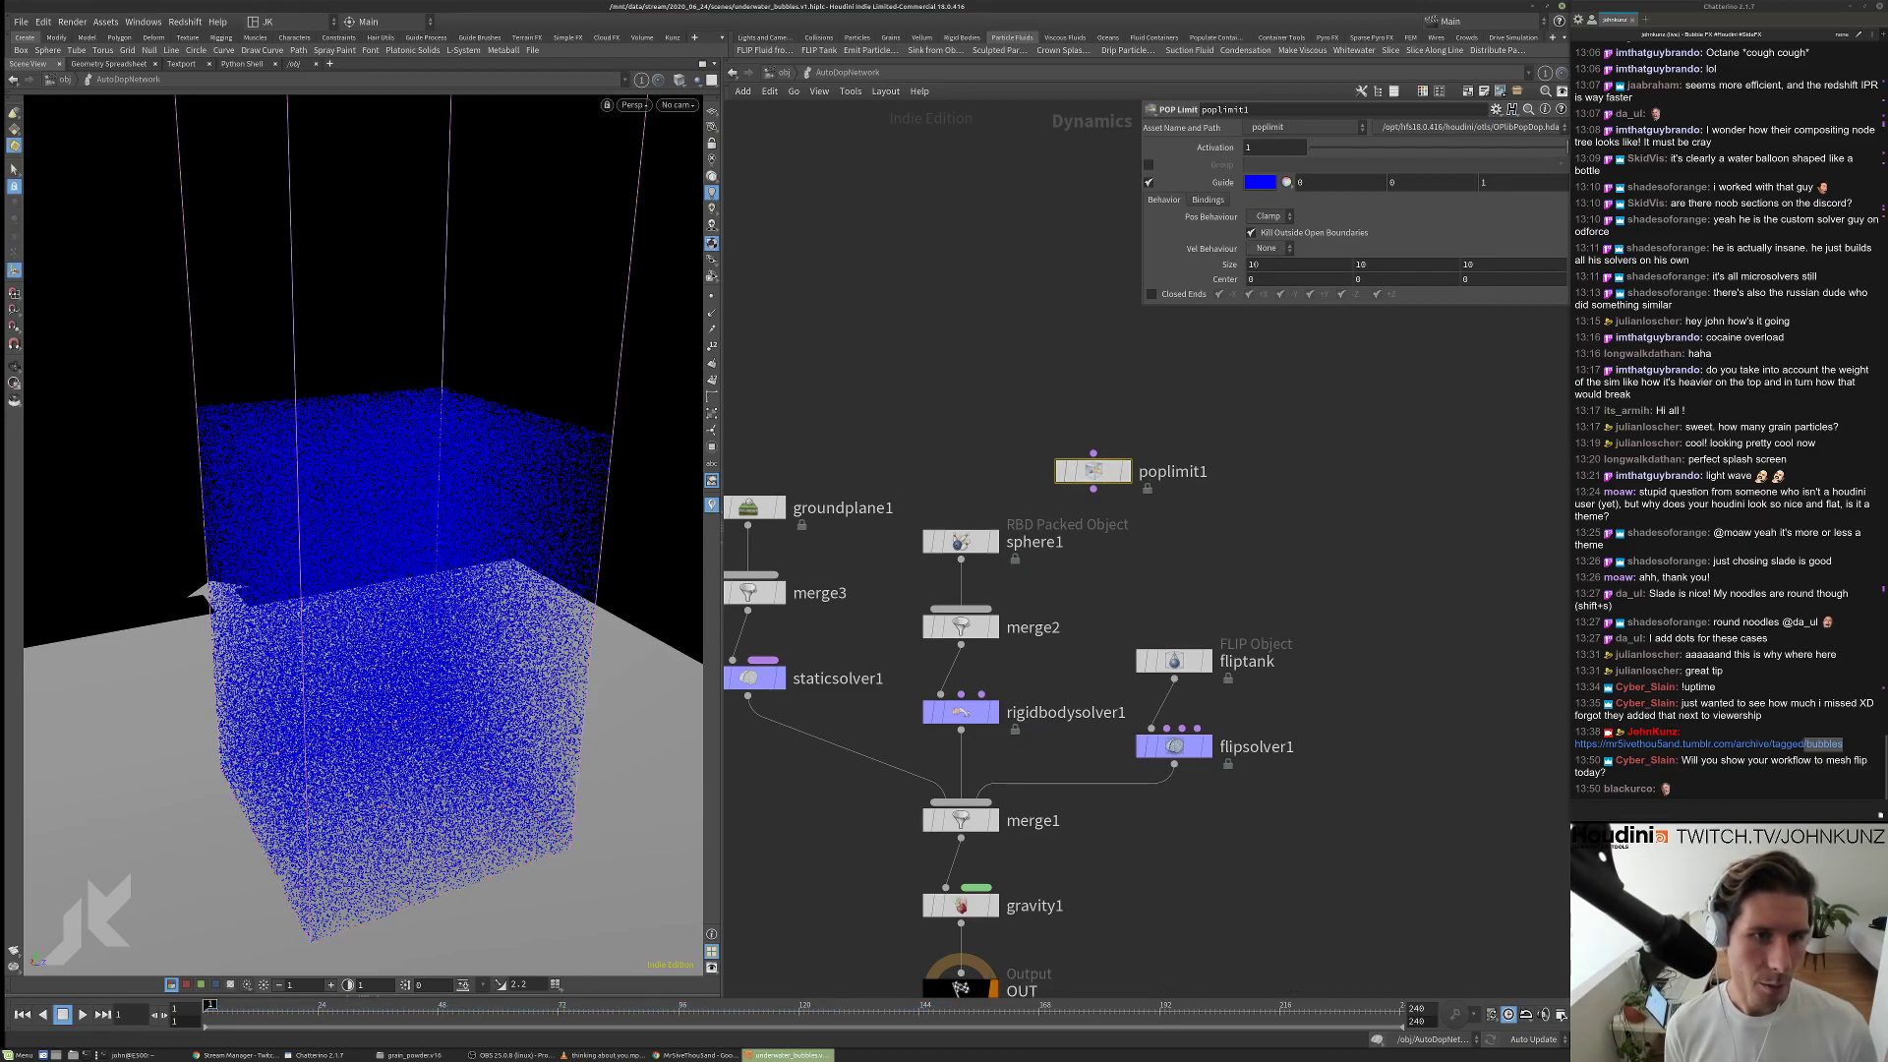
click(1268, 263)
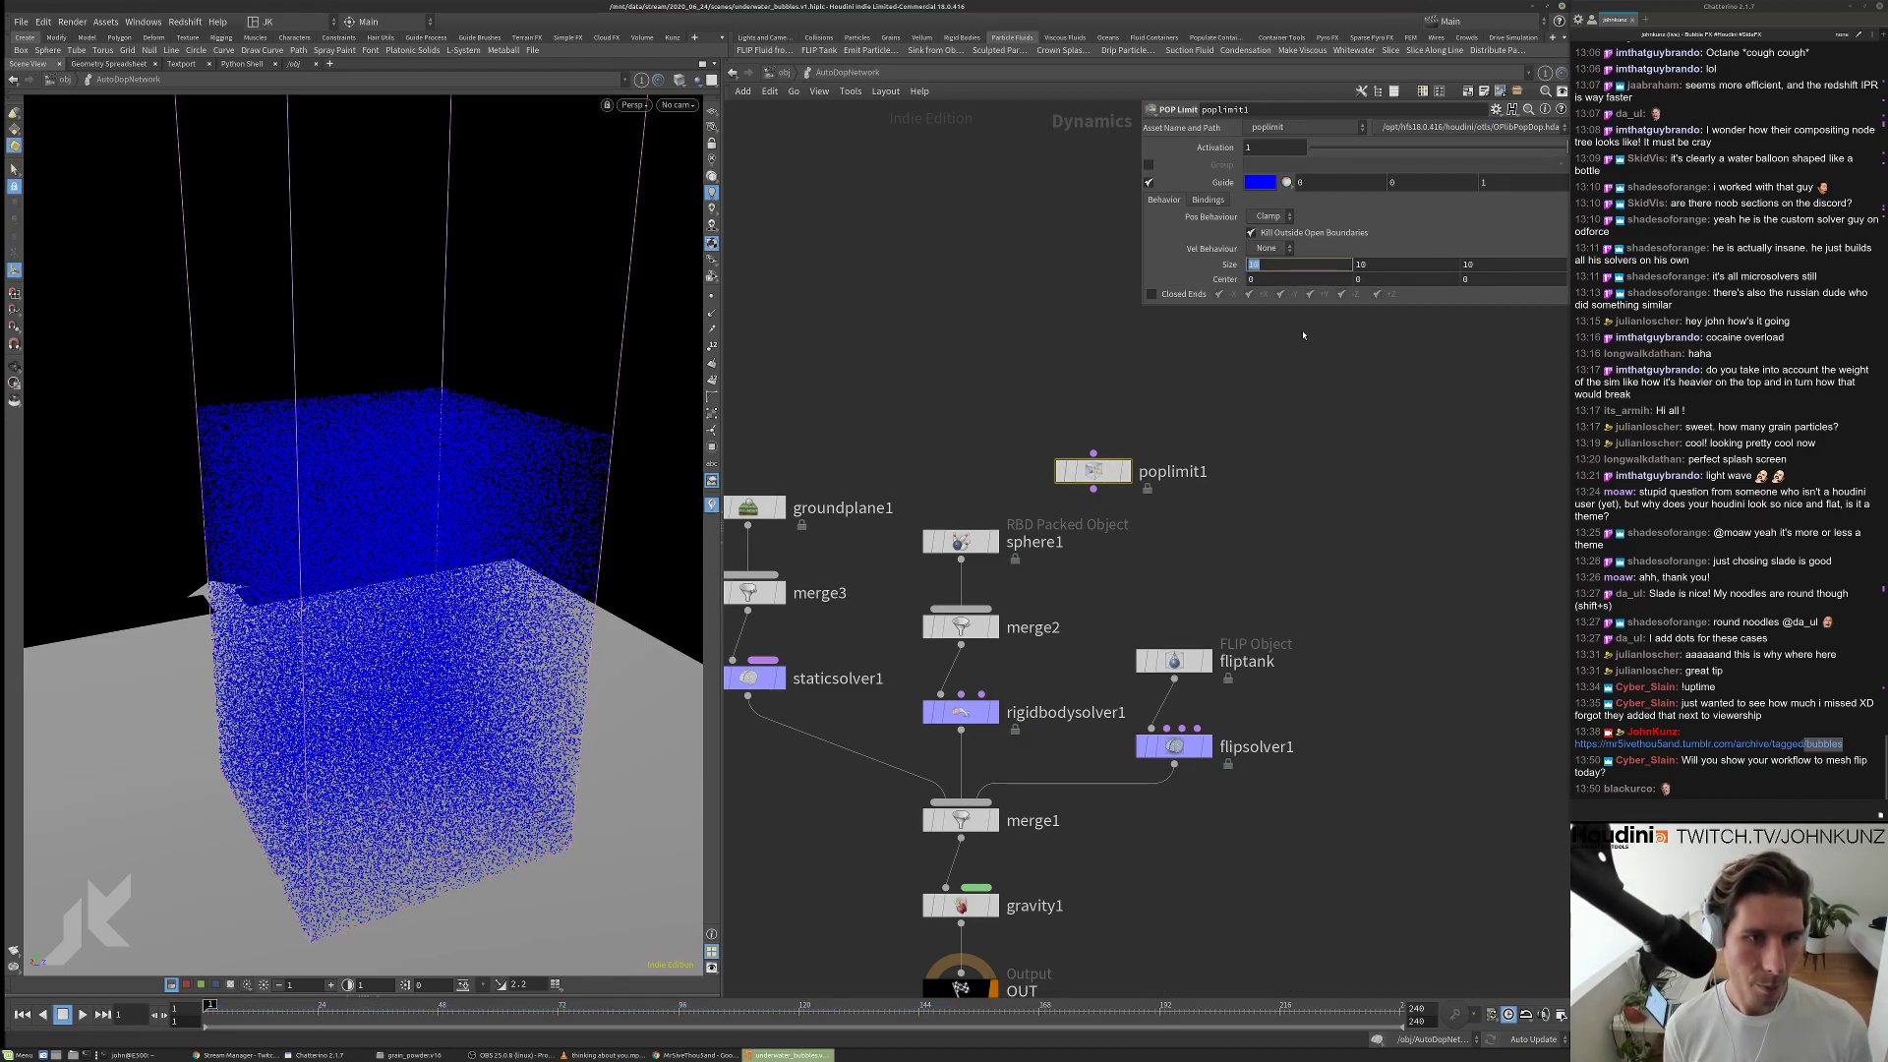
text(1)
key(Tab)
key(Tab)
text(1)
key(Return)
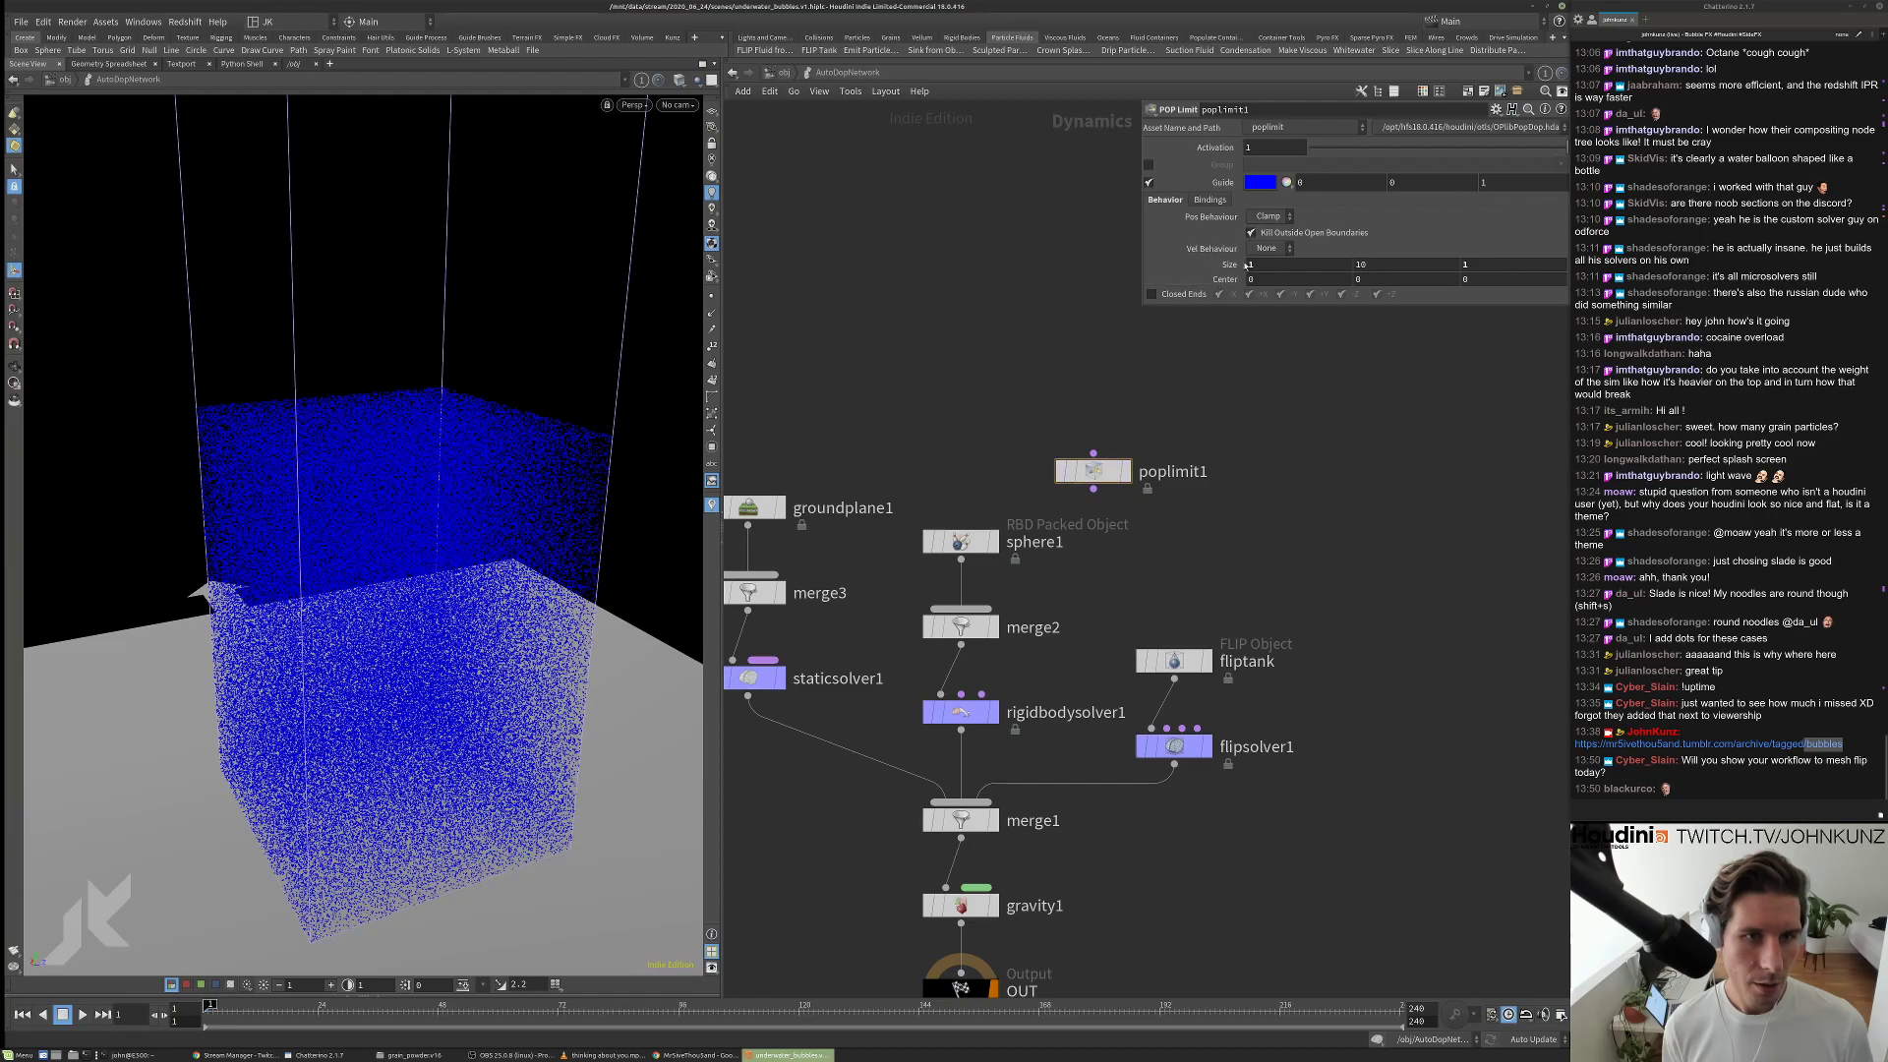
Wire poplimit1's output into rigidbodysolver1 and play the simulation with the new limit.
drag(488, 480, 462, 570)
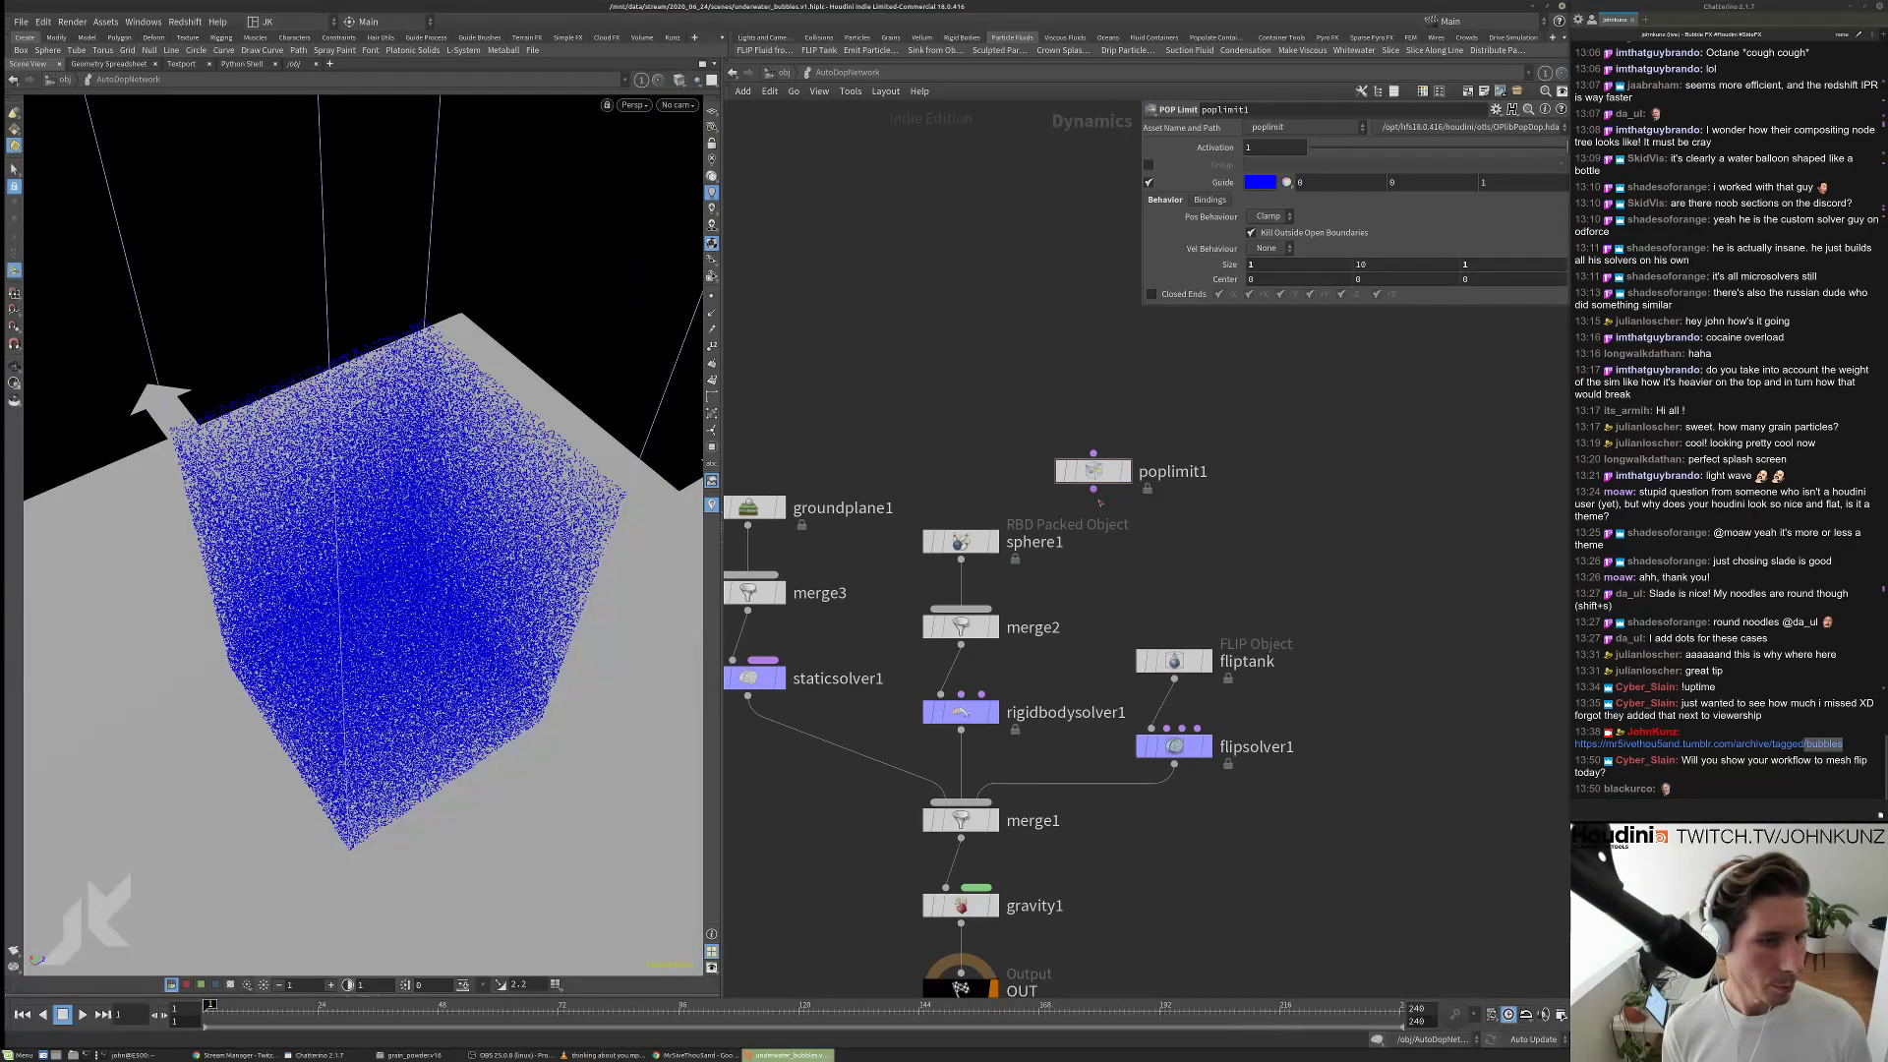
drag(1093, 490, 983, 694)
drag(433, 334, 430, 279)
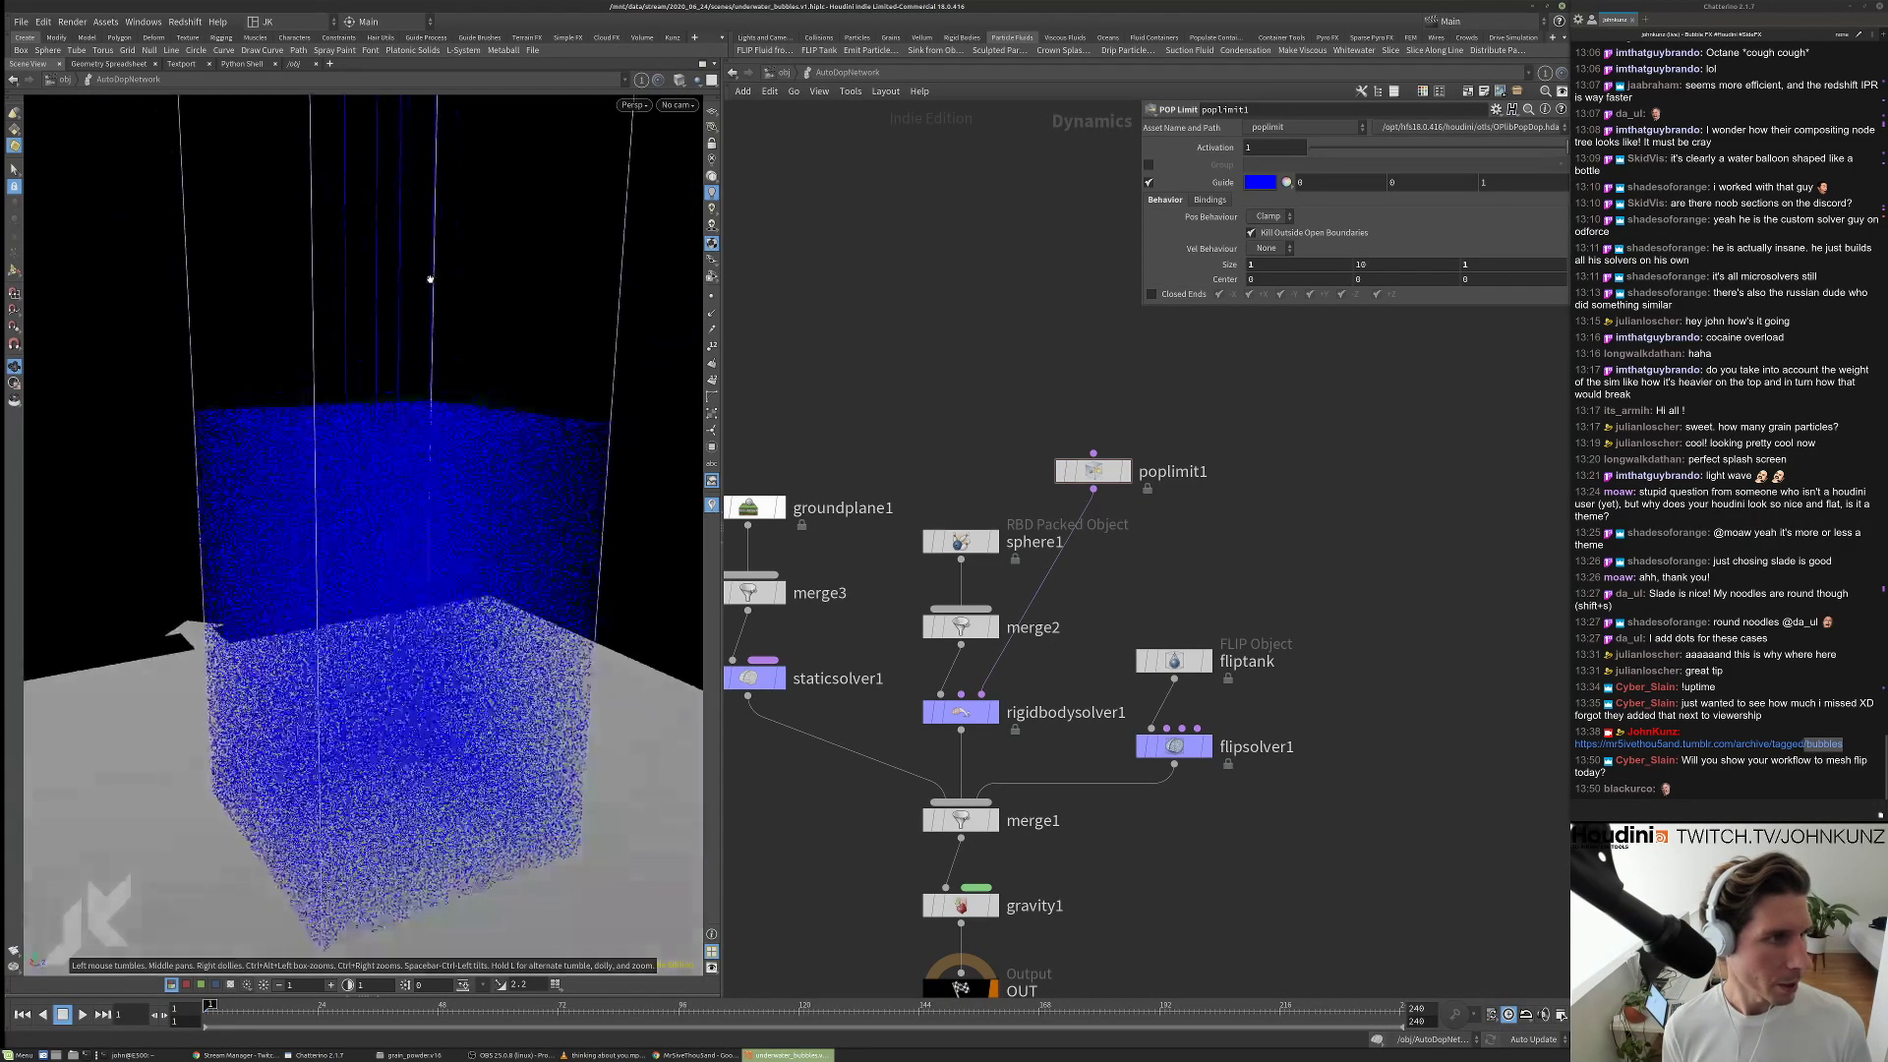
key(Up)
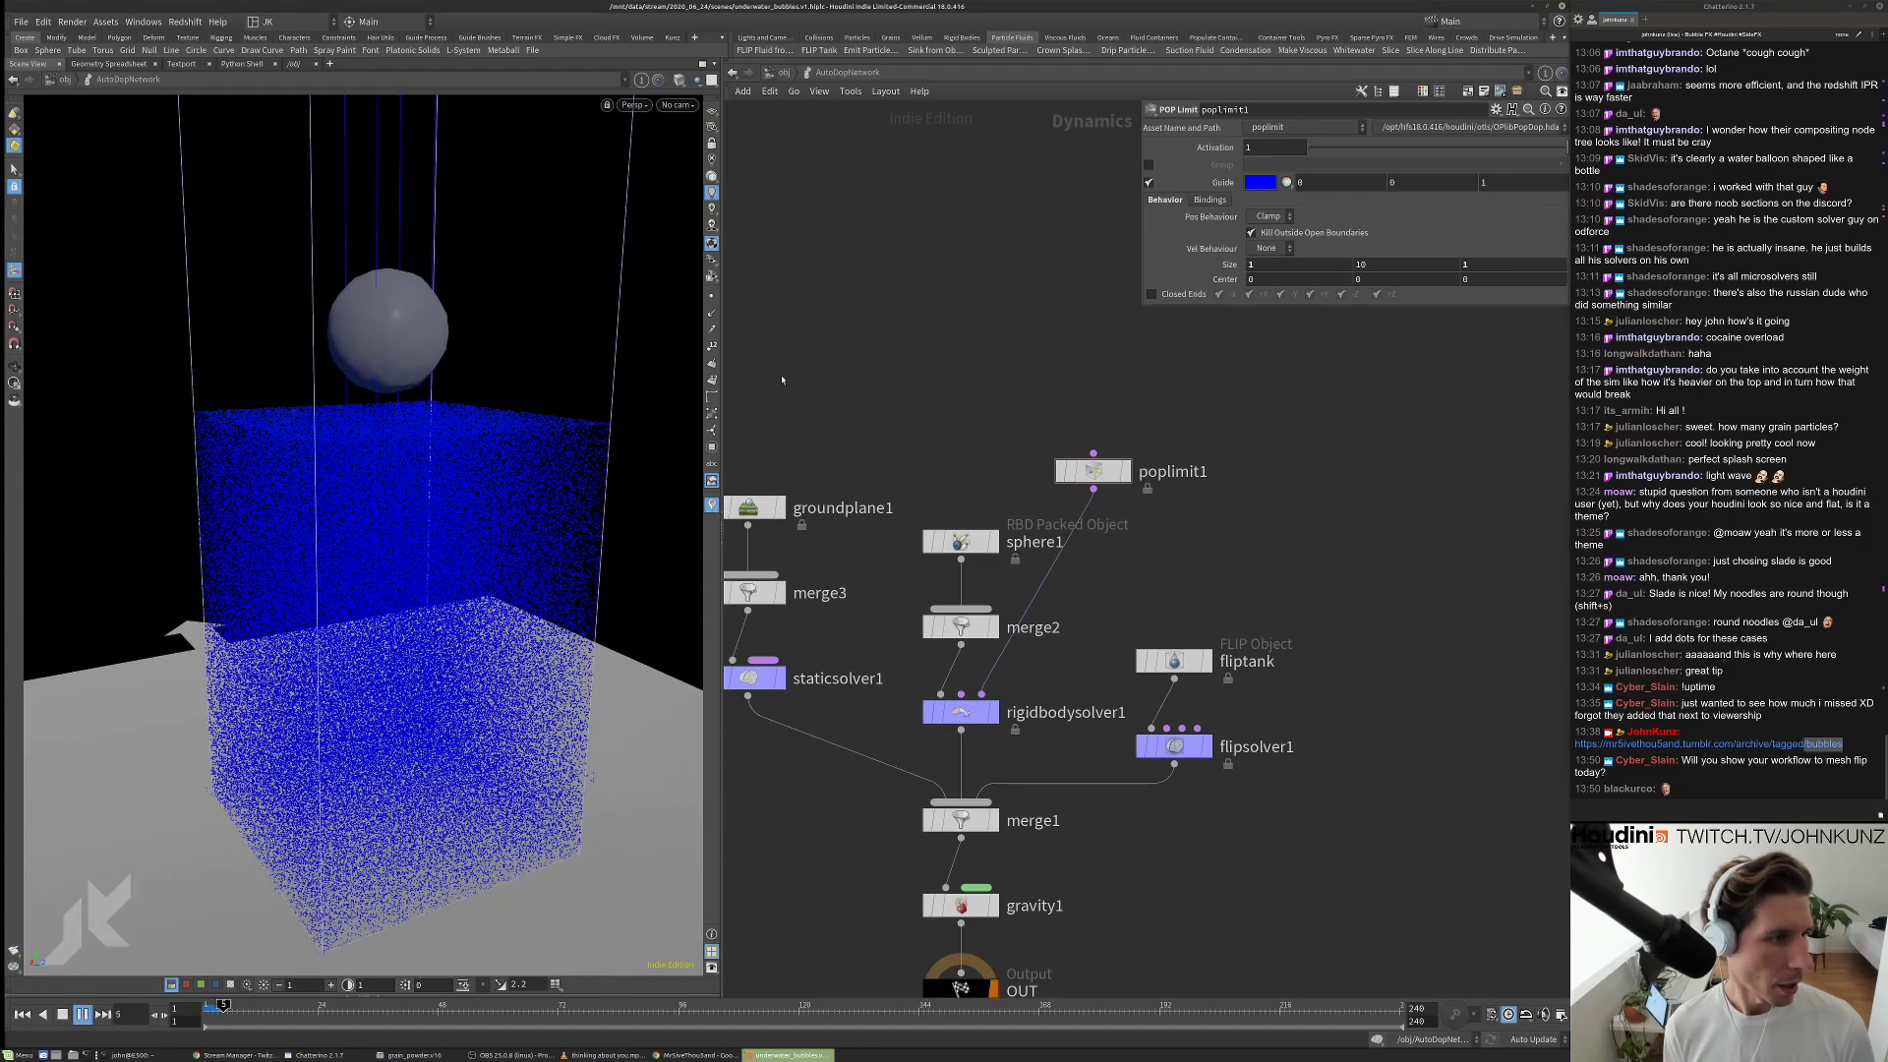
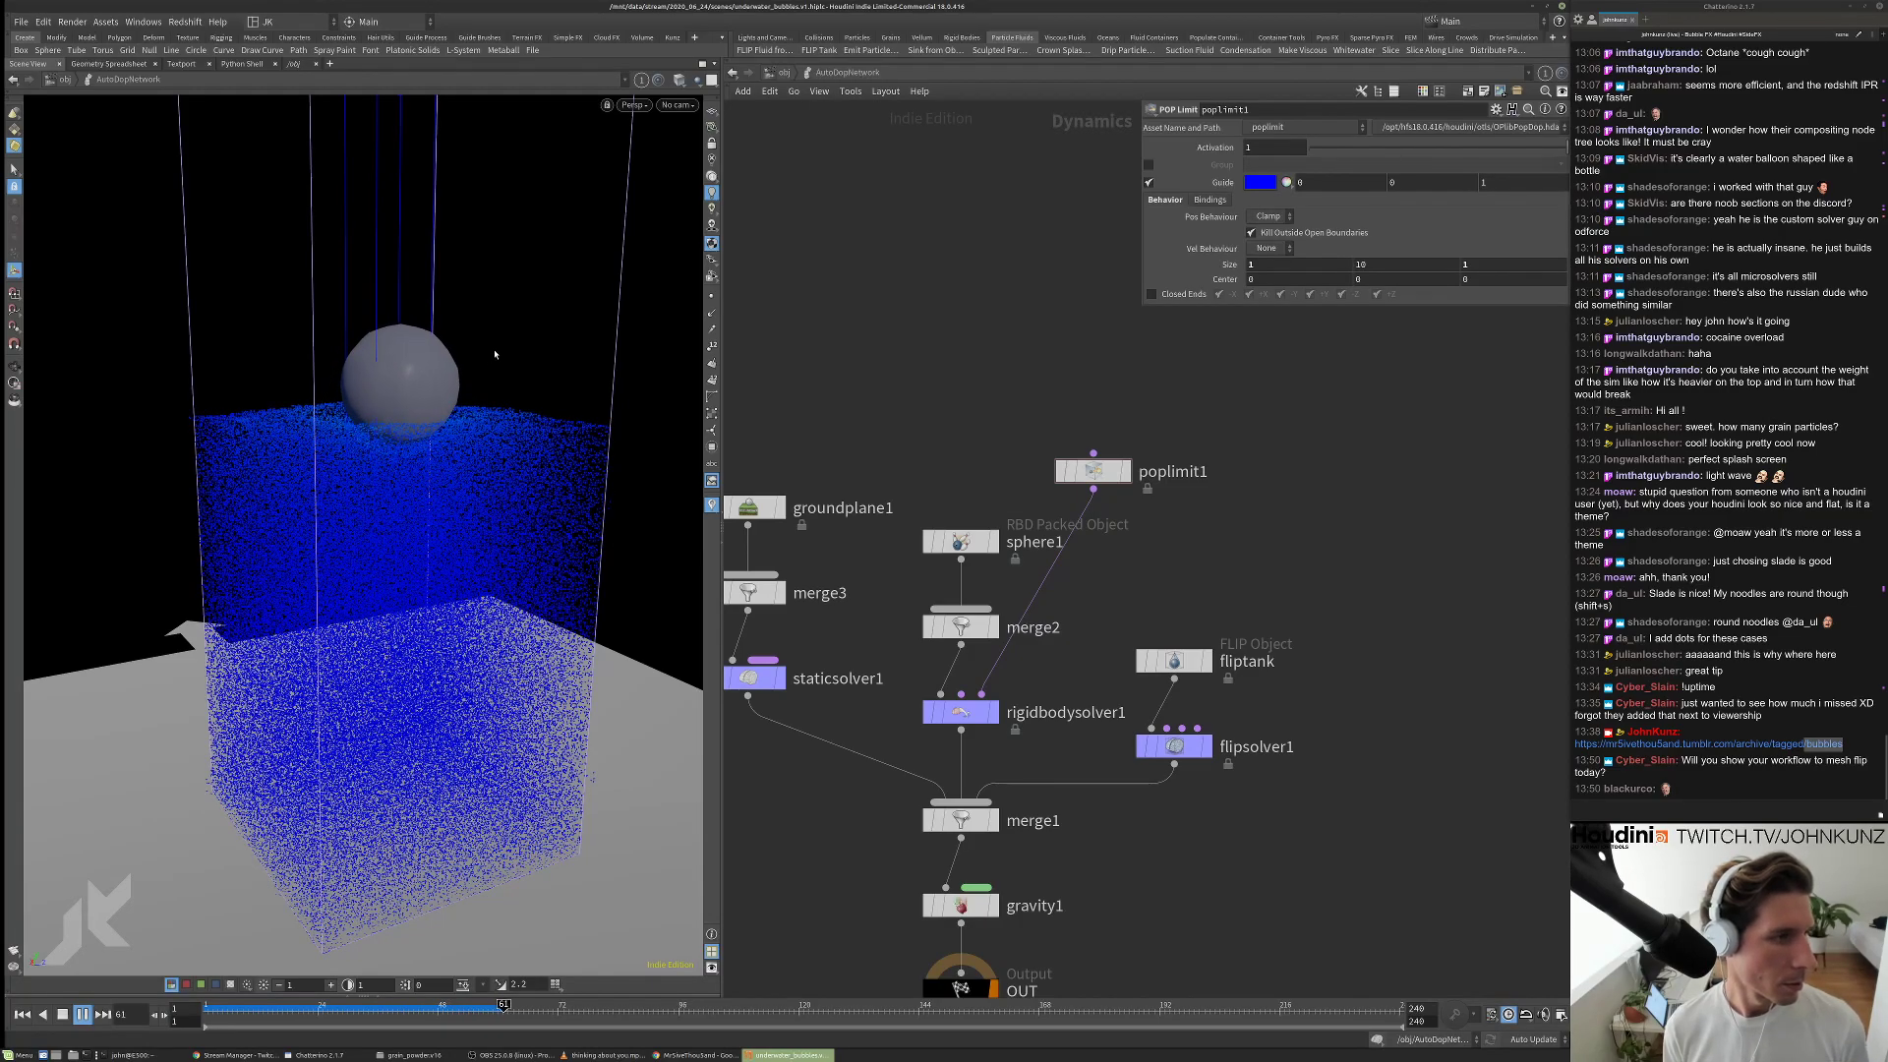
Stop the simulation and rewind it to frame 1.
key(Up)
alt+drag(488, 358, 423, 411)
key(Up)
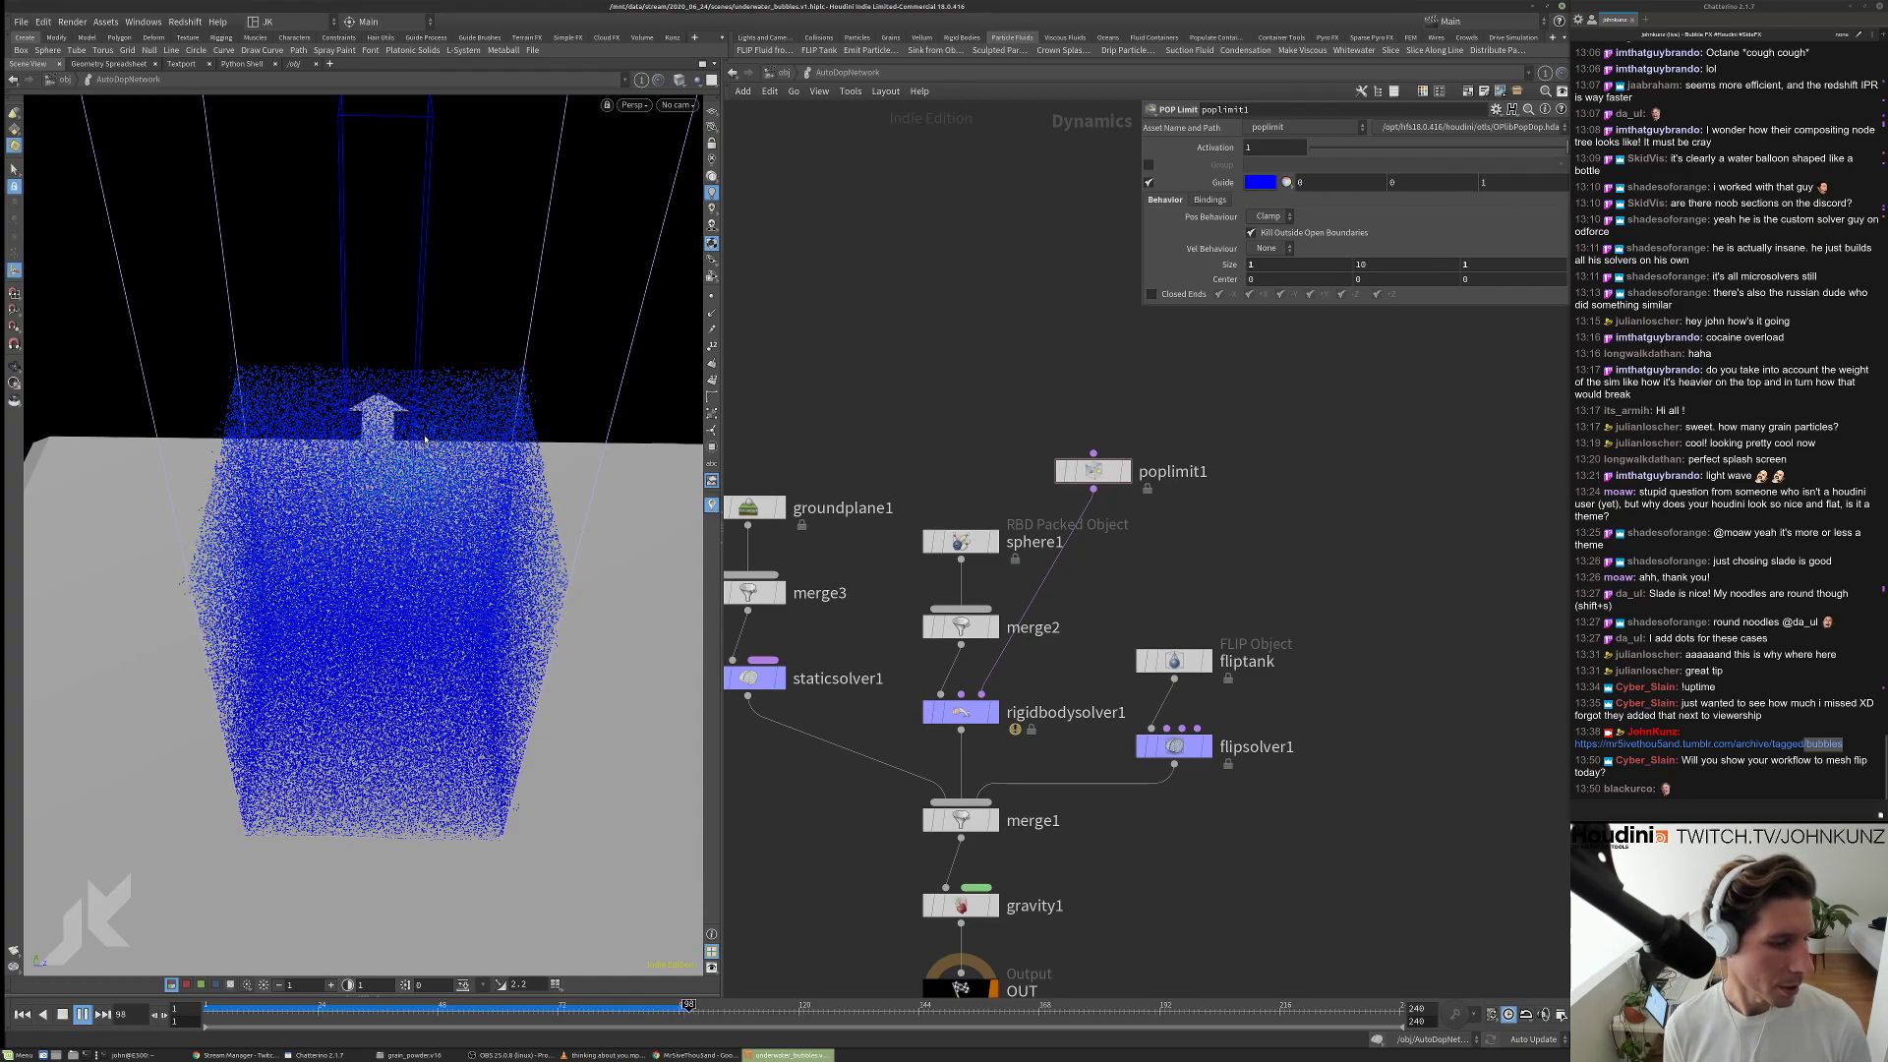
key(Up)
key(ctrl+Up)
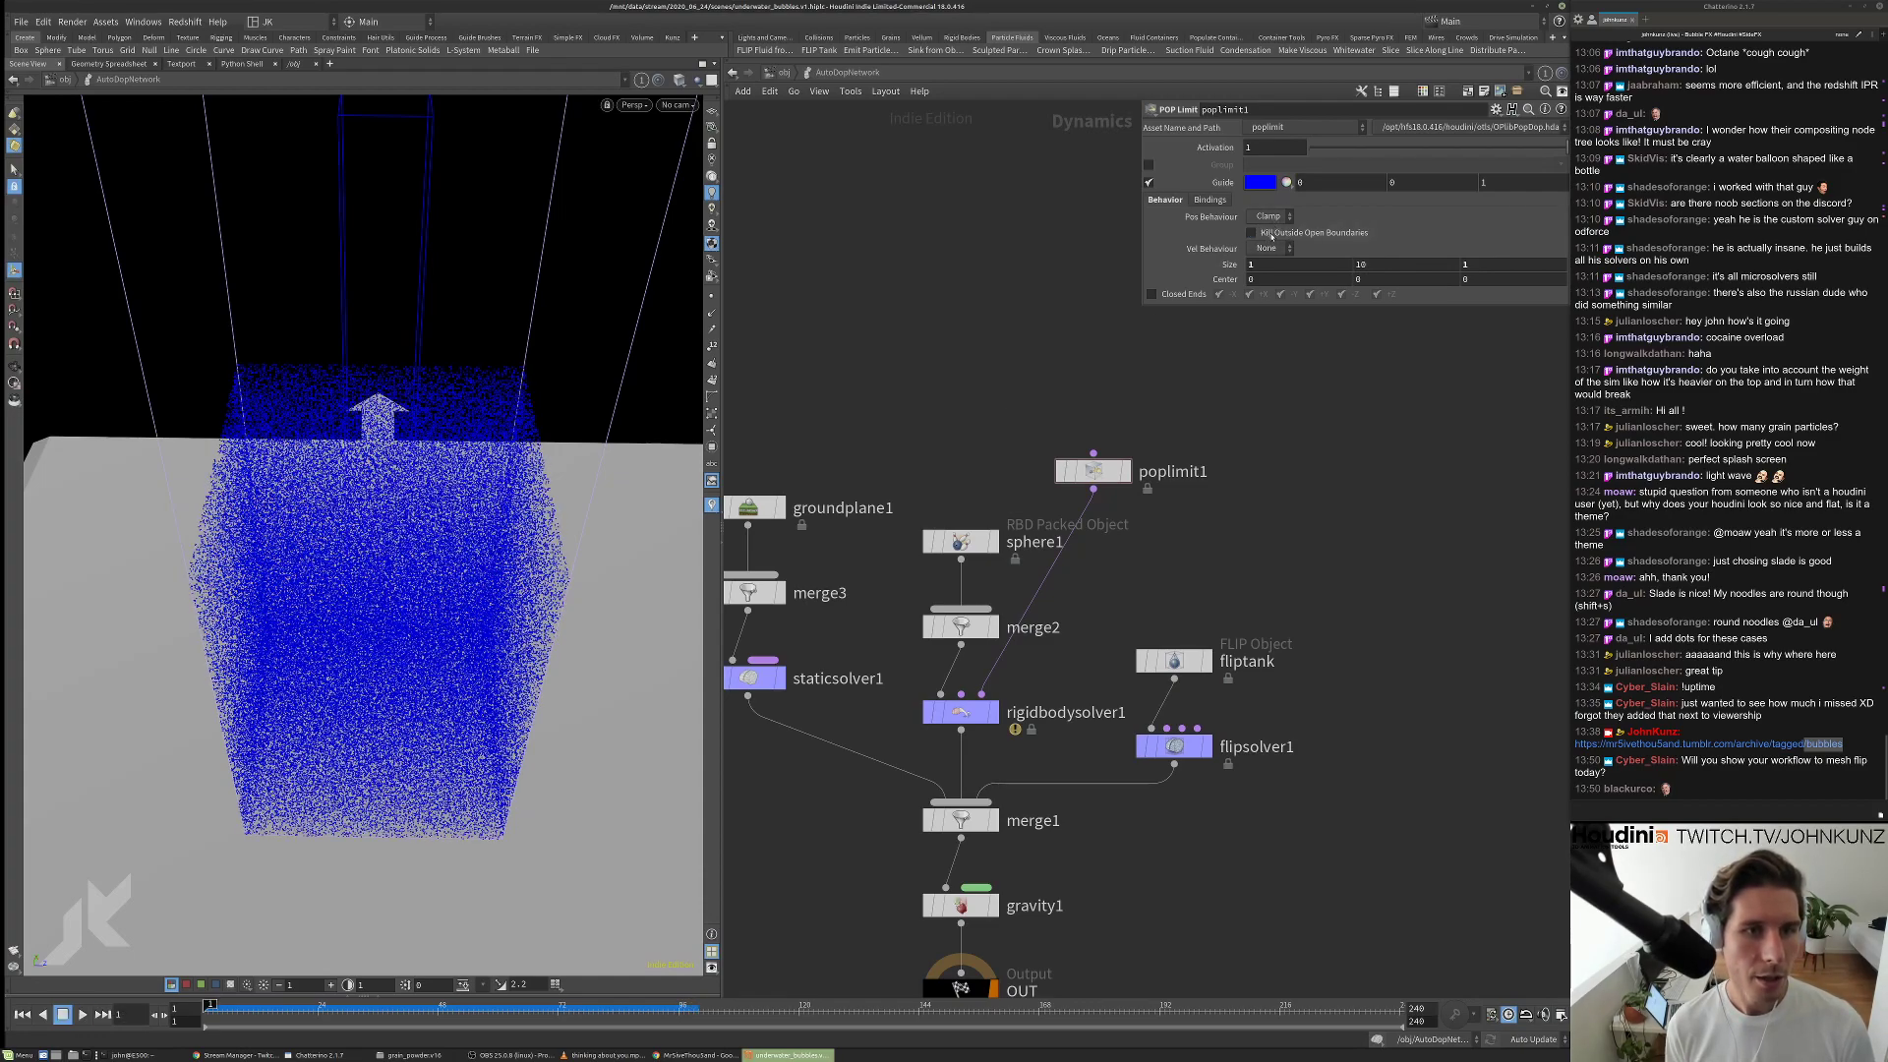
On poplimit1, disable Kill Outside Open Boundaries, keep Clamp, enable Closed Ends, and replay.
click(1284, 233)
click(1268, 216)
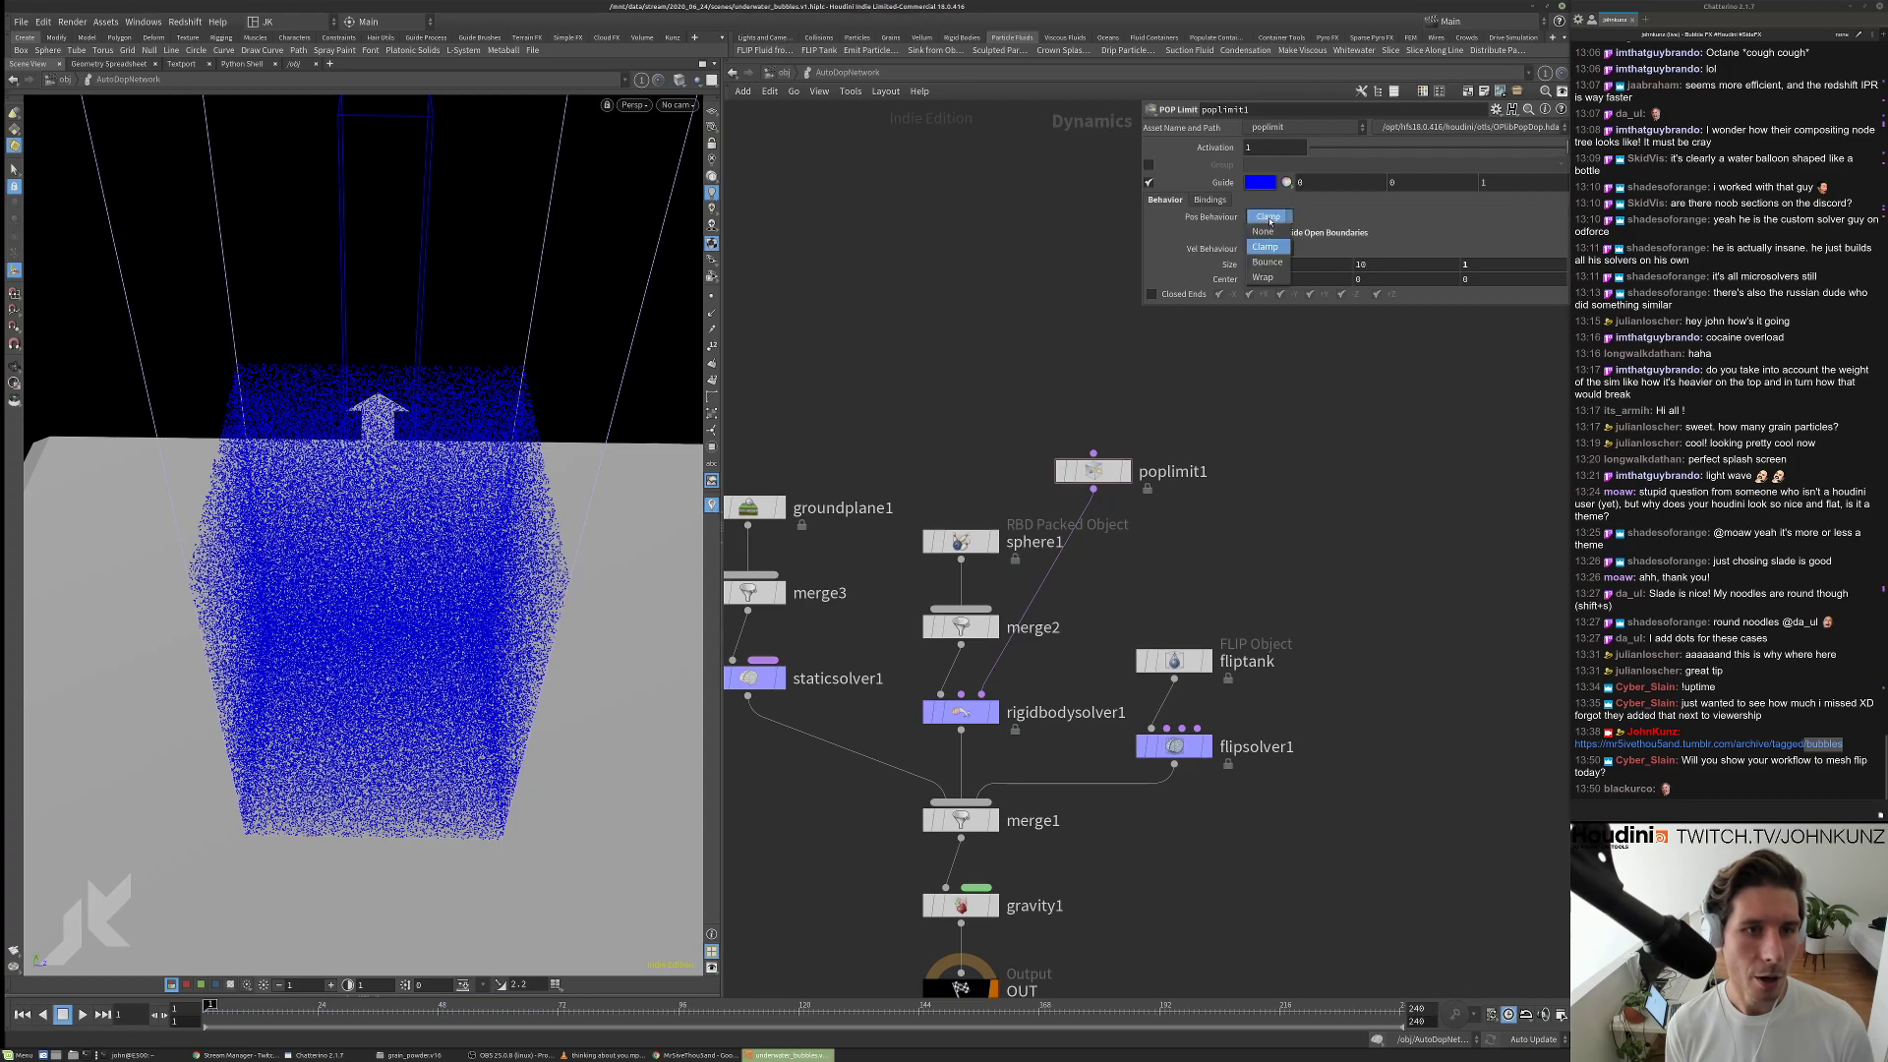
click(1266, 247)
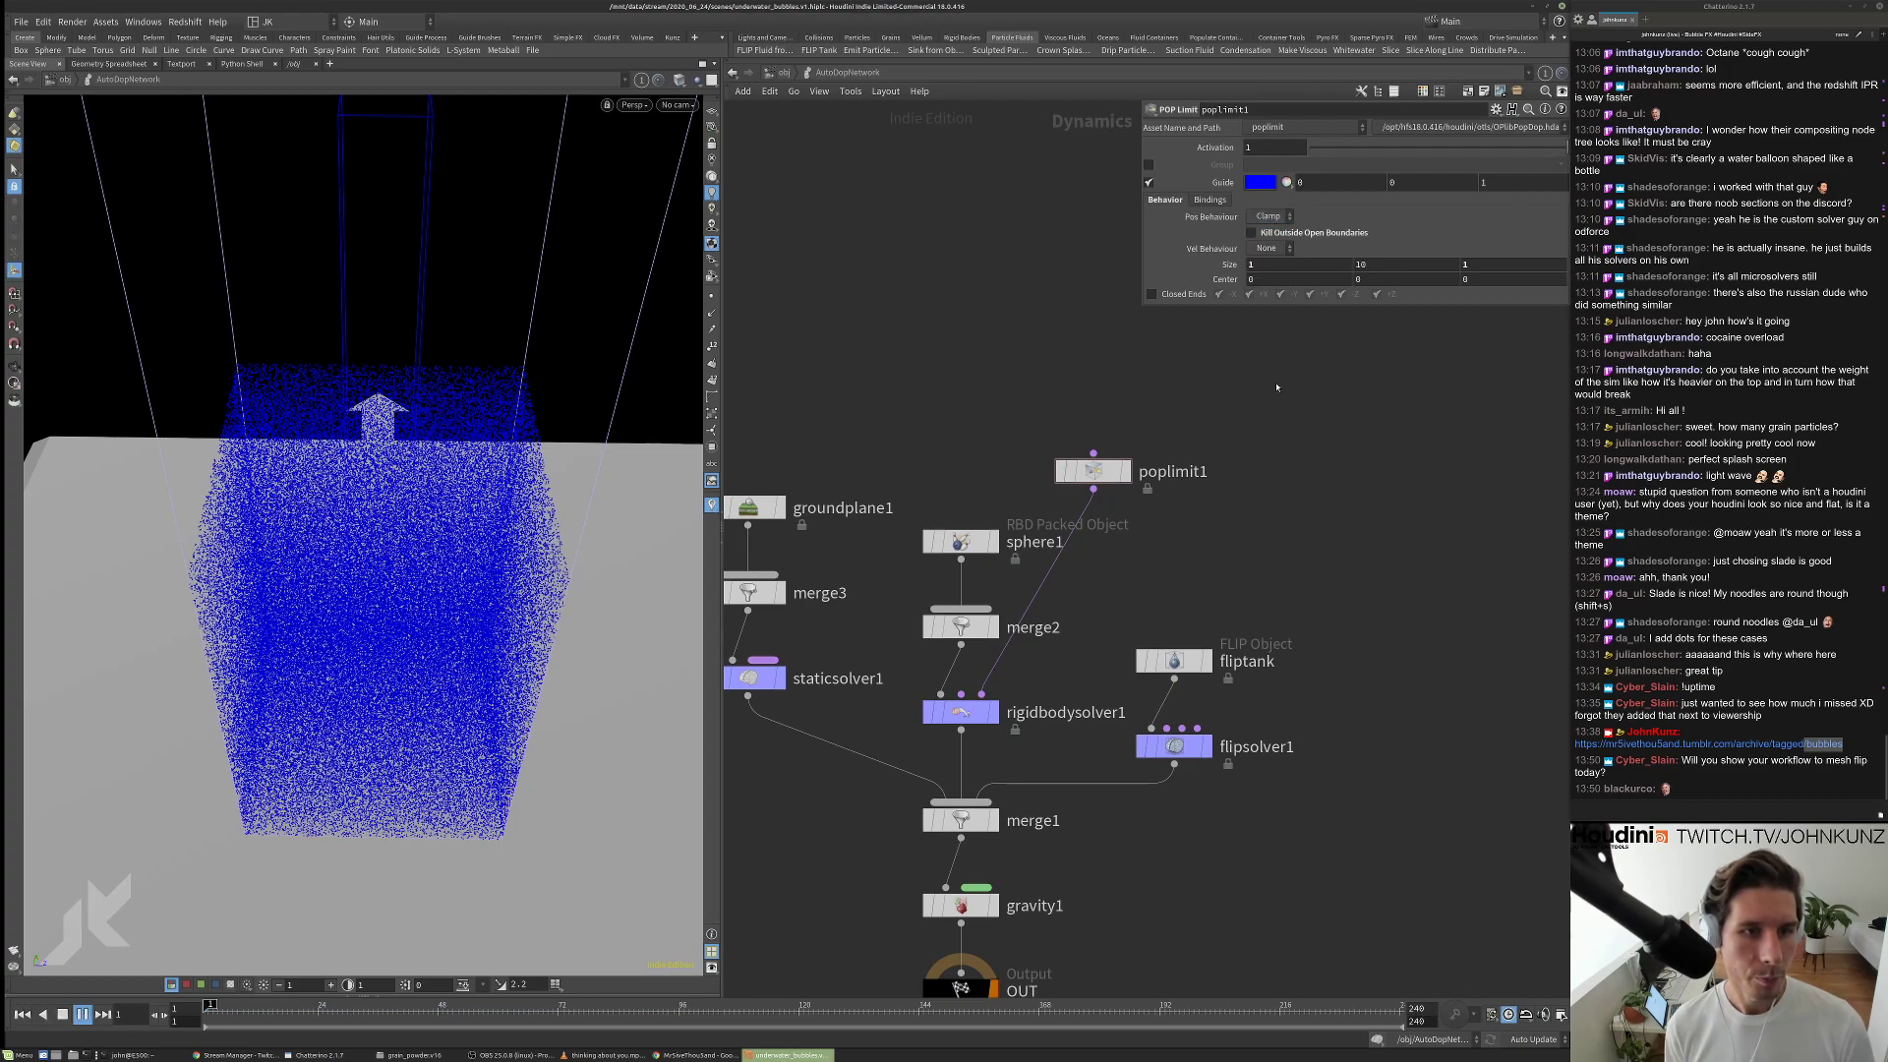
click(1187, 295)
key(Up)
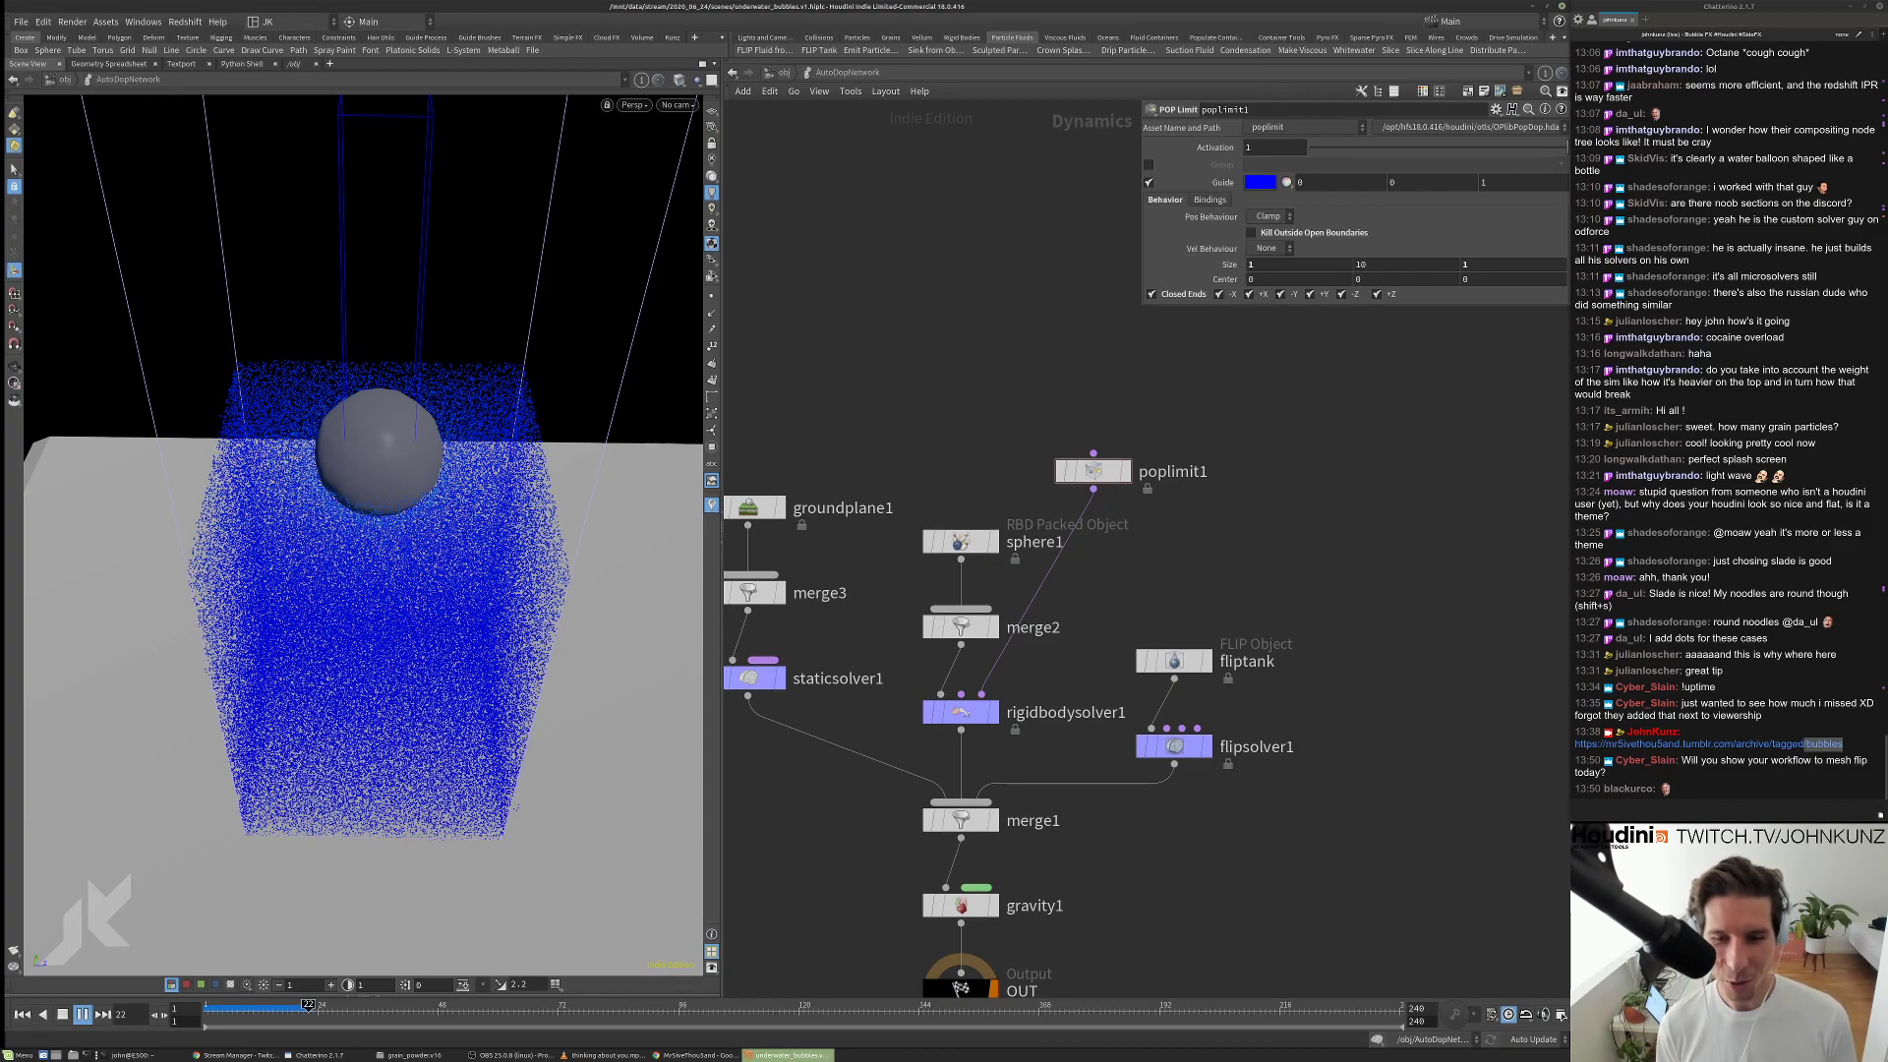
click(1879, 815)
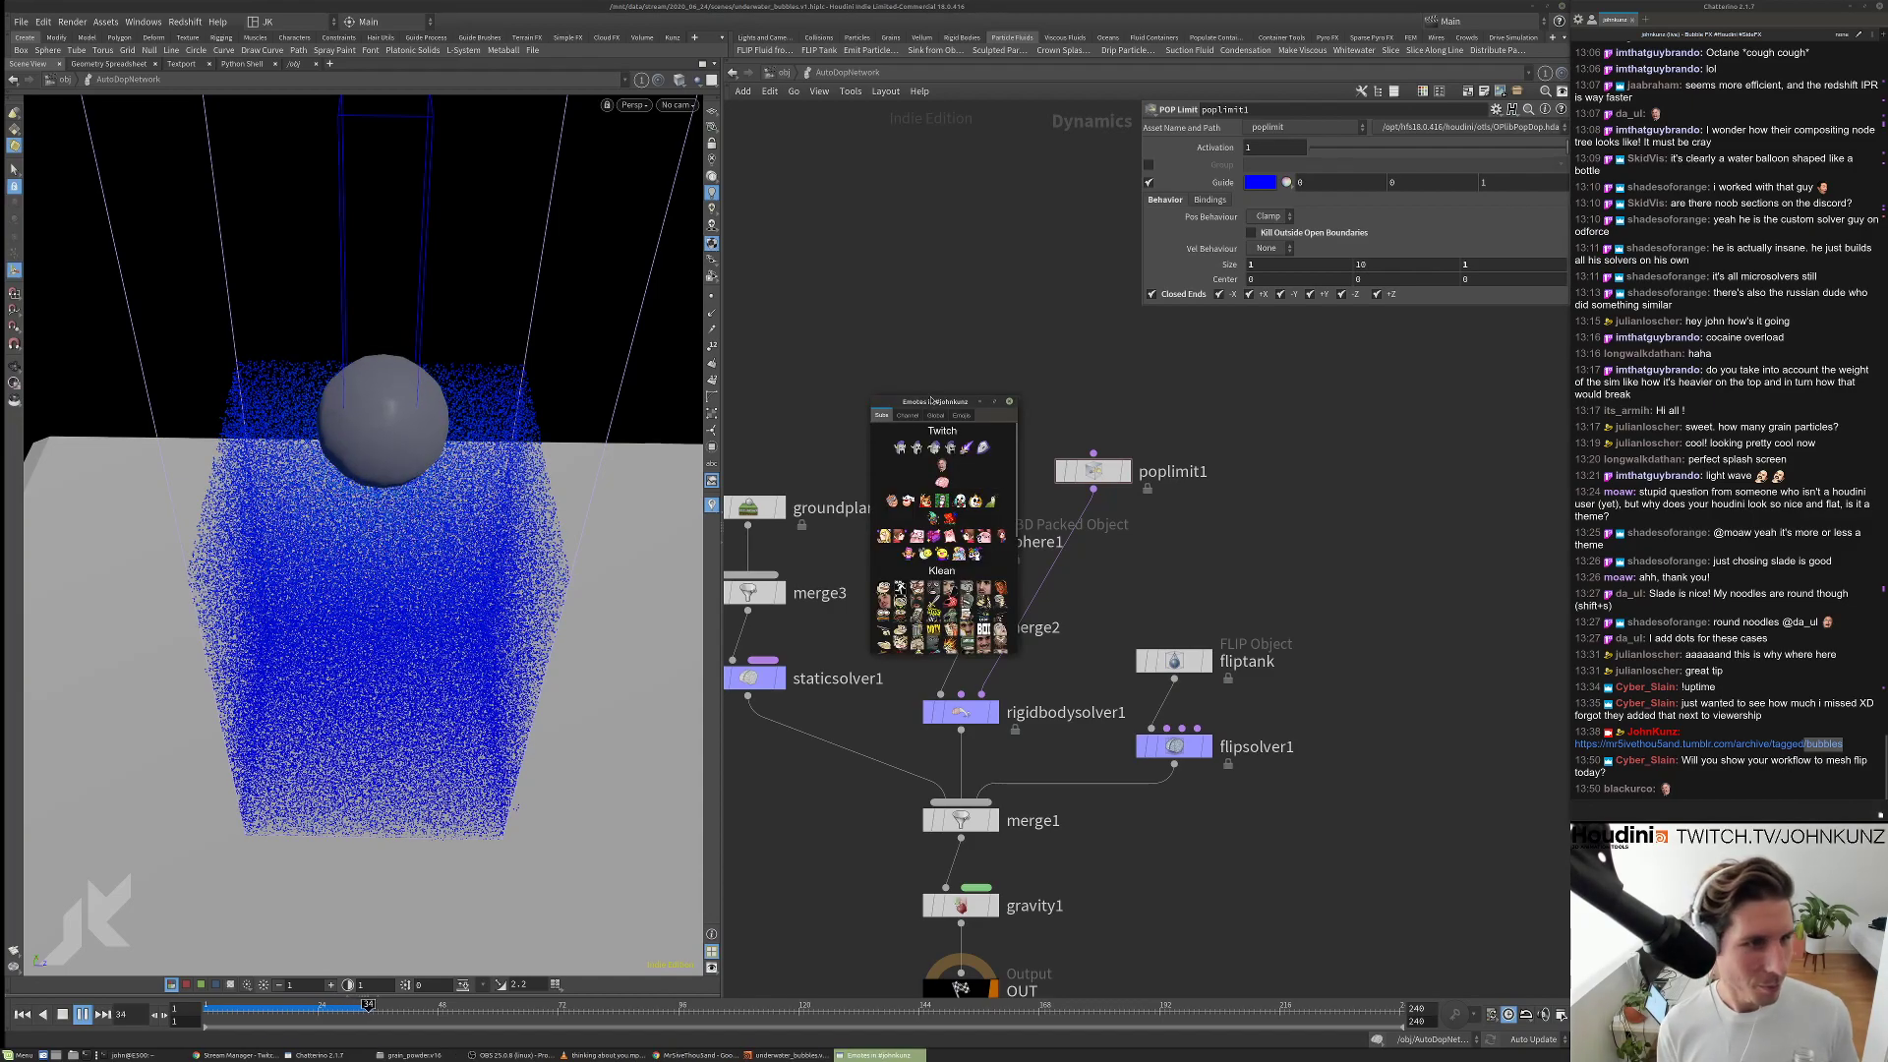
key(Escape)
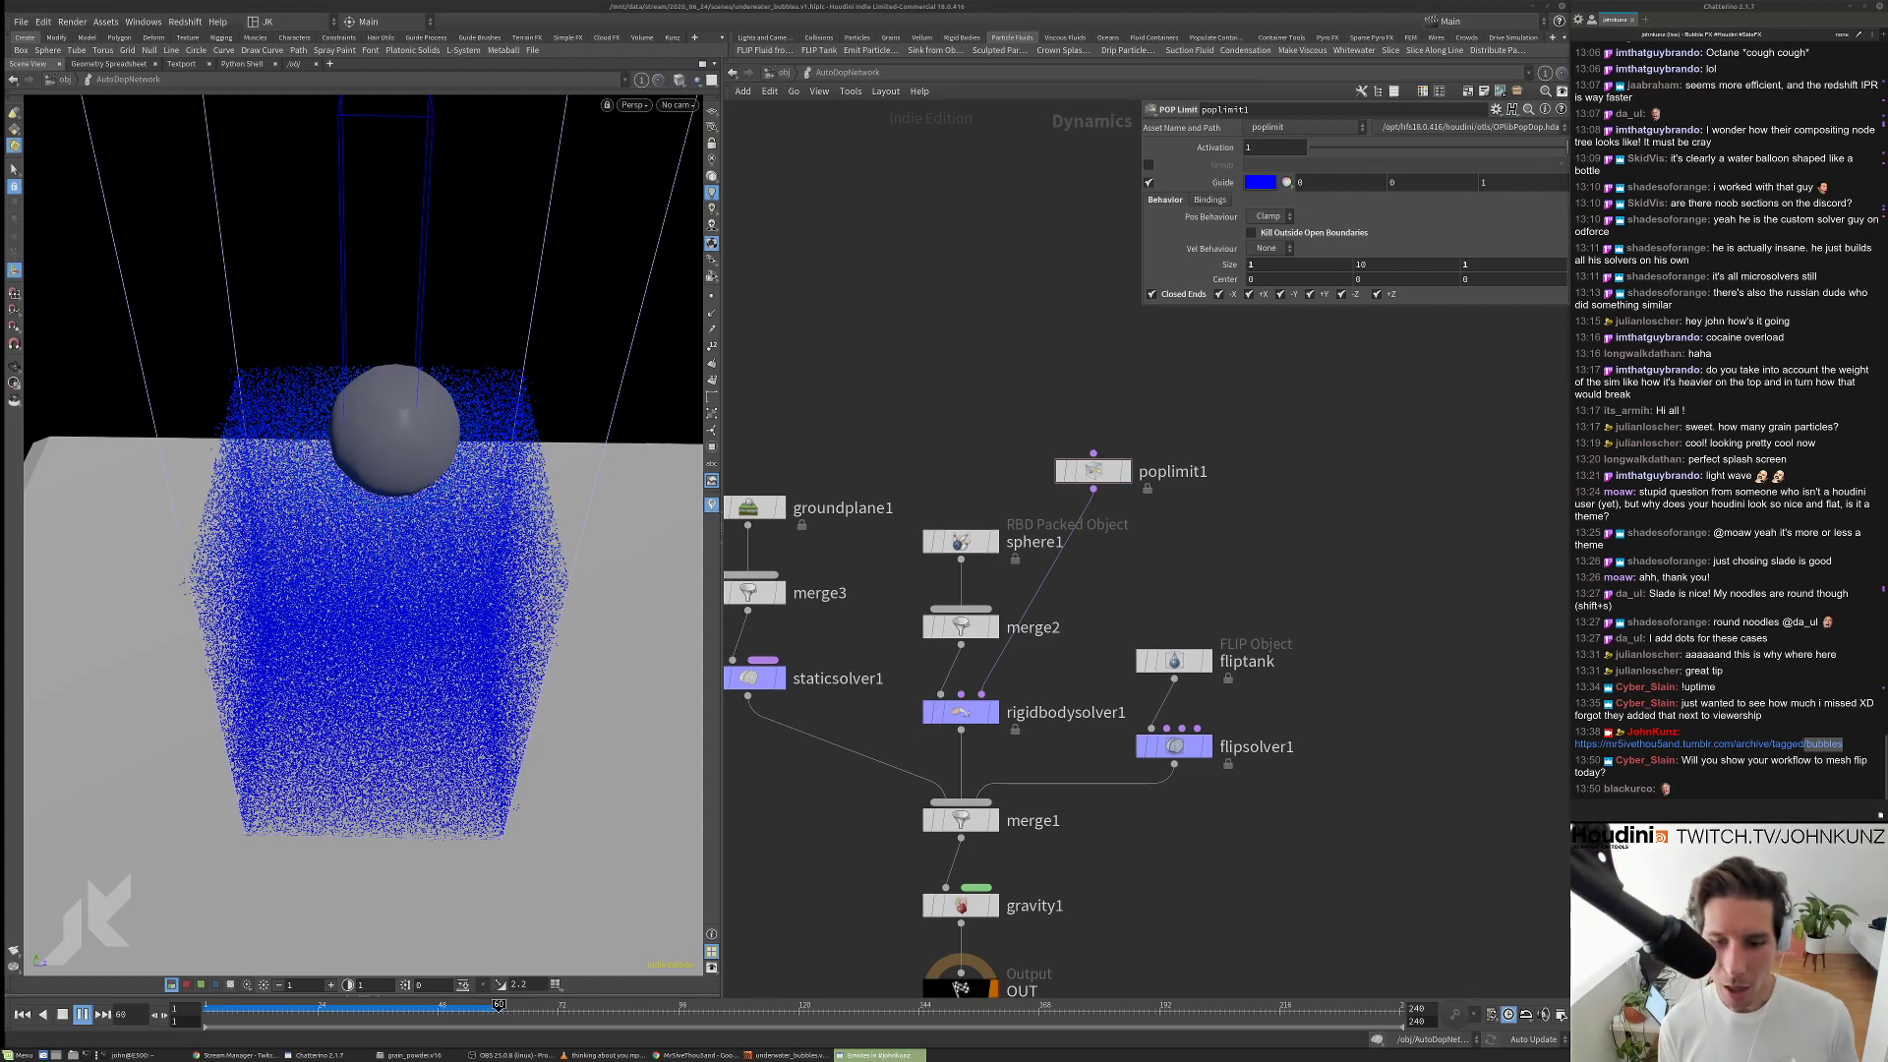
click(1729, 821)
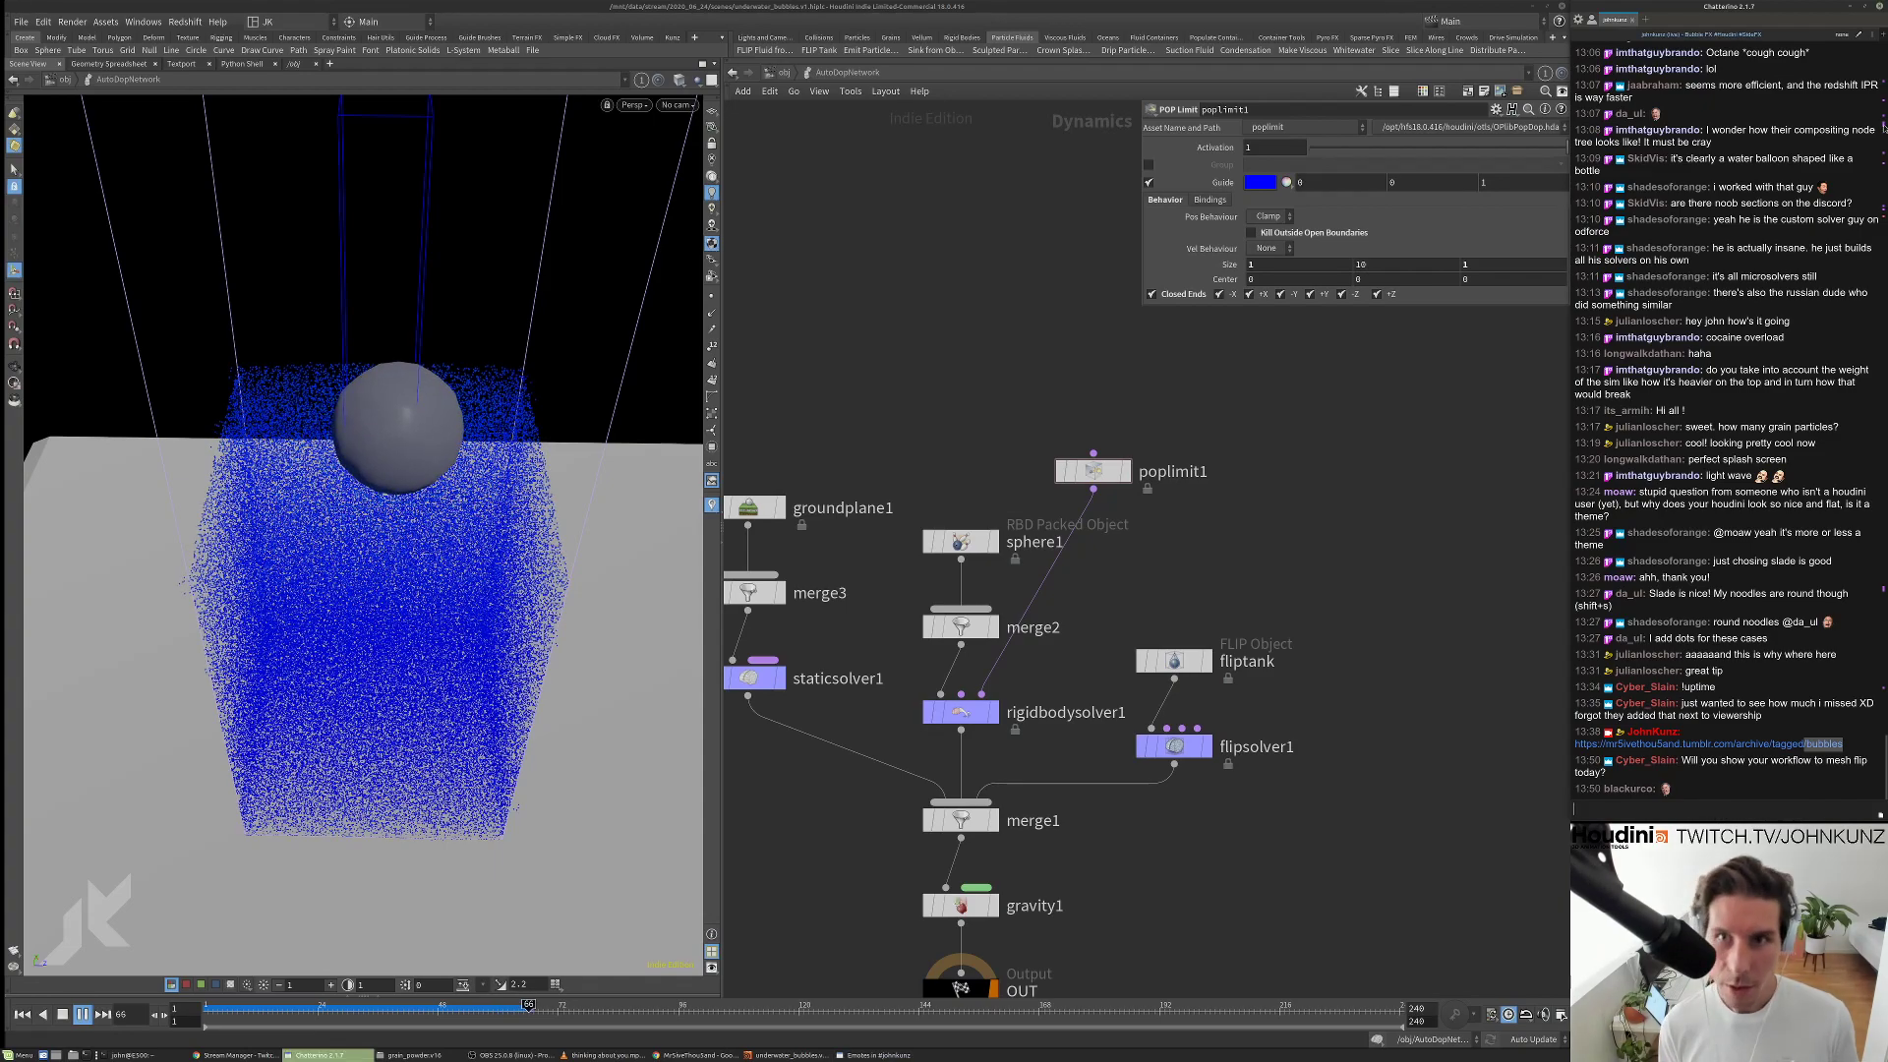
click(1871, 35)
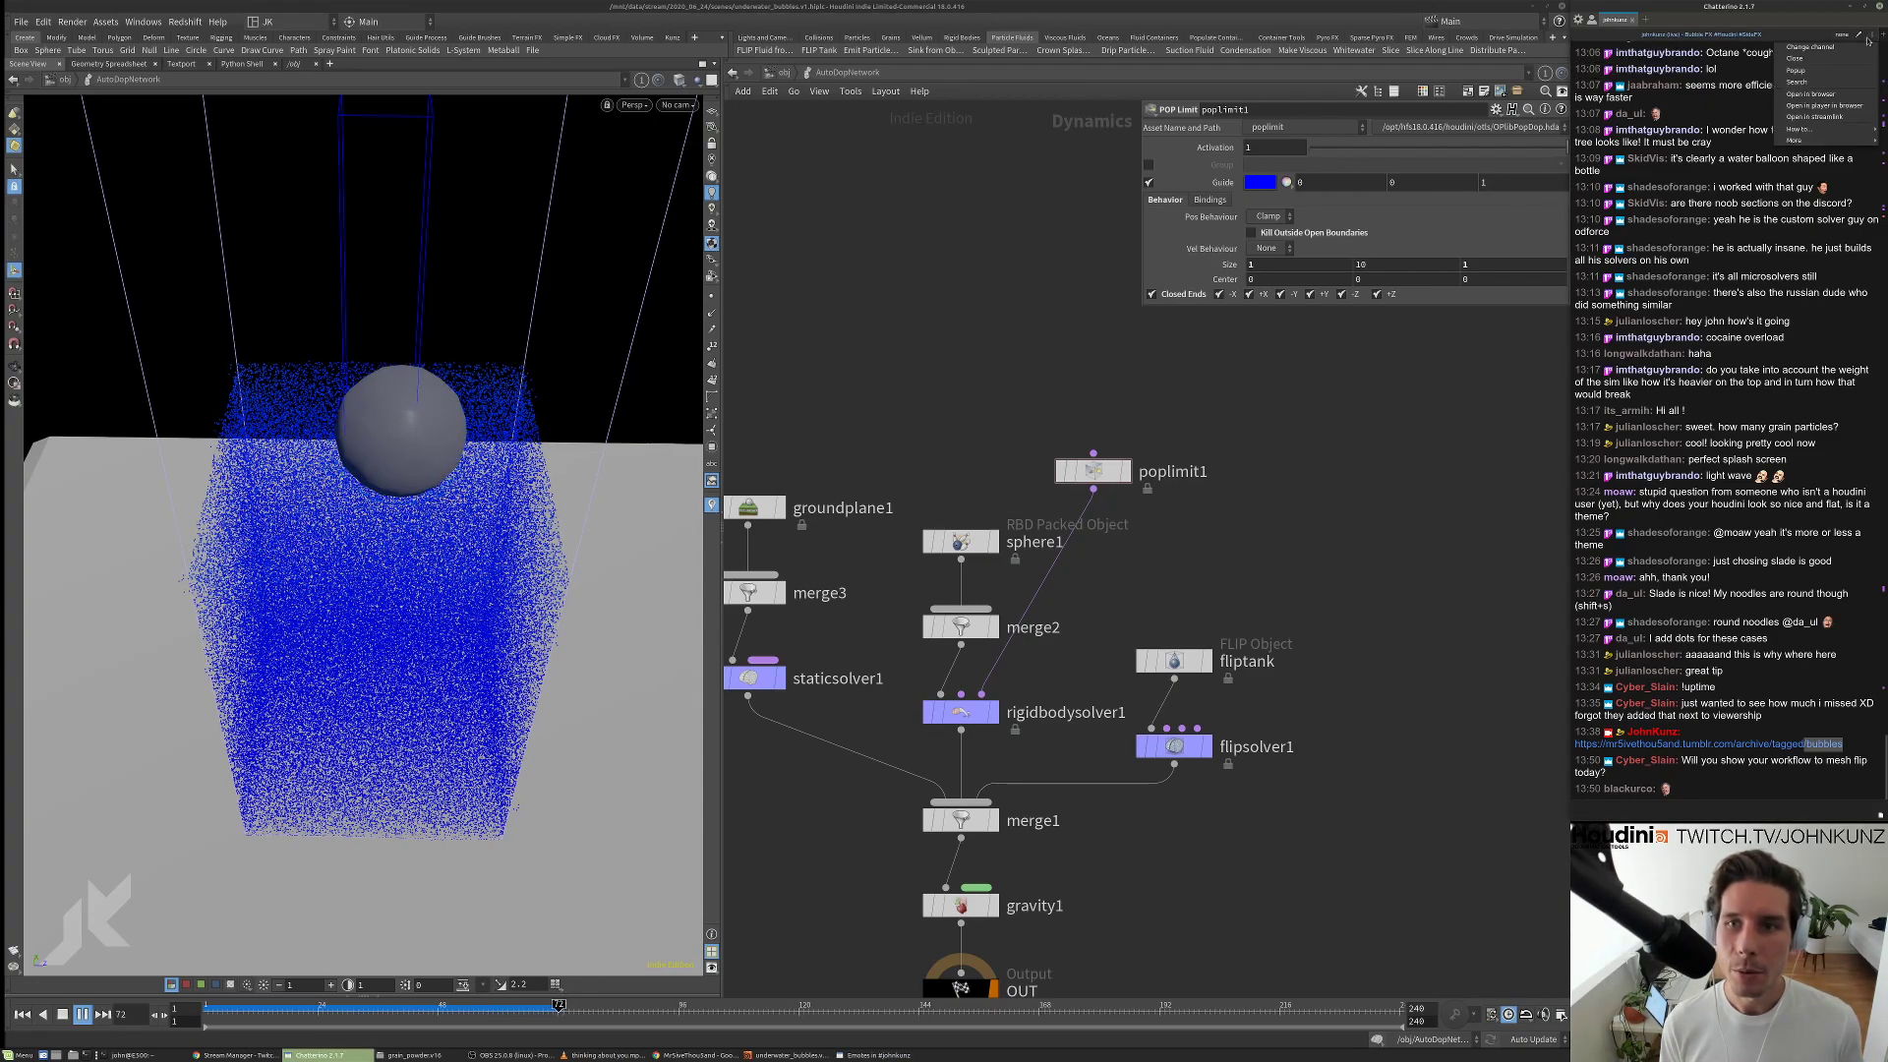
mouse_move(1831, 145)
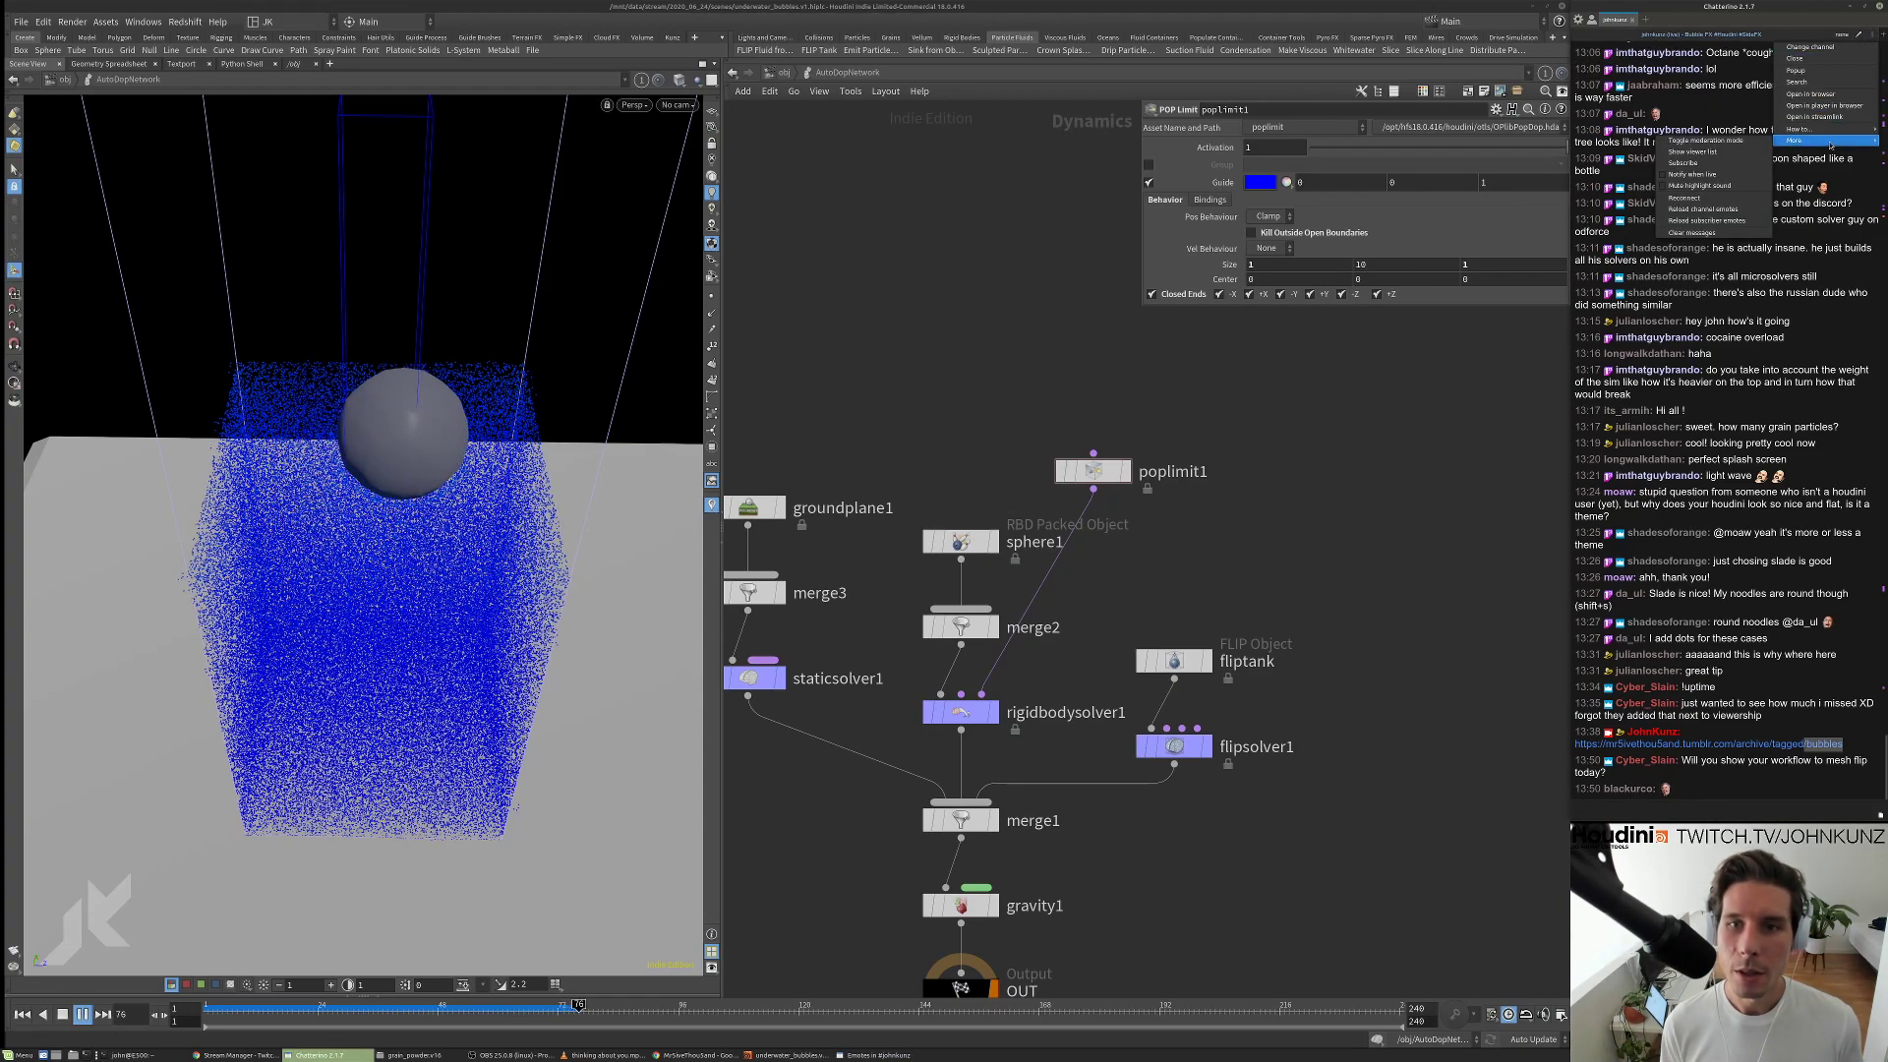
click(1736, 214)
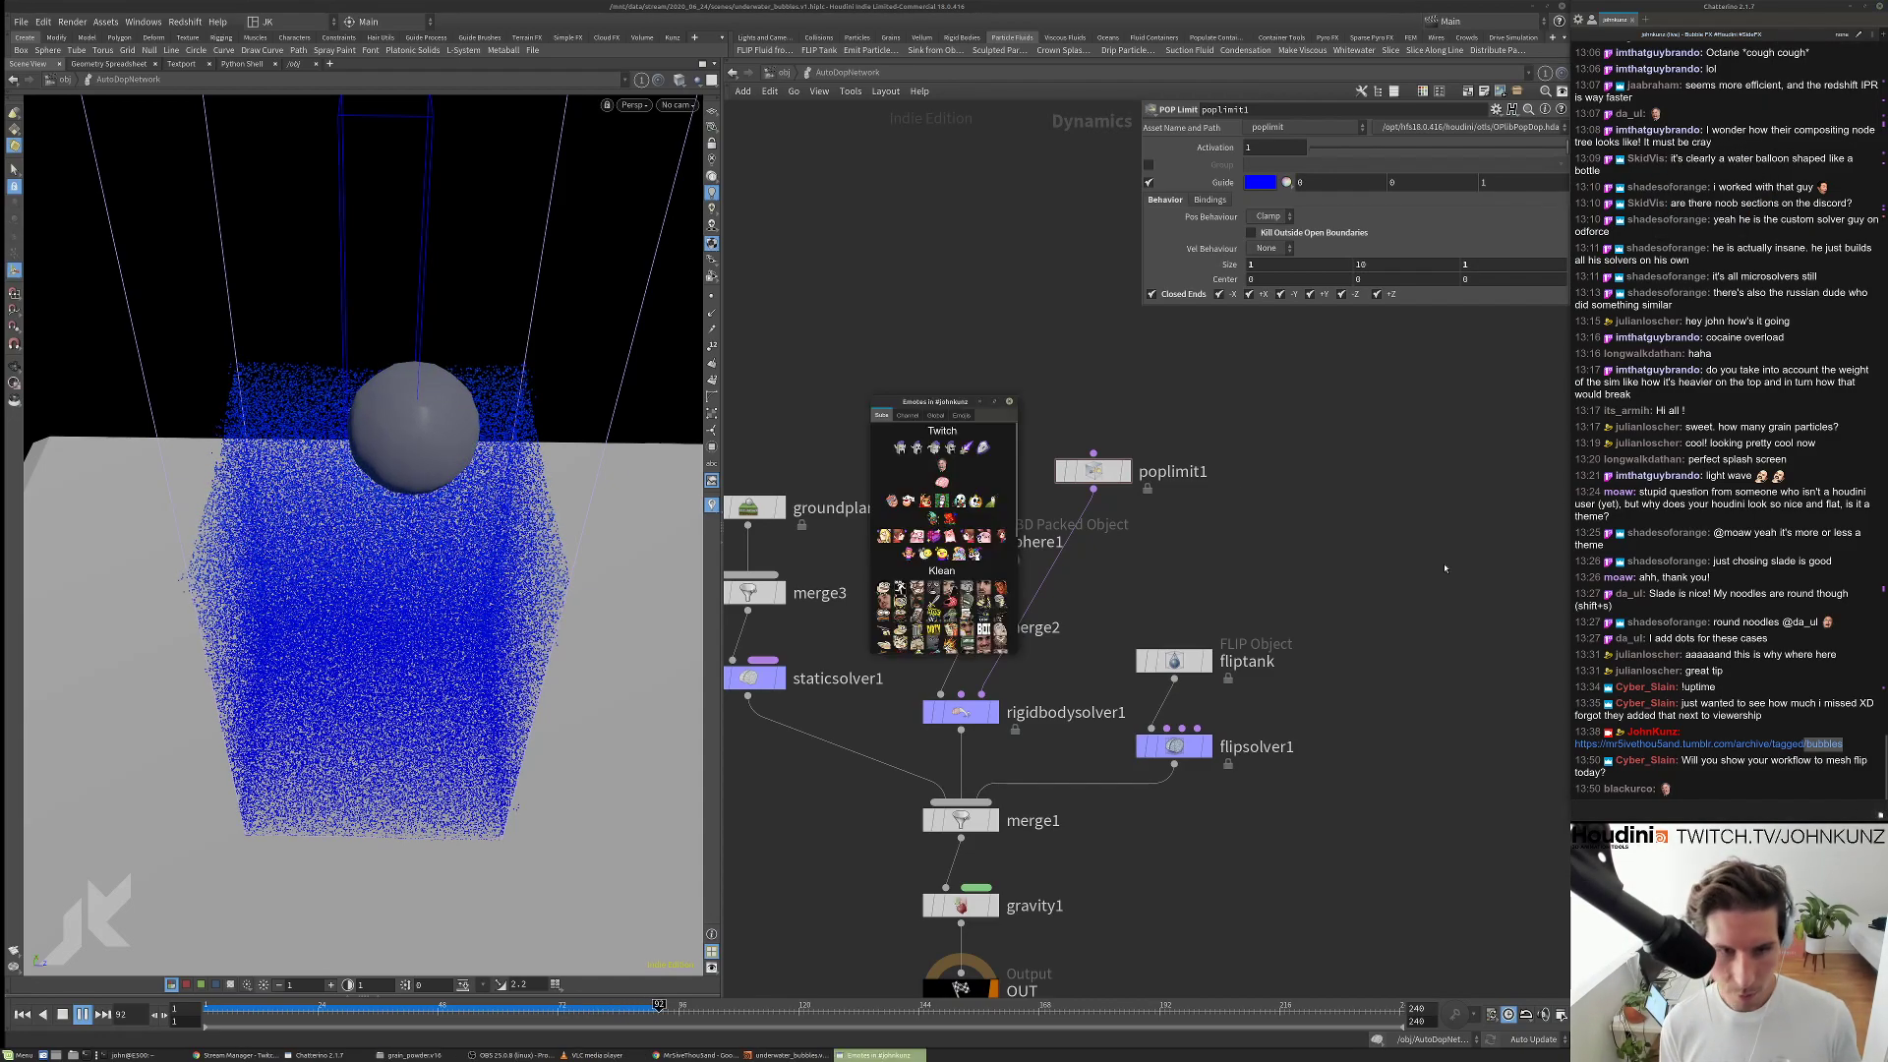
drag(939, 405, 1106, 423)
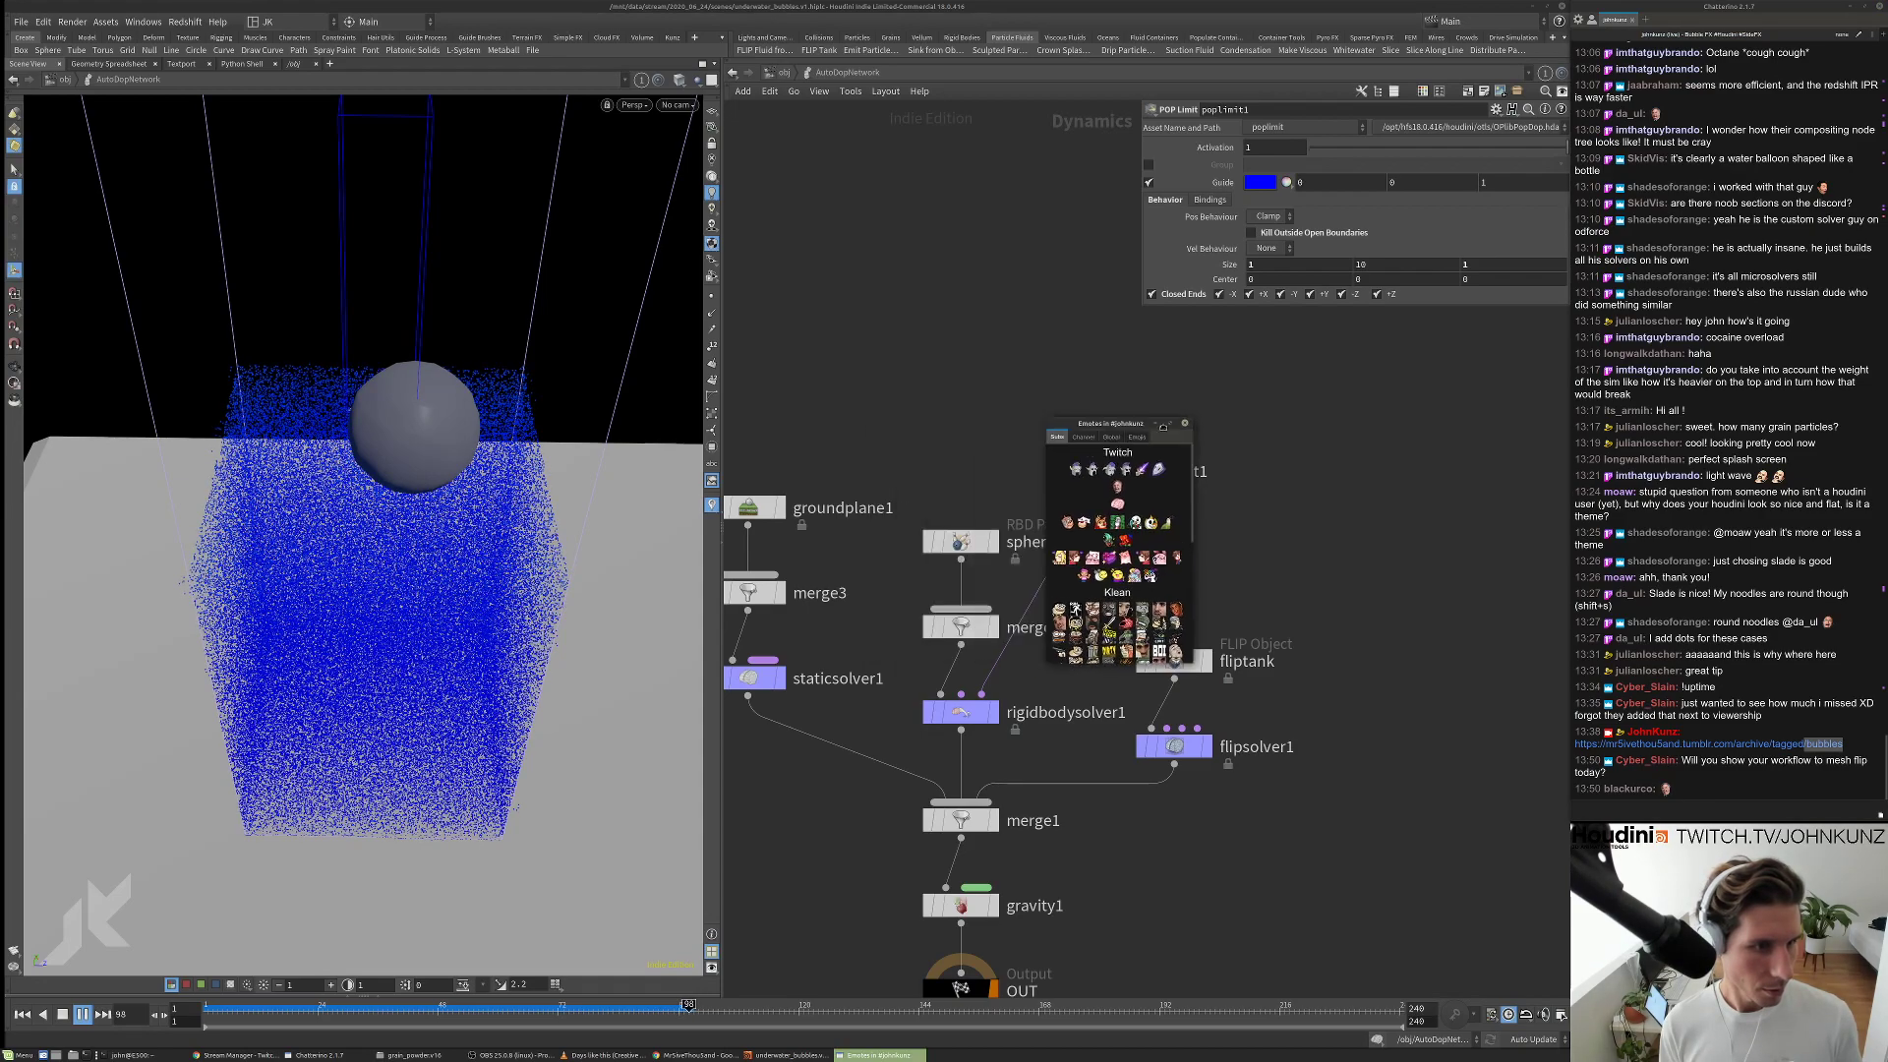
click(1176, 419)
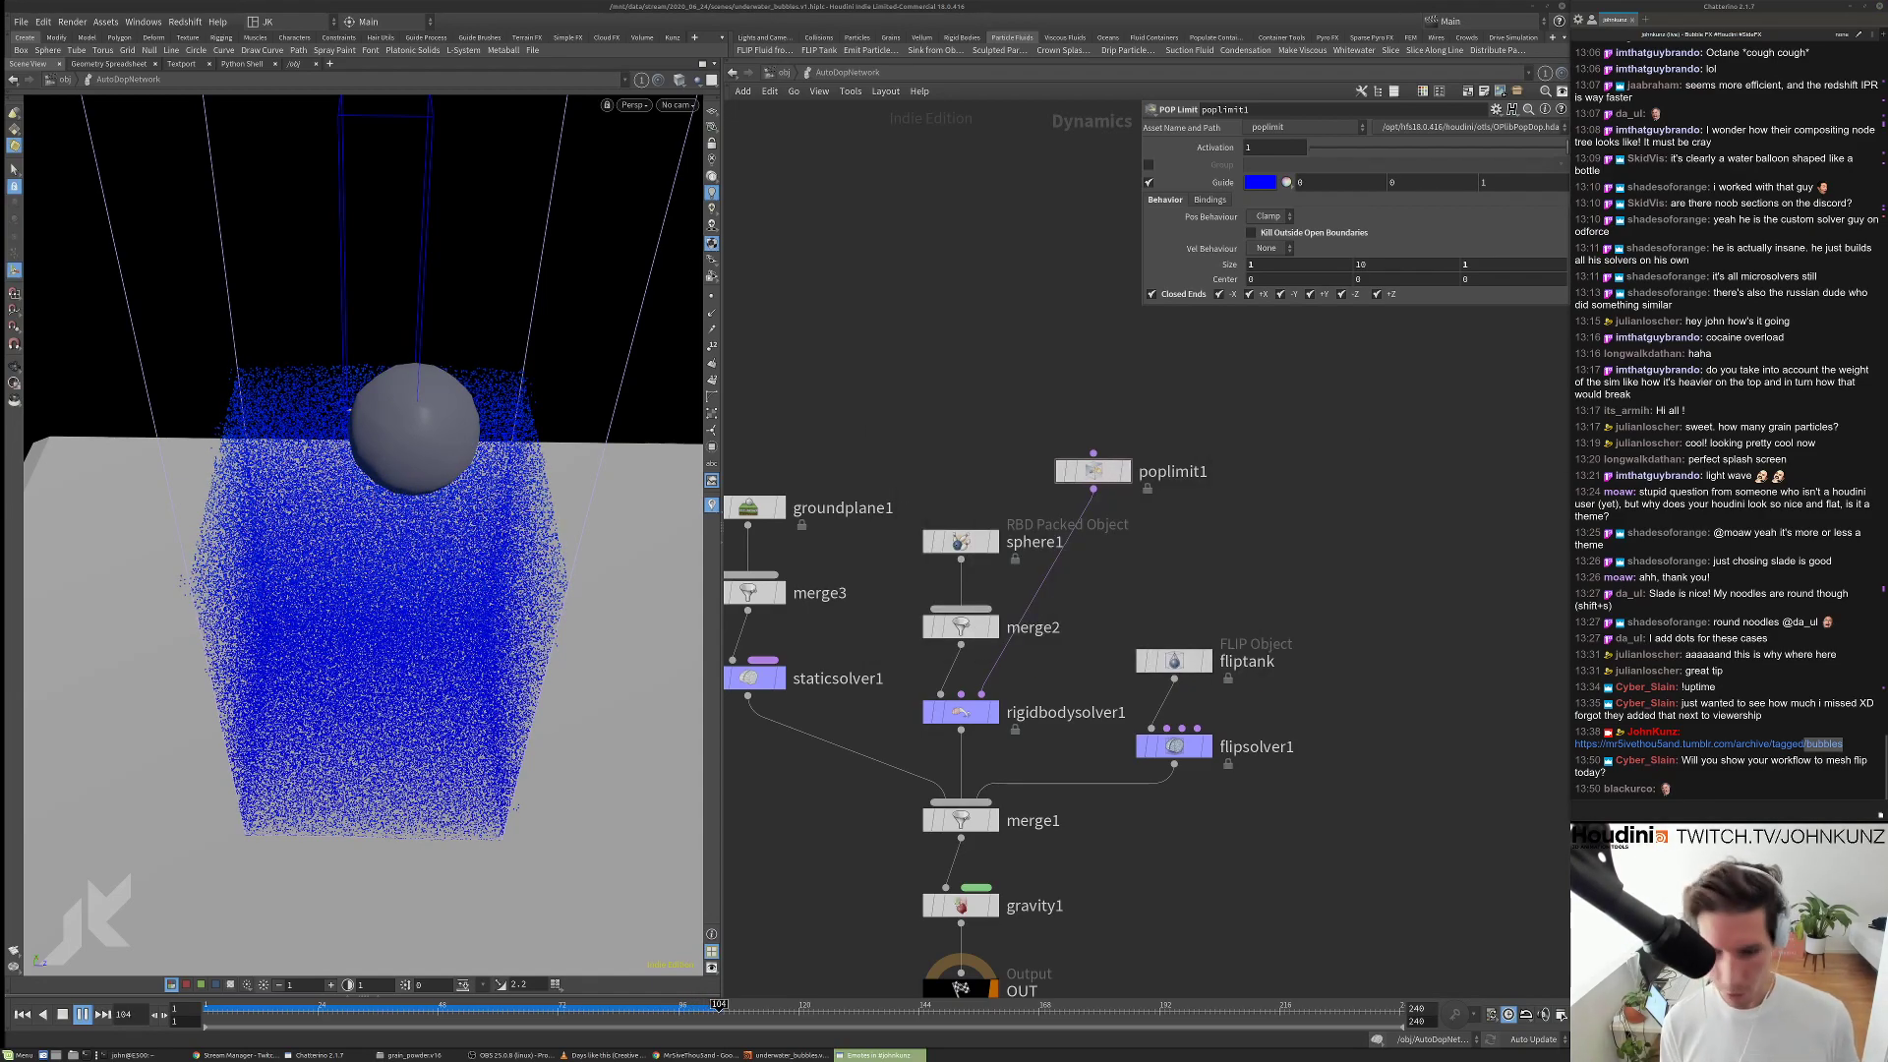
key(Escape)
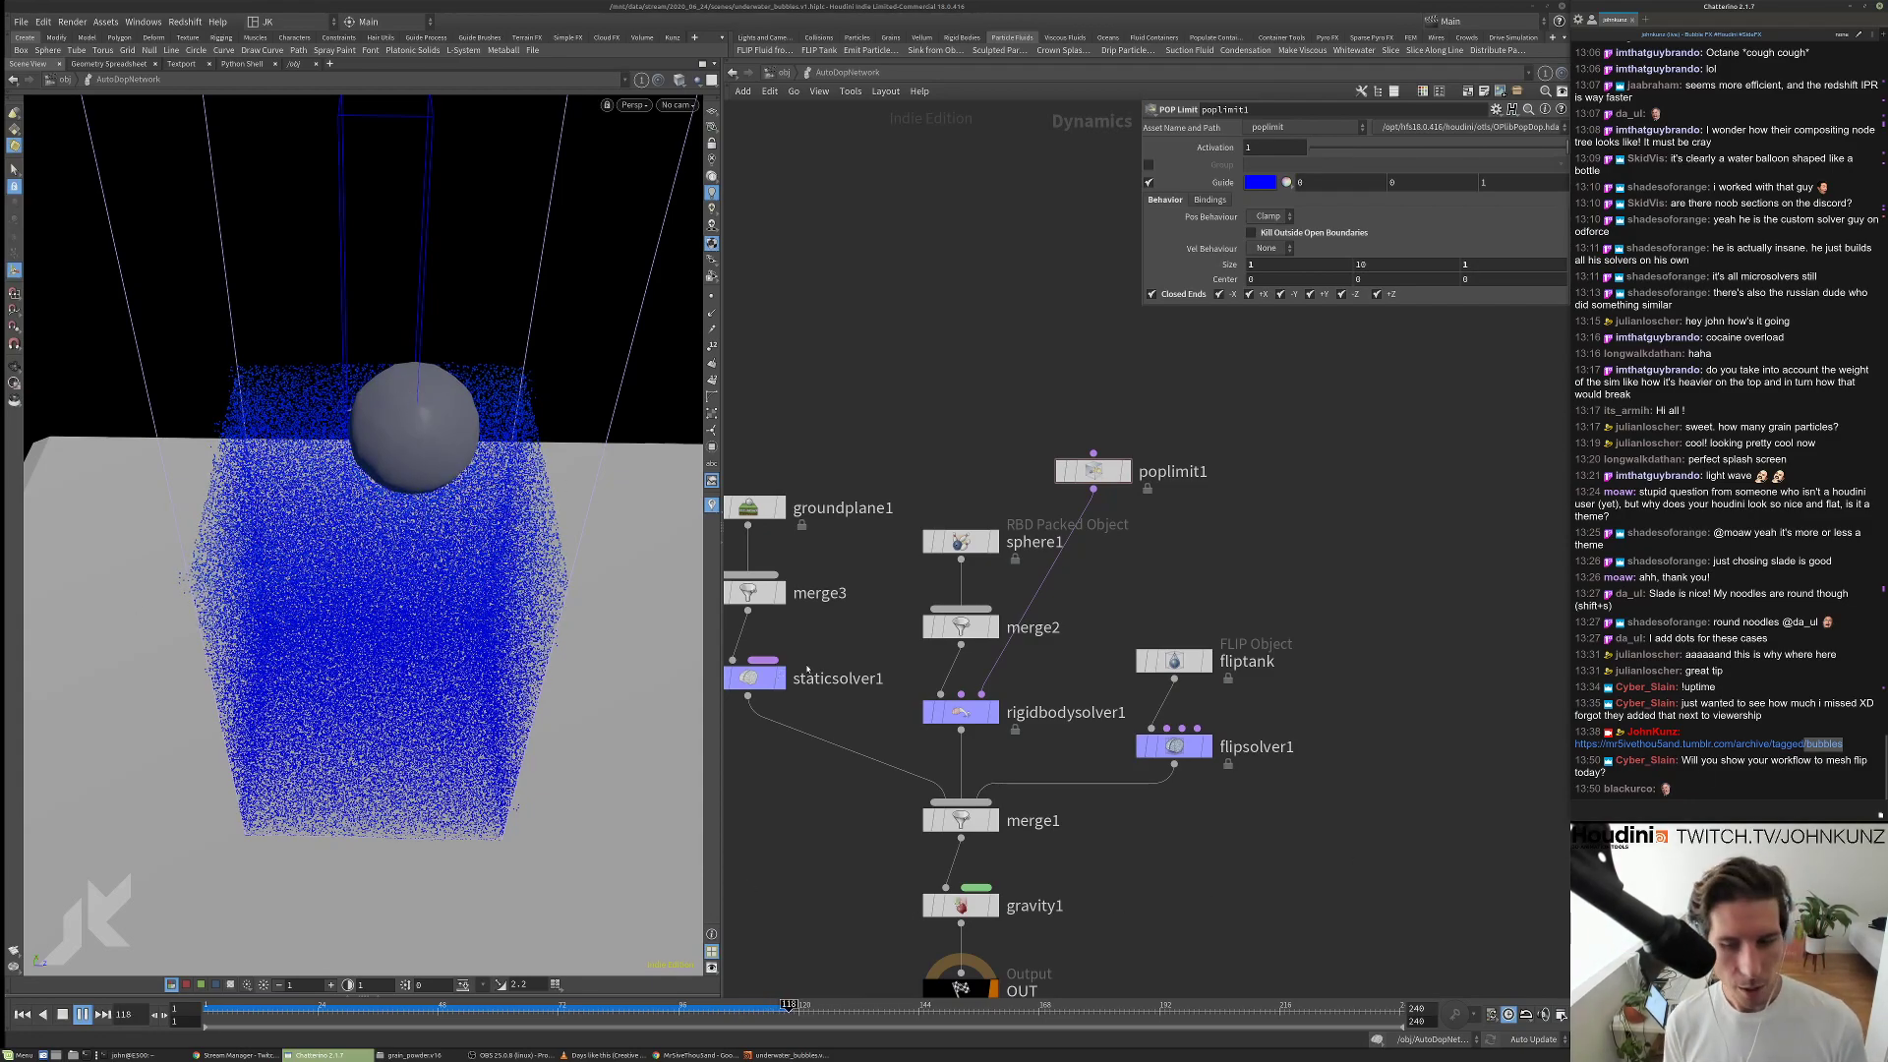
click(392, 437)
key(ctrl+Up)
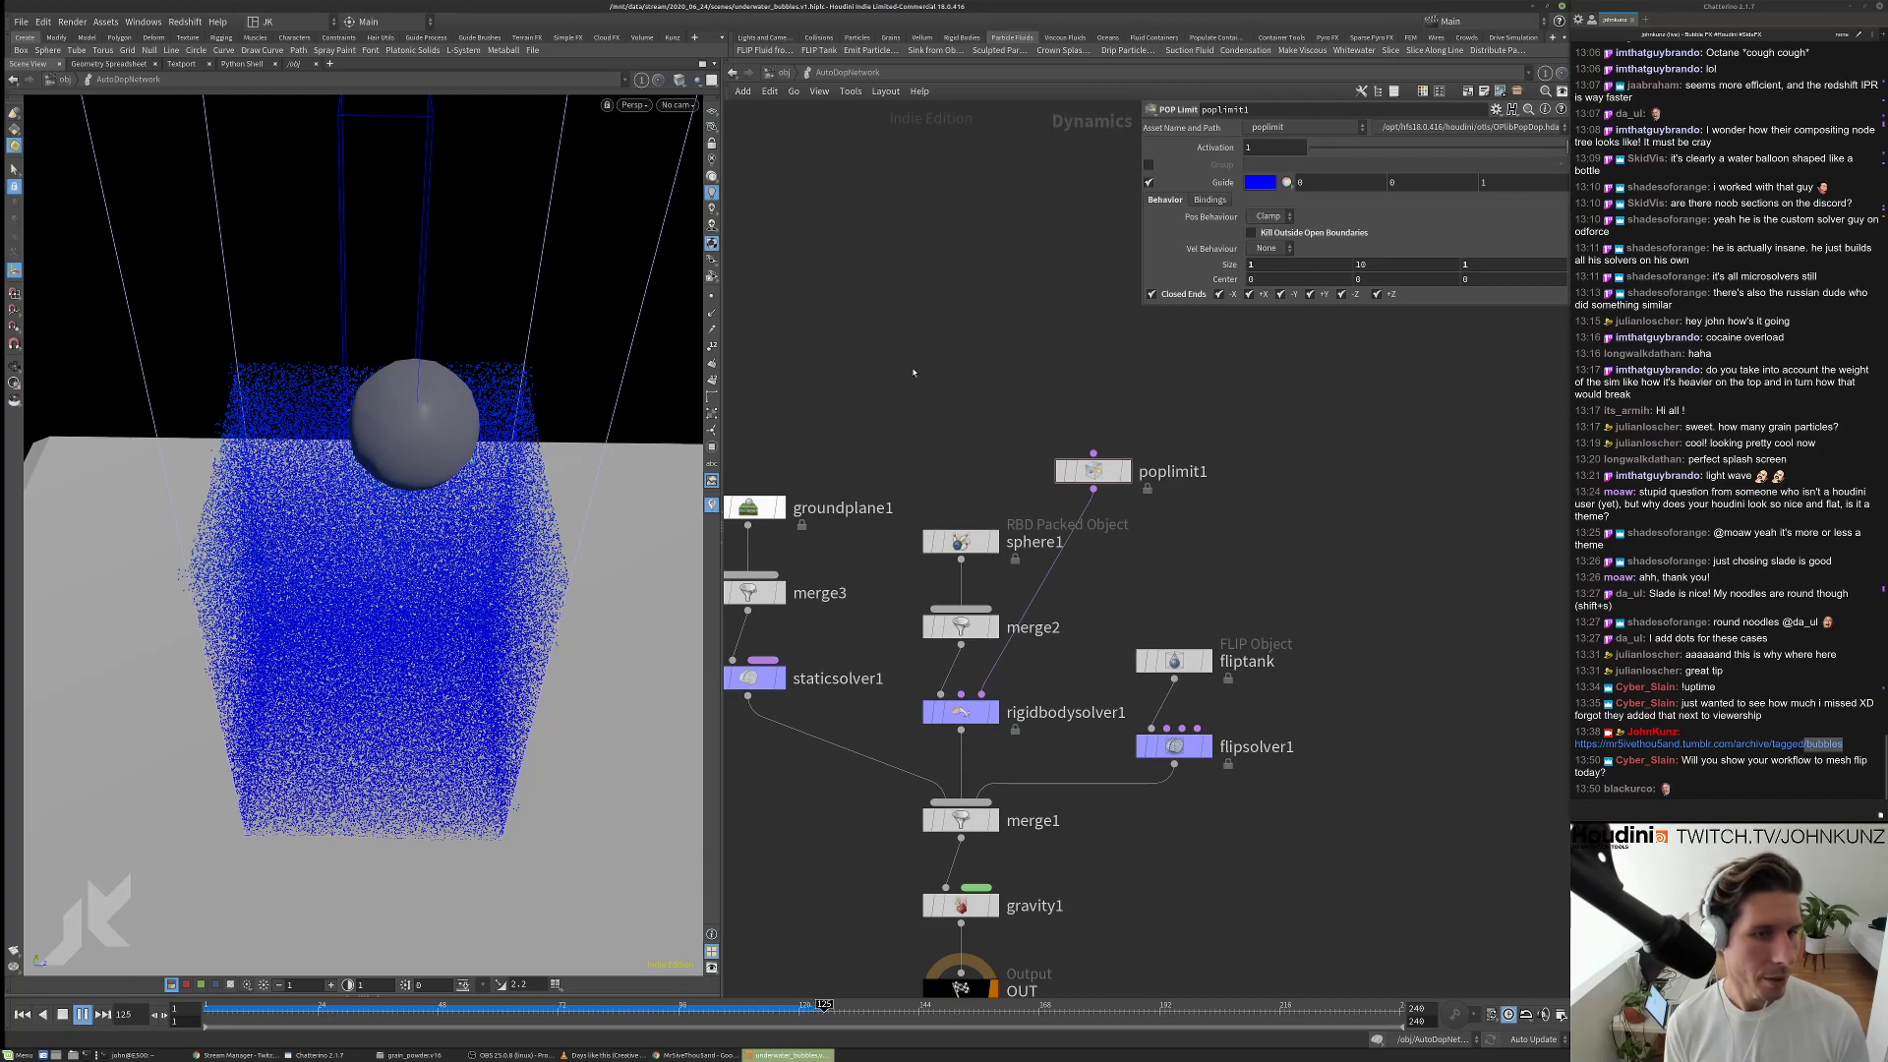
key(ctrl+Up)
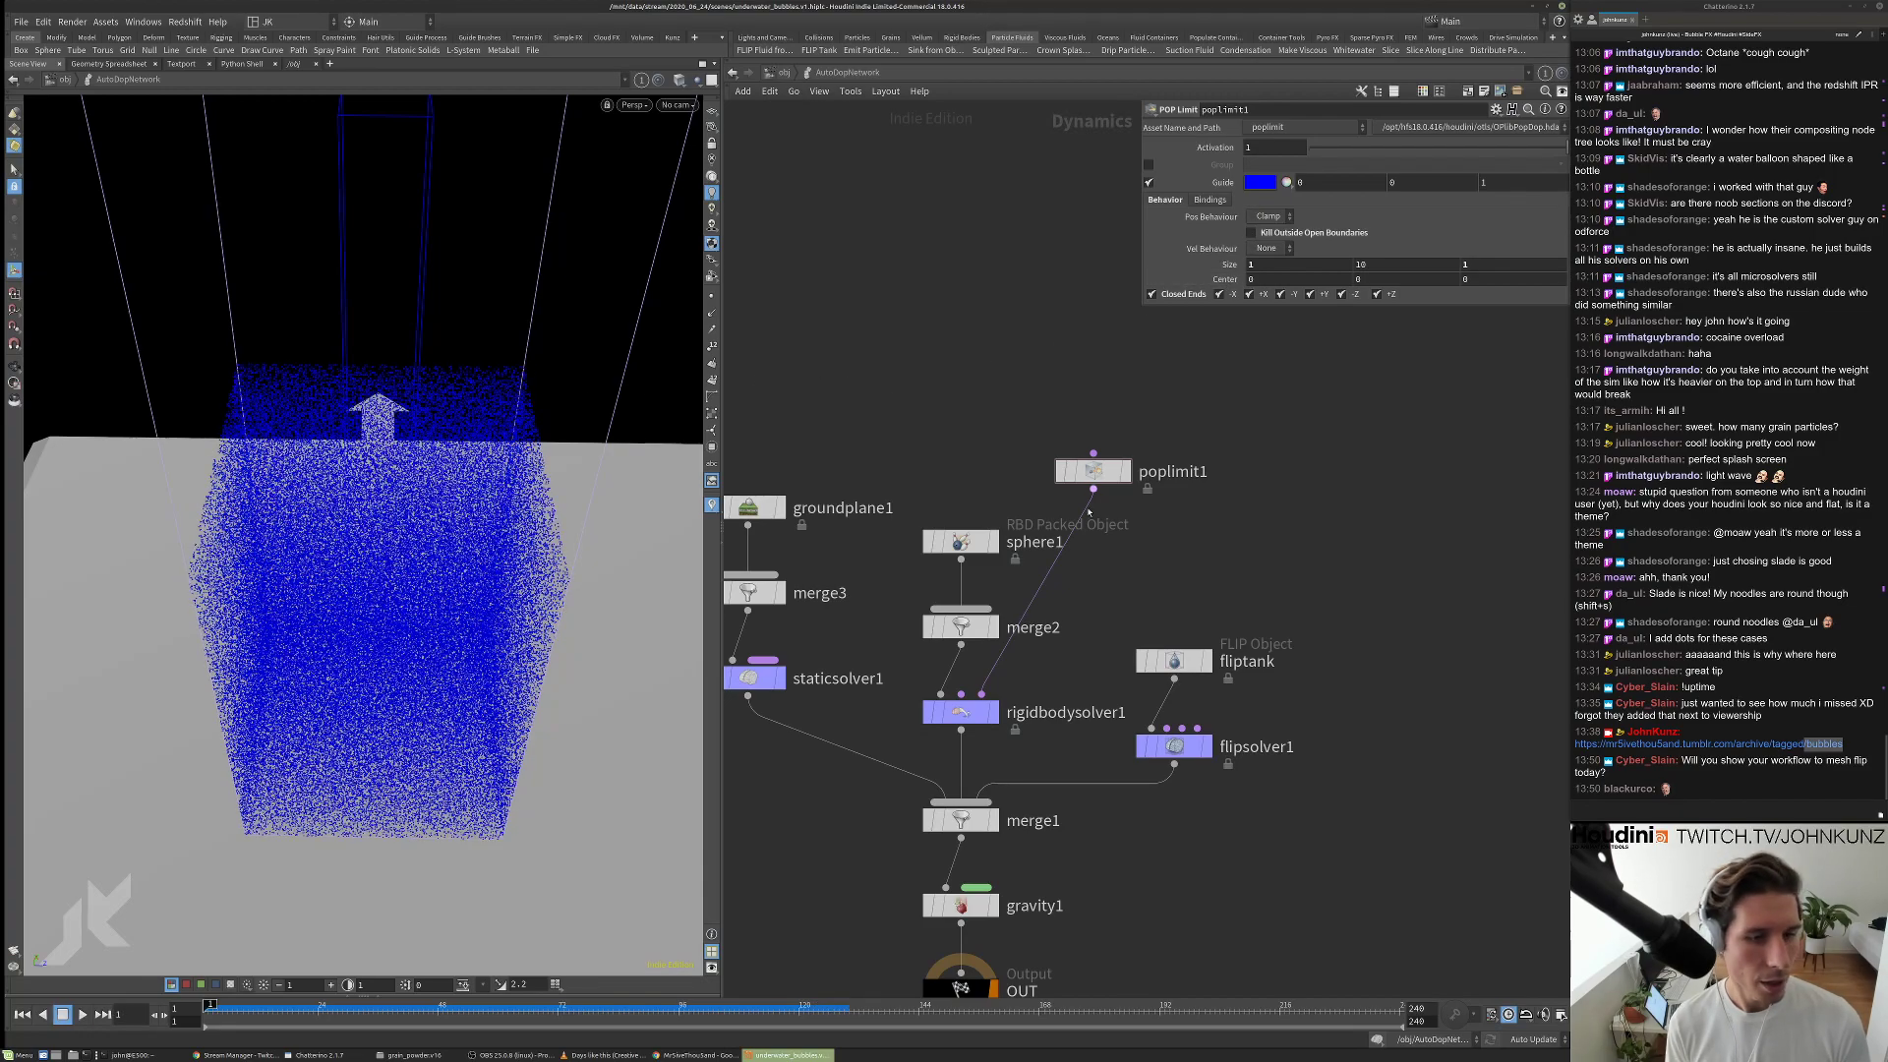
Delete the wire connecting poplimit1 into rigidbodysolver1.
right_click(1045, 578)
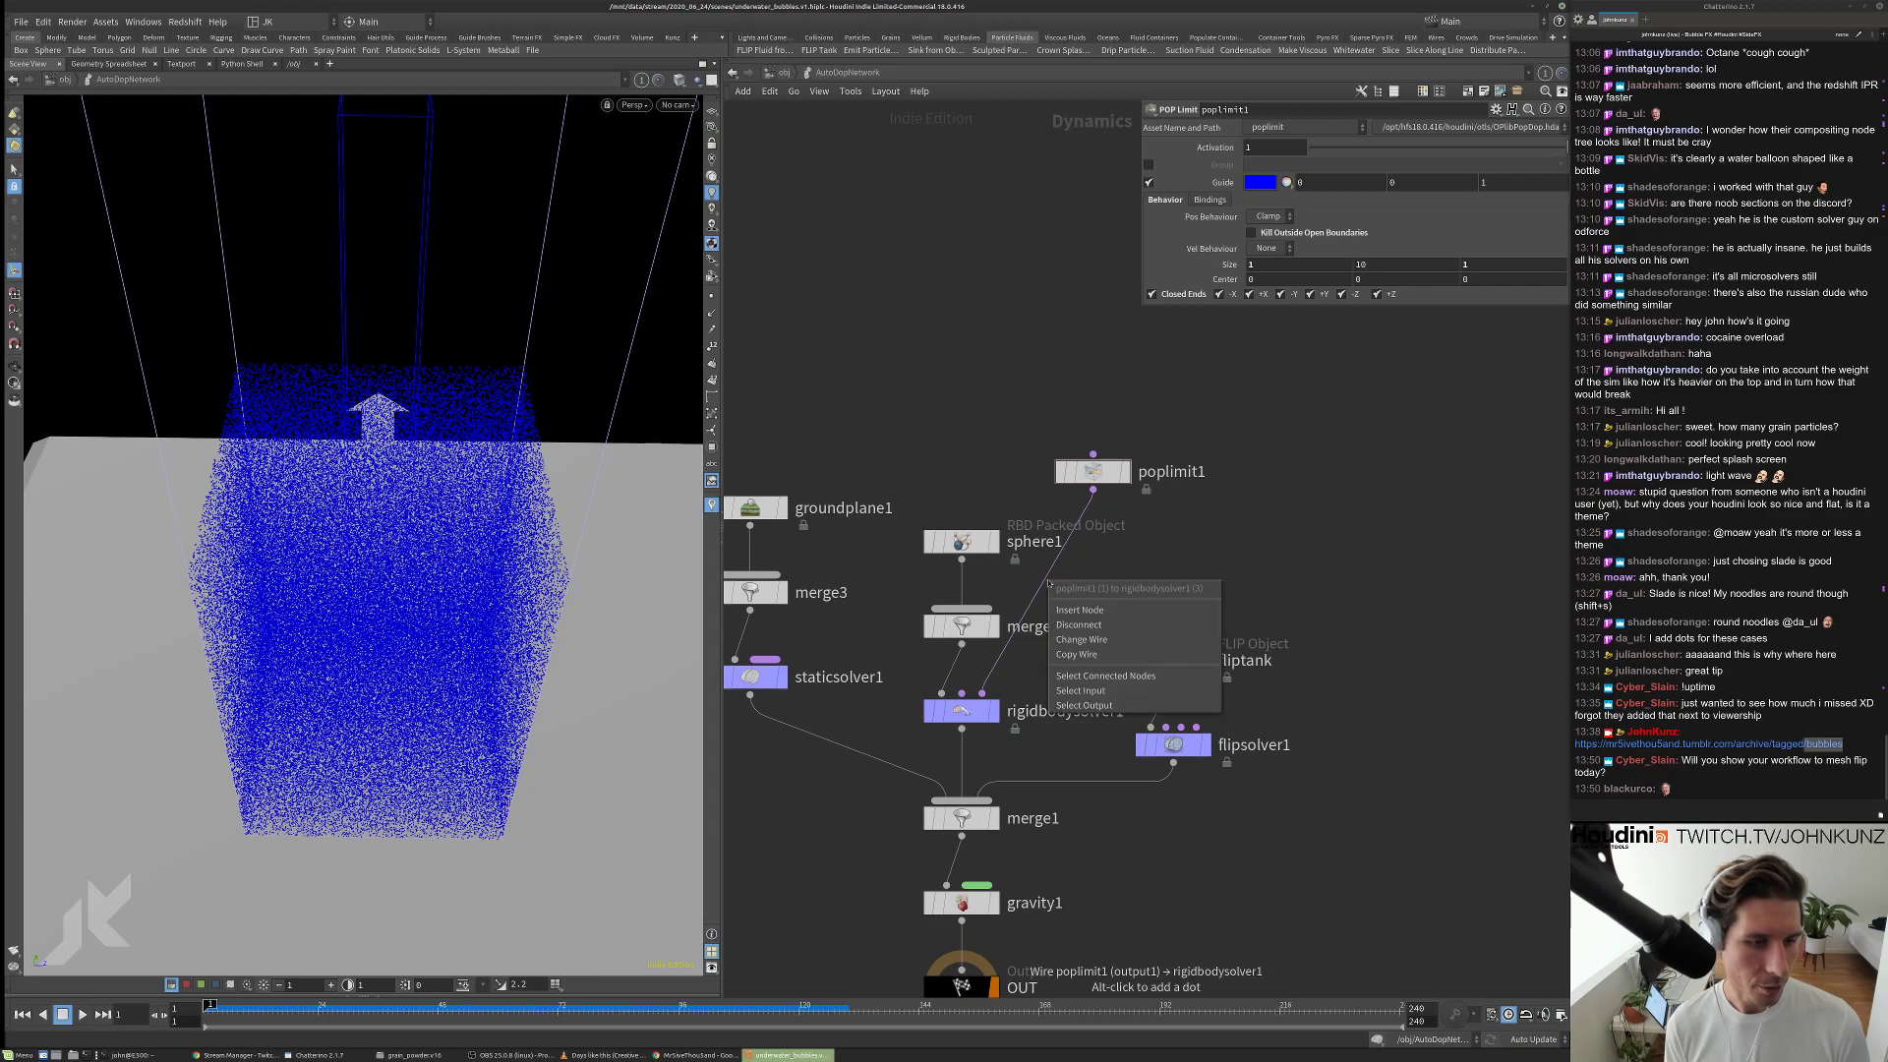
click(1088, 515)
key(Delete)
middle_drag(1190, 508, 1188, 425)
Set flipsolver1's Feedback Scale to 1.1175 and play the simulation to check it.
click(1171, 662)
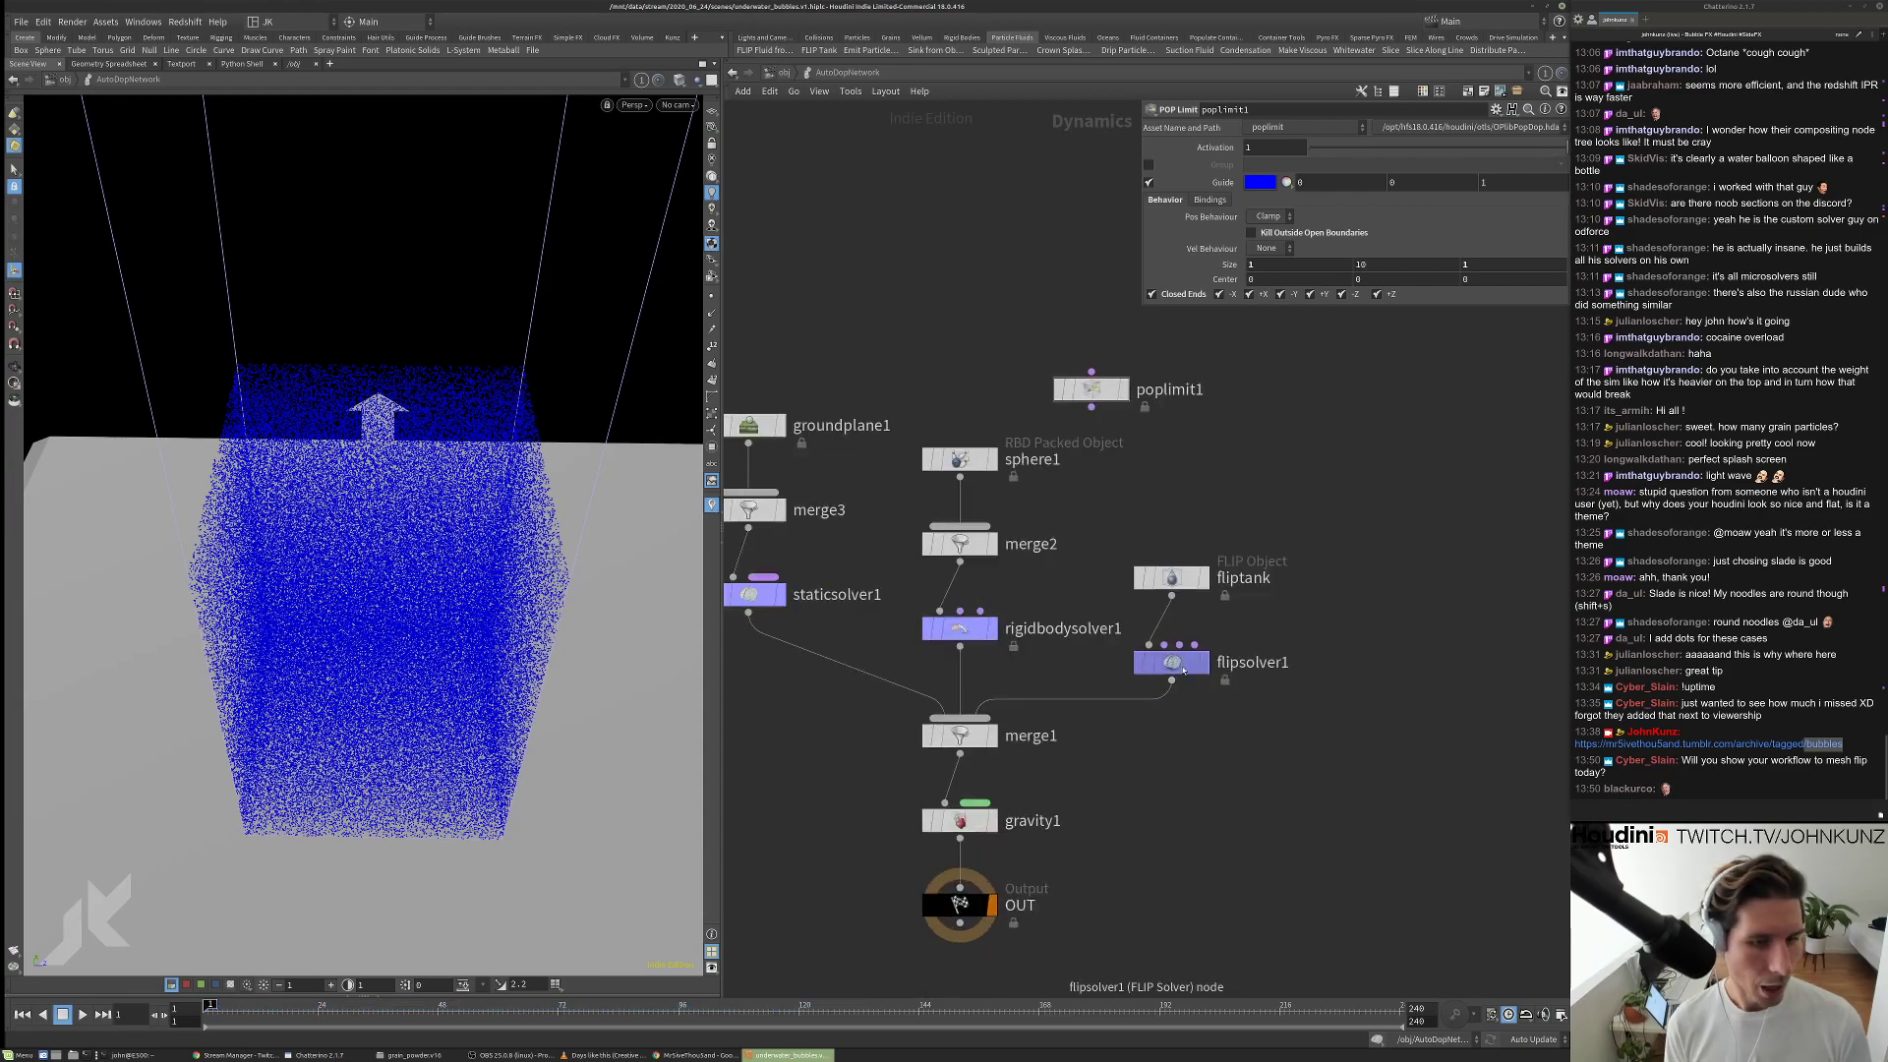
text(1.11)
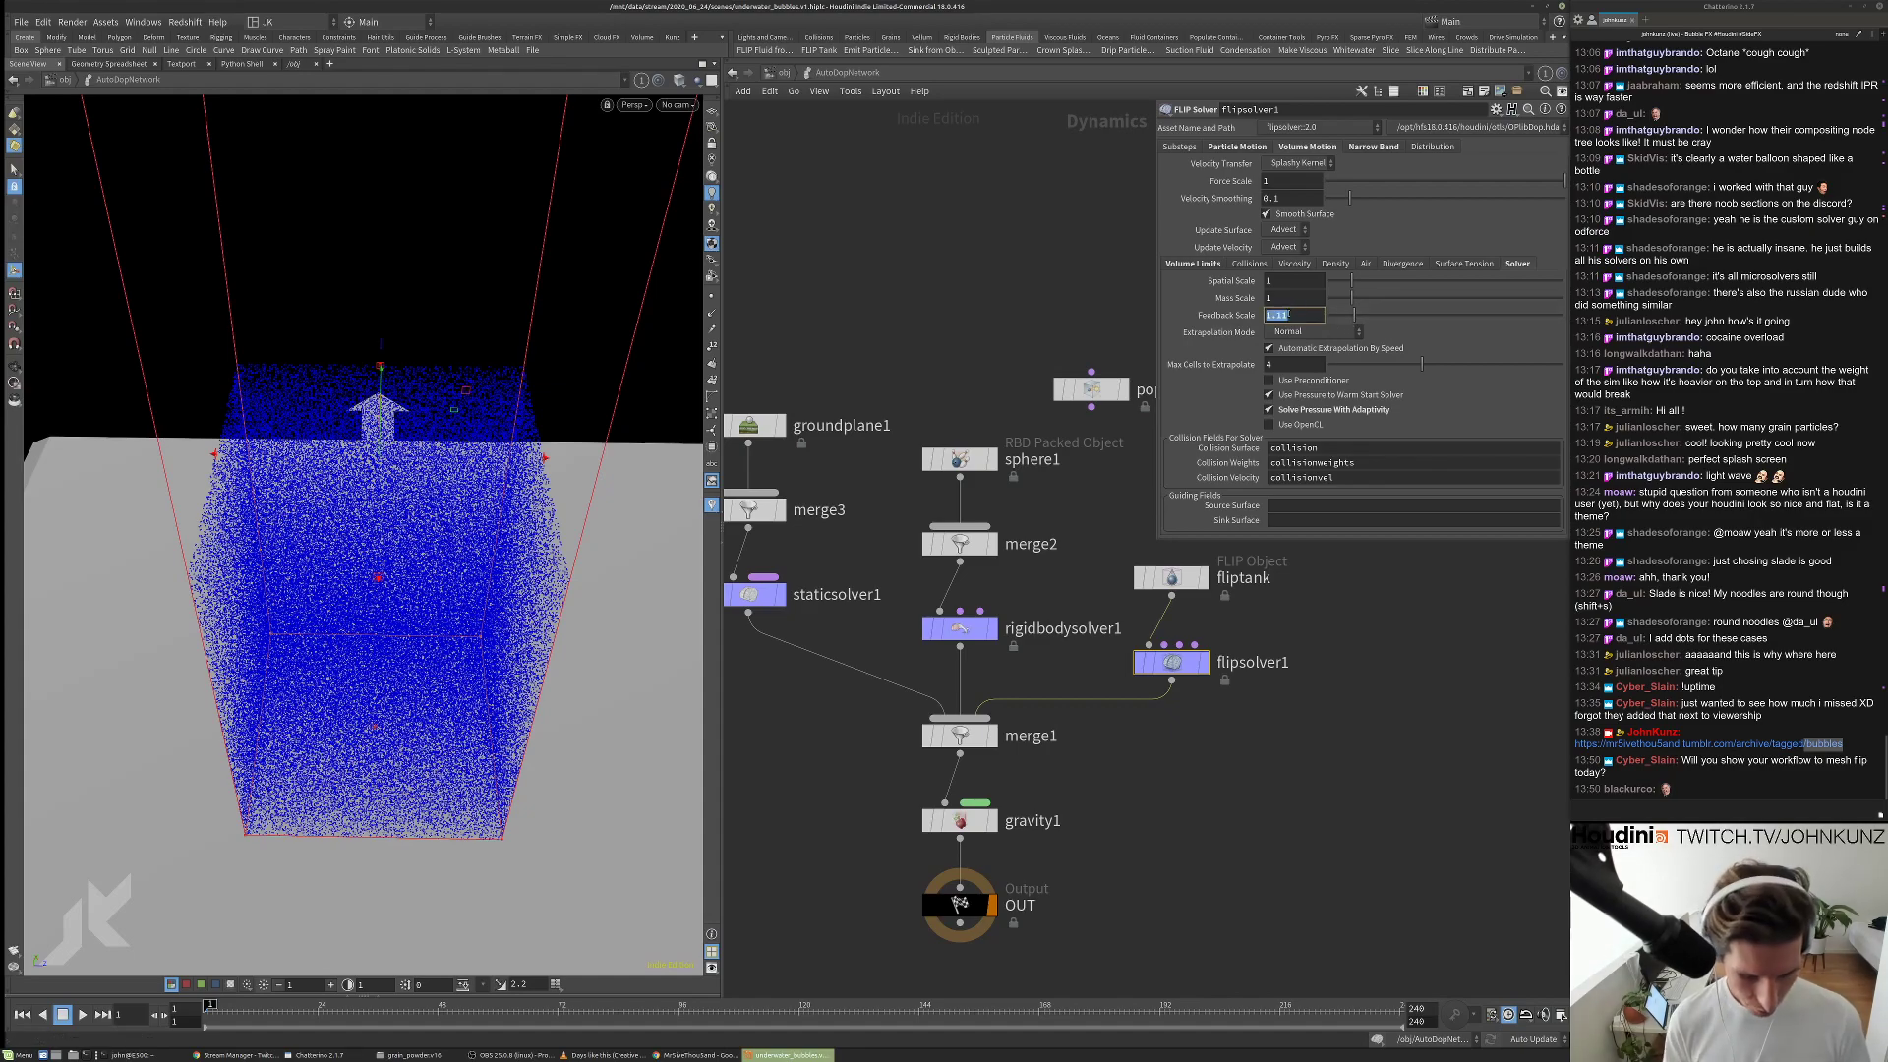
text(75)
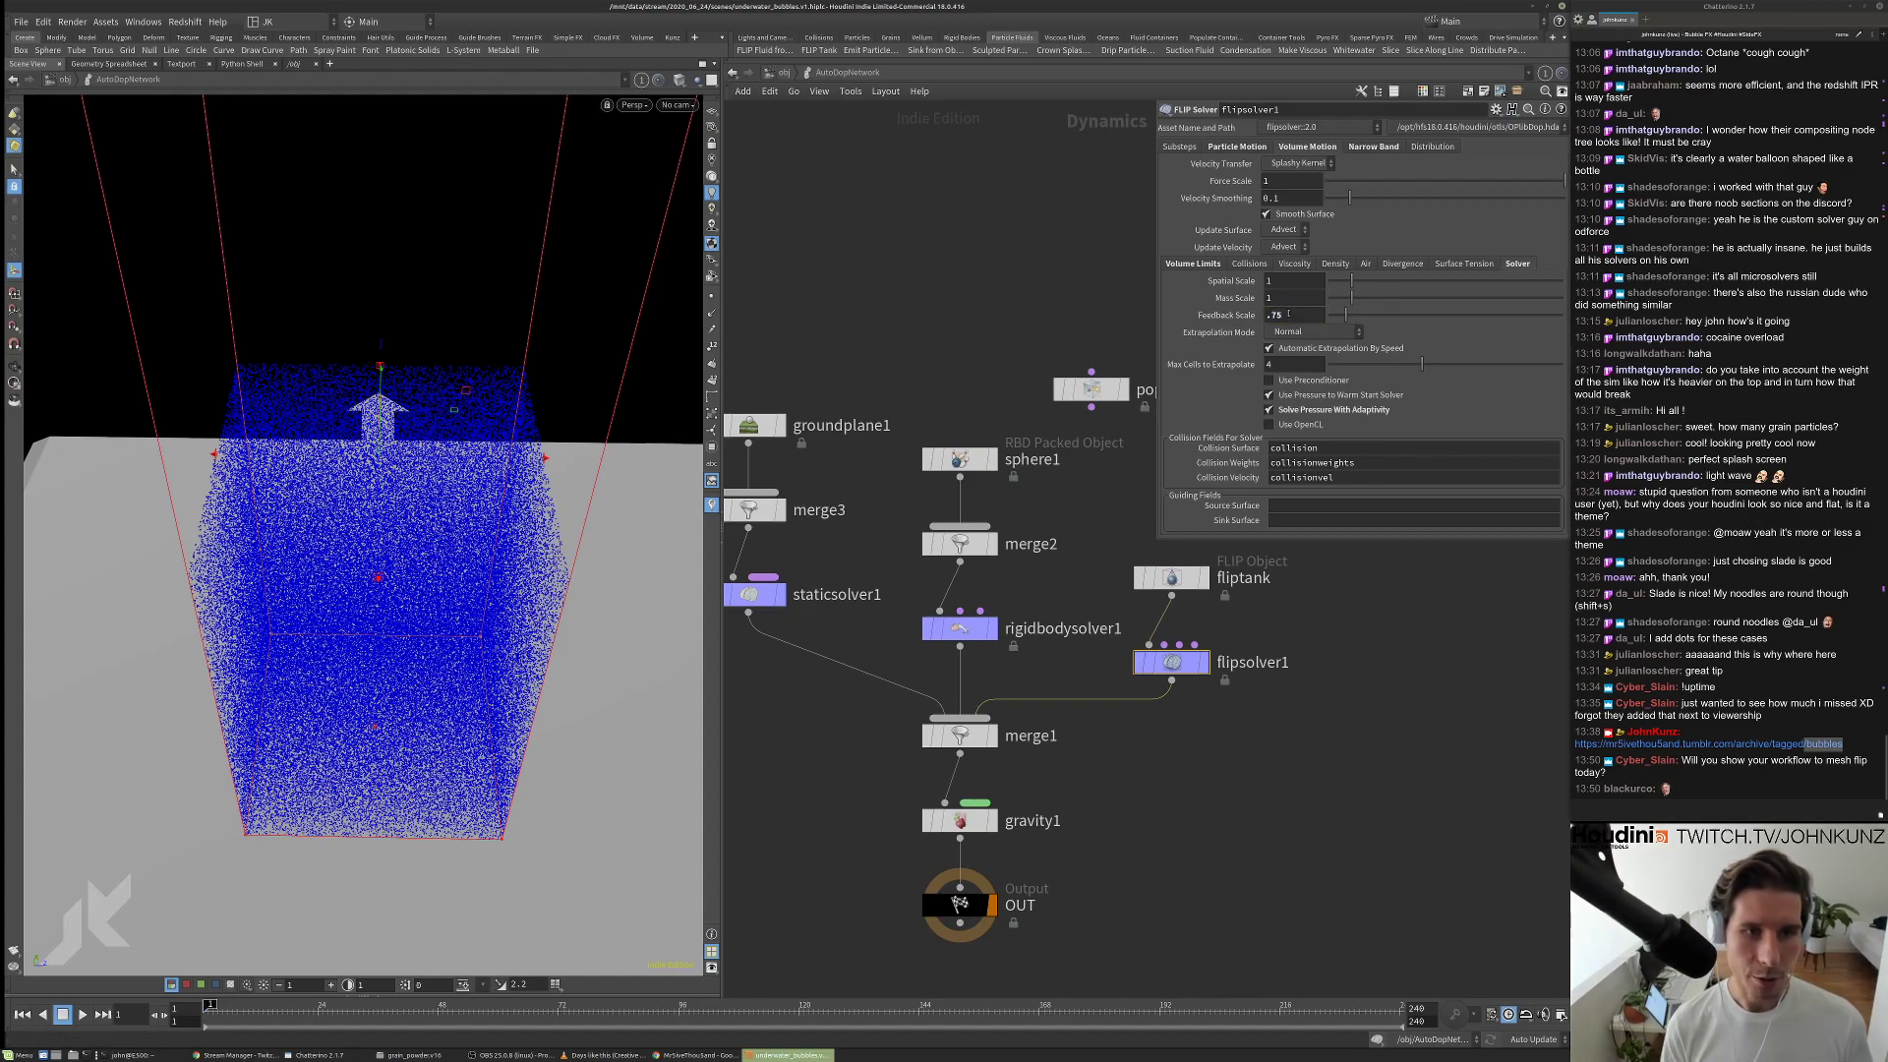
key(Up)
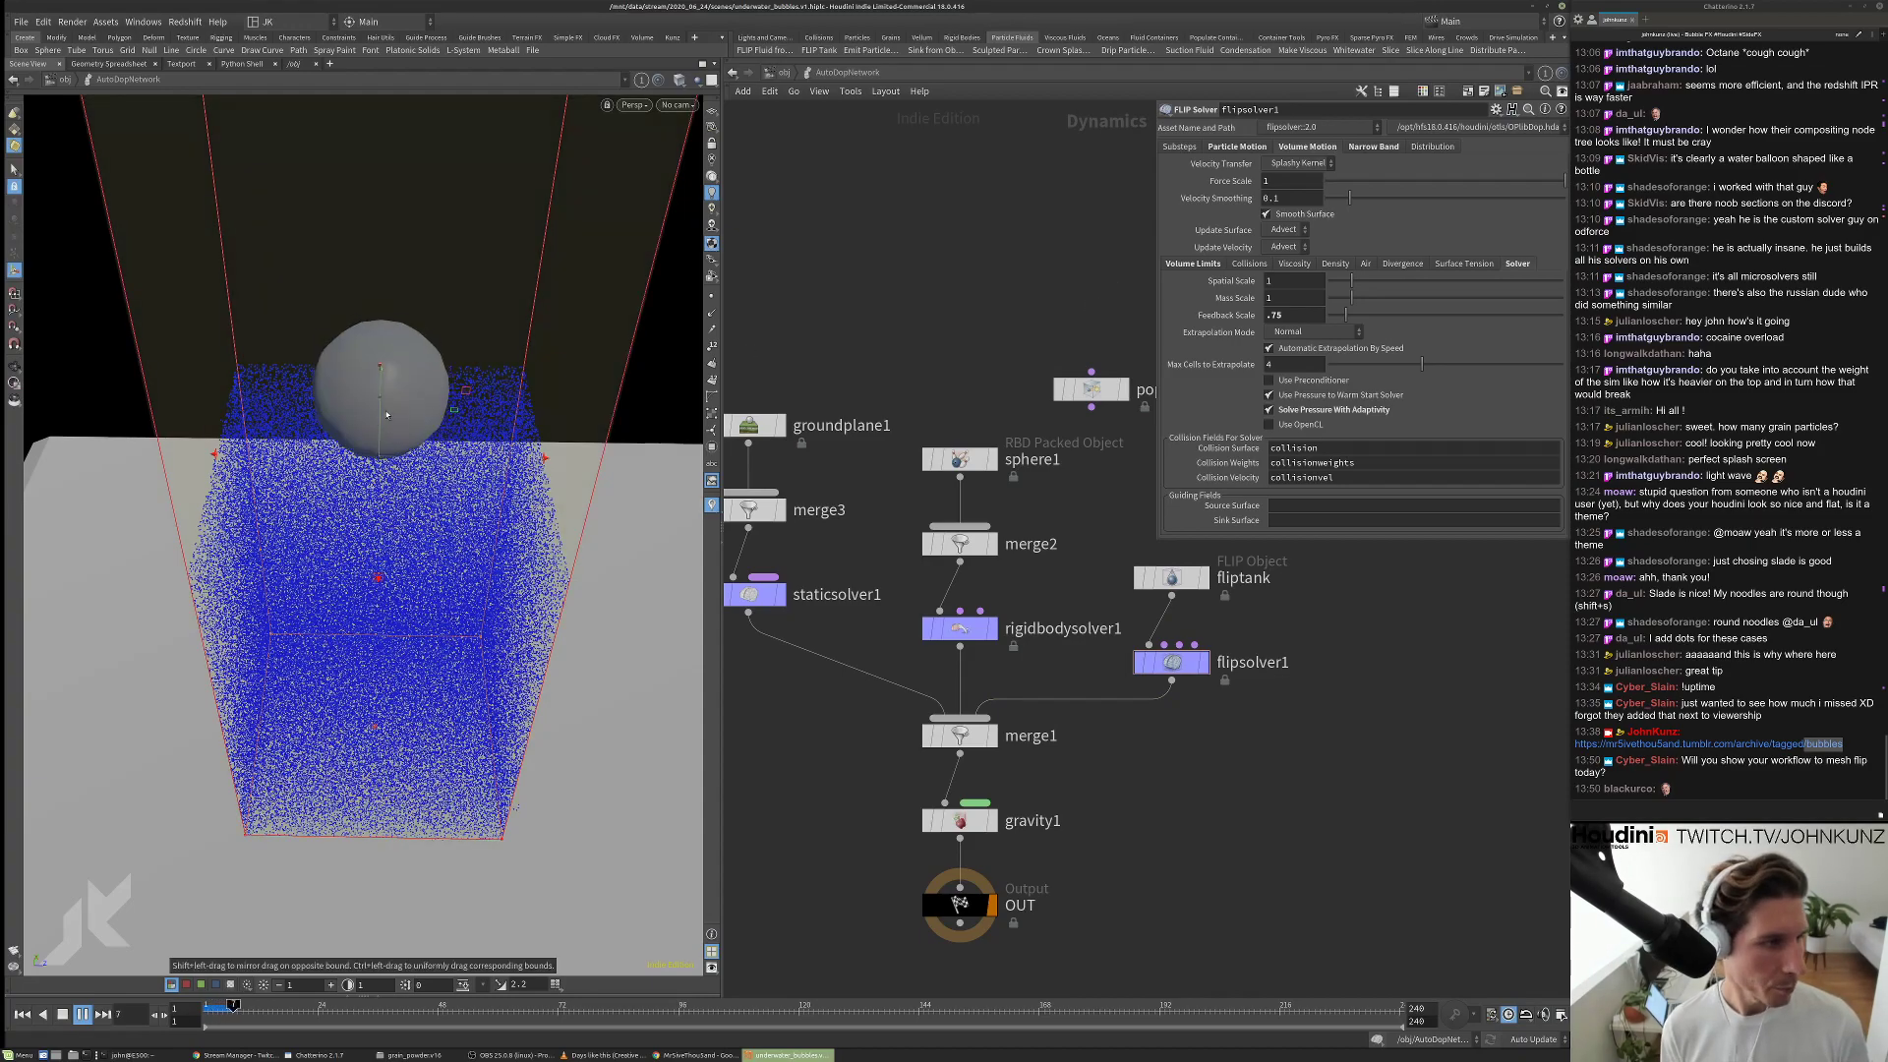
drag(414, 440, 383, 352)
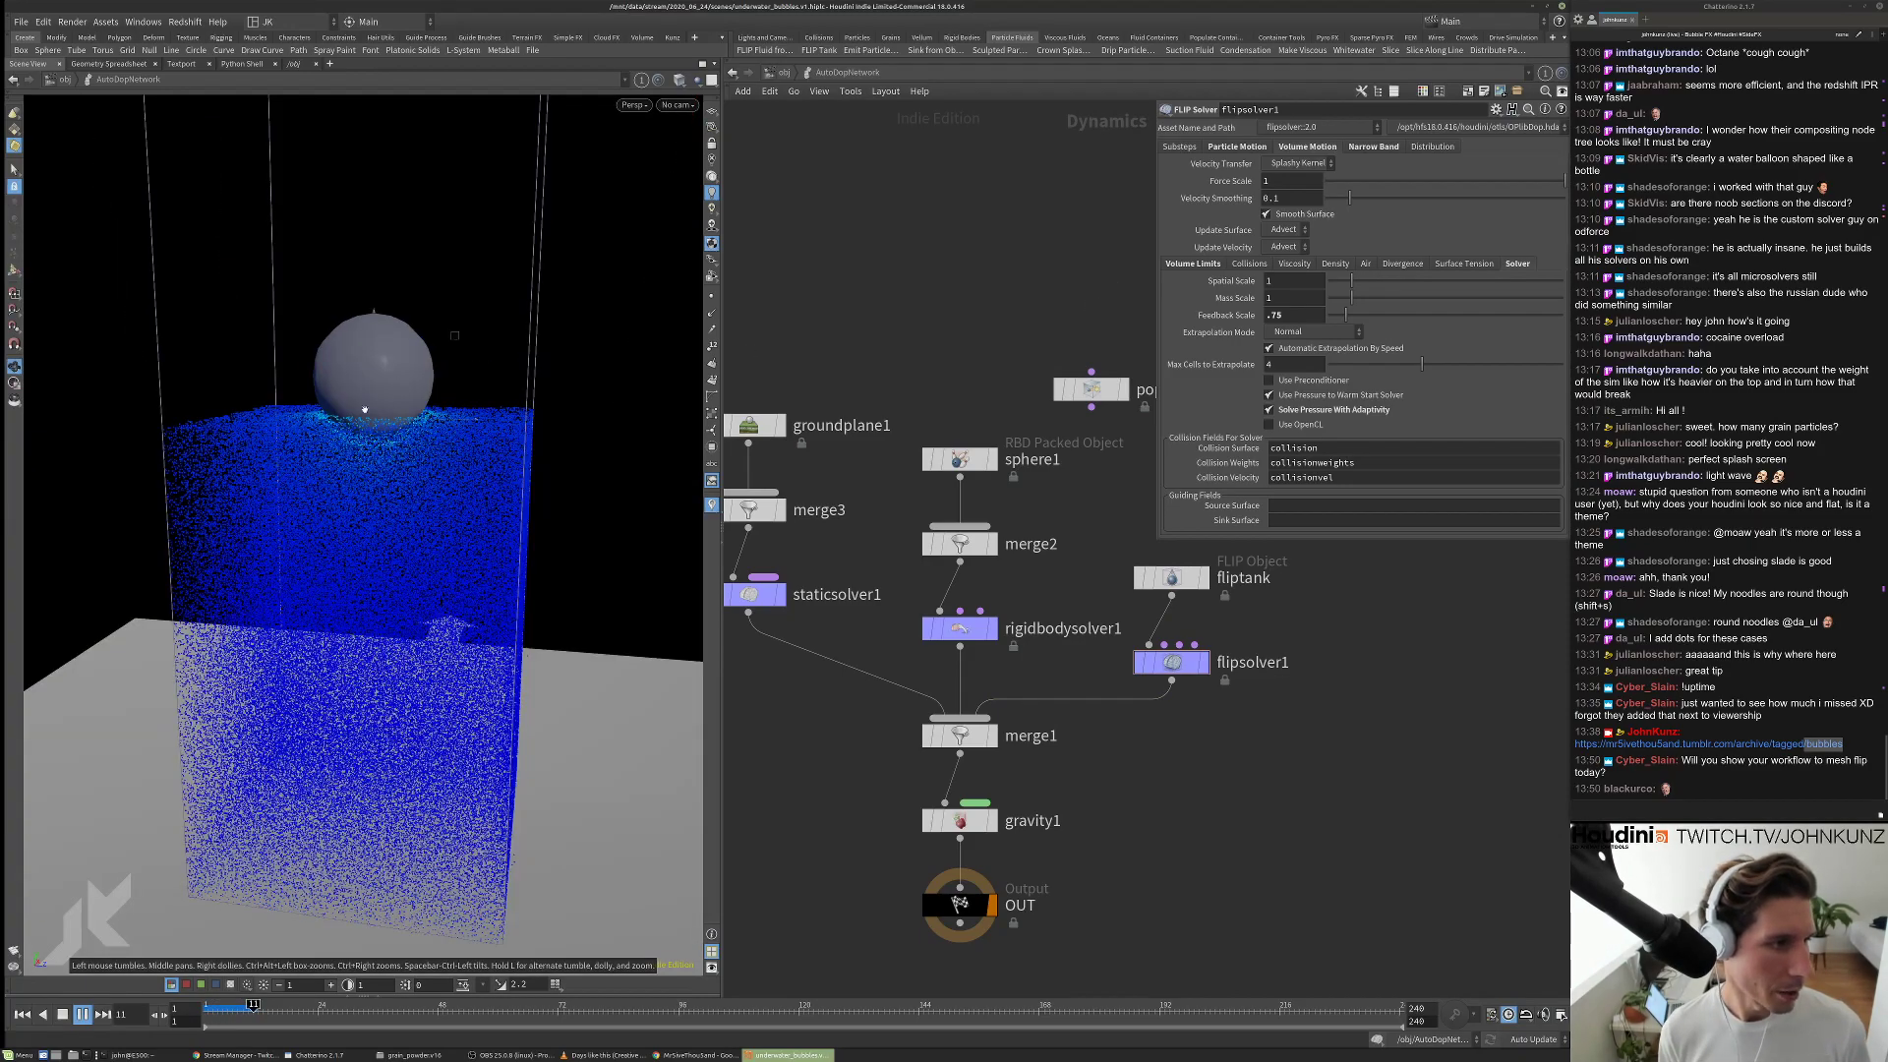
key(Return)
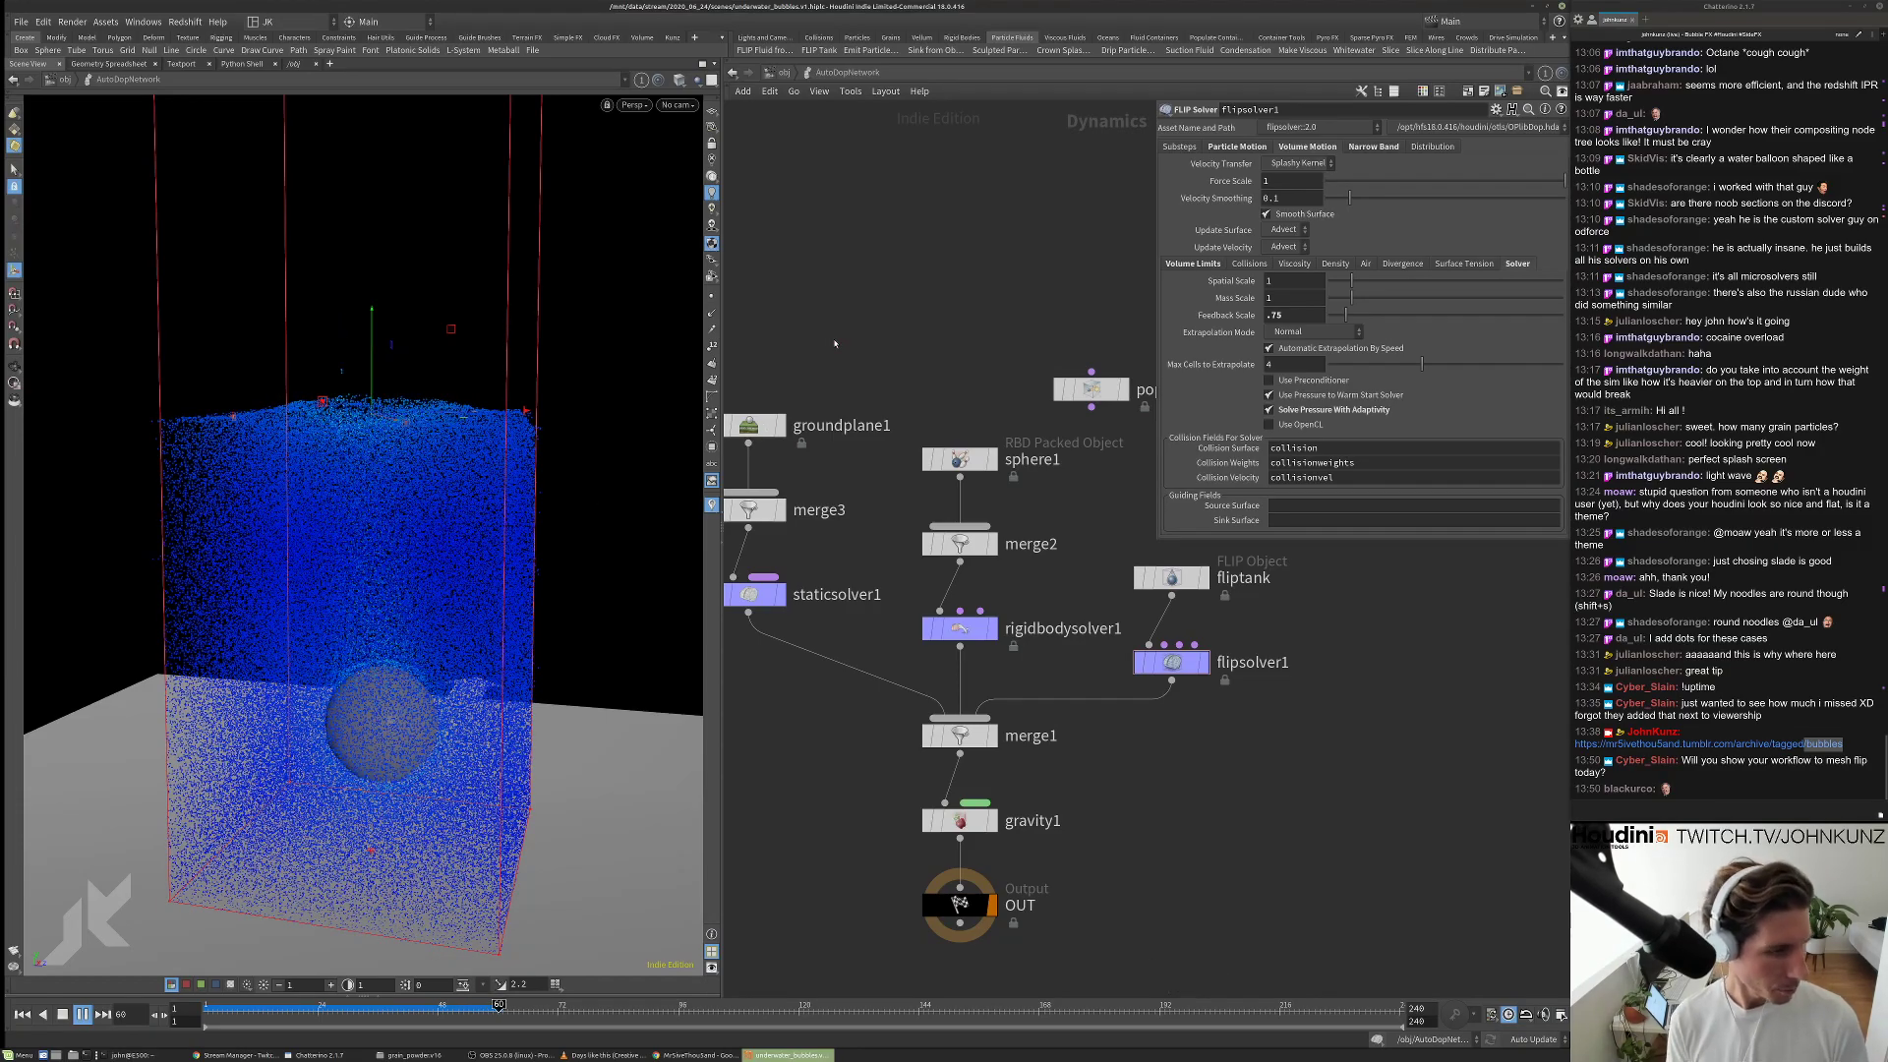
Rewind to frame 1 and change the Feedback Scale to 1.1.
key(ctrl+Up)
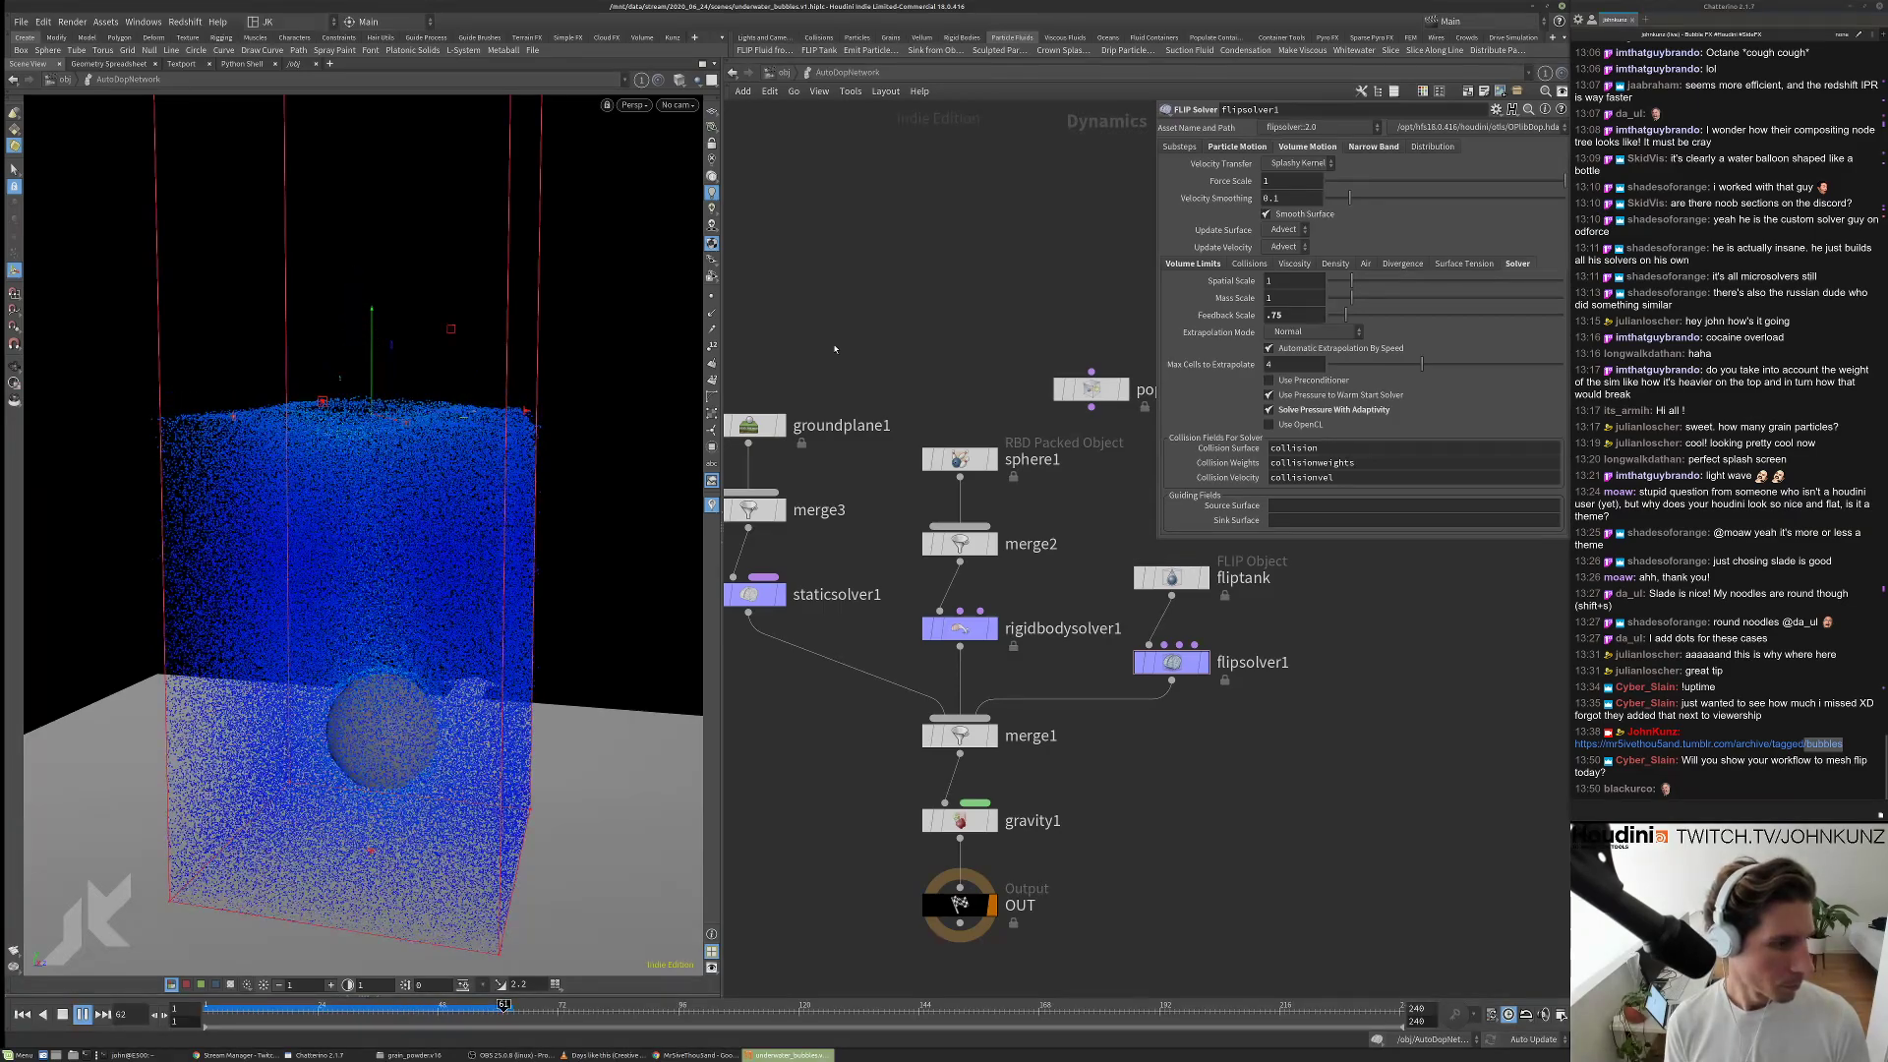
key(ctrl+Up)
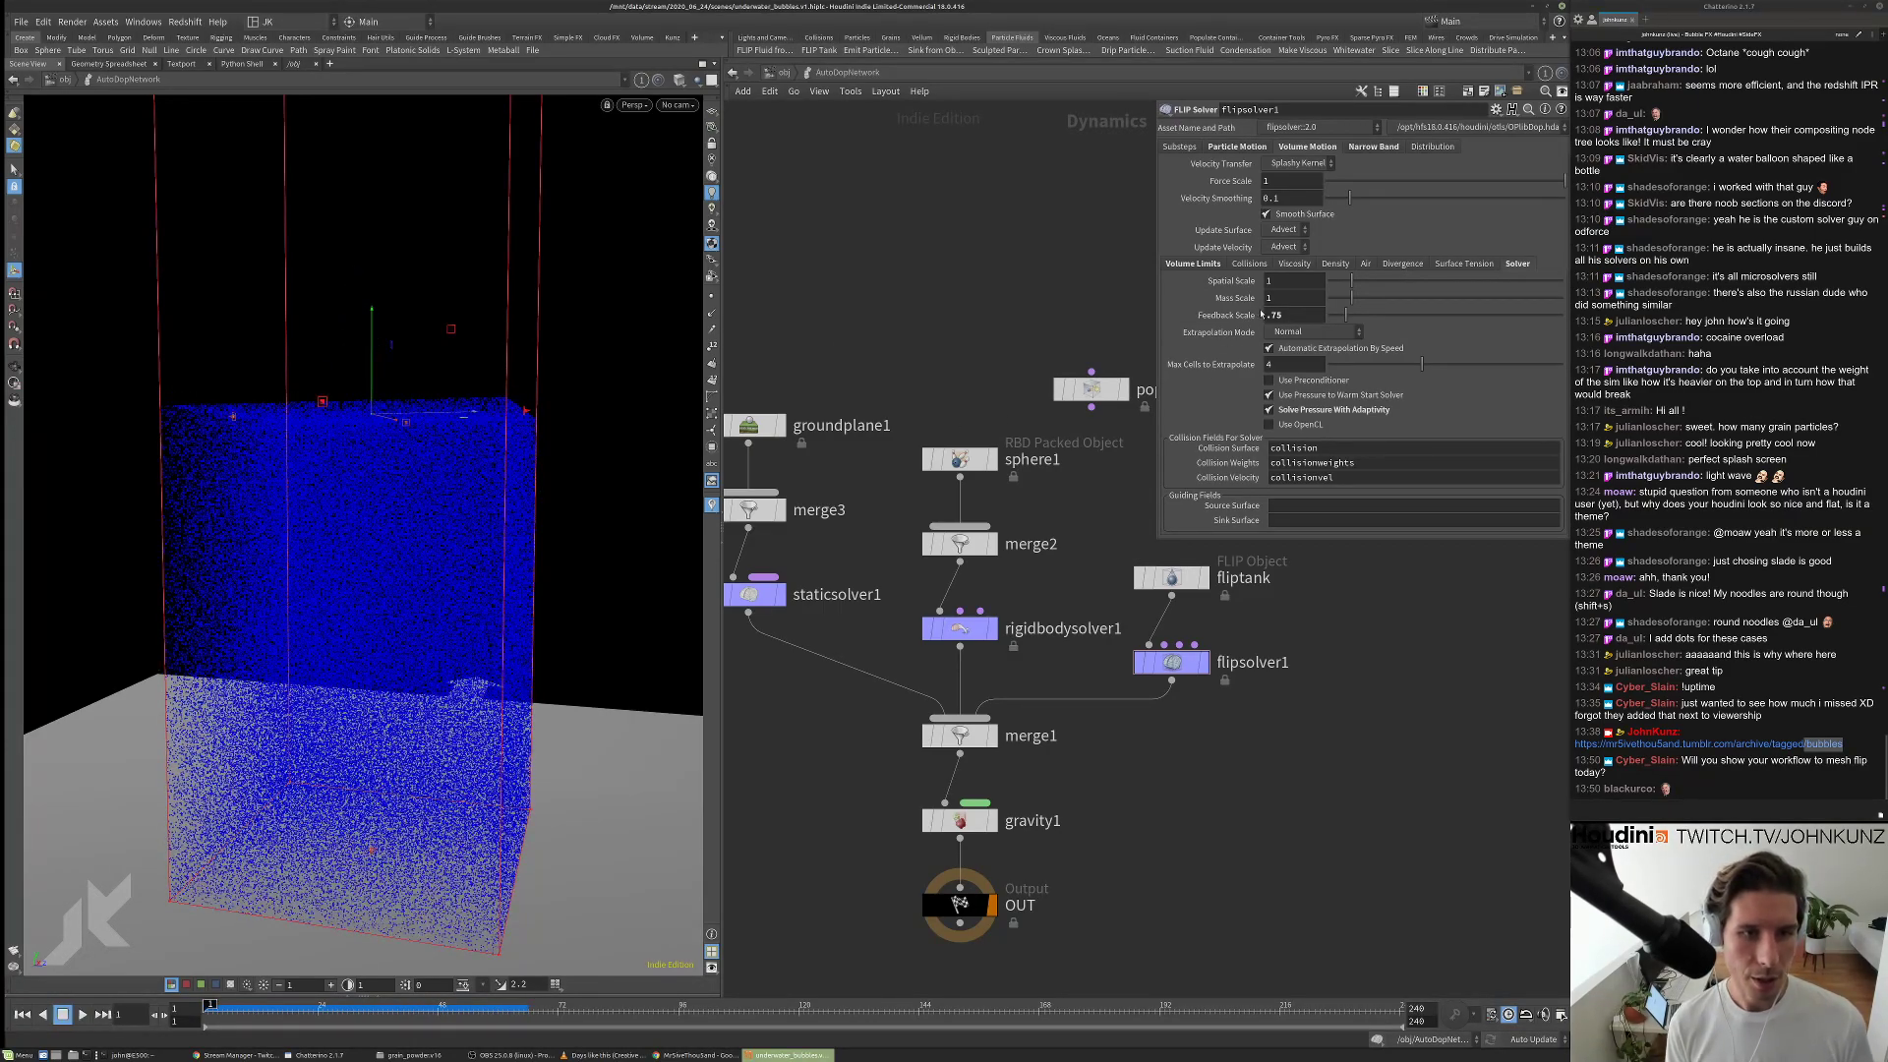
click(1274, 314)
text(1.1)
key(Return)
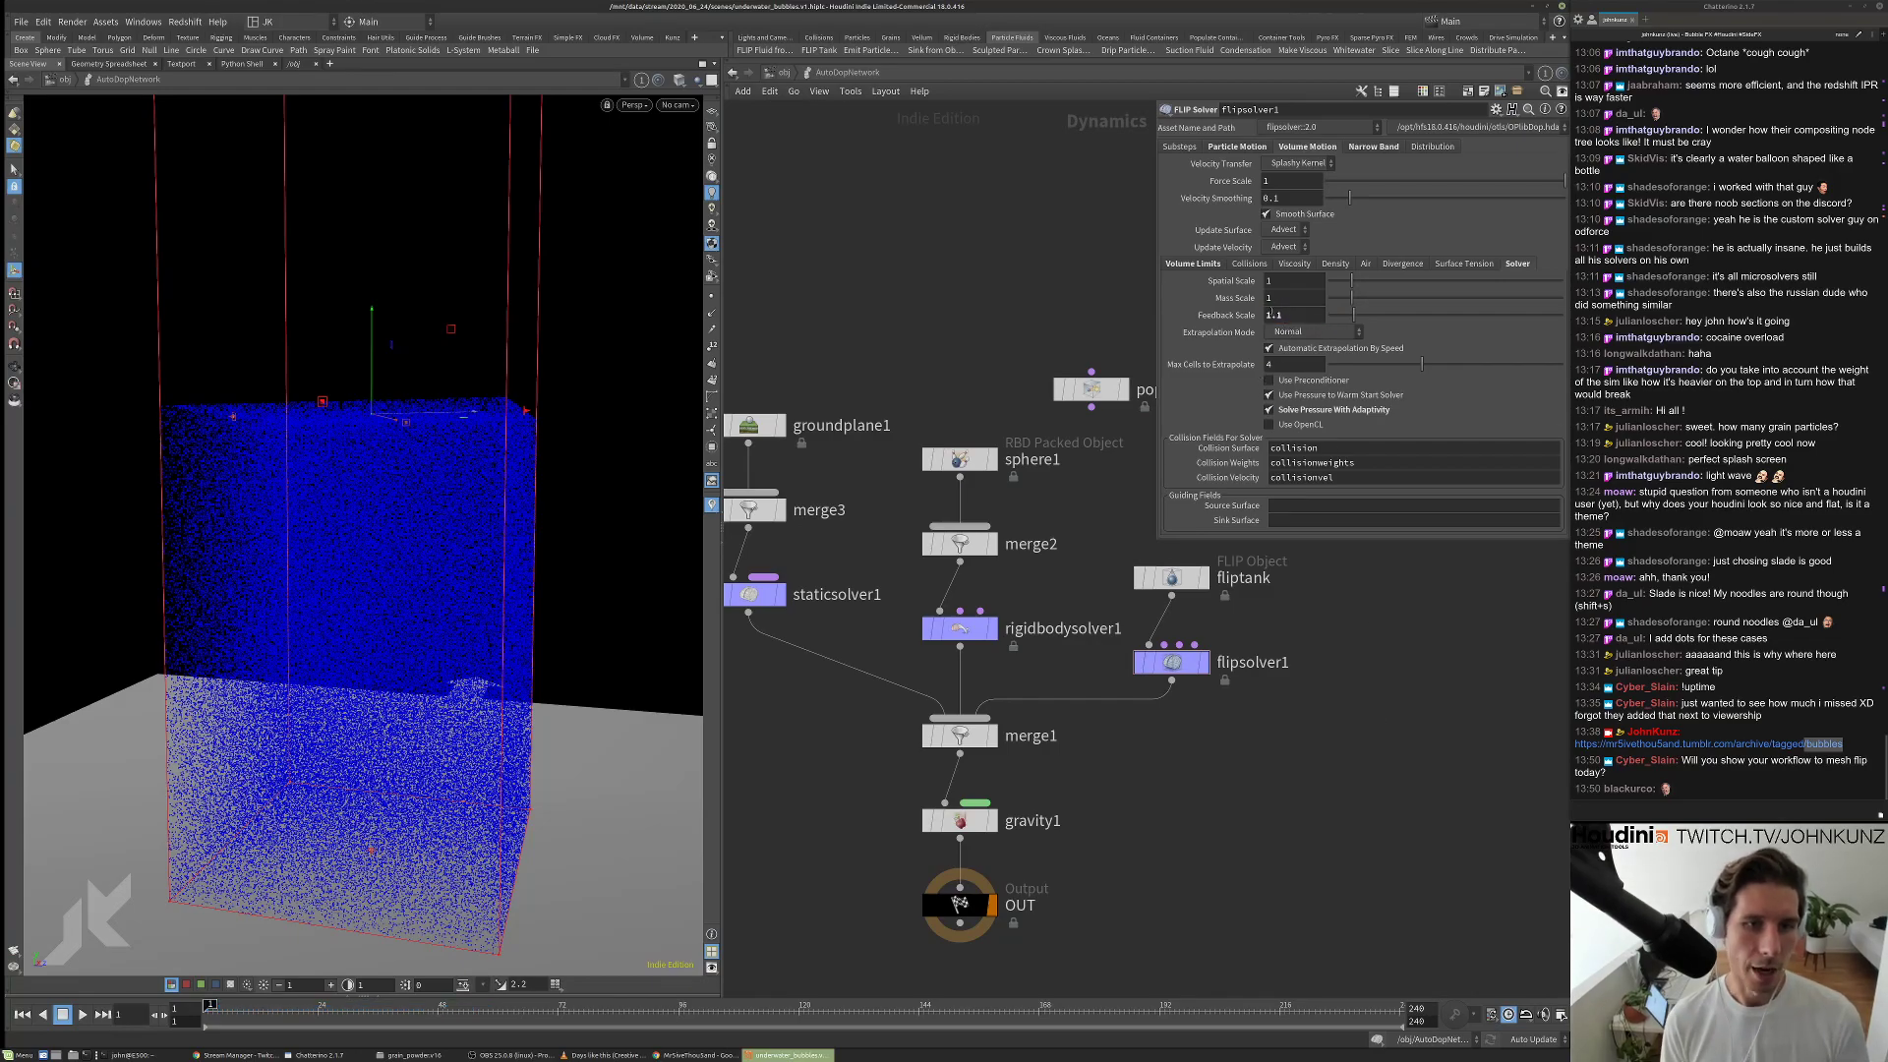
Watch the Feedback Scale 1.1 simulation, rewind to frame 1, then go up to /obj.
key(Up)
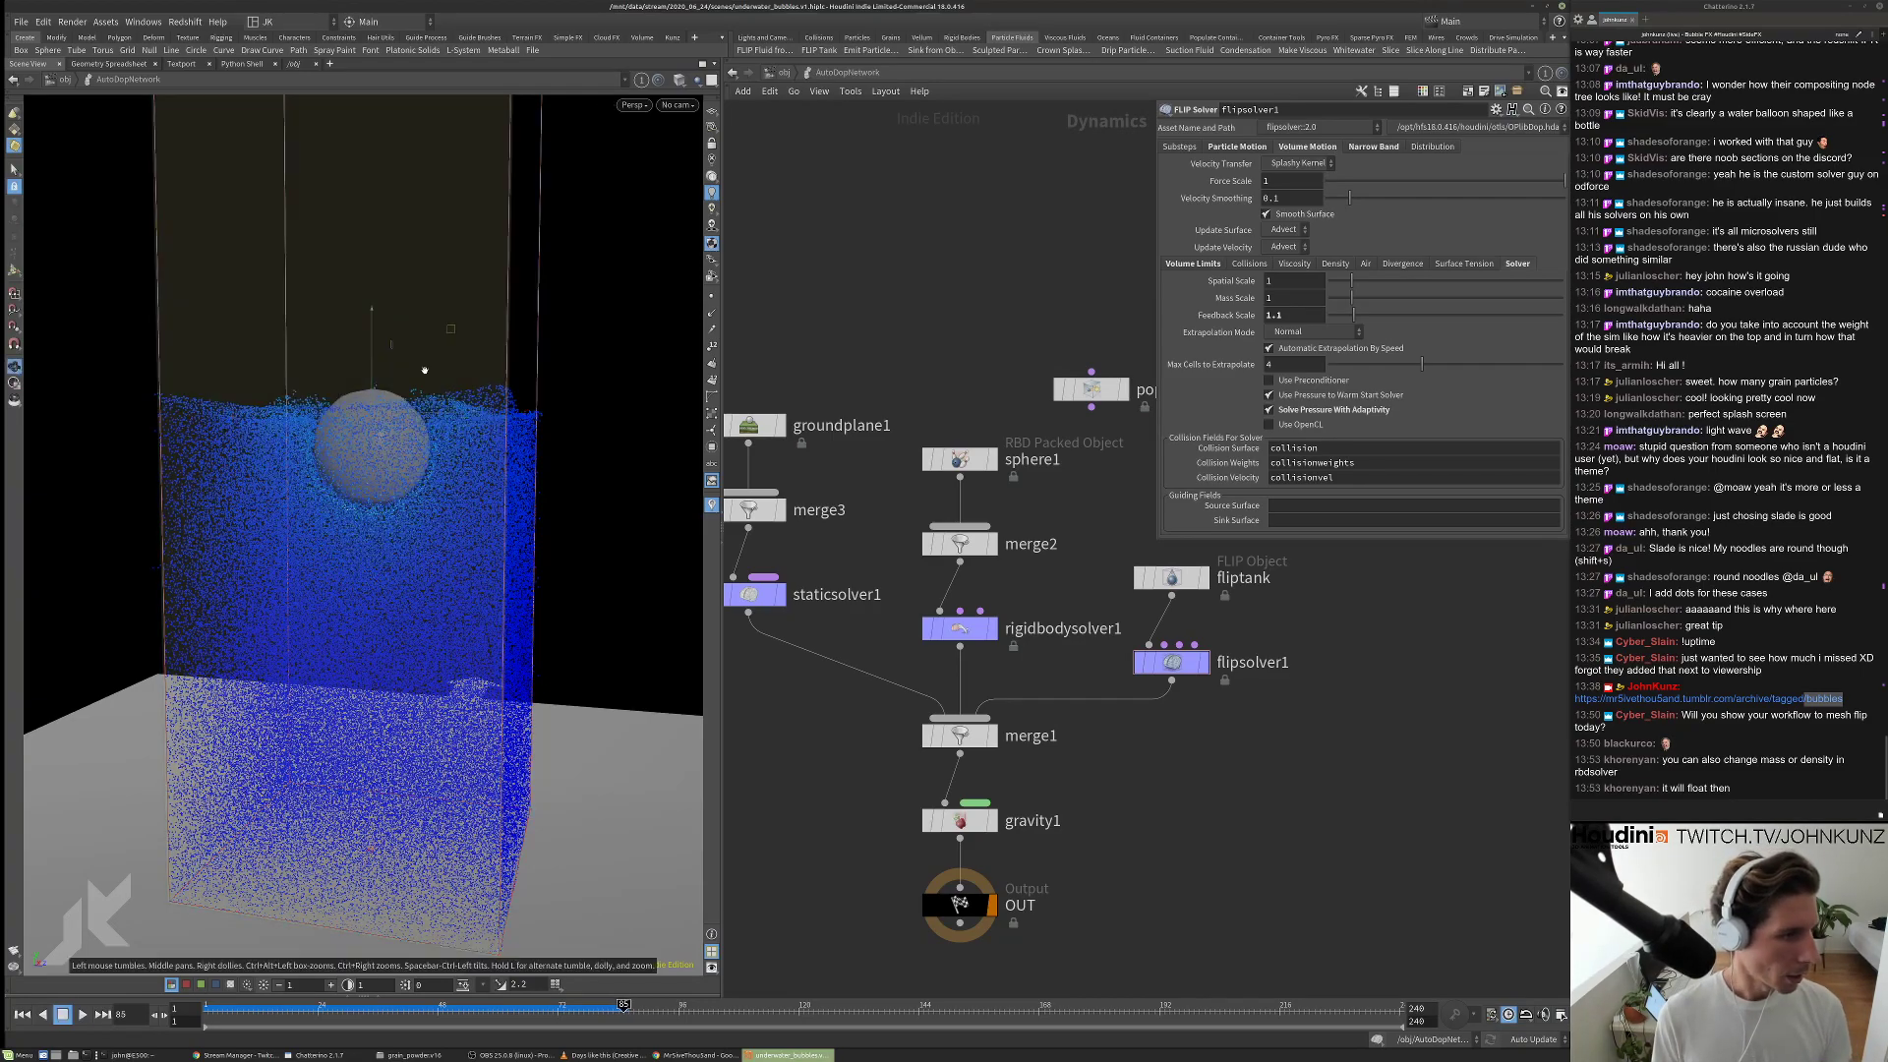
drag(400, 433, 412, 401)
key(ctrl+Up)
key(Up)
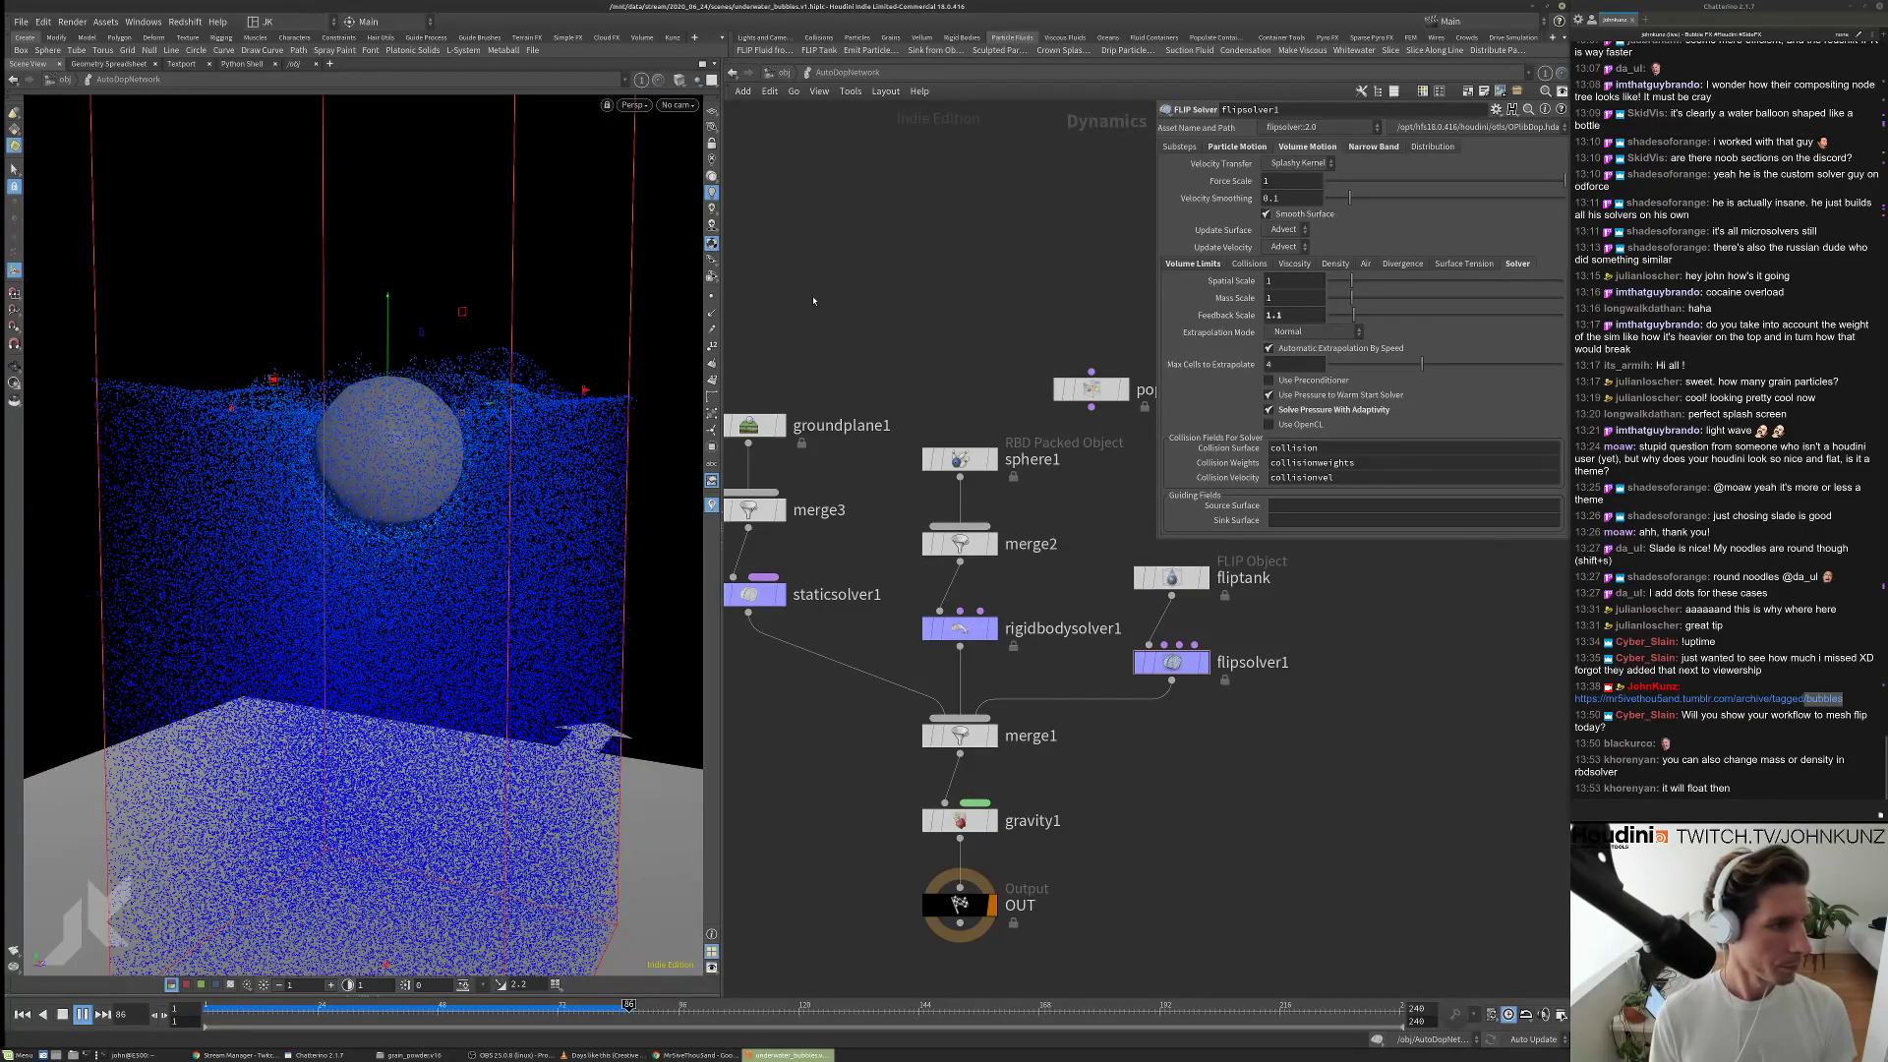
key(ctrl+Up)
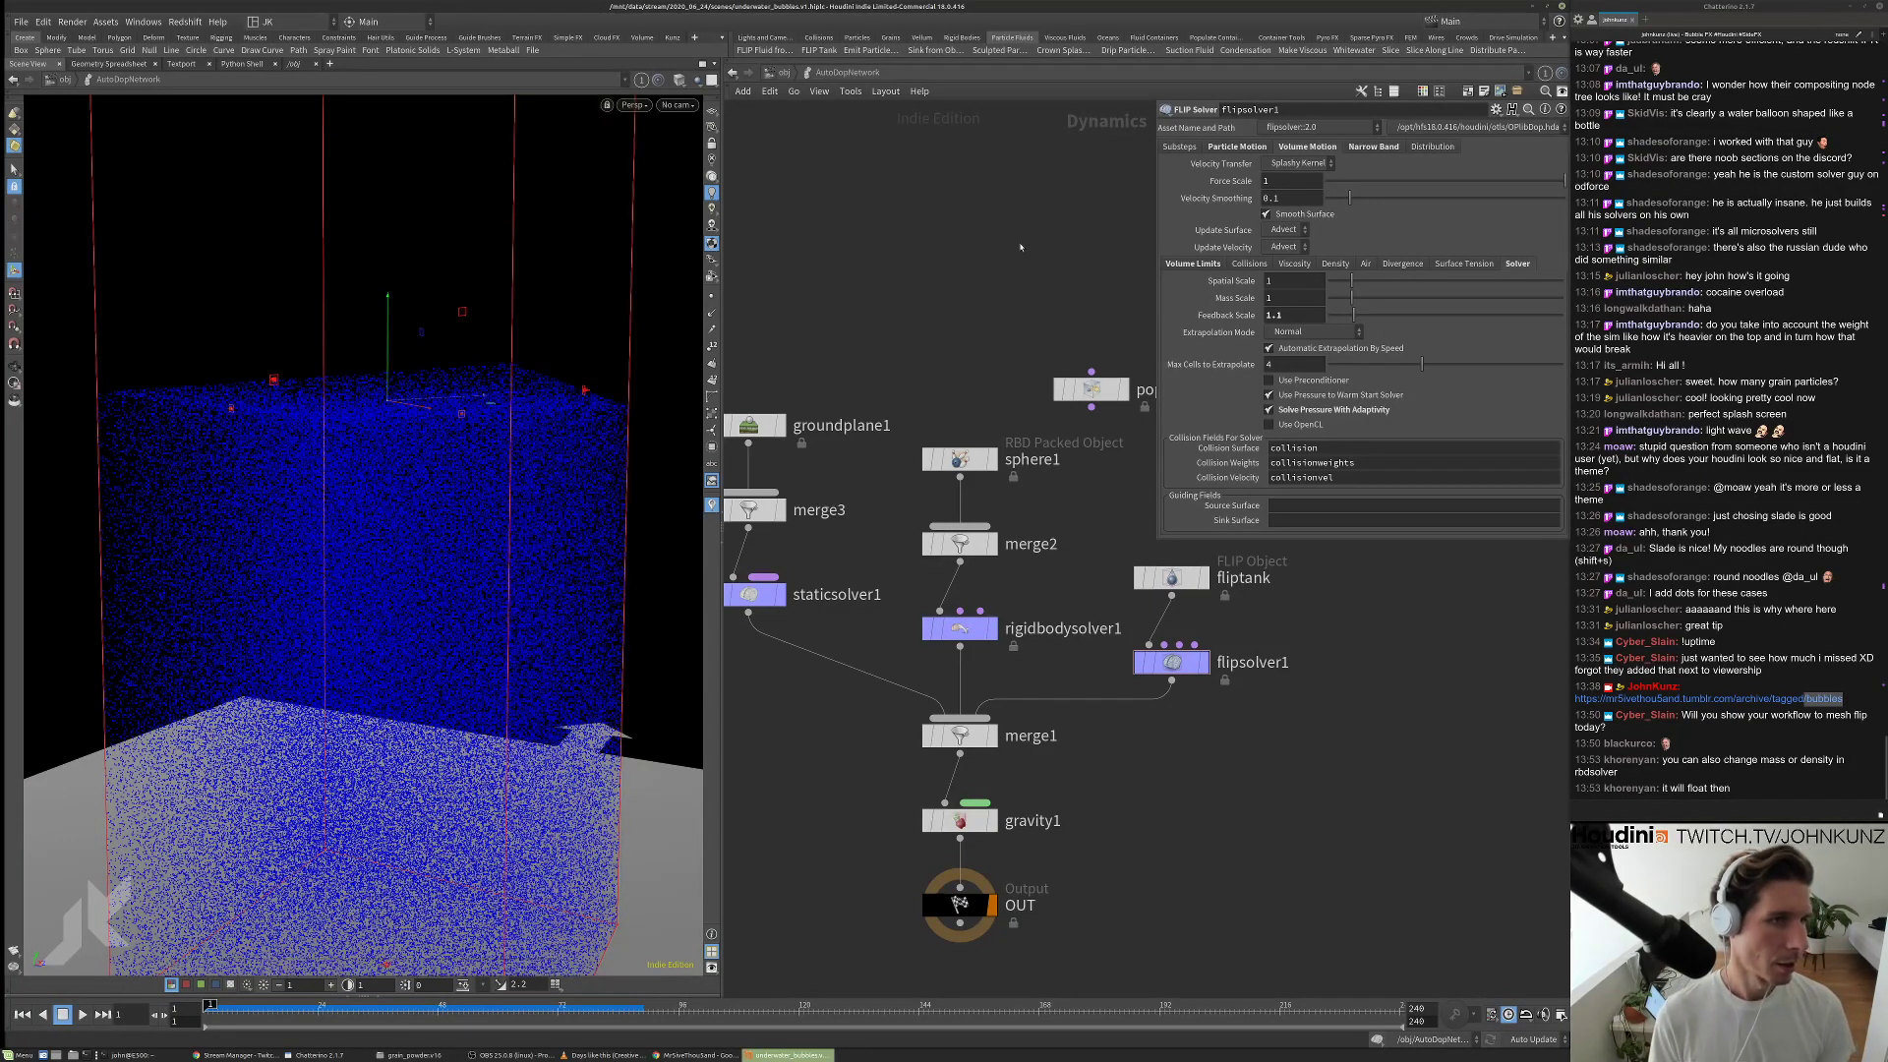
key(u)
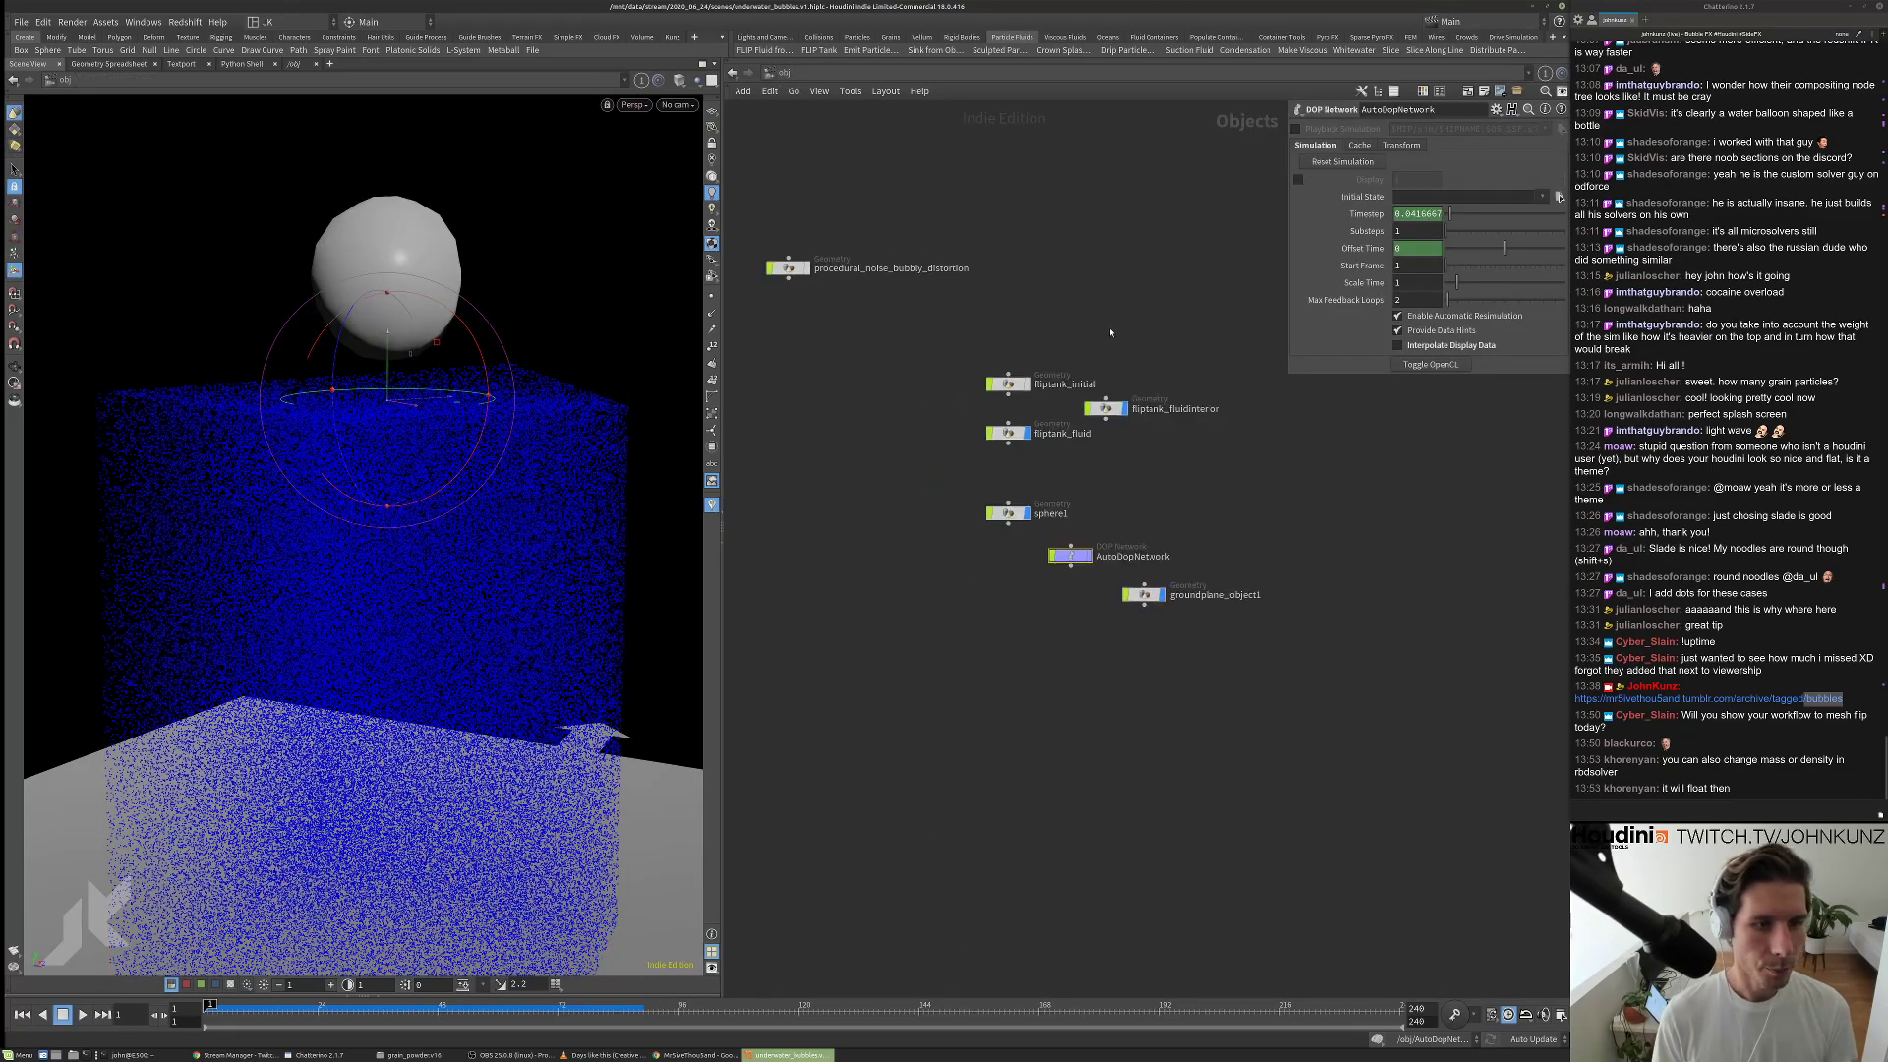
Create a whitewater setup with the Whitewater shelf tool, using the FLIP fluid as source.
click(1353, 50)
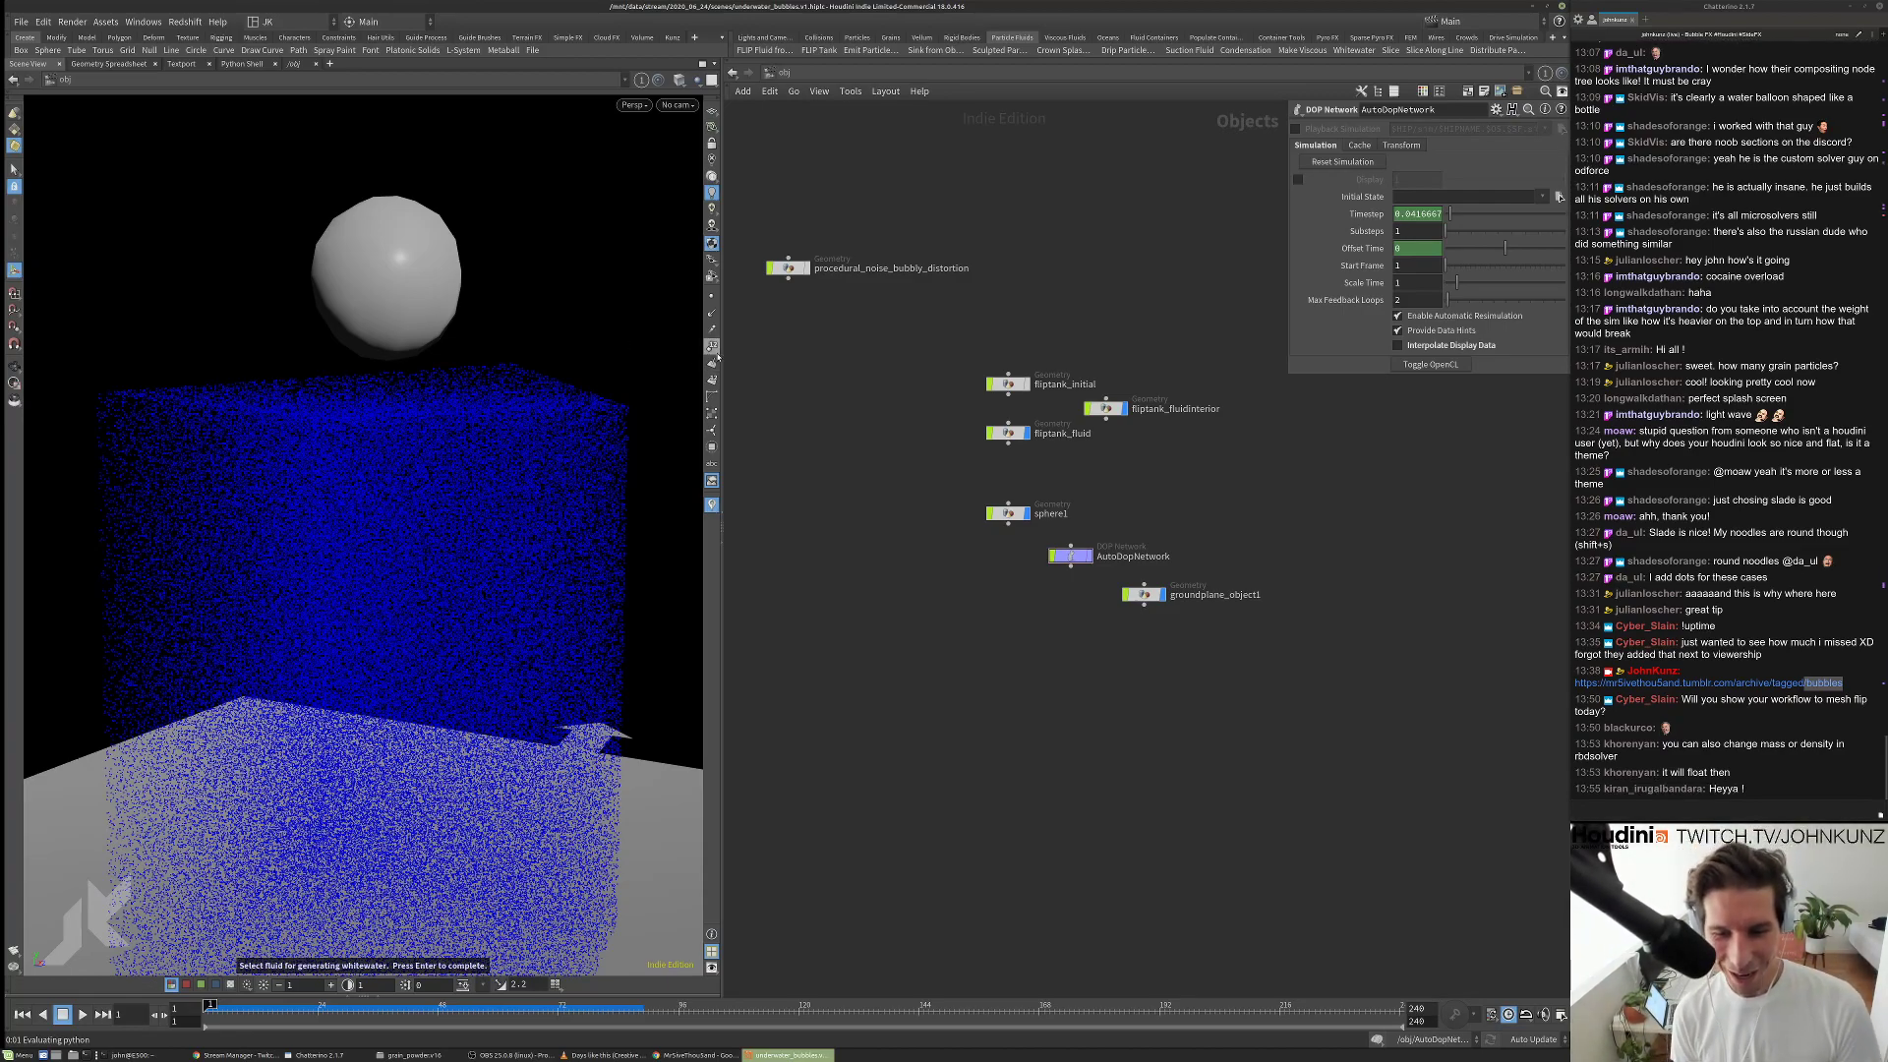
key(Up)
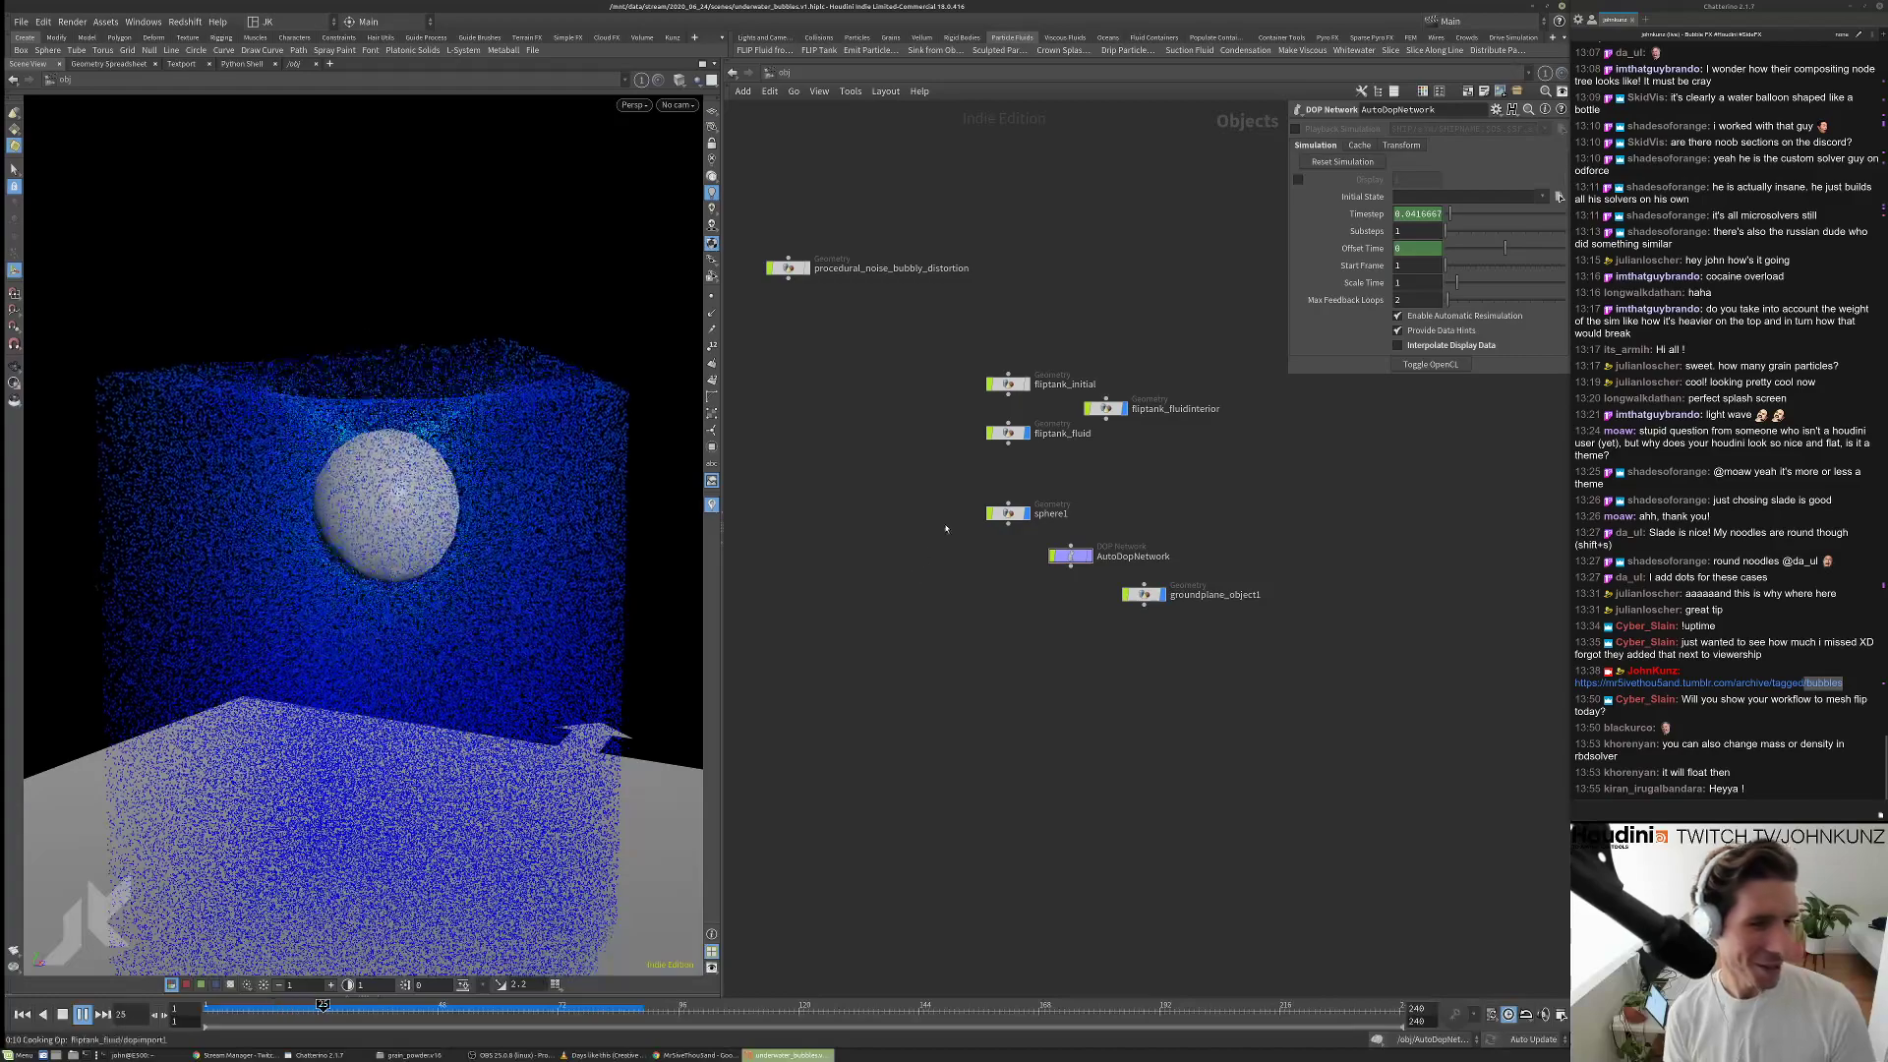
key(Down)
key(ctrl+Up)
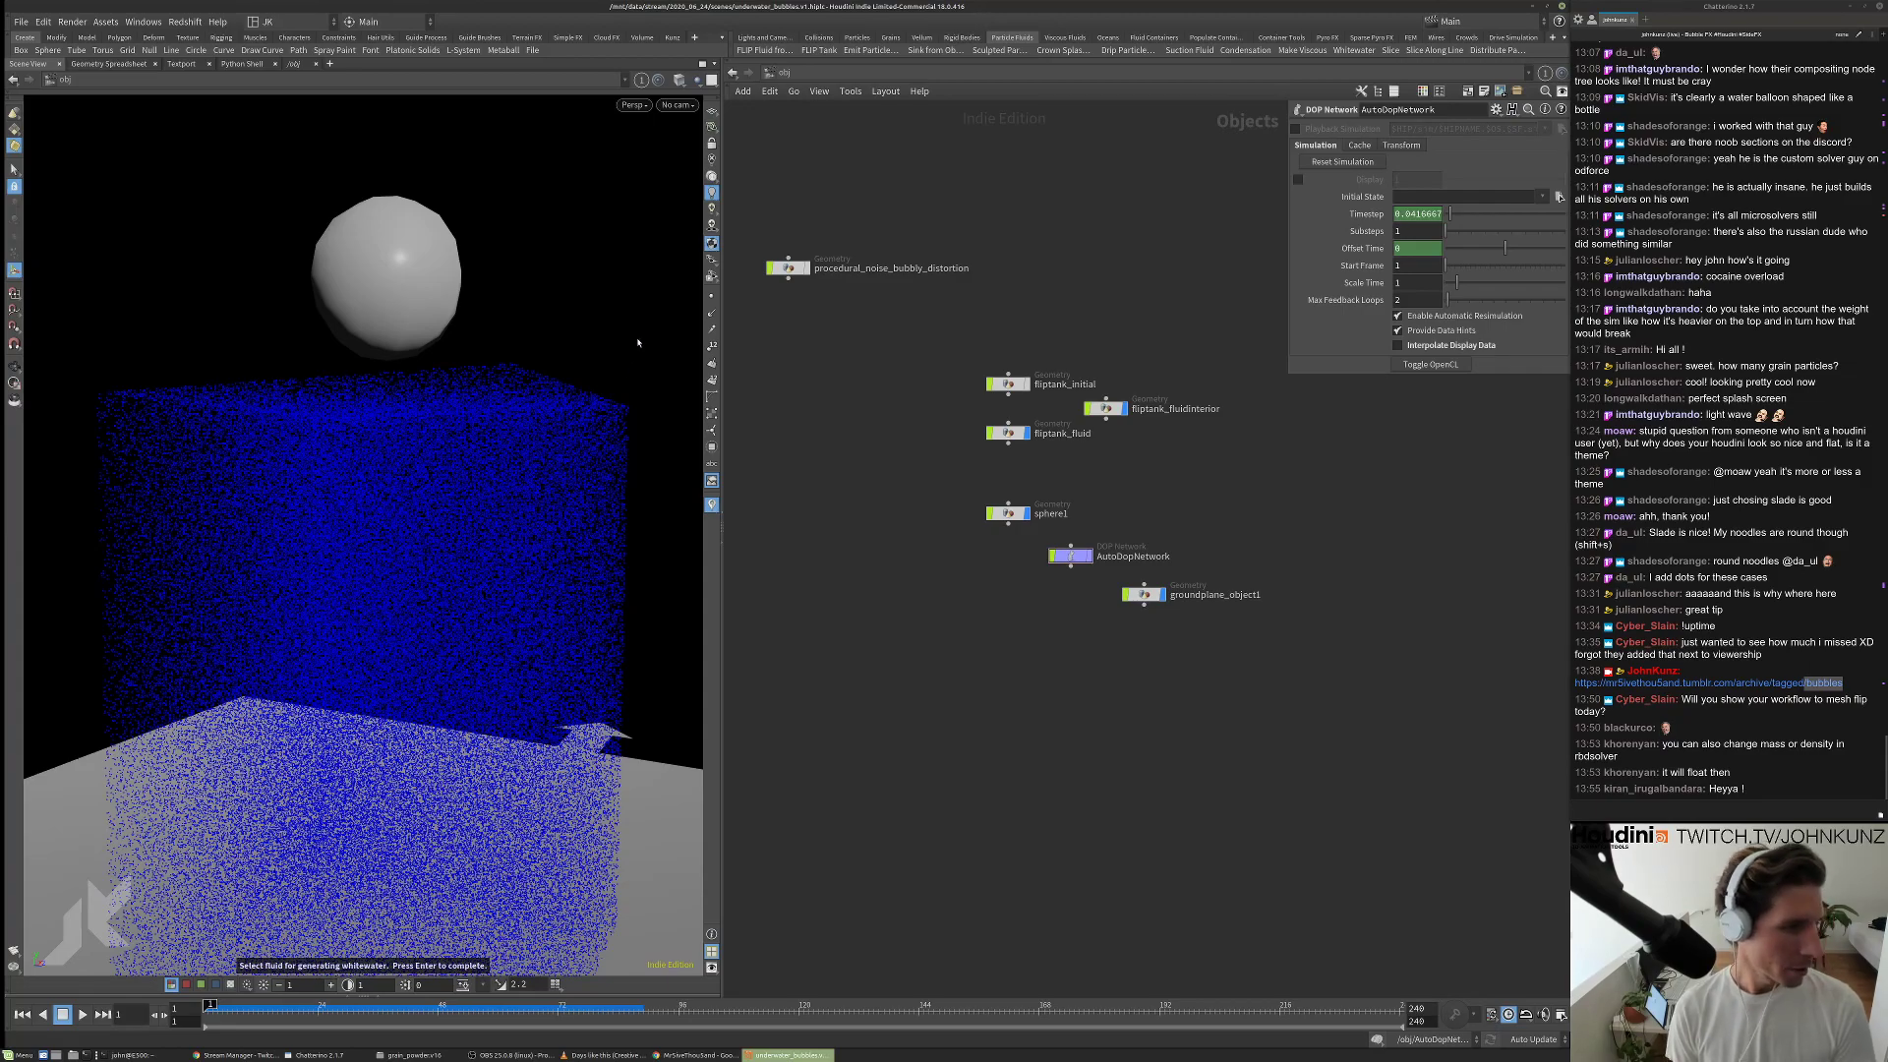
click(528, 471)
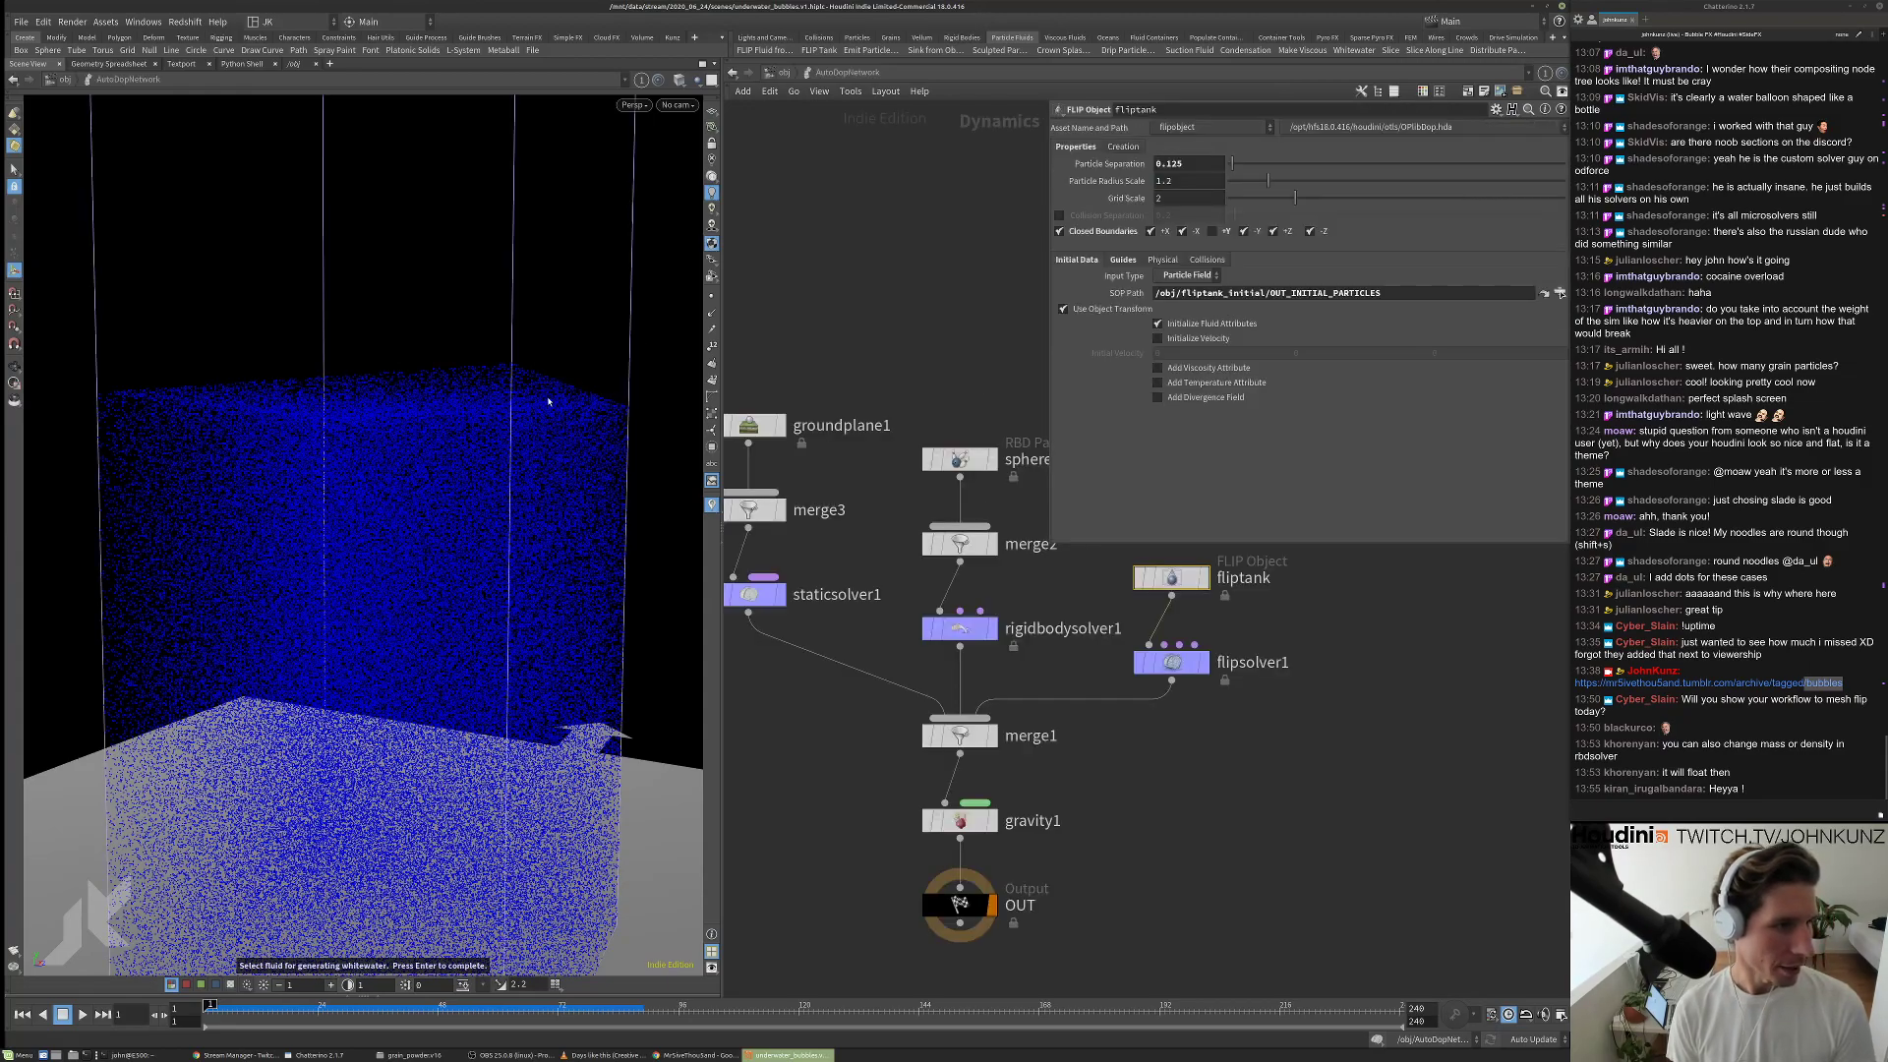
key(Return)
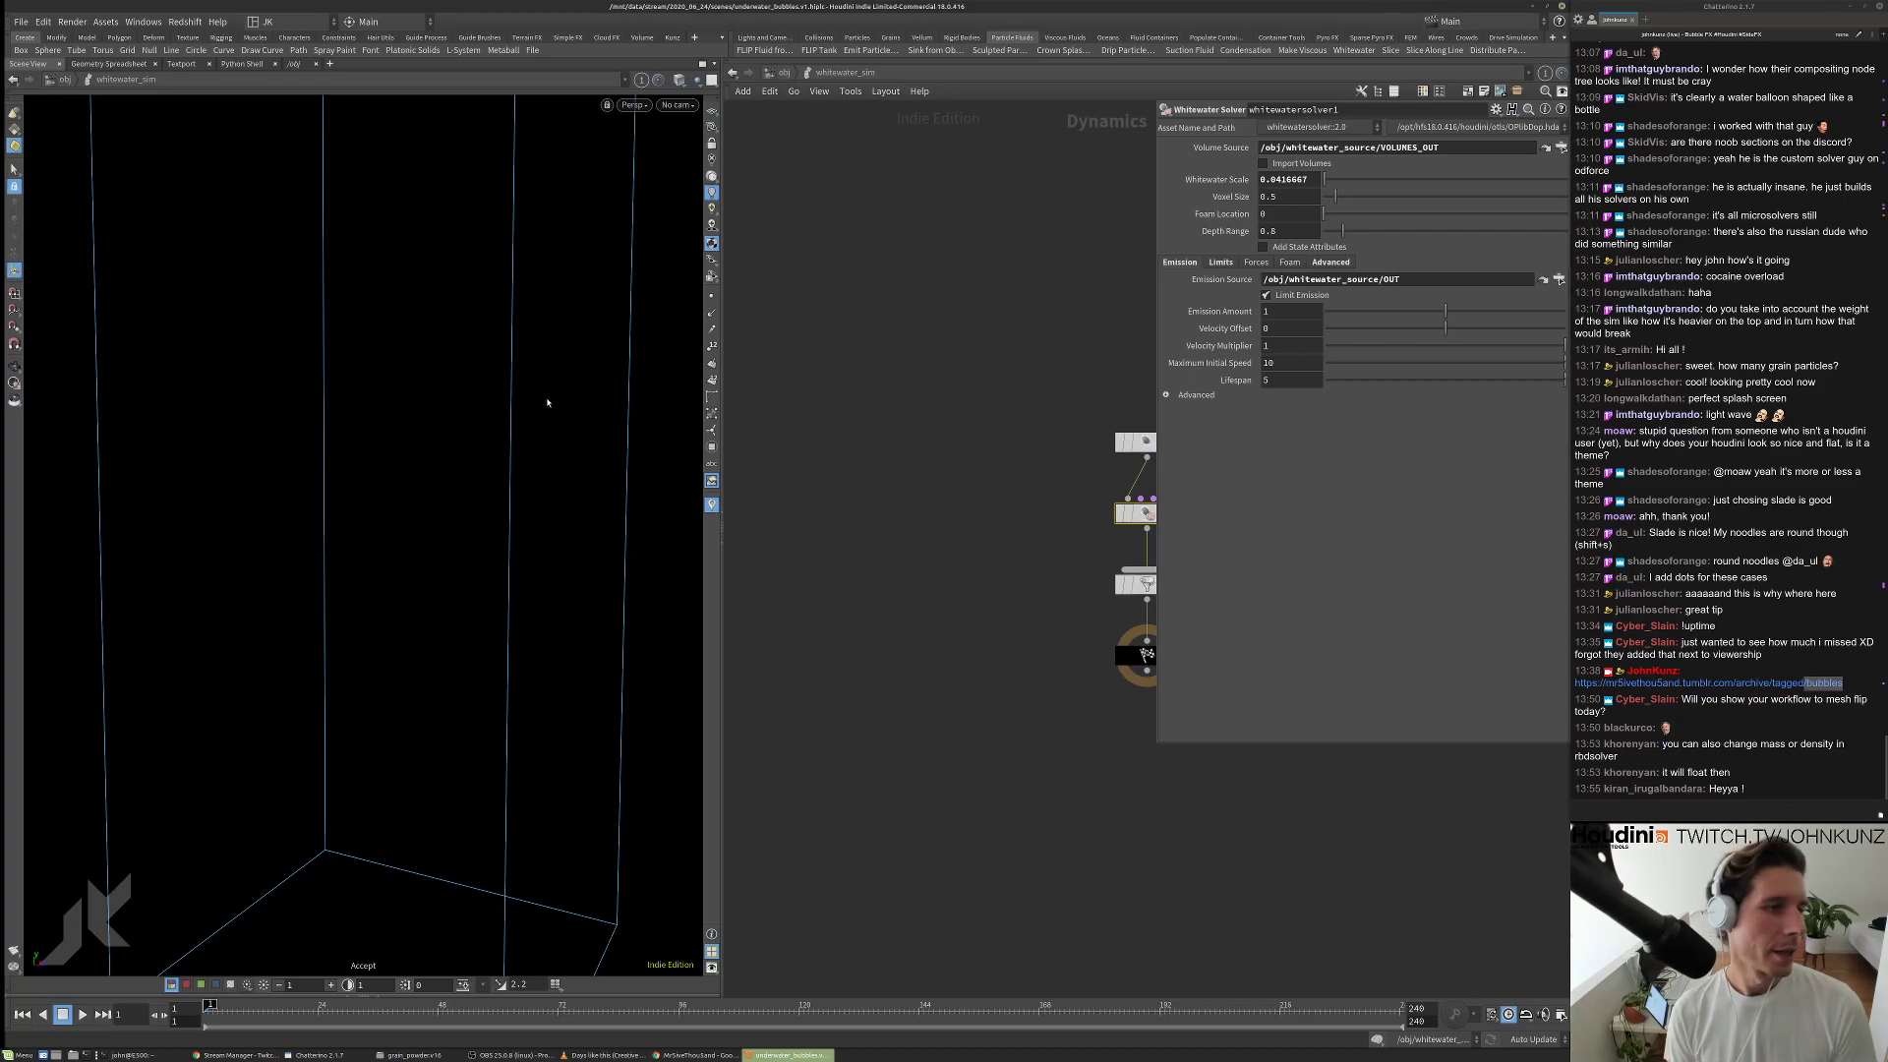
At object level, arrange the whitewater_sim, whitewater_import and whitewater_source nodes side by side.
click(778, 73)
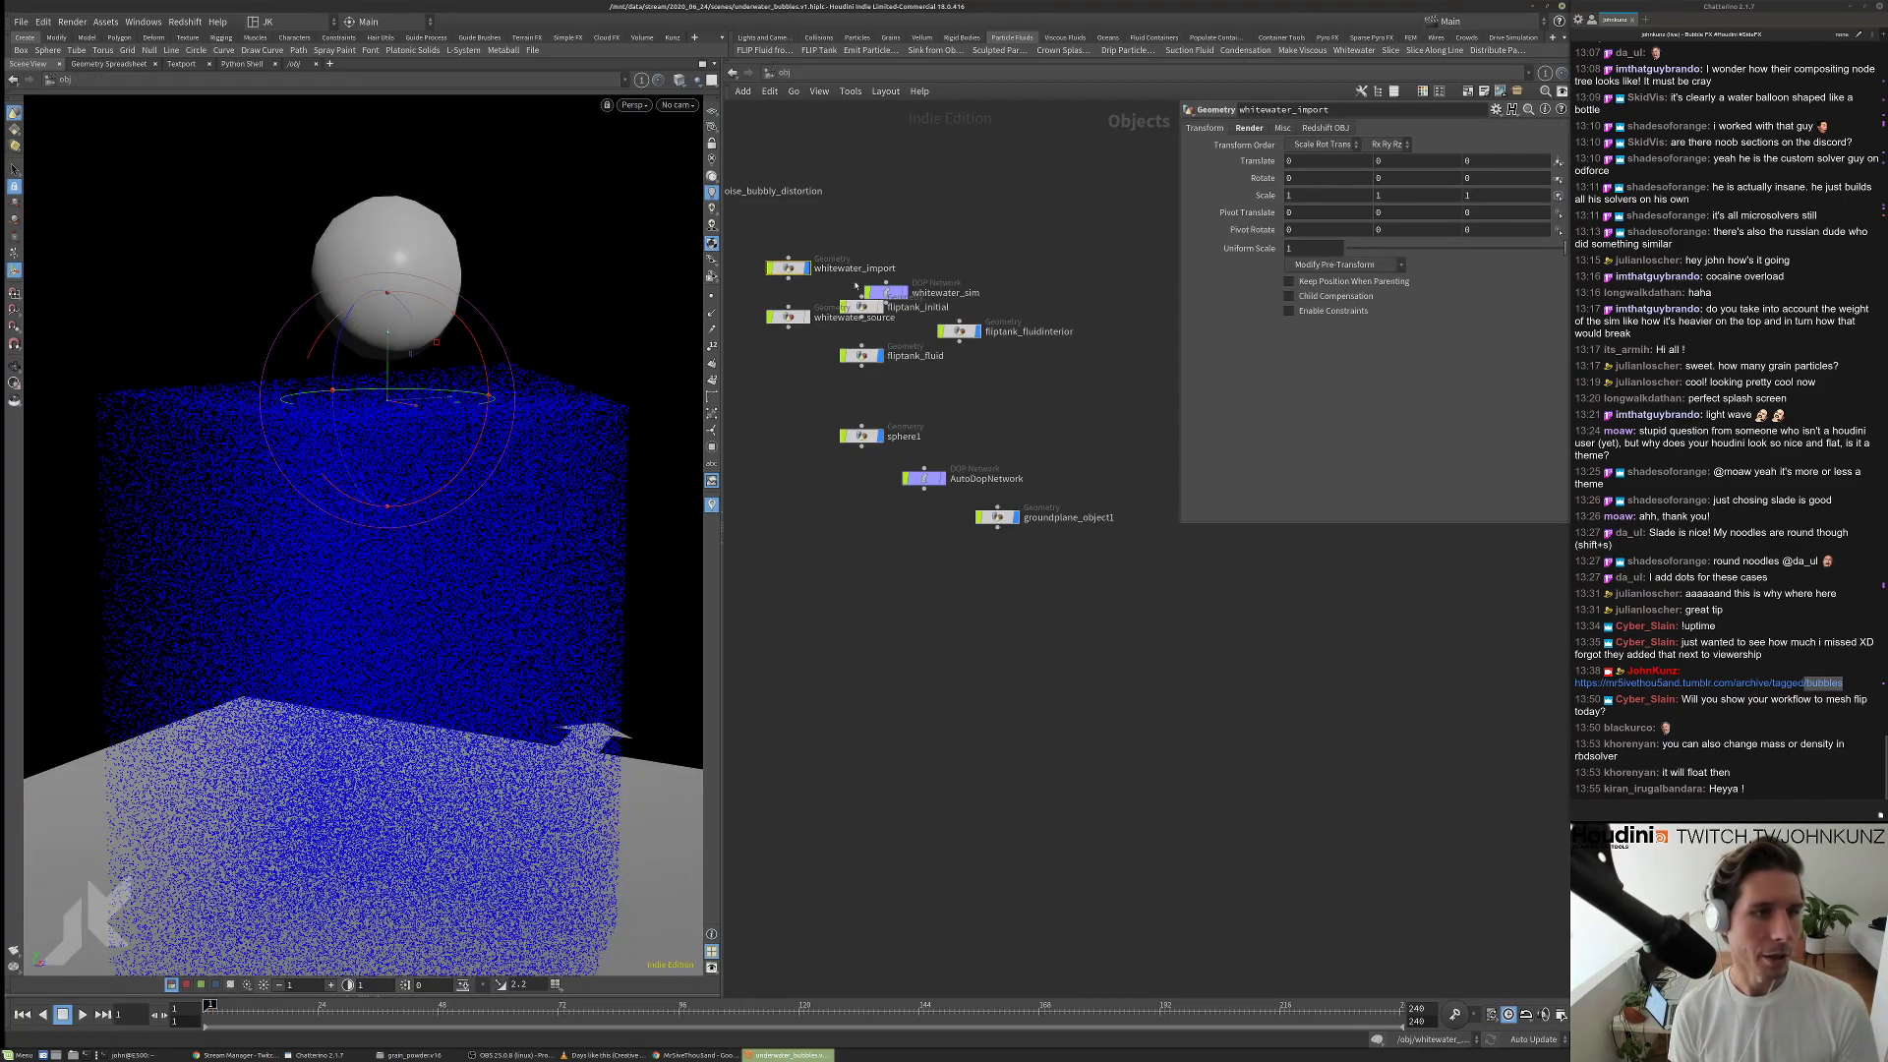
drag(880, 292, 1087, 382)
drag(808, 272, 1126, 429)
middle_drag(968, 416, 1024, 509)
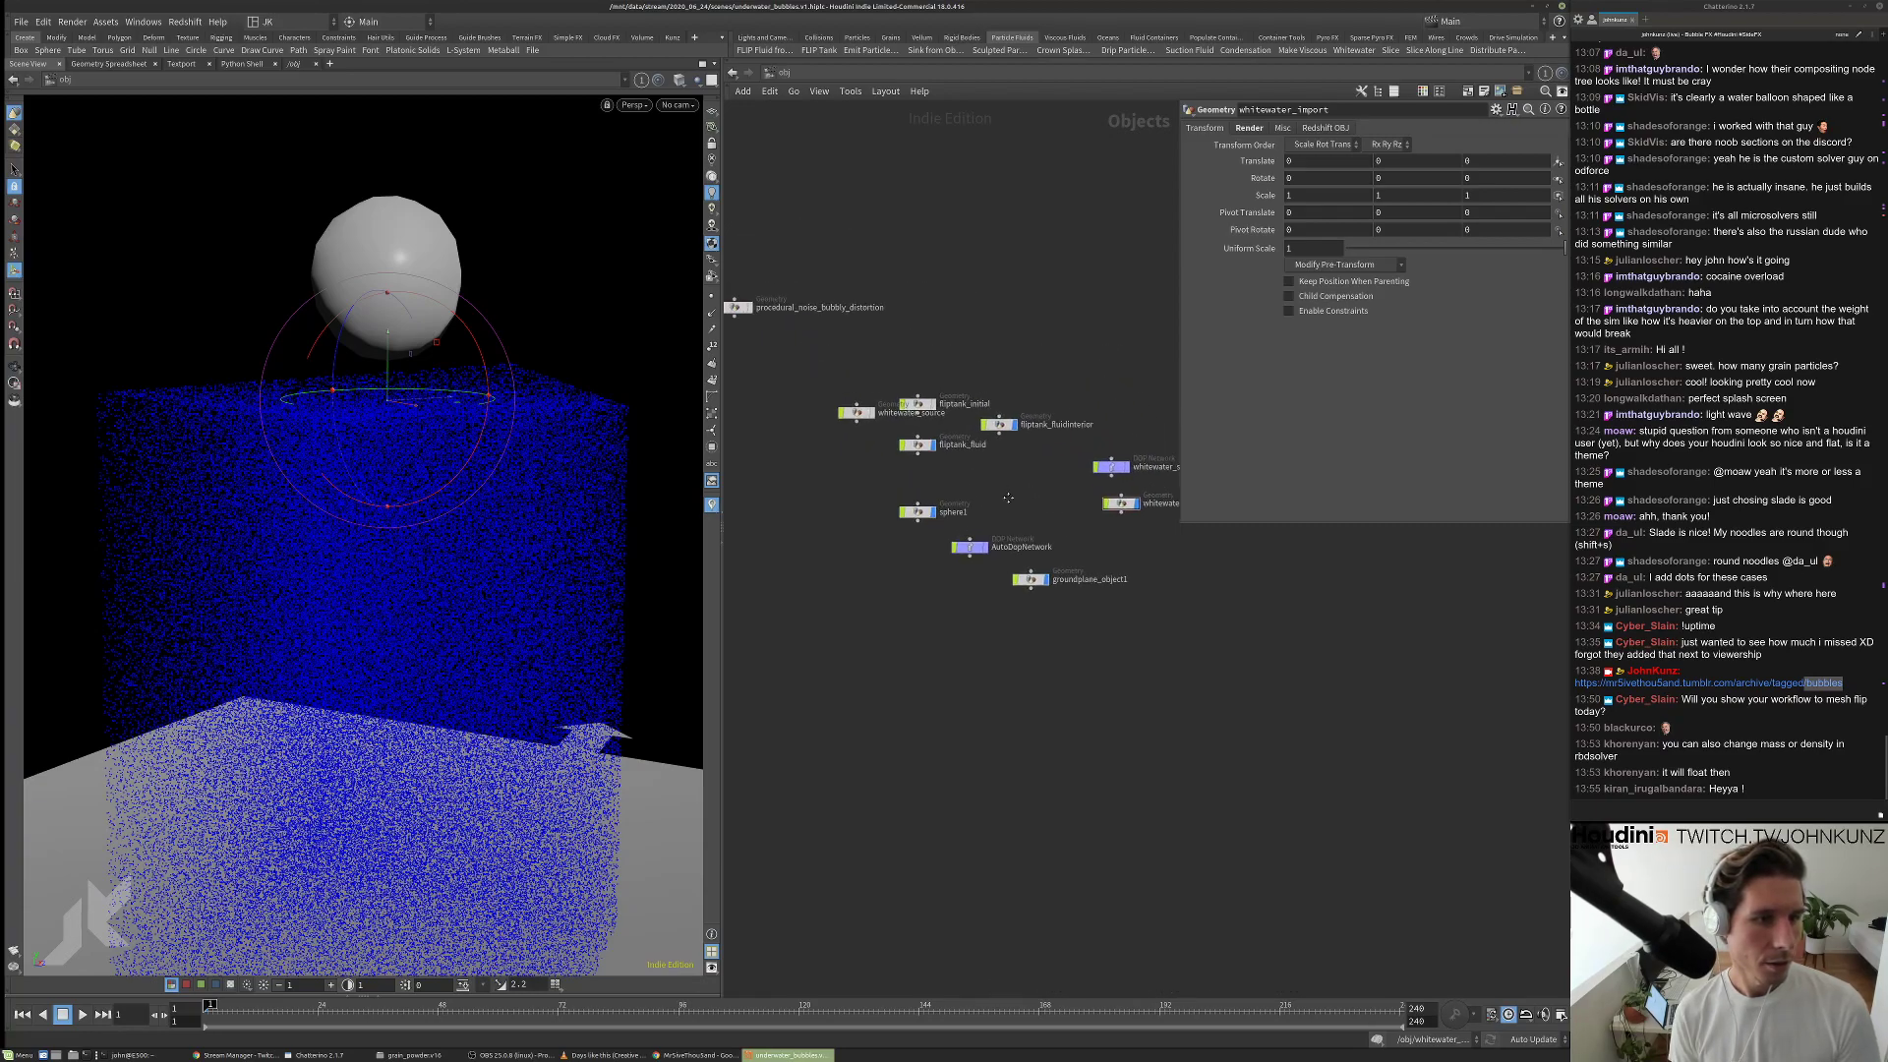
drag(843, 408, 1128, 439)
middle_drag(1131, 439, 959, 403)
Play the simulation and dive into the whitewater_import network.
scroll(997, 440, up, 2)
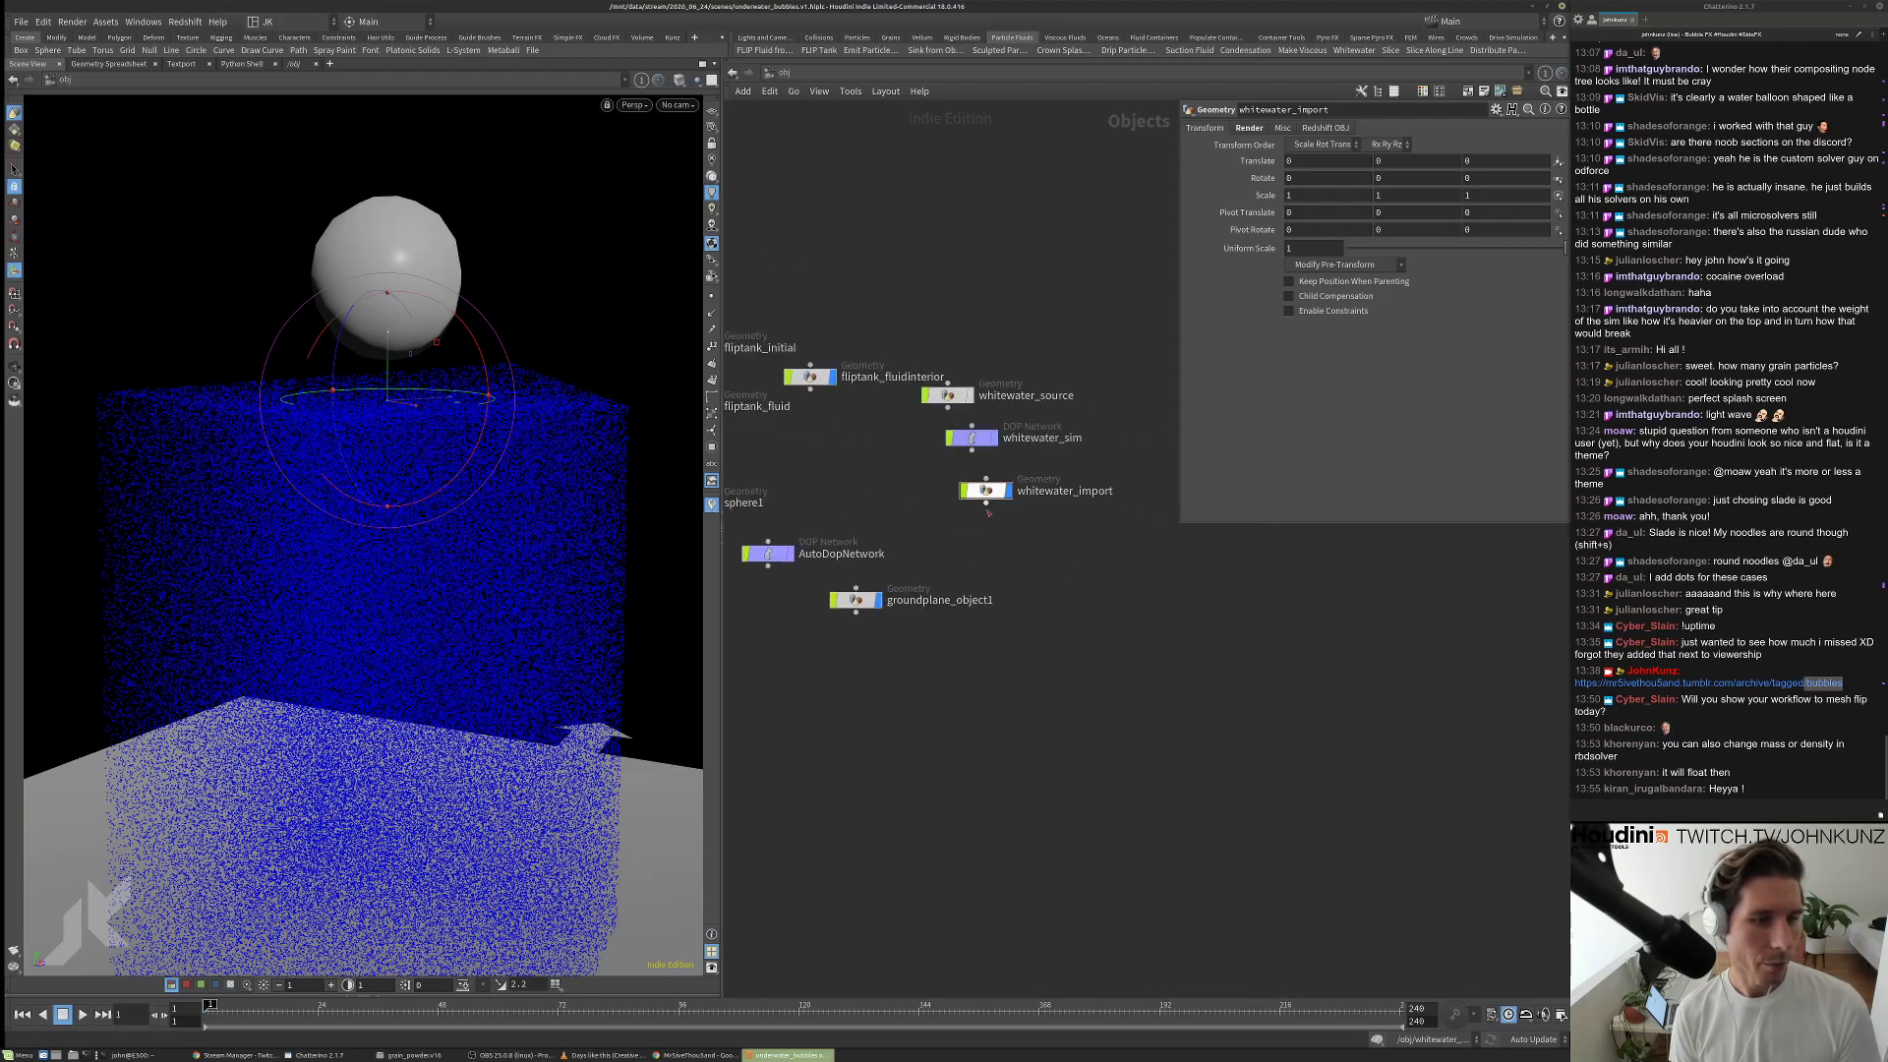
key(Up)
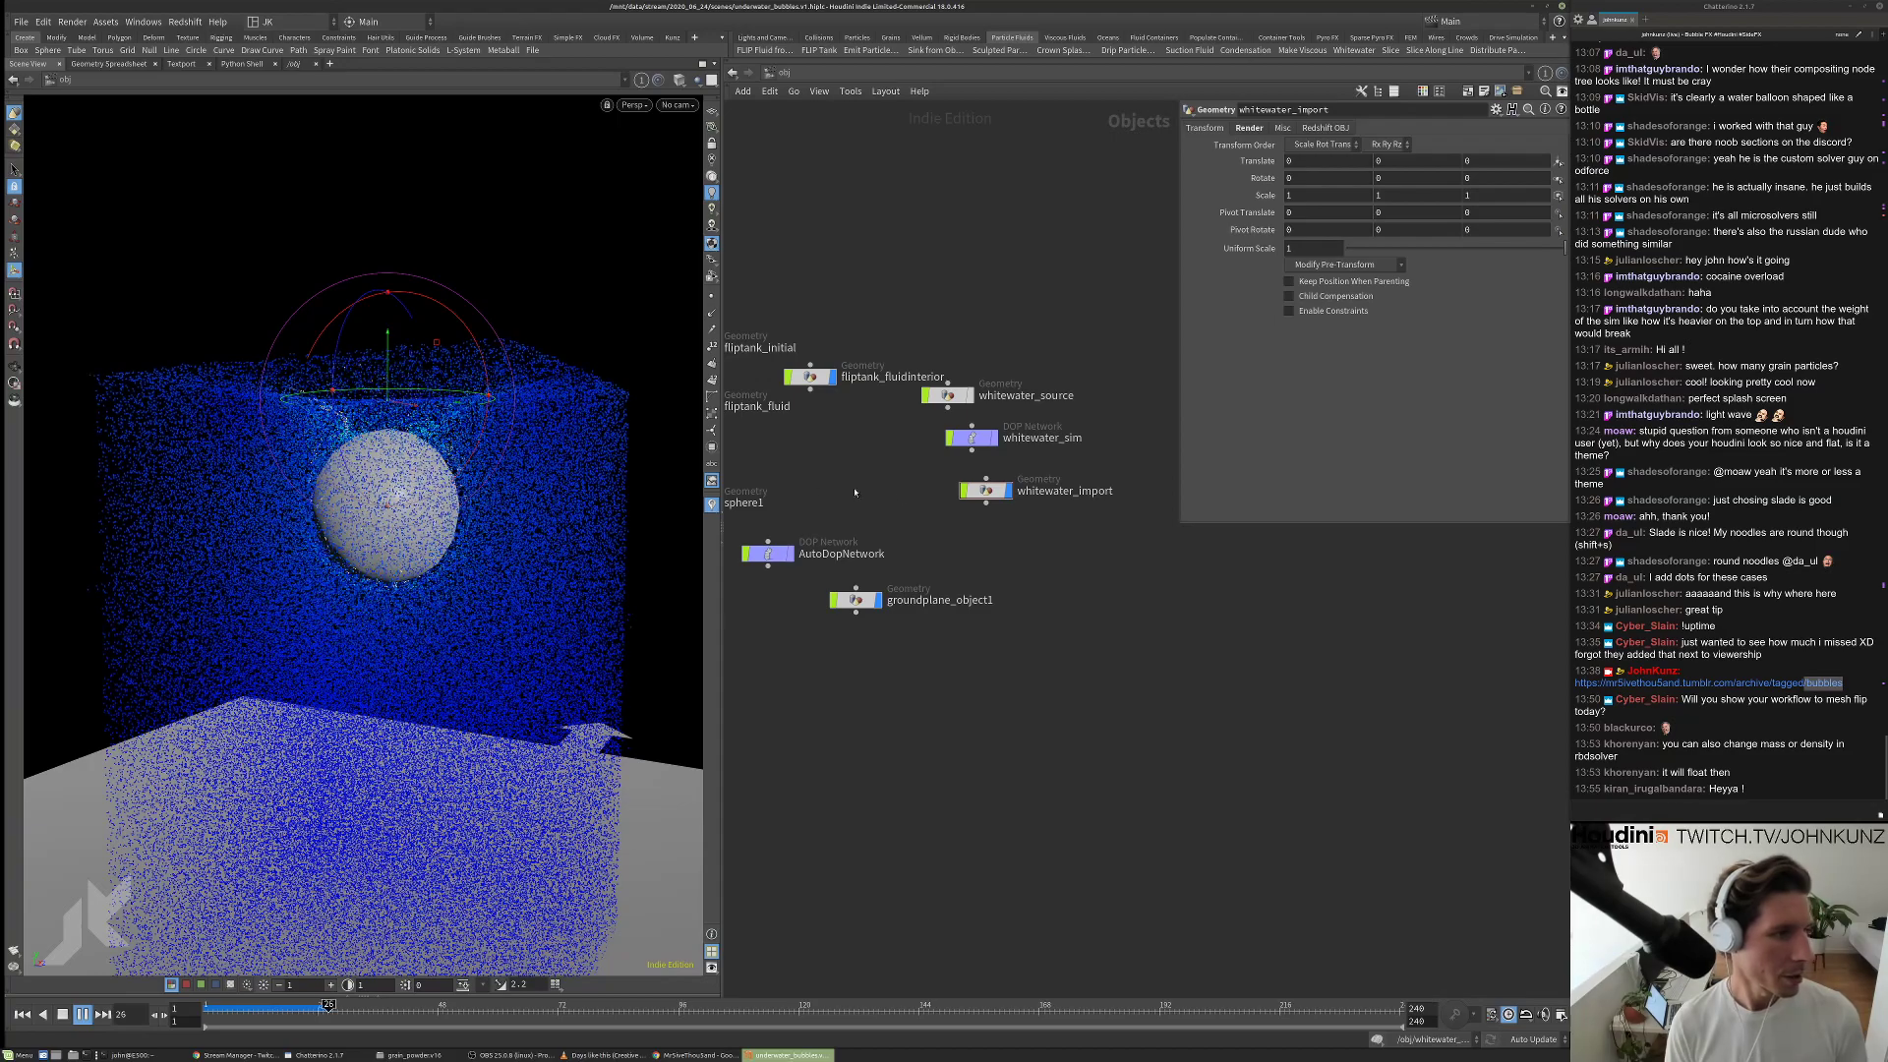
double_click(977, 496)
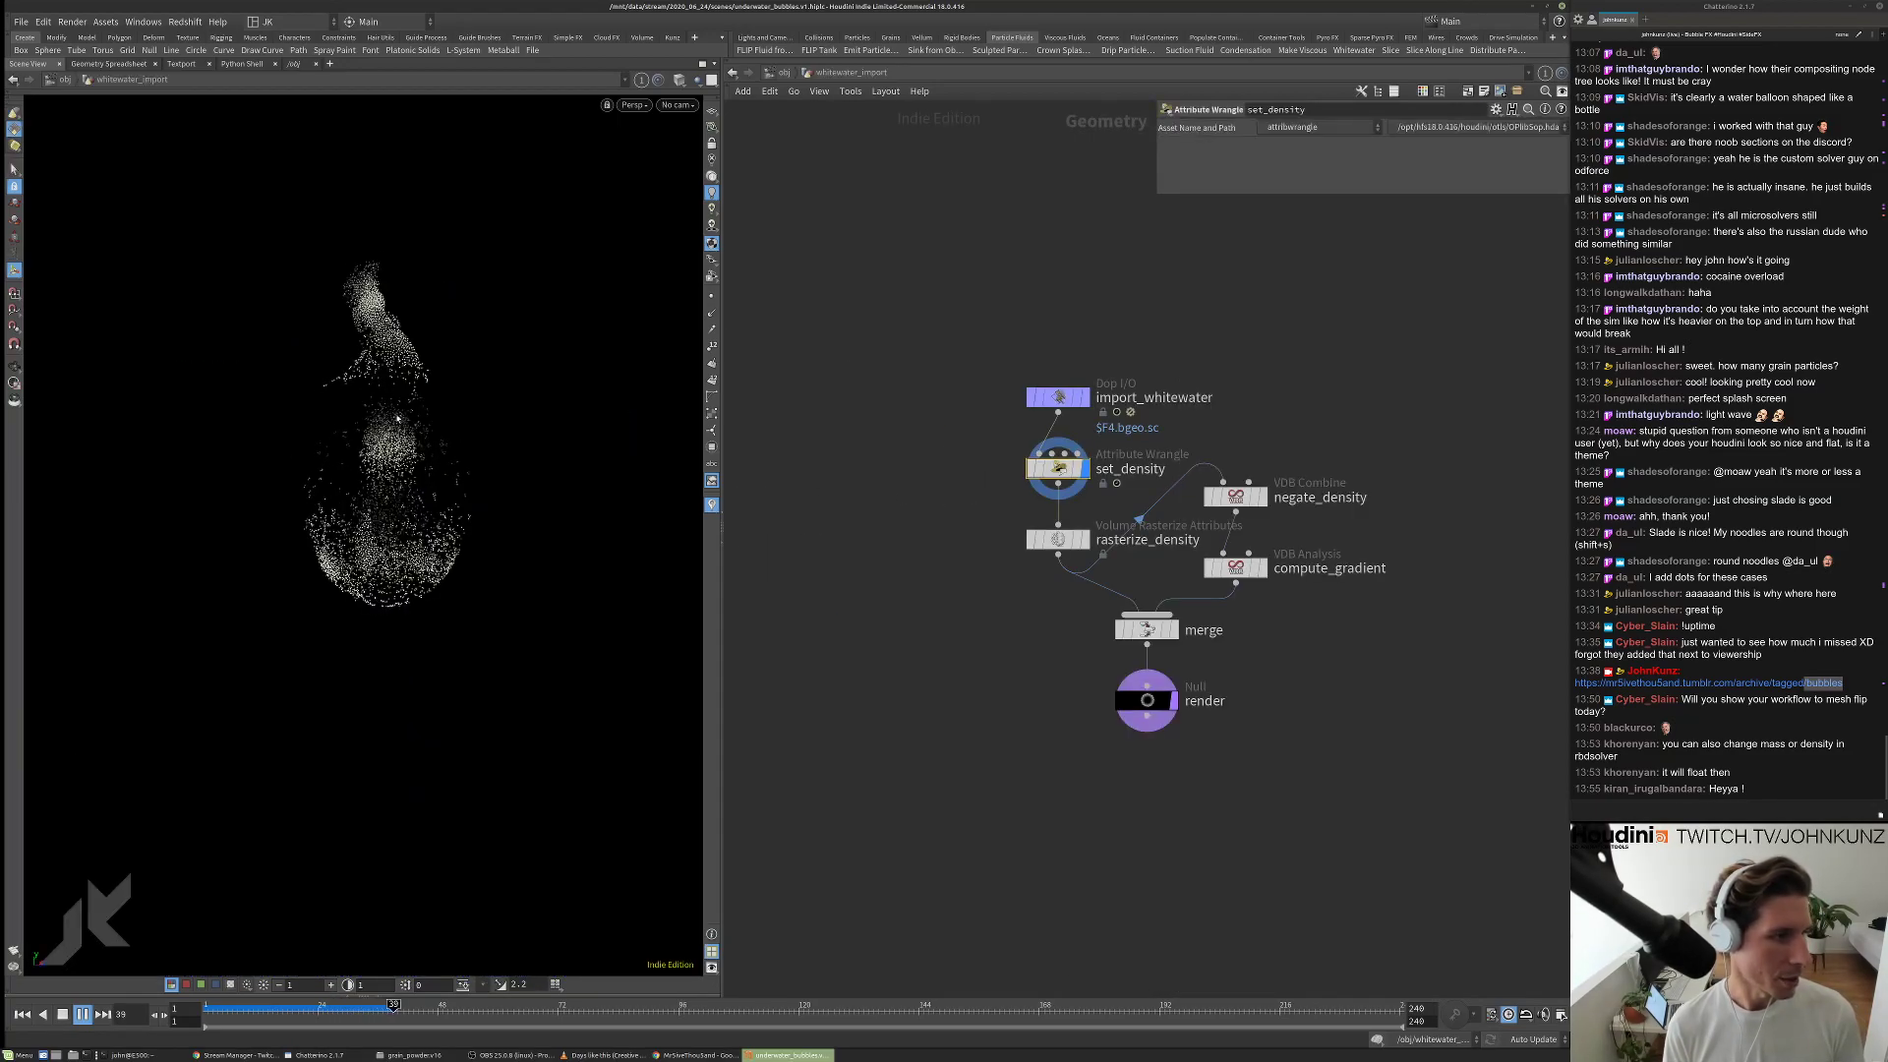
Pause playback at frame 46 and bring the Vimeo 'Underwater bubbles. Test' window forward.
key(Up)
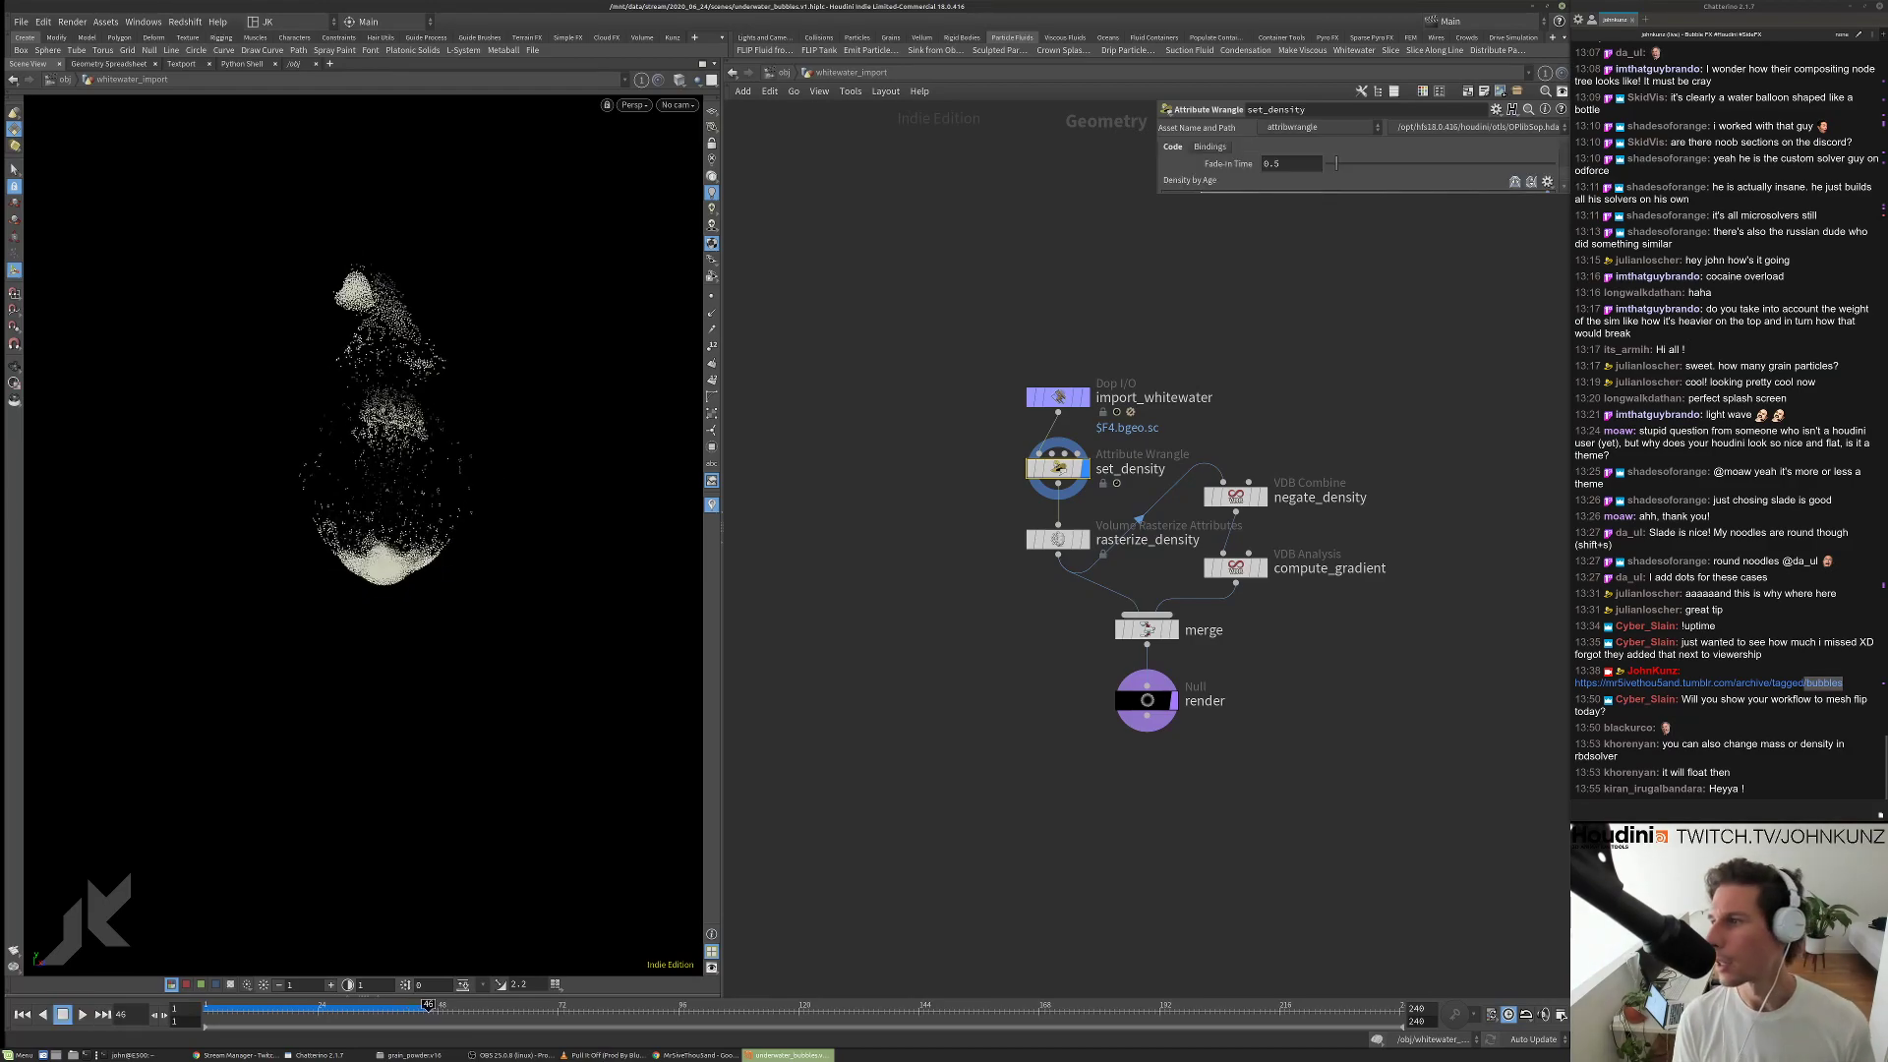
key(alt+Tab)
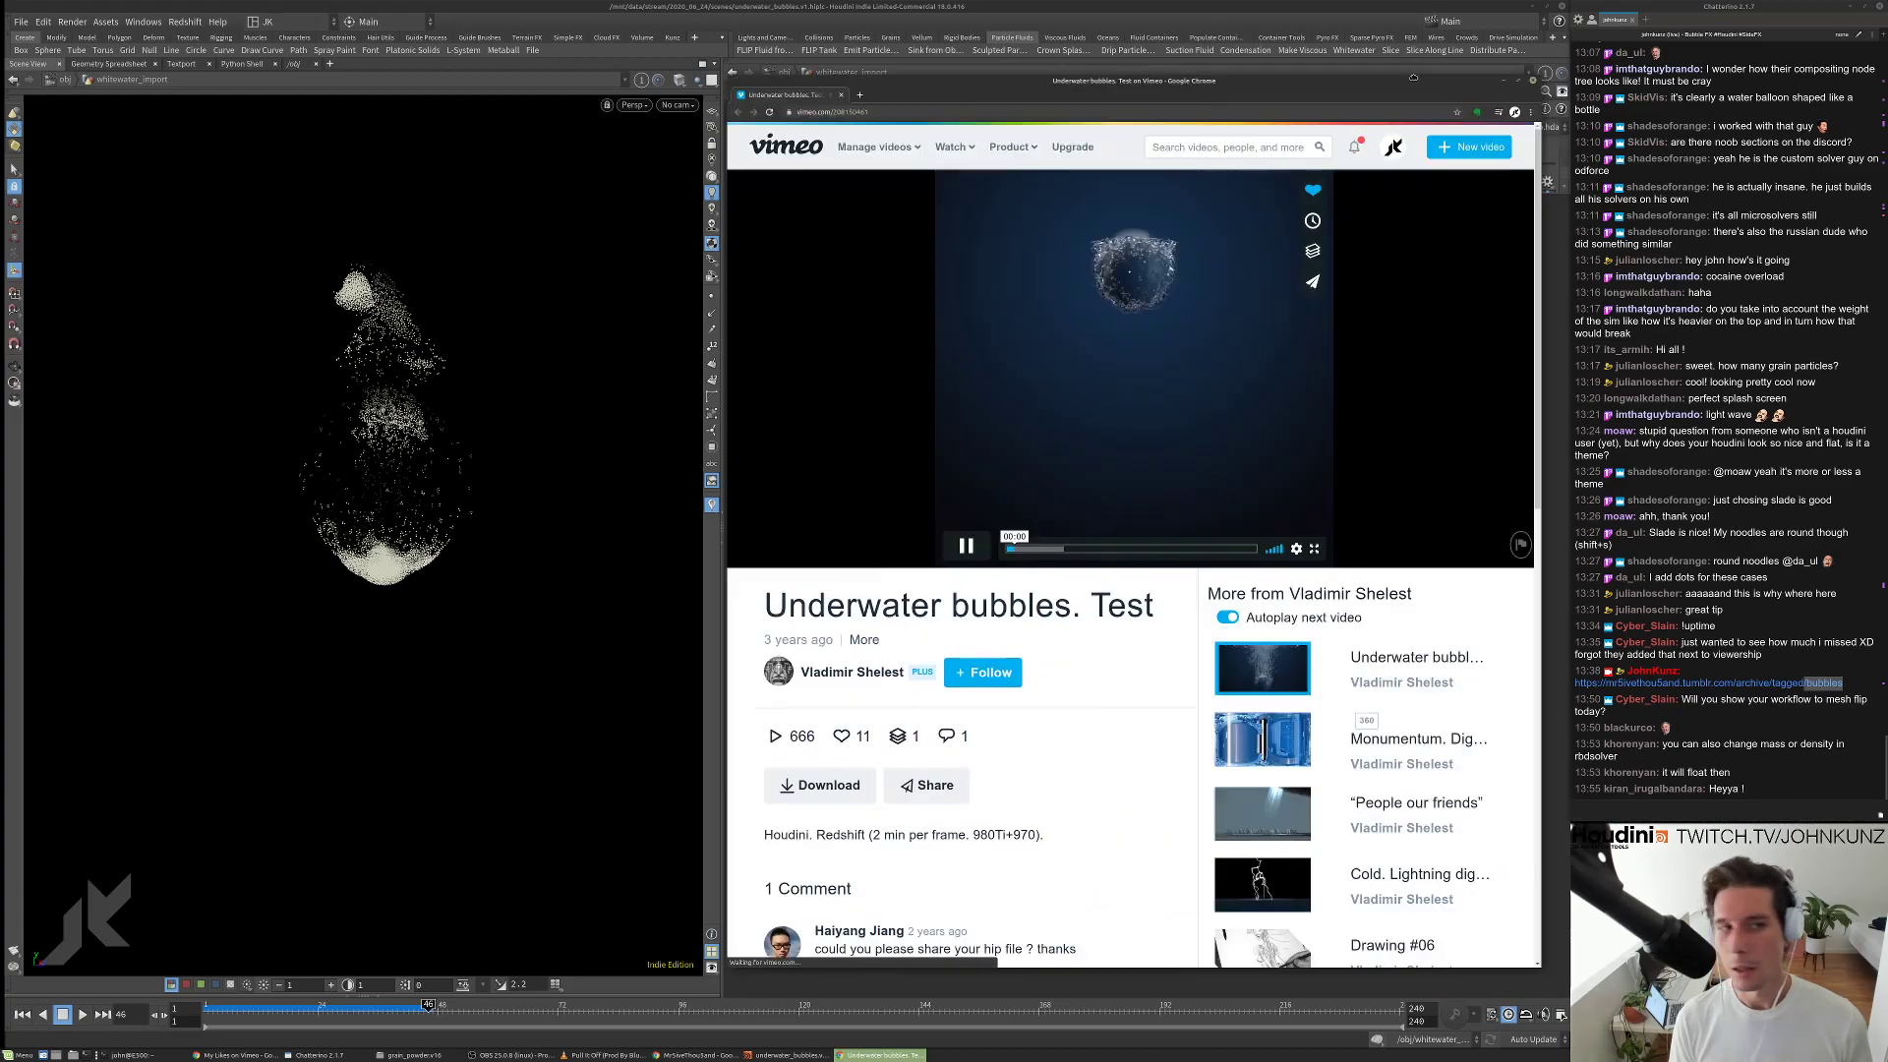
drag(775, 86, 639, 86)
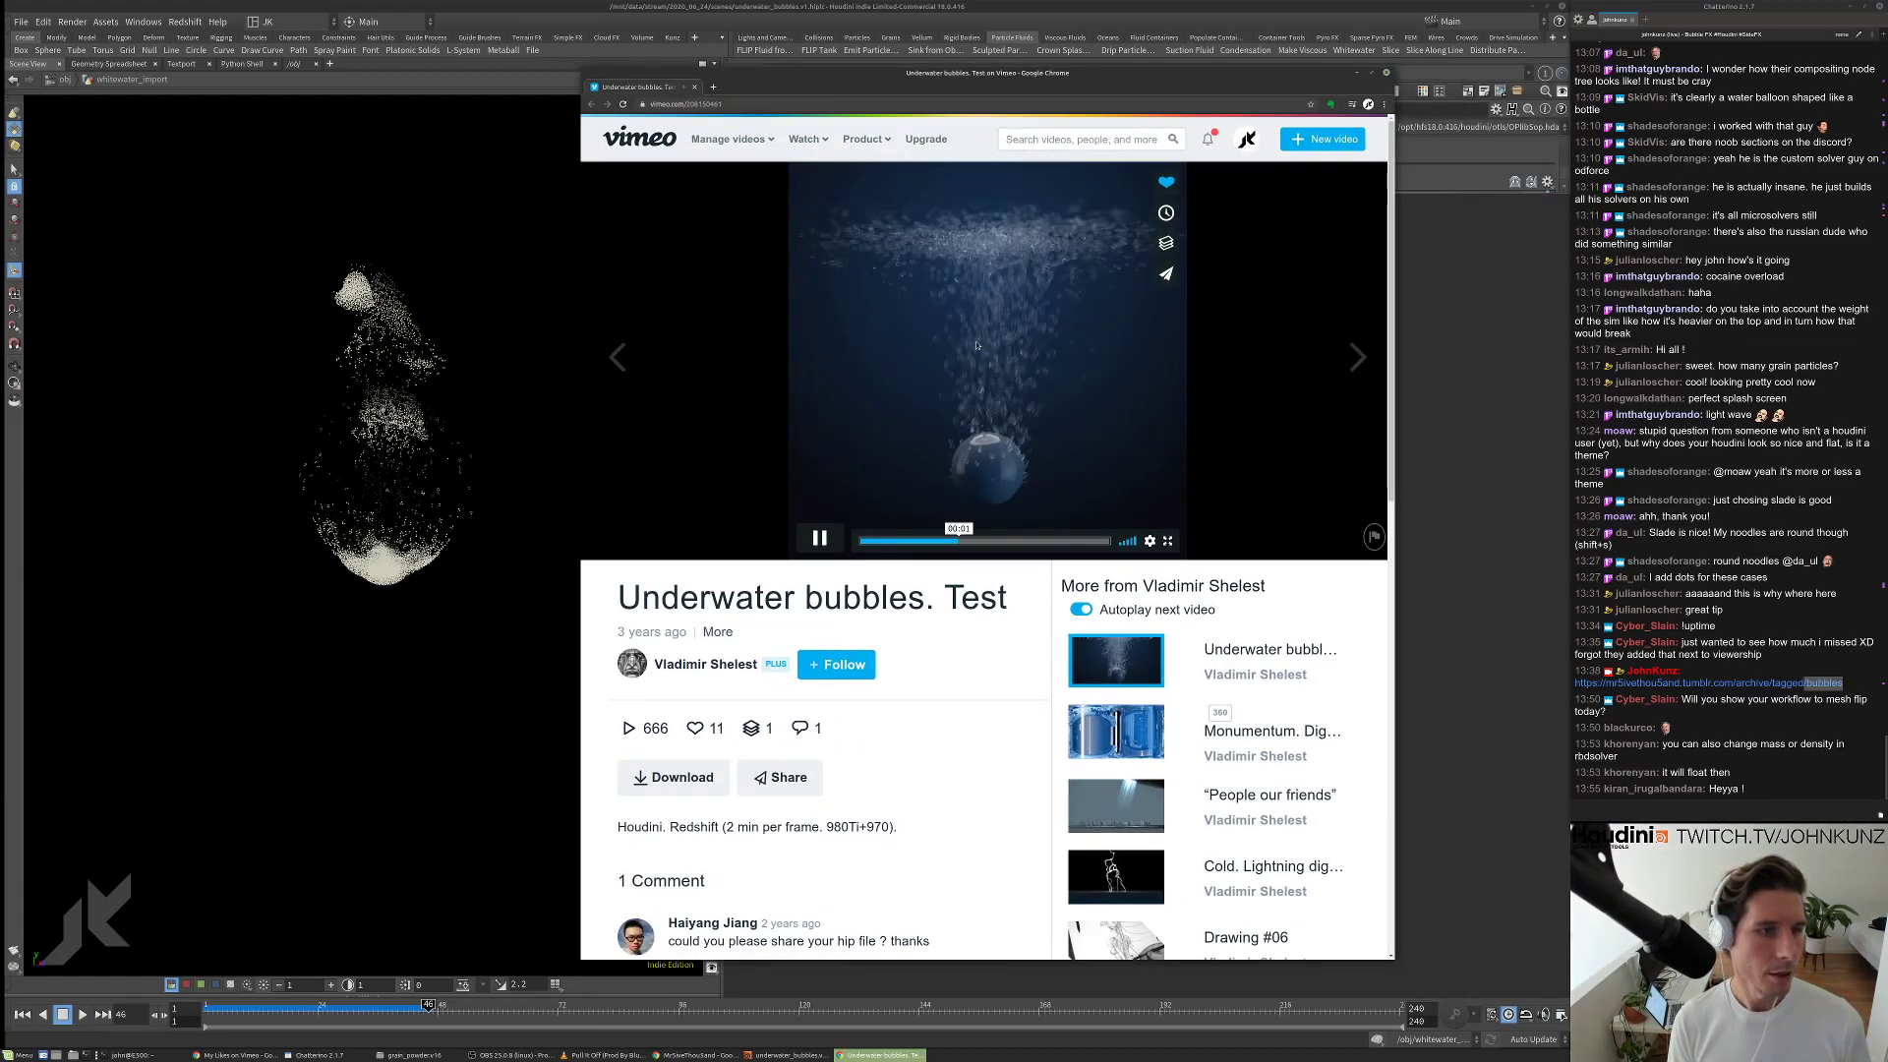
Rewind the bubbles video to 00:01 several times to rewatch the rising bubble.
click(833, 541)
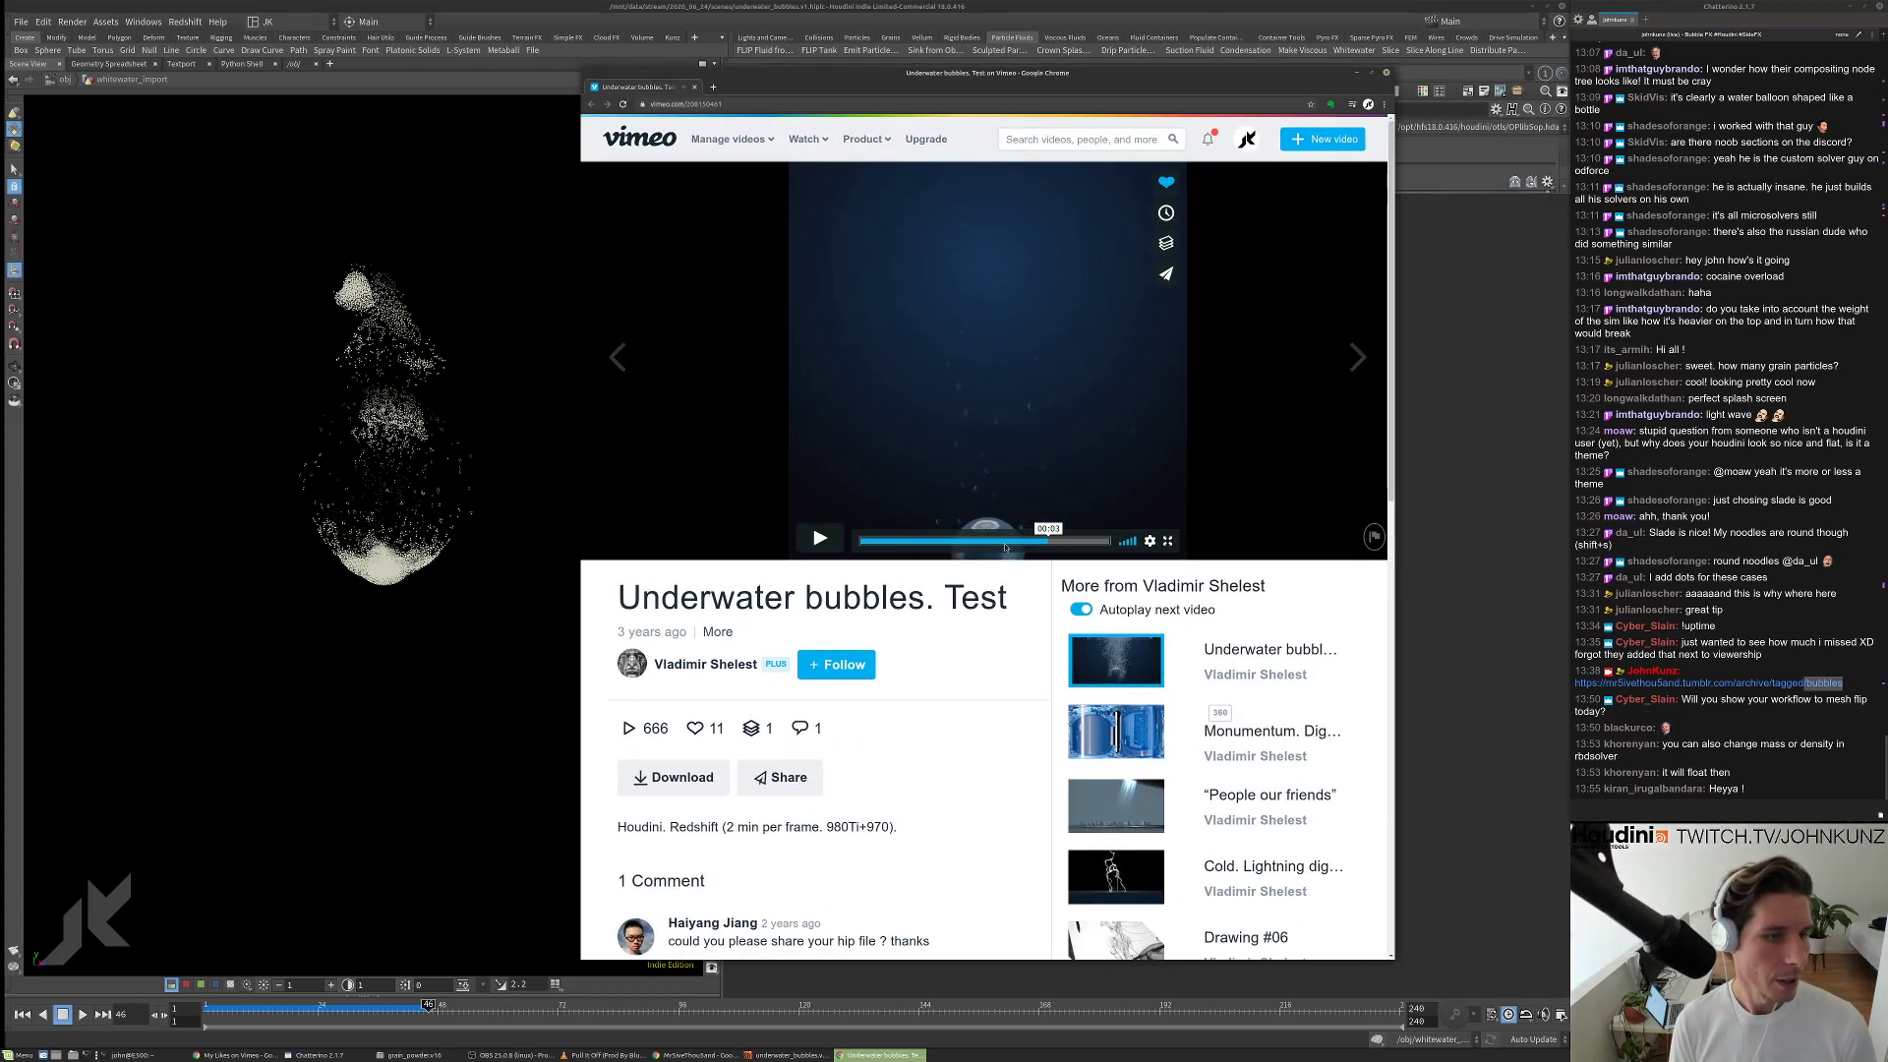
click(973, 541)
click(1014, 504)
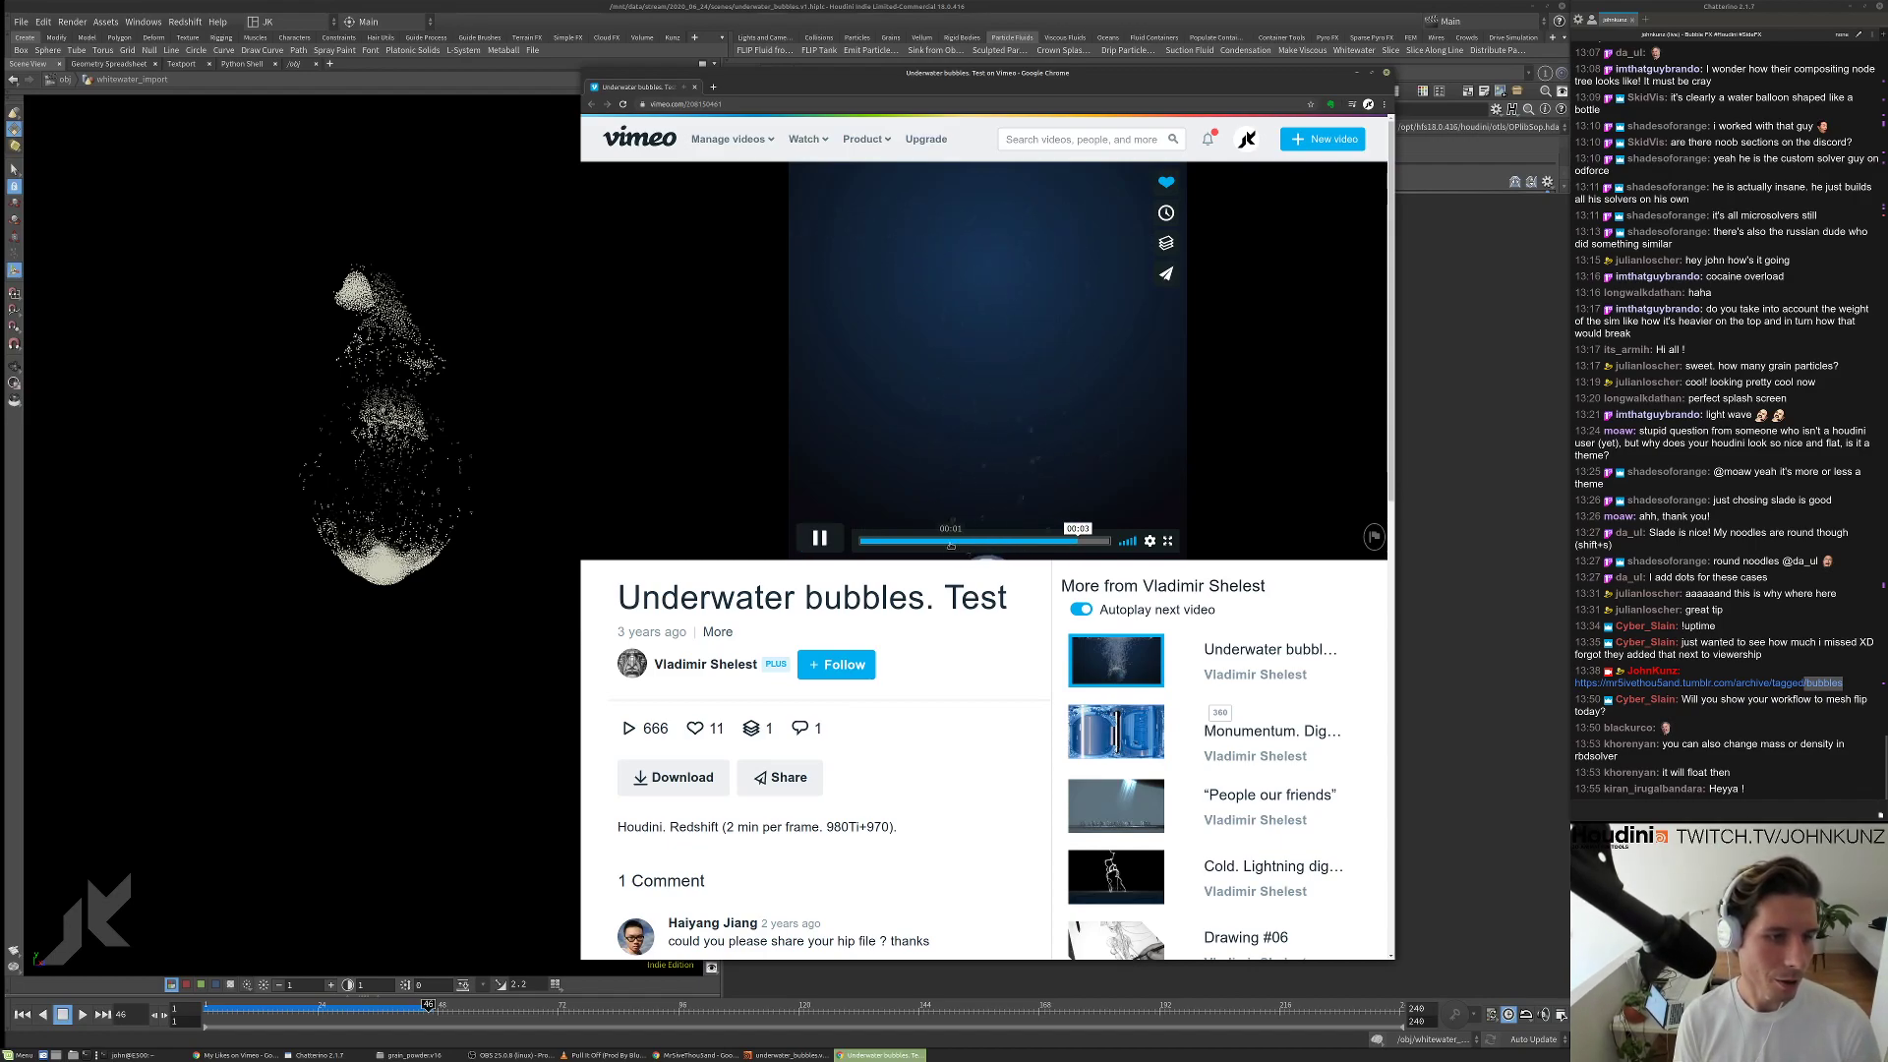
click(952, 541)
key(space)
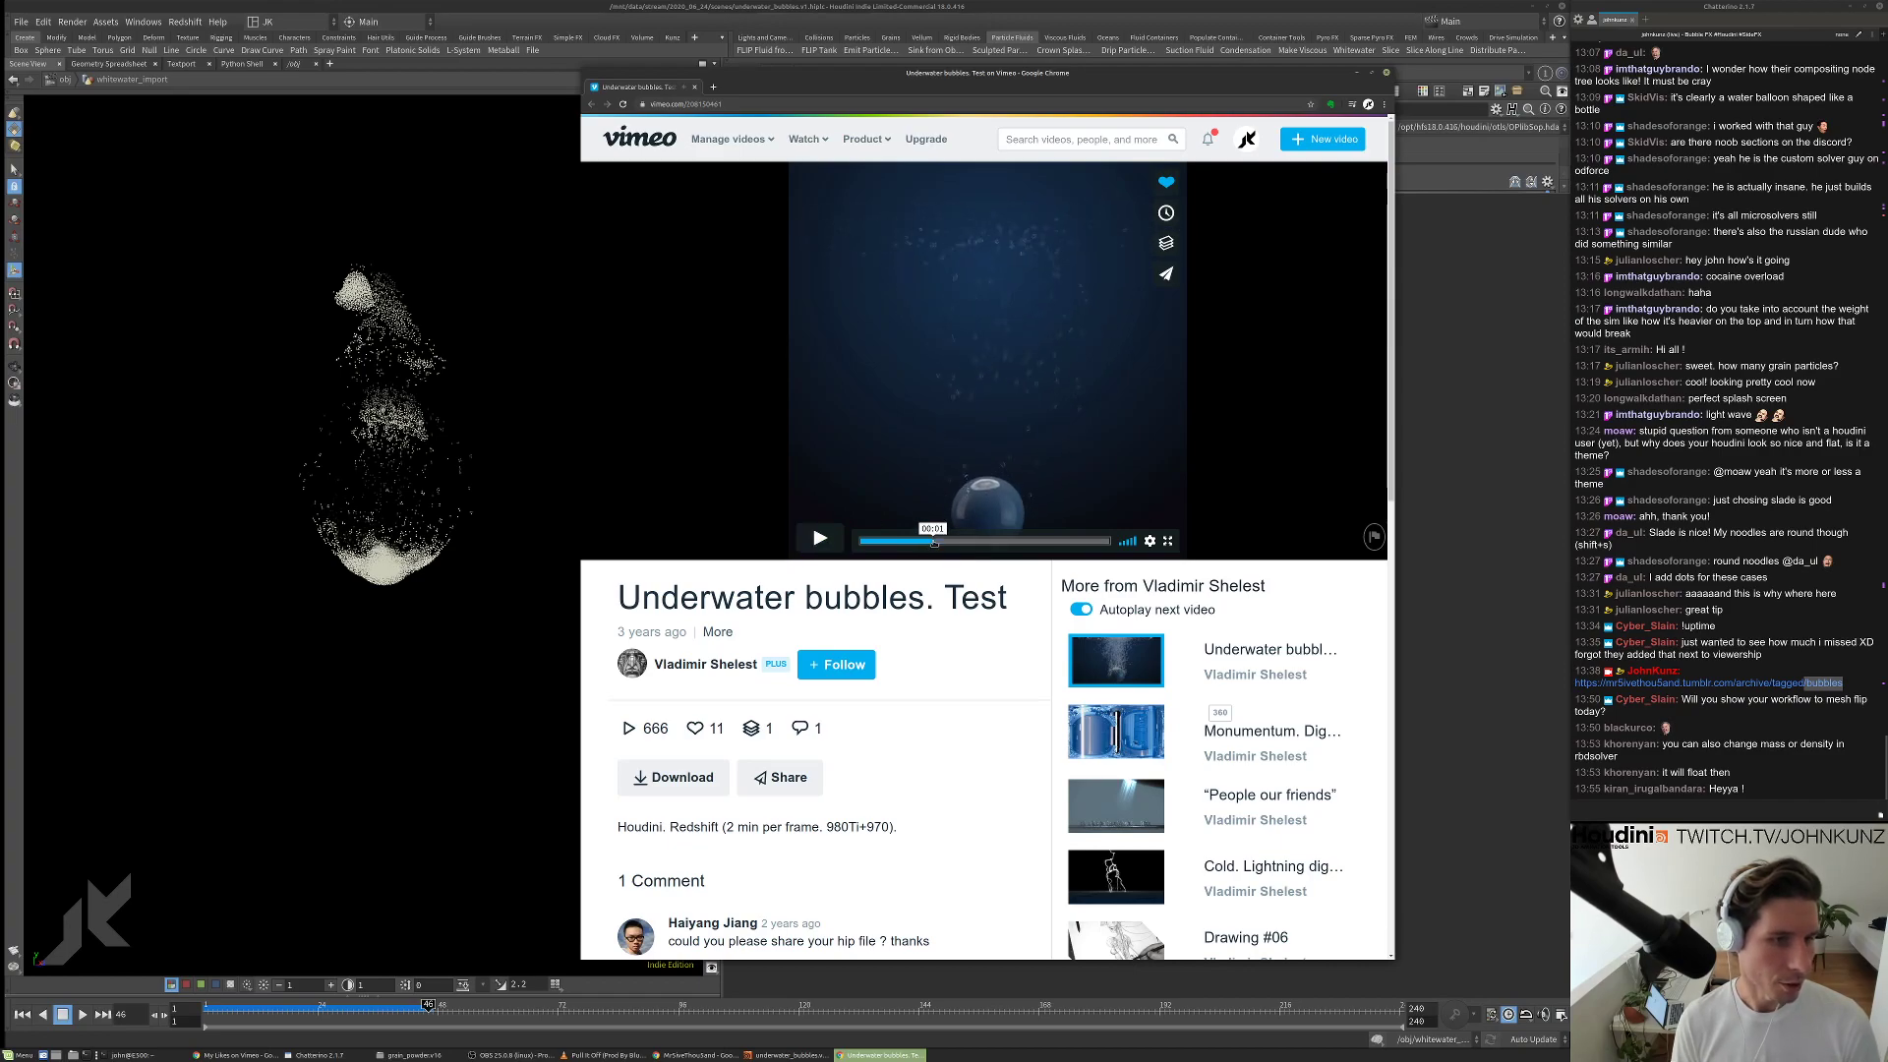
click(932, 541)
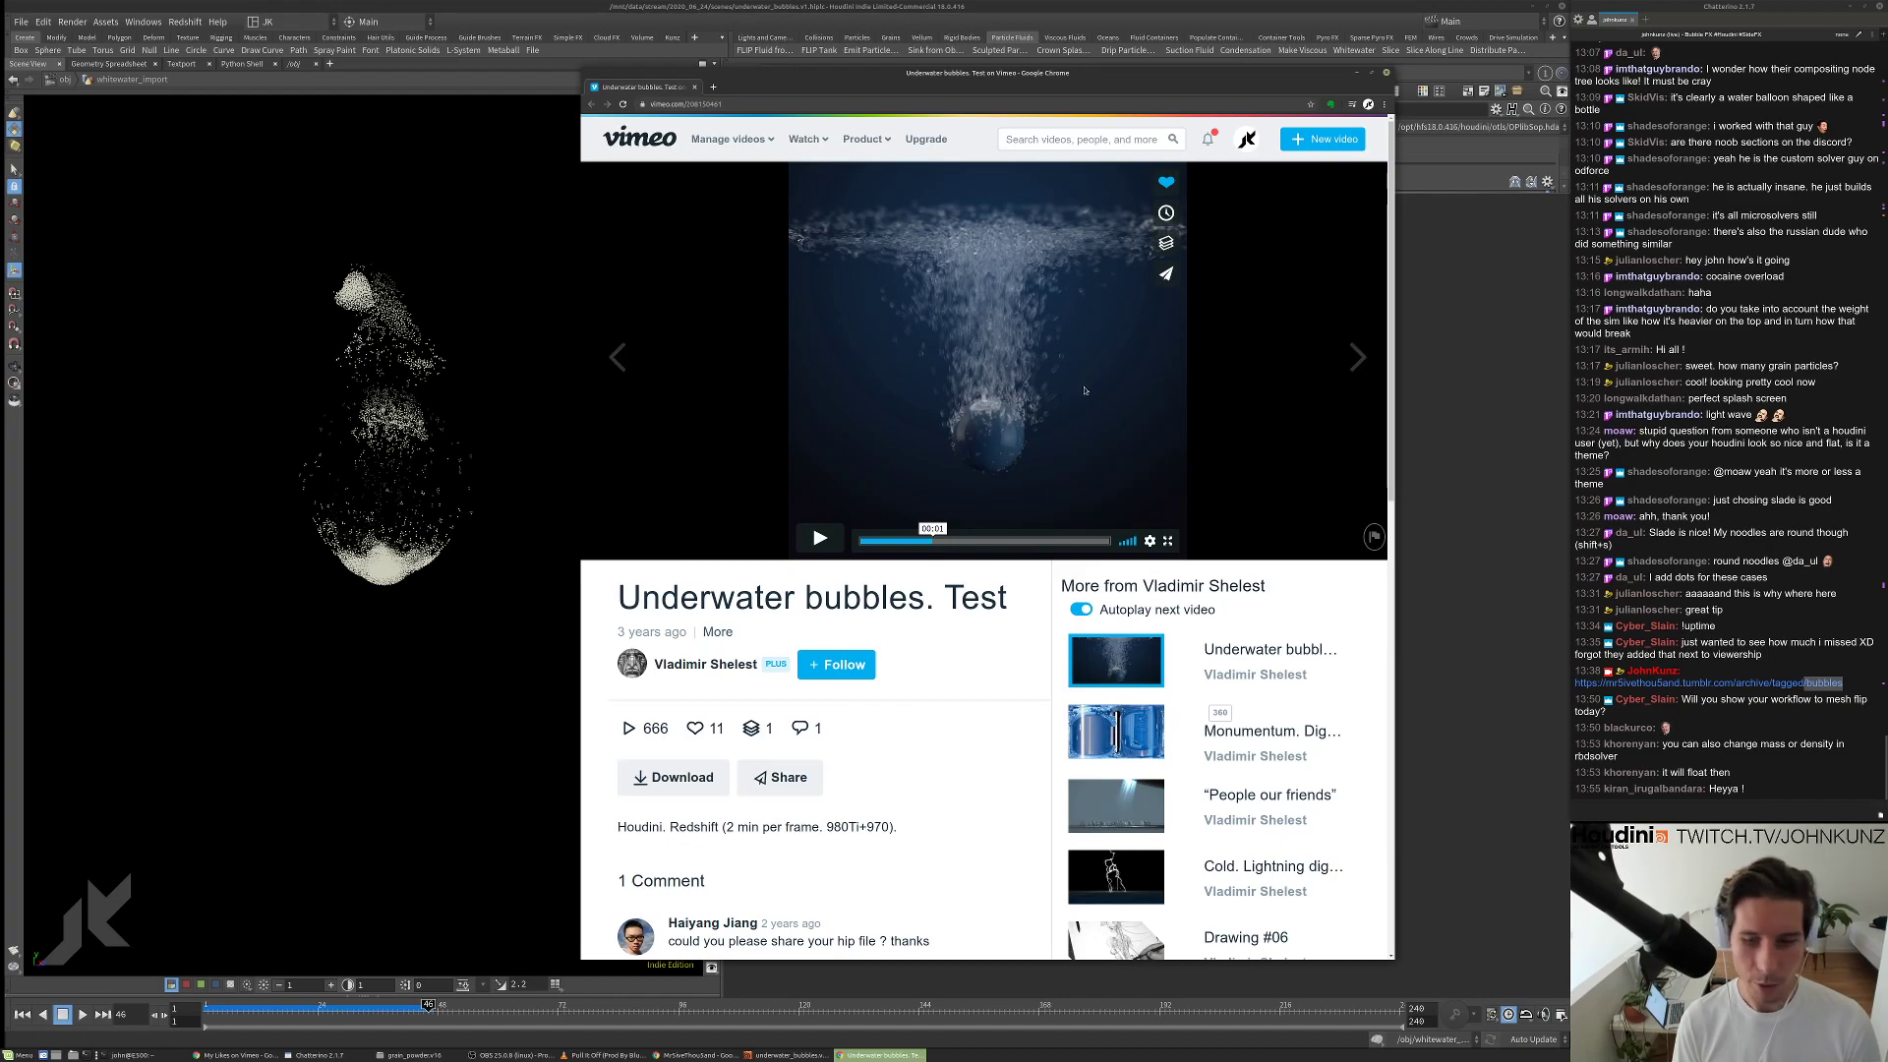
click(1415, 280)
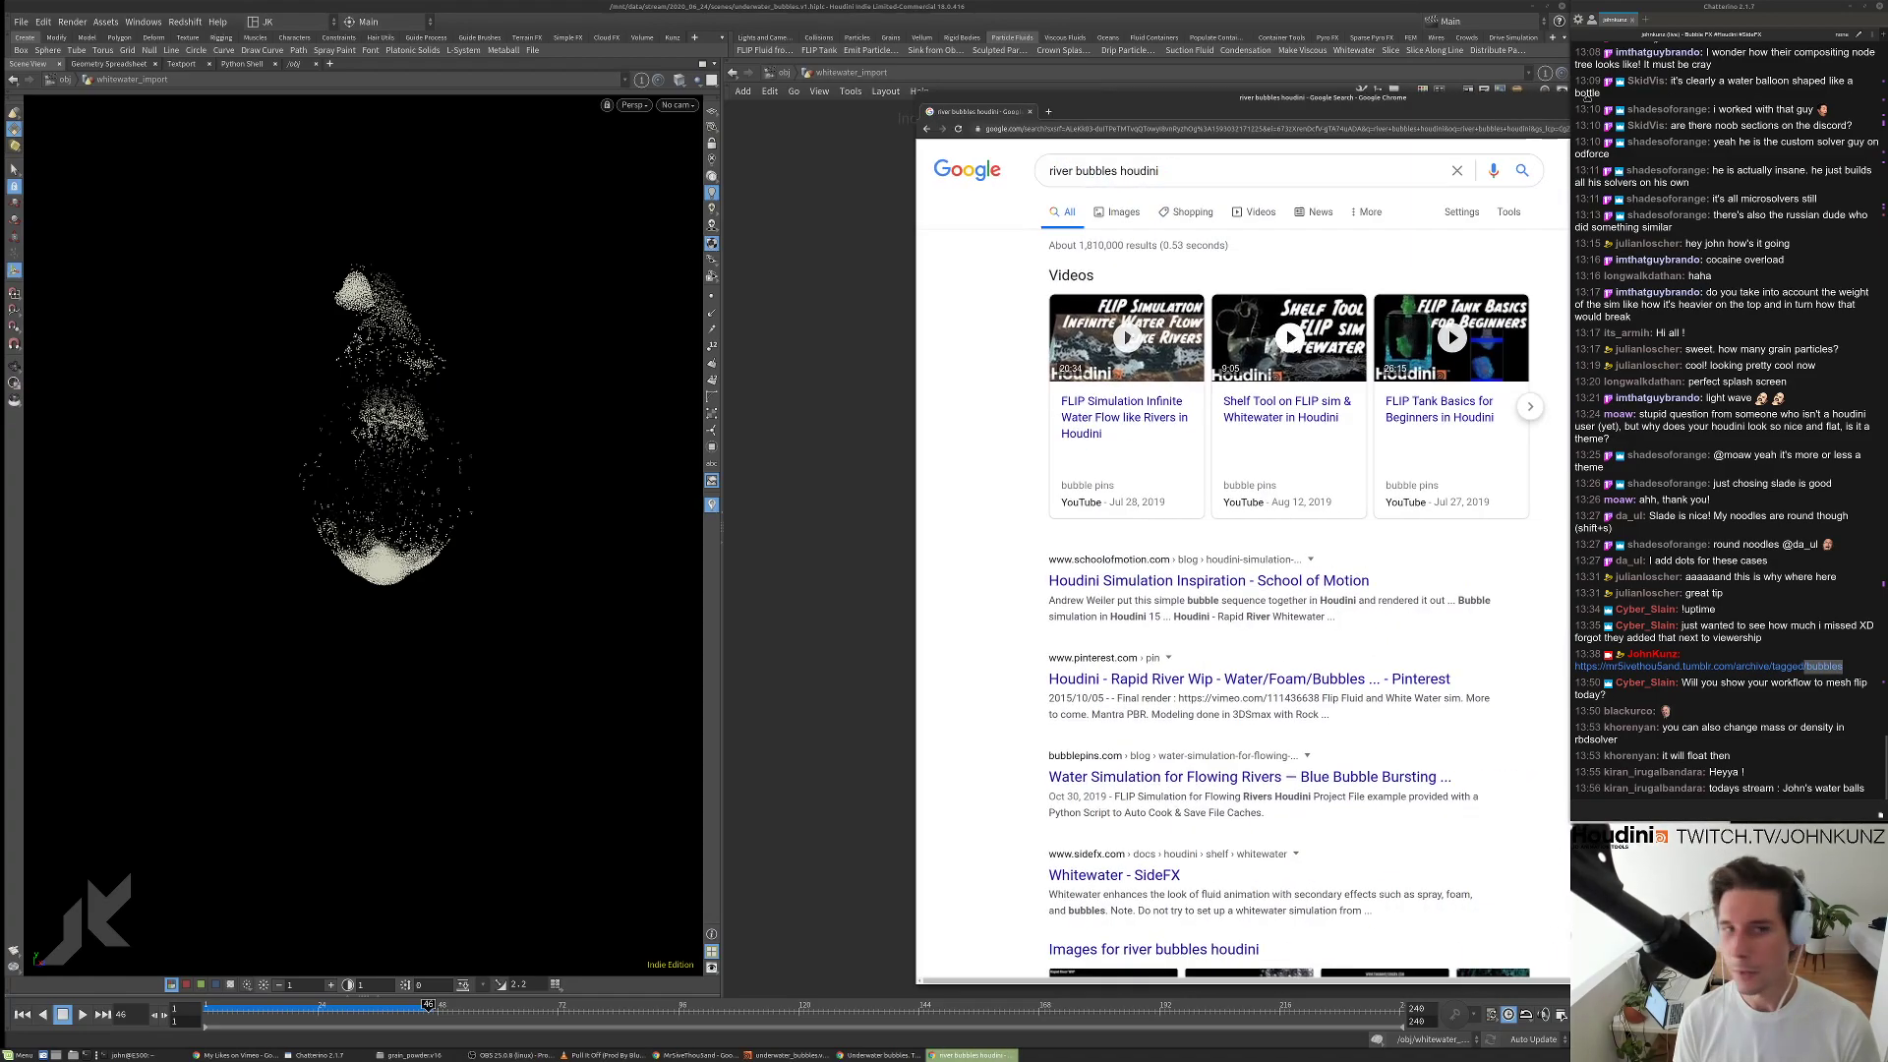
Refine the search to 'river bubbles houdini masterclass'.
scroll(1082, 657, down, 4)
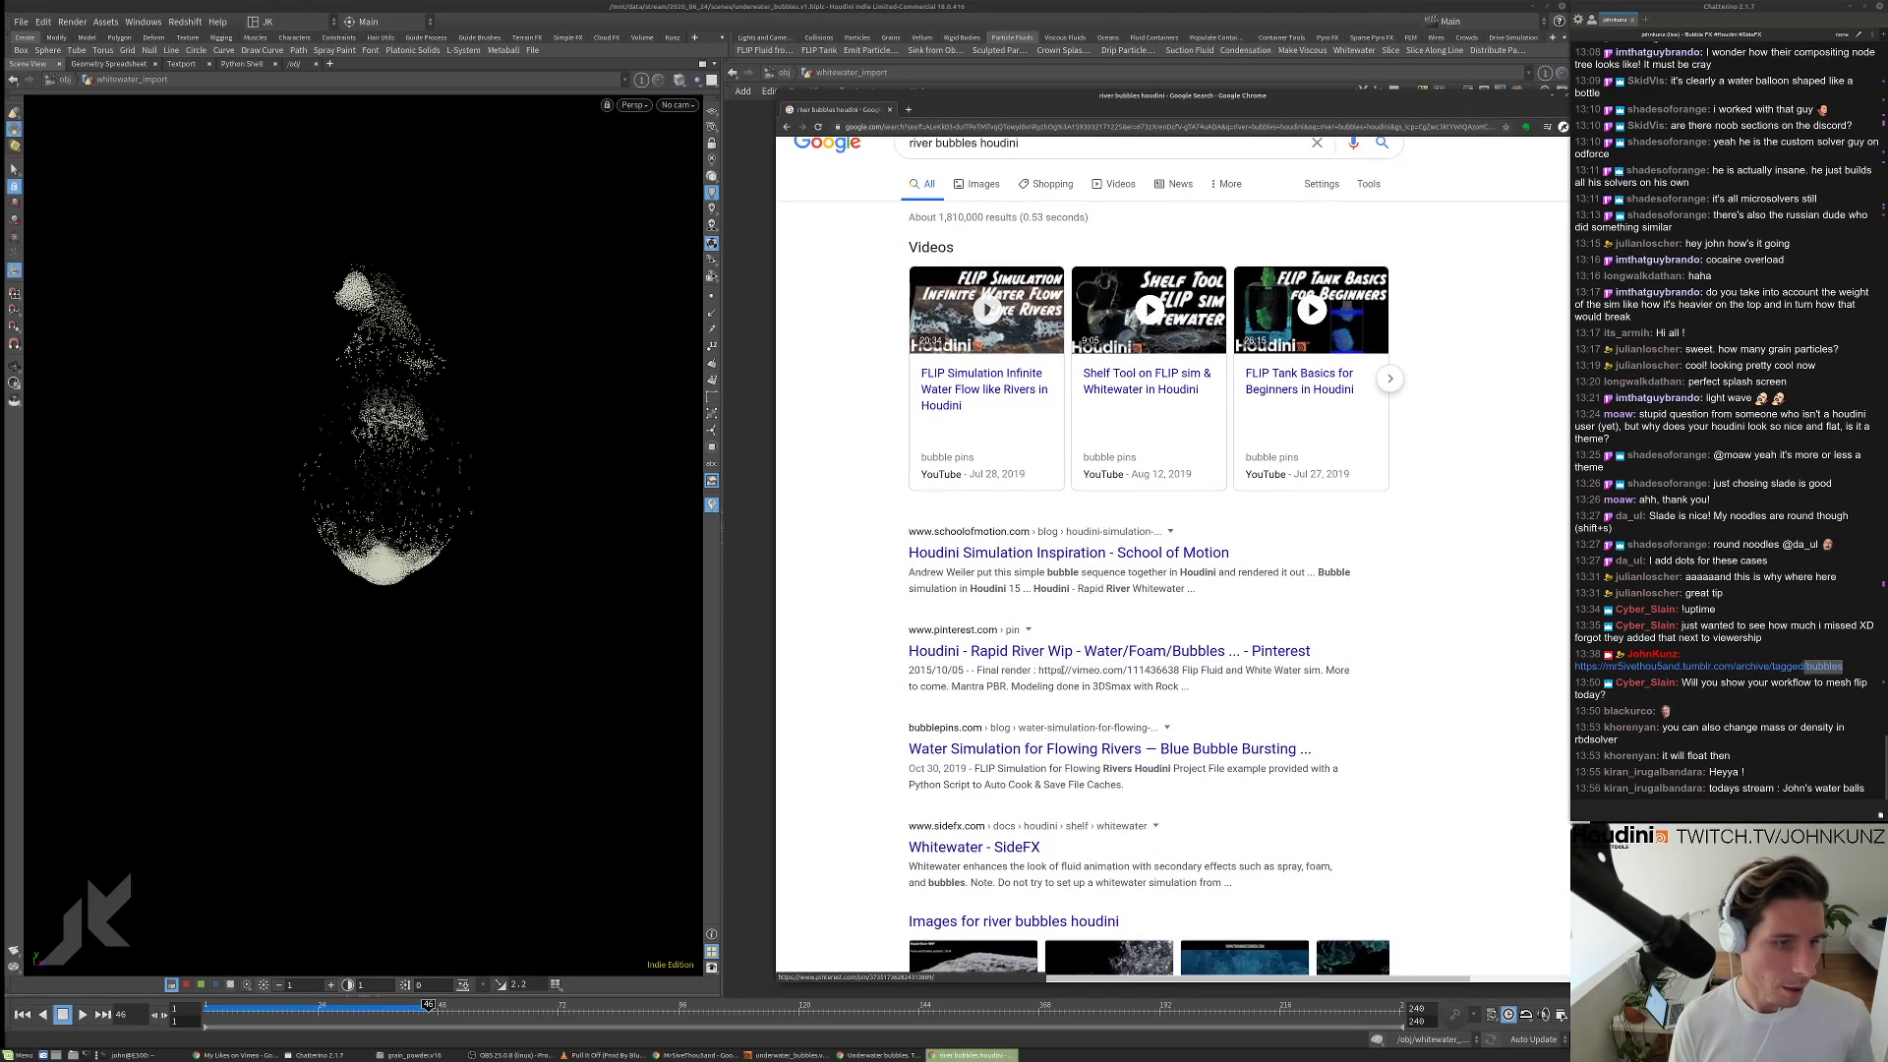
scroll(1096, 640, up, 4)
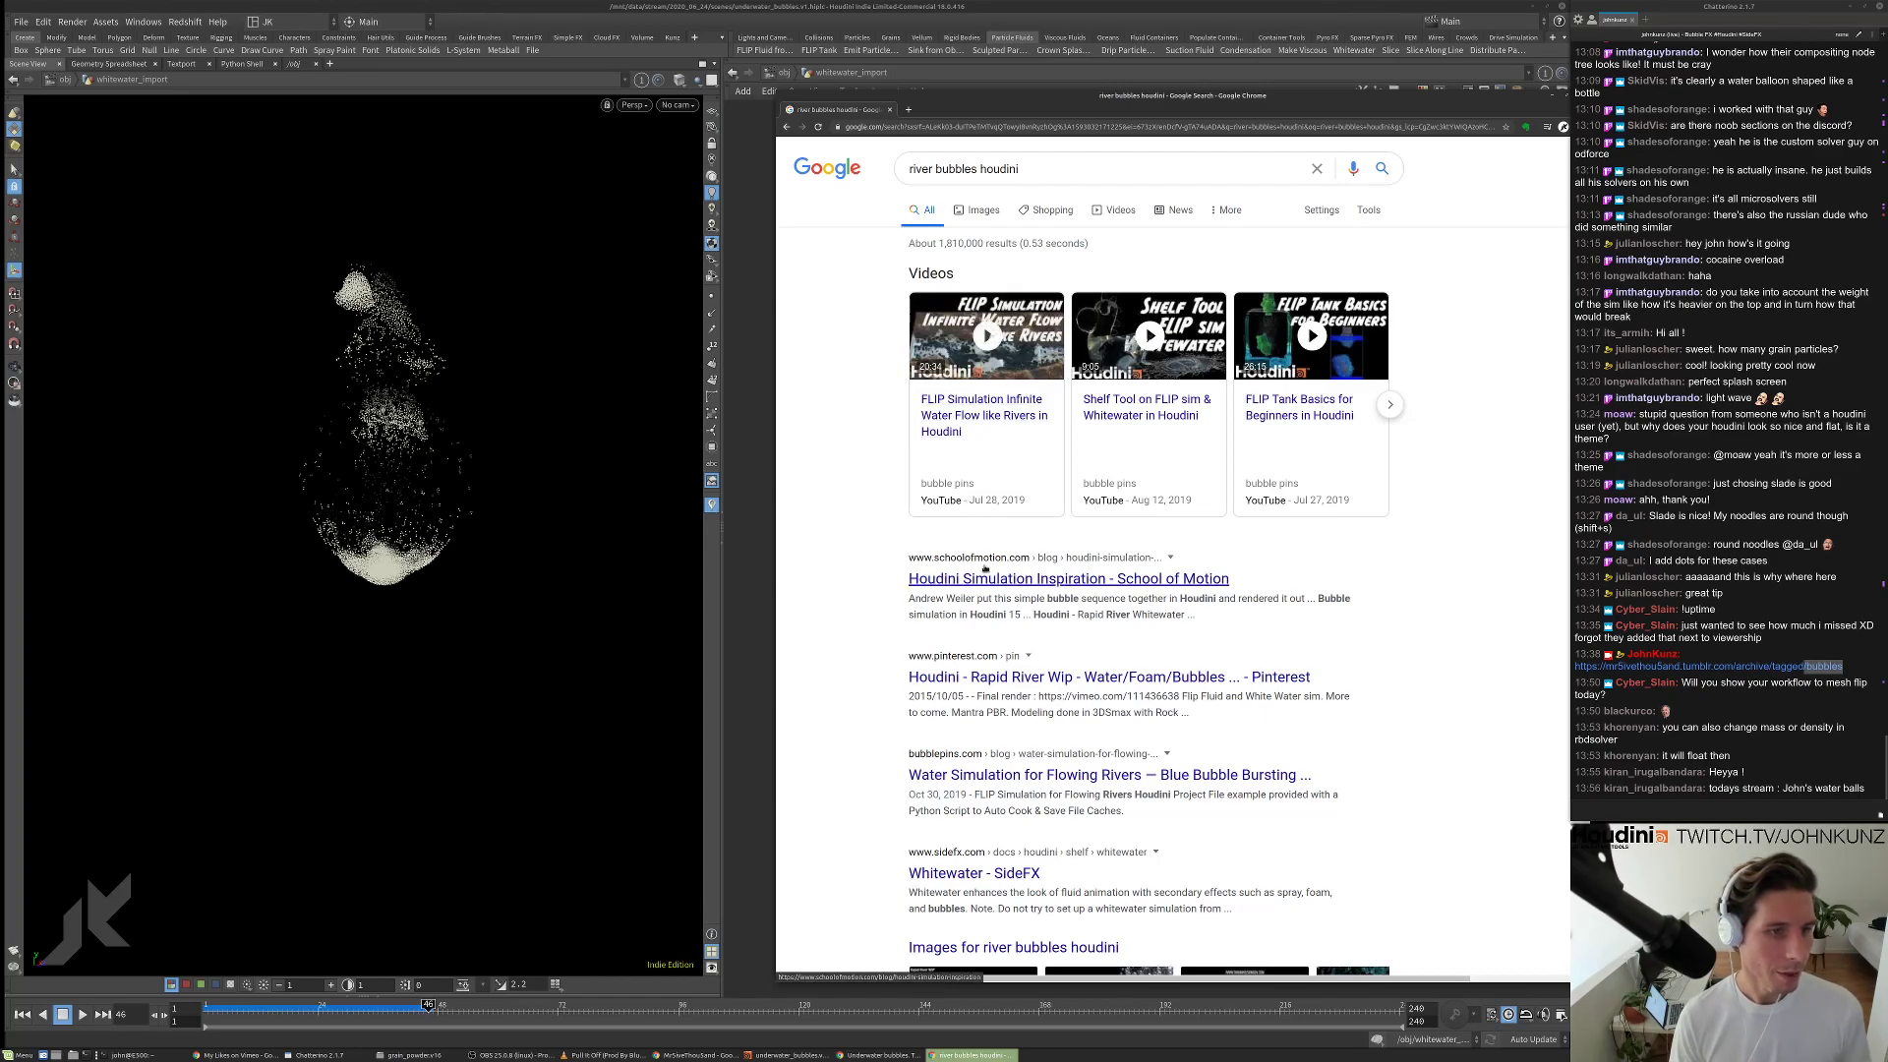
scroll(978, 629, down, 1)
scroll(978, 629, up, 1)
click(1037, 168)
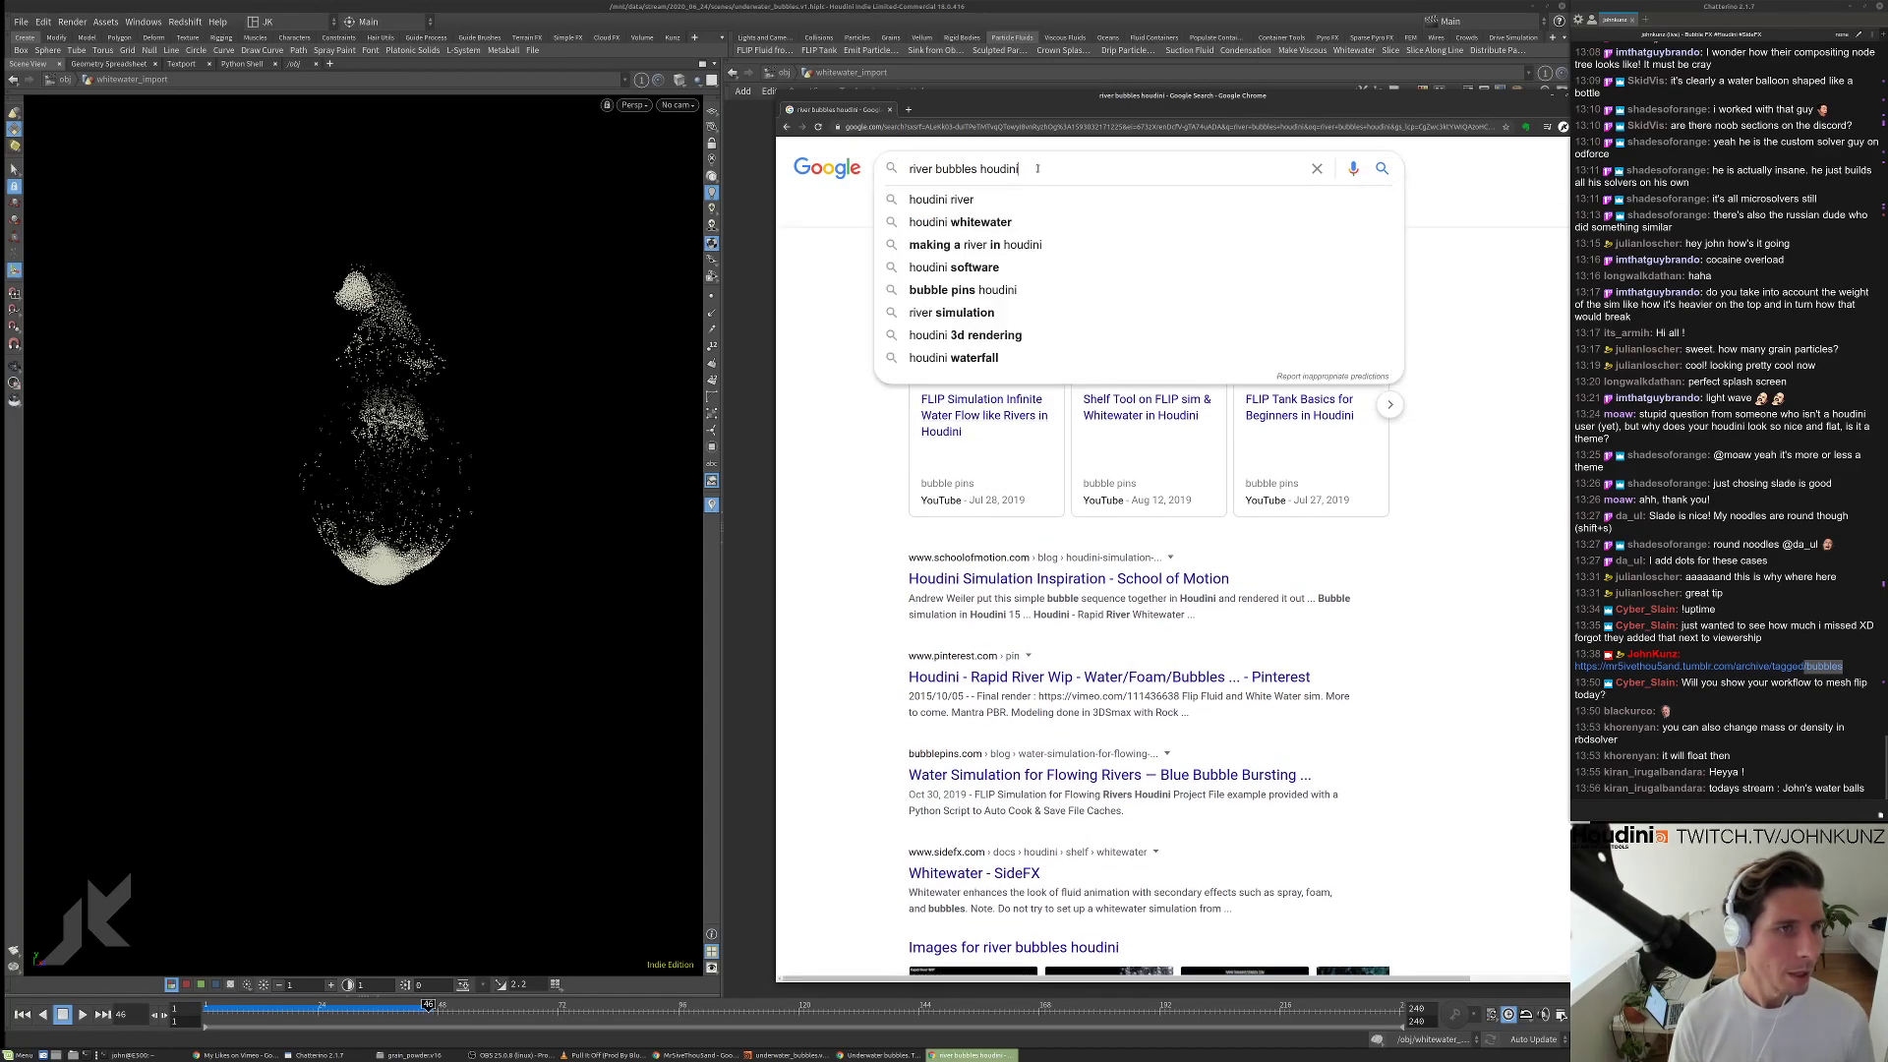
text(m)
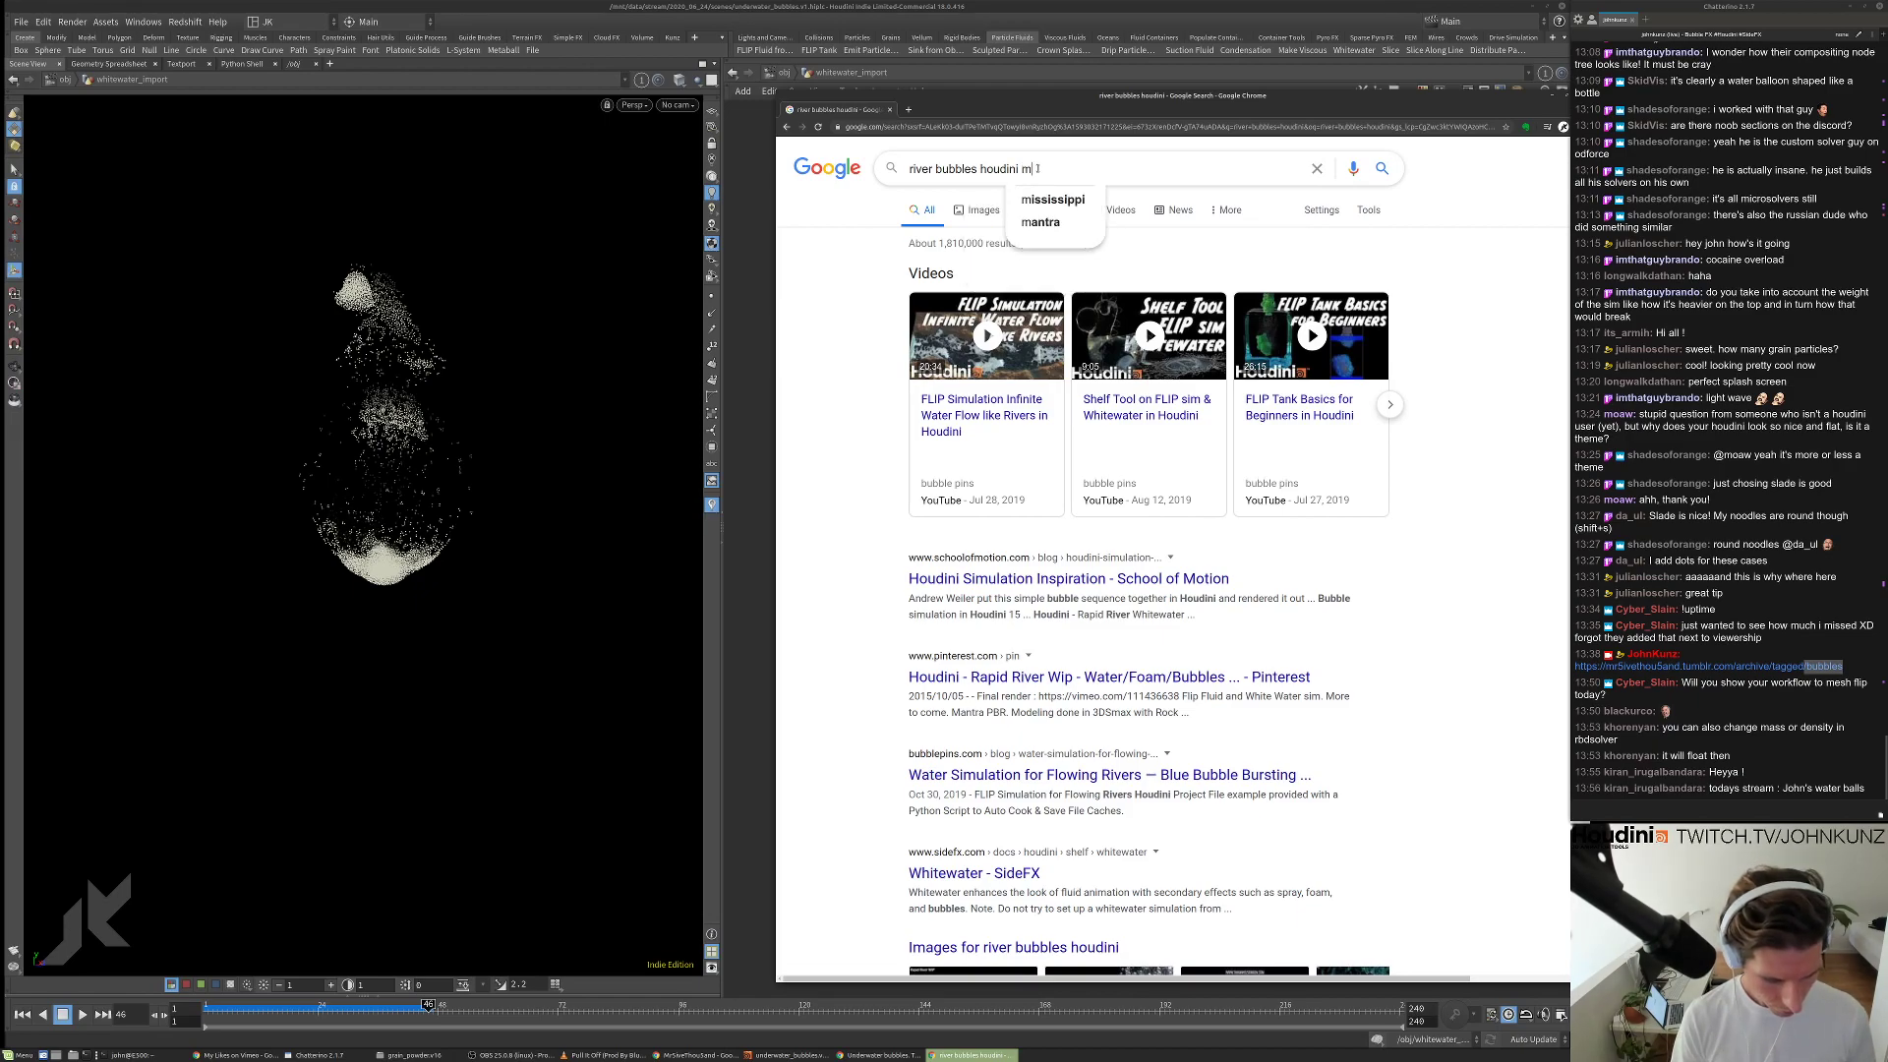
text(asterclass)
key(Return)
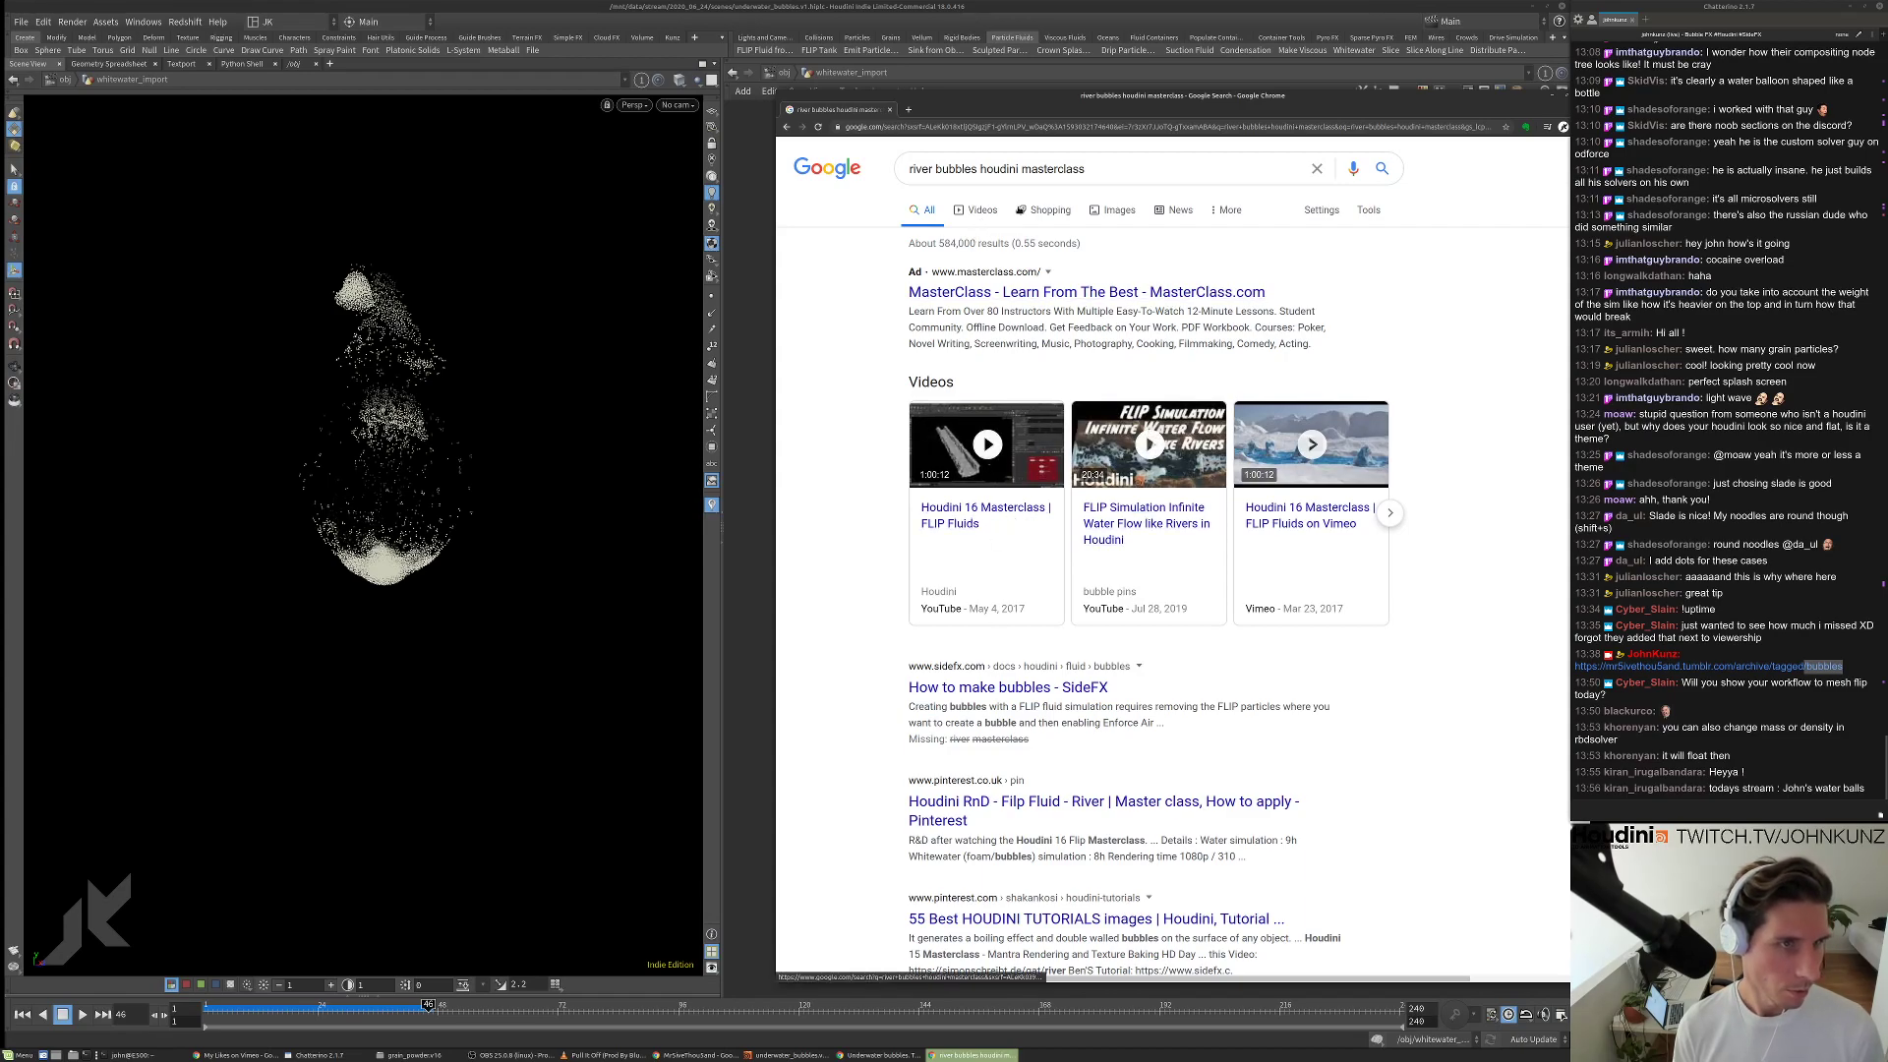
Show the image results and scroll through the FLIP river and whitewater thumbnails.
click(1127, 210)
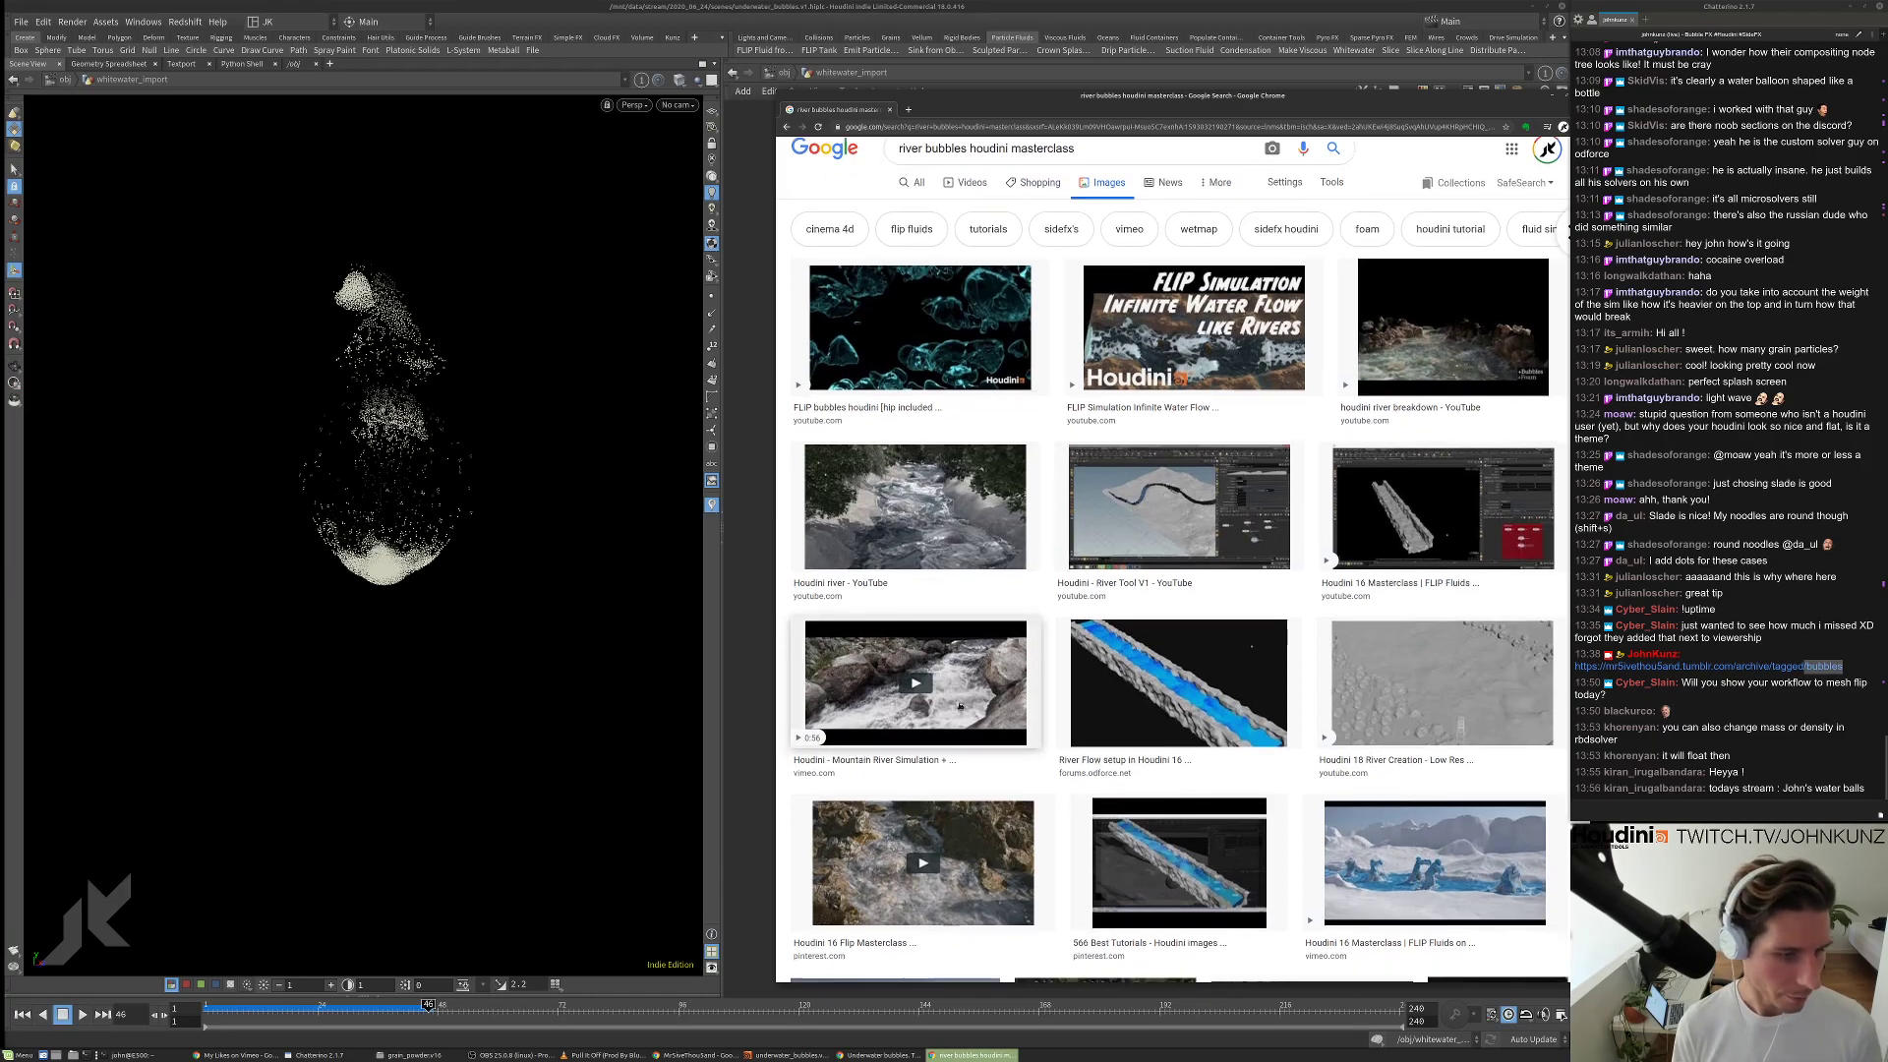
scroll(955, 685, down, 3)
scroll(955, 685, down, 2)
scroll(985, 252, up, 1)
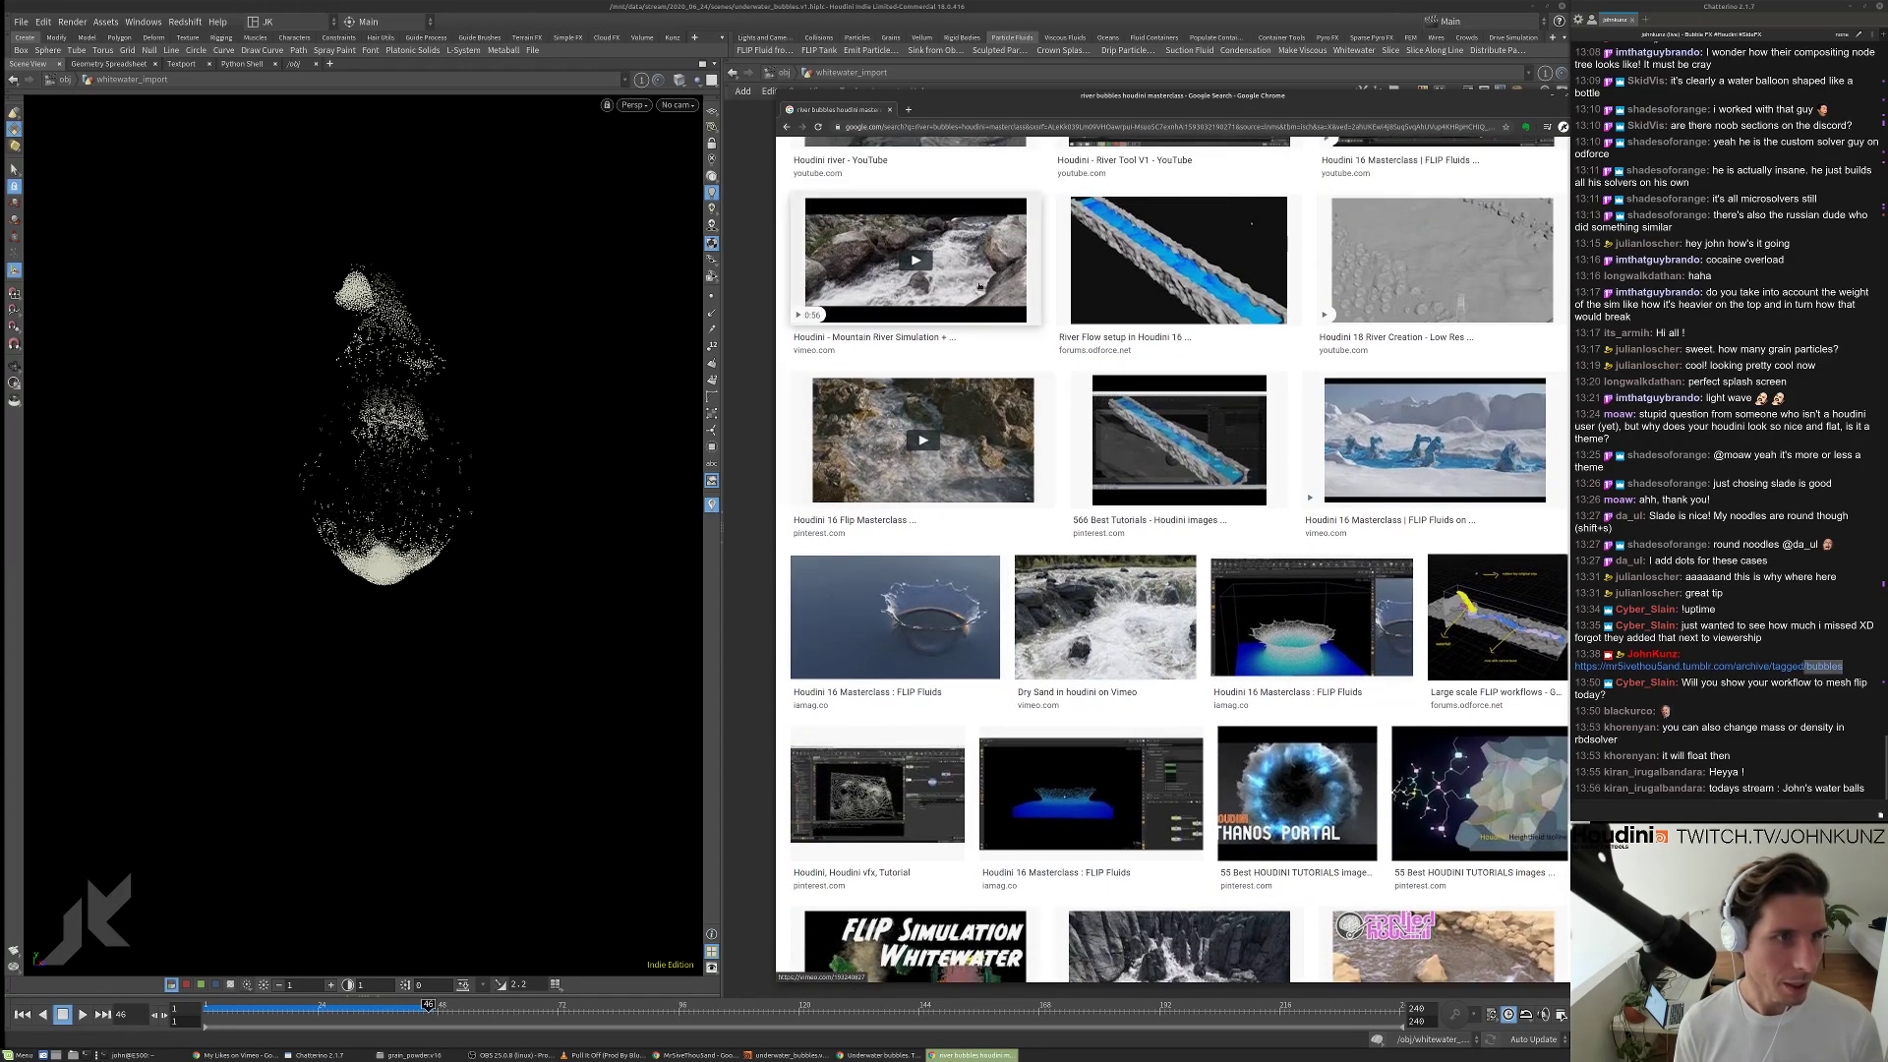
scroll(986, 252, down, 4)
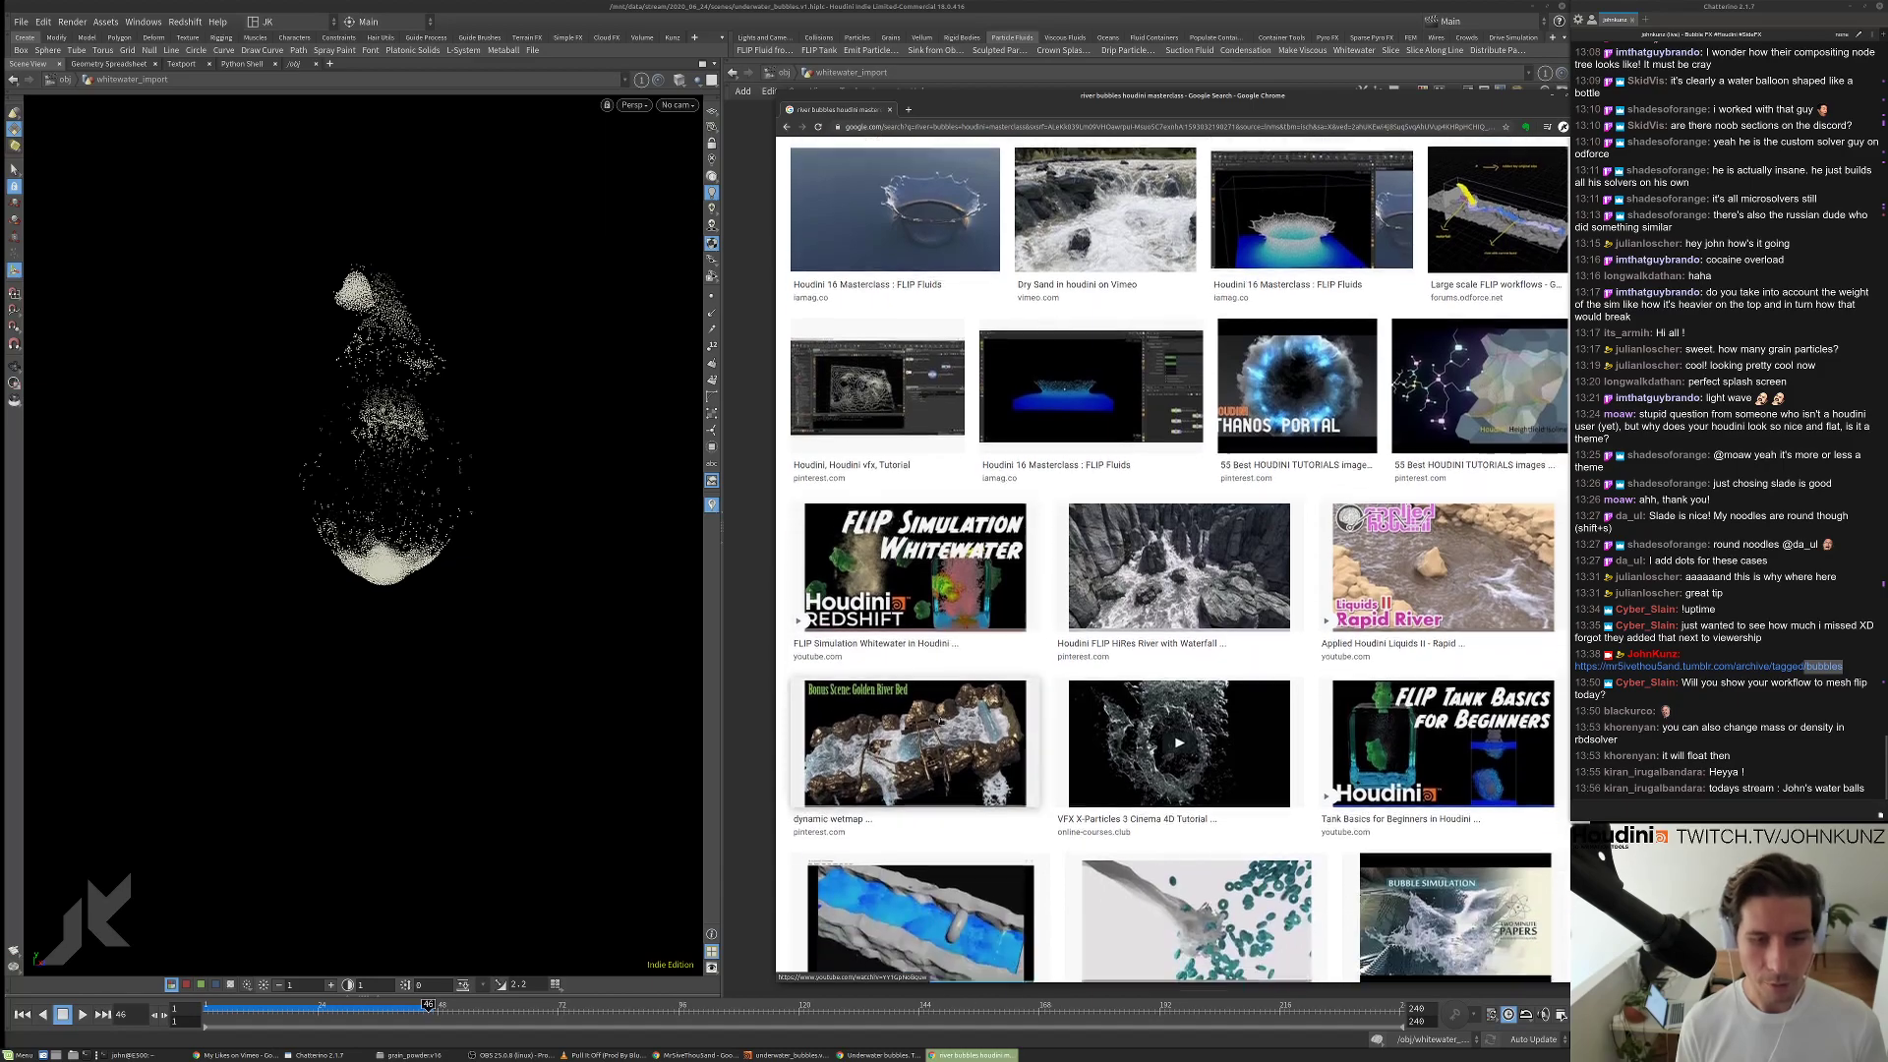
scroll(947, 666, down, 4)
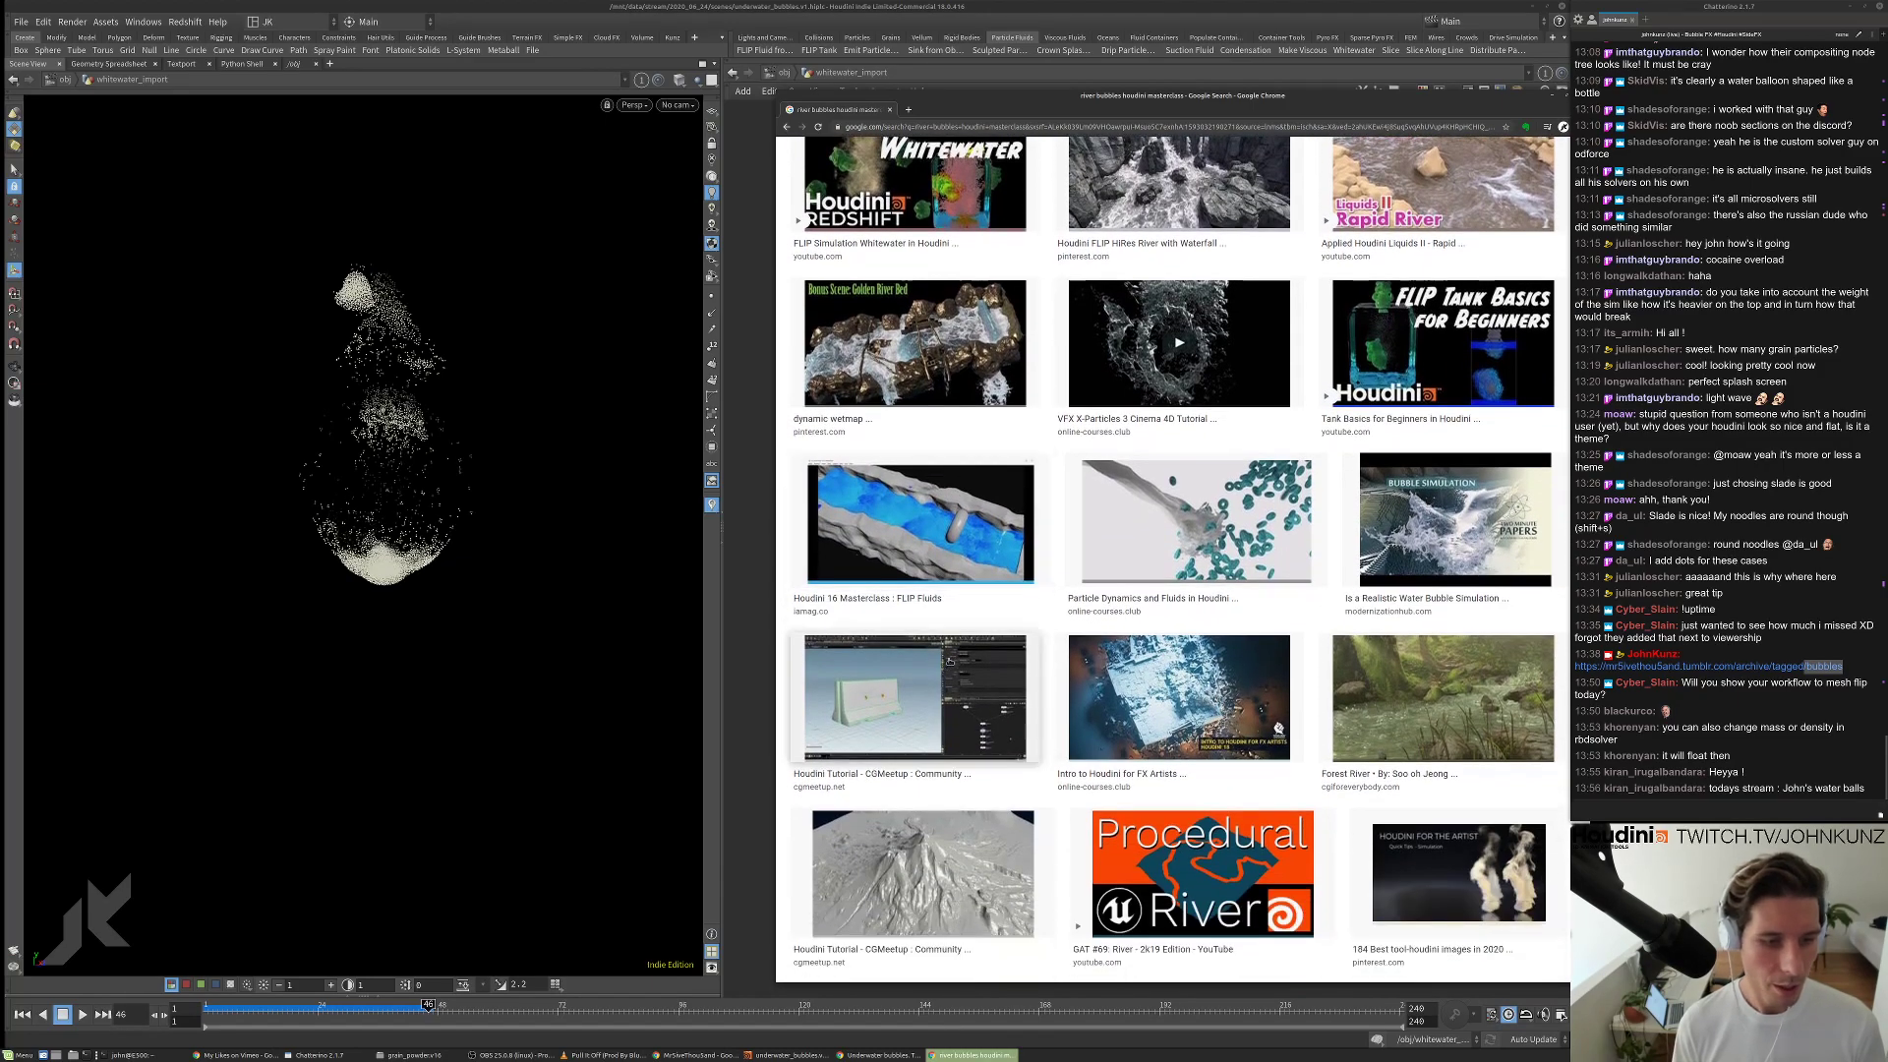
scroll(1100, 673, down, 1)
scroll(885, 491, up, 2)
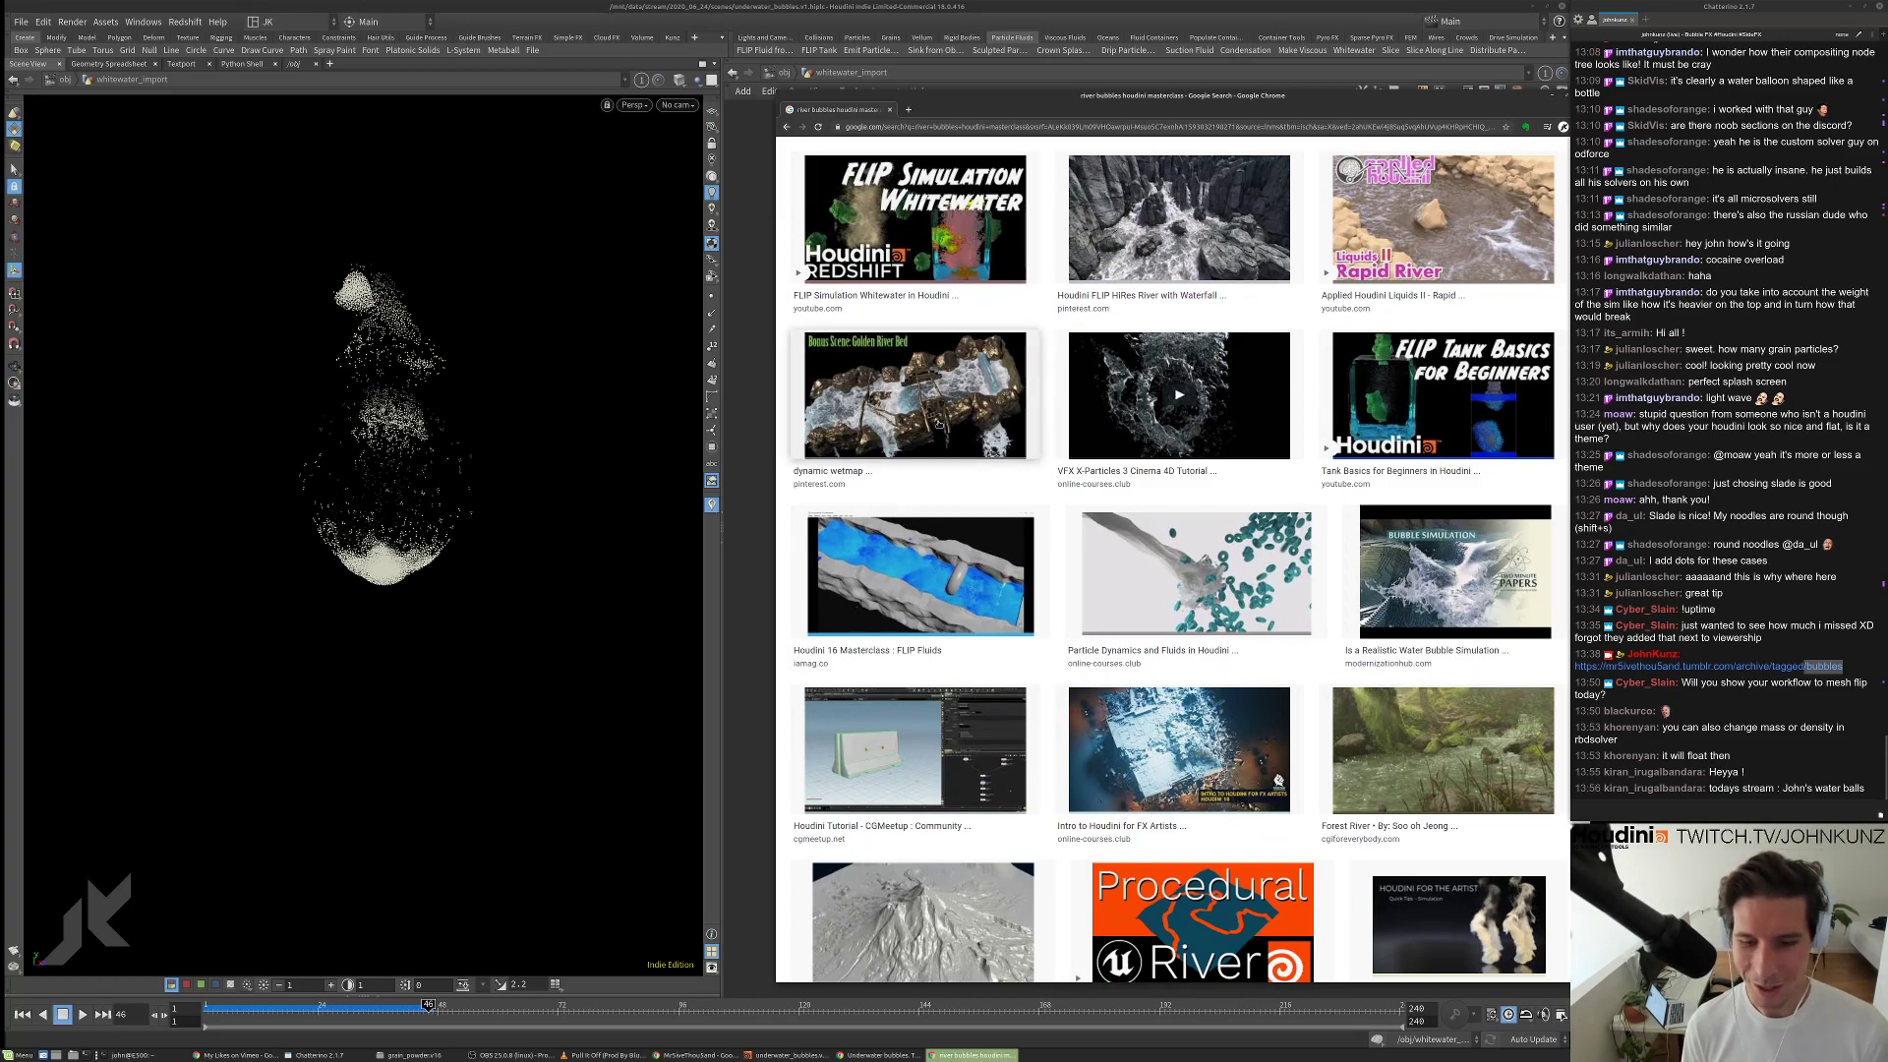
Back in Houdini, go up from whitewater_import to /obj, then return to the waterfall article.
key(alt+Tab)
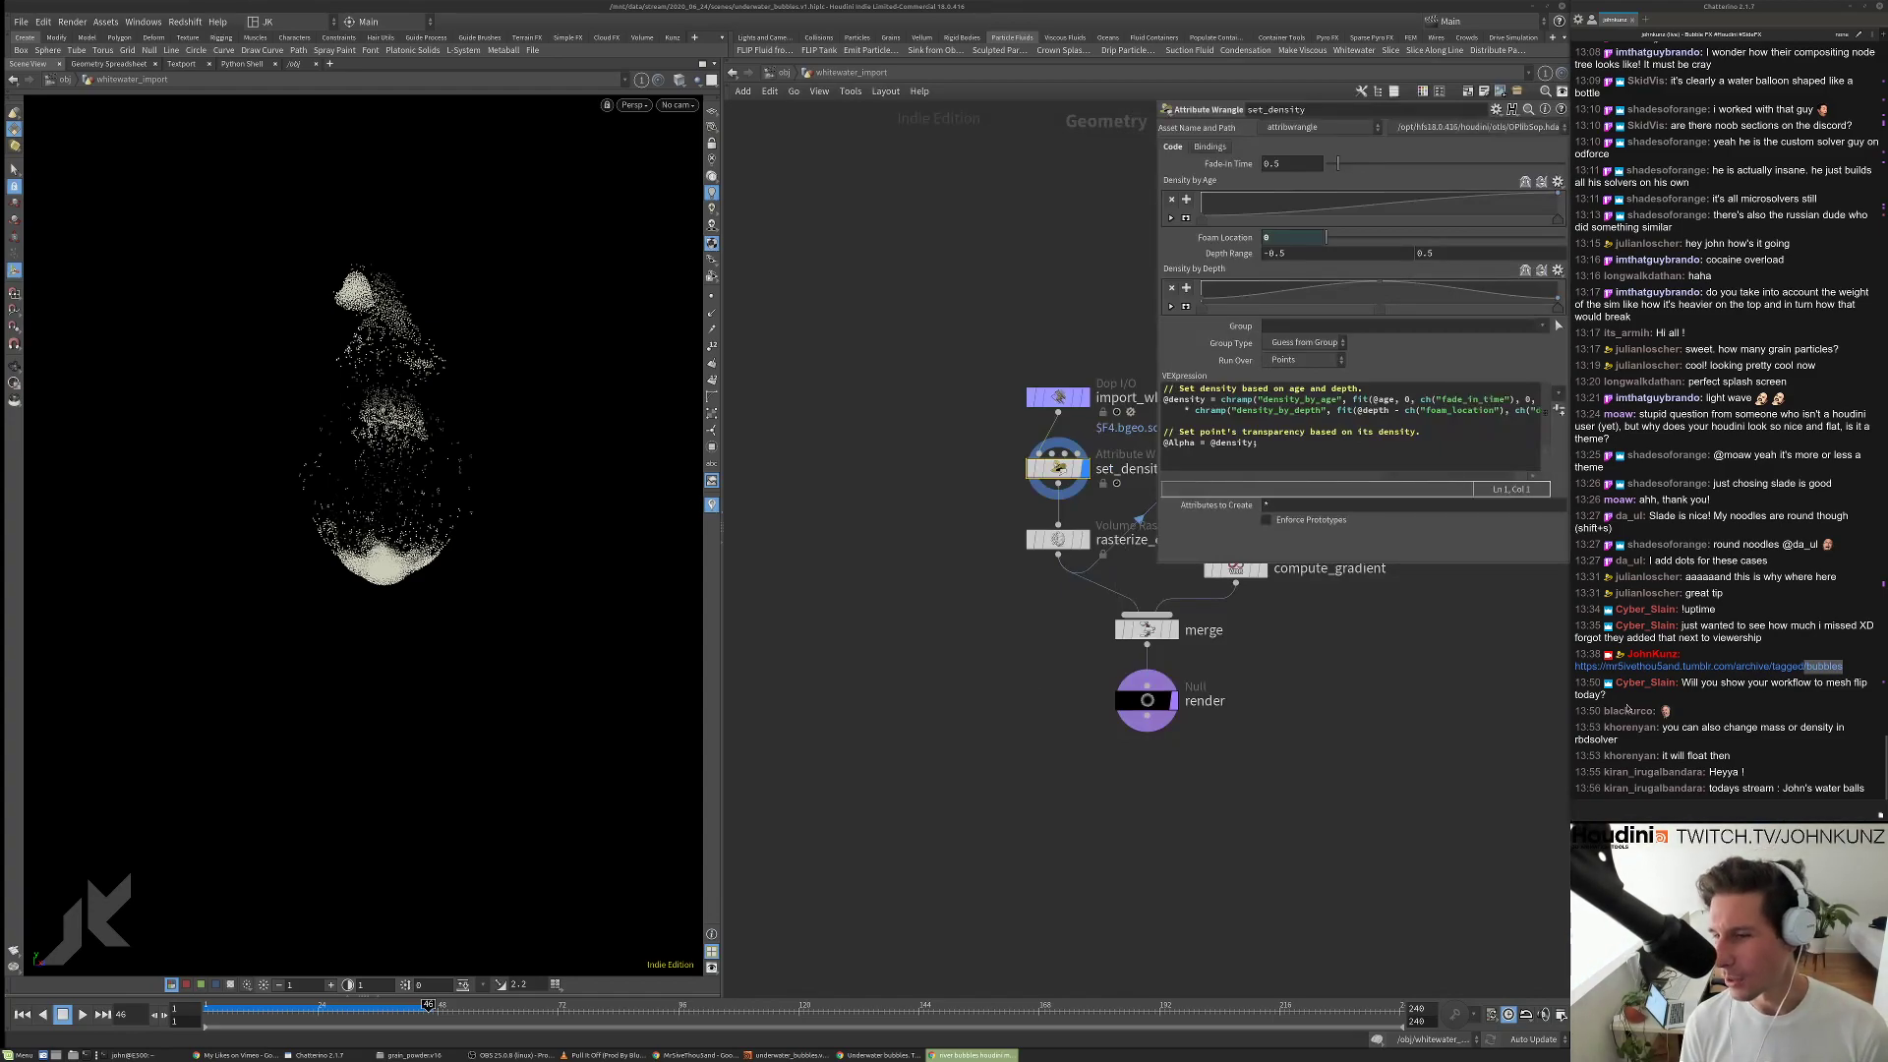
middle_drag(893, 438, 781, 442)
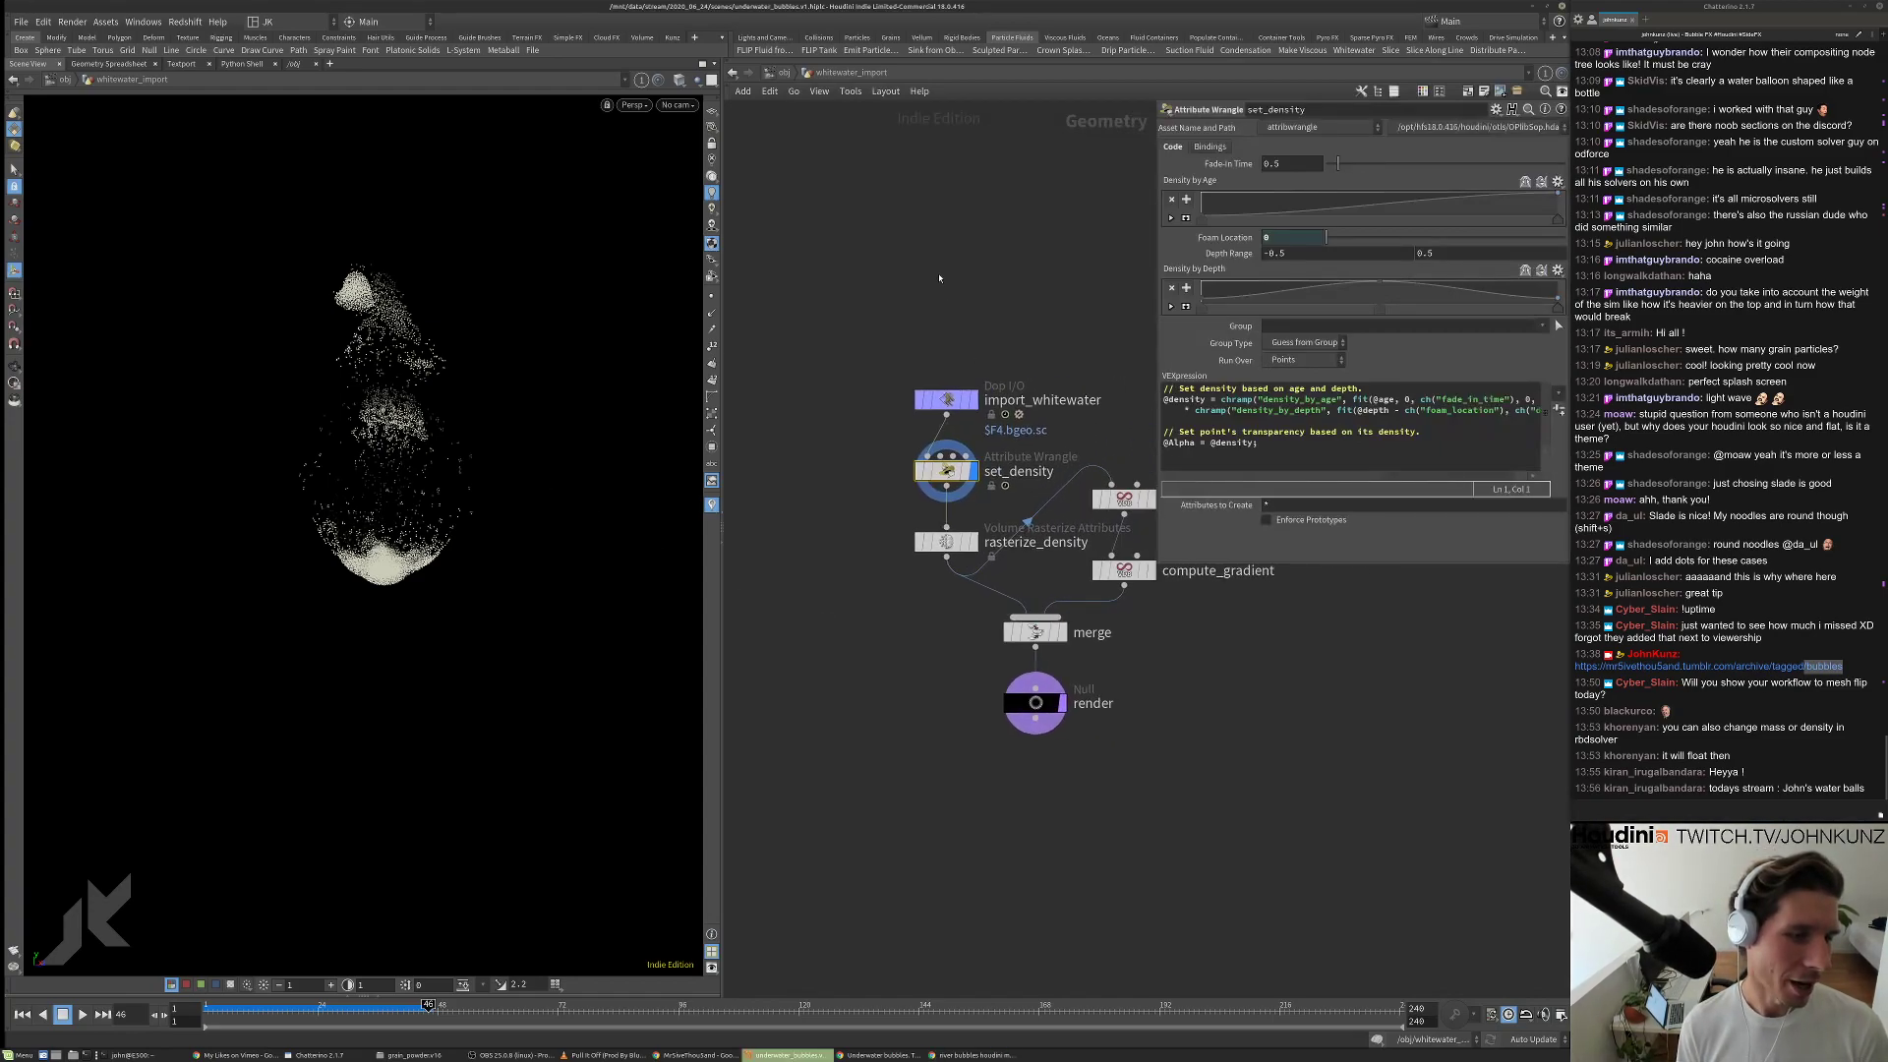
click(779, 74)
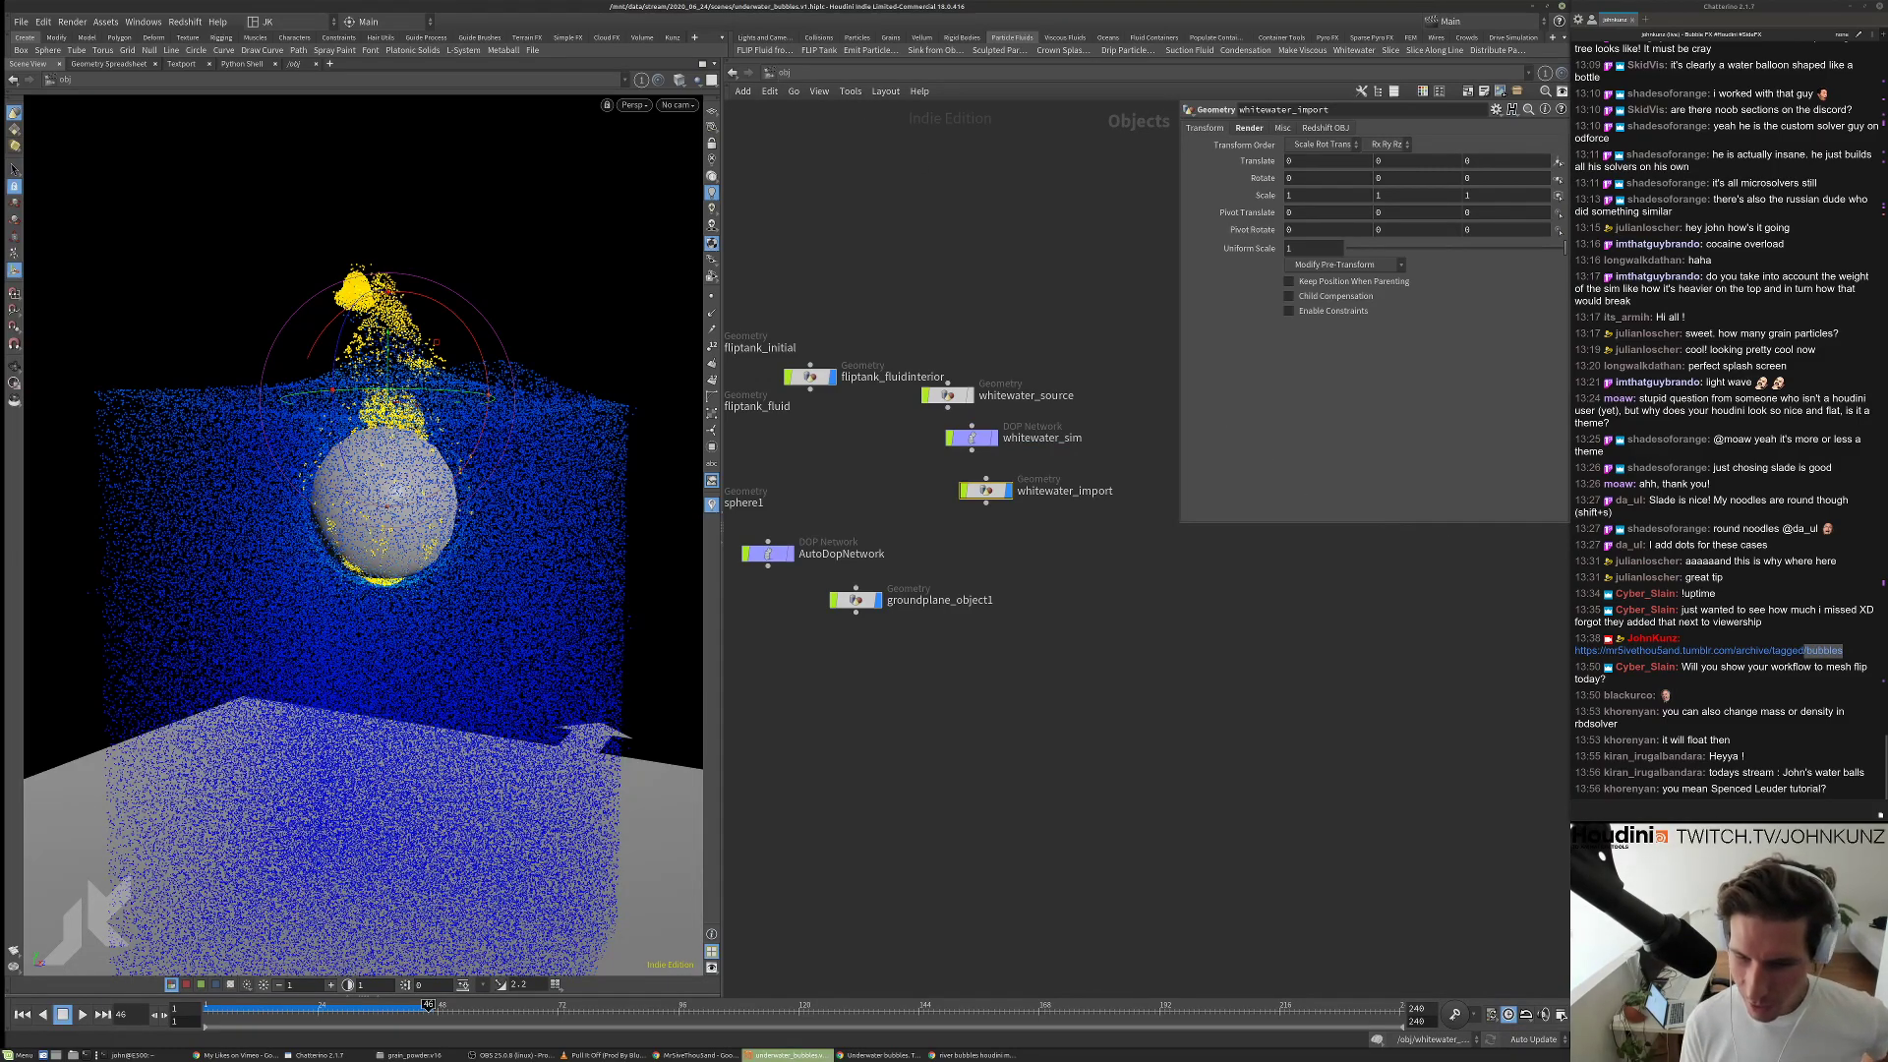
key(alt+Tab)
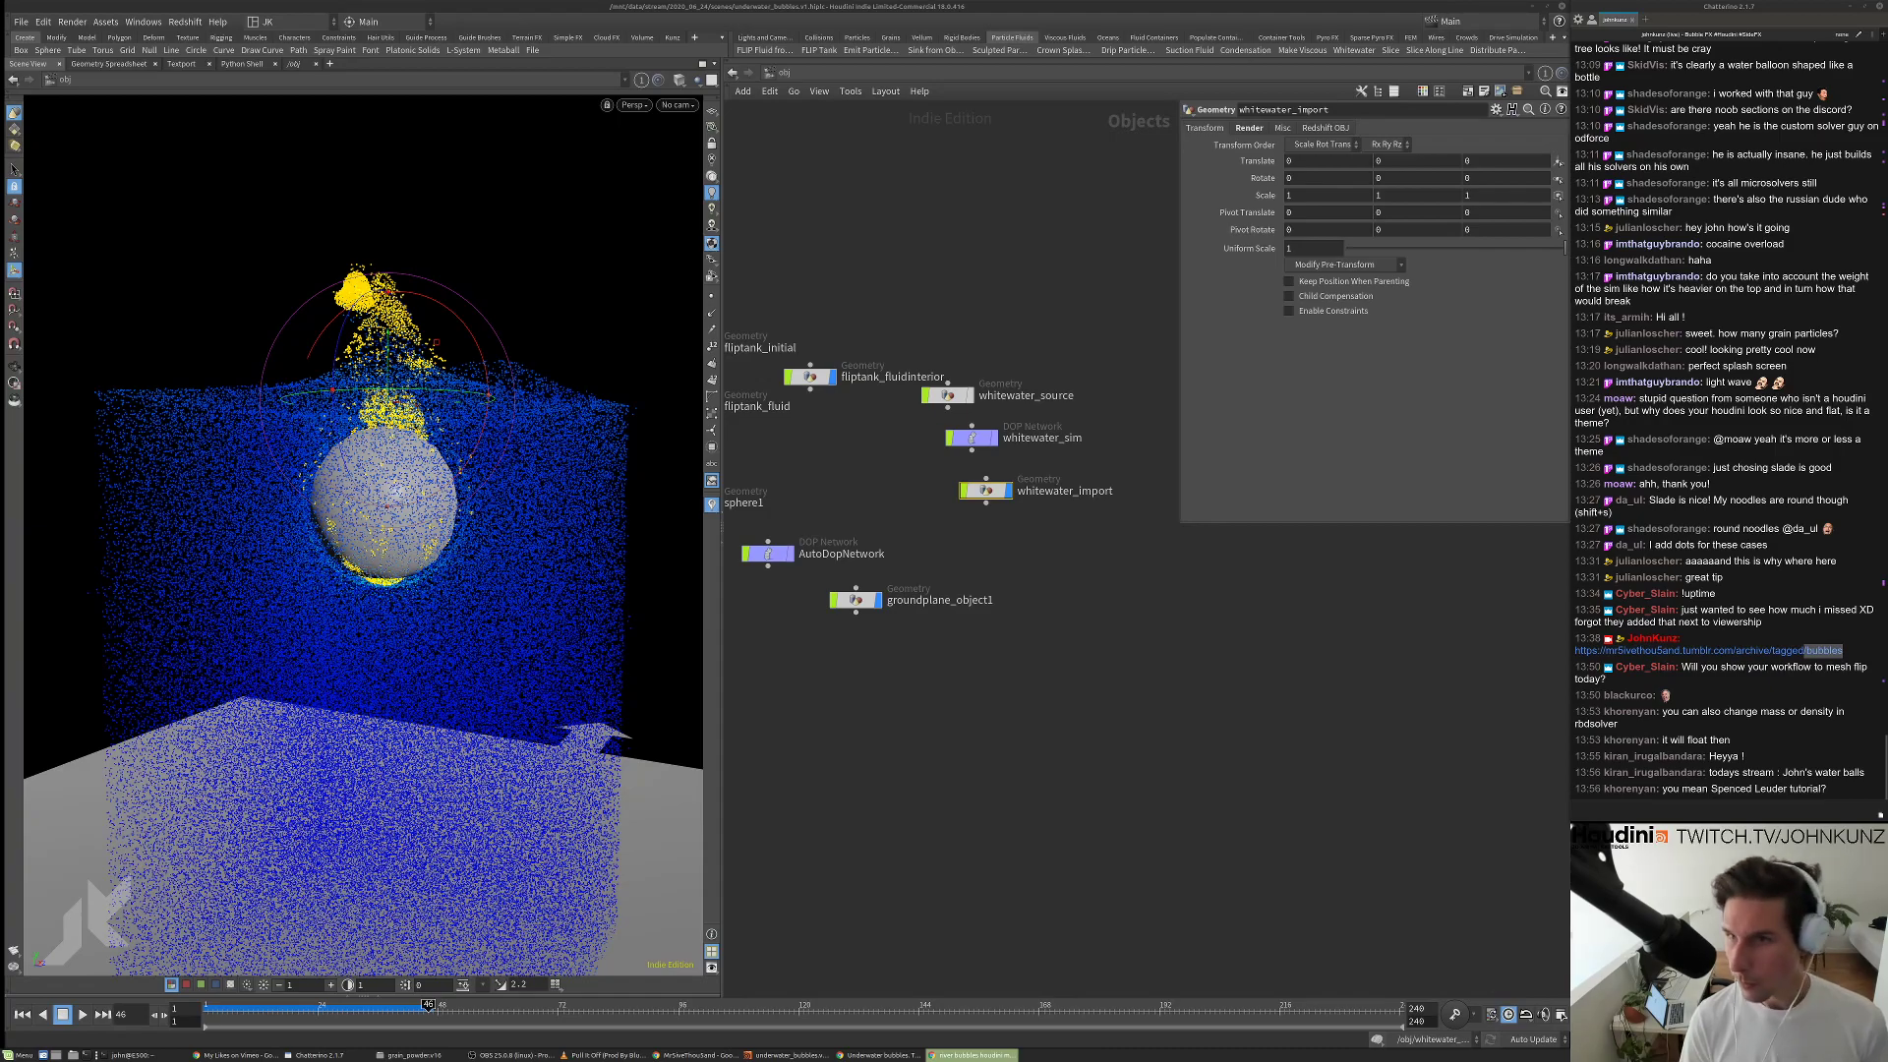
key(Return)
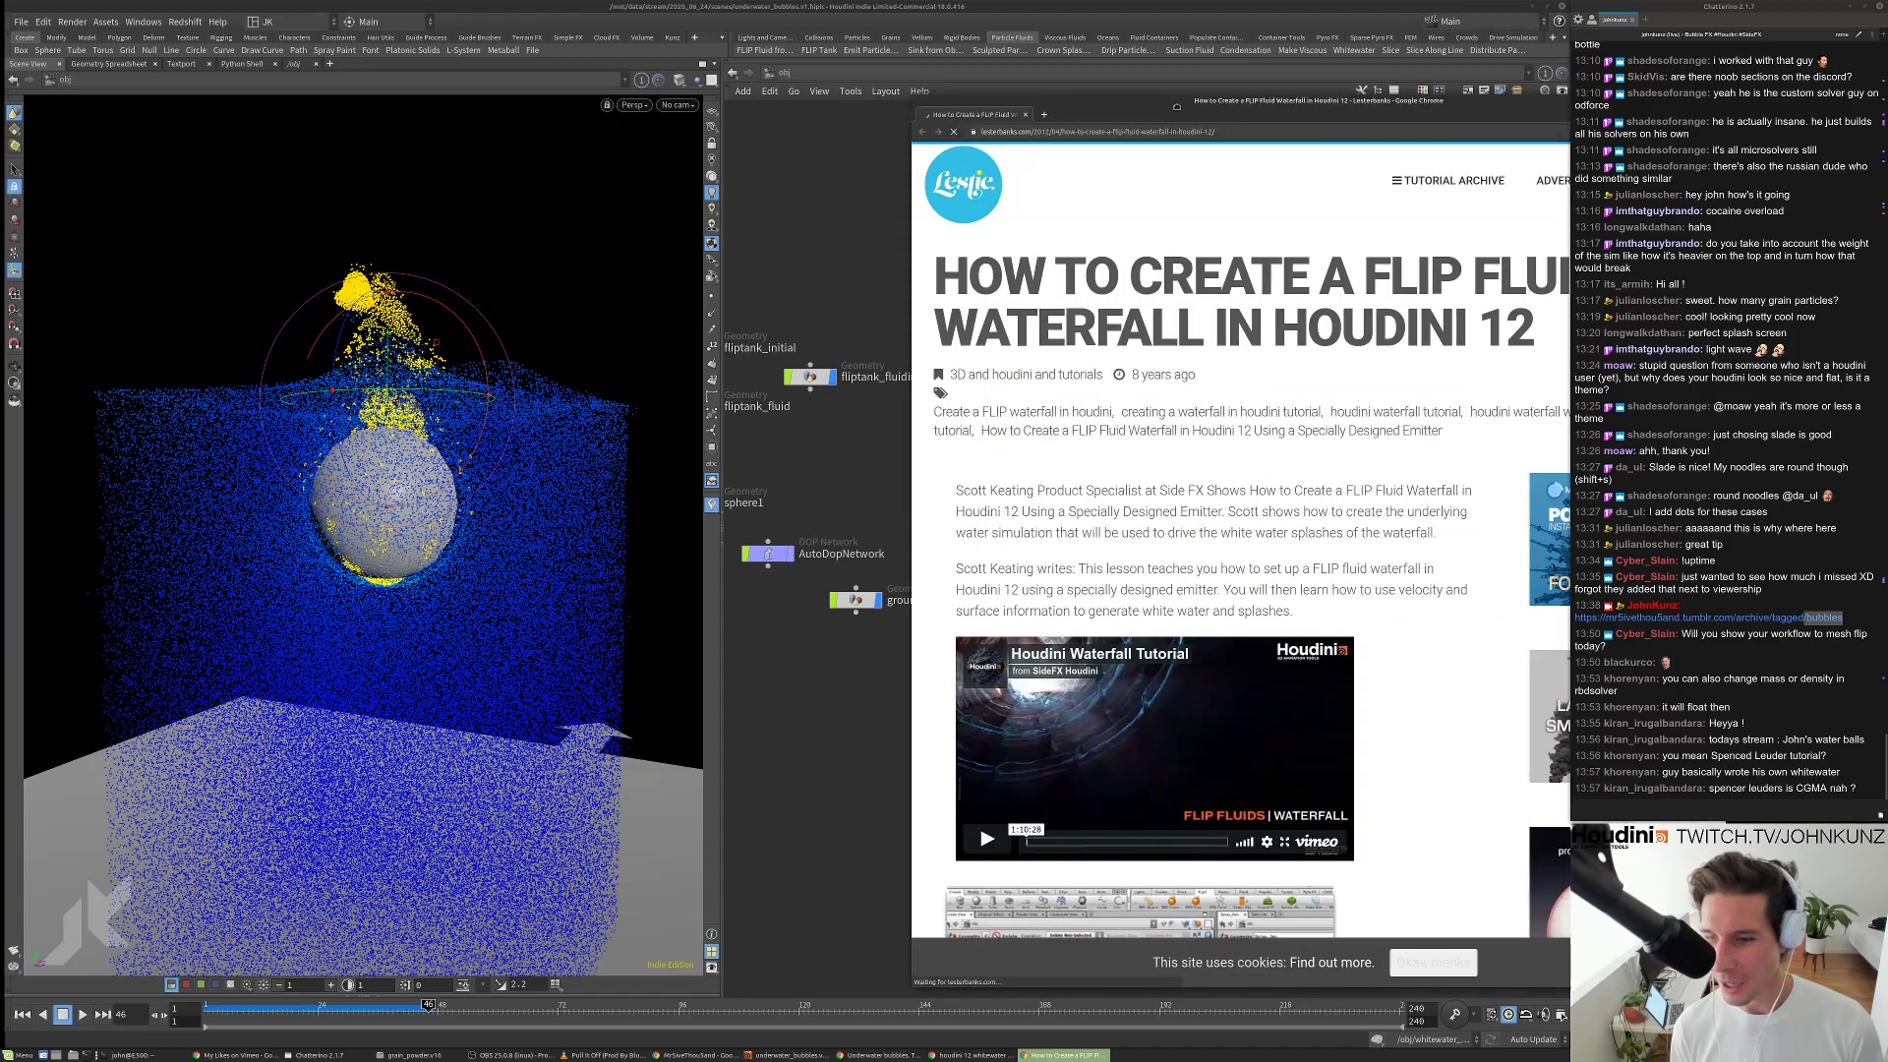
Play the embedded Houdini Waterfall Tutorial and skip ahead to about 40, 49 and 57 minutes.
scroll(870, 655, down, 1)
scroll(870, 656, down, 1)
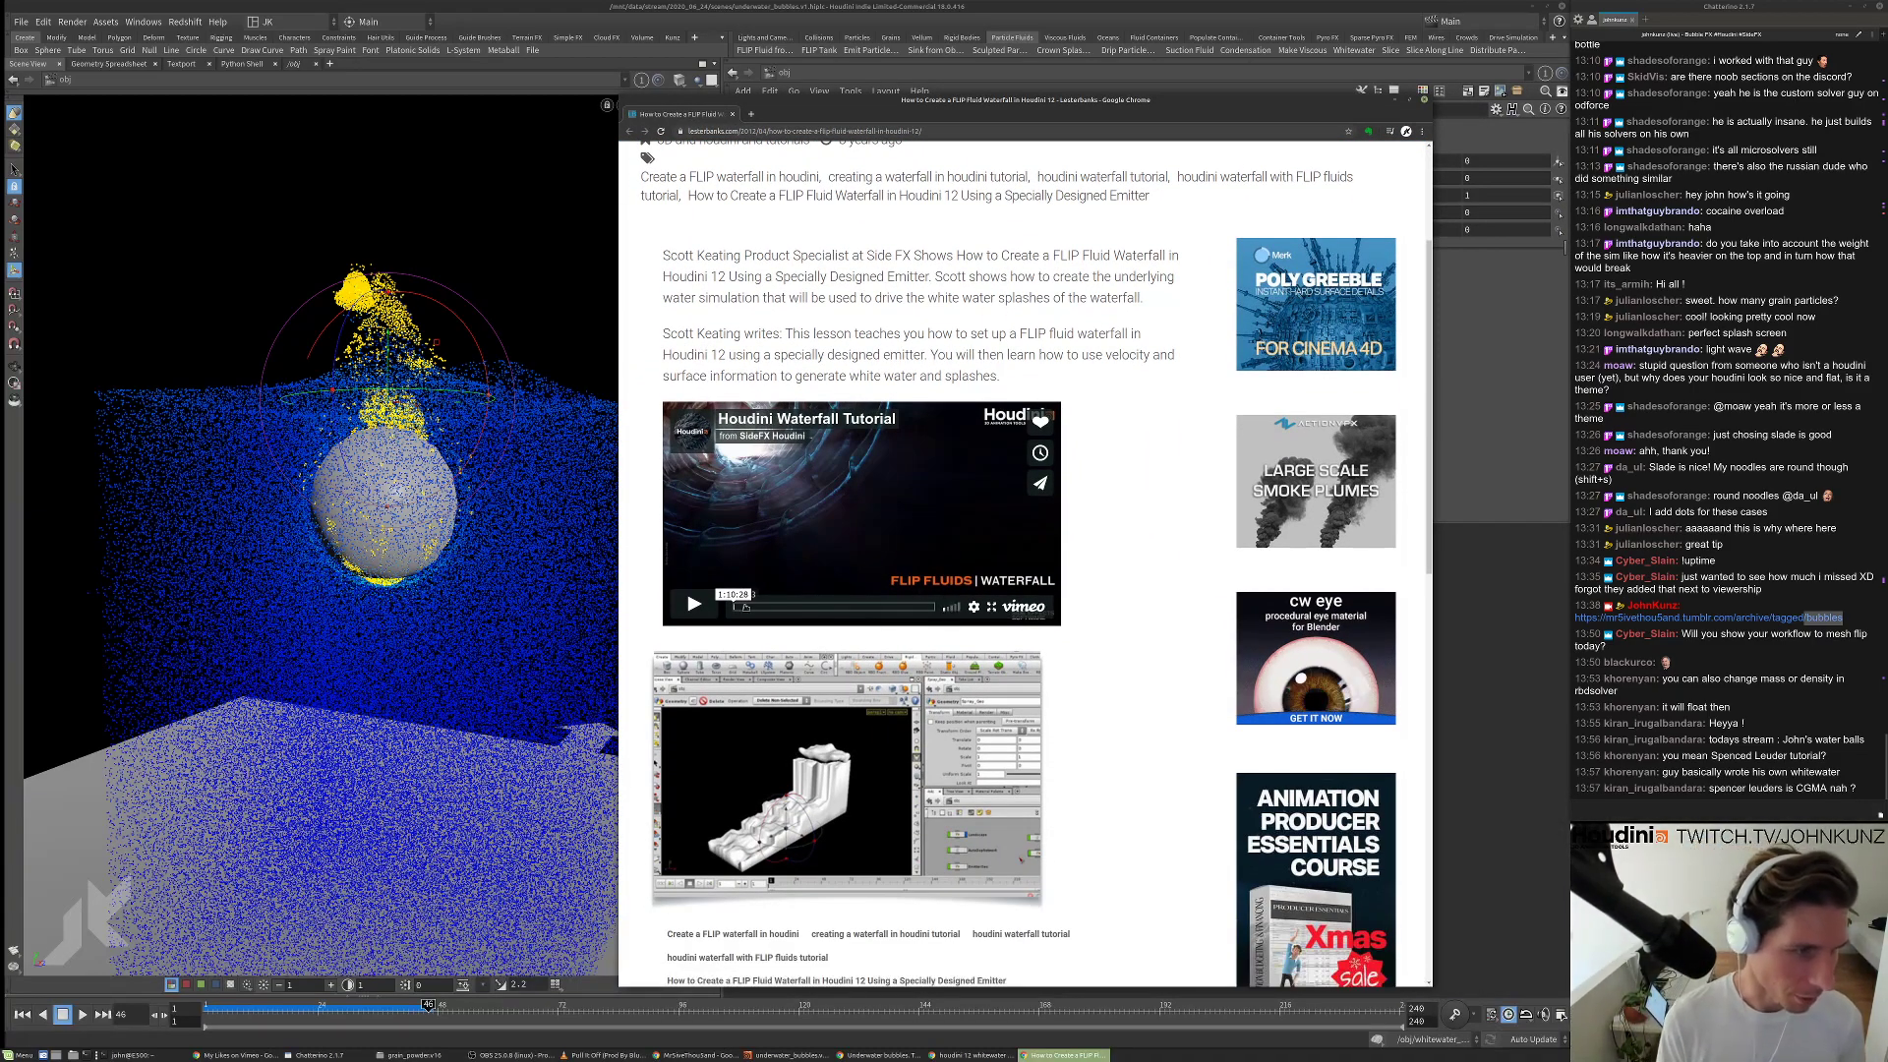
click(687, 609)
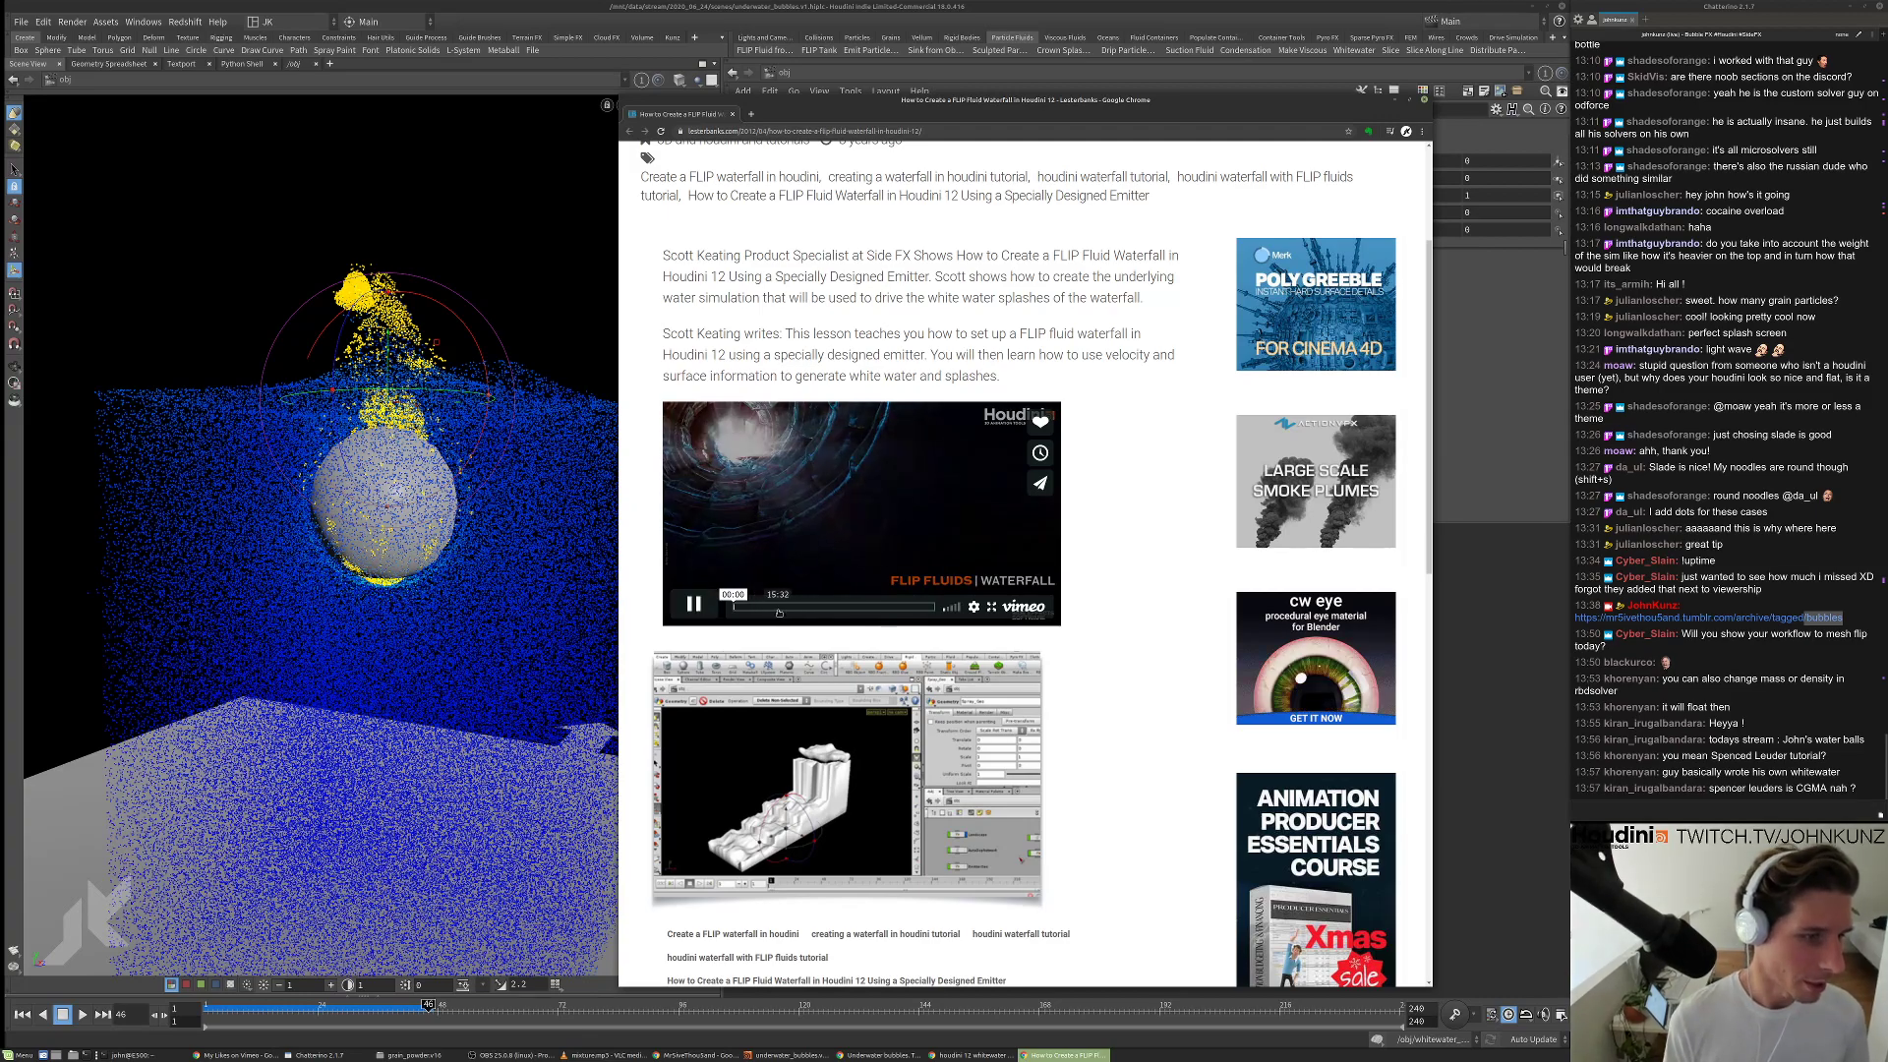
click(824, 606)
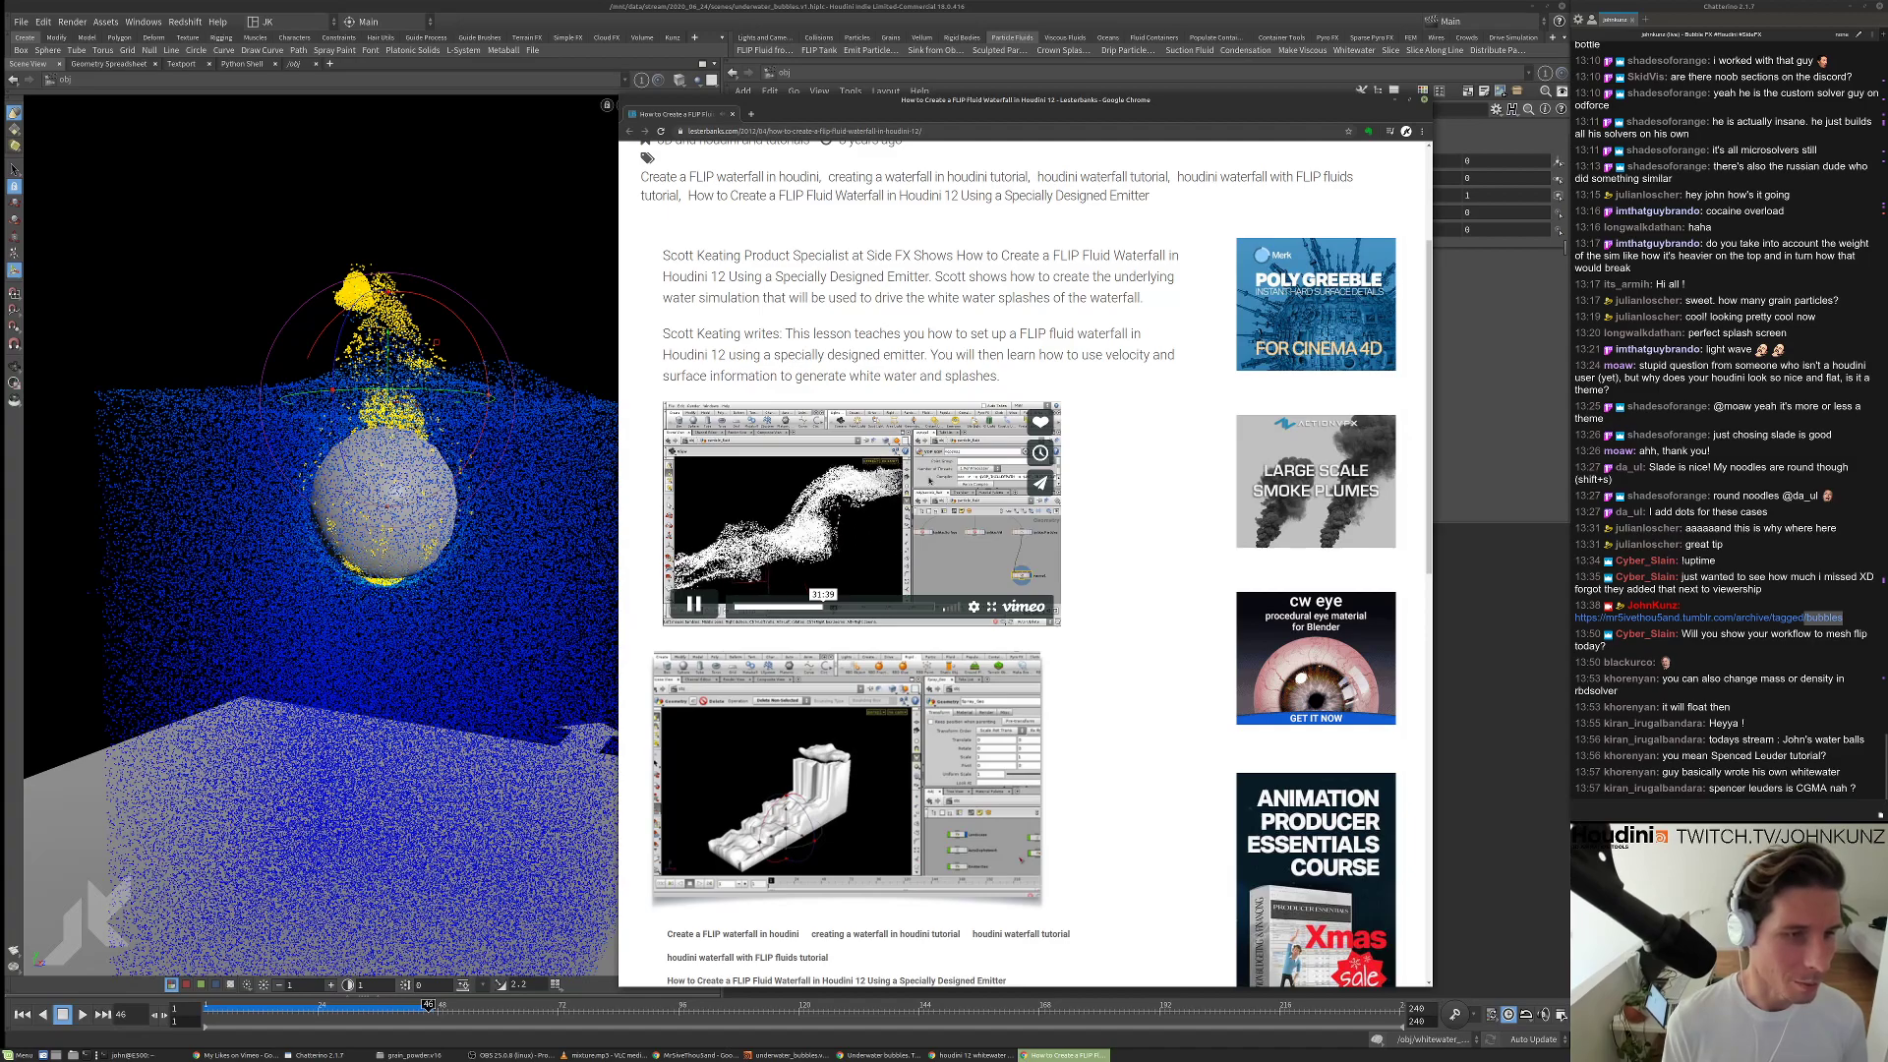
click(847, 608)
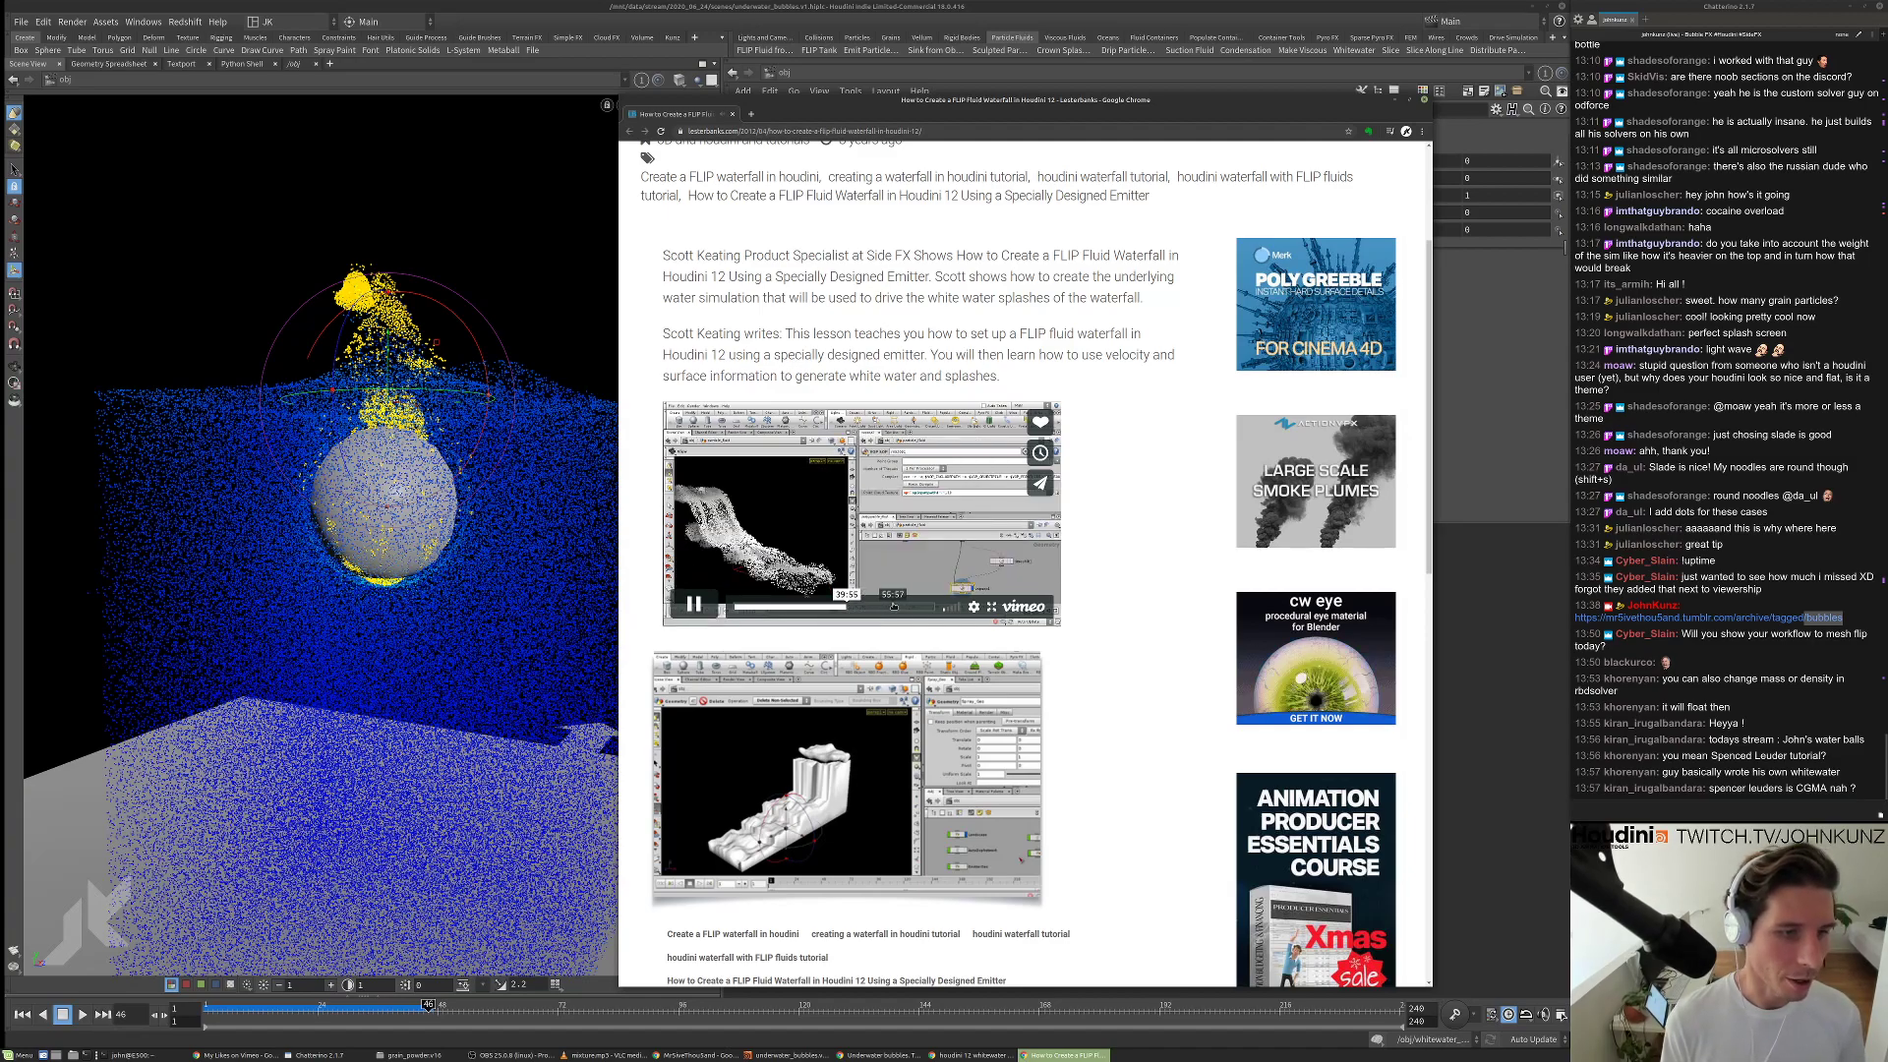
click(872, 608)
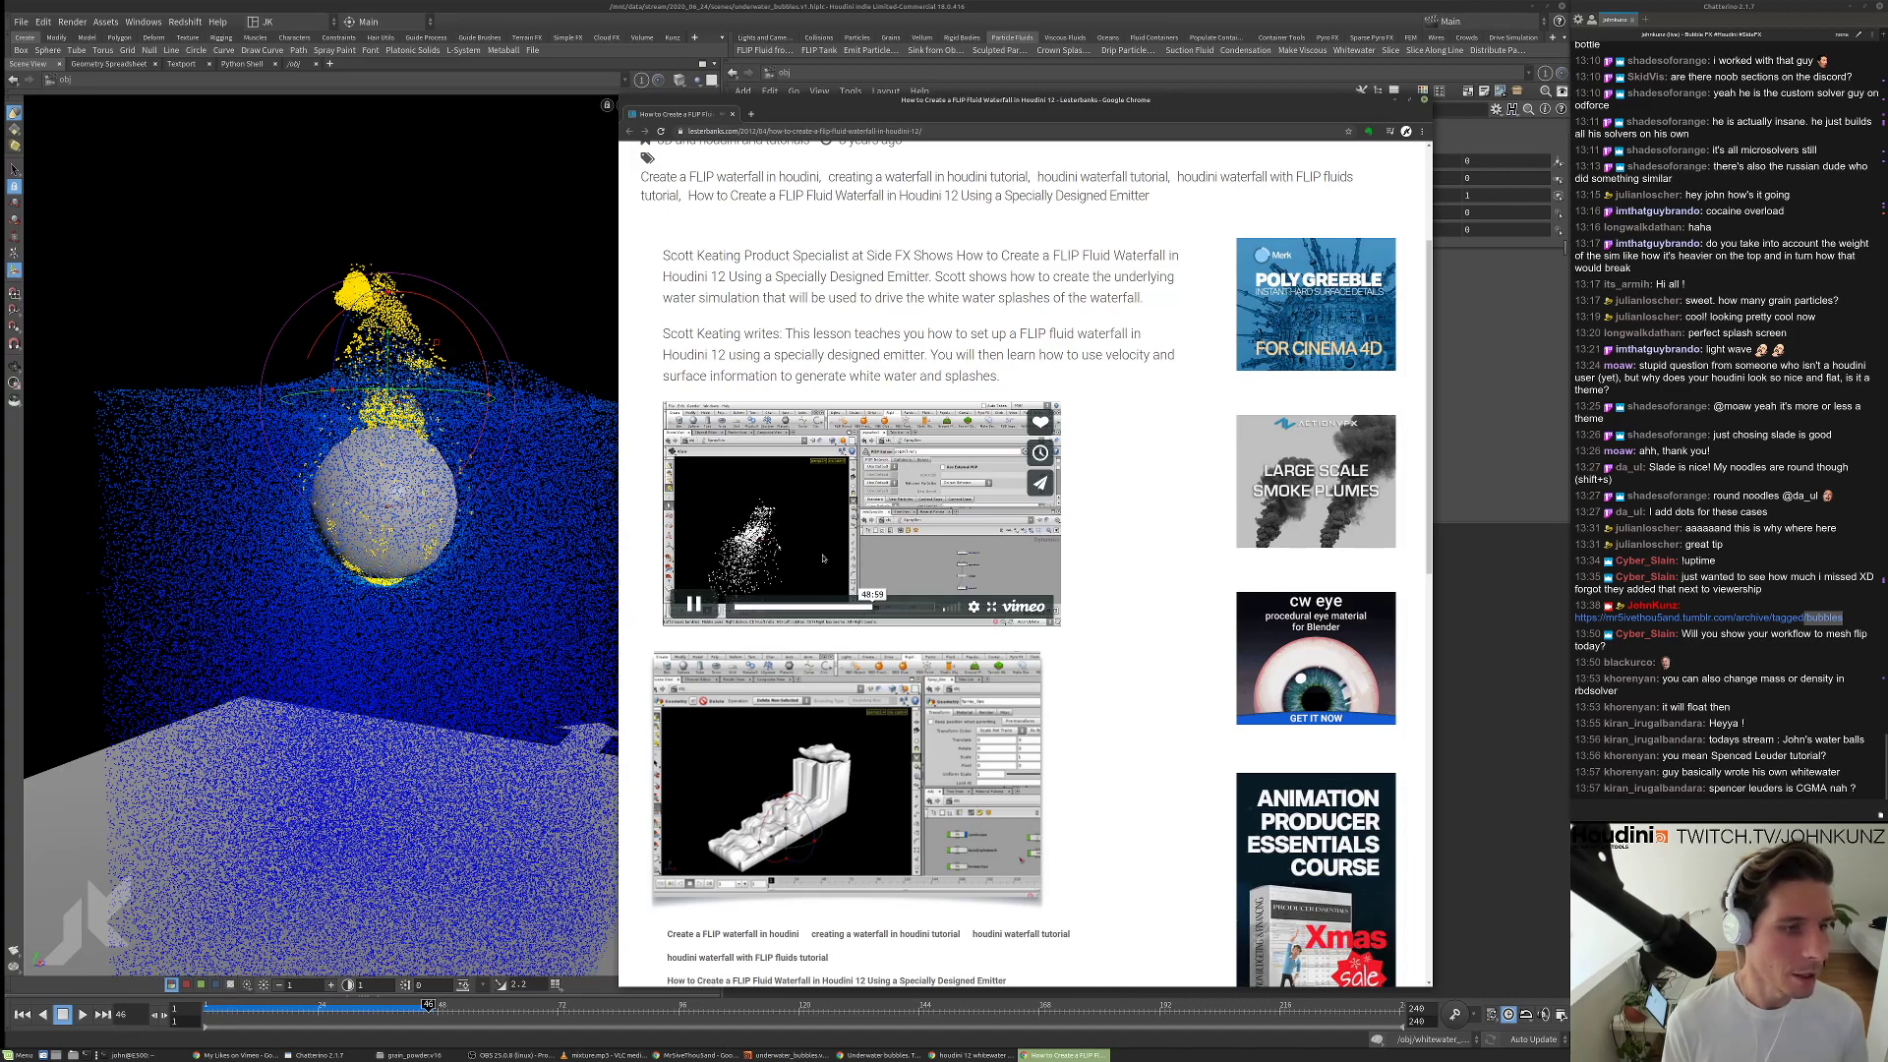
click(897, 610)
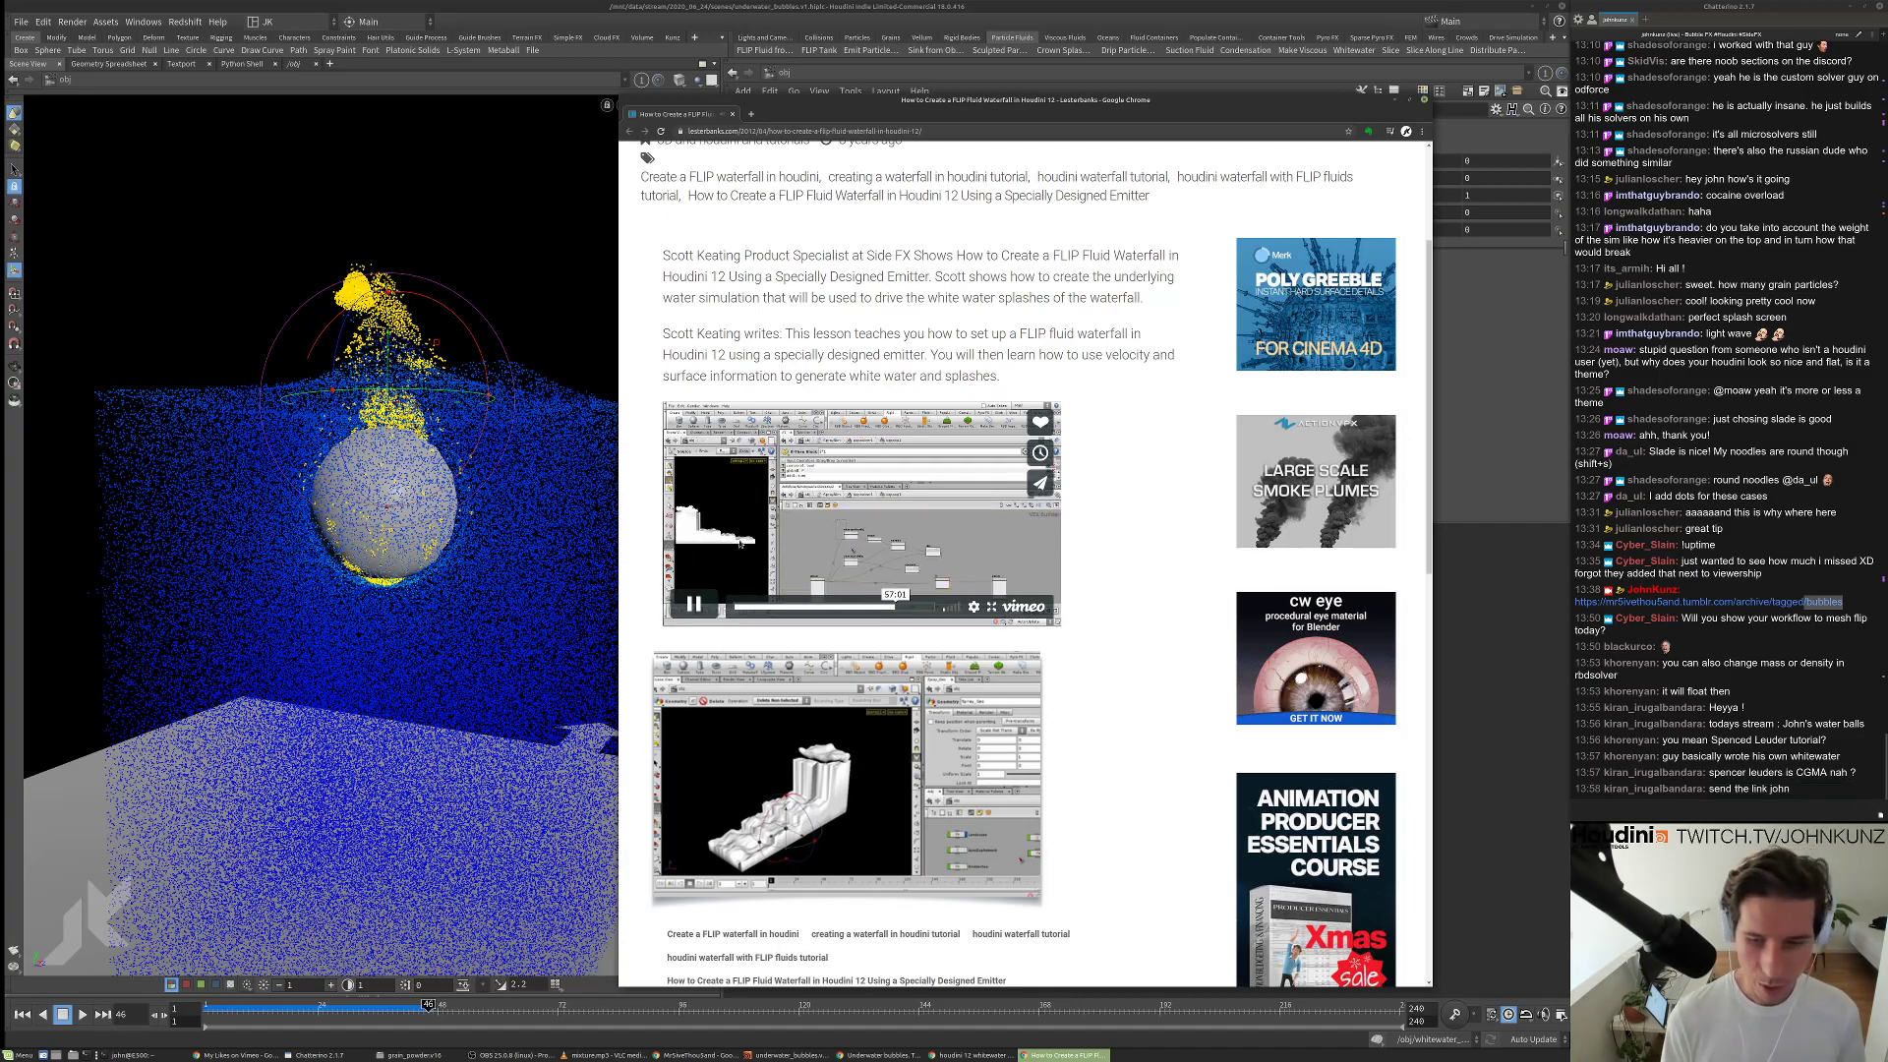
Open the waterfall tutorial on its own Vimeo page.
scroll(843, 568, down, 4)
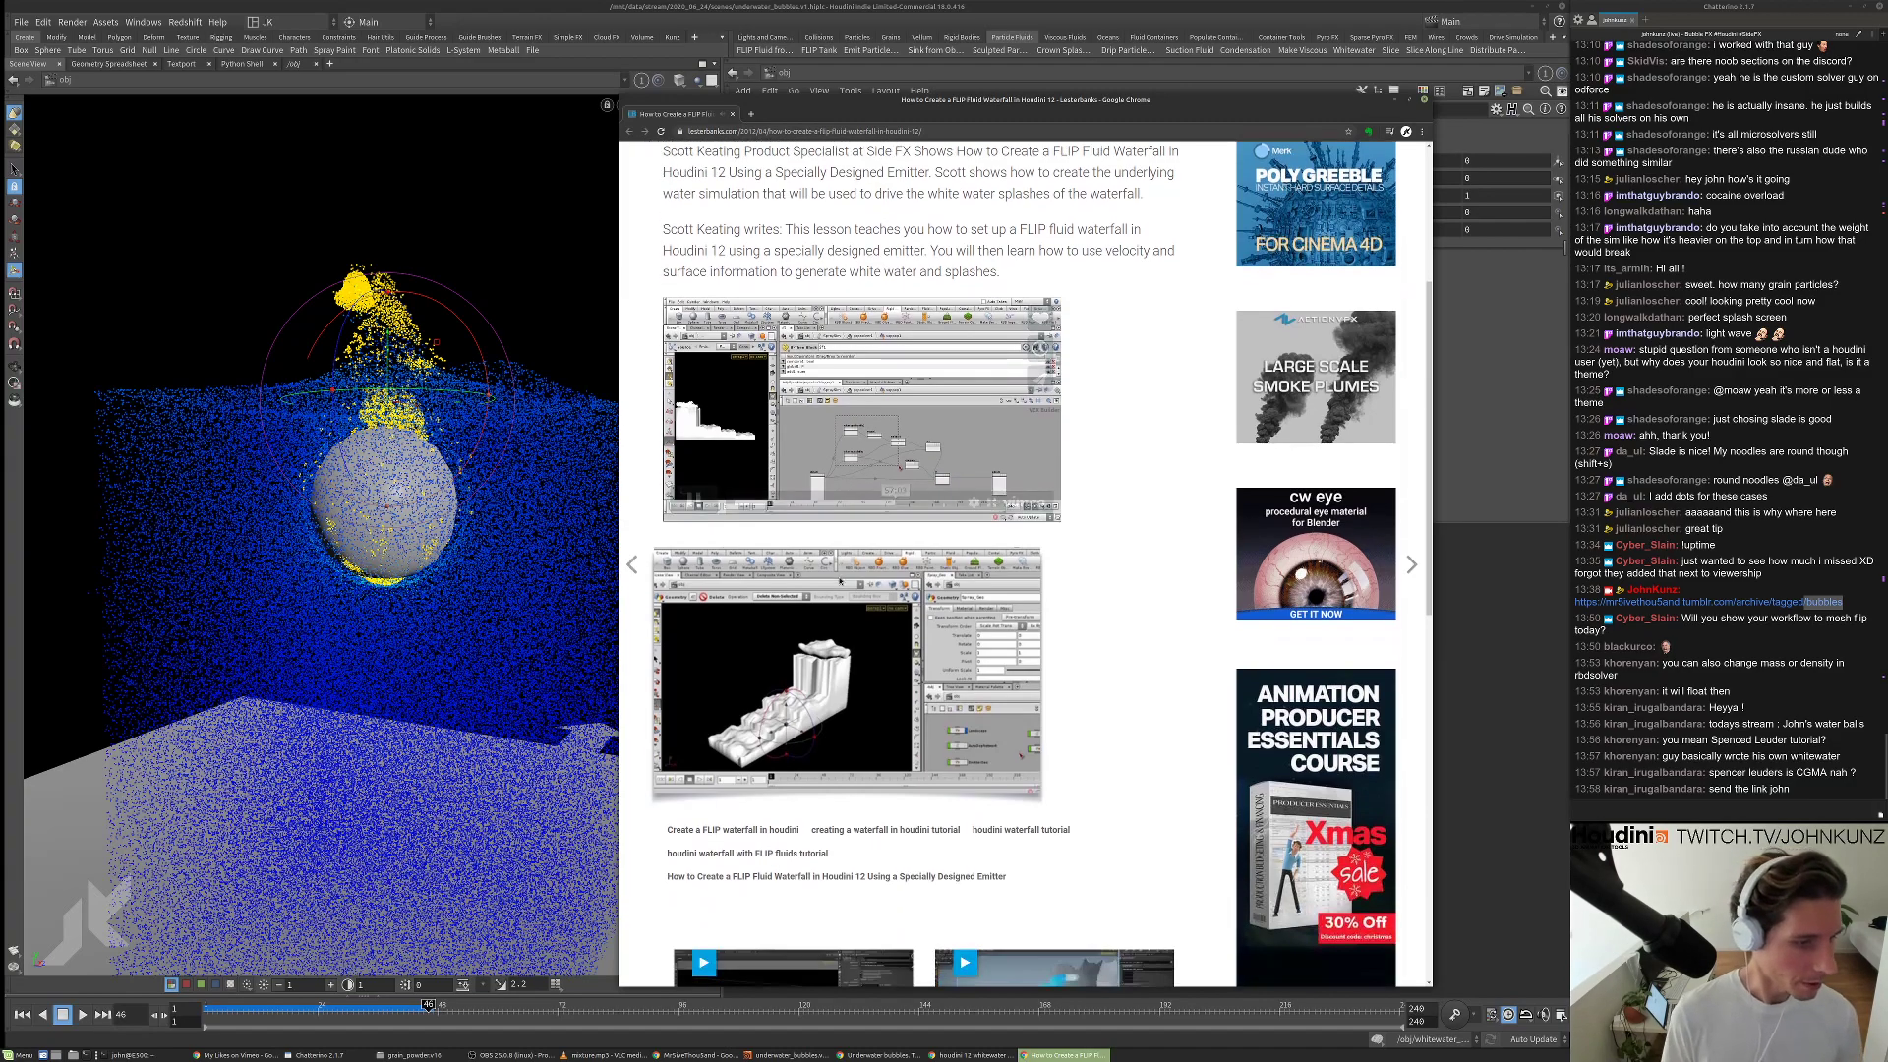
scroll(771, 533, up, 5)
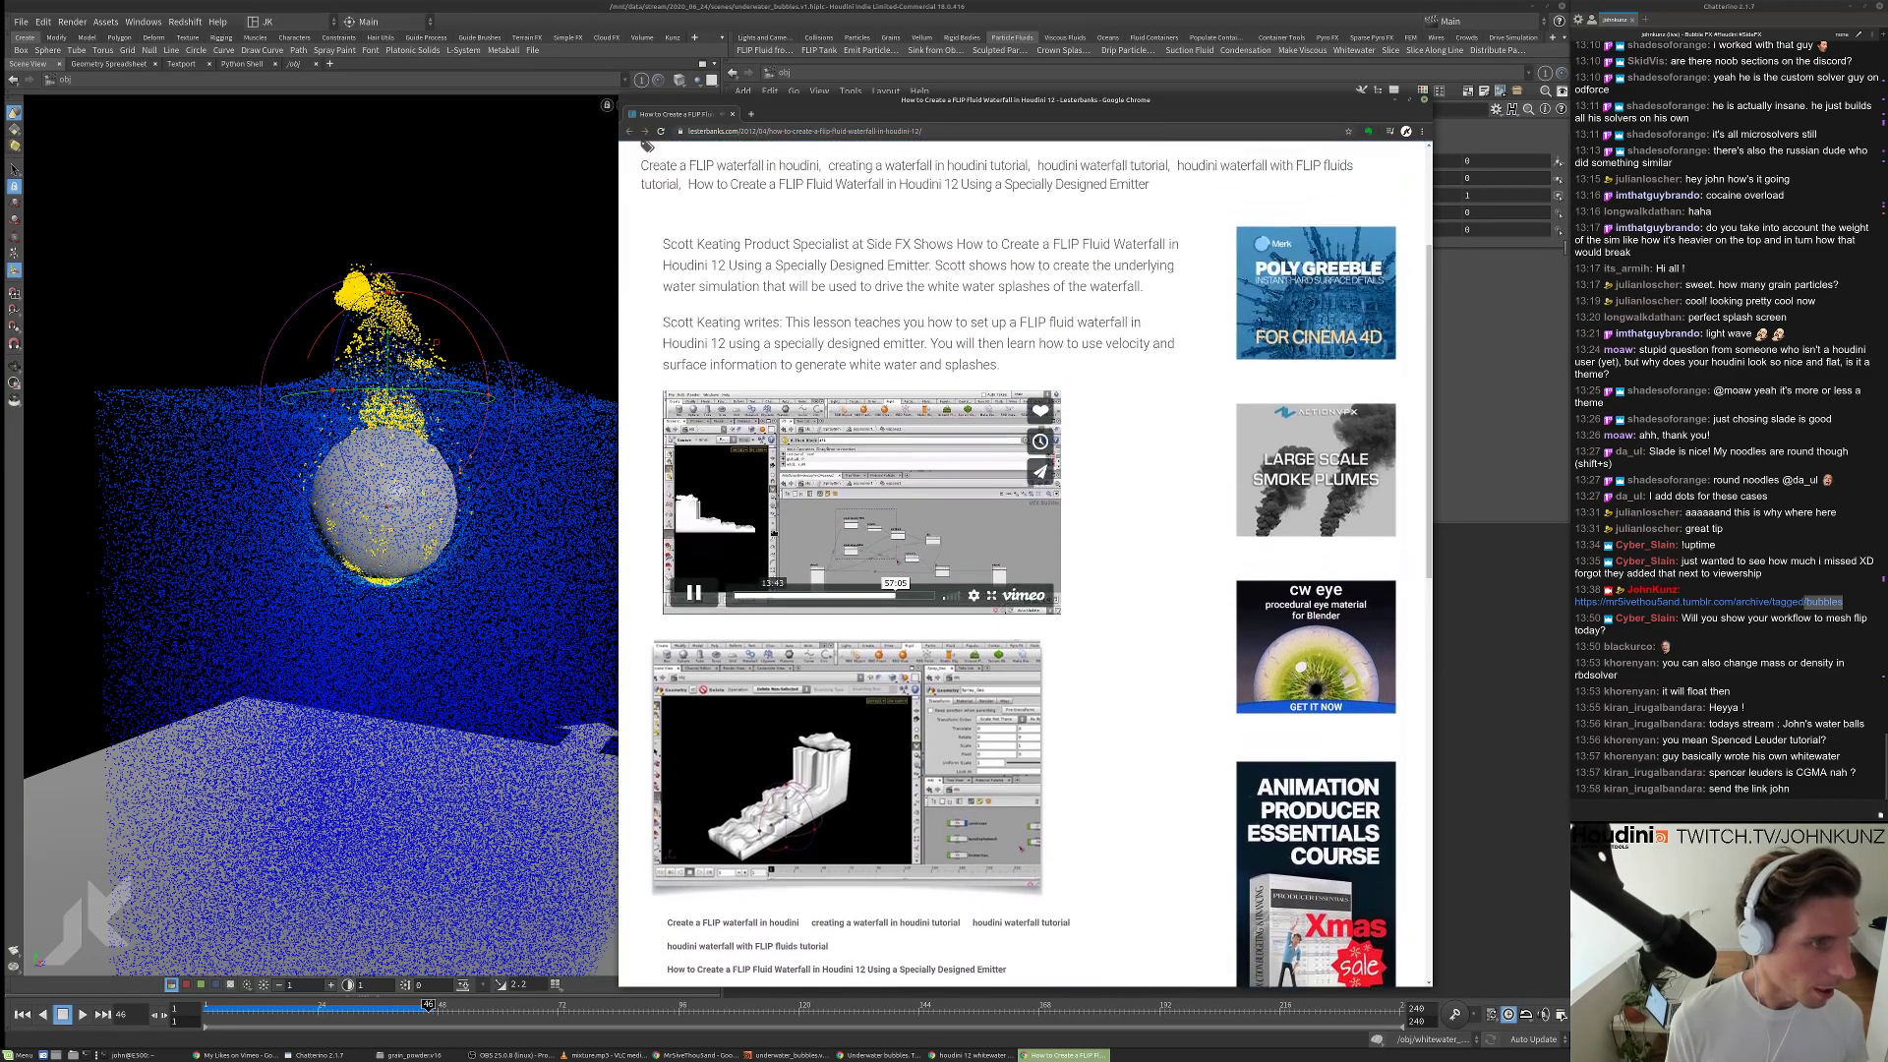
click(917, 180)
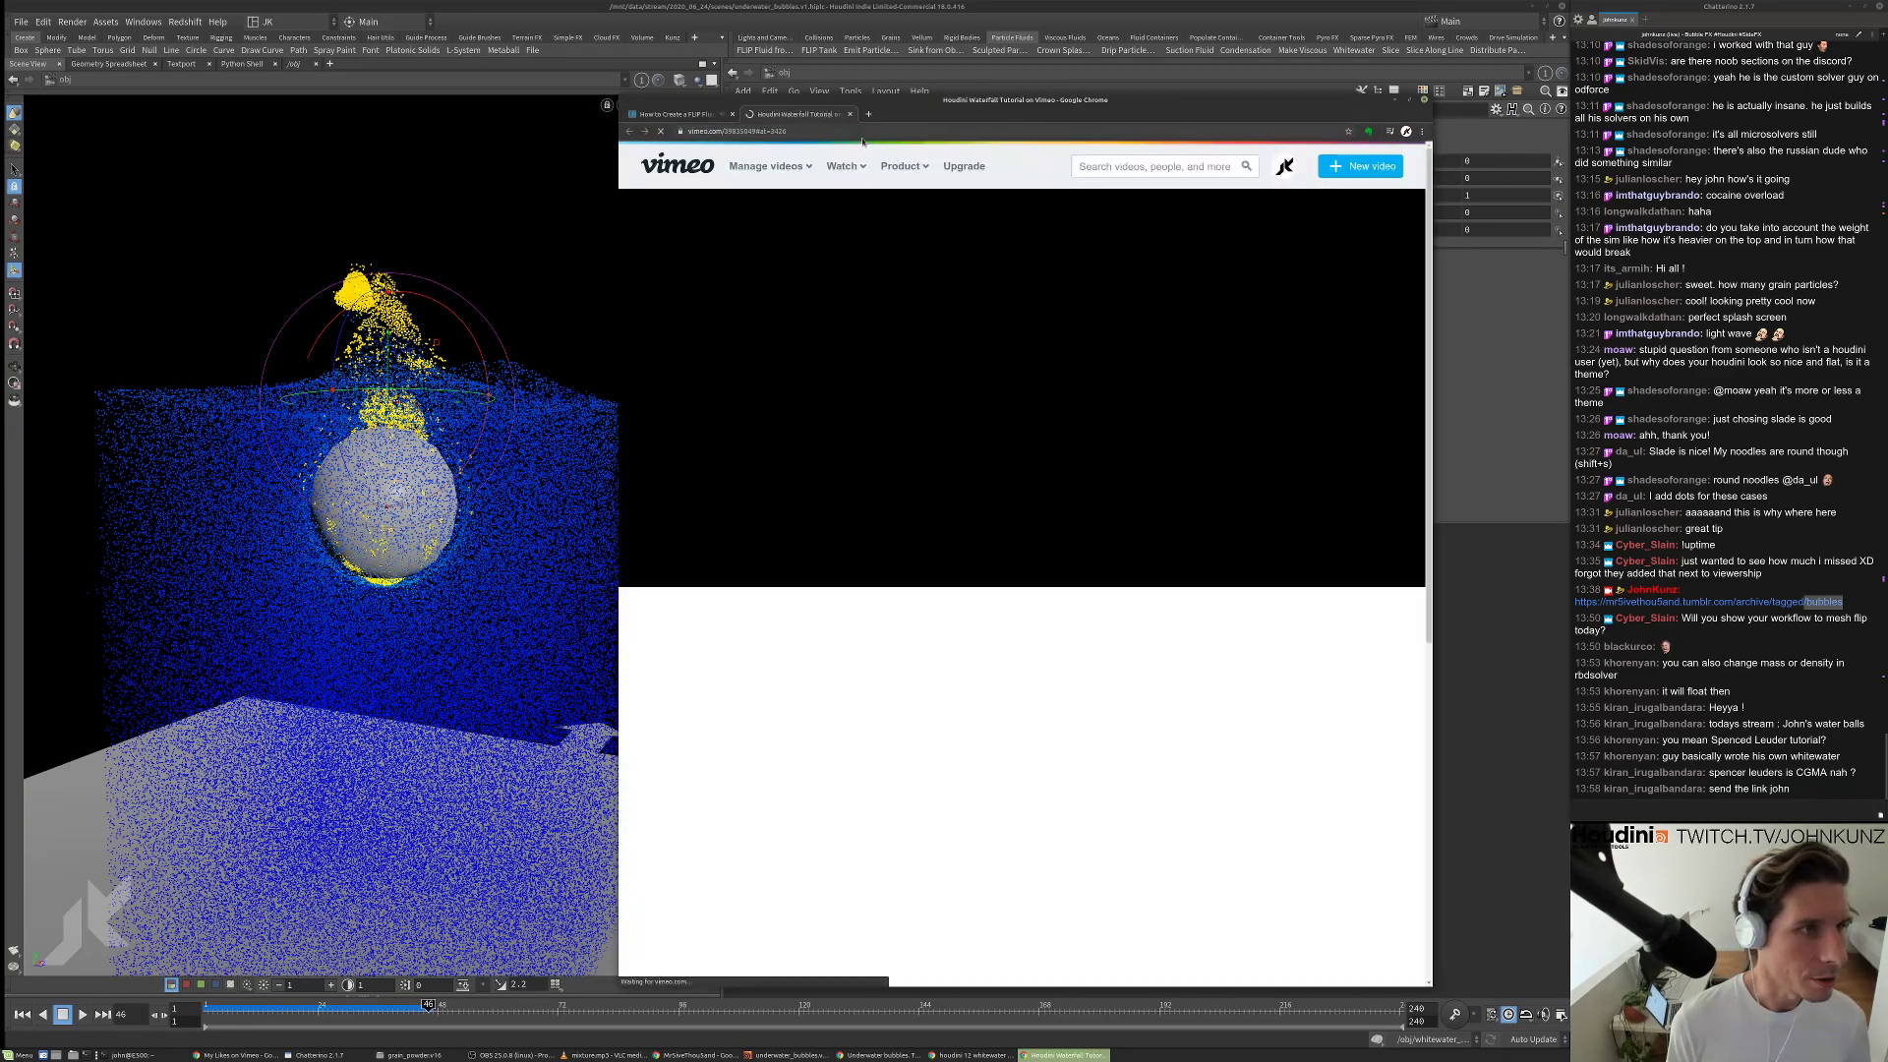
Paste and send the Vimeo tutorial link in the stream chat.
scroll(873, 452, down, 3)
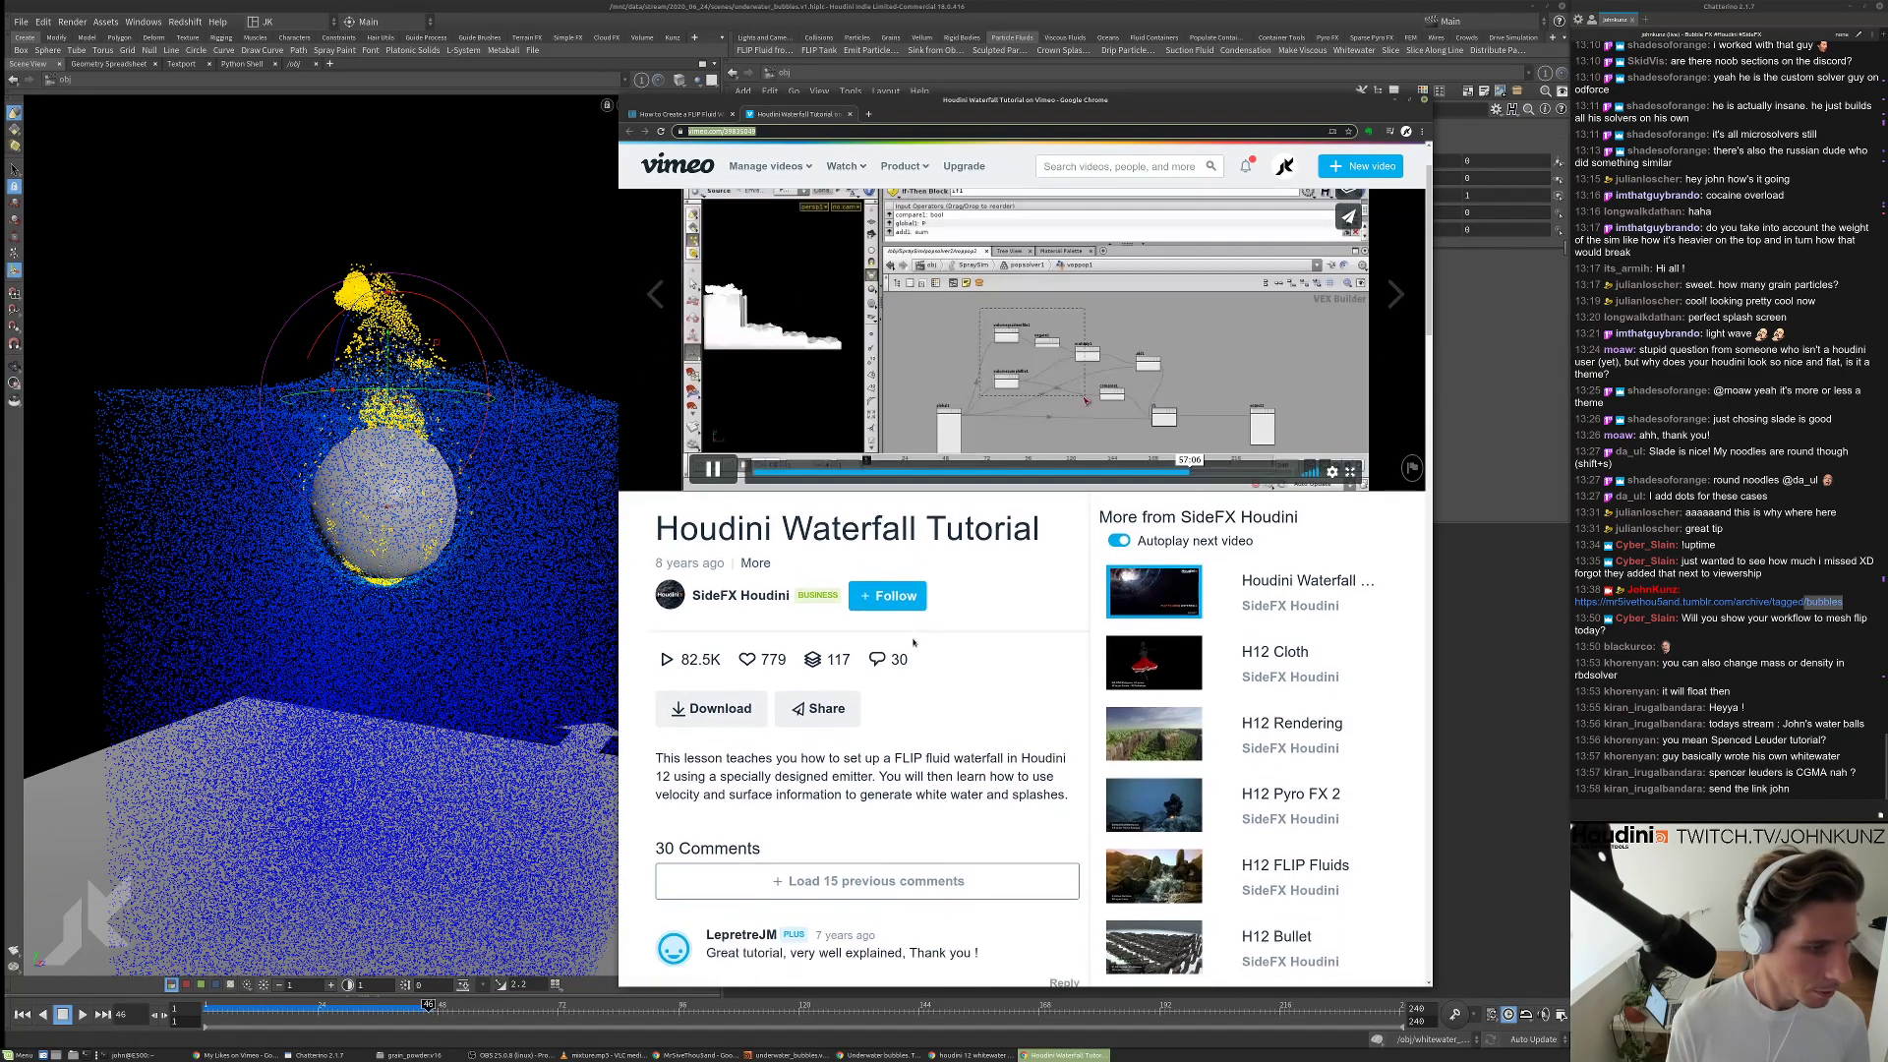
scroll(890, 652, down, 1)
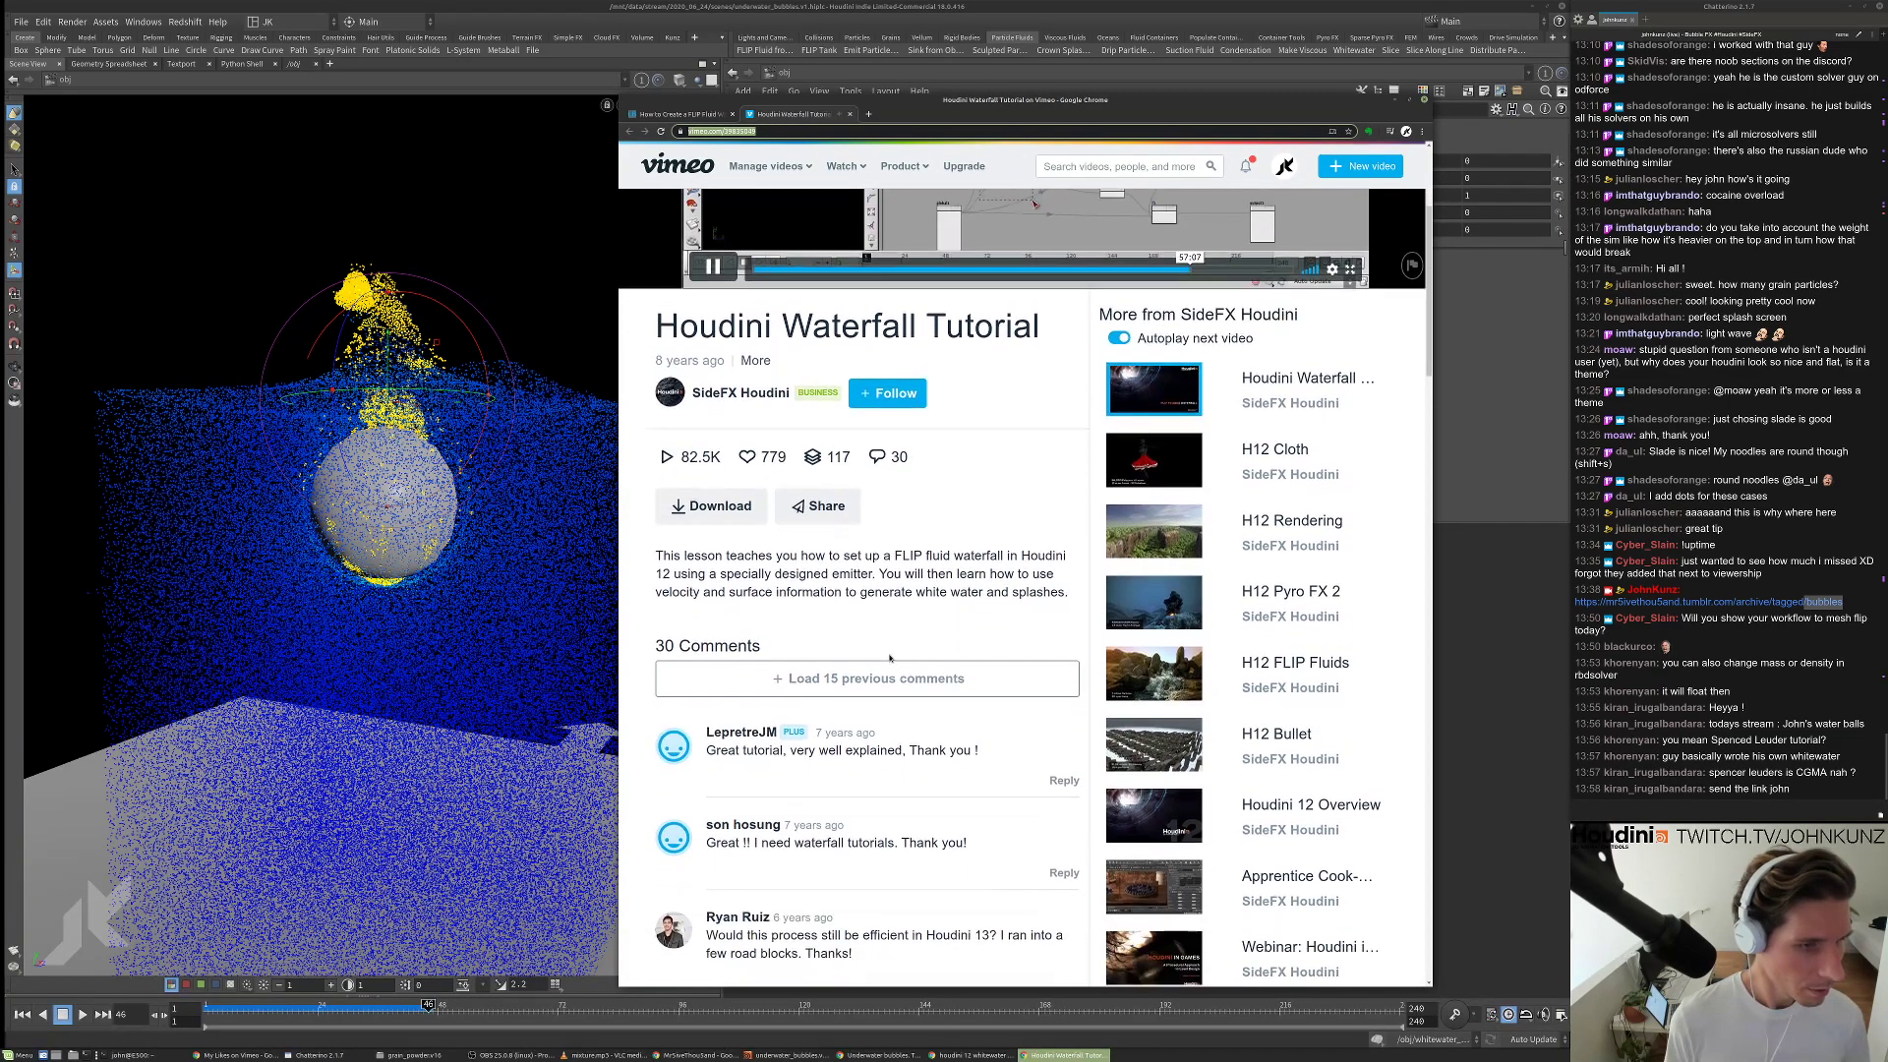
scroll(1377, 836, down, 3)
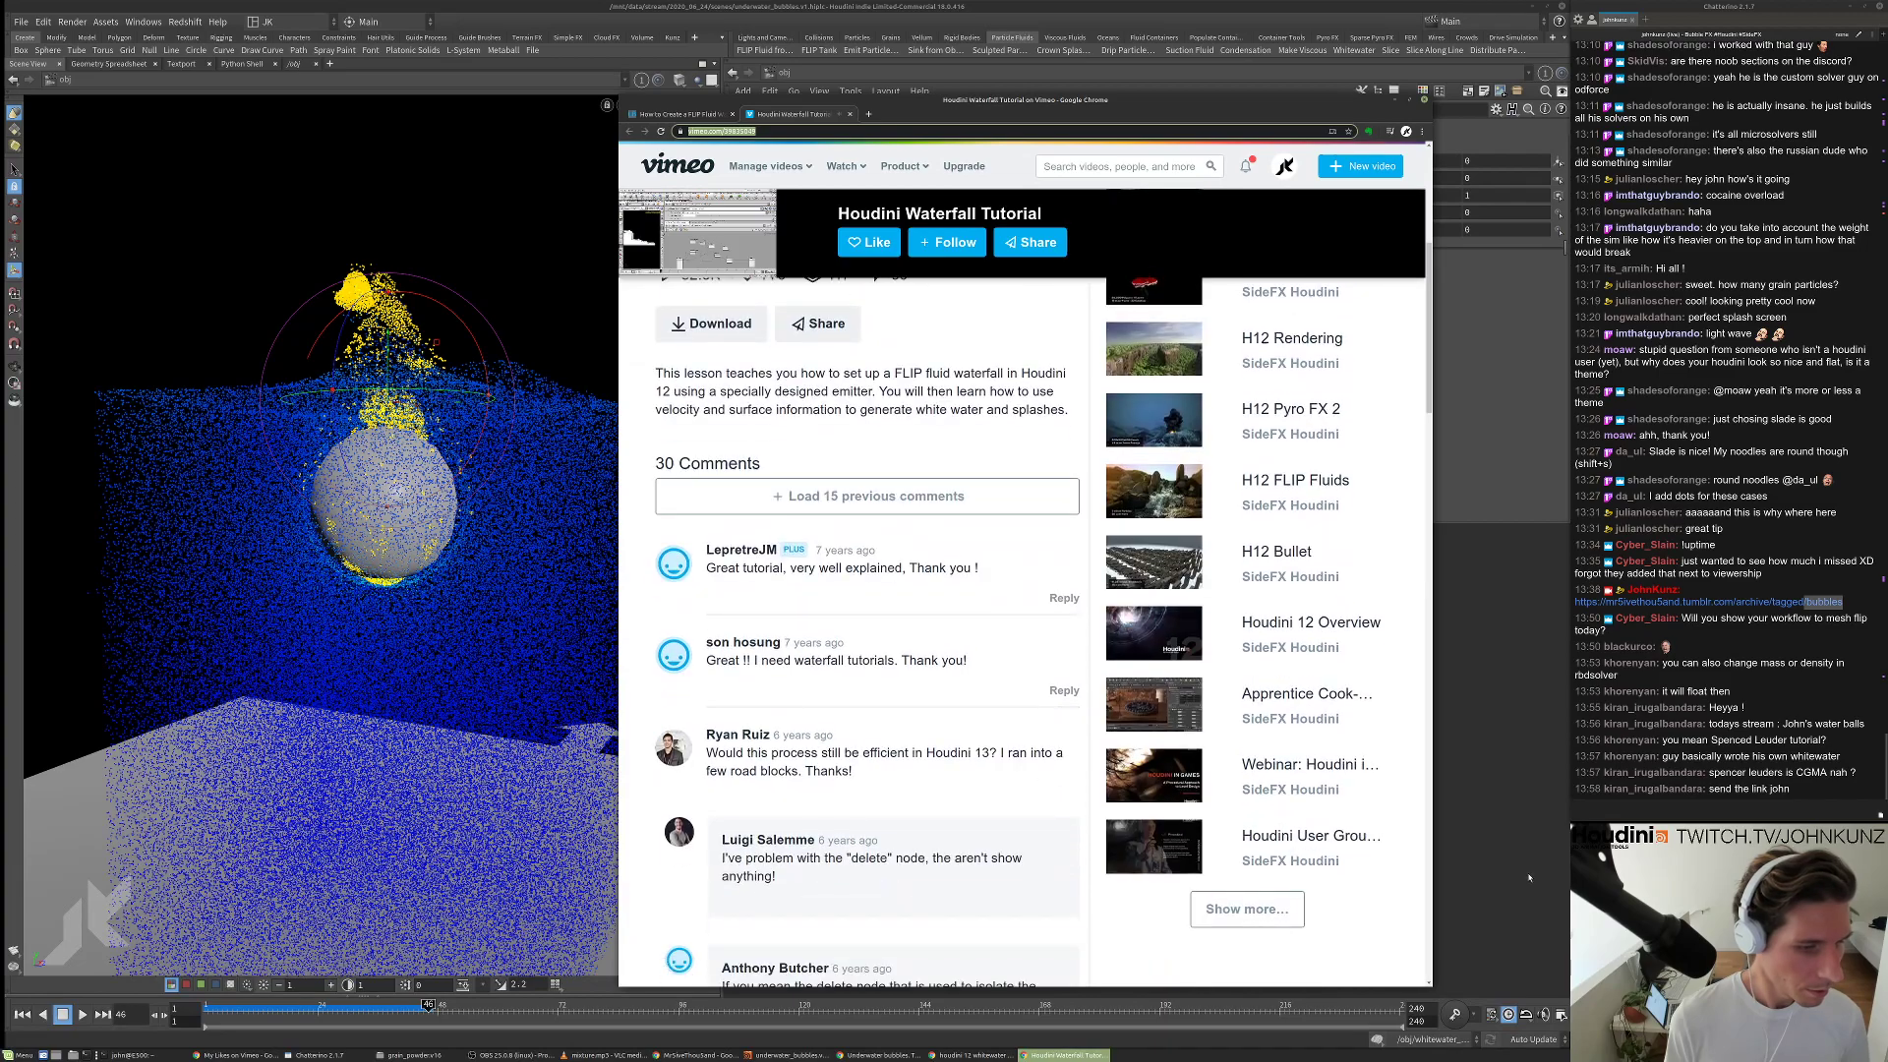
click(1677, 812)
text(https://vimeo.com/39835049)
key(Return)
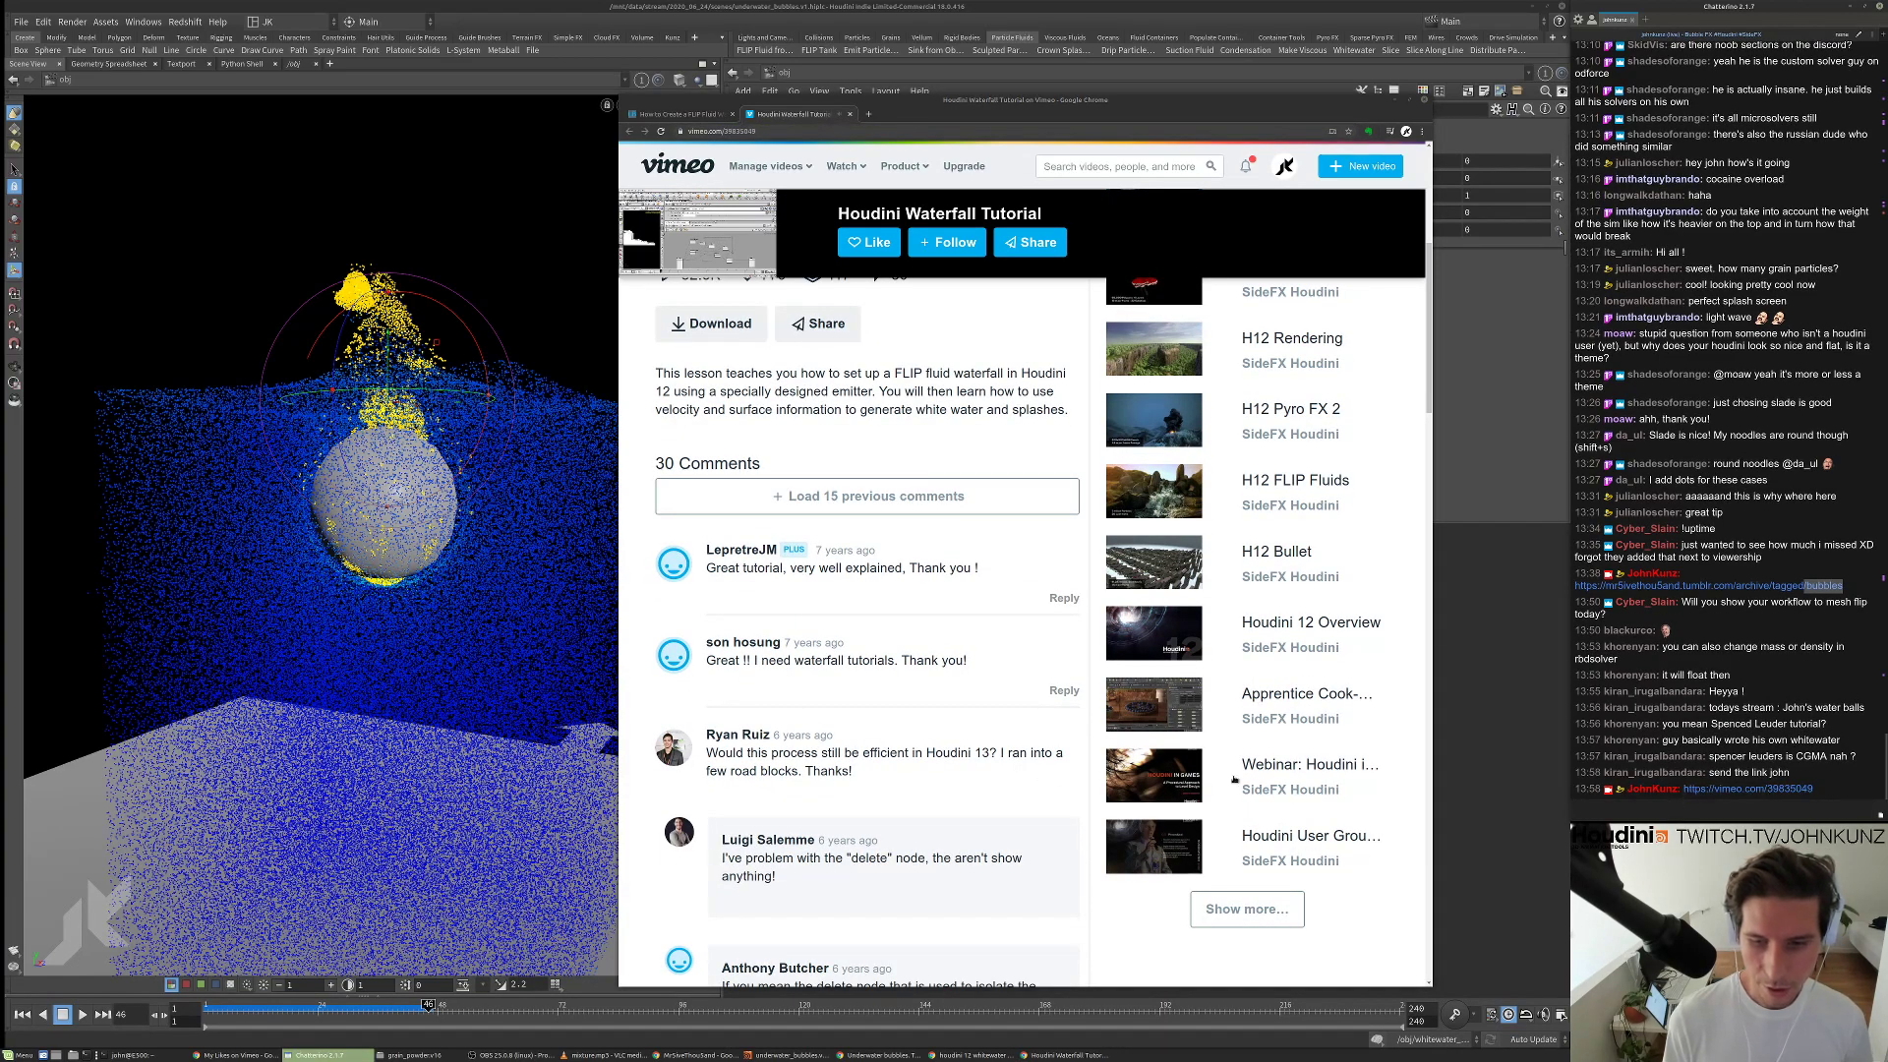
Pause the tutorial, jump to about 53, 55 and 41 minutes, then close the Vimeo tab.
scroll(809, 685, up, 1)
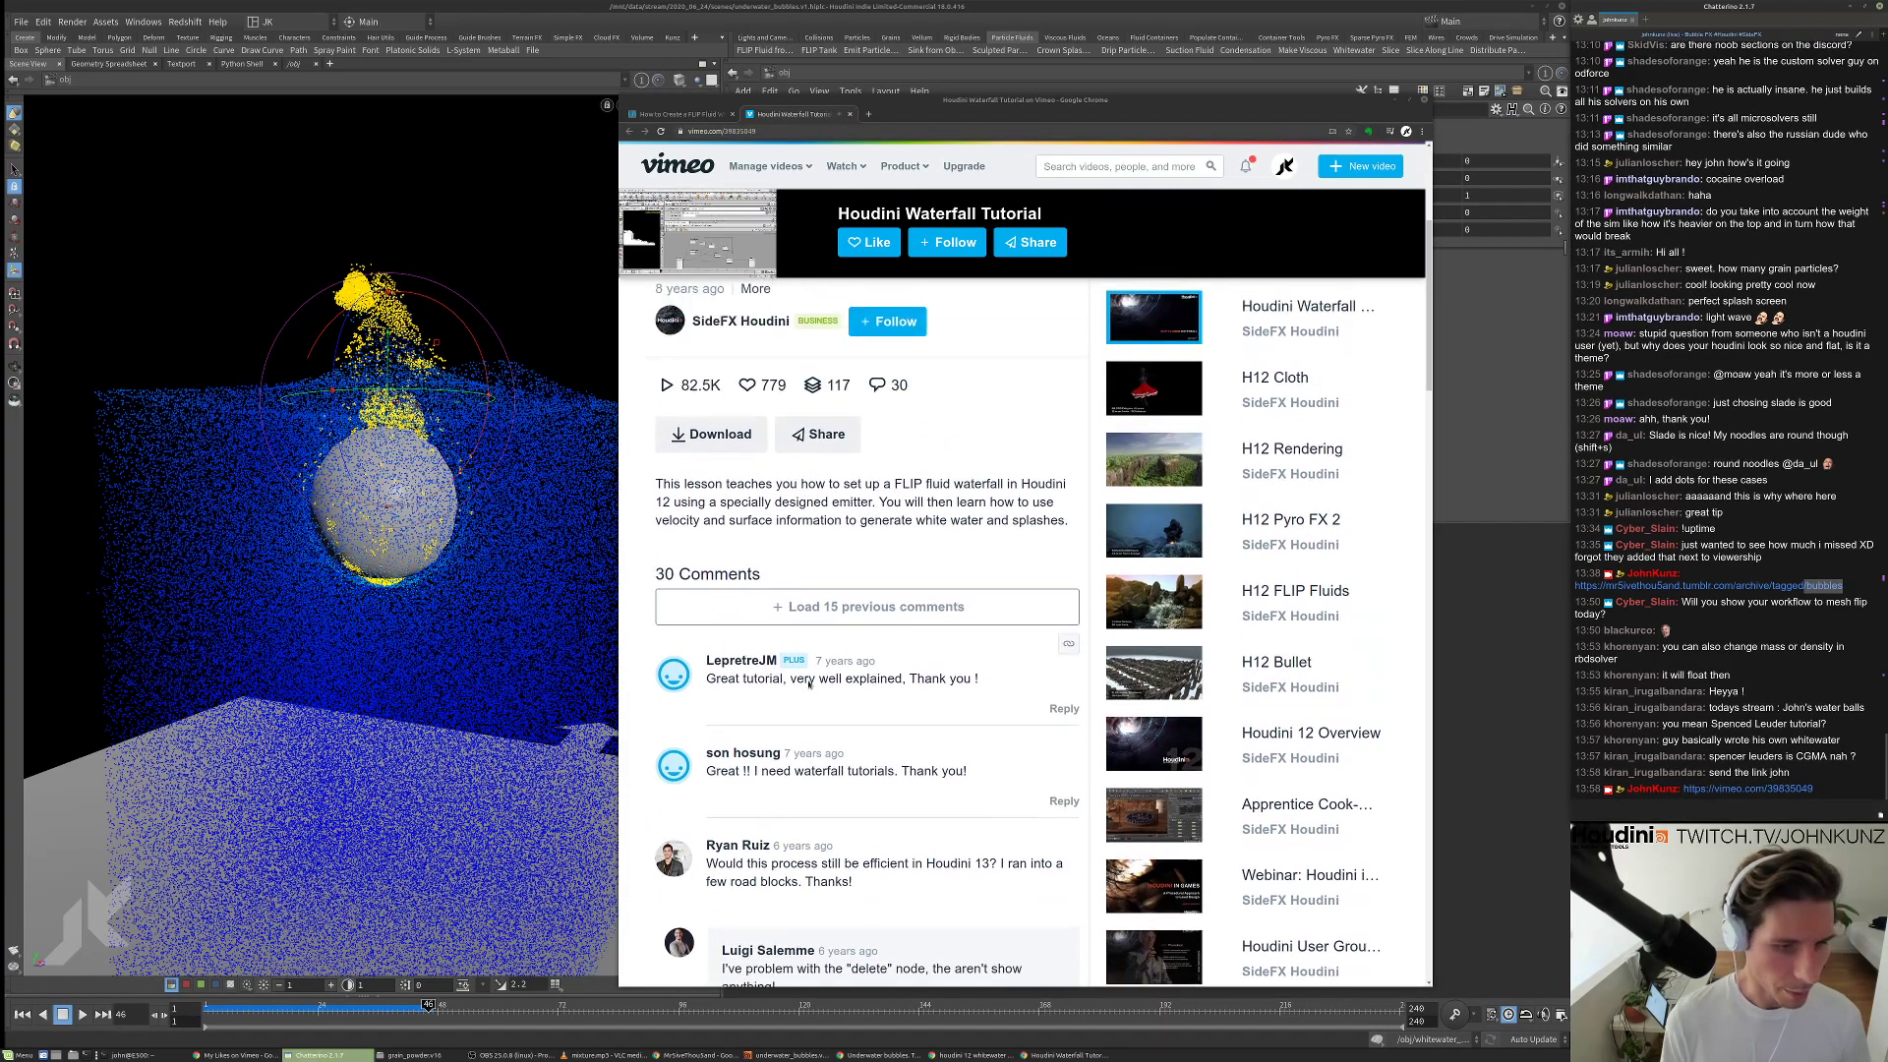
scroll(809, 685, up, 3)
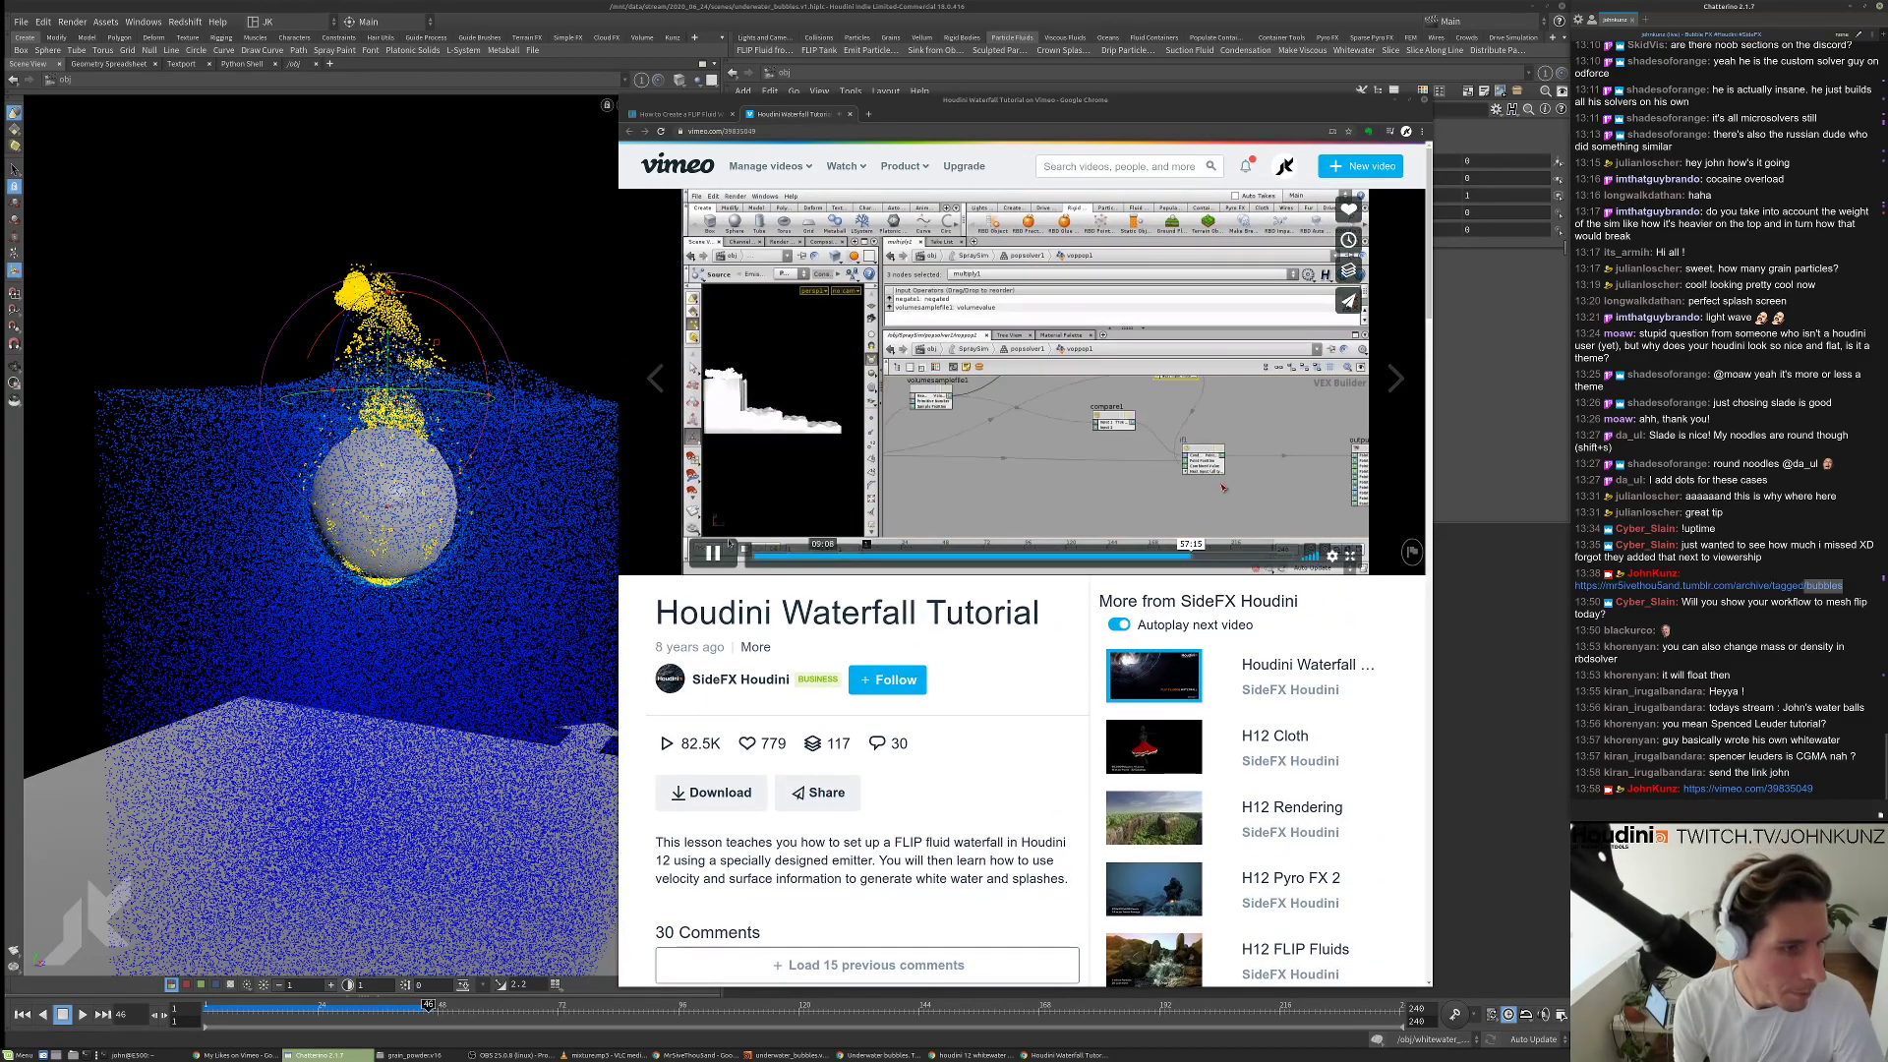
click(715, 550)
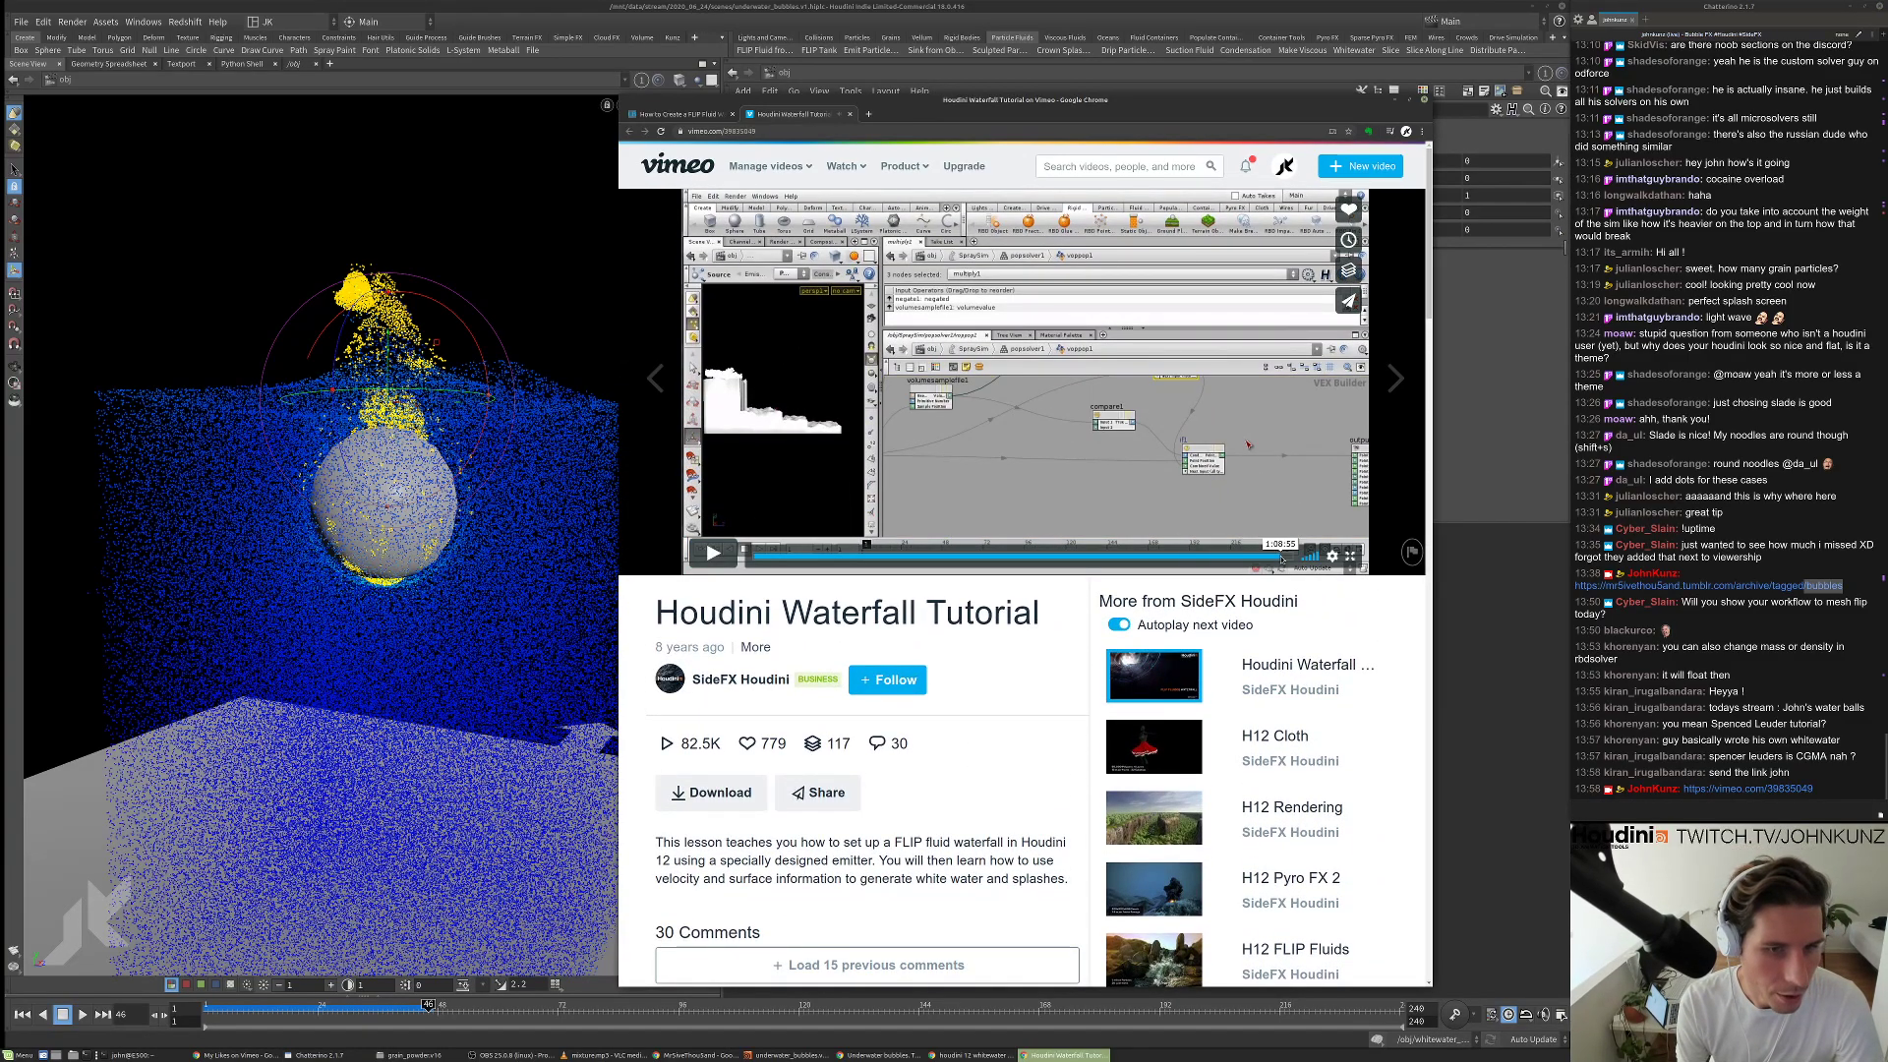
click(1163, 556)
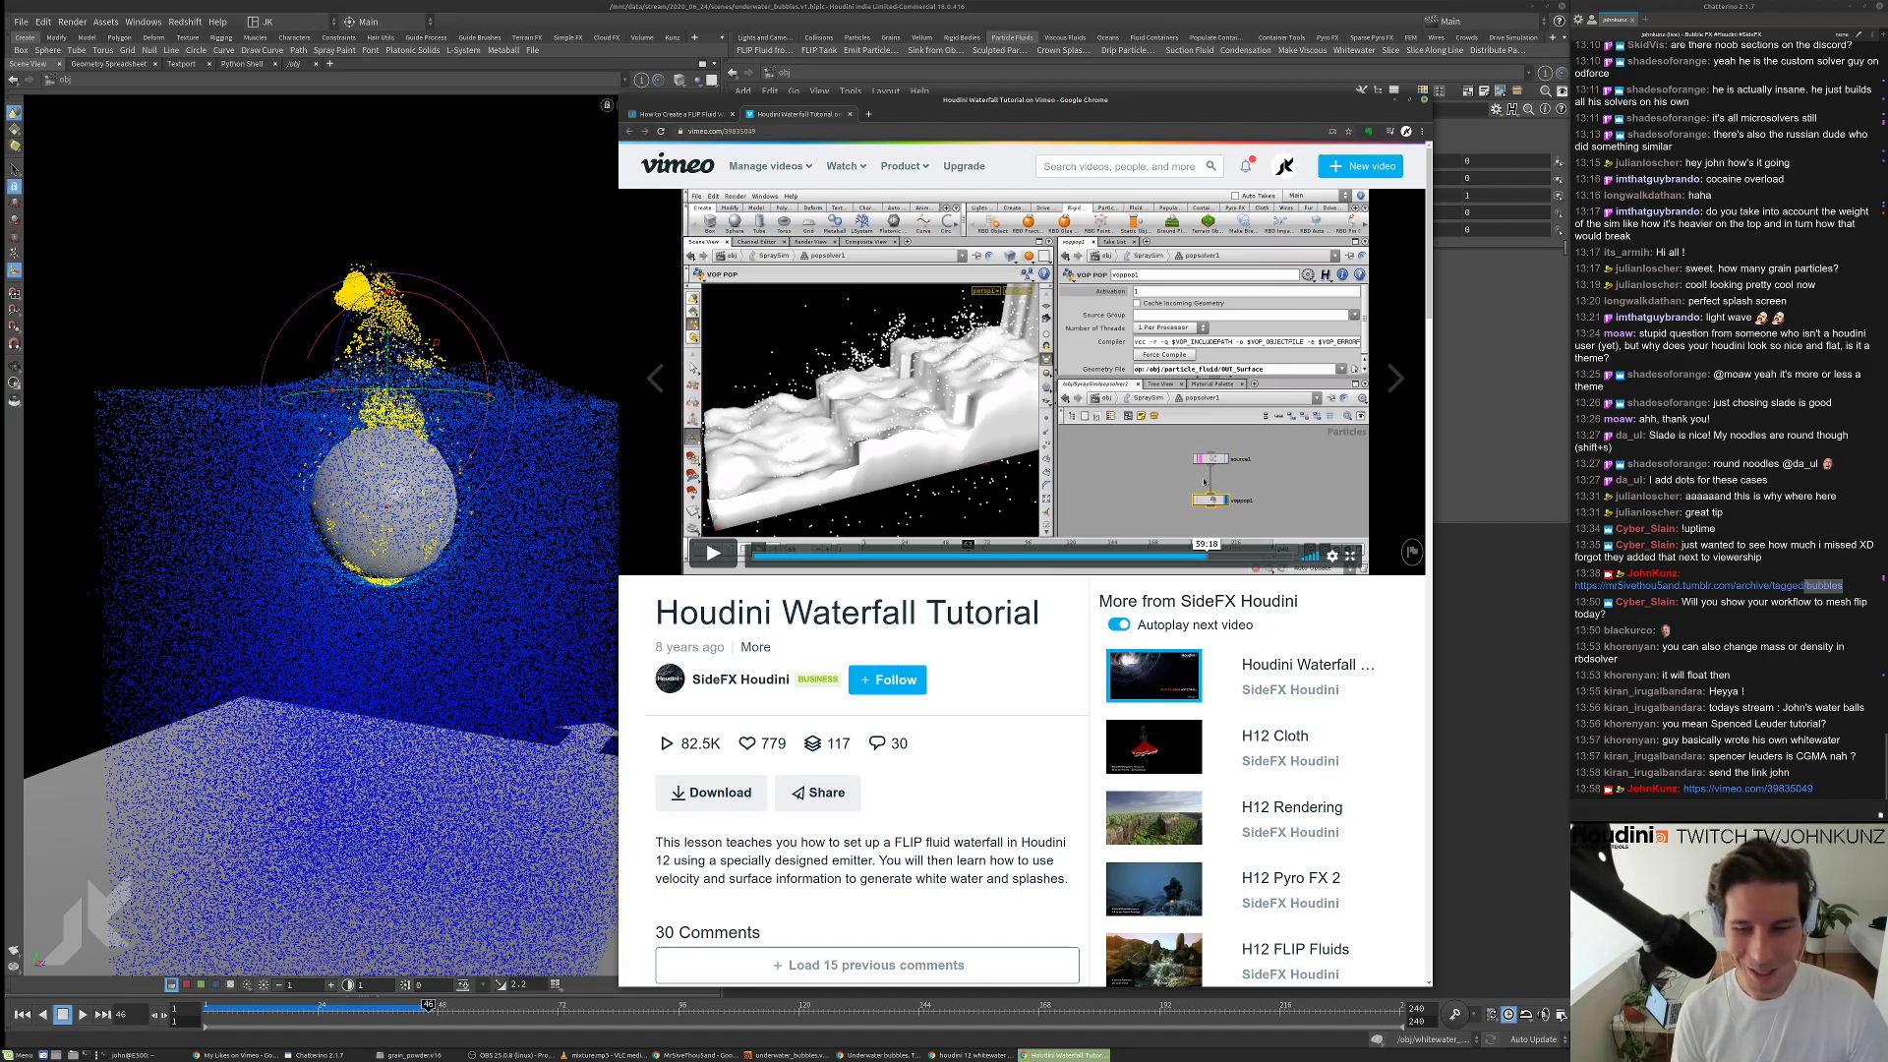
click(1171, 556)
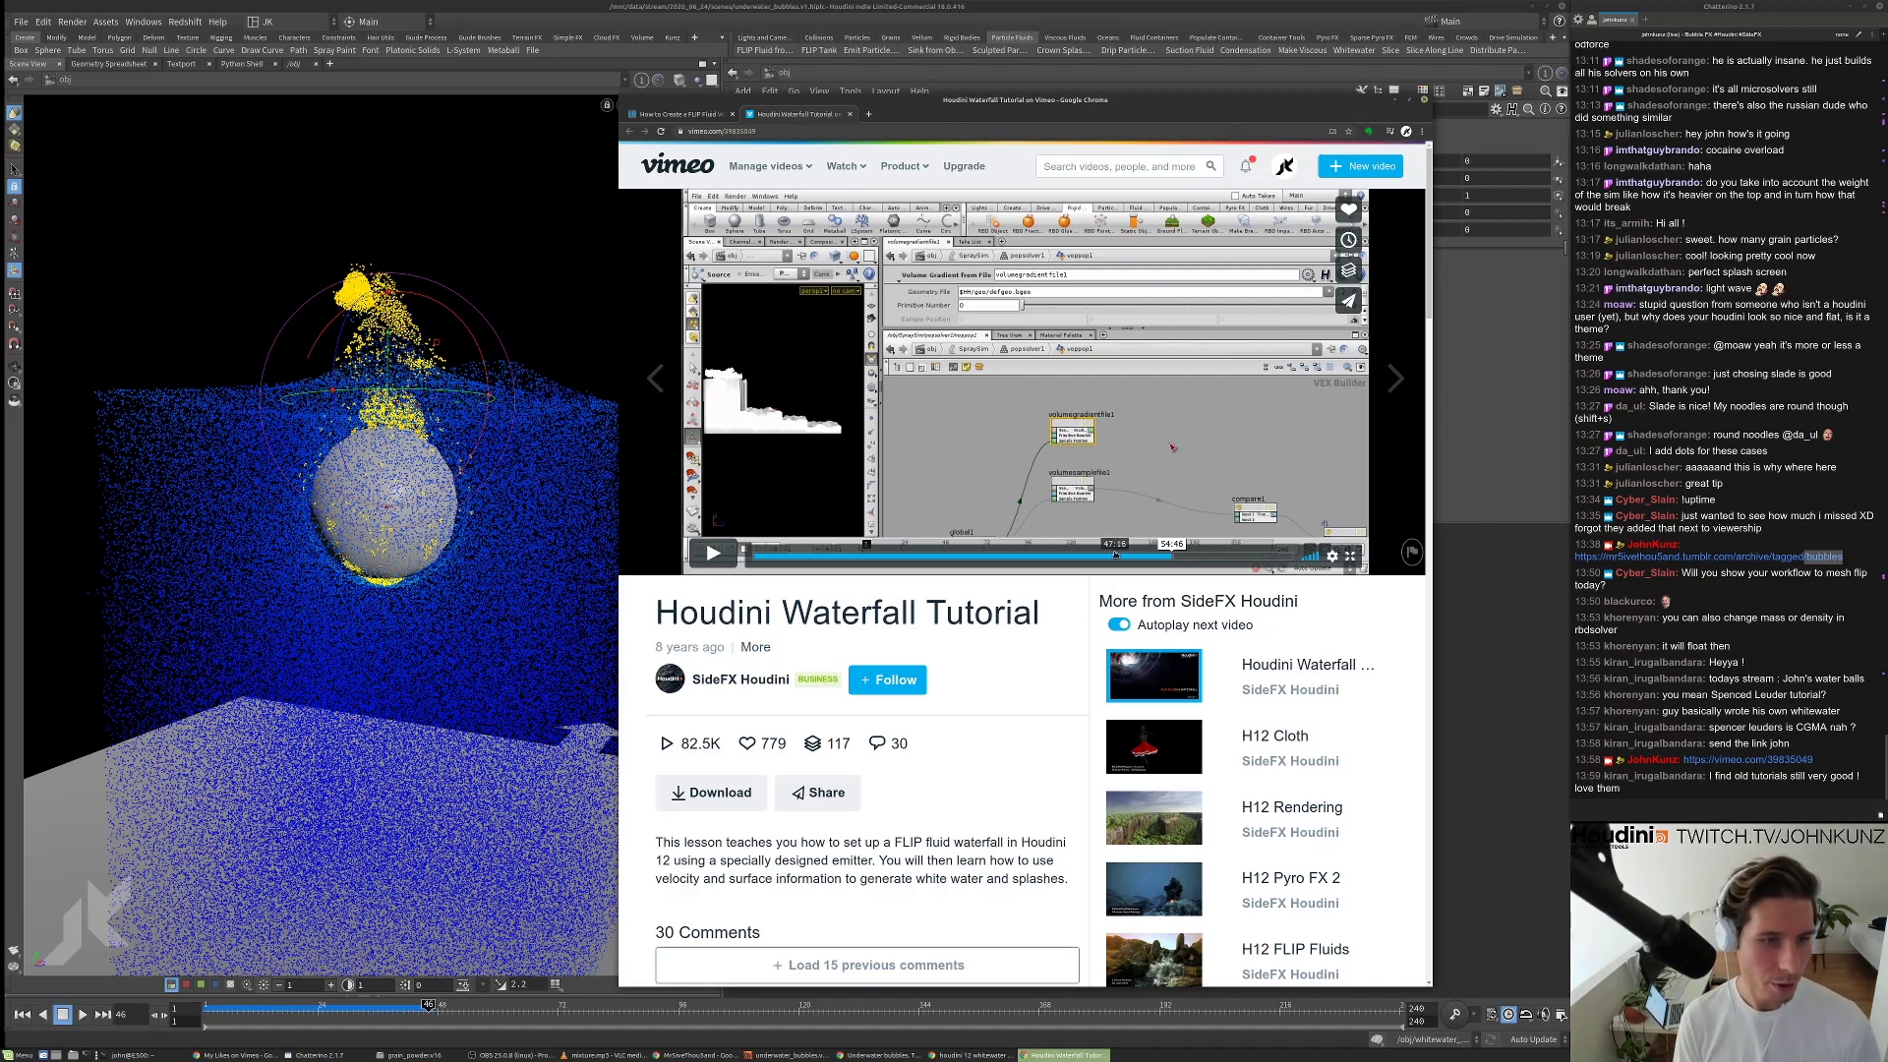
click(1070, 555)
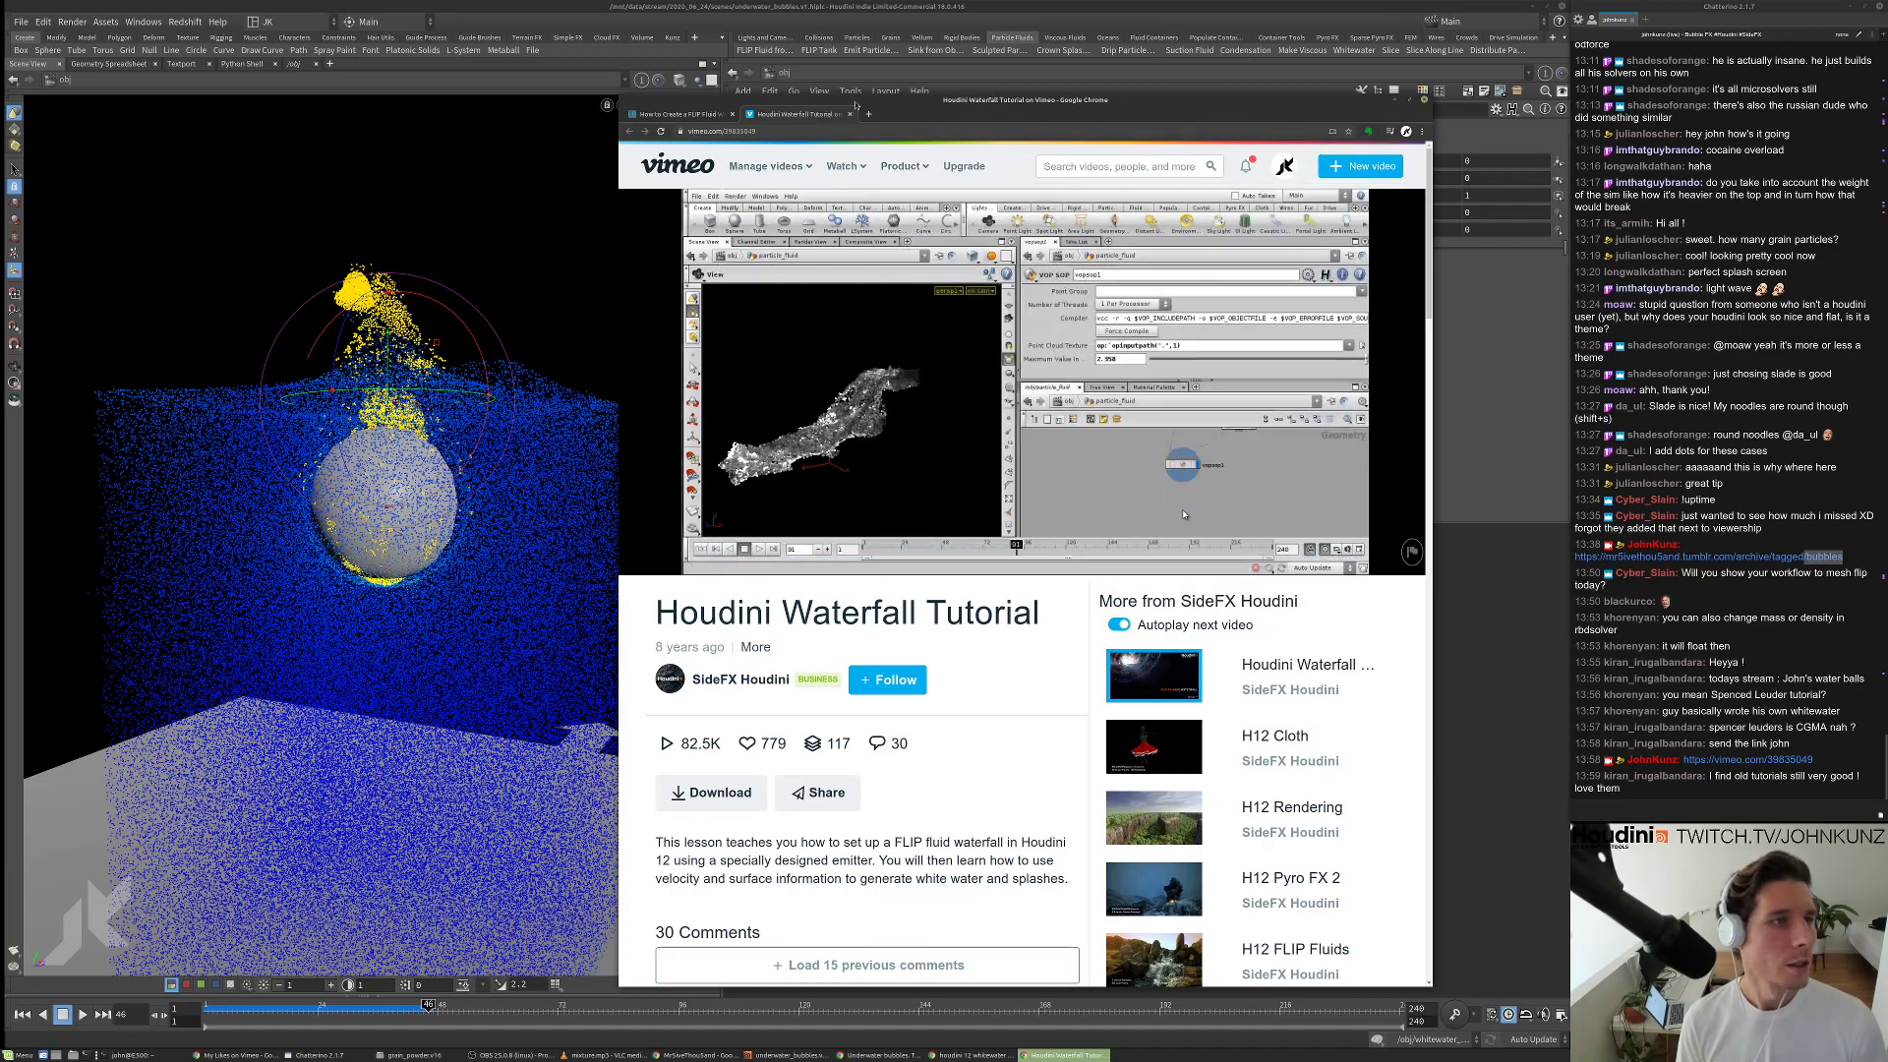
click(851, 116)
key(ctrl+w)
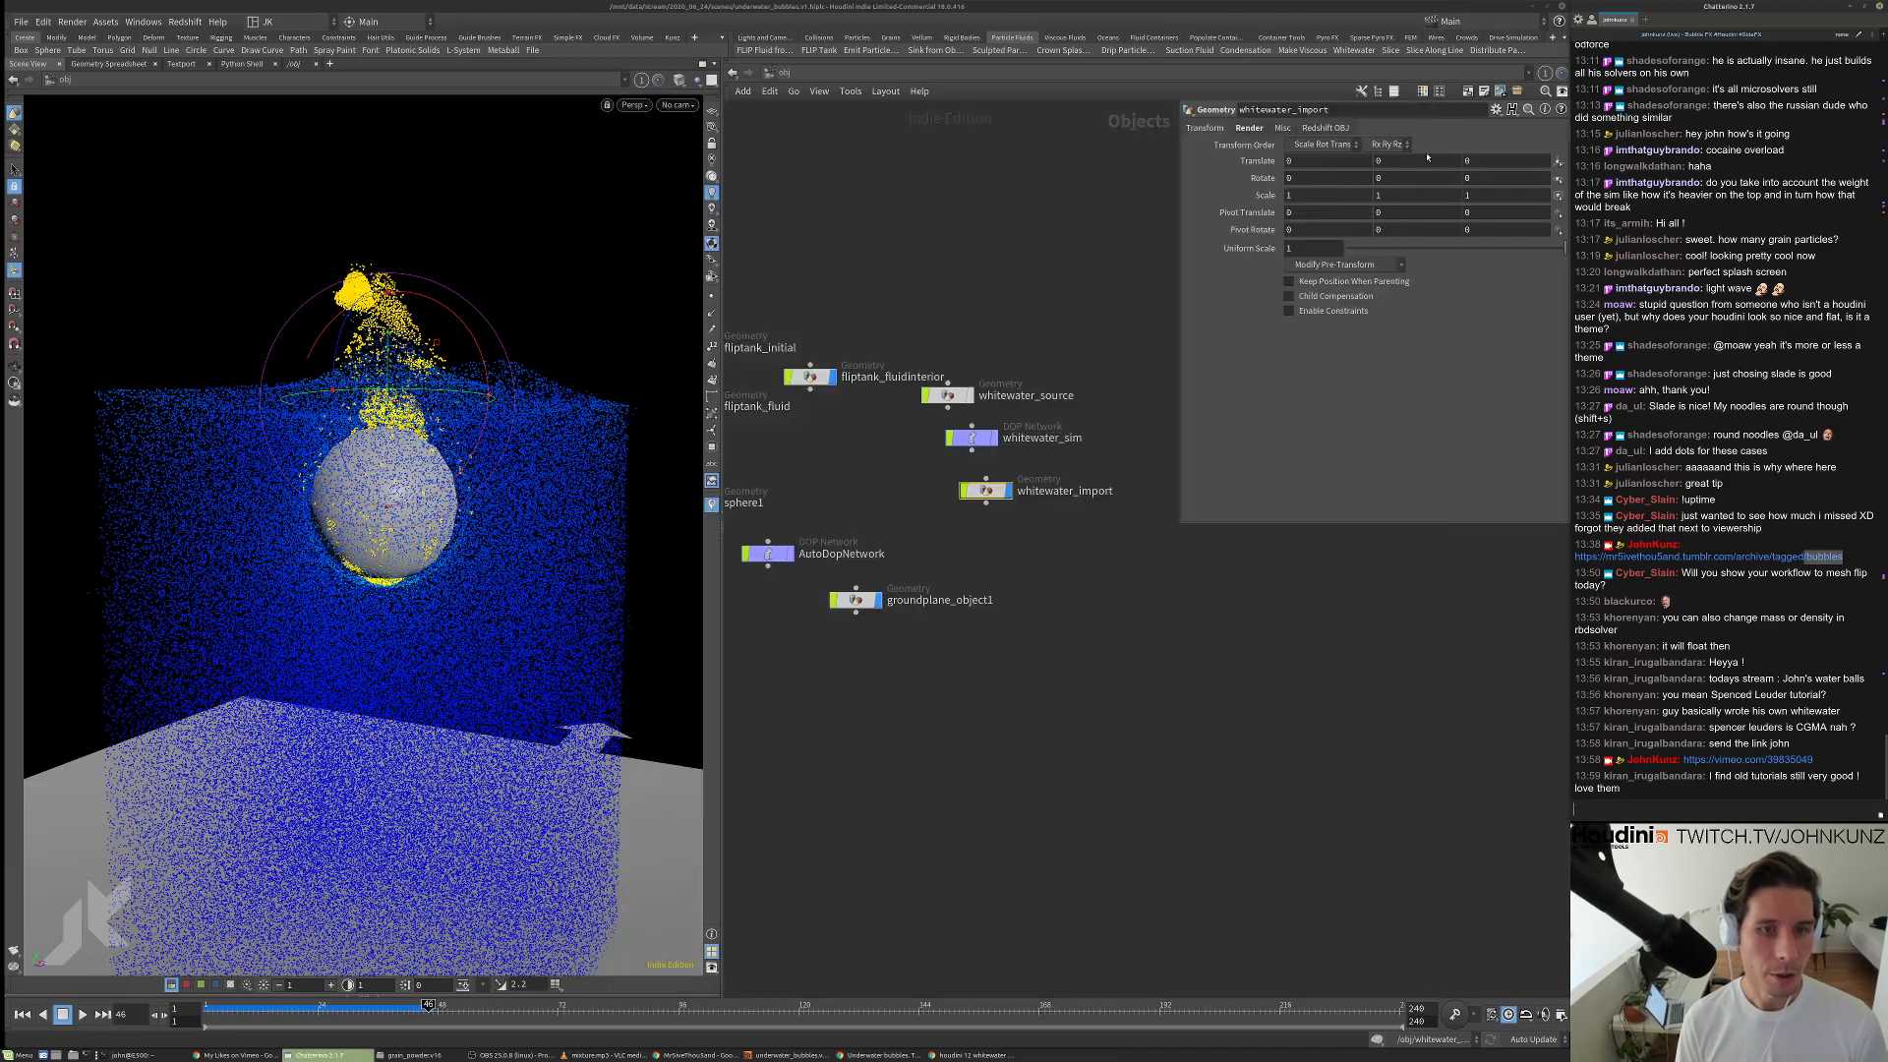
key(h)
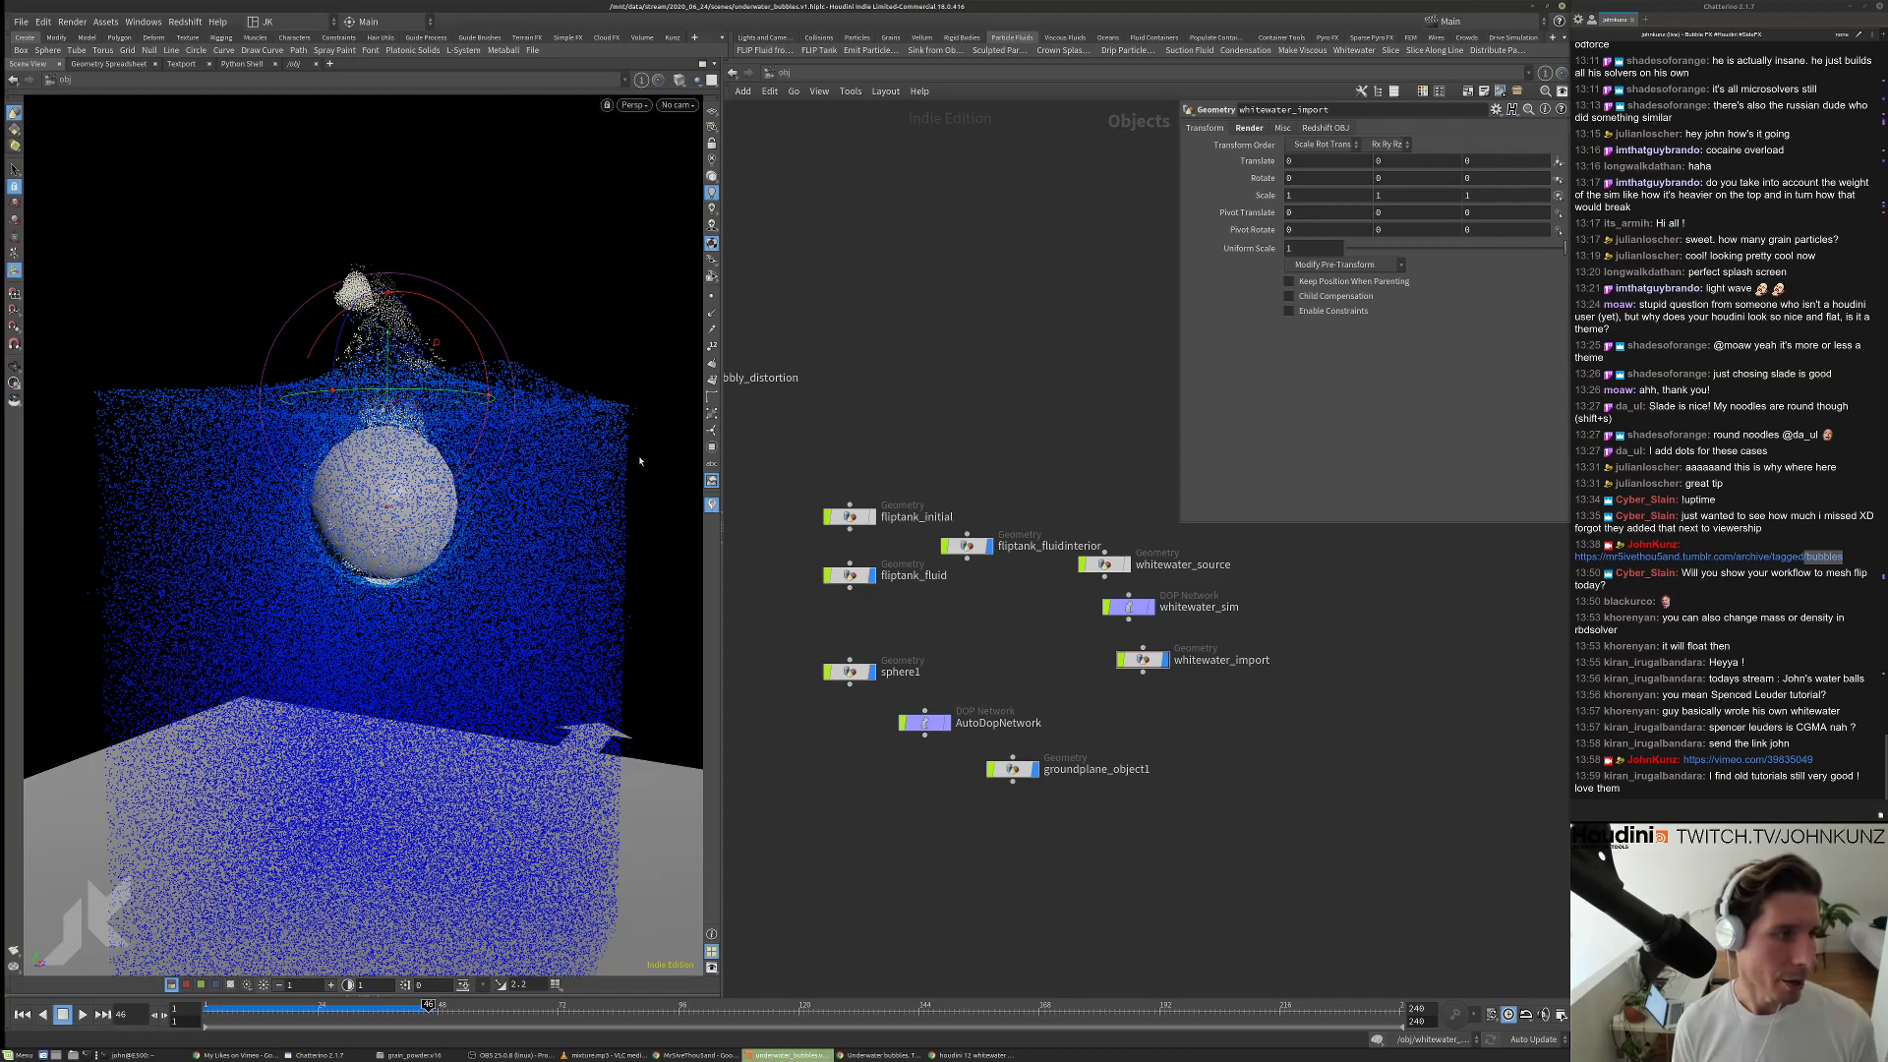
drag(640, 462, 577, 489)
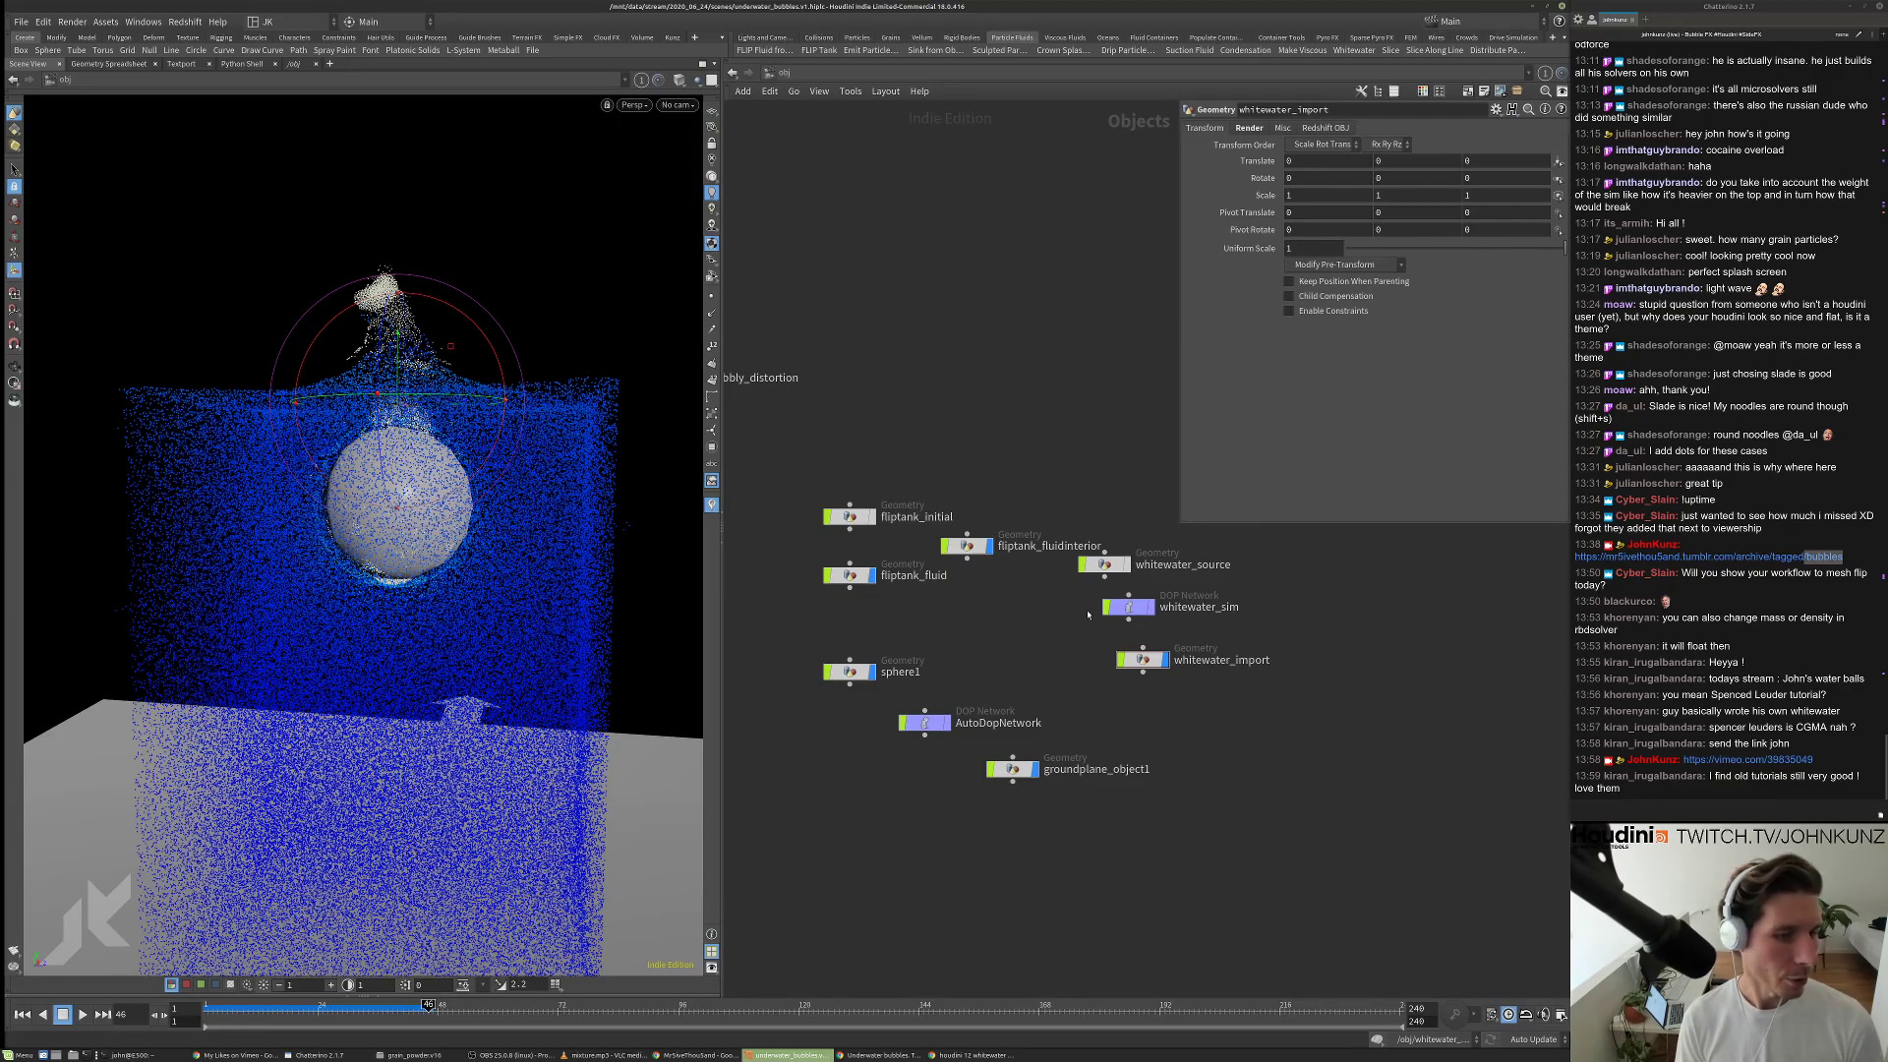
scroll(1087, 615, up, 3)
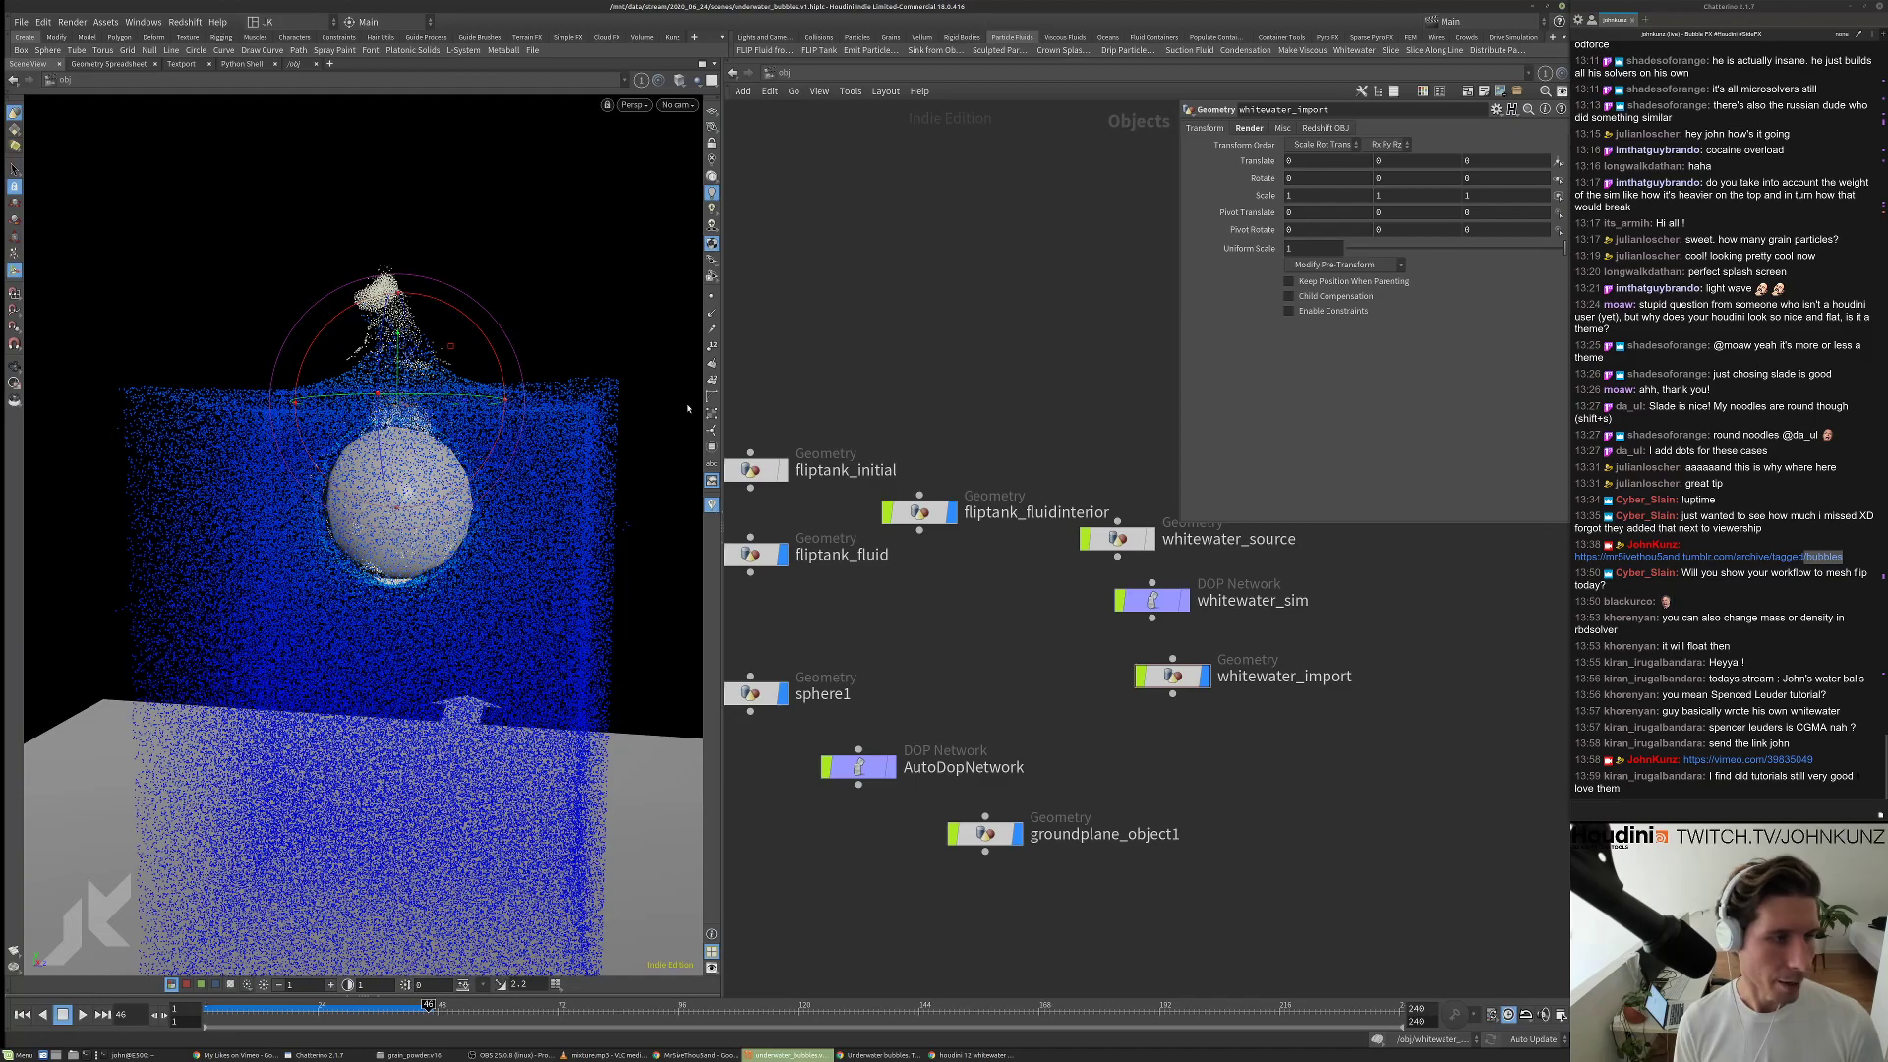
scroll(1140, 660, down, 4)
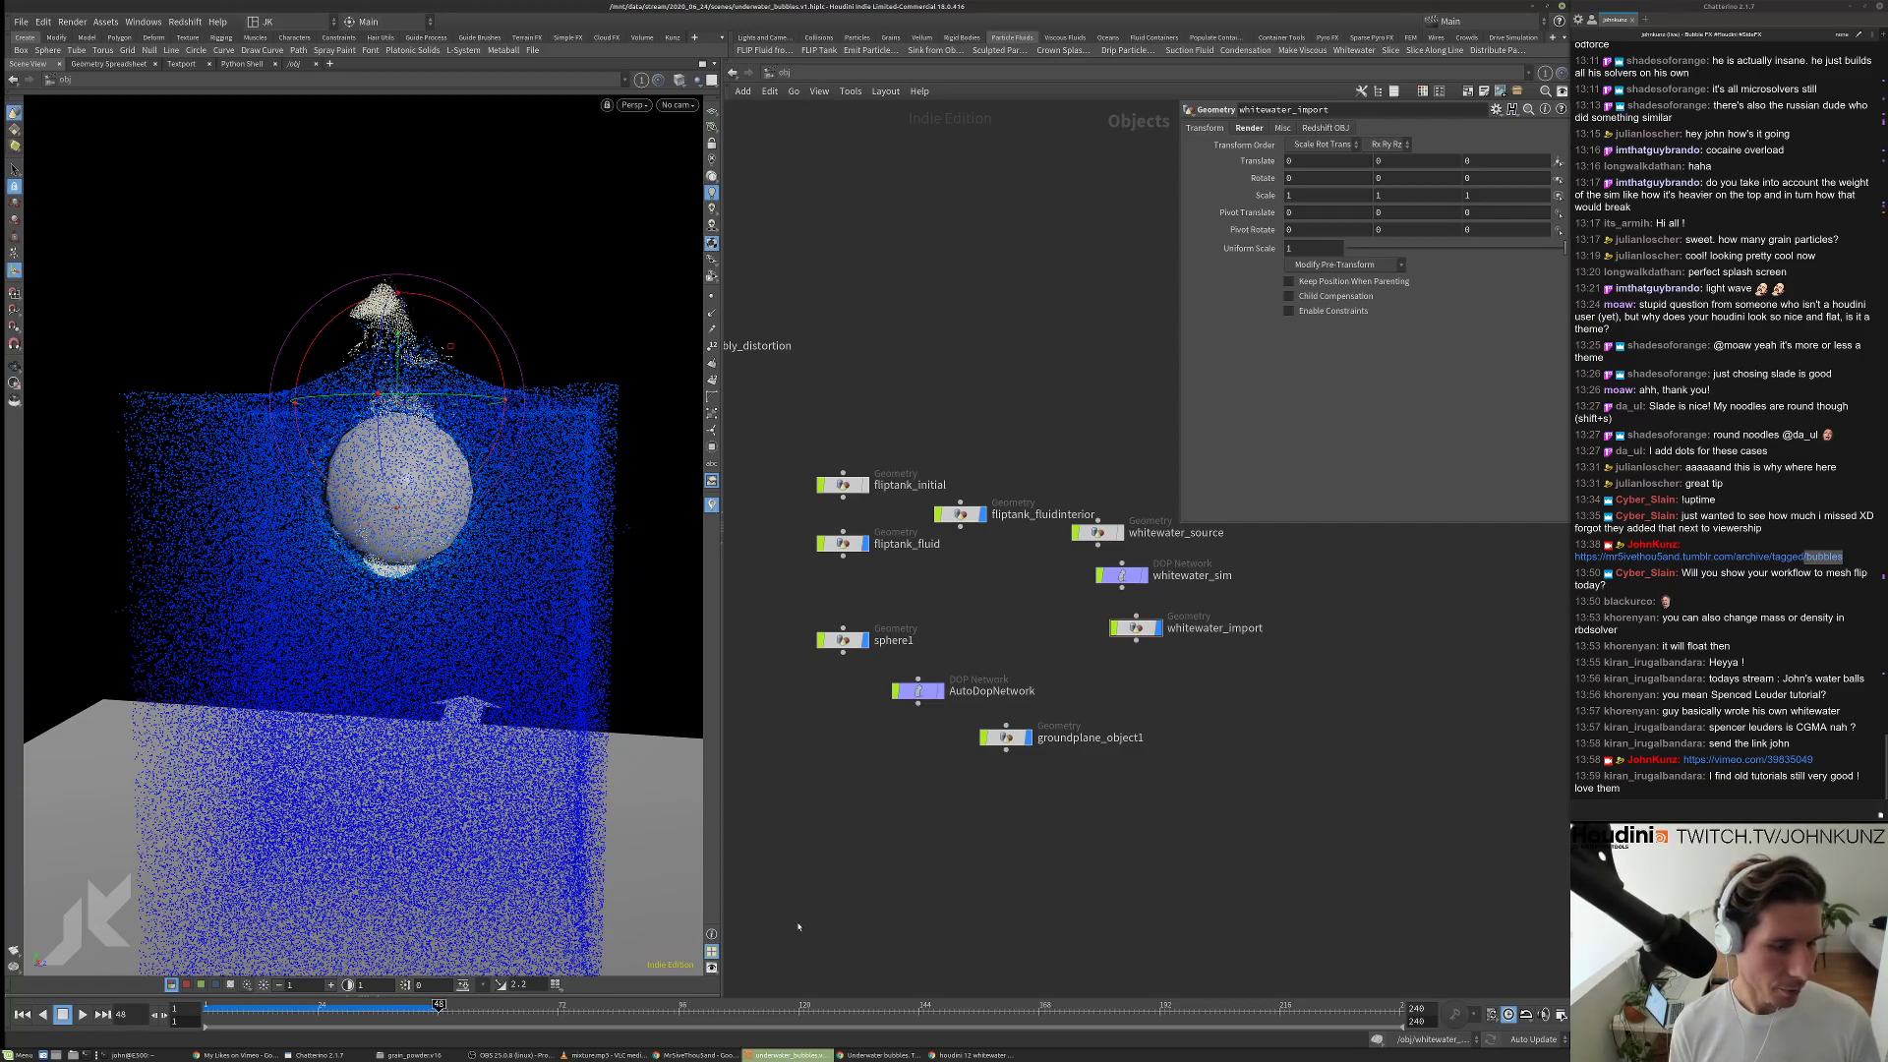
click(384, 1005)
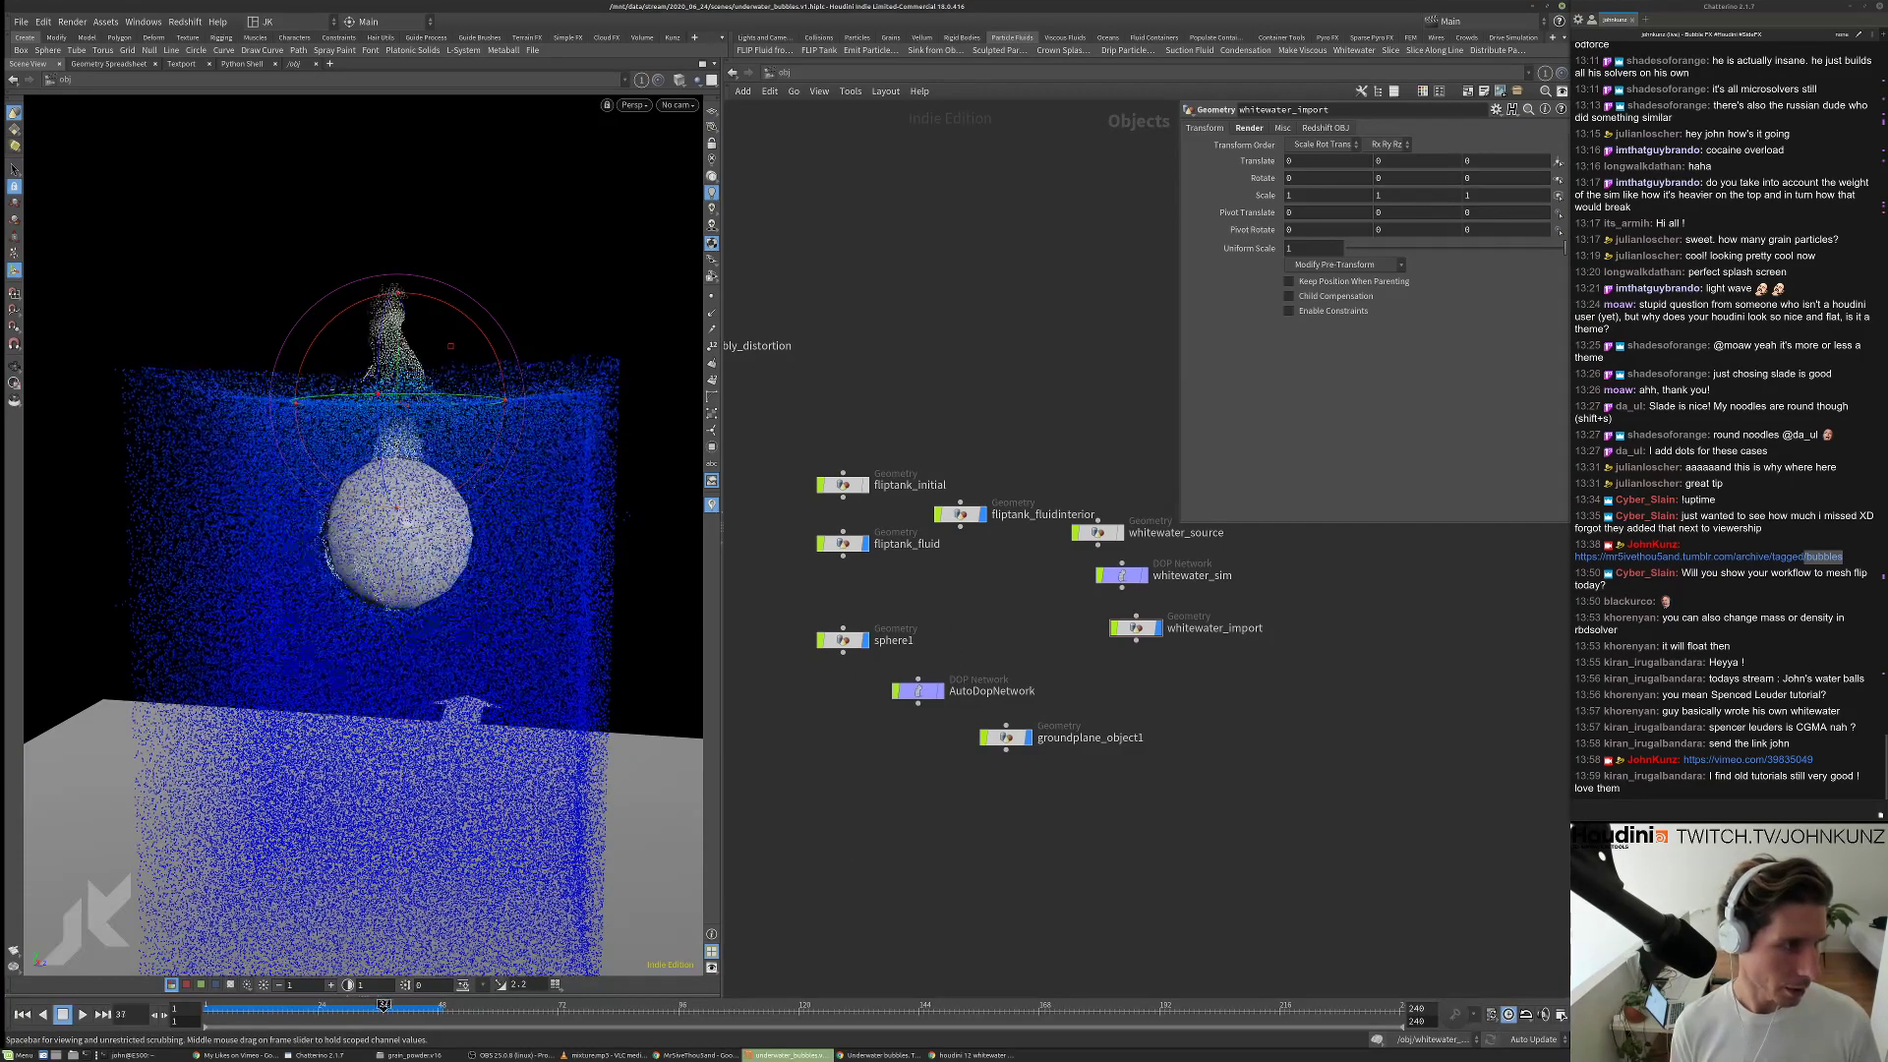
drag(383, 1004, 363, 1005)
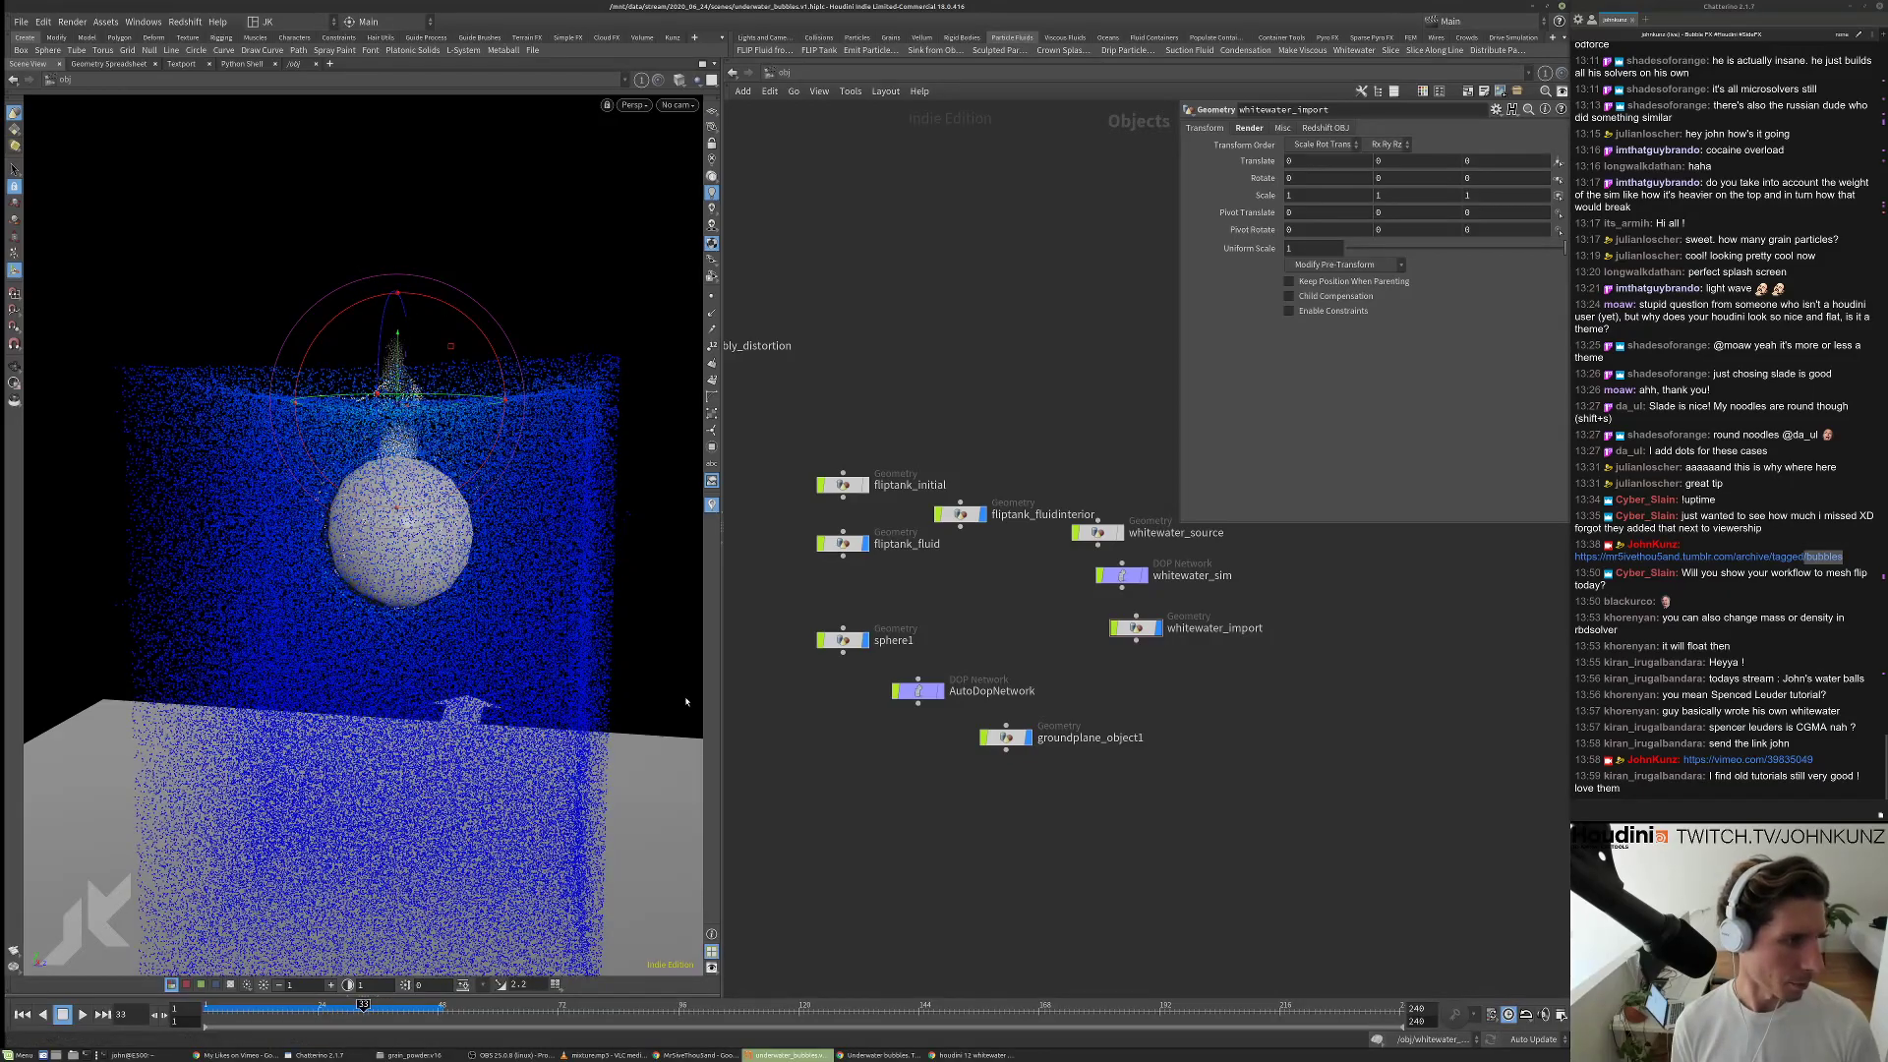
drag(686, 701, 478, 607)
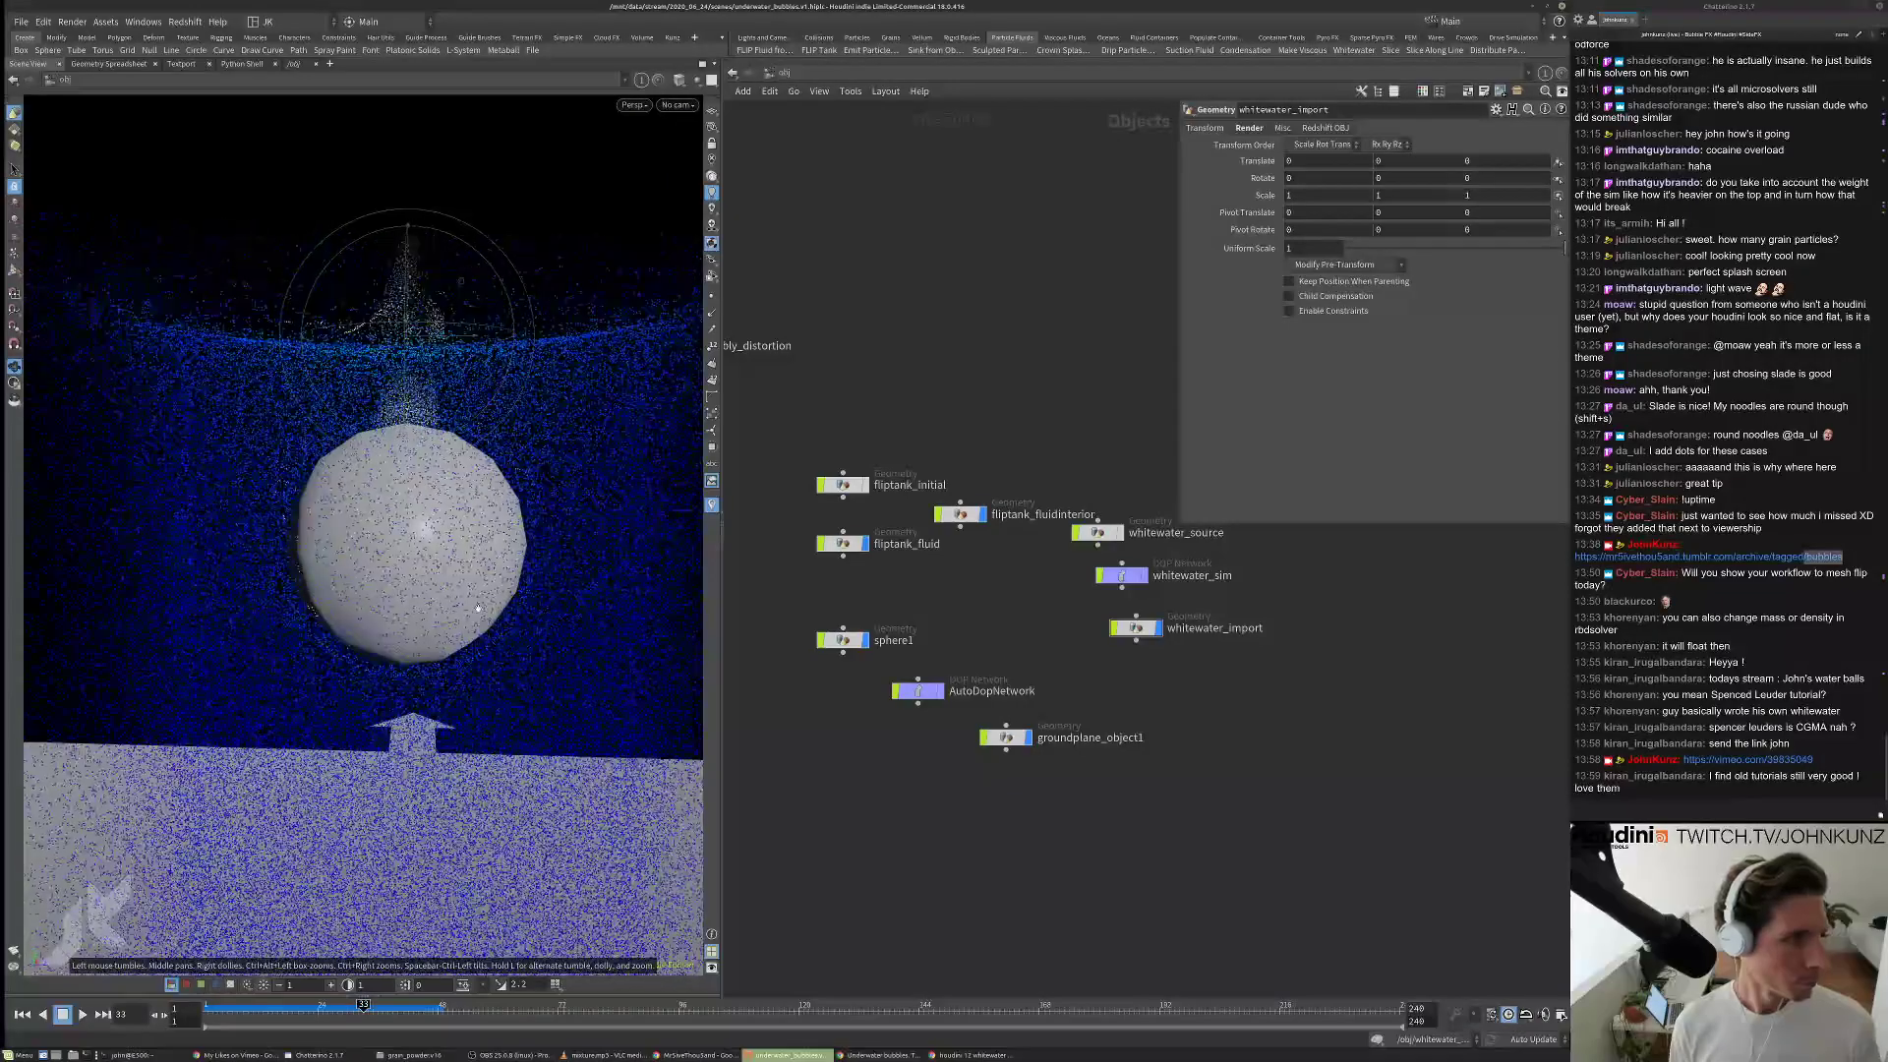
key(Up)
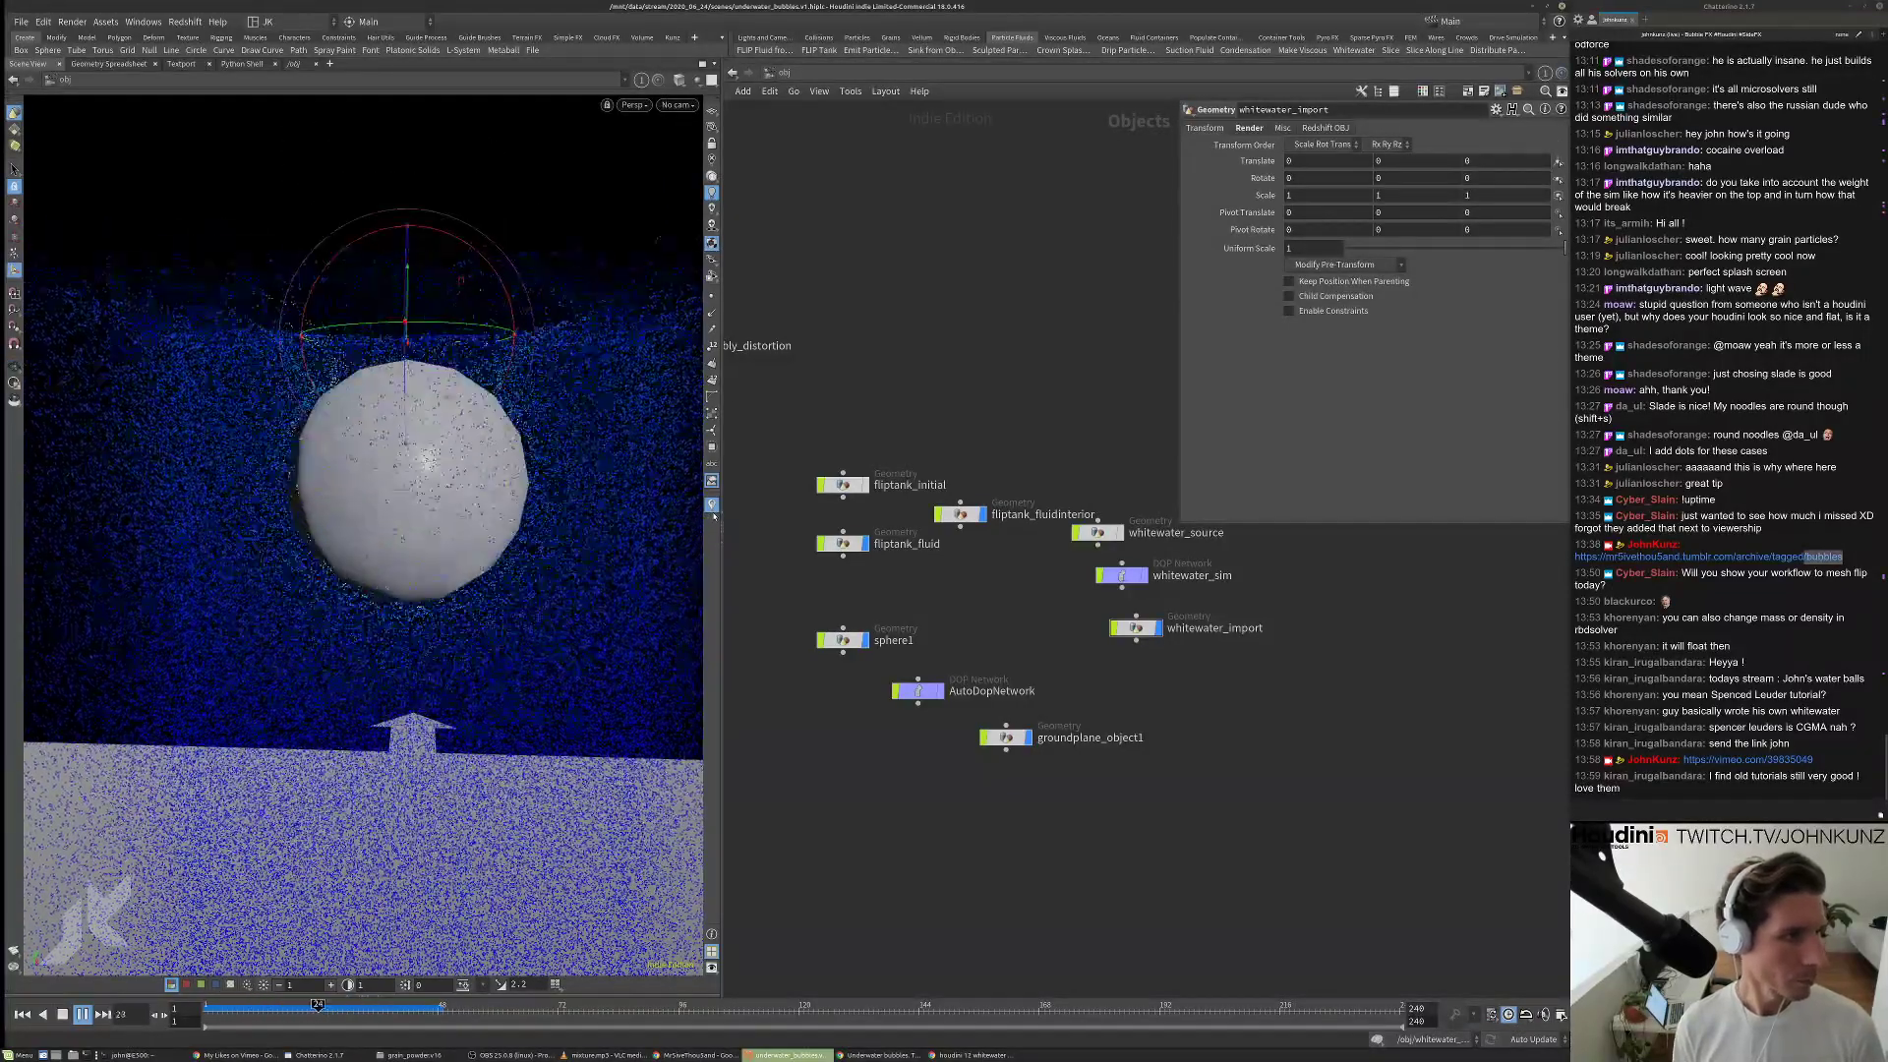
key(Up)
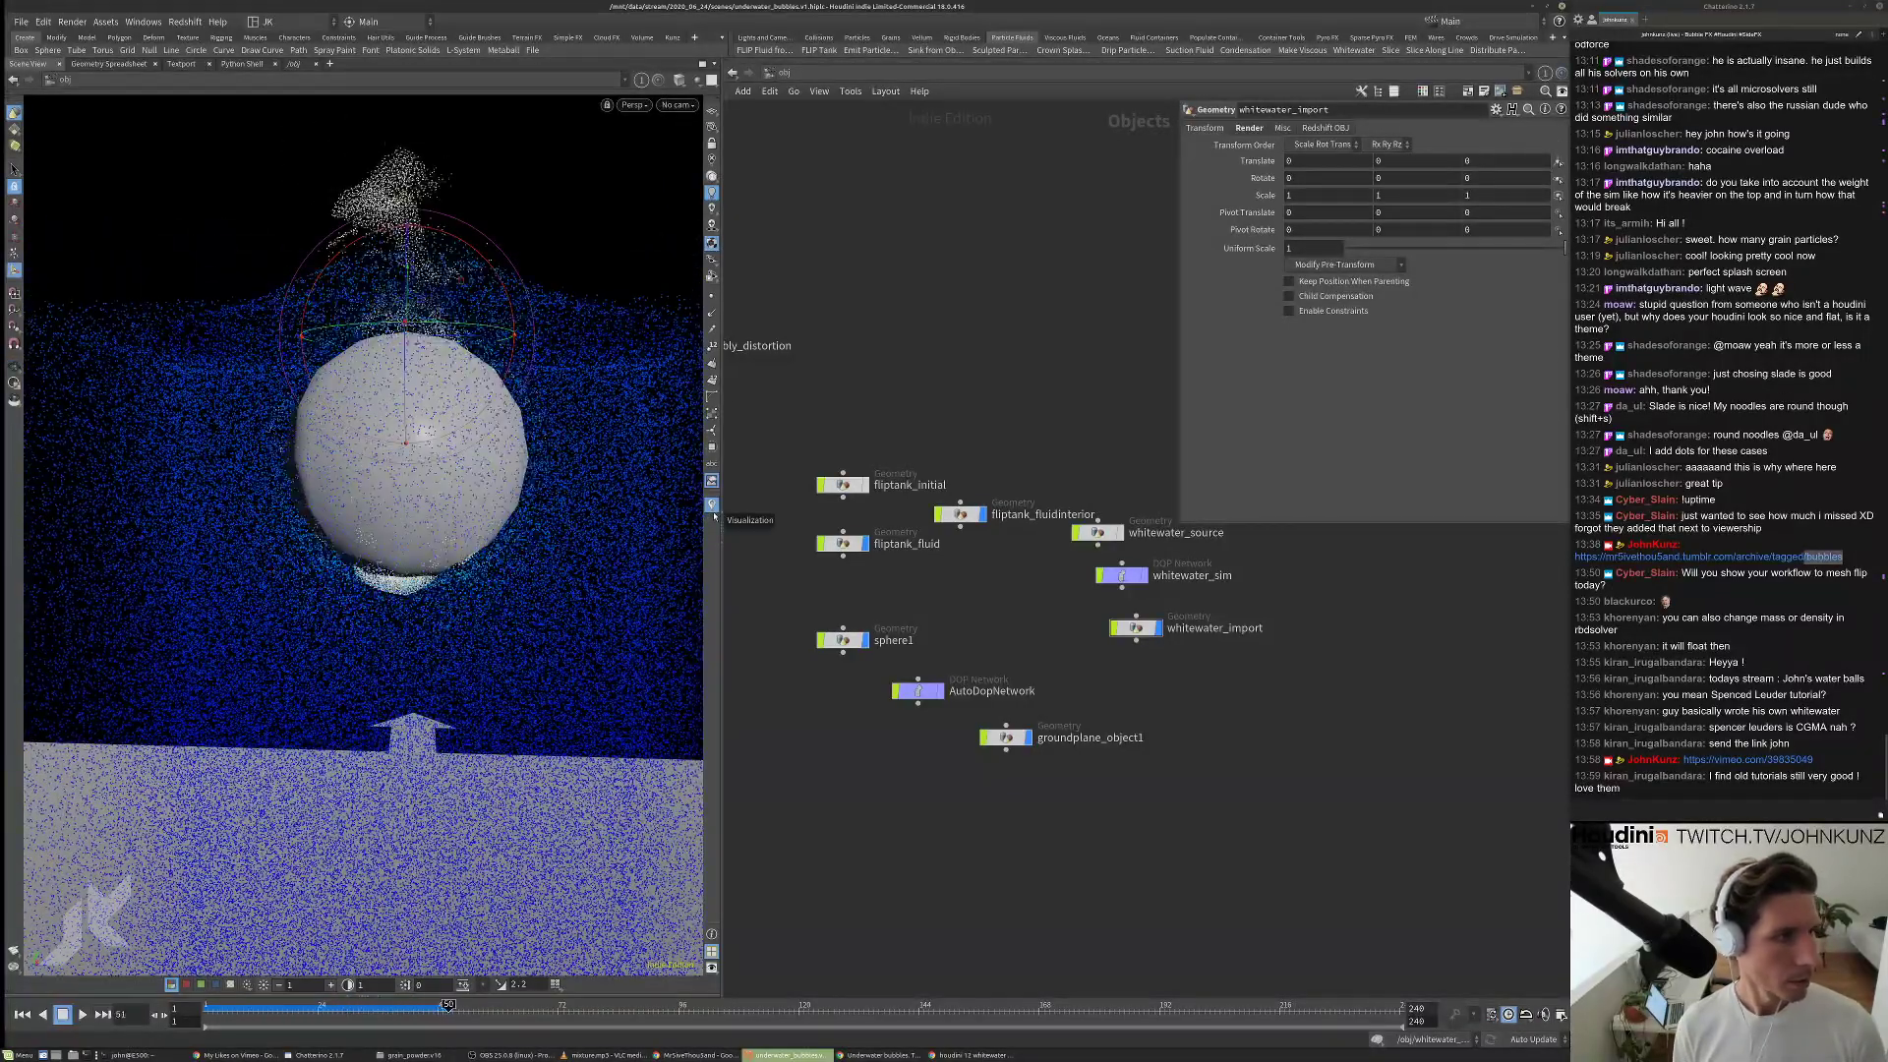
key(Right)
key(Right)
key(Right)
key(Right)
key(Right)
key(Right)
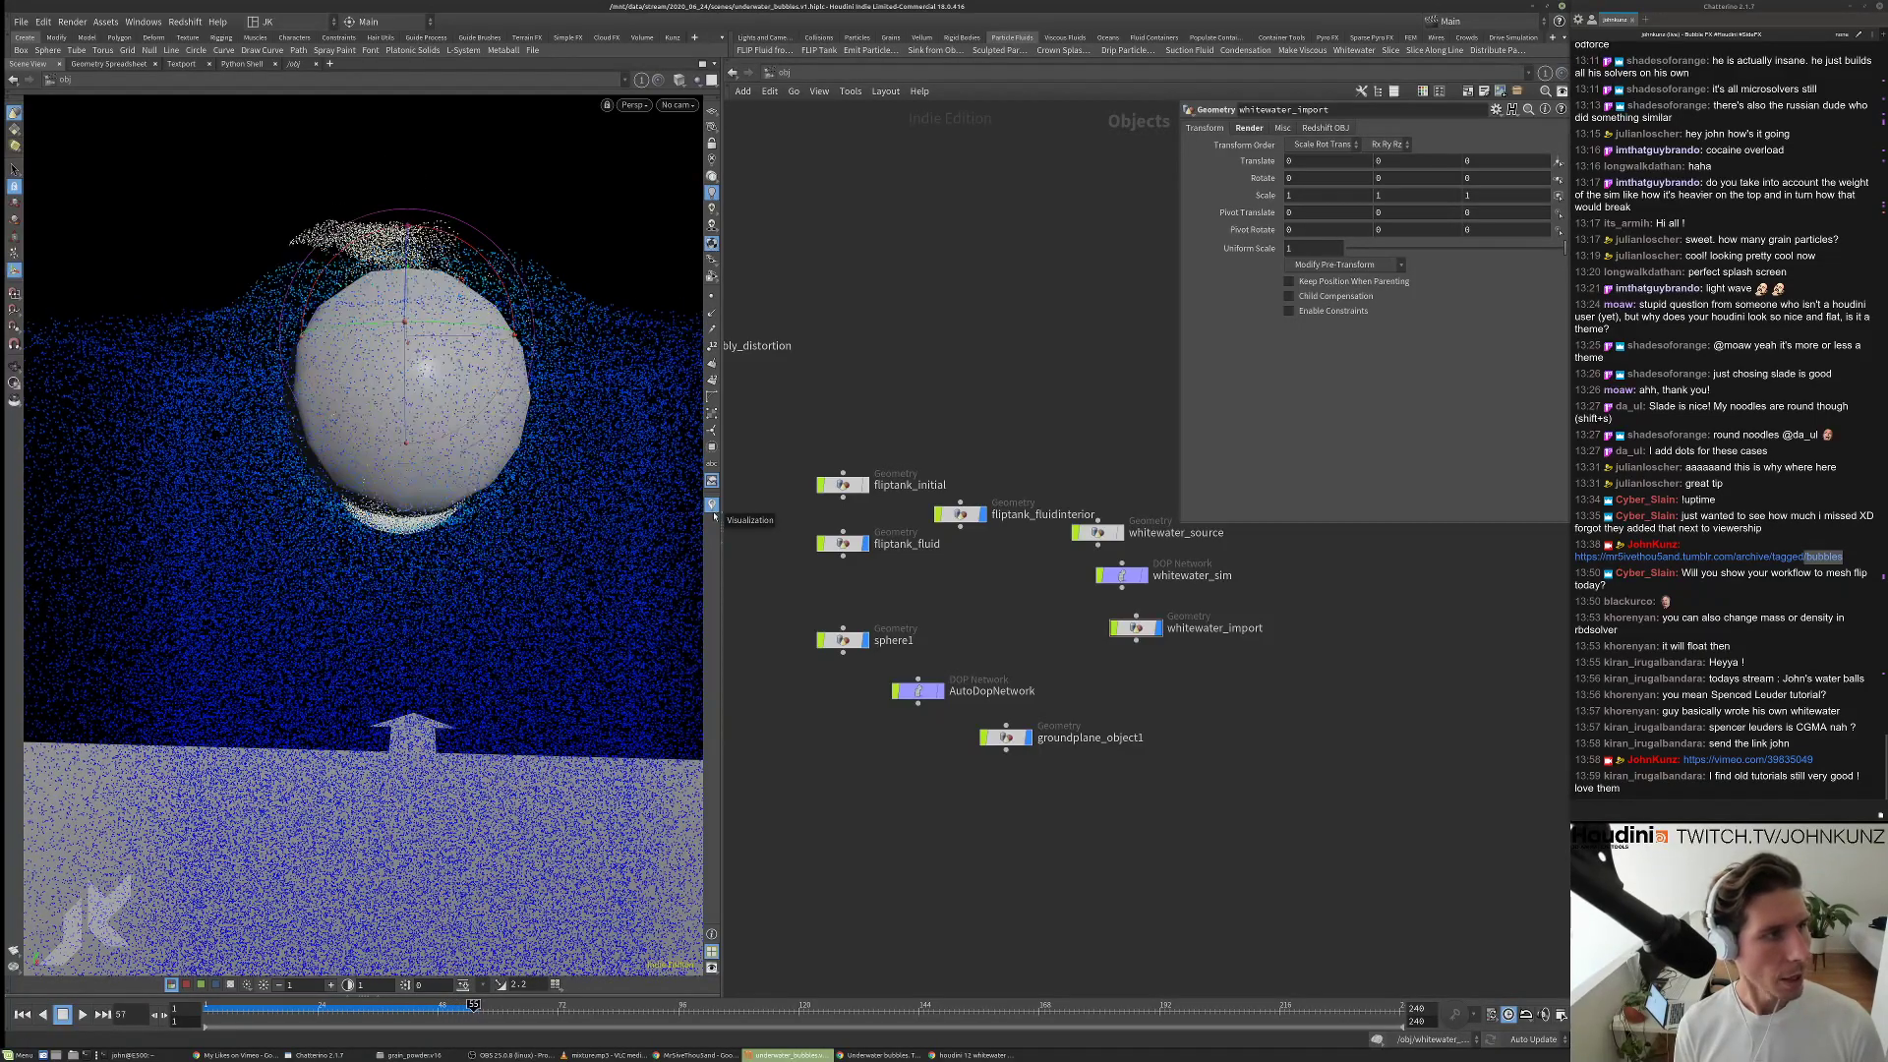
key(Right)
key(Right)
key(ctrl+Up)
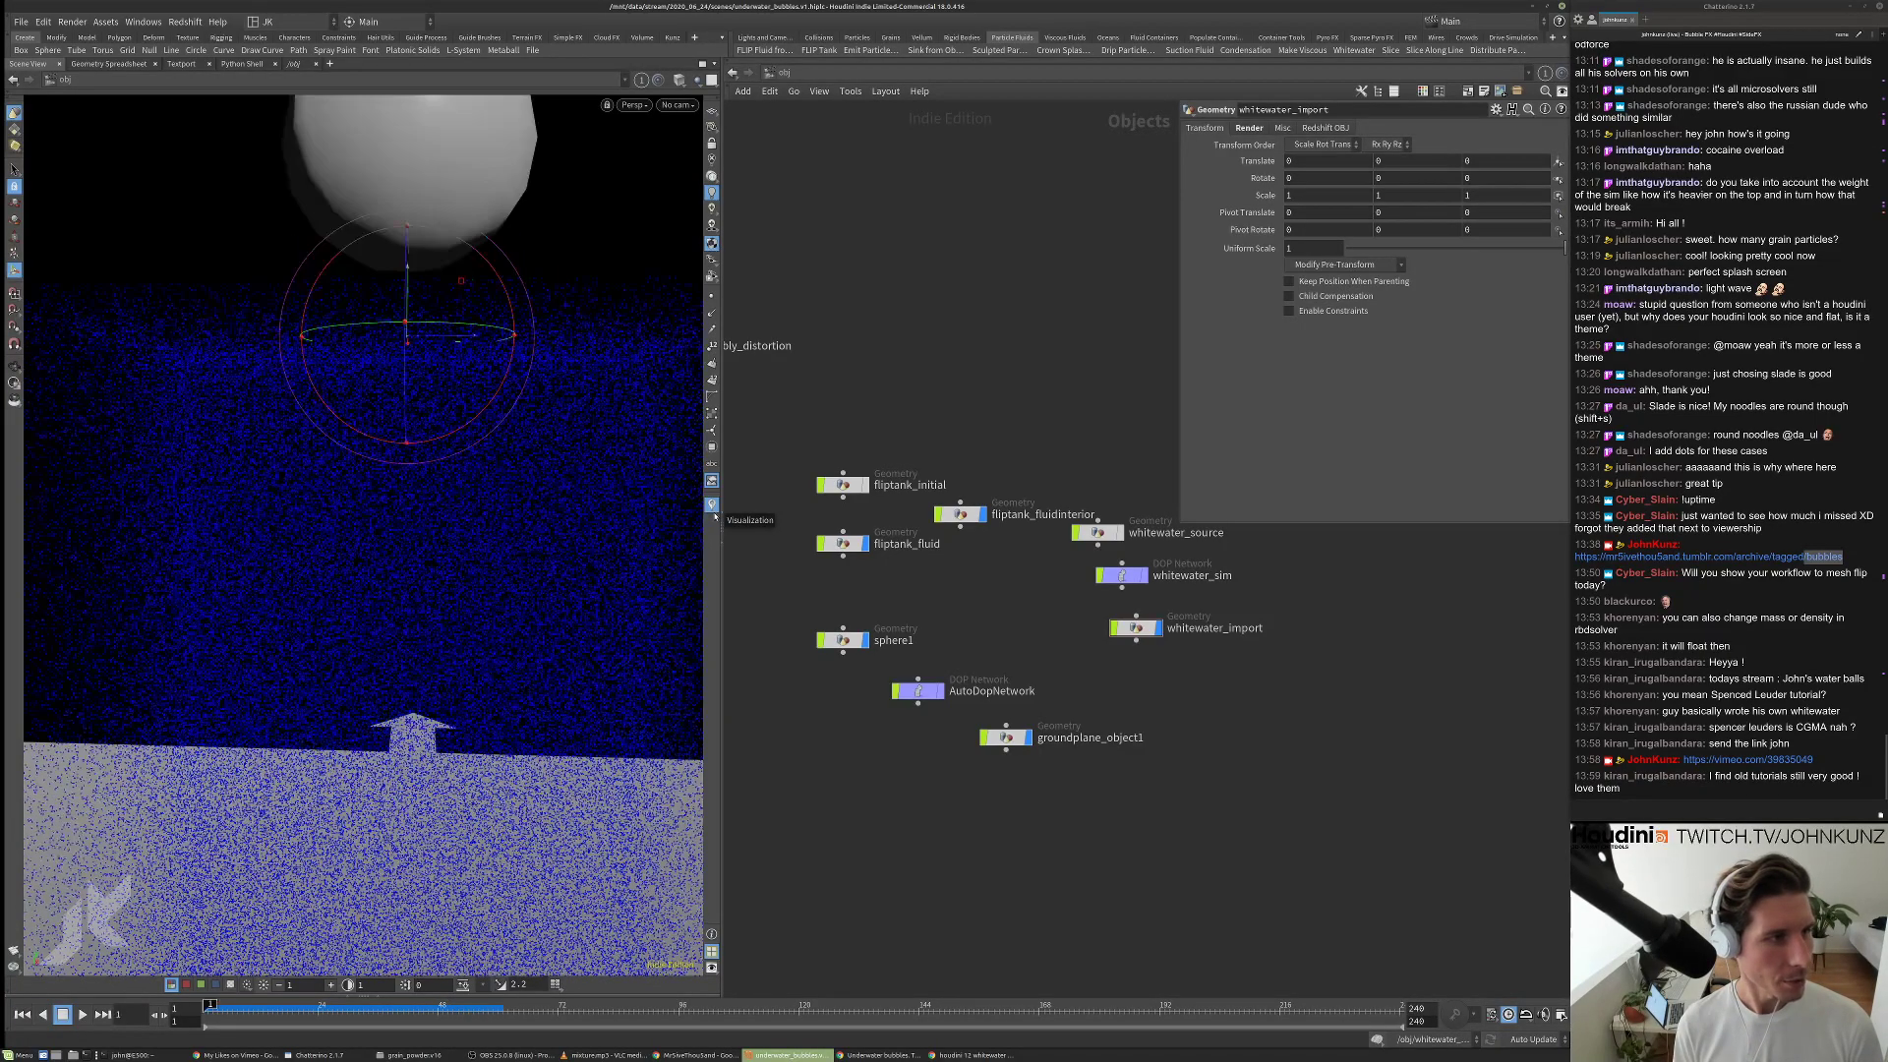
key(Up)
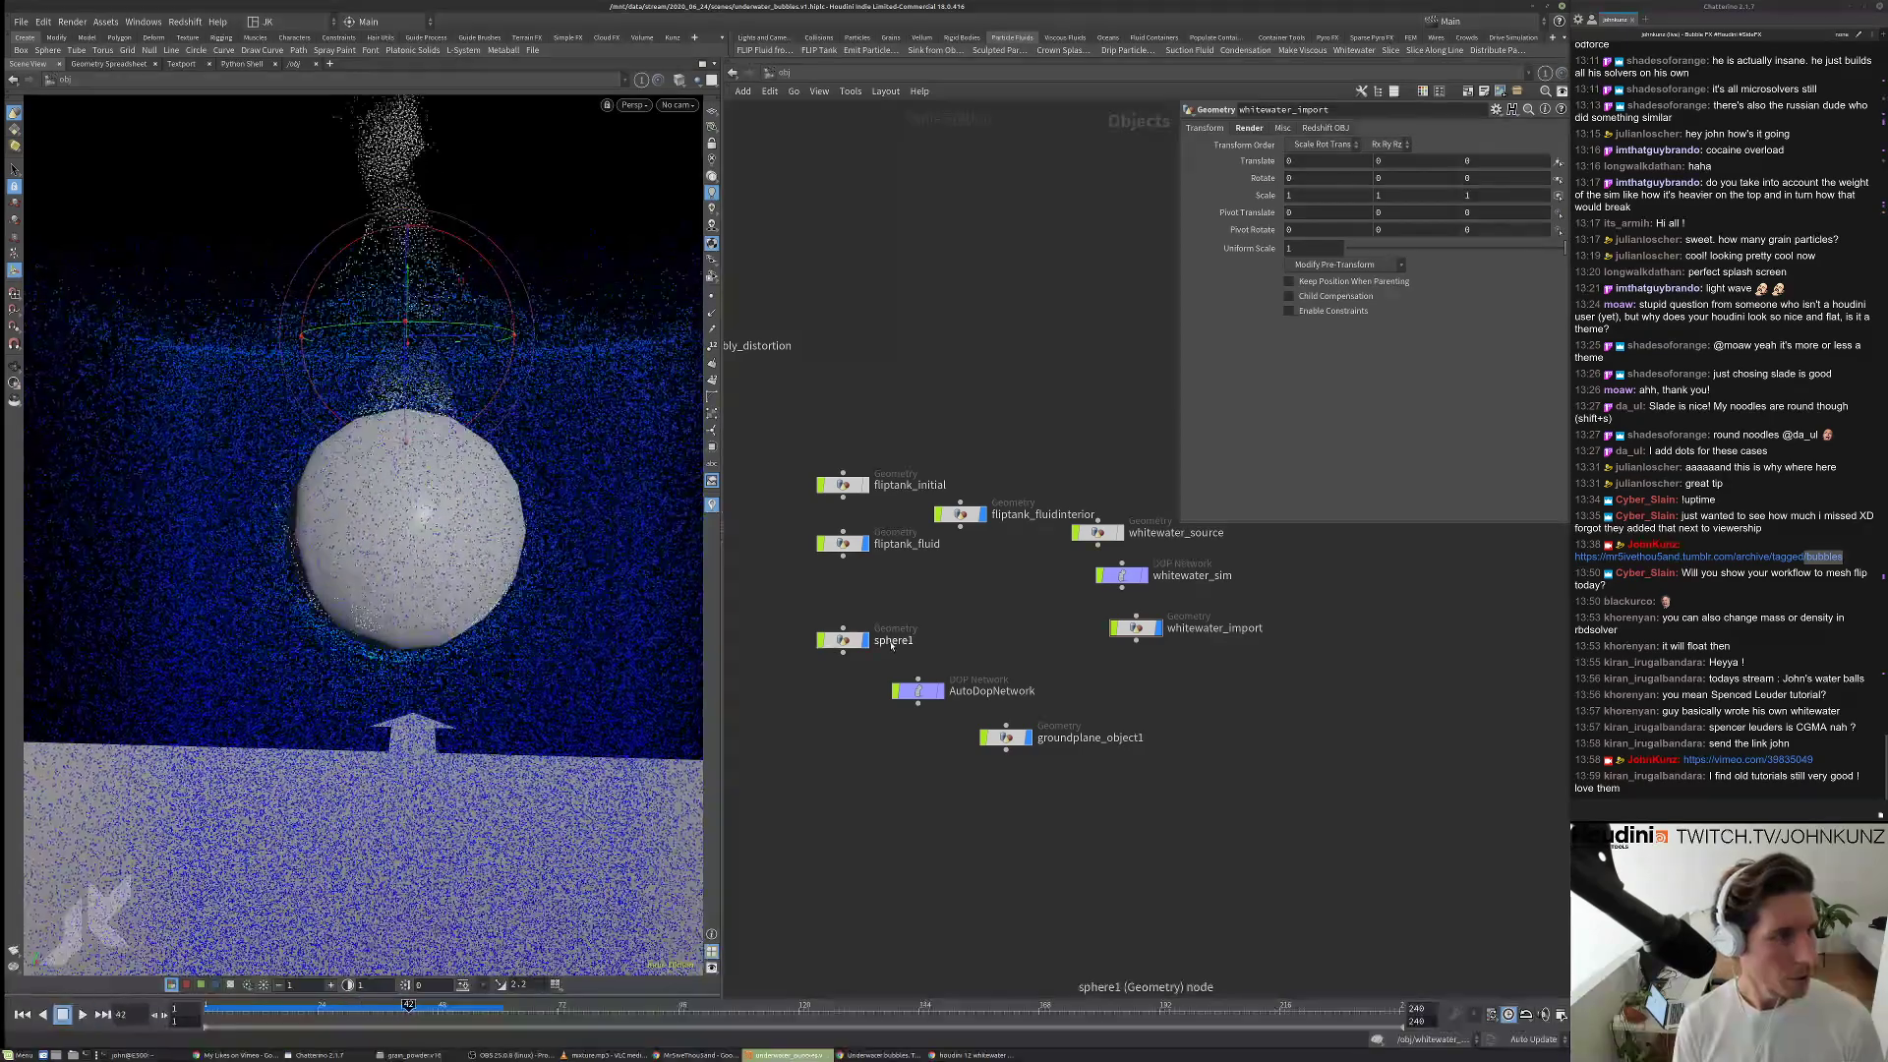
key(ctrl+Up)
key(Up)
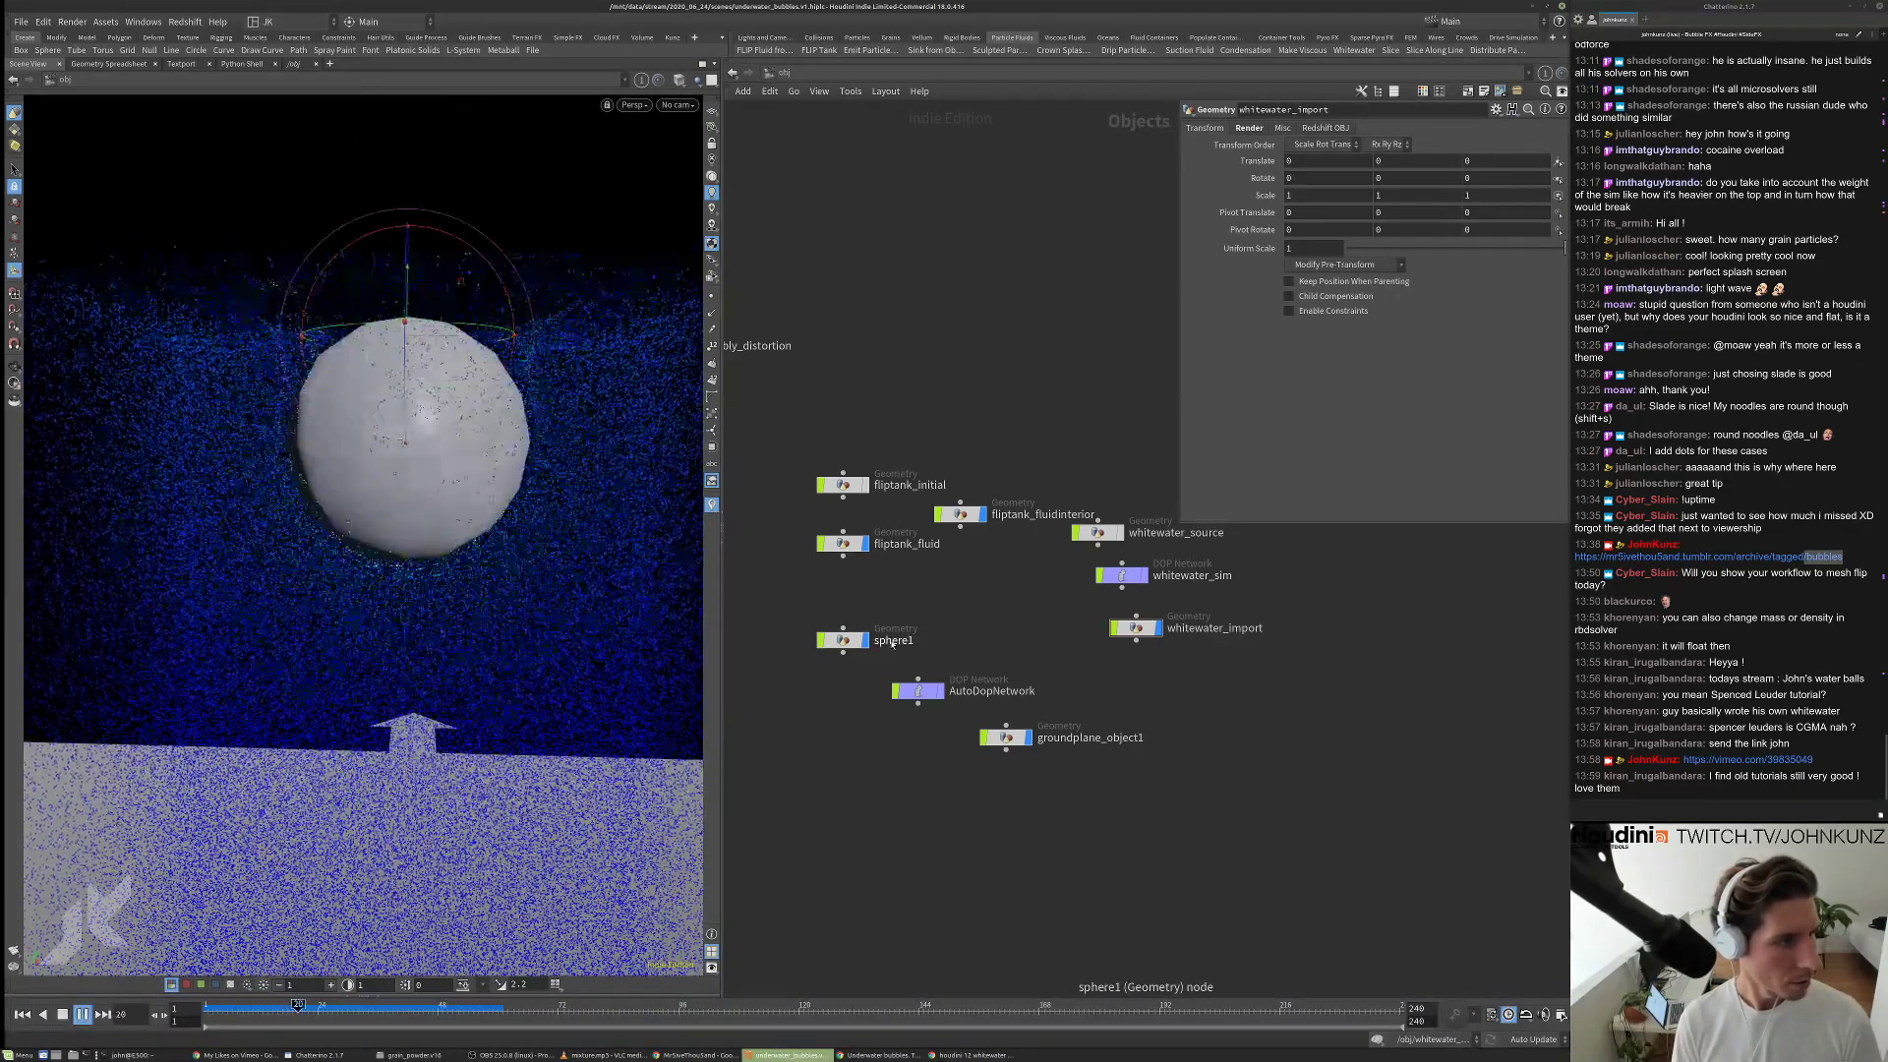
key(ctrl+Up)
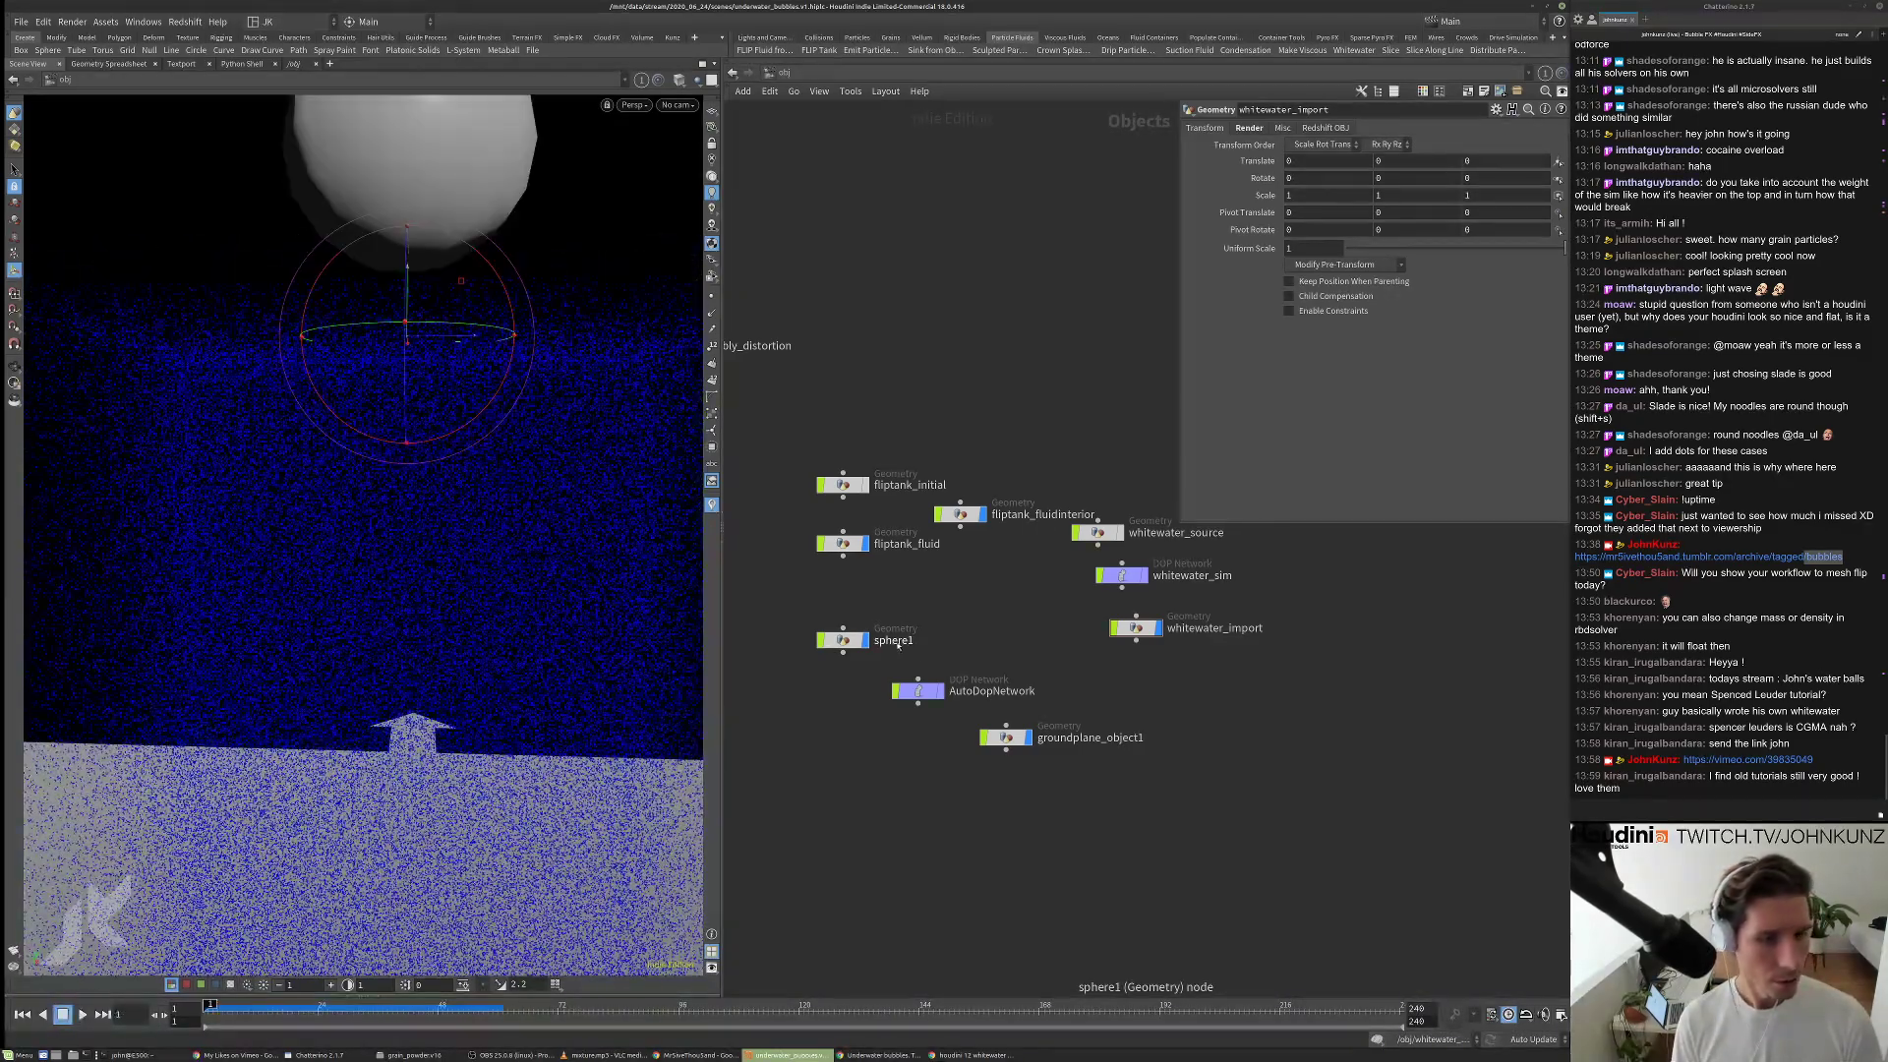
middle_drag(1298, 694, 1328, 756)
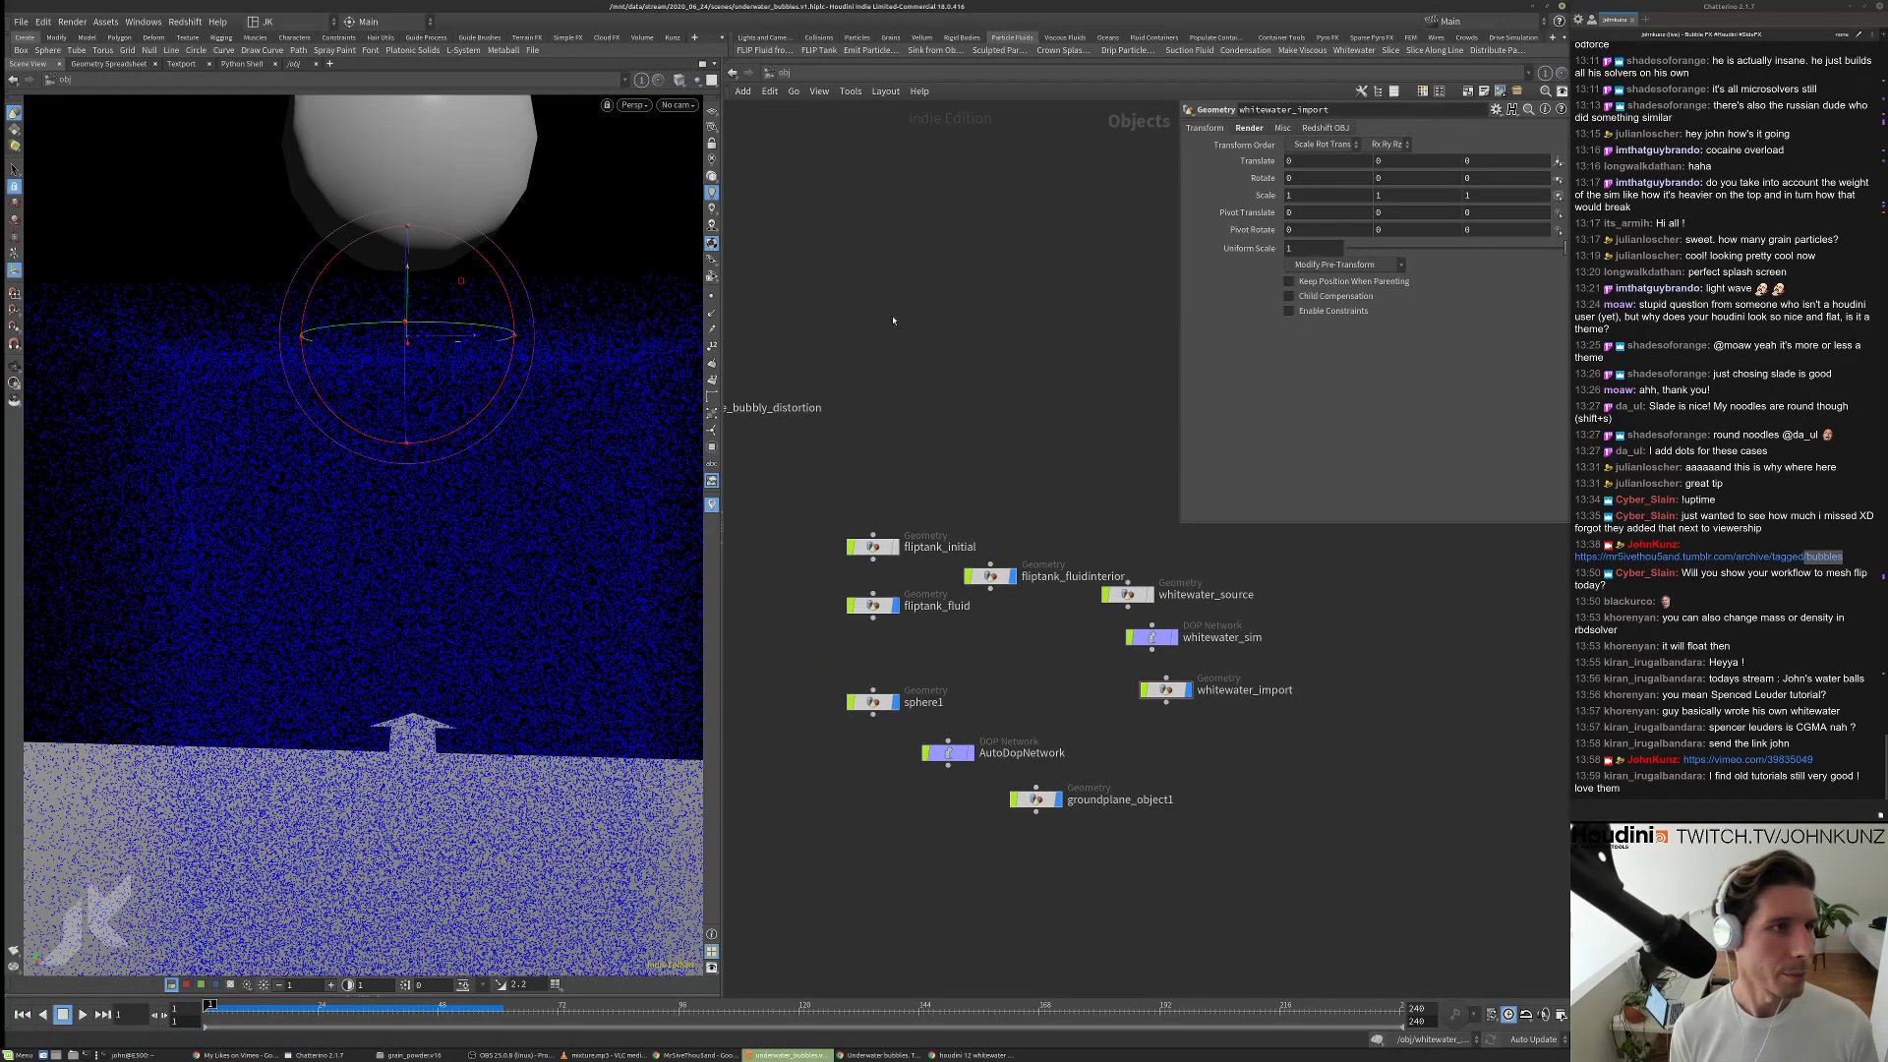
Save the scene as underwater_bubbles.v2.hiplc, changing the version from v1 to v2.
click(21, 22)
click(44, 101)
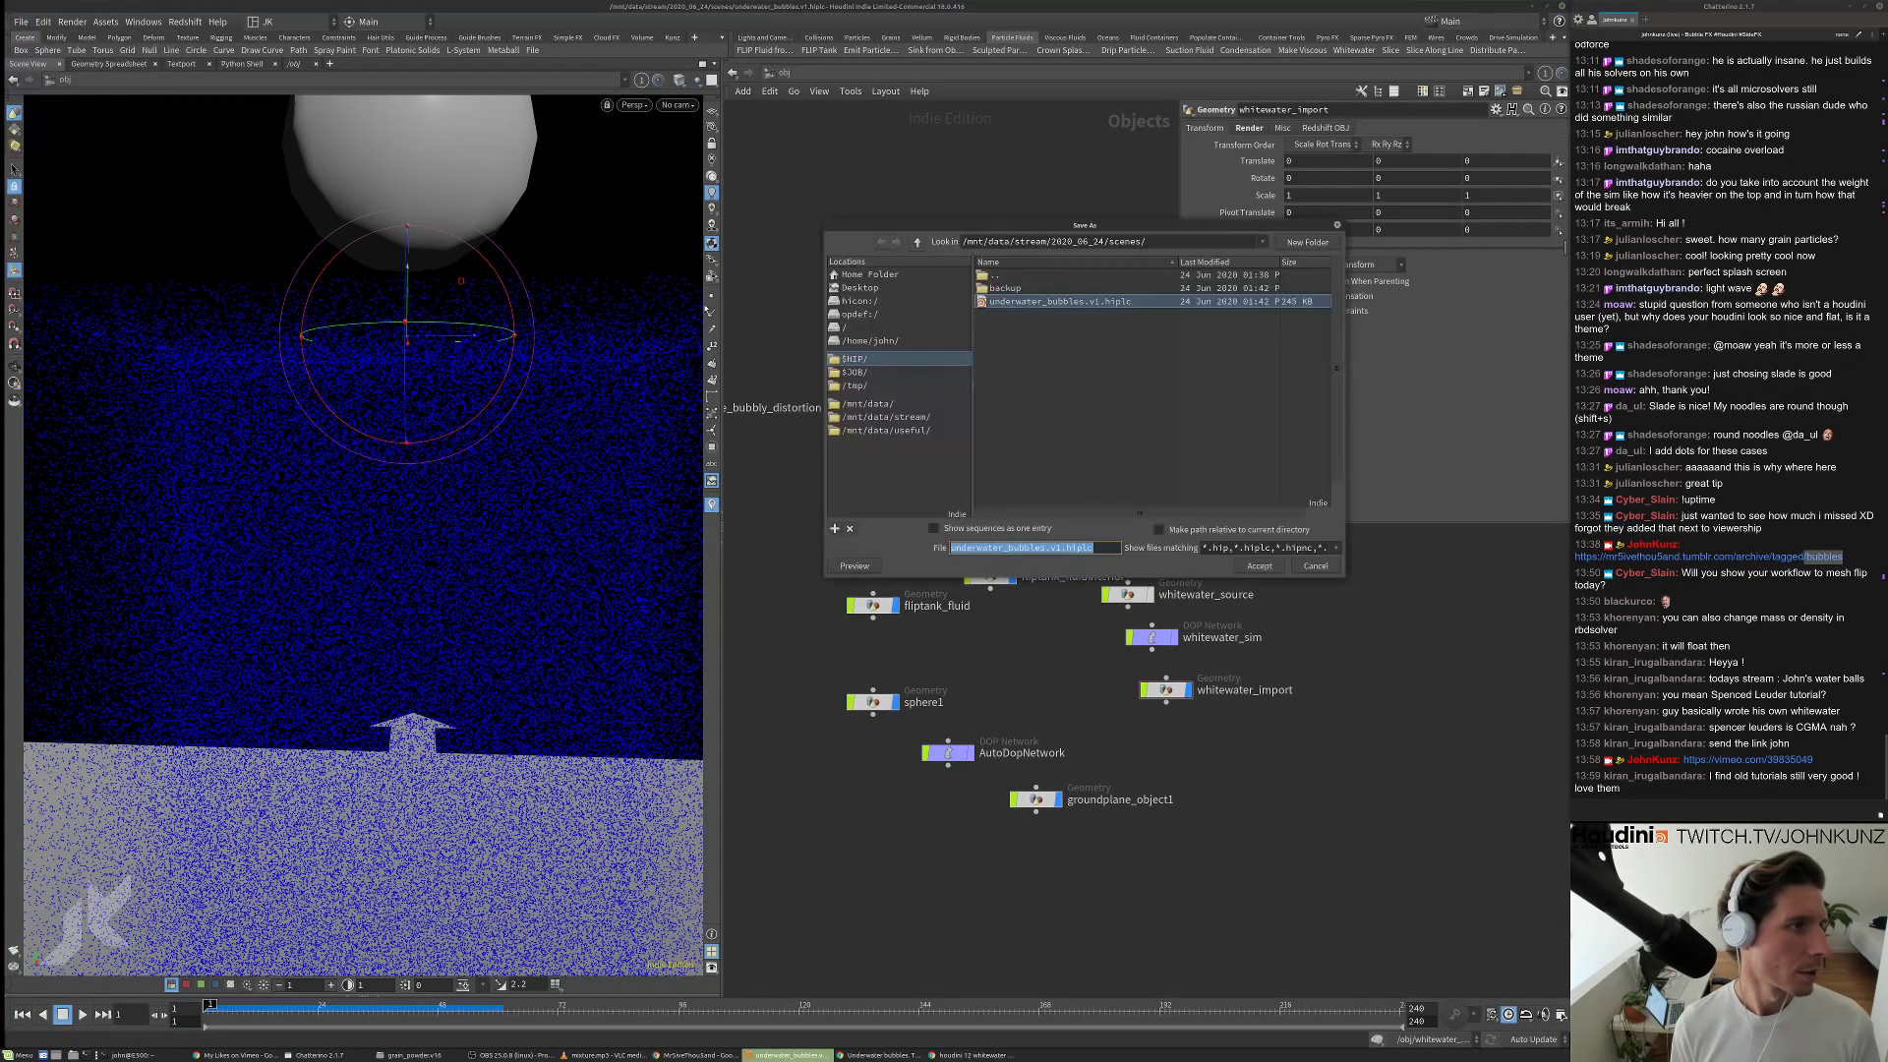
click(1071, 551)
key(Delete)
text(2)
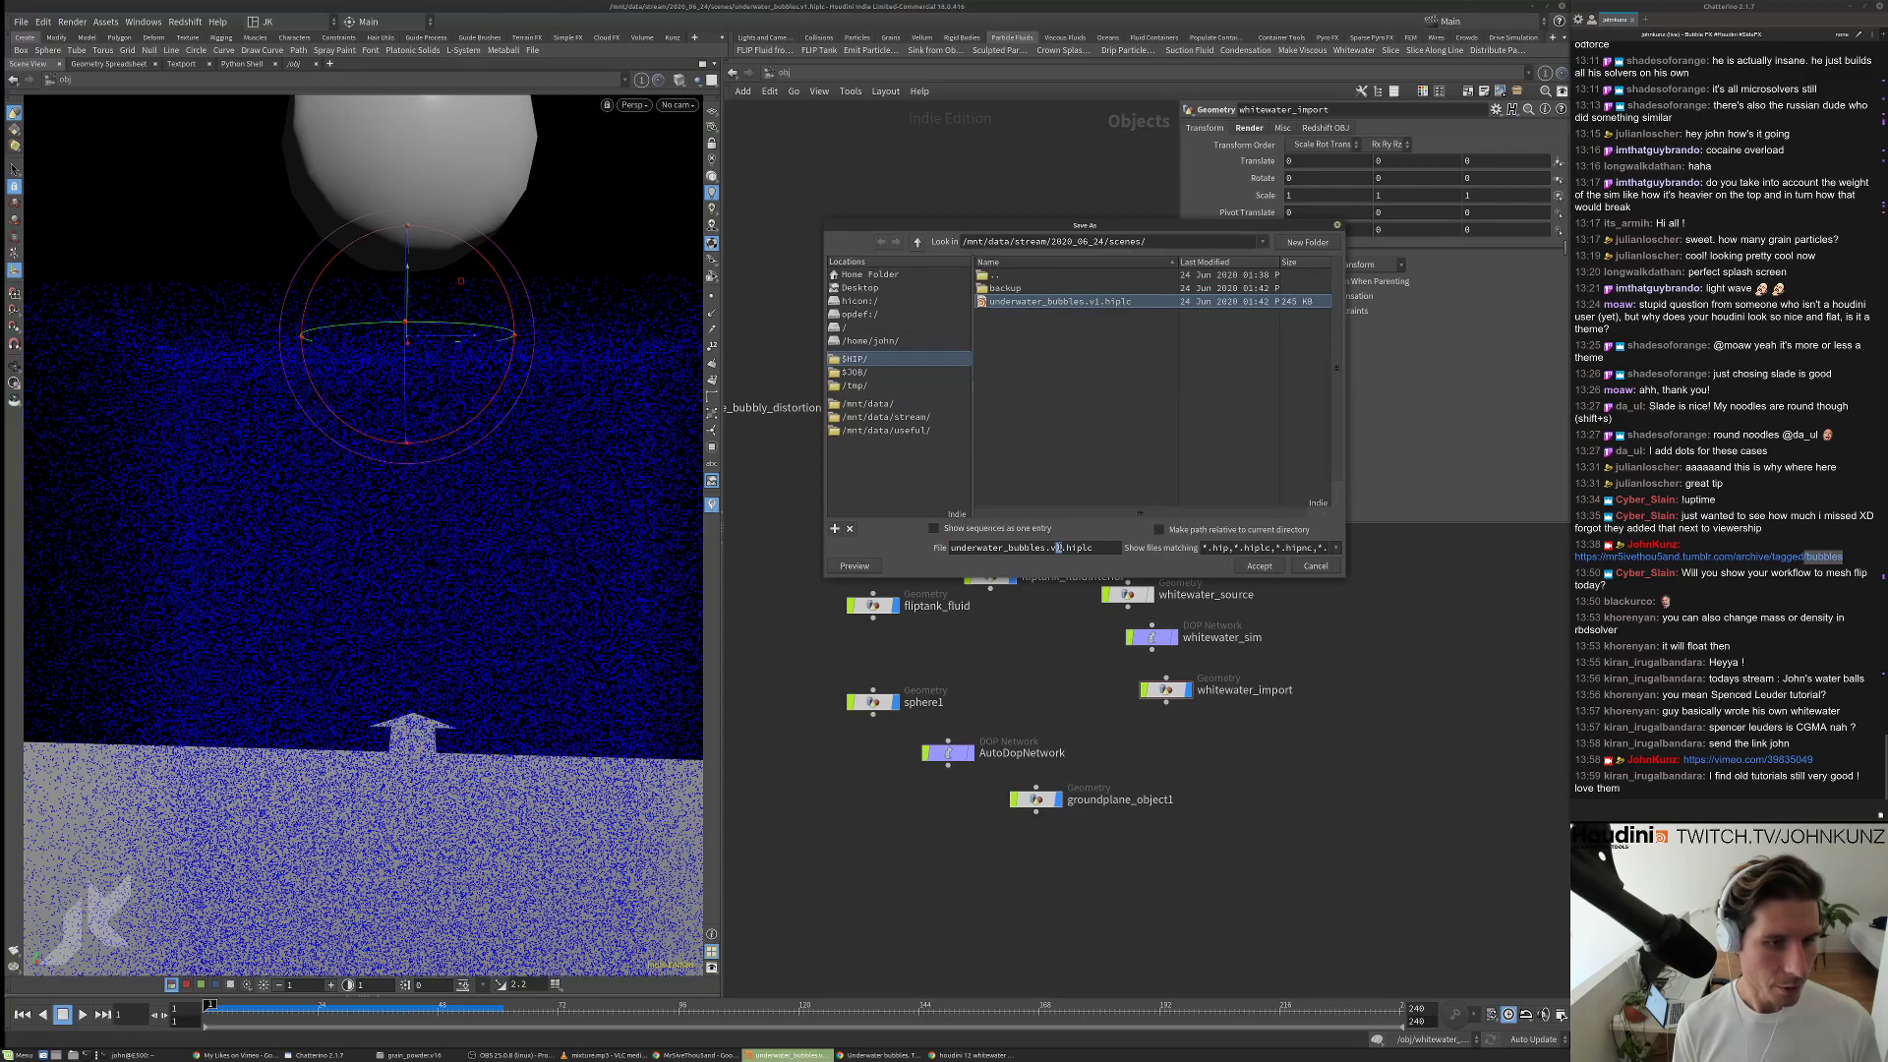
click(1260, 566)
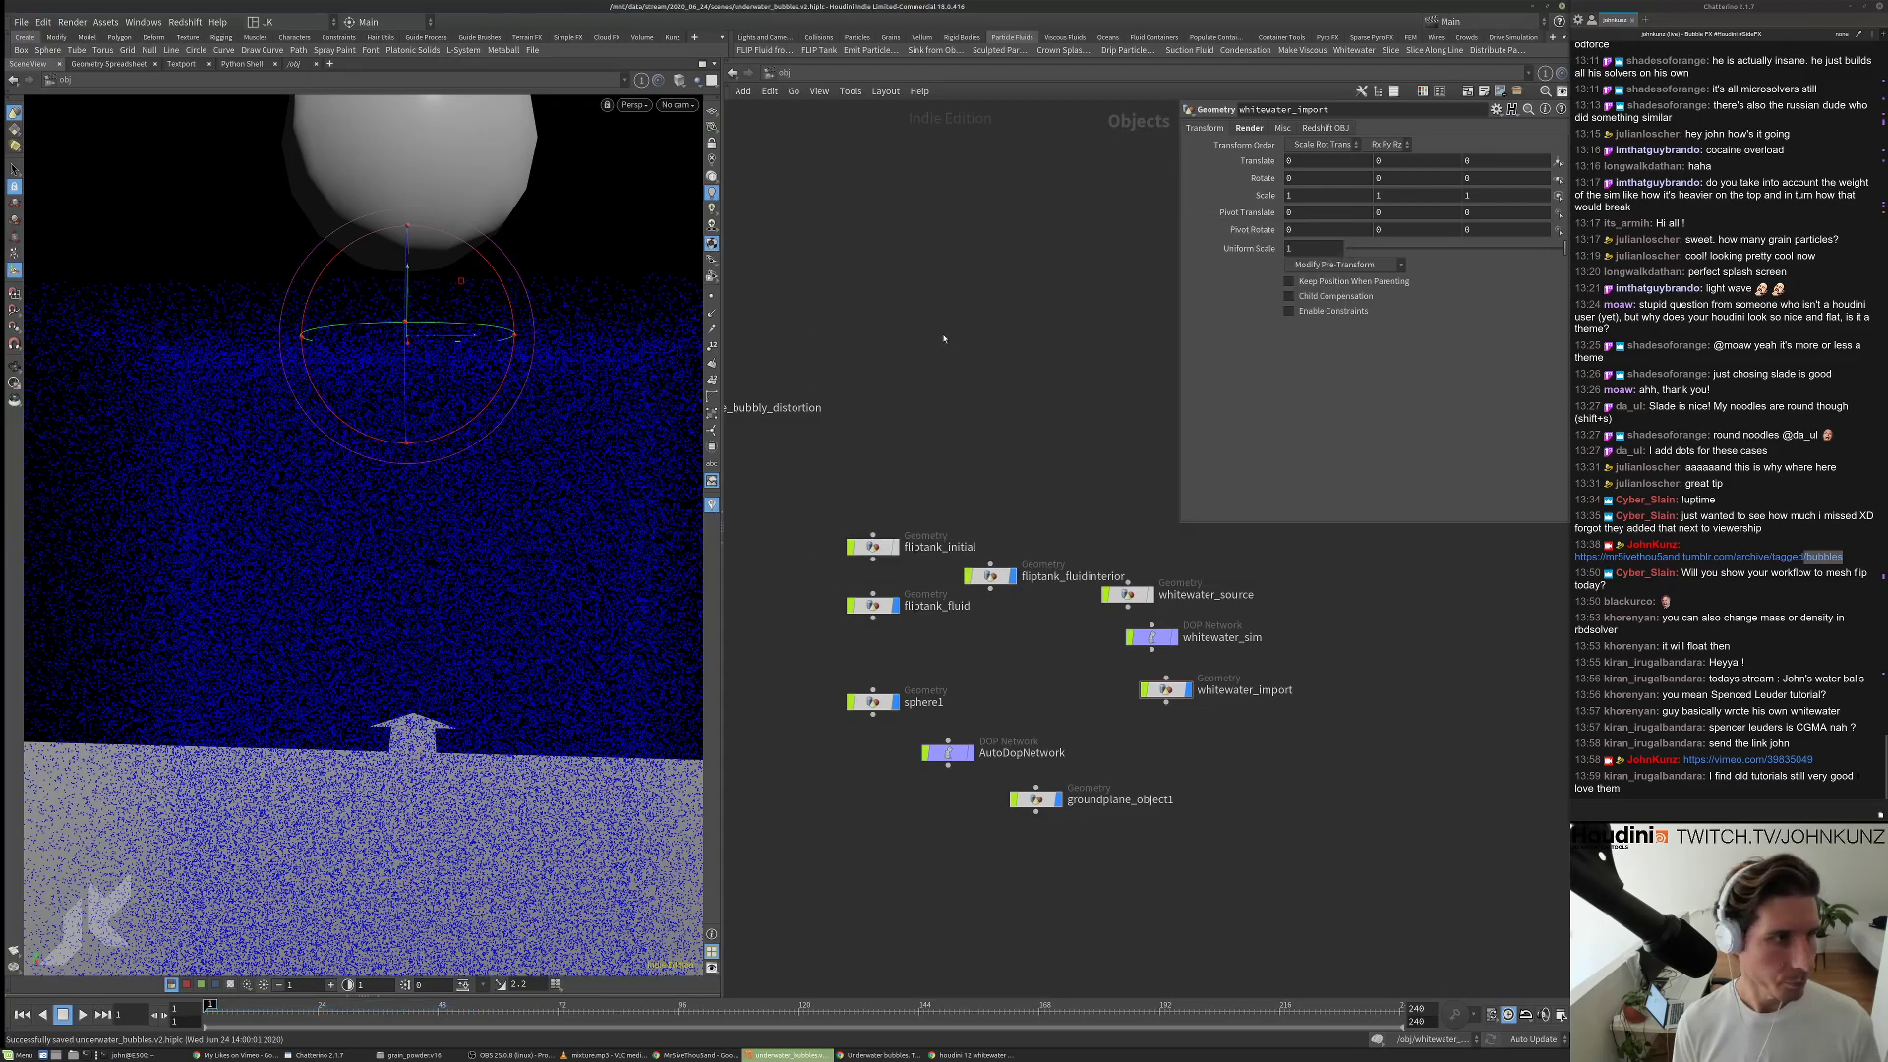
middle_drag(944, 337, 957, 459)
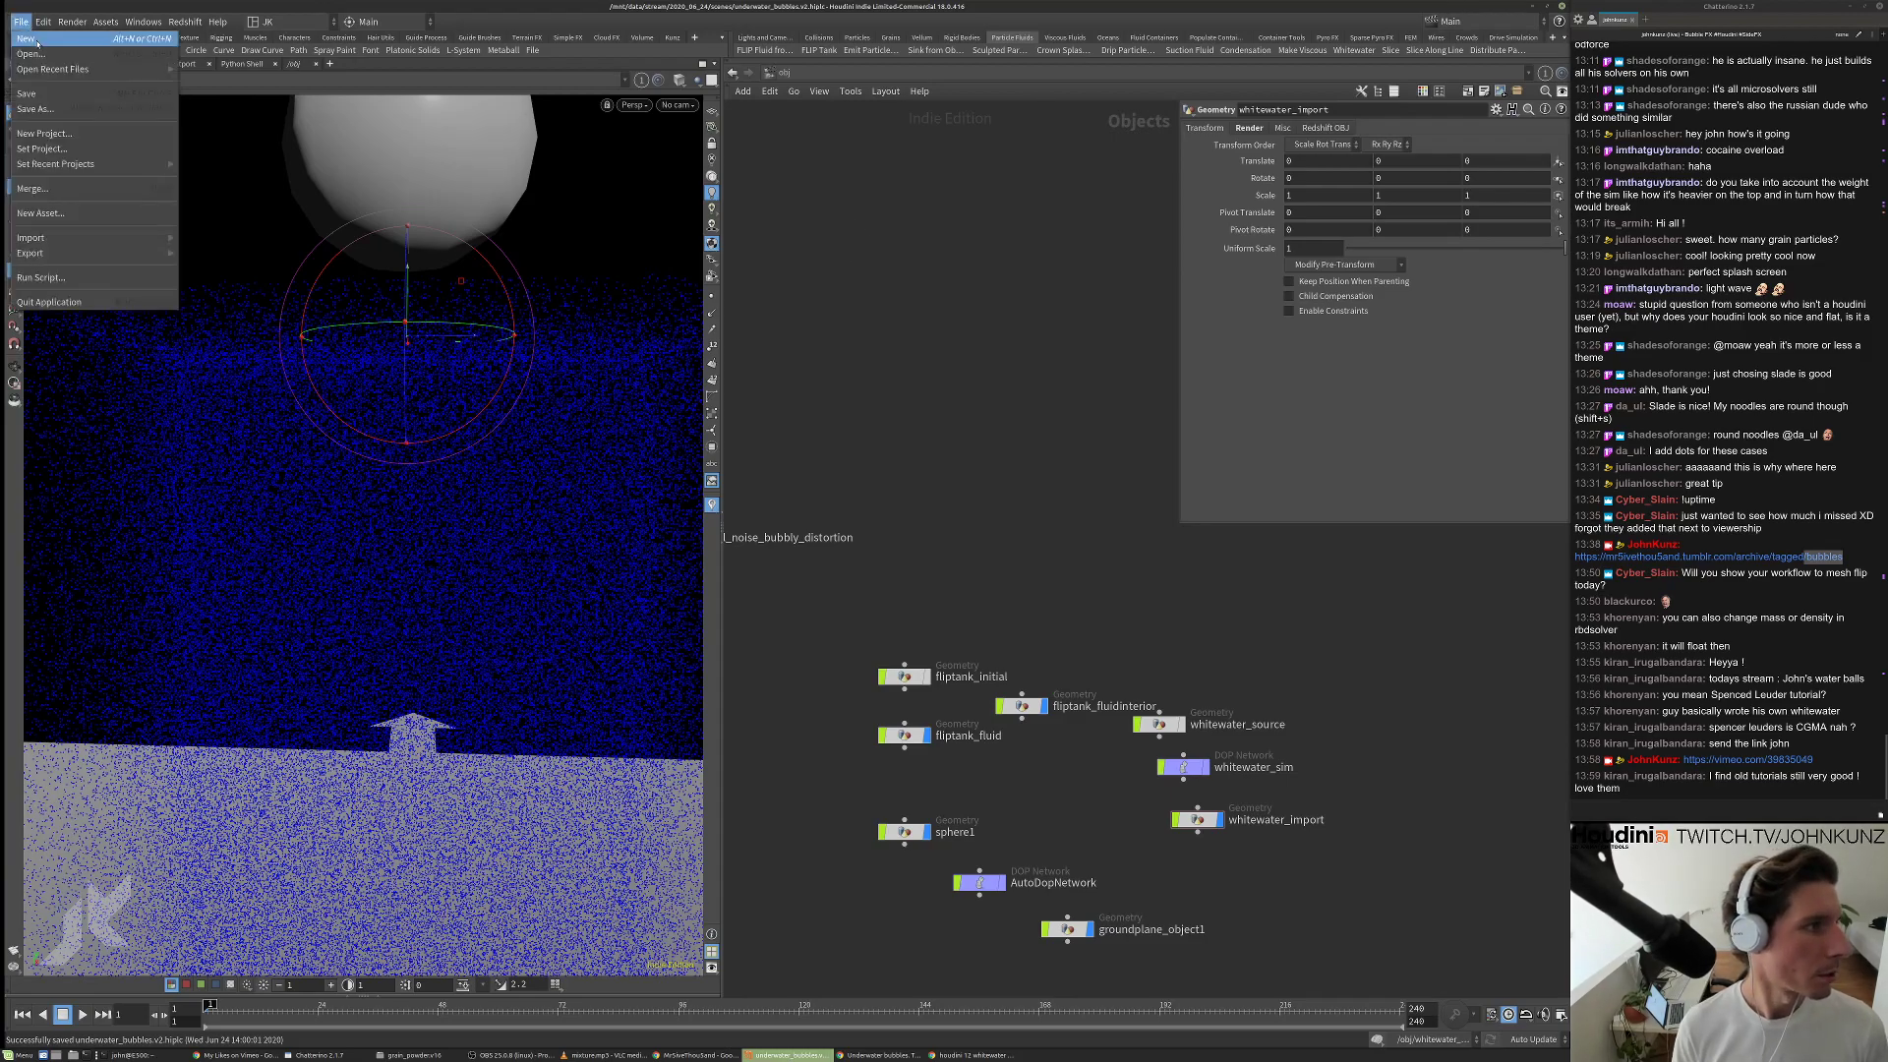
Start a new scene and place a Box geometry object, box1, in the network.
key(ctrl+n)
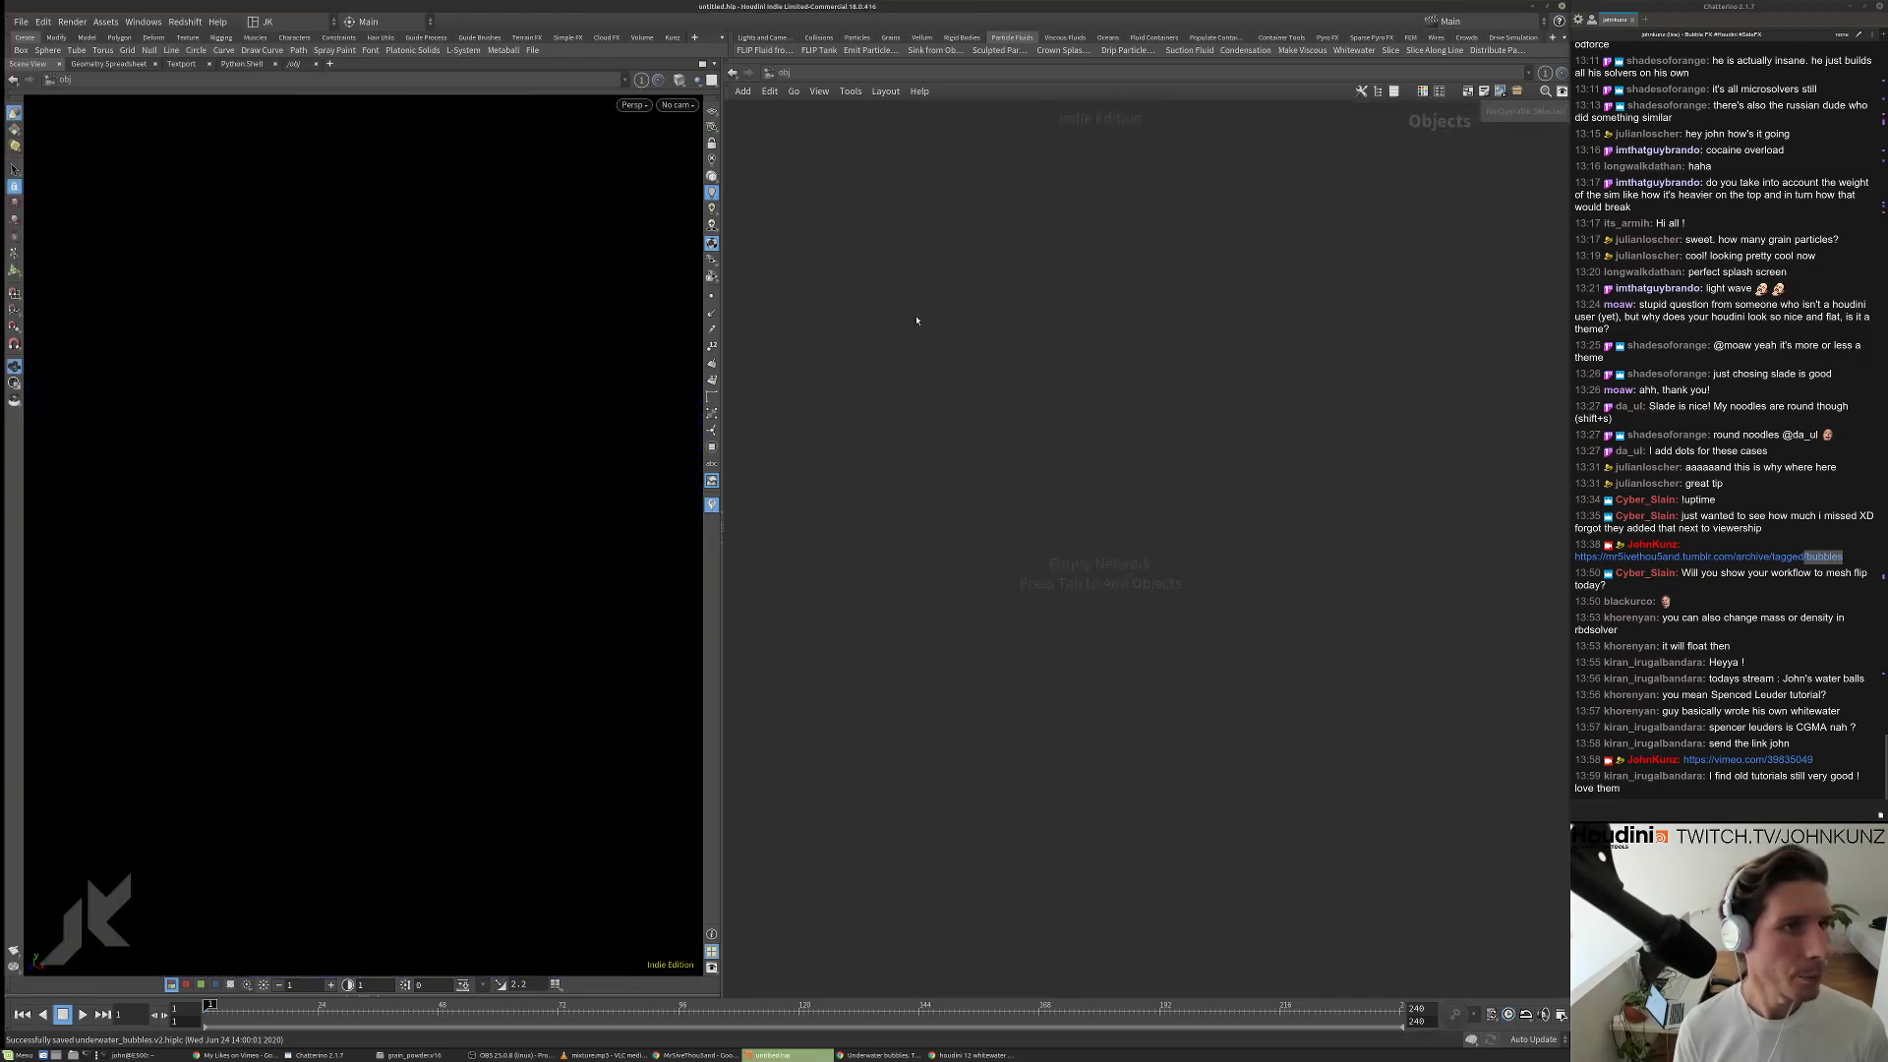
key(Tab)
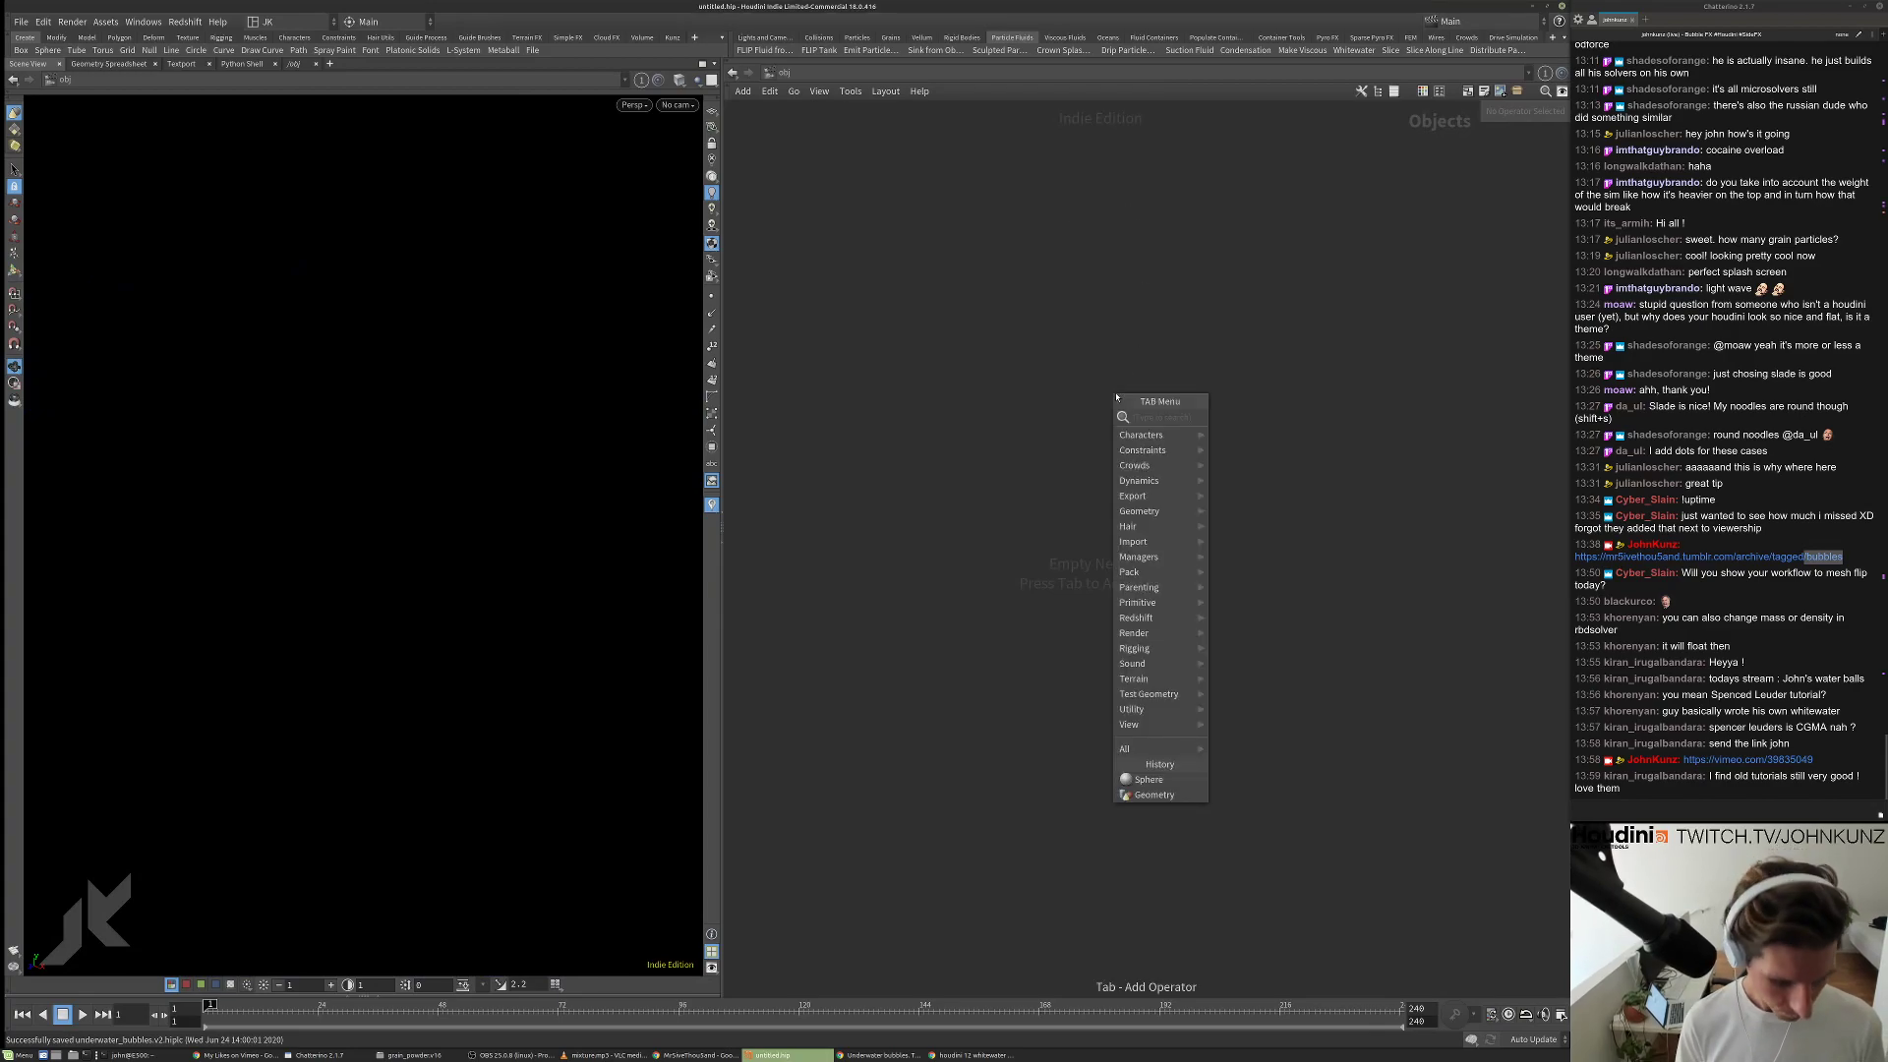
text(geo)
key(Return)
key(Escape)
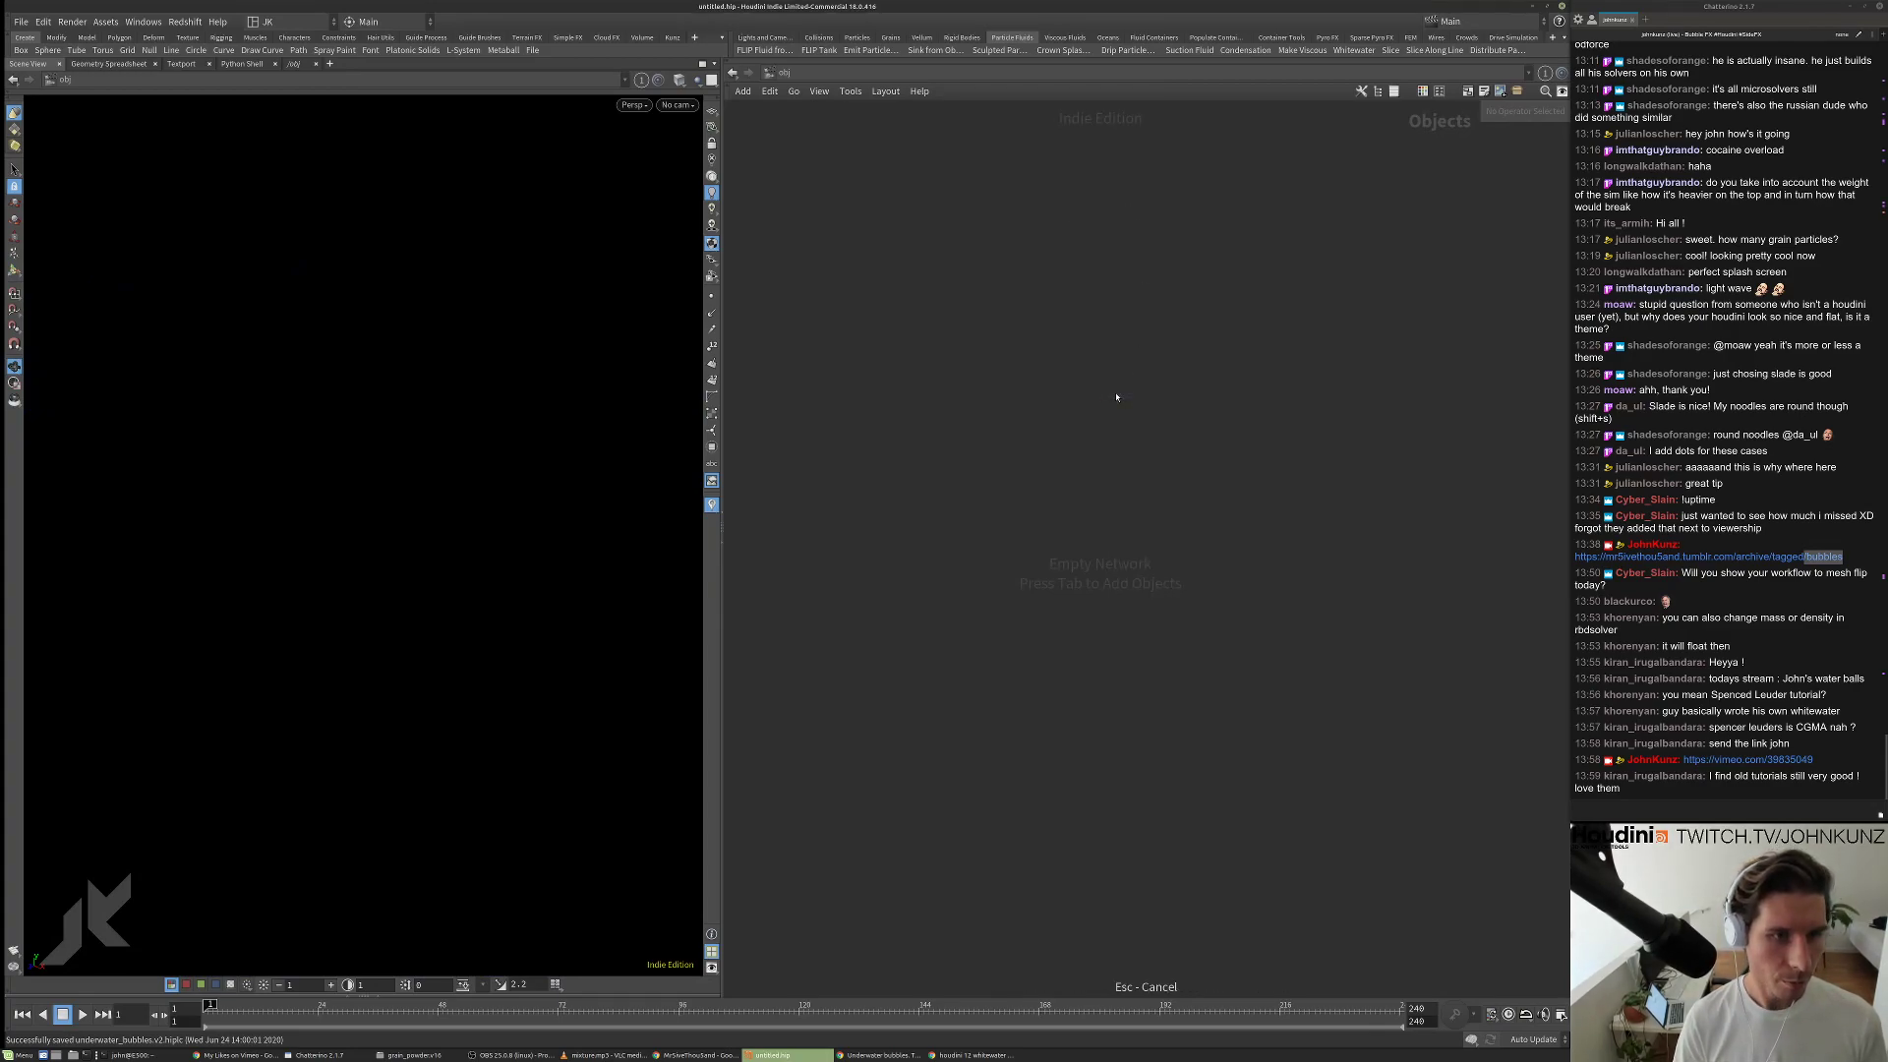
key(Tab)
text(box)
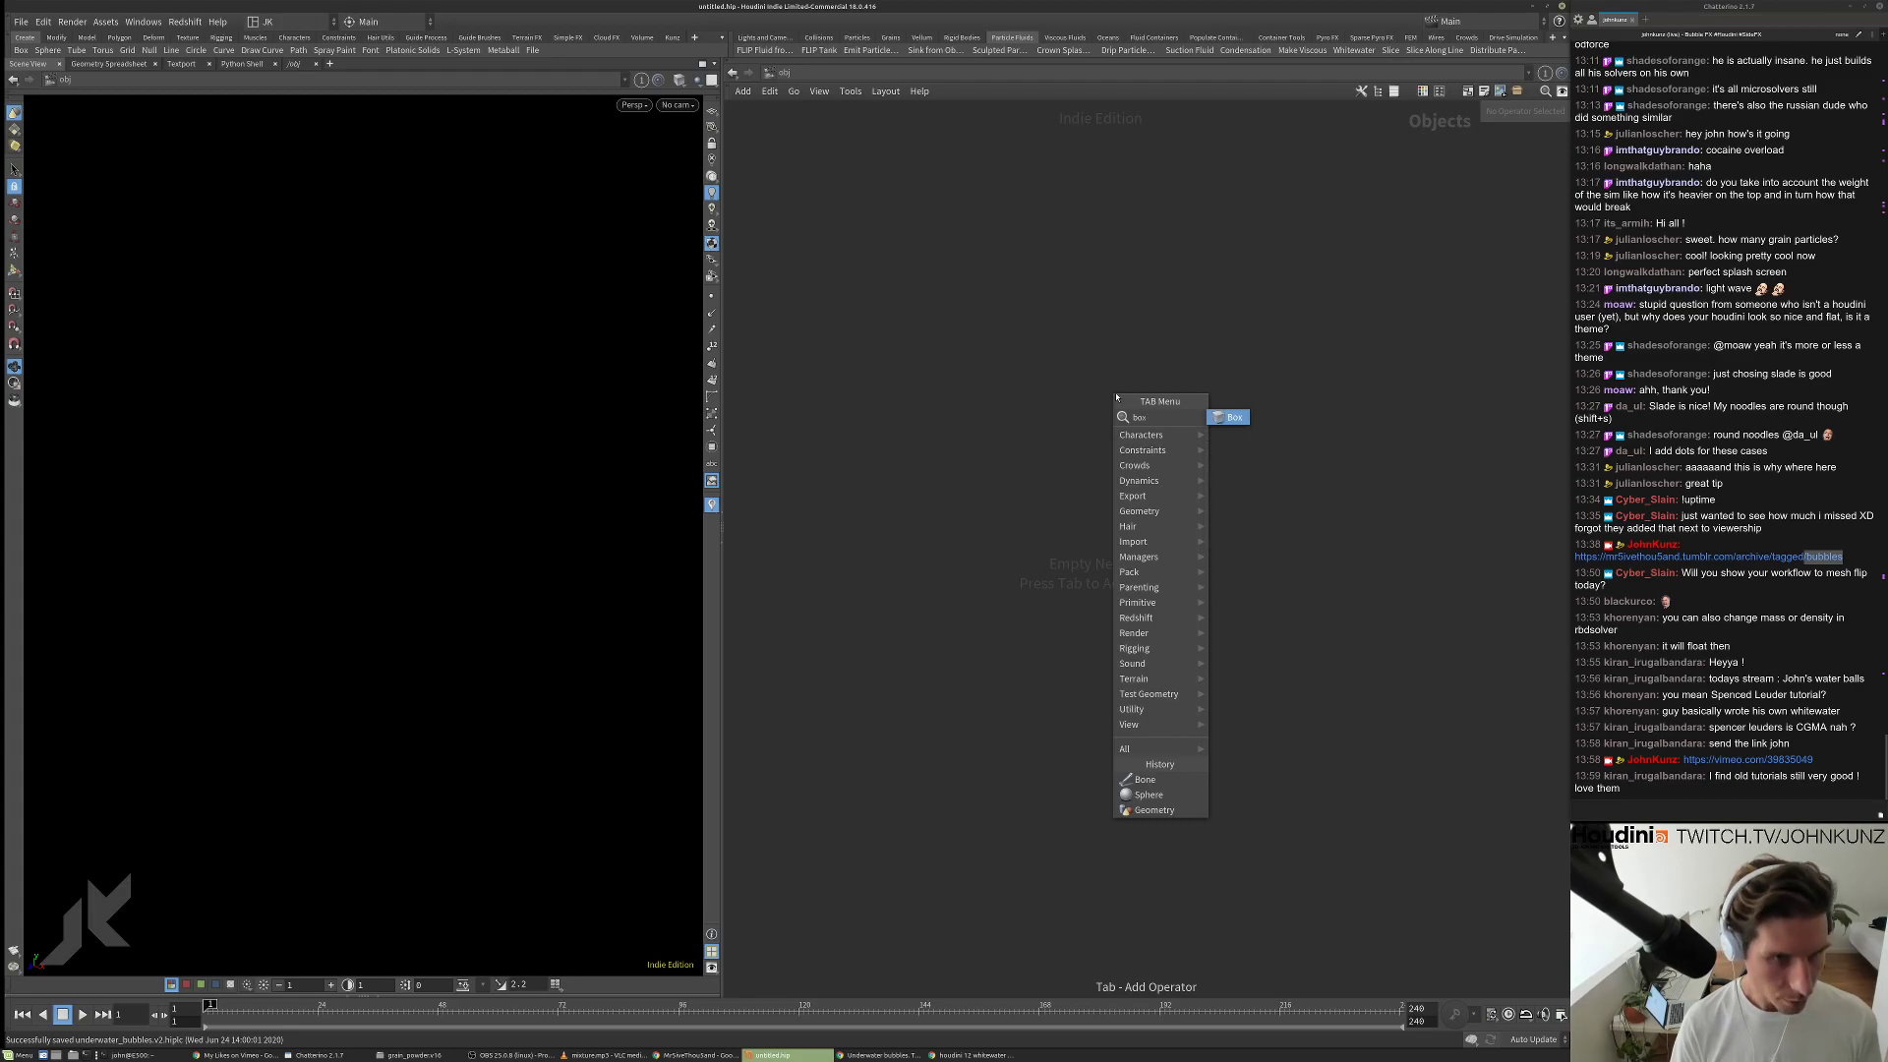
key(Return)
click(1116, 393)
drag(1116, 393, 1041, 398)
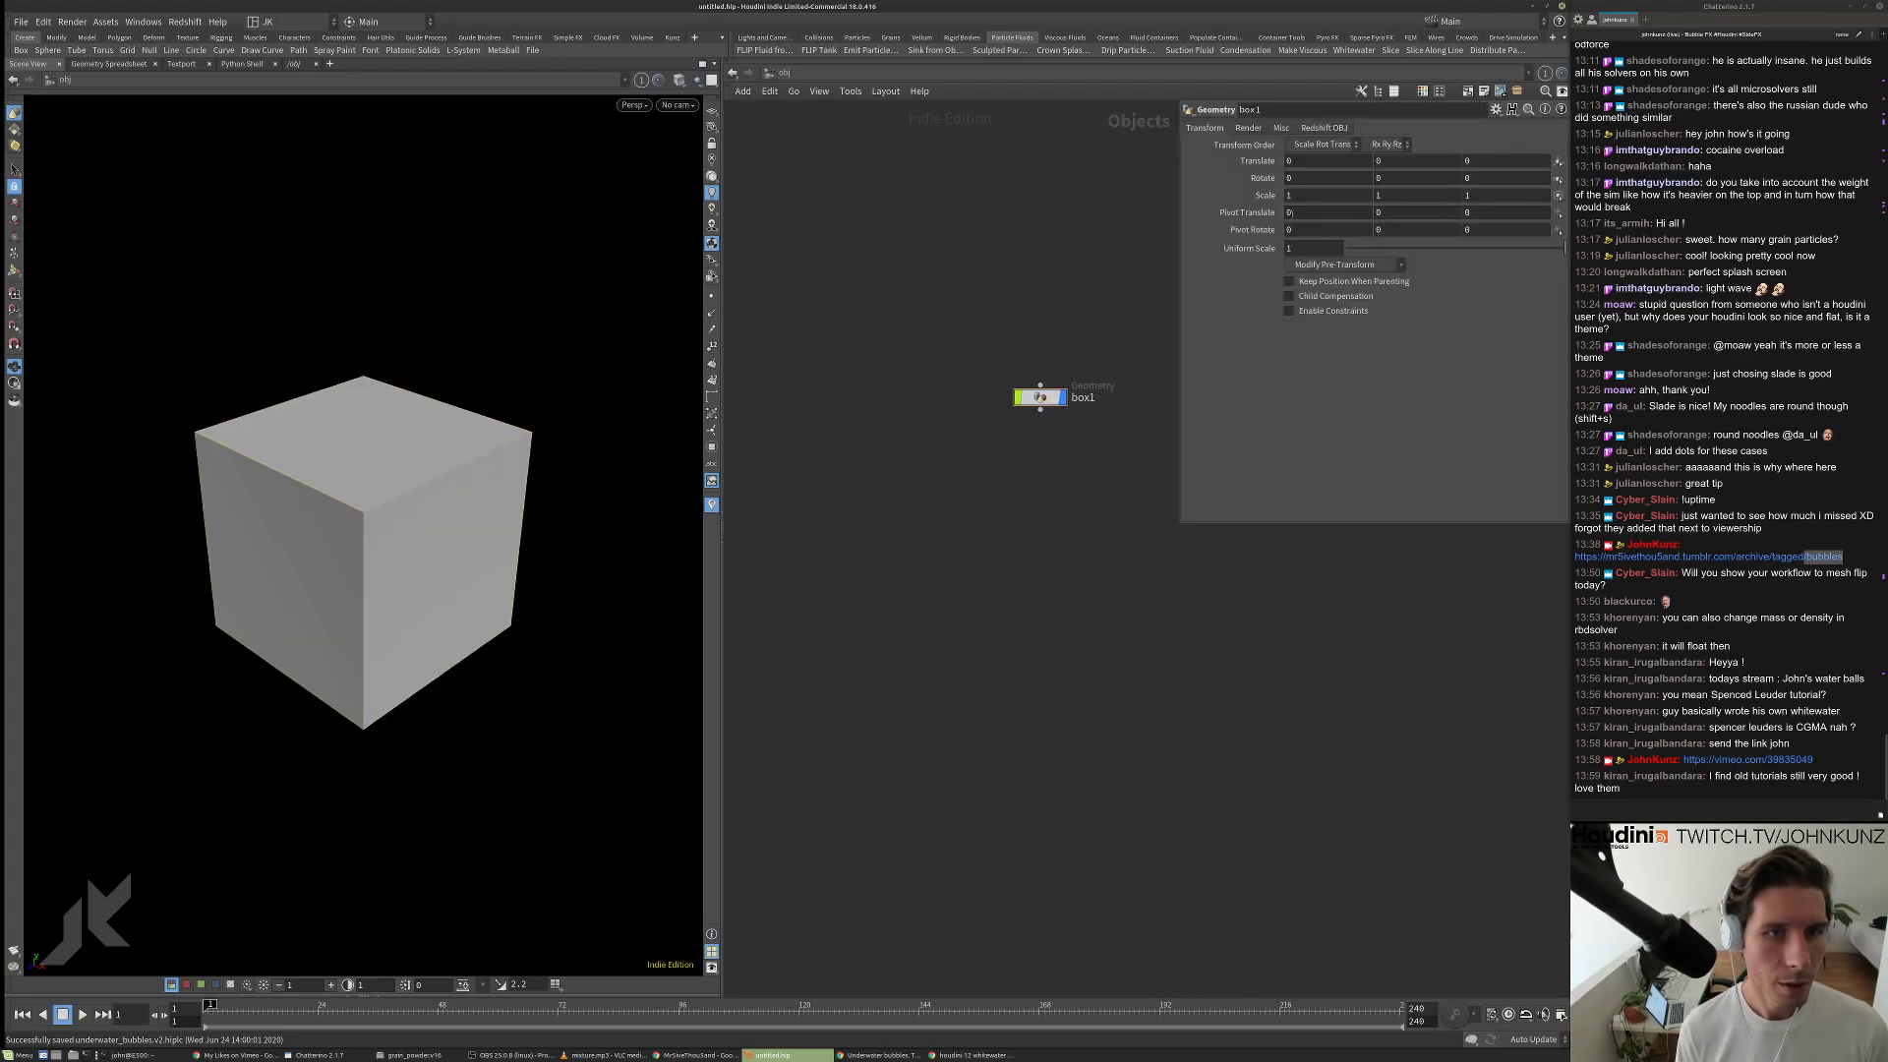
Scale box1 to 0.25 in Y and 0.2 in Z to form a thin bar.
click(1301, 196)
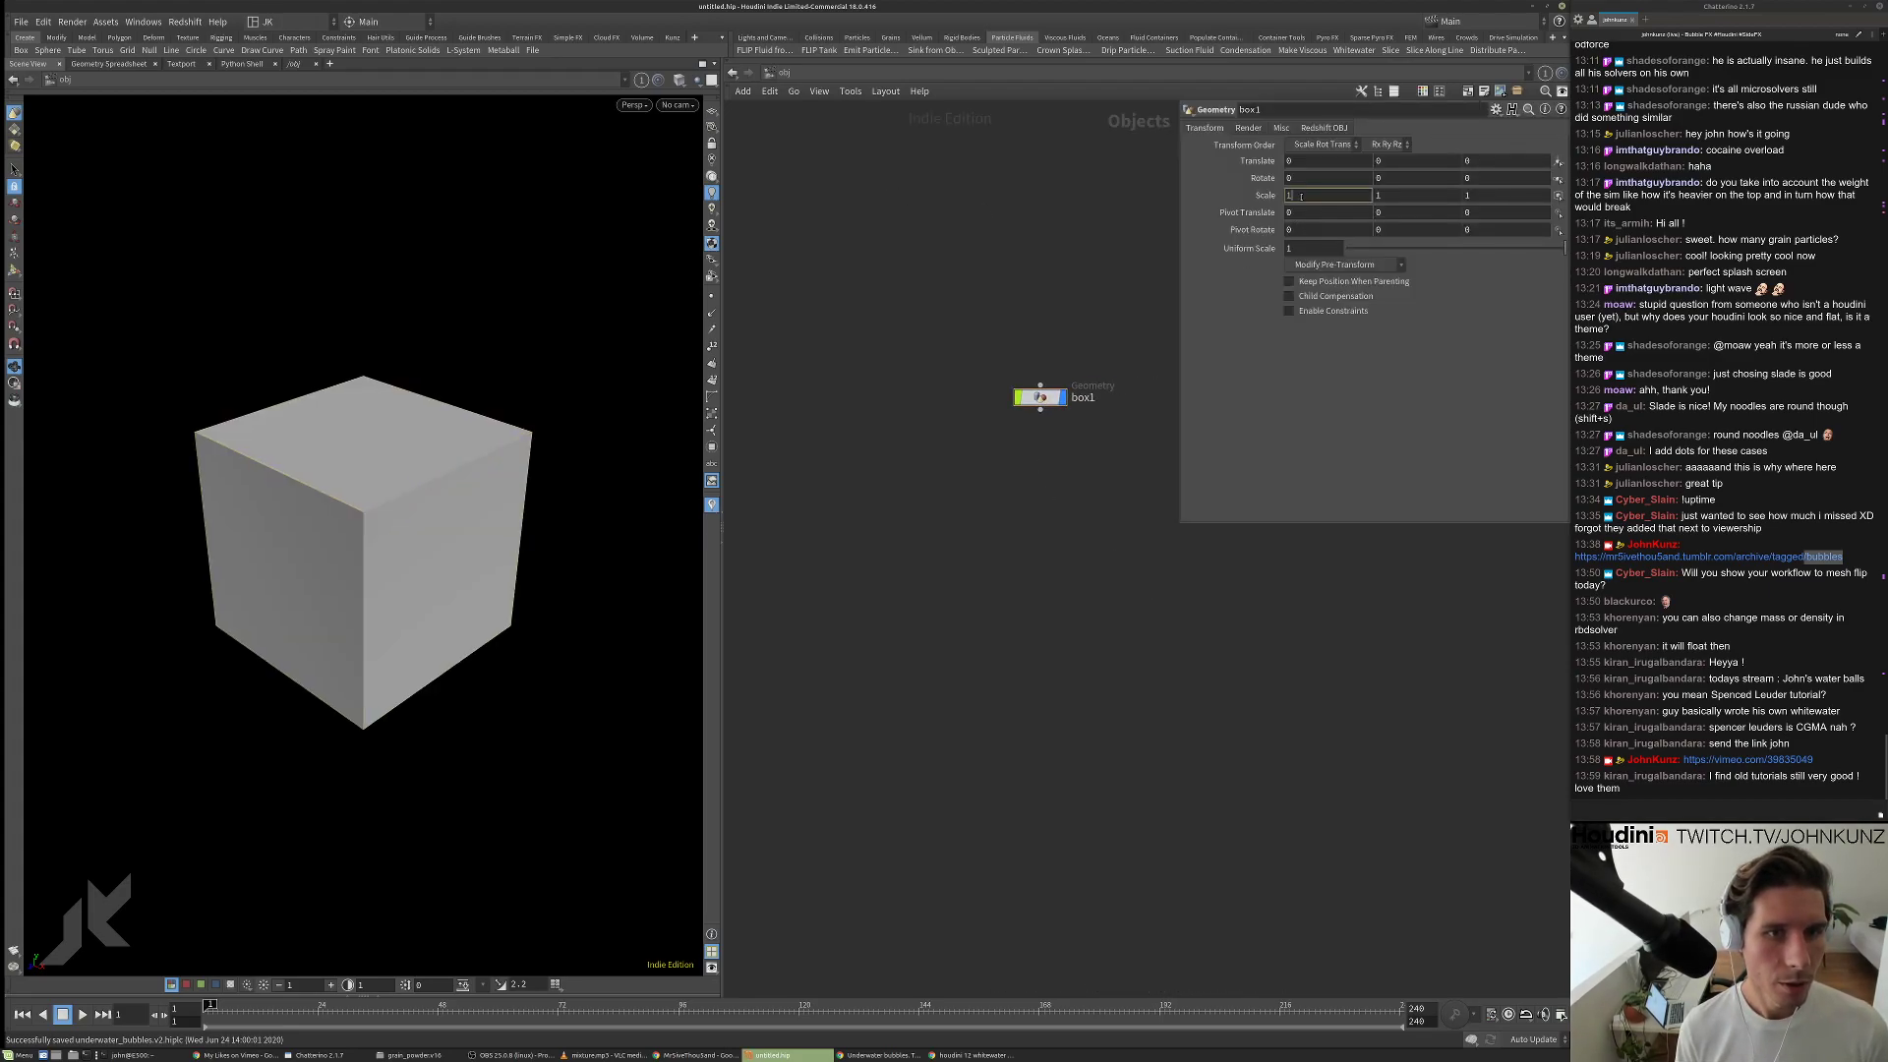
click(1394, 194)
text(.2)
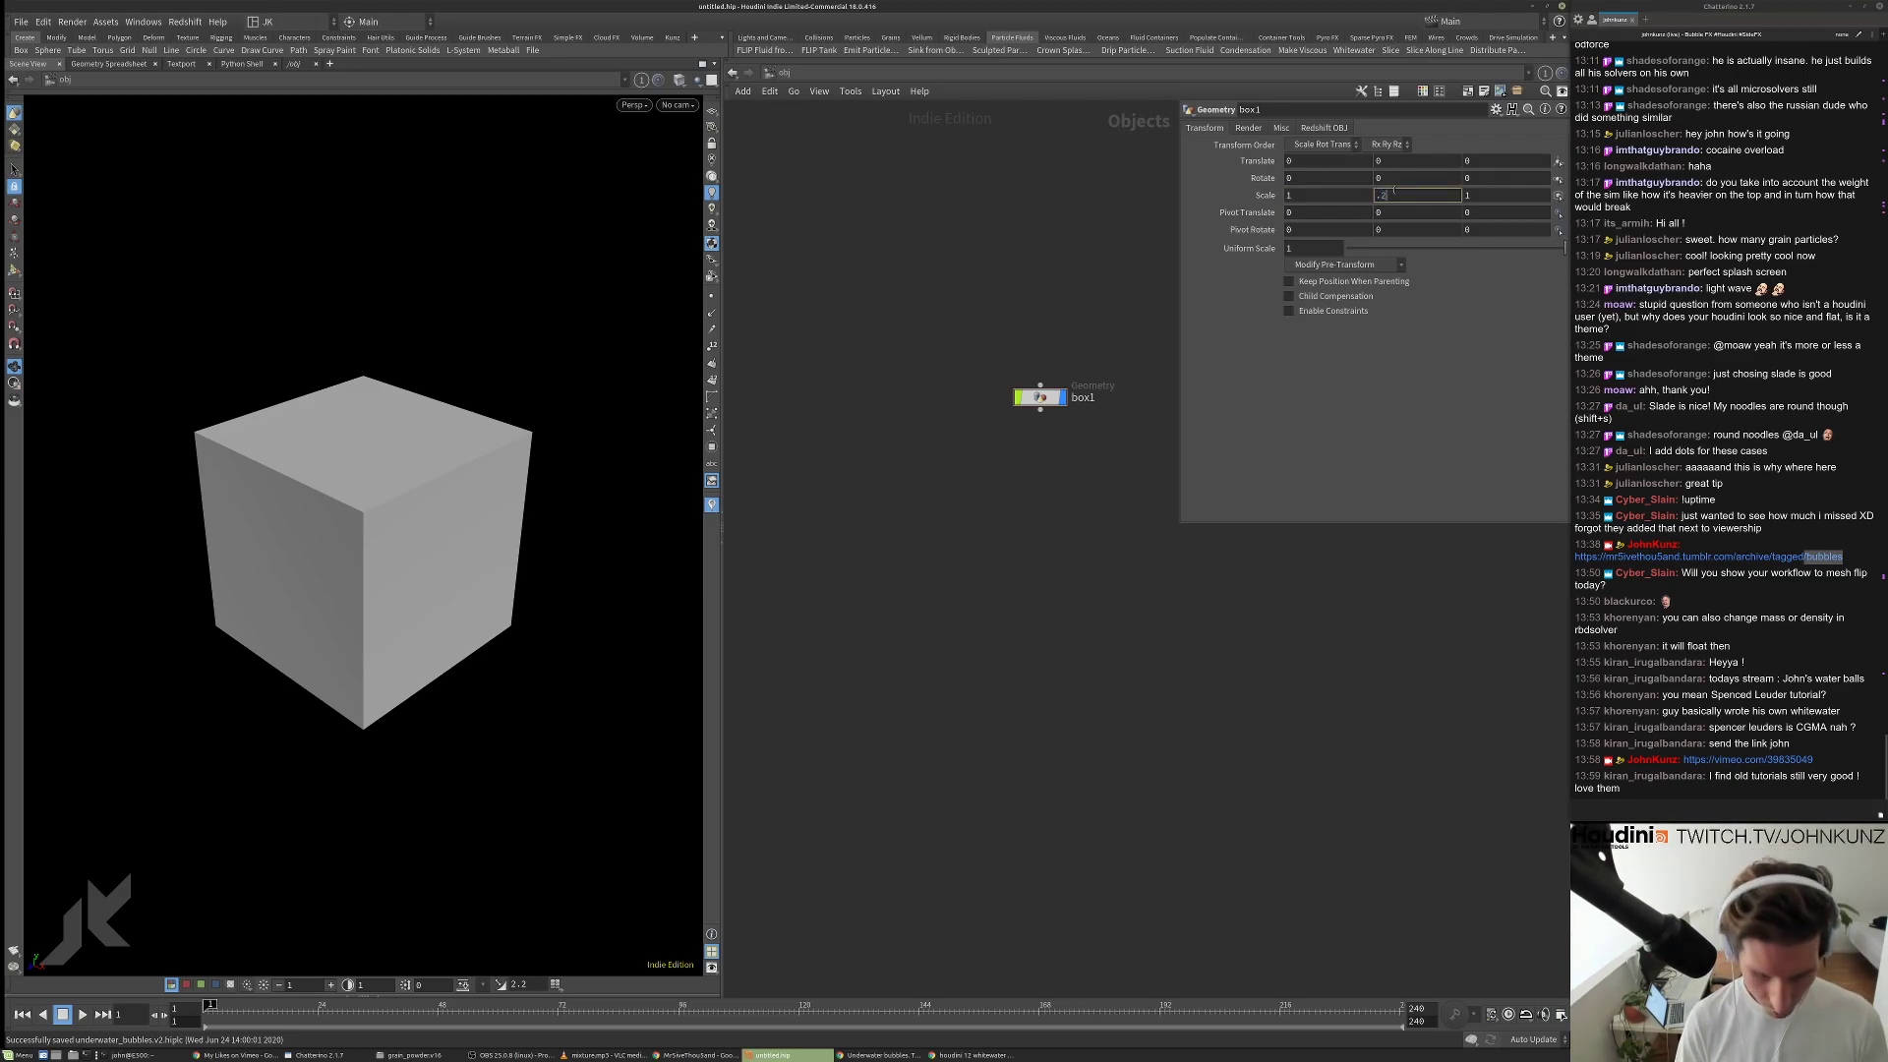
text(5)
key(Return)
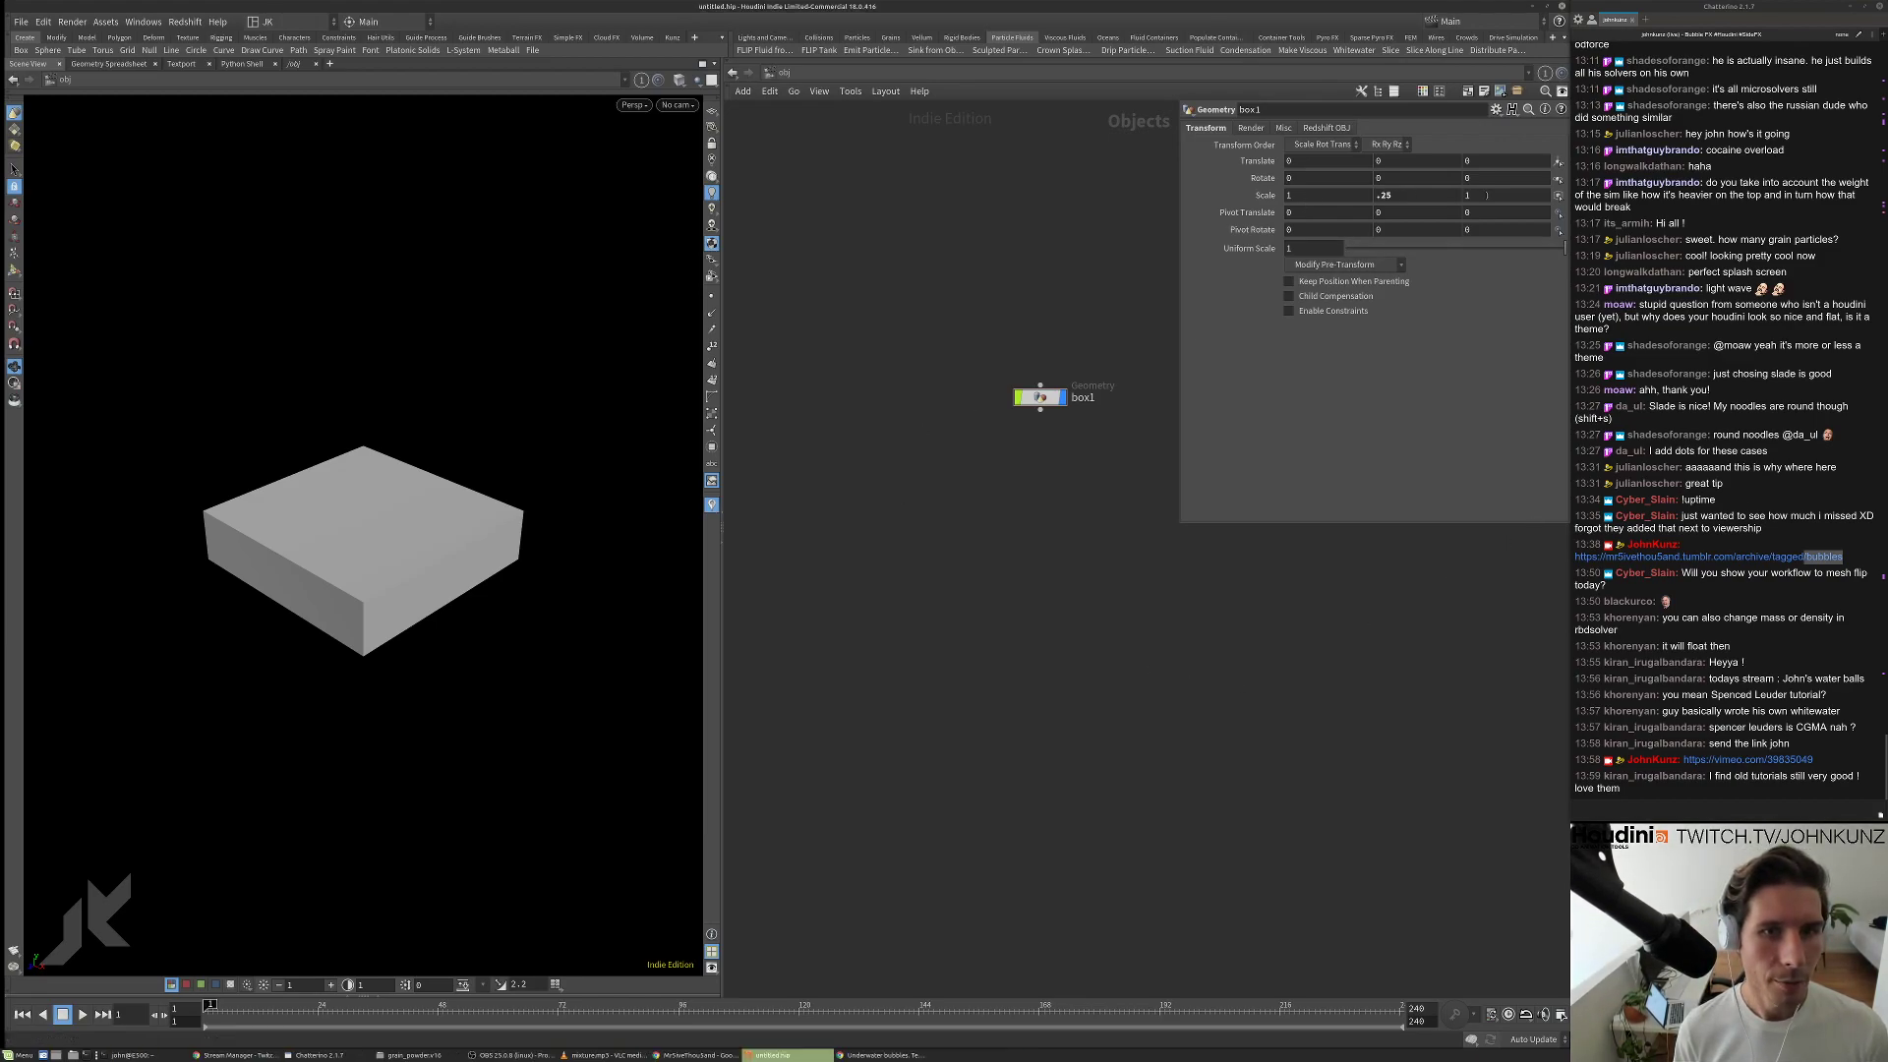
middle_drag(1487, 195, 1167, 340)
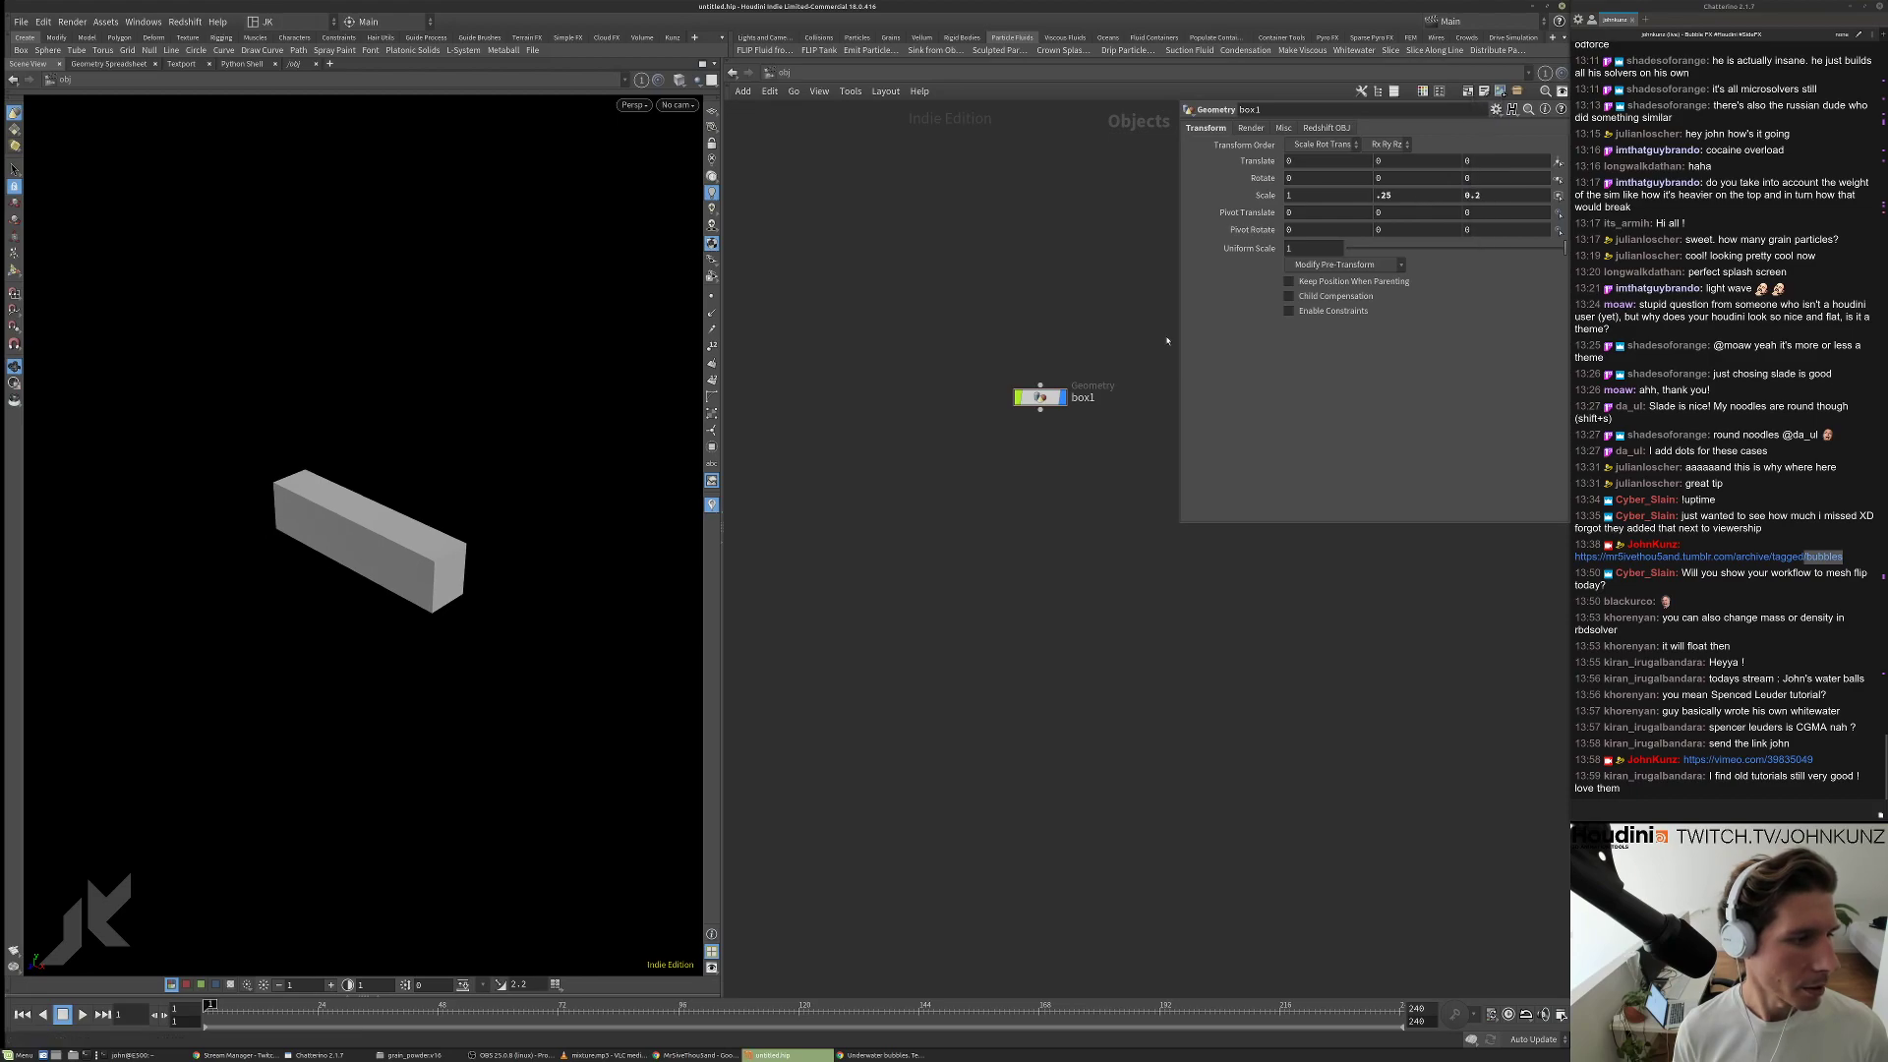
scroll(1062, 590, up, 2)
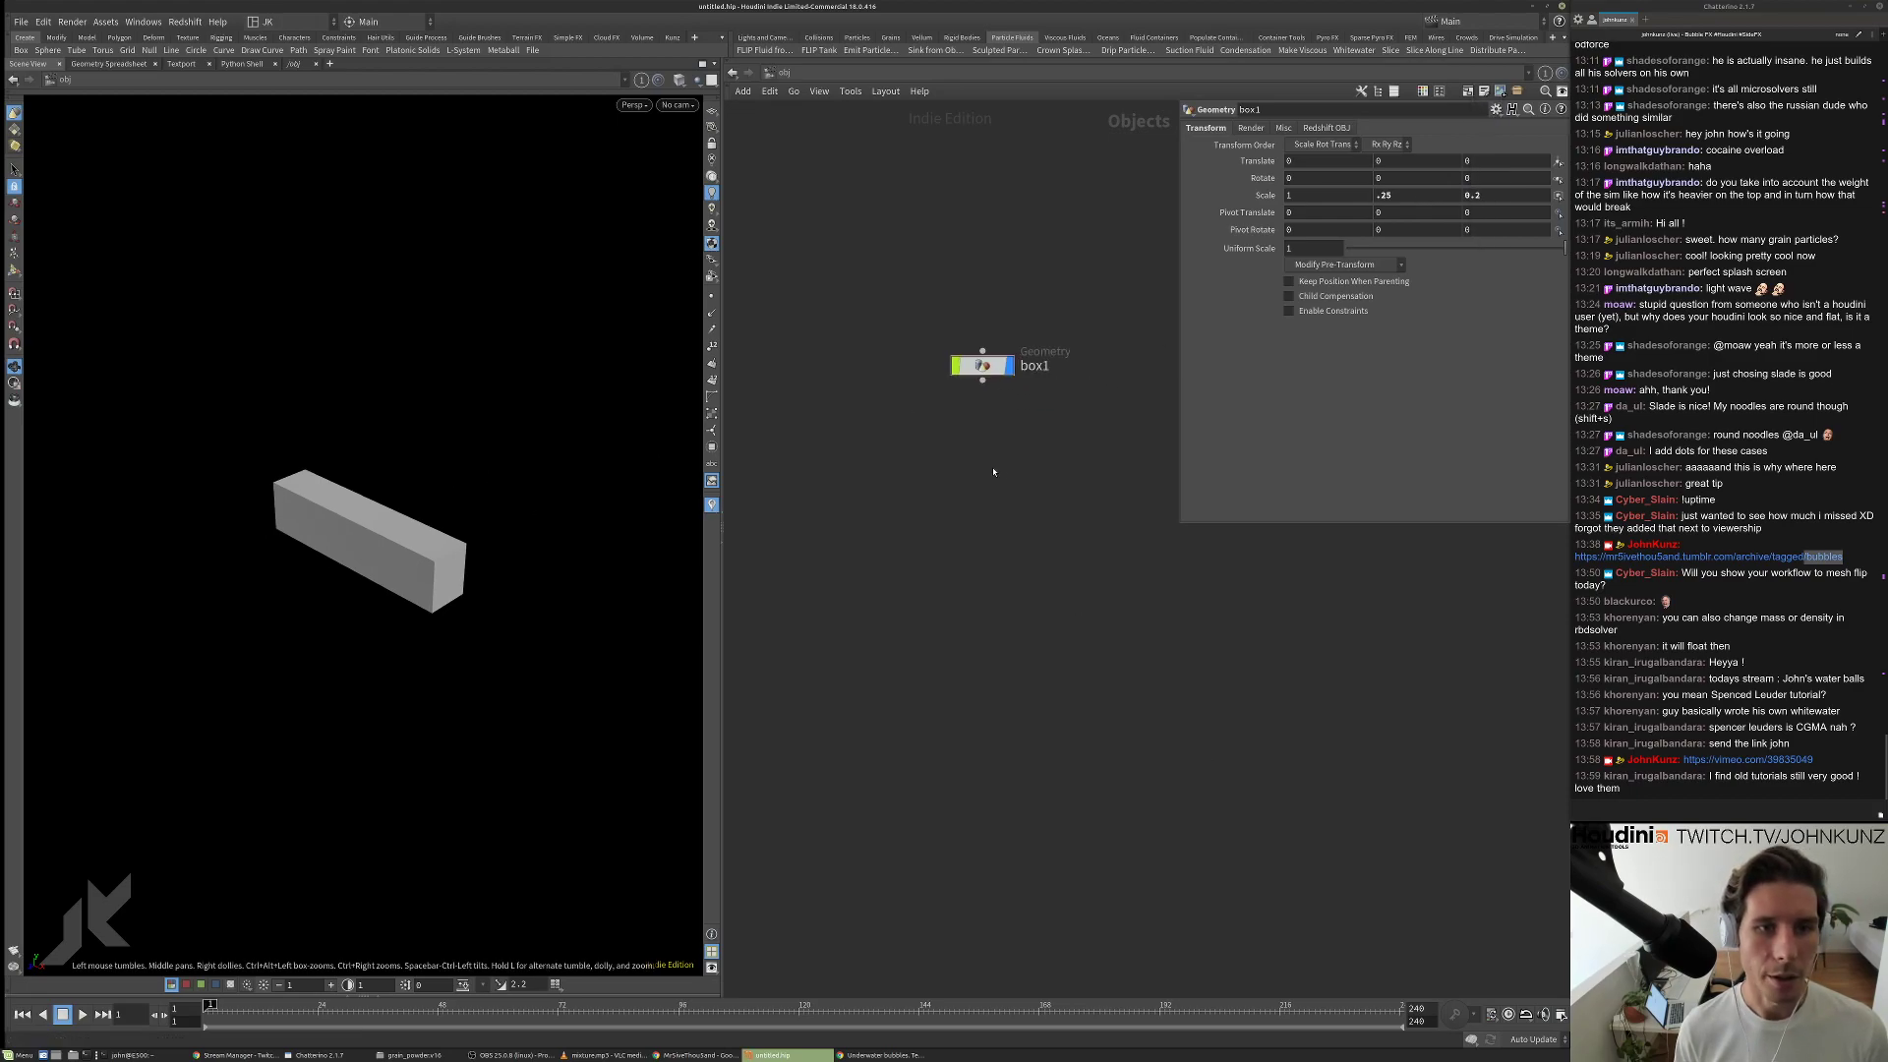
Run Emit Particle Fluid with box1 as the emitter, creating a new FLIP fluid object.
click(1065, 38)
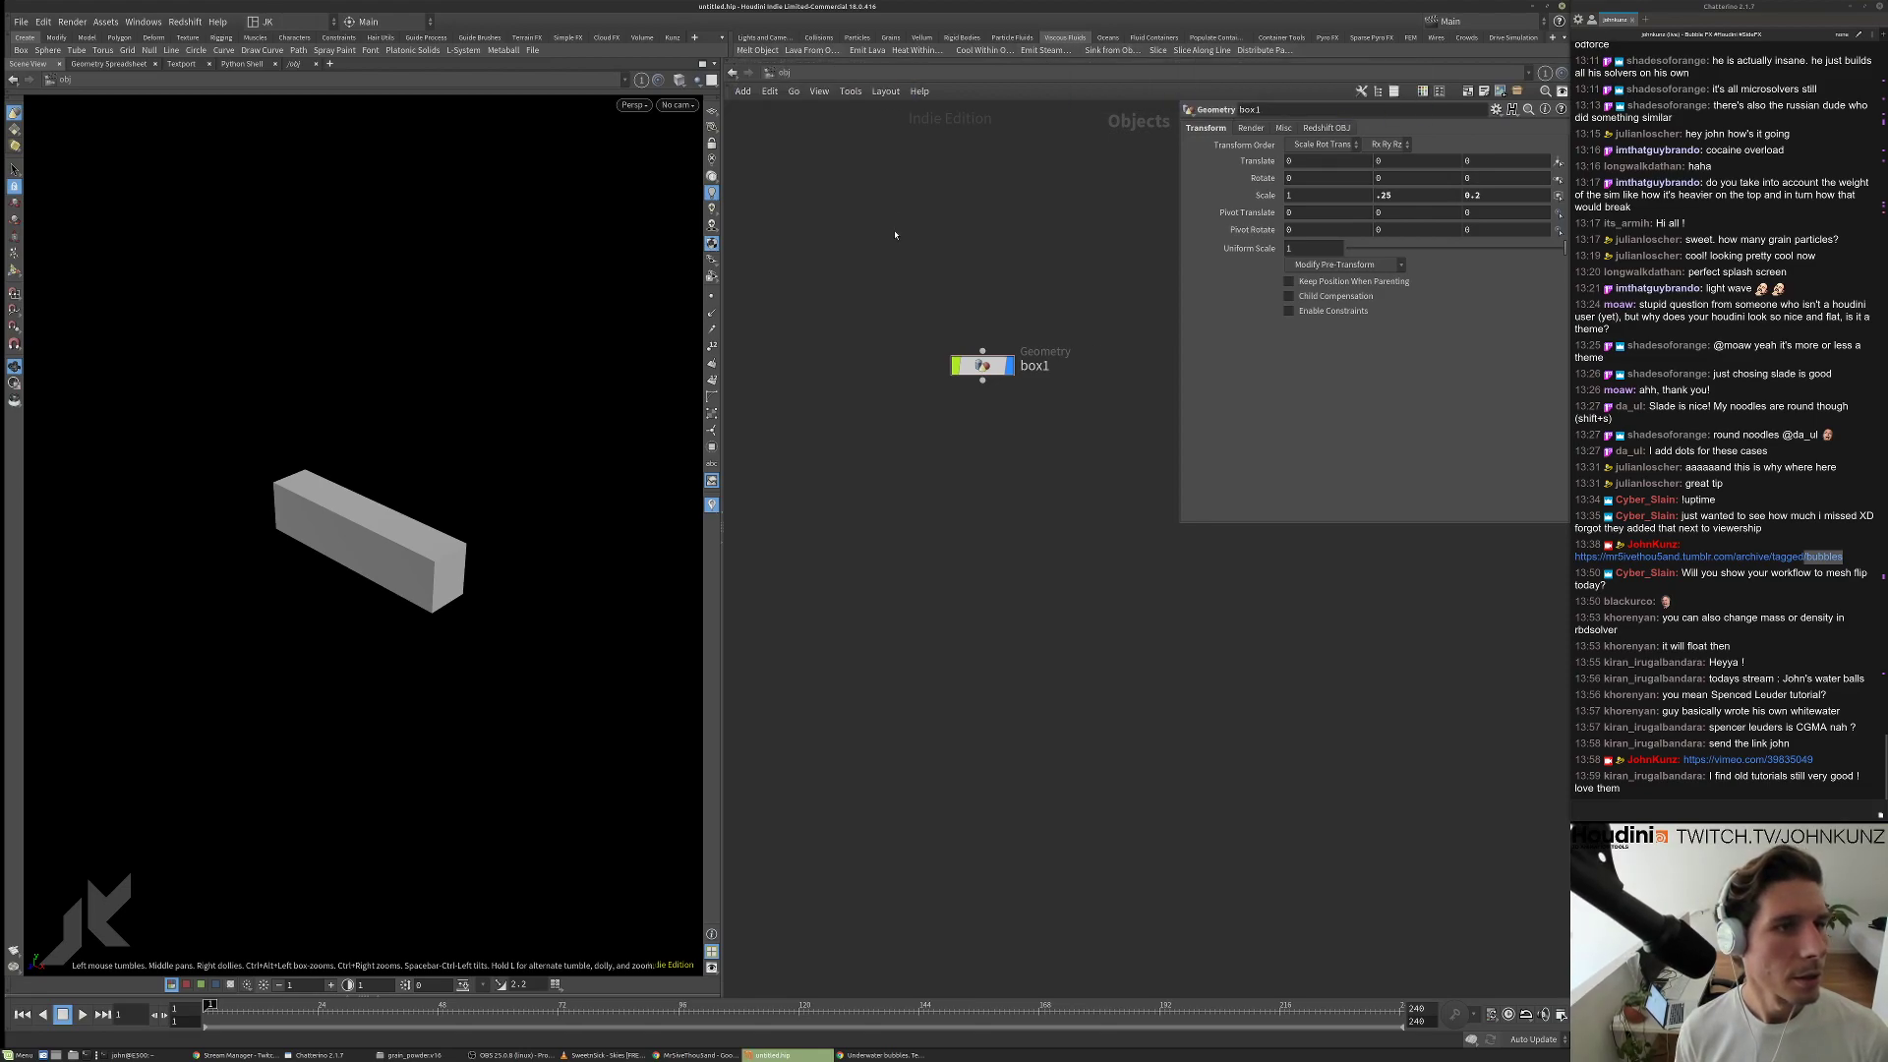
click(1012, 37)
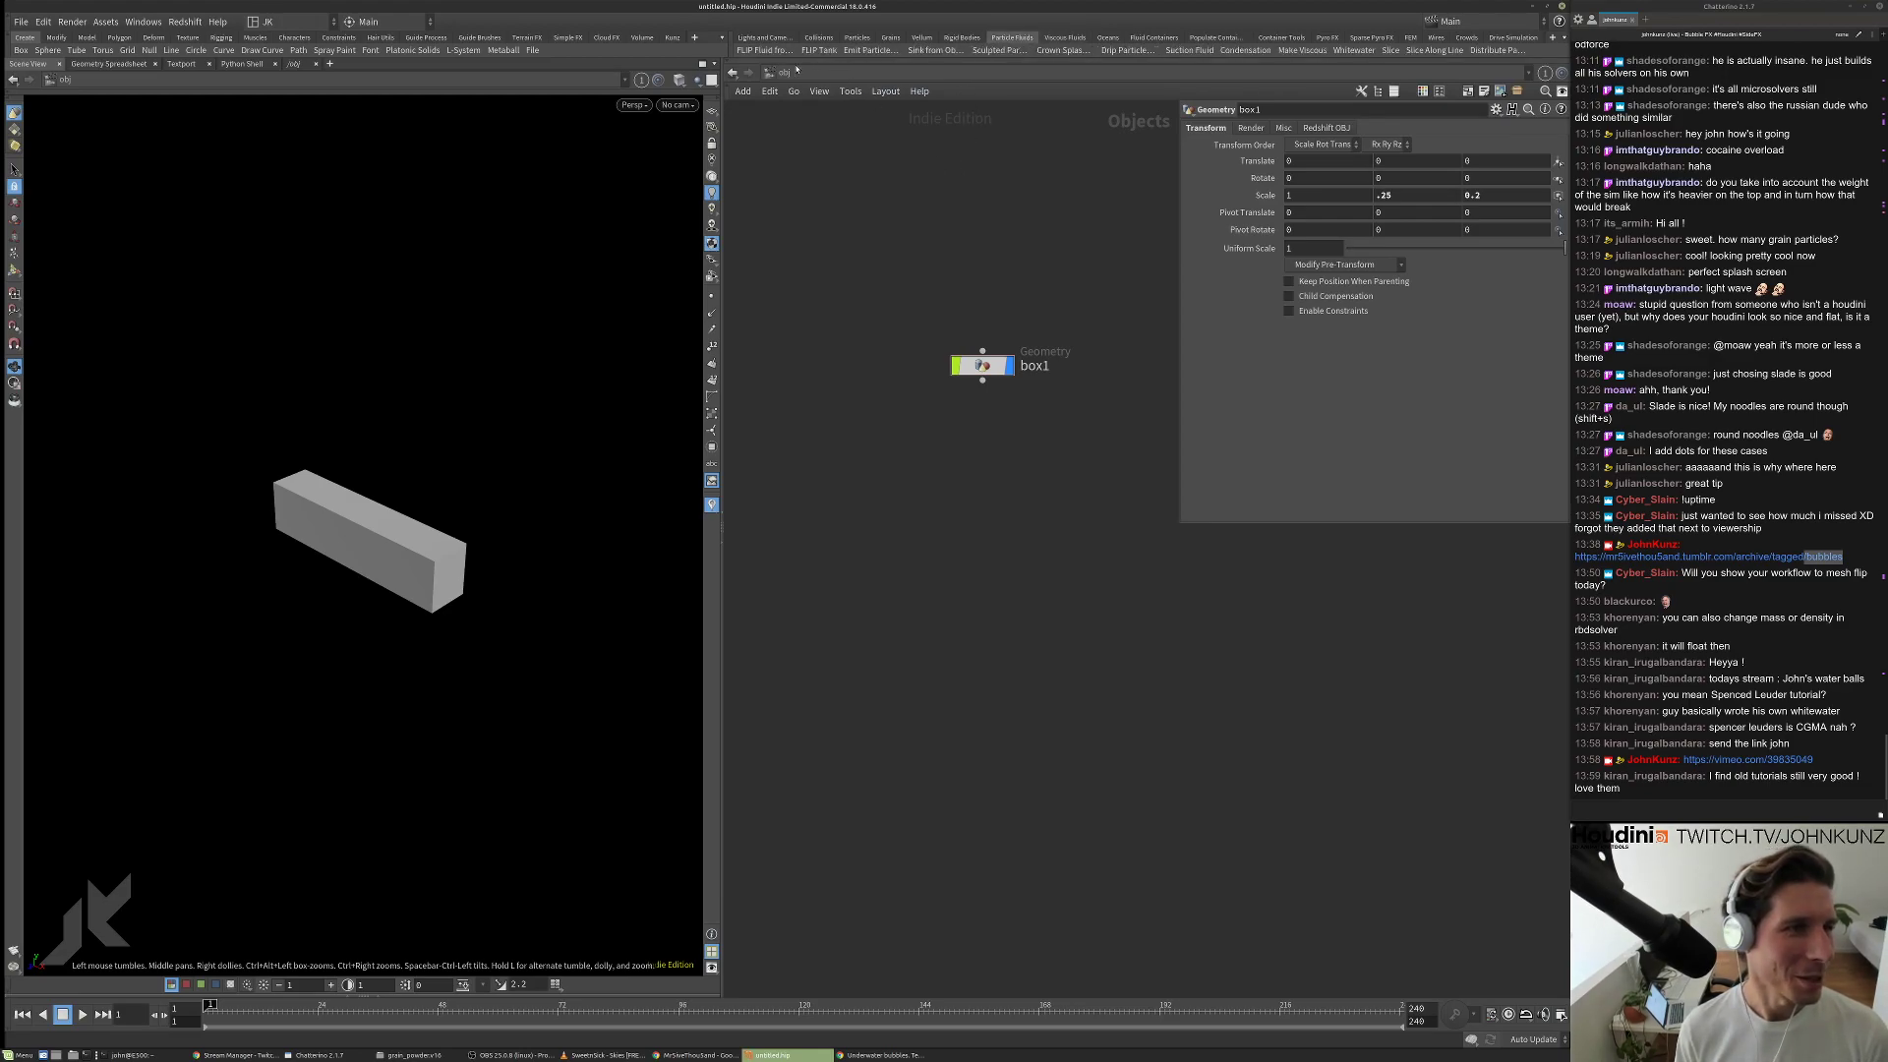
click(865, 51)
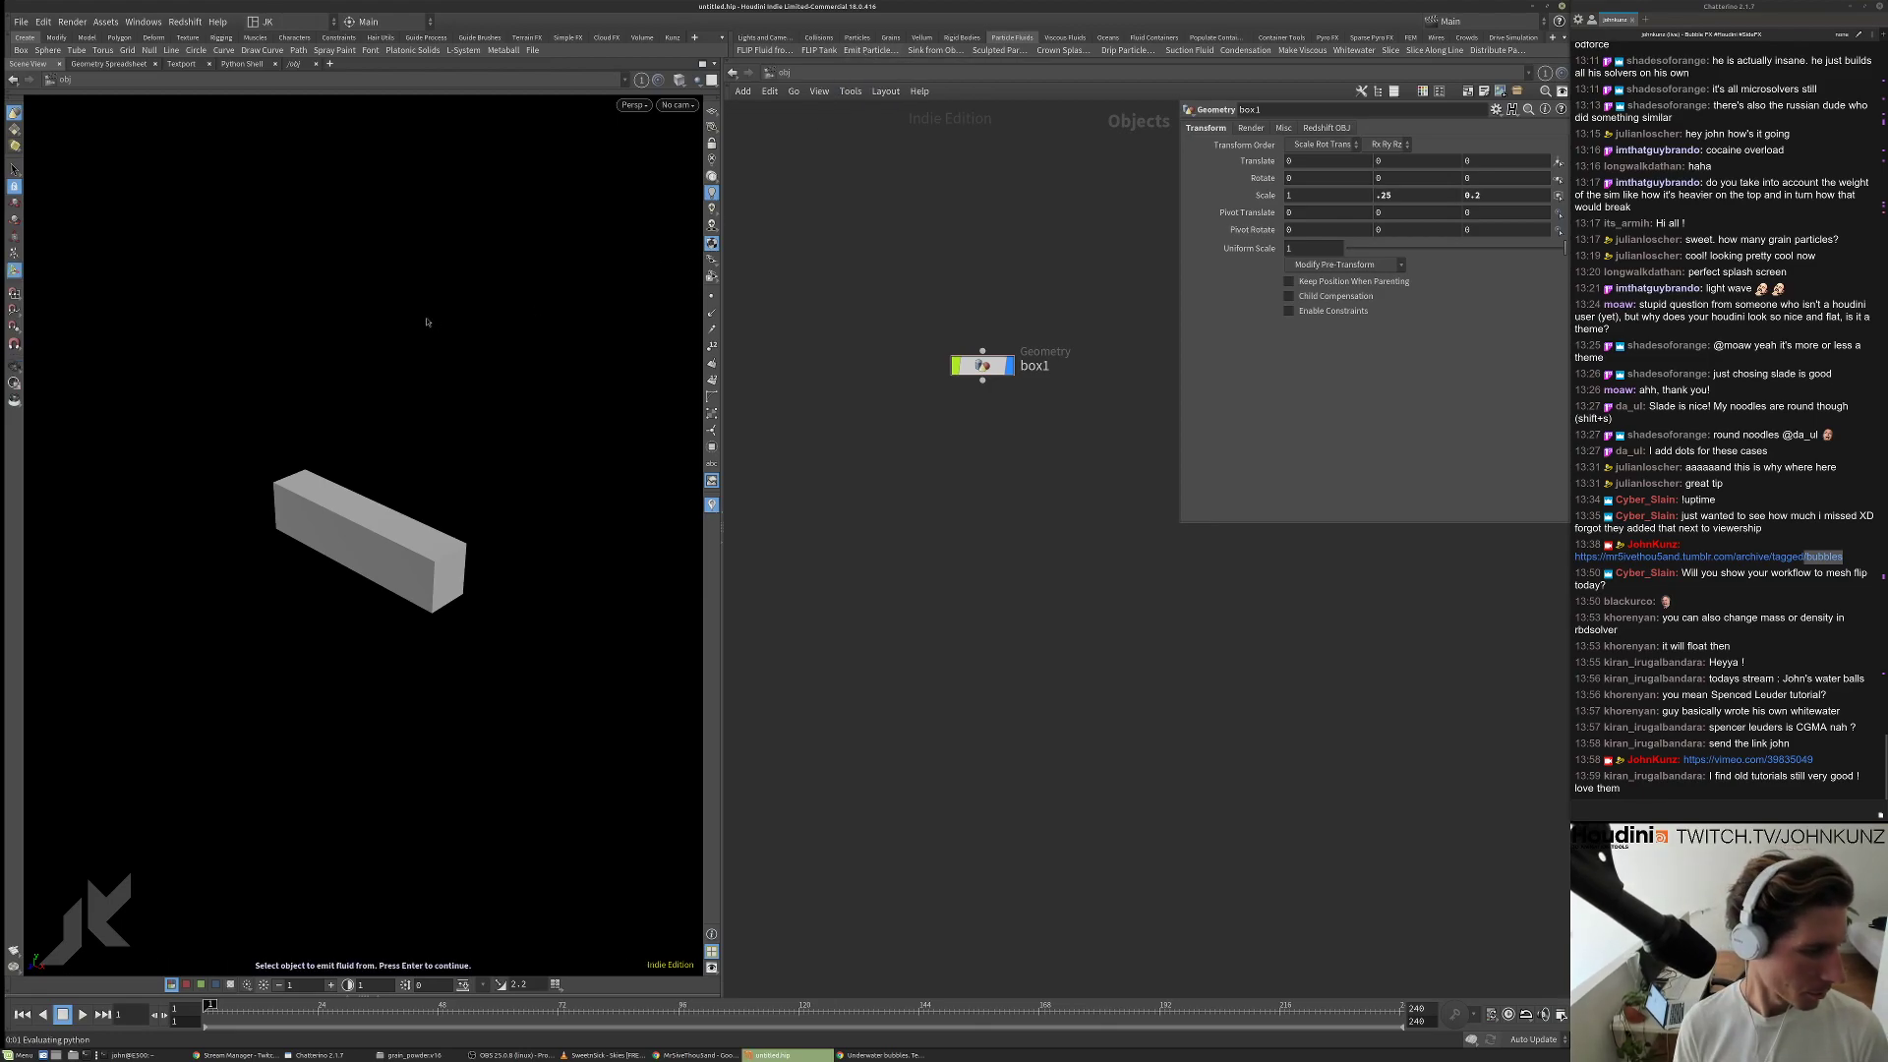
click(399, 543)
key(Return)
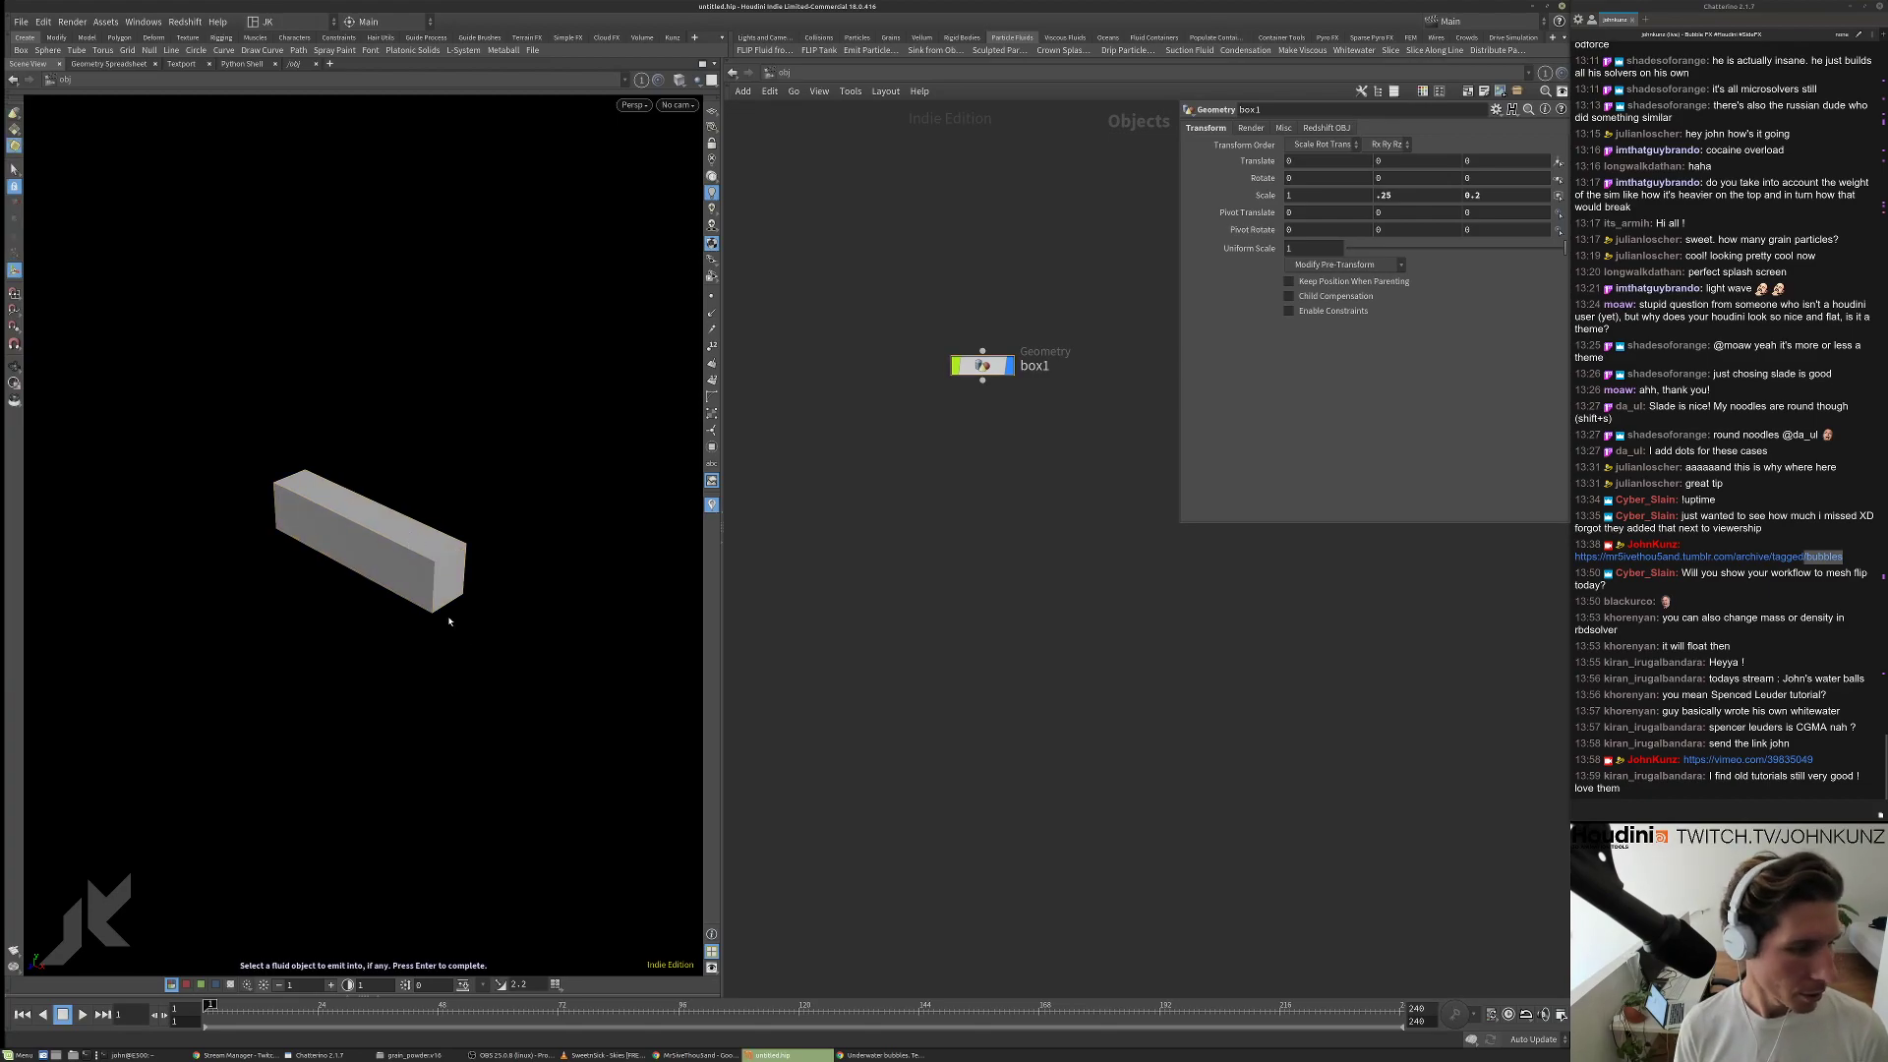
key(Return)
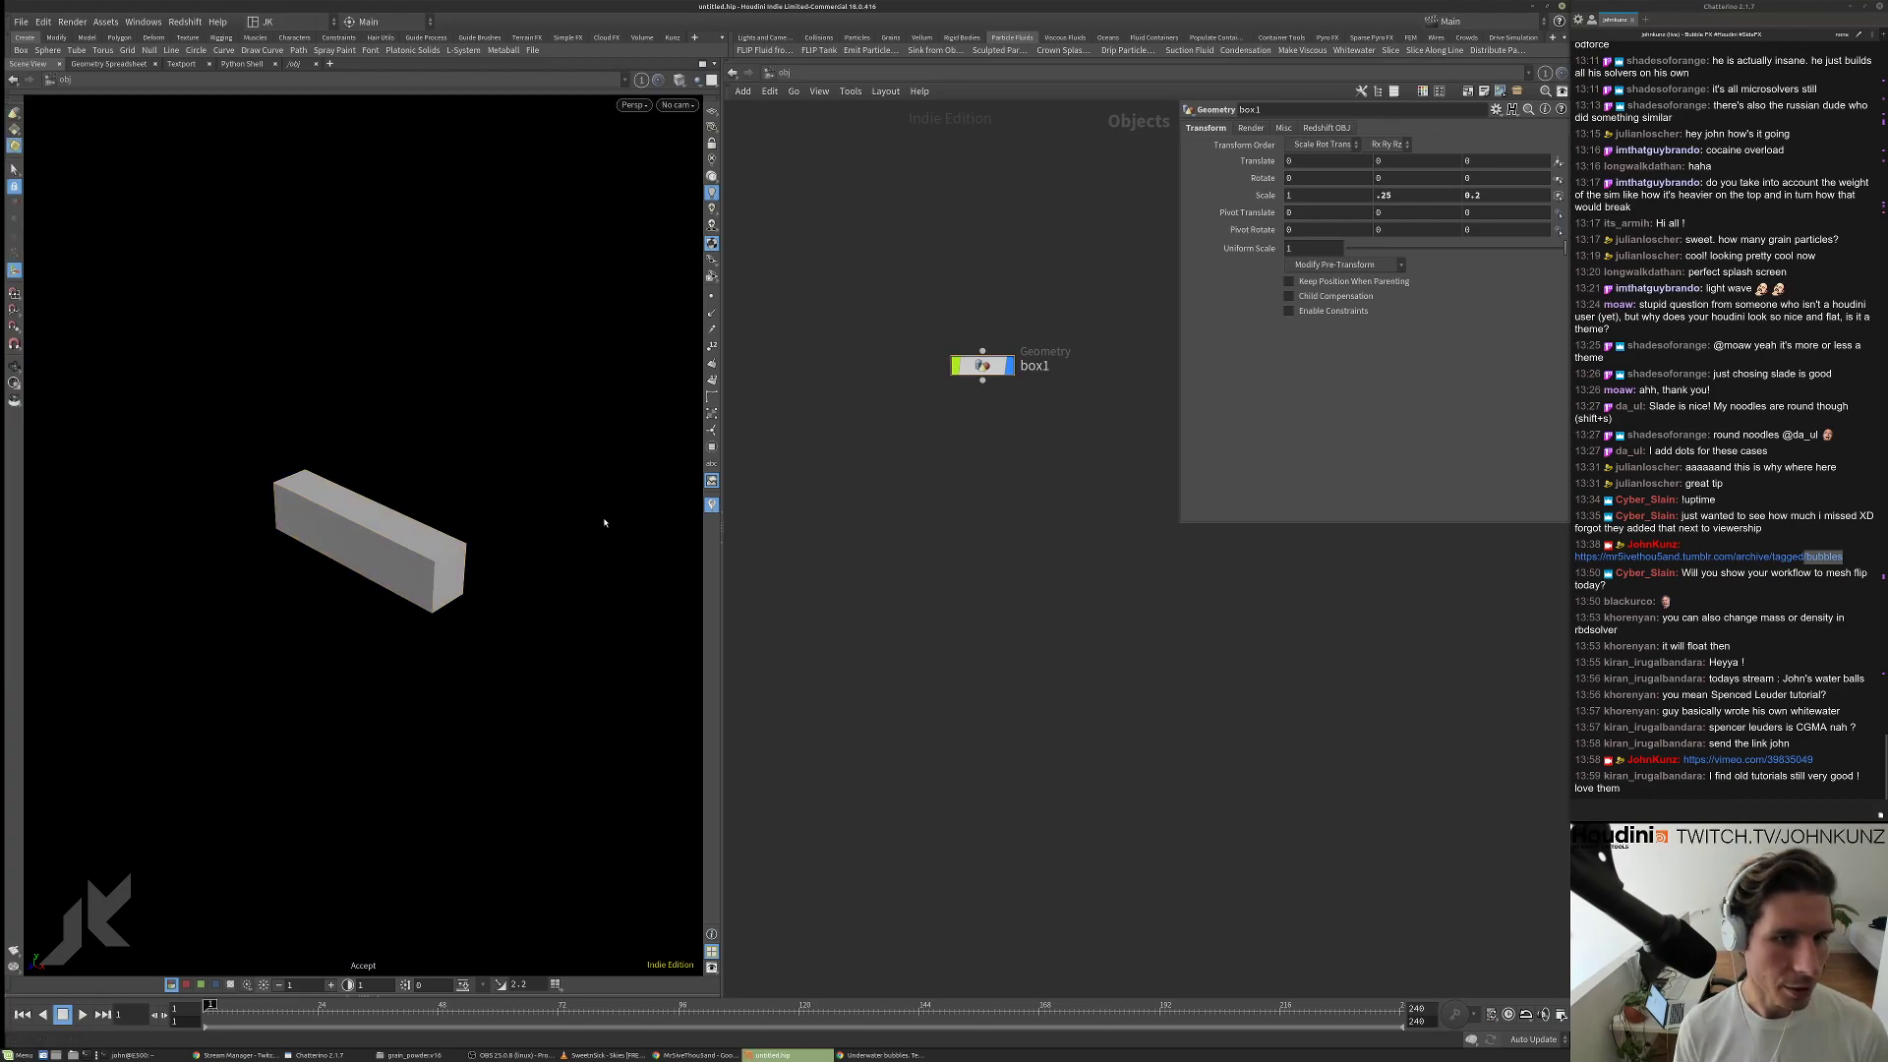
scroll(501, 526, down, 6)
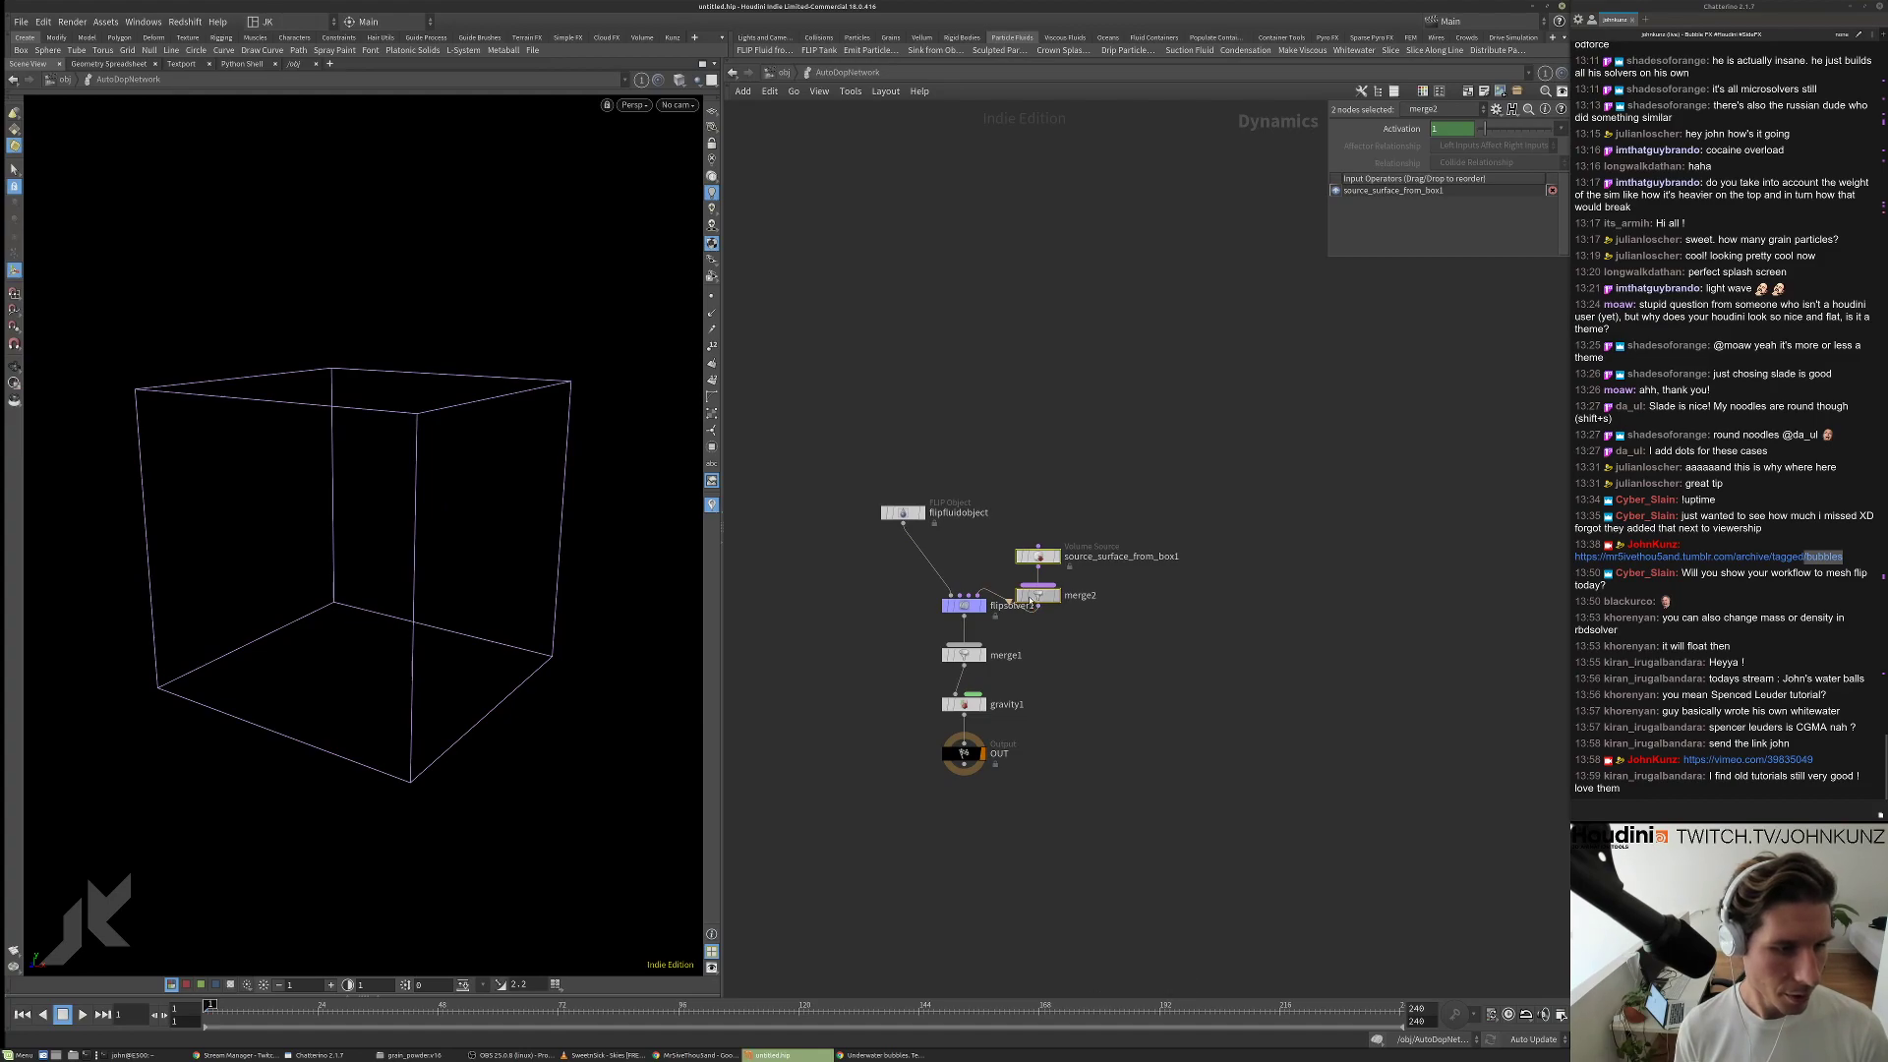
Frame the AutoDopNetwork nodes and start the simulation playing.
key(h)
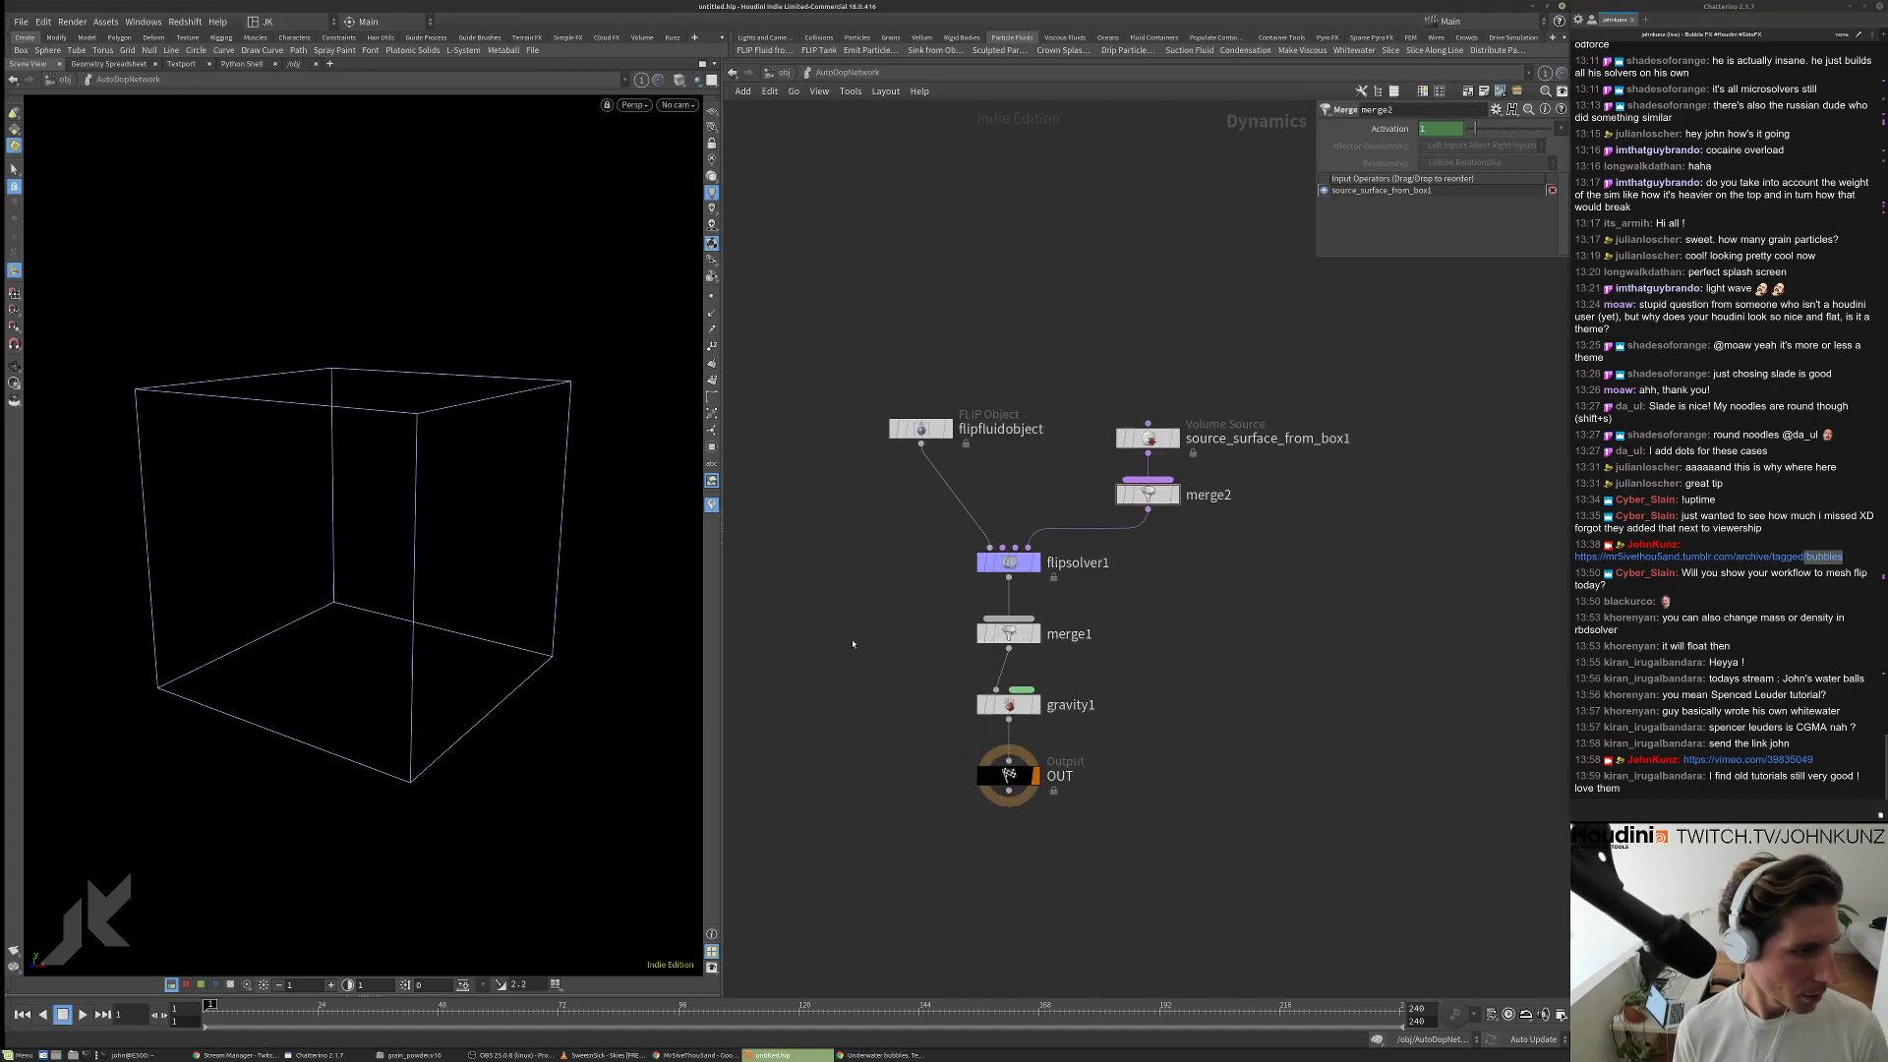
middle_drag(852, 644, 865, 577)
key(Up)
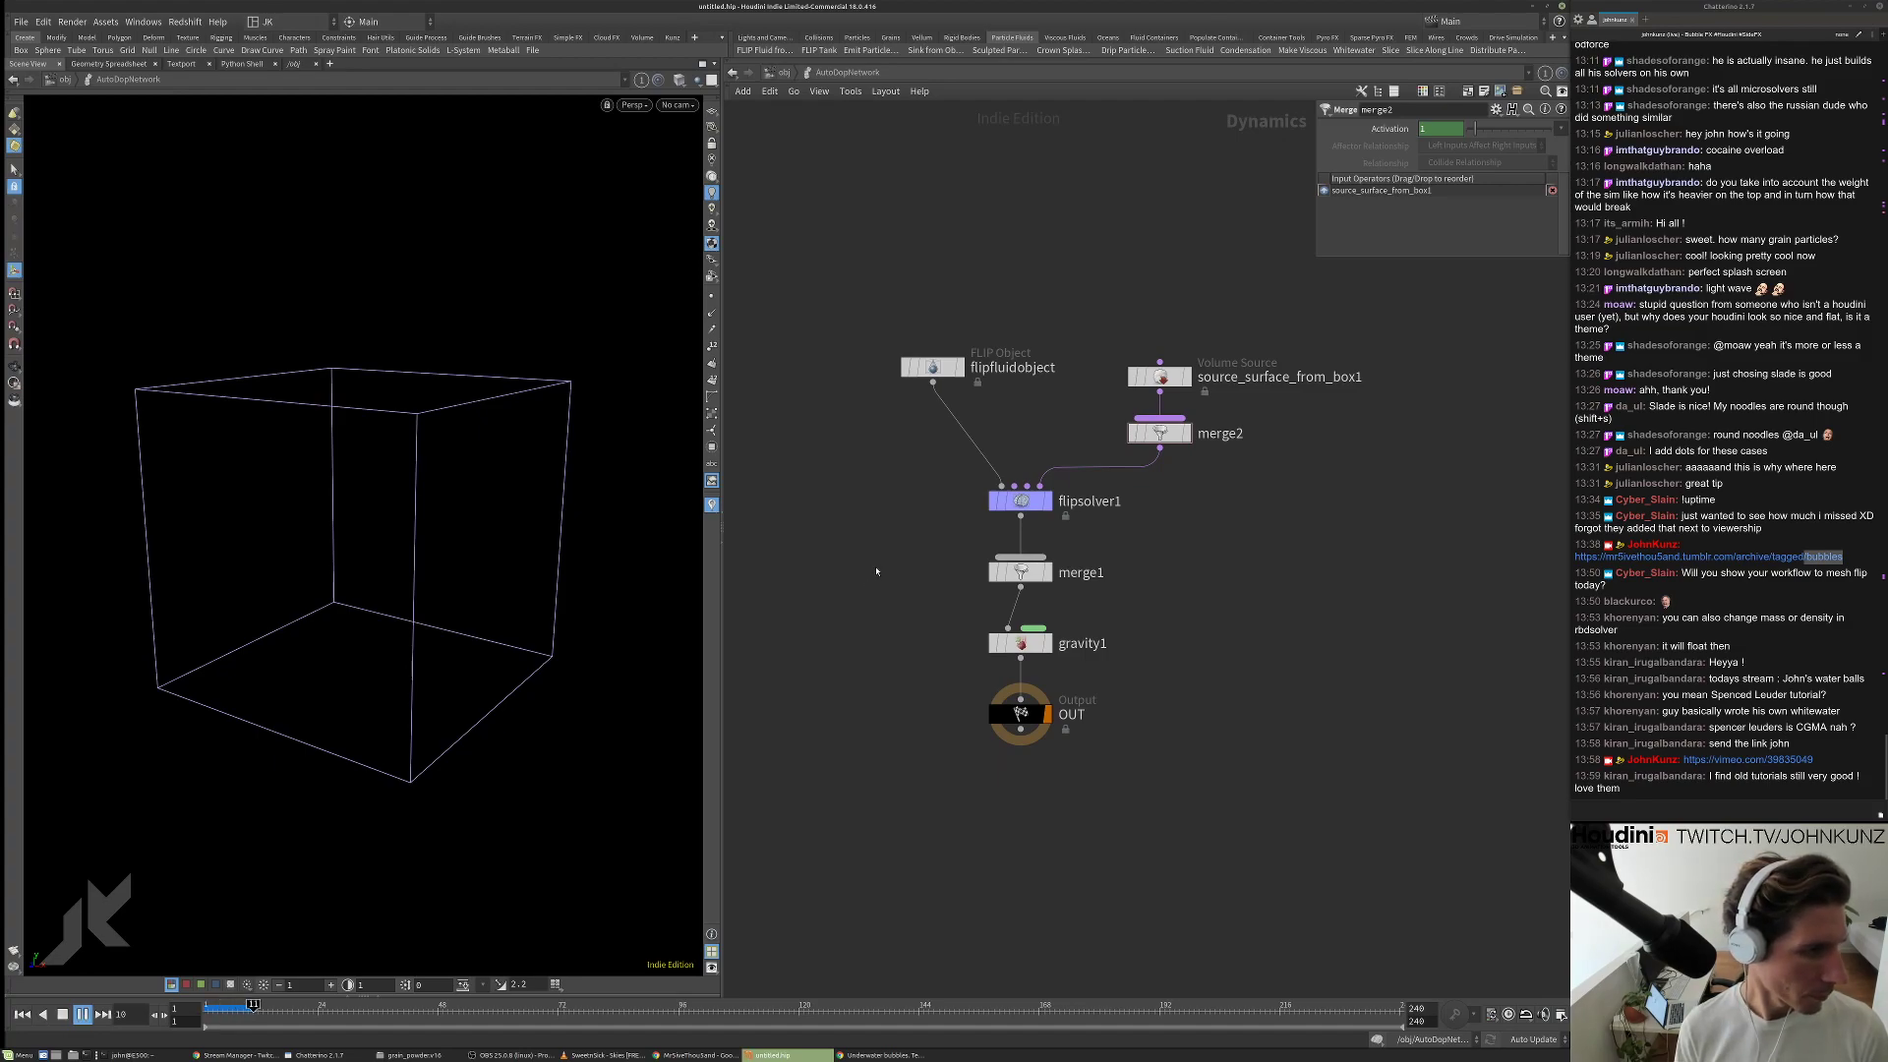
Look inside box1's source nodes, then return to /obj to view its transform.
click(784, 73)
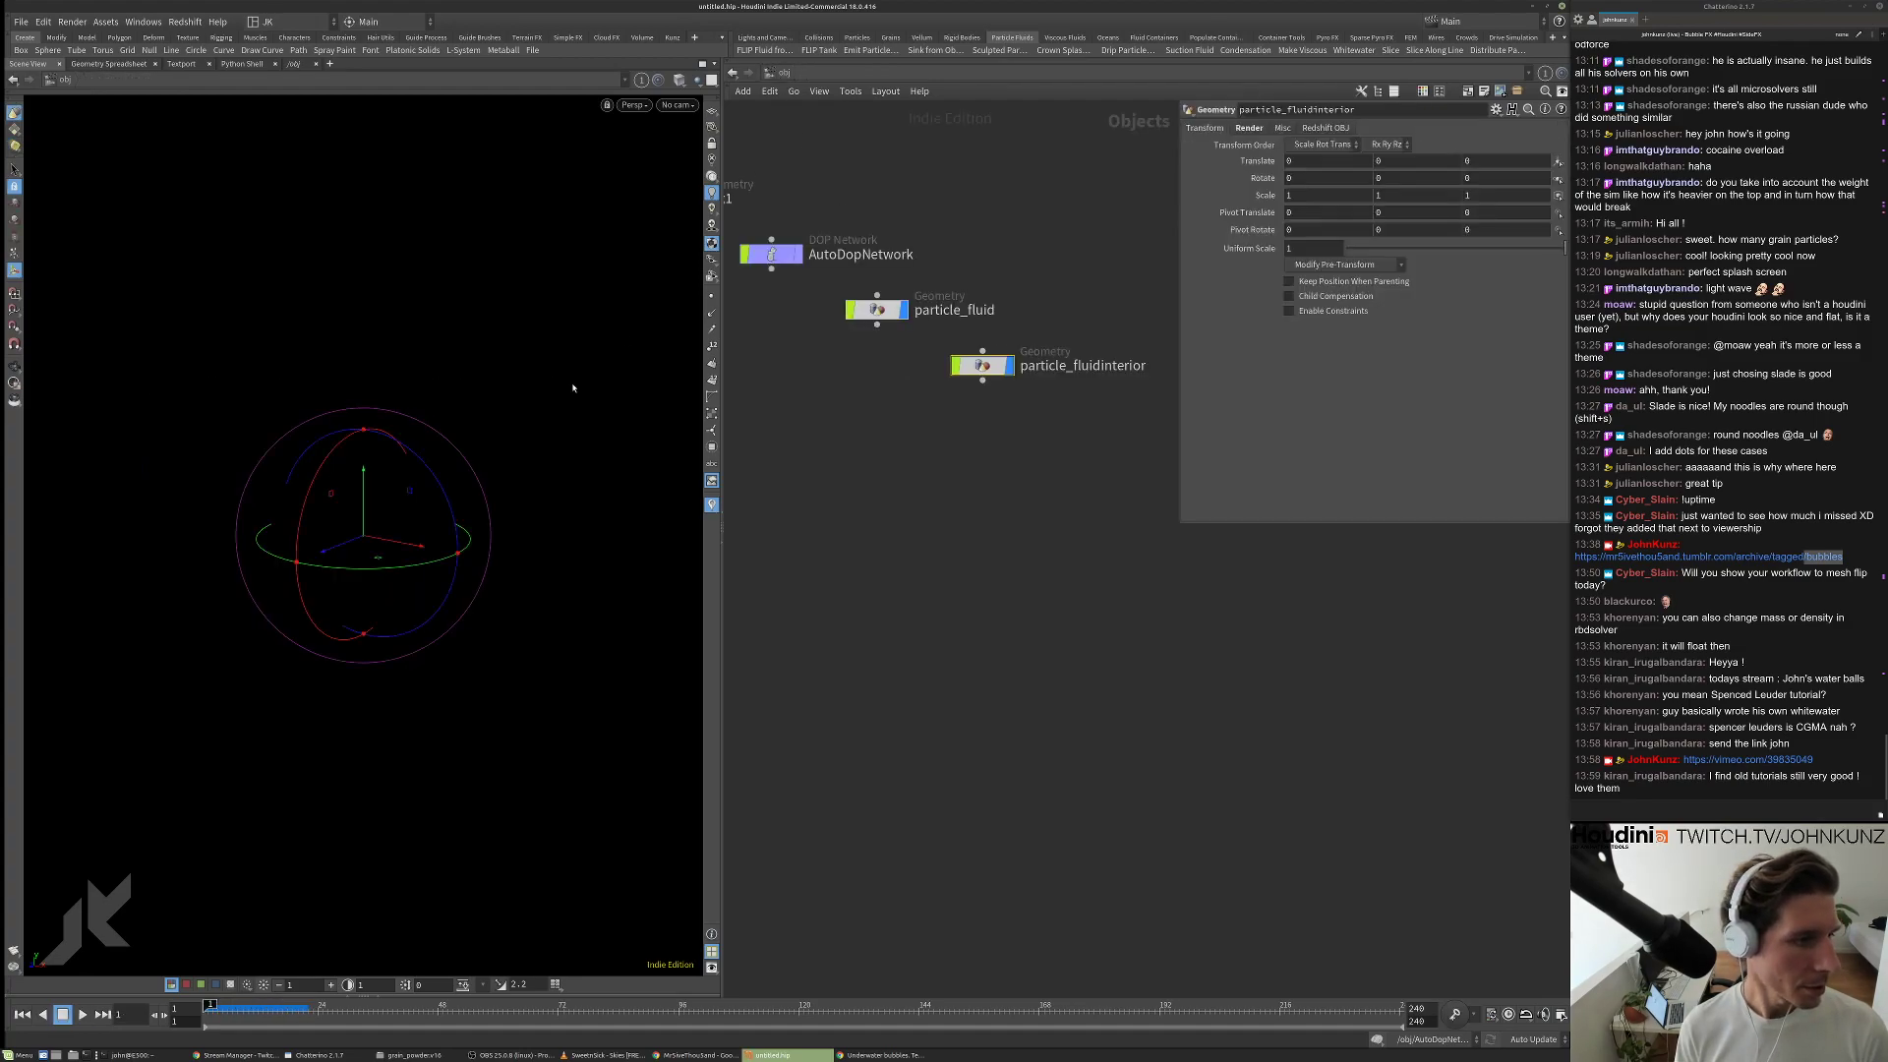
middle_drag(873, 362, 881, 416)
double_click(783, 313)
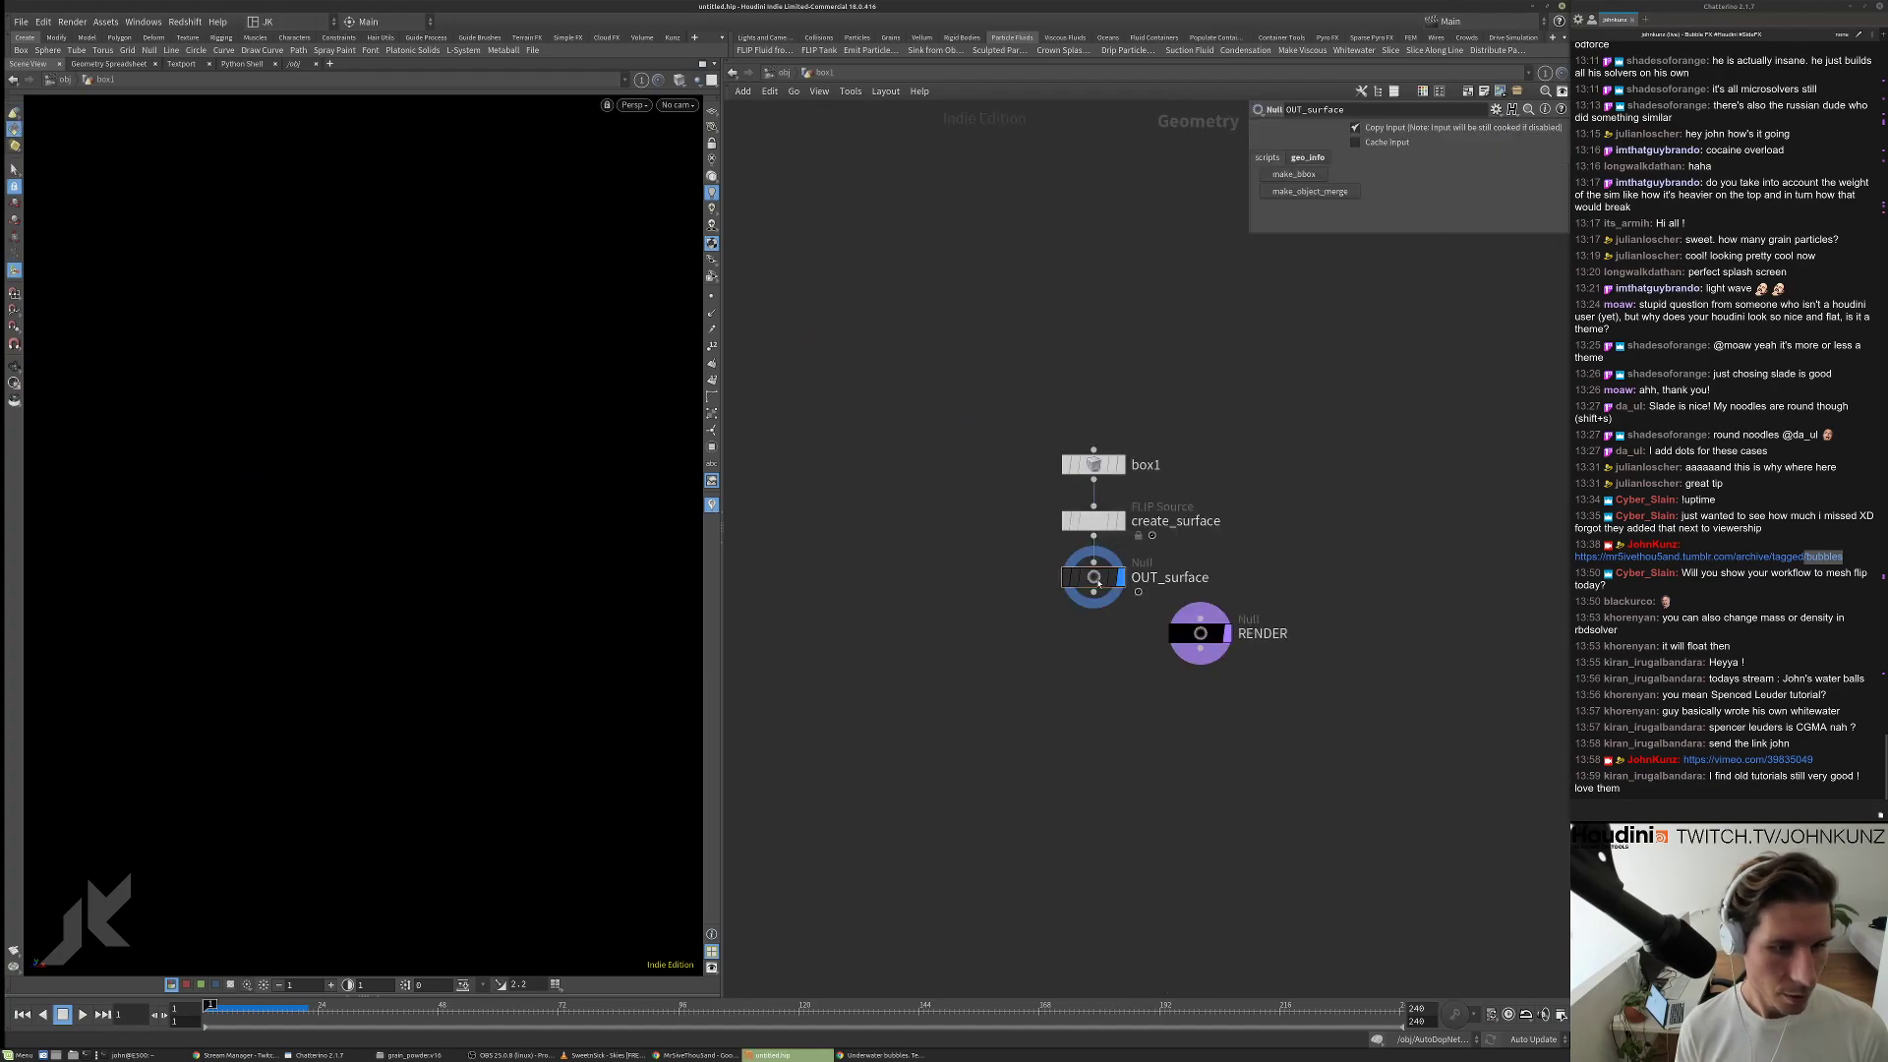
key(Escape)
key(Return)
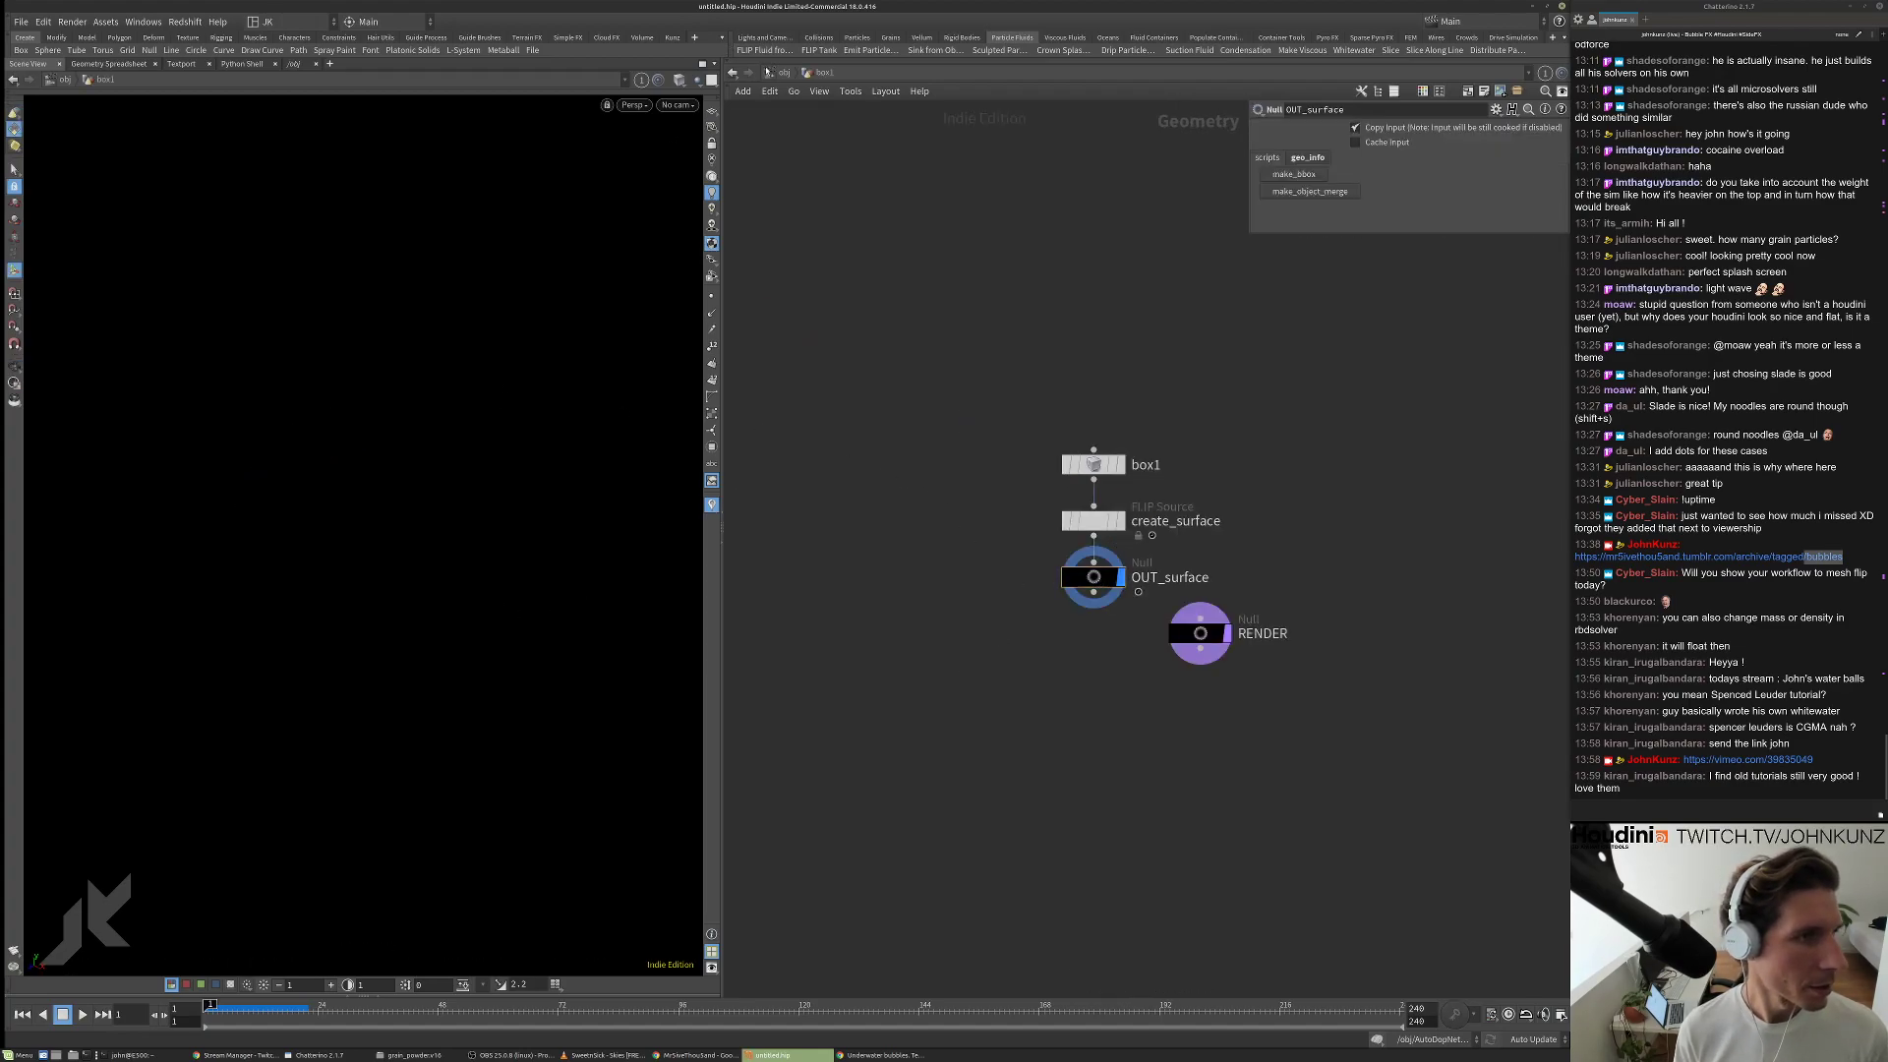
click(768, 72)
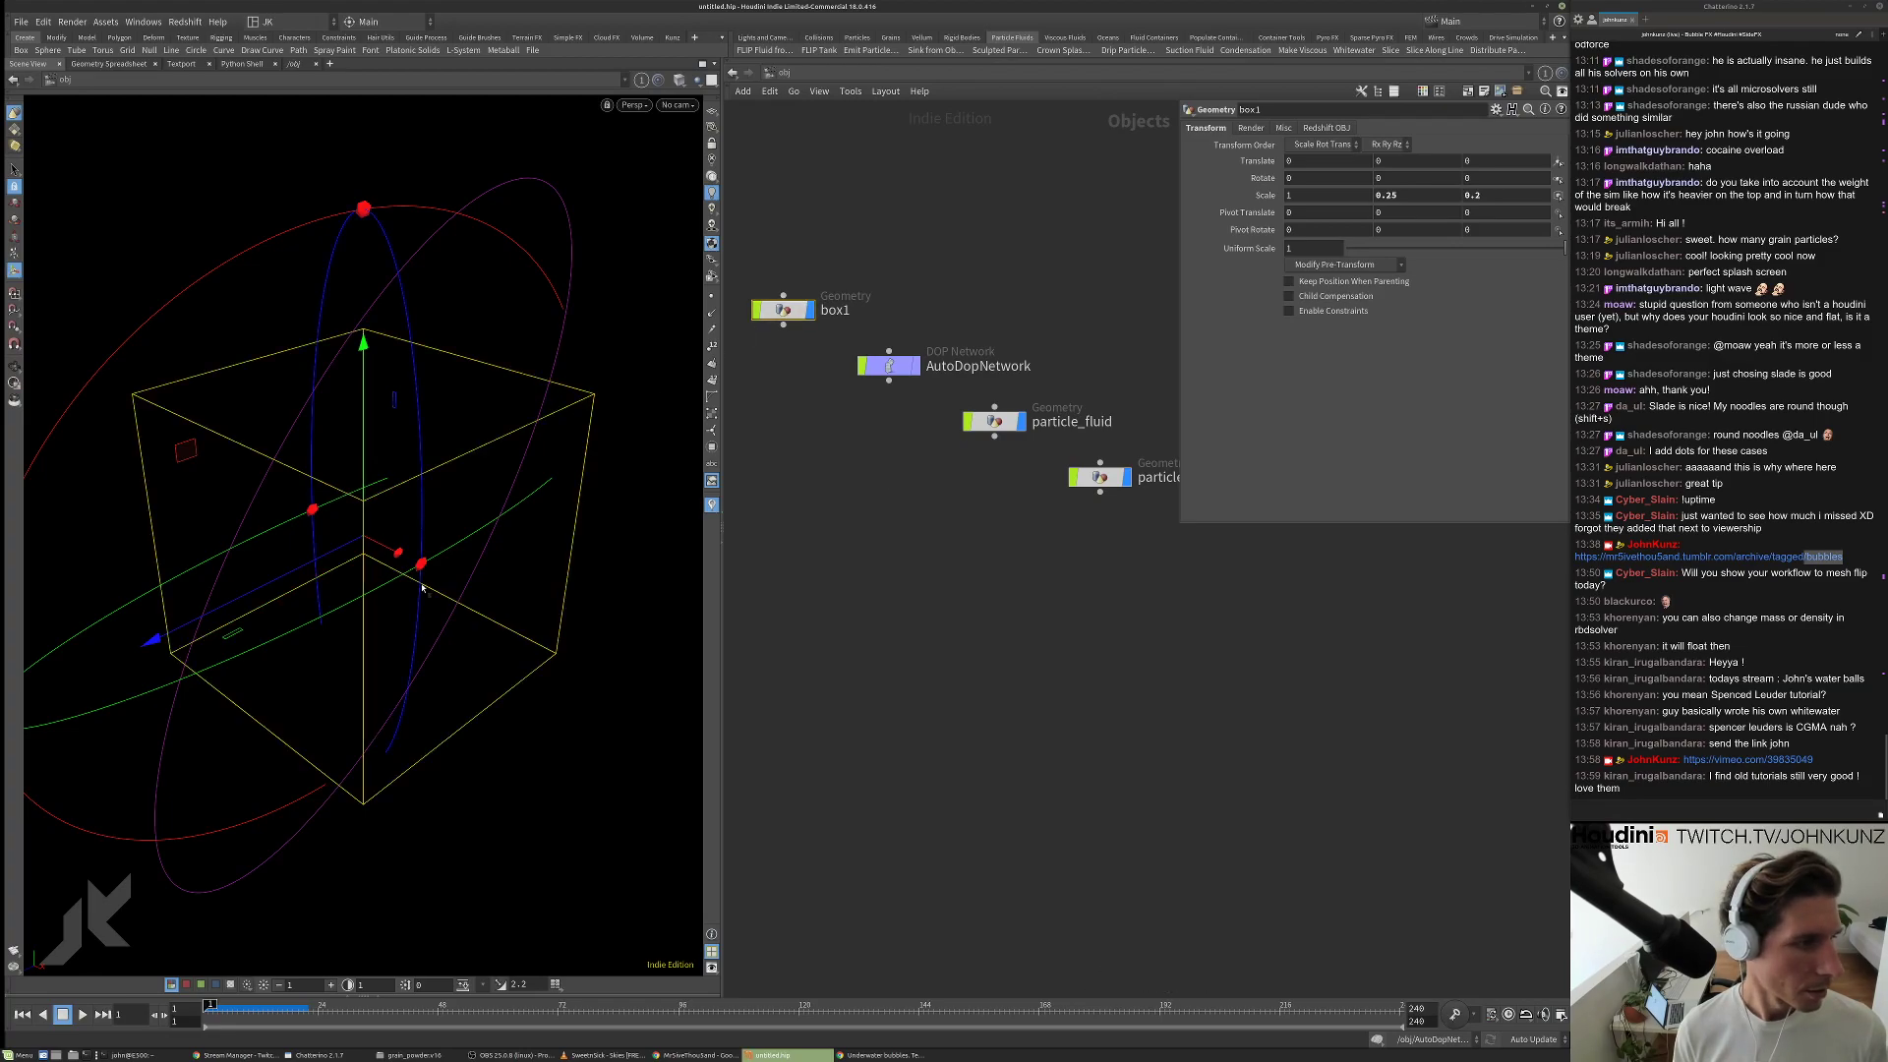
Review the AutoDopNetwork Volume Source settings and box1's source nodes.
alt+drag(421, 588, 354, 590)
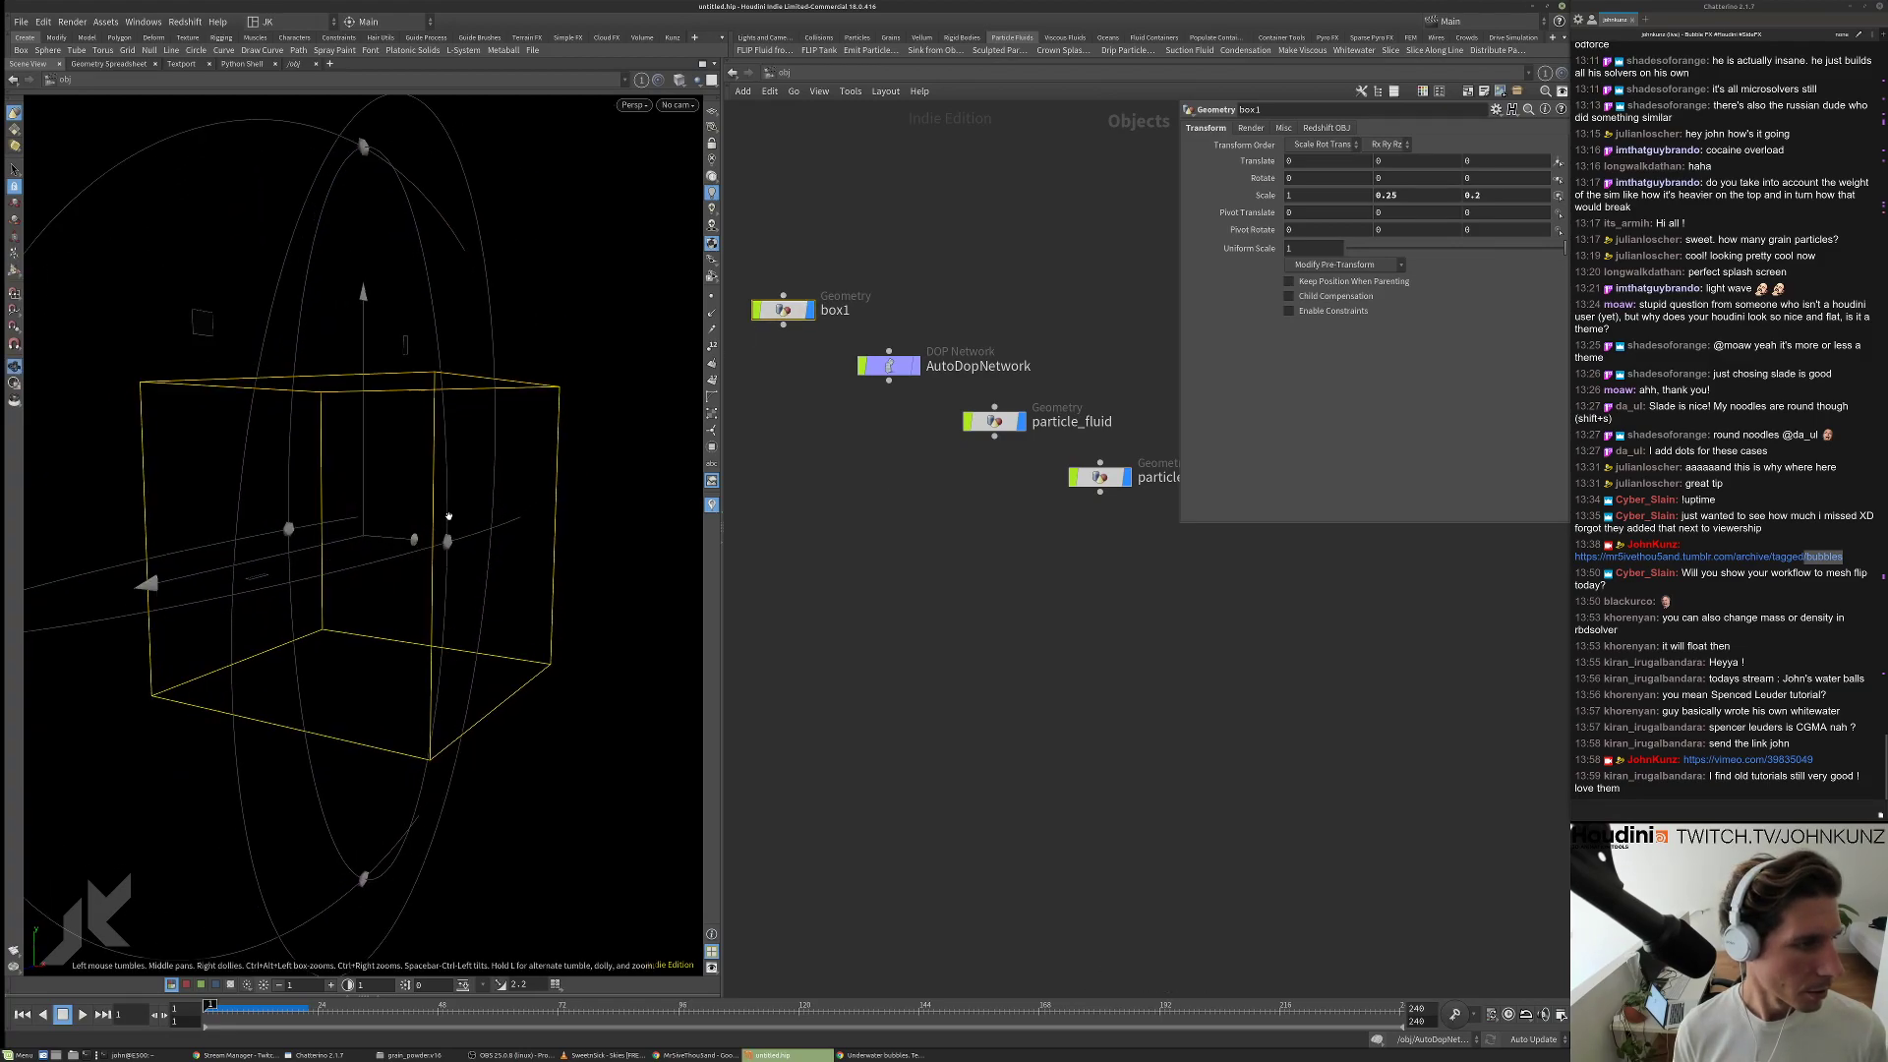
double_click(886, 368)
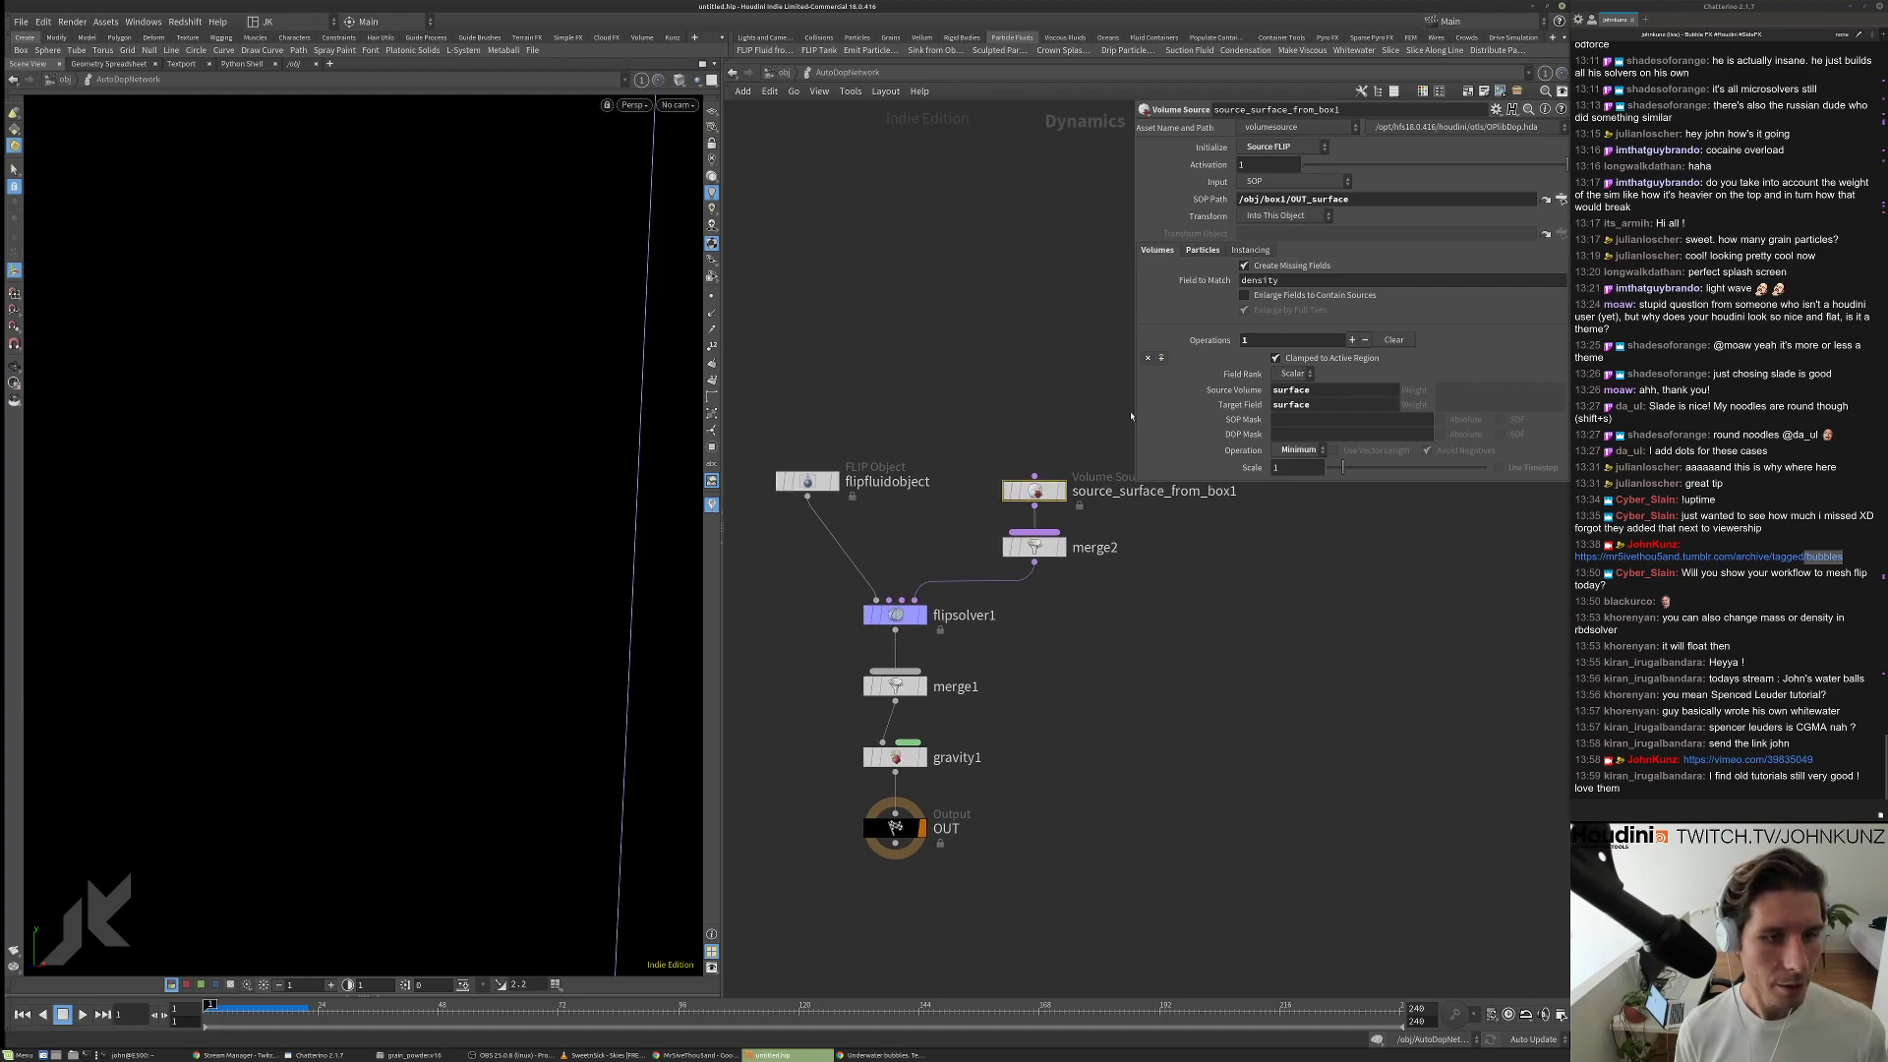
drag(1140, 484, 1144, 639)
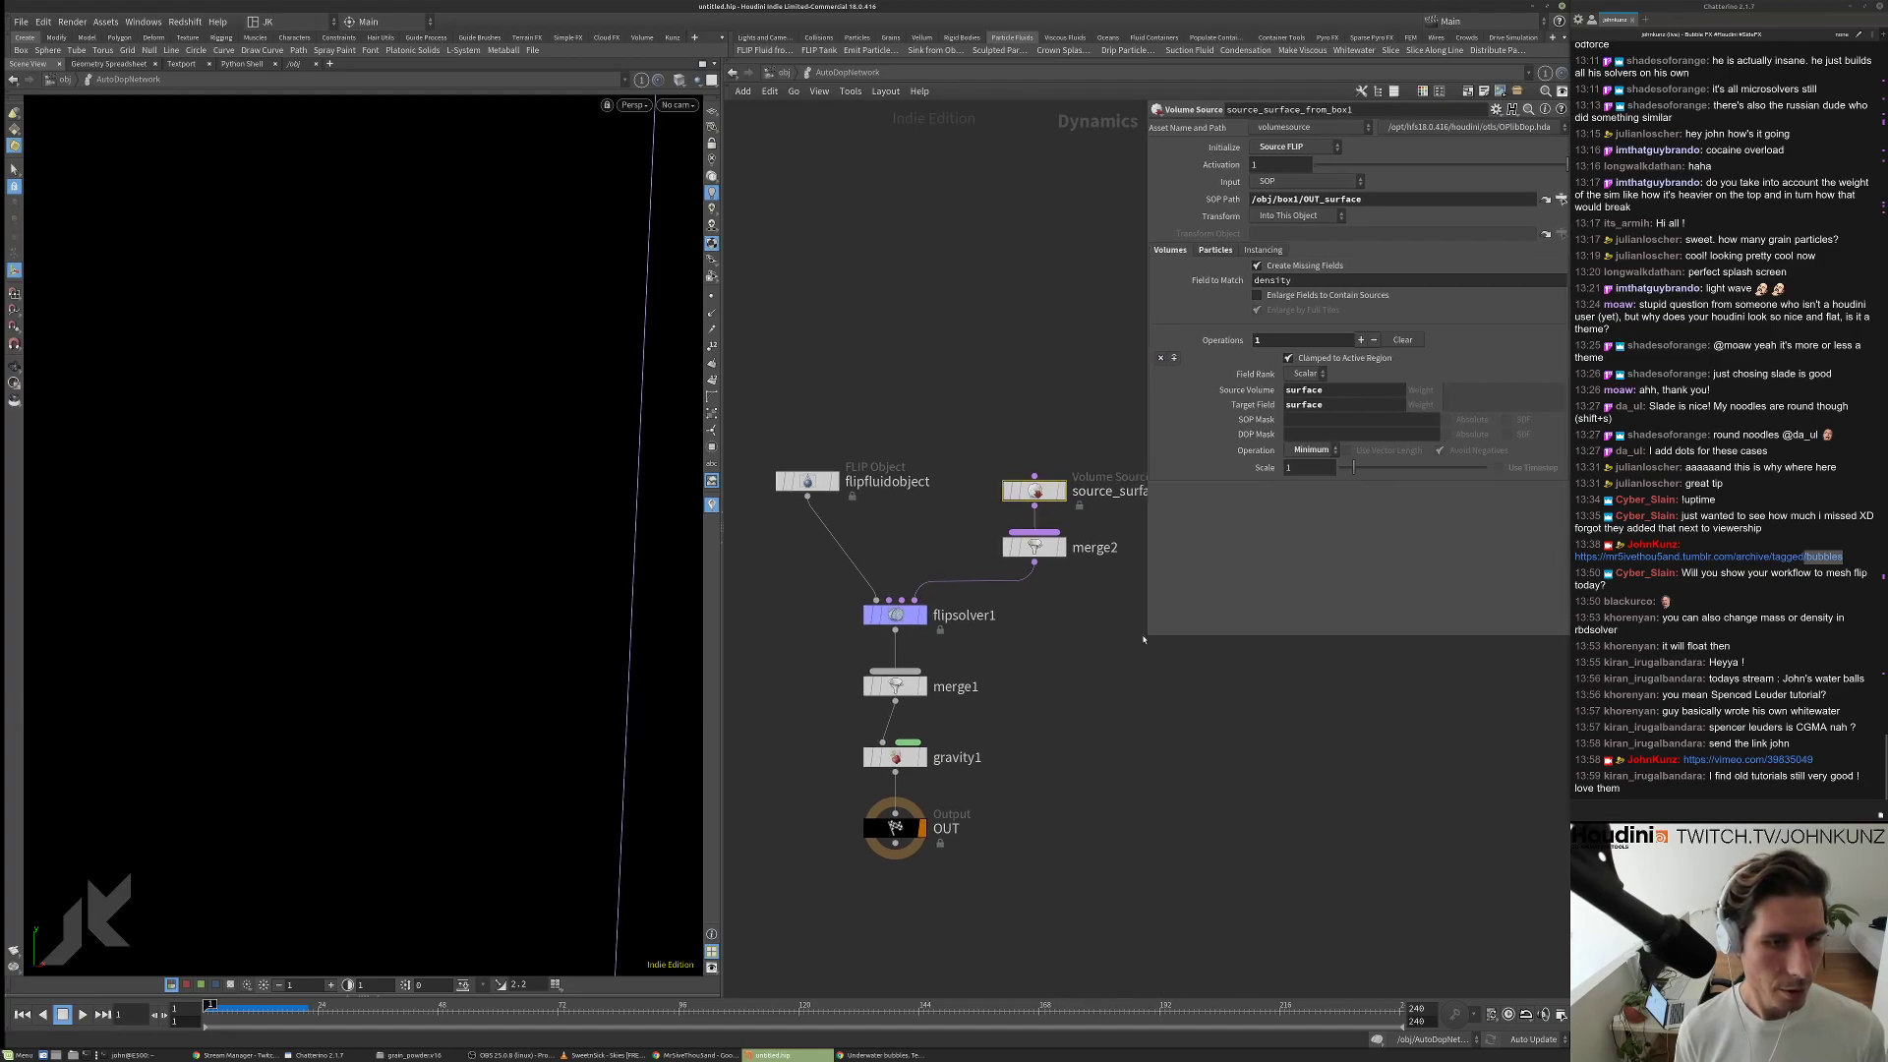
click(784, 73)
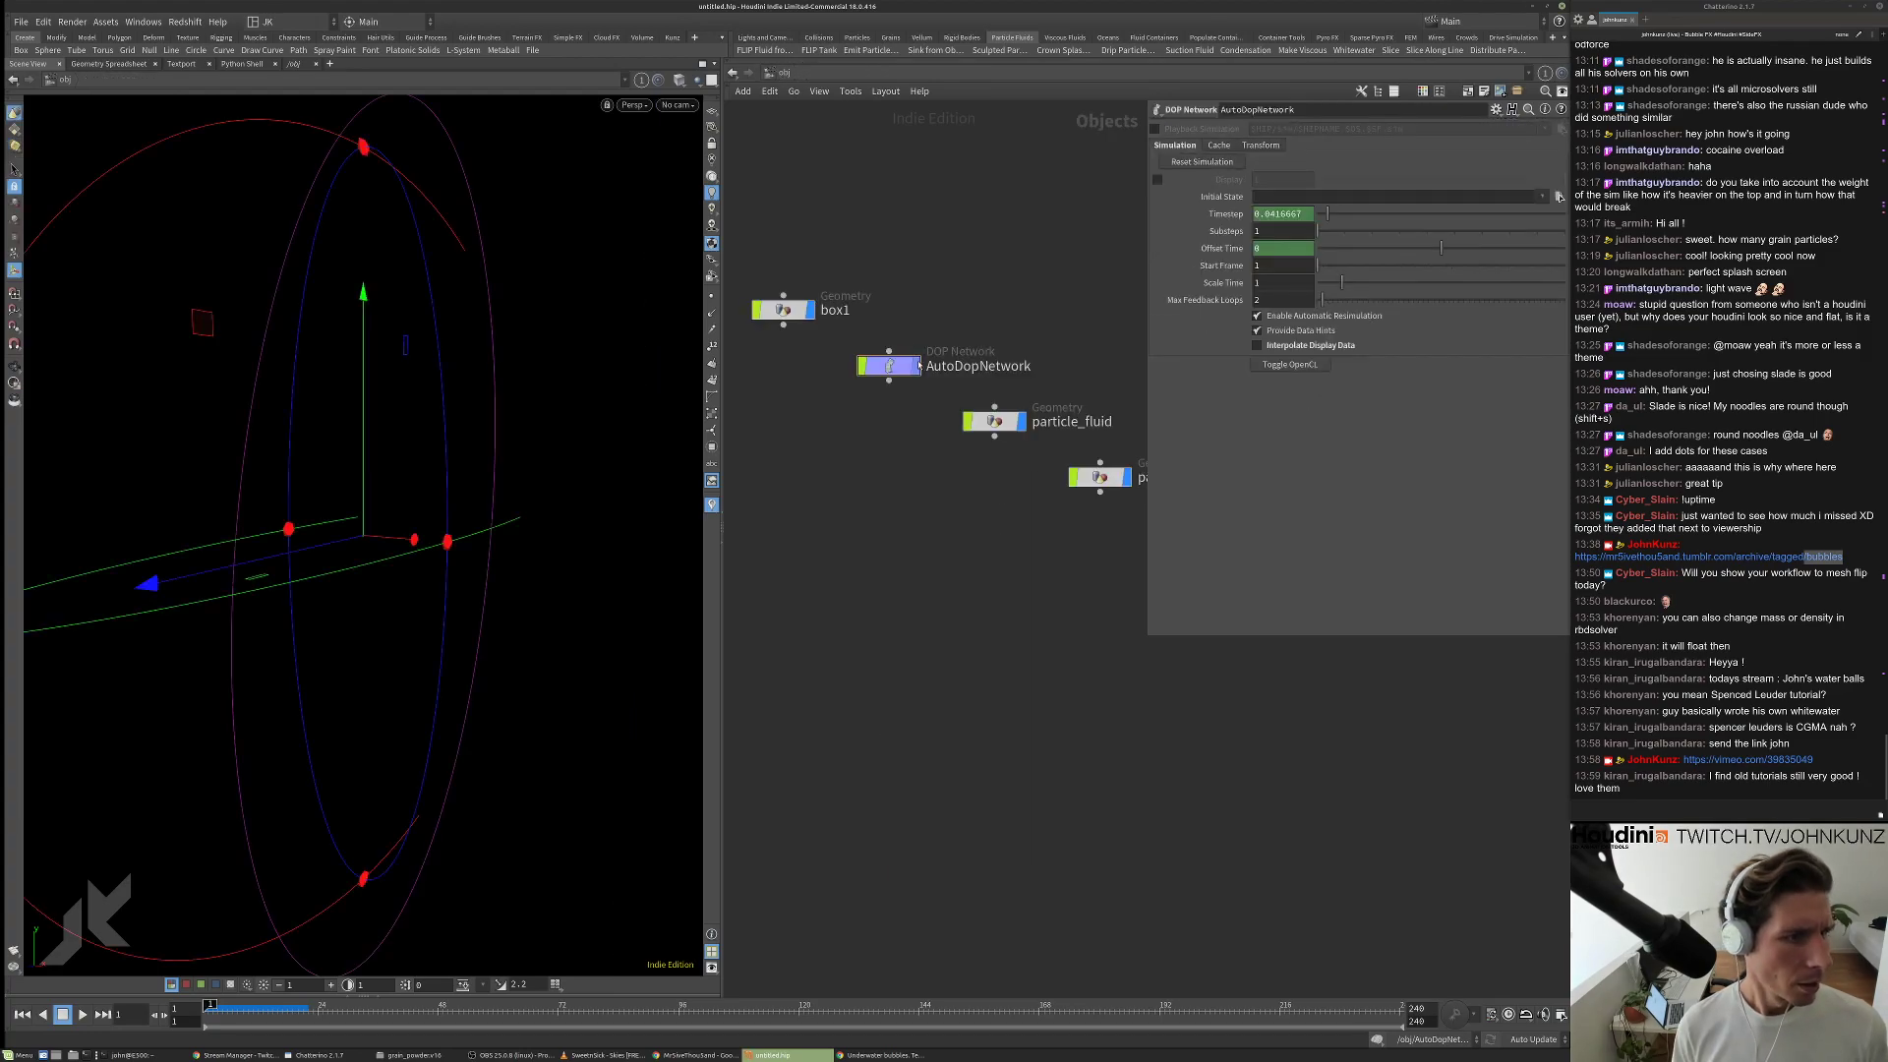
key(h)
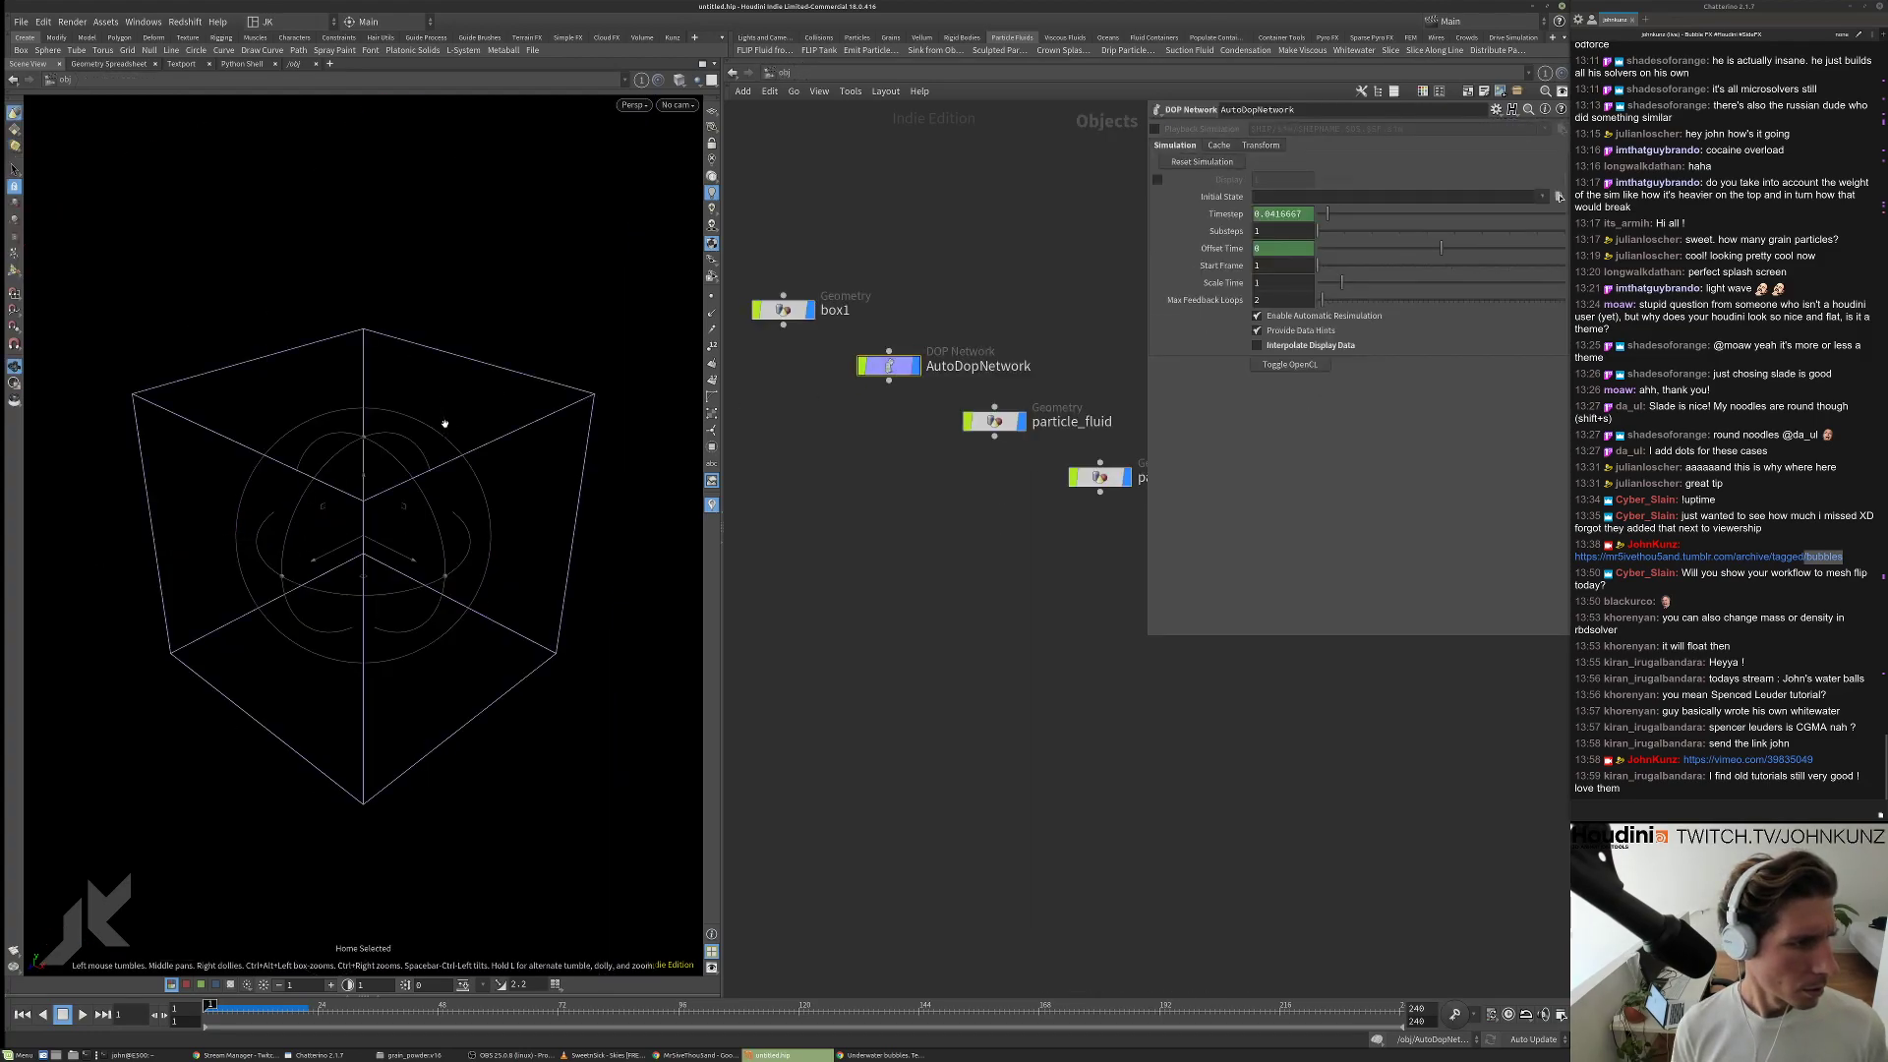
double_click(783, 310)
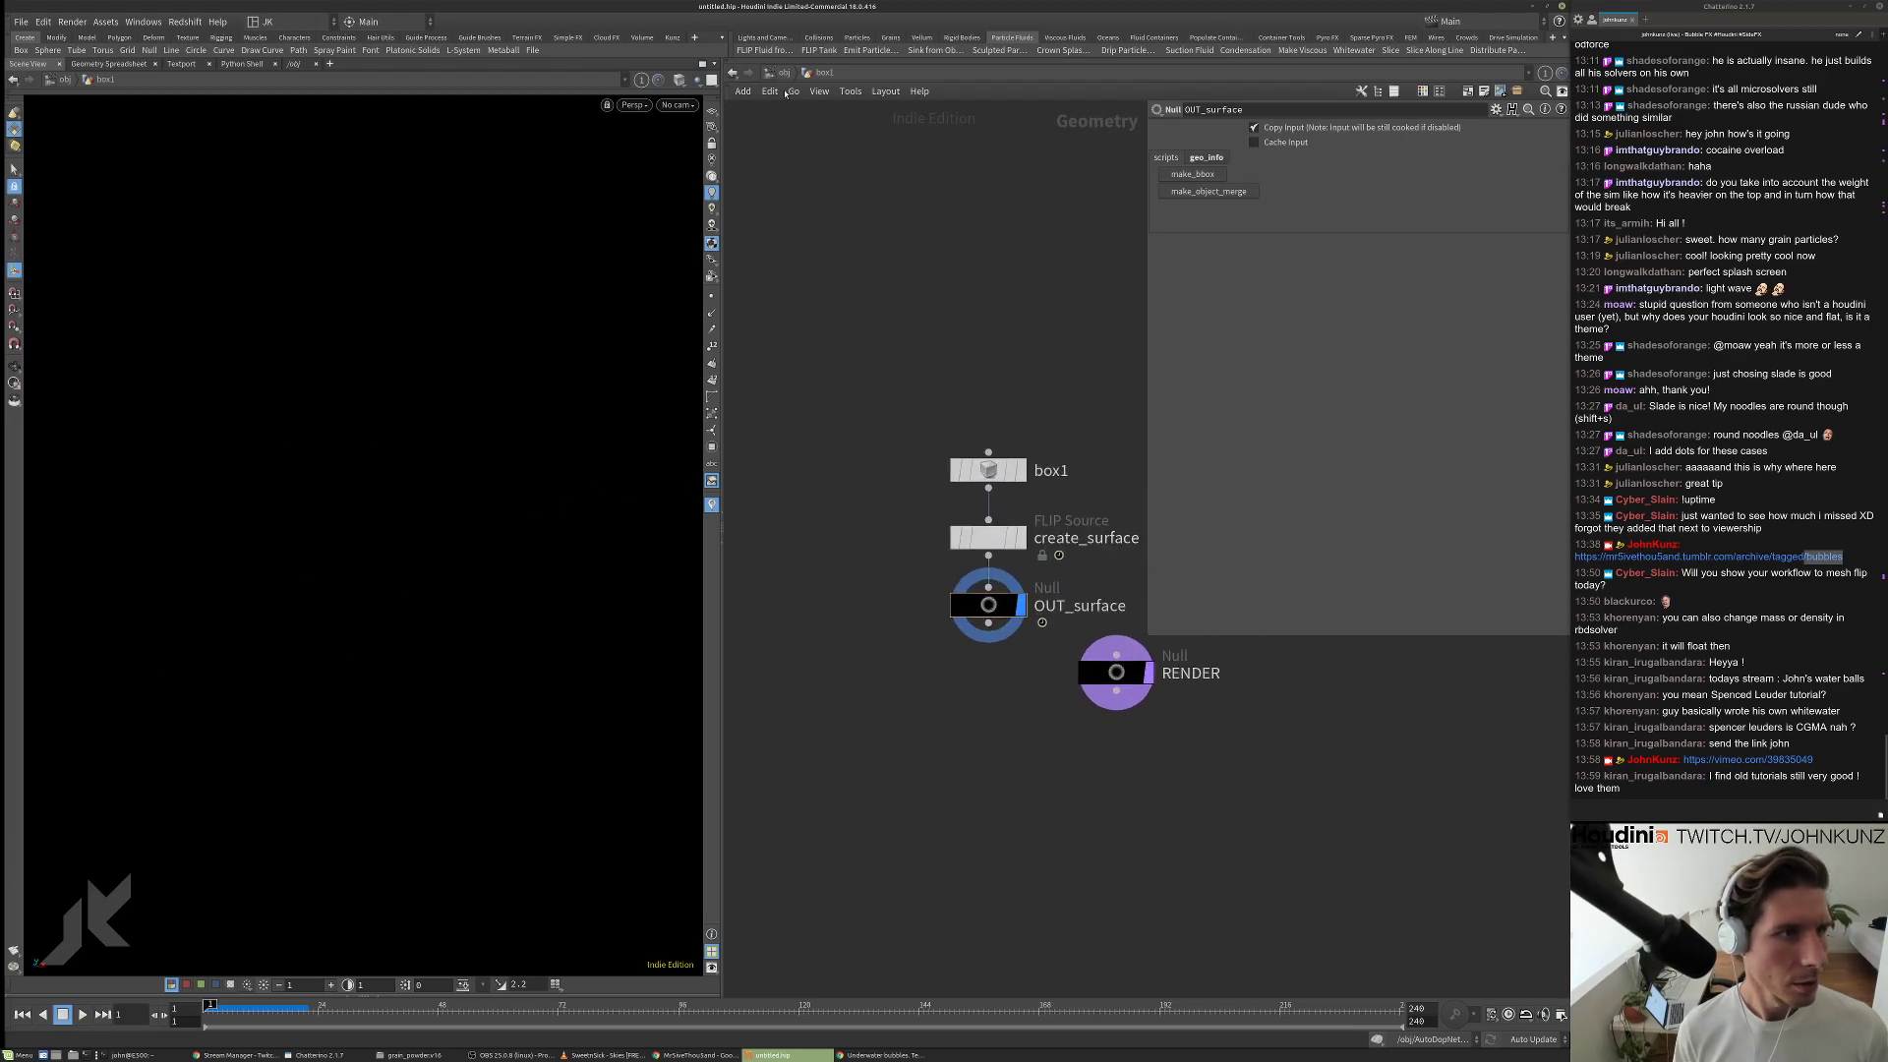
key(u)
Reset box1's Y and Z scale to 1, then go back into AutoDopNetwork.
click(1389, 192)
text(1)
key(Tab)
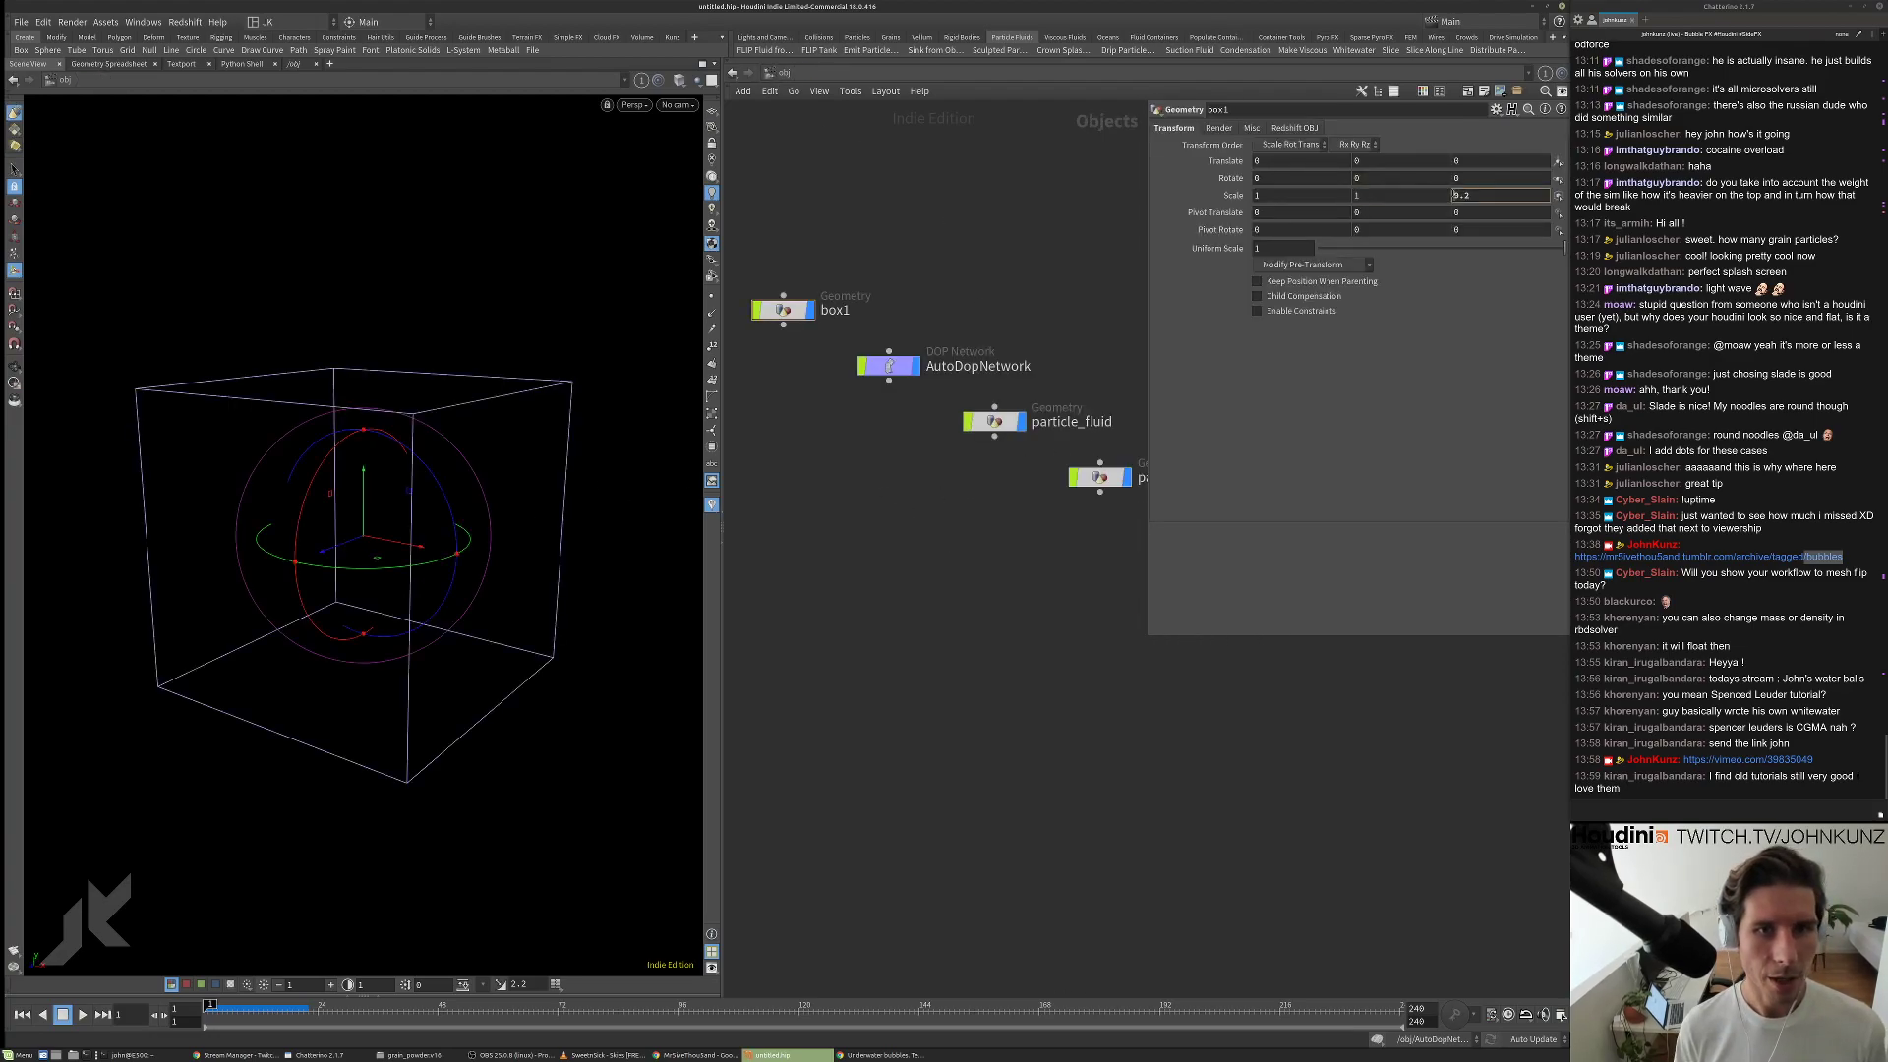
text(1)
key(Return)
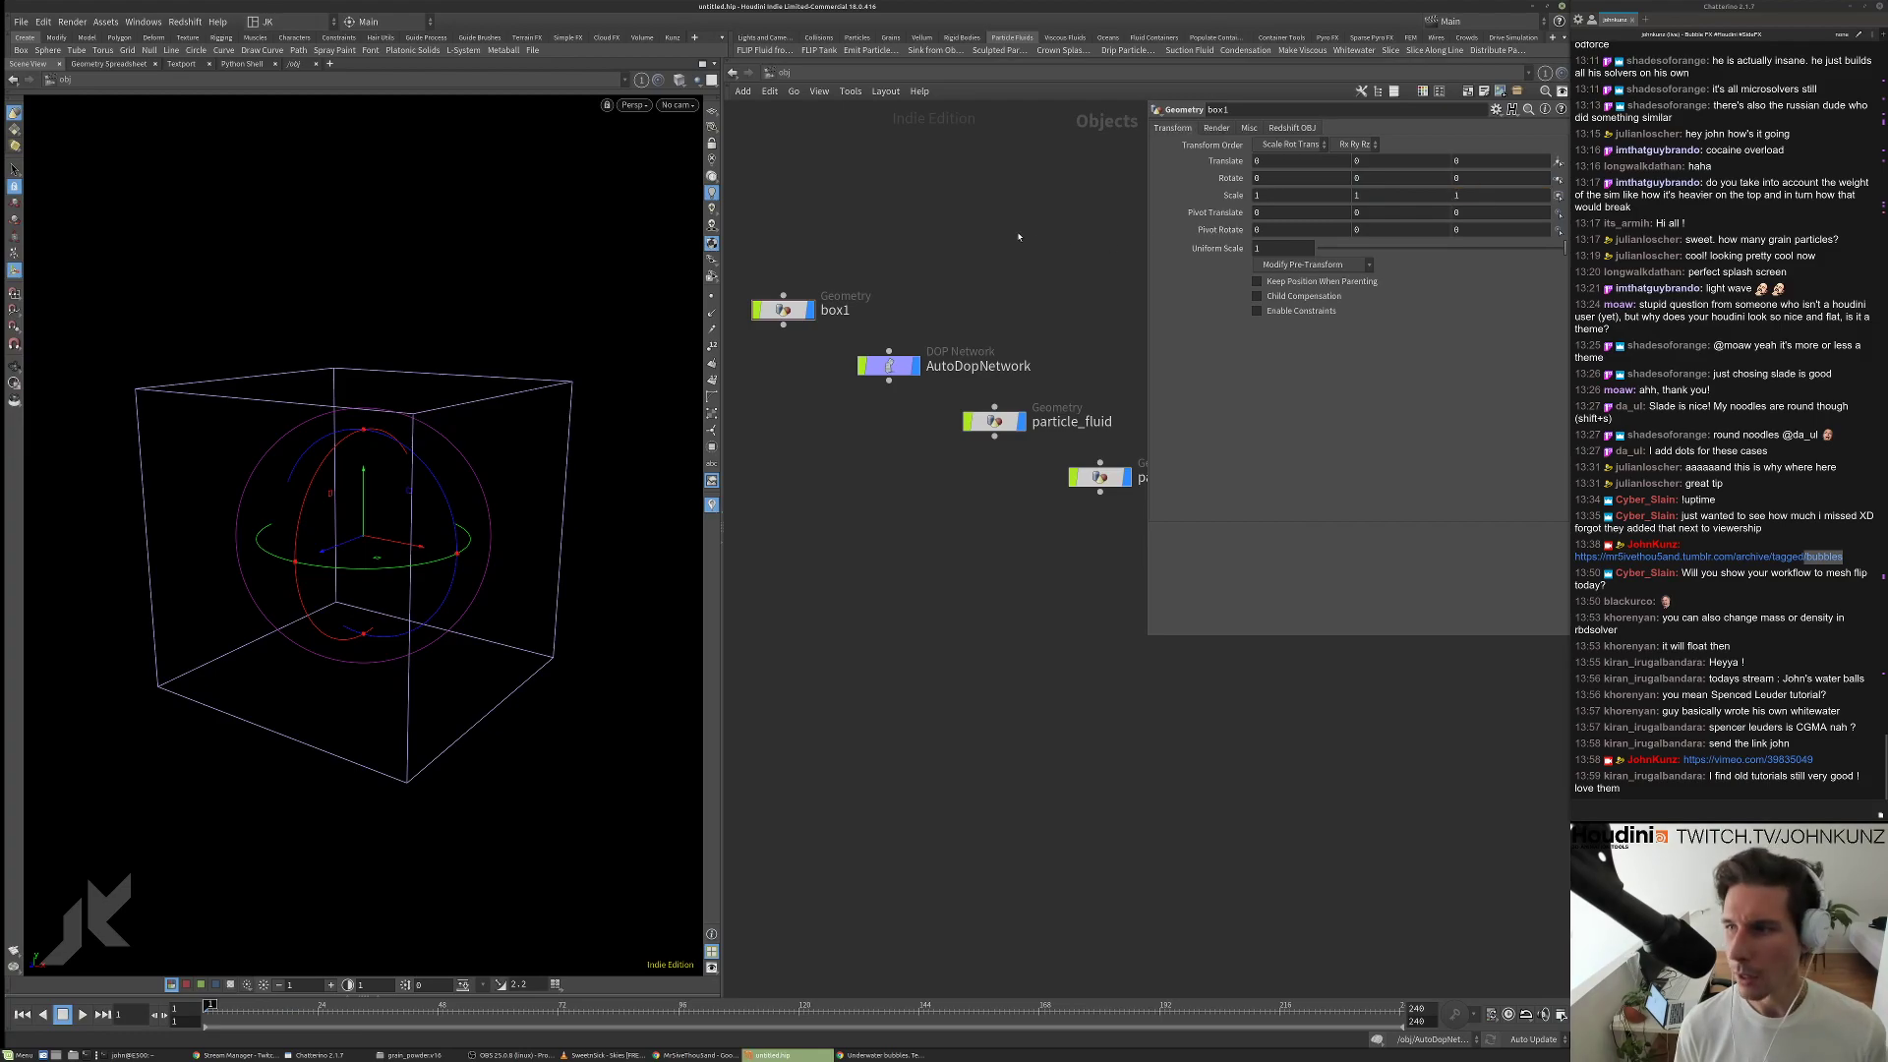
double_click(782, 311)
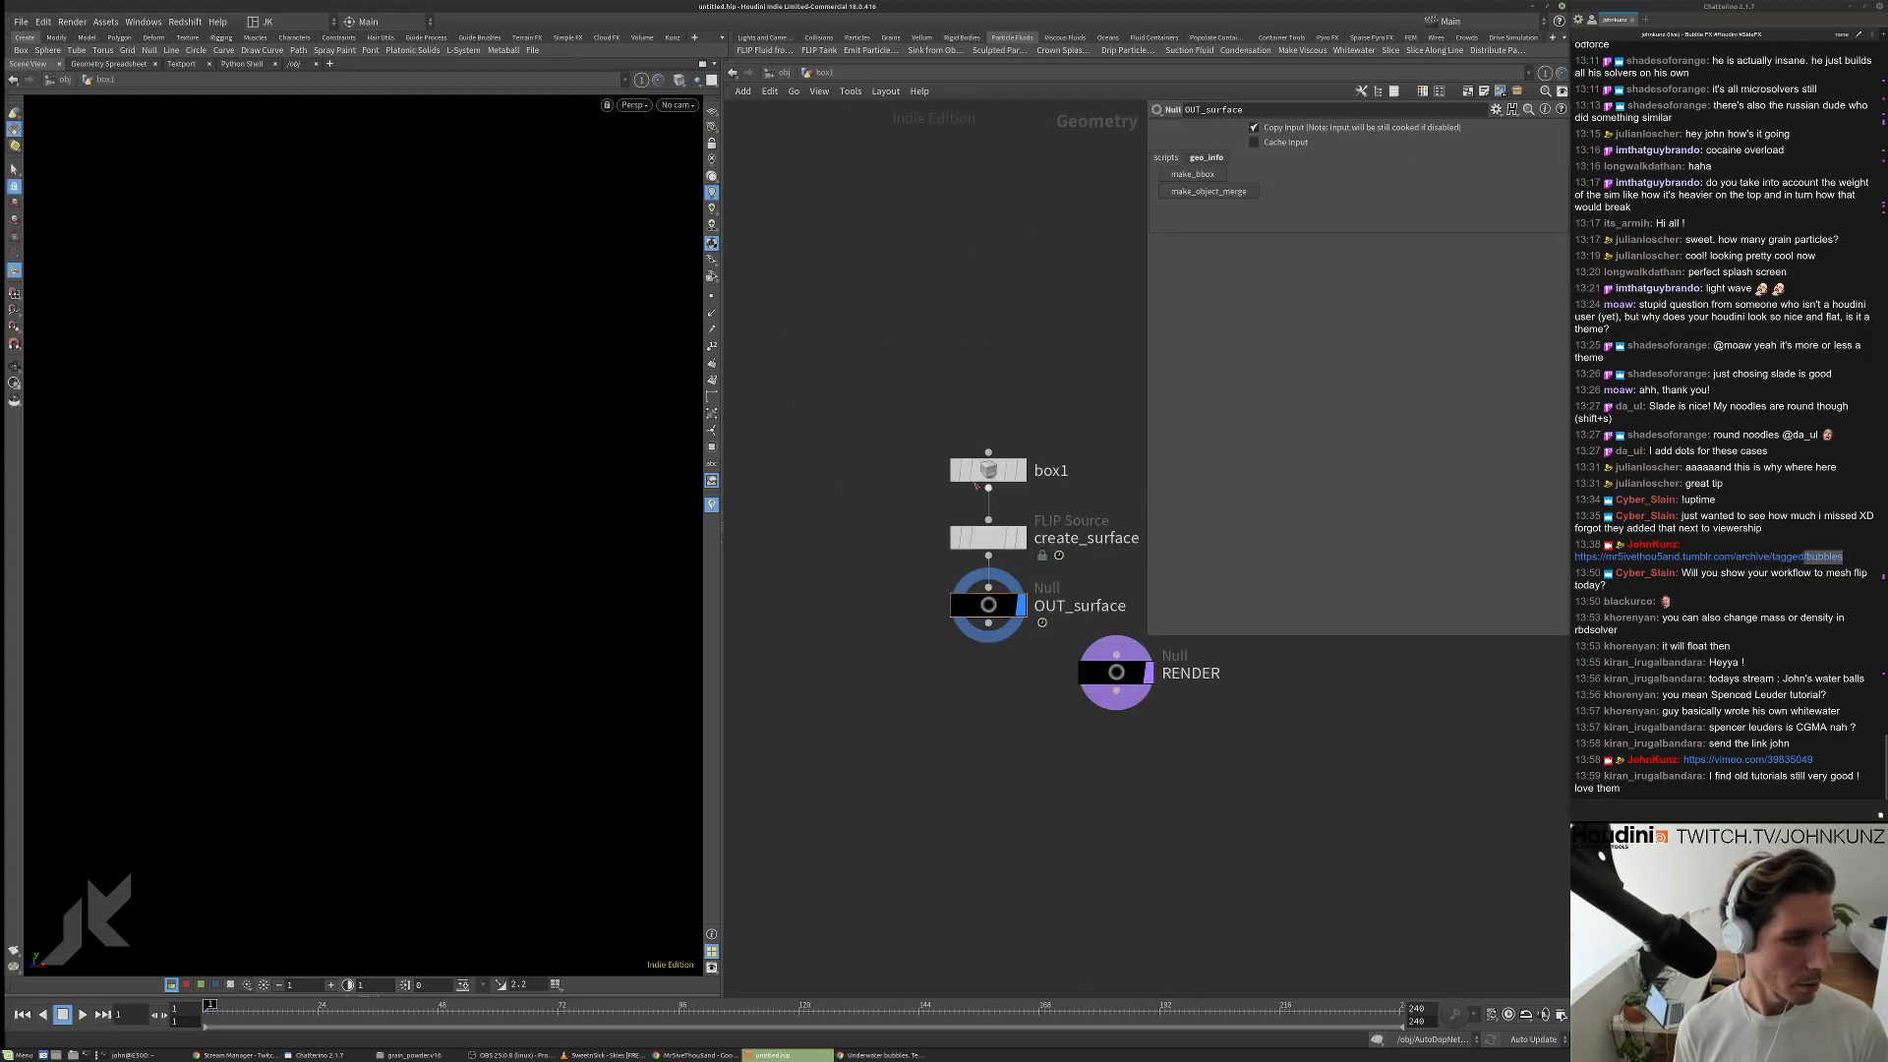
click(777, 74)
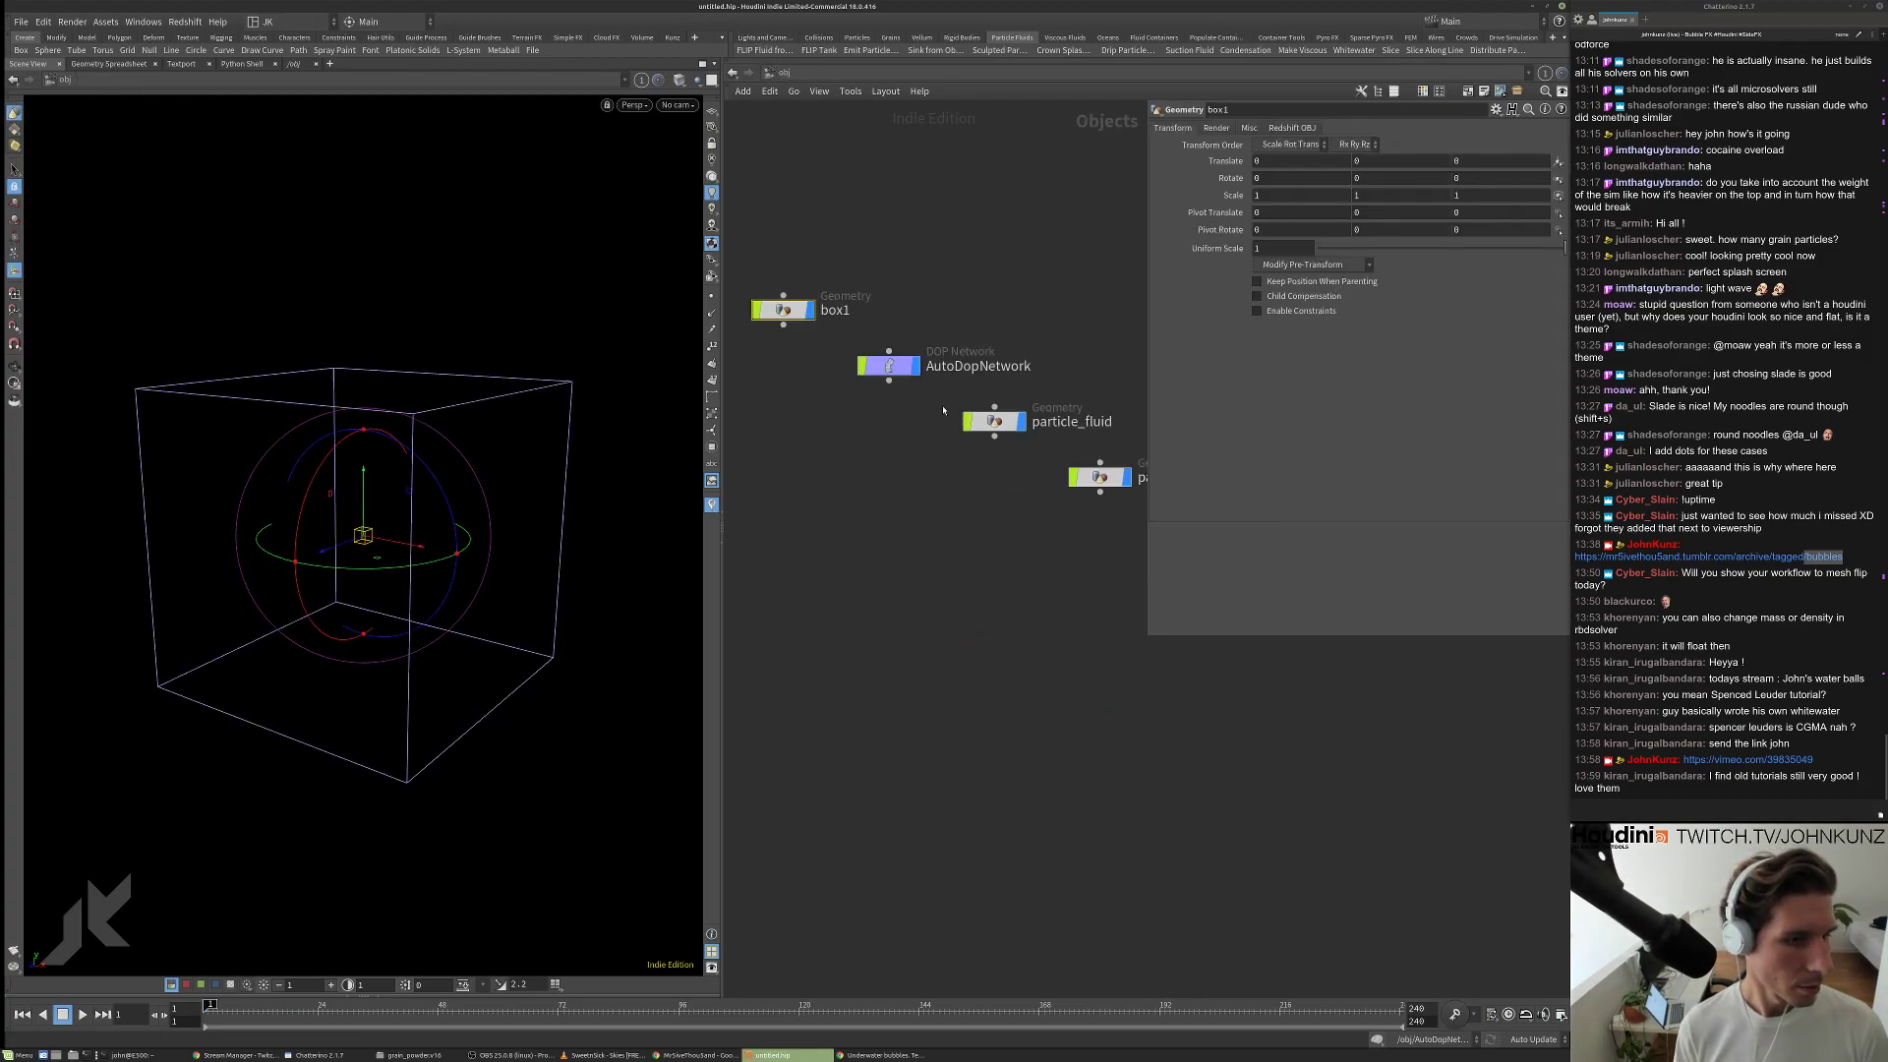
double_click(880, 367)
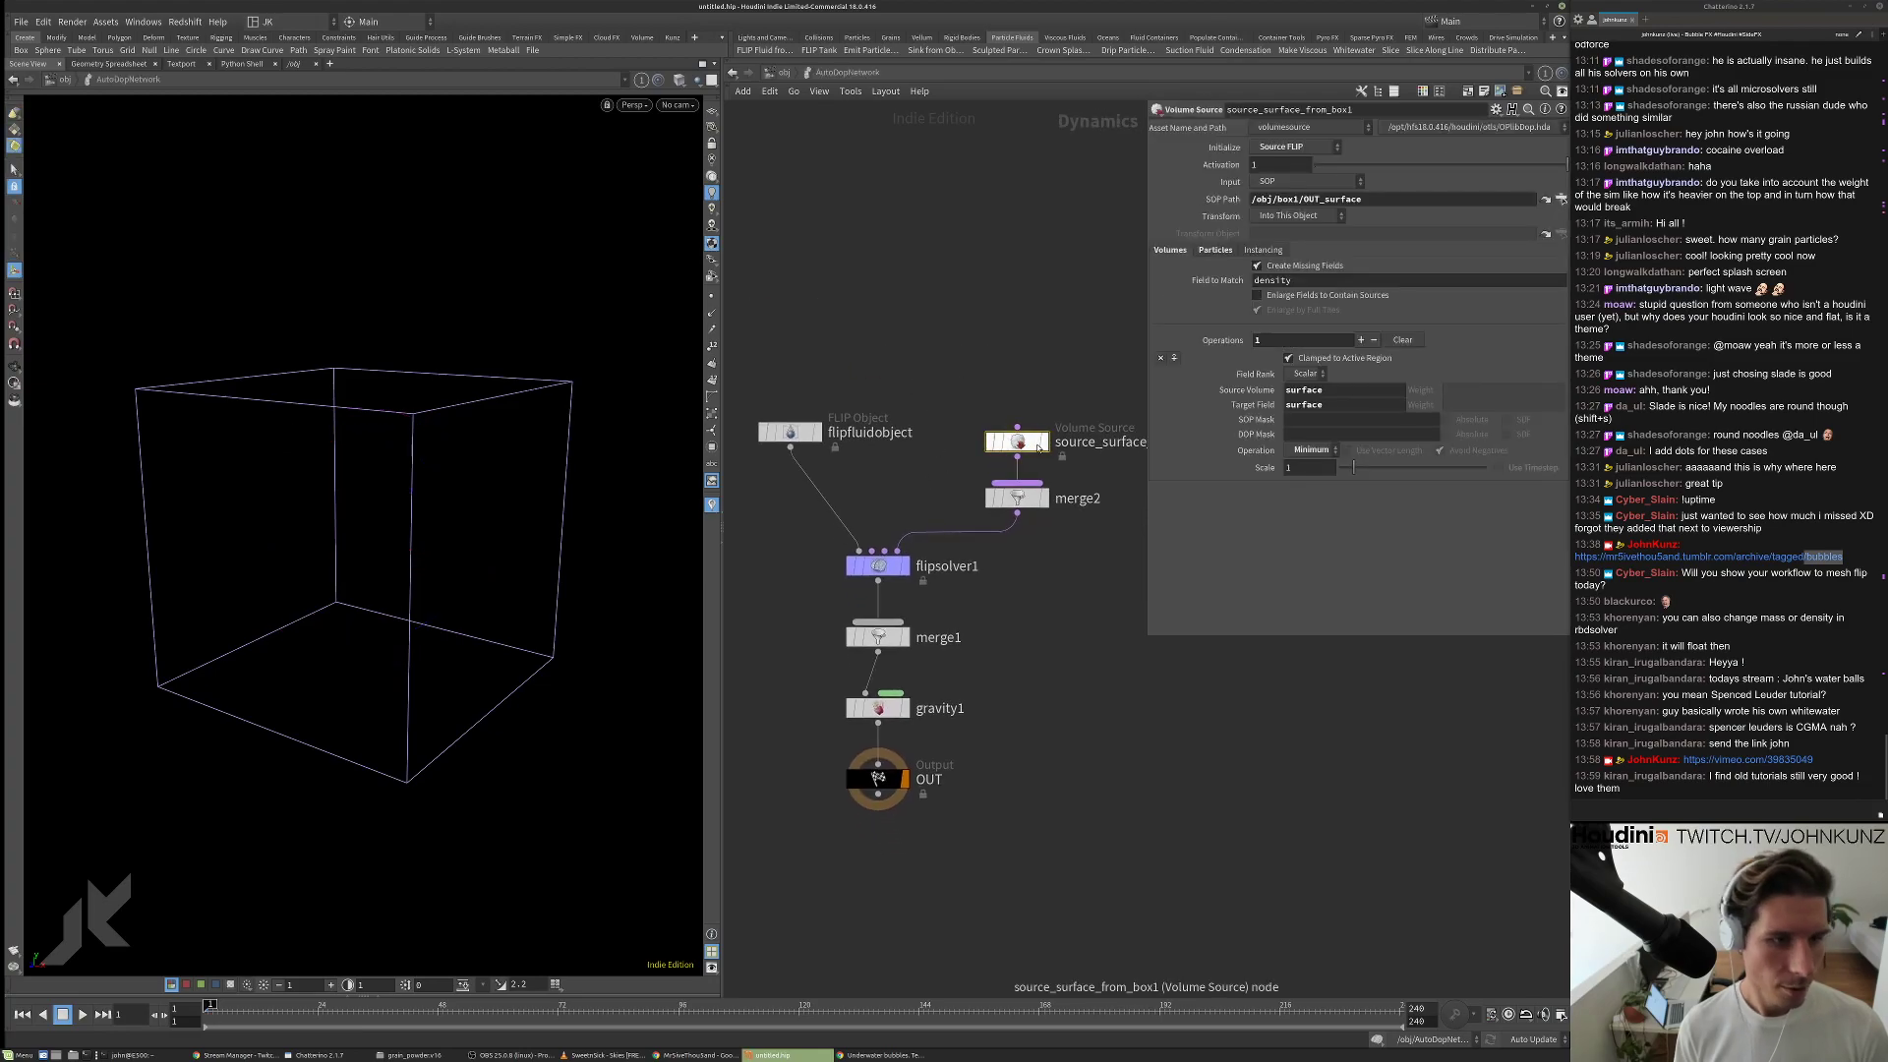
Inspect the surface source's particle settings and box1's box and create_surface nodes.
click(1215, 250)
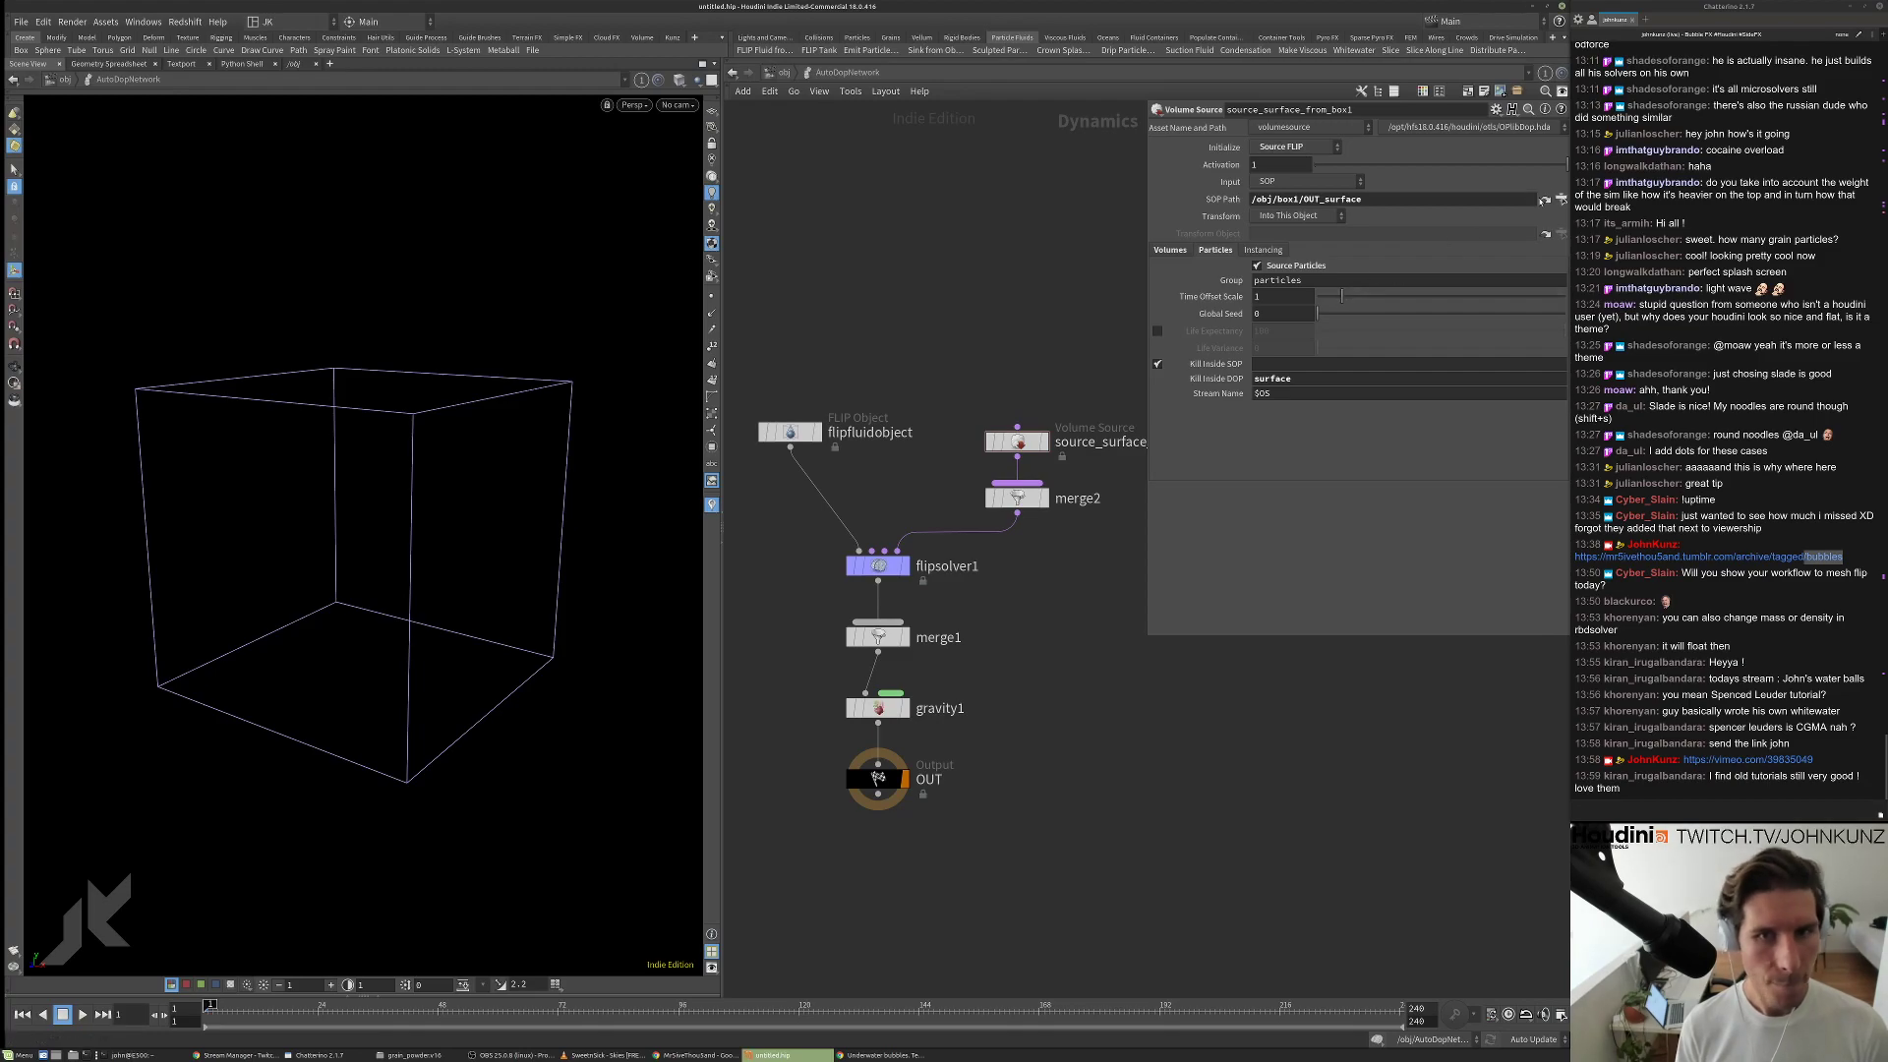
click(1544, 199)
click(988, 470)
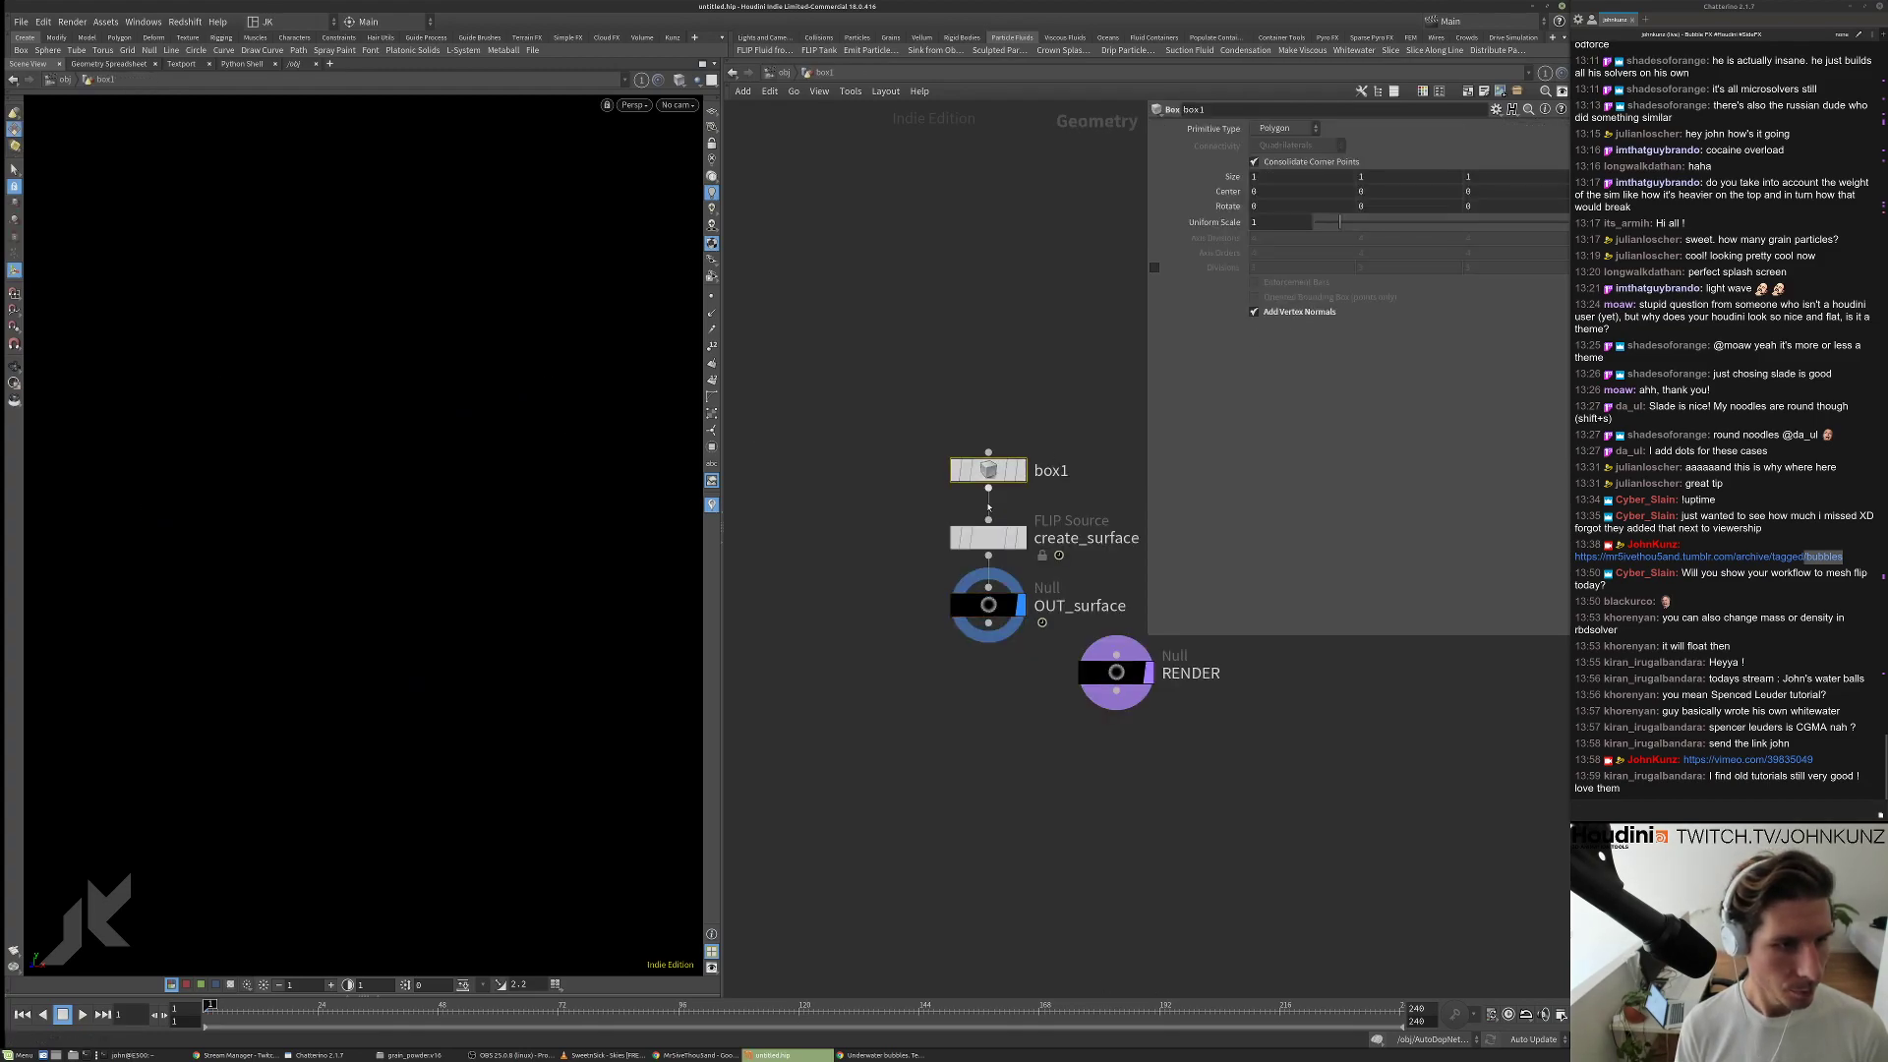
click(988, 538)
scroll(988, 536, up, 2)
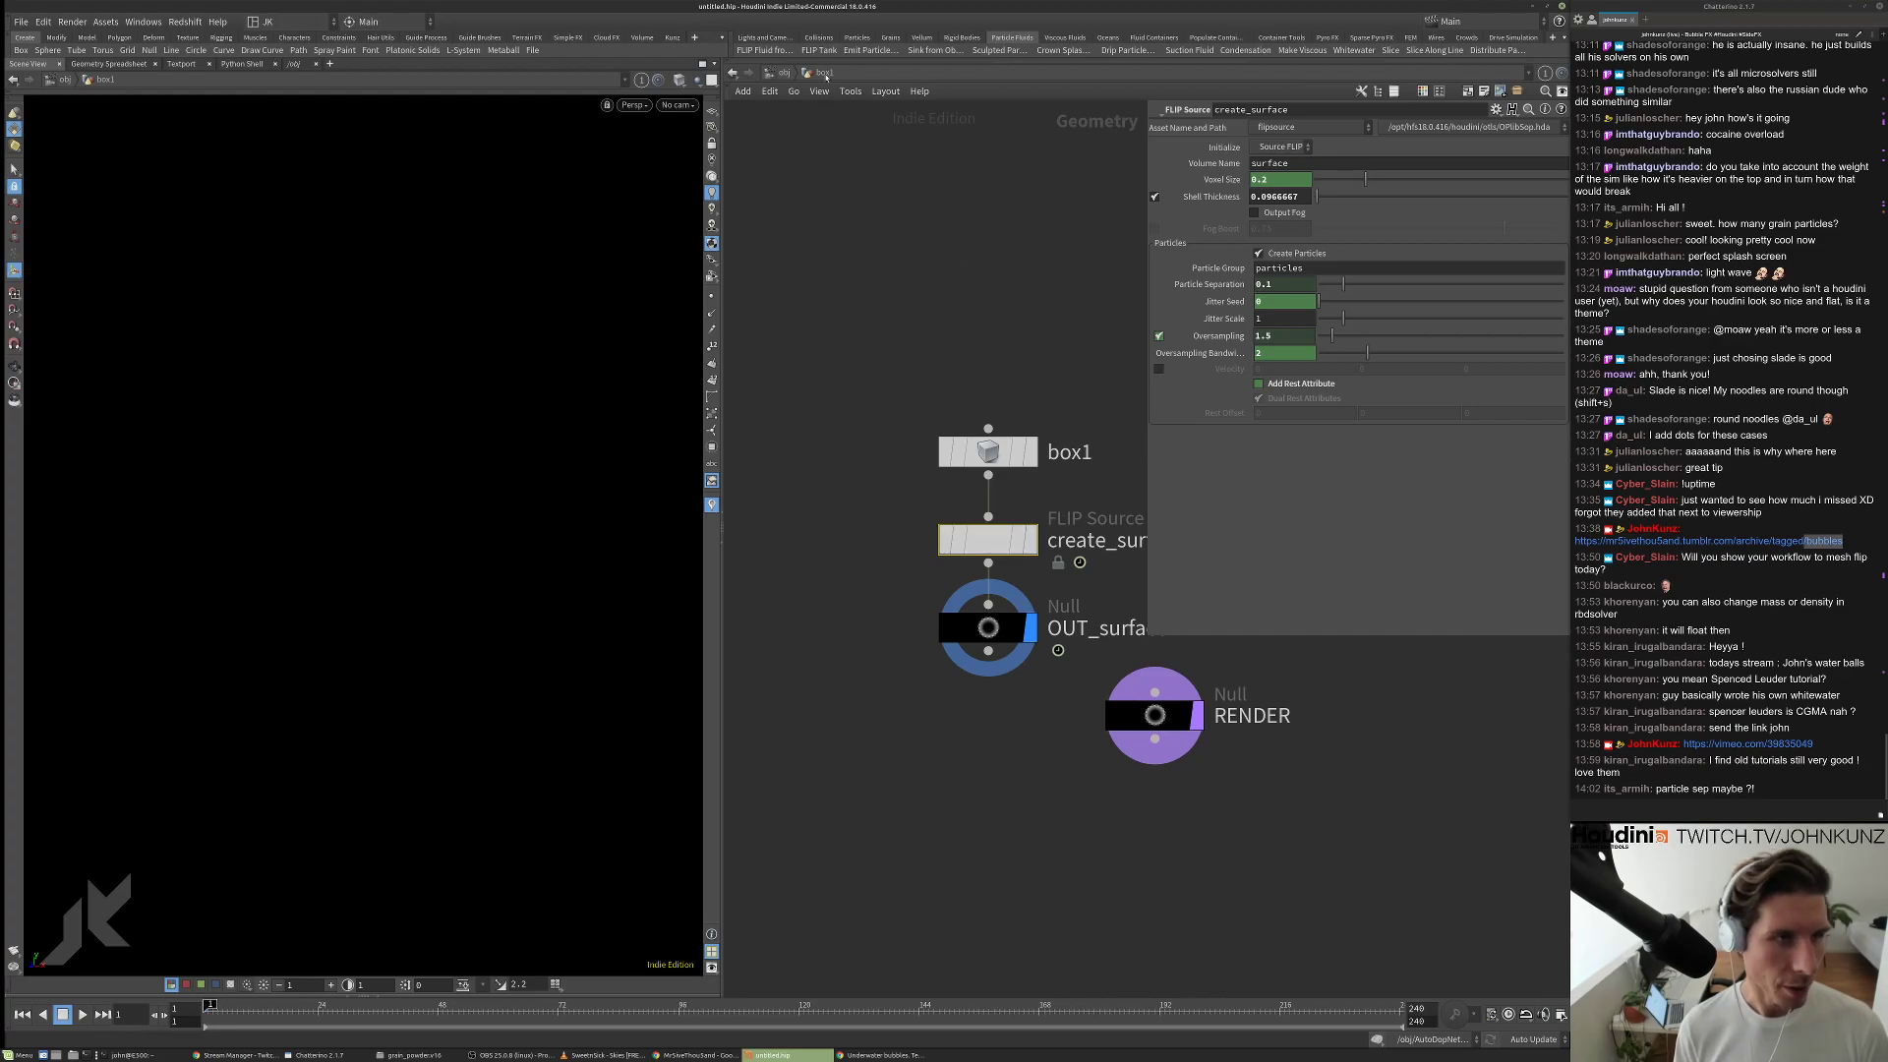
click(781, 76)
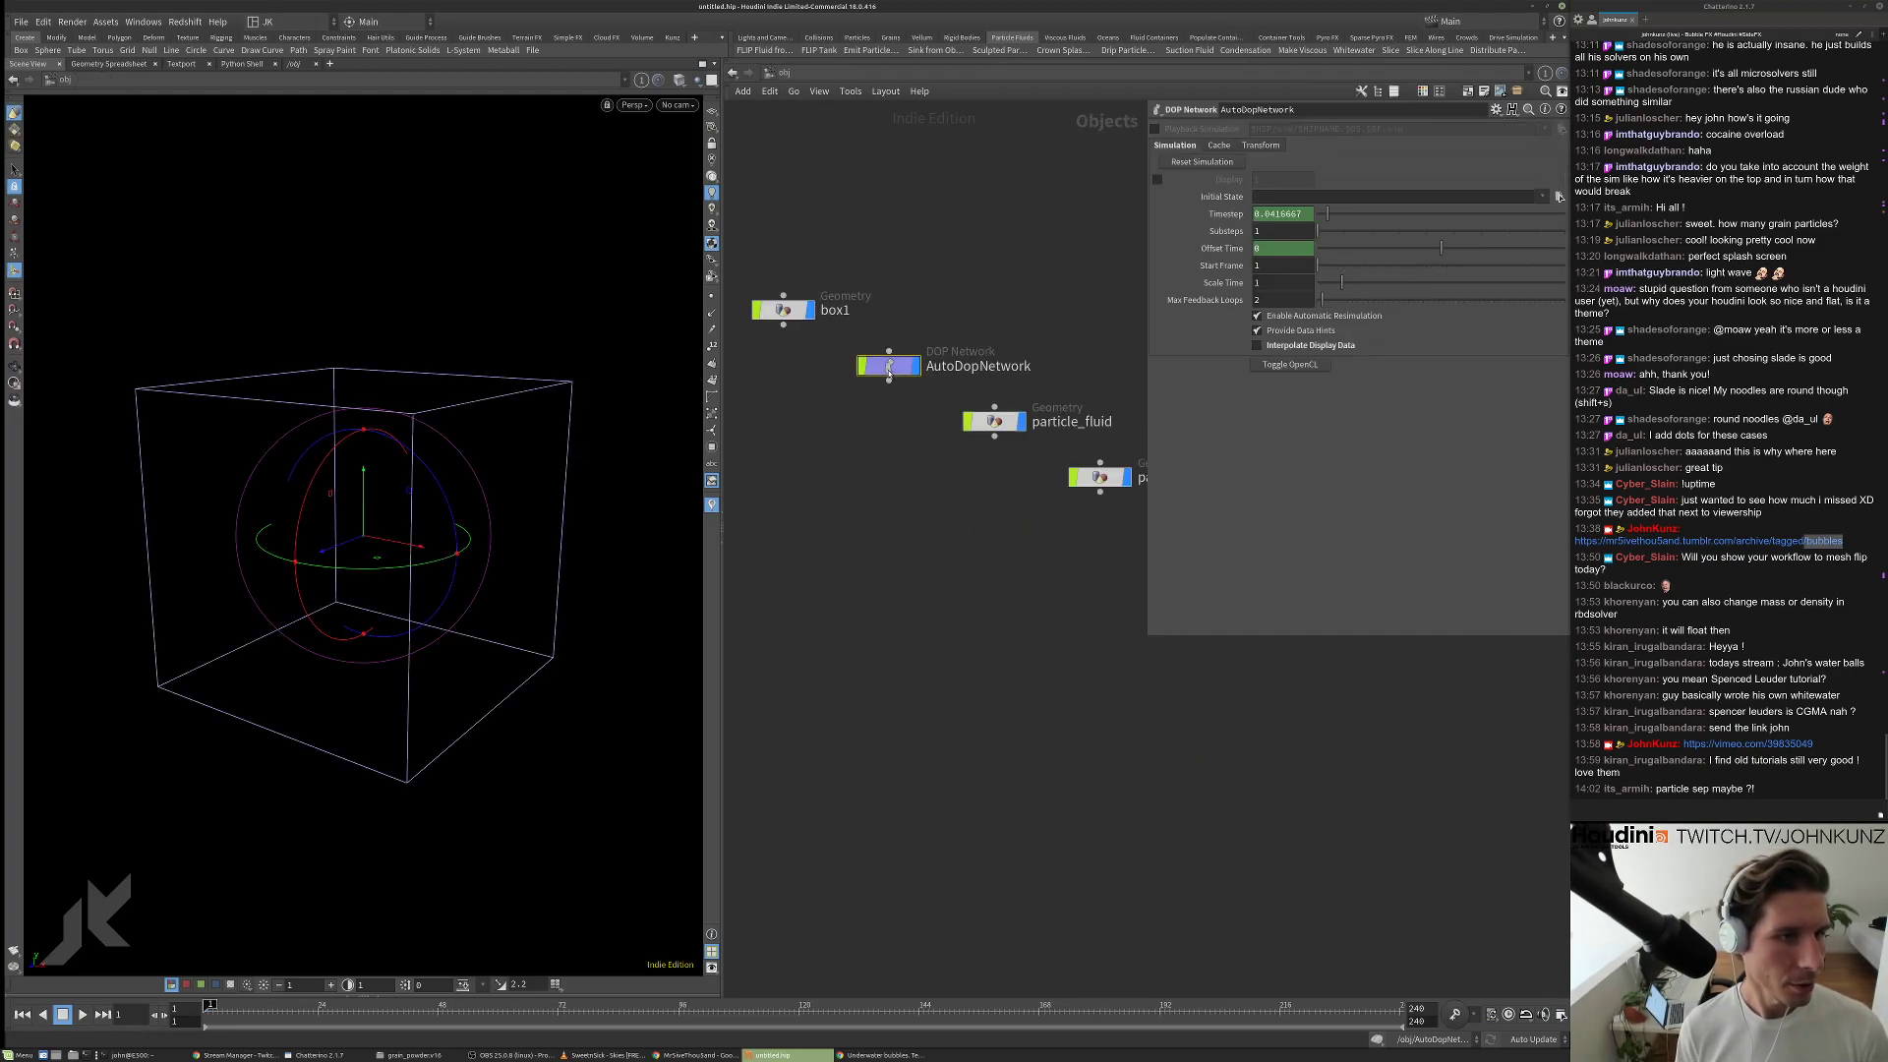
Set flipfluidobject's Particle Separation to 0.025.
click(790, 433)
double_click(1264, 181)
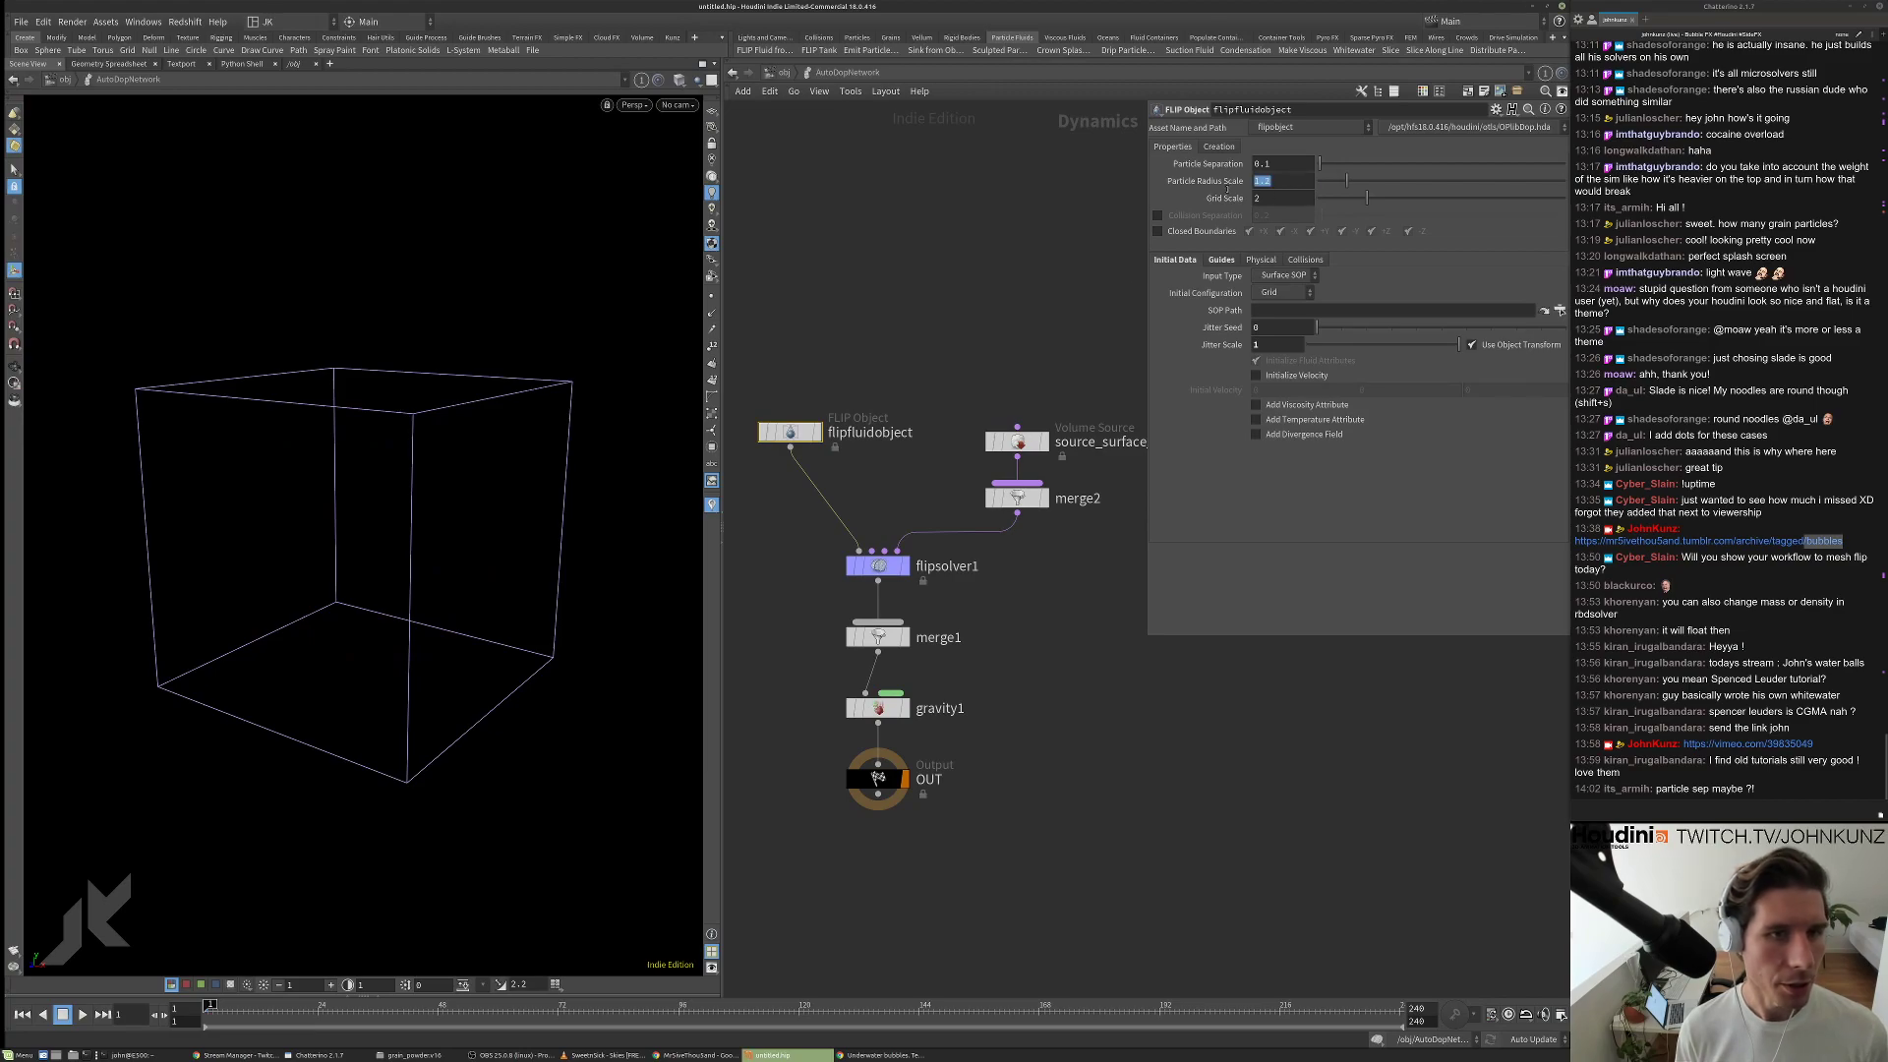
click(1303, 166)
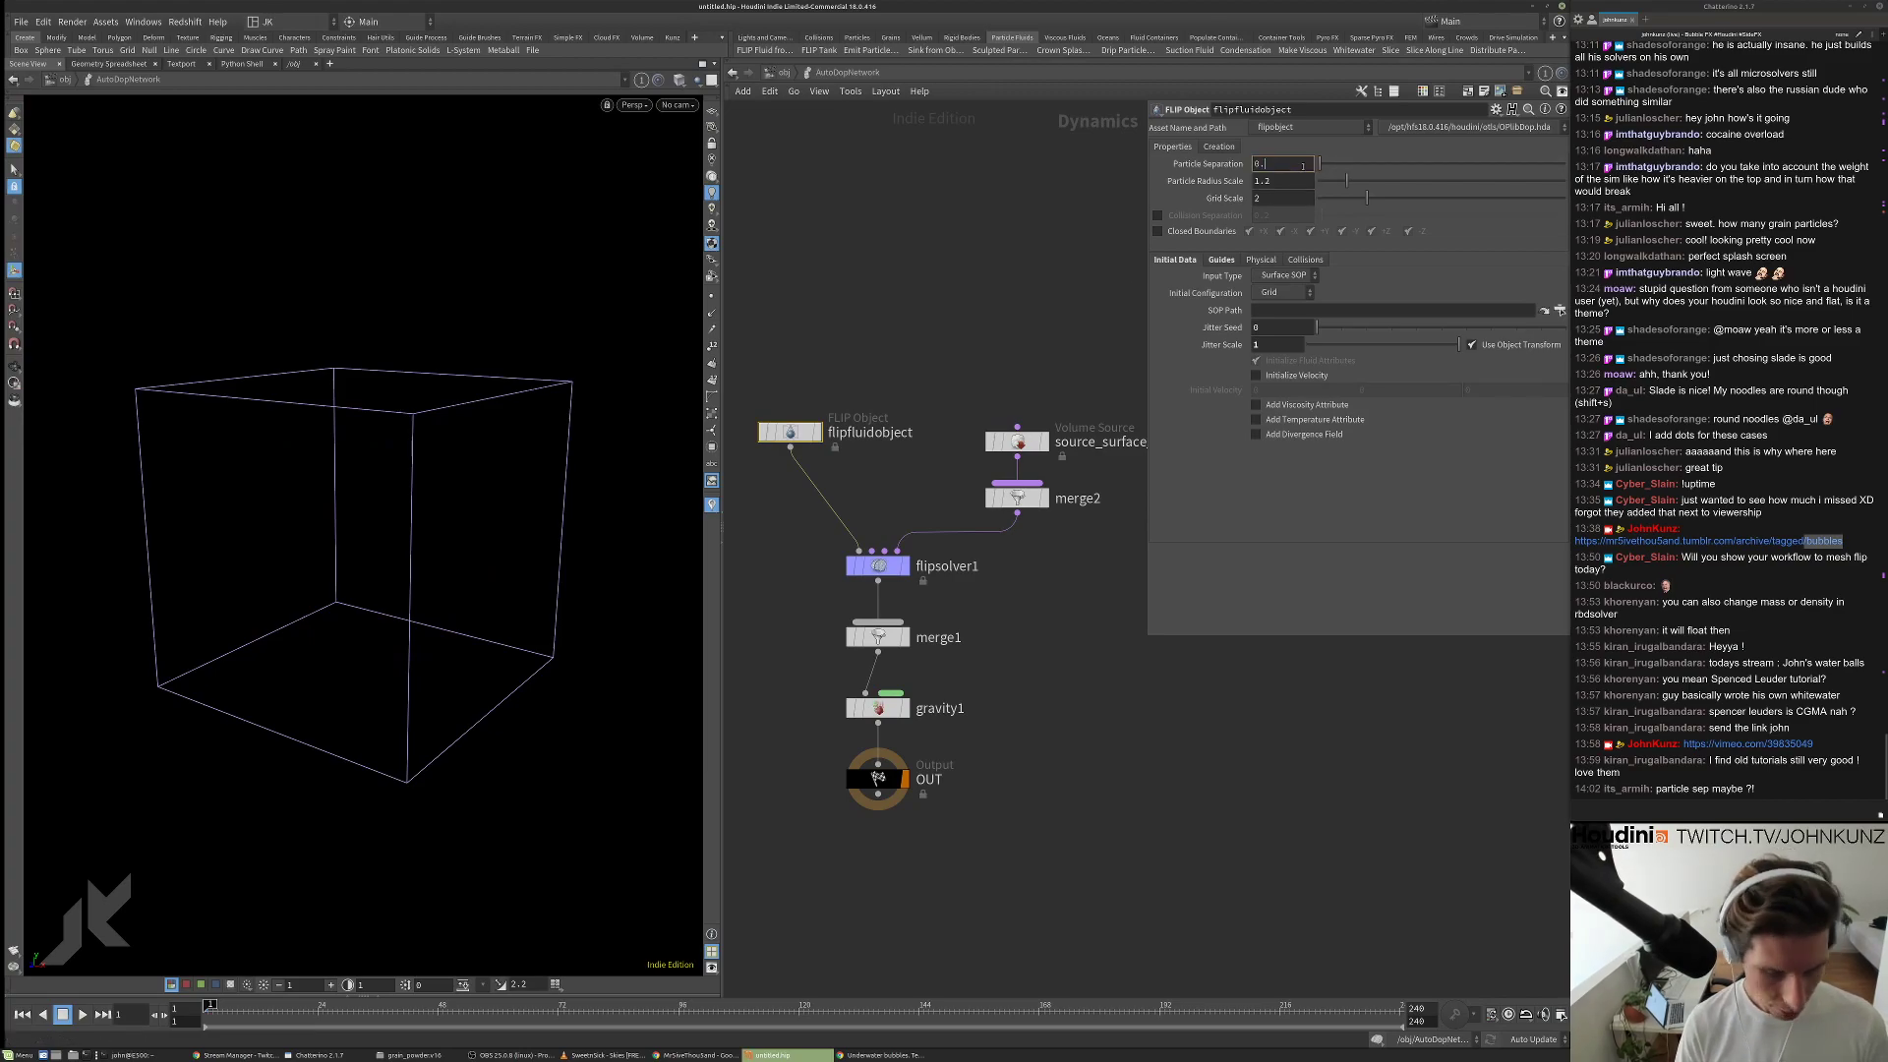
key(BackSpace)
text(025)
key(Return)
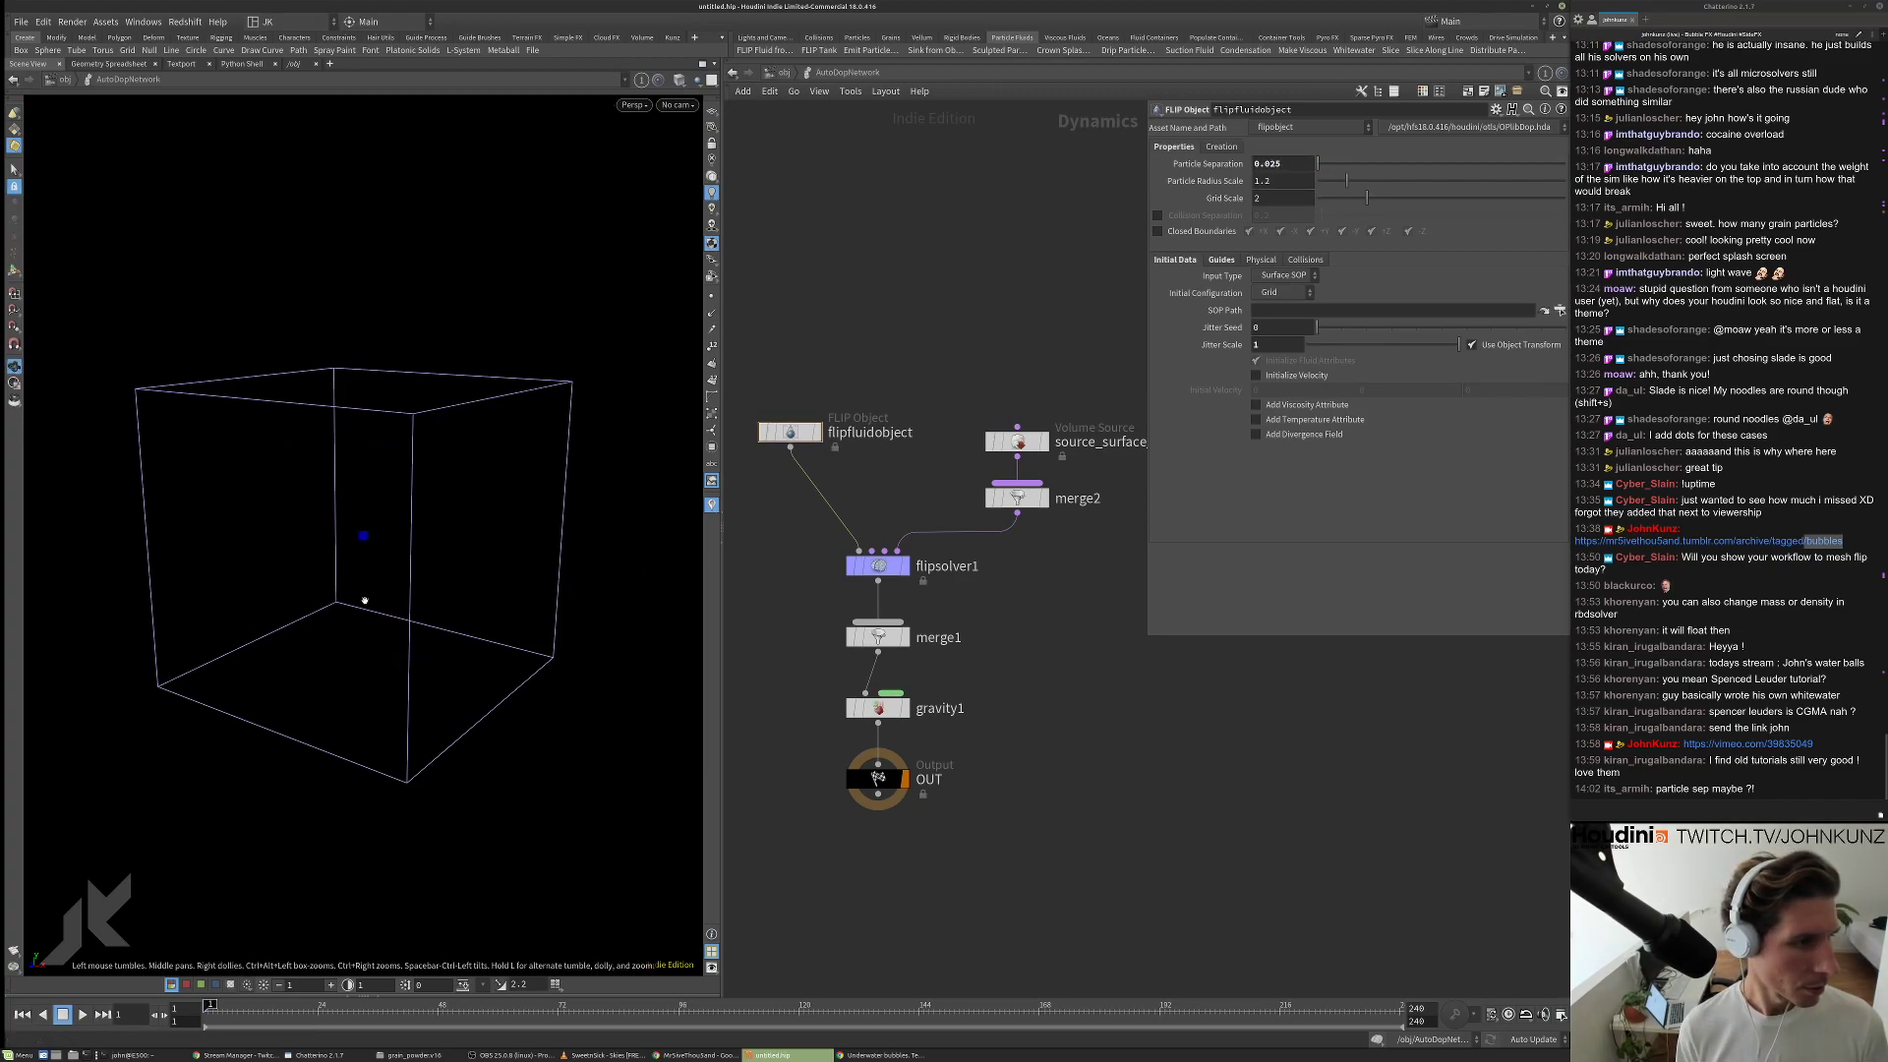
scroll(373, 595, up, 6)
Orbit the viewport, check box1's transform at object level, and return to AutoDopNetwork.
drag(400, 587, 394, 512)
click(768, 74)
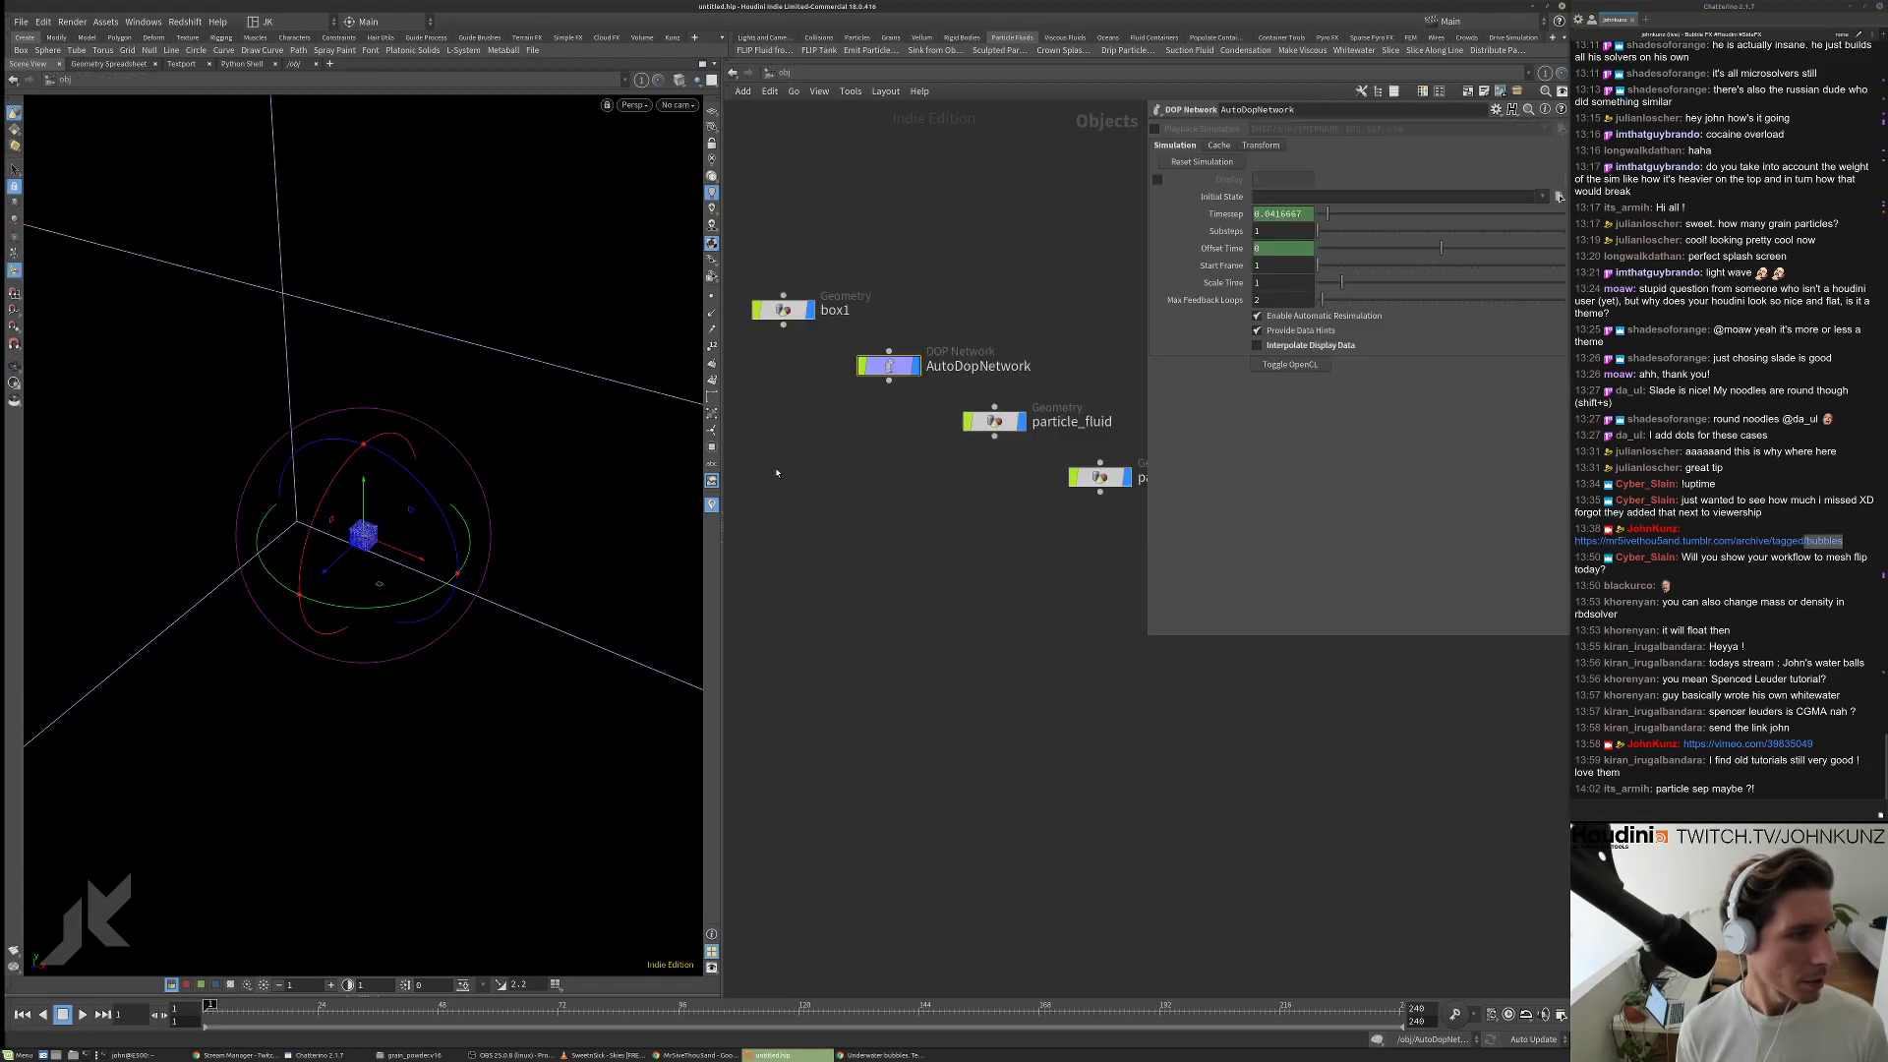
click(783, 310)
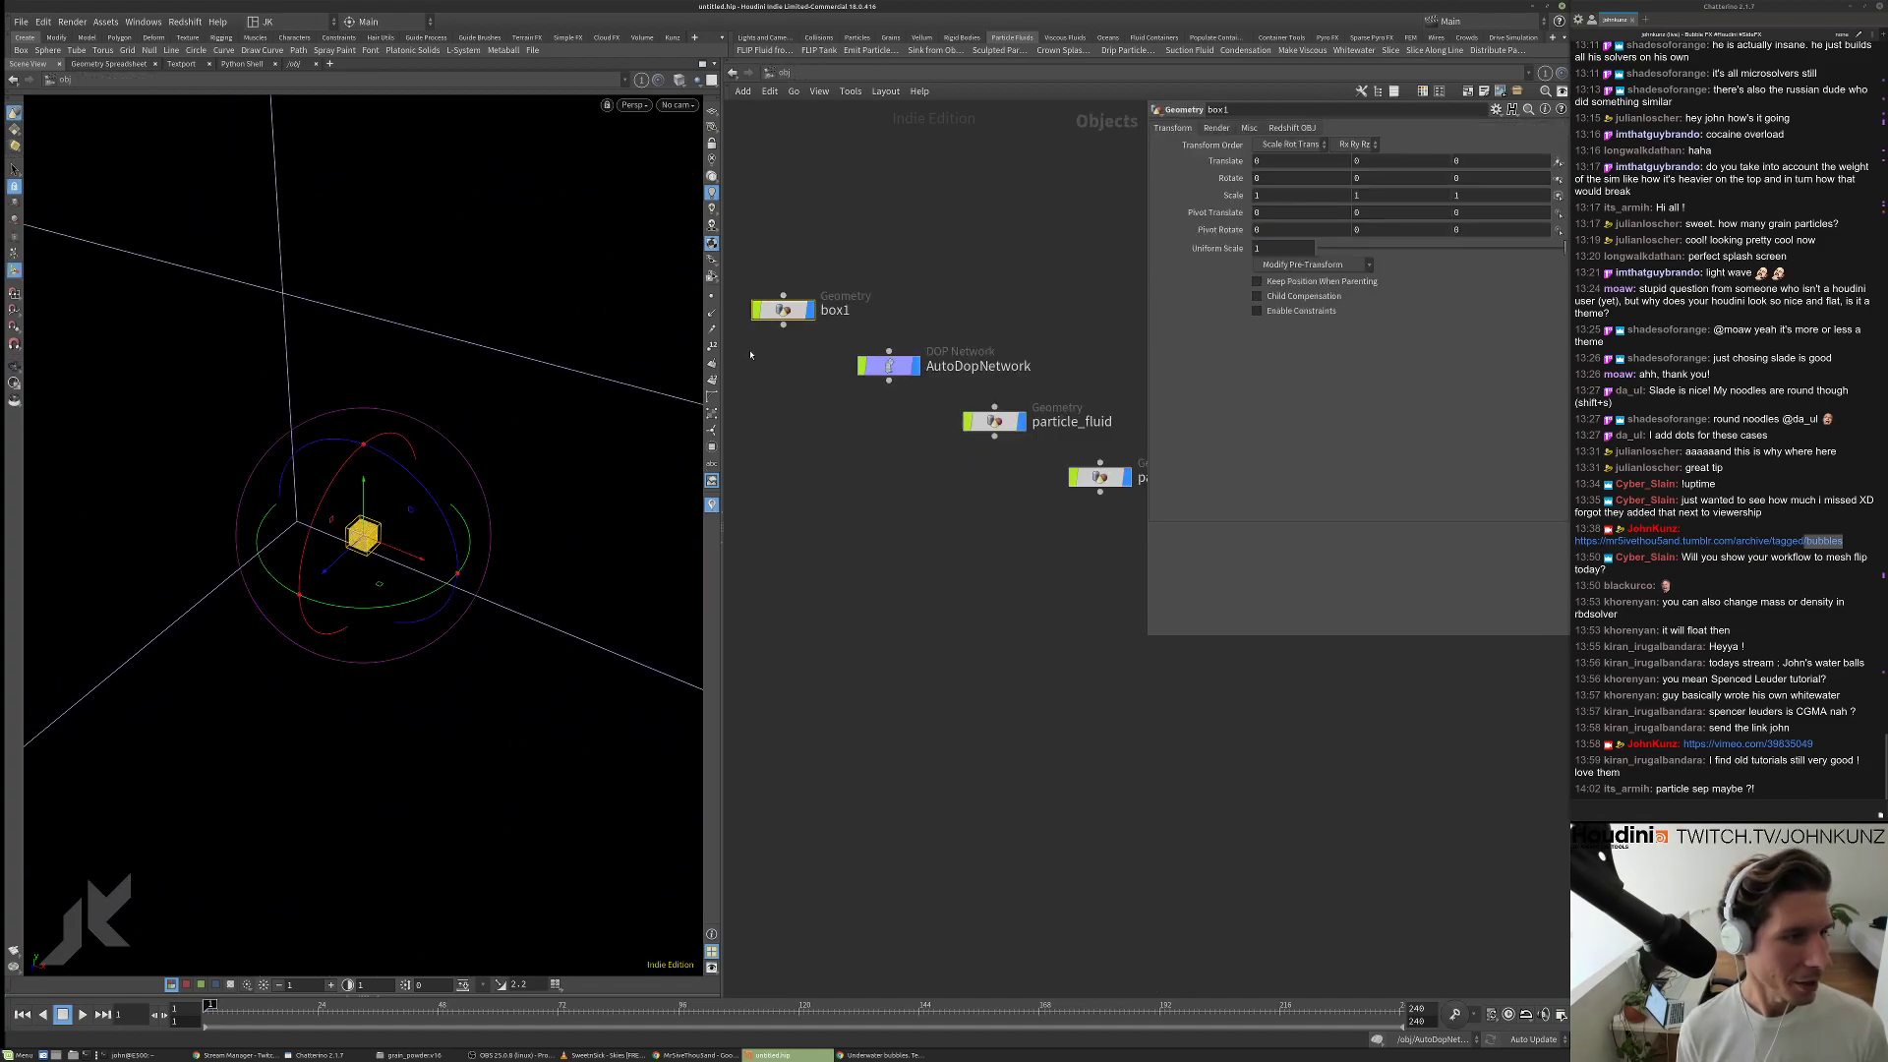
double_click(889, 366)
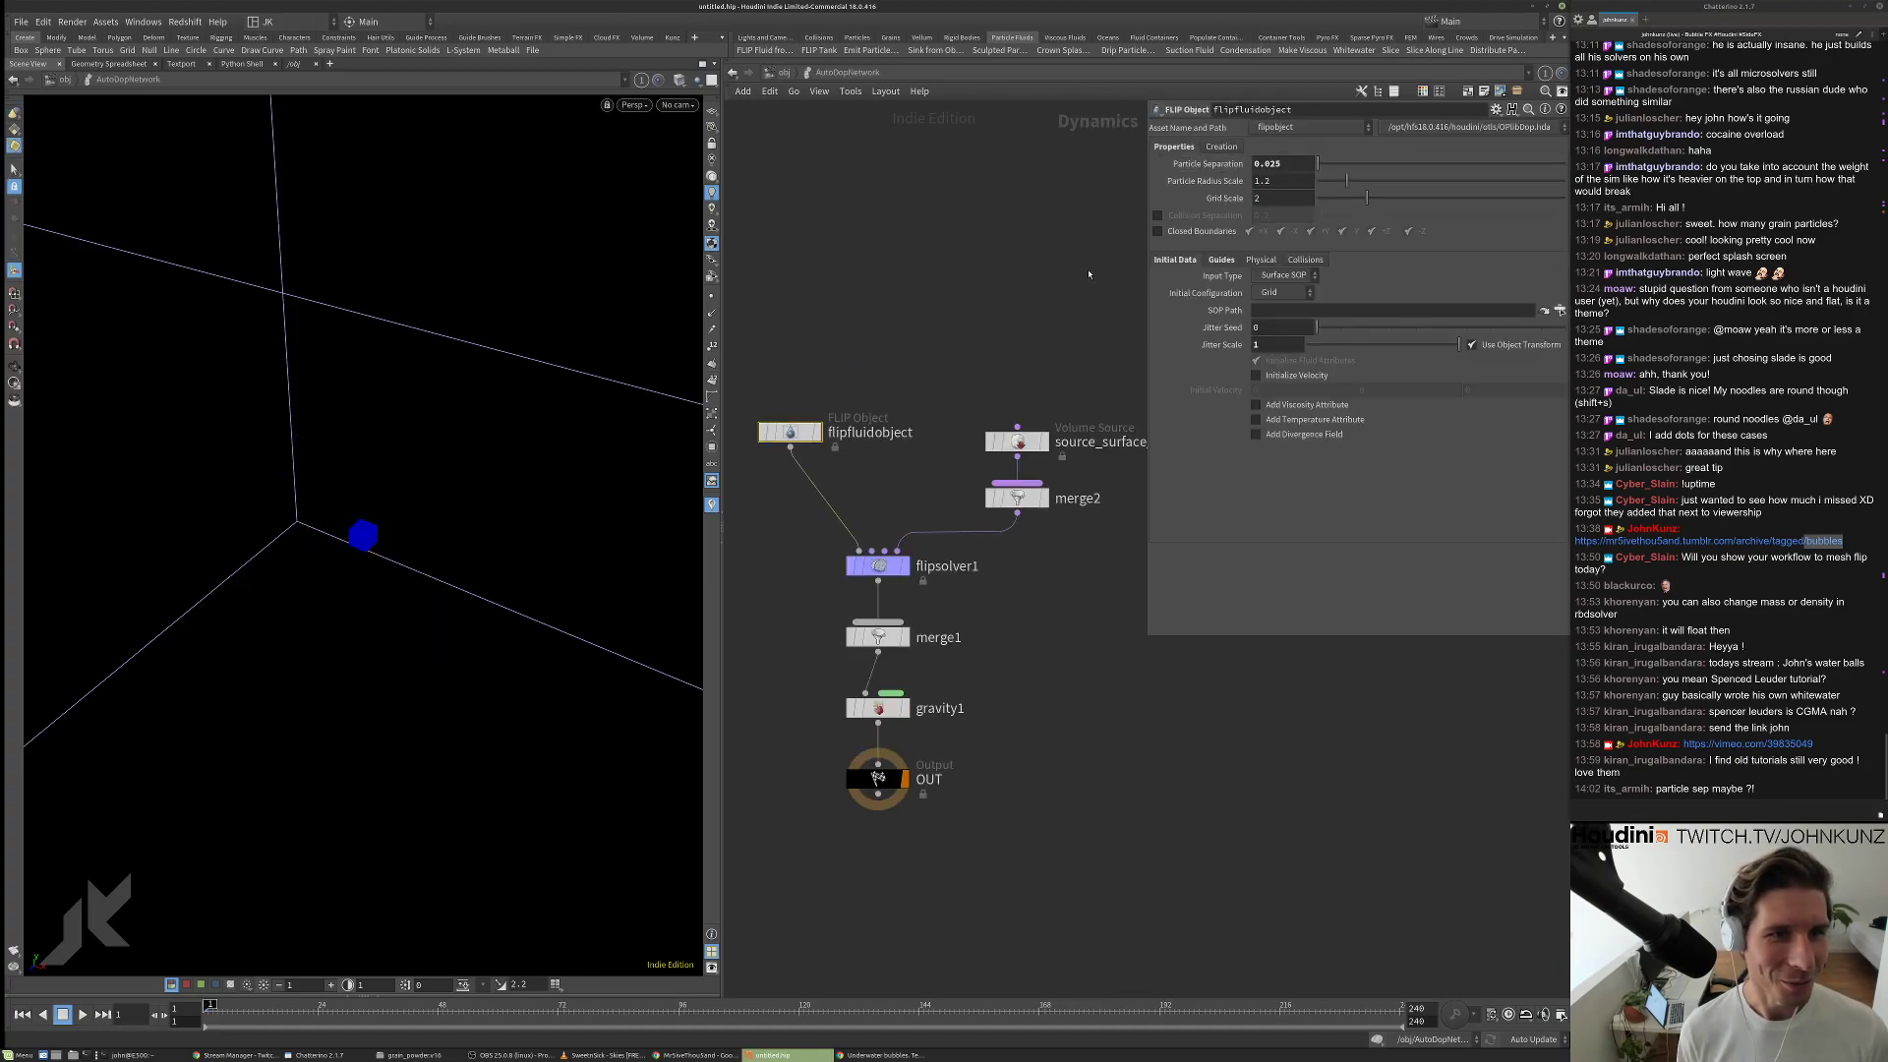
Inspect the FLIP solver's volume motion settings and orbit closer to the simulation box.
click(878, 566)
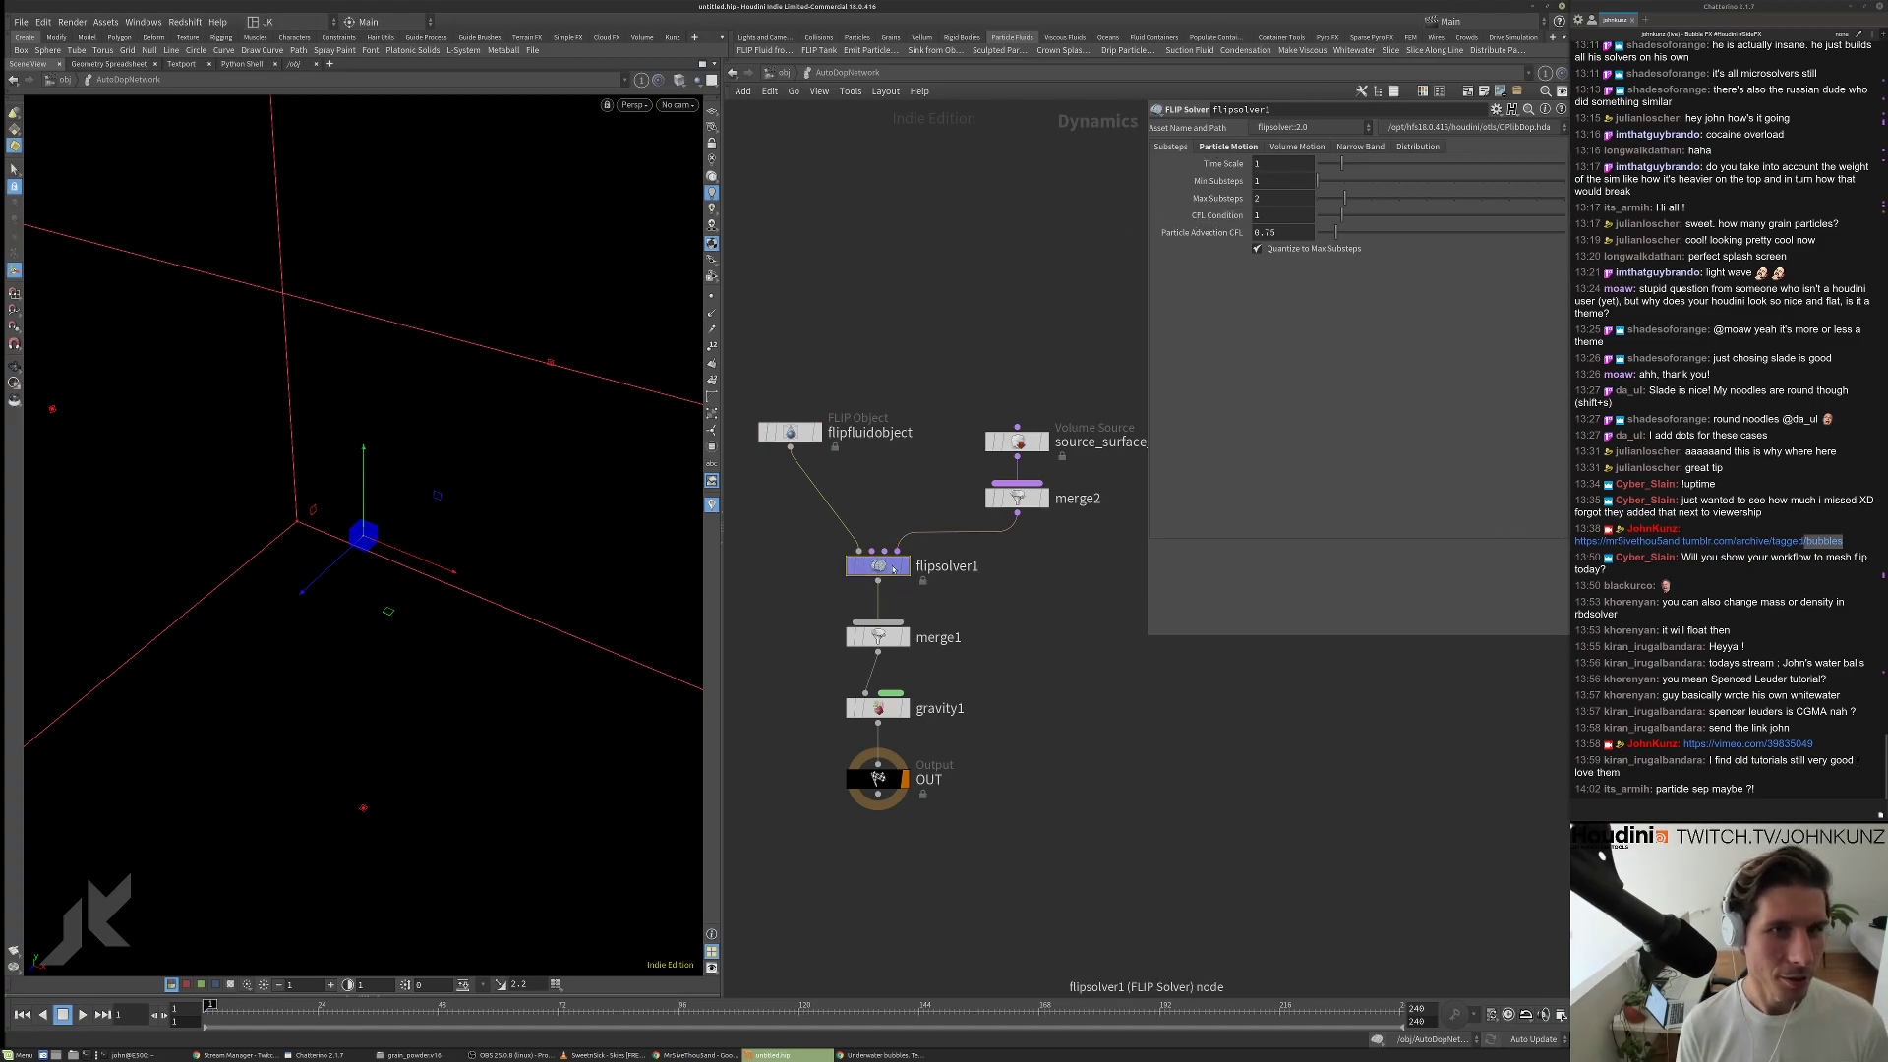
click(1297, 146)
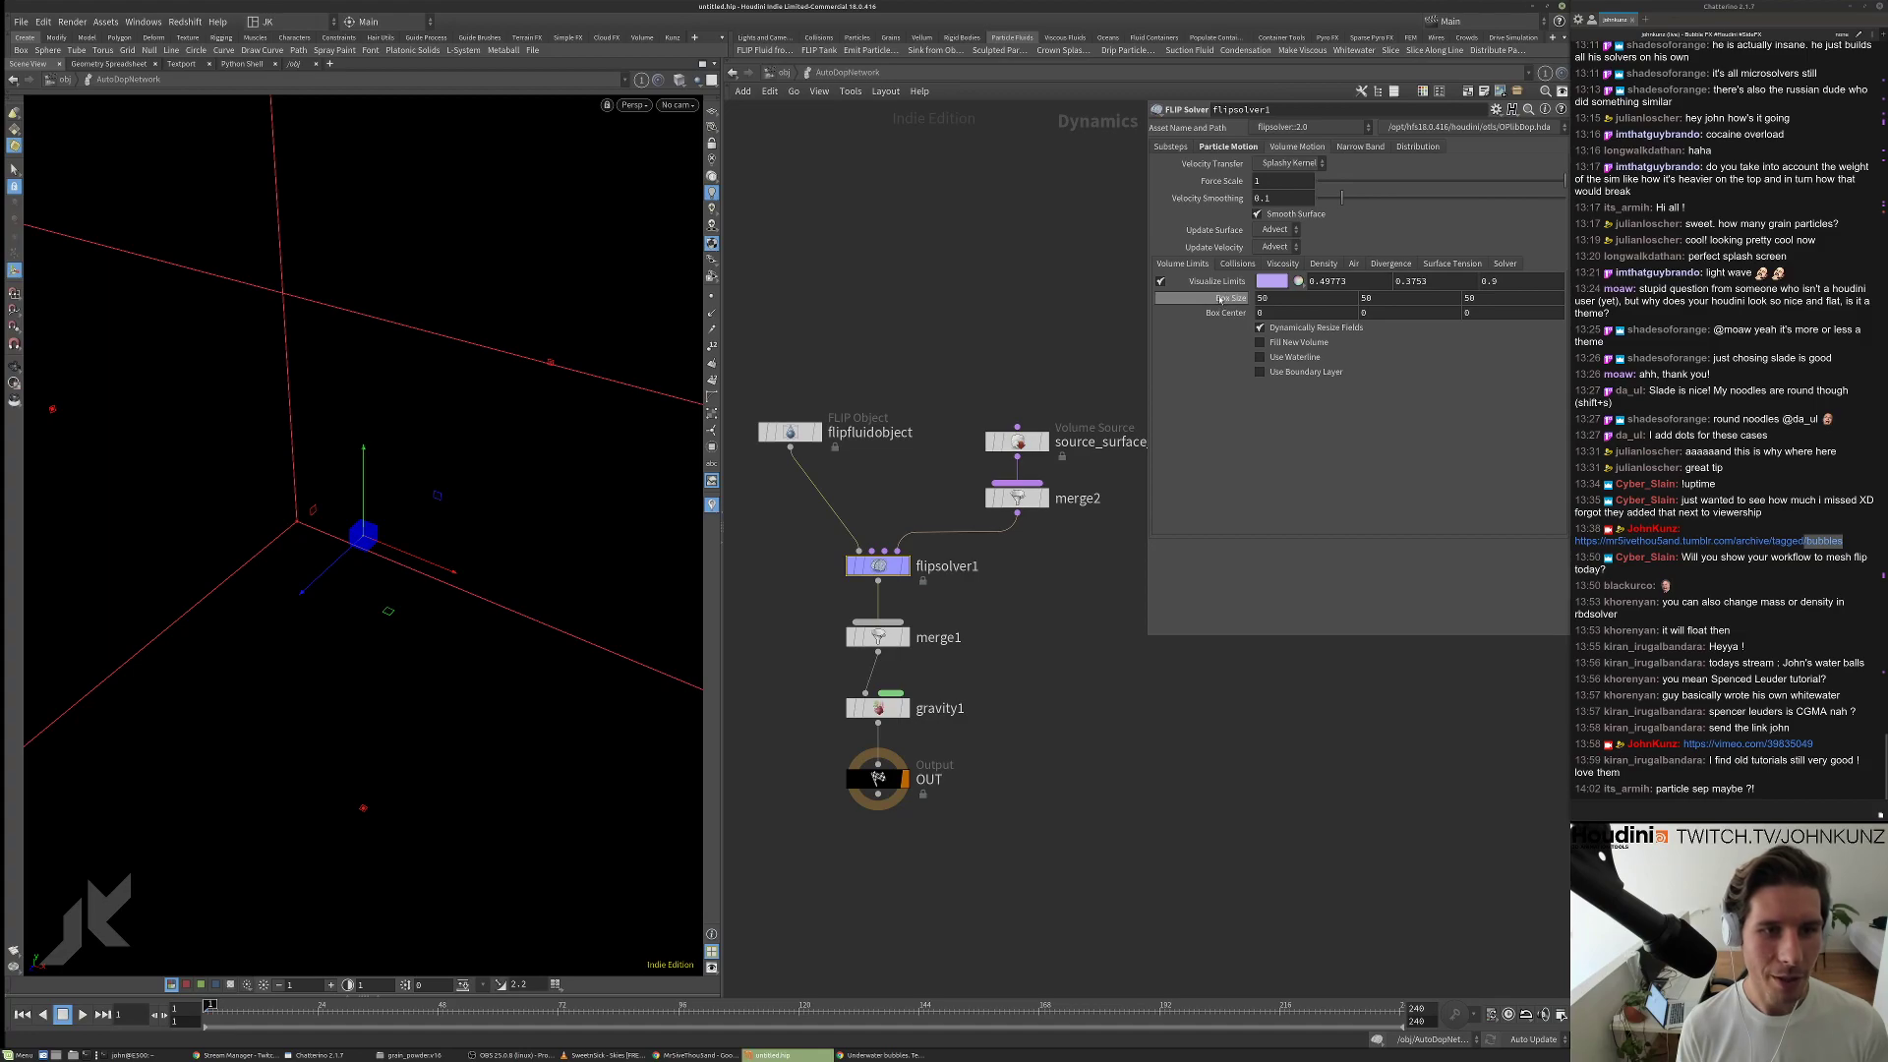
drag(605, 479, 562, 380)
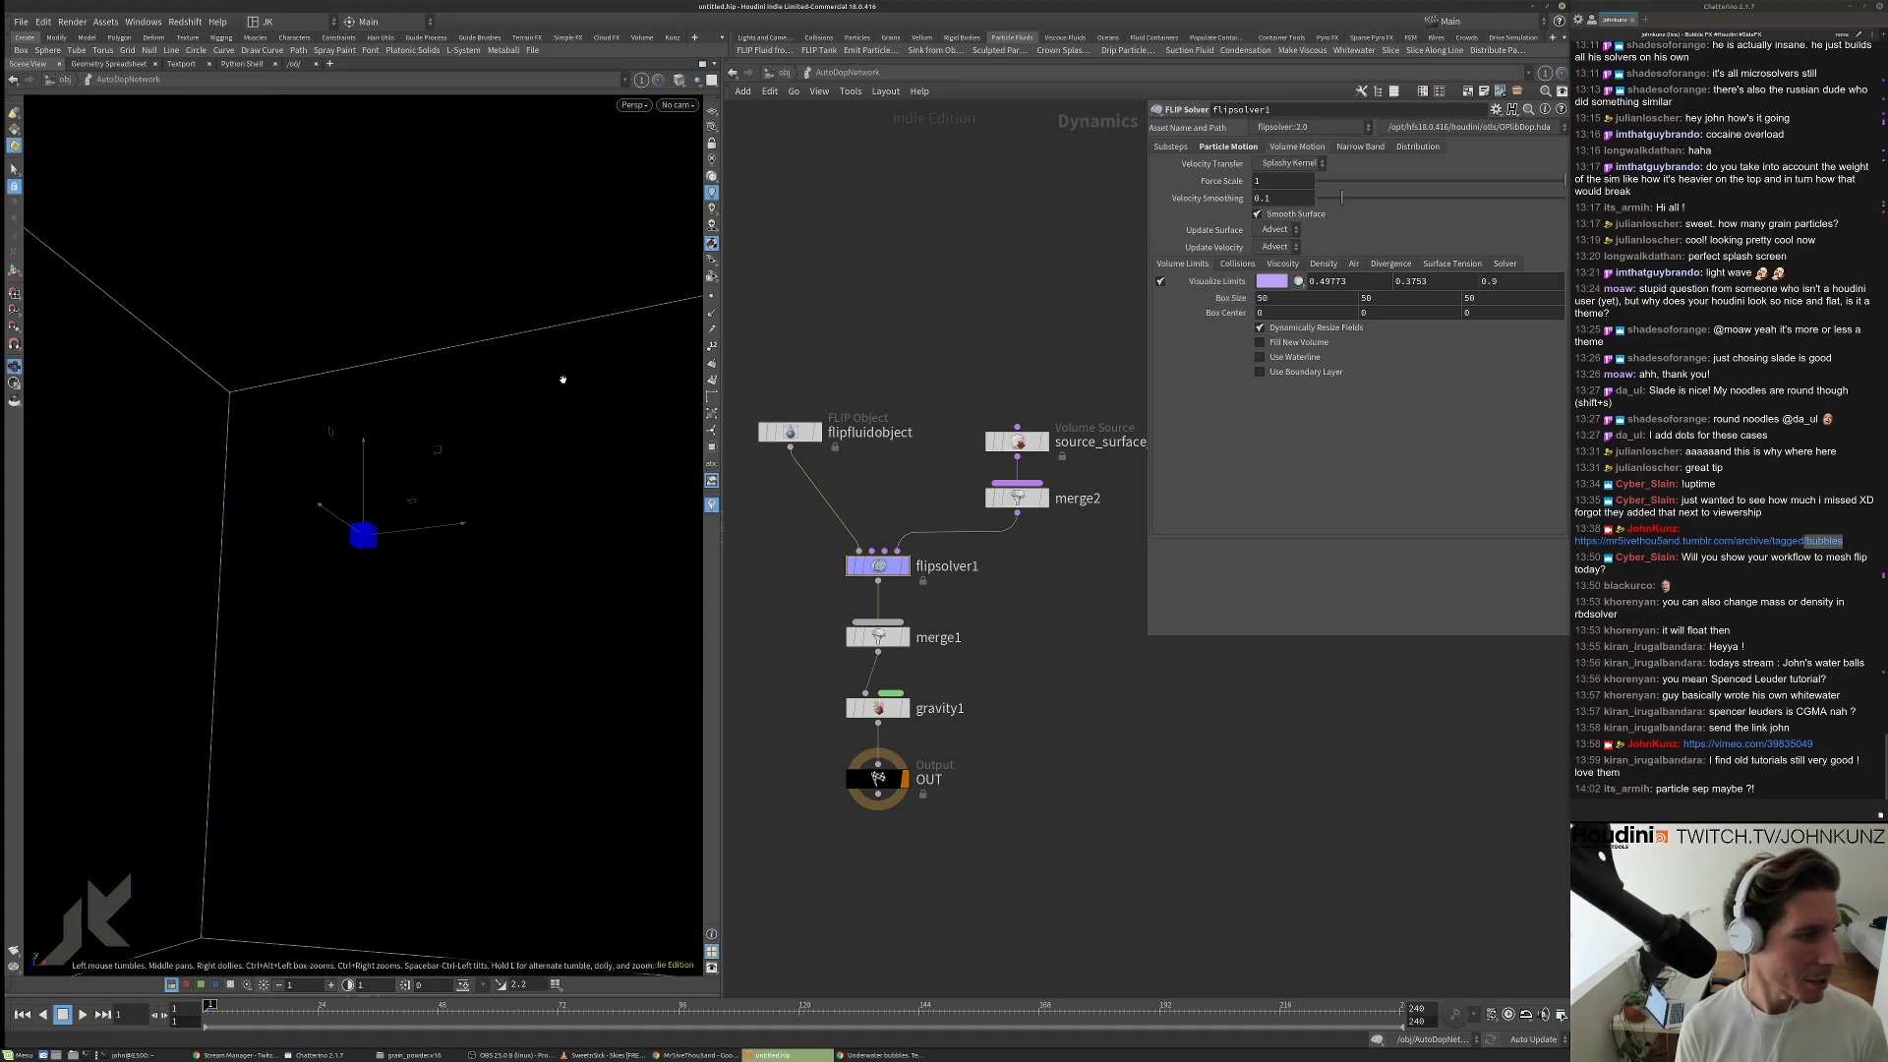
drag(355, 561, 610, 345)
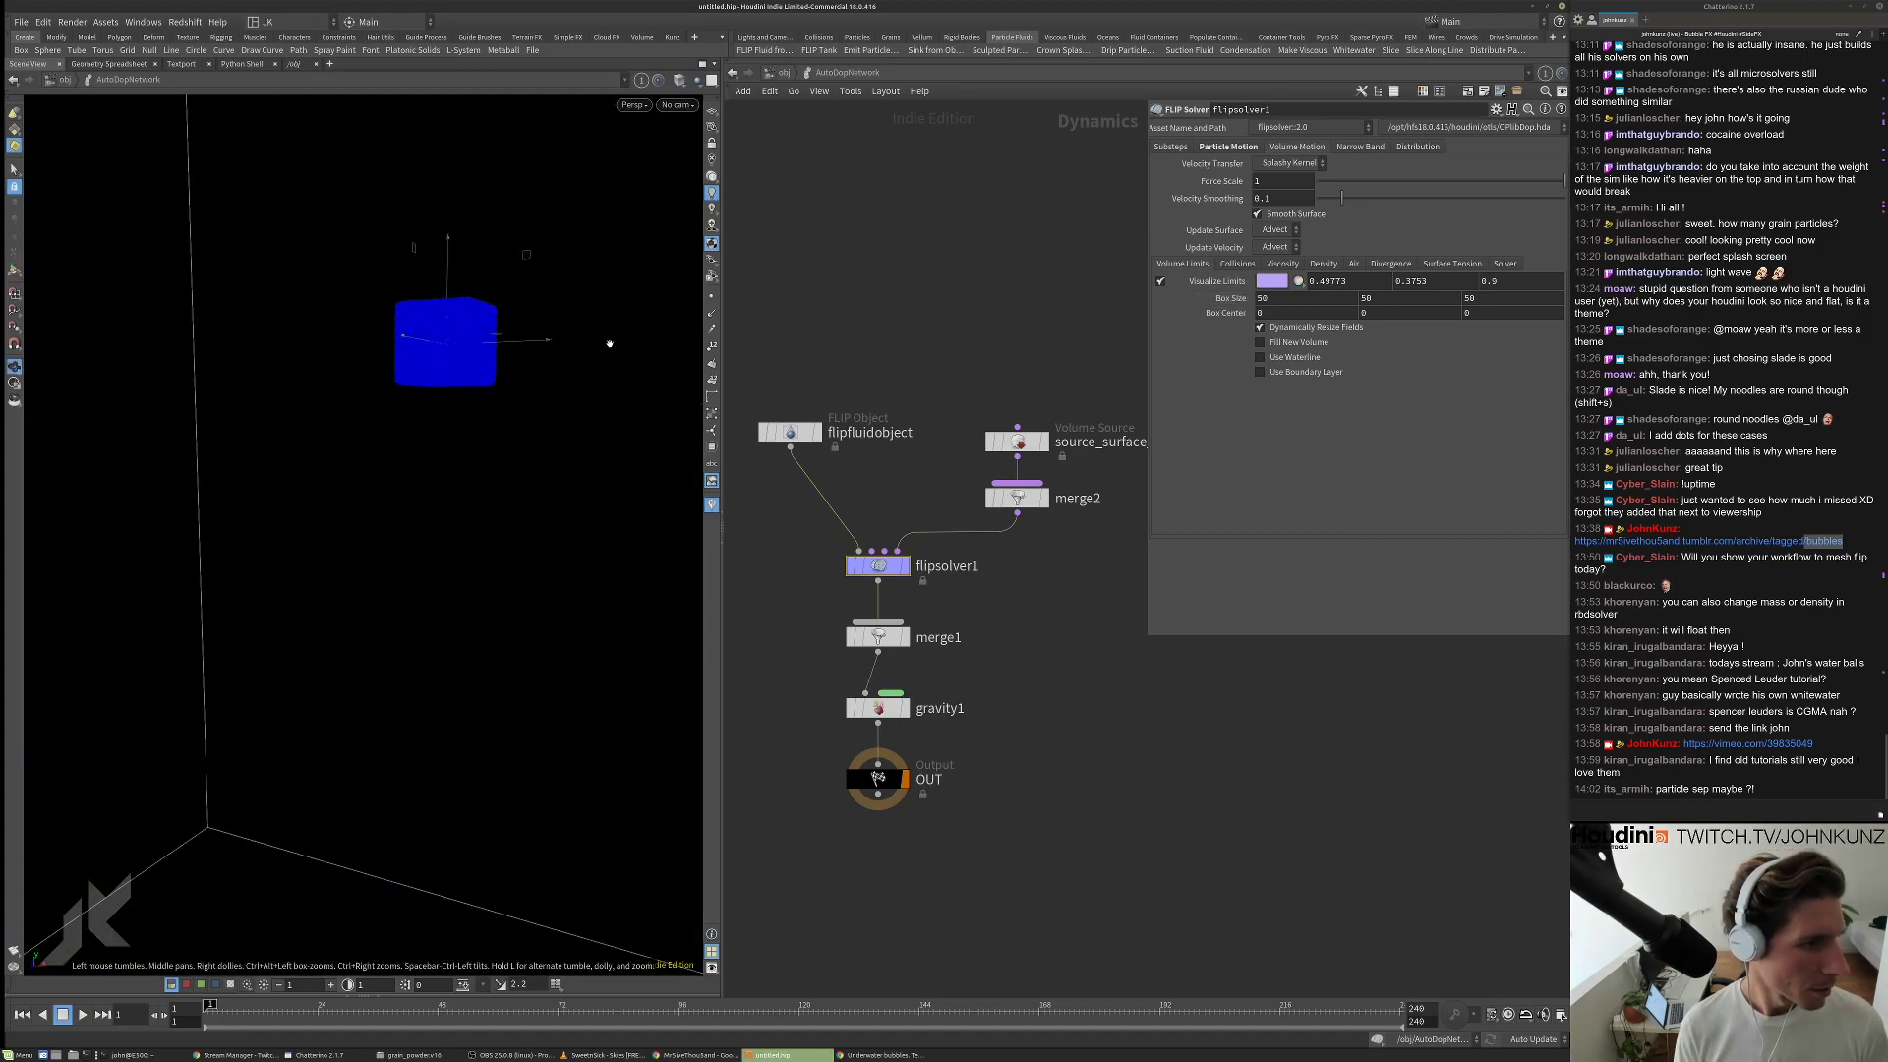
Resize the box1 node to Y size 0.25 and Z size 0.1 and inspect the bar.
click(783, 73)
double_click(776, 316)
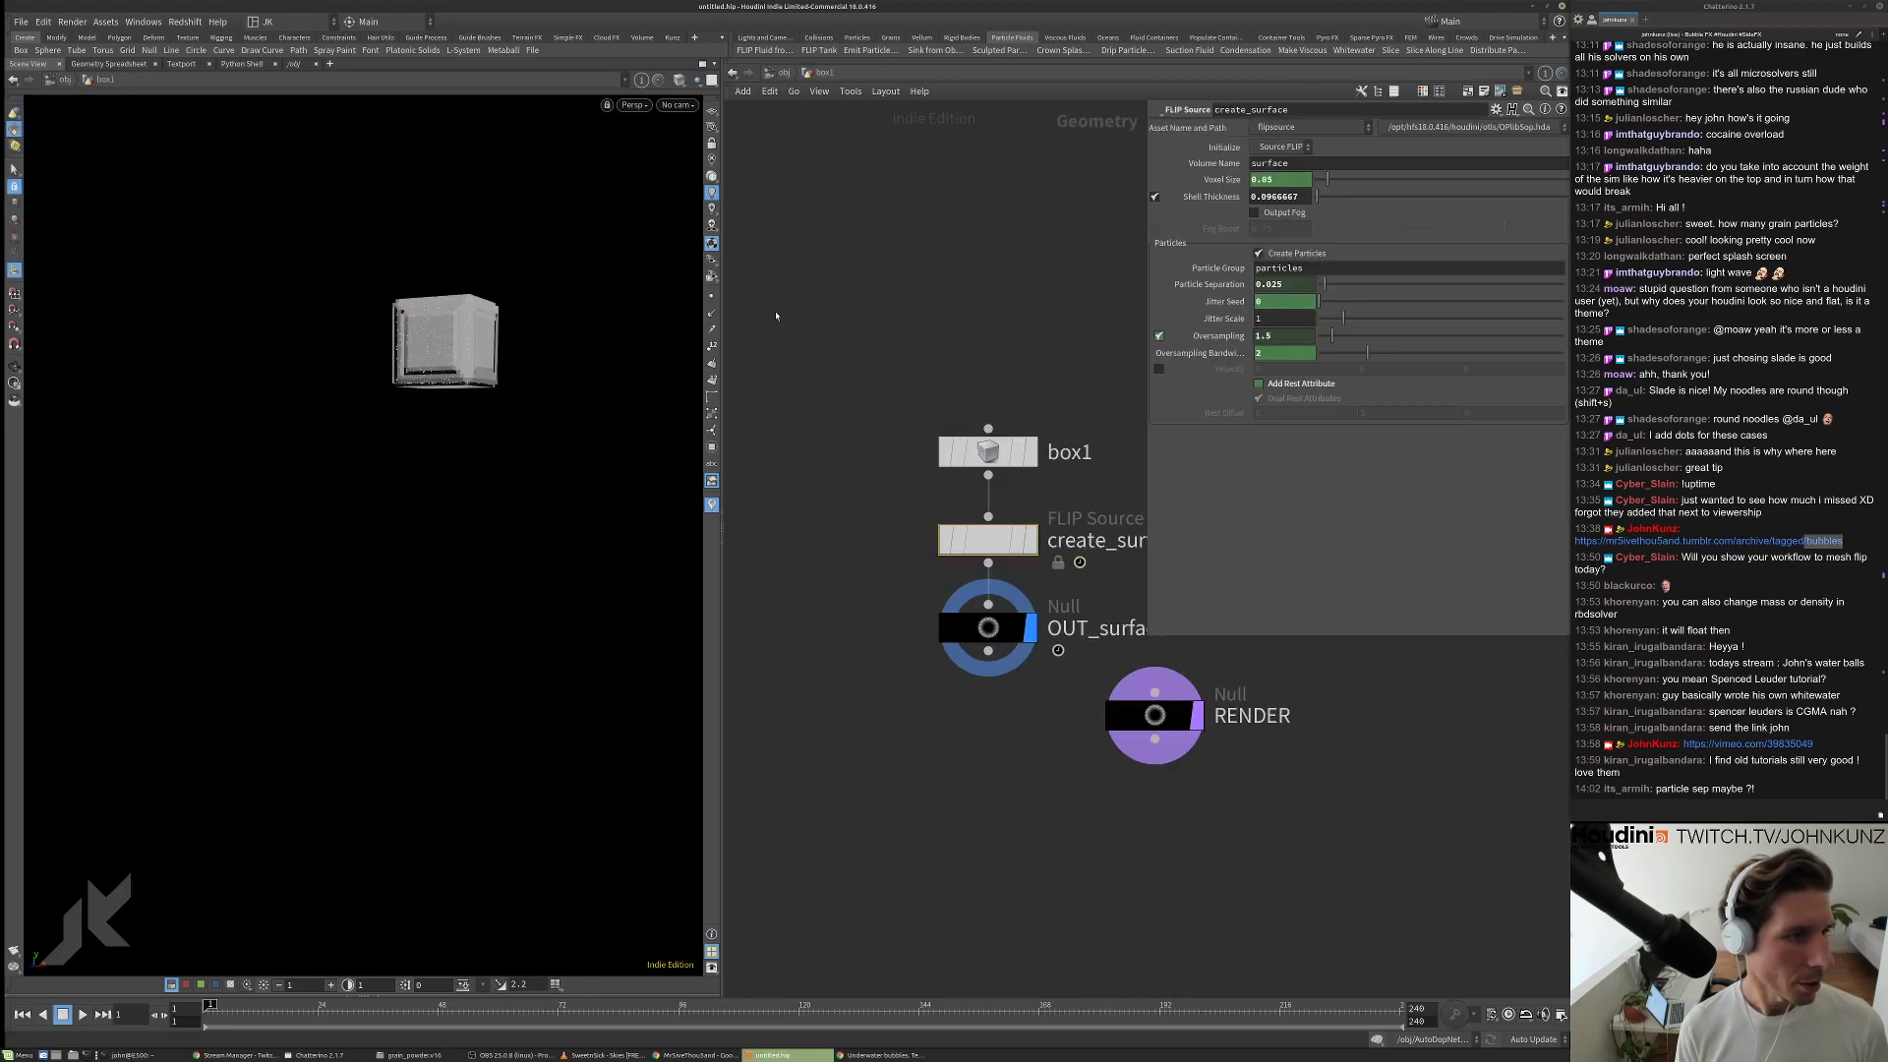
click(988, 451)
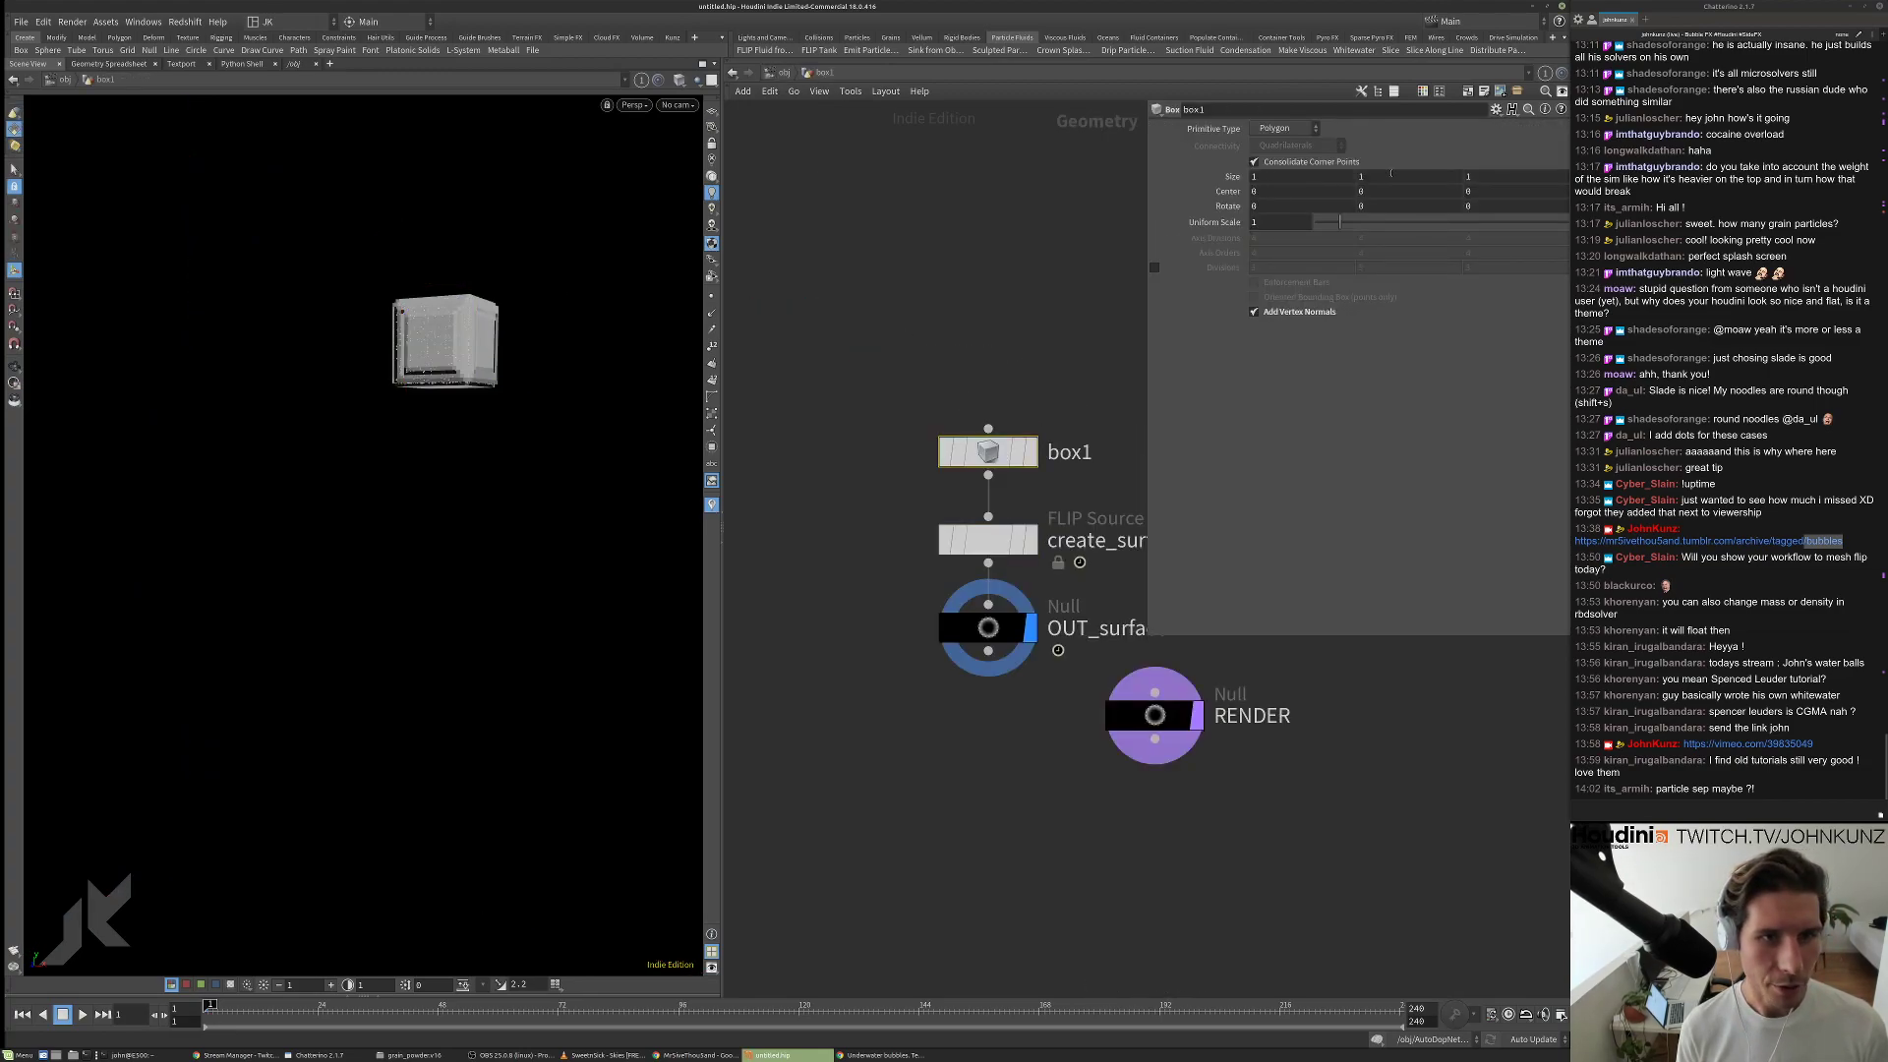
click(1386, 175)
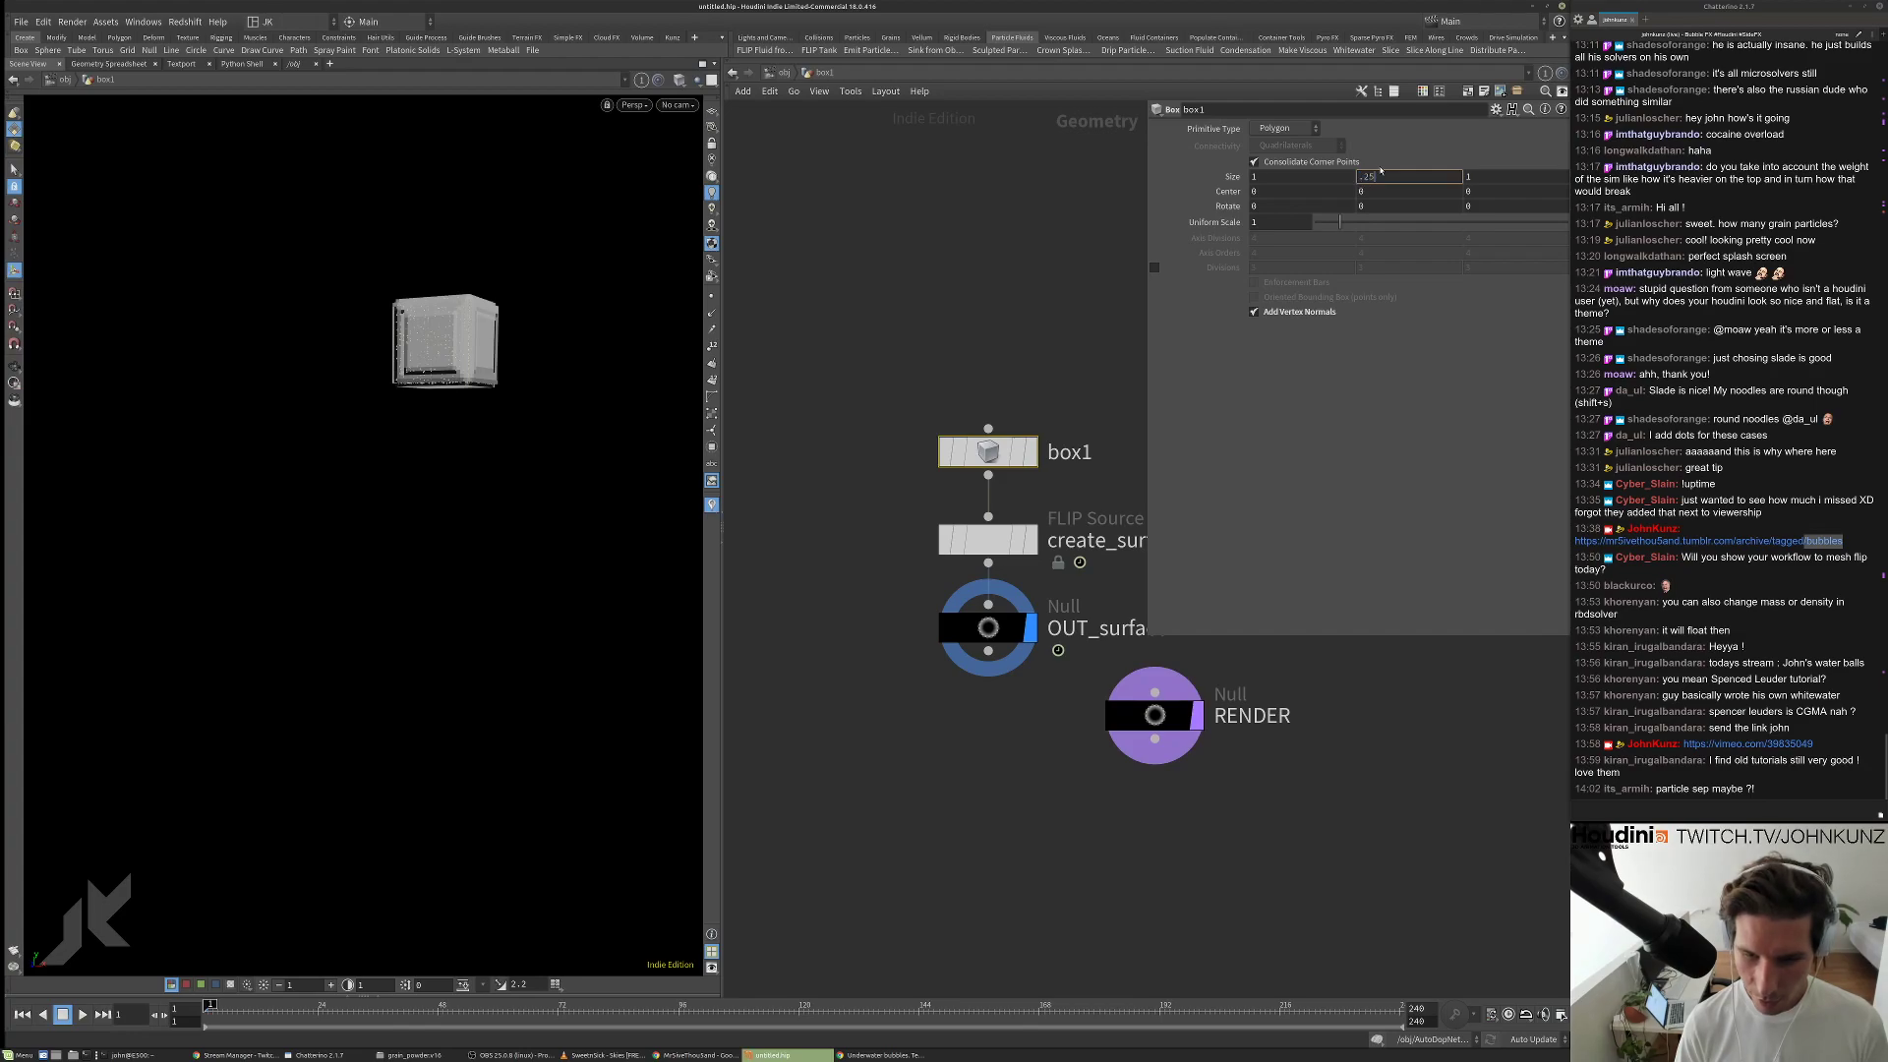
key(Tab)
text(.1)
key(Return)
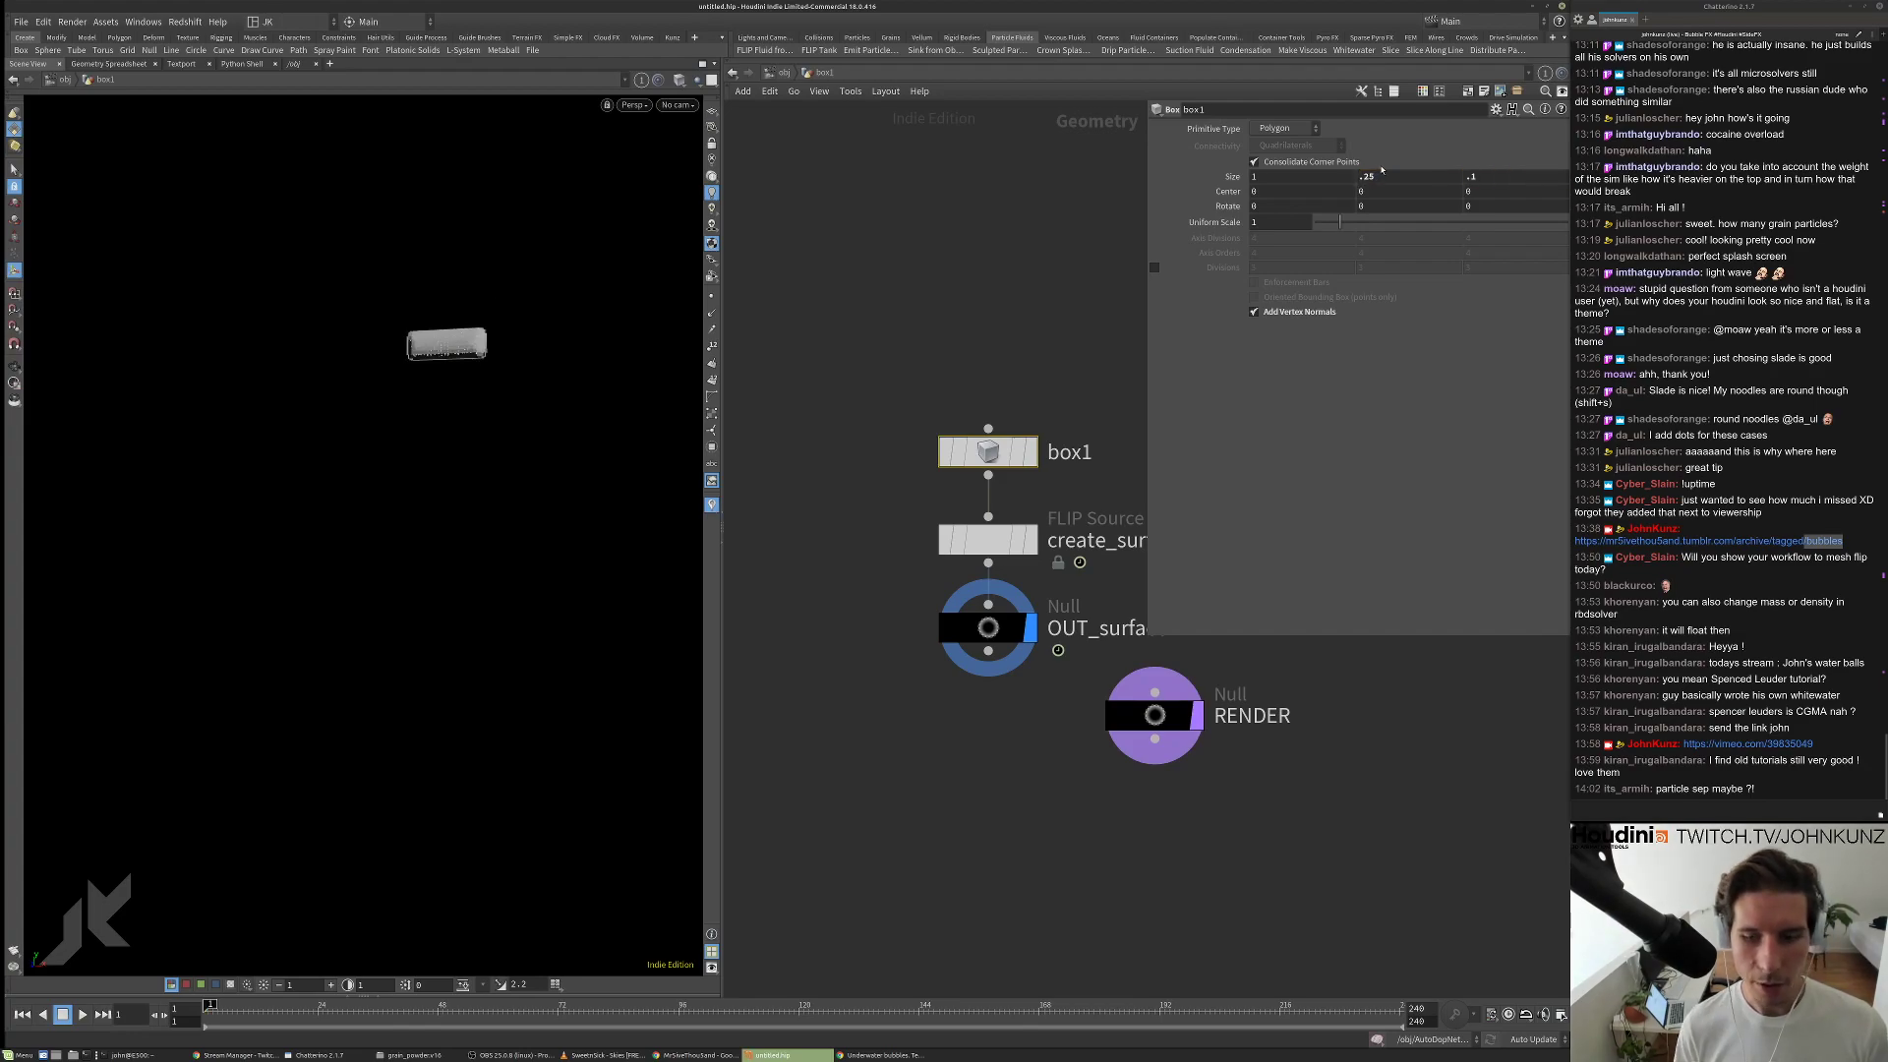
scroll(531, 332, up, 5)
drag(531, 332, 468, 380)
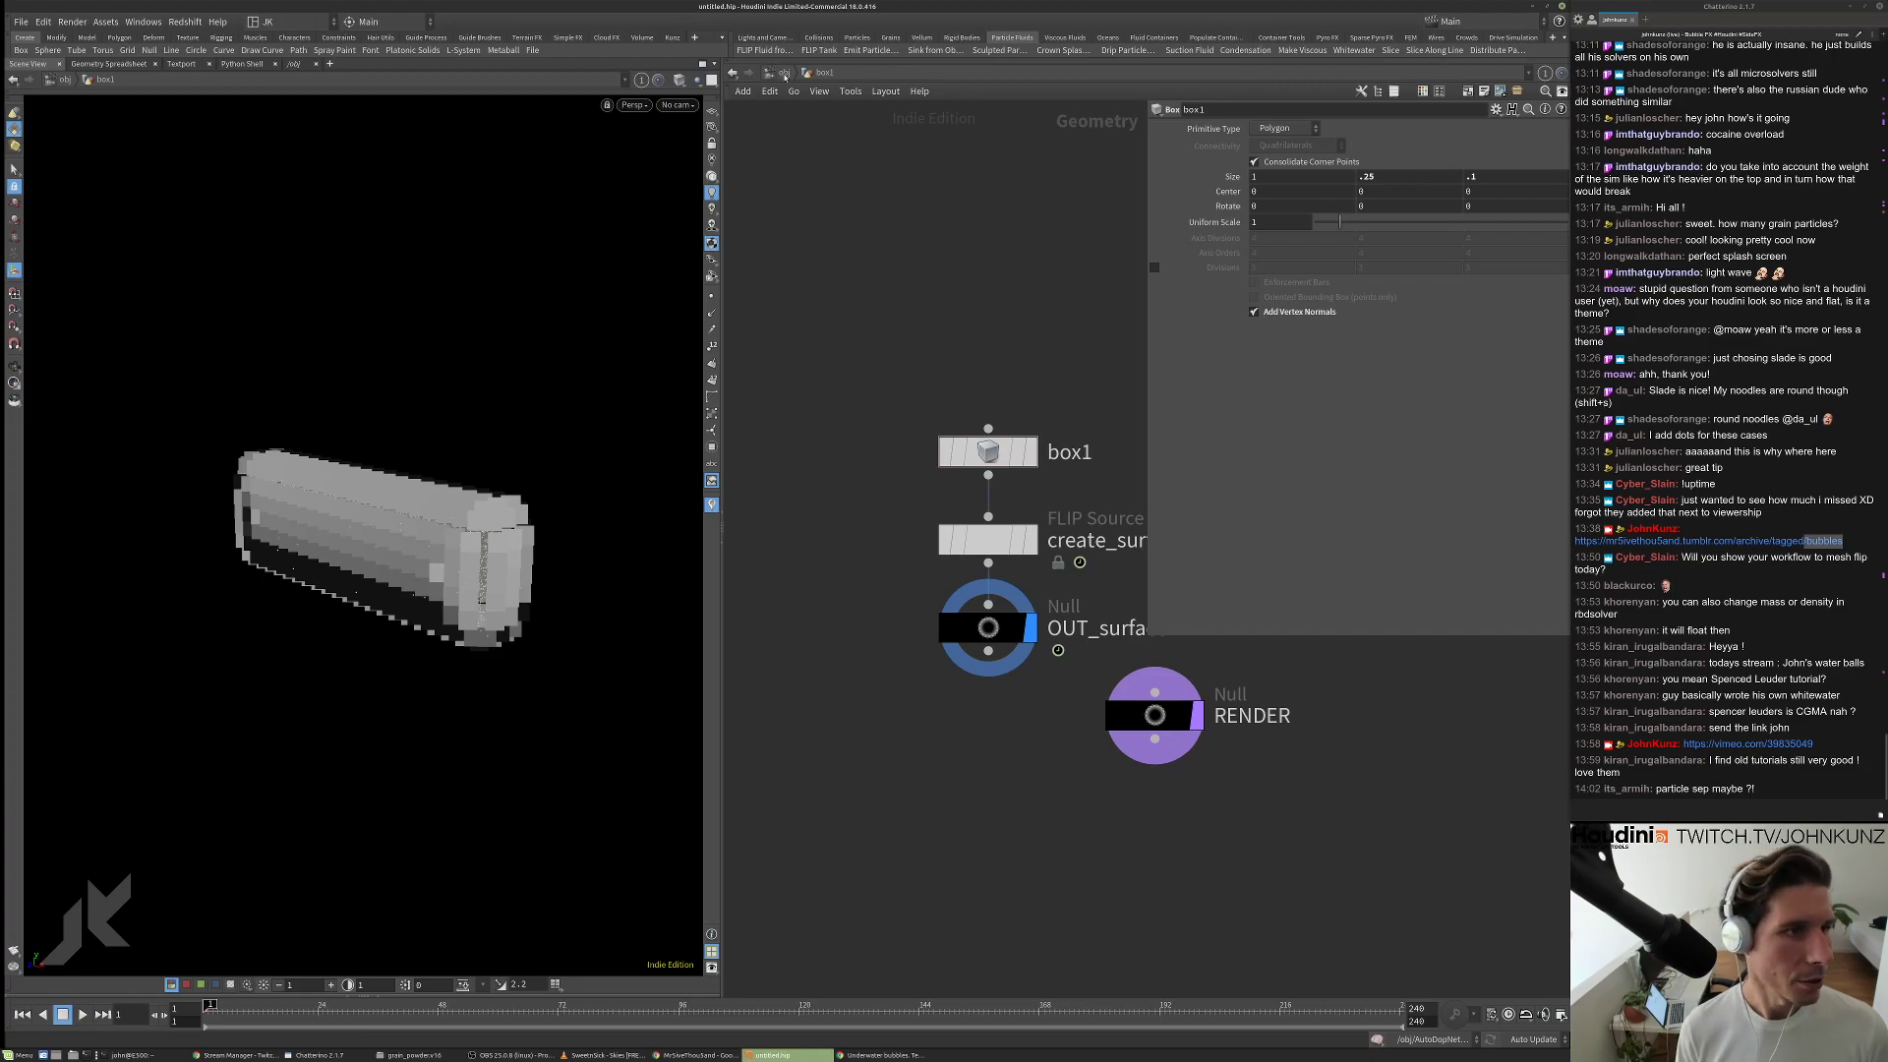
click(784, 76)
Add groundplane1 as the first merge input and set its Position Y to -2.
double_click(885, 364)
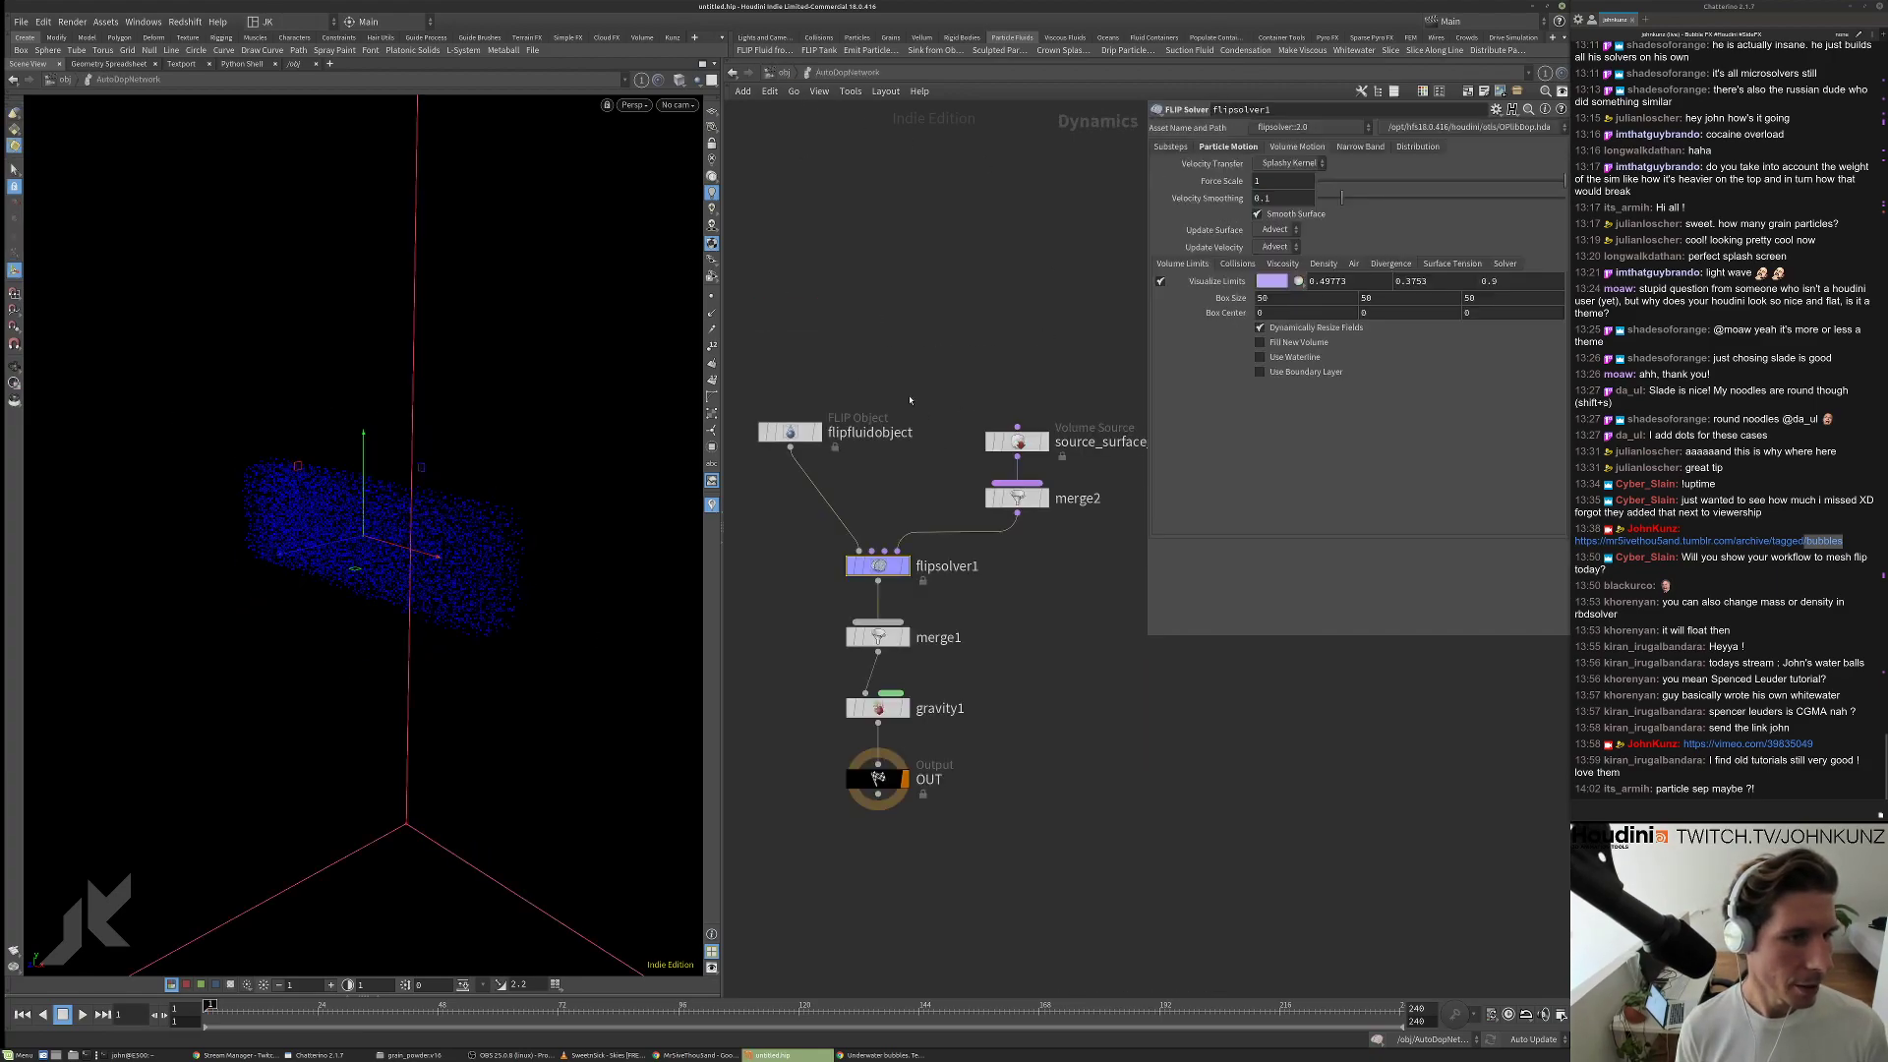
middle_drag(918, 460, 1014, 233)
key(Tab)
text(gr)
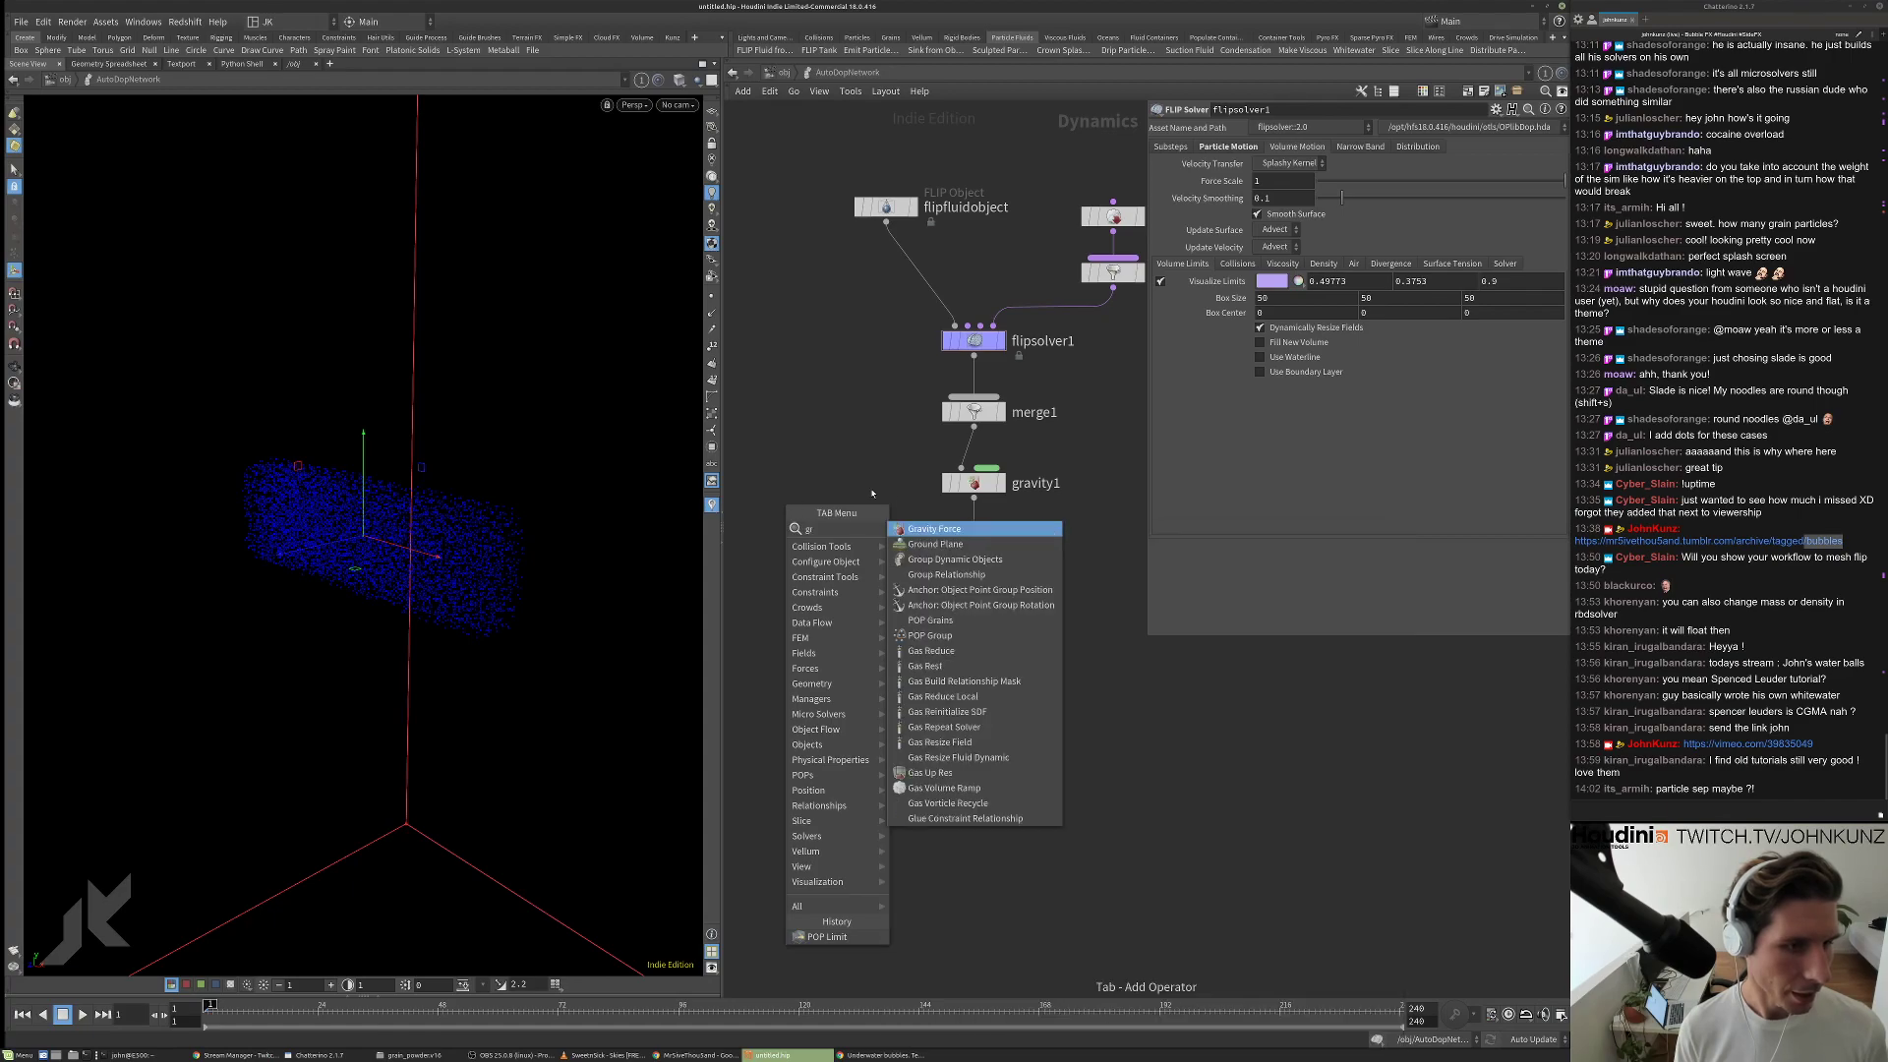
click(947, 546)
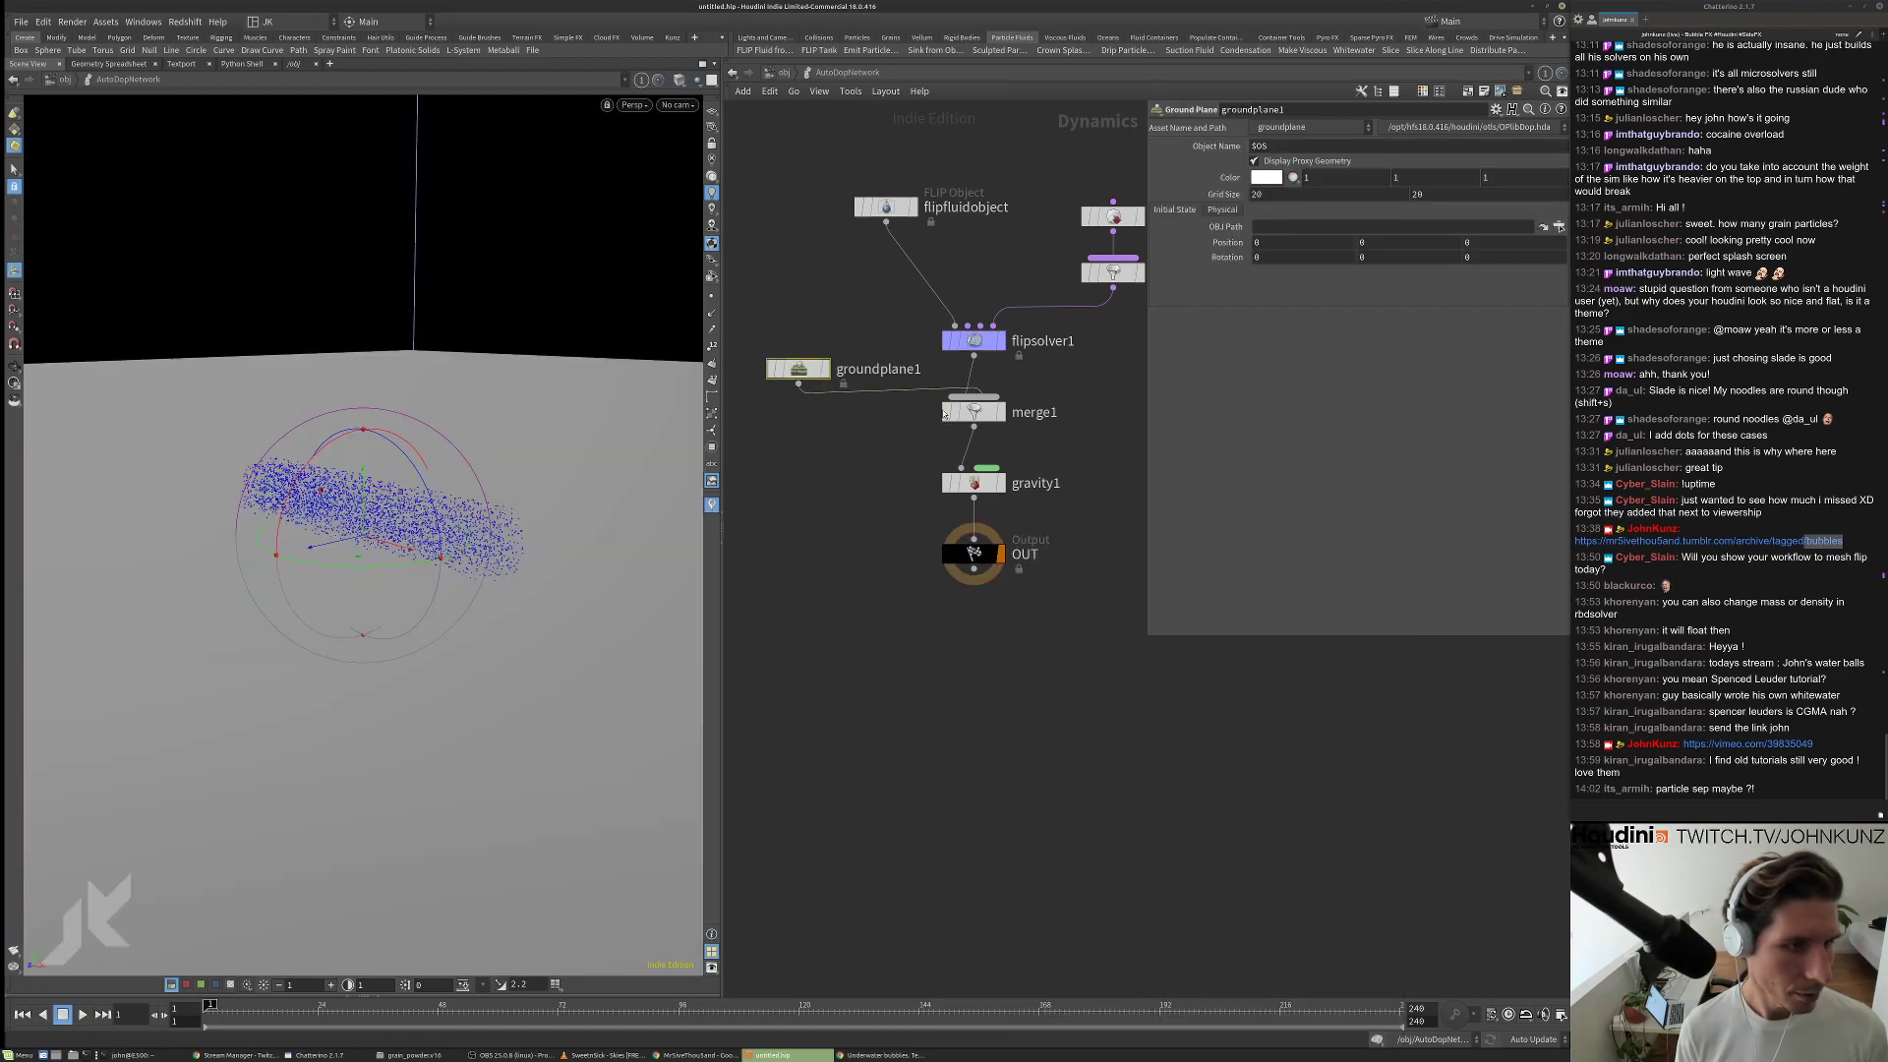
drag(1167, 203, 1167, 188)
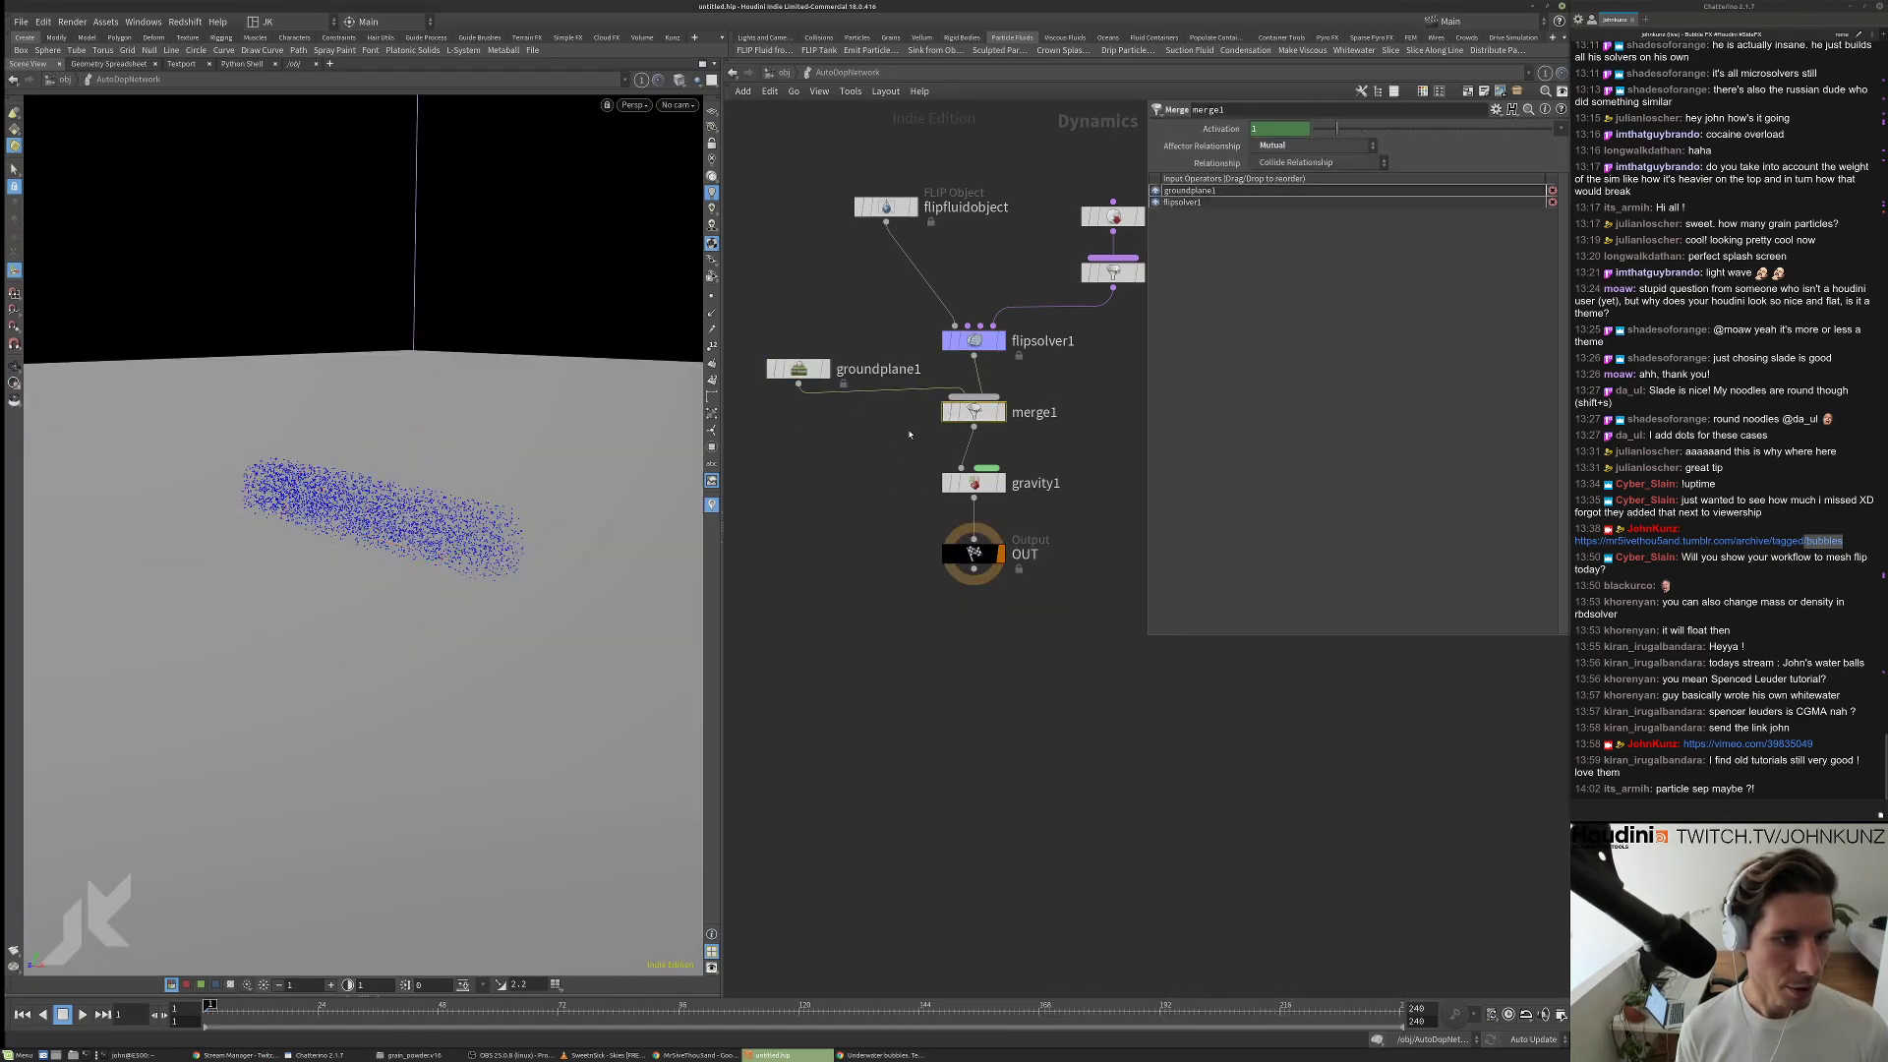
click(797, 368)
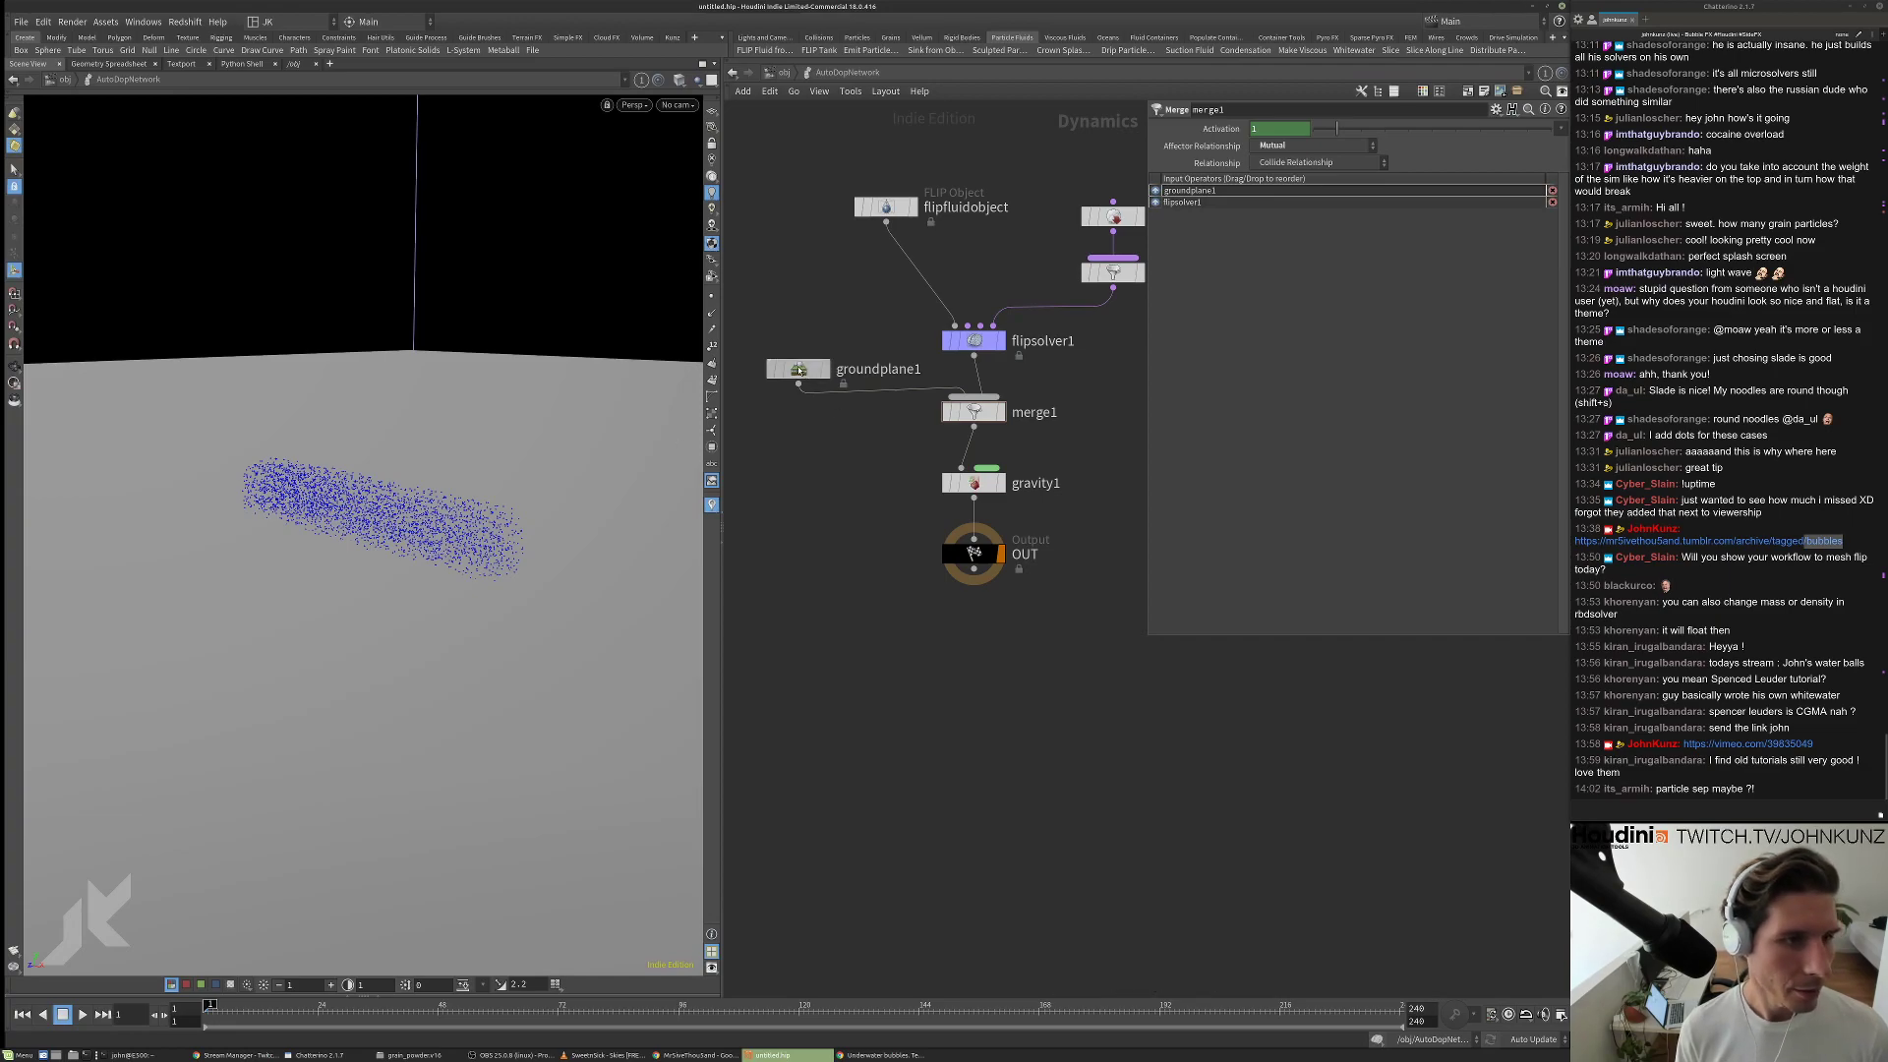
middle_drag(1389, 243, 1423, 244)
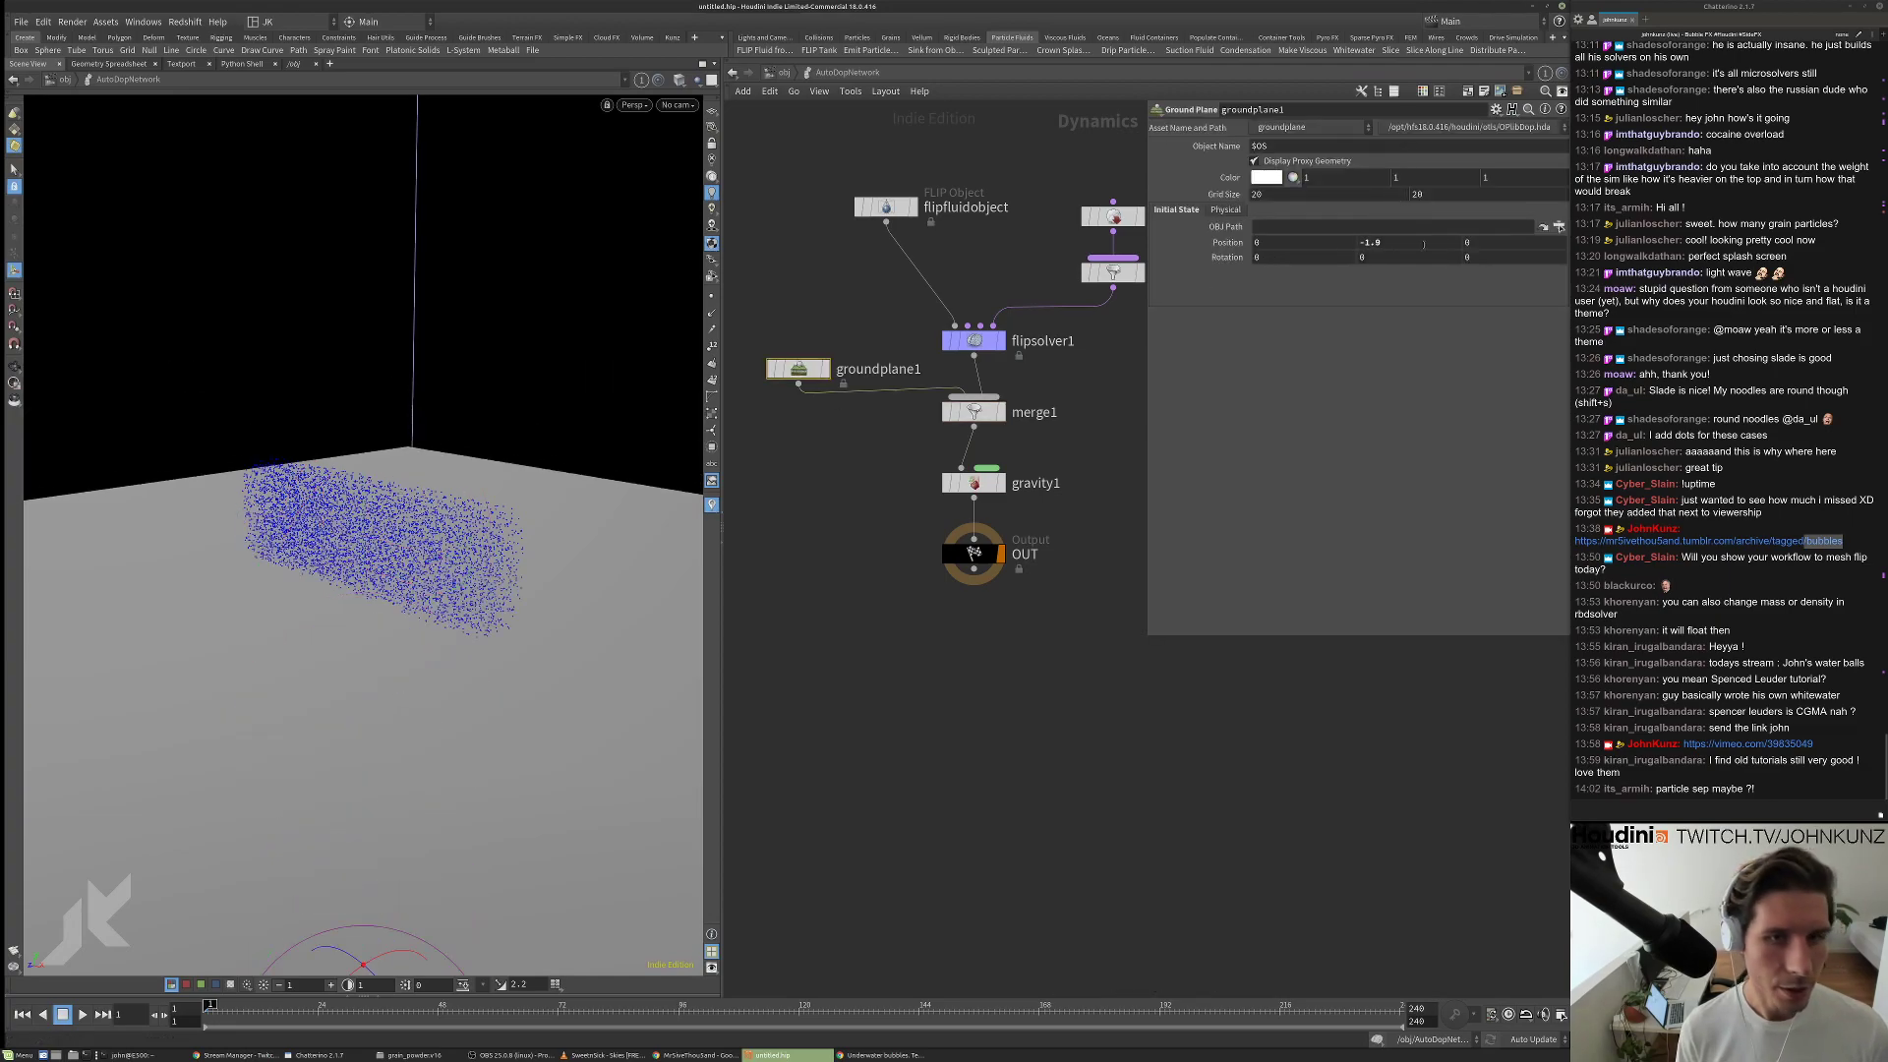
text(-2)
key(Return)
Play the simulation from a low angle to watch the fluid hit the ground, then rewind.
key(space)
drag(148, 590, 235, 536)
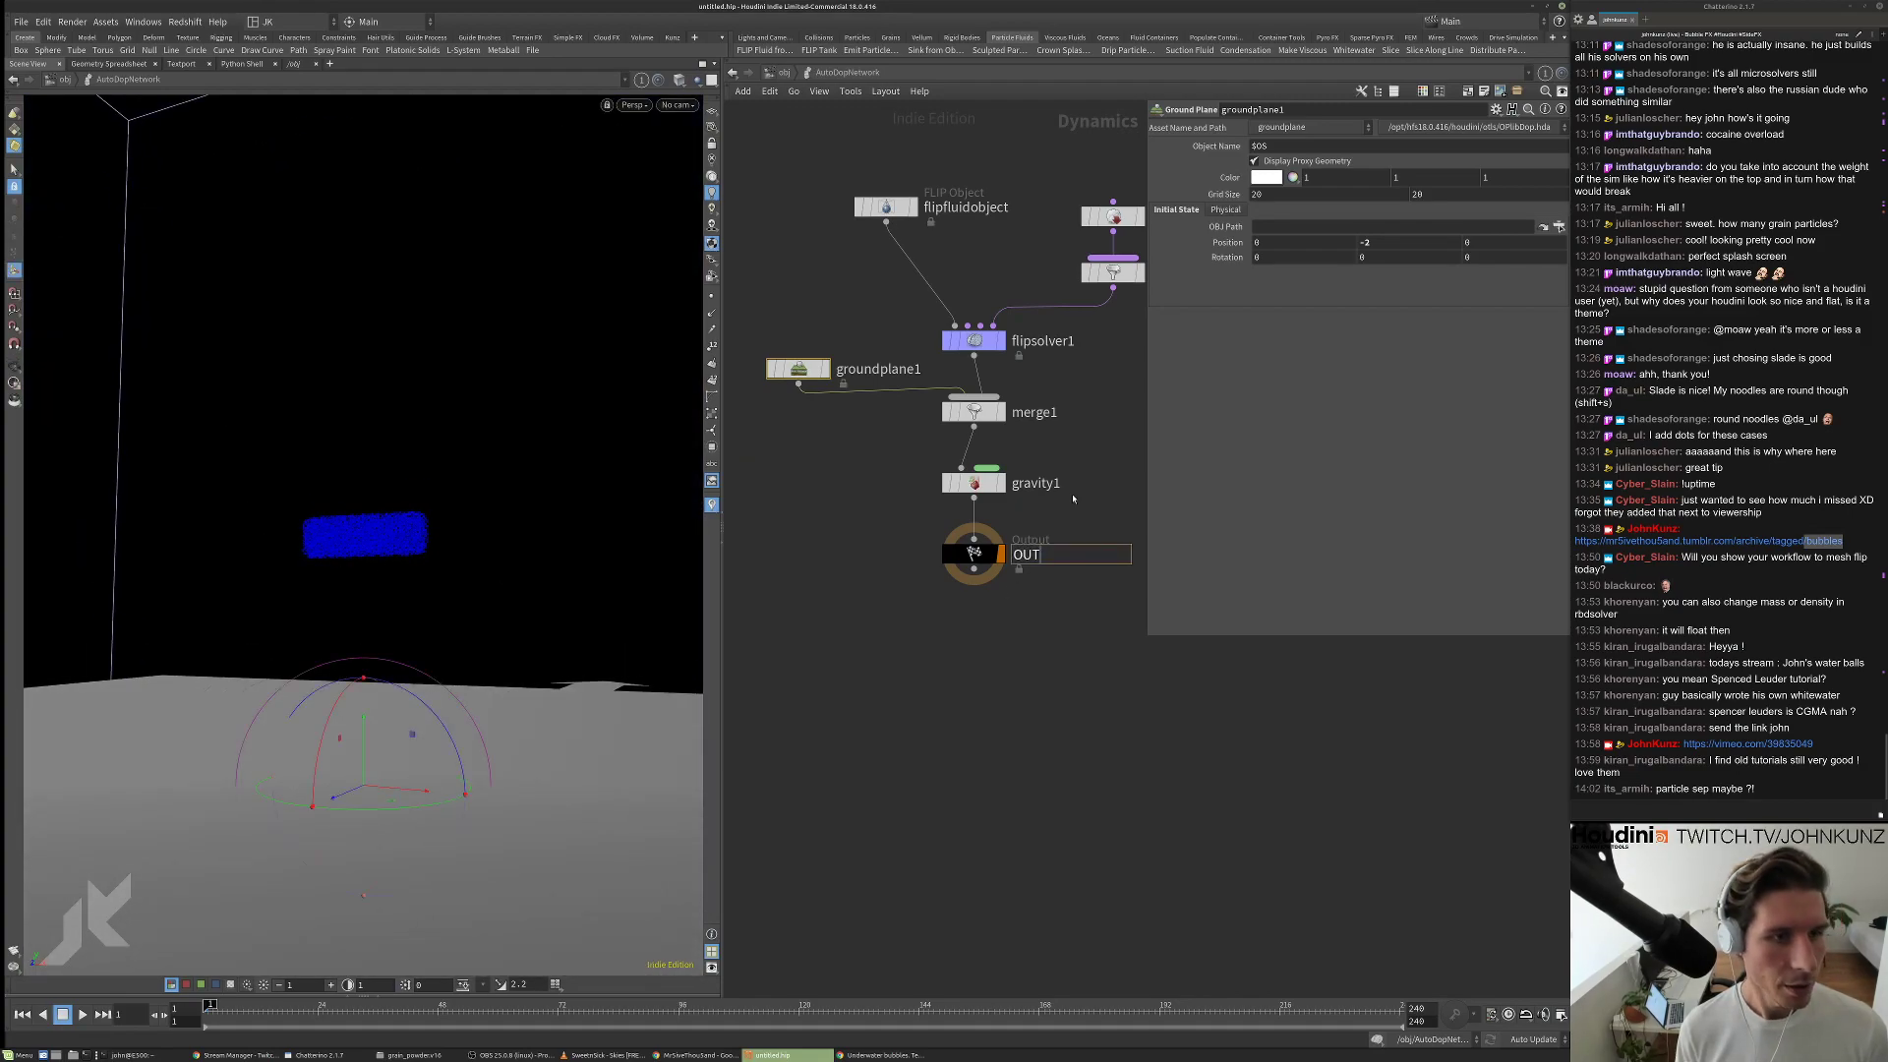
middle_drag(1093, 457, 1066, 521)
key(Up)
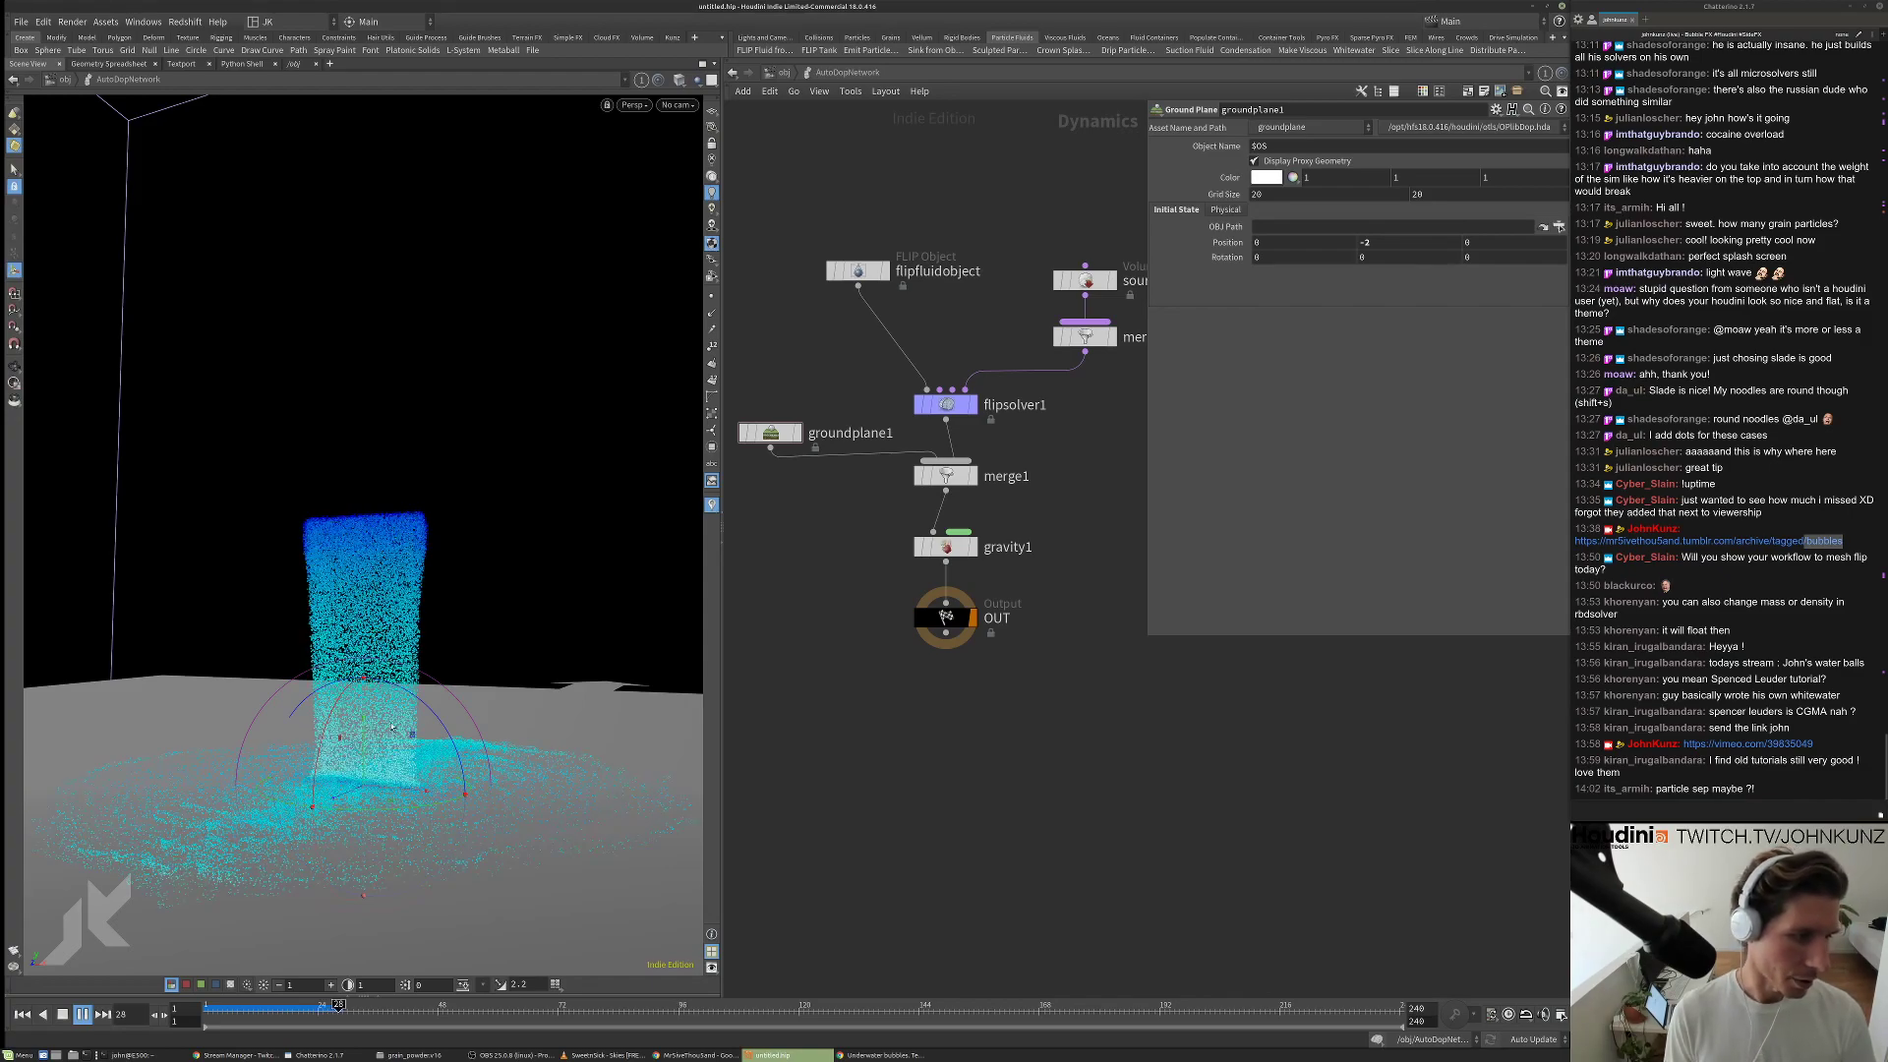
key(ctrl+Up)
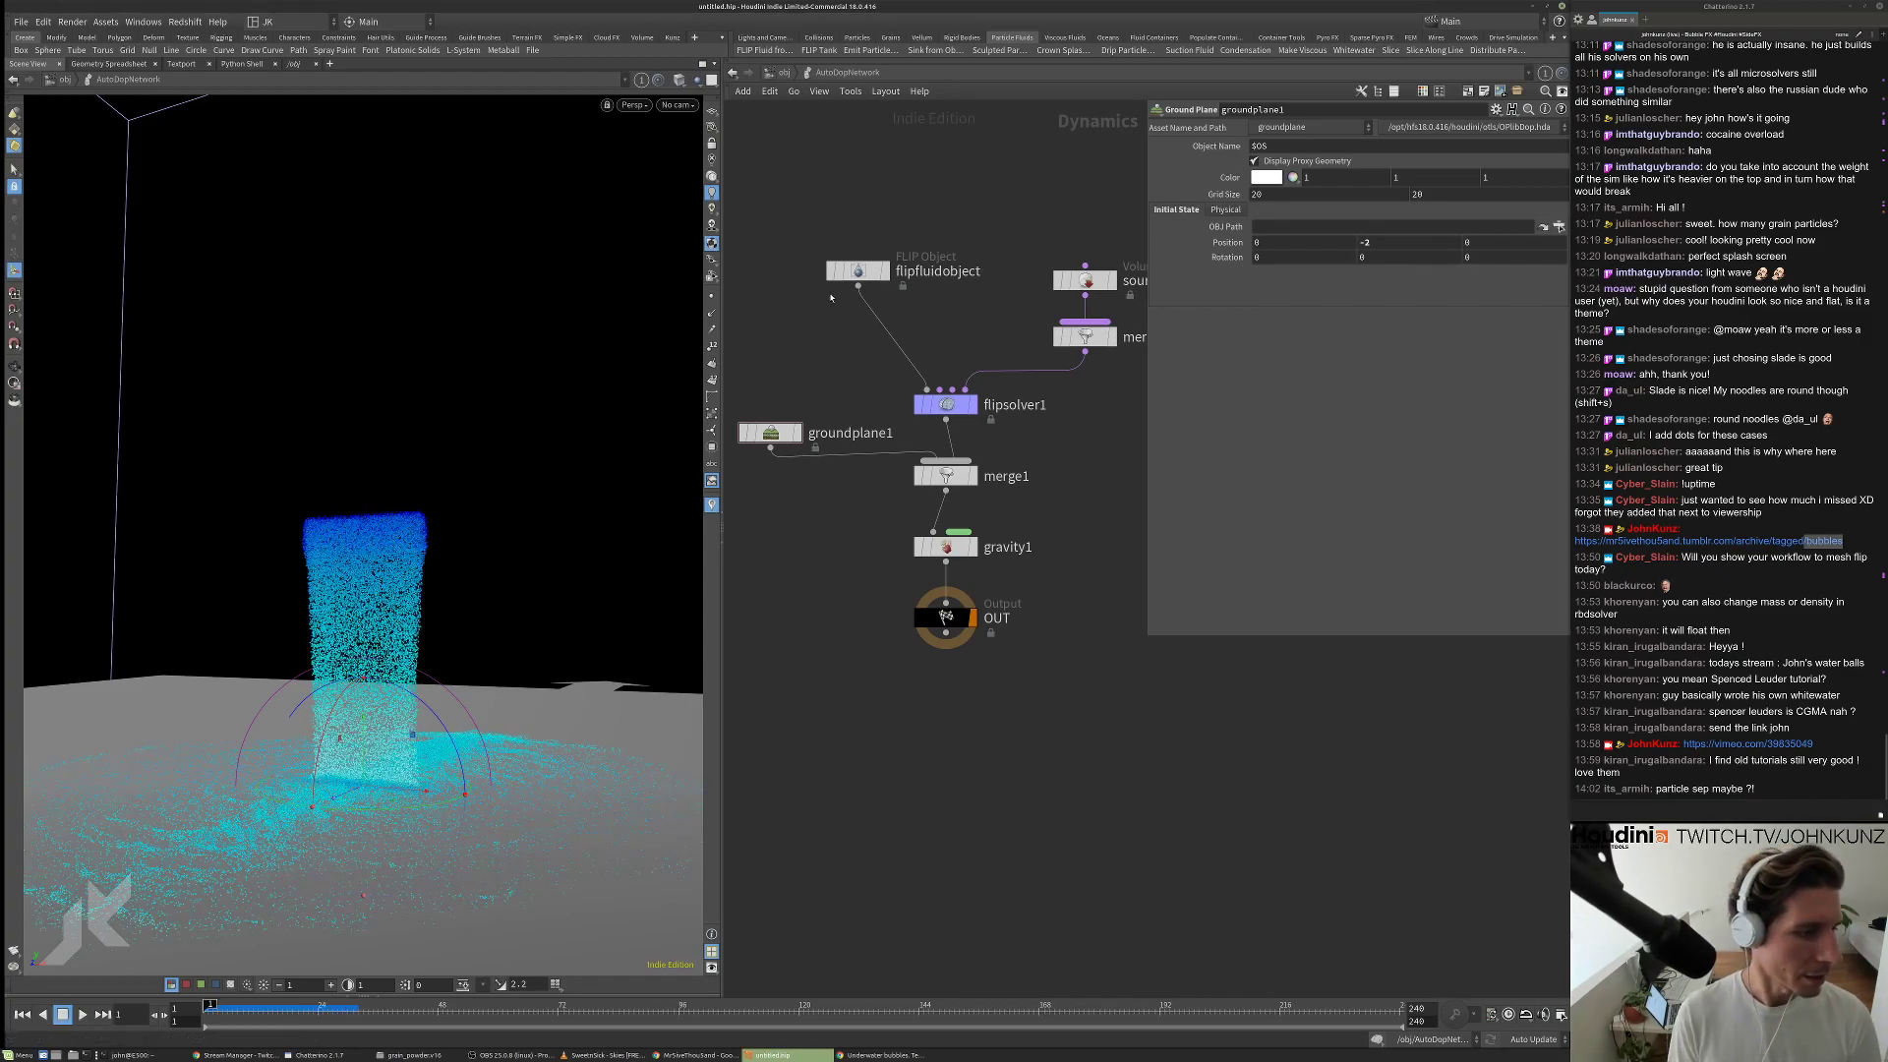
click(848, 272)
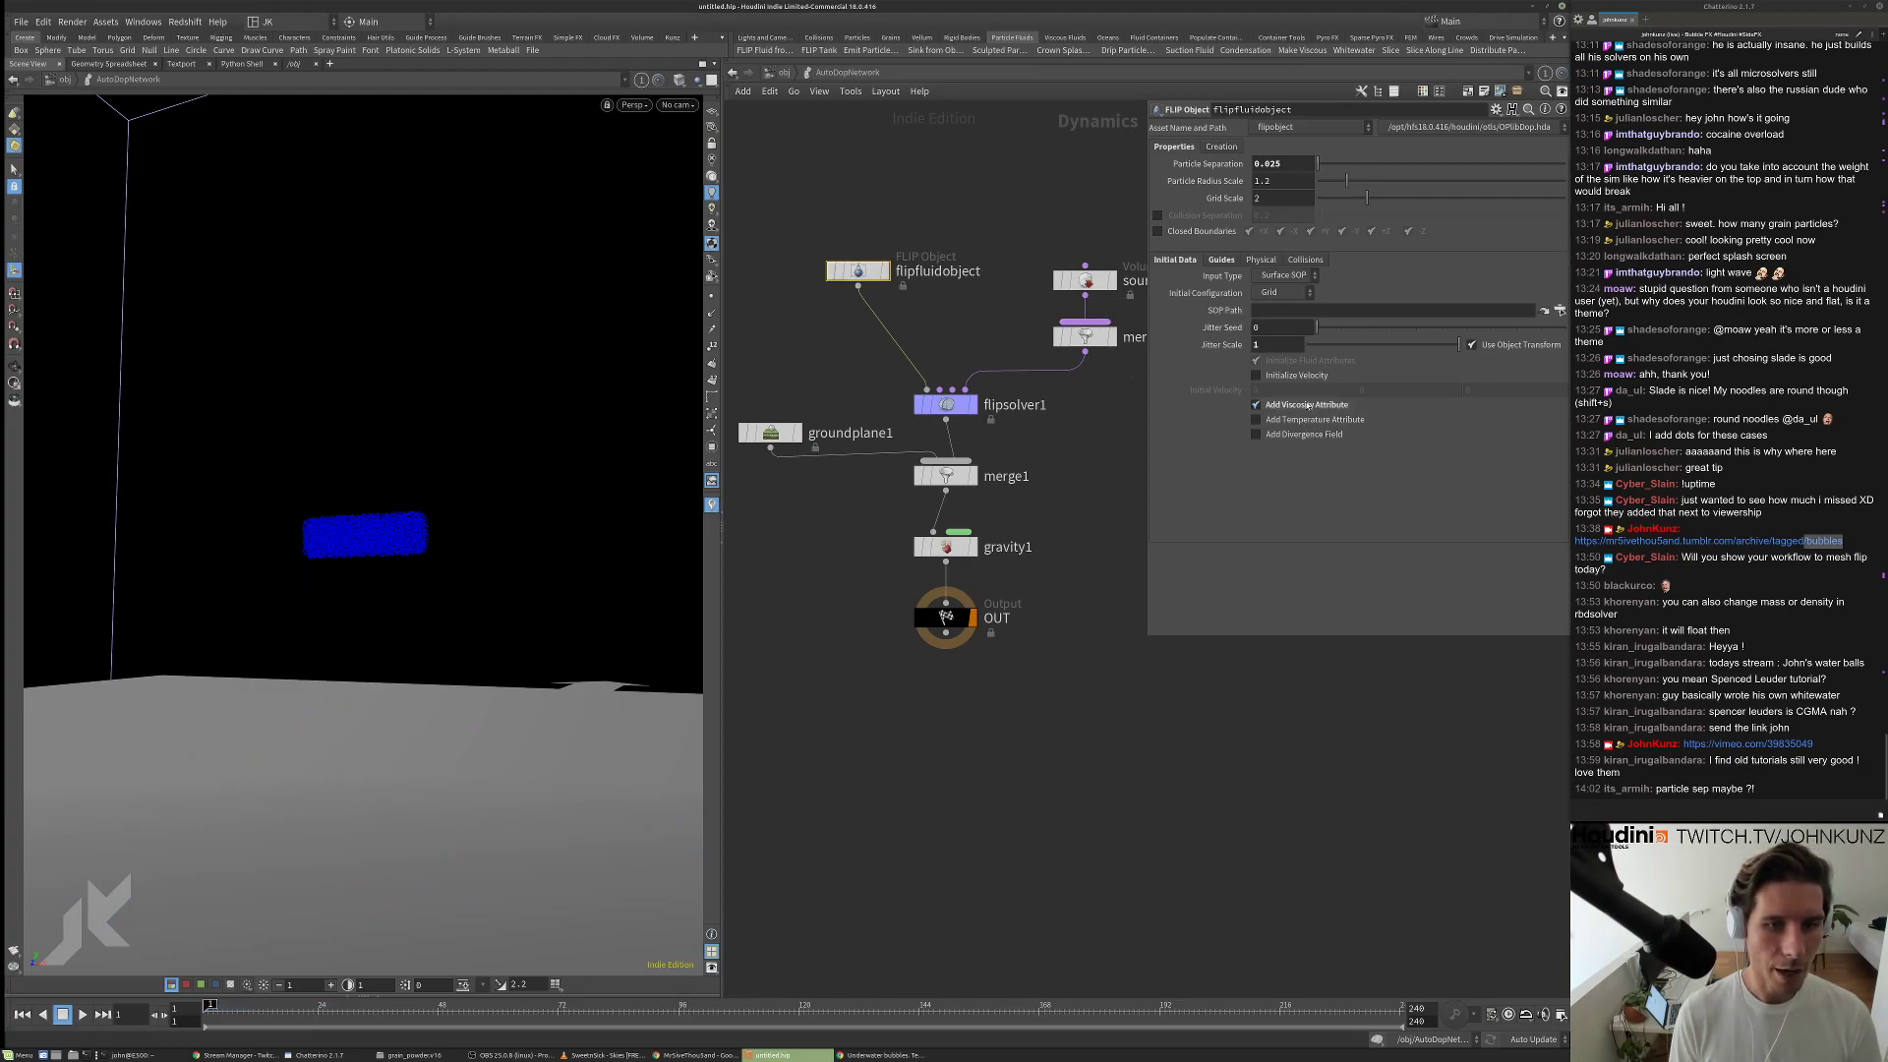
Enable viscosity on flipsolver1, taking viscosity from the particle attribute.
click(945, 405)
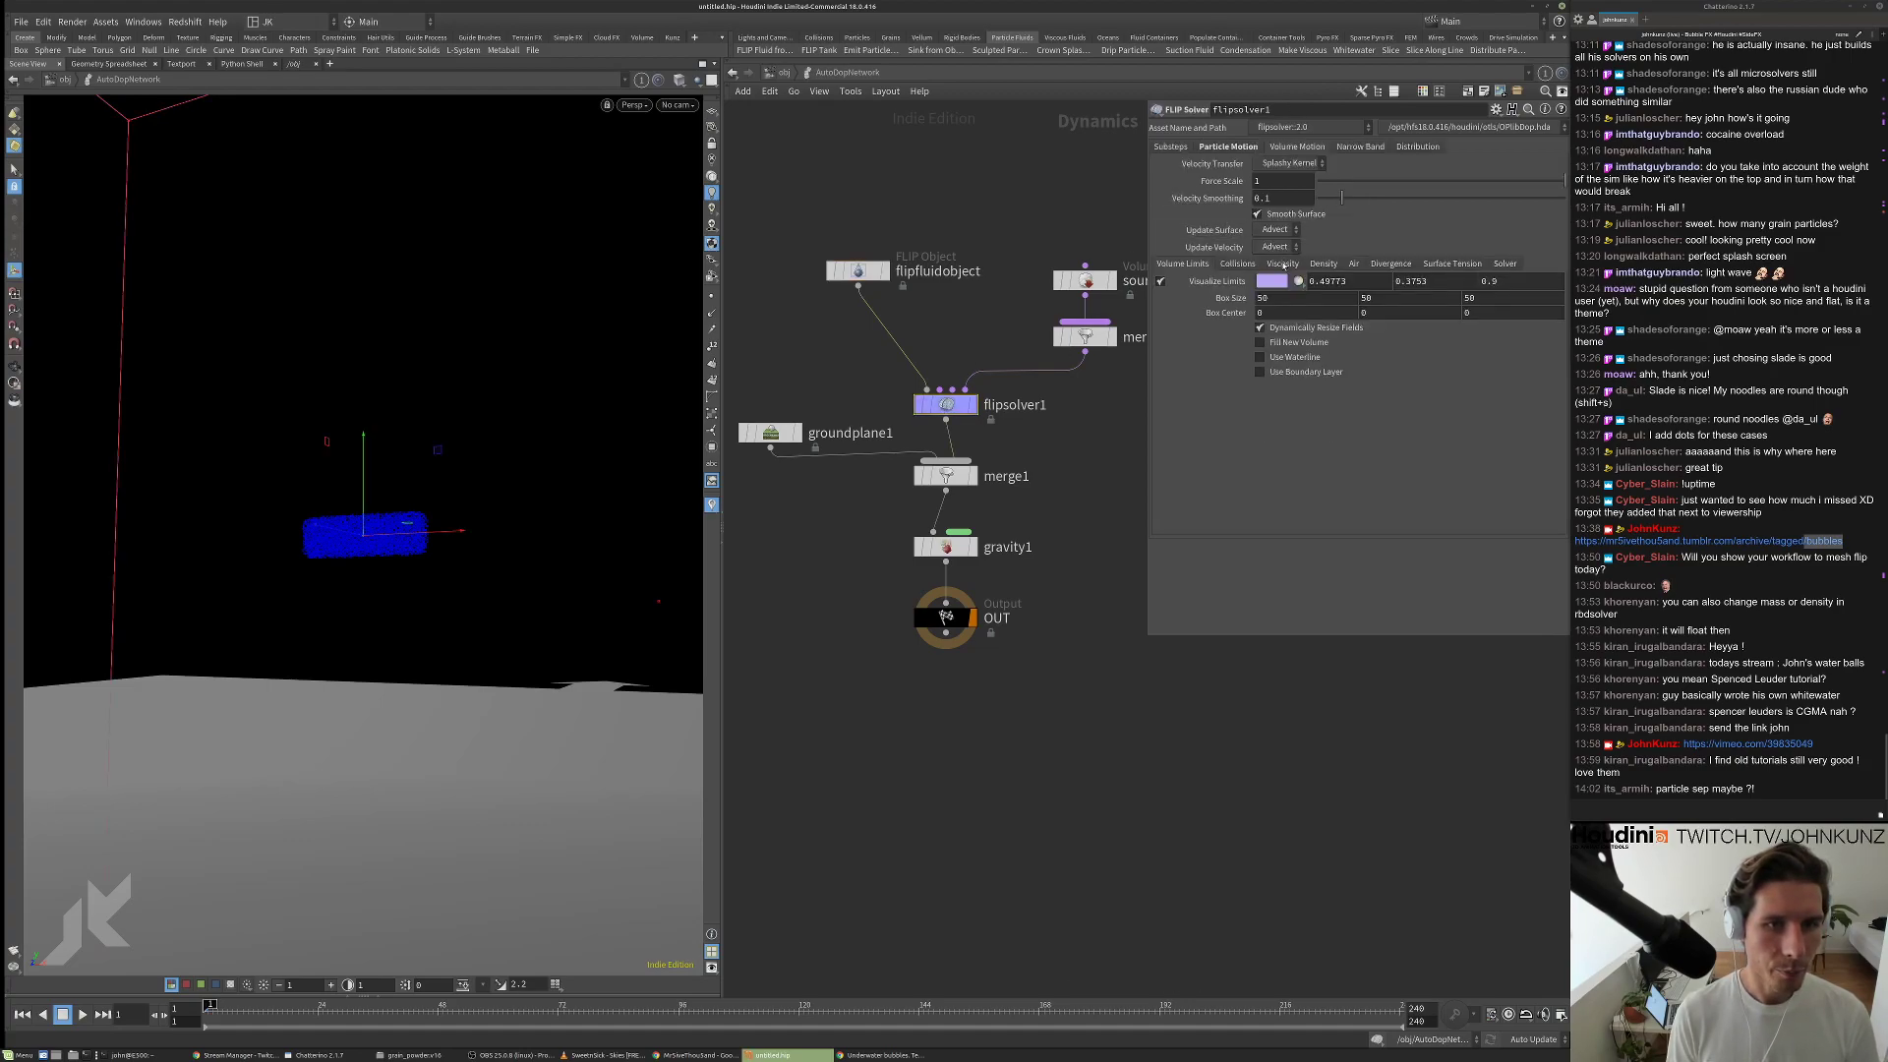
click(1283, 263)
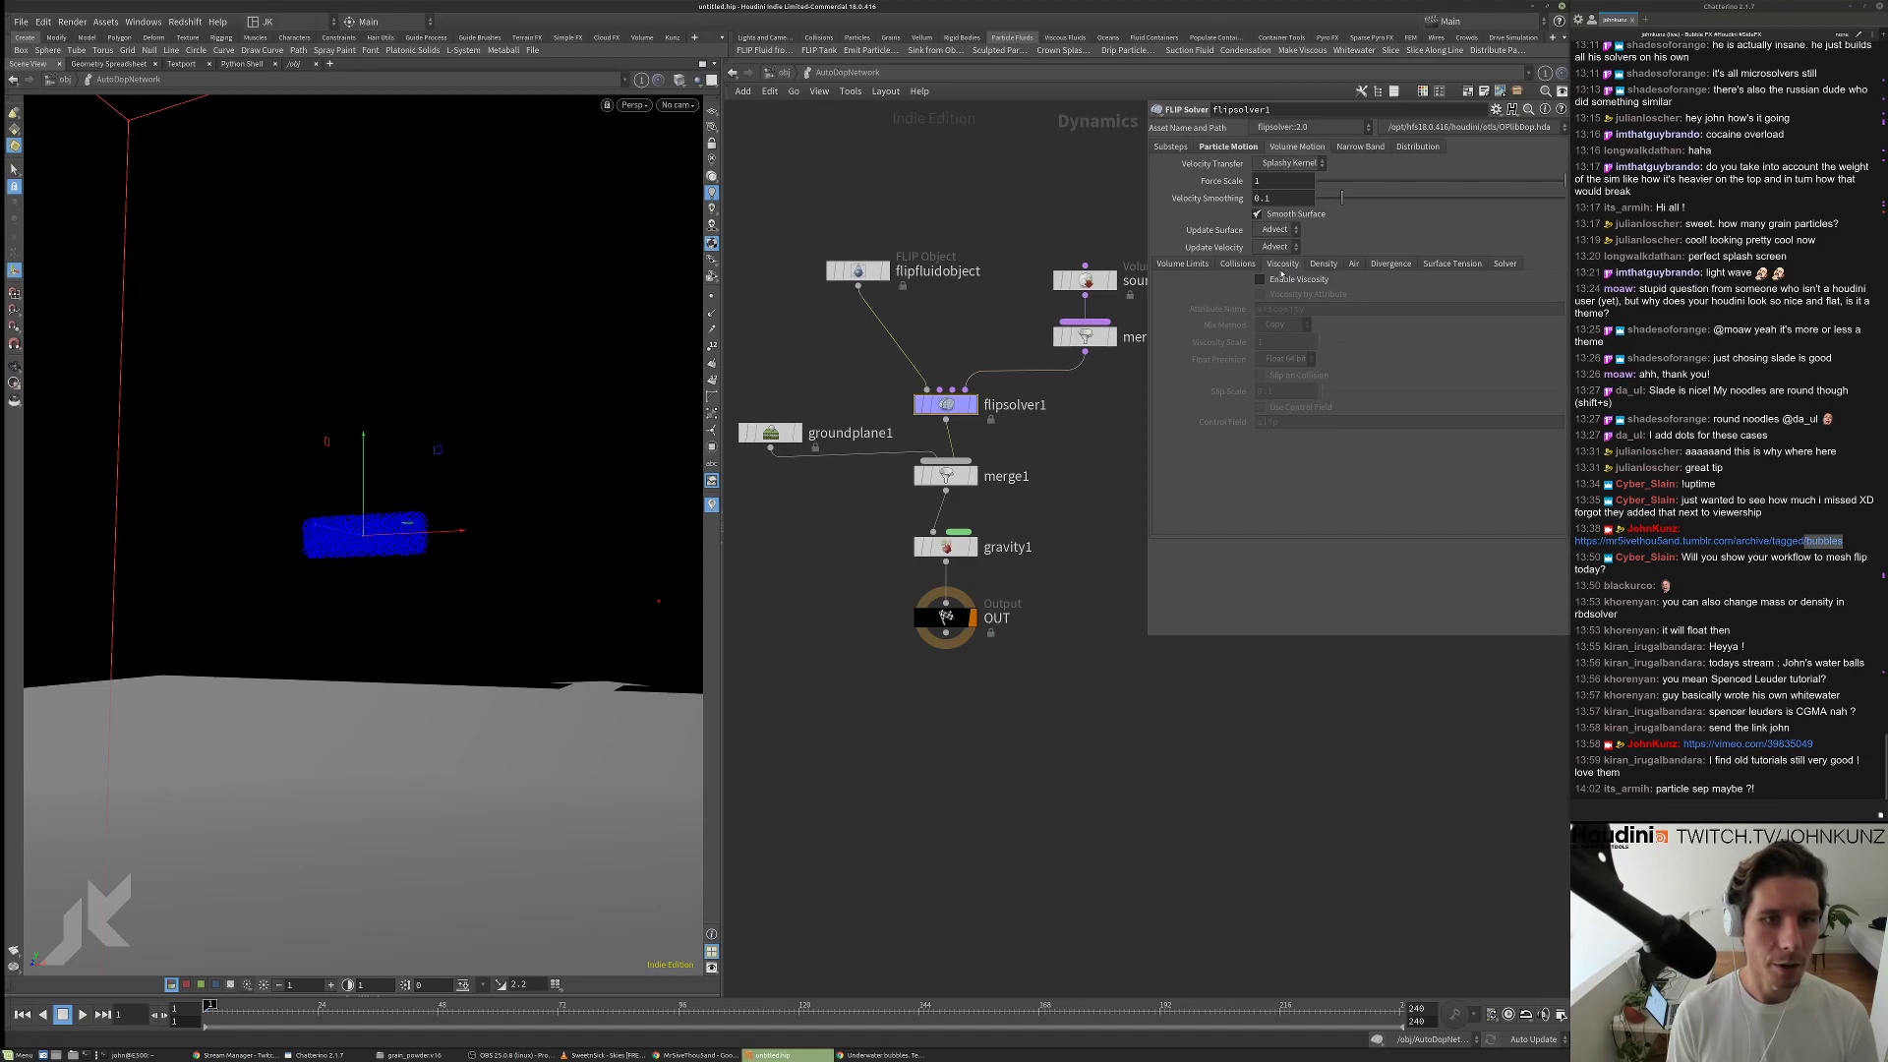
click(1281, 280)
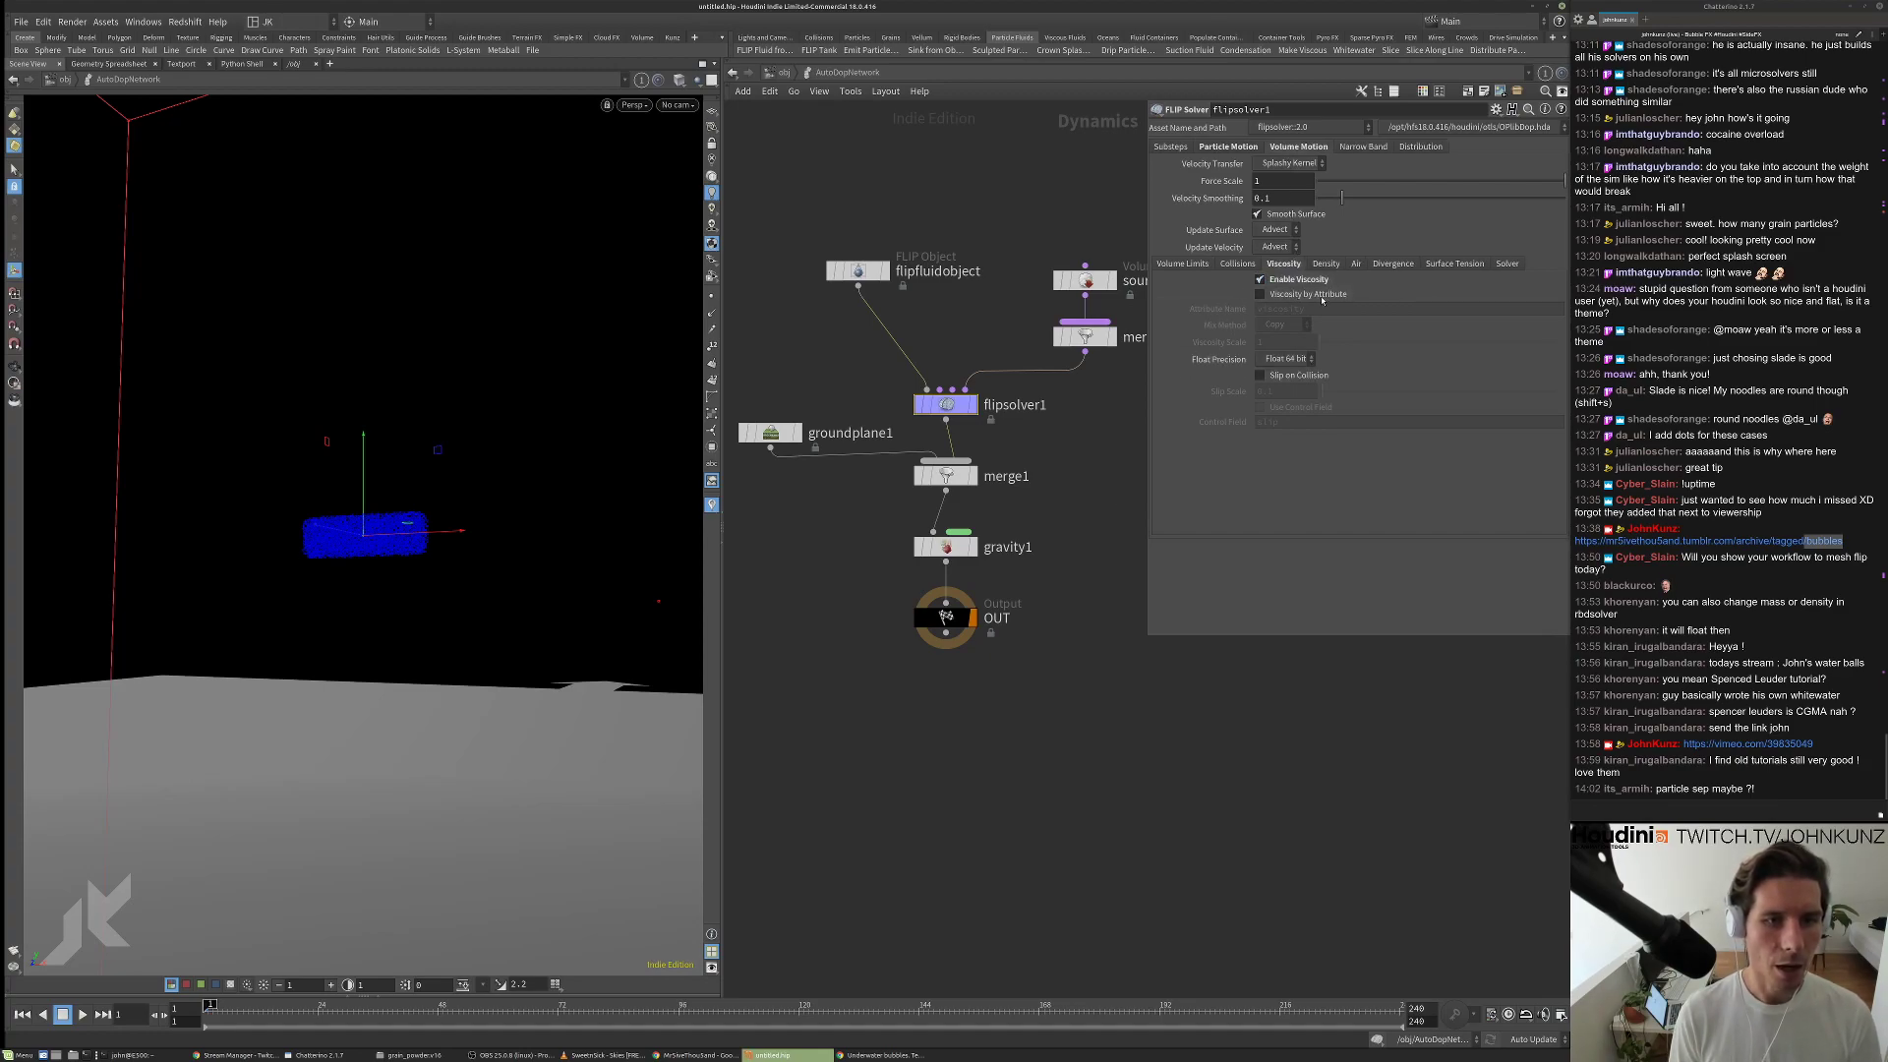
click(1283, 295)
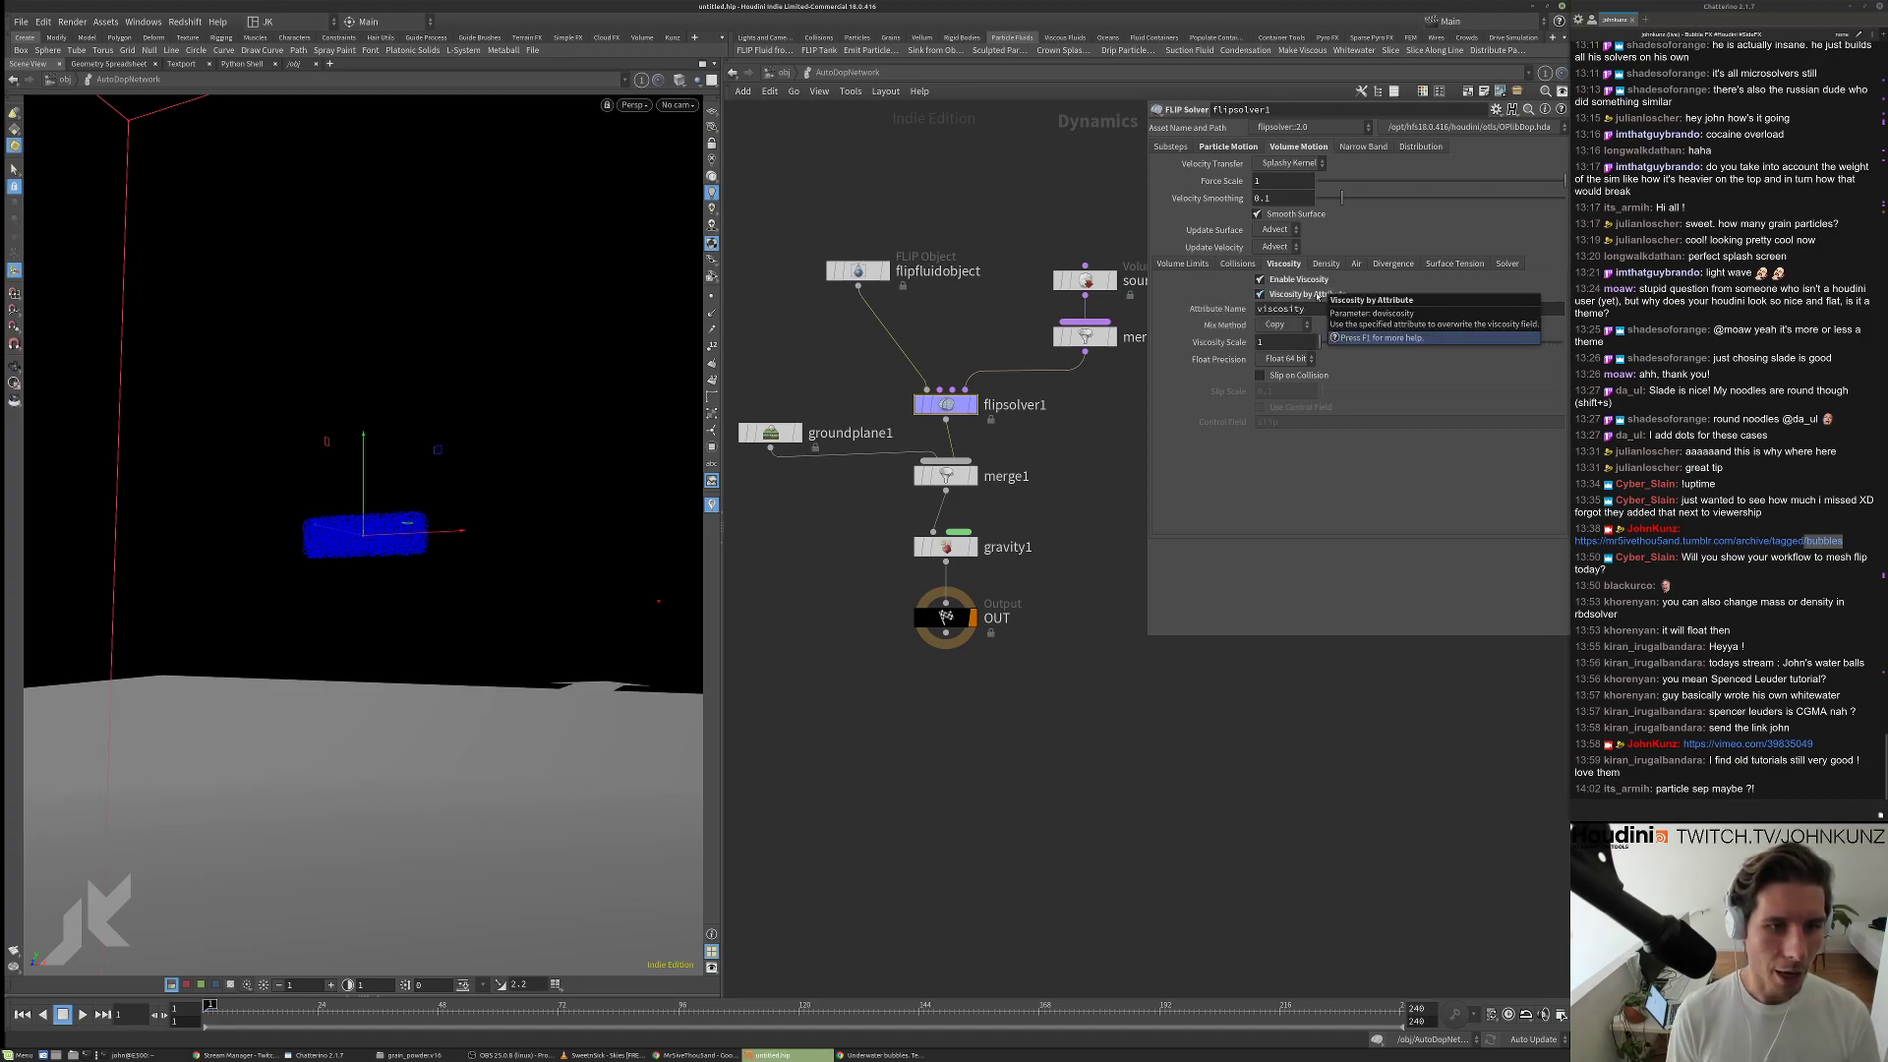
Turn off flipfluidobject's viscosity particle attribute and show its Physical settings.
click(858, 271)
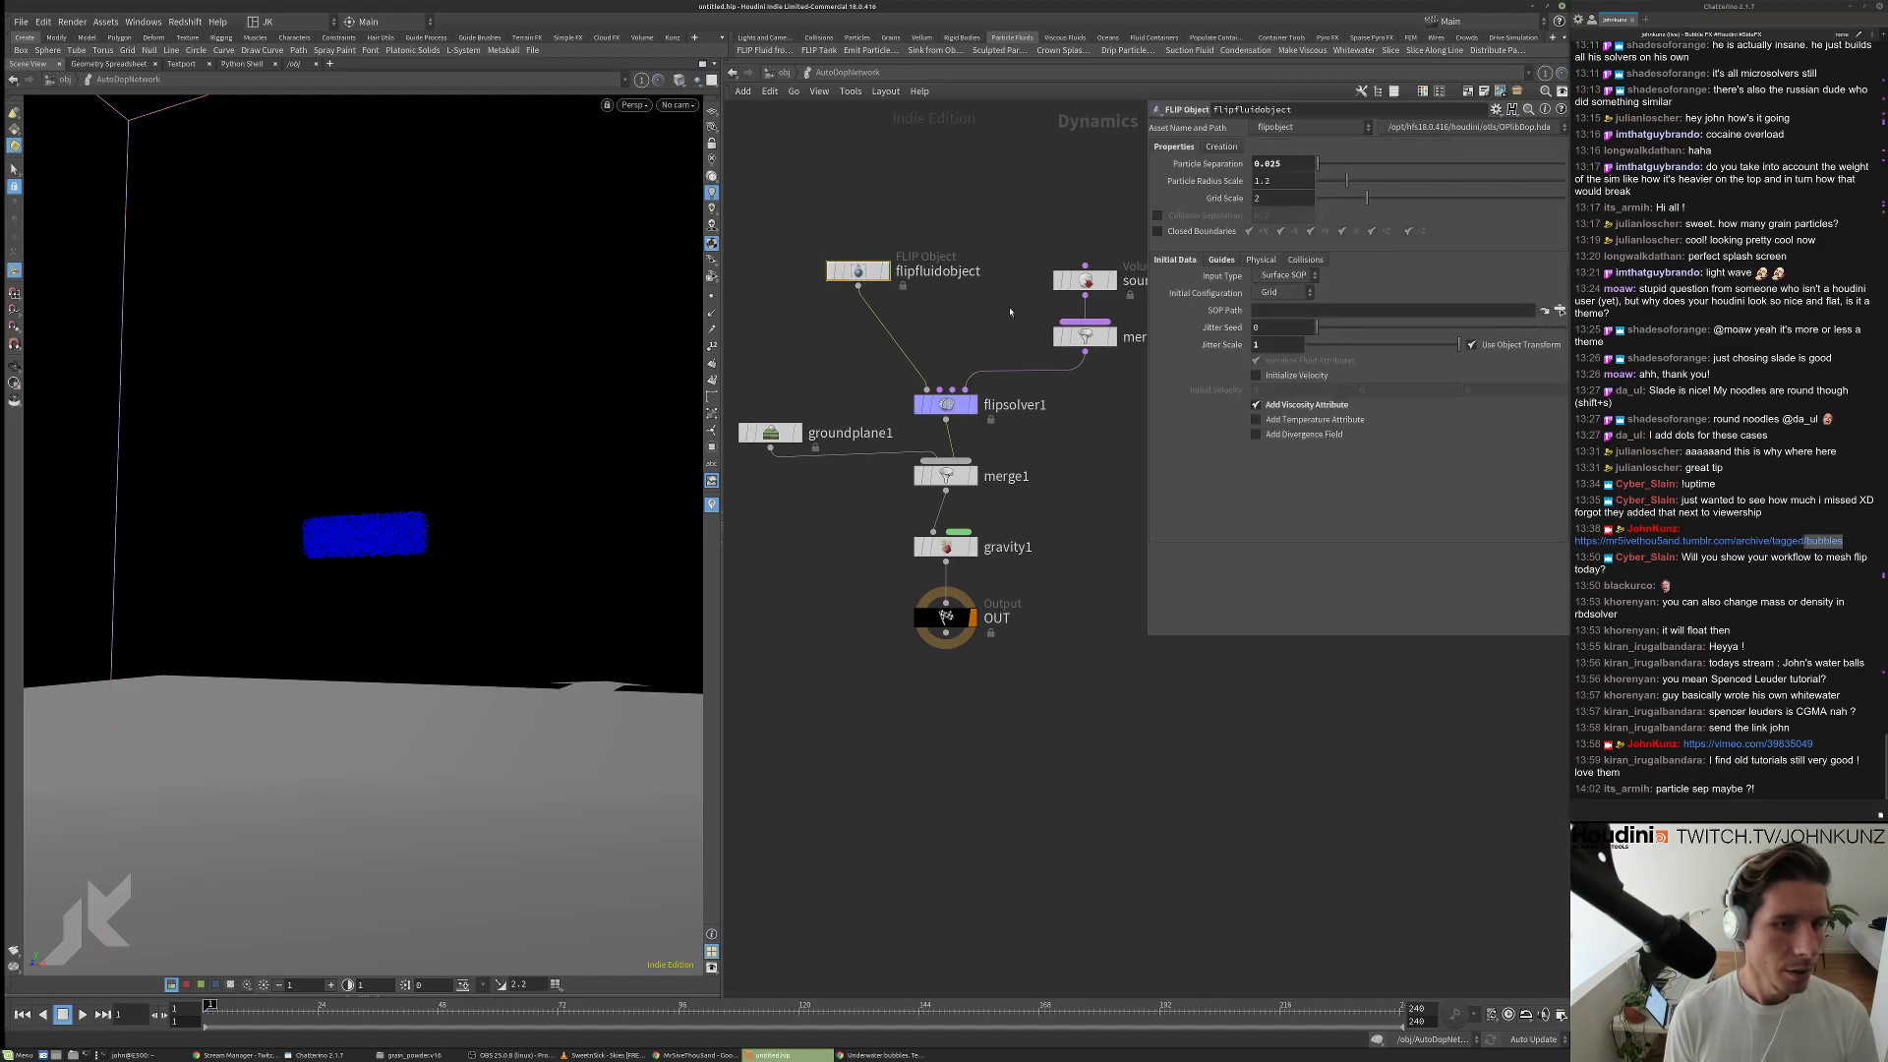
click(1262, 260)
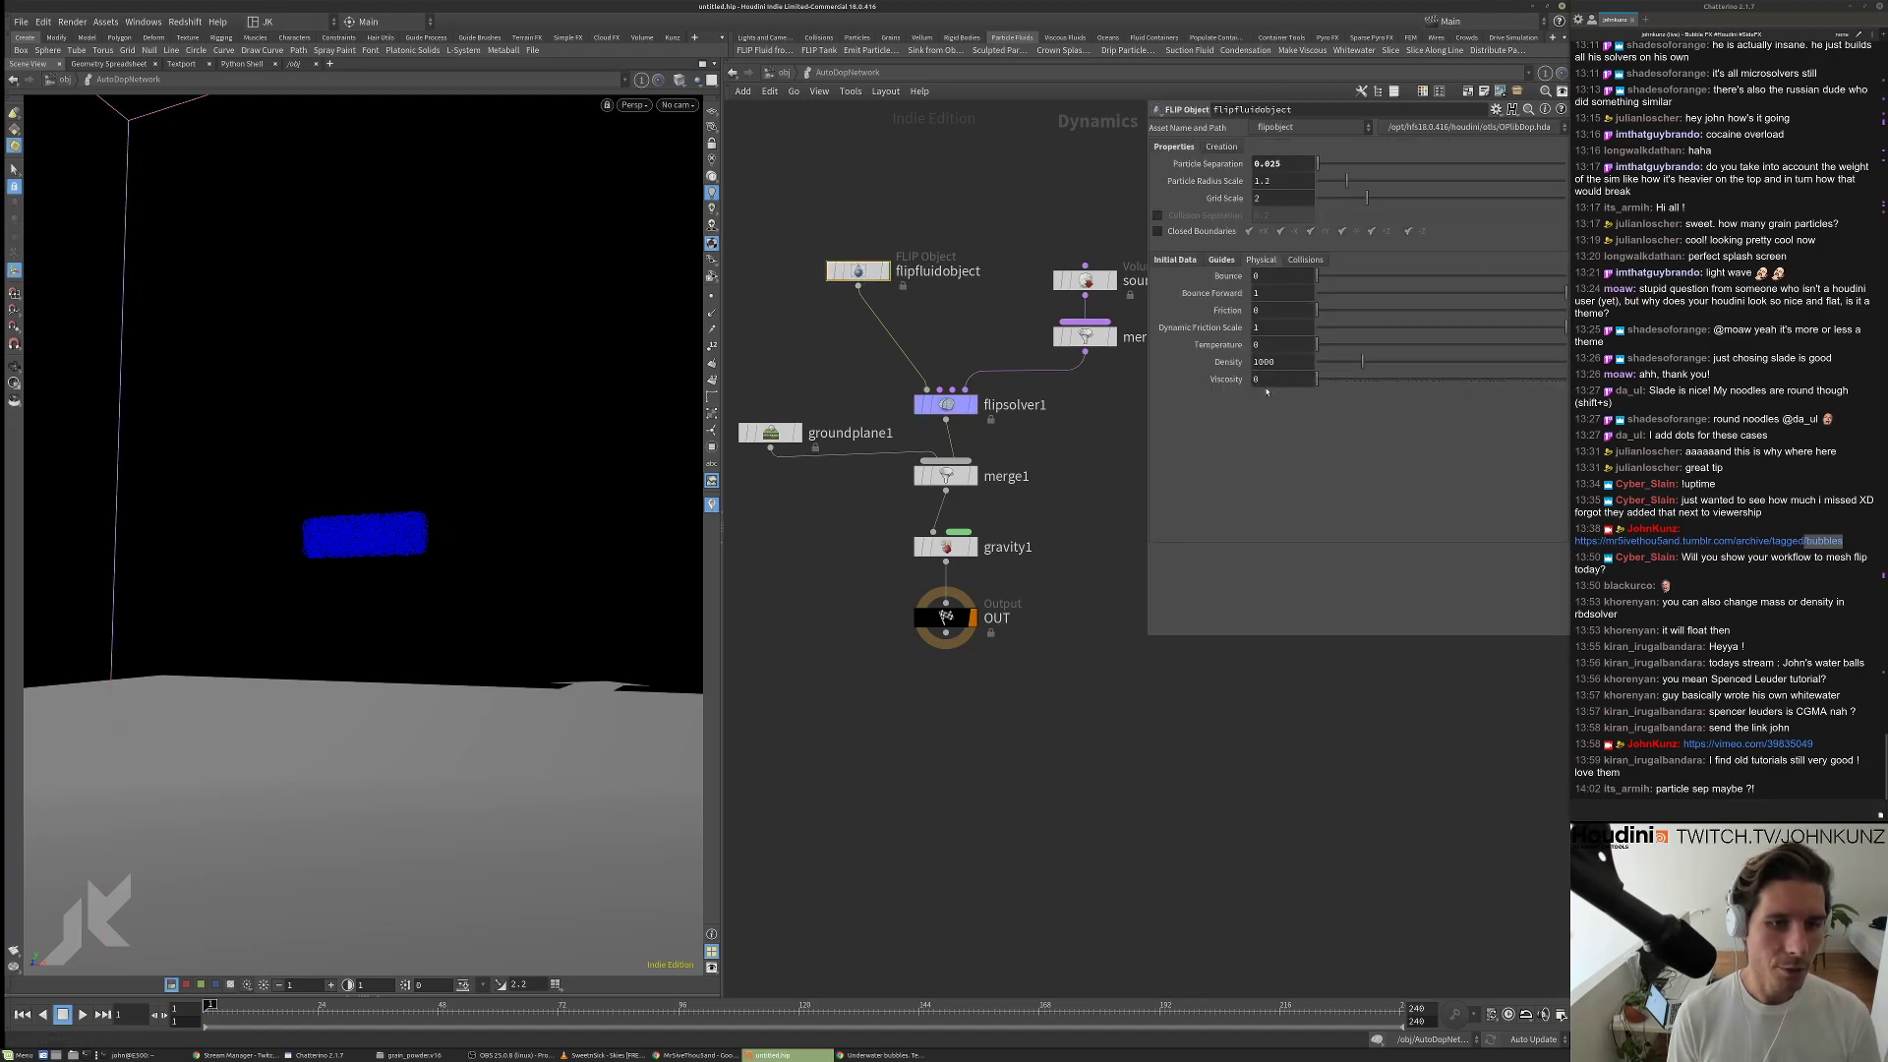
click(947, 404)
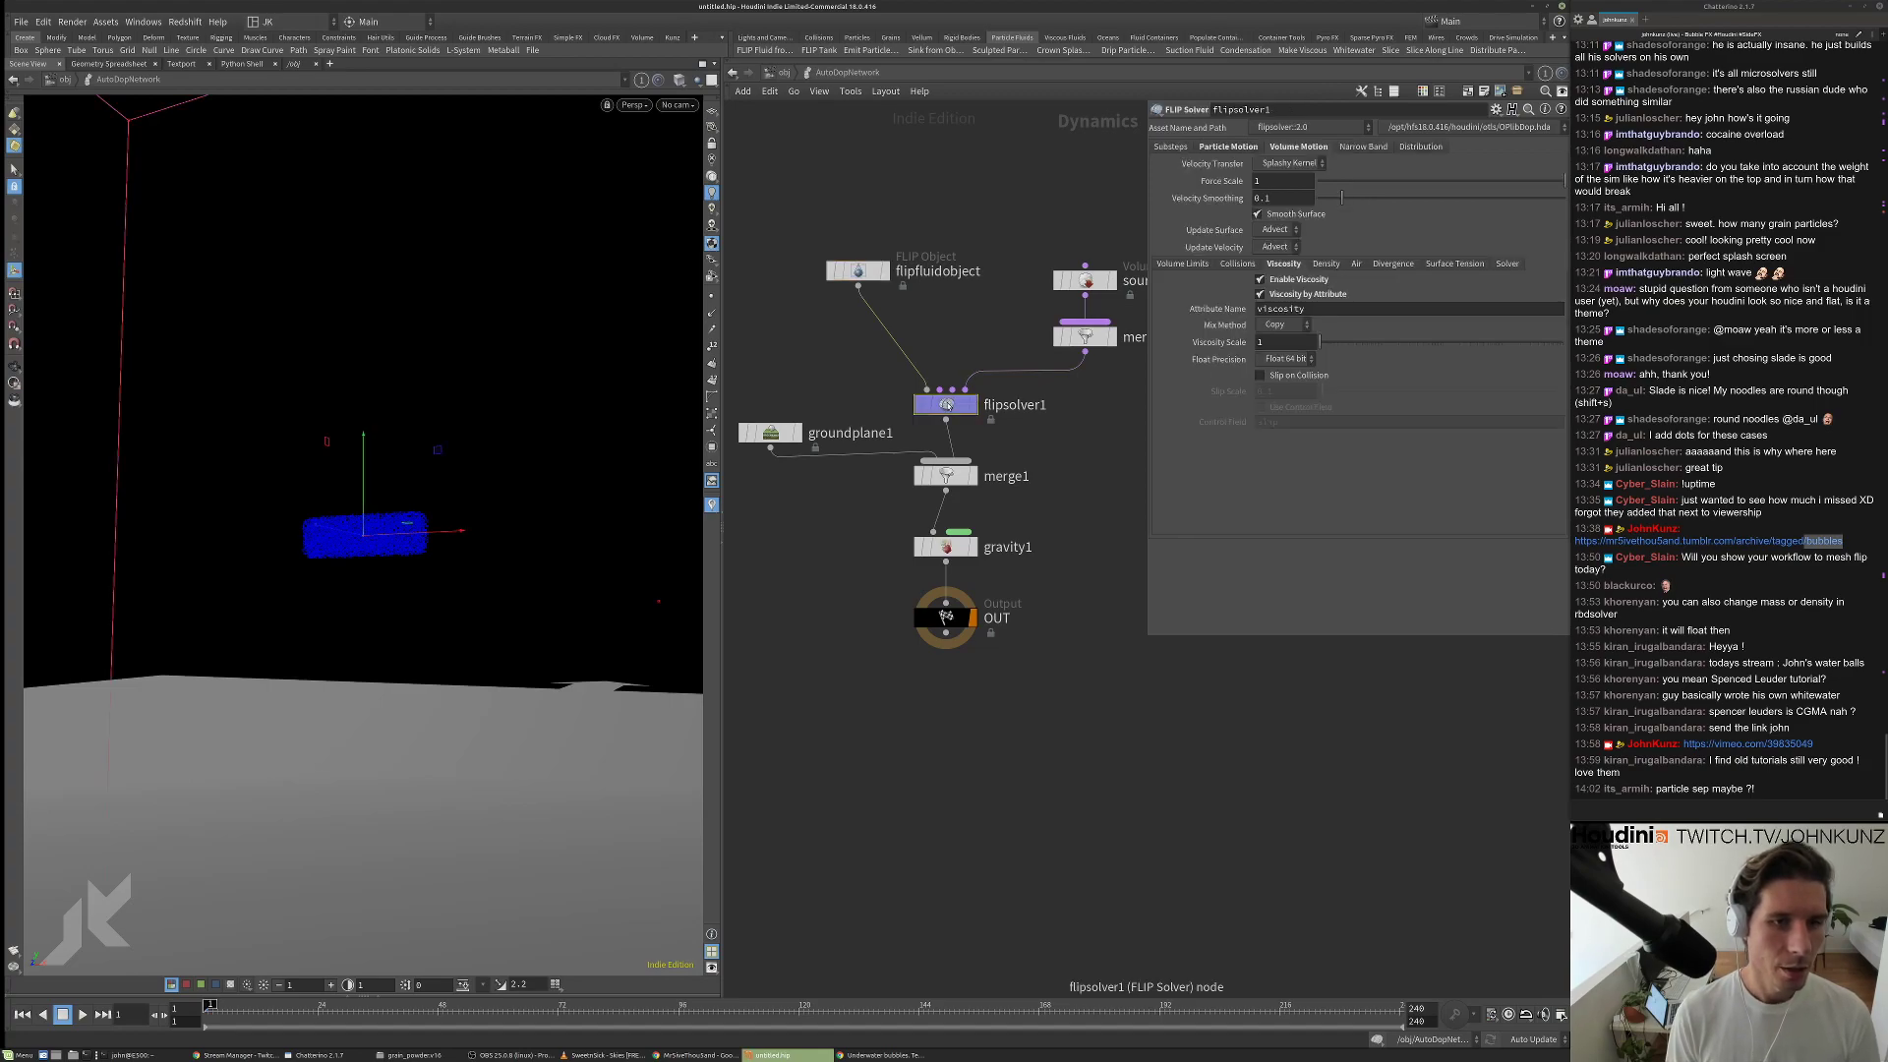
click(857, 272)
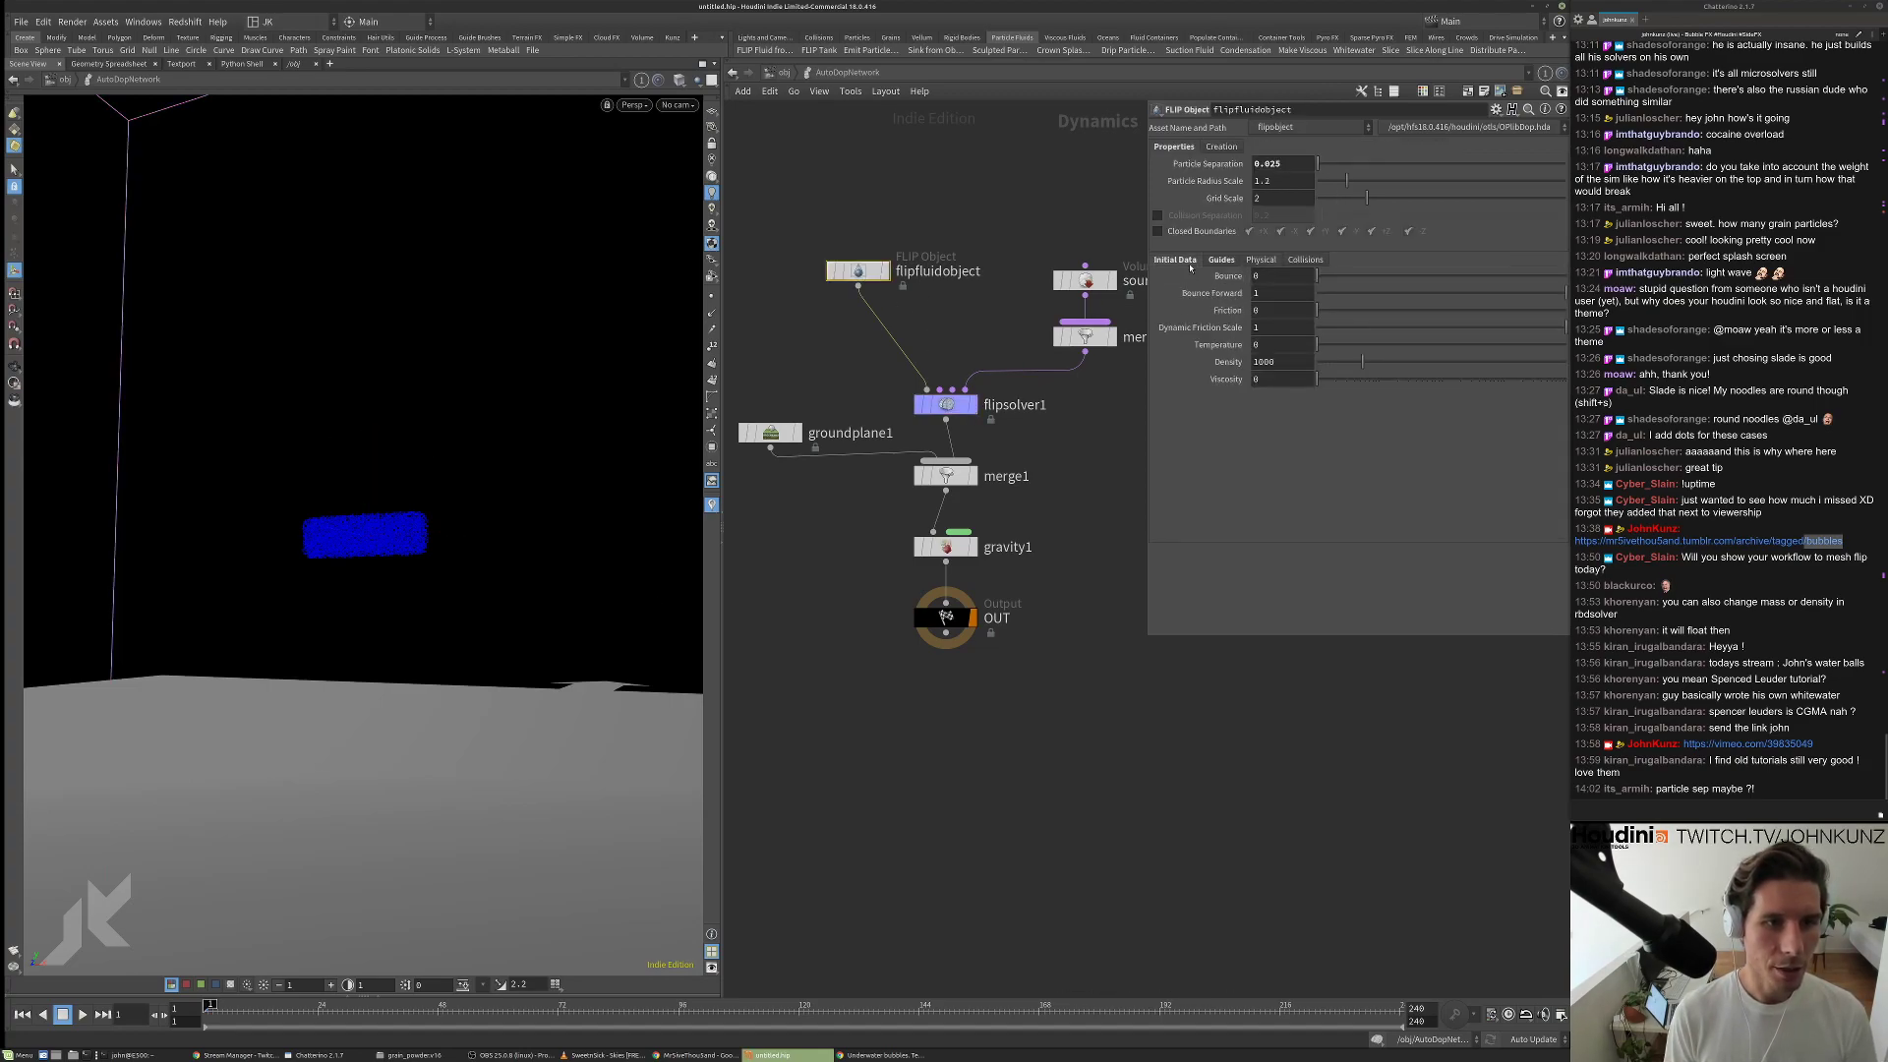
click(1187, 263)
click(1288, 404)
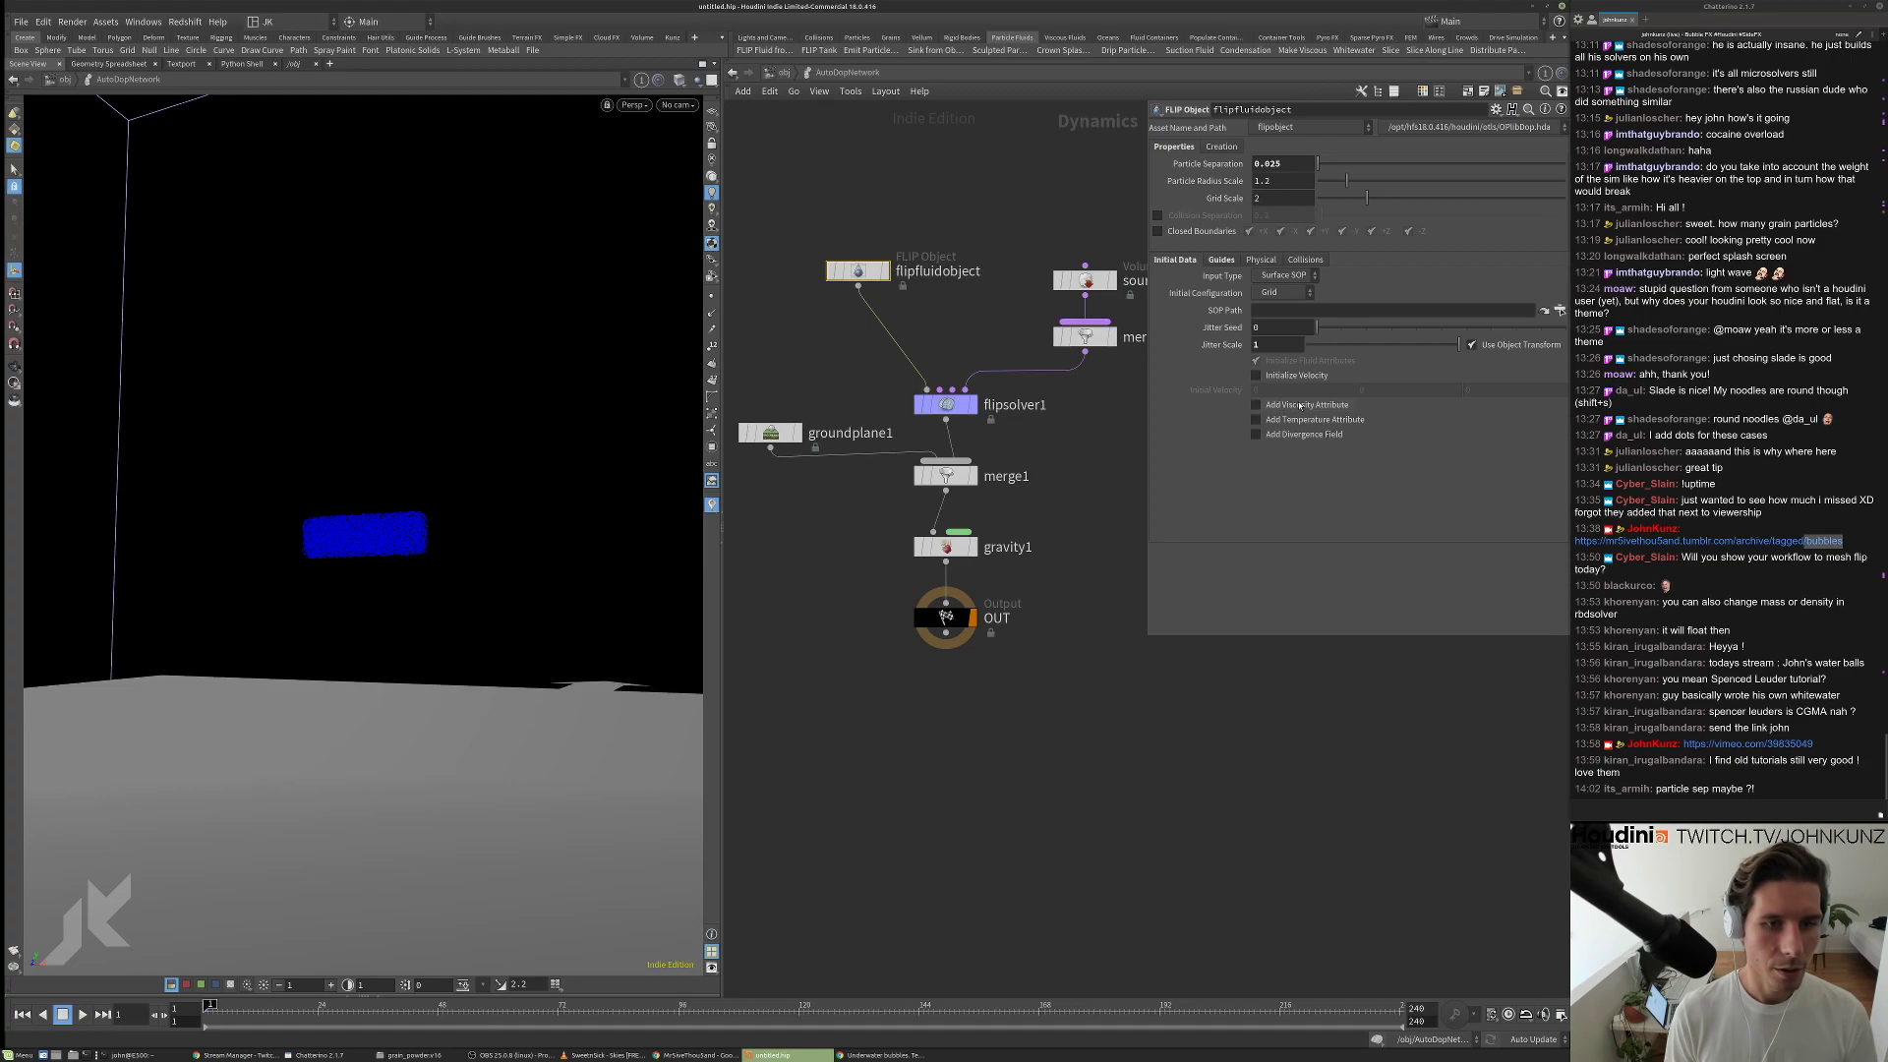
click(946, 404)
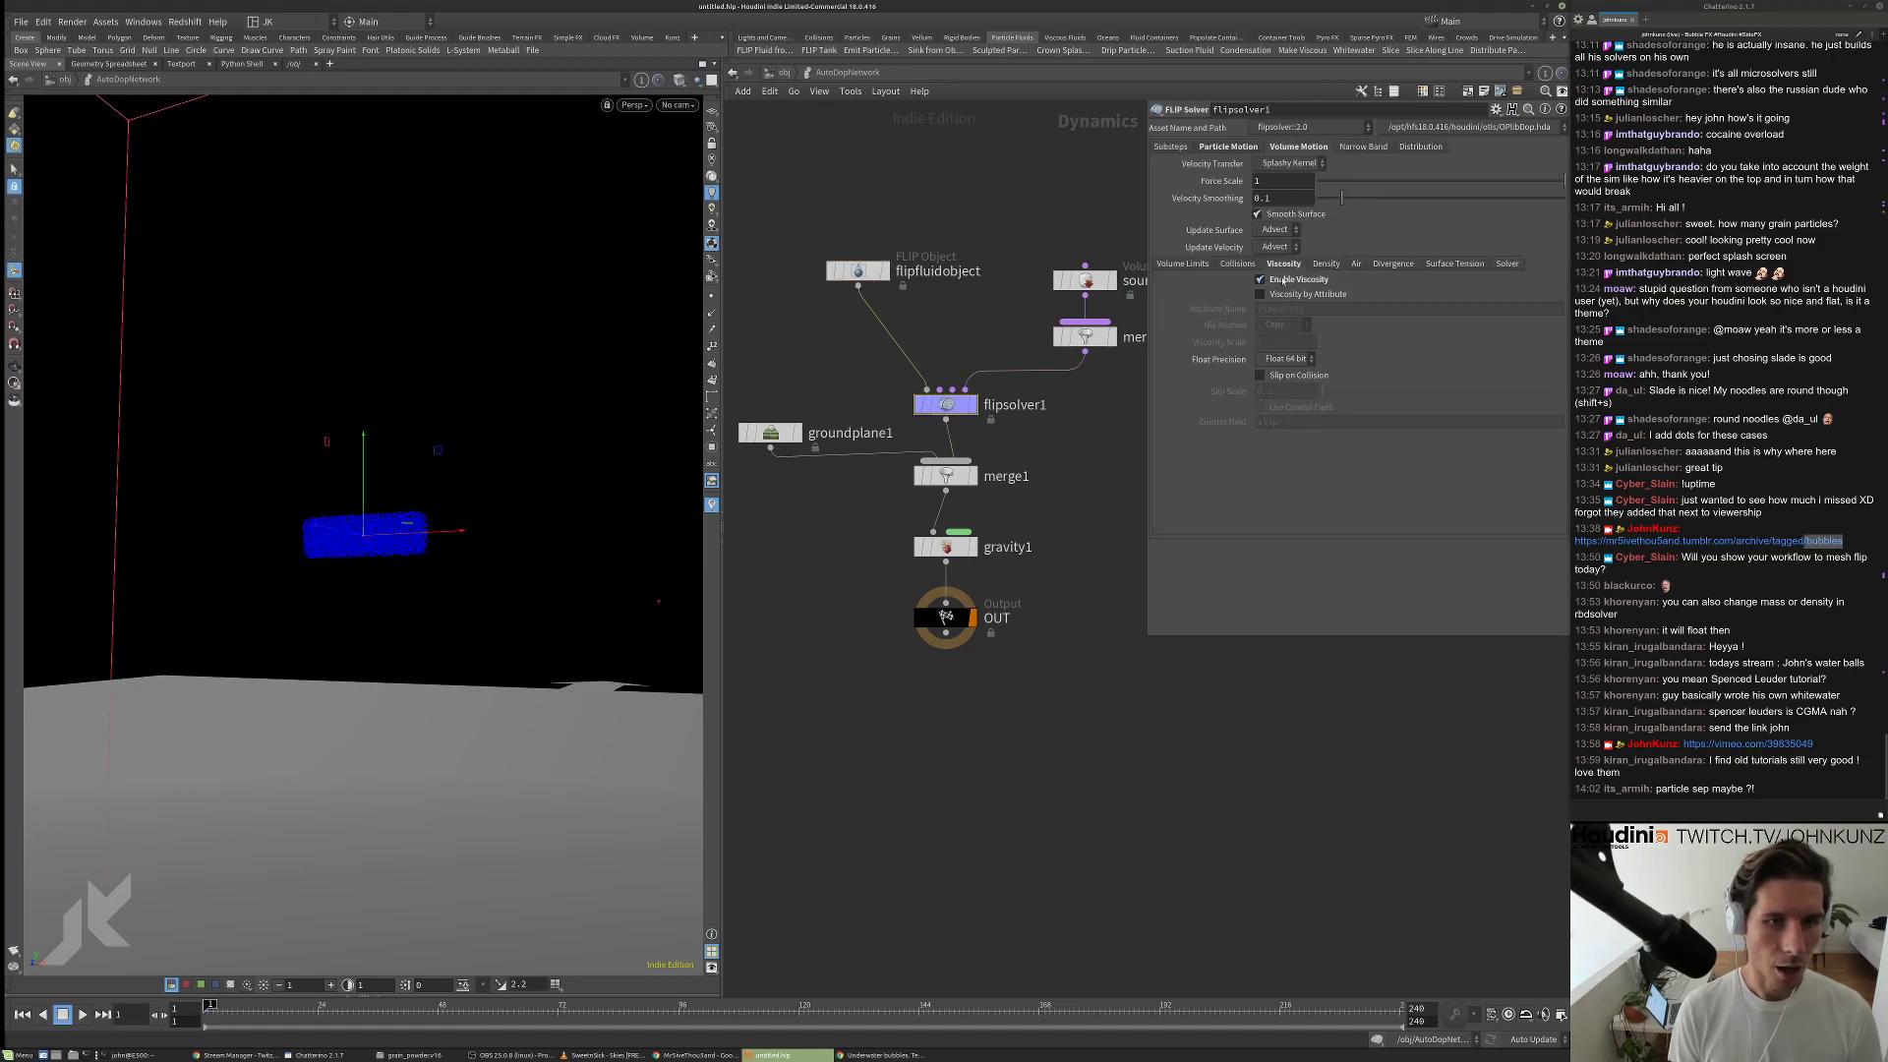
click(857, 271)
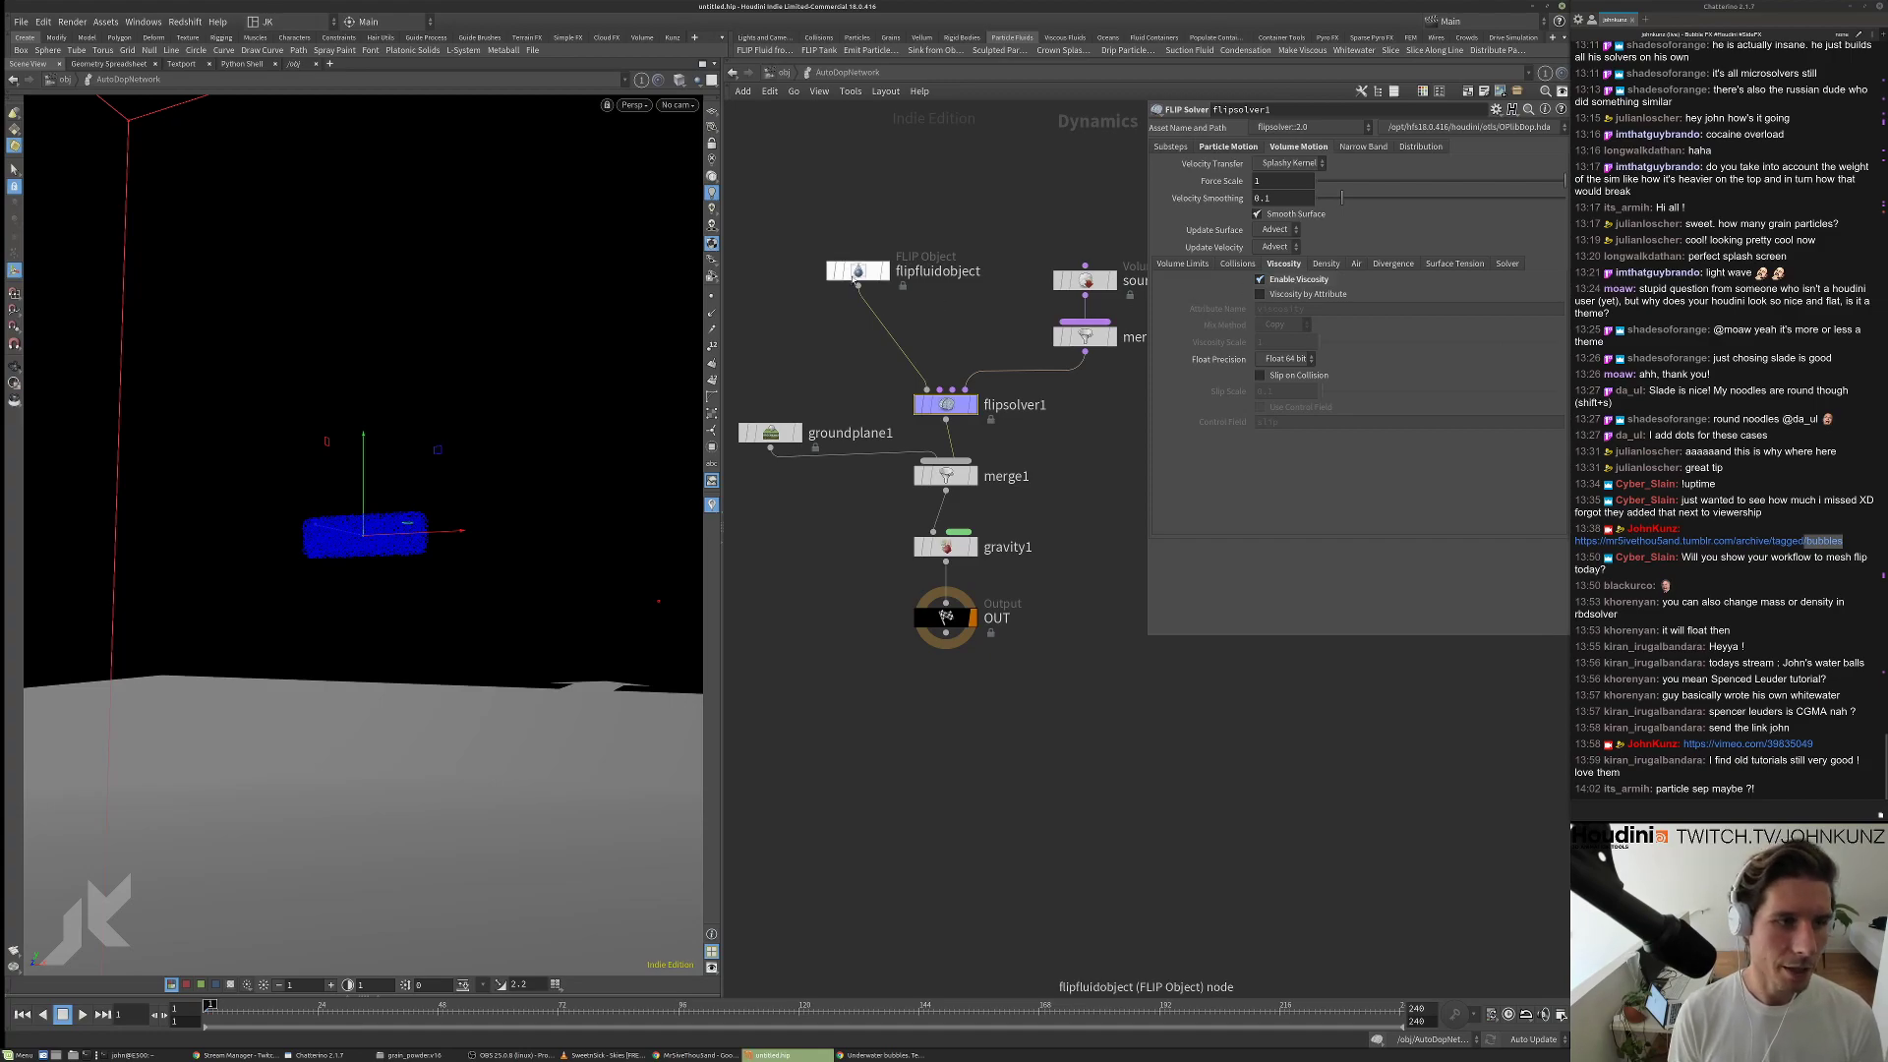
click(1254, 259)
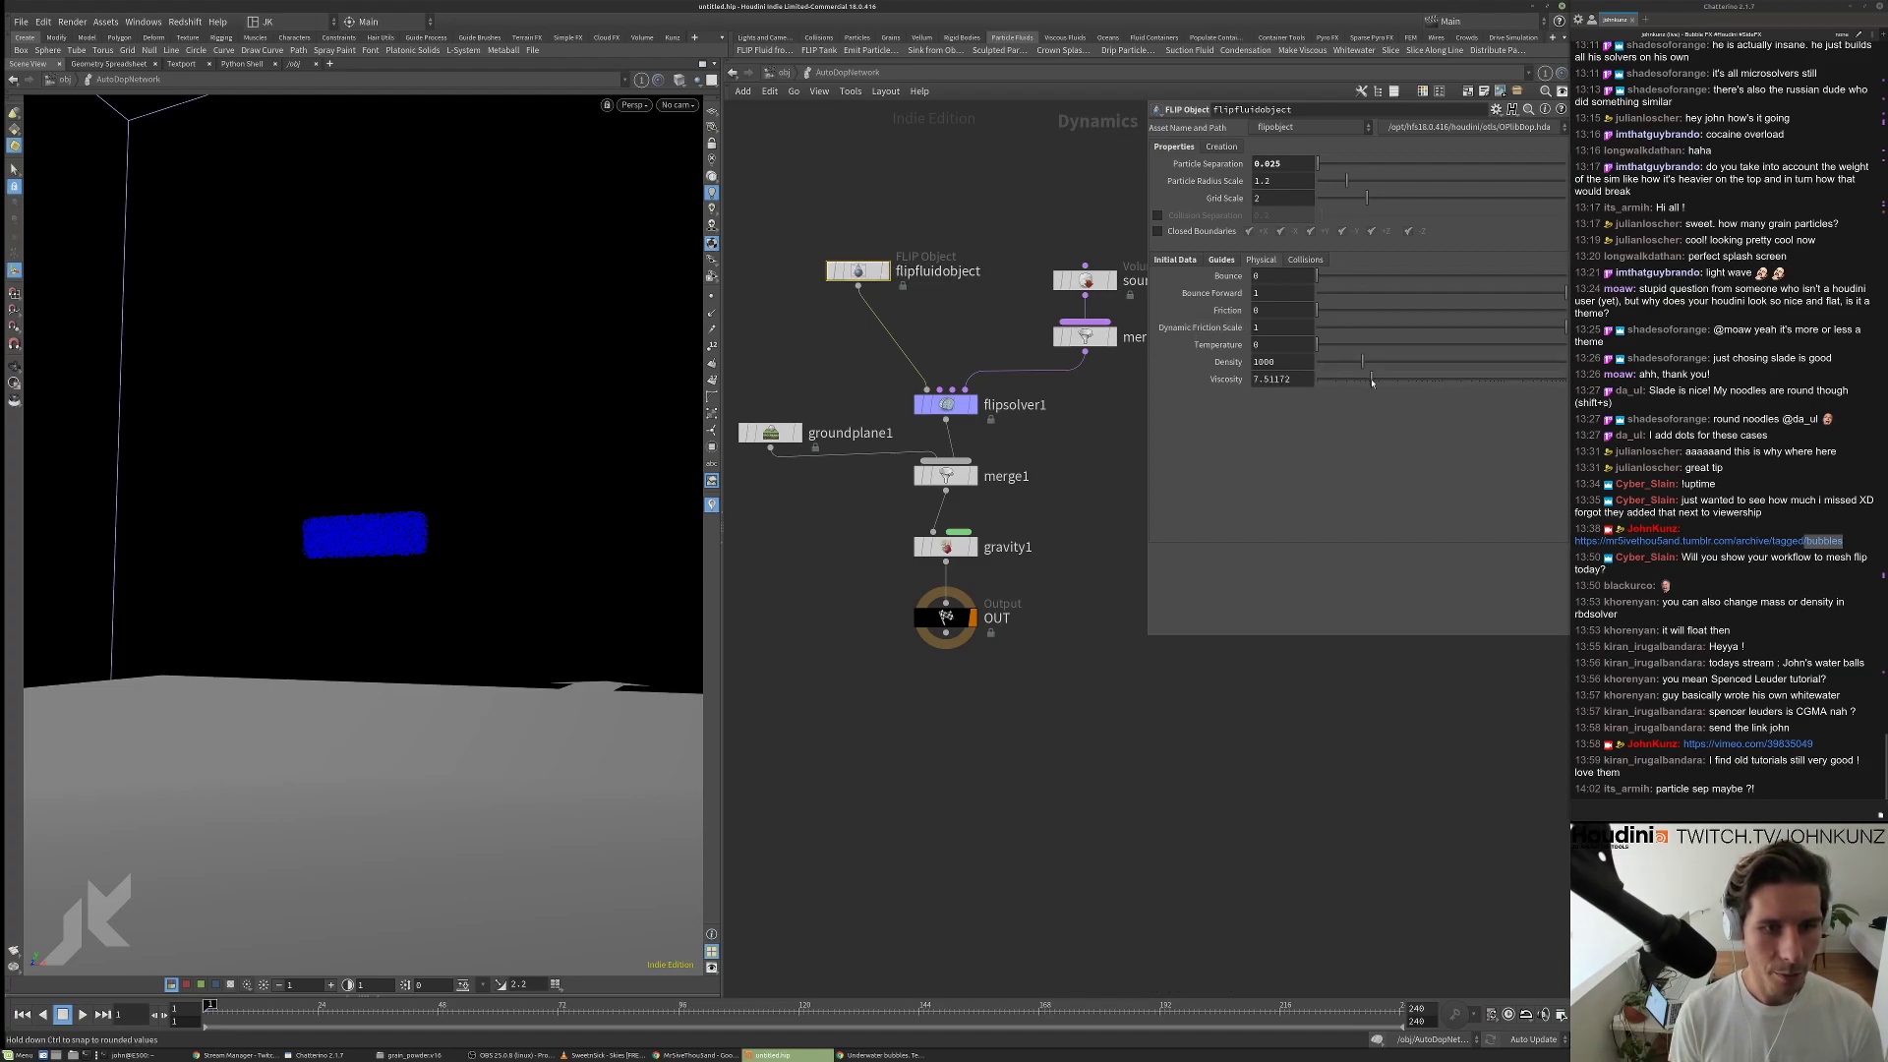
Set flipfluidobject Viscosity to 10 and play the simulation, viewing the spreading fluid up close.
drag(1372, 382, 1750, 413)
click(1269, 378)
text(10)
key(Return)
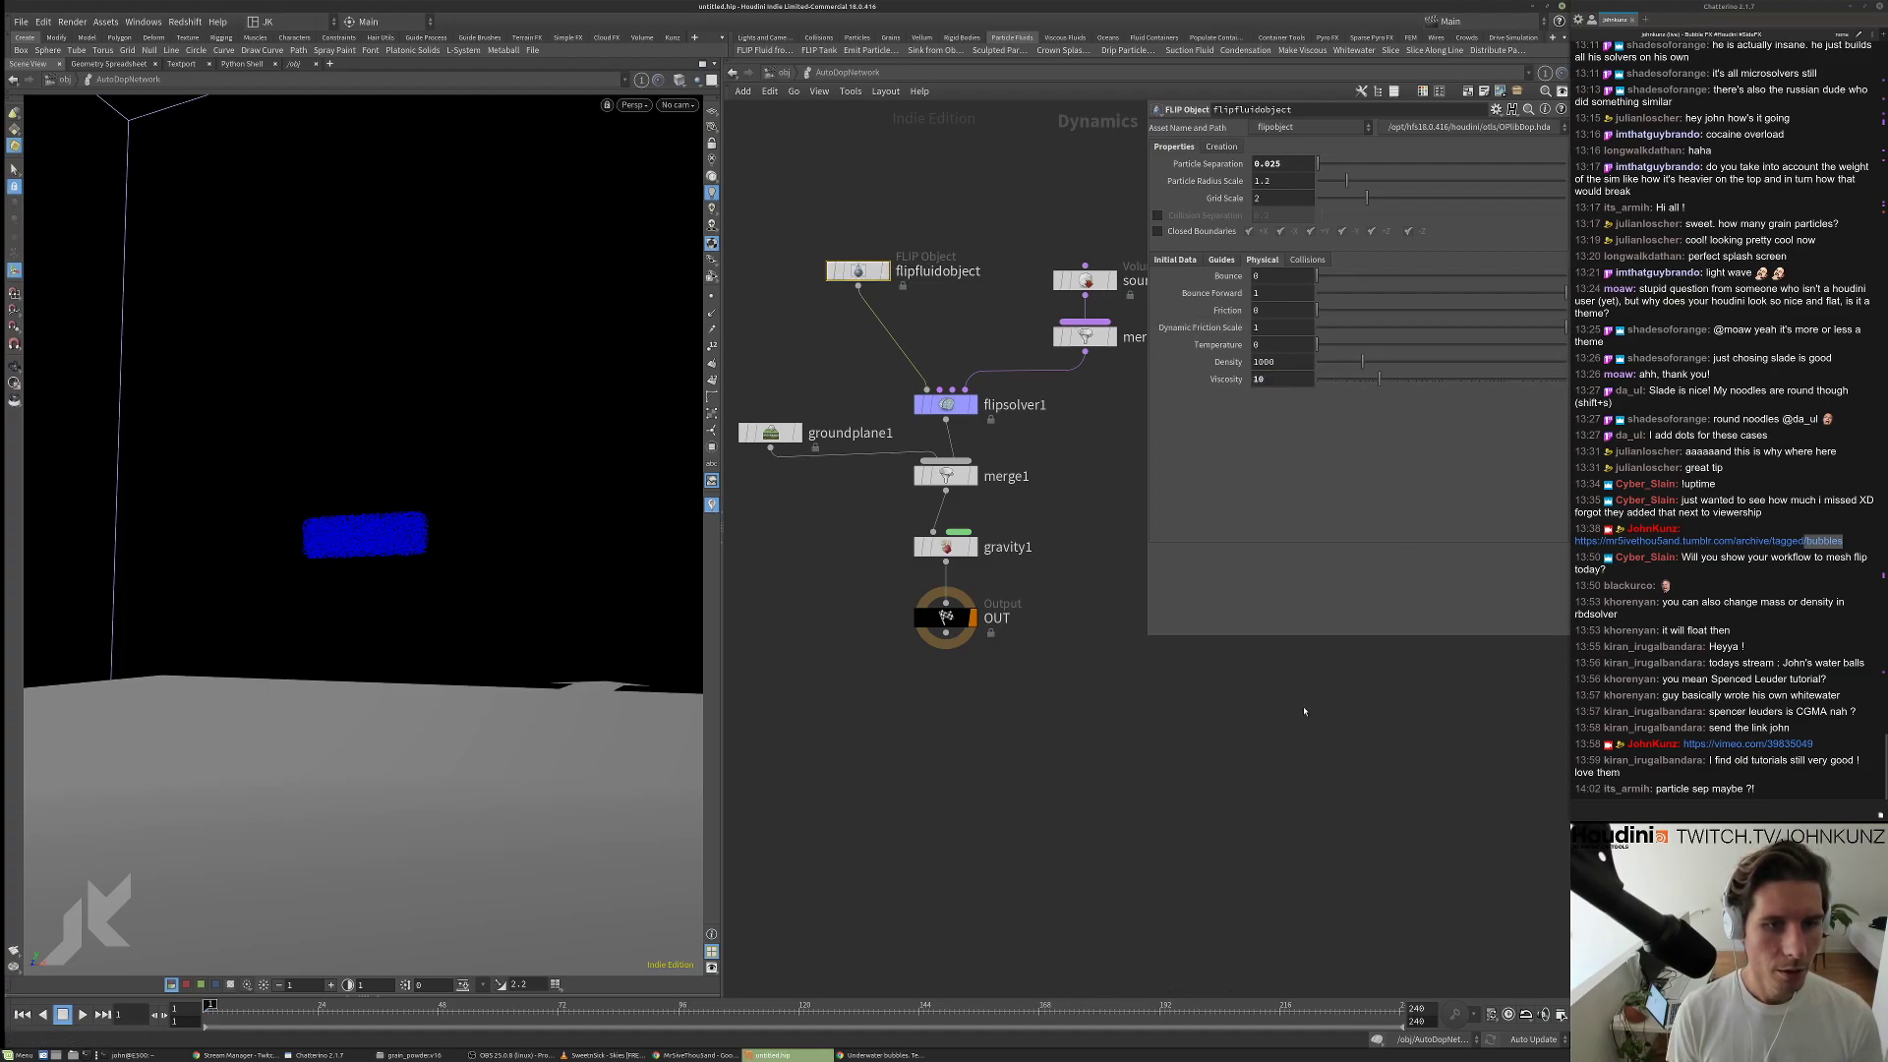
key(Up)
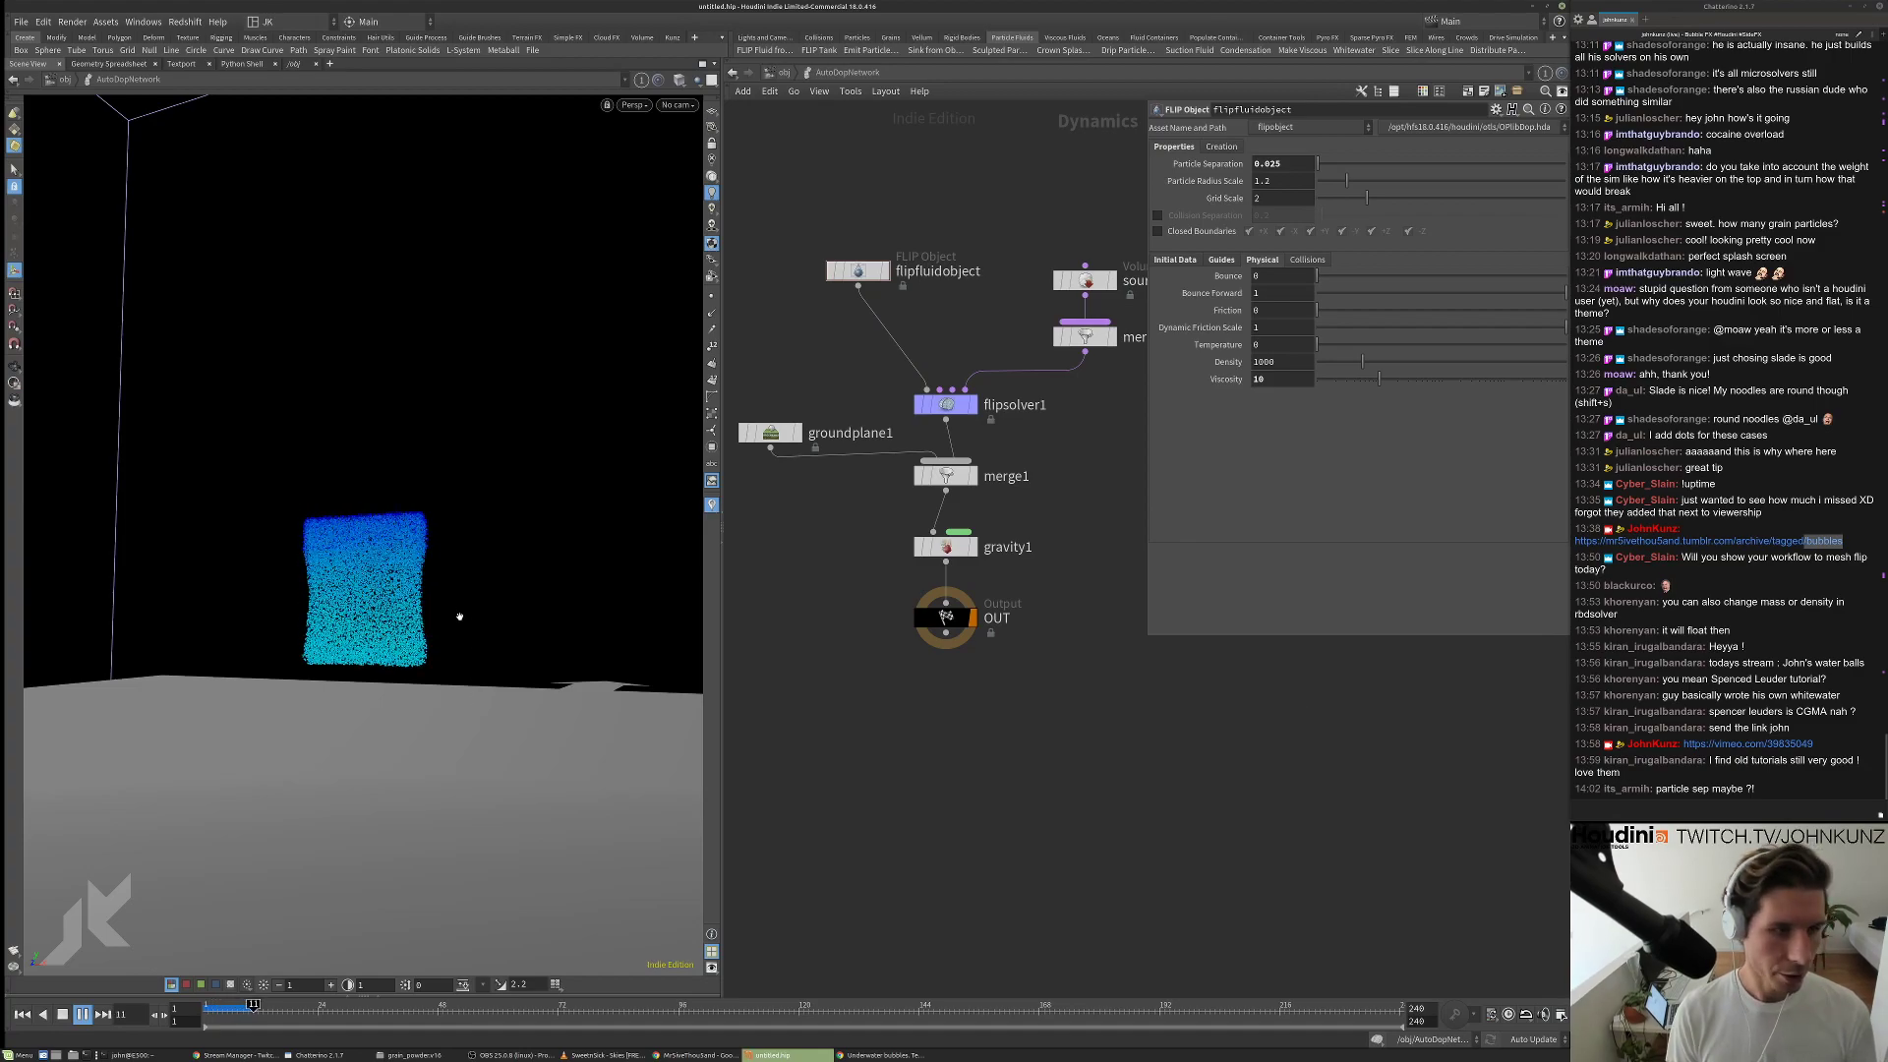
key(Escape)
drag(438, 502, 344, 313)
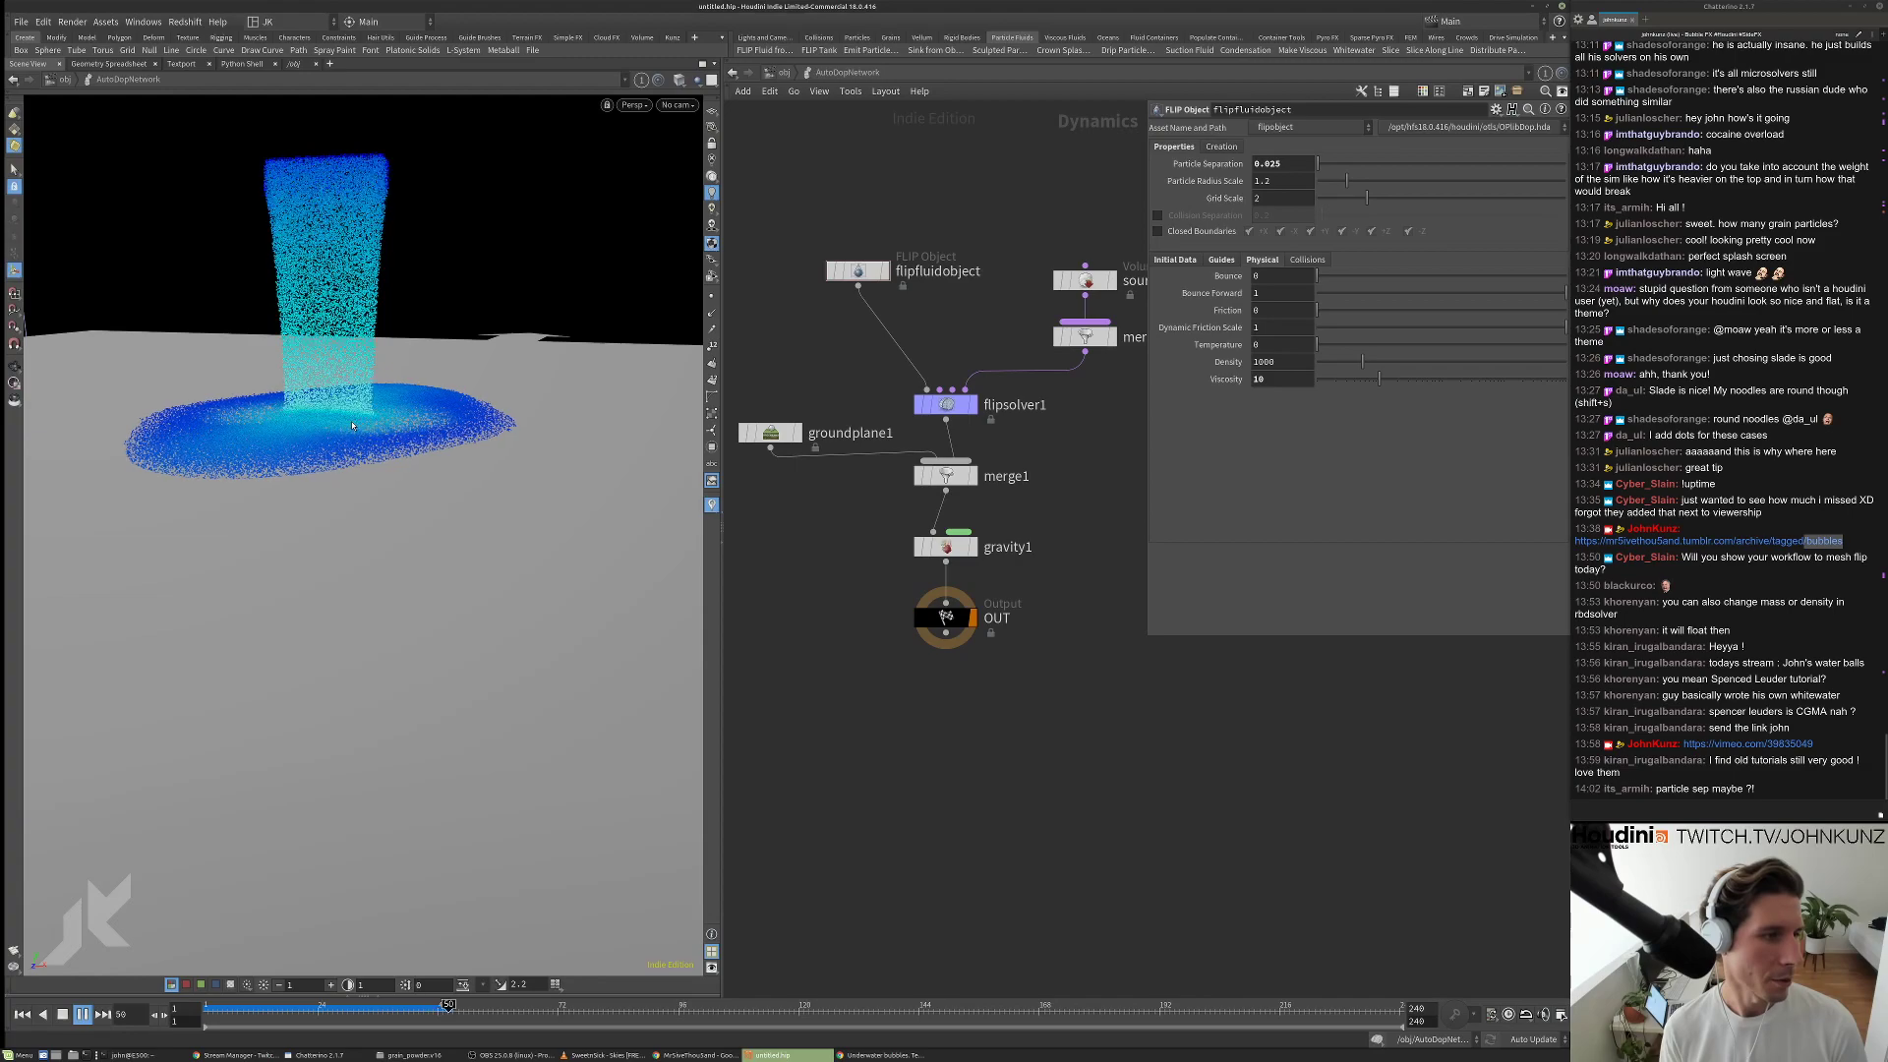
drag(343, 463, 586, 473)
Rewind, set Viscosity to 100, and replay to watch the thicker fluid fall.
key(ctrl+Up)
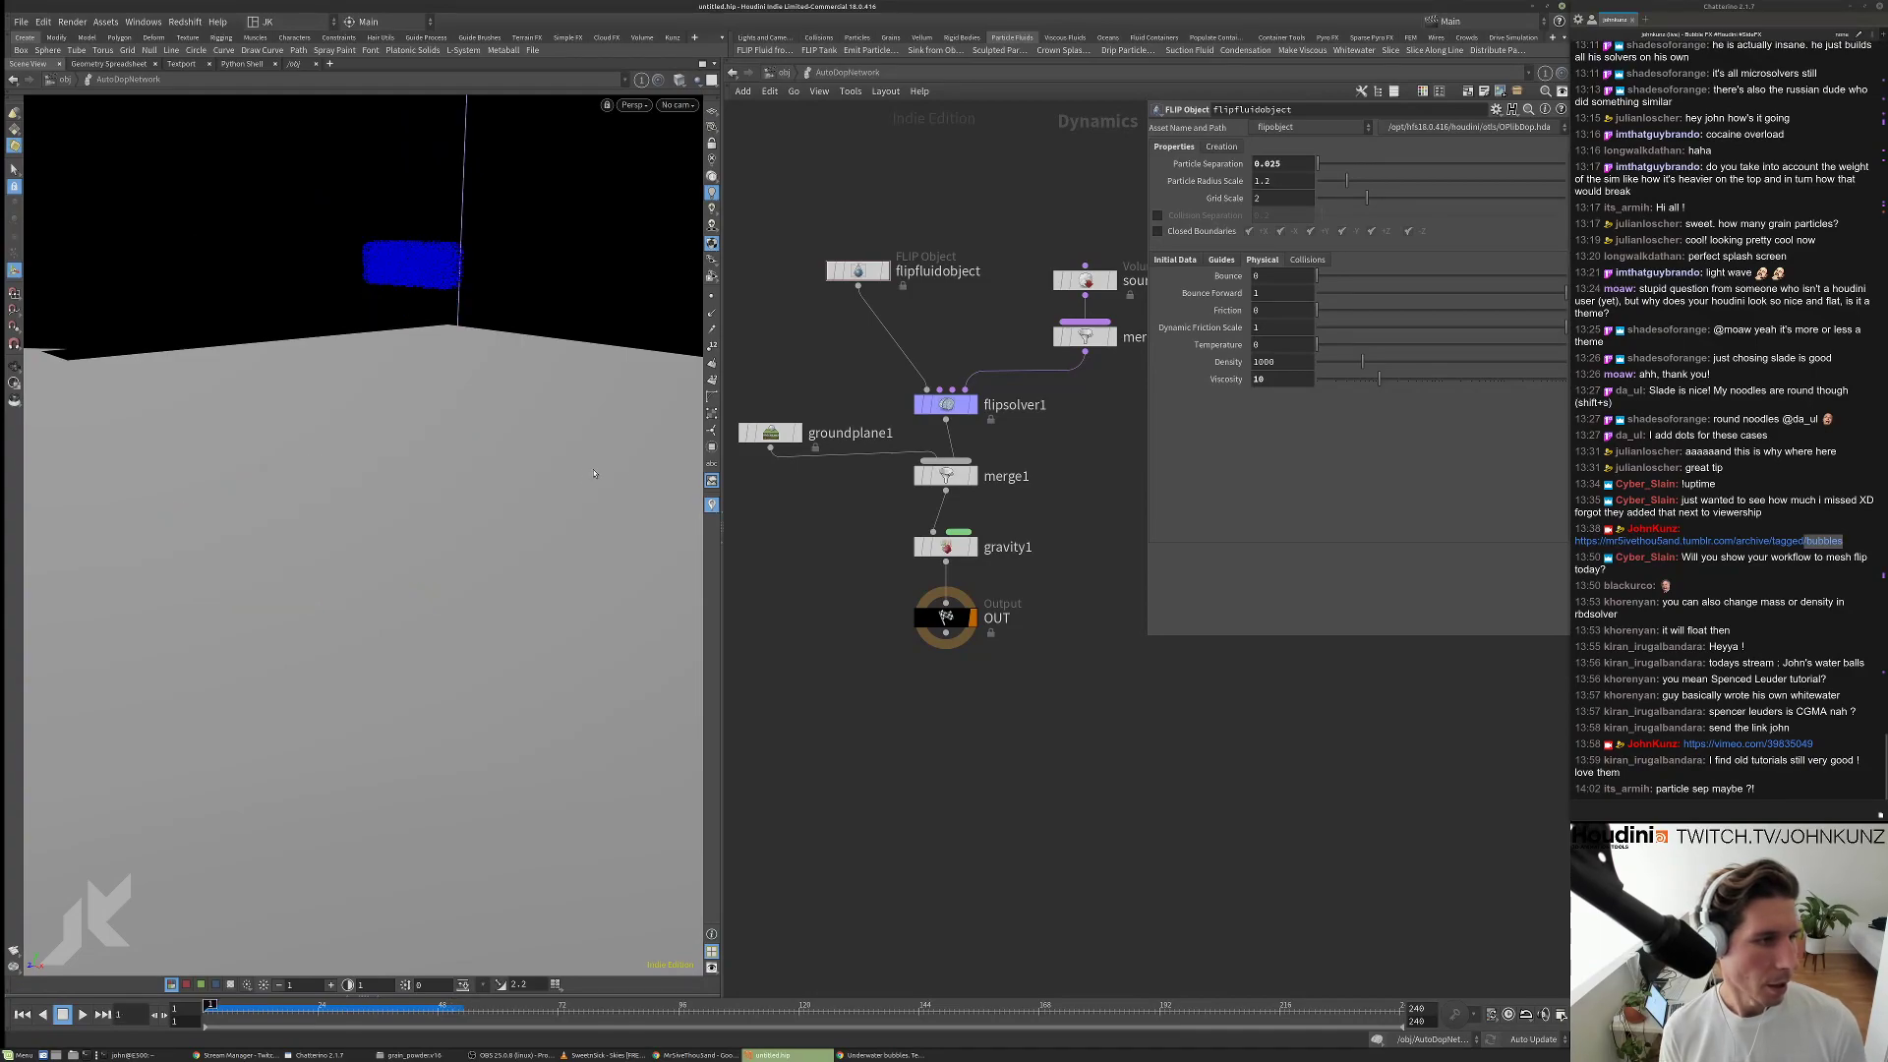
click(1274, 379)
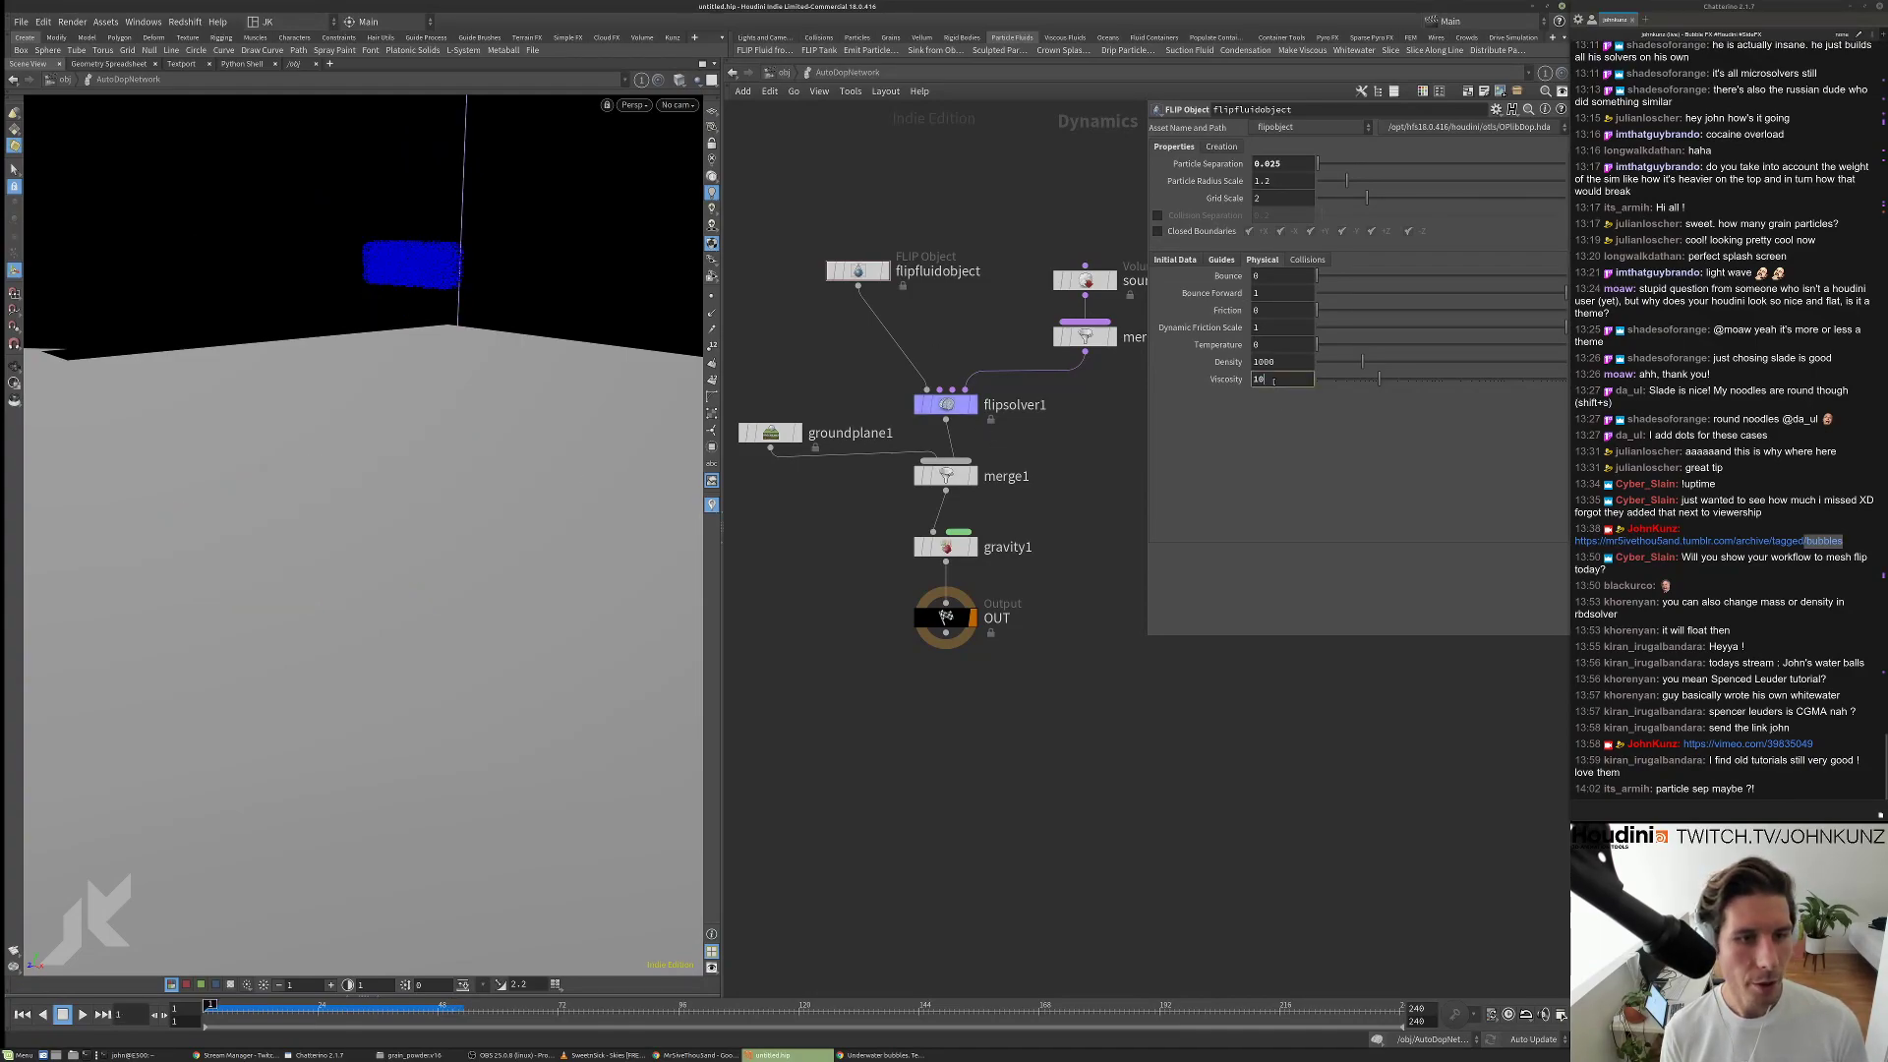
text(100)
key(Return)
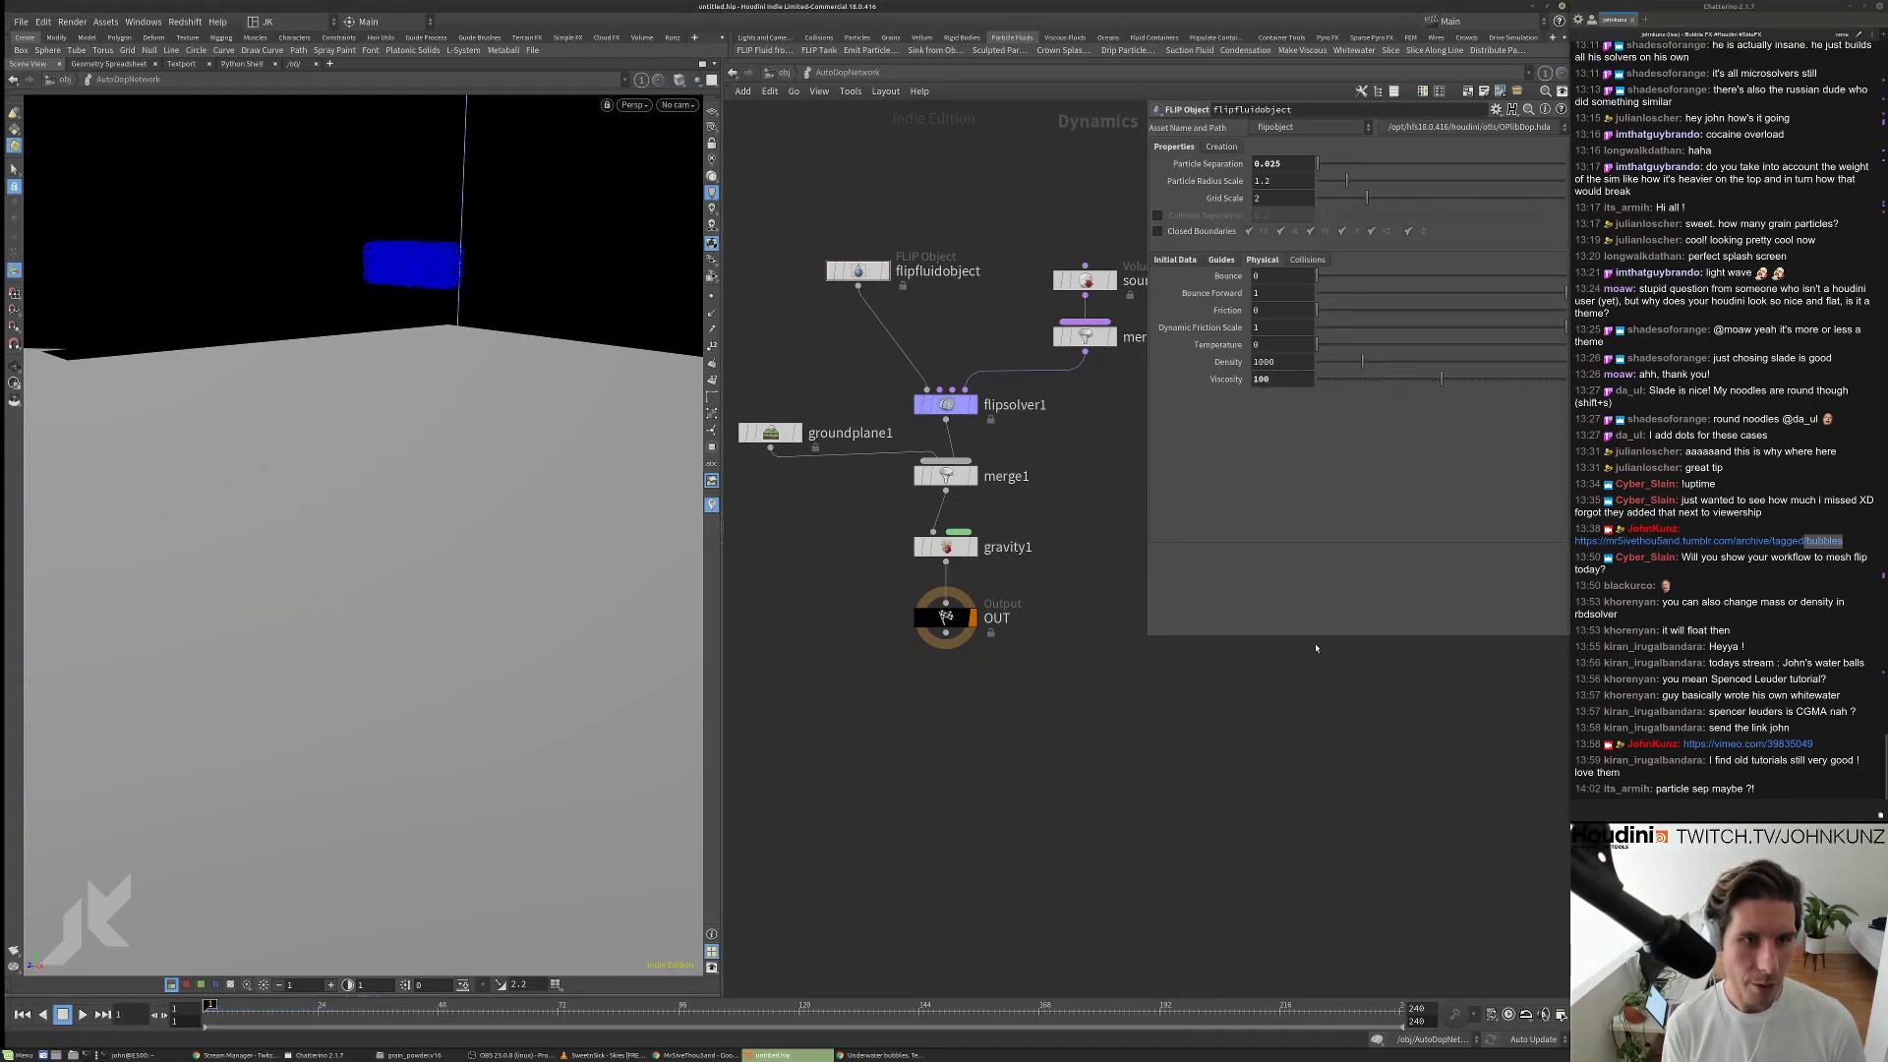
key(Up)
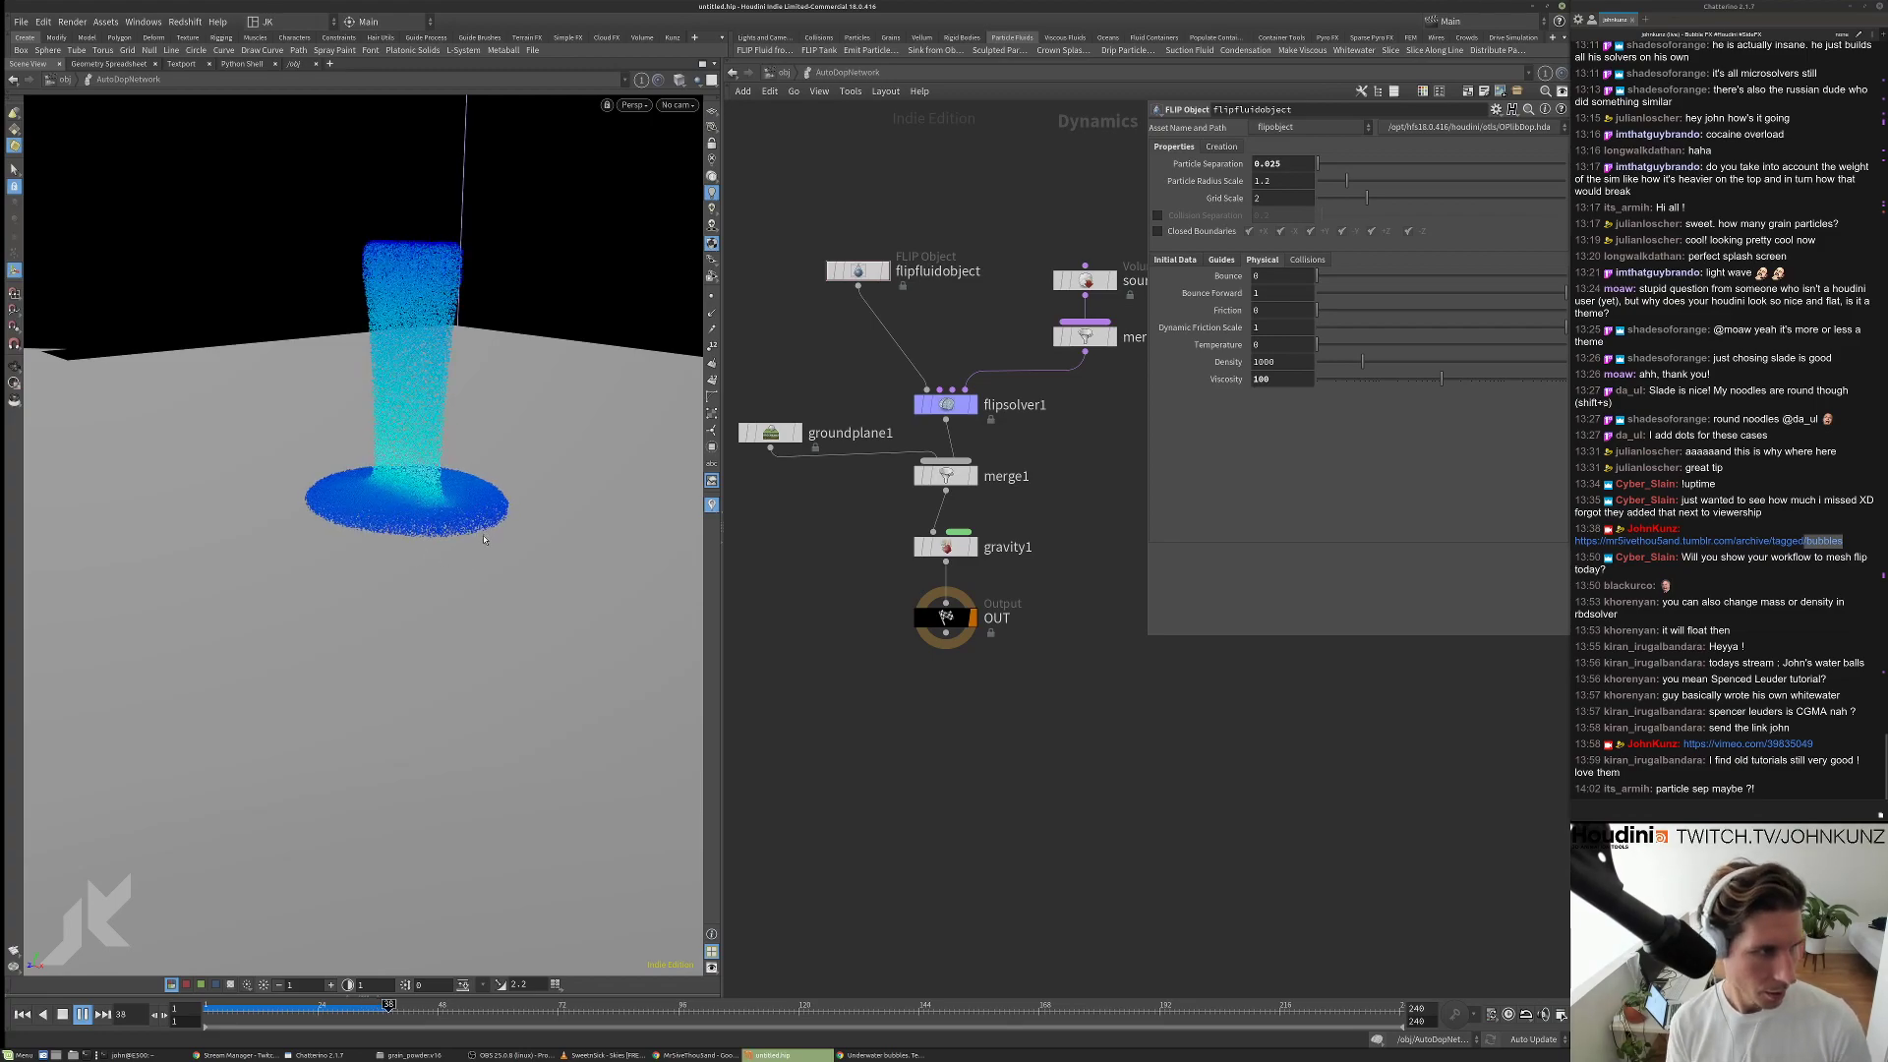
mouse_move(482, 536)
mouse_down()
mouse_move(451, 492)
mouse_move(482, 553)
mouse_up()
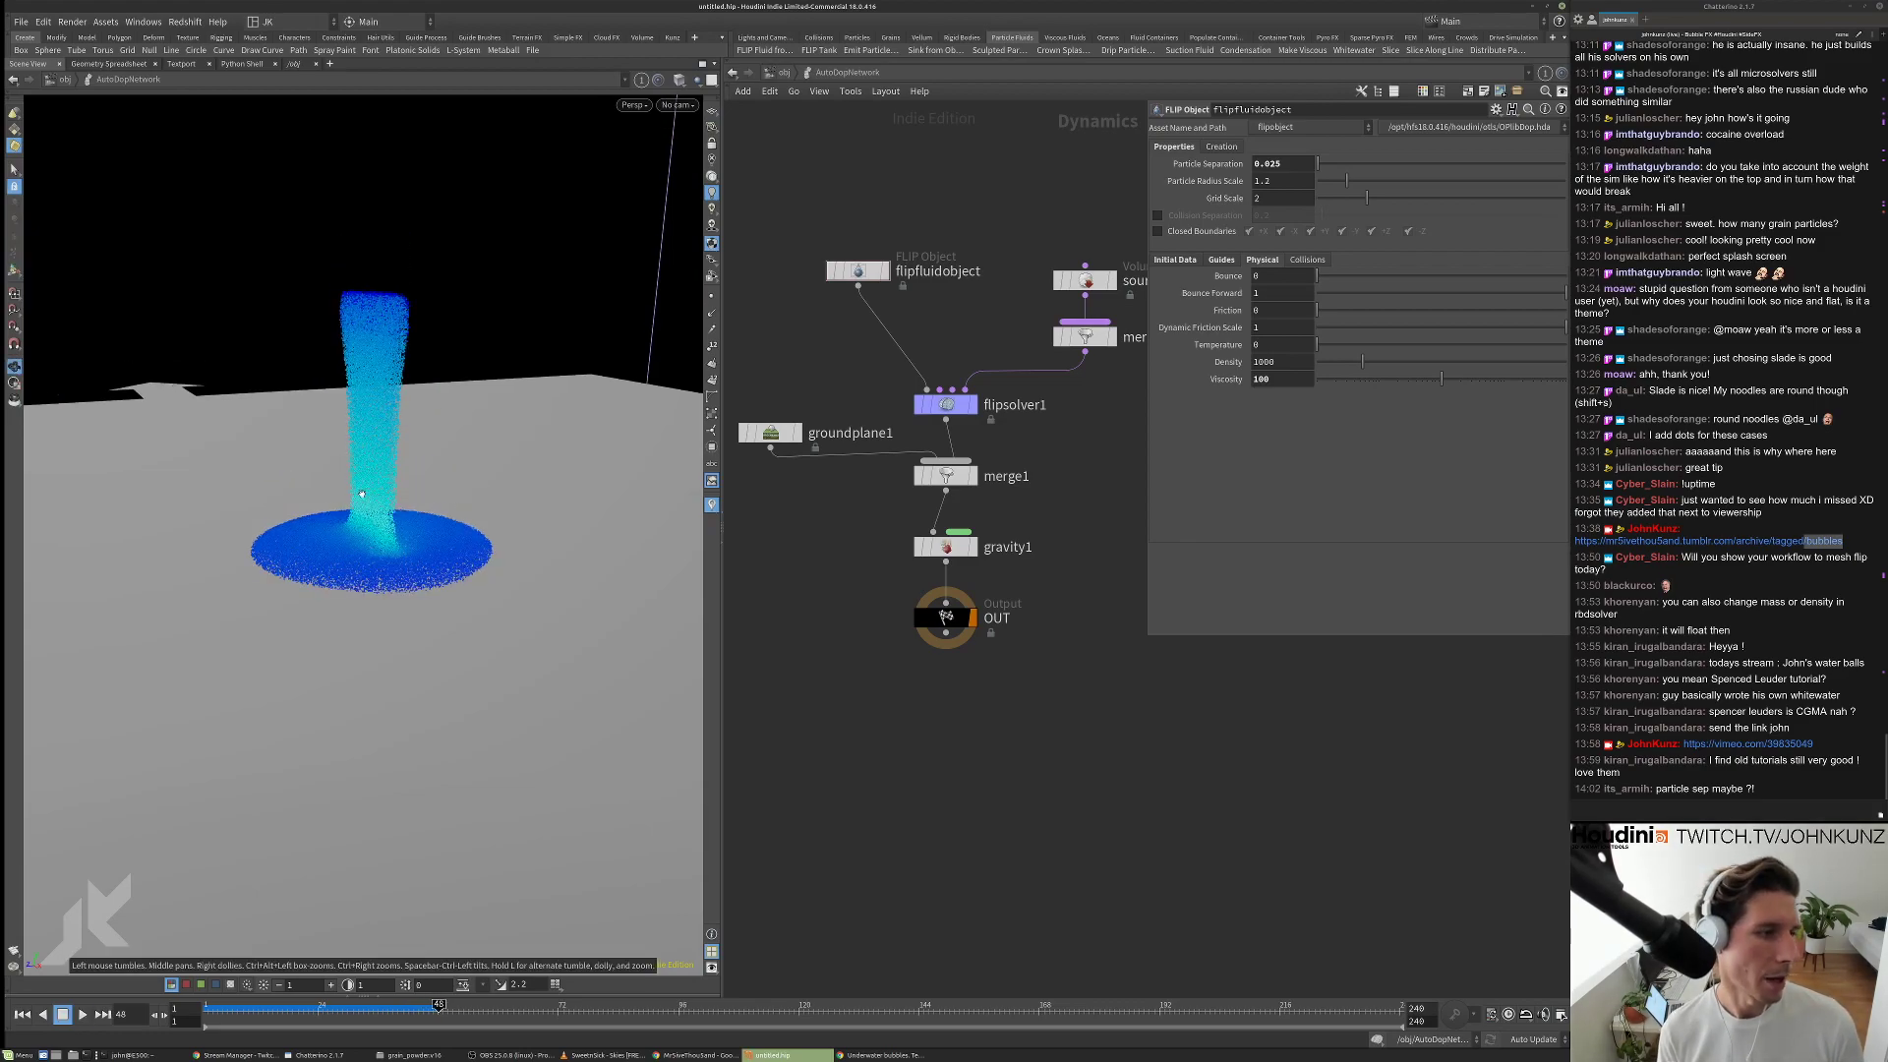
key(ctrl+Up)
click(1278, 379)
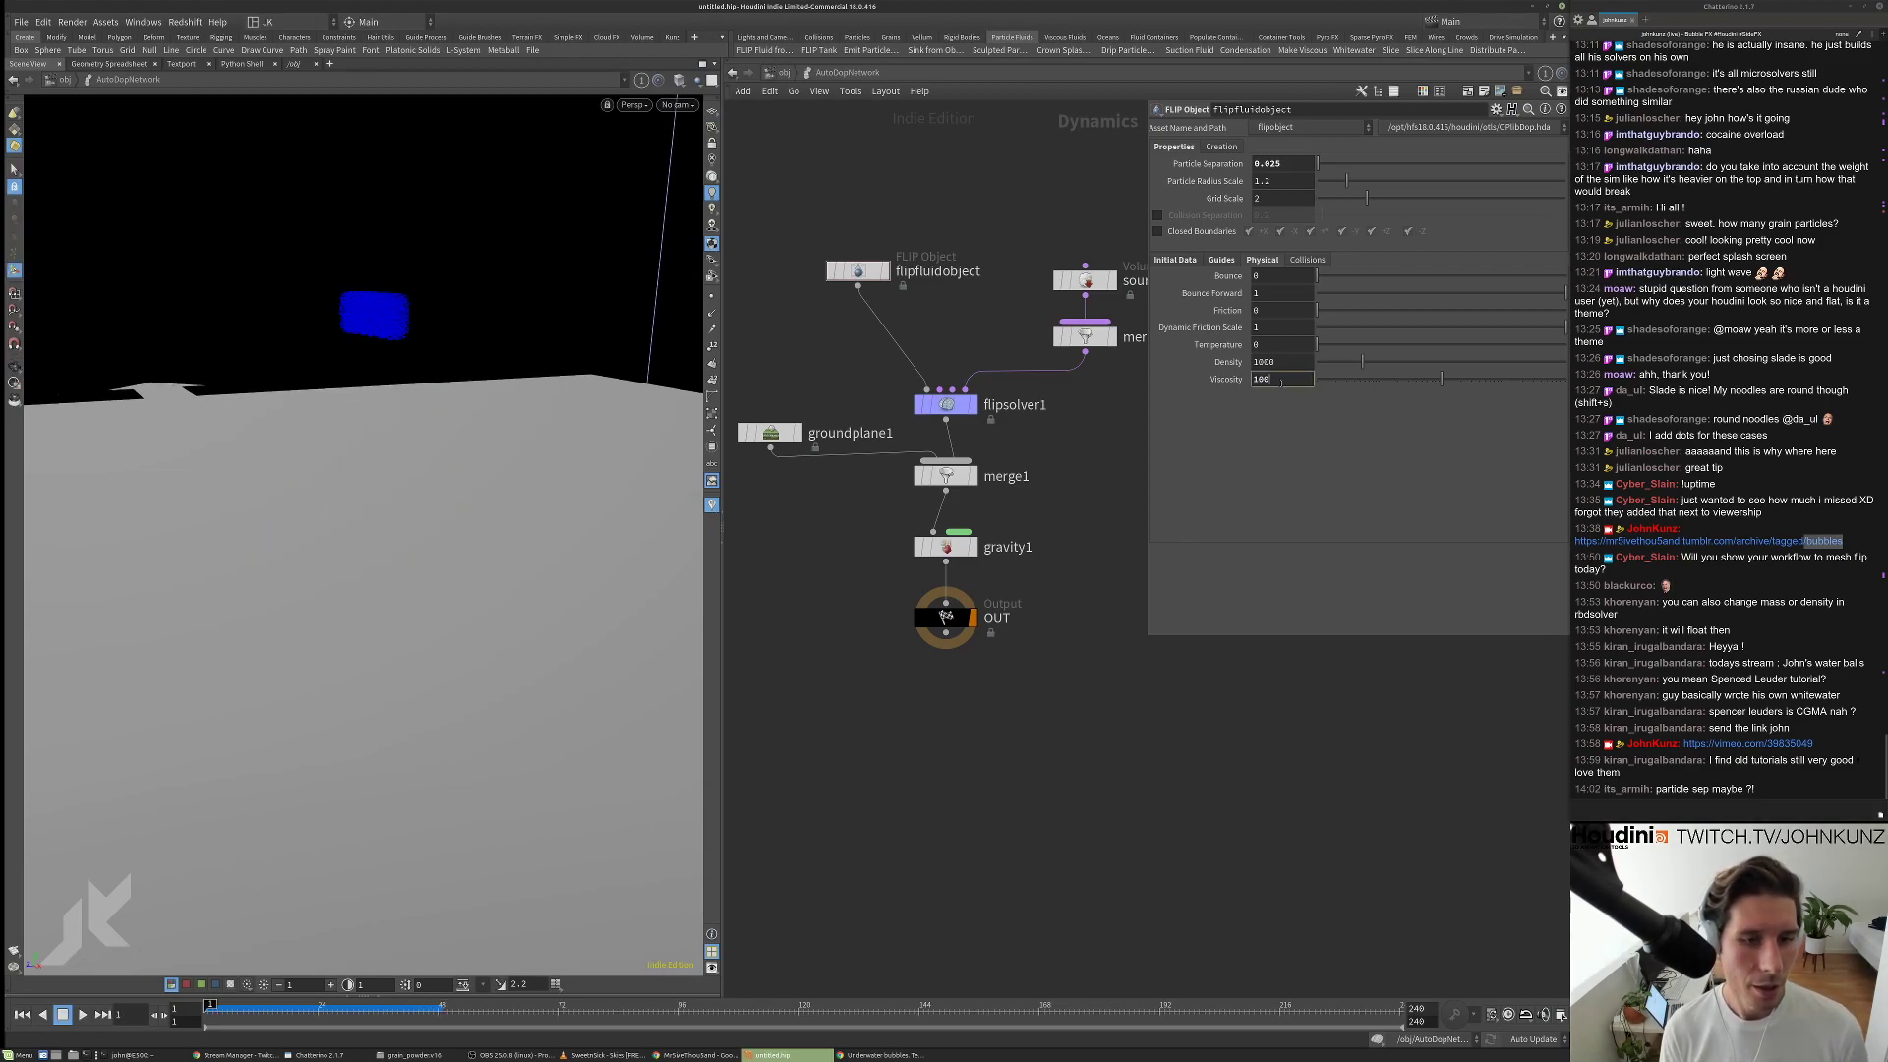
Set viscosity to 1000 and play the simulation, orbiting closer to the fluid column.
text(1000)
key(Return)
key(Up)
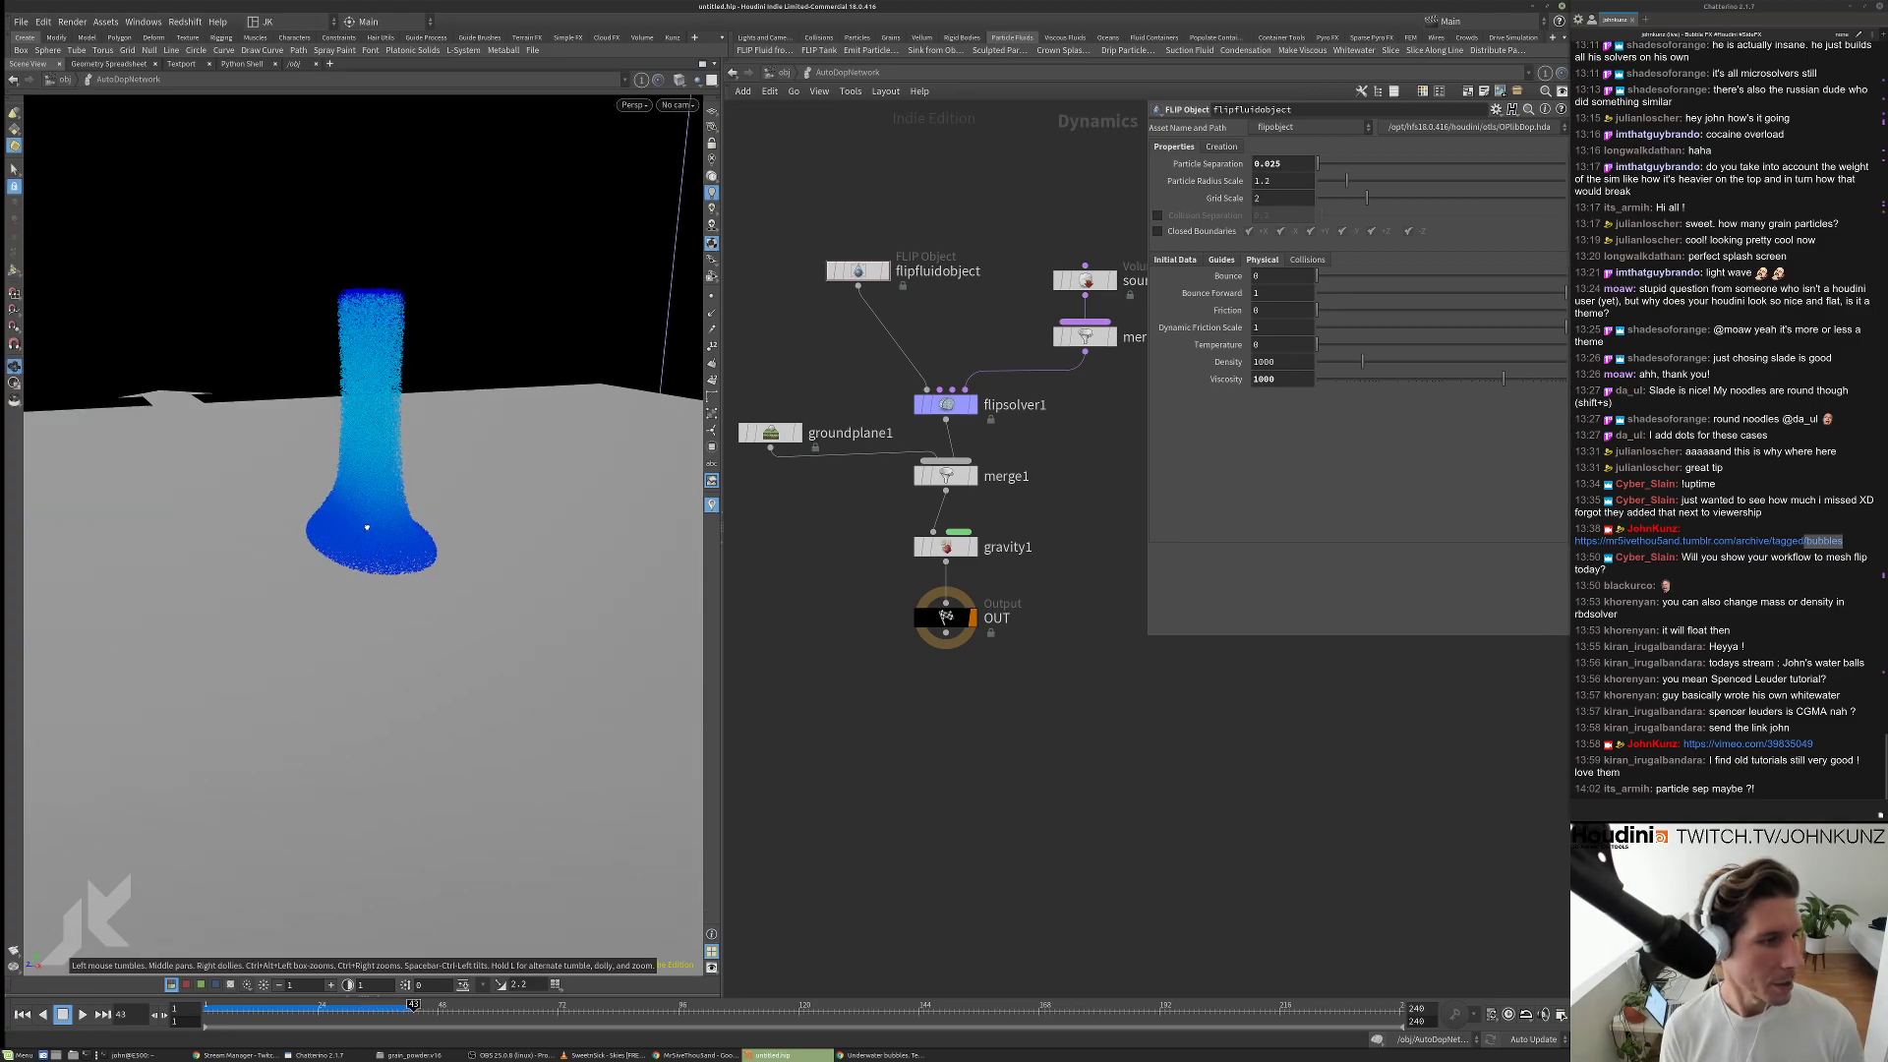
right_drag(402, 509, 465, 431)
drag(465, 432, 523, 514)
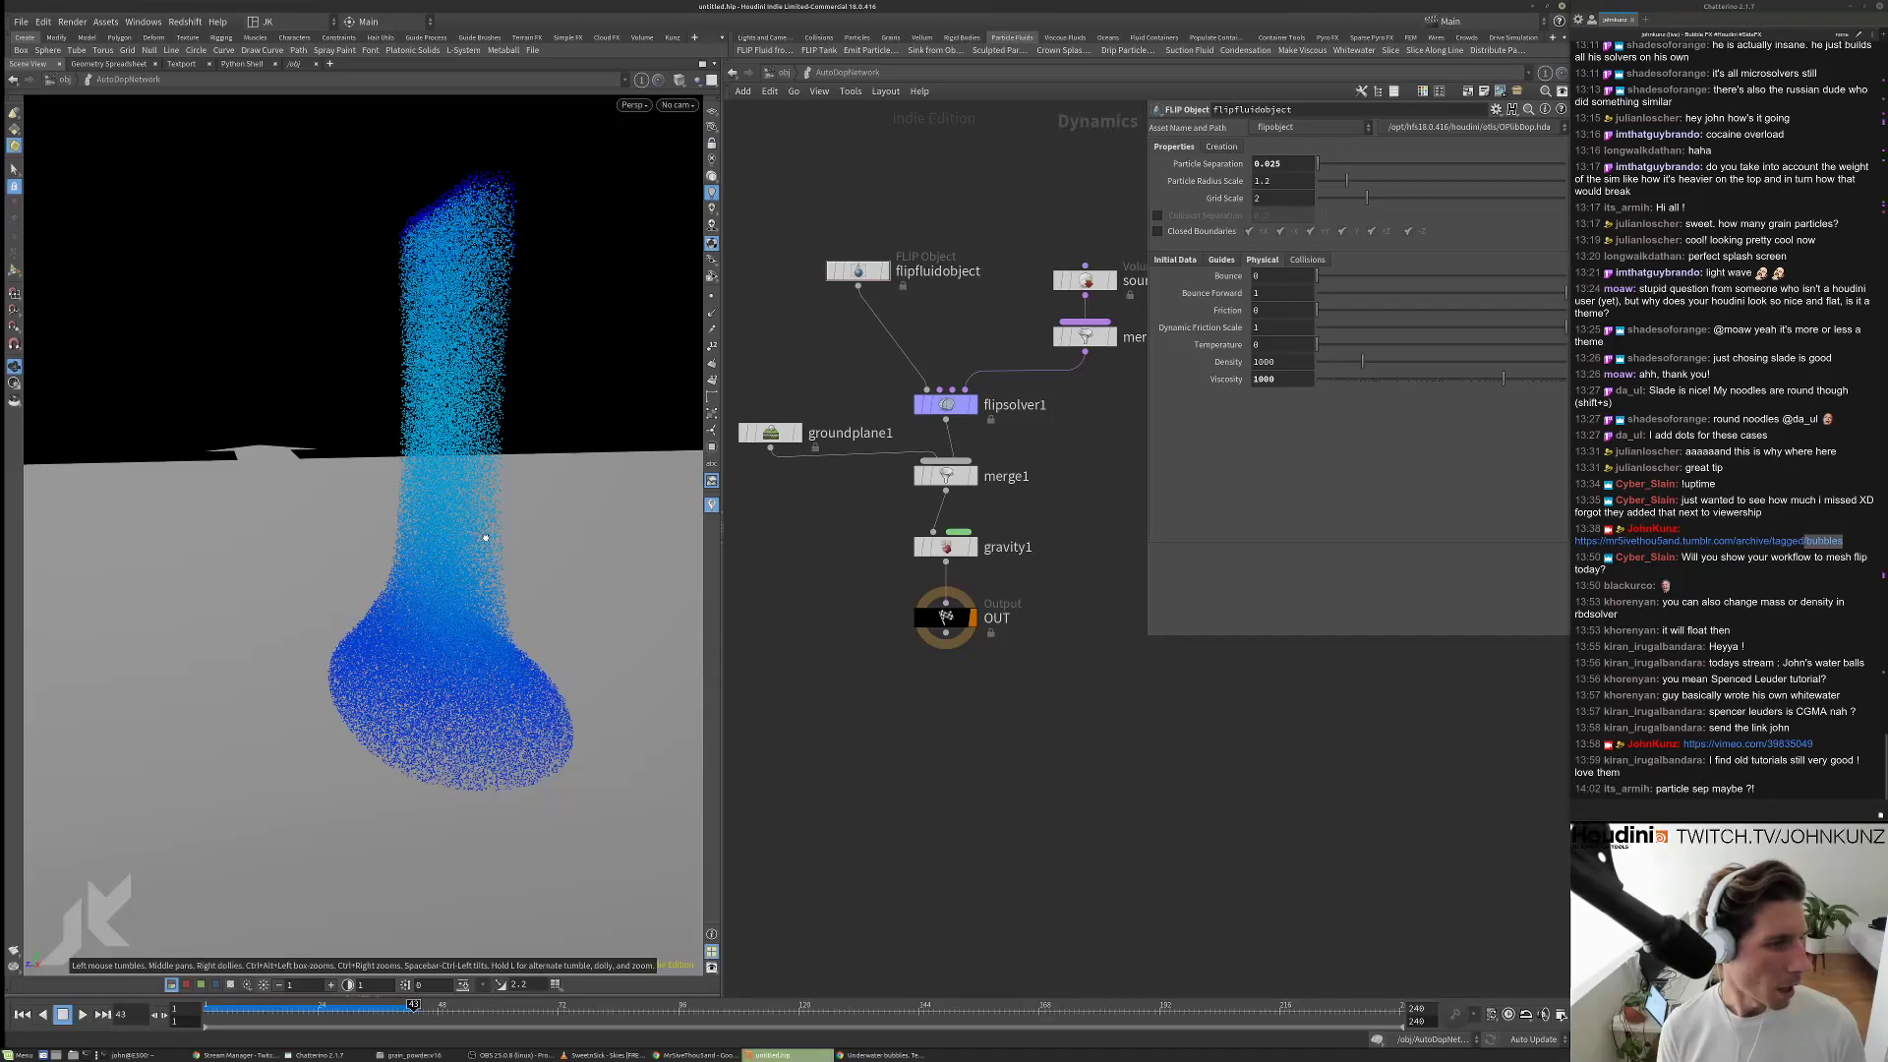
Raise viscosity to 5000, replay the stiffer simulation, and rewind to frame 1.
key(ctrl+Up)
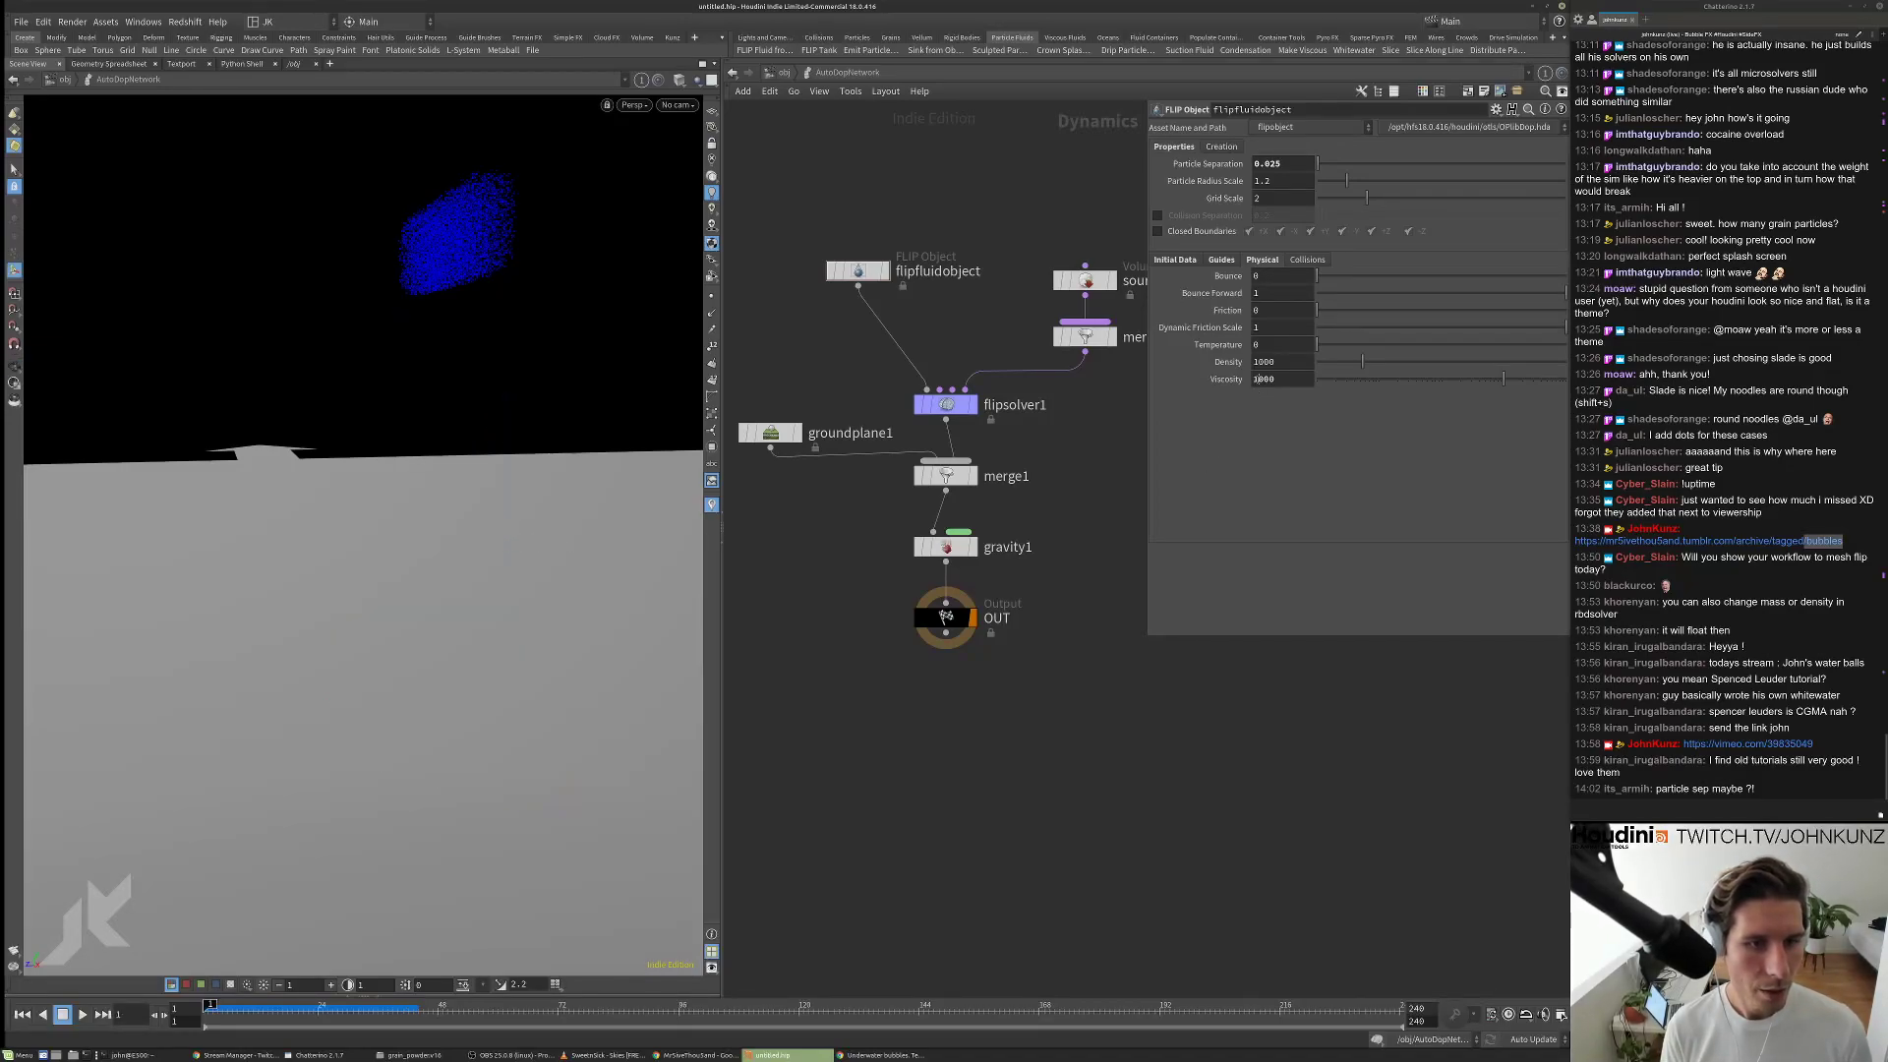
text(5)
key(Return)
key(Up)
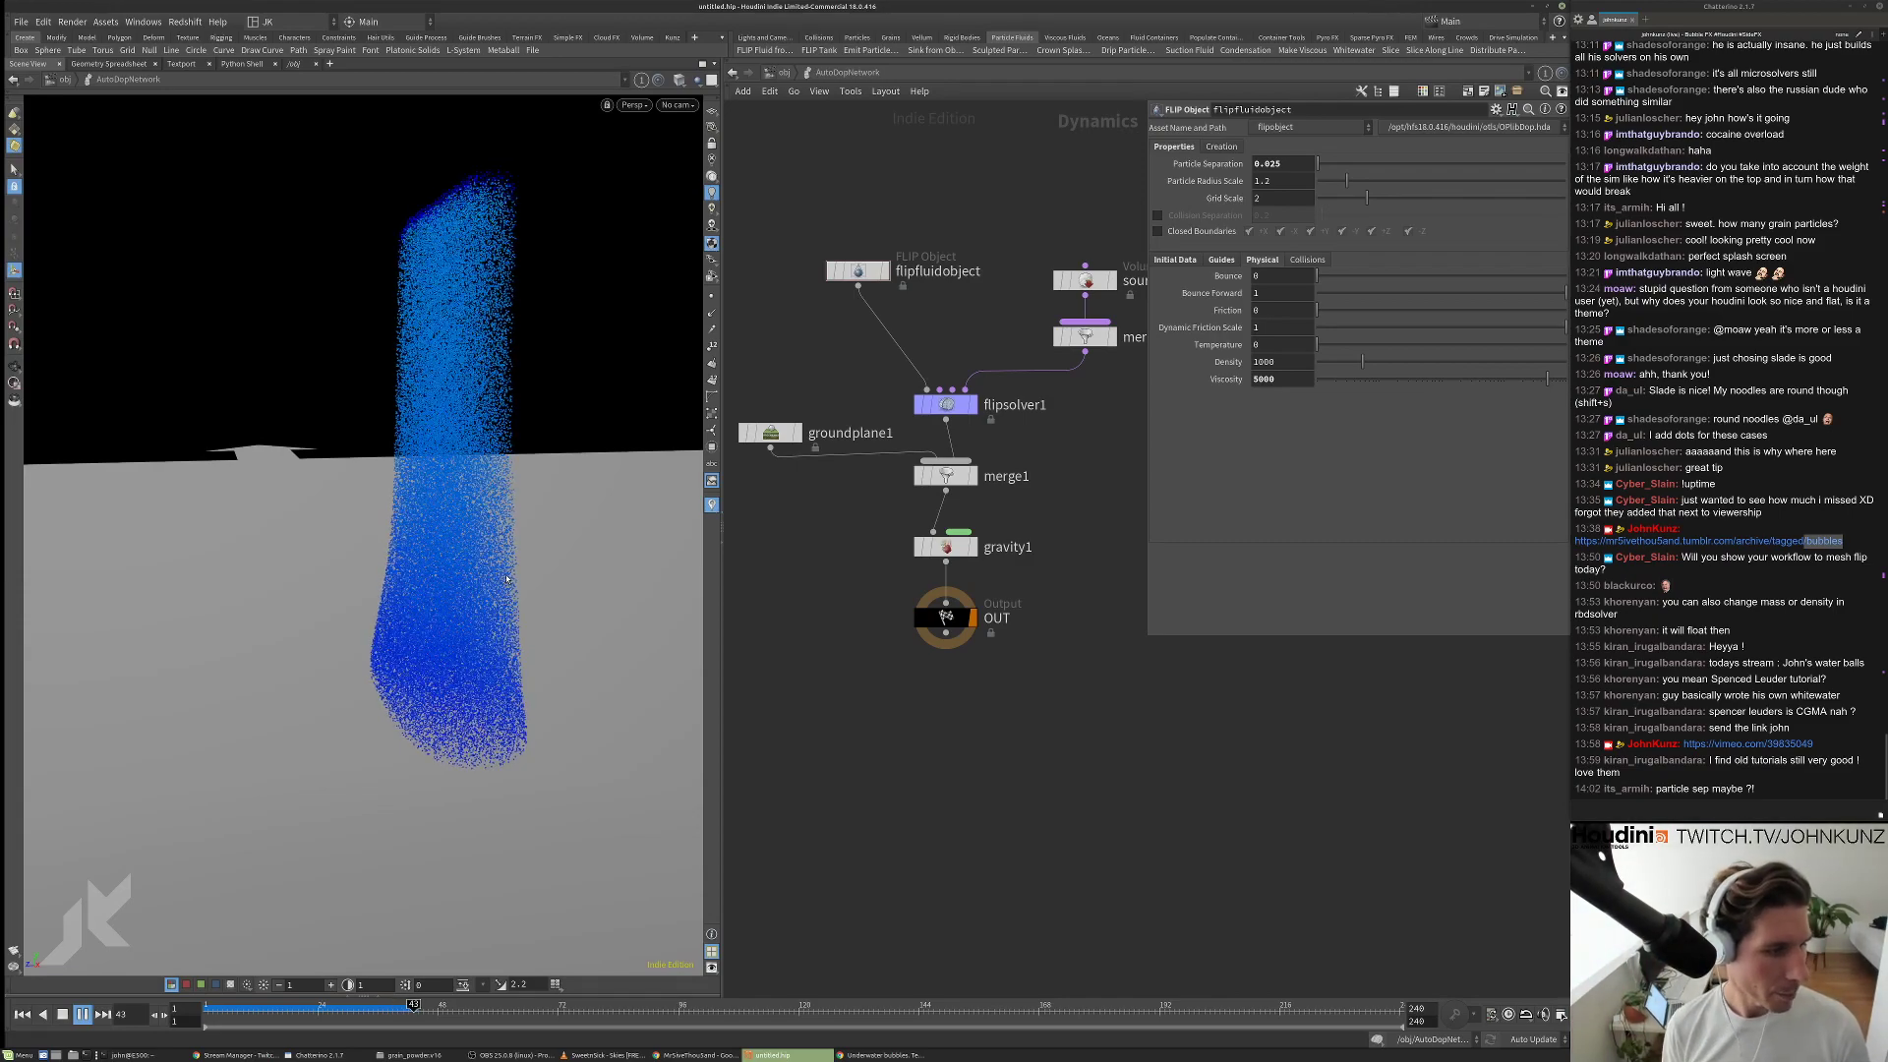
key(ctrl+Up)
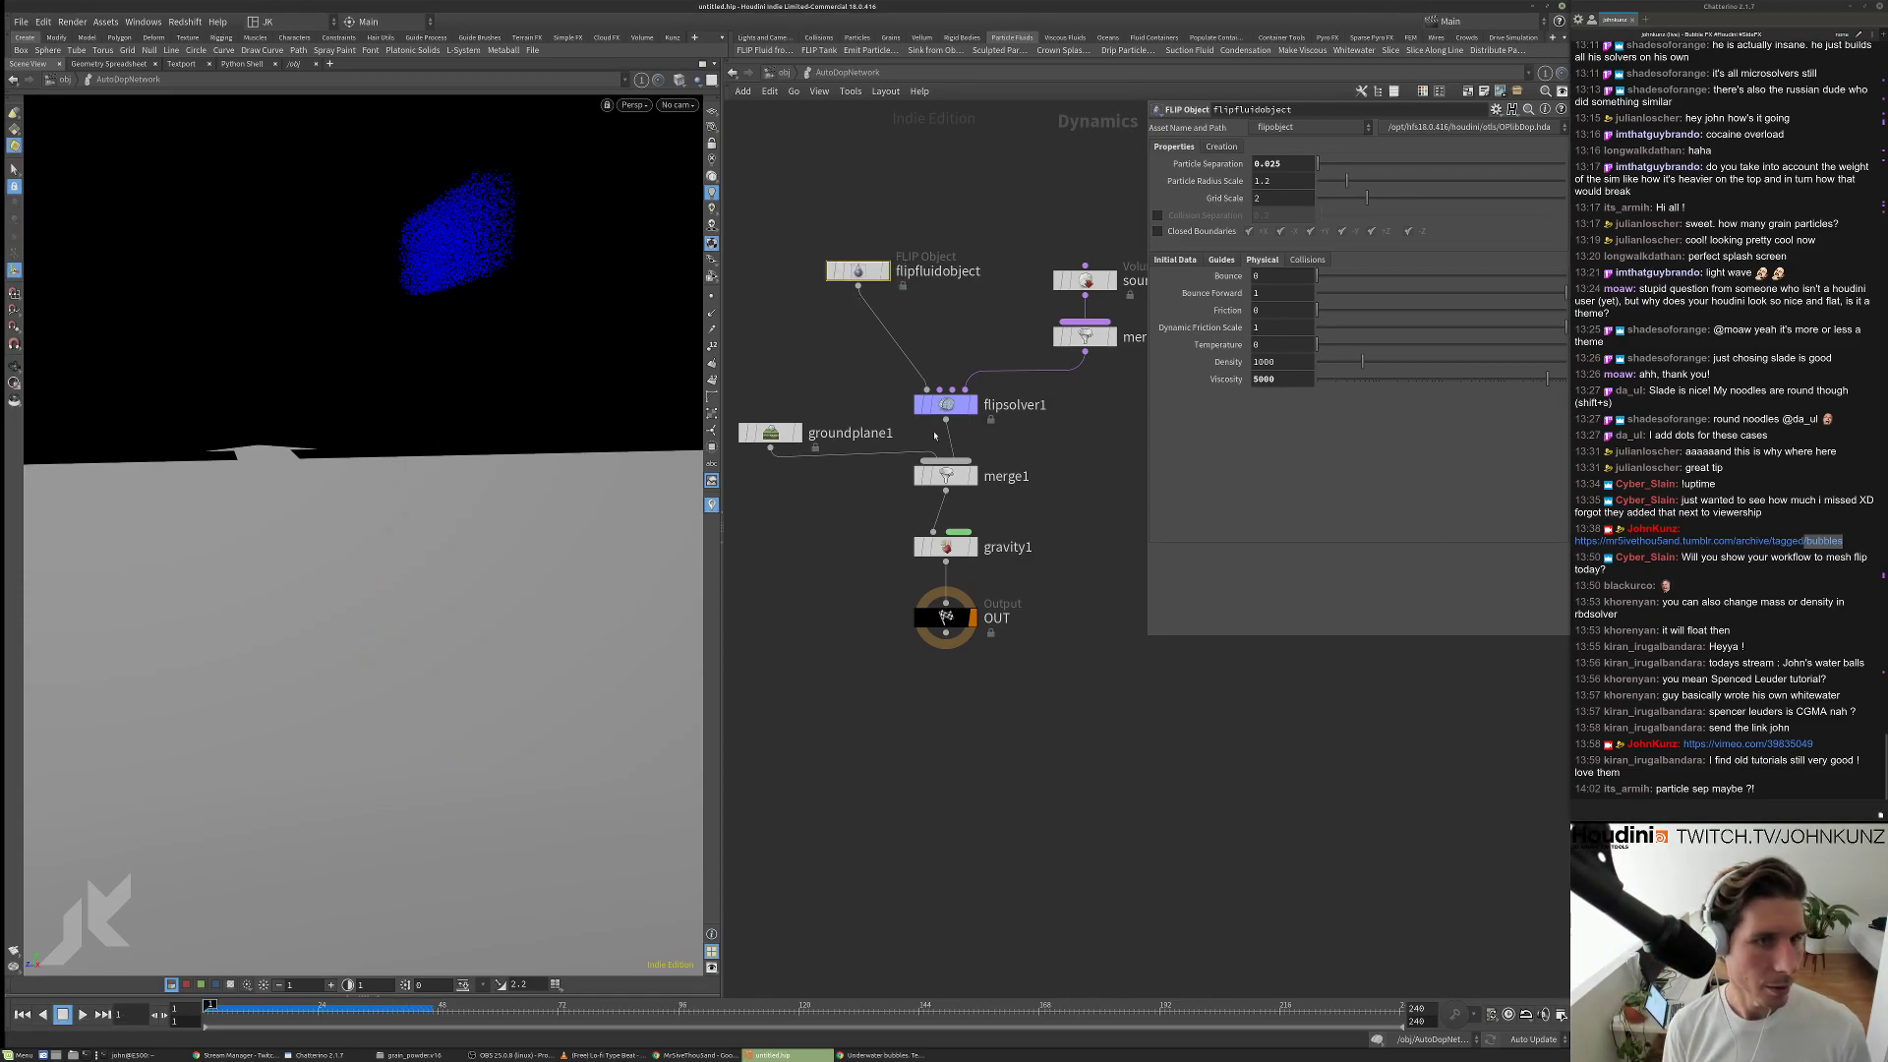
Set flipfluidobject's Particle Radius Scale to 1.1 and Particle Separation to 0.01.
double_click(1267, 181)
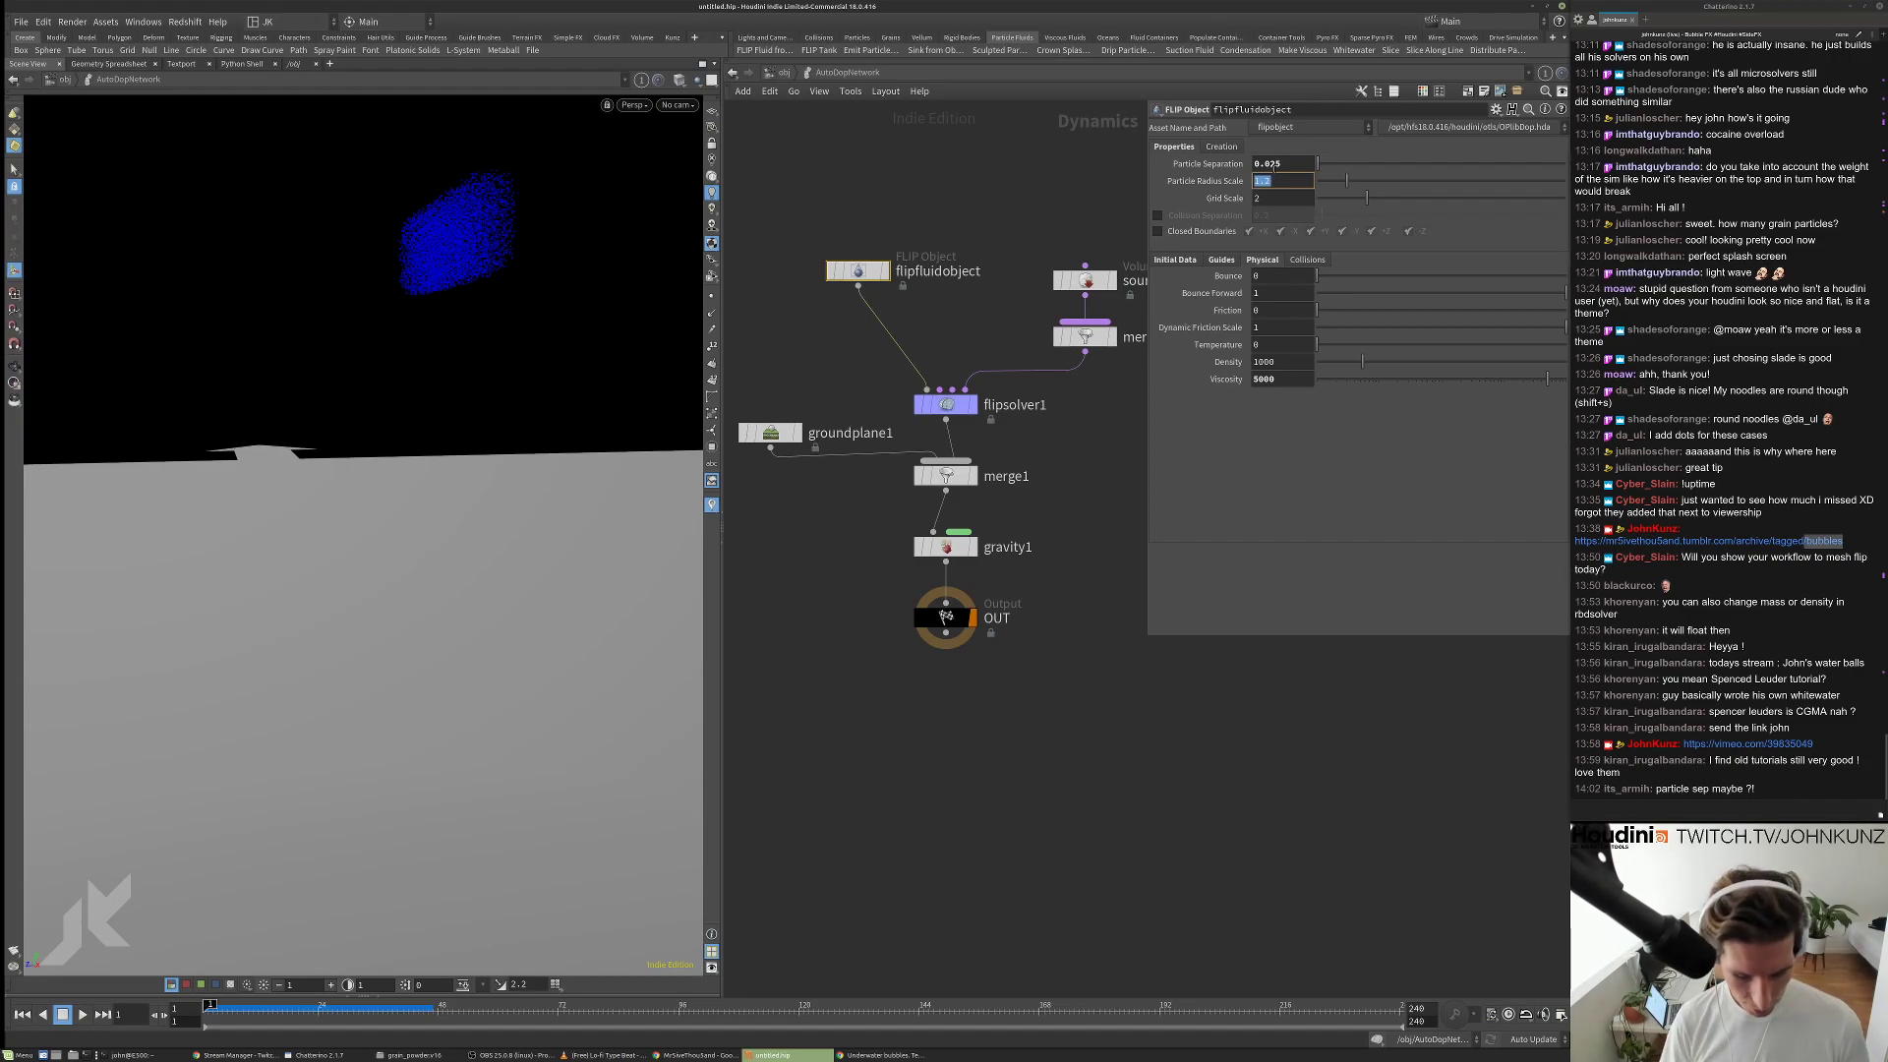
text(.6)
key(Return)
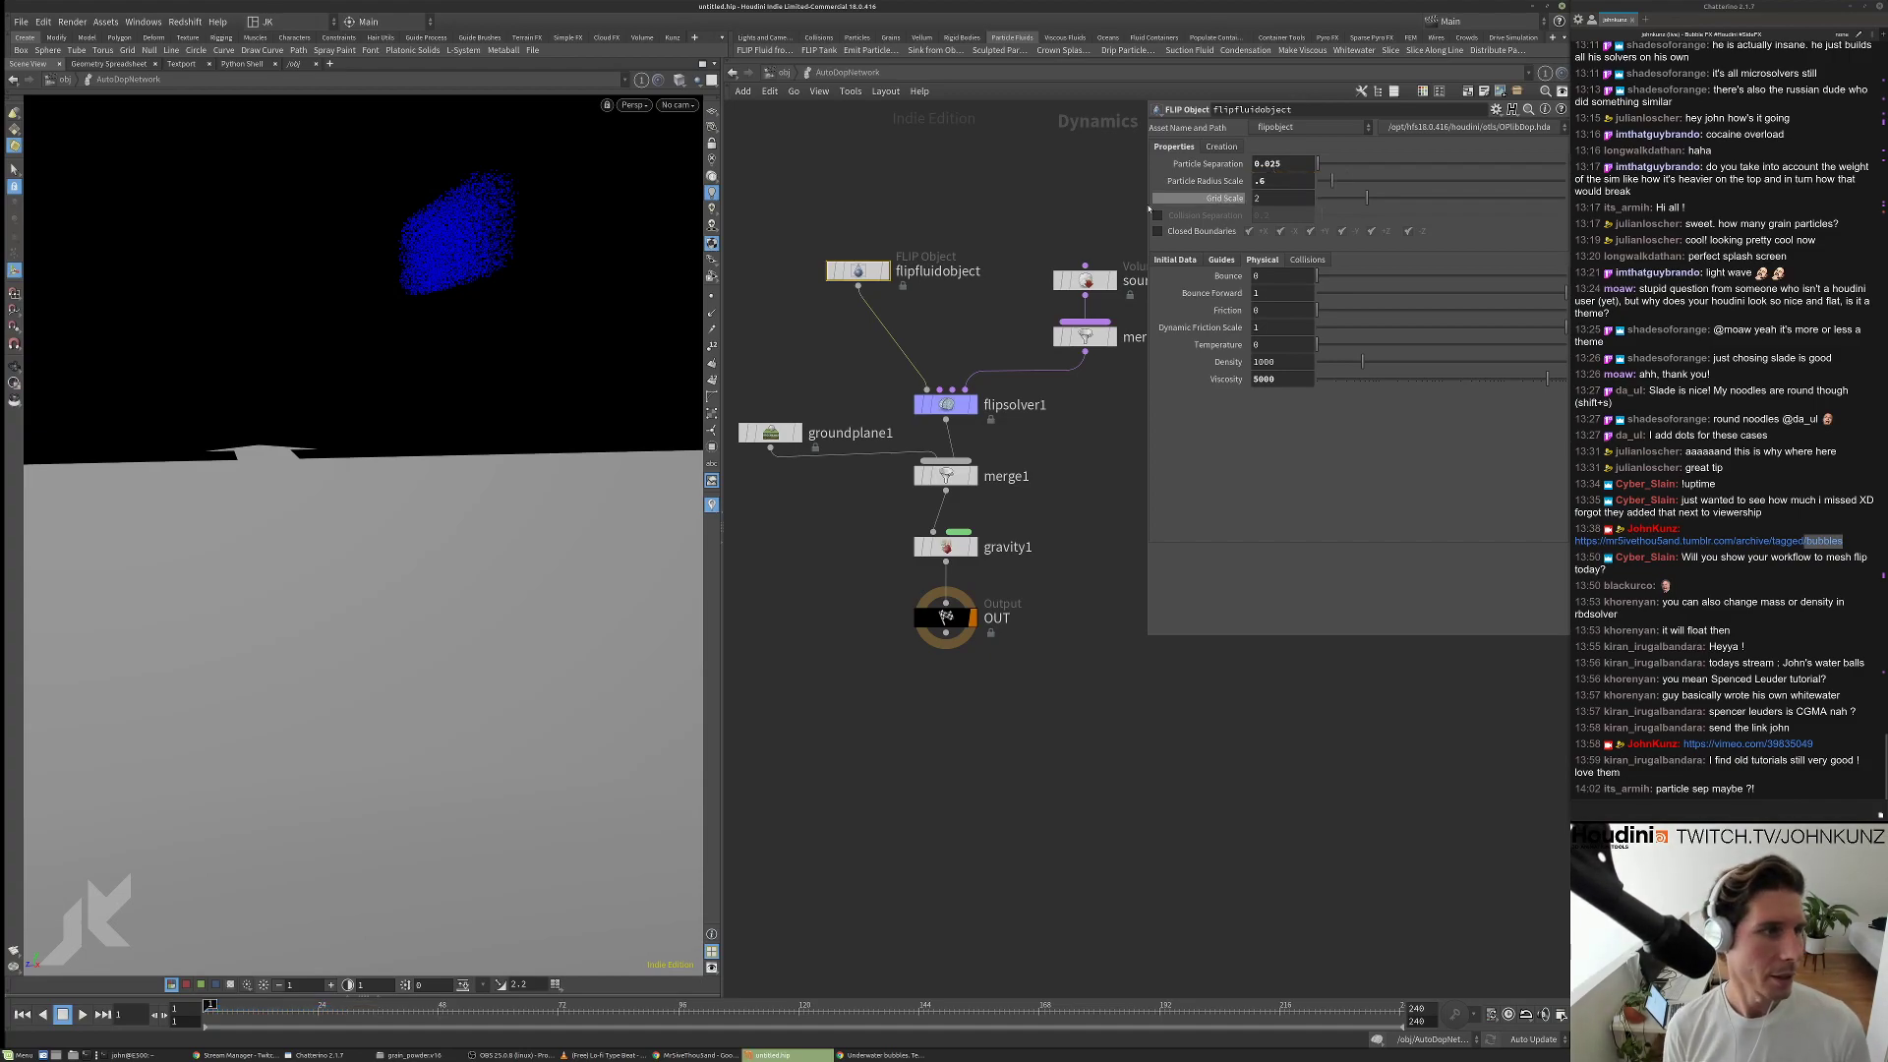
double_click(1287, 180)
text(1)
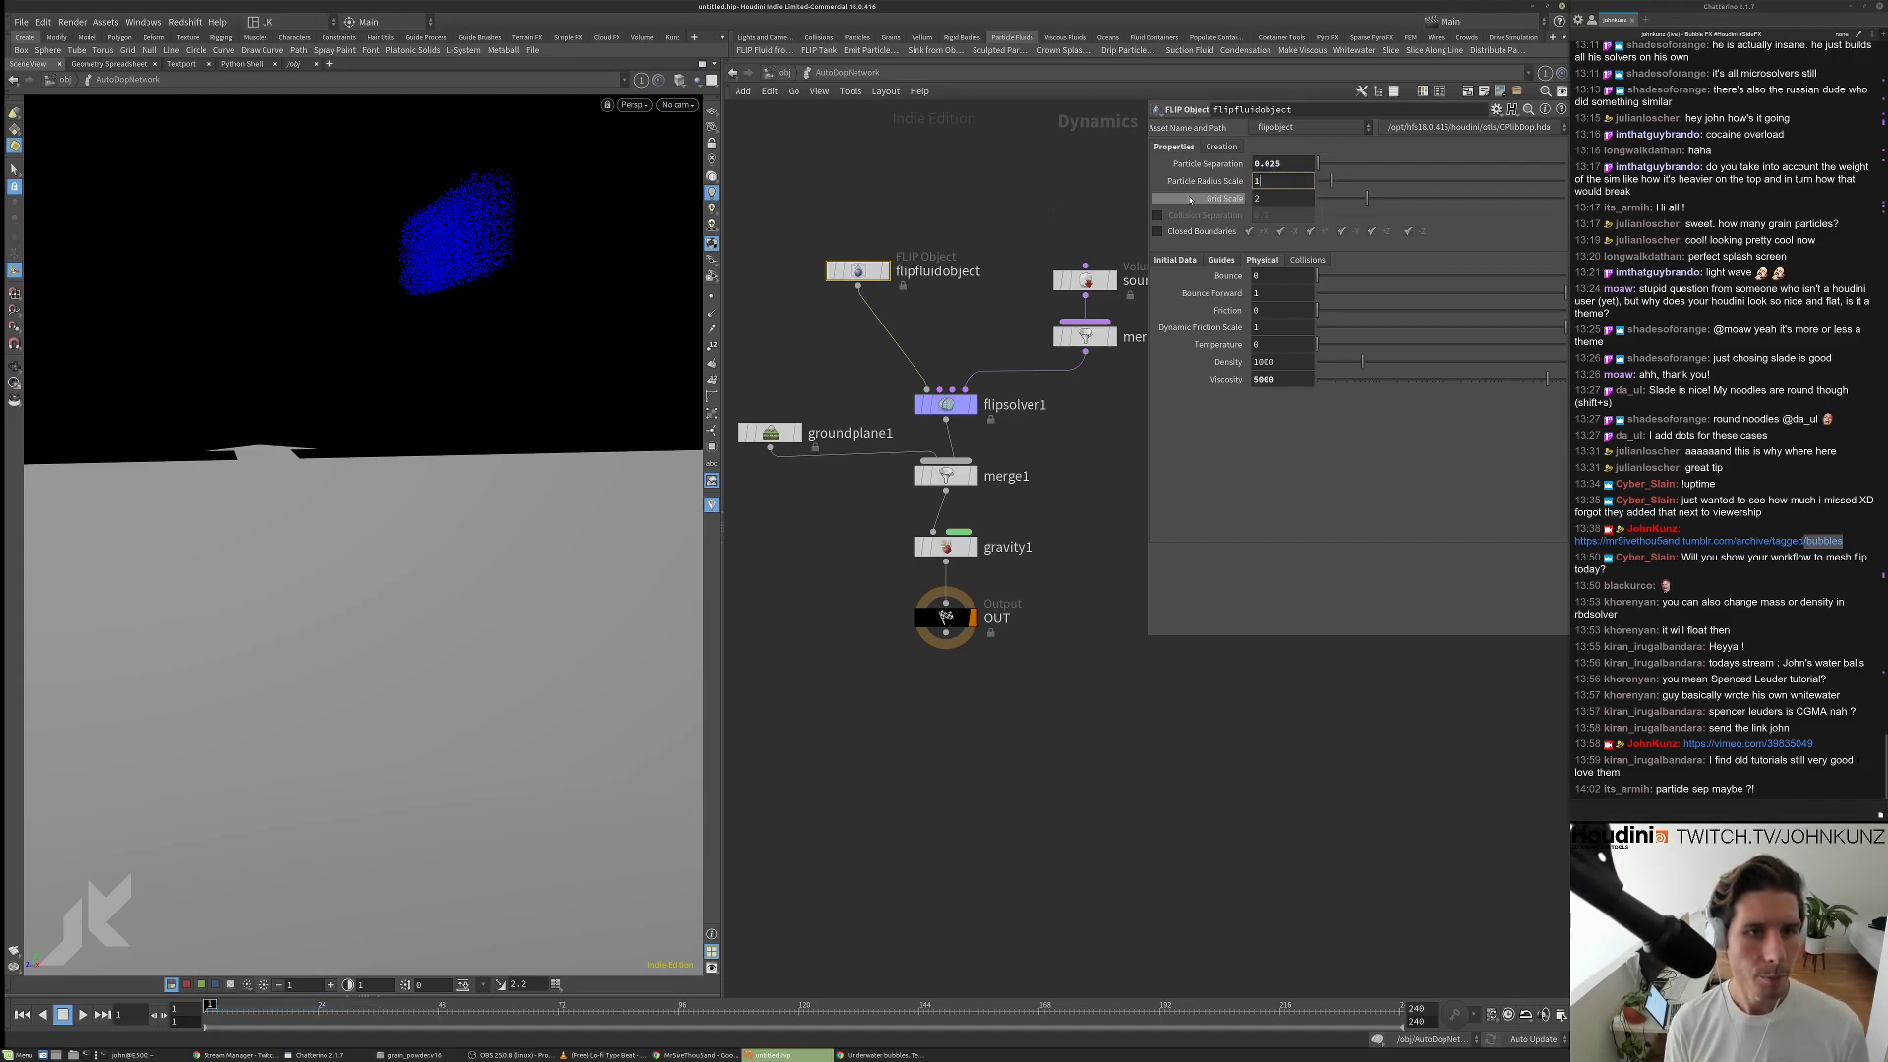
text(.1)
key(Return)
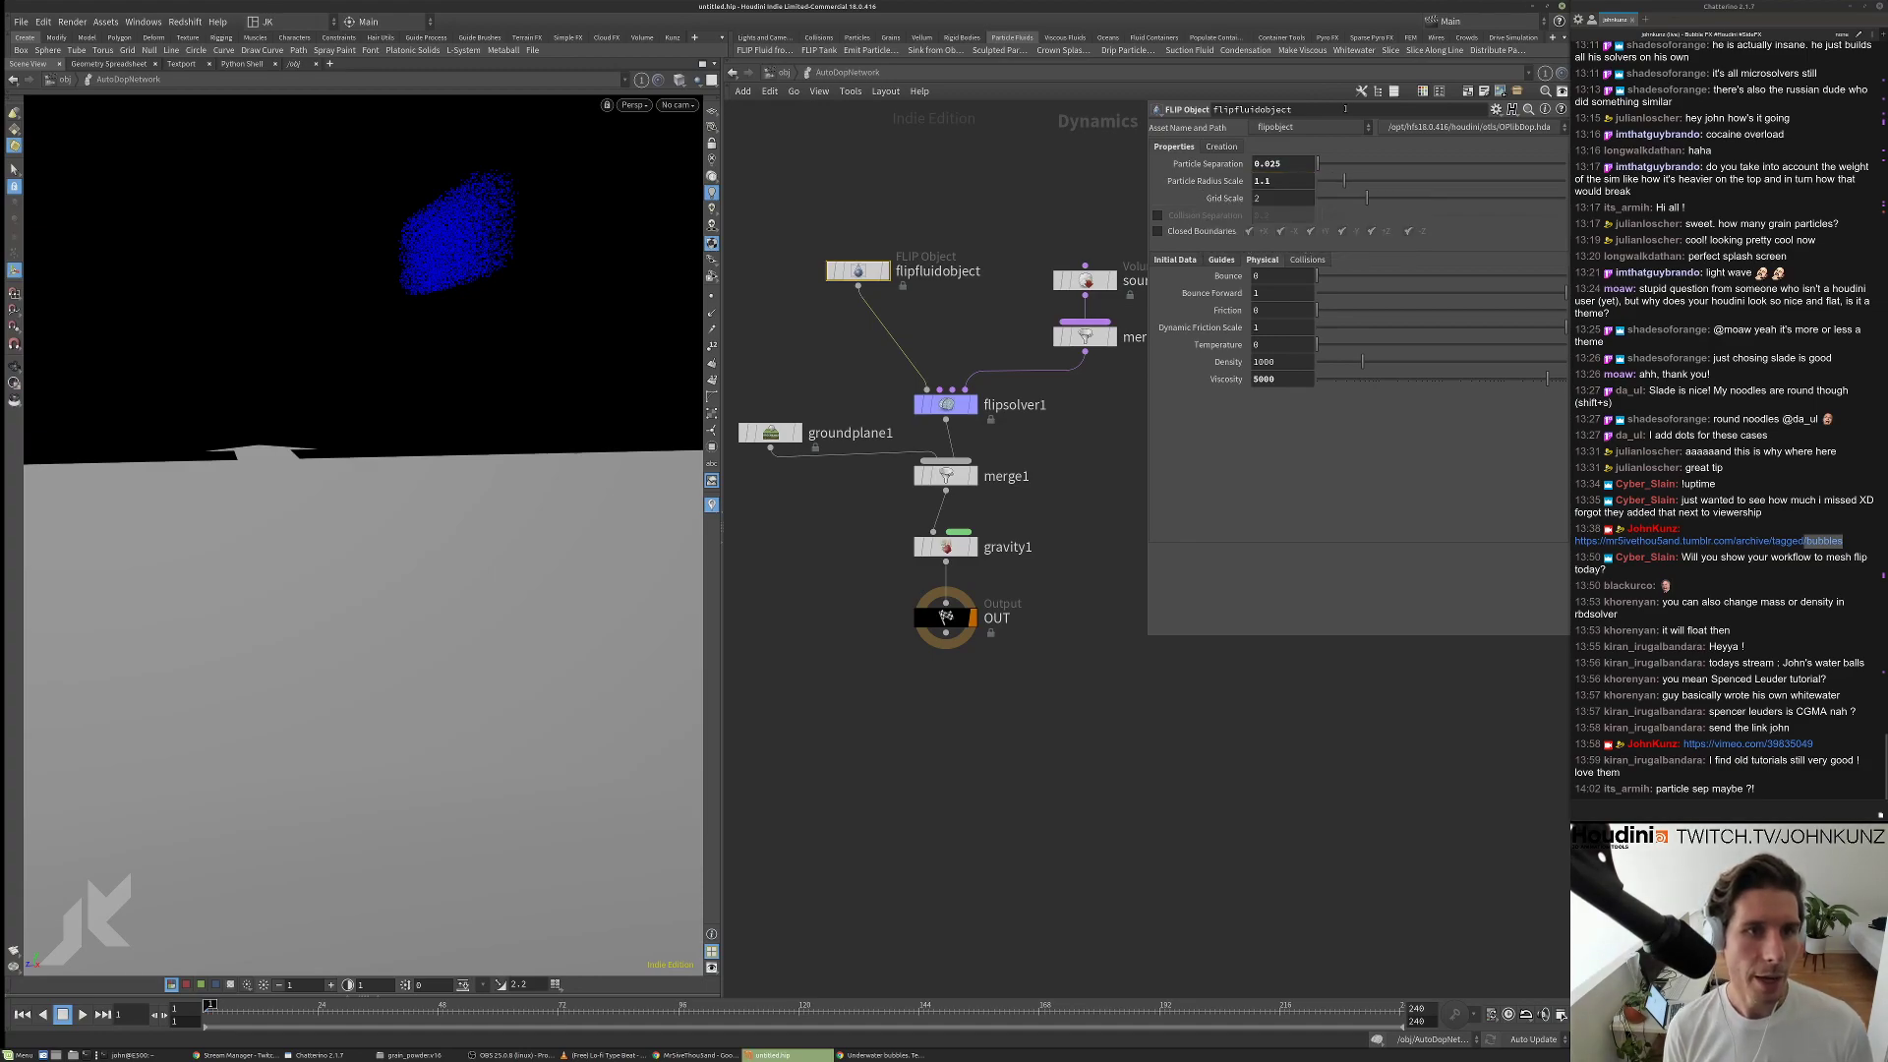
text(1)
key(Return)
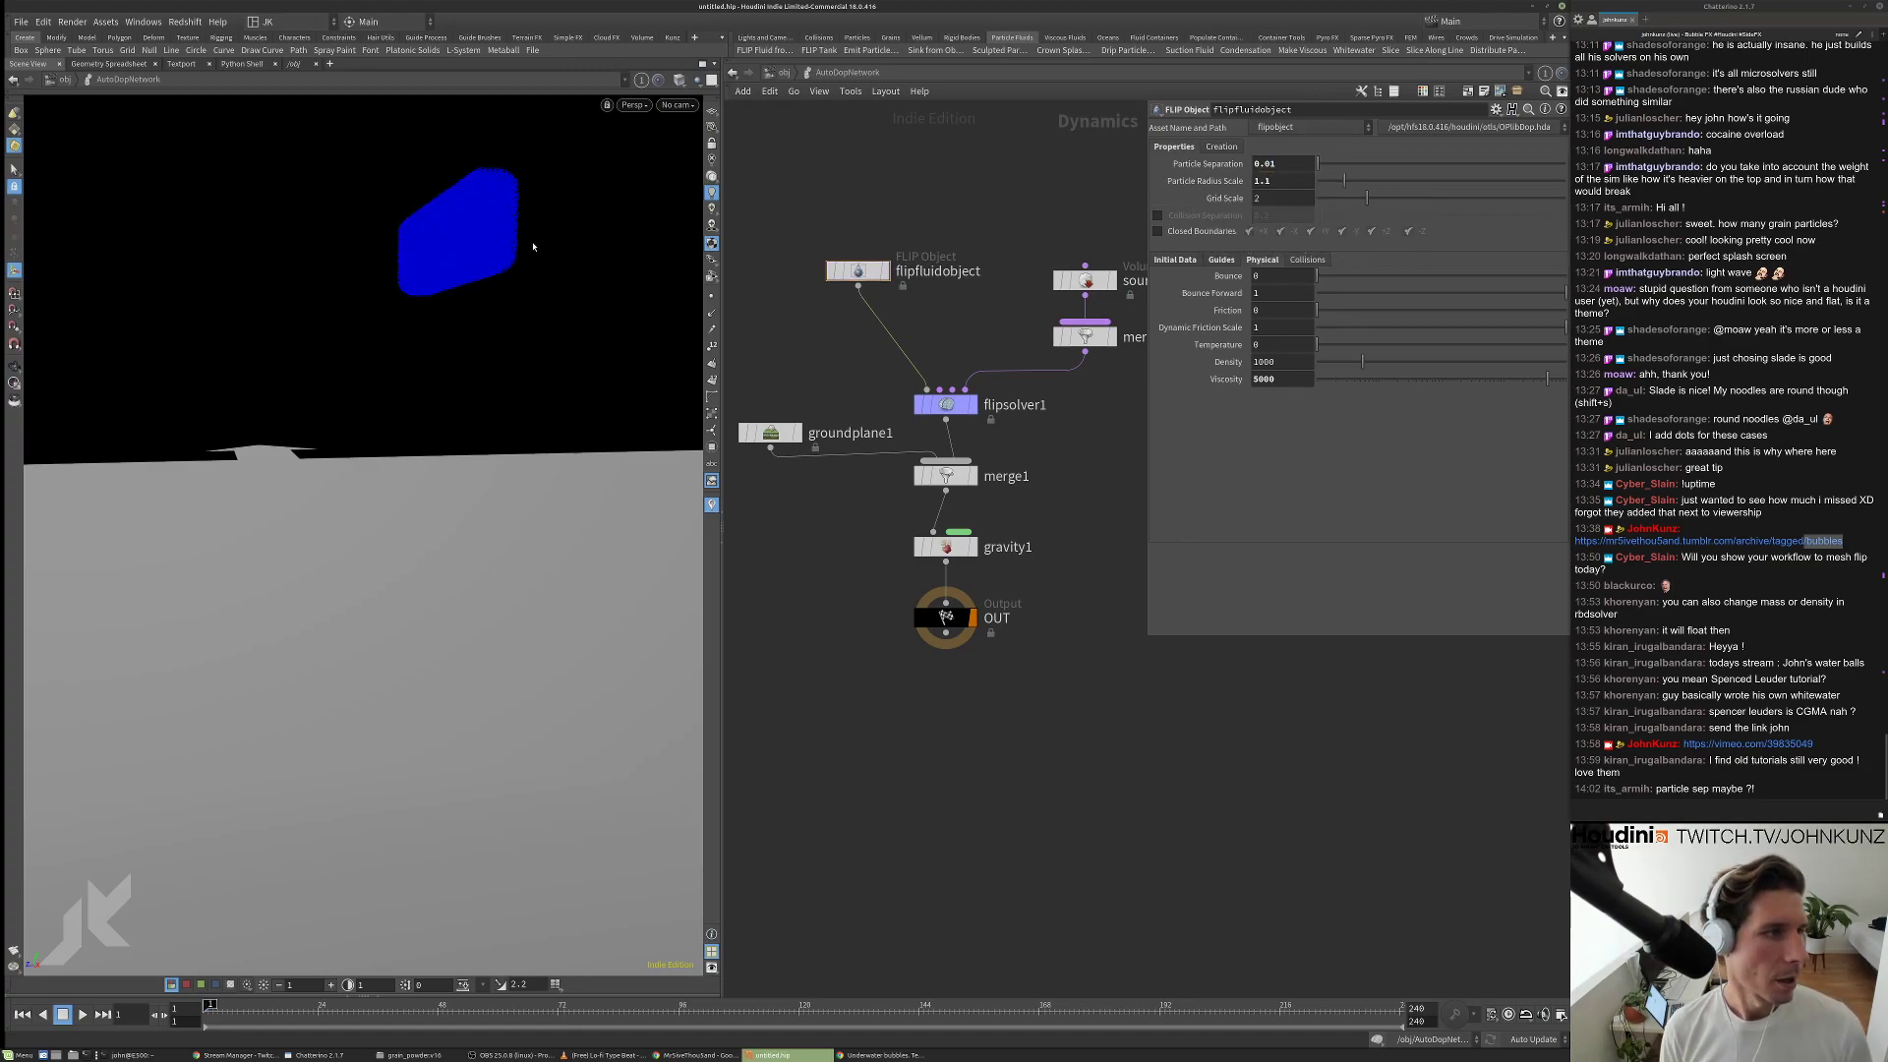
Go up to /obj, enter box1 and thin its Size Z to 0.01.
click(784, 73)
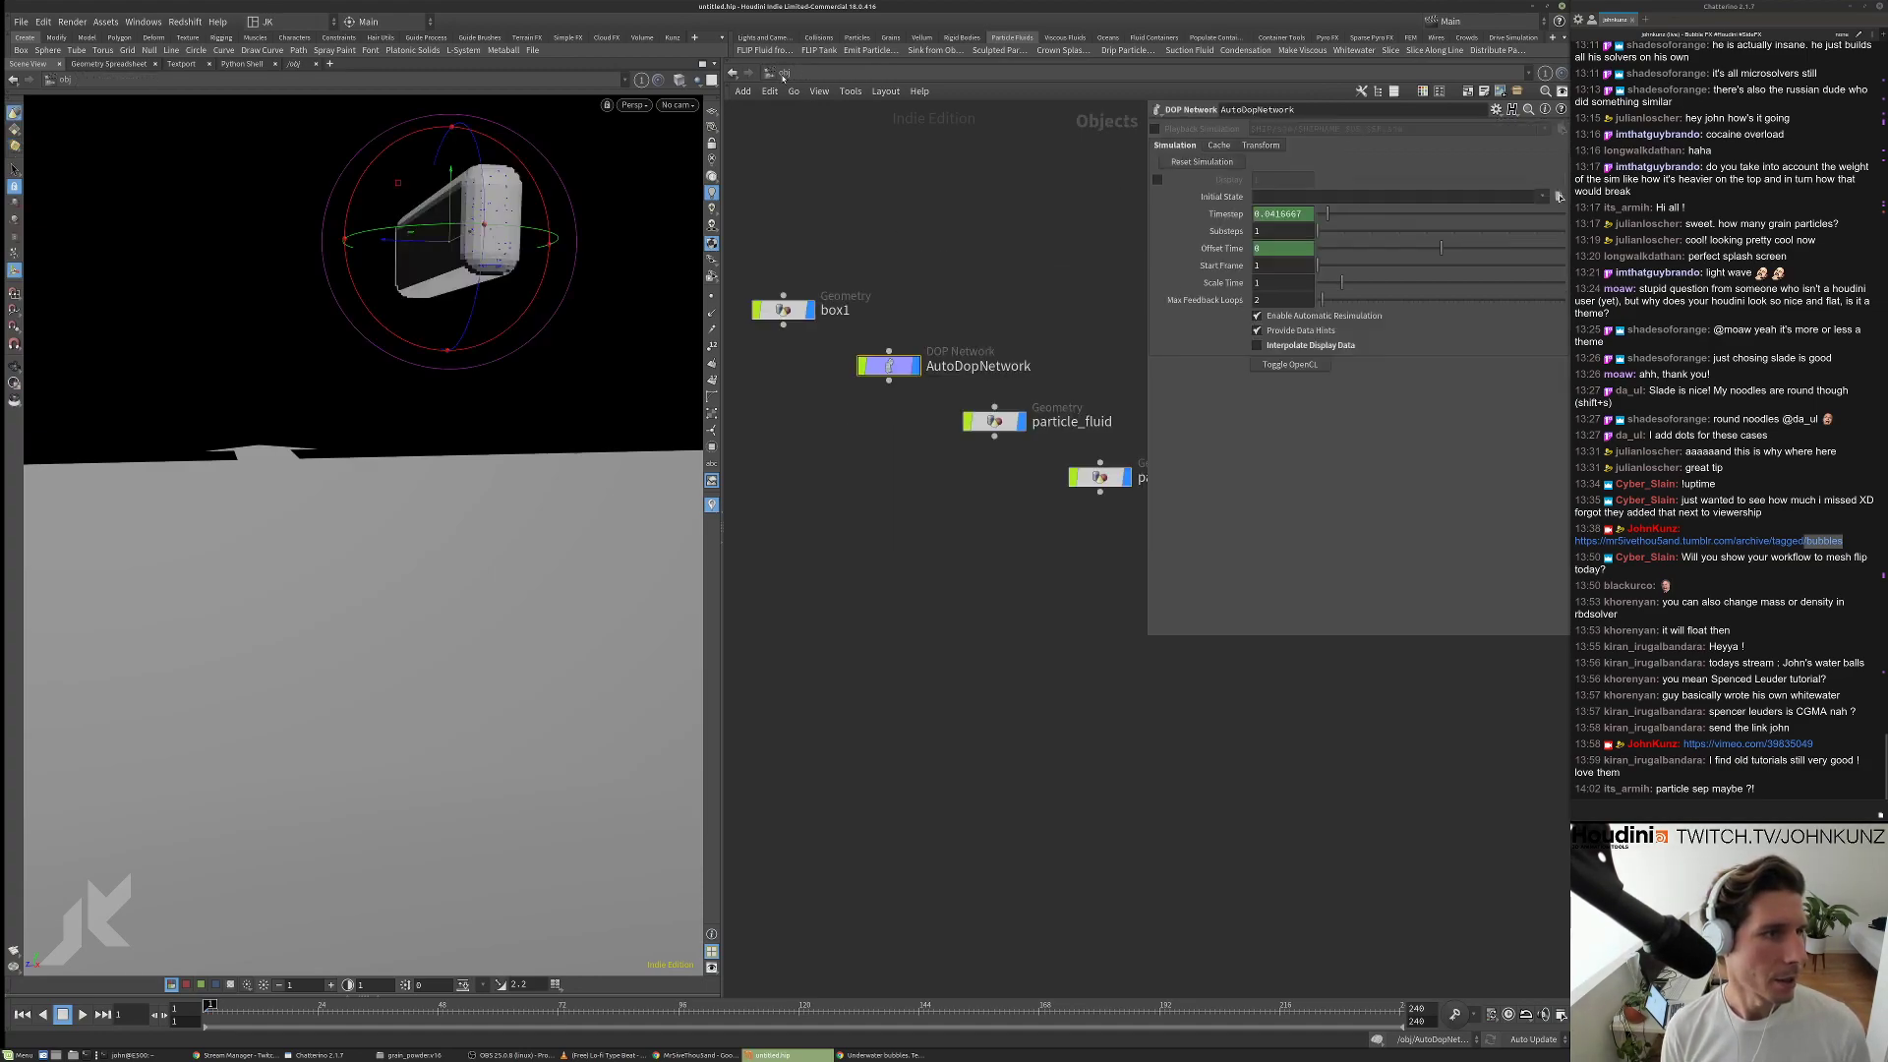
double_click(784, 310)
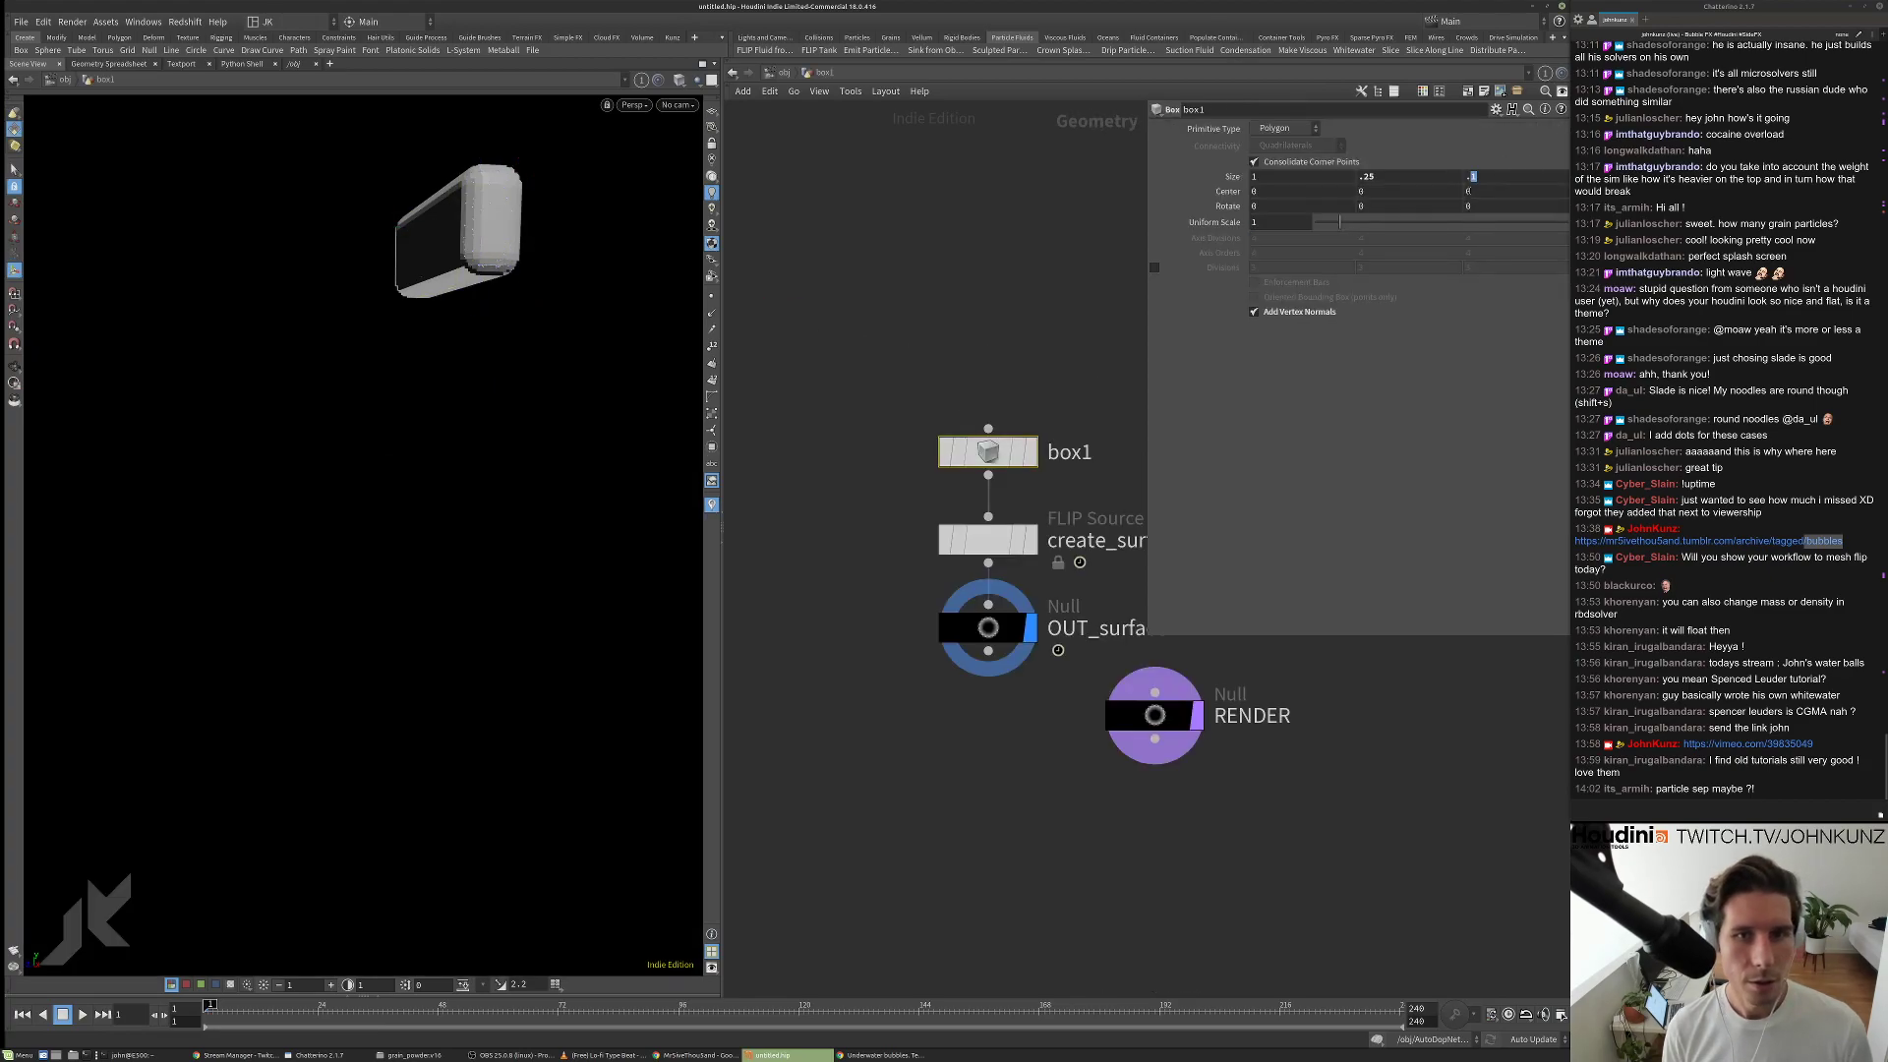
text(.025)
key(Return)
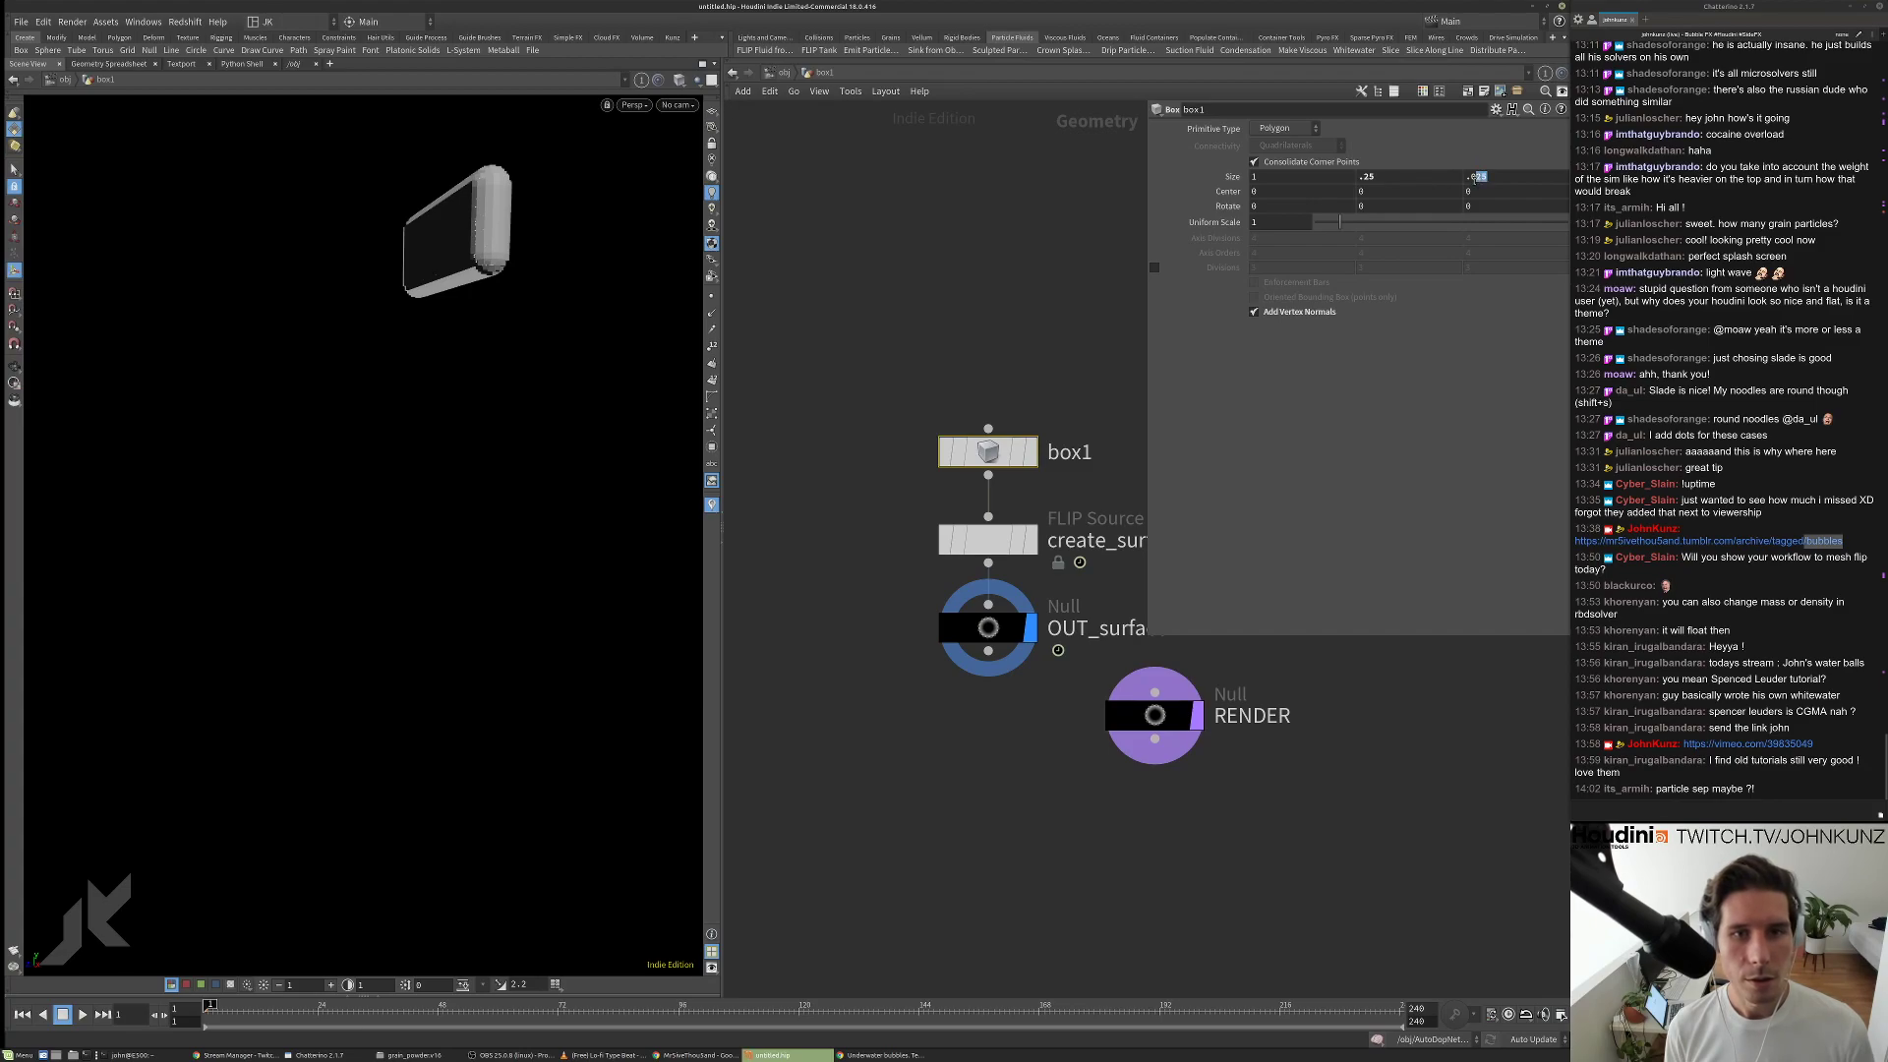
text(01)
key(Return)
Return to AutoDopNetwork and play the thin-slab simulation, orbiting around the falling sheet.
click(787, 79)
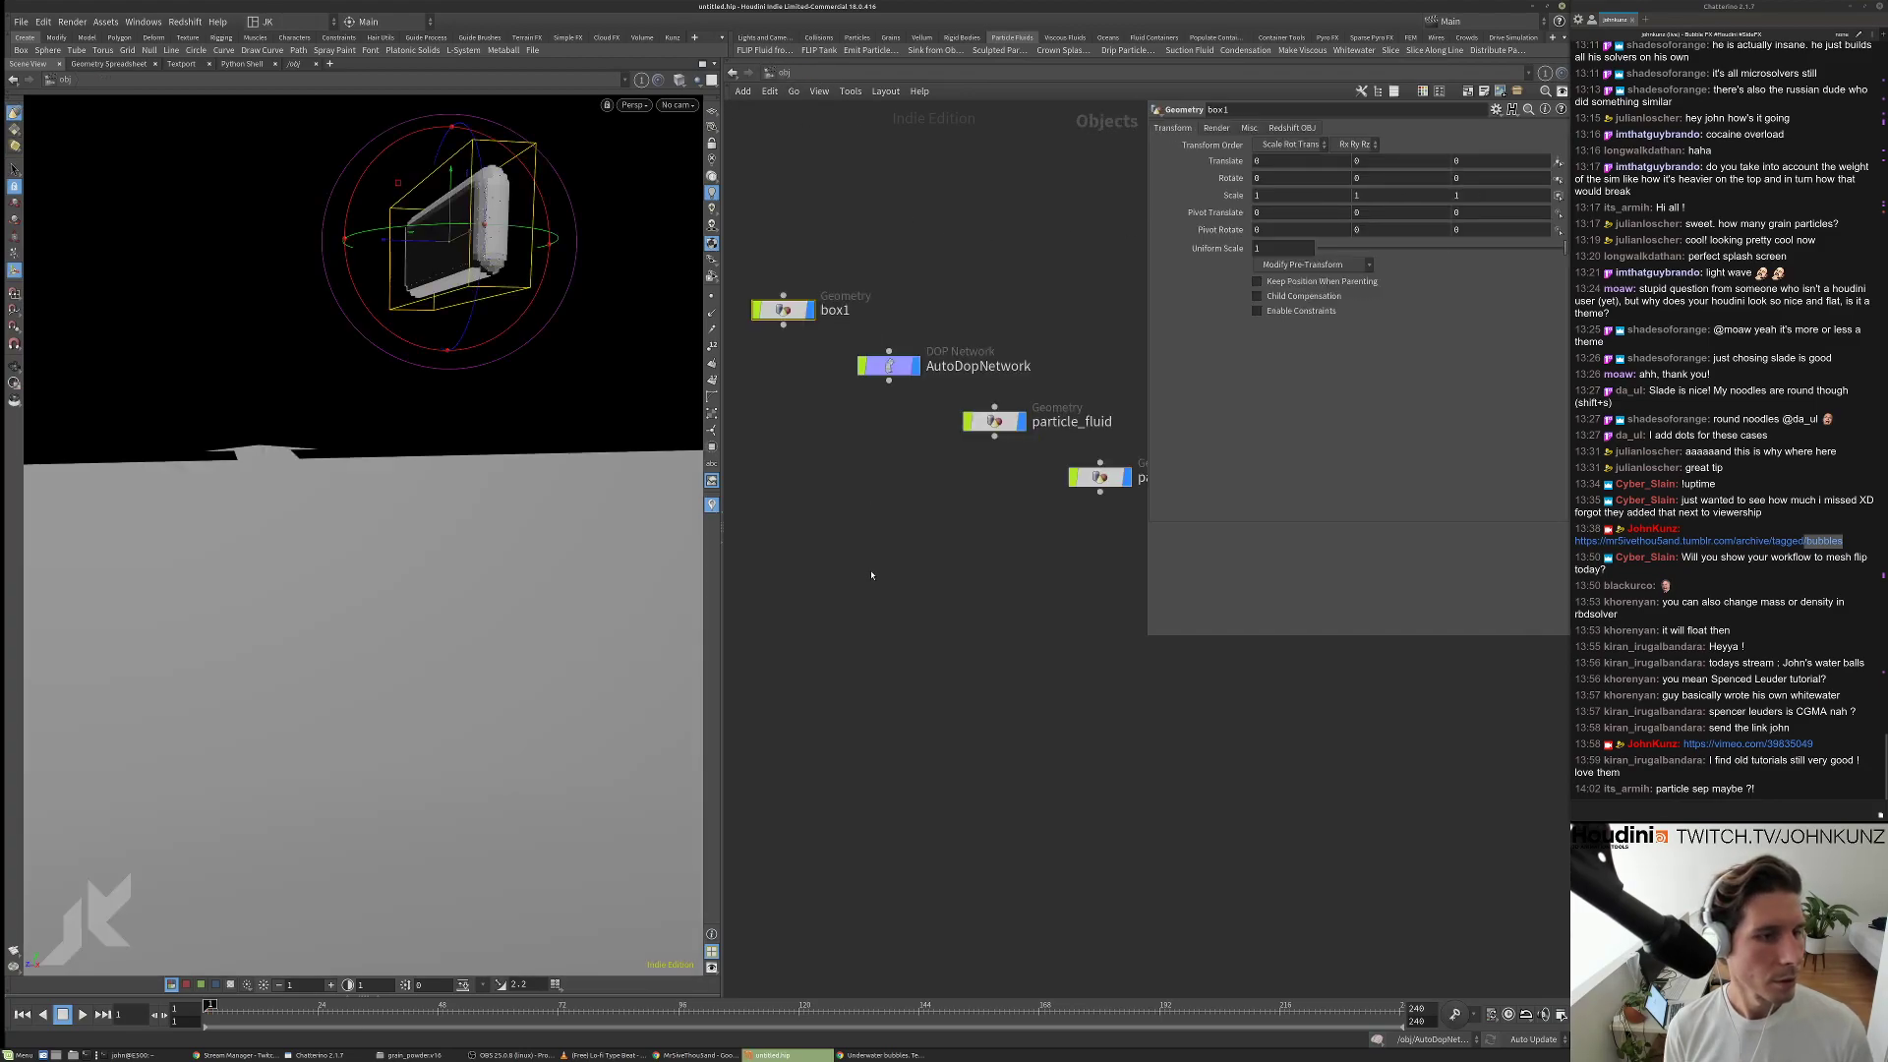
key(Up)
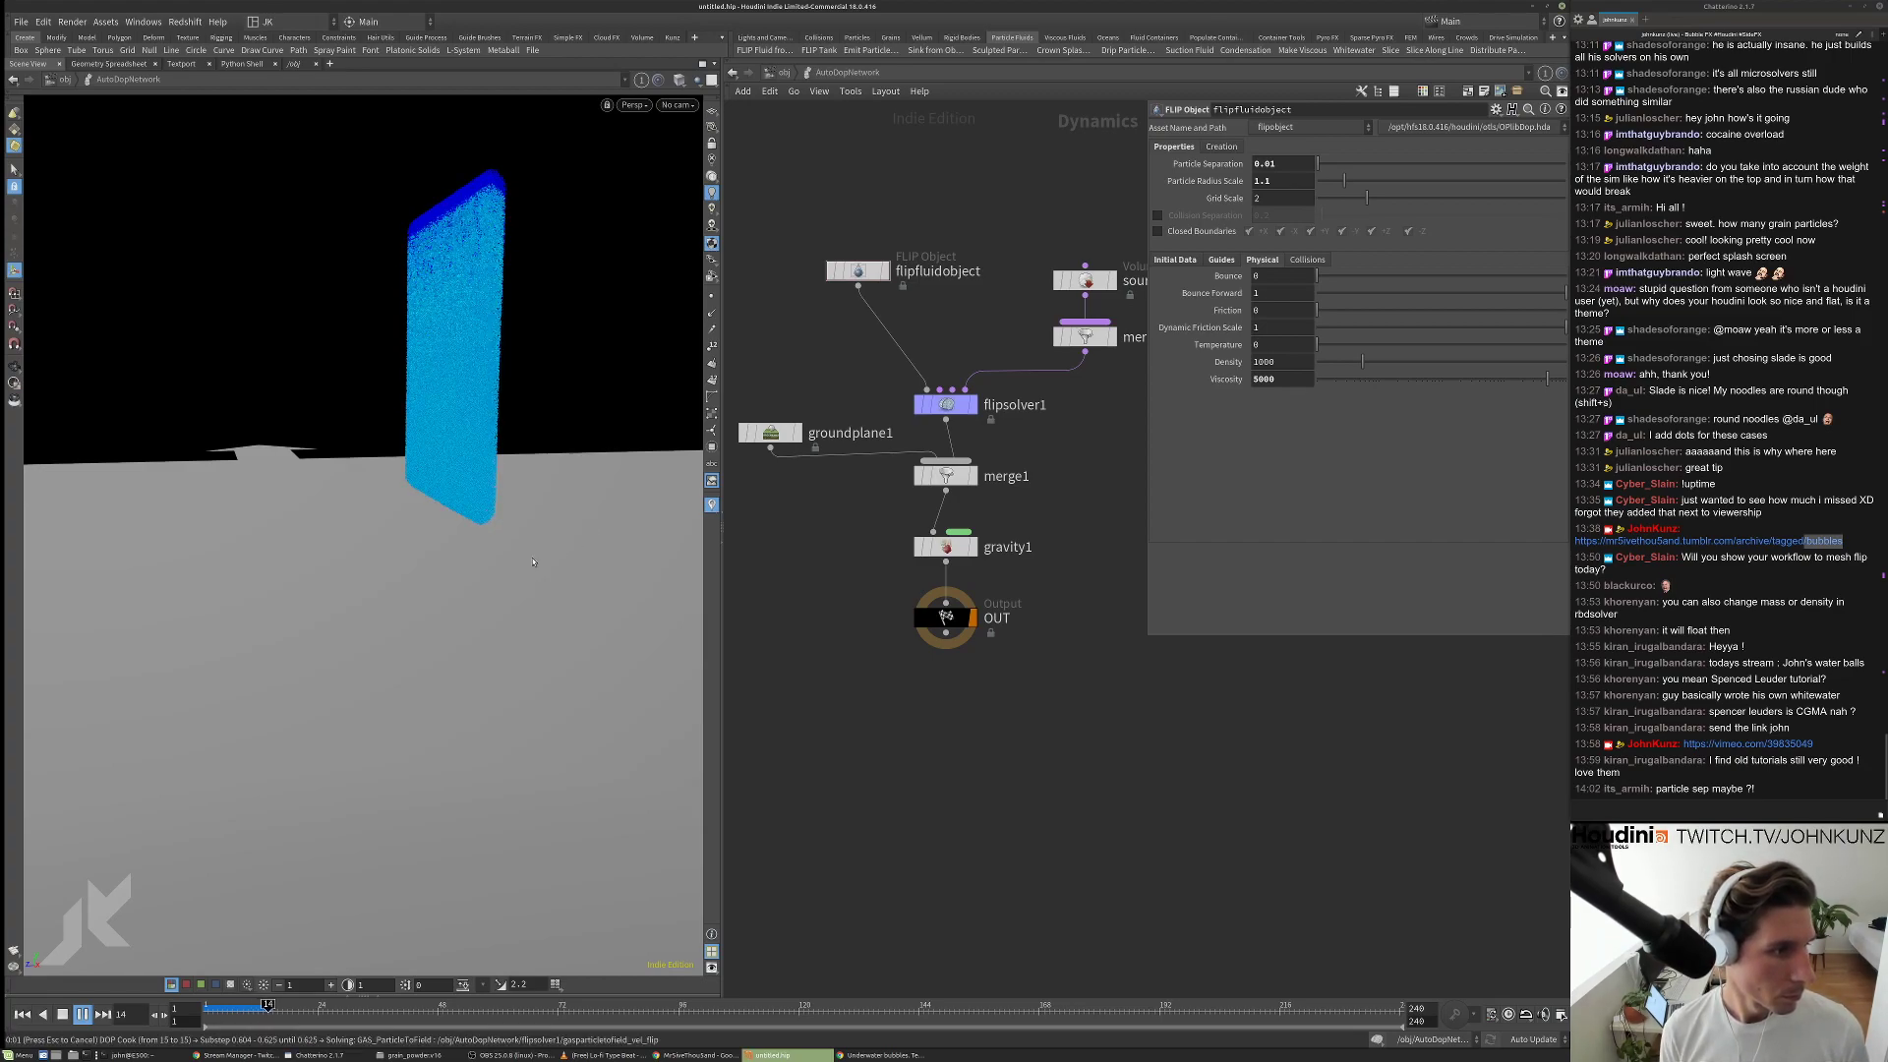
key(Escape)
alt+drag(535, 588, 468, 548)
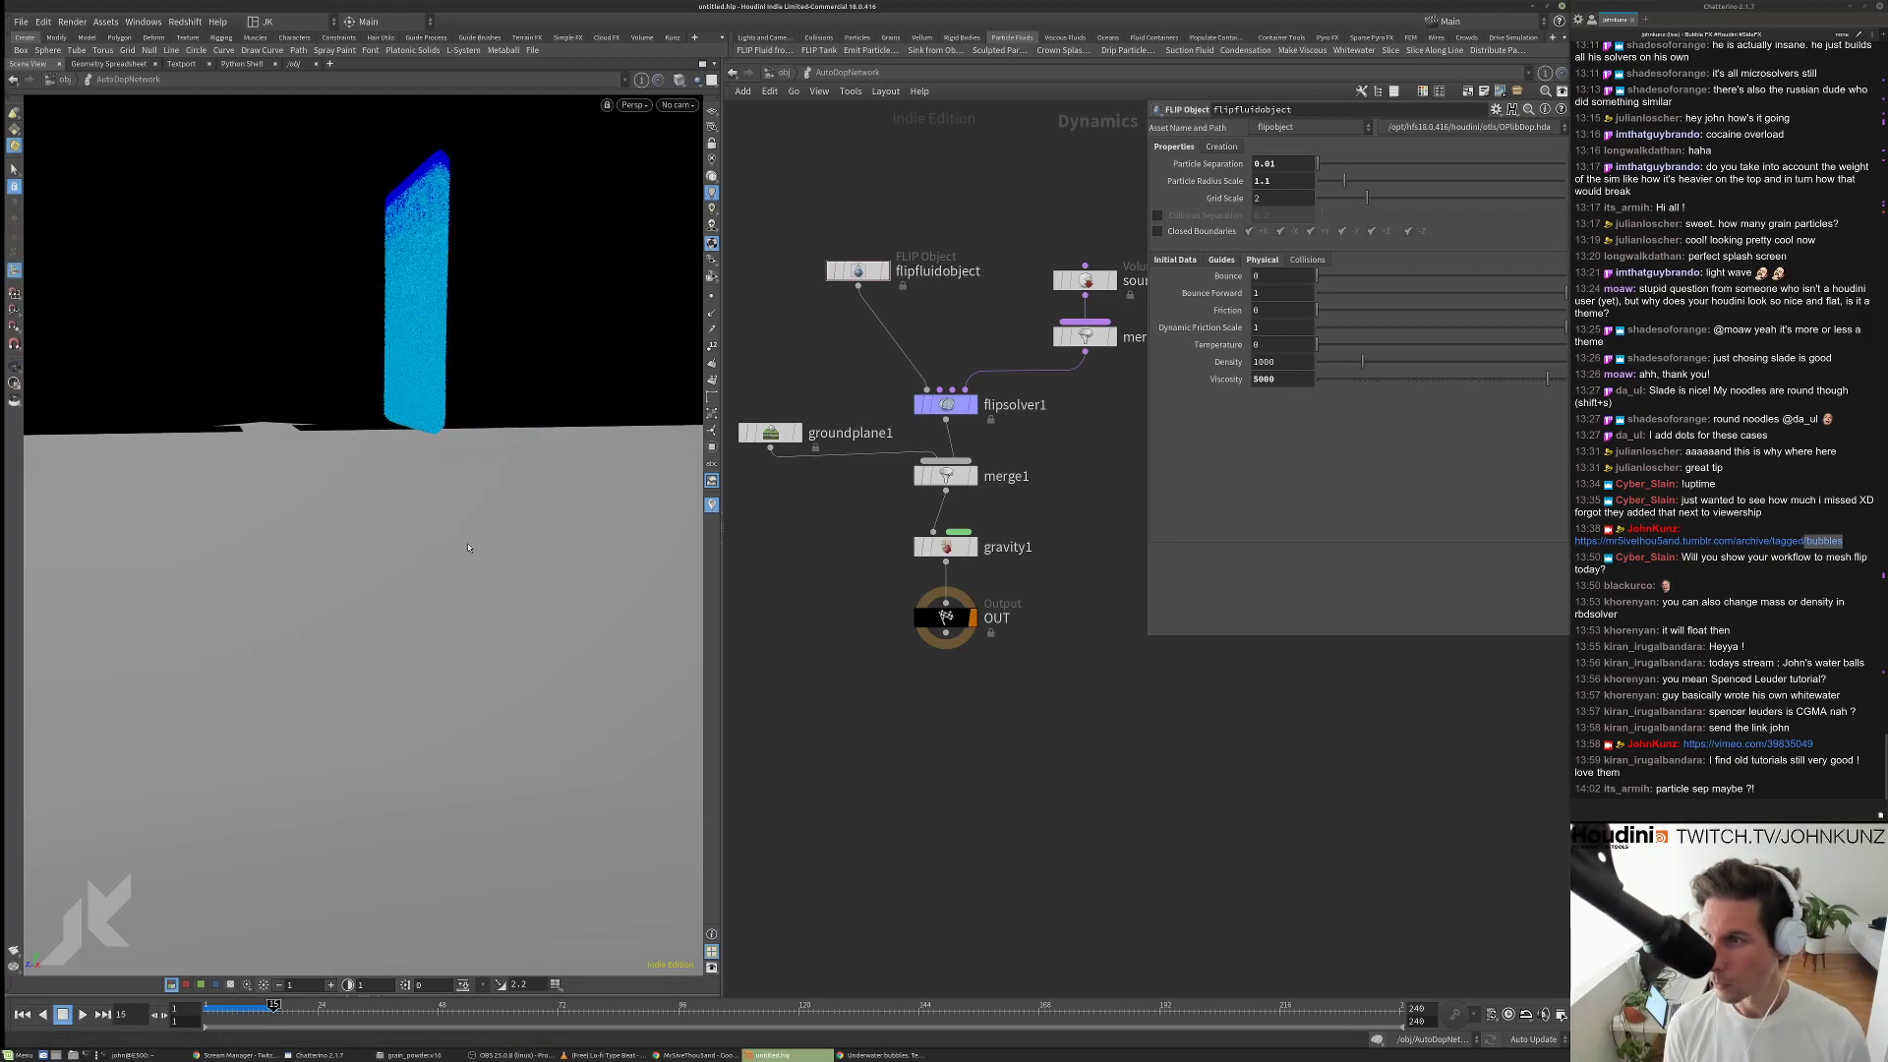
key(Up)
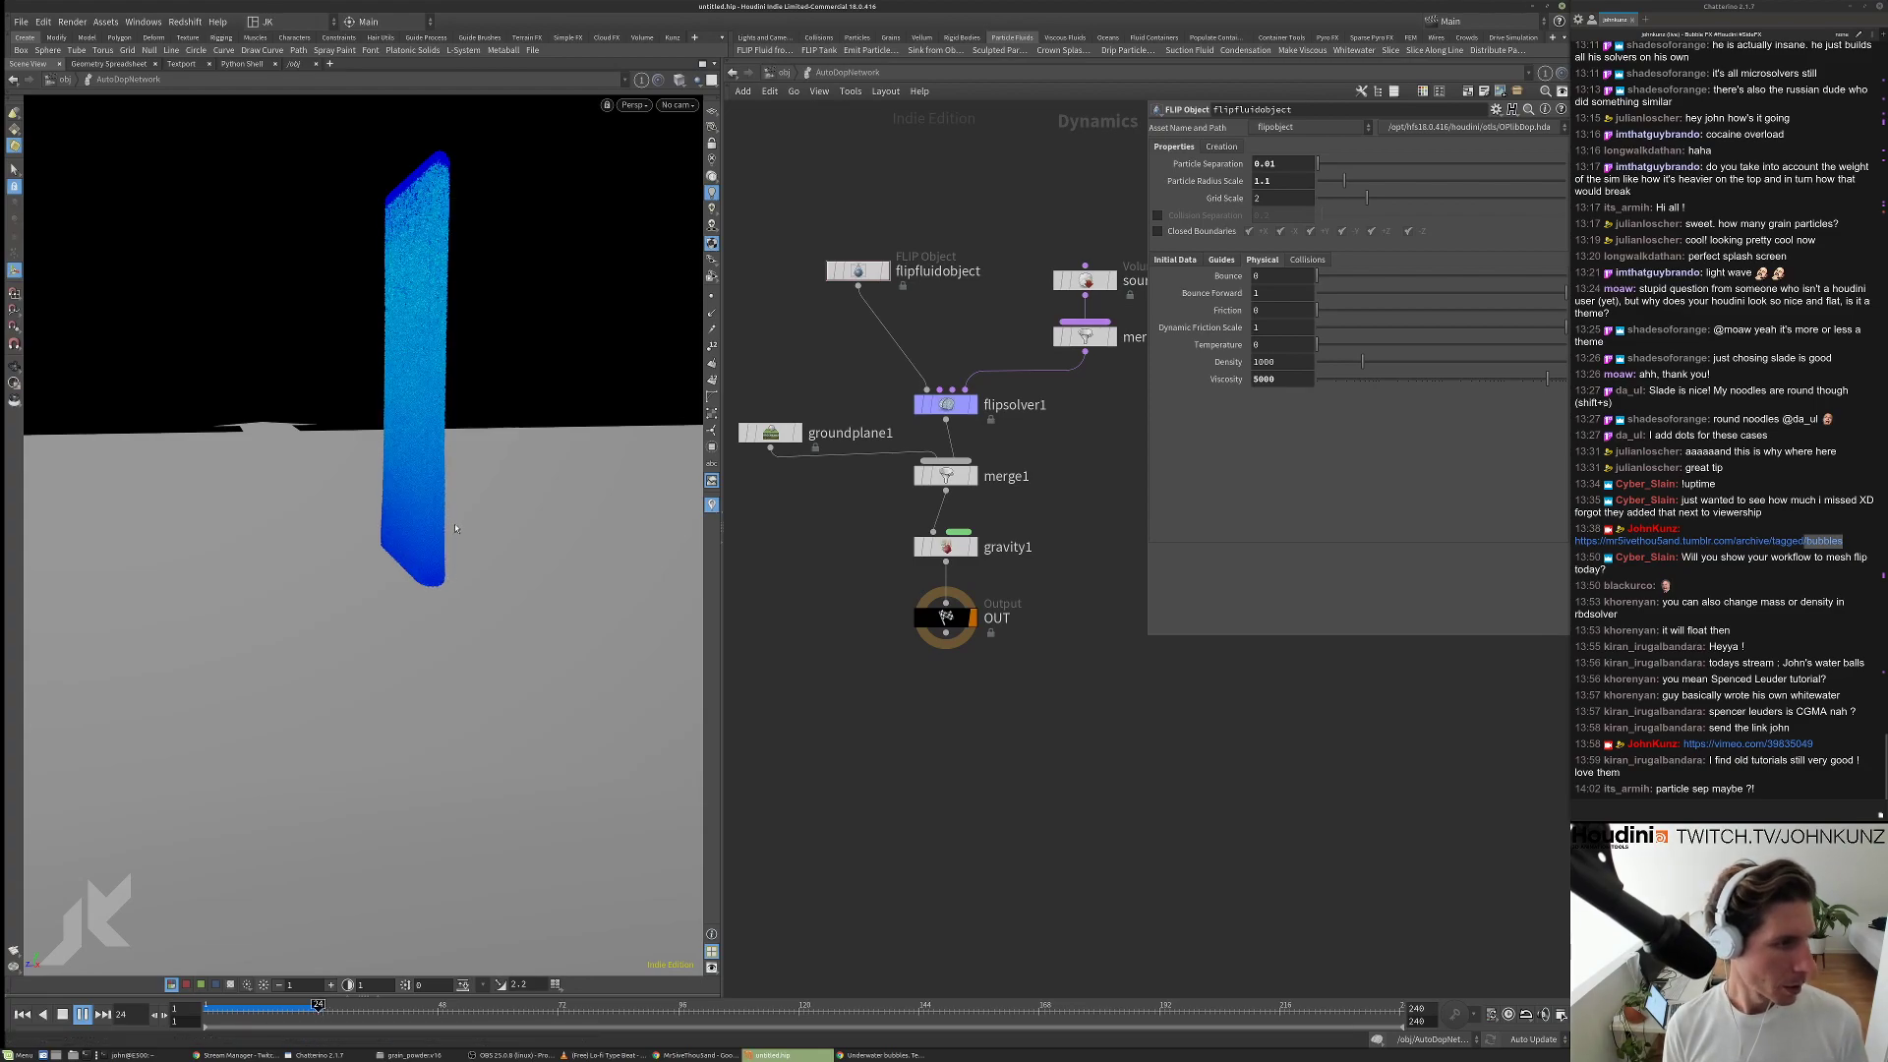
Stop playback and show flipsolver1's Volume Motion solver settings.
click(959, 404)
key(Escape)
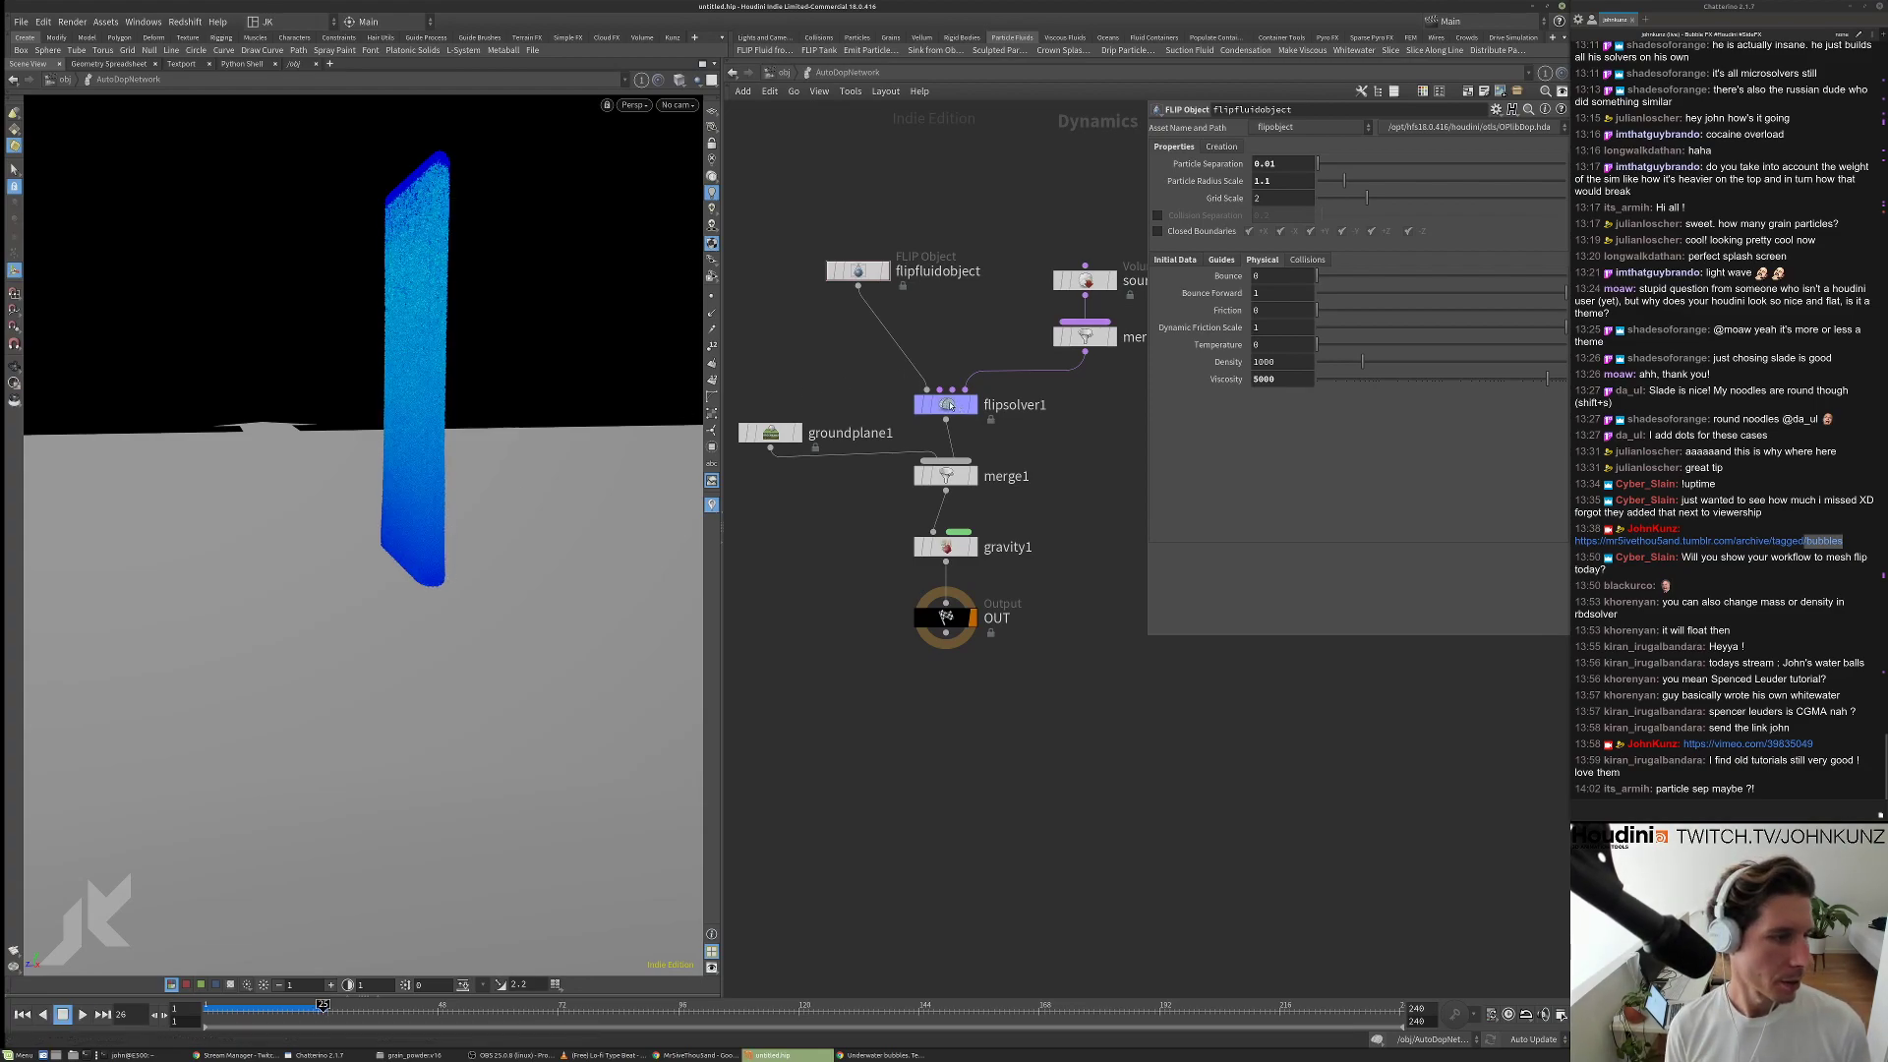
click(1504, 263)
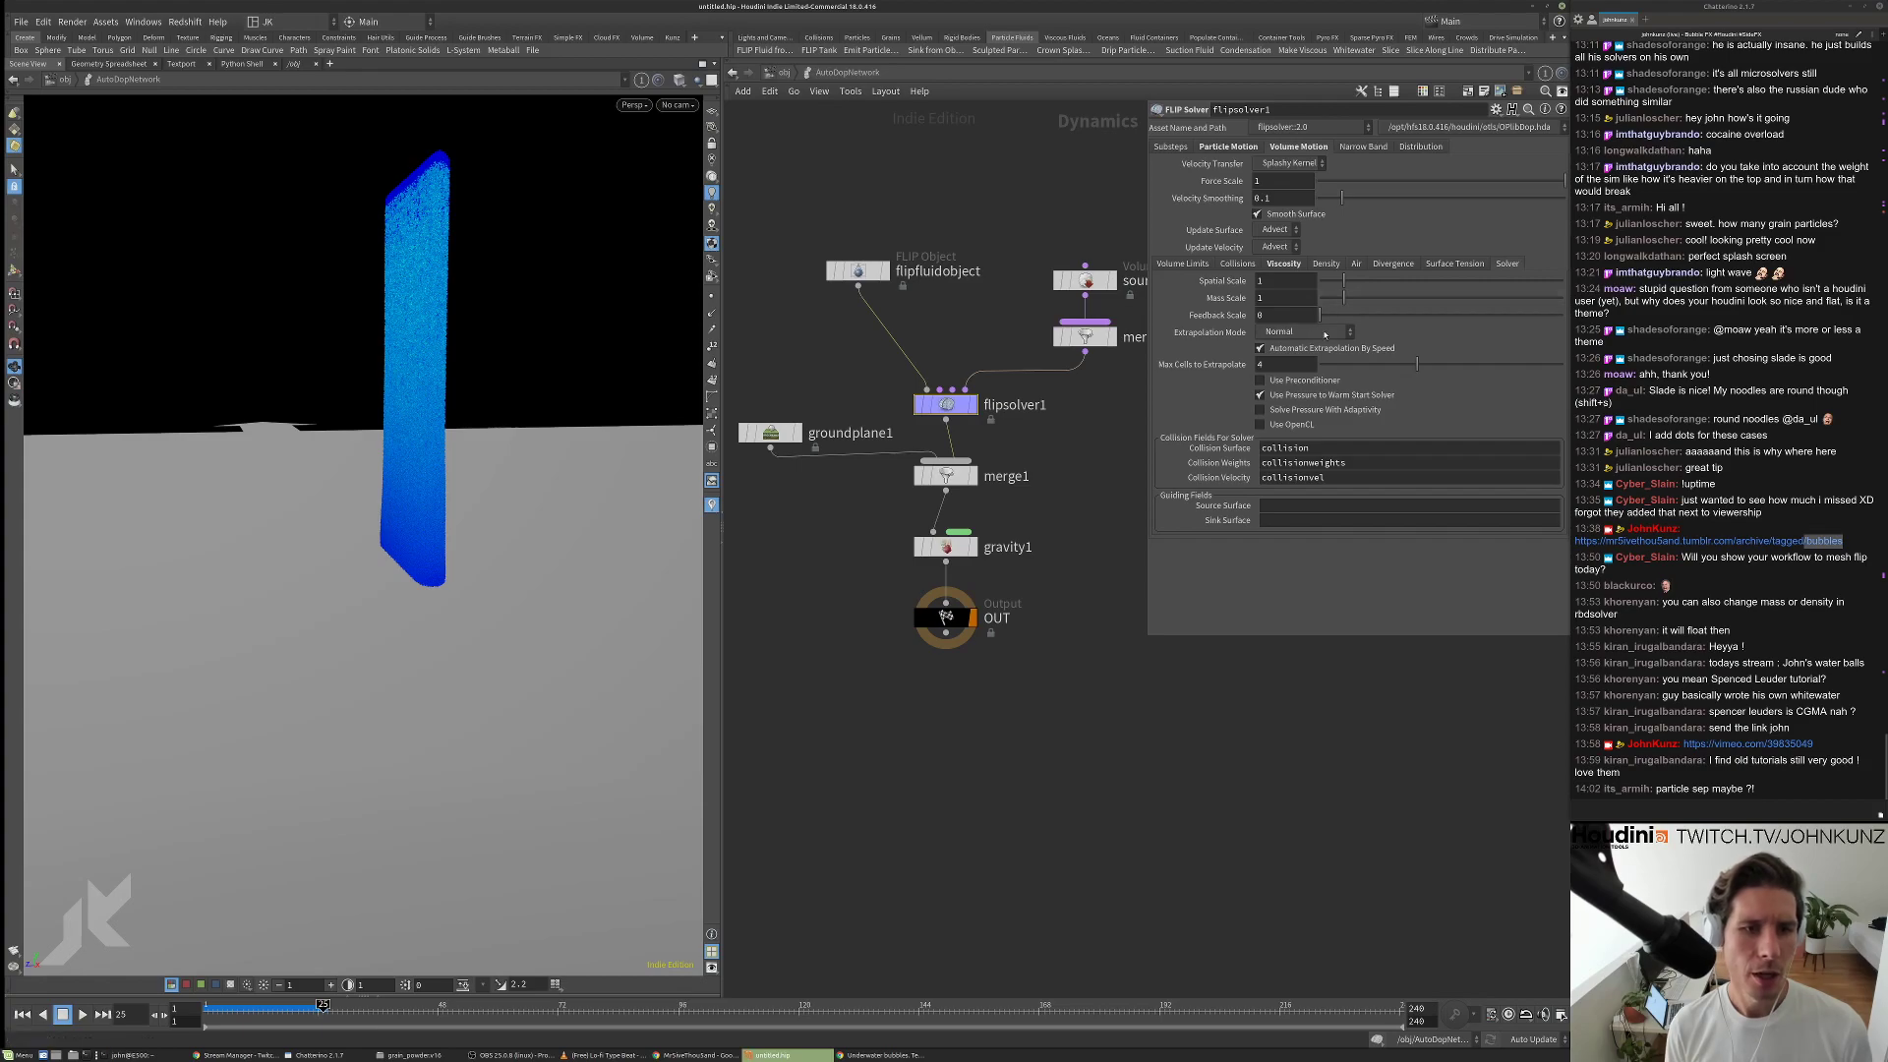
On flipsolver1 enable Use OpenCL, set Velocity Transfer to Swirly Kernel, and check Add ID Attribute.
key(ctrl+Up)
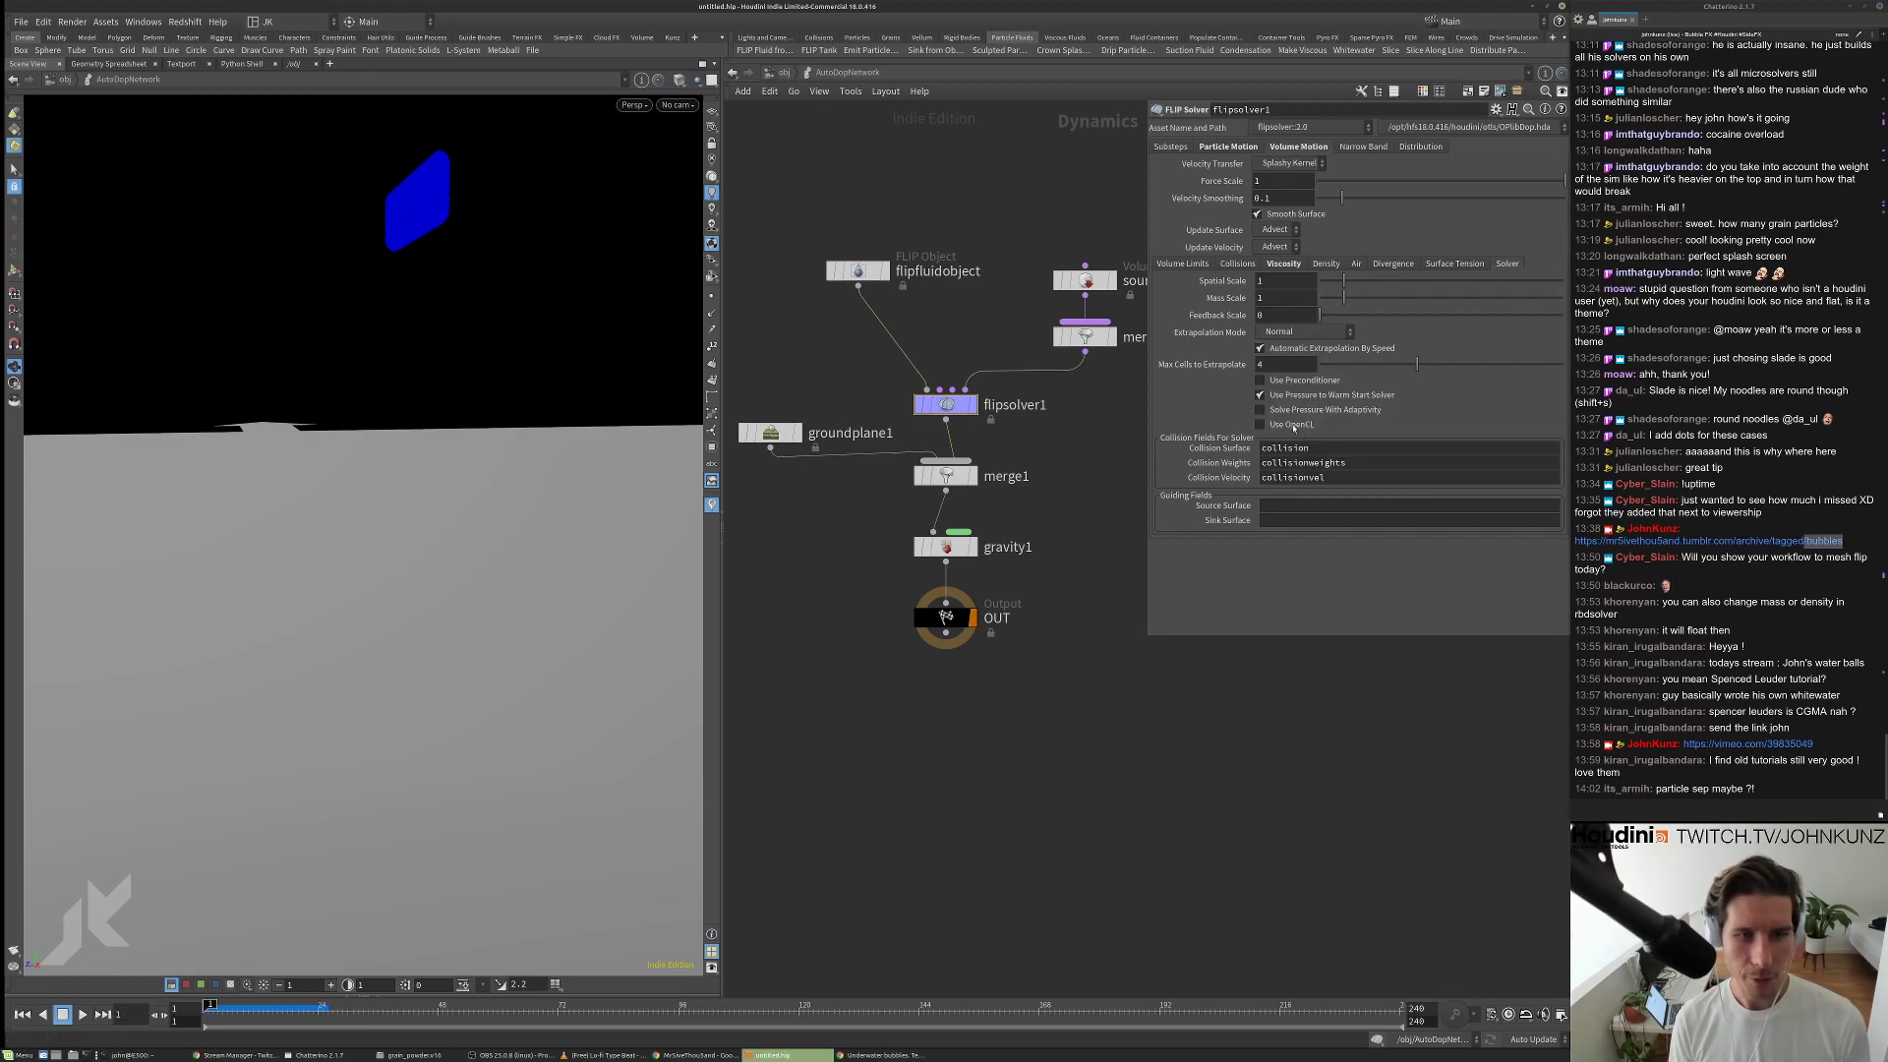
click(1293, 425)
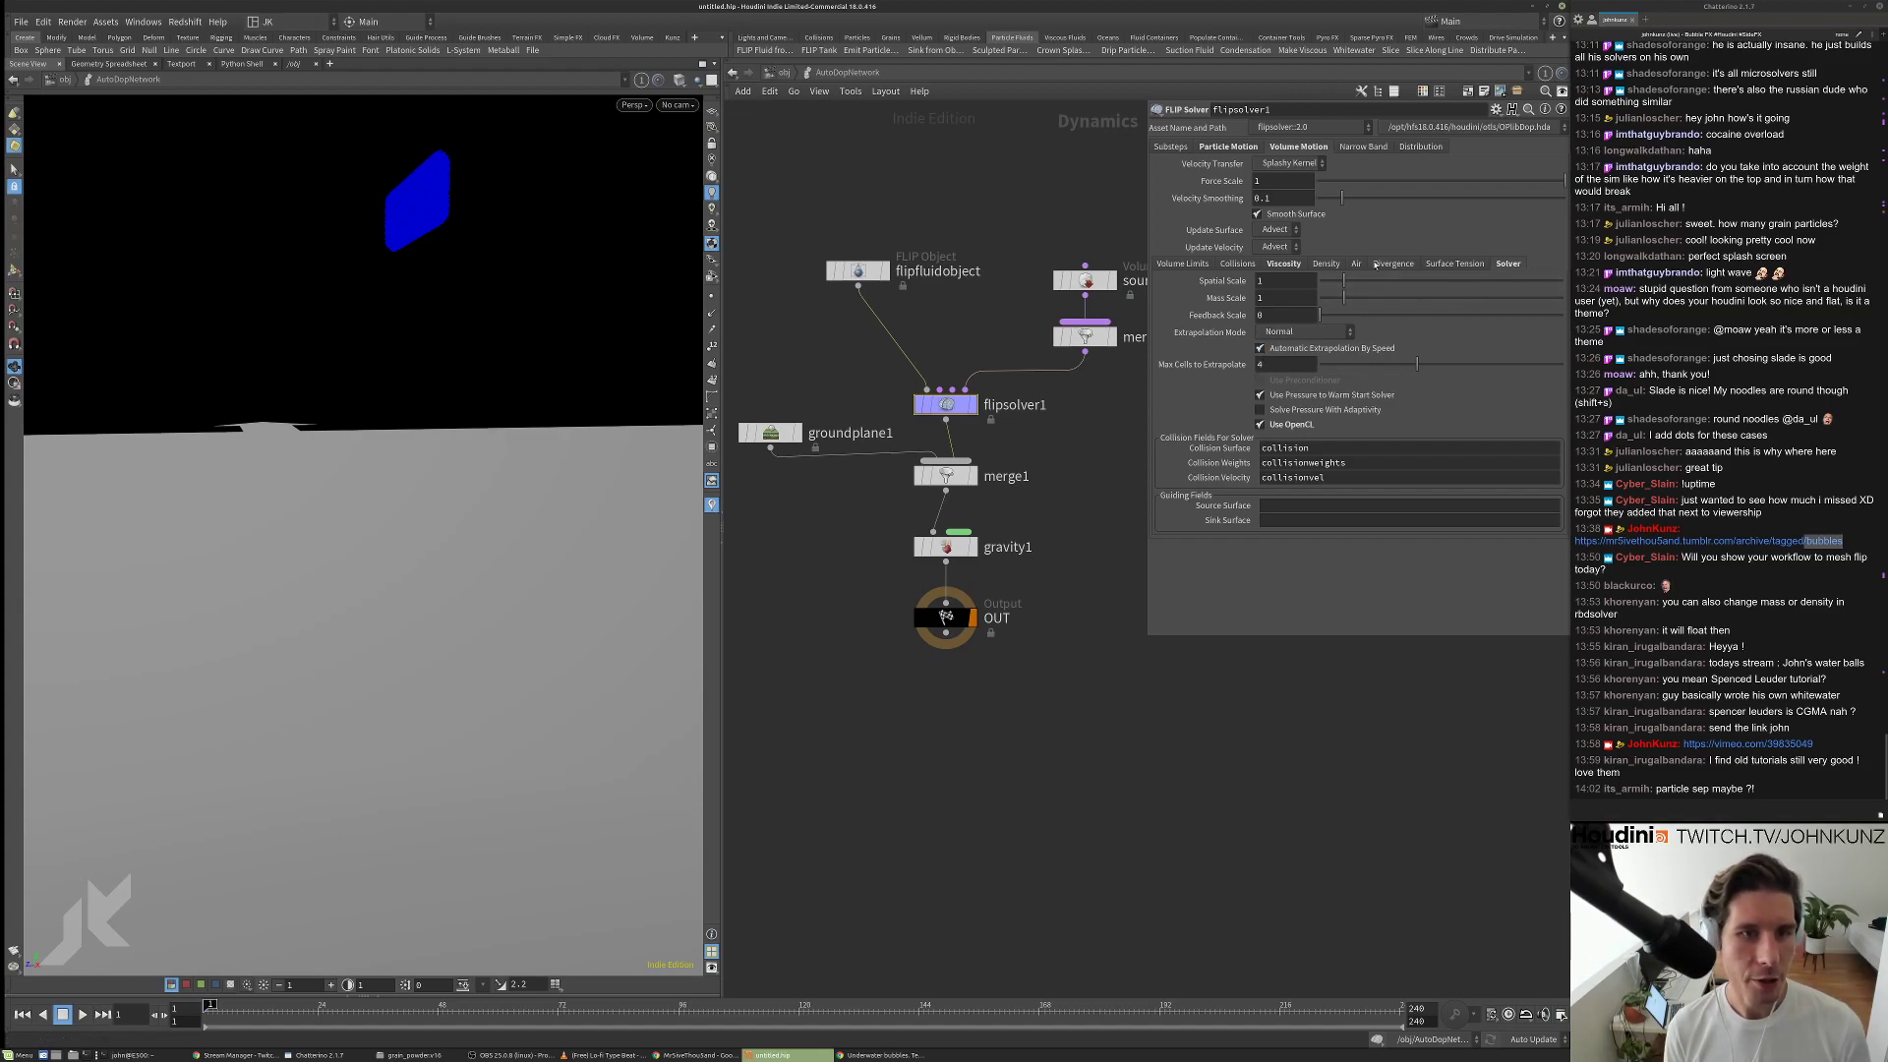
click(1283, 263)
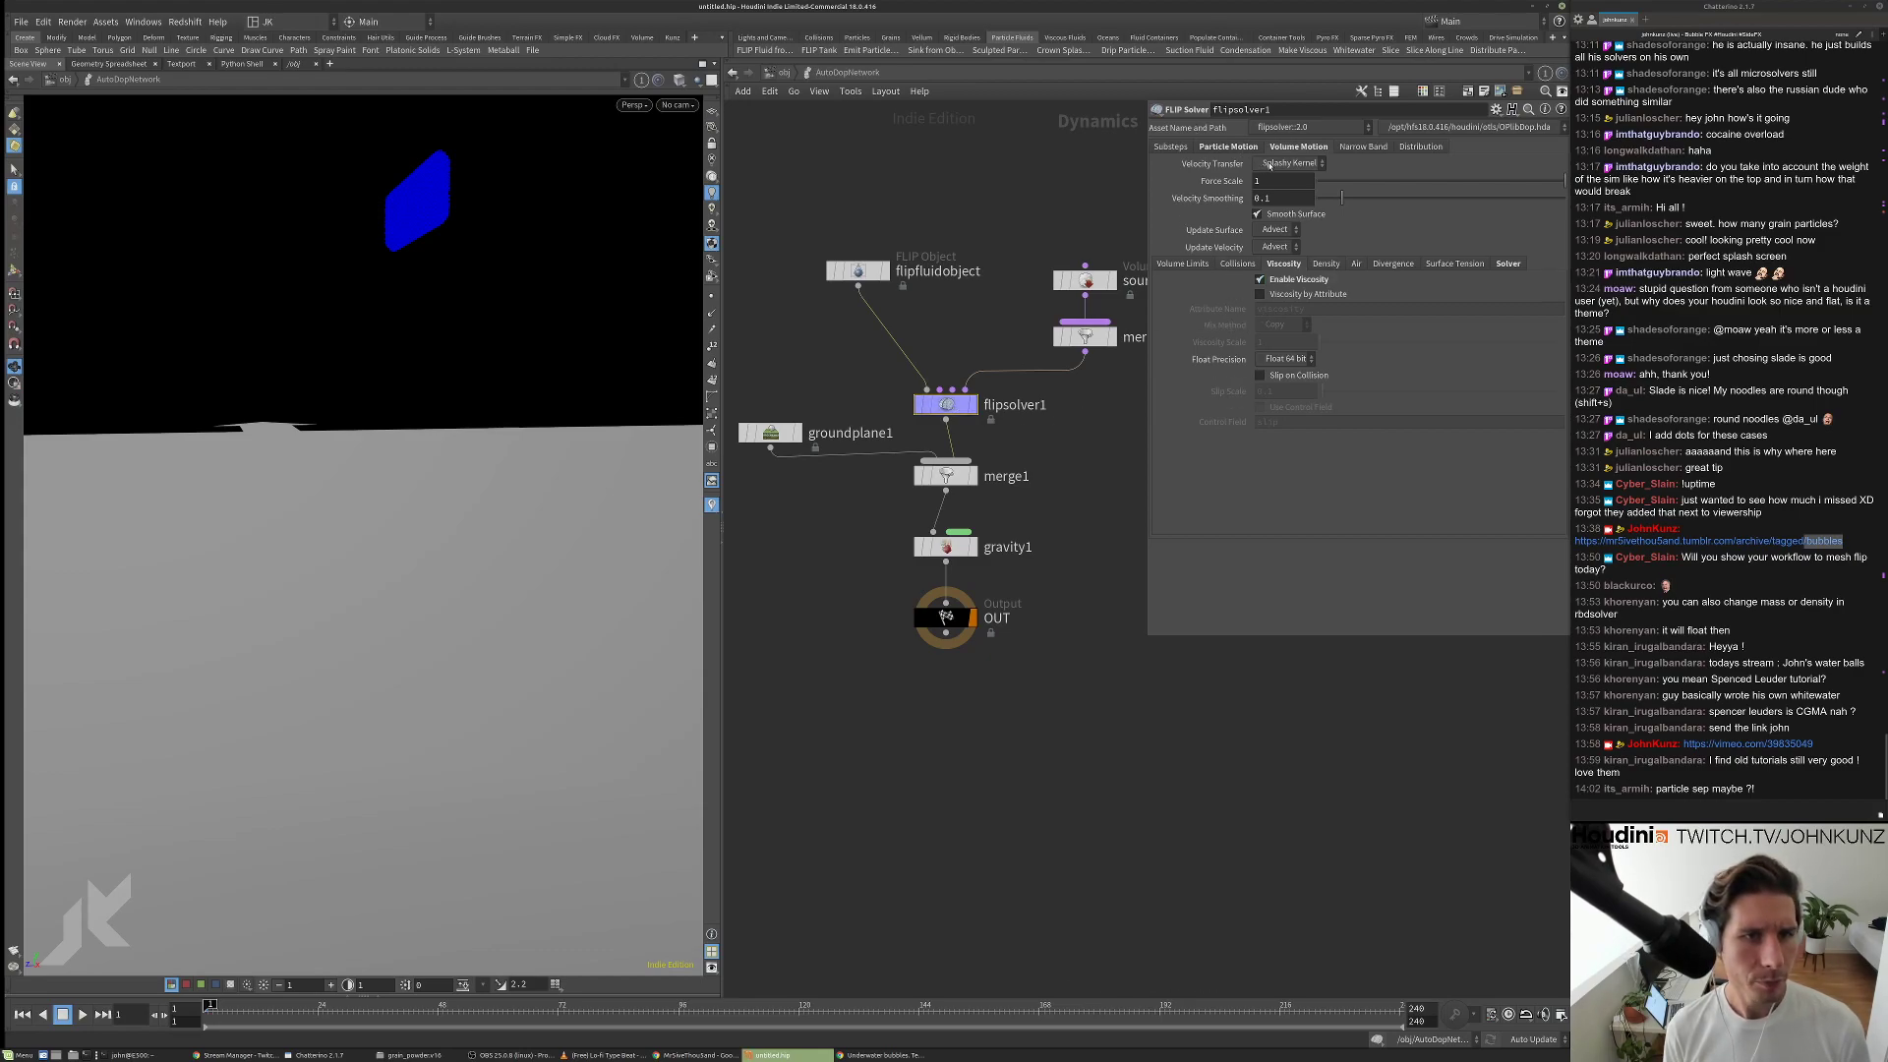
click(1269, 164)
click(1283, 193)
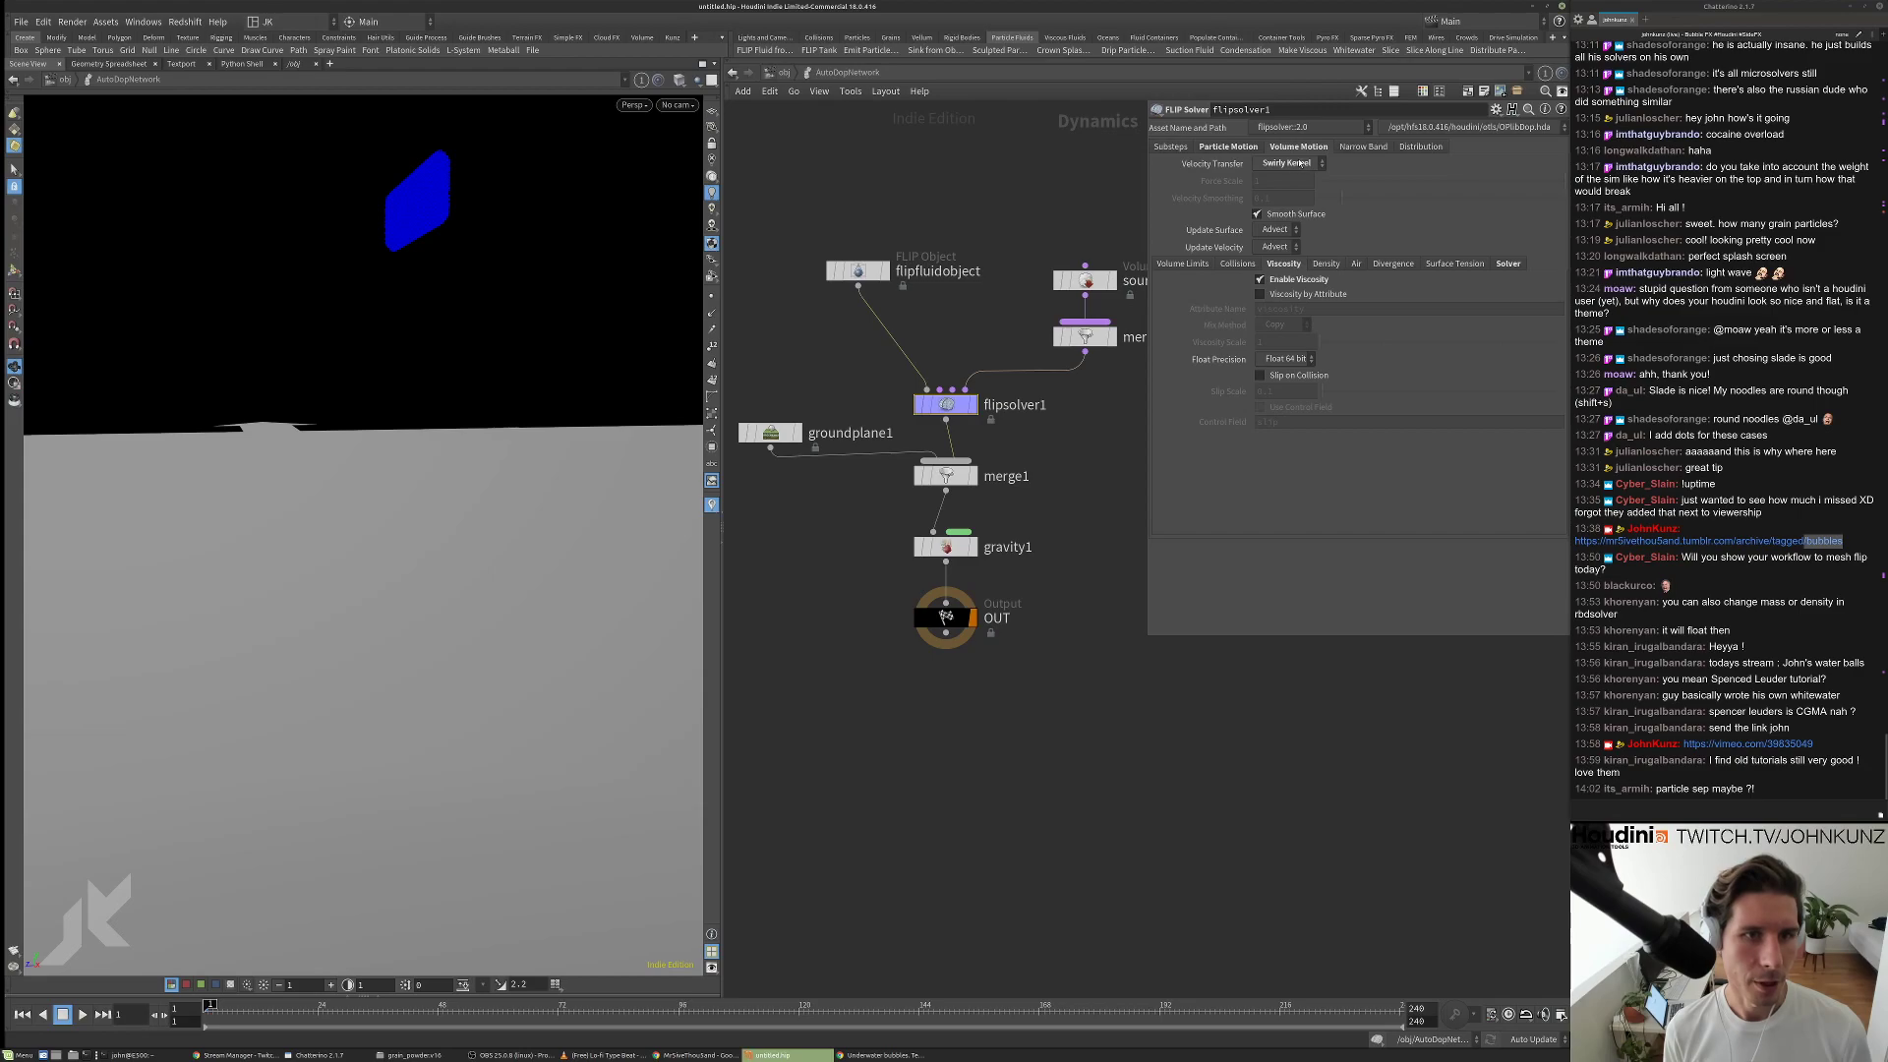
click(1228, 147)
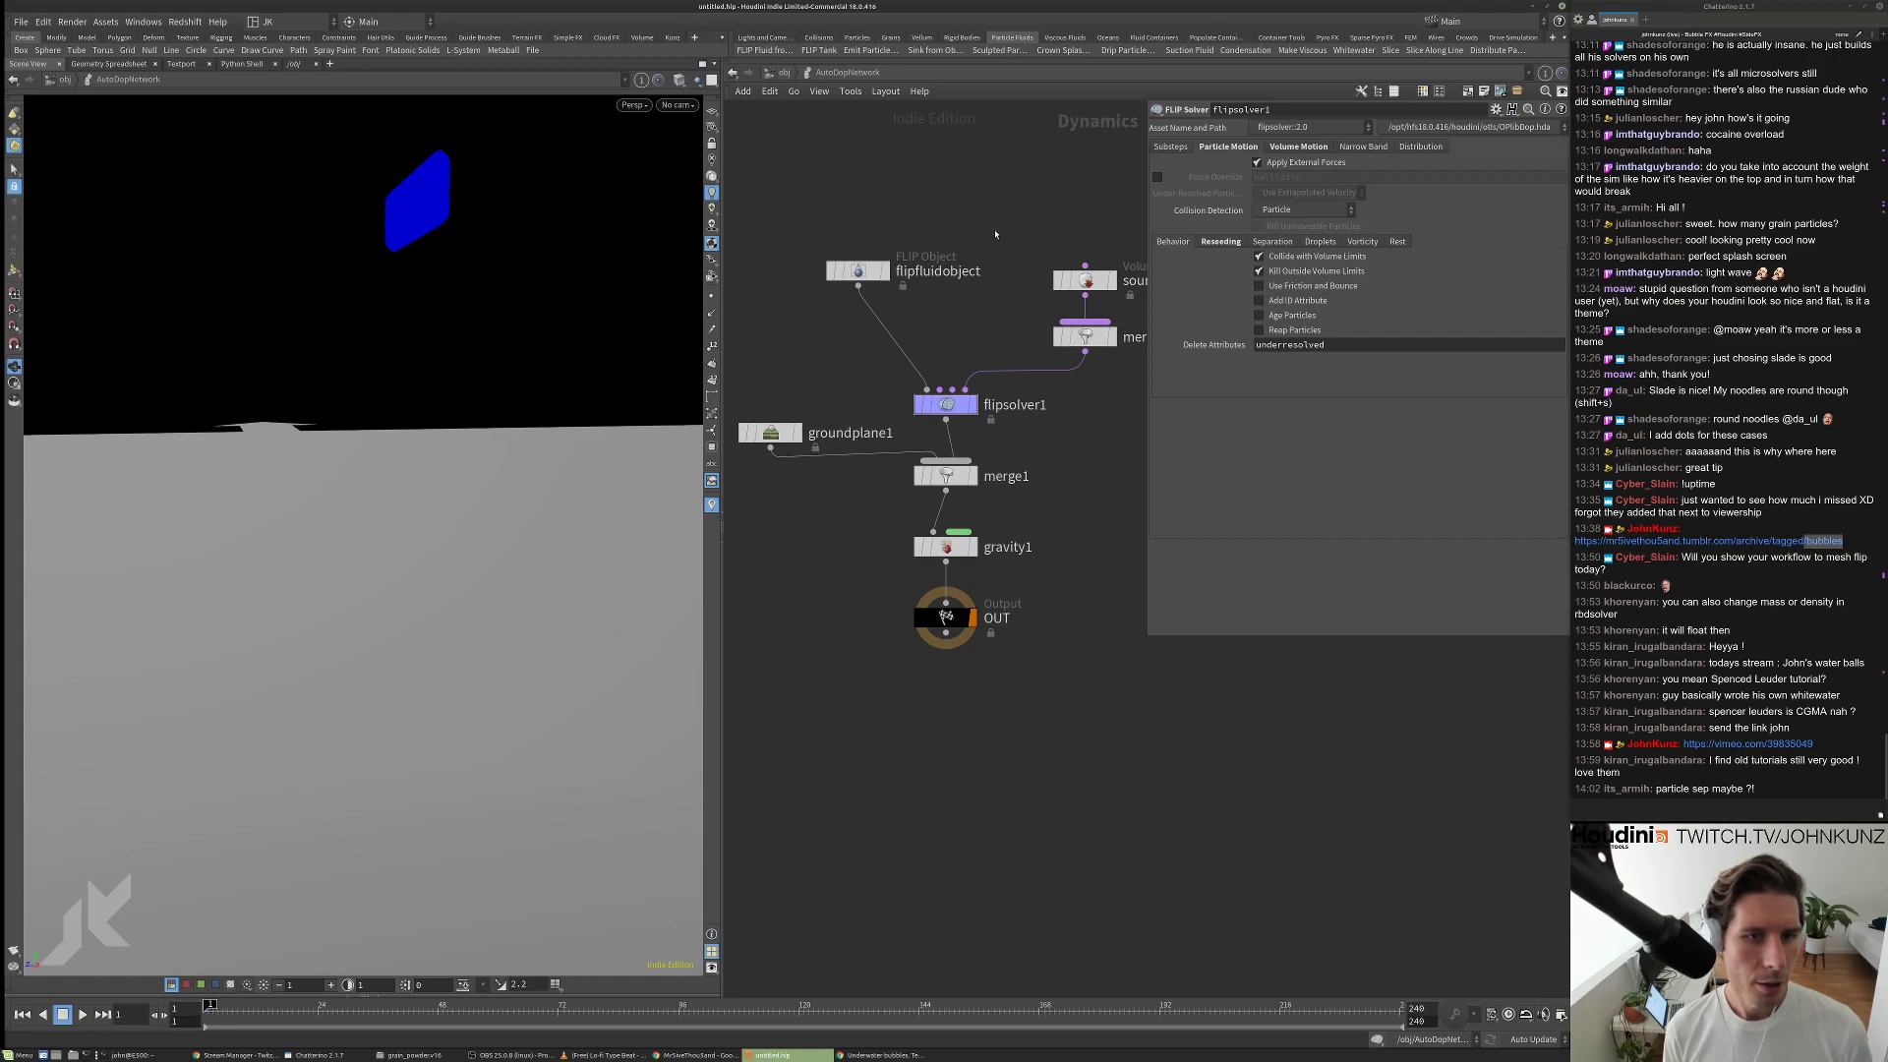
click(1276, 303)
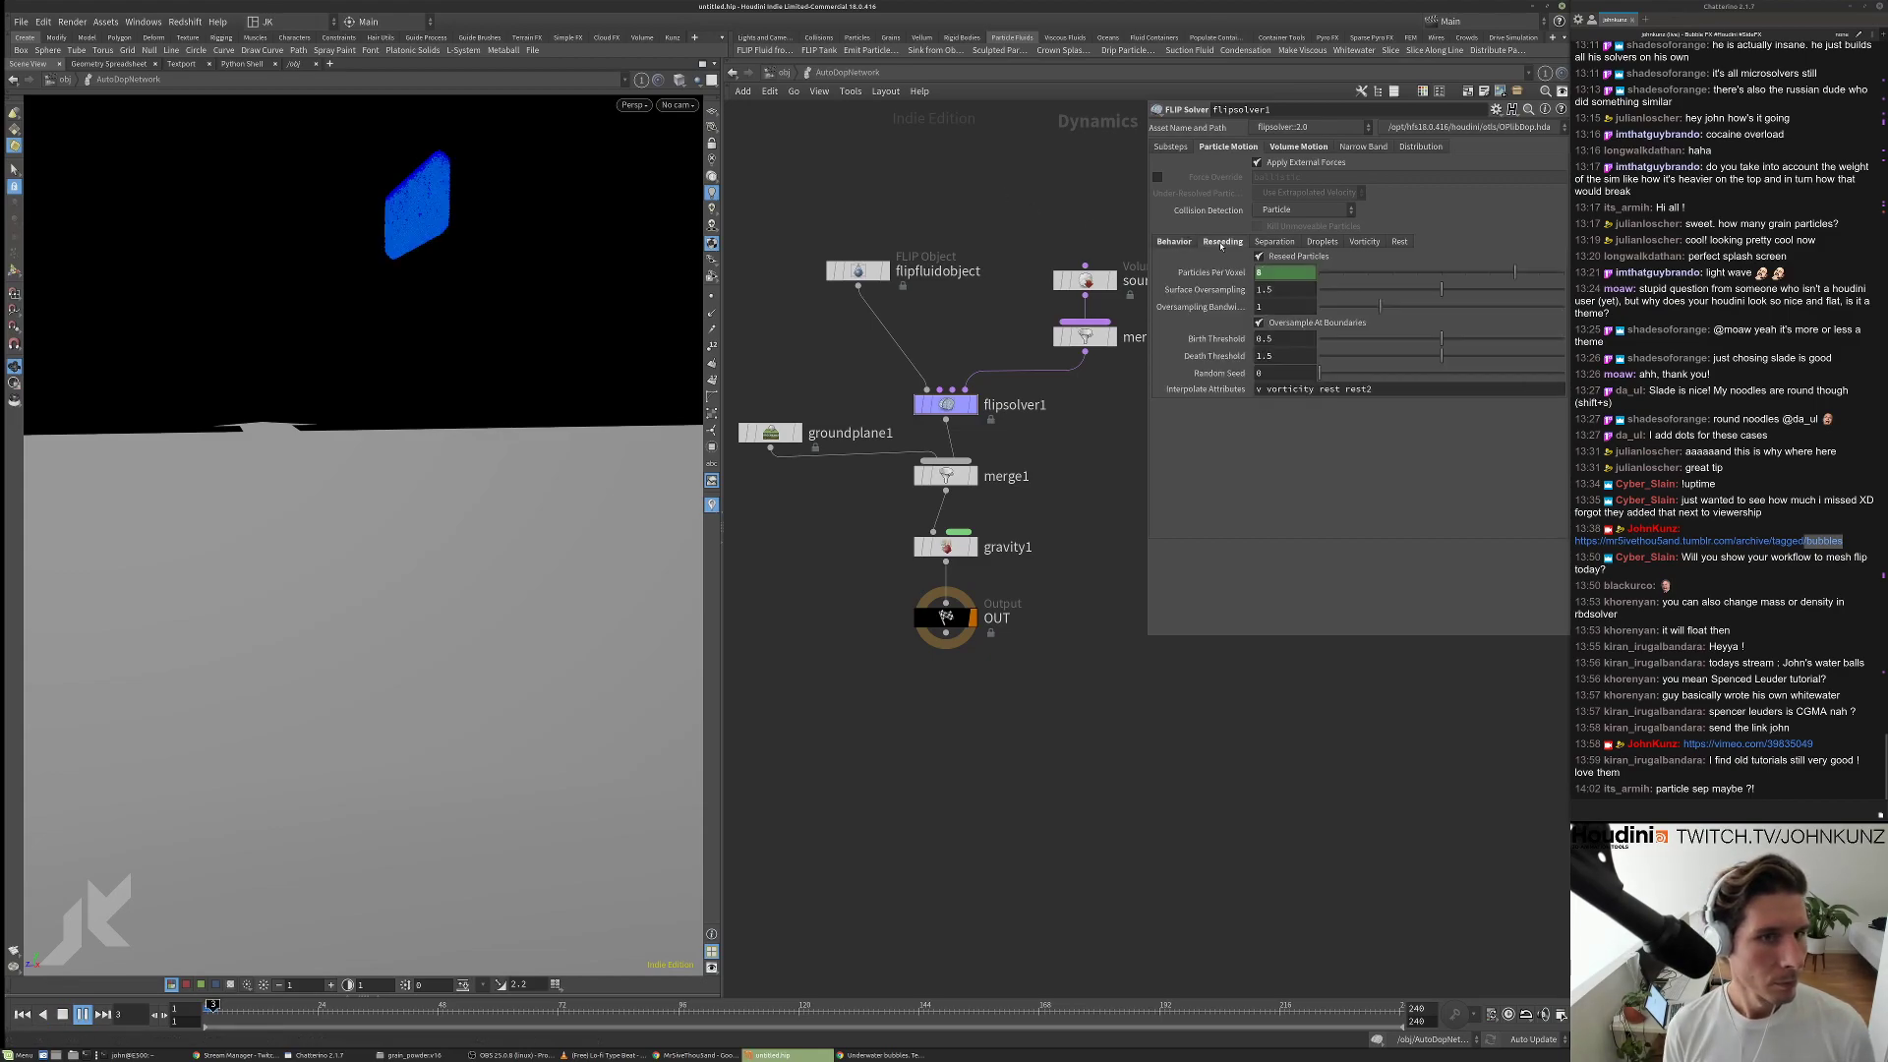
click(1223, 243)
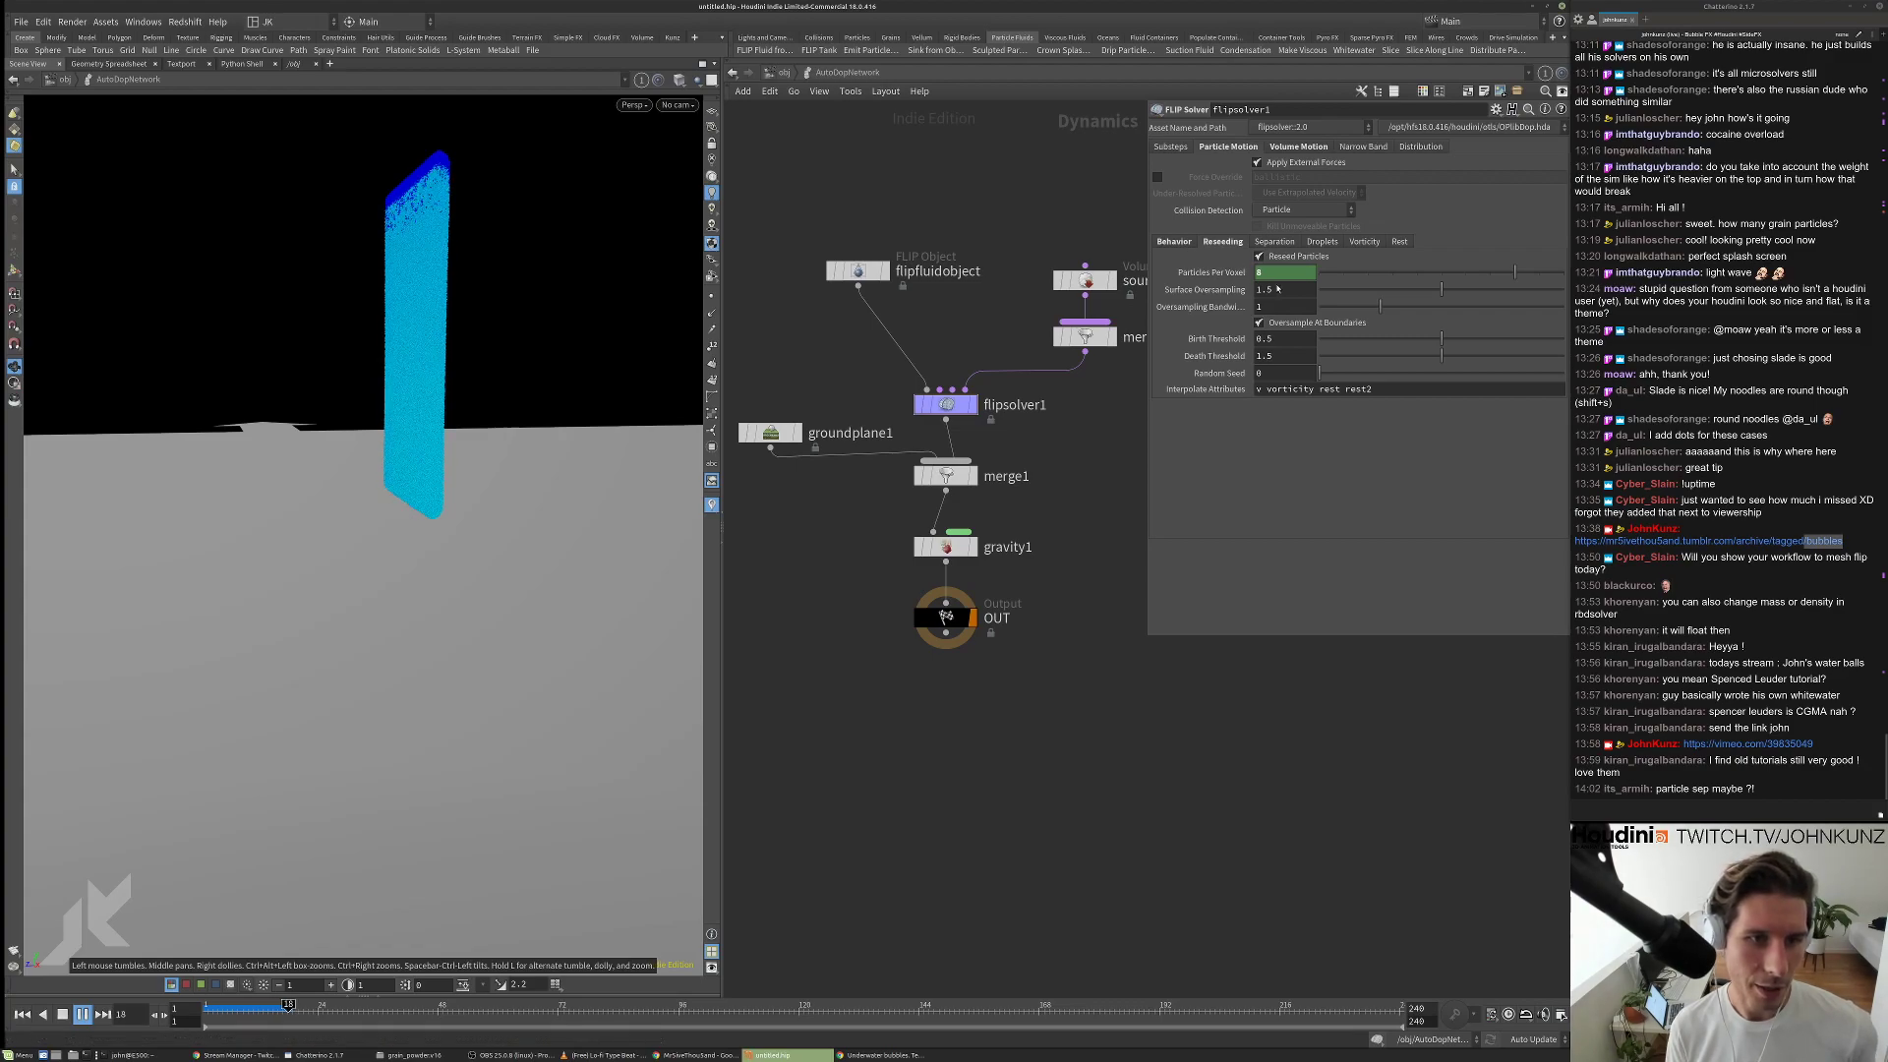
click(1173, 241)
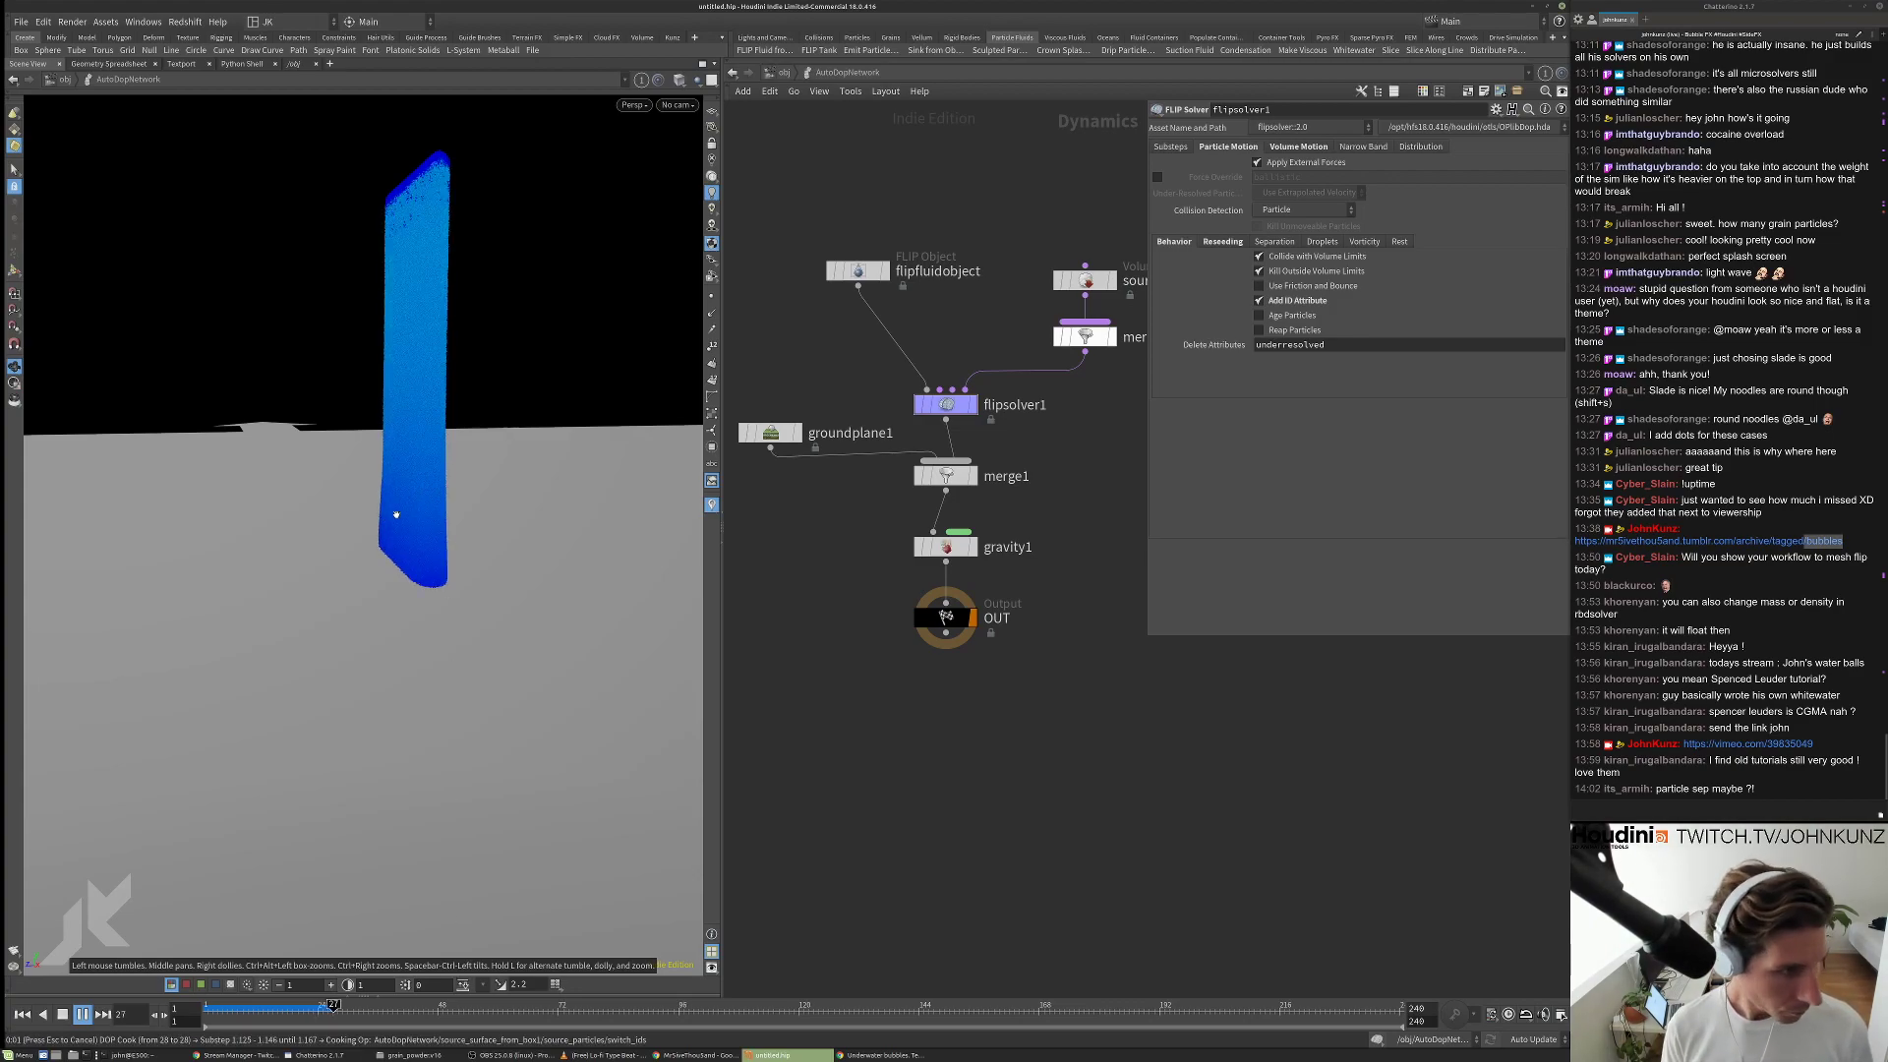
drag(397, 515, 468, 515)
Inside box1, add an xform1 Transform node after create_surface and display it.
key(ctrl+Up)
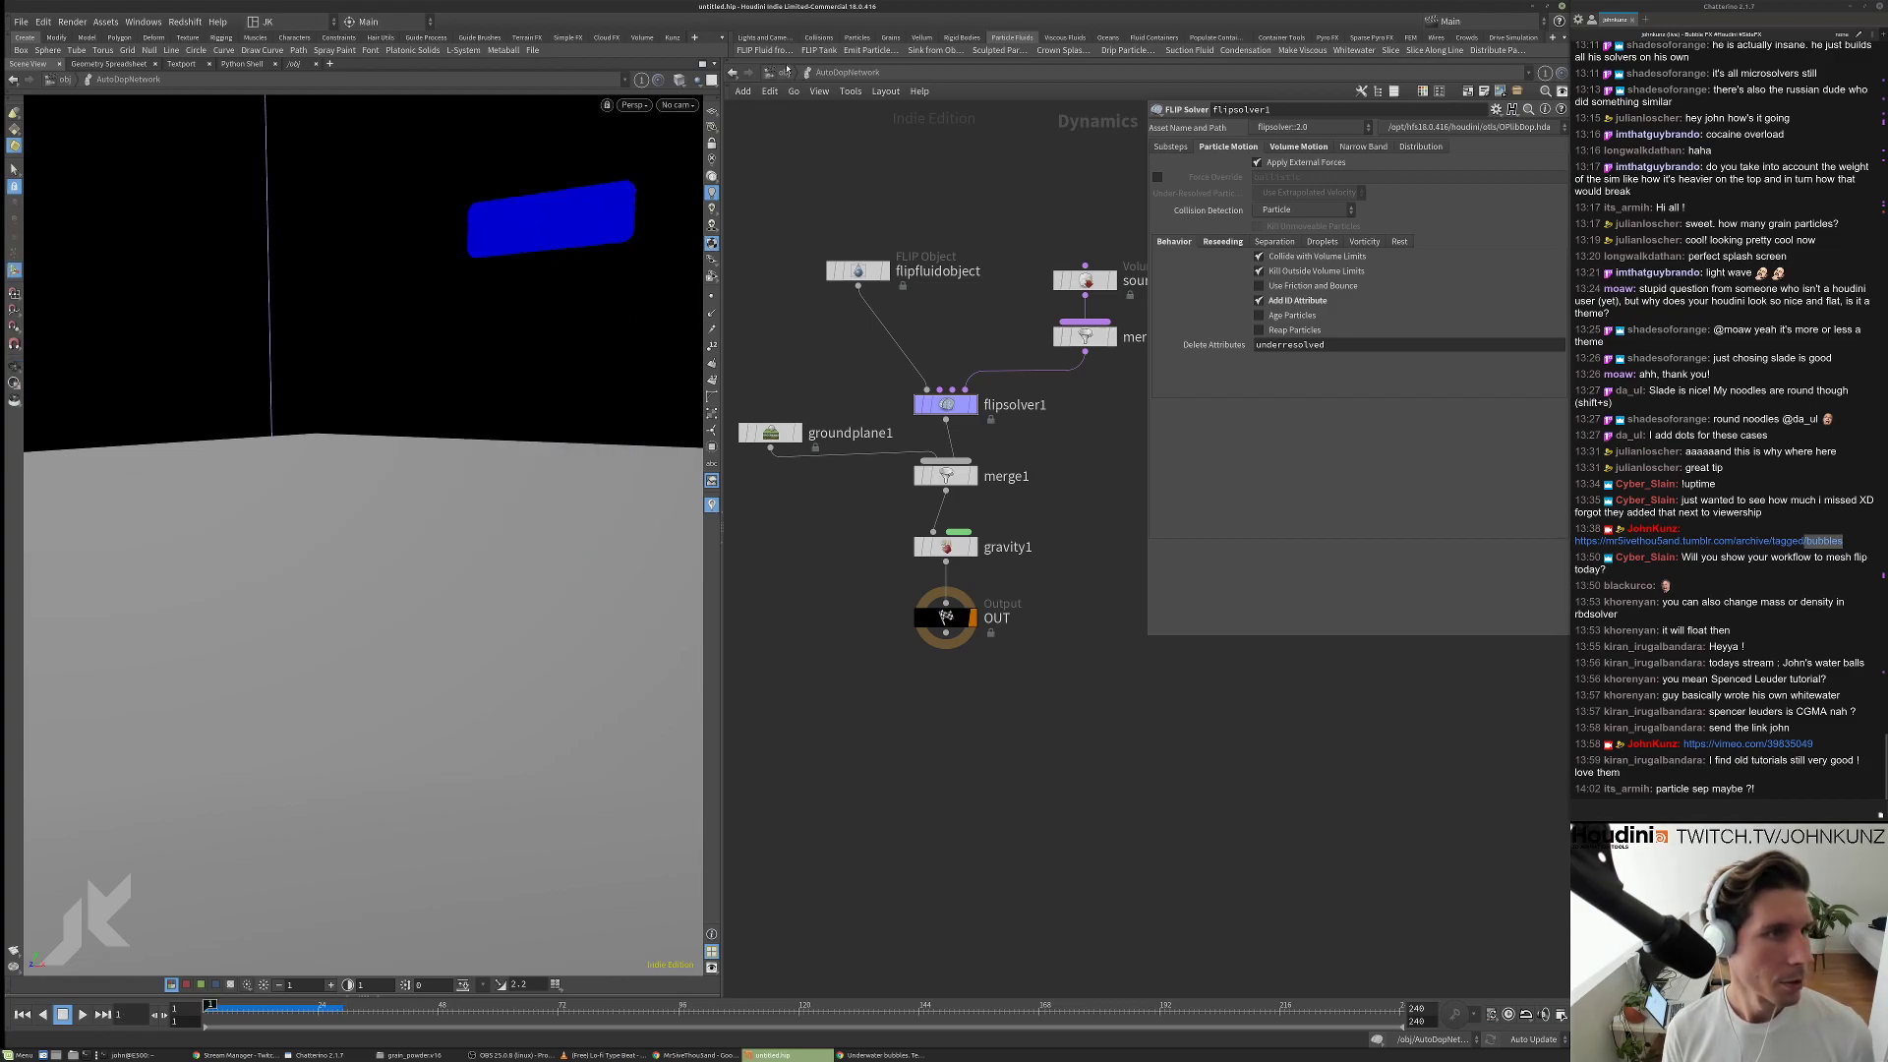
key(u)
double_click(793, 317)
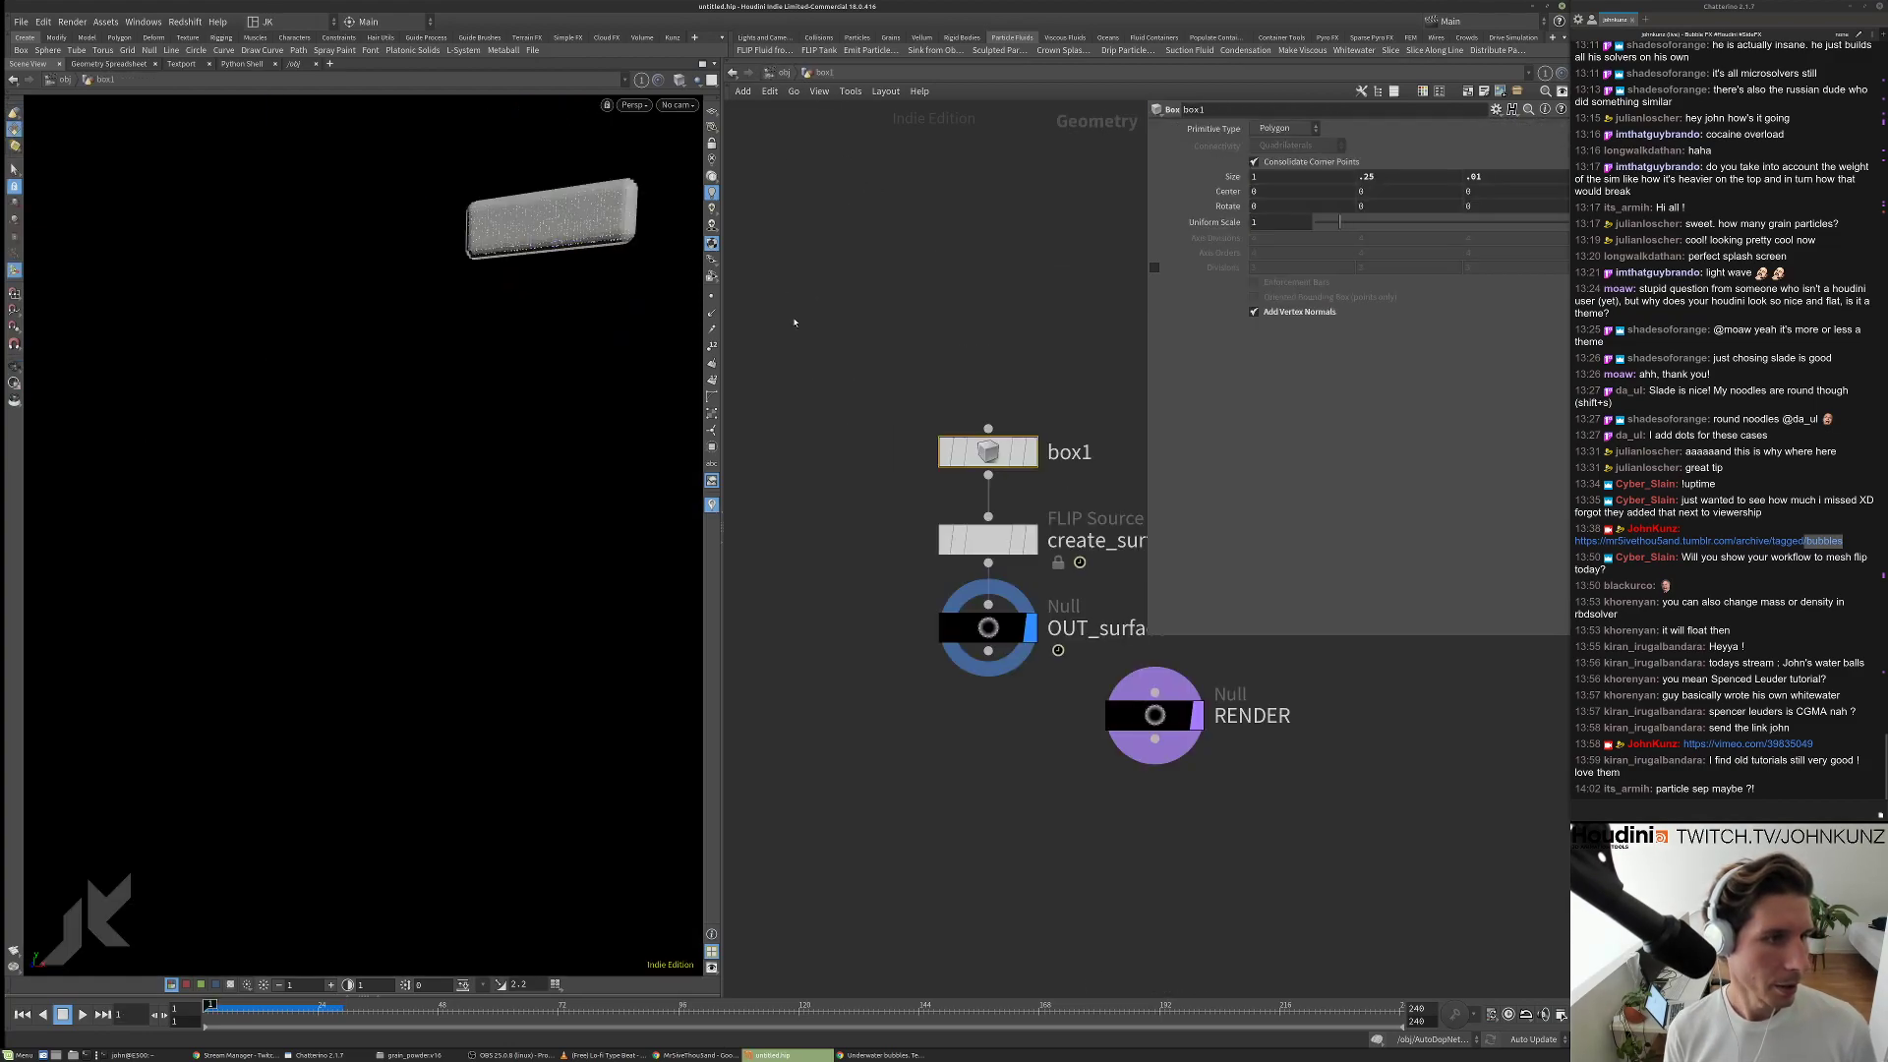
drag(929, 404, 922, 285)
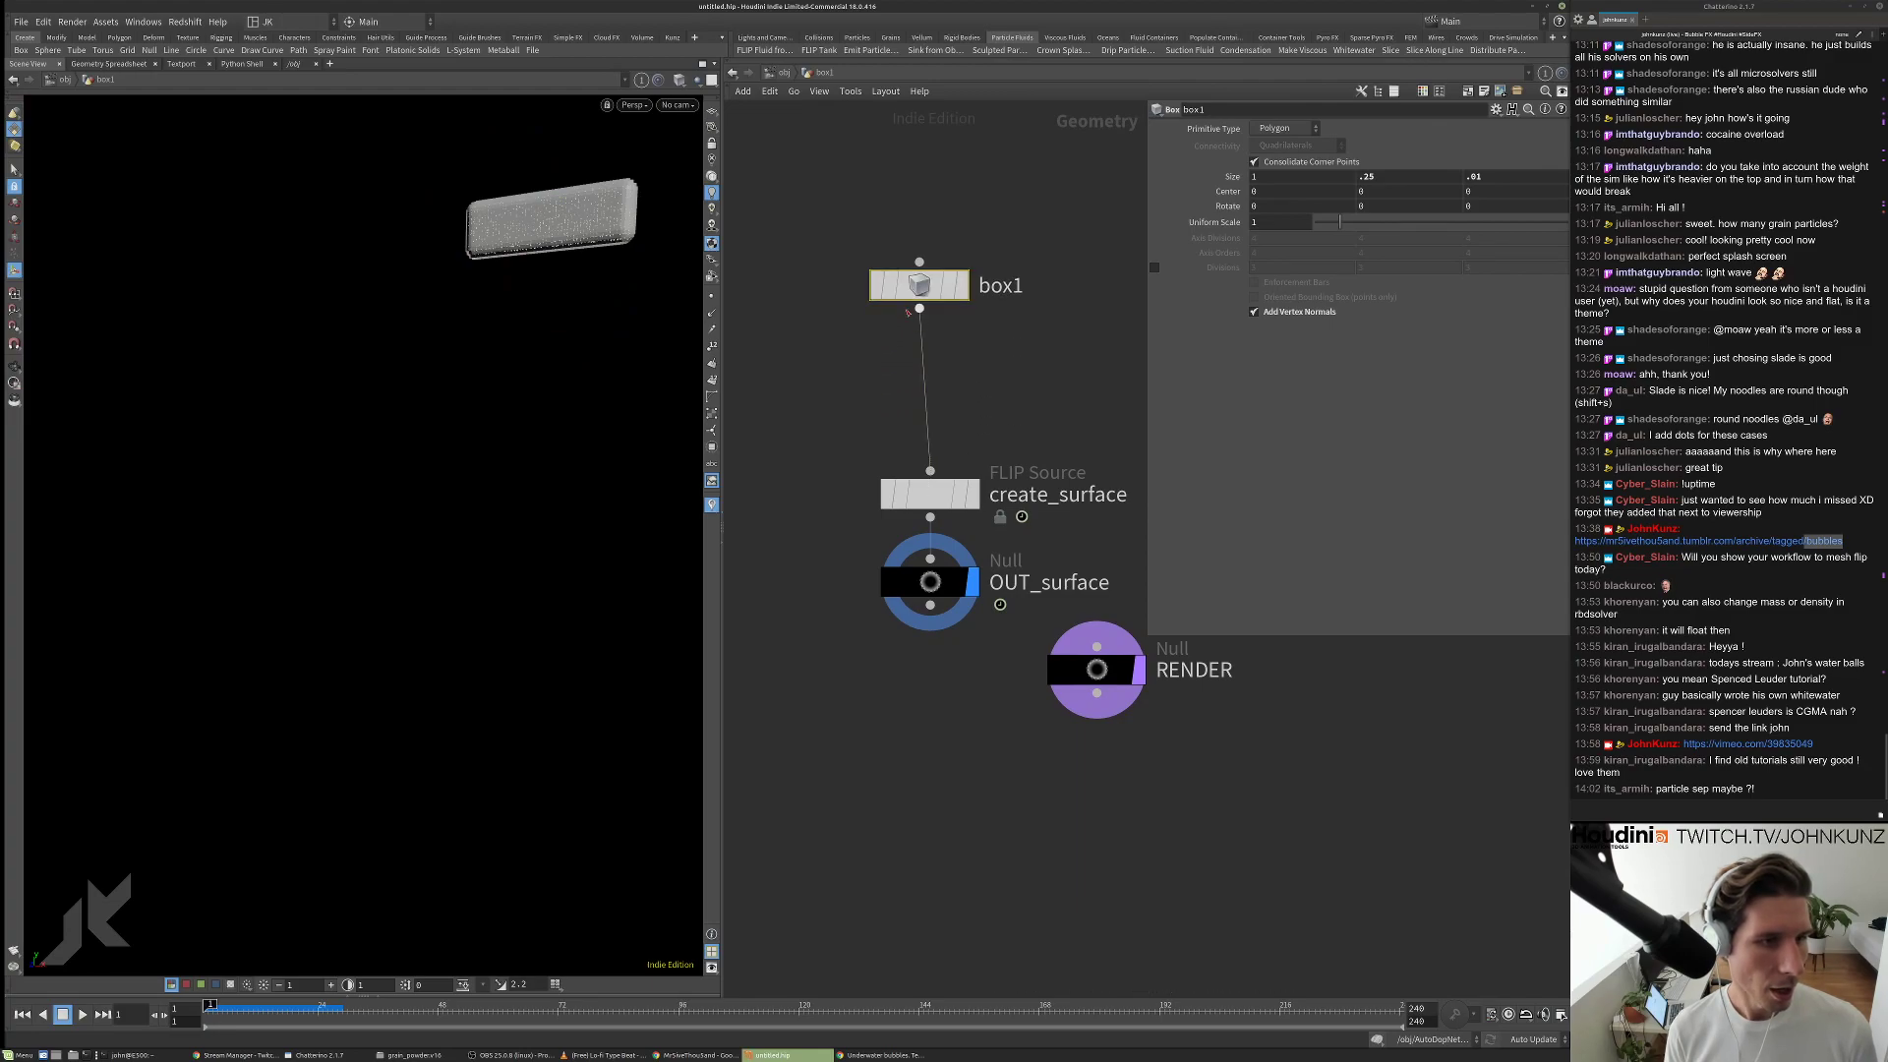
key(Tab)
text(xform)
key(Return)
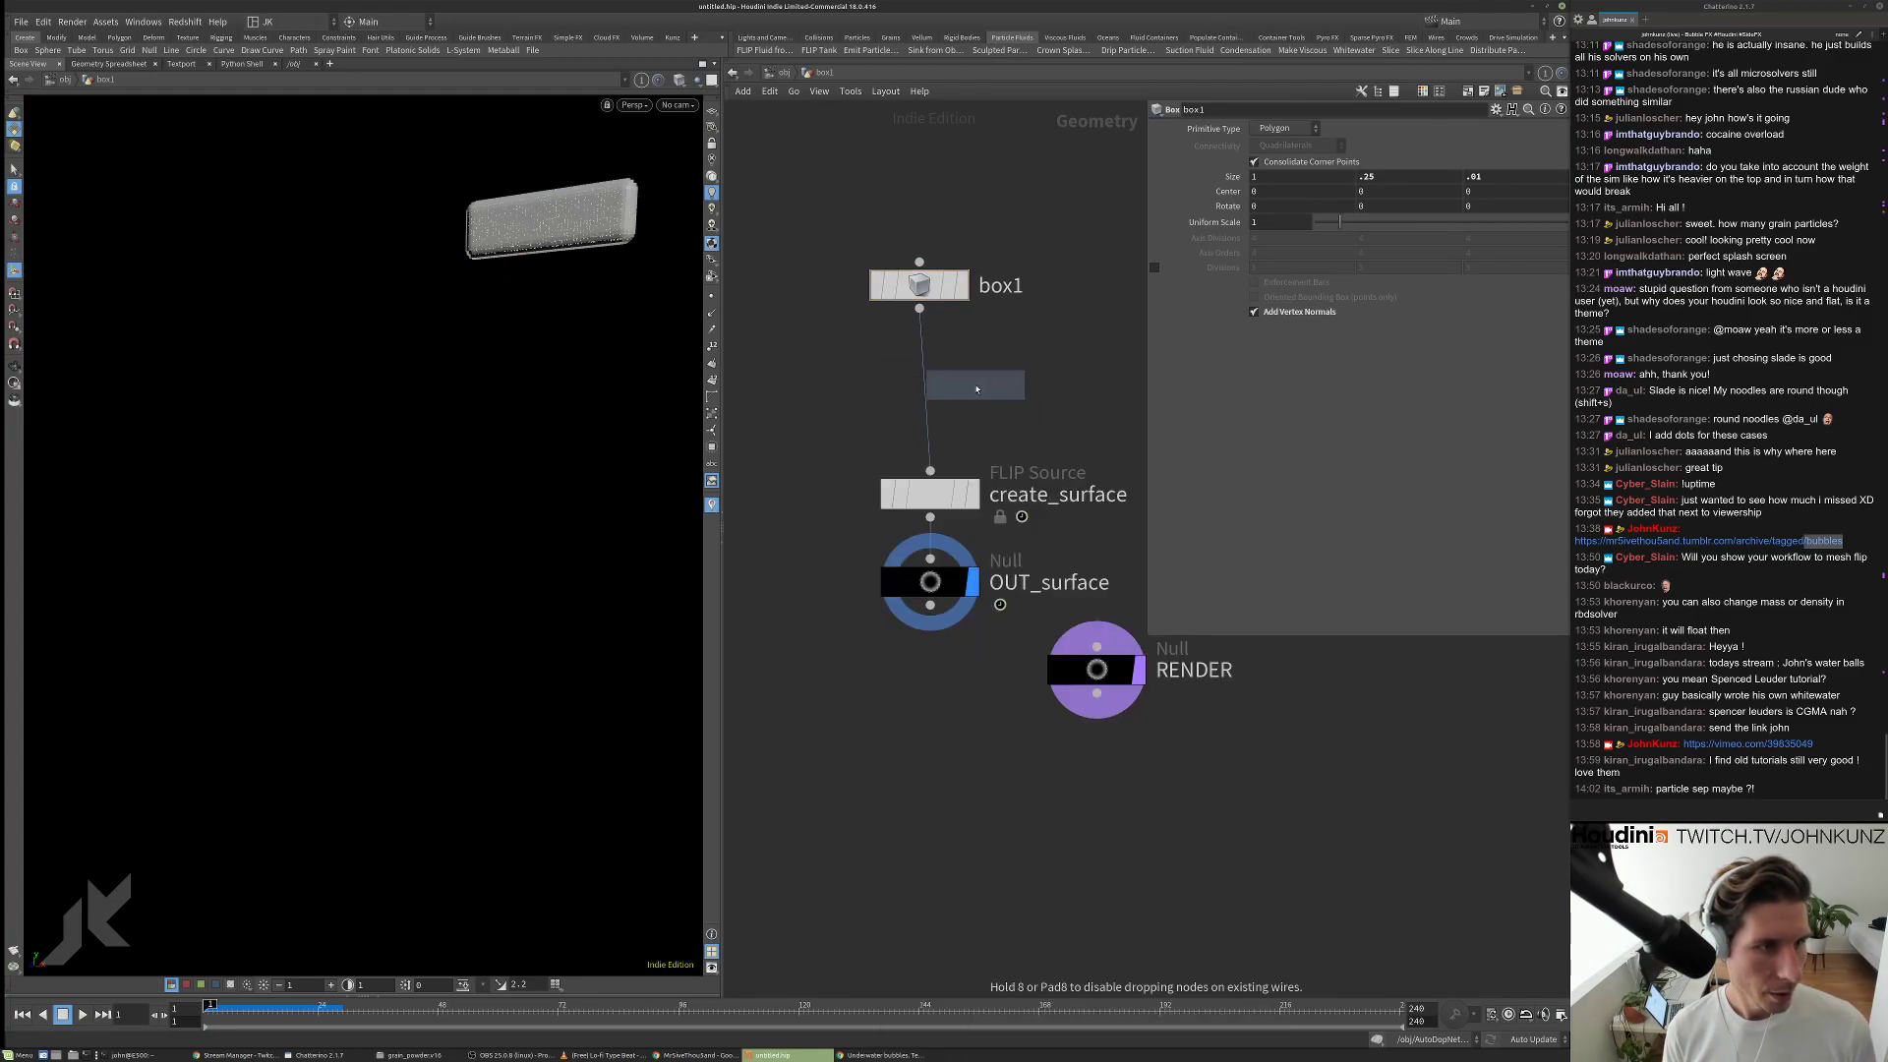
click(944, 393)
key(l)
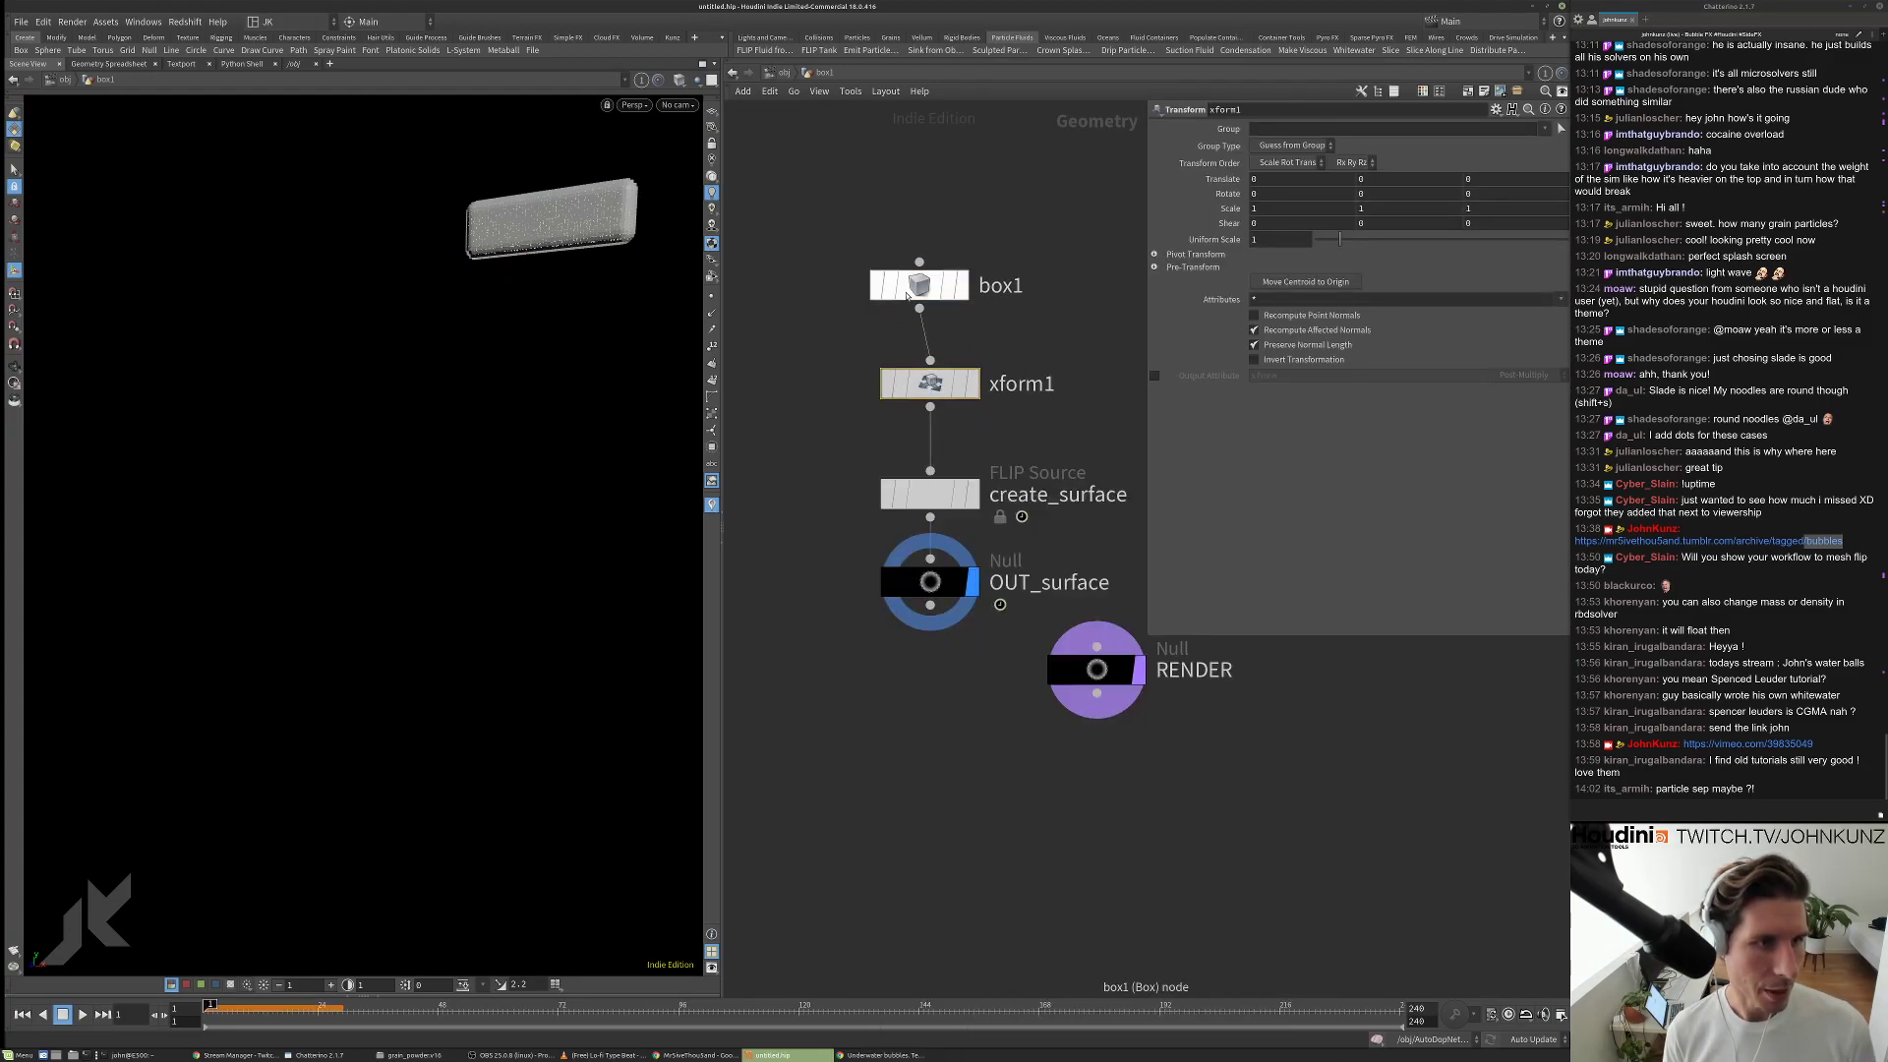
click(971, 384)
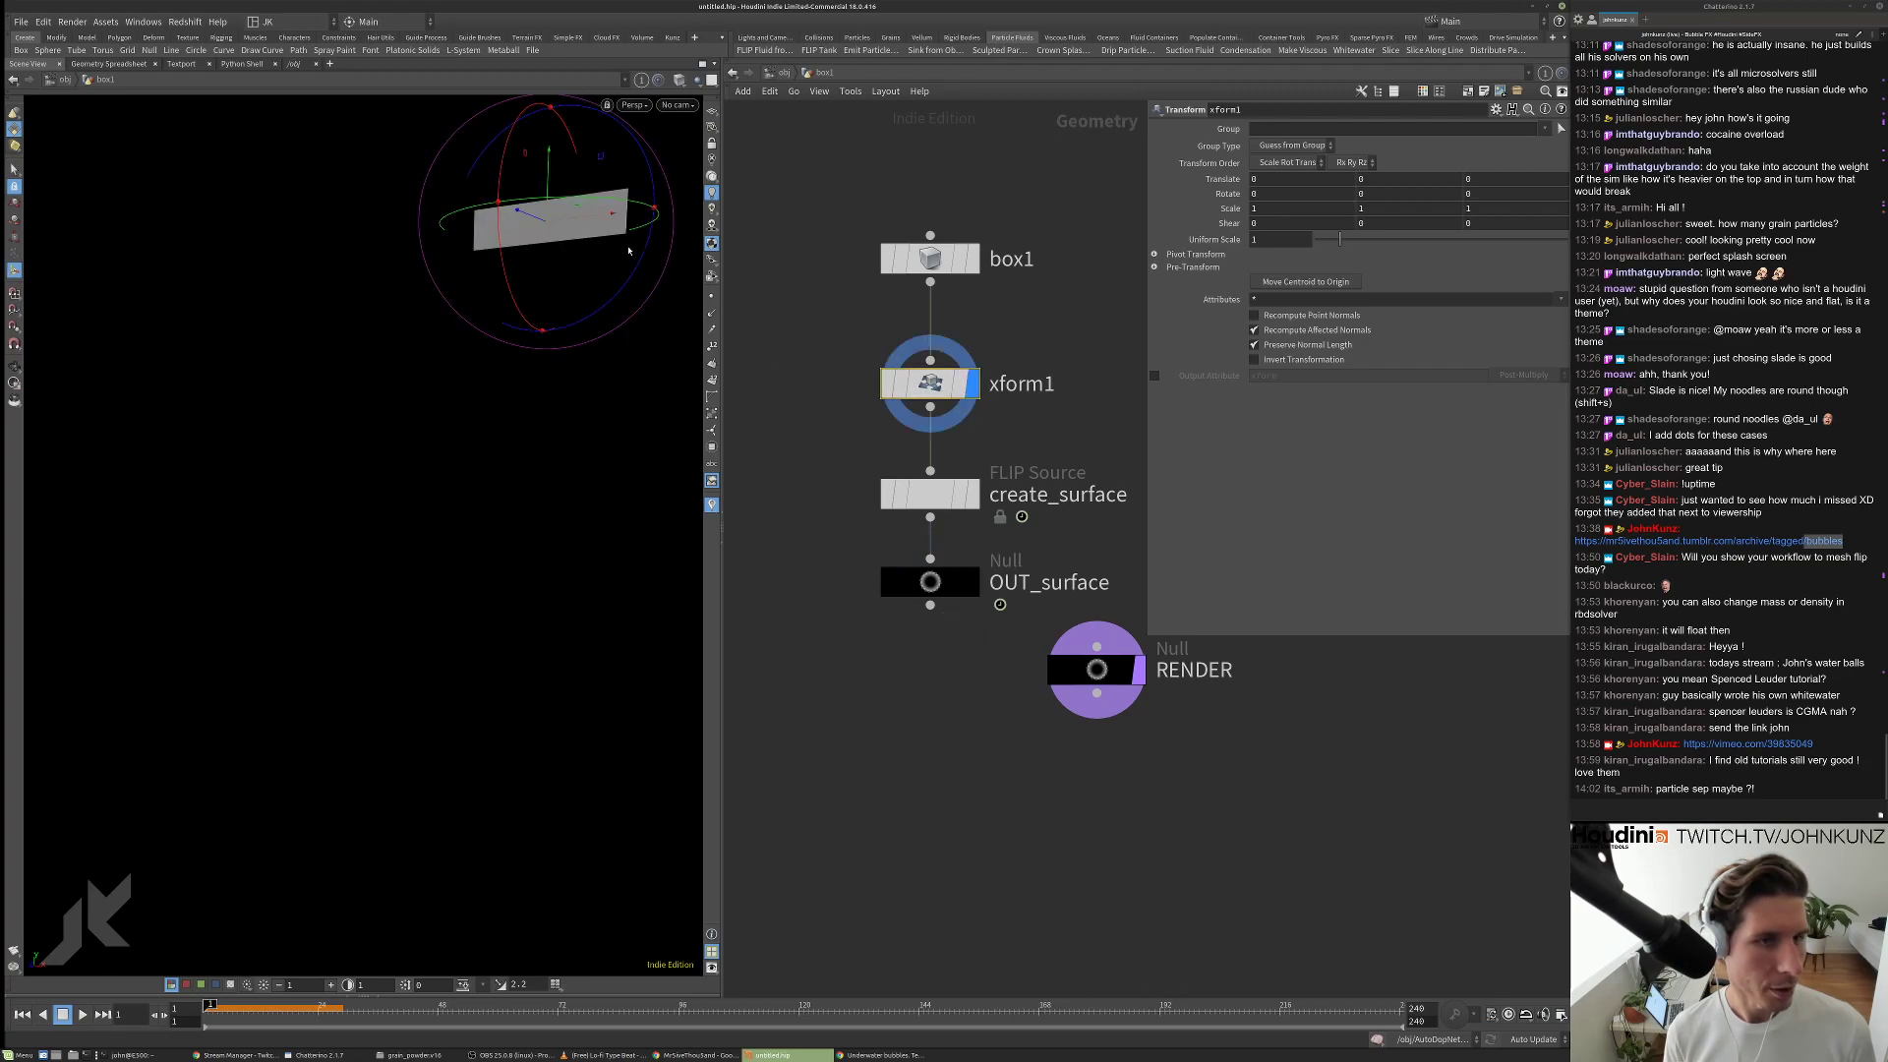
drag(402, 324, 545, 378)
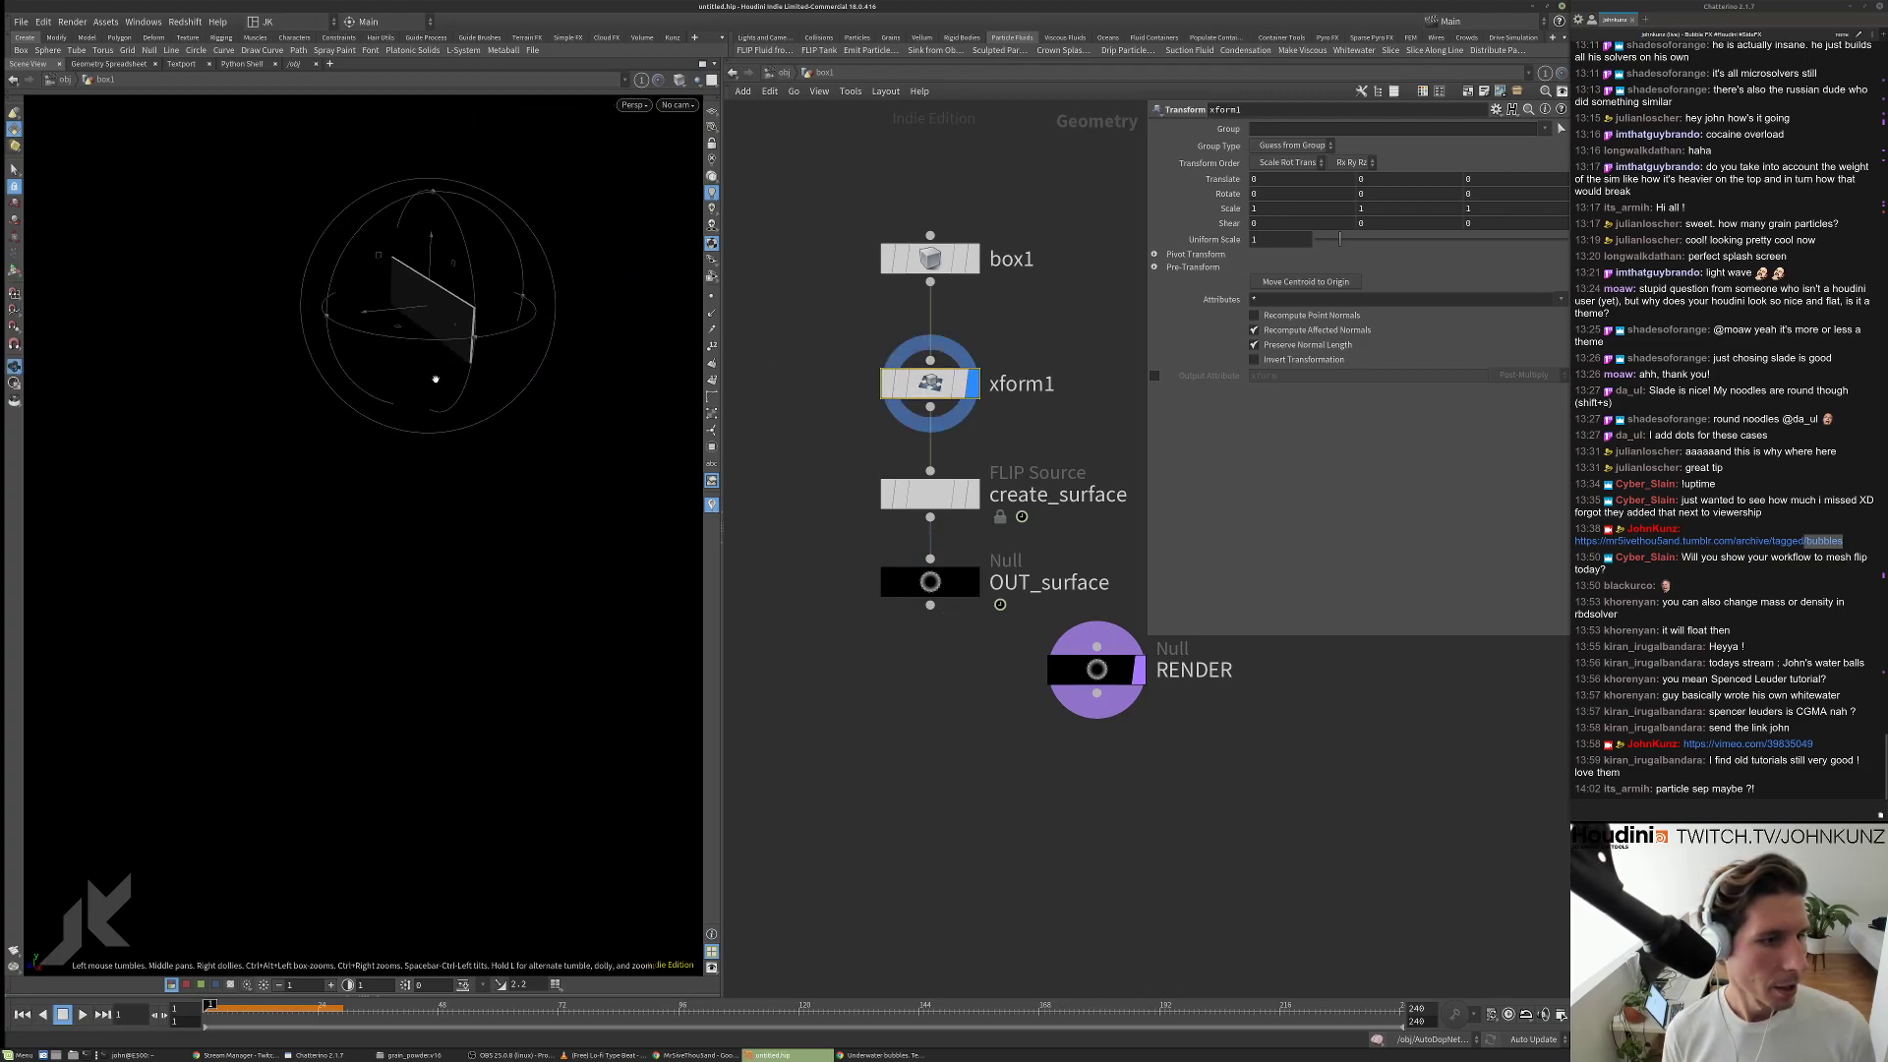
drag(977, 502, 956, 314)
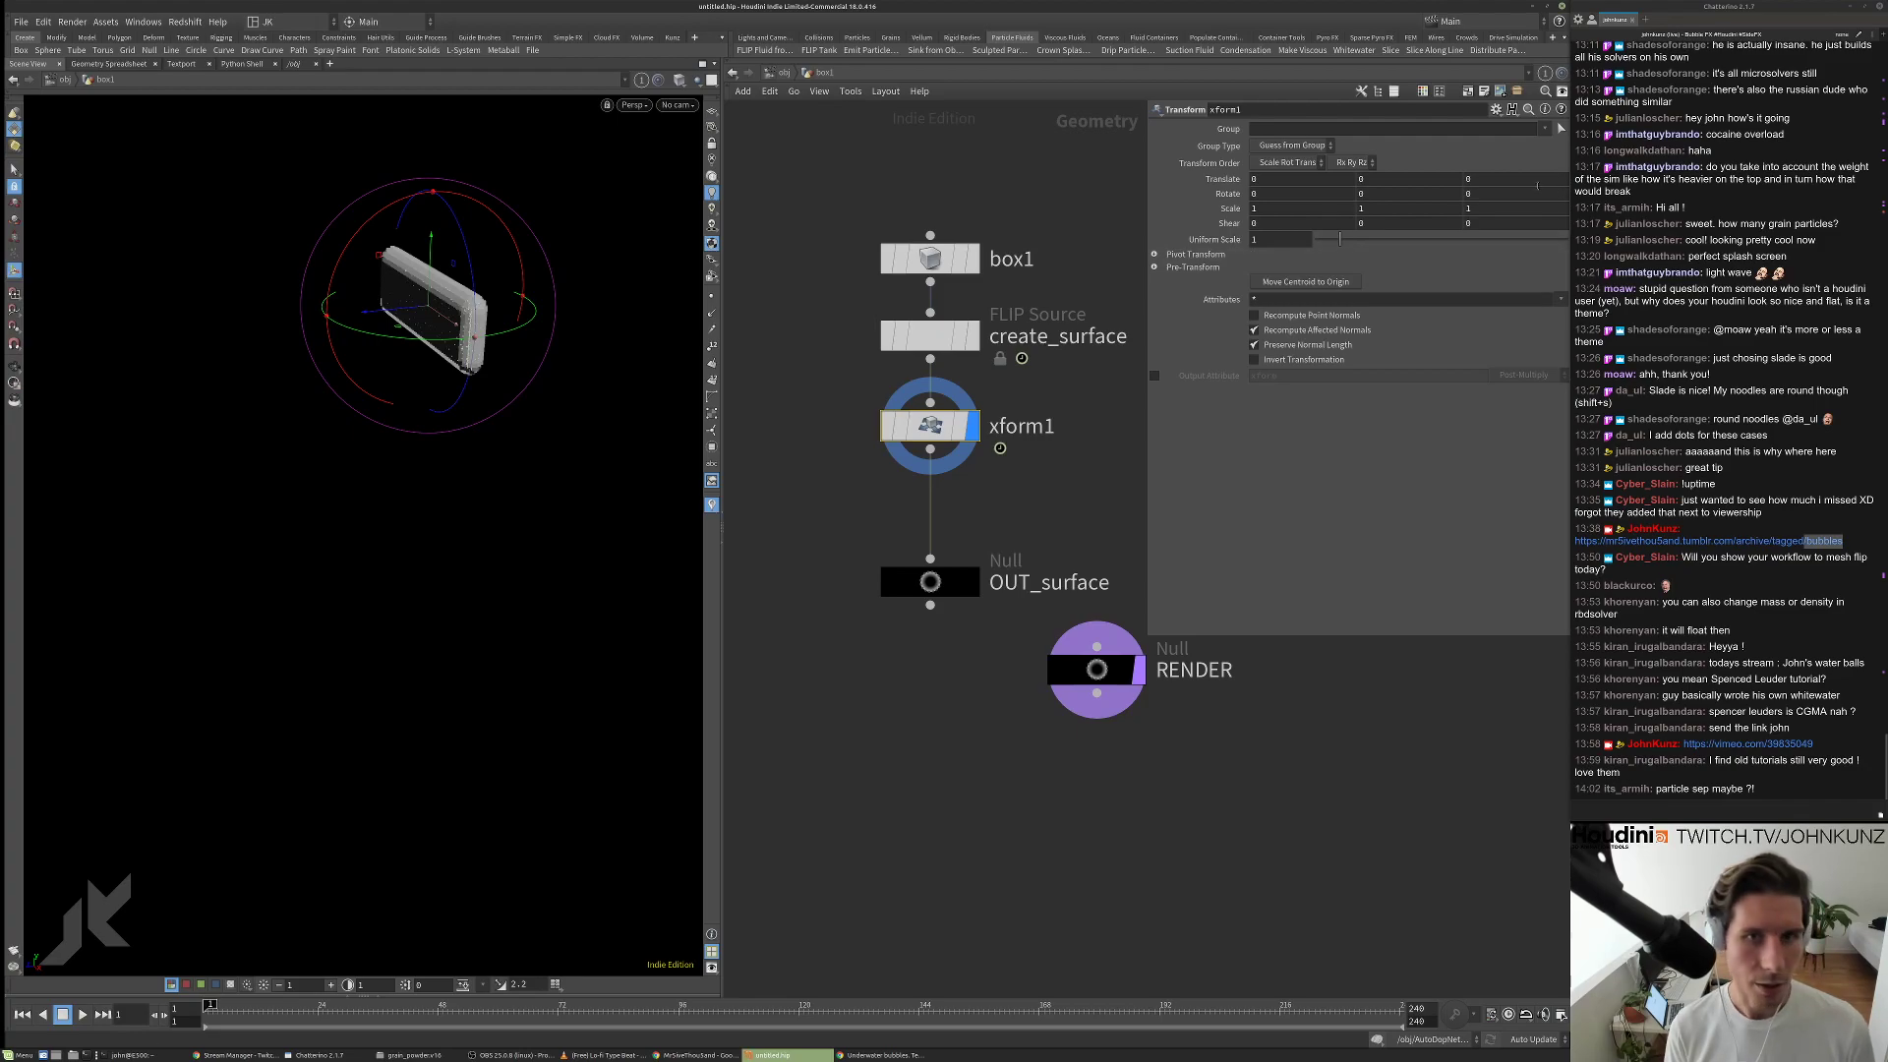
Set xform1's Translate Z to sin($FF) and preview the oscillating box.
click(1467, 178)
text(sin)
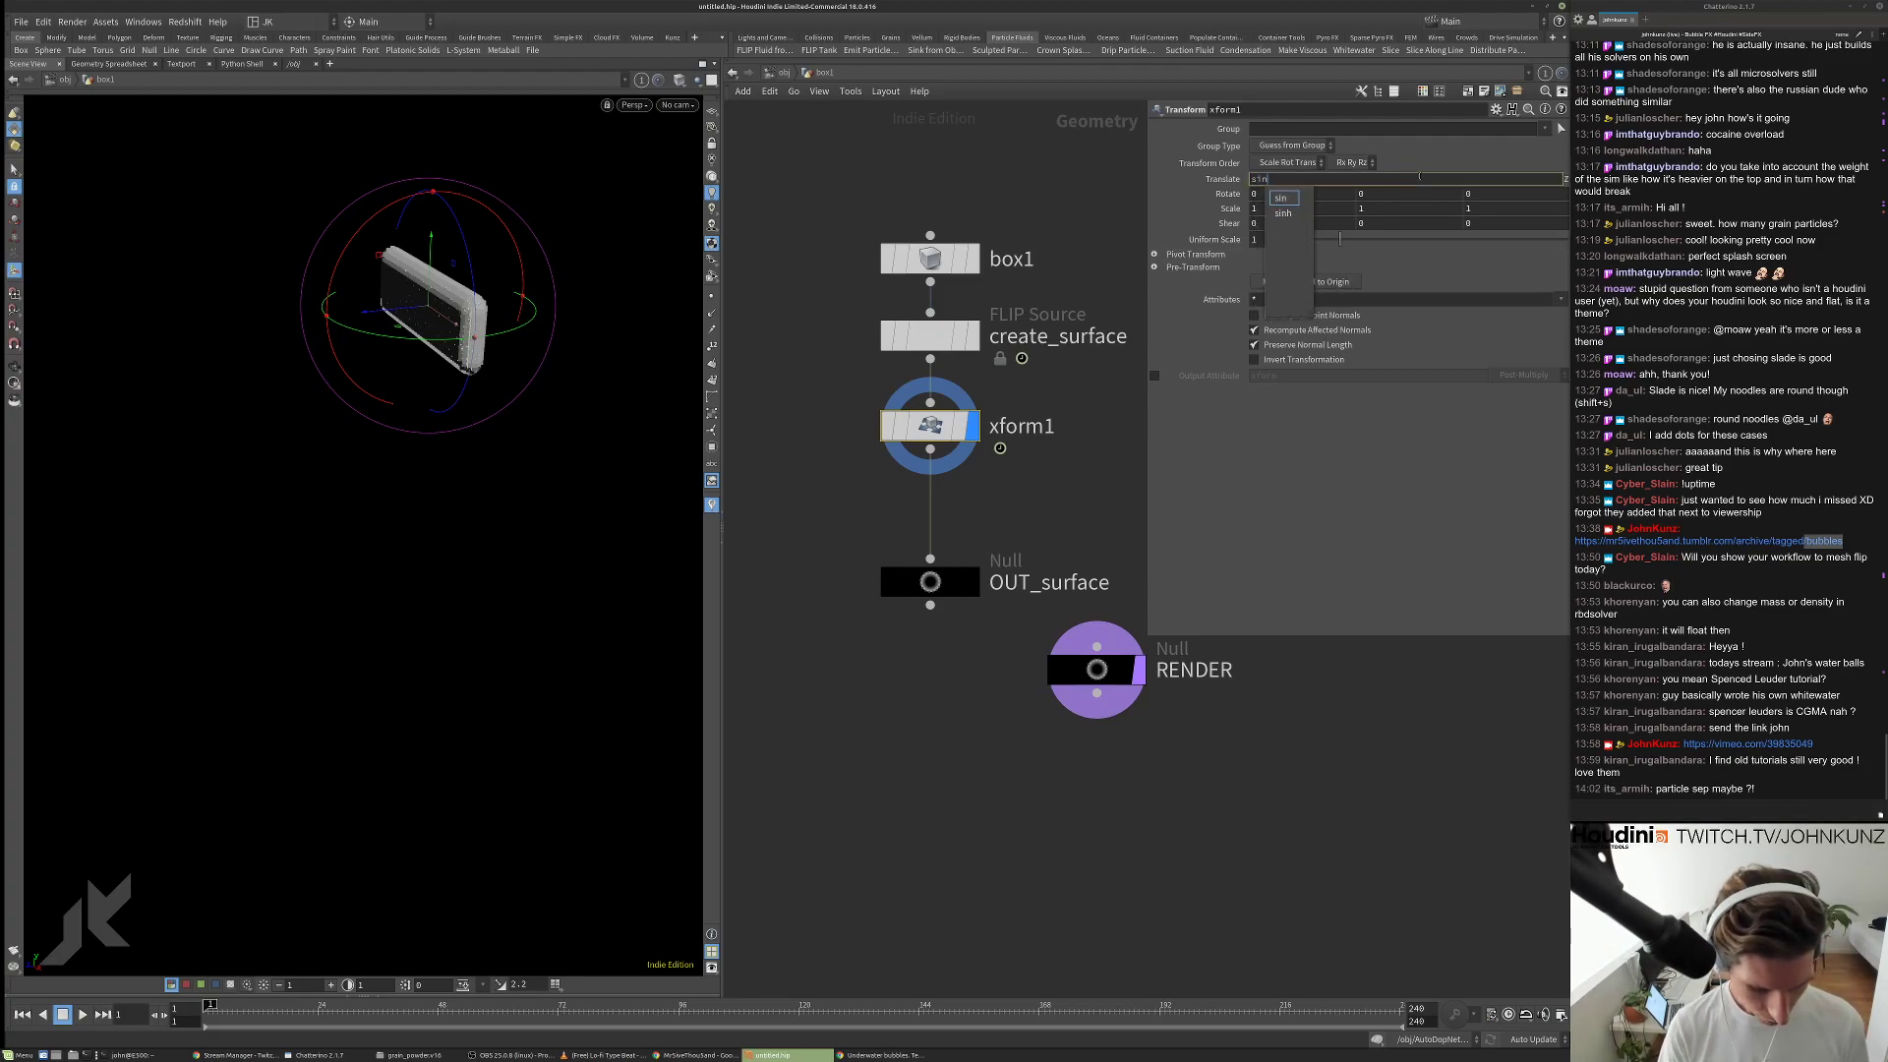
text(($FF)
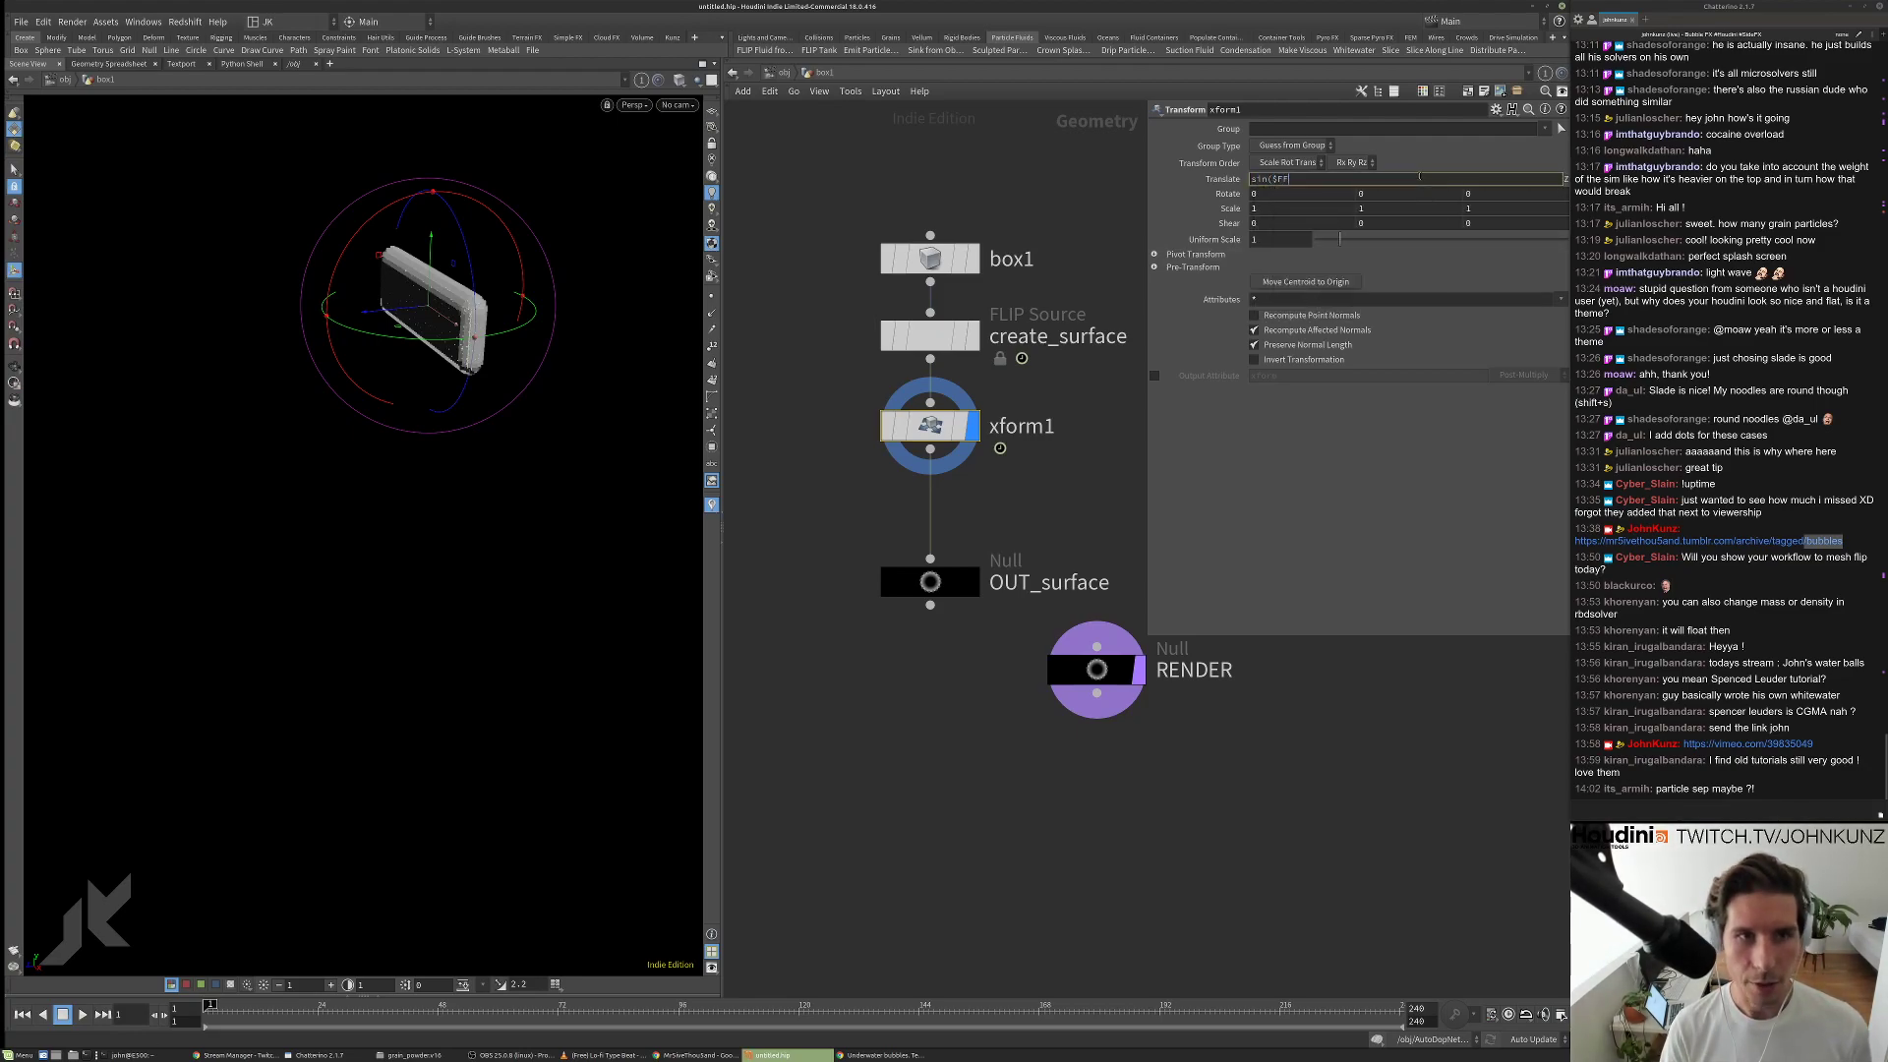
text())
key(Return)
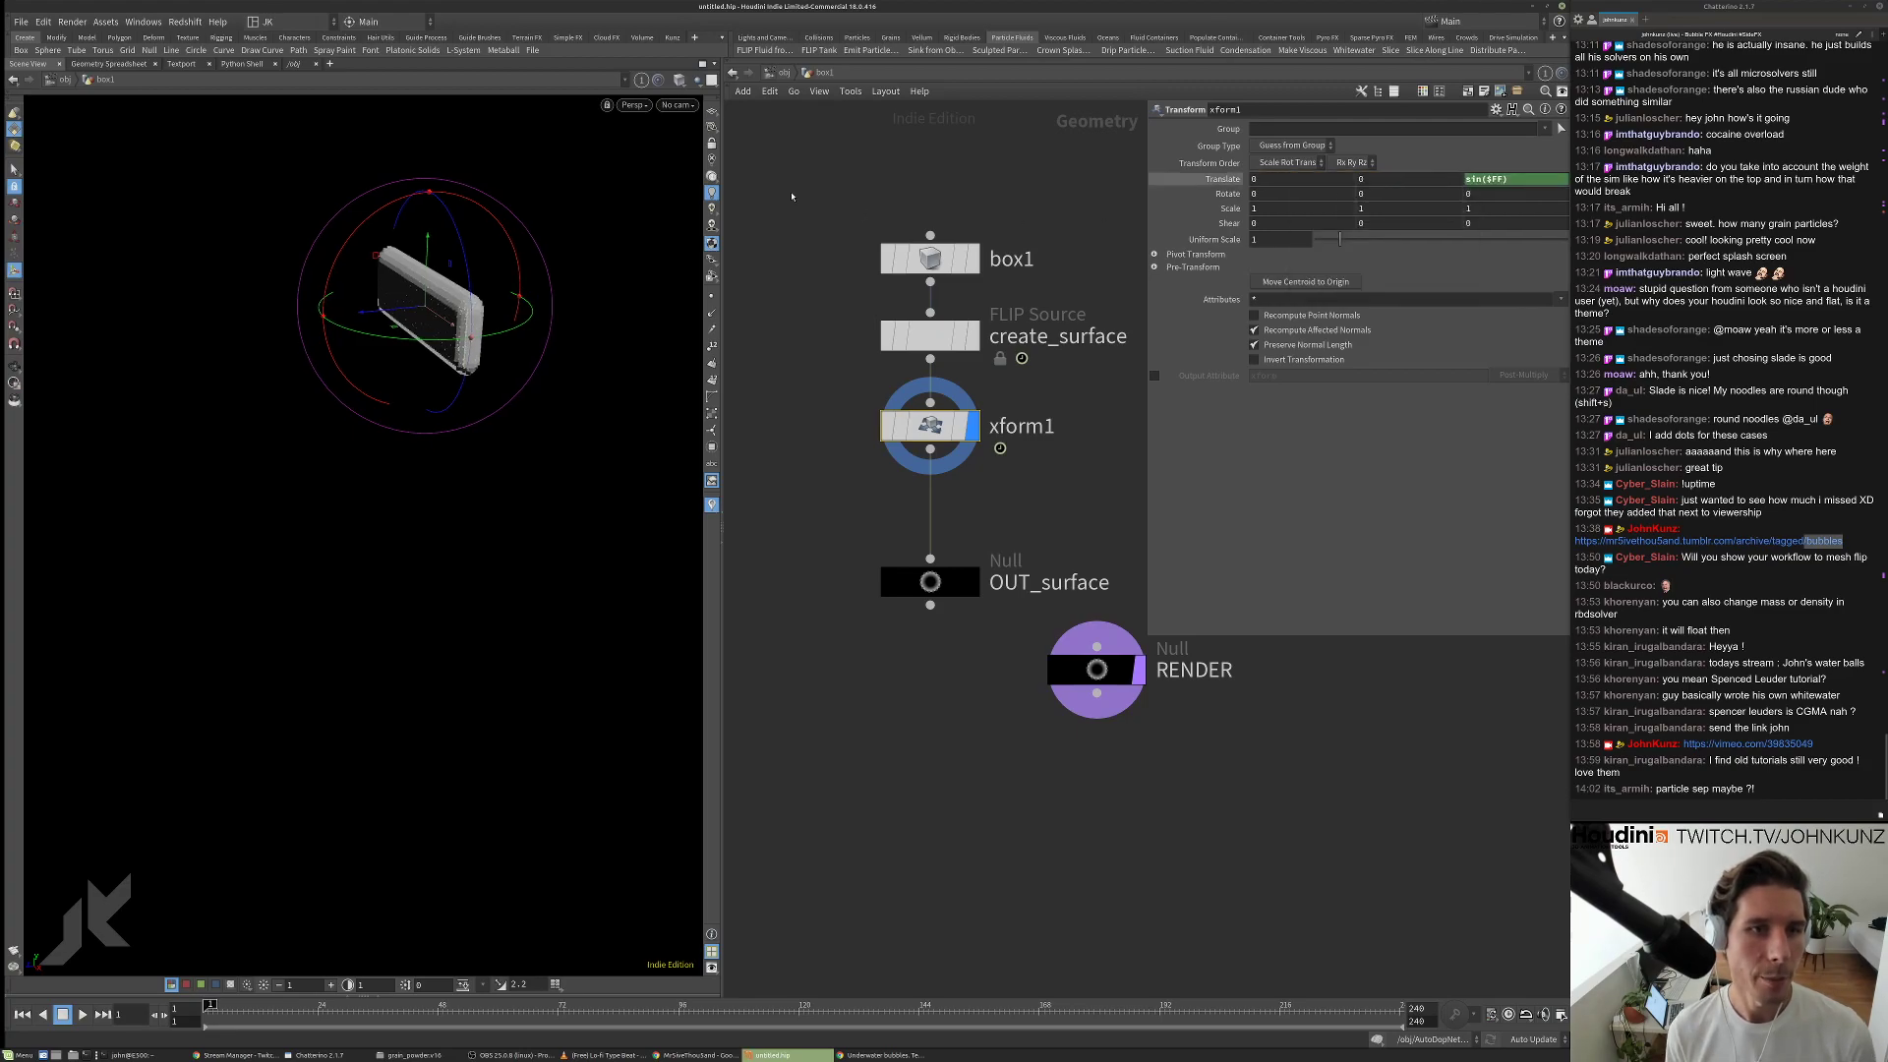
key(Up)
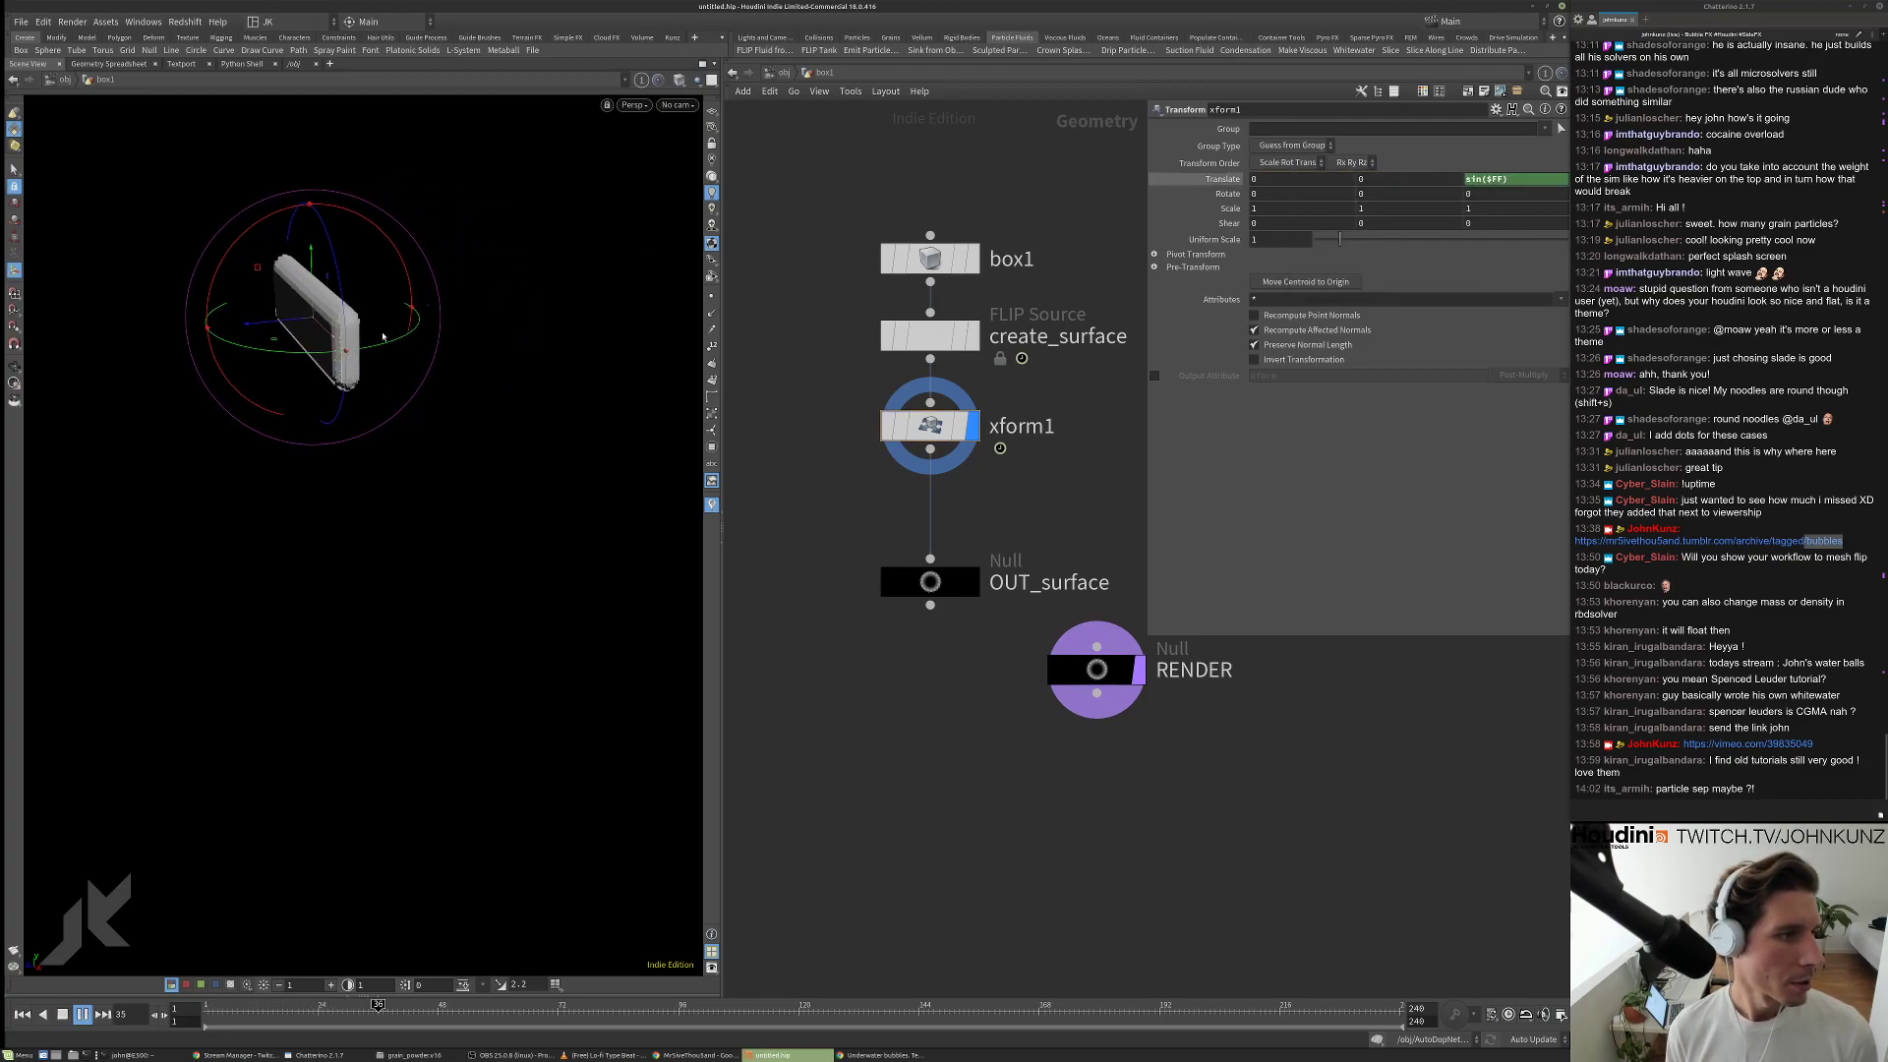
key(Up)
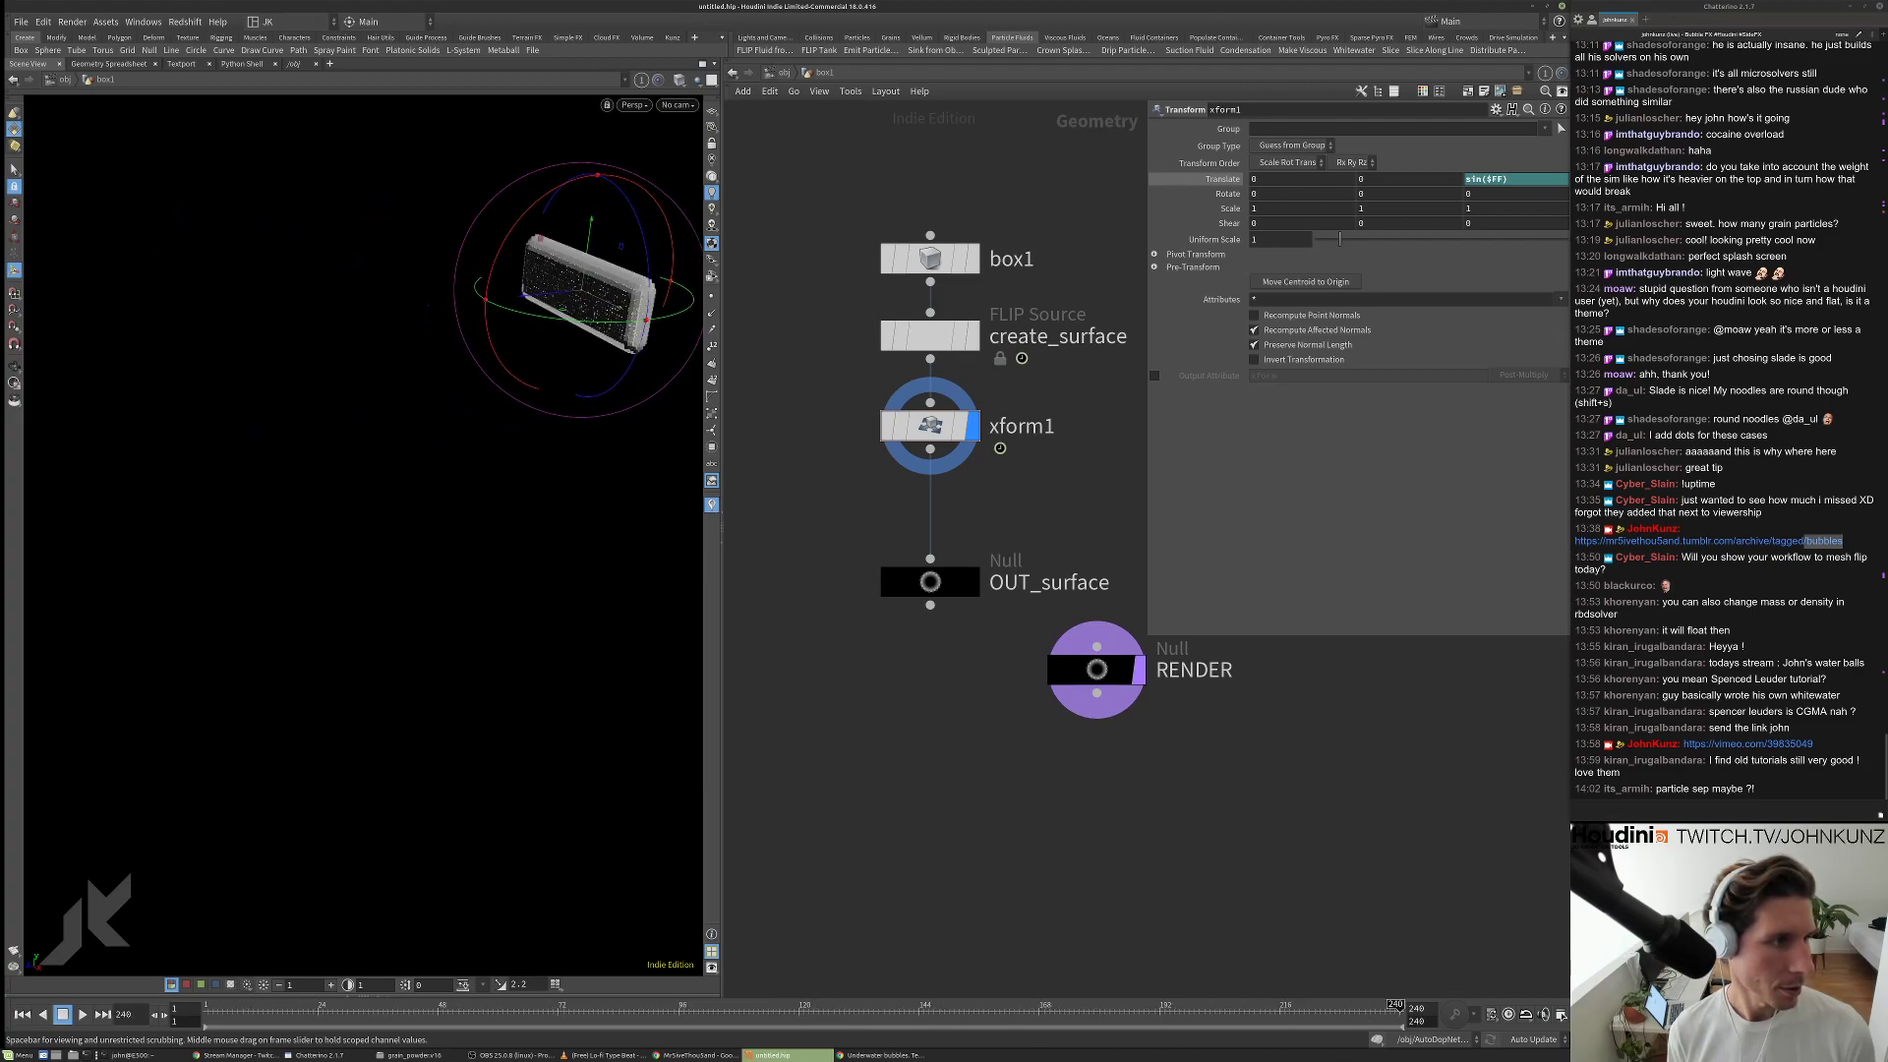
Refine Translate Z to sin($FF*12)/10, previewing the faster, smaller movement.
click(1526, 181)
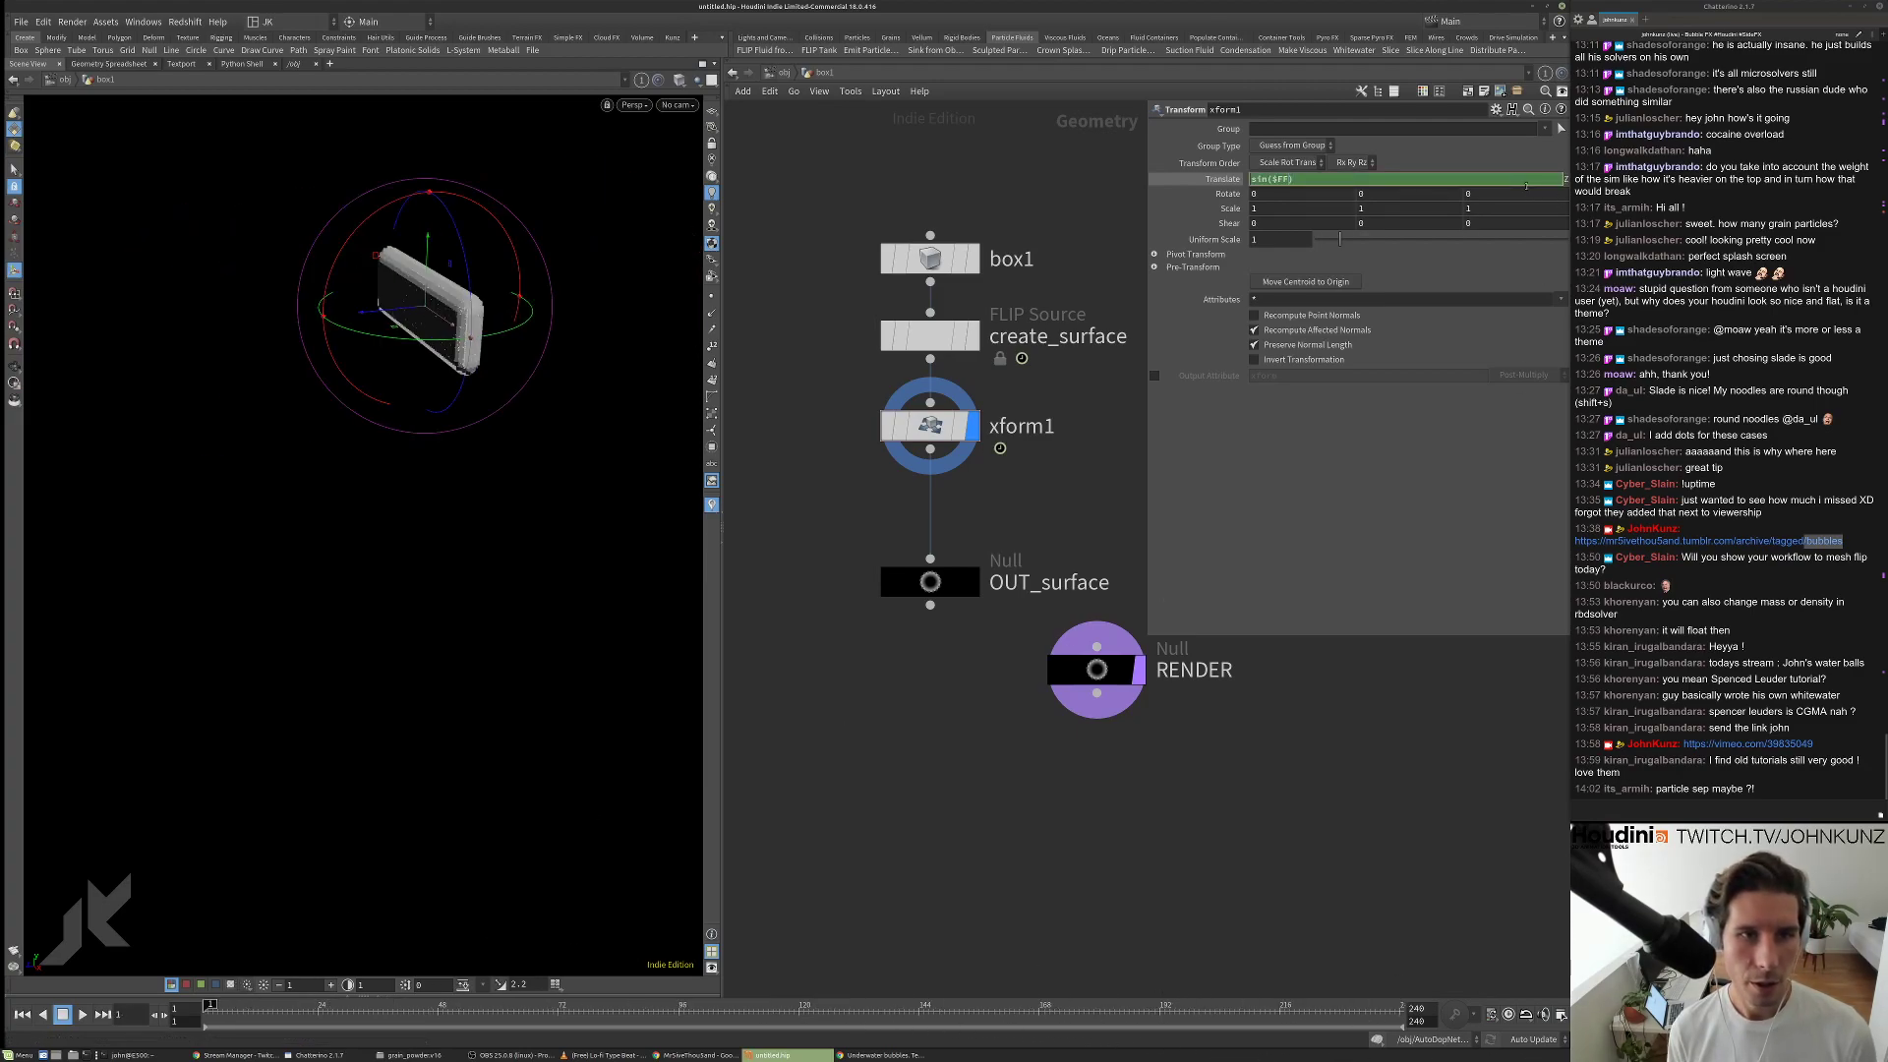
text(*1)
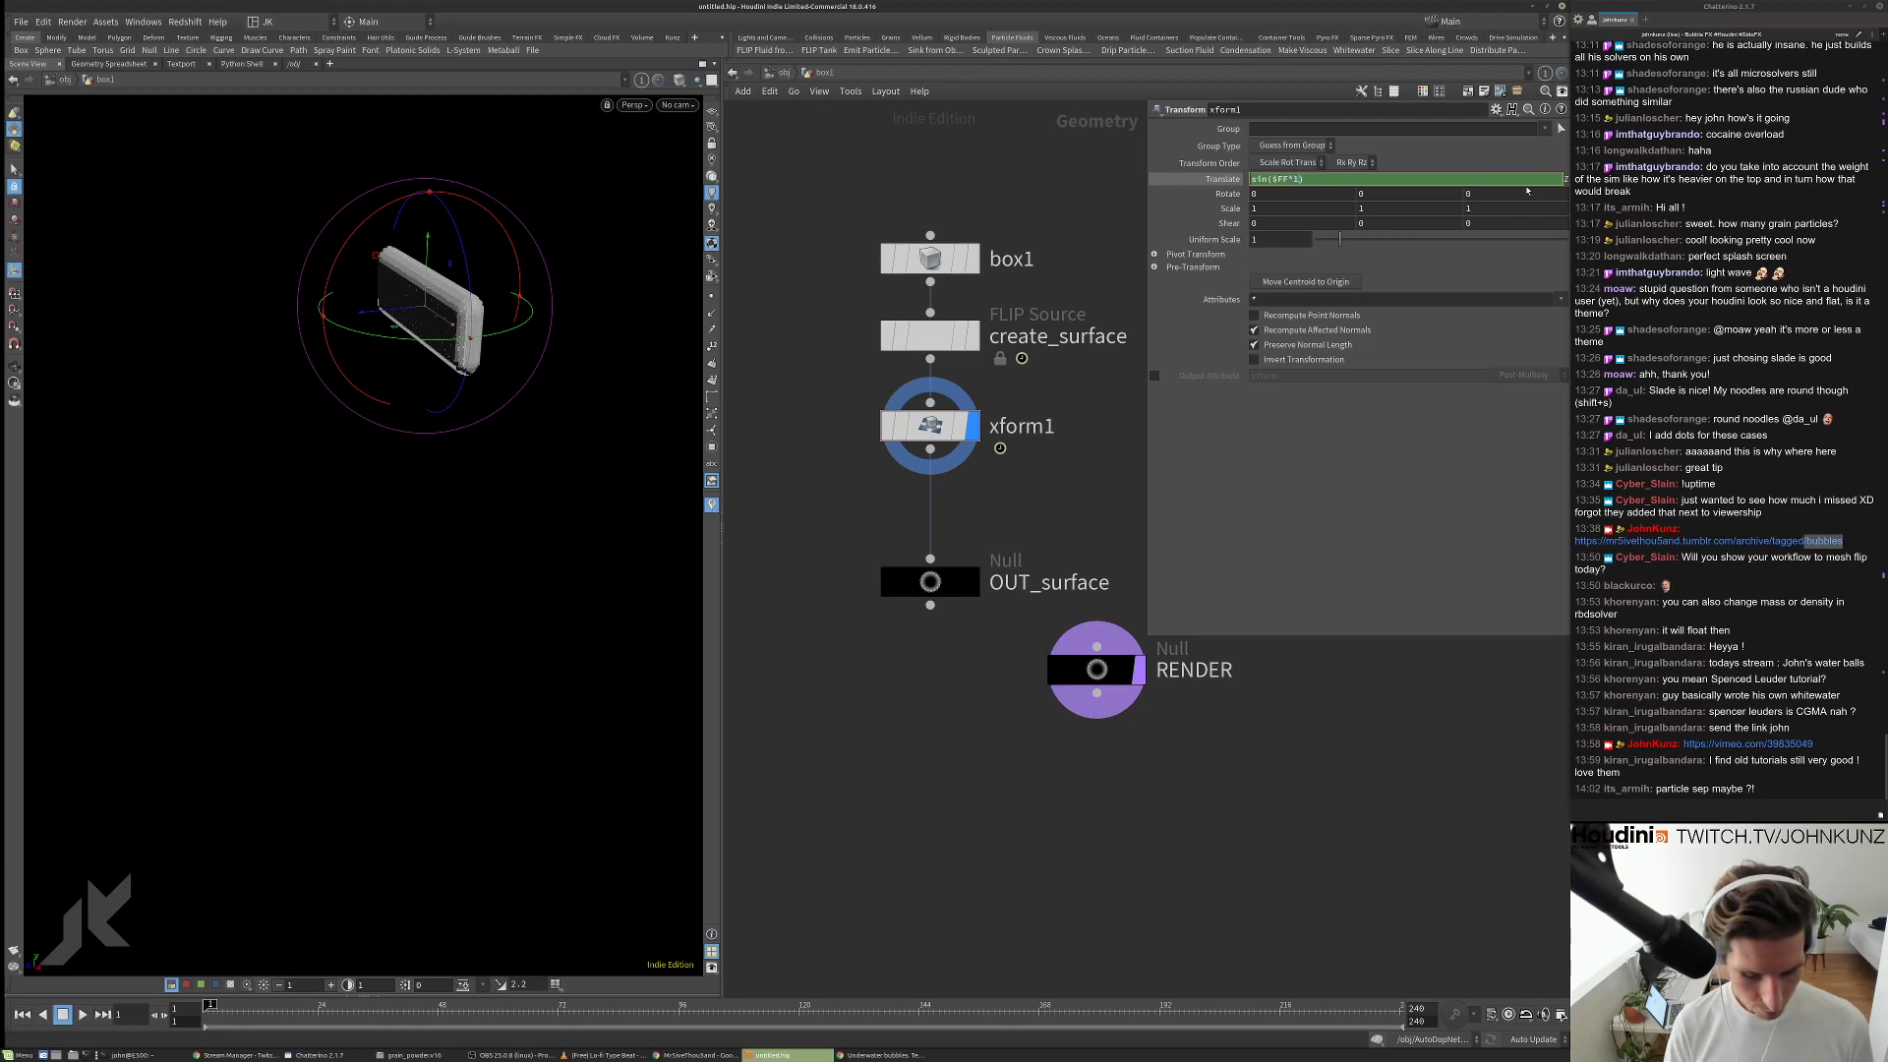
text(2)
key(Return)
key(Up)
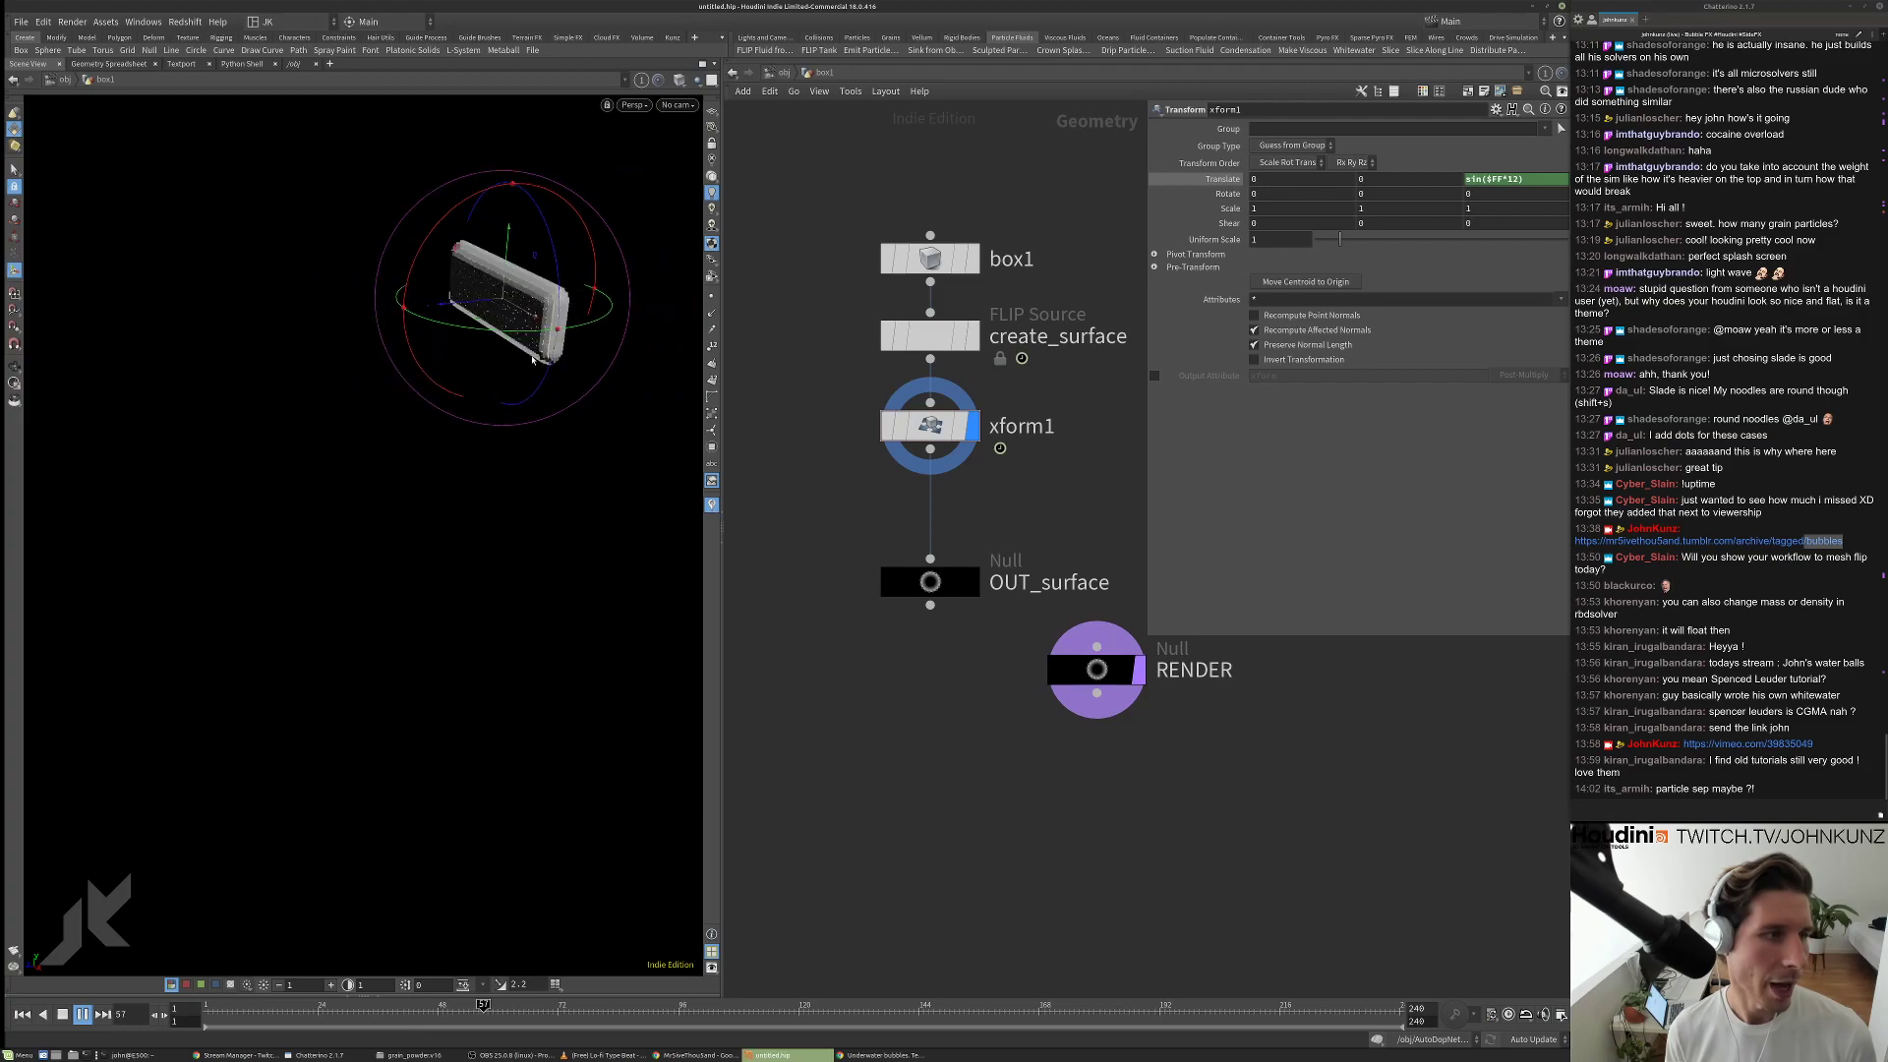
key(ctrl+Up)
click(1544, 178)
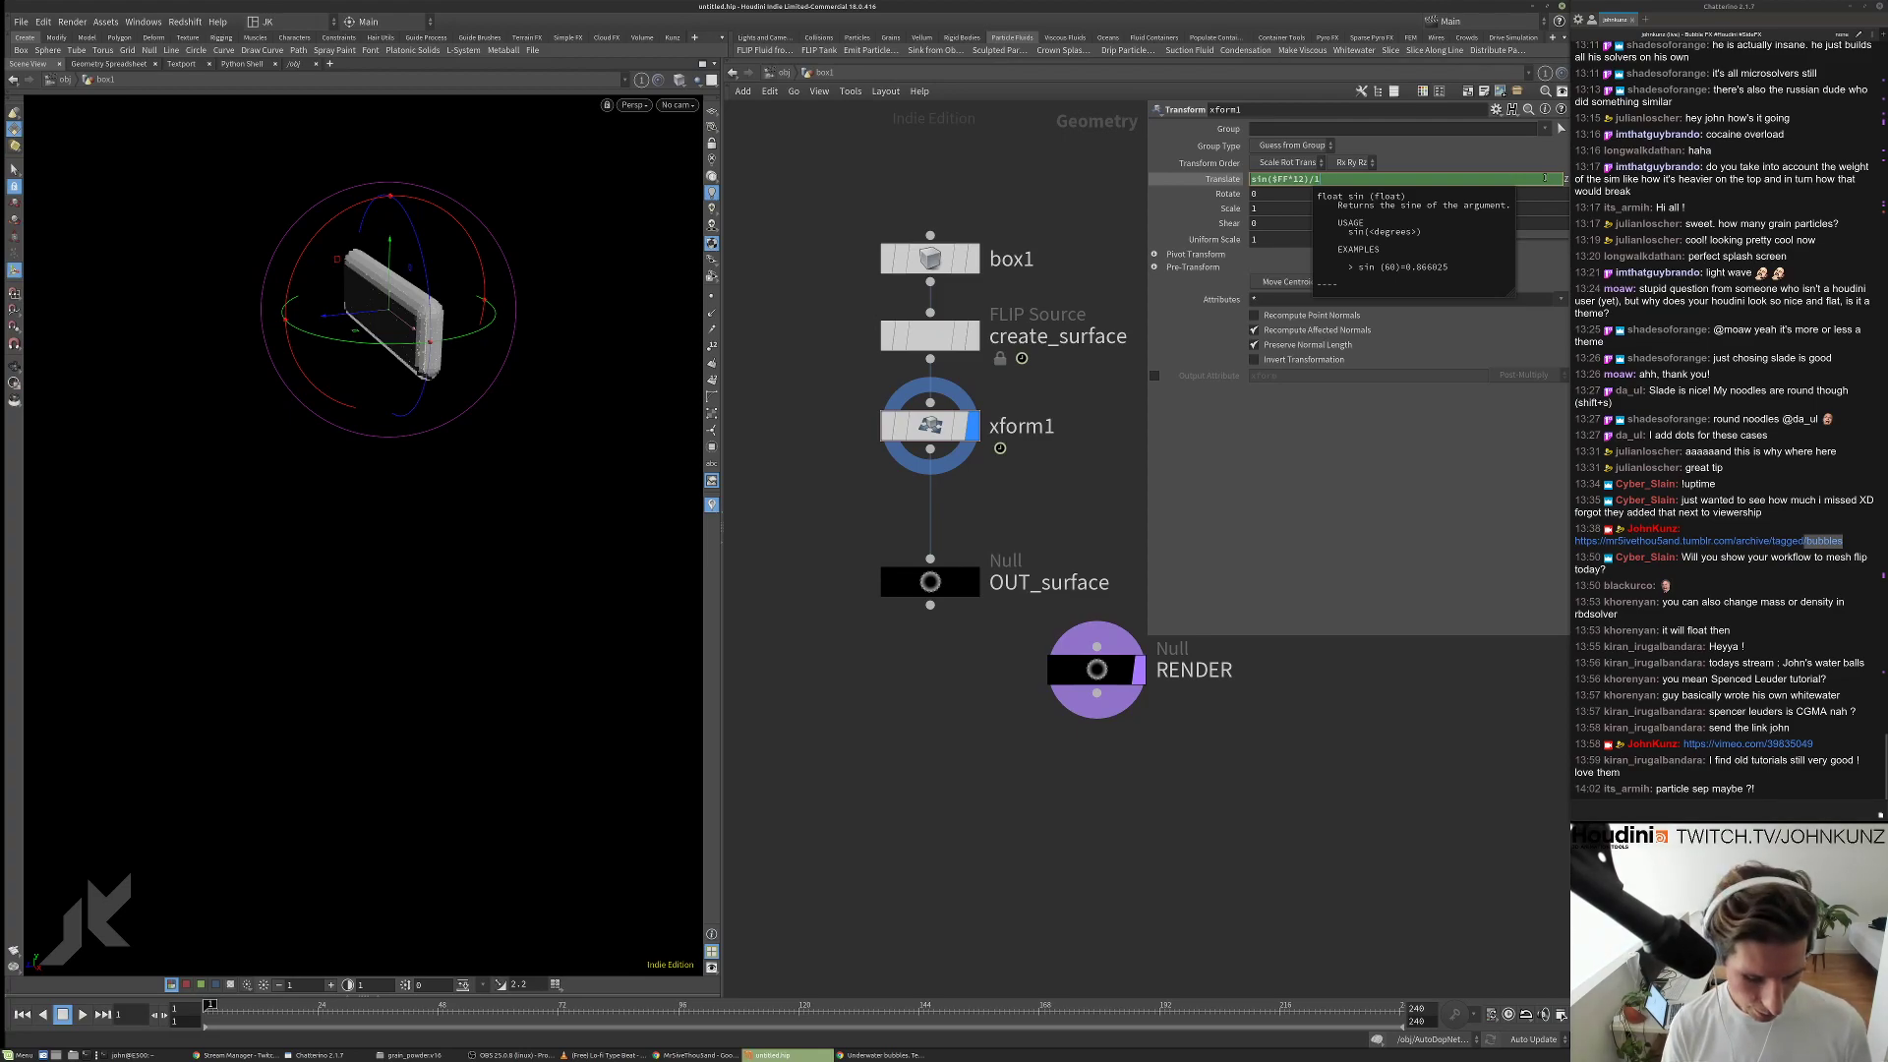
text(/10)
key(Return)
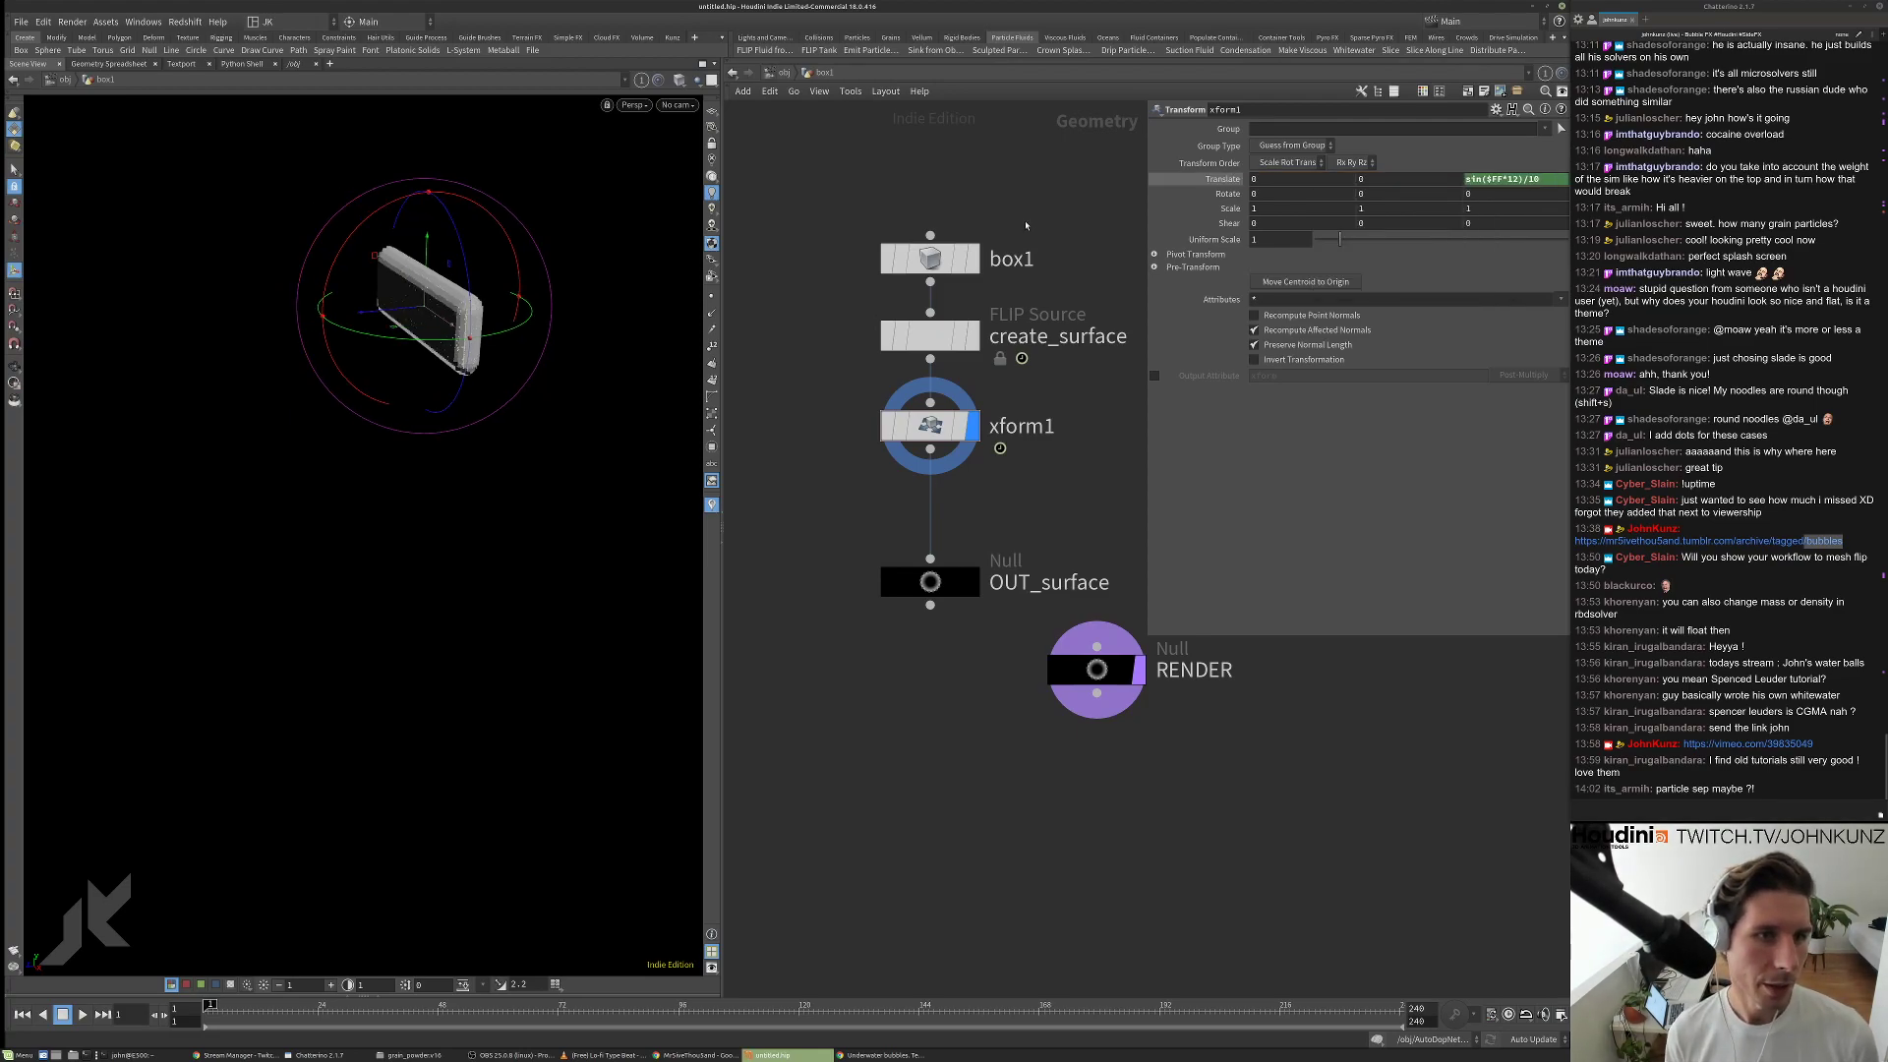
key(Up)
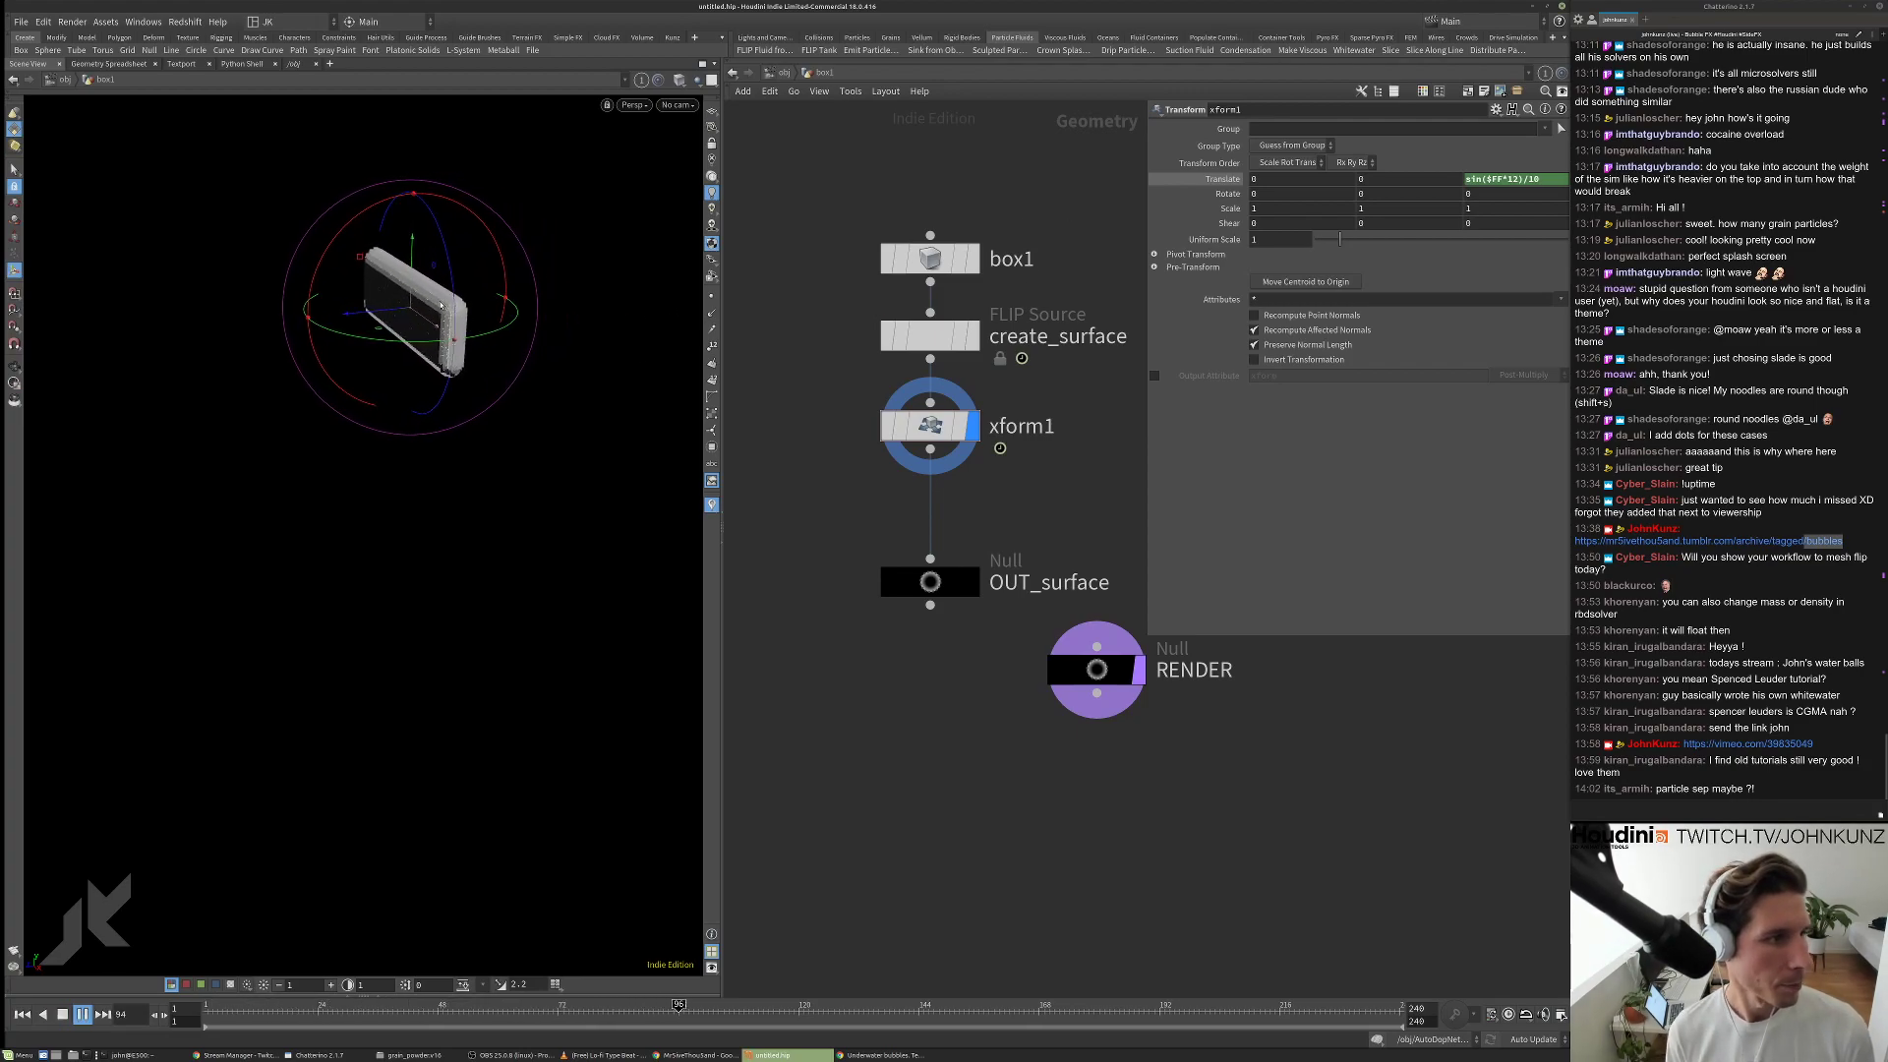
key(ctrl+Up)
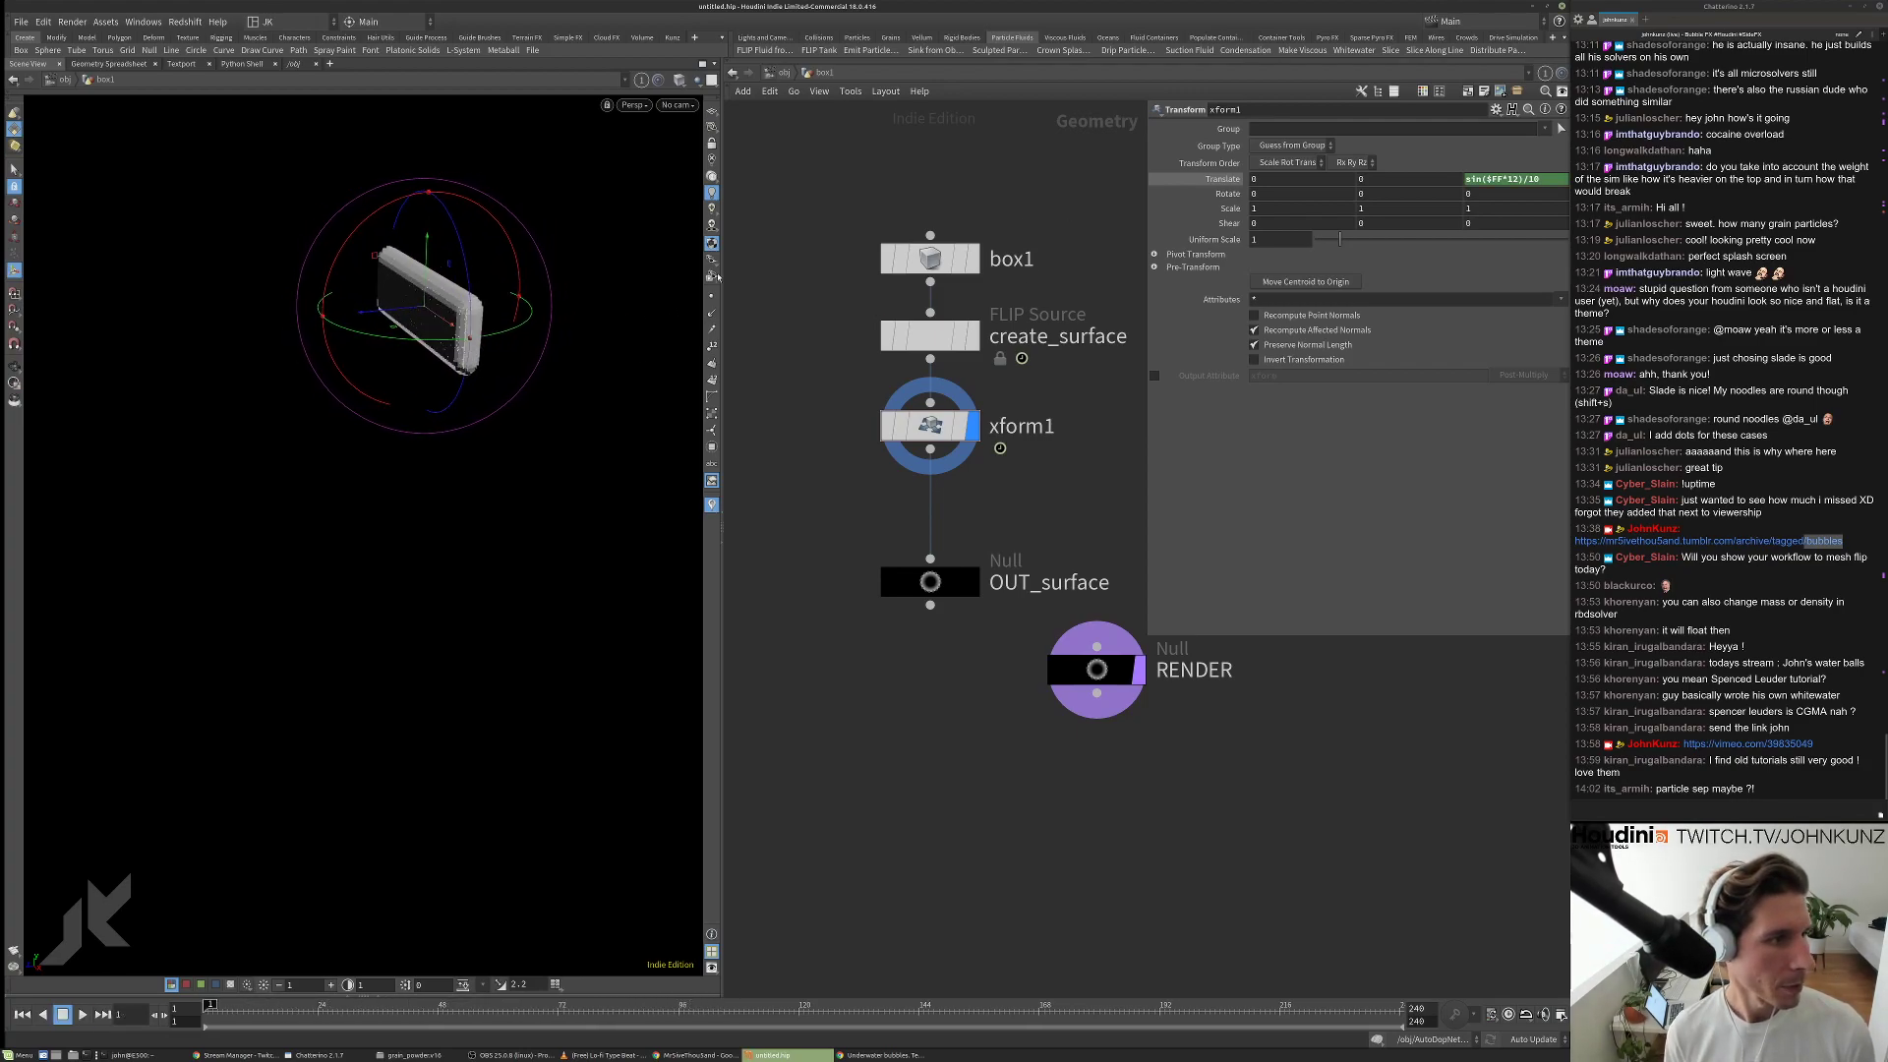
Change Translate Z to sin($FF*18)/12 and preview the oscillation.
click(1540, 178)
key(BackSpace)
text(2)
key(Return)
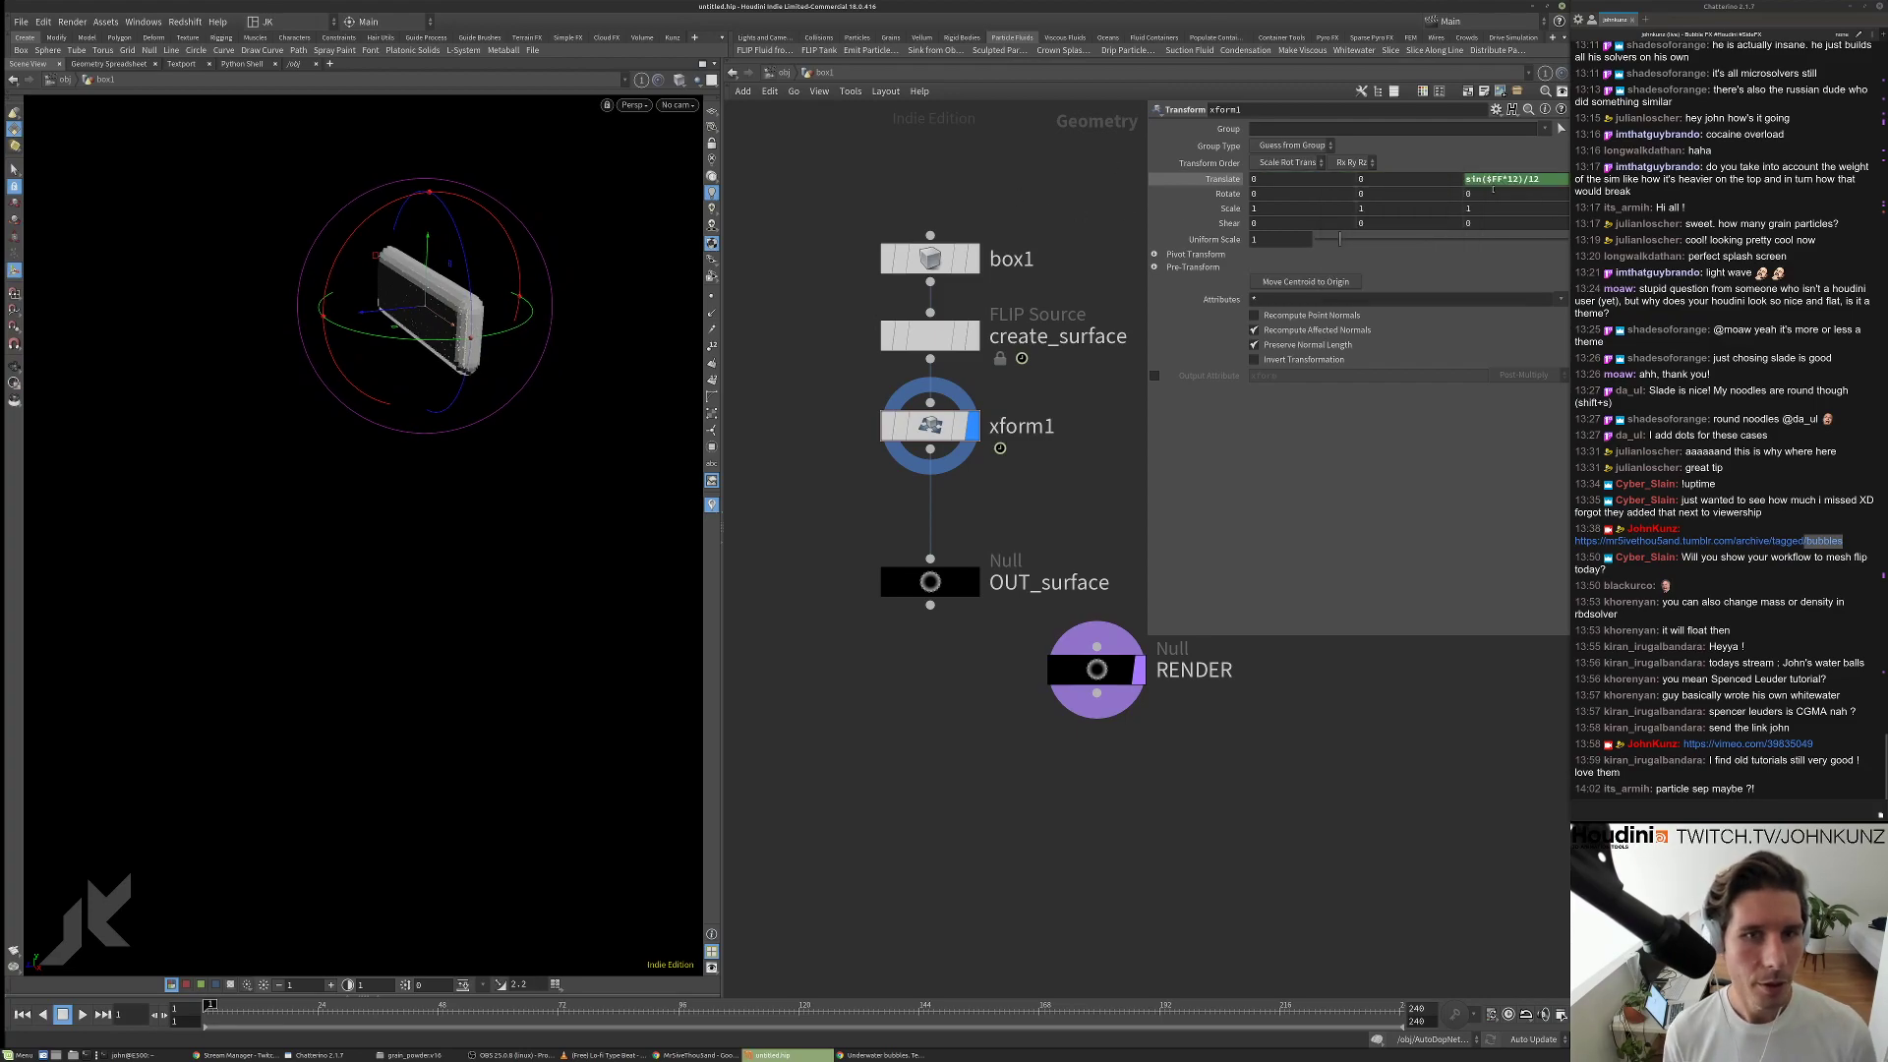
click(1502, 182)
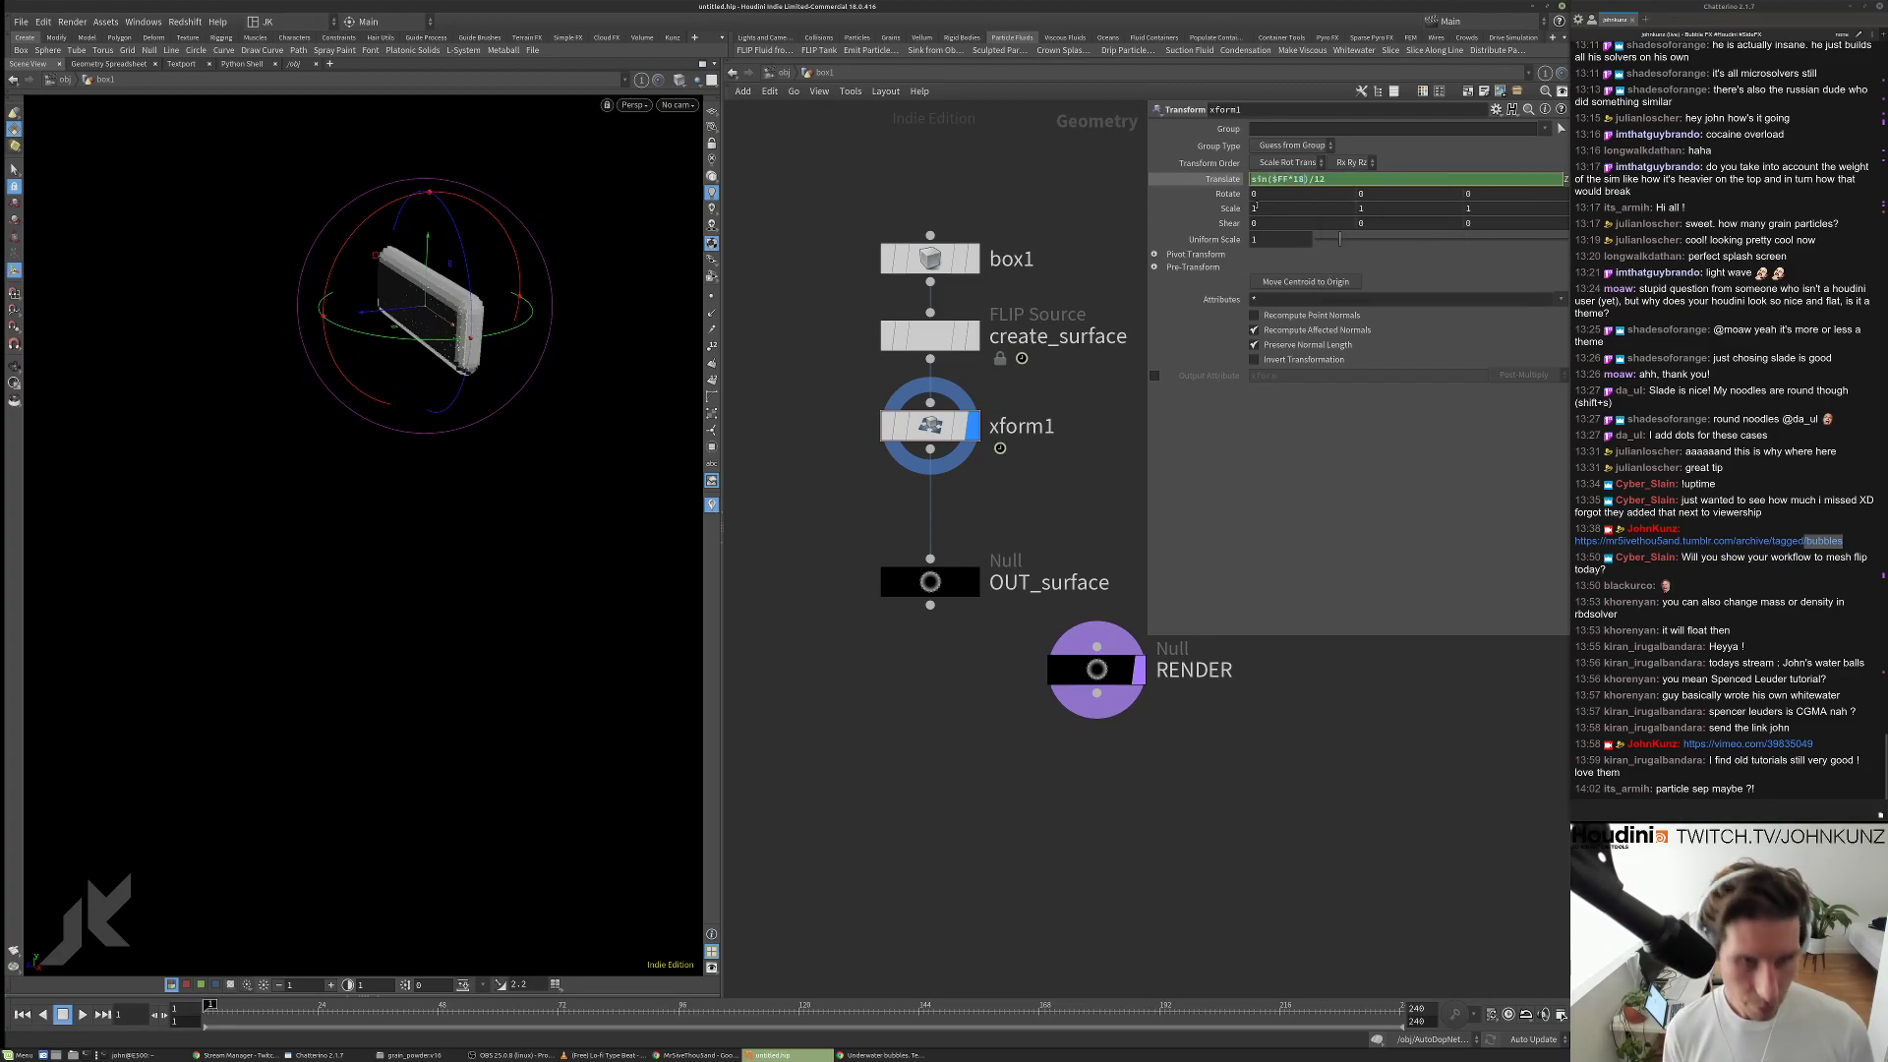
key(Return)
key(Up)
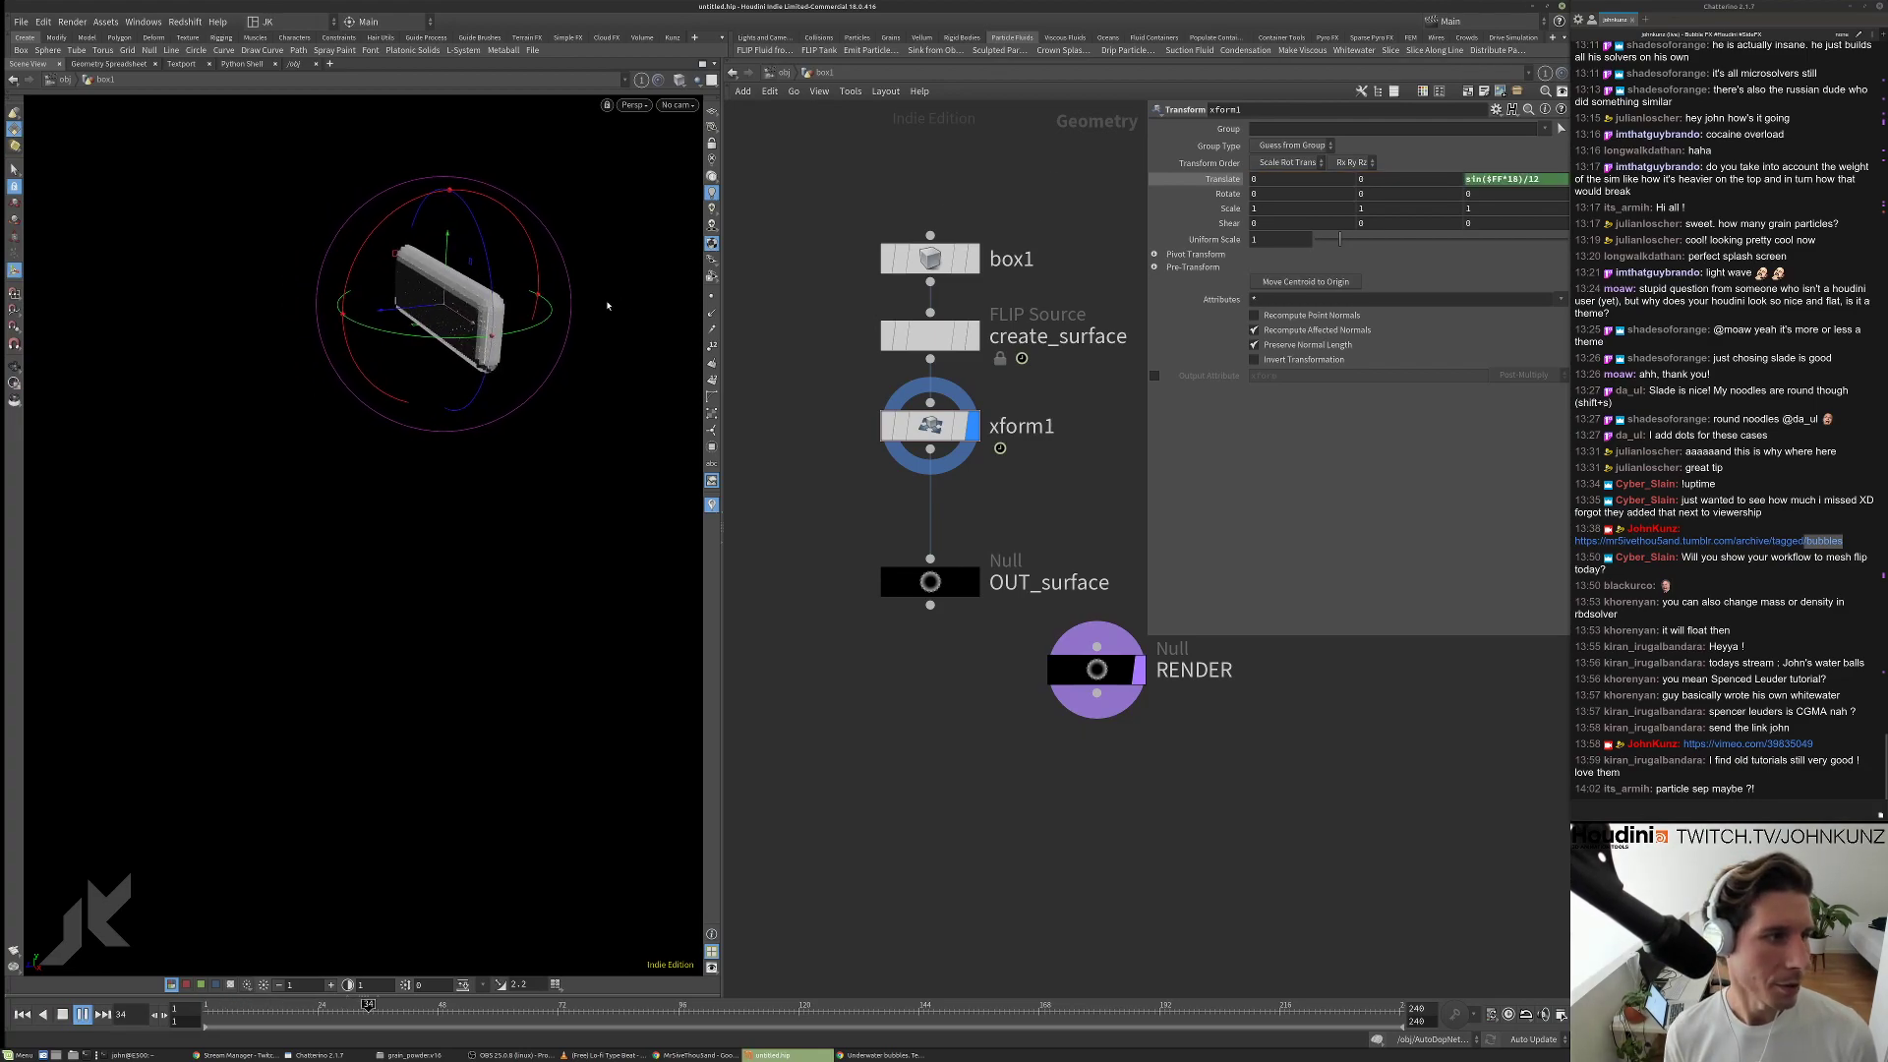
key(ctrl+Up)
Set Rotate Y to $FF so the box spins, and preview the rotation.
click(1361, 193)
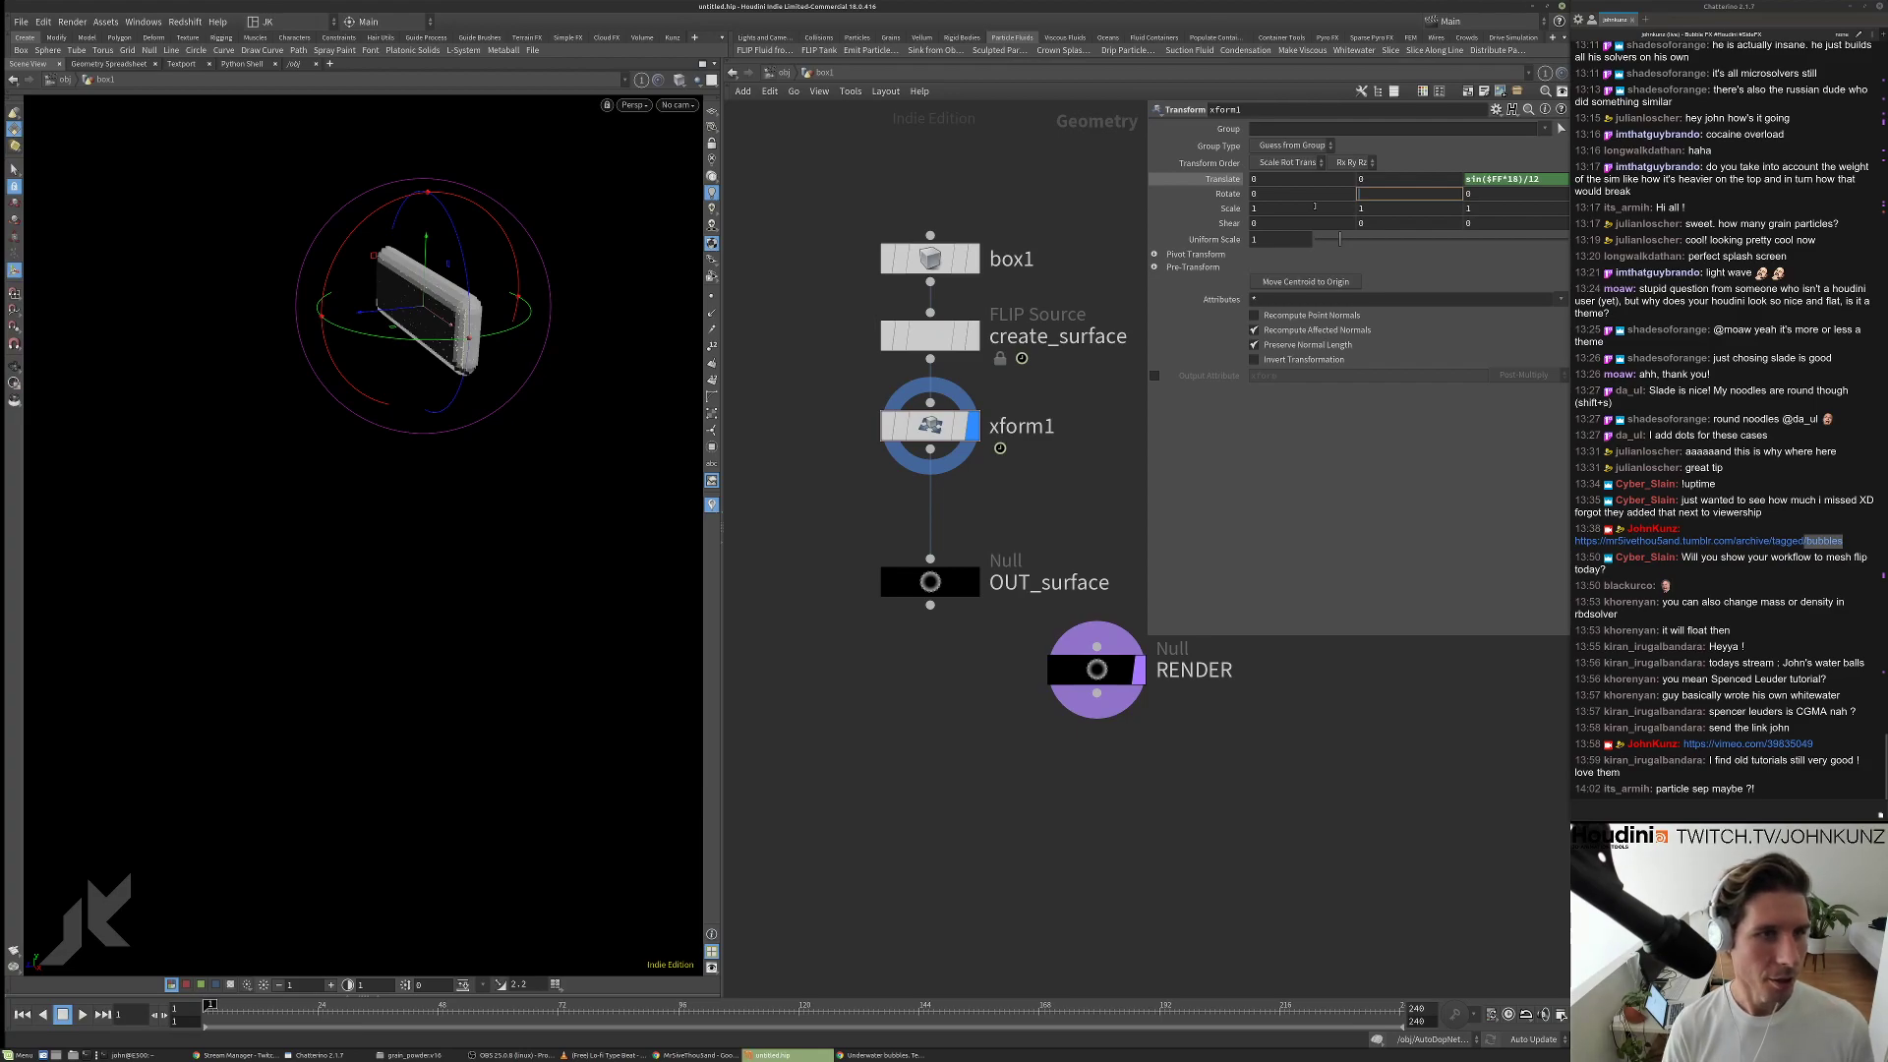
text($FF)
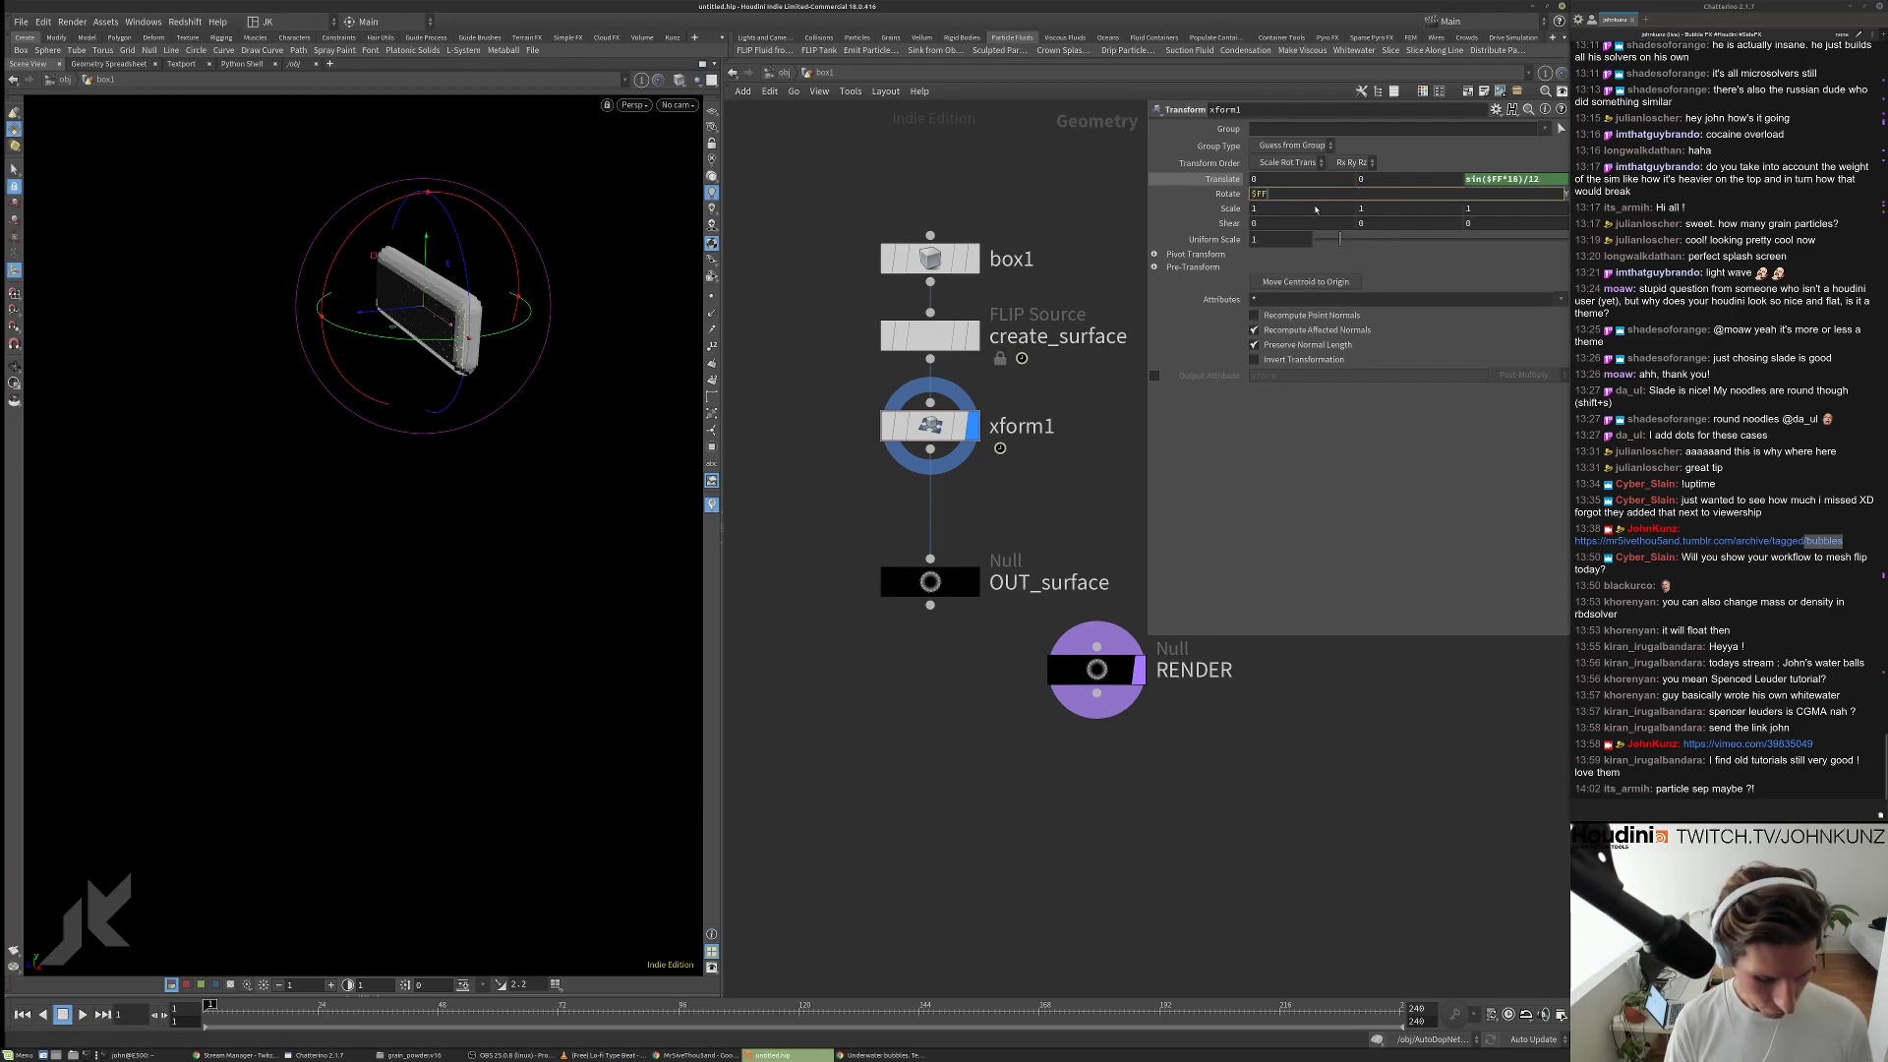
key(Return)
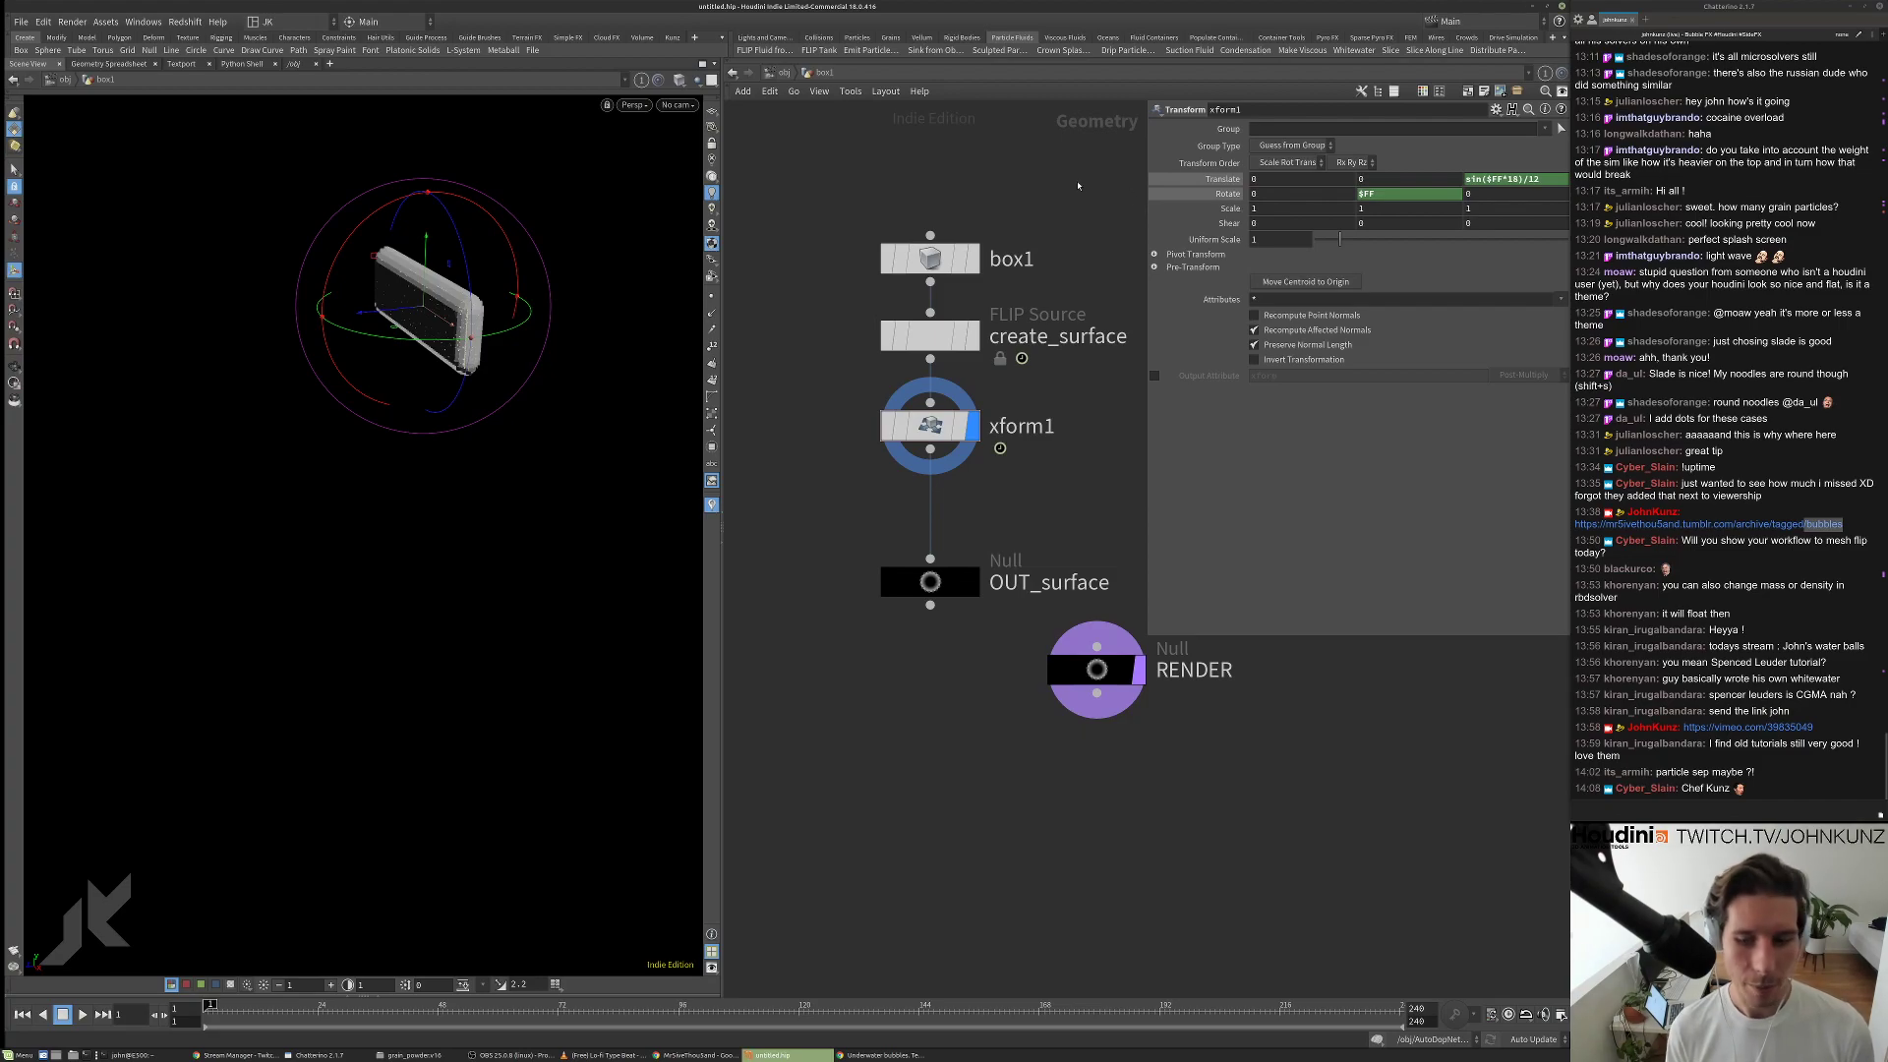
key(Up)
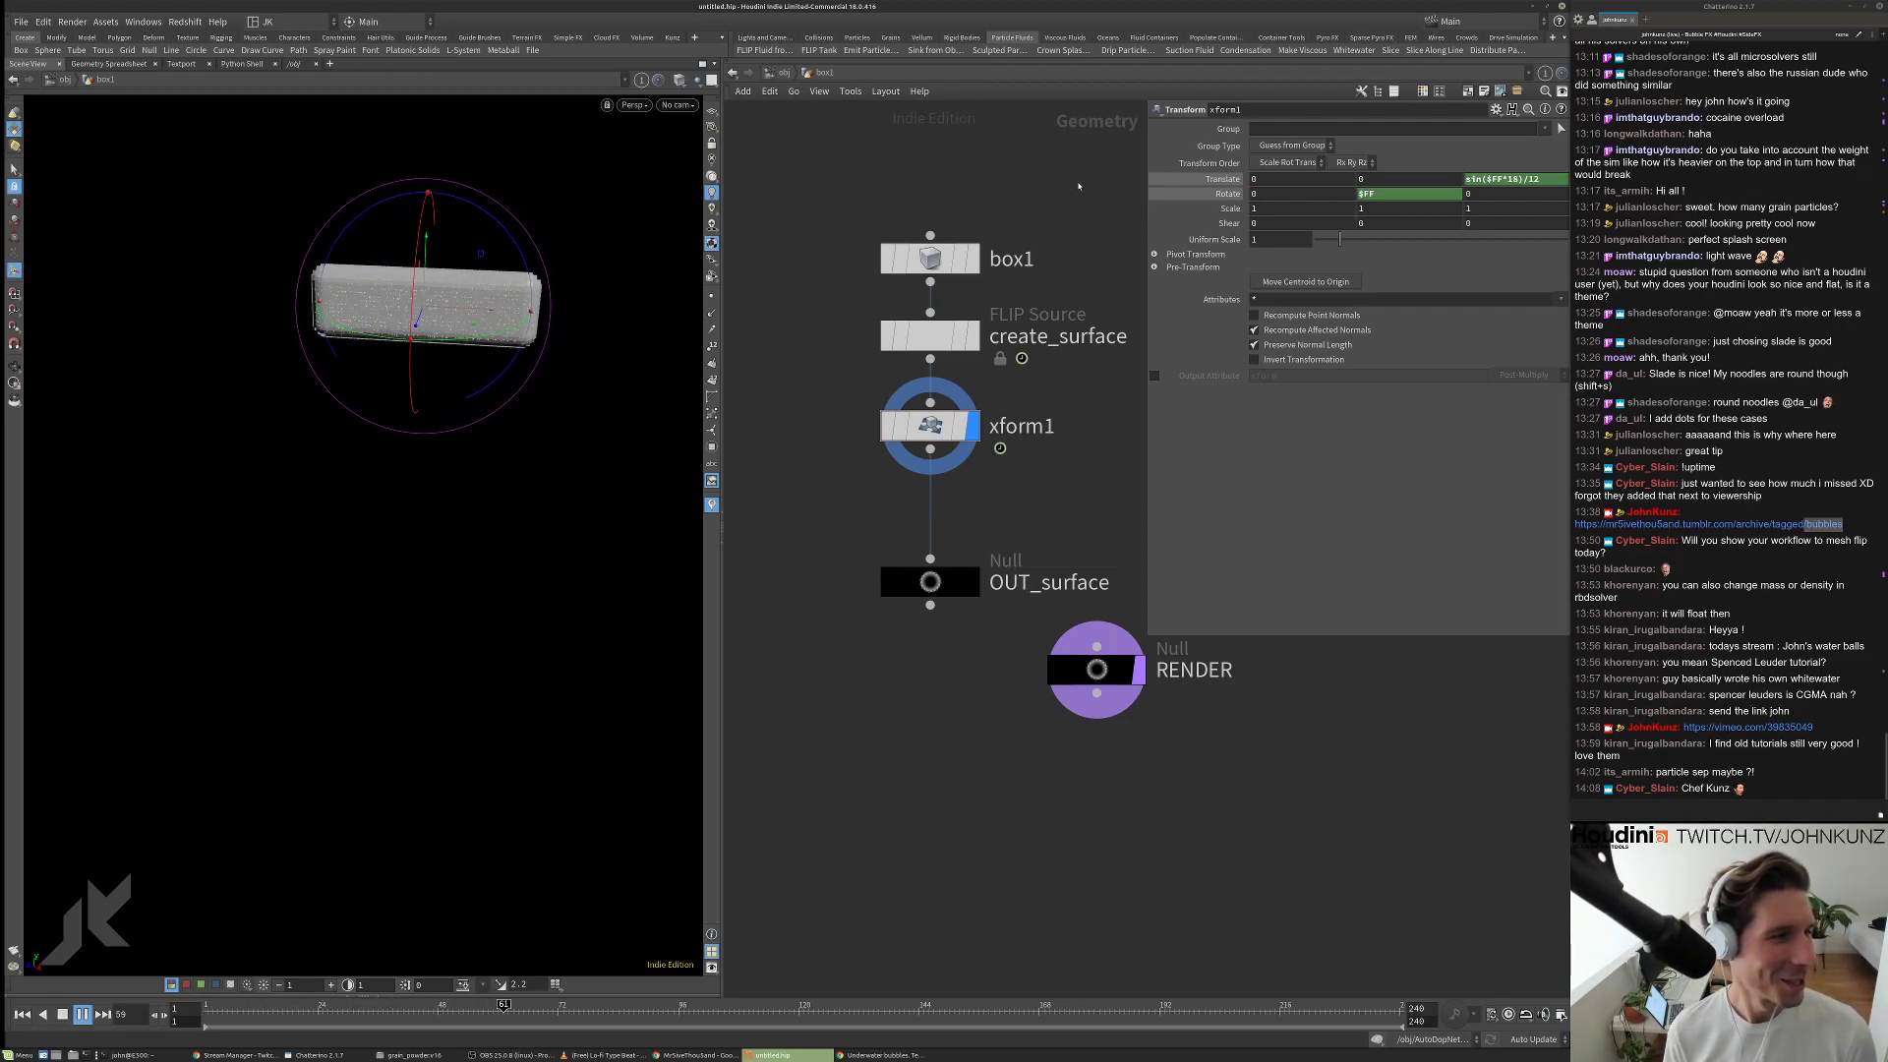
key(Up)
key(ctrl+Up)
Speed up the spin with Rotate Y $FF*8, preview it, and return to /obj.
click(1401, 196)
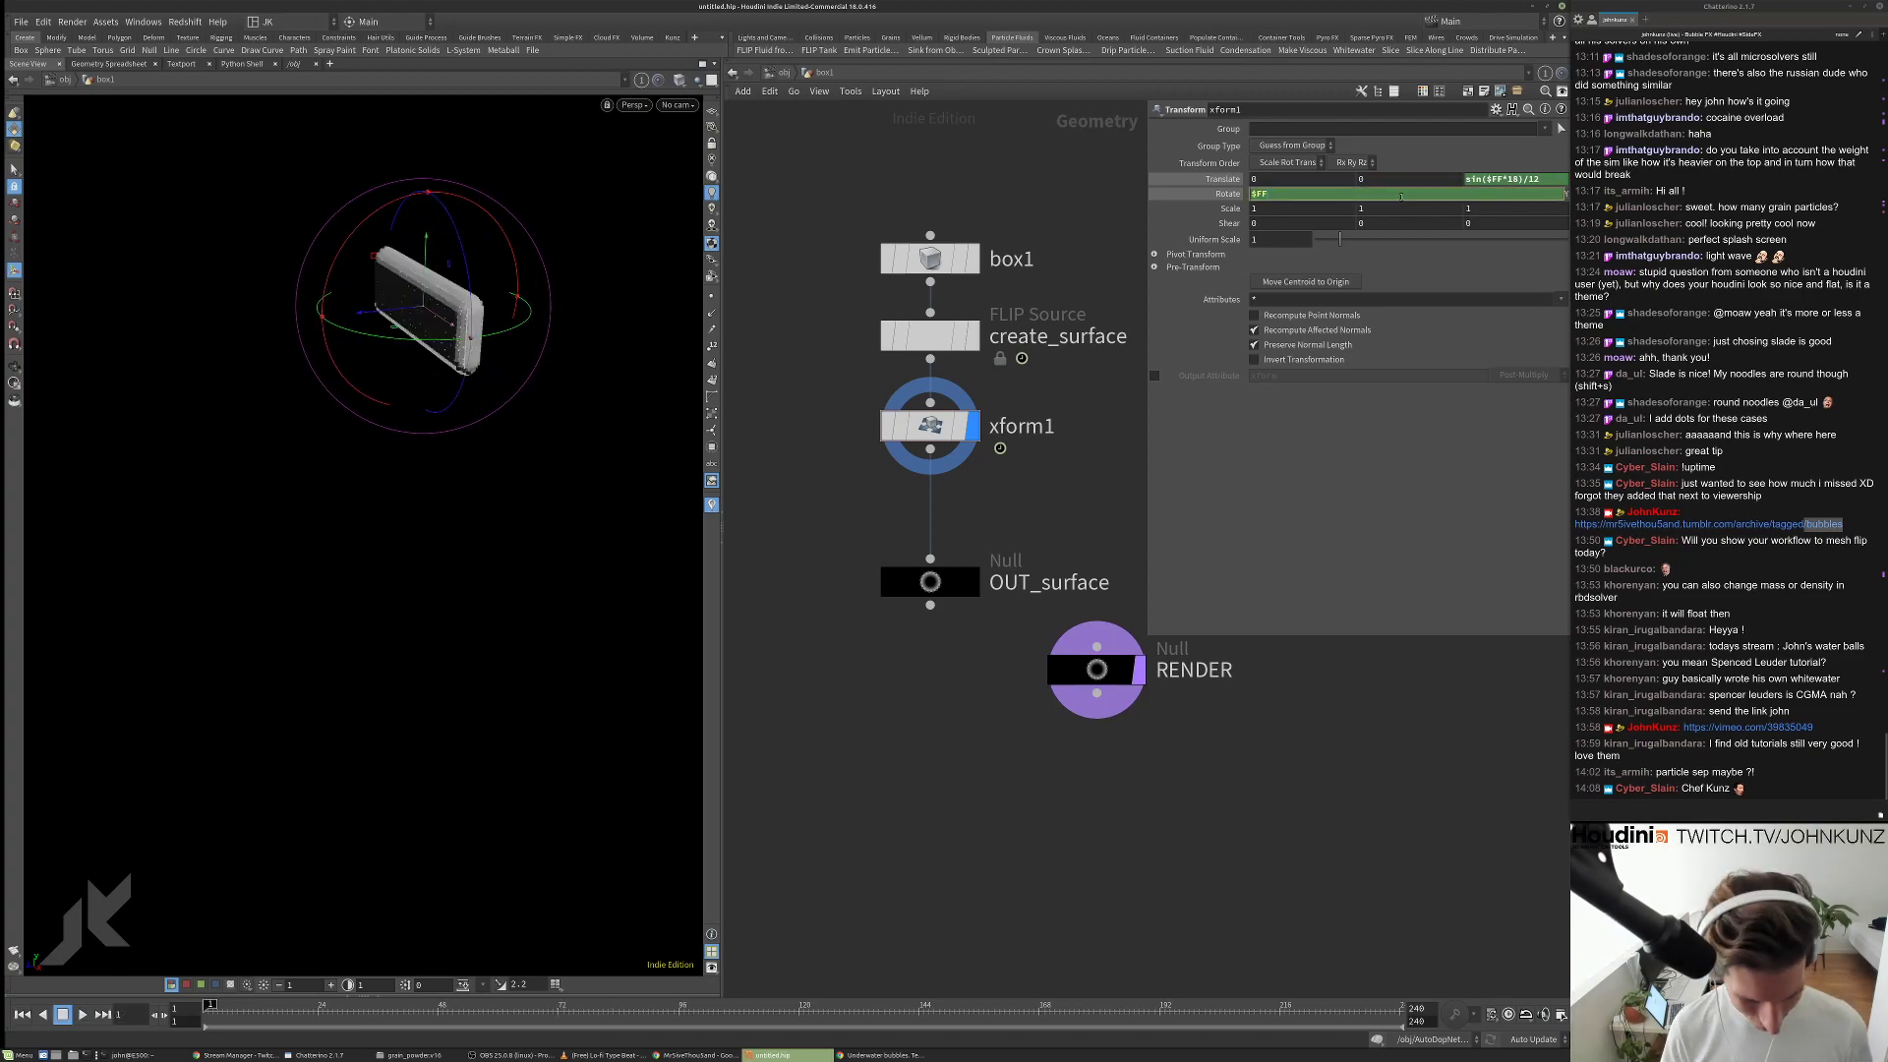
text(*8)
key(Return)
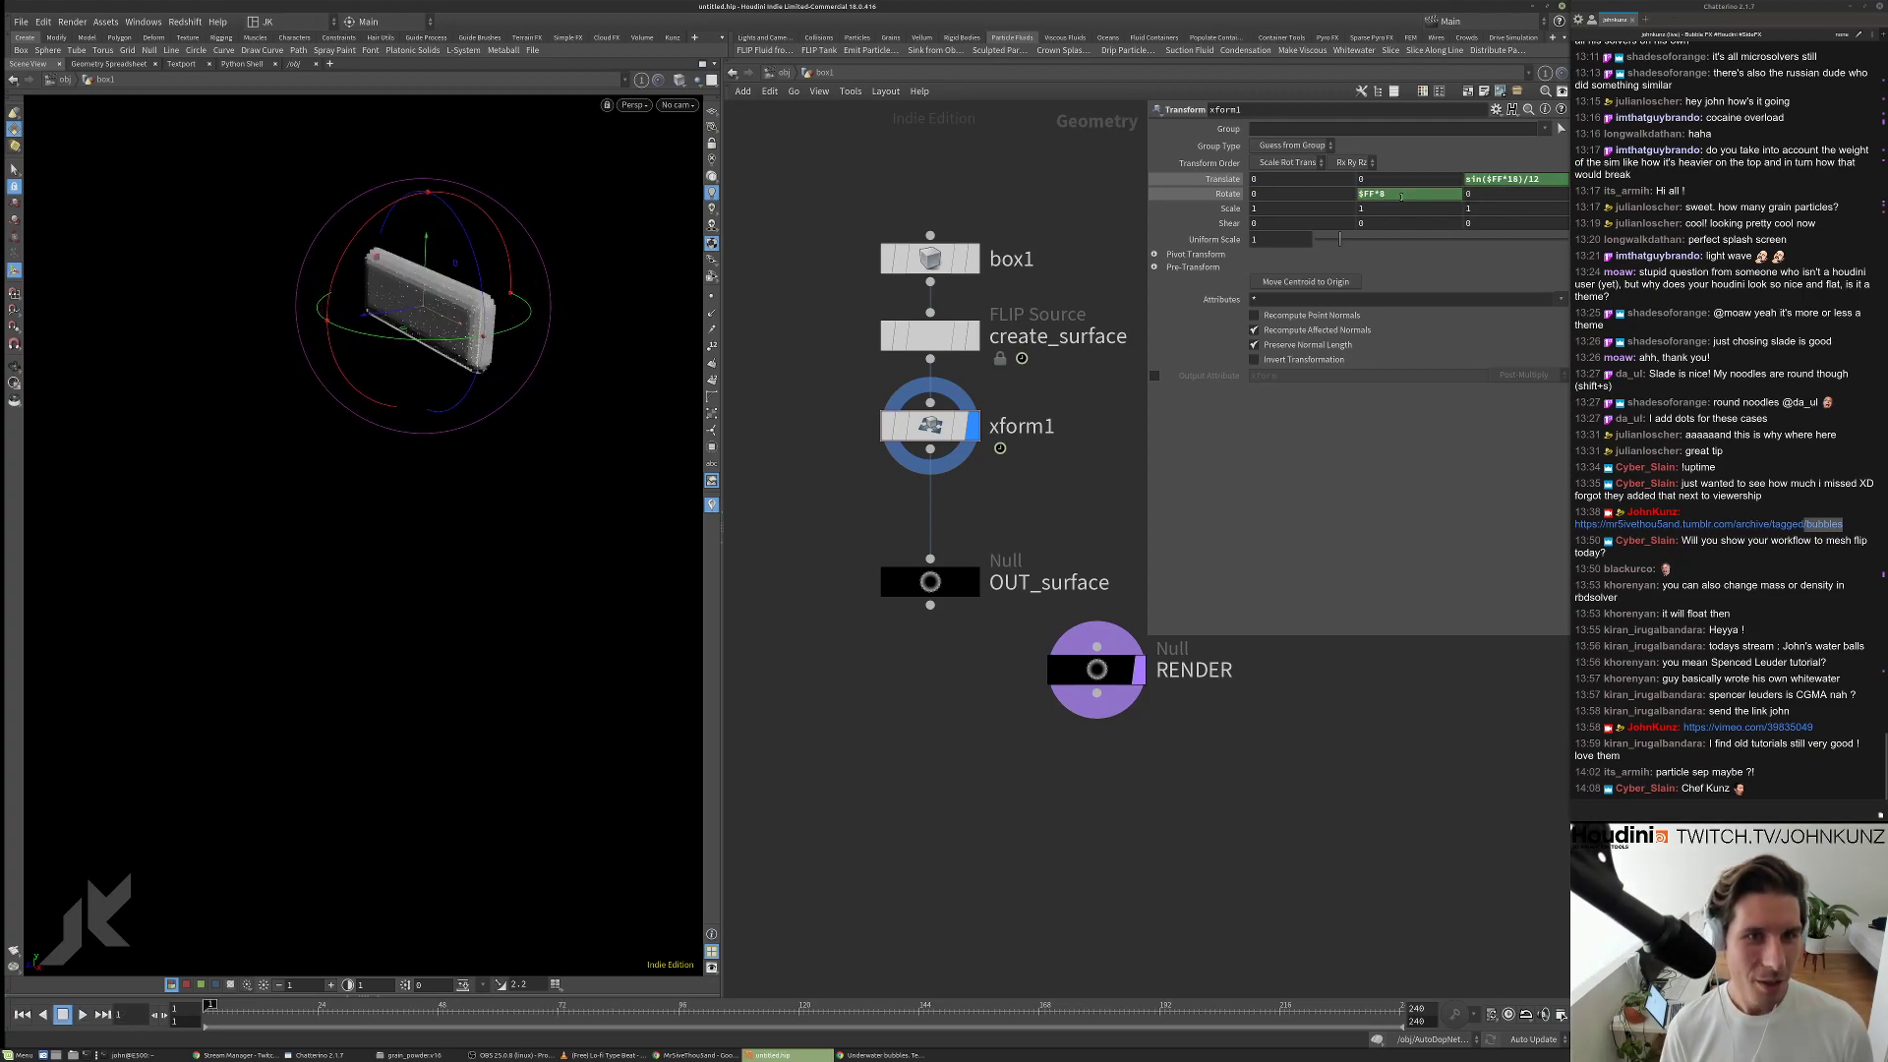
key(Up)
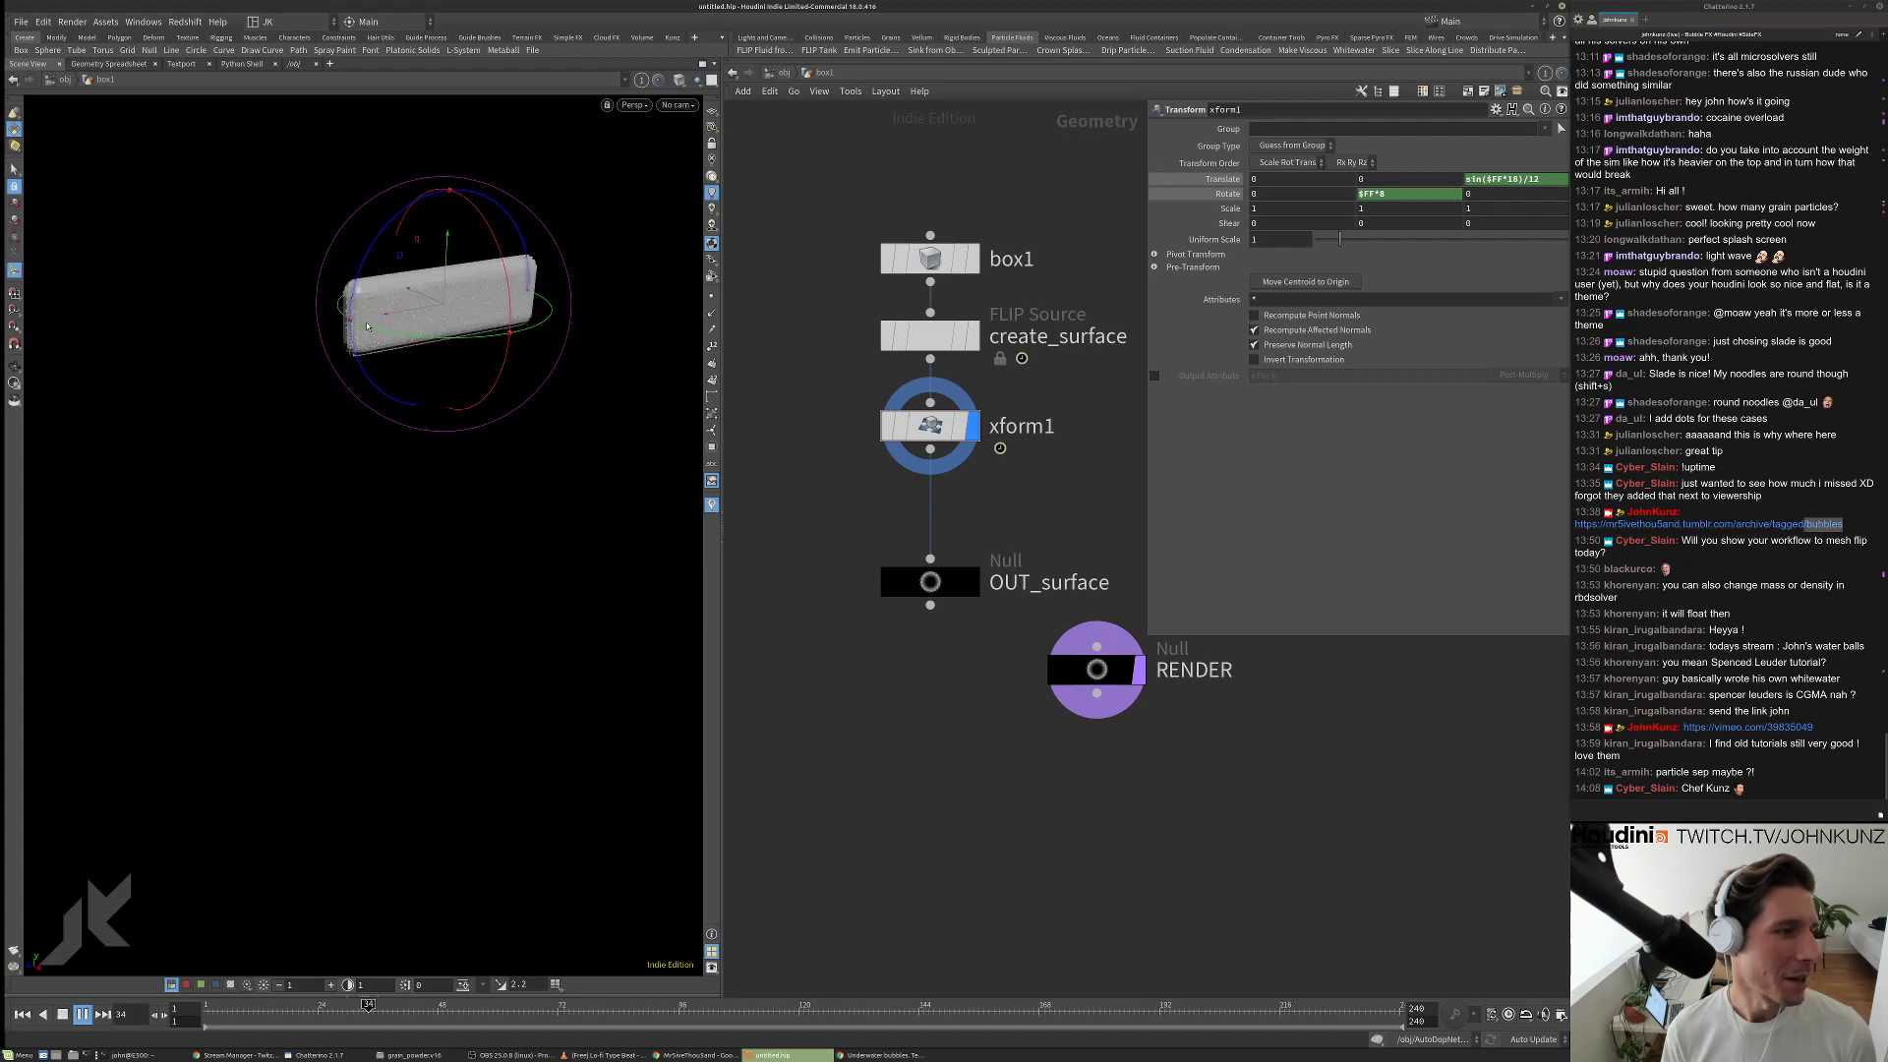
key(ctrl+Up)
click(781, 77)
Enter AutoDopNetwork, cook the FLIP simulation to frame 63, and frame the twisting fluid.
click(888, 365)
double_click(888, 366)
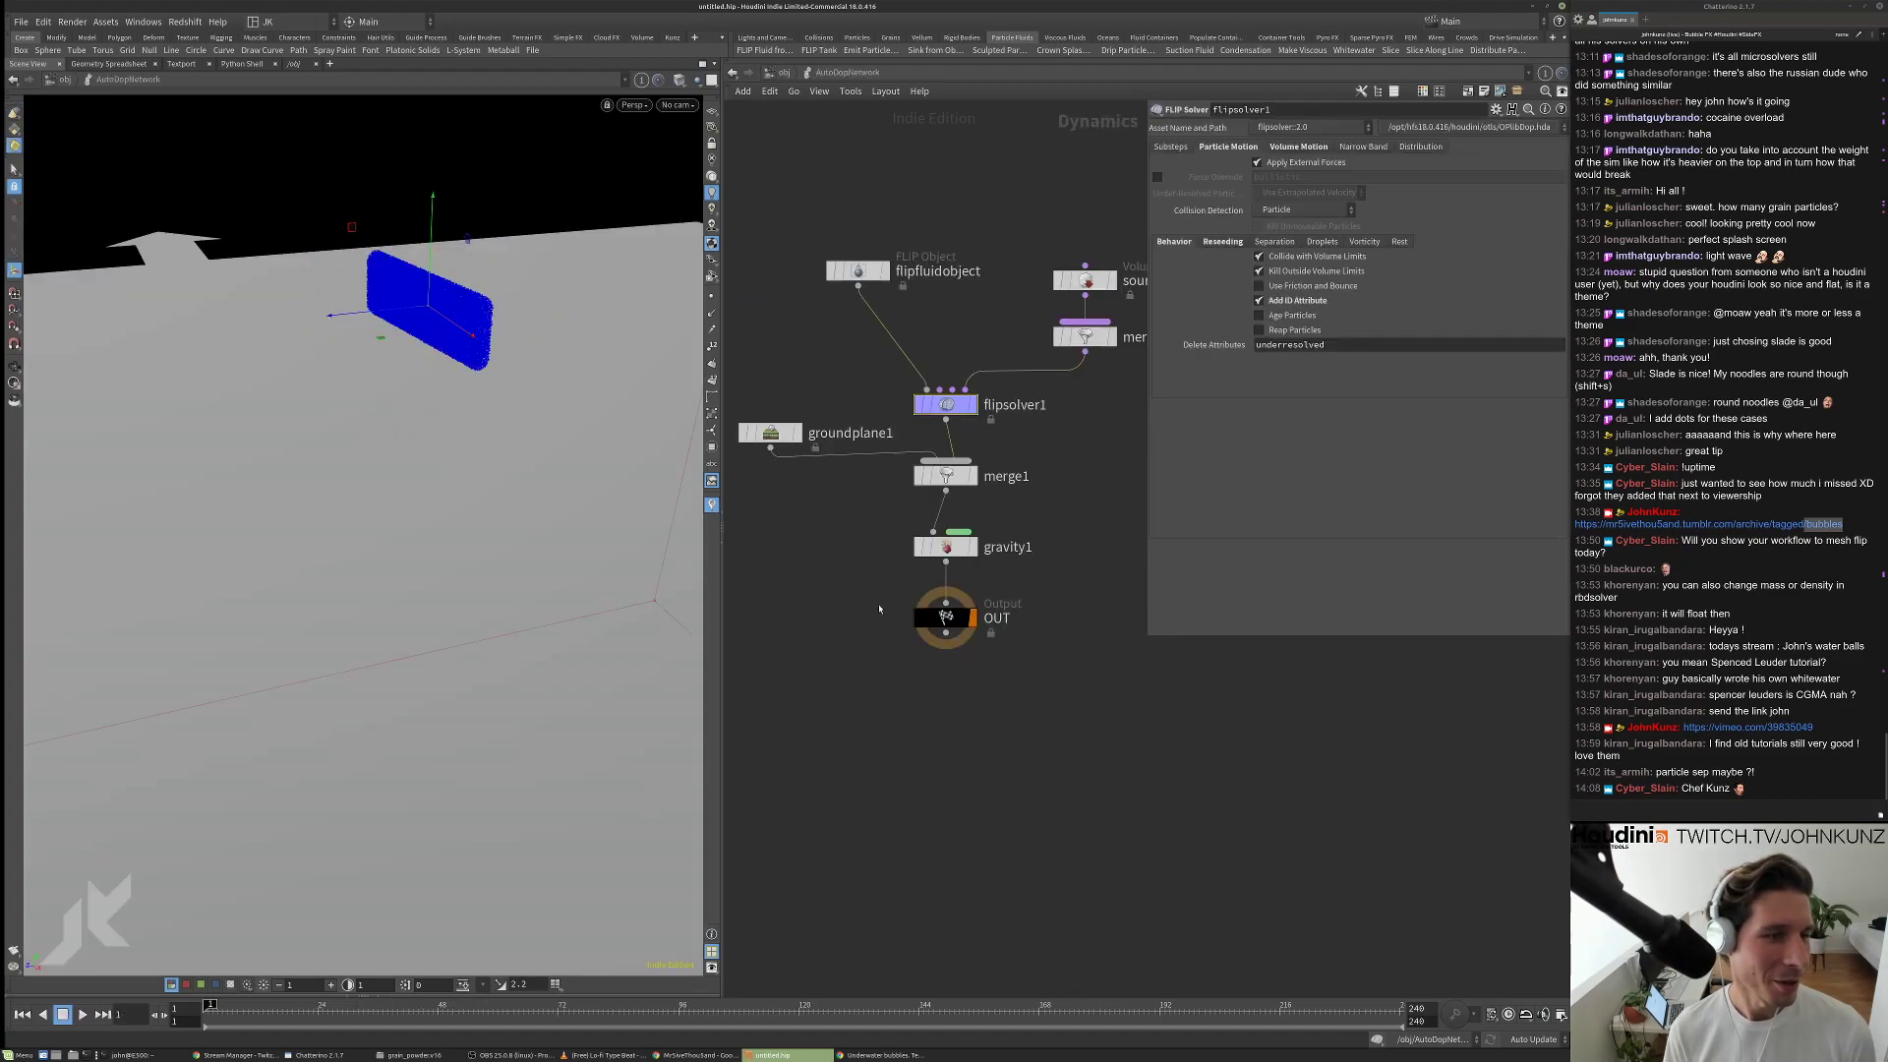
key(Up)
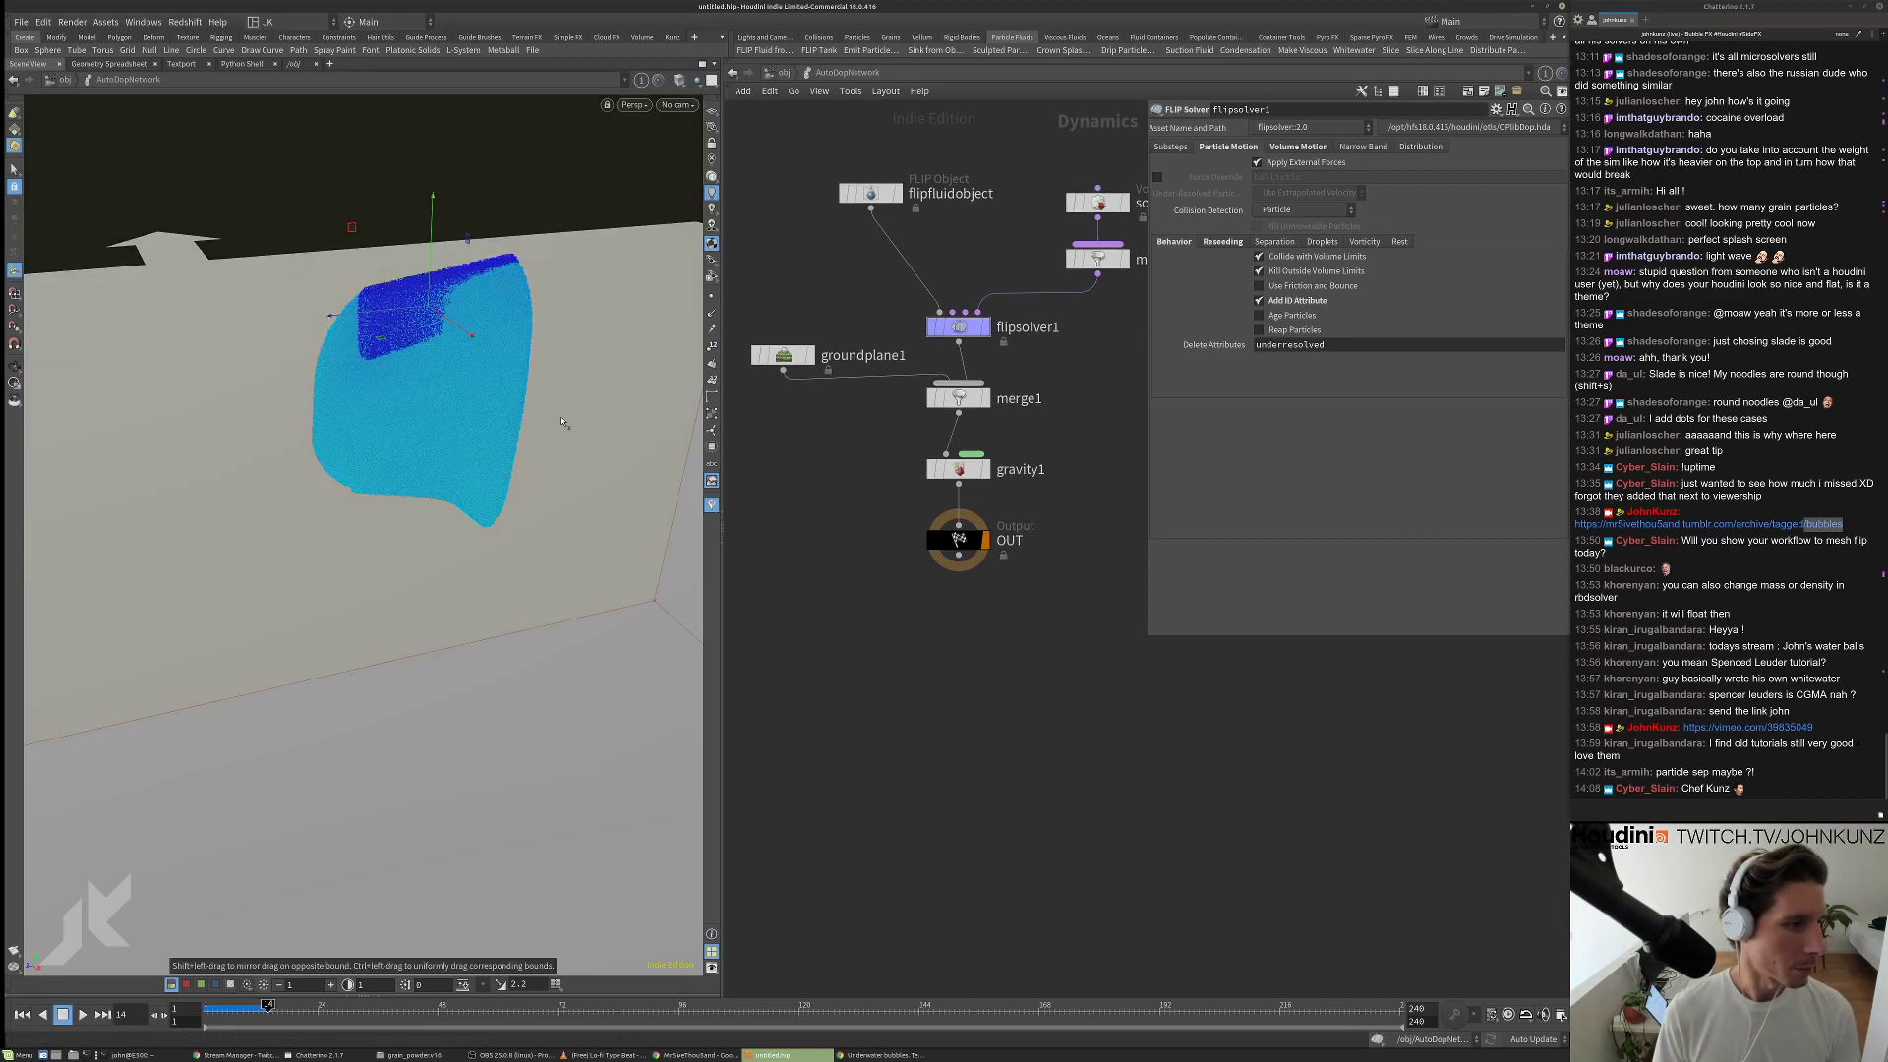
drag(472, 432, 461, 479)
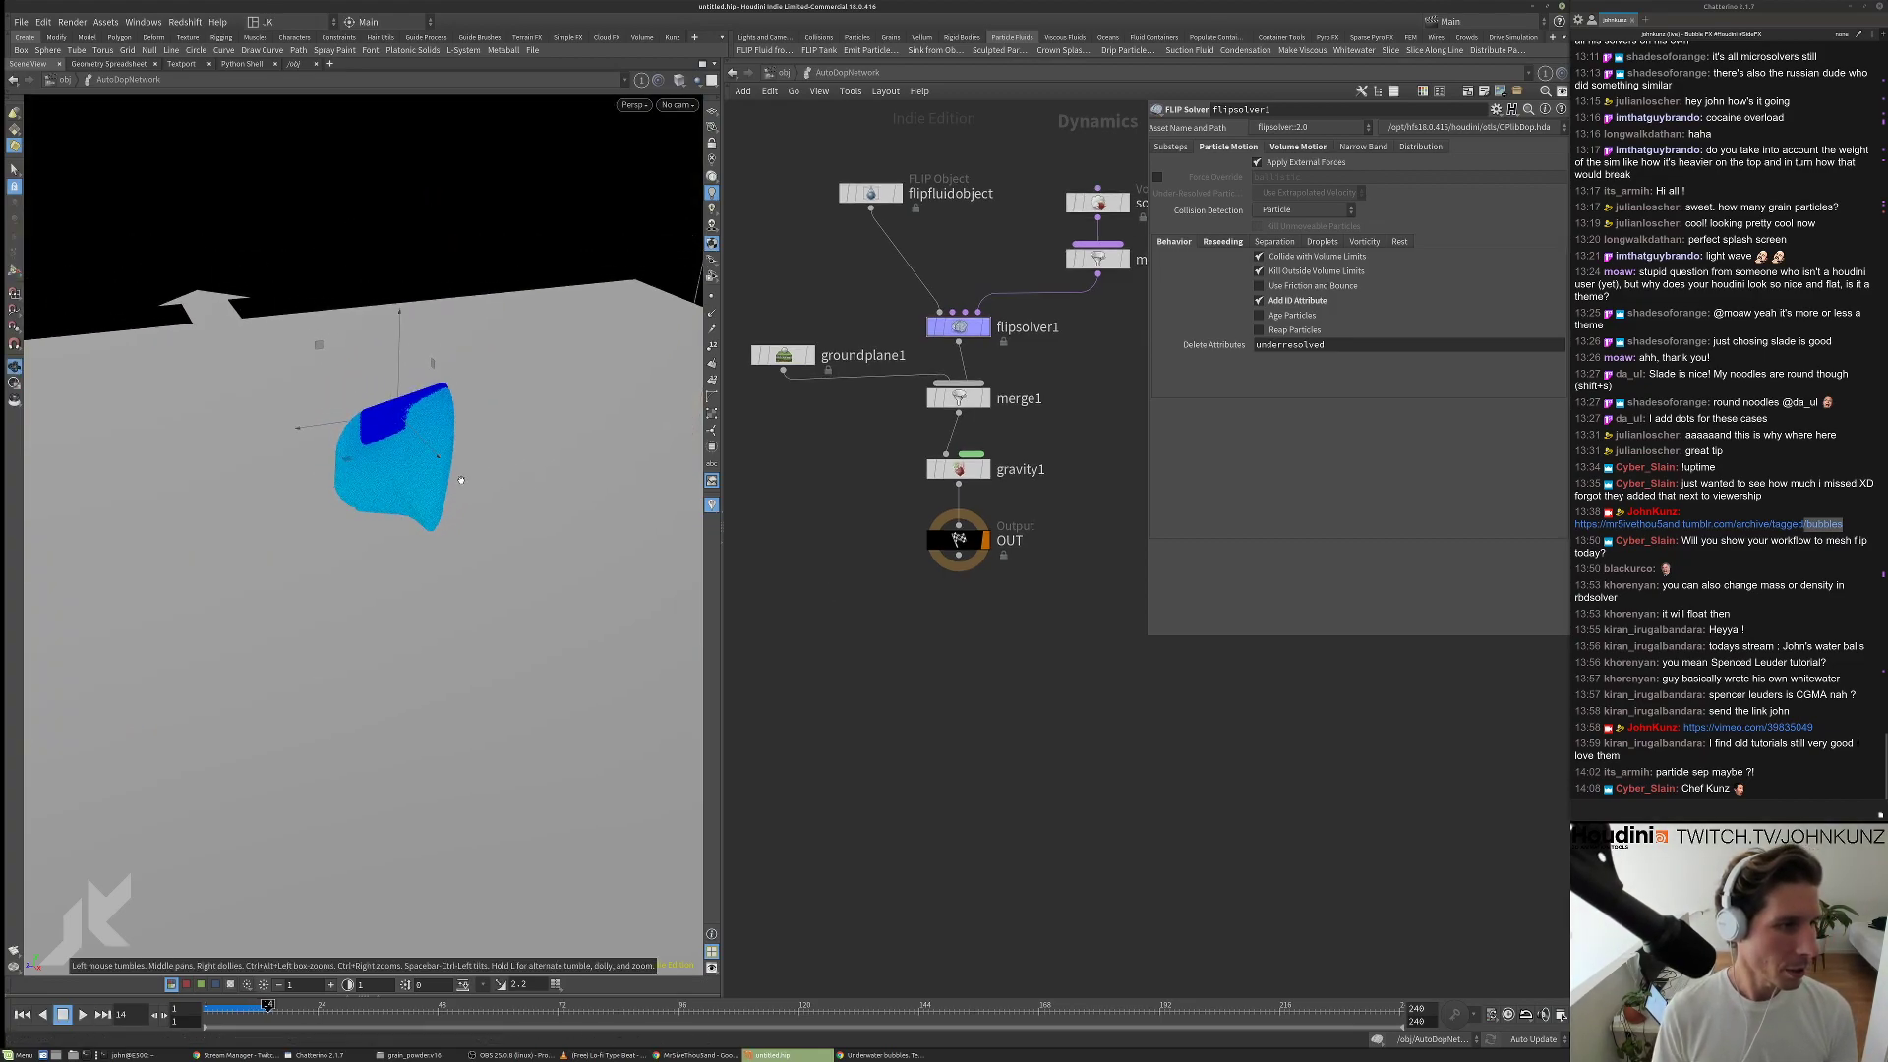
click(513, 1004)
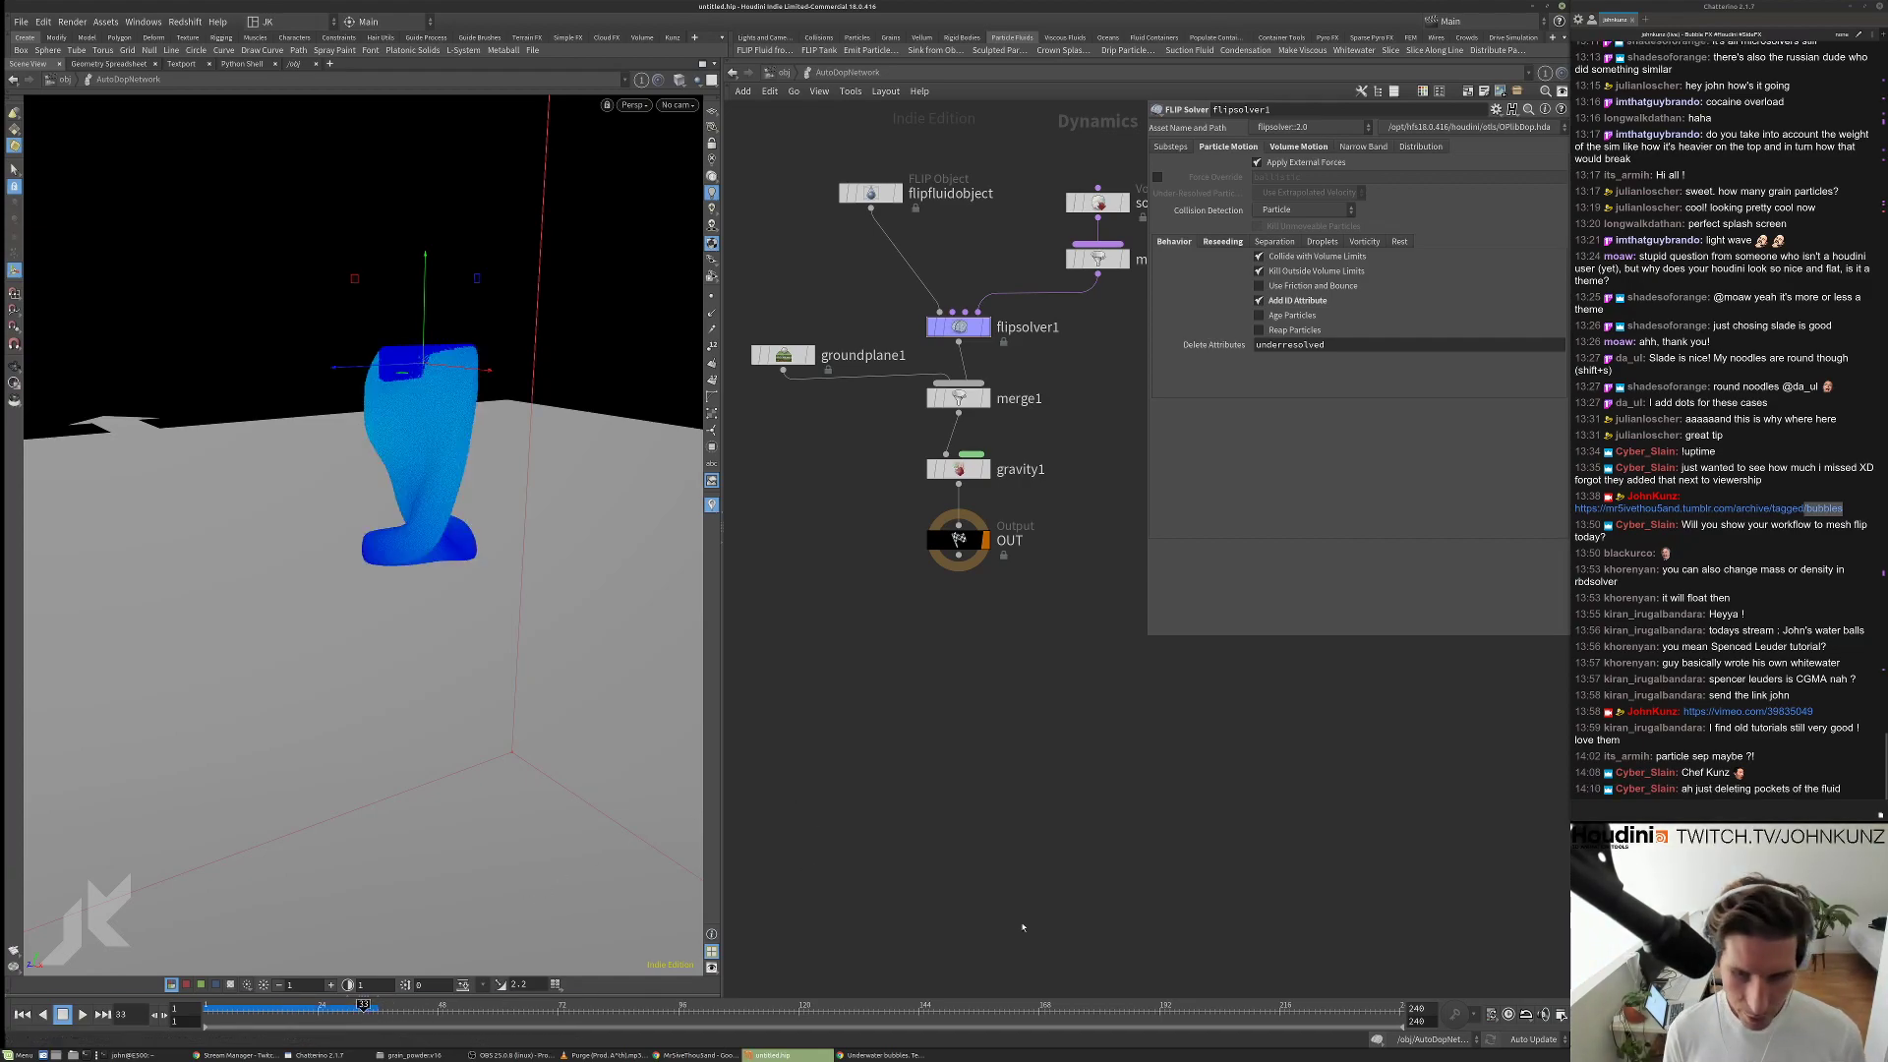
scroll(1180, 824, up, 1)
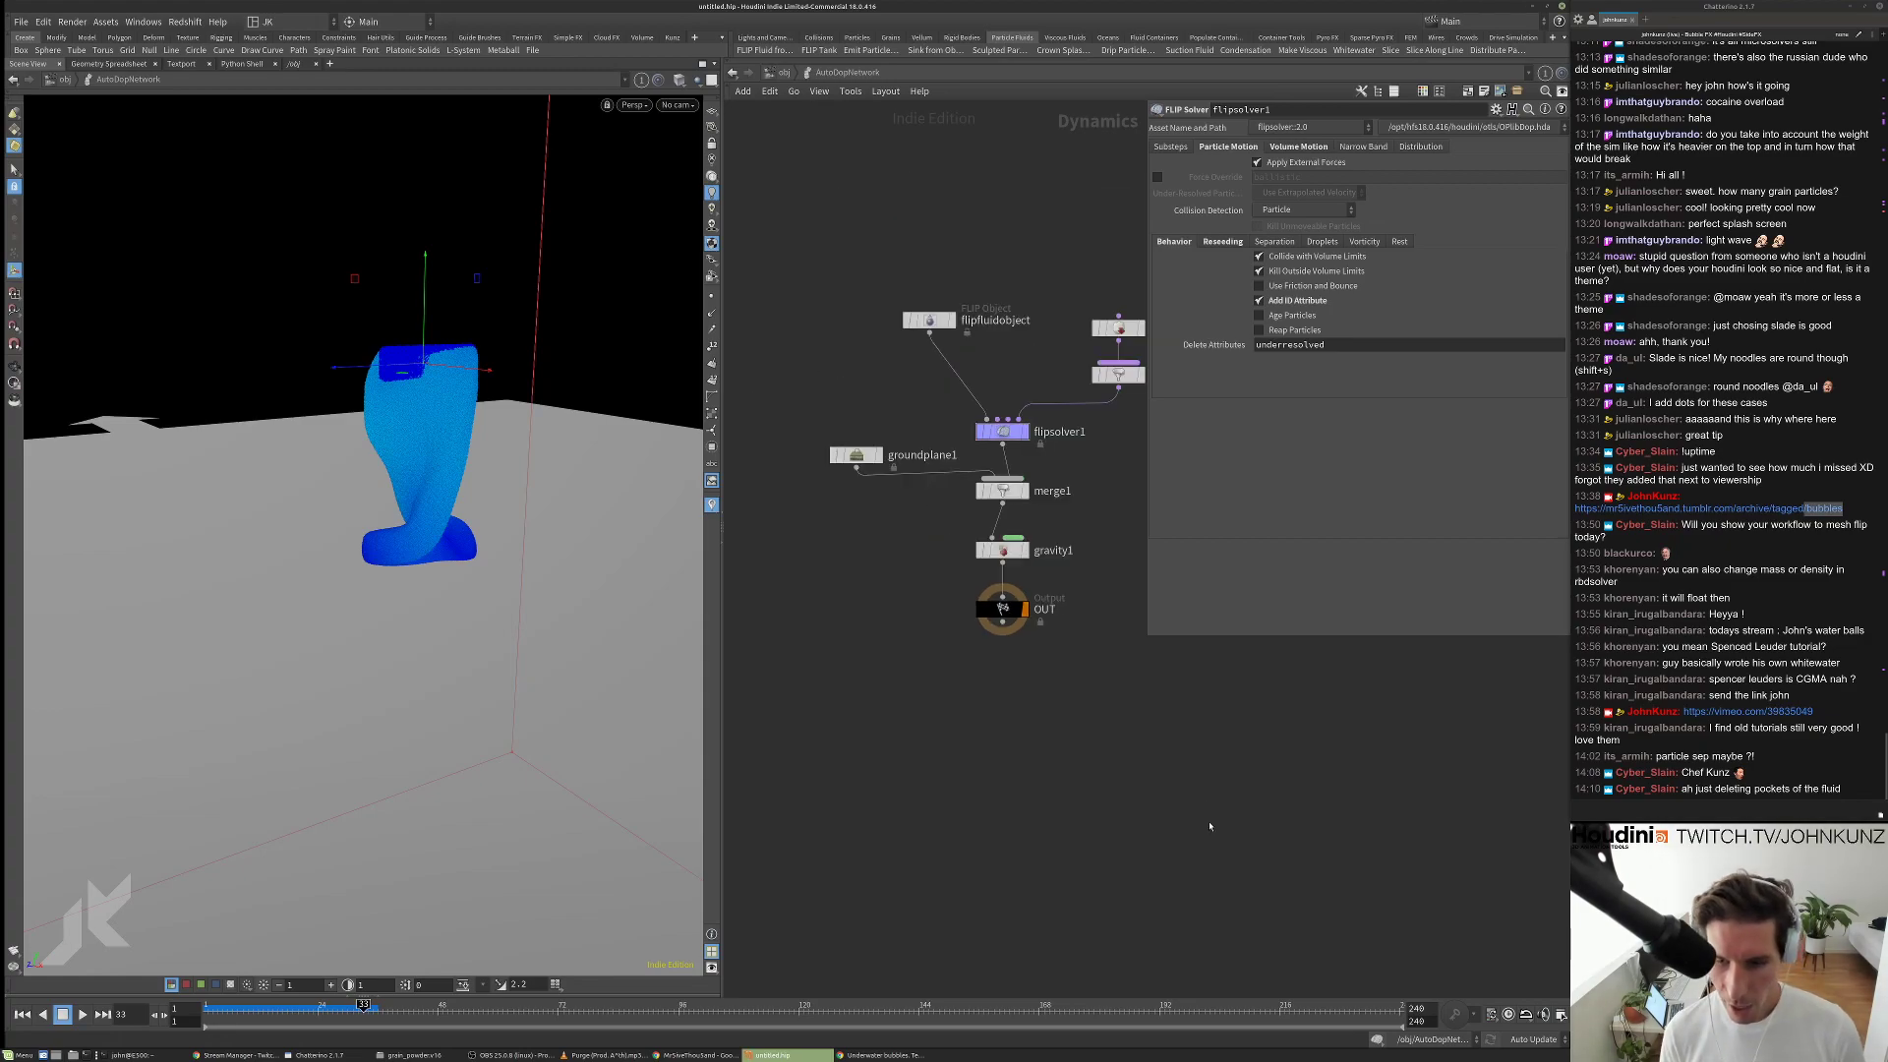
scroll(1210, 821, up, 2)
drag(393, 506, 408, 546)
scroll(361, 517, up, 3)
key(h)
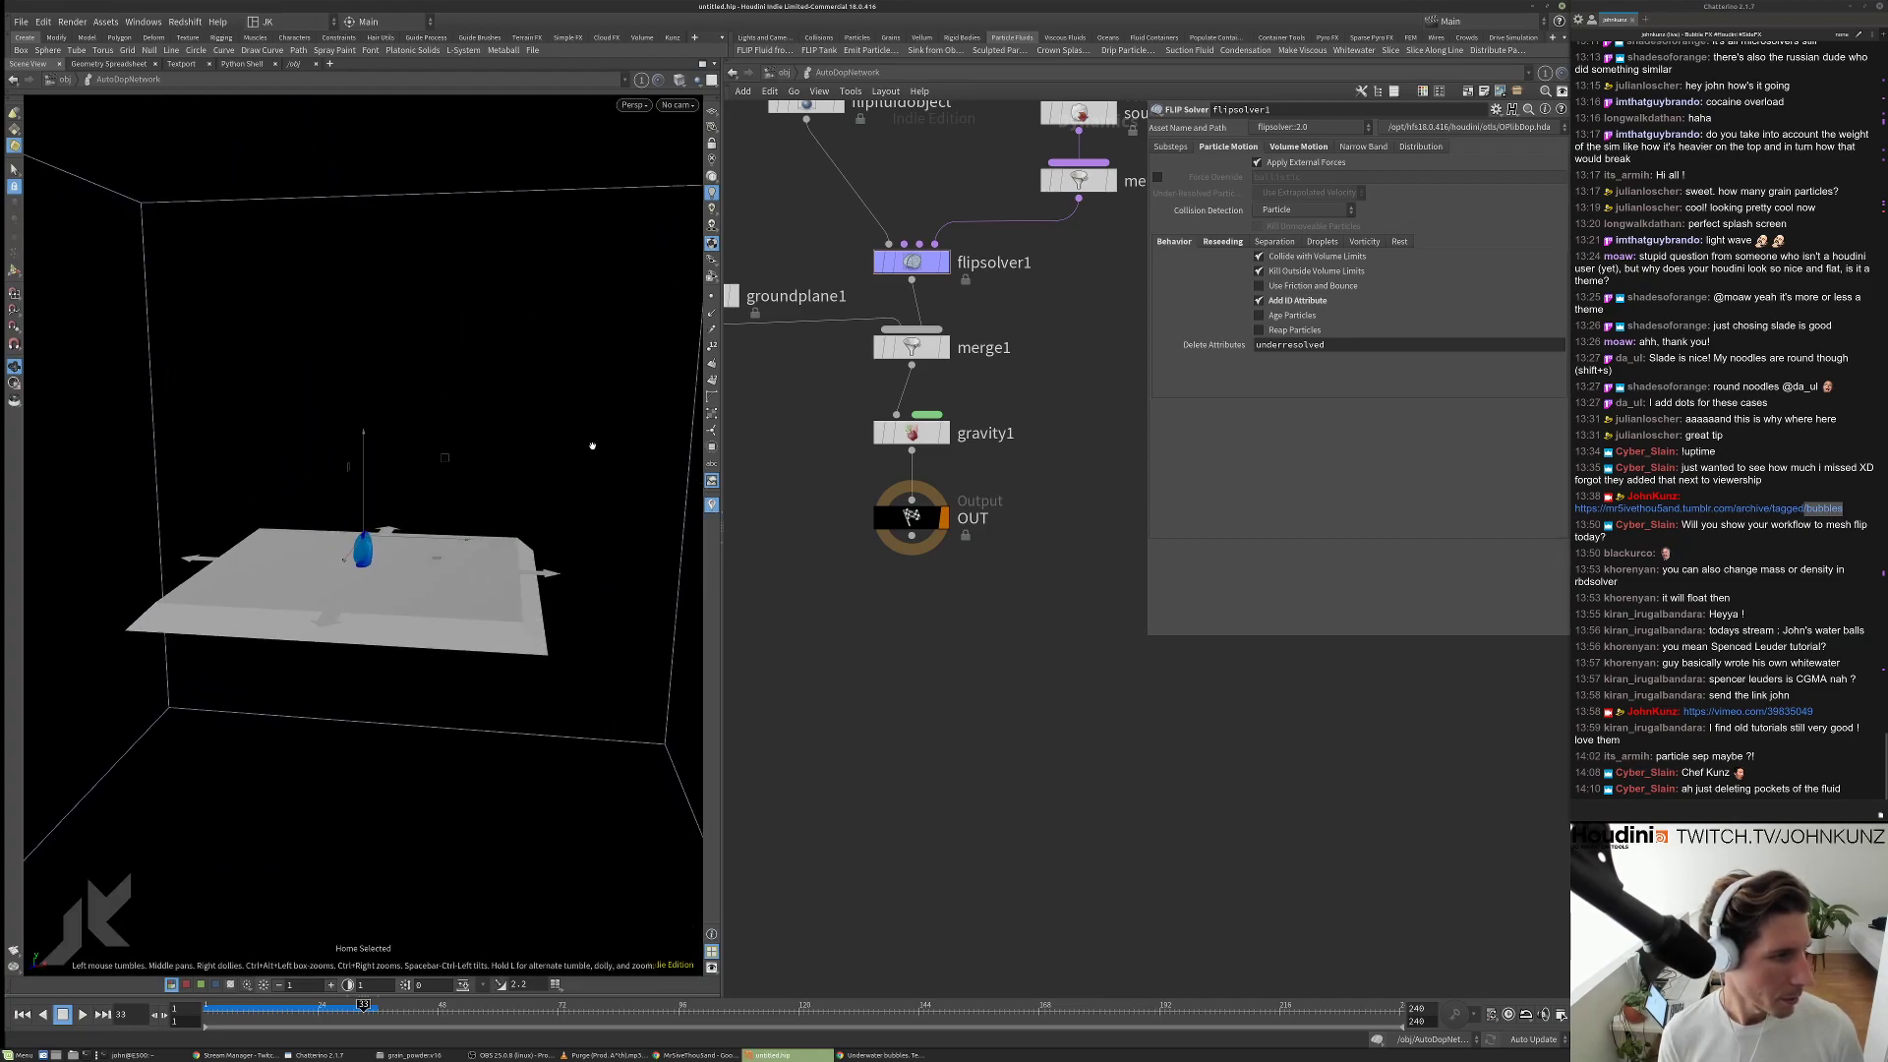
Hide groundplane1 and turn off the FLIP solver's Visualize Limits box.
middle_drag(912, 262, 1000, 354)
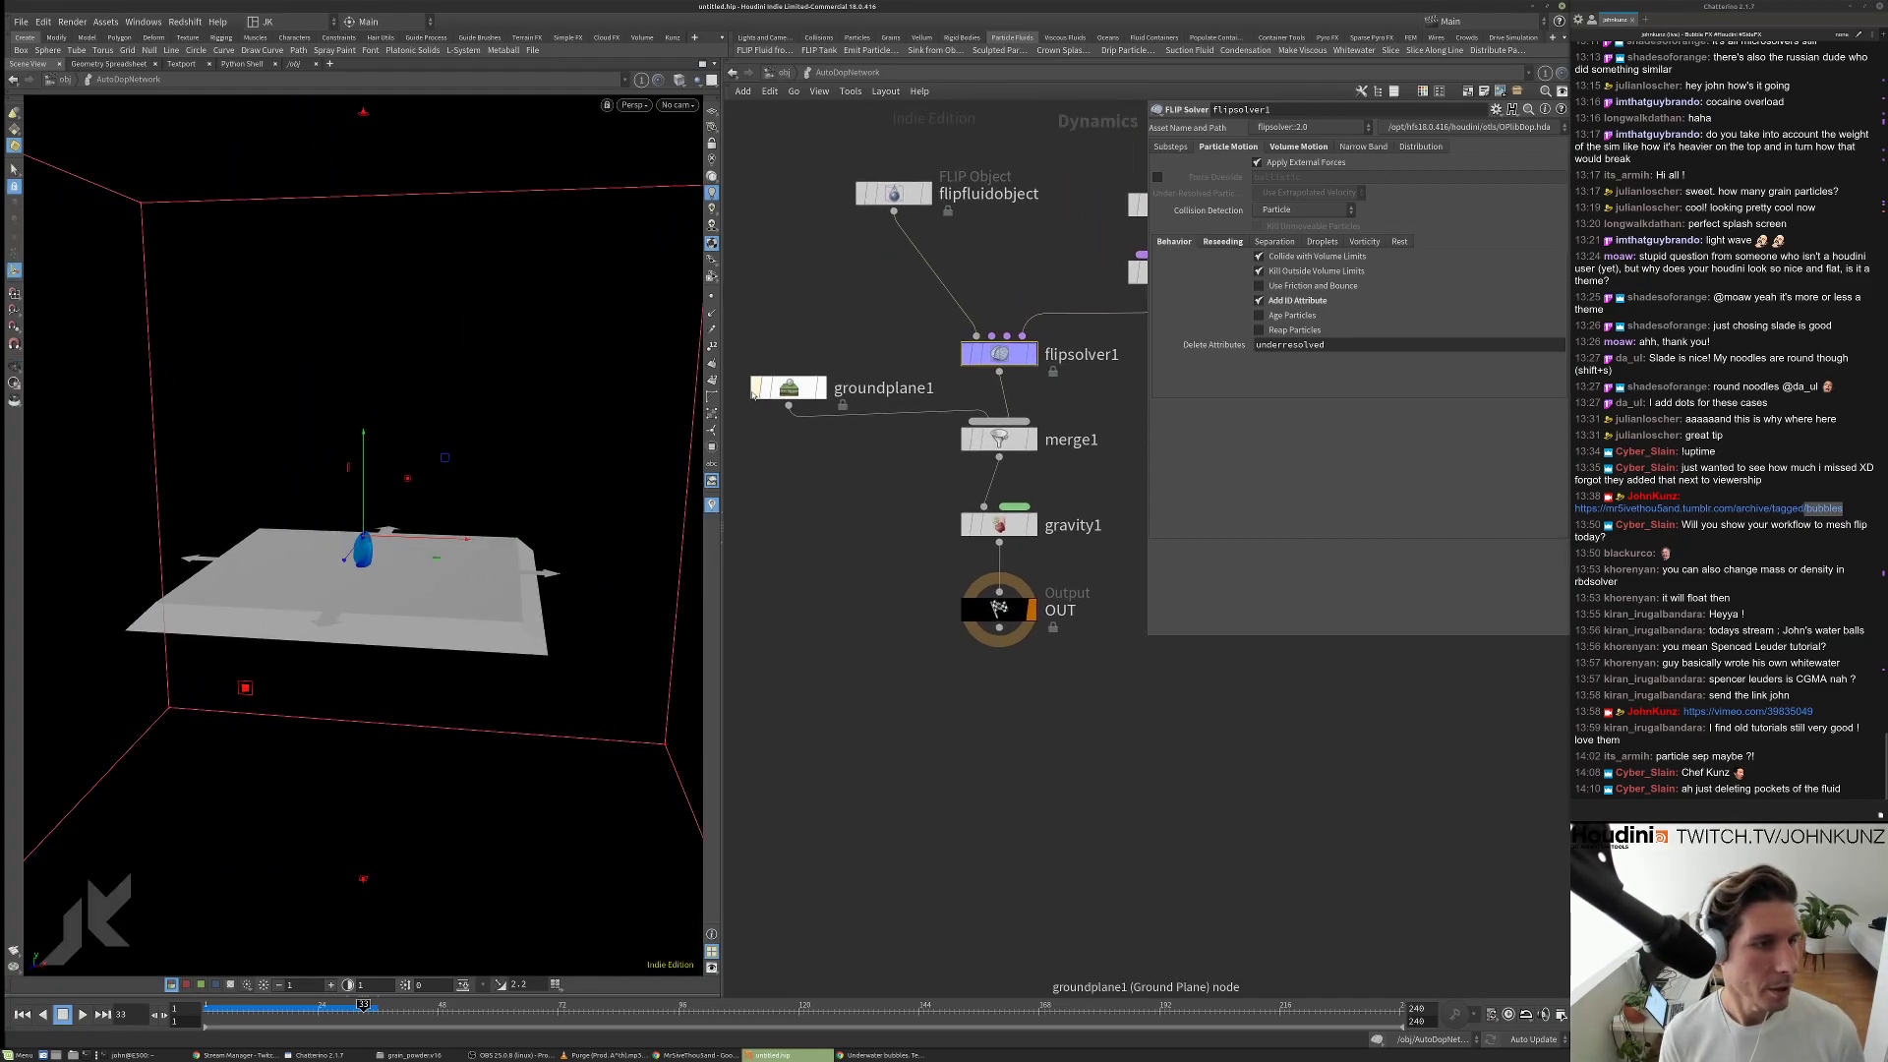
click(766, 391)
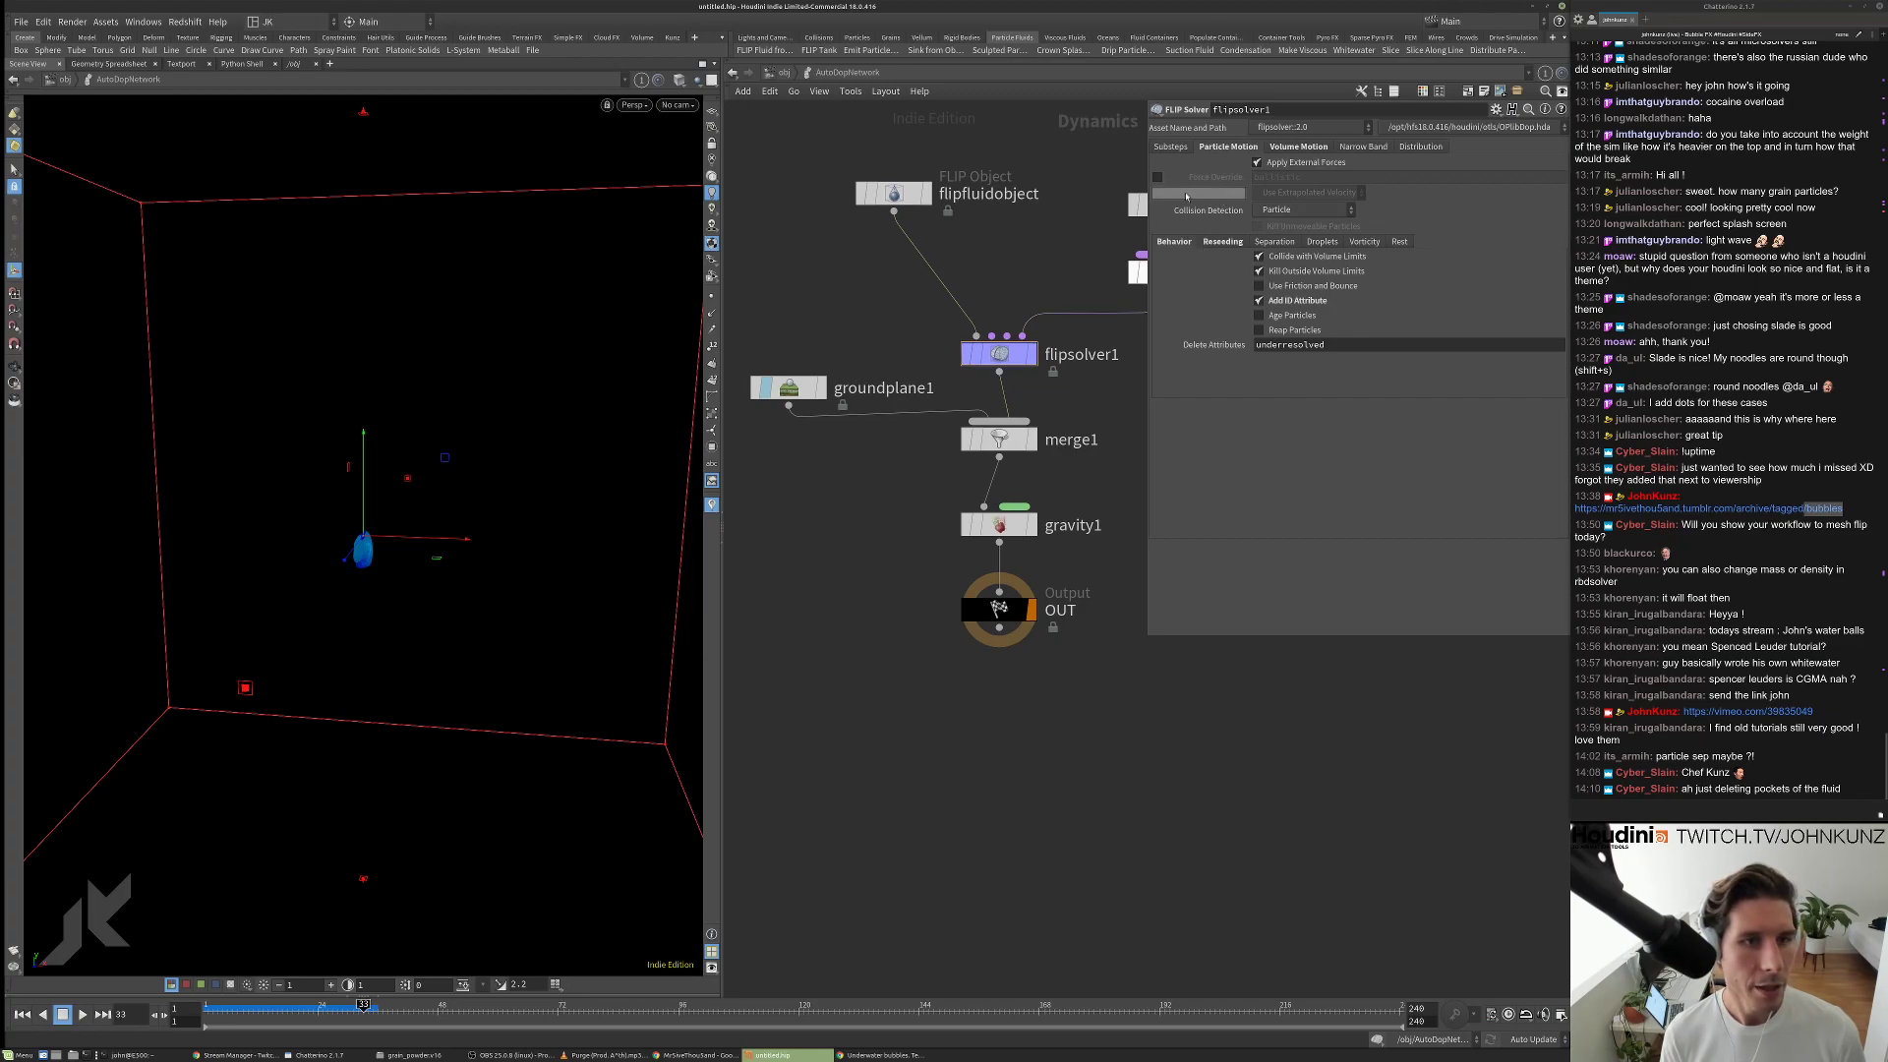
click(1298, 145)
click(1181, 263)
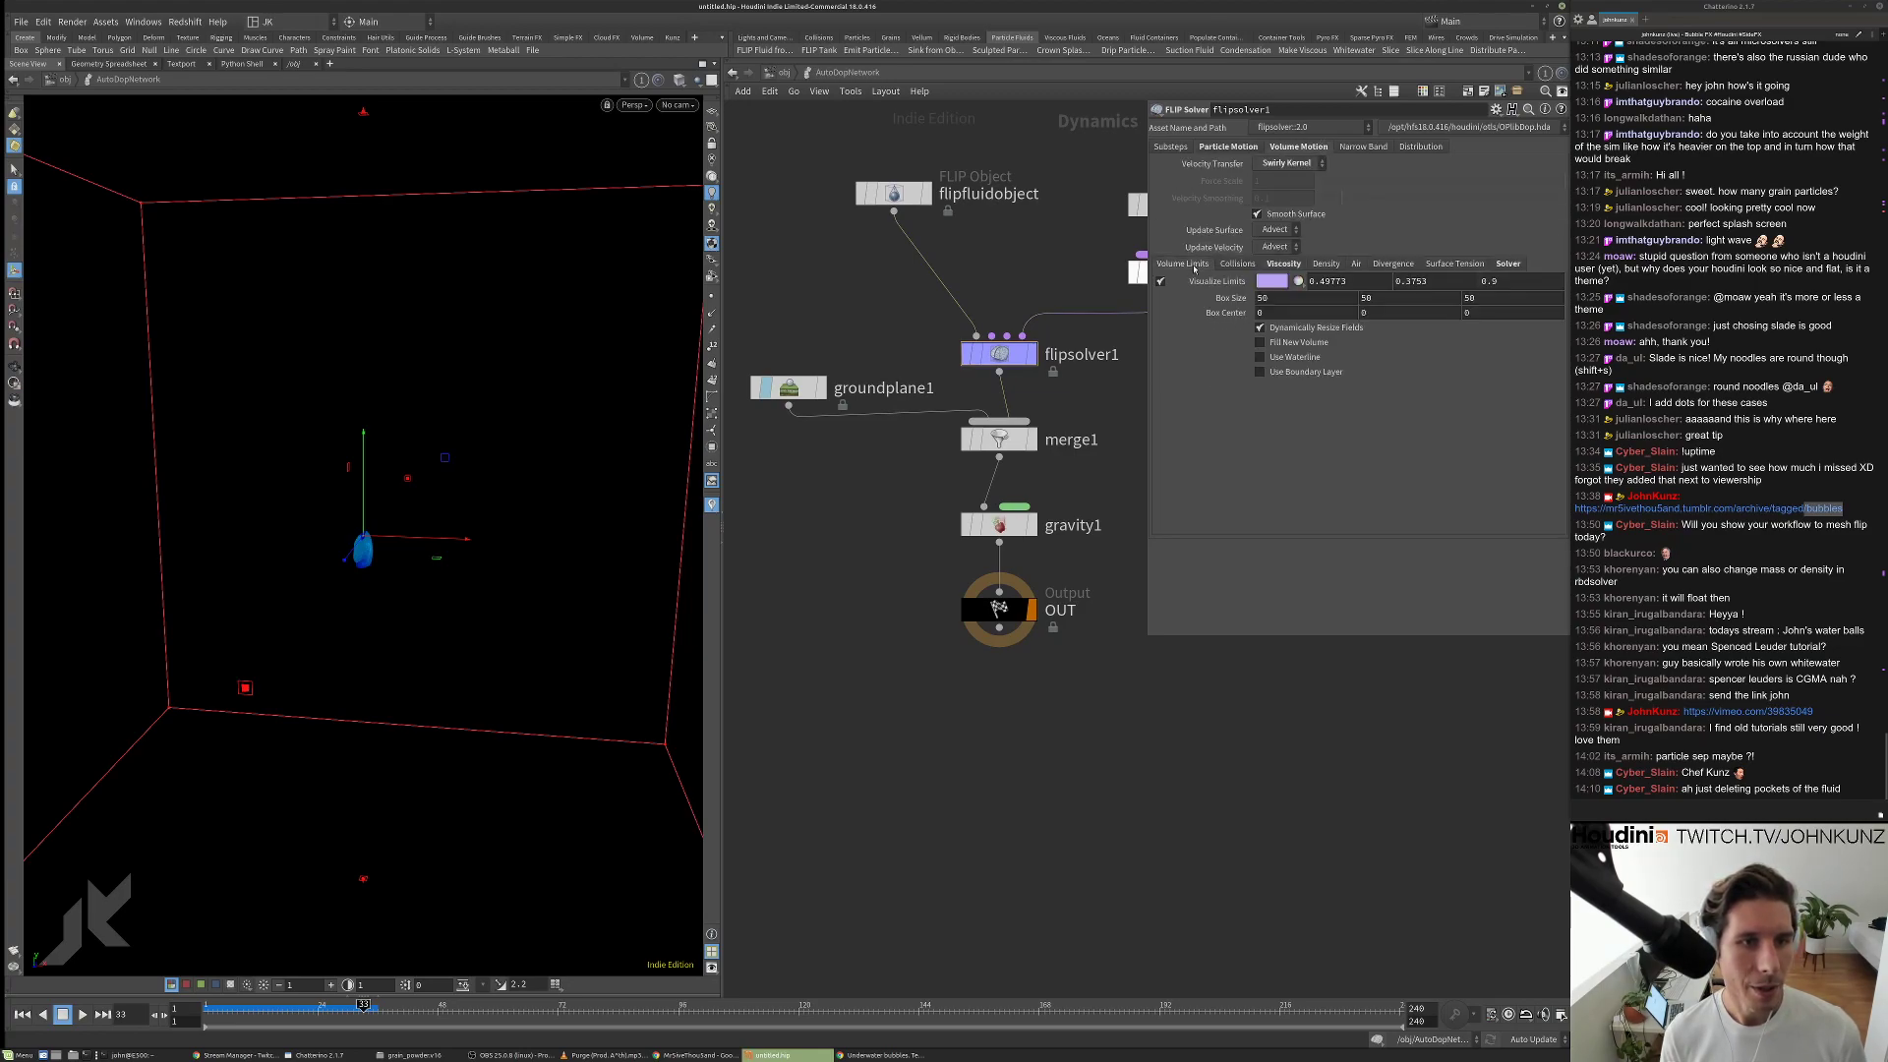
click(1161, 282)
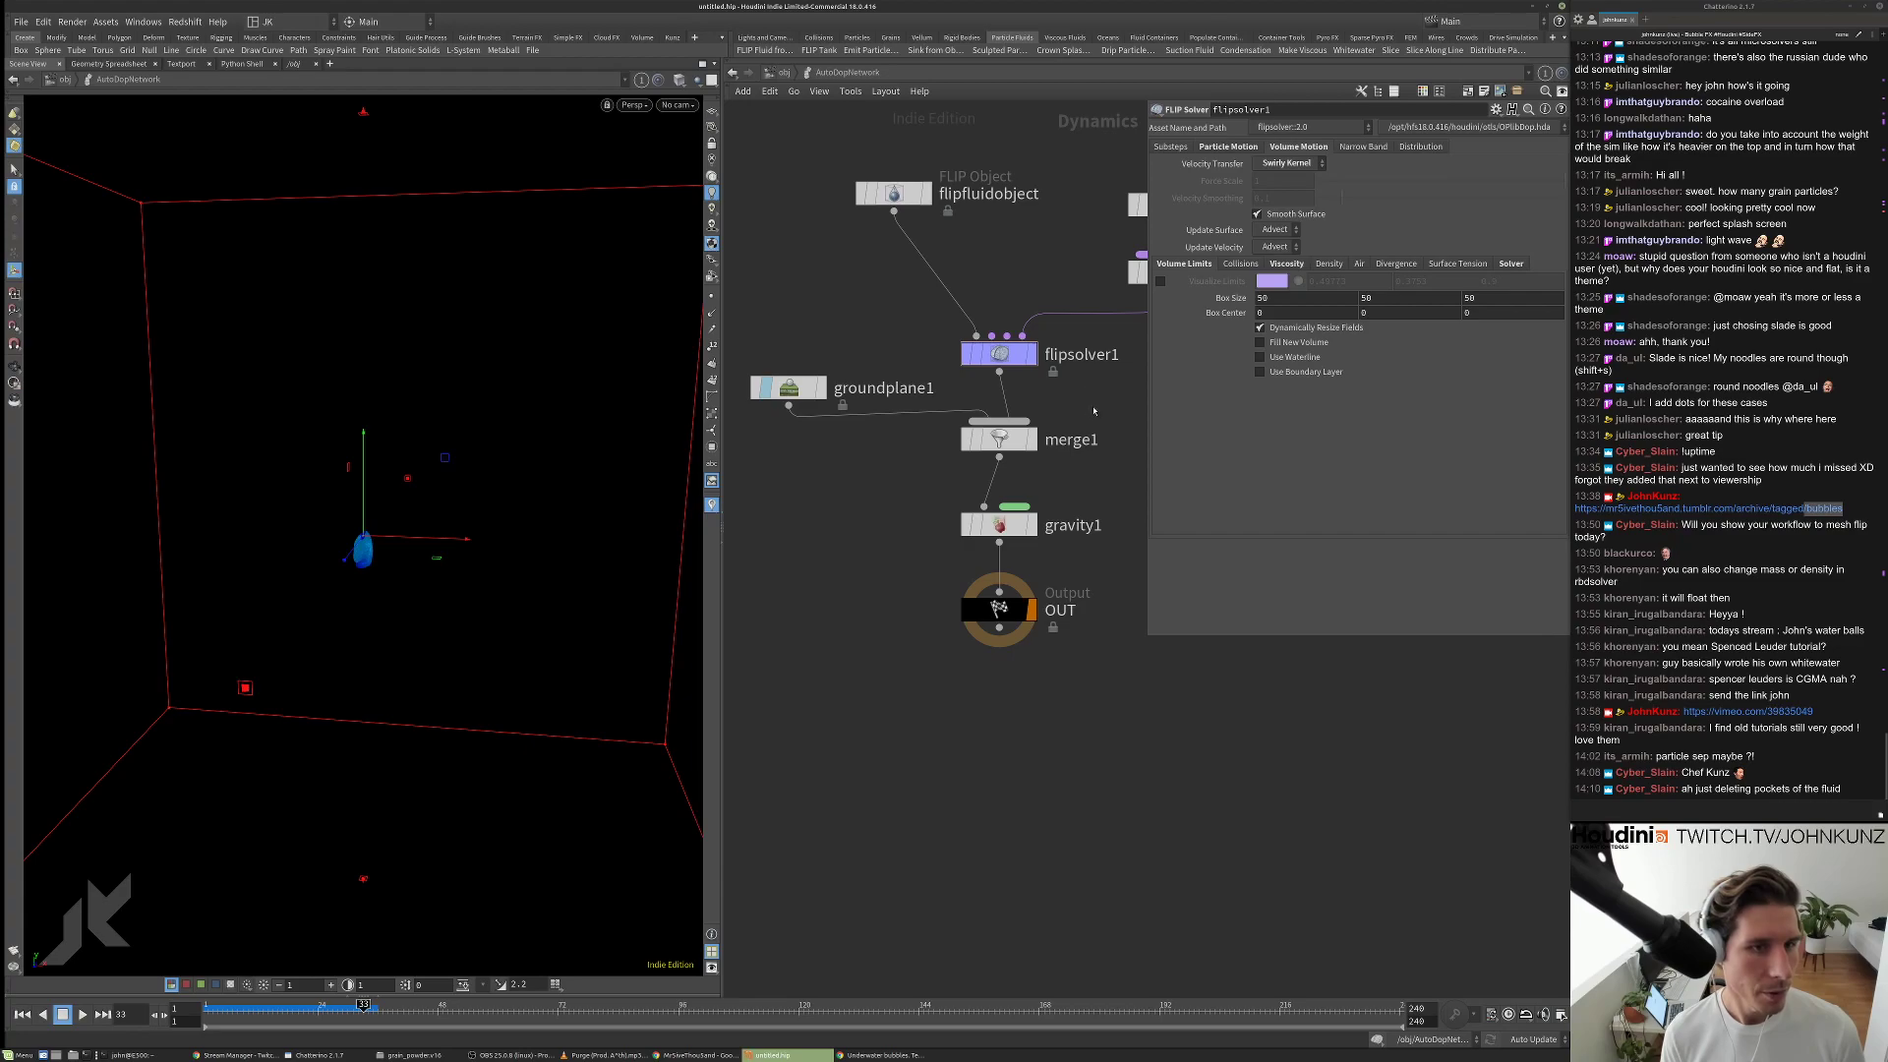
Frame the fluid, then move from the DOP network into the particle_fluid geometry.
key(space+h)
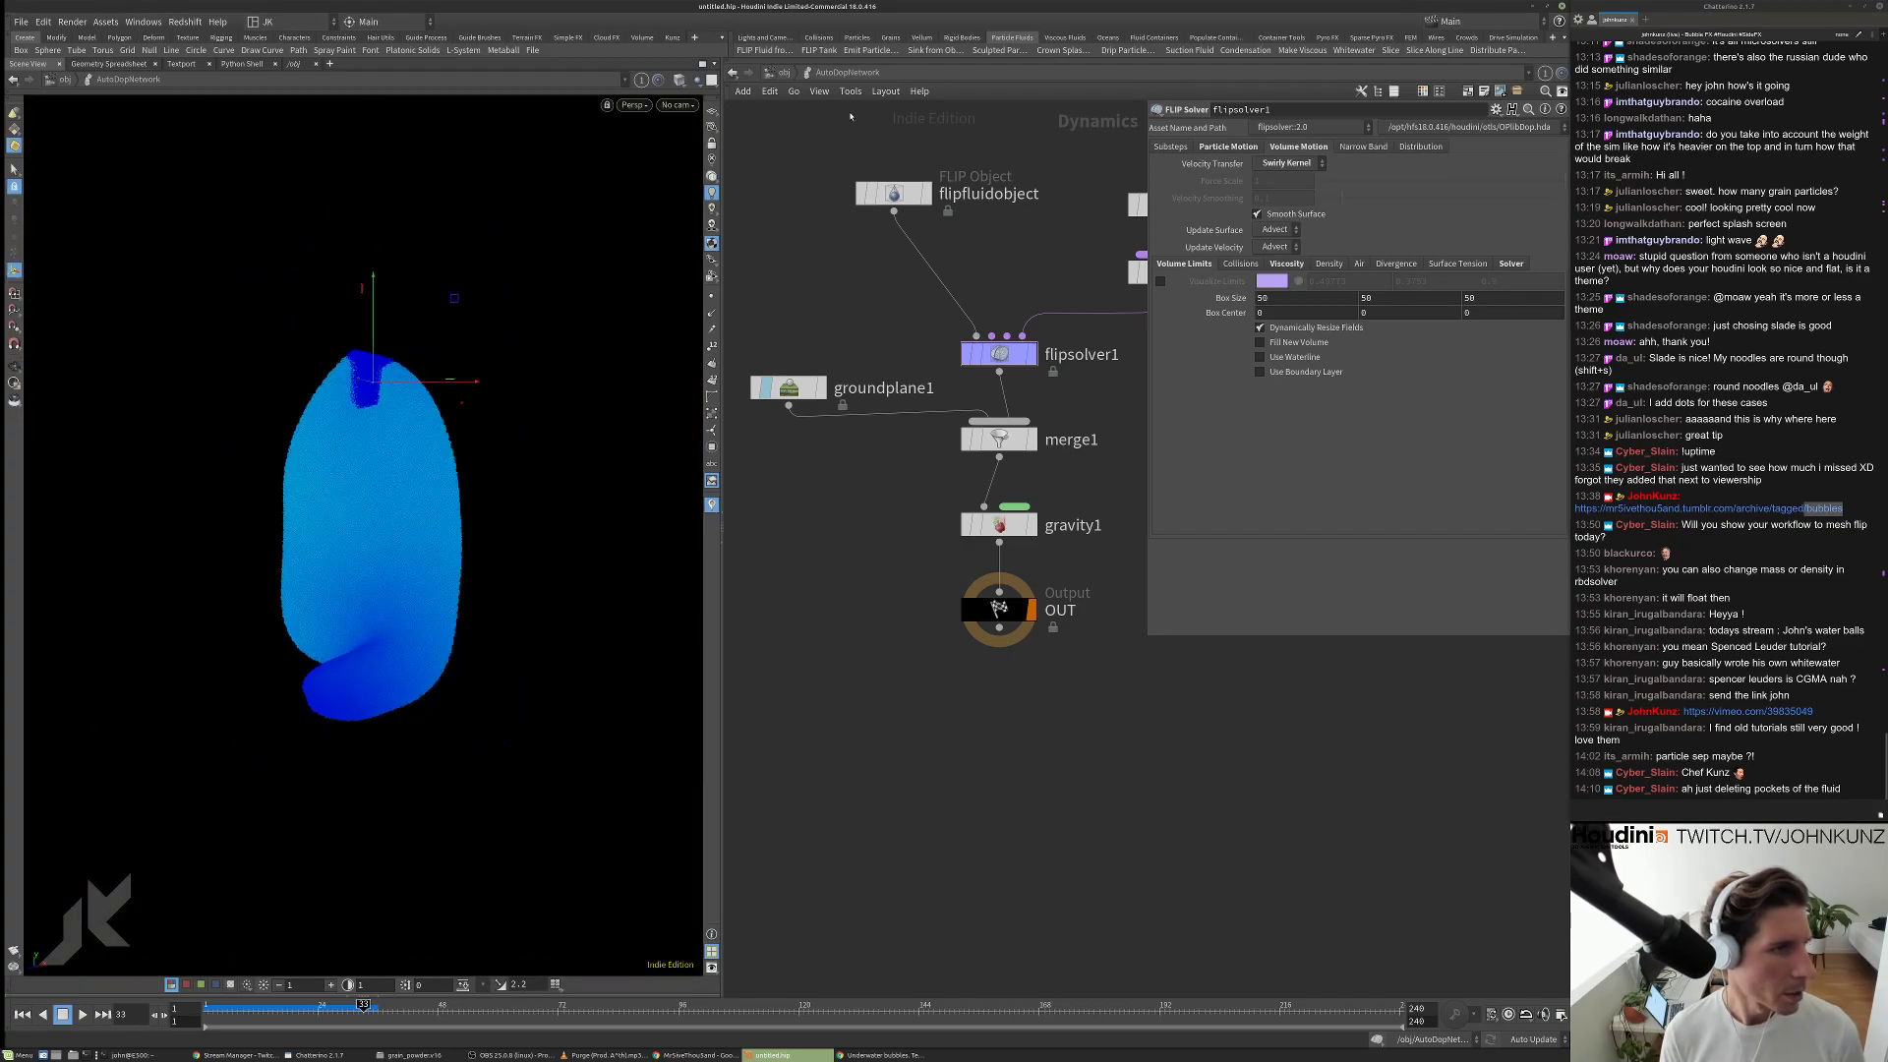
key(u)
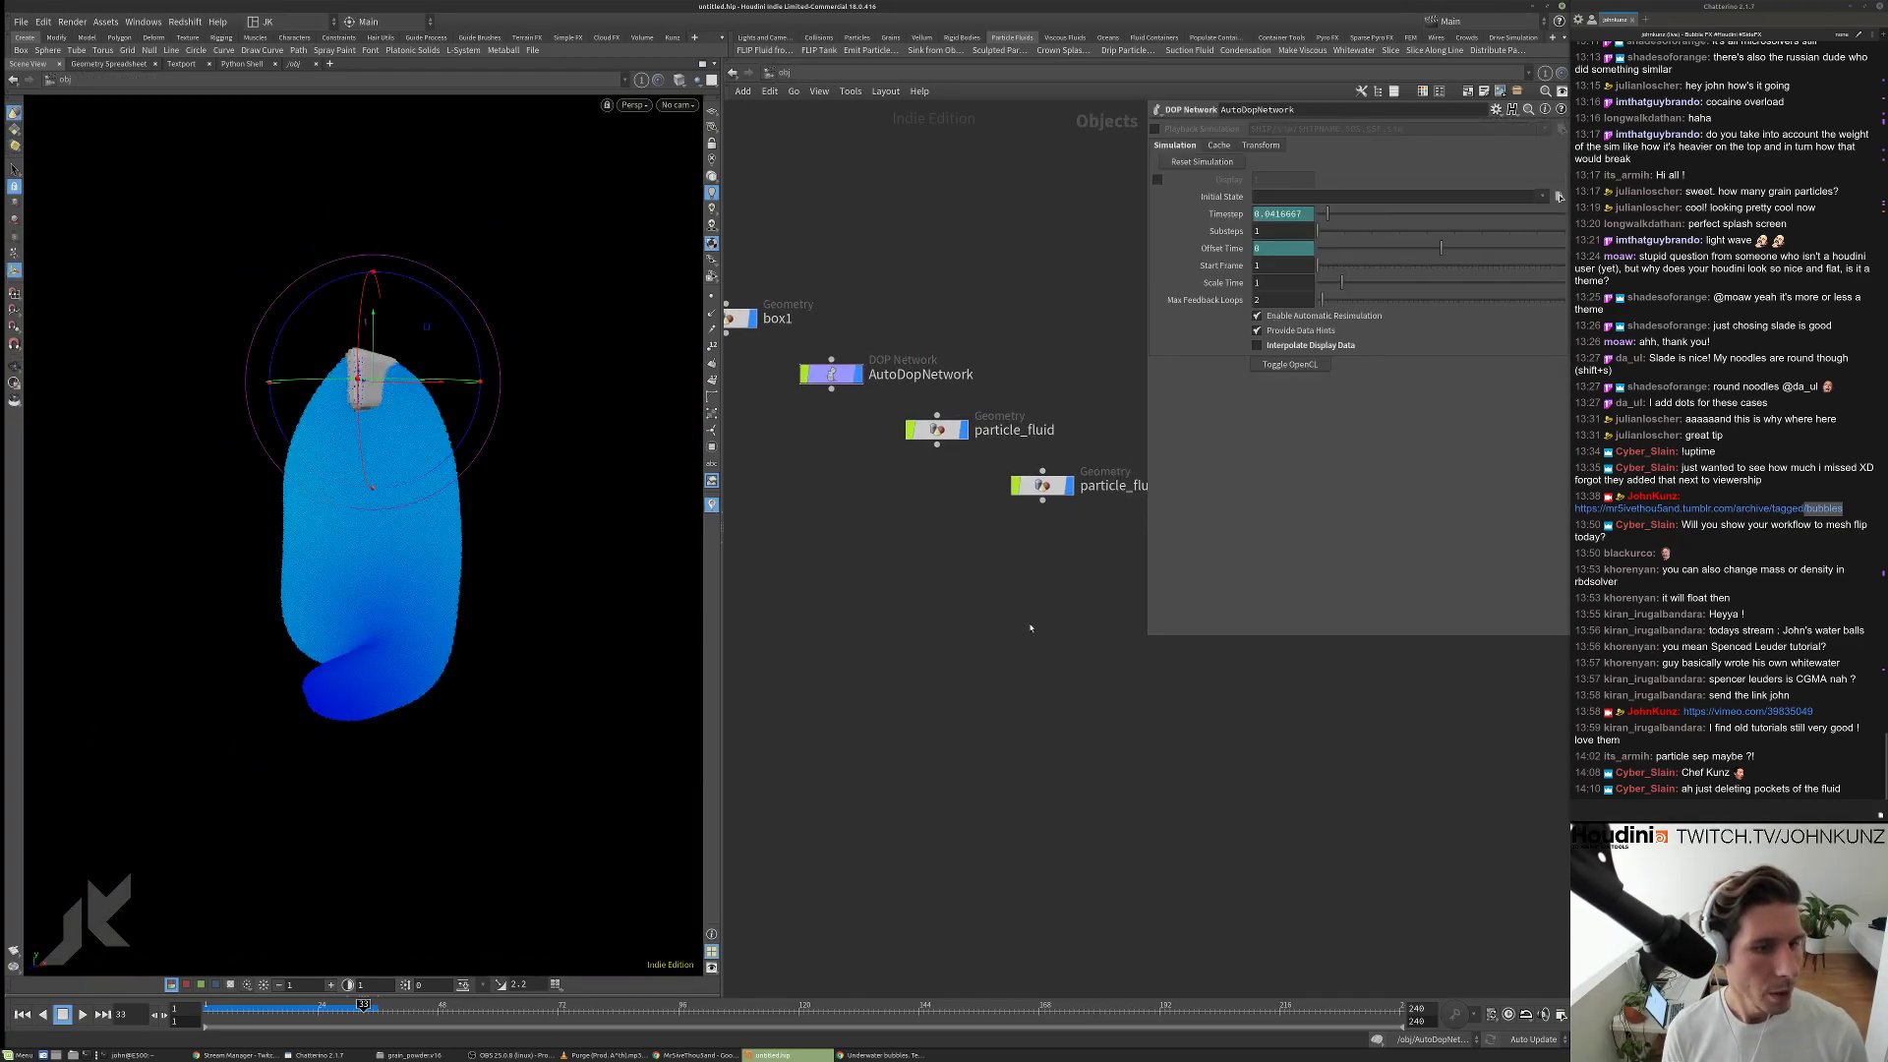
double_click(887, 421)
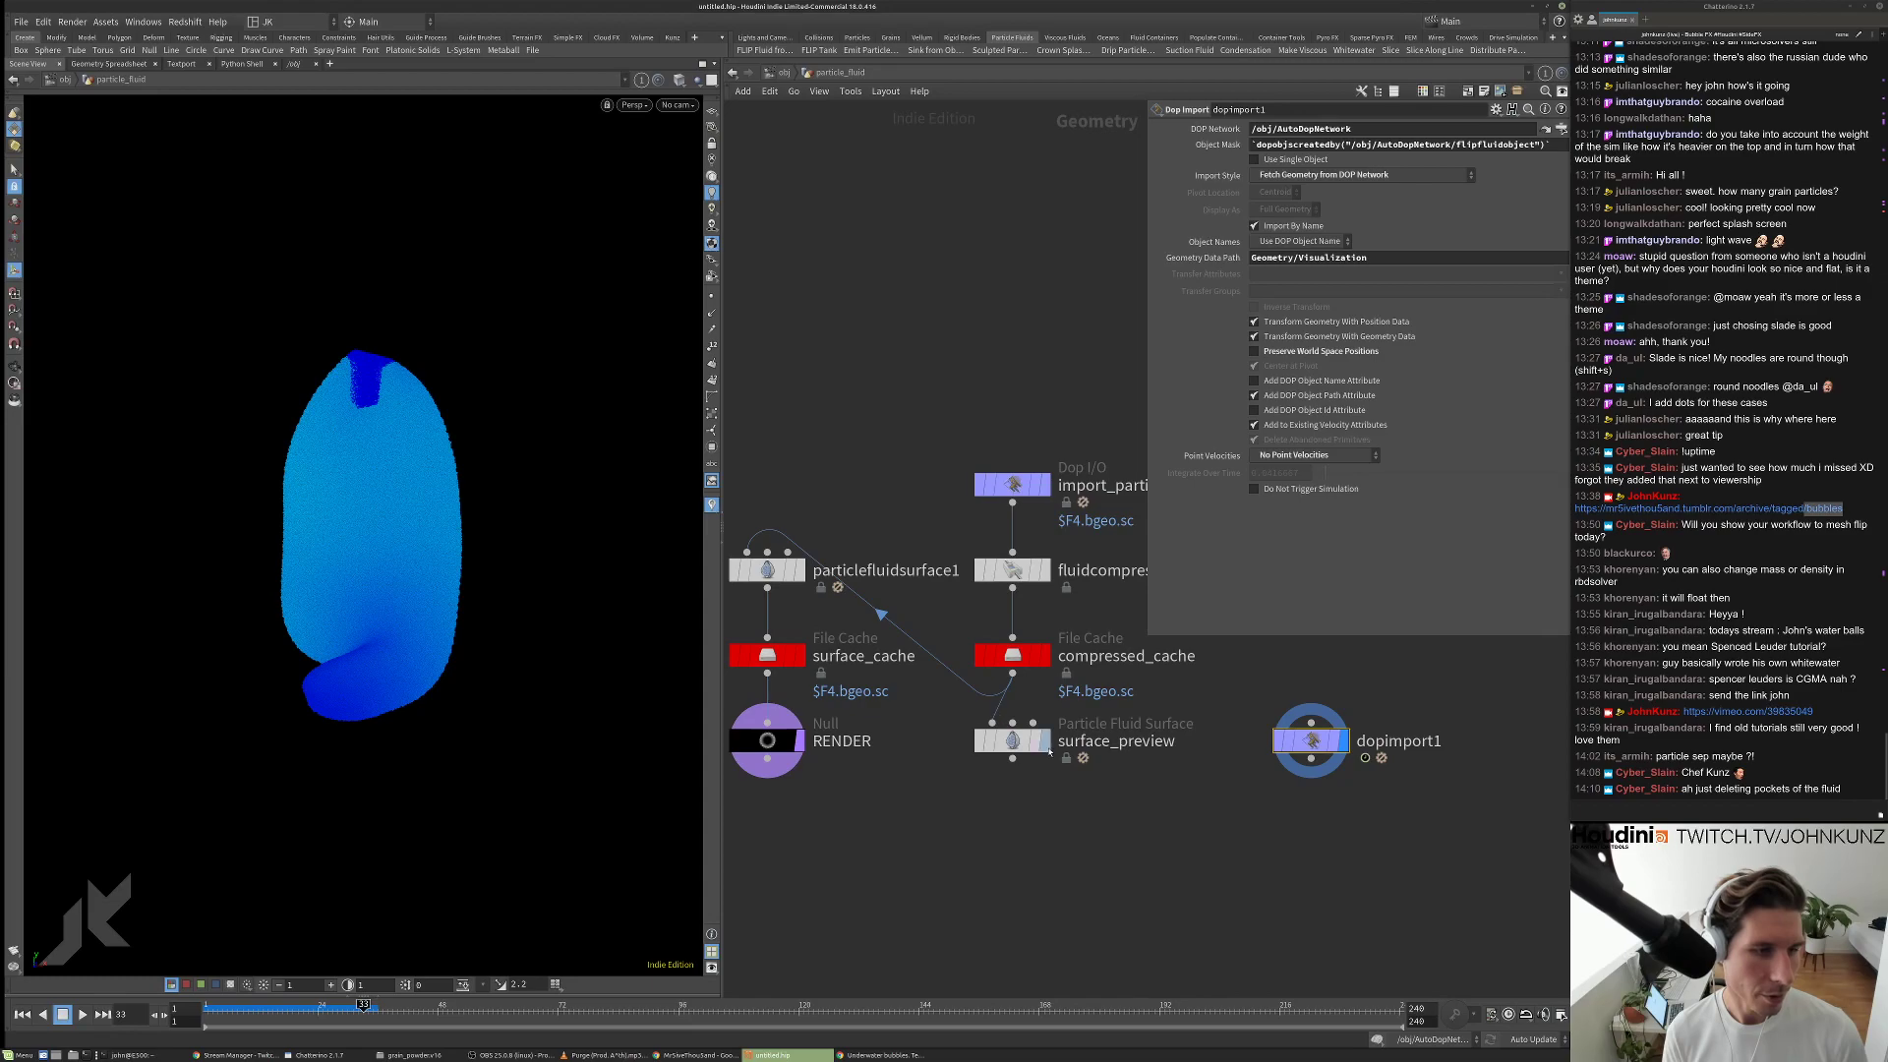
Display particlefluidsurface1's meshed surface, check import_particle's info, and orbit around the mesh.
click(773, 576)
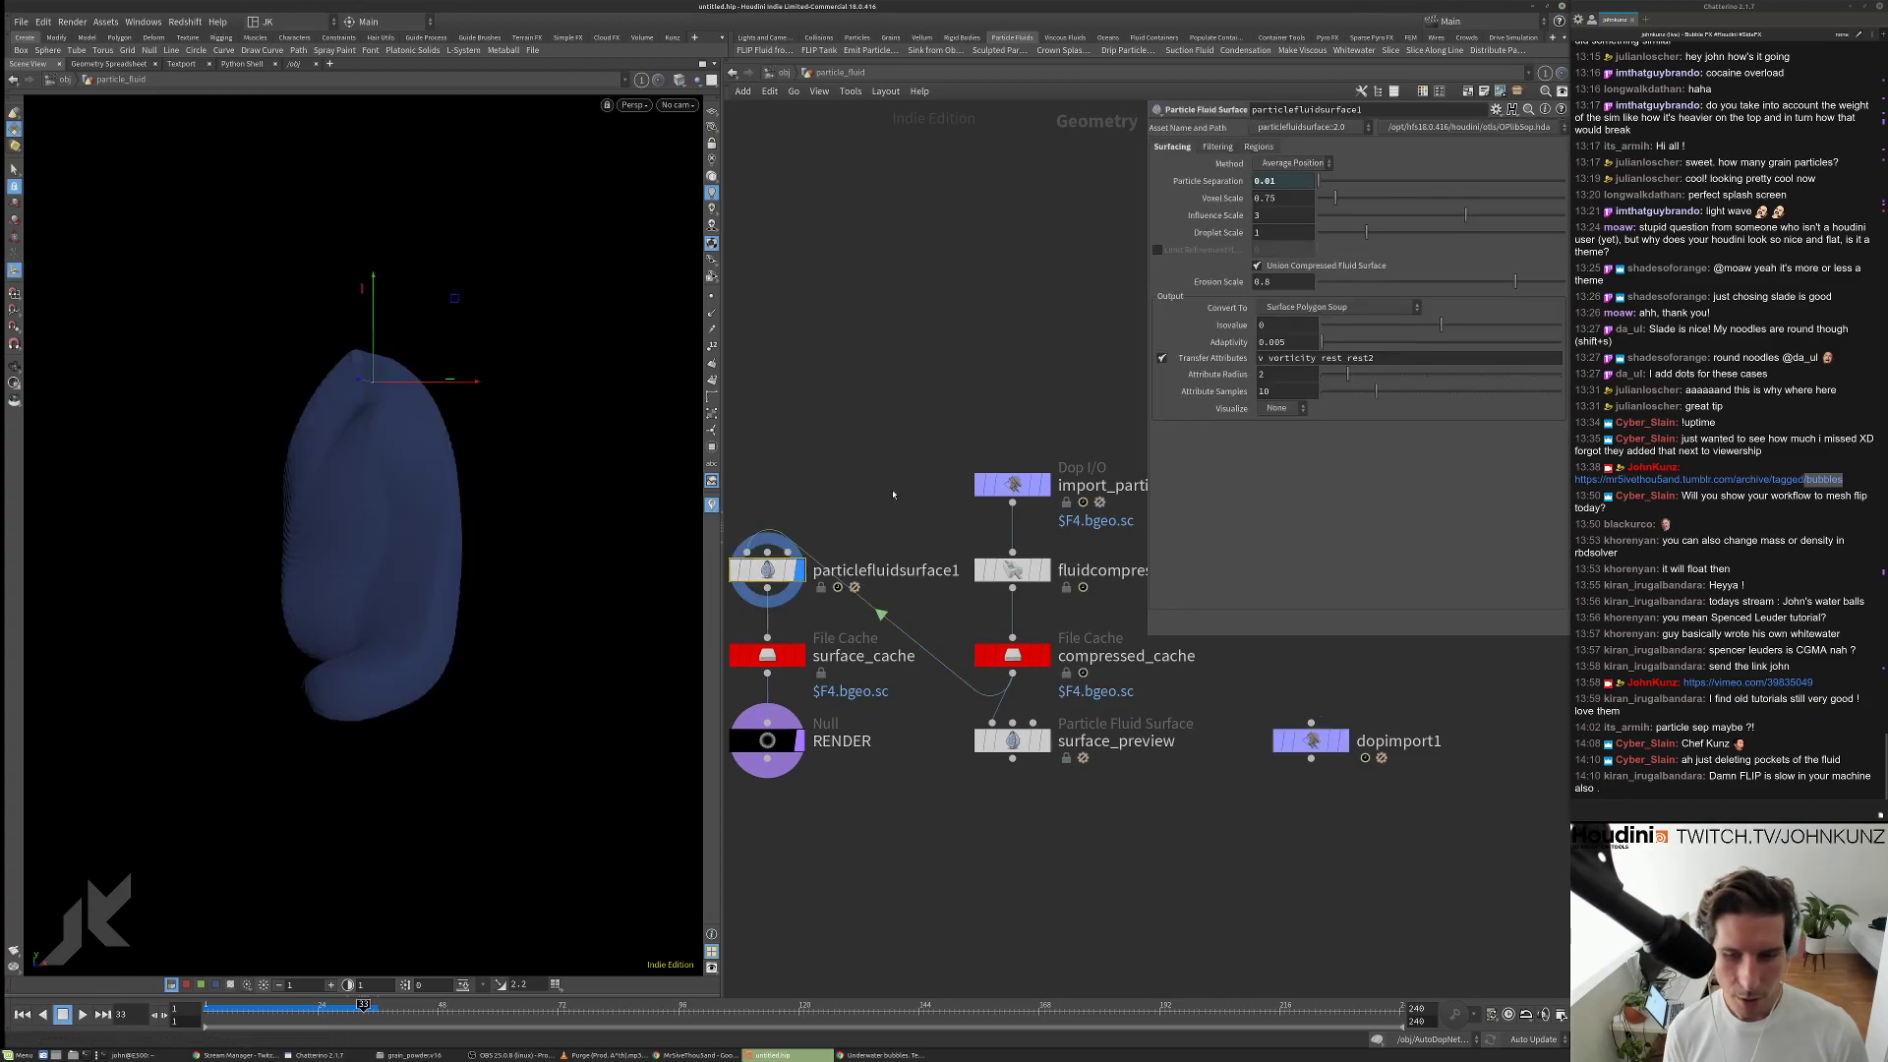
middle_drag(891, 480, 949, 530)
mouse_move(599, 548)
mouse_down()
mouse_move(539, 539)
mouse_move(564, 586)
mouse_move(540, 510)
mouse_move(570, 531)
mouse_up()
middle_click(1052, 539)
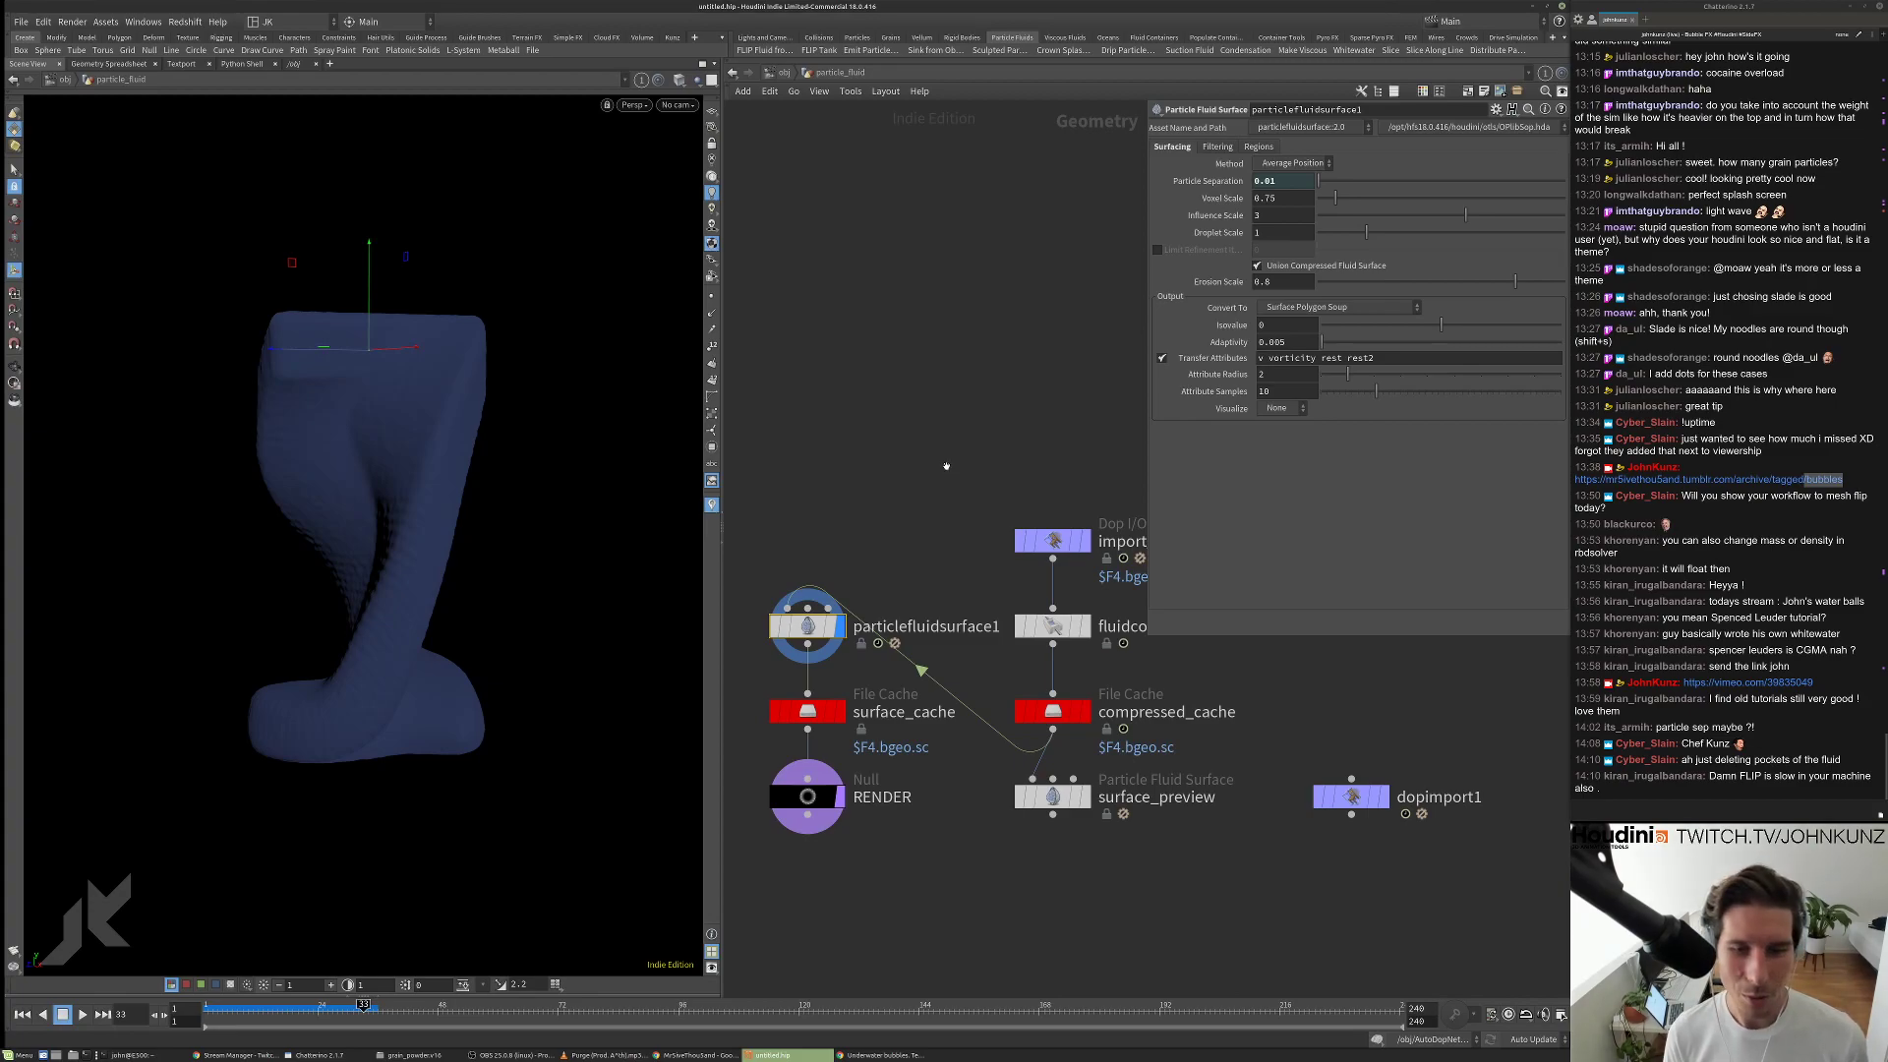
key(space)
drag(480, 500, 723, 260)
Switch the viewport to smooth grey shading and orbit around the fluid mesh.
click(664, 102)
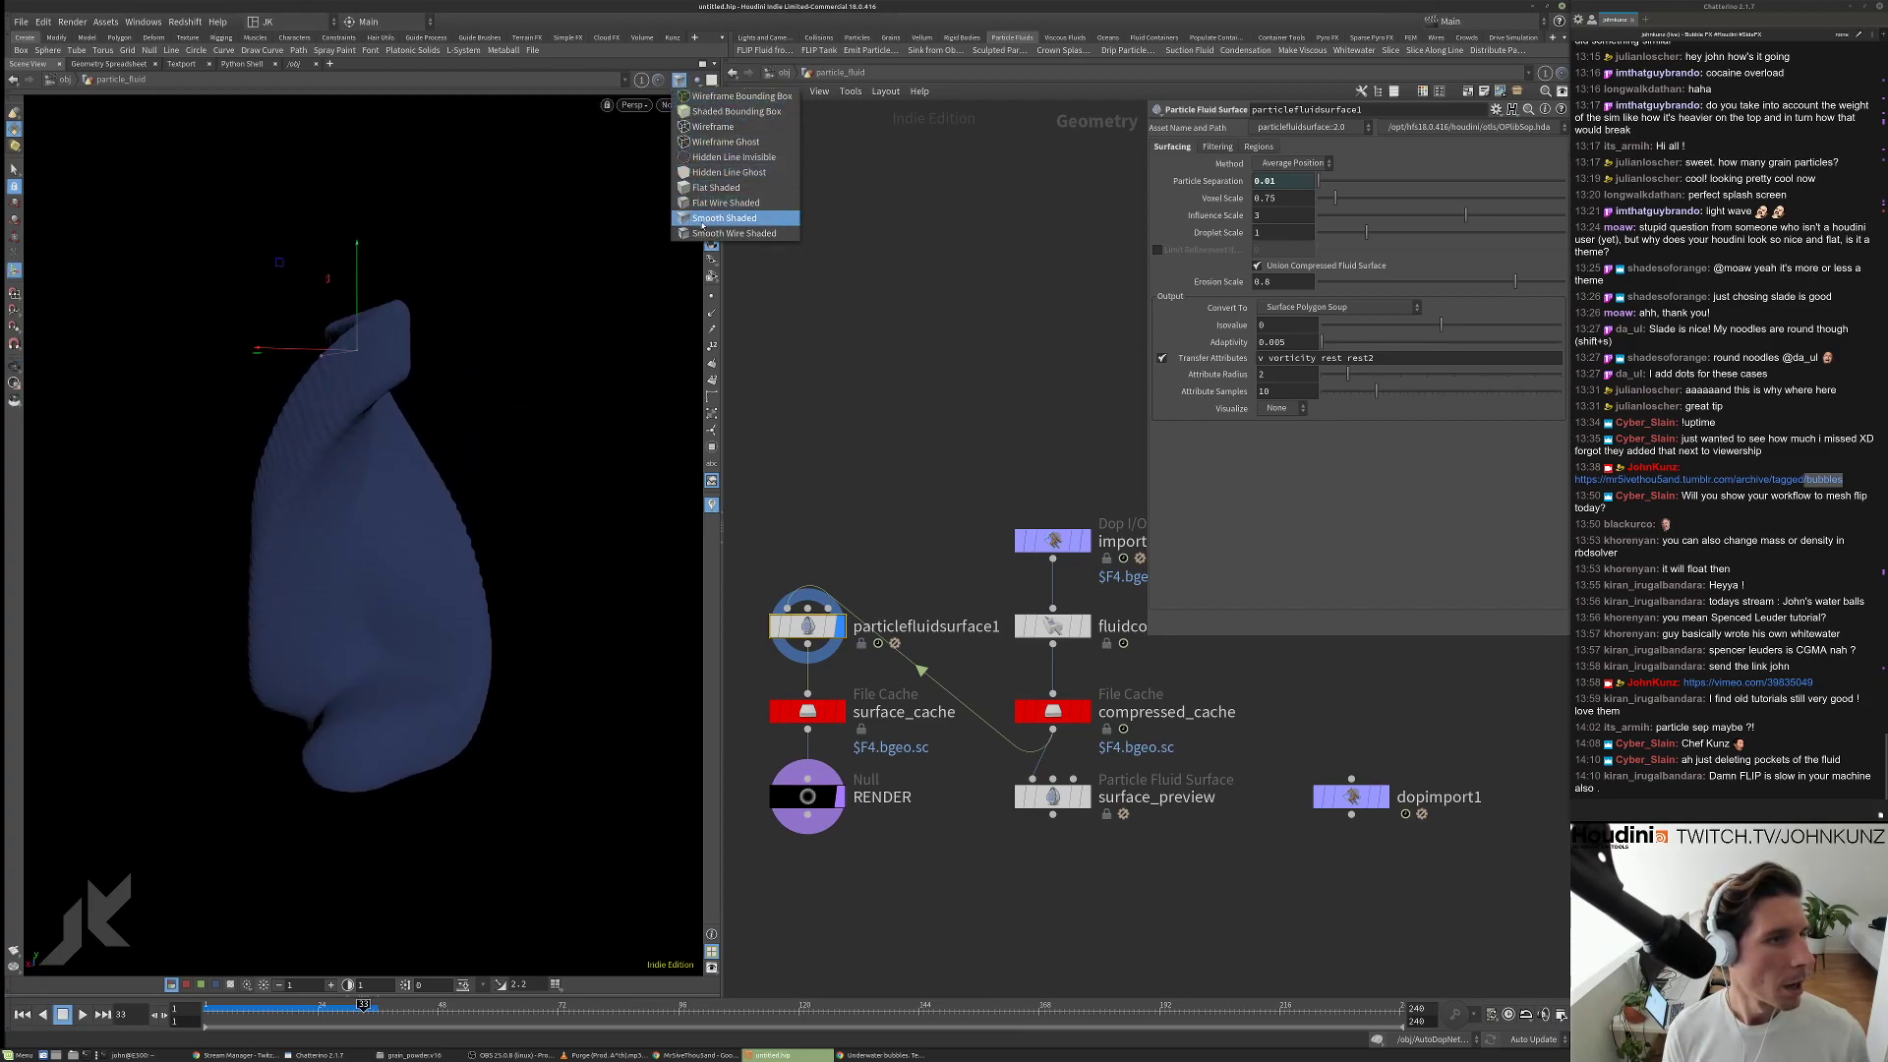
click(795, 220)
click(713, 243)
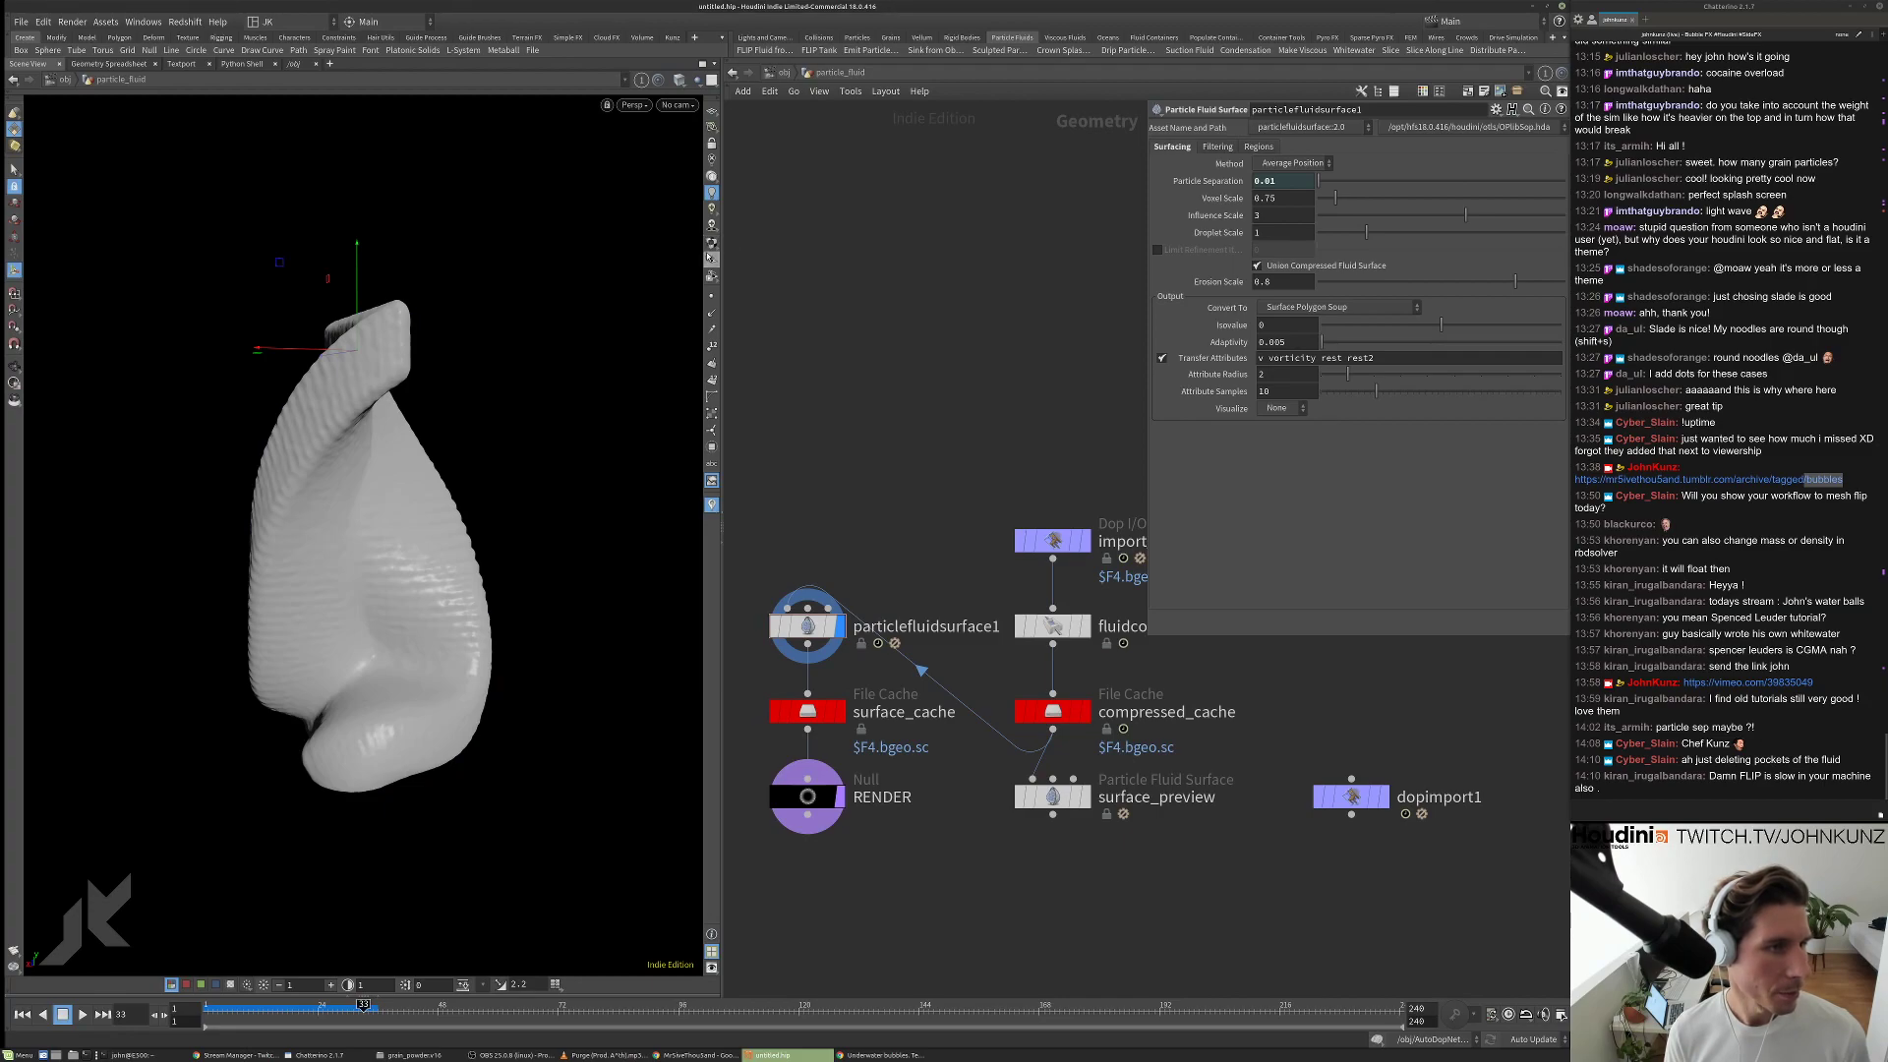
drag(432, 504, 688, 536)
middle_drag(858, 554, 935, 497)
scroll(973, 541, down, 1)
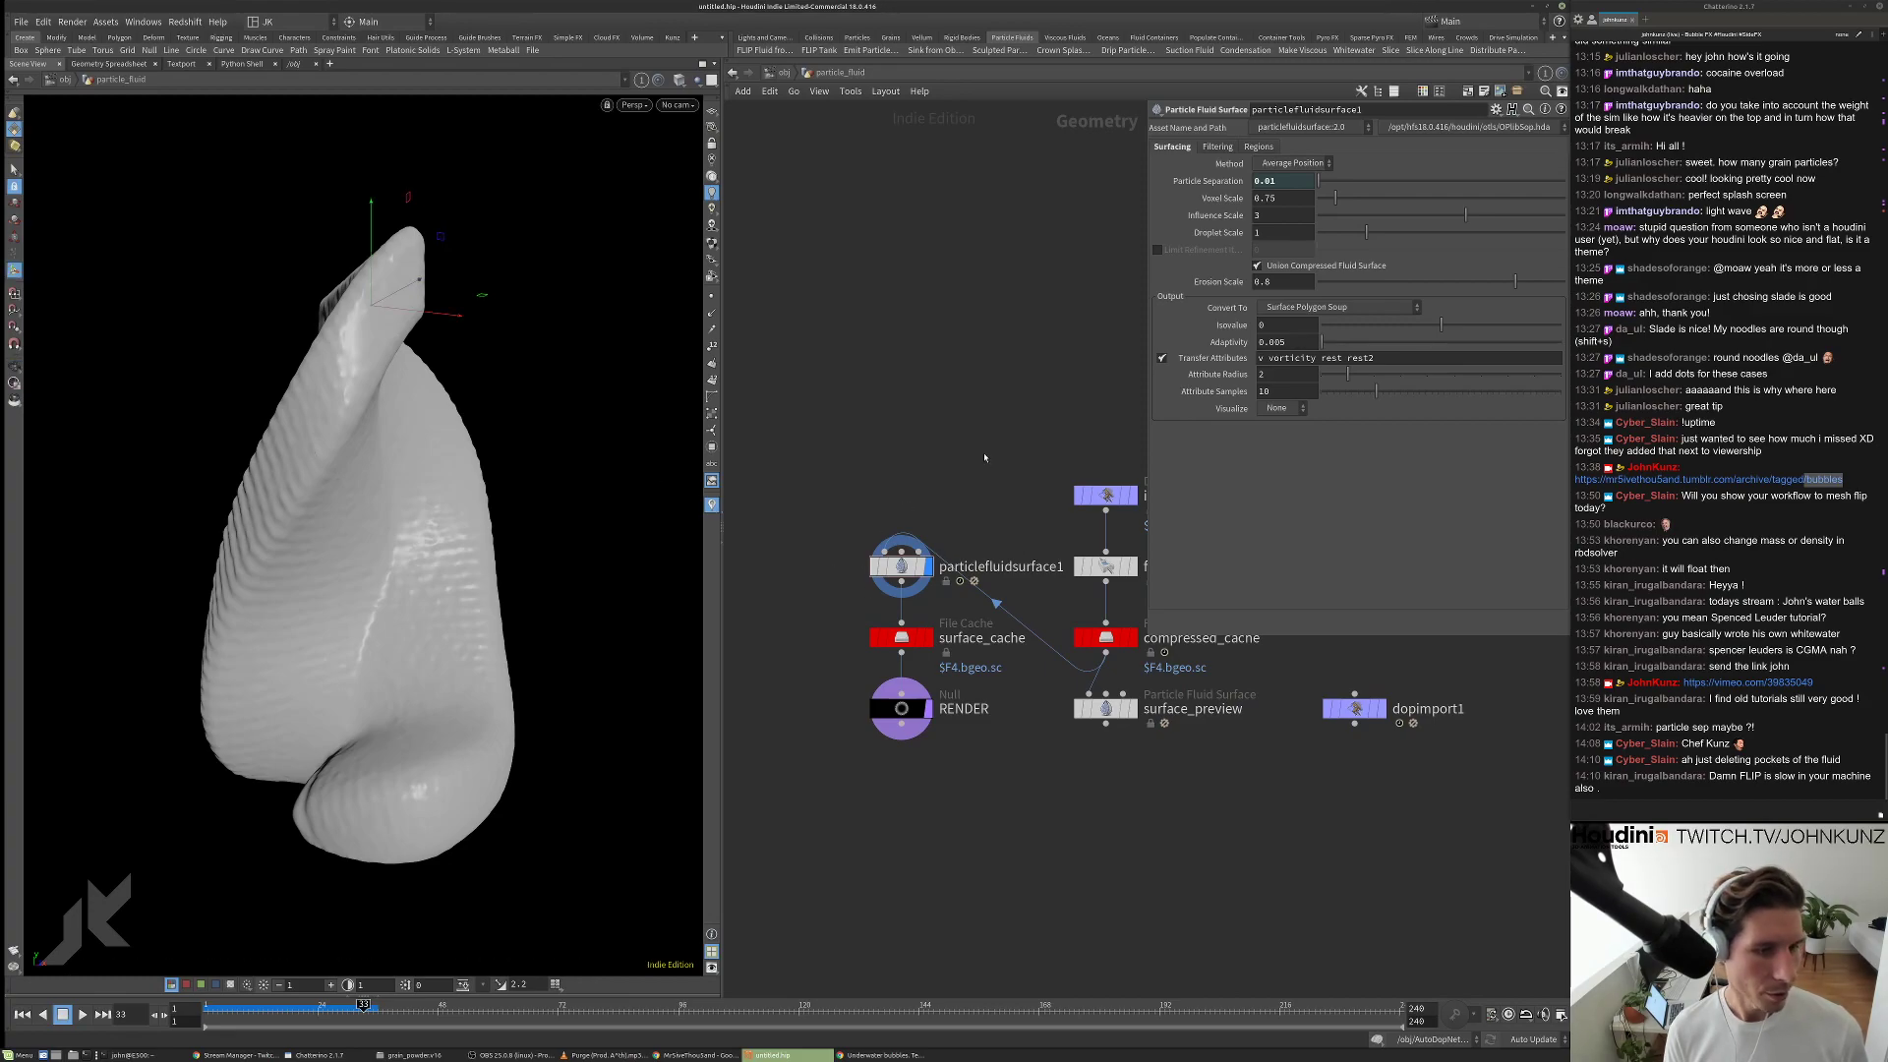
scroll(984, 457, up, 3)
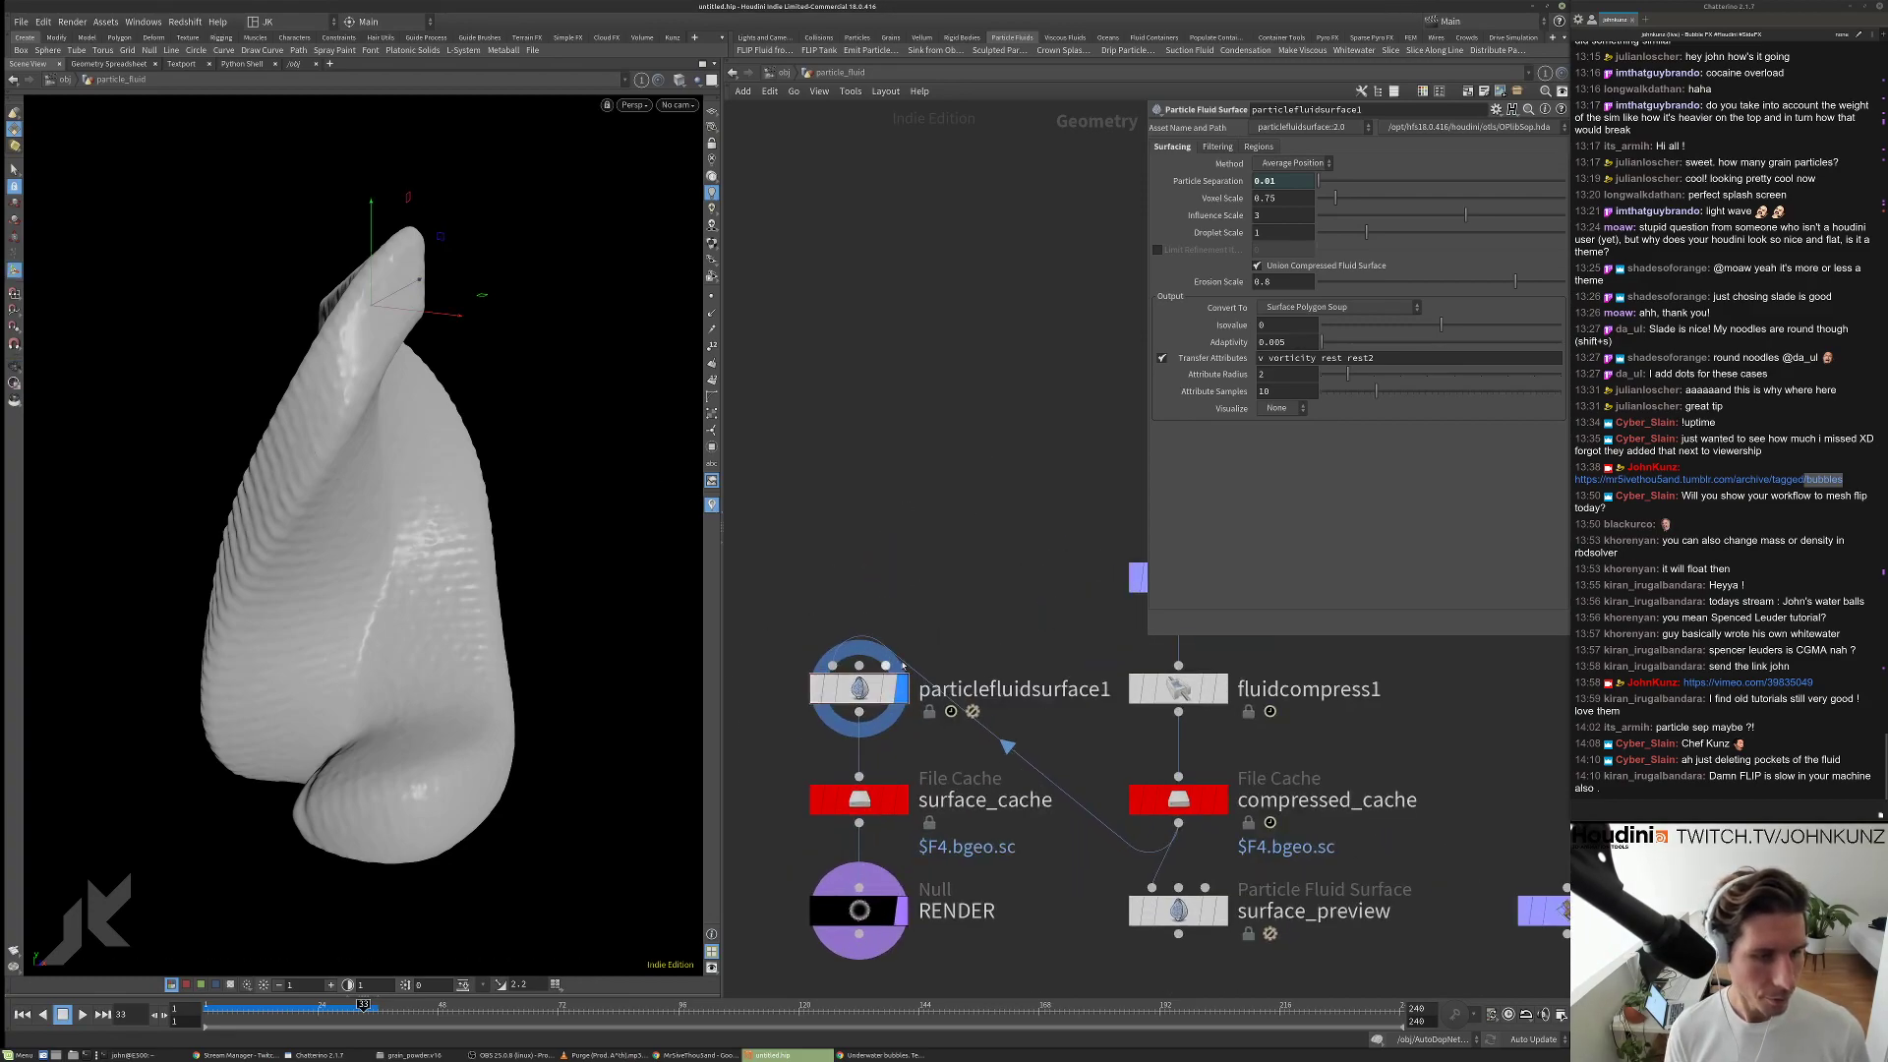
scroll(973, 693, down, 2)
scroll(1114, 749, down, 1)
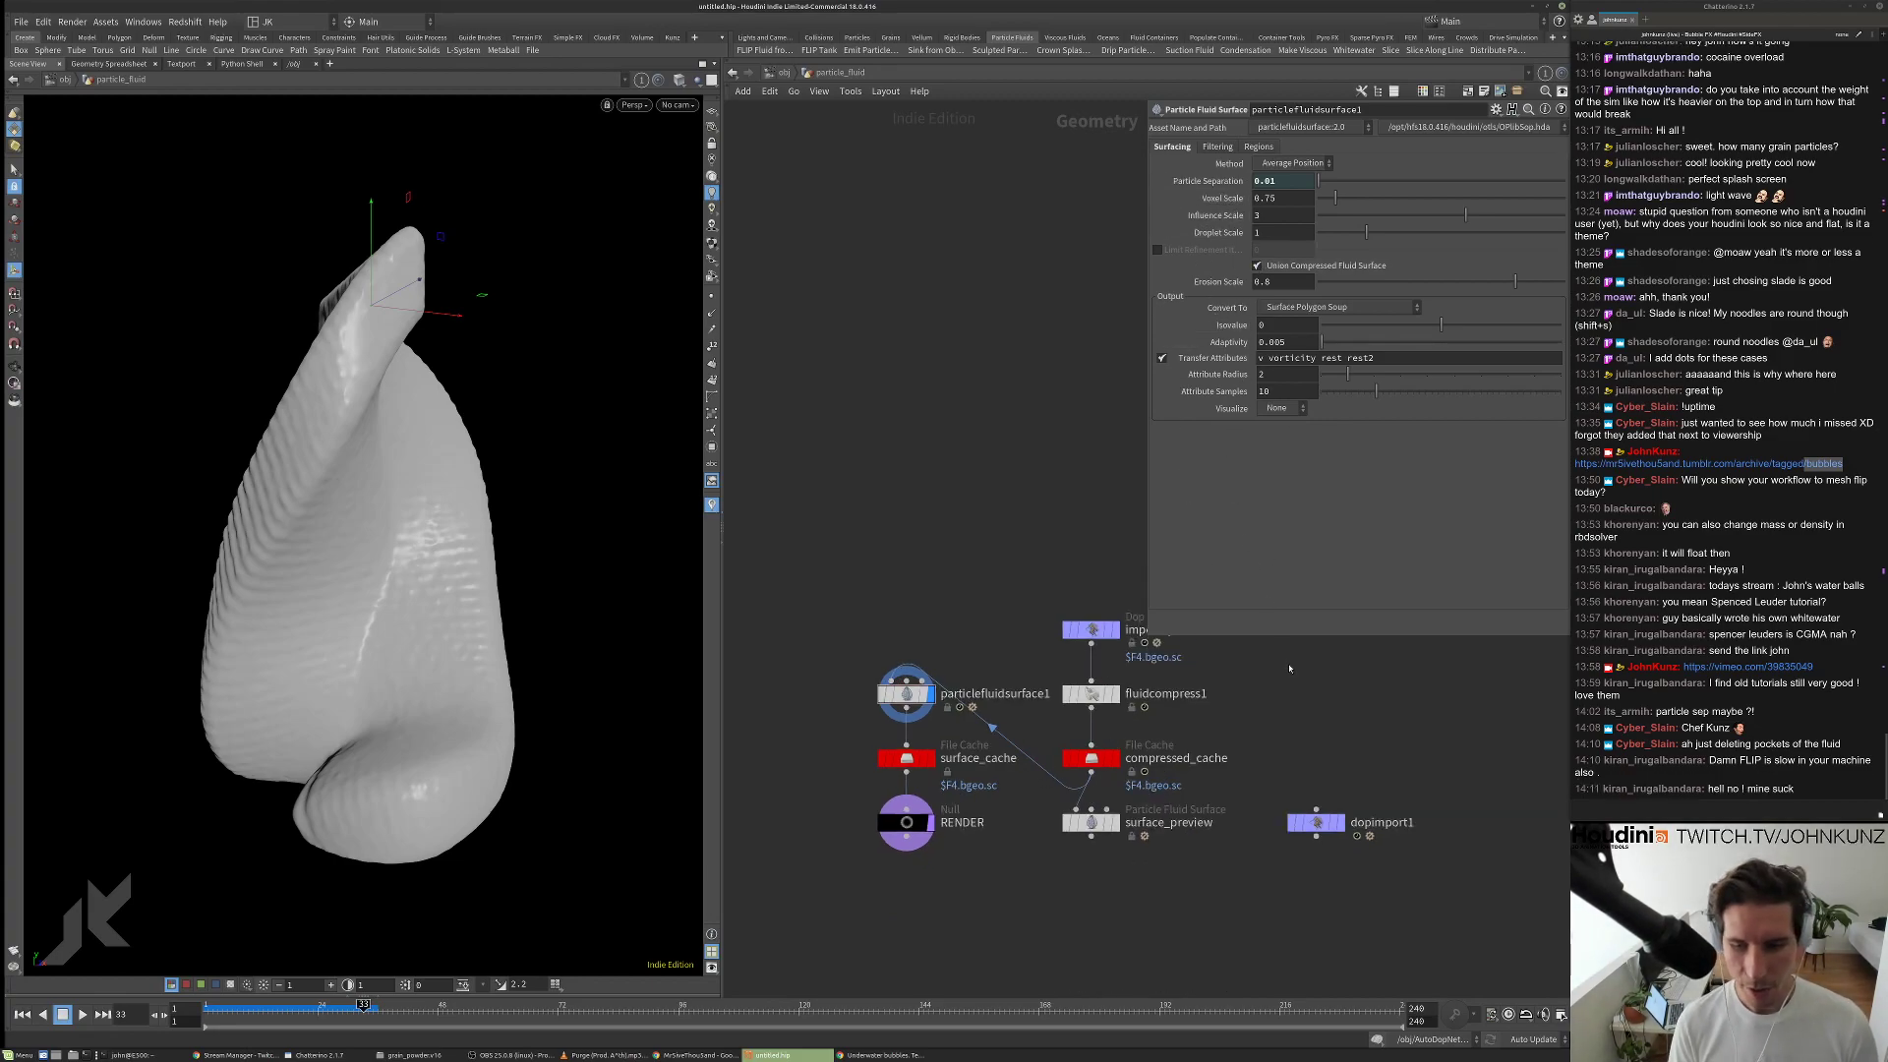
middle_drag(1289, 668, 1235, 708)
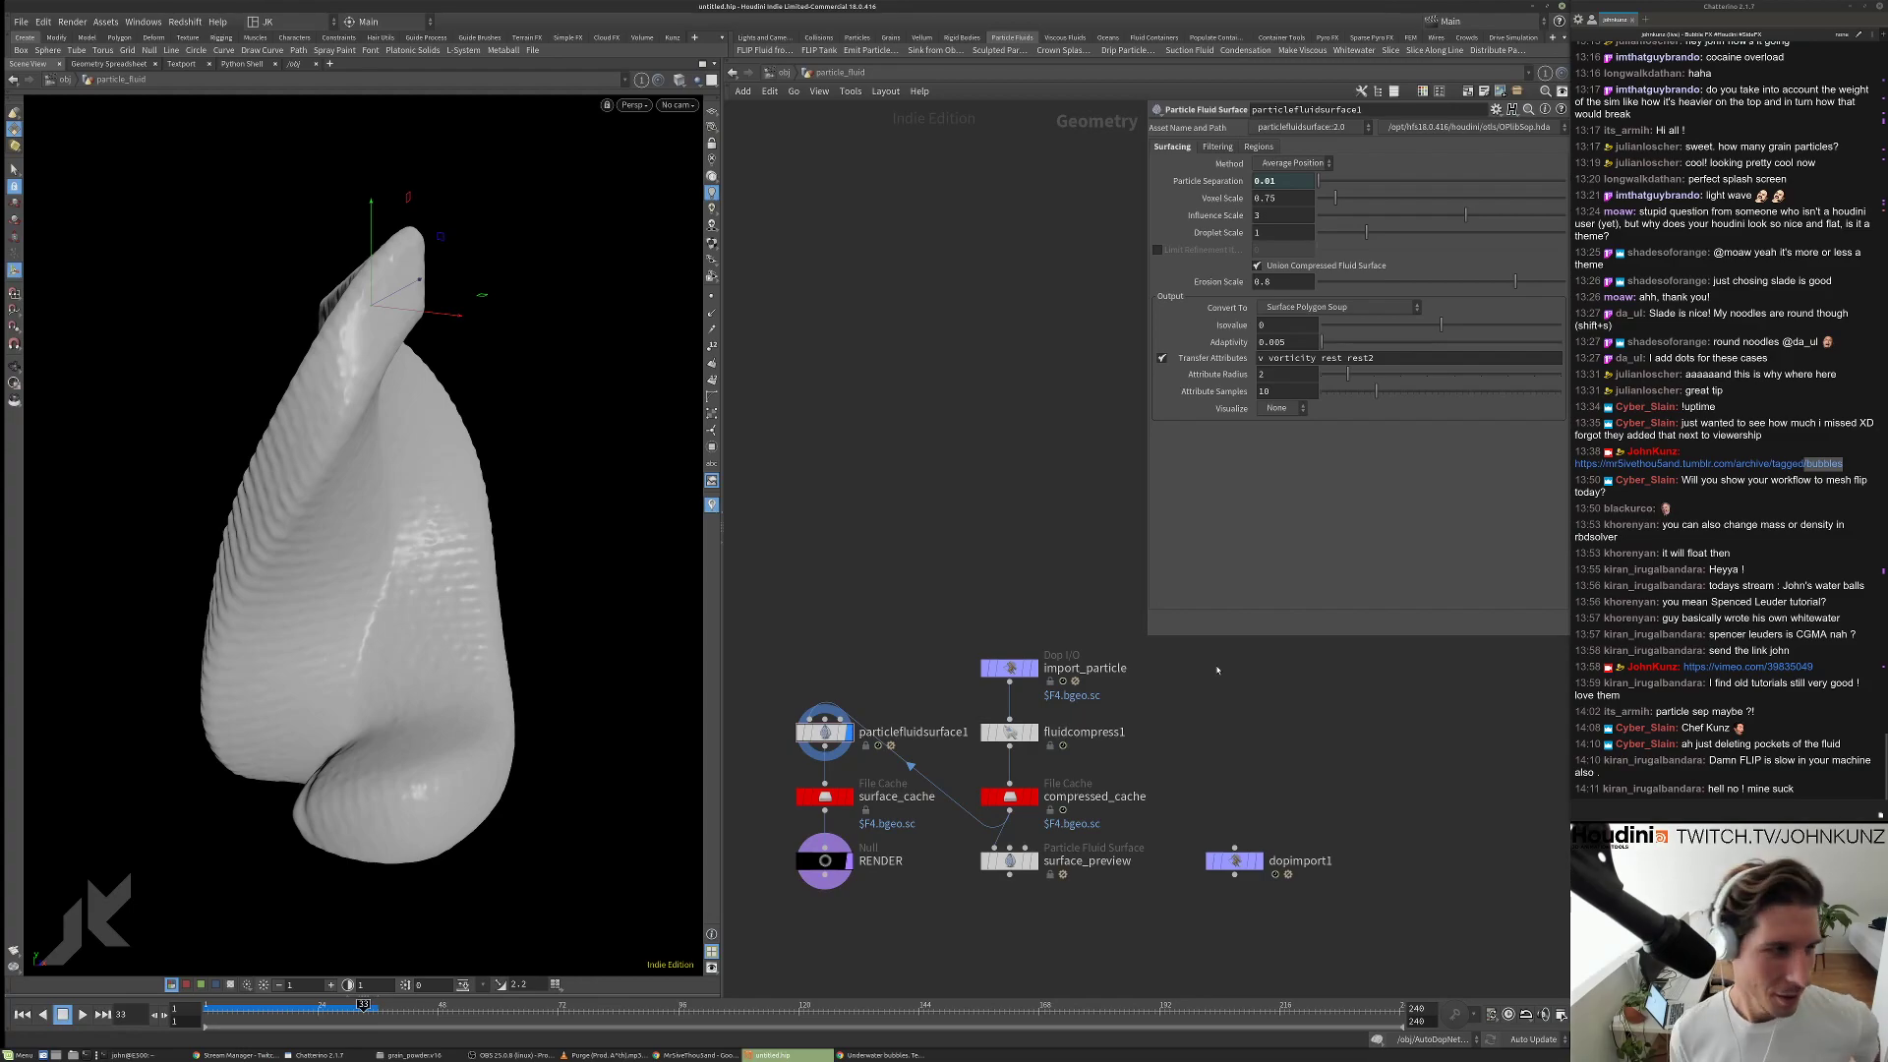
Check import_particle's node info and cook the simulation to a later frame.
middle_click(1003, 672)
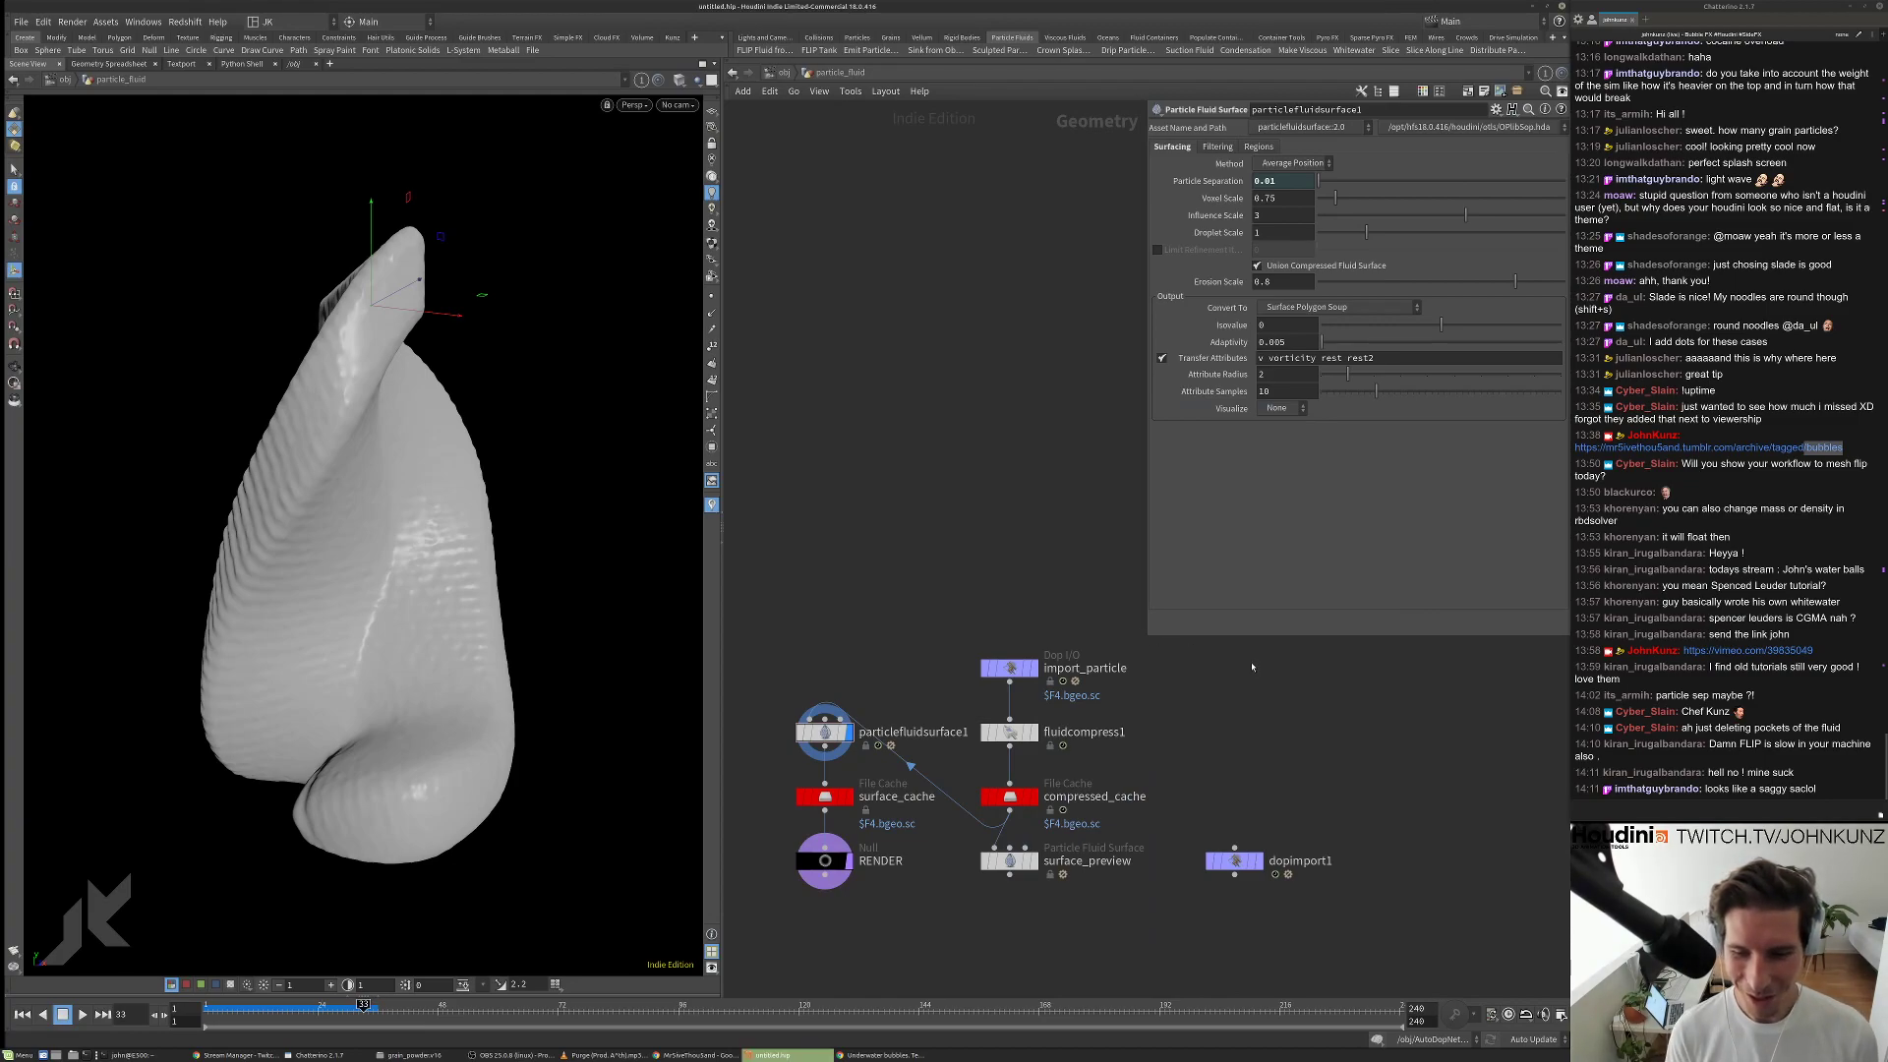
drag(669, 549, 594, 577)
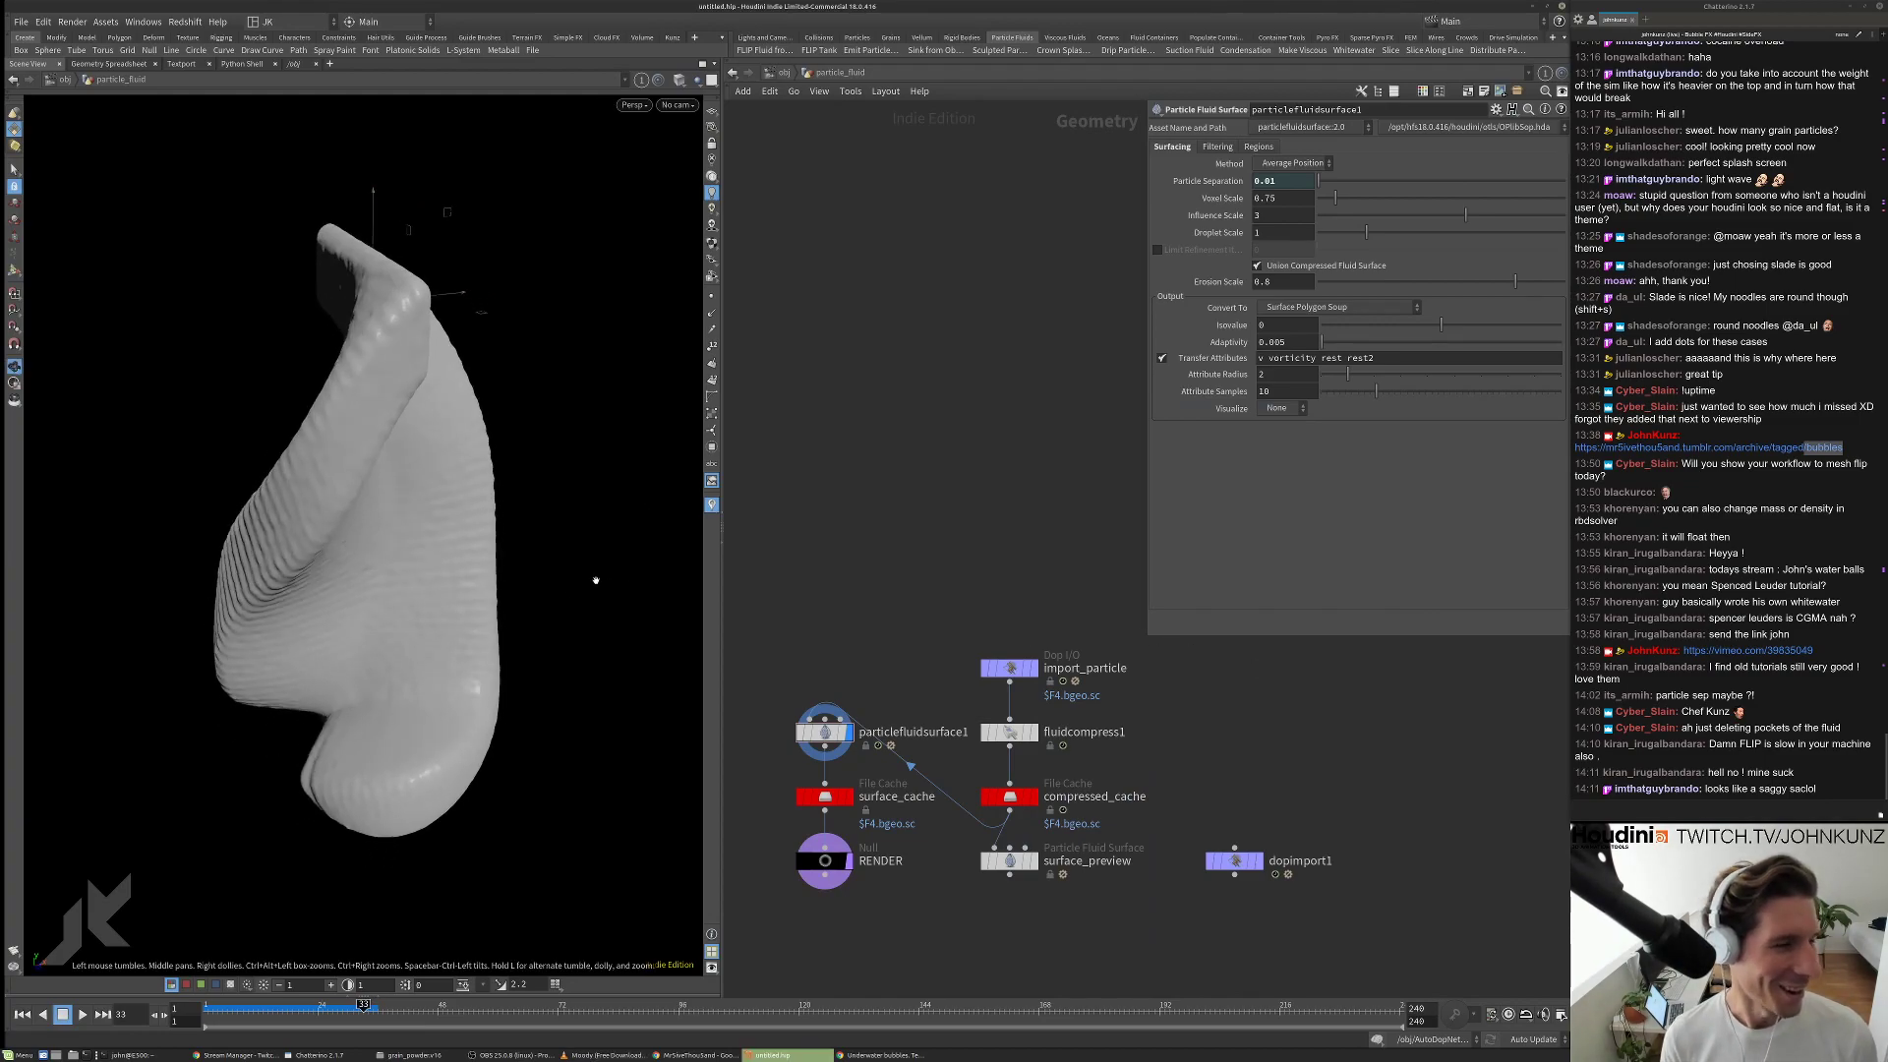
click(473, 1004)
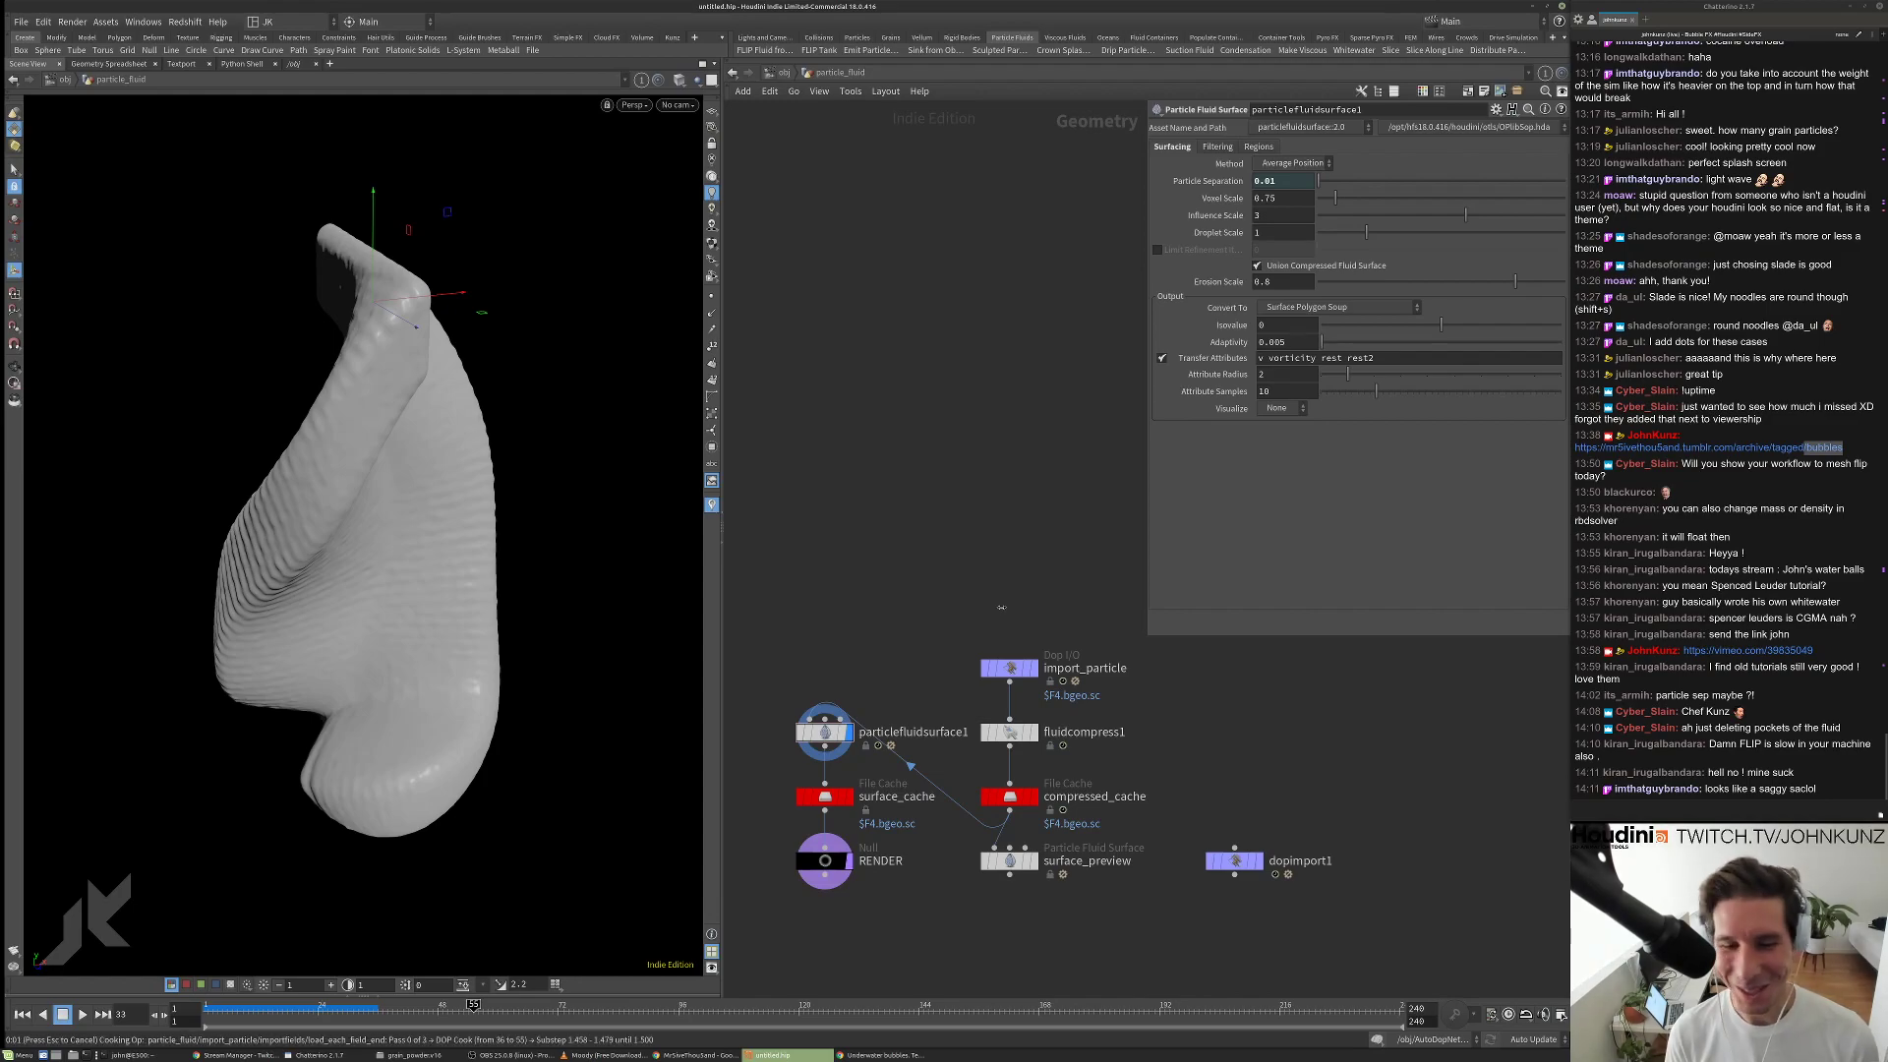
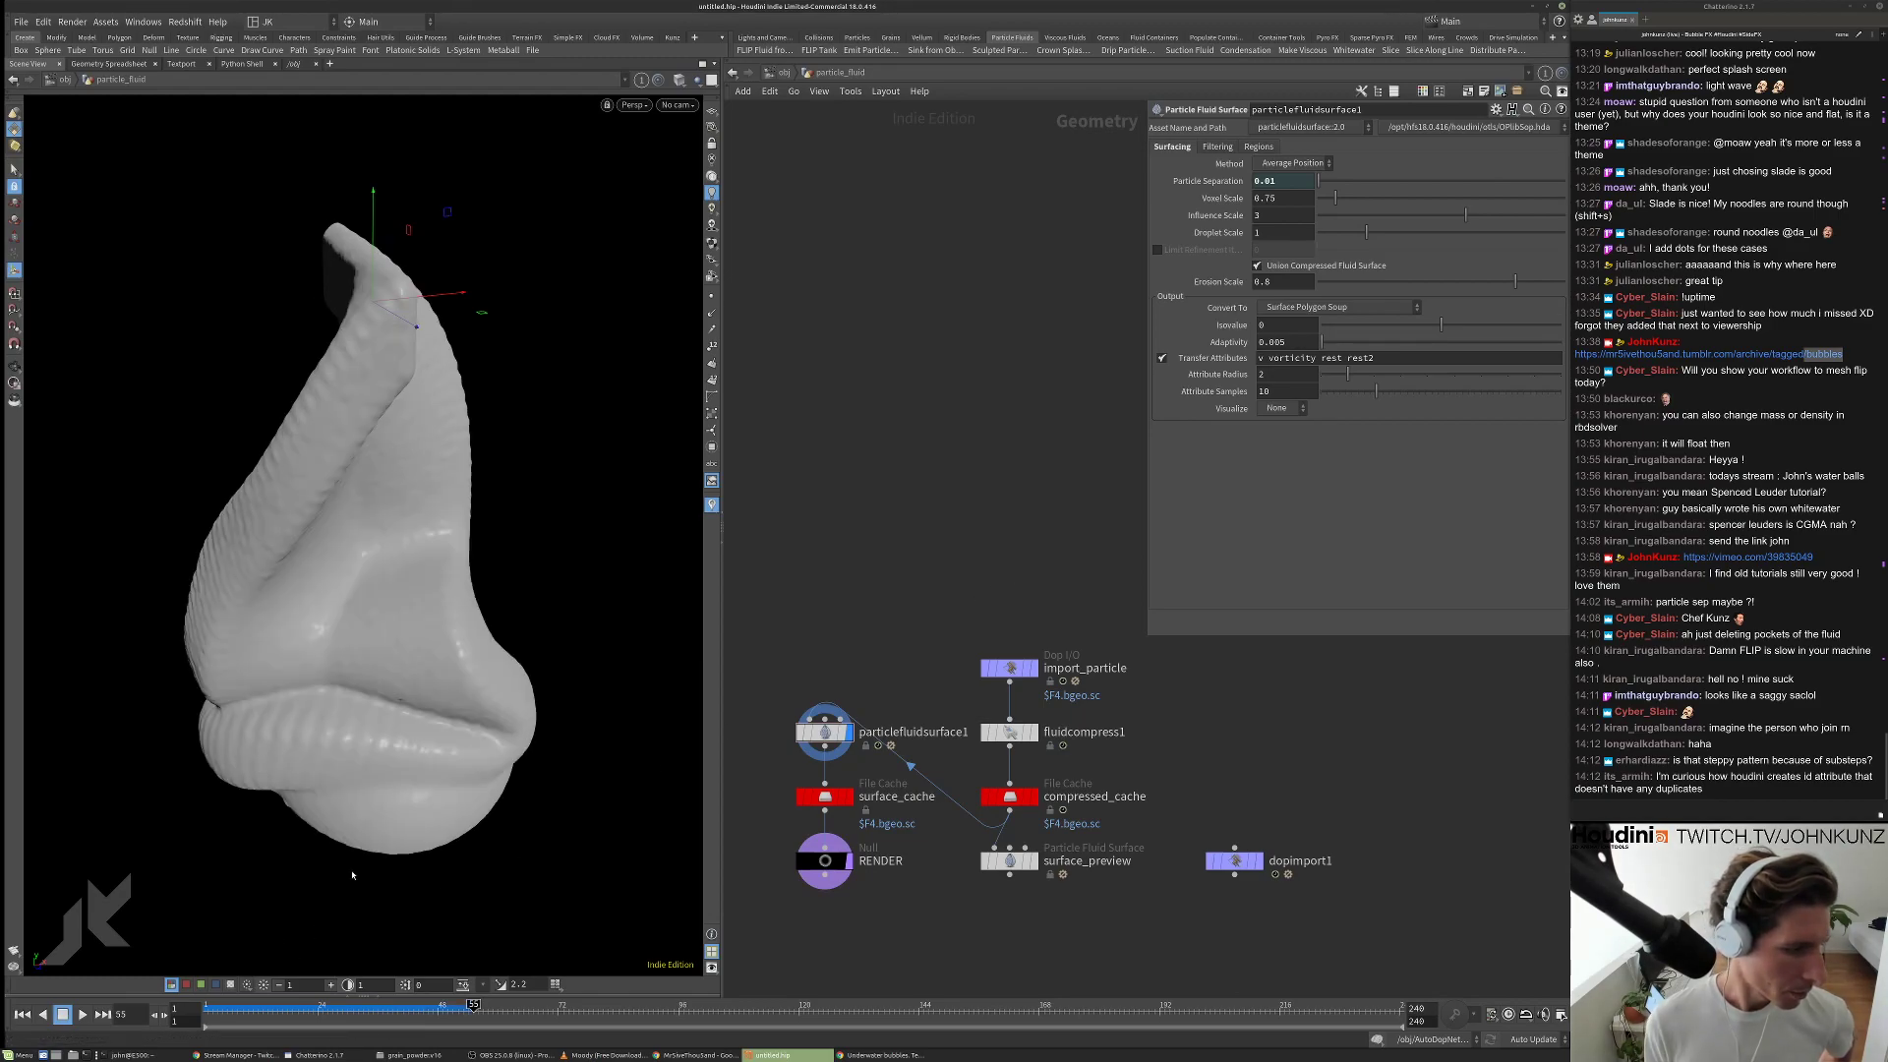
Orbit the meshed fluid column to inspect it from several sides.
drag(453, 640, 491, 678)
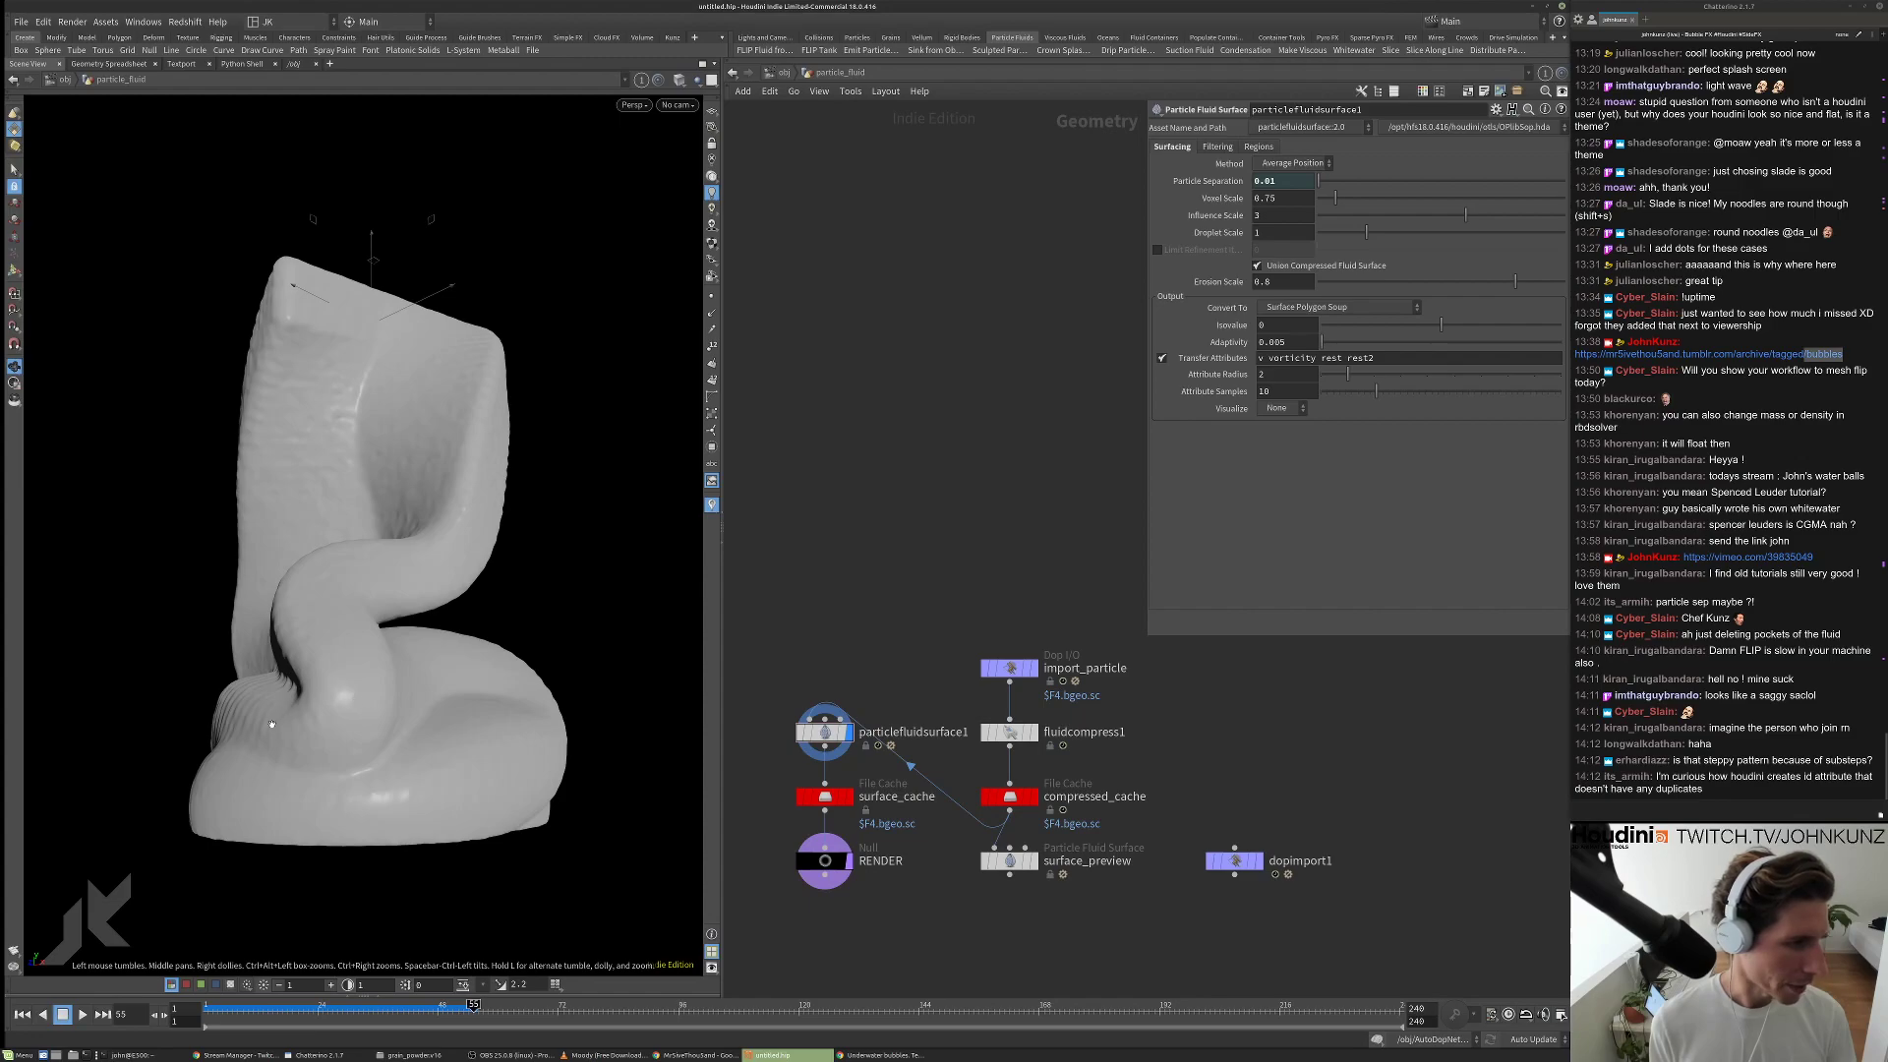
drag(271, 725, 166, 639)
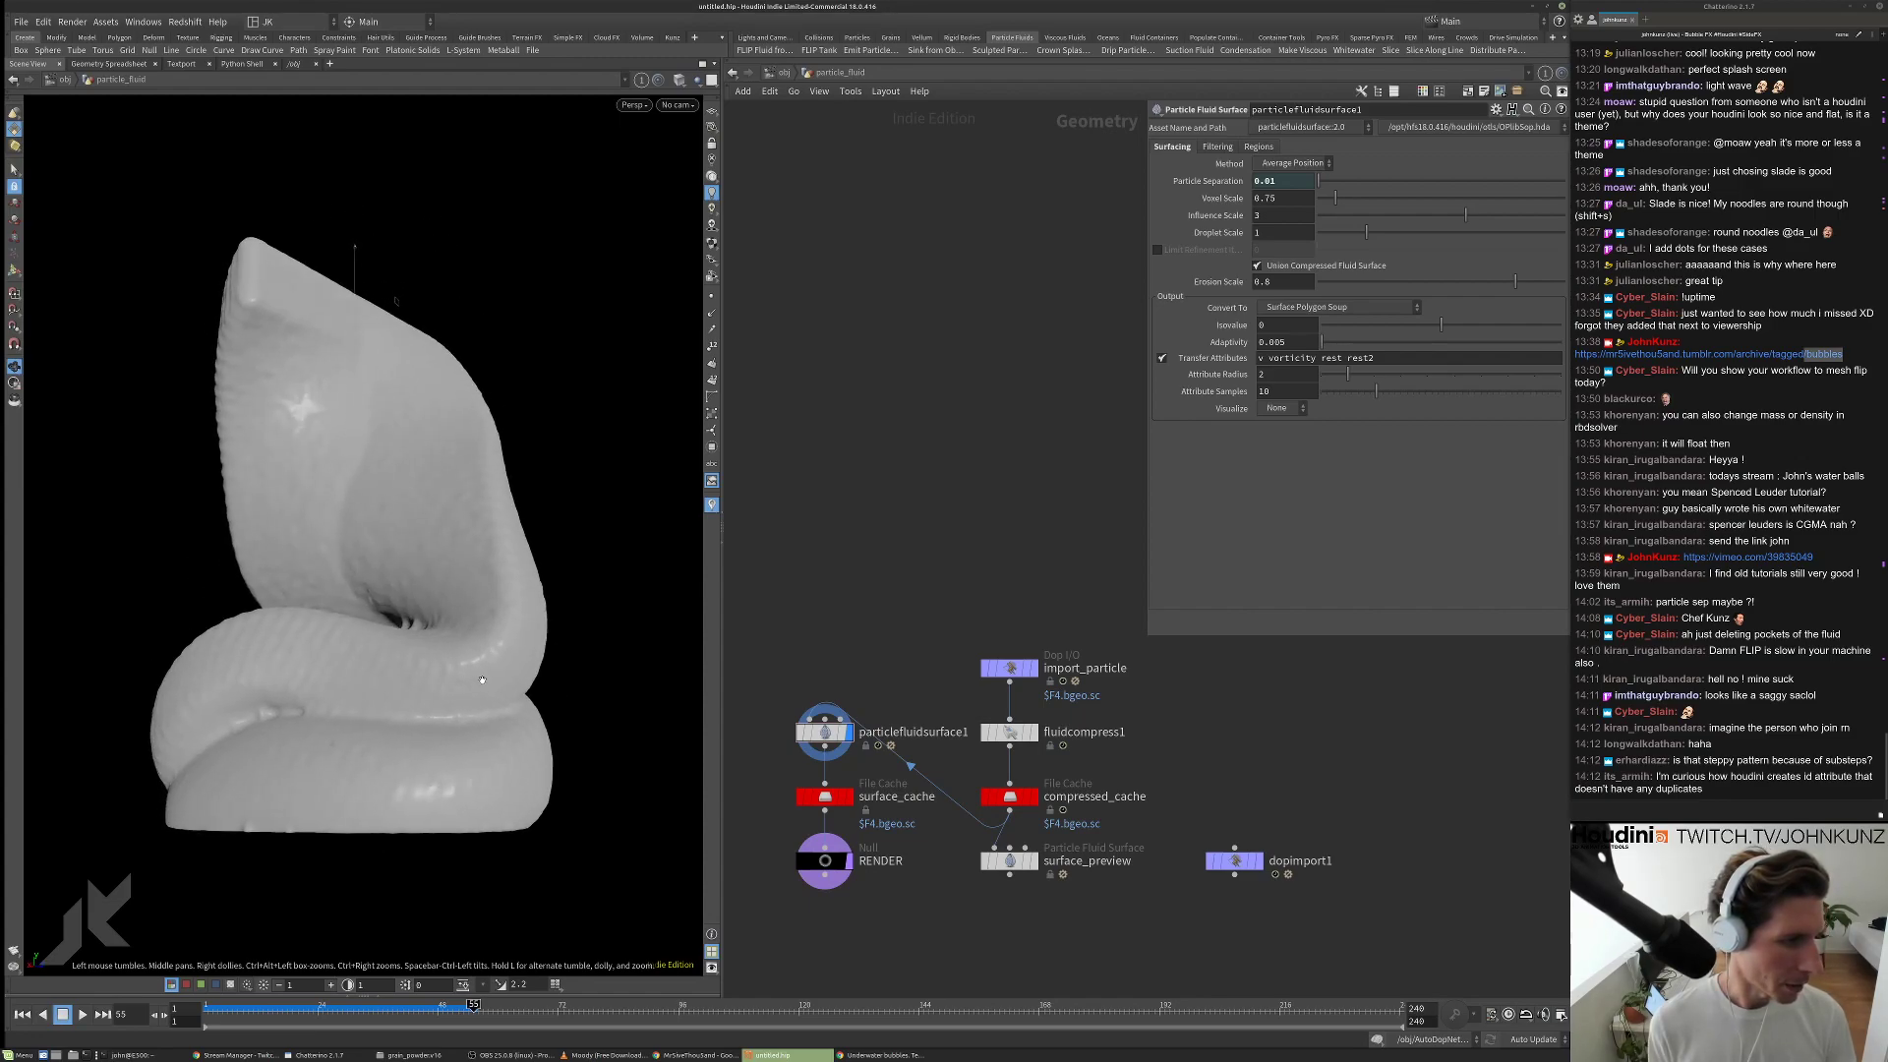
drag(482, 679, 354, 725)
drag(256, 693, 382, 700)
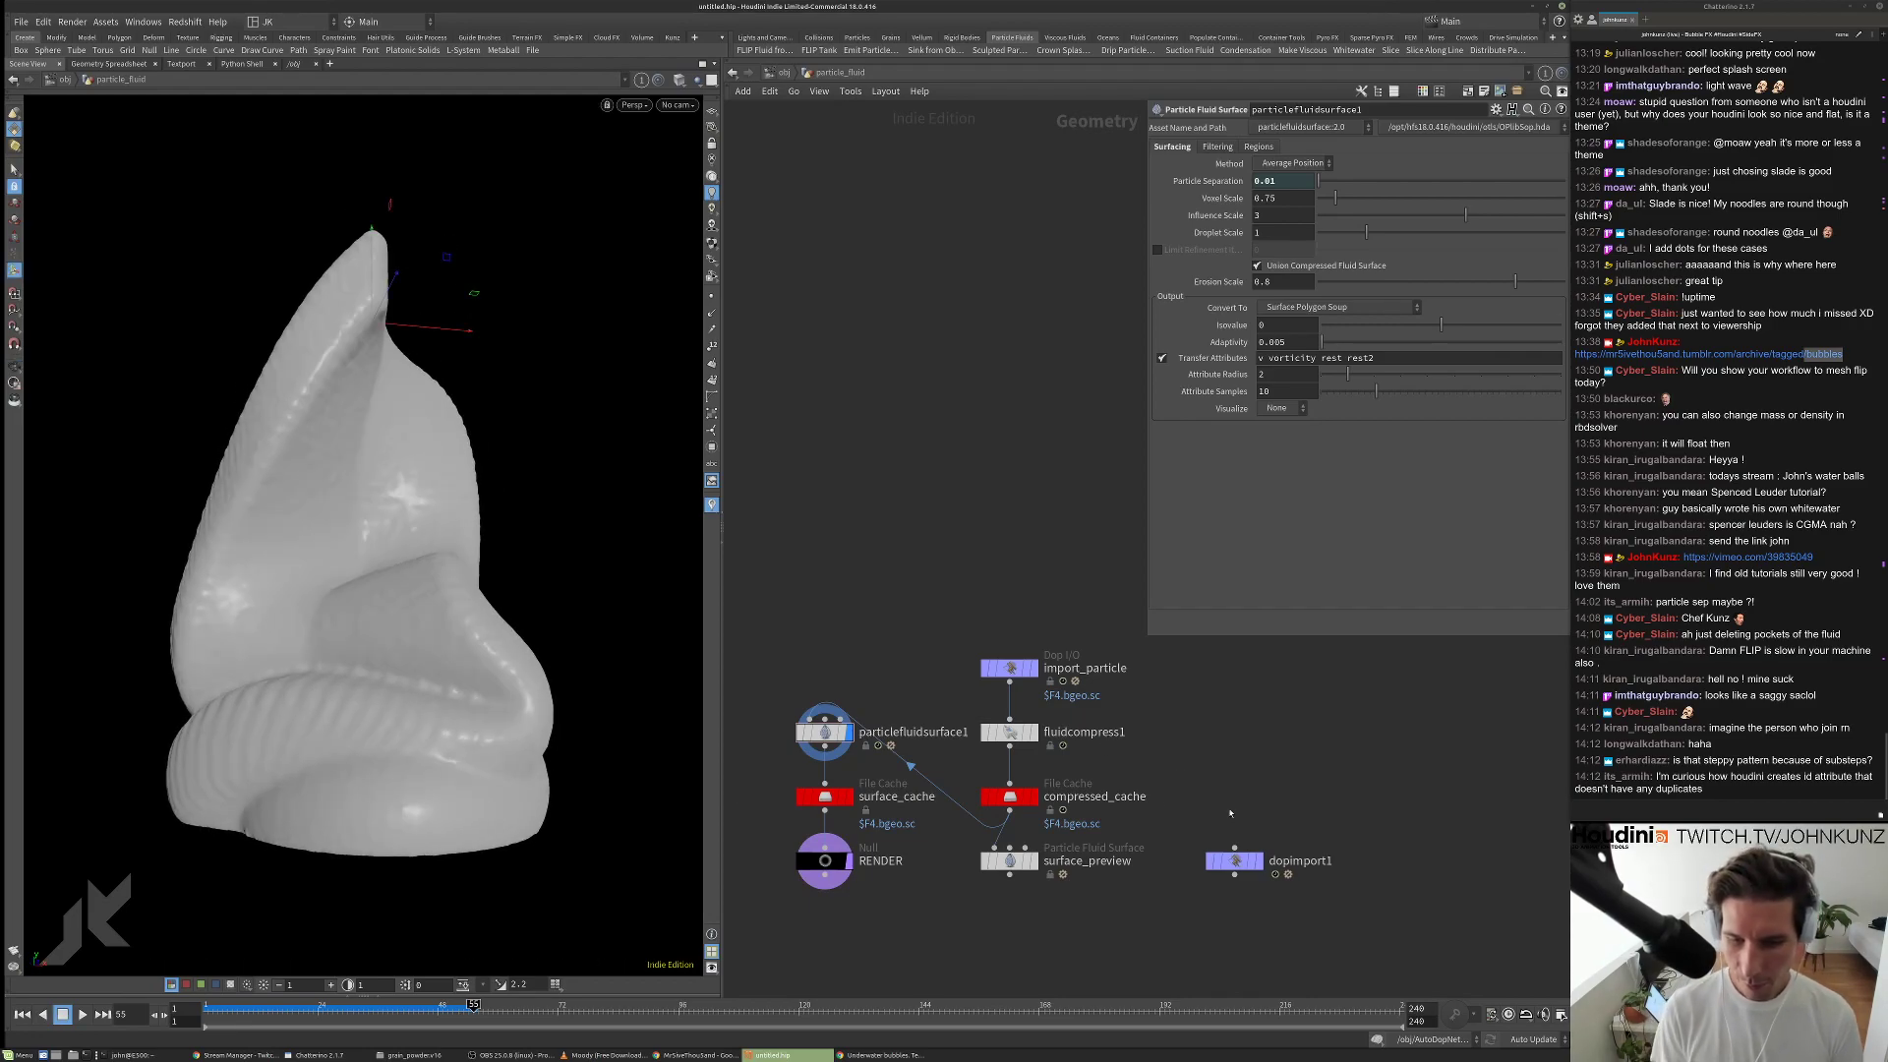
Run houdinifx in the terminal for a second Houdini FX session, then return to the fluid scene.
click(137, 1054)
key(Return)
text(houdinifx)
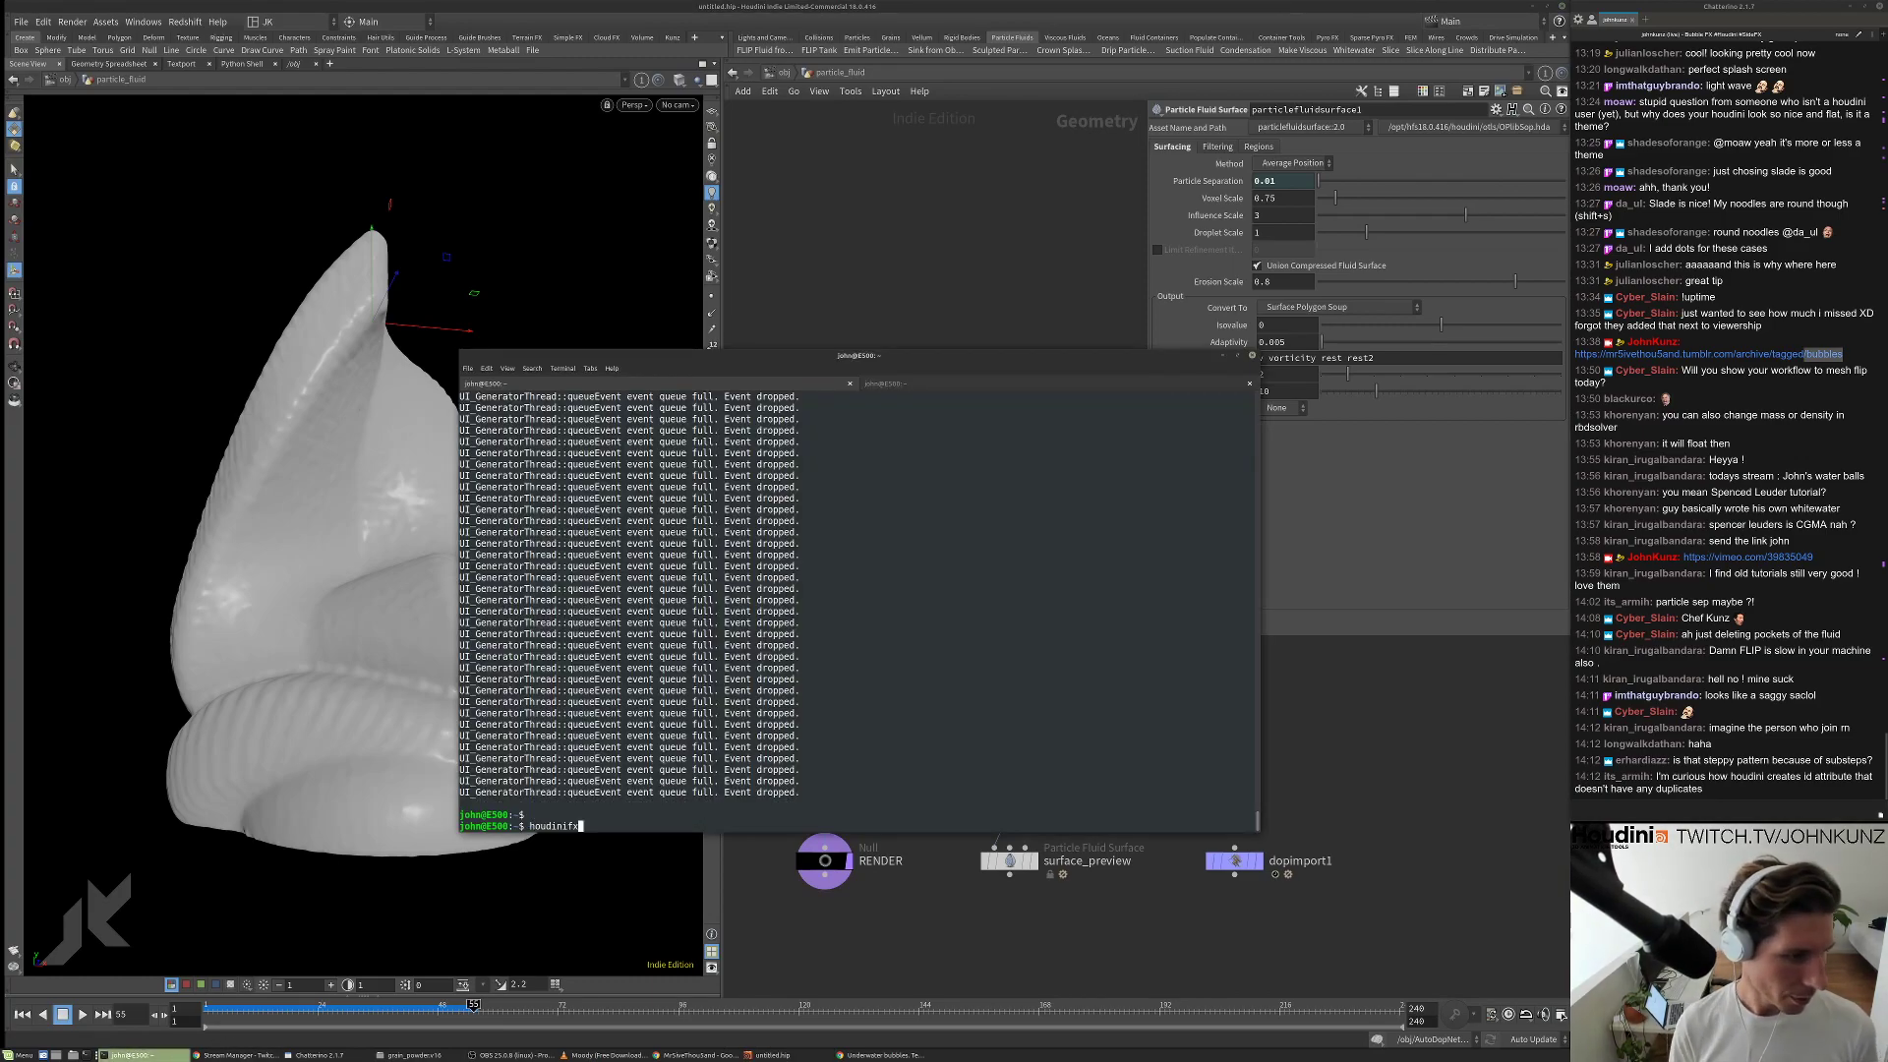
key(Return)
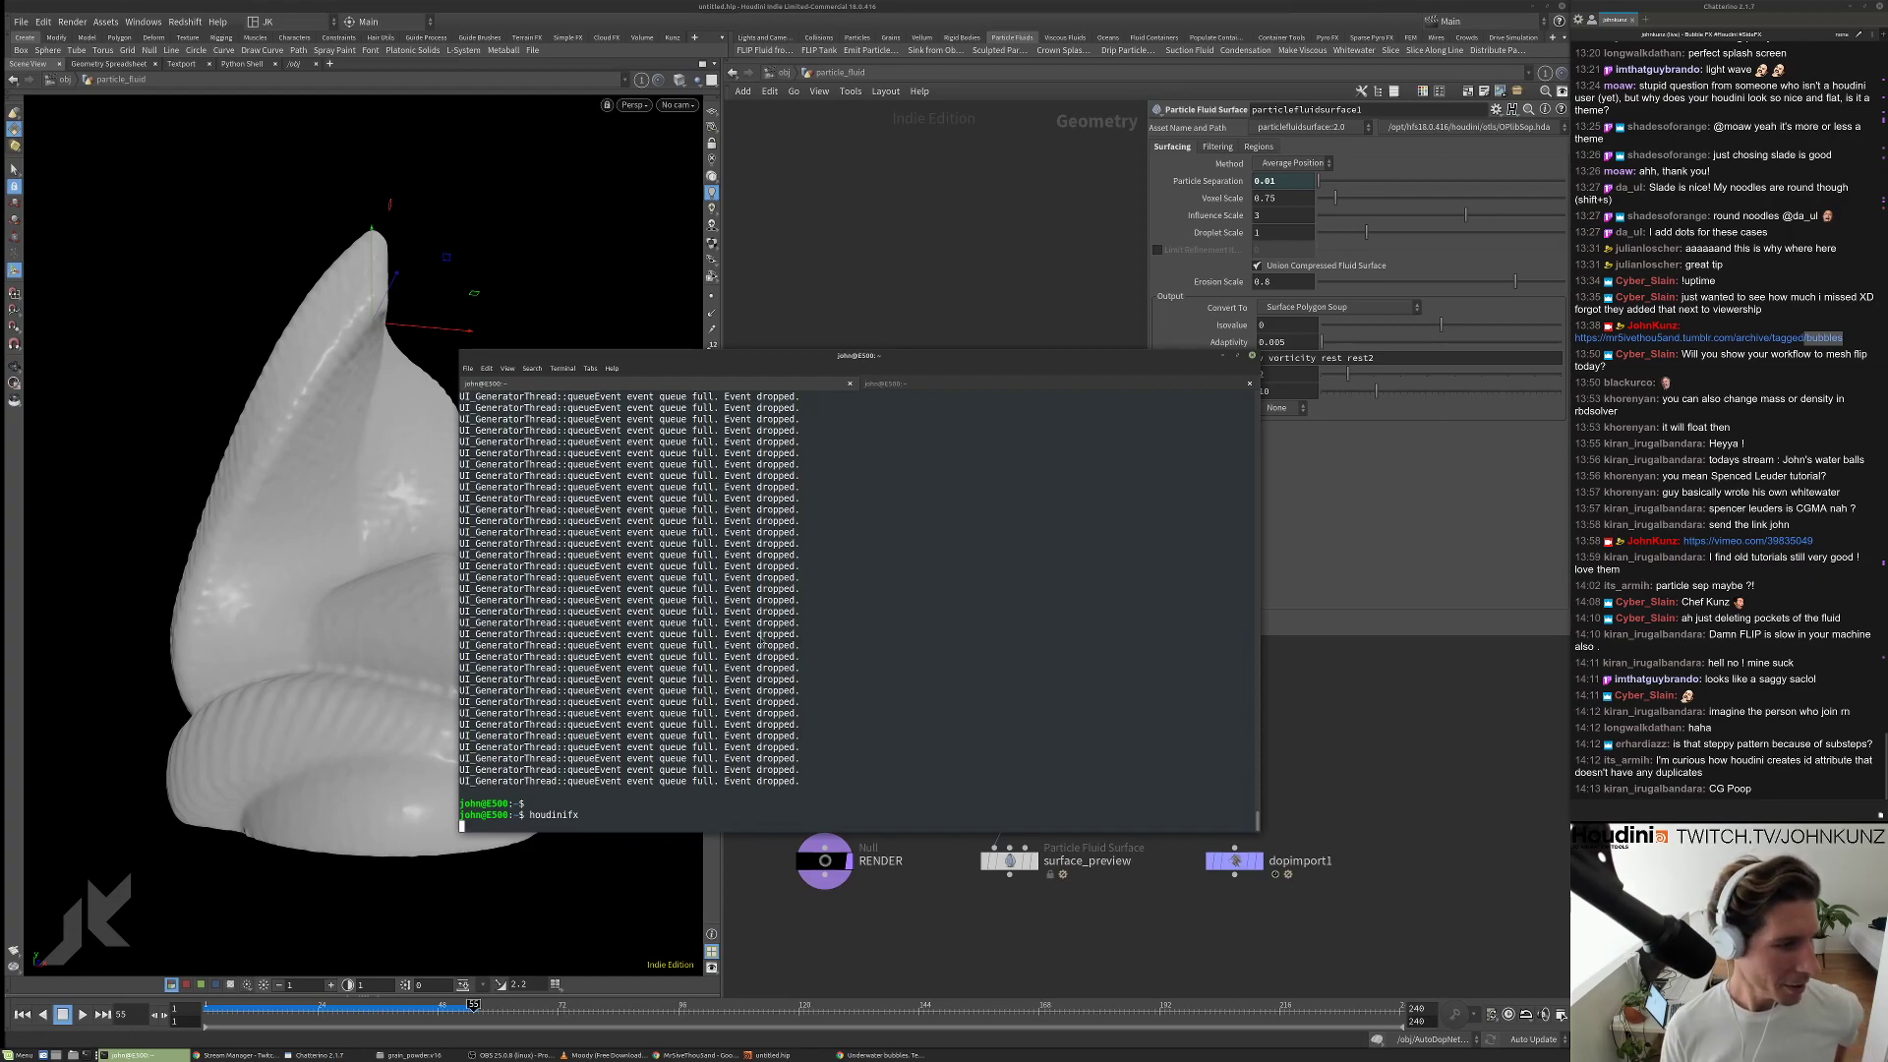
key(alt+Tab)
drag(616, 603, 776, 733)
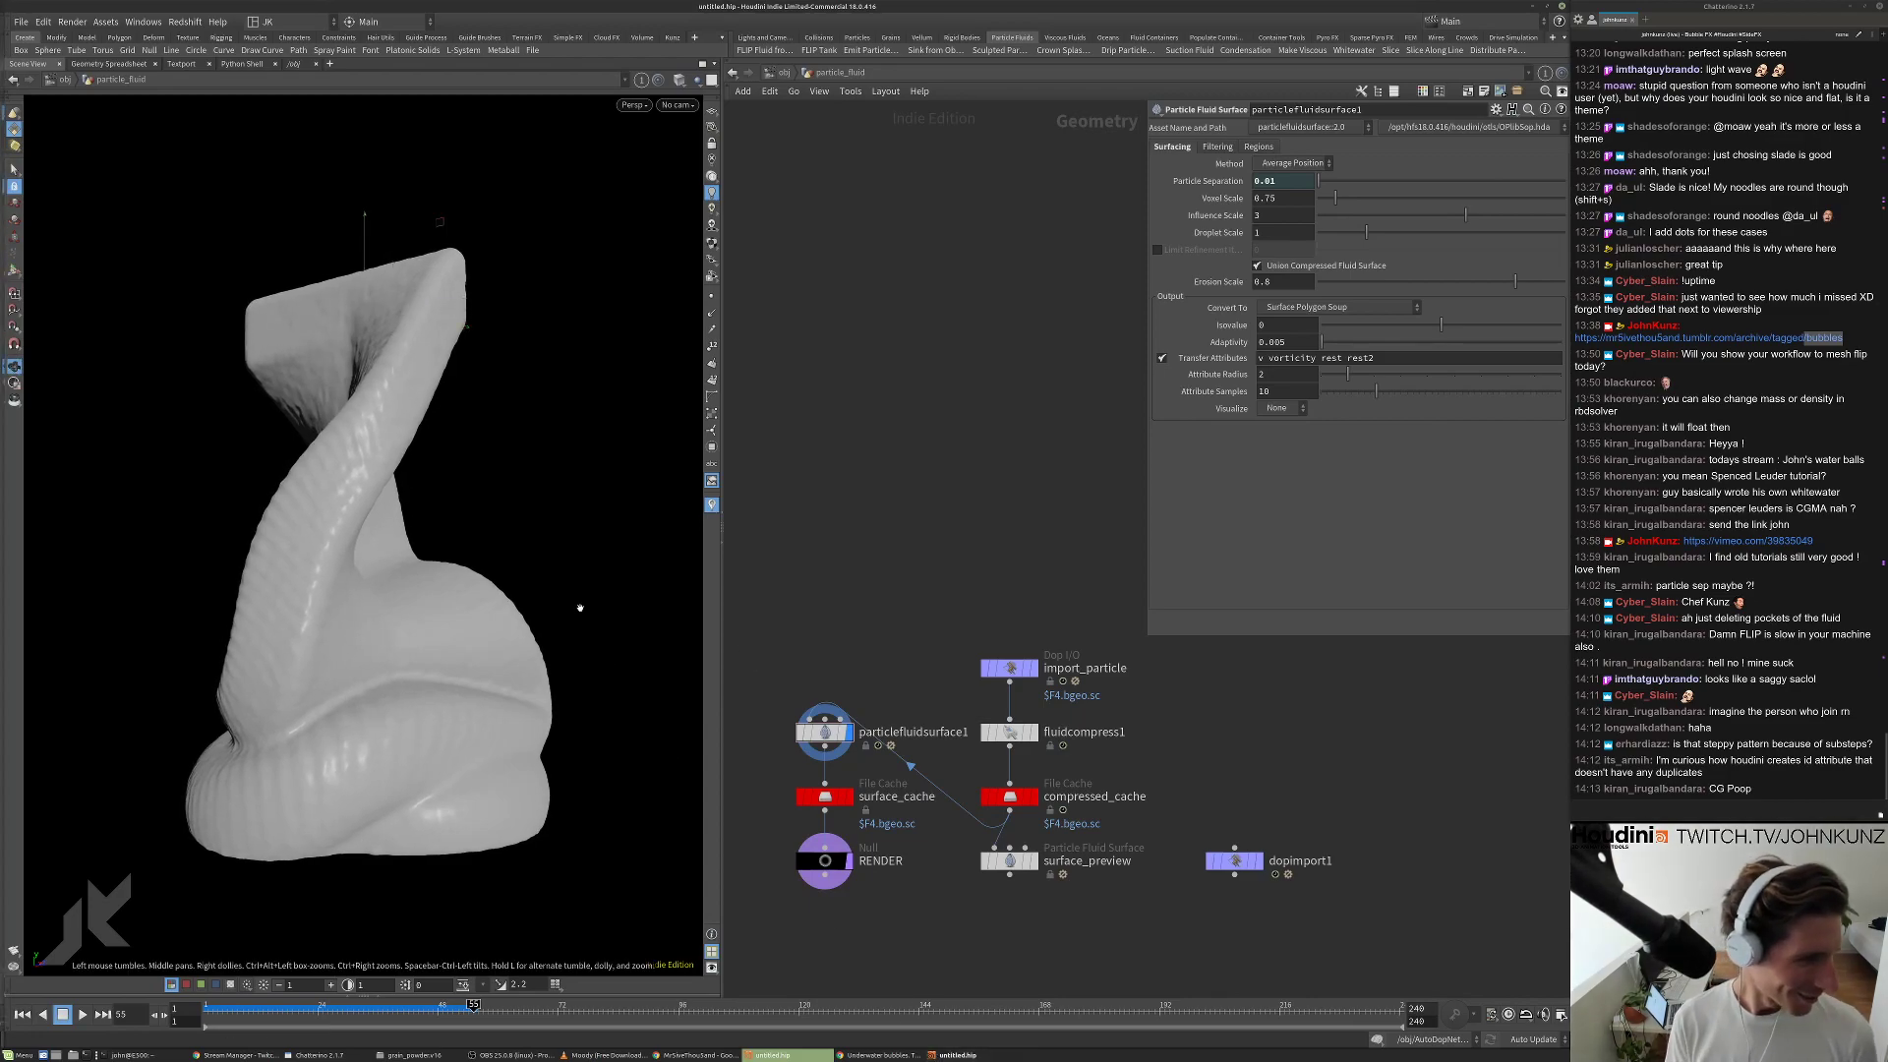
mouse_move(324, 649)
mouse_down()
mouse_move(372, 654)
mouse_move(381, 615)
mouse_move(334, 666)
mouse_up()
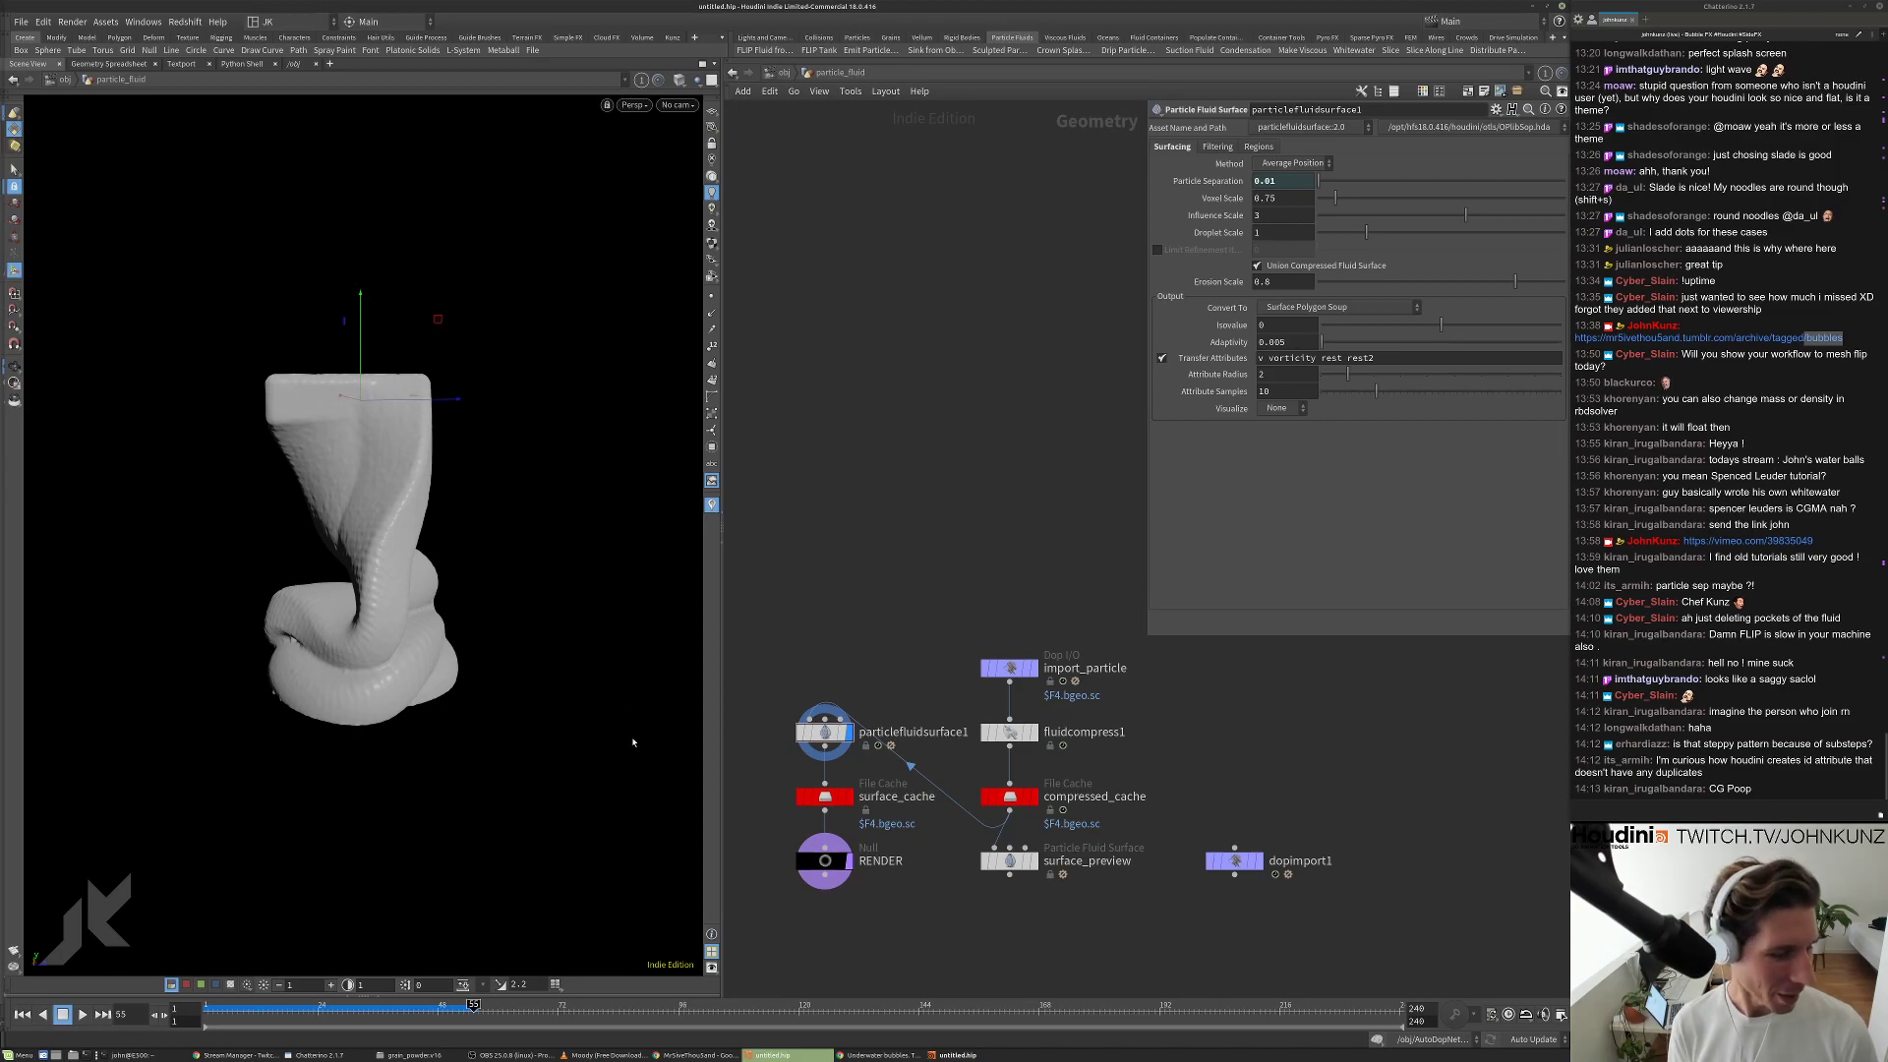
In the empty second session, add a DOP Network and dive into dopnet1.
click(954, 1055)
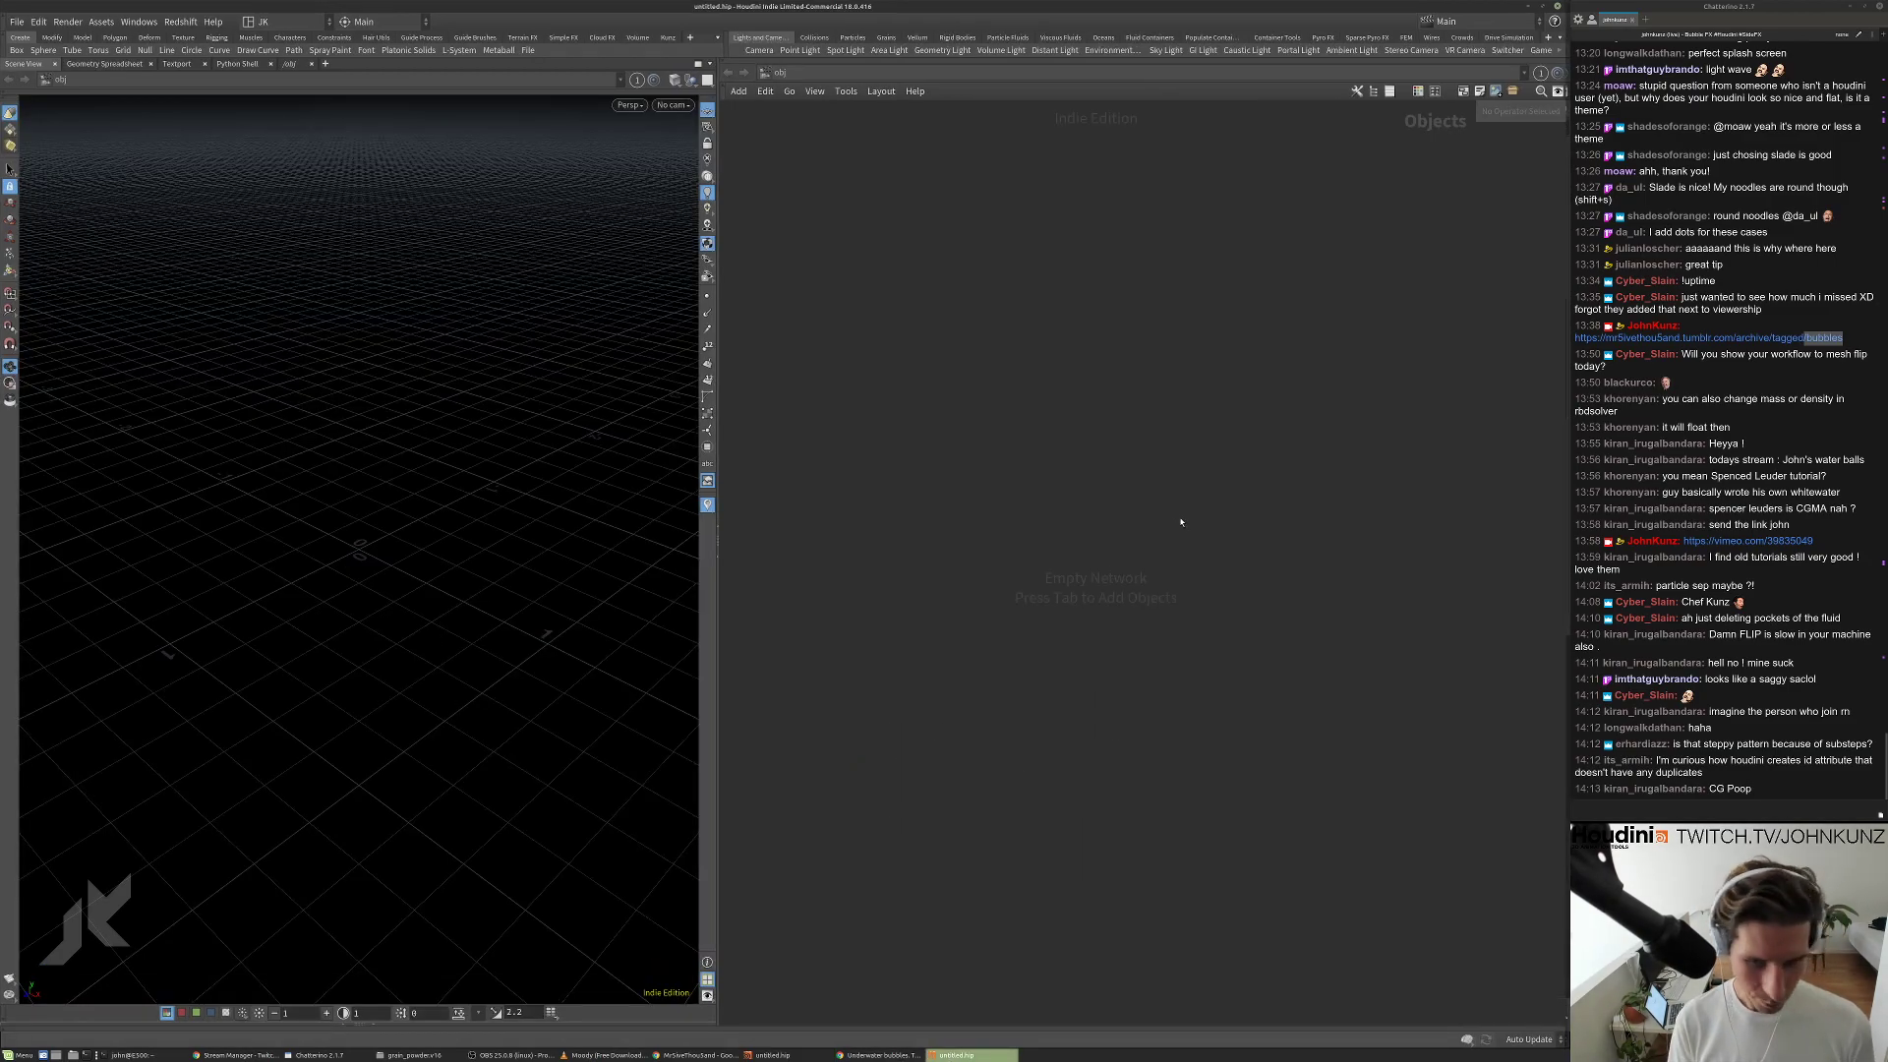
key(Tab)
text(dop)
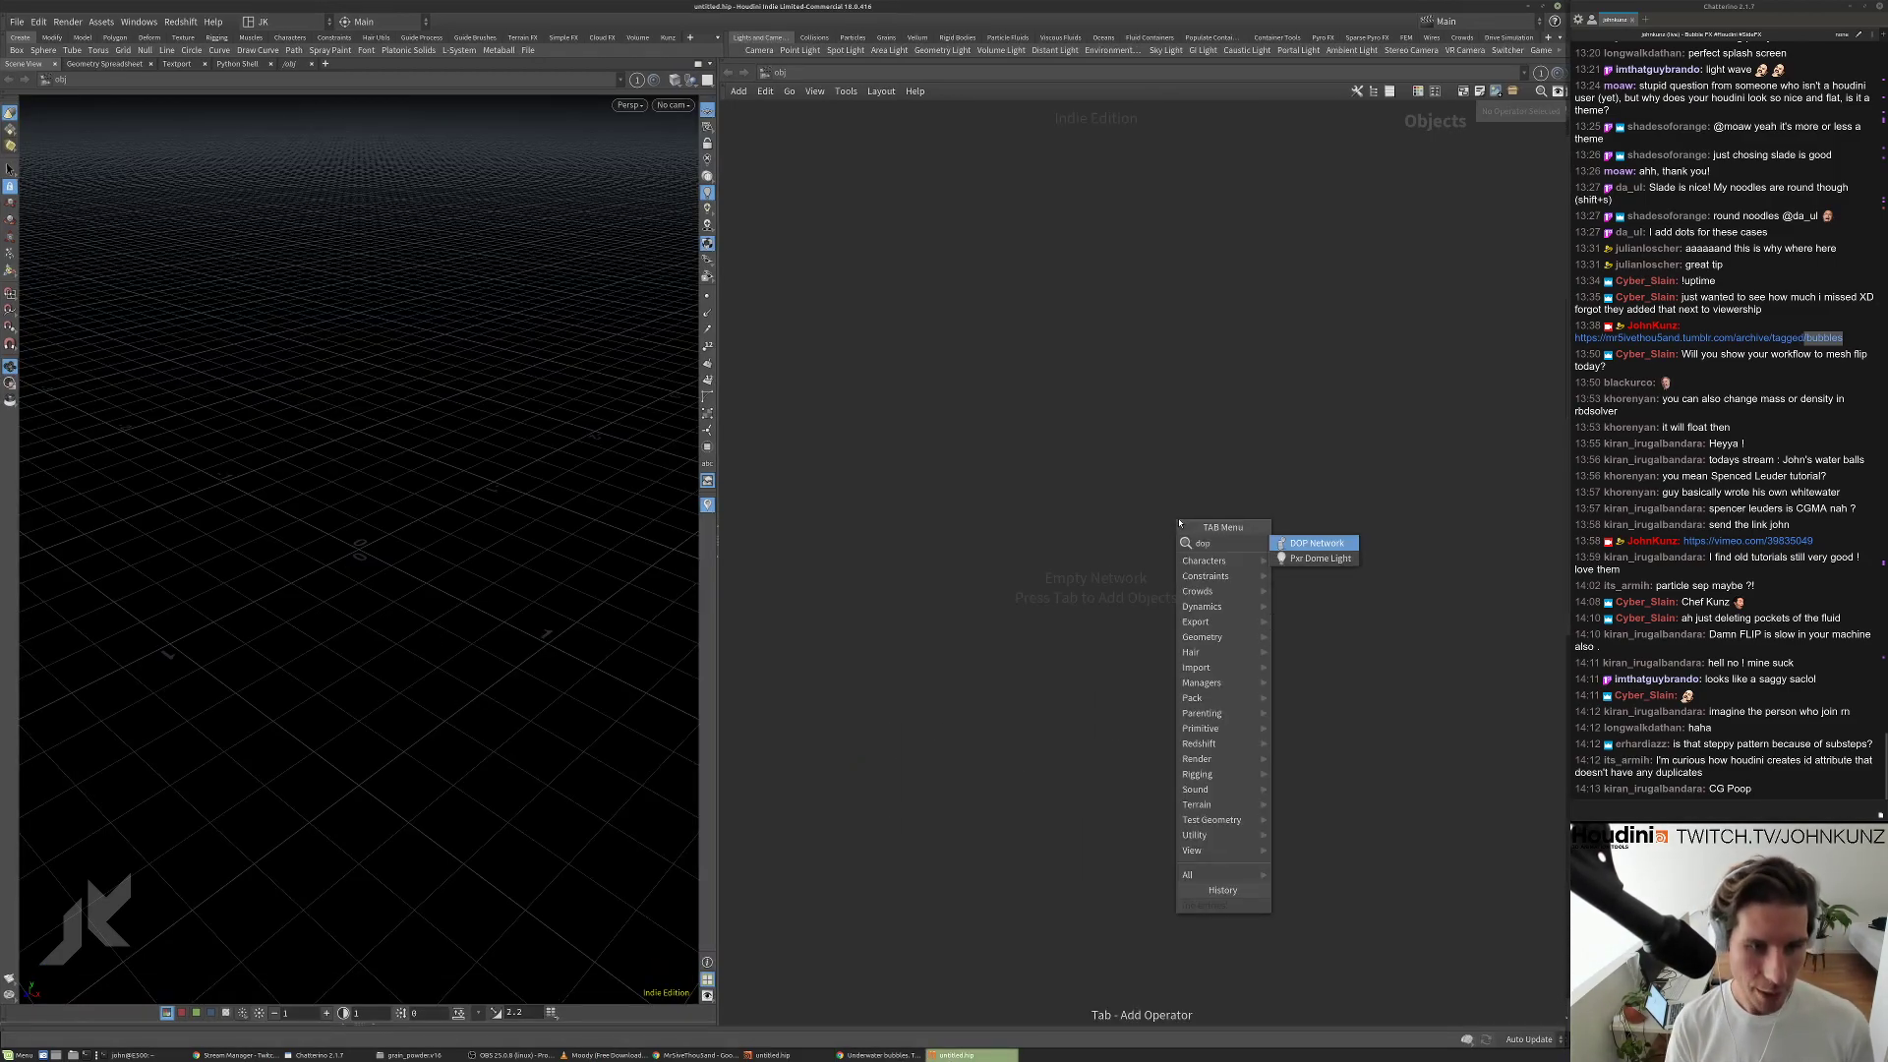
key(Return)
double_click(1178, 521)
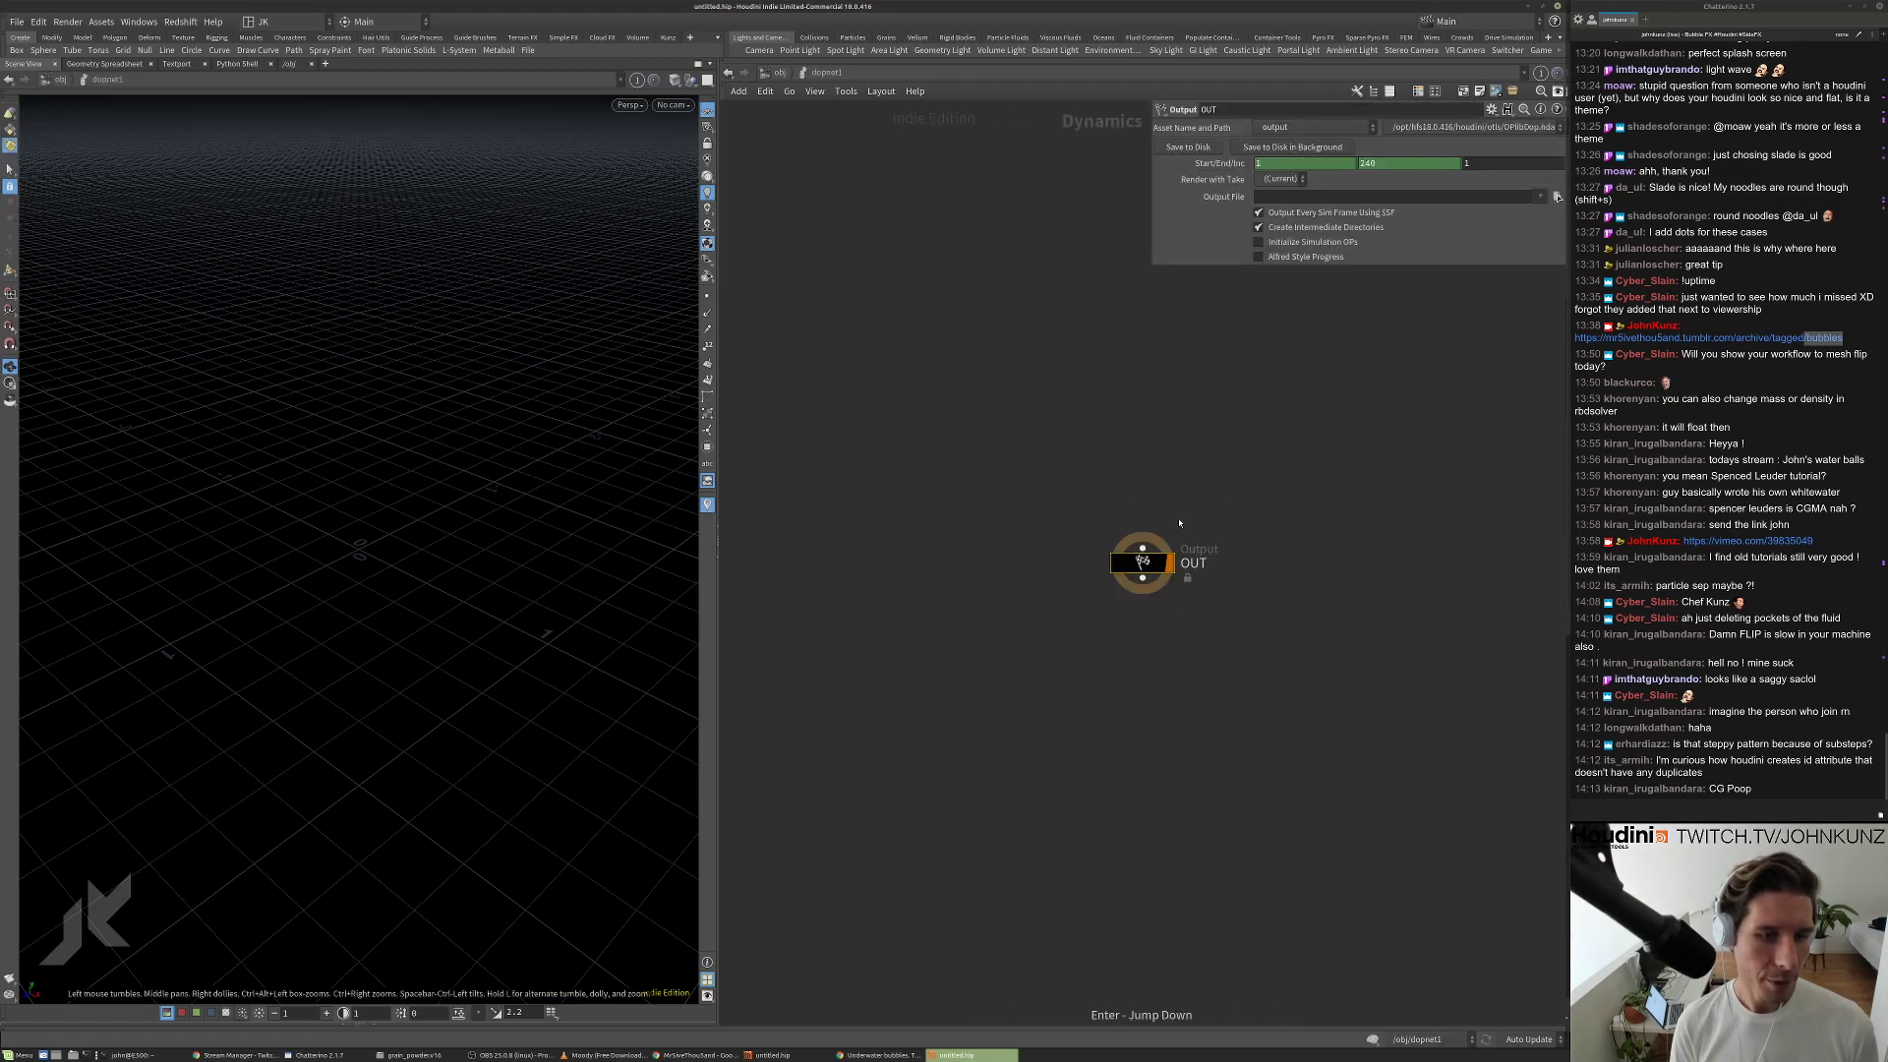
Add popsolver1 and popsource1 inside the DOP network, placing the source beside the solver.
key(Tab)
text(po)
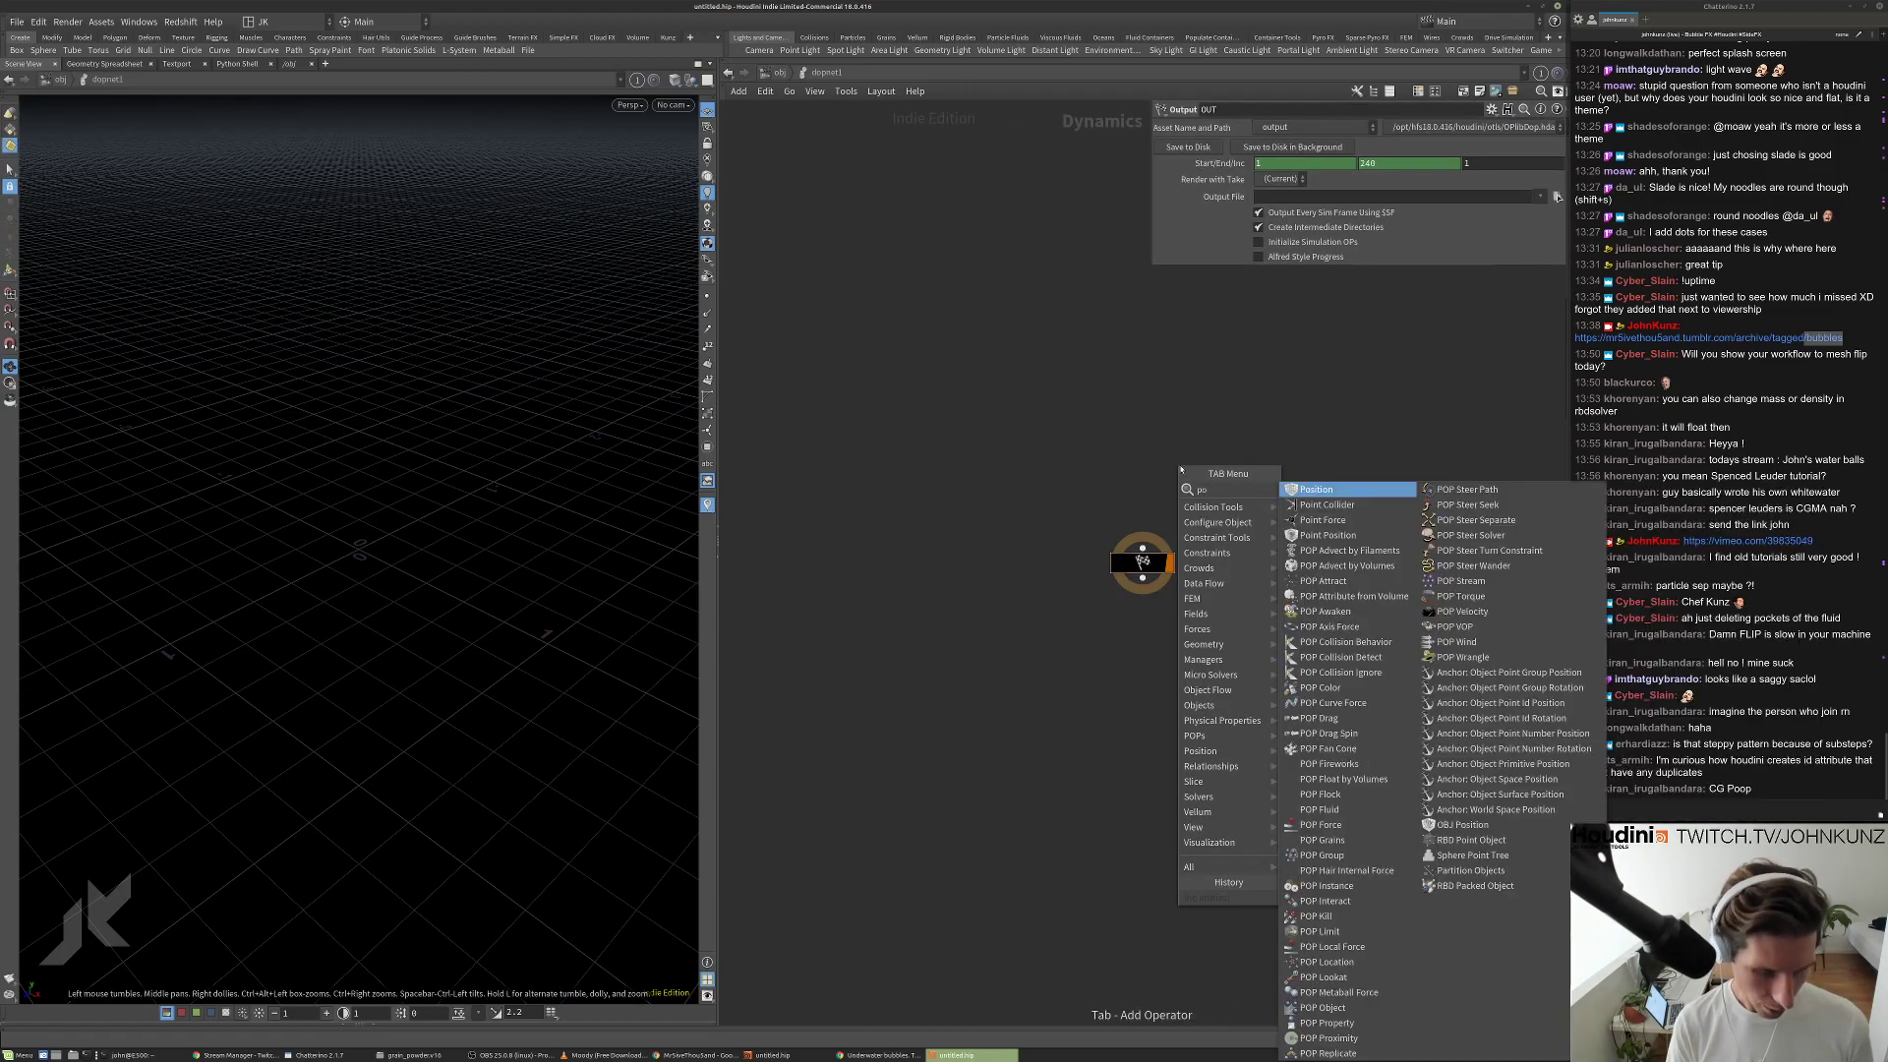
text(p solver)
key(Return)
click(1181, 465)
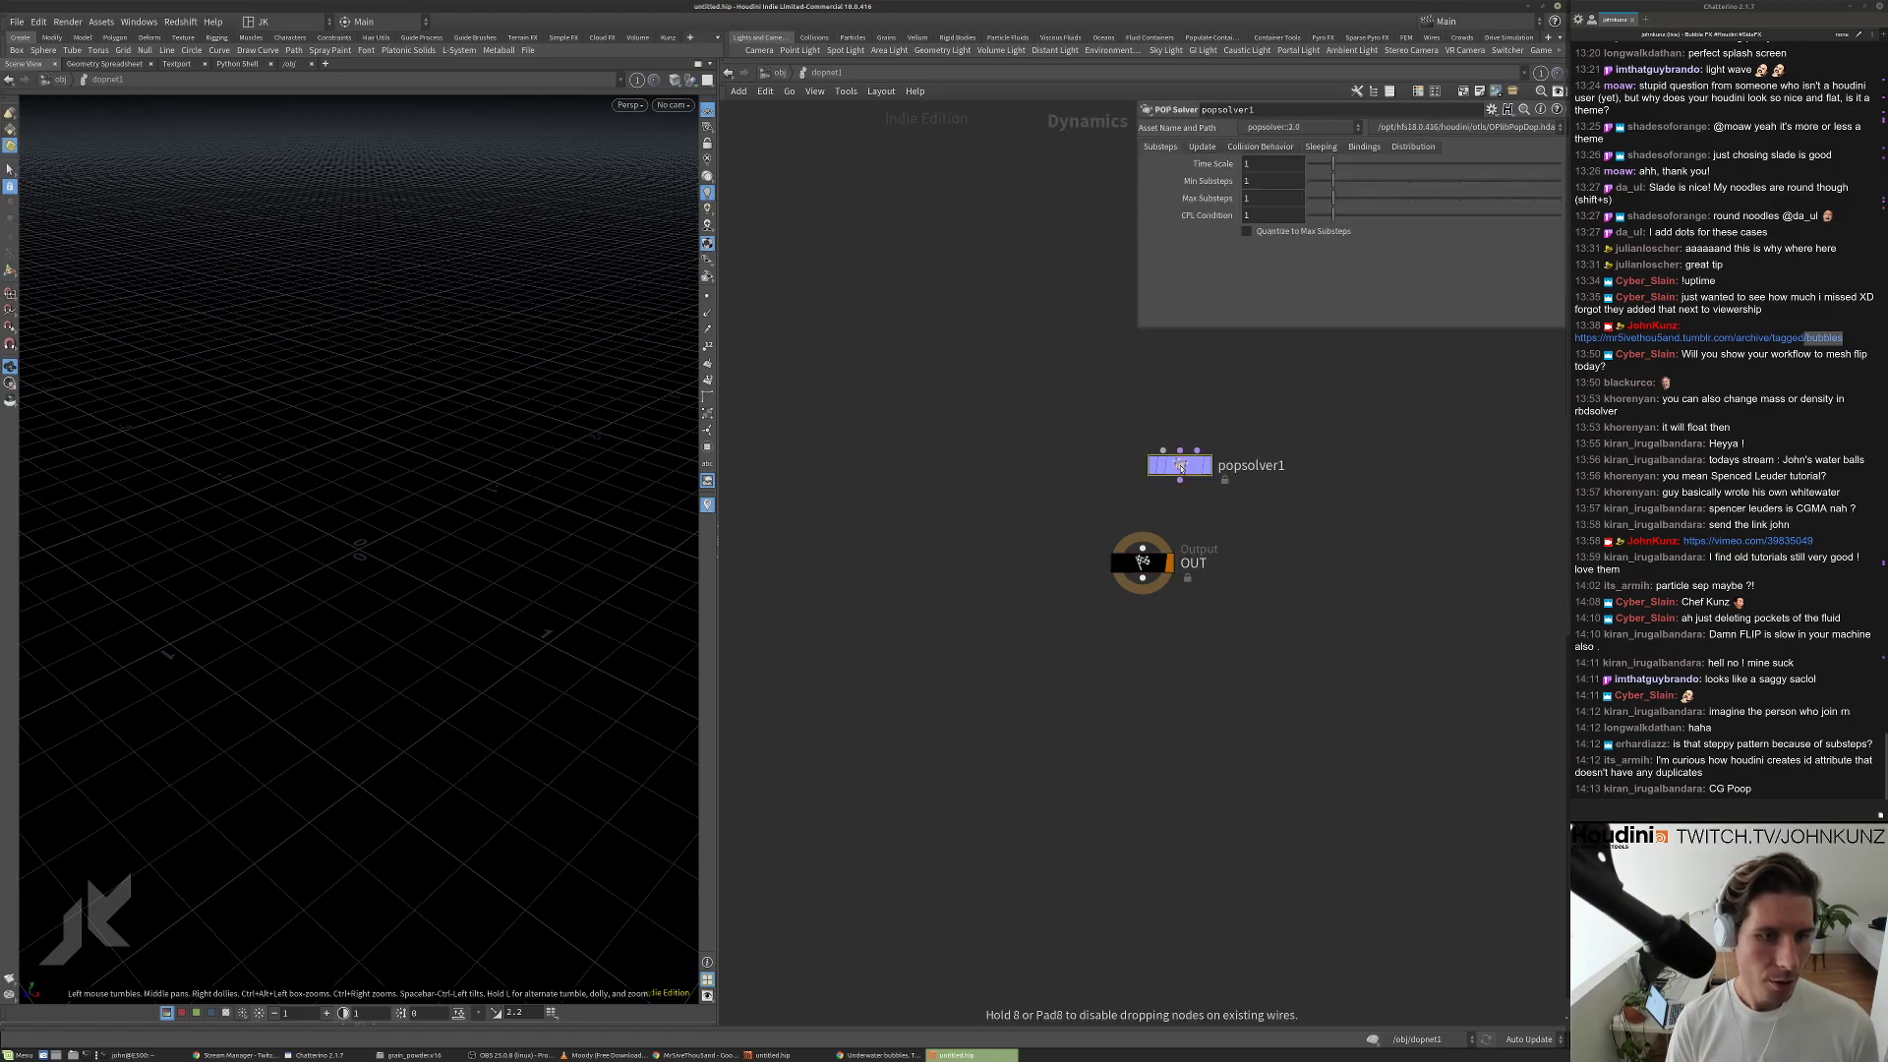
middle_drag(1181, 465, 1051, 743)
key(Tab)
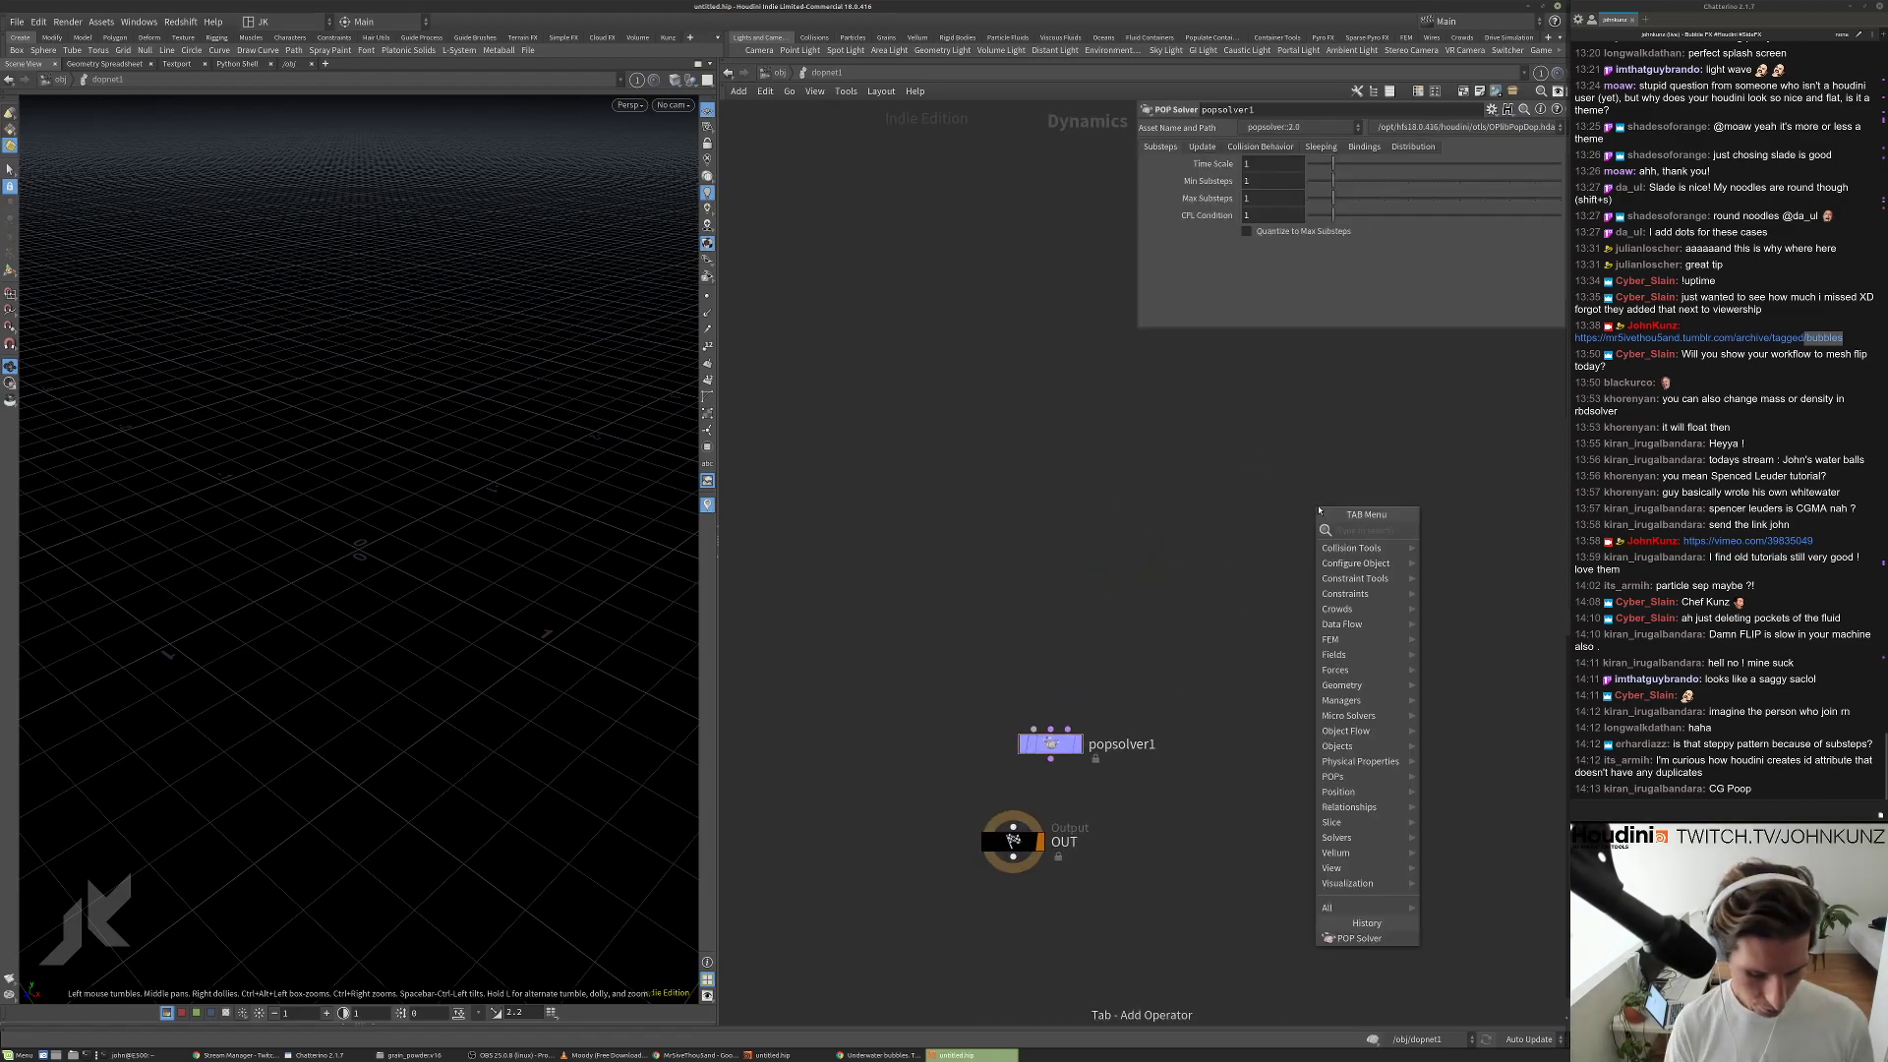
text(pop source)
key(Return)
click(1318, 507)
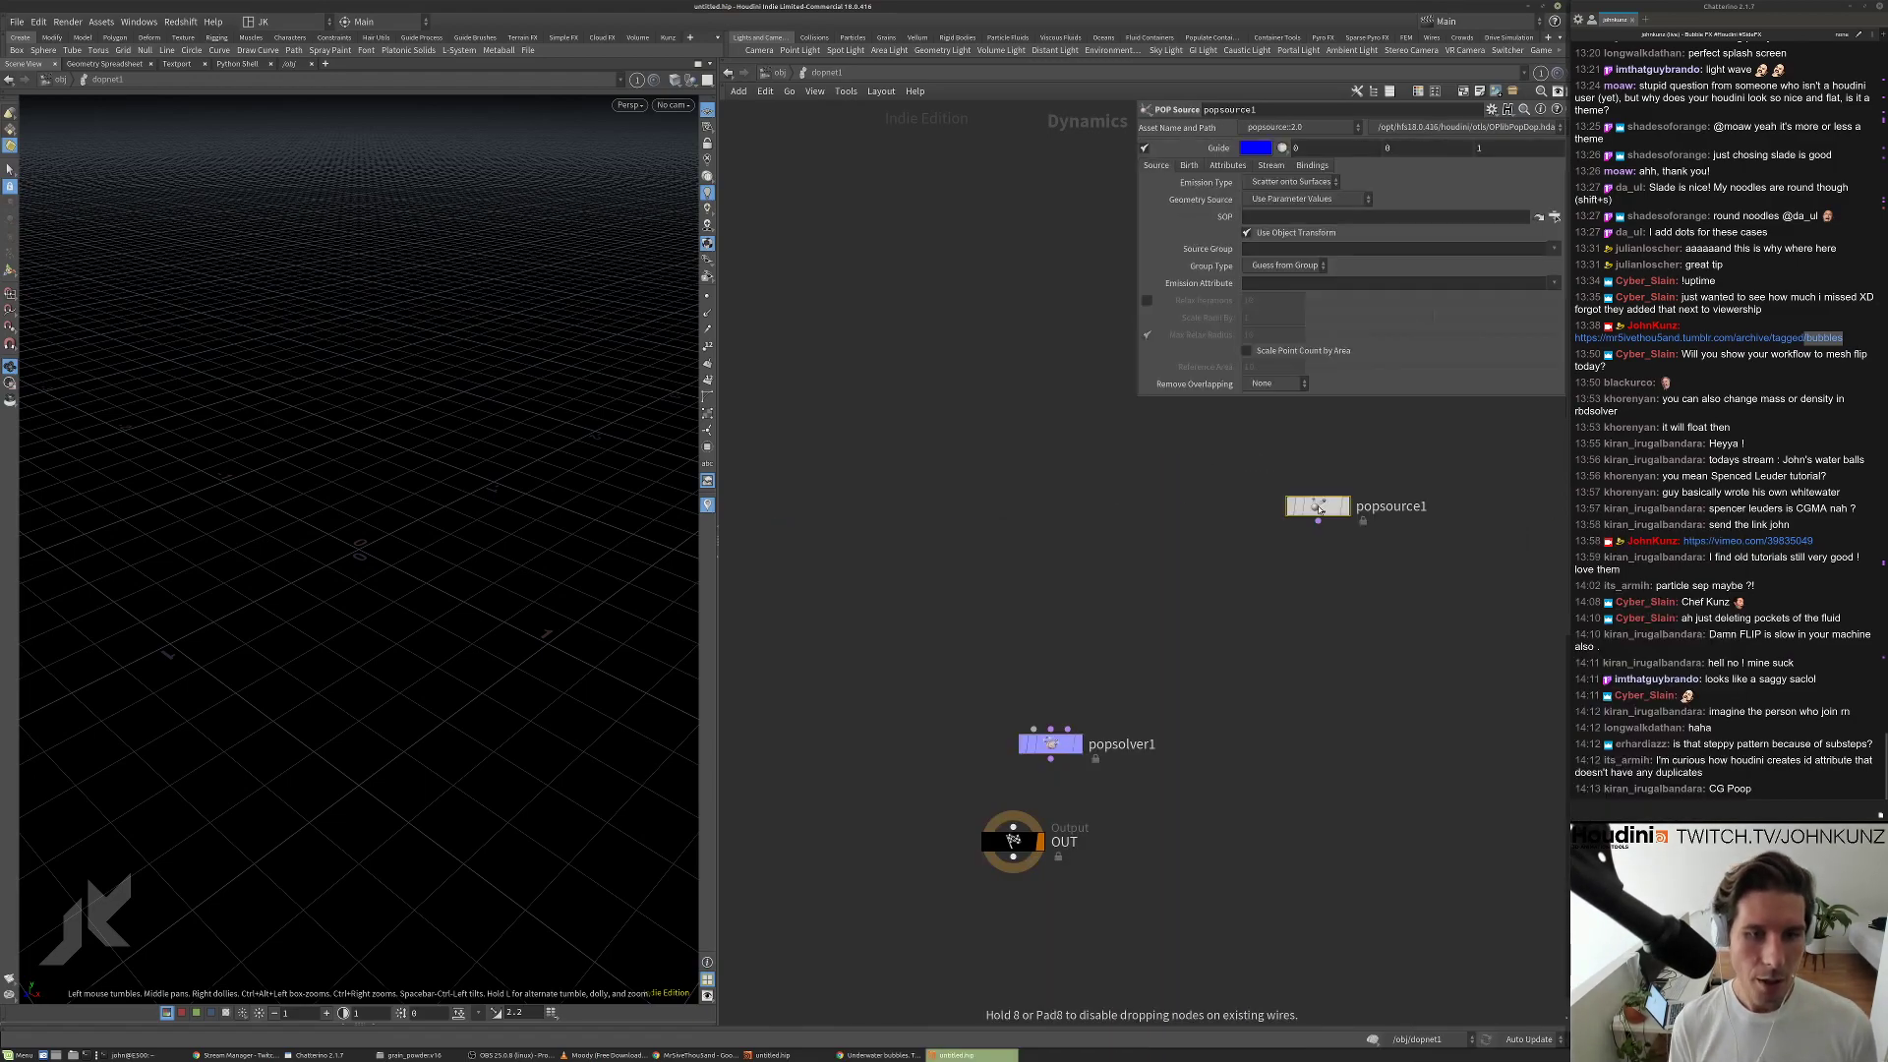
drag(1320, 509, 1119, 564)
Inspect popsource1's sopsolver1 network and the update_next_id1 attribute settings.
double_click(1119, 563)
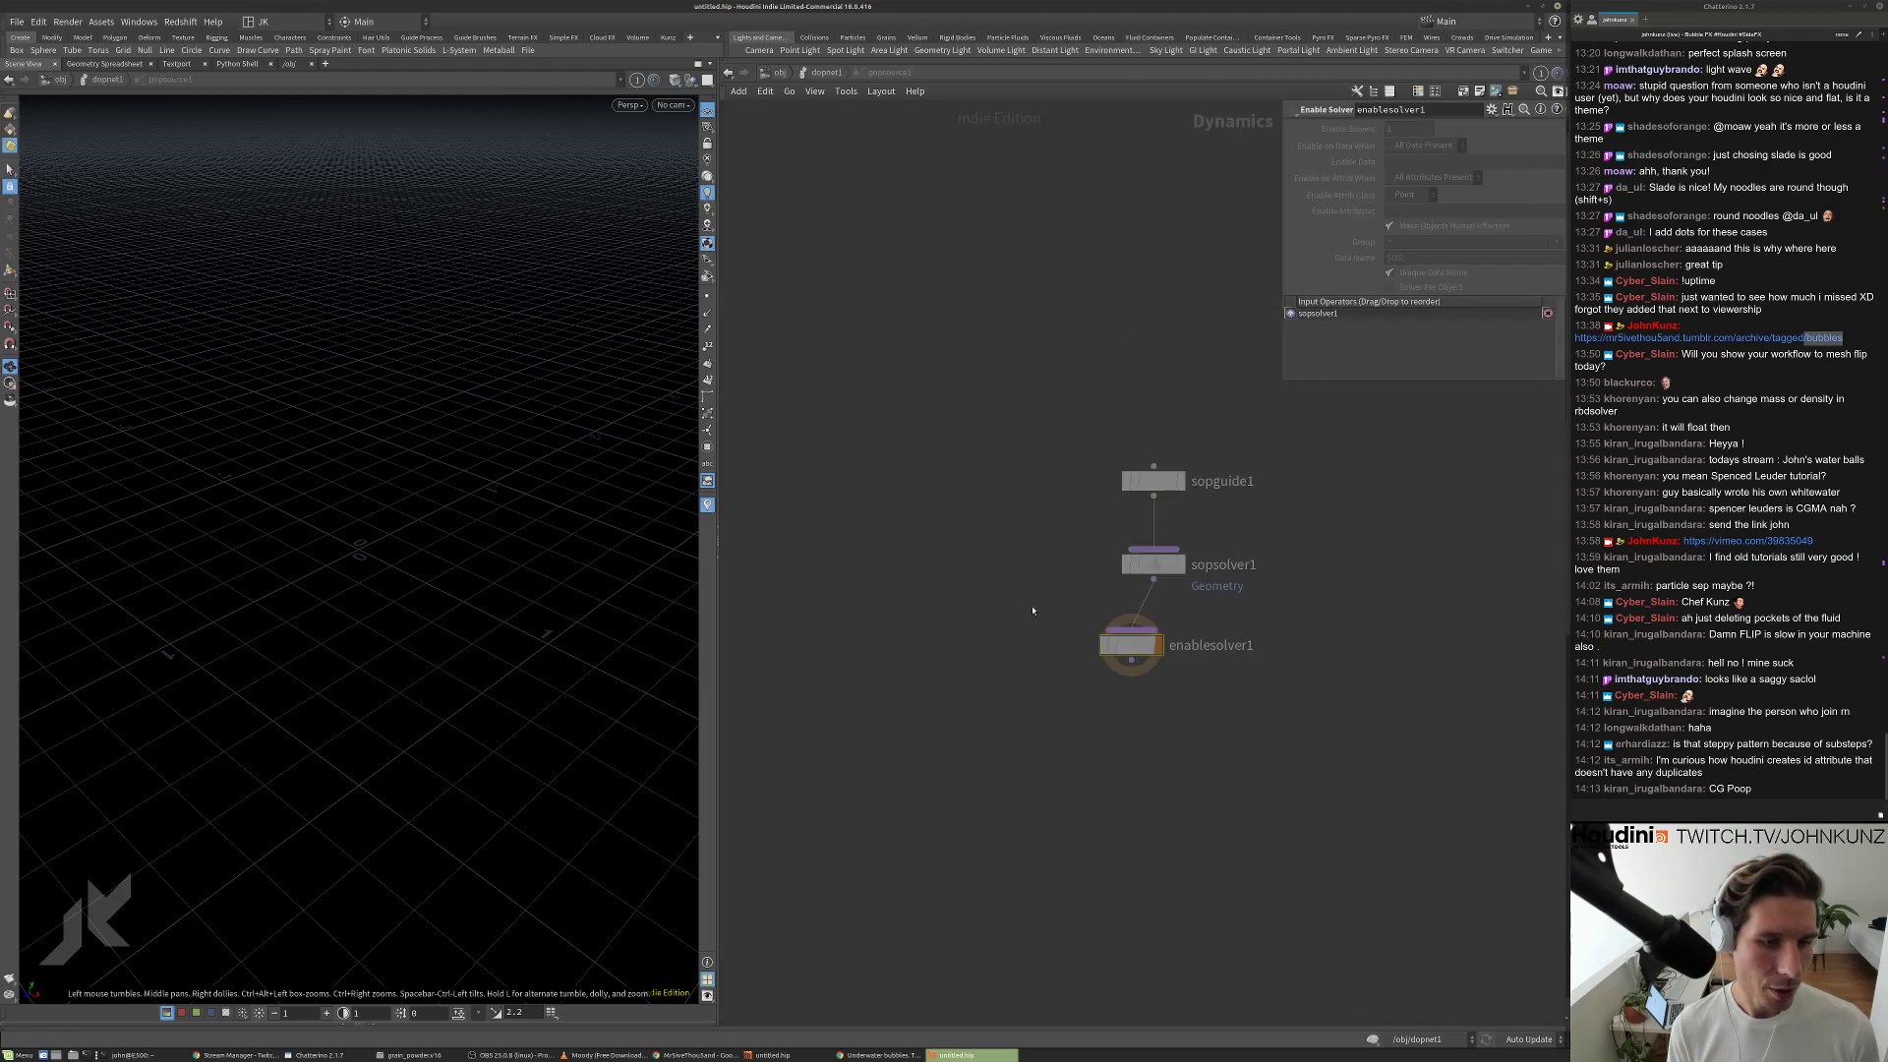
double_click(1157, 565)
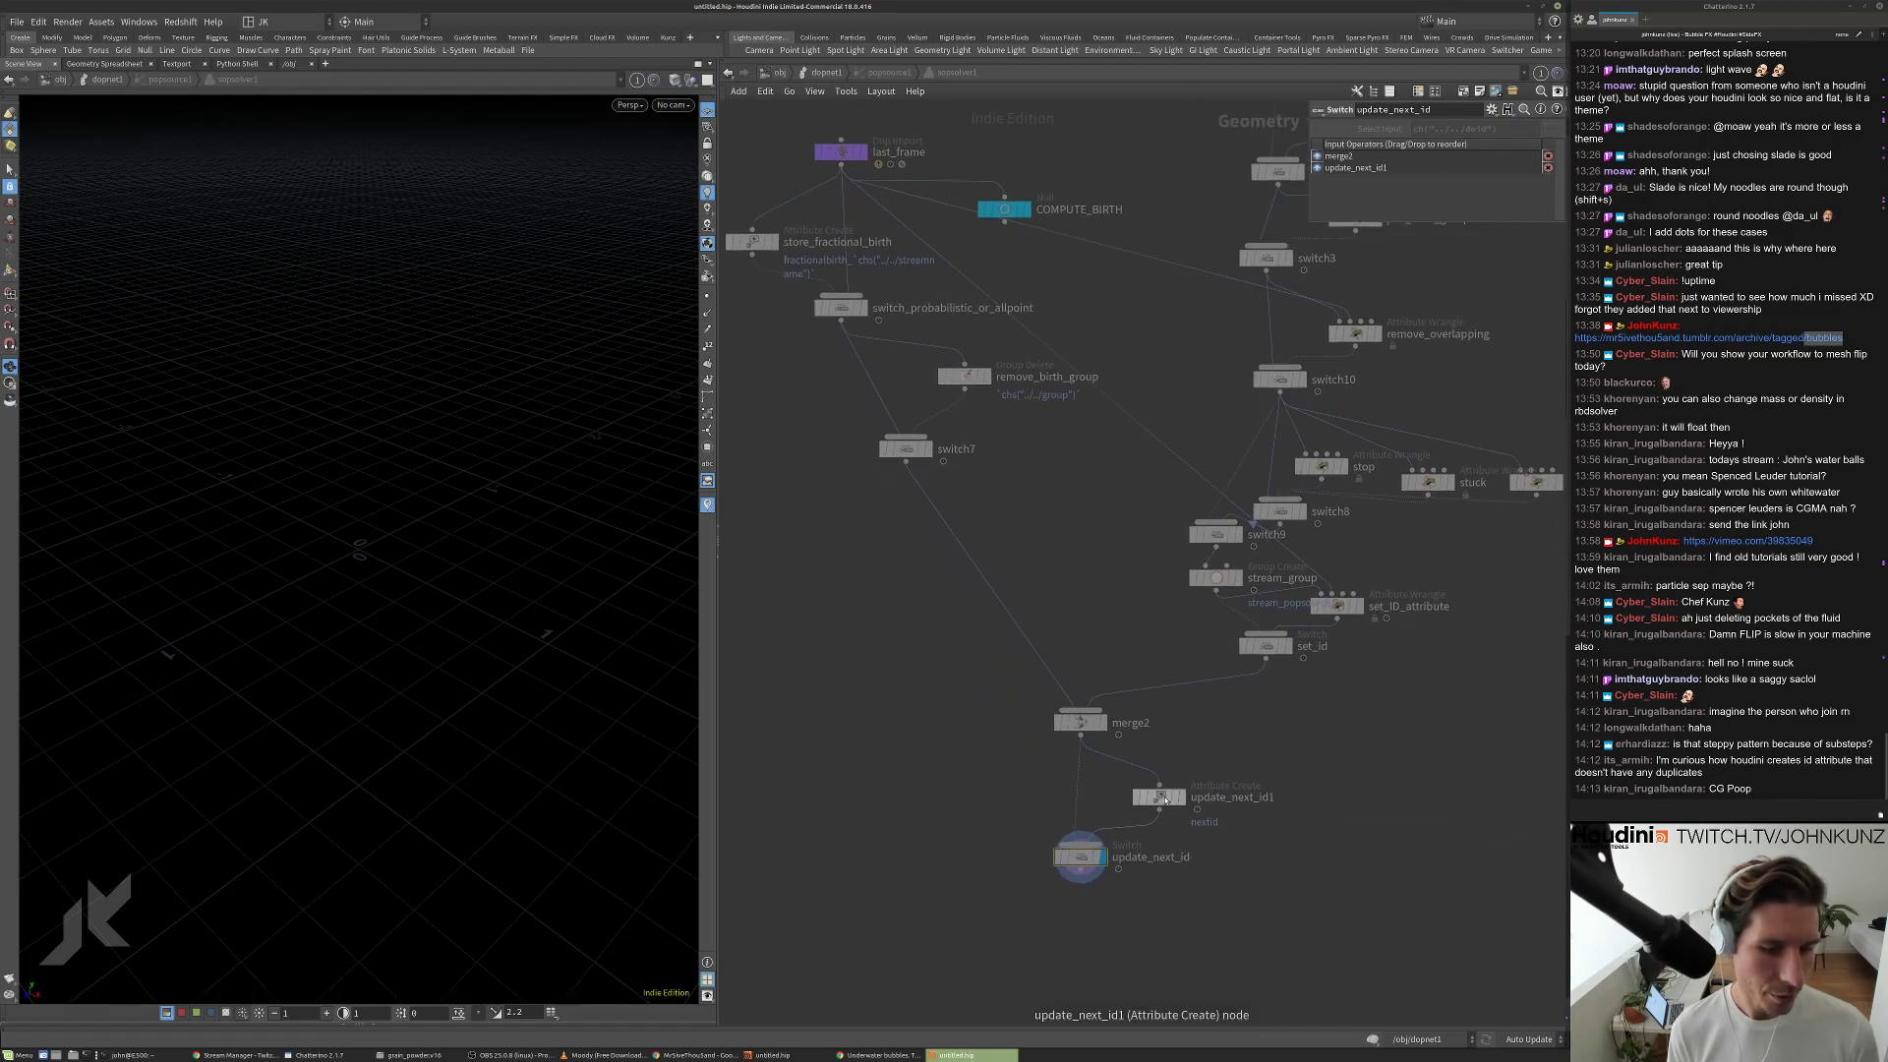
click(1160, 797)
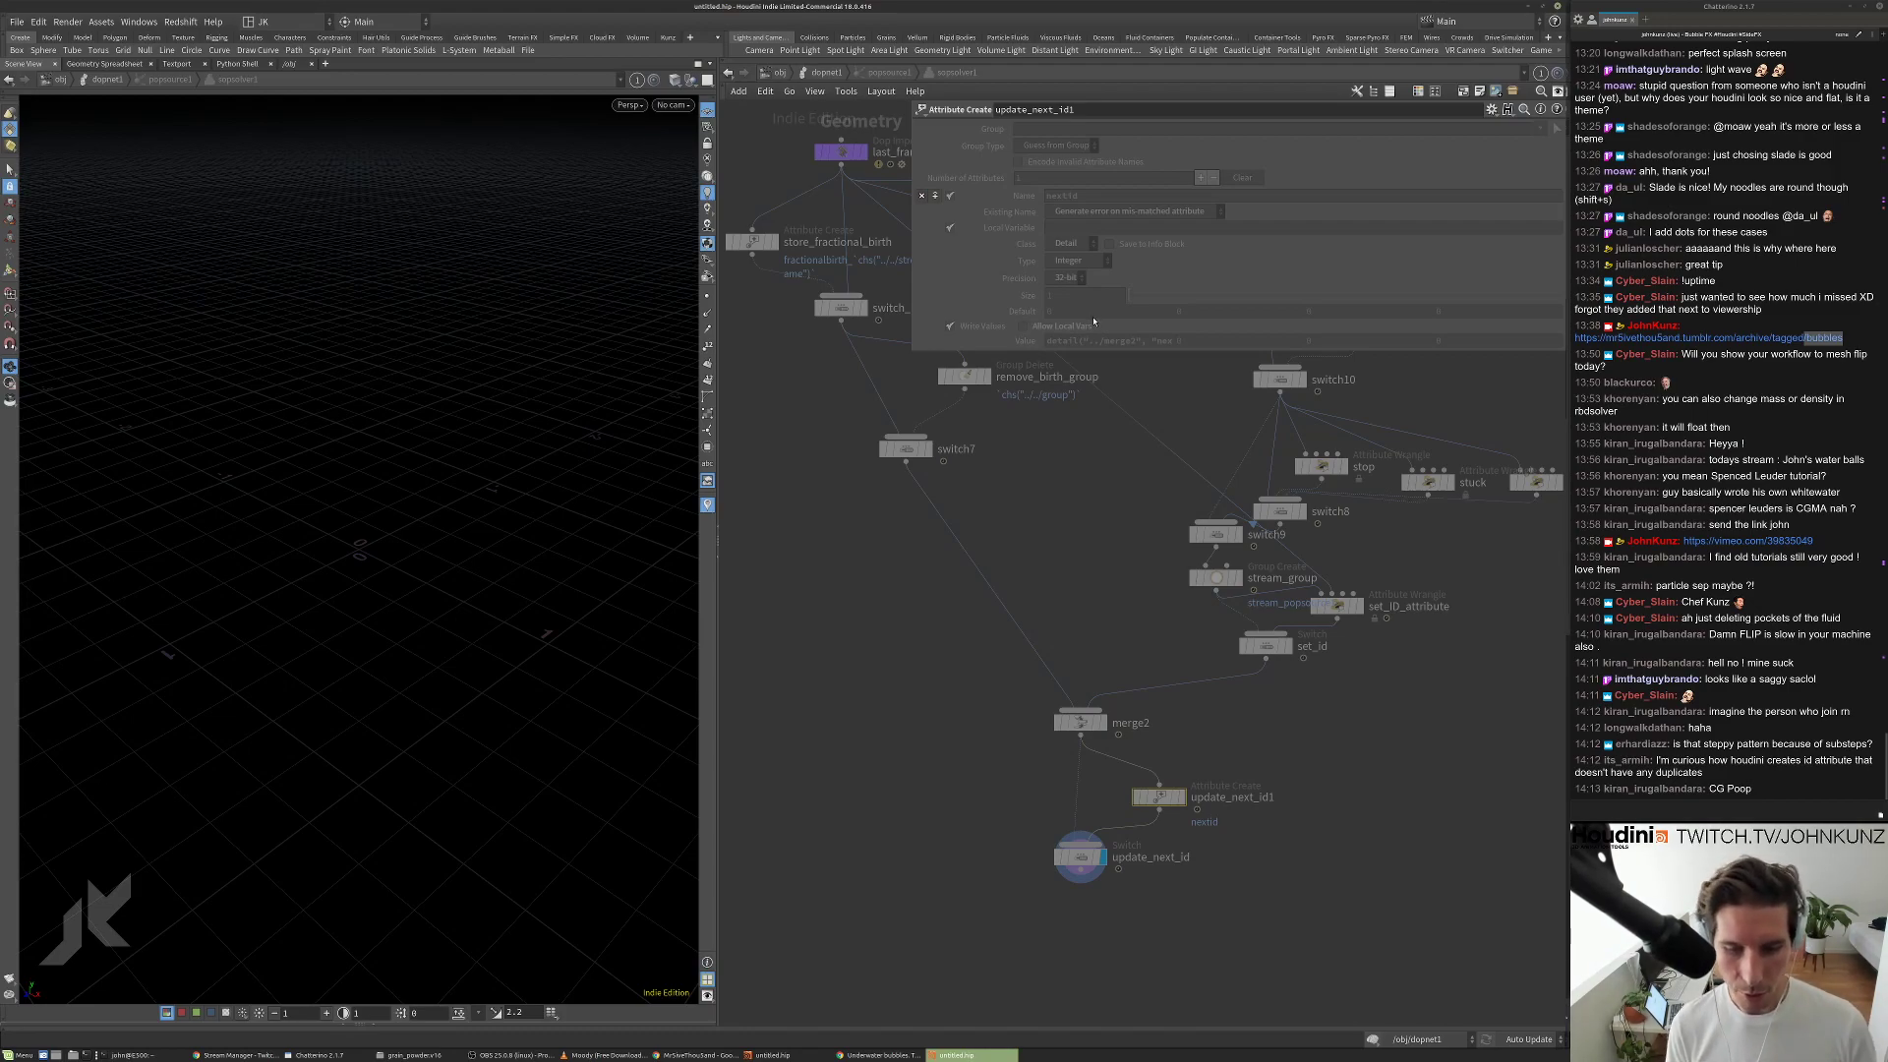
scroll(1075, 692, down, 3)
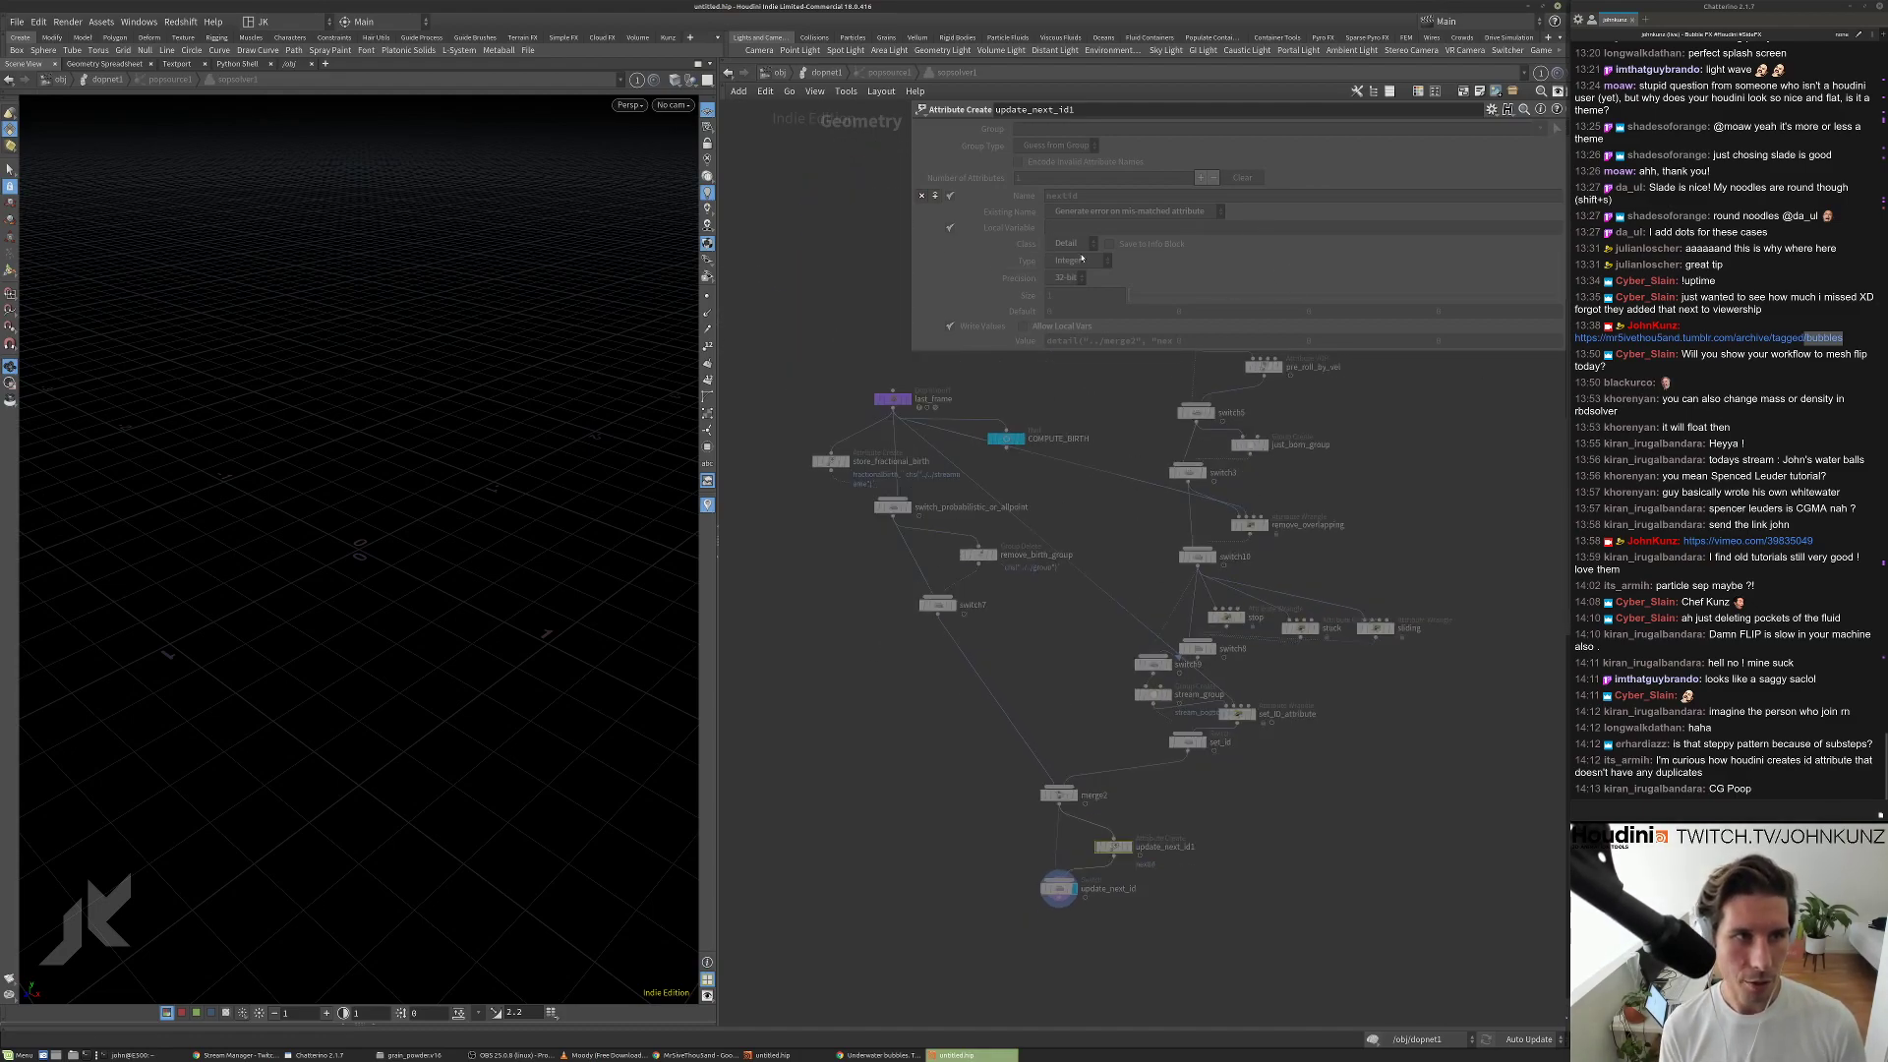
Back at dopnet1, add a Volume Source node next to popsource1.
click(899, 73)
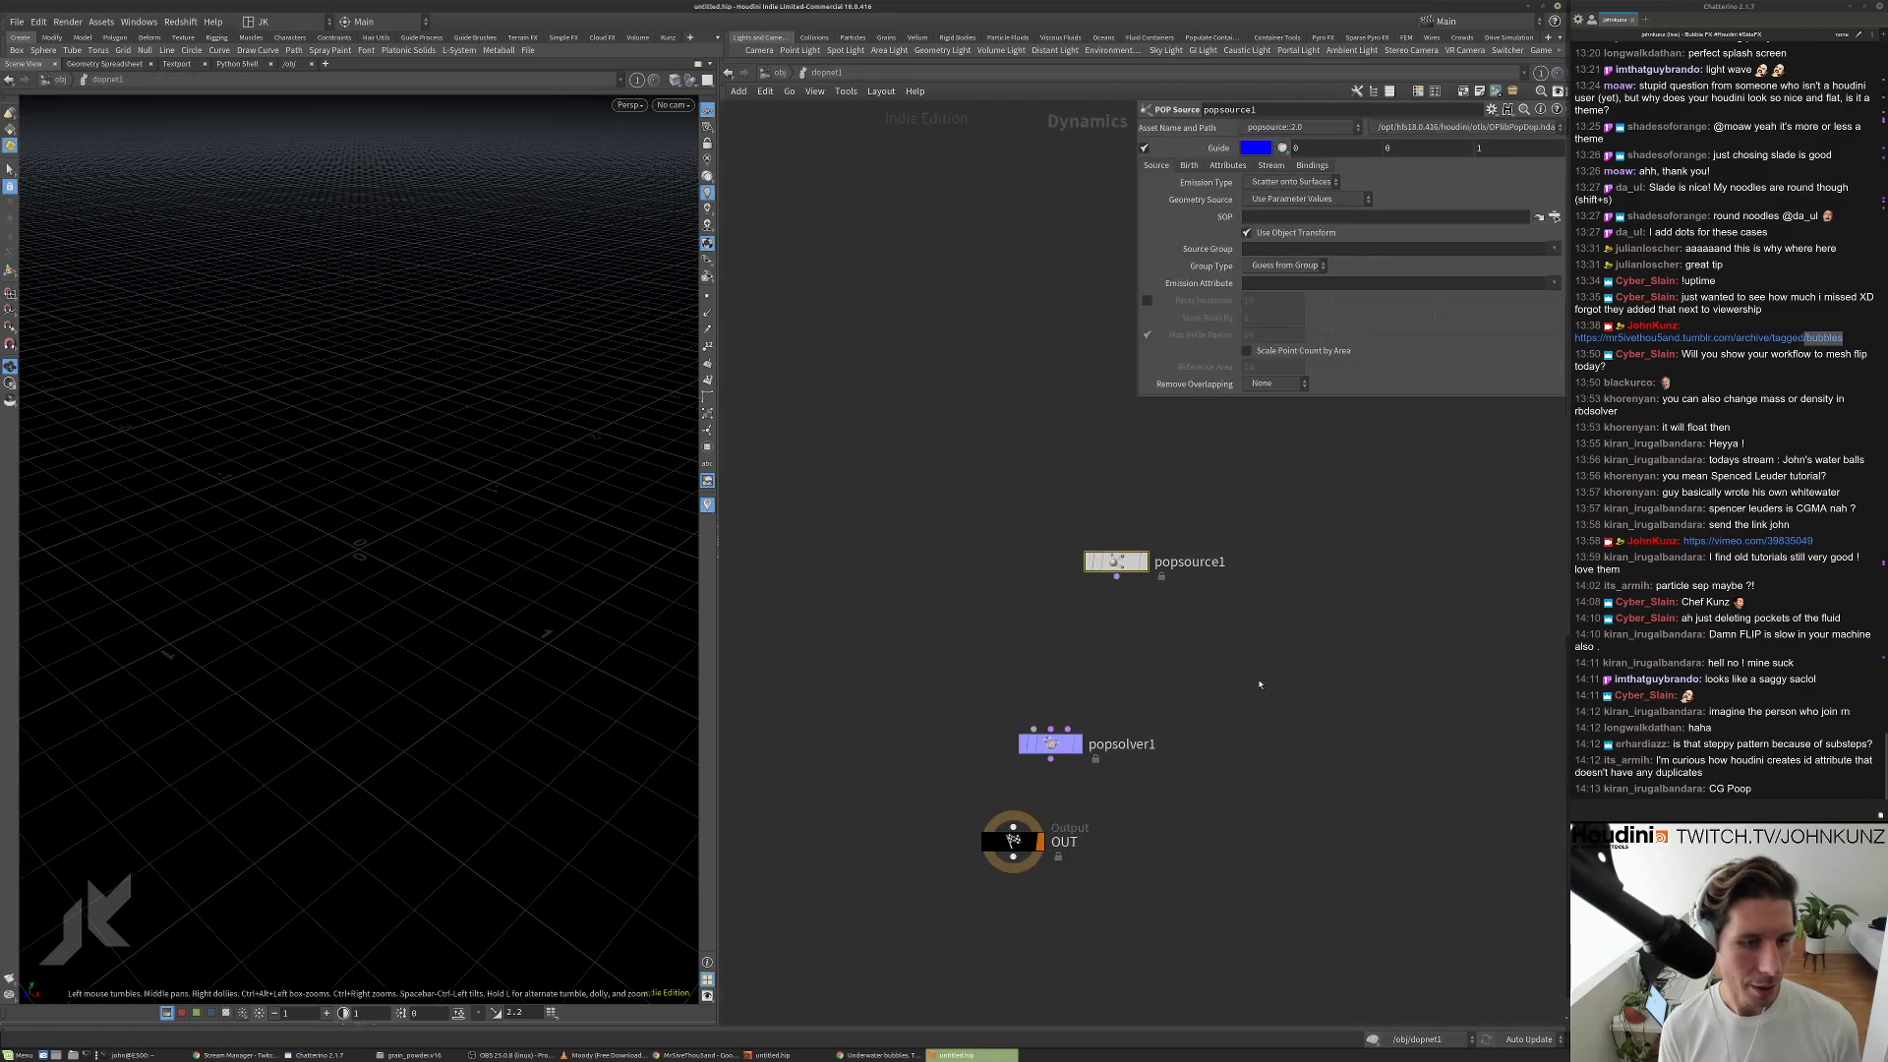
key(Tab)
text(sour)
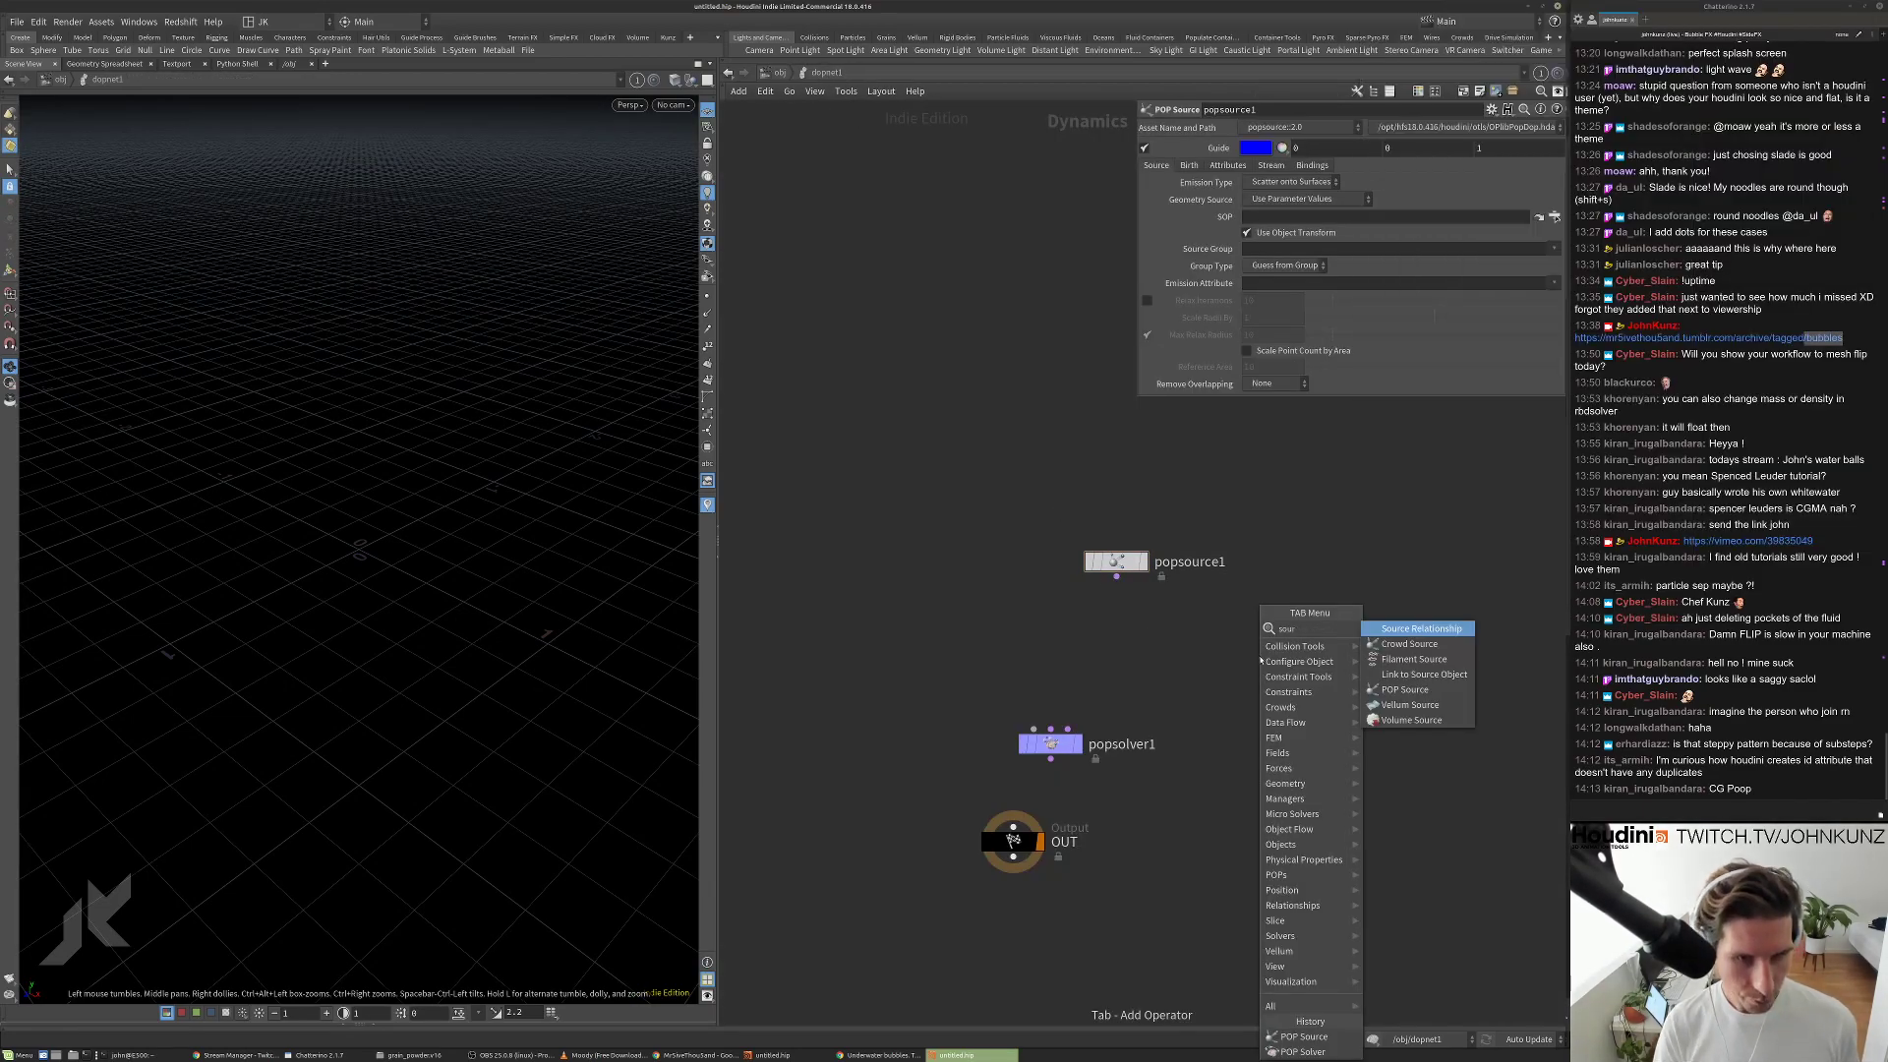
click(1410, 720)
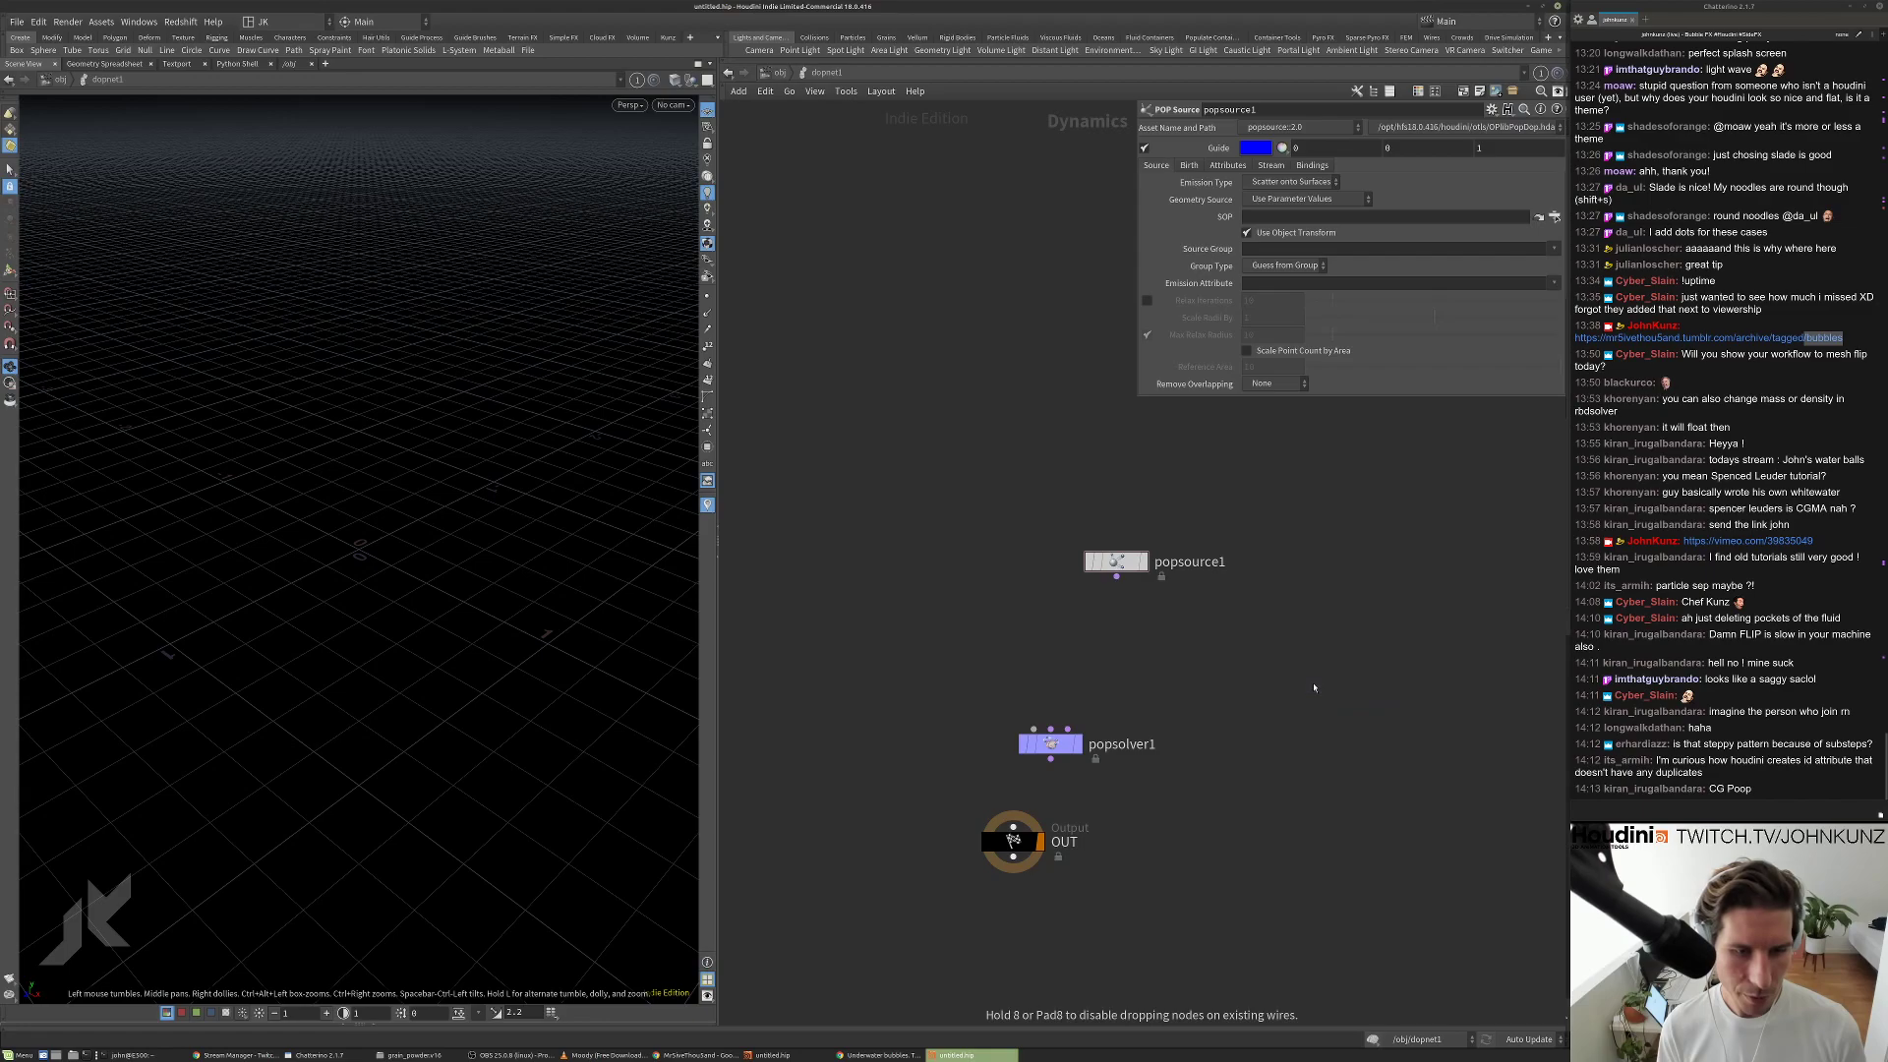
click(1313, 683)
drag(1313, 679, 1291, 607)
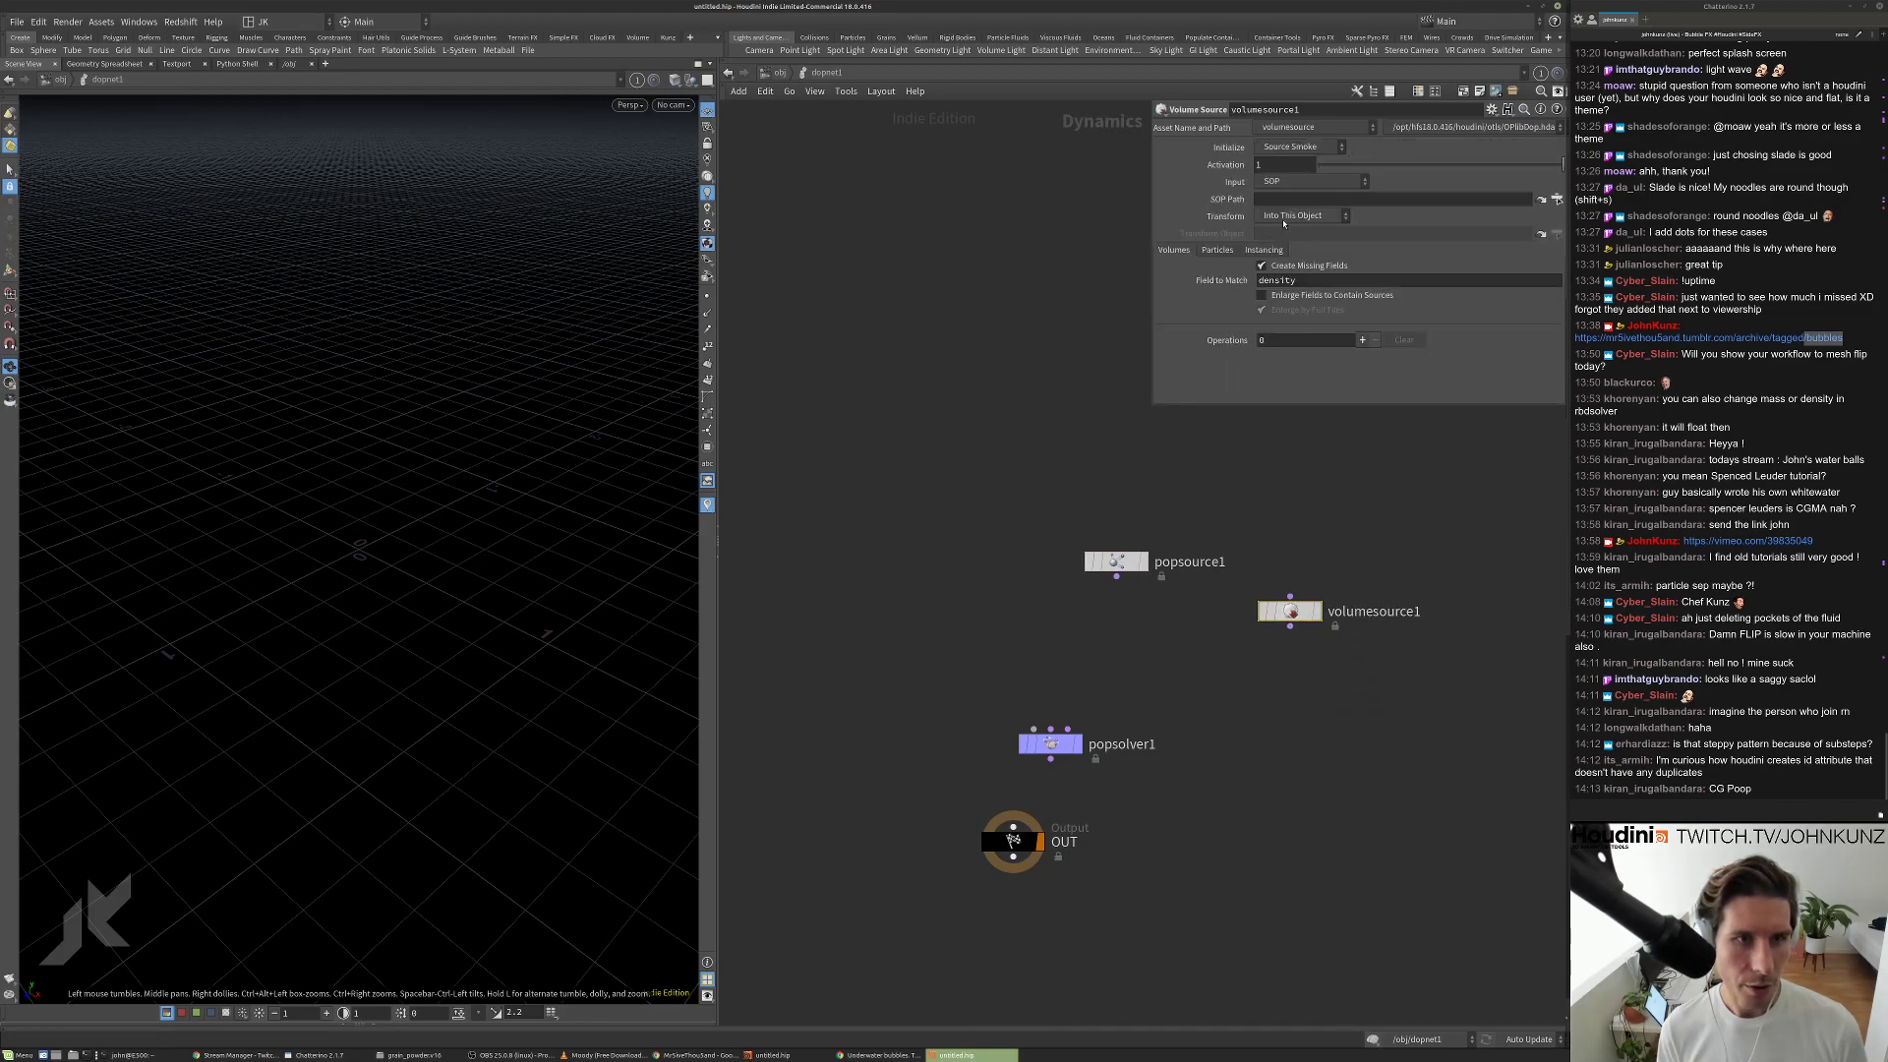
Initialize volumesource1 as a FLIP sink and turn on particle sourcing.
click(1292, 148)
click(1279, 247)
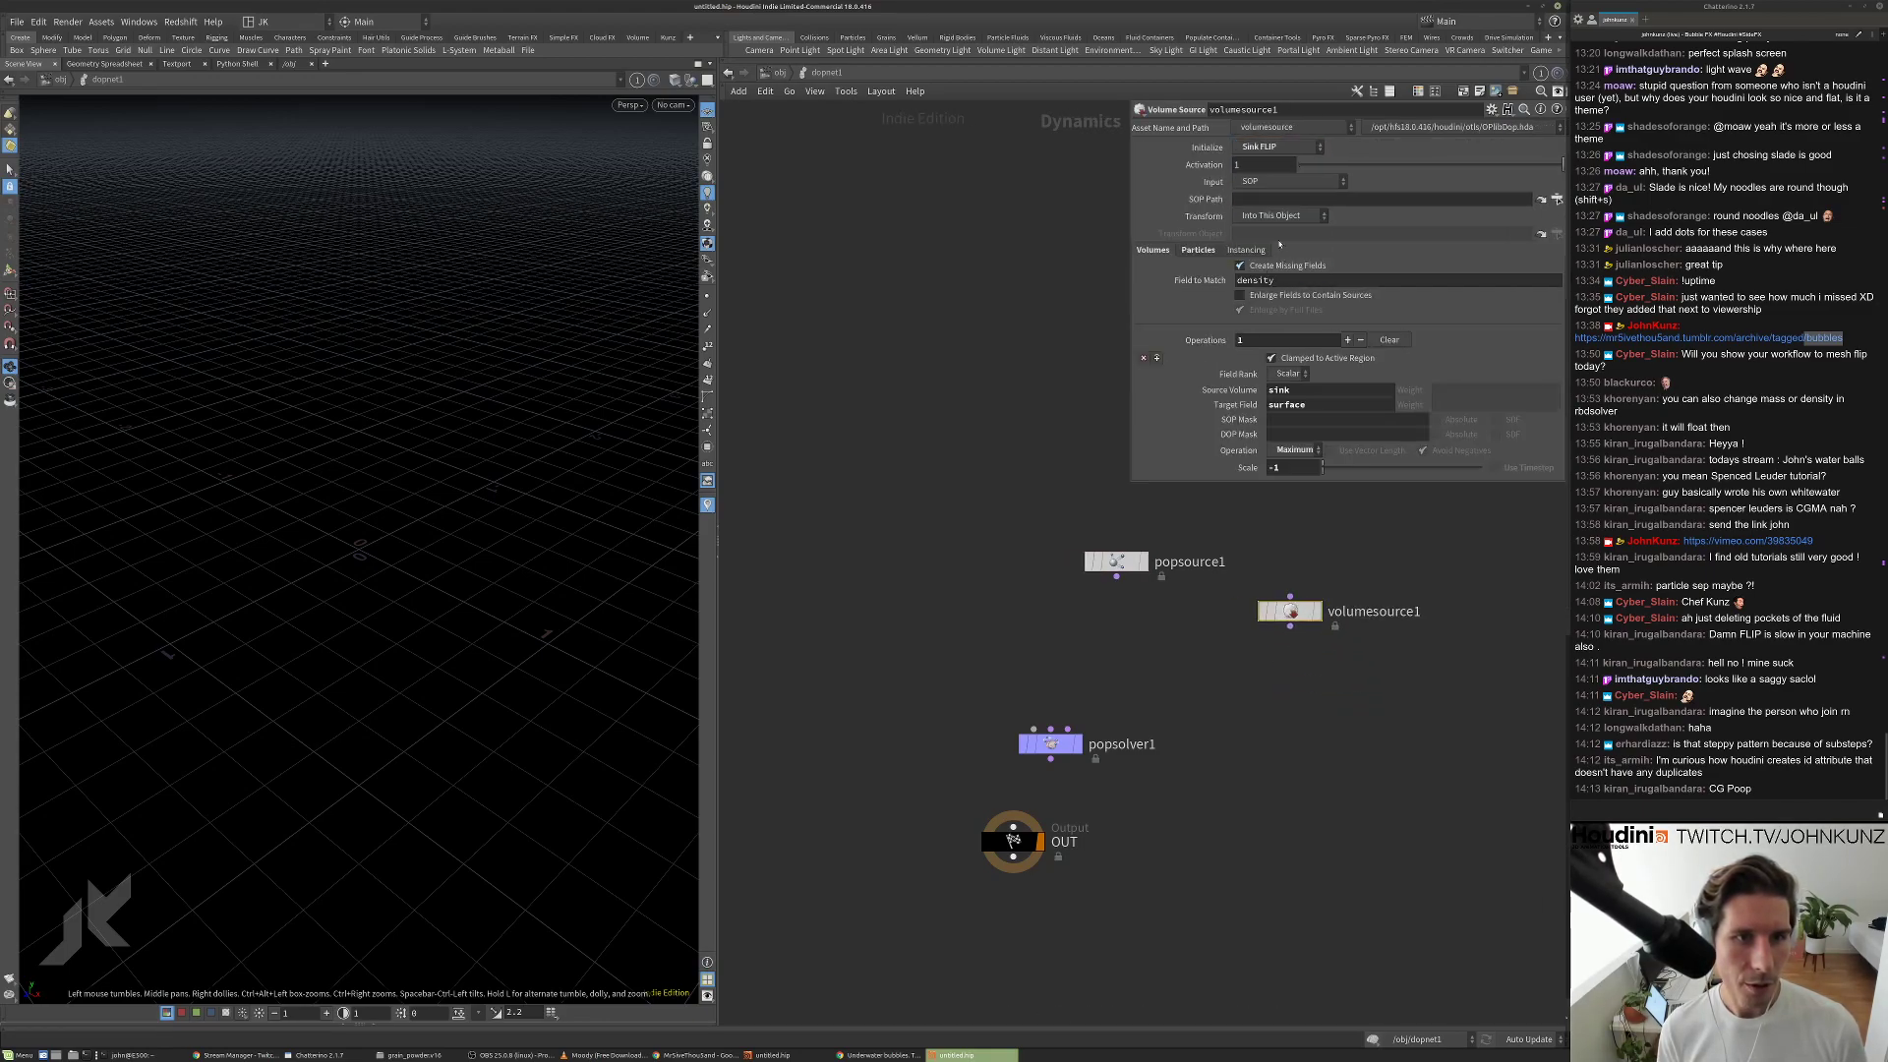
click(1205, 251)
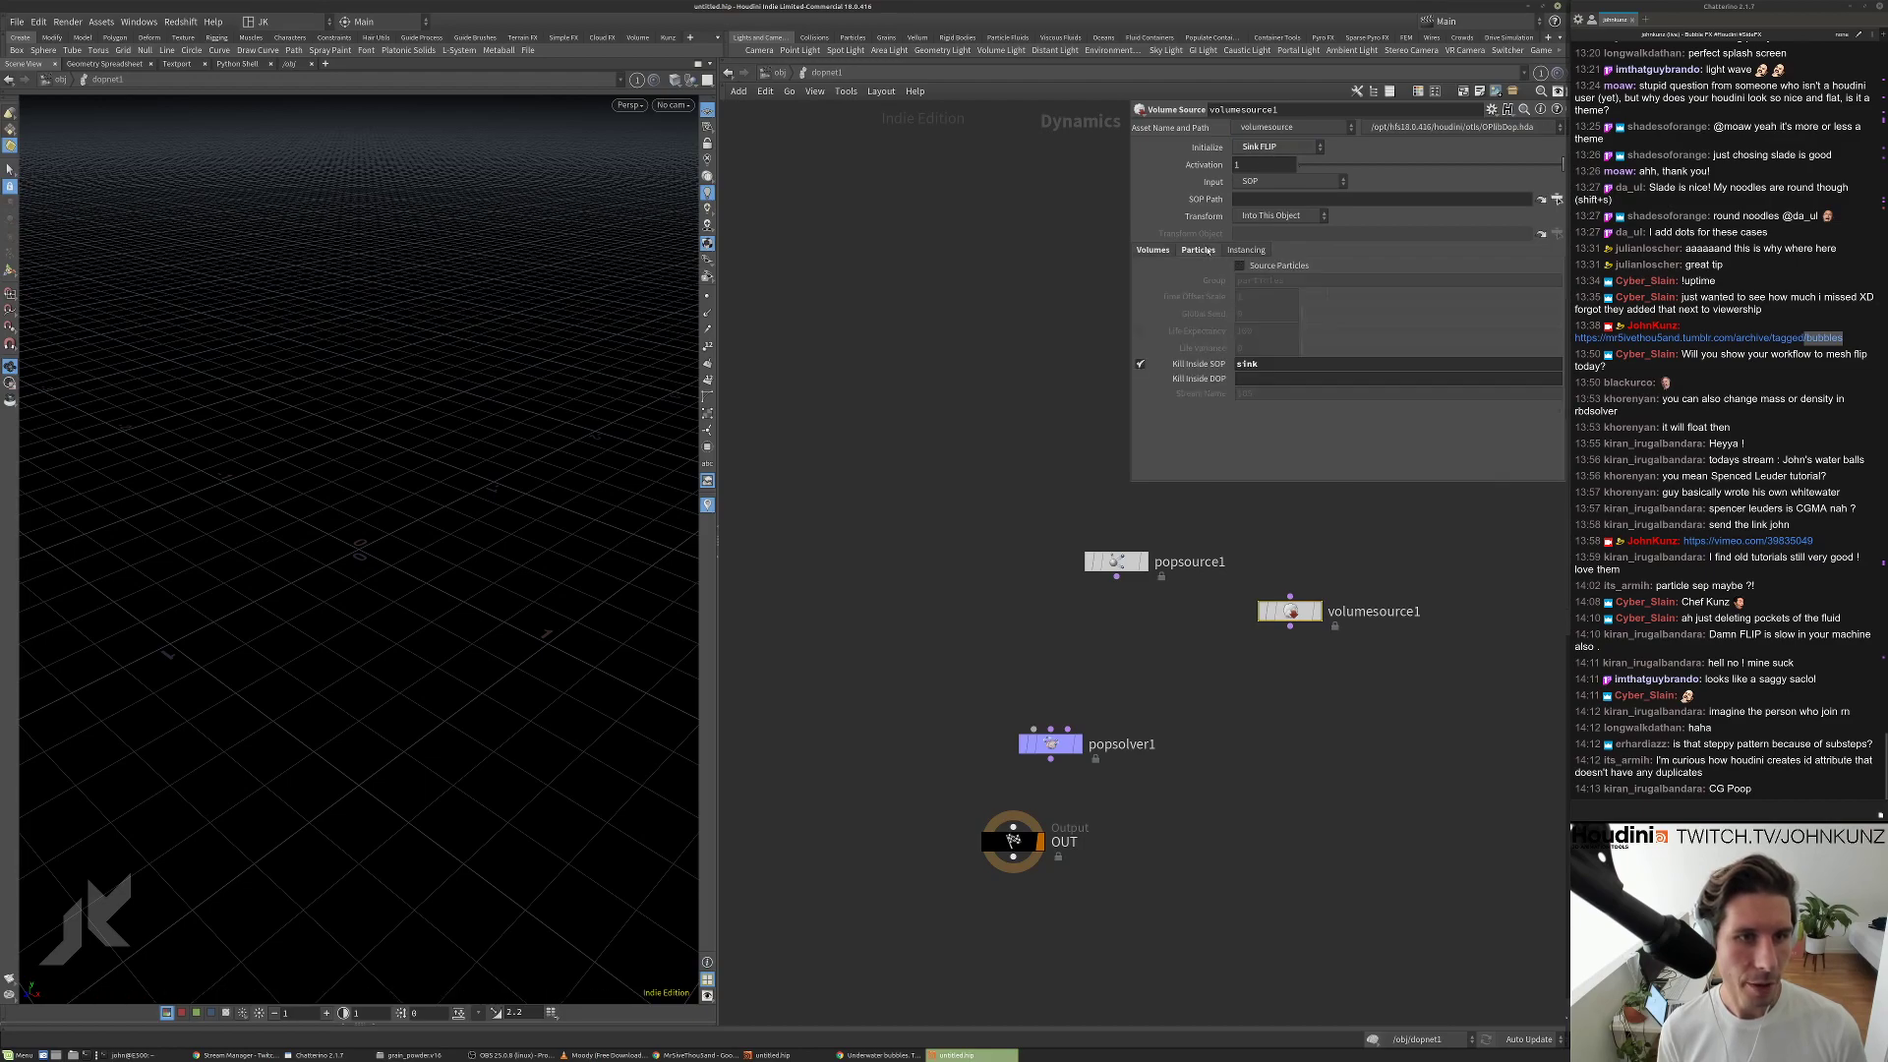
click(1240, 266)
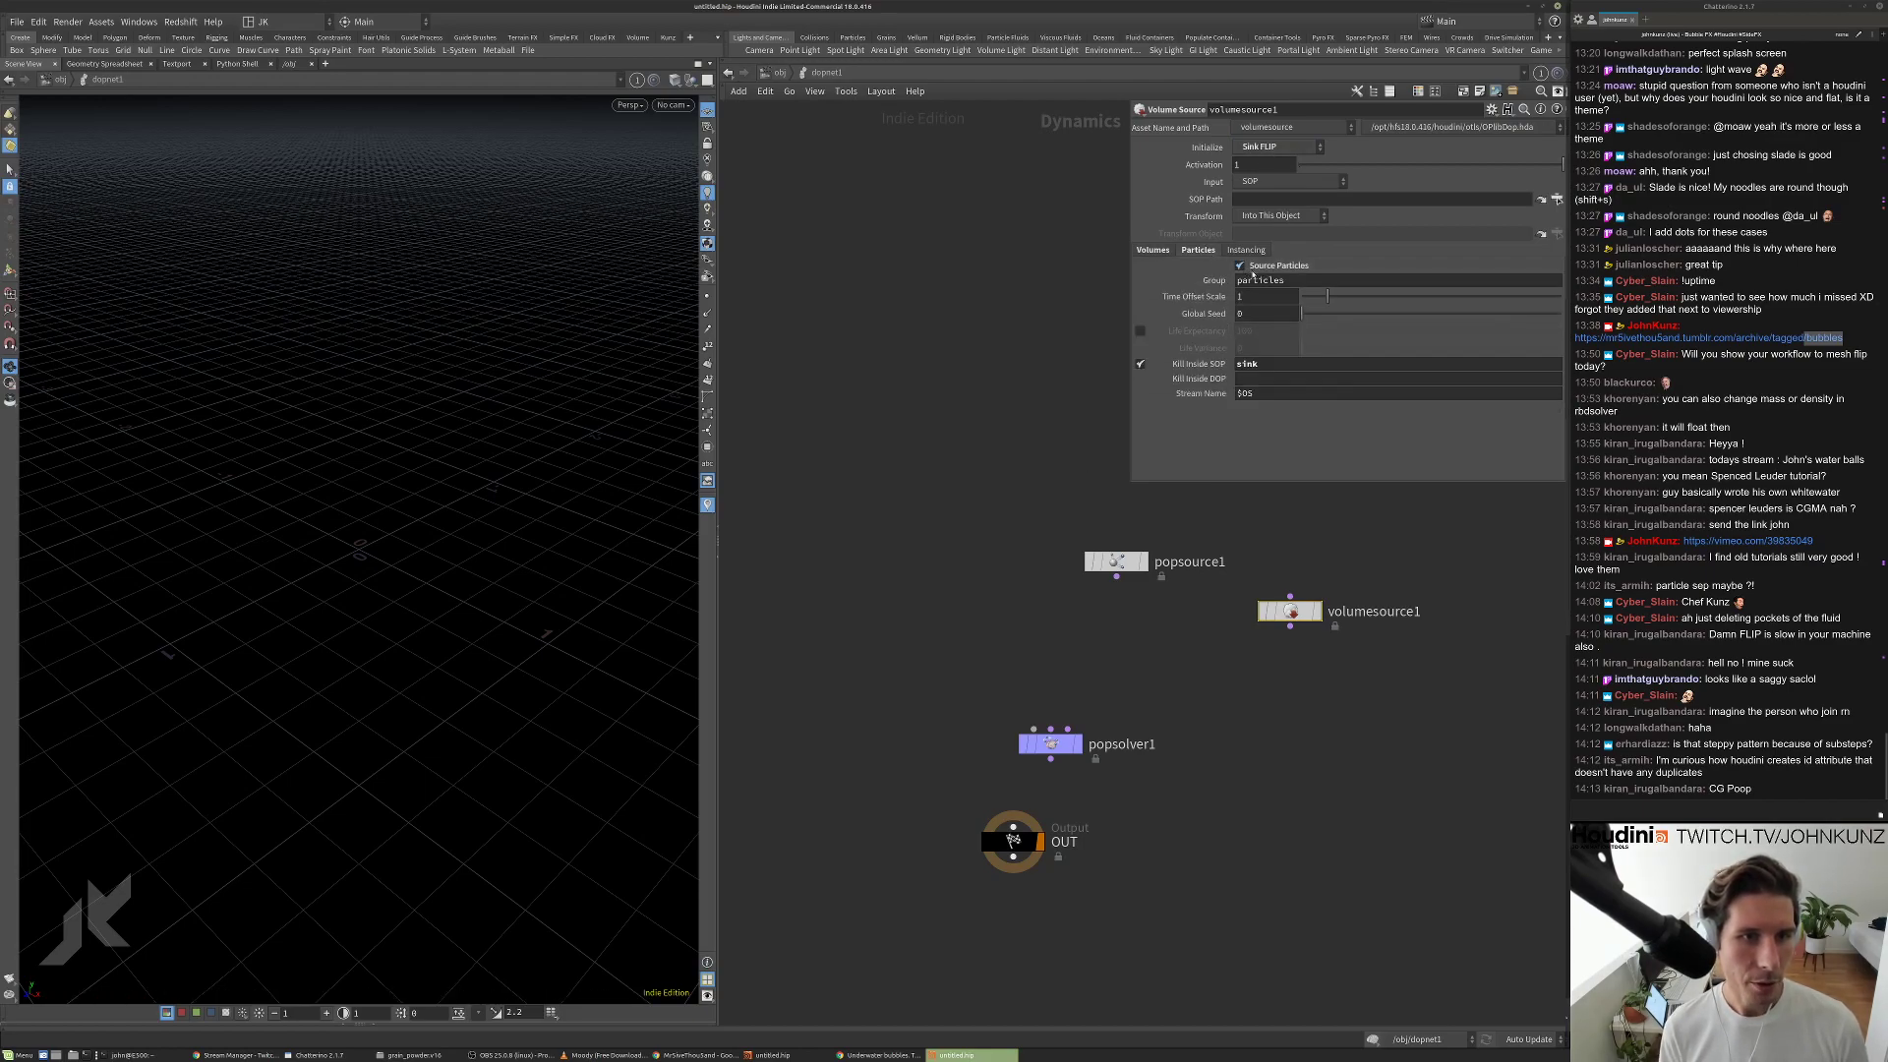
Inspect volumesource1's source_particles network and update_nextid wrangle, then close the session to get the save prompt.
double_click(1290, 611)
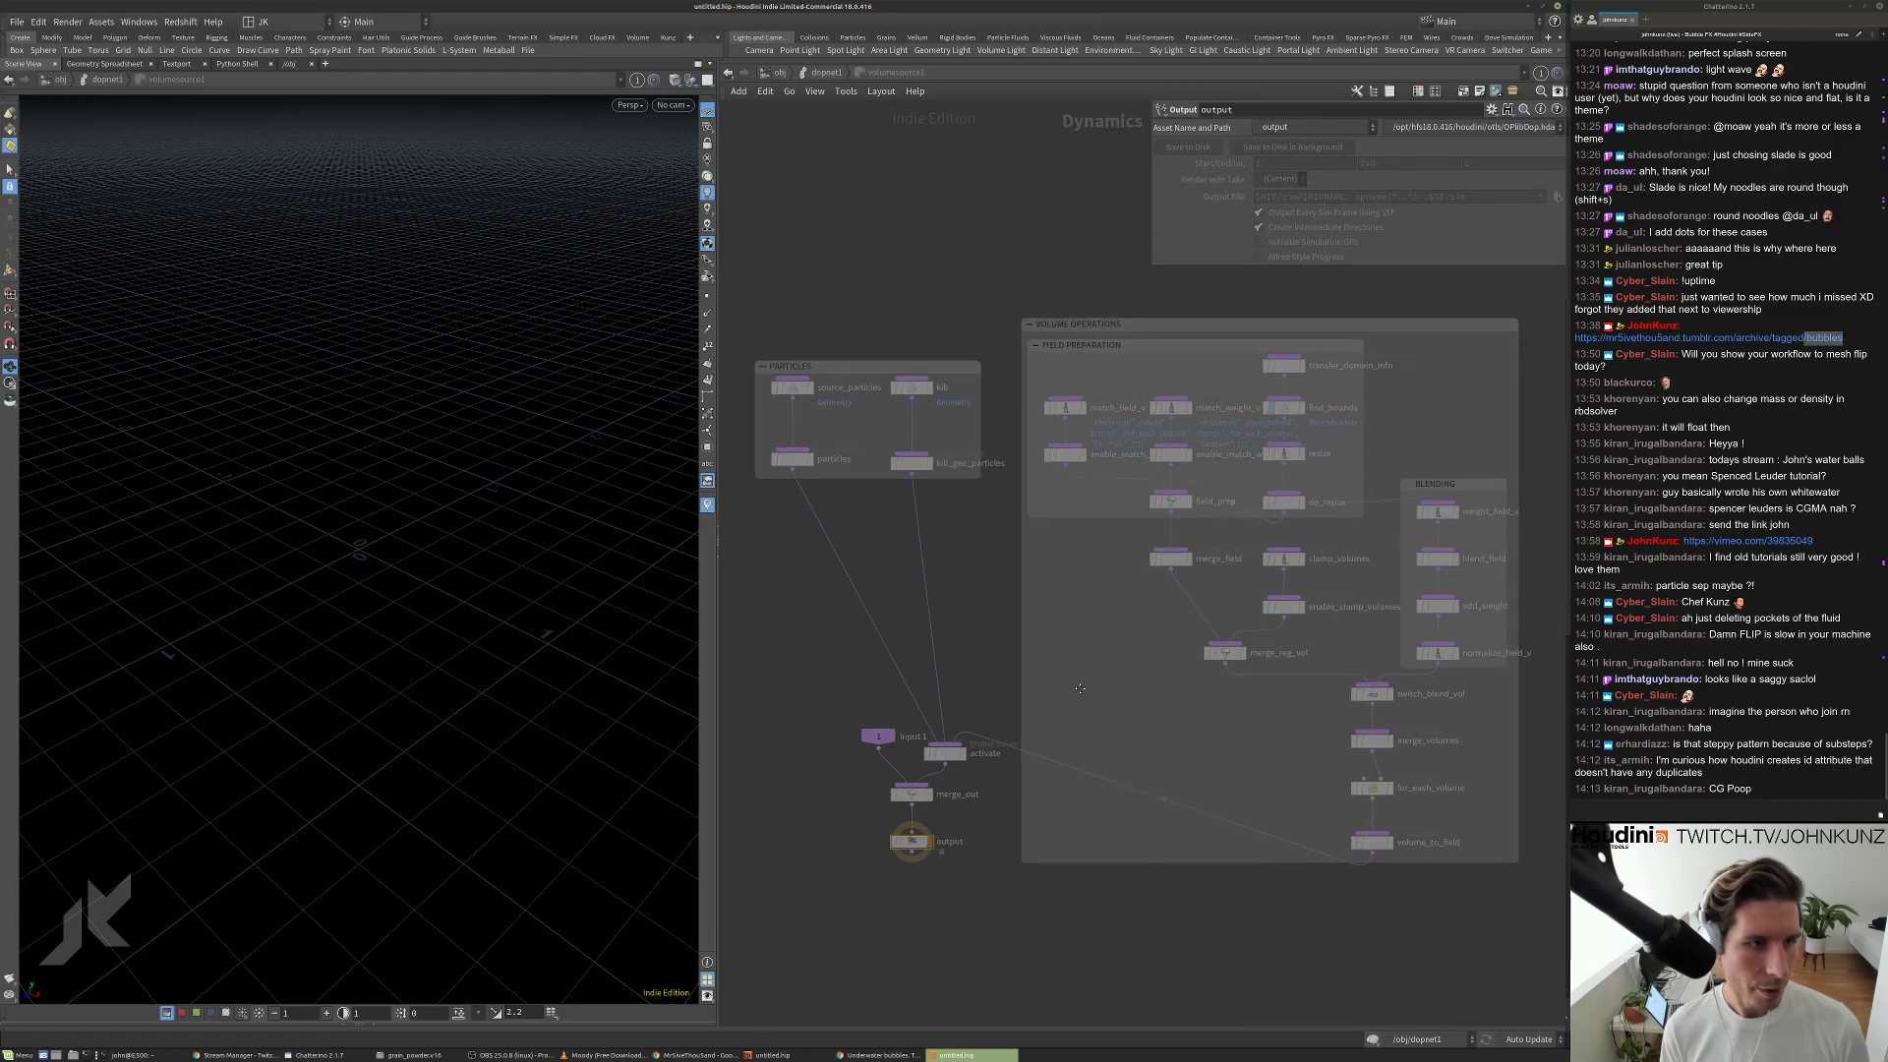
scroll(800, 408, up, 3)
double_click(800, 400)
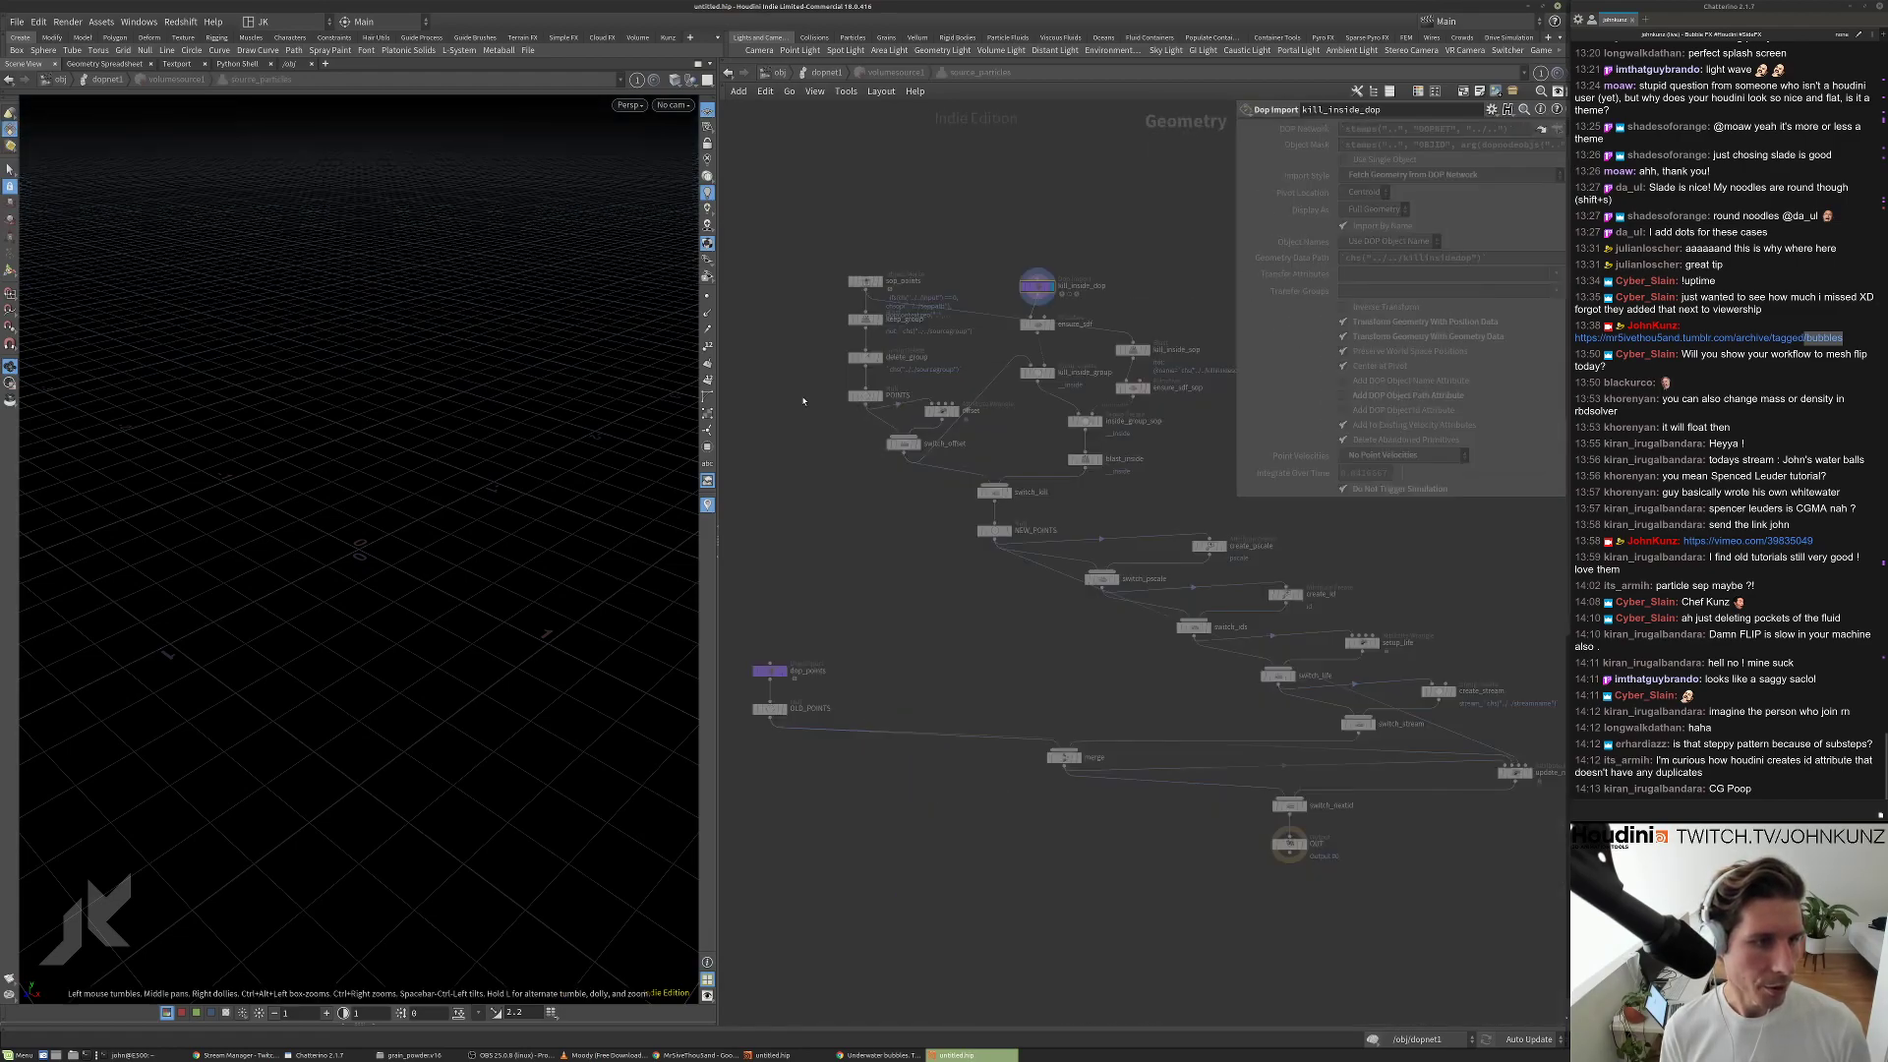
scroll(1426, 738, up, 3)
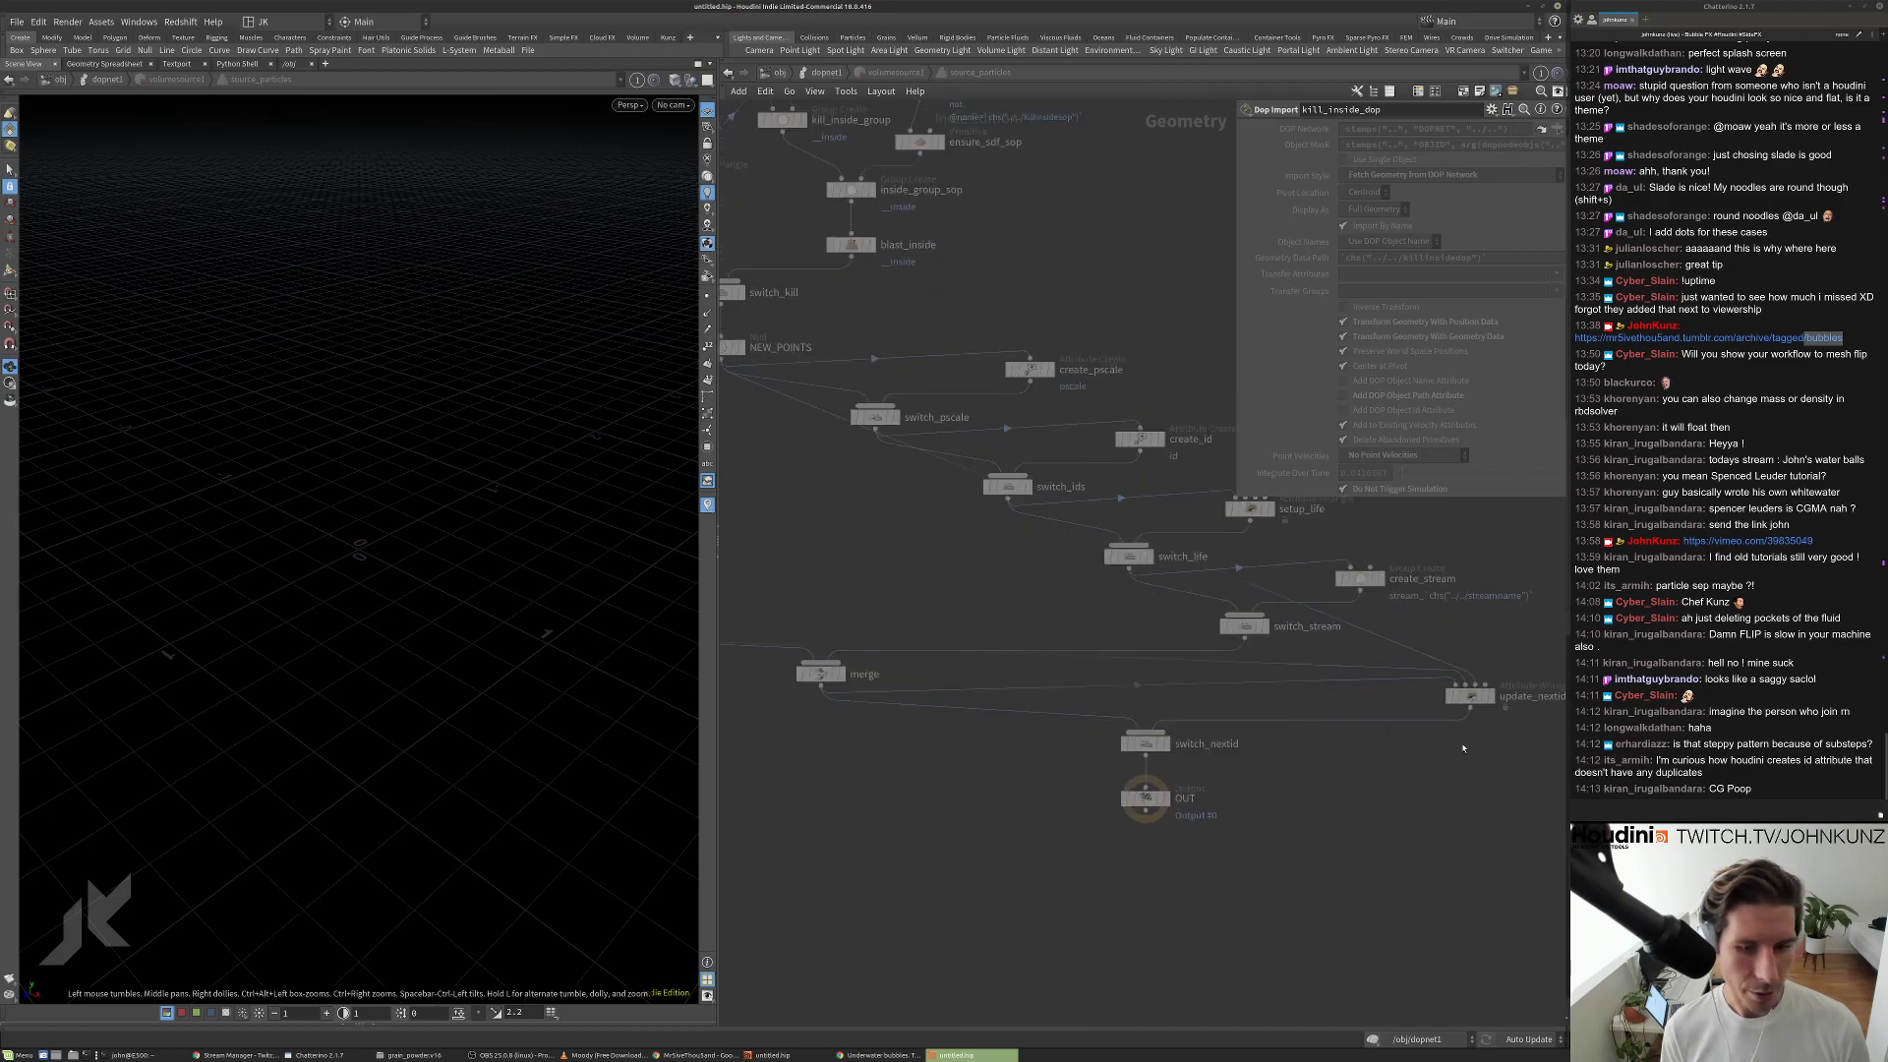
click(1380, 712)
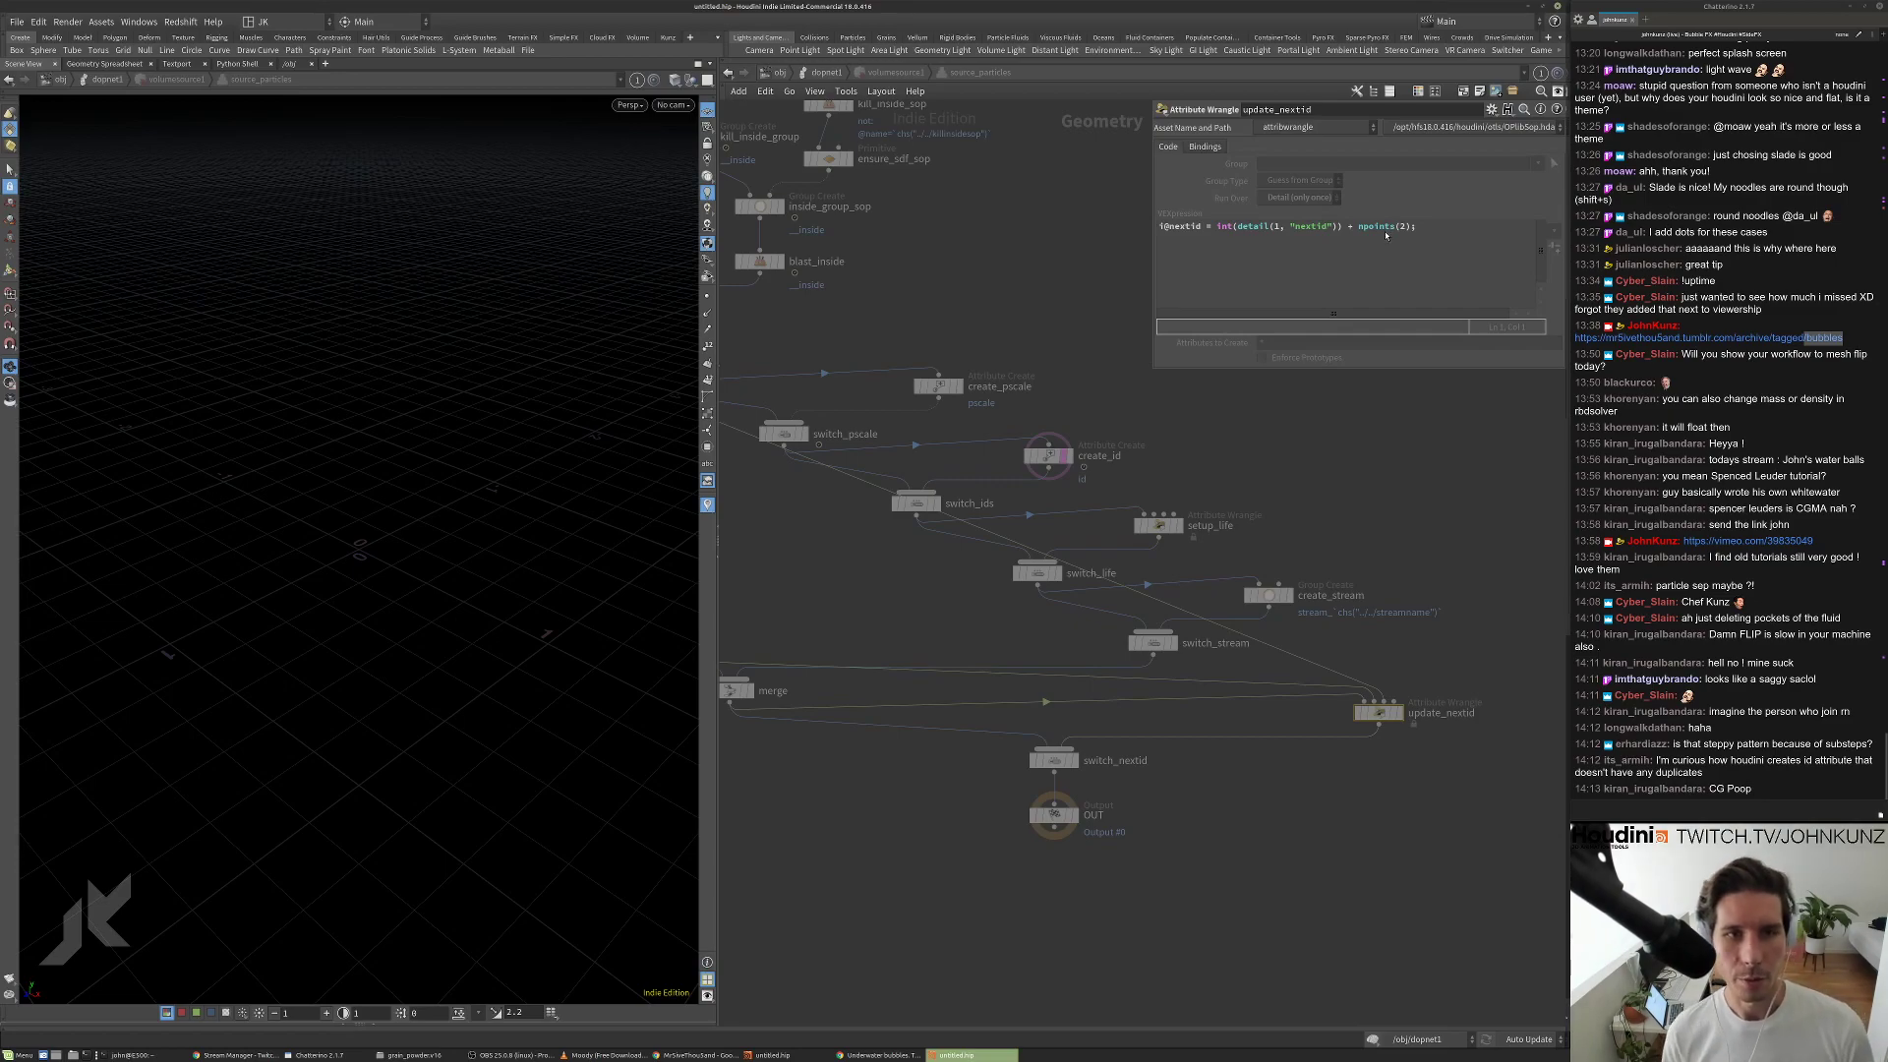
middle_drag(932, 450, 1119, 463)
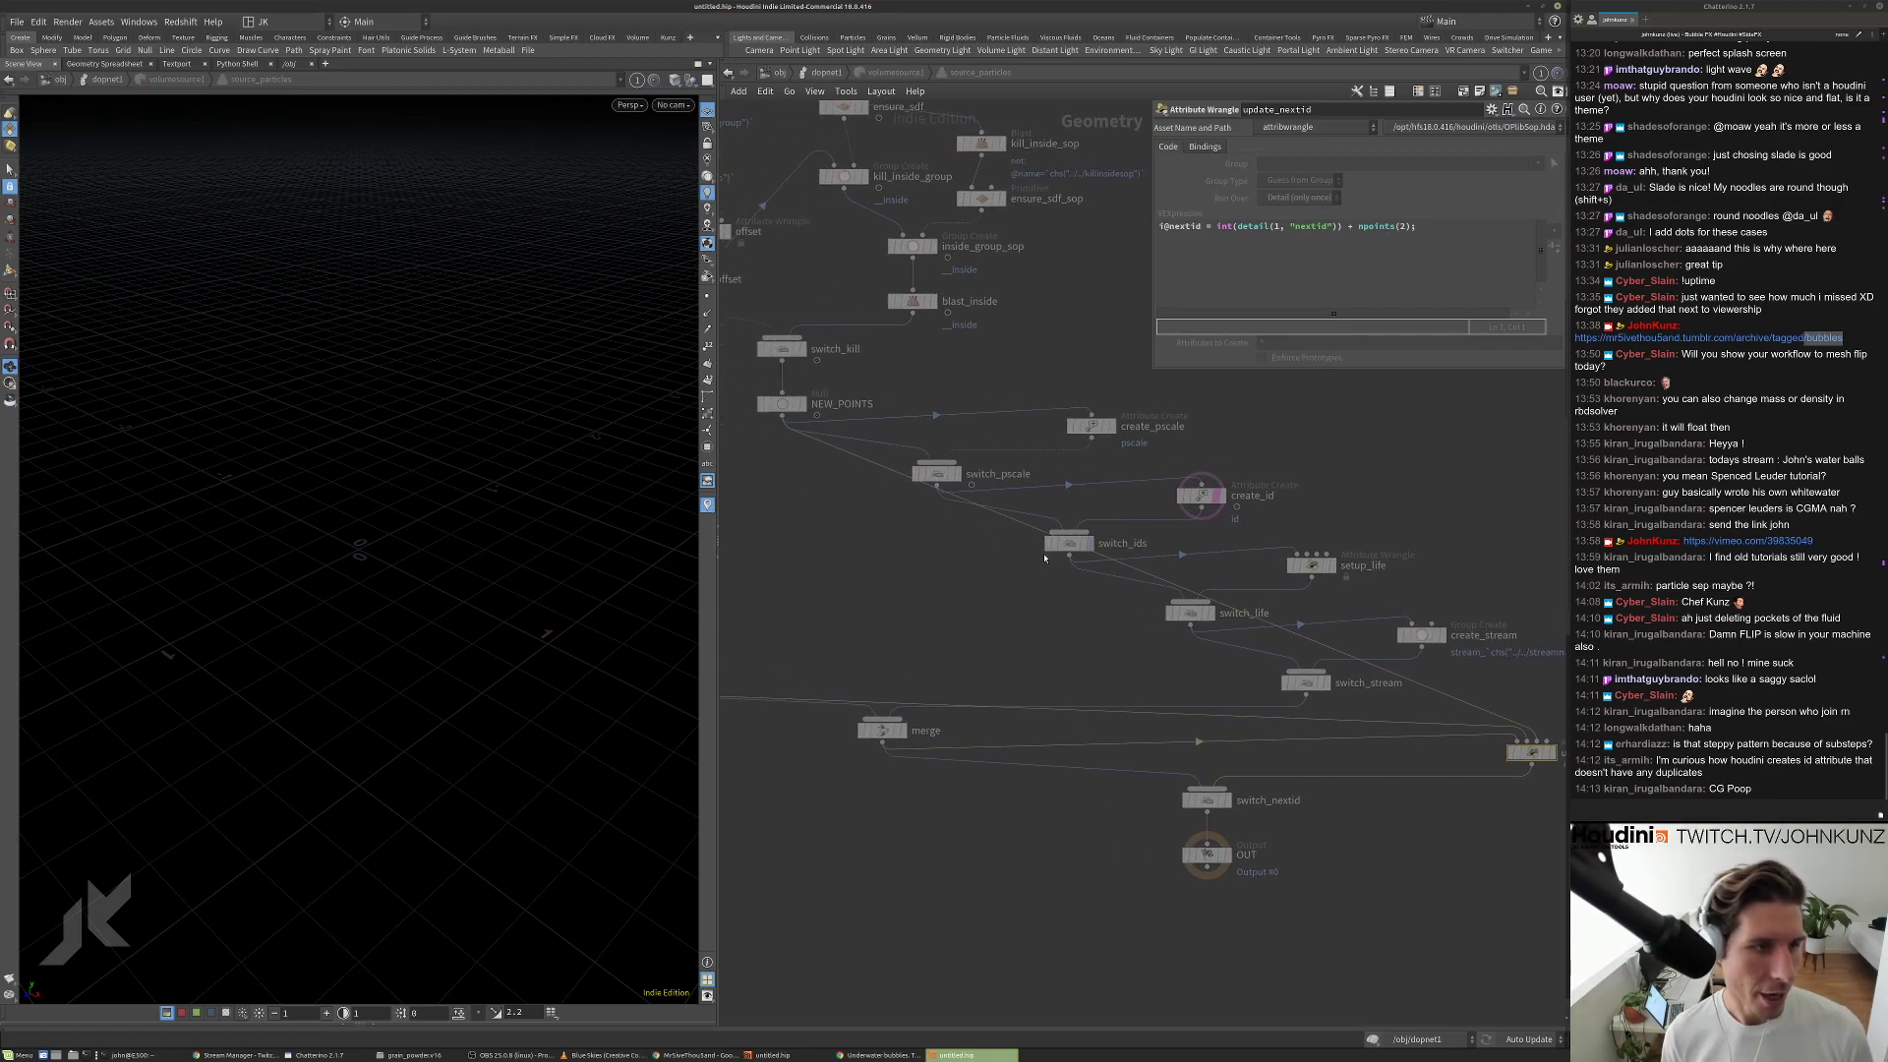
click(838, 71)
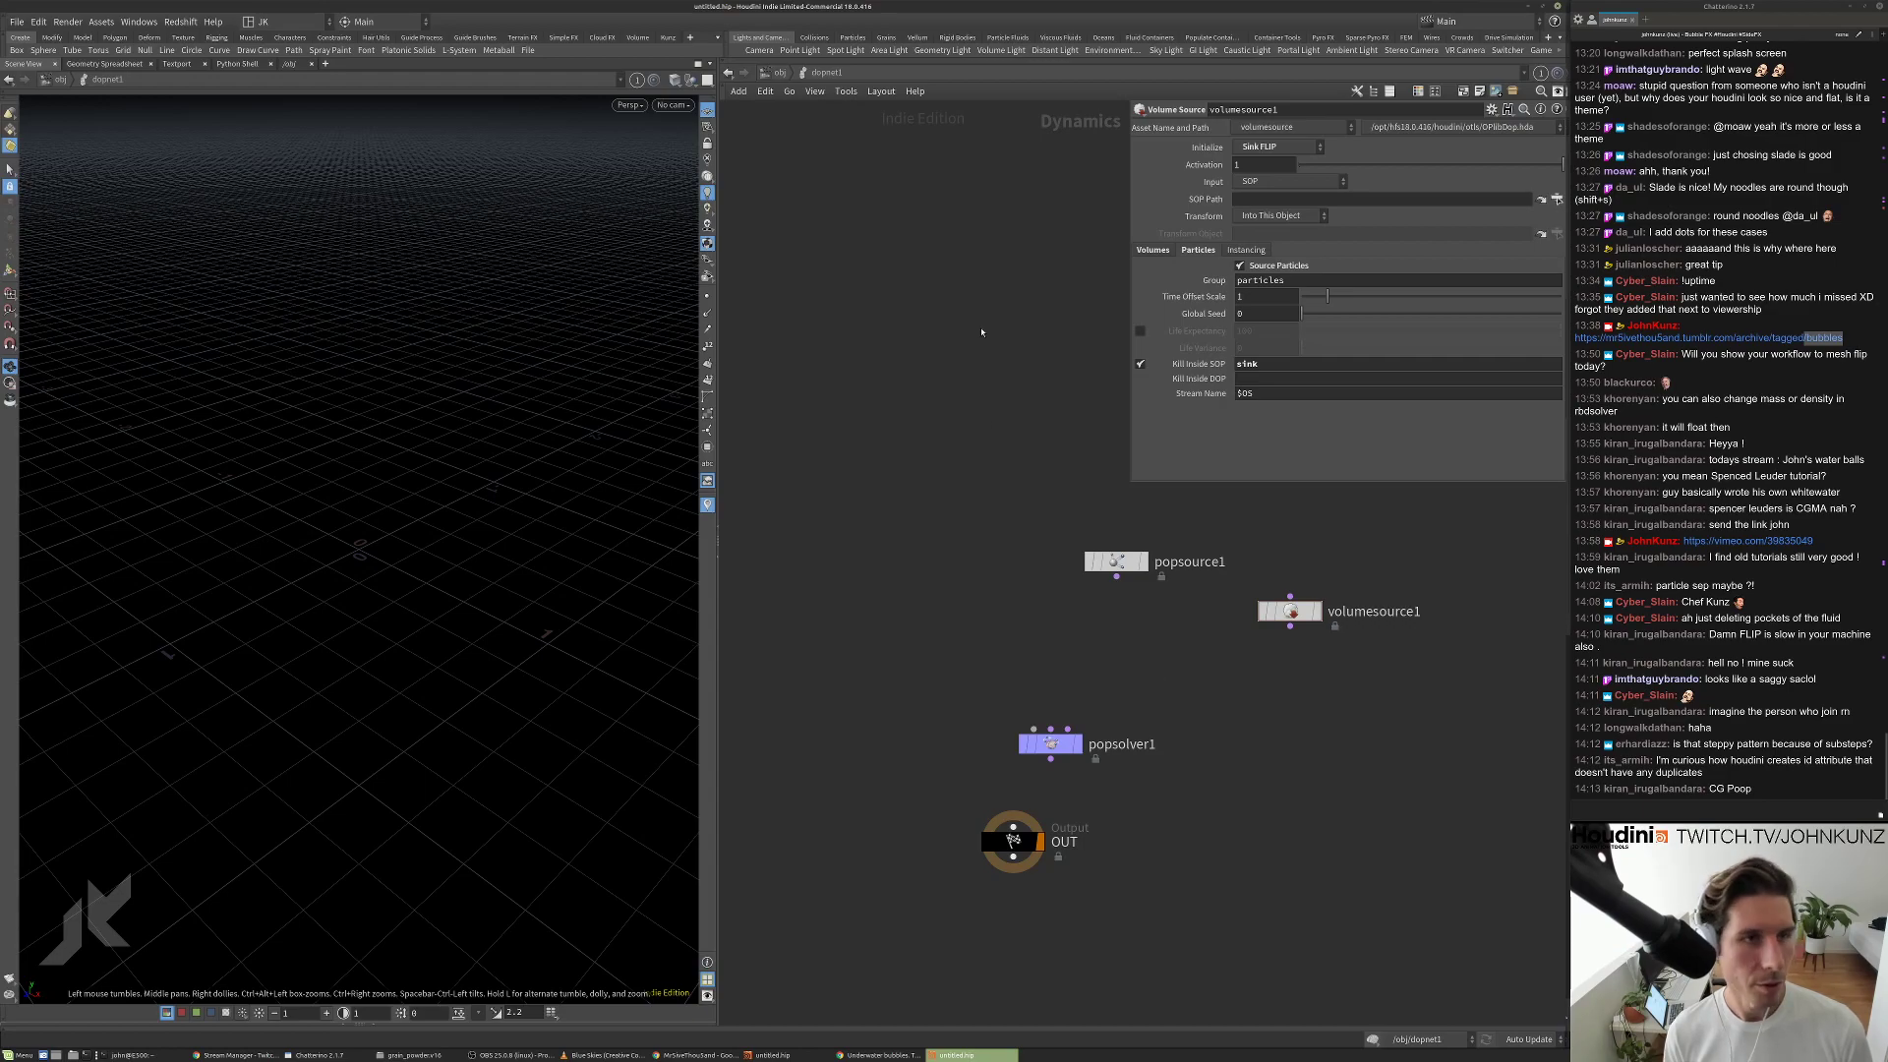
click(1555, 7)
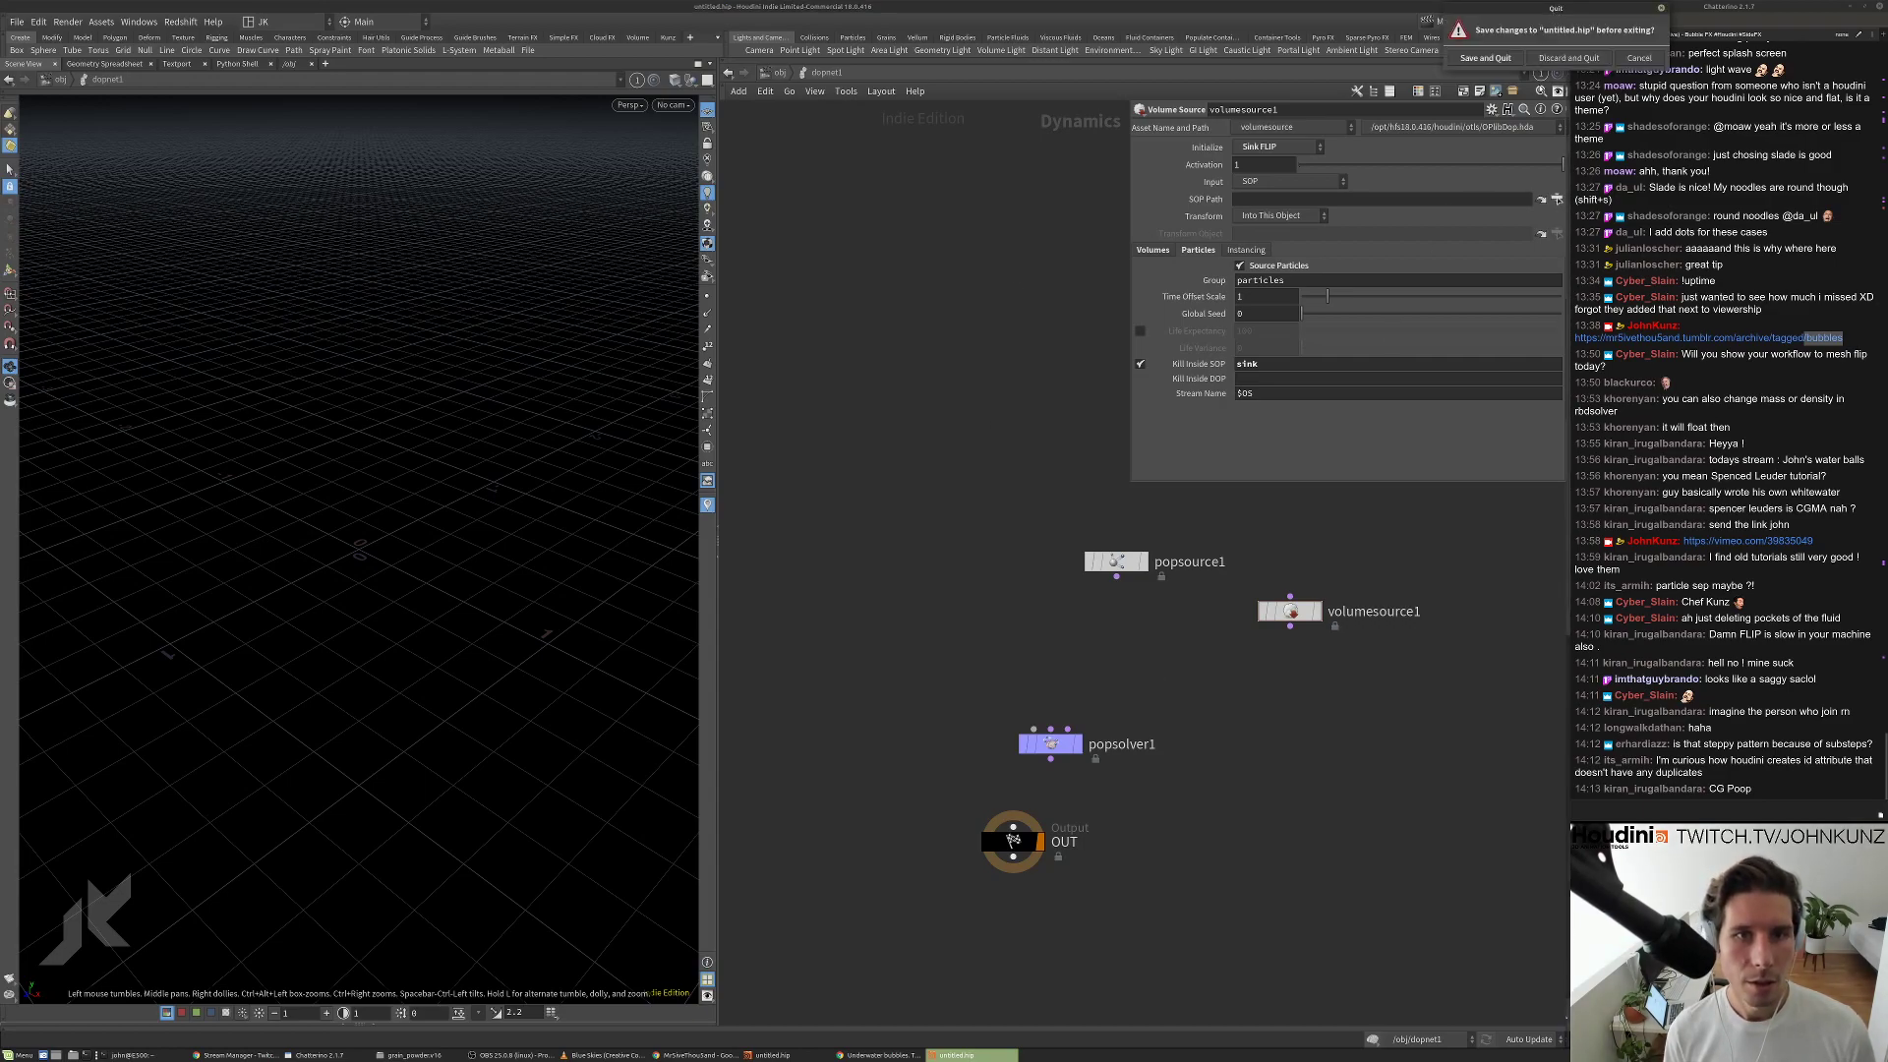
Cancel quitting, view the particle_fluid meshed fluid again, and start a vdbfr node search.
key(Escape)
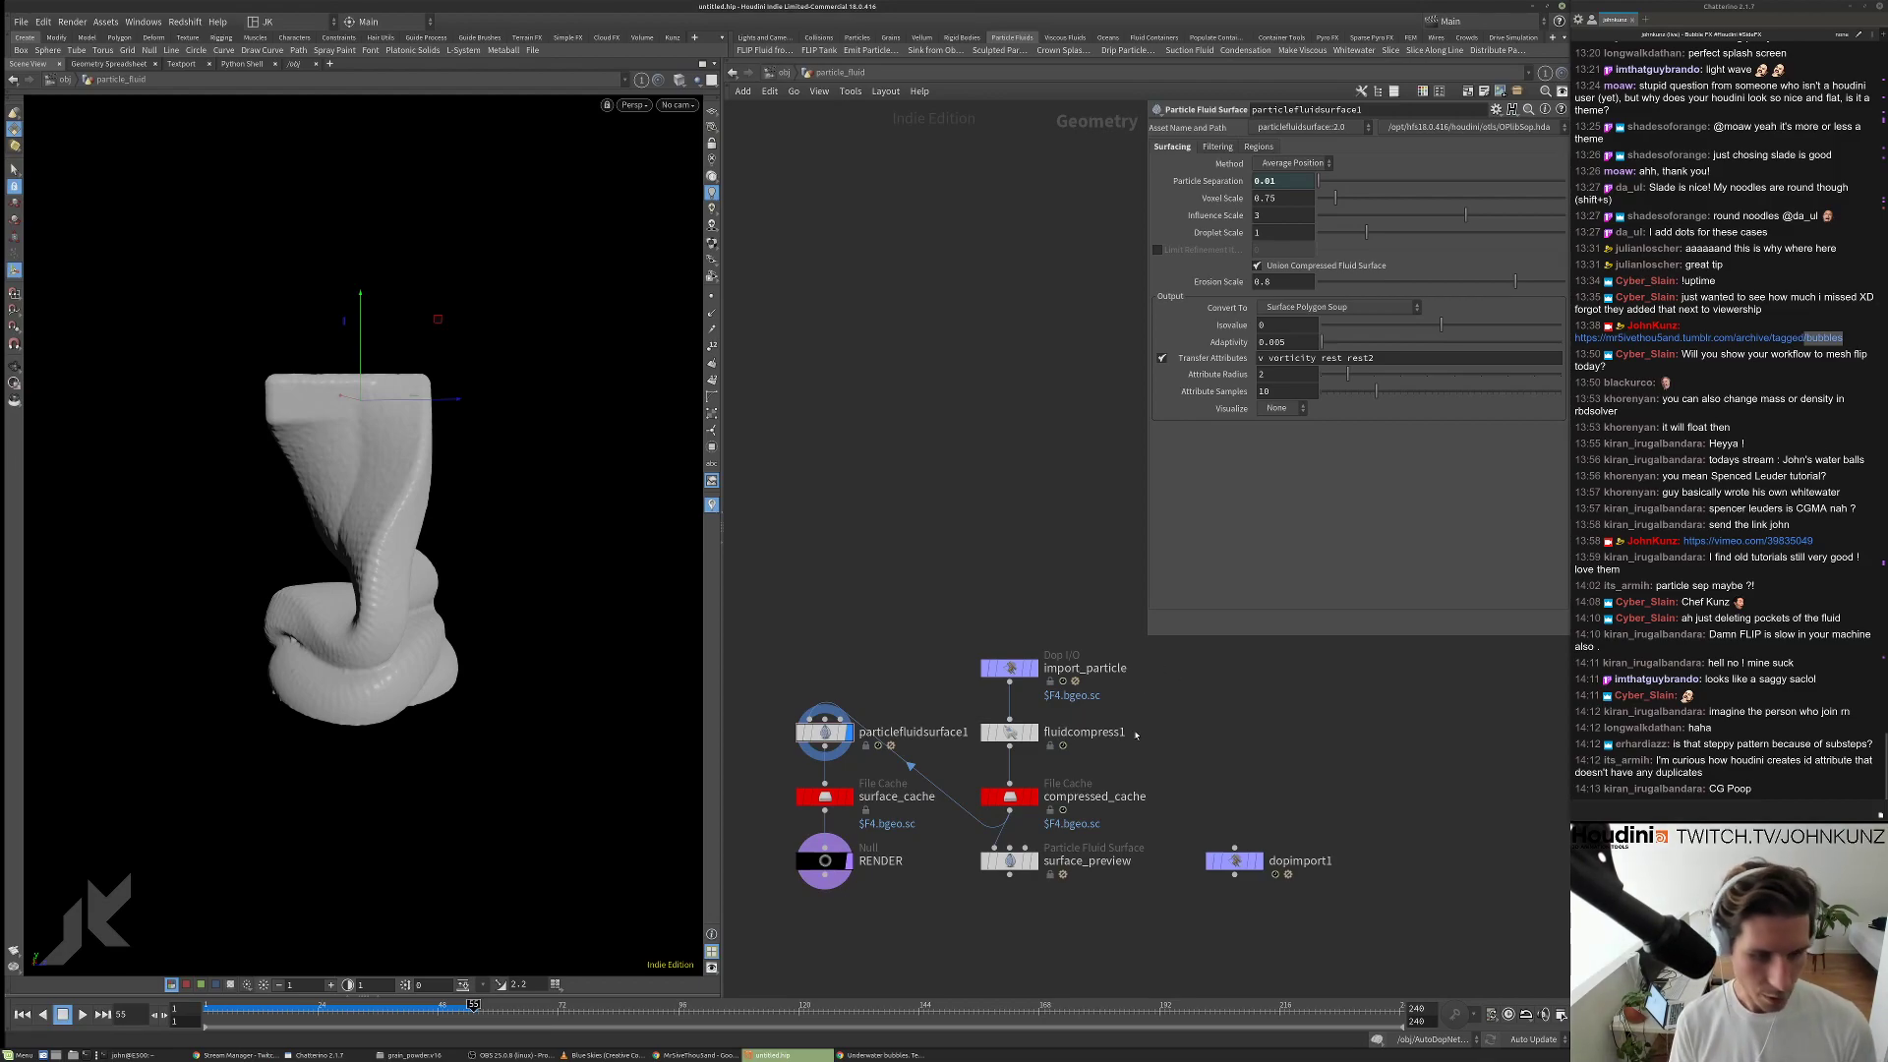
middle_drag(1233, 756, 1292, 758)
scroll(380, 553, up, 5)
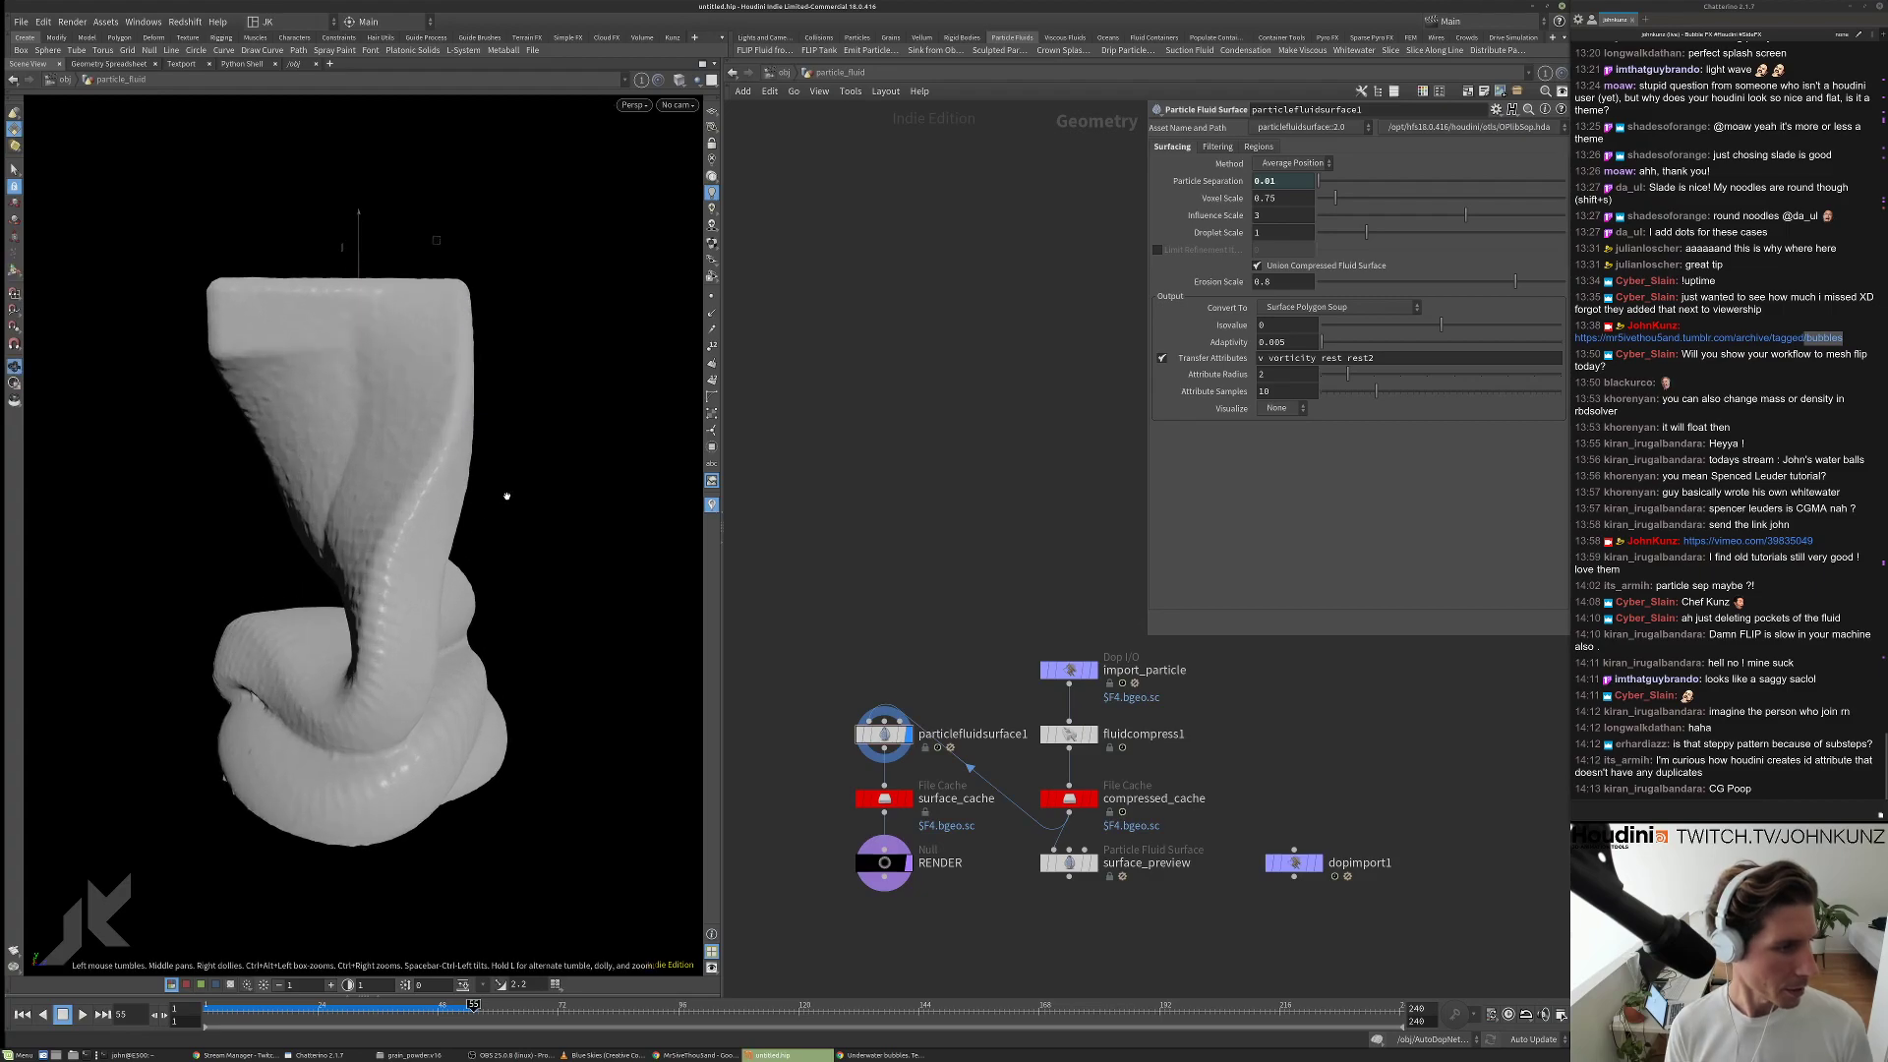
drag(384, 543, 362, 514)
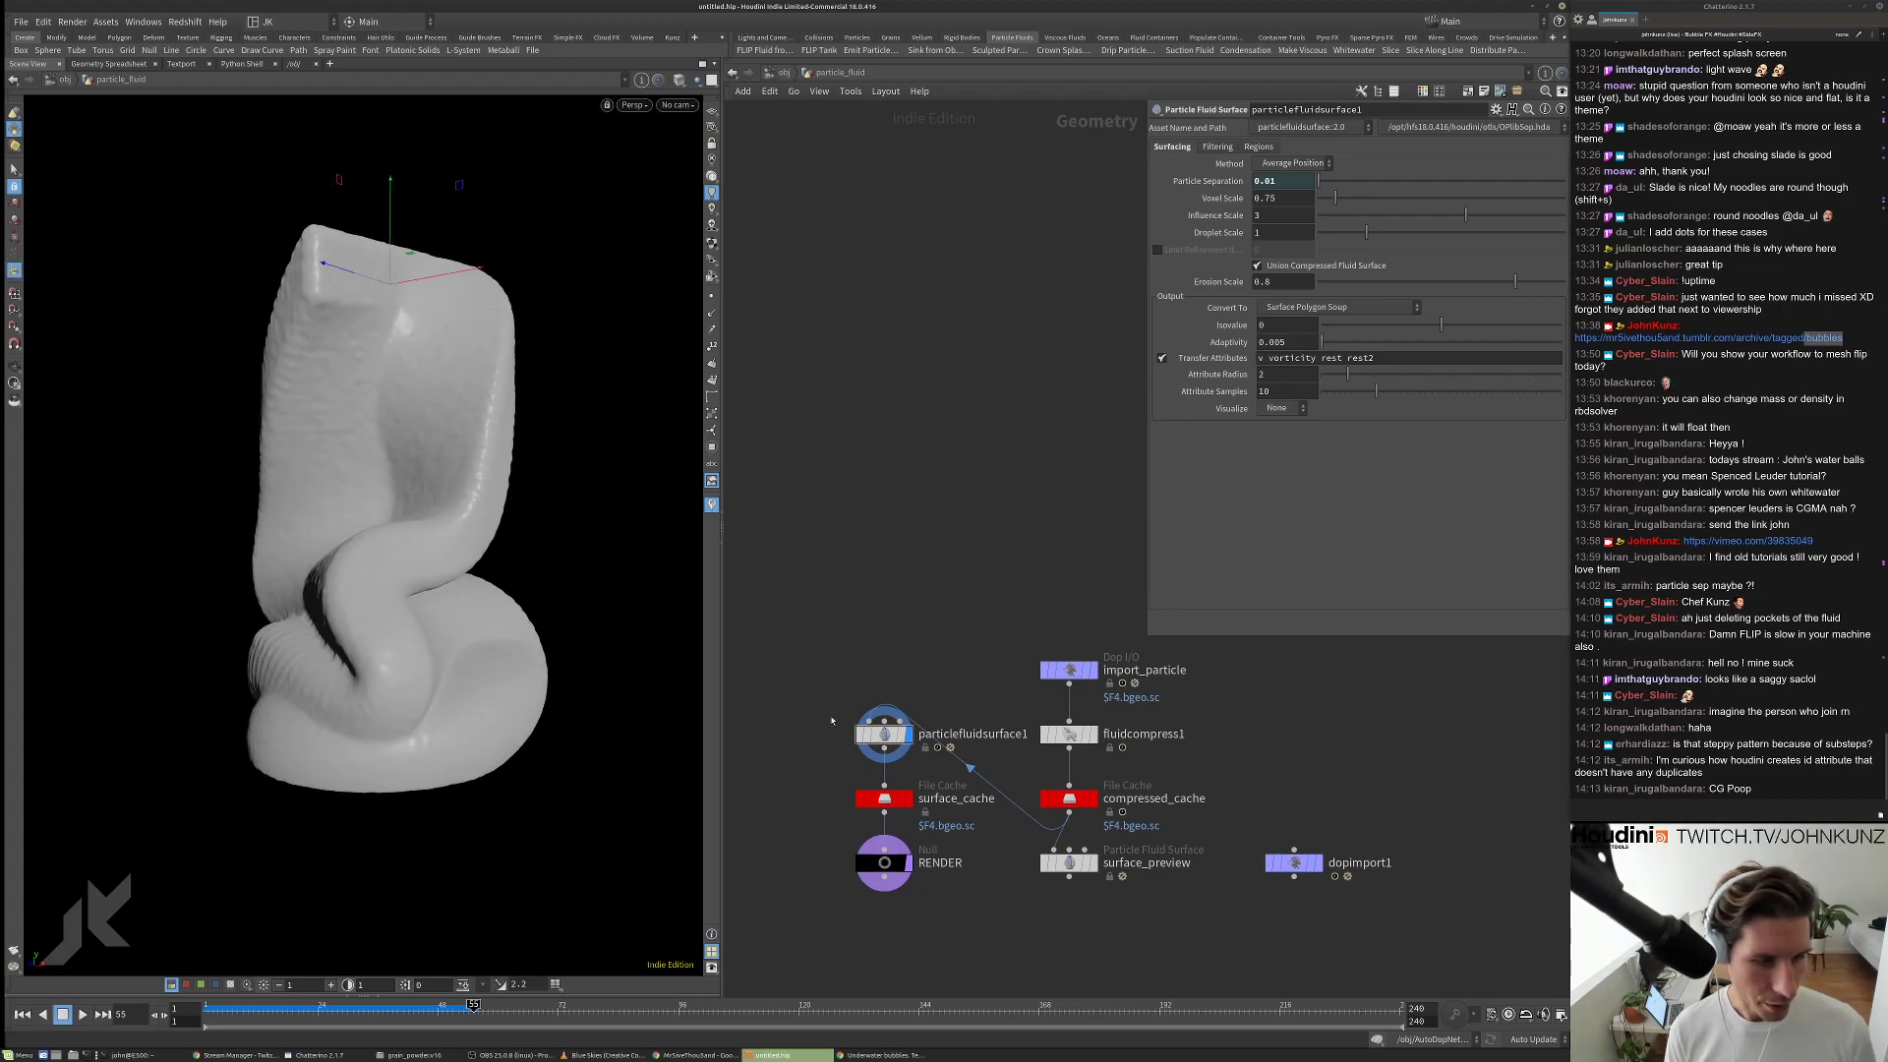
scroll(1278, 750, up, 3)
scroll(1277, 751, down, 1)
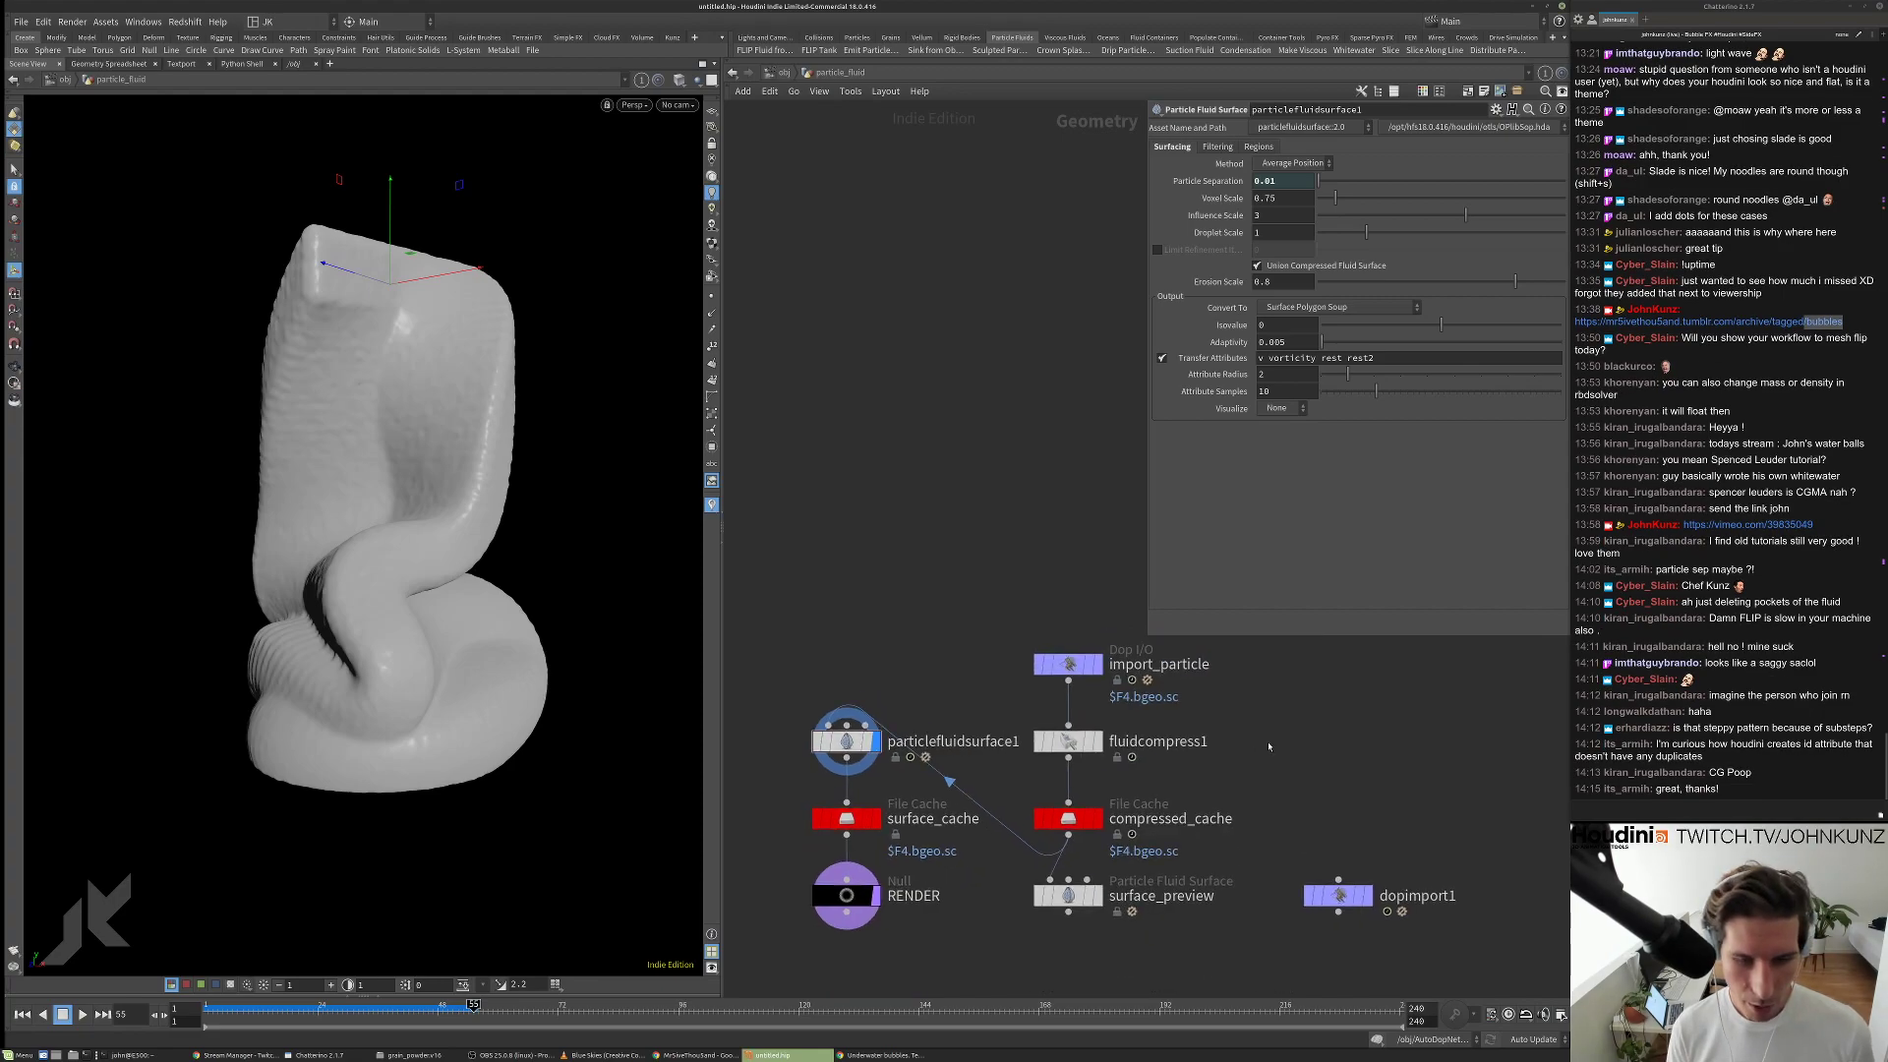
key(Tab)
text(vdbfr)
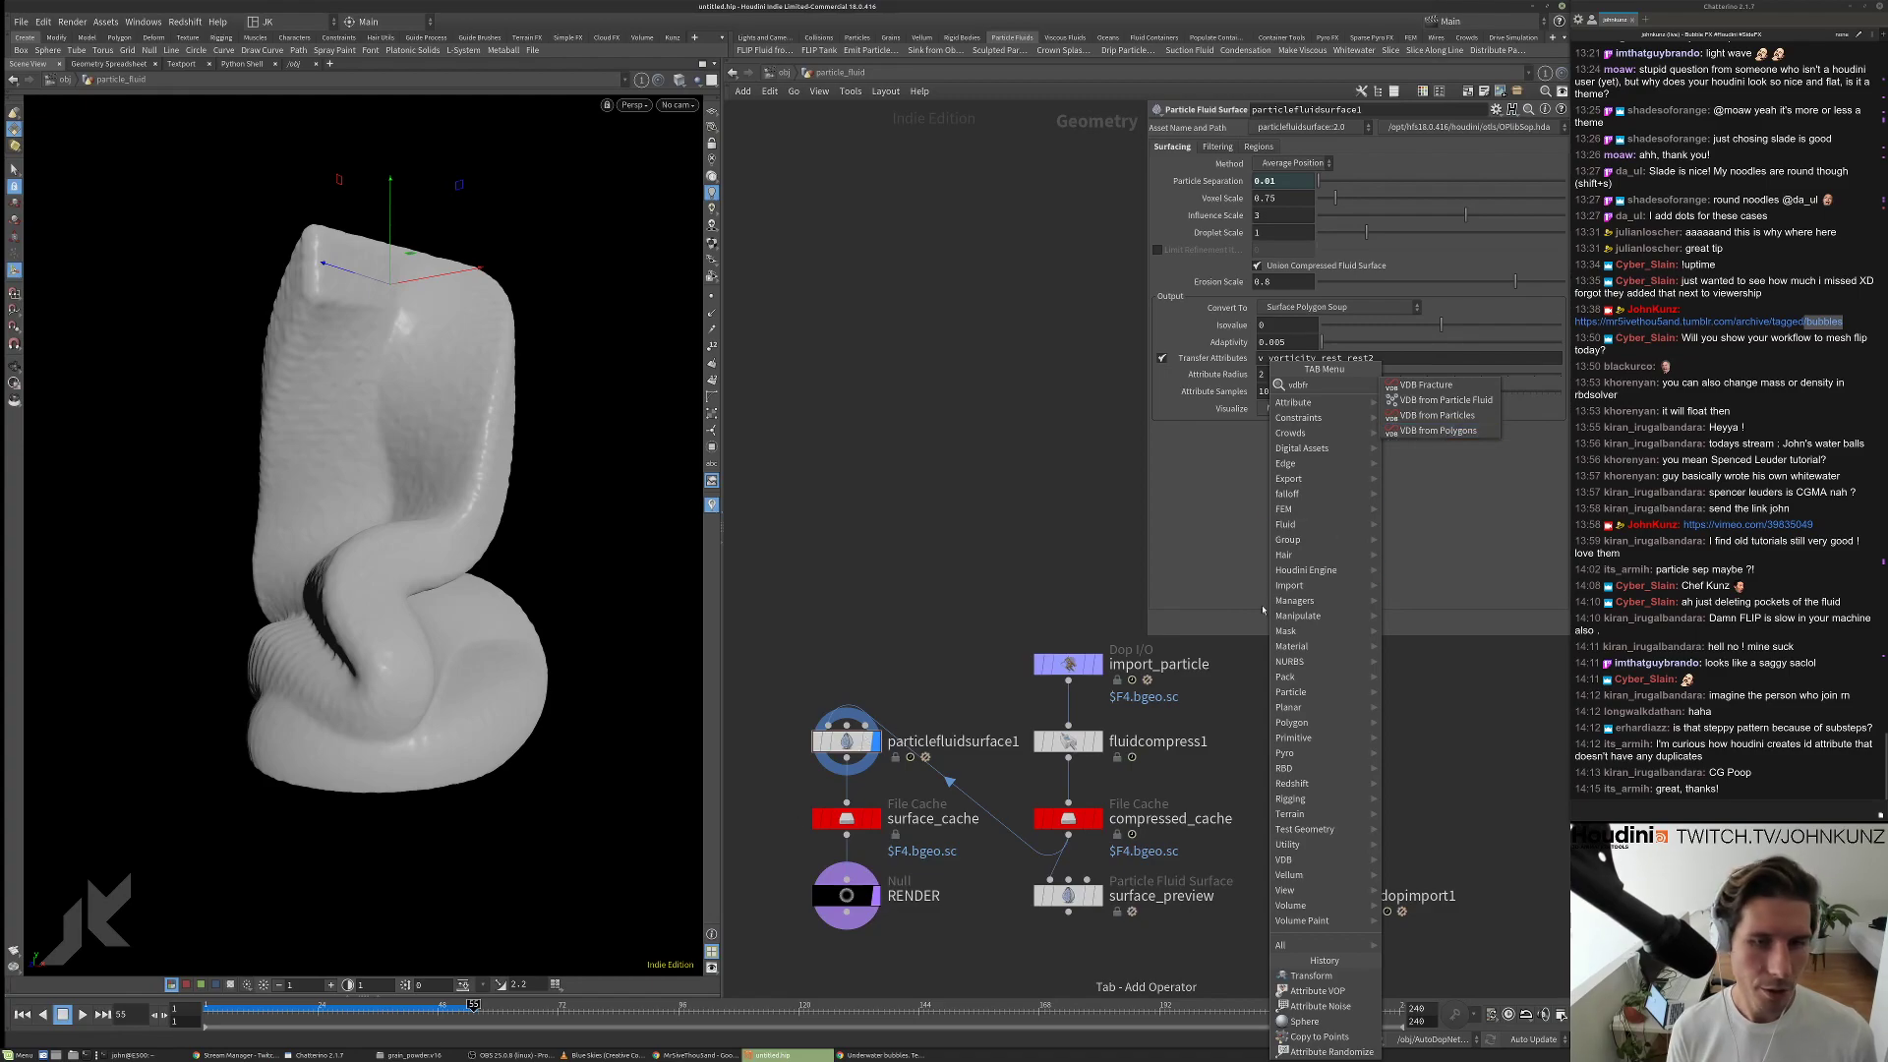
Add a displayed VDB from Particles fed by import_particle, with minimum radius 0.121 voxels.
click(1424, 415)
click(1338, 732)
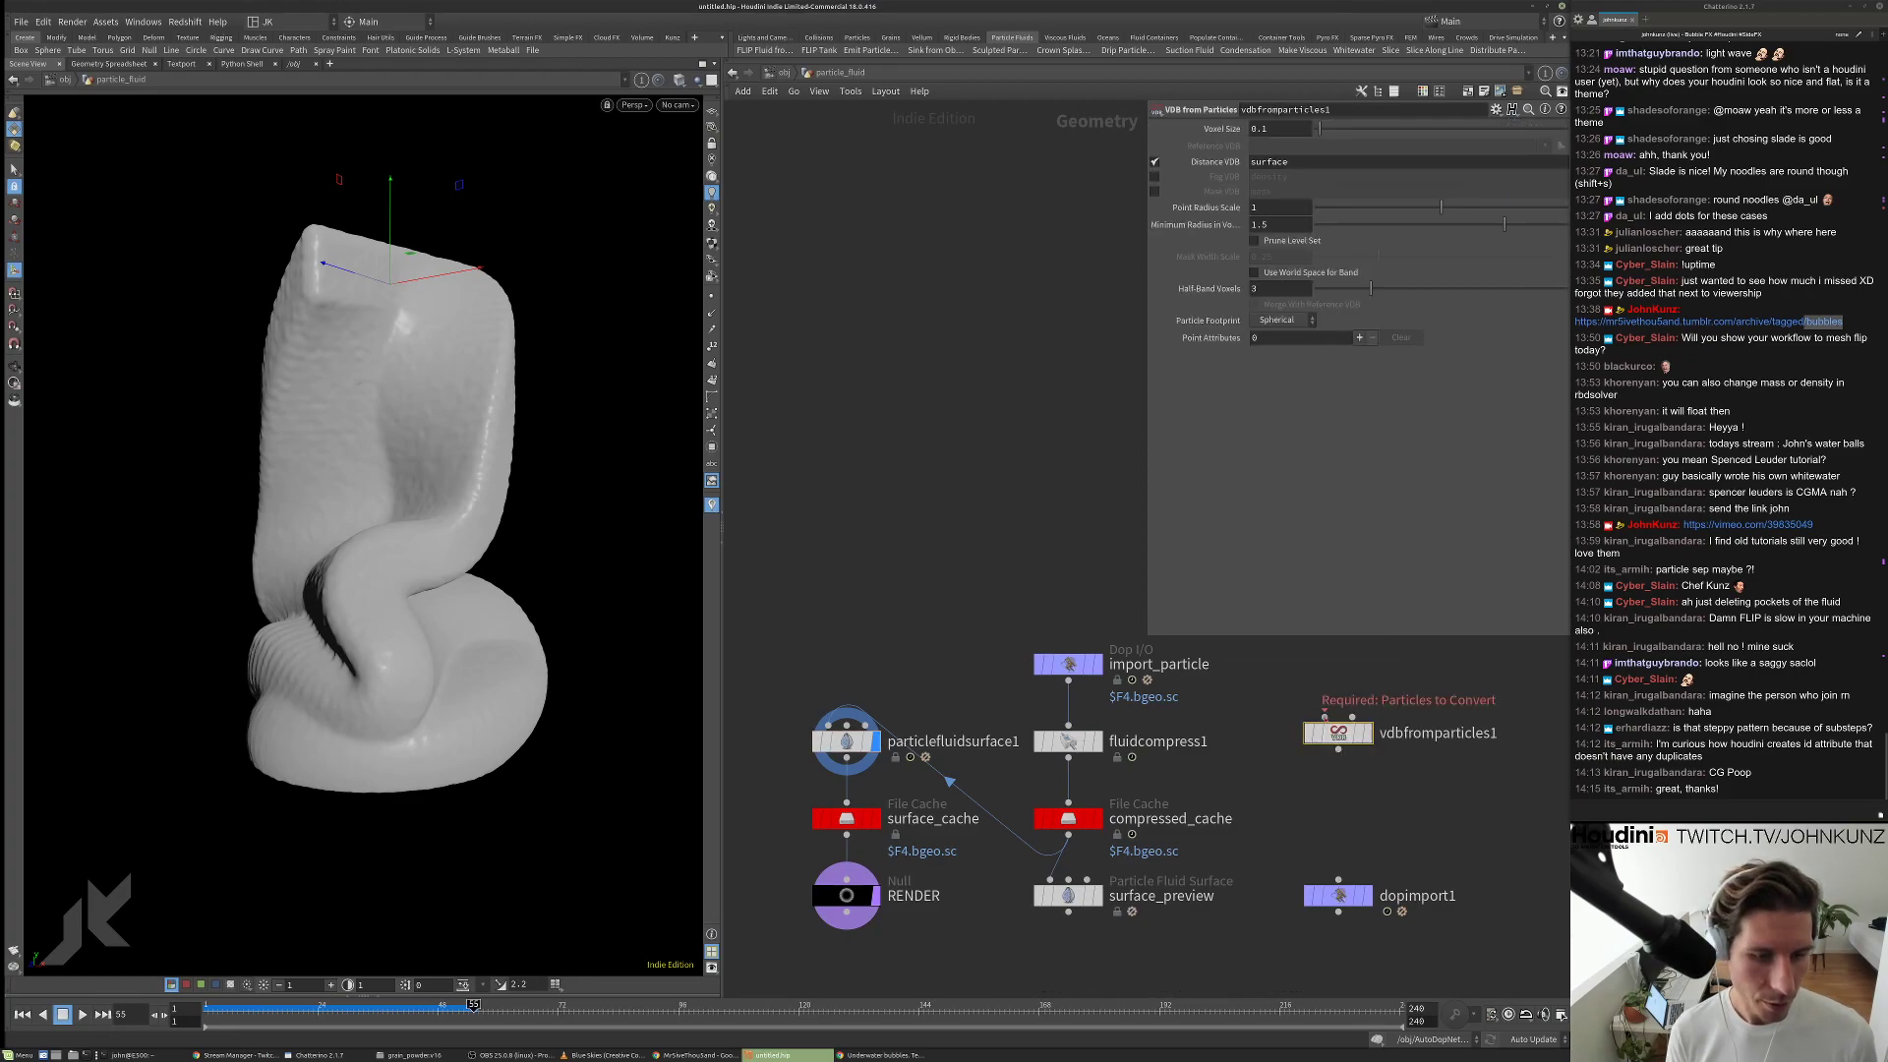
drag(1324, 717, 1095, 700)
click(1366, 733)
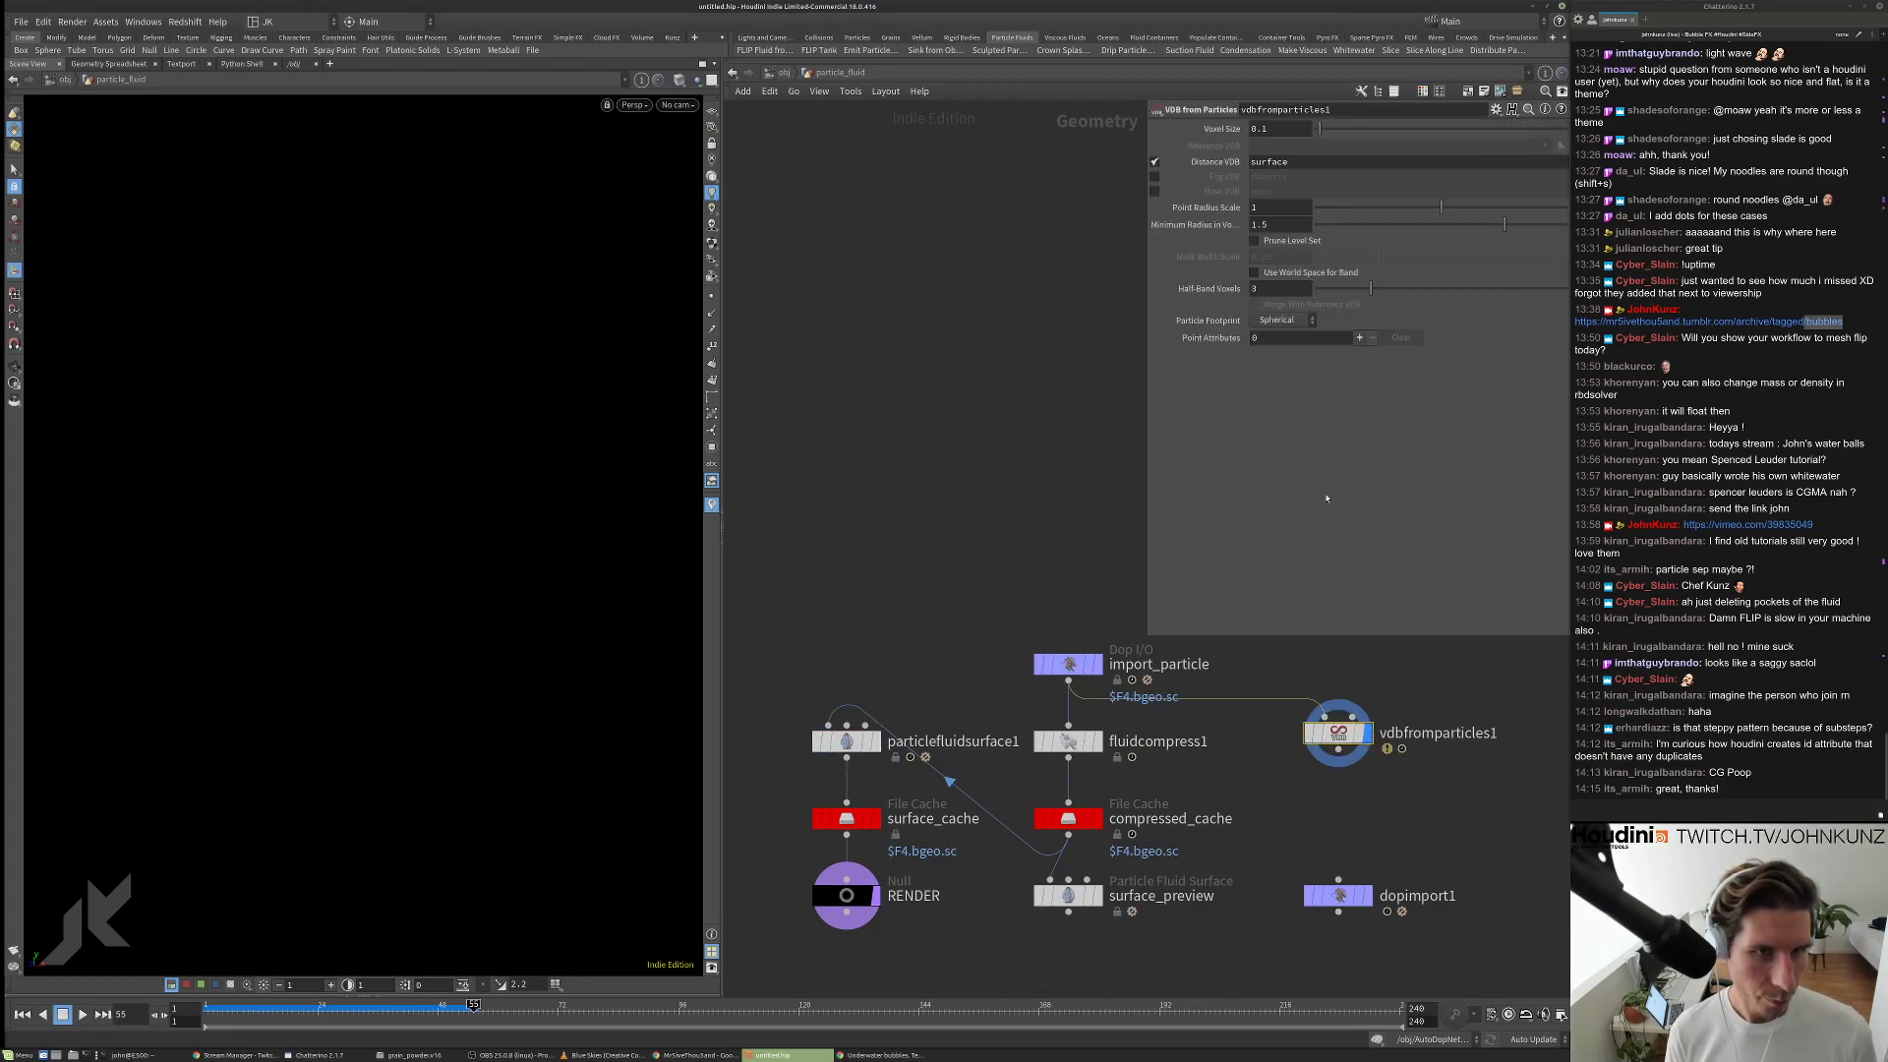
drag(1327, 225, 1296, 228)
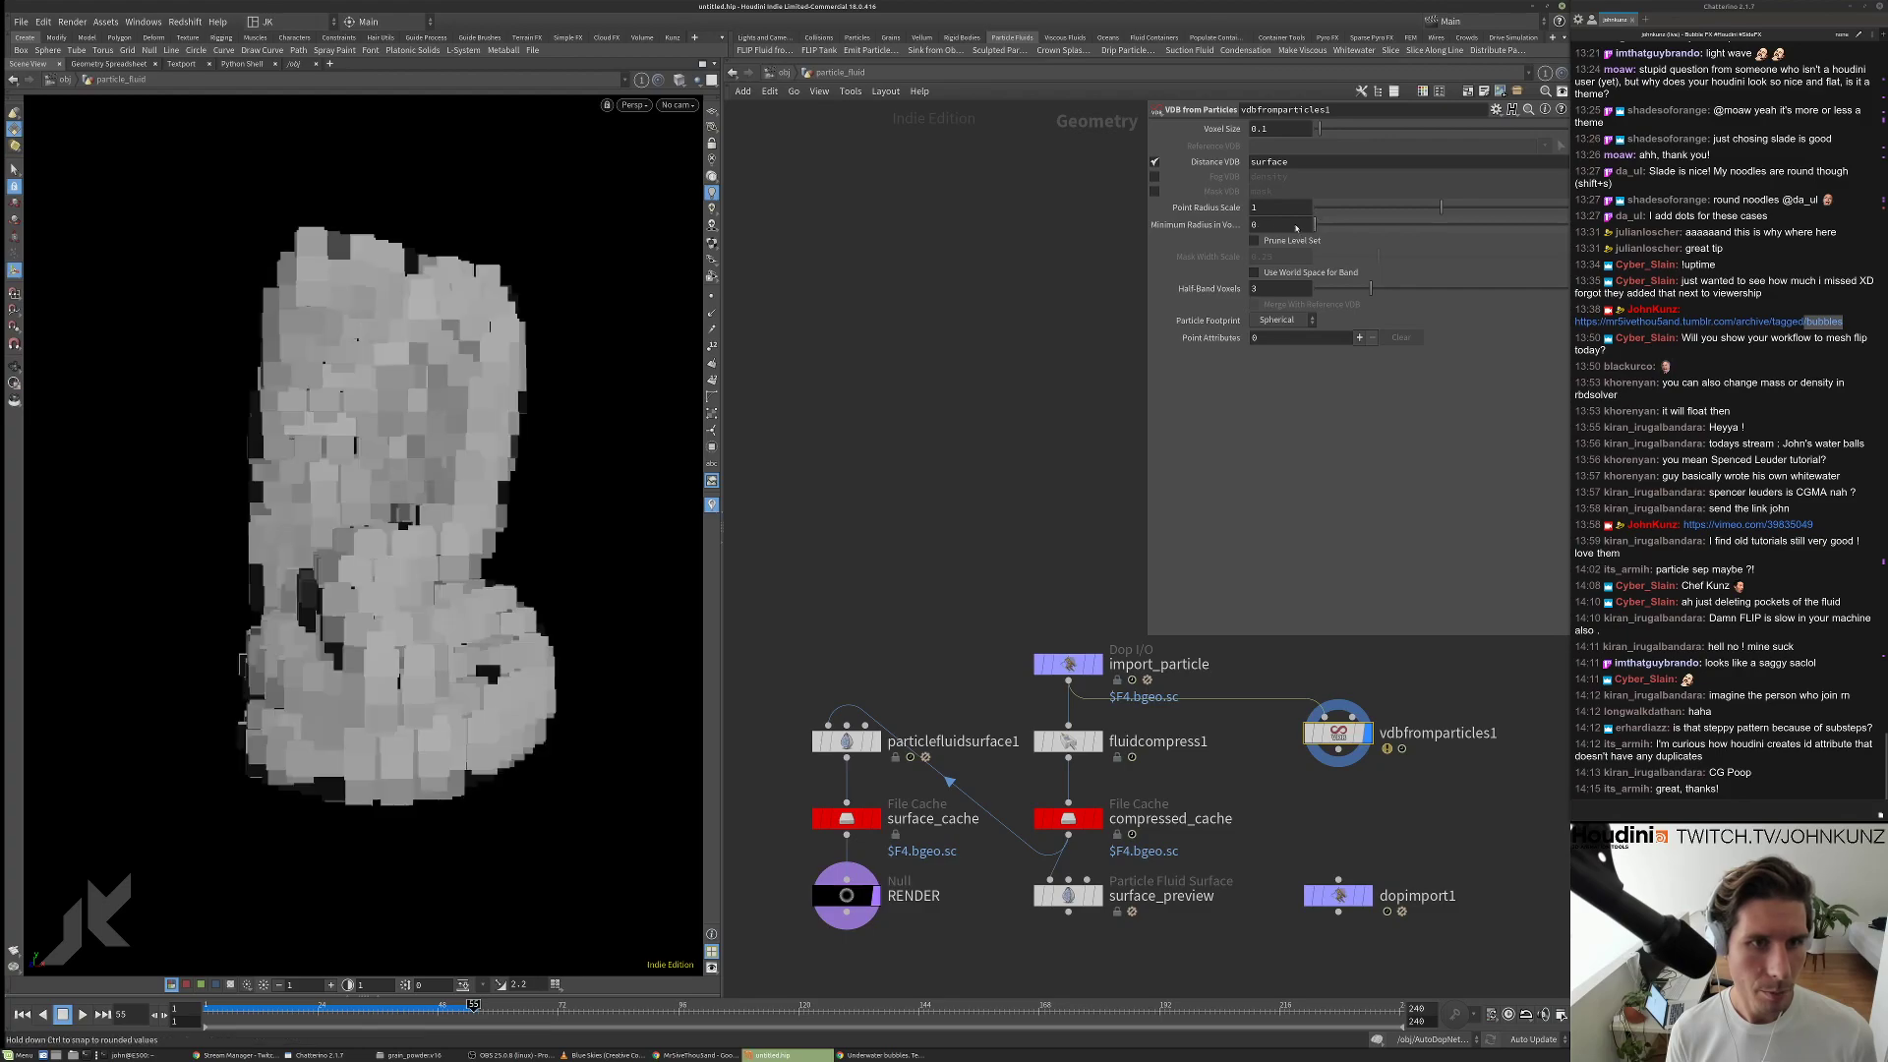
Add a displayed Convert VDB below it, converting to Polygon Soup.
middle_drag(1032, 358, 906, 314)
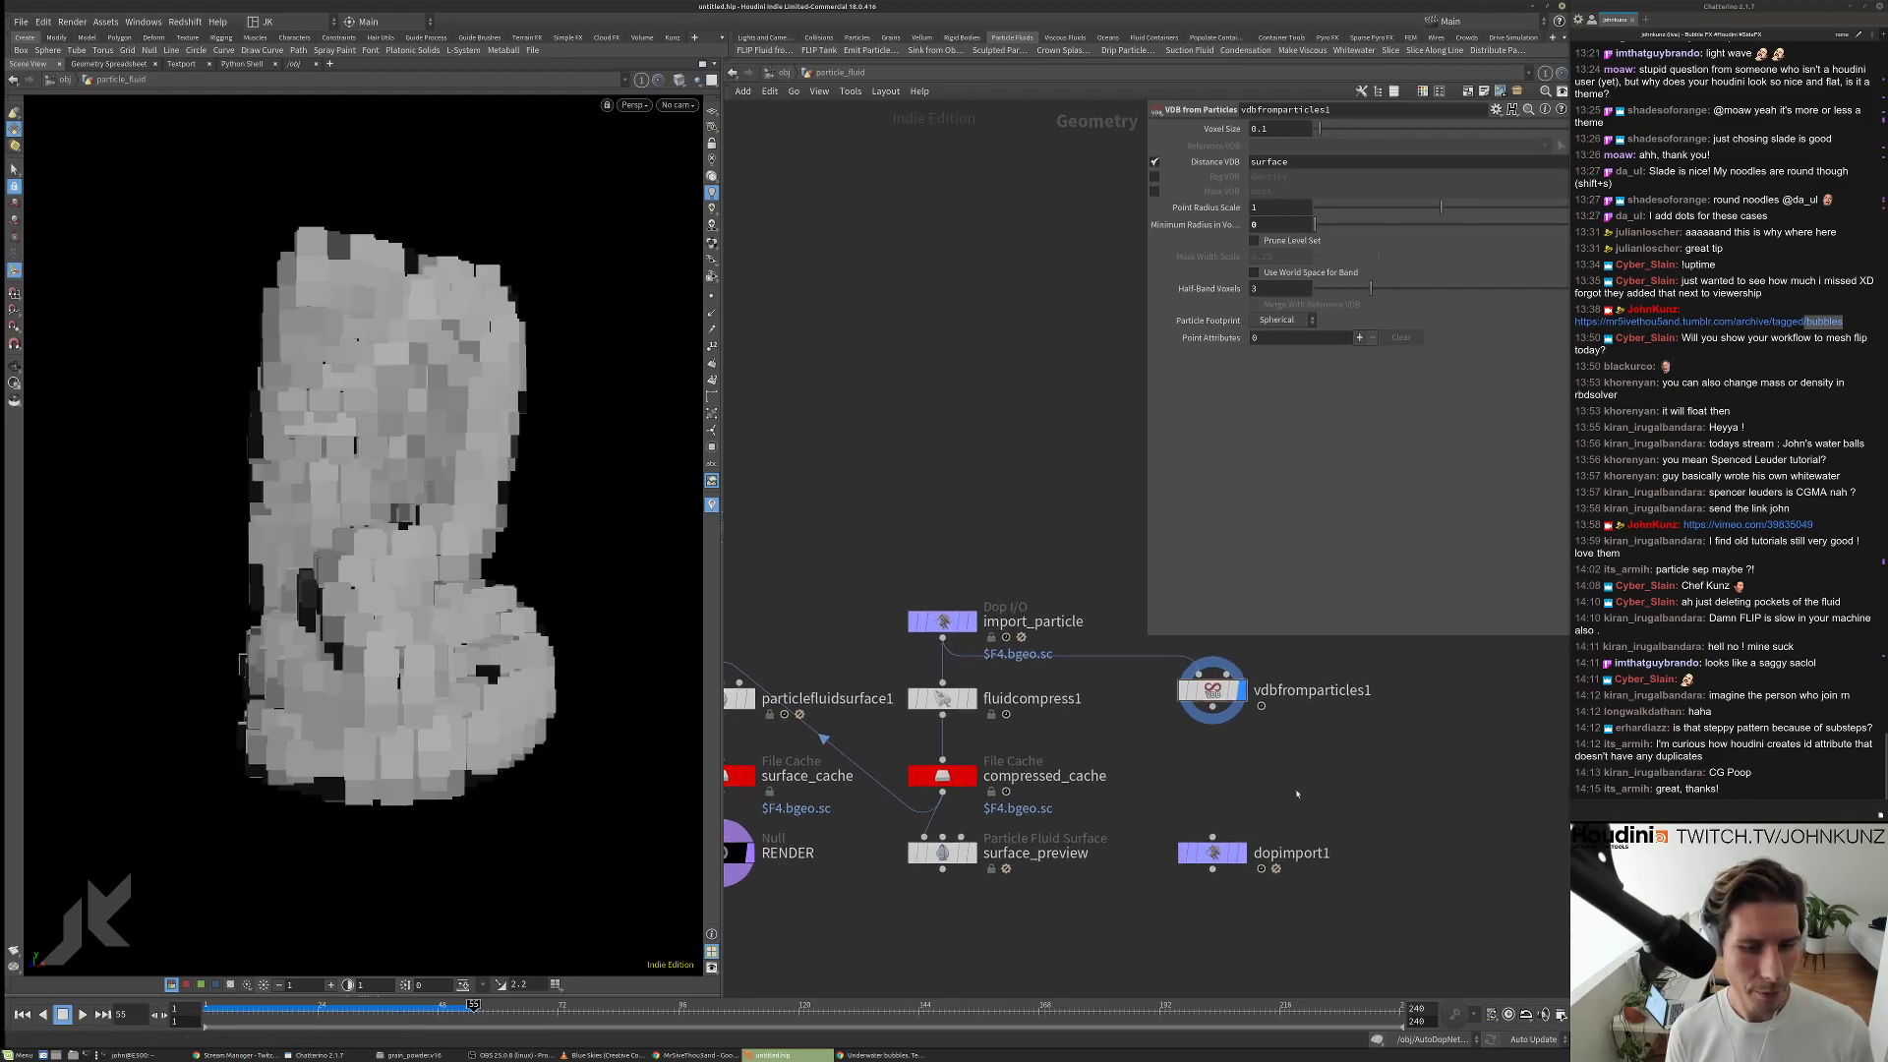
key(Tab)
text(conve)
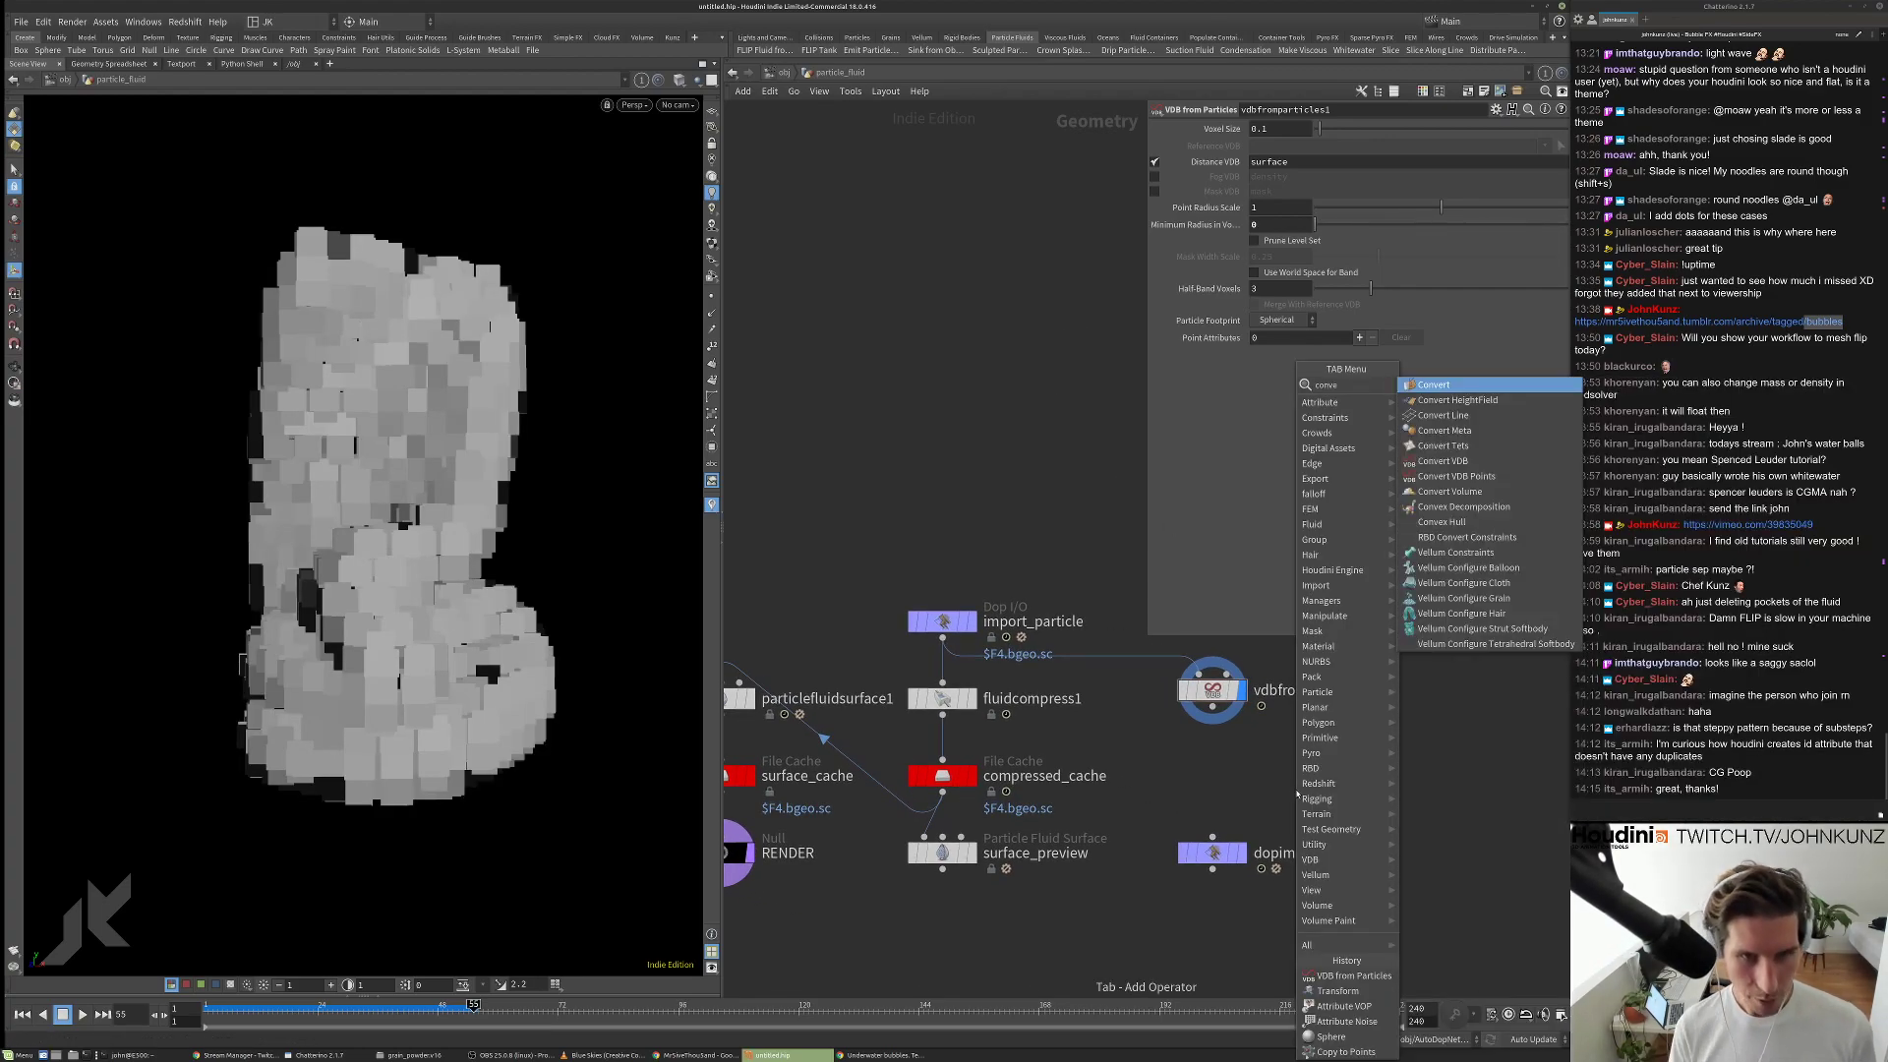
click(1485, 463)
click(1352, 710)
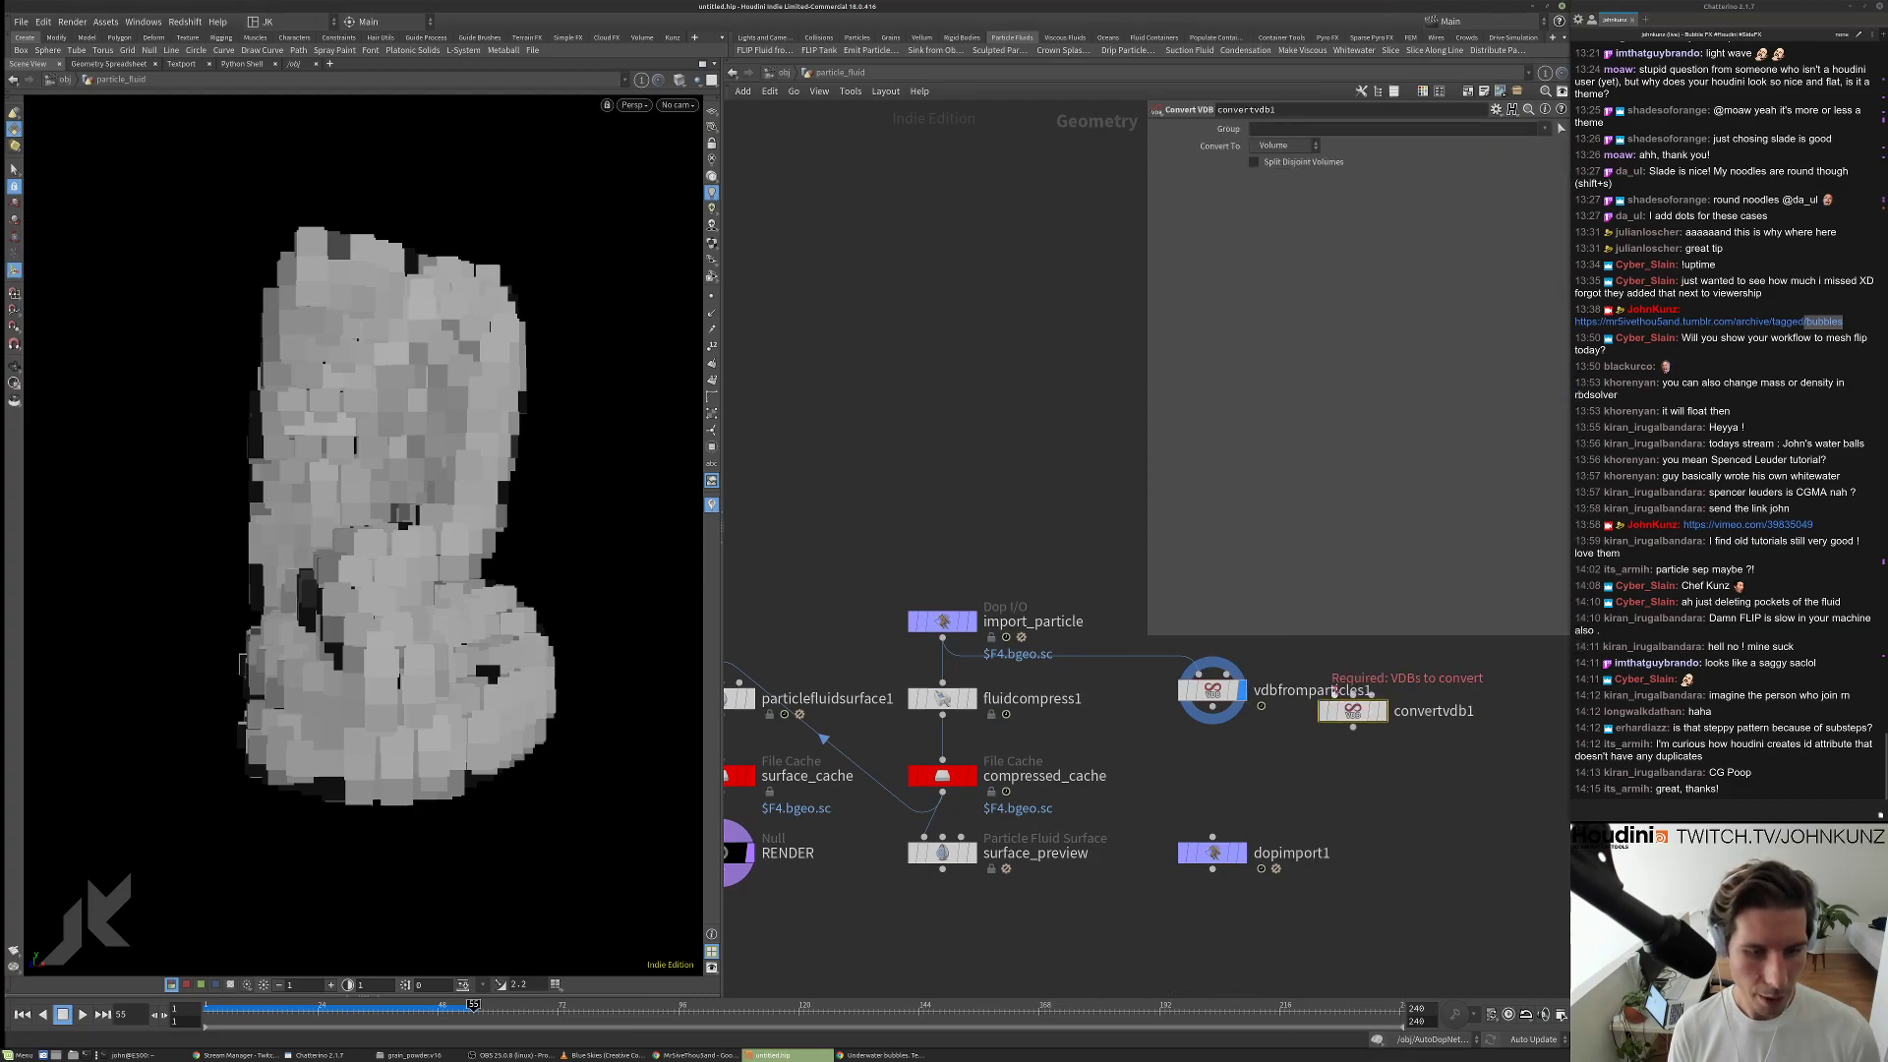
click(1379, 709)
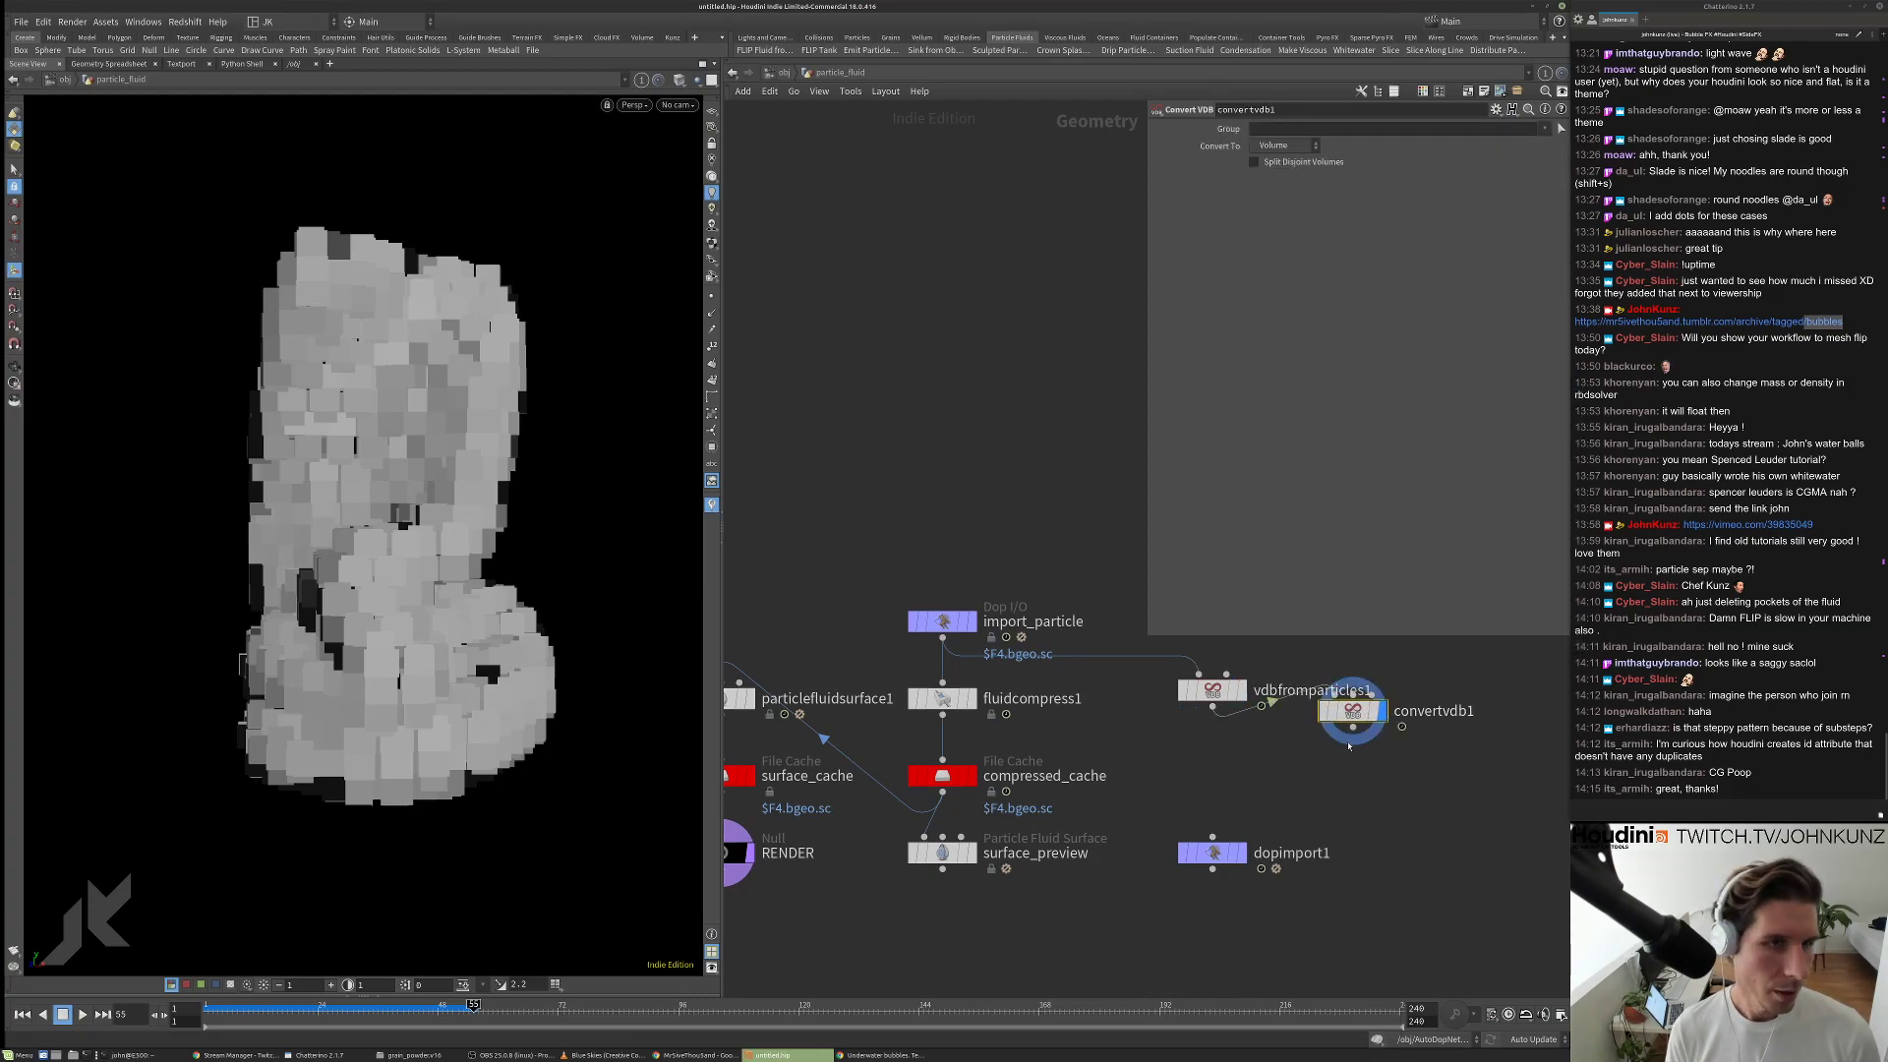
click(1283, 144)
click(1283, 206)
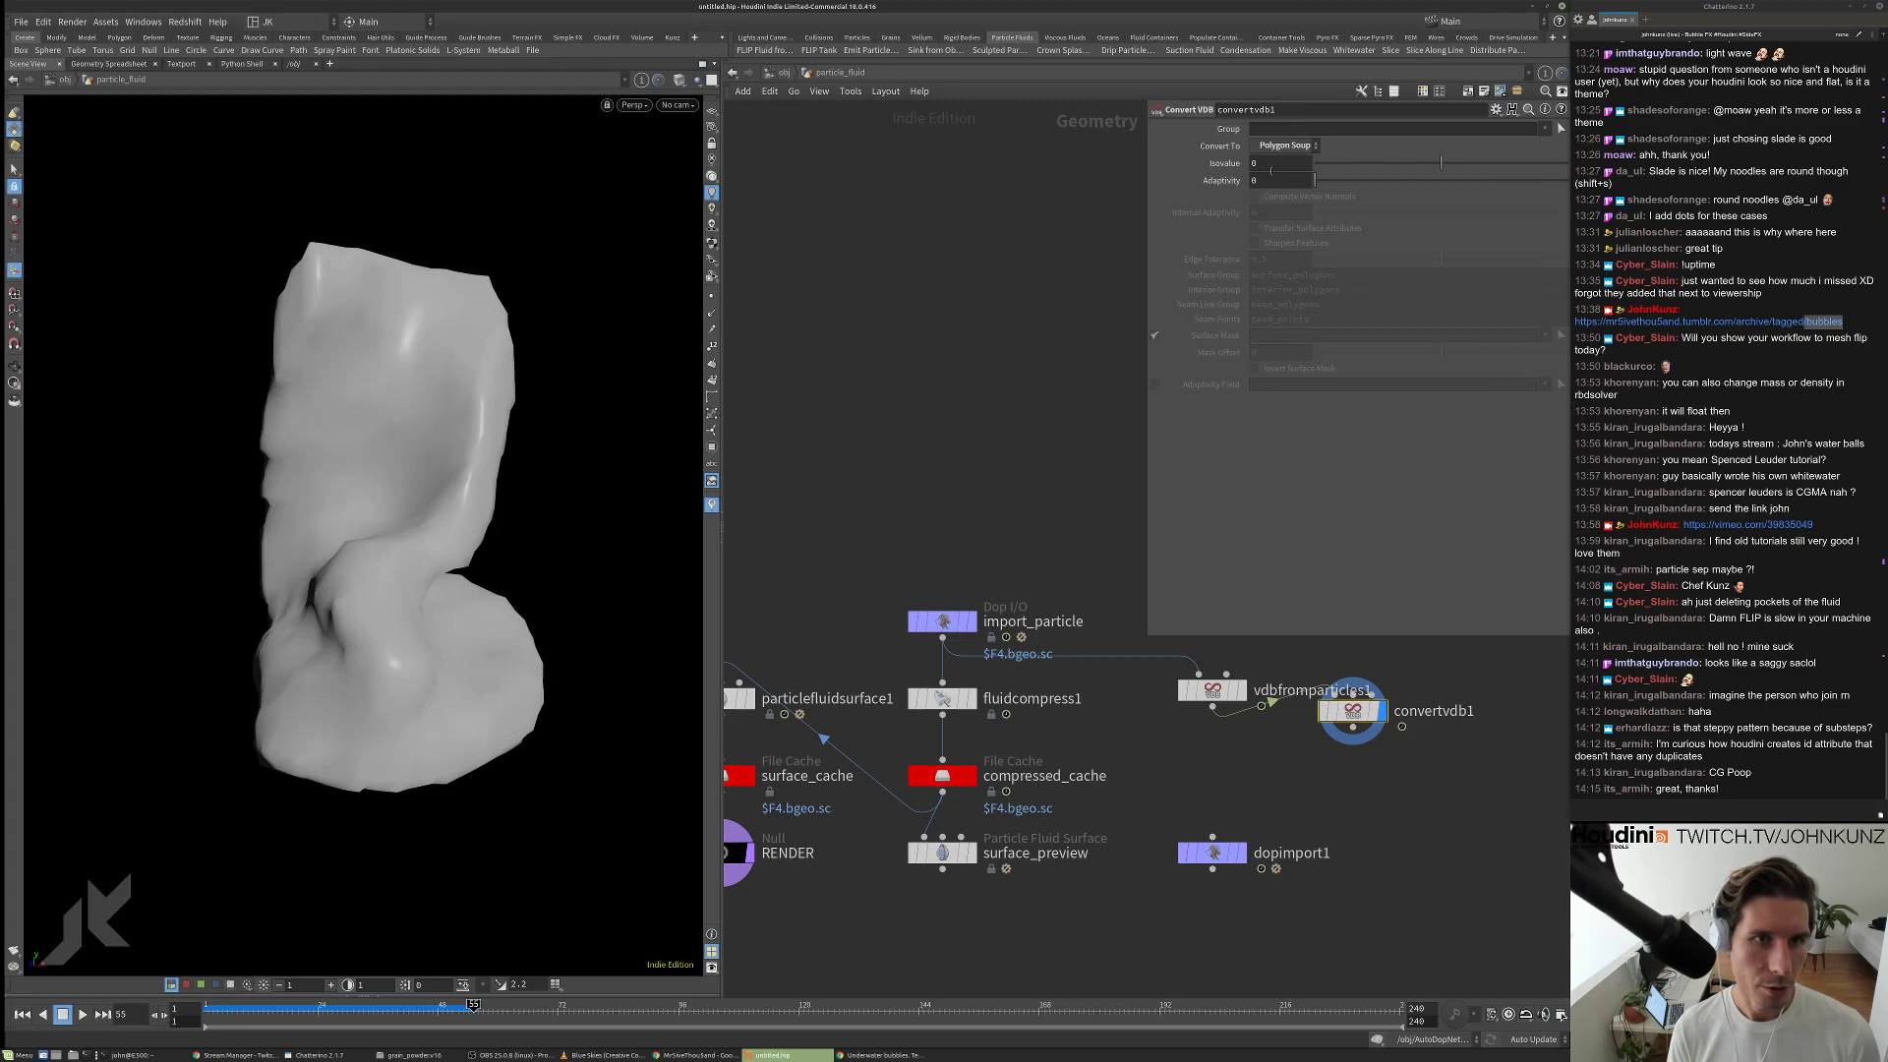
drag(335, 462, 257, 515)
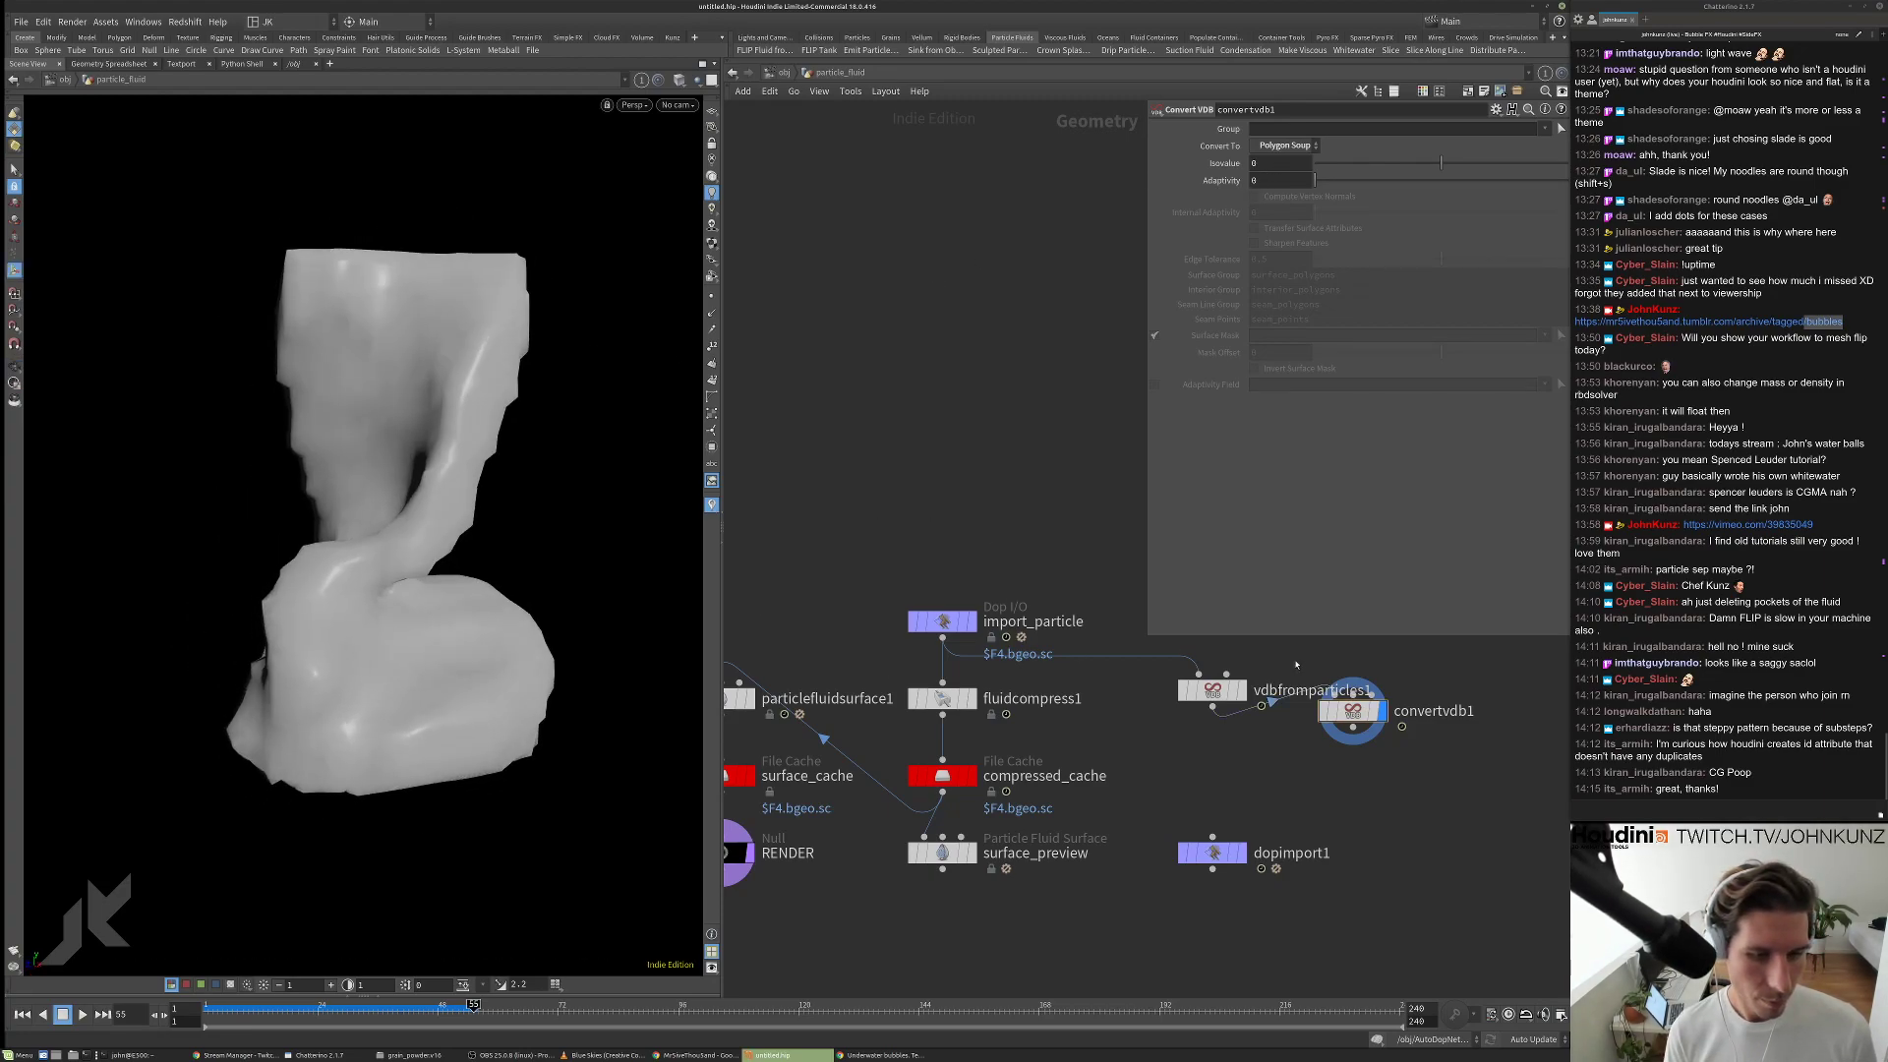
Inspect the particlefluidsurface1 internals, then return to the particle_fluid network.
key(h)
double_click(802, 695)
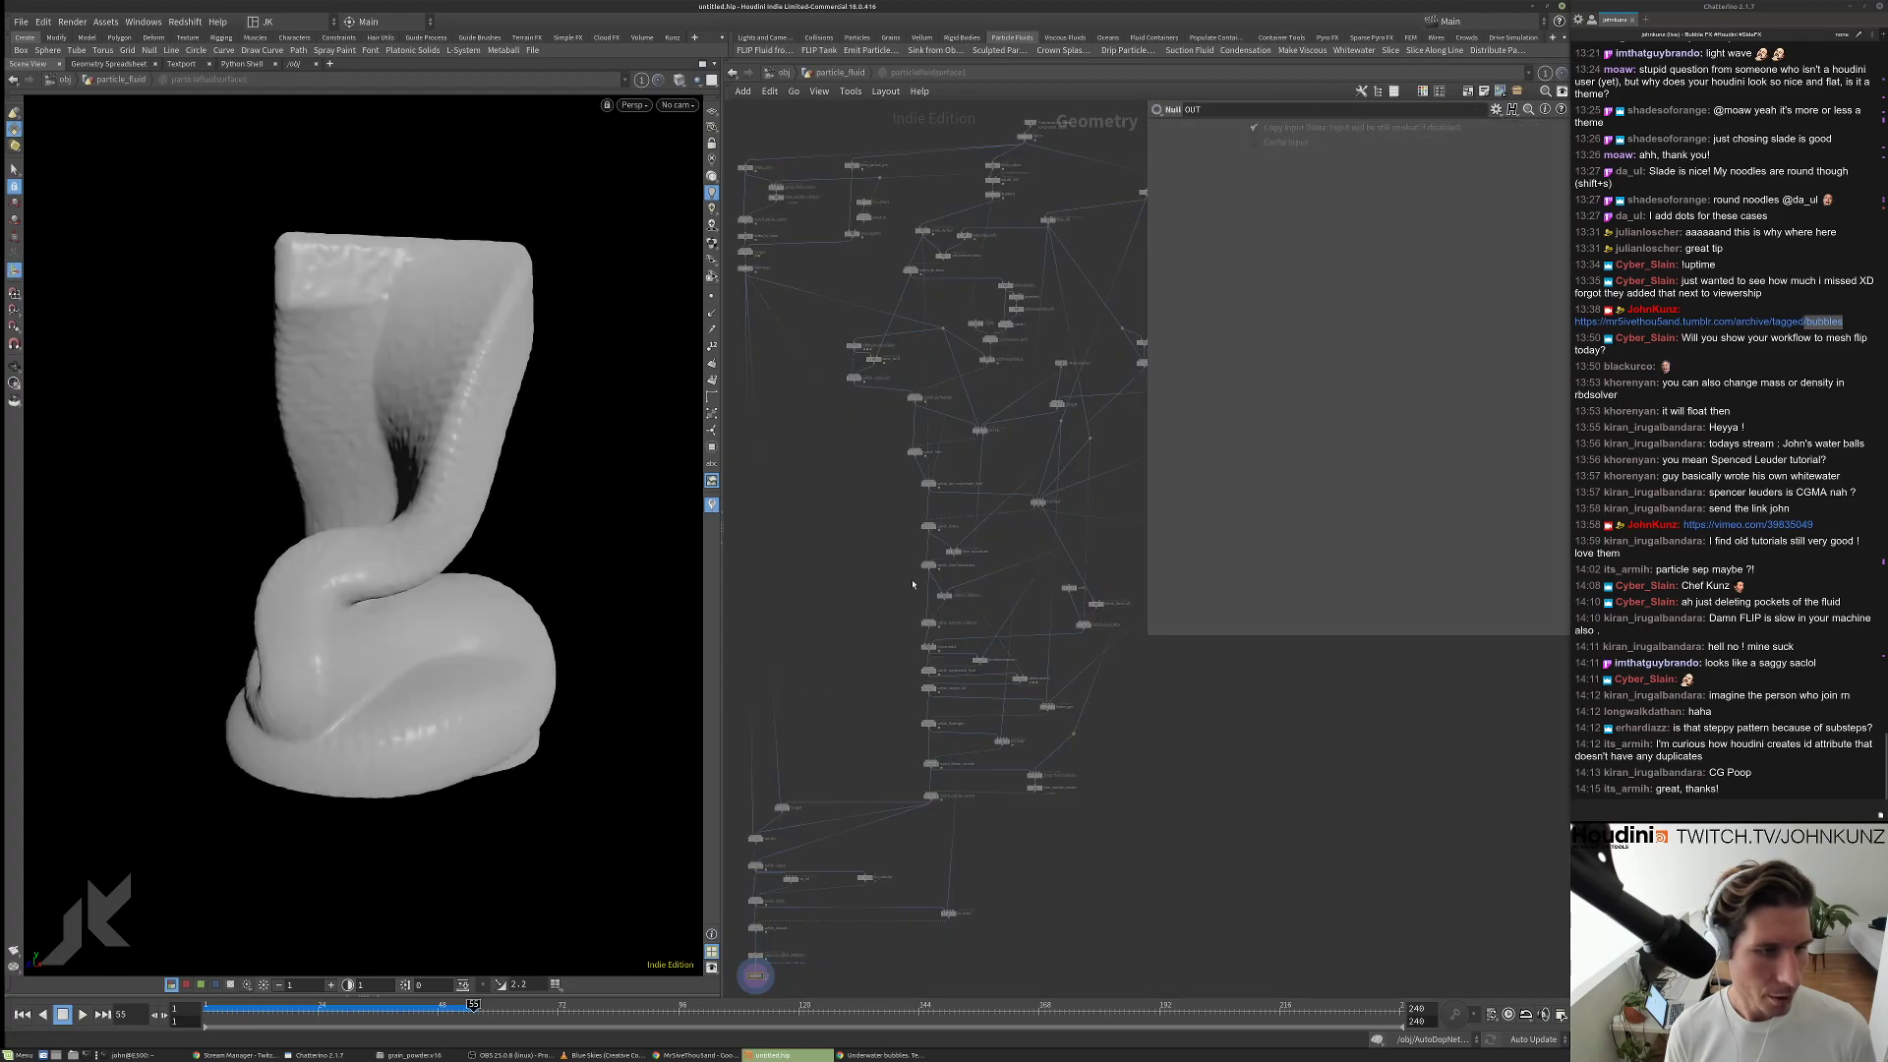
scroll(962, 246, up, 3)
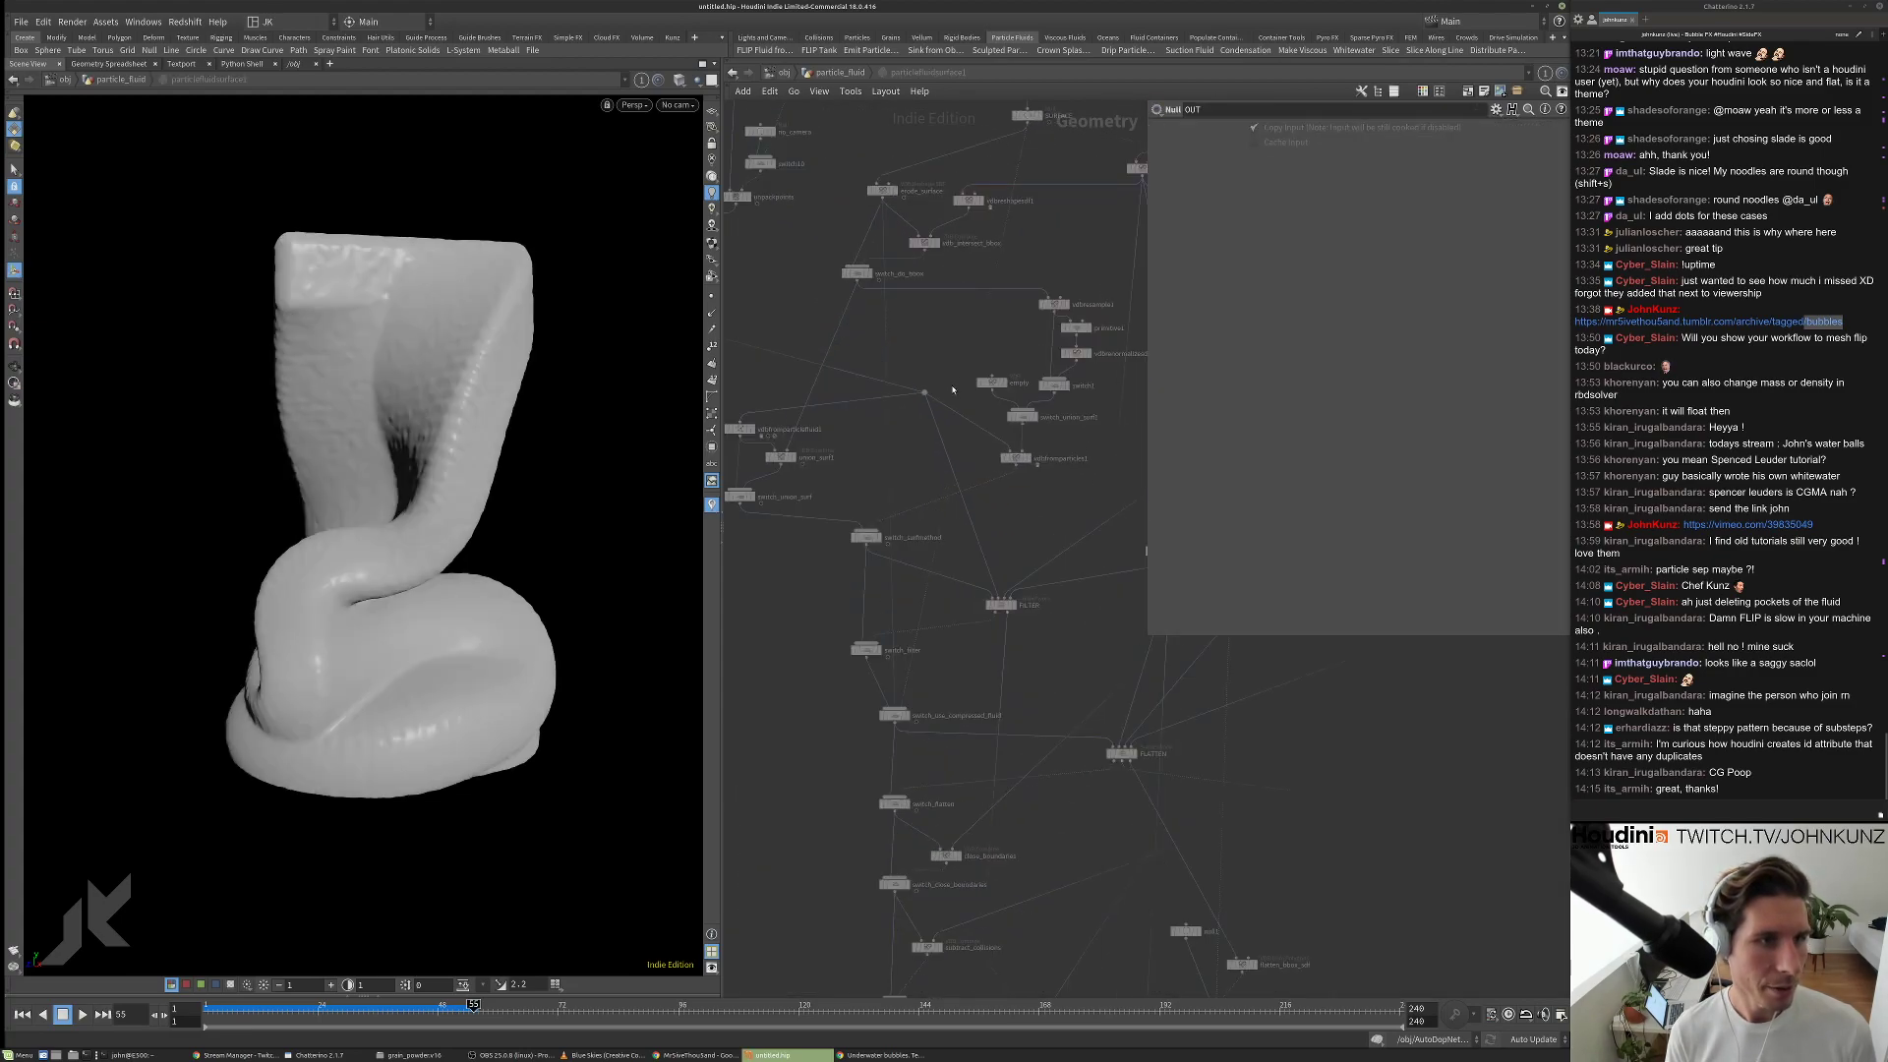
middle_drag(881, 225, 836, 235)
scroll(1001, 637, up, 3)
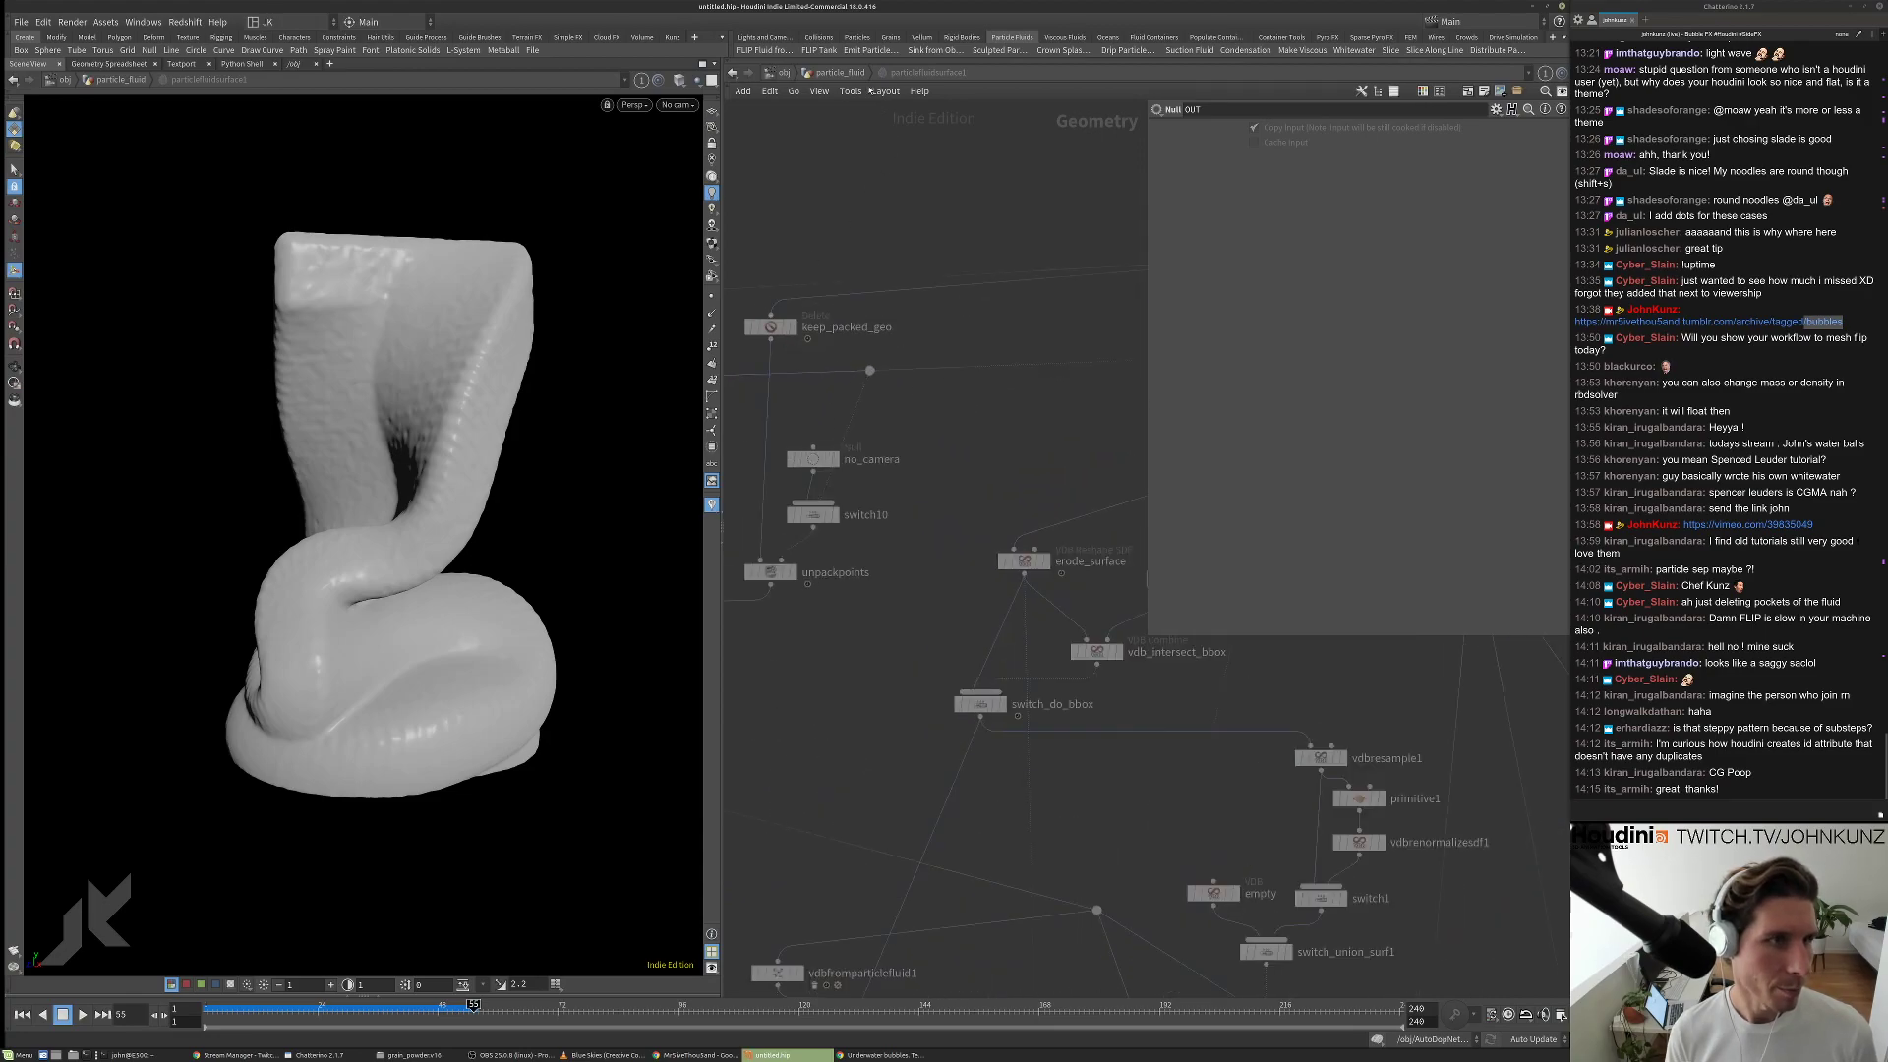
click(838, 71)
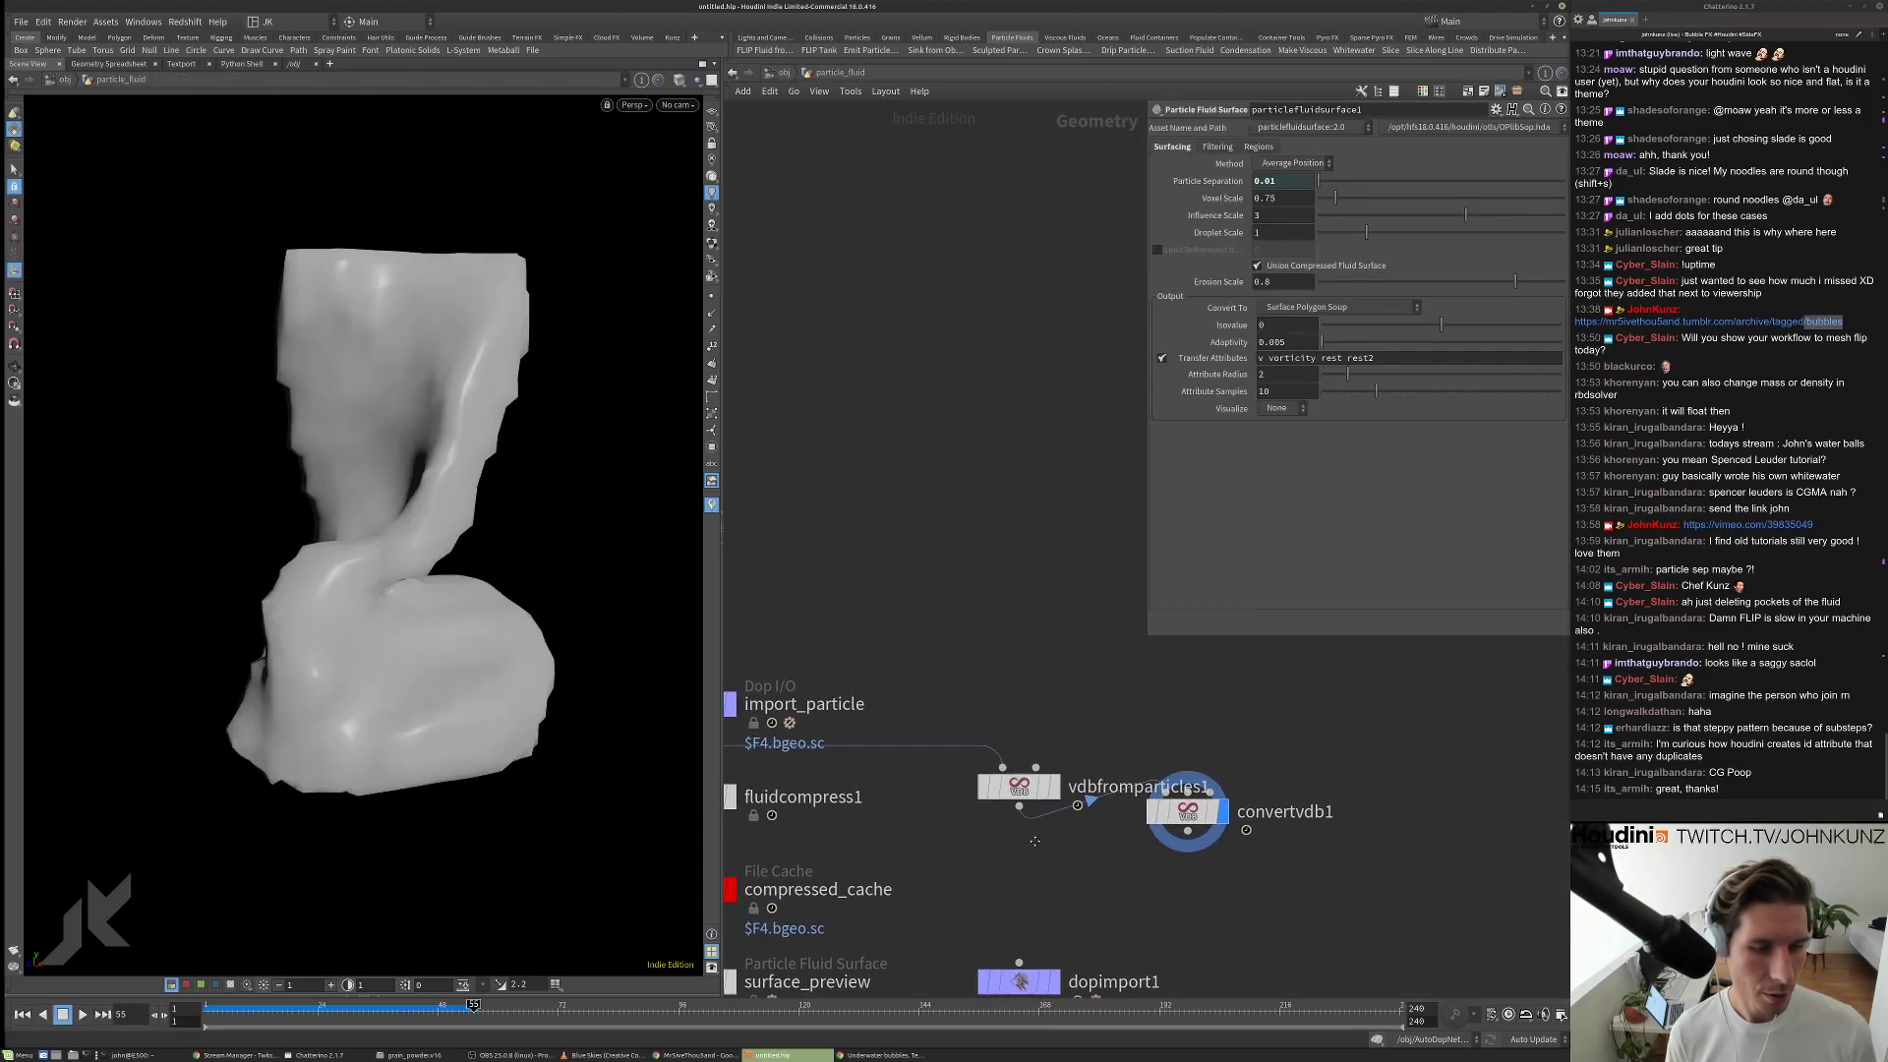
Arrange vdbfromparticles1 above convertvdb1 and review both nodes' settings.
drag(1019, 786, 1187, 672)
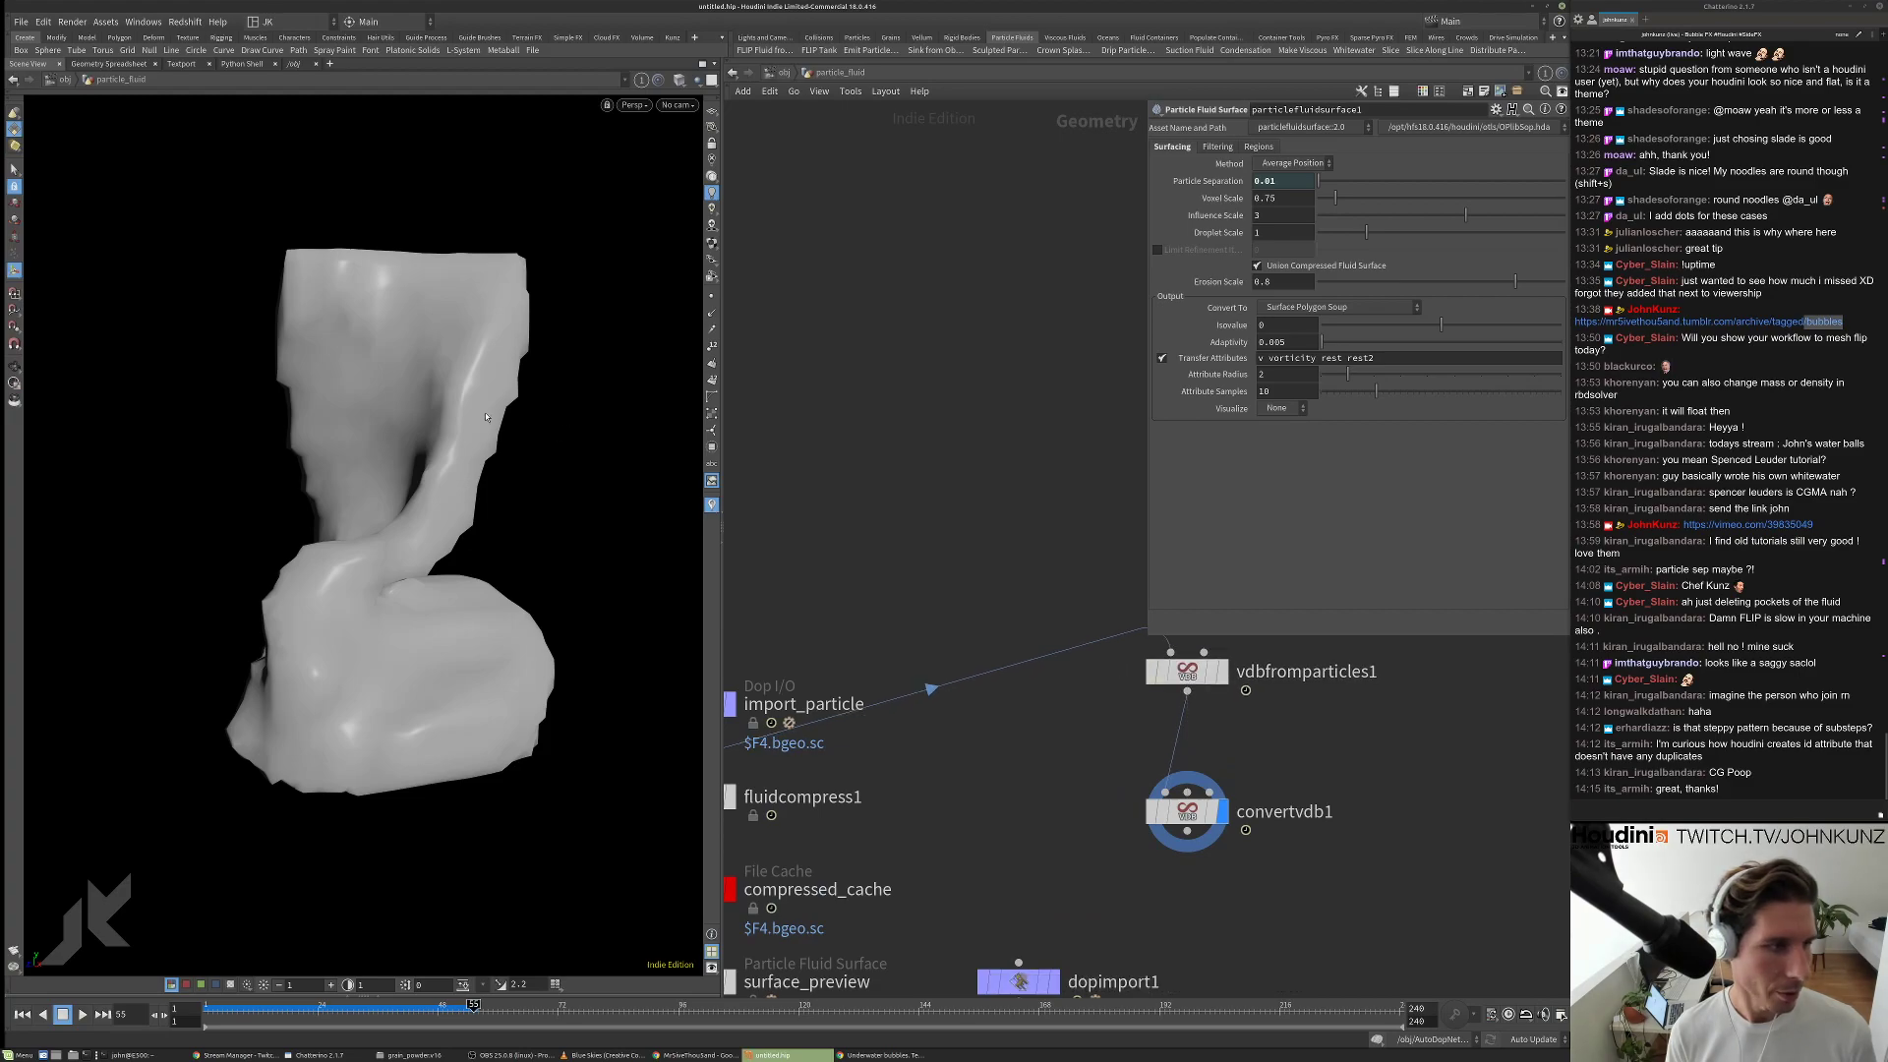
drag(484, 417, 540, 527)
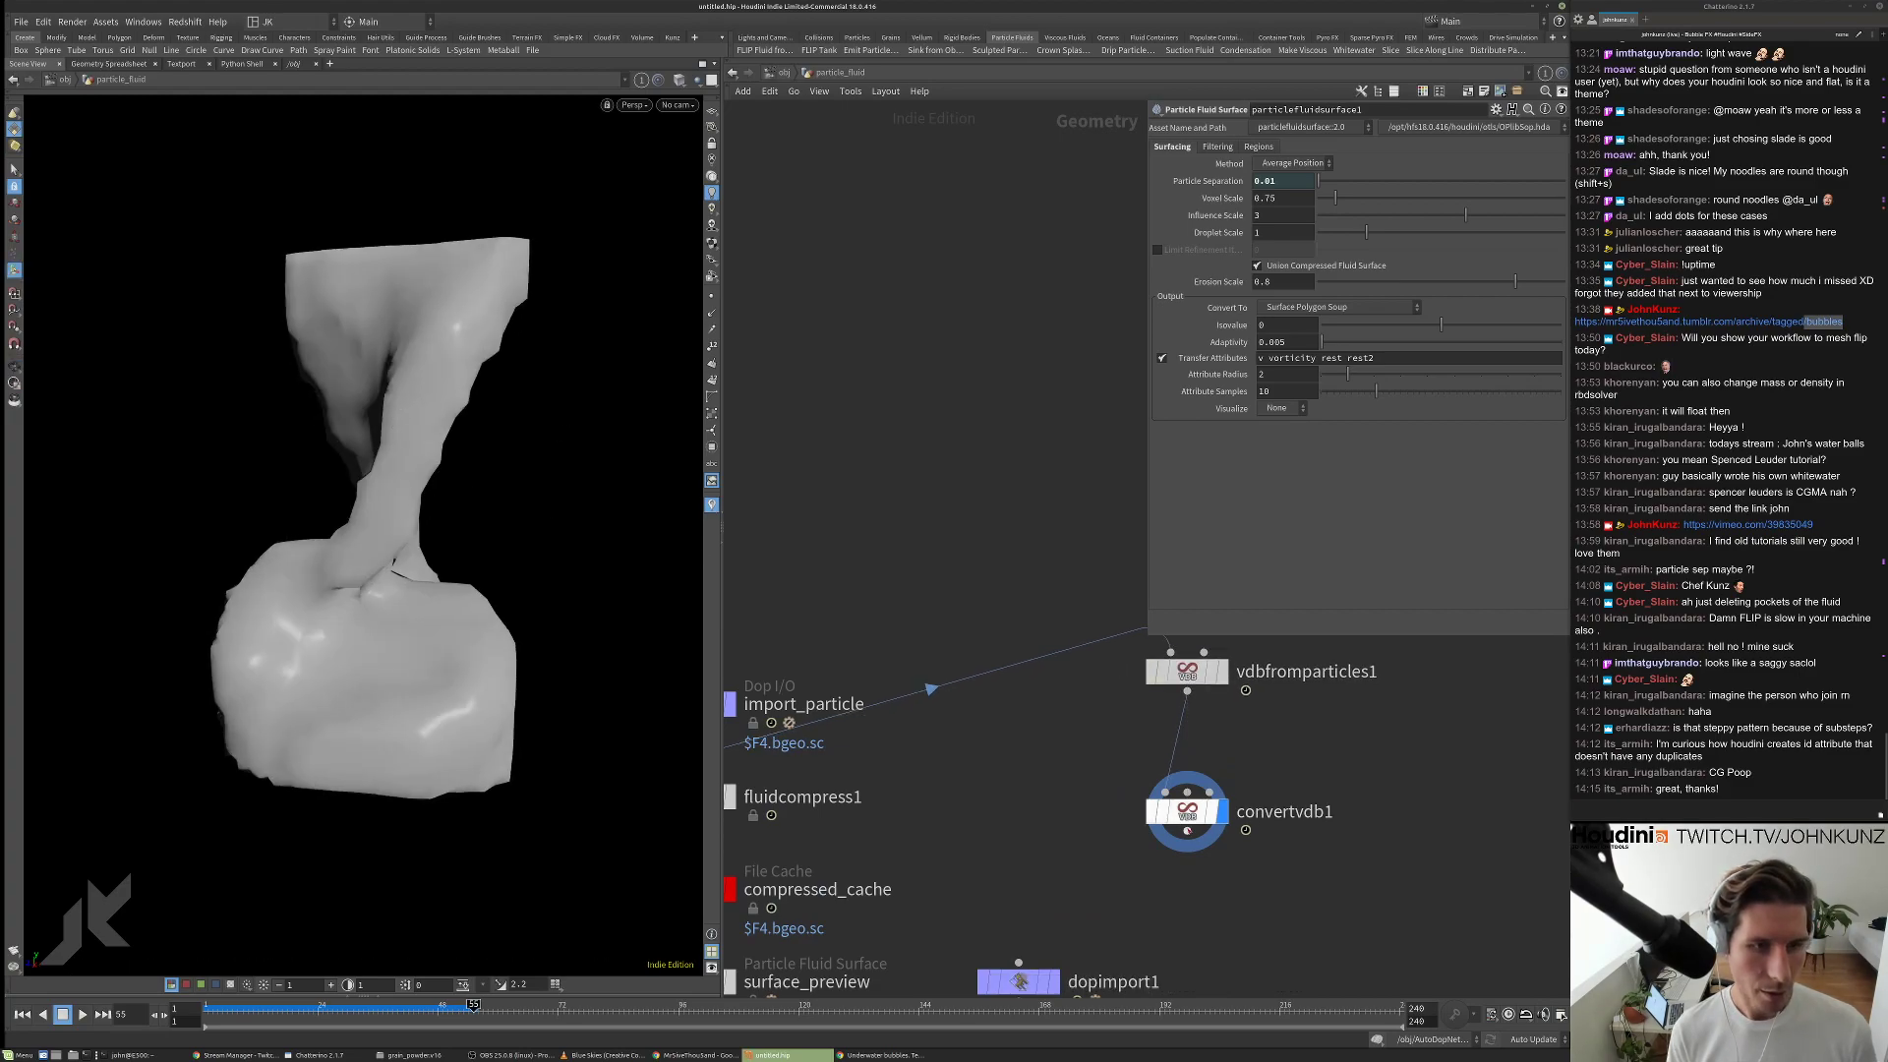
click(1187, 812)
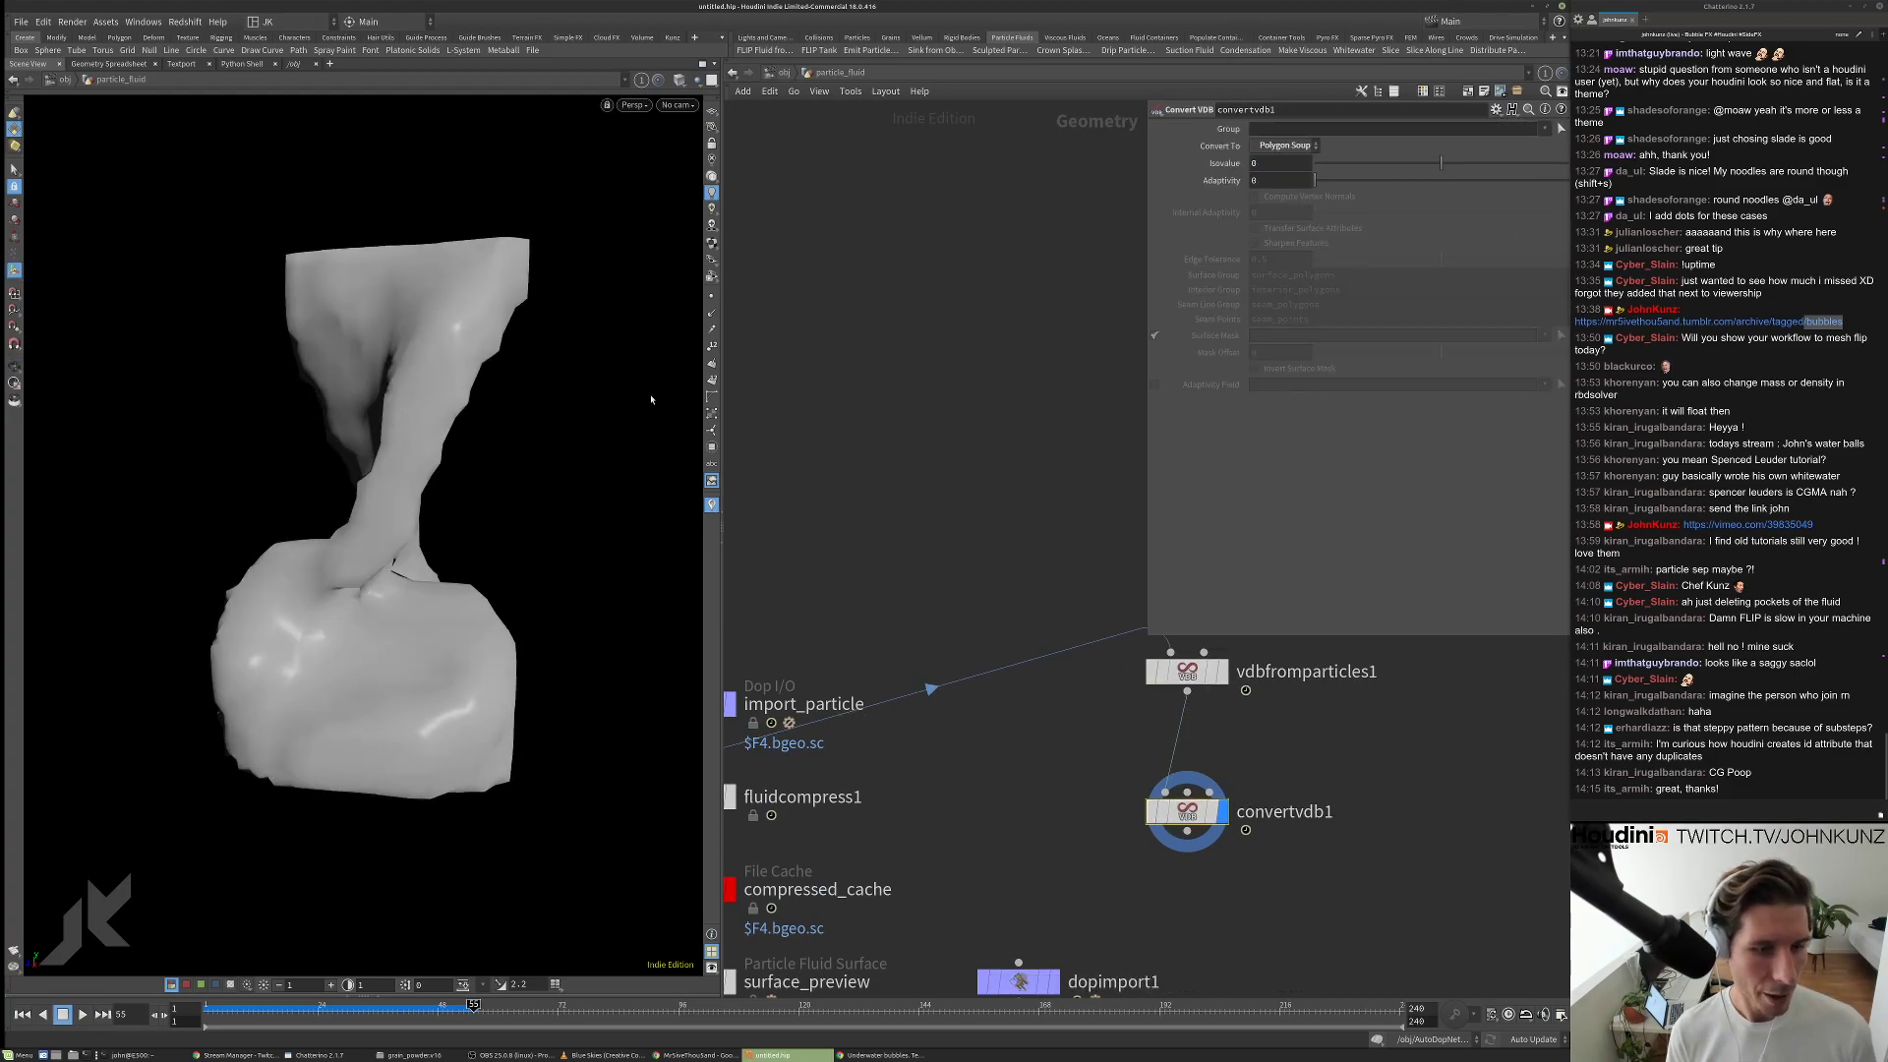
click(1186, 671)
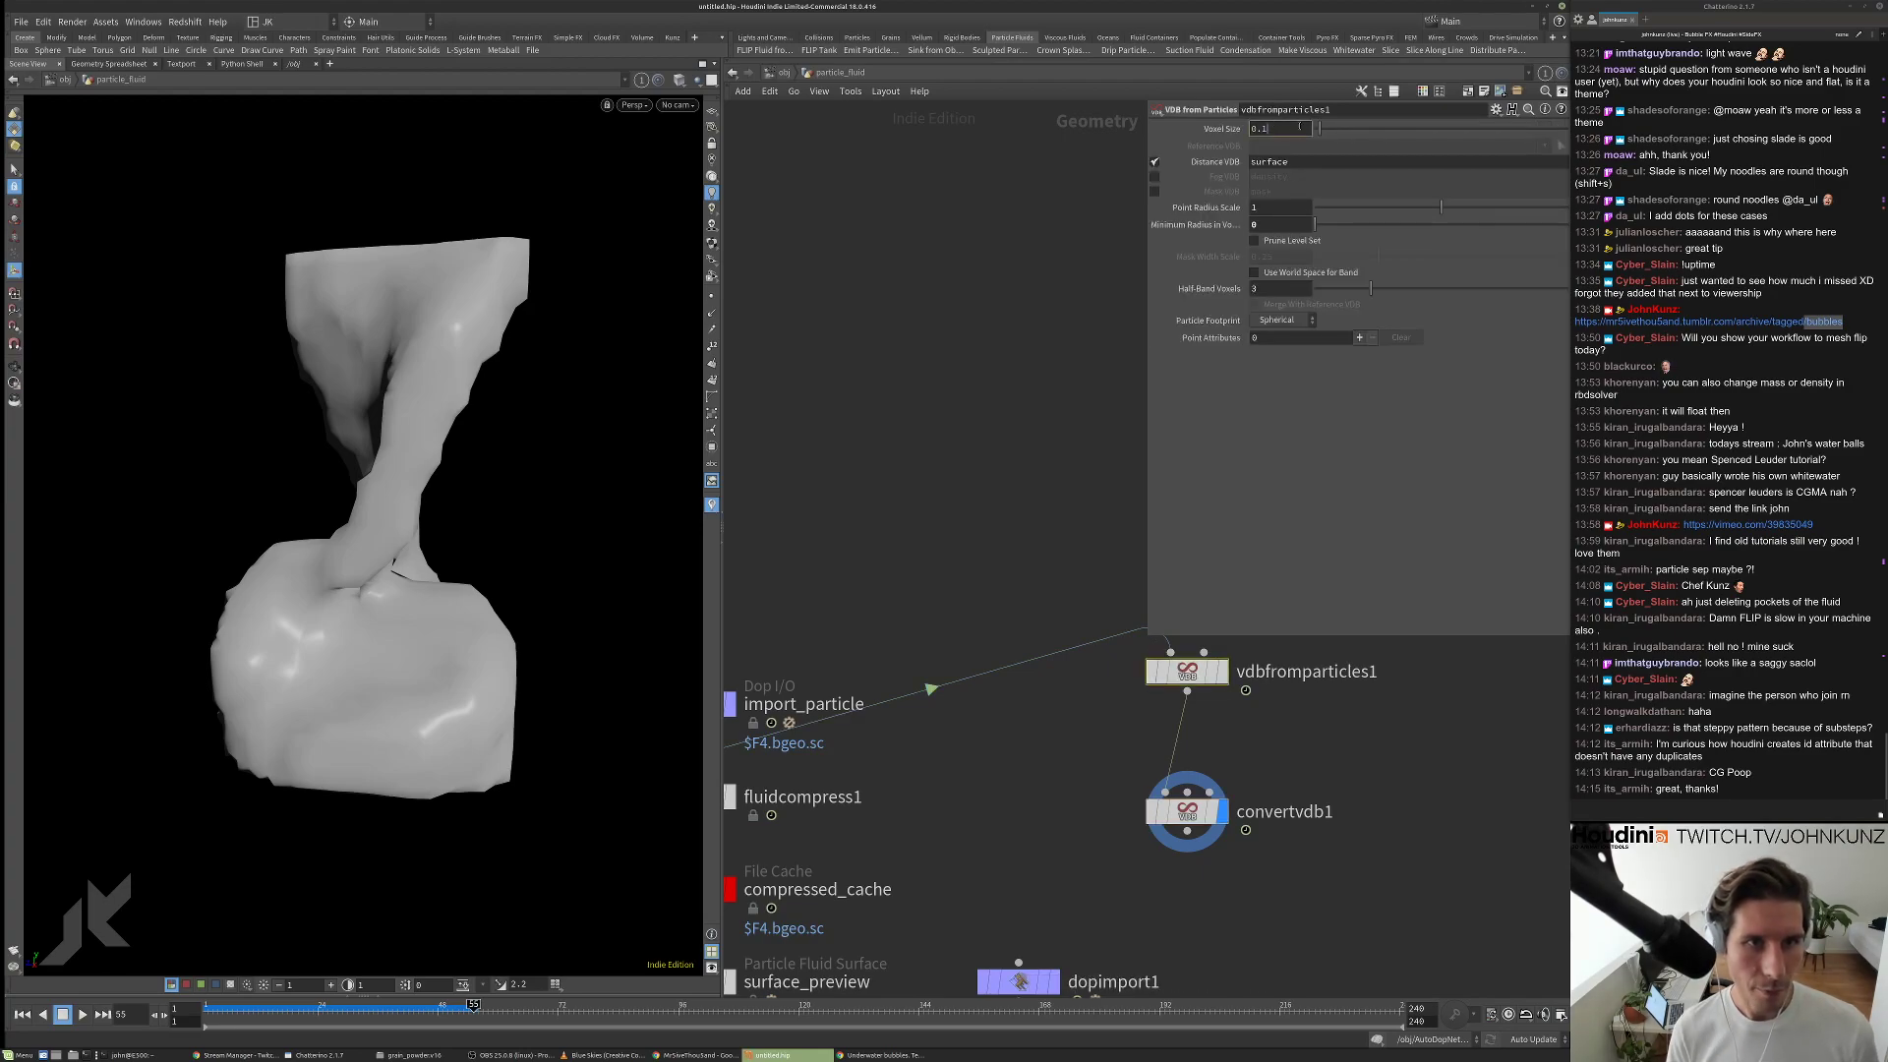
Set the VDB from Particles voxel size to 0.025 and check the finer mesh.
click(1301, 126)
text(0.)
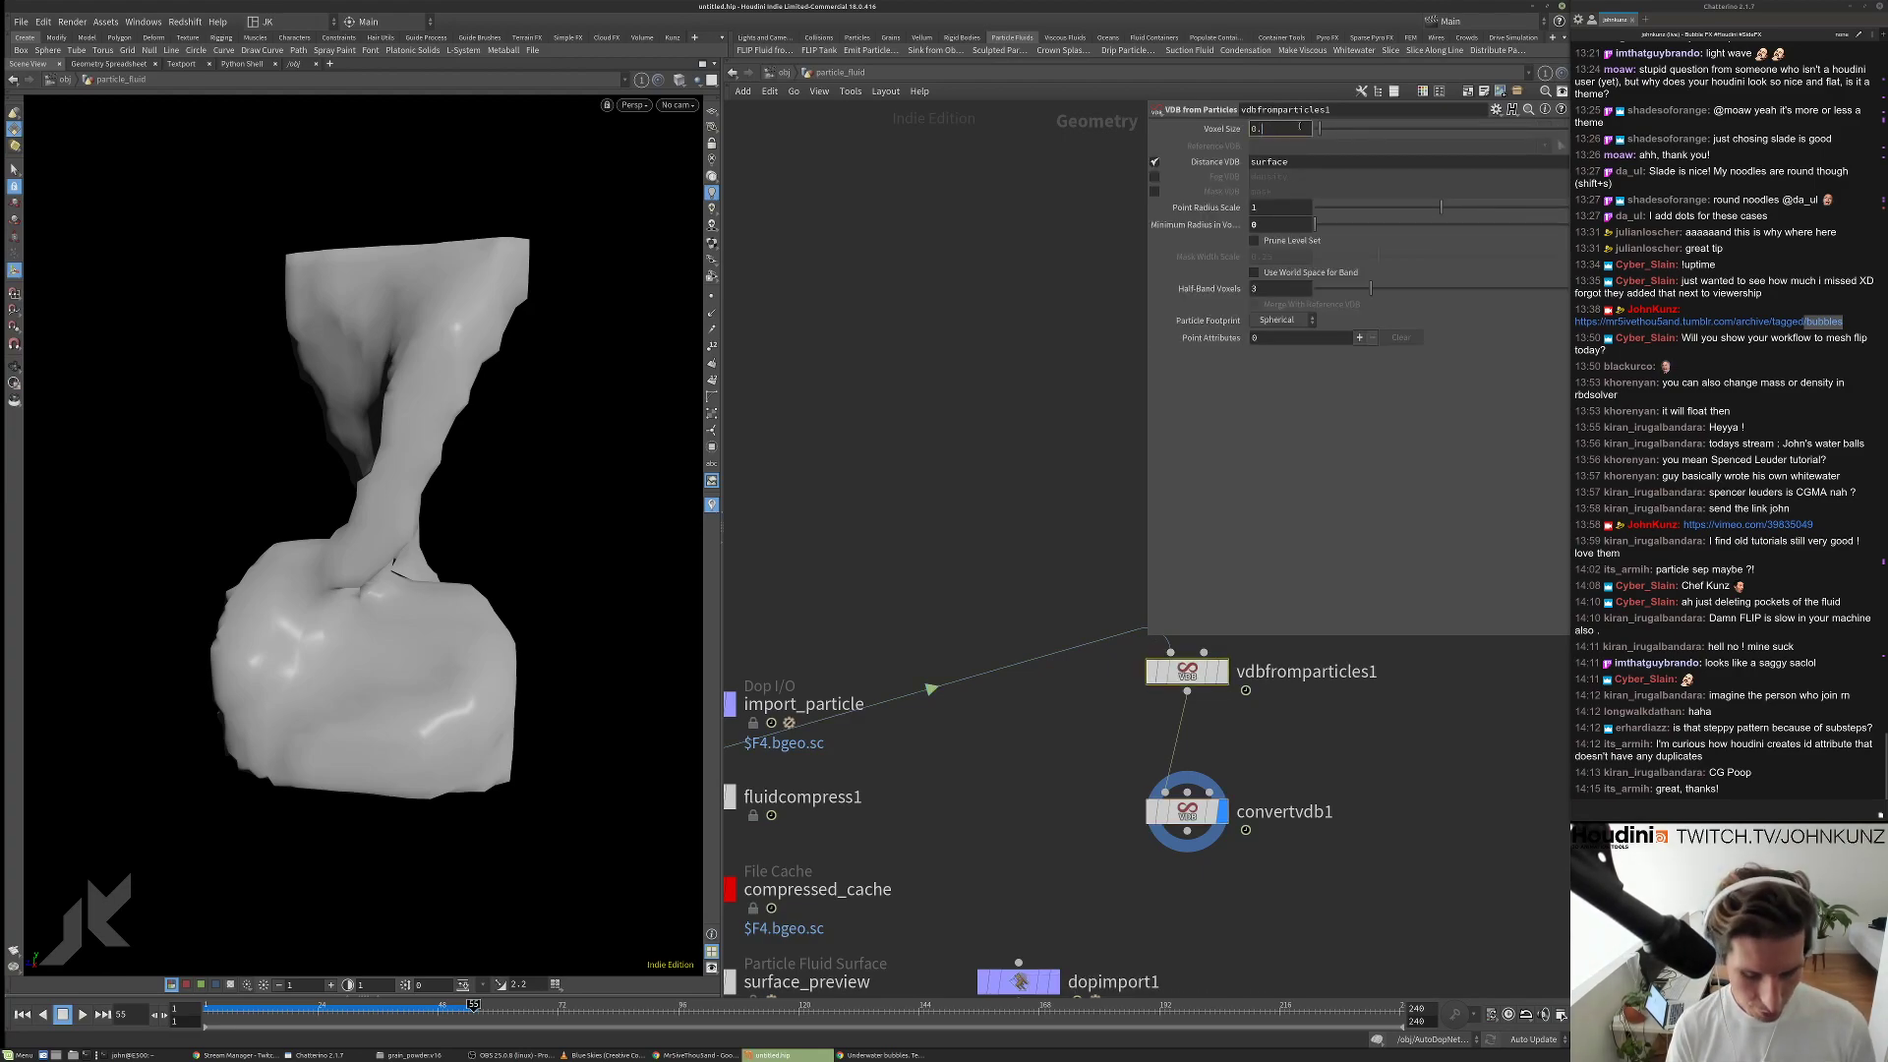
text(025)
key(Return)
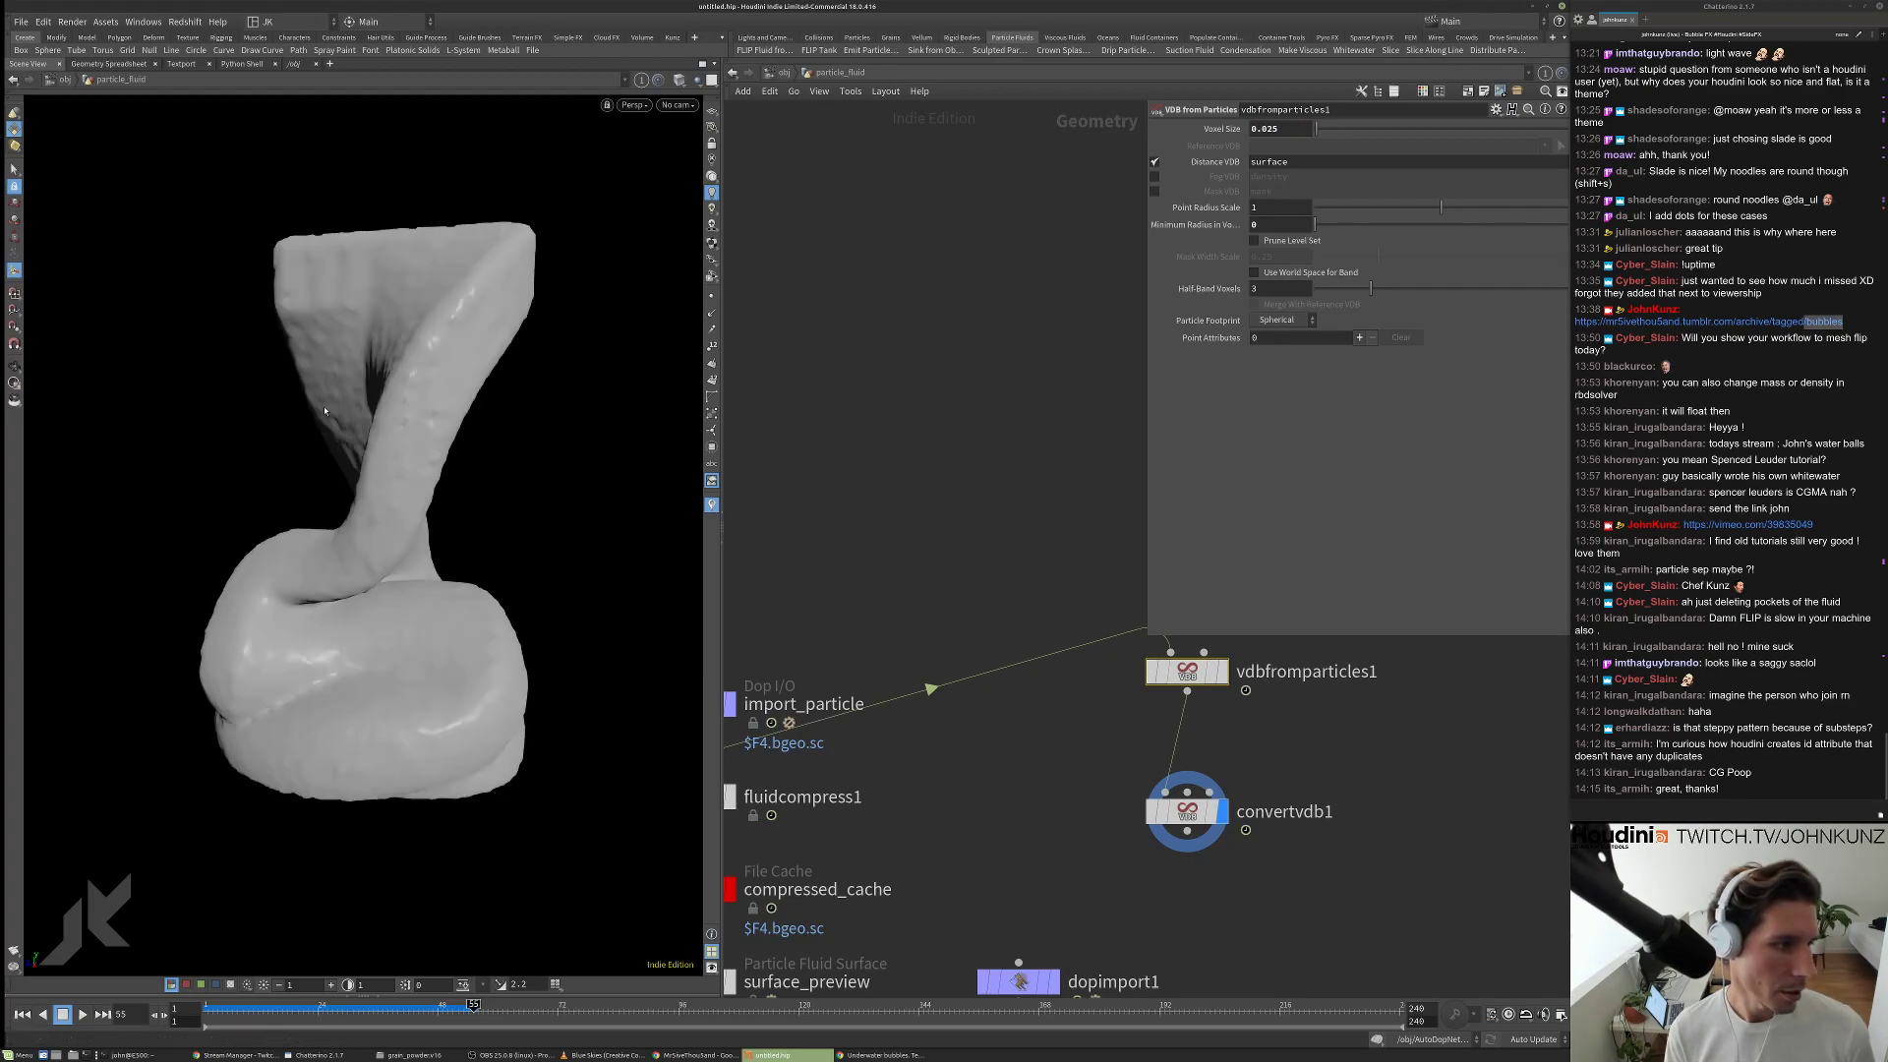
drag(531, 462, 501, 511)
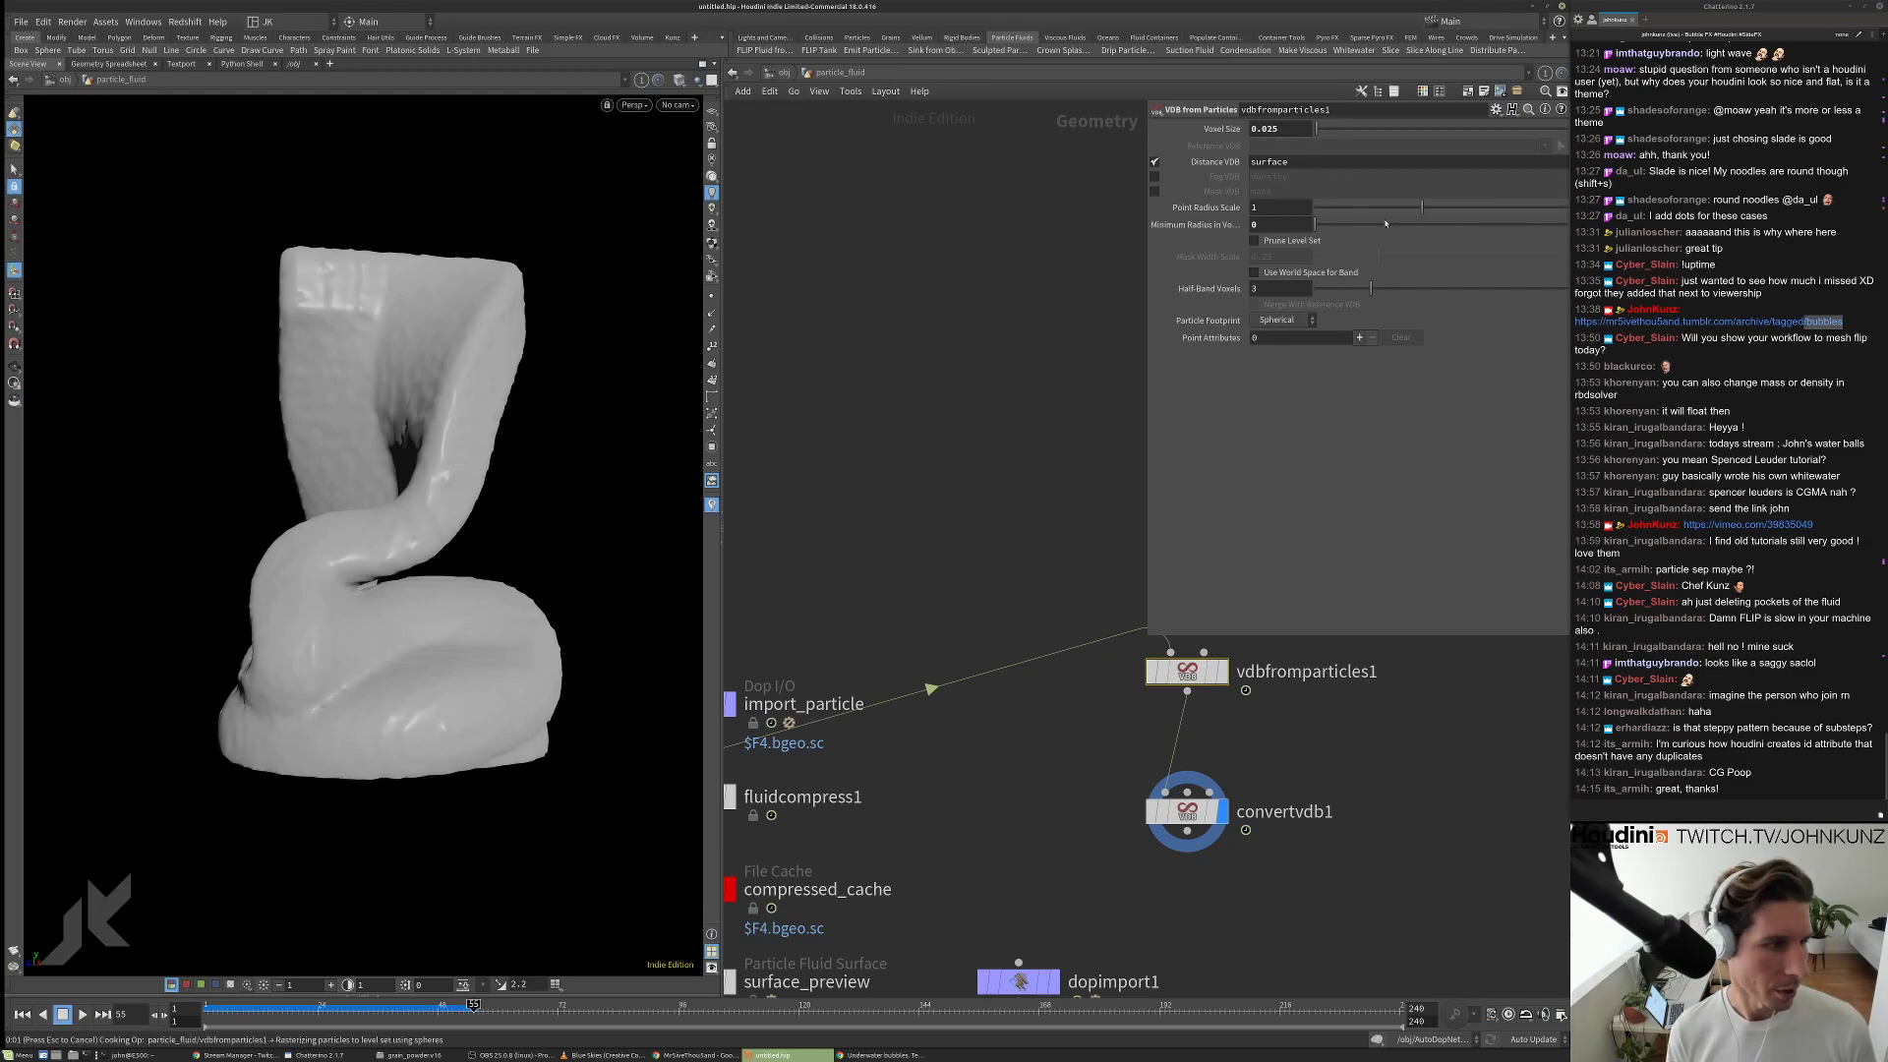
Try a point radius scale of 0.5 and inspect the bumpier mesh.
drag(1403, 210, 1262, 208)
text(545)
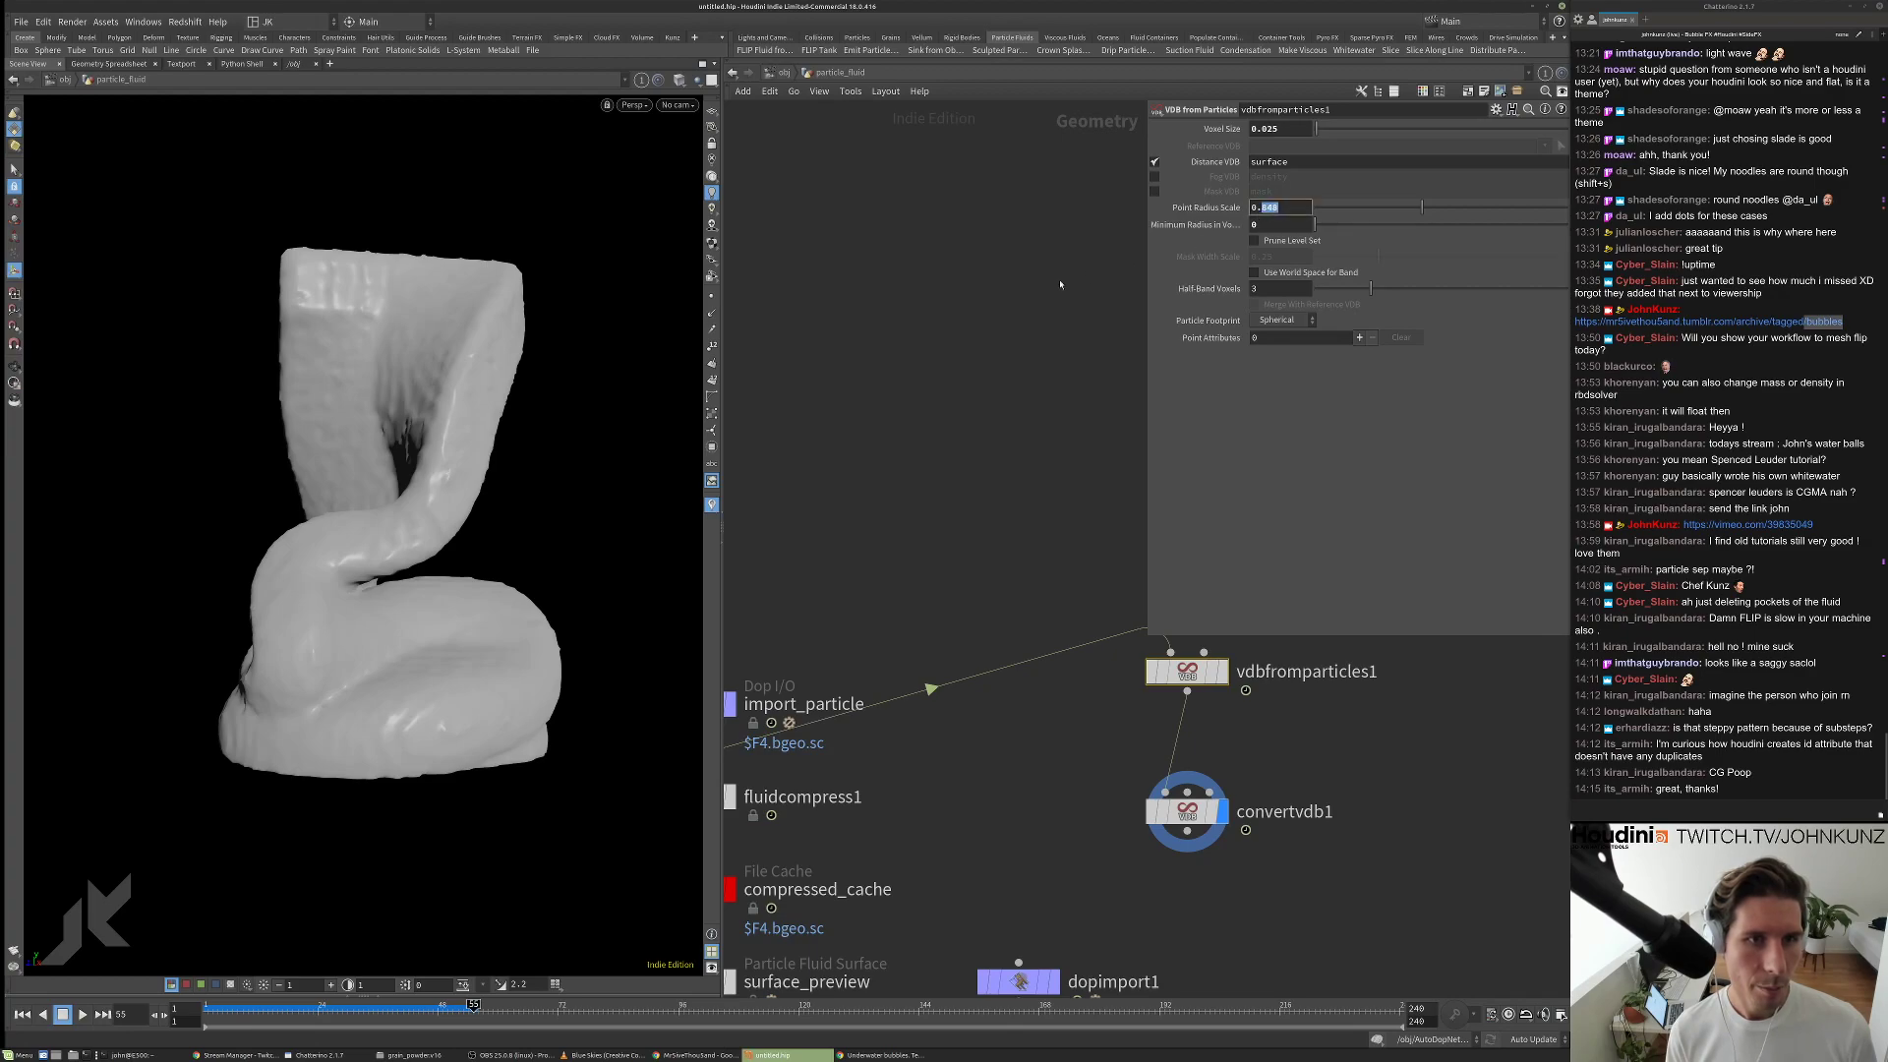
key(Return)
drag(519, 480, 177, 475)
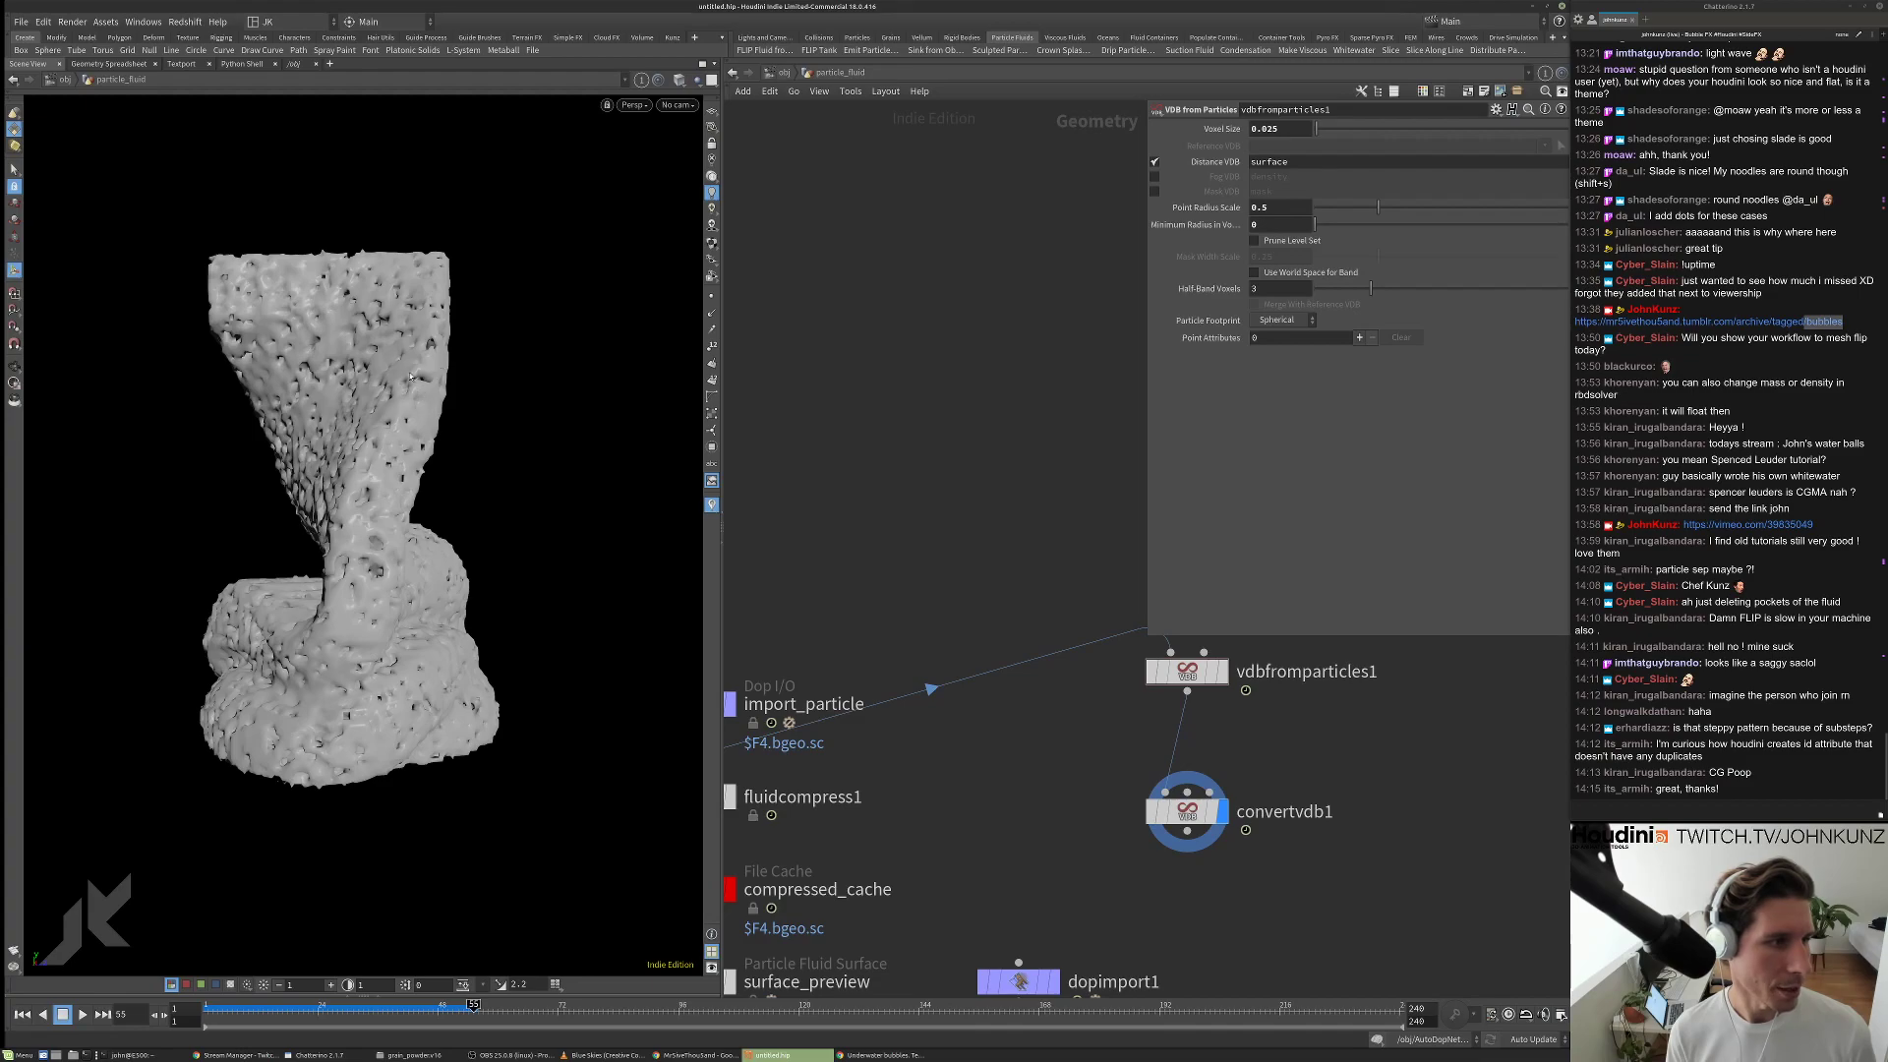
drag(403, 388, 454, 393)
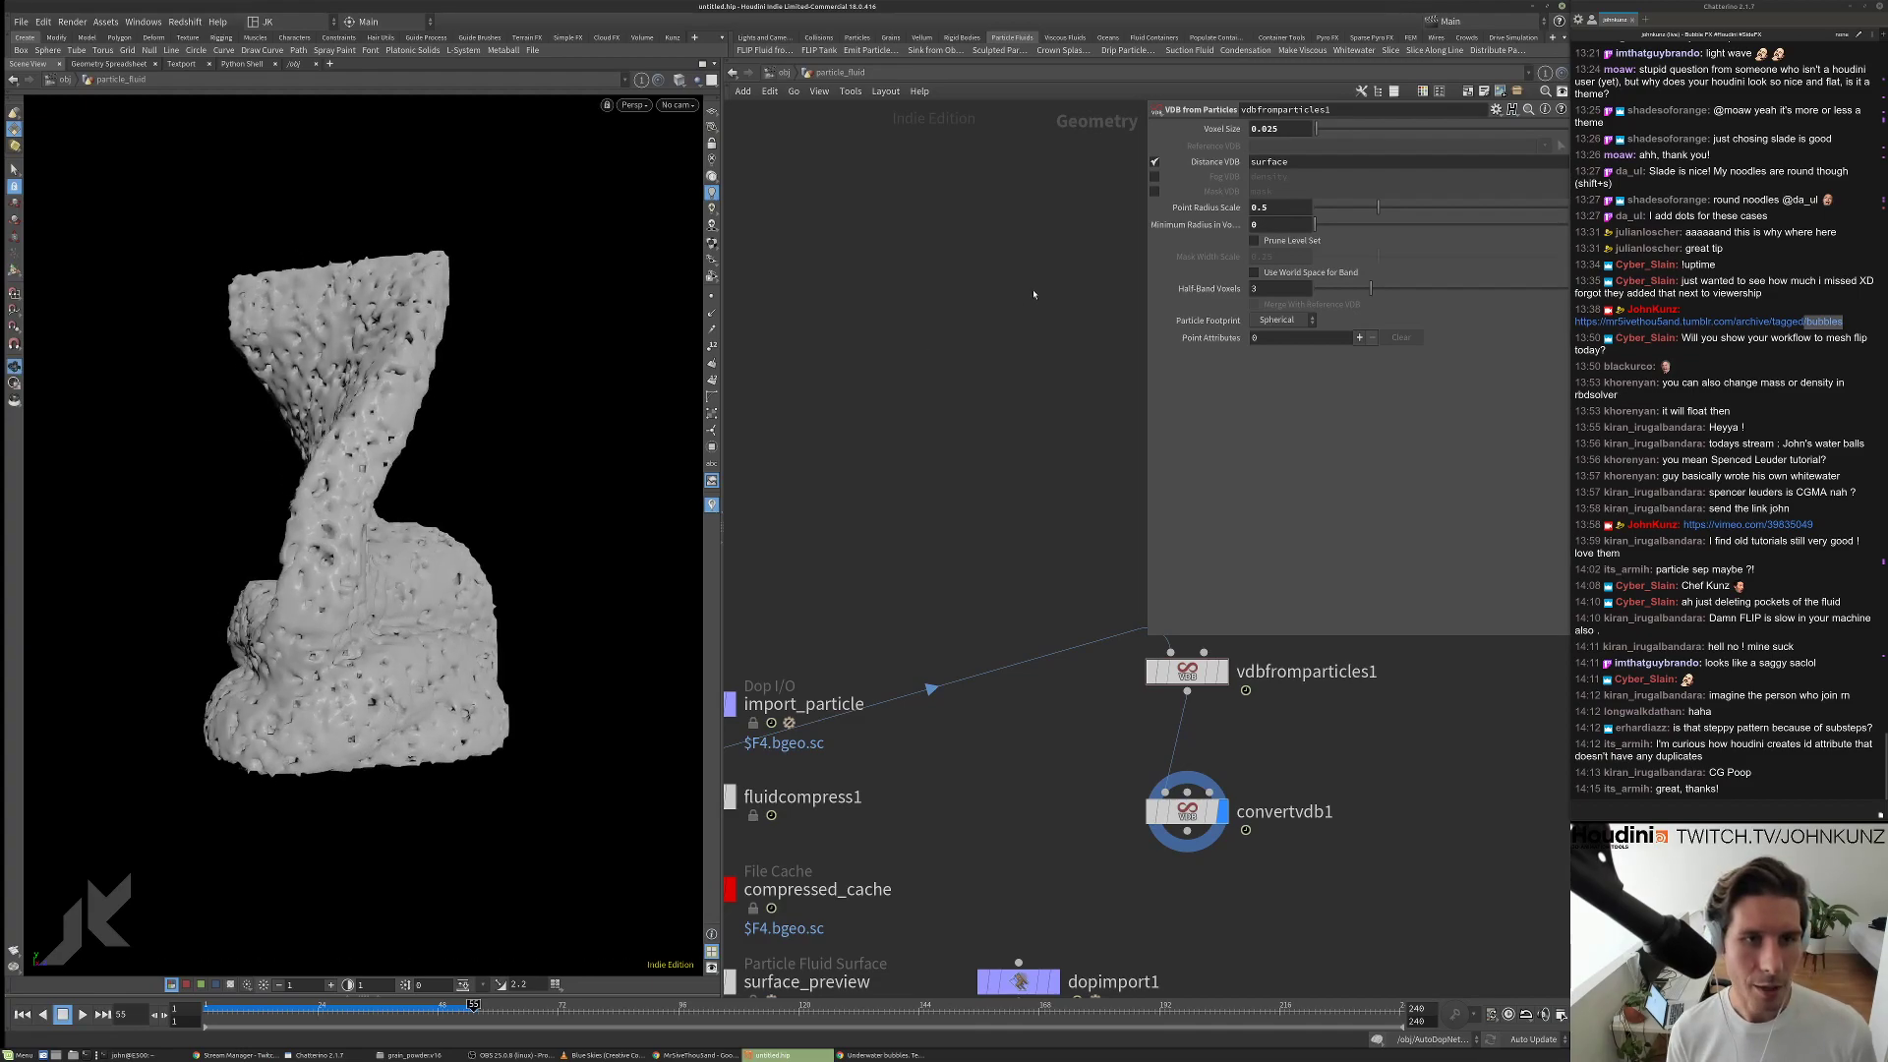
Set the point radius scale to 1.5 and inspect the smoothed mesh.
click(1297, 208)
text(1.)
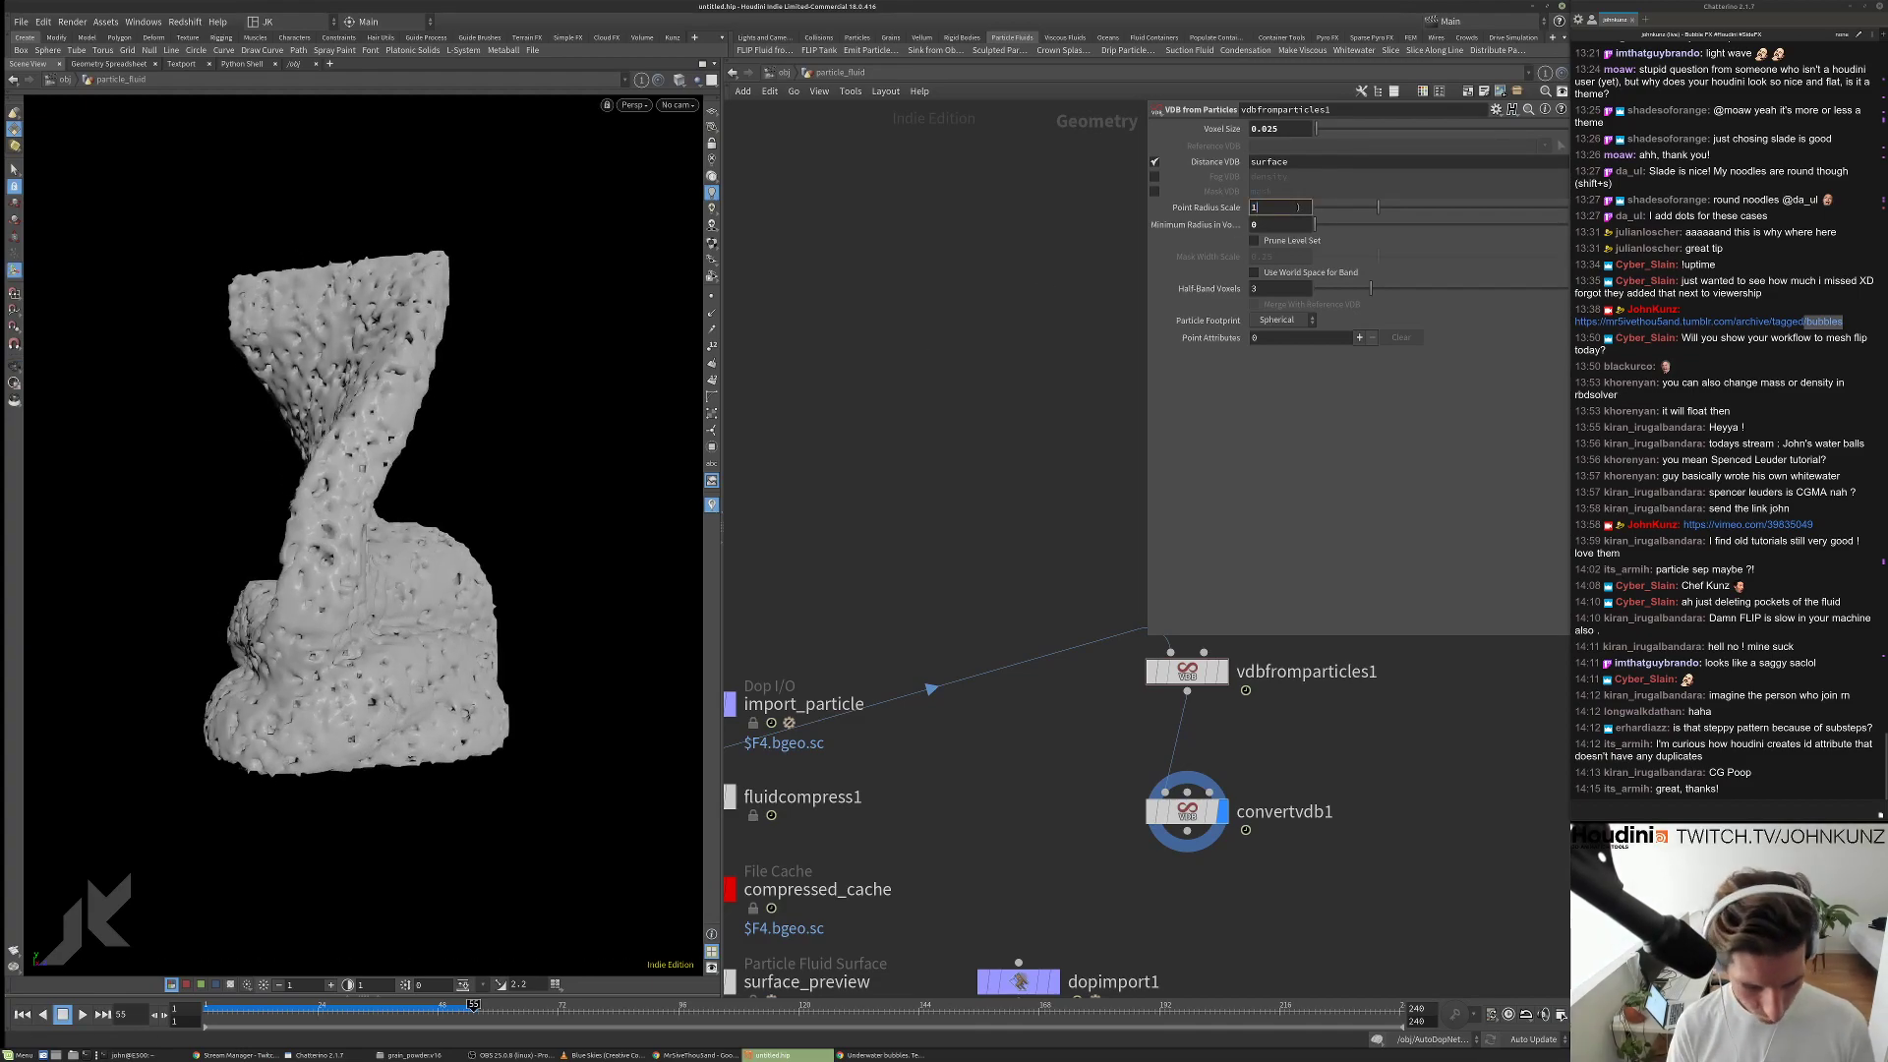
key(Return)
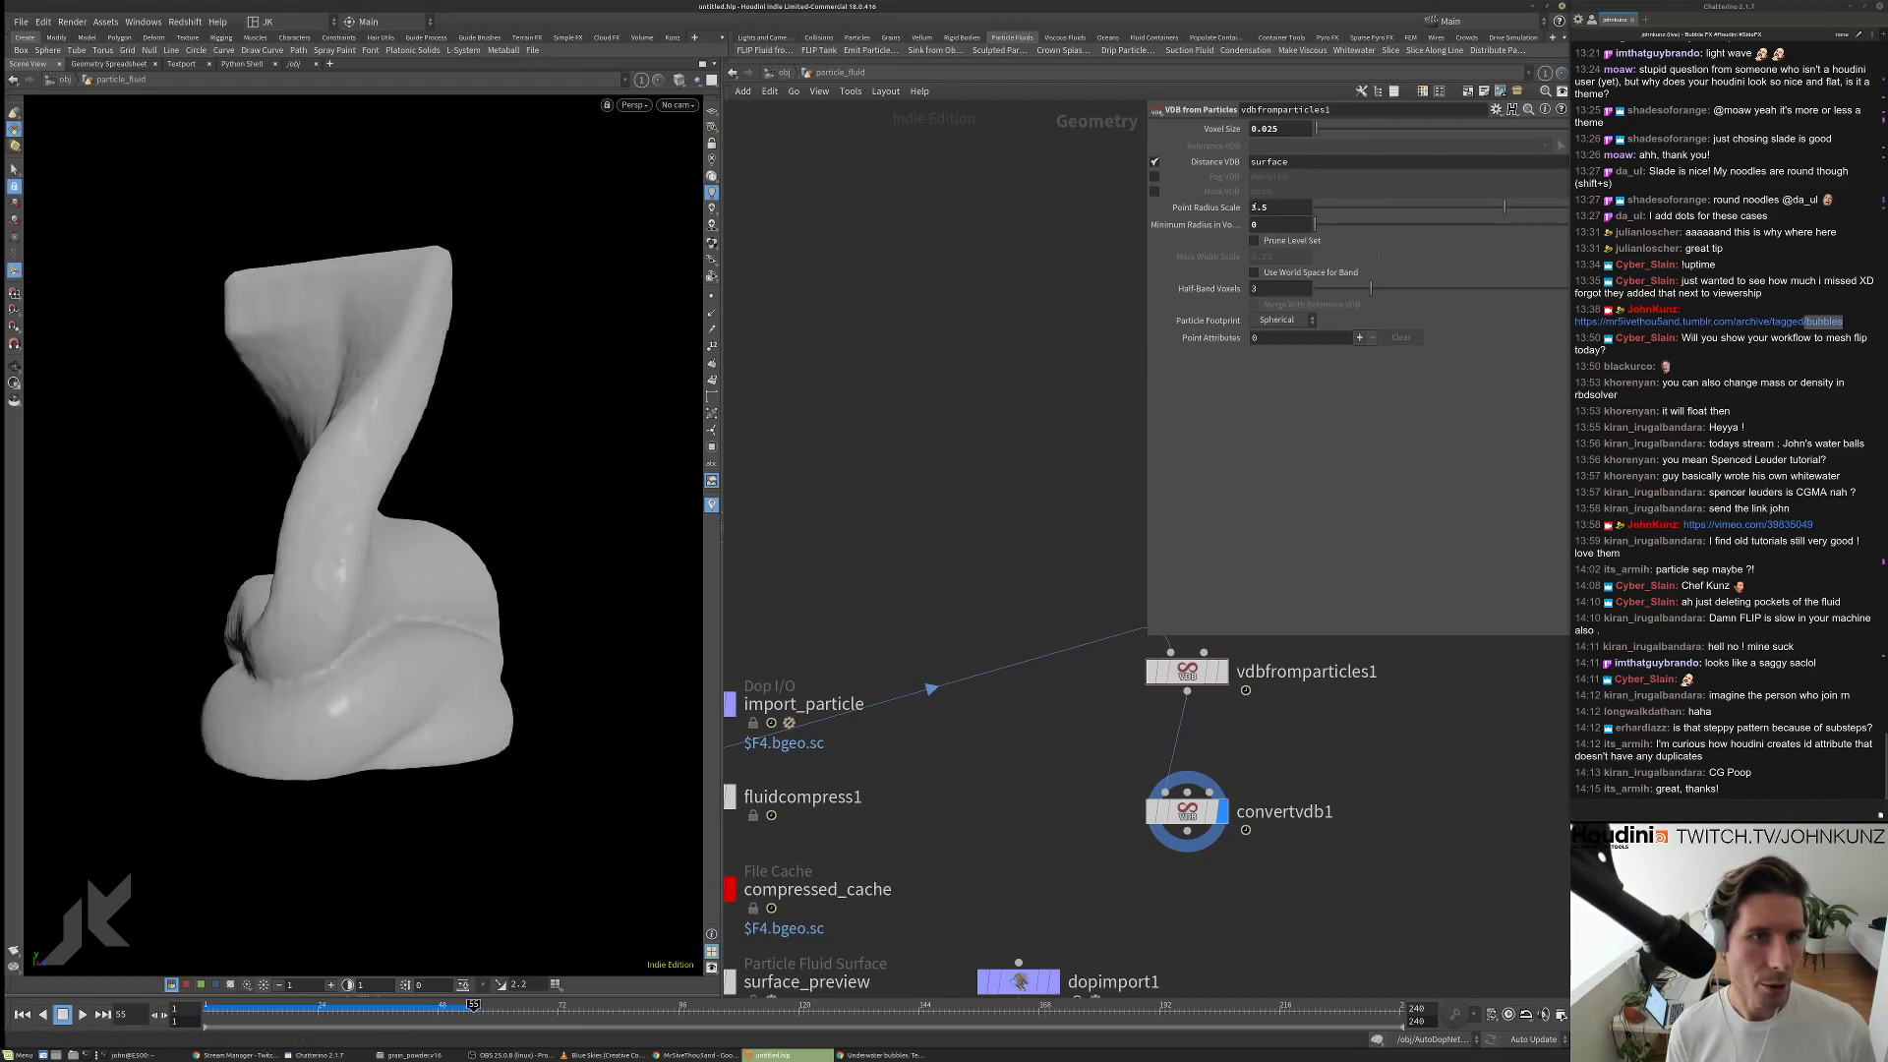
drag(317, 471, 814, 477)
middle_drag(1118, 728, 1004, 693)
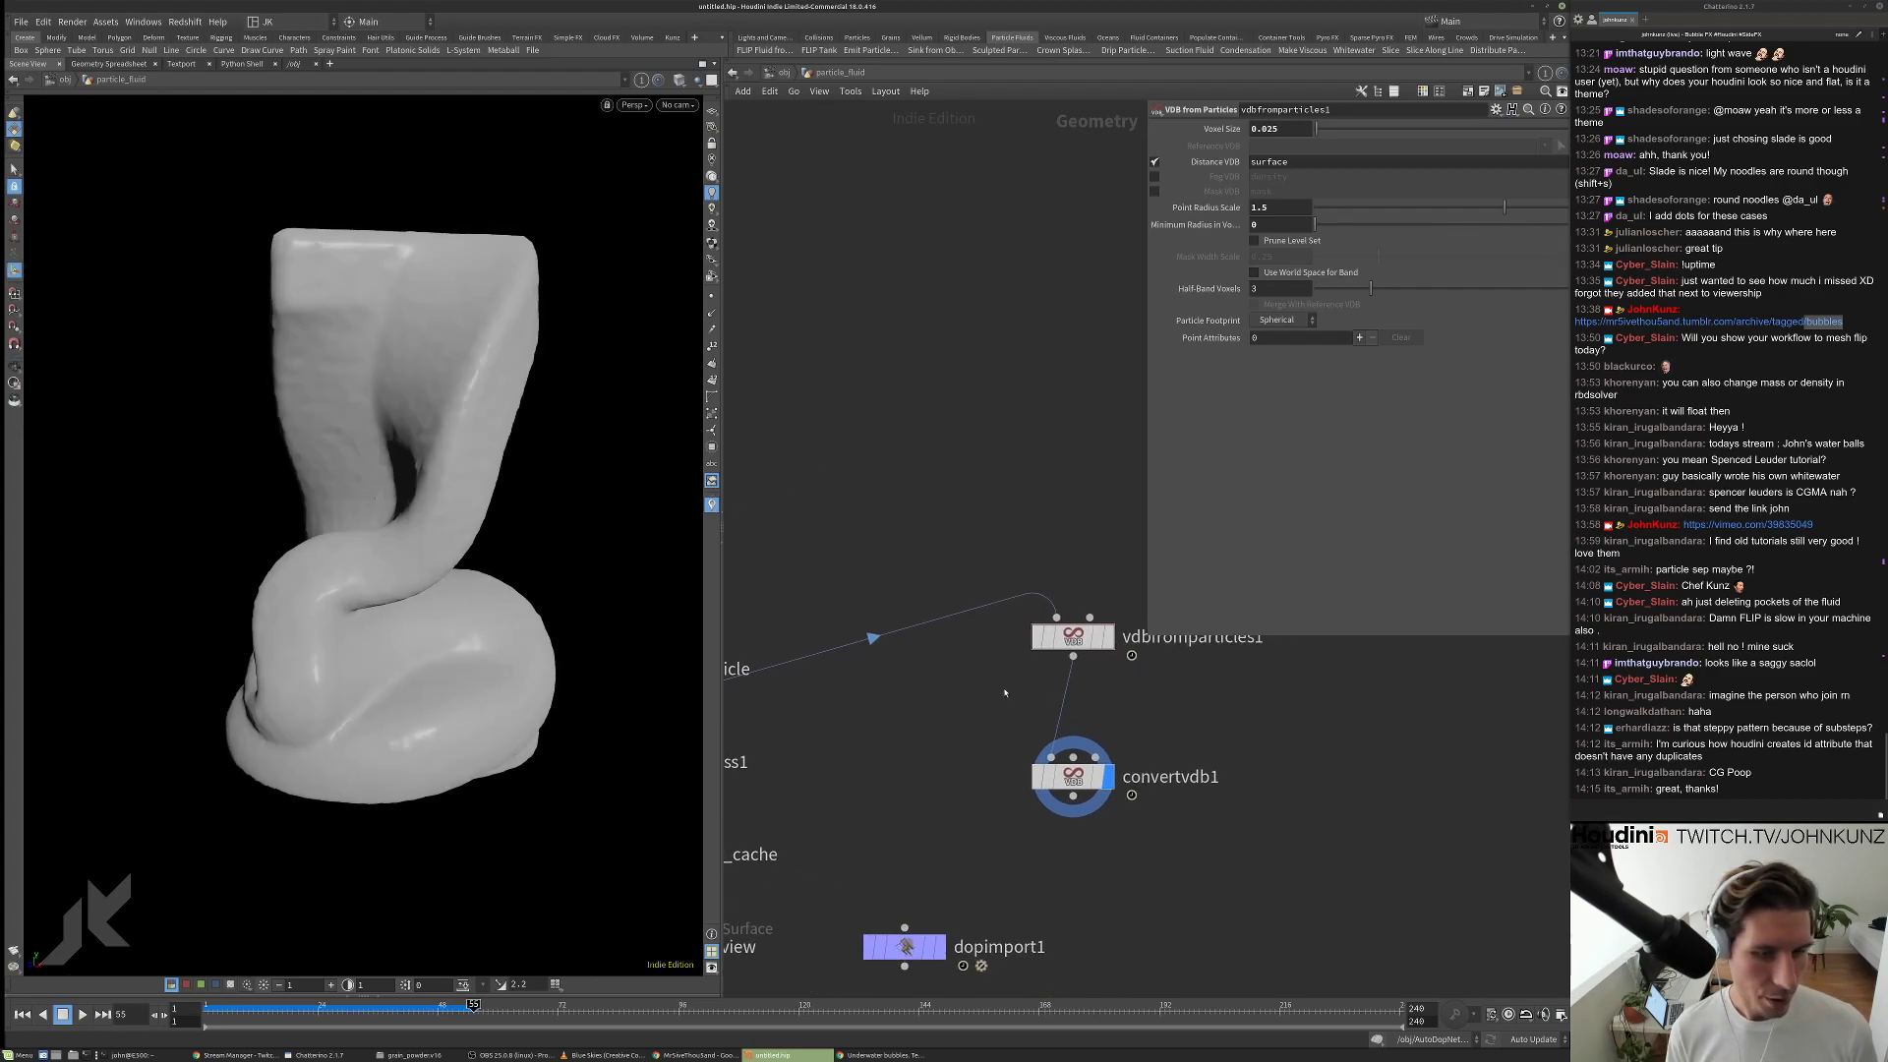
Insert a VDB Reshape SDF node between vdbfromparticles1 and convertvdb1.
key(Tab)
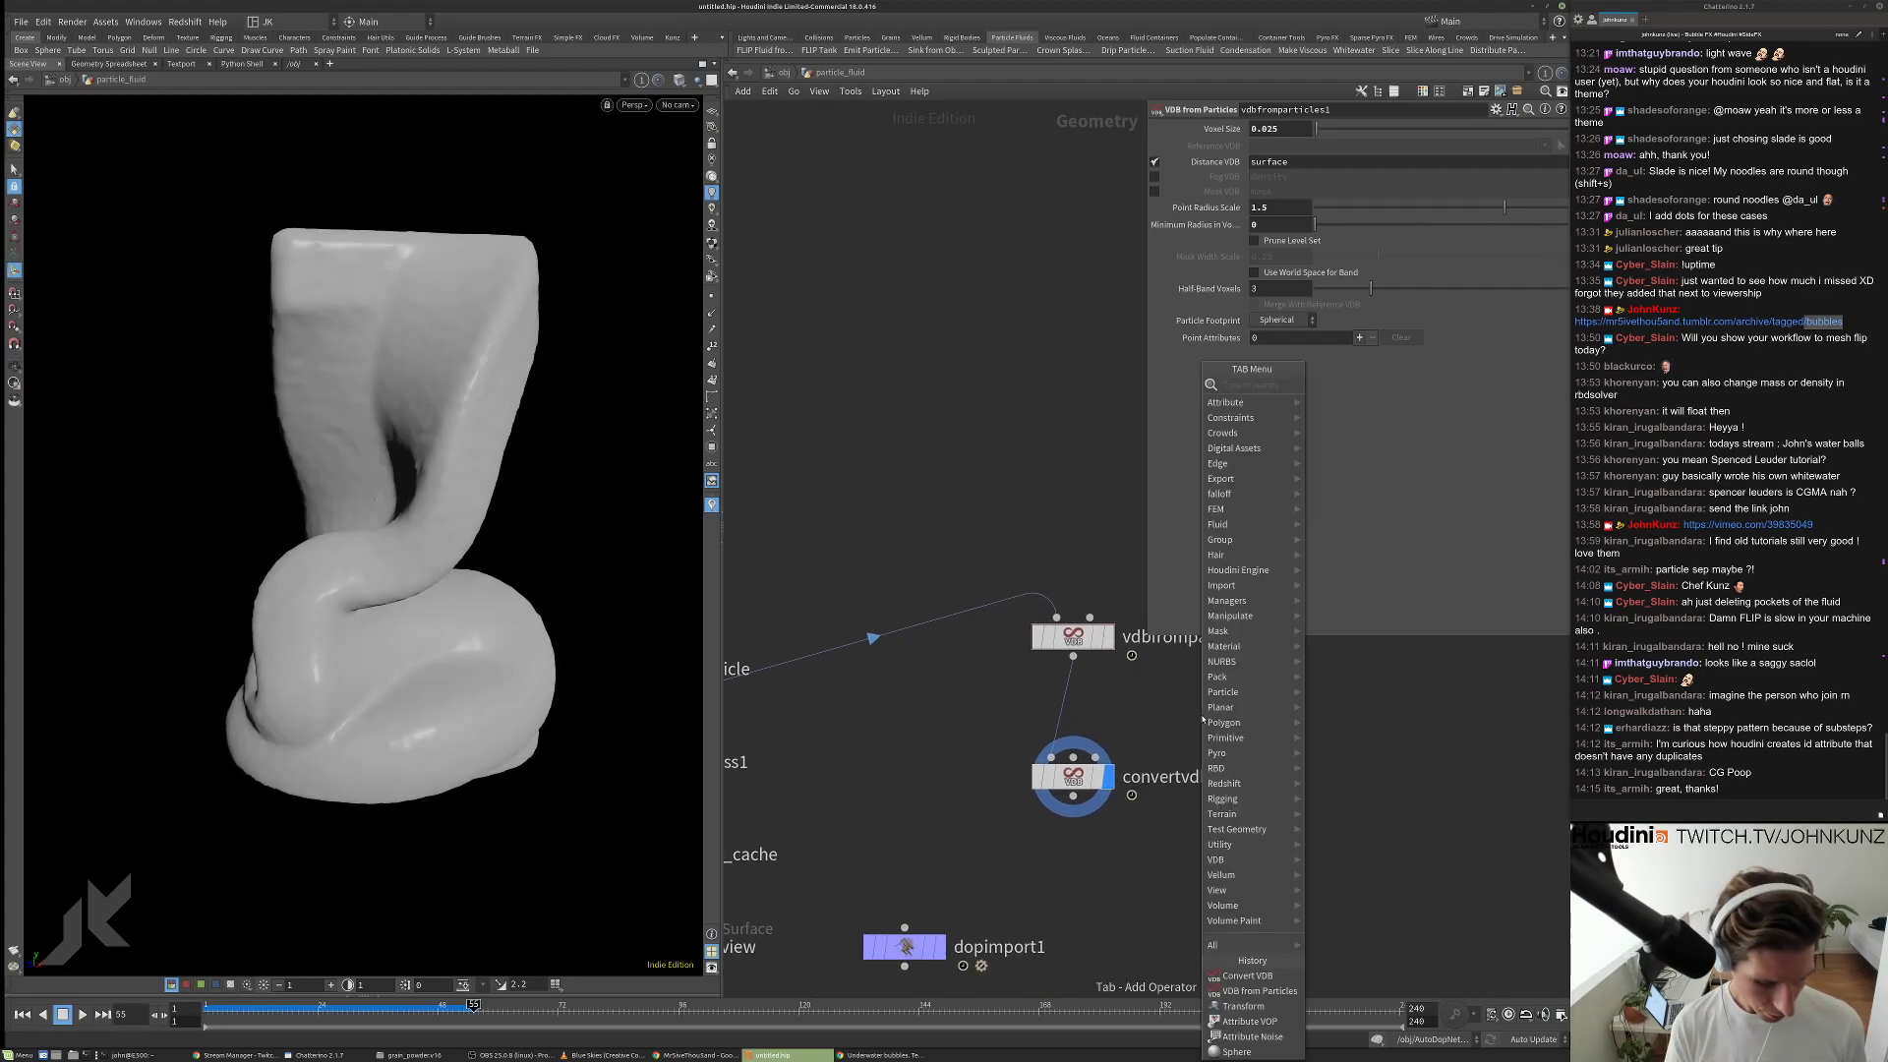
text(resh)
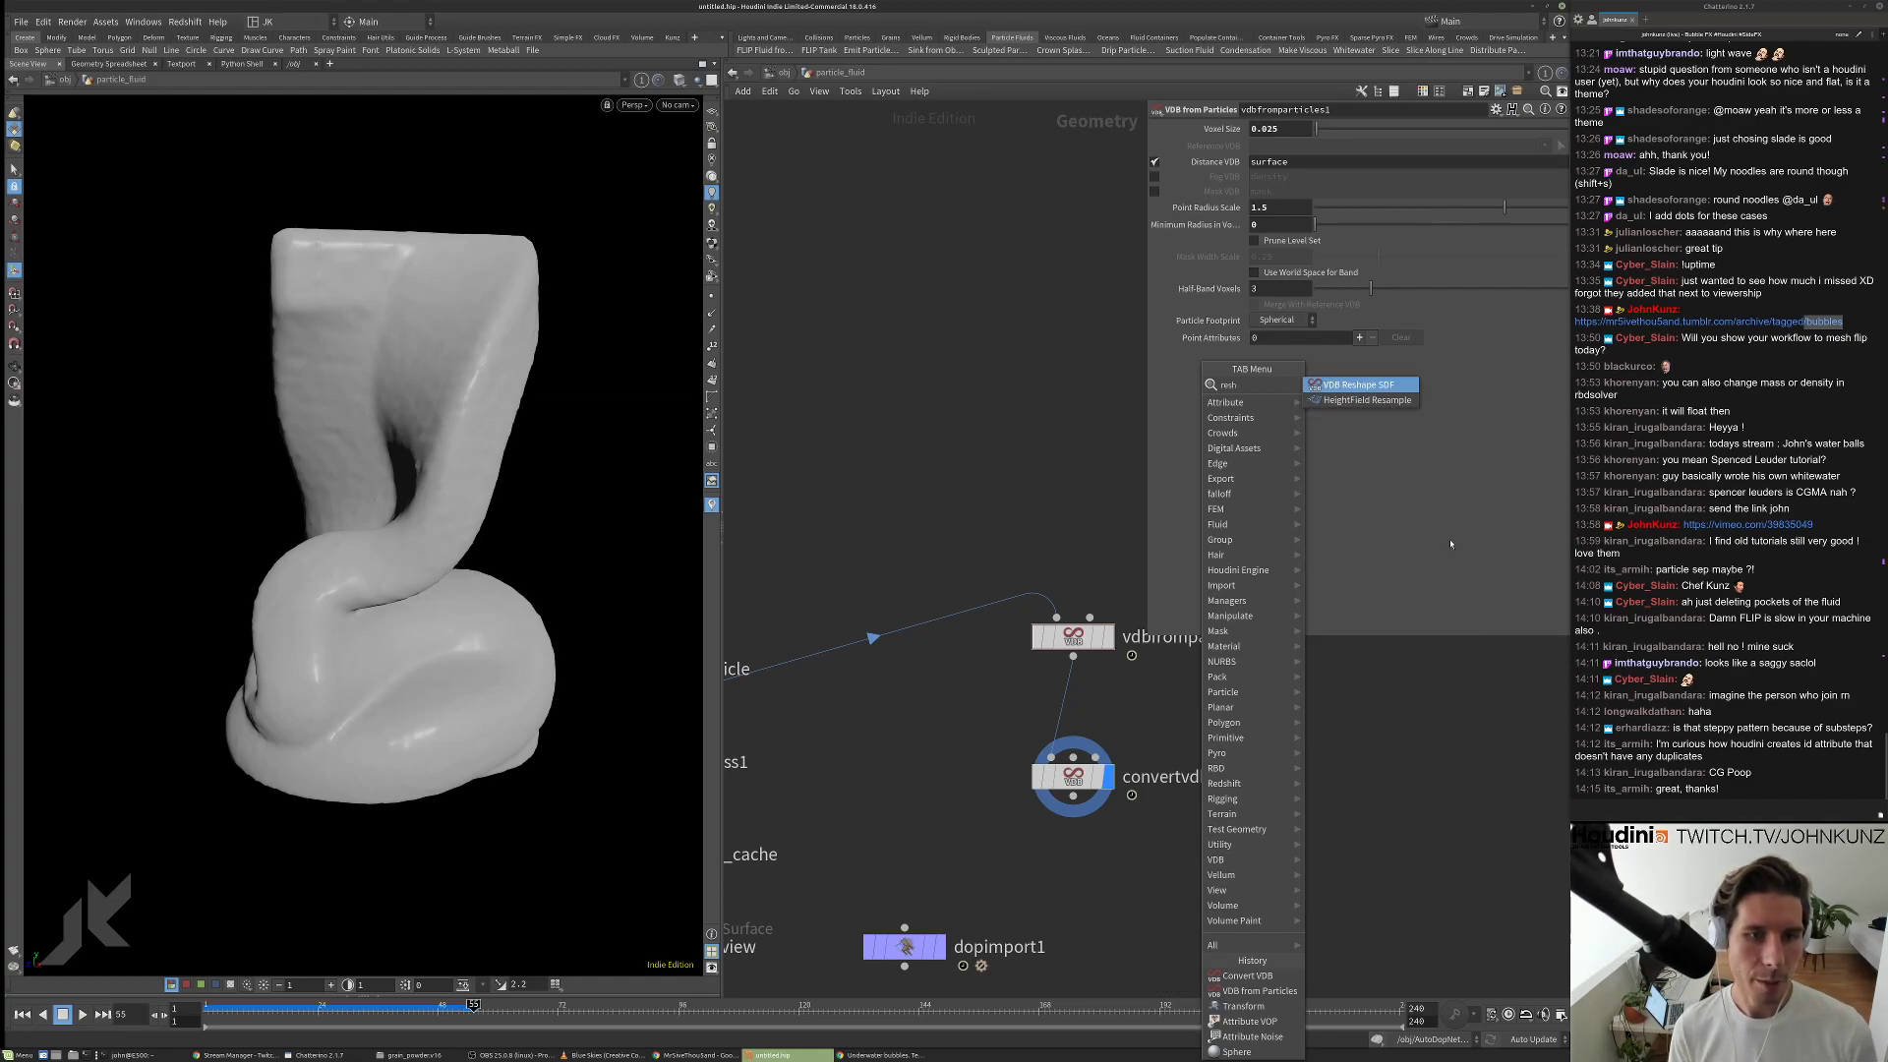
key(Return)
click(1238, 712)
drag(1237, 716, 1072, 691)
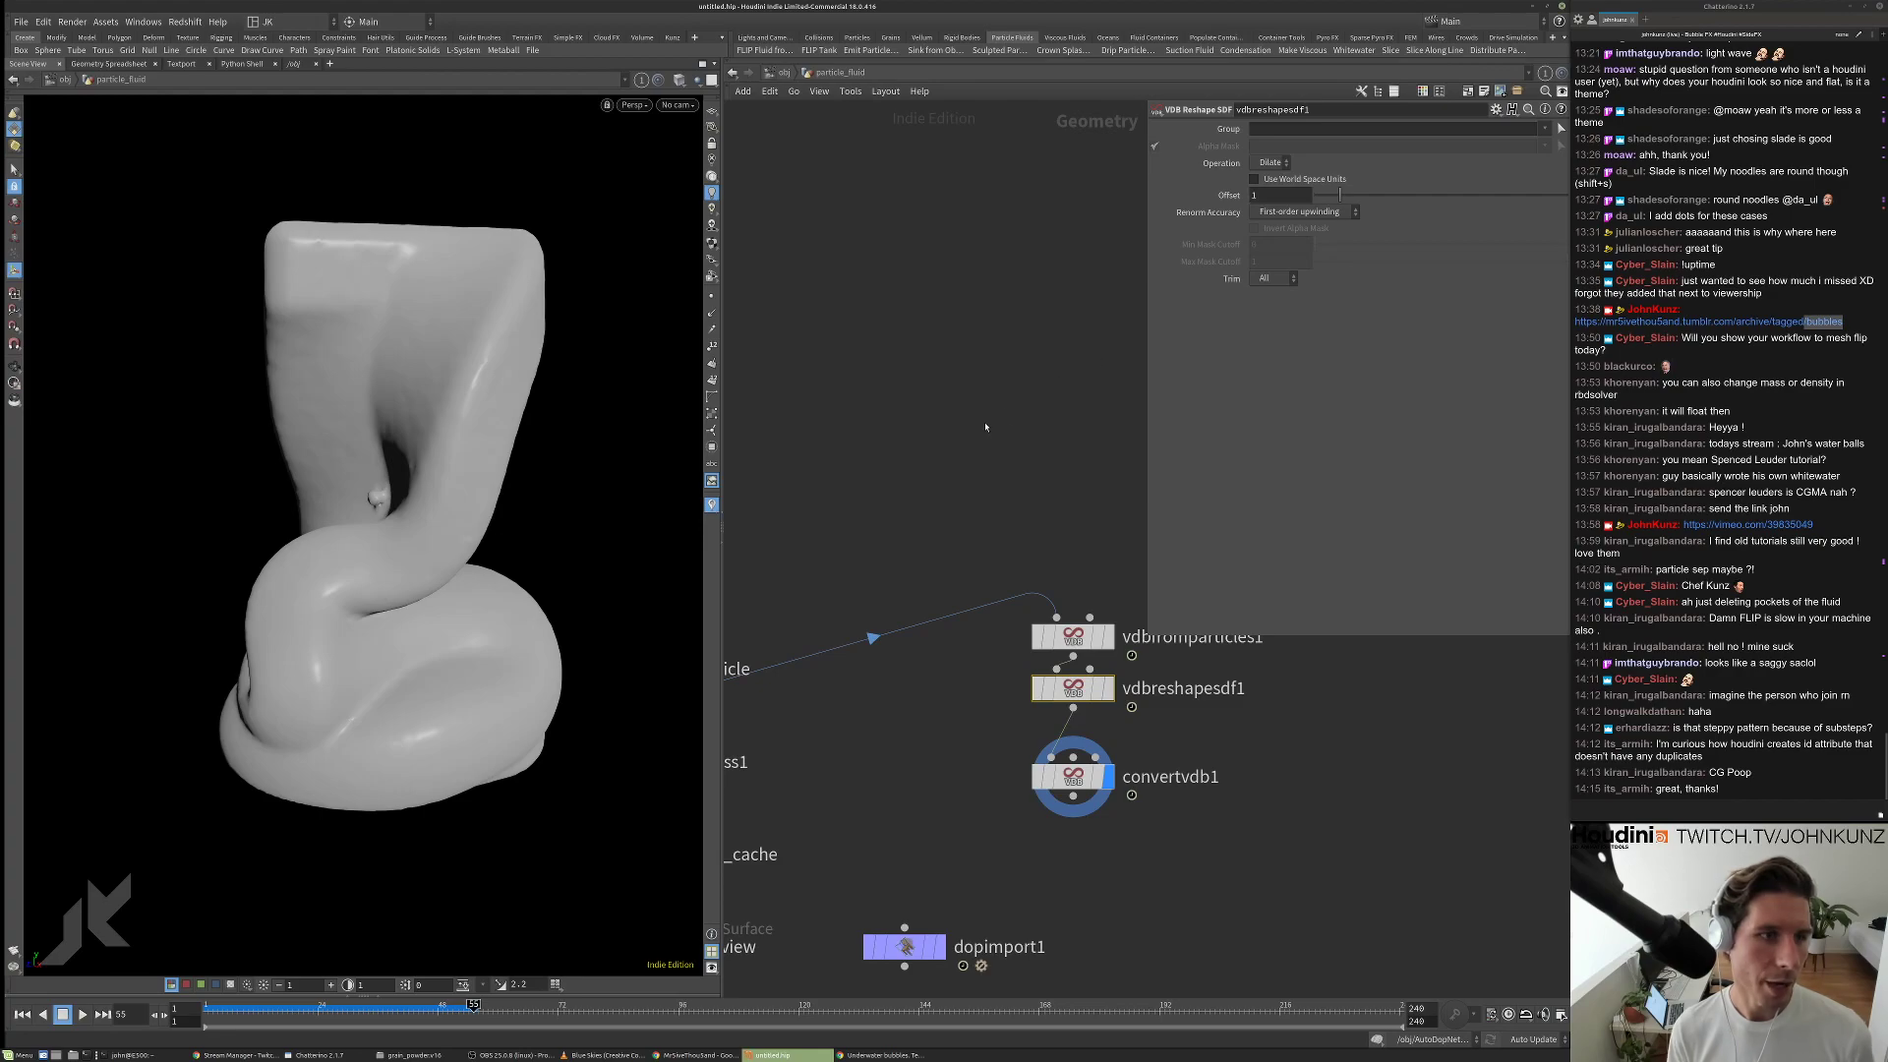
alt+drag(507, 496, 606, 590)
Check import_particle's info, then select the three VDB nodes and move them right.
middle_drag(771, 612, 1034, 641)
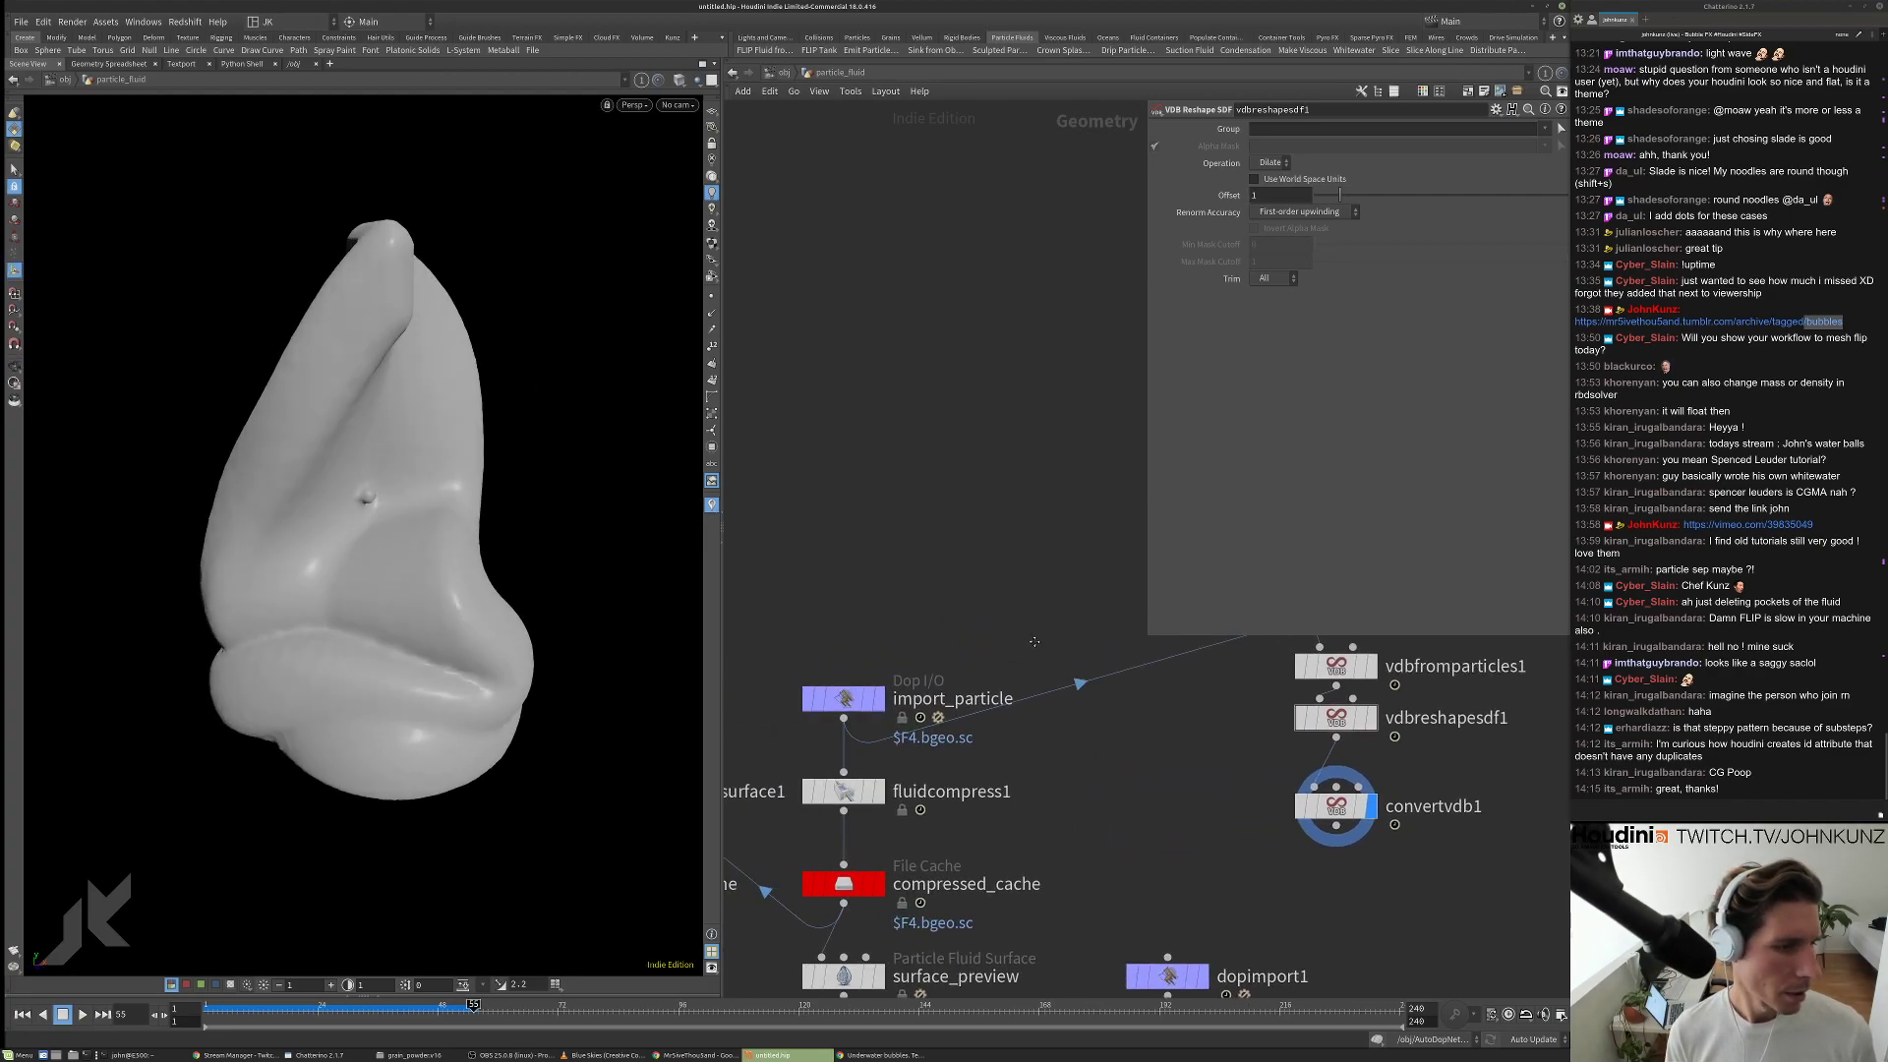
middle_click(842, 700)
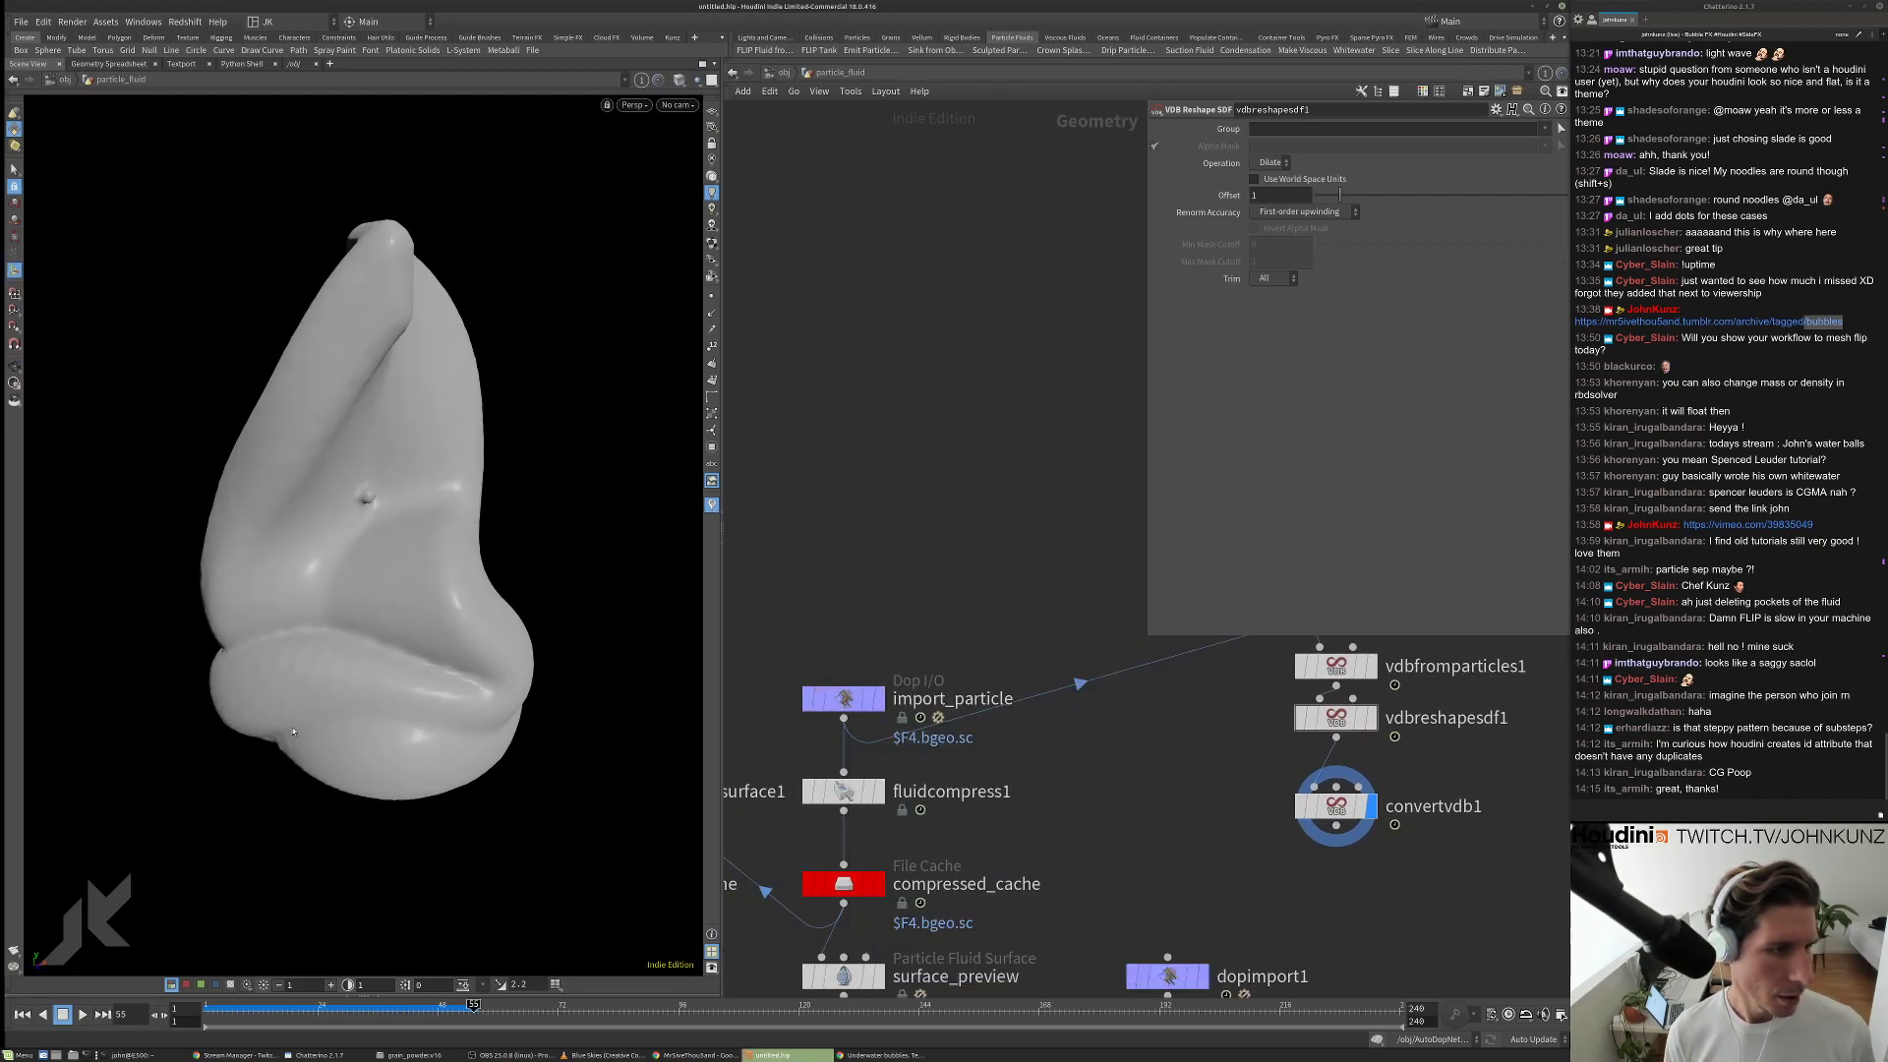
scroll(453, 454, up, 3)
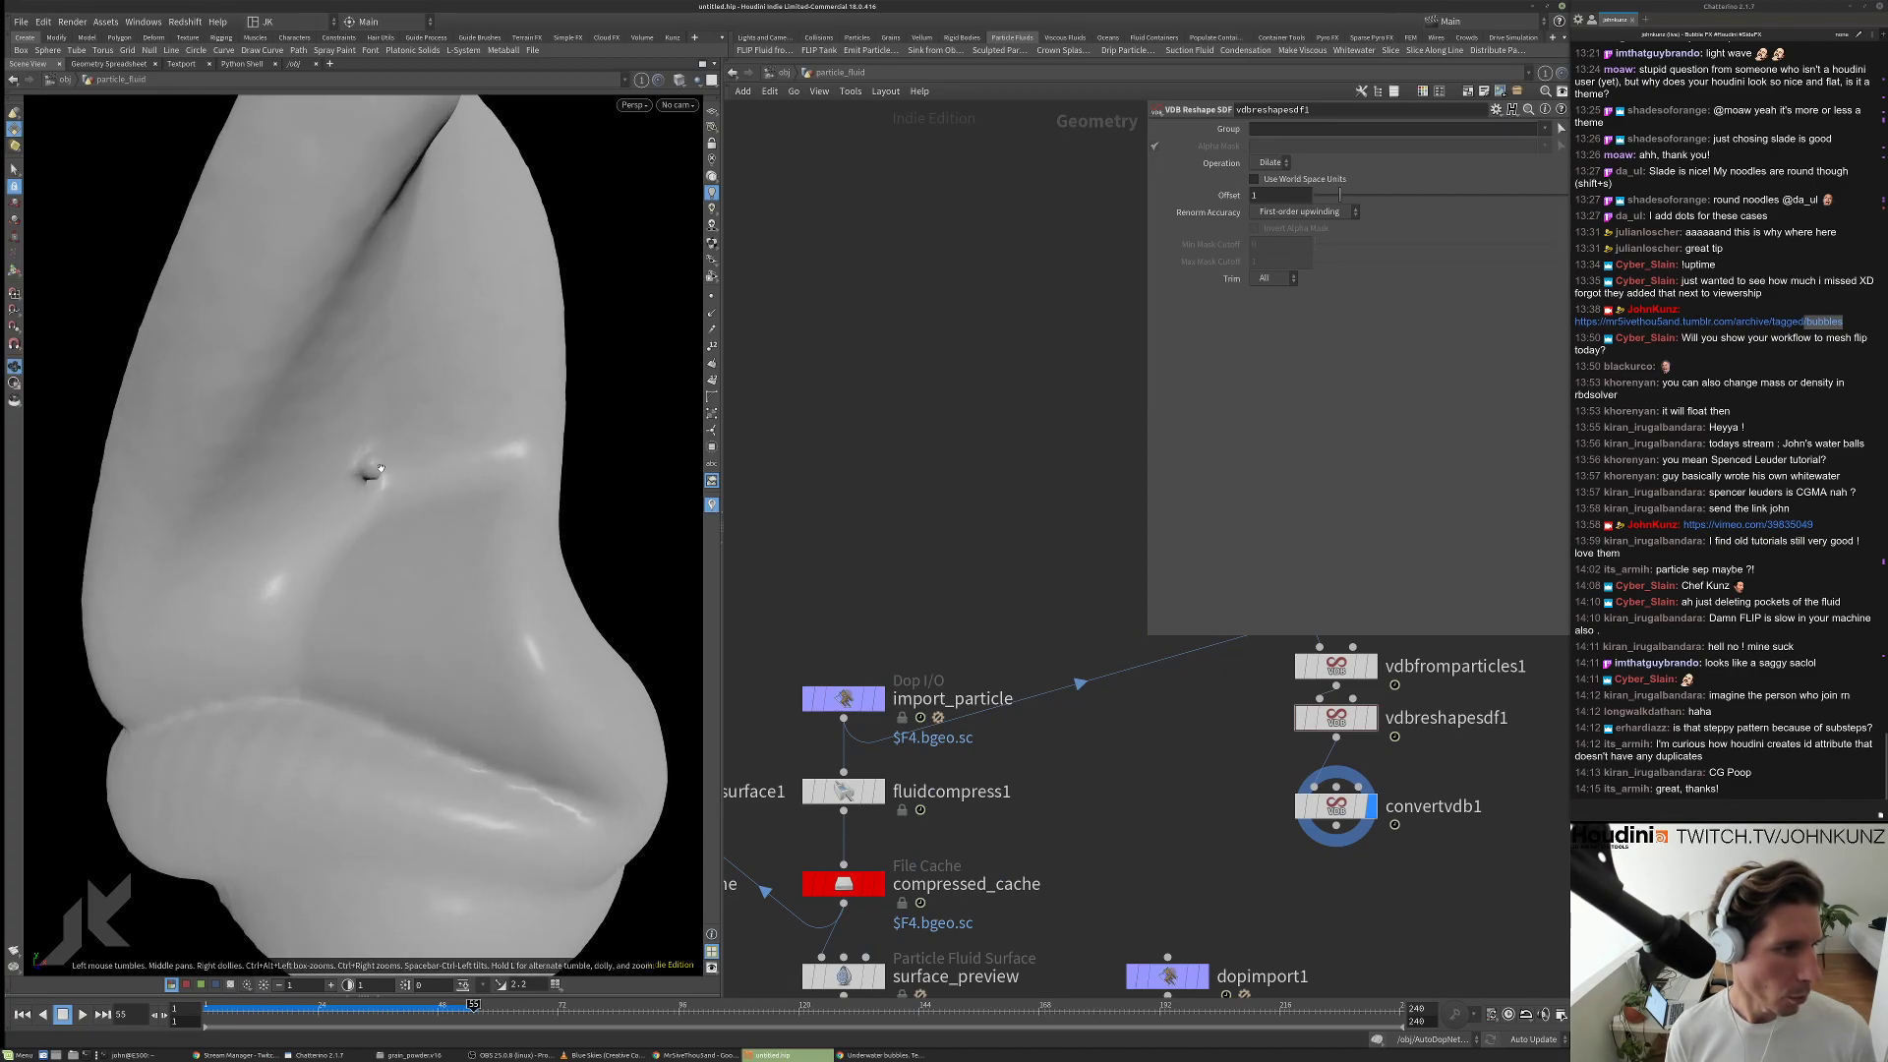
middle_drag(1278, 639, 1032, 611)
drag(1282, 859, 1046, 555)
scroll(1048, 649, down, 3)
drag(1072, 682, 1198, 715)
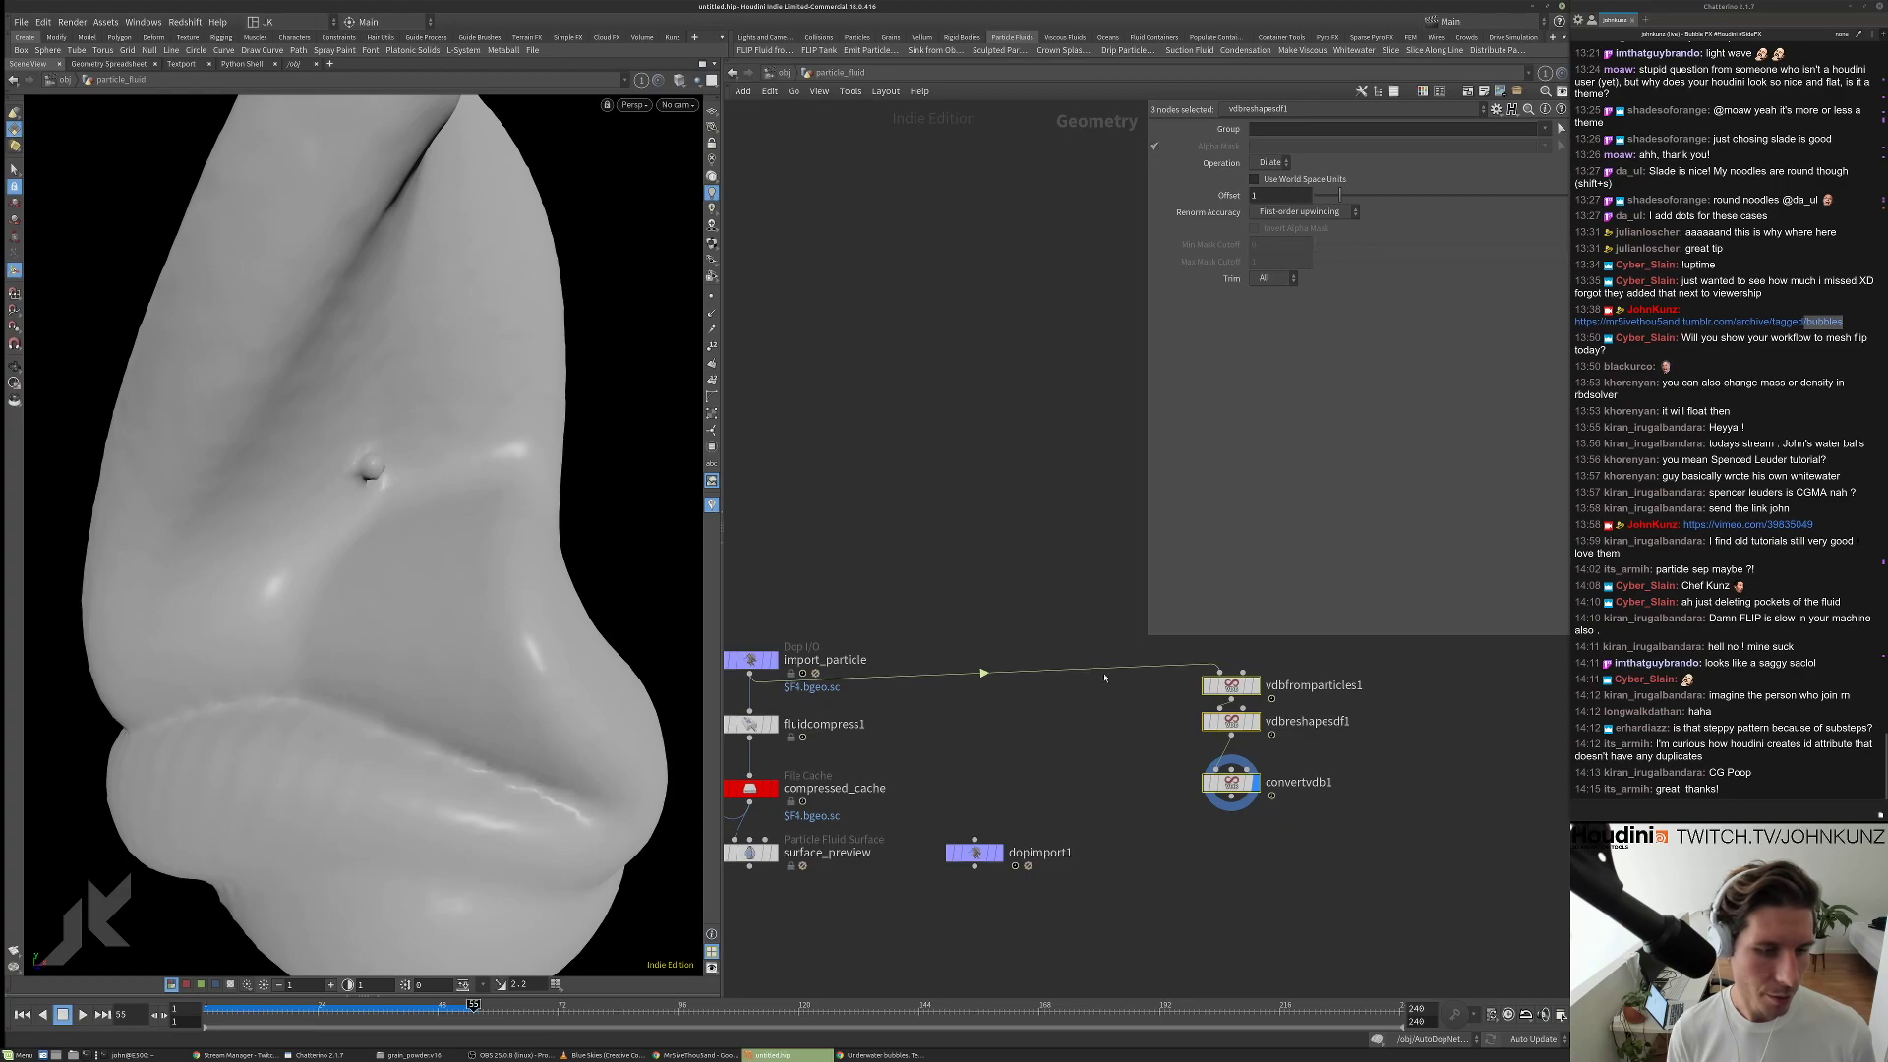
right_click(1017, 578)
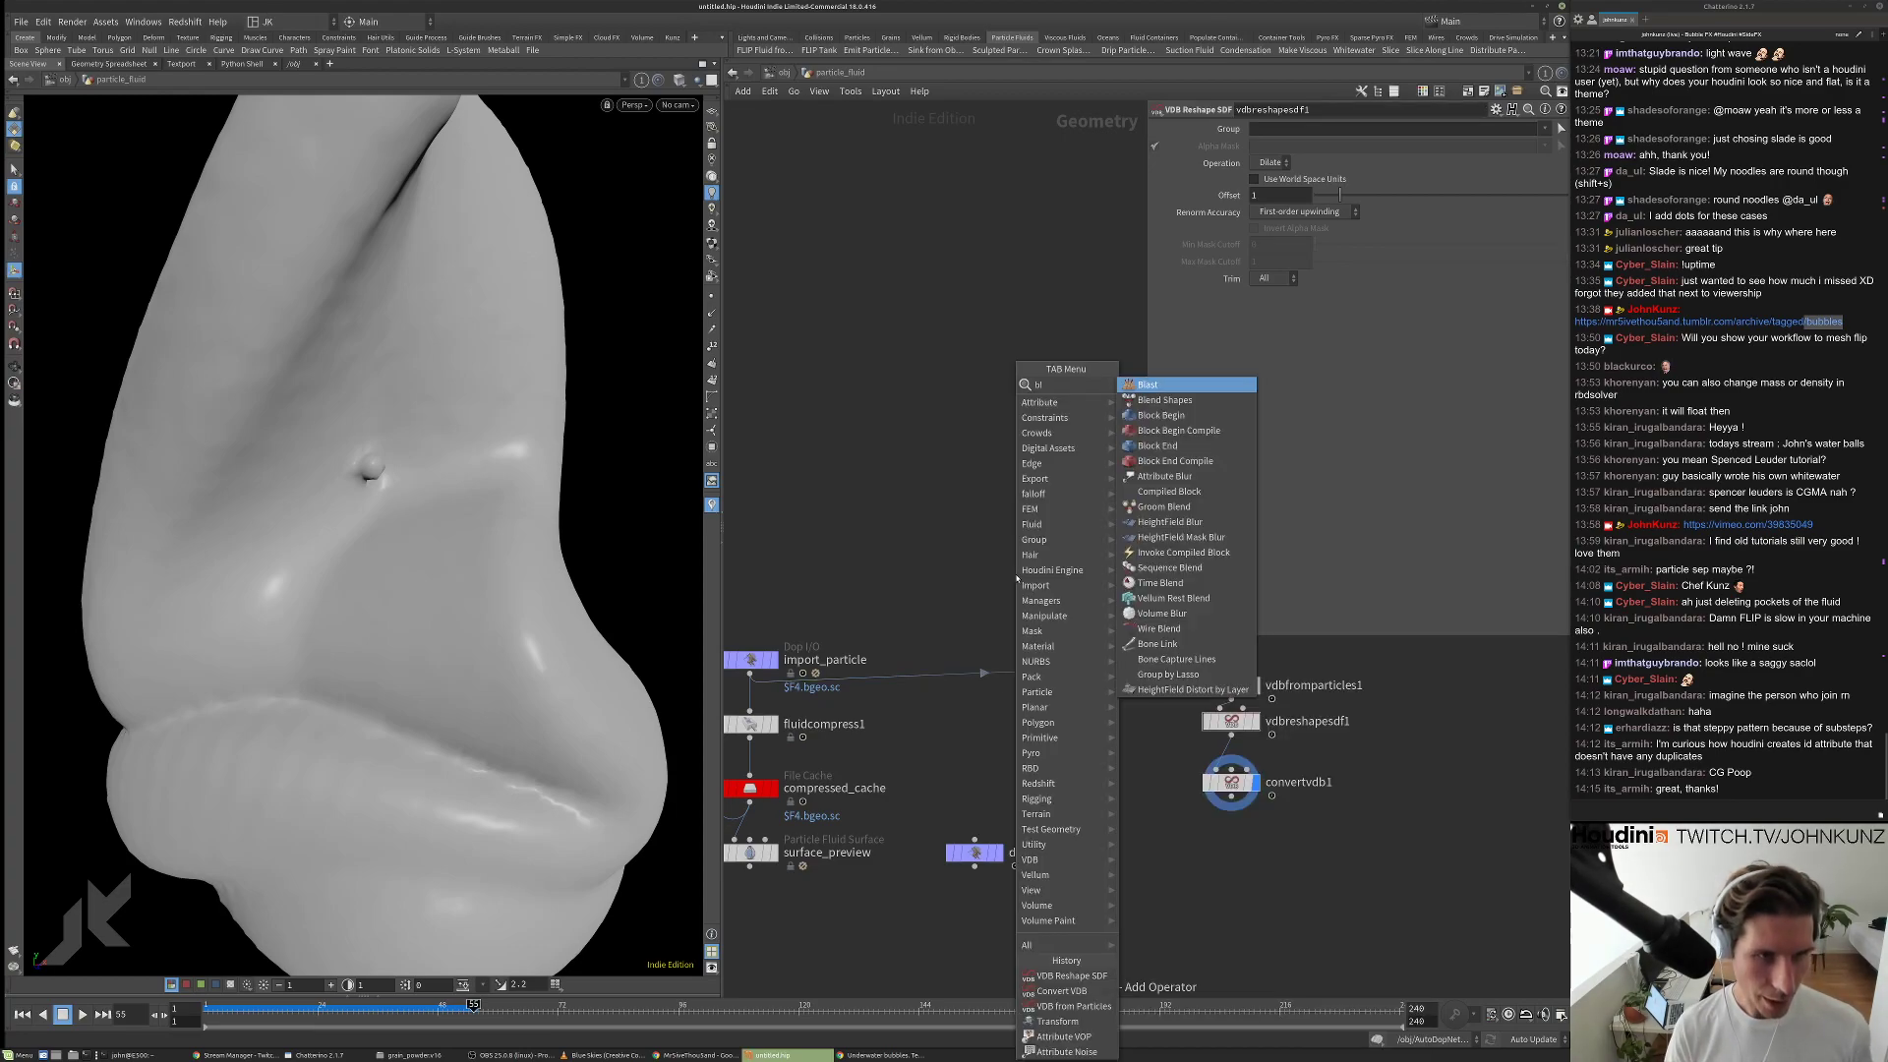
click(1016, 579)
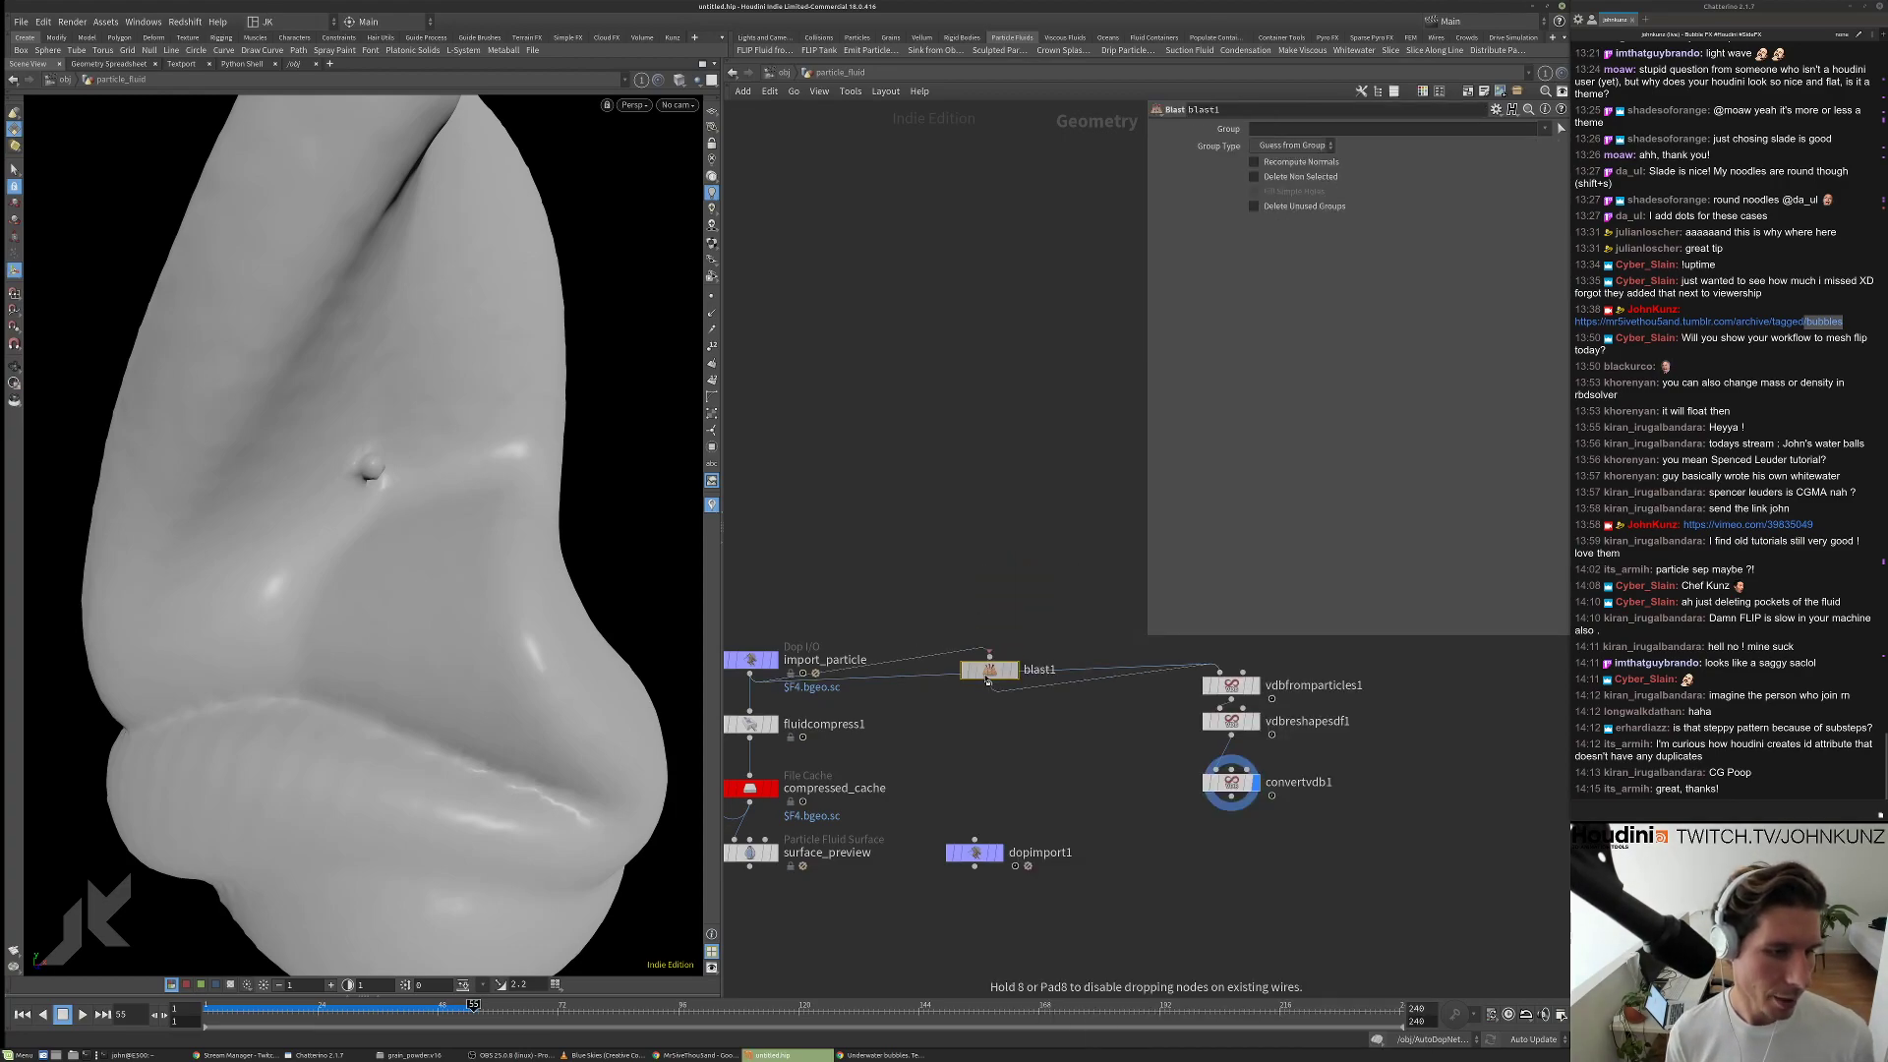
click(1012, 671)
click(1013, 671)
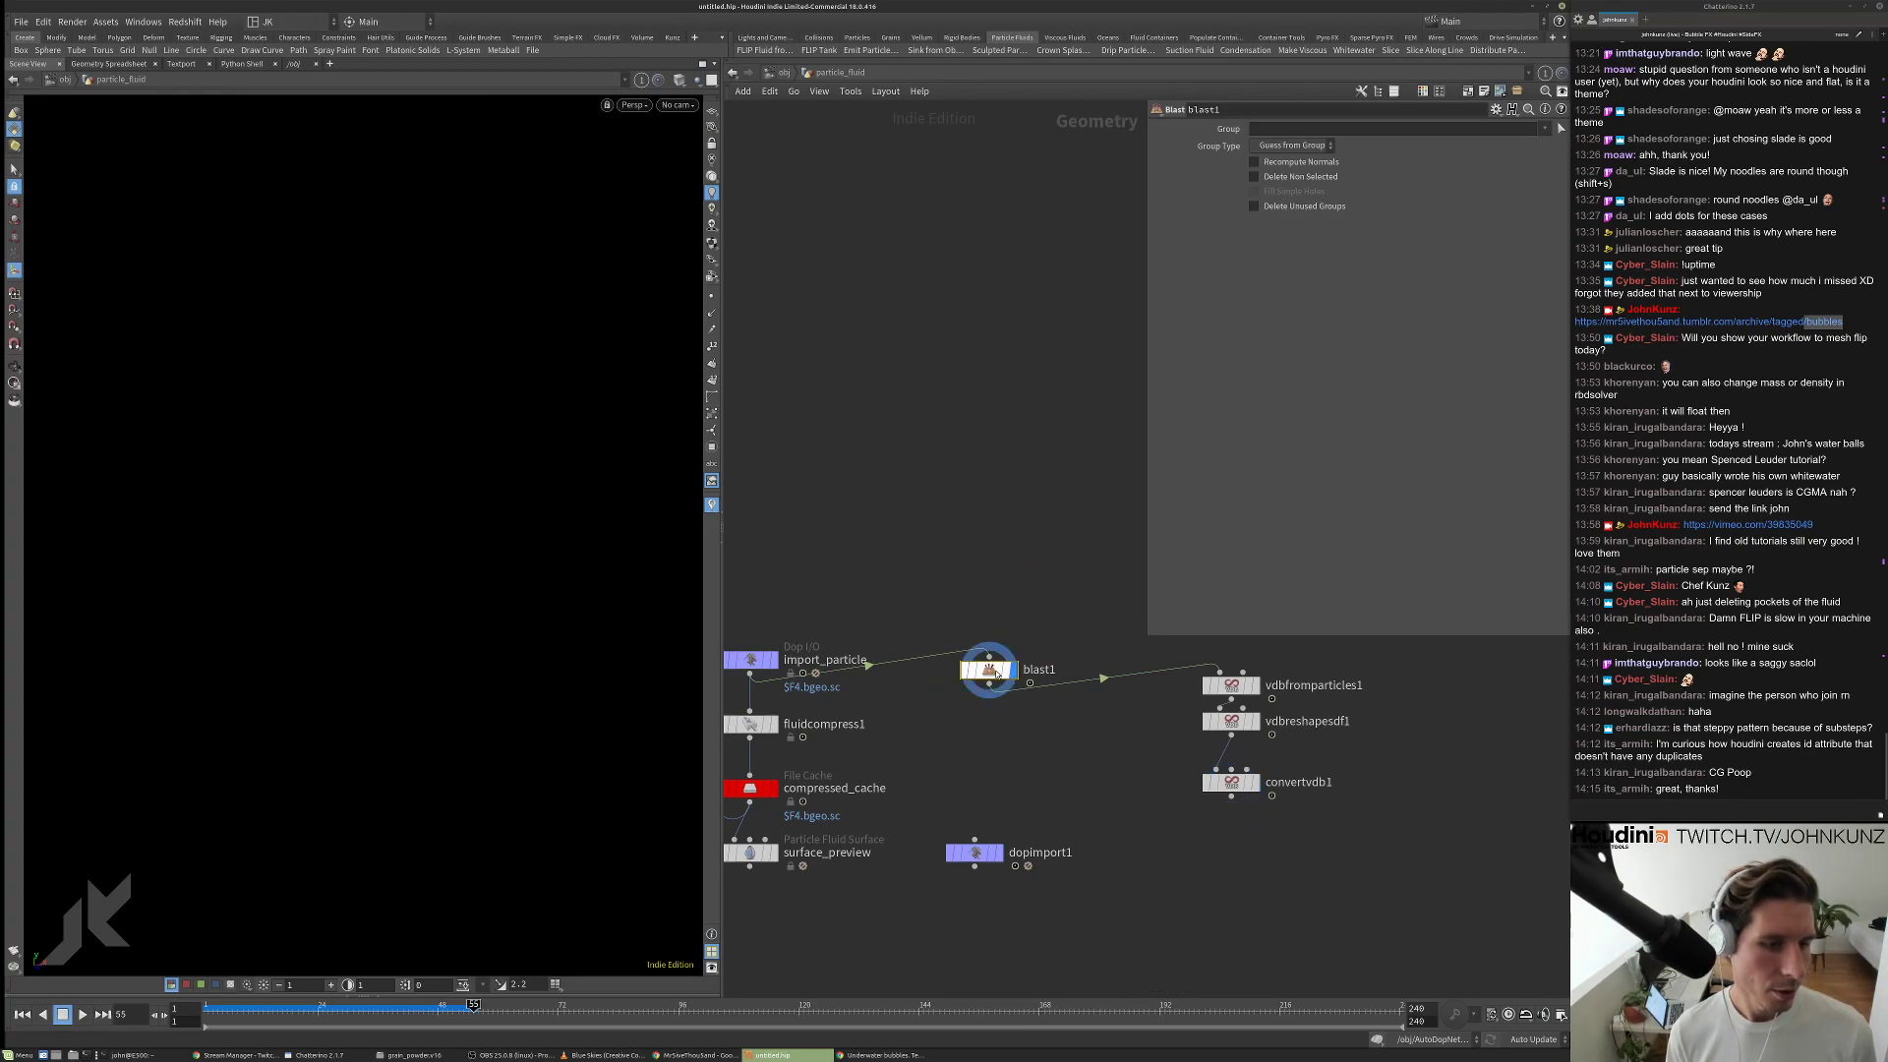
click(1548, 131)
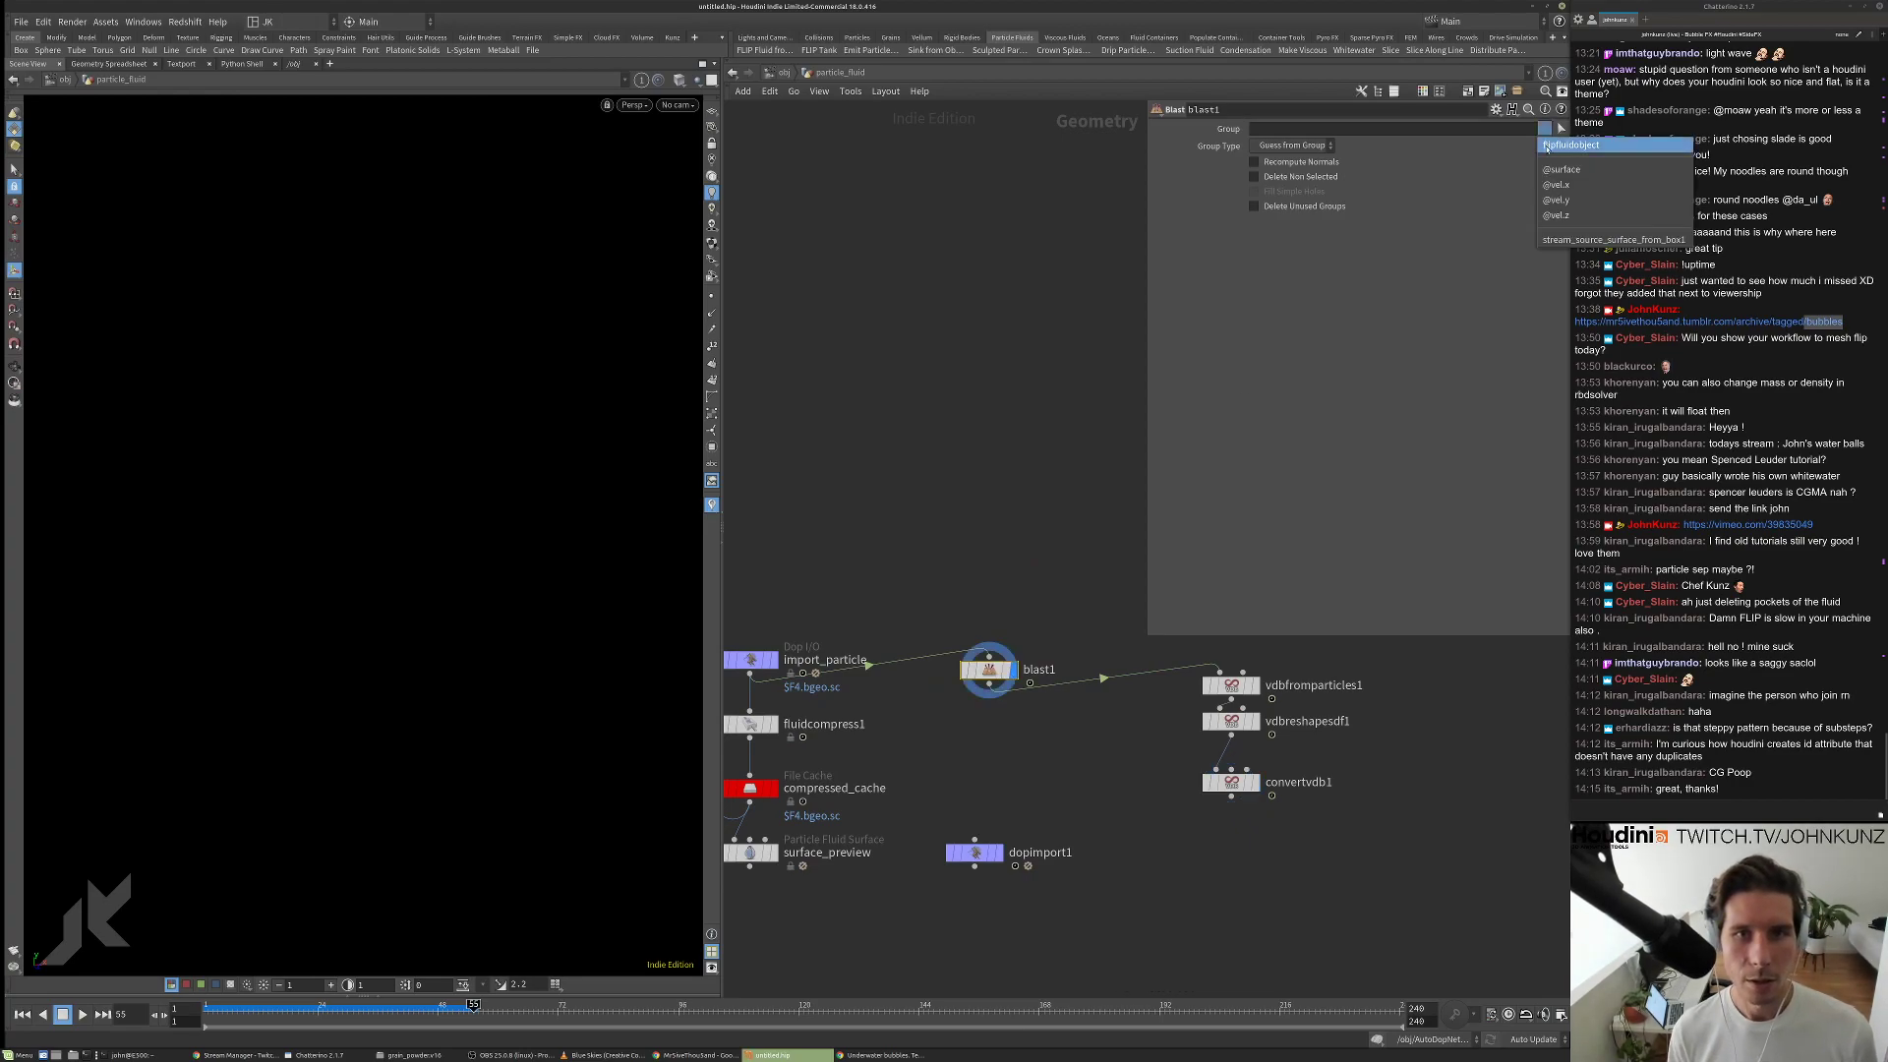
click(1583, 168)
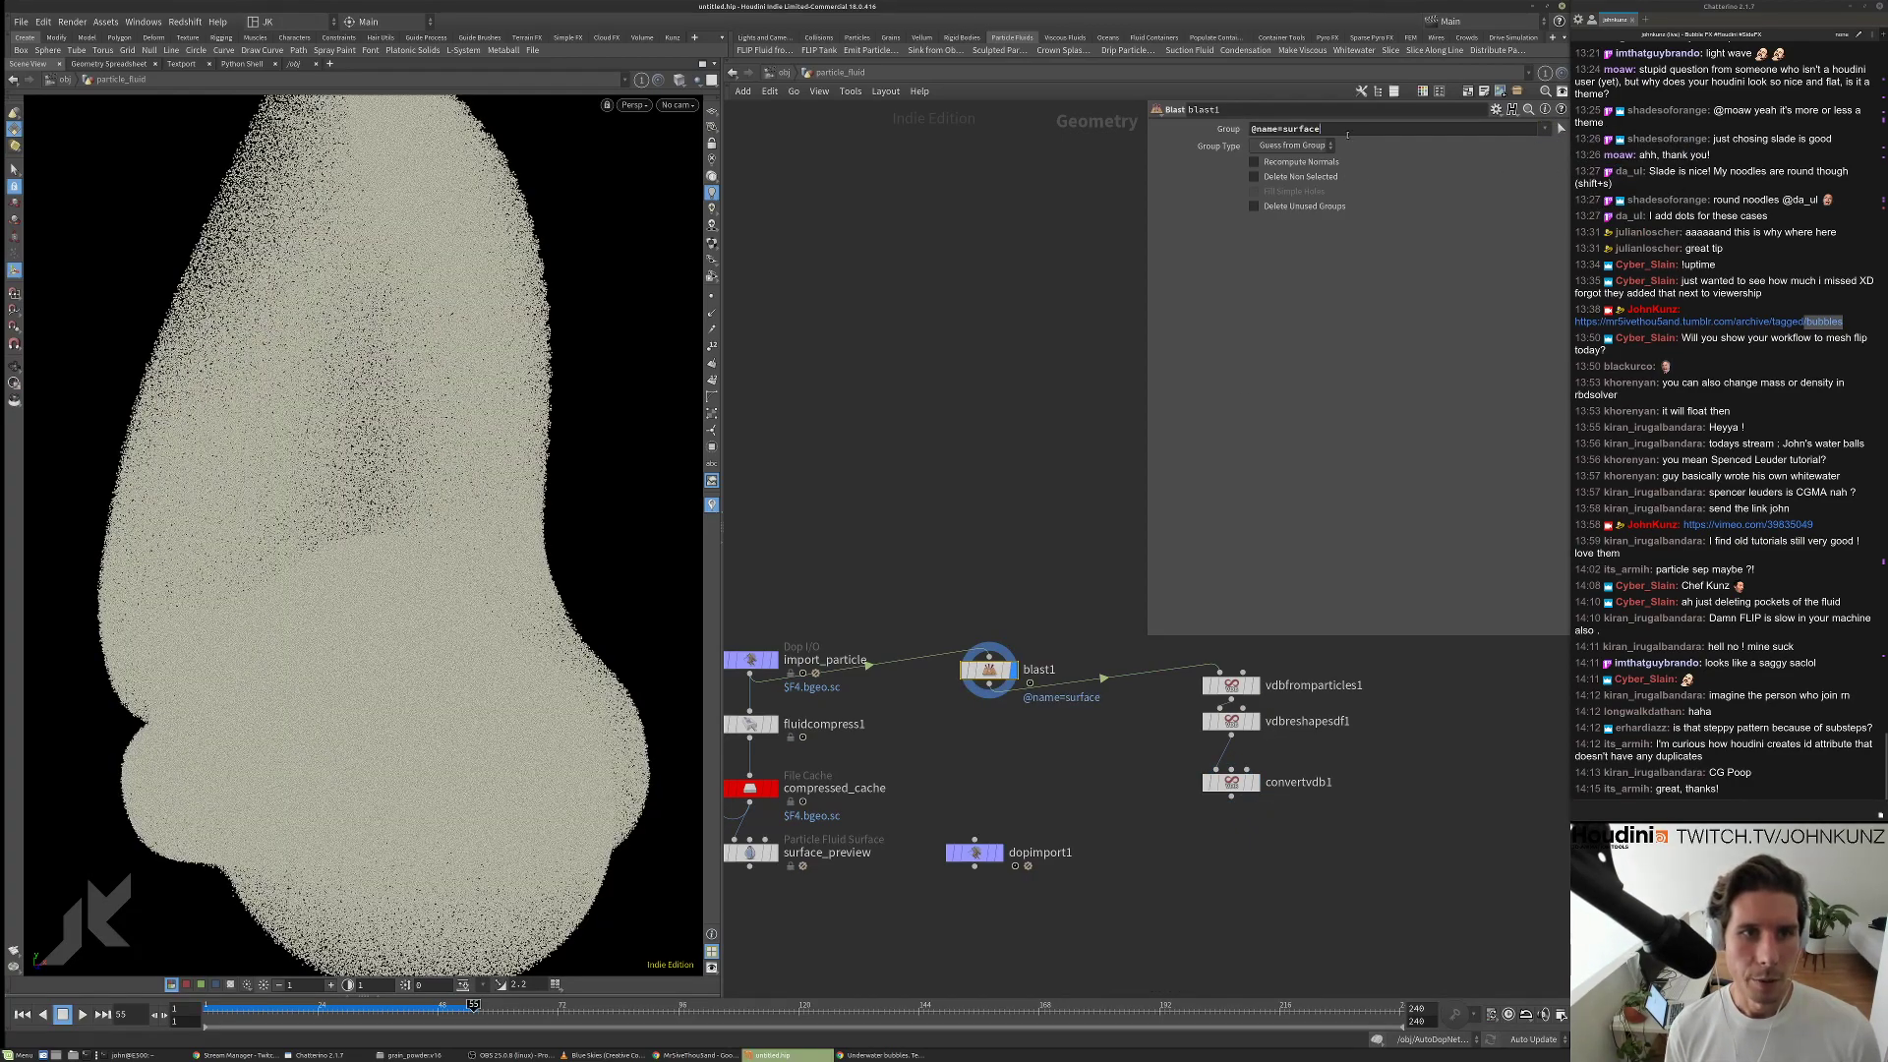
drag(1320, 129, 1283, 131)
text(*)
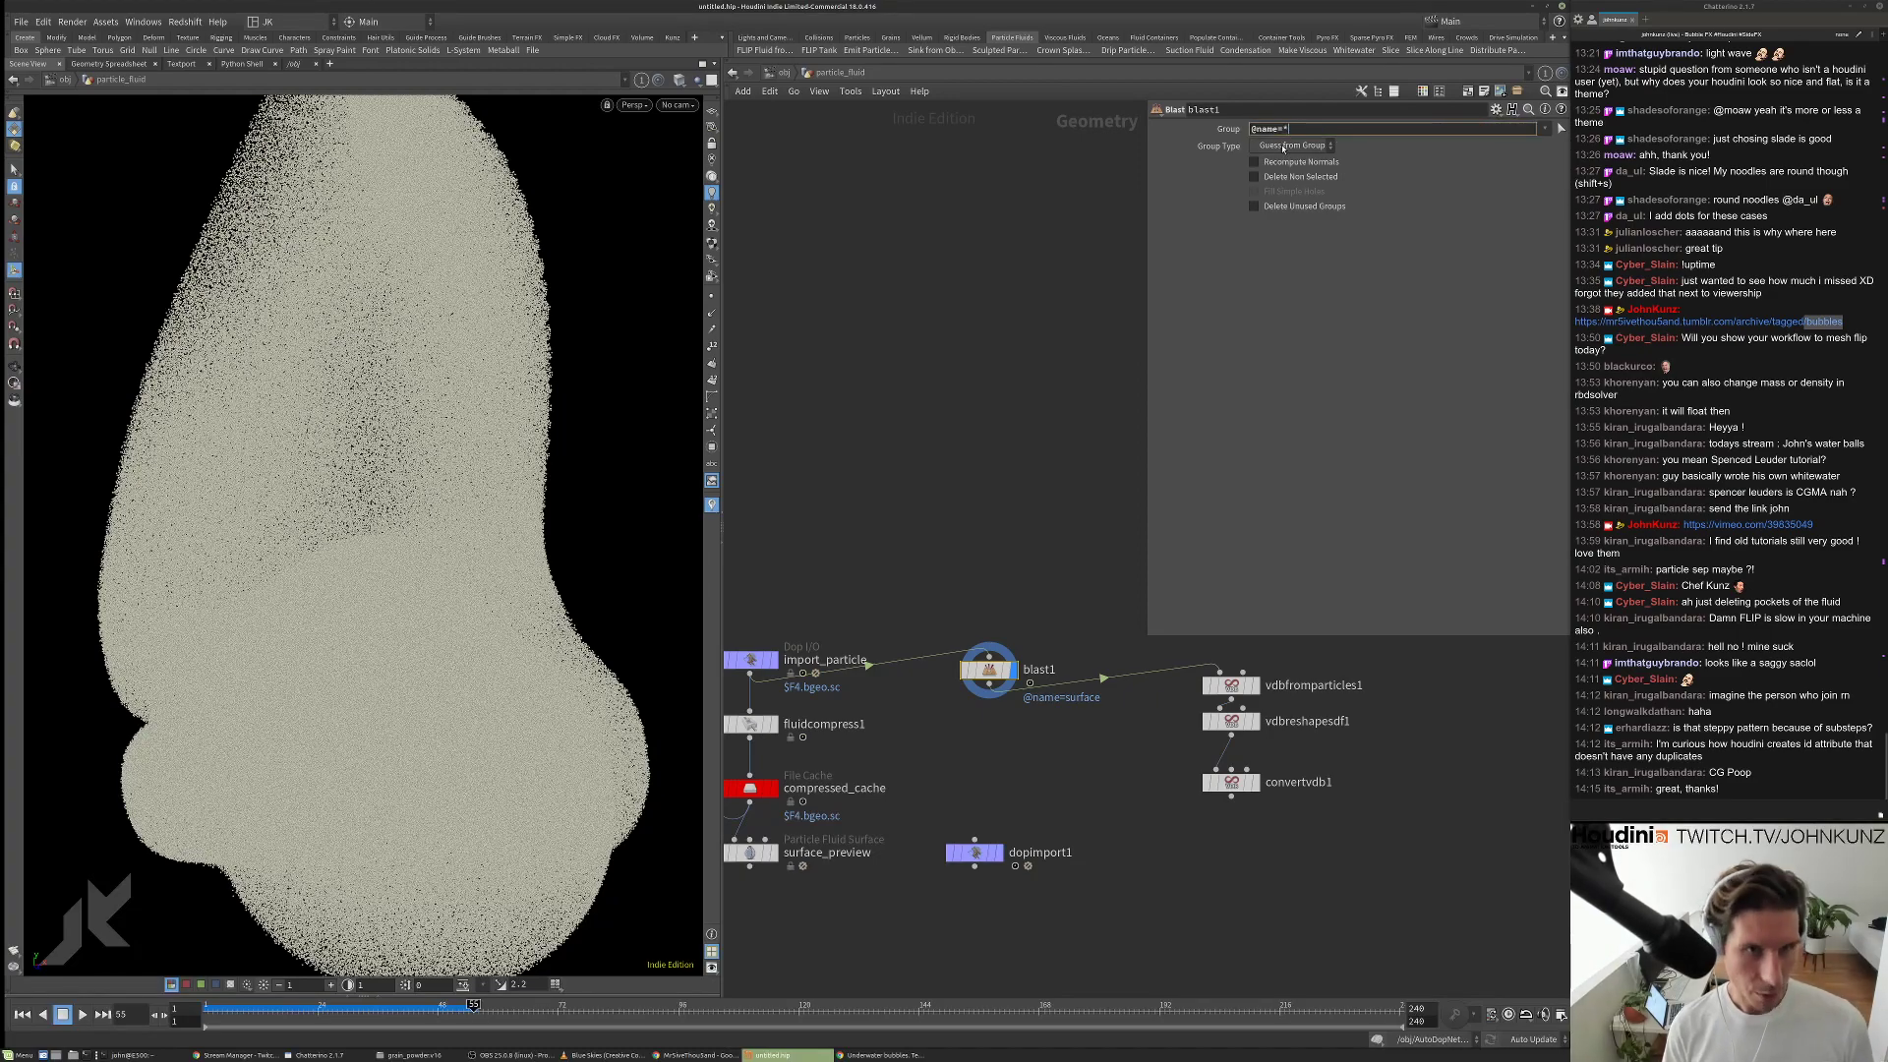
key(Return)
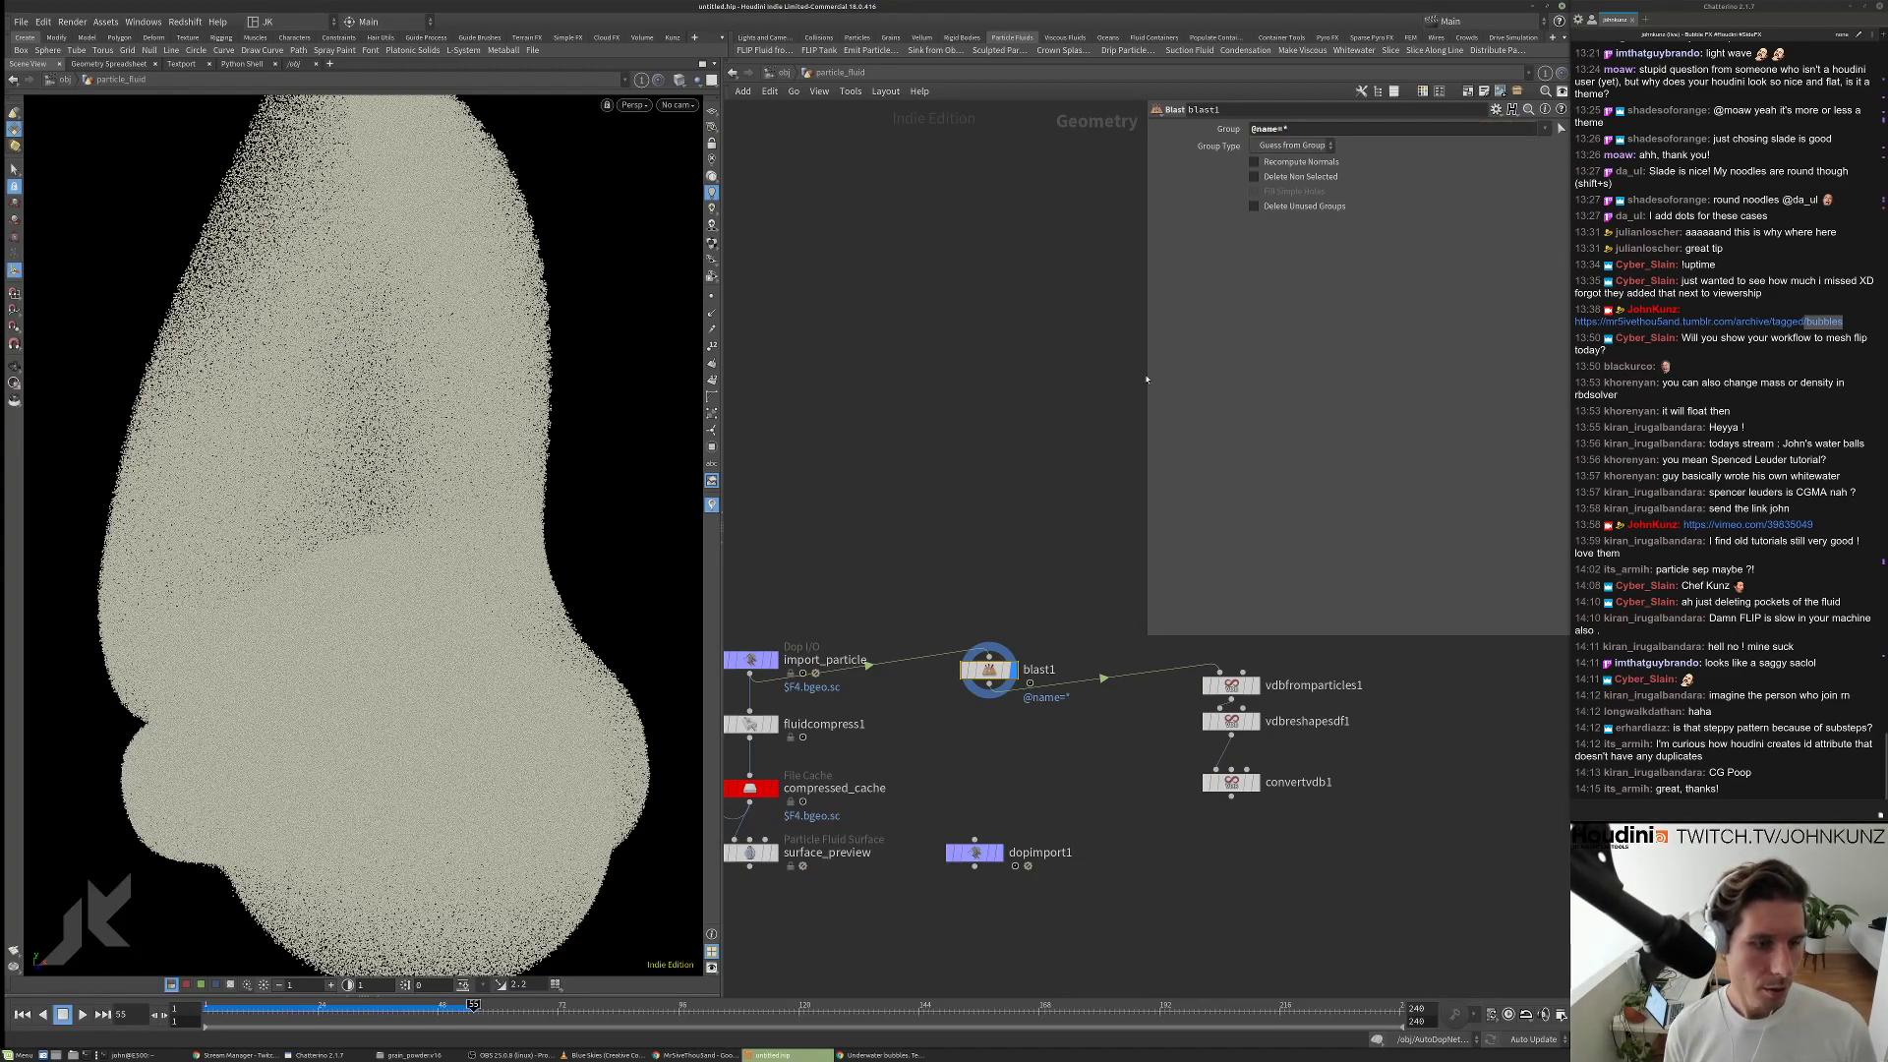
Compare blast1 and import_particle attributes, and bypass blast1 to compare the converted mesh.
middle_click(989, 669)
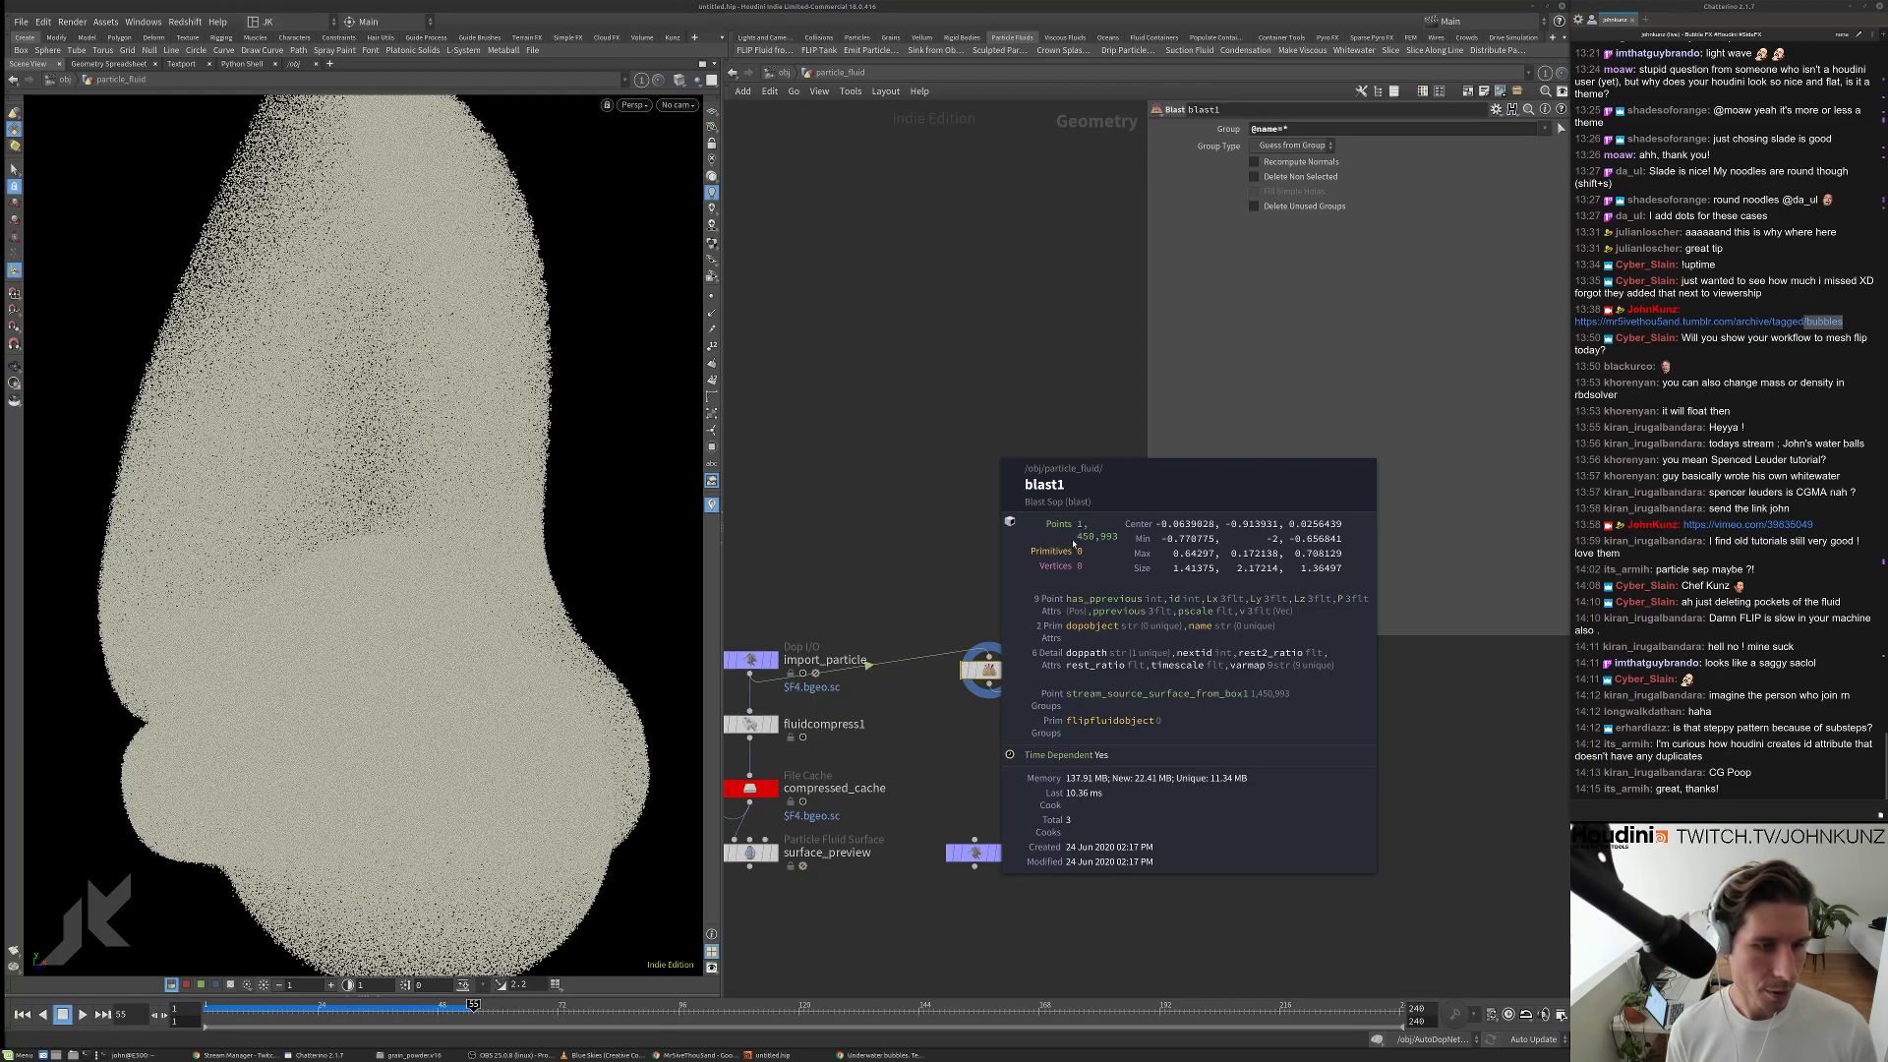
middle_click(750, 660)
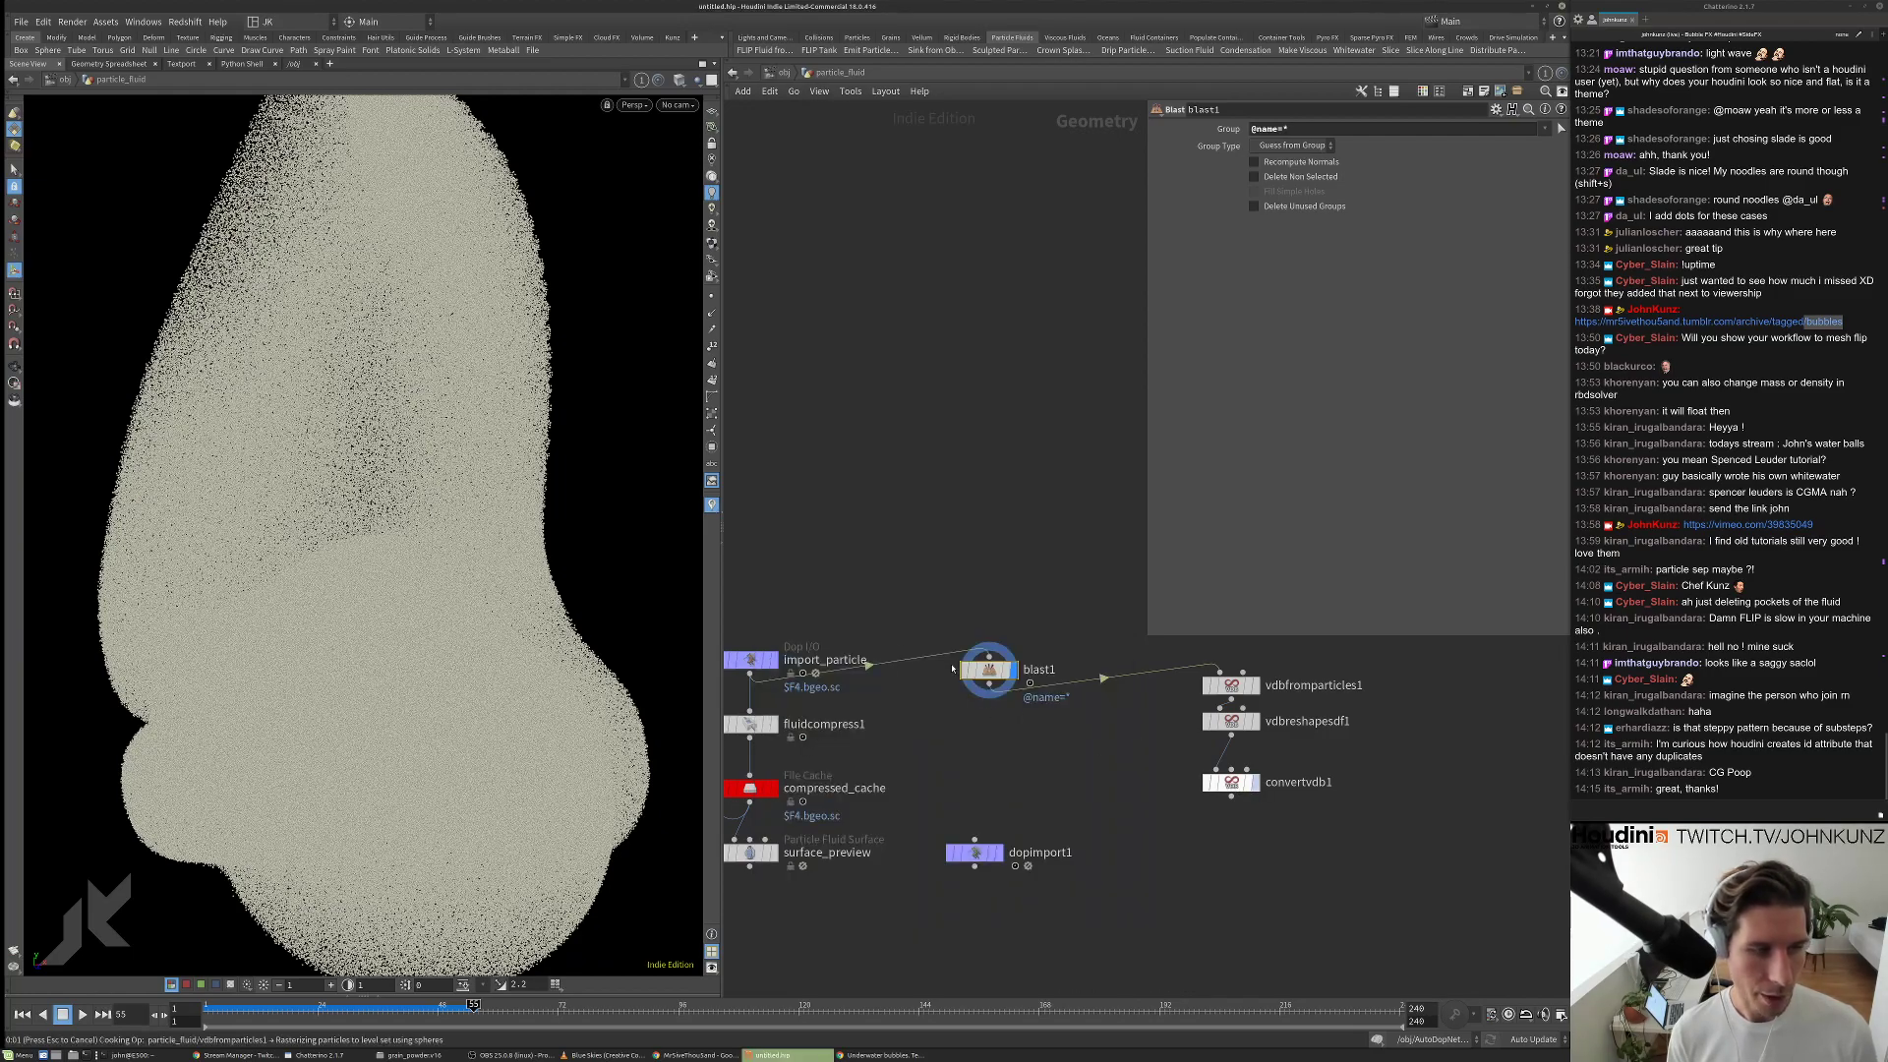
click(1235, 786)
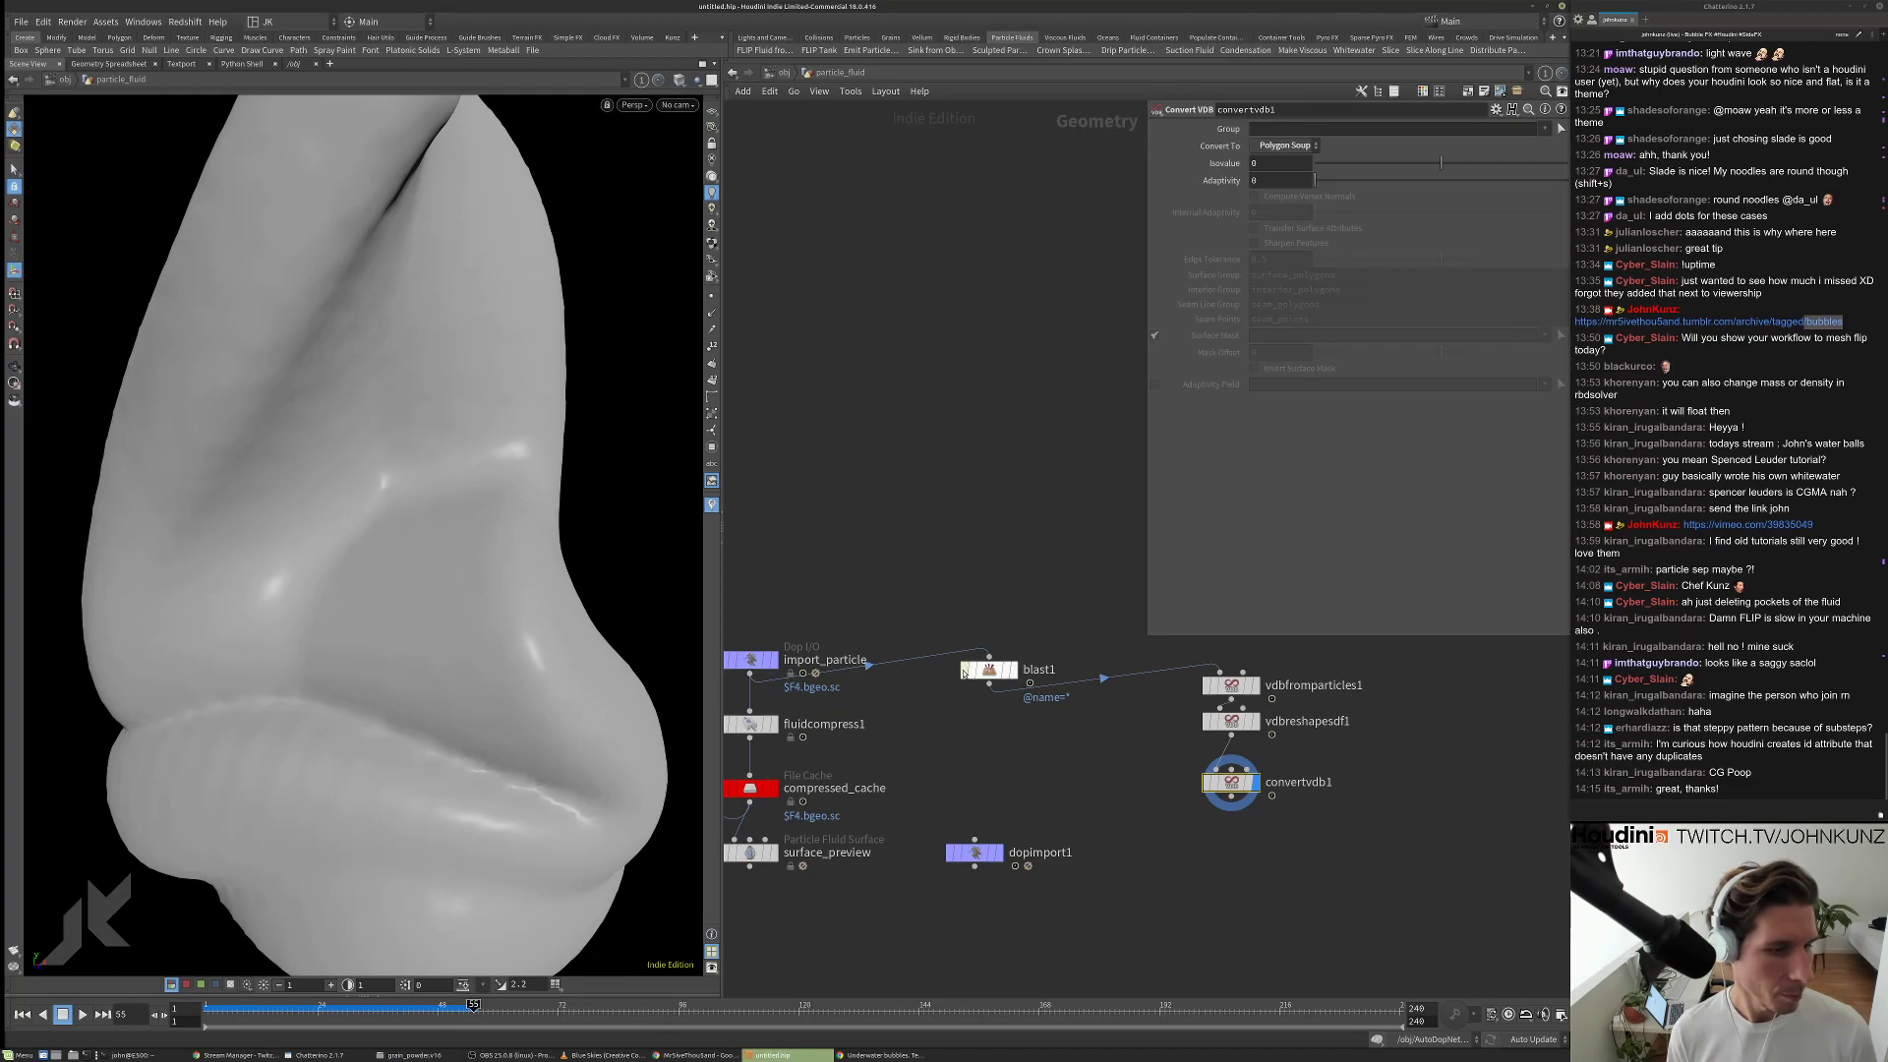
key(q)
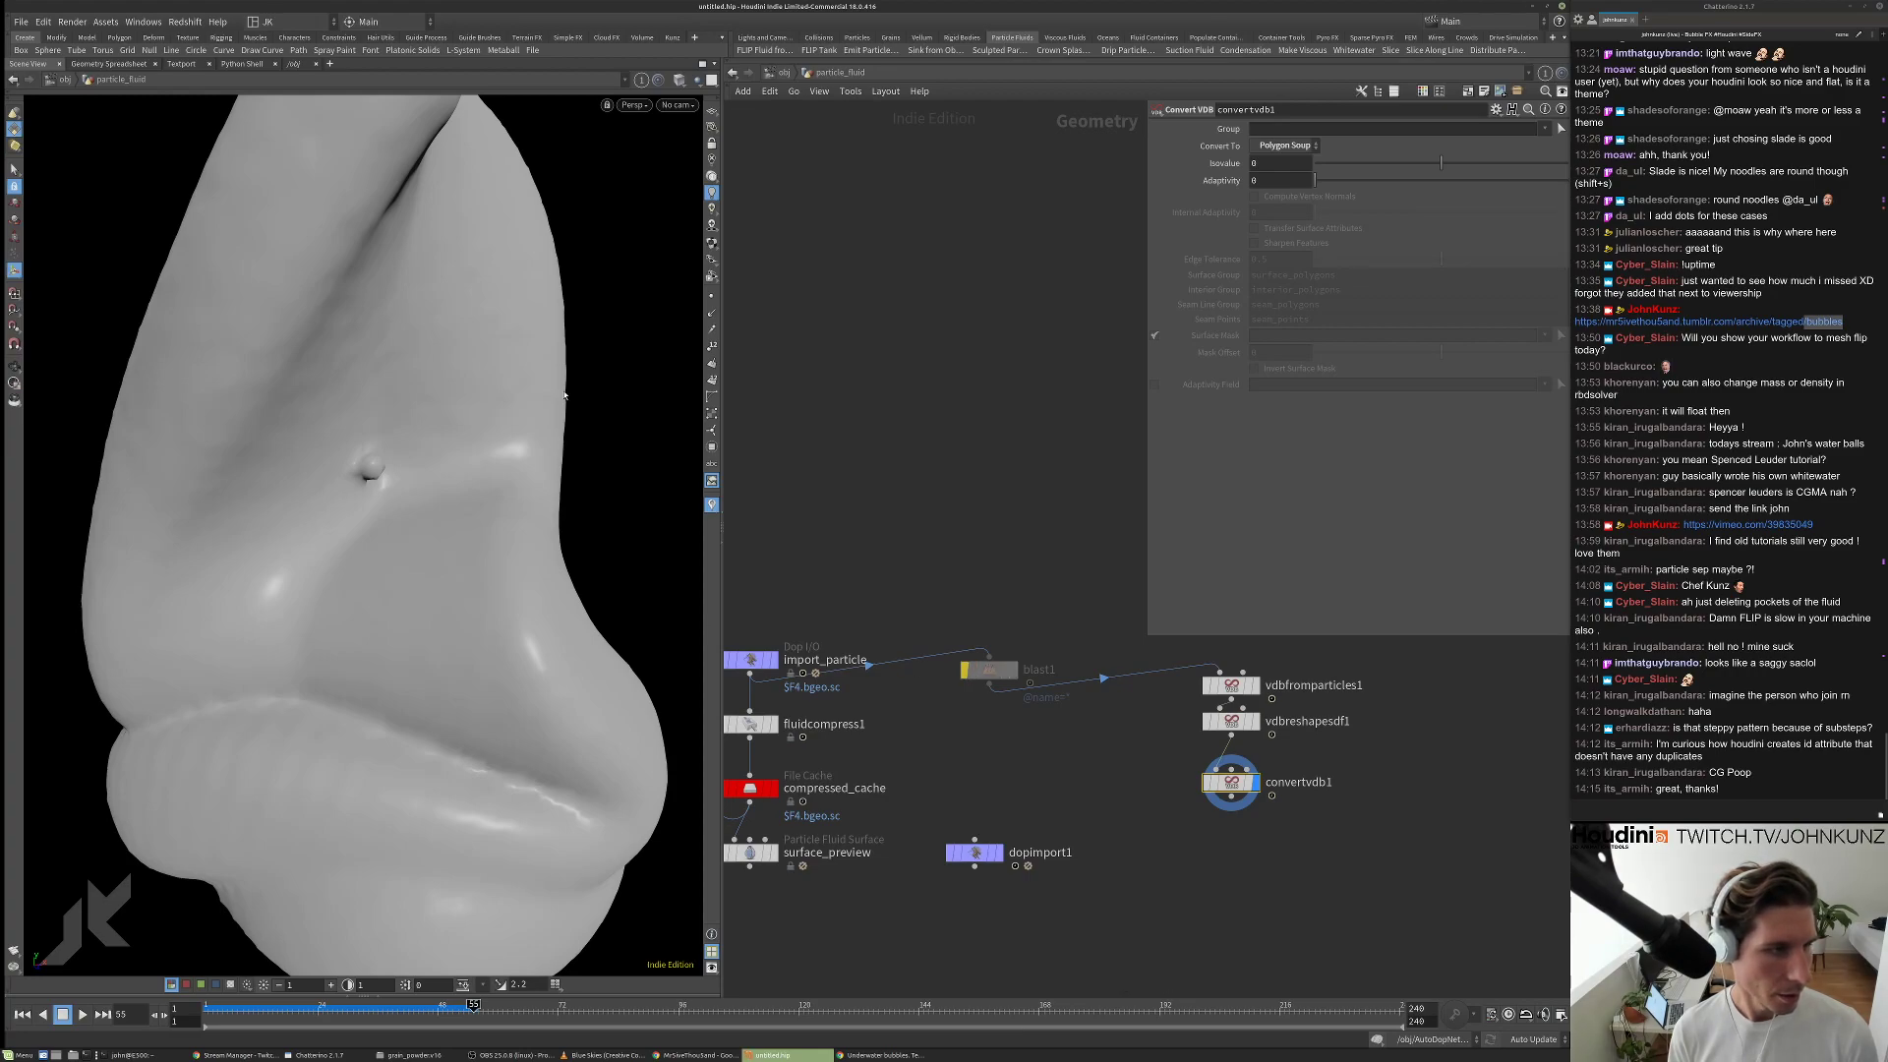
click(965, 669)
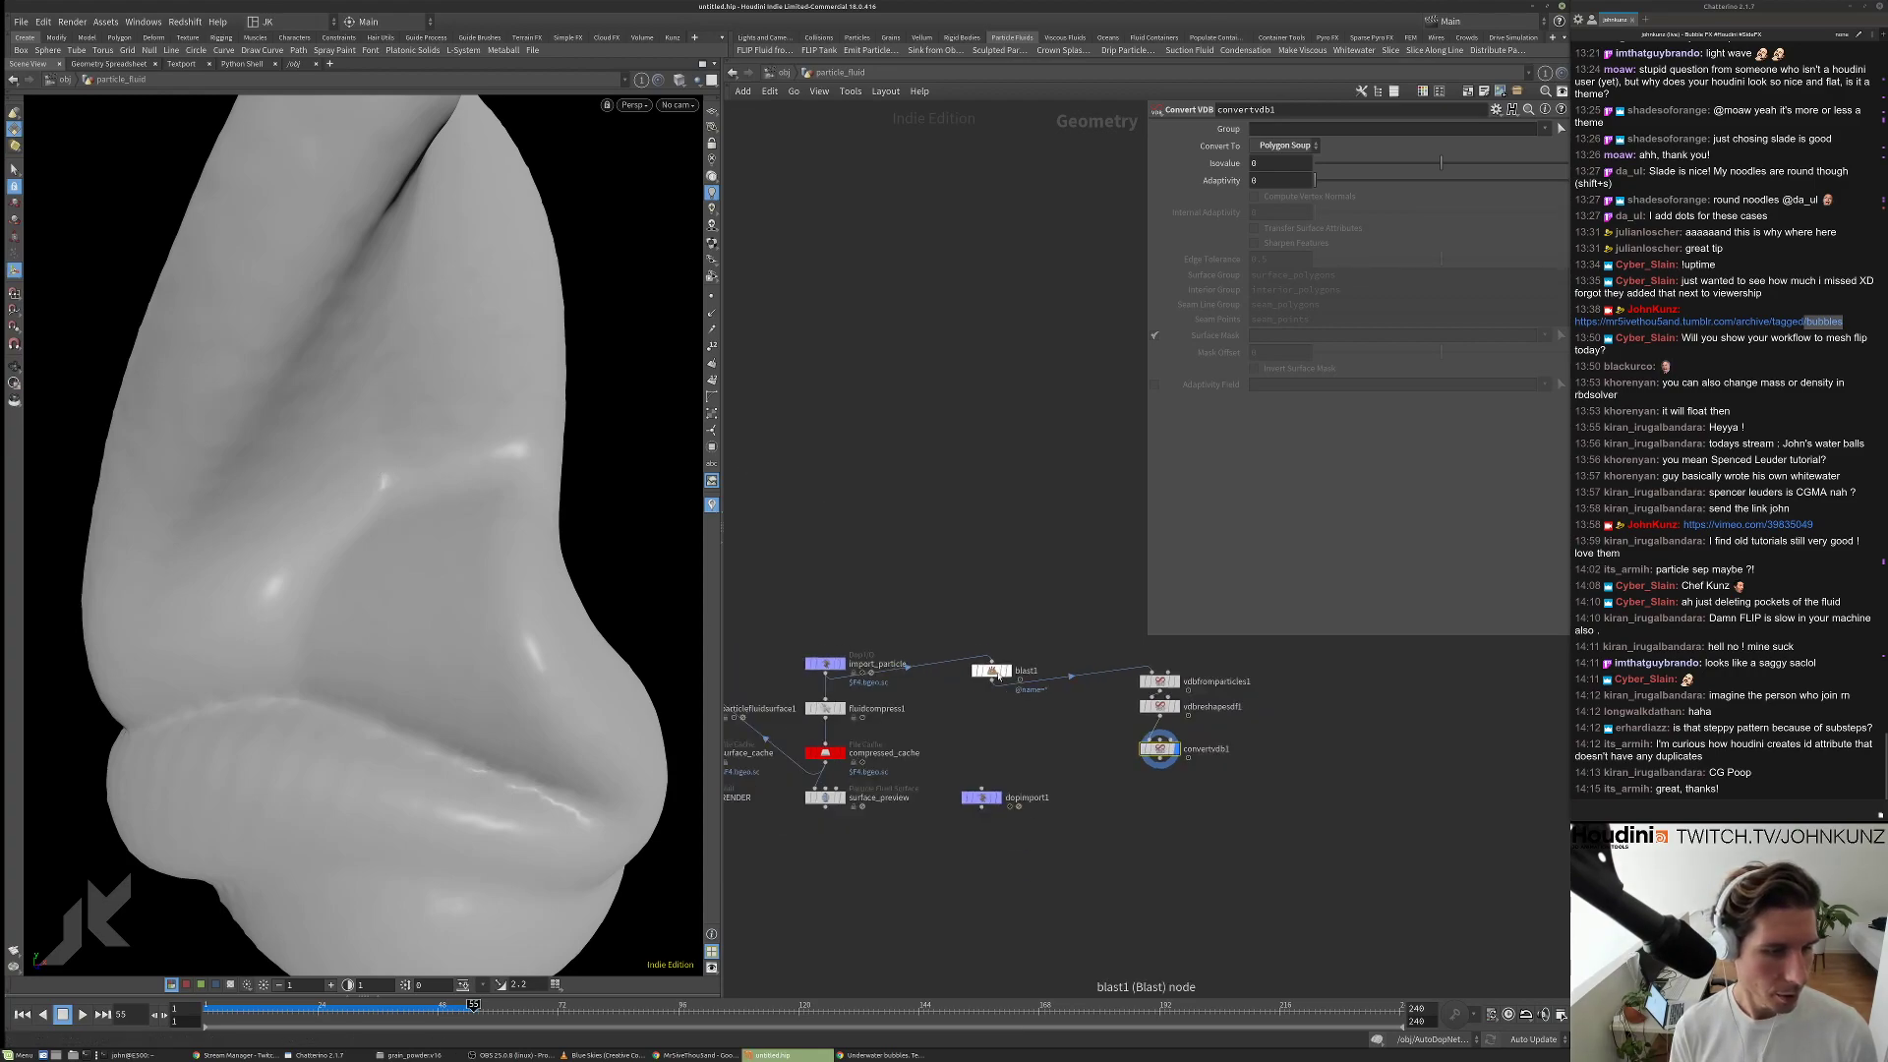
Reconnect blast1 and place it at the top of the VDB chain.
scroll(1016, 686, down, 2)
drag(1015, 680, 1175, 650)
scroll(1190, 666, up, 3)
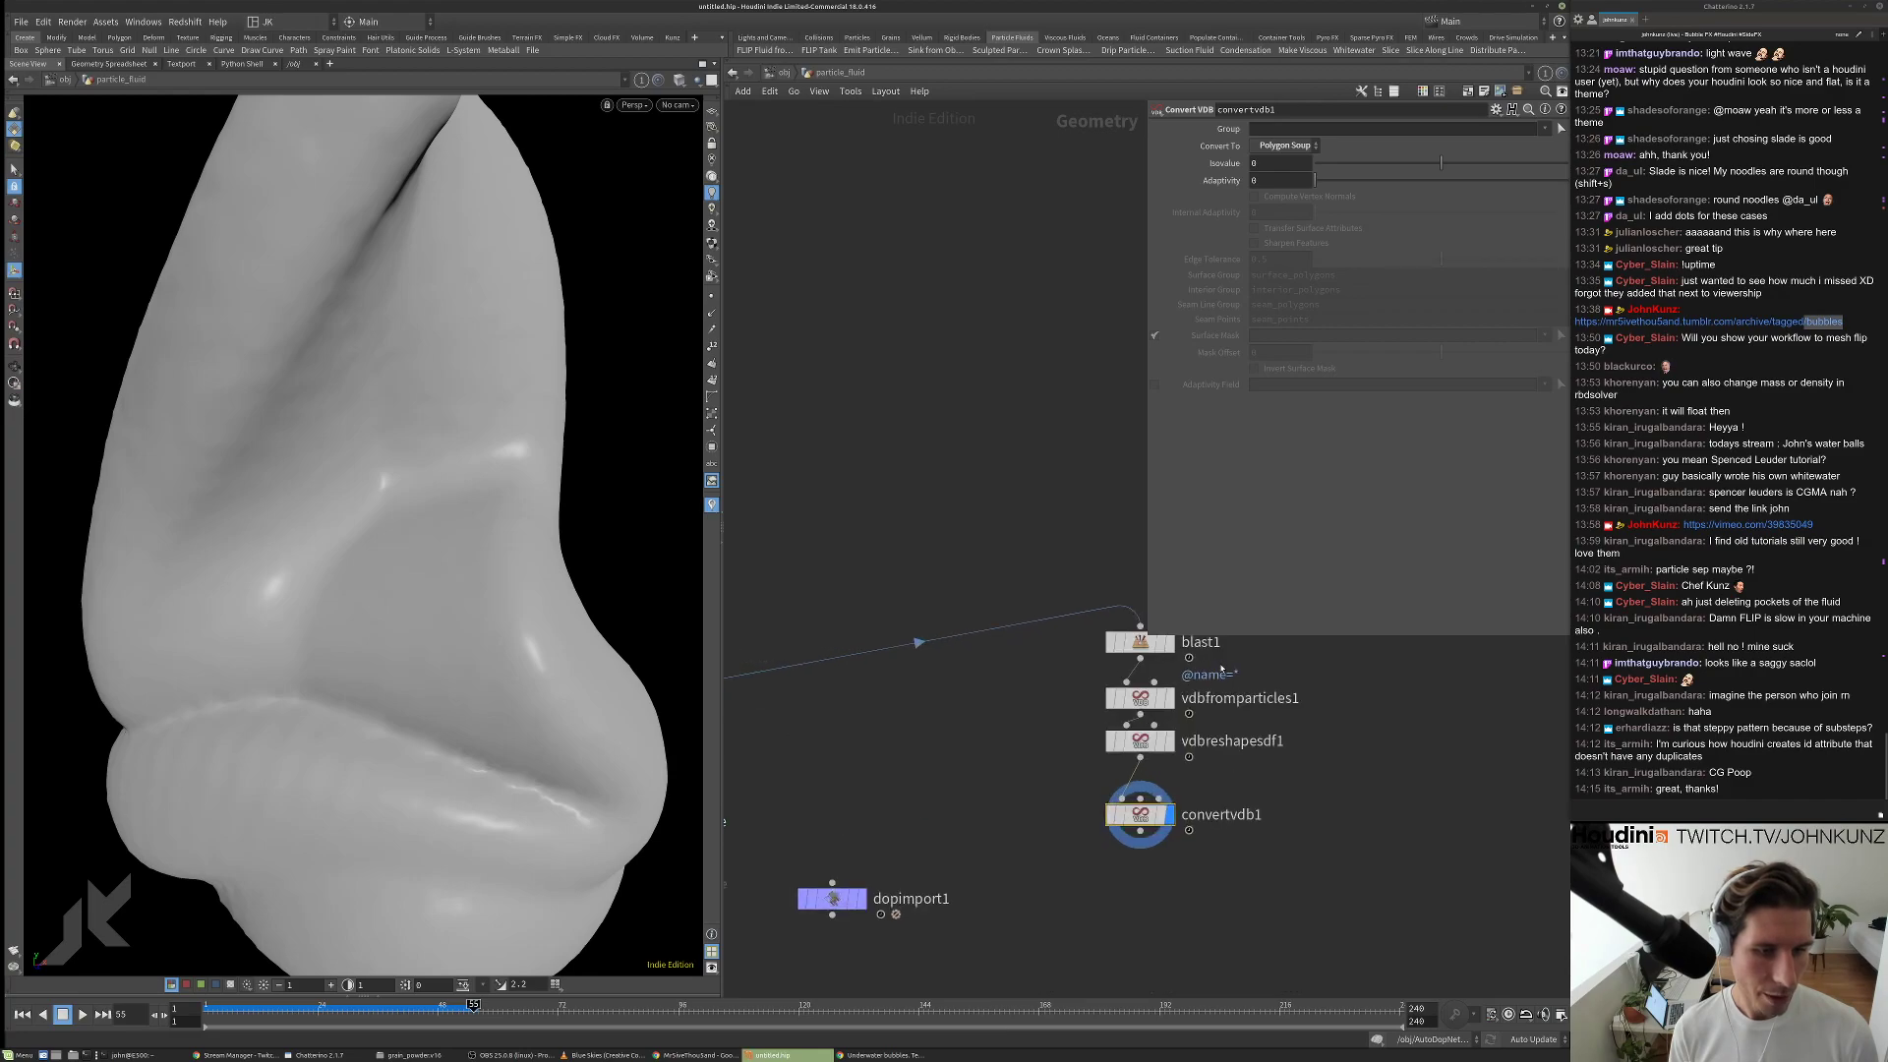
click(1094, 699)
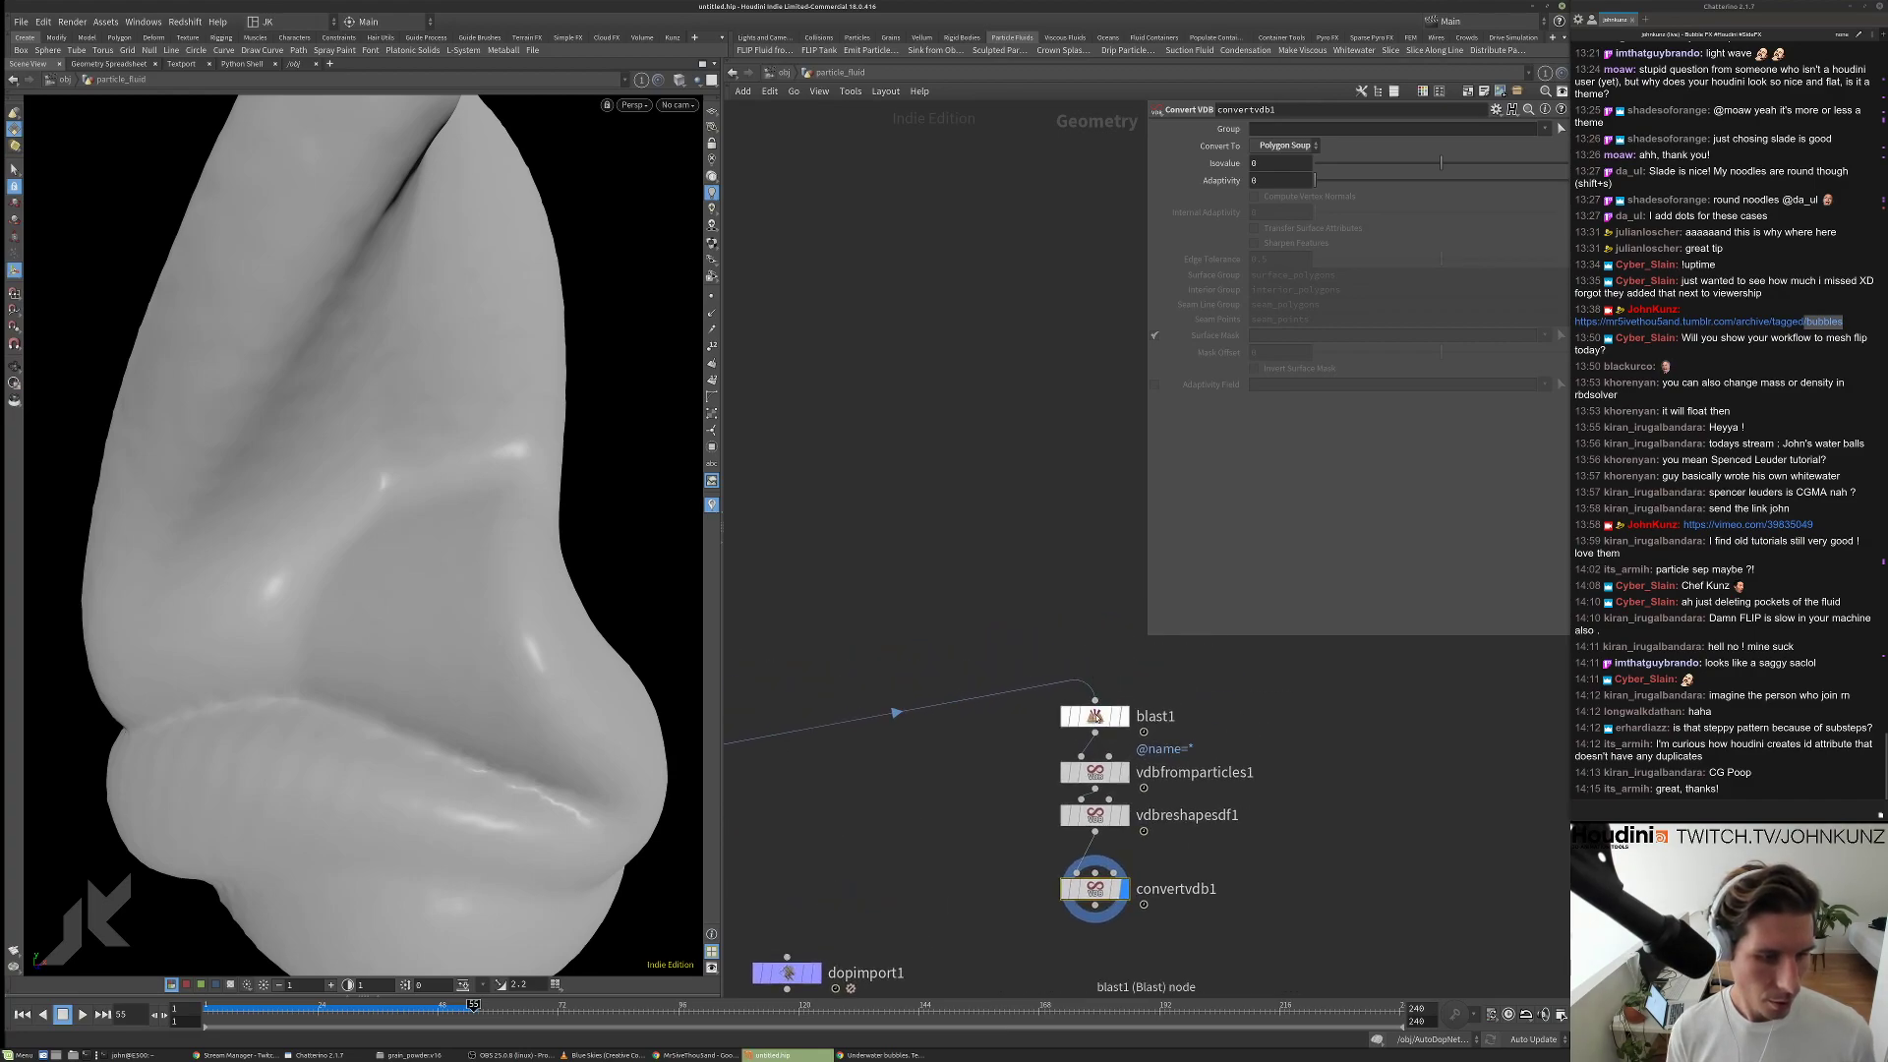
drag(1106, 716, 1106, 681)
Rename blast1 to only_flip_particles and review the VDB Reshape SDF settings.
double_click(1155, 680)
text(only)
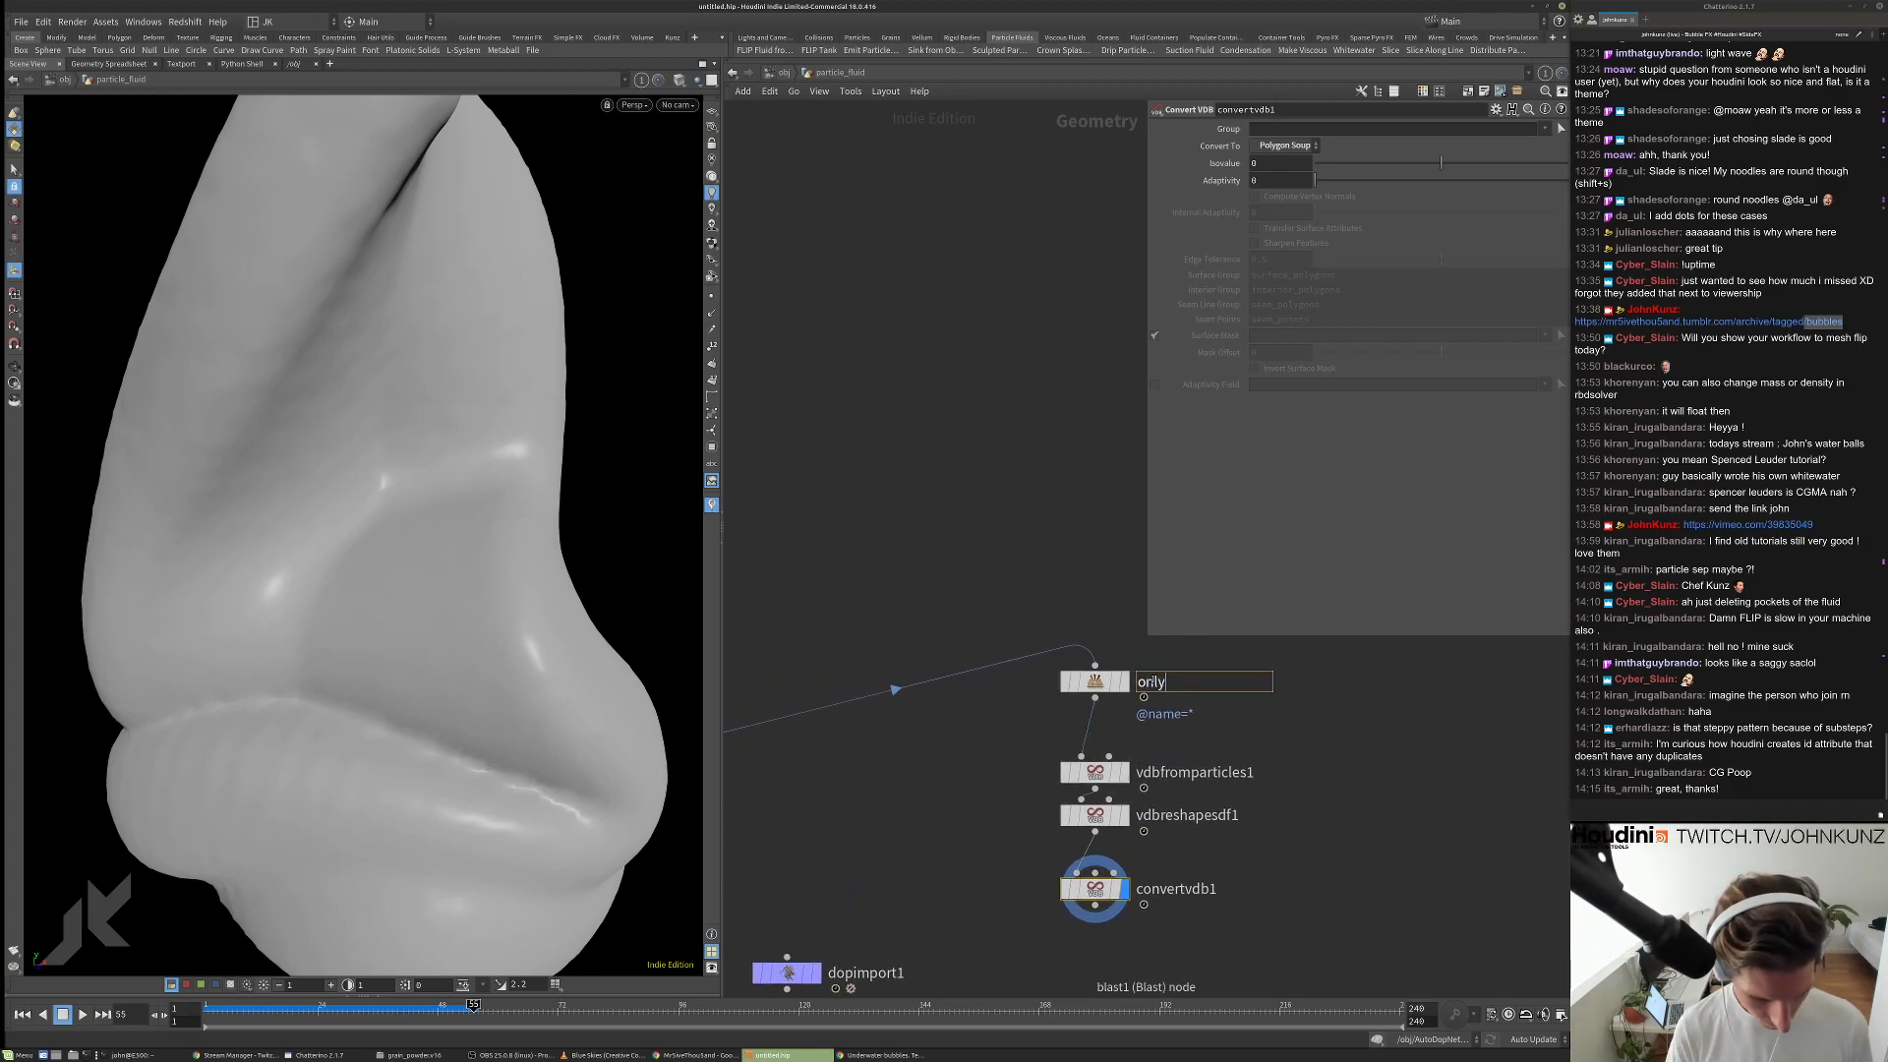
text(_flip_particles)
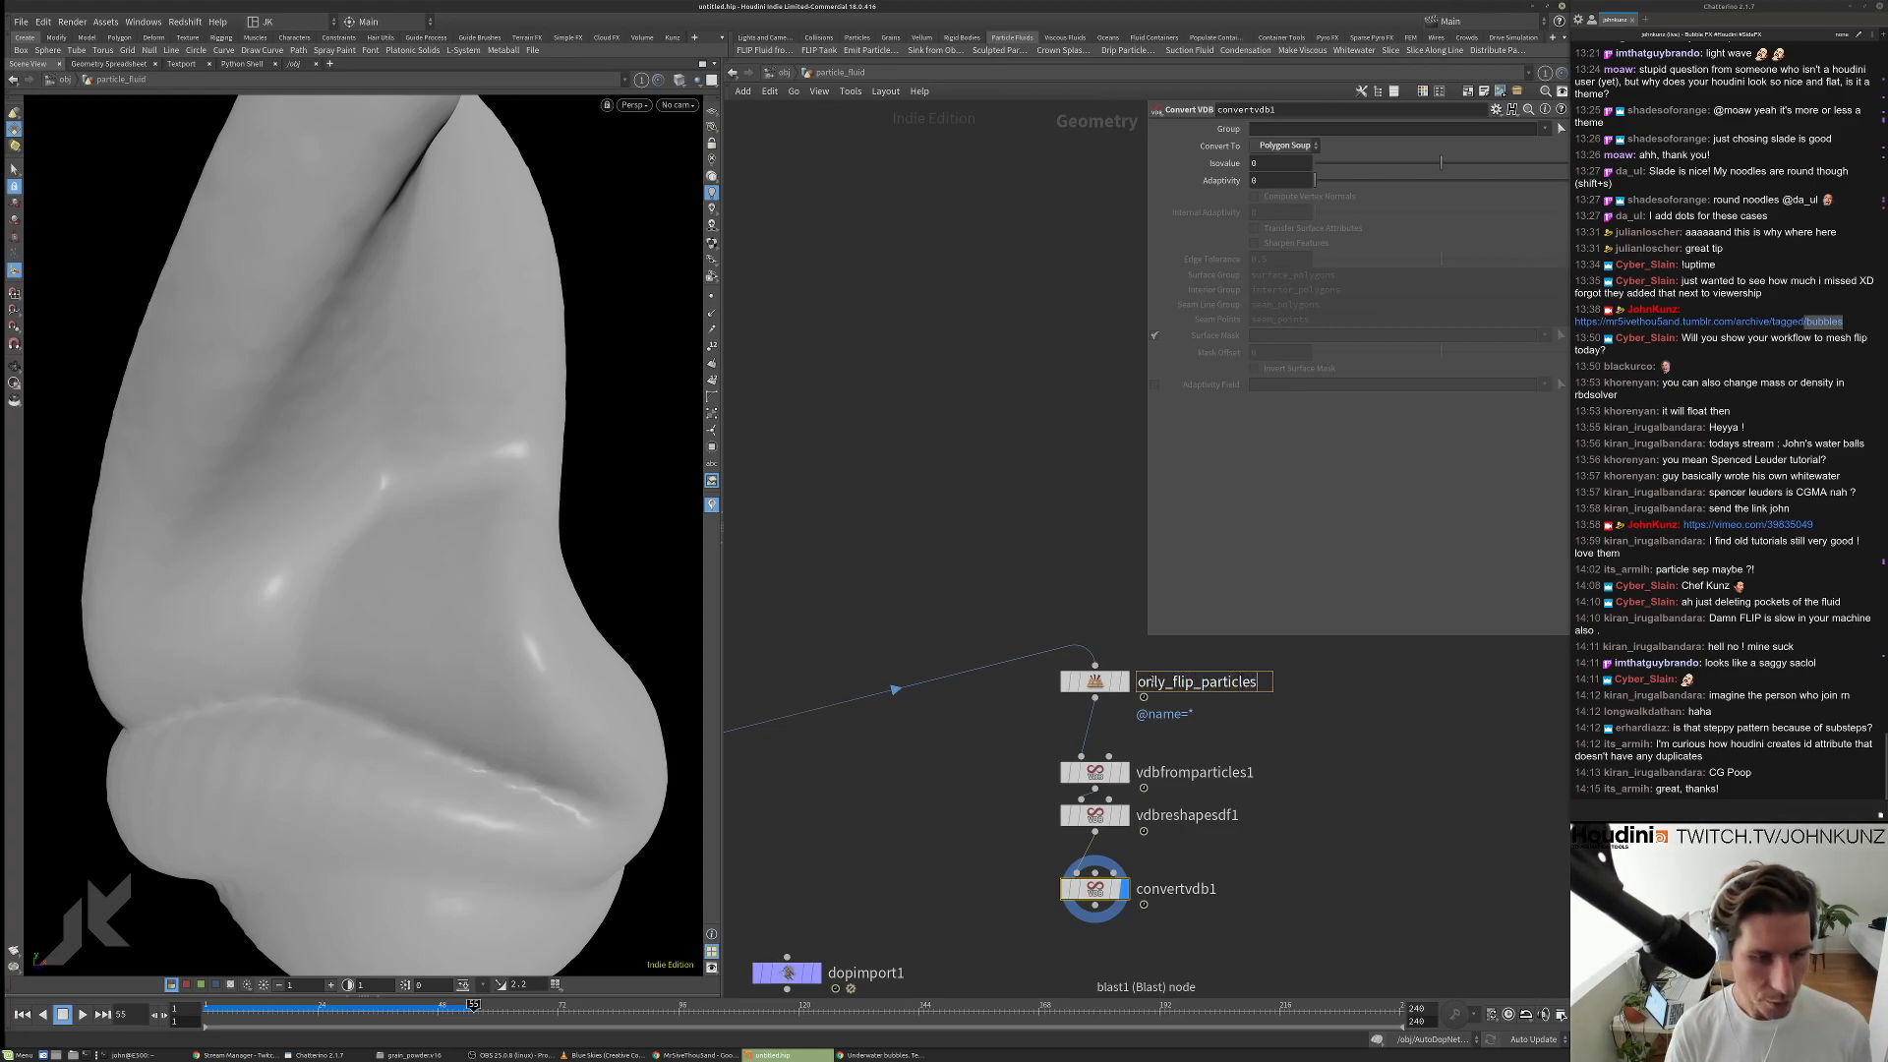
key(Return)
middle_drag(1408, 769, 1274, 723)
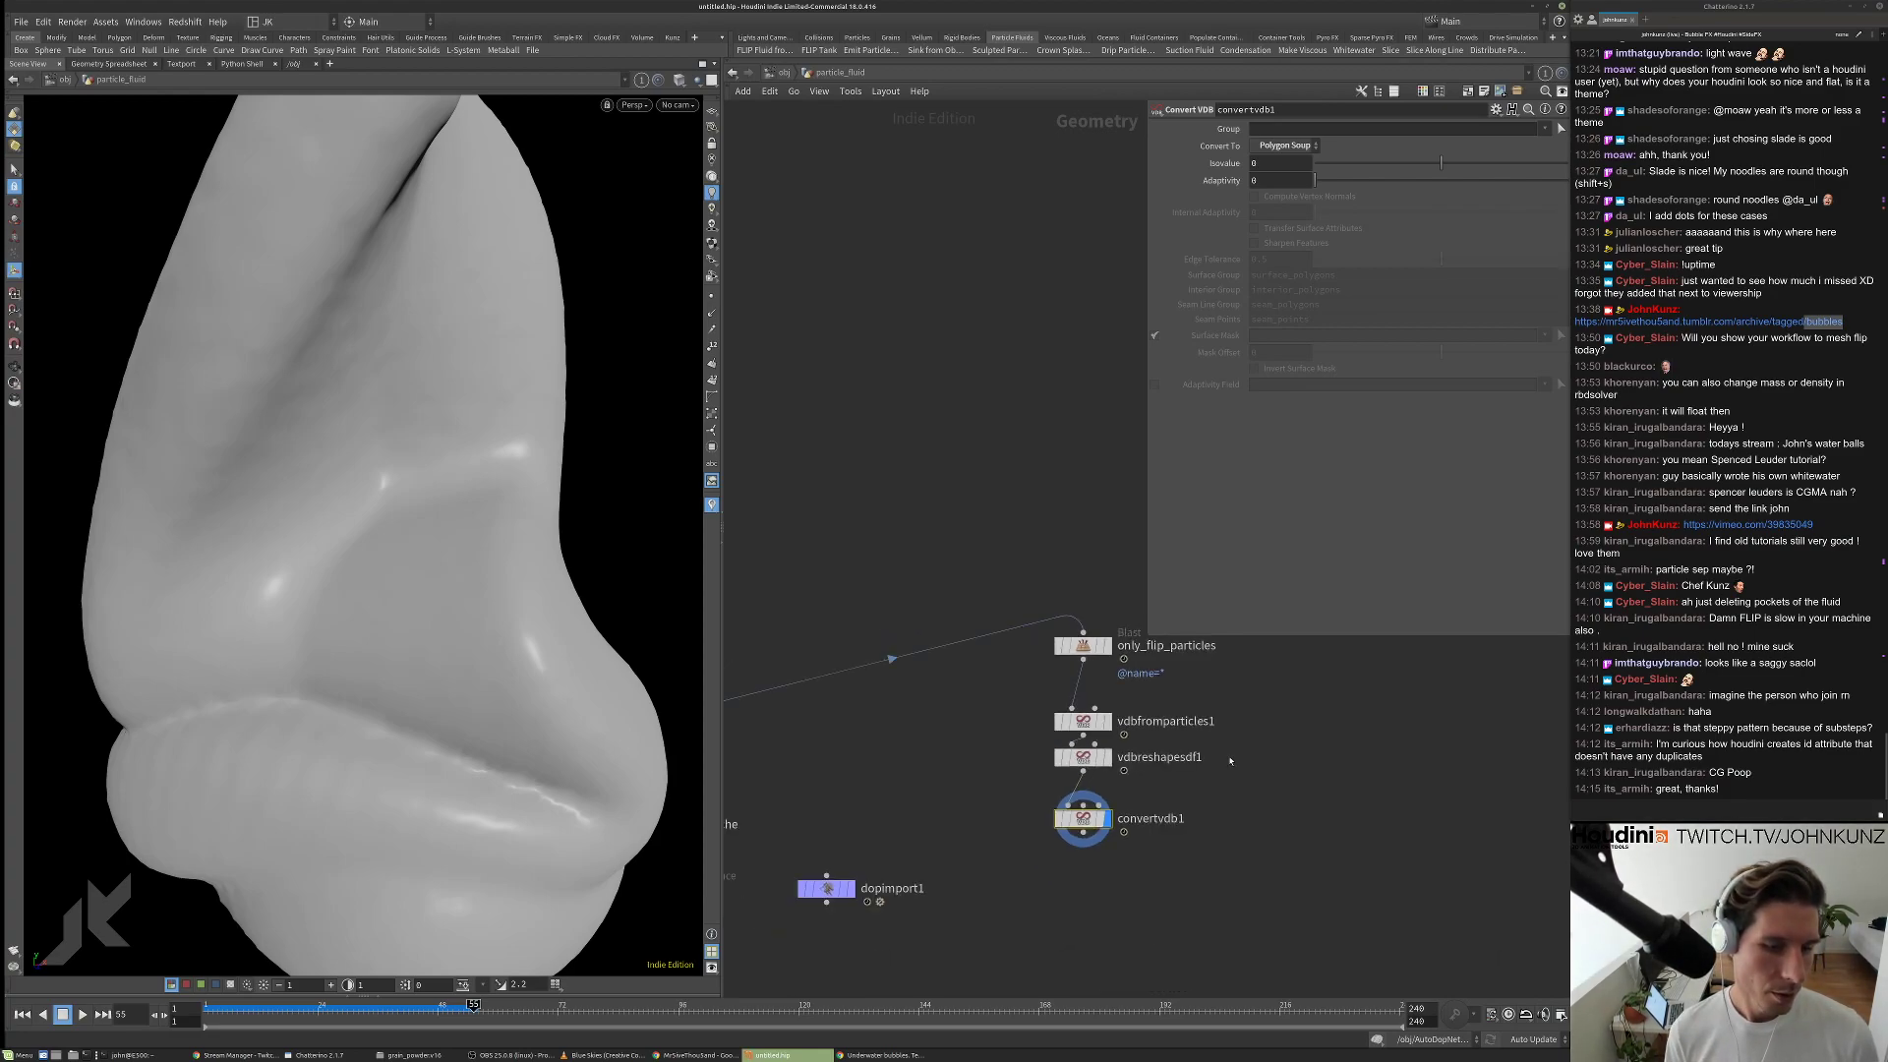
scroll(904, 903, up, 3)
click(1064, 767)
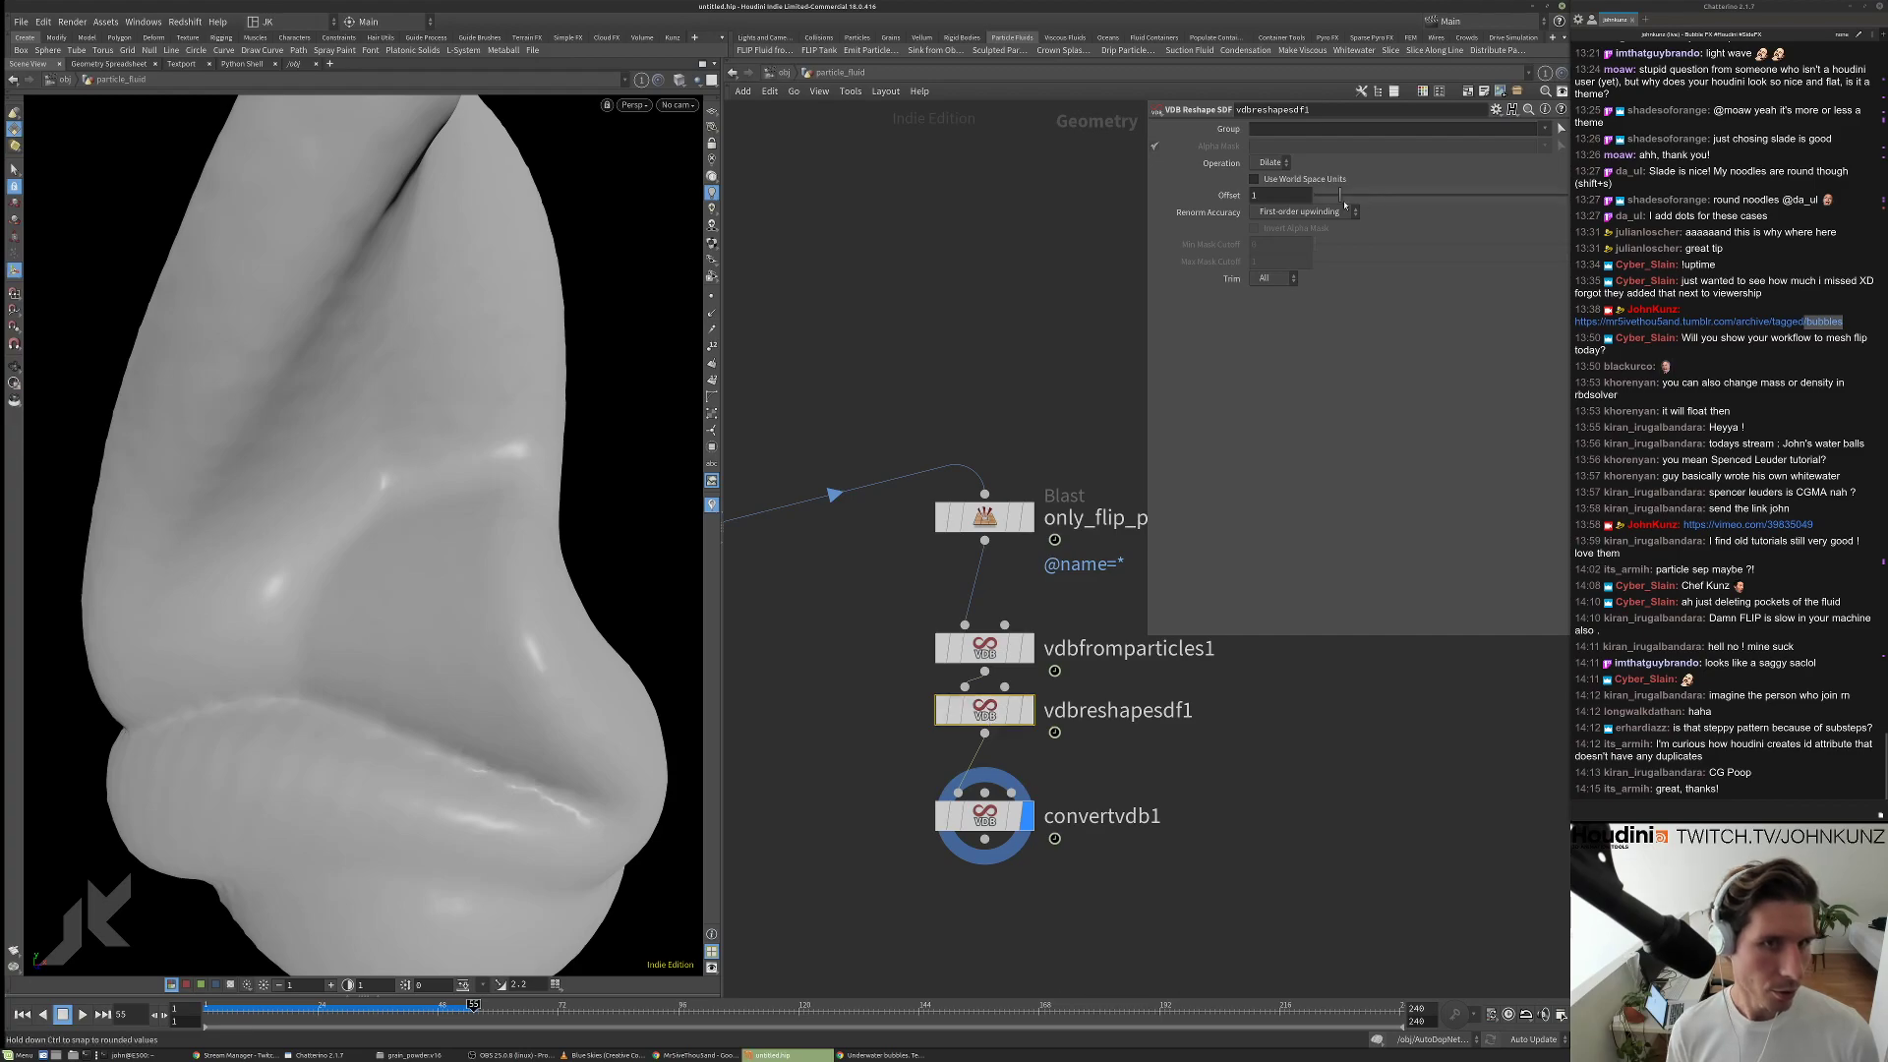
Switch VDB Reshape SDF to Erode and set the particle VDB's Half-Band Voxels to 7.
scroll(285, 490, down, 5)
drag(285, 490, 319, 498)
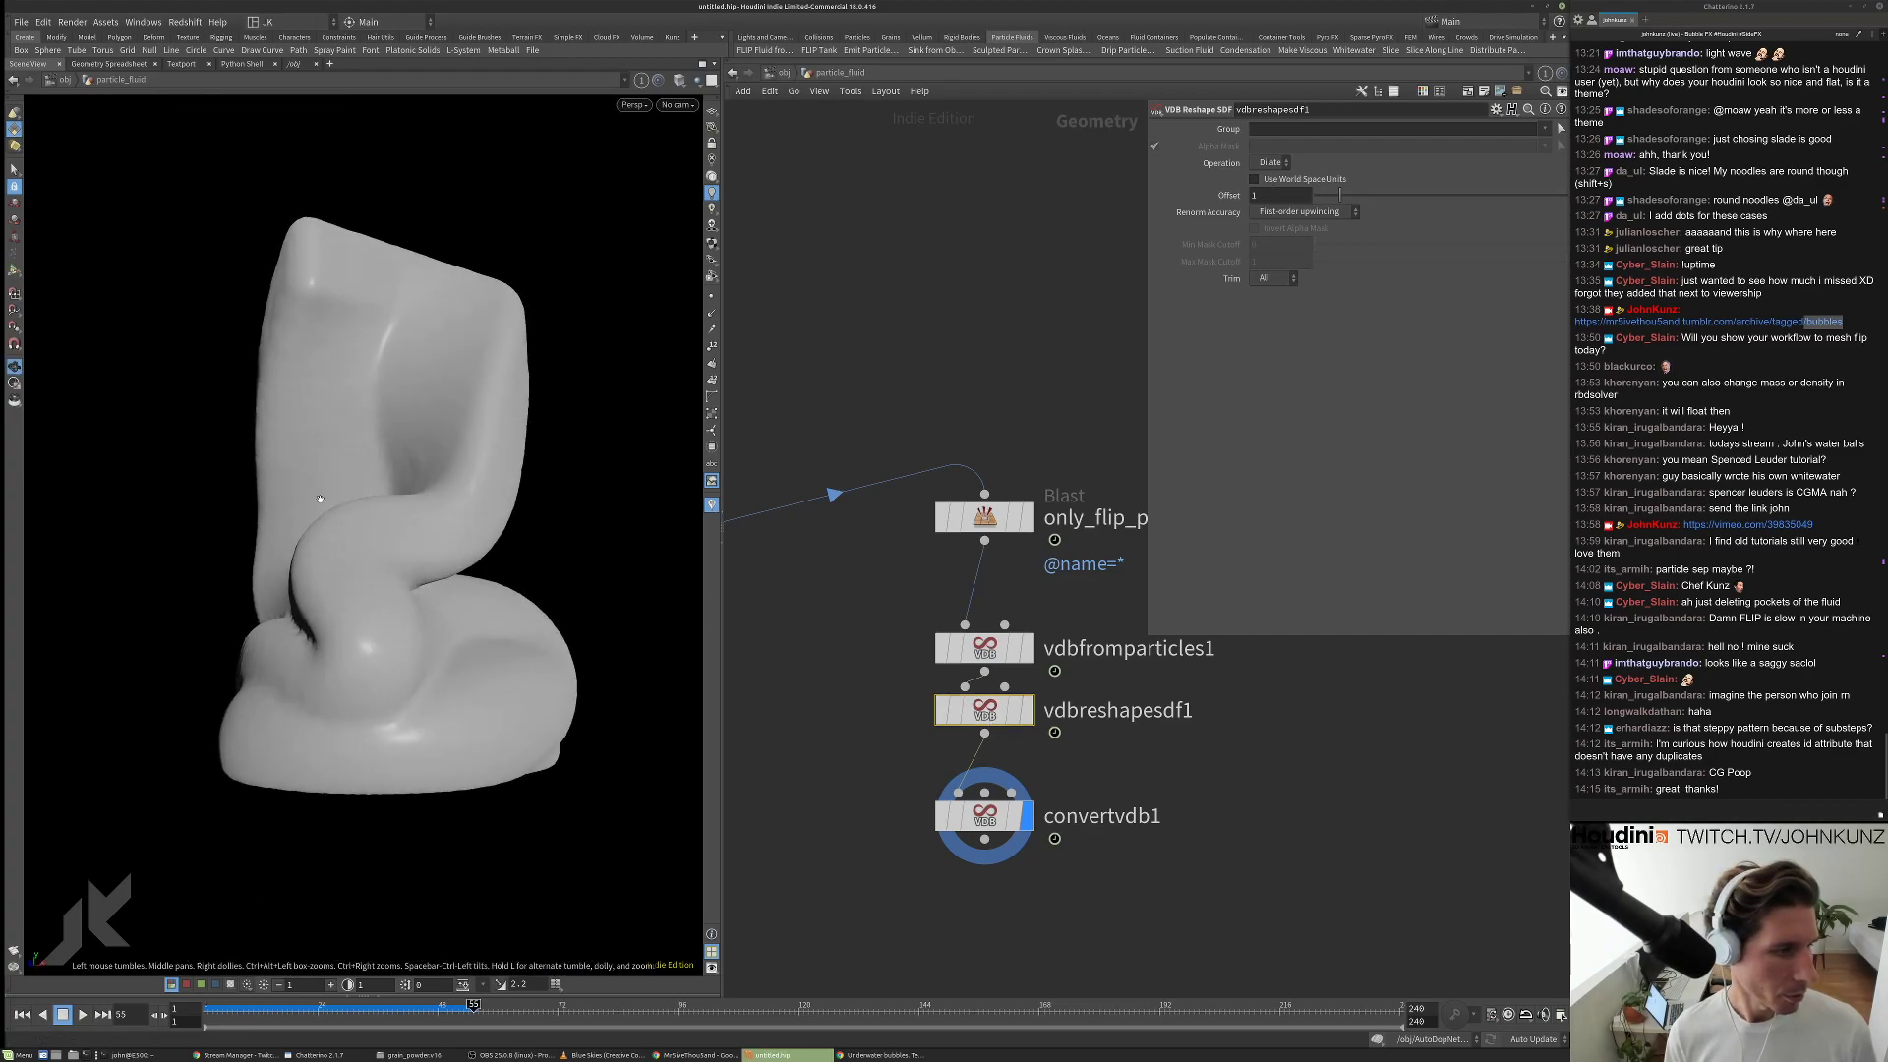
click(1271, 163)
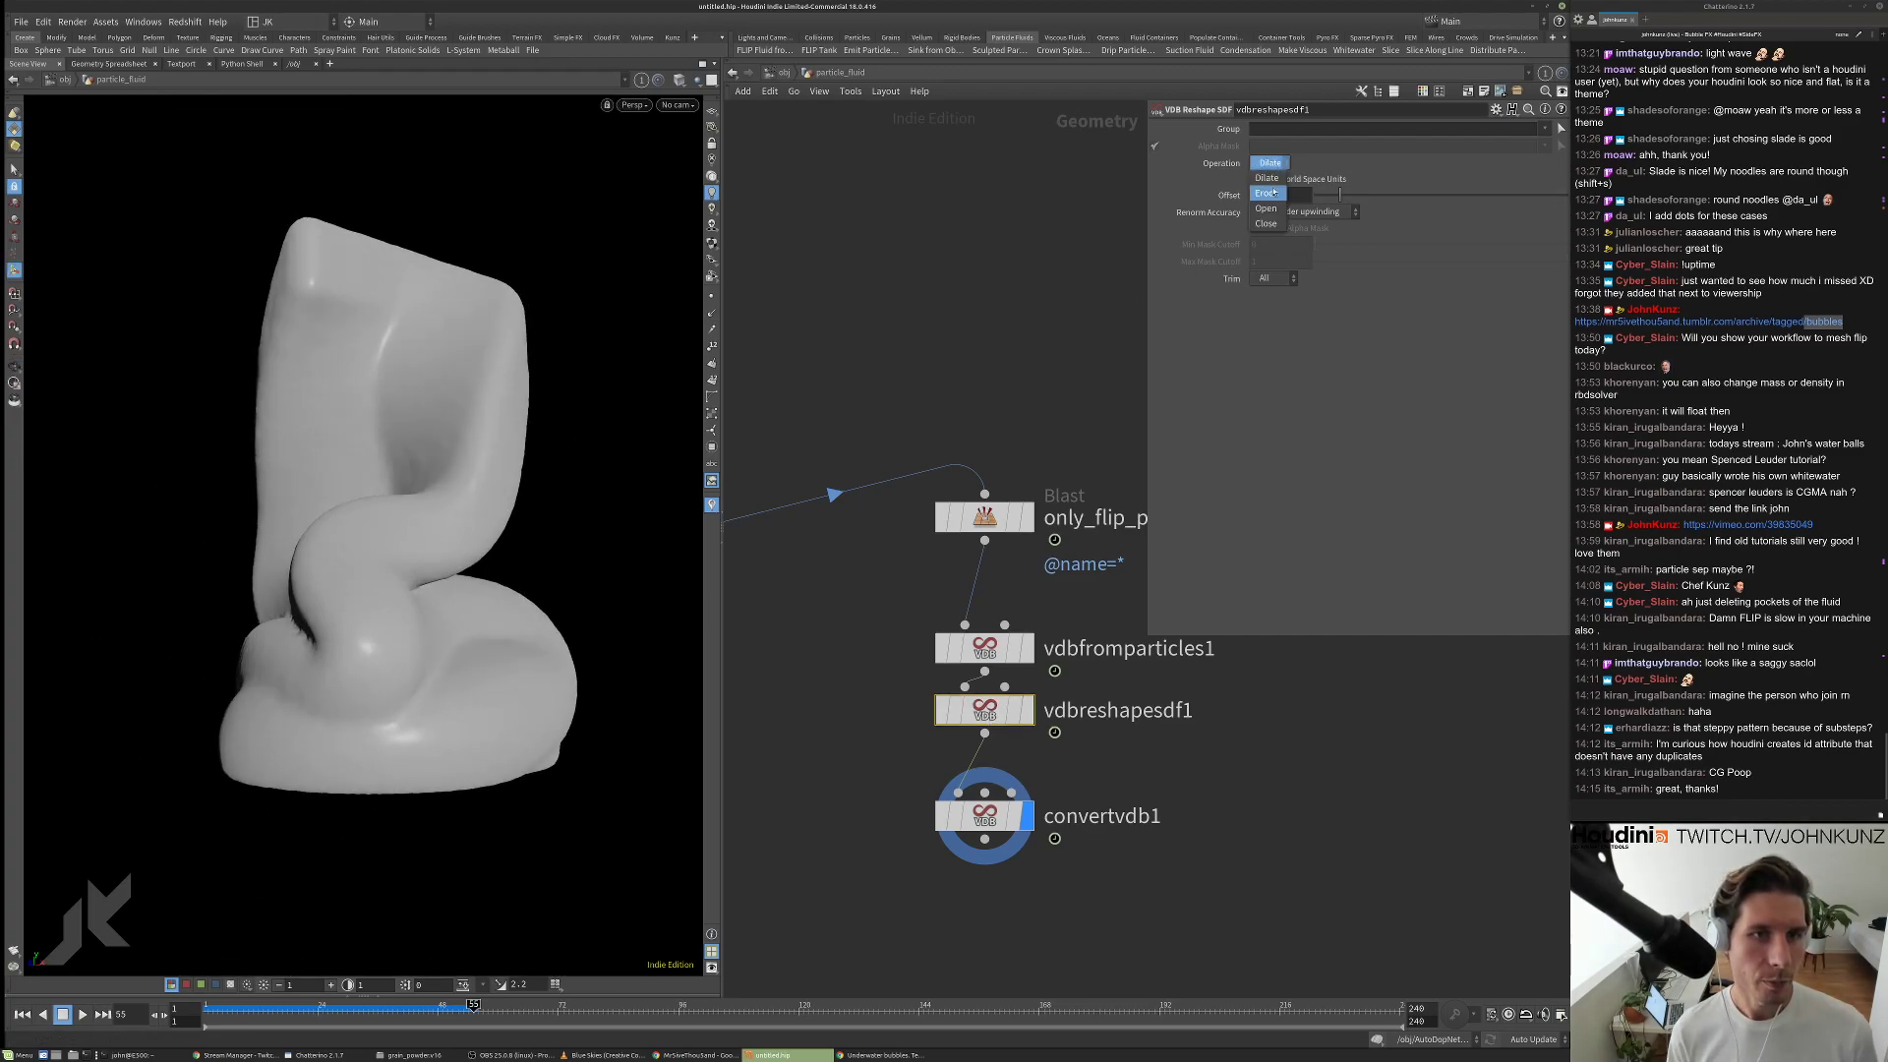
click(1269, 184)
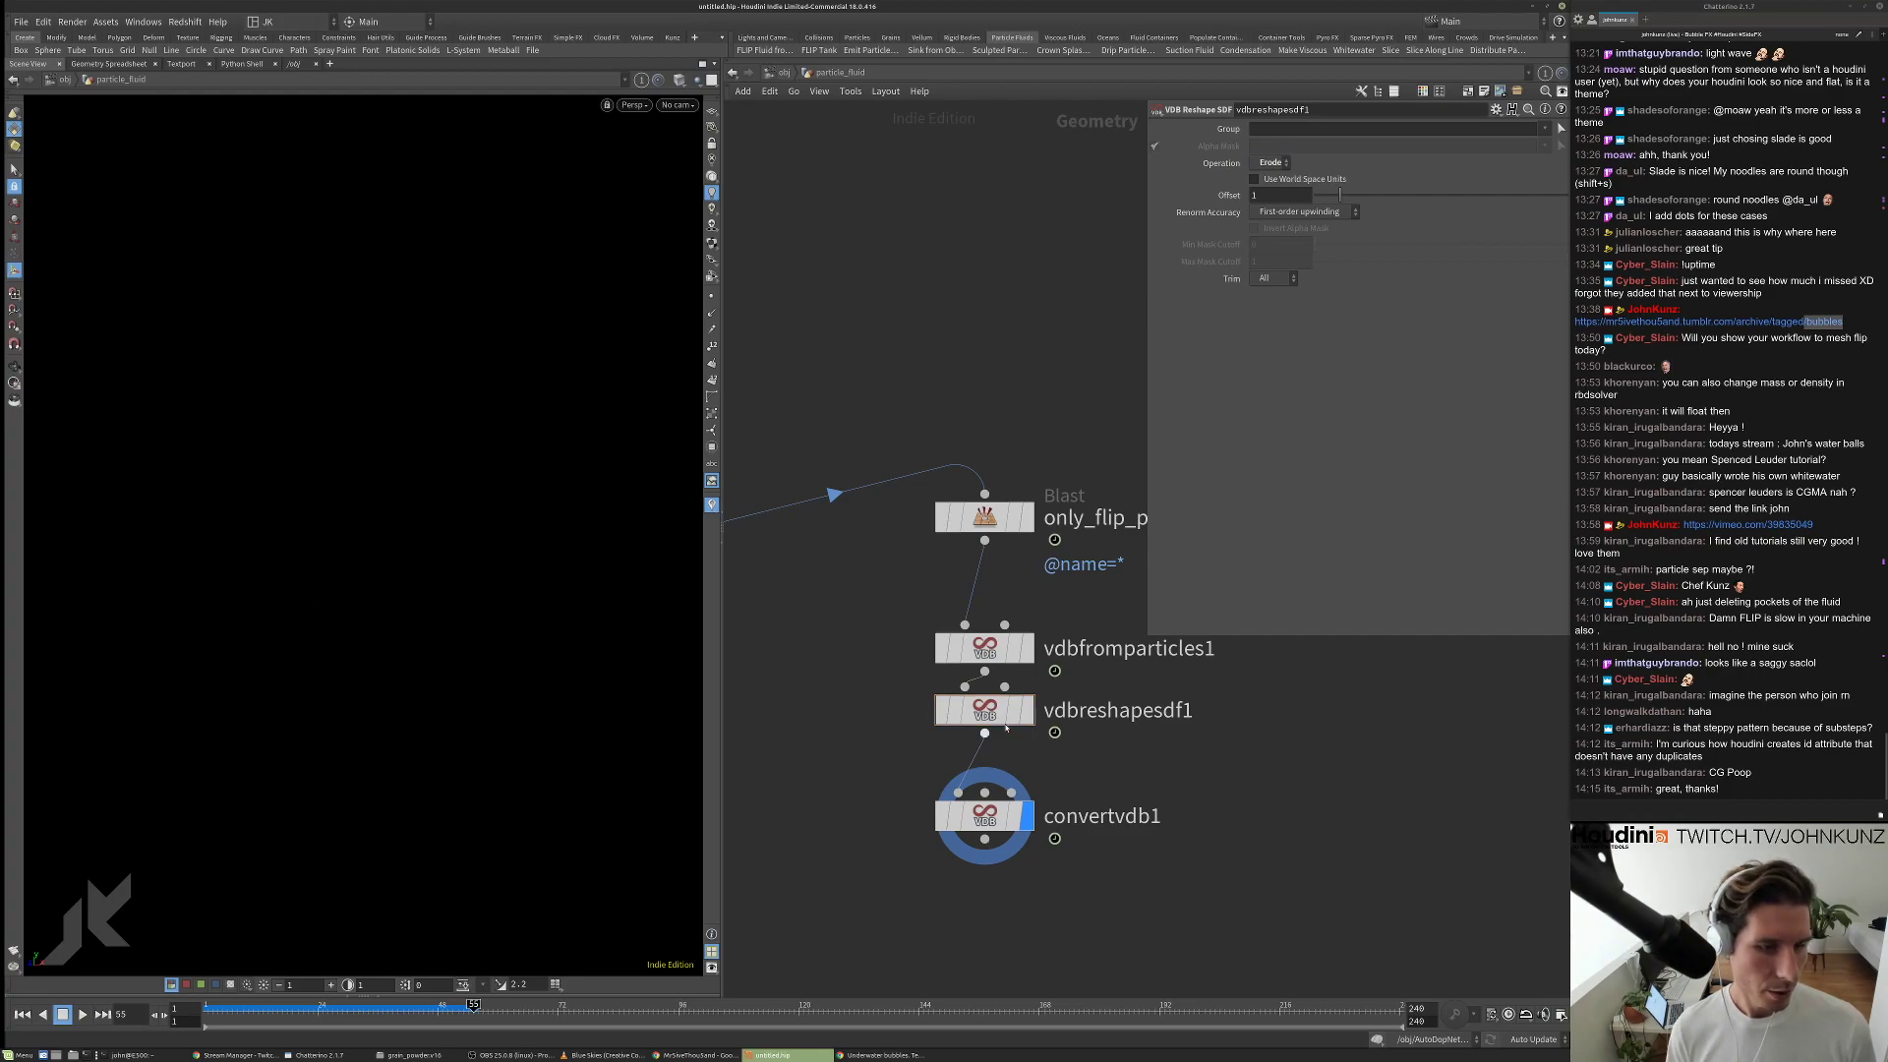
key(Up)
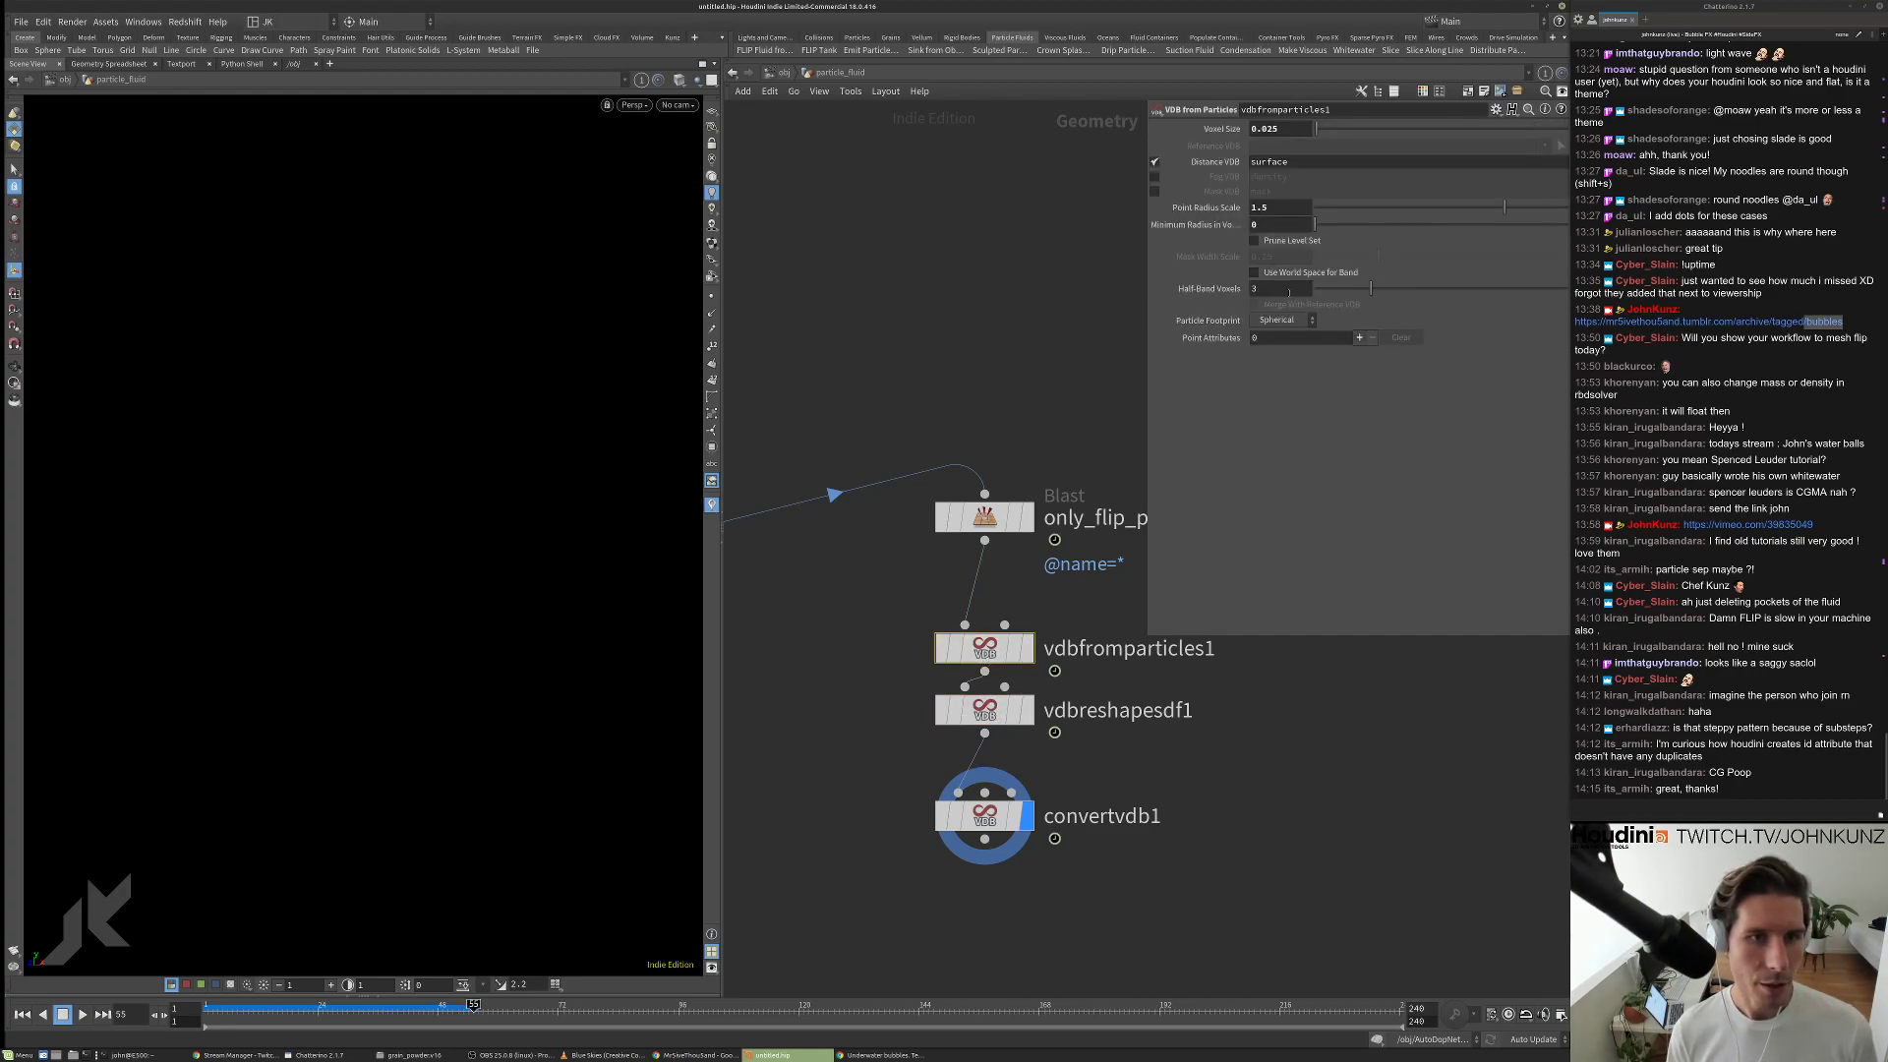
click(1286, 290)
text(7)
key(Return)
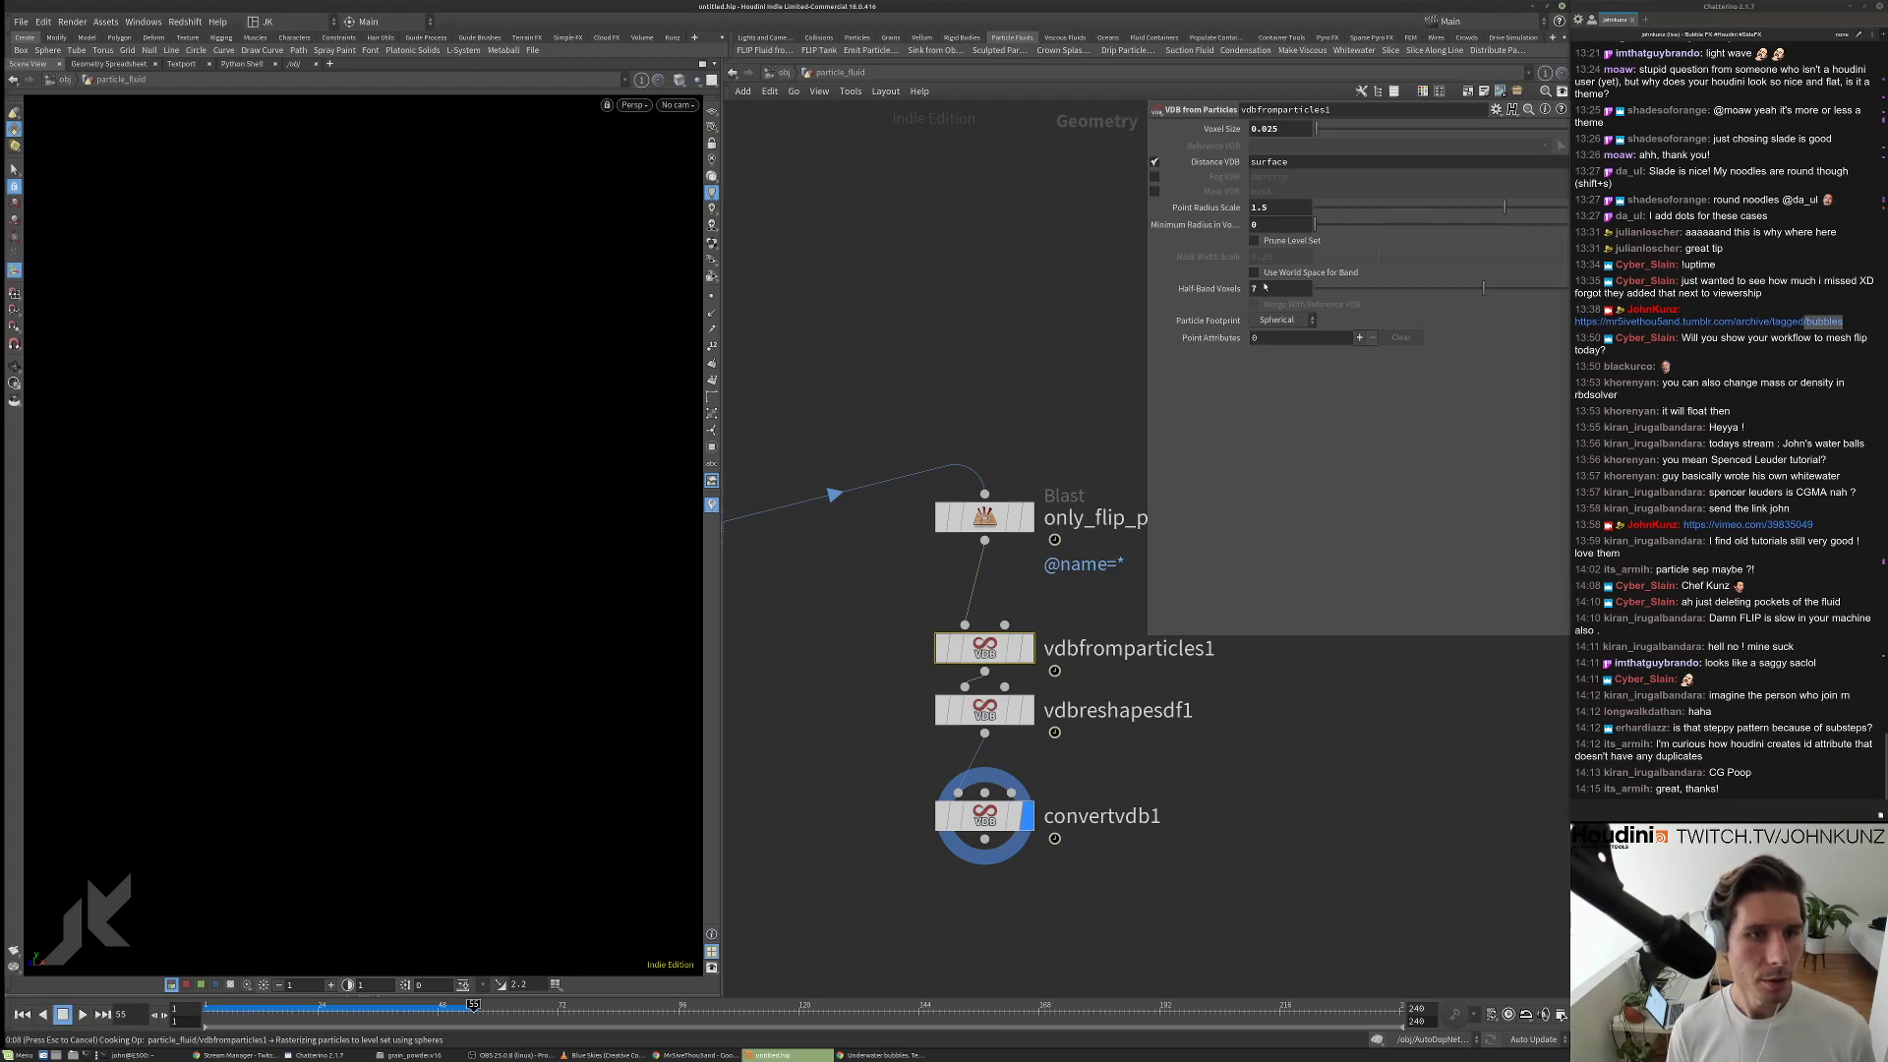
Set the reshape Offset to 0.5 and compare the raw particle VDB with the eroded result.
click(1011, 705)
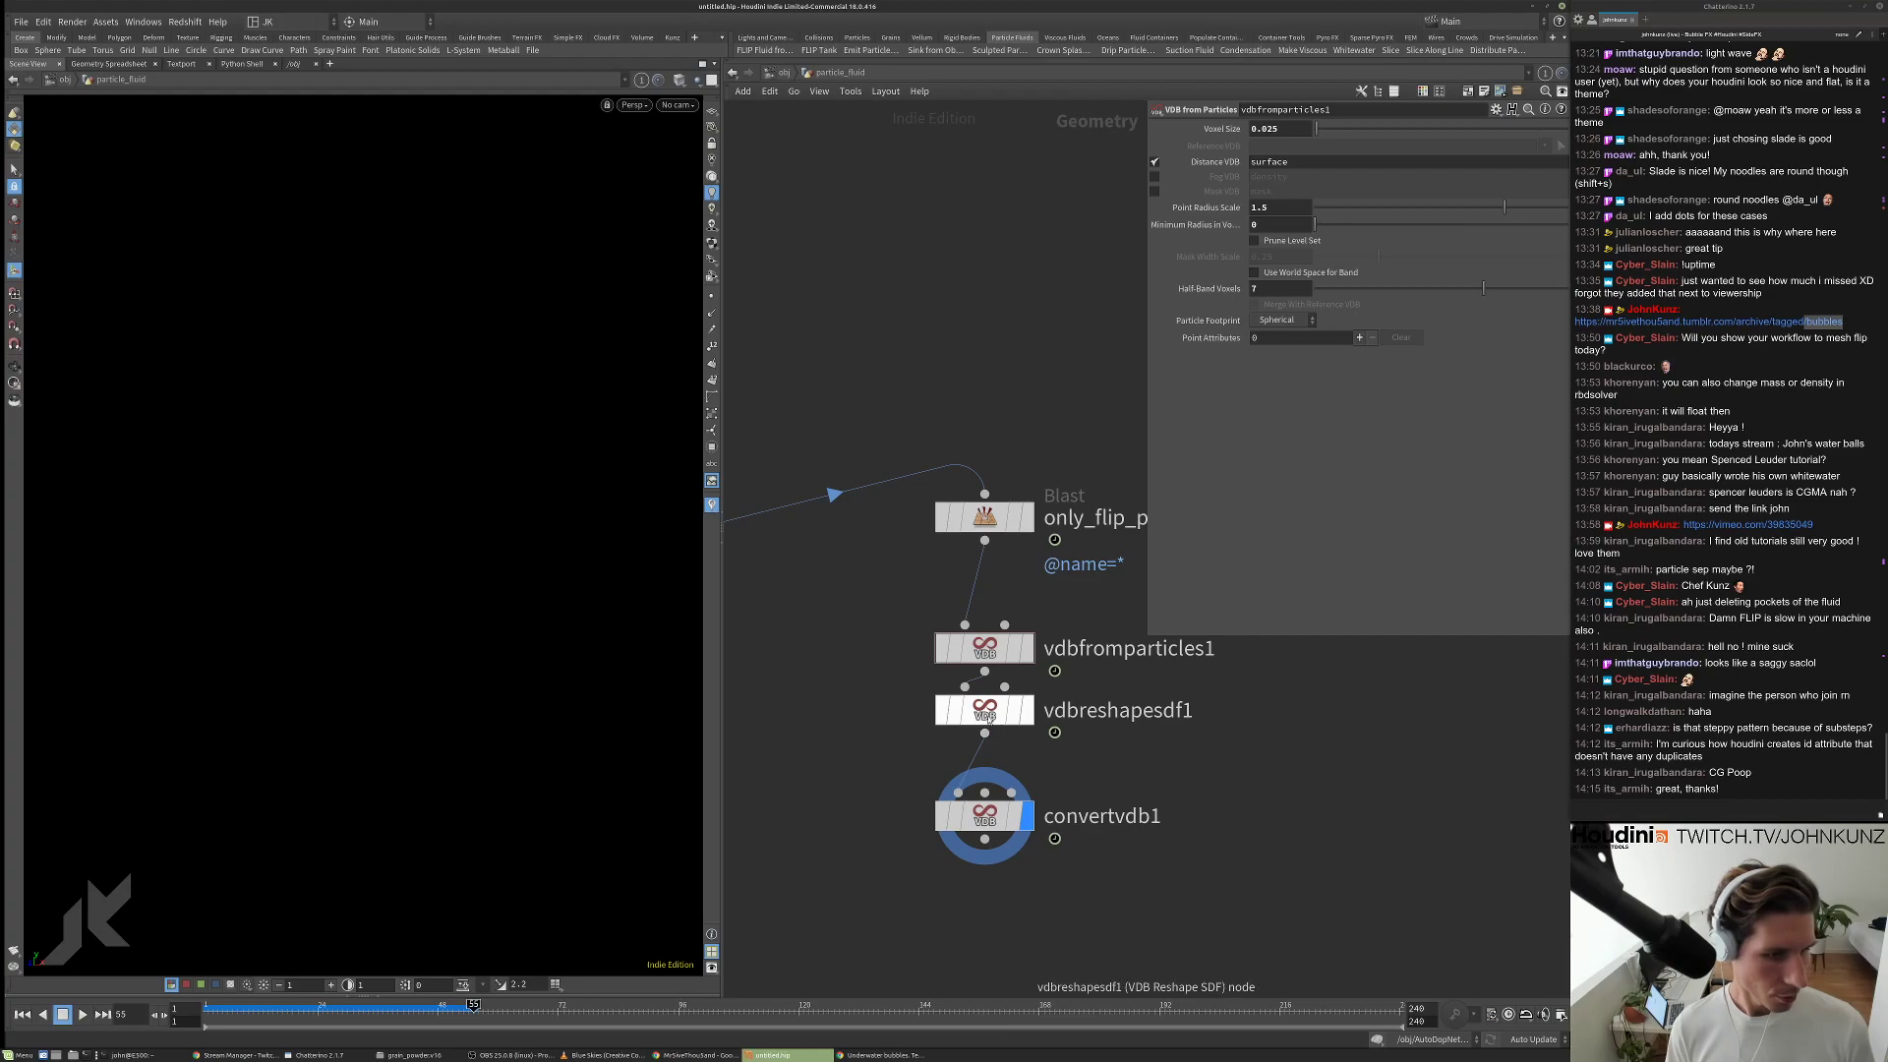
click(1262, 194)
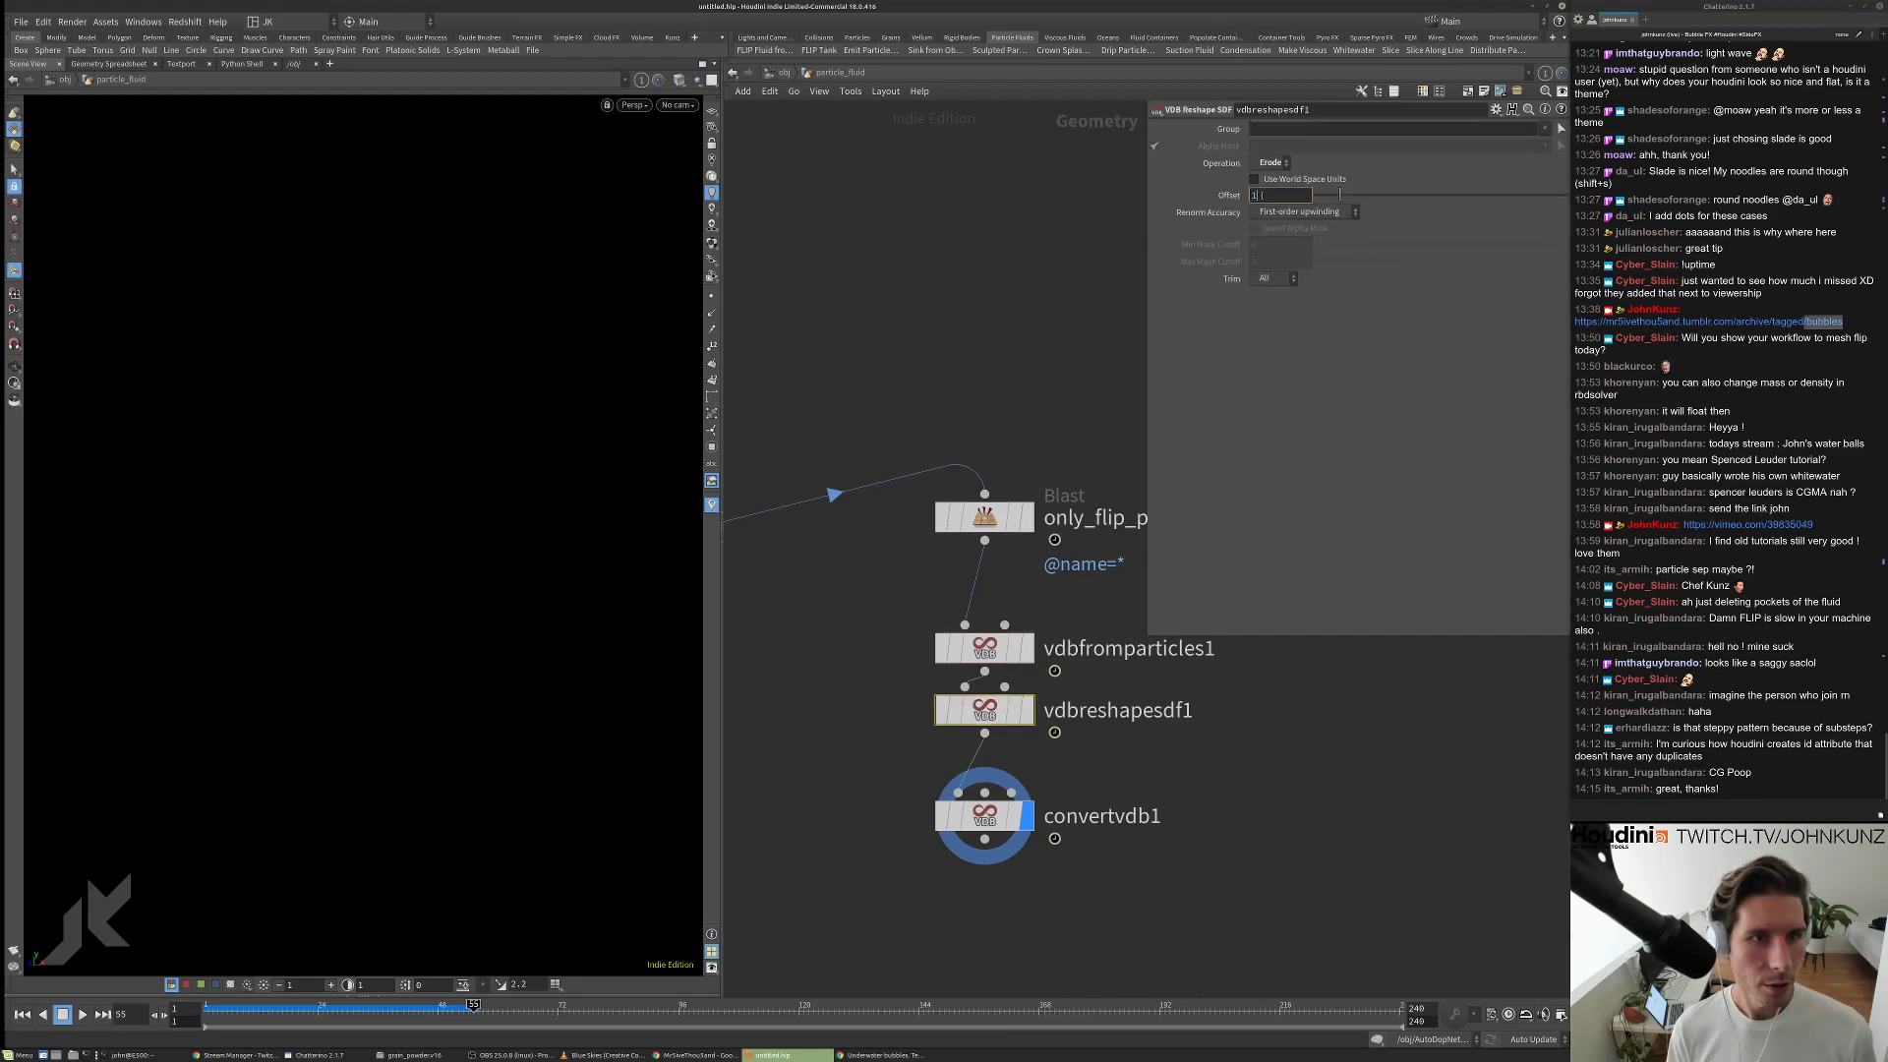
text(.5)
key(Return)
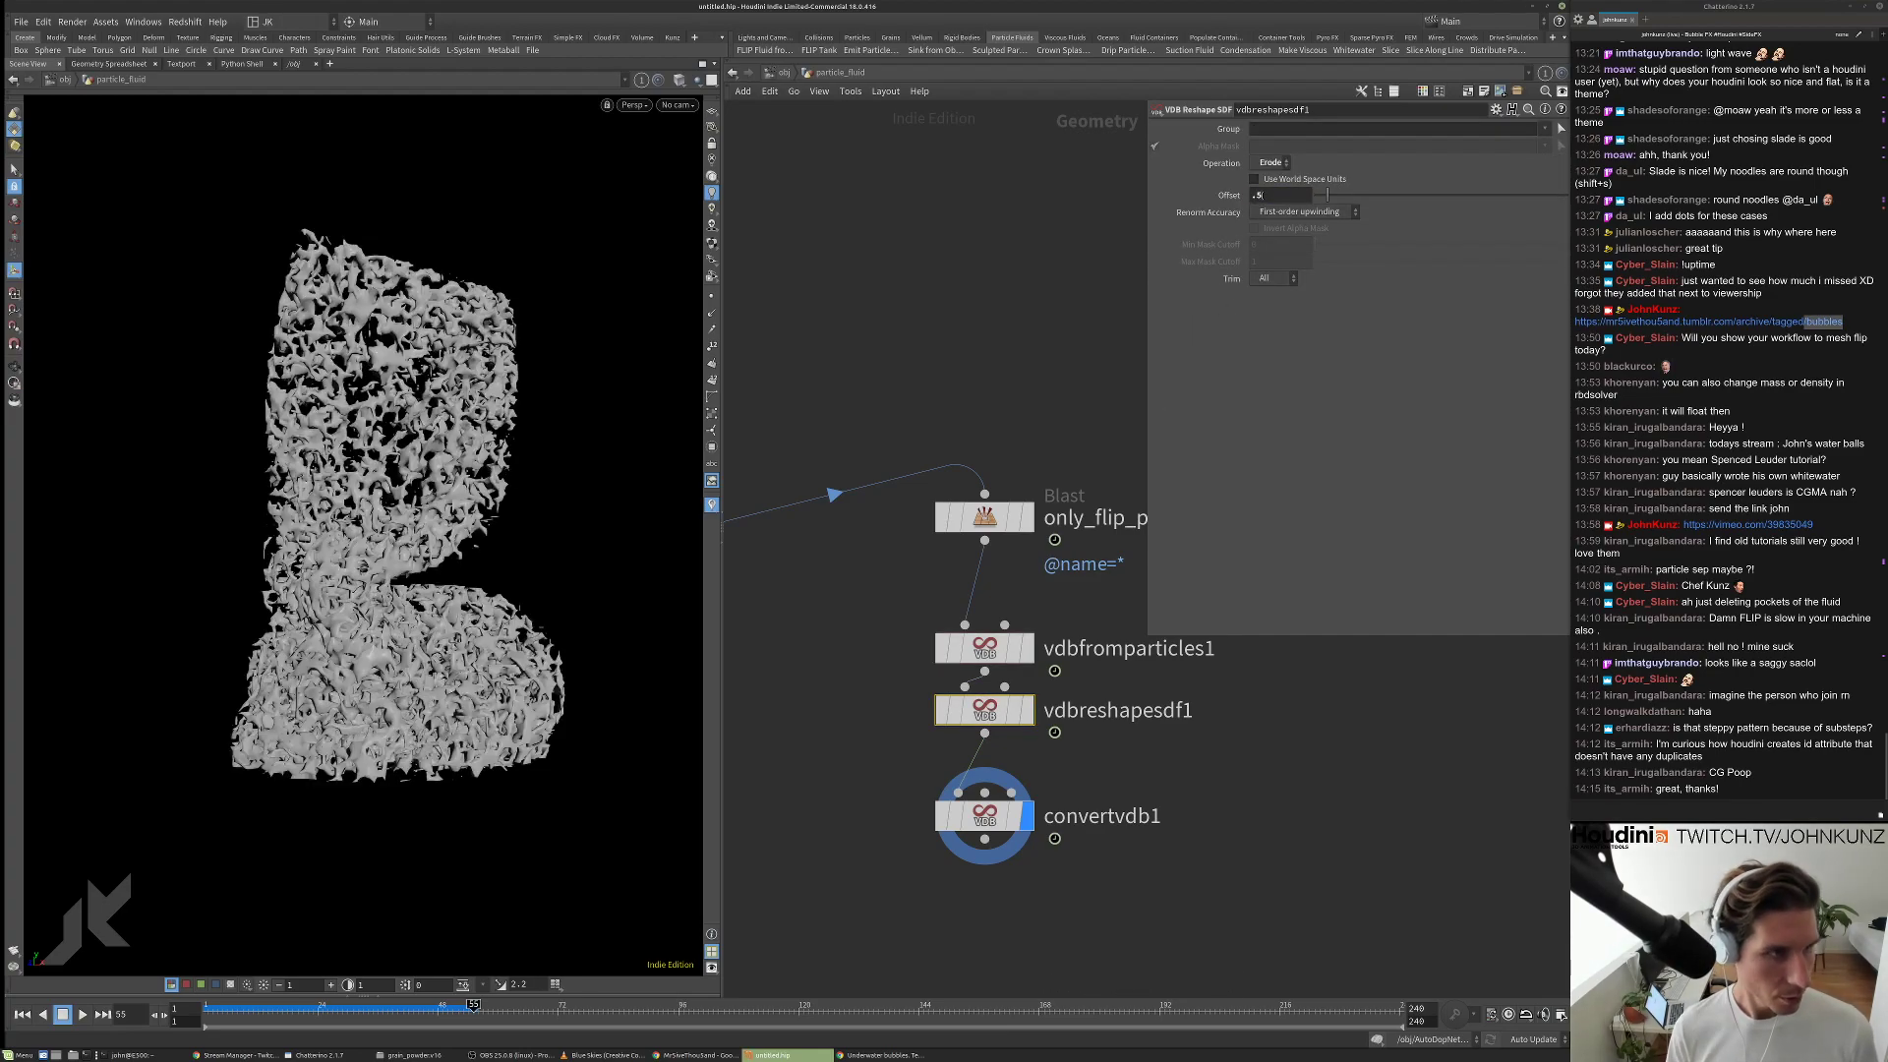
drag(989, 706, 989, 721)
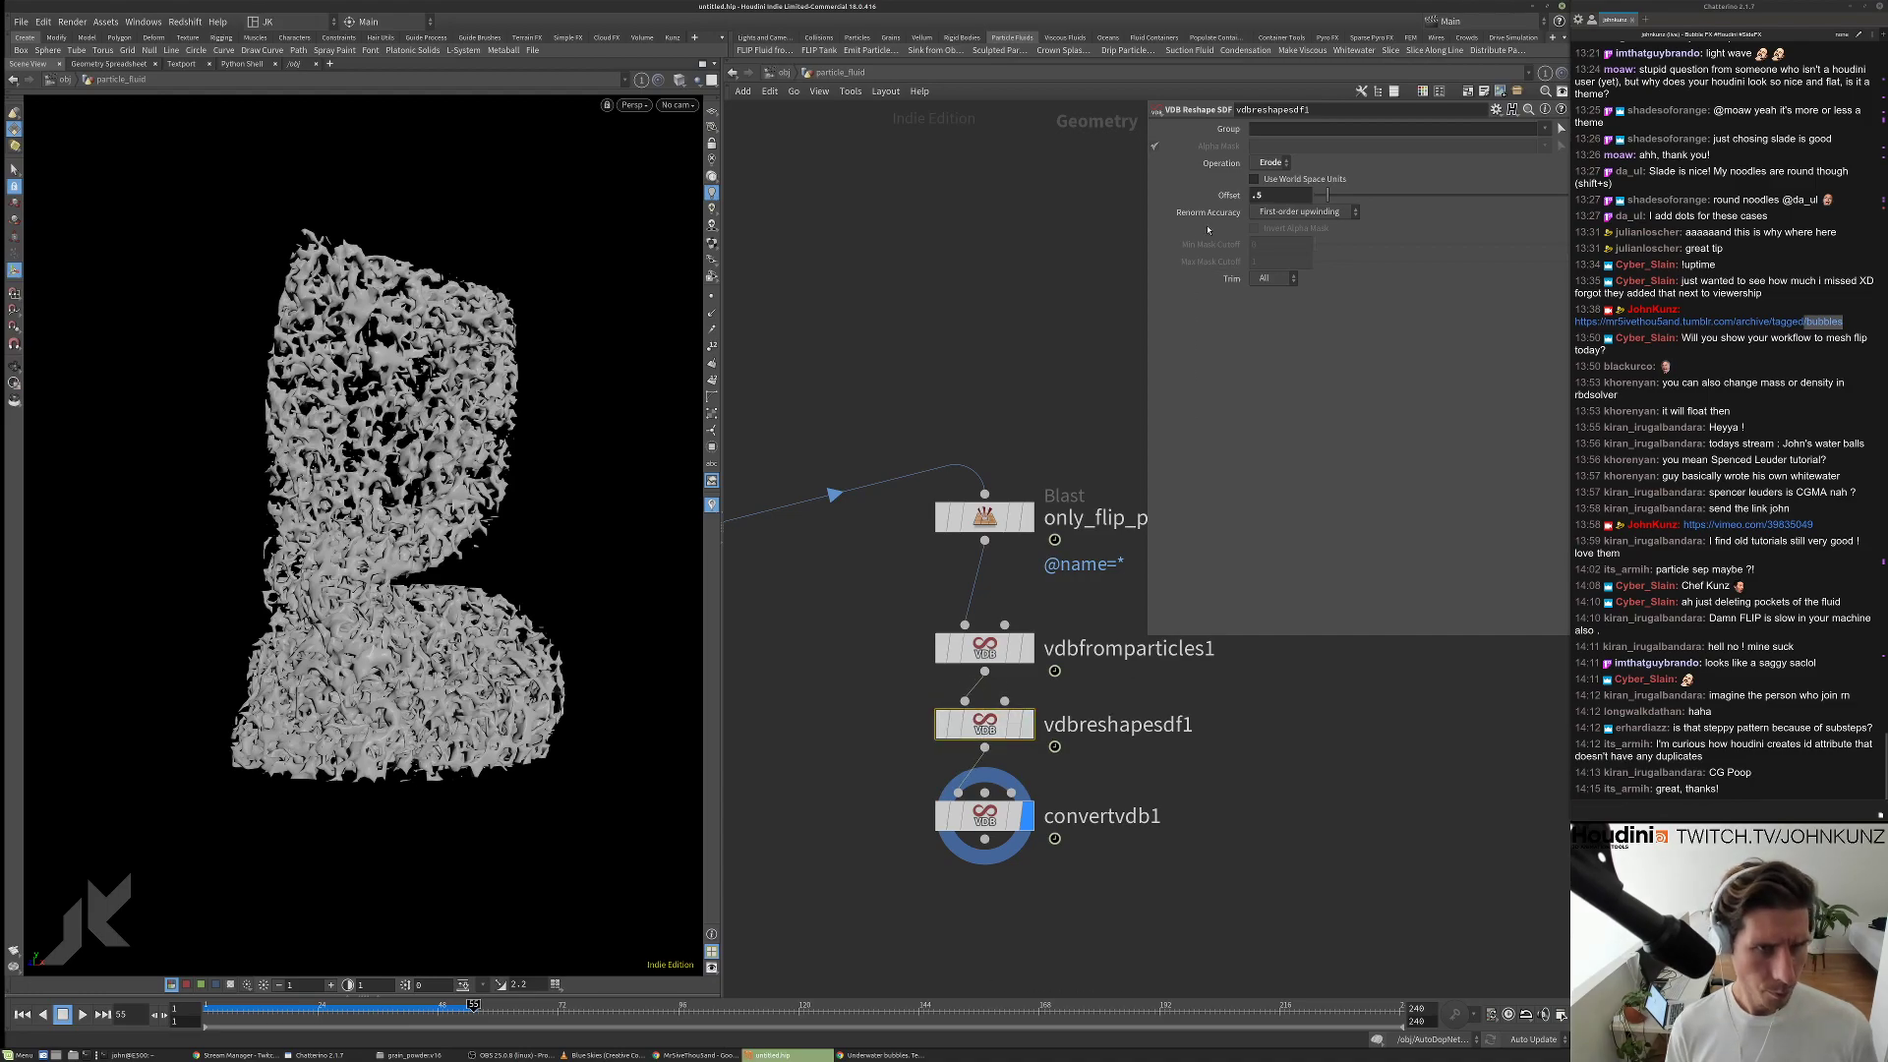
scroll(505, 497, up, 5)
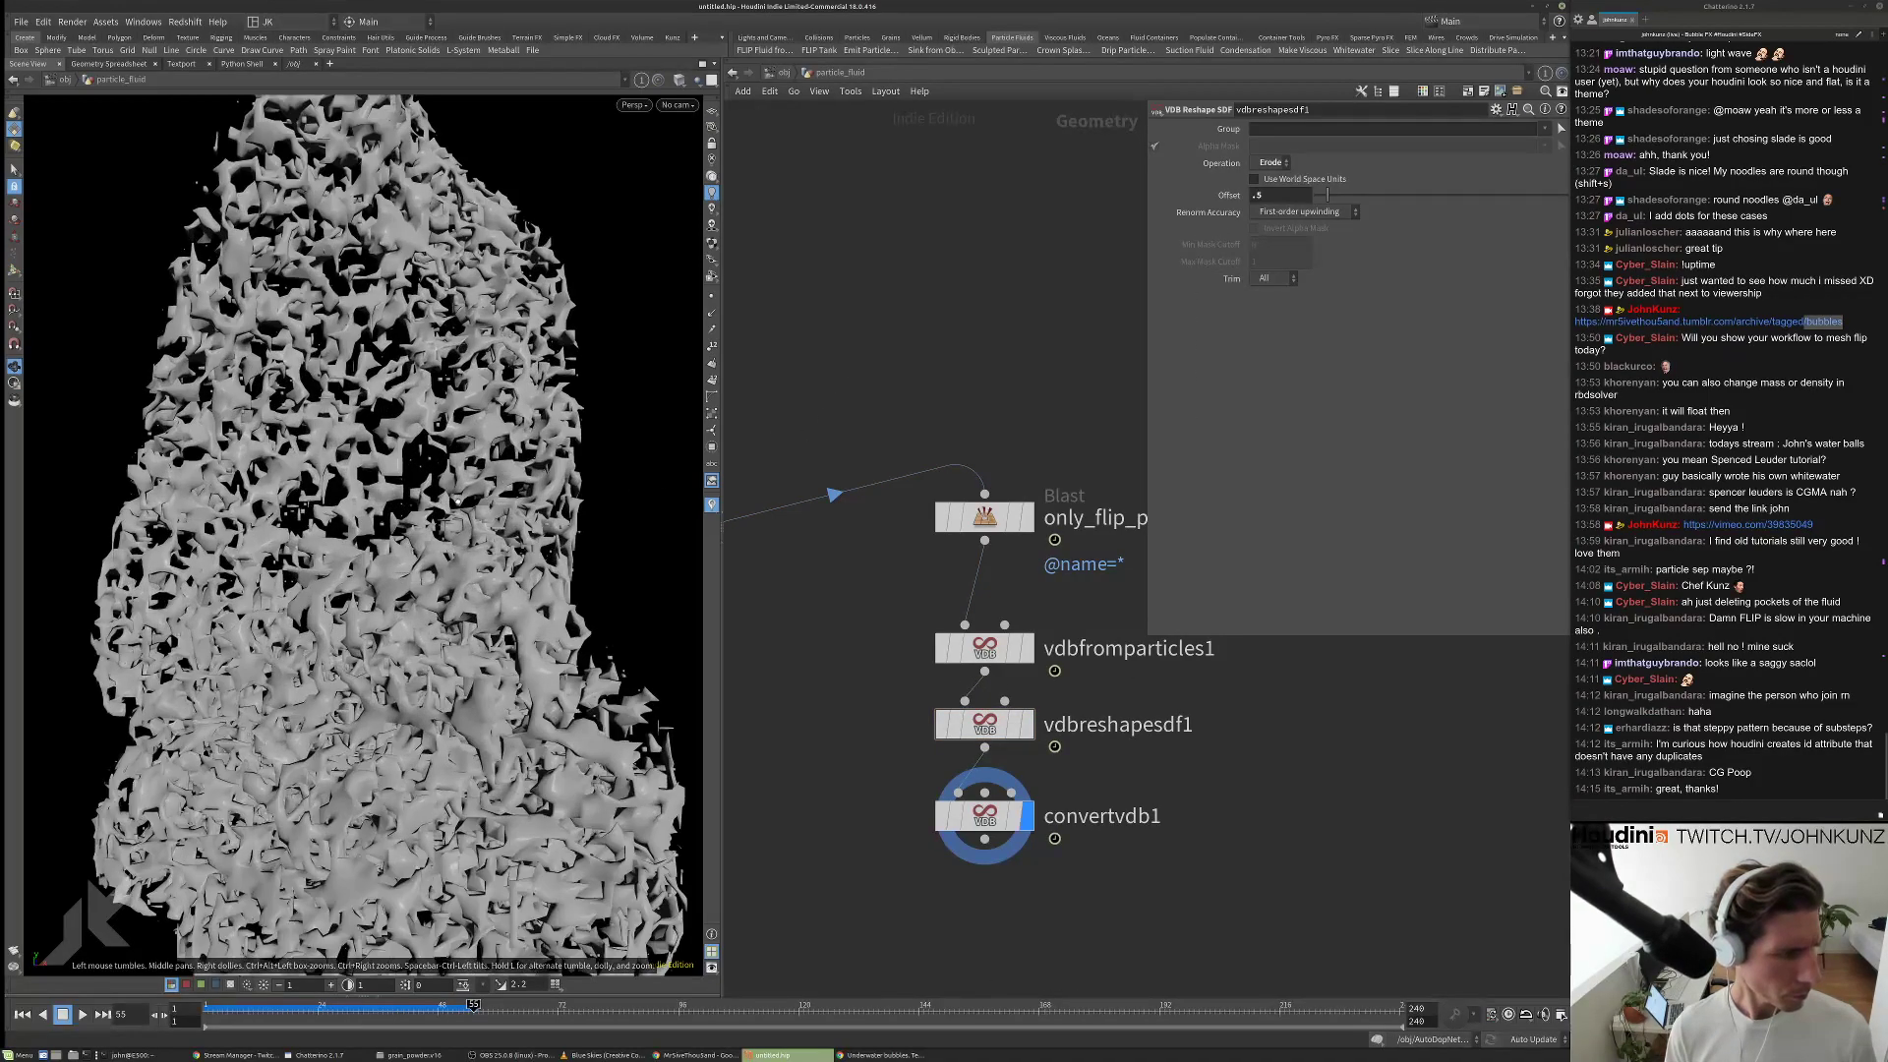
click(1028, 651)
click(984, 649)
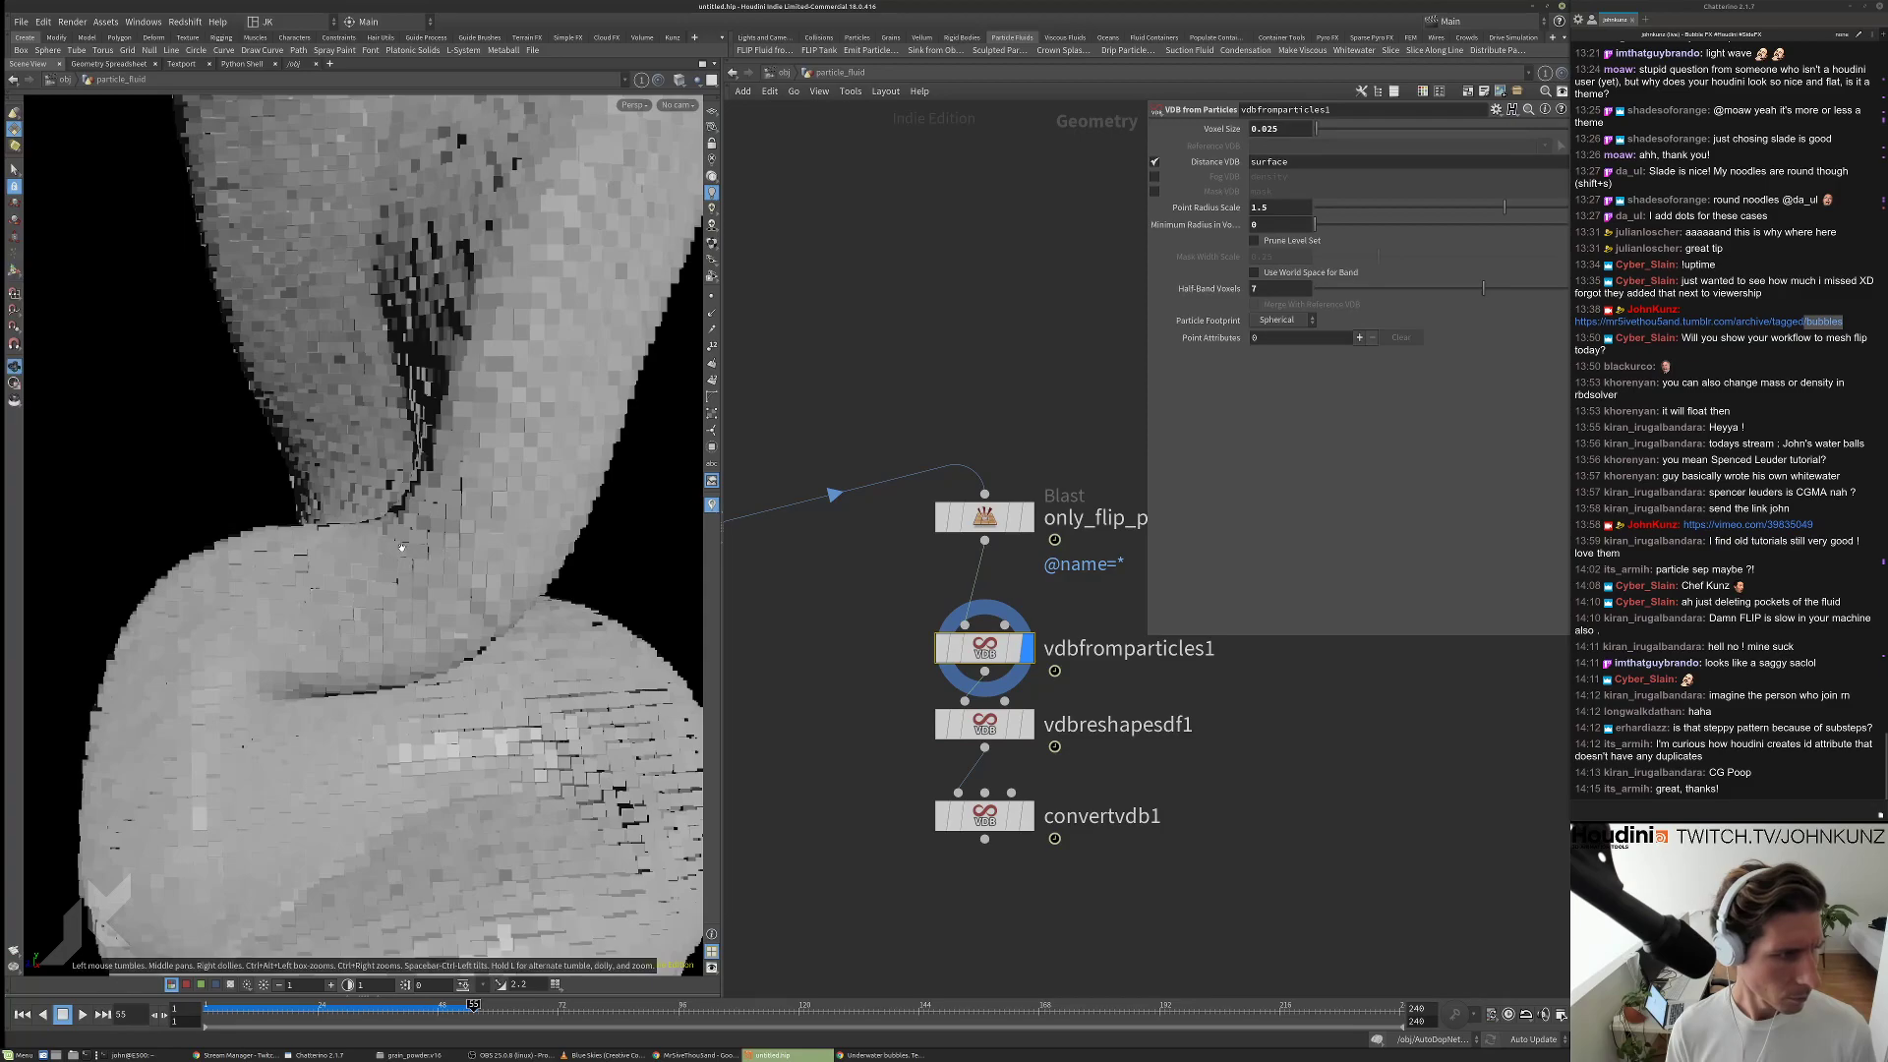
scroll(402, 516, up, 5)
scroll(401, 516, up, 5)
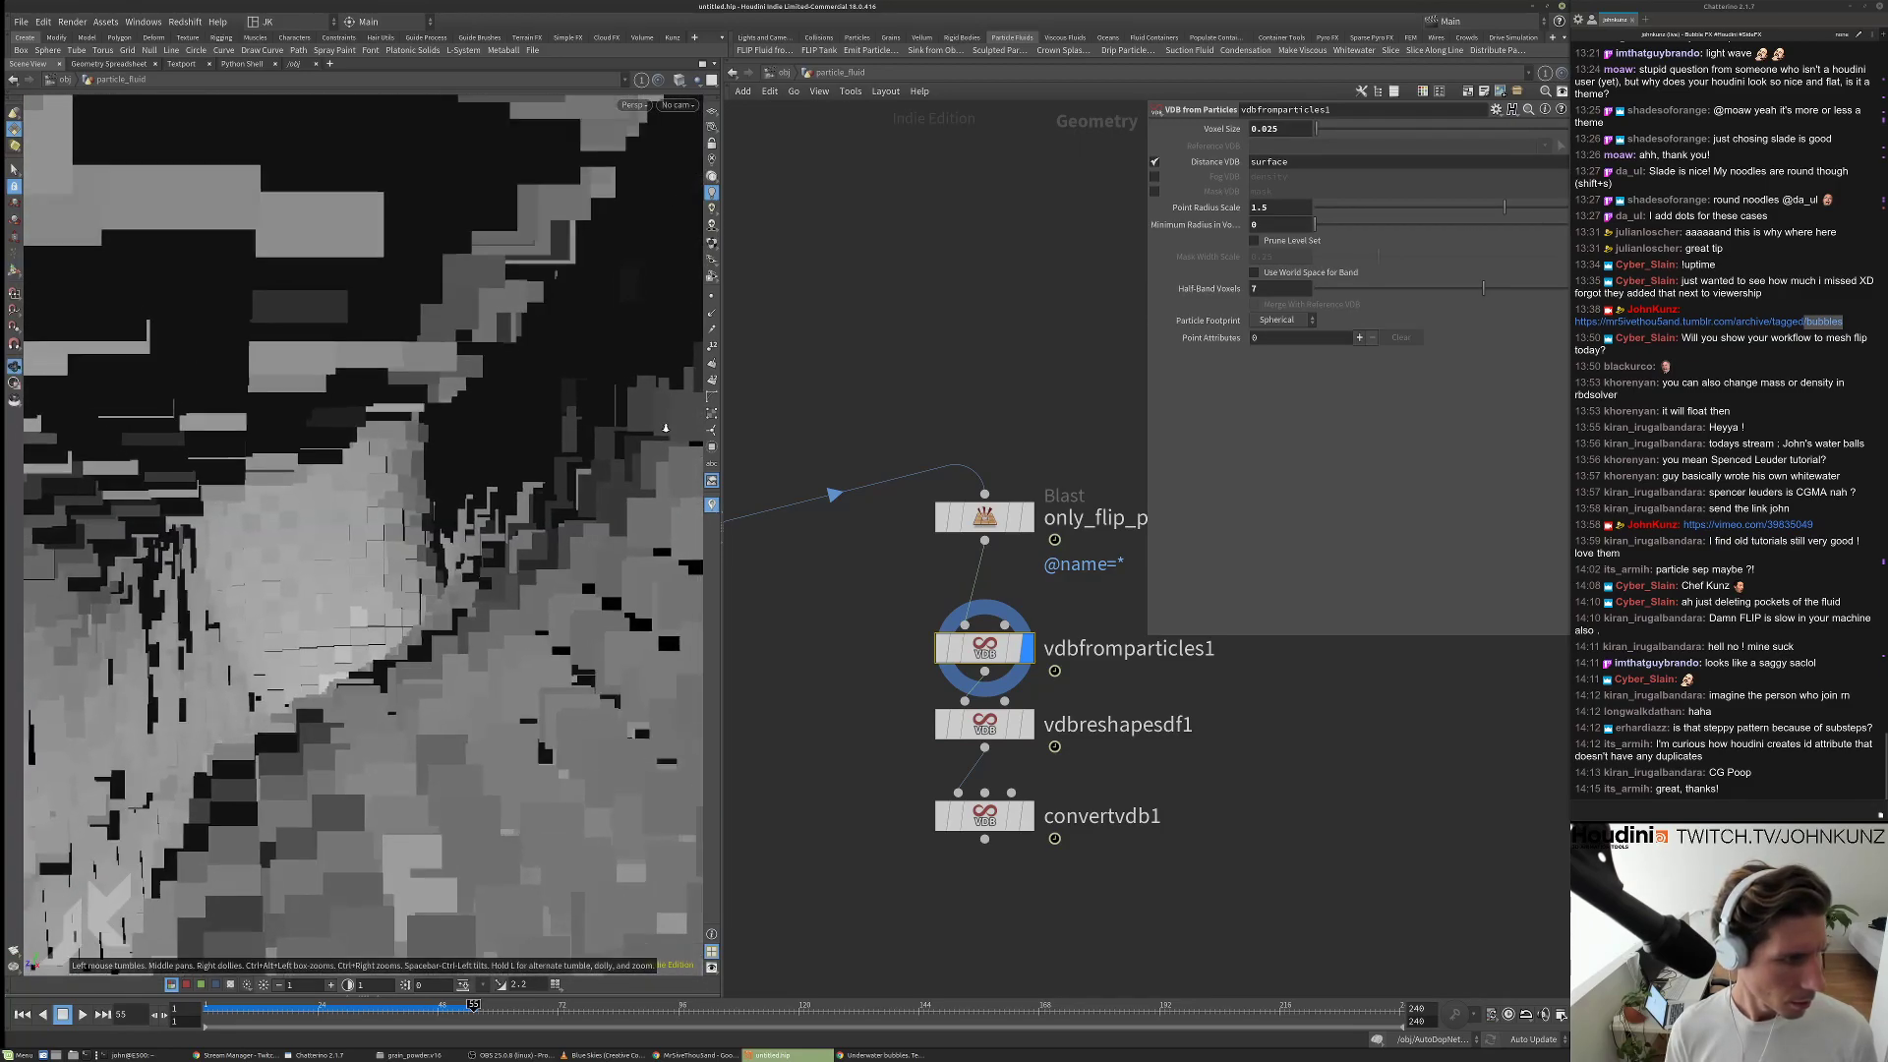
click(1025, 725)
click(984, 725)
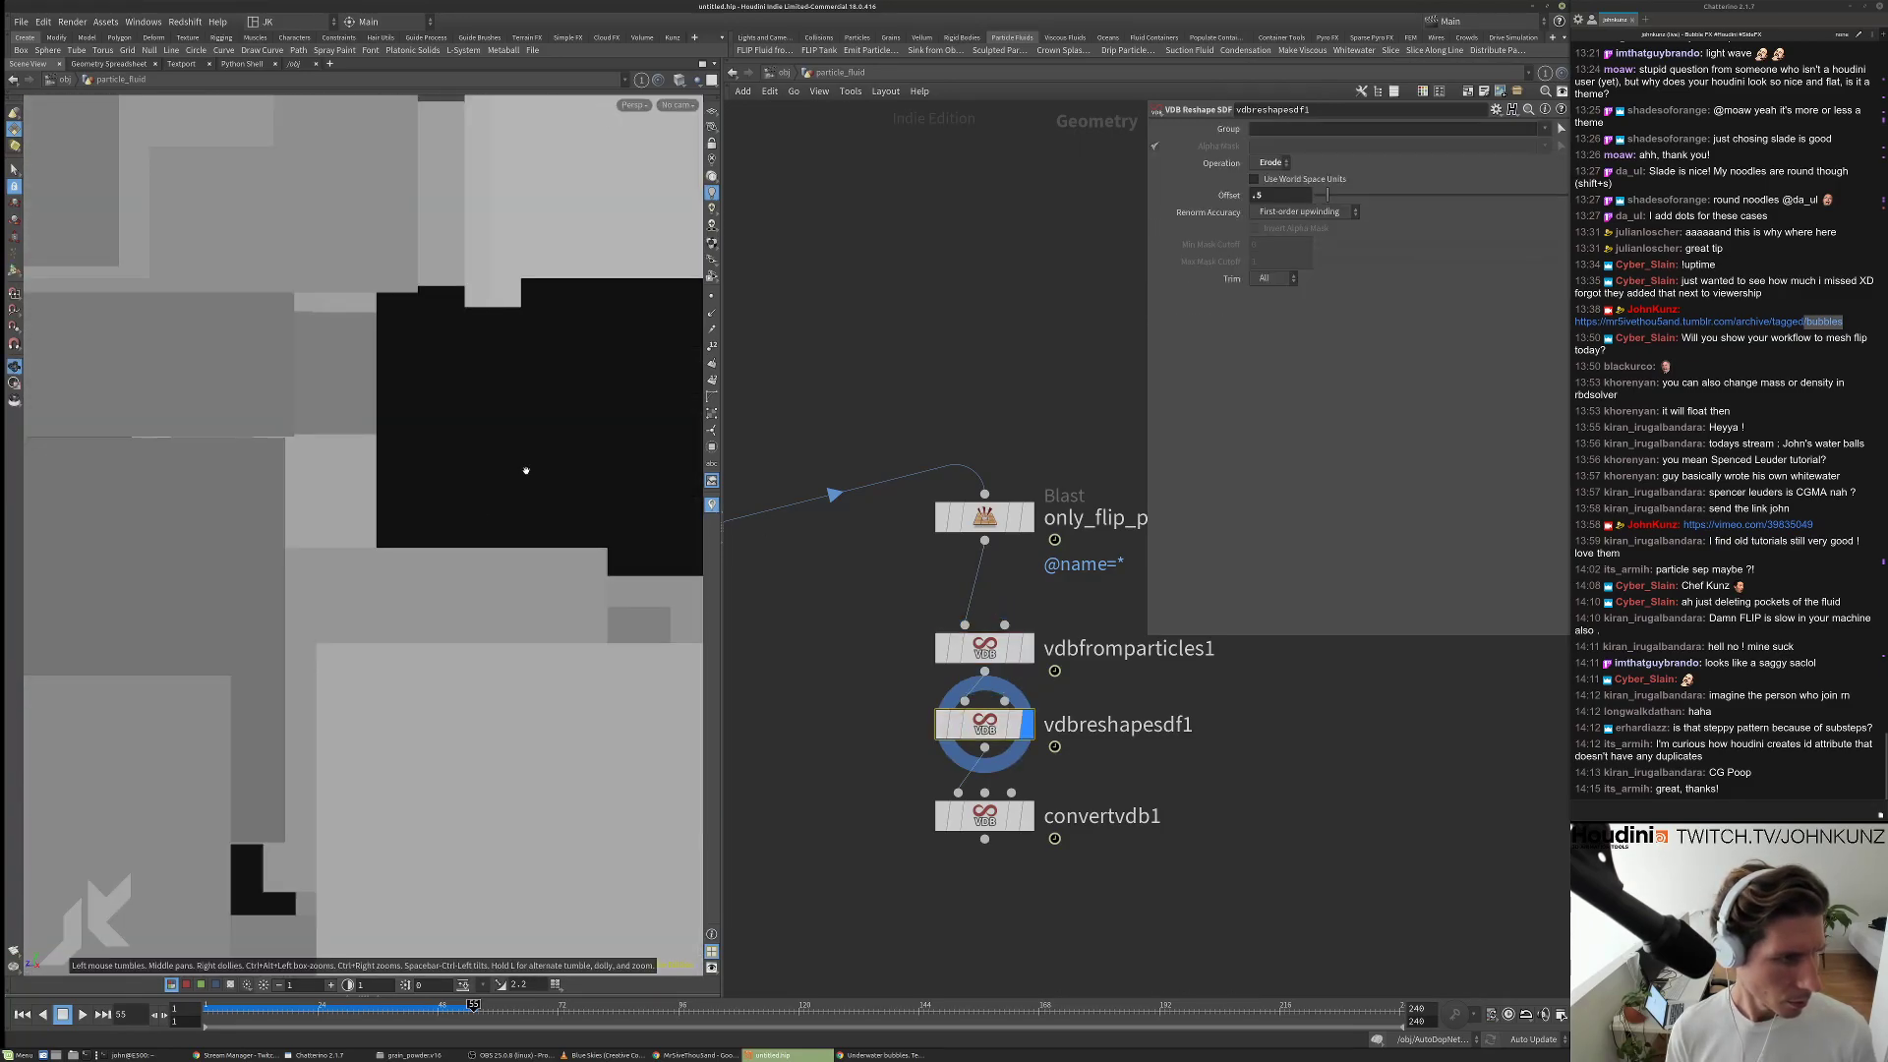
scroll(417, 519, down, 6)
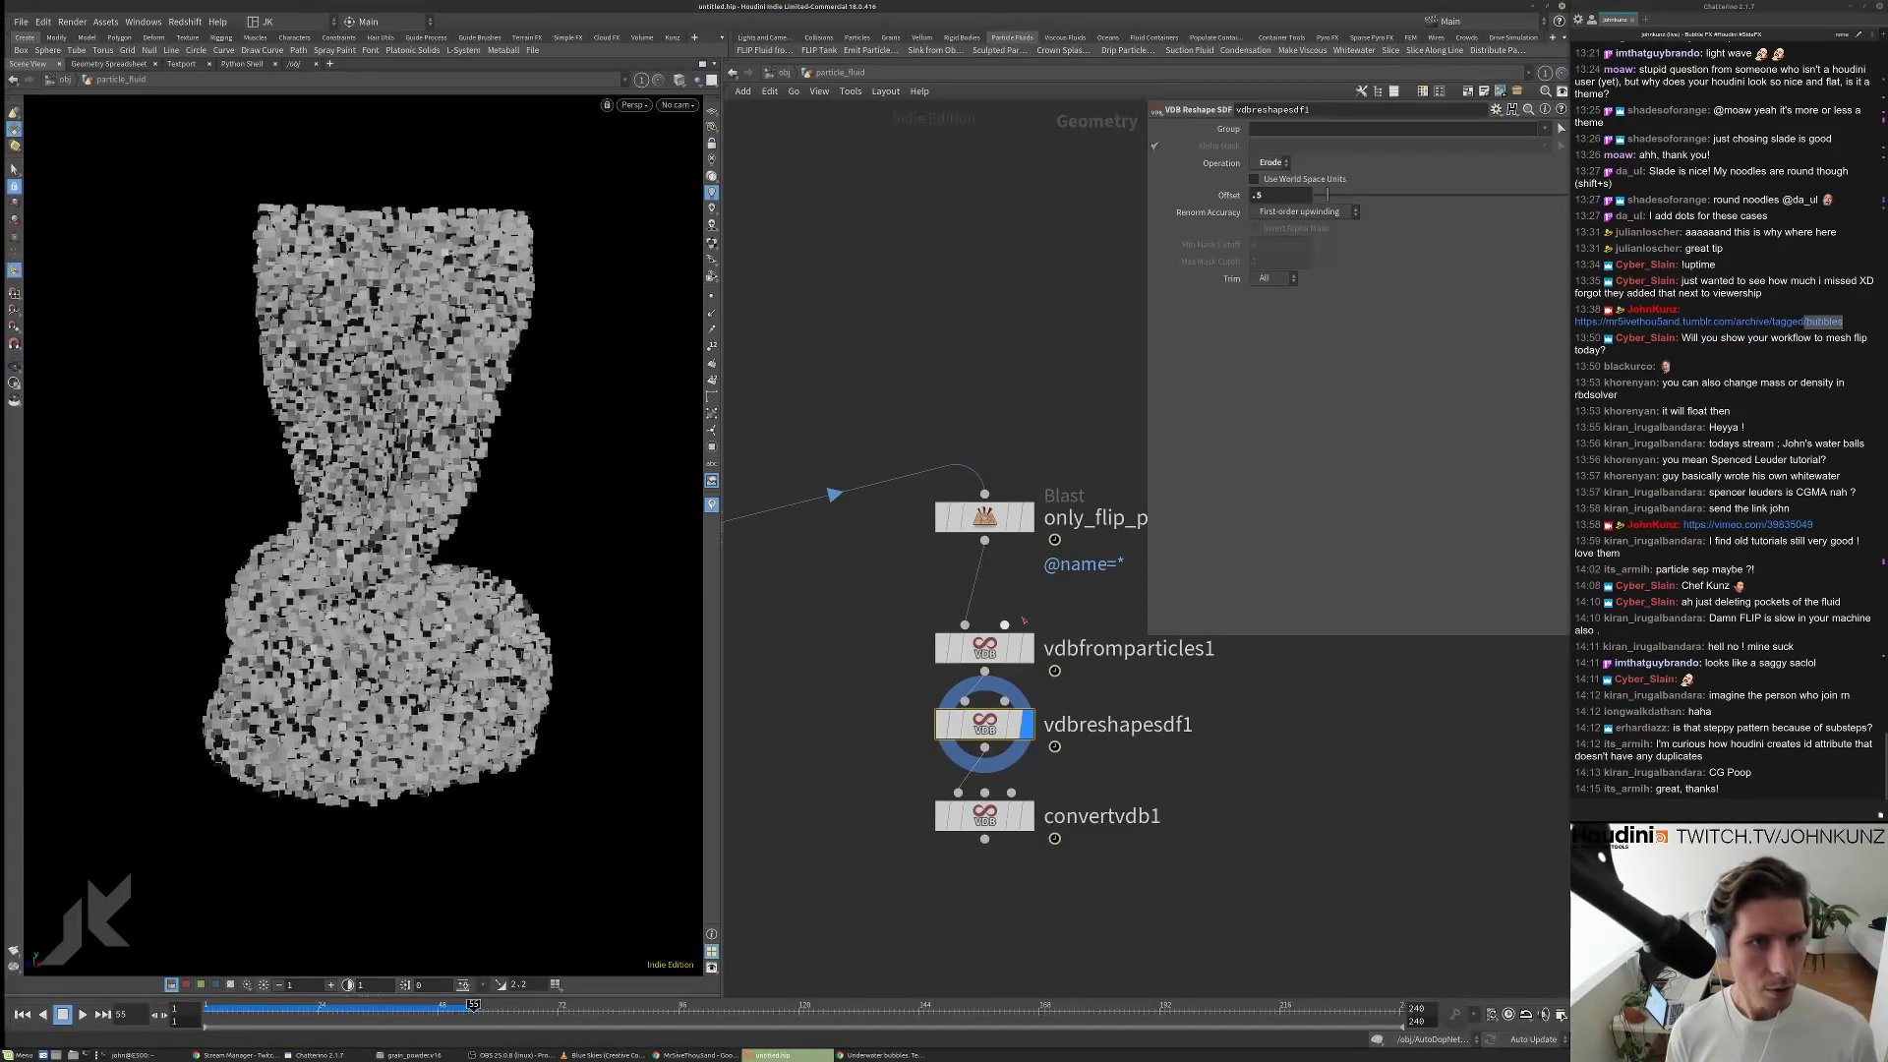
Lower VDB from Particles Point Radius Scale to 1.2 and display the reshaped result.
click(984, 648)
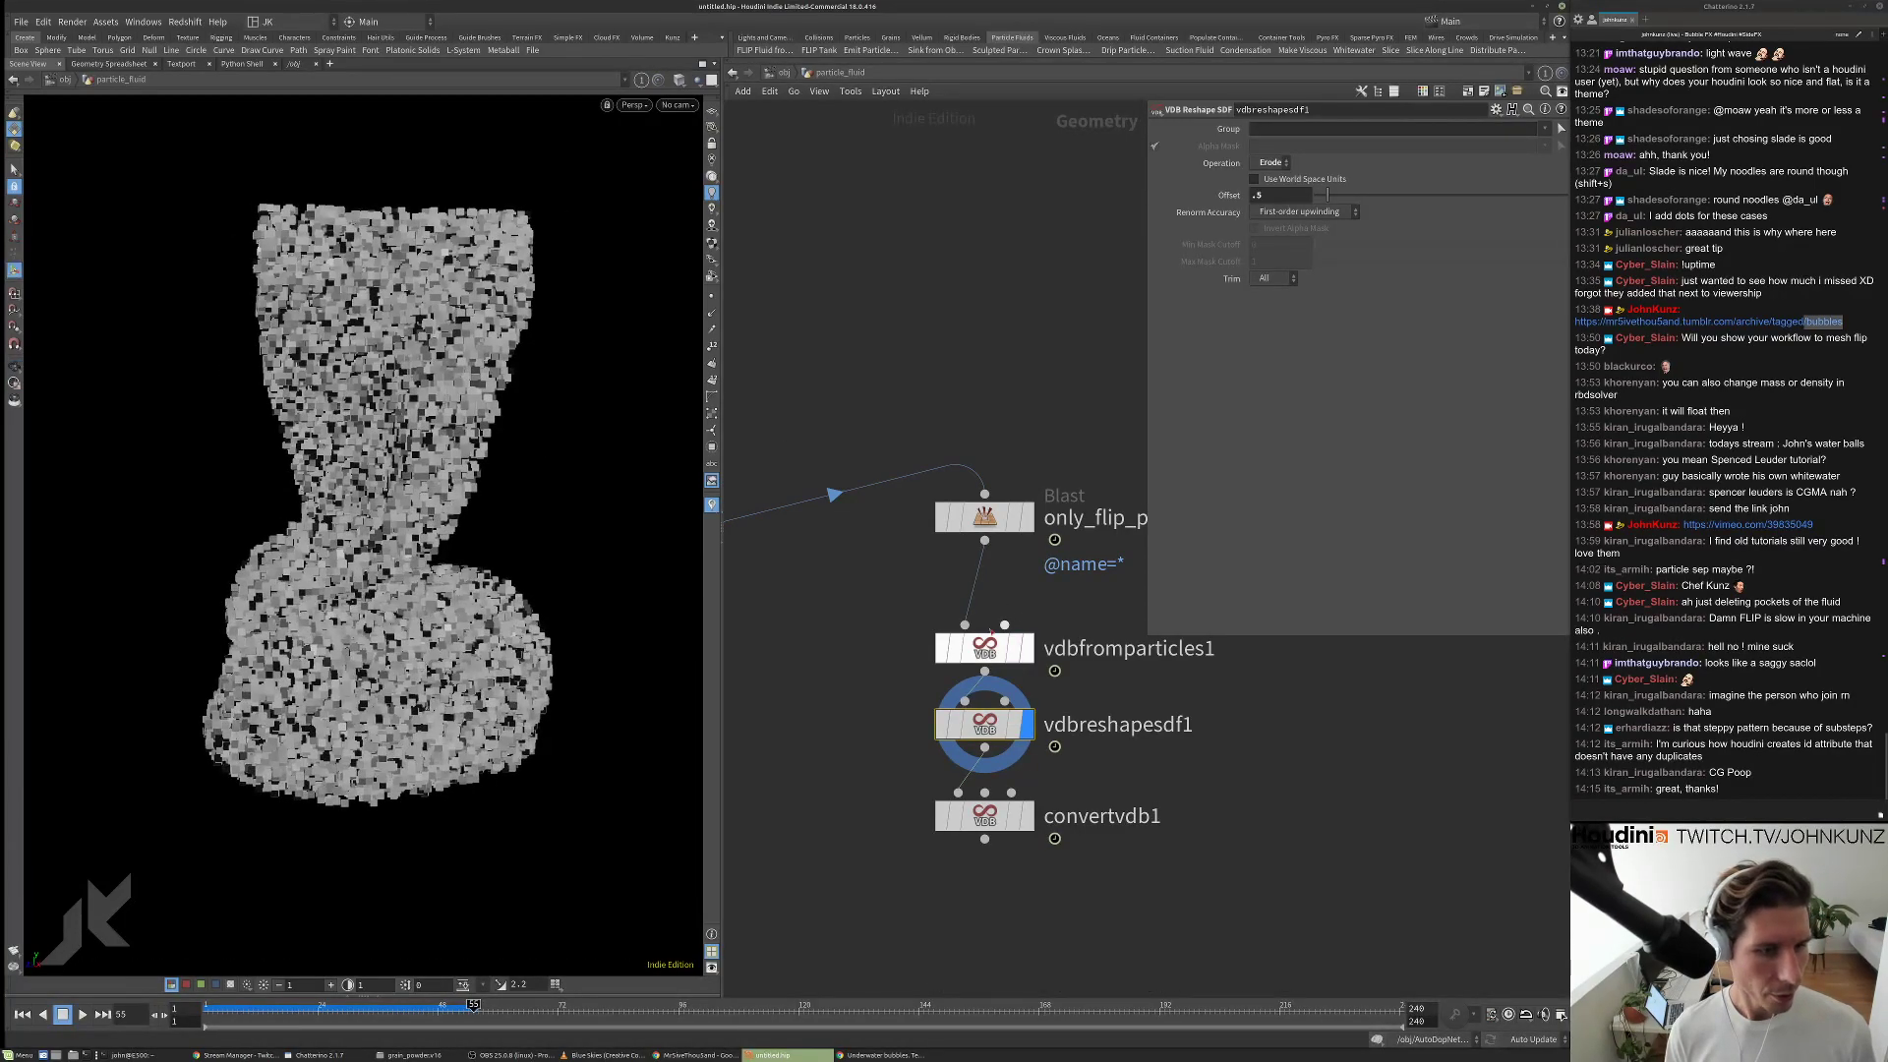
click(1026, 649)
drag(1287, 209, 1253, 211)
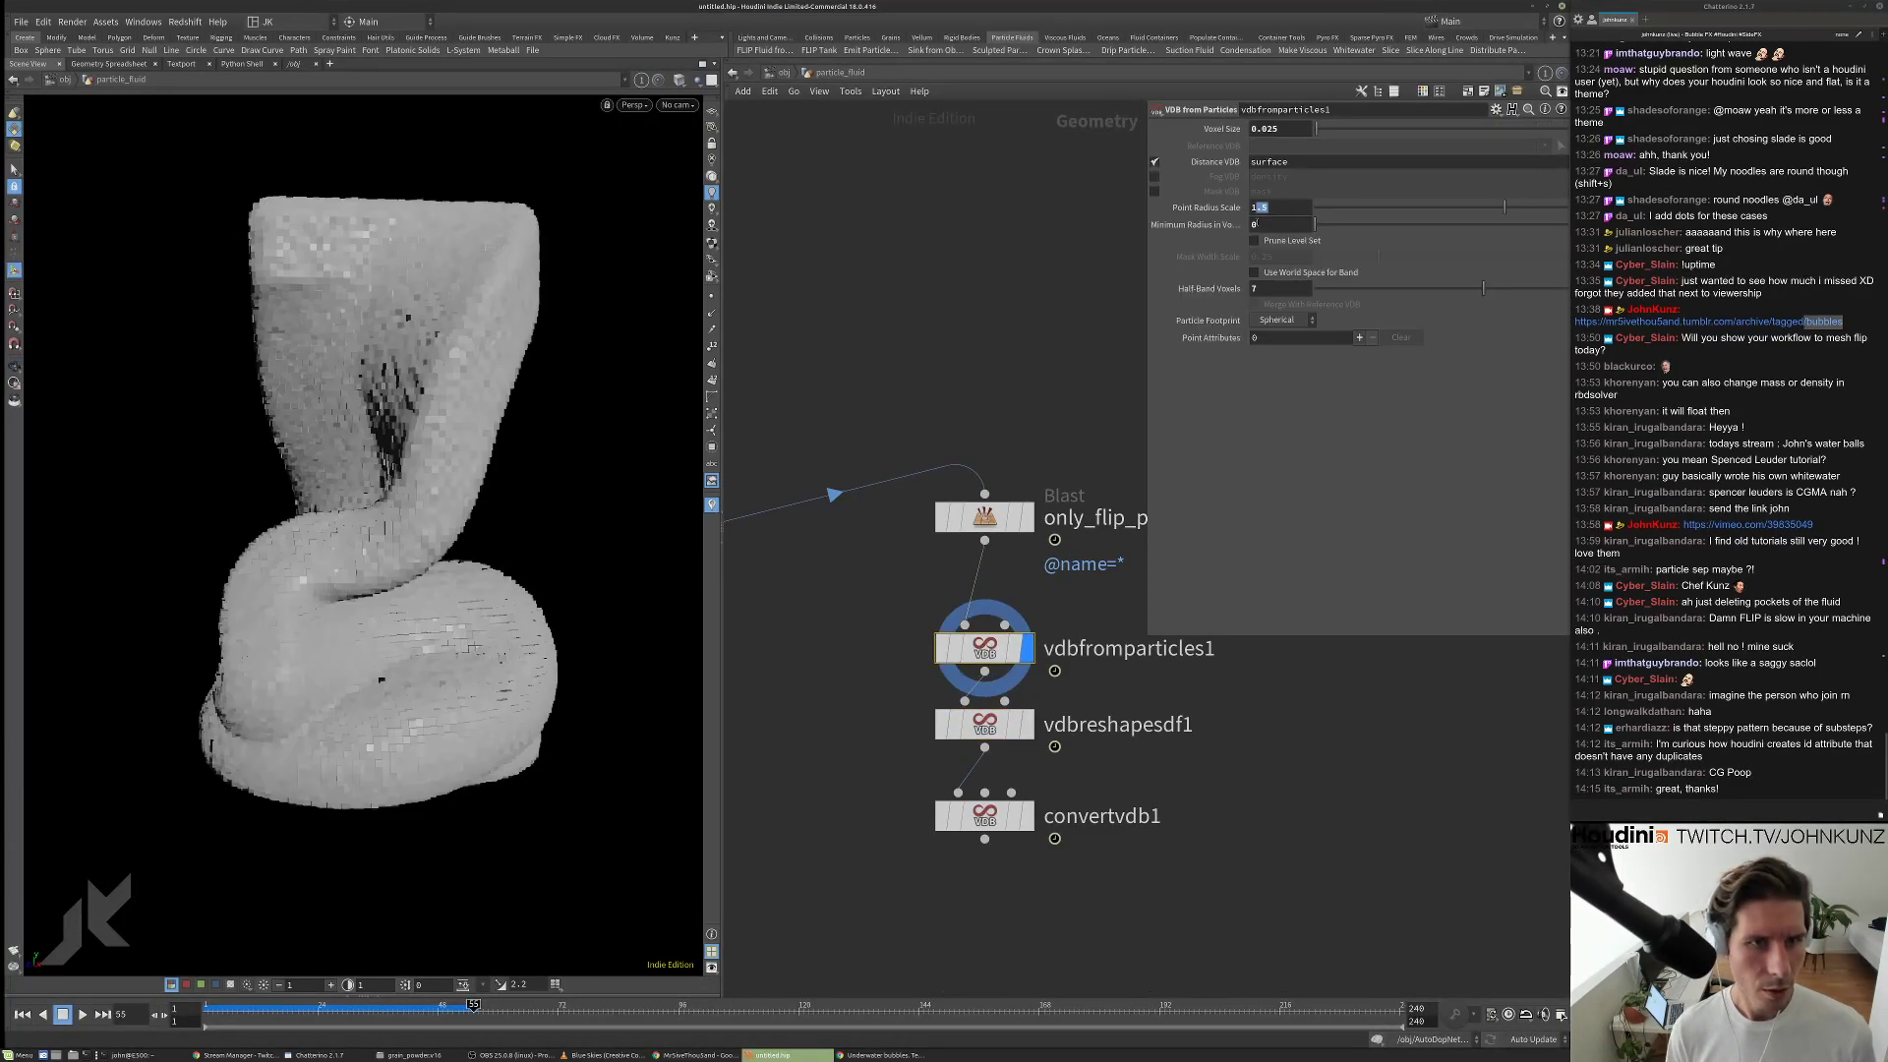
text(1.2)
key(Return)
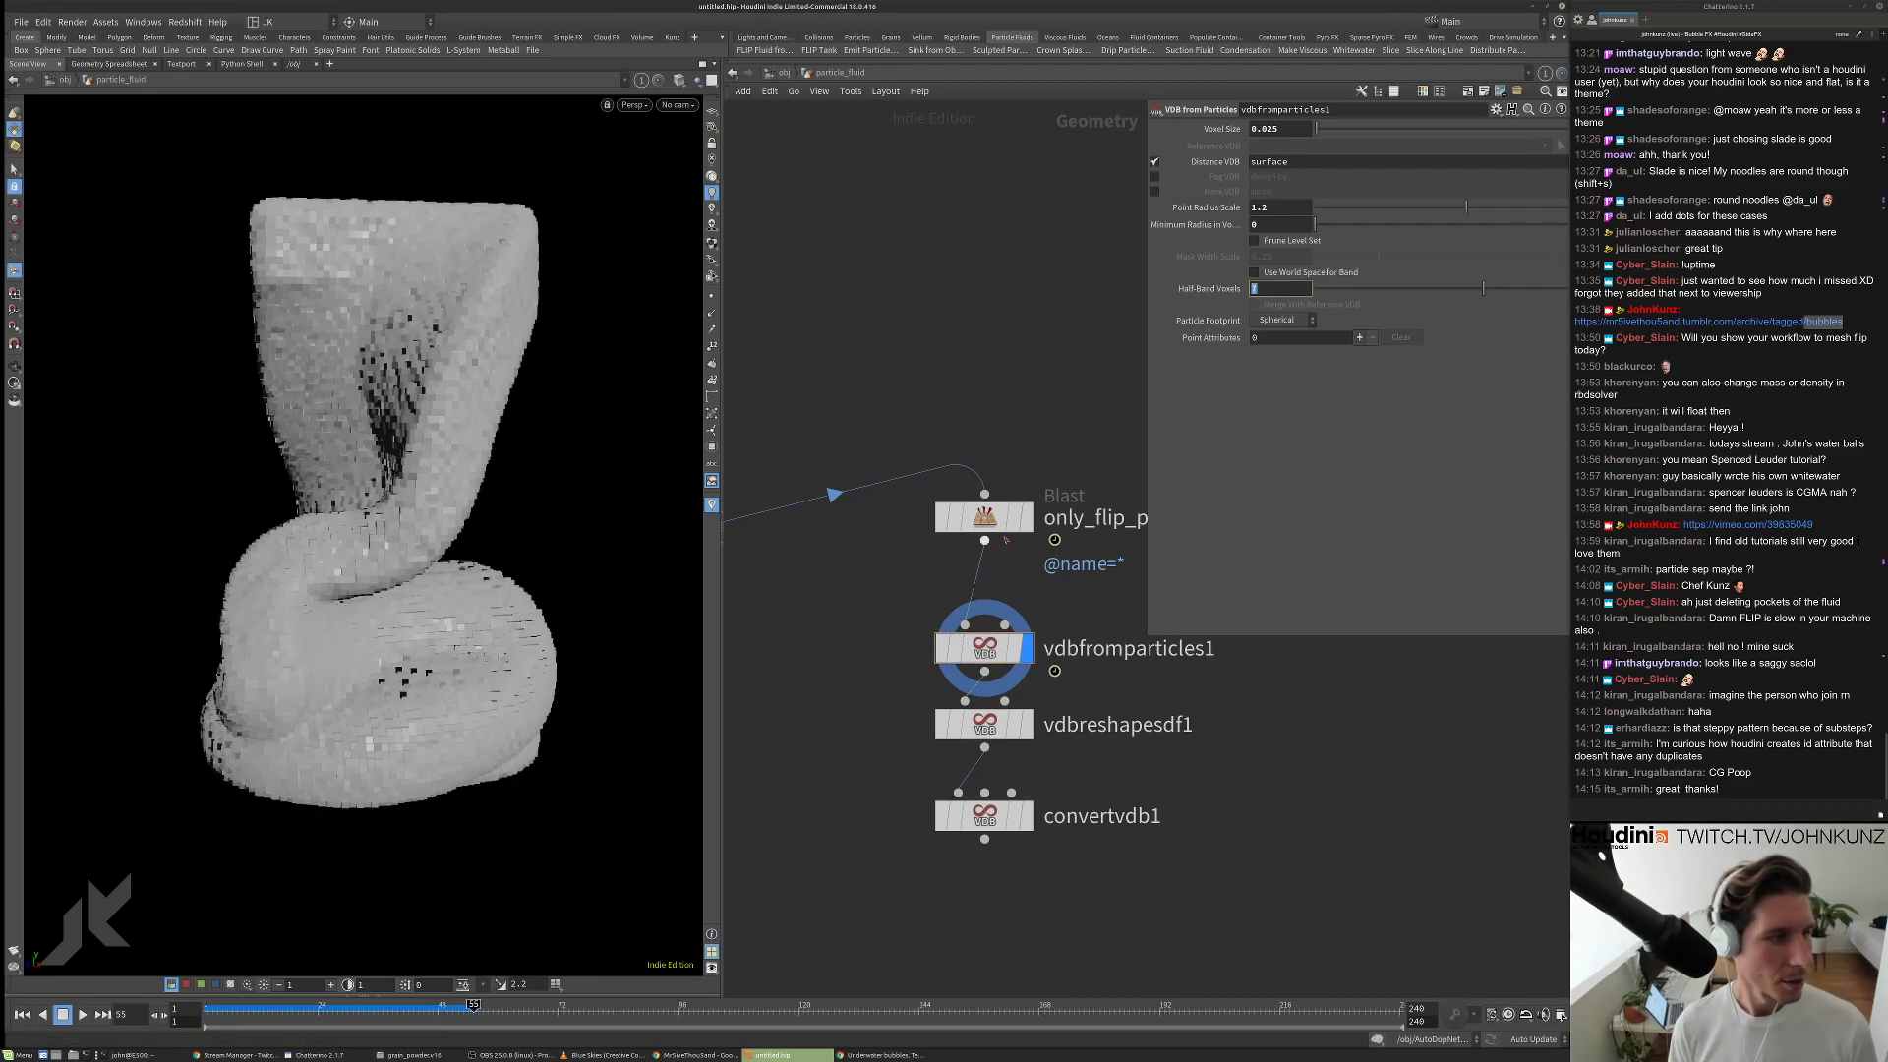
click(1014, 736)
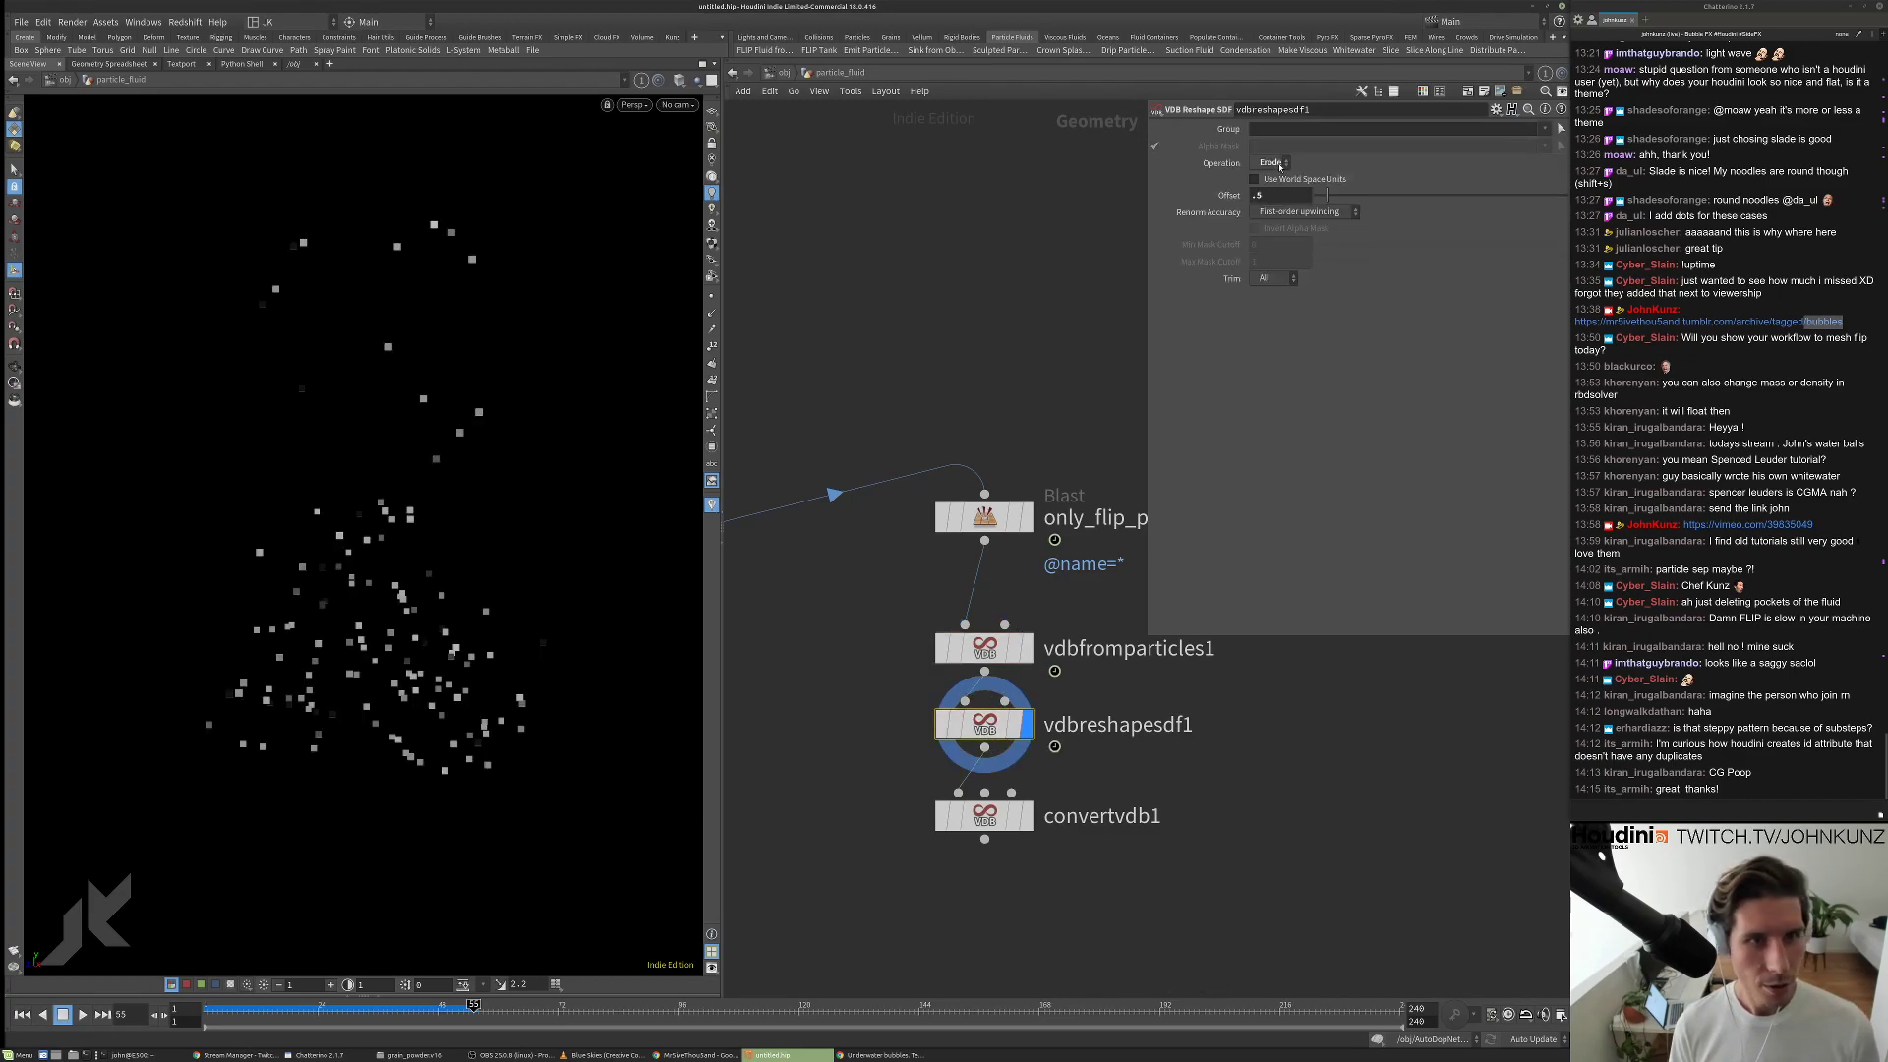
Compare Dilate against Erode, keep Erode, and move the reshape and convert nodes down-right.
click(1278, 164)
click(1271, 162)
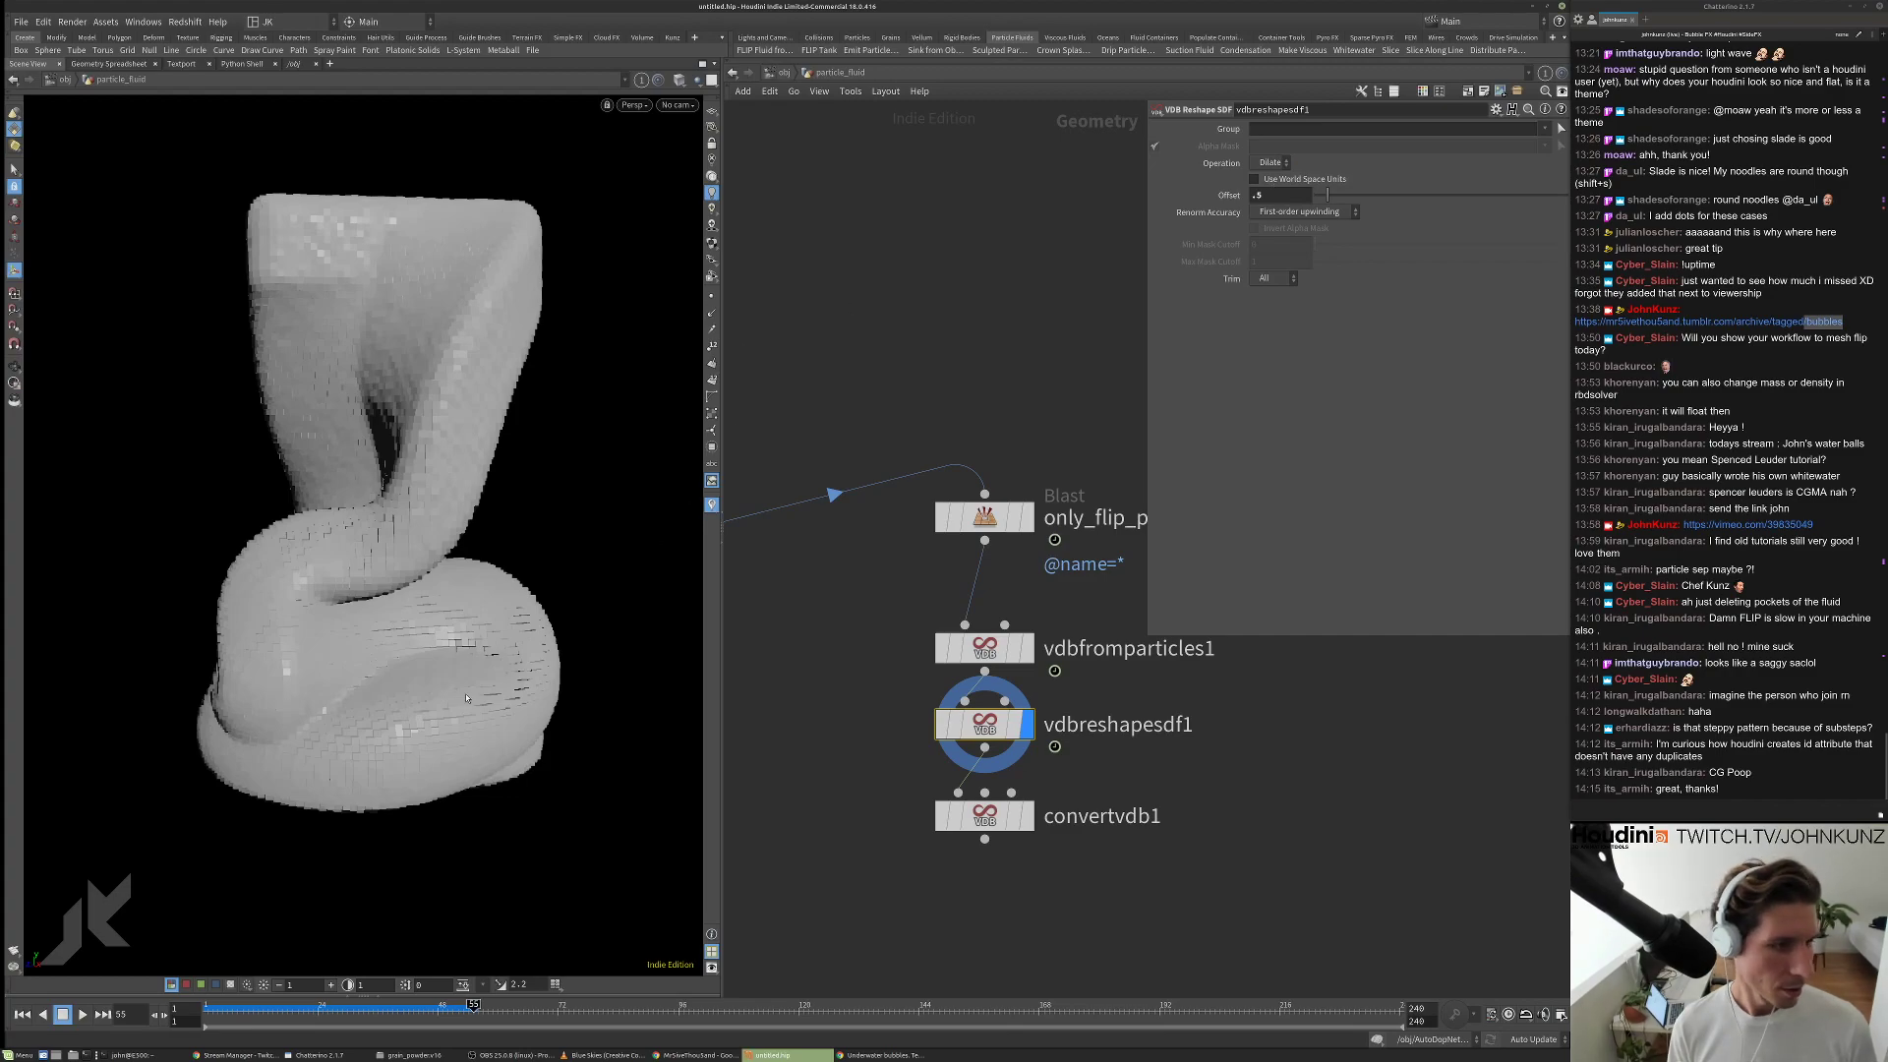
click(1272, 163)
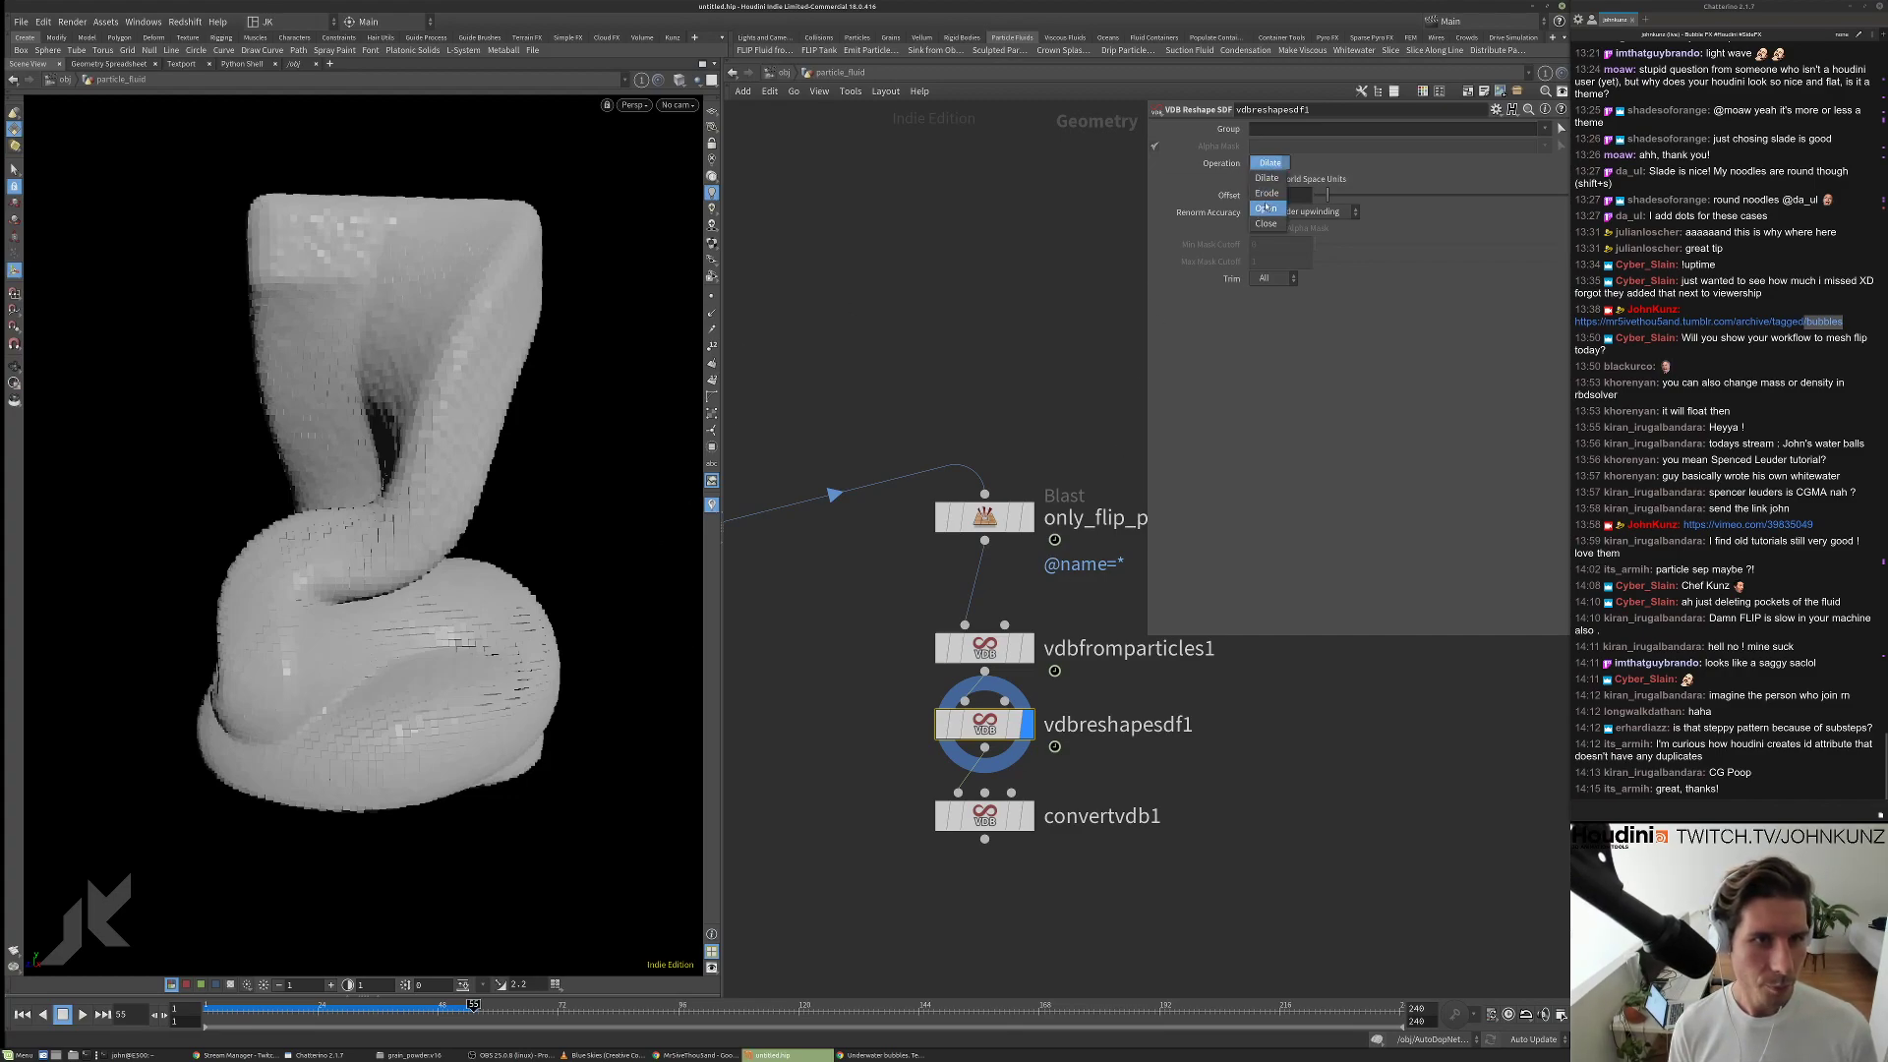
click(1267, 194)
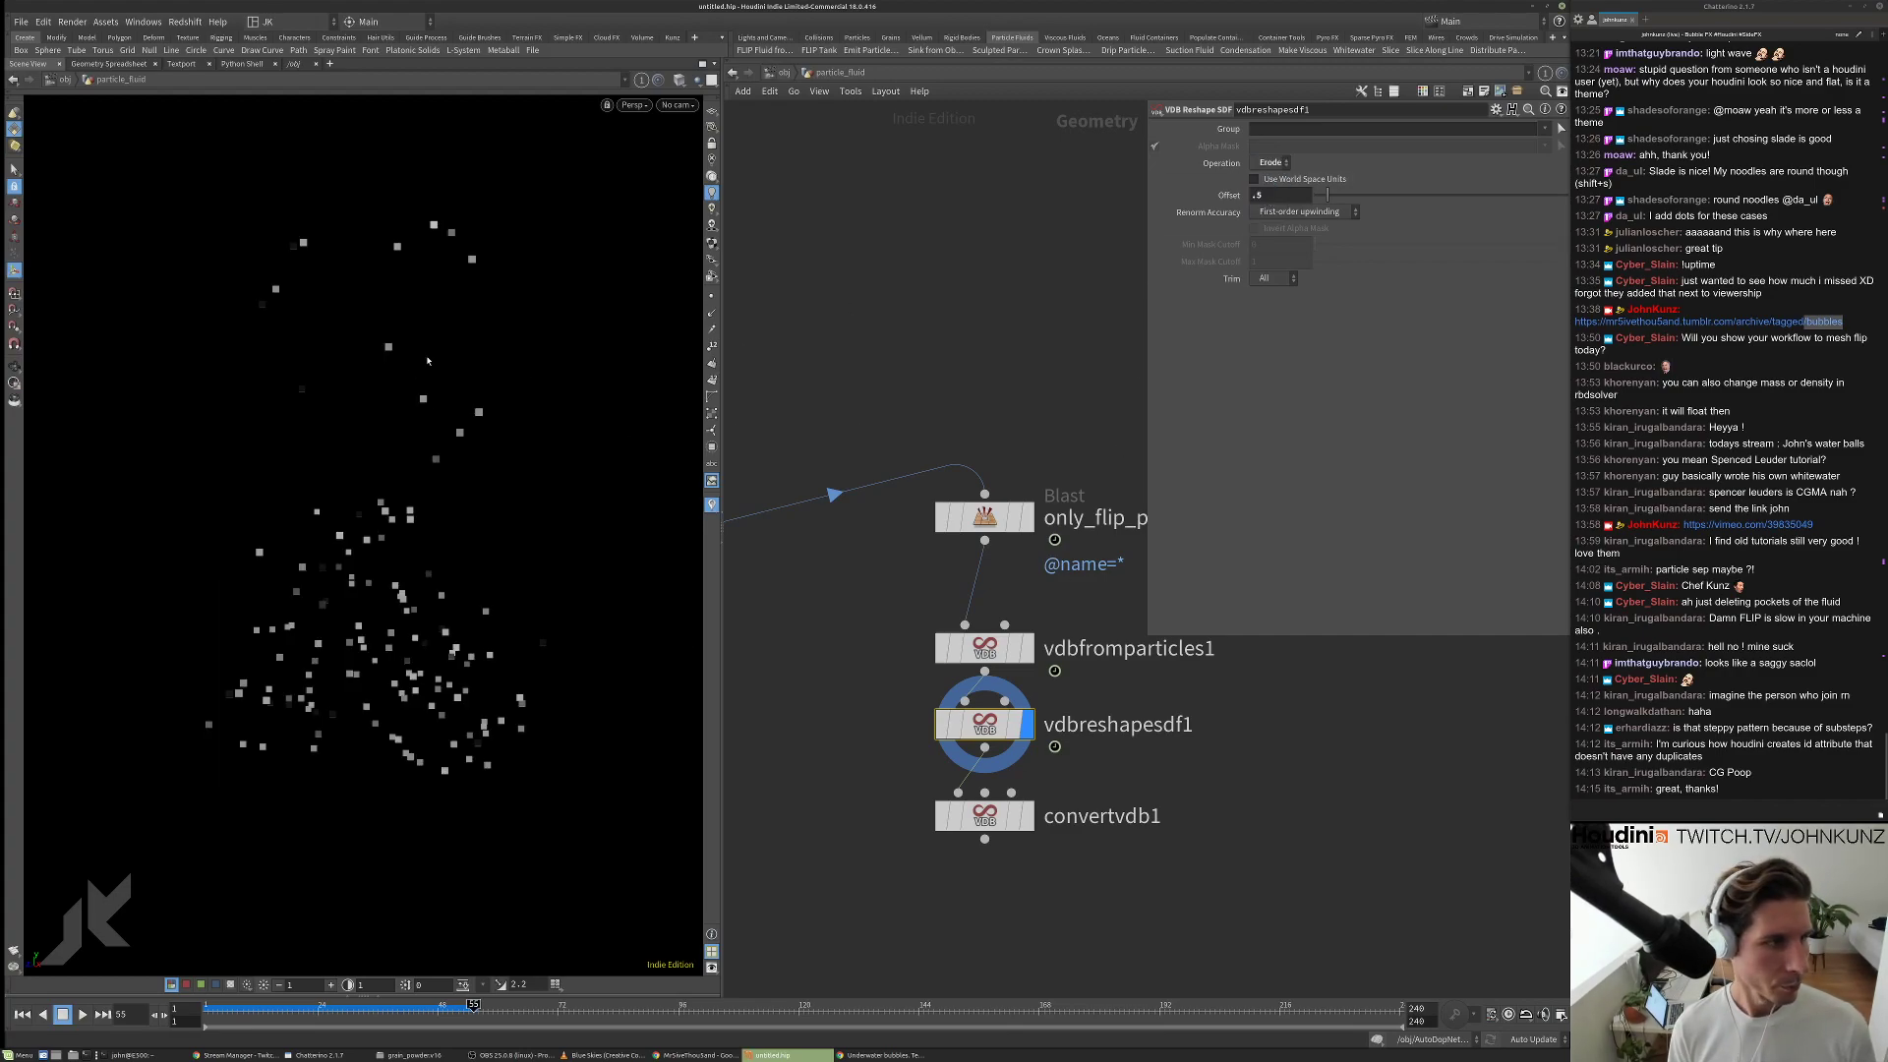
shift+click(984, 815)
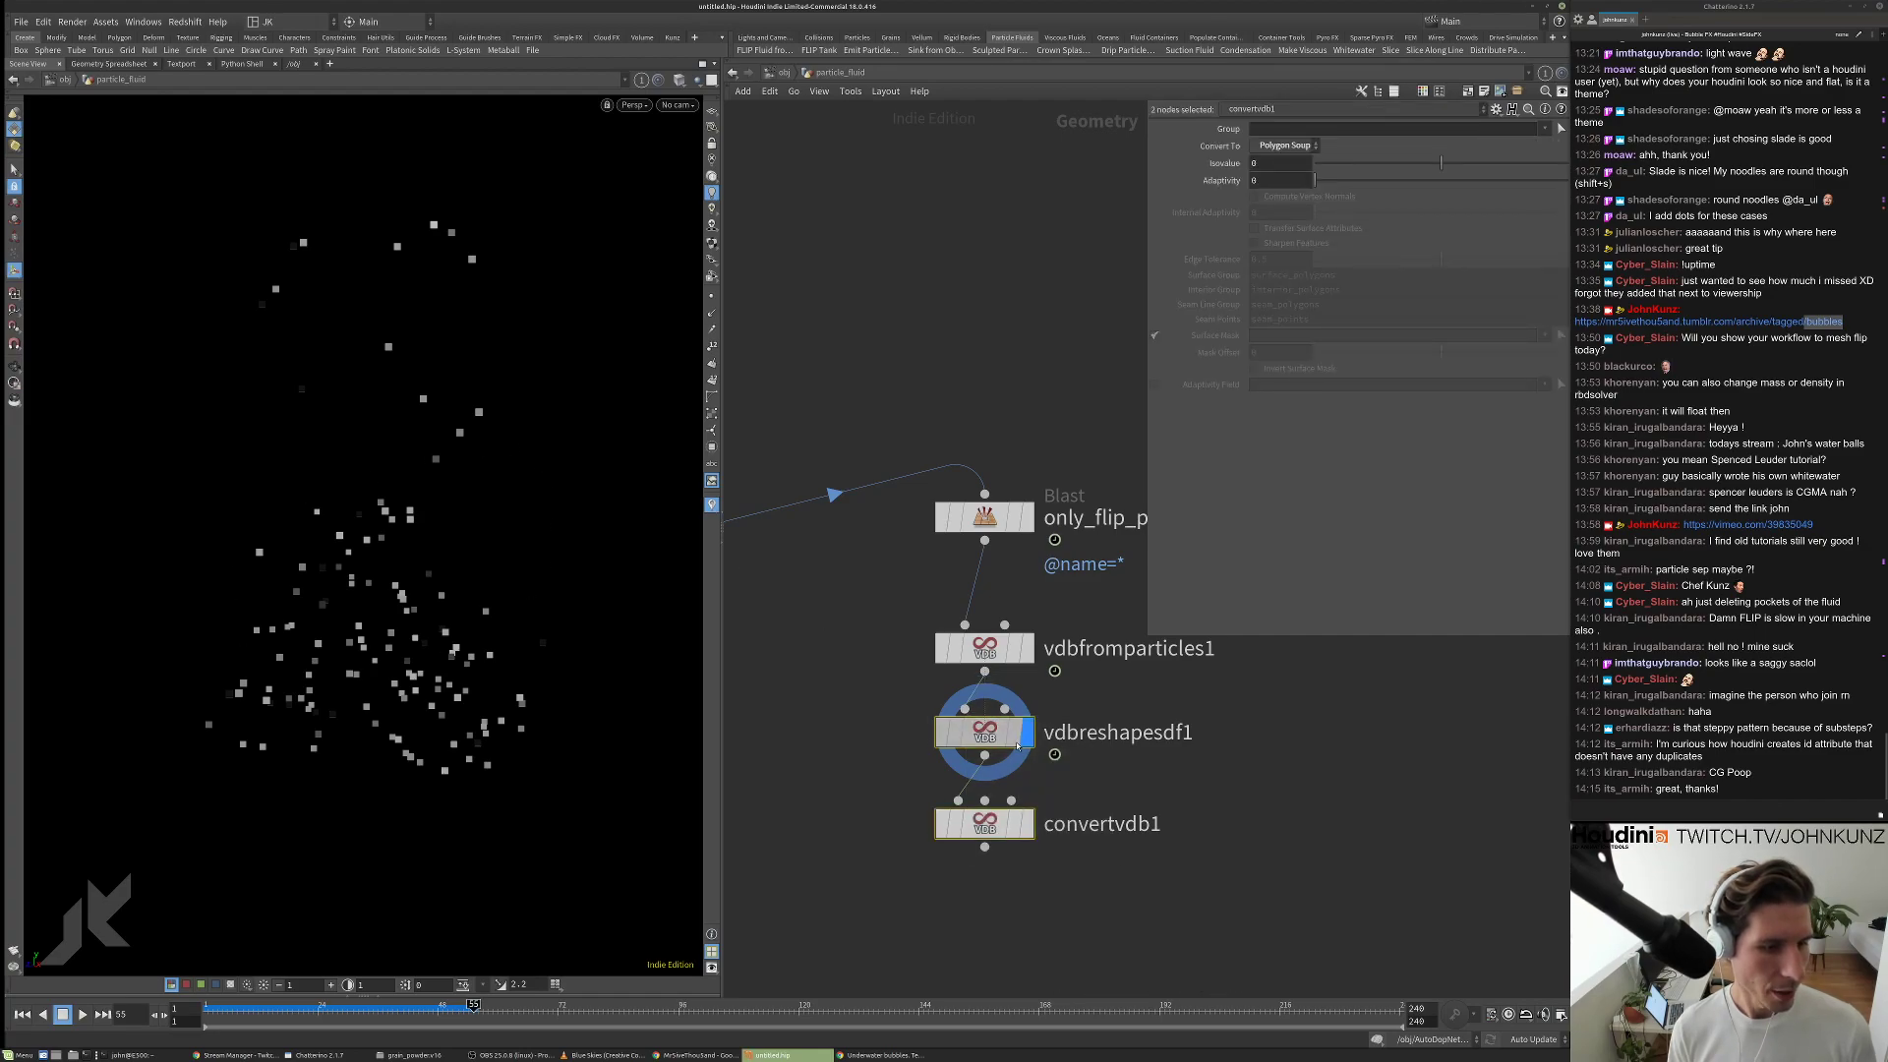
drag(984, 723, 1243, 860)
key(Tab)
Add a VDB from Polygons node fed by the particle VDB and display its result.
text(vd)
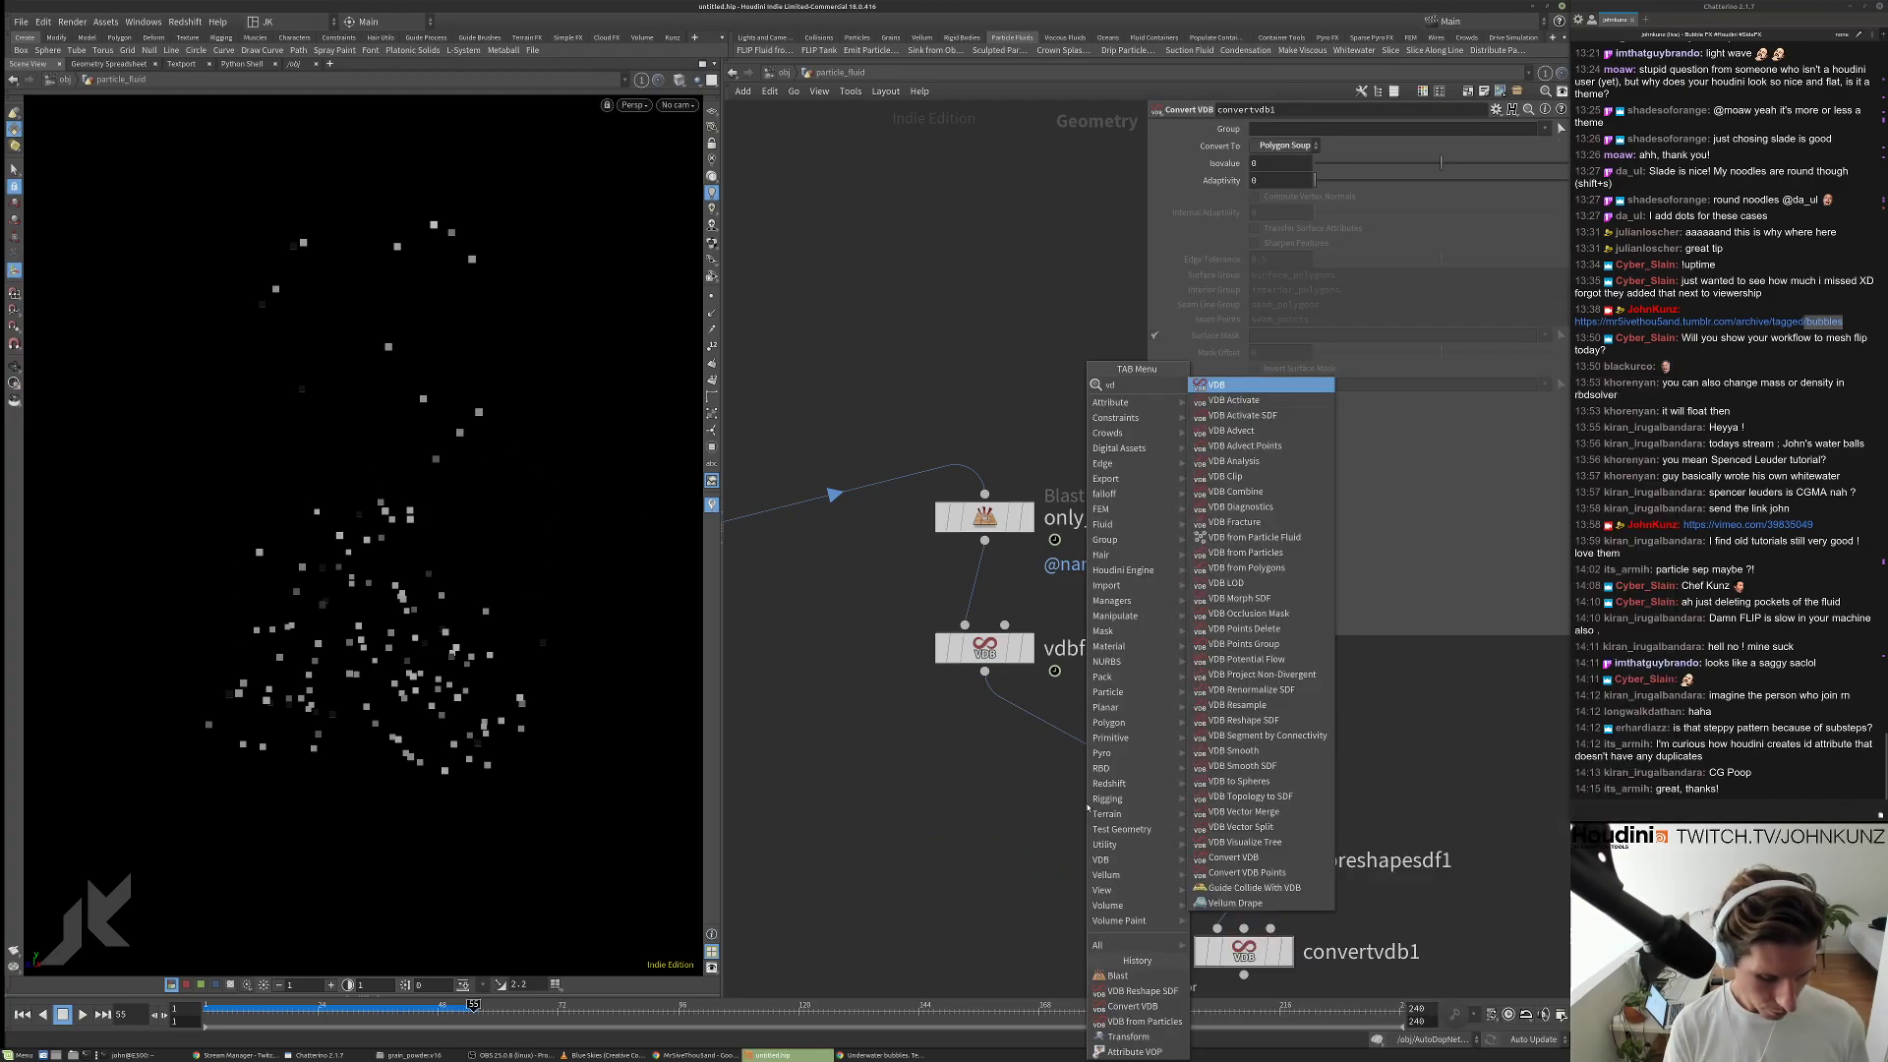
text(bfro)
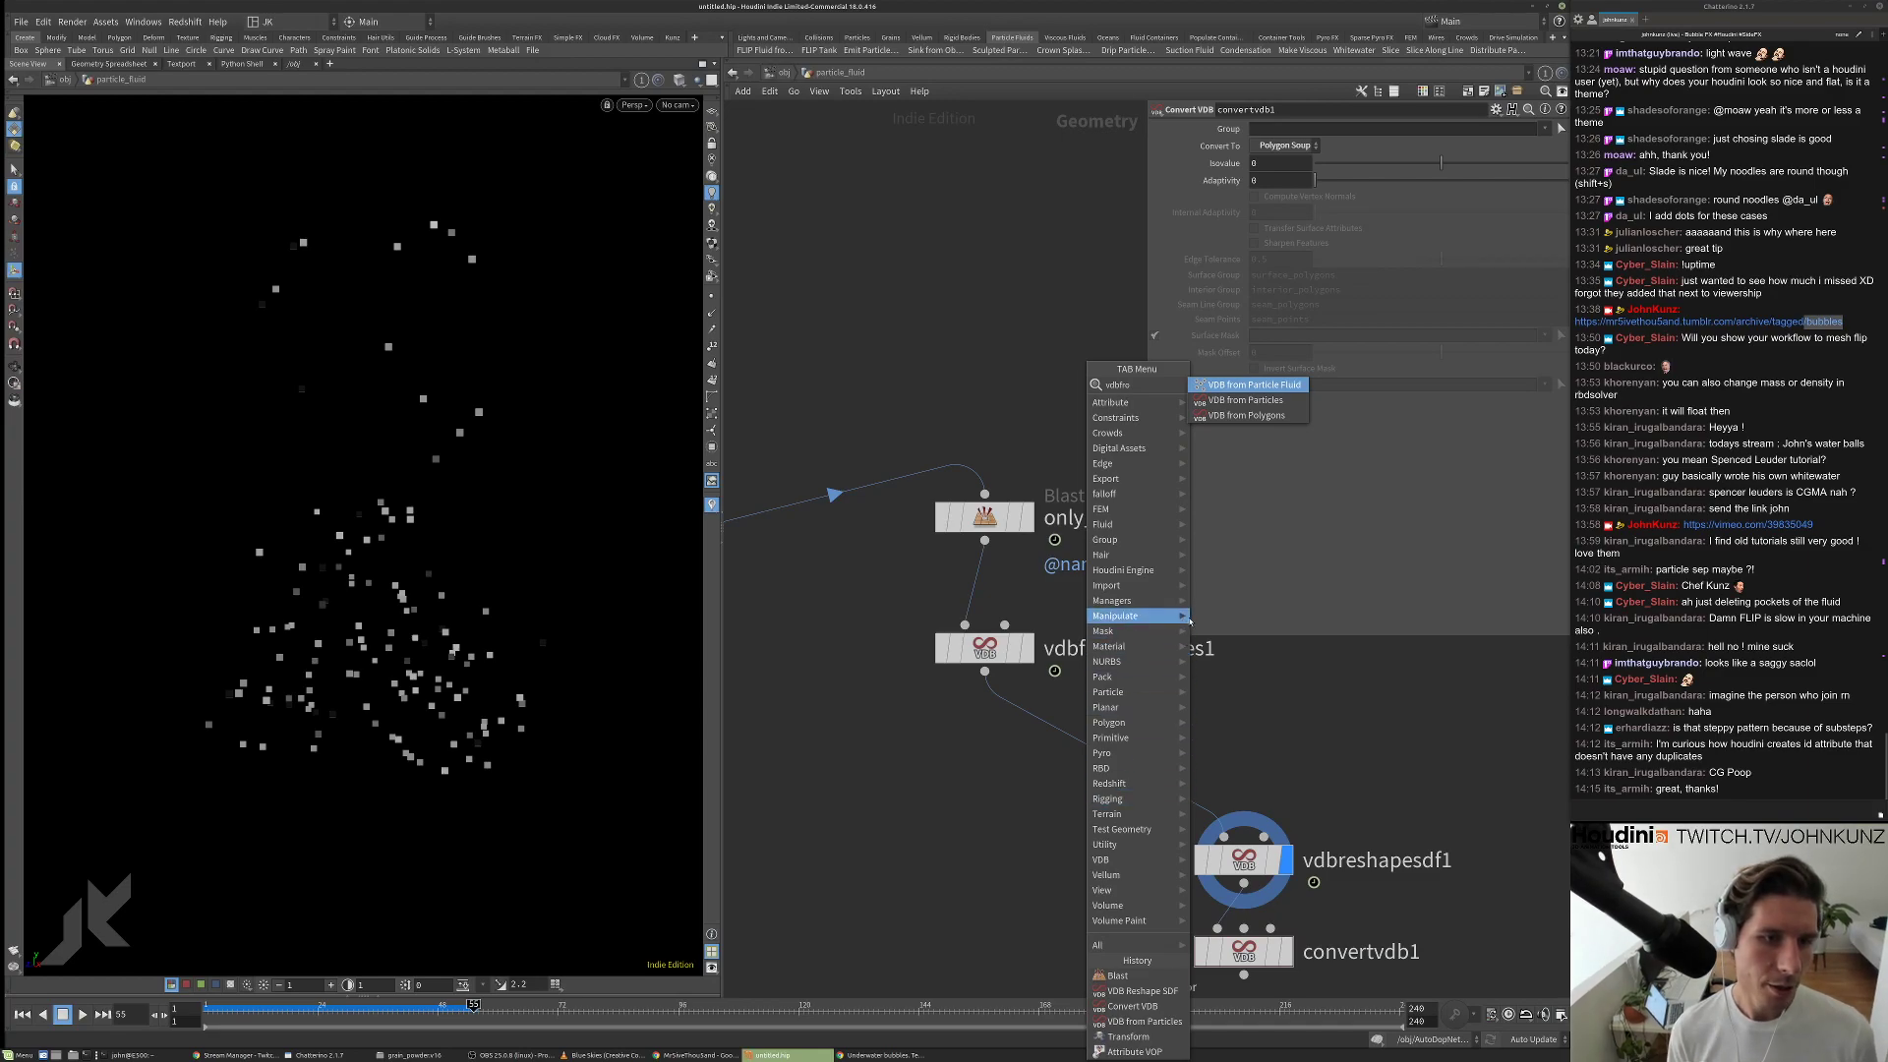
click(1246, 415)
click(918, 782)
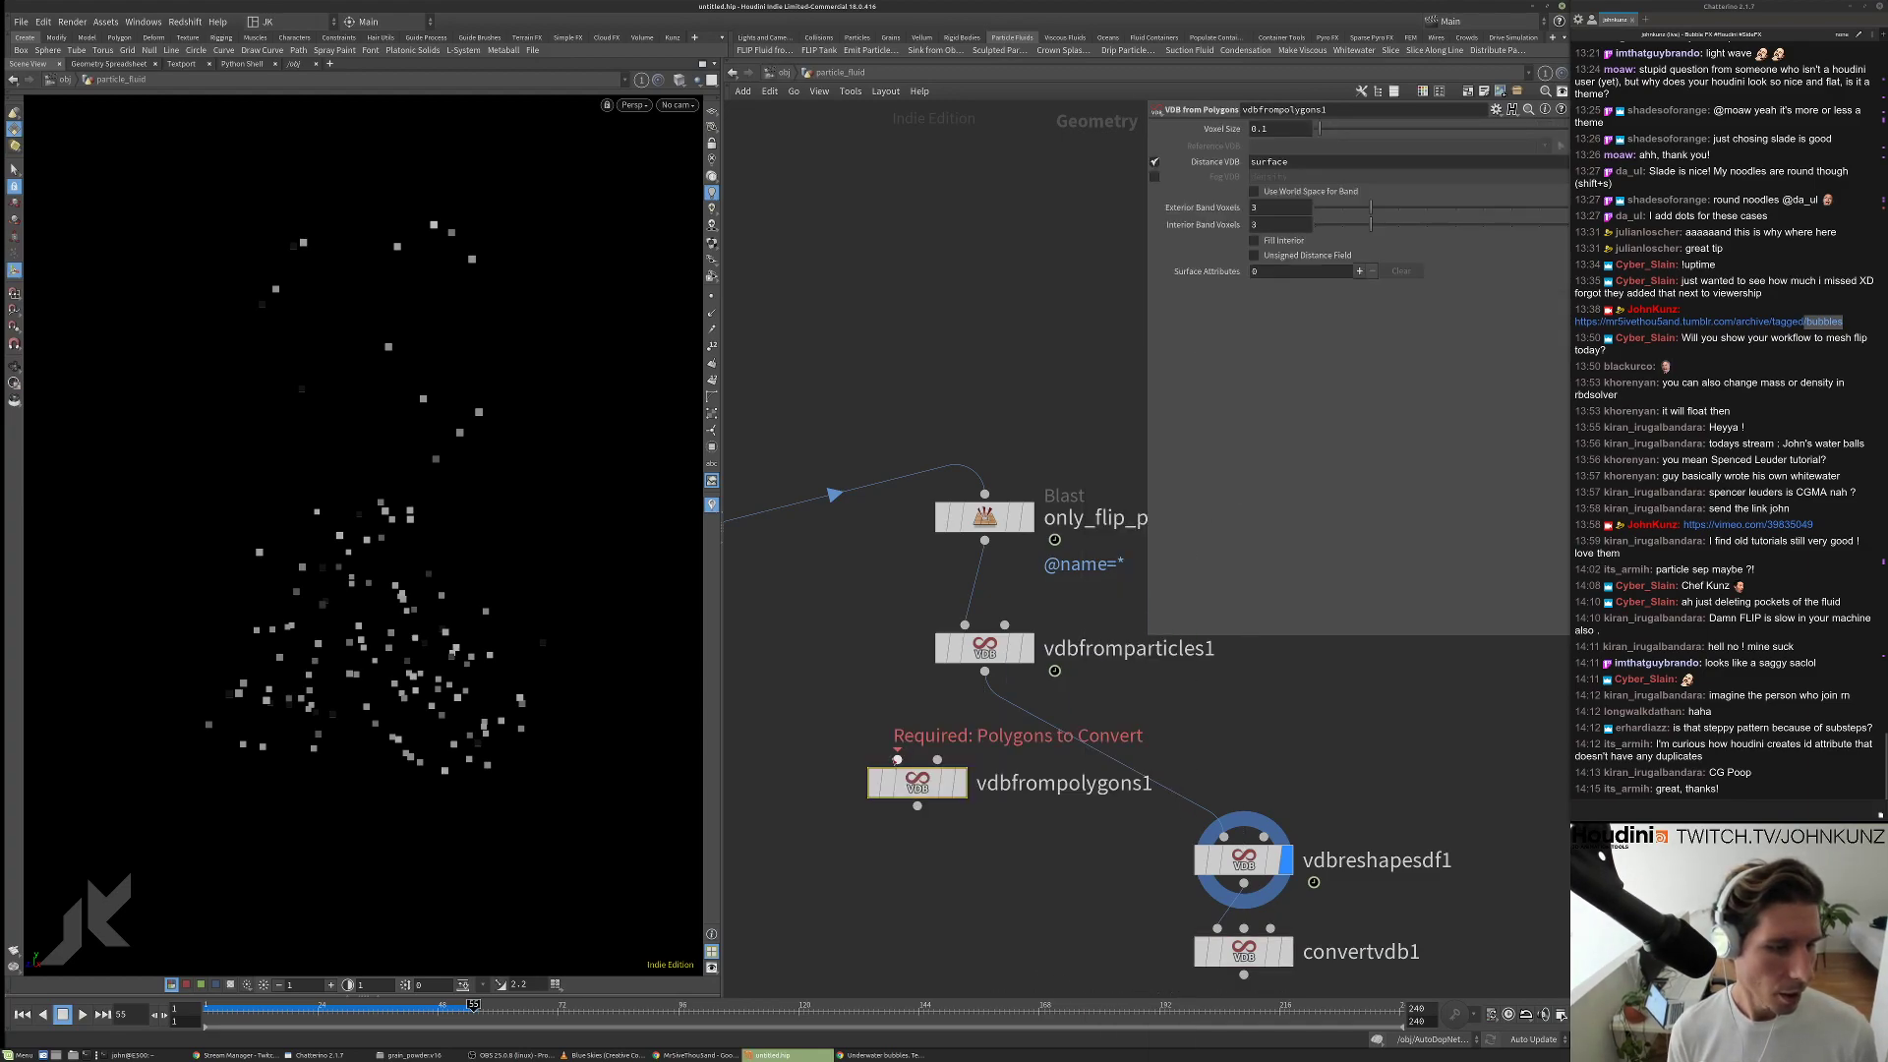
click(897, 759)
click(983, 676)
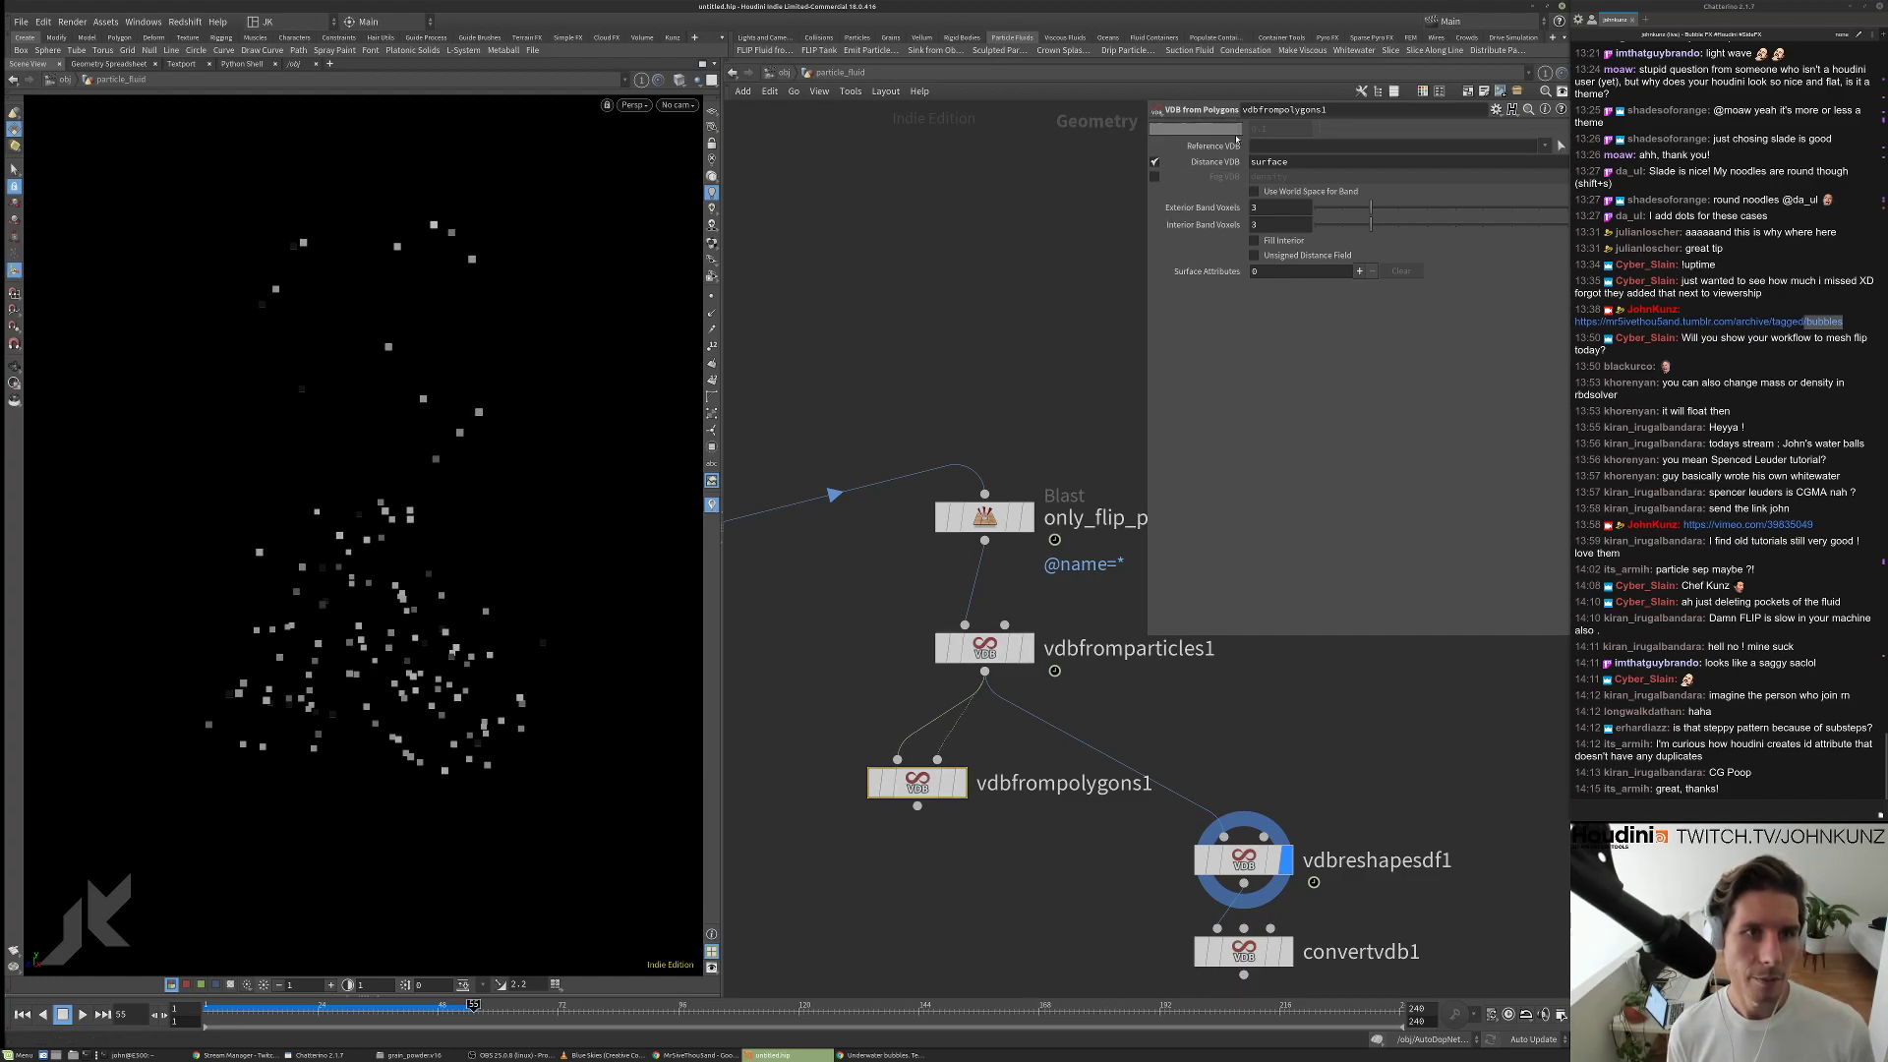
click(954, 782)
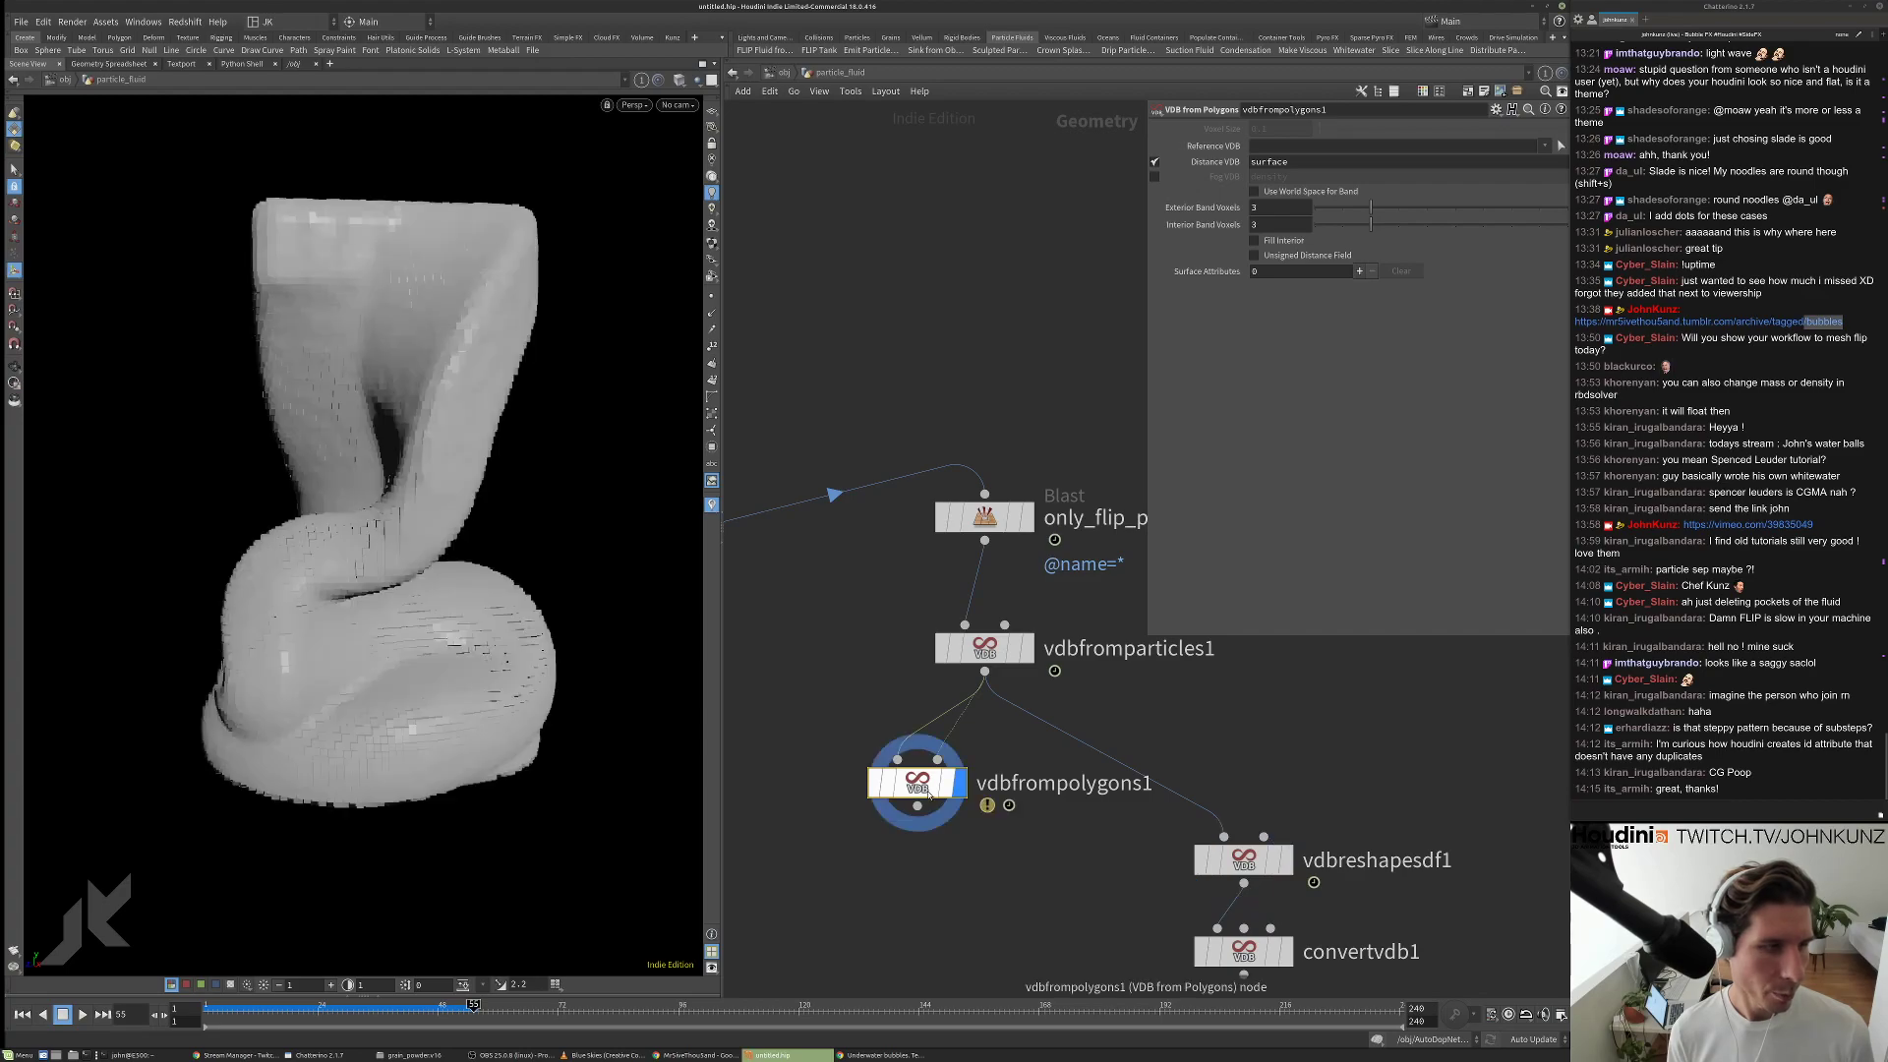
drag(878, 789, 903, 798)
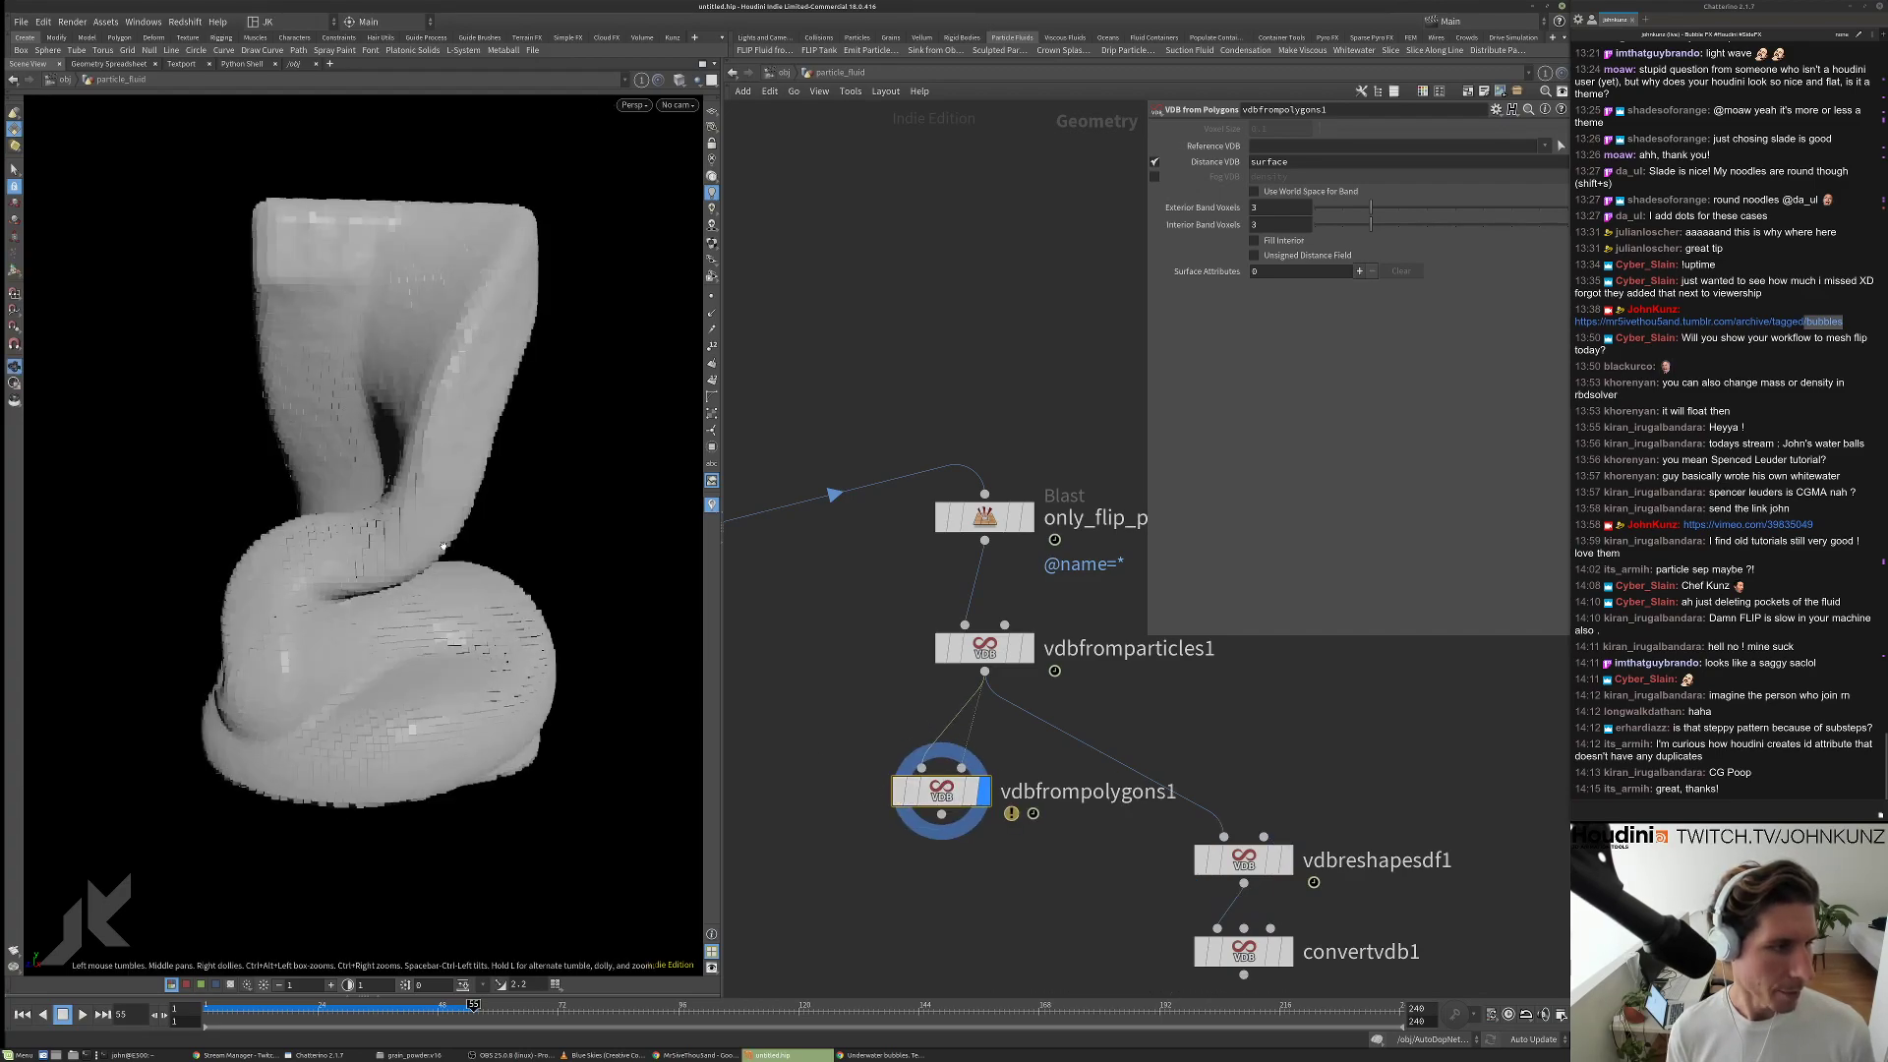
click(897, 792)
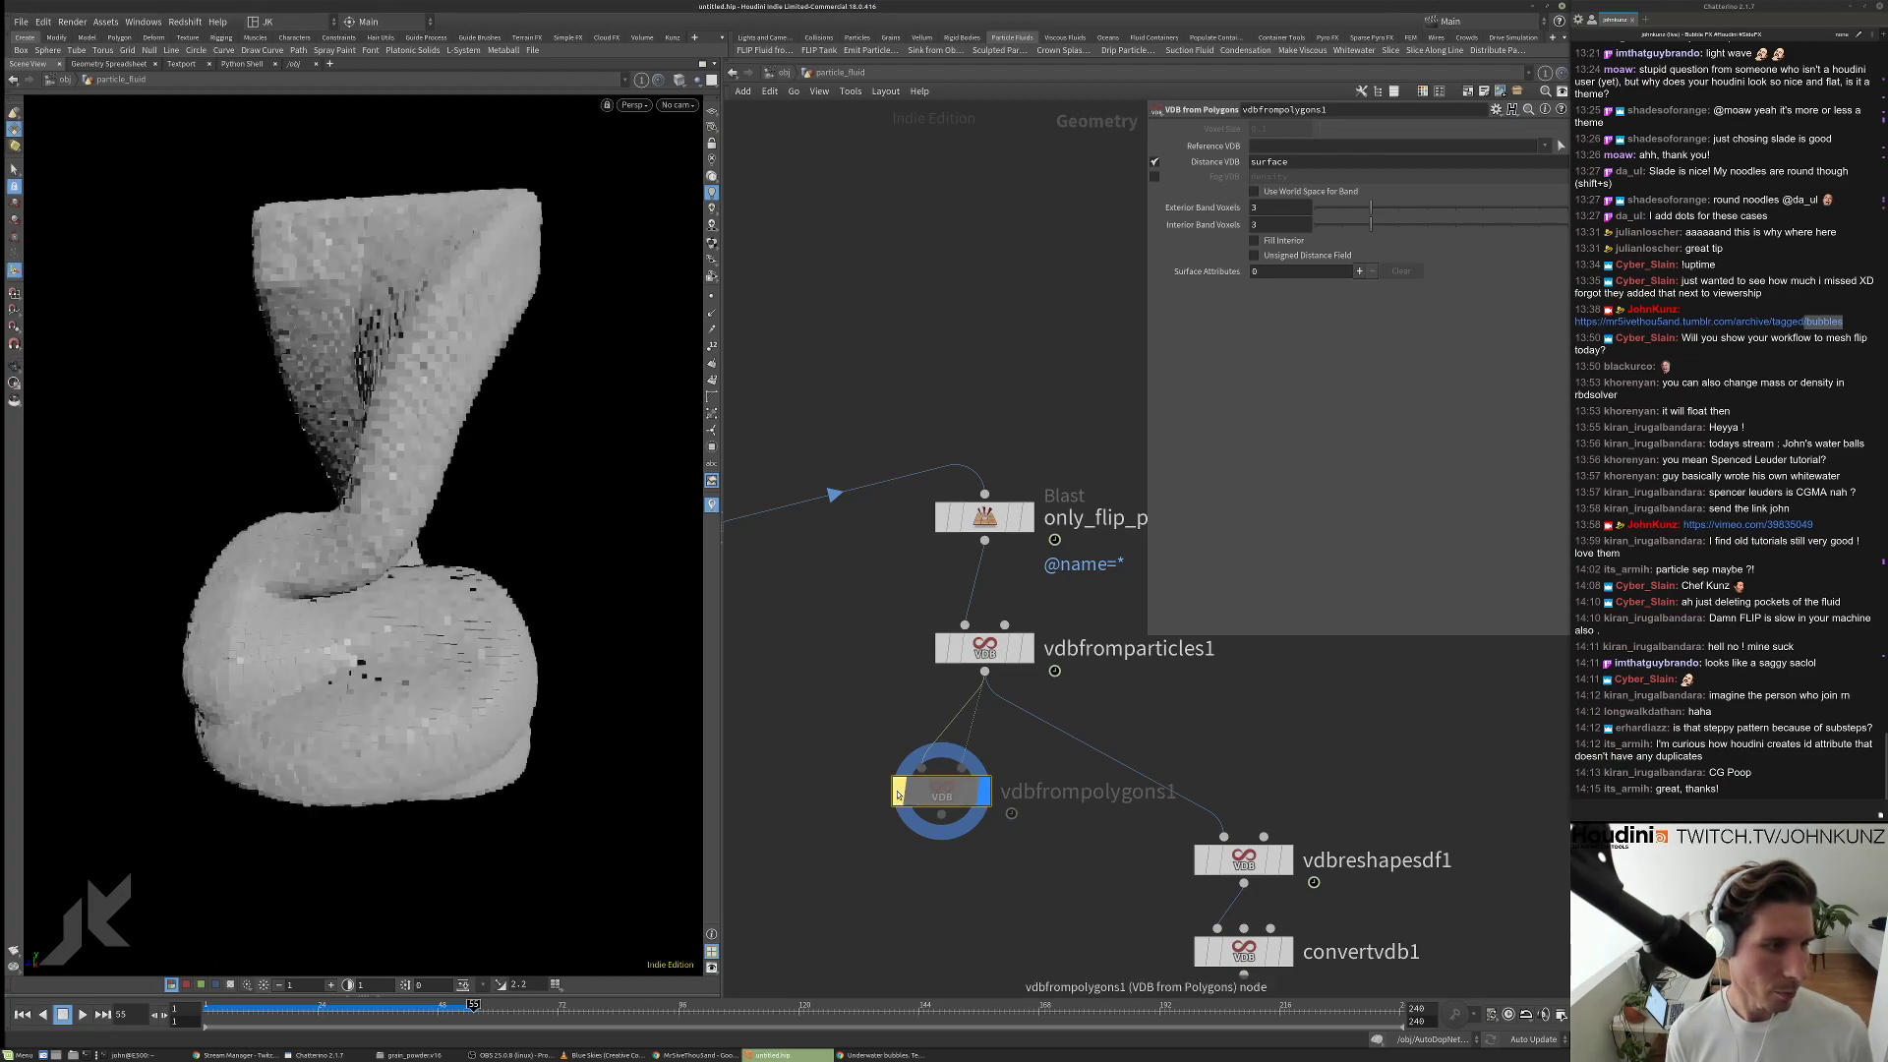
click(898, 792)
Display vdbreshapesdf1 and set its erode Offset to 1.
drag(383, 551, 569, 662)
scroll(505, 491, up, 3)
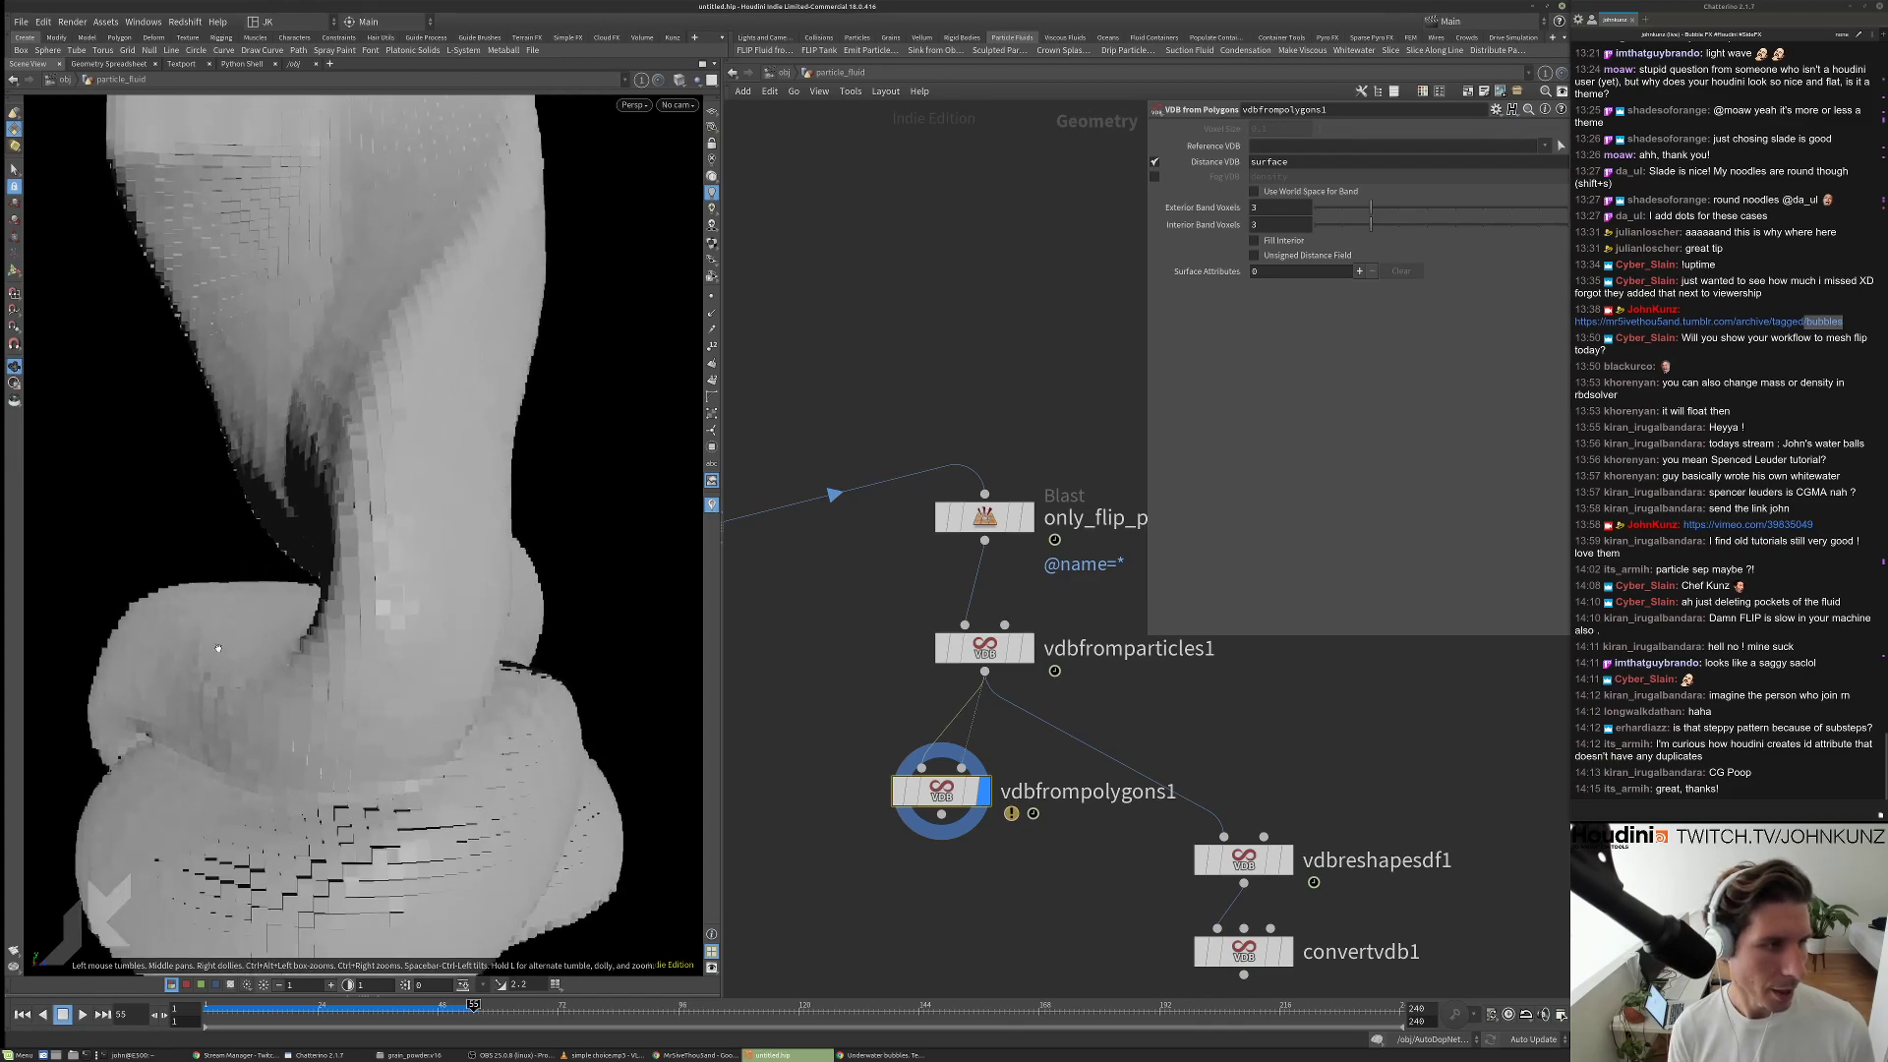
drag(218, 648, 423, 678)
middle_drag(974, 841, 944, 739)
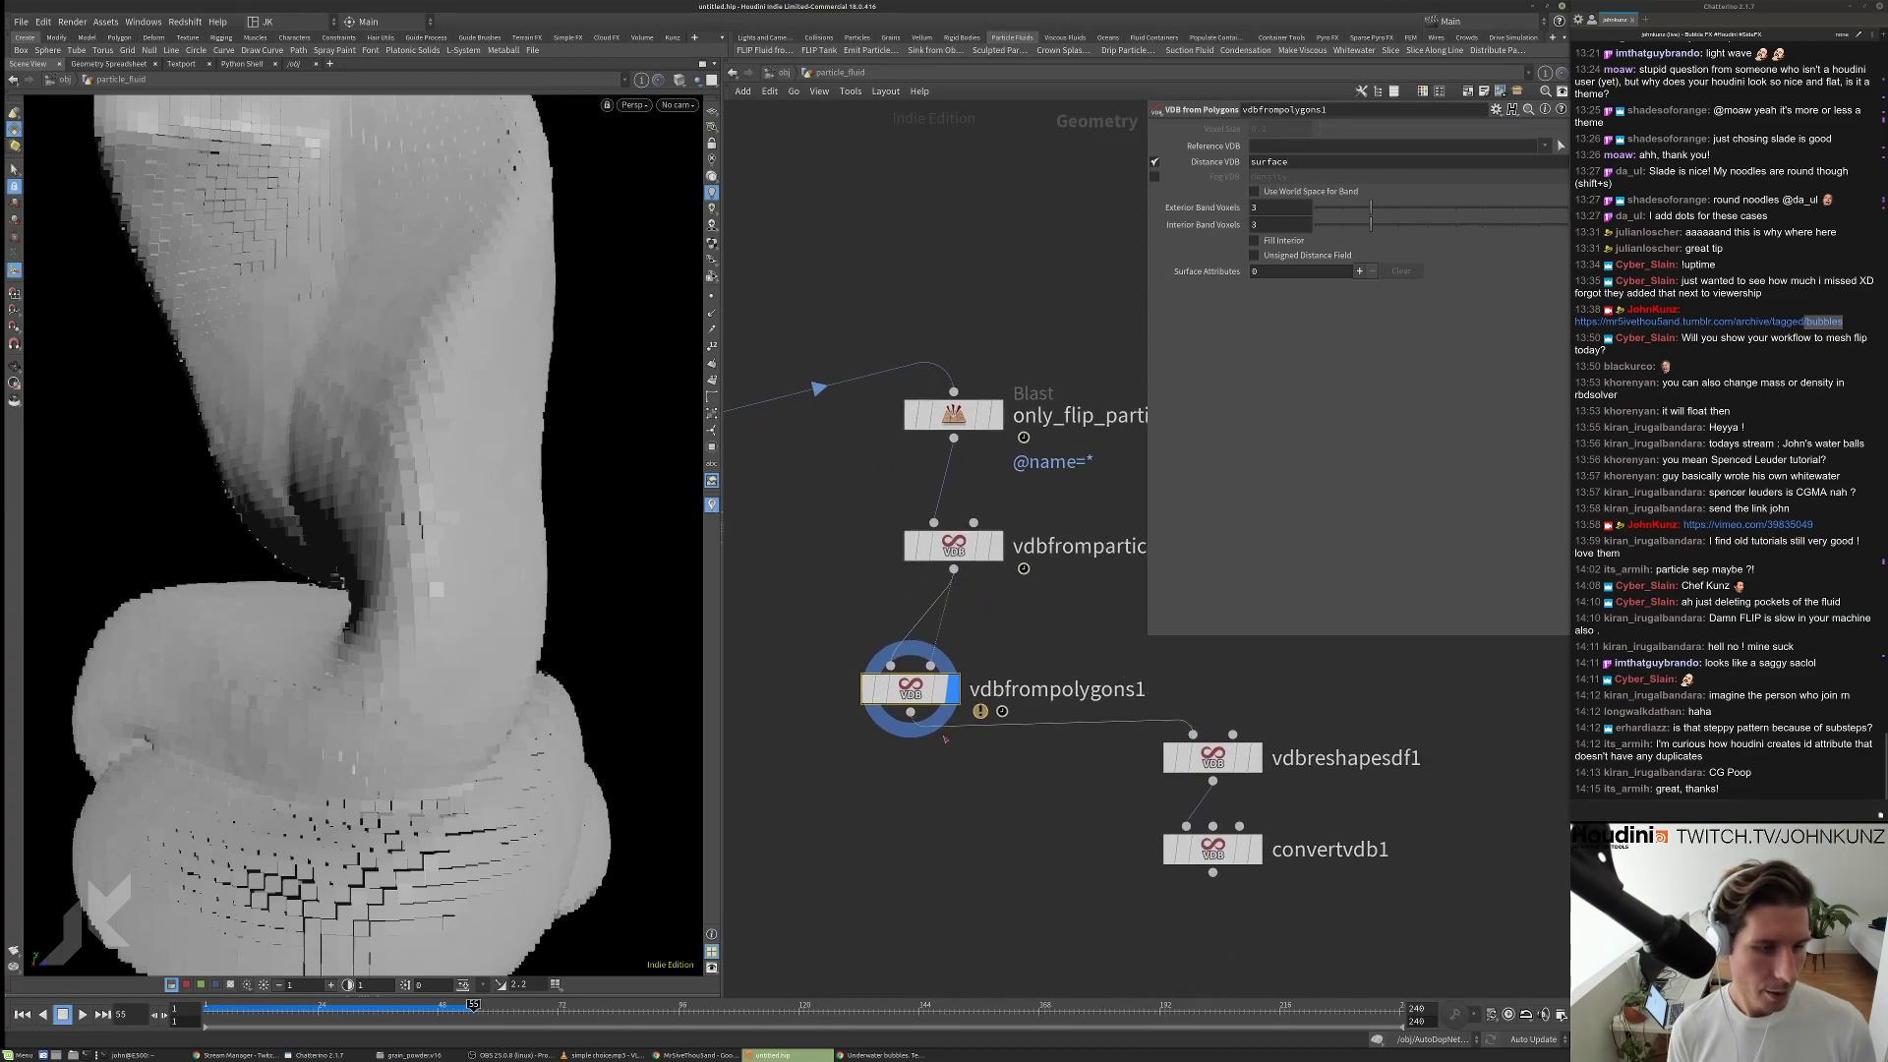
click(1254, 757)
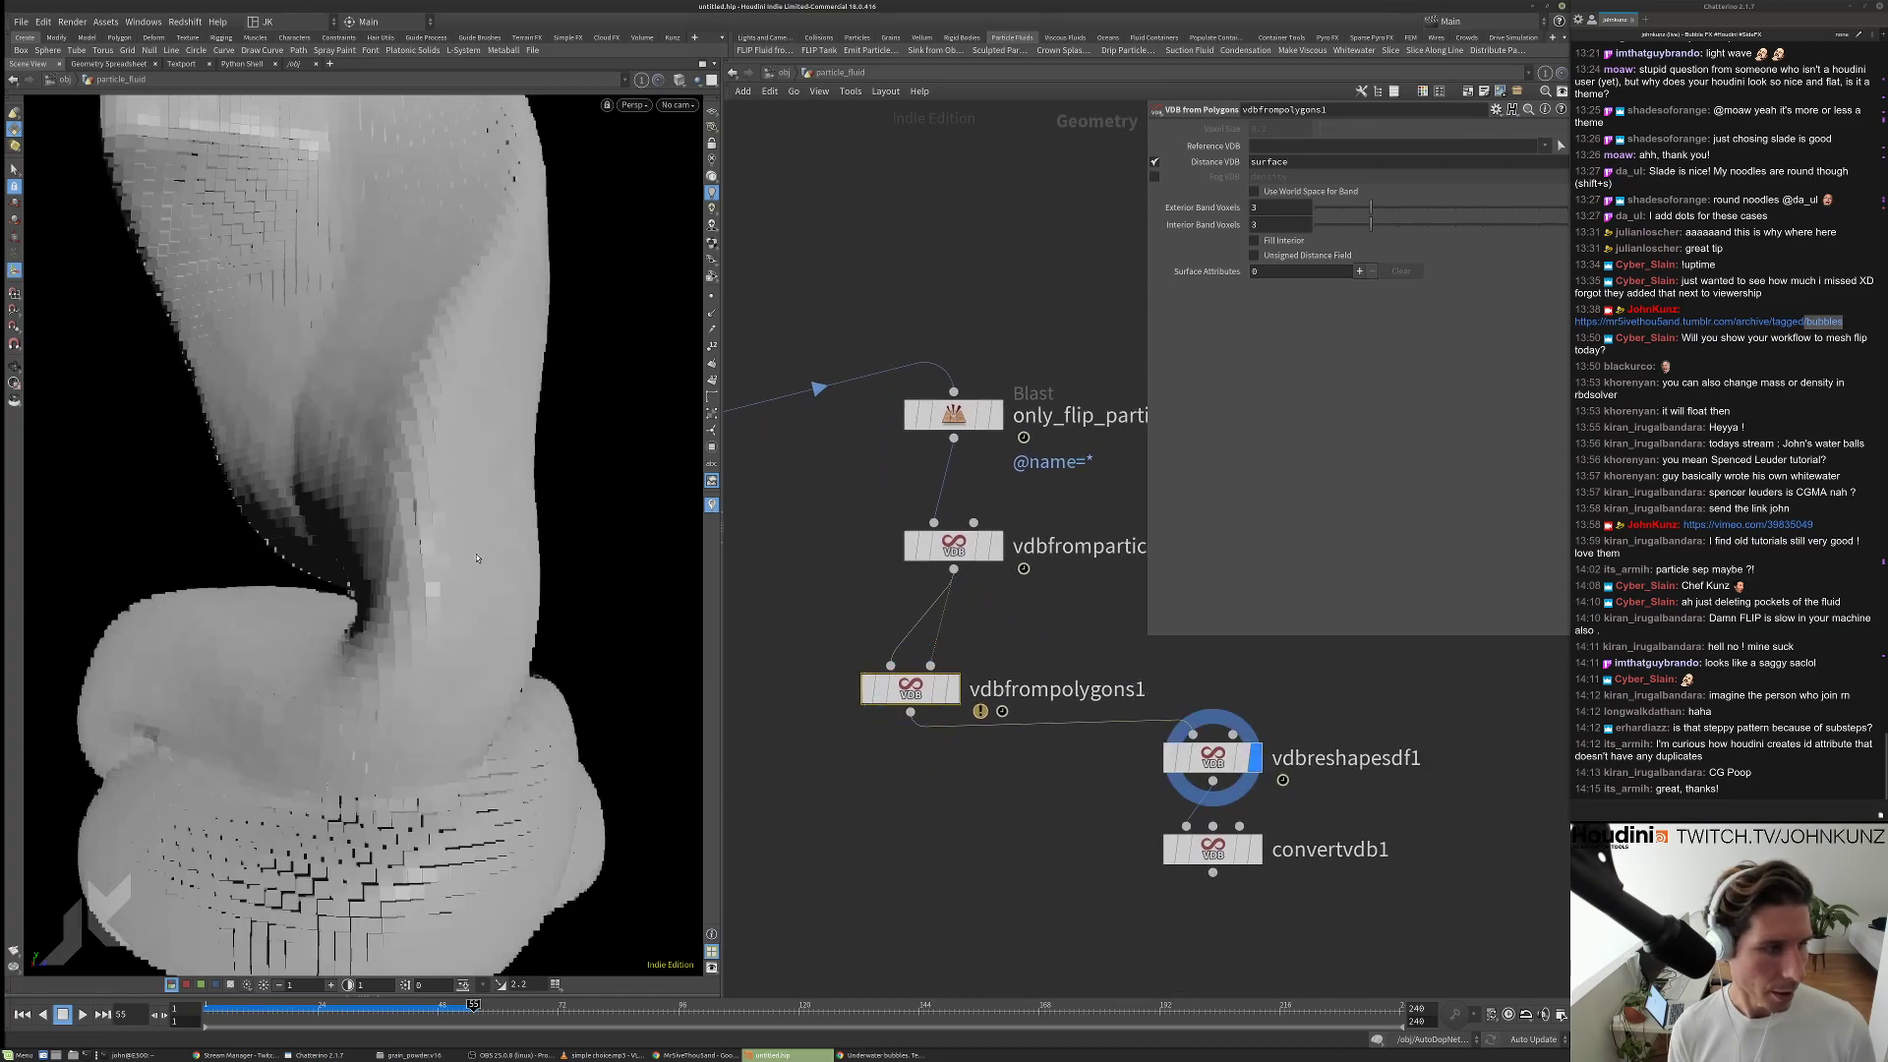
drag(917, 684, 960, 635)
click(1213, 758)
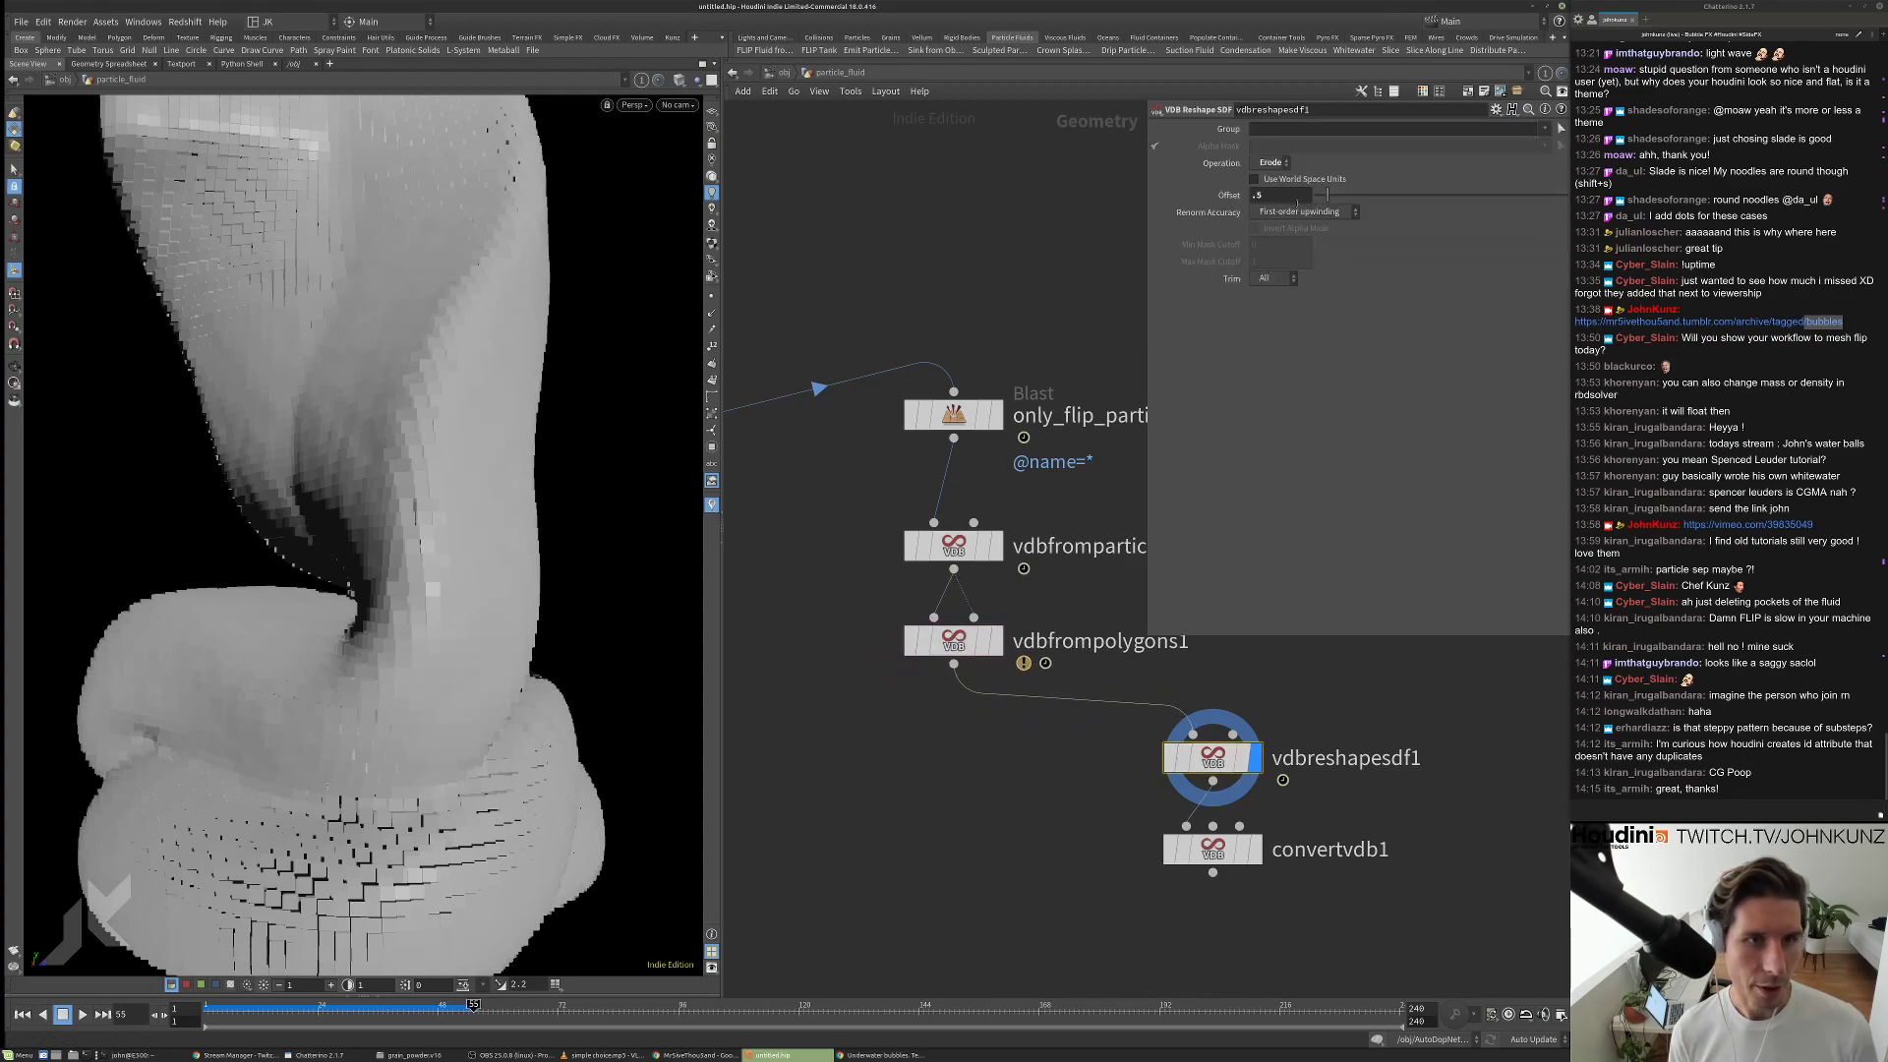
double_click(1278, 196)
text(1)
key(Return)
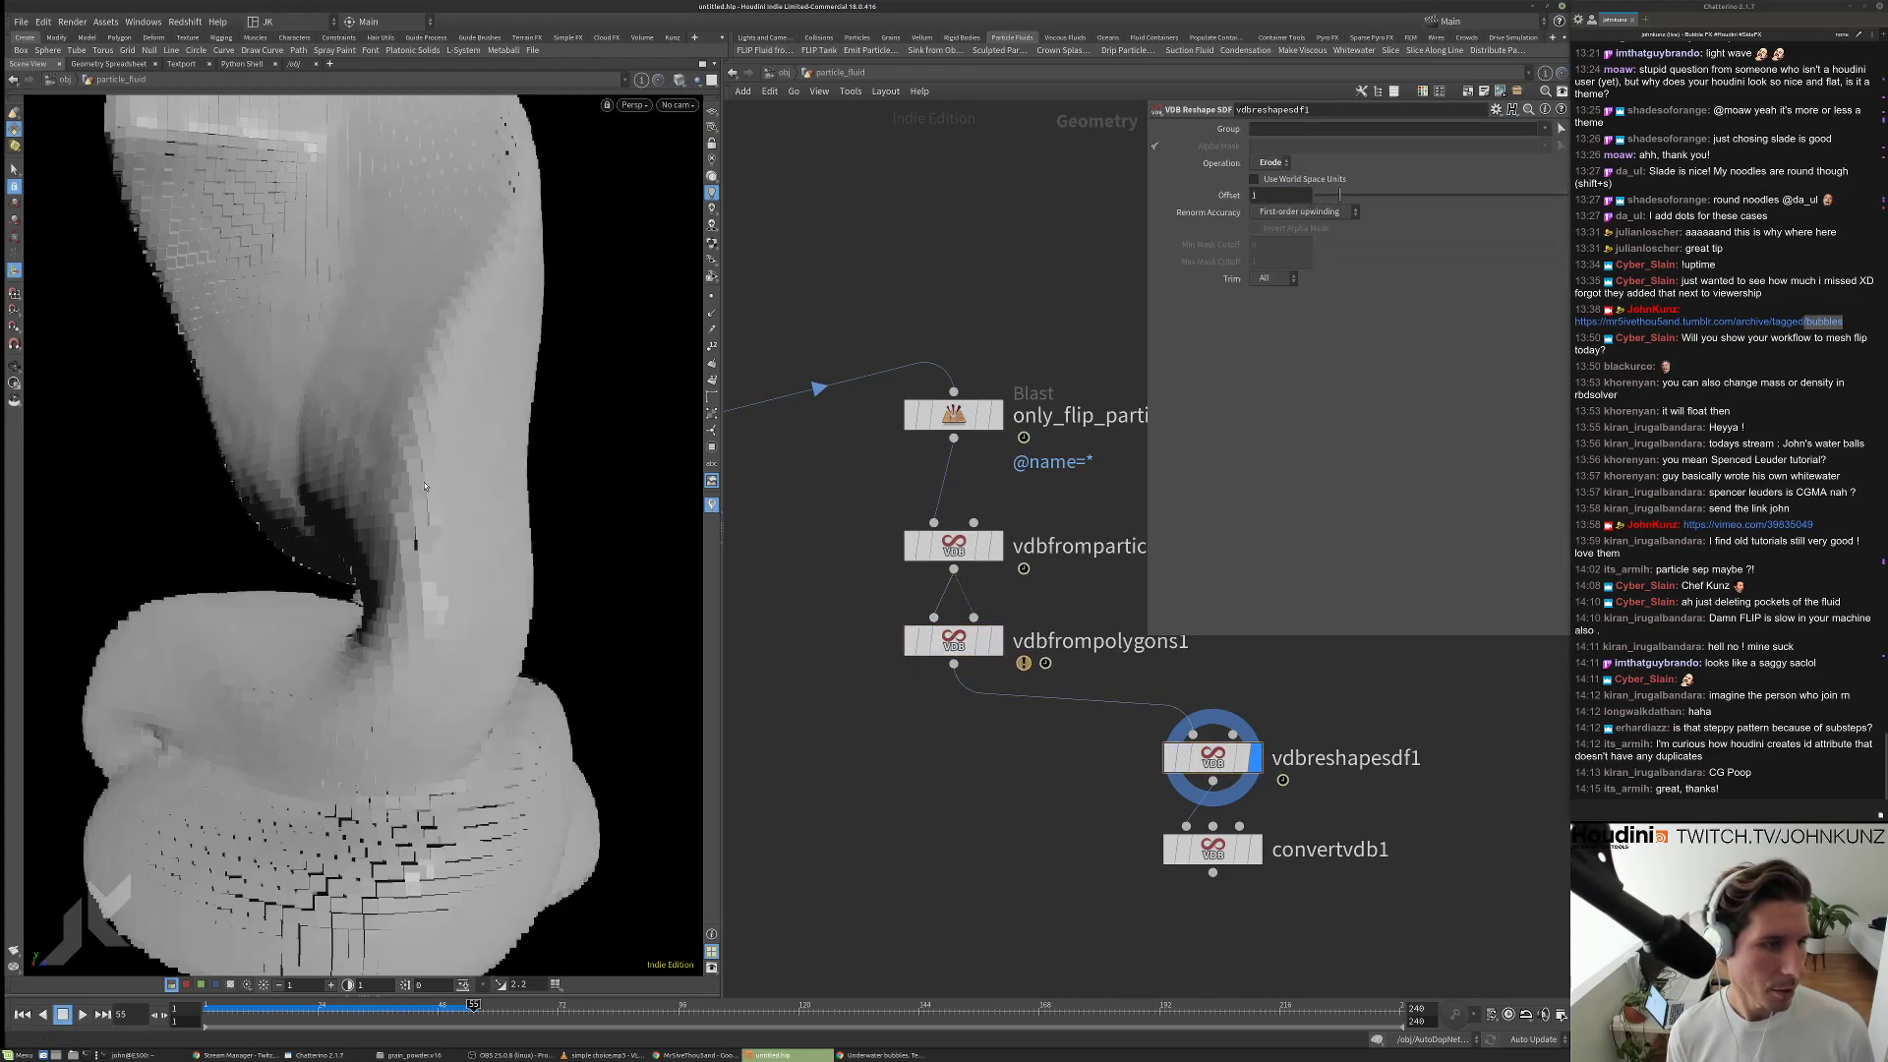
Raise the reshape Offset to 2 and inspect the mesh up close.
right_drag(425, 486, 770, 375)
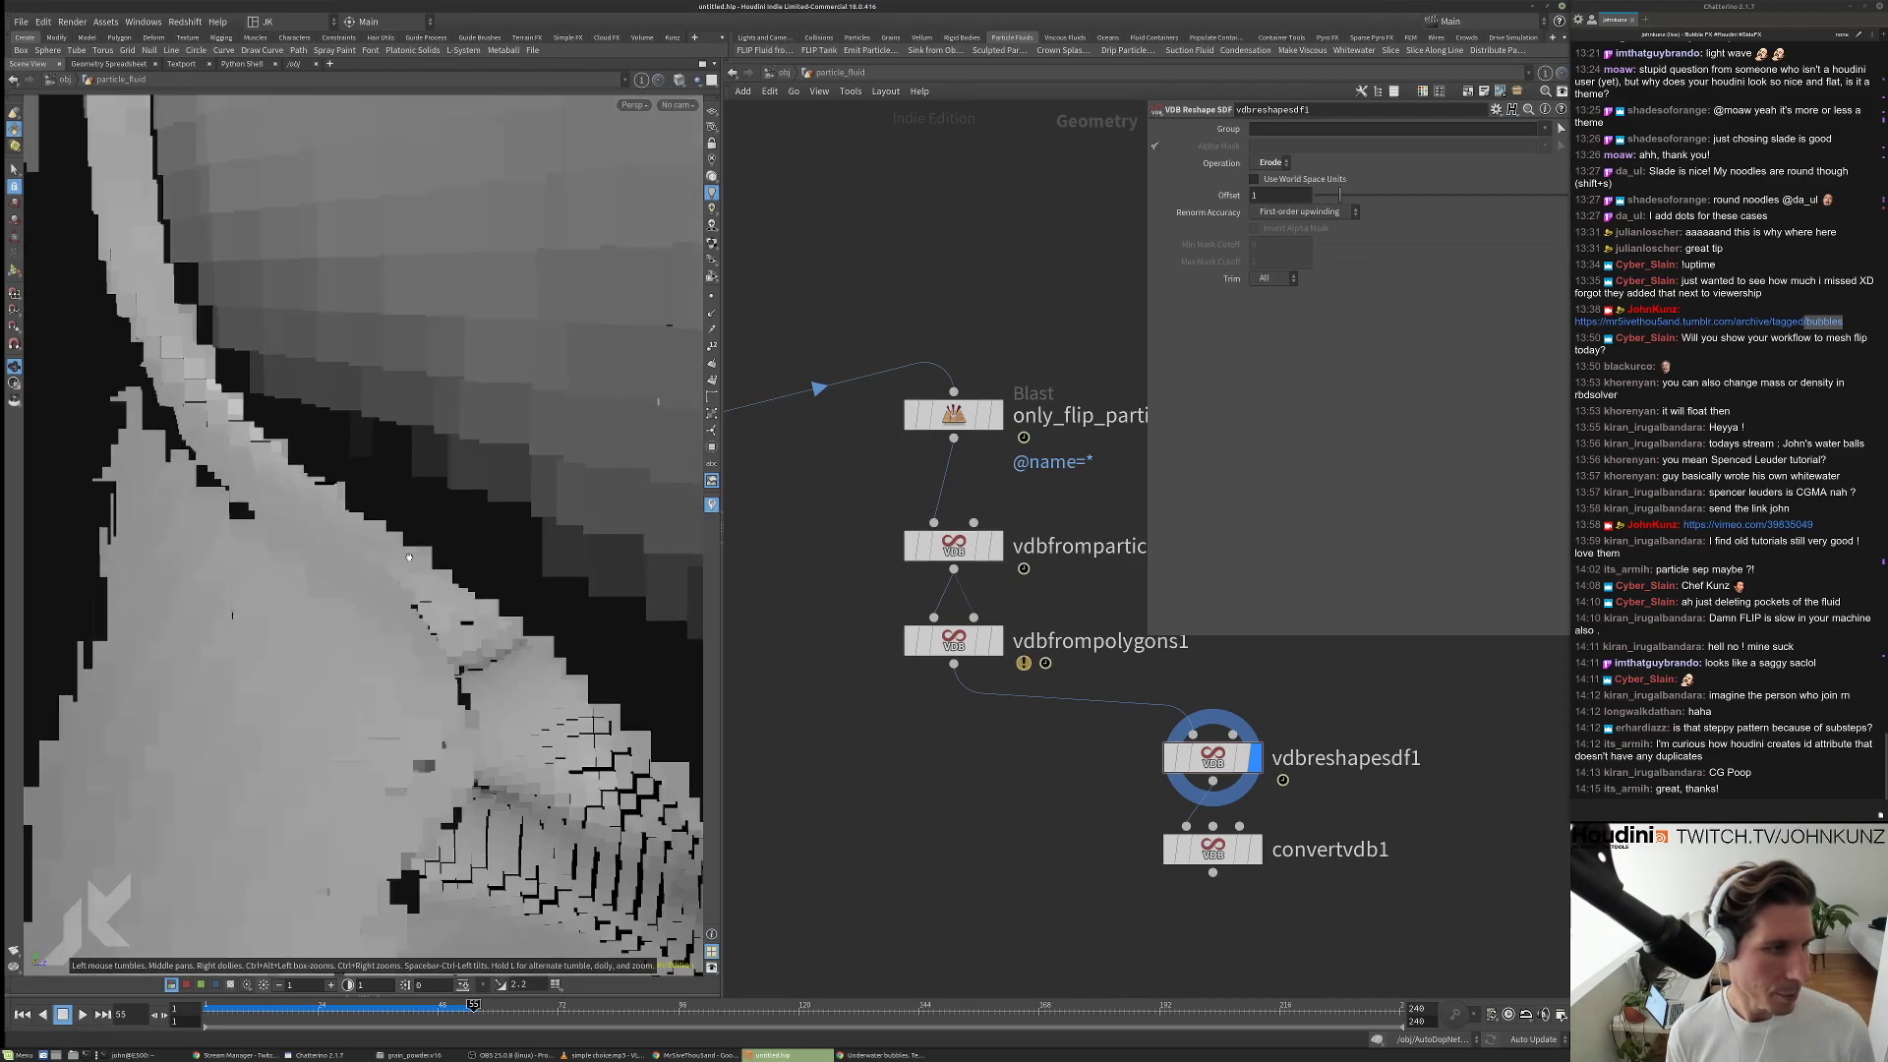
mouse_move(409, 557)
right_down()
mouse_move(476, 660)
mouse_move(404, 550)
right_up()
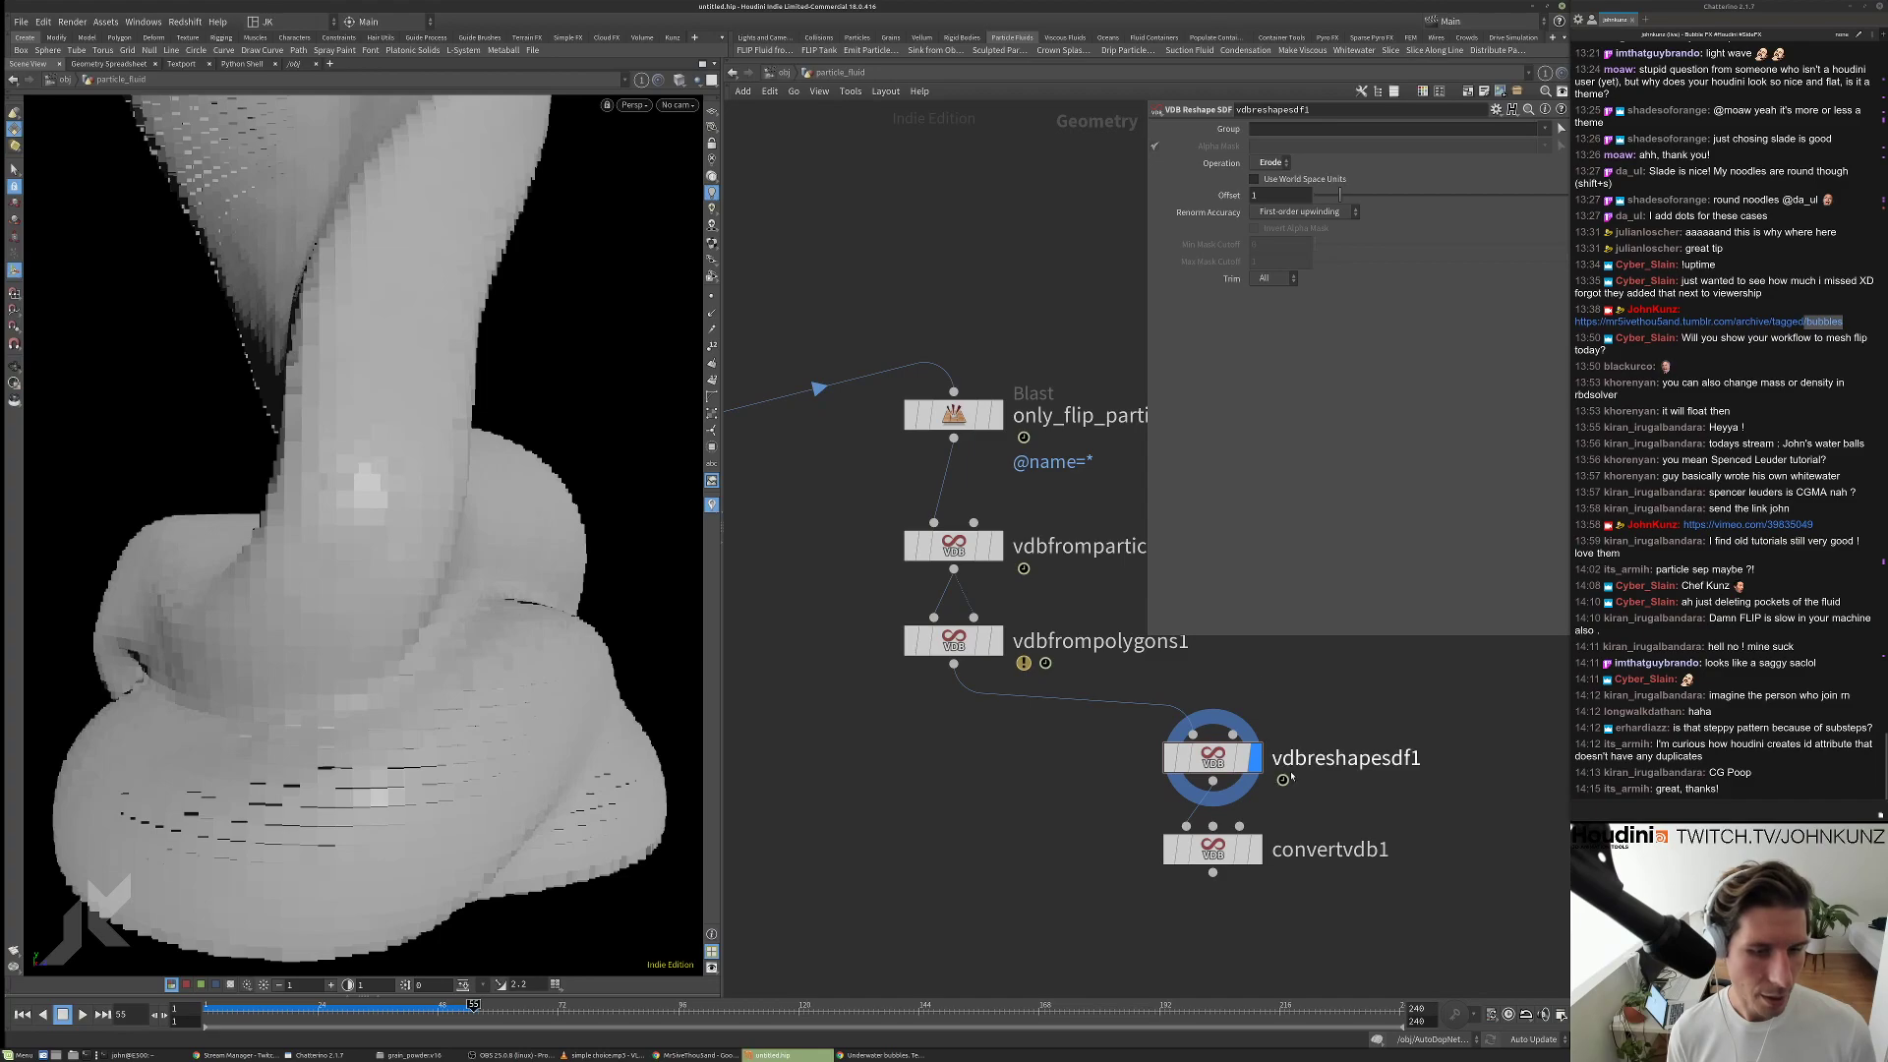
click(1278, 195)
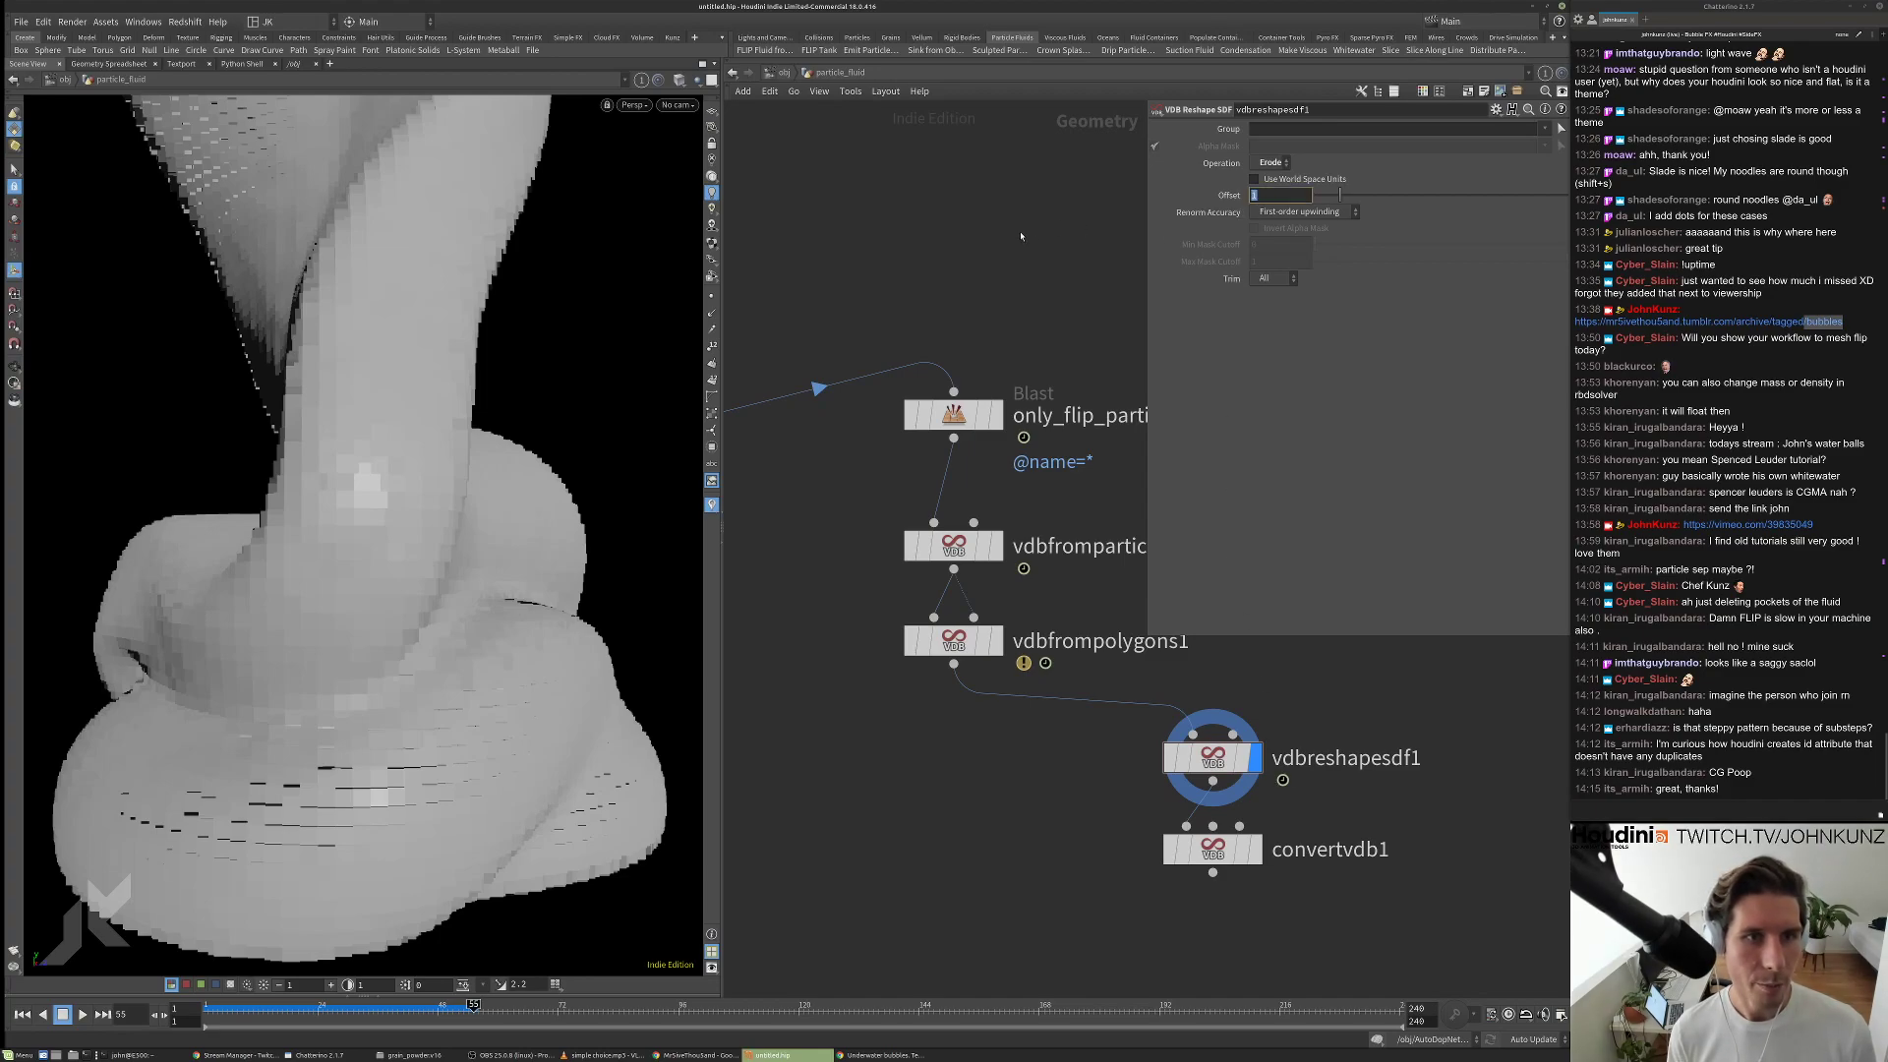
text(2)
key(Return)
mouse_move(295, 443)
mouse_down()
mouse_move(354, 492)
mouse_move(266, 462)
mouse_up()
Display convertvdb1 and set the VDB from Particles Voxel Size to 0.01.
click(1244, 850)
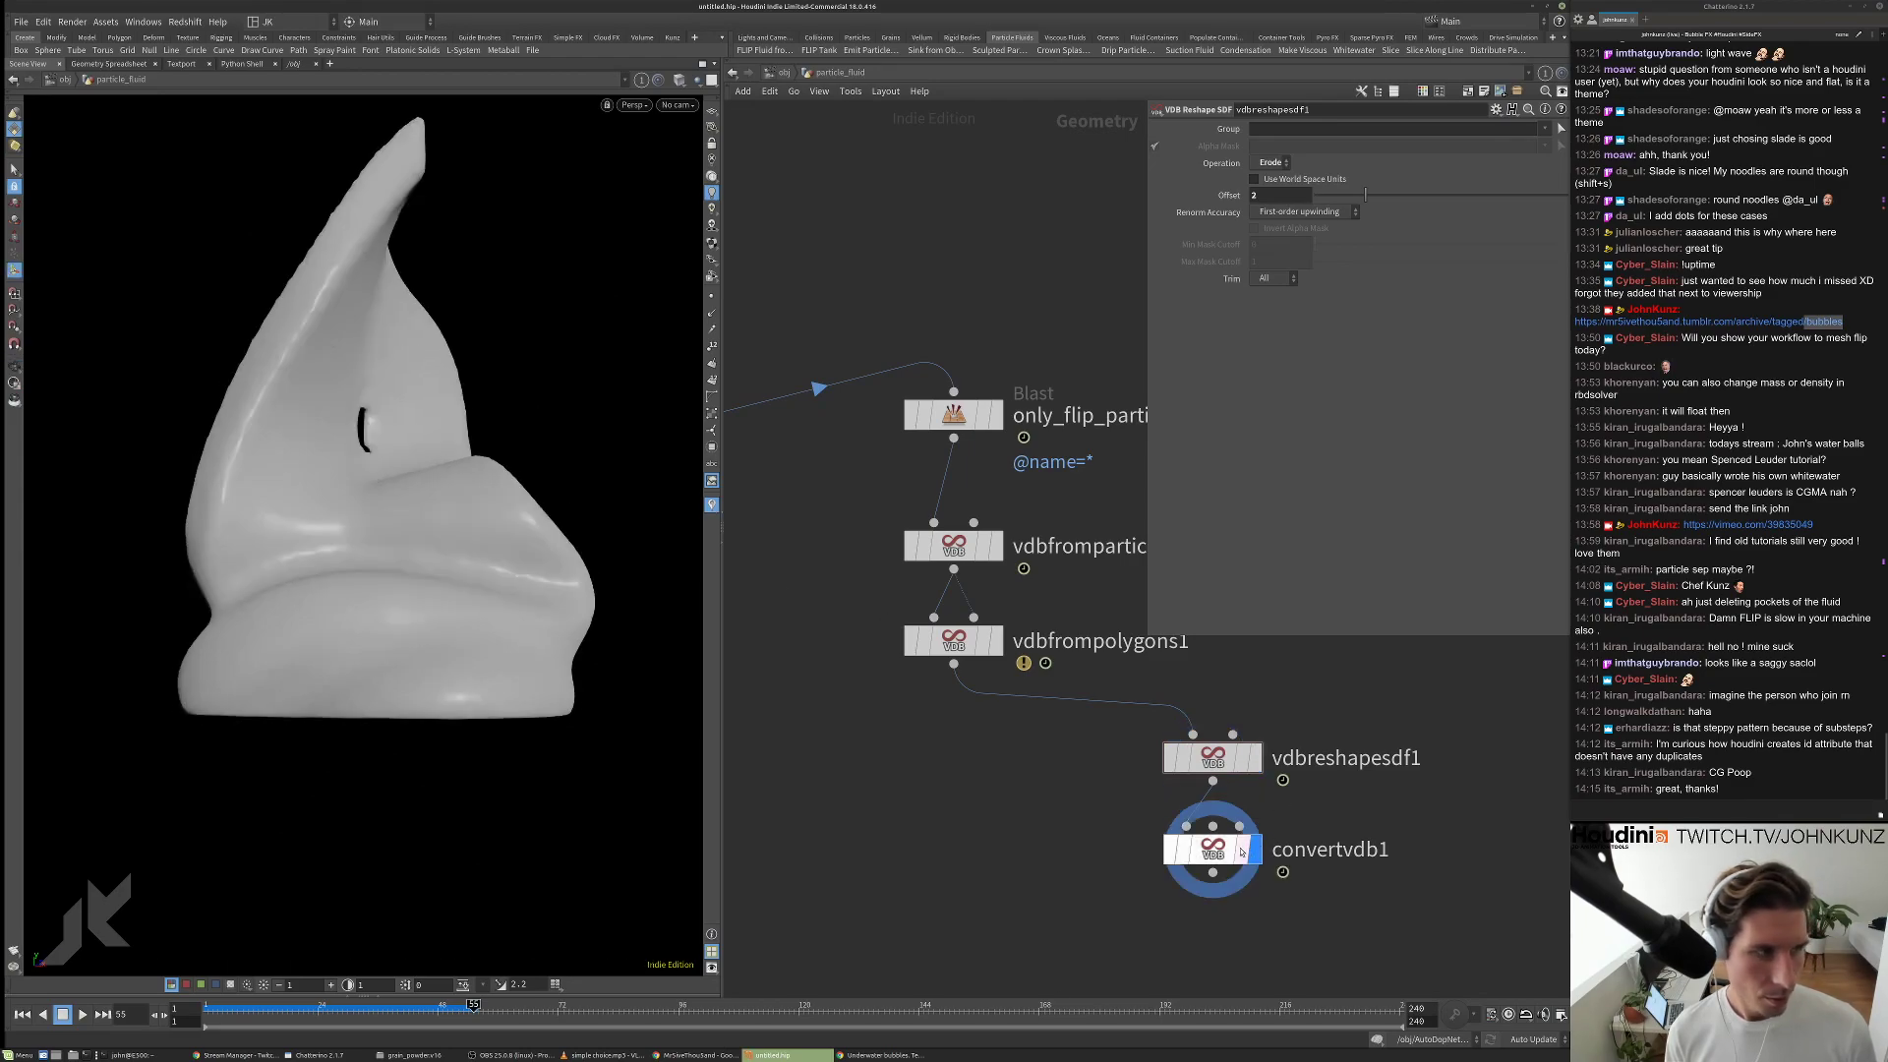
click(1234, 851)
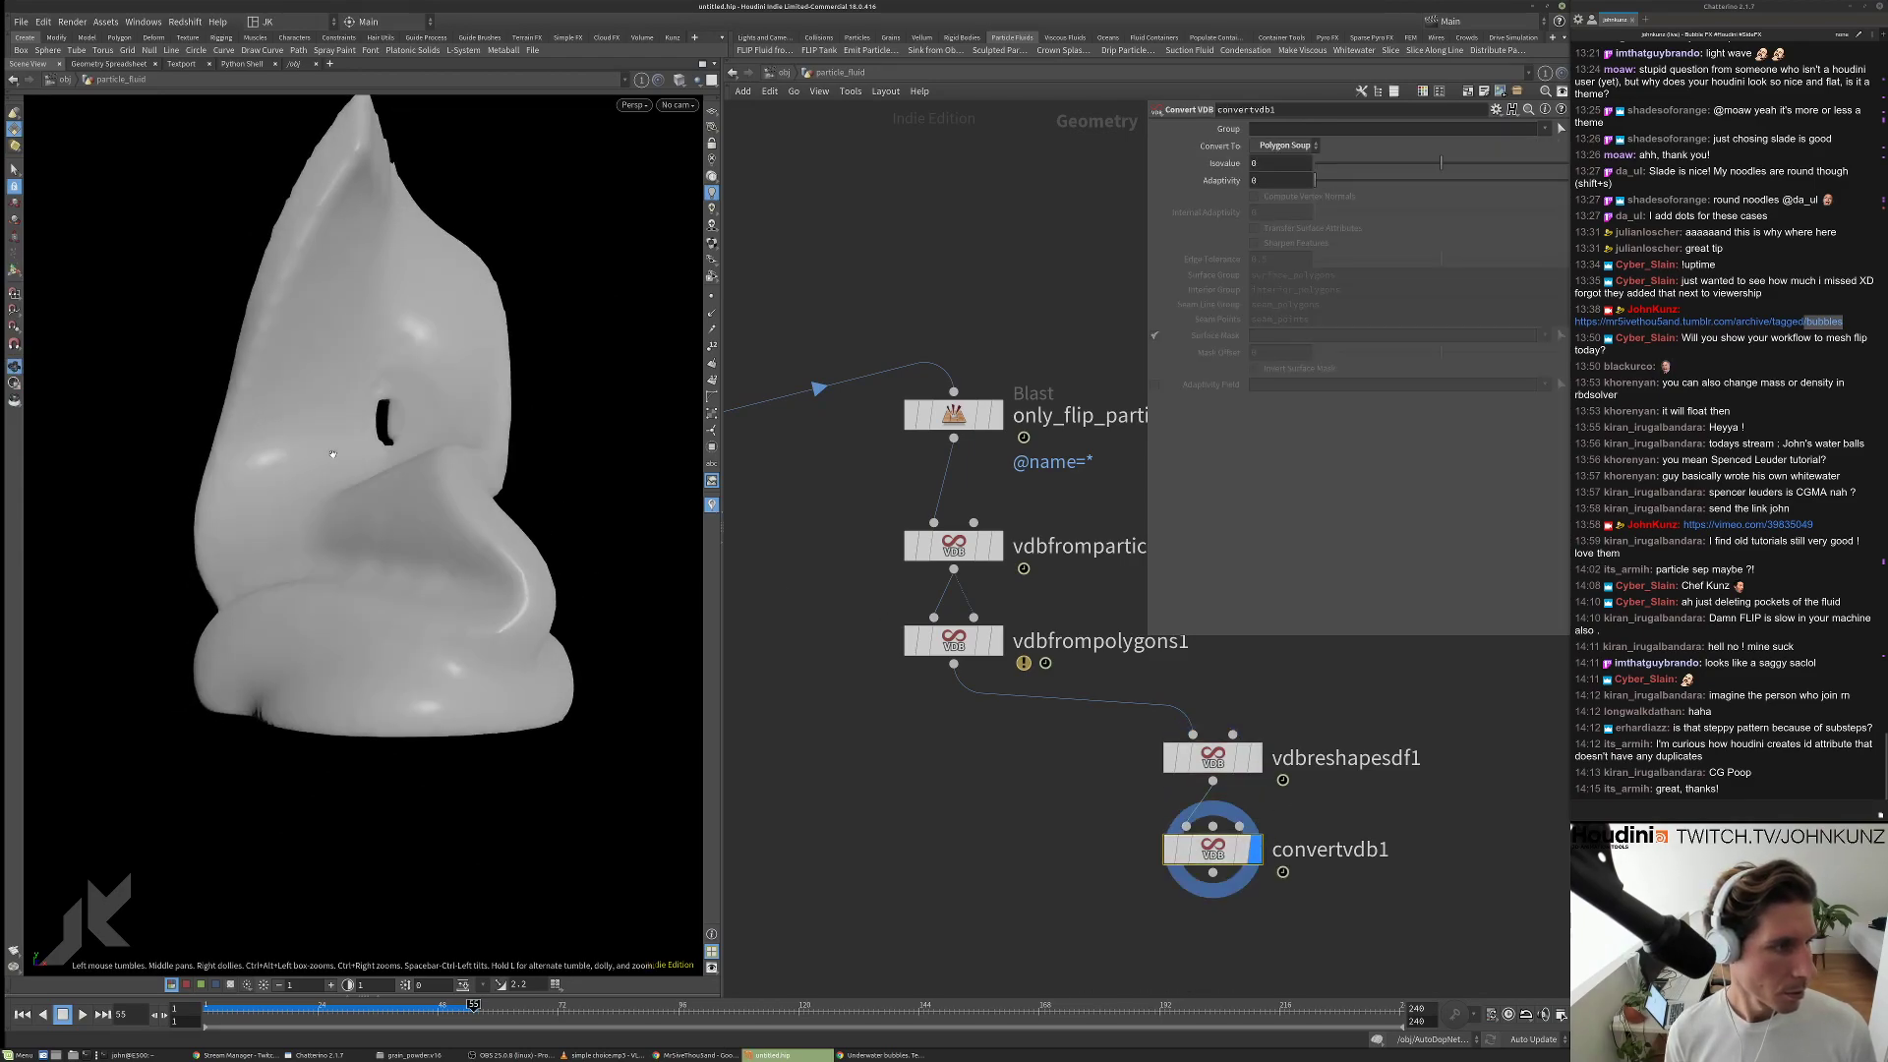
click(973, 554)
key(ctrl+a)
text(0.01)
key(Return)
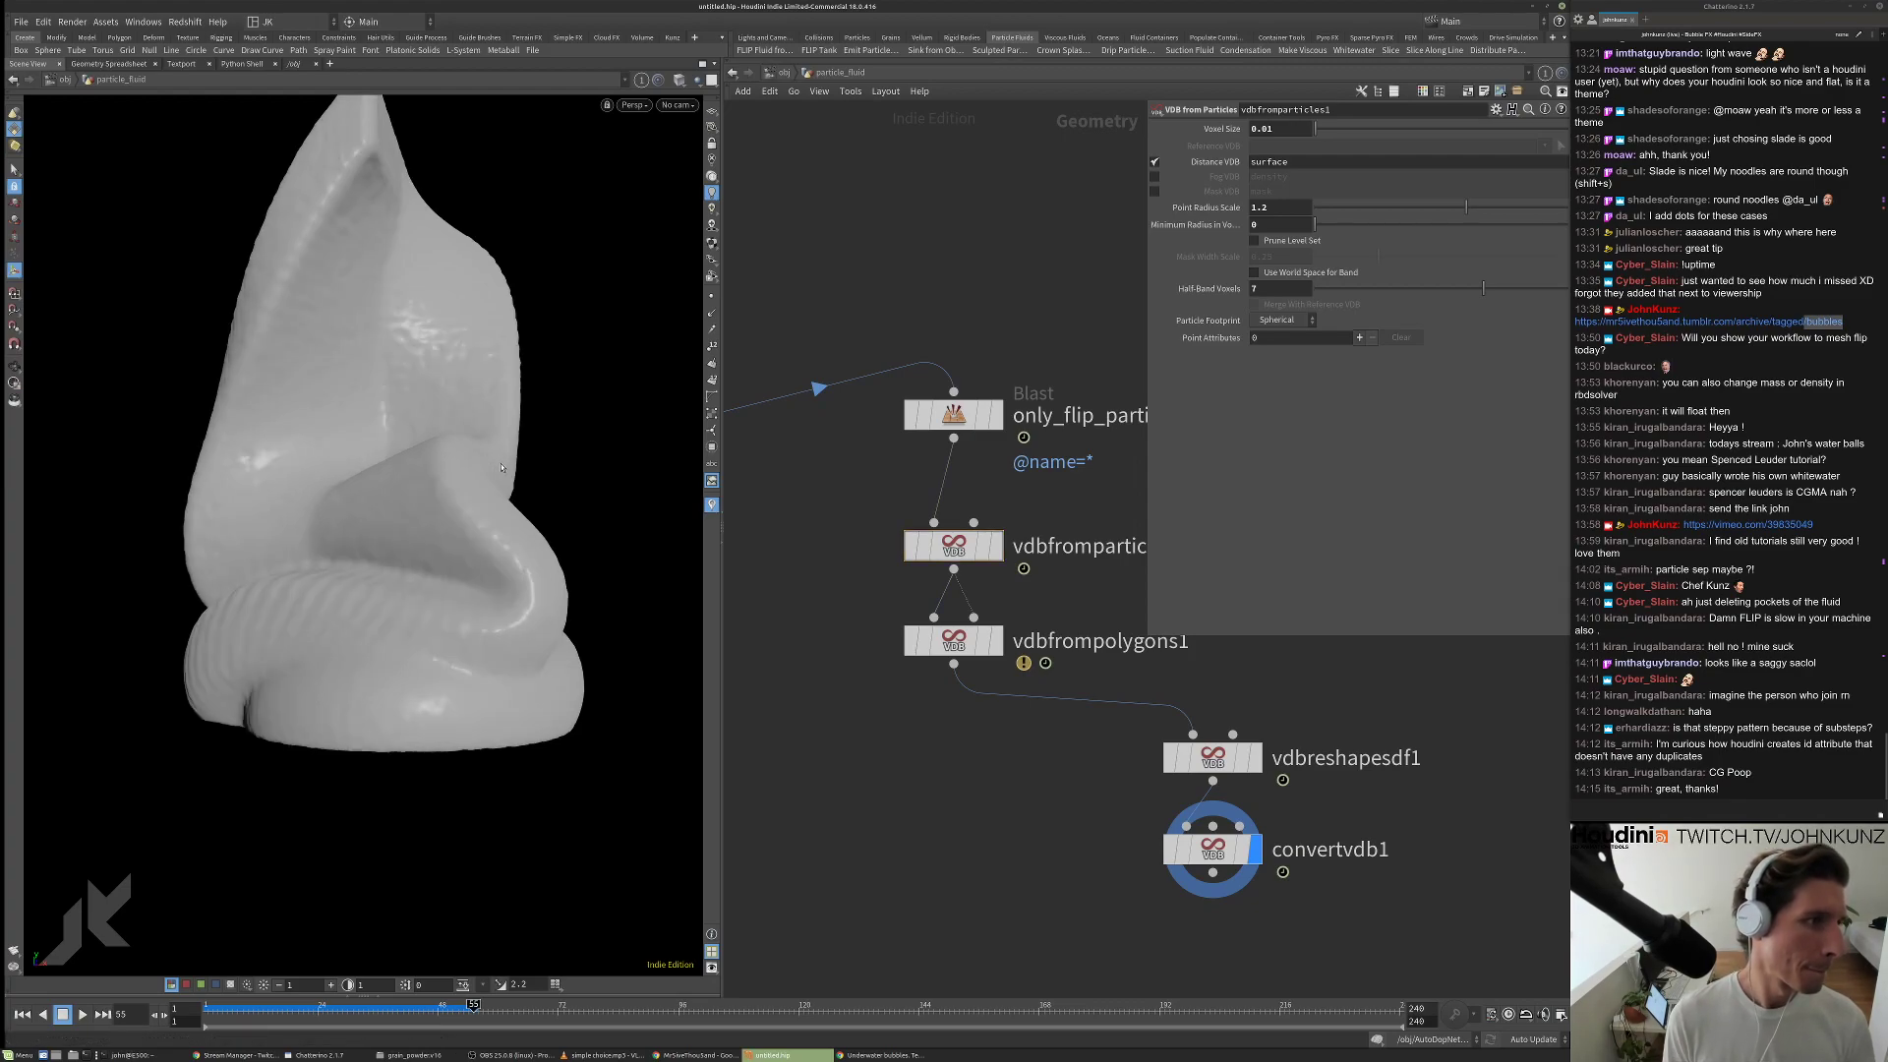
alt+drag(551, 391, 639, 462)
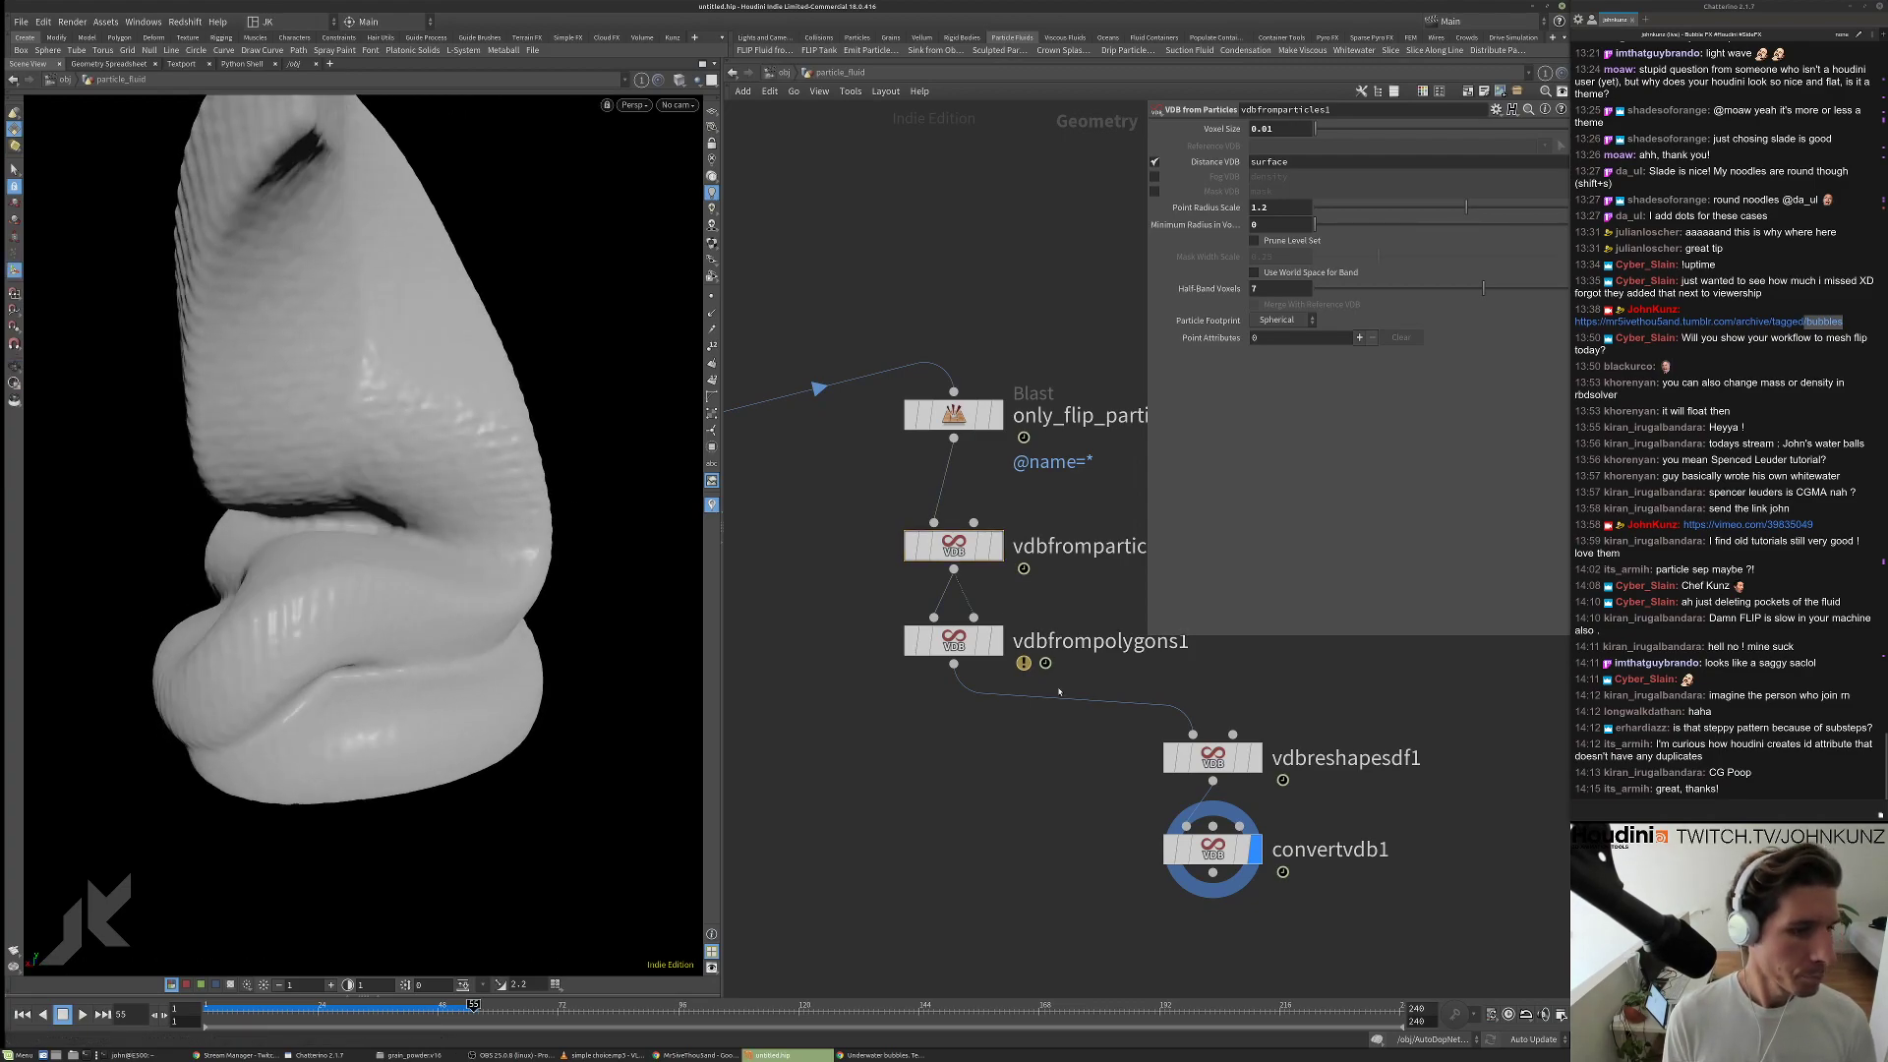
middle_drag(1123, 805, 1059, 791)
Start a node search, discard the 'bl' query, and reopen it empty.
key(Tab)
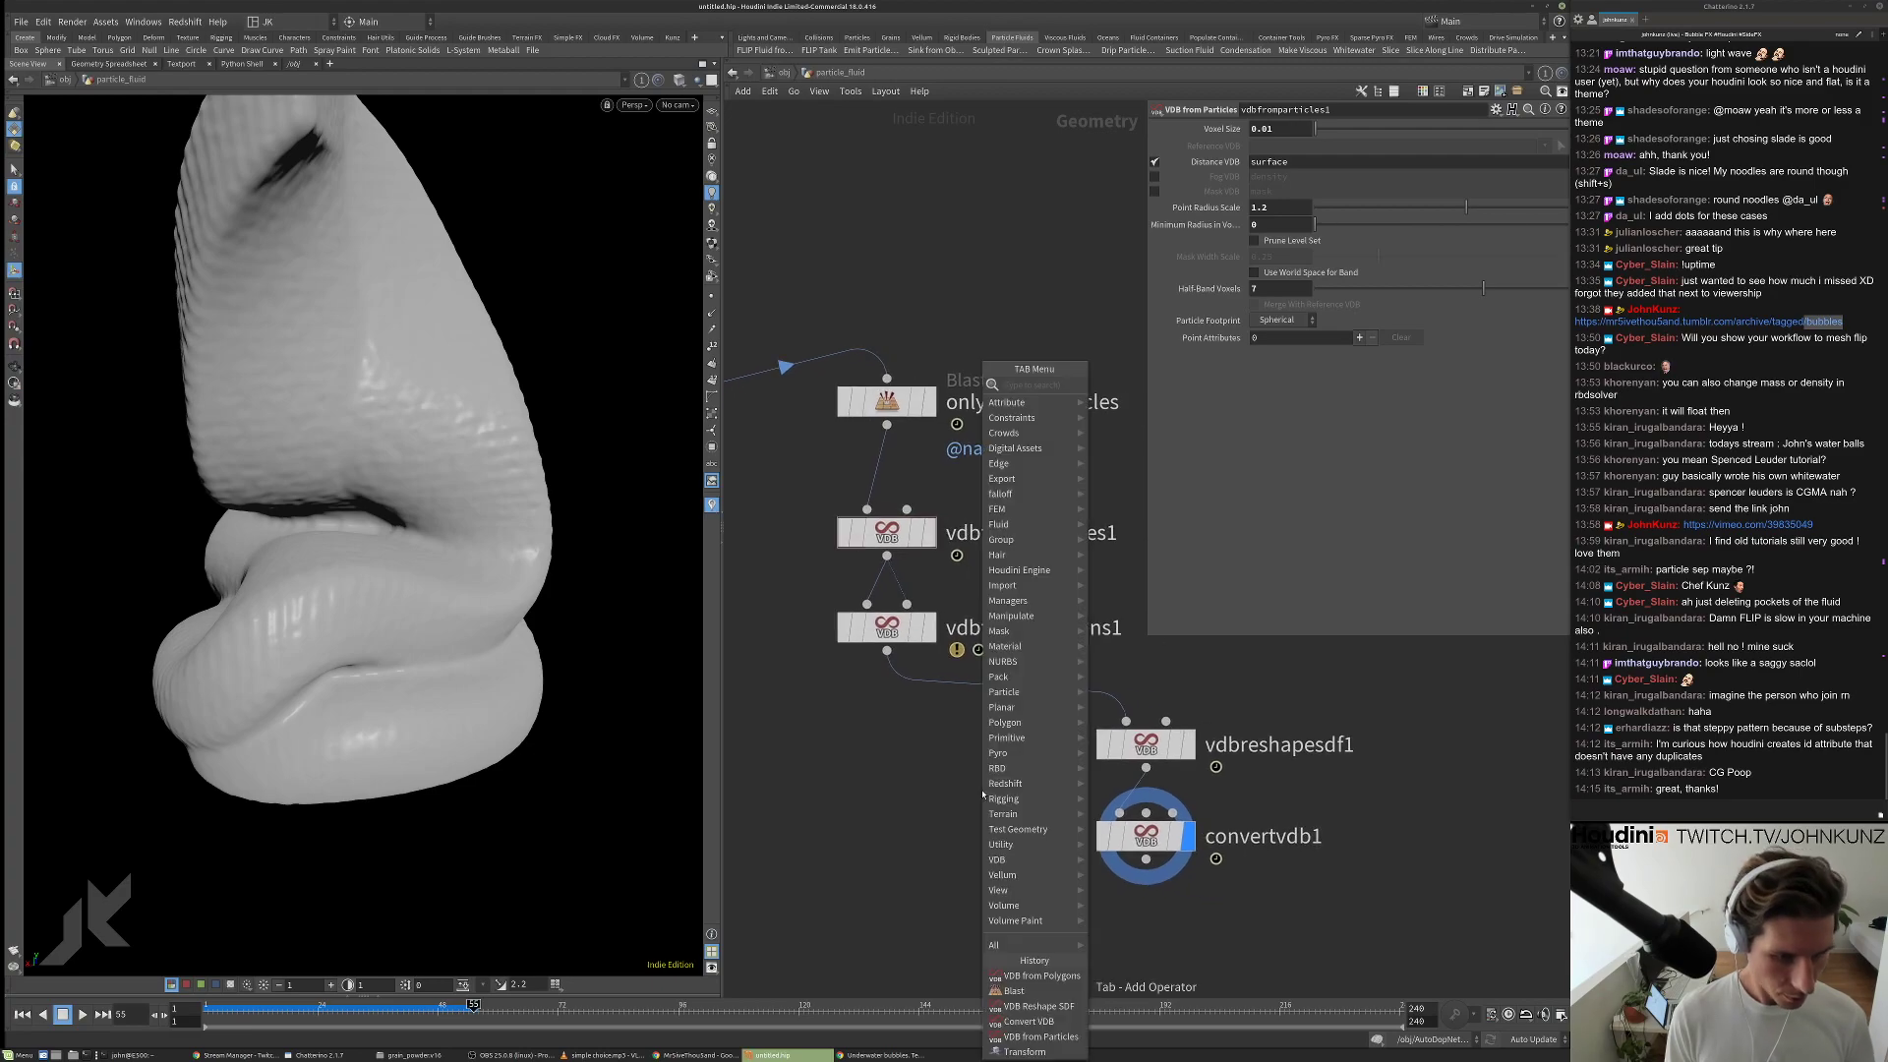
text(bl)
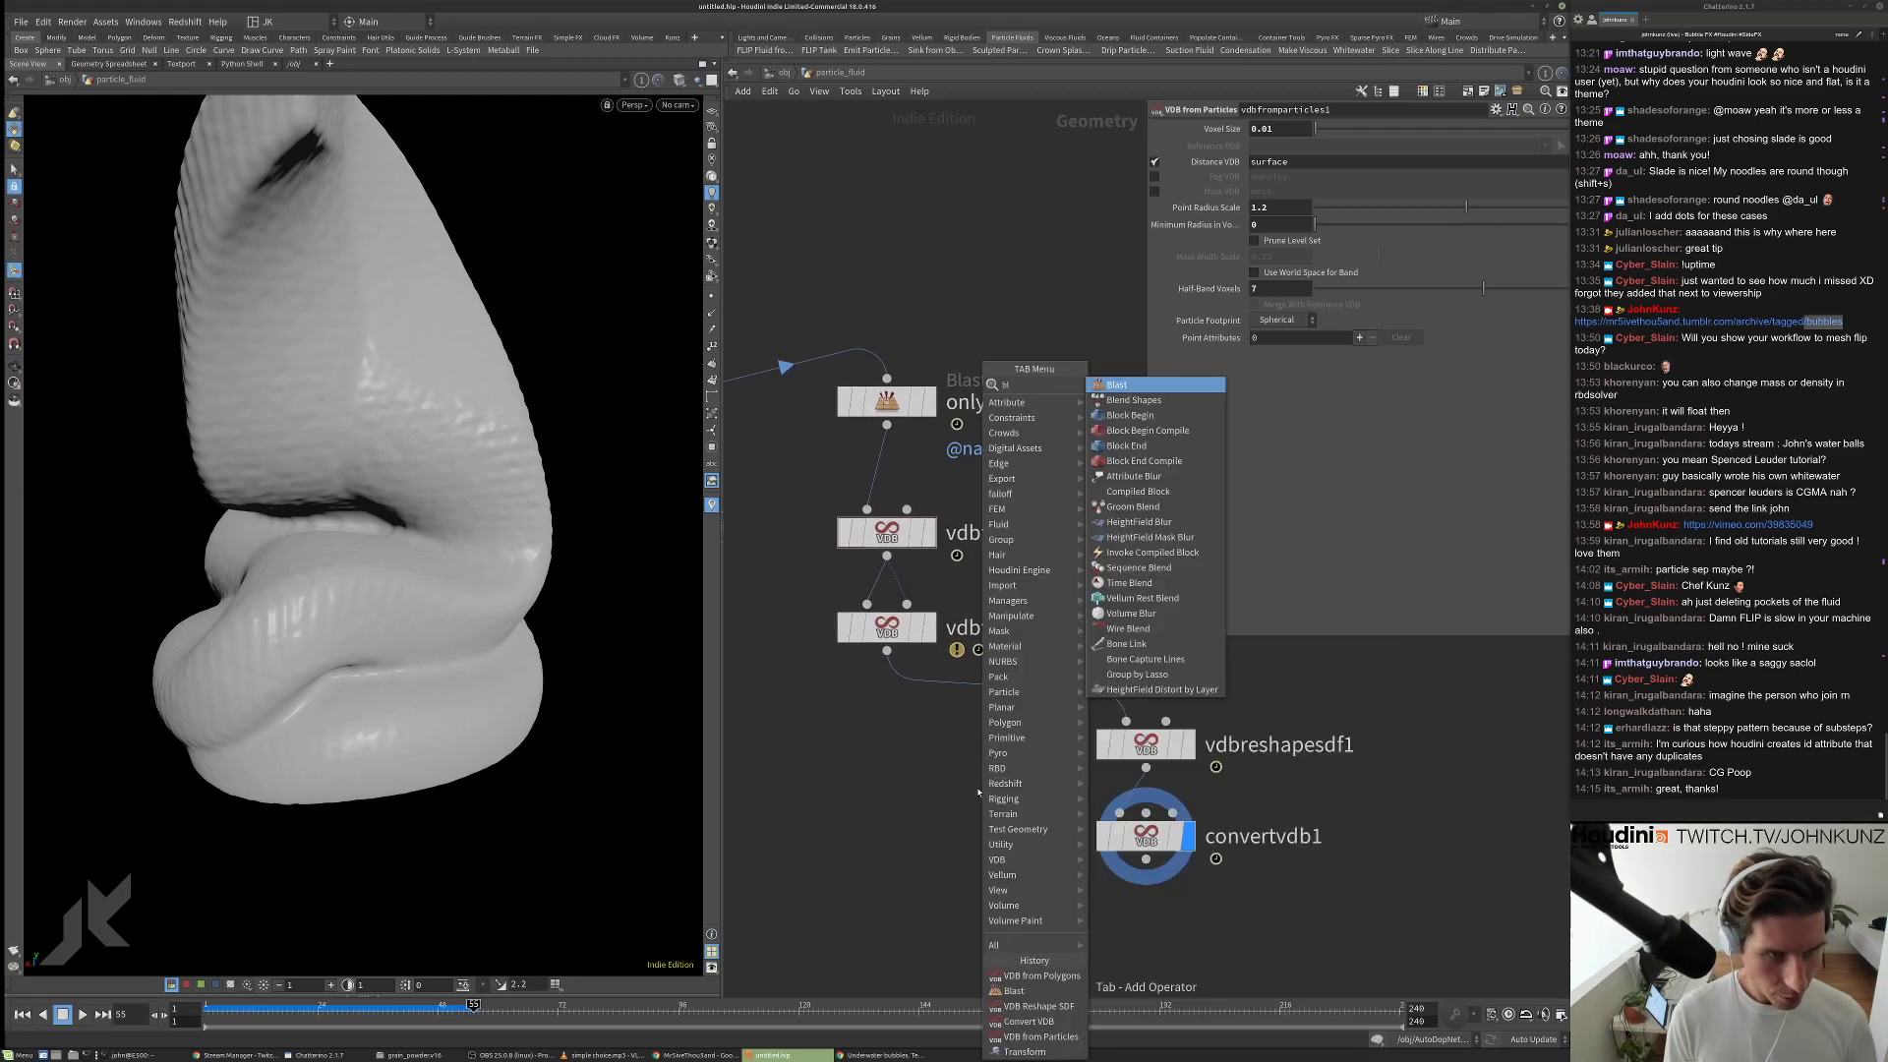
key(Escape)
key(Tab)
Create a VDB Smooth SDF node and wire it between the reshape and convert nodes.
text(smo)
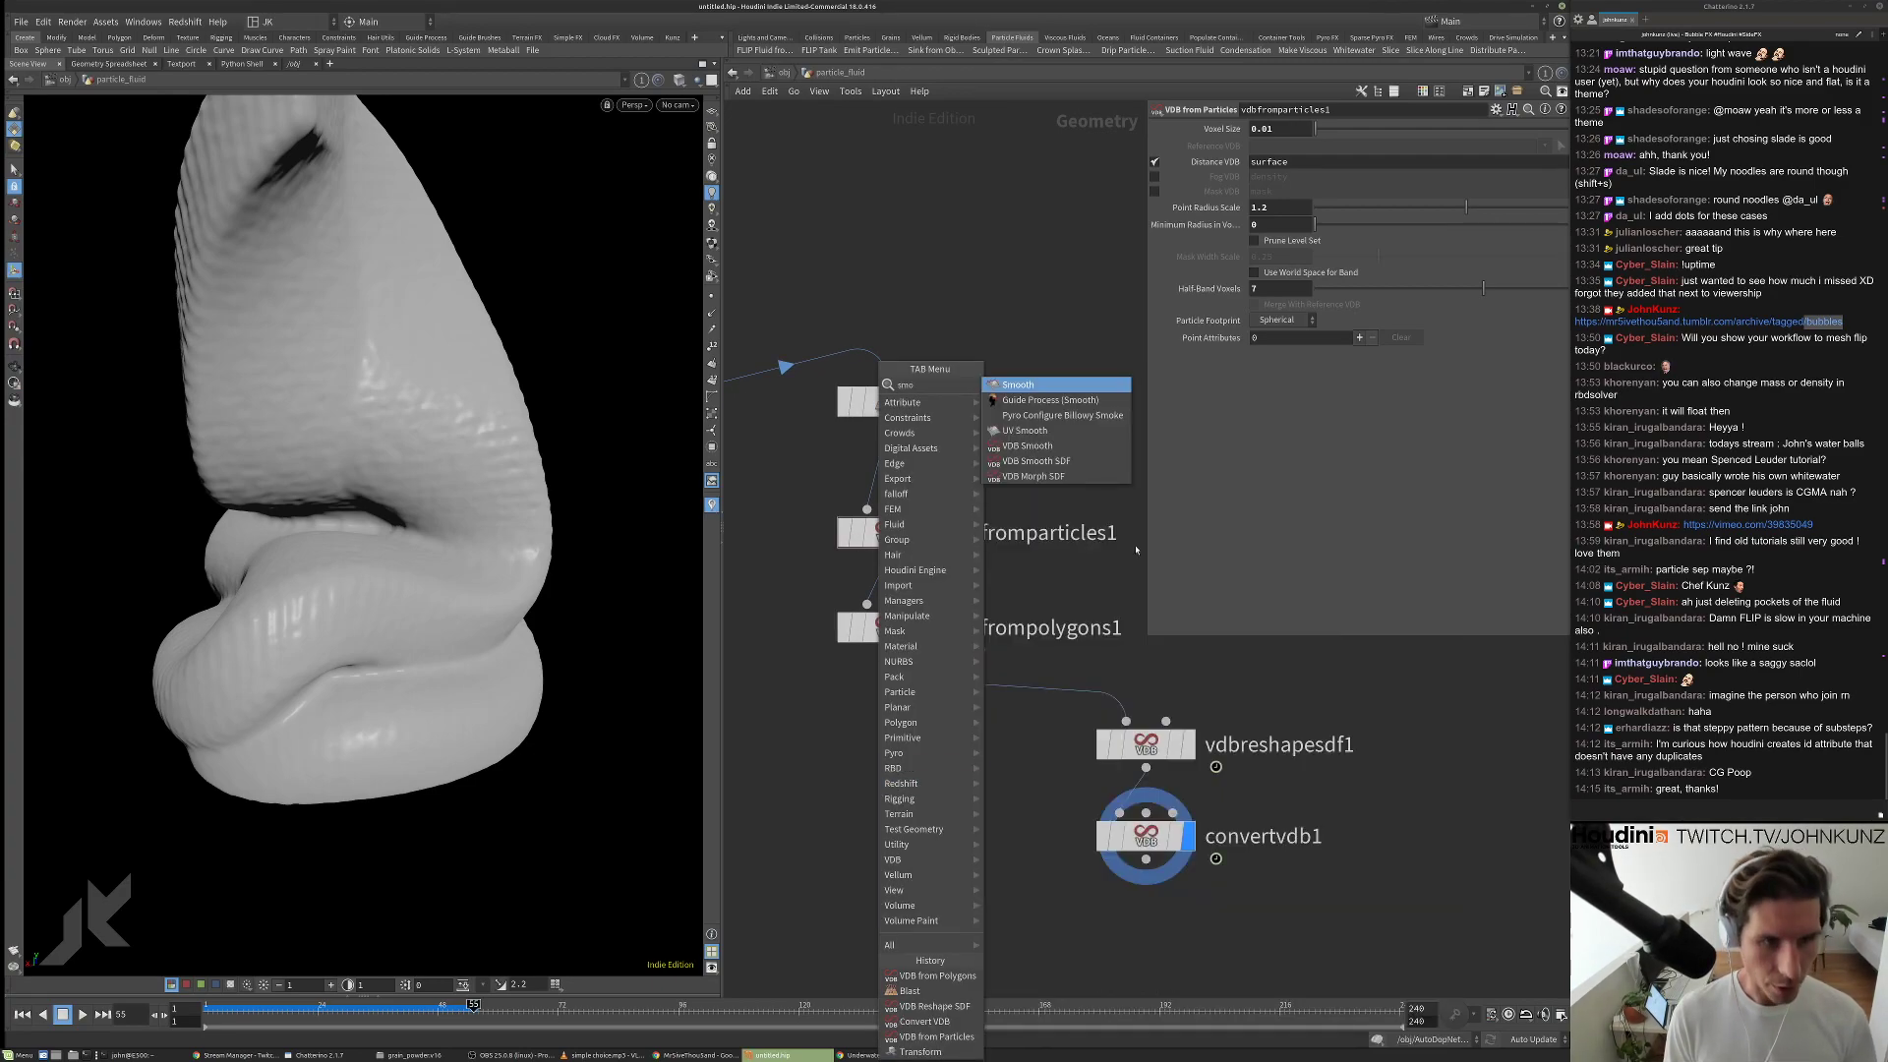
click(1078, 460)
click(952, 776)
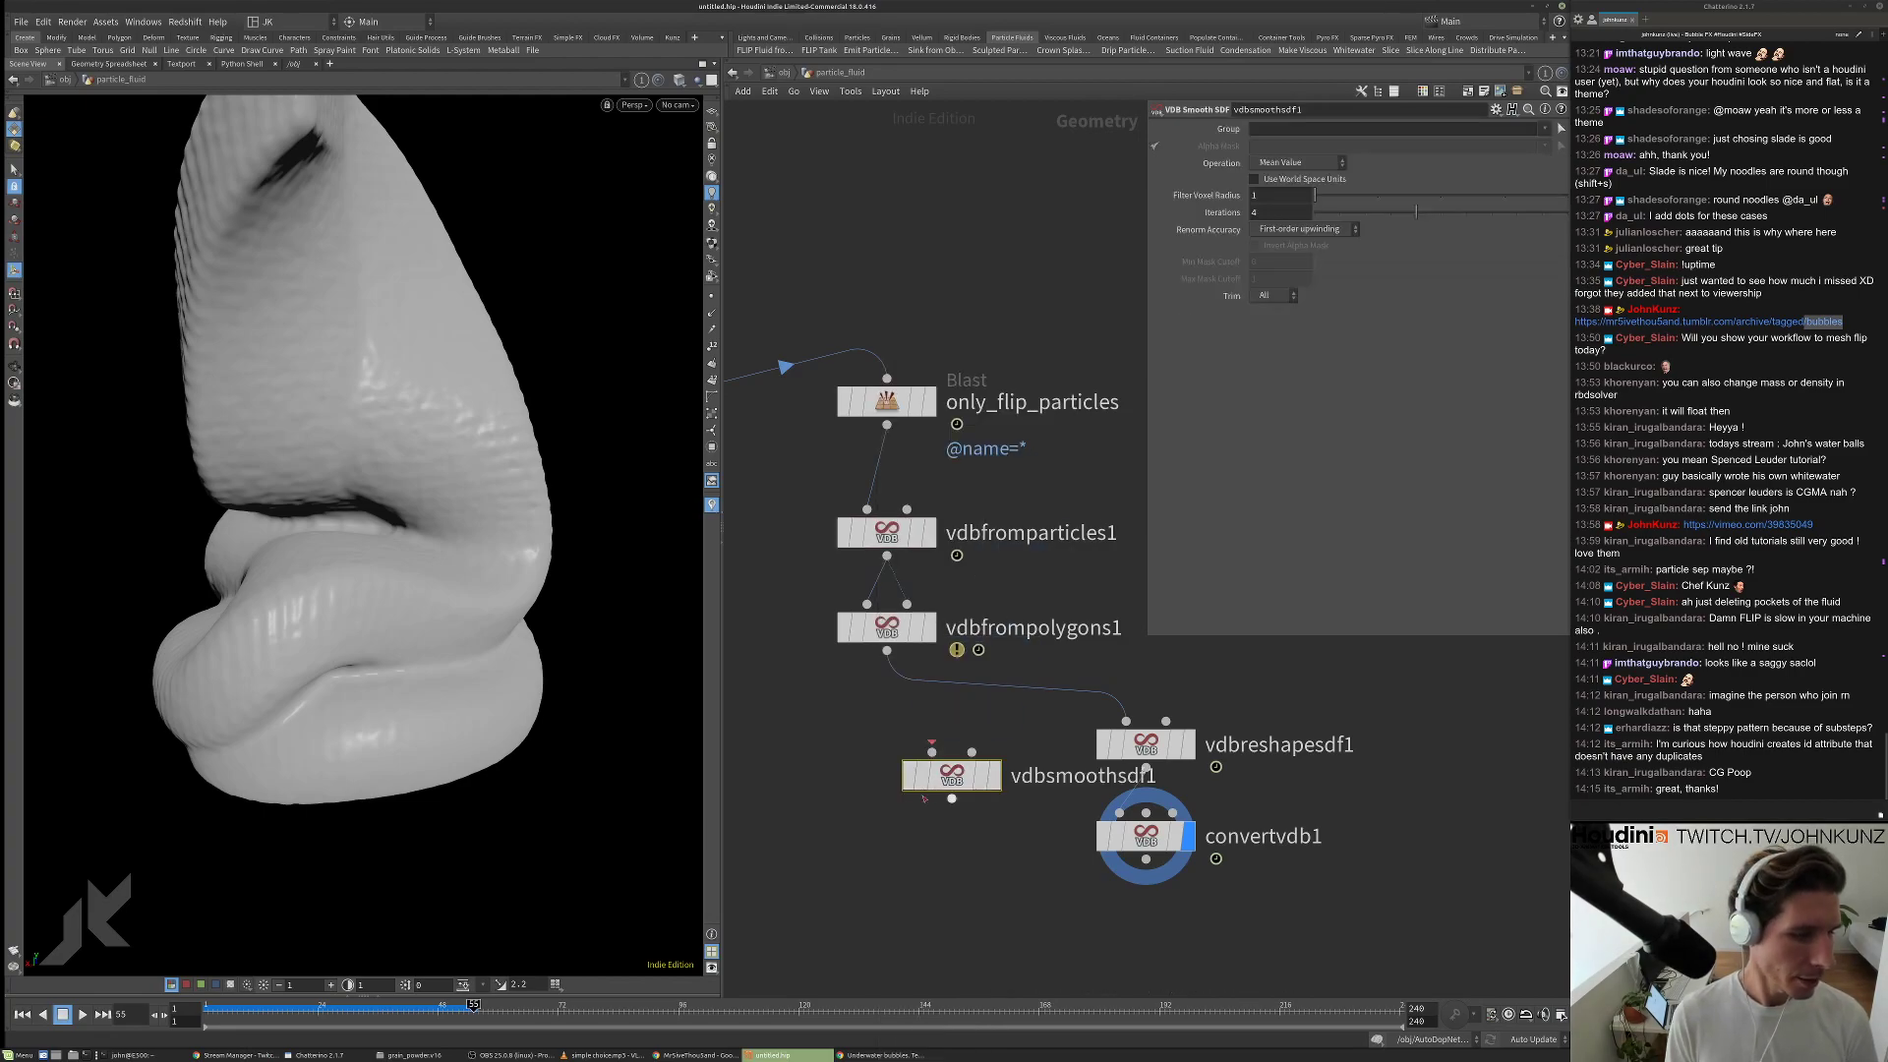
middle_drag(1125, 844, 1083, 765)
drag(1085, 766, 1084, 841)
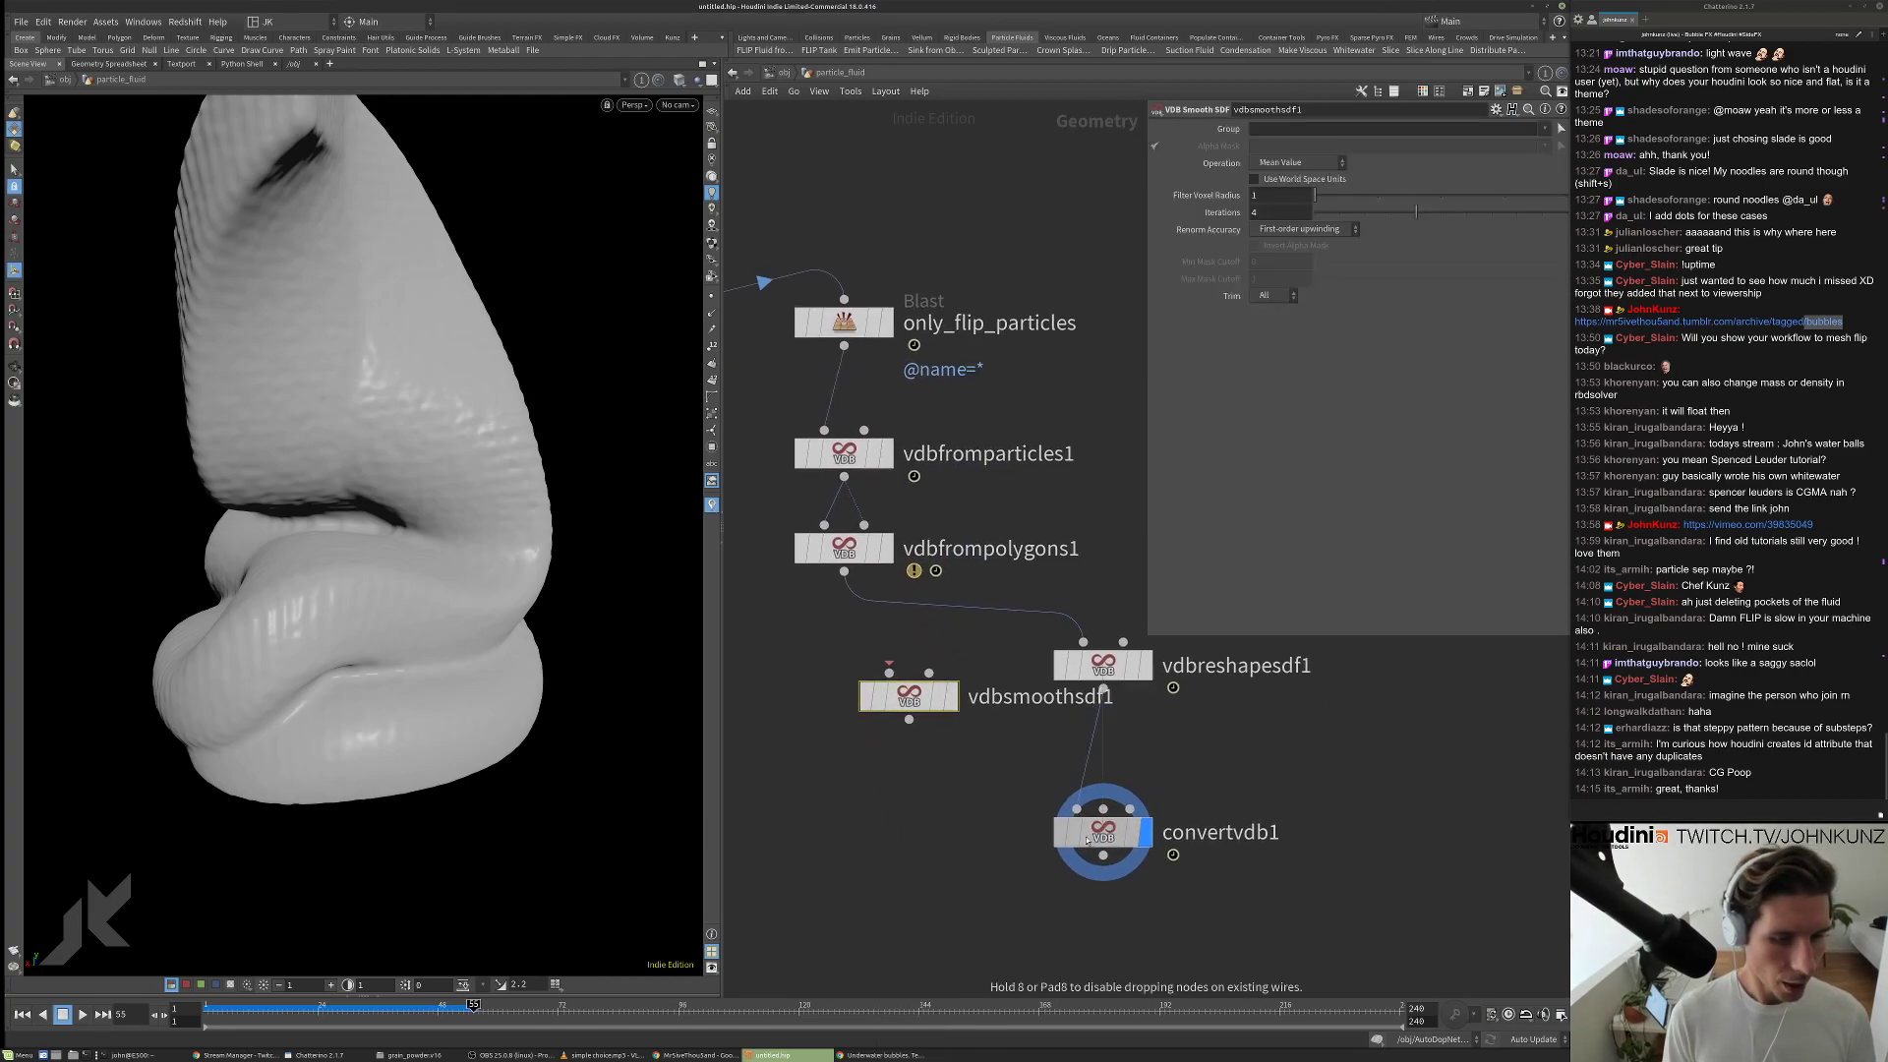
click(1122, 649)
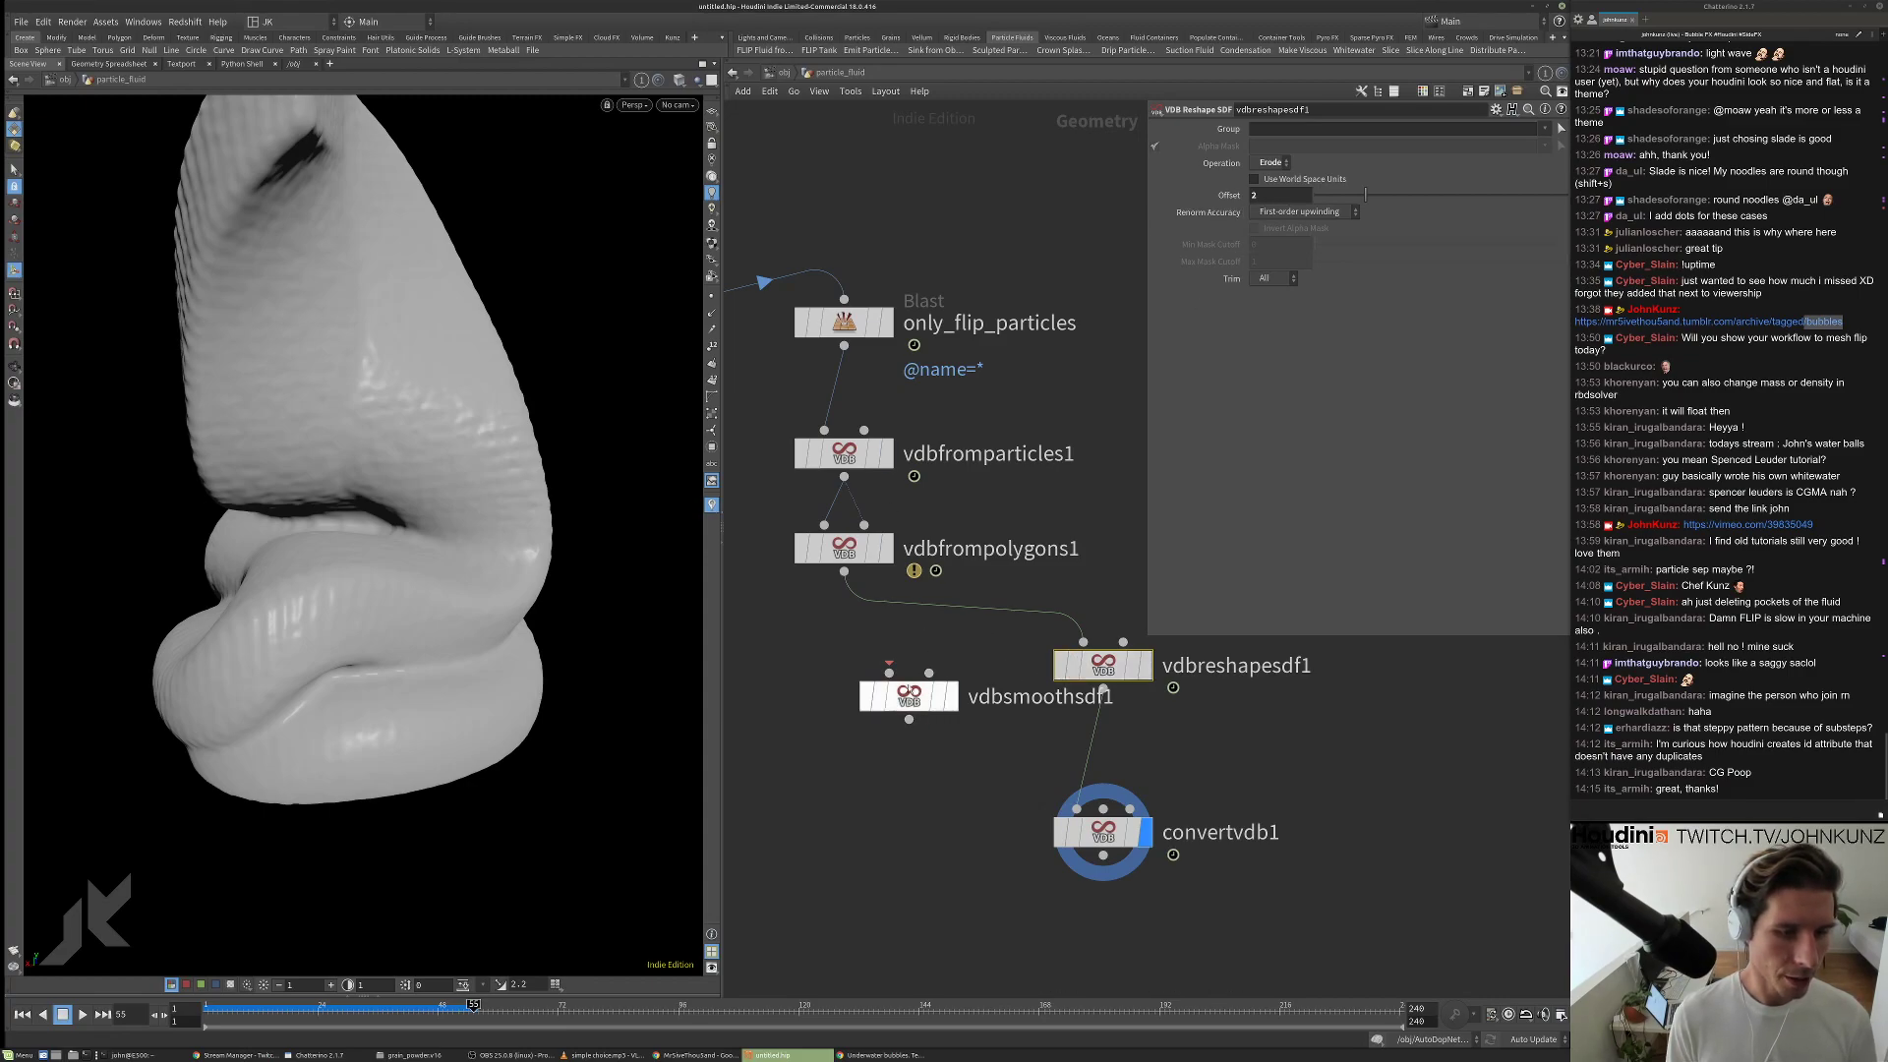
drag(916, 702, 1109, 745)
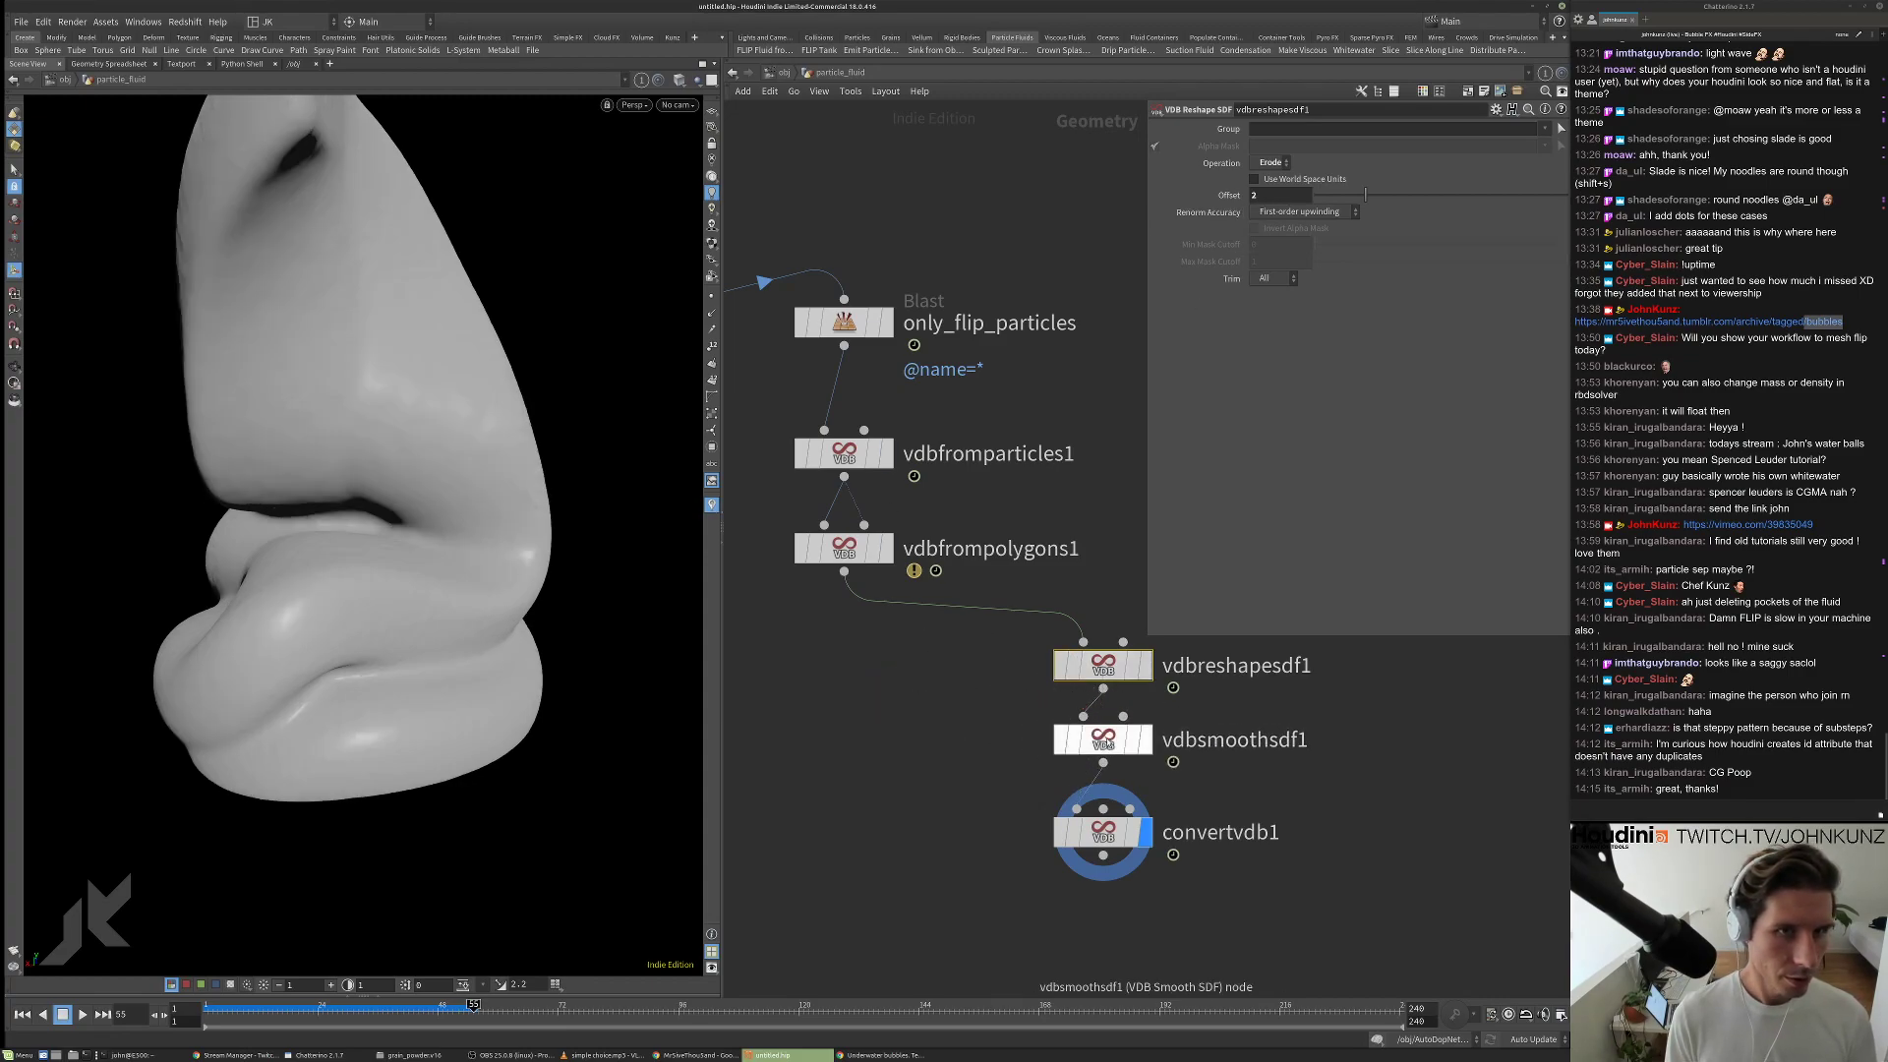
drag(384, 557, 282, 504)
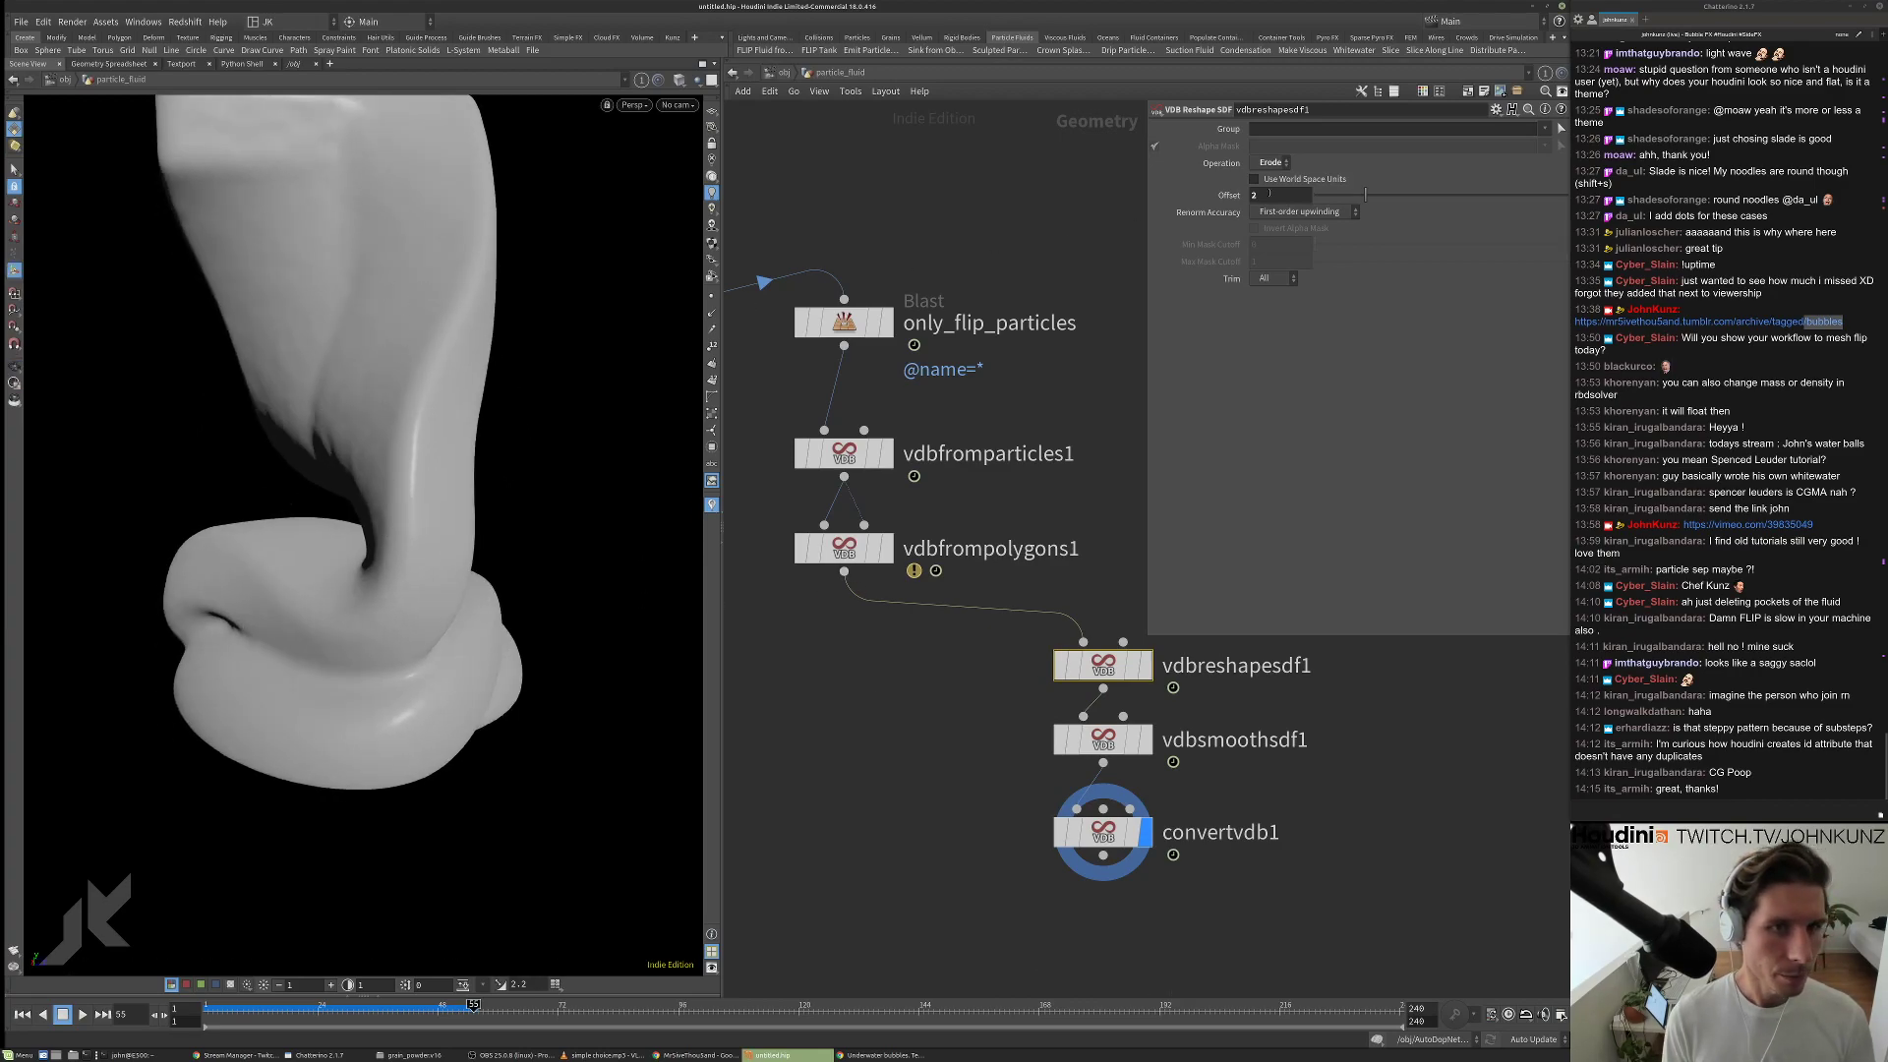
Set smoothing Iterations to 12, after trying 8, and move the node ahead of the reshape.
key(Down)
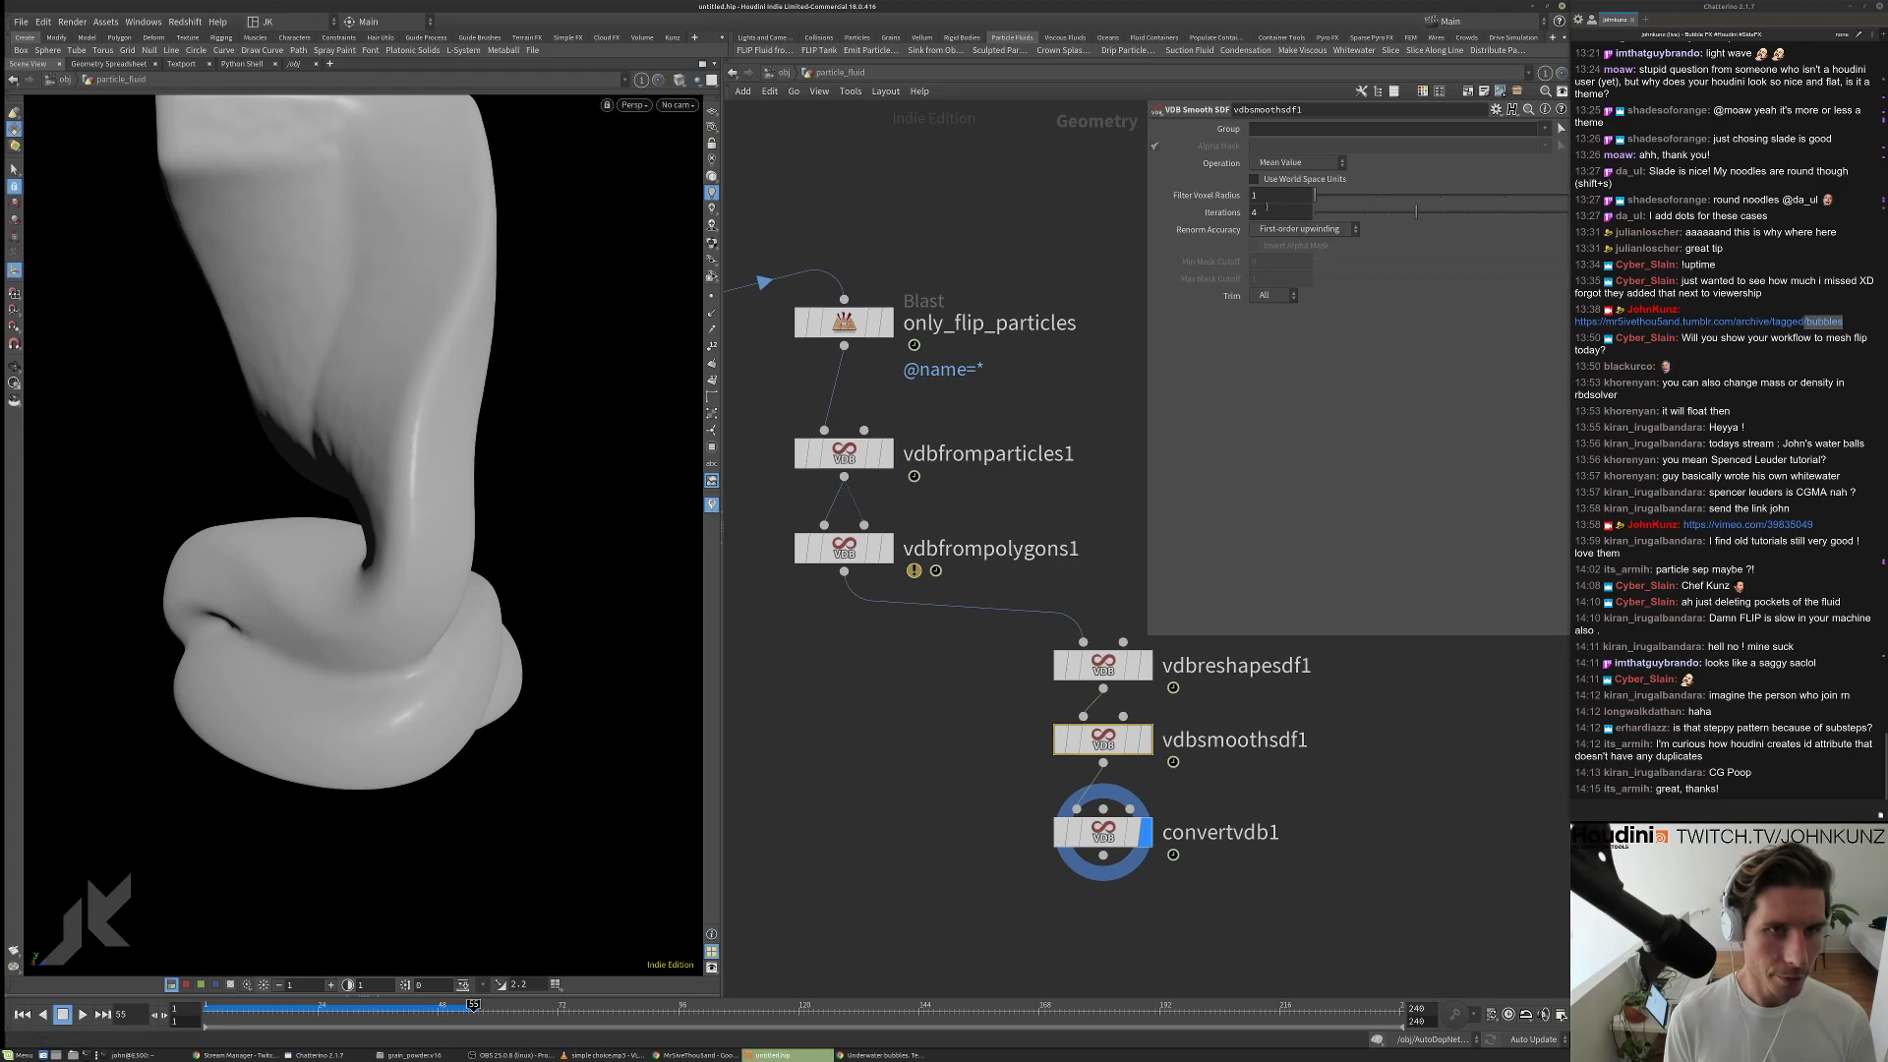
click(1267, 212)
text(8)
key(Return)
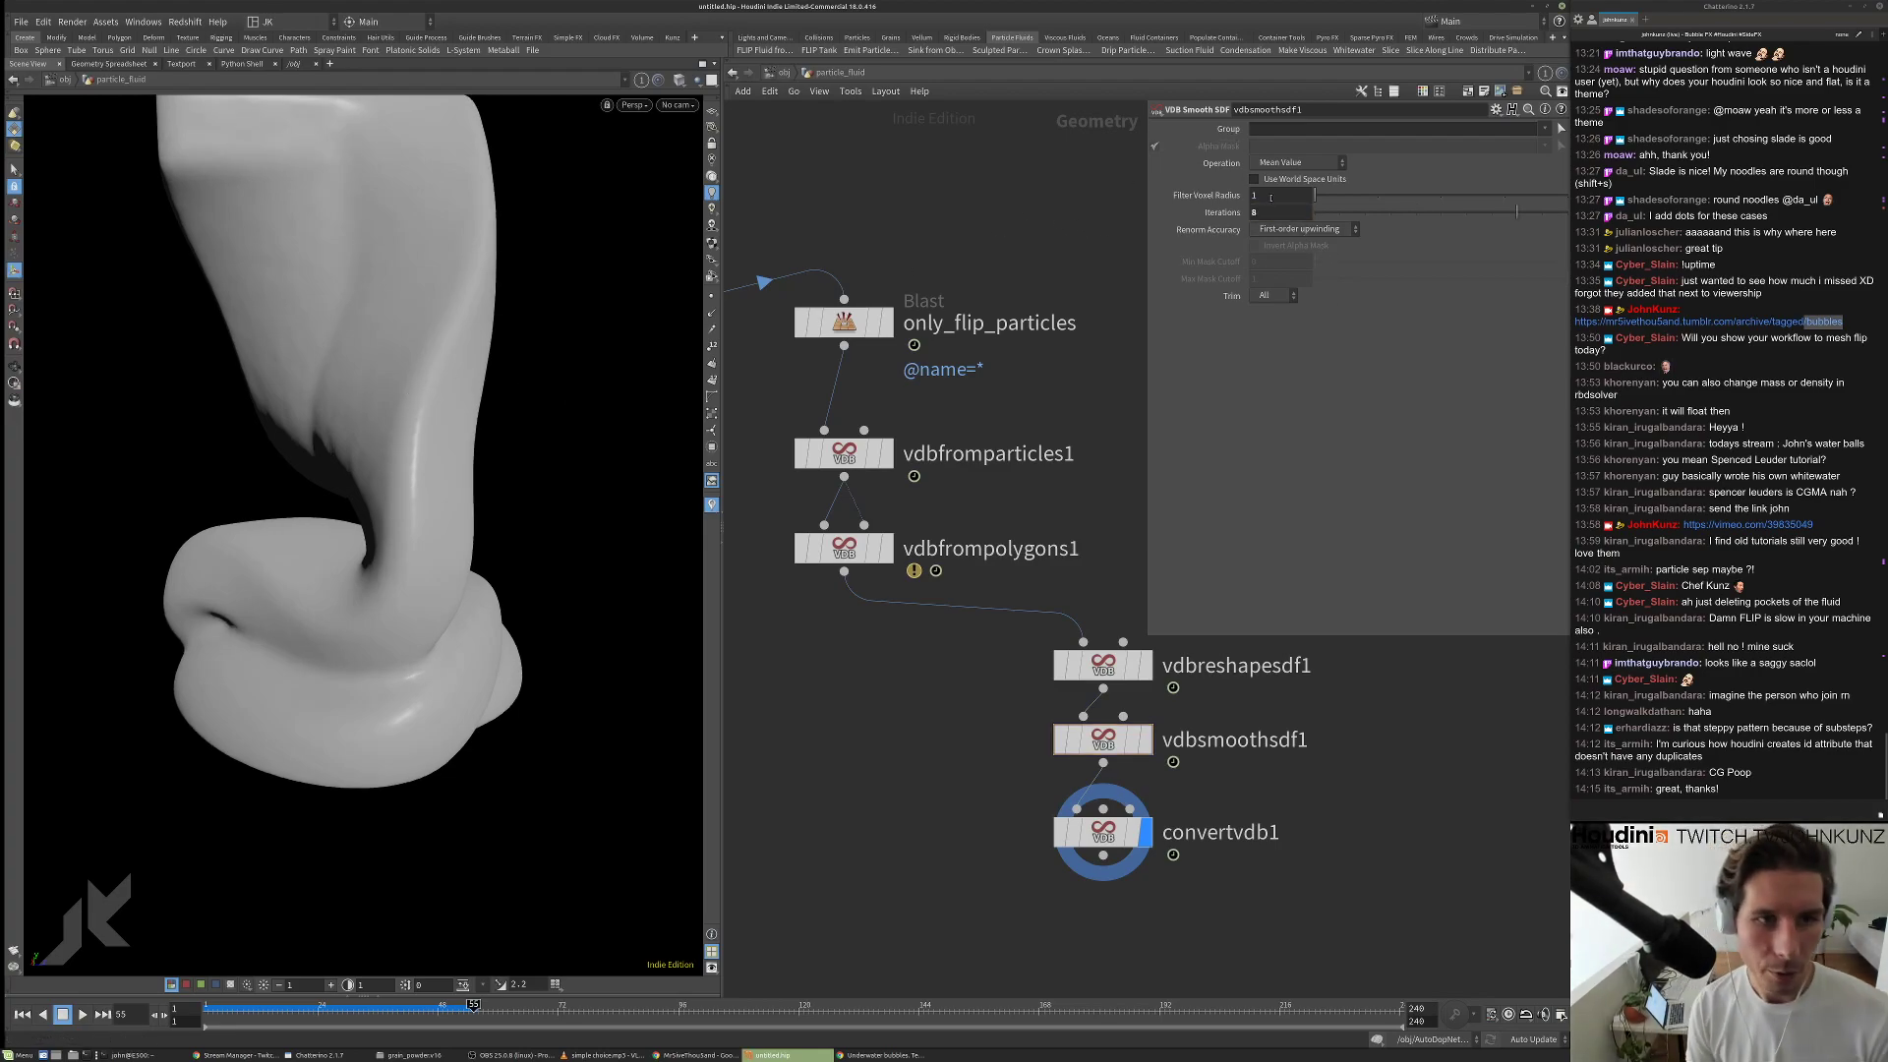
click(1273, 212)
text(12)
key(Return)
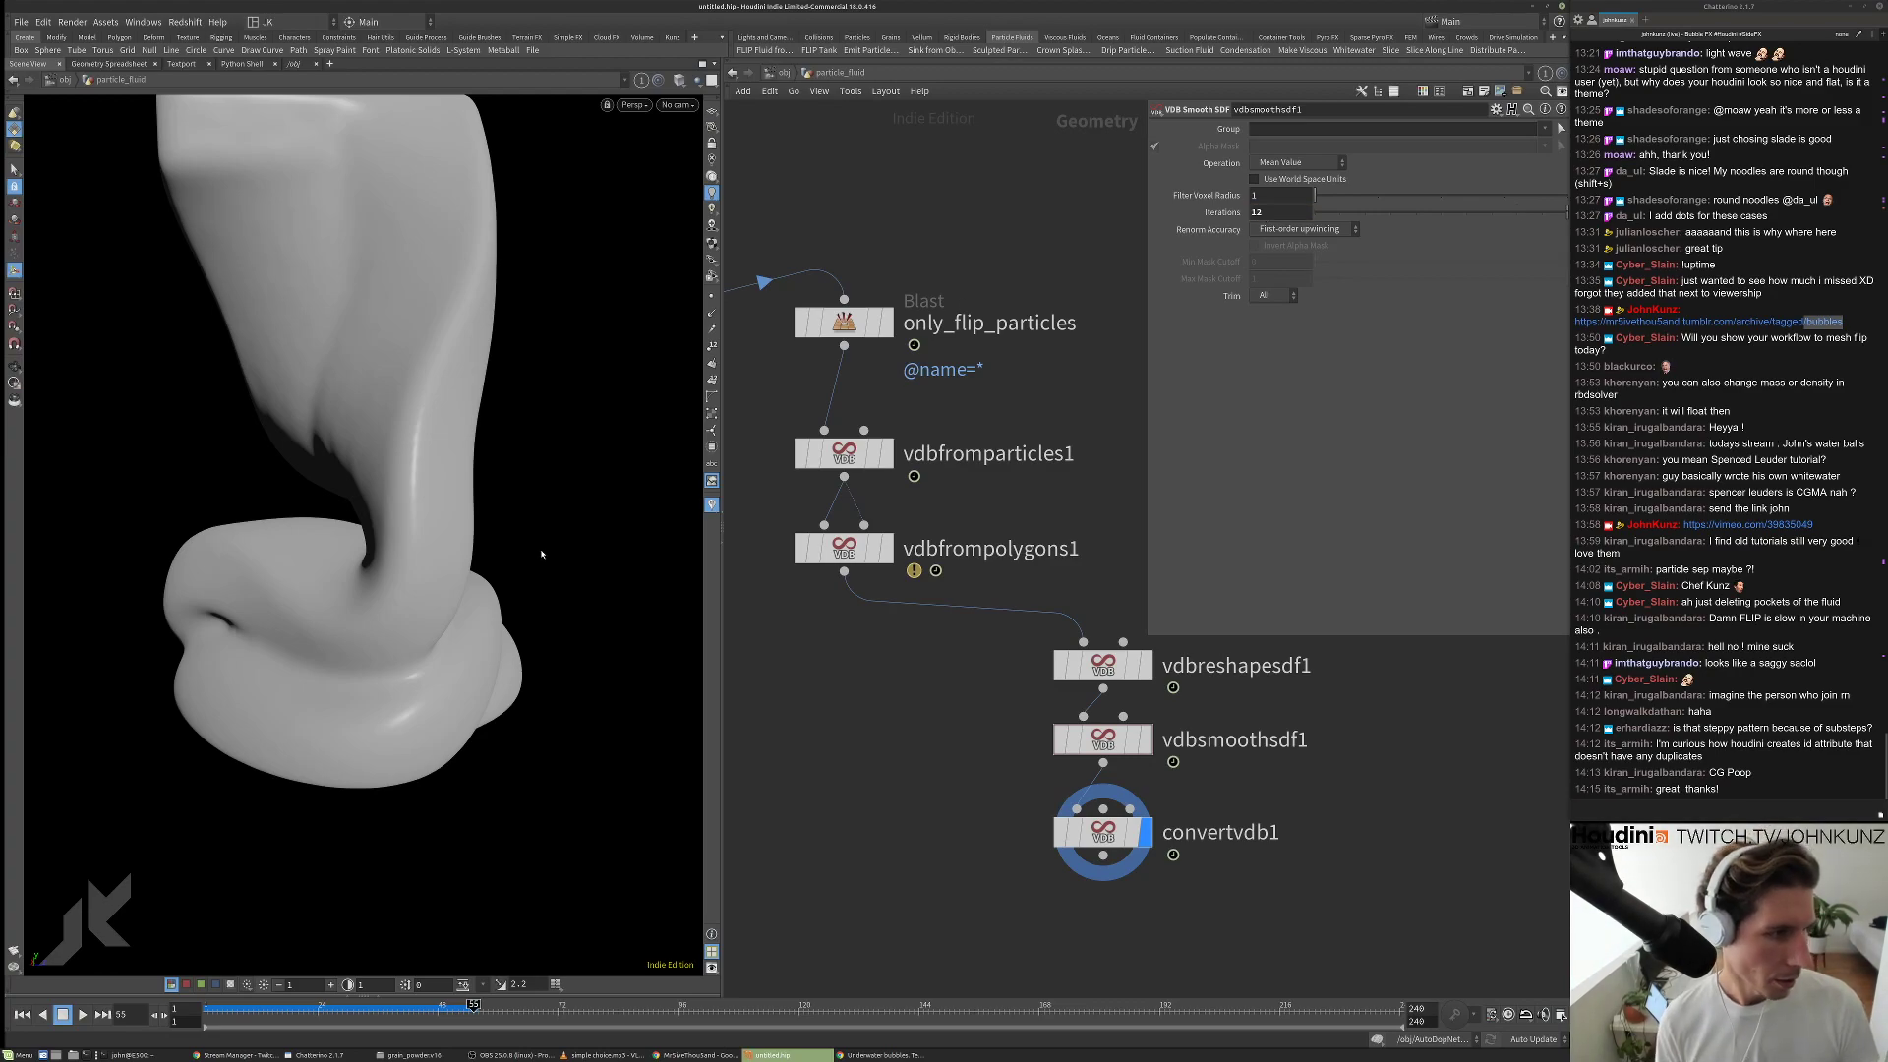
drag(539, 540, 271, 471)
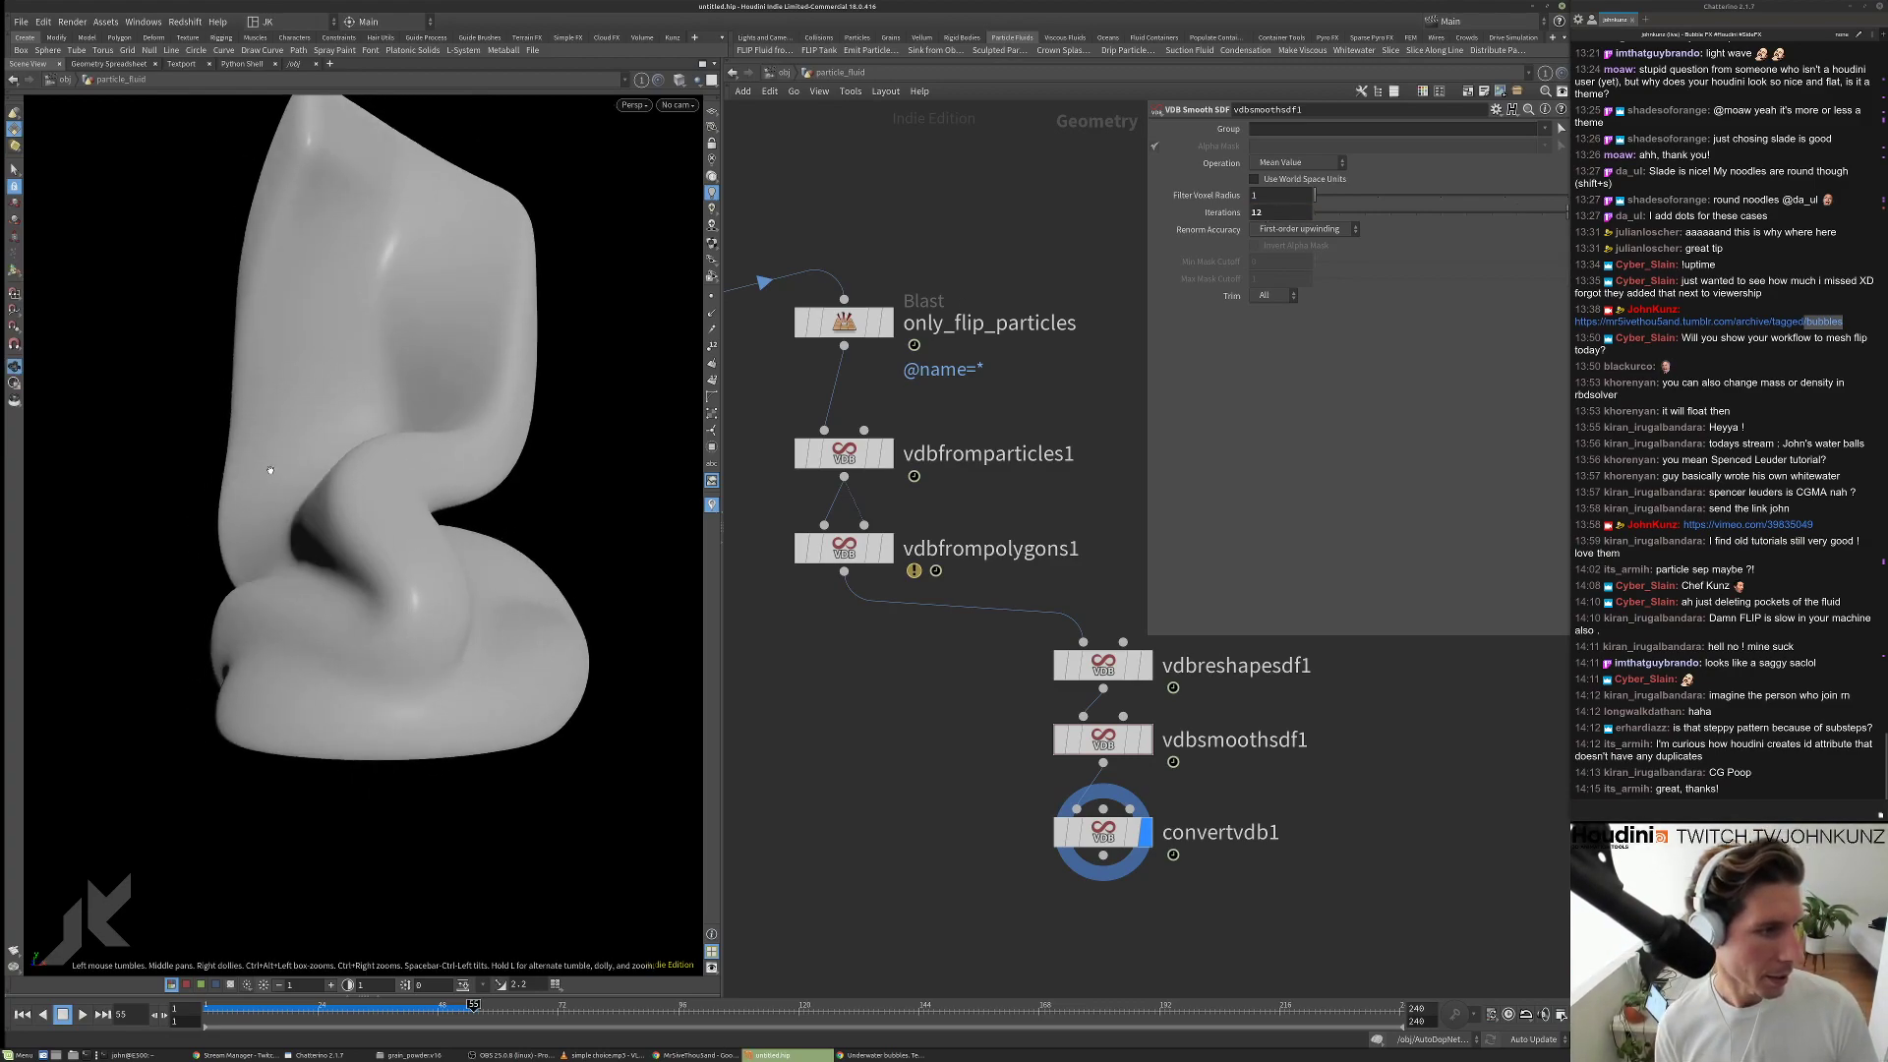
scroll(452, 324, up, 3)
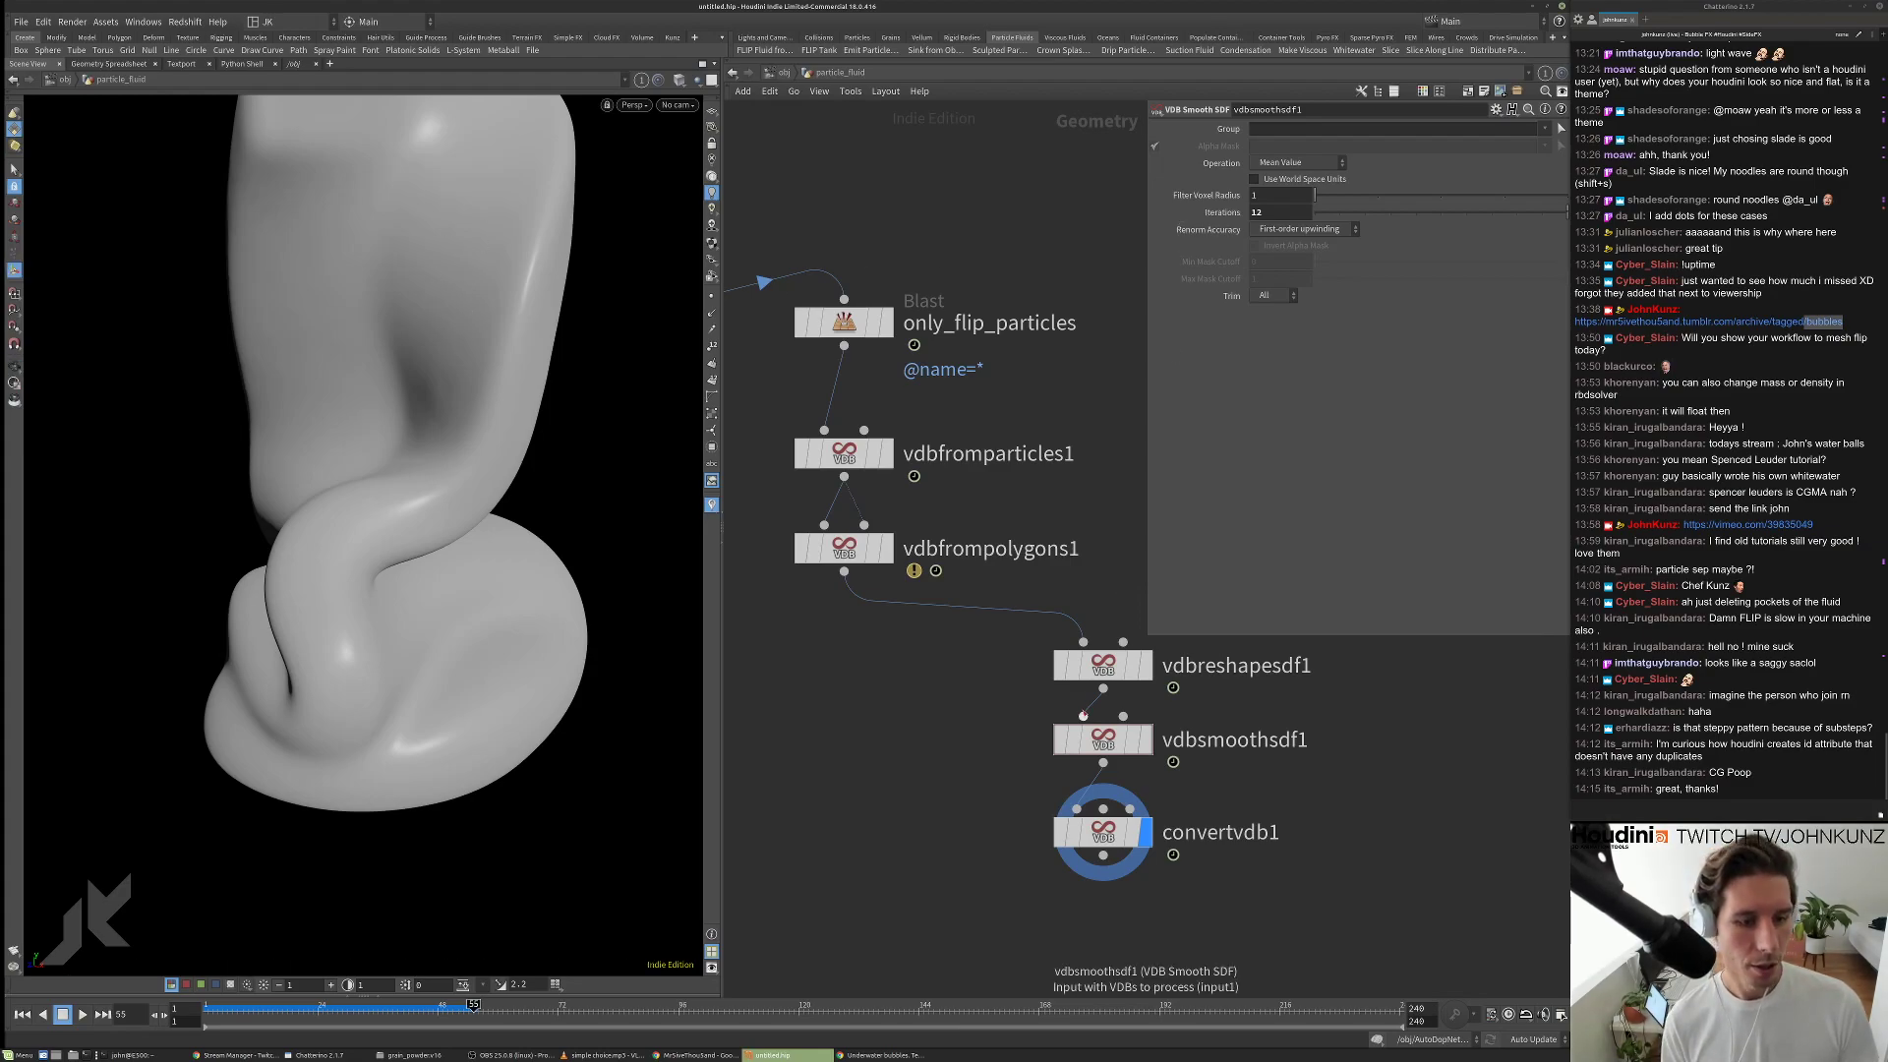
drag(1108, 741, 944, 606)
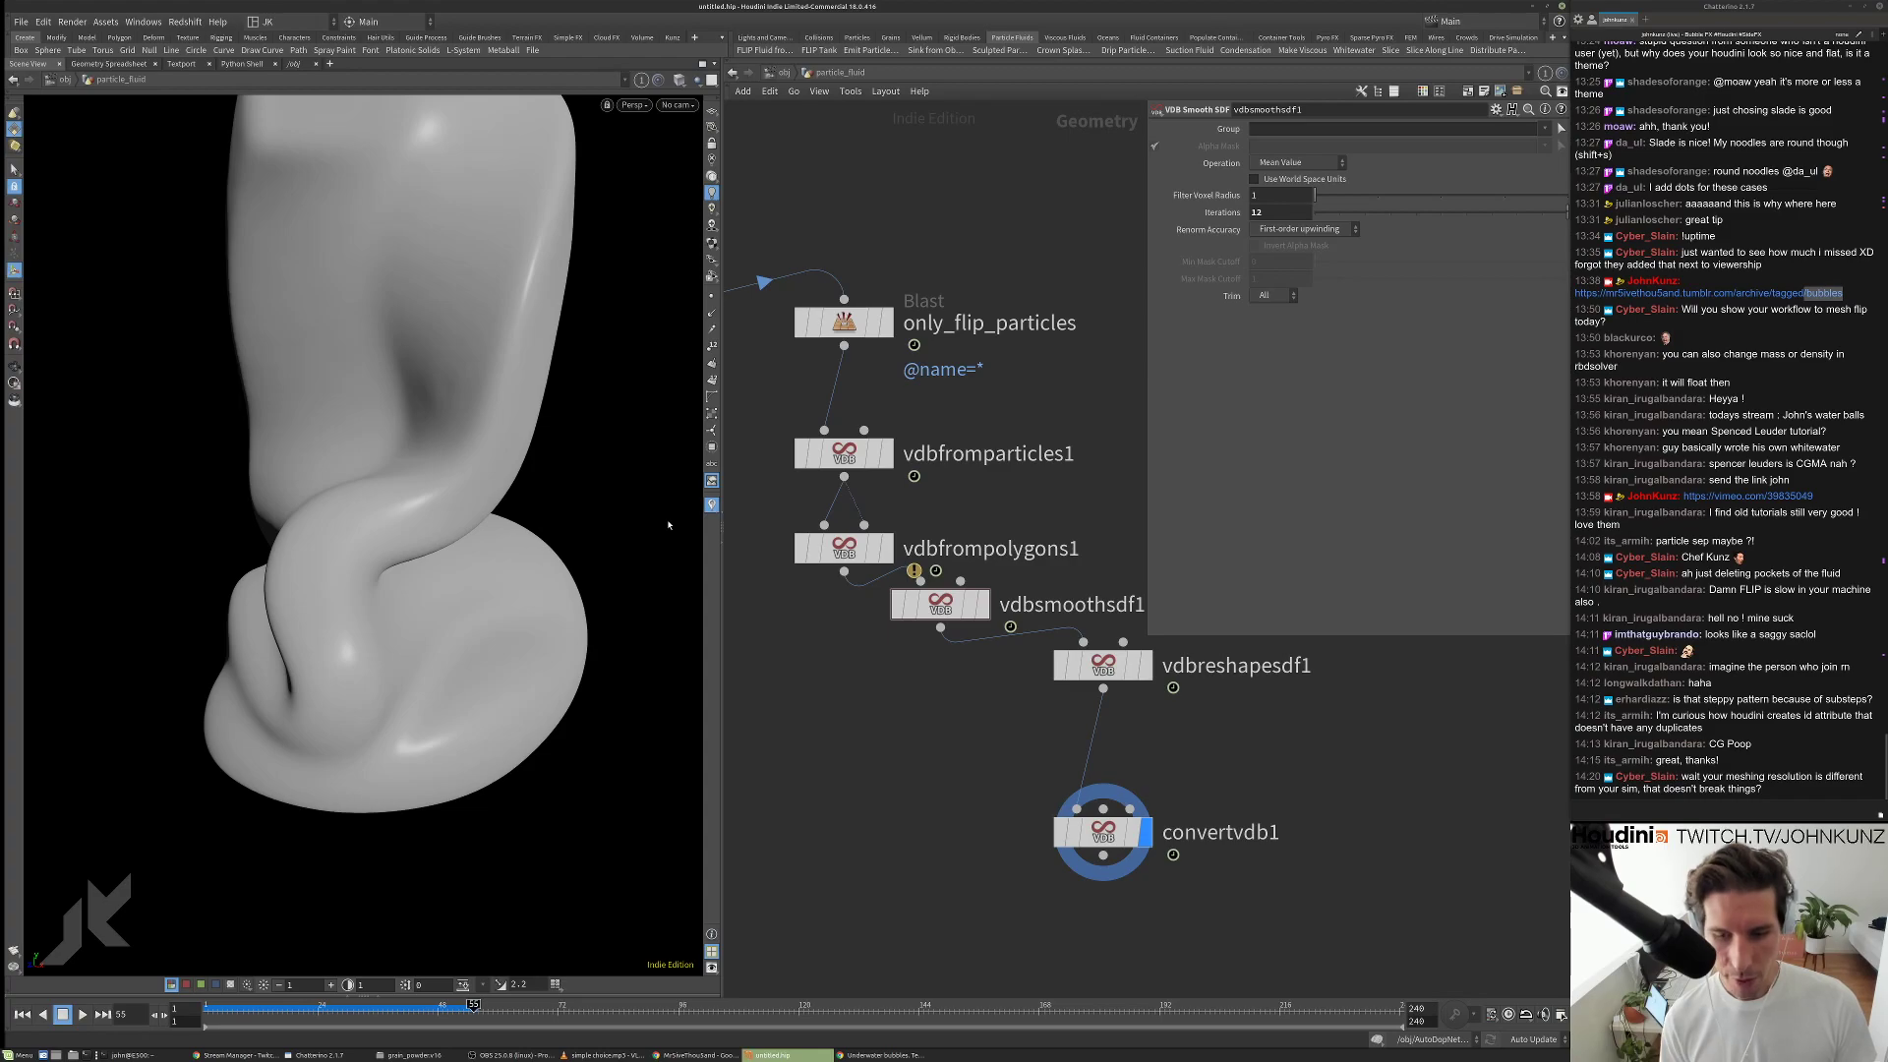
Line up the smoothing node directly above the reshape node in the network.
drag(942, 604, 975, 610)
scroll(967, 681, down, 2)
scroll(939, 496, up, 2)
drag(981, 691, 1108, 680)
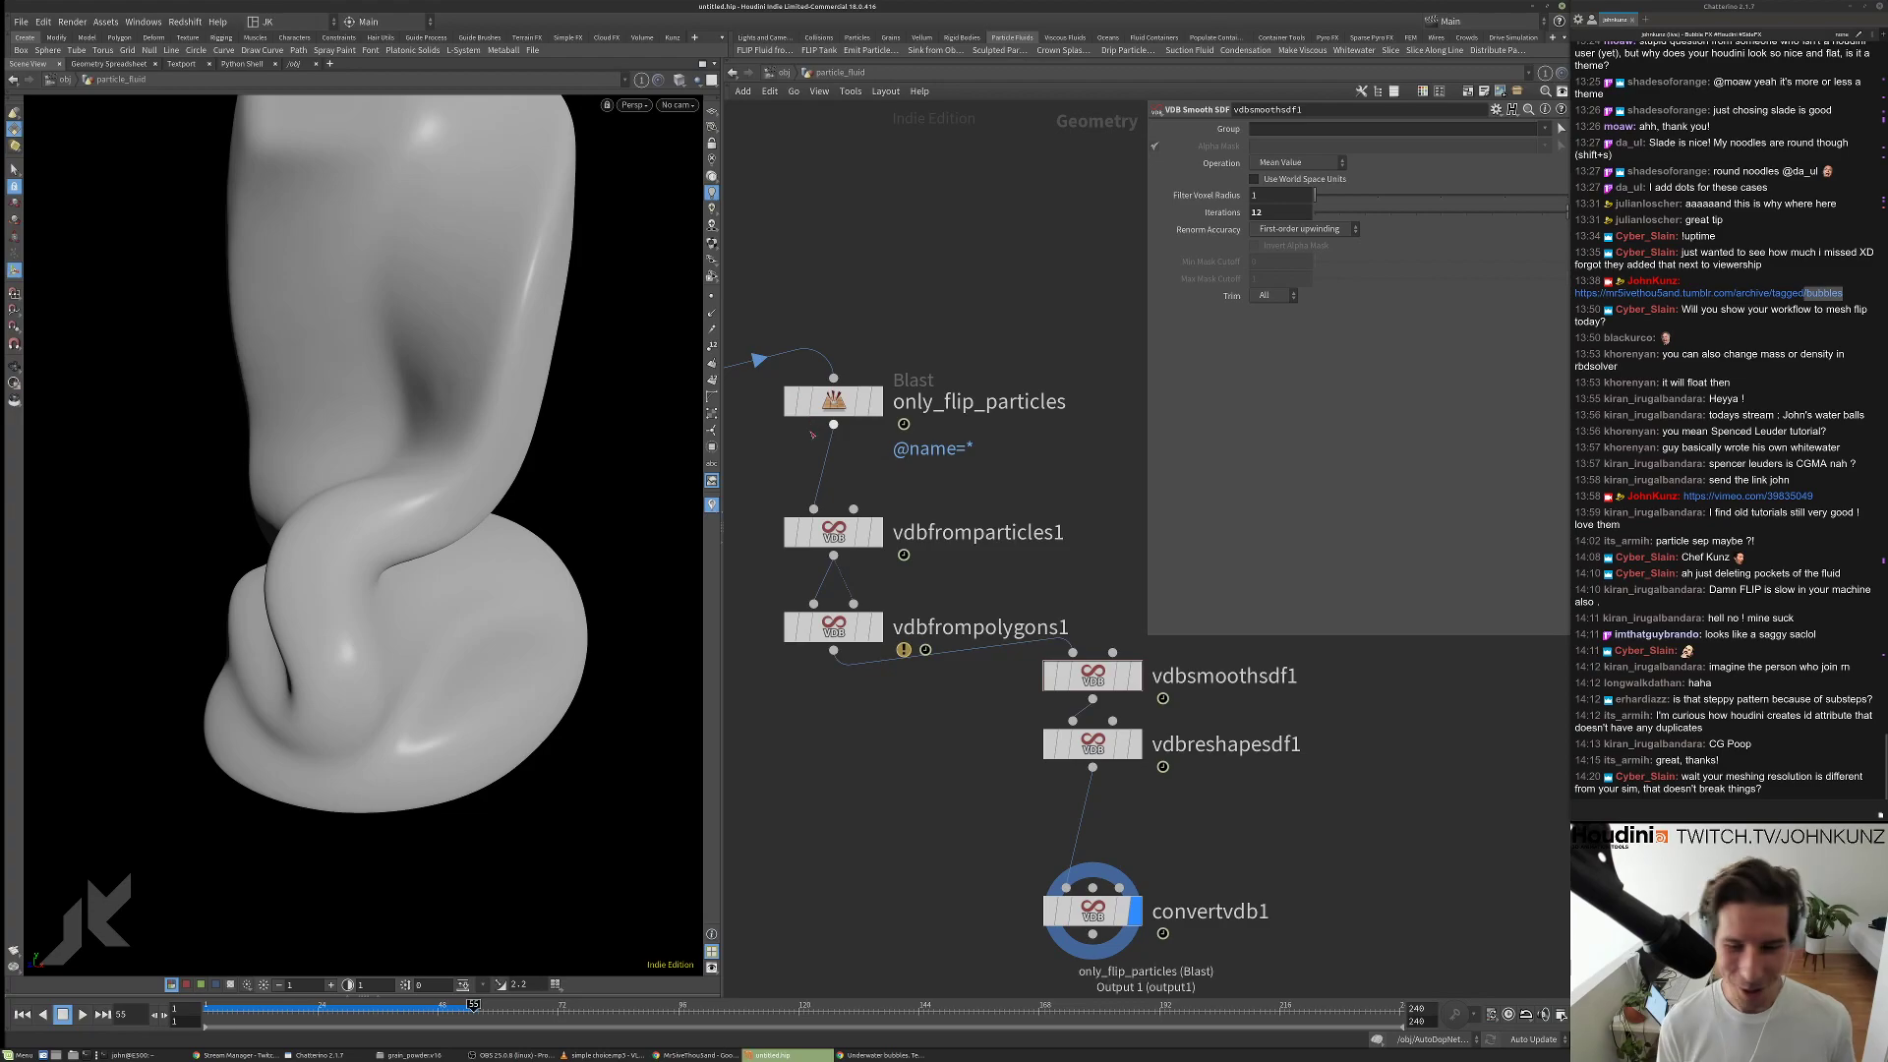
scroll(808, 449, down, 3)
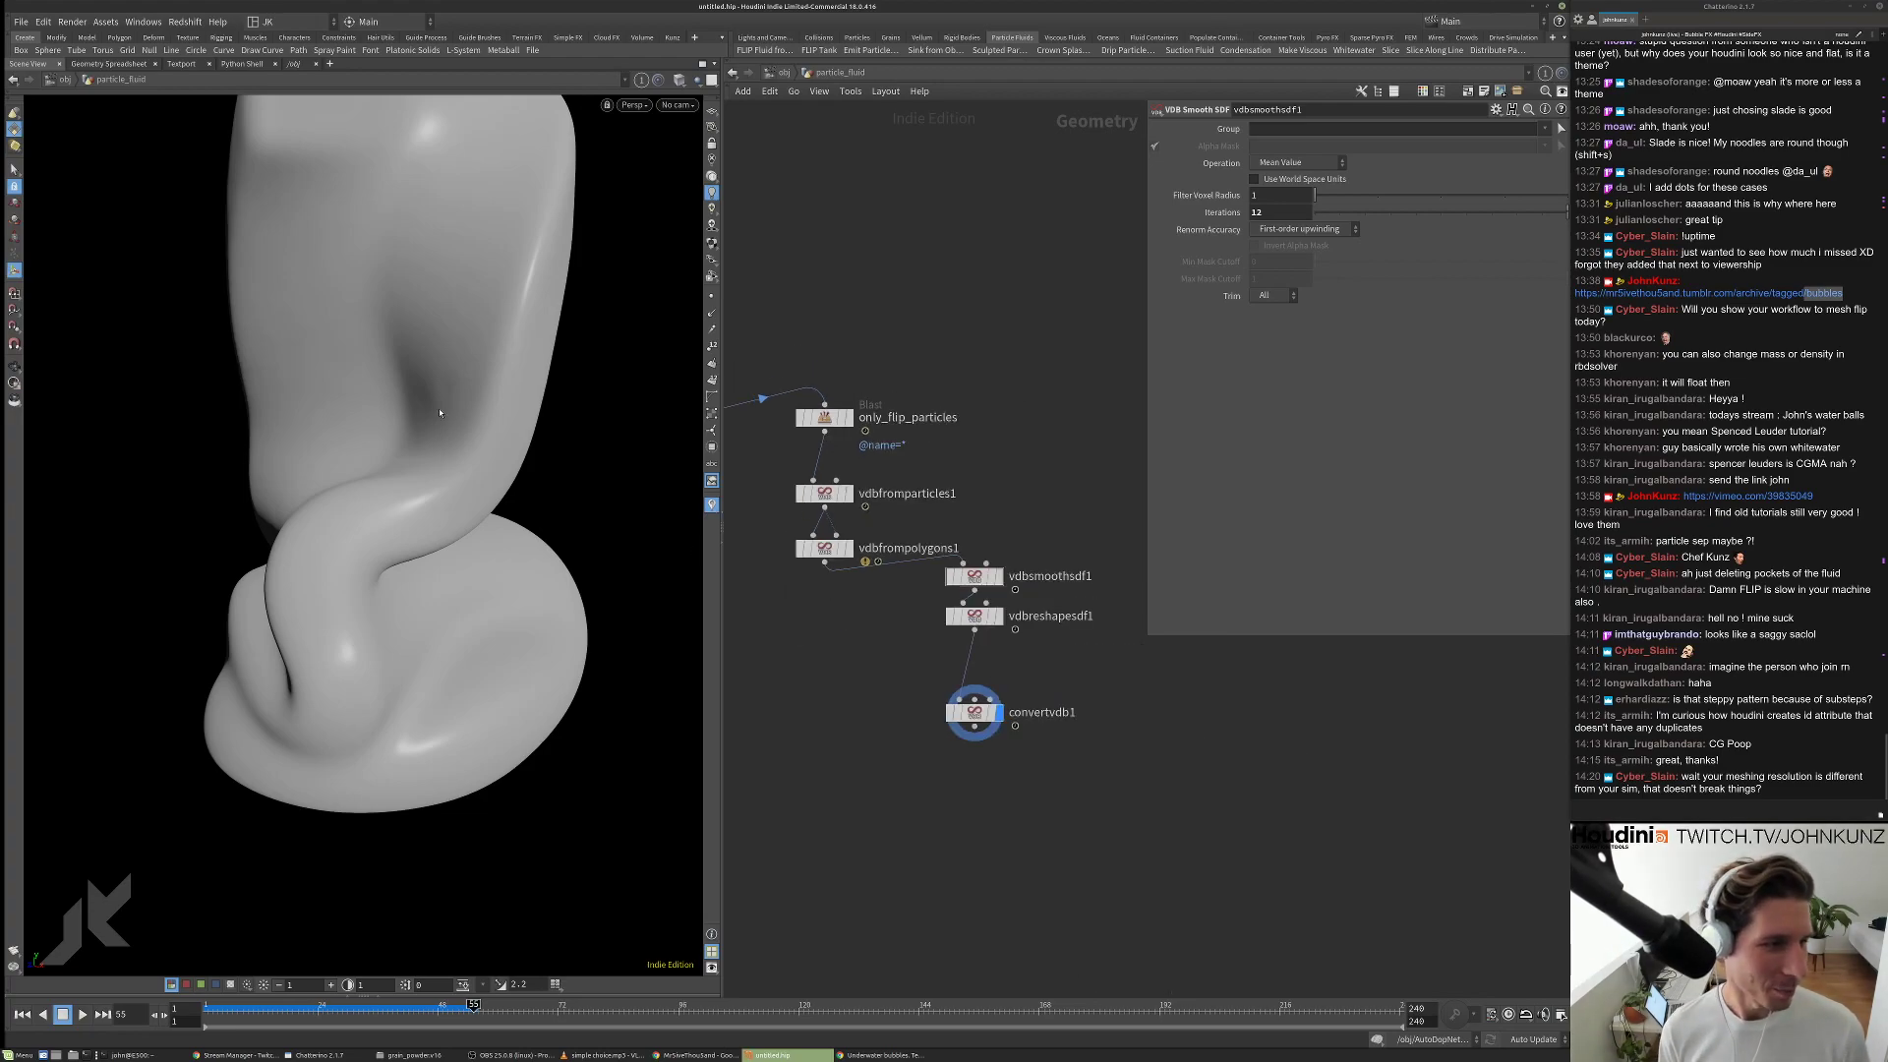
drag(423, 385, 422, 511)
scroll(967, 616, up, 3)
Set the reshape erode Offset to 4, after trying 1, and inspect the slimmer mesh.
click(971, 616)
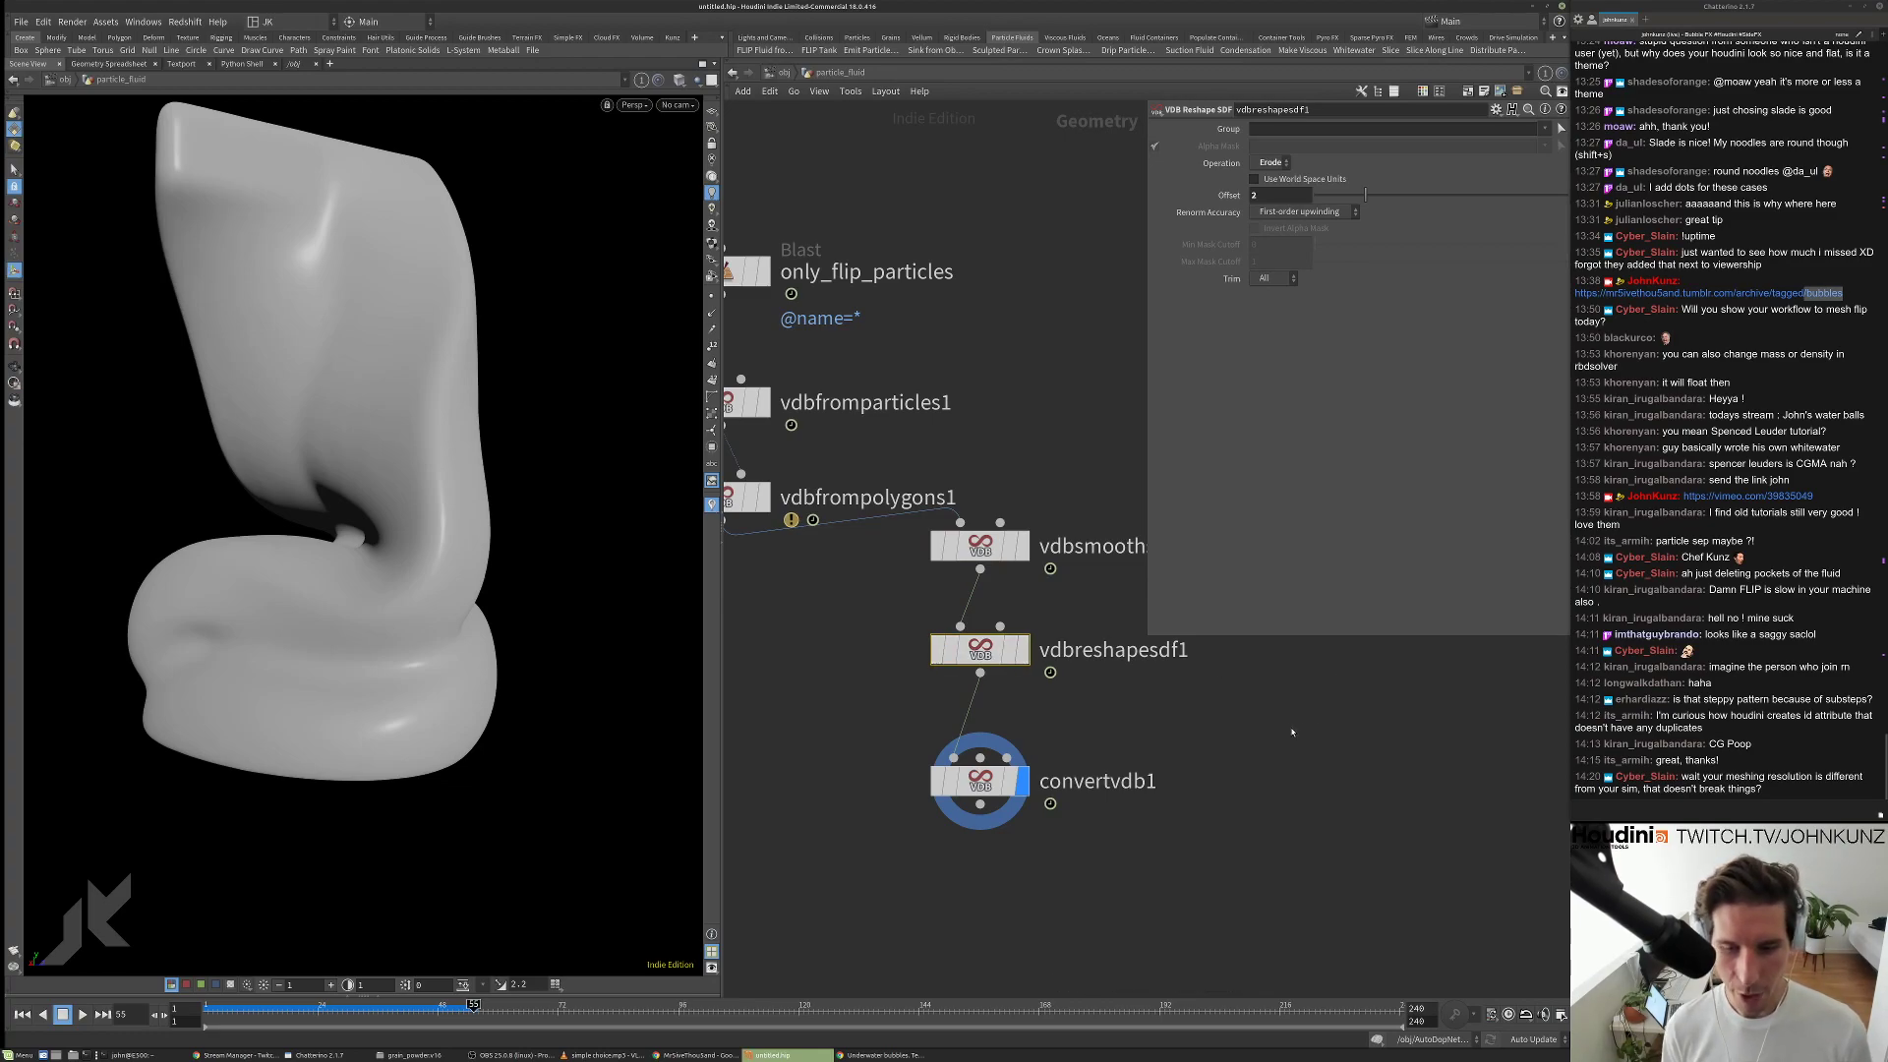
click(1271, 194)
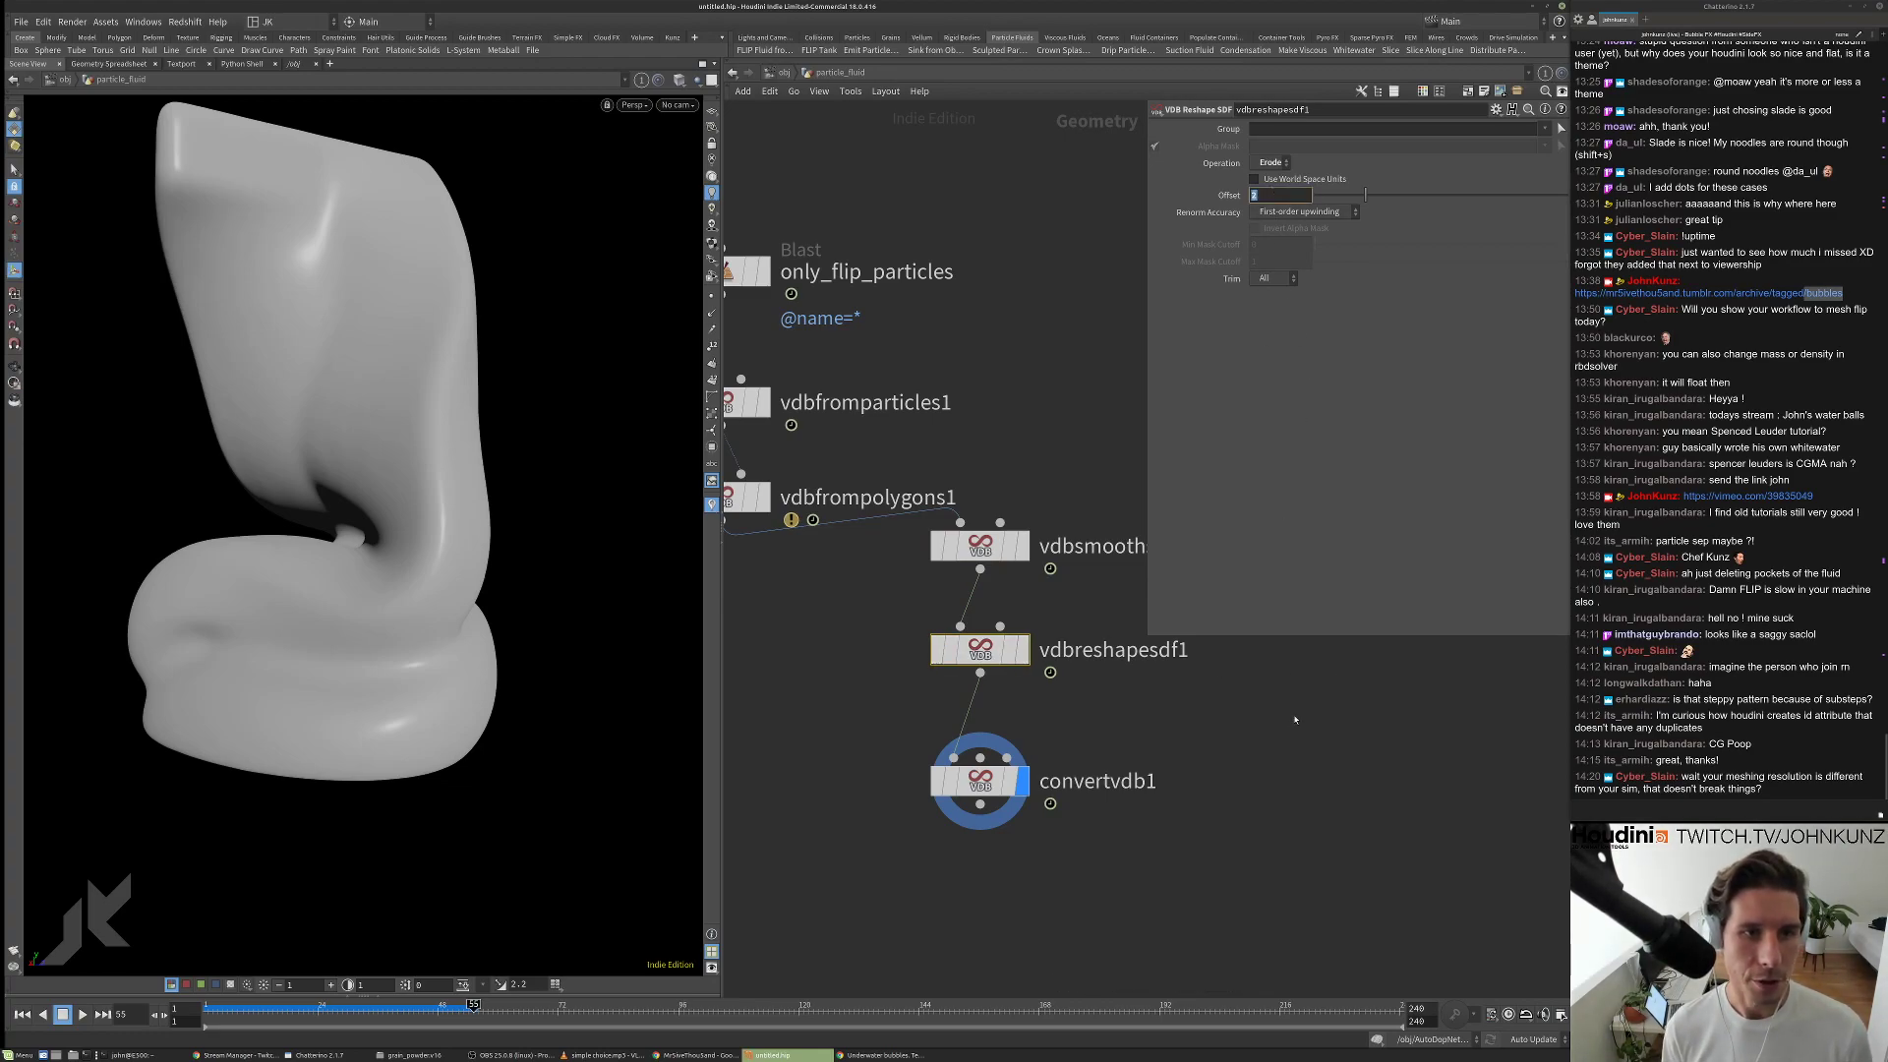
text(1)
key(Return)
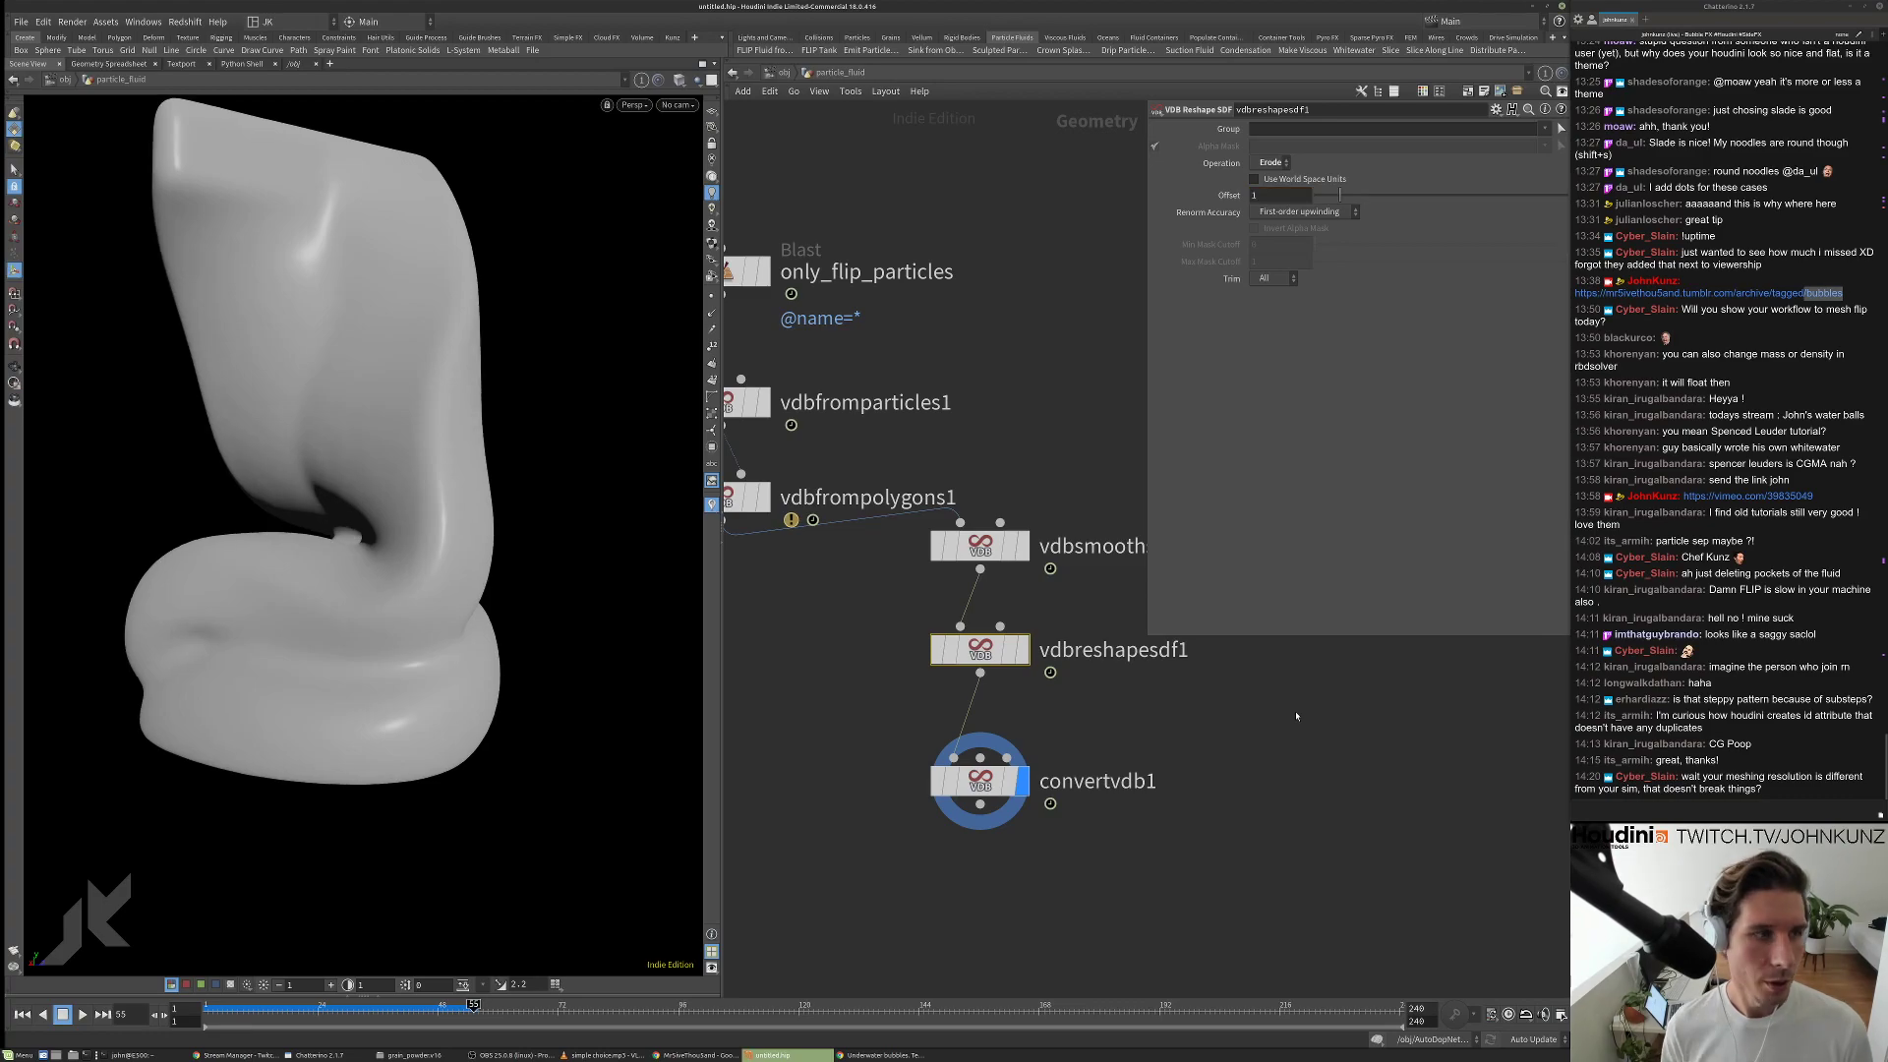
click(1271, 194)
text(4)
key(Return)
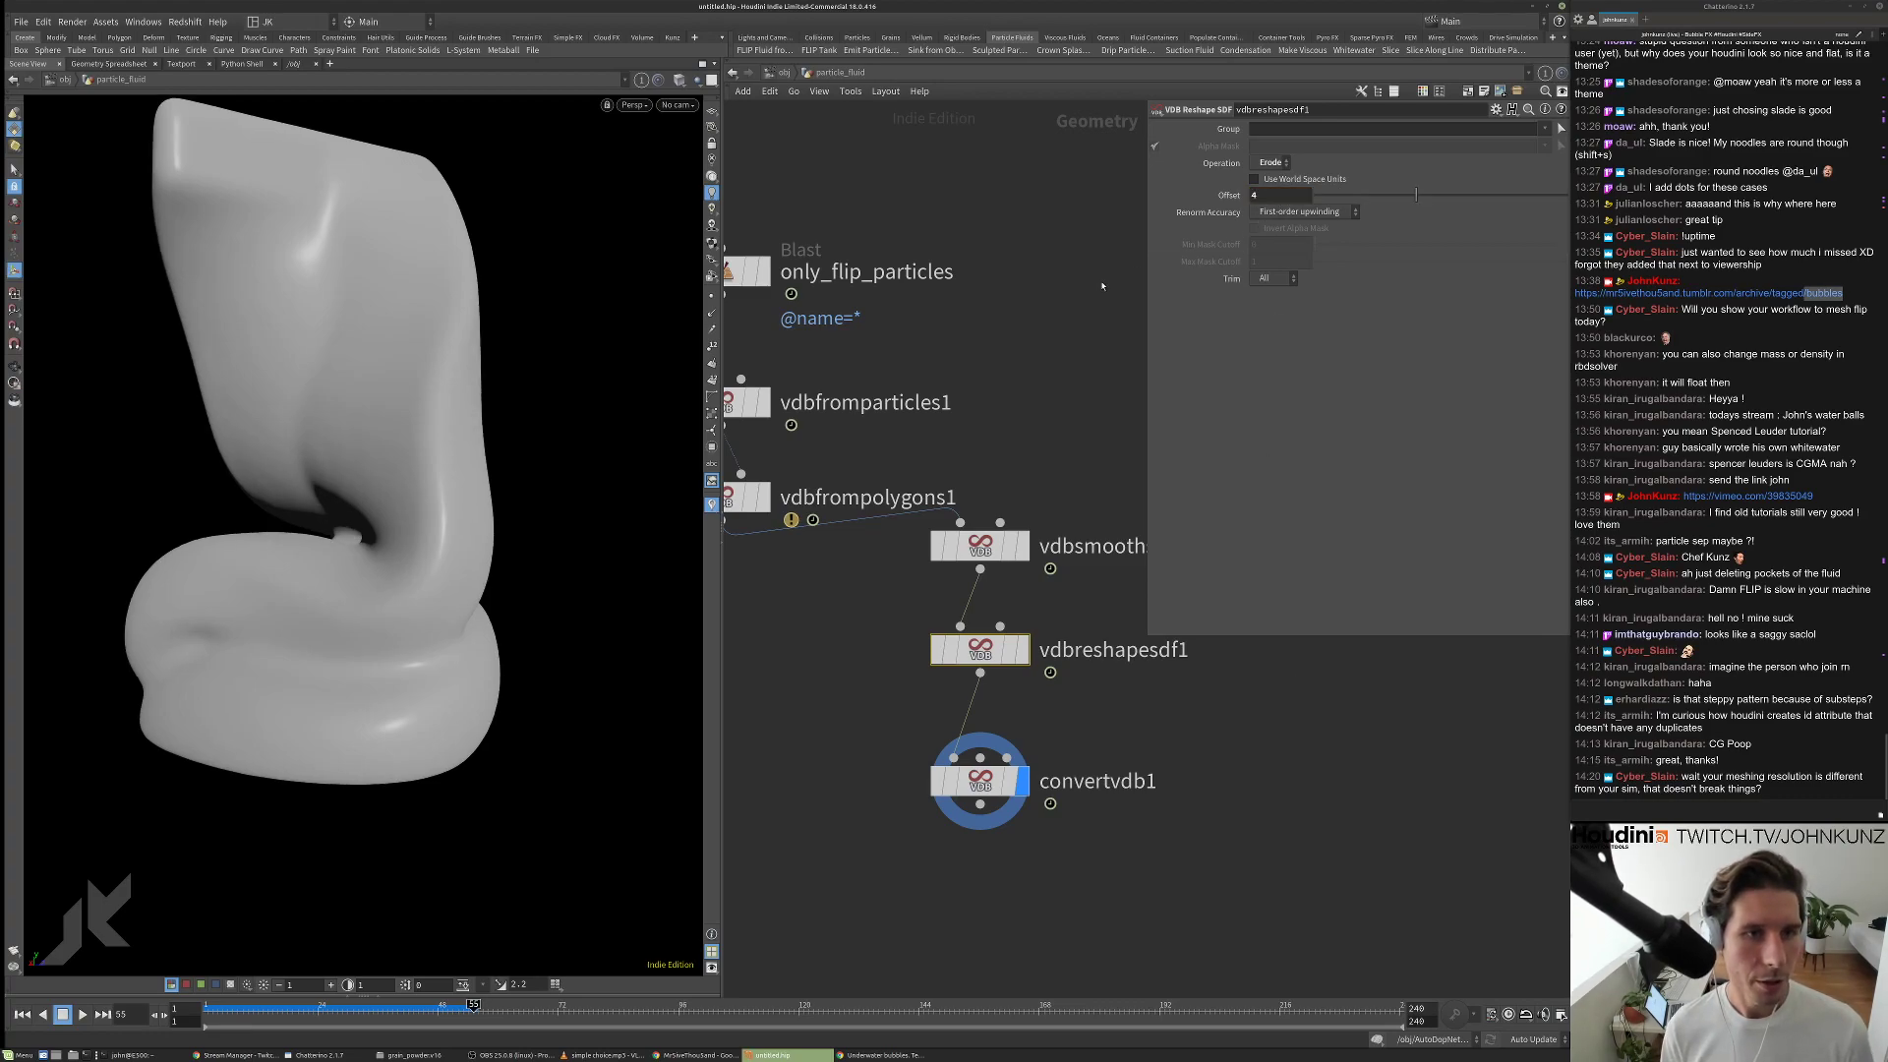
drag(581, 512, 506, 518)
middle_drag(531, 489, 565, 560)
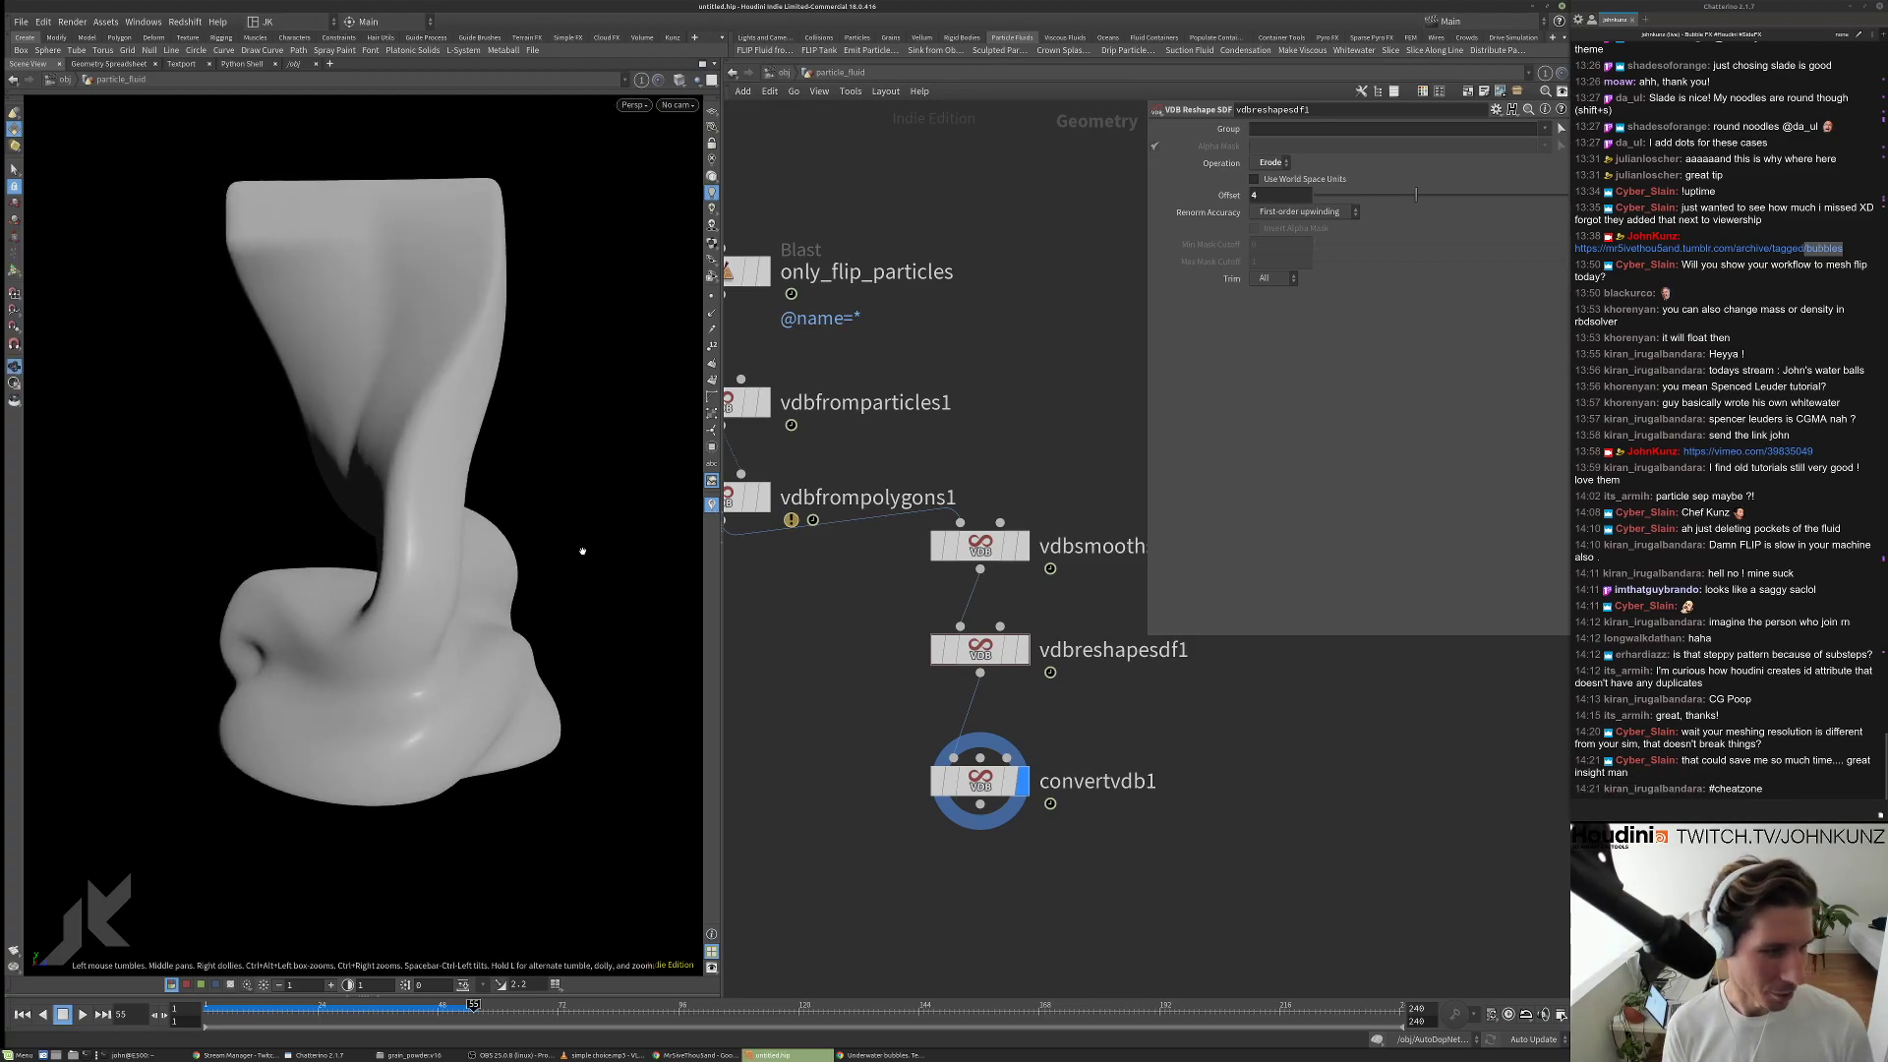
scroll(777, 614, down, 2)
Select particlefluidsurface1 and check the expression behind its Particle Separation value.
scroll(835, 590, down, 3)
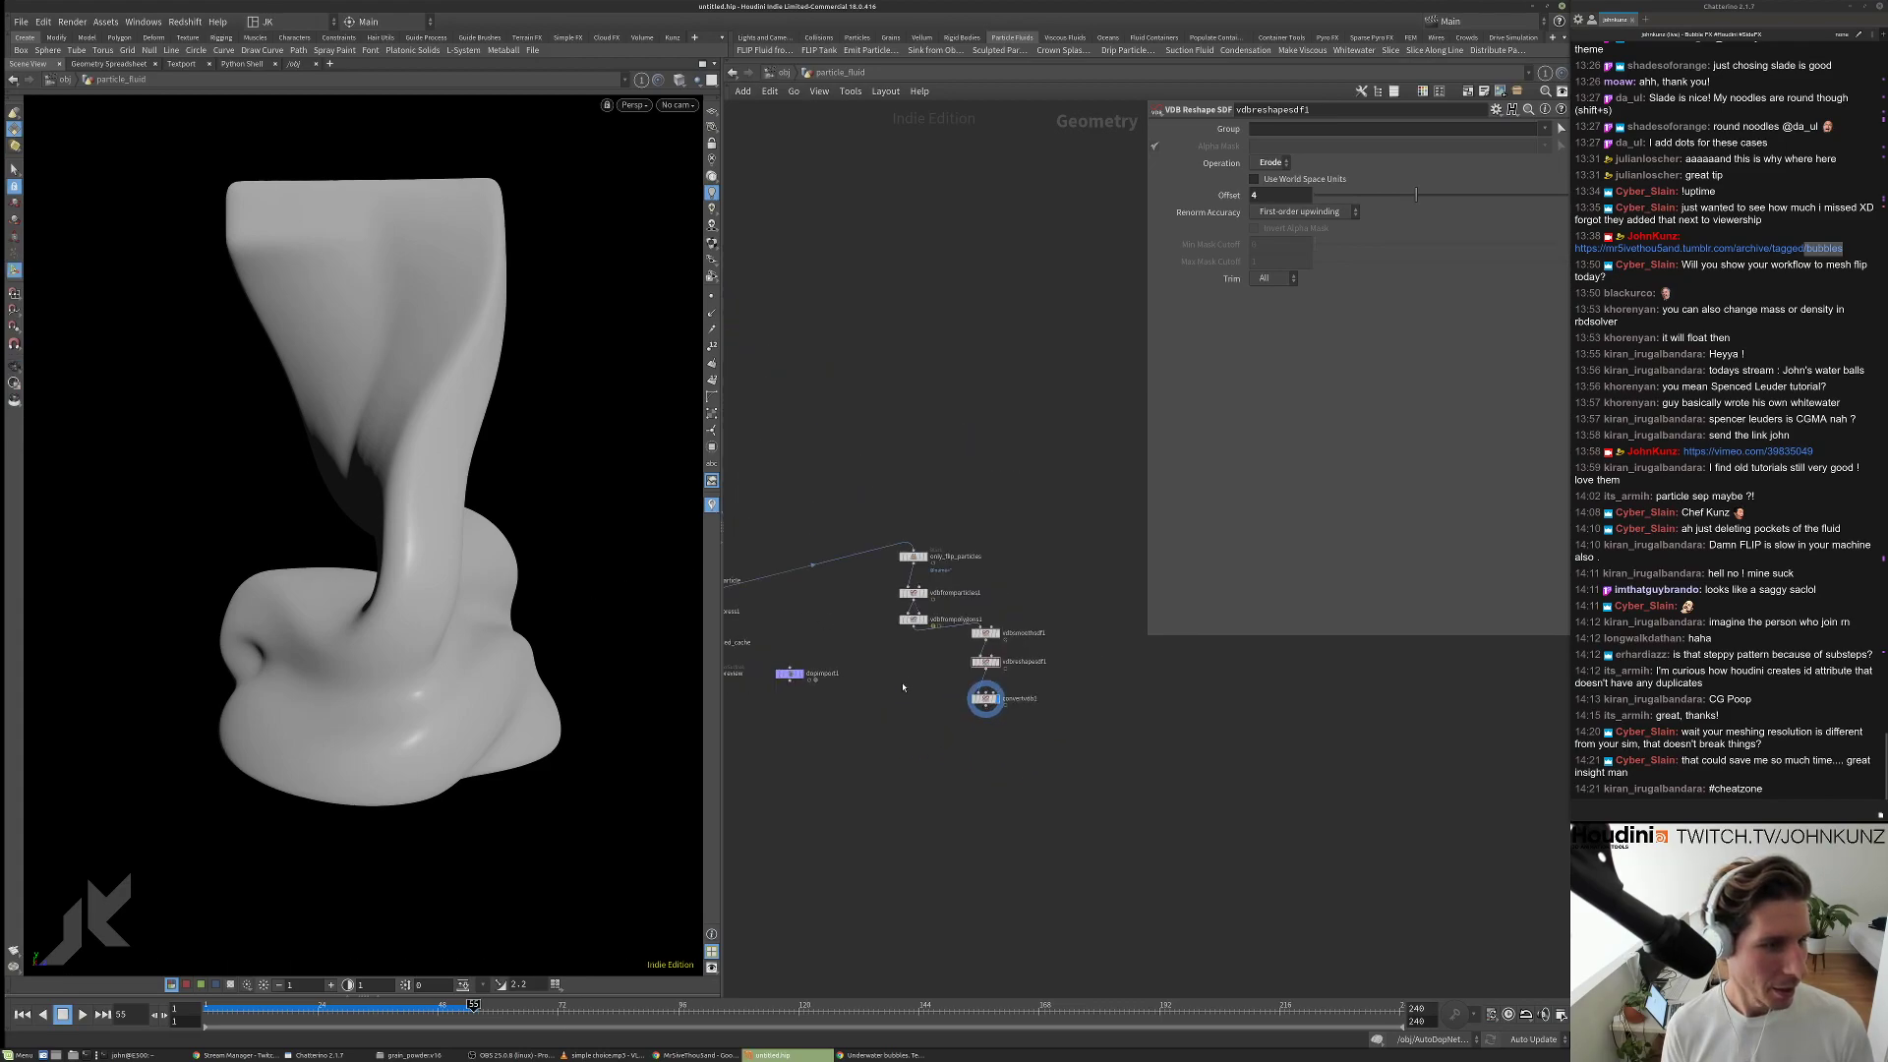
scroll(939, 529, up, 2)
scroll(939, 529, up, 1)
click(909, 556)
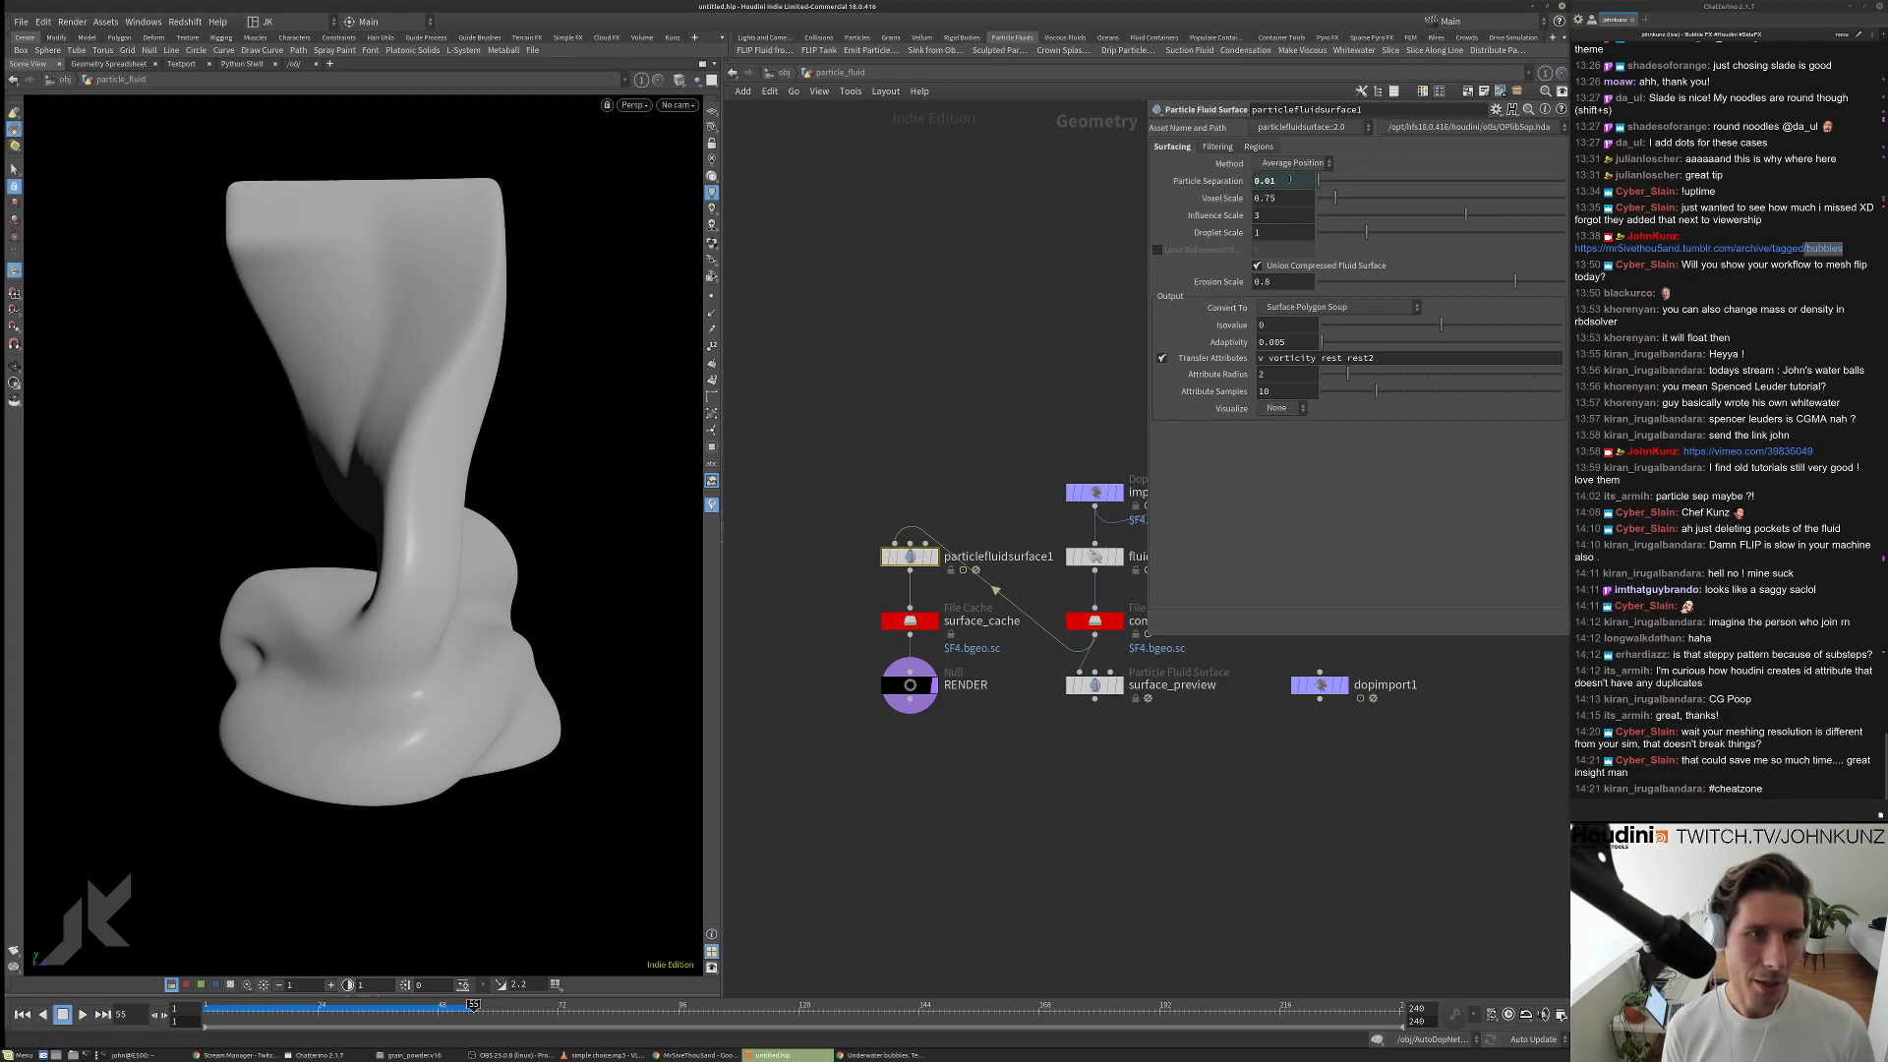
text(ch("../../AutoDopNetwork/flipfluidobject/particlesep"))
click(1241, 183)
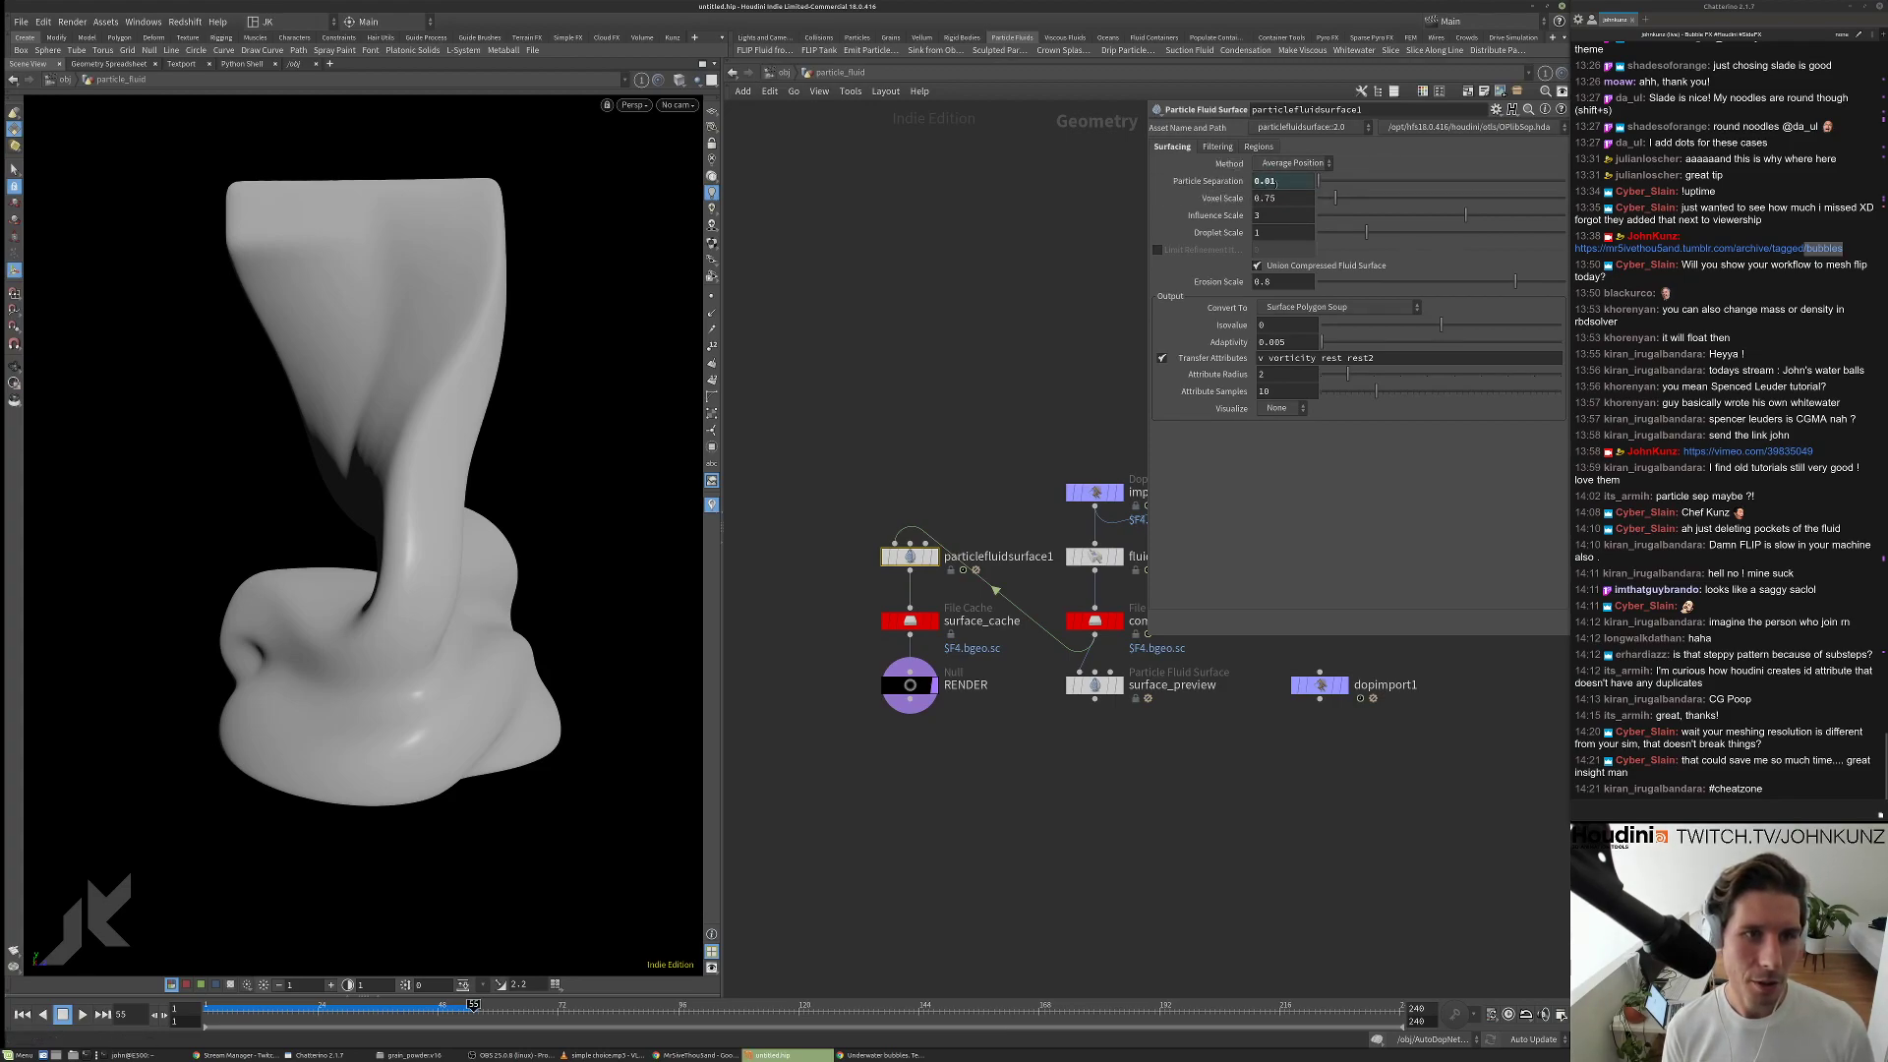
Test Voxel Scale values up to 4, settle on 1.4, and select vdbfromparticles1.
drag(1330, 205, 1374, 203)
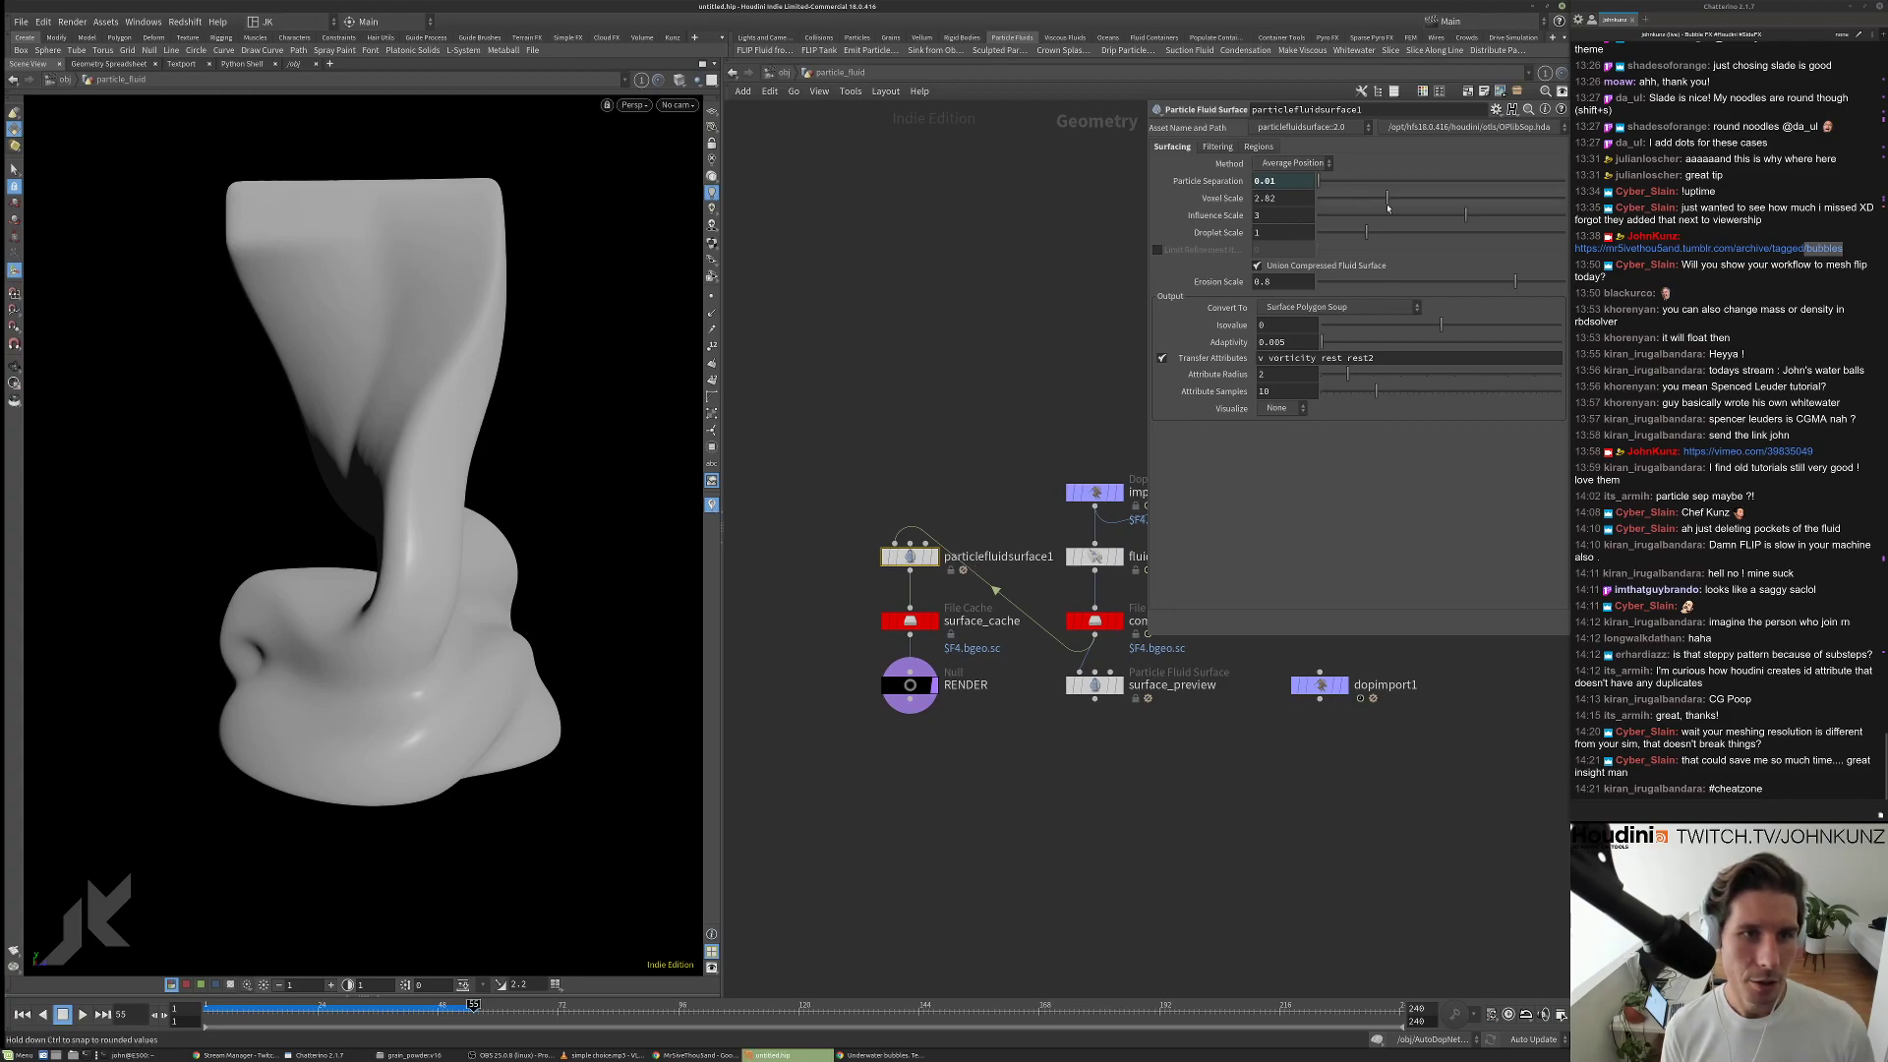
drag(1387, 207, 1415, 204)
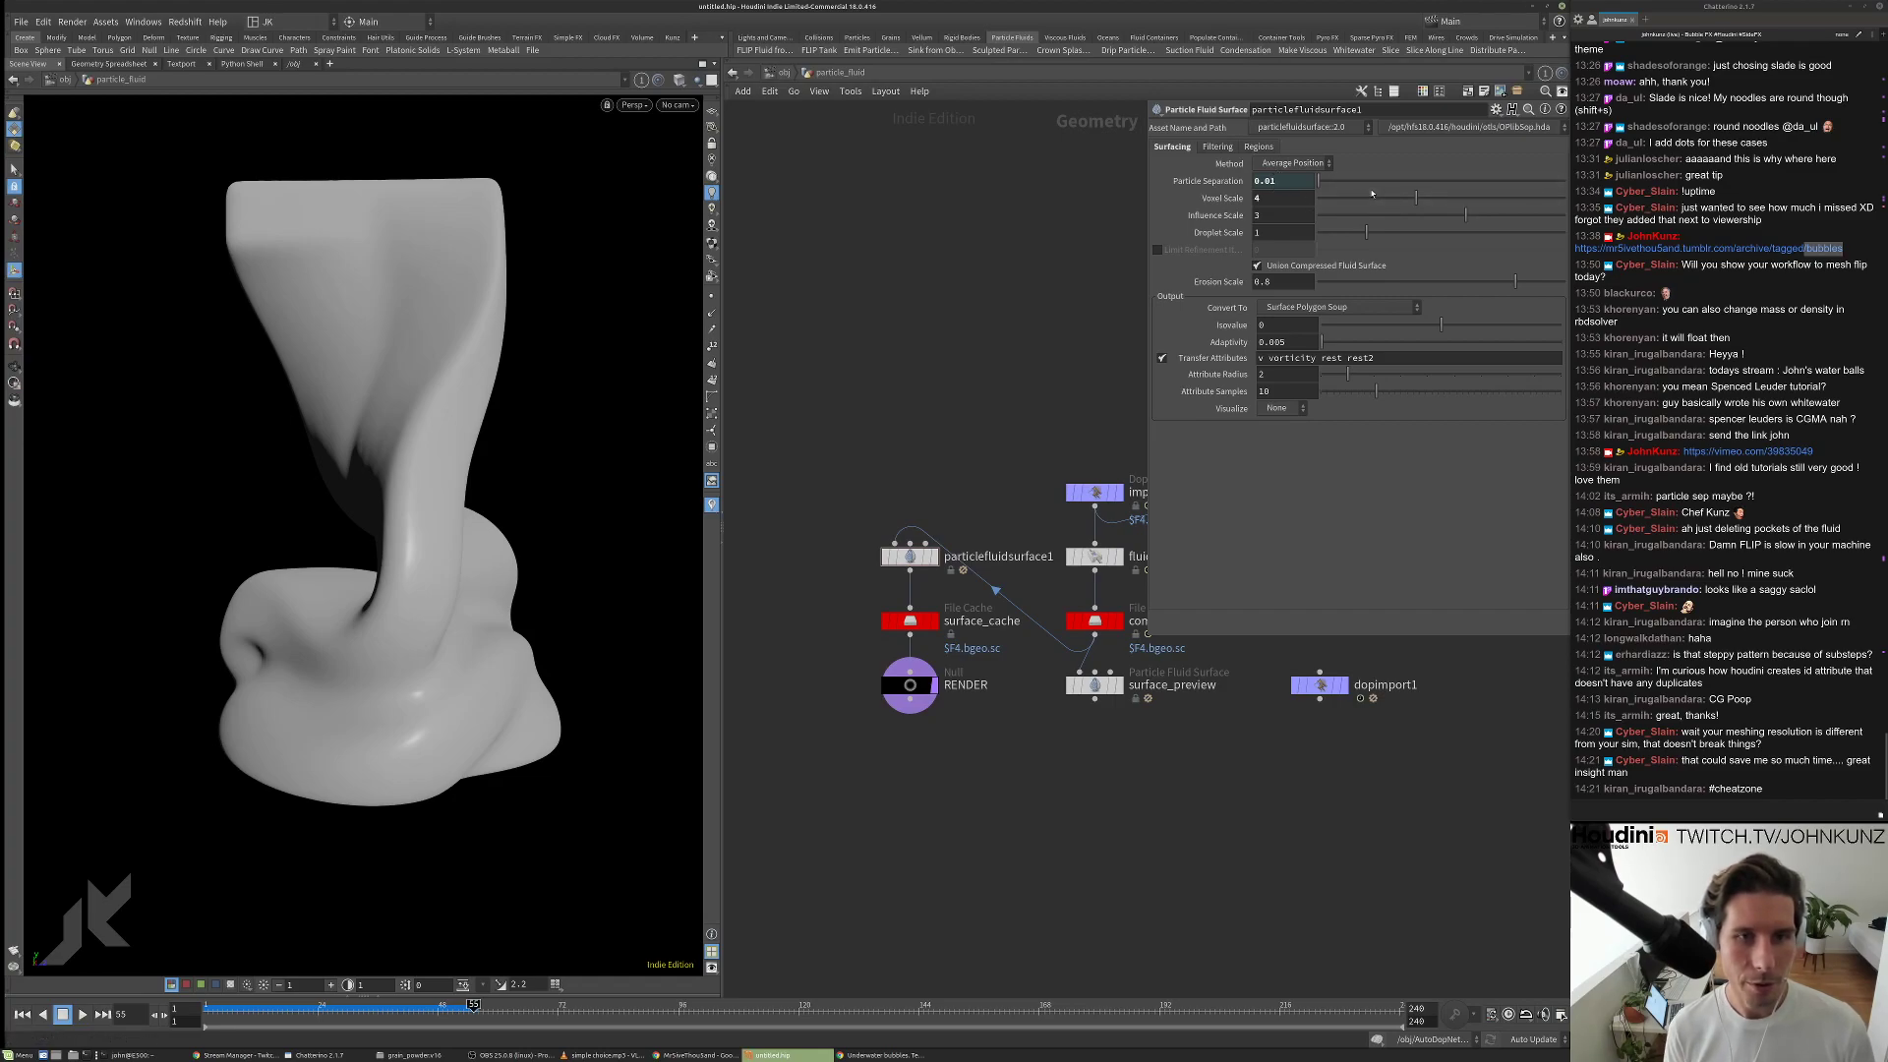
middle_drag(1054, 313, 930, 269)
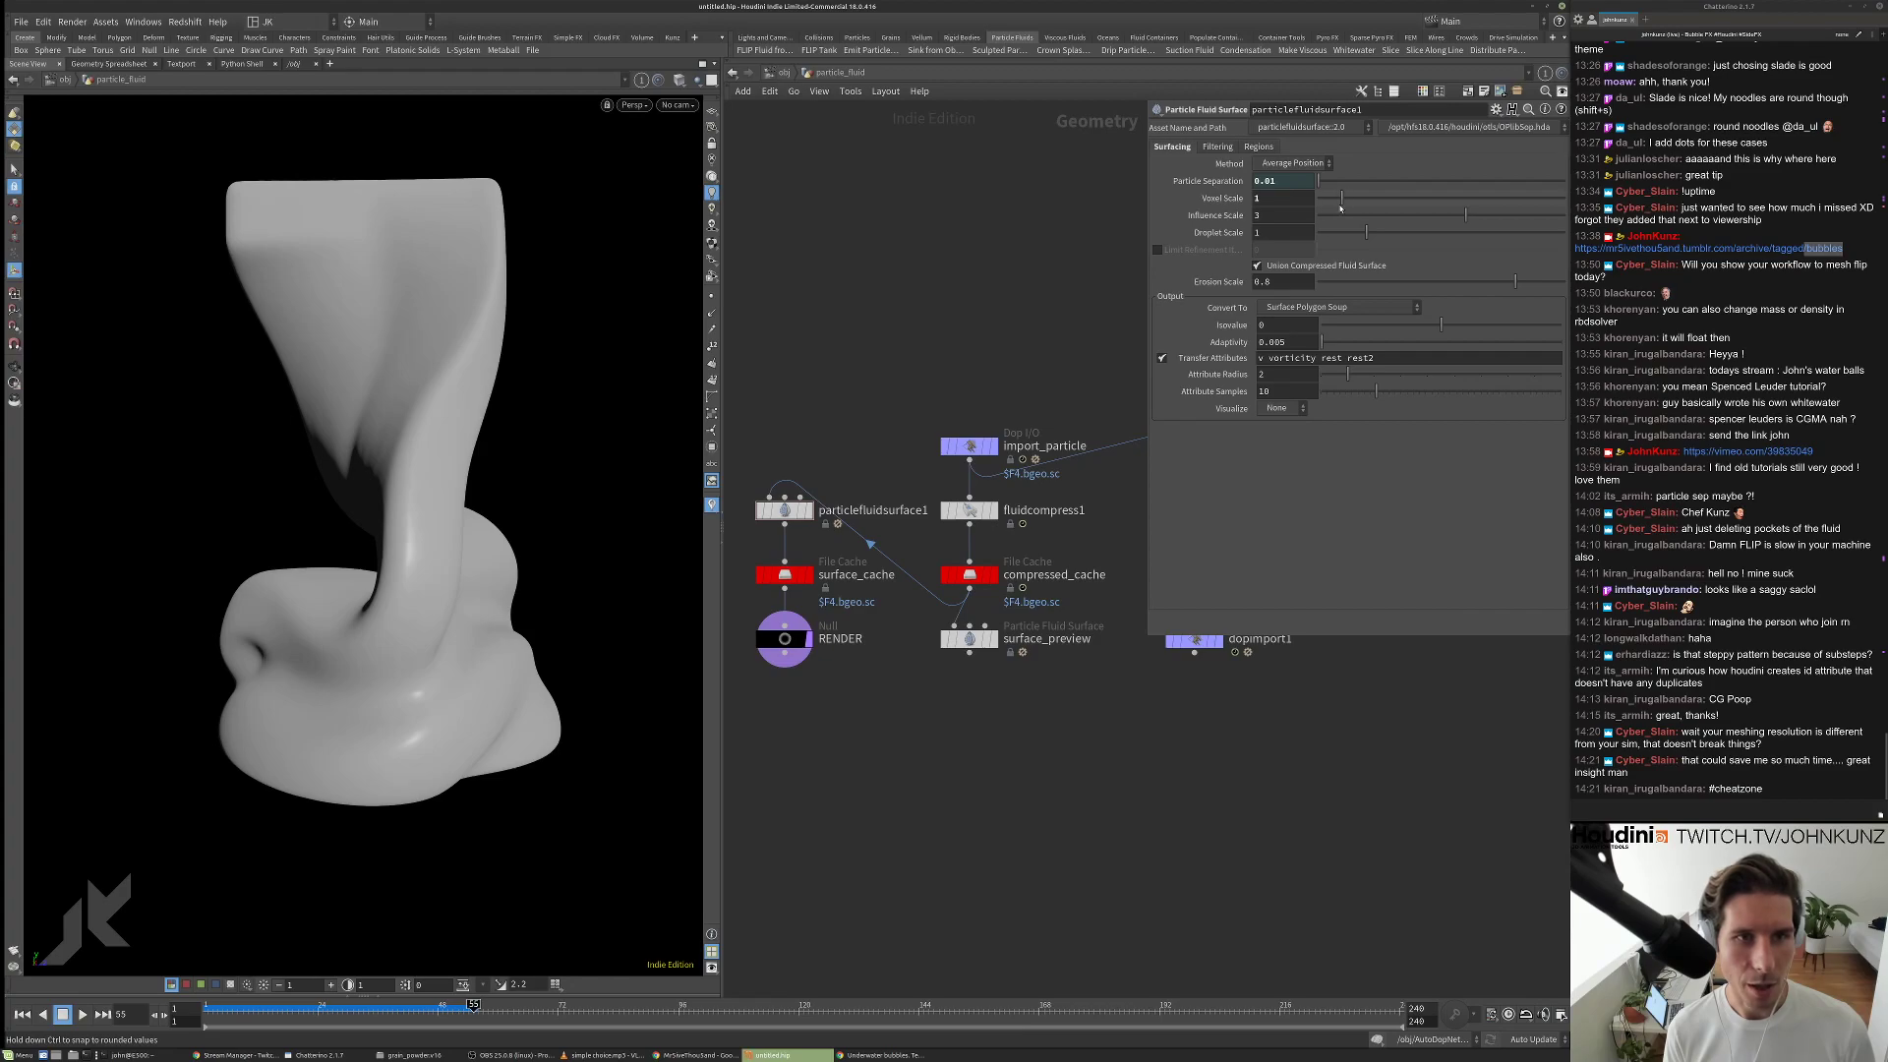
drag(1340, 207, 1255, 181)
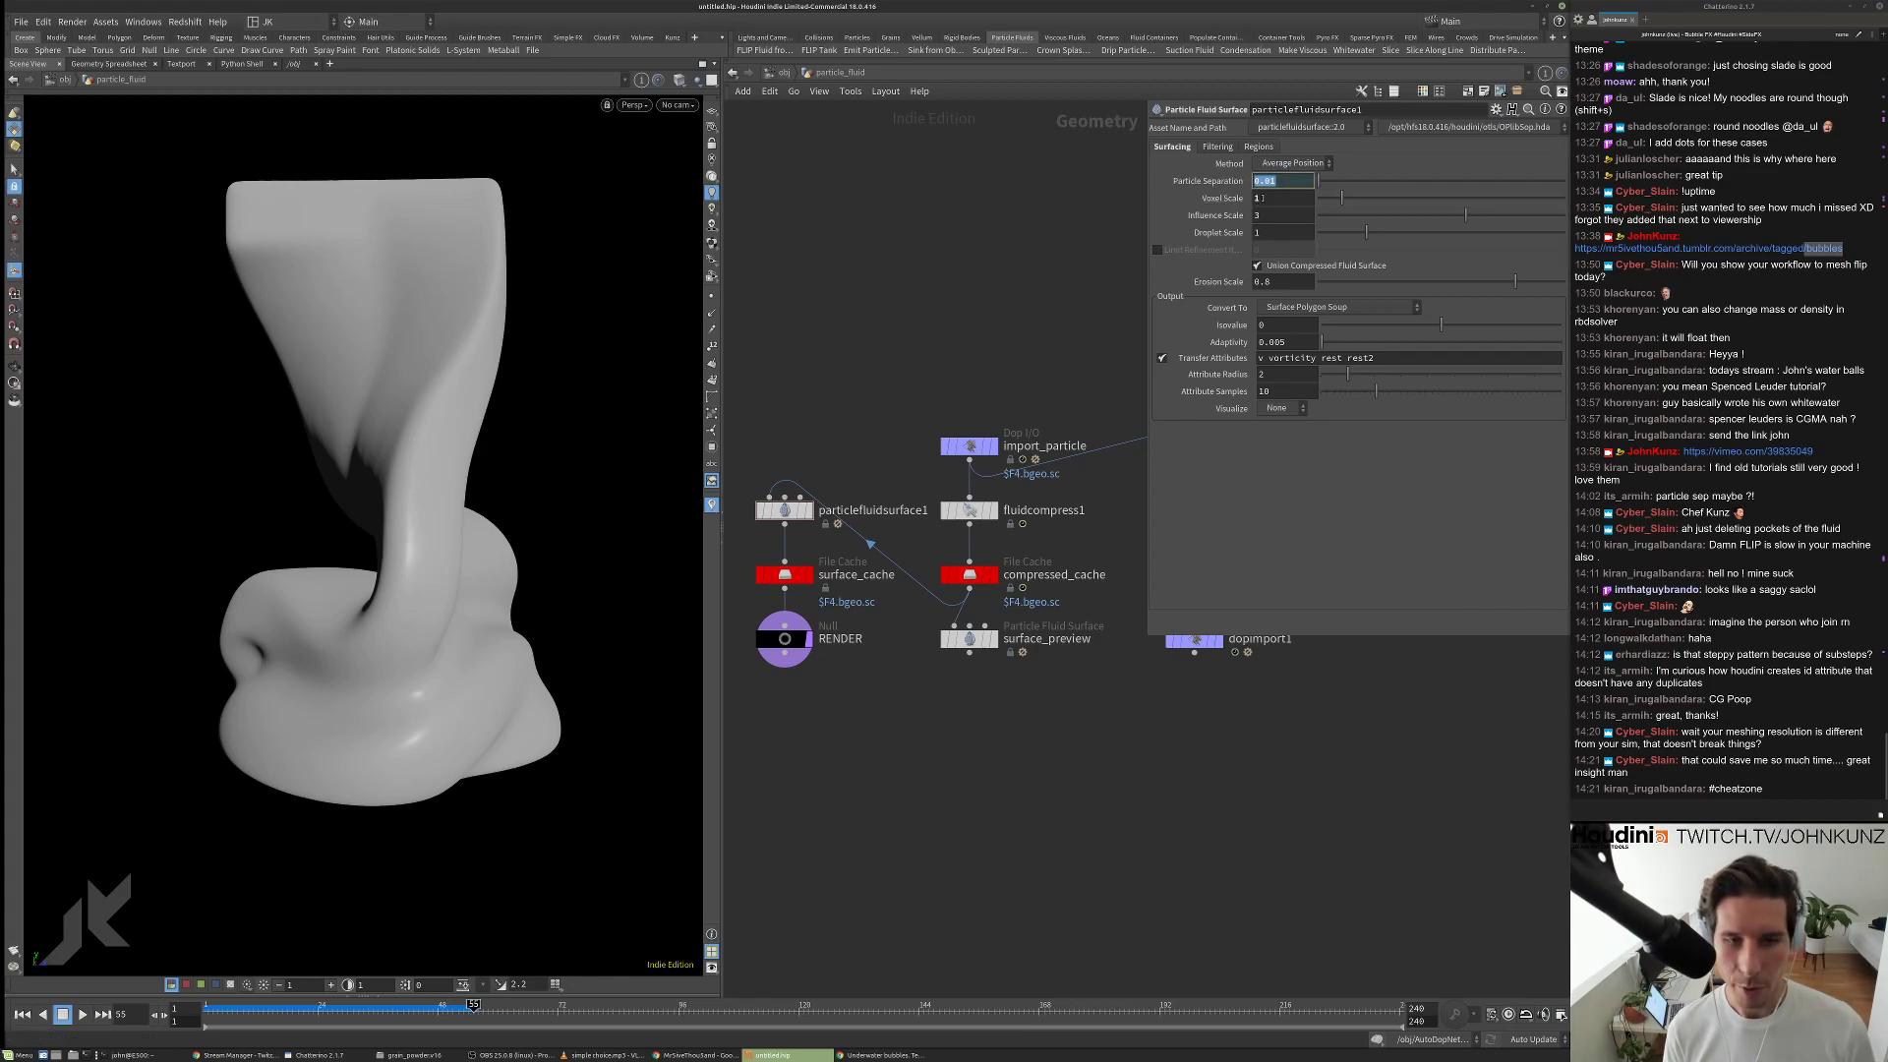
drag(1341, 197, 1351, 202)
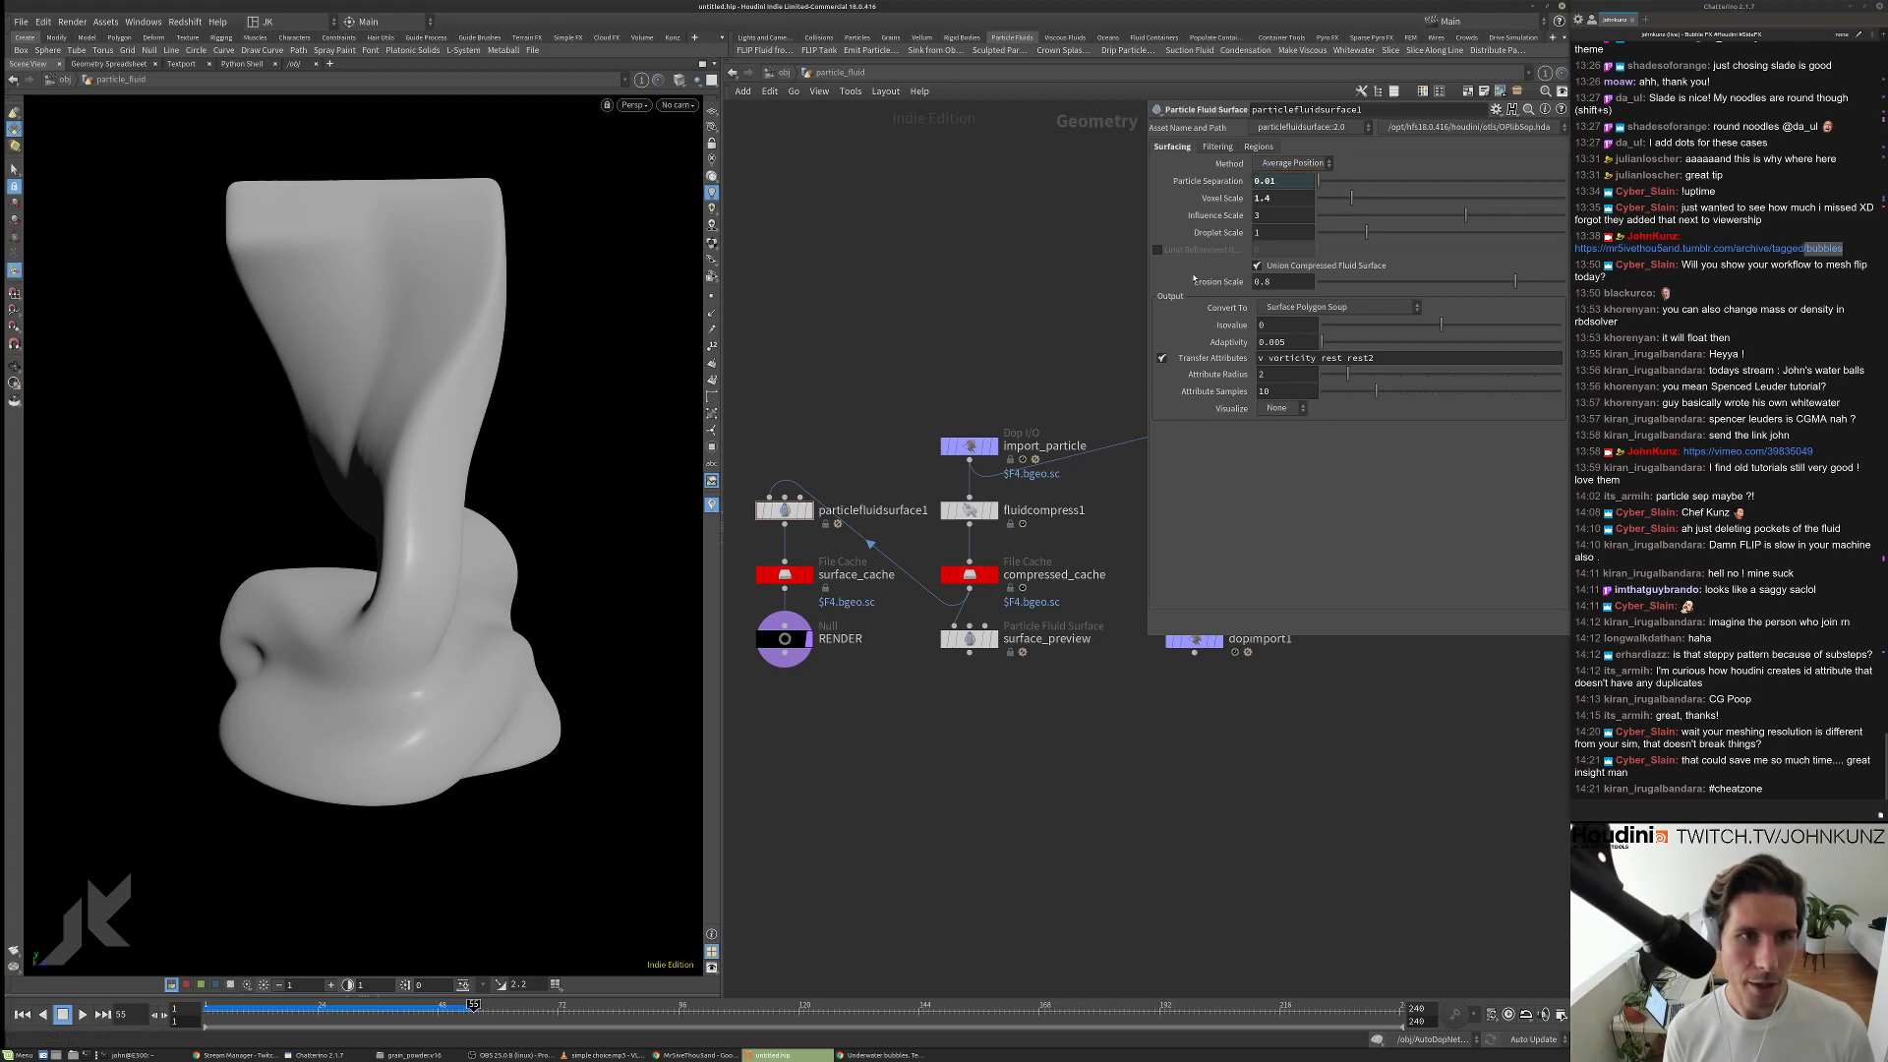
scroll(885, 472, down, 3)
scroll(1060, 445, up, 3)
click(1066, 435)
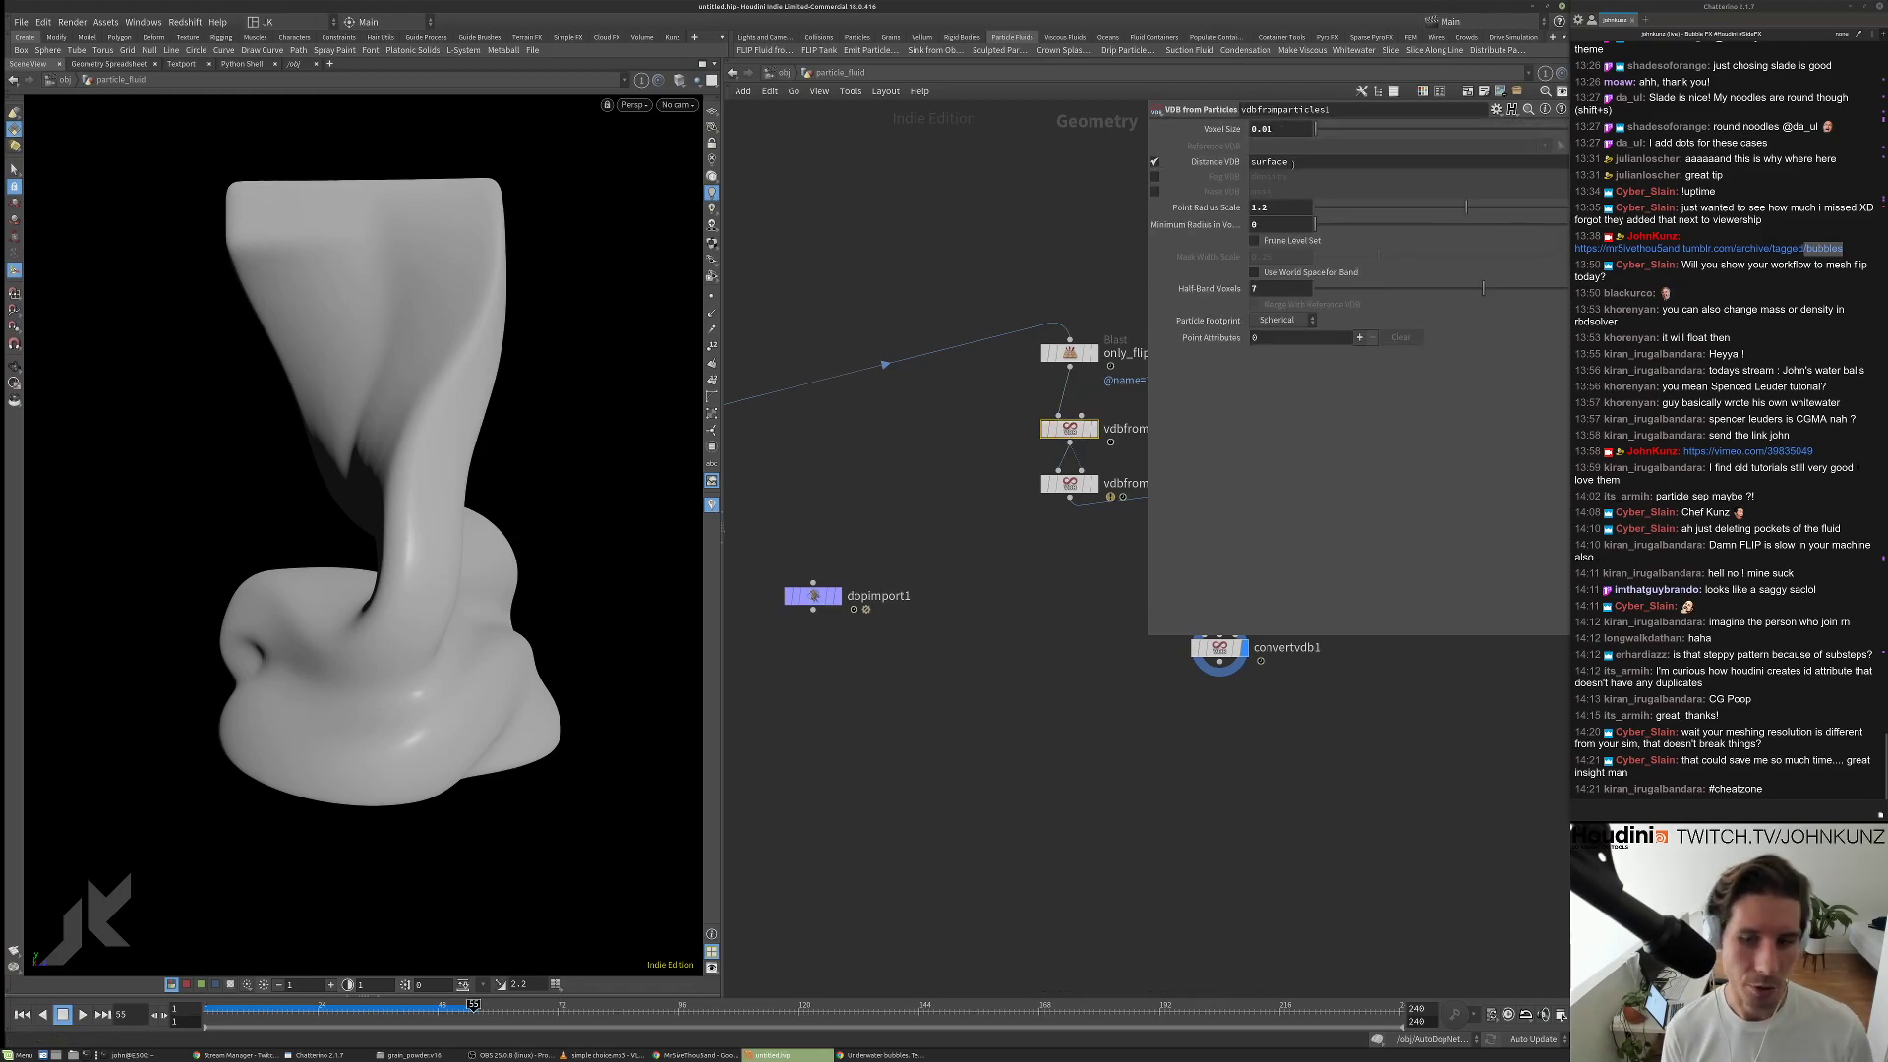
Align the three upper nodes with the VDB smooth and reshape chain.
middle_drag(1111, 491, 954, 531)
scroll(1070, 563, up, 2)
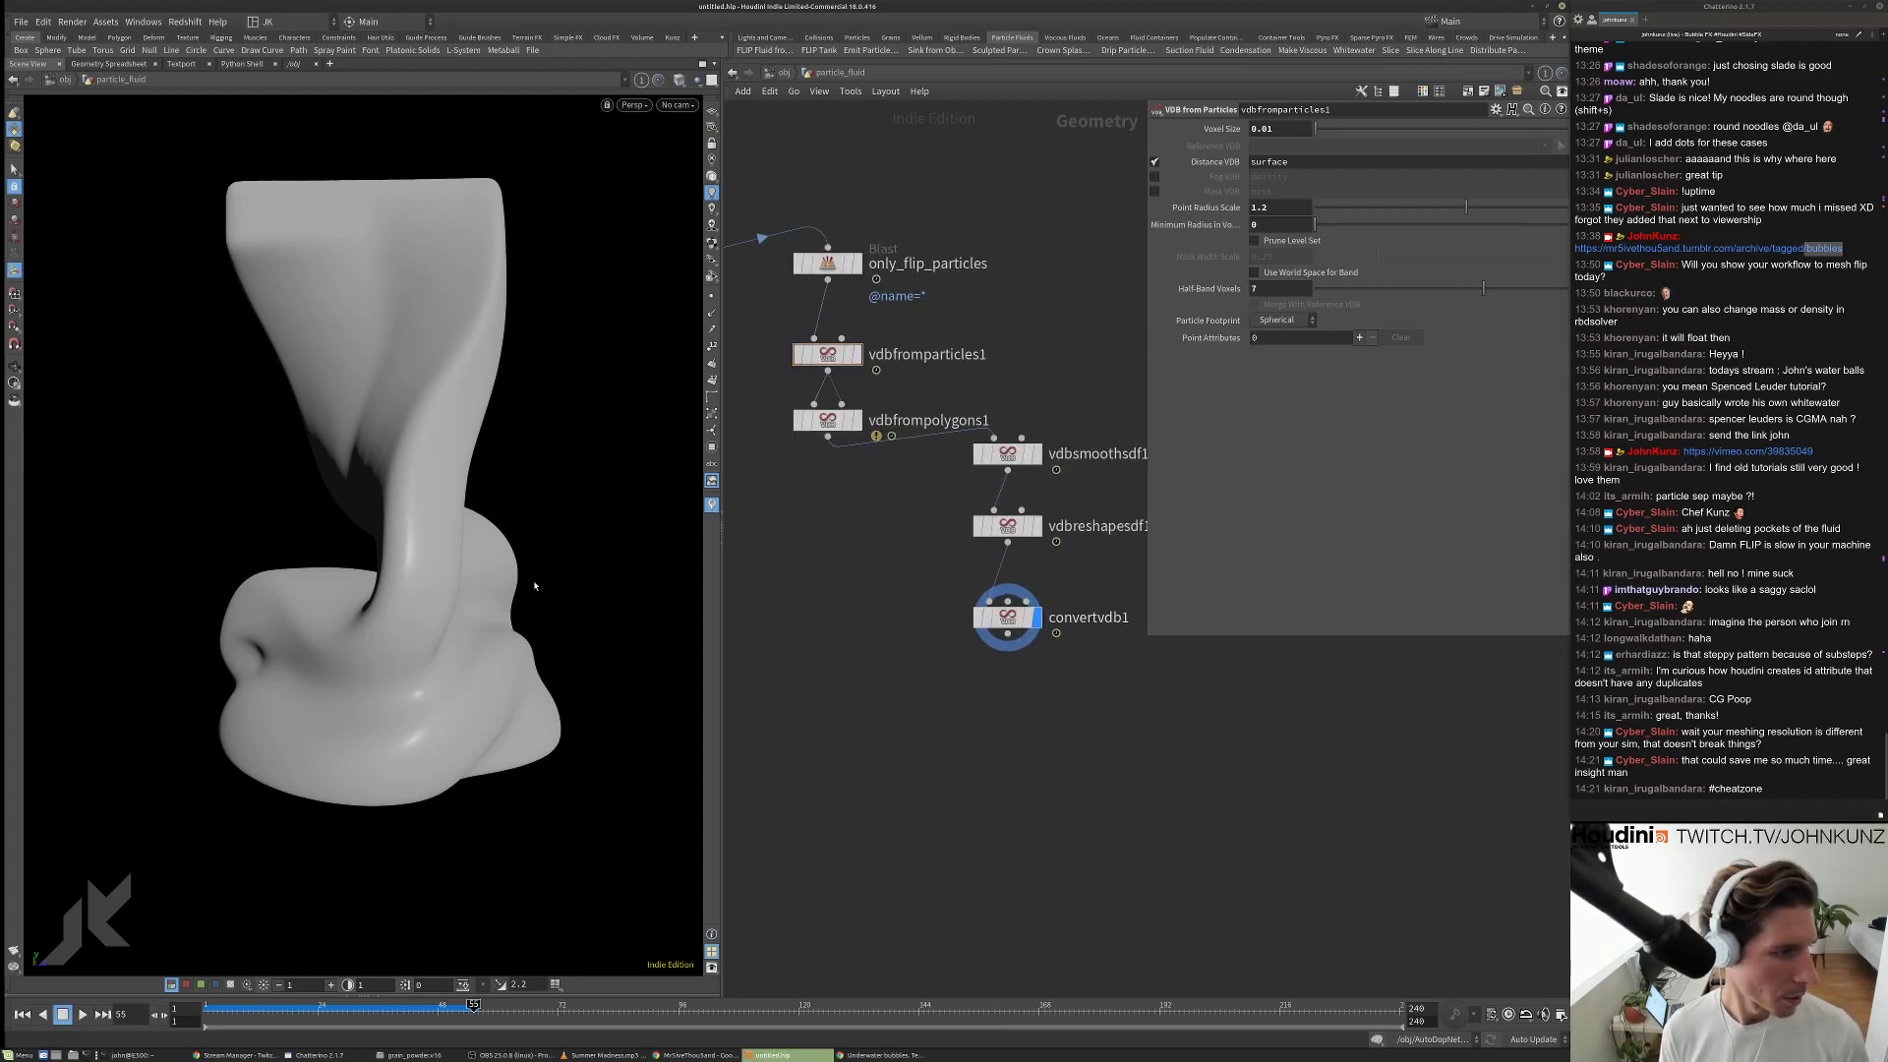
drag(535, 539, 964, 536)
middle_drag(870, 492, 903, 559)
drag(903, 563, 861, 288)
scroll(865, 384, down, 2)
drag(868, 457, 991, 434)
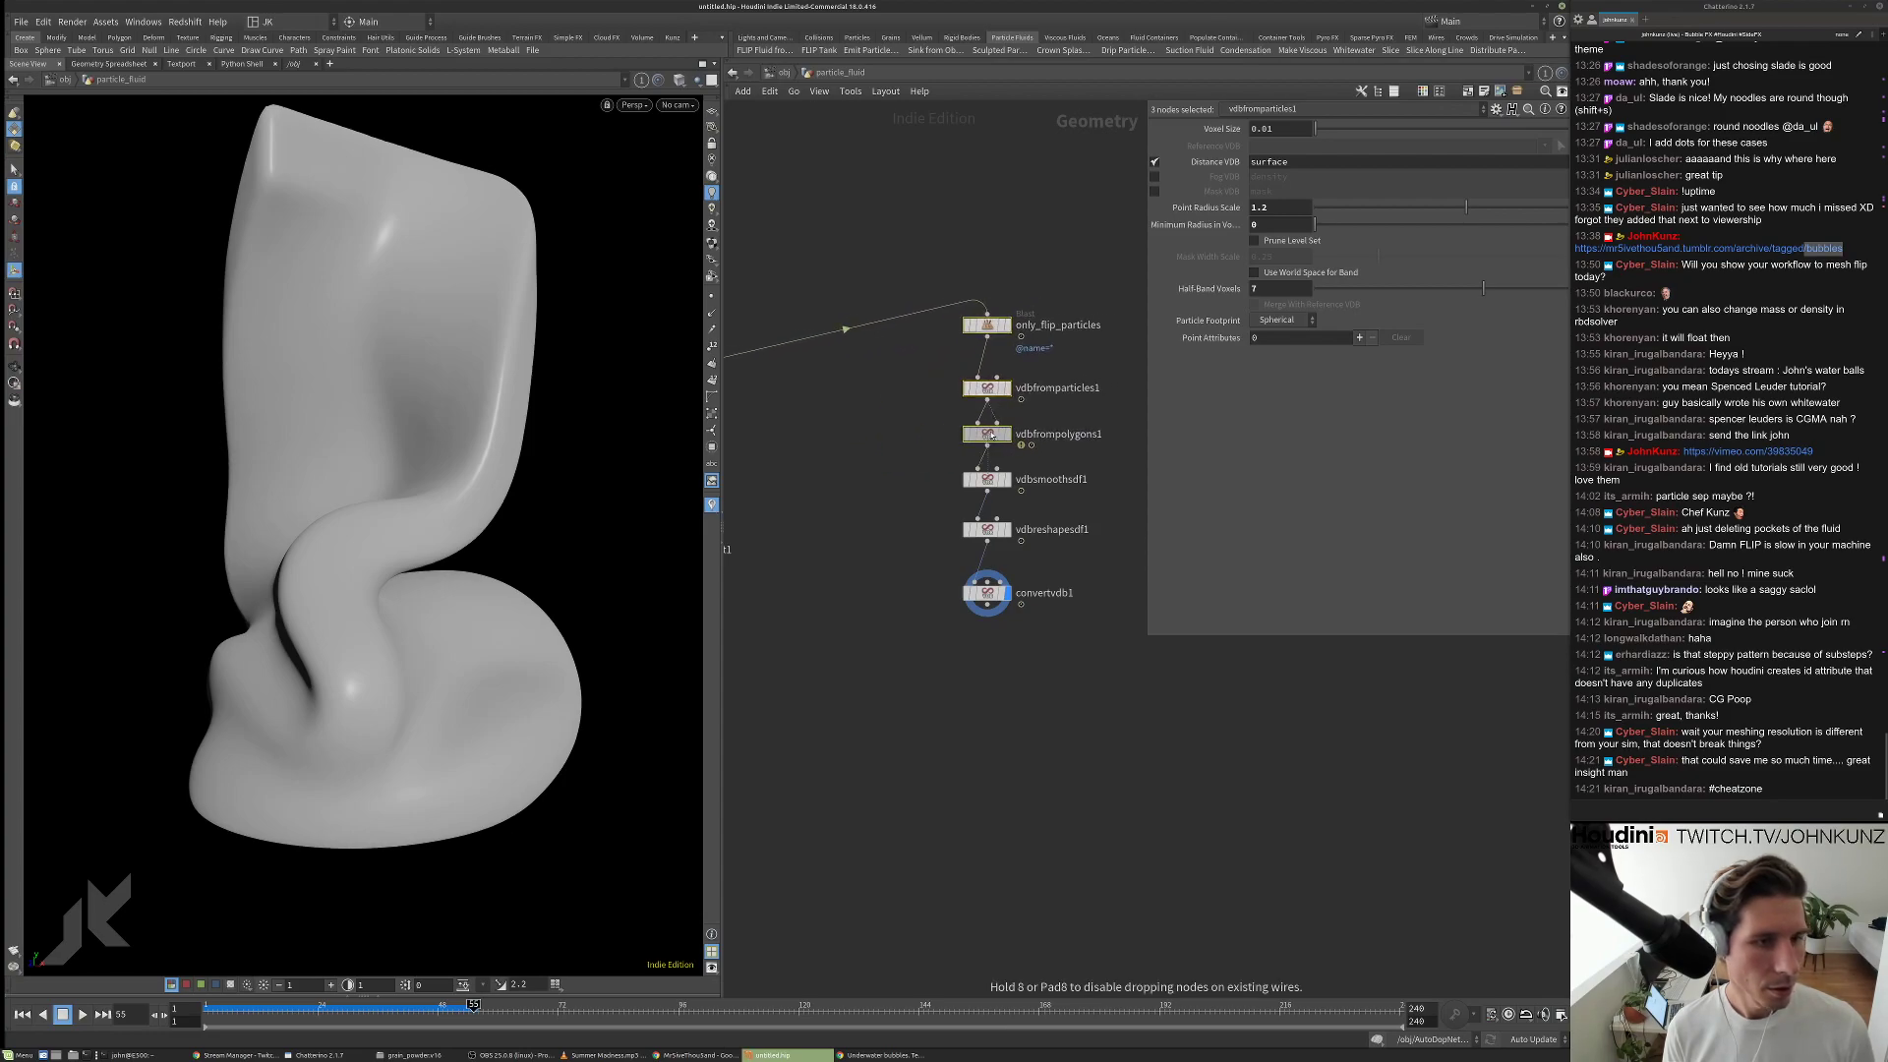
scroll(1042, 393, up, 2)
Add an Attribute Wrangle wired to only_flip_particles, display it, and browse VEX snippets.
key(Tab)
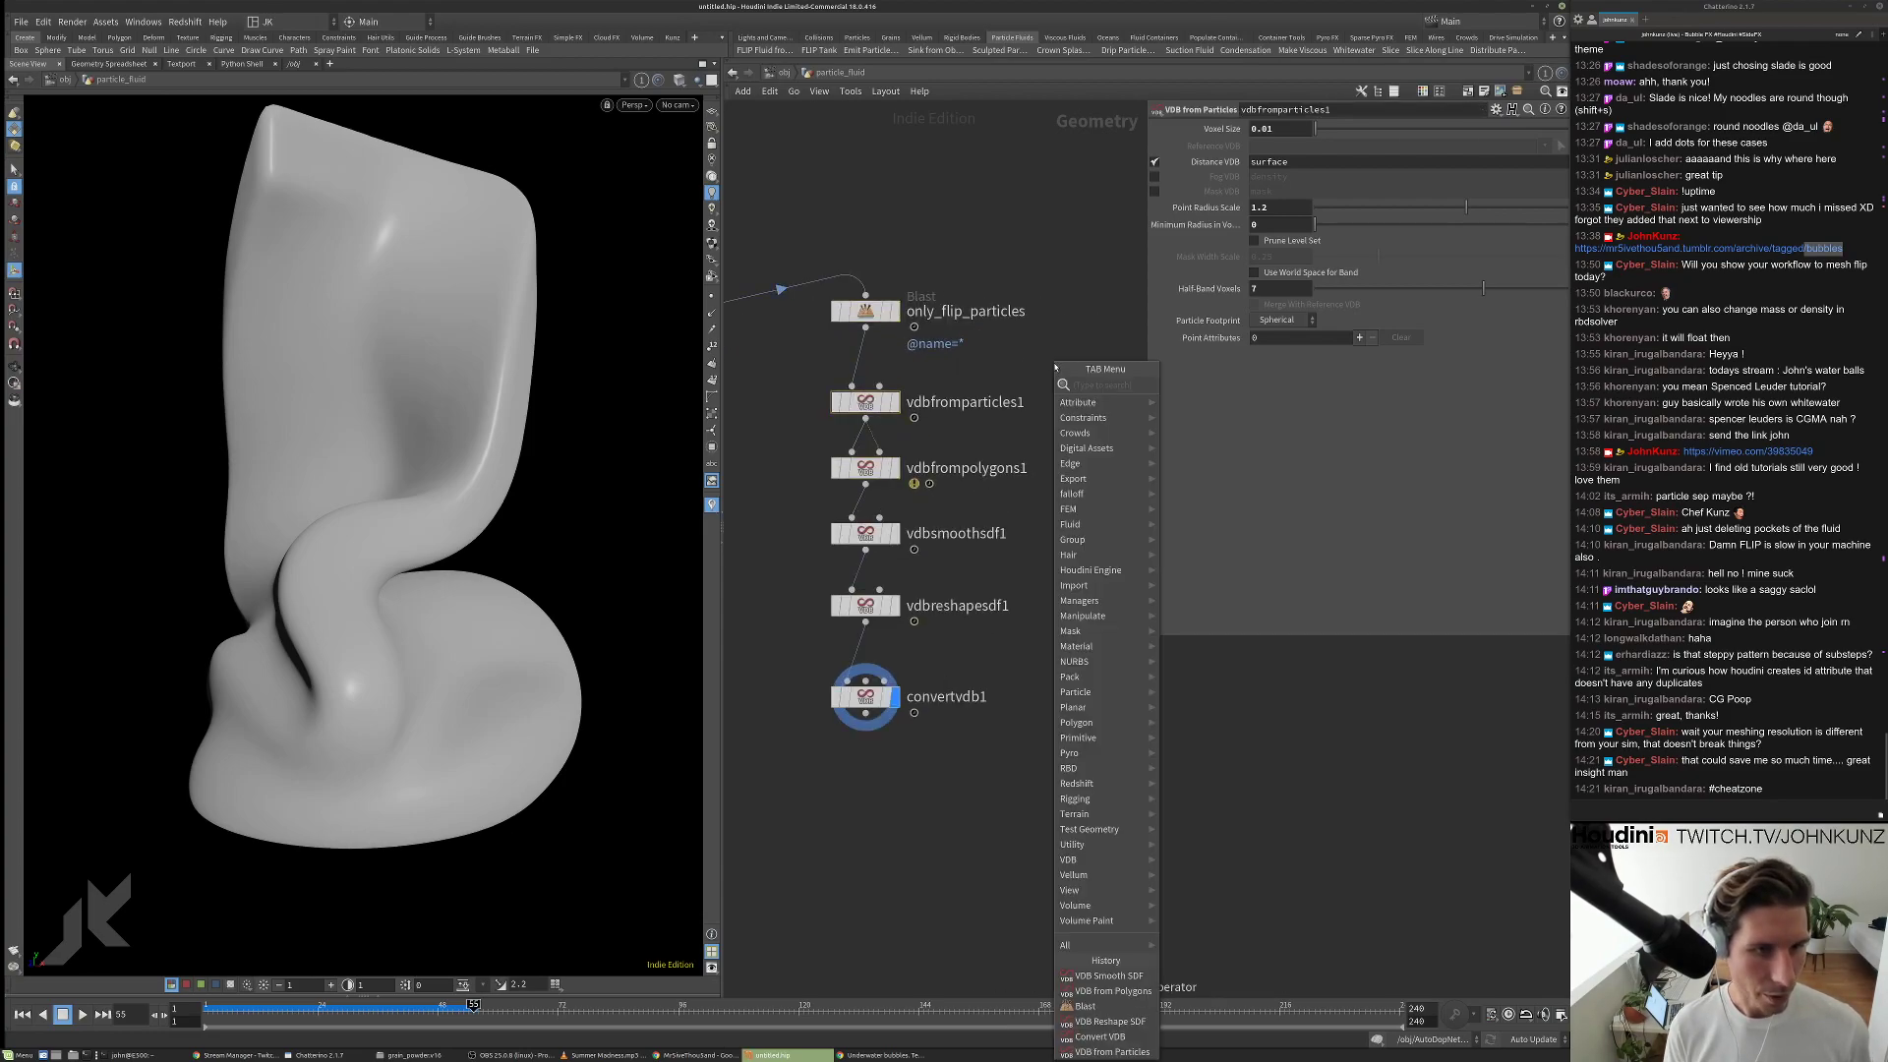
text(wra)
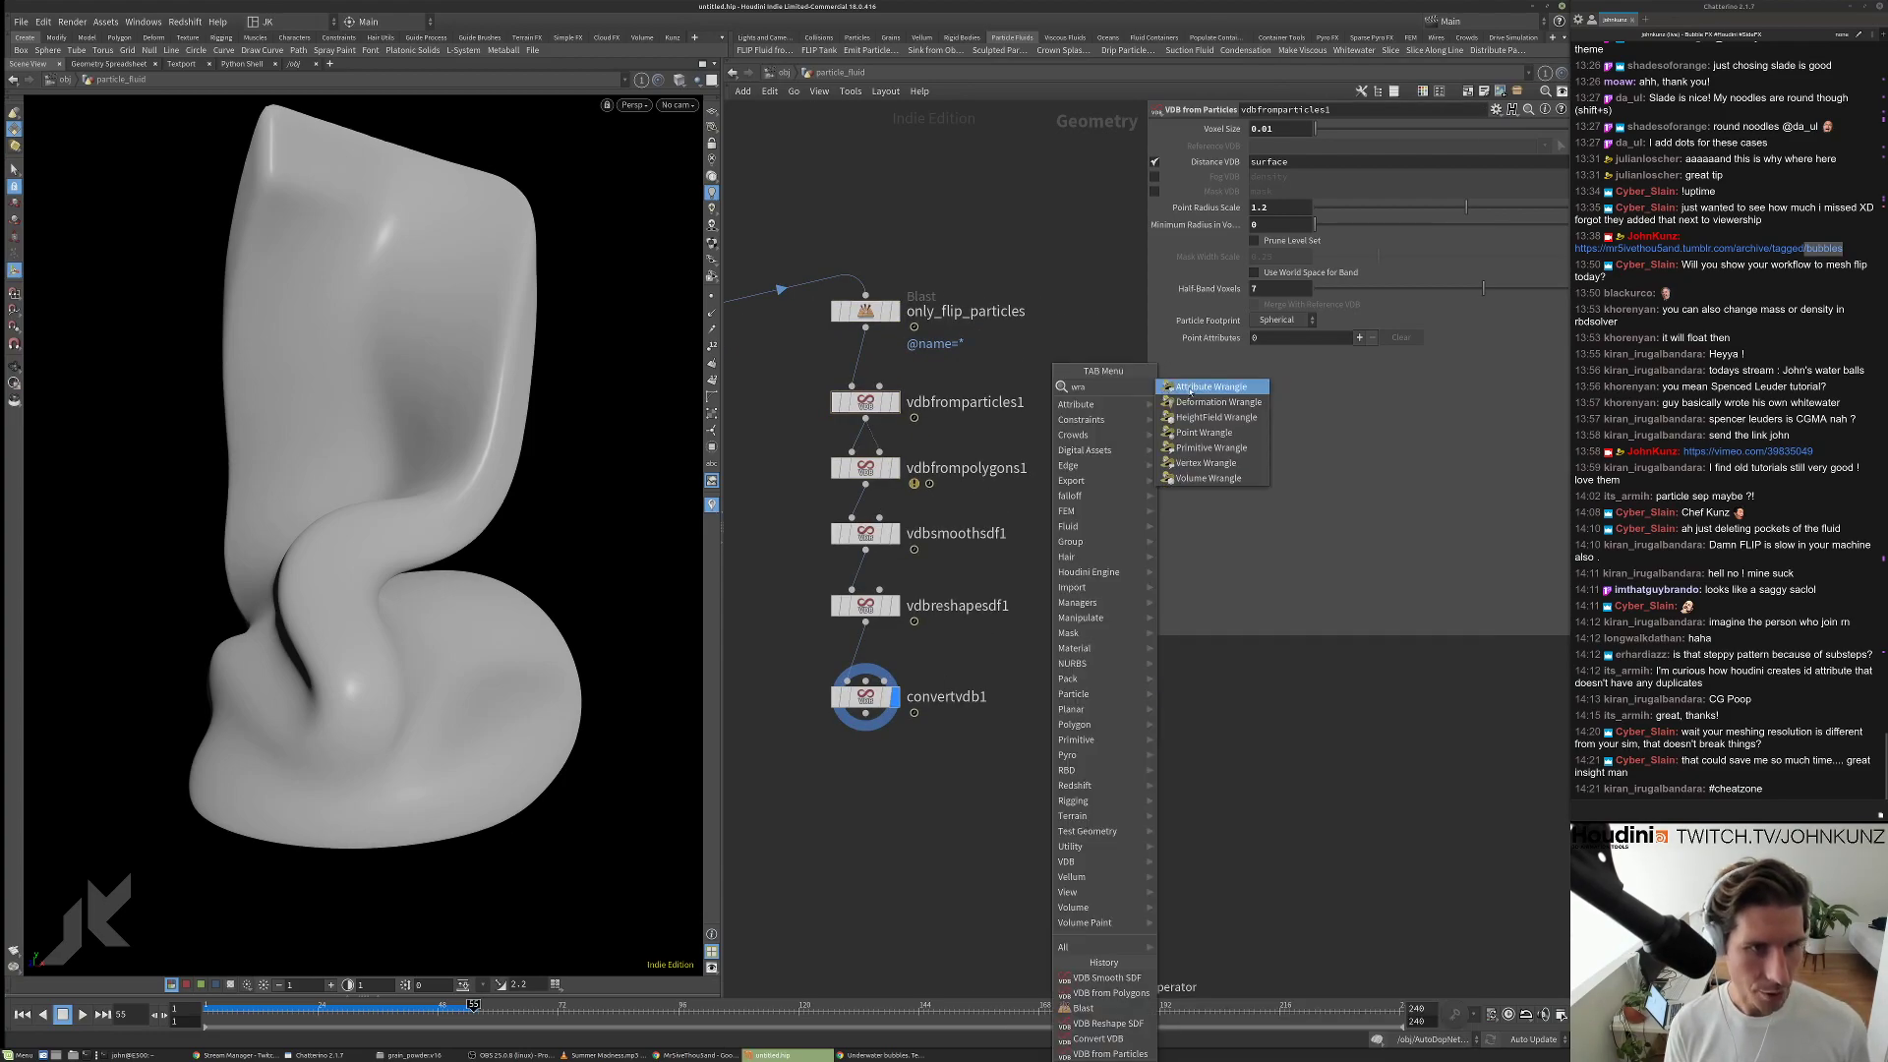
click(1189, 386)
click(1099, 401)
middle_drag(1056, 424, 937, 397)
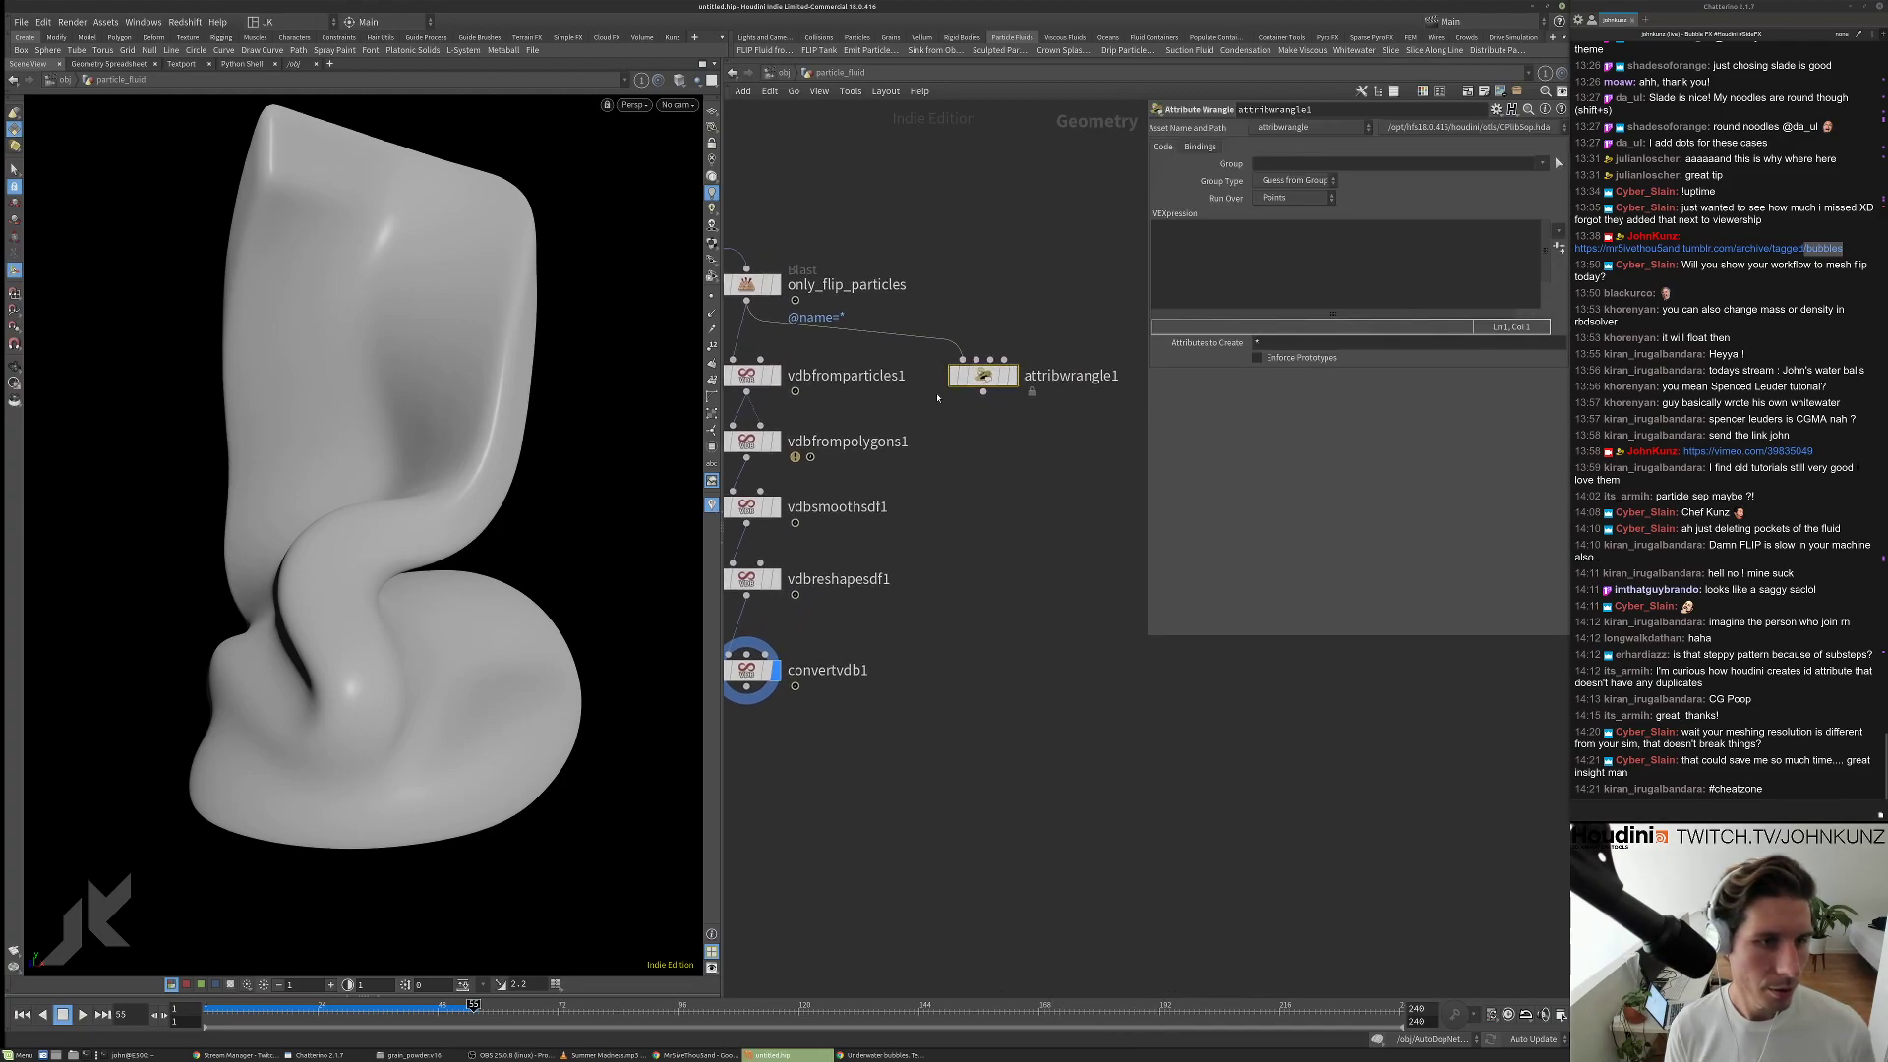
scroll(1072, 379, up, 1)
click(1001, 376)
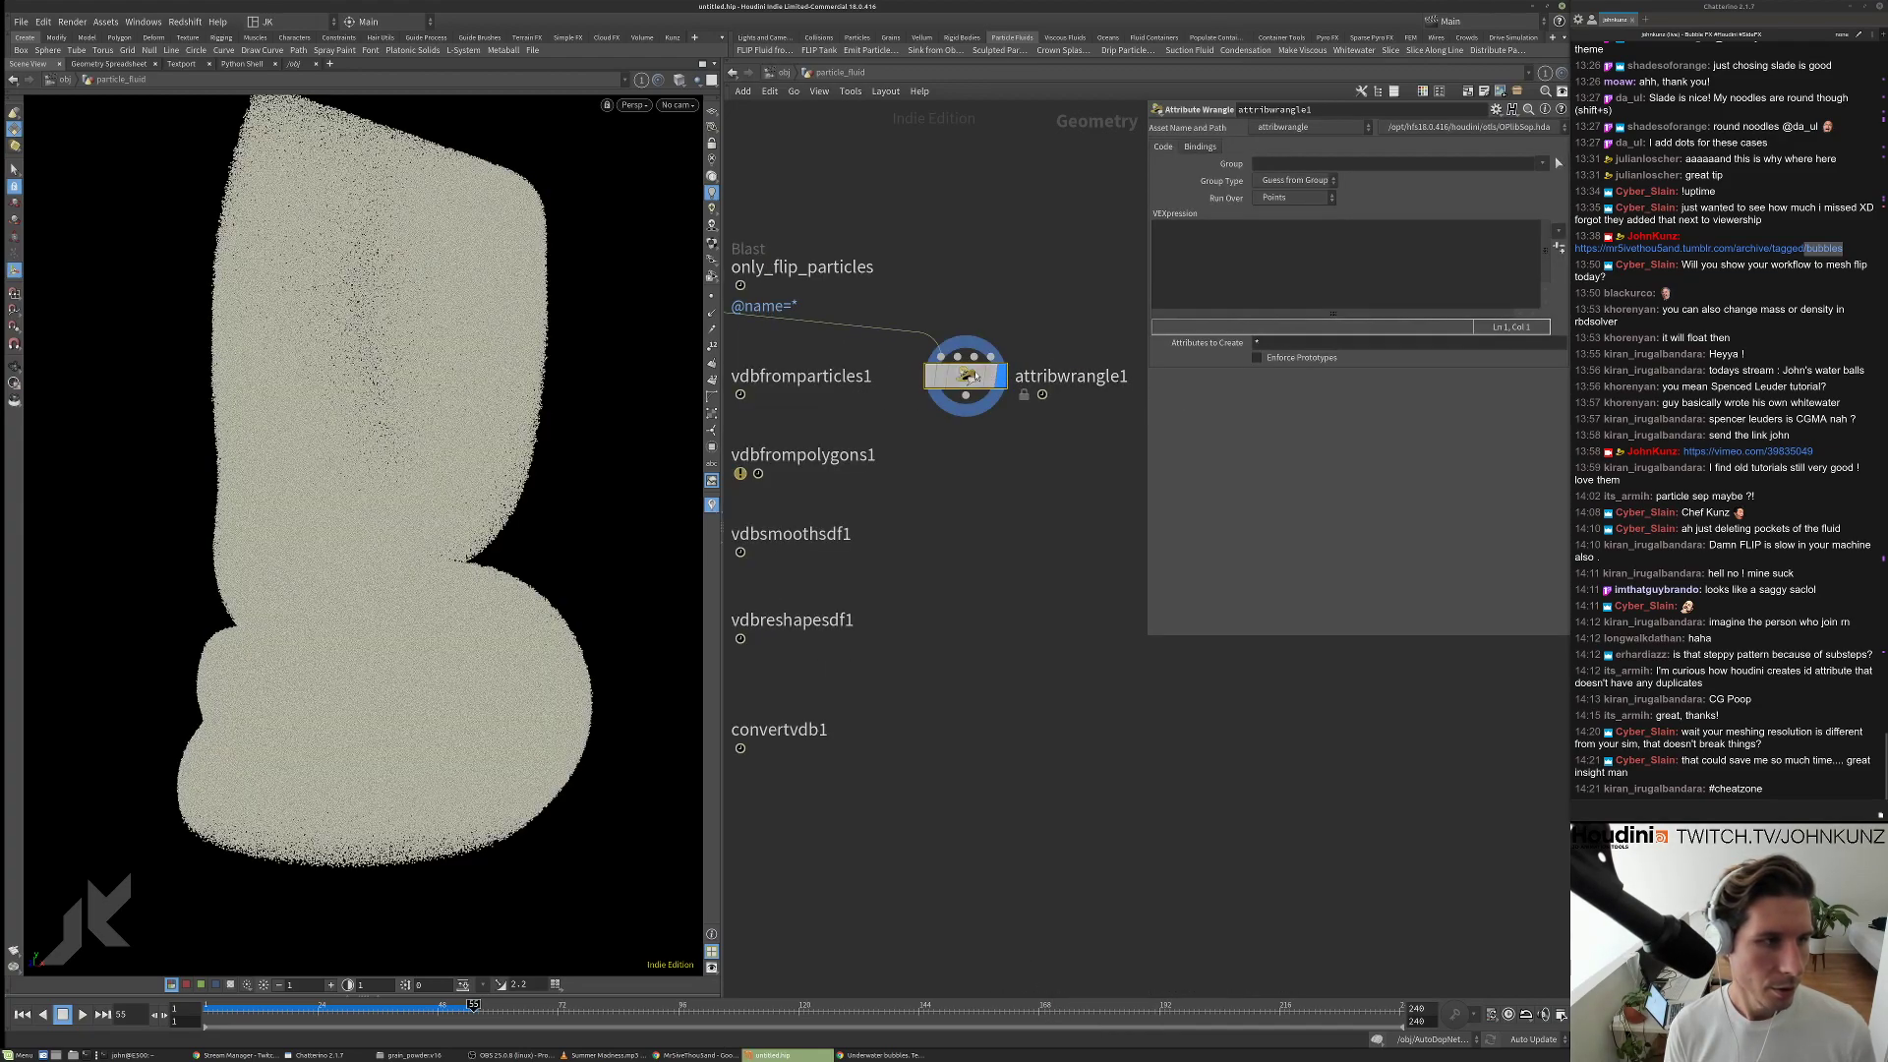
click(1558, 245)
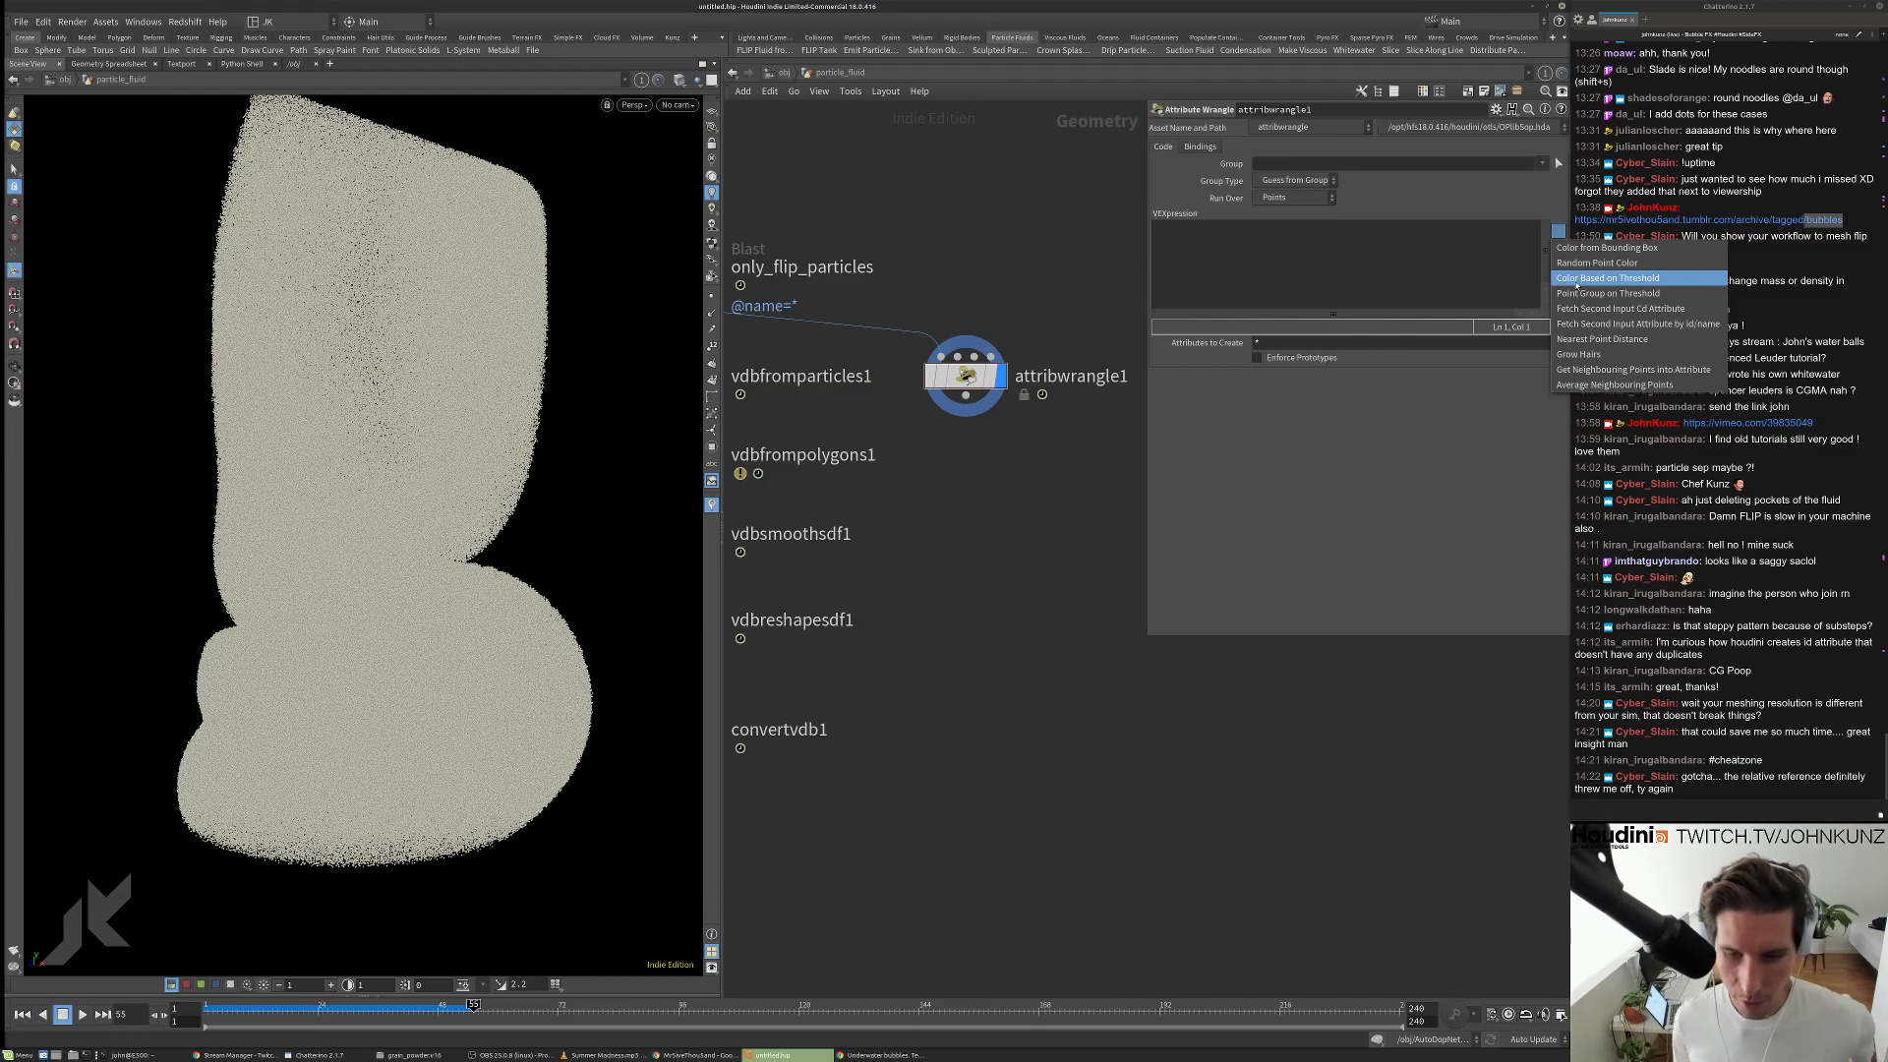
scroll(1034, 729, down, 5)
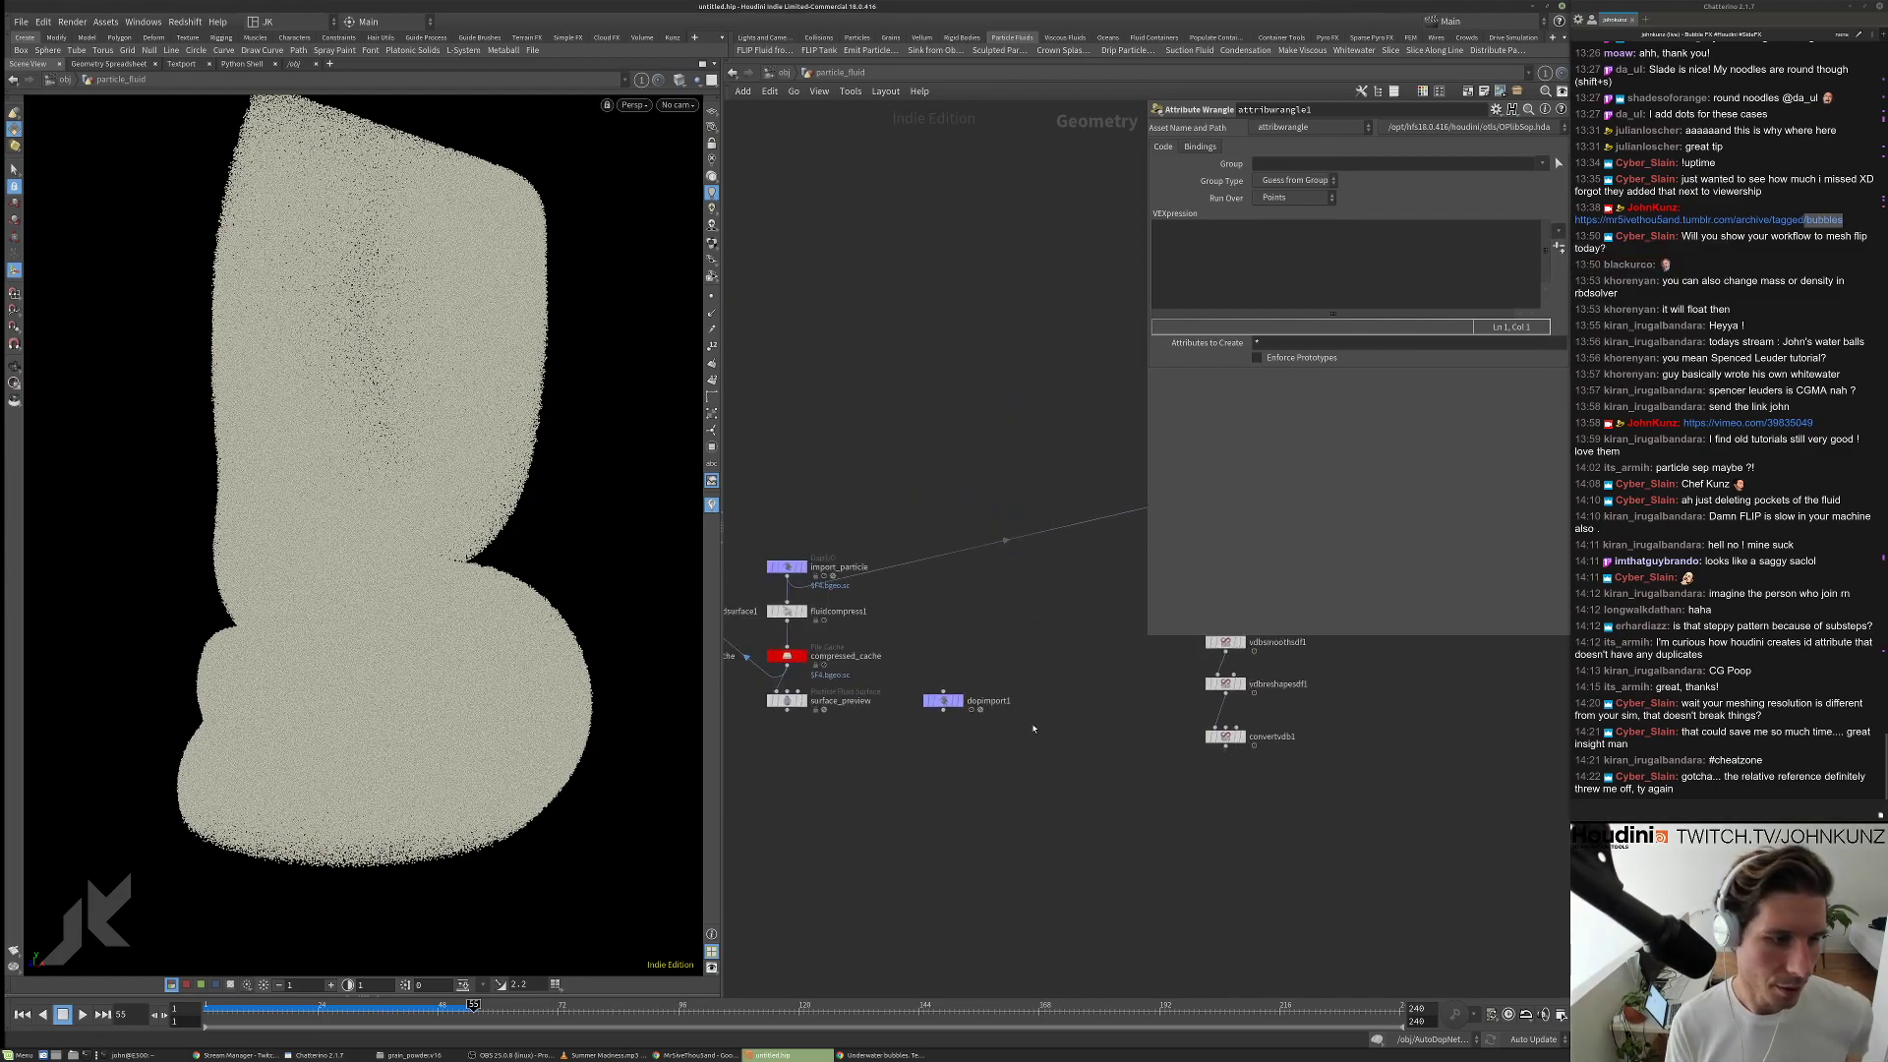
Revert particlefluidsurface1's Voxel Scale and Particle Separation to their default values.
scroll(1034, 728, up, 3)
click(961, 488)
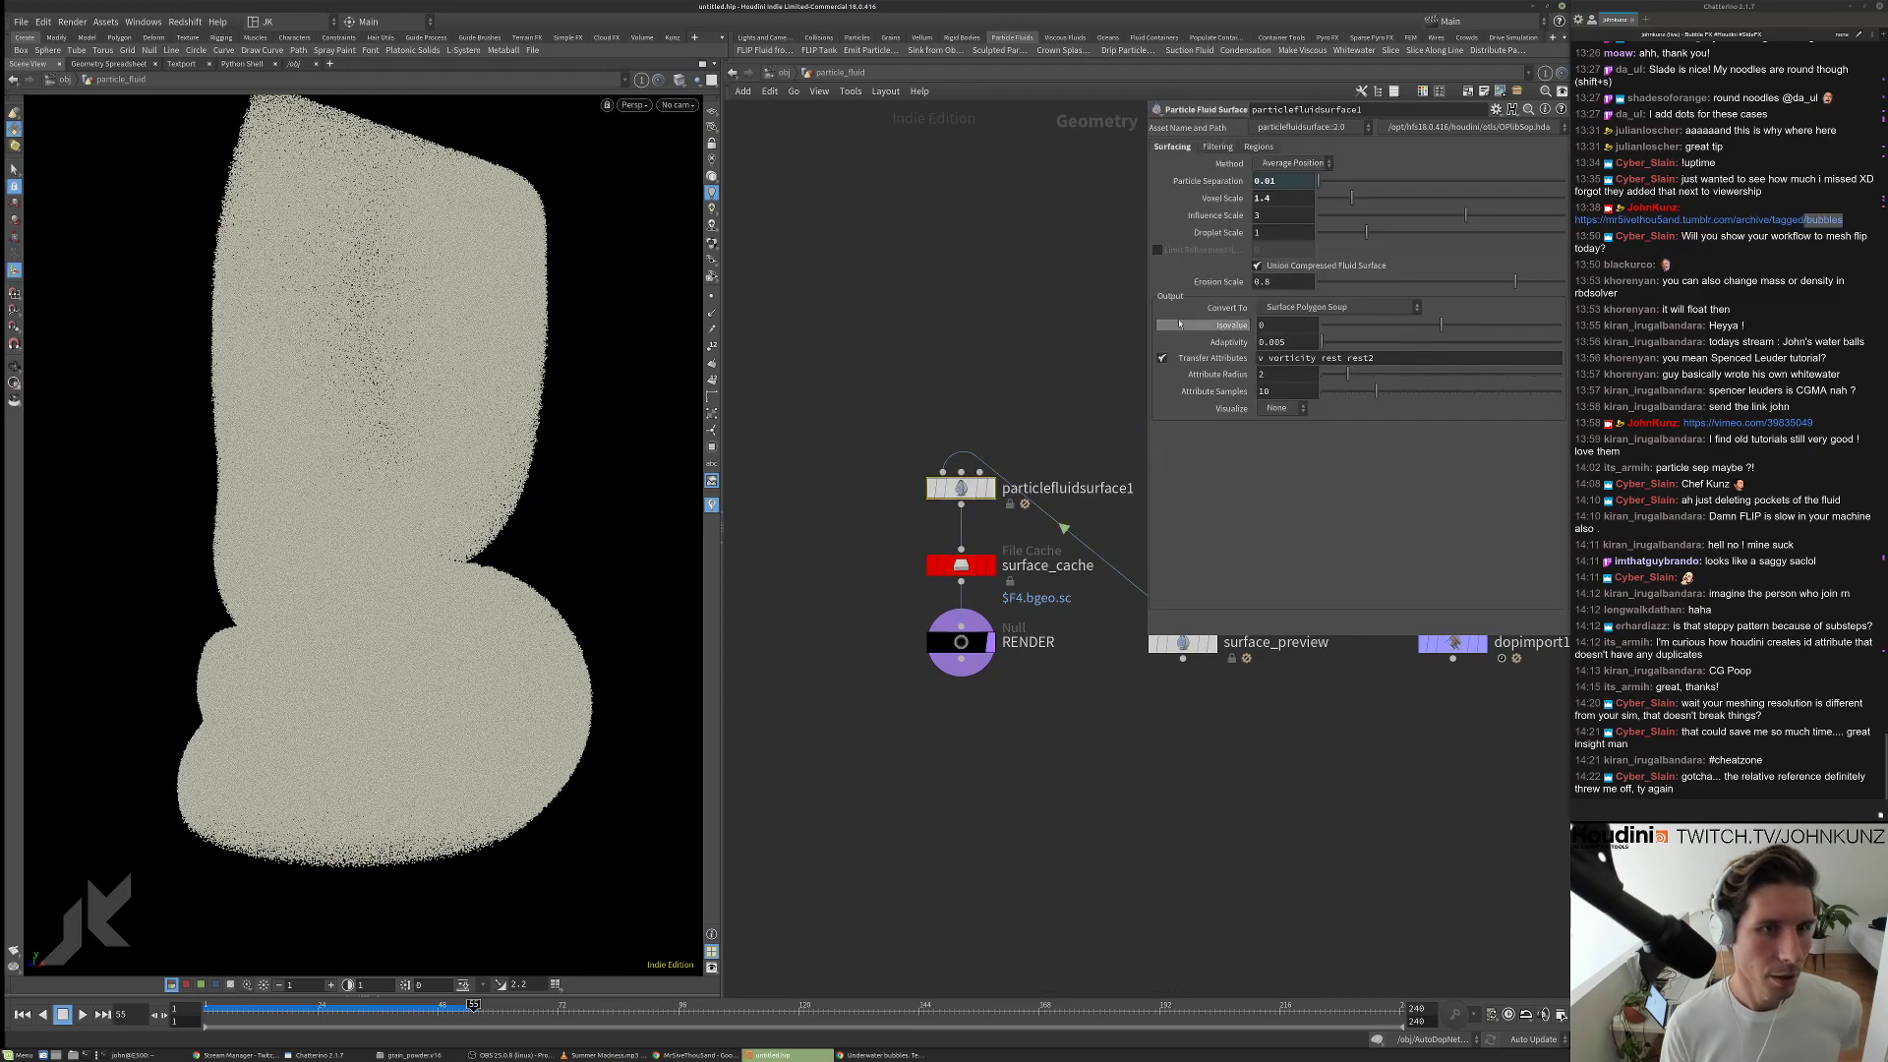
ctrl+middle_click(1222, 198)
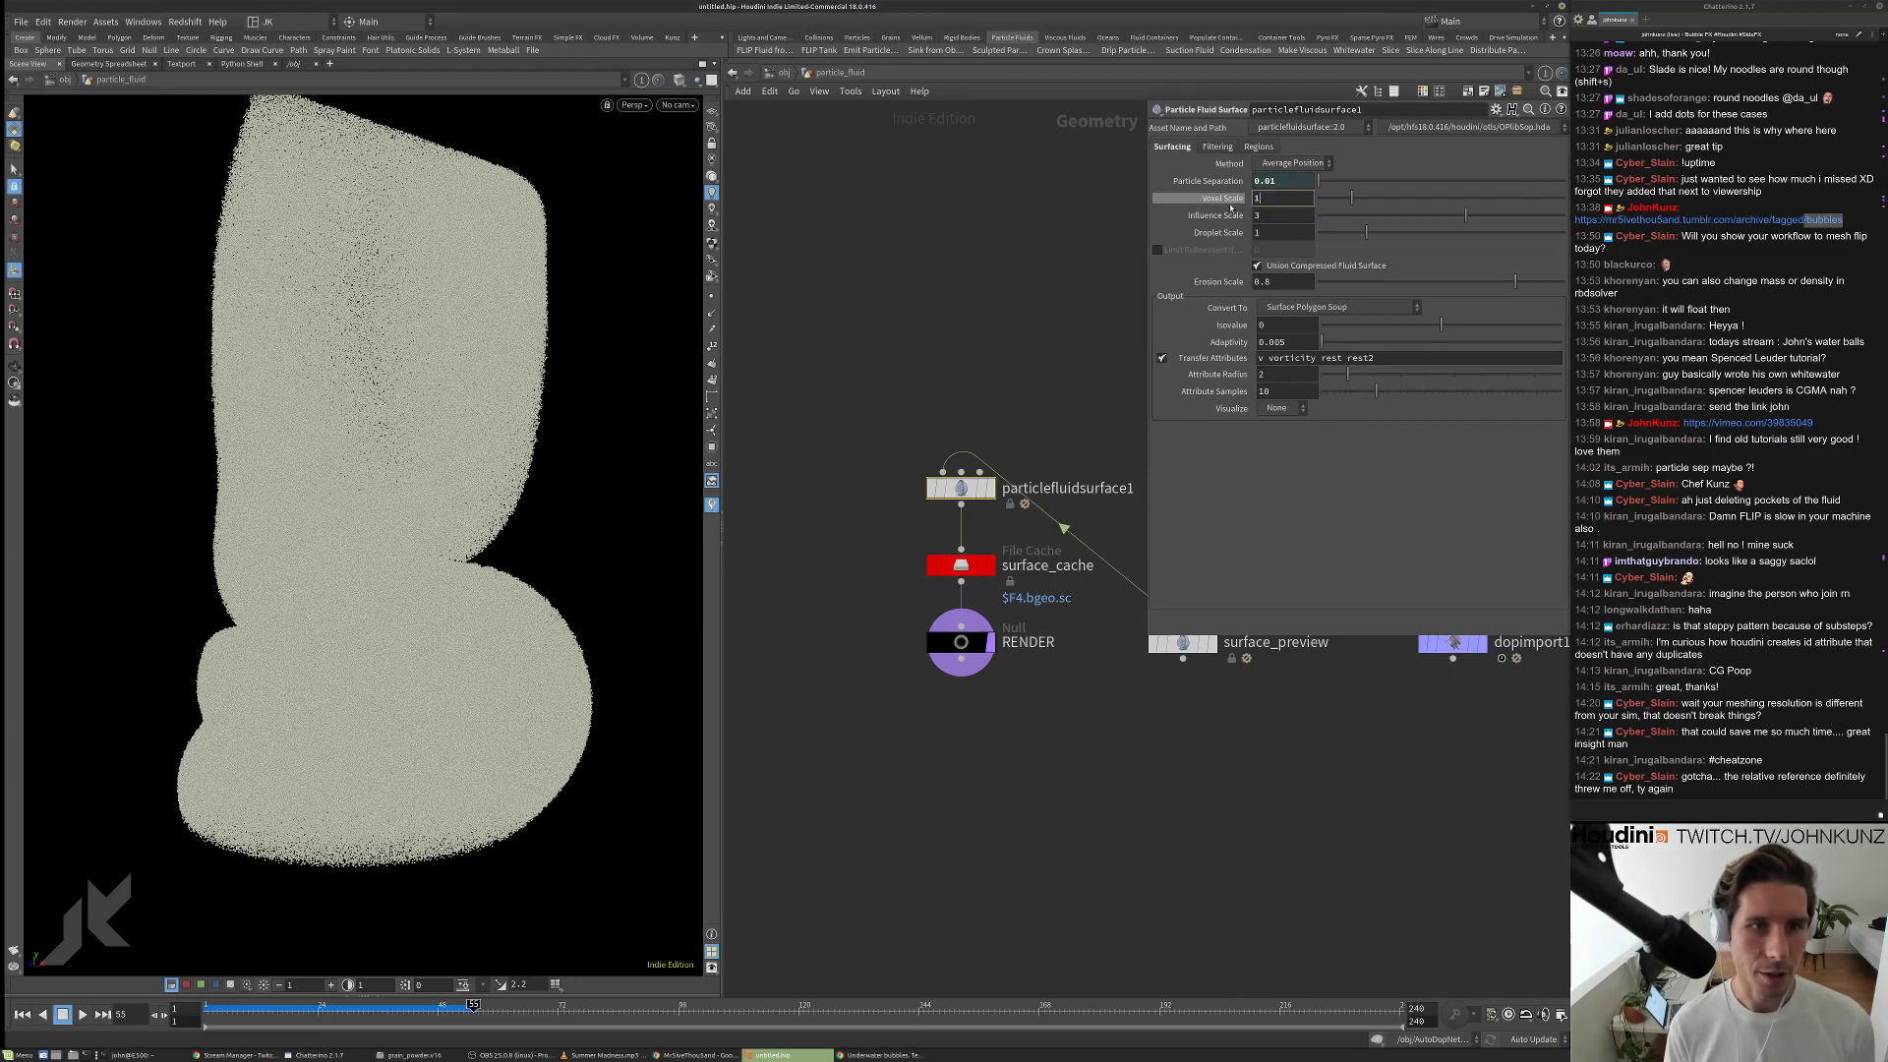
ctrl+middle_click(1207, 181)
Test a 2* particle separation and voxel scale 2, then restore voxel scale 1 and undo the doubling.
click(1271, 182)
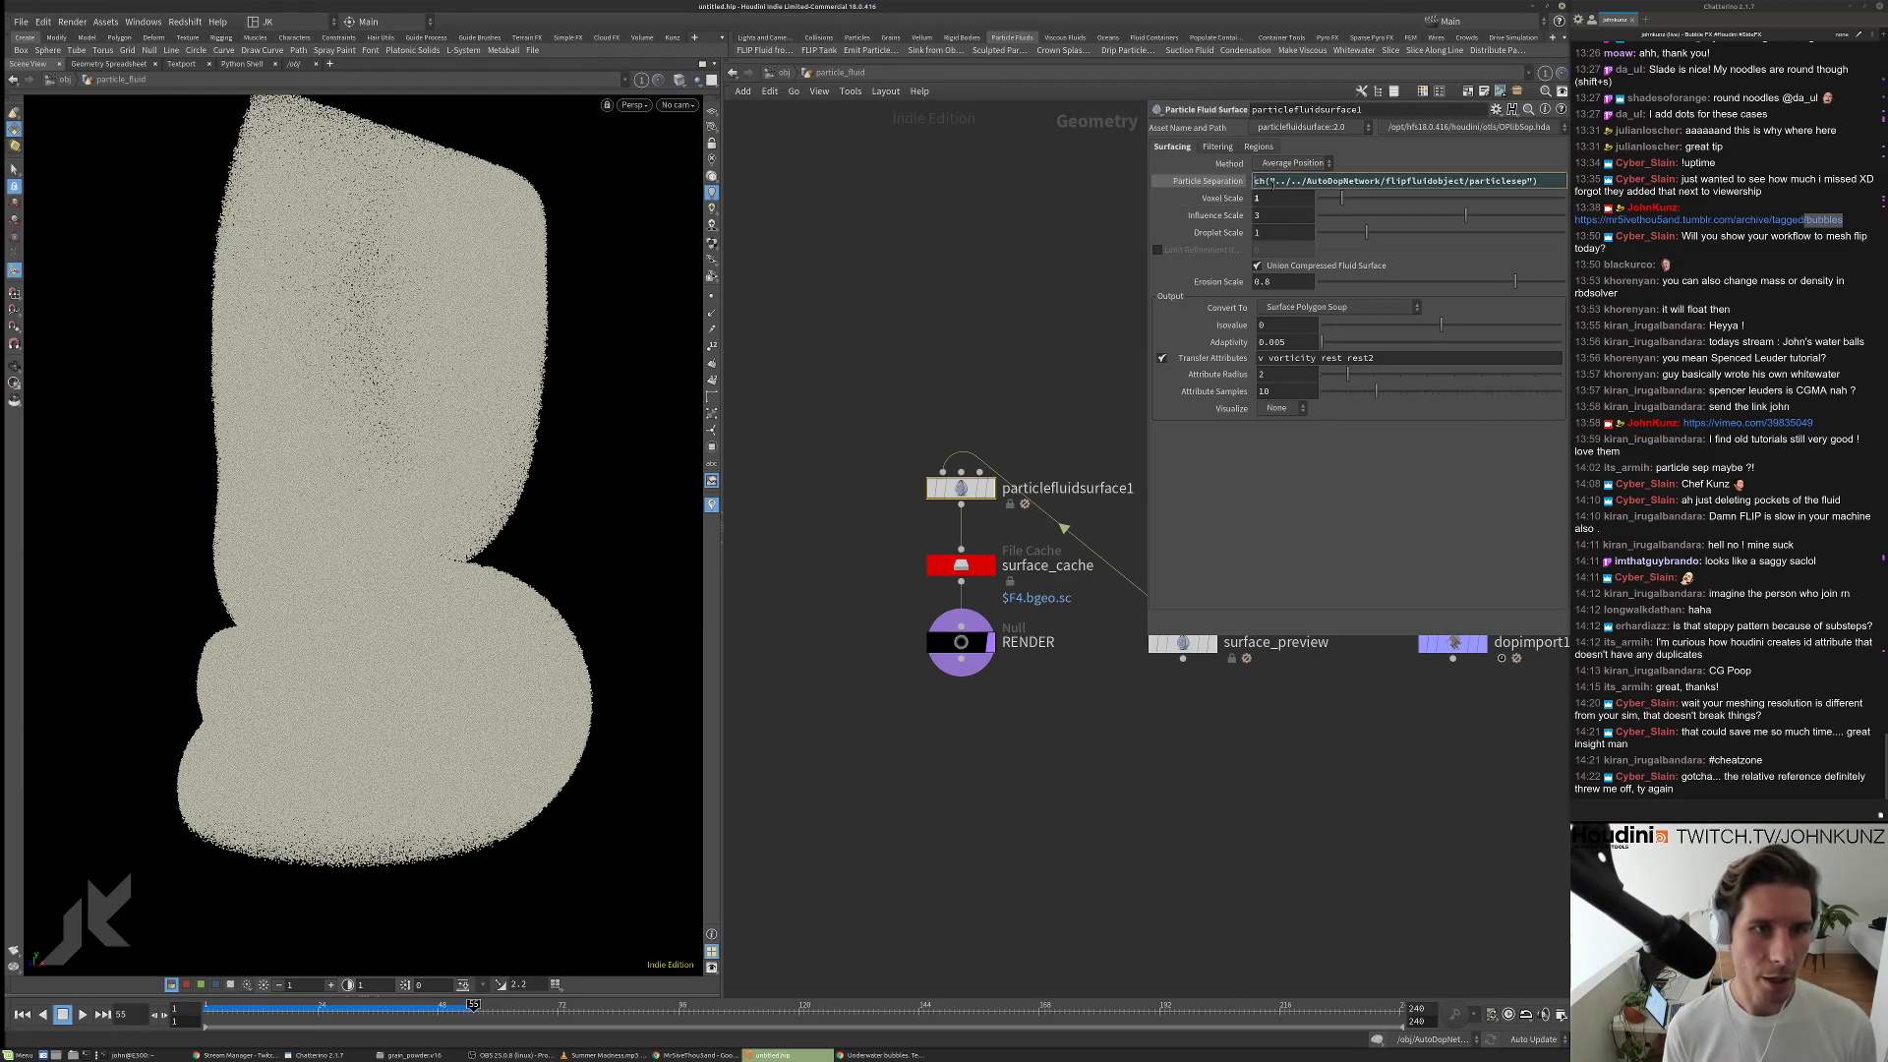
key(Home)
text(2*)
key(Return)
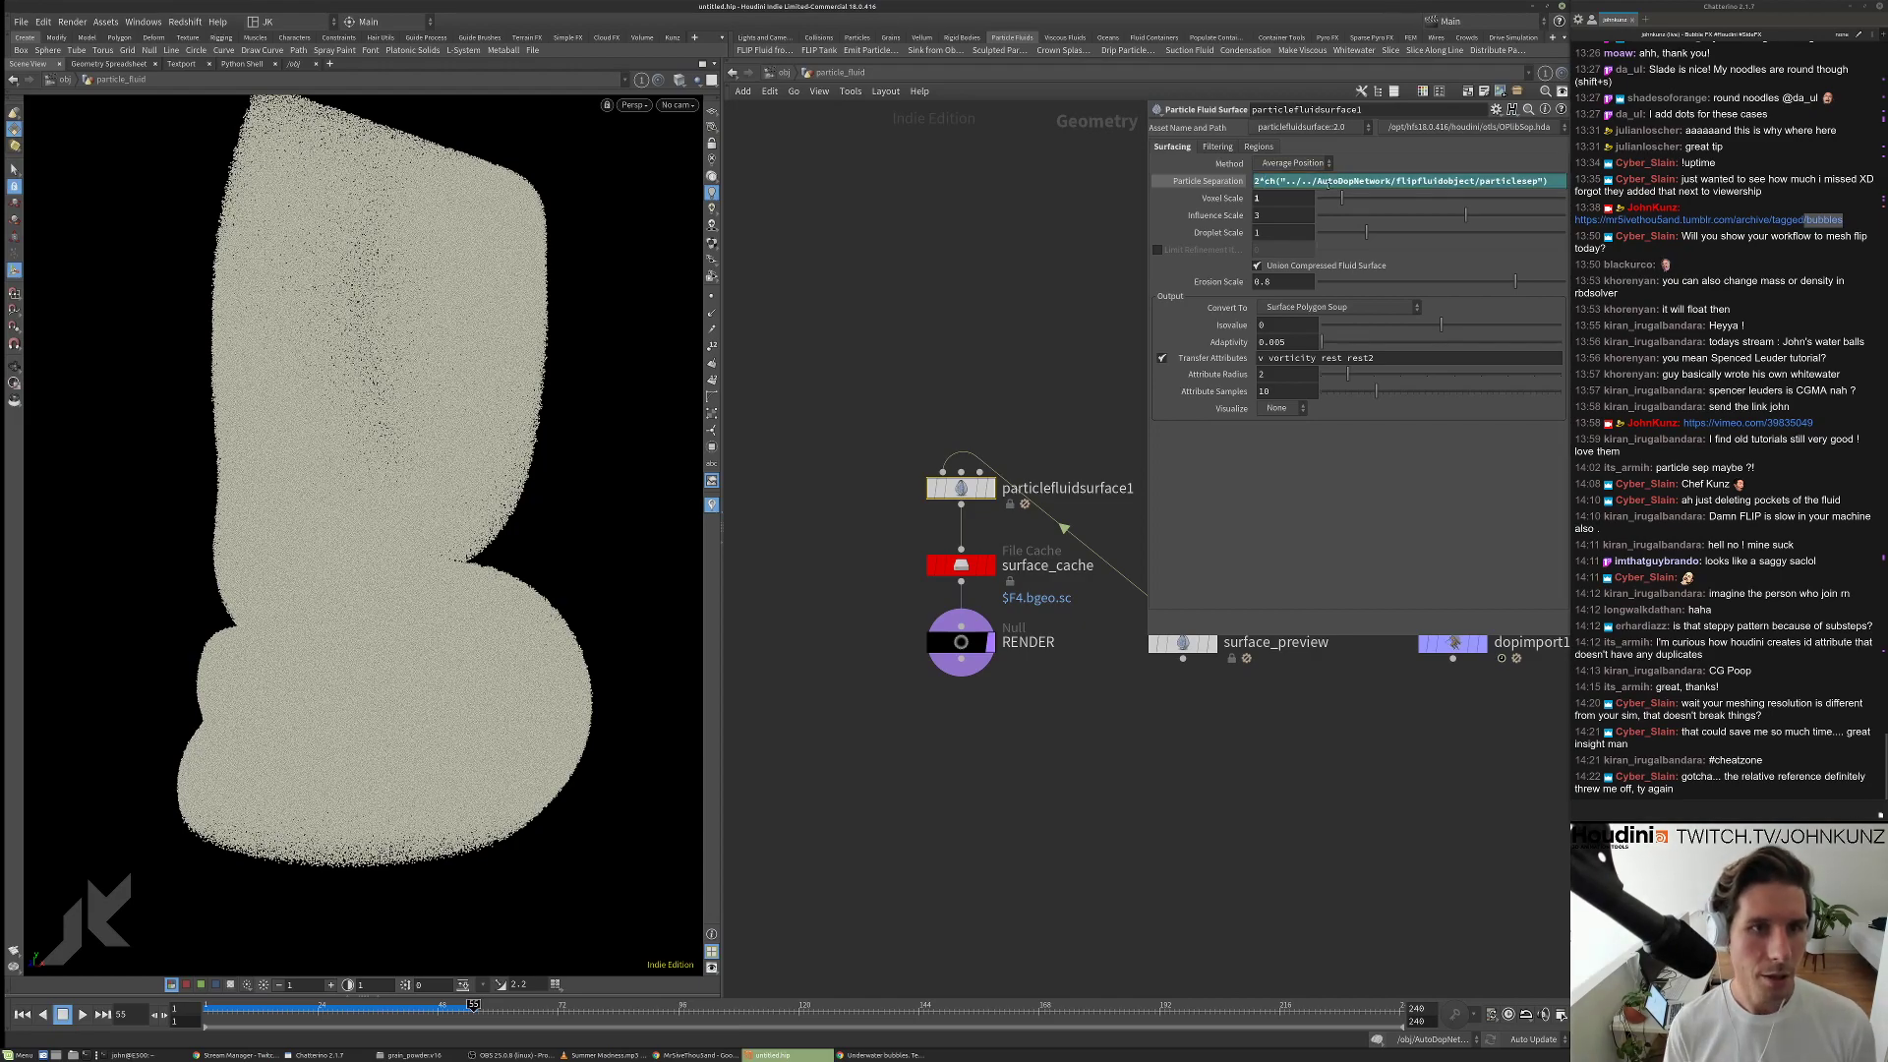
double_click(1285, 198)
text(2)
key(Return)
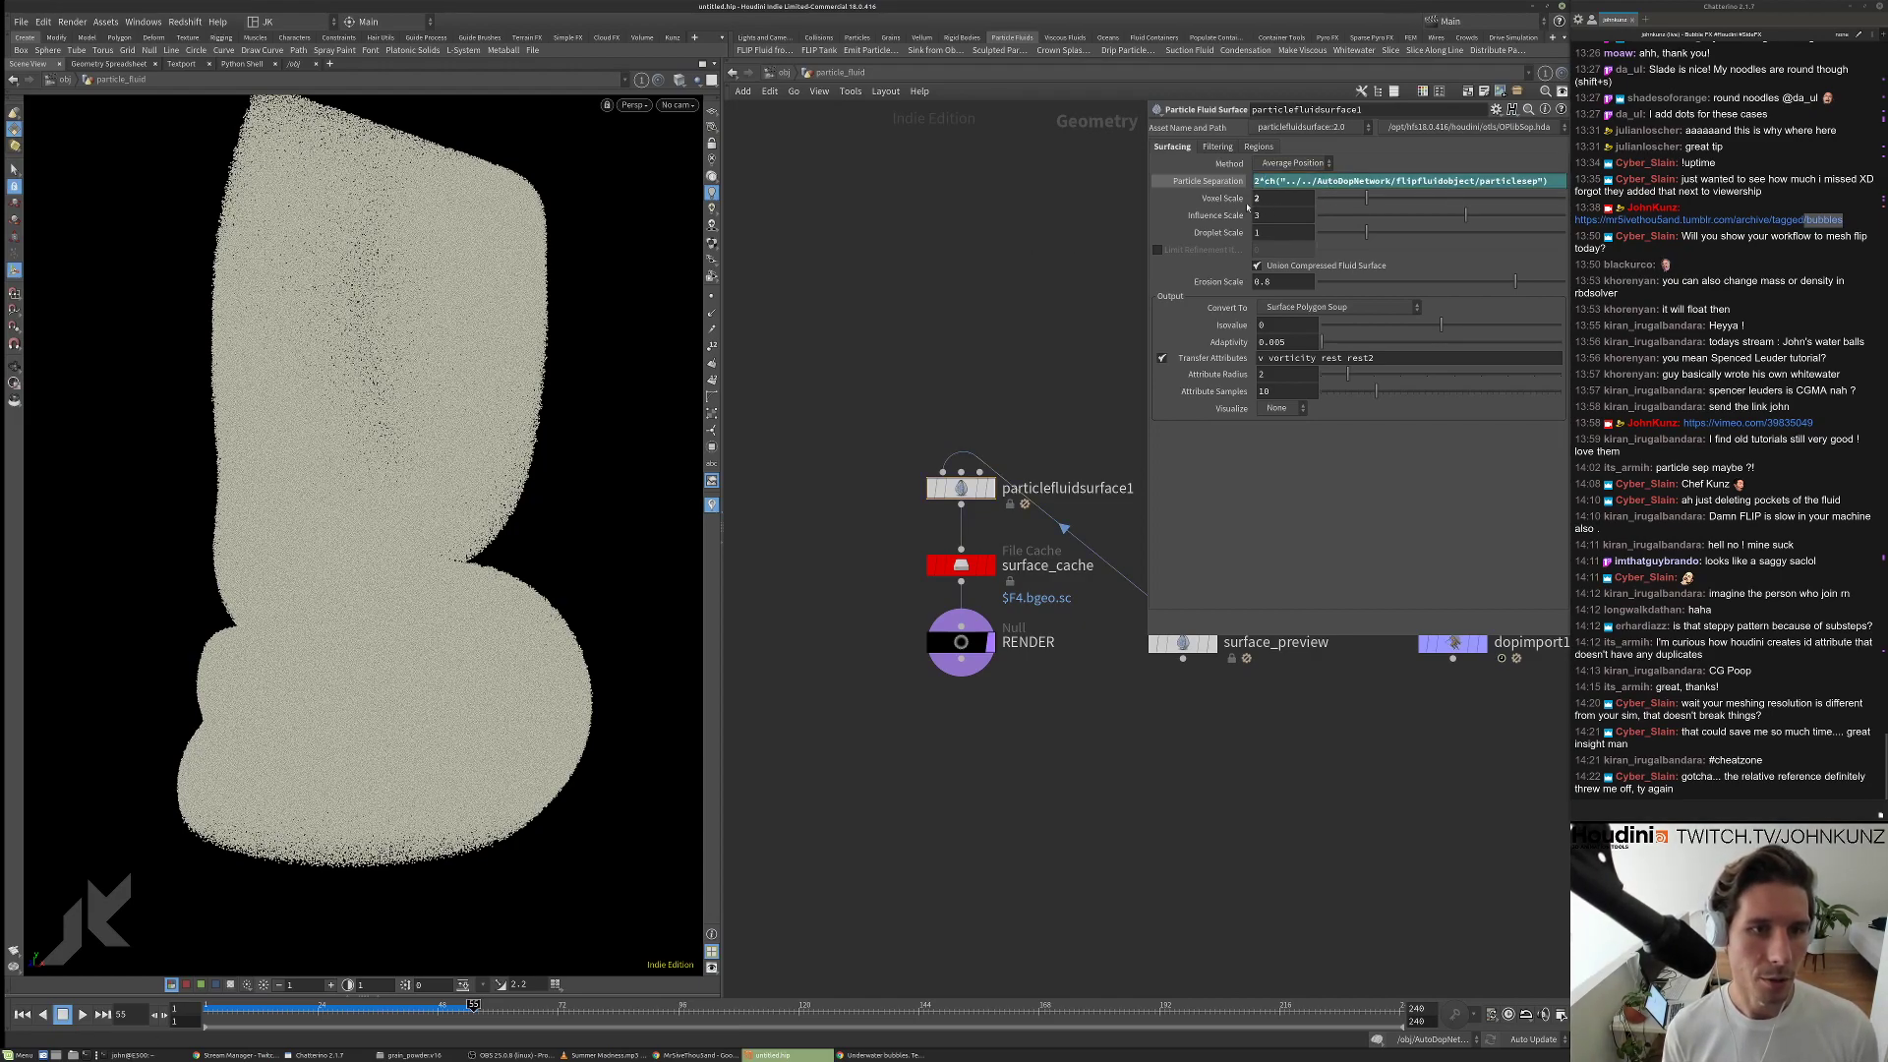
double_click(1260, 197)
text(1)
key(Return)
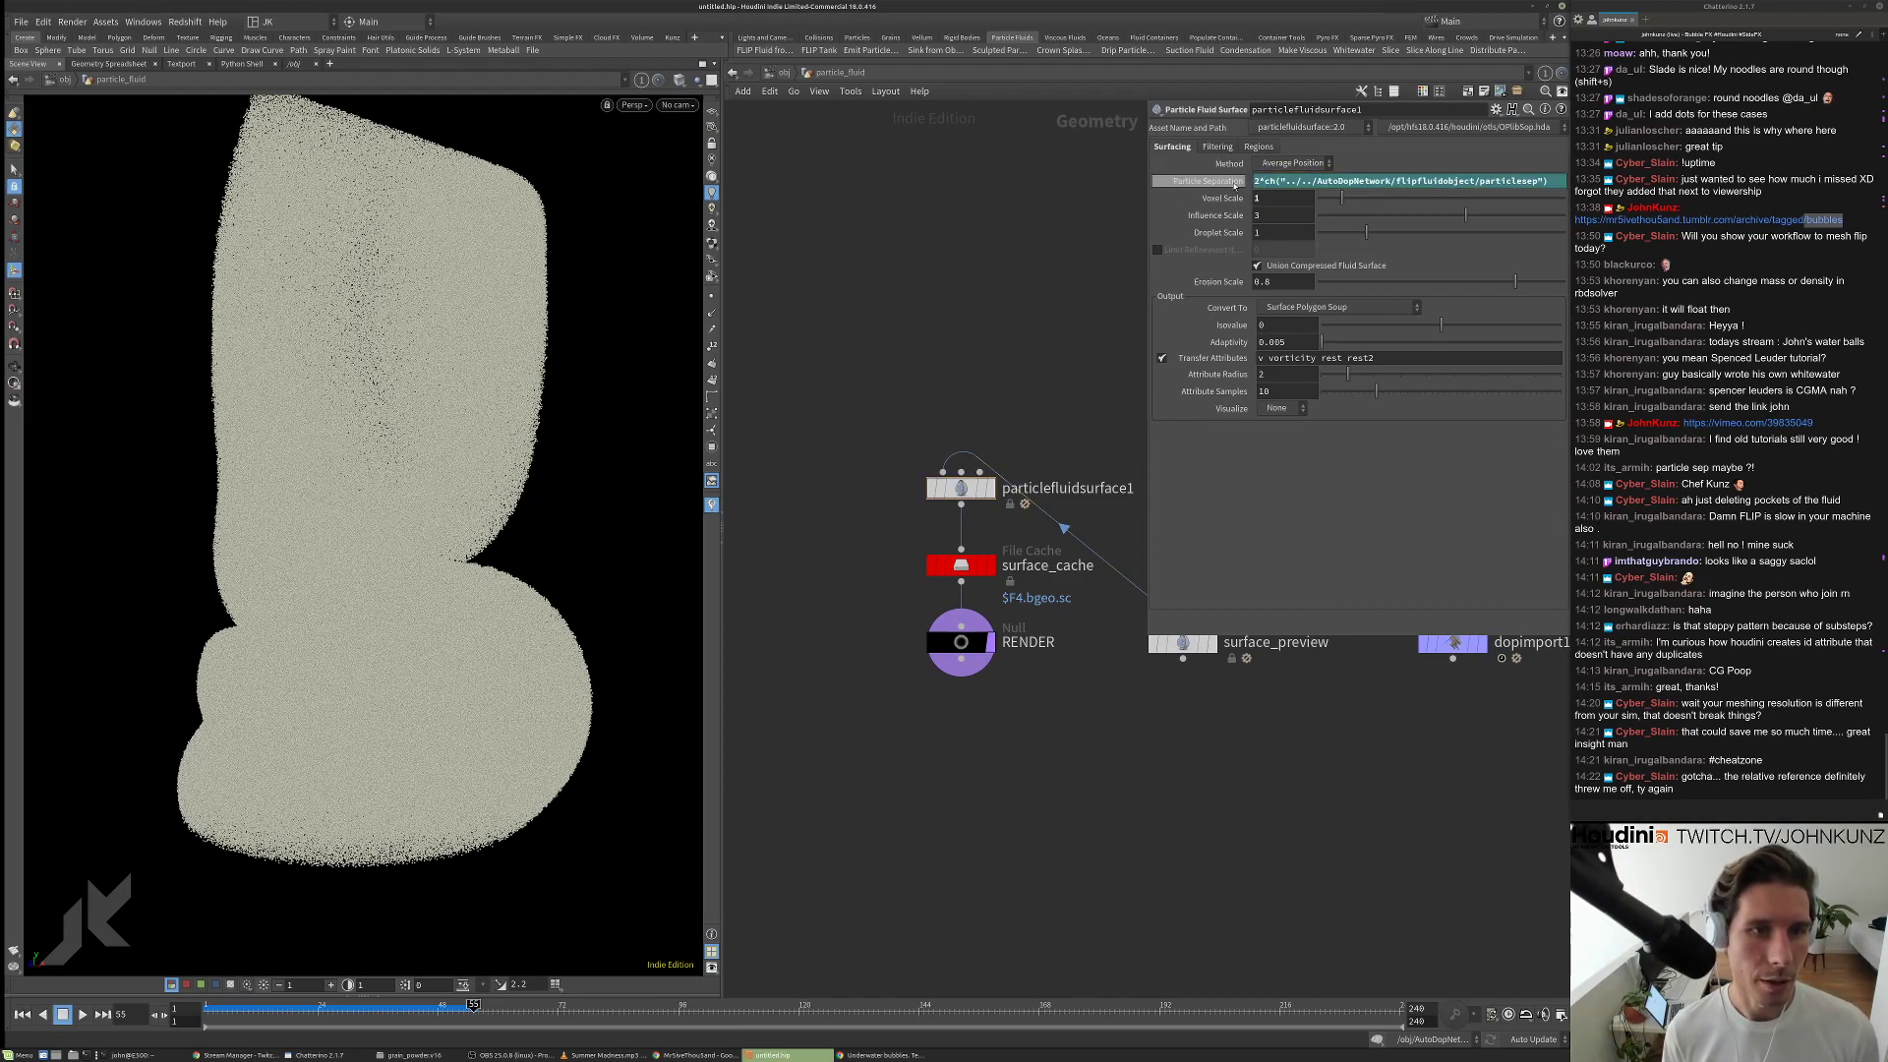
key(ctrl+z)
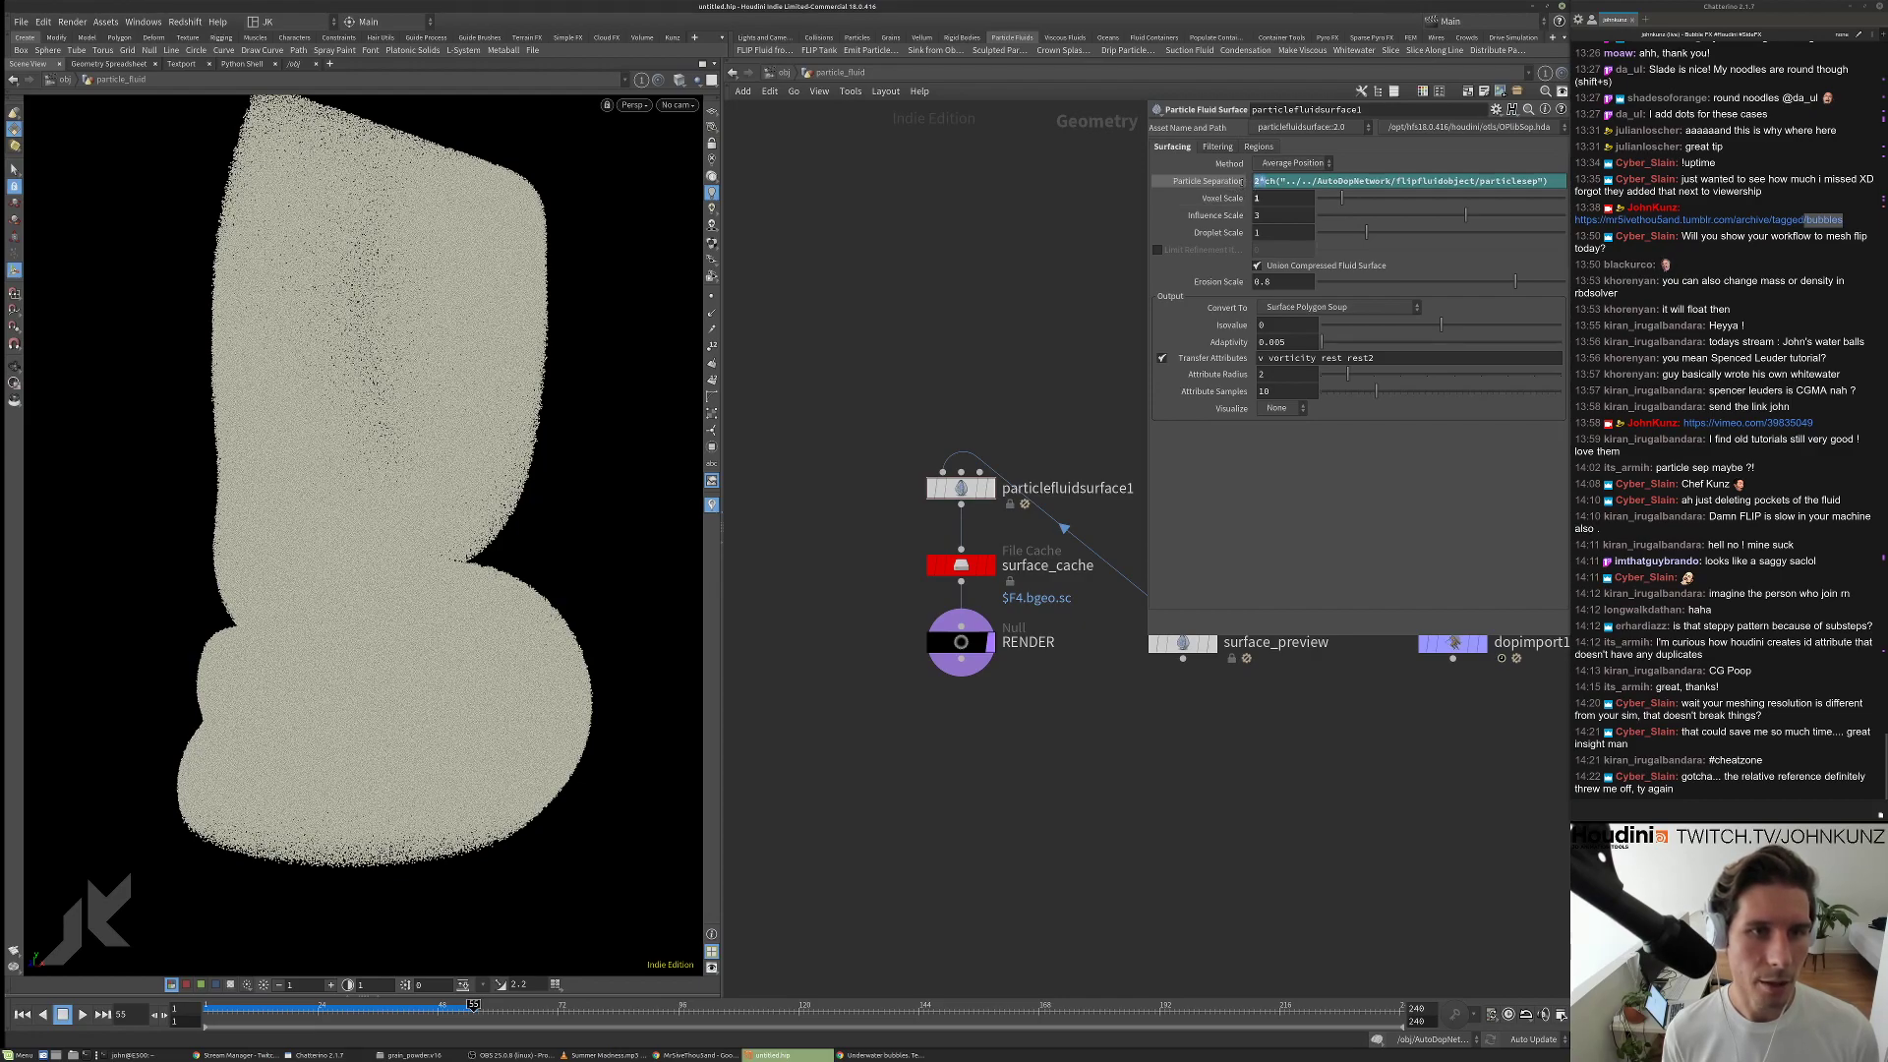
click(1208, 181)
Frame the network to show the only_flip_particles to convertvdb1 chain.
key(h)
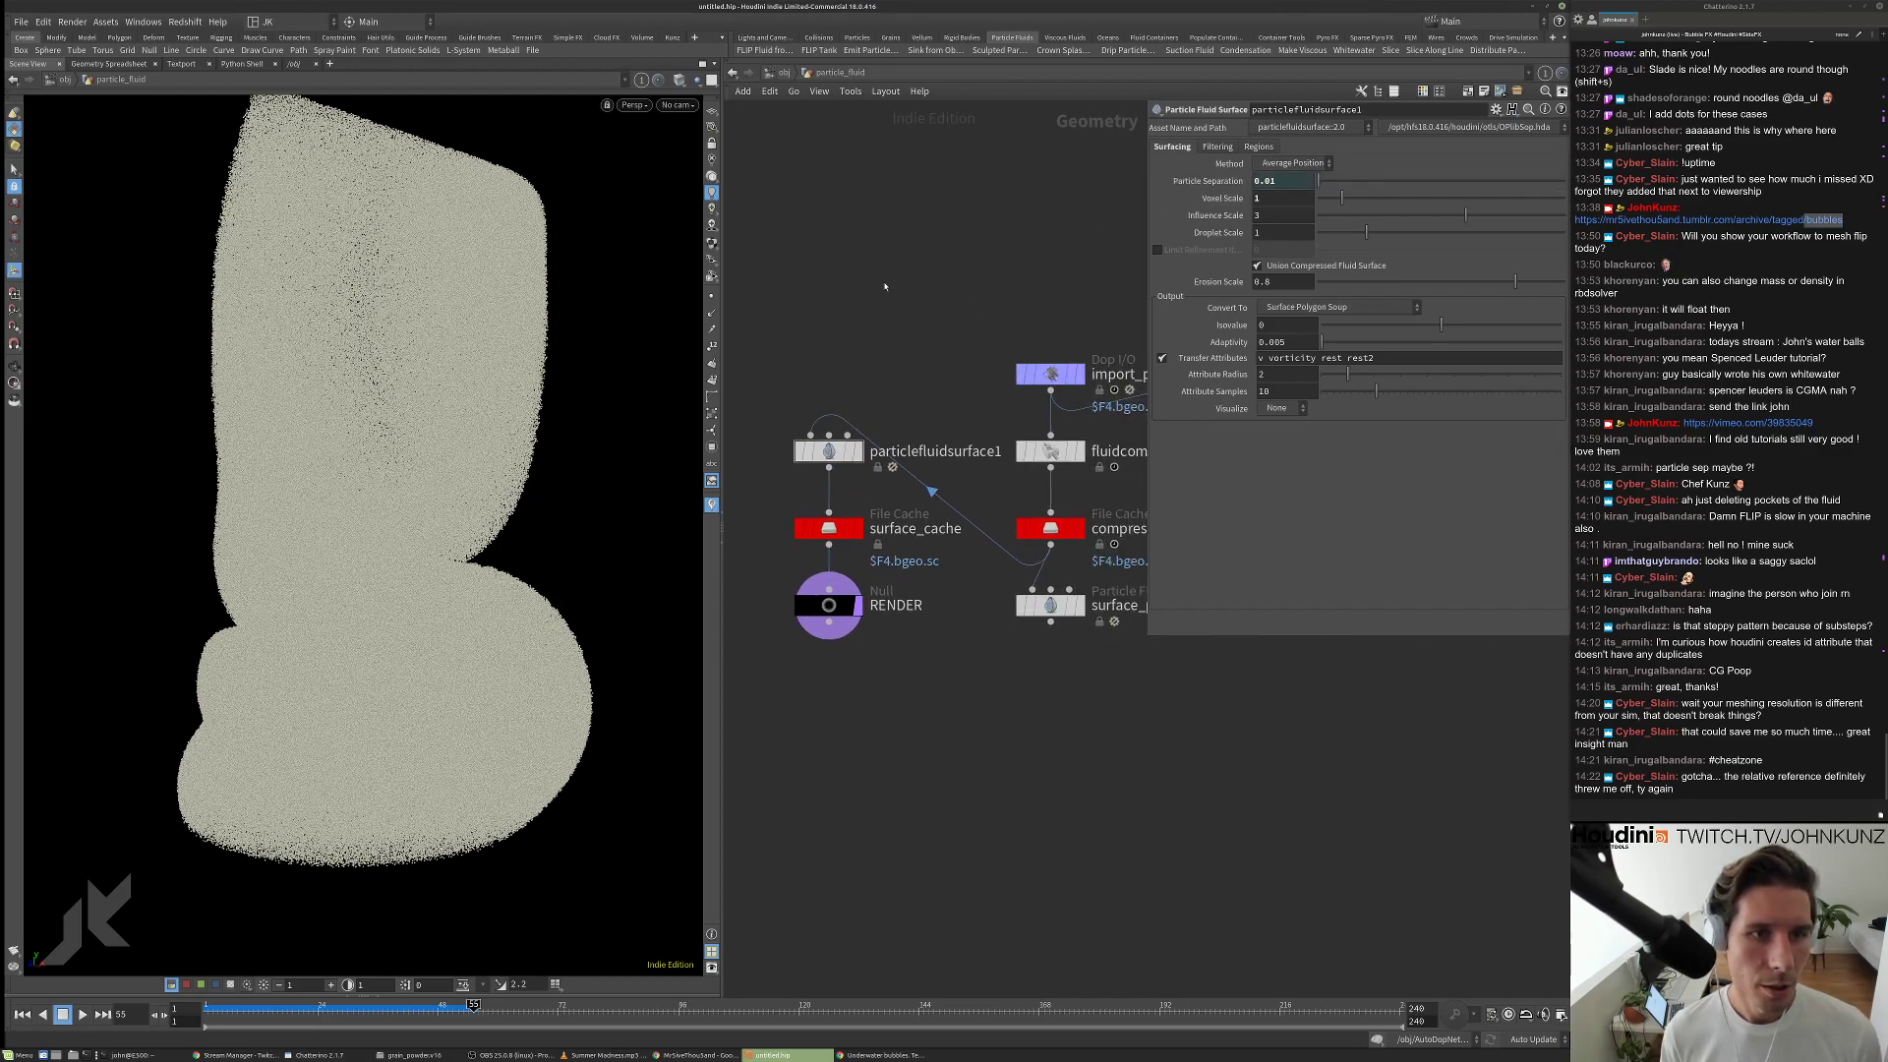
middle_drag(1096, 512, 878, 729)
scroll(915, 492, down, 2)
Insert the Point Group on Threshold snippet into attribwrangle1's VEXpression.
scroll(1062, 593, up, 4)
click(970, 567)
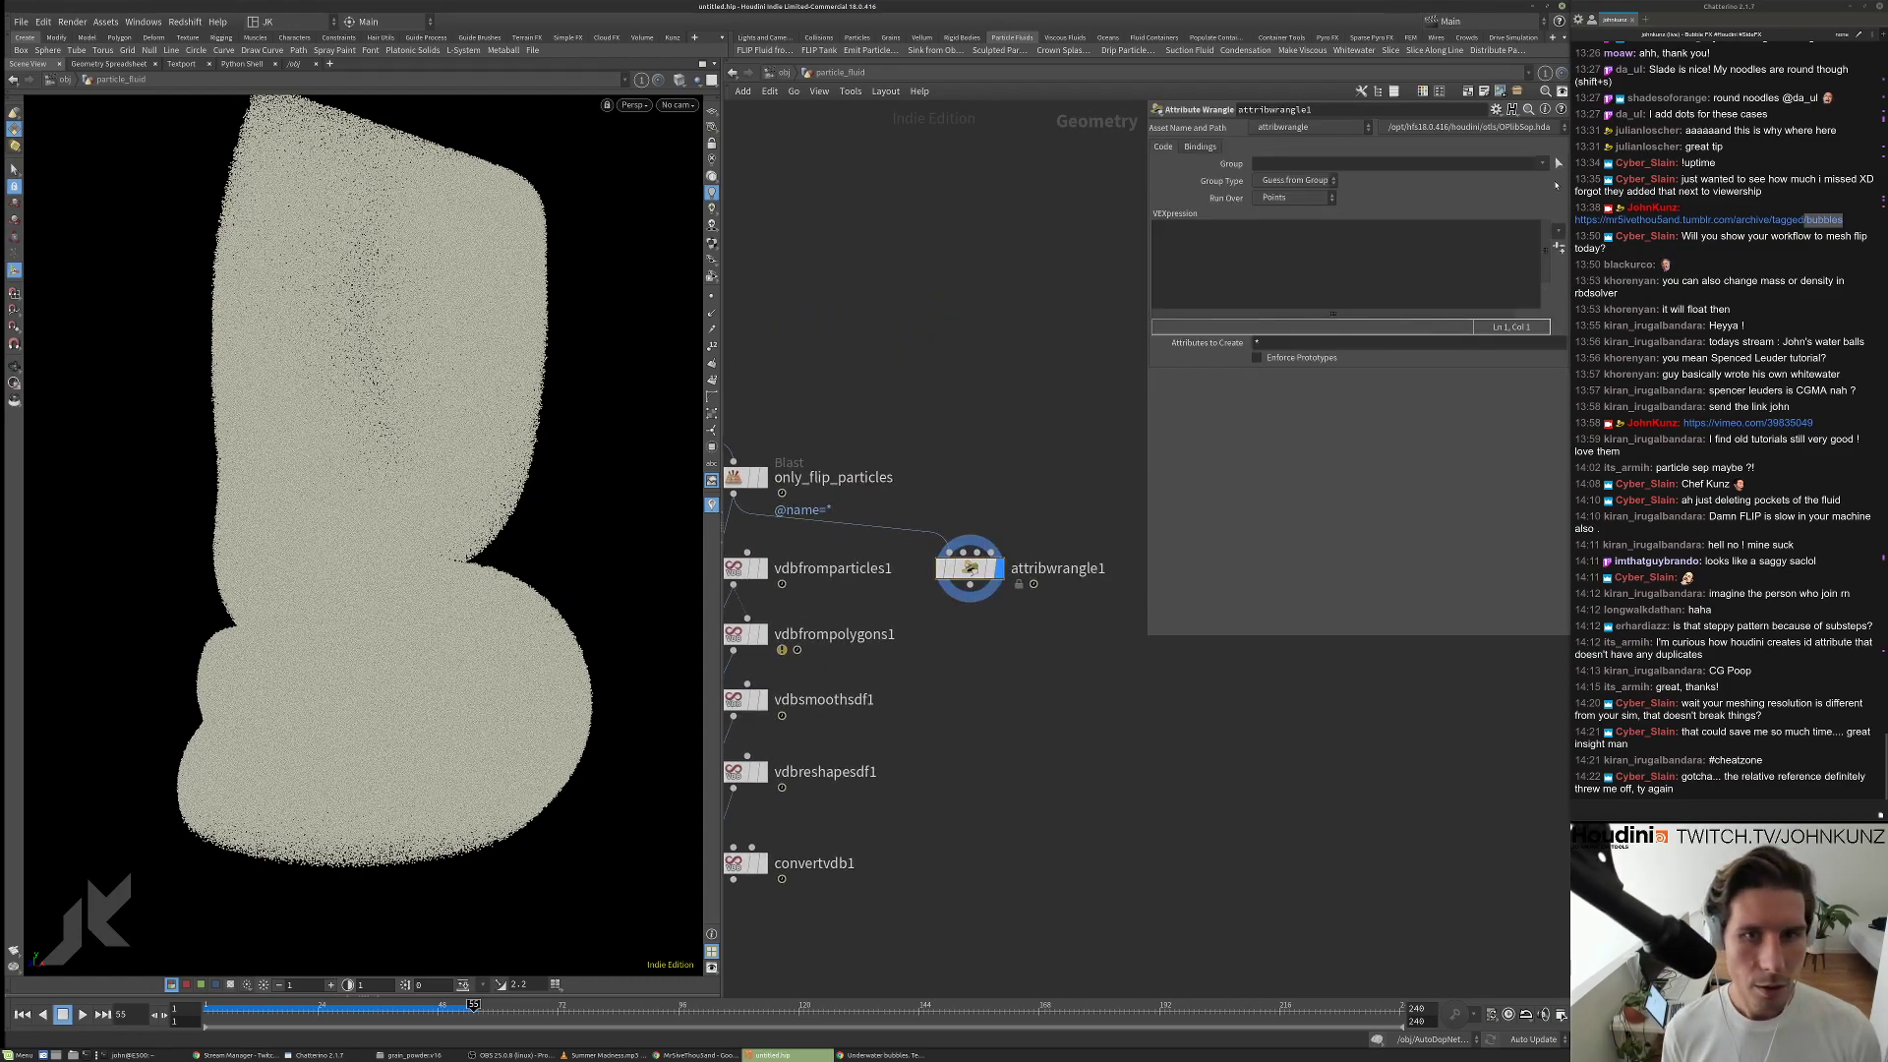
click(1558, 234)
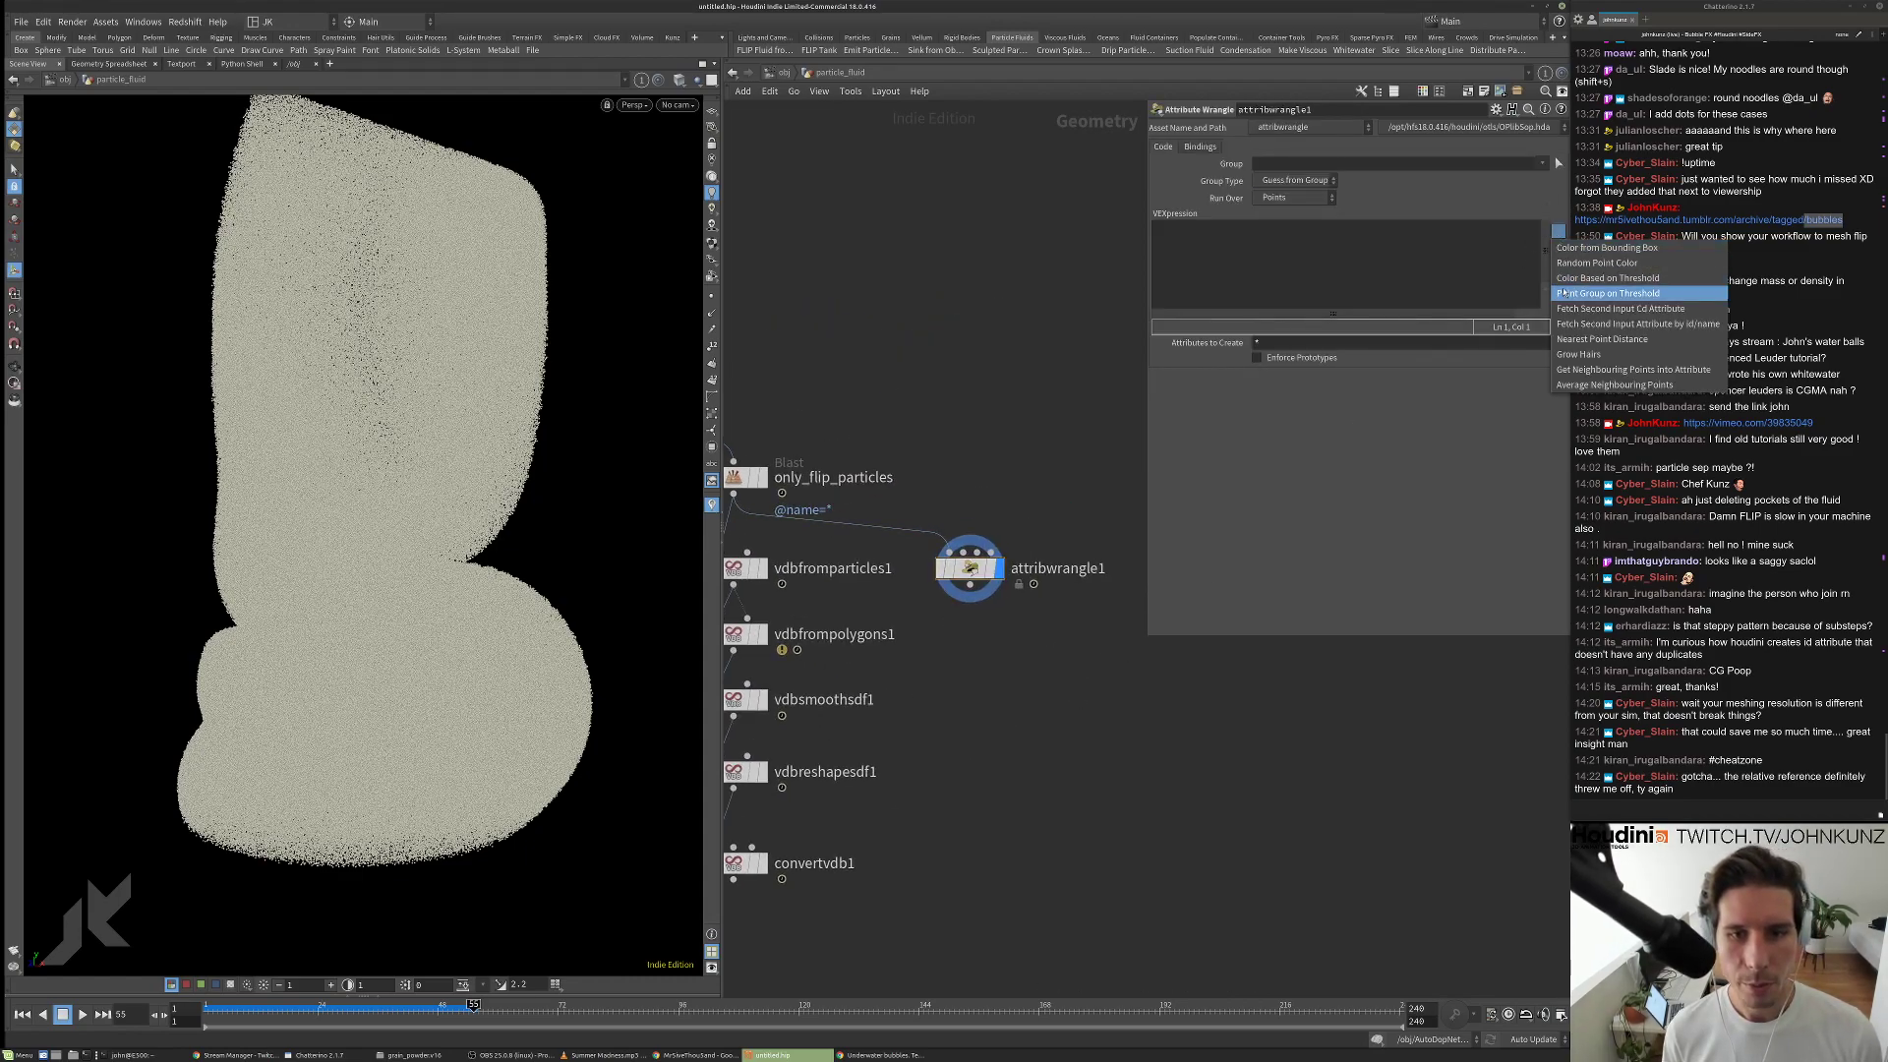
click(1630, 294)
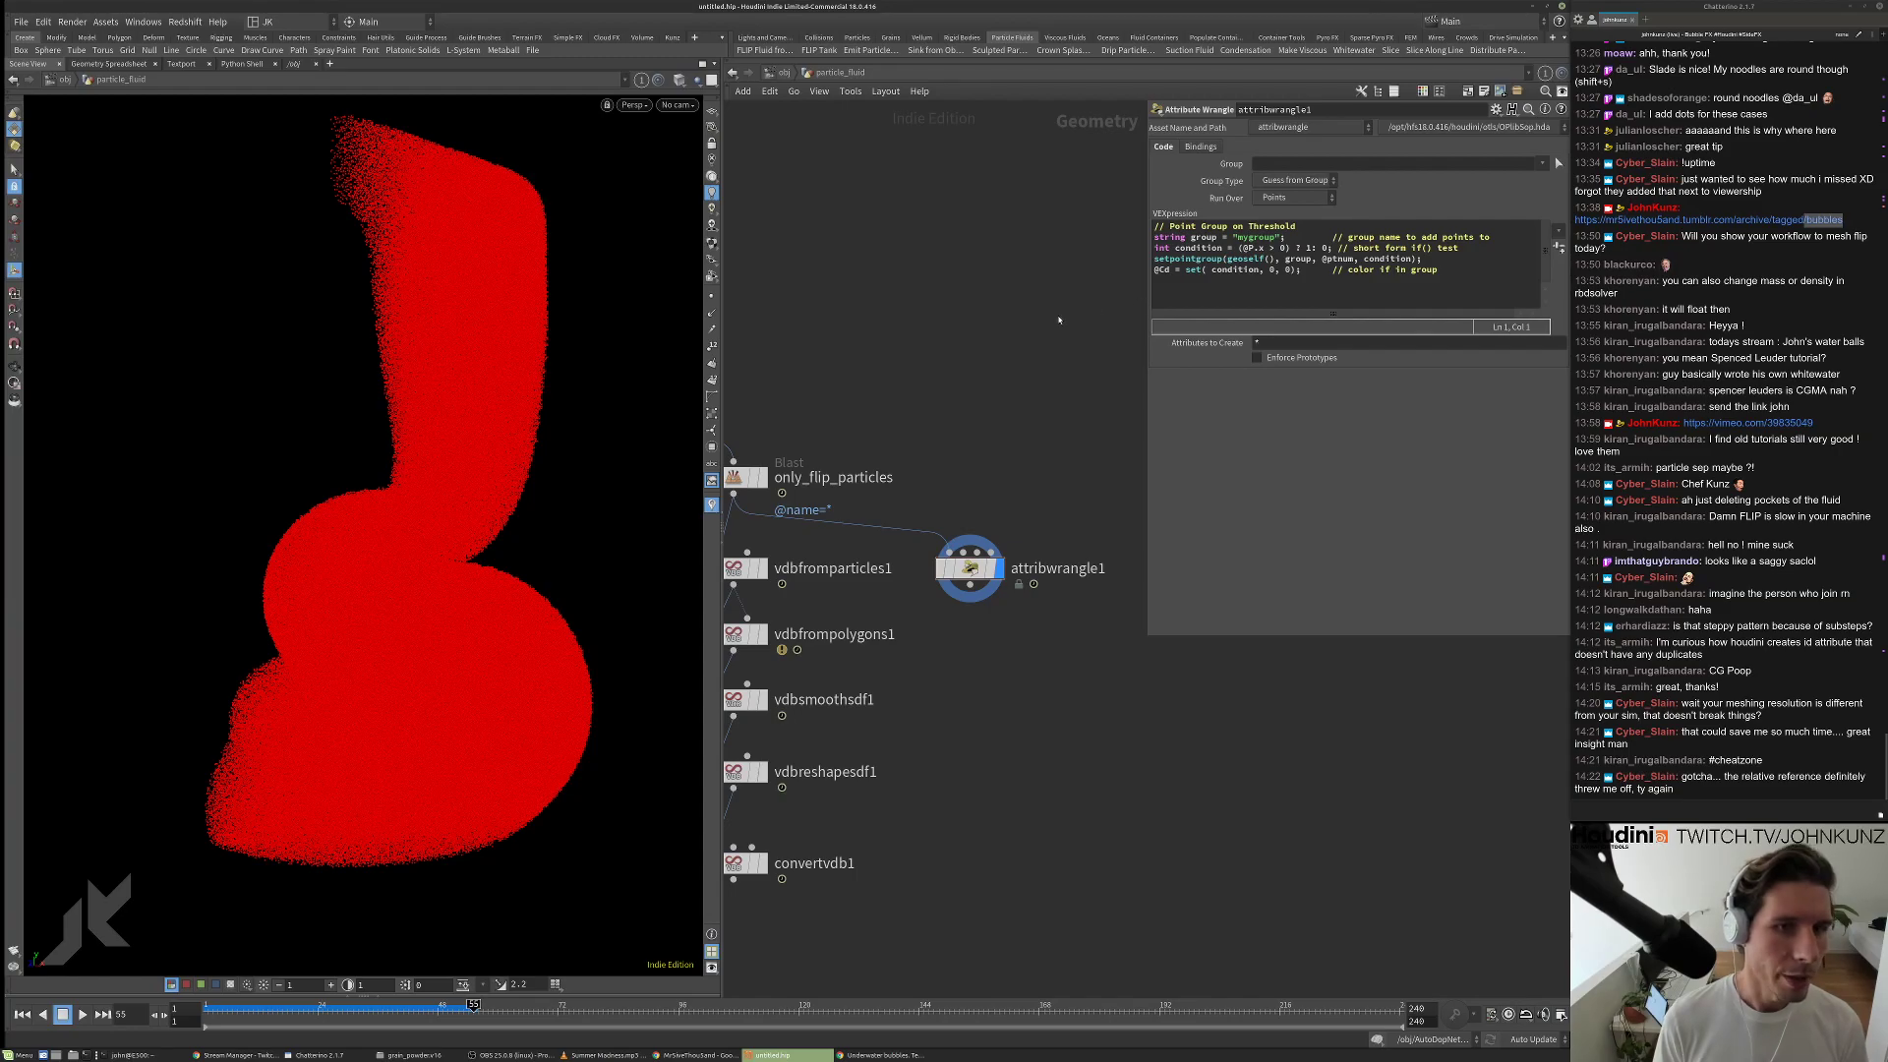
middle_drag(1069, 318, 1013, 317)
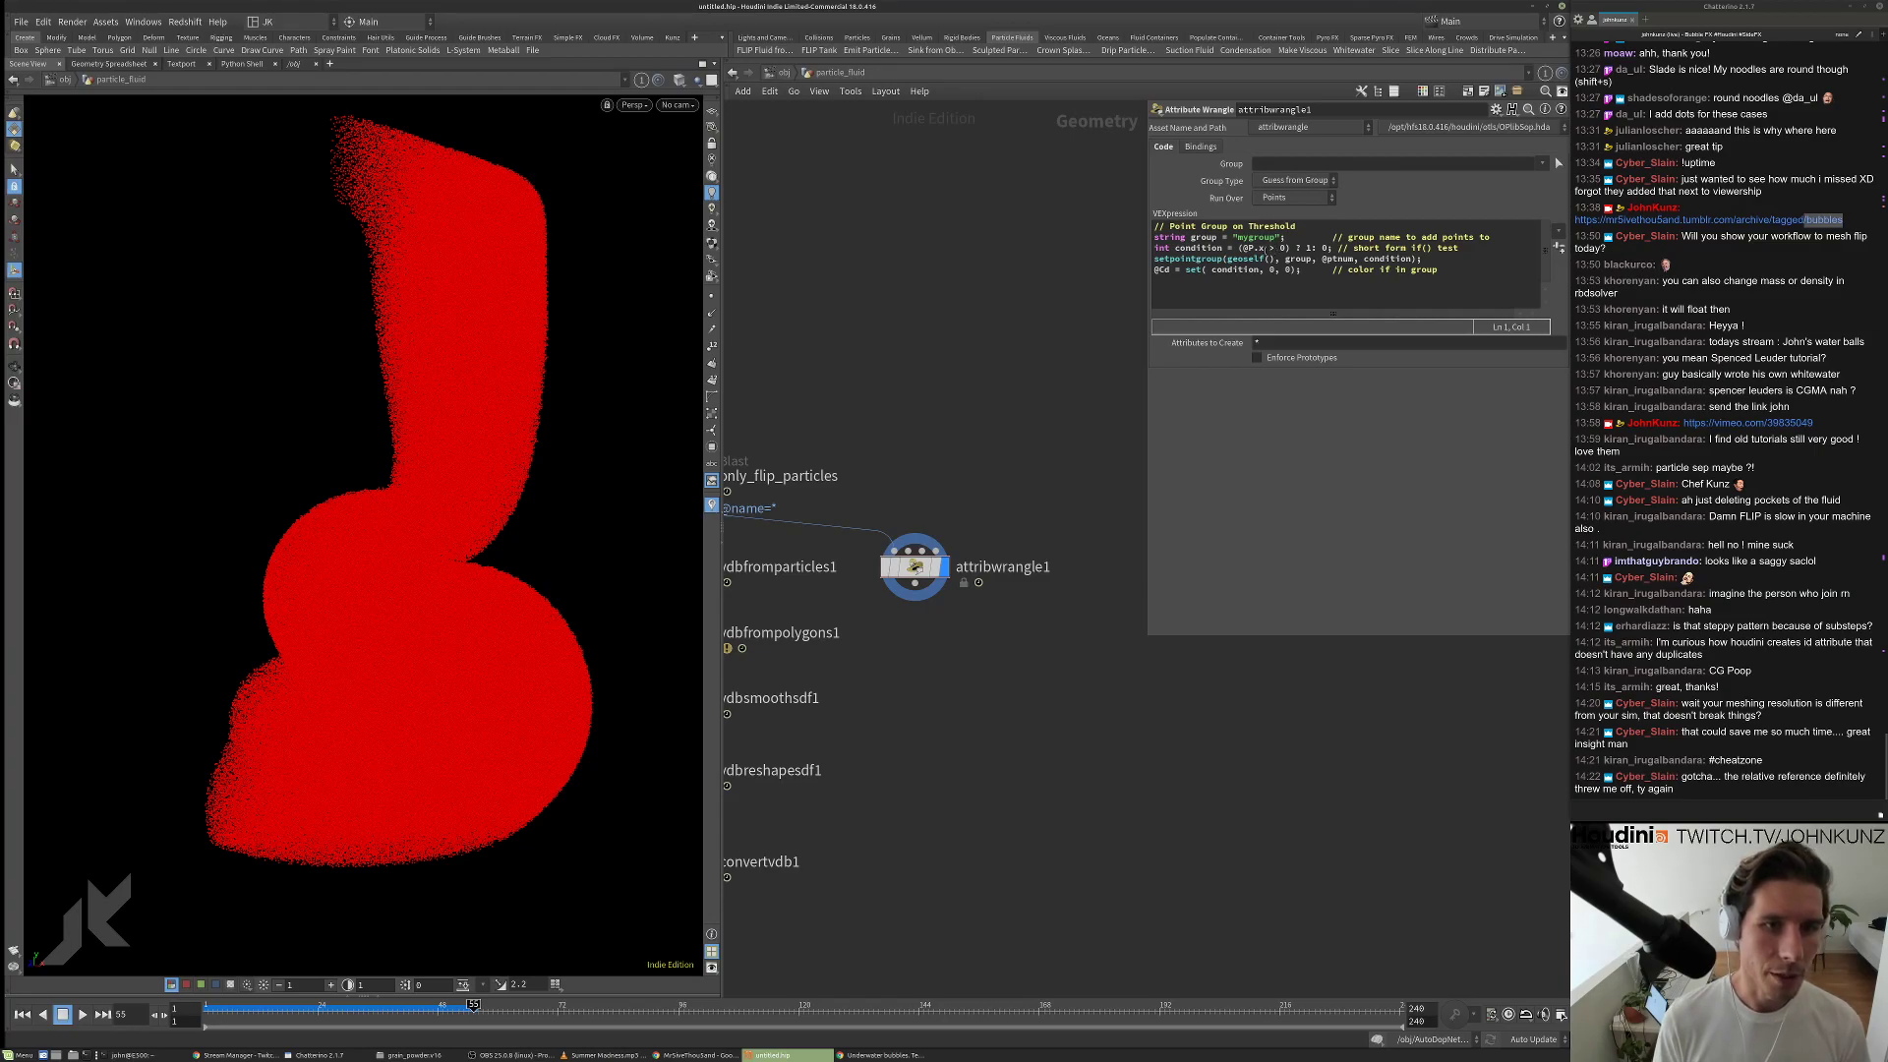
Change the condition to compare rand(i@id) against chf("percent") instead of @P.x and 0.
click(1264, 247)
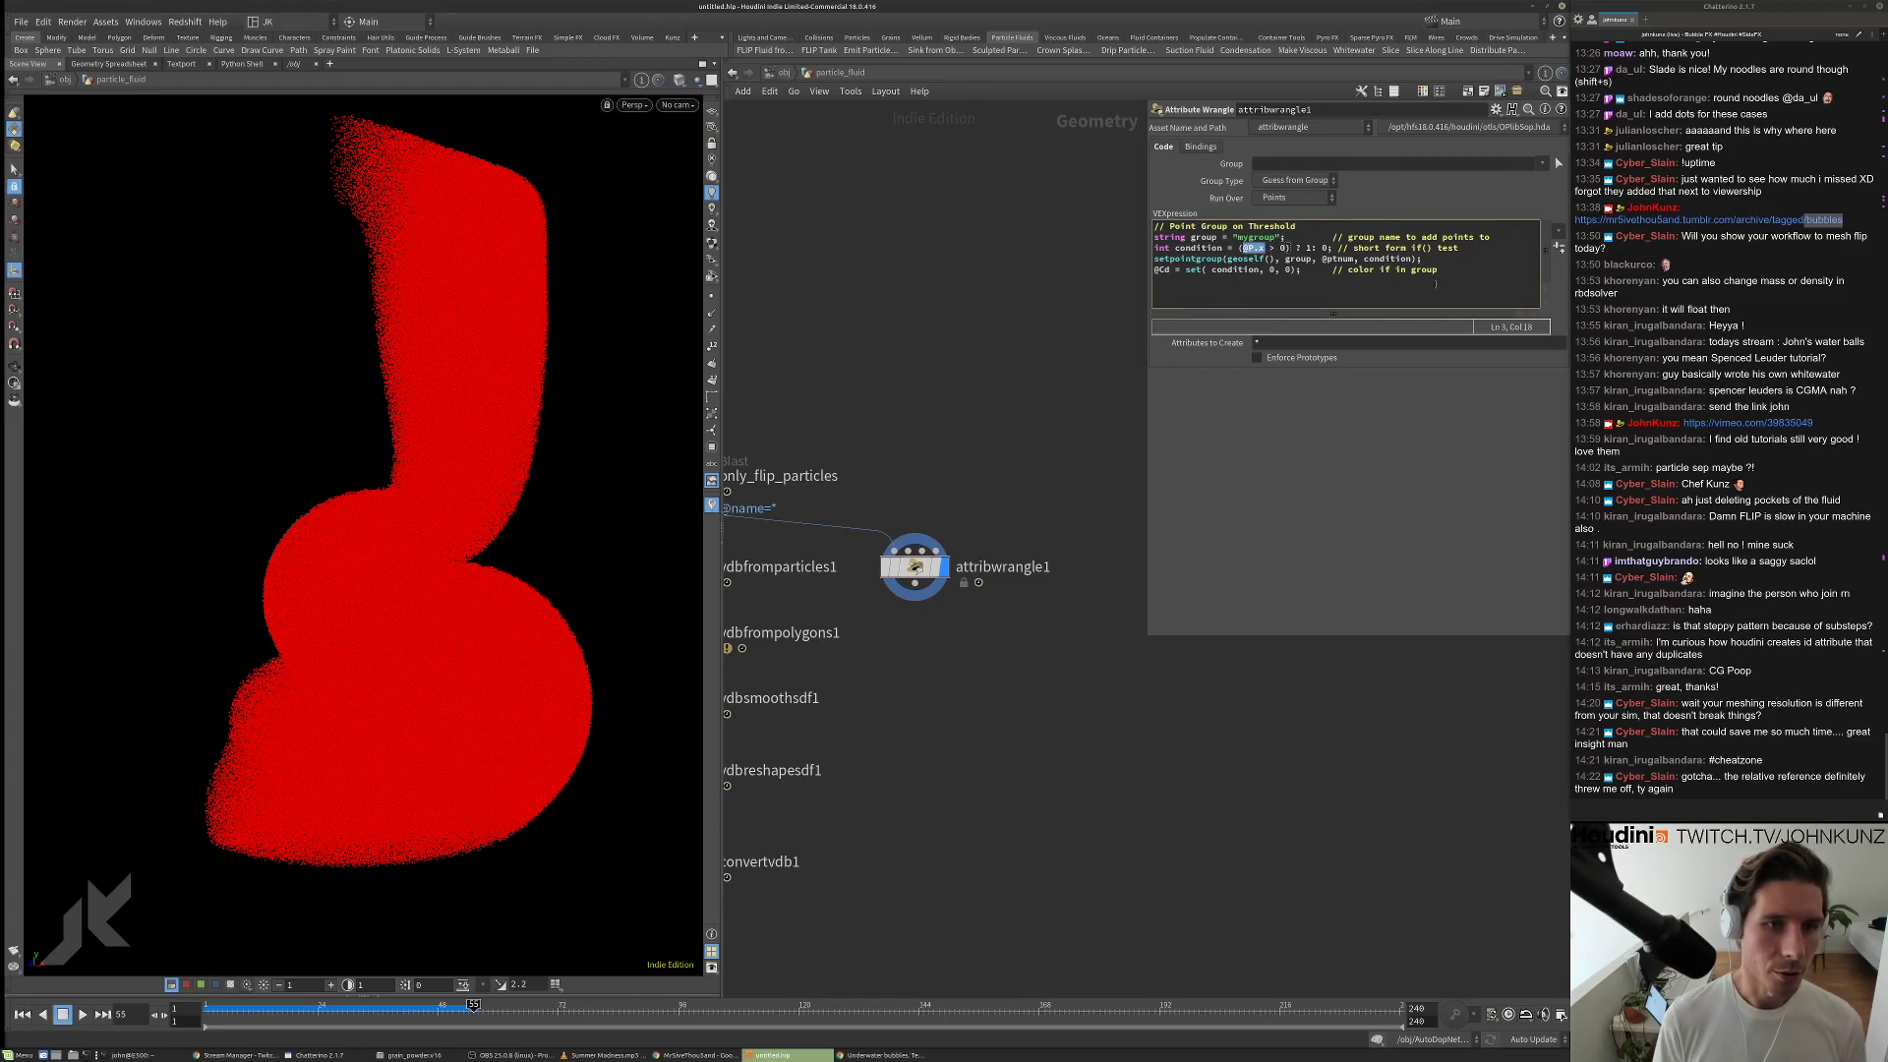
text(rand())
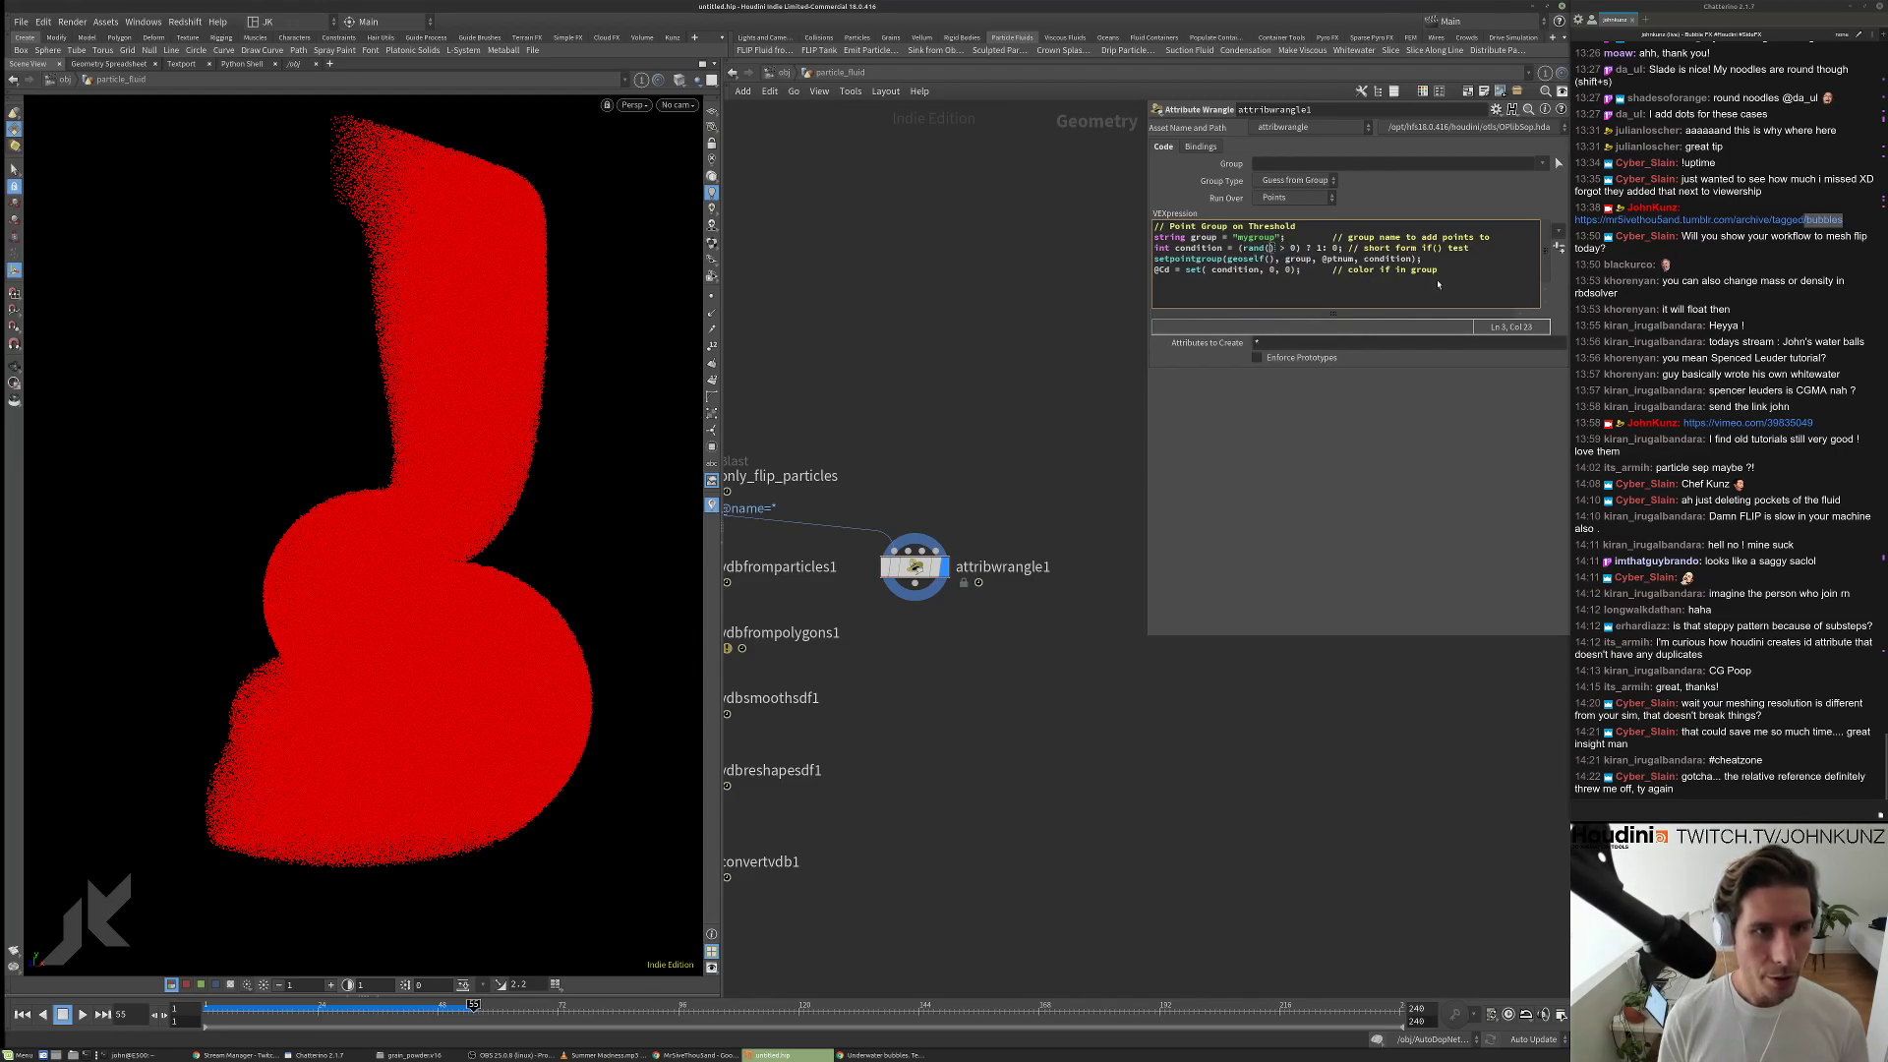
text(i@id)
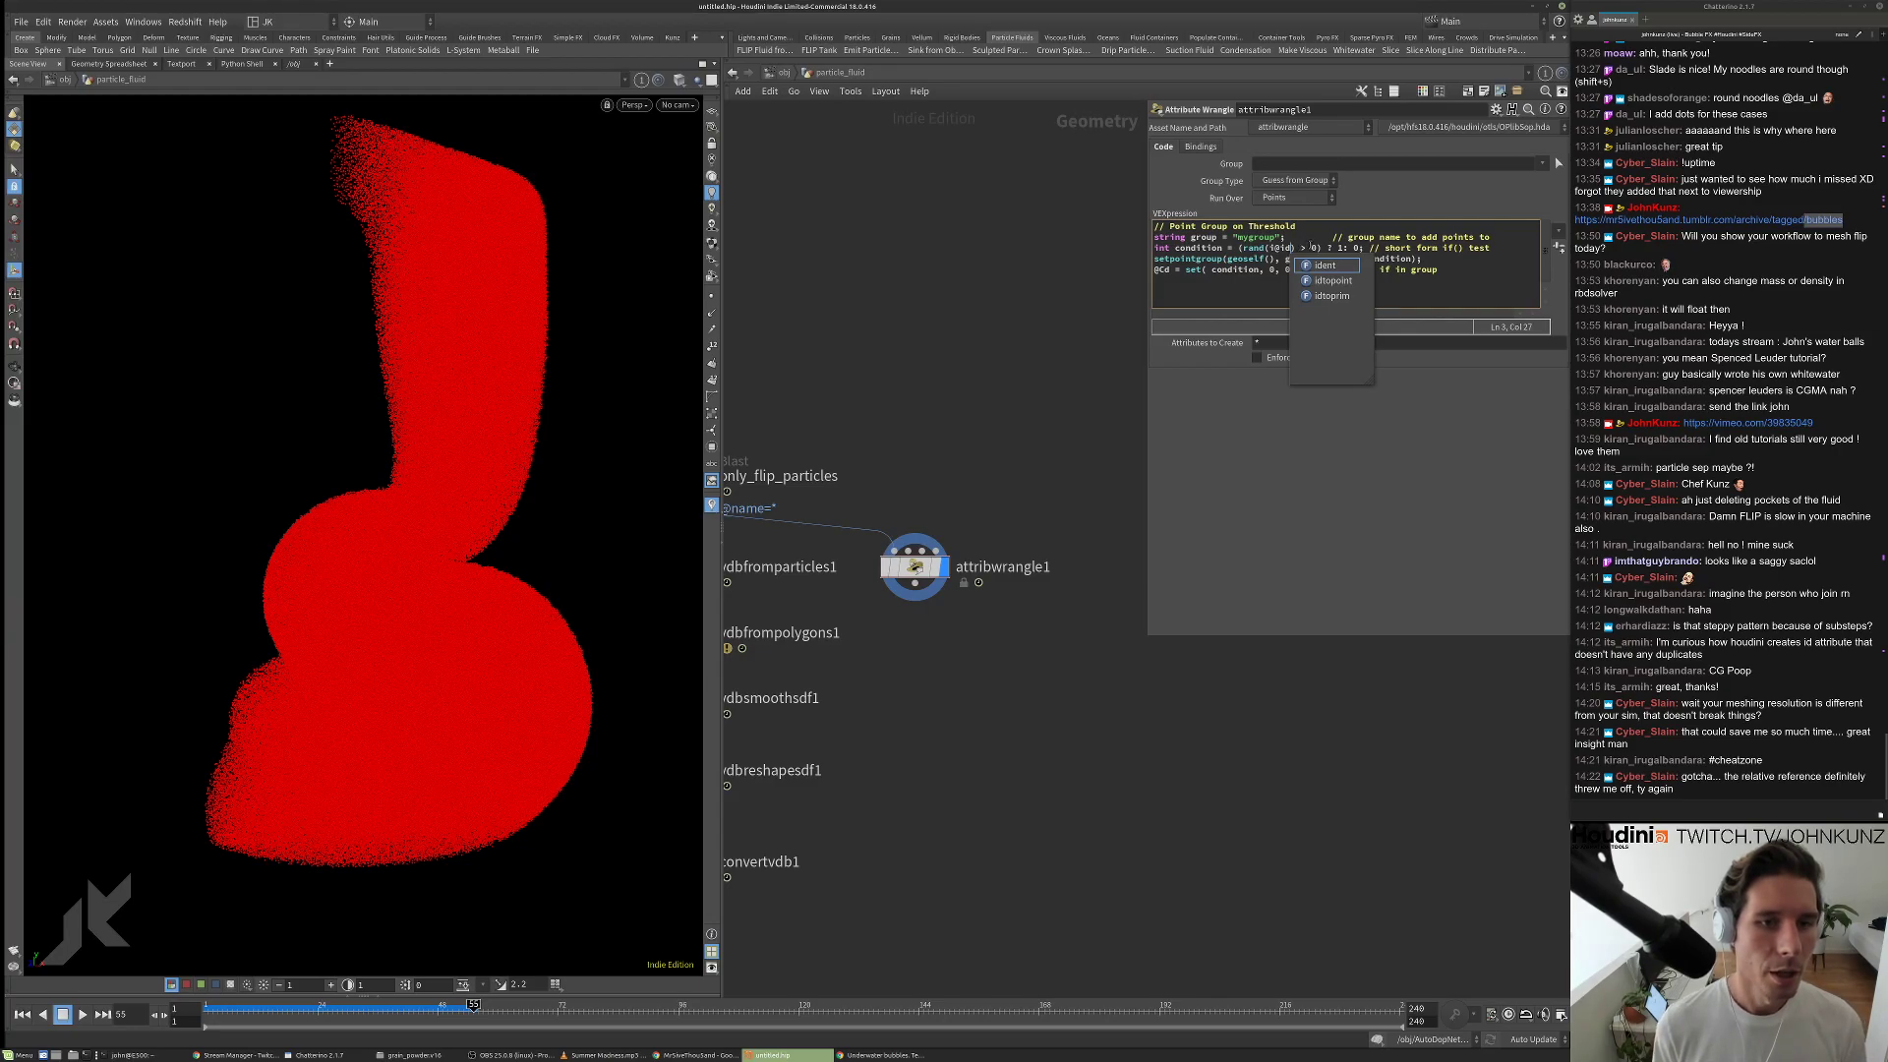
key(Right)
key(Right)
key(Right)
key(Right)
key(Right)
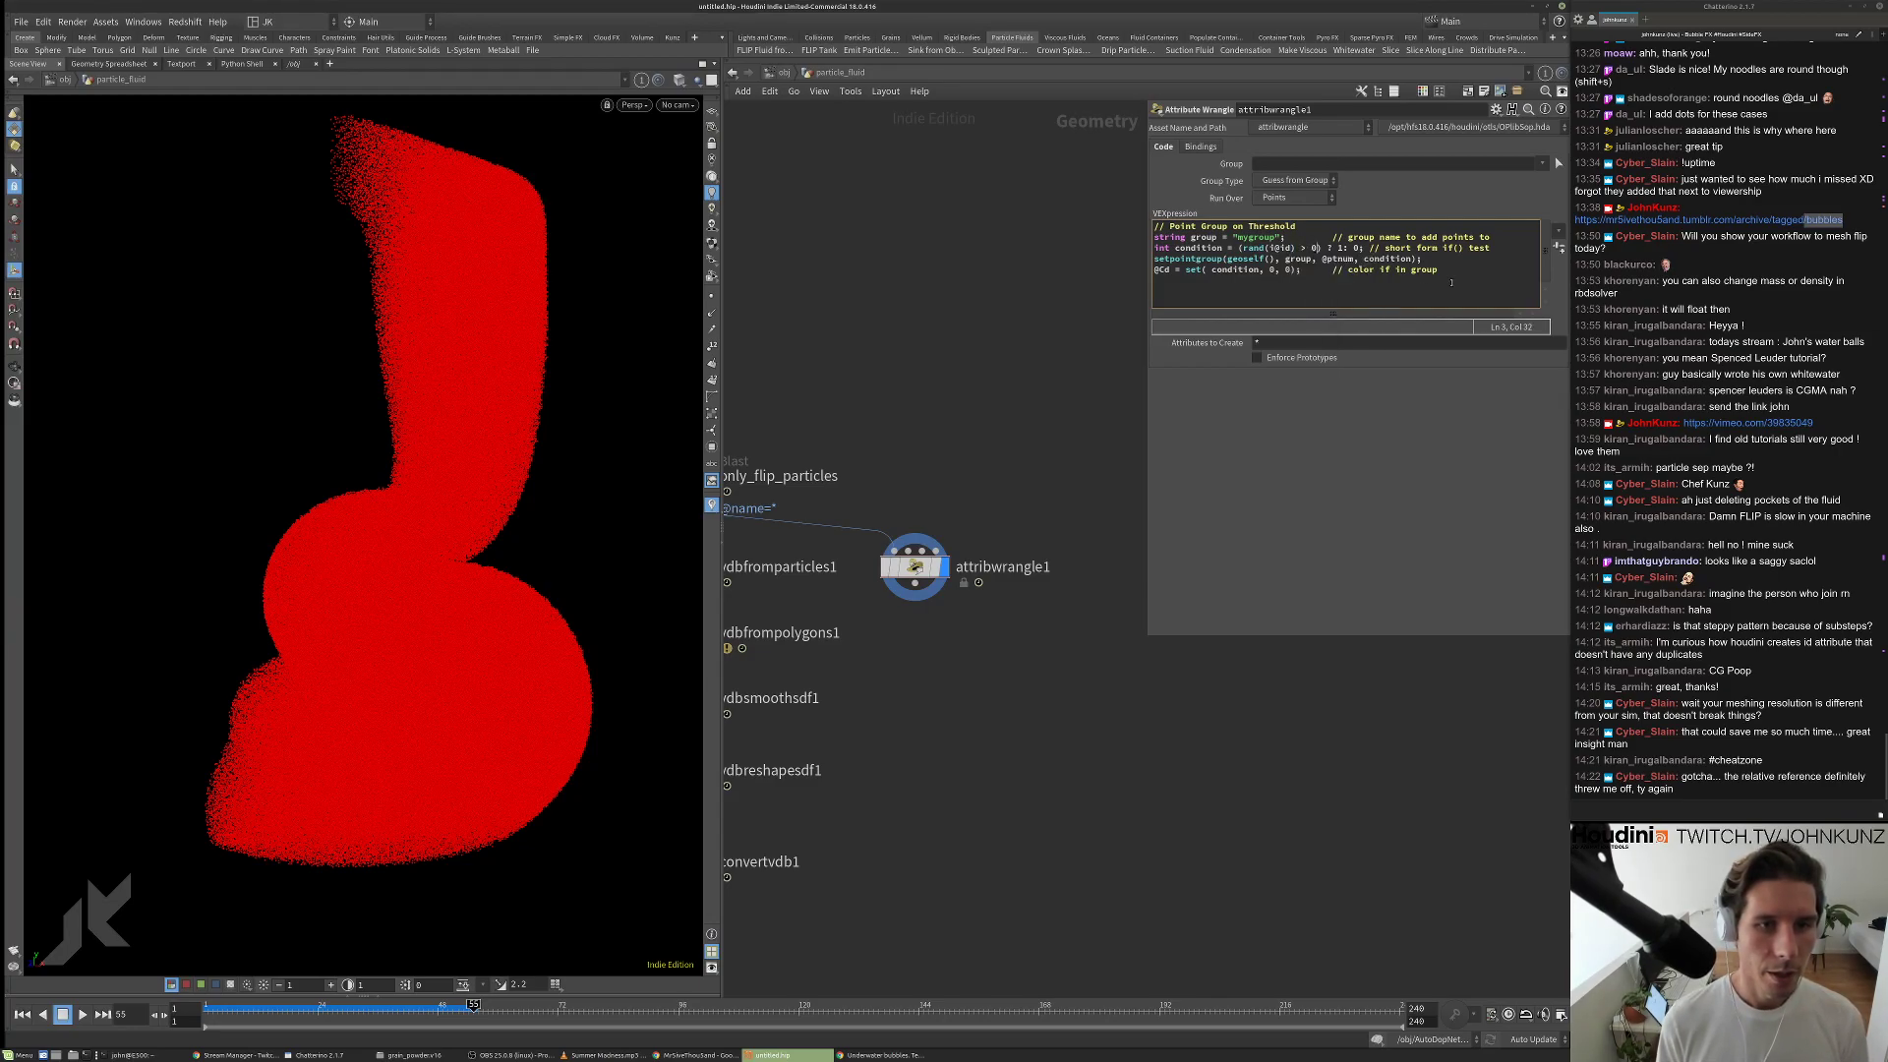
key(BackSpace)
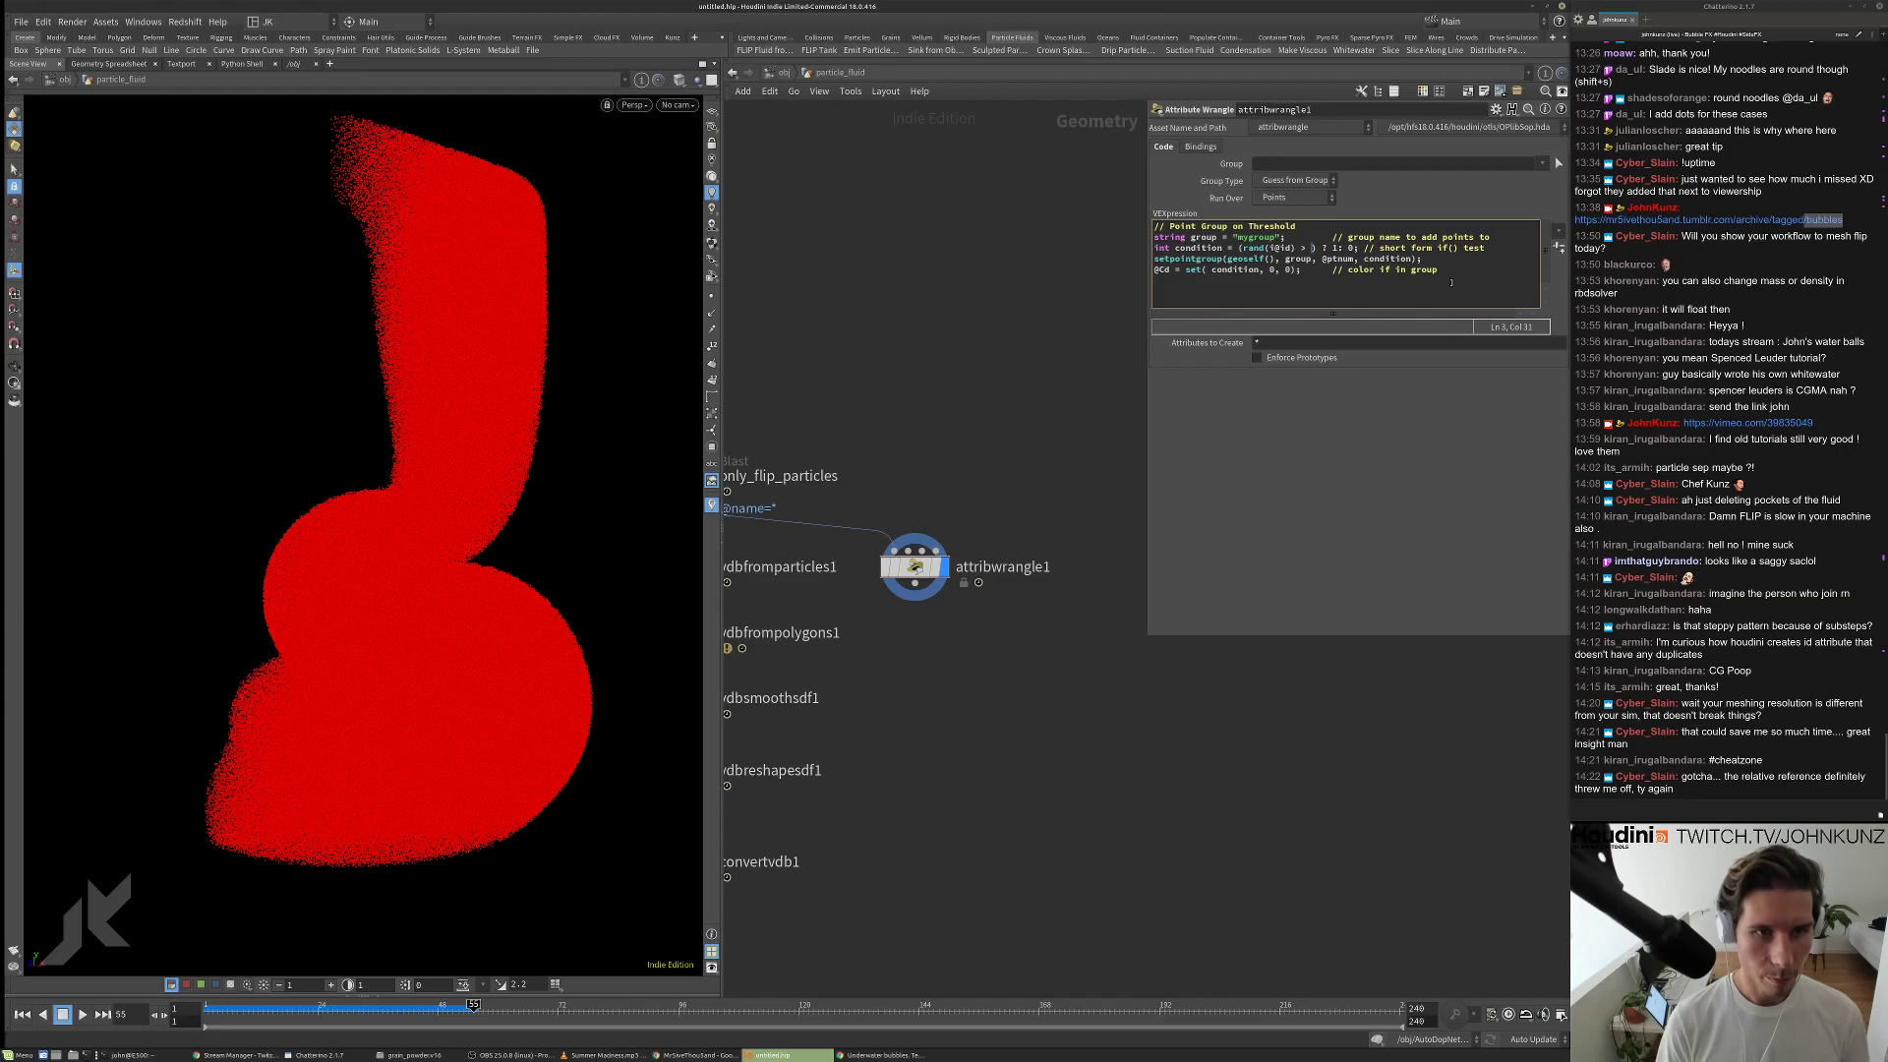
text(chf())
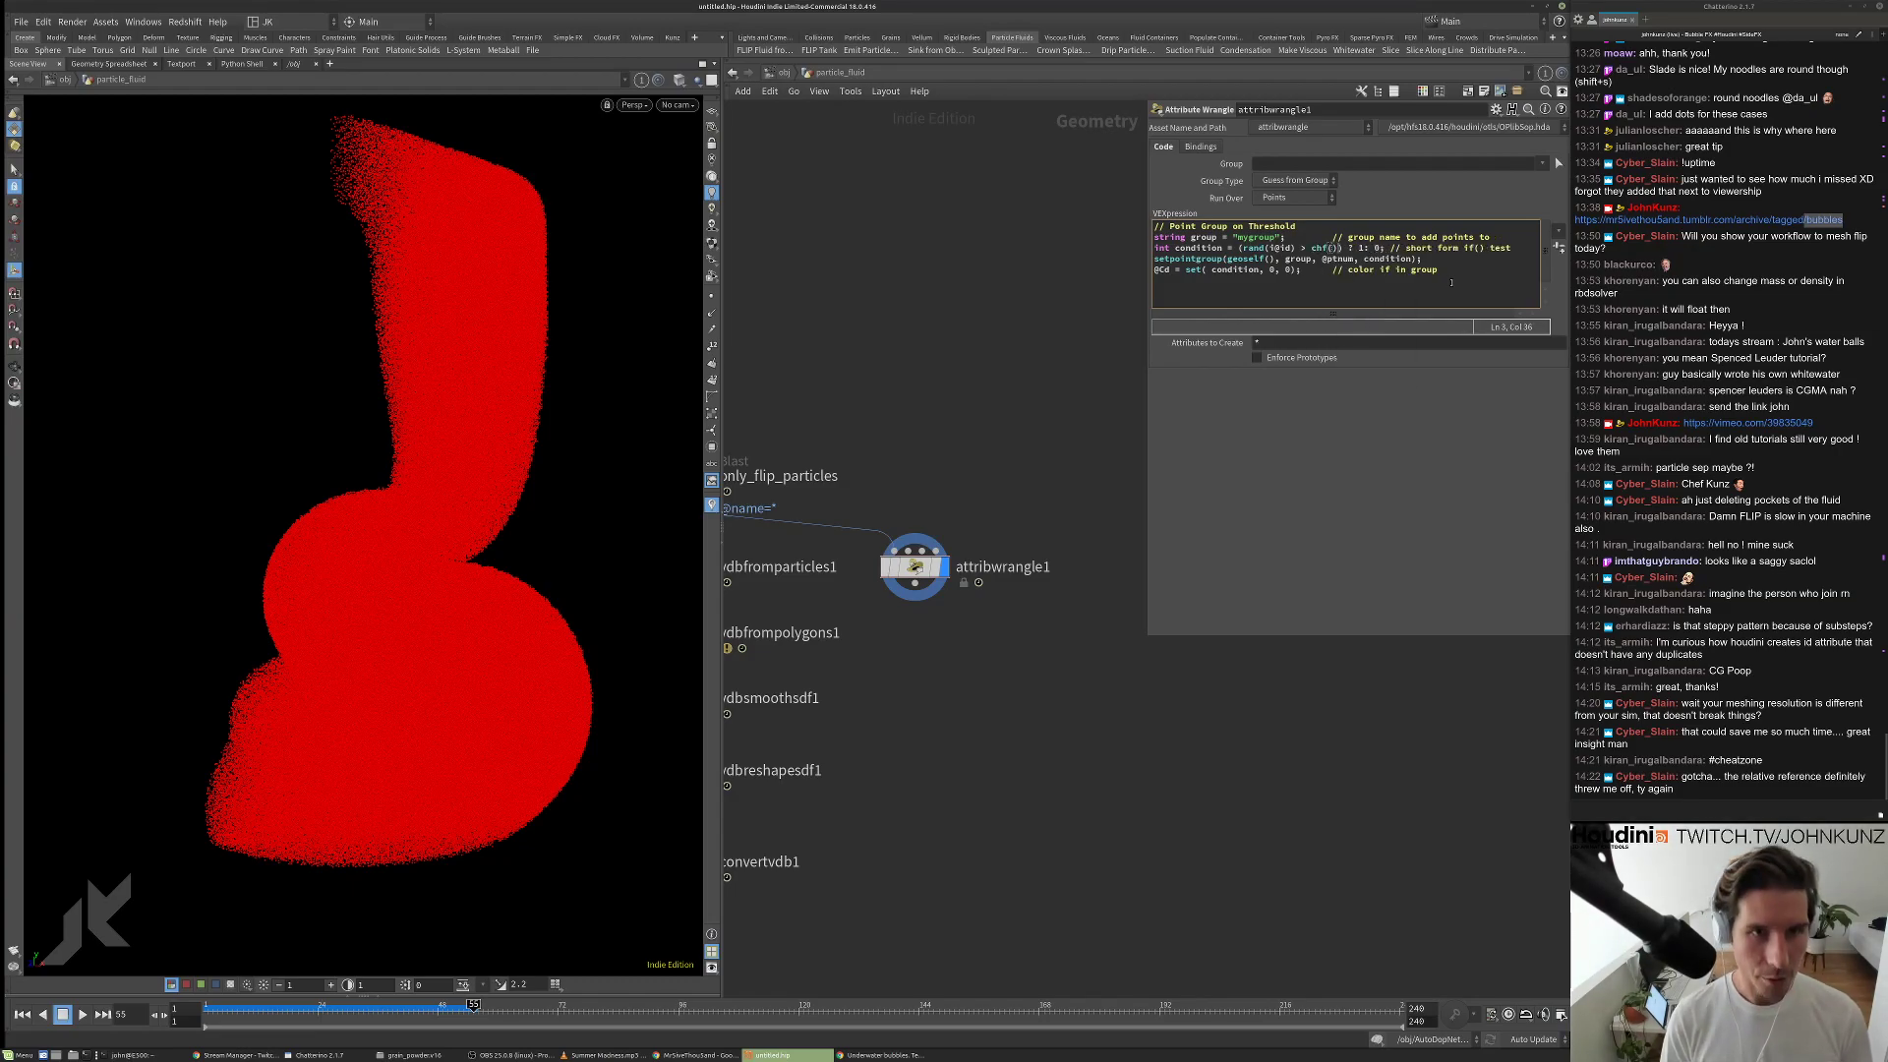
text("")
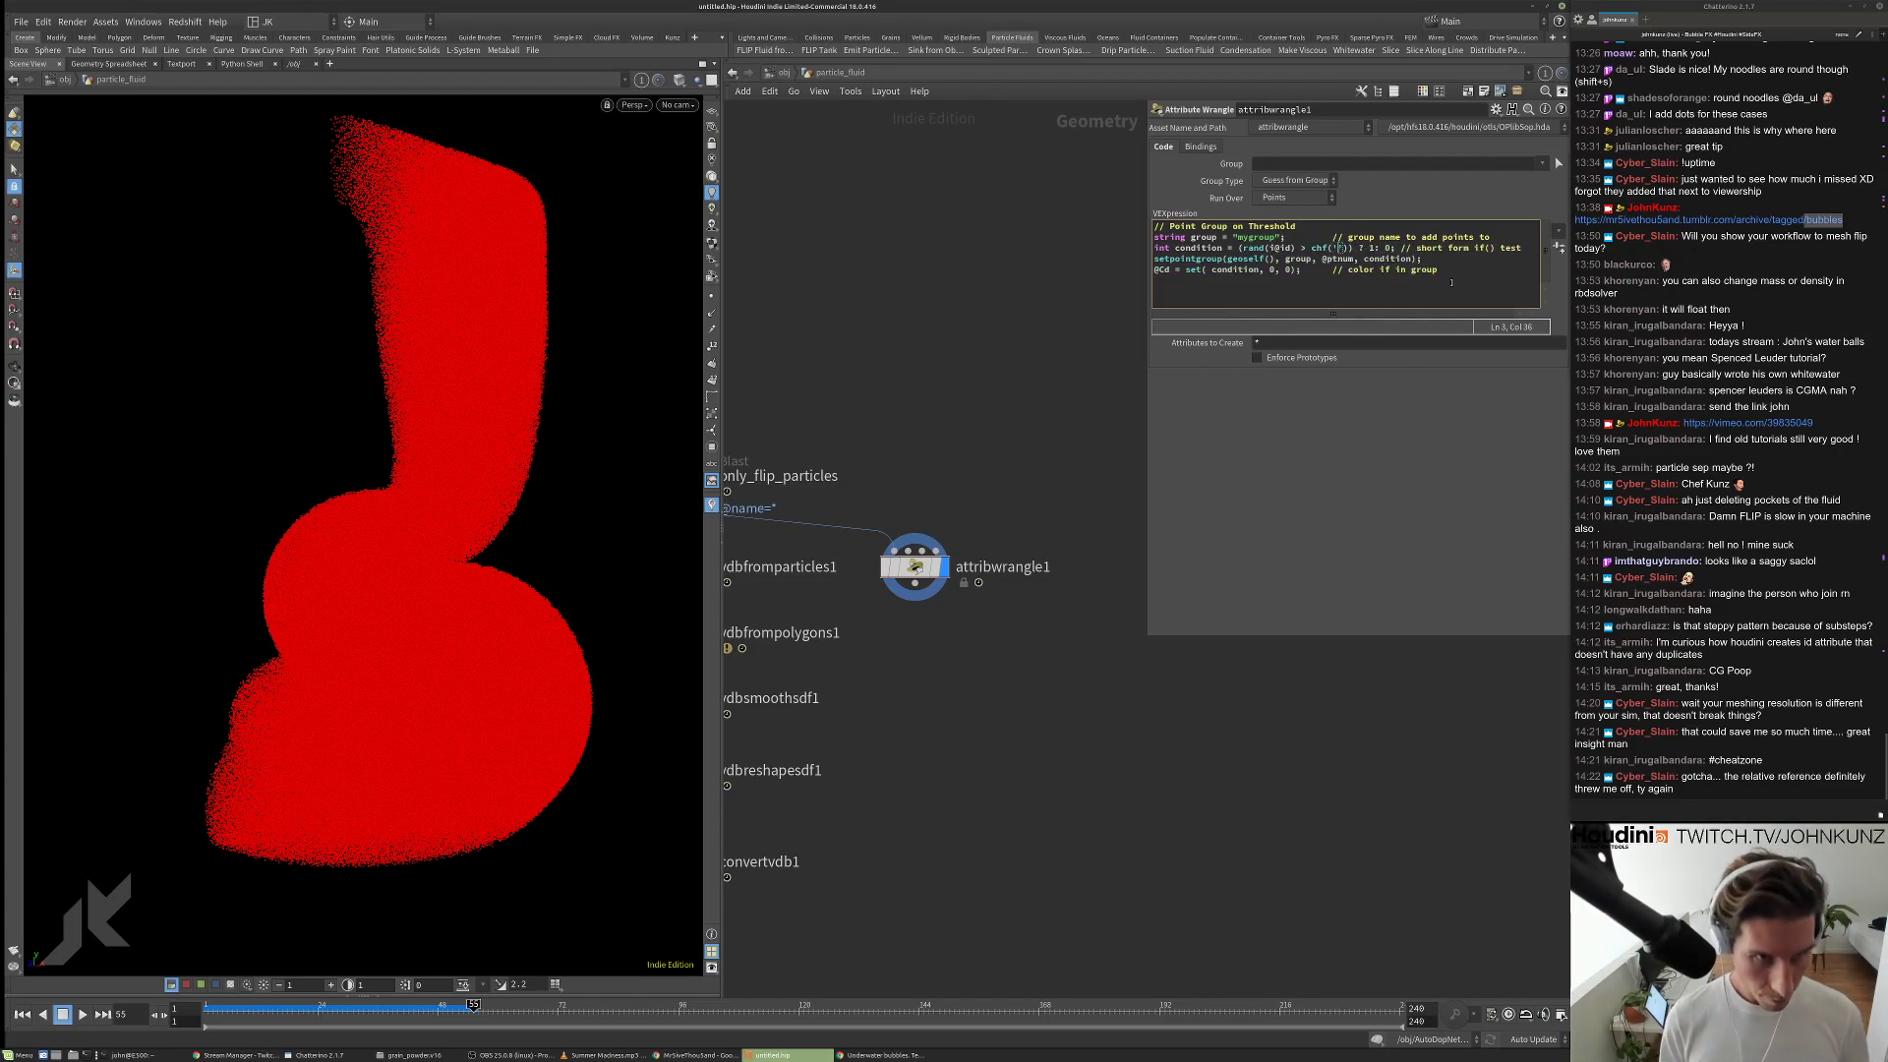
text(percent)
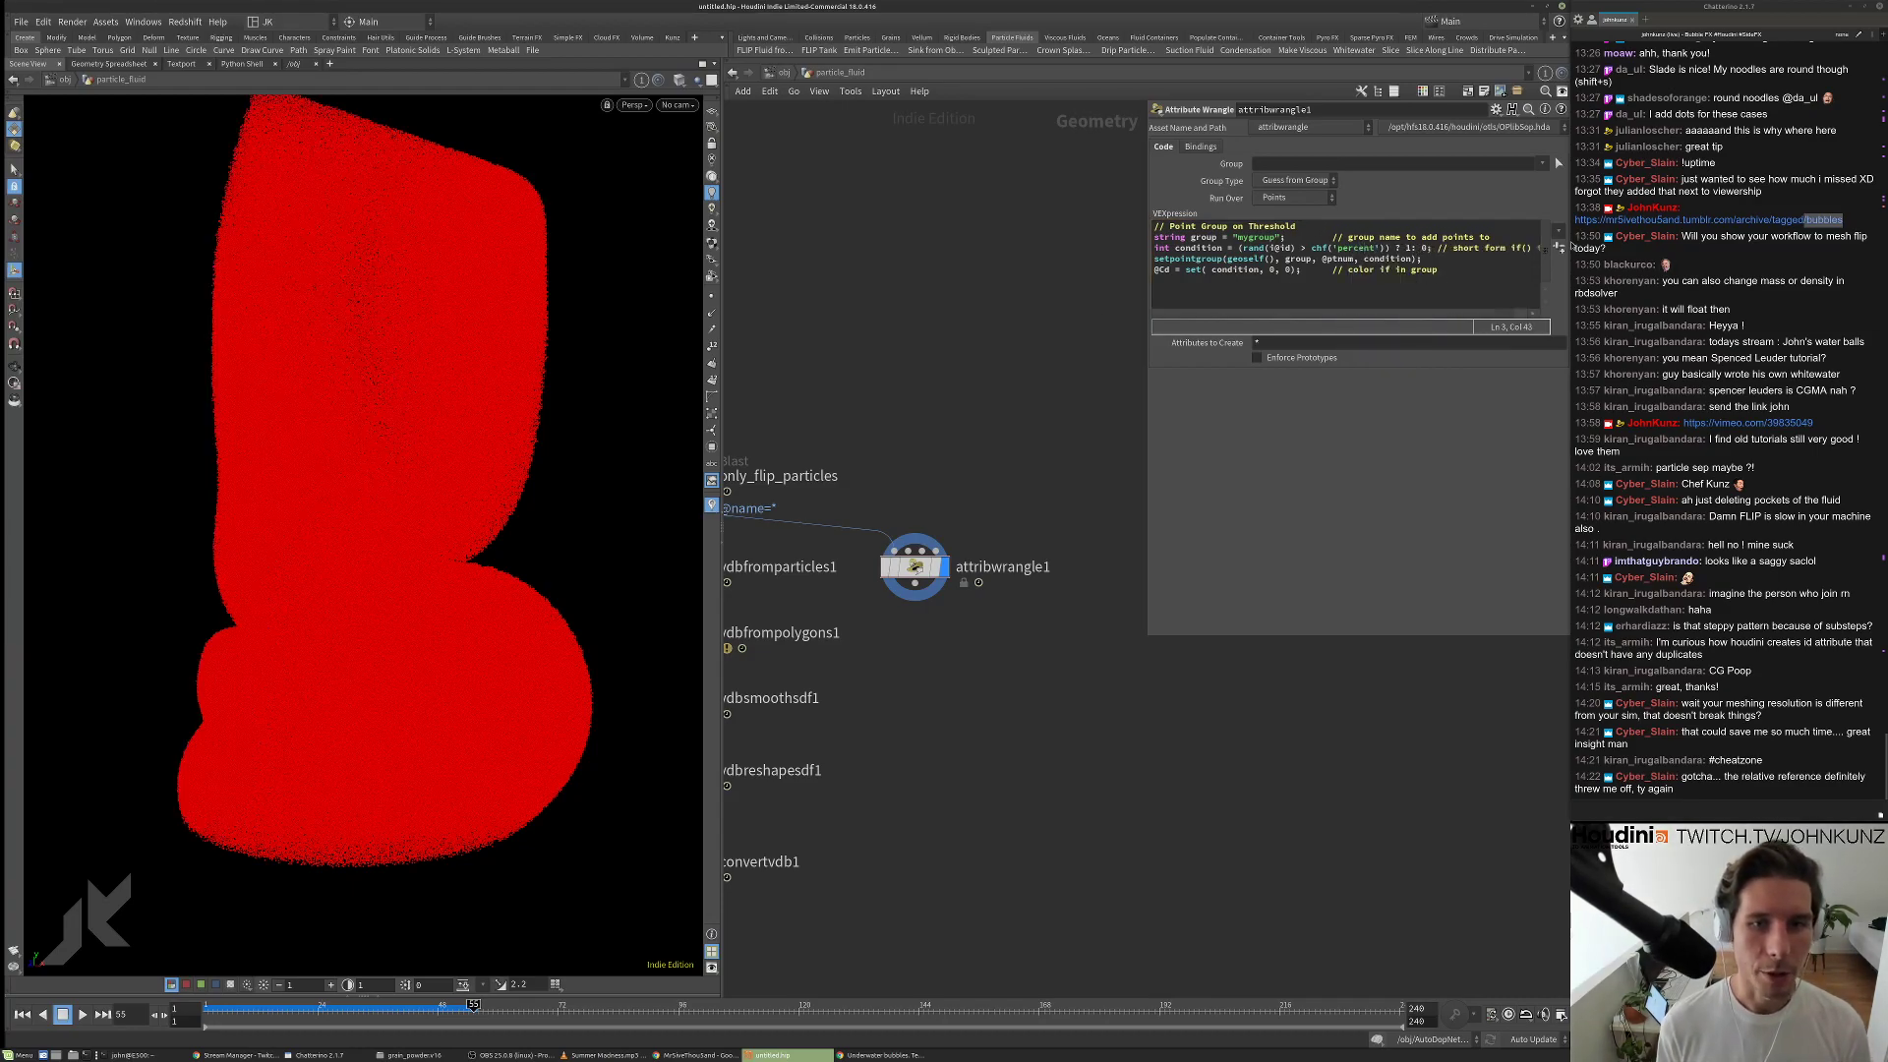
Create the Percent spare parameter and set it to 0.98, leaving sparse red particles.
click(1560, 248)
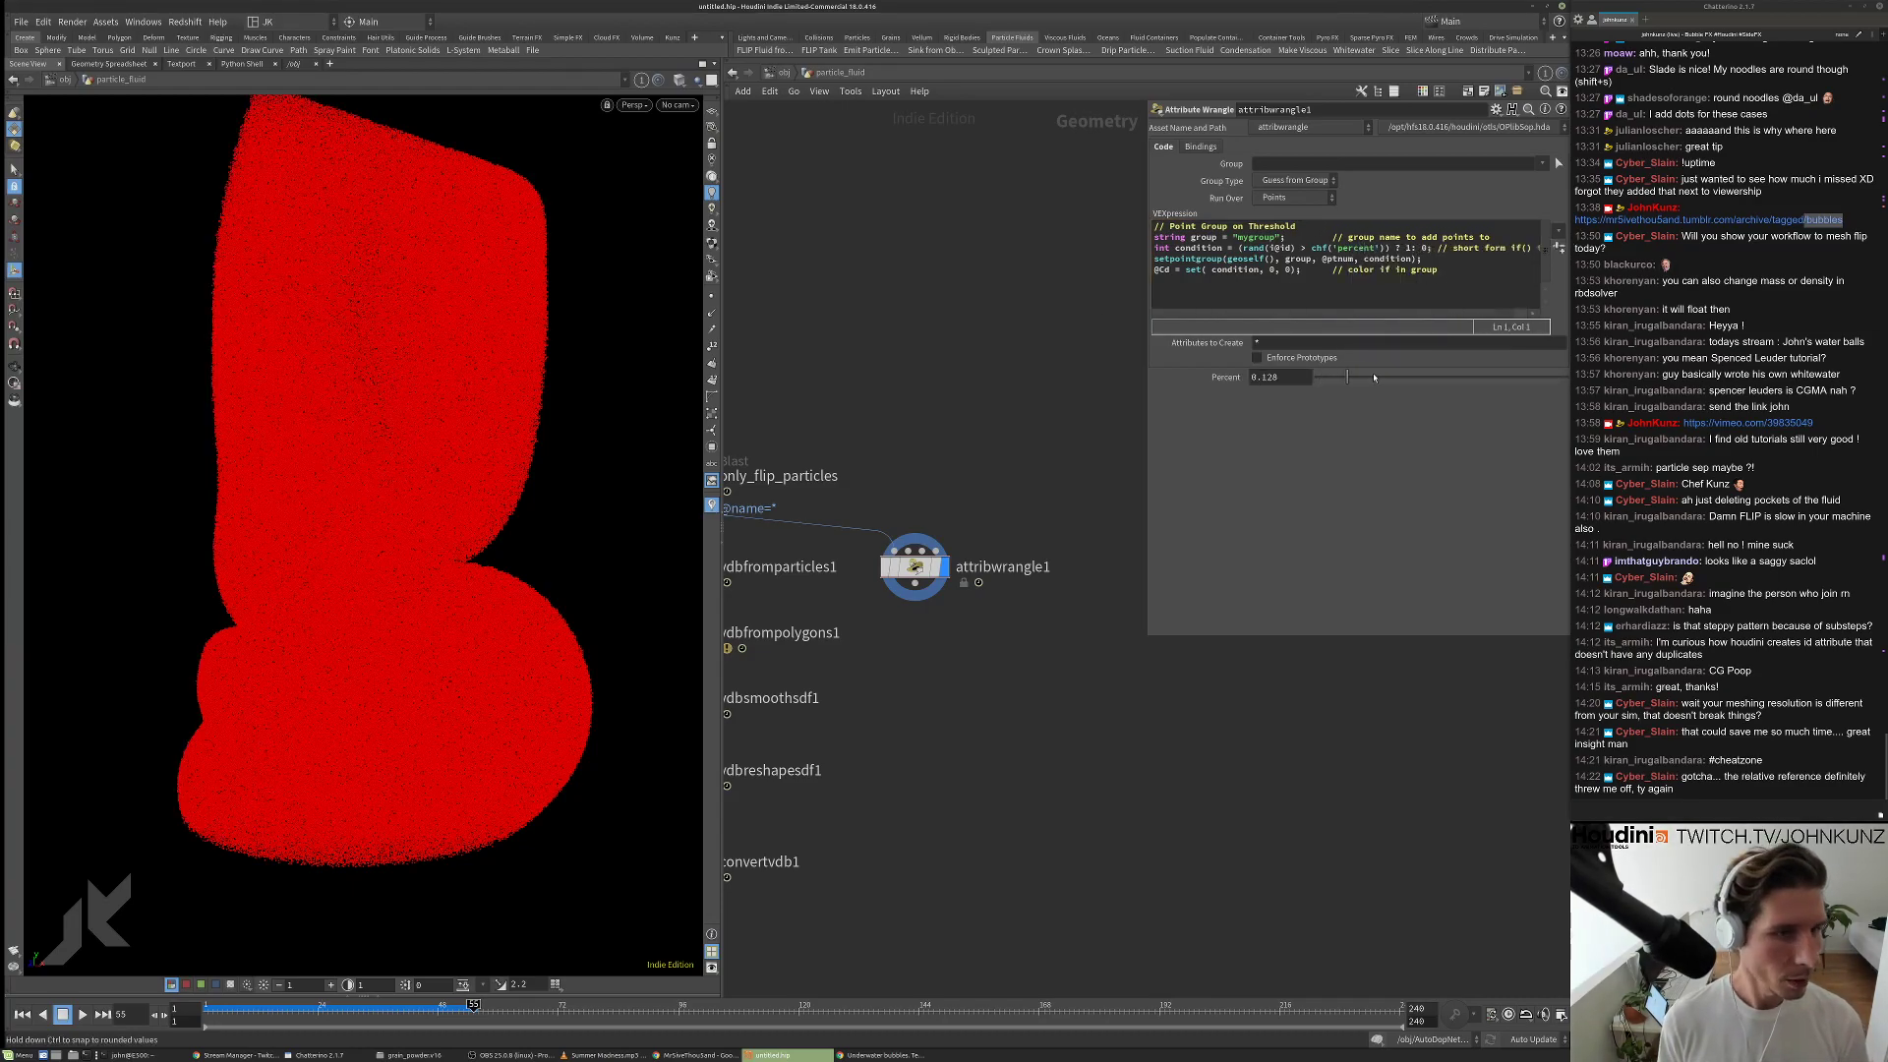
mouse_move(1473, 385)
mouse_down()
mouse_move(1613, 393)
mouse_move(1496, 387)
mouse_up()
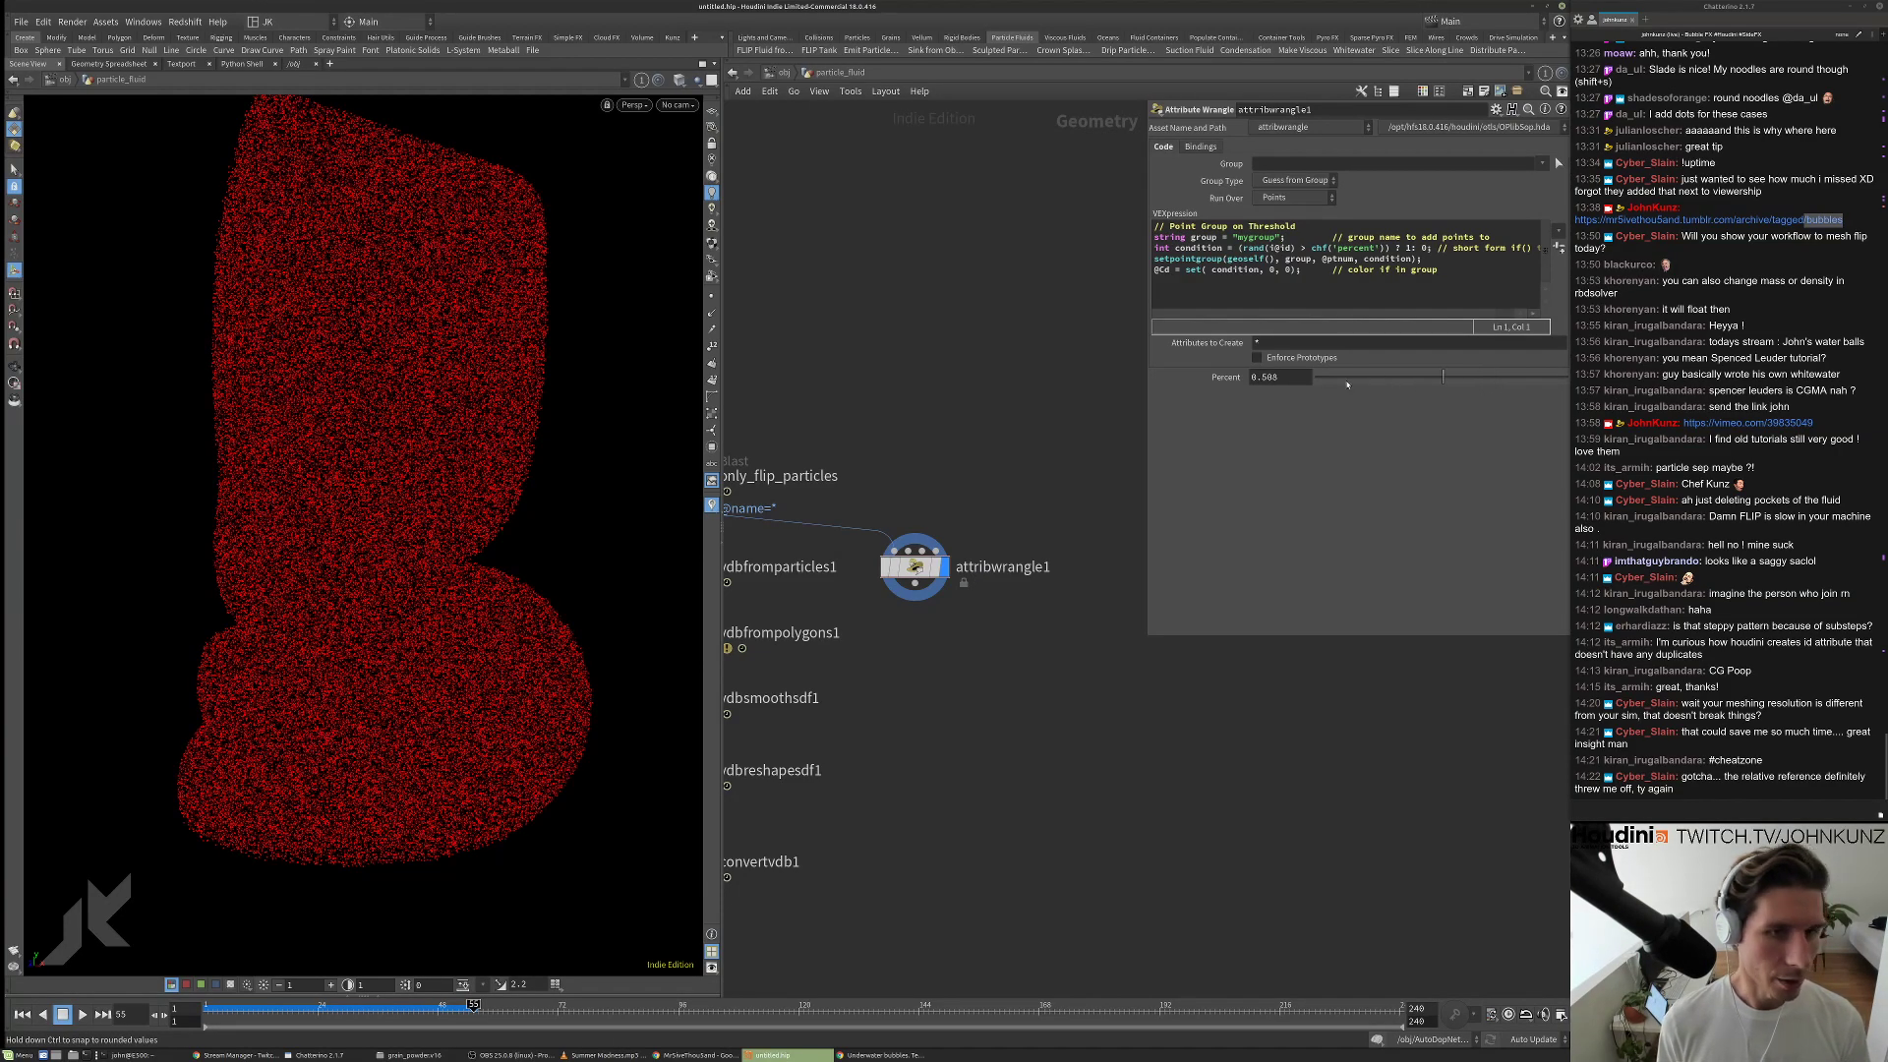
drag(1347, 384, 1548, 379)
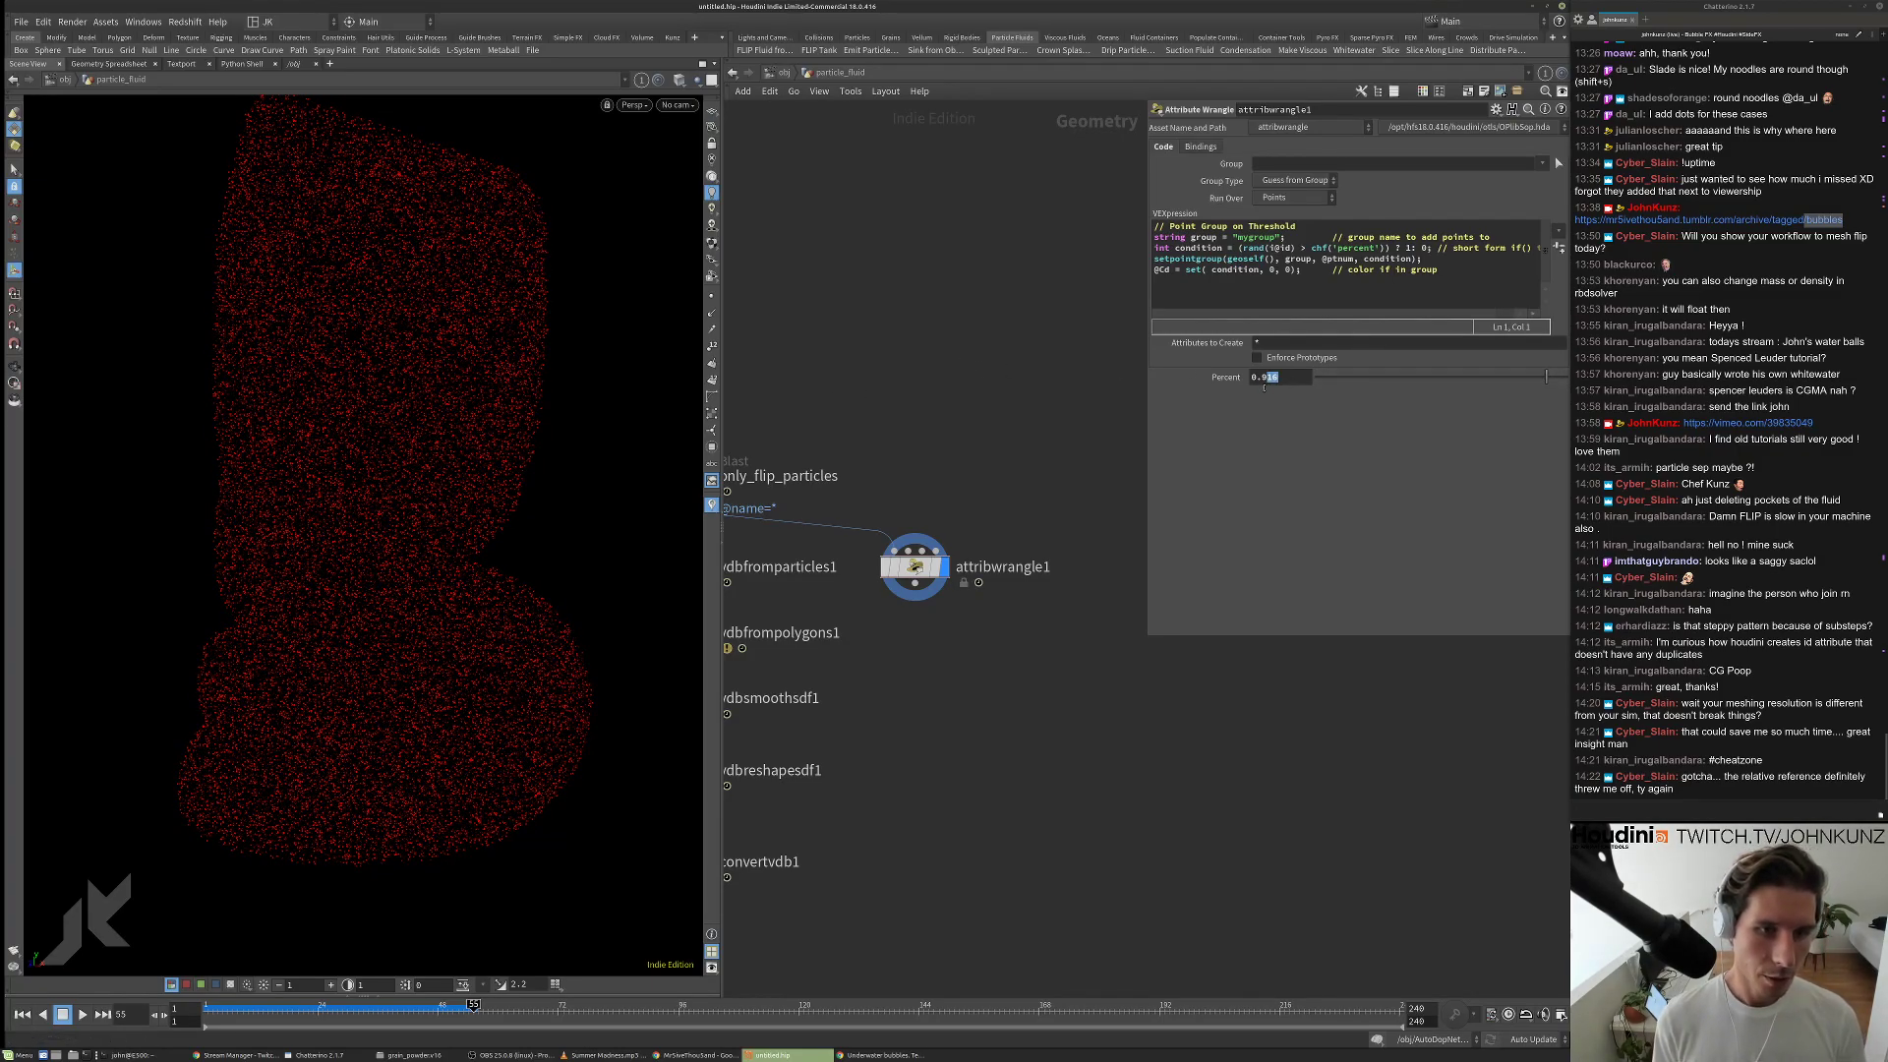
drag(1263, 387, 1259, 384)
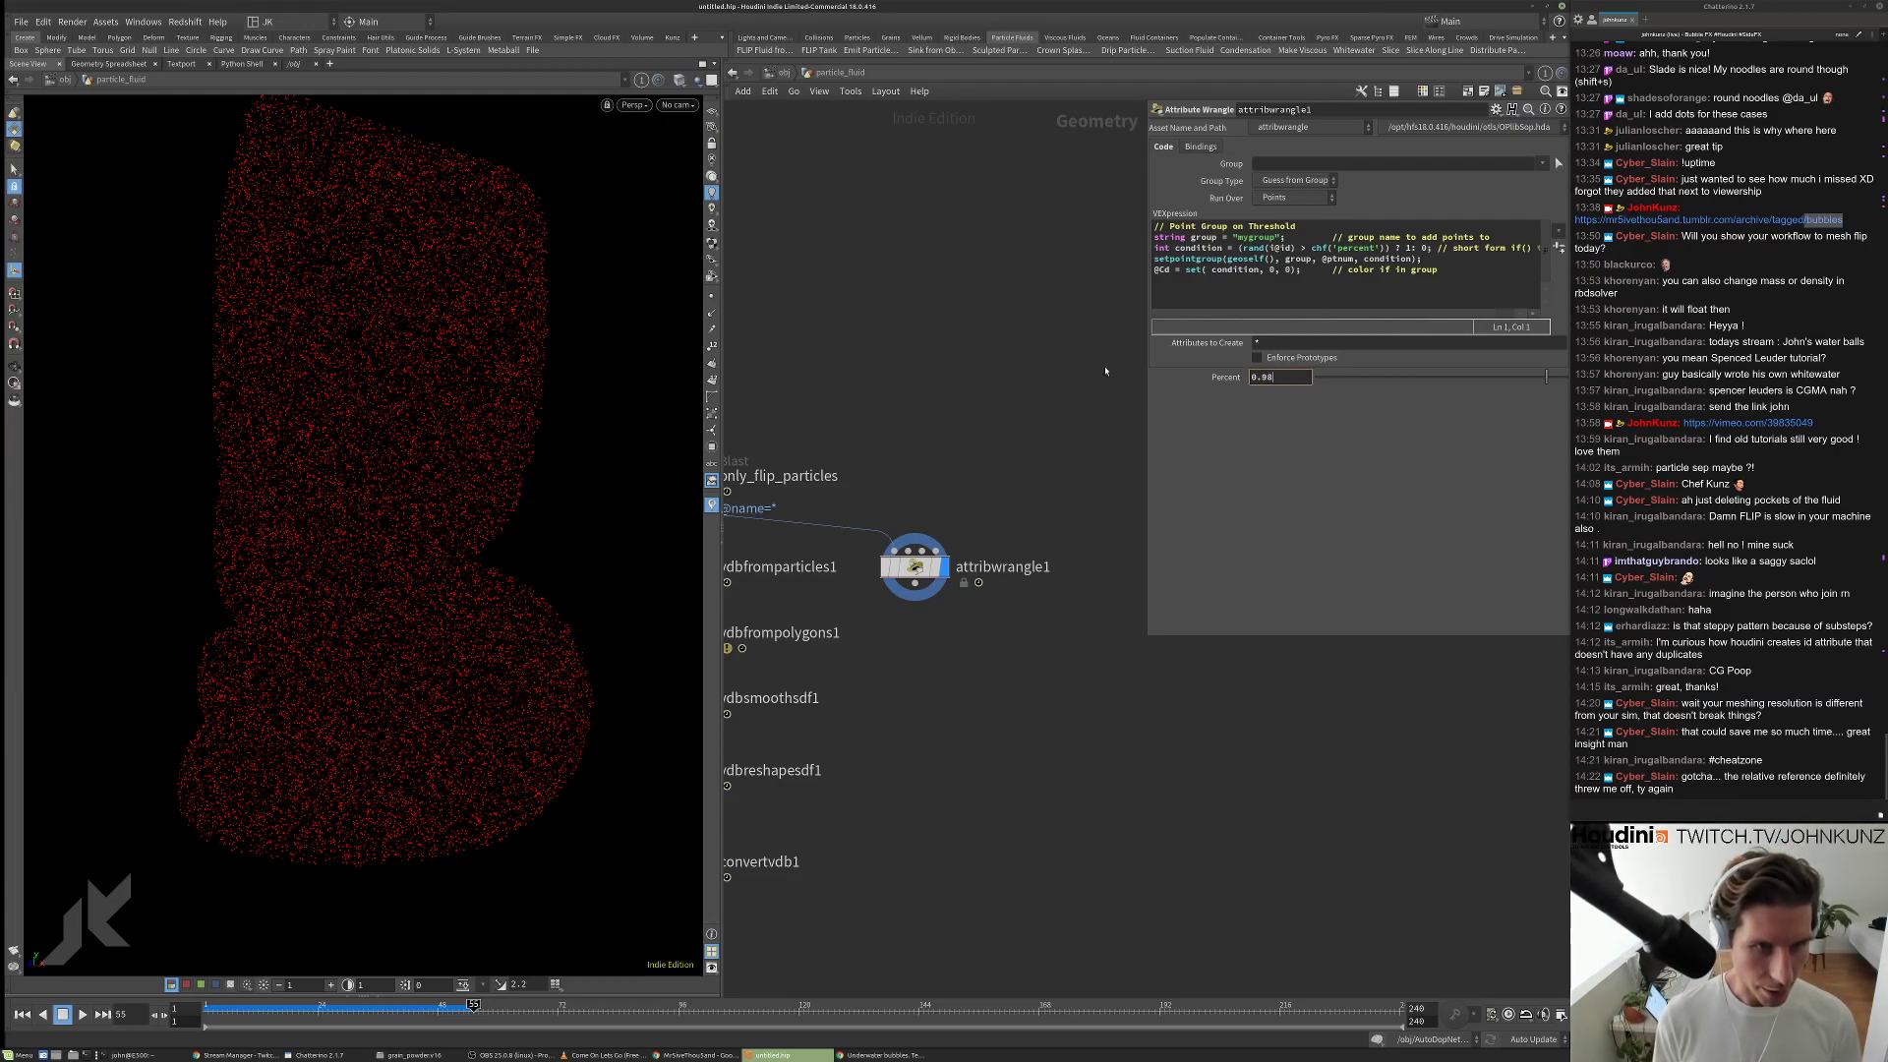
key(Return)
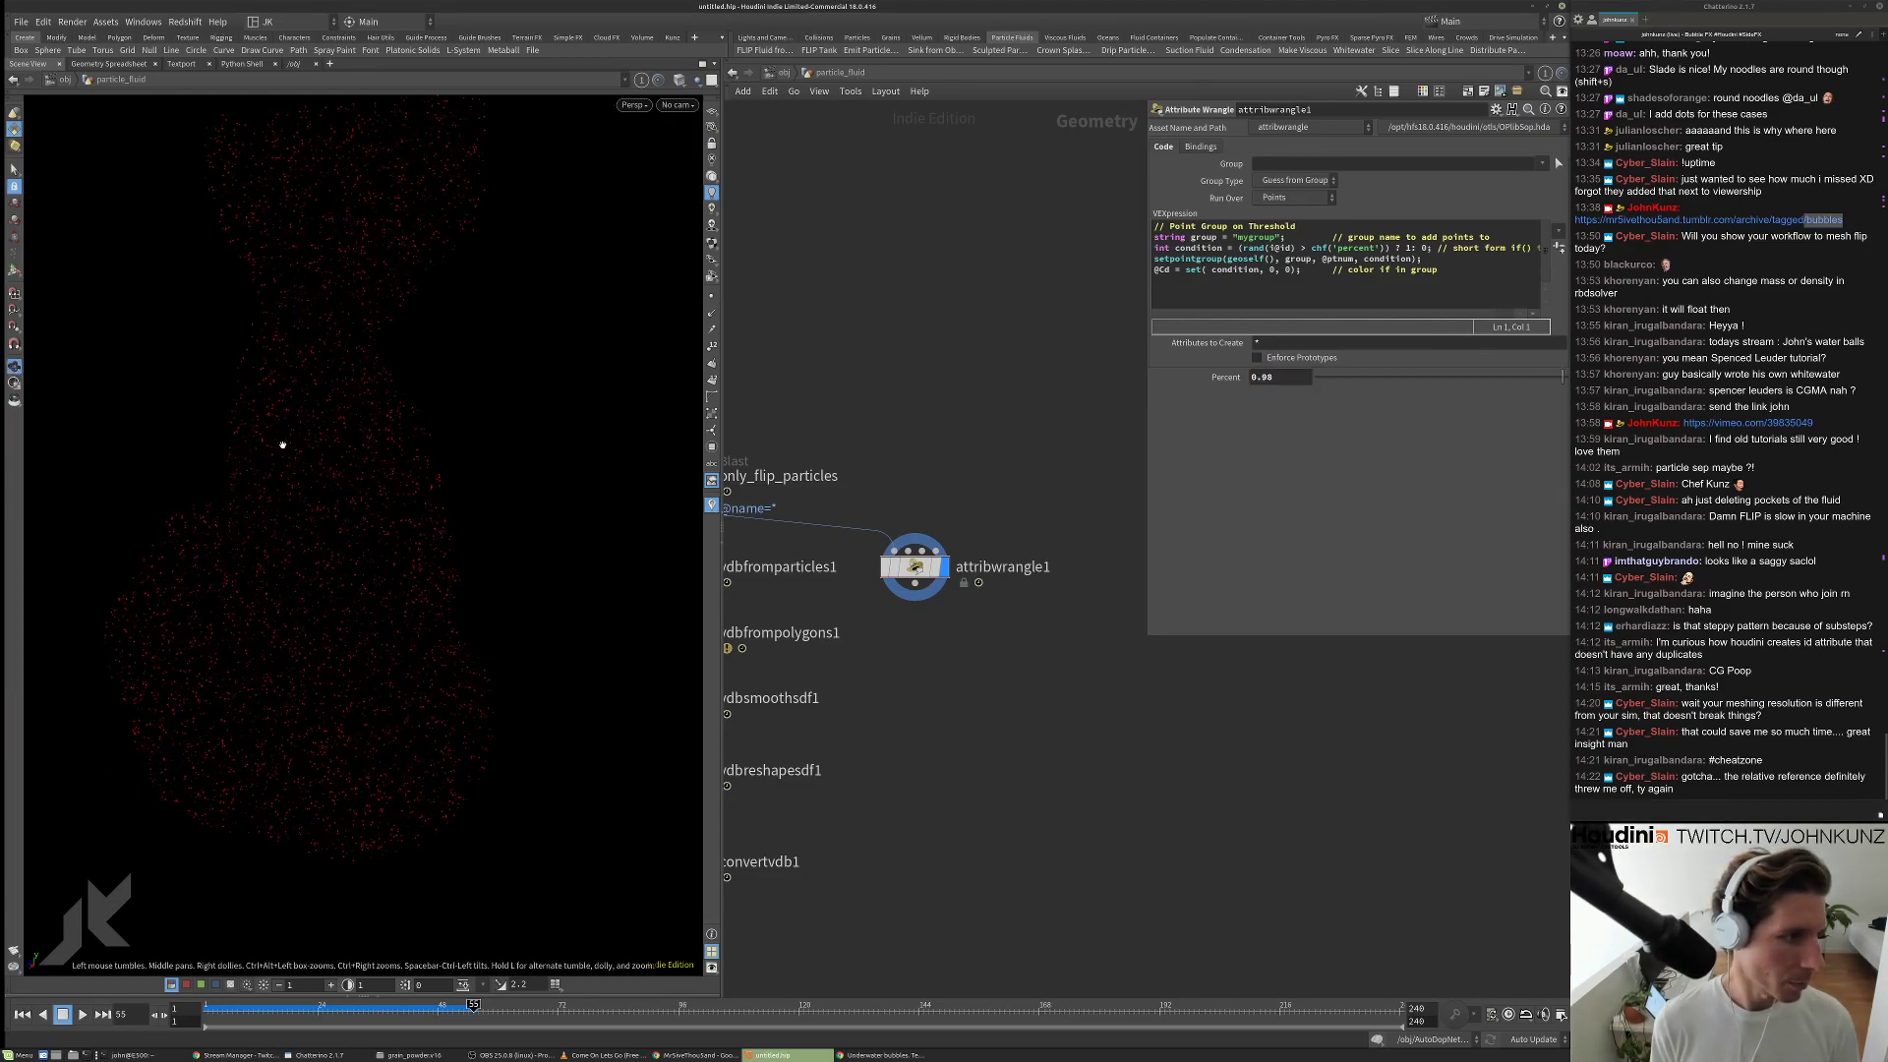
Orbit around the particle cloud and pan the network to make room for a new node.
drag(283, 444, 450, 359)
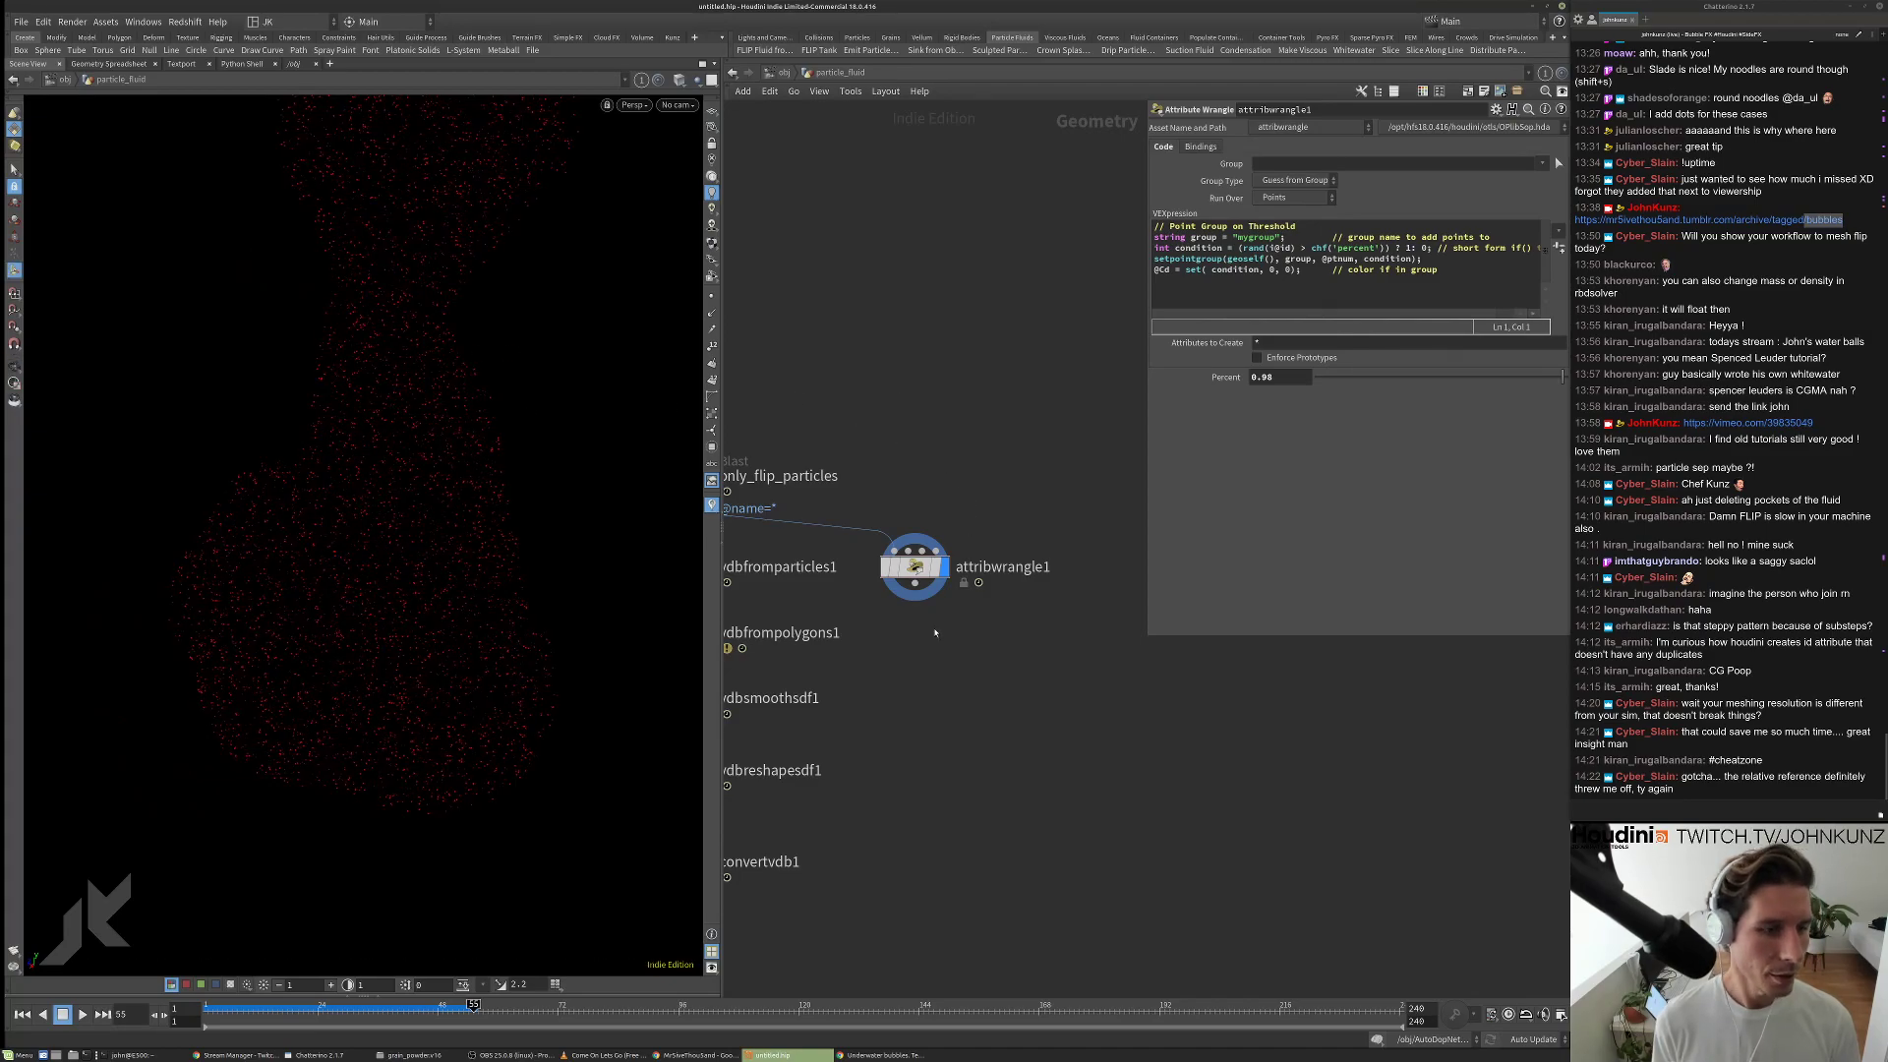
middle_drag(949, 464, 1018, 379)
key(Tab)
Add a displayed Blast node below attribwrangle1 with Group set to mygroup.
text(bl)
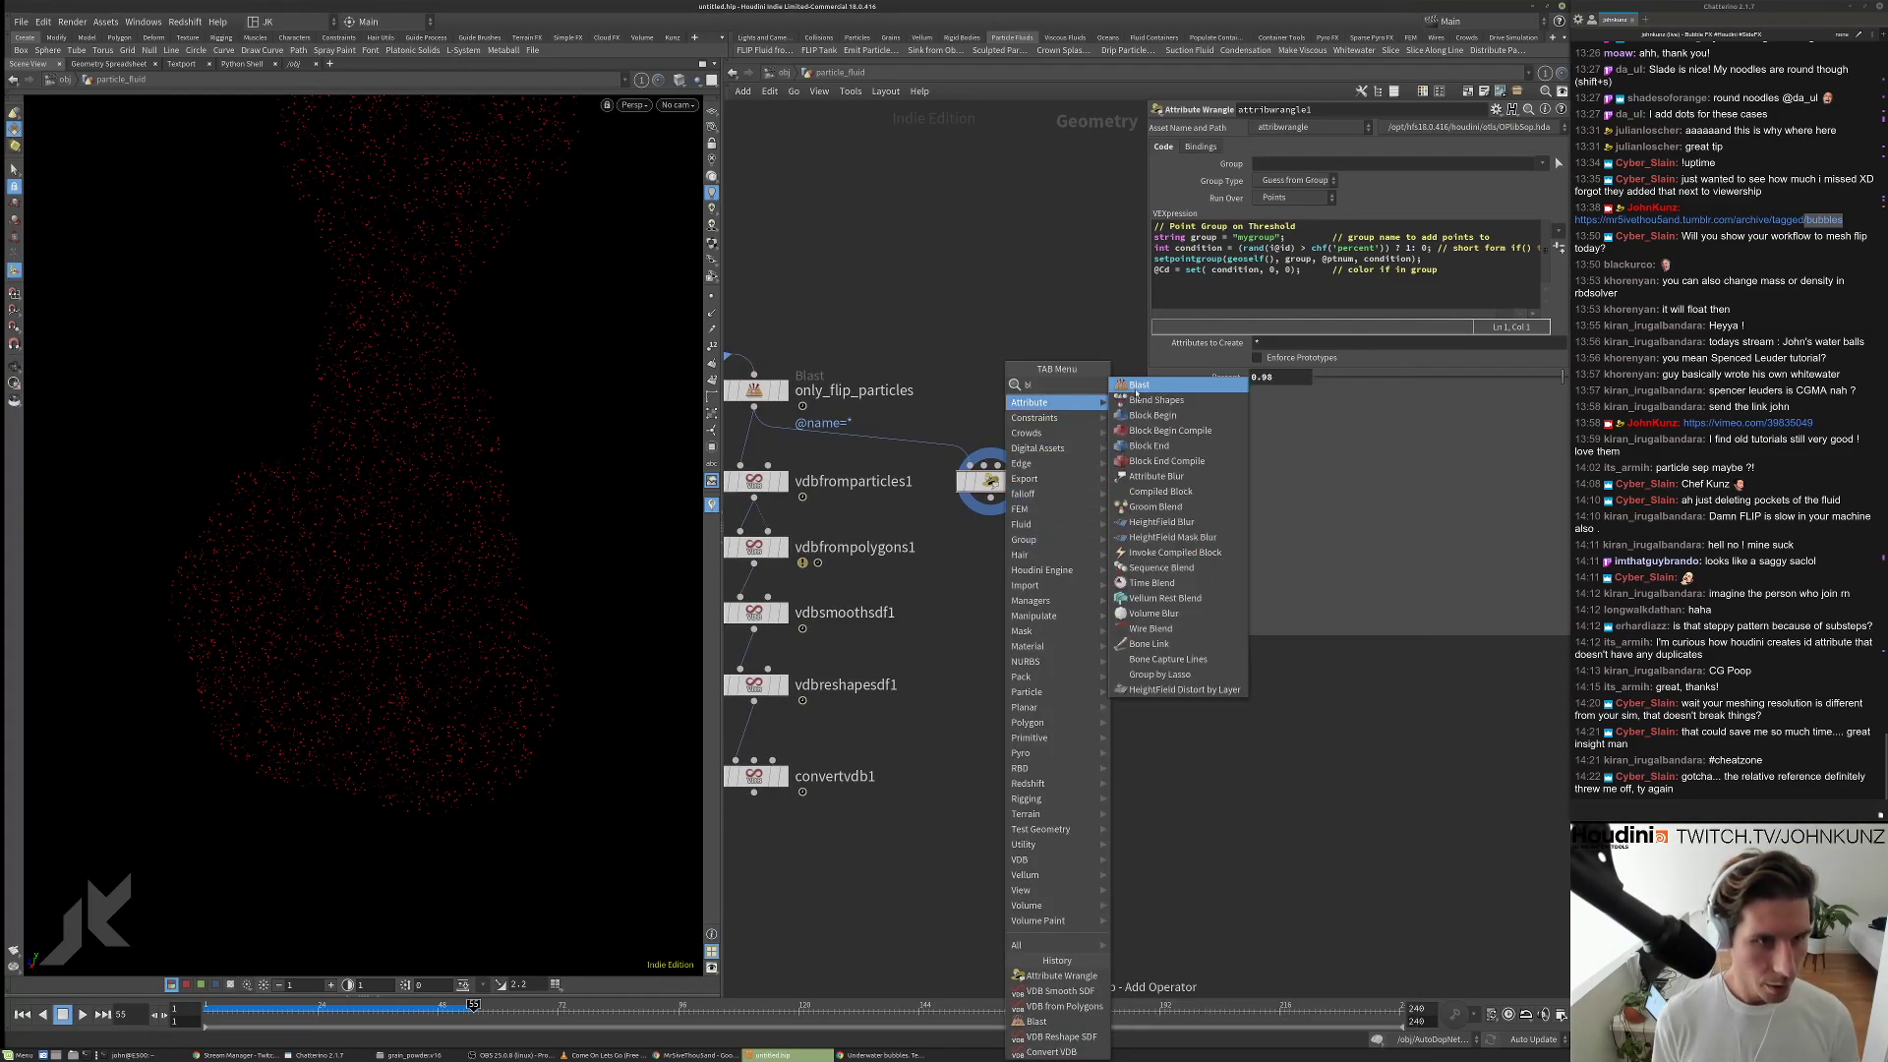
key(Return)
click(1047, 554)
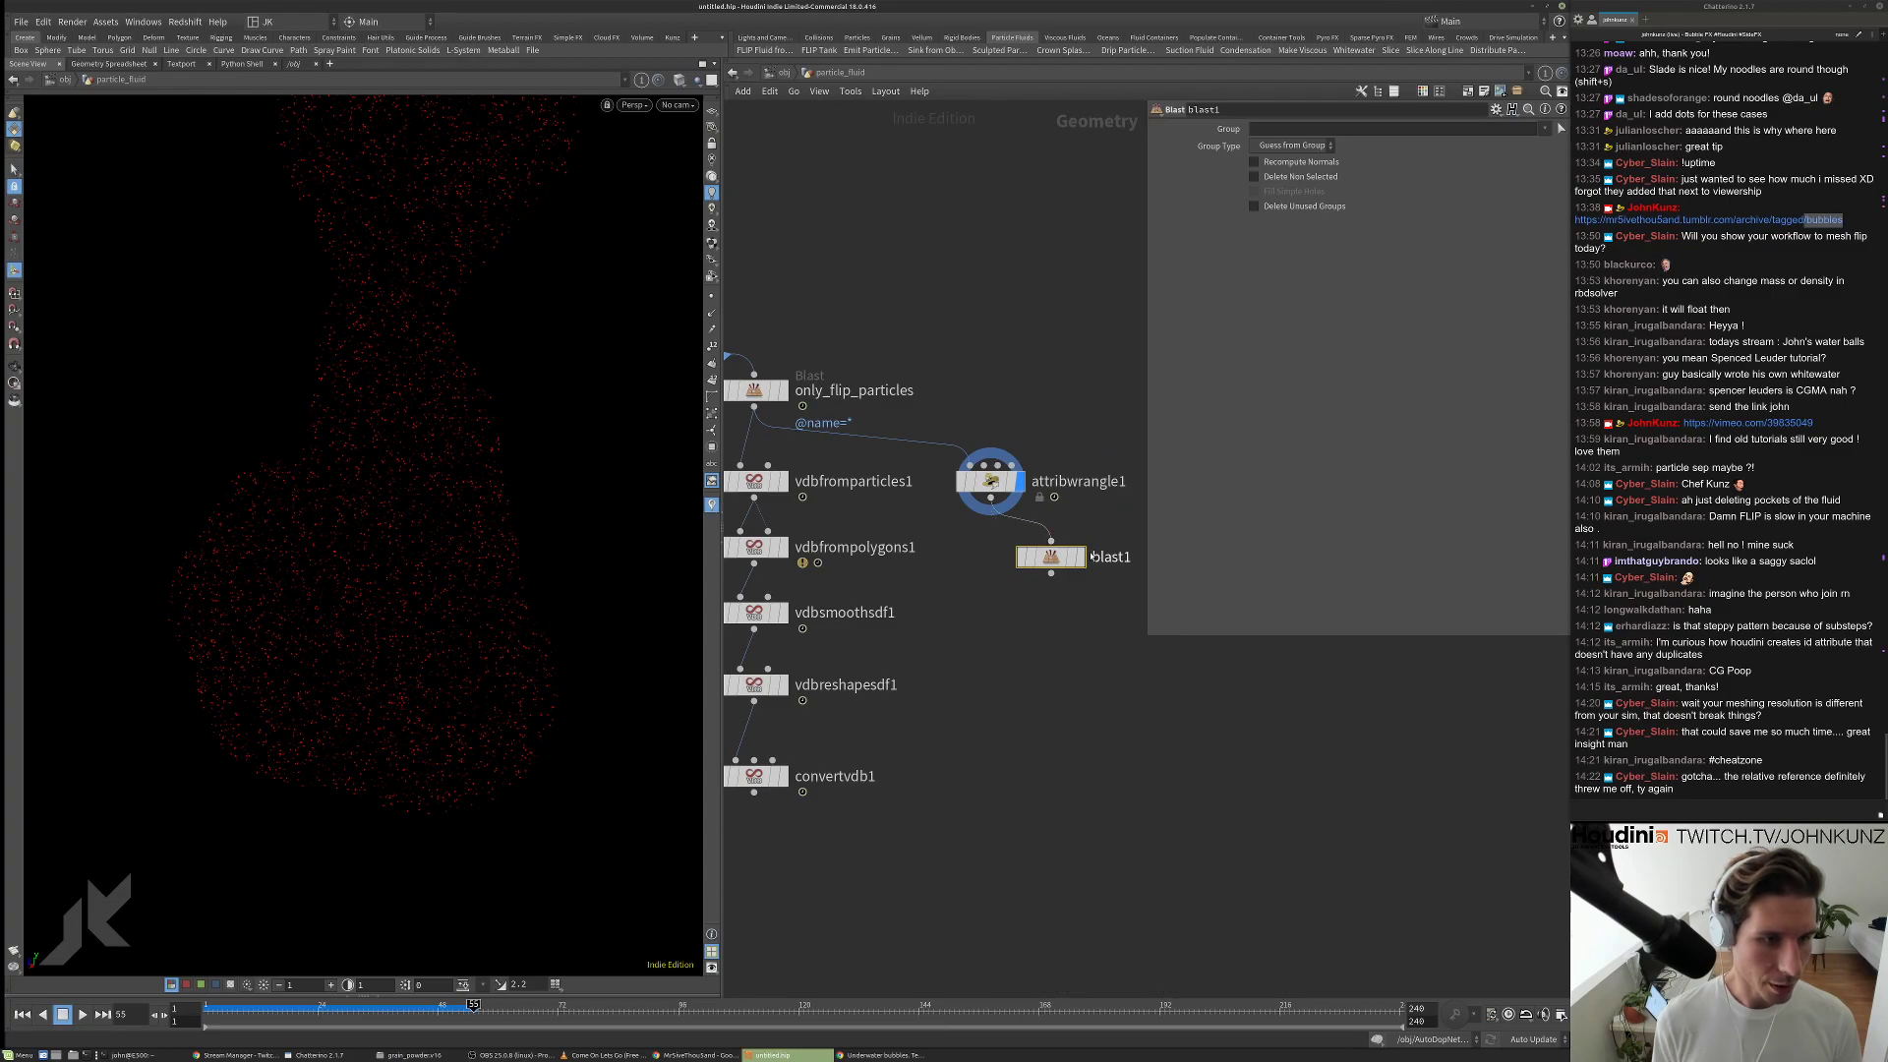
click(1085, 556)
click(1545, 129)
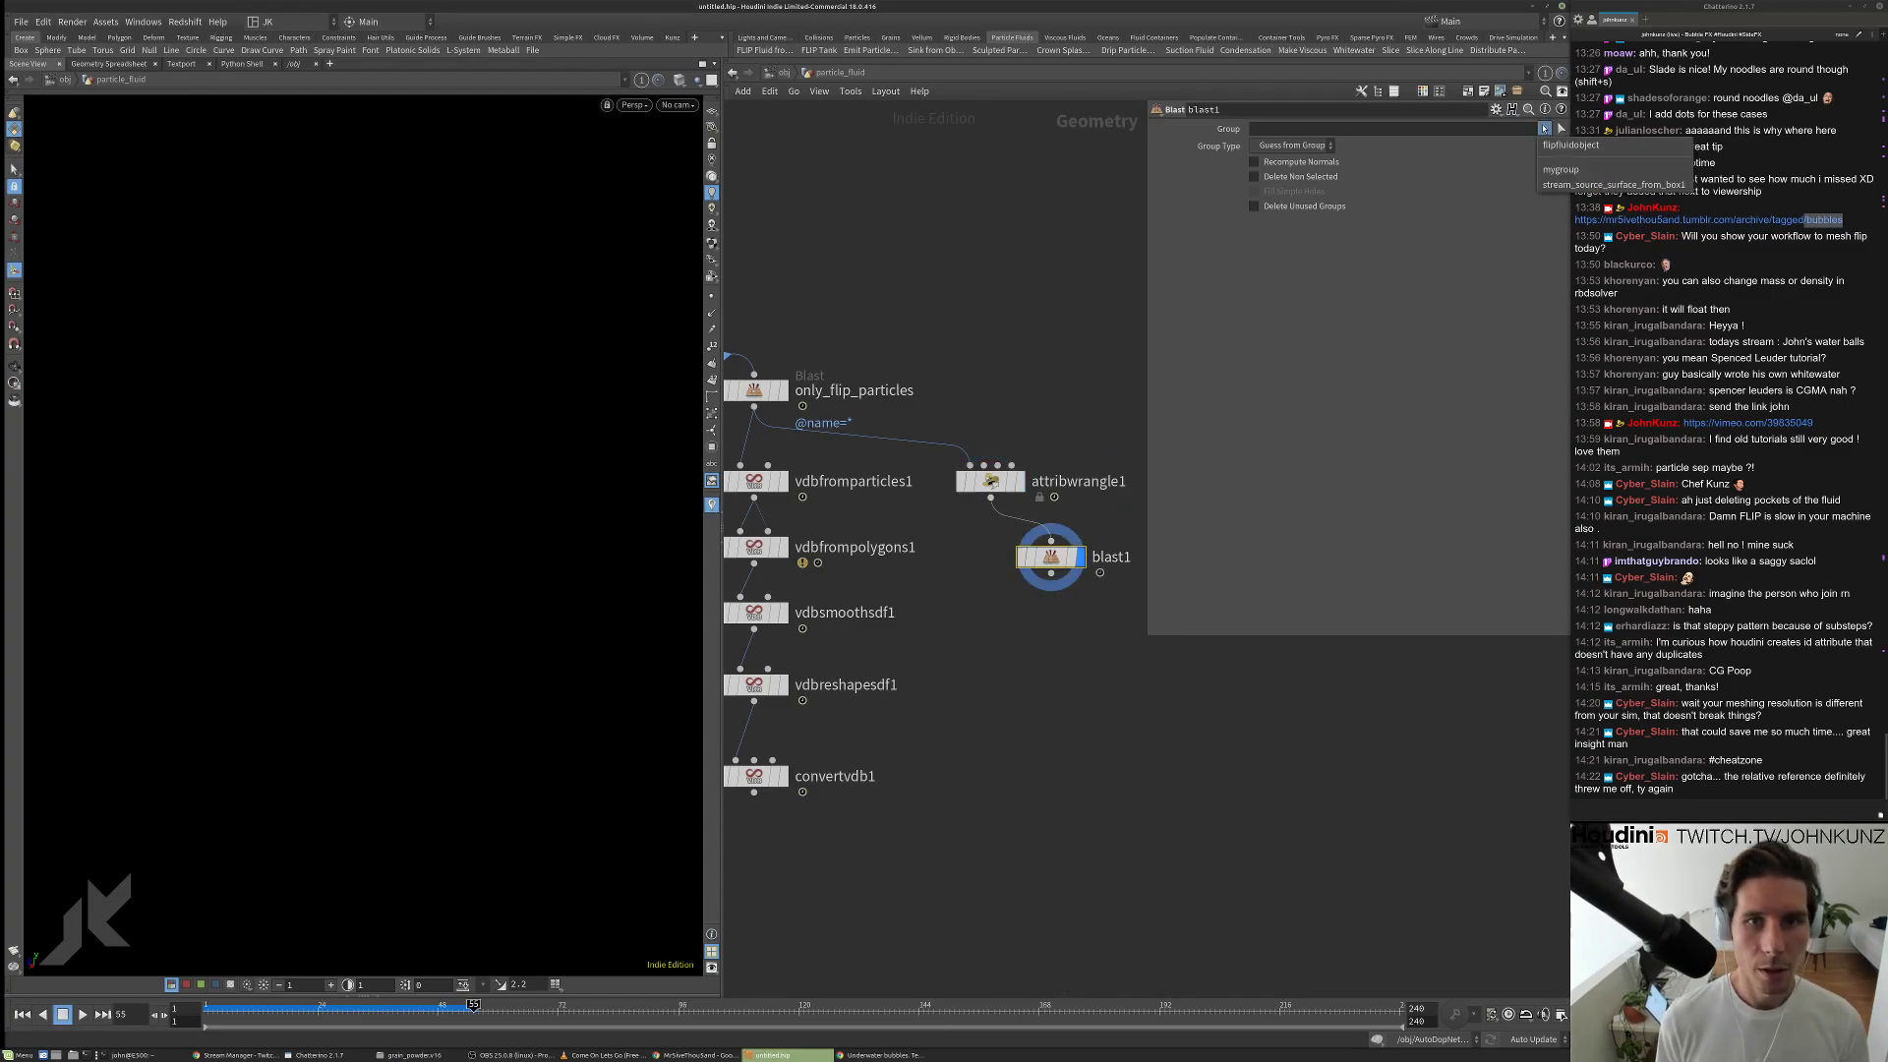
click(1583, 168)
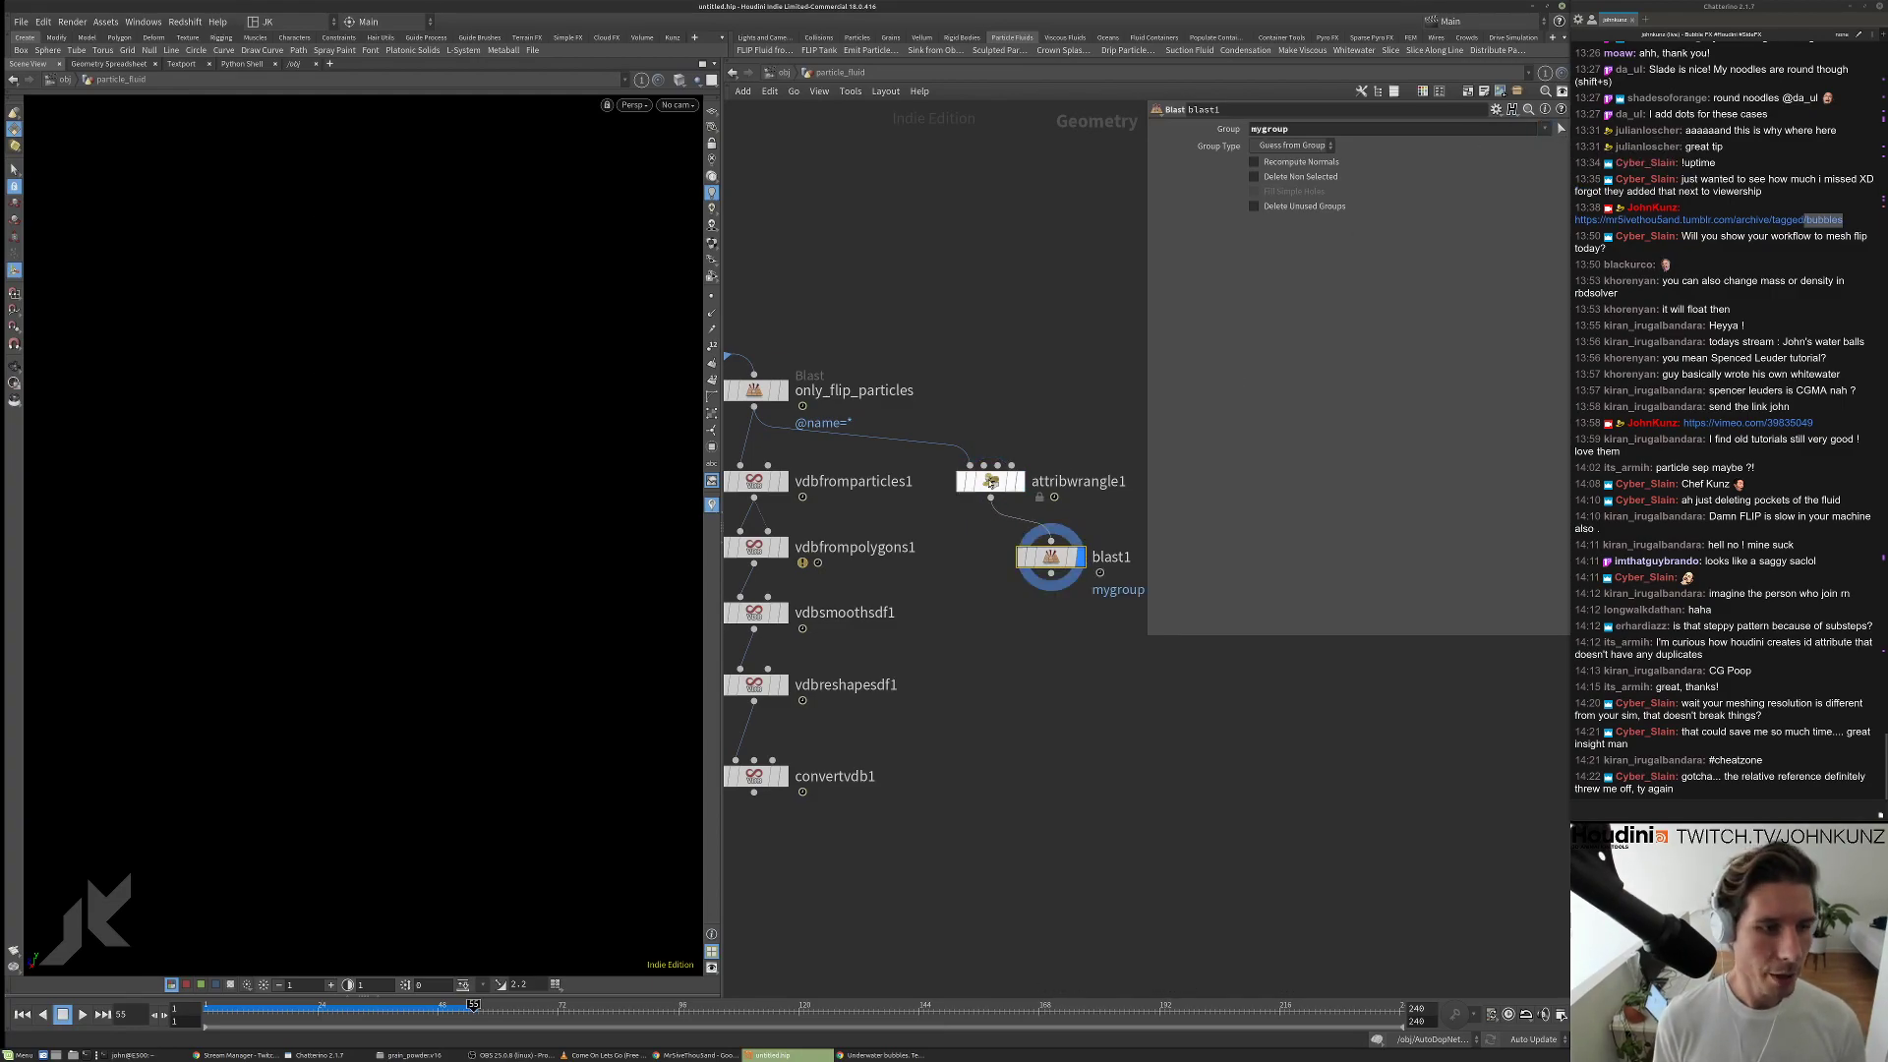
click(990, 481)
click(1050, 557)
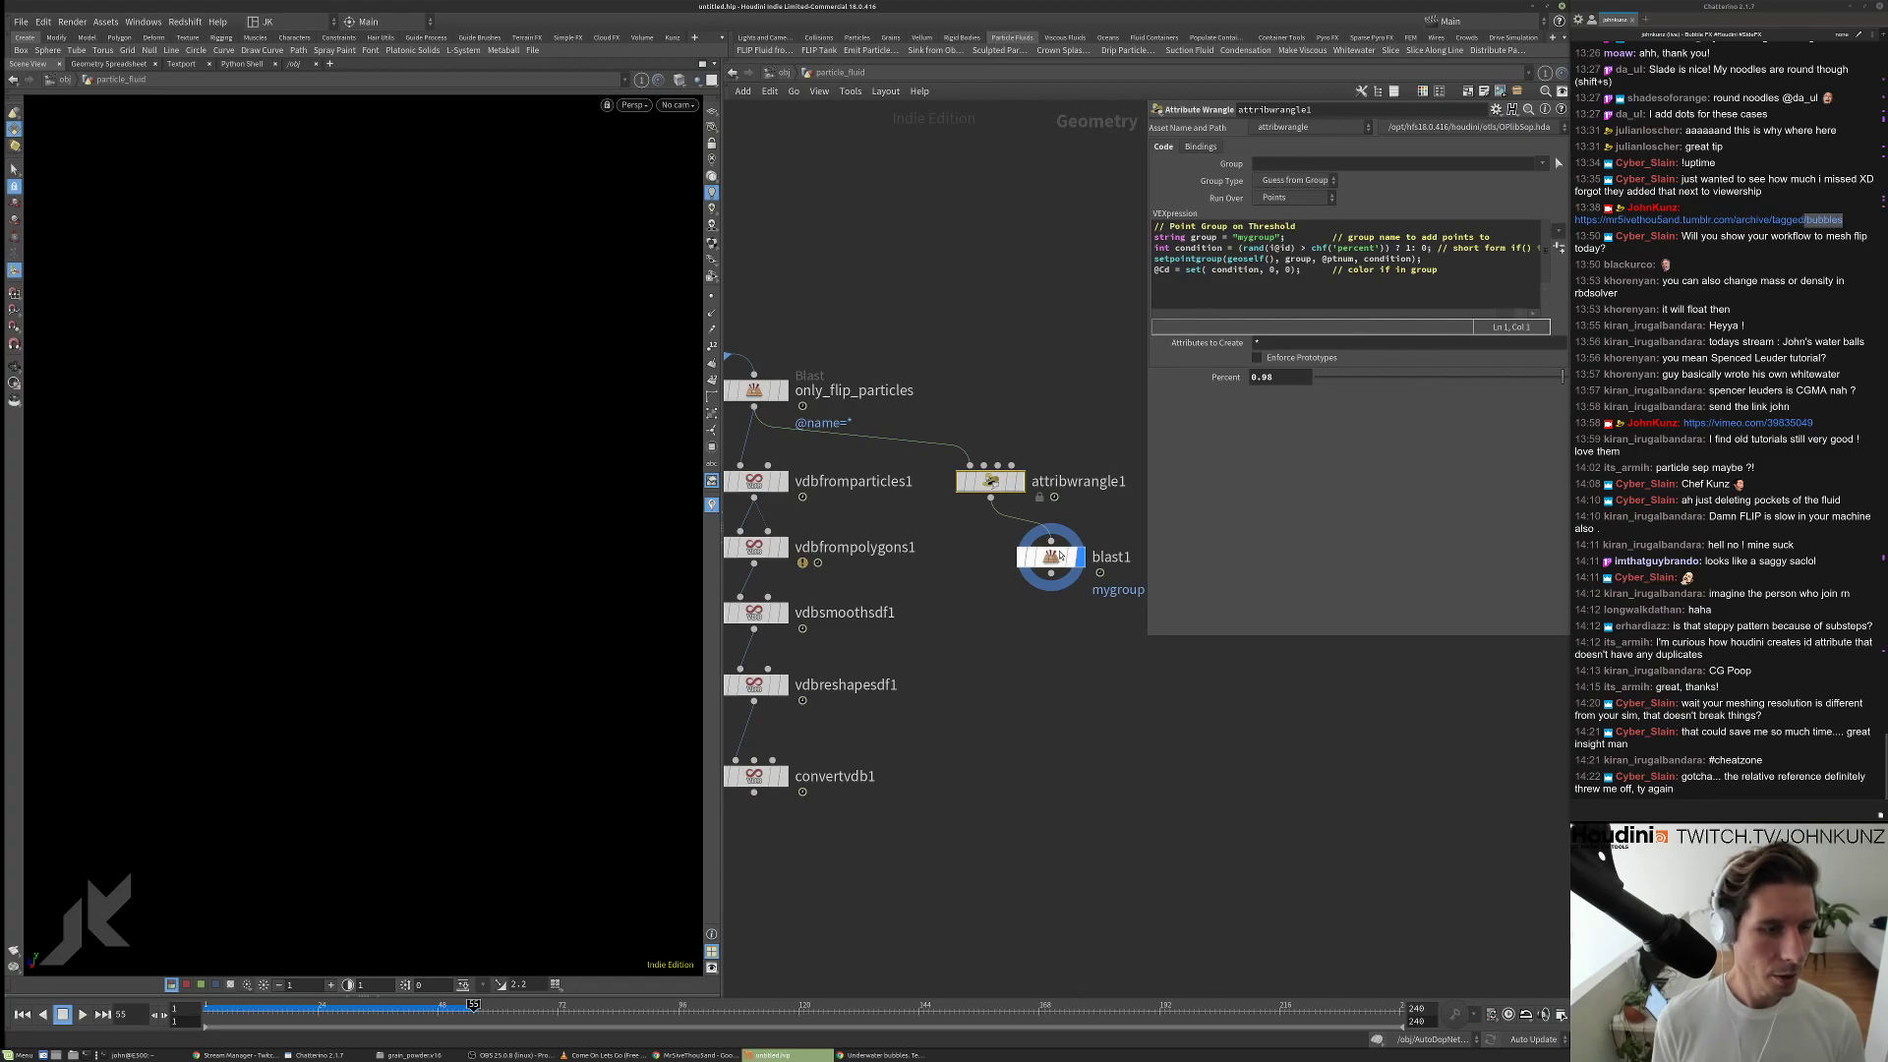
click(1271, 147)
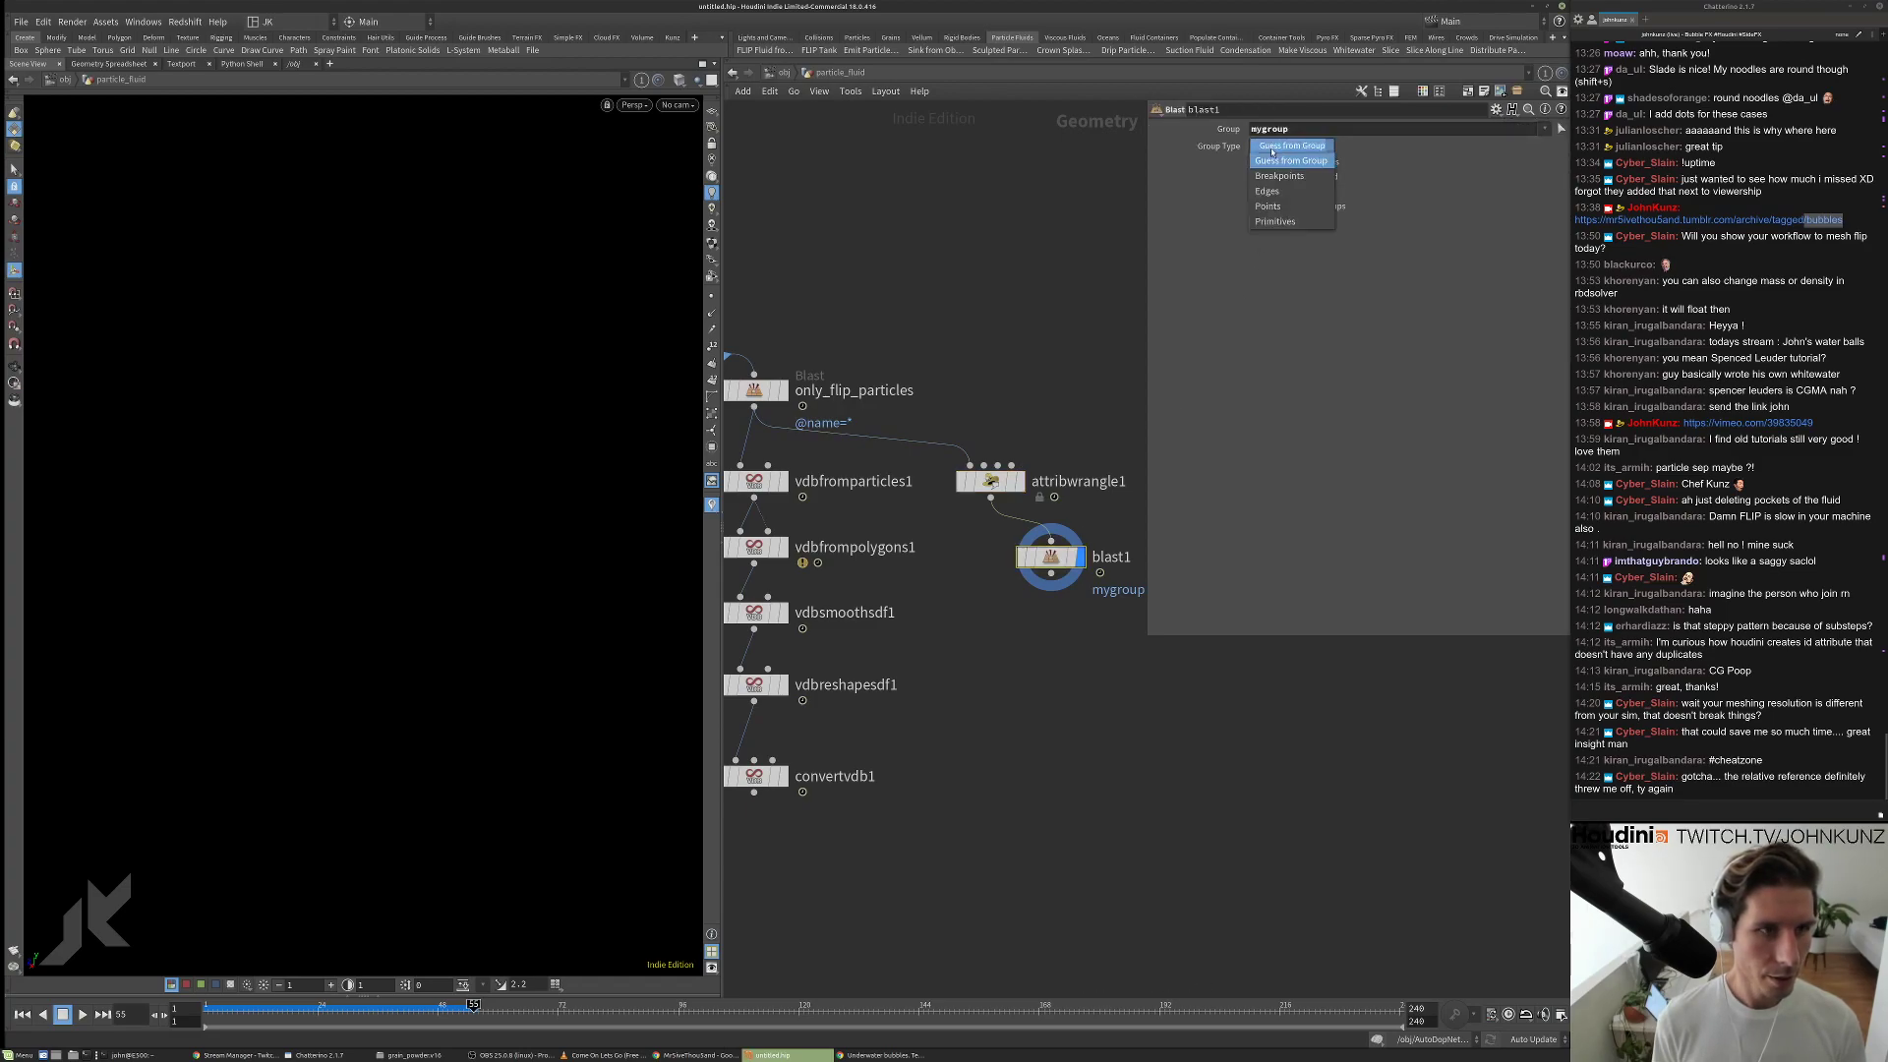
click(710, 299)
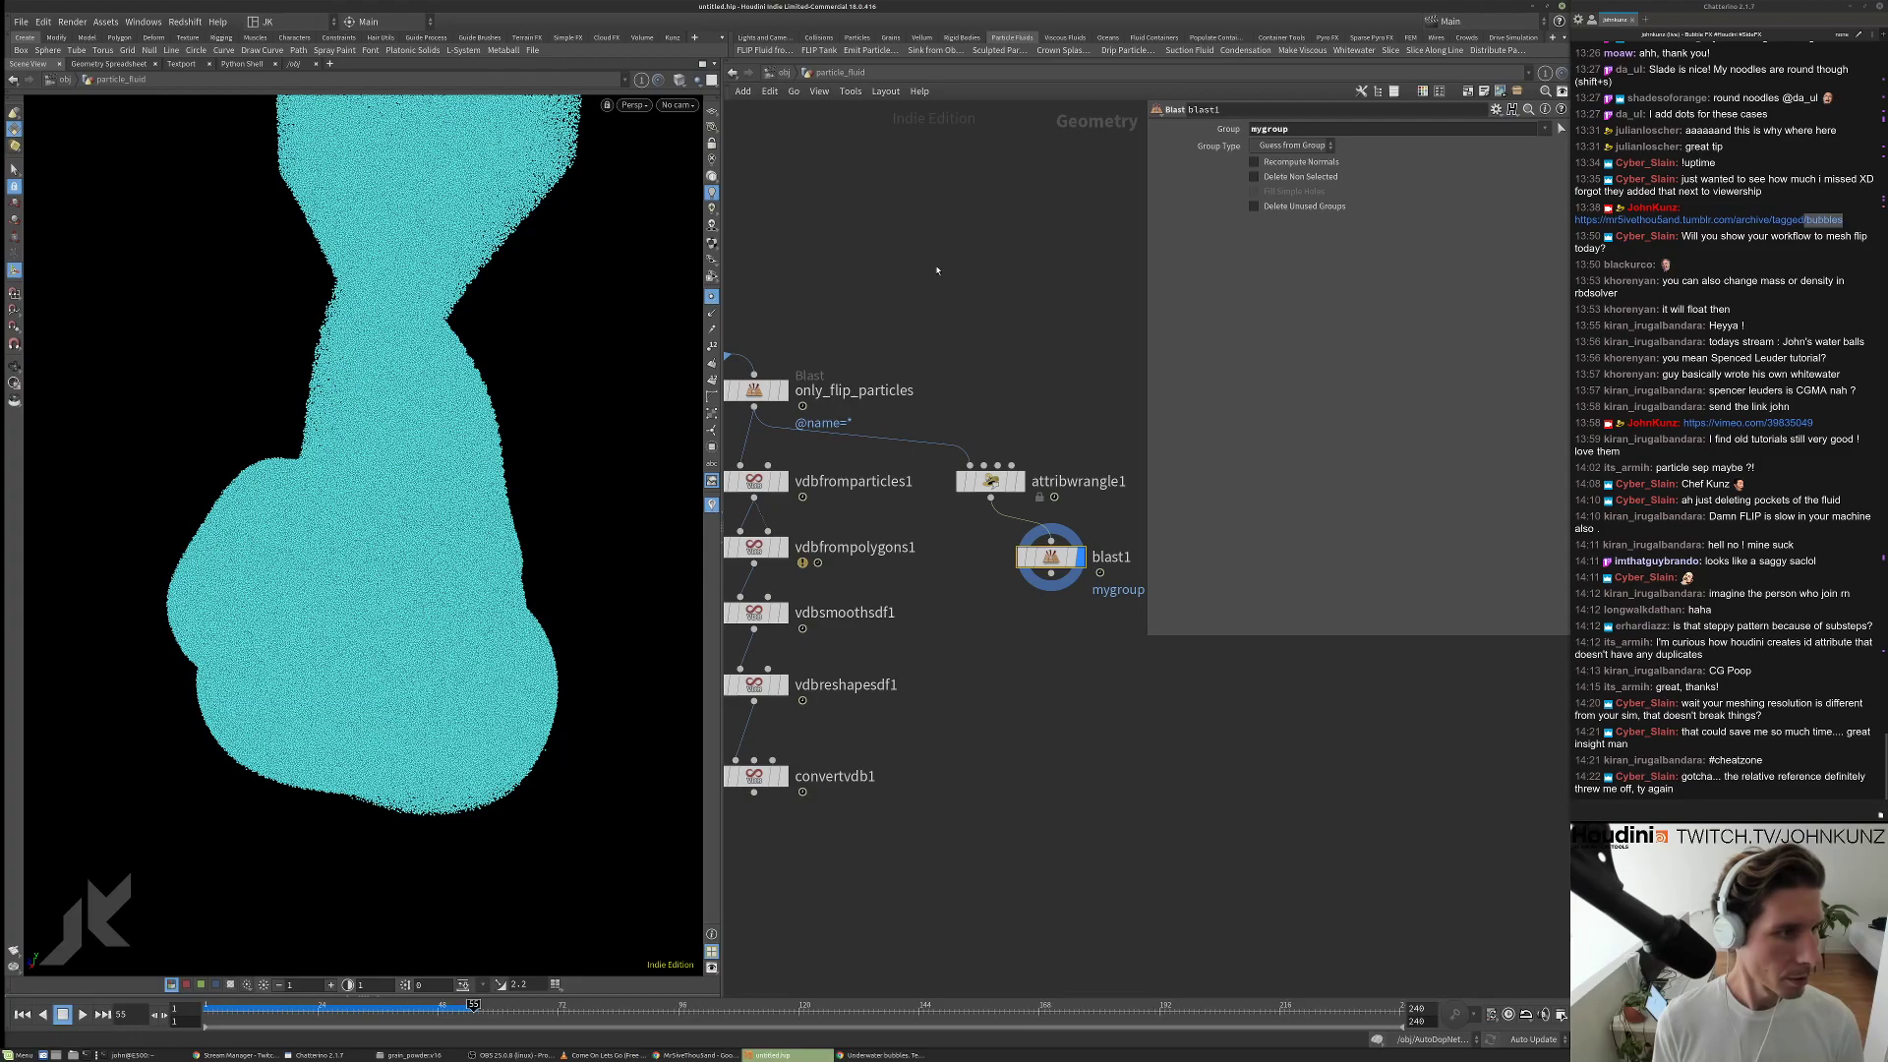
Set the wrangle's Percent to 0.1.
click(990, 481)
double_click(1267, 377)
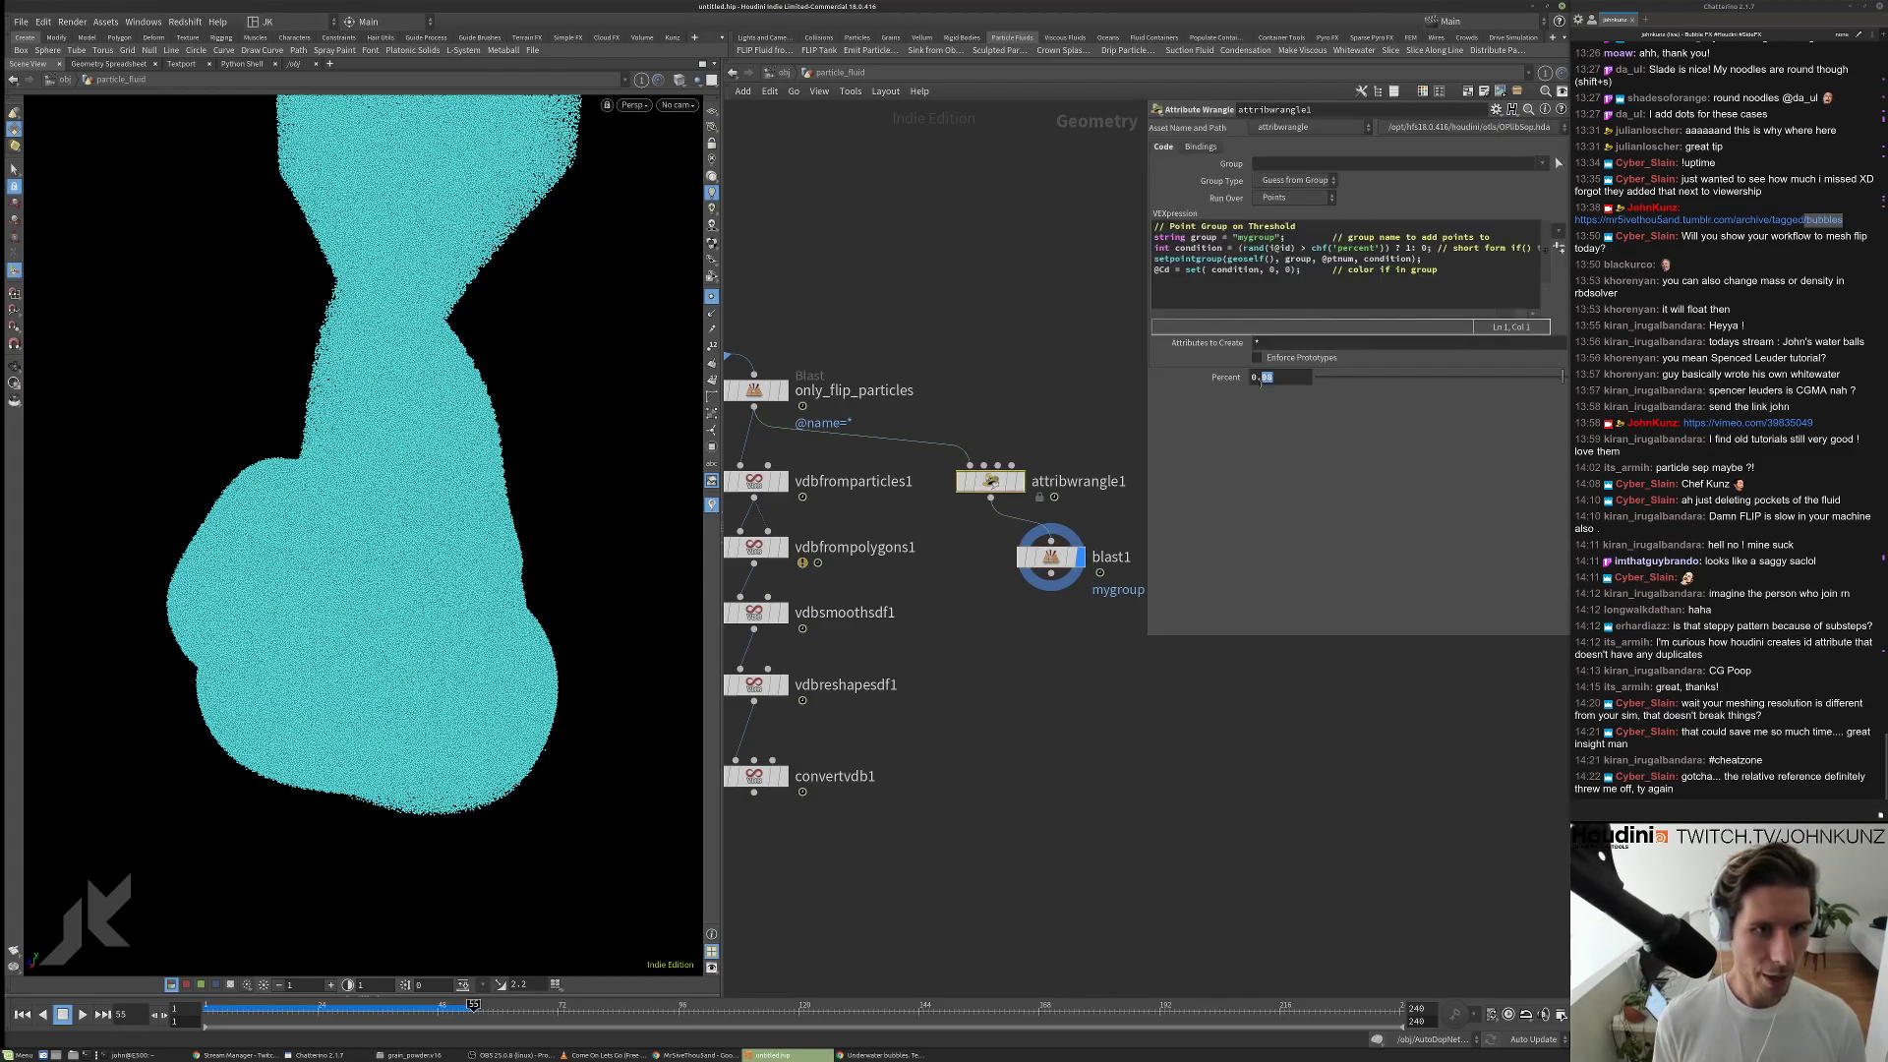
text(0.1)
key(Return)
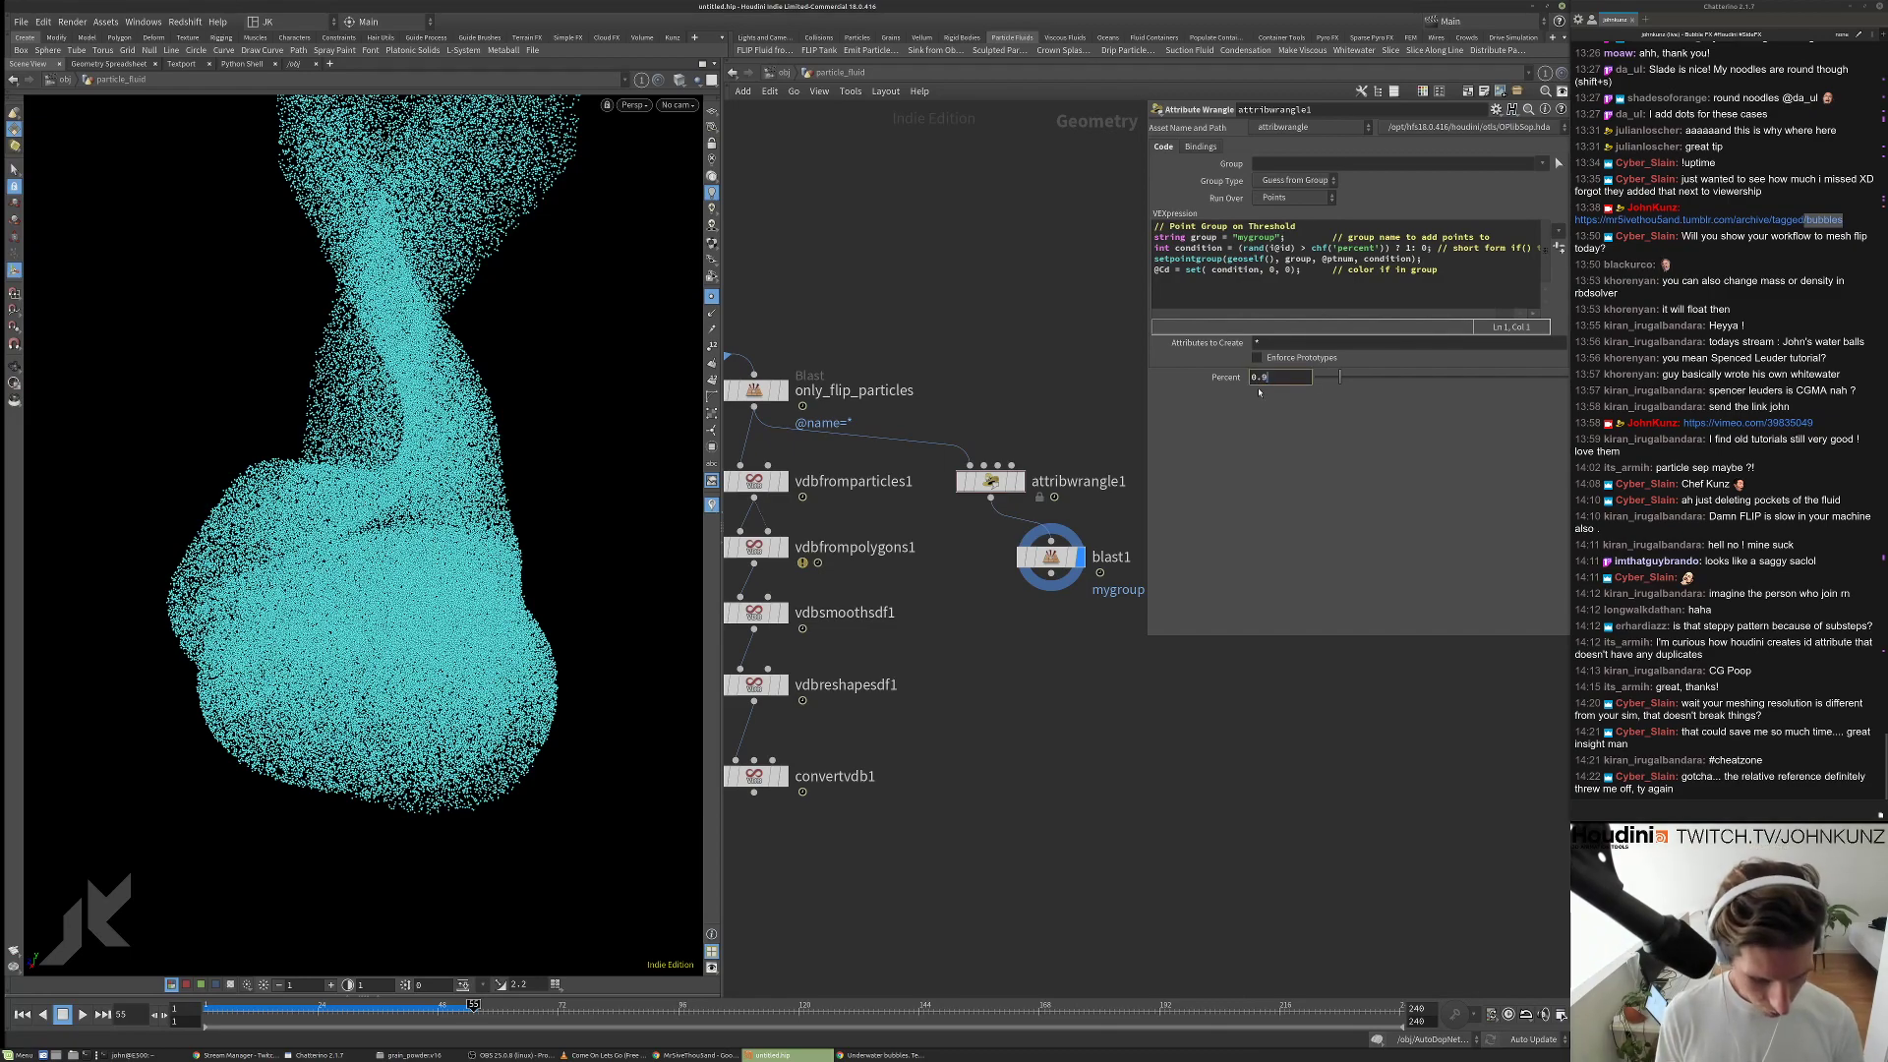
key(Return)
click(1050, 557)
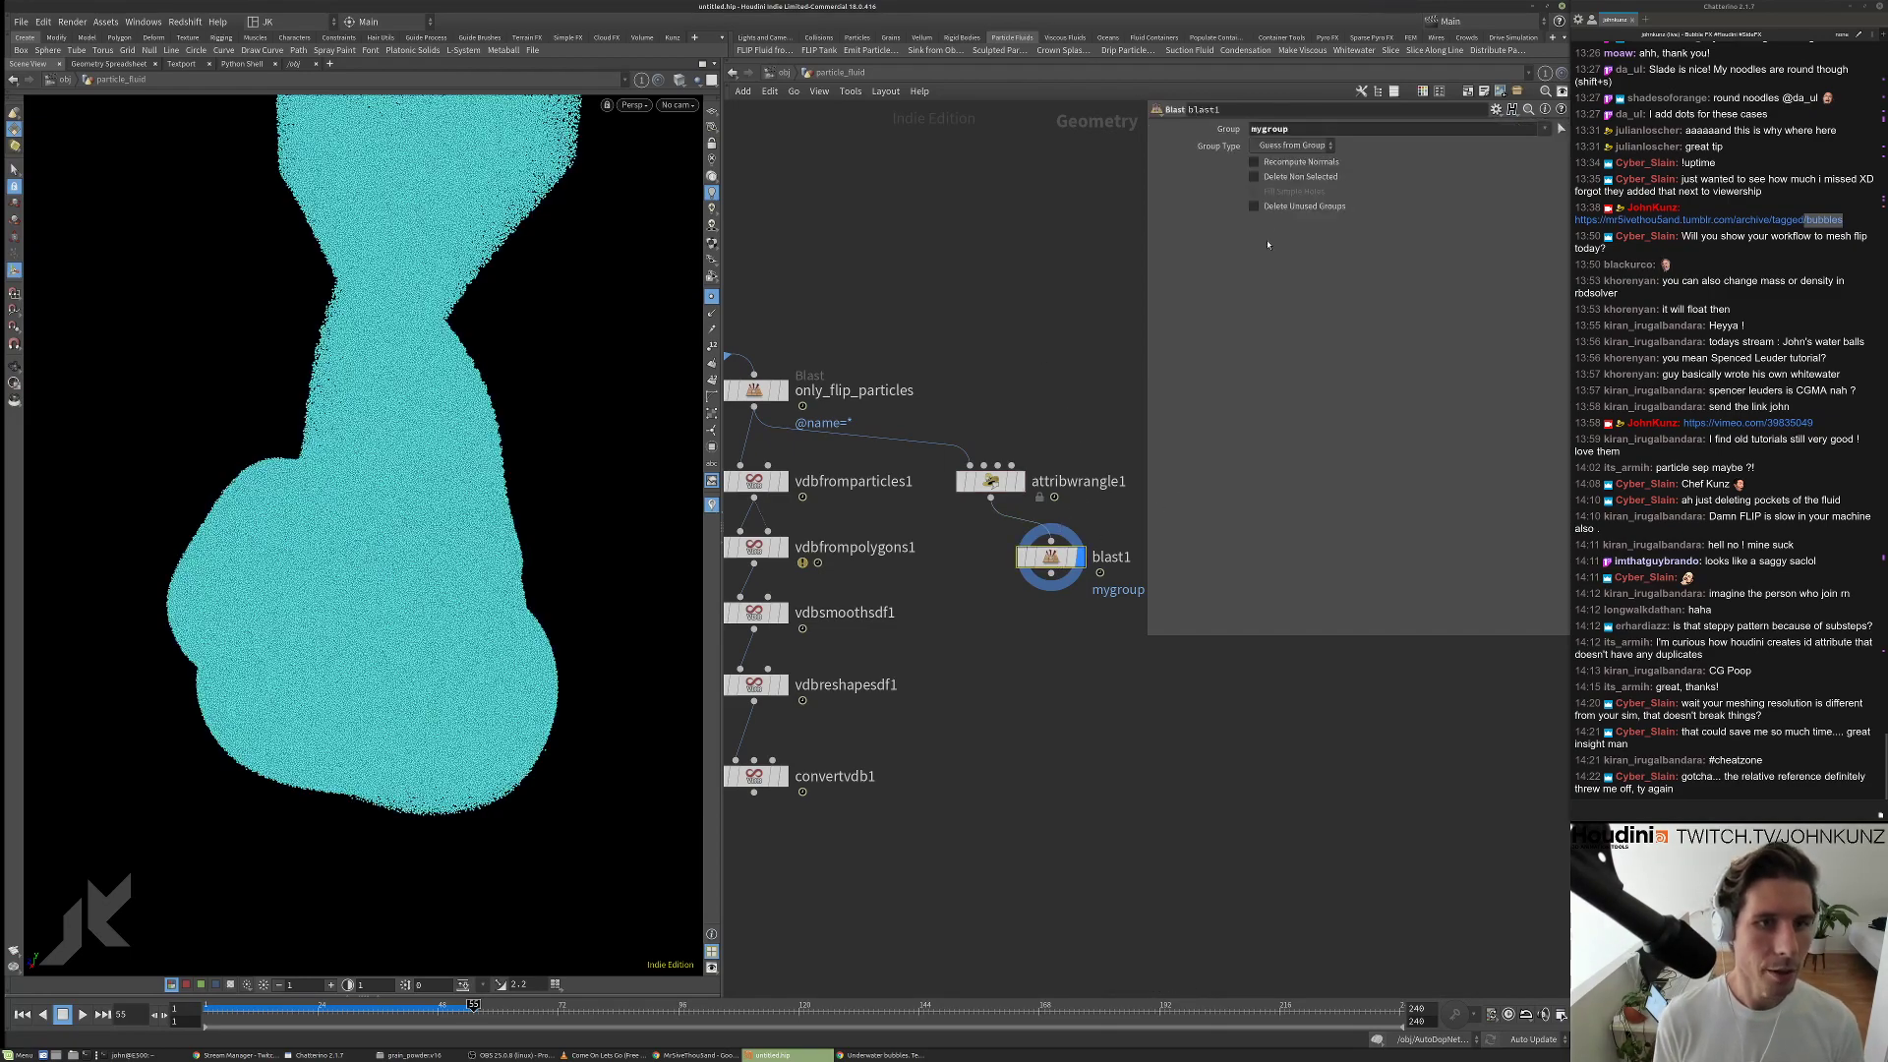
click(1254, 177)
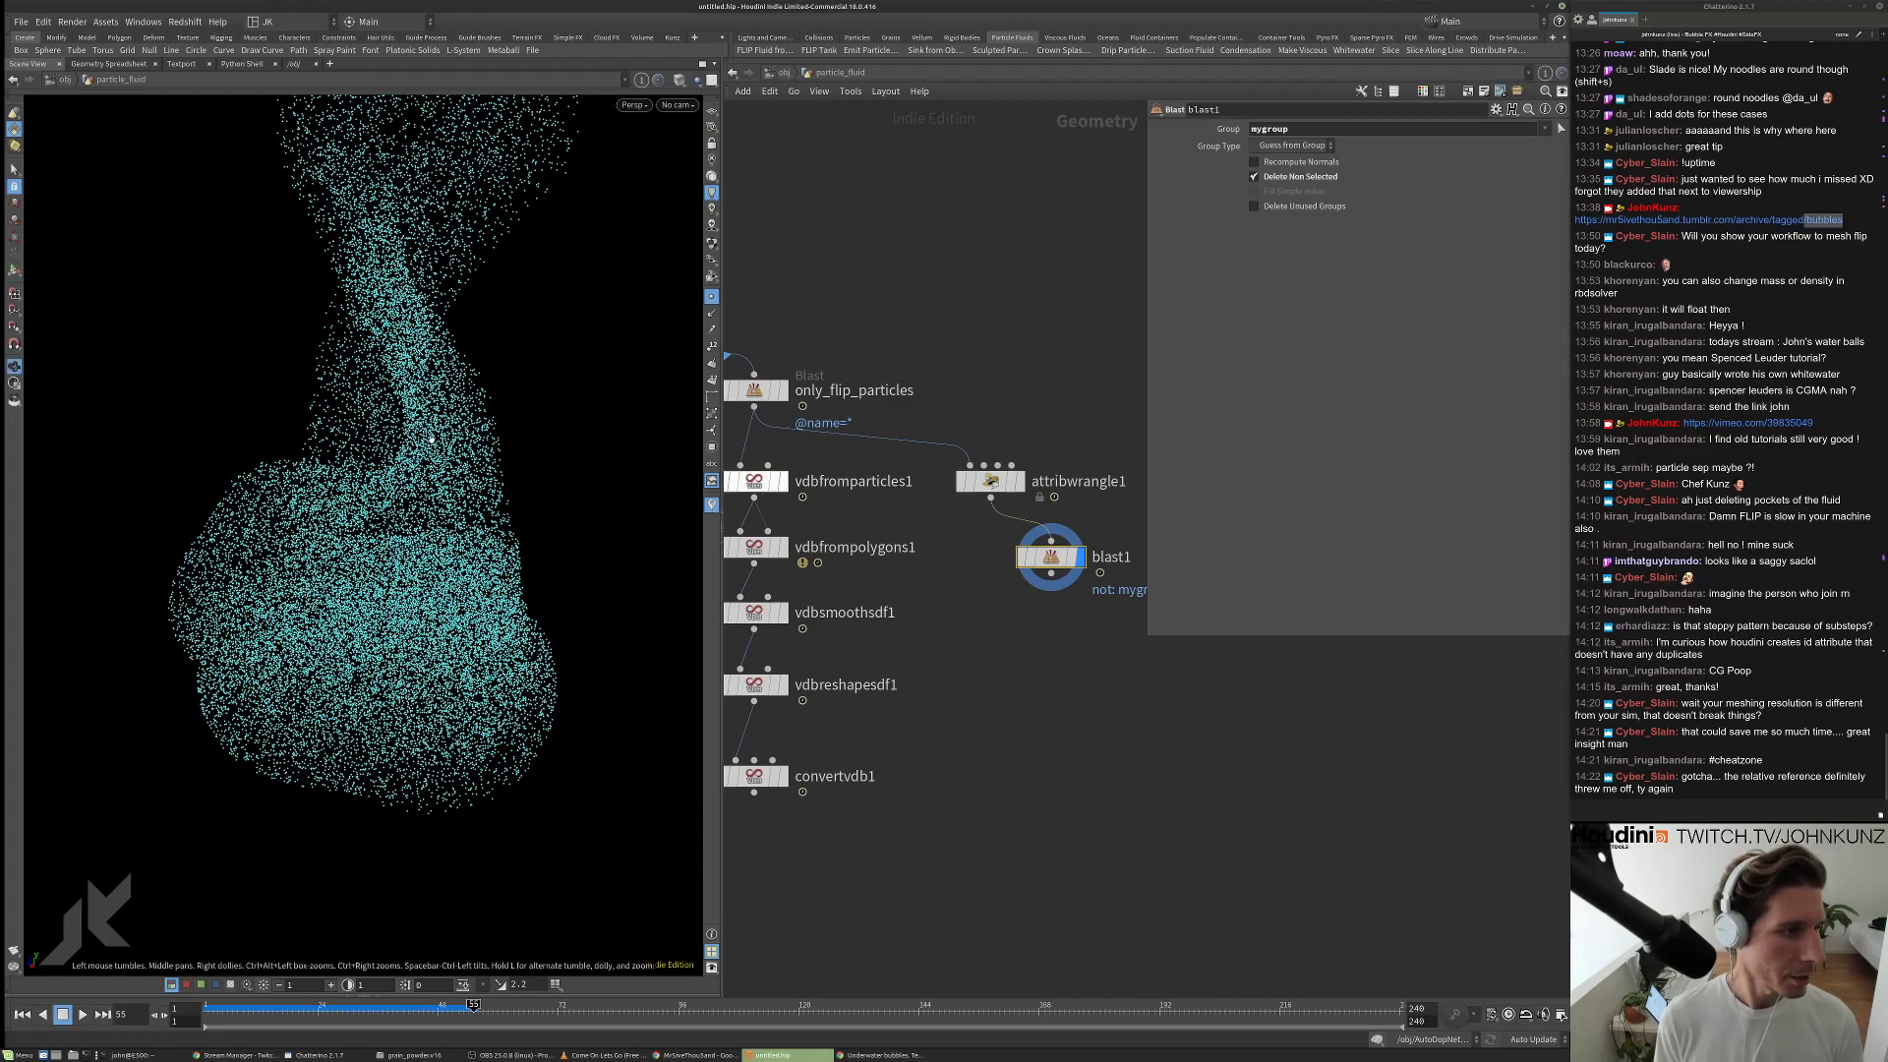
drag(609, 413, 577, 434)
click(990, 482)
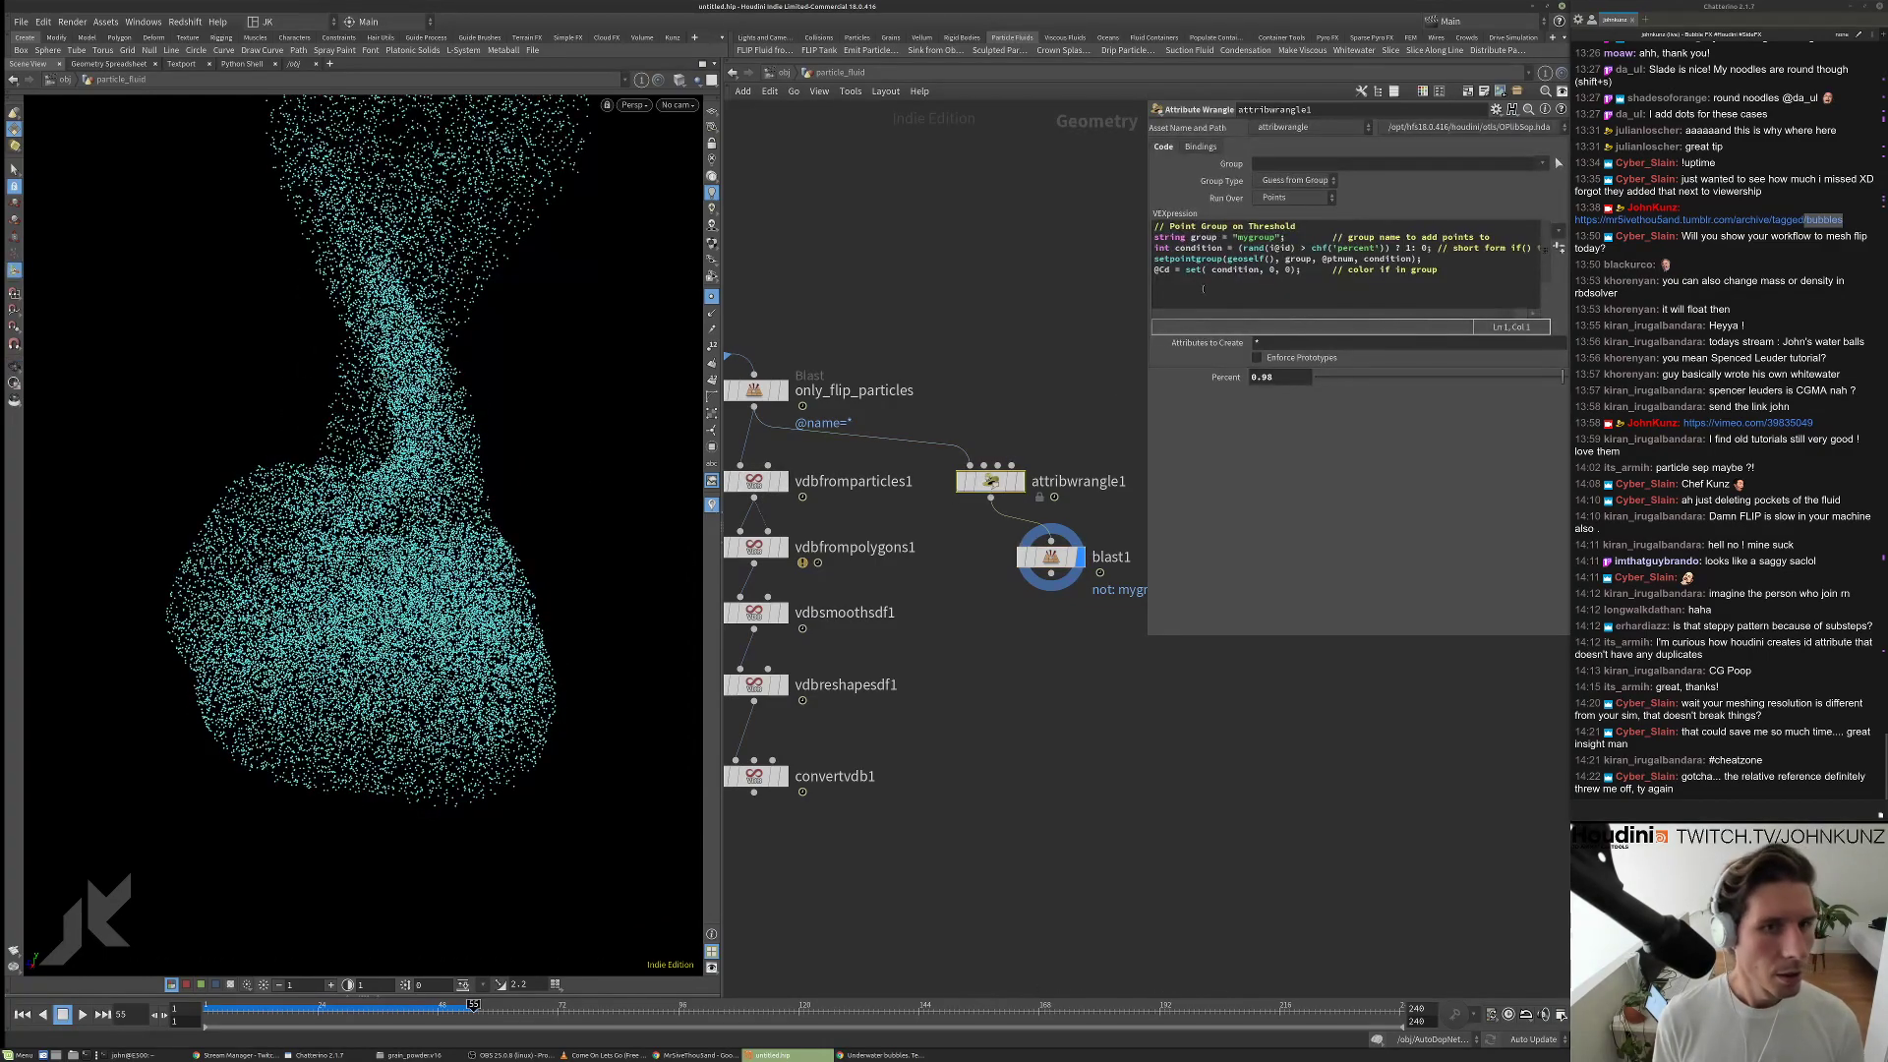
click(1269, 387)
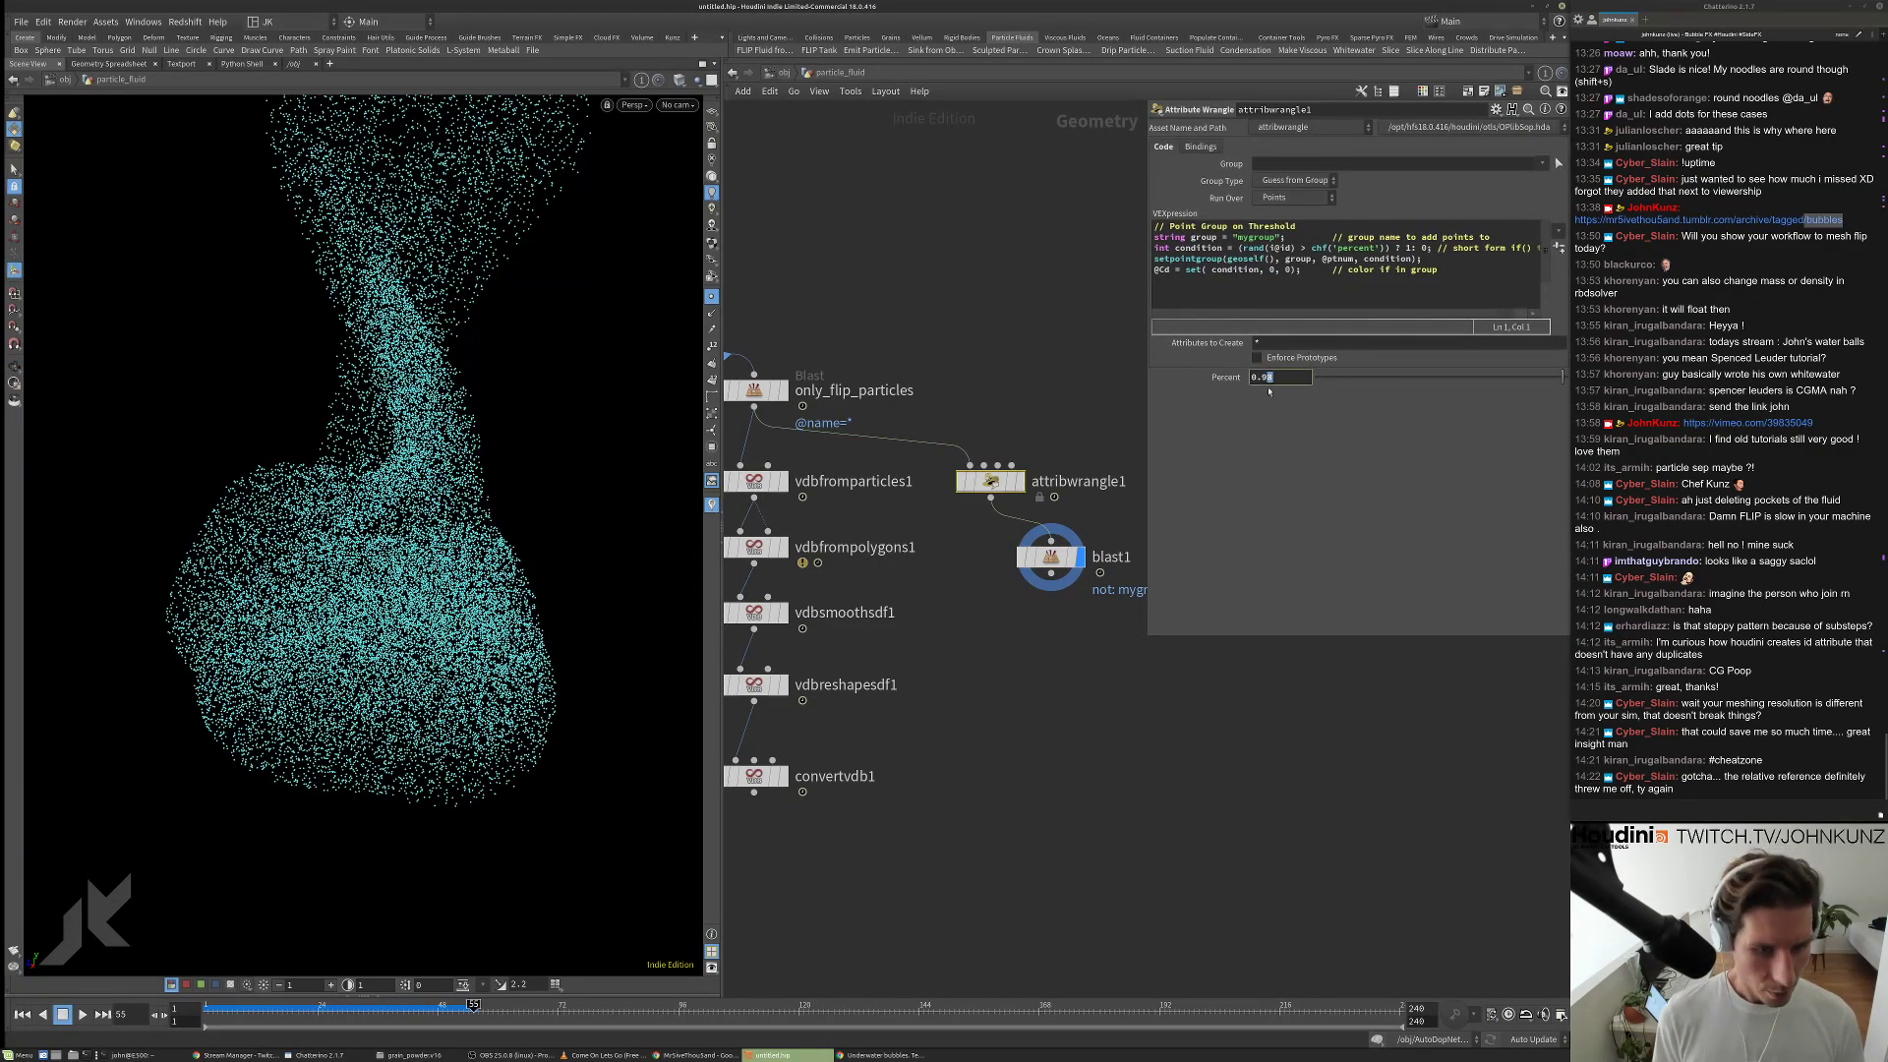
key(Return)
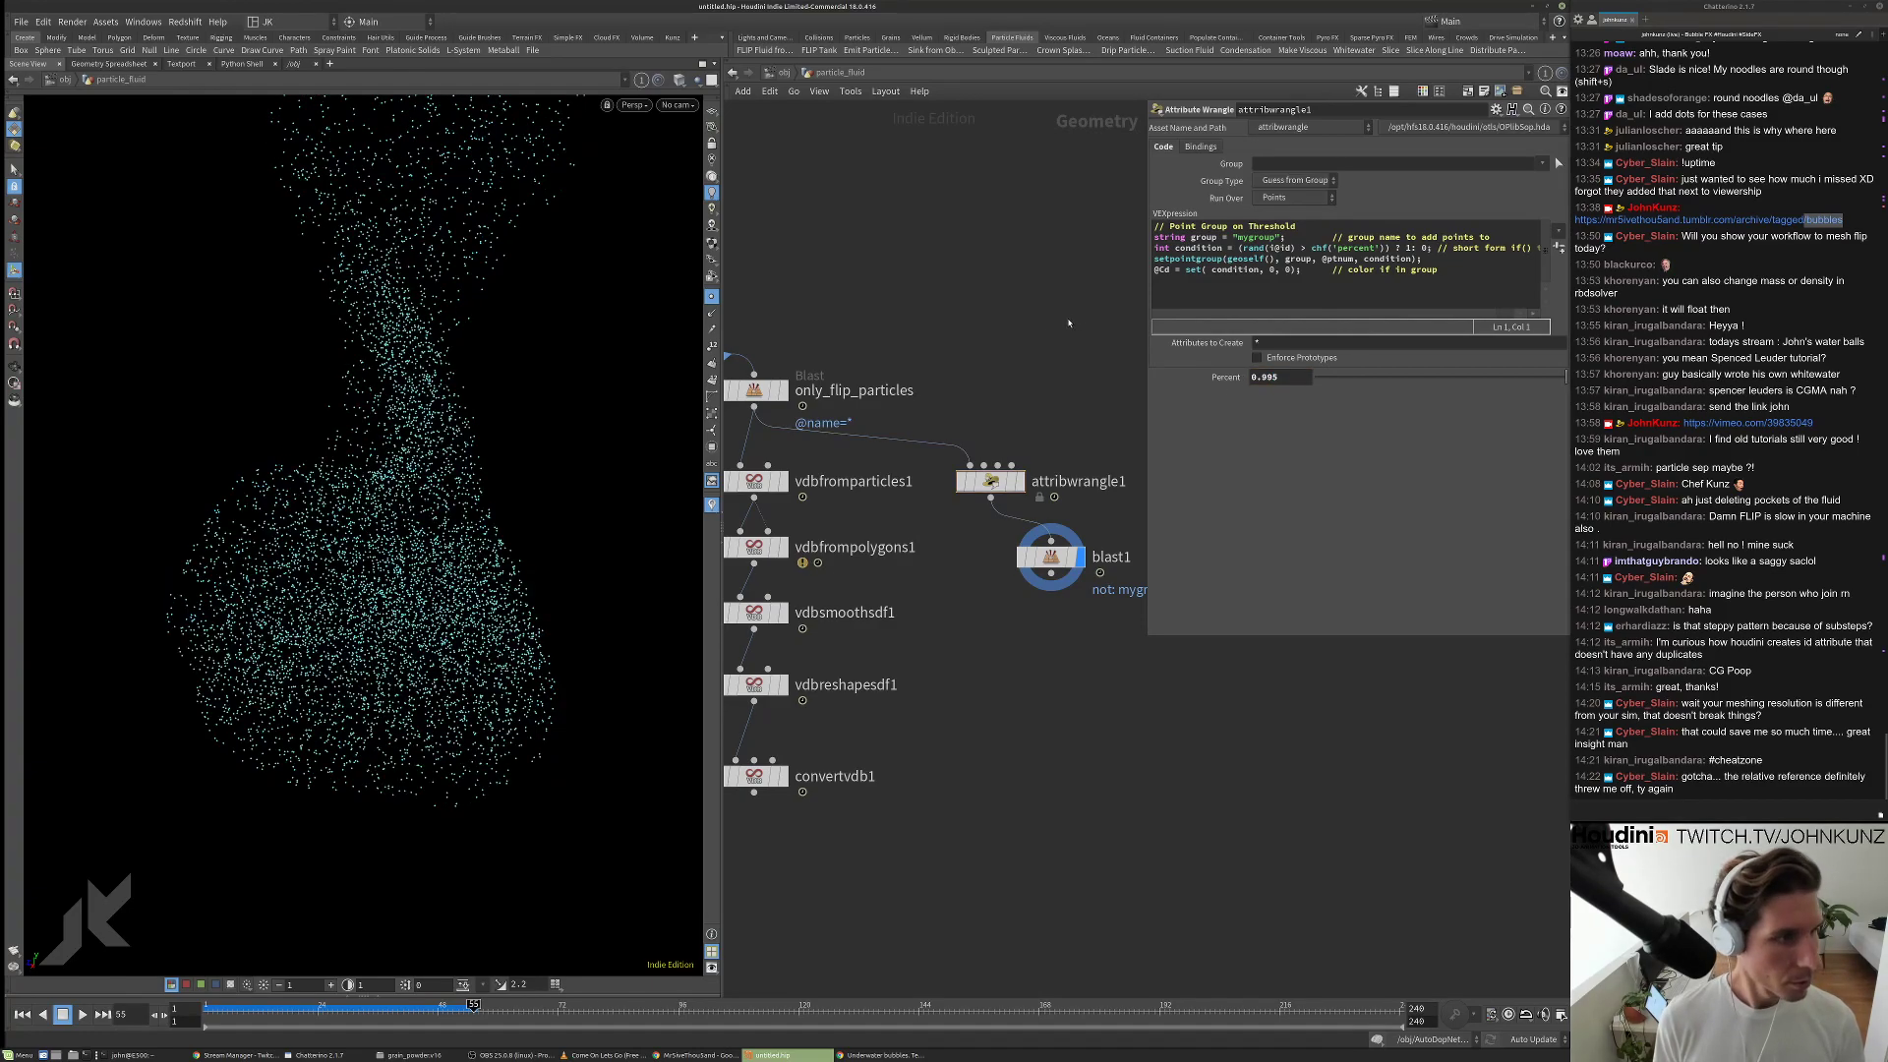
drag(488, 350, 531, 322)
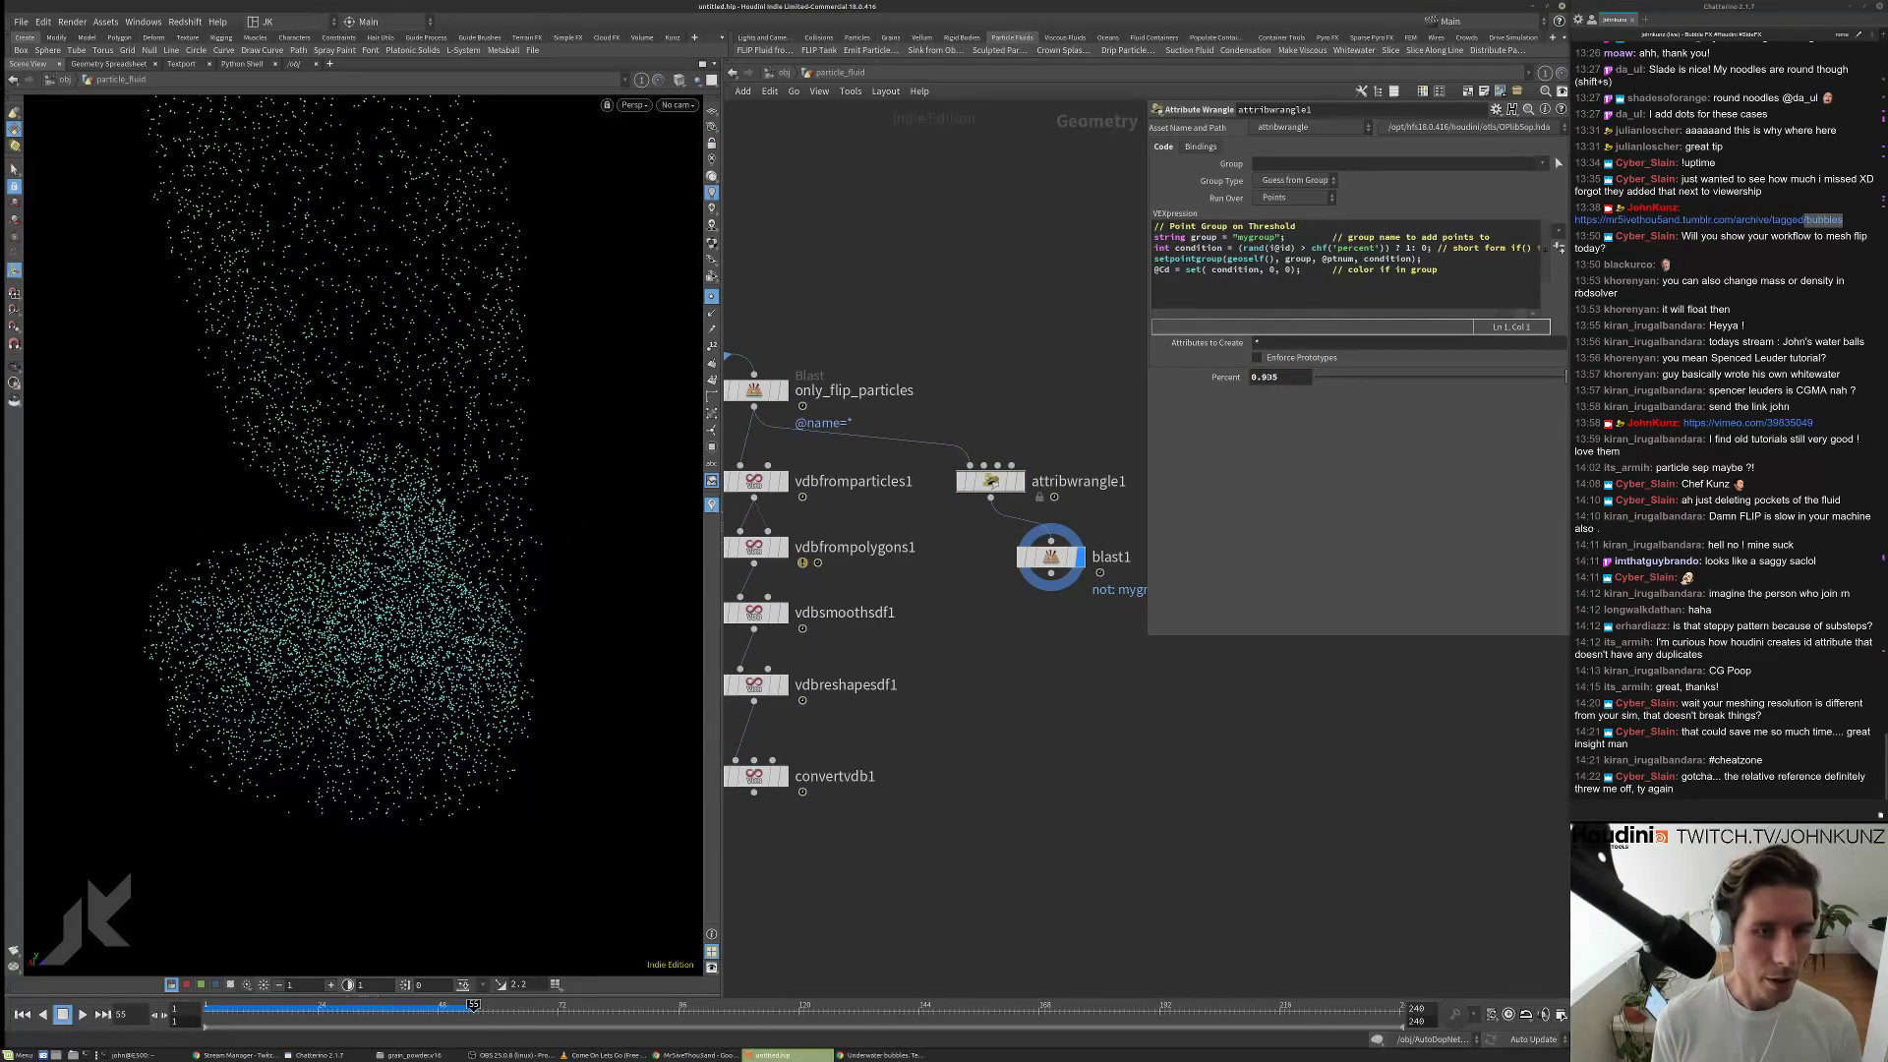
click(1269, 378)
key(Return)
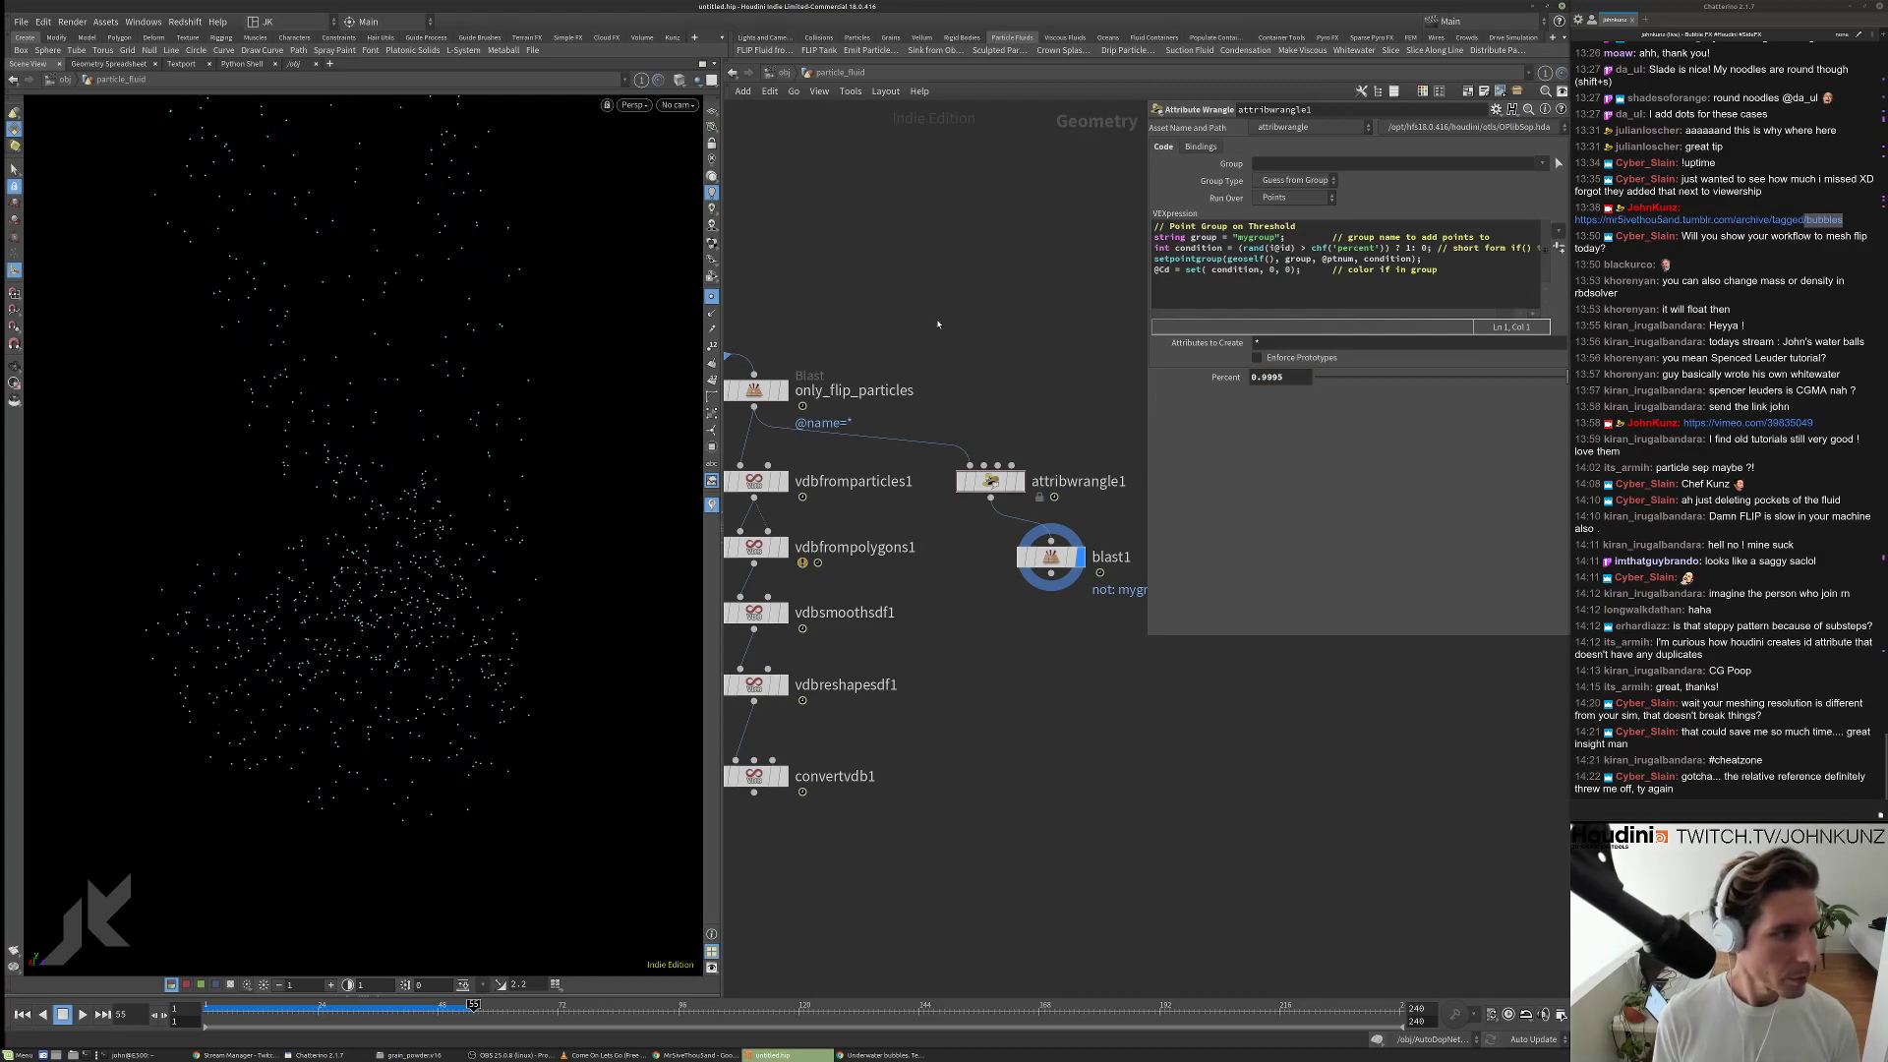
drag(507, 352, 212, 399)
mouse_move(354, 324)
mouse_down()
mouse_move(401, 384)
mouse_move(383, 320)
mouse_up()
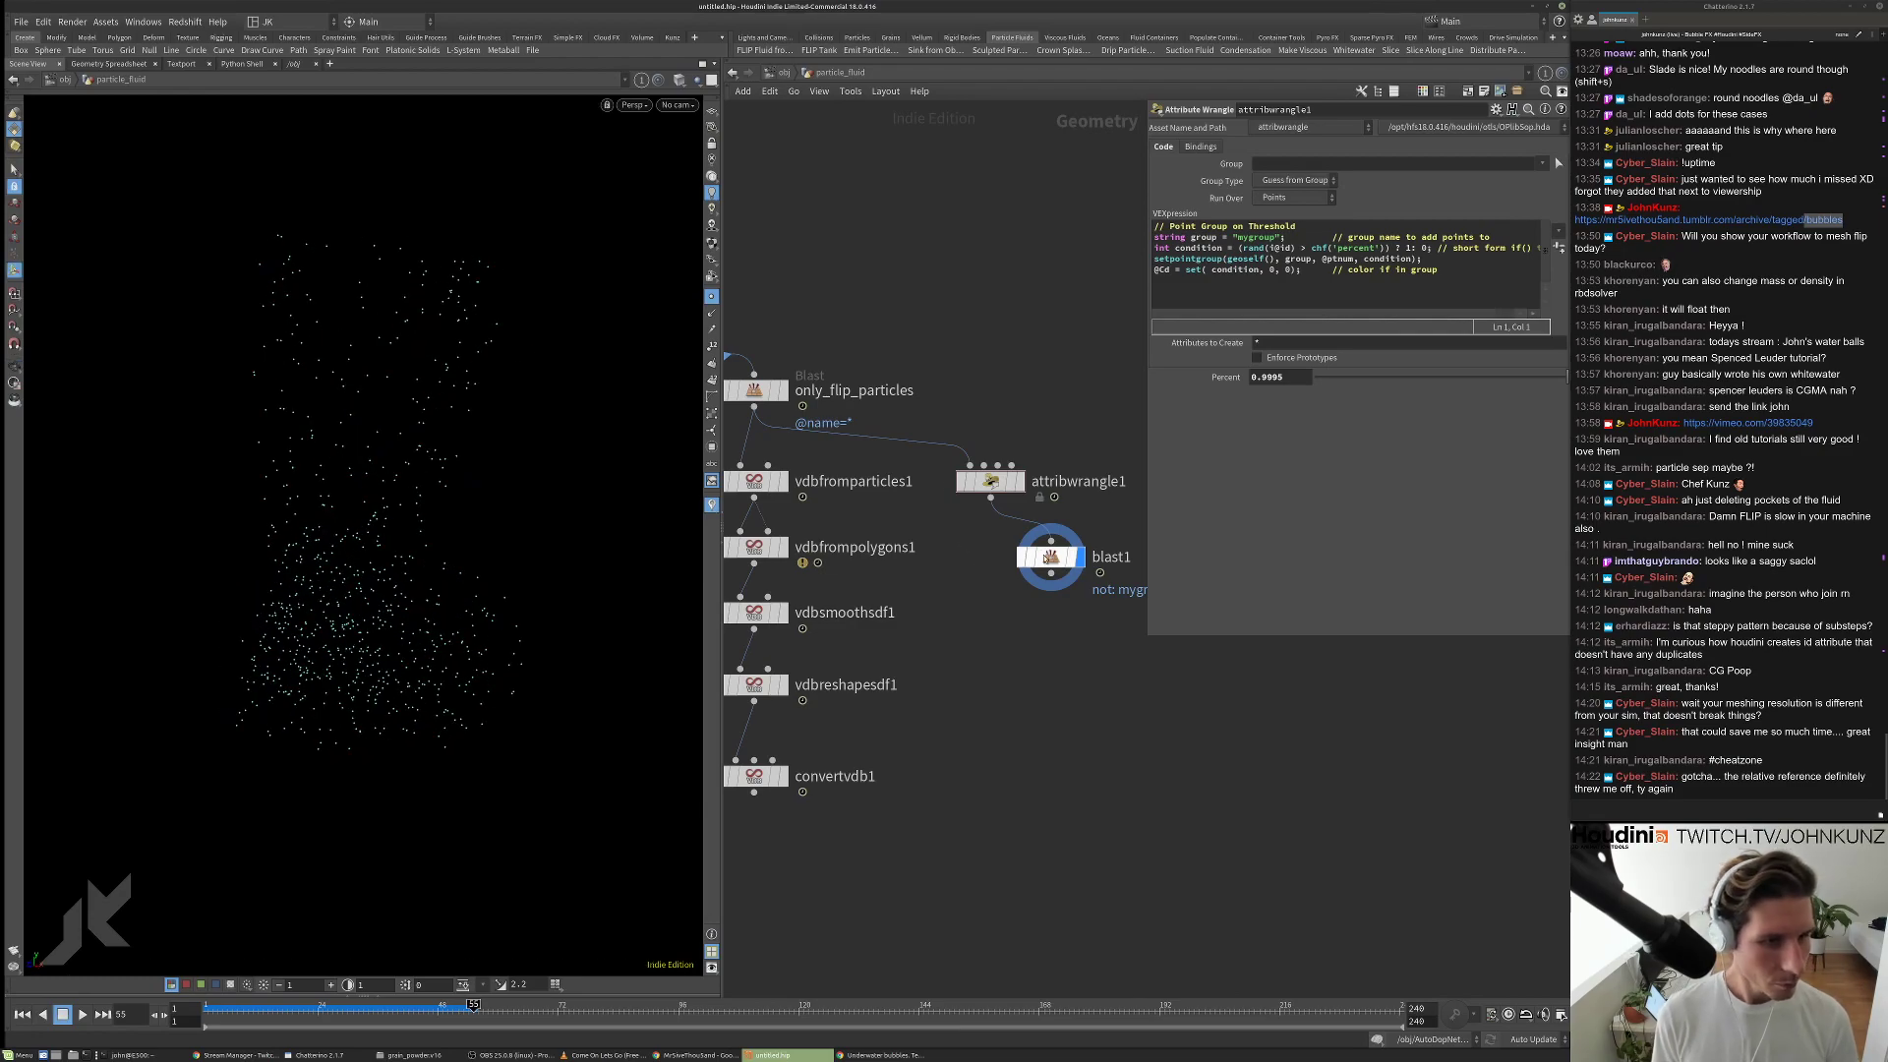
key(ctrl+Up)
key(Up)
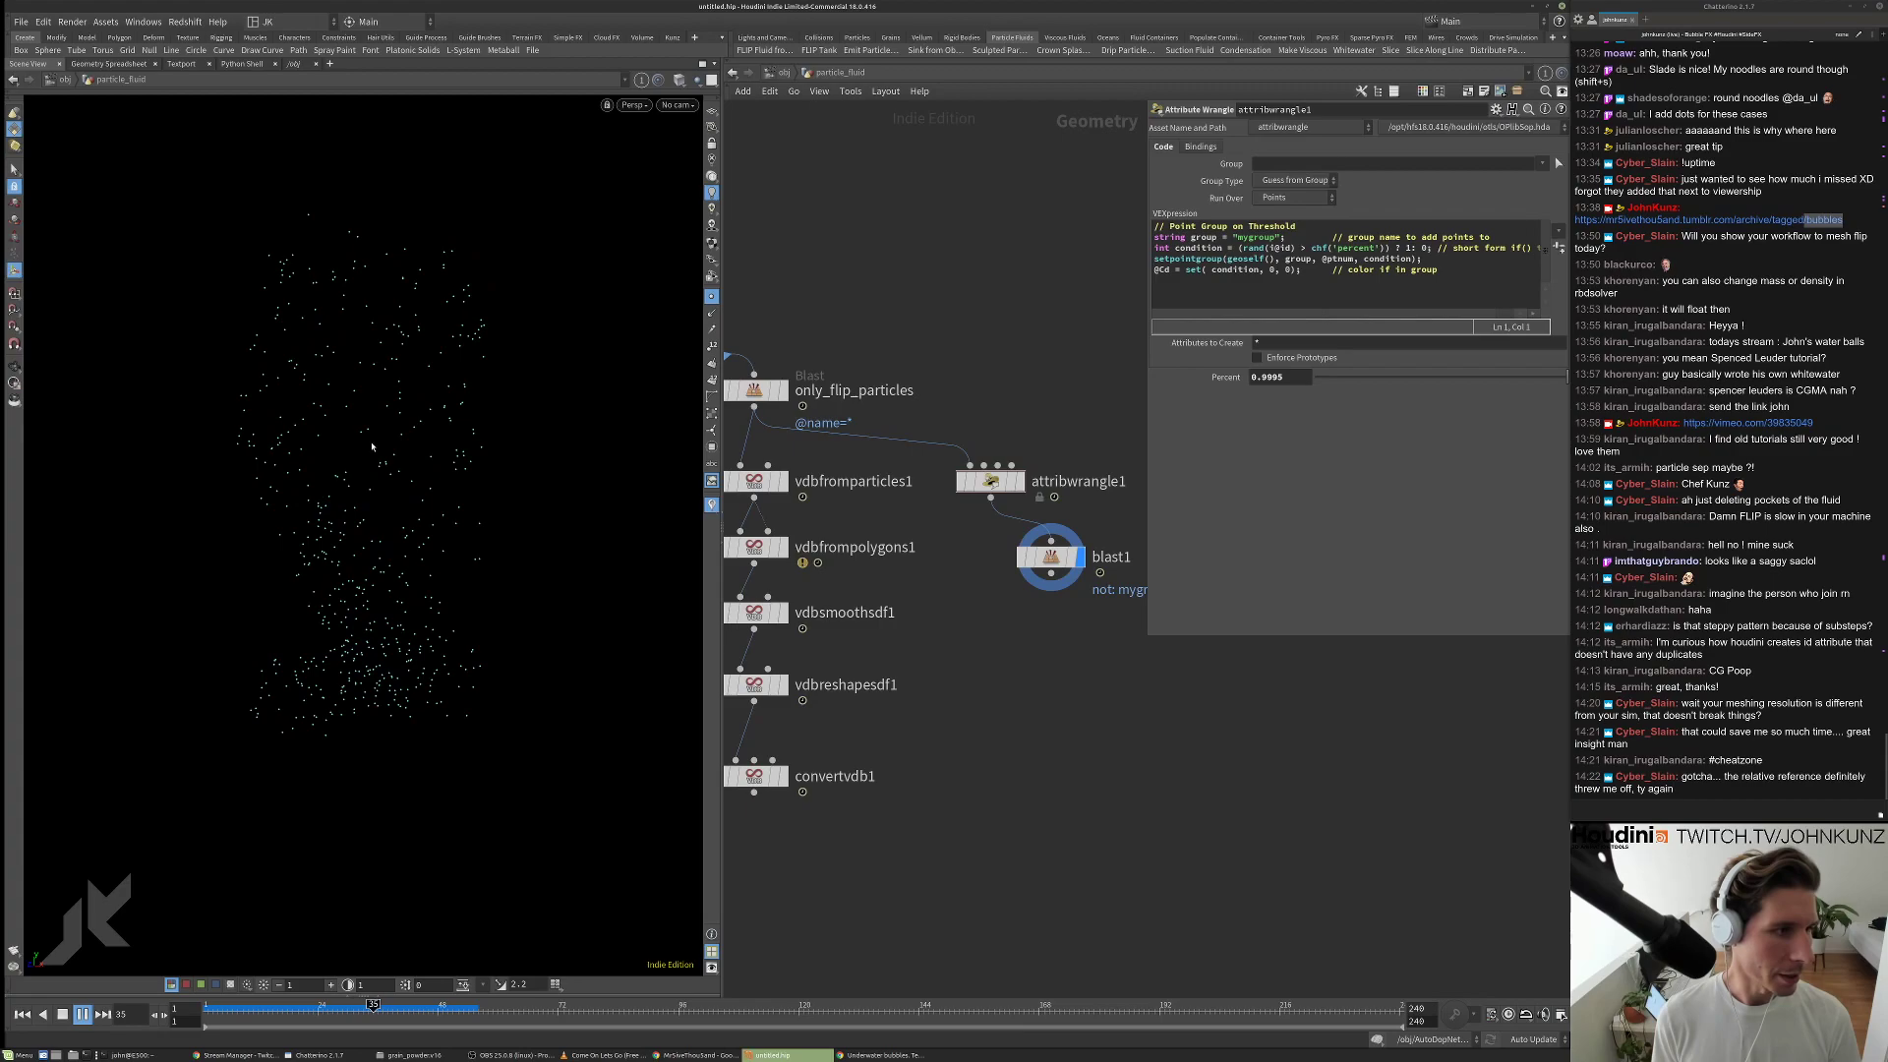
Replay the simulation from the first frame to review the random subset.
key(Up)
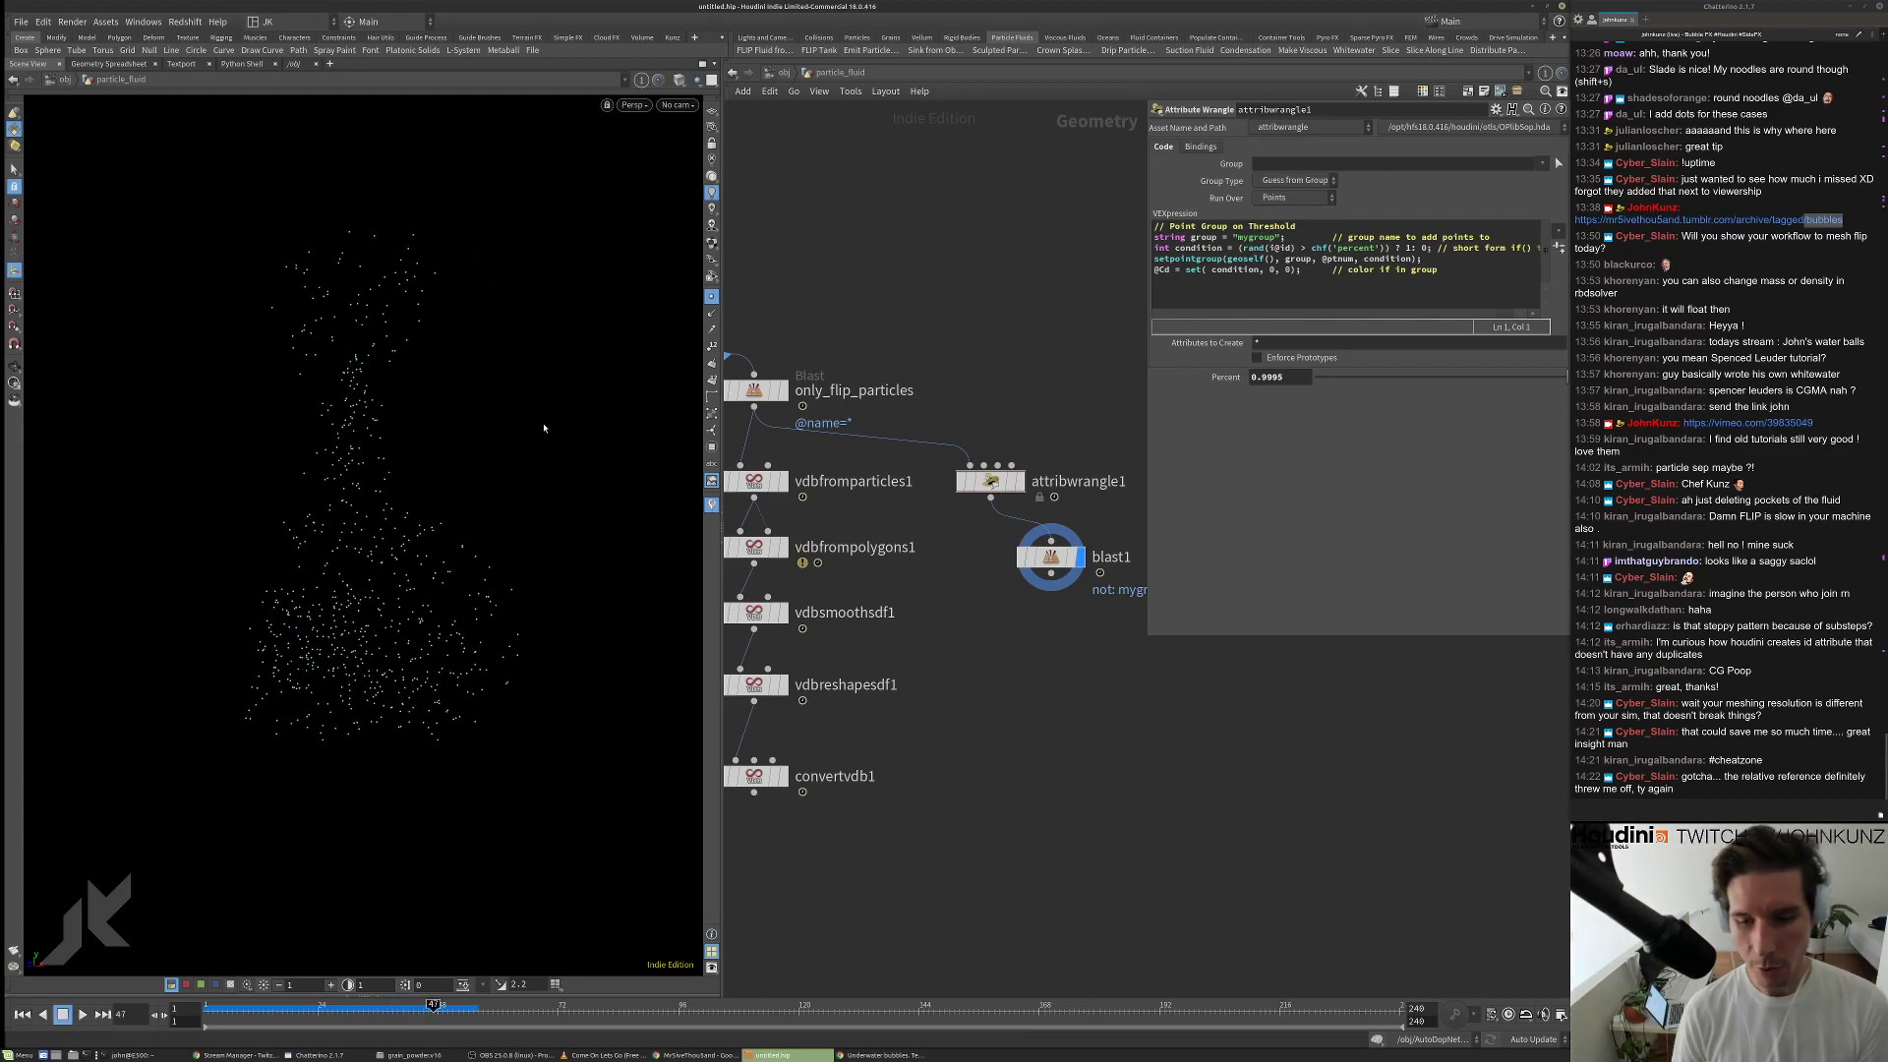
key(ctrl+Left)
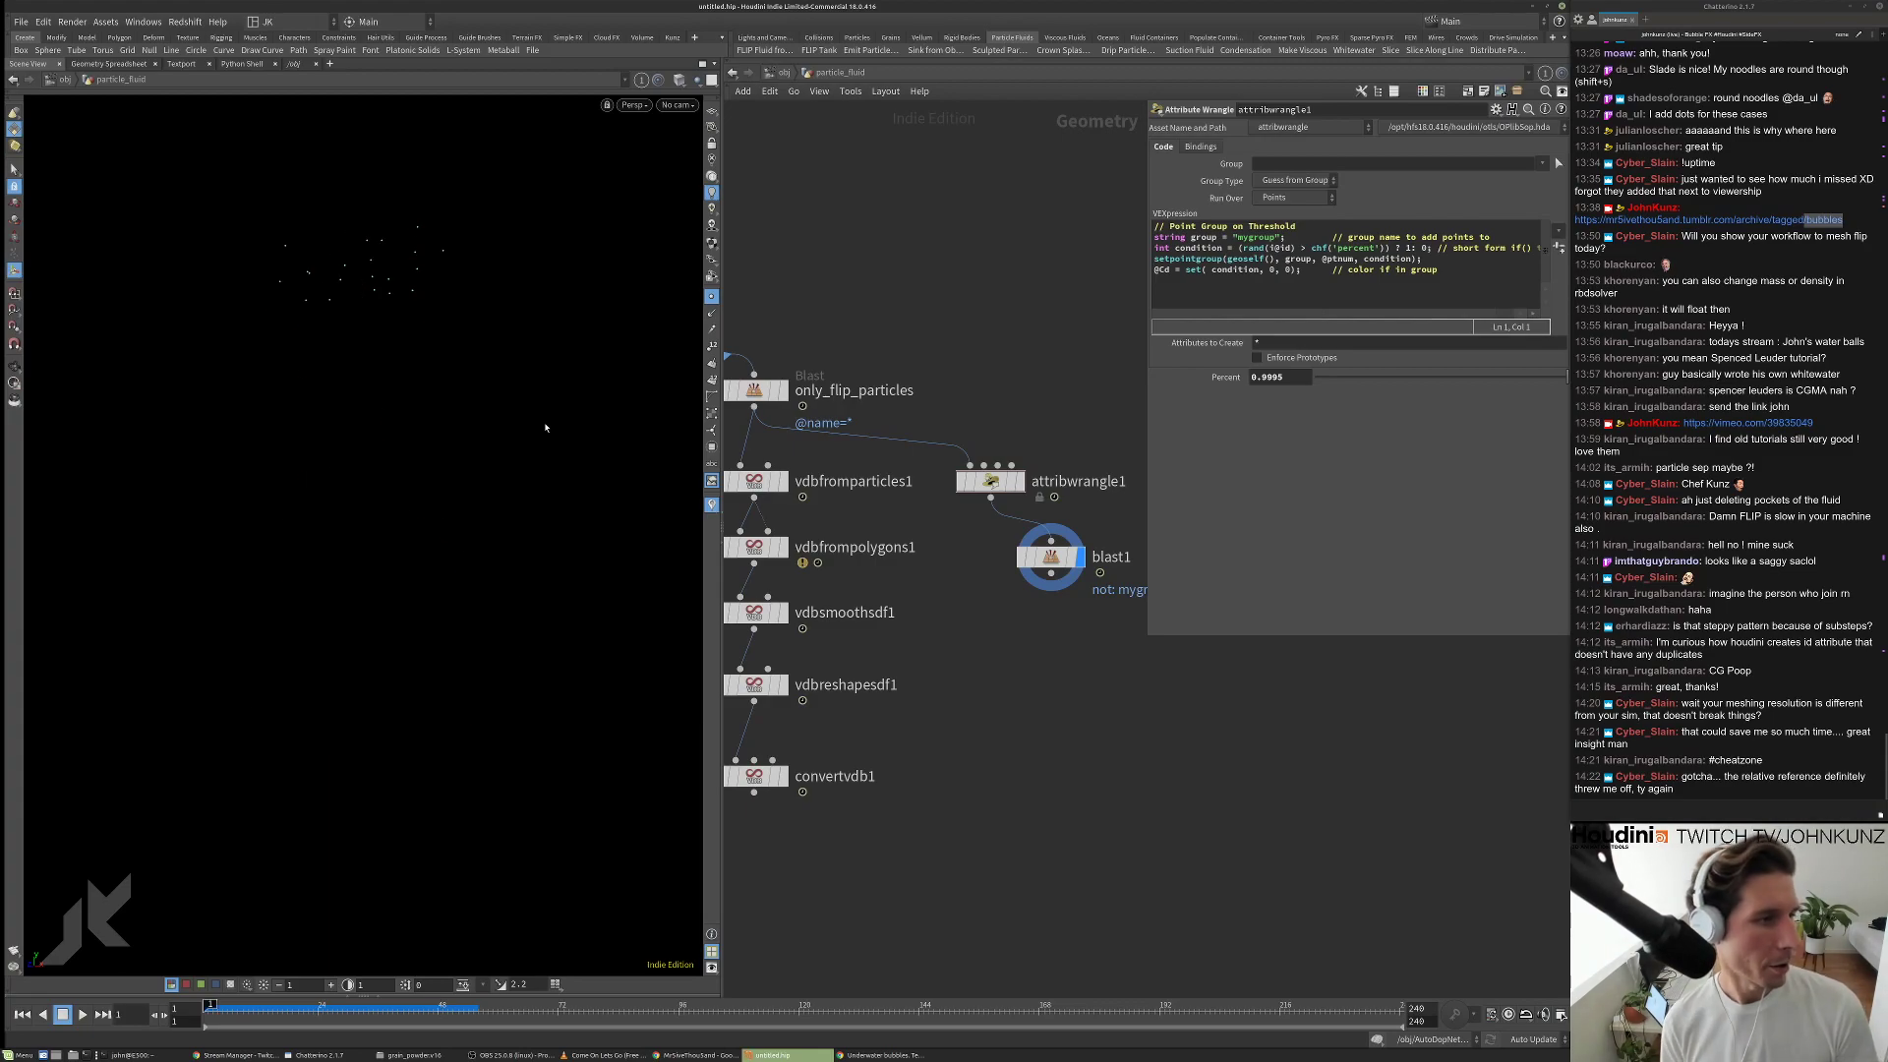
key(Up)
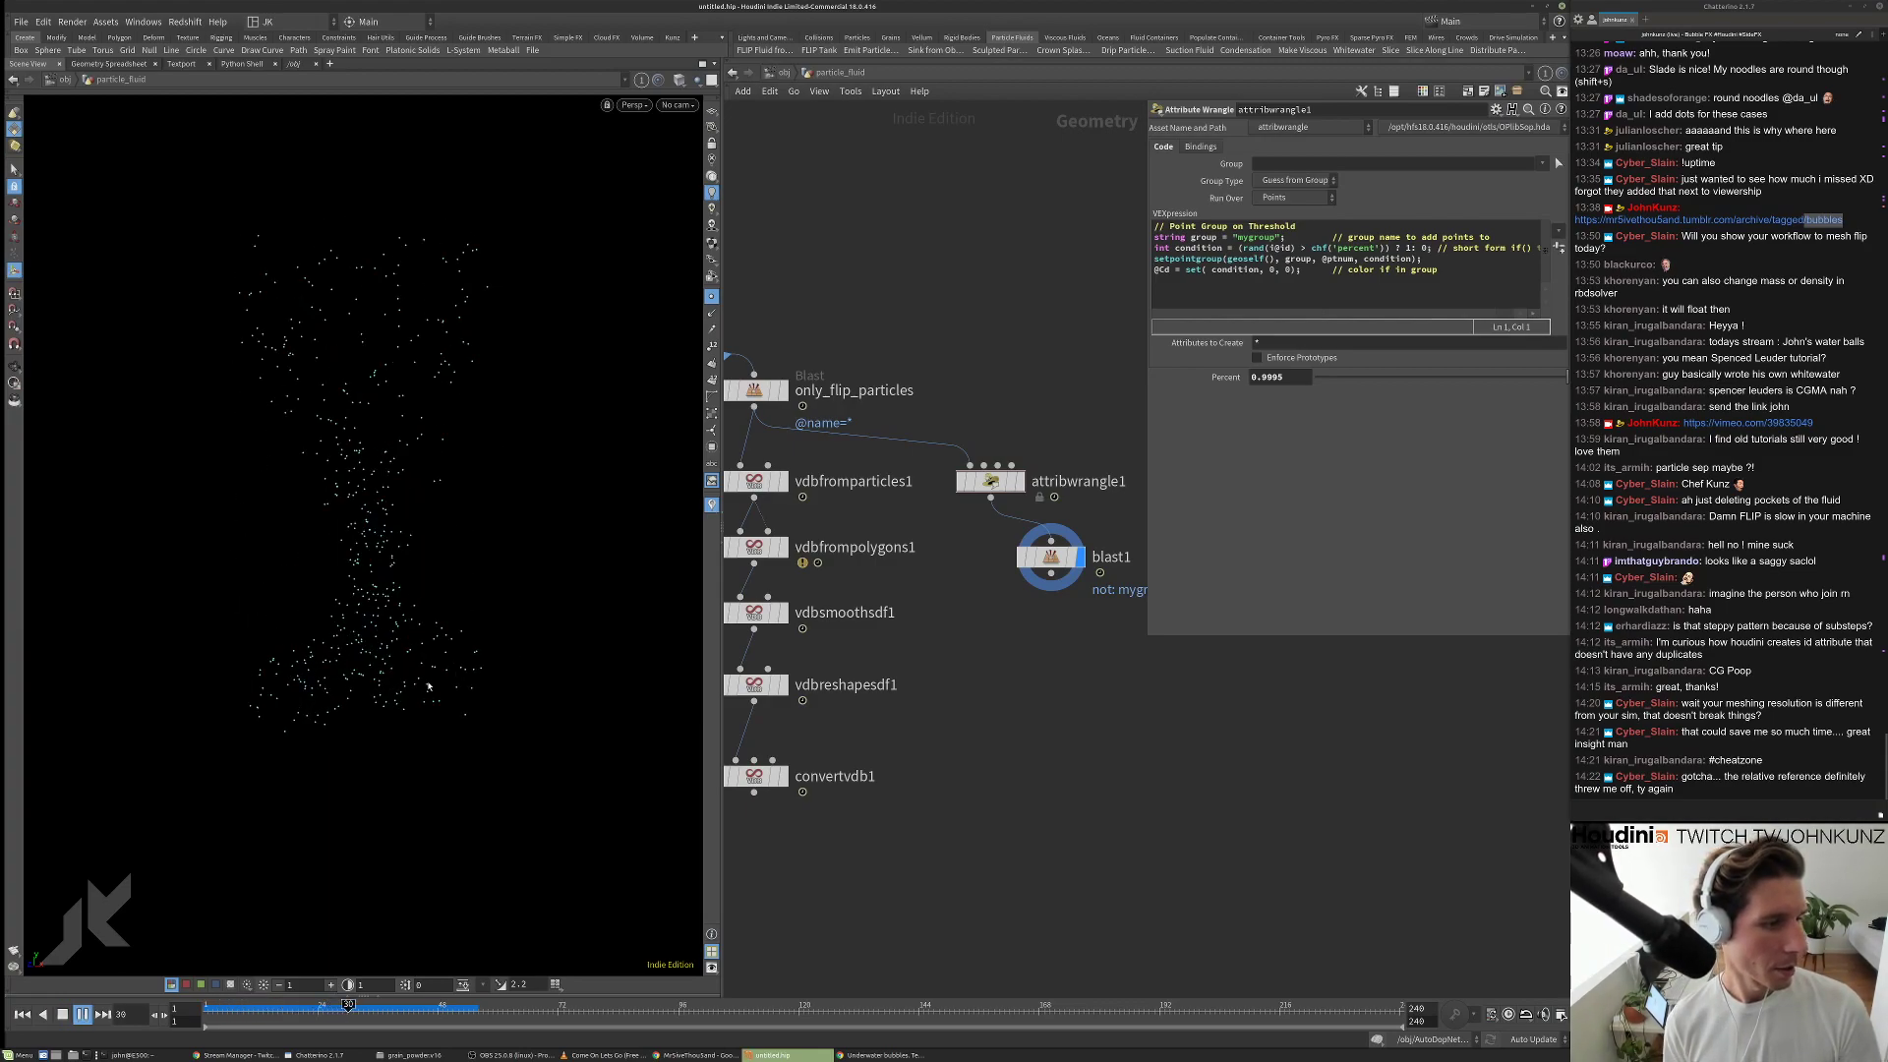
key(Up)
key(ctrl+Left)
Seed rand with i@ptnum instead of i@id and play the simulation to compare.
double_click(1285, 247)
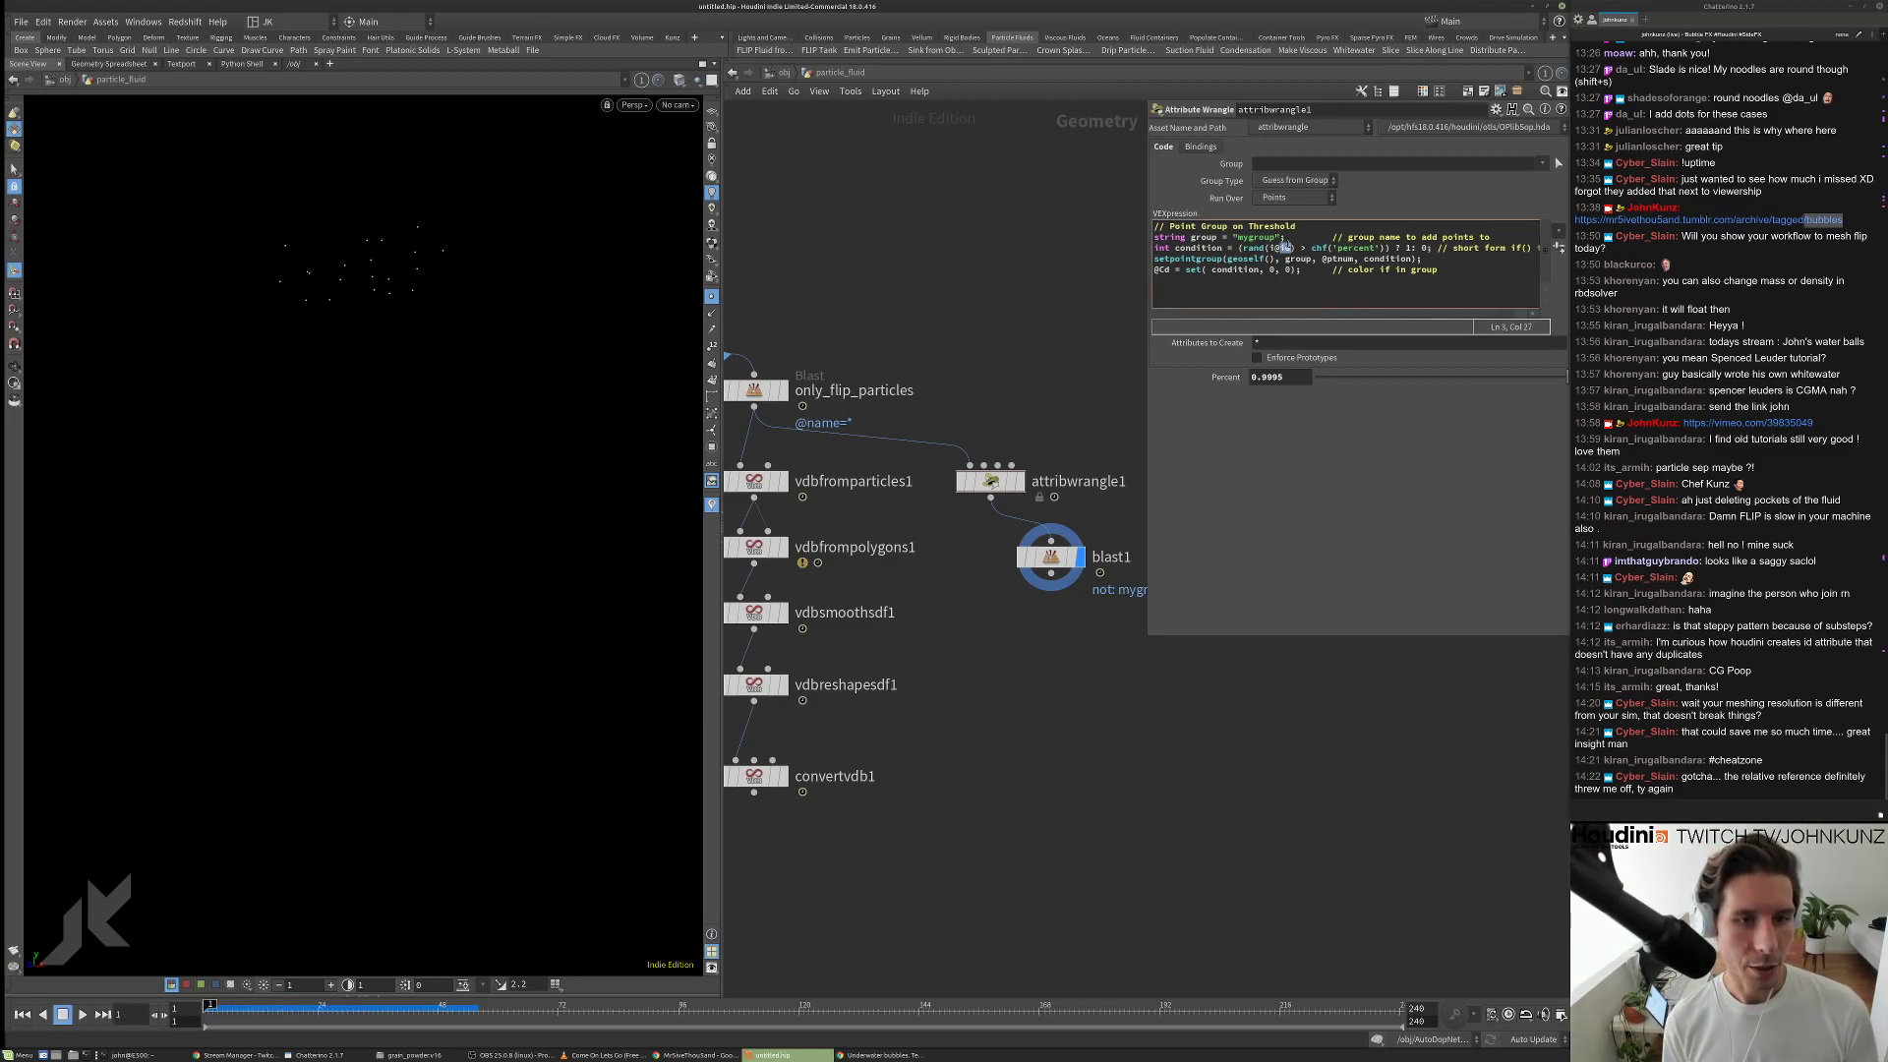
text(ptnum)
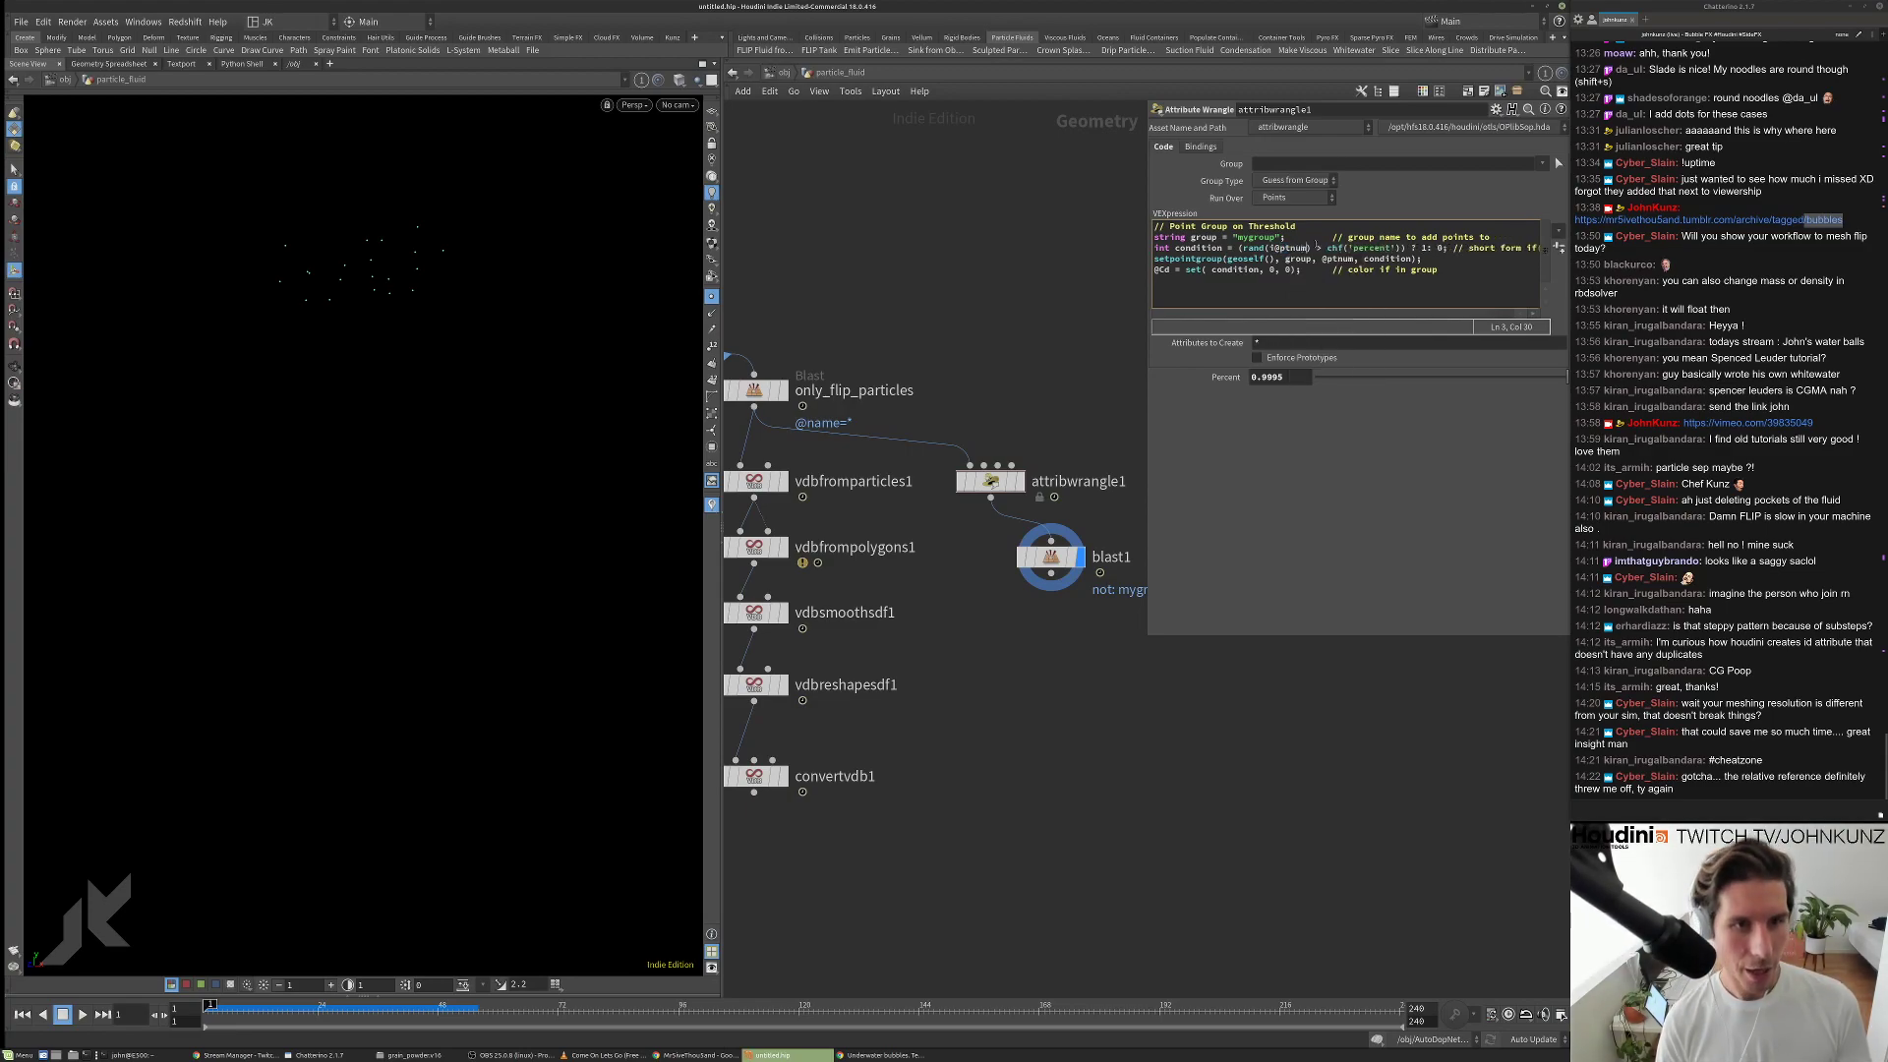
key(Up)
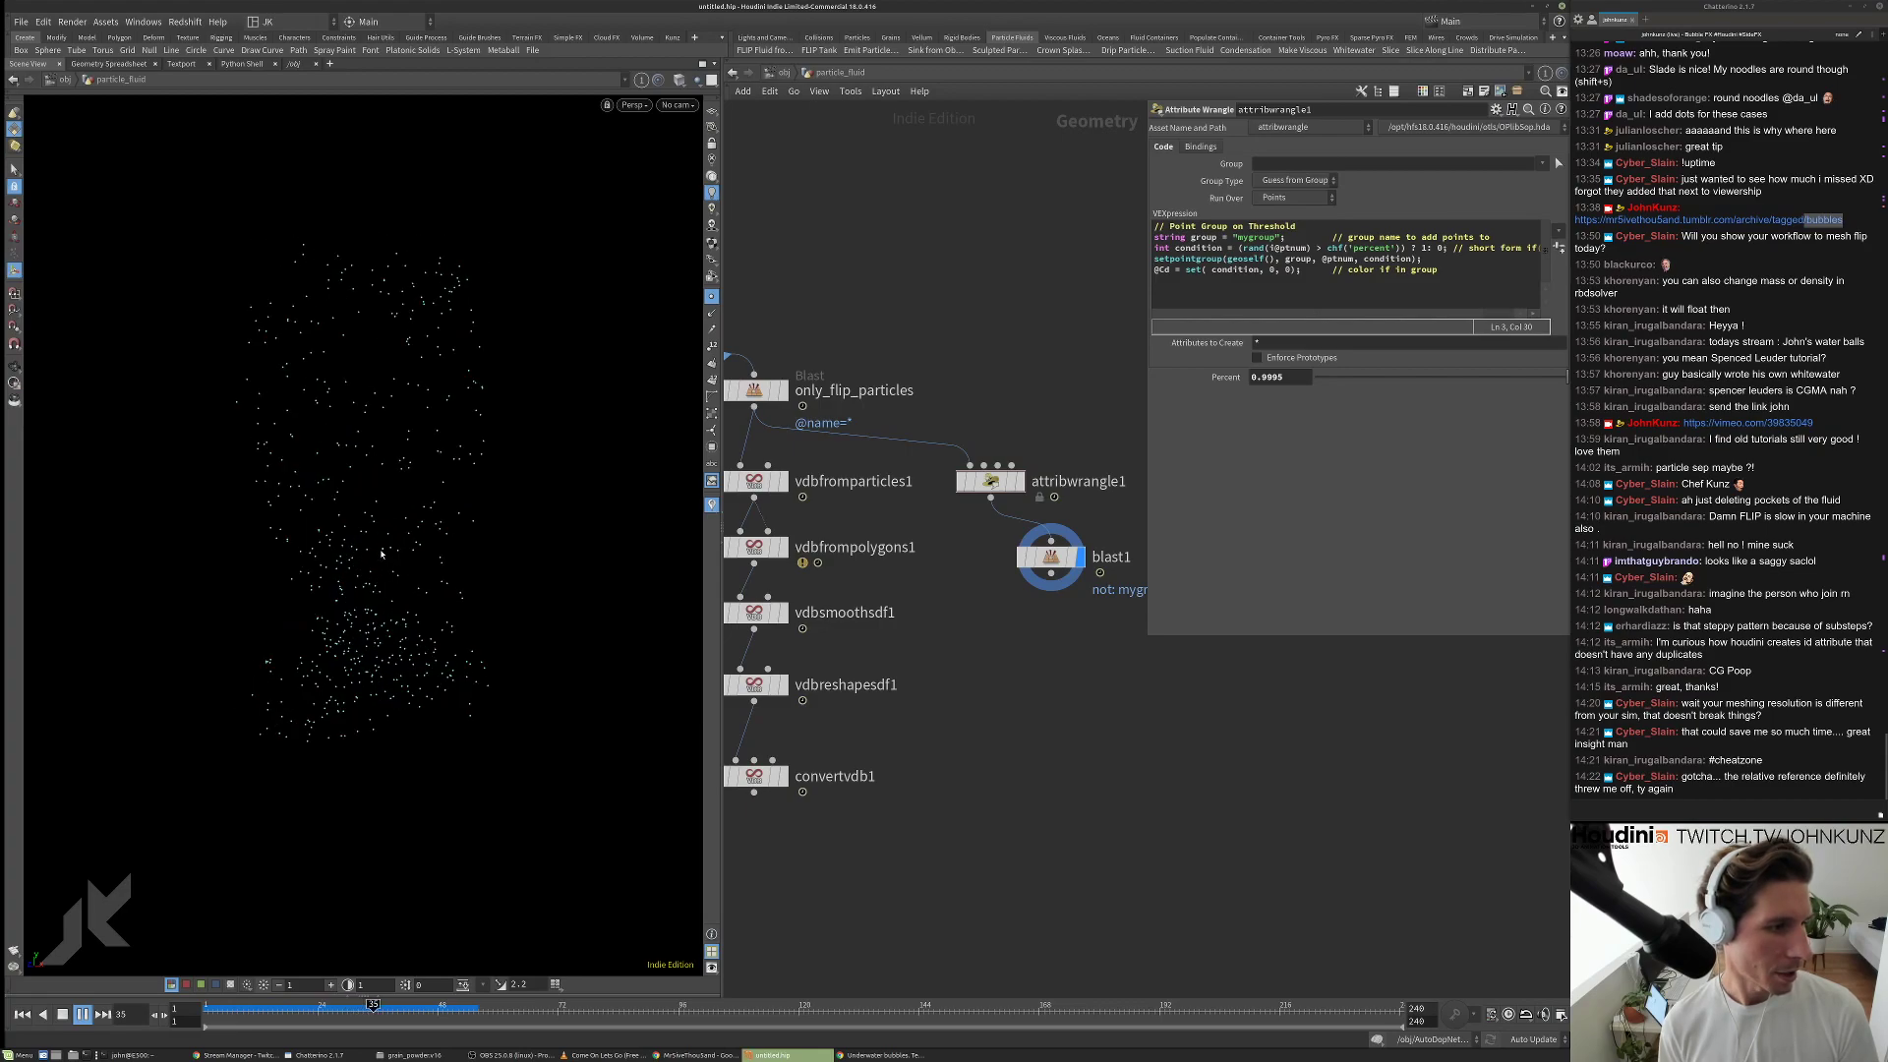
key(Up)
drag(367, 1002, 296, 1004)
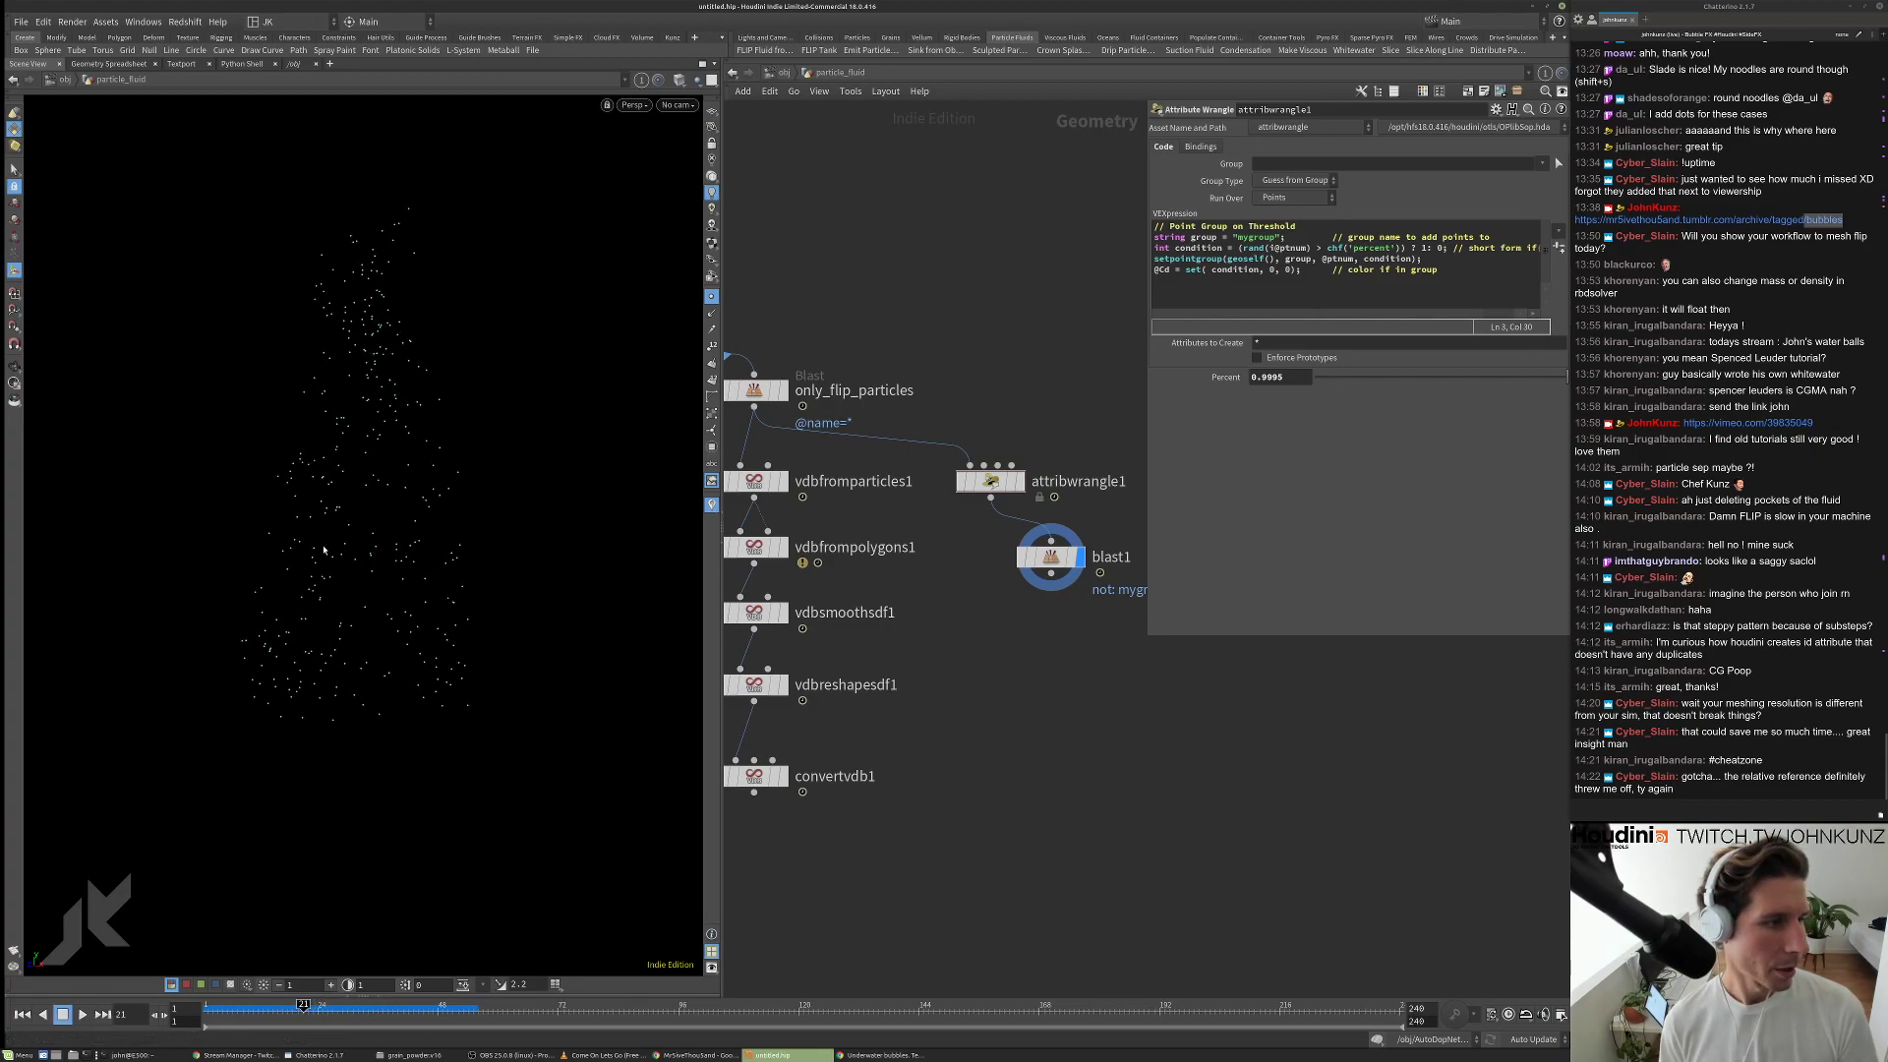
key(Up)
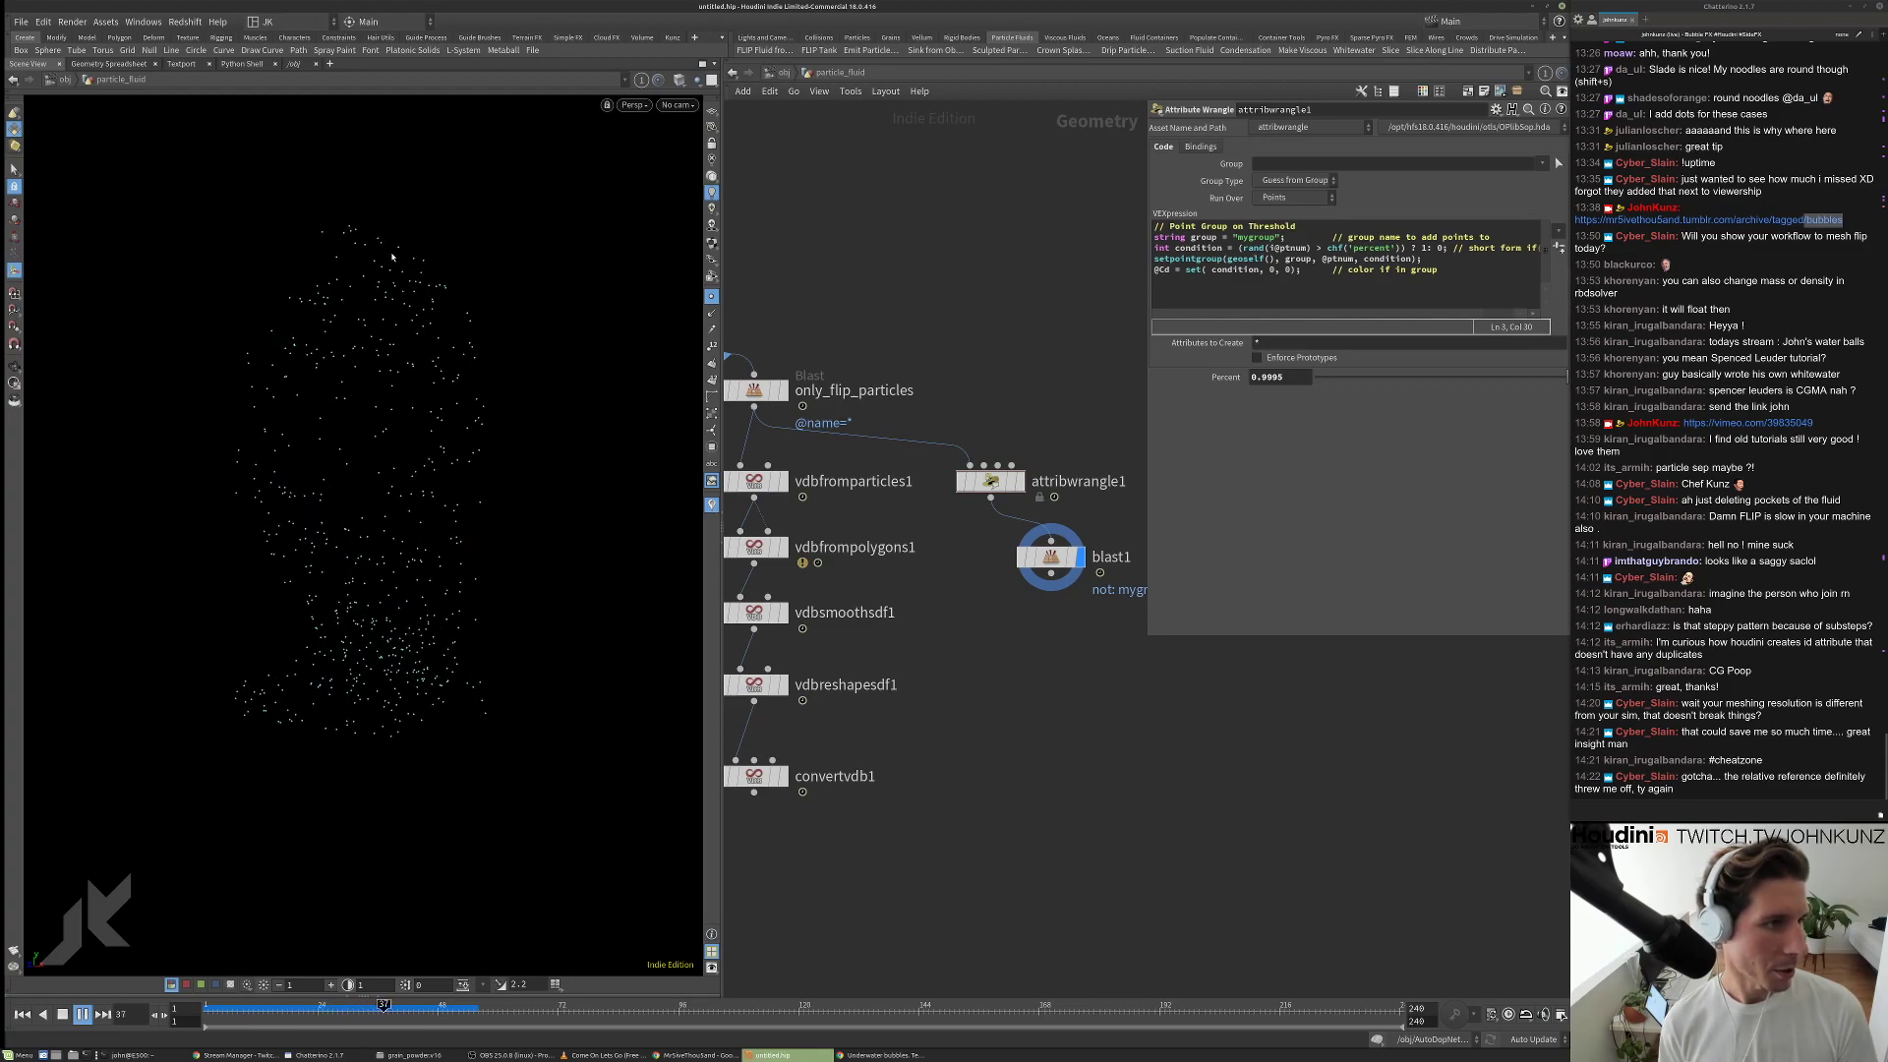
key(Down)
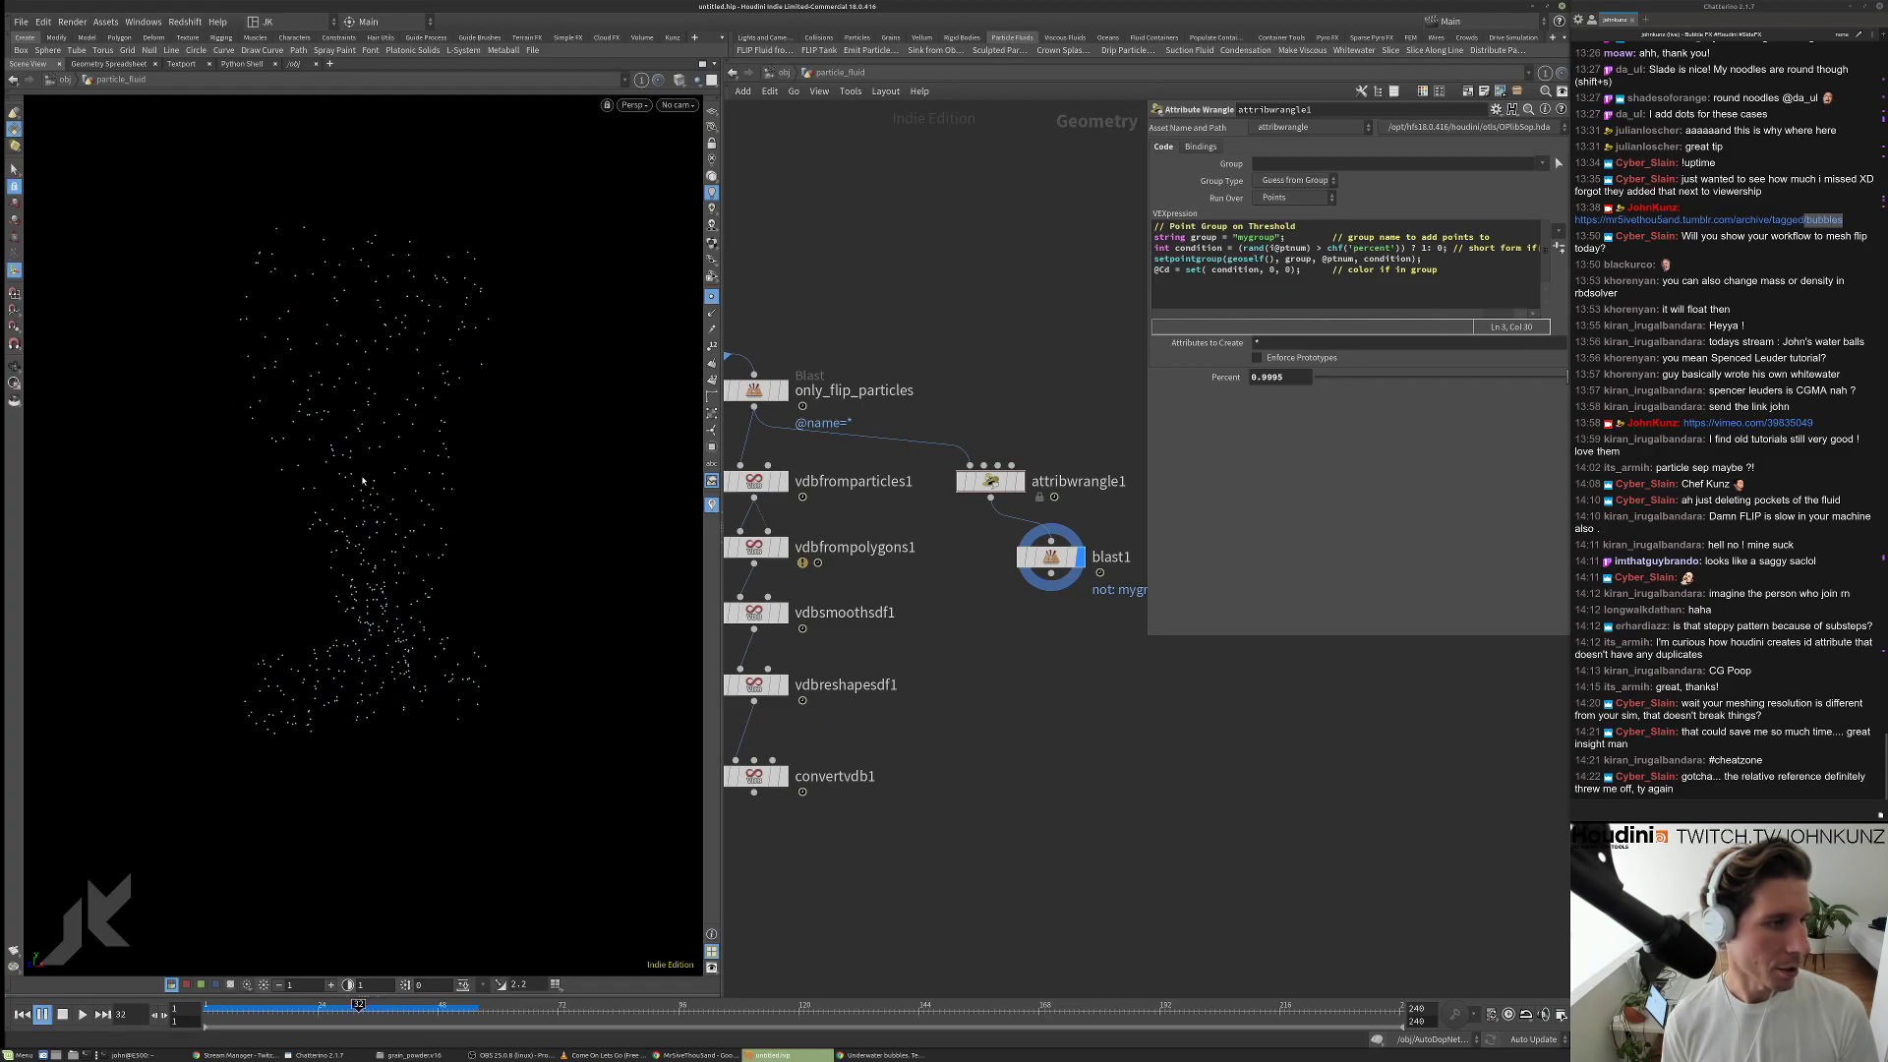
key(Up)
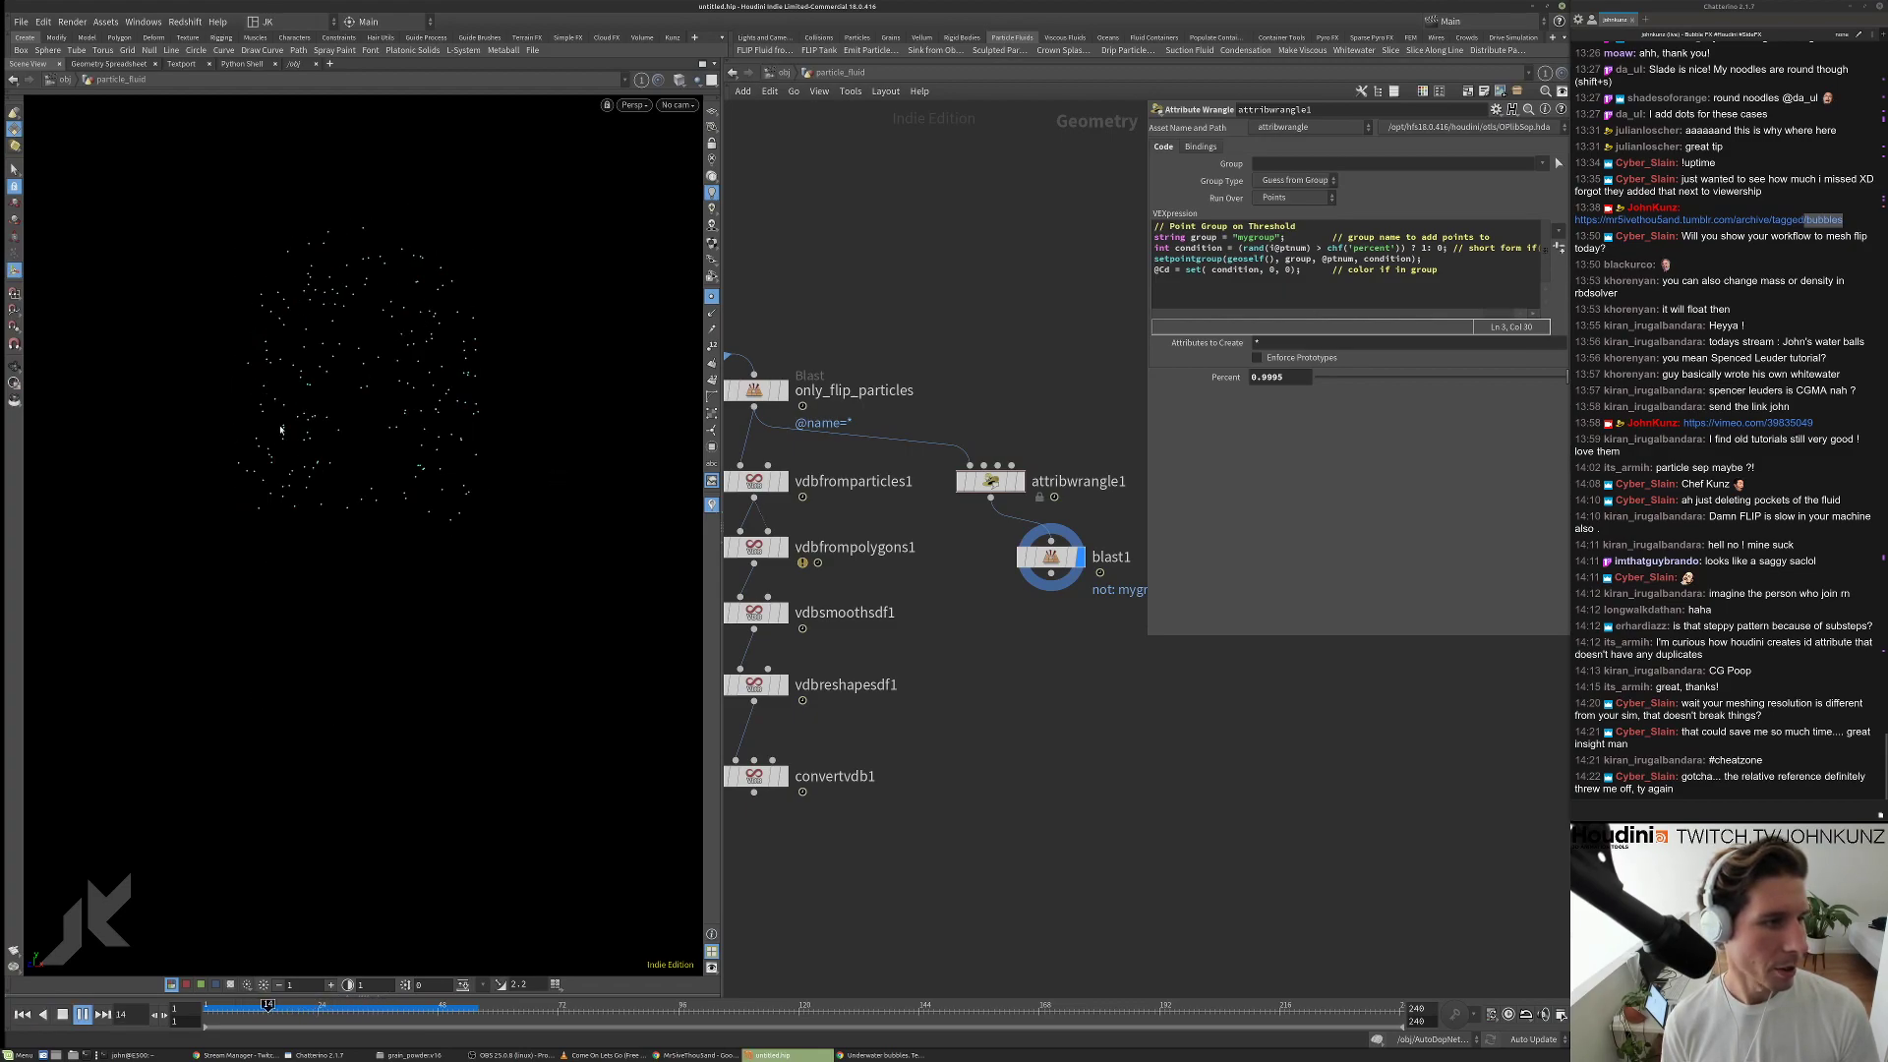
key(Up)
key(ctrl+Up)
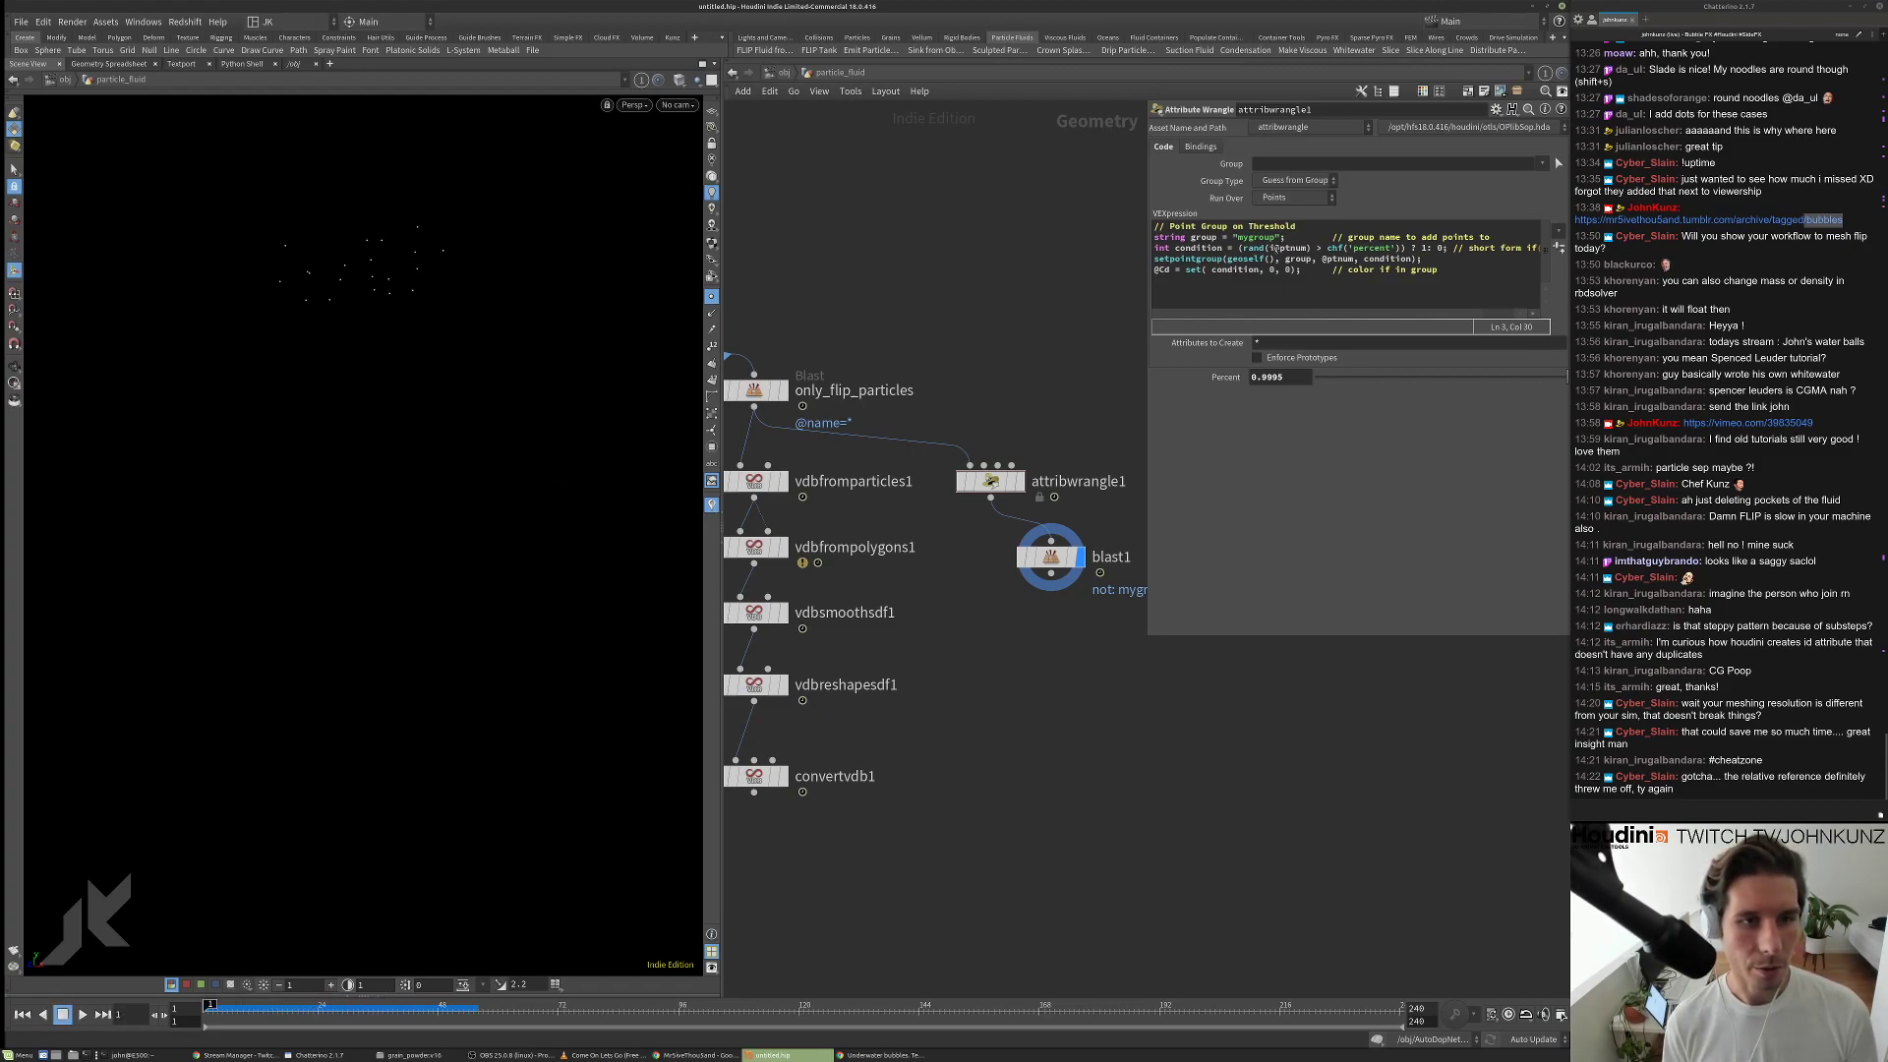
Revert the seed back to i@id and replay the simulation.
double_click(1278, 248)
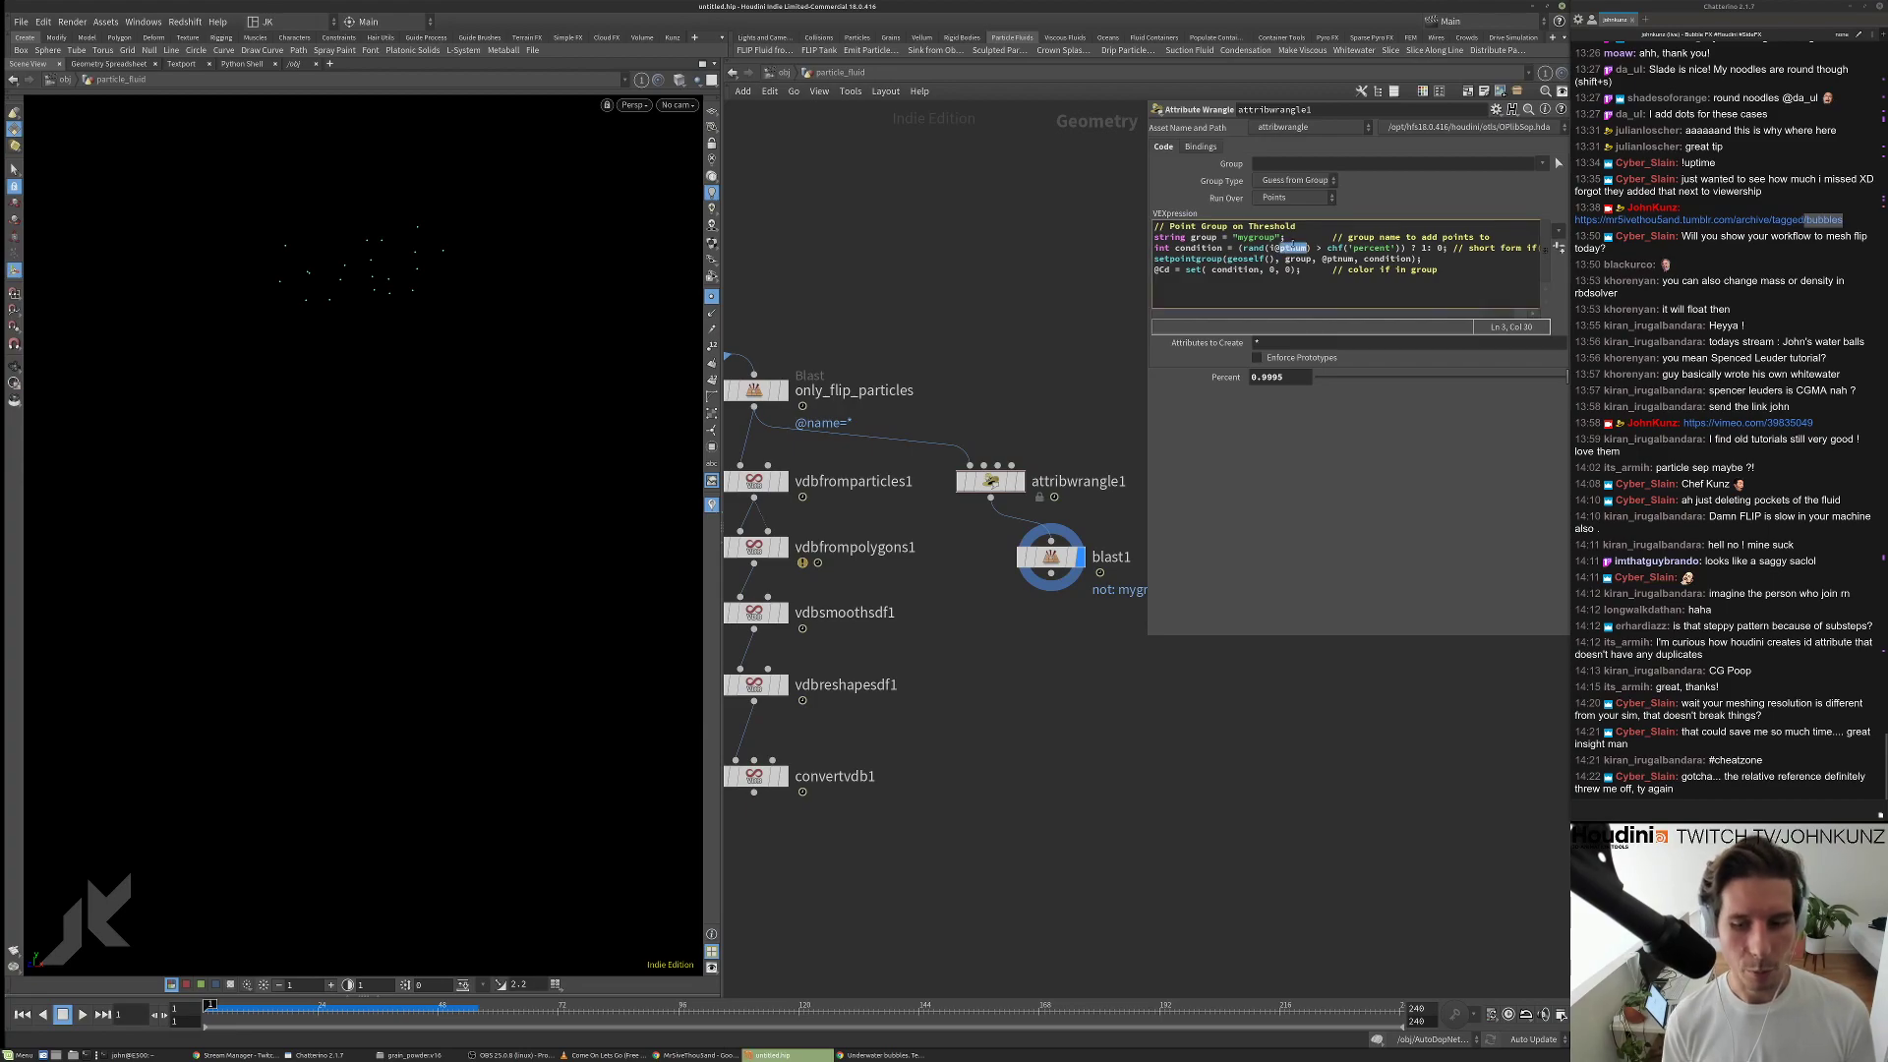
text(id)
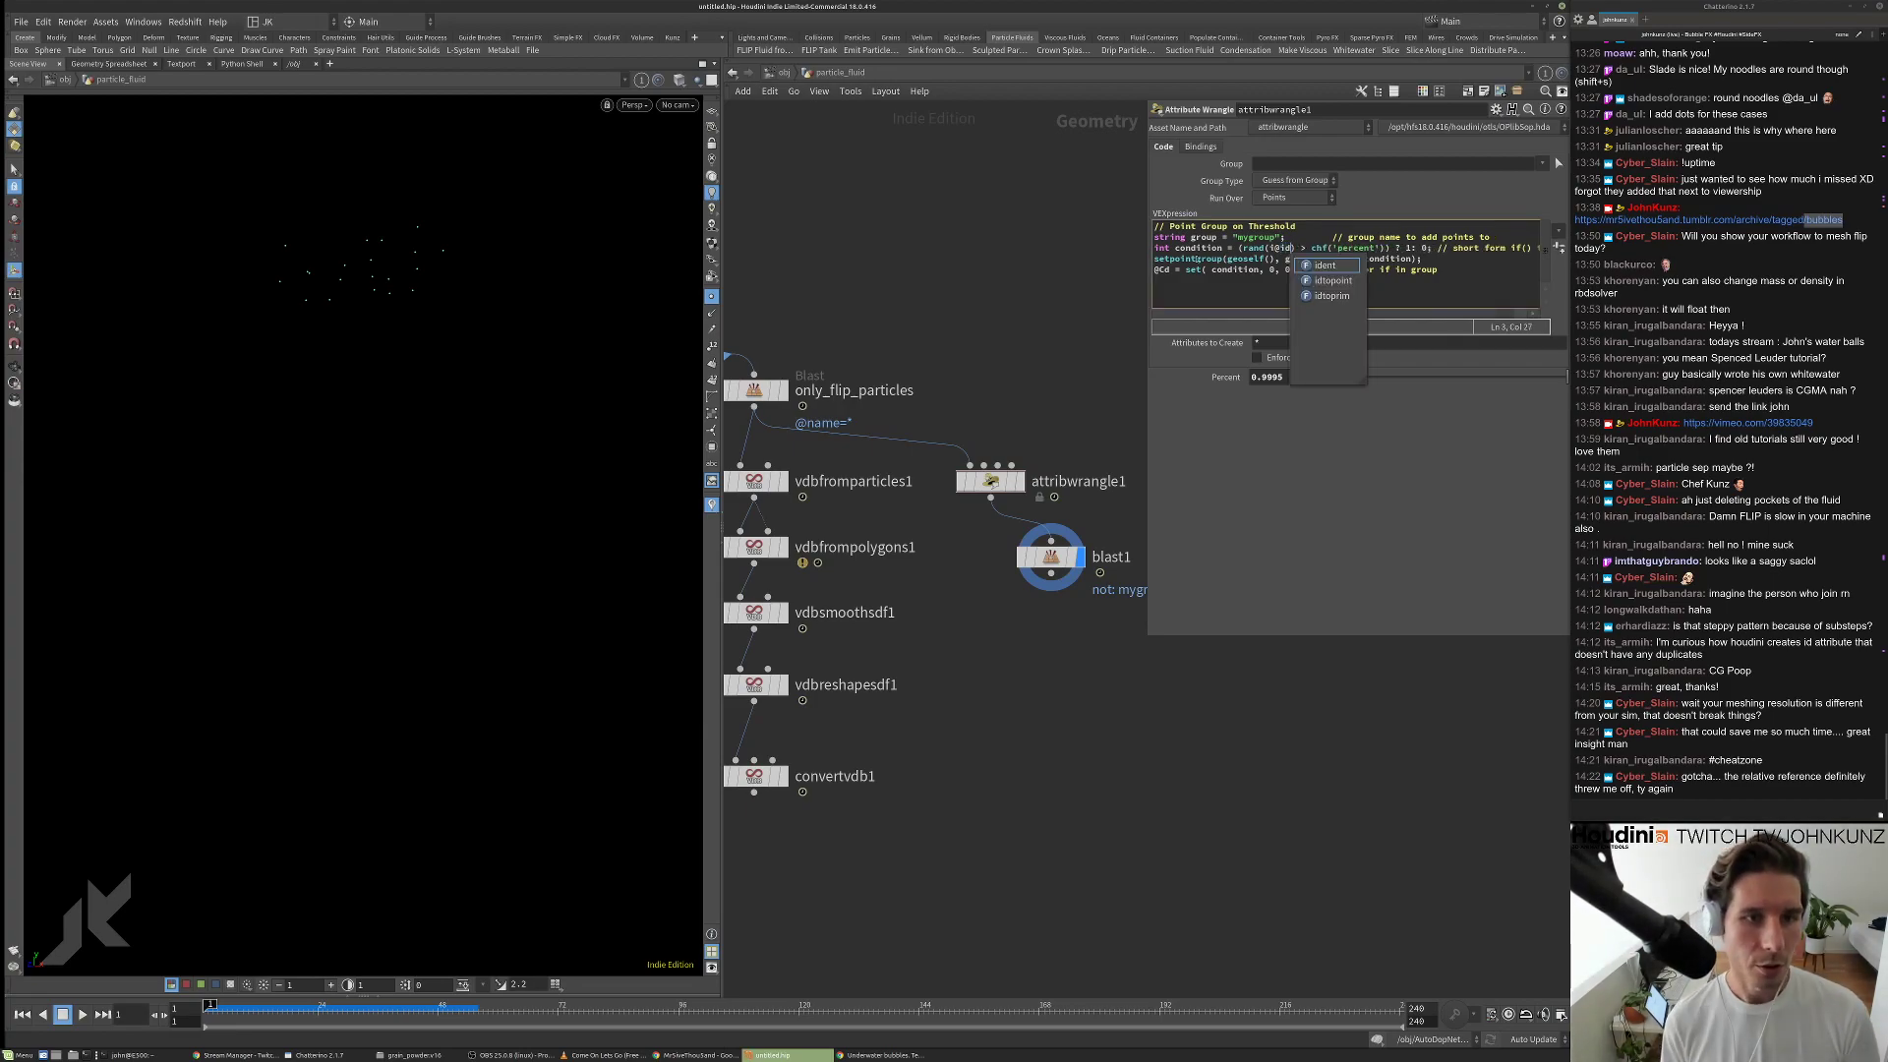
key(Up)
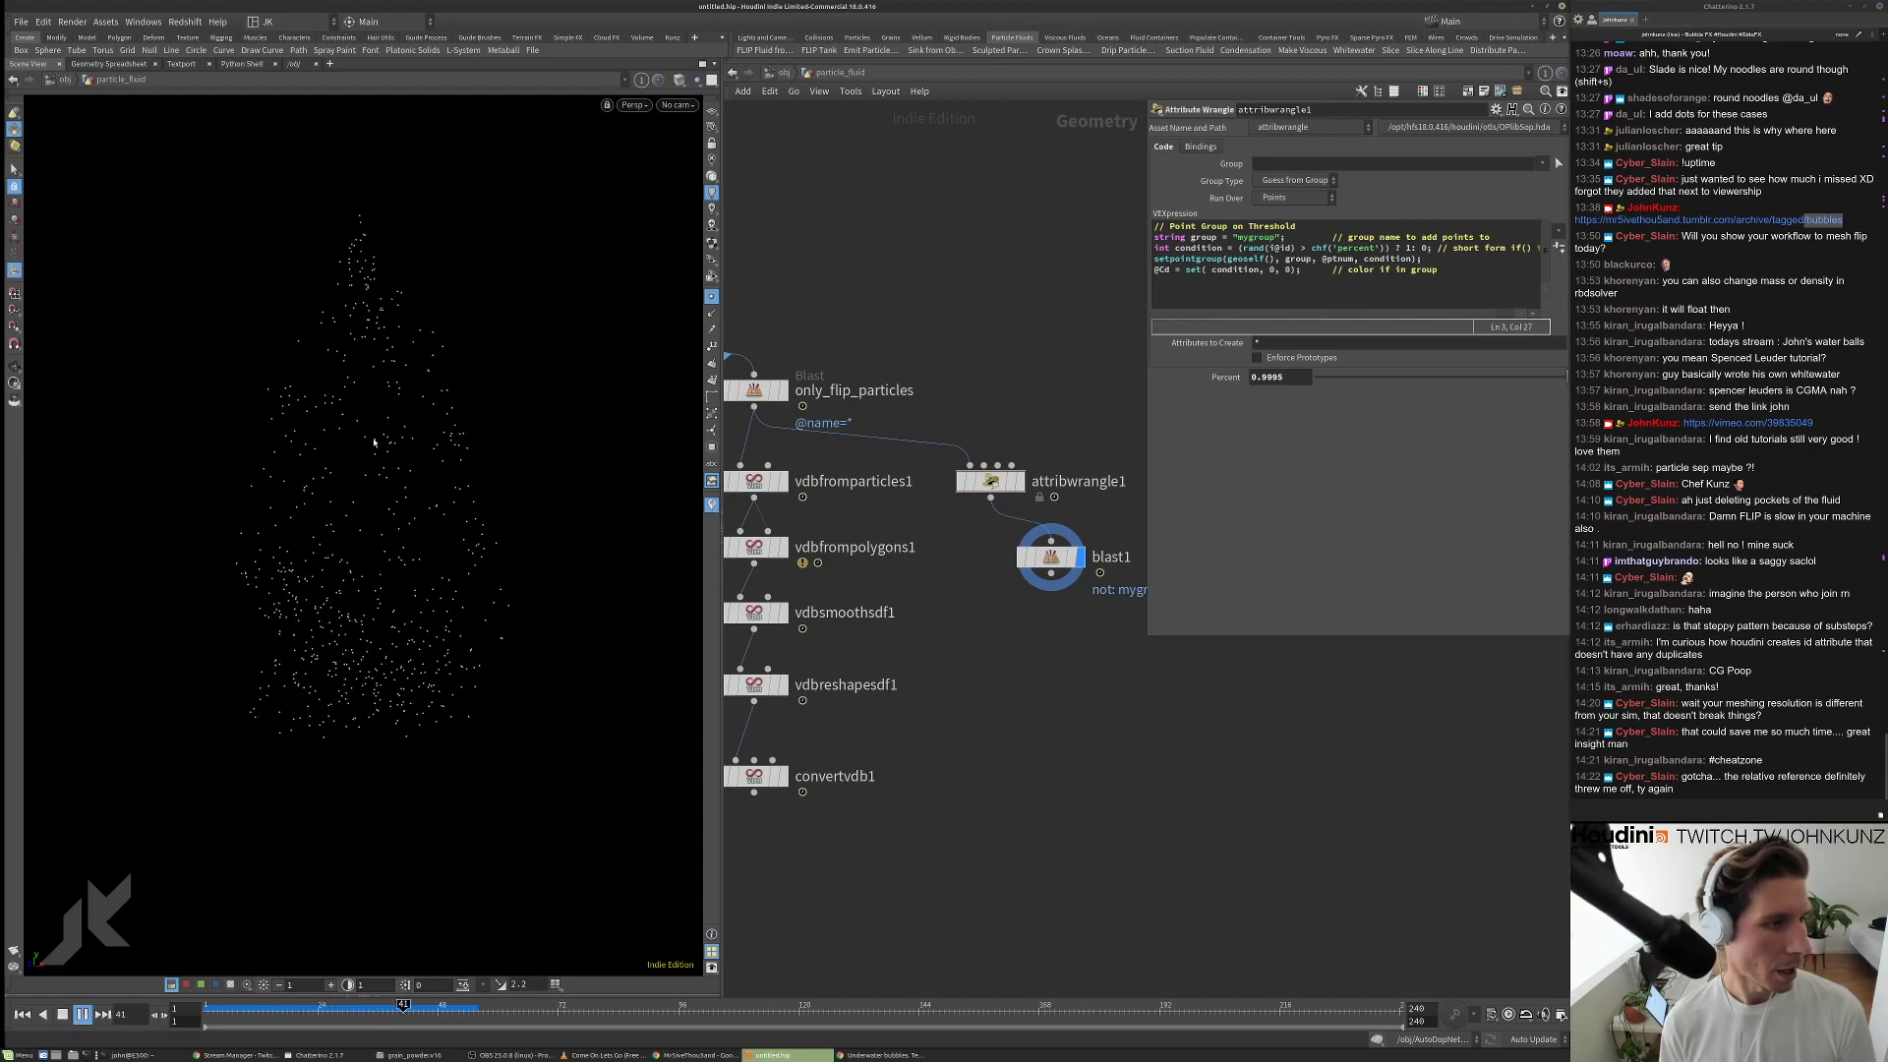
key(Down)
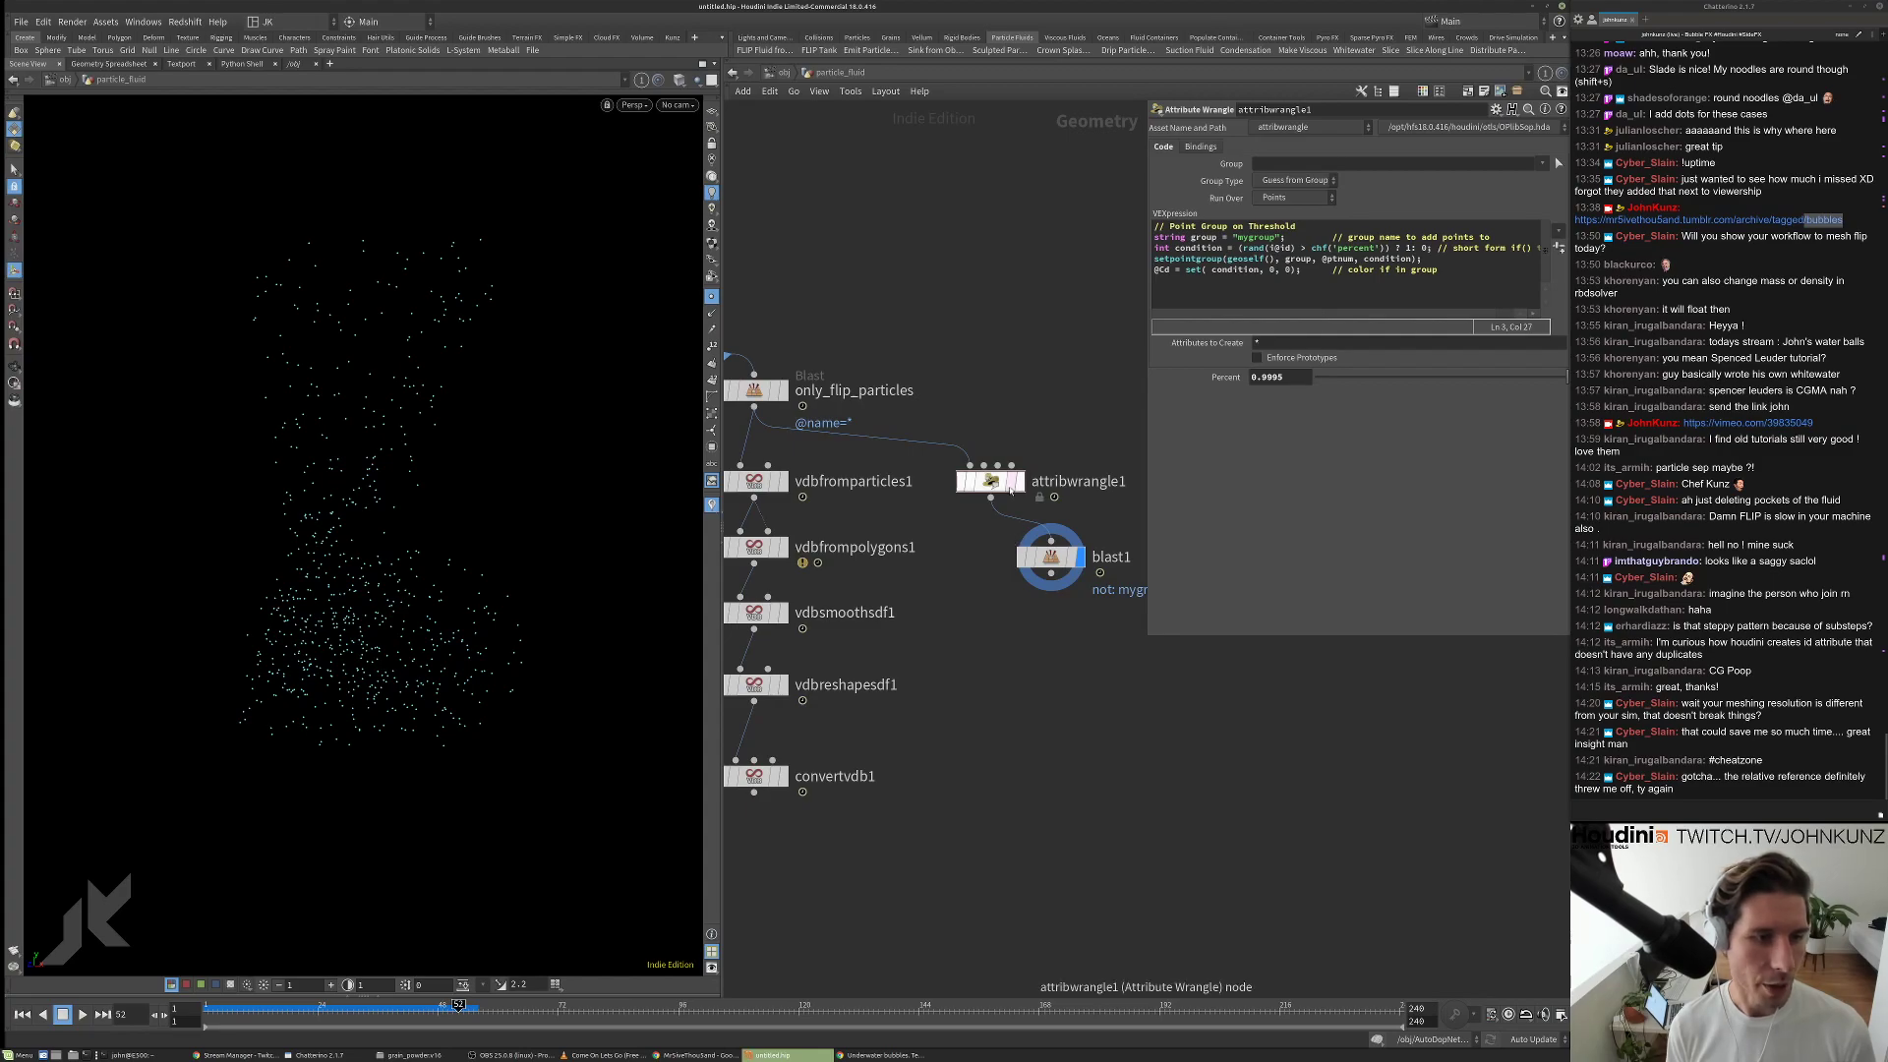
Line attribwrangle1 up above blast1 and recenter the network.
drag(995, 483, 1056, 482)
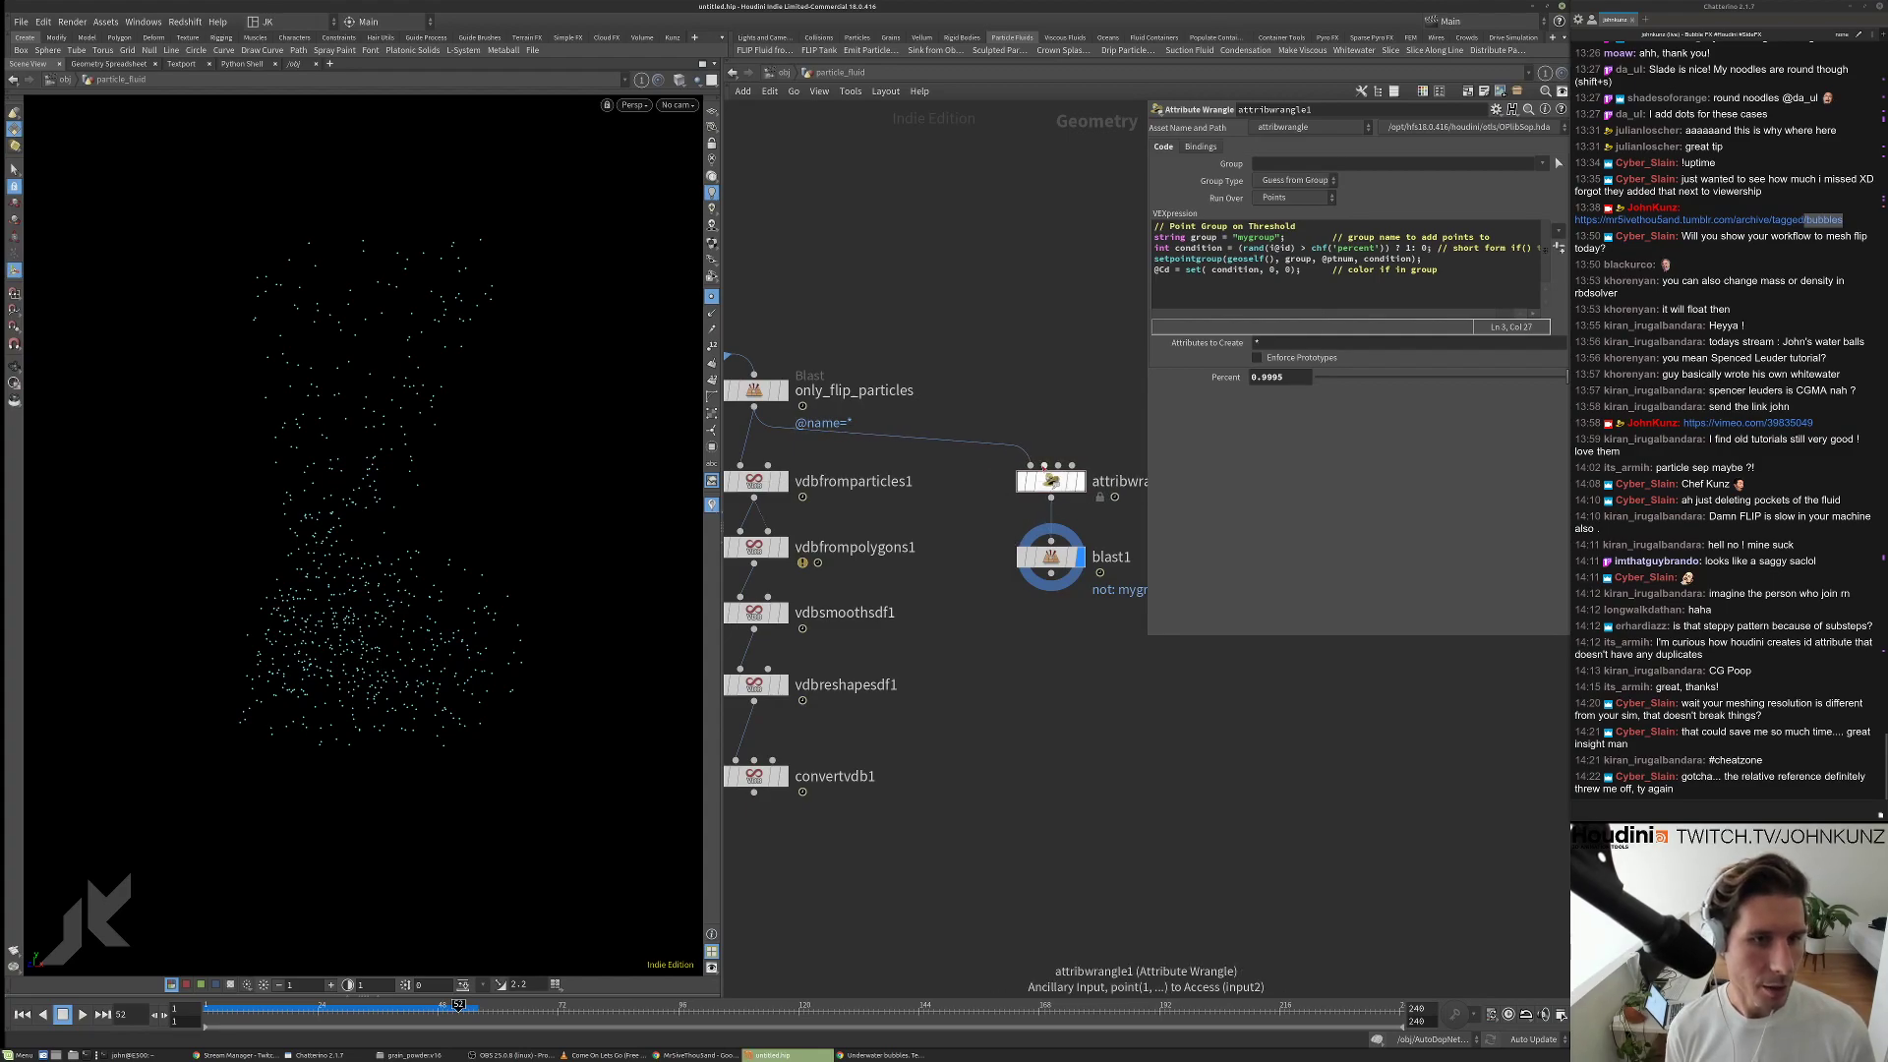
middle_drag(1117, 712, 1174, 778)
middle_drag(981, 823, 1055, 703)
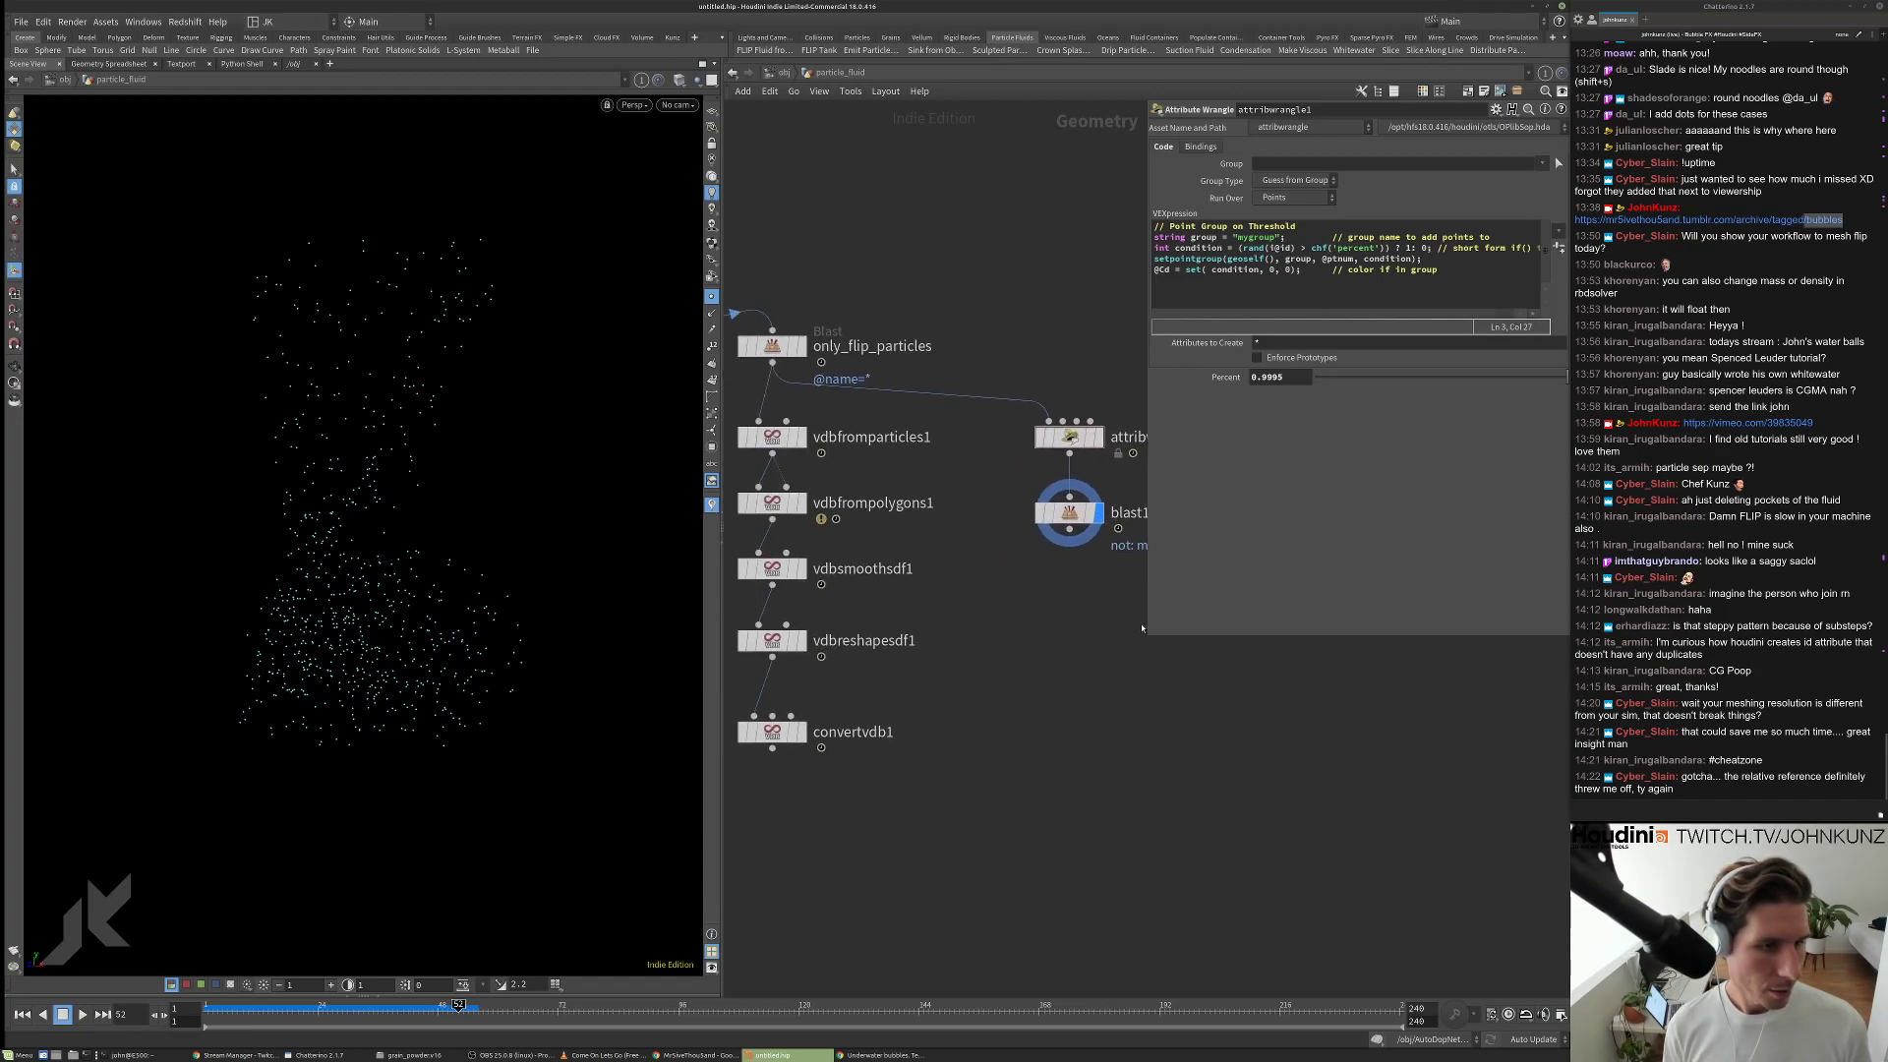
Add a displayed Attribute Rename node under blast1 that deletes the Cd attribute.
key(Tab)
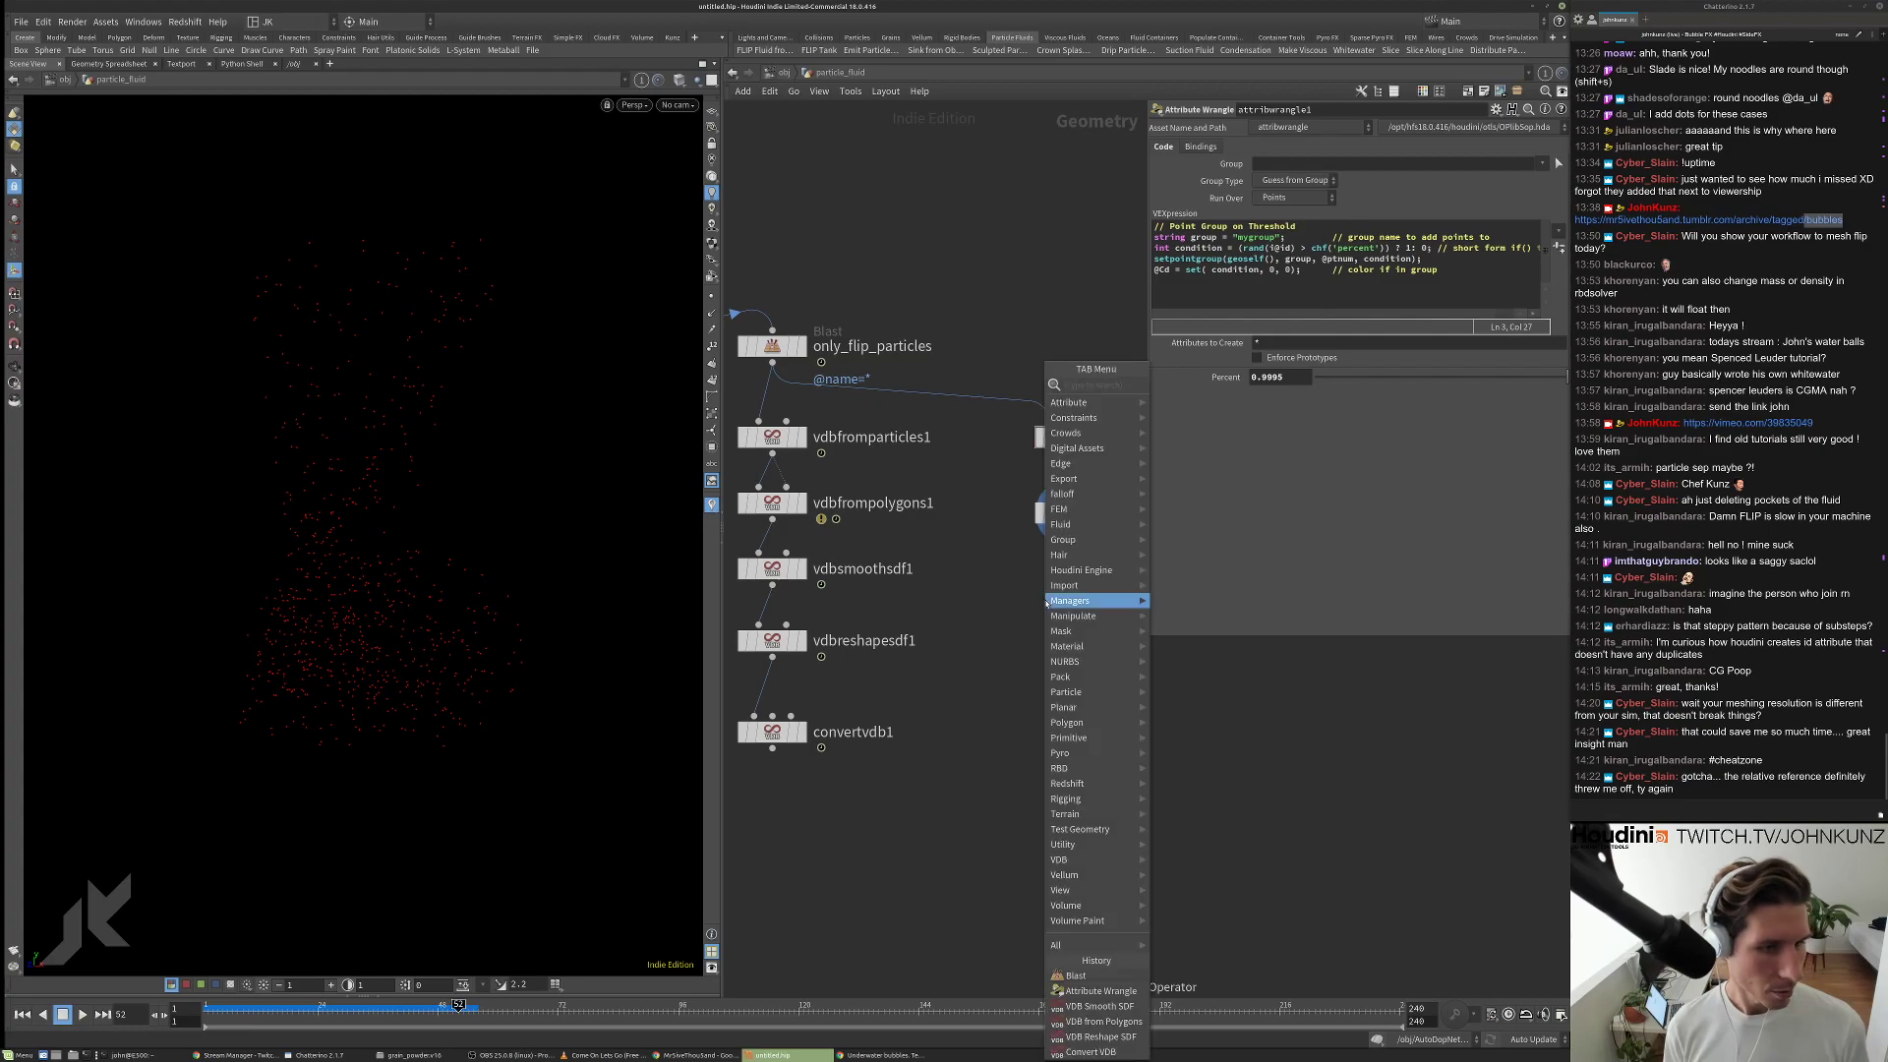
text(ren)
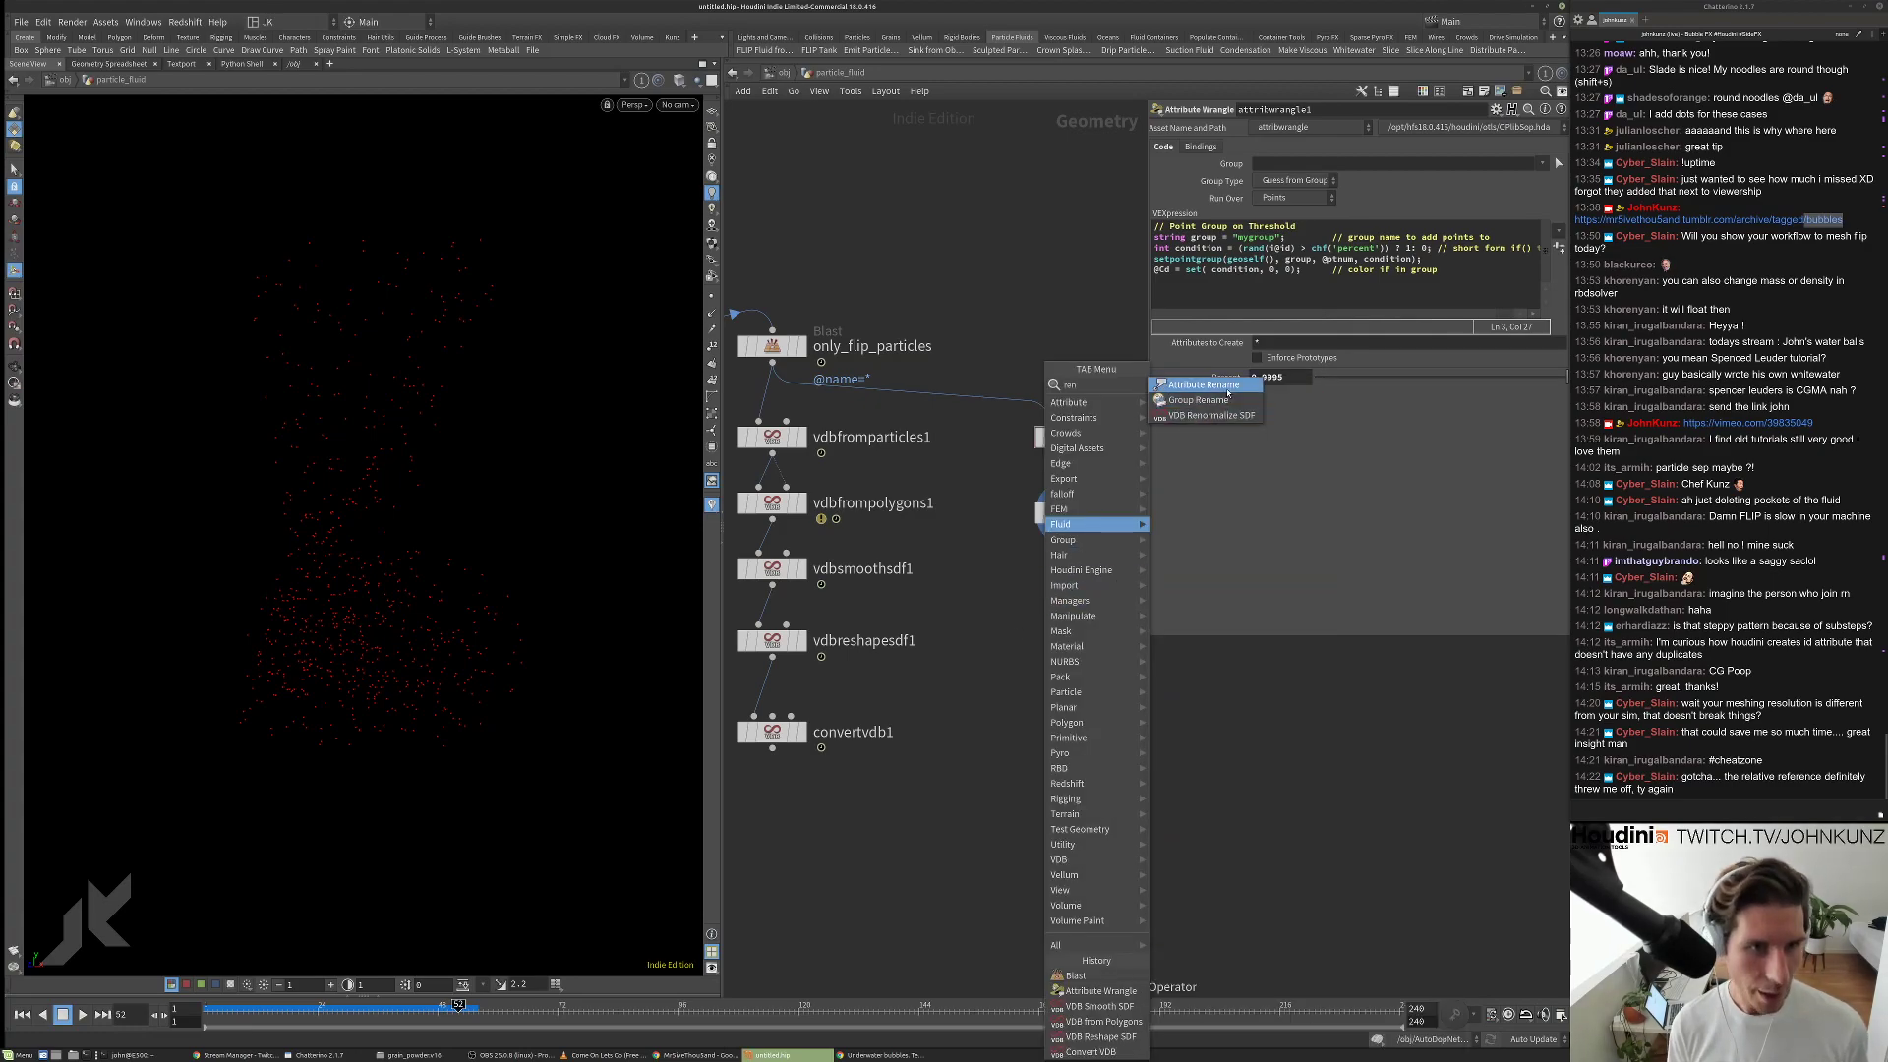
key(Return)
click(1068, 583)
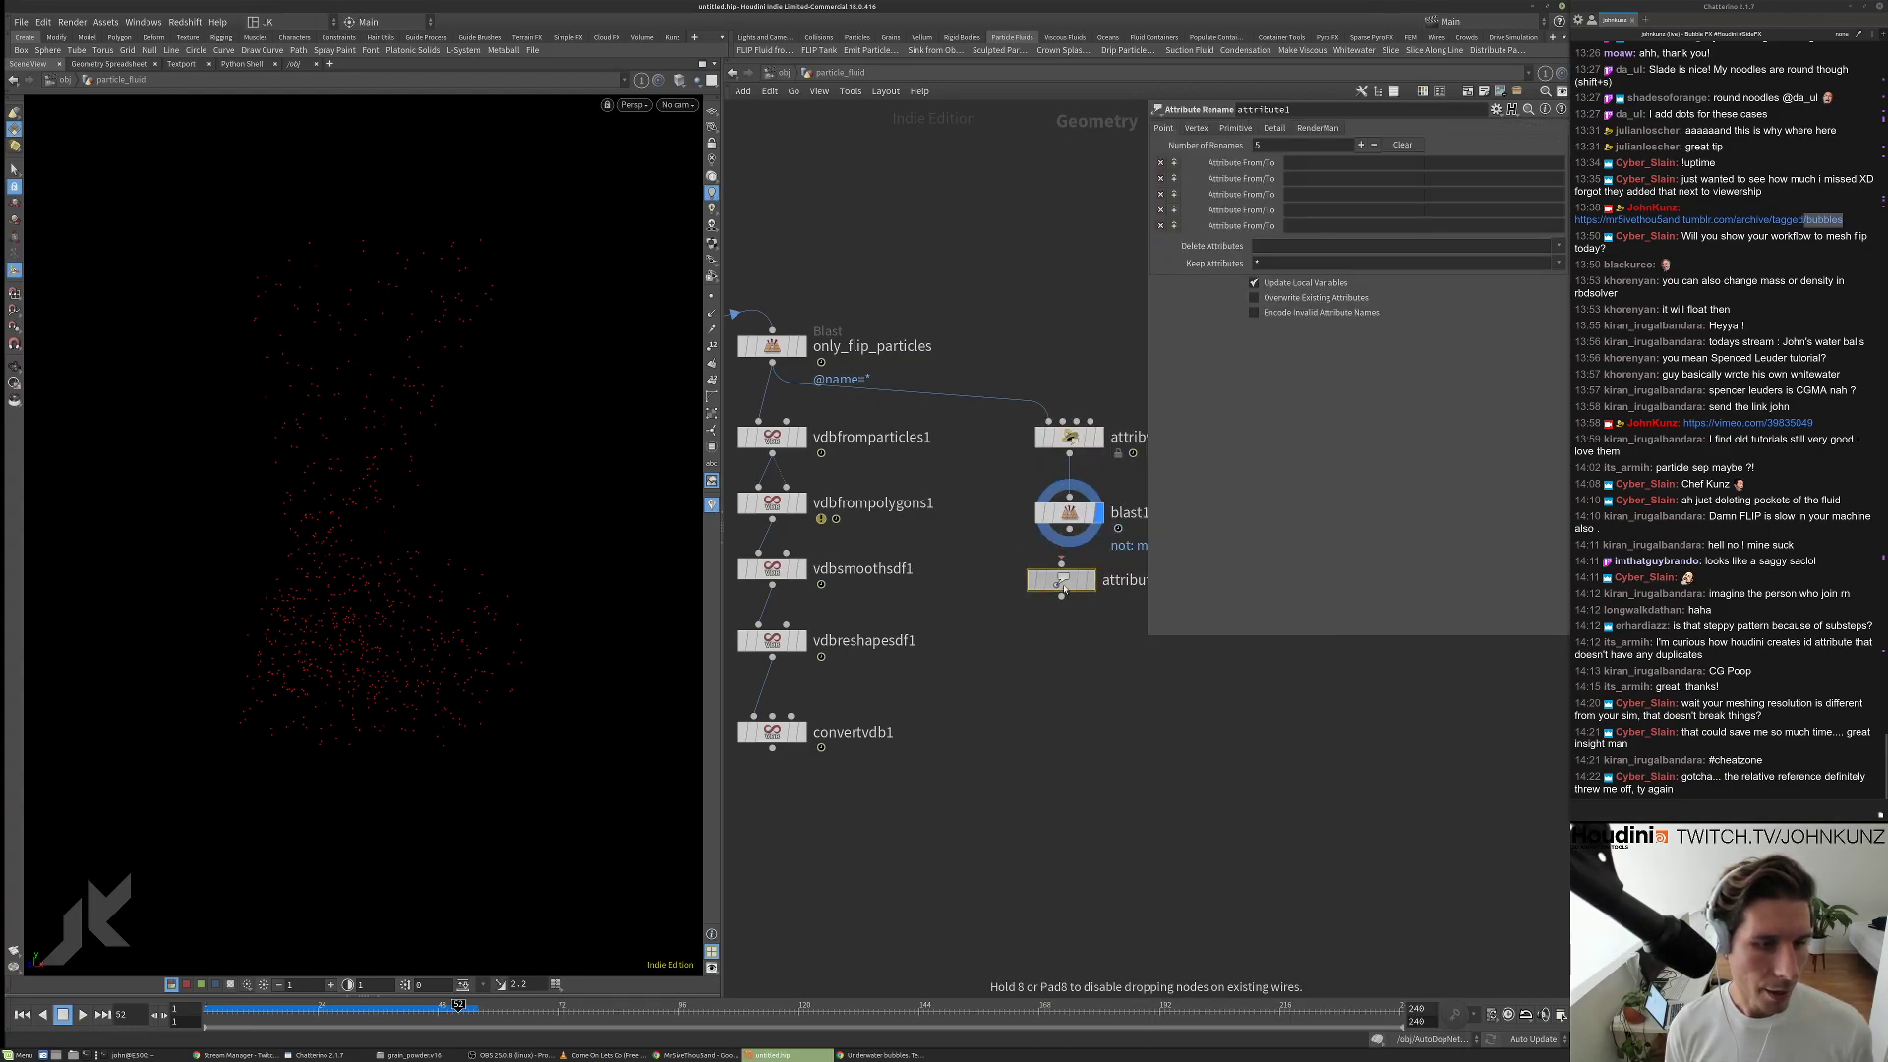
click(1096, 586)
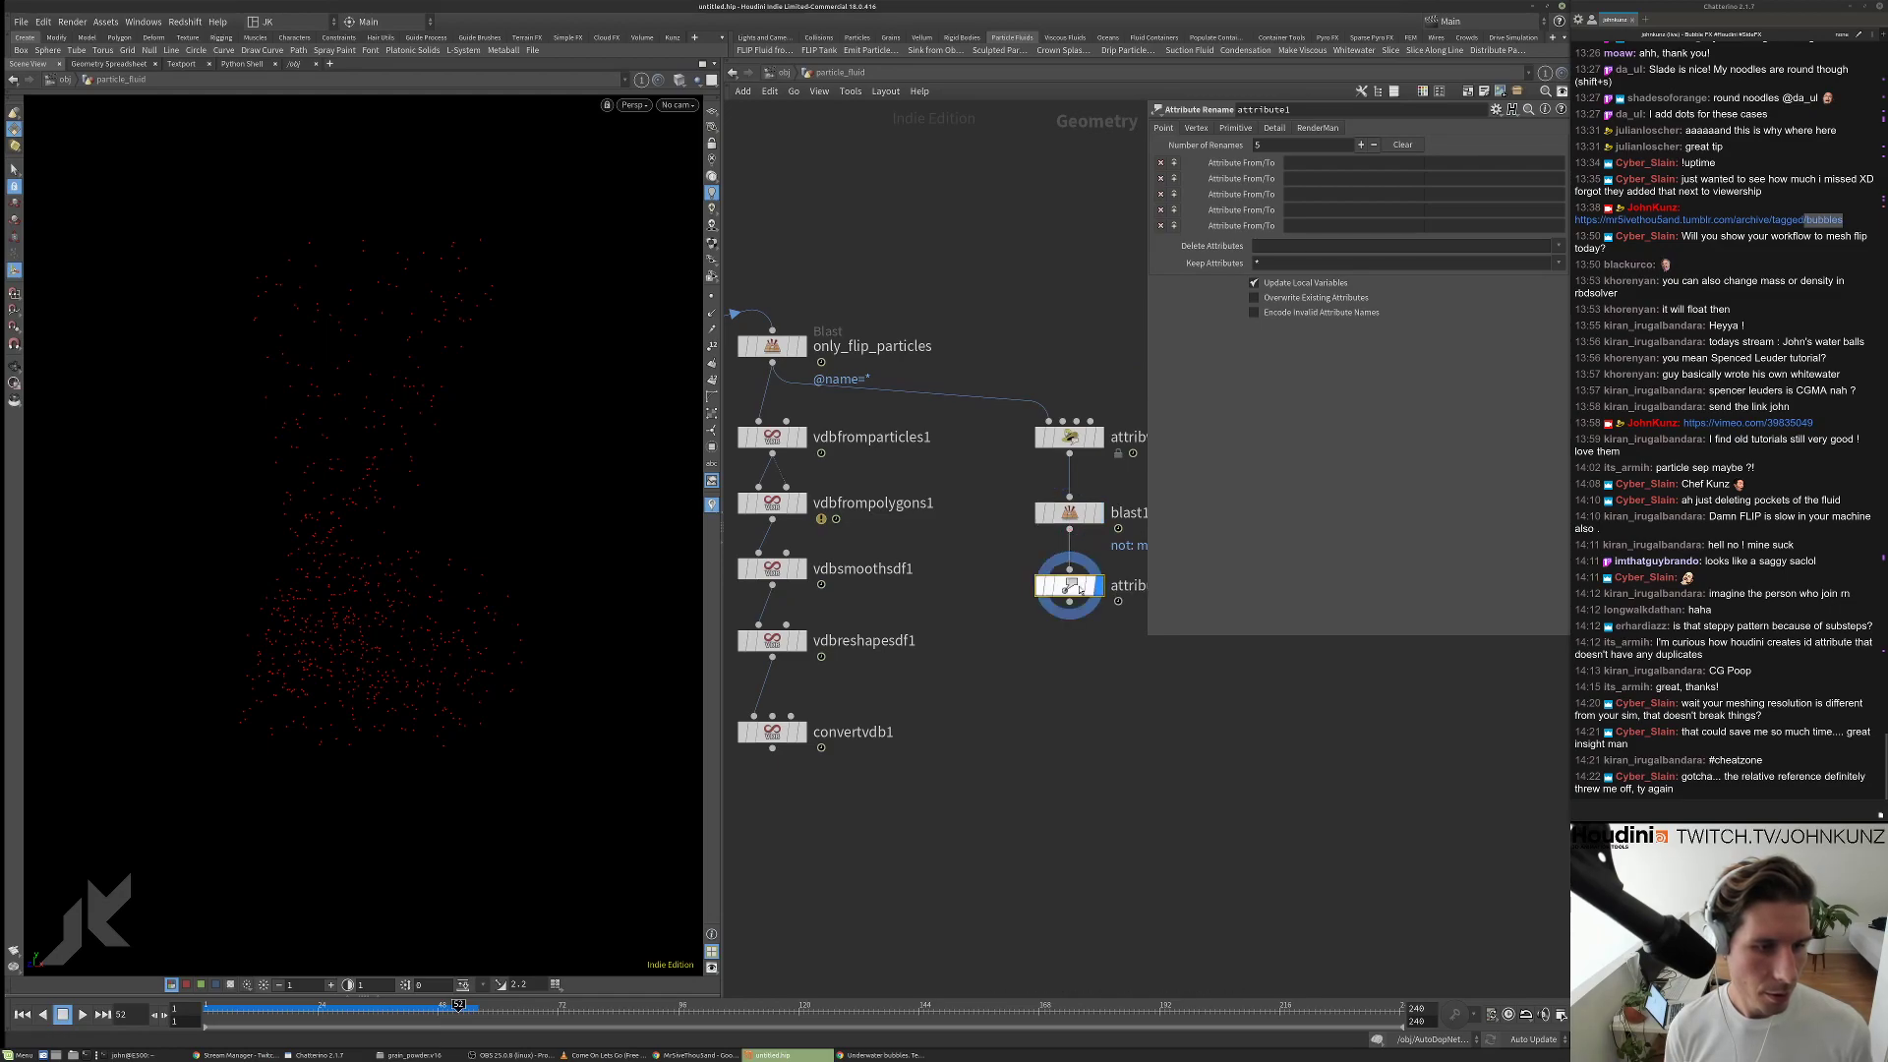
click(1266, 252)
text(Cd)
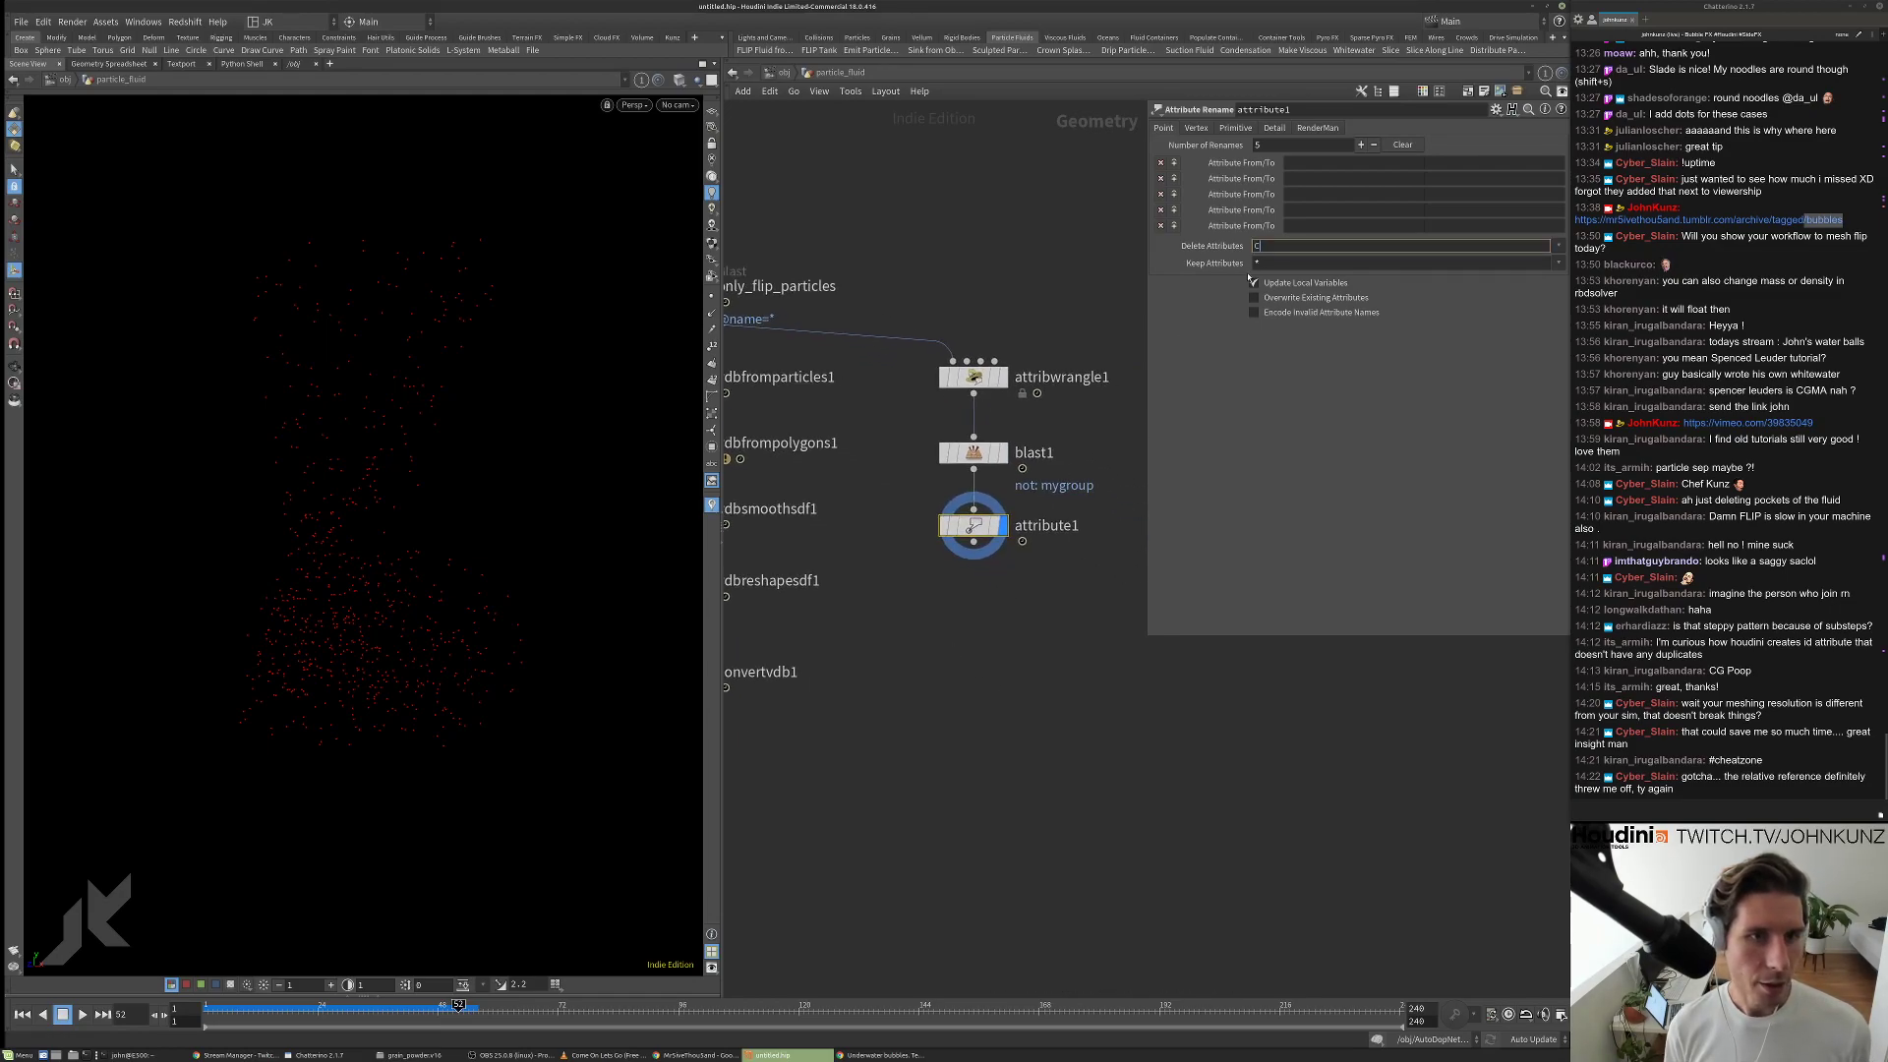
key(Return)
Check attribute1's node info and search the node menu for 'at'.
middle_click(972, 527)
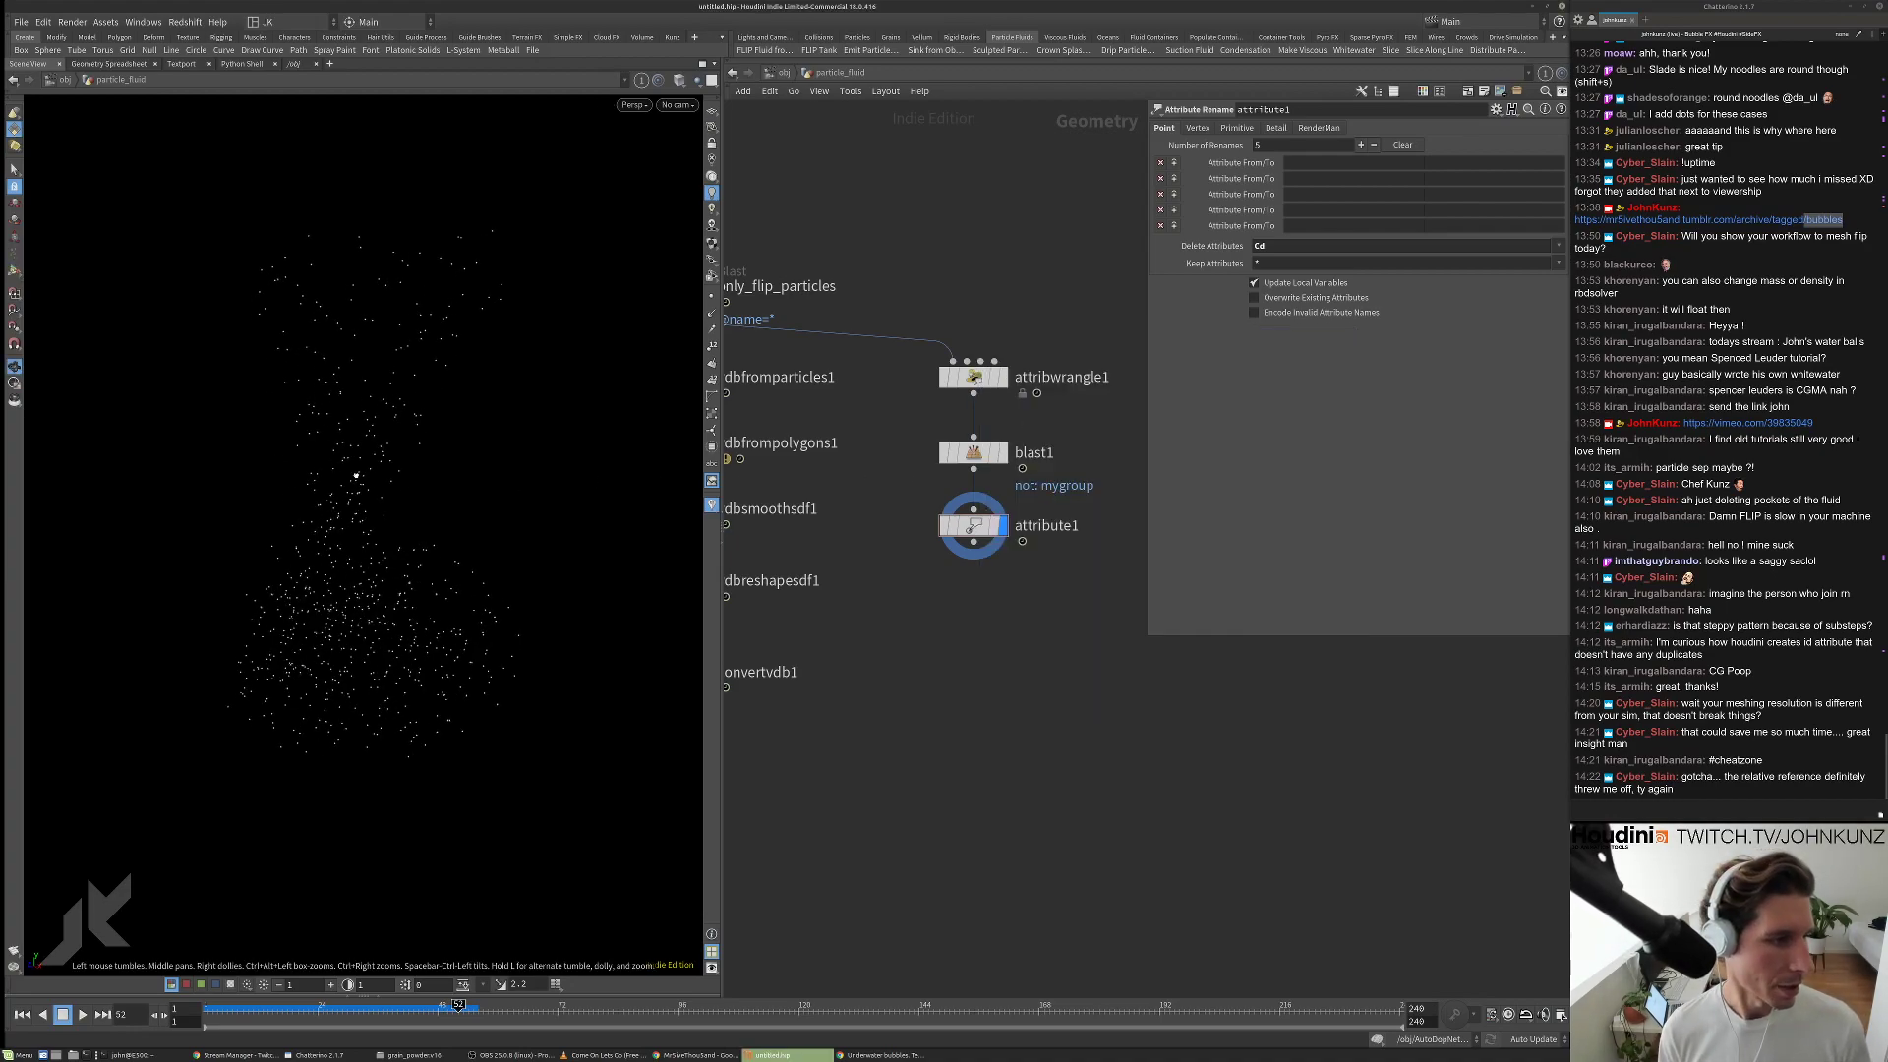
middle_drag(984, 659, 1029, 704)
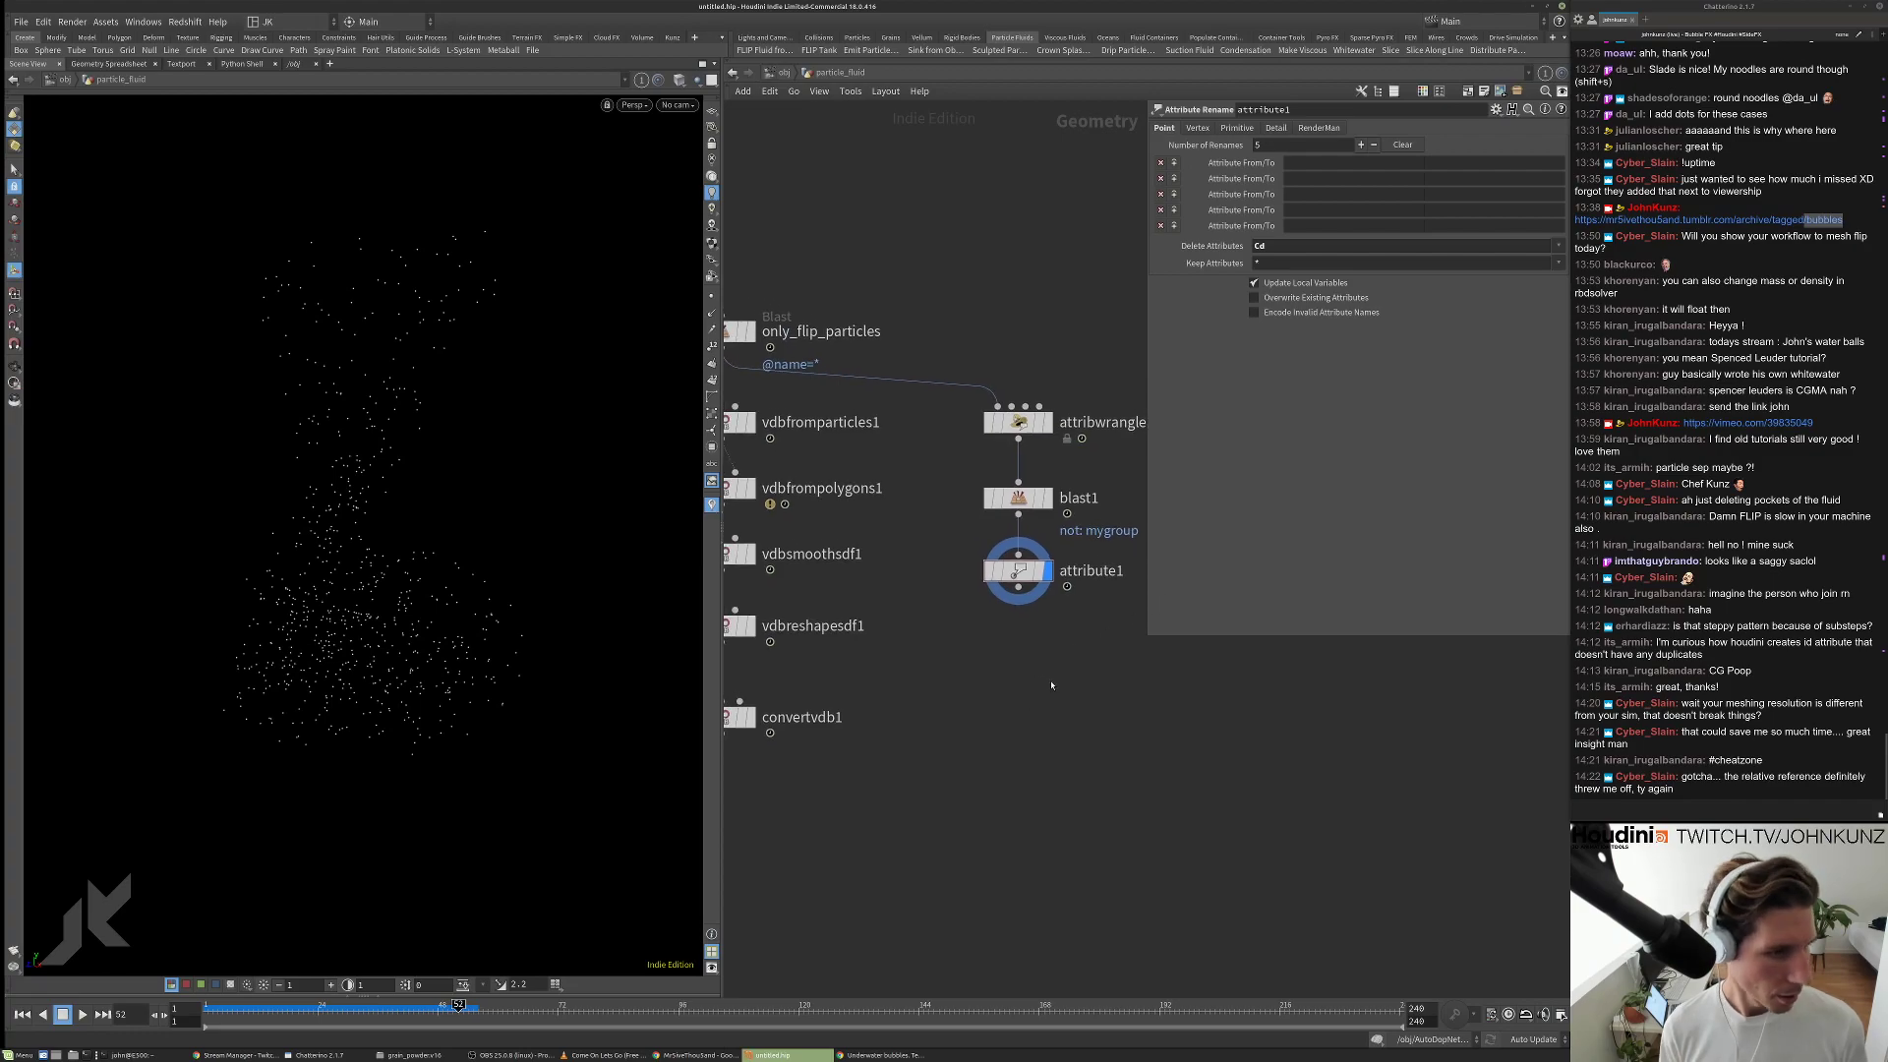
key(Tab)
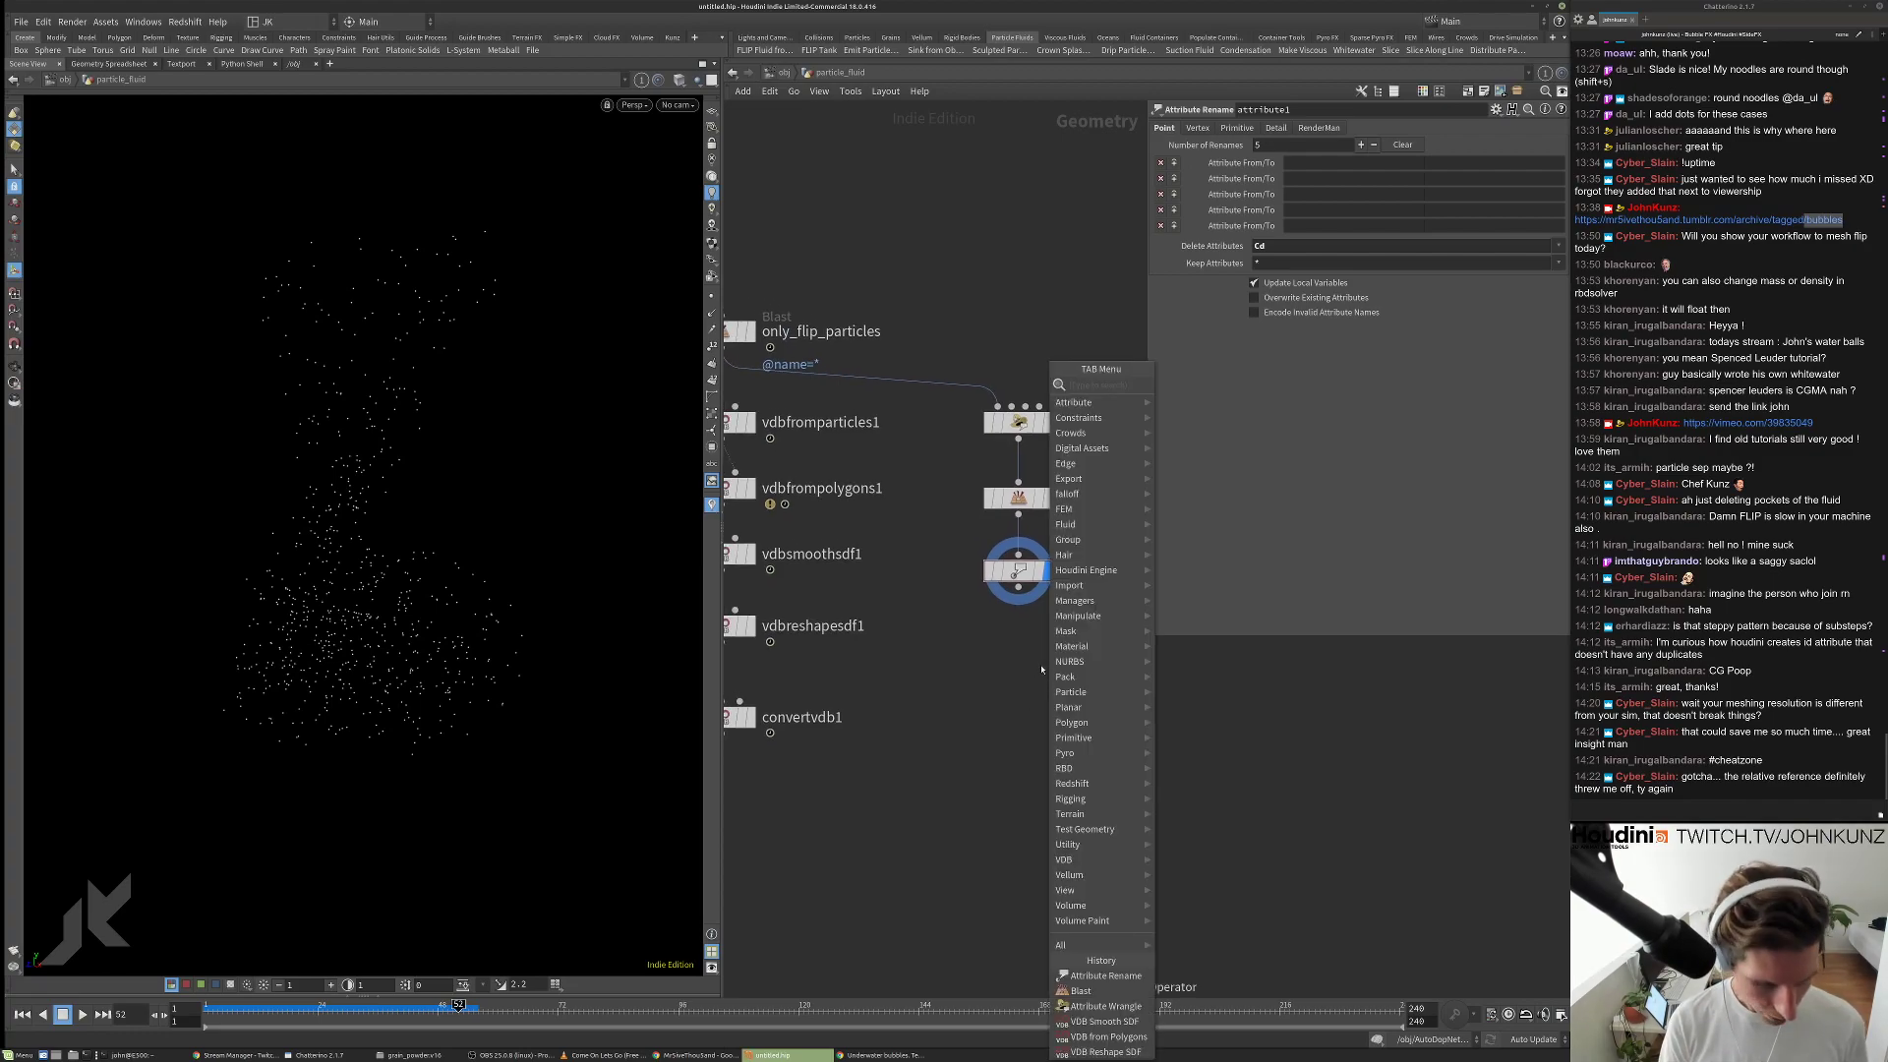
text(ra)
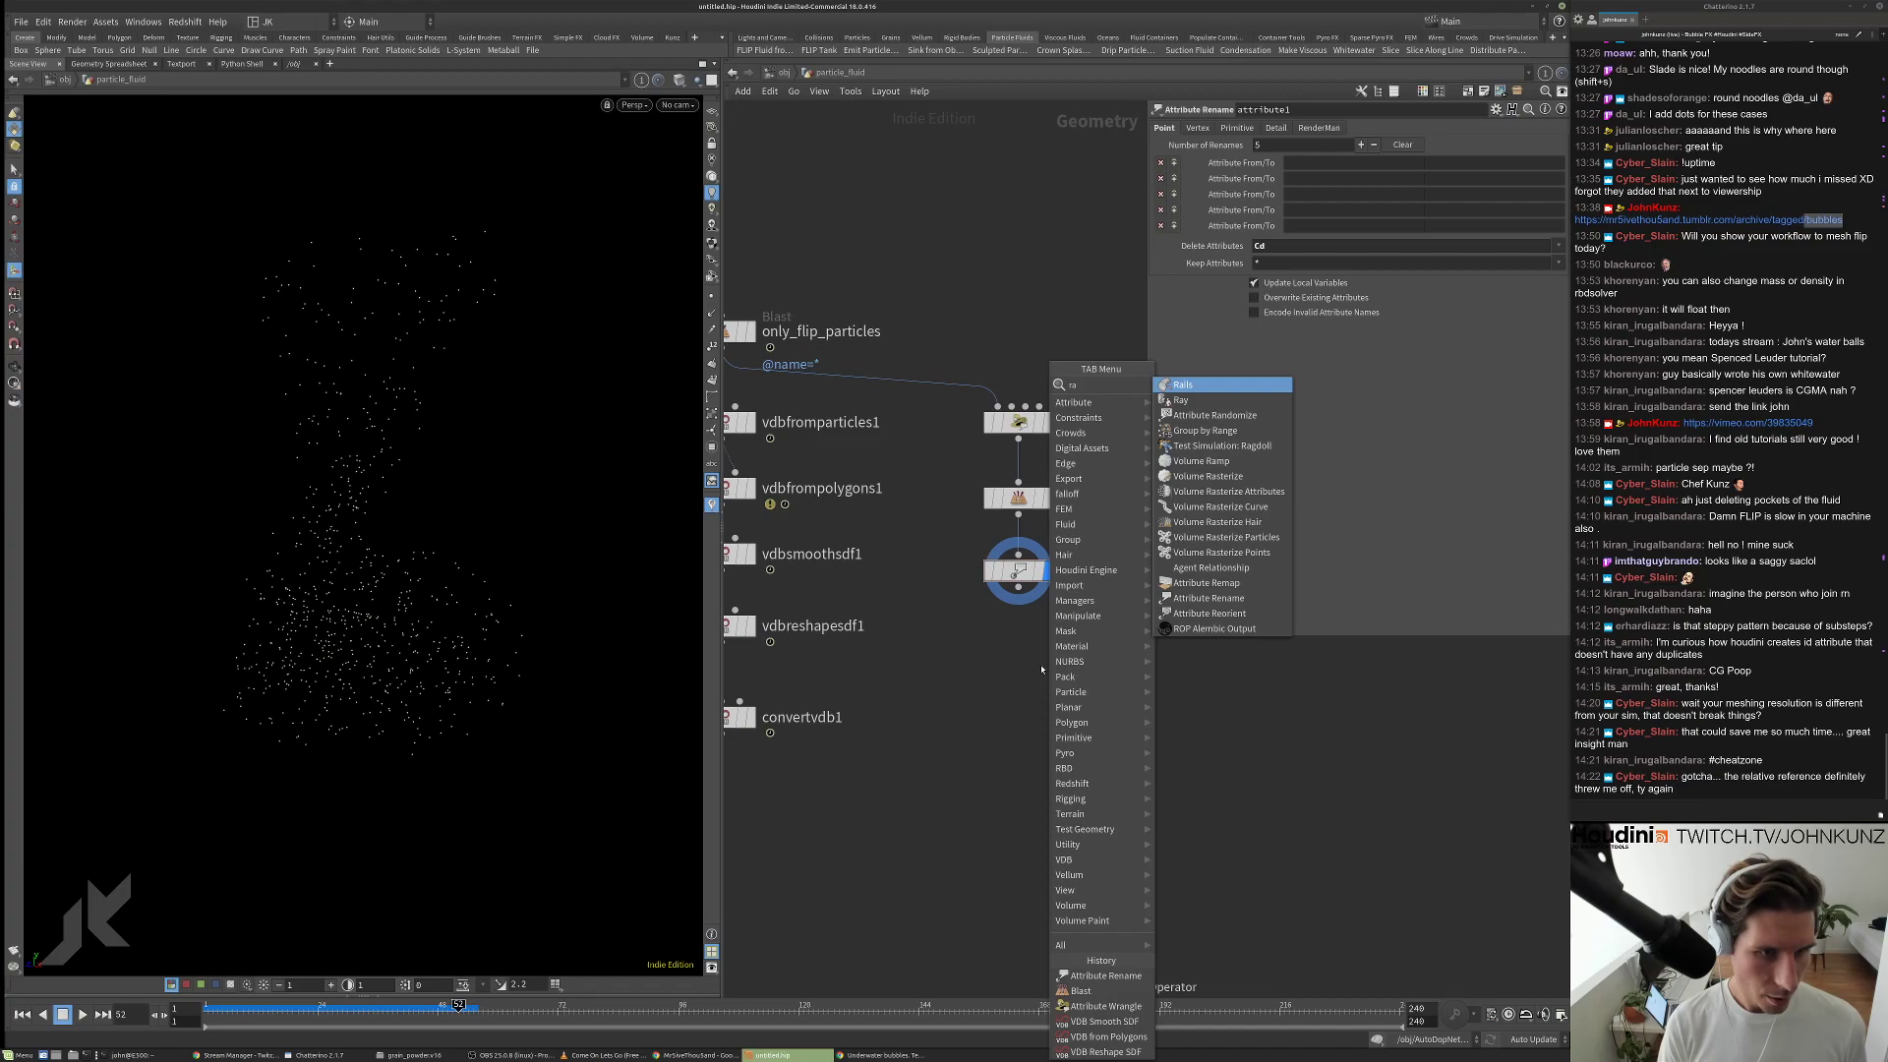
key(BackSpace)
key(BackSpace)
text(att)
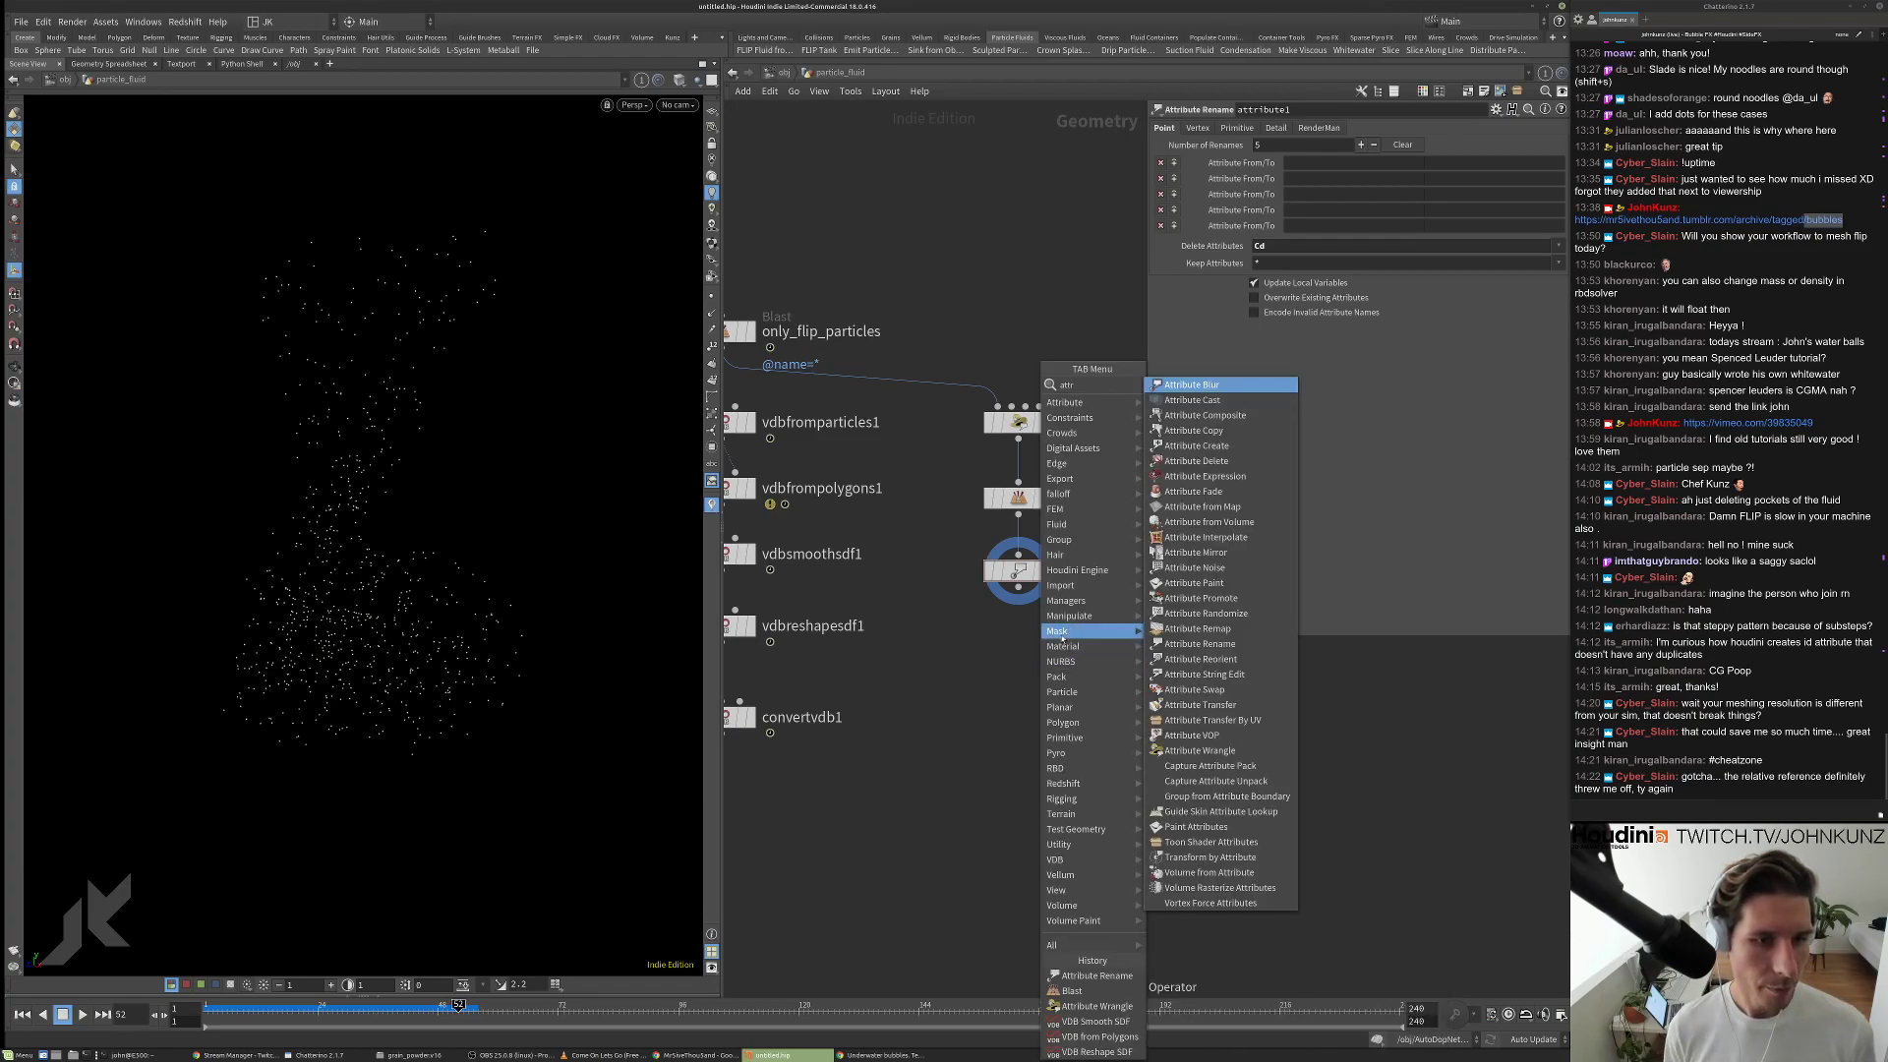
Add an Attribute from Volume node fed by attribute1, with the fluid surface in its second input.
click(1209, 521)
drag(1023, 641, 1018, 587)
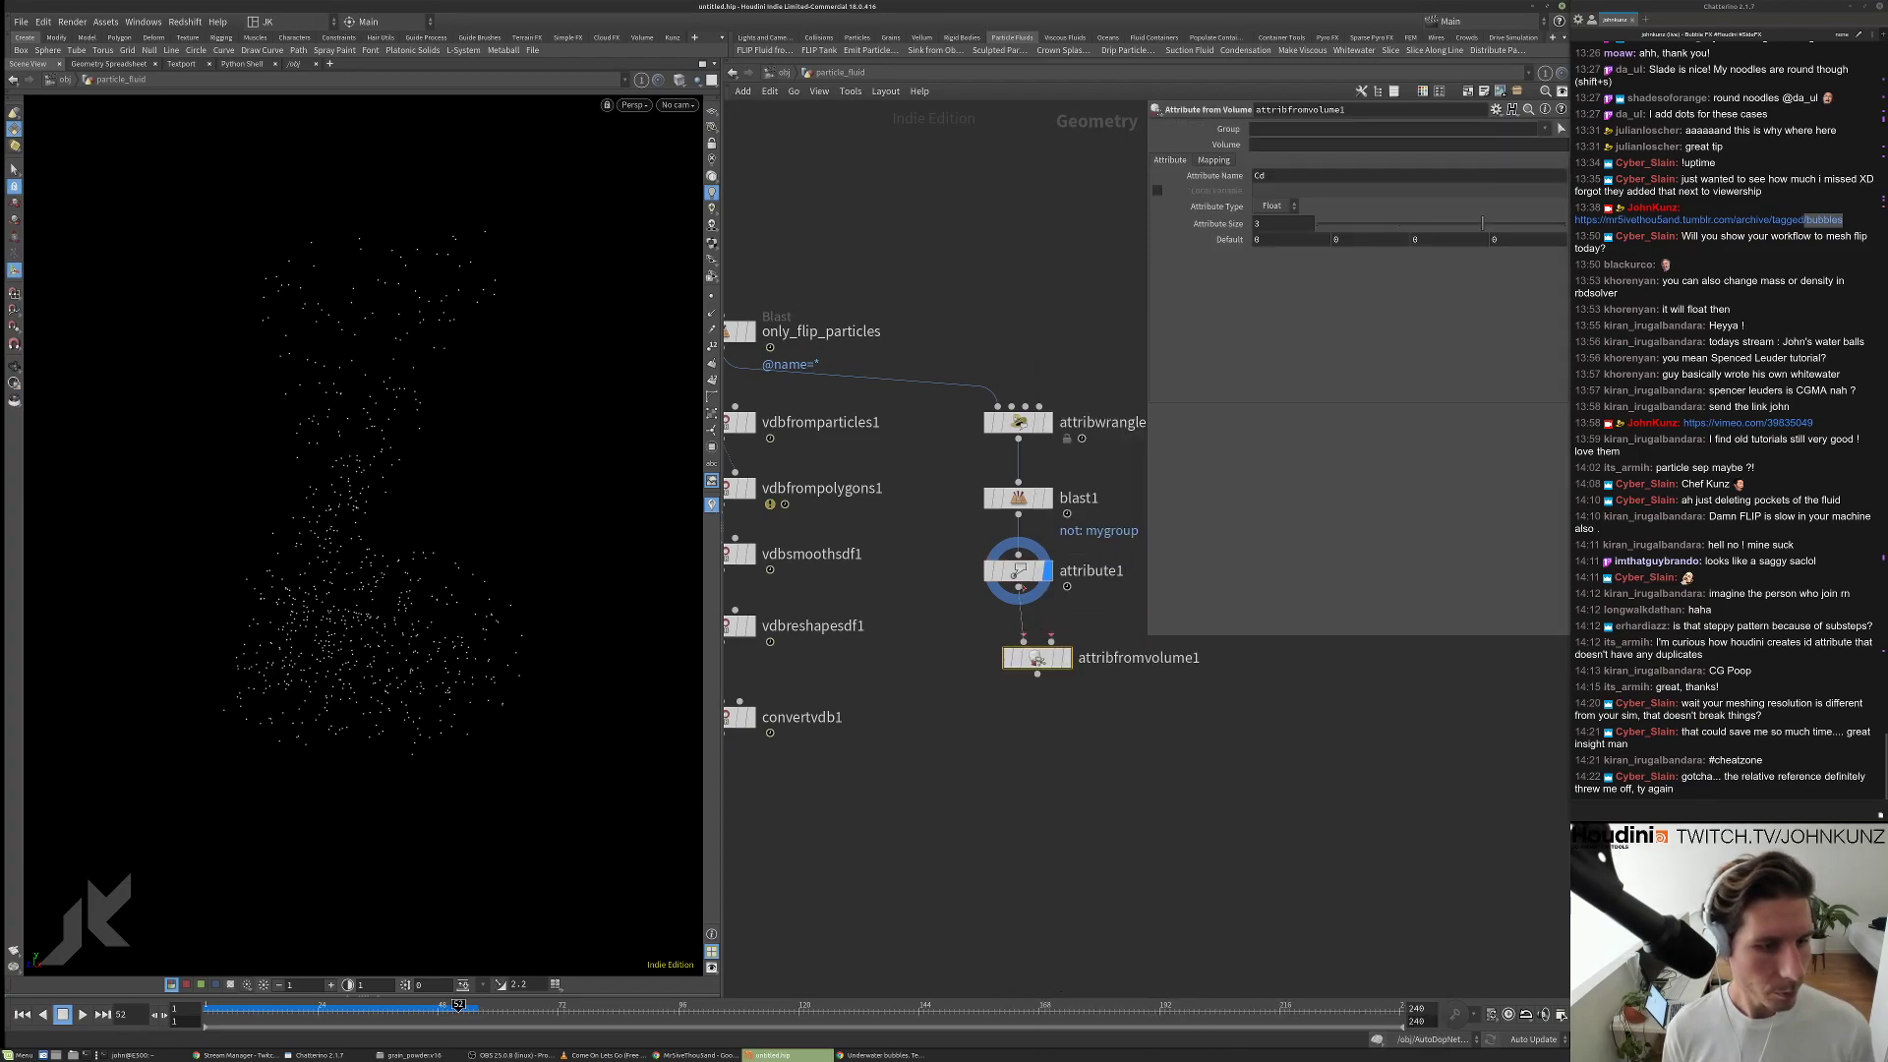
scroll(1153, 744, down, 4)
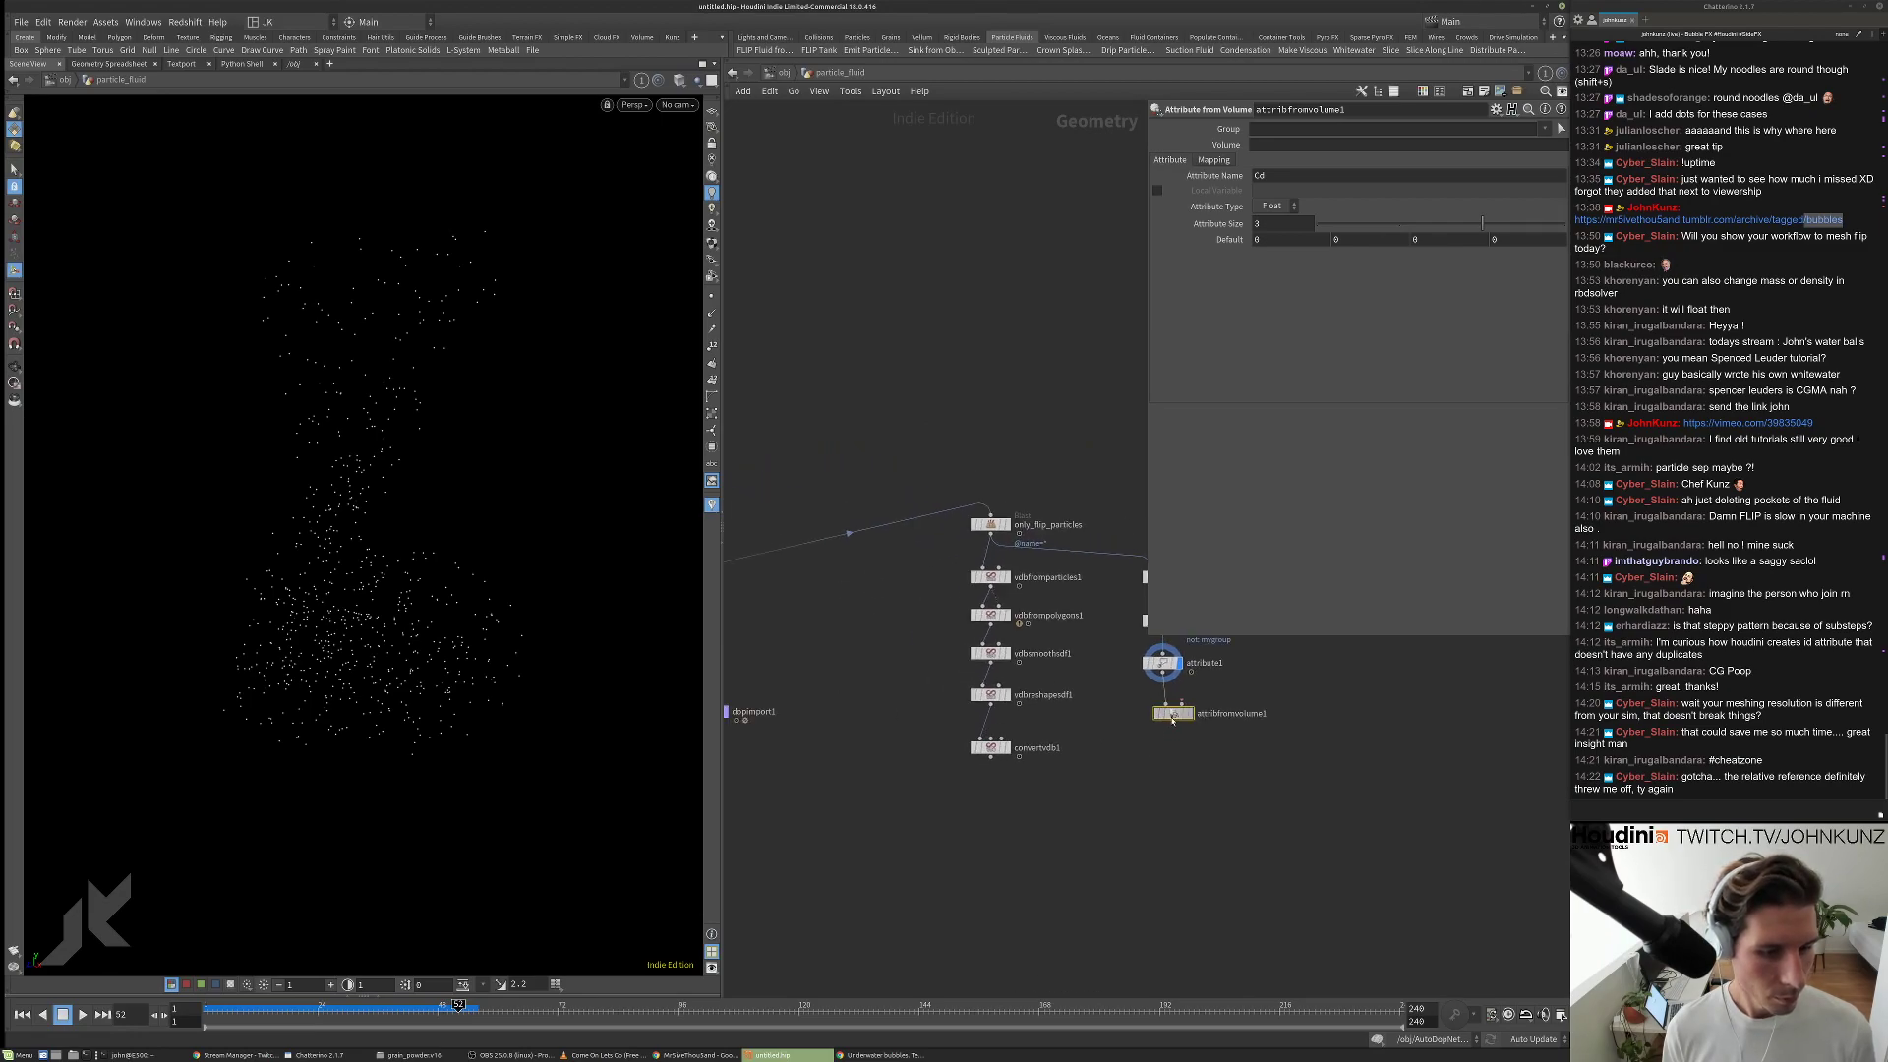
middle_drag(1020, 552, 980, 595)
scroll(983, 588, down, 3)
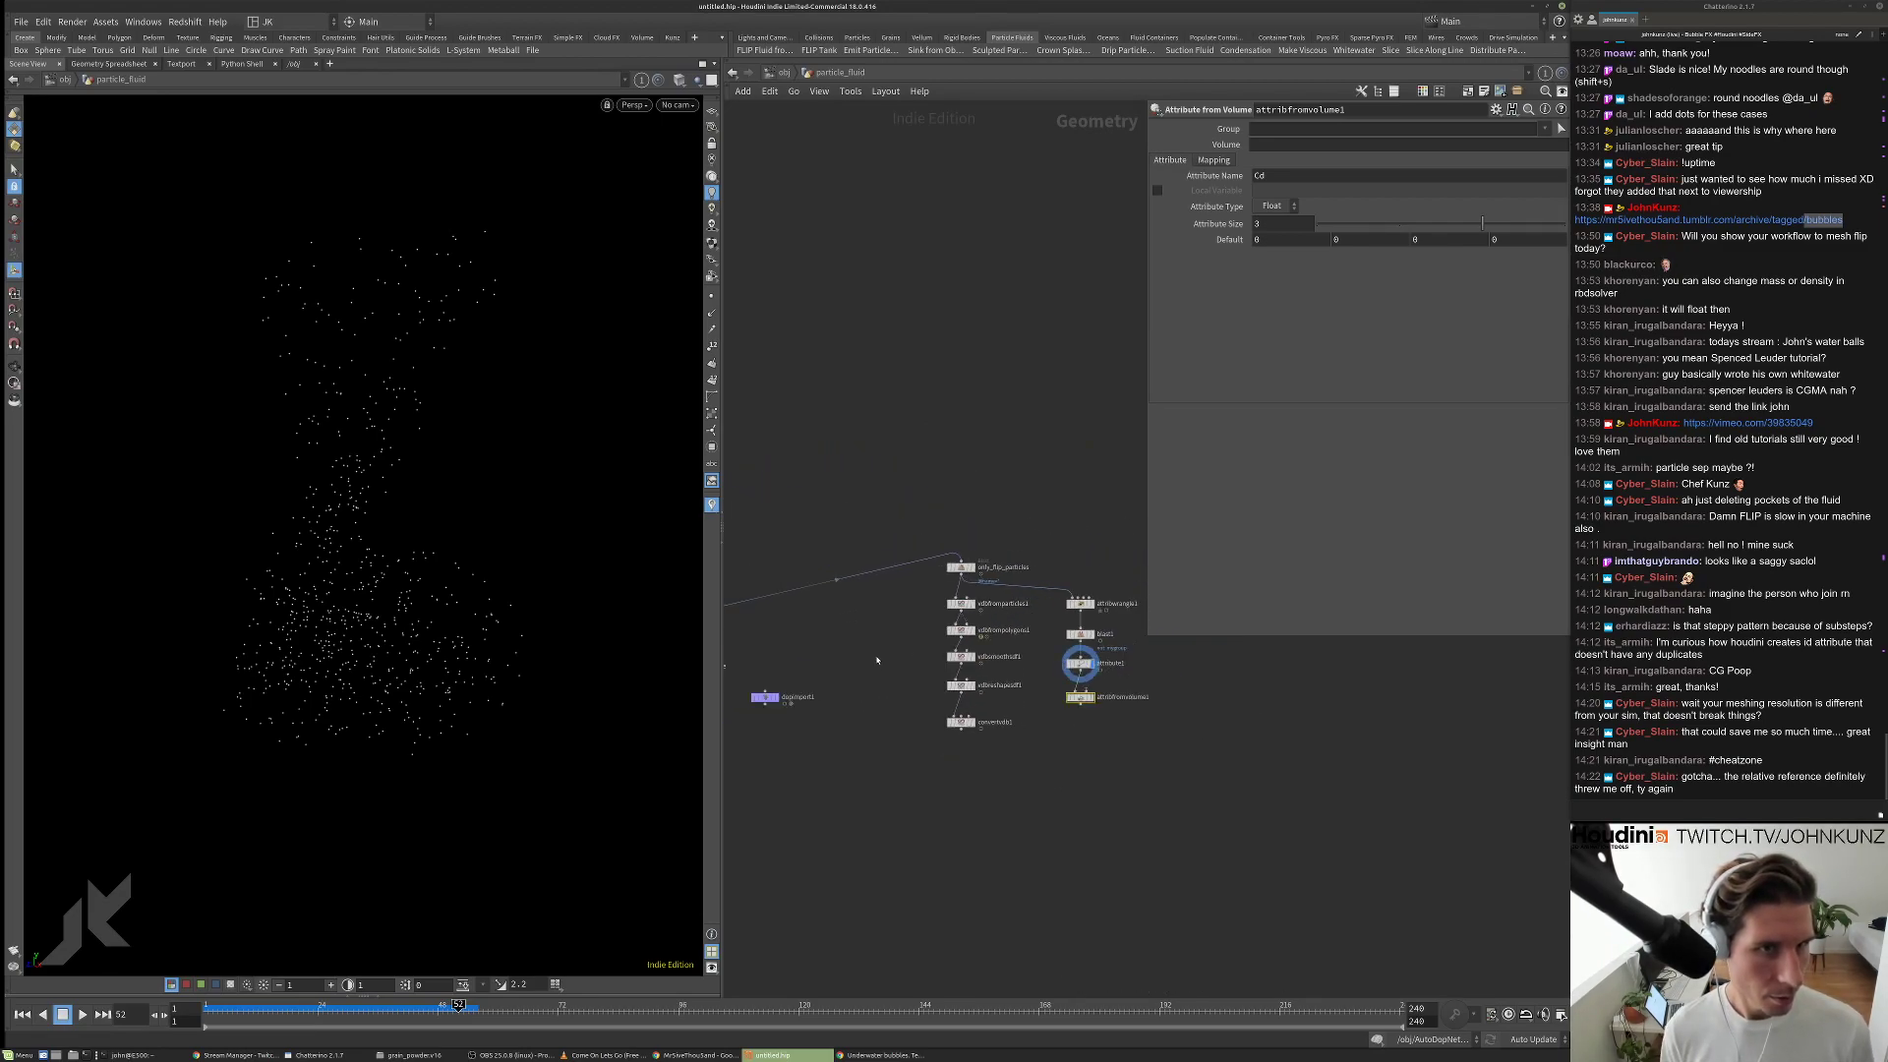
scroll(1011, 611, up, 3)
drag(1142, 724, 843, 662)
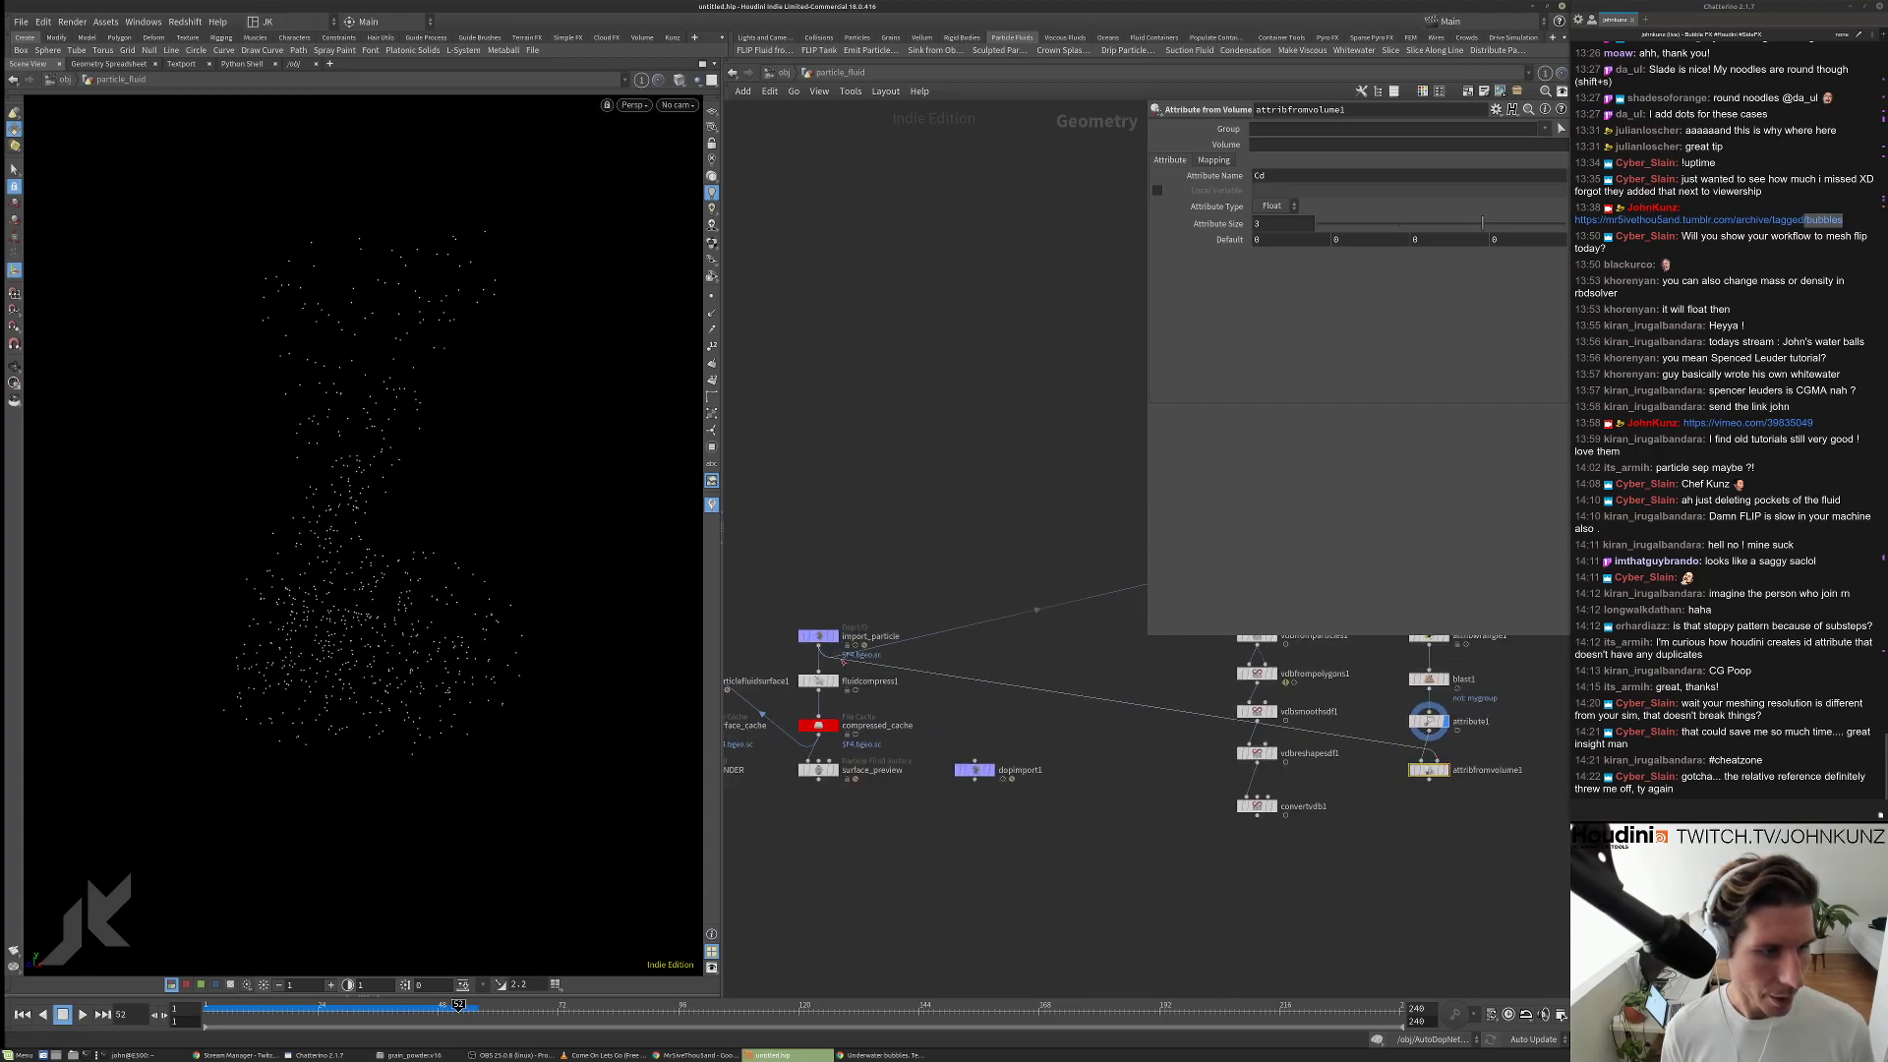
scroll(1062, 659, up, 2)
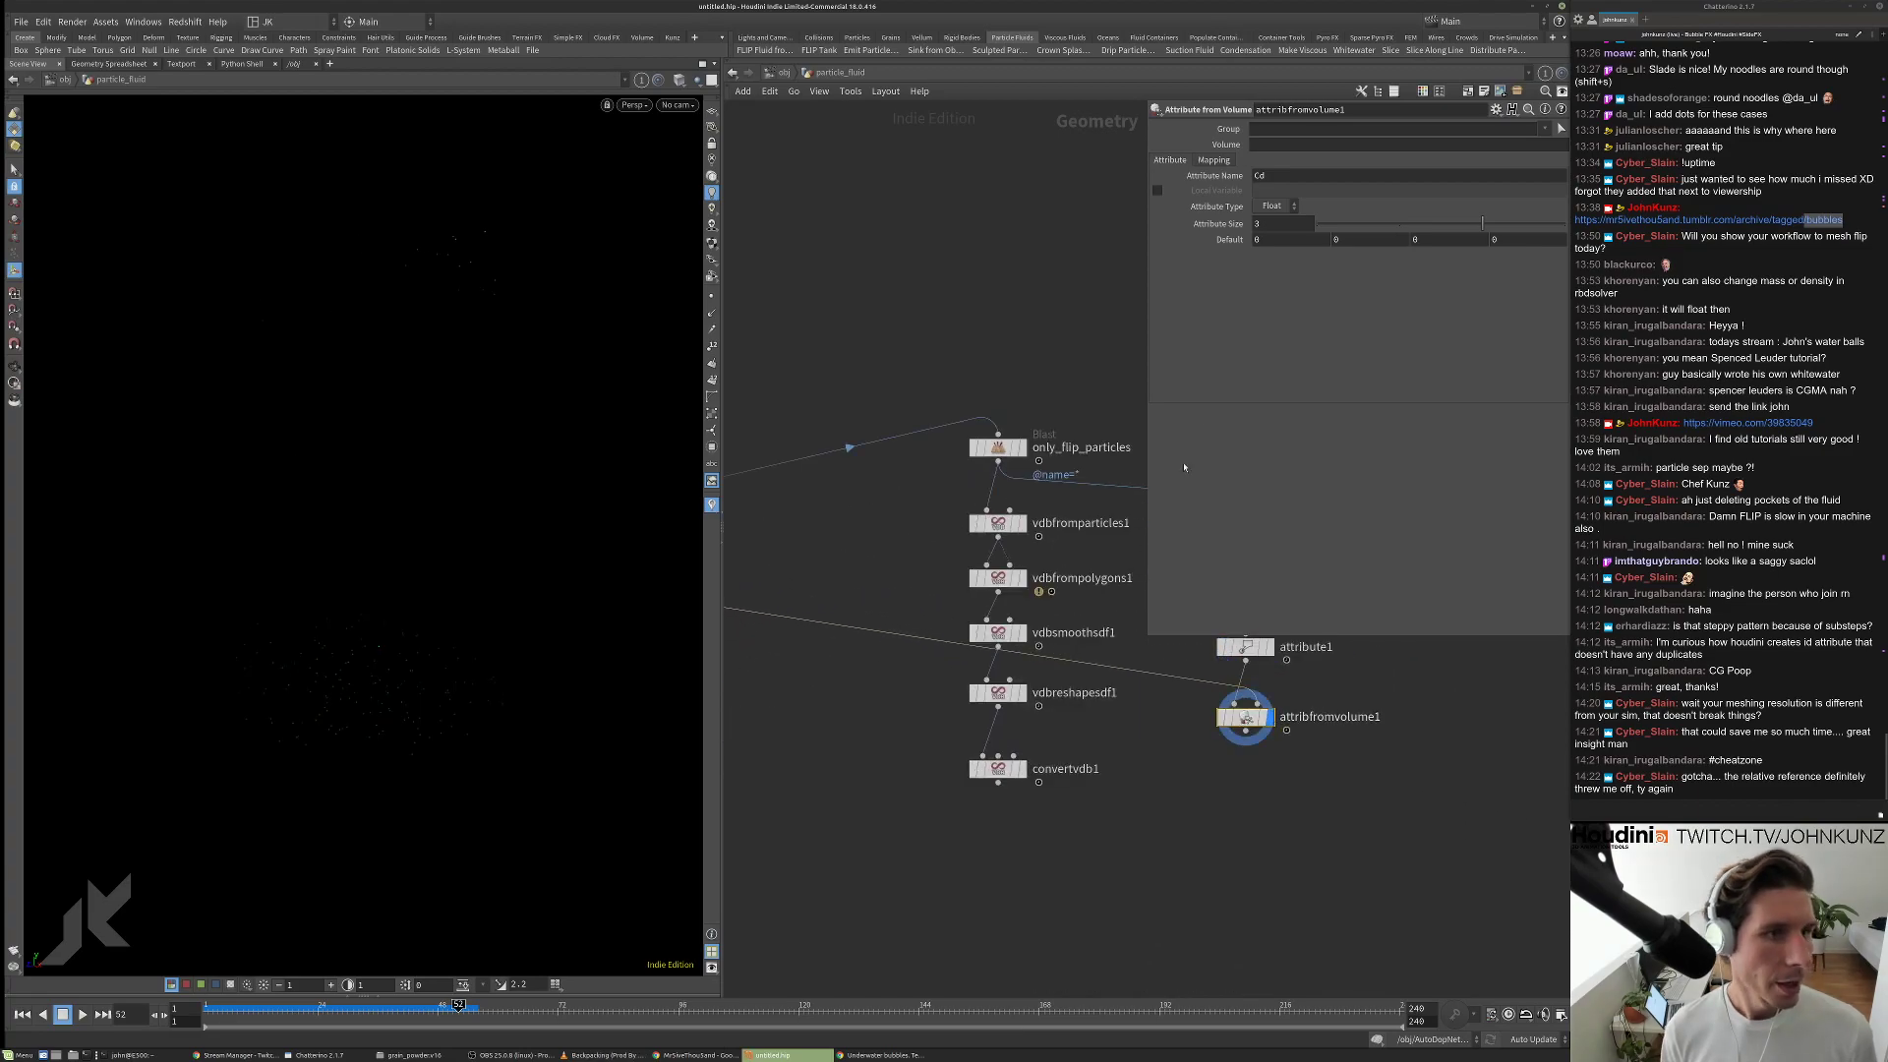
Set the sampled Volume name to surface.
click(1268, 144)
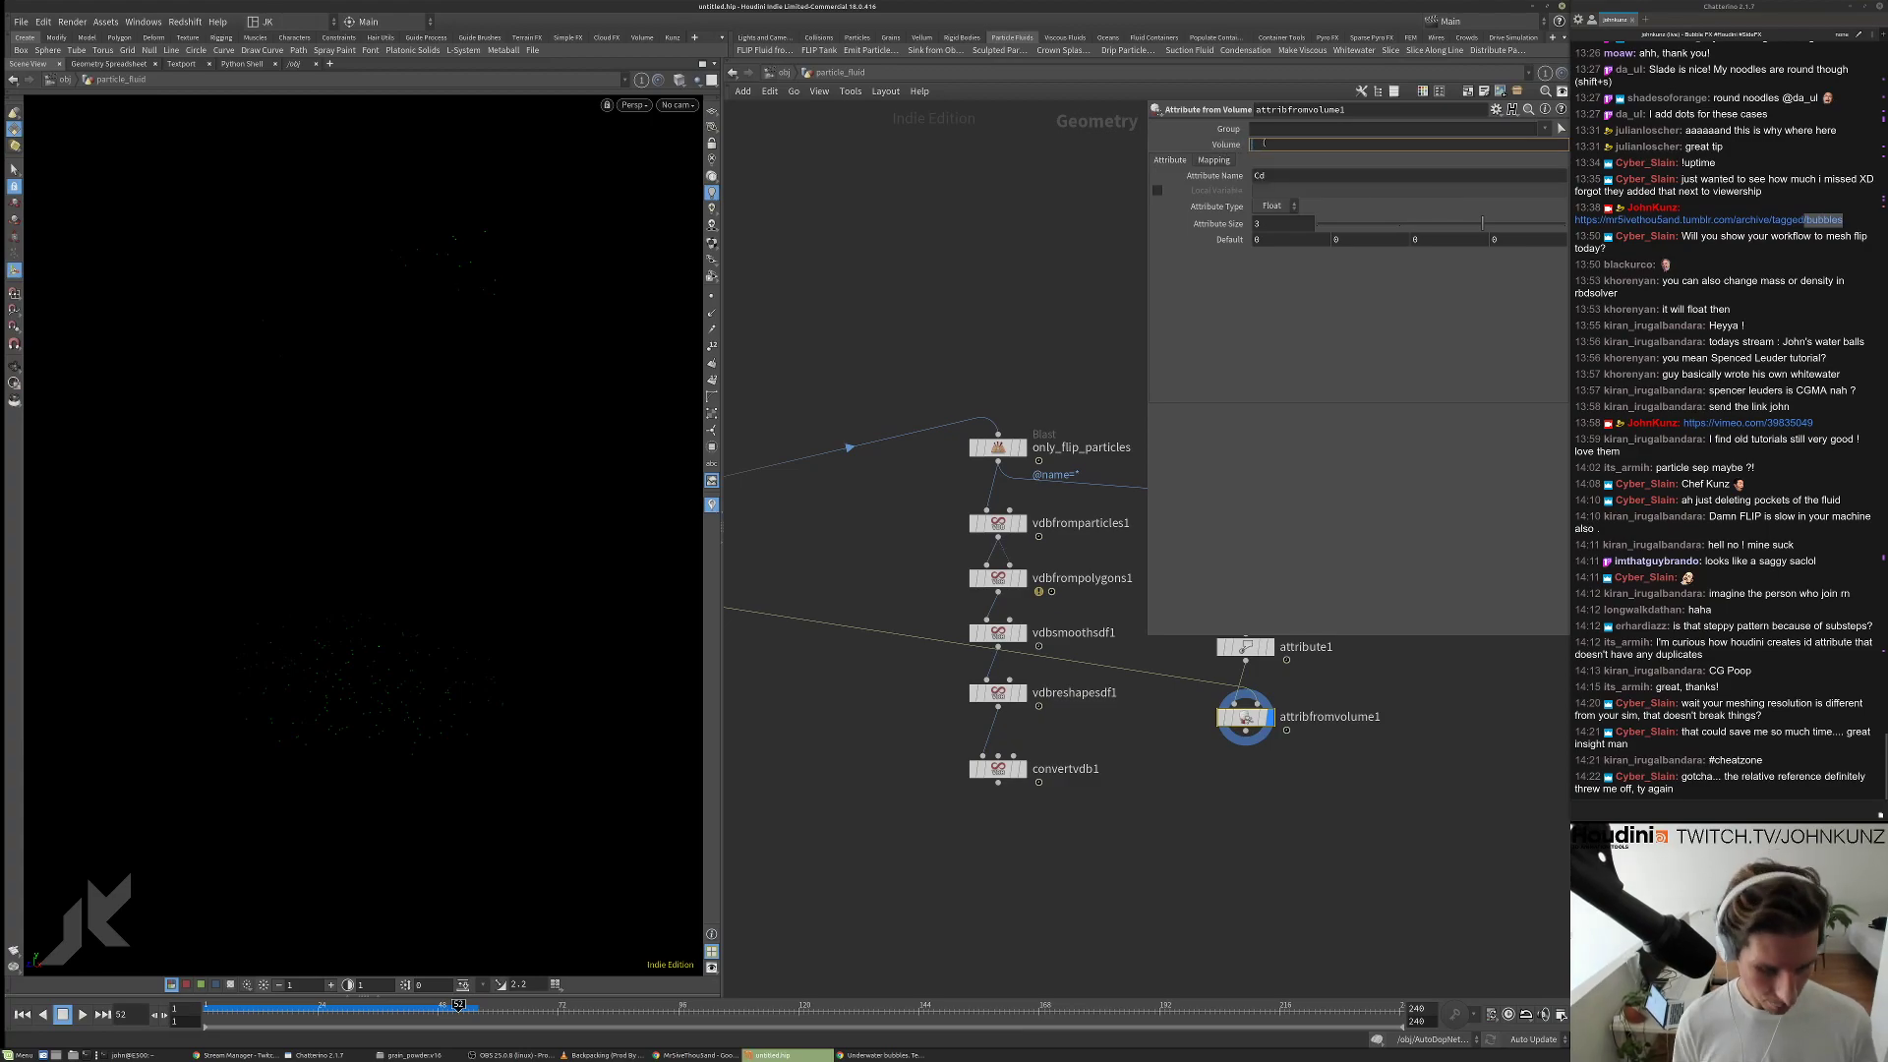
key(Return)
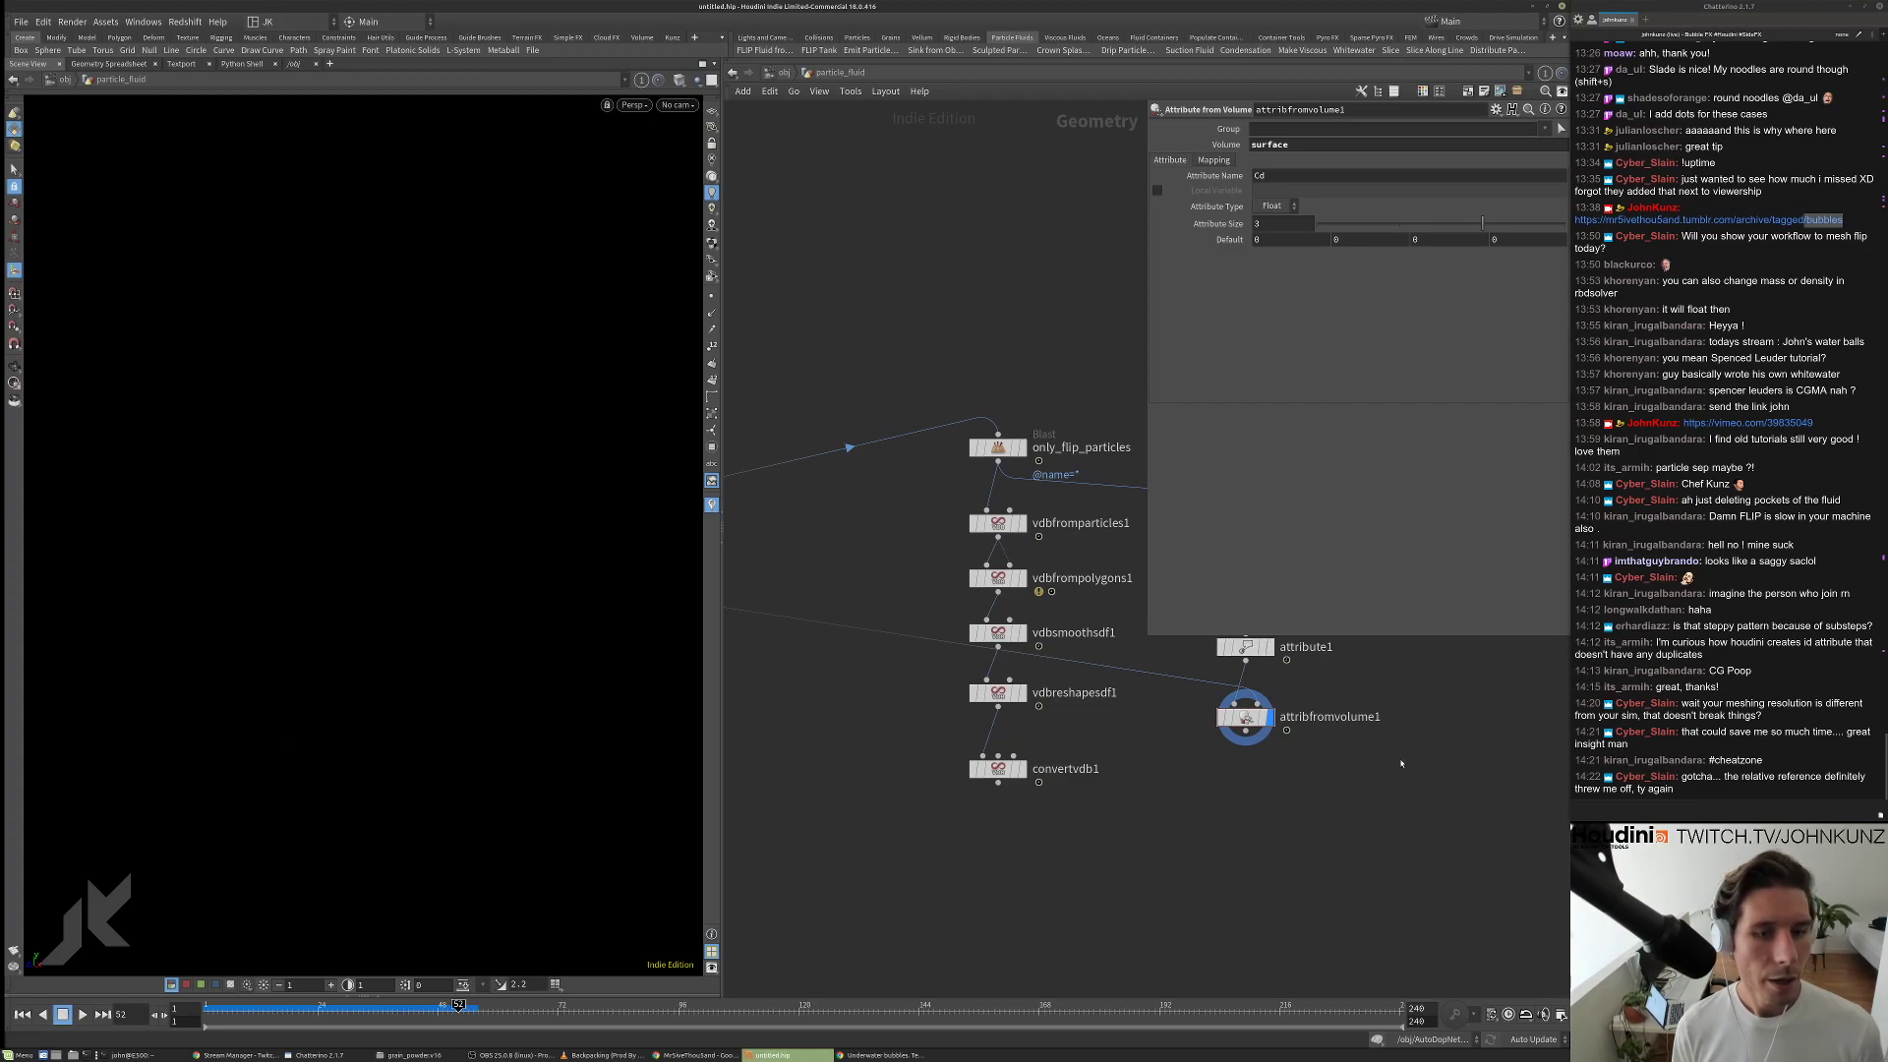
middle_drag(1399, 763, 1187, 807)
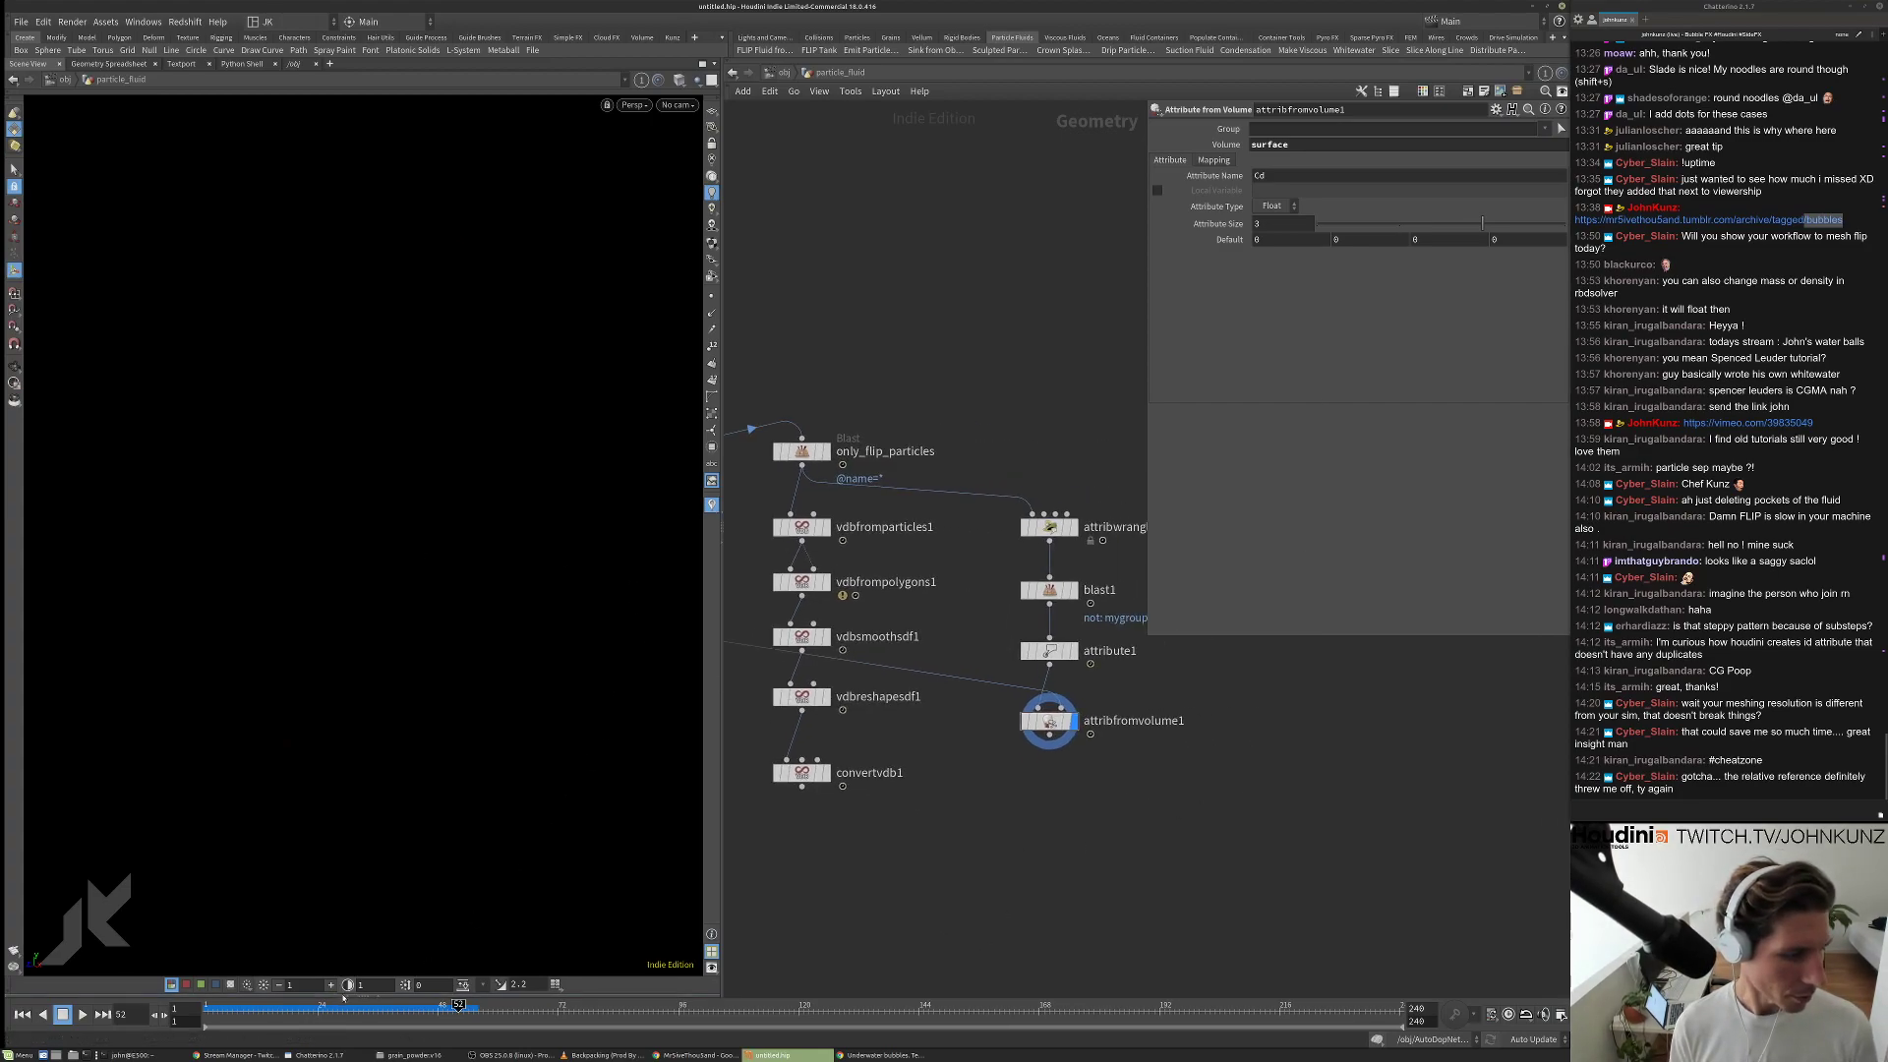
Restore the lower pane and show the Geometry Spreadsheet's point attributes.
key(ctrl+b)
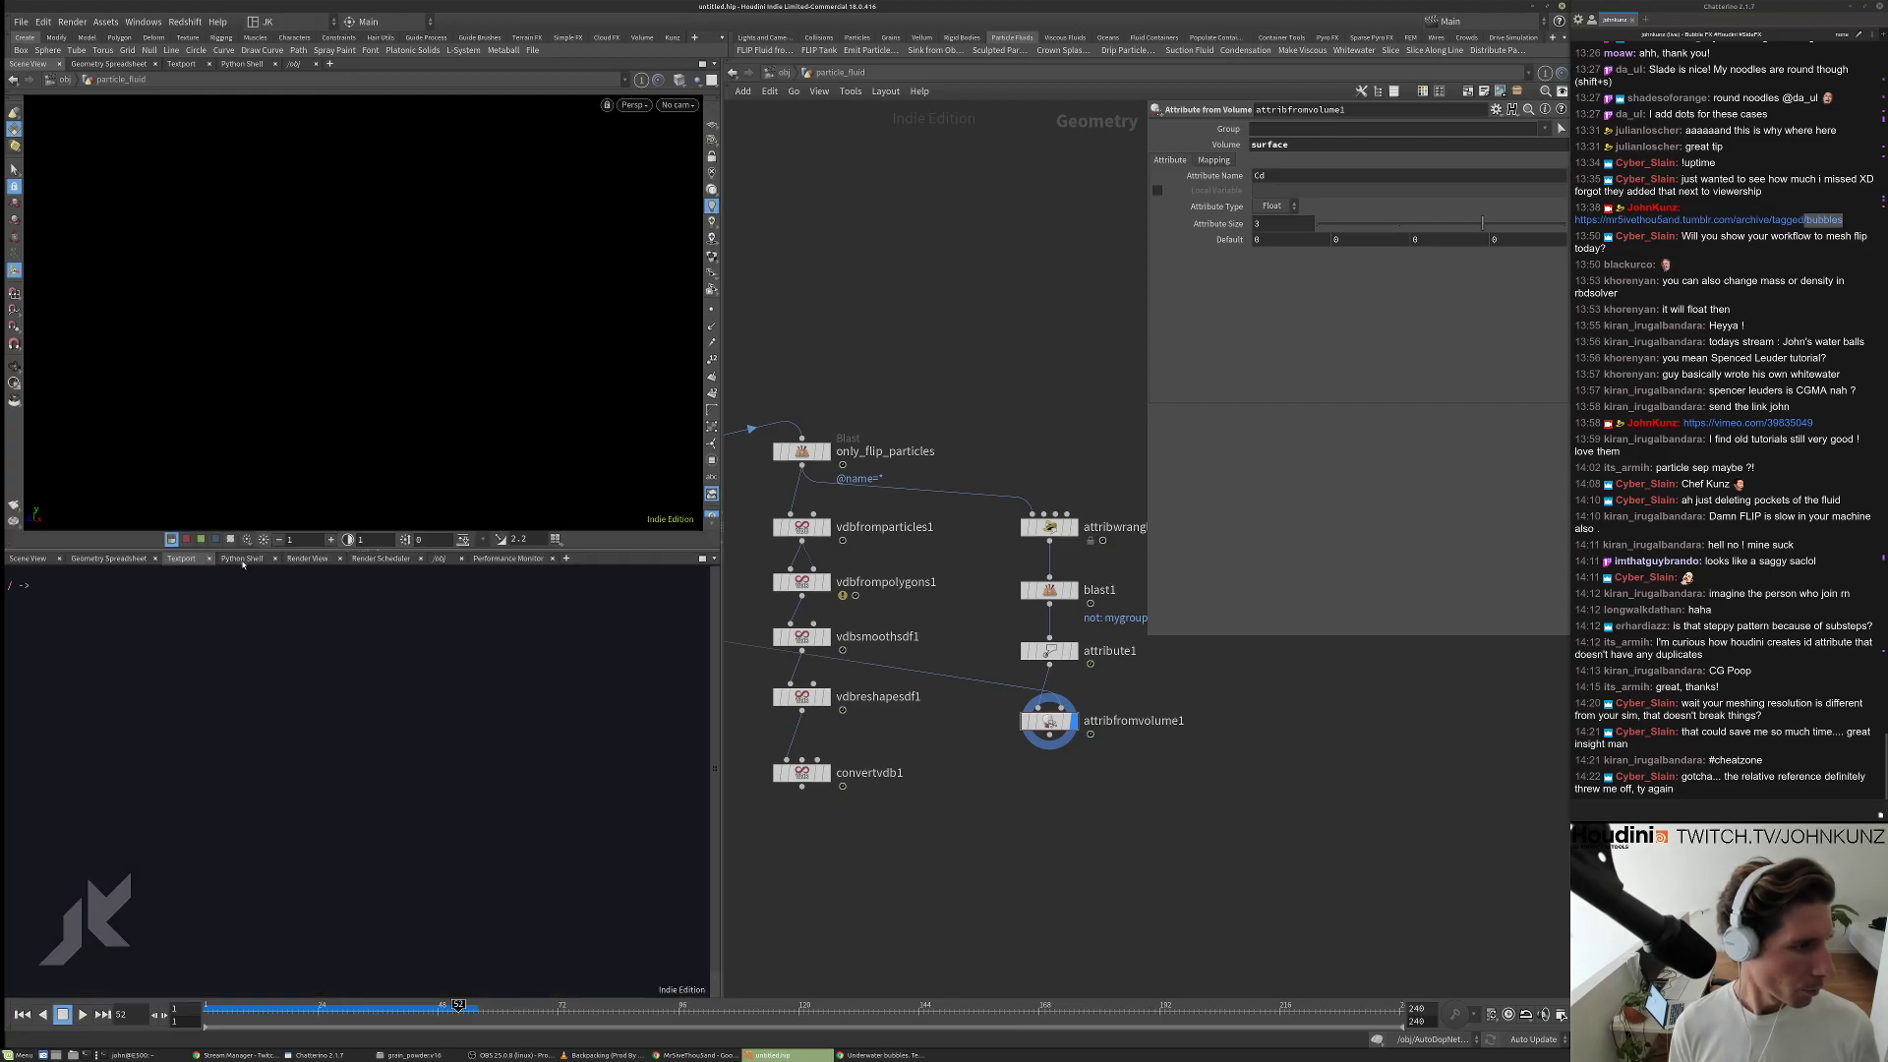
click(110, 558)
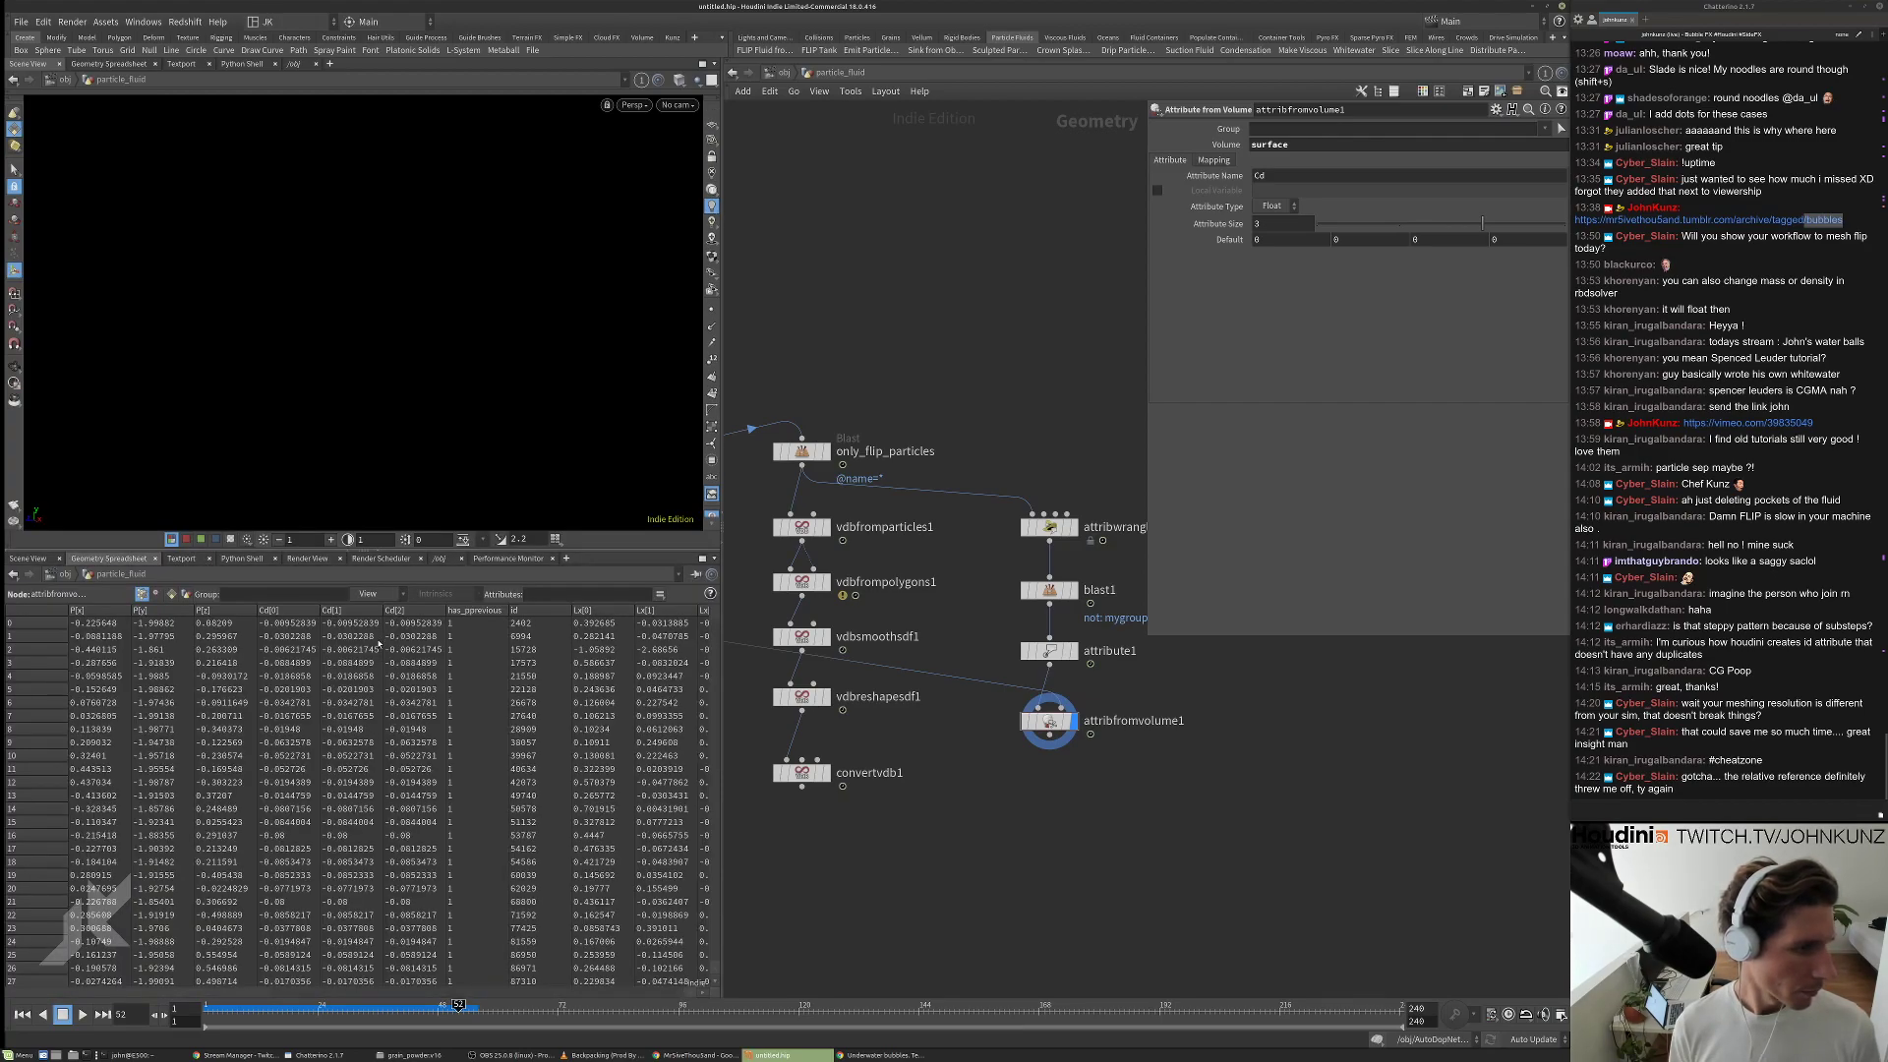
scroll(378, 644, down, 8)
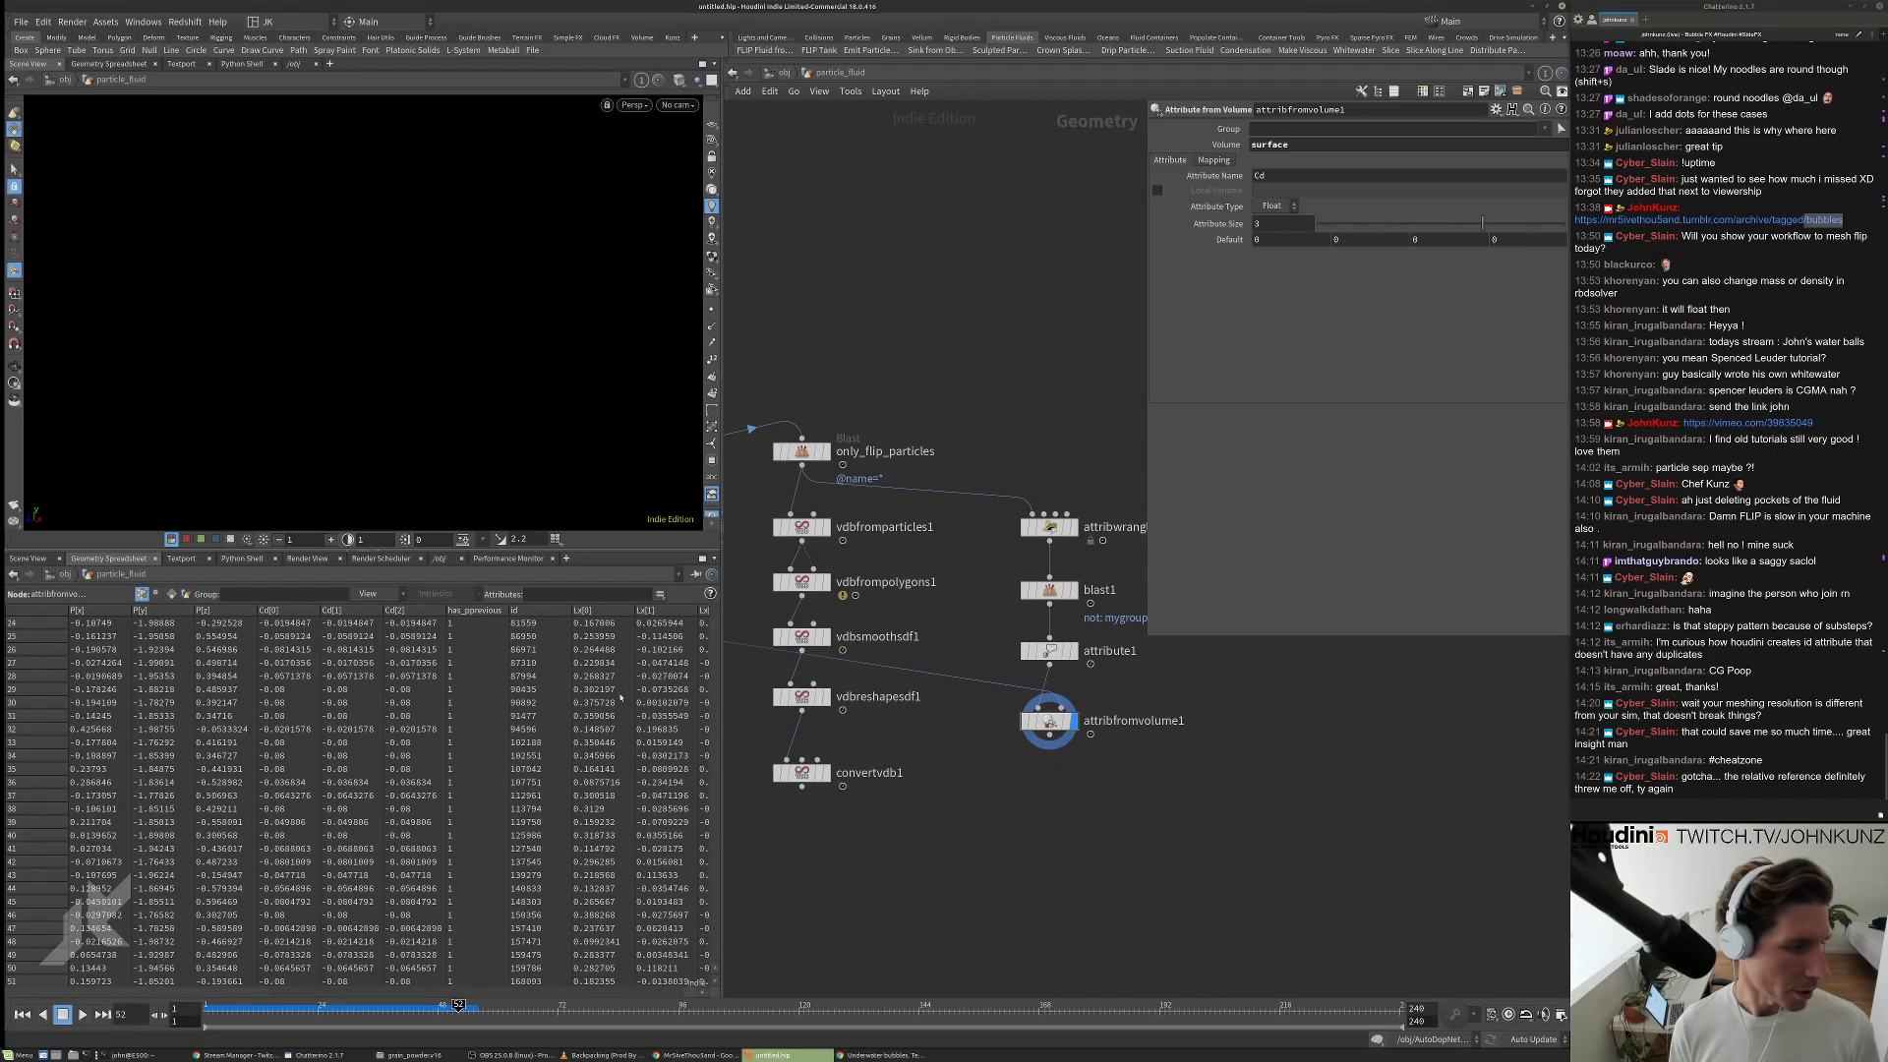
scroll(376, 765, up, 8)
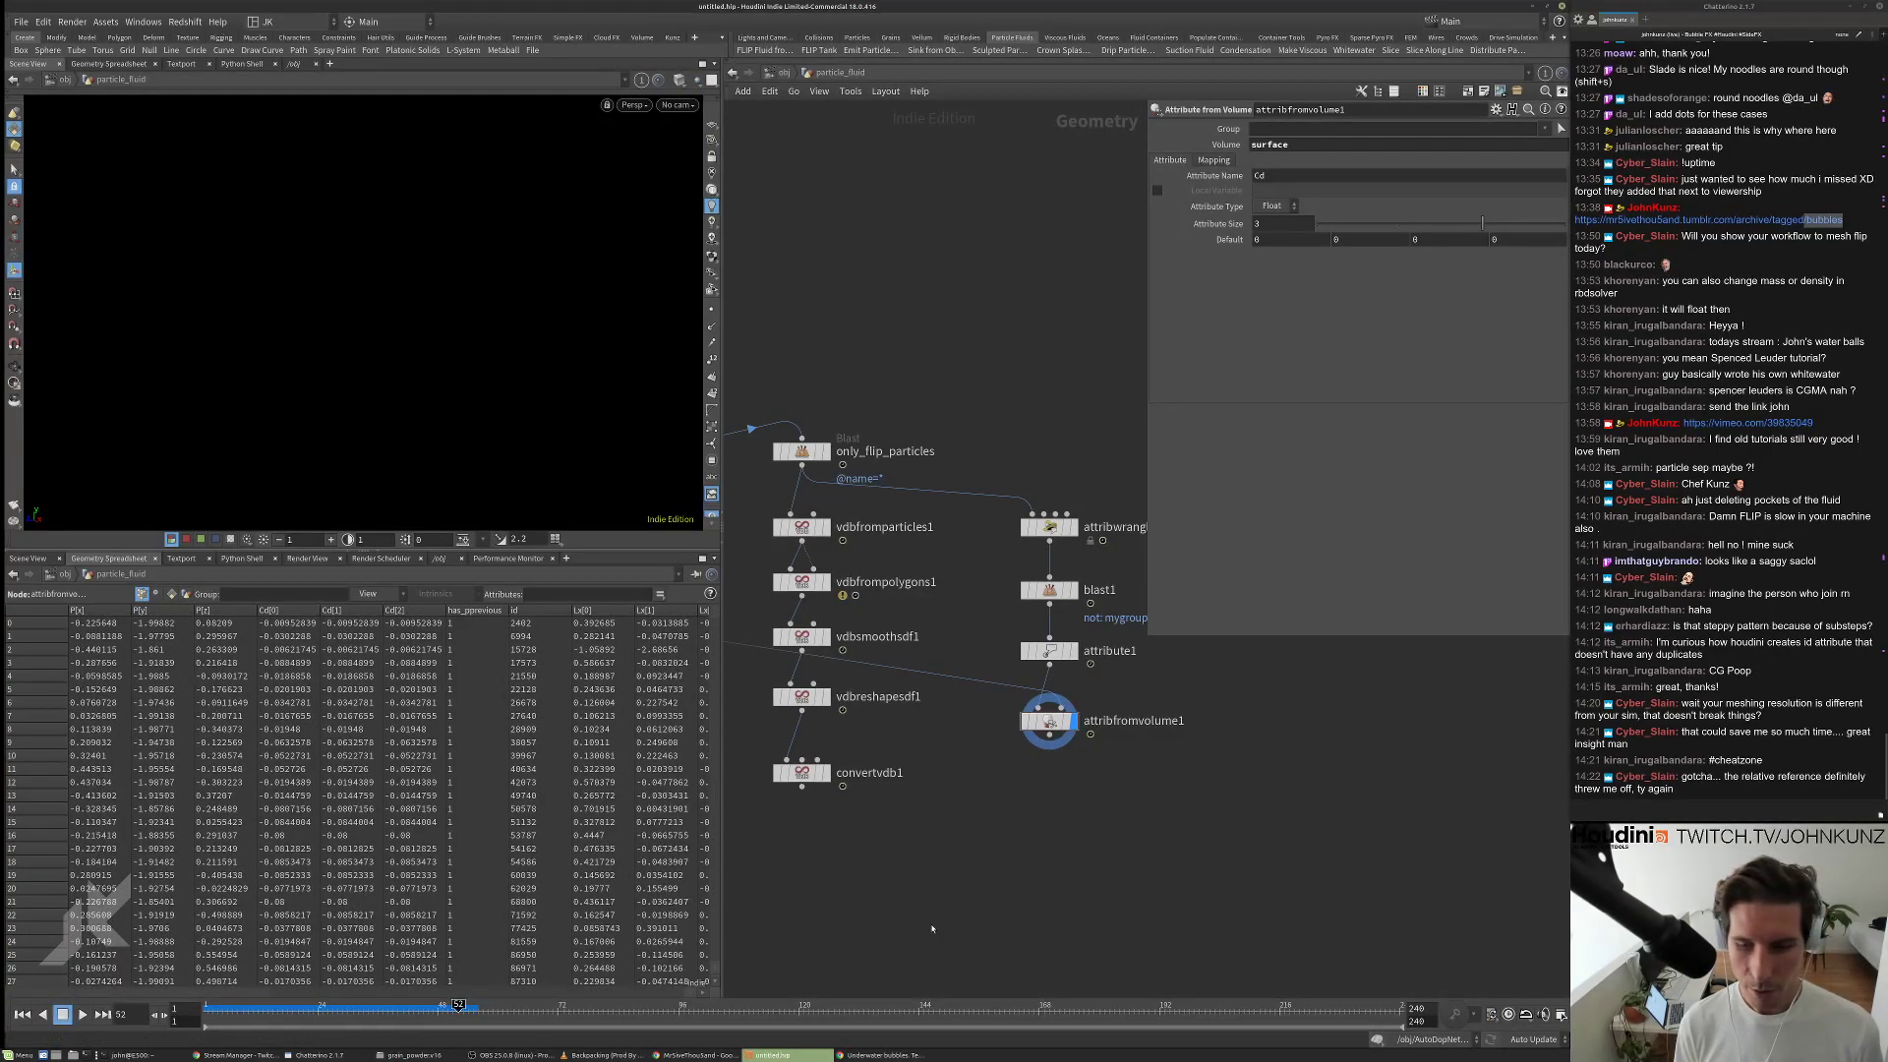
Add an Attribute Wrangle fed by attribfromvolume1 with the code v@Cd *= -1.
key(Tab)
mouse_move(1150, 383)
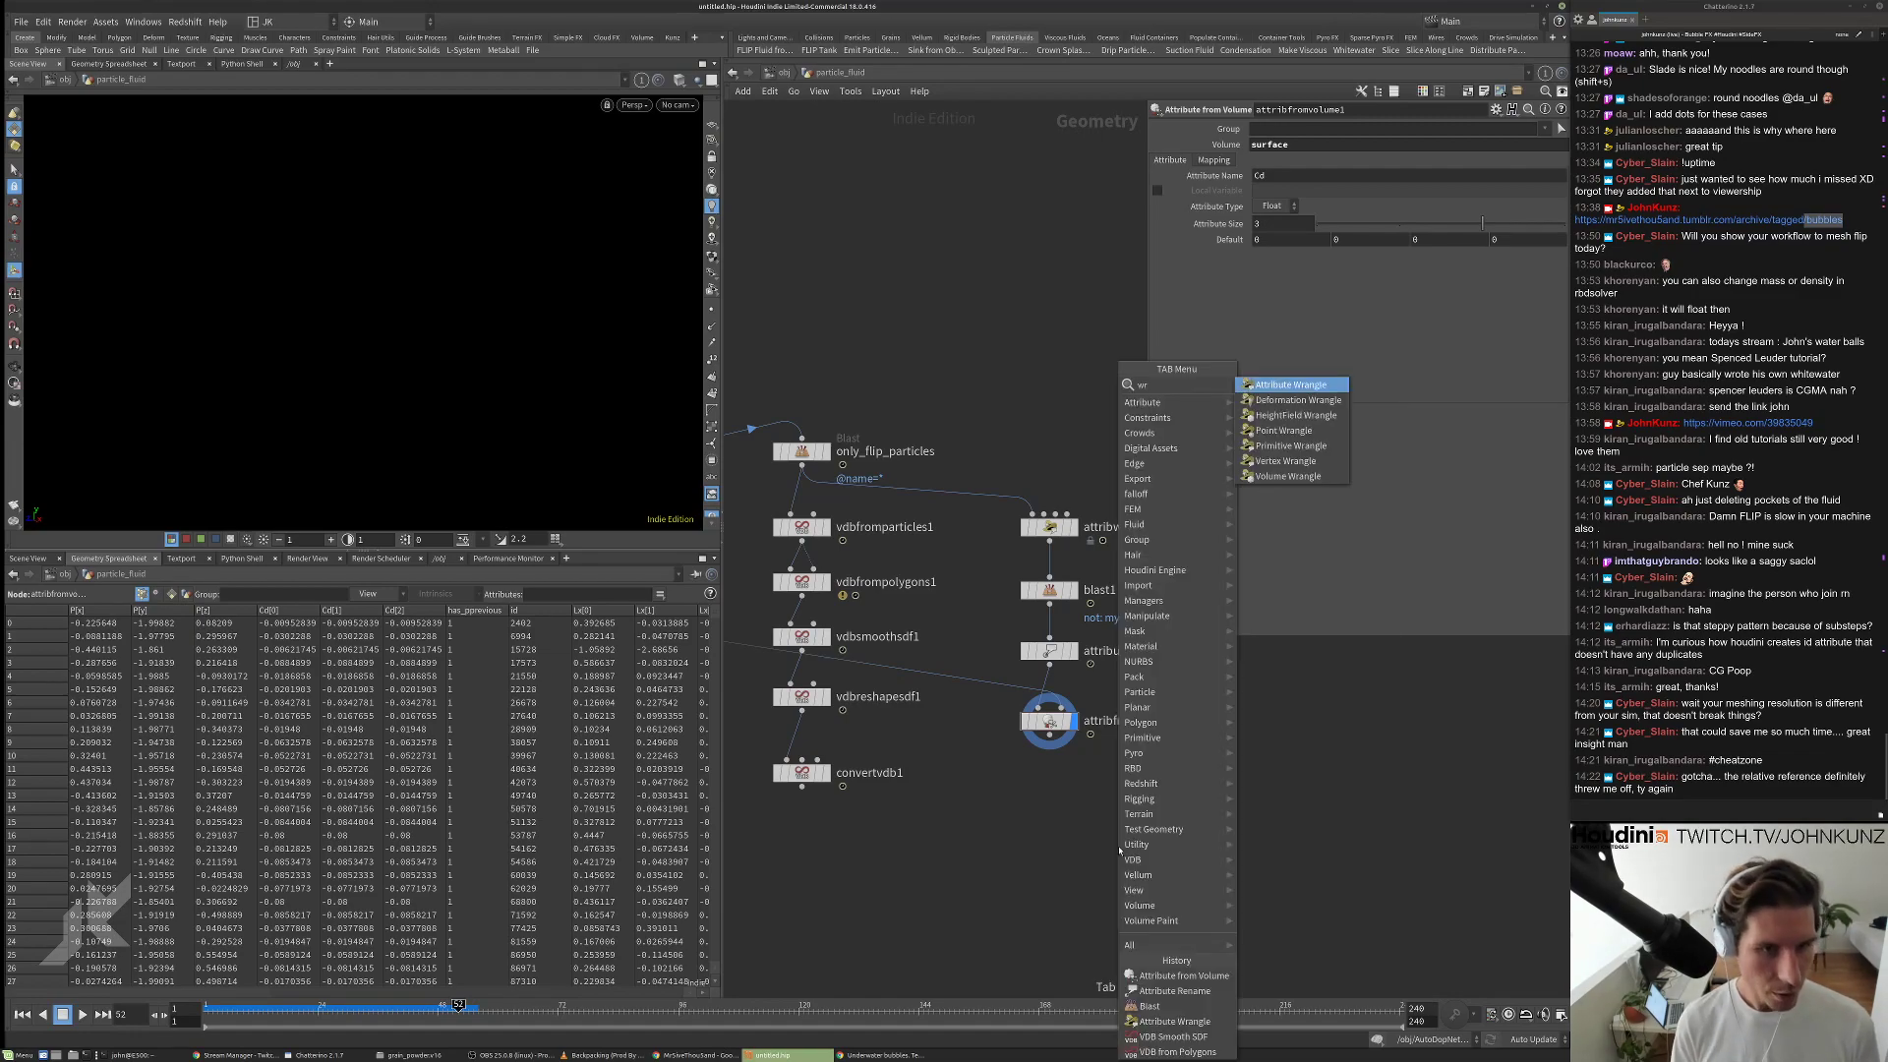
click(1273, 388)
click(1117, 846)
drag(1118, 848, 1032, 760)
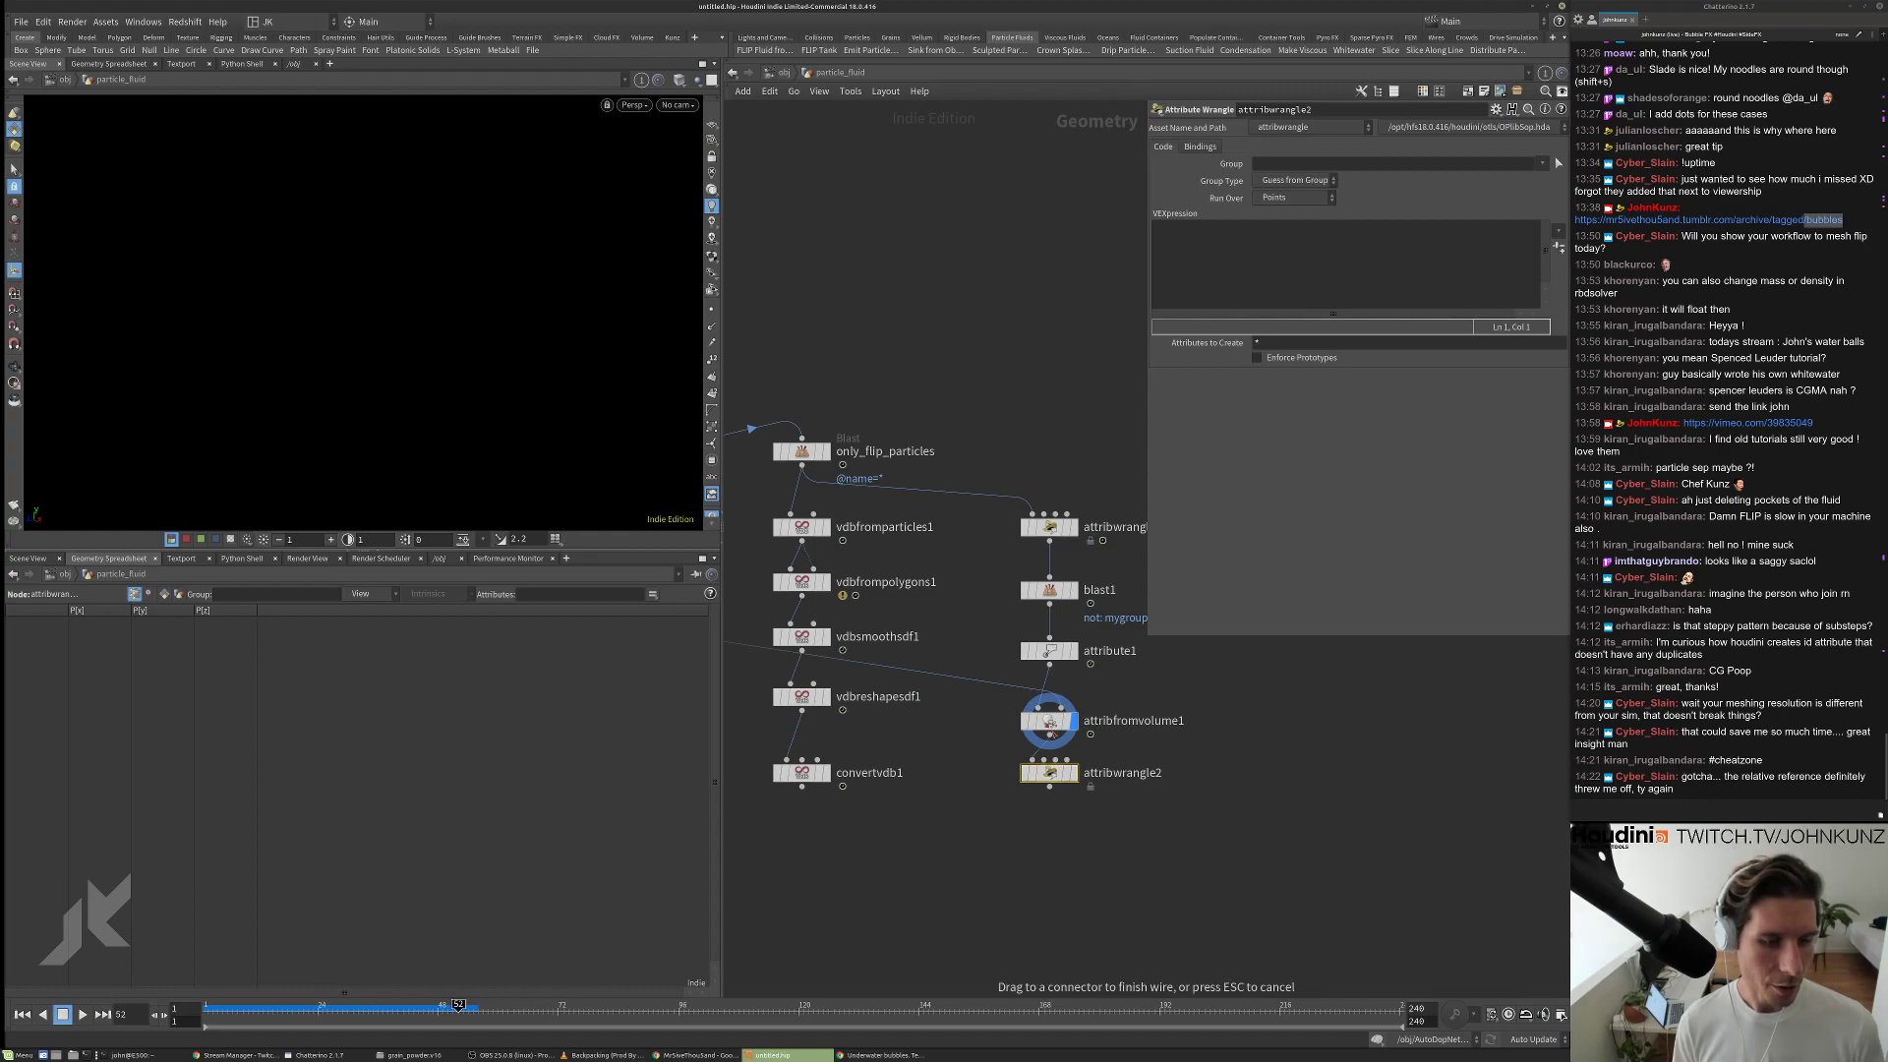
click(1071, 774)
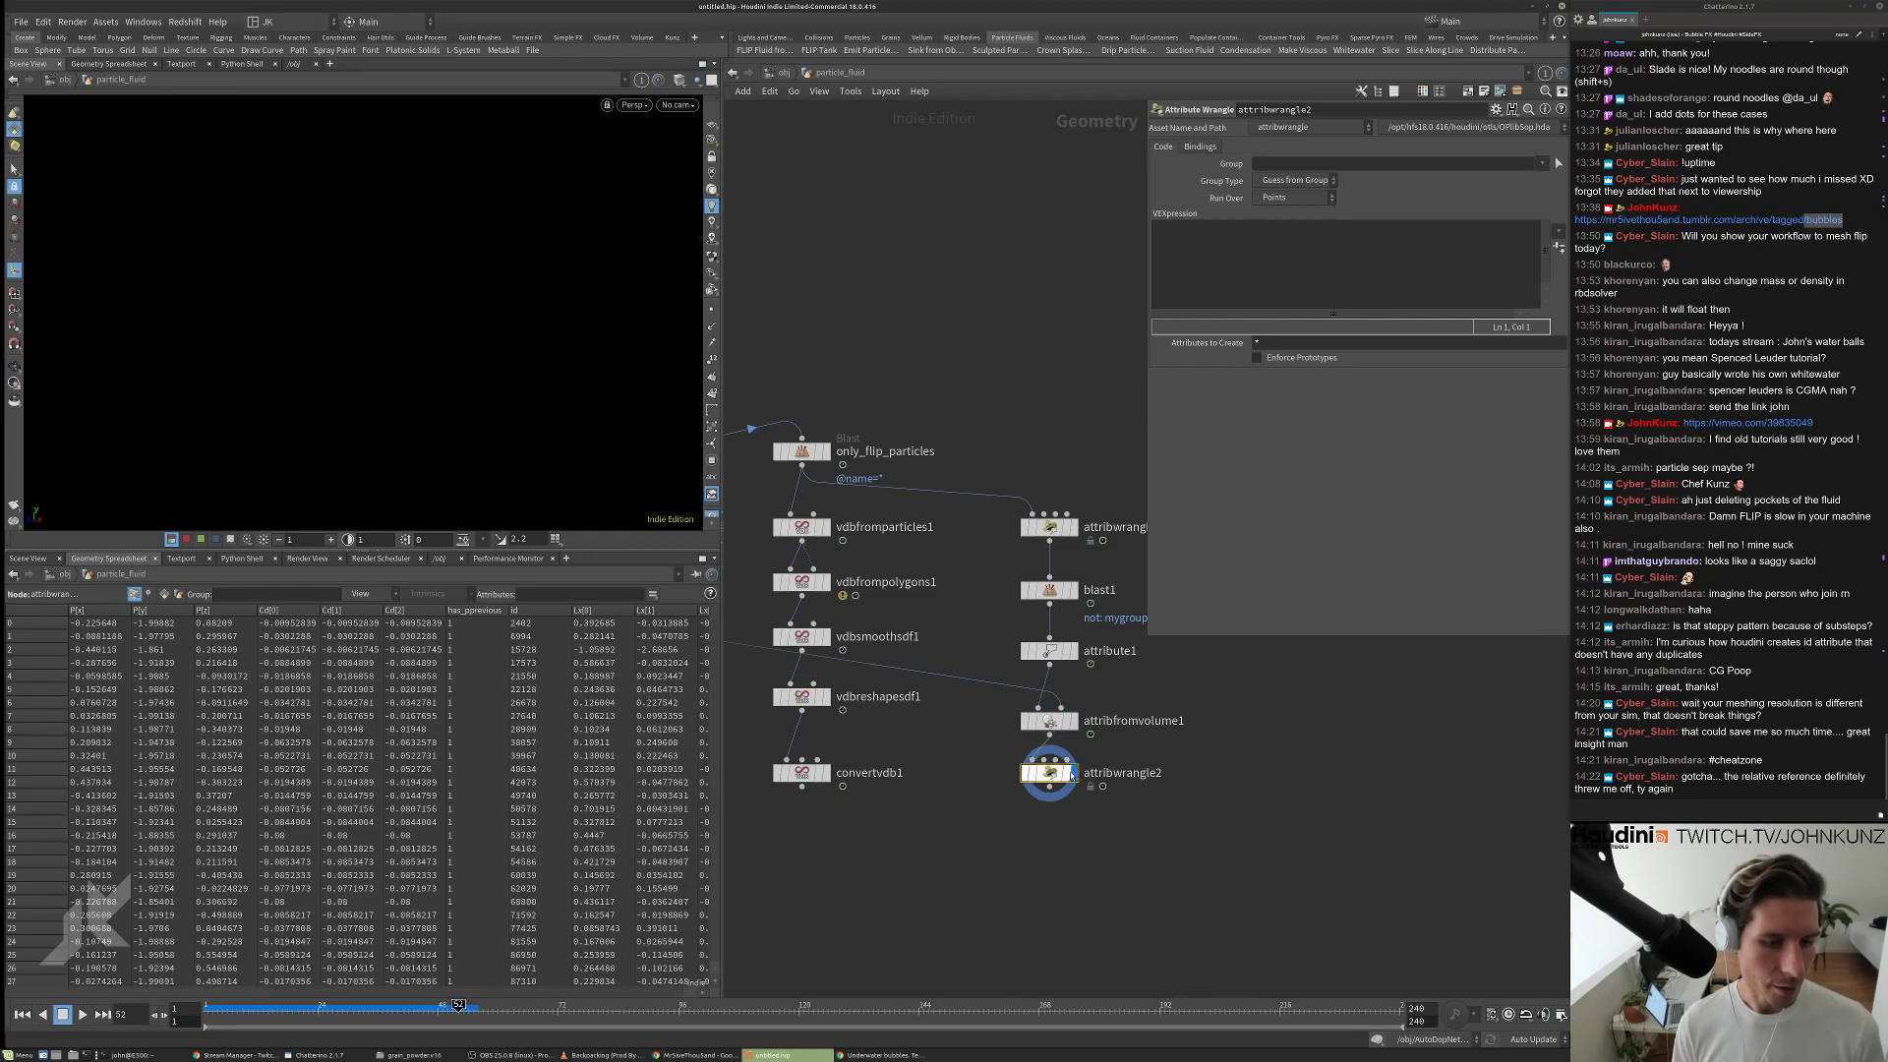
click(1316, 283)
text(v@C)
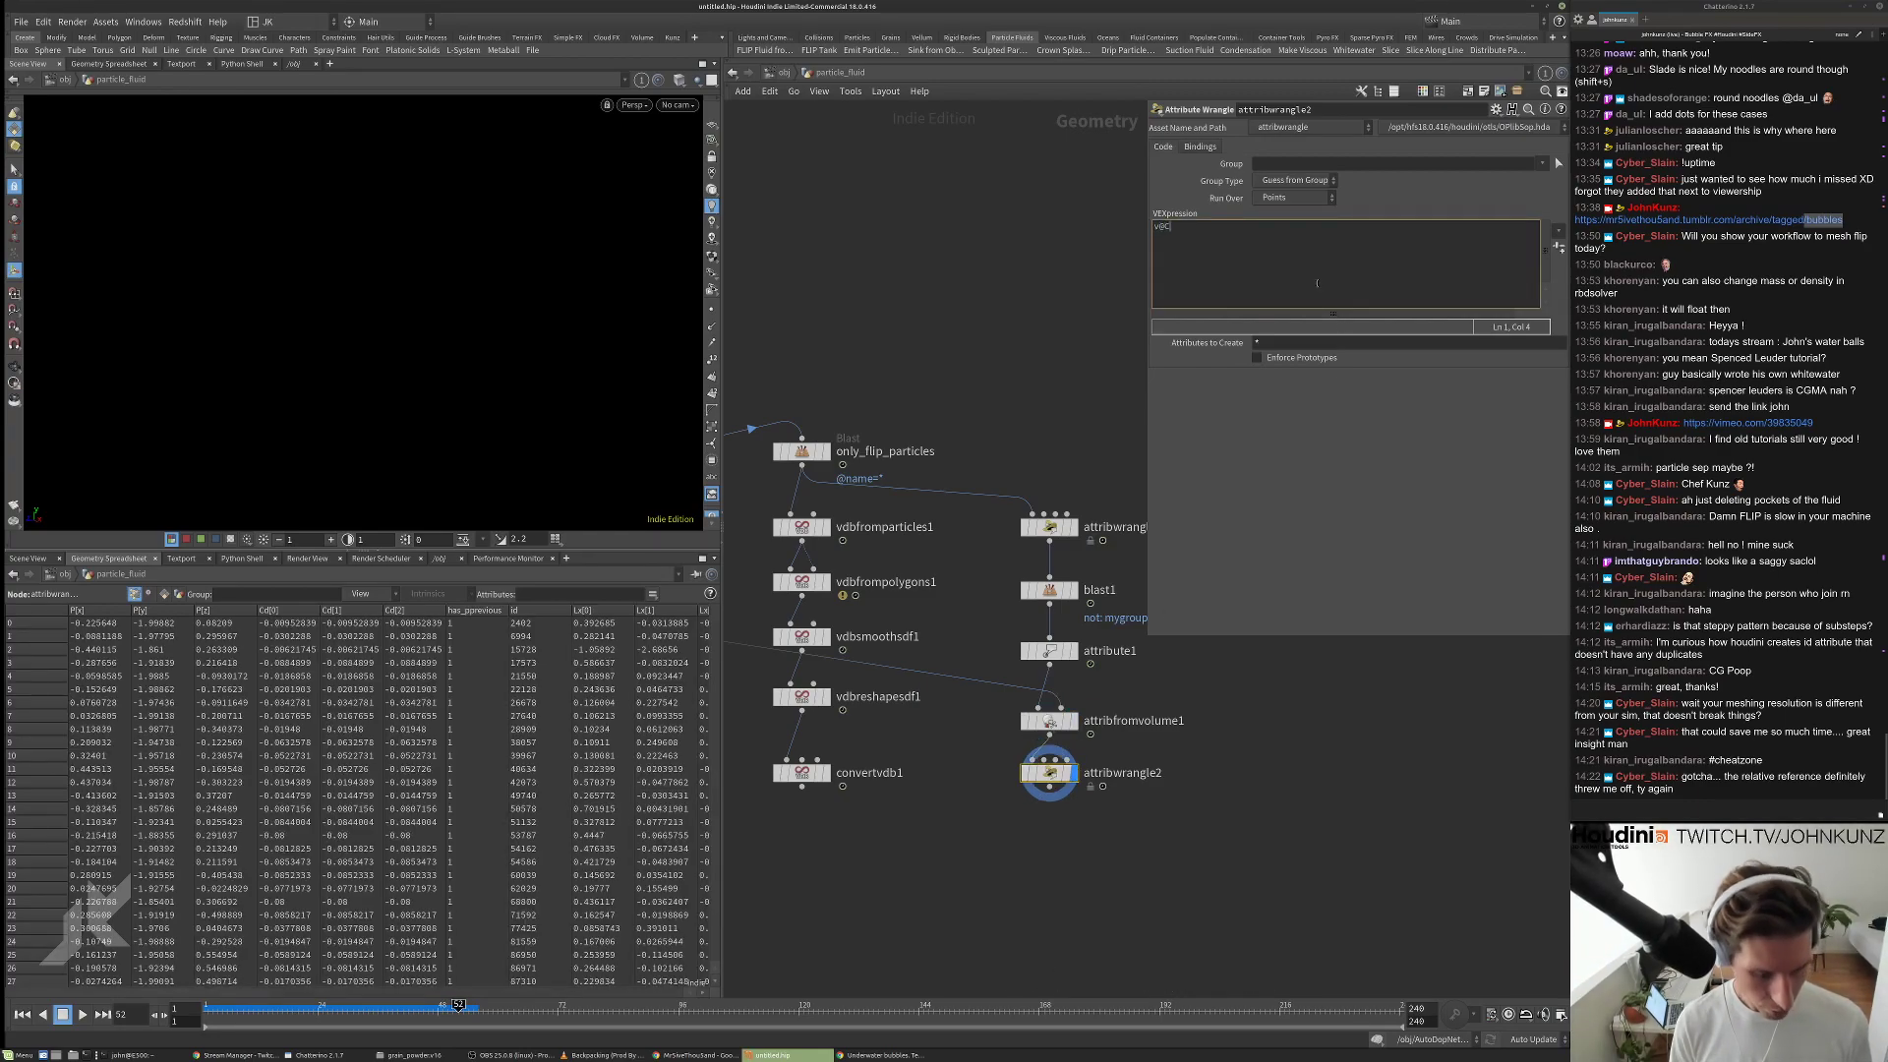
text(d )
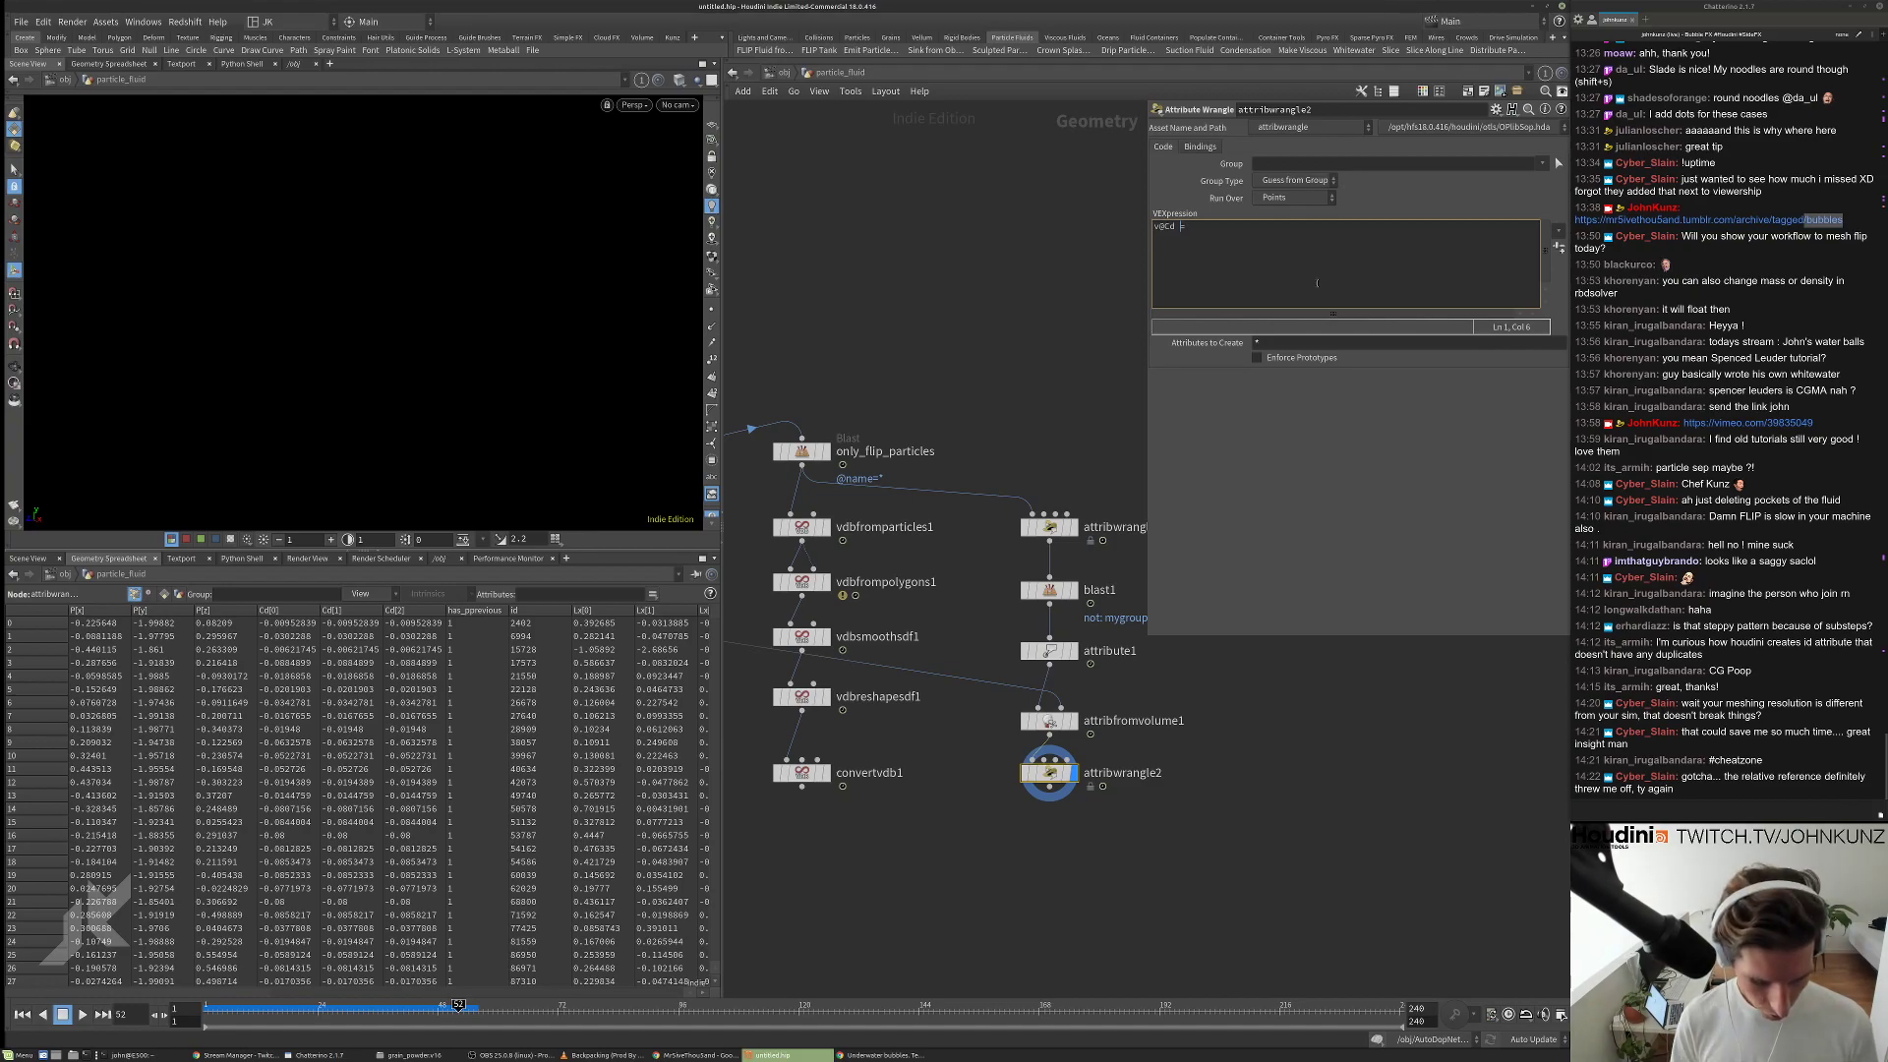
text(*= -1;)
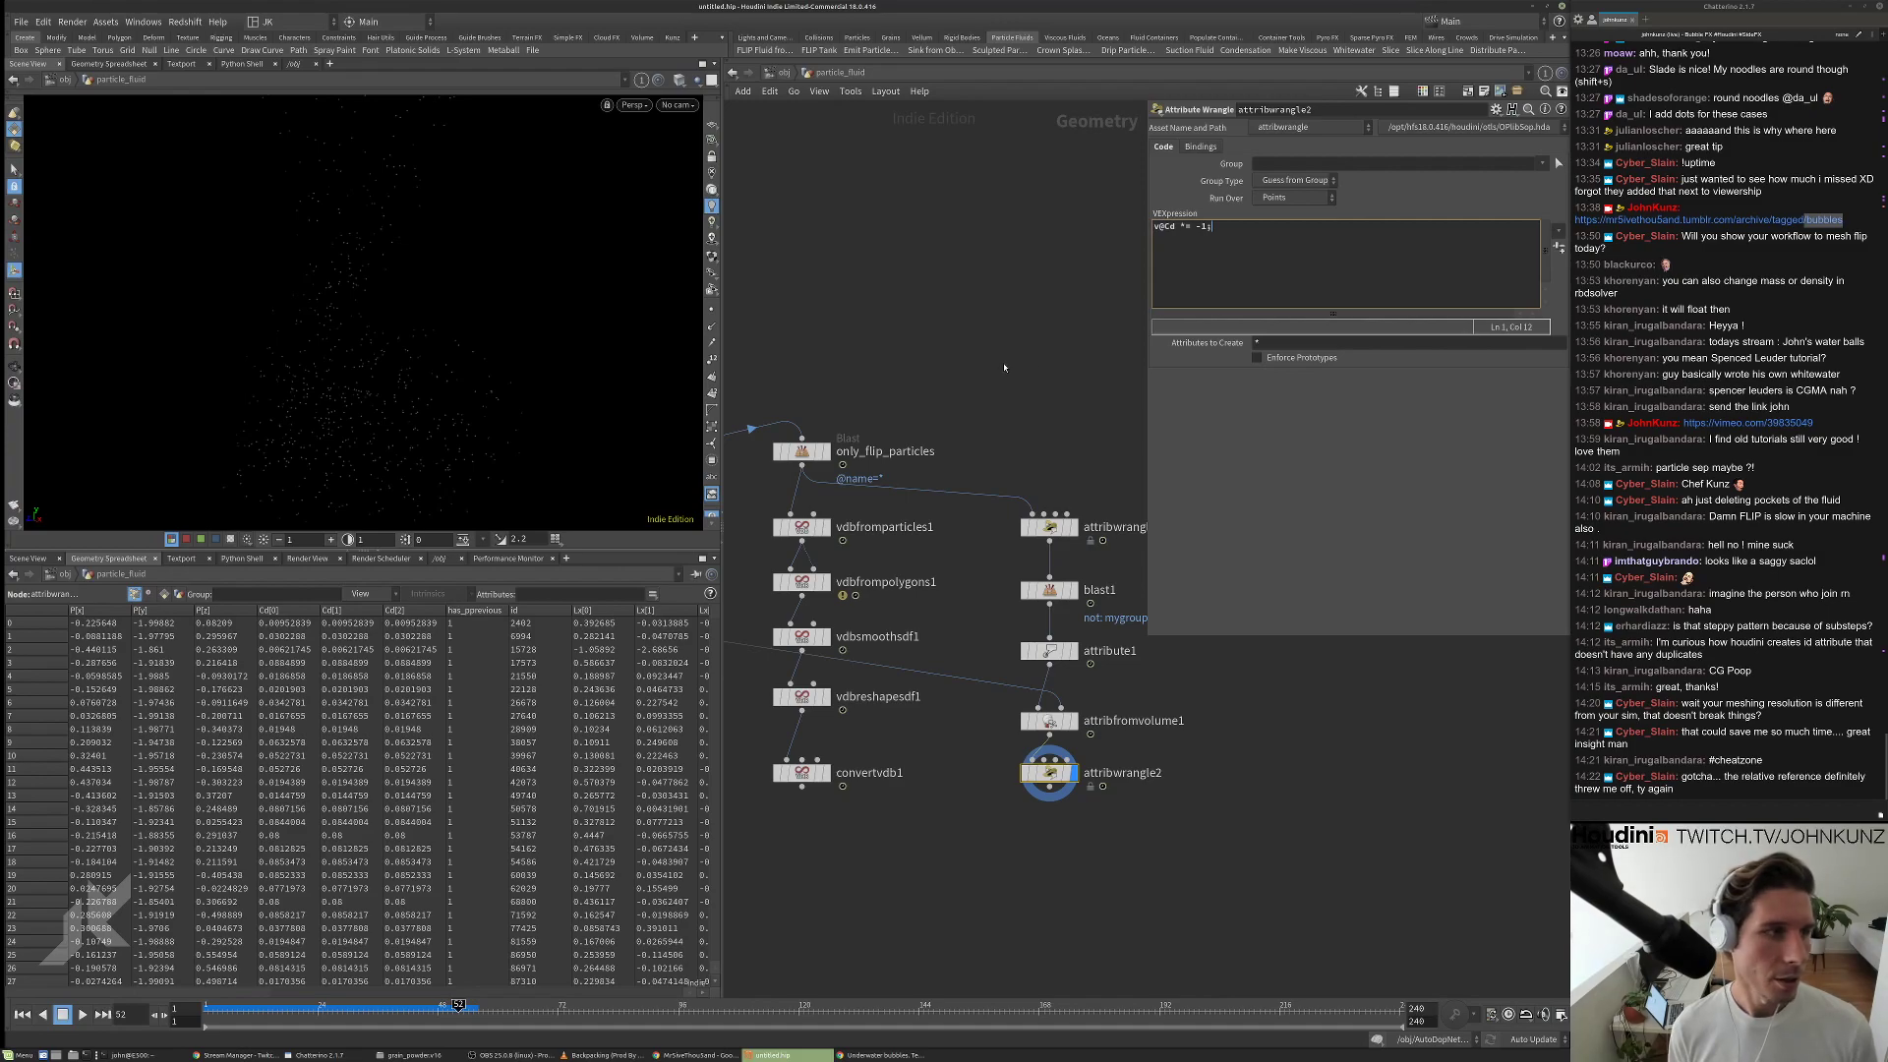
Orbit the particle cloud and enlarge the viewport's displayed particle size.
drag(396, 278, 313, 271)
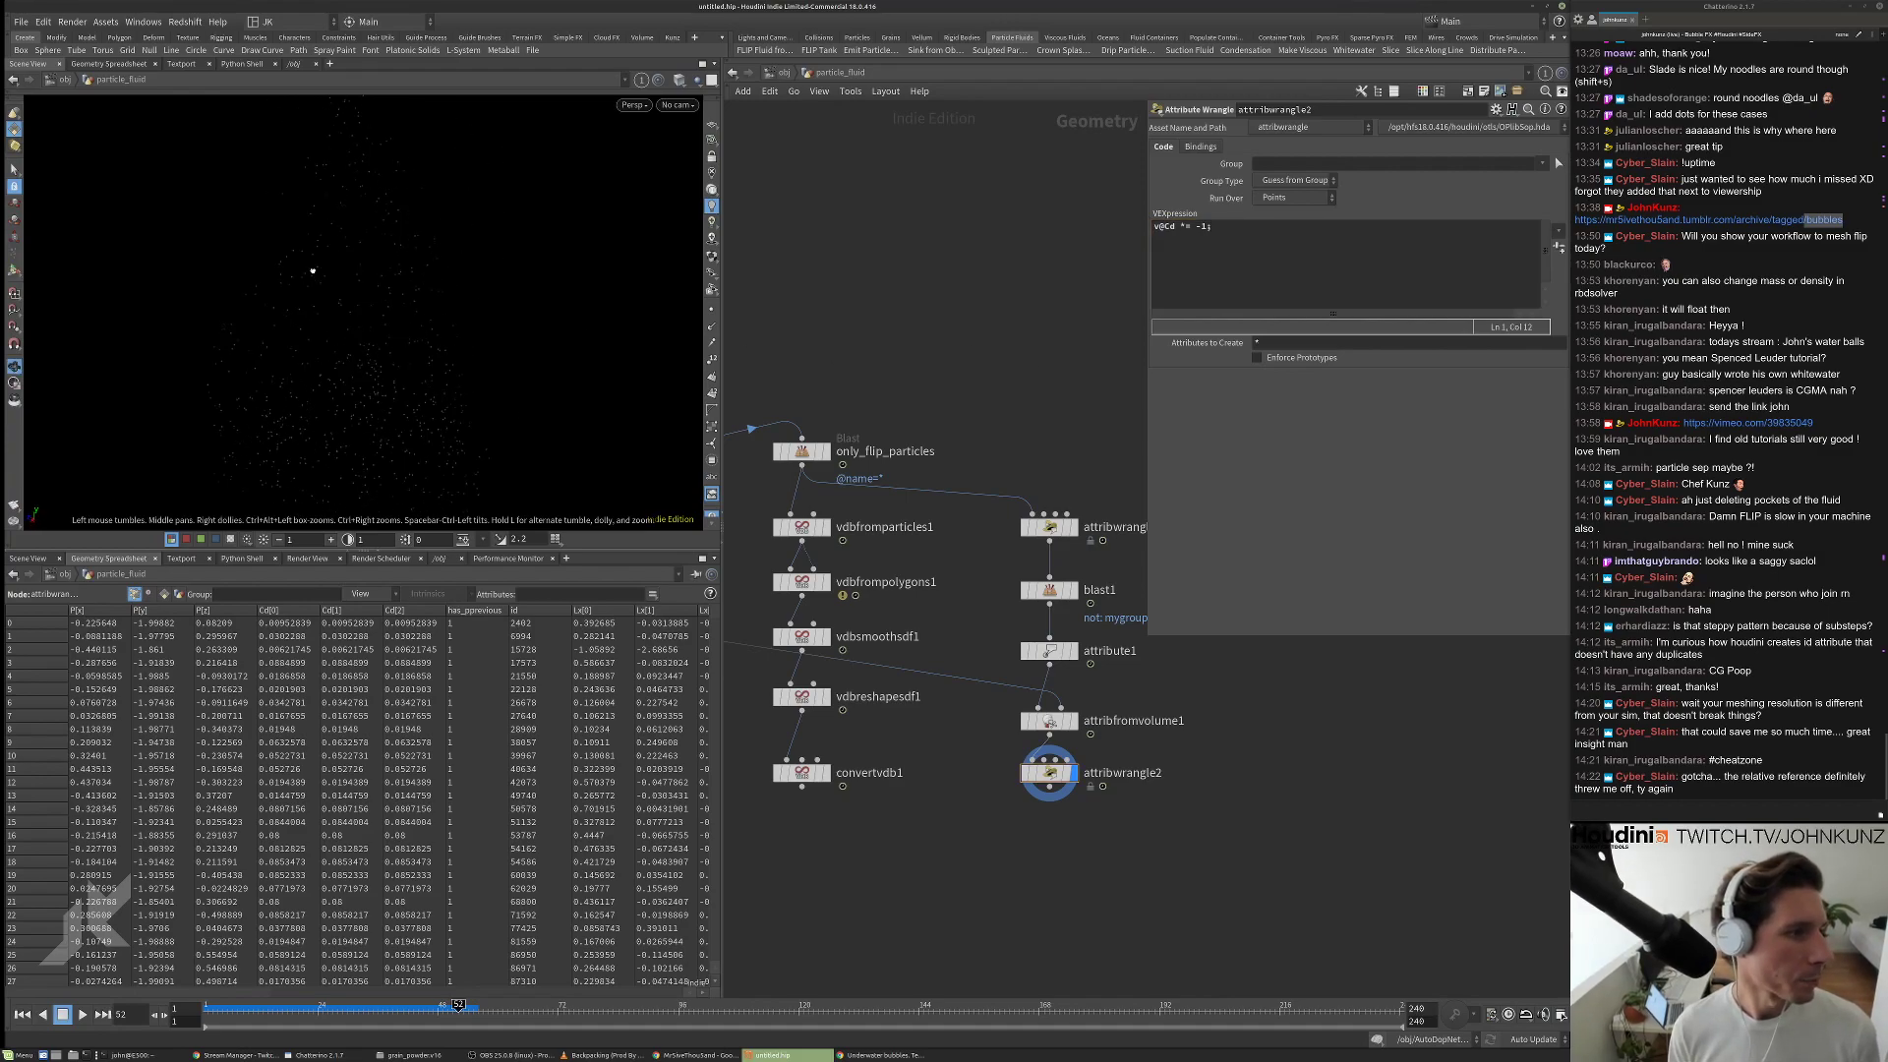
click(325, 539)
text(264)
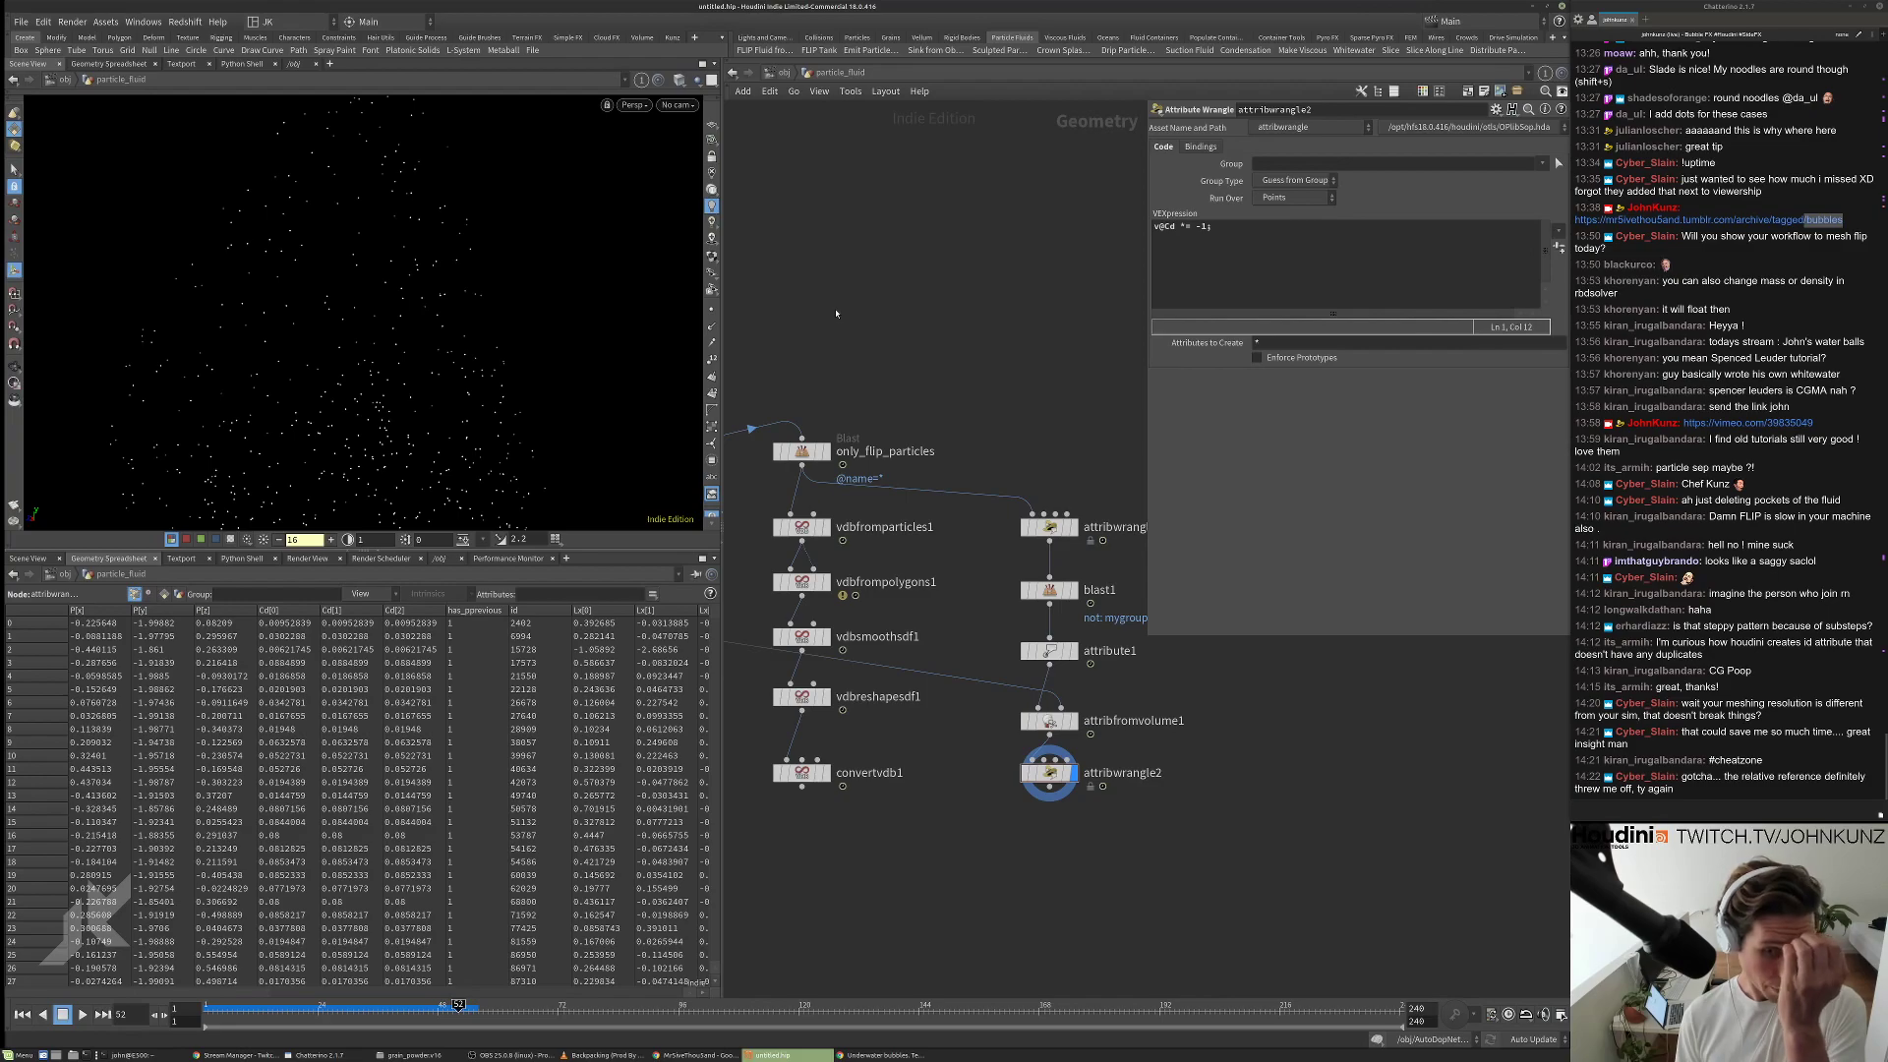
Bring the node chain into view and select attribfromvolume1's volume name surface.
middle_drag(885, 688, 1367, 784)
middle_drag(1534, 777, 1199, 752)
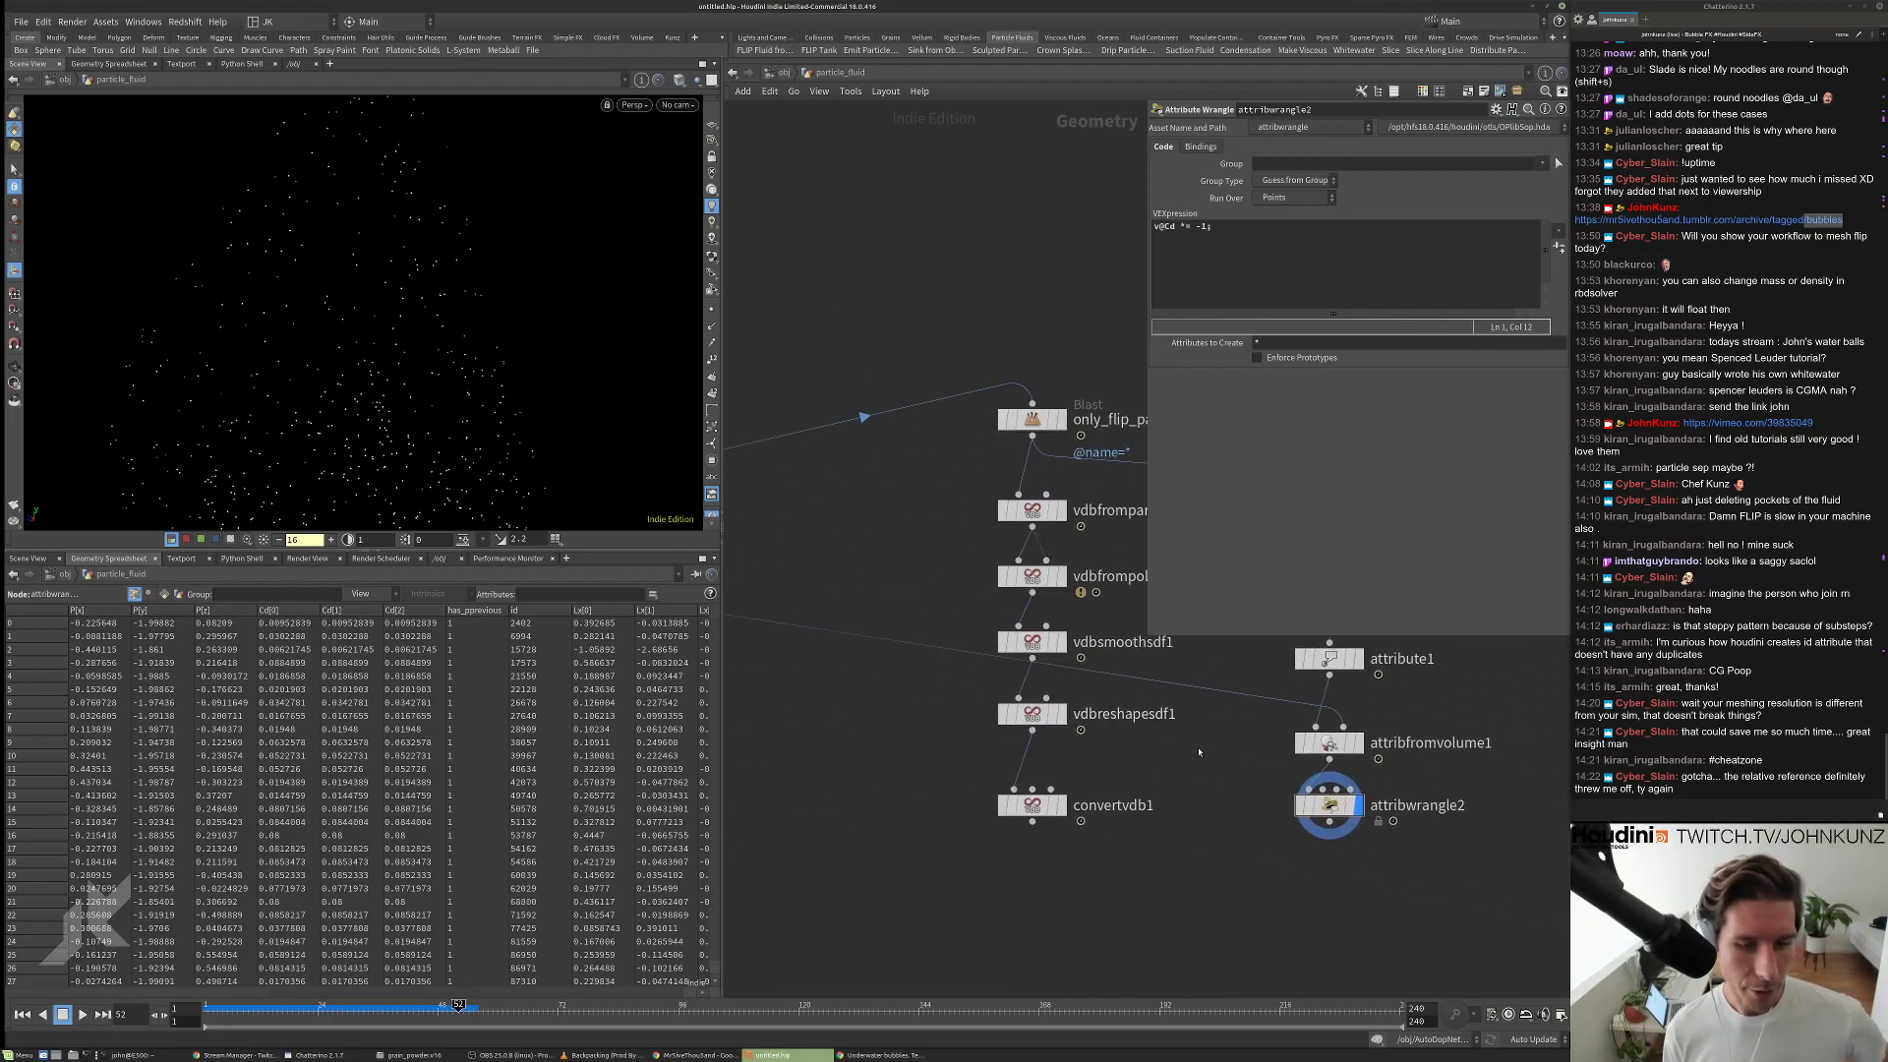
scroll(1199, 752, up, 3)
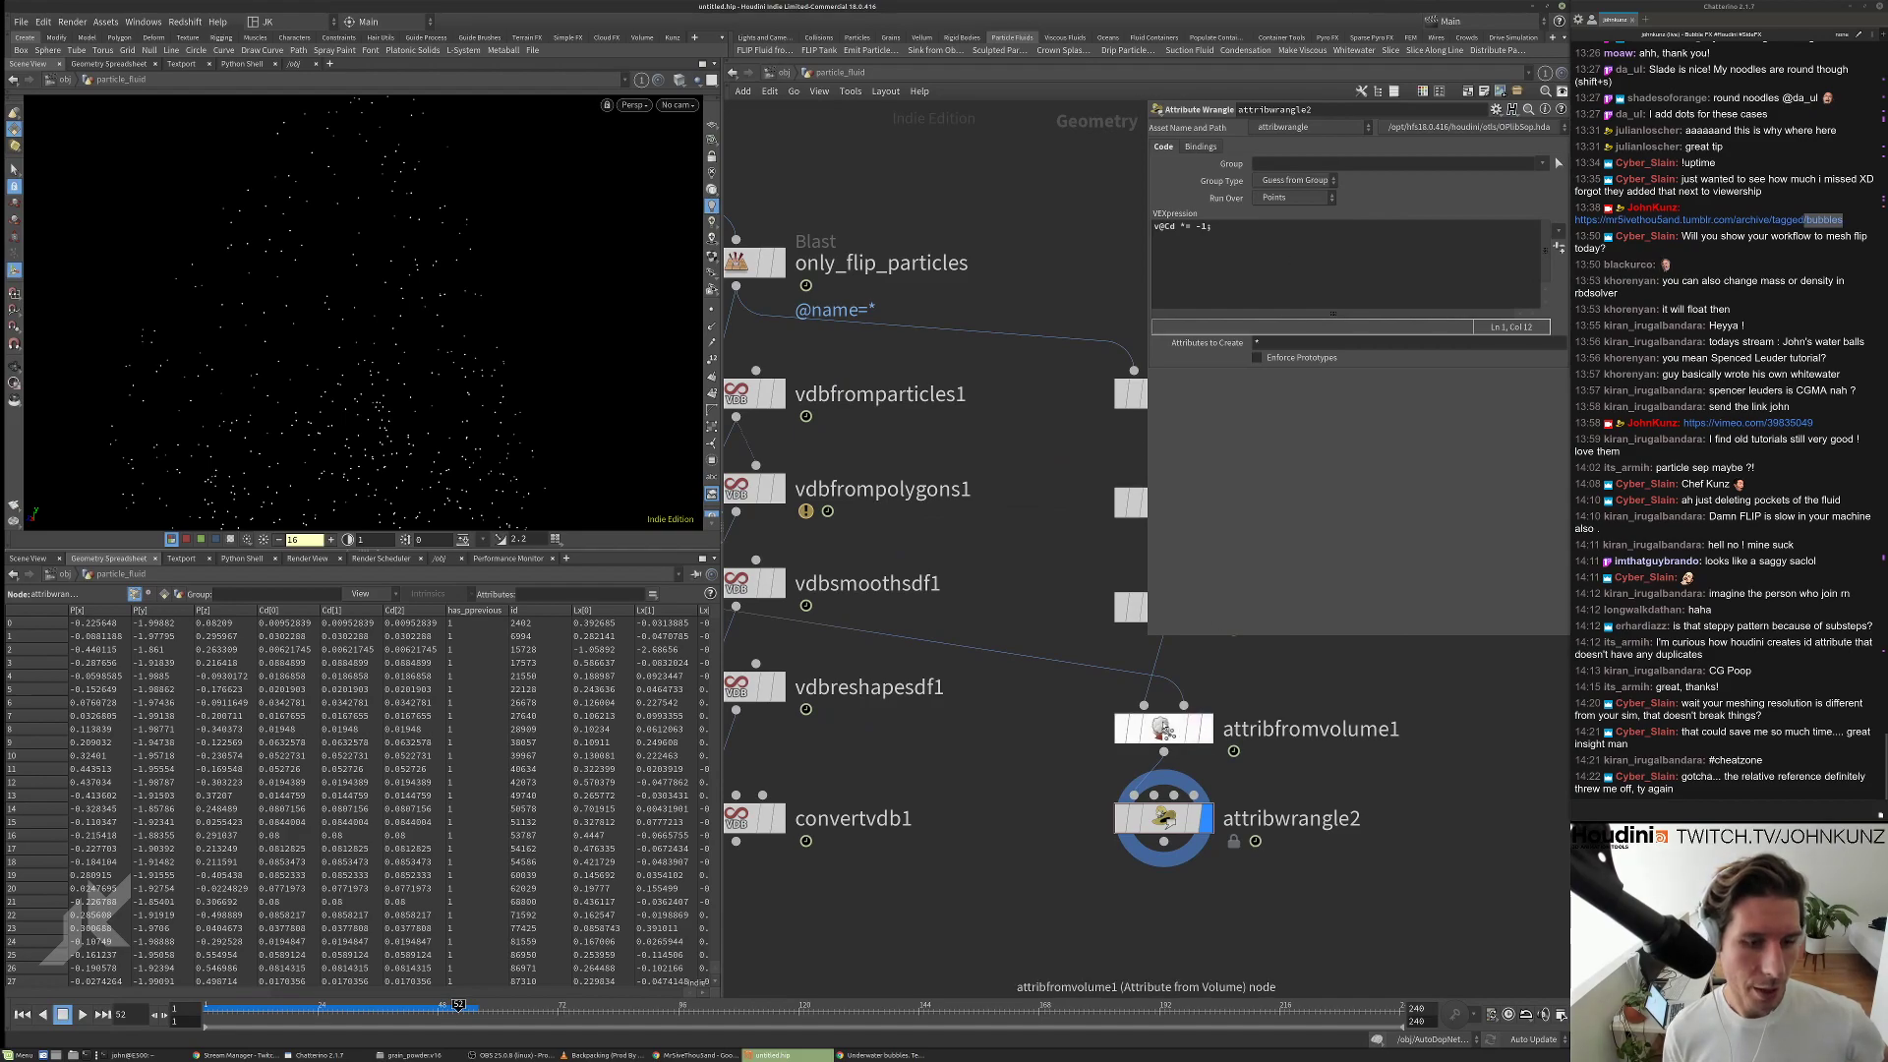
click(1161, 728)
drag(1288, 144, 1252, 145)
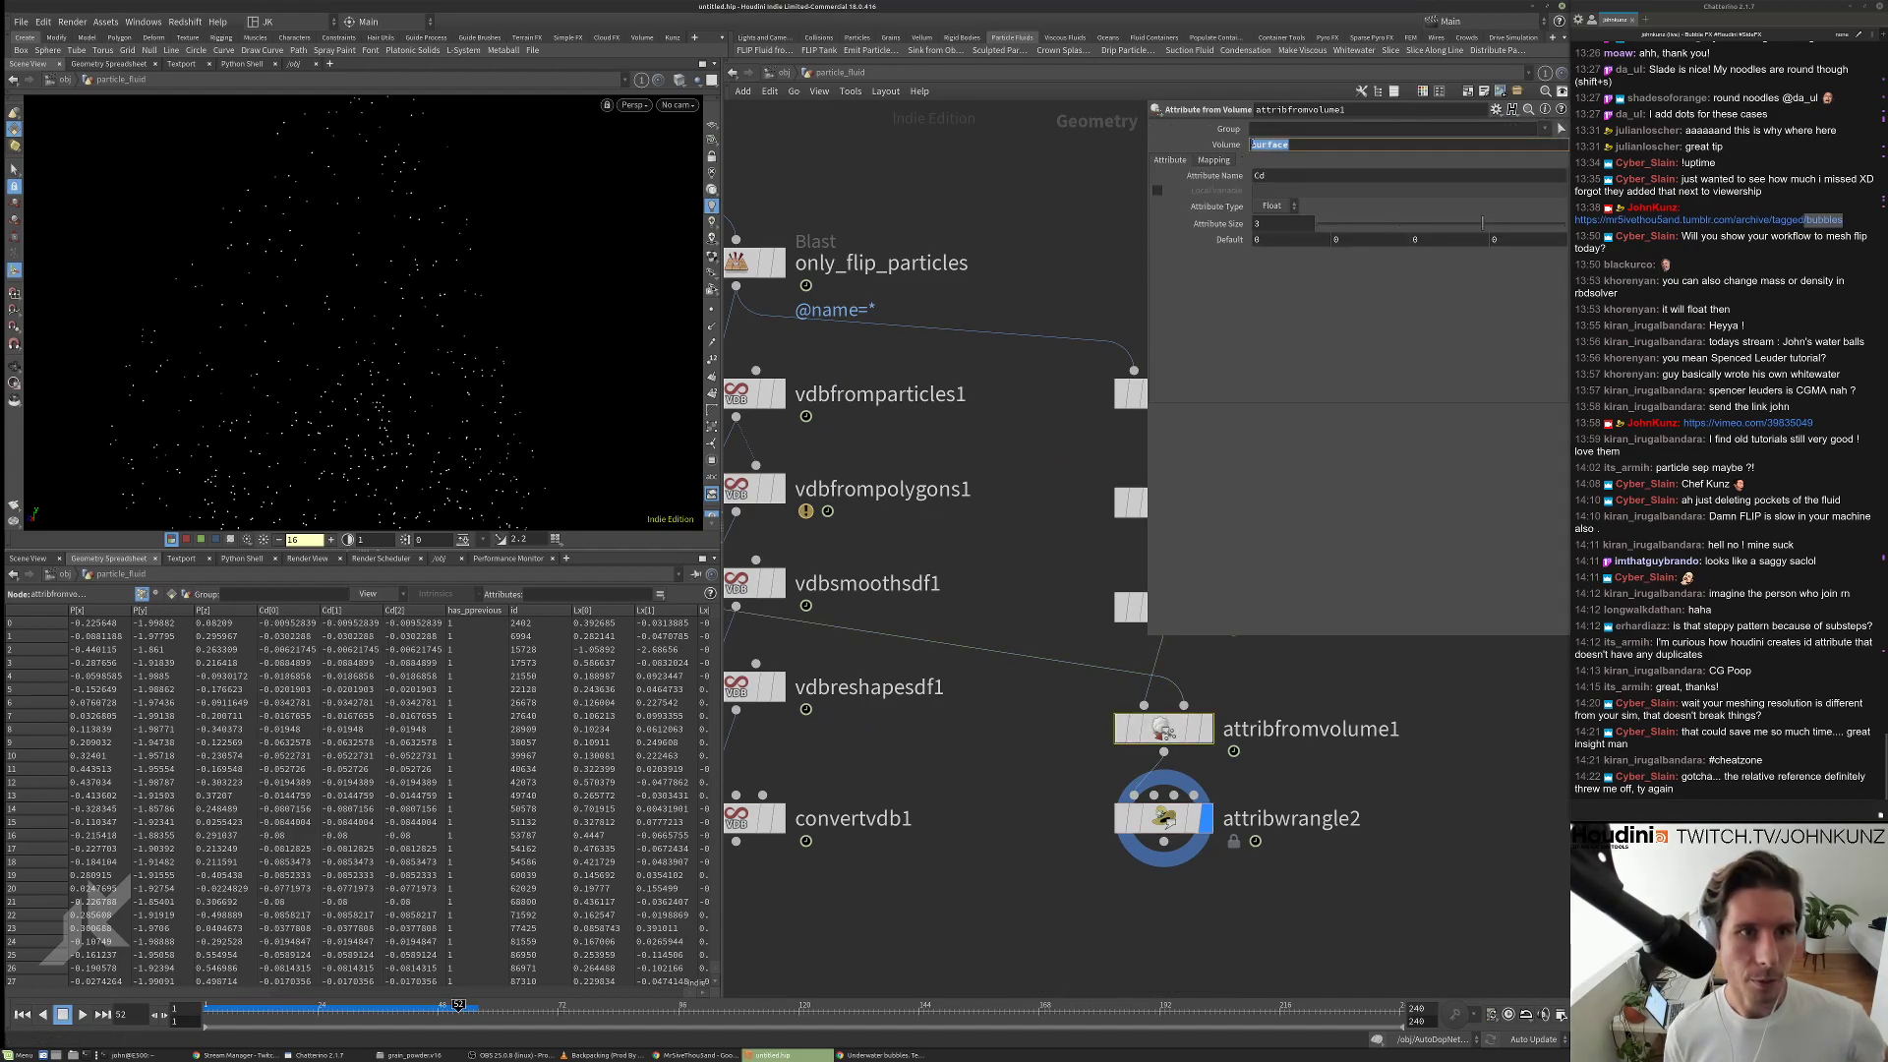
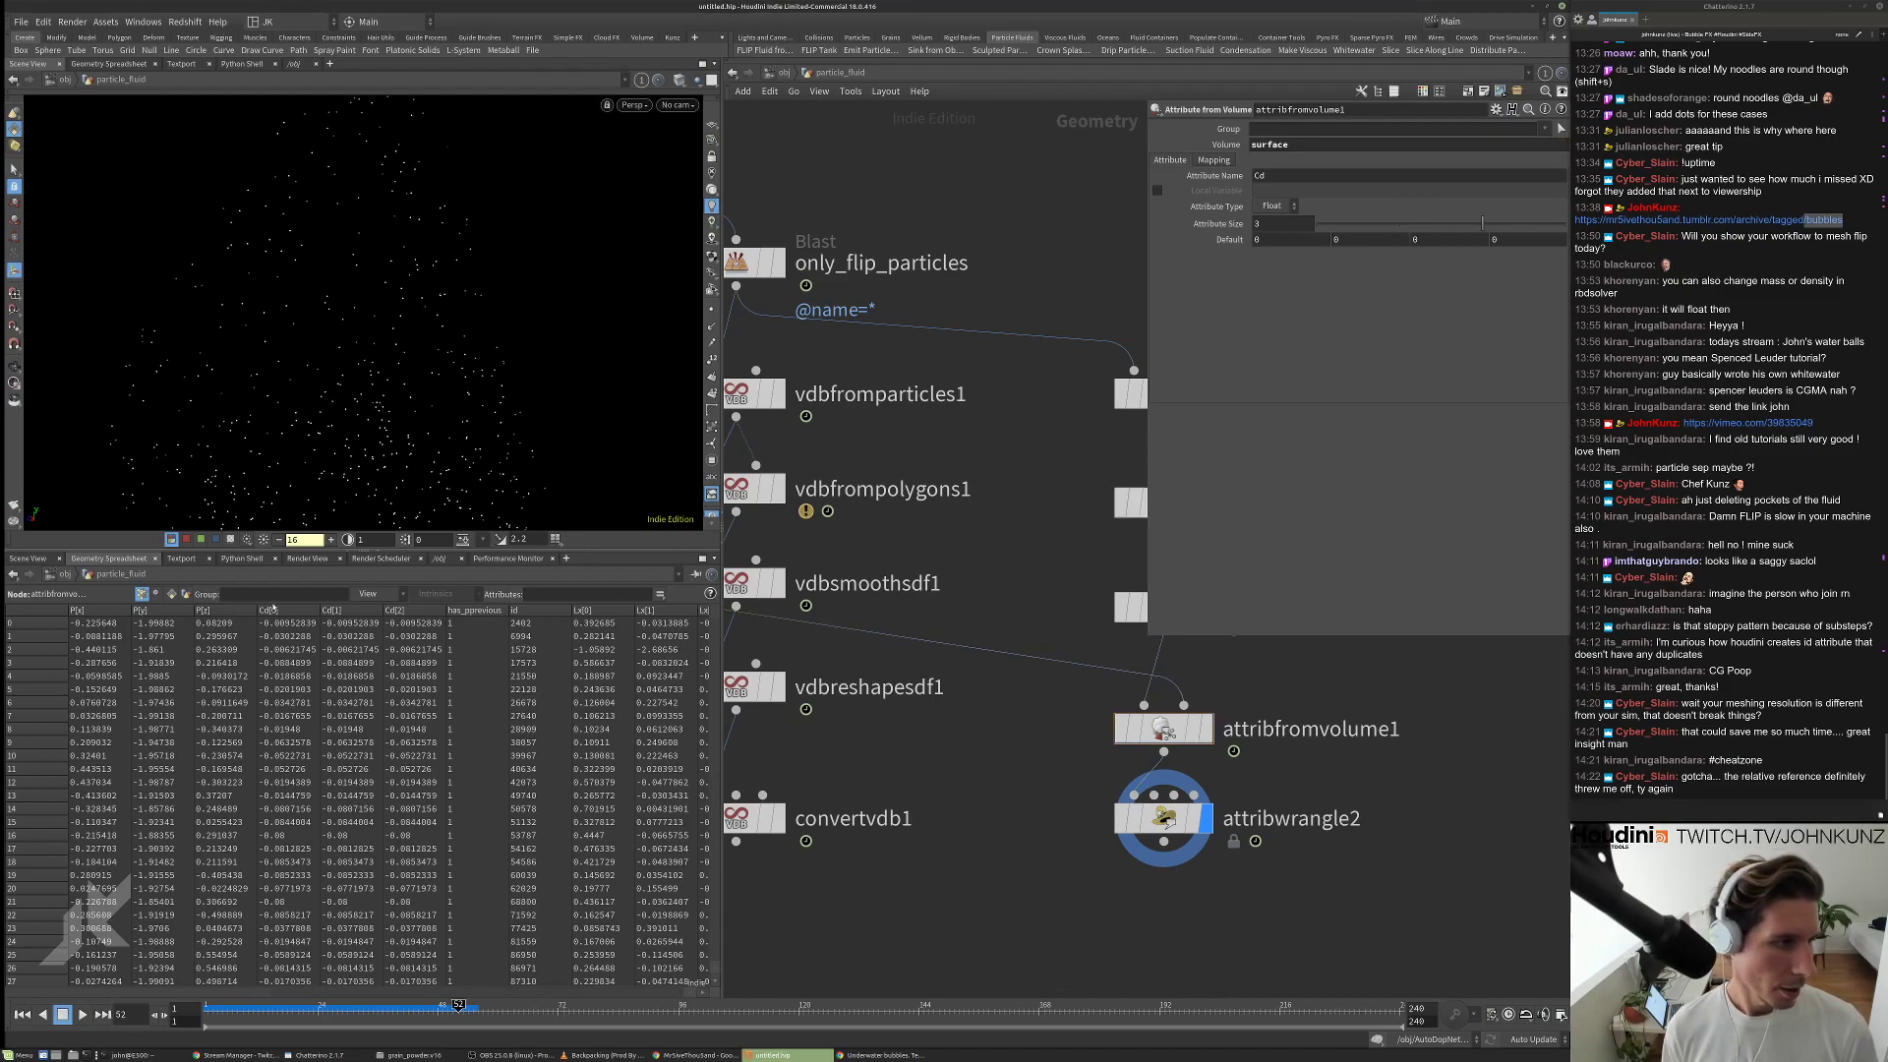
Bypass attribwrangle2 and insert a Point Jitter node between attribute1 and attribfromvolume1.
click(279, 540)
key(q)
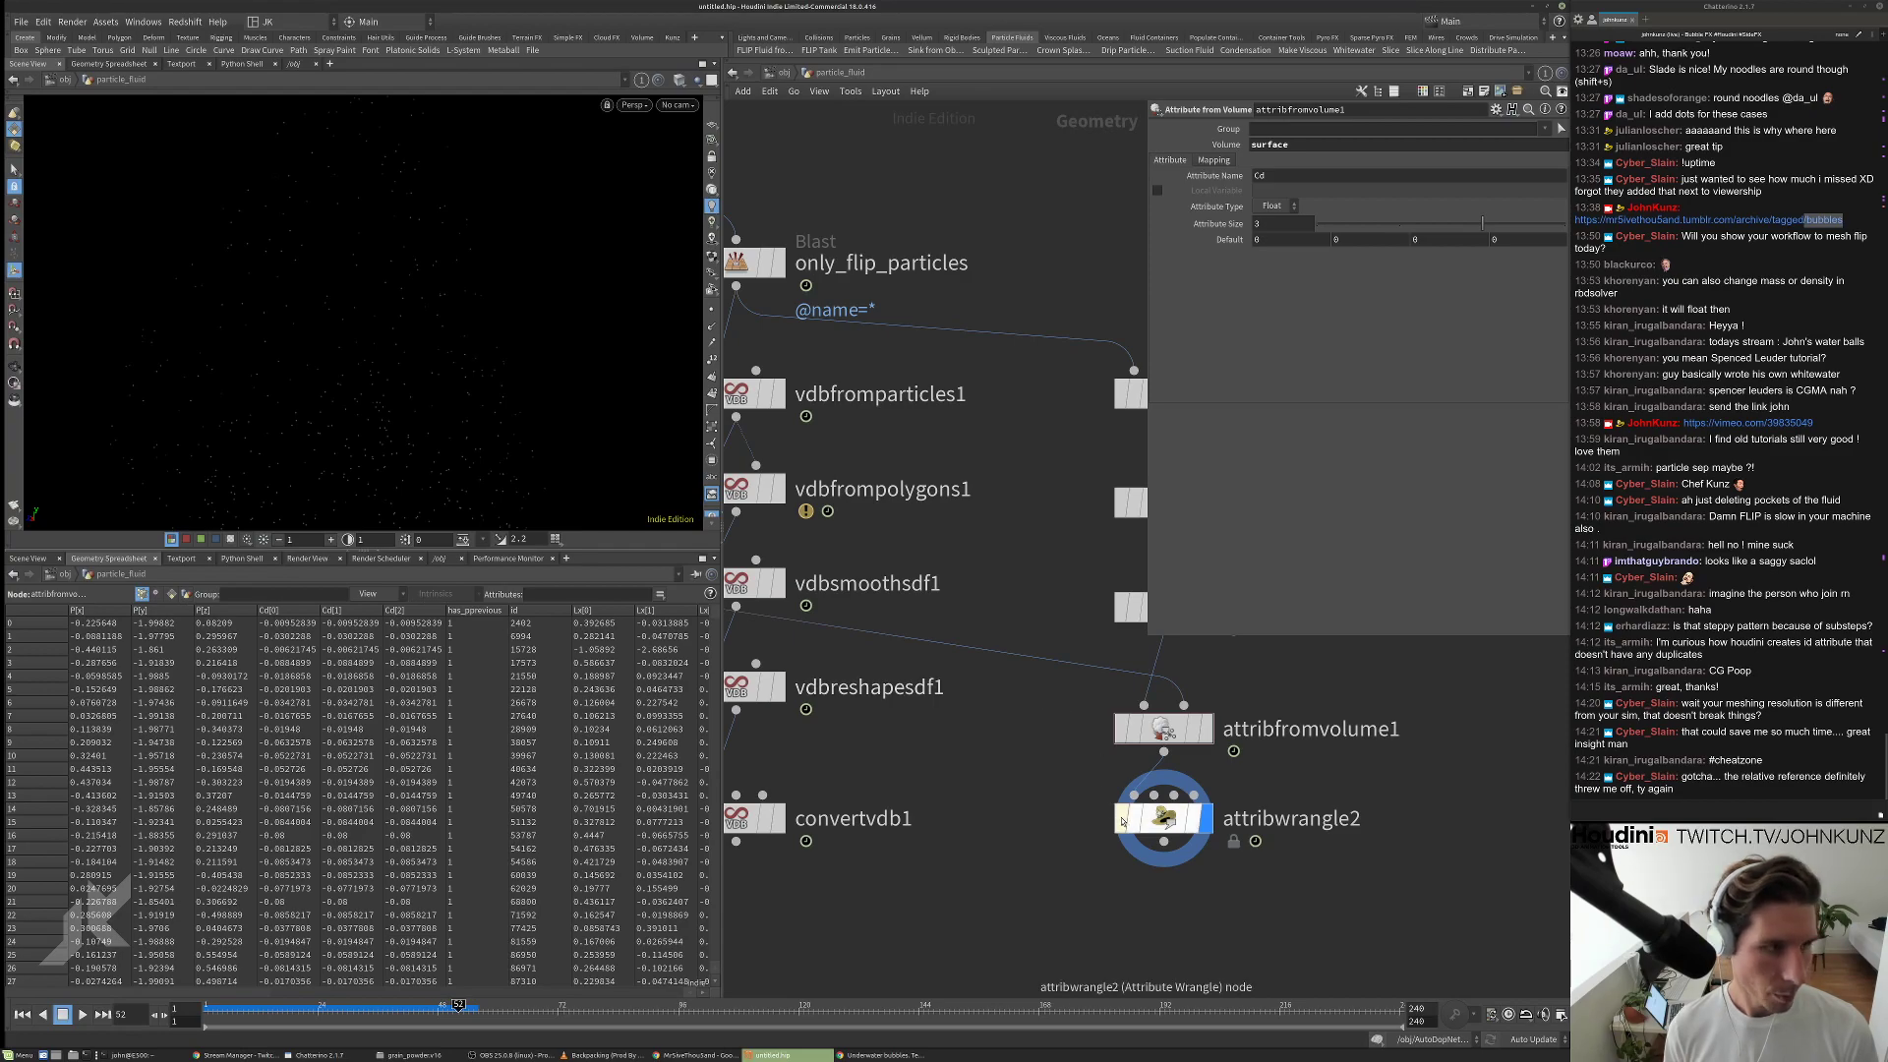
key(Tab)
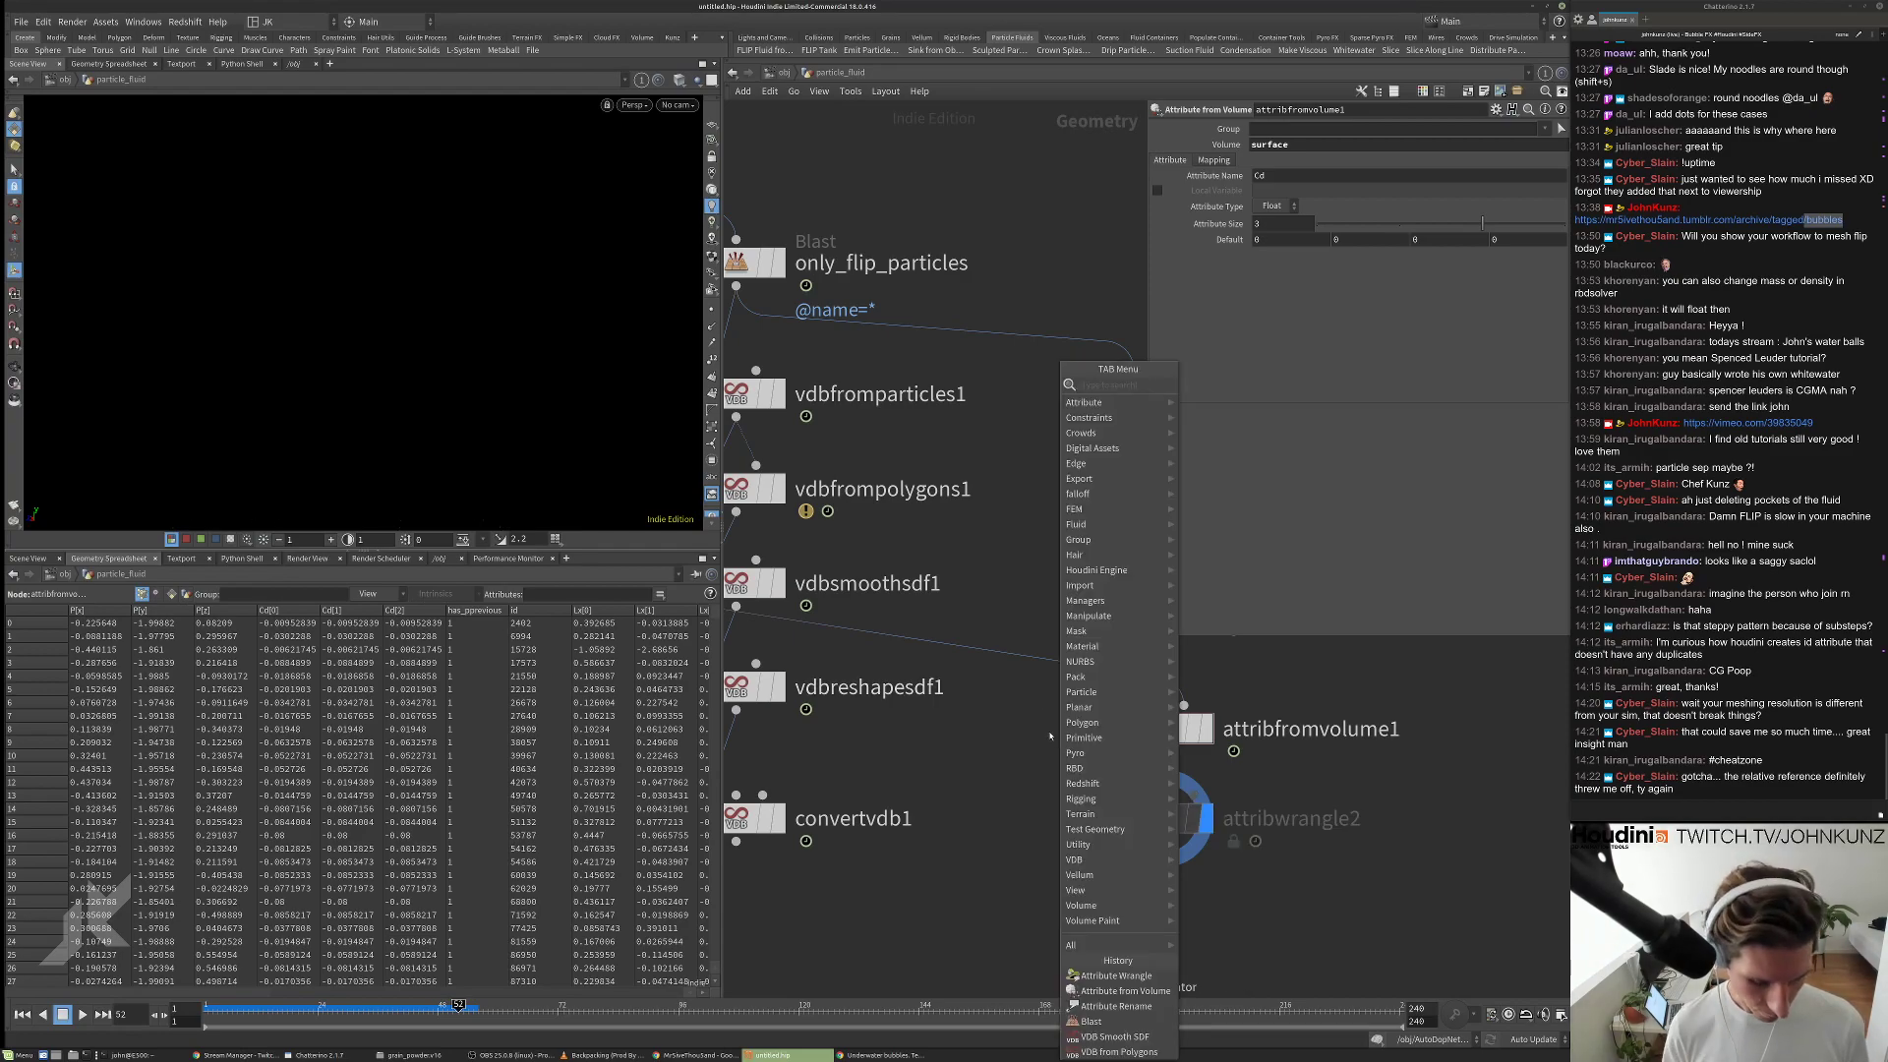
text(jitter)
key(Return)
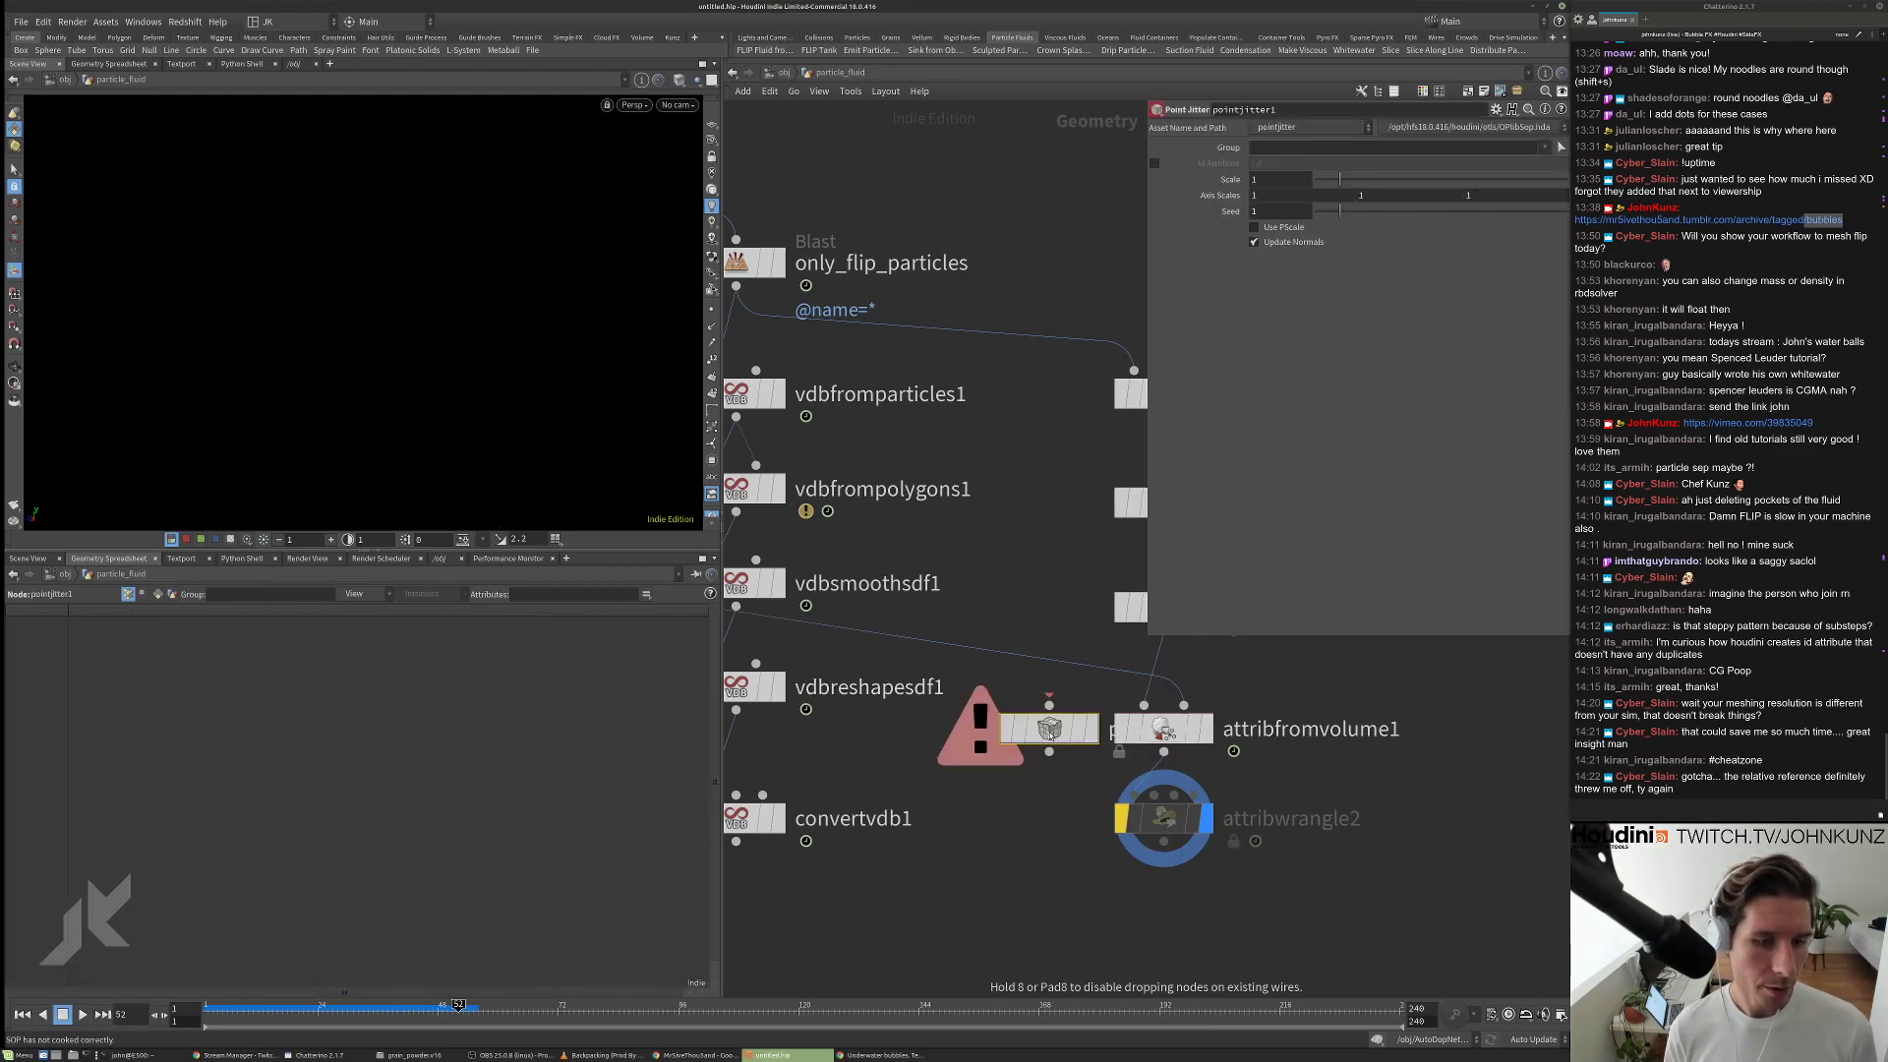
middle_drag(1049, 728, 945, 820)
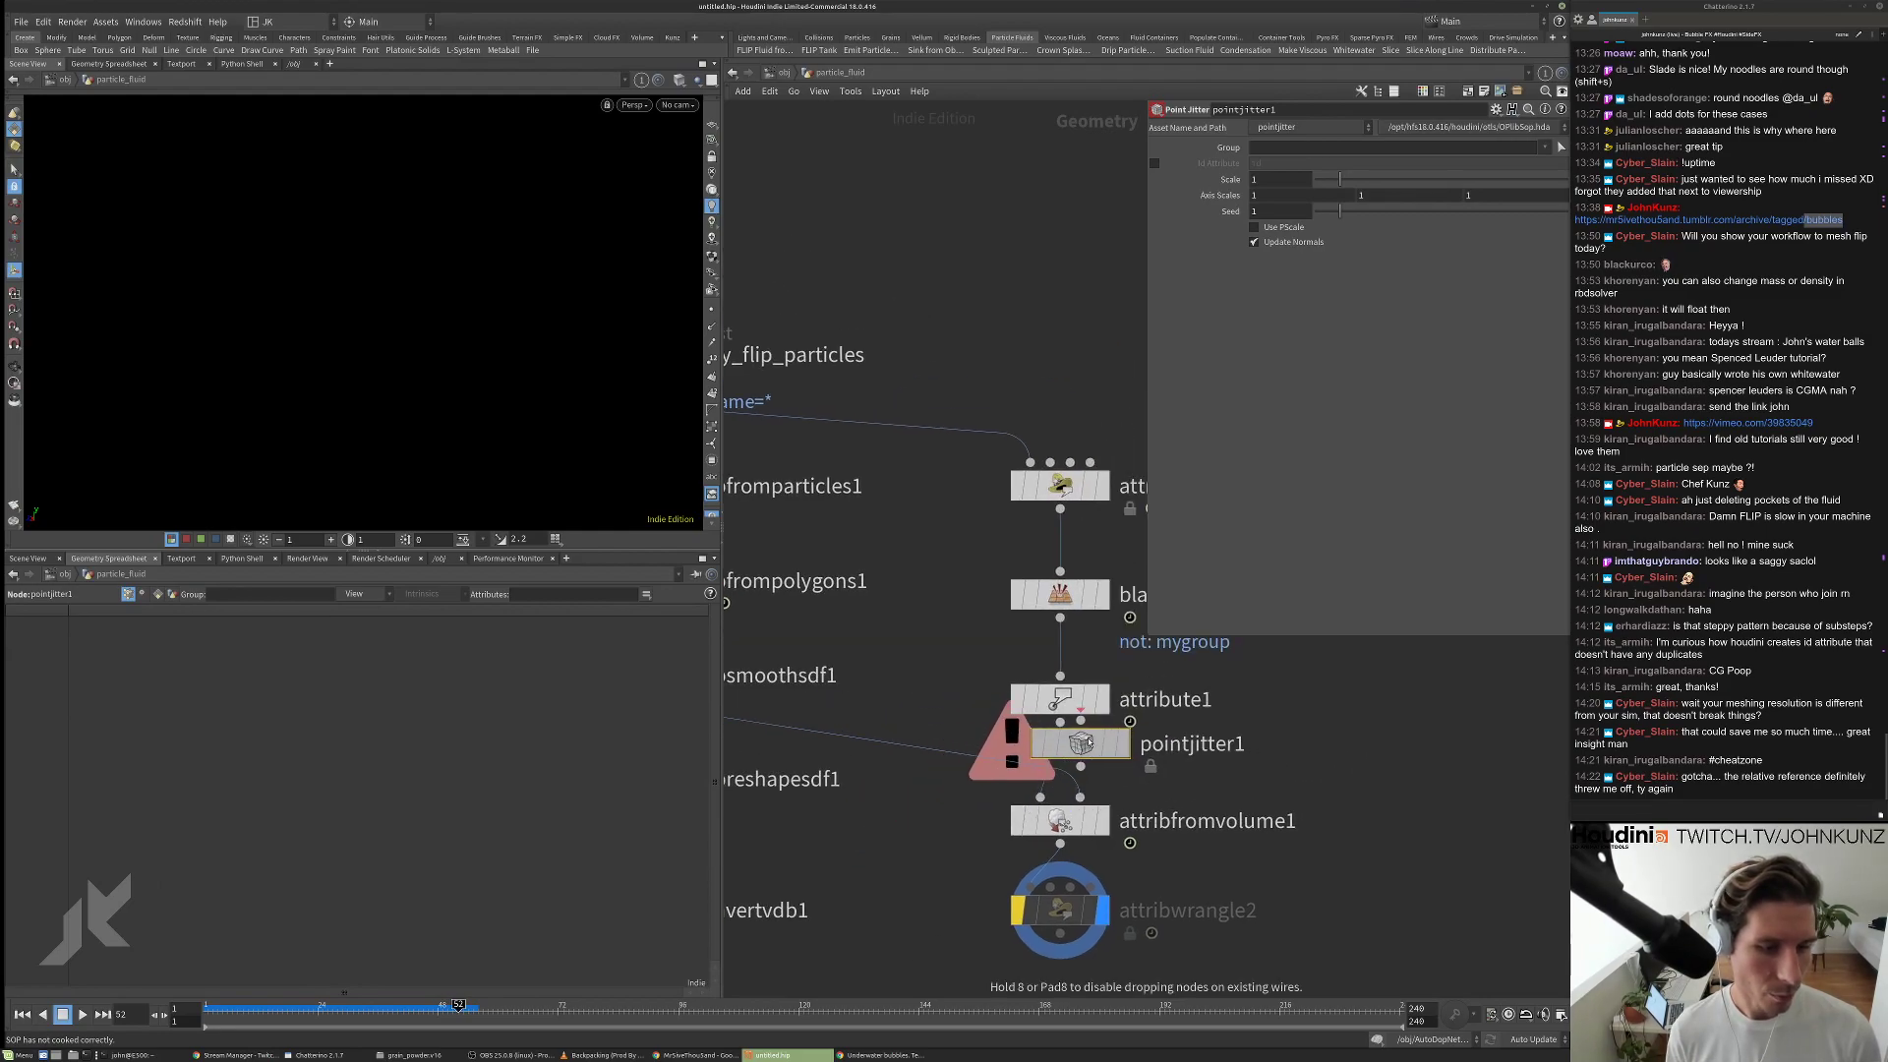
click(1081, 744)
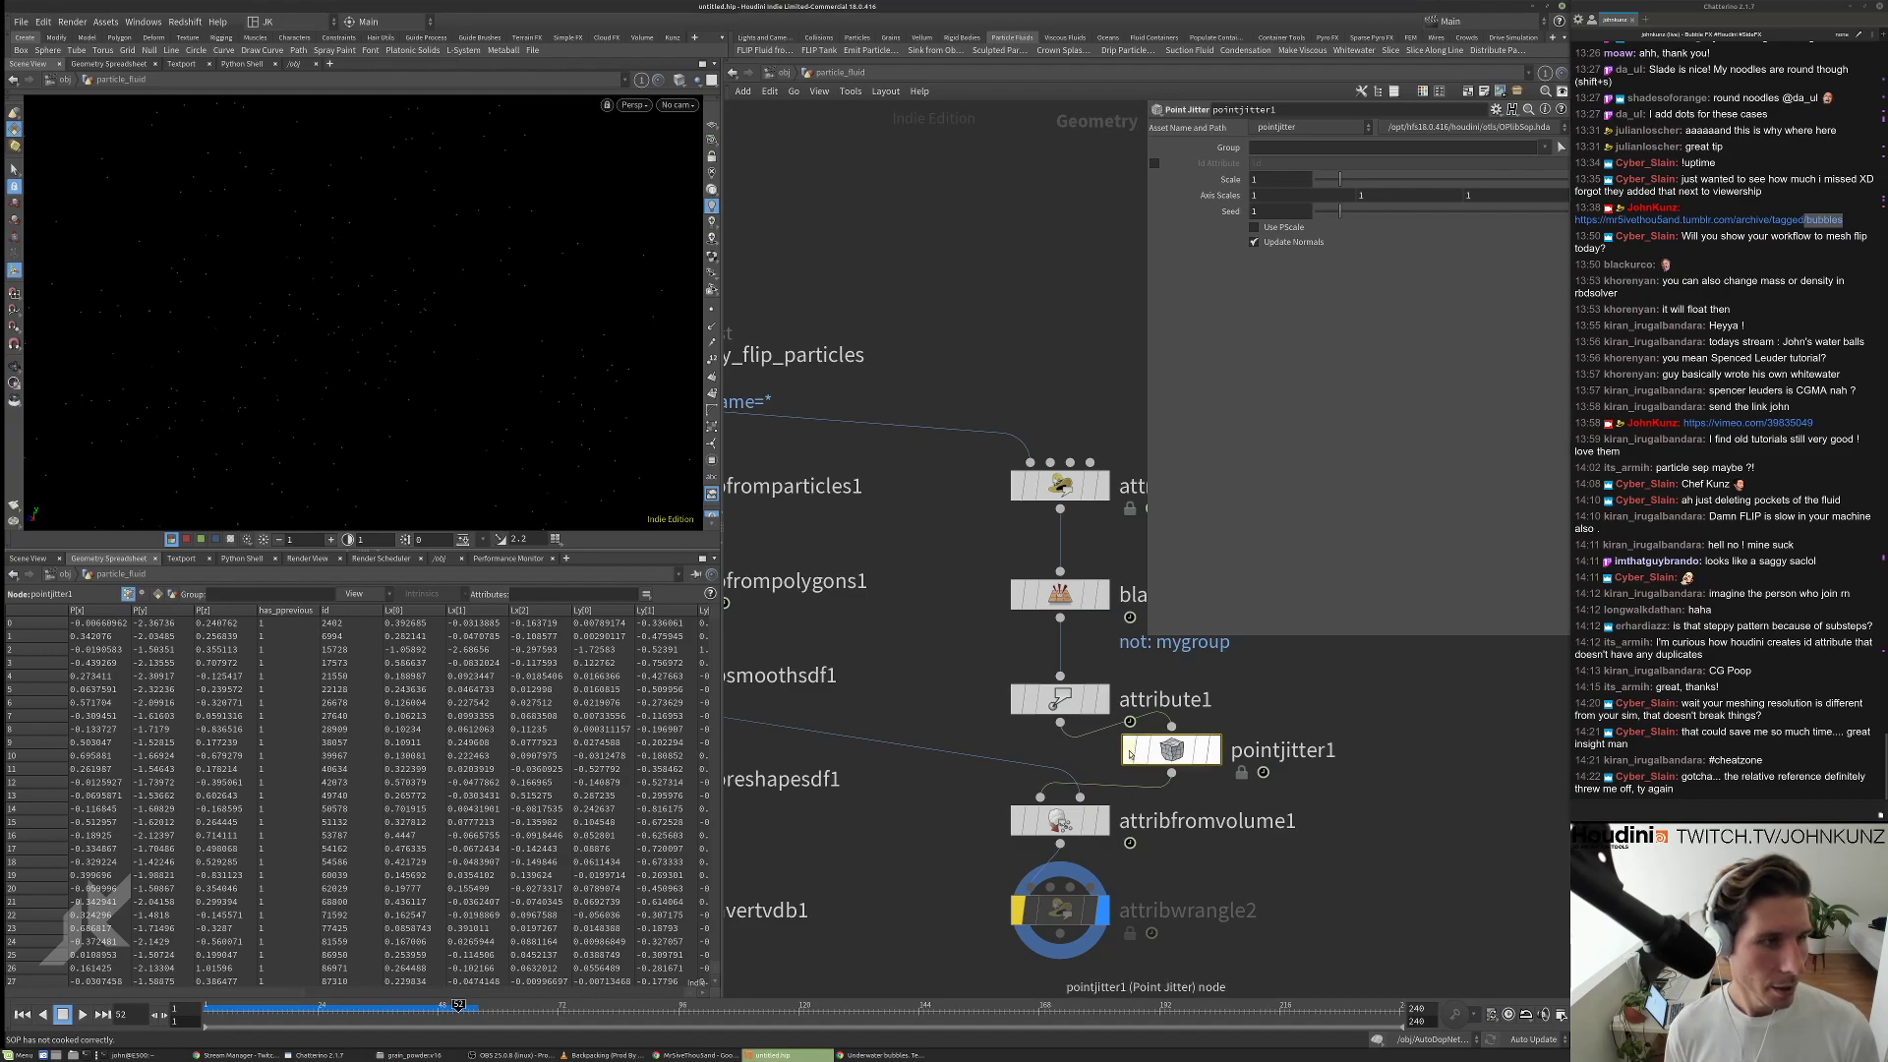
Display and re-enable pointjitter1, then view attribfromvolume1's jittered point result.
click(1213, 754)
click(1129, 751)
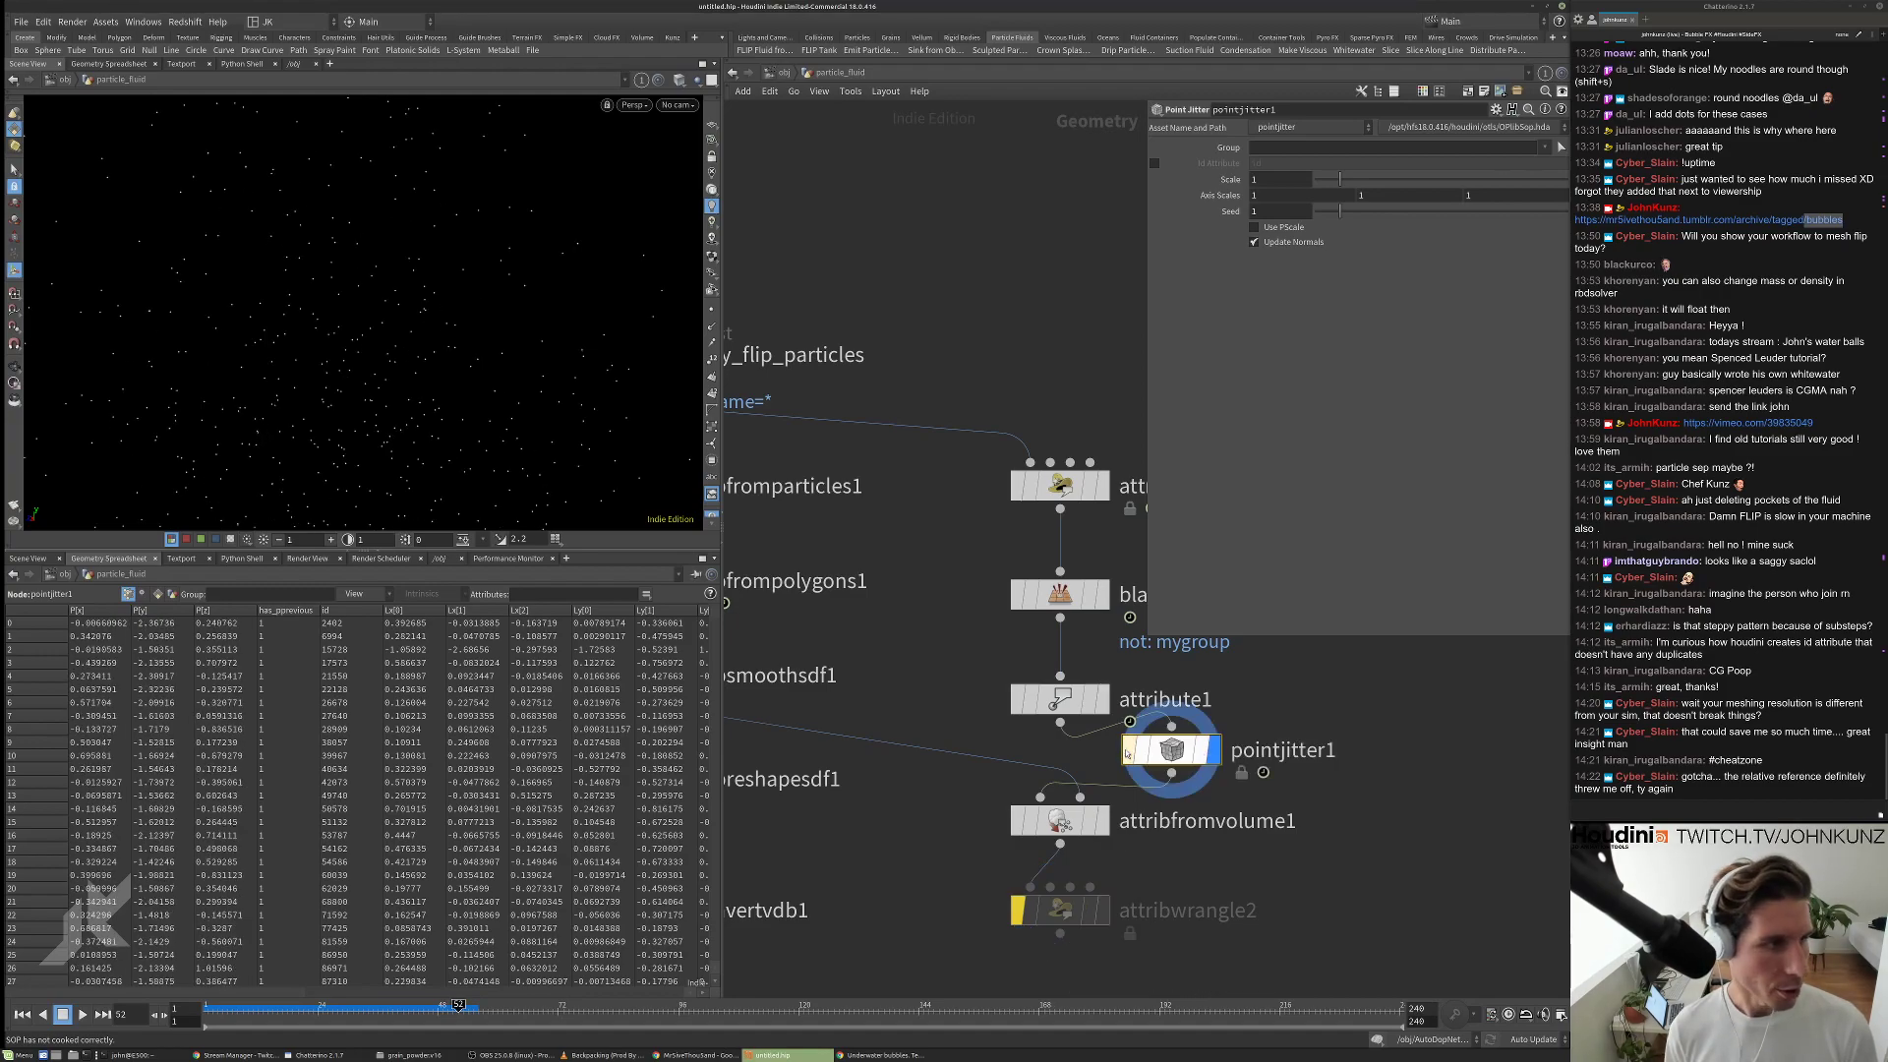
scroll(350, 367, down, 5)
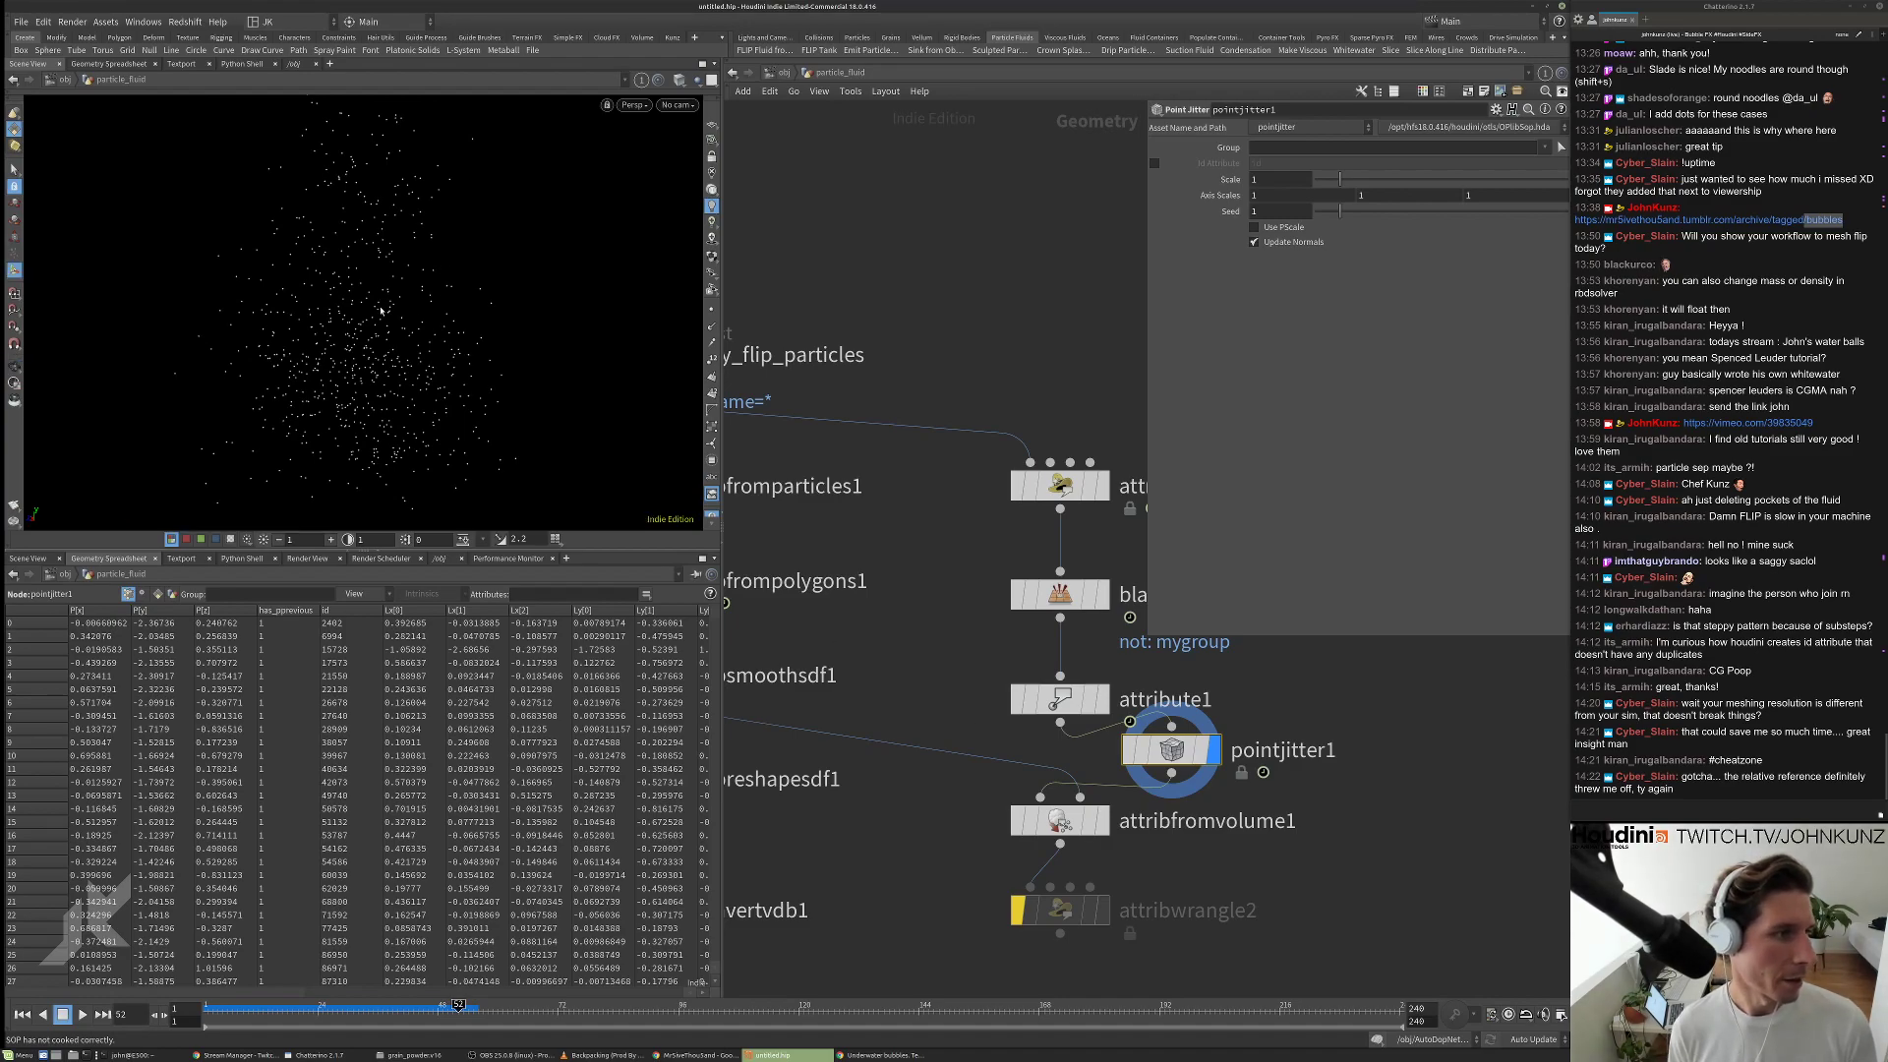
alt+drag(497, 324, 633, 363)
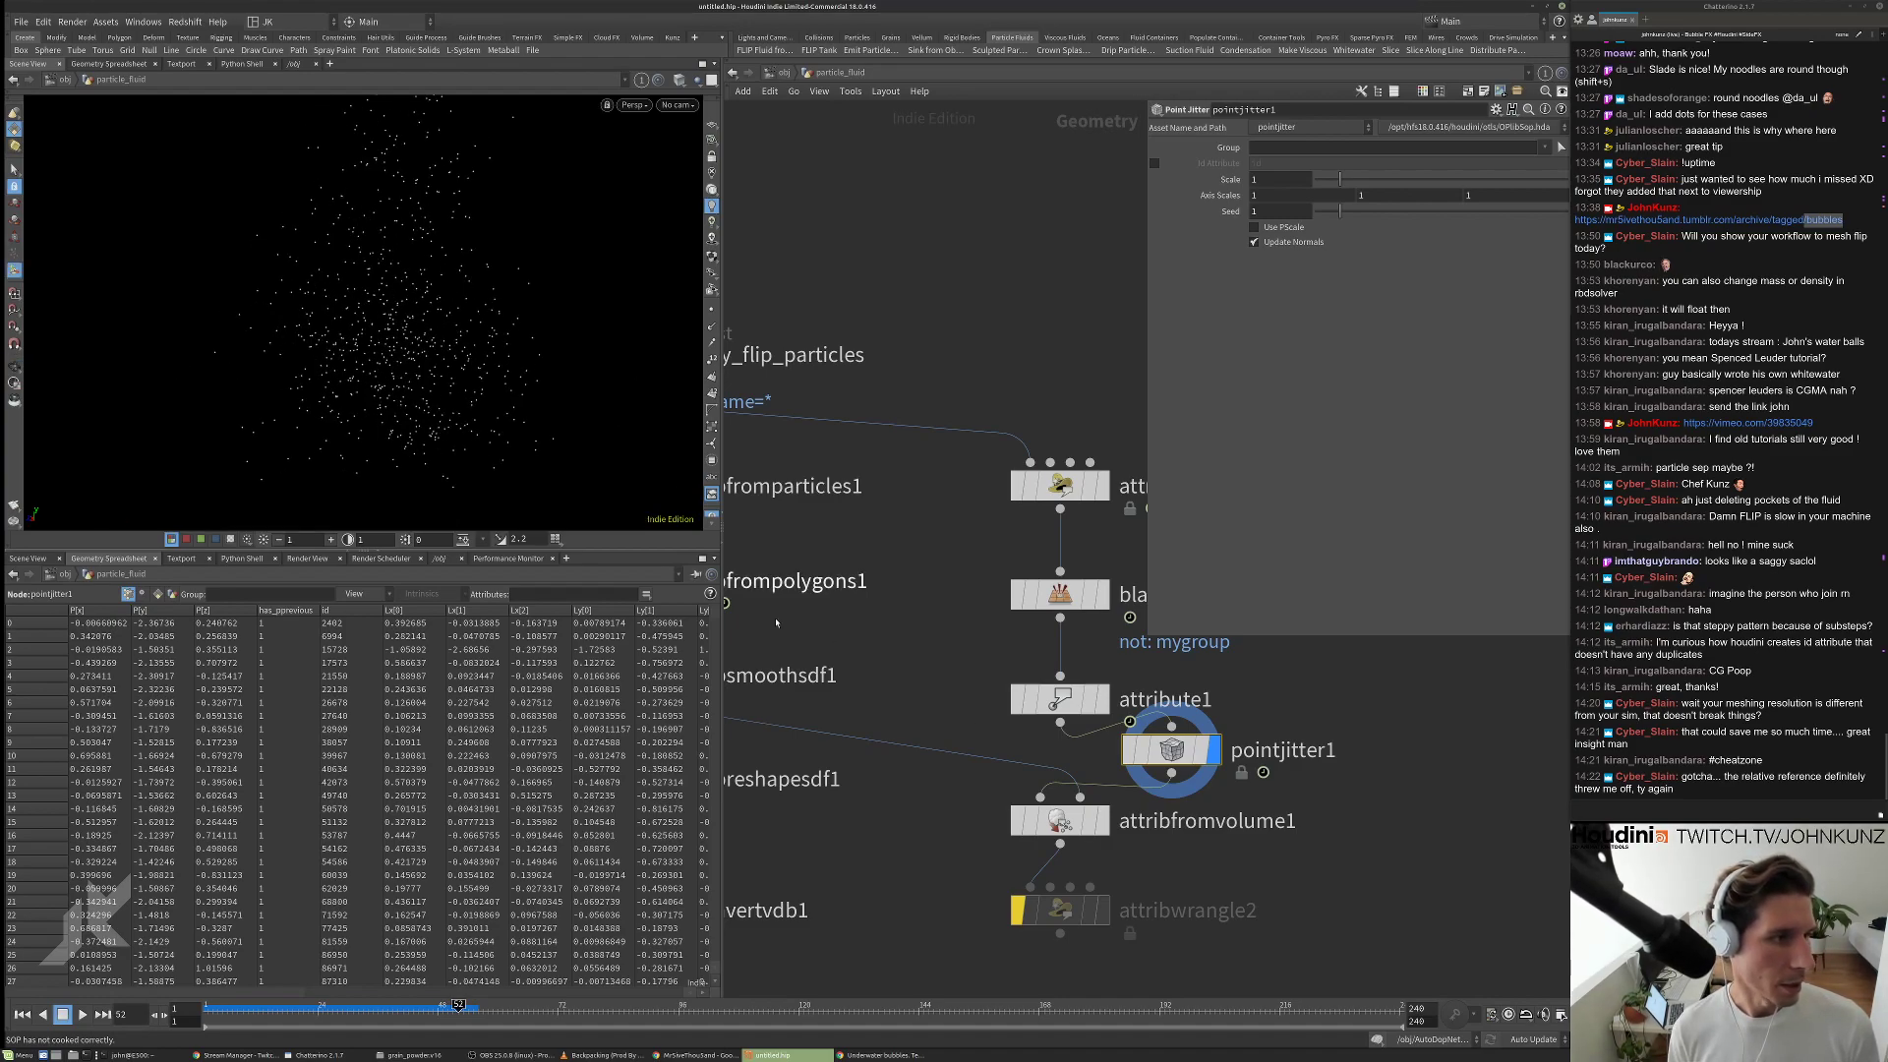
click(1060, 824)
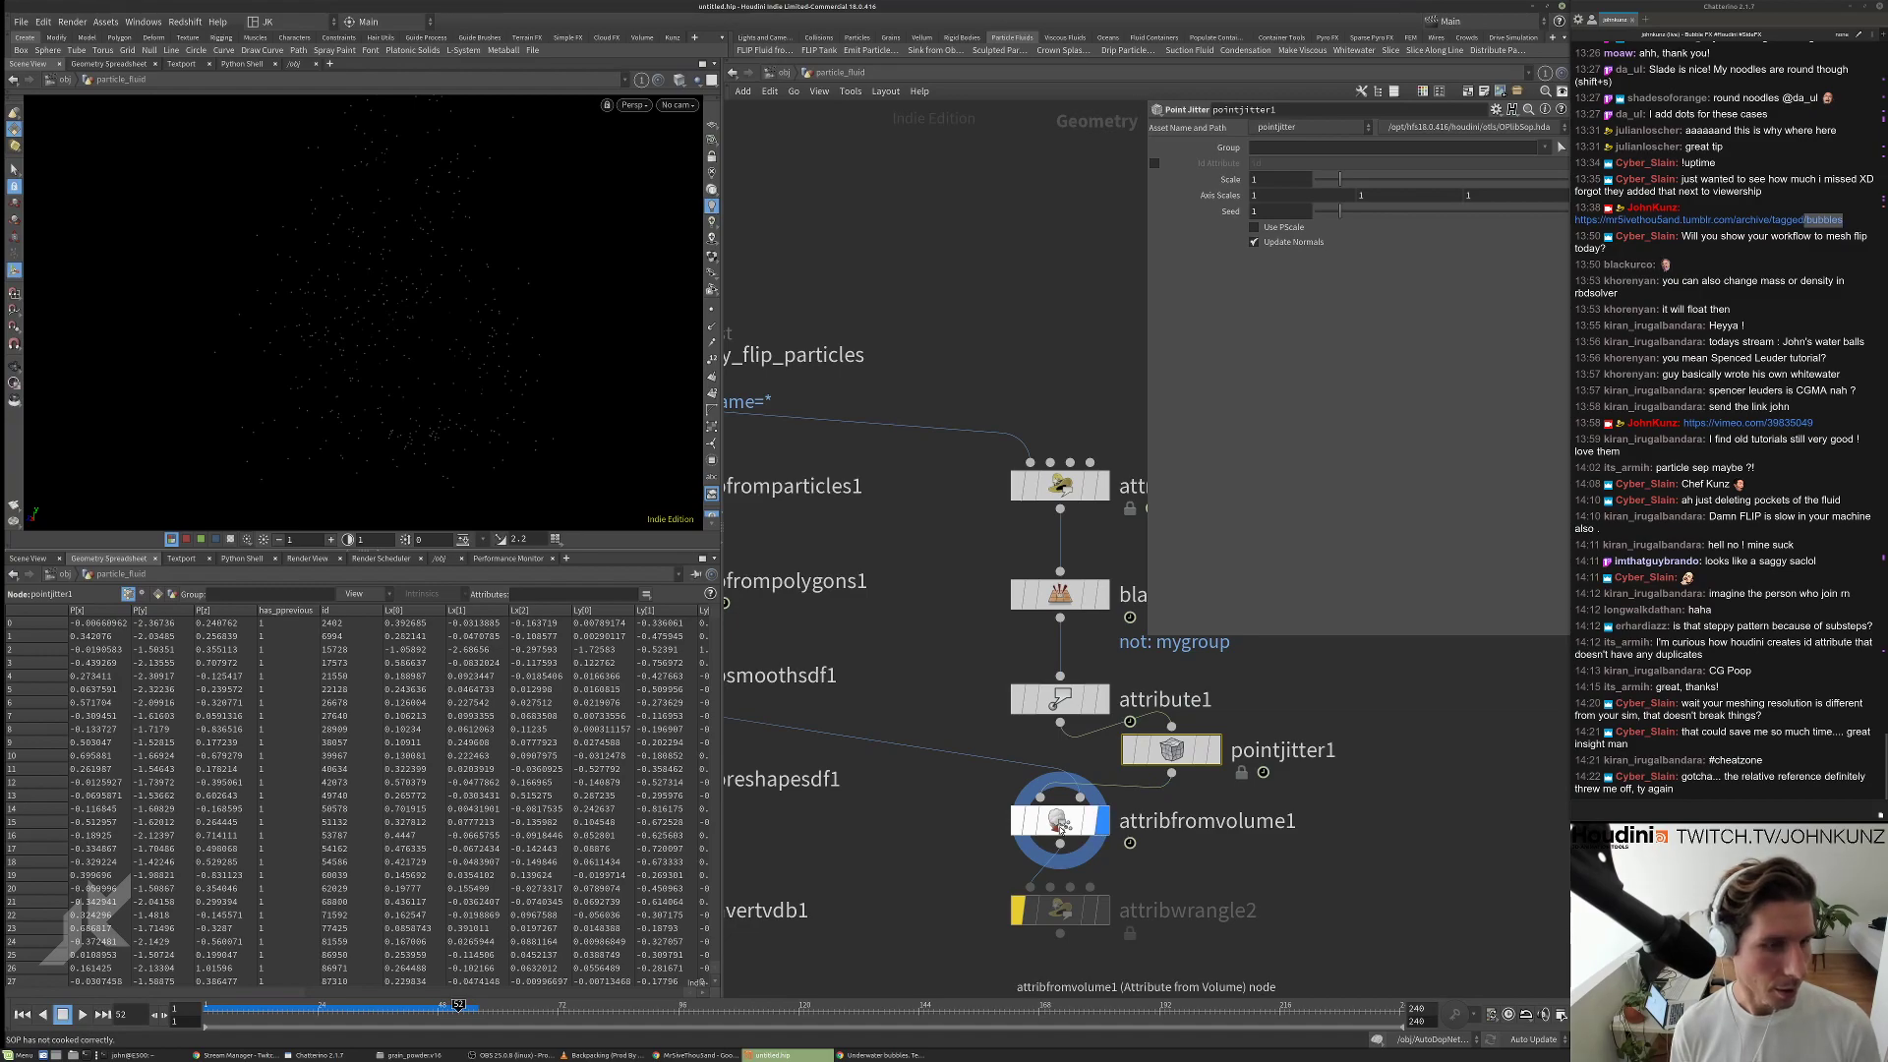
click(1060, 830)
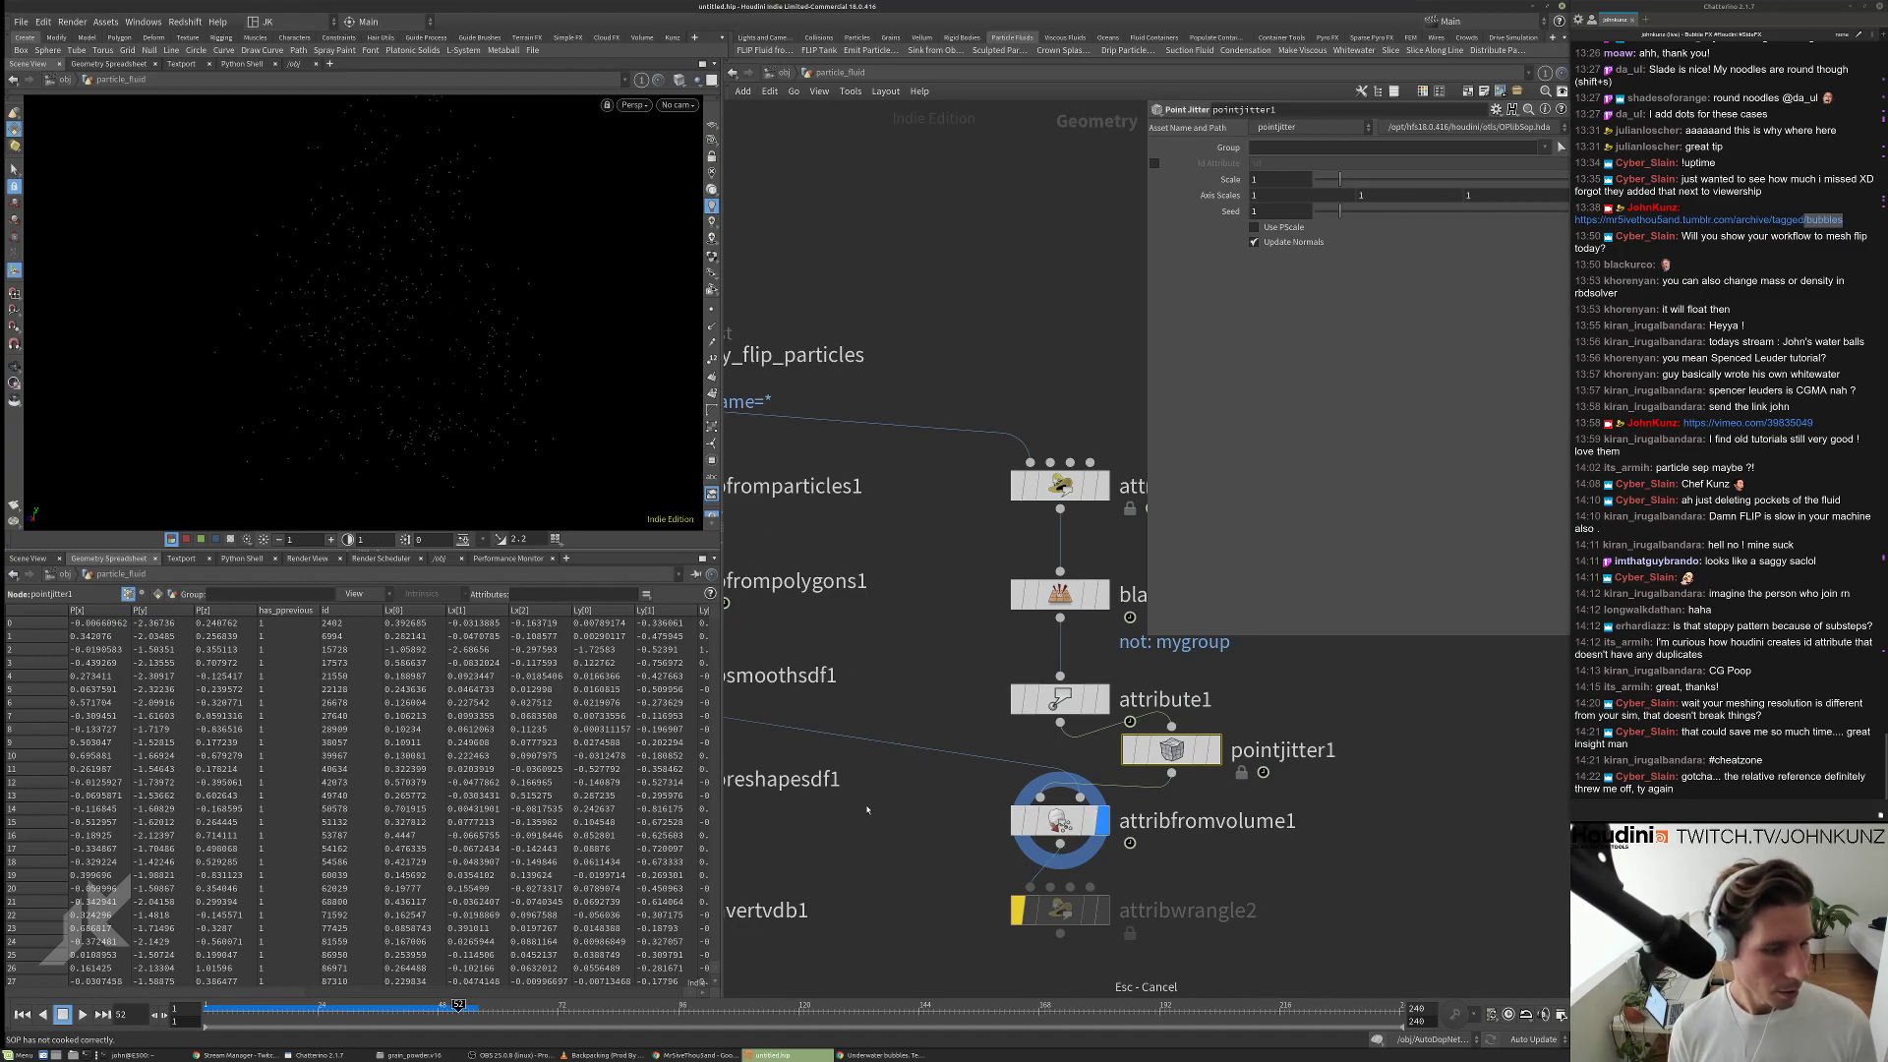
middle_drag(866, 809, 1054, 720)
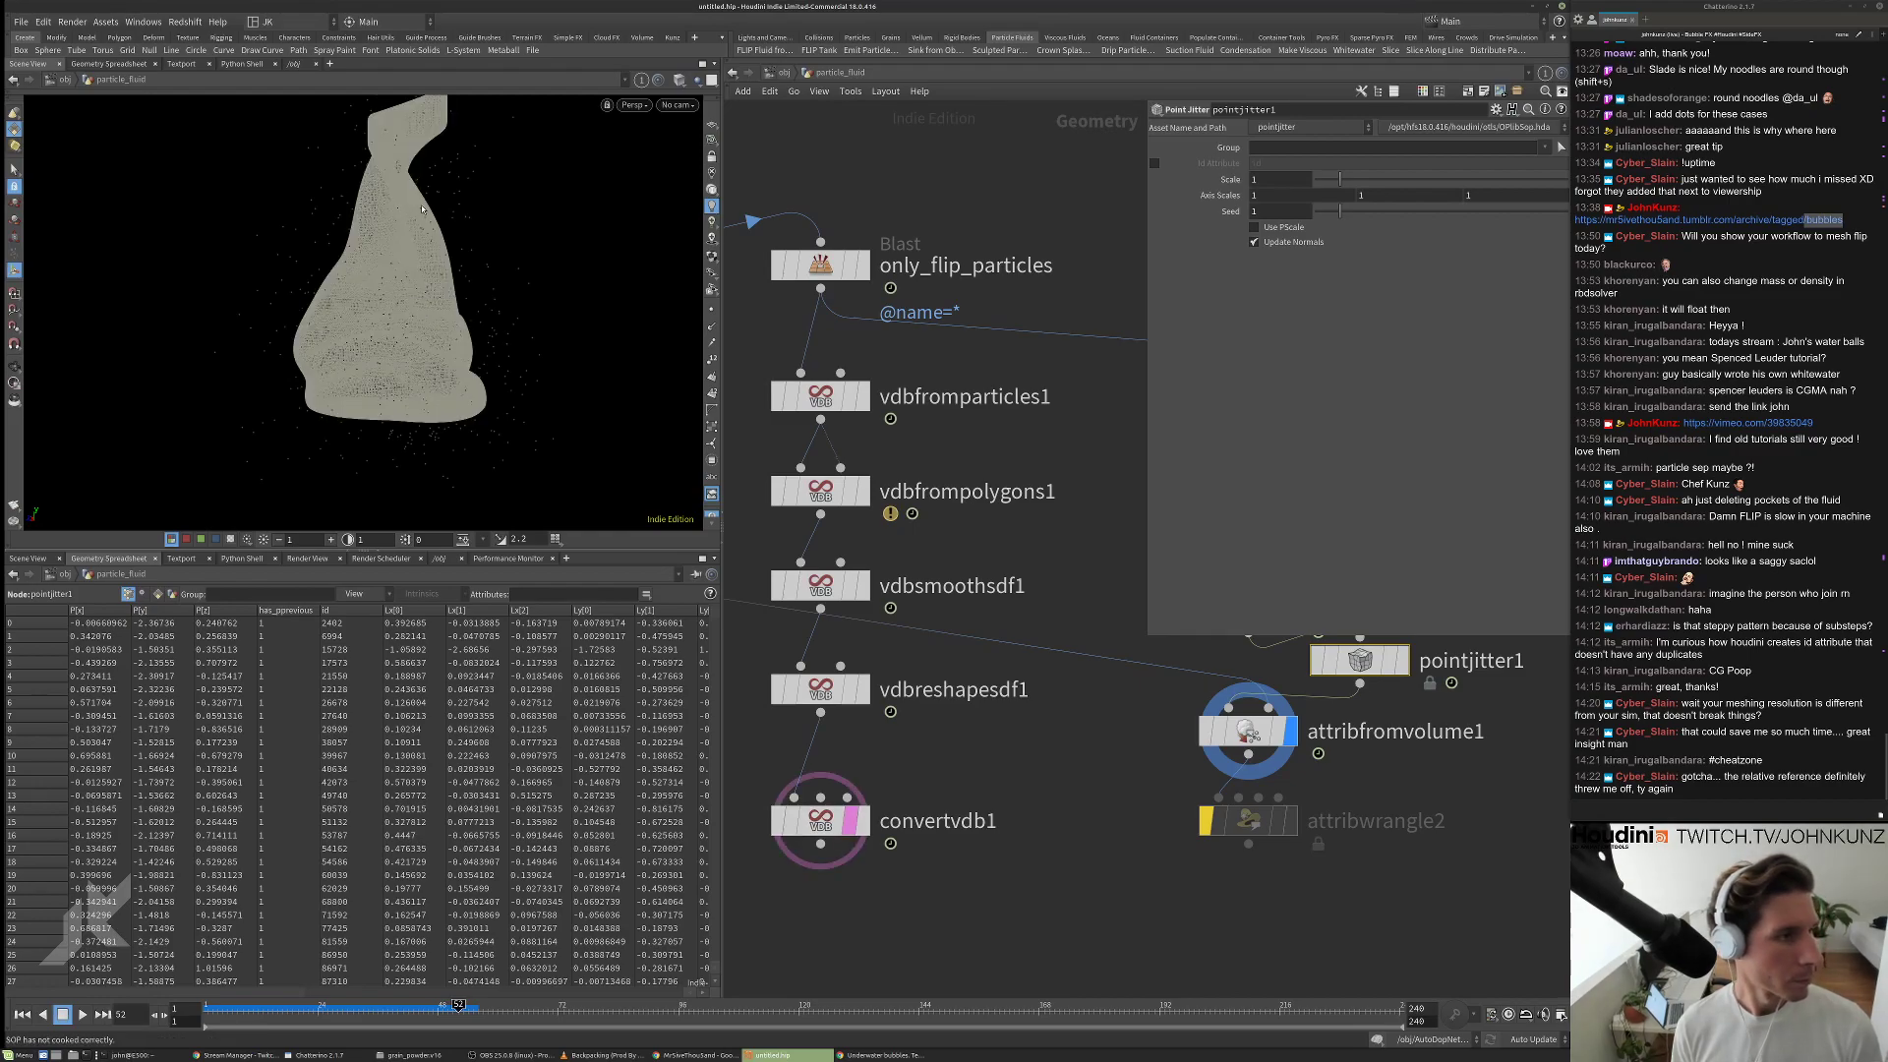
Orbit and zoom in on the wireframe fluid mesh to inspect its detail.
drag(423, 208, 404, 341)
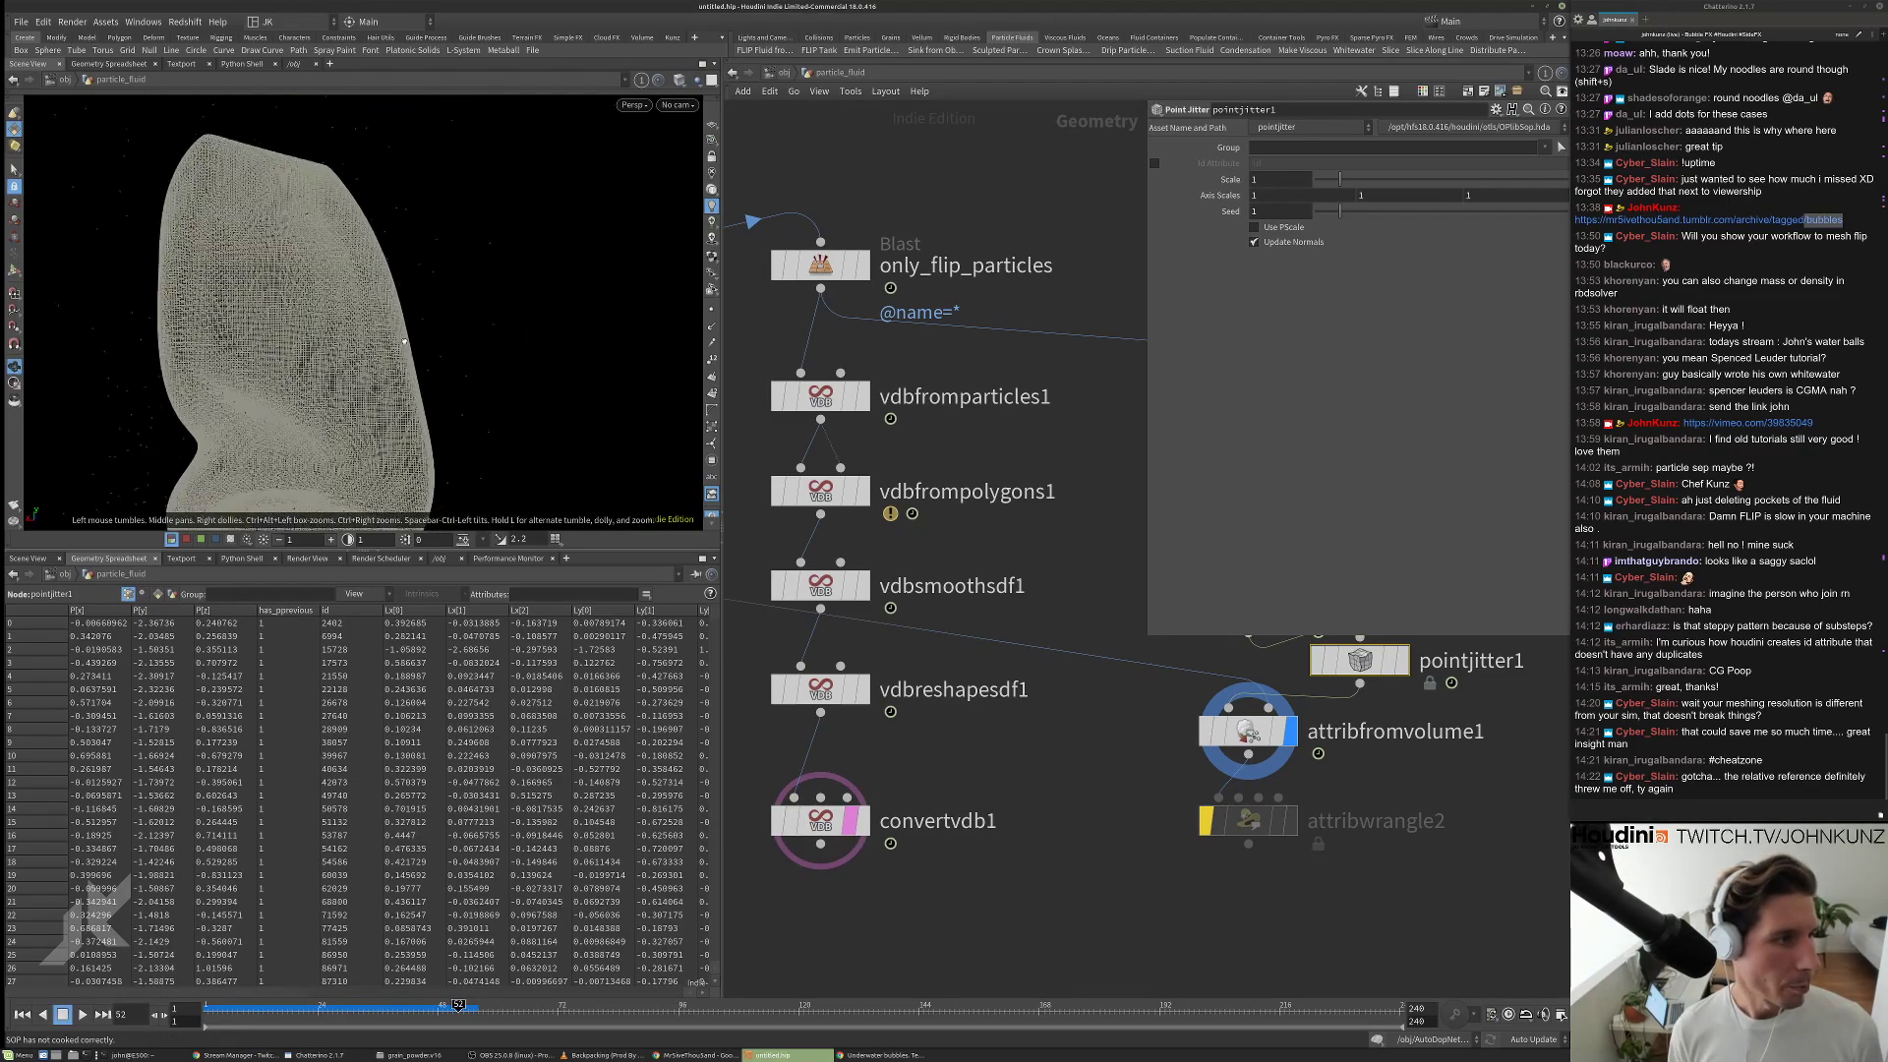
scroll(404, 324, up, 3)
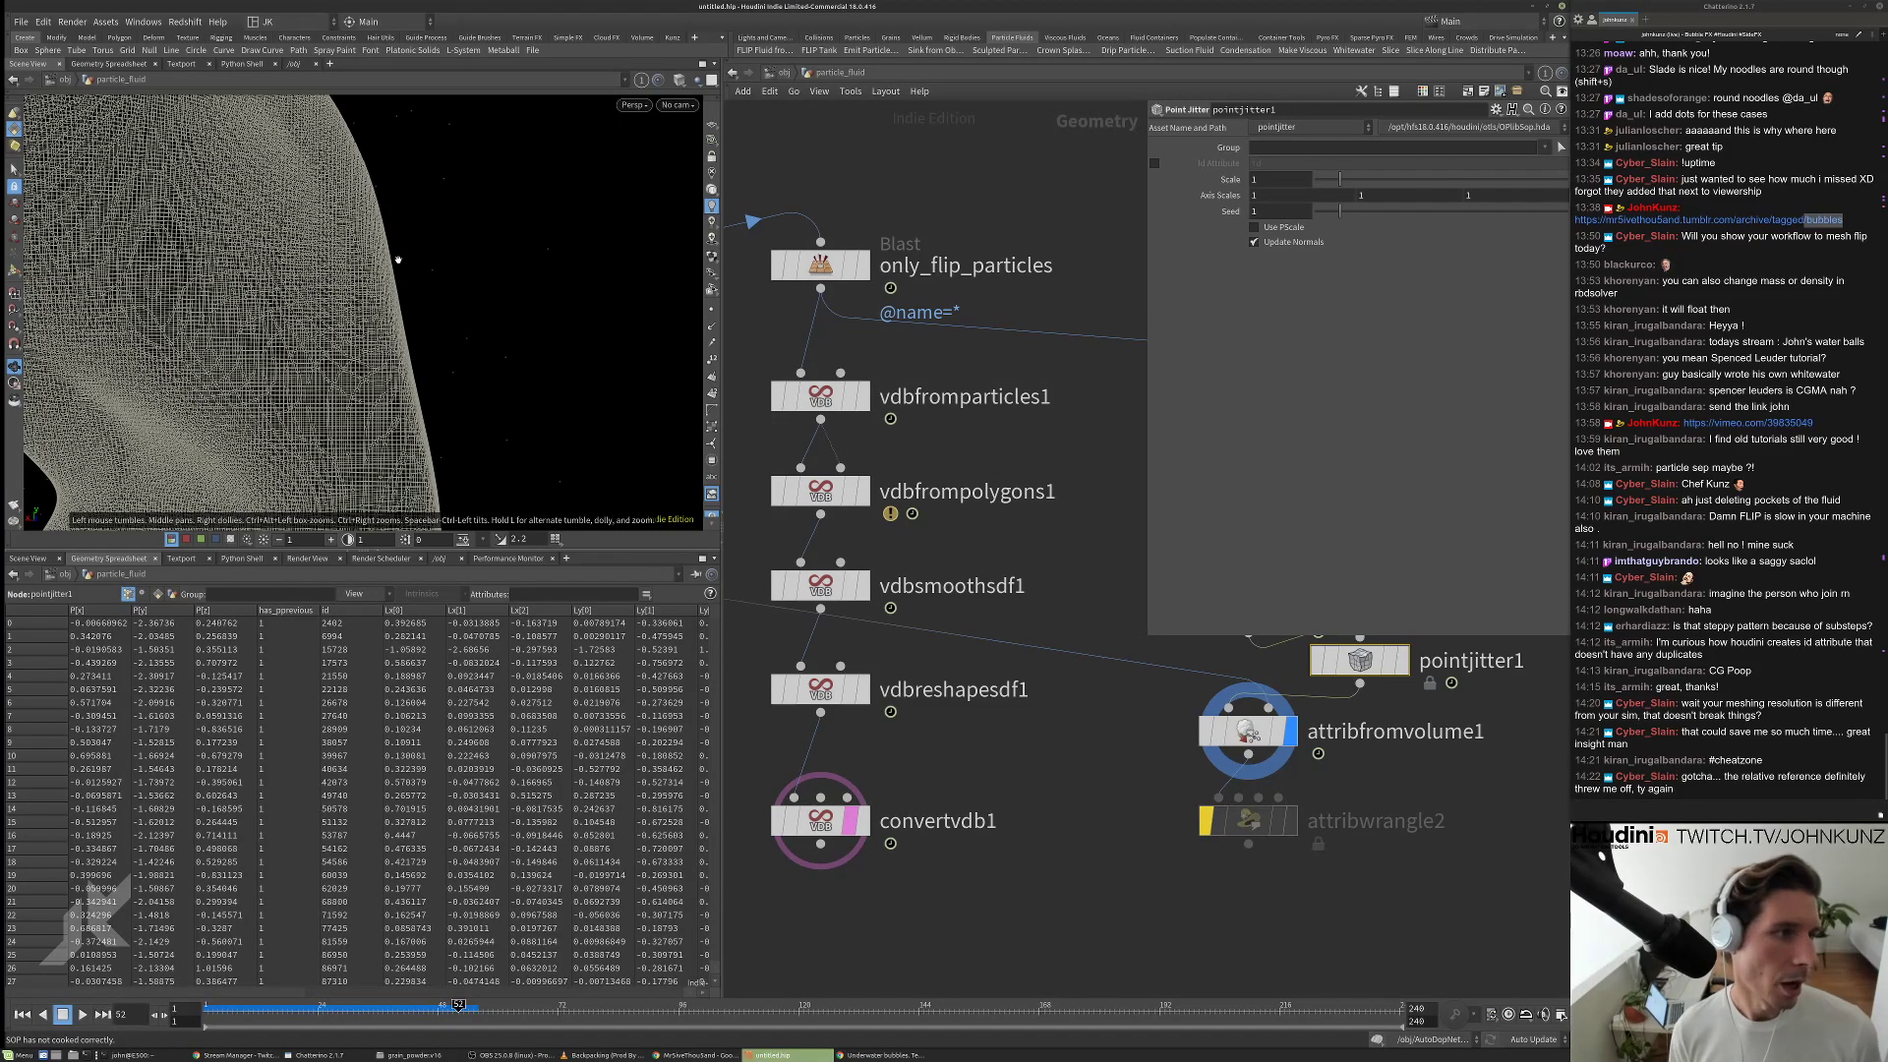
scroll(993, 639, down, 3)
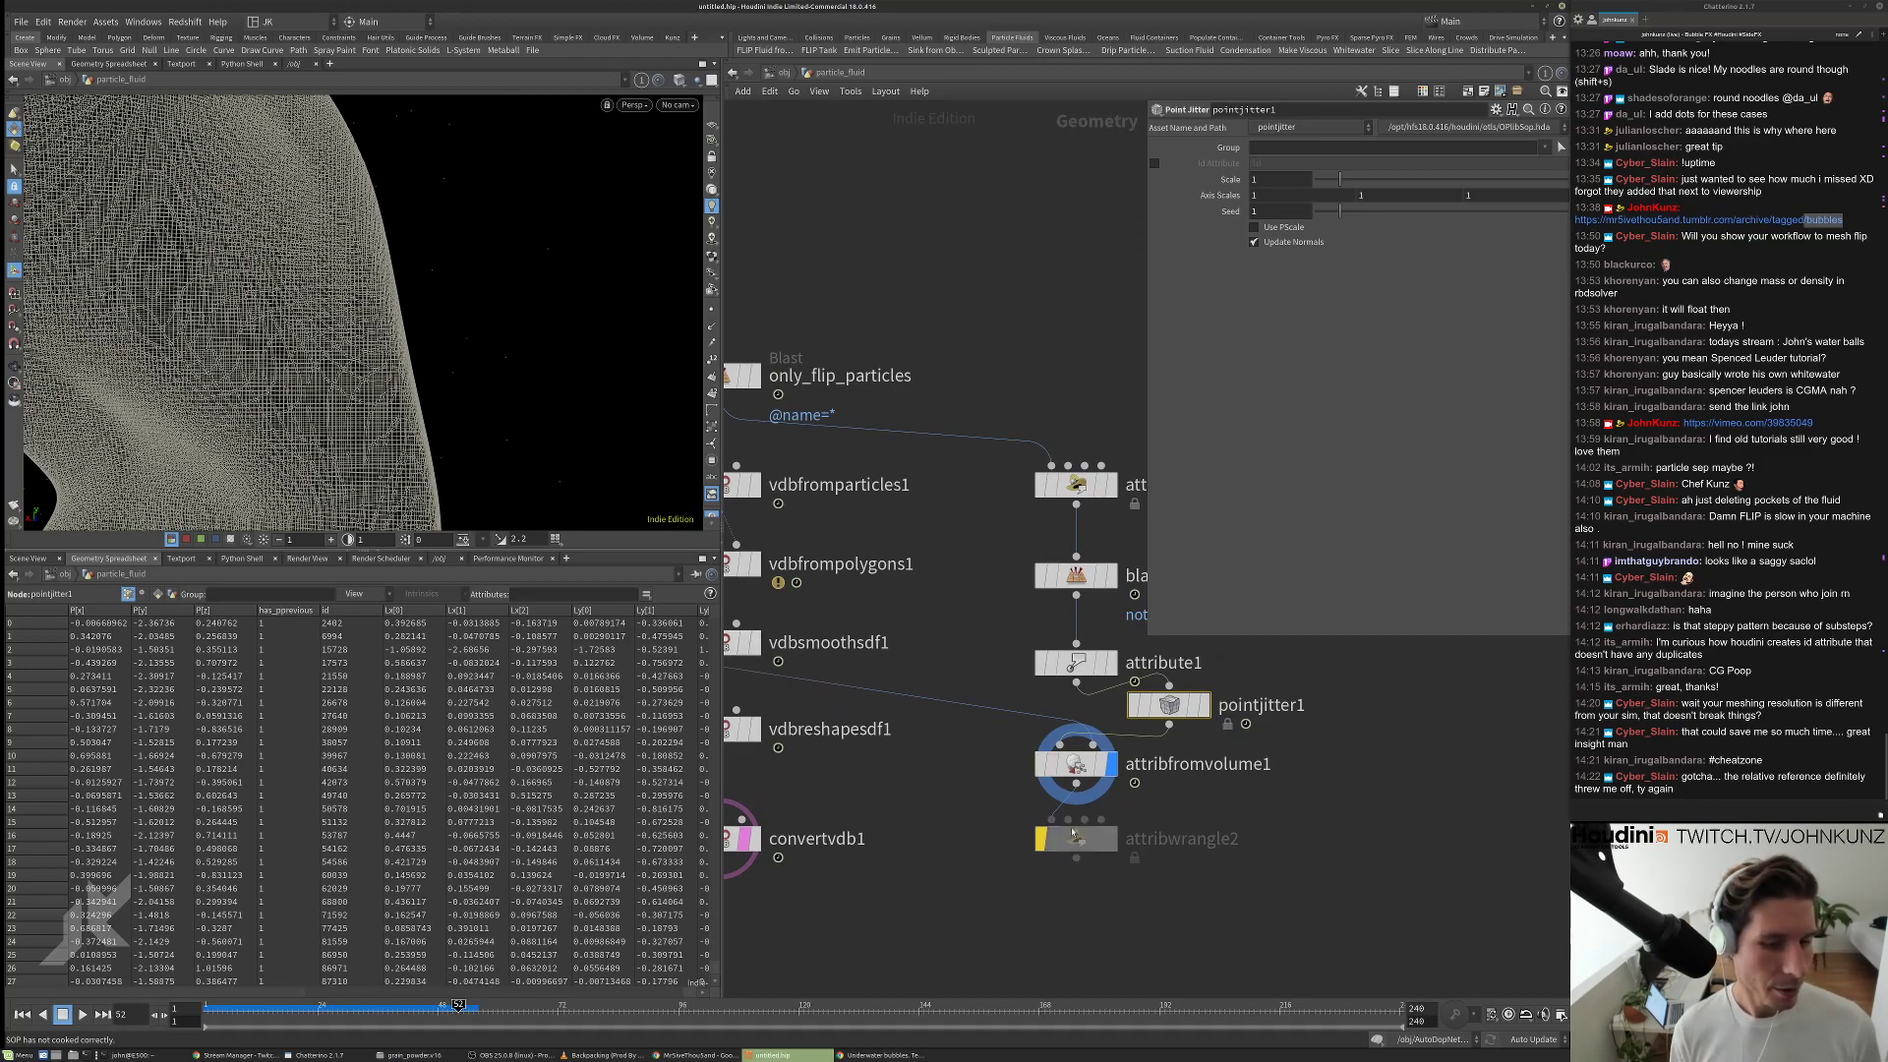
click(1109, 846)
Wire vdbreshapesdf1 into attribfromvolume1's second input and lay out the node column.
click(1077, 840)
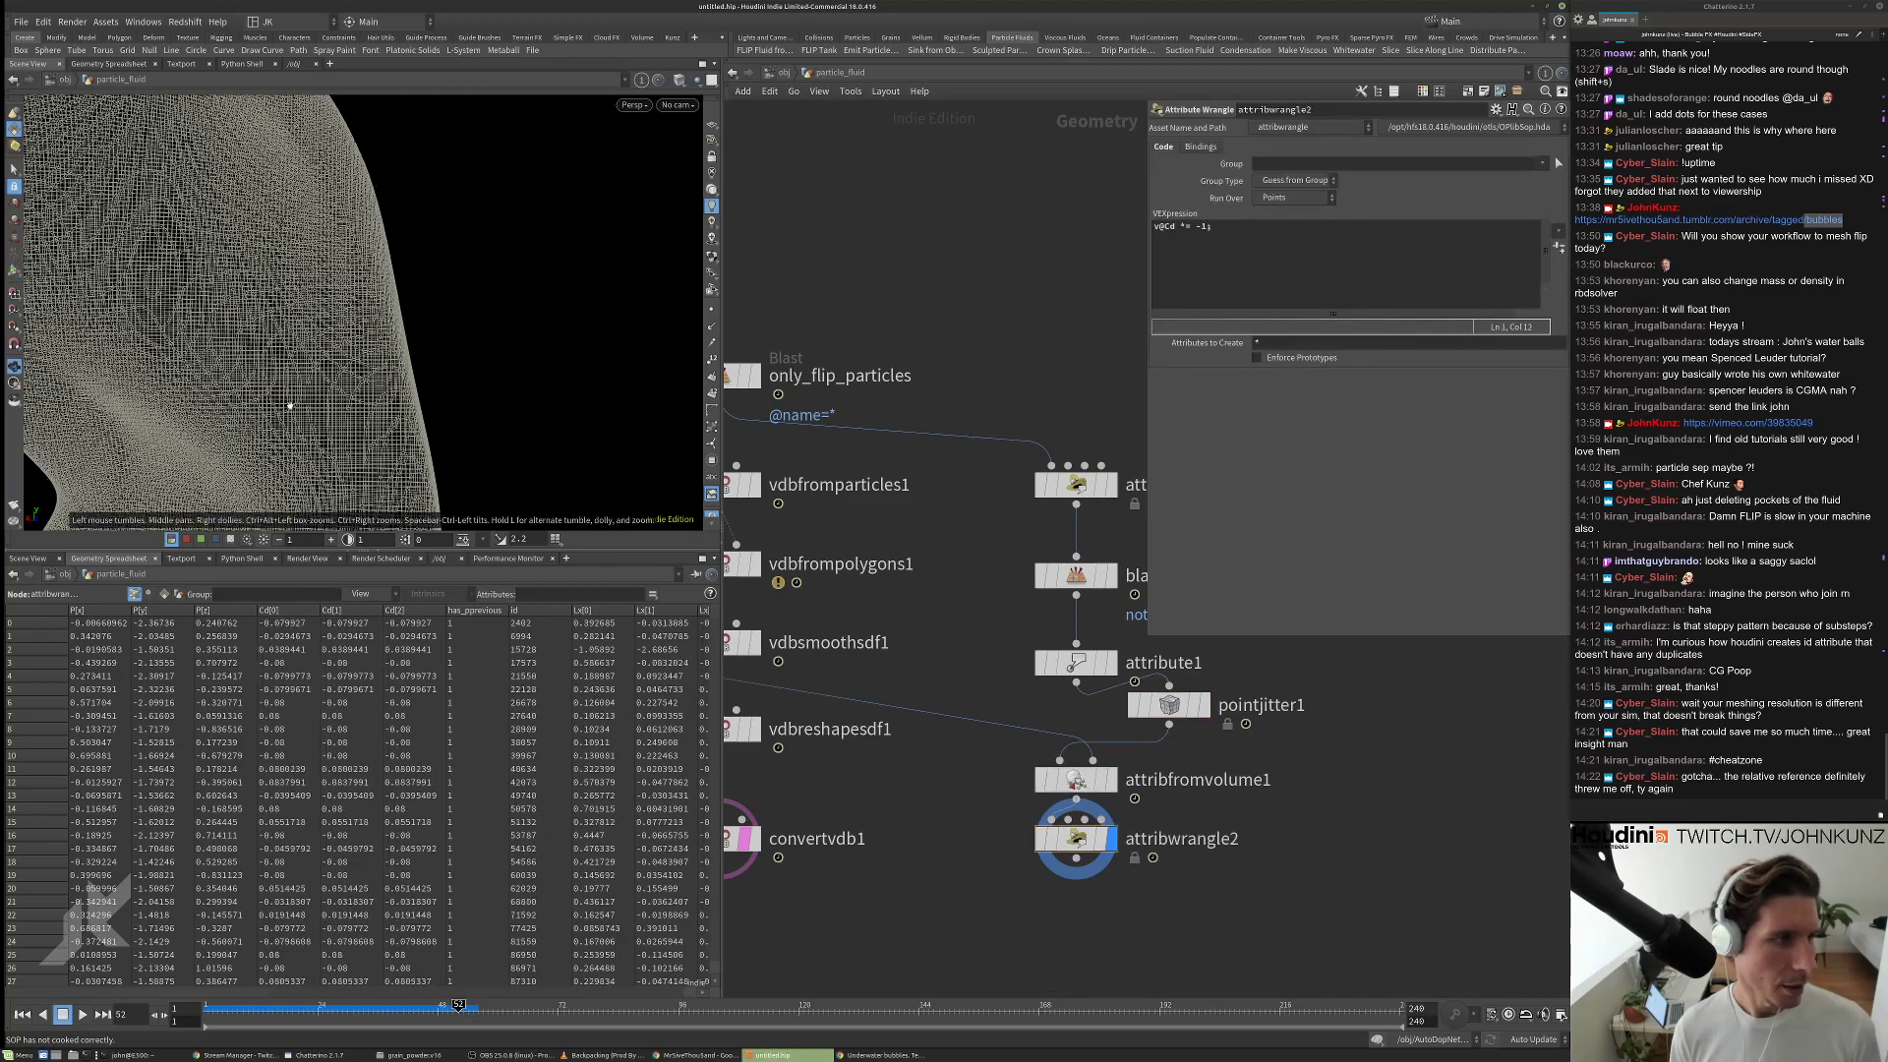
scroll(414, 320, up, 5)
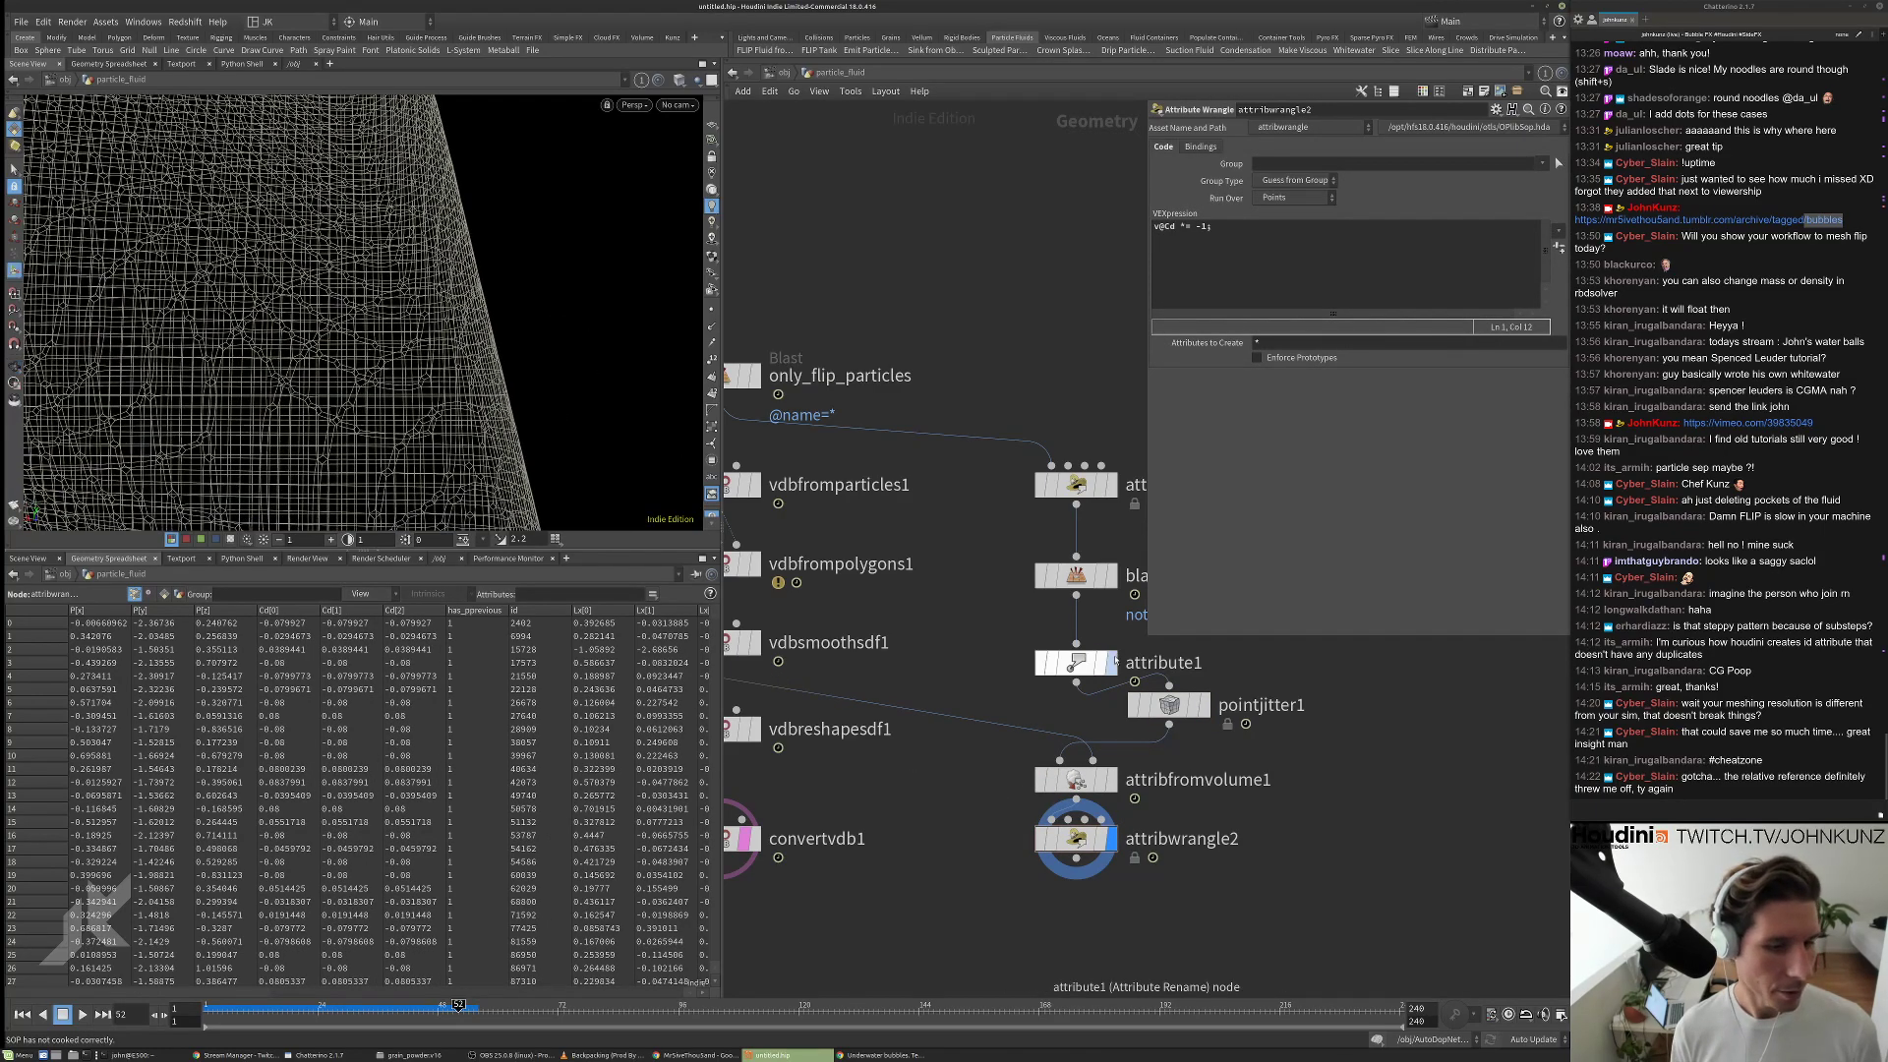
middle_drag(830, 733, 951, 687)
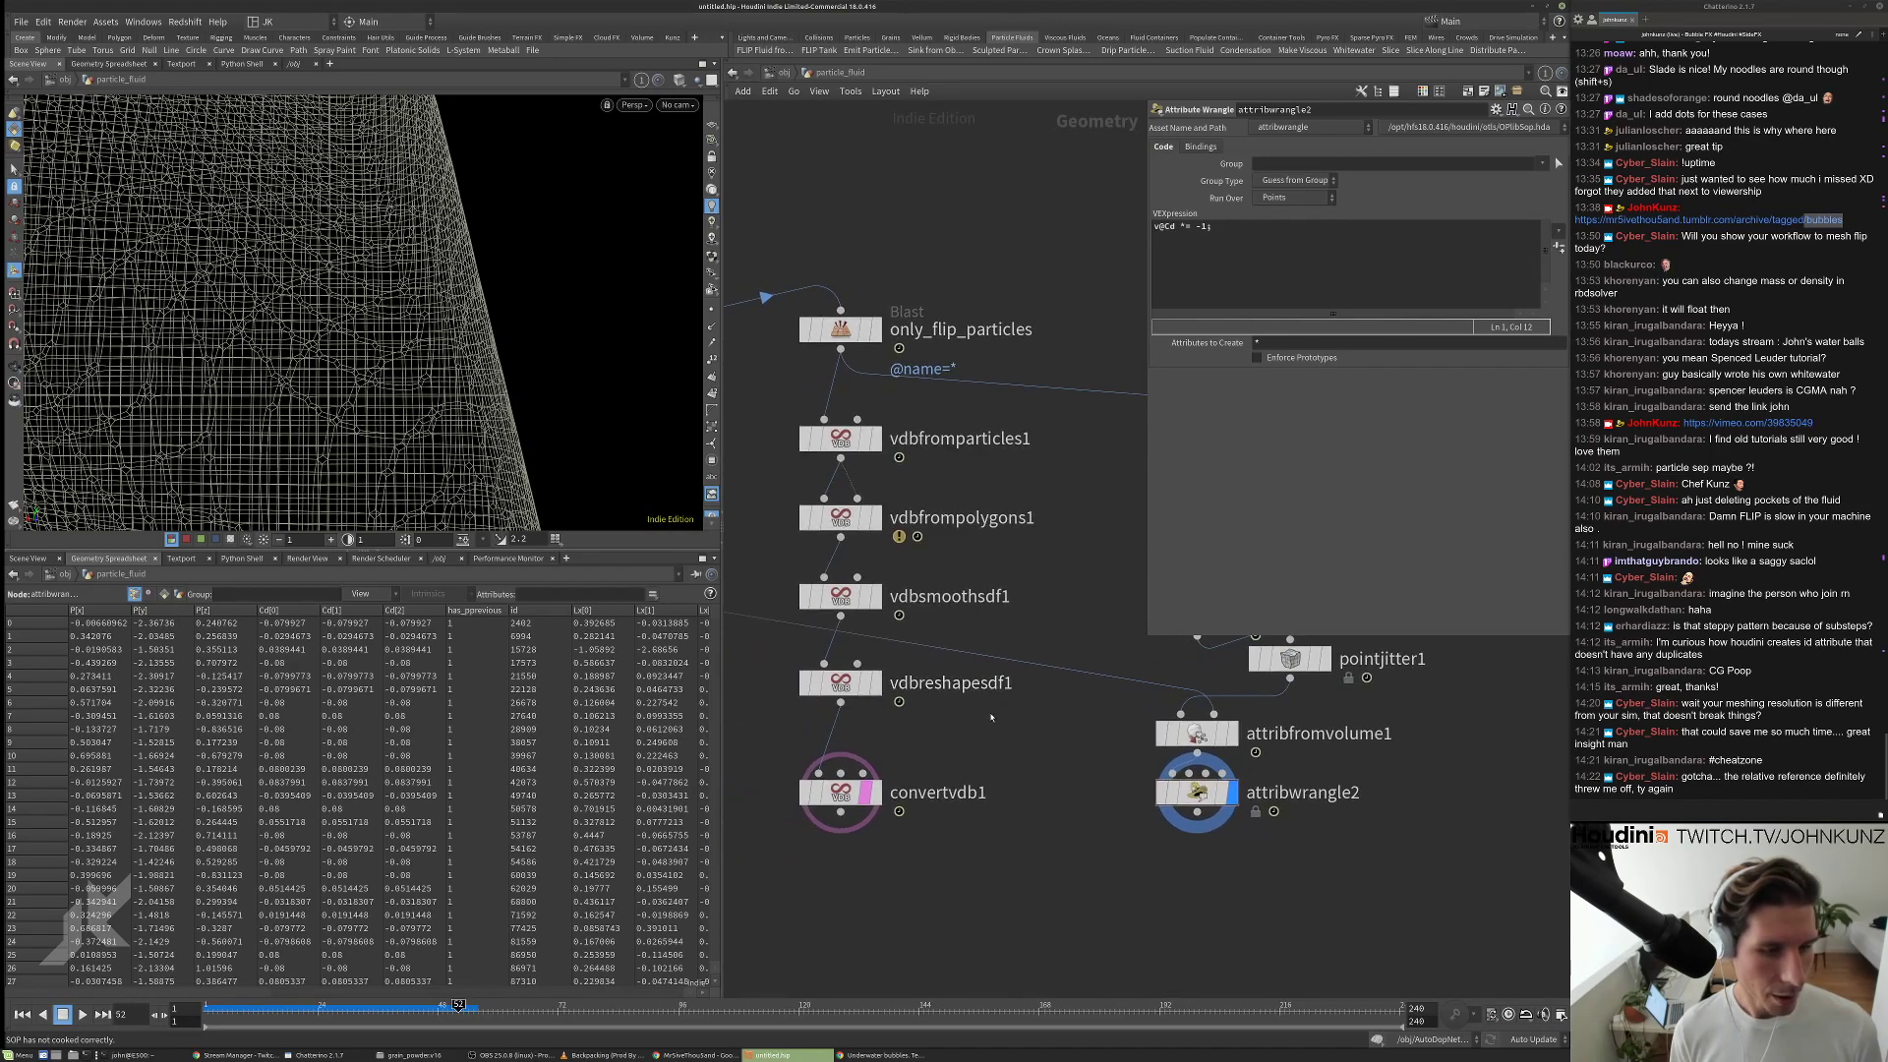
drag(1214, 715, 869, 724)
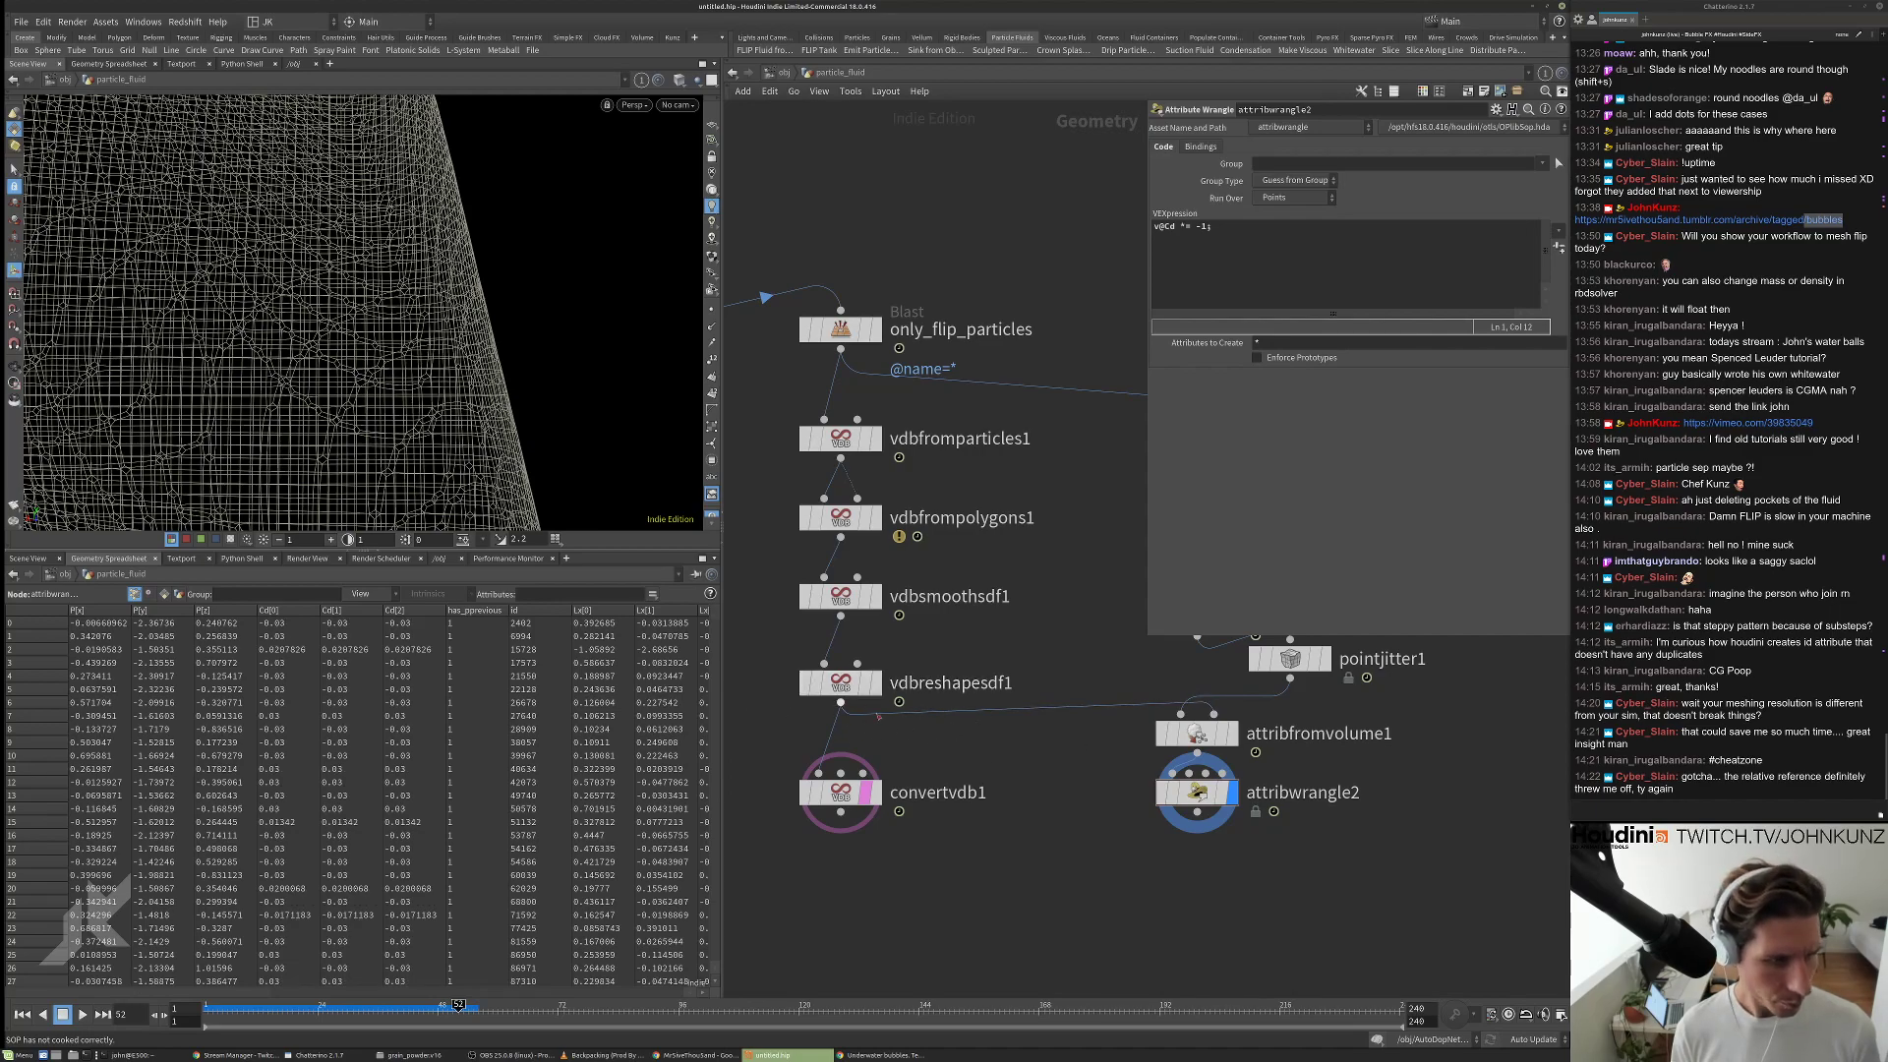
scroll(1338, 716, down, 1)
scroll(1338, 716, up, 1)
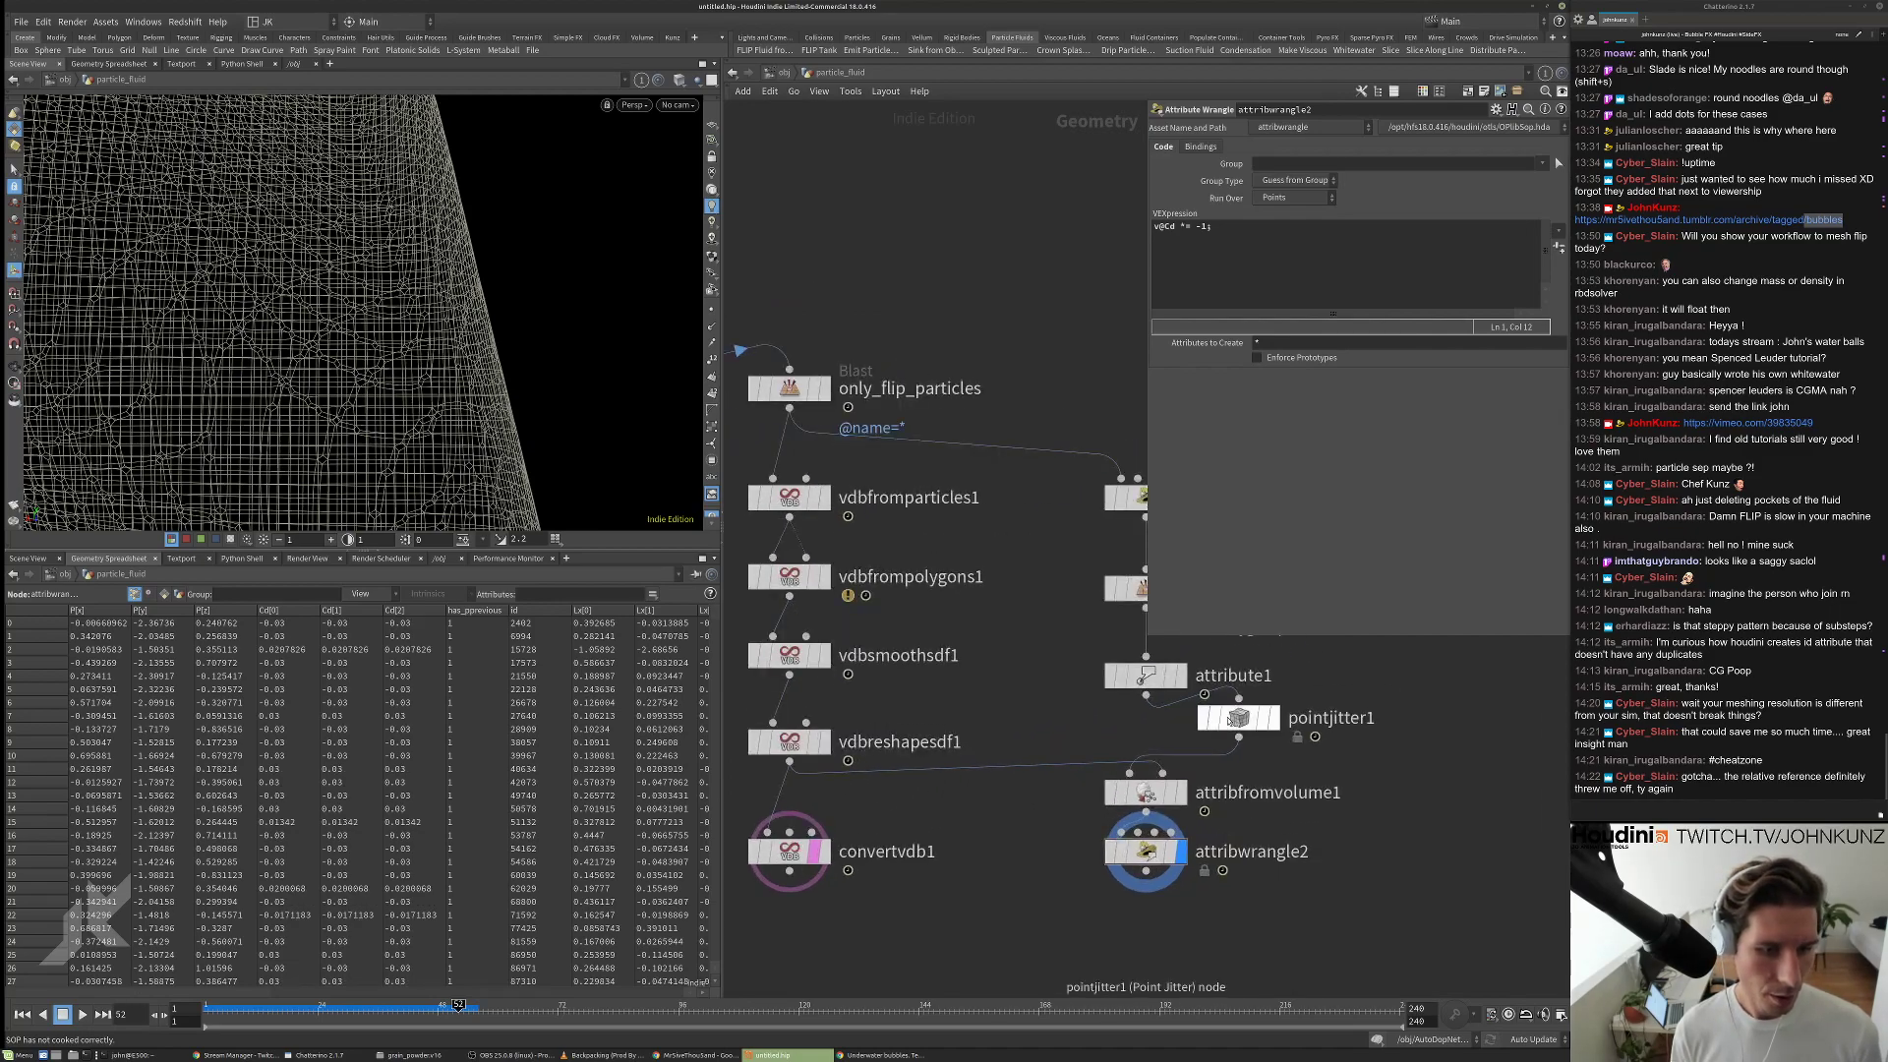
key(l)
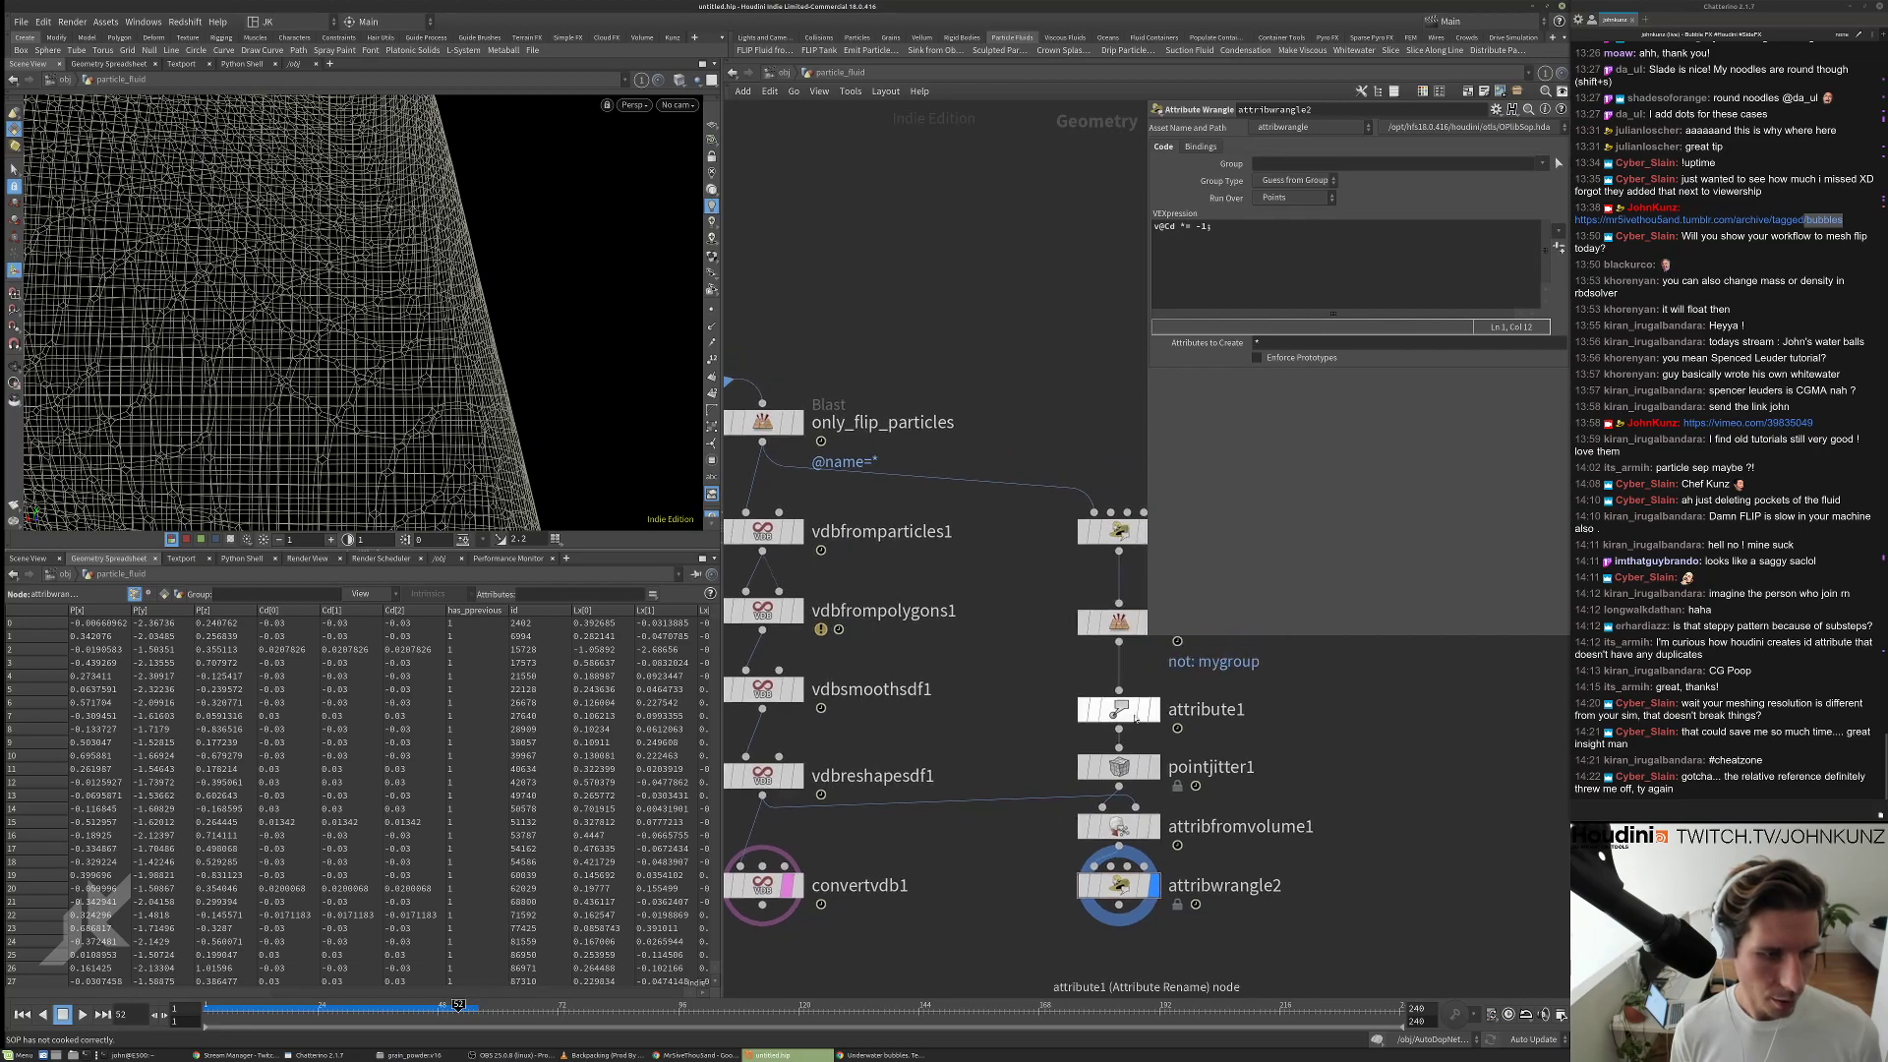
Raise the viewport display value to 256, frame the particles, and bypass pointjitter1.
click(1145, 890)
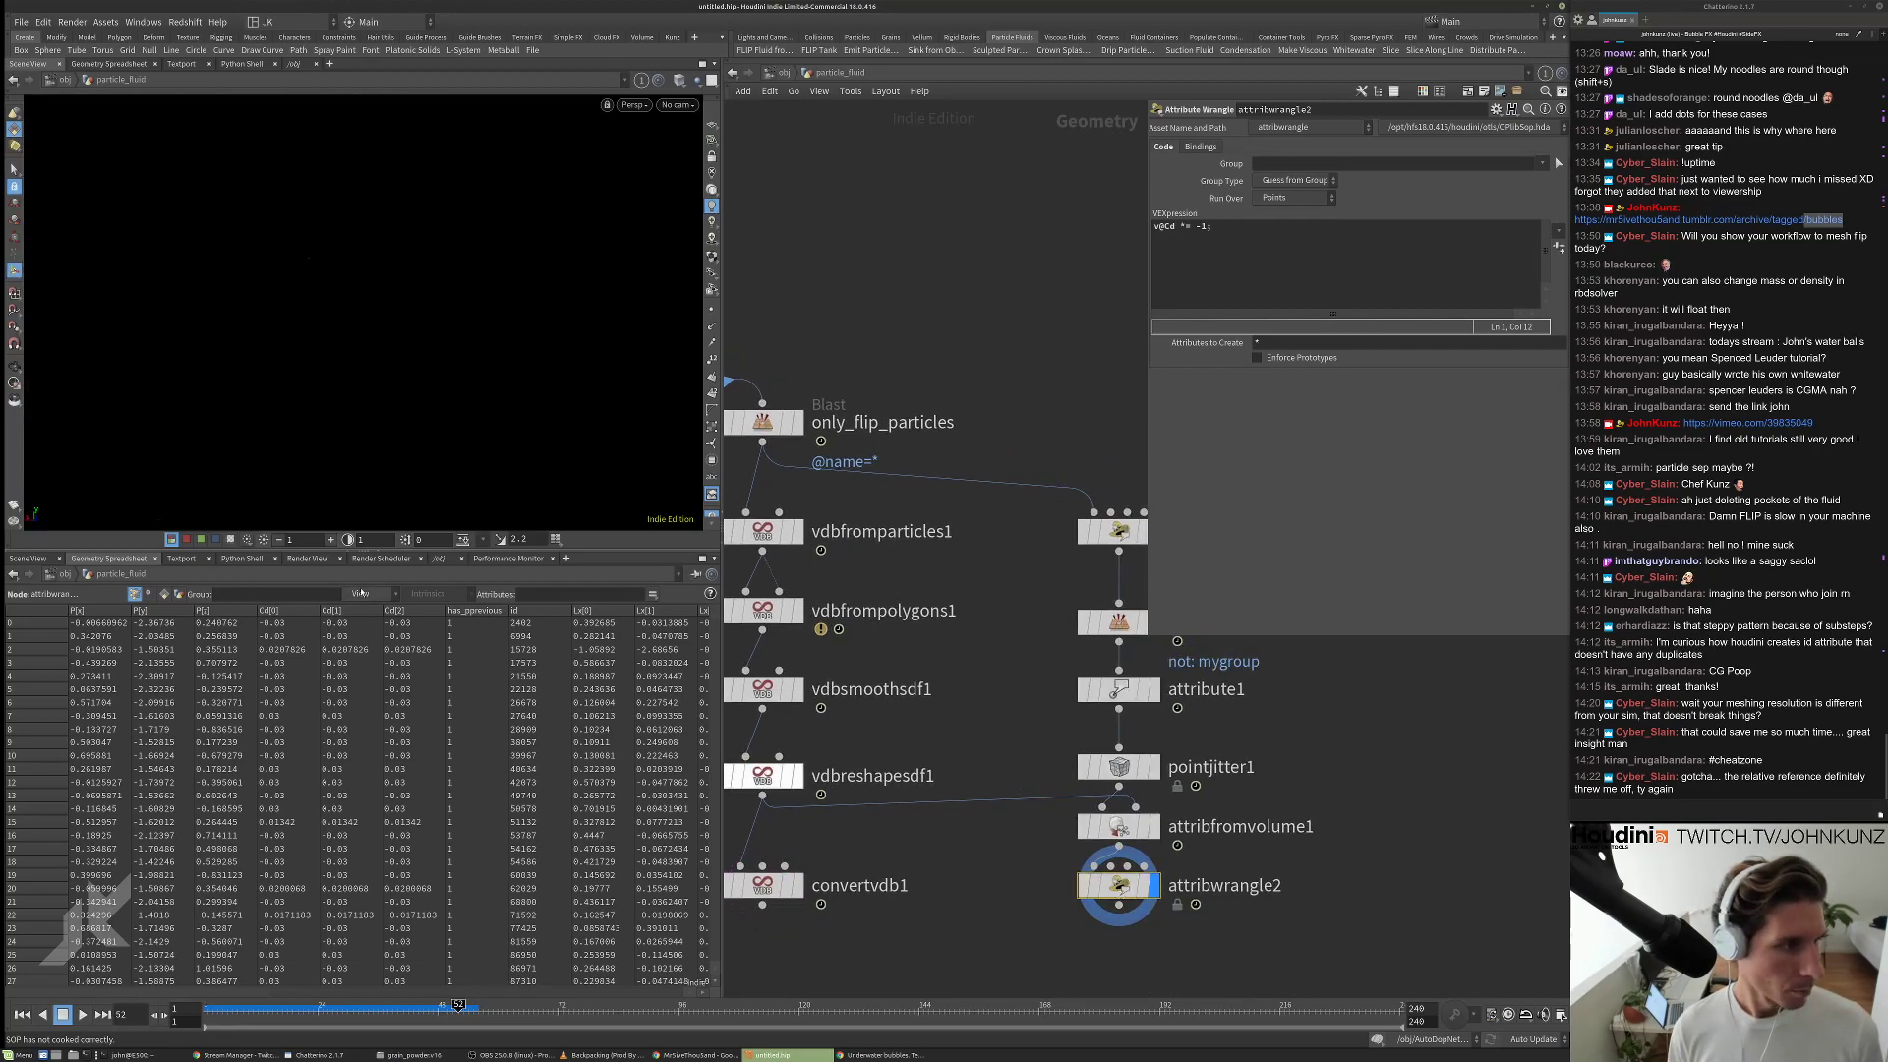
click(330, 541)
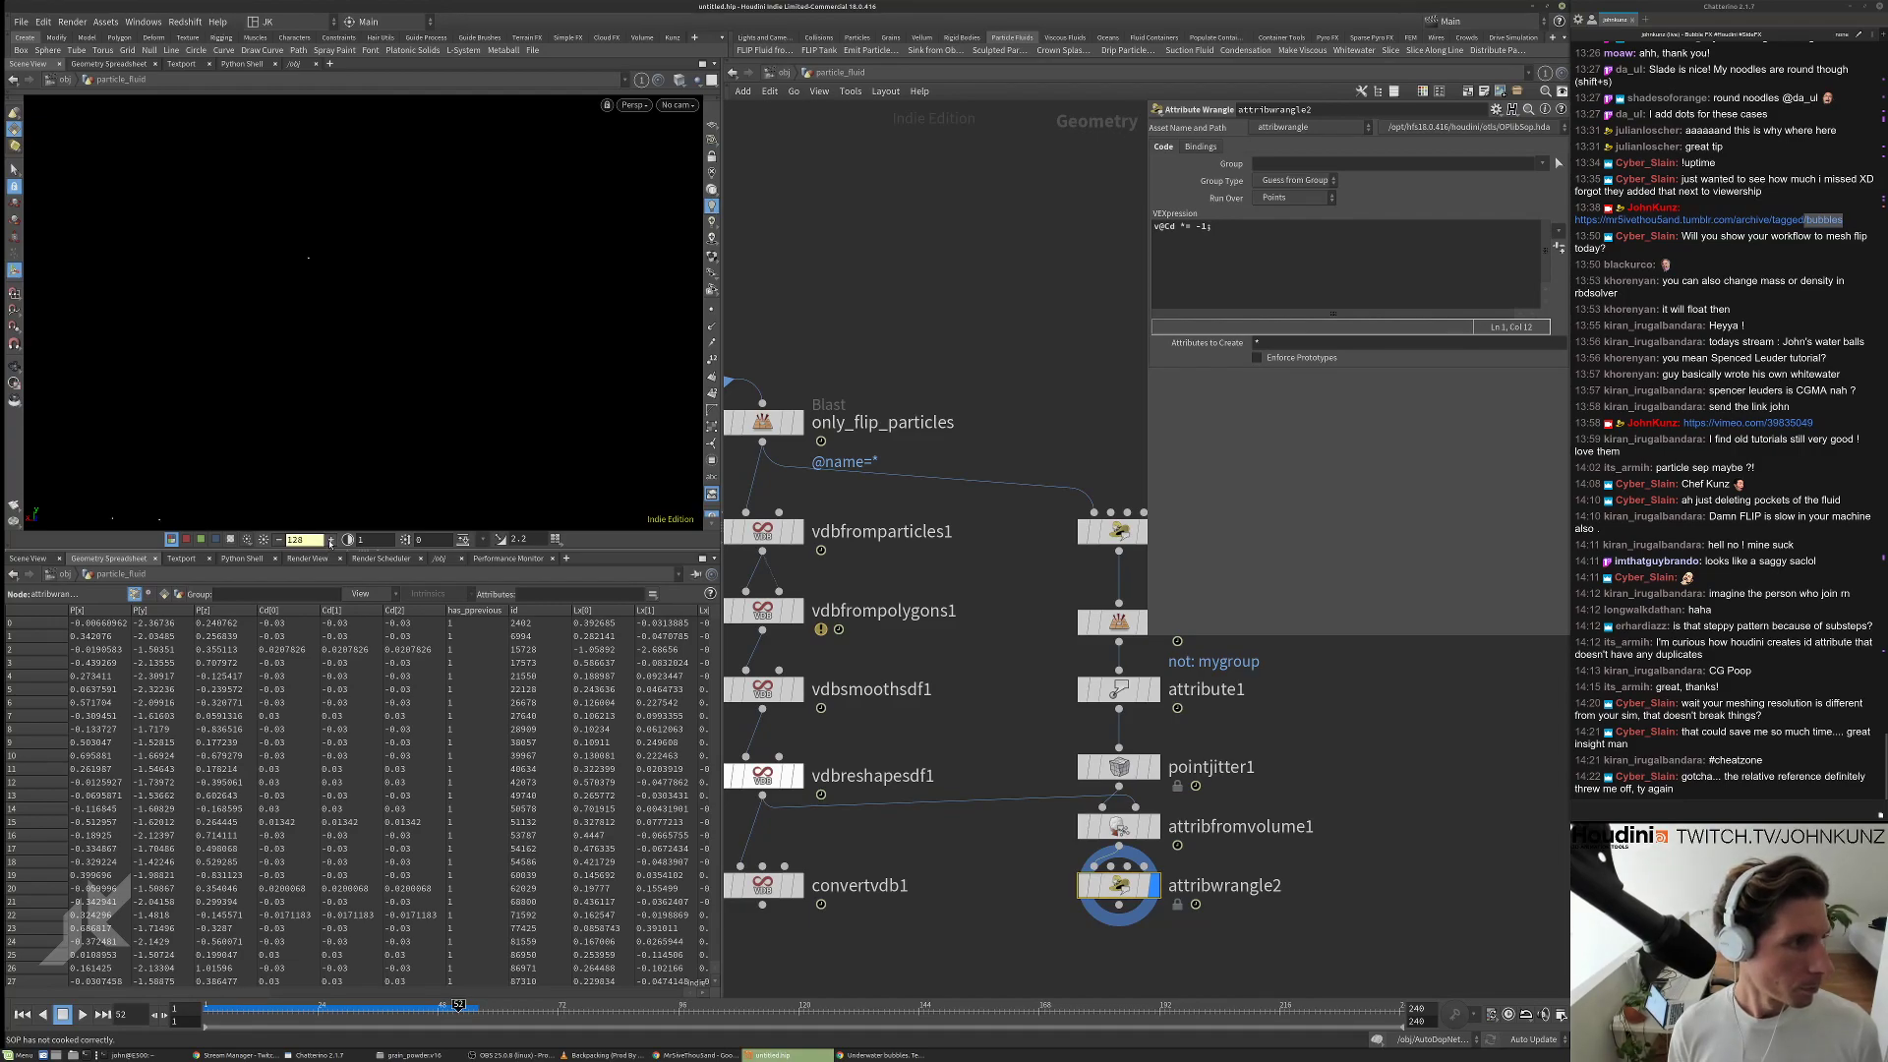
click(330, 542)
drag(285, 368, 581, 446)
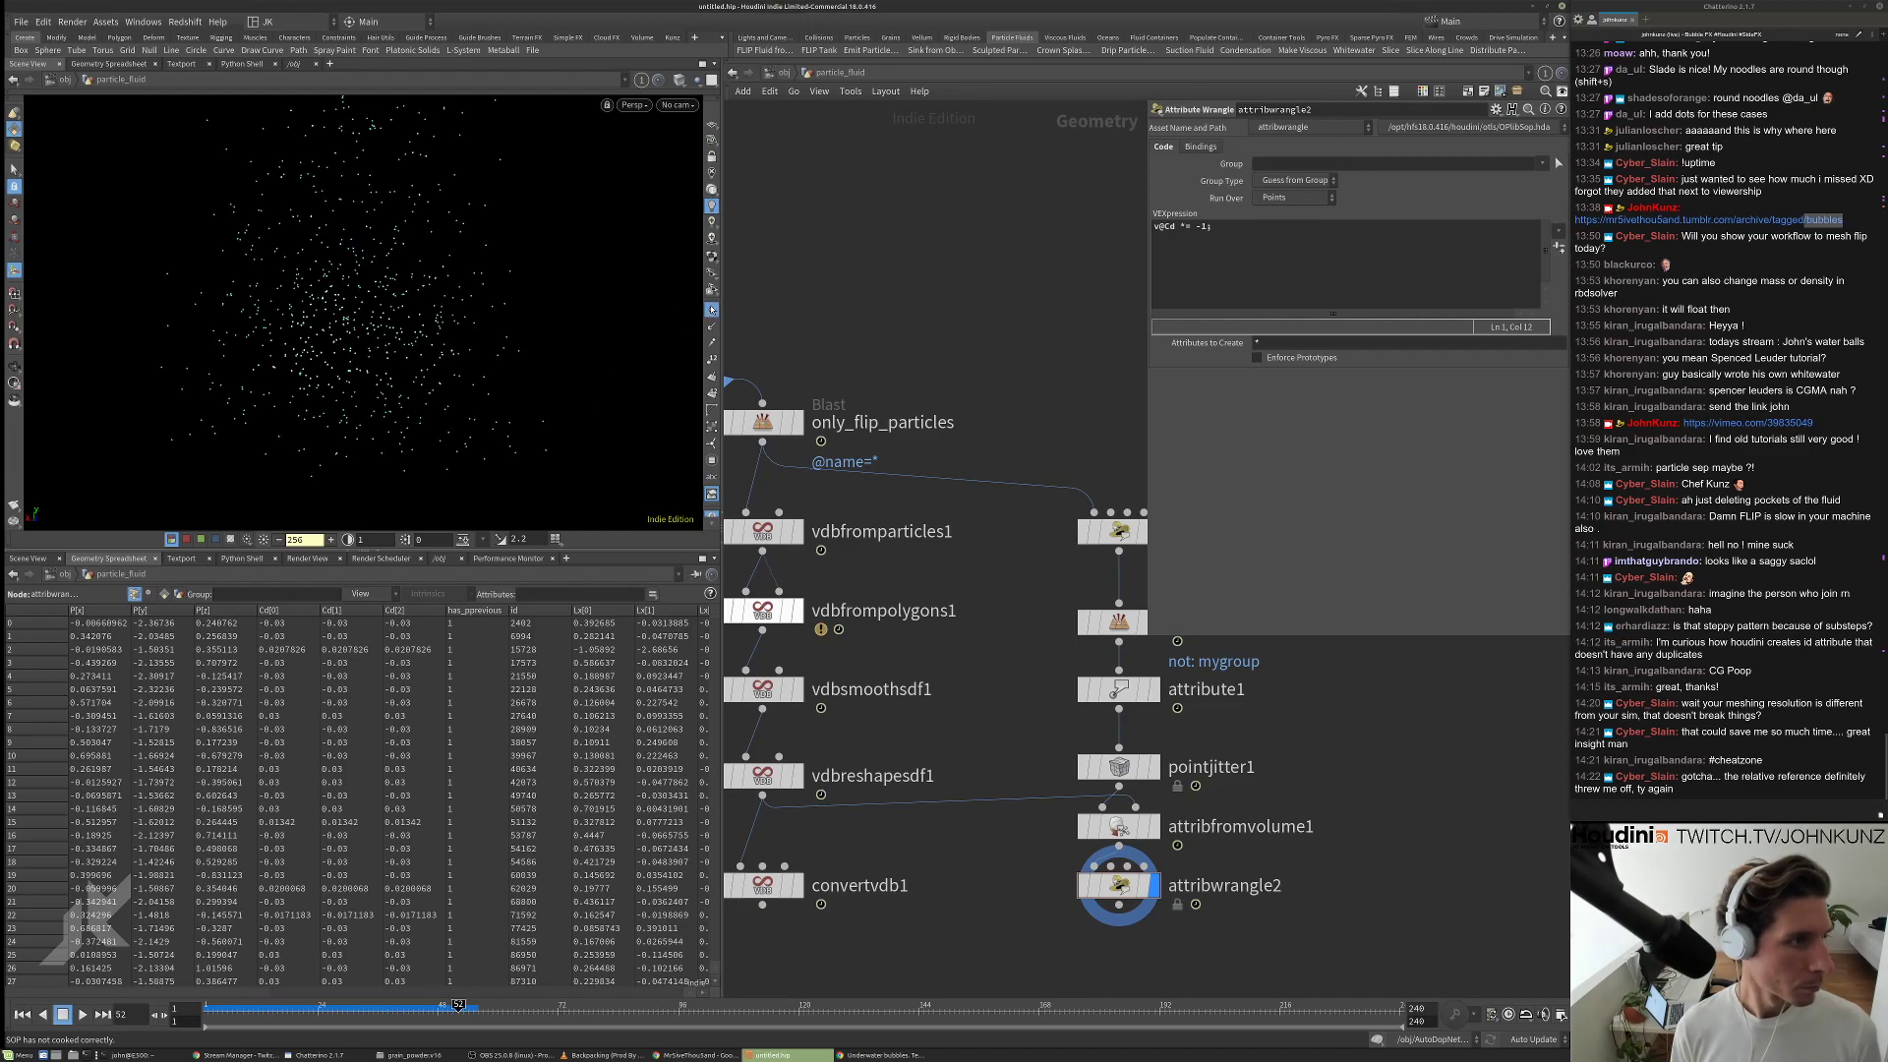
click(1091, 767)
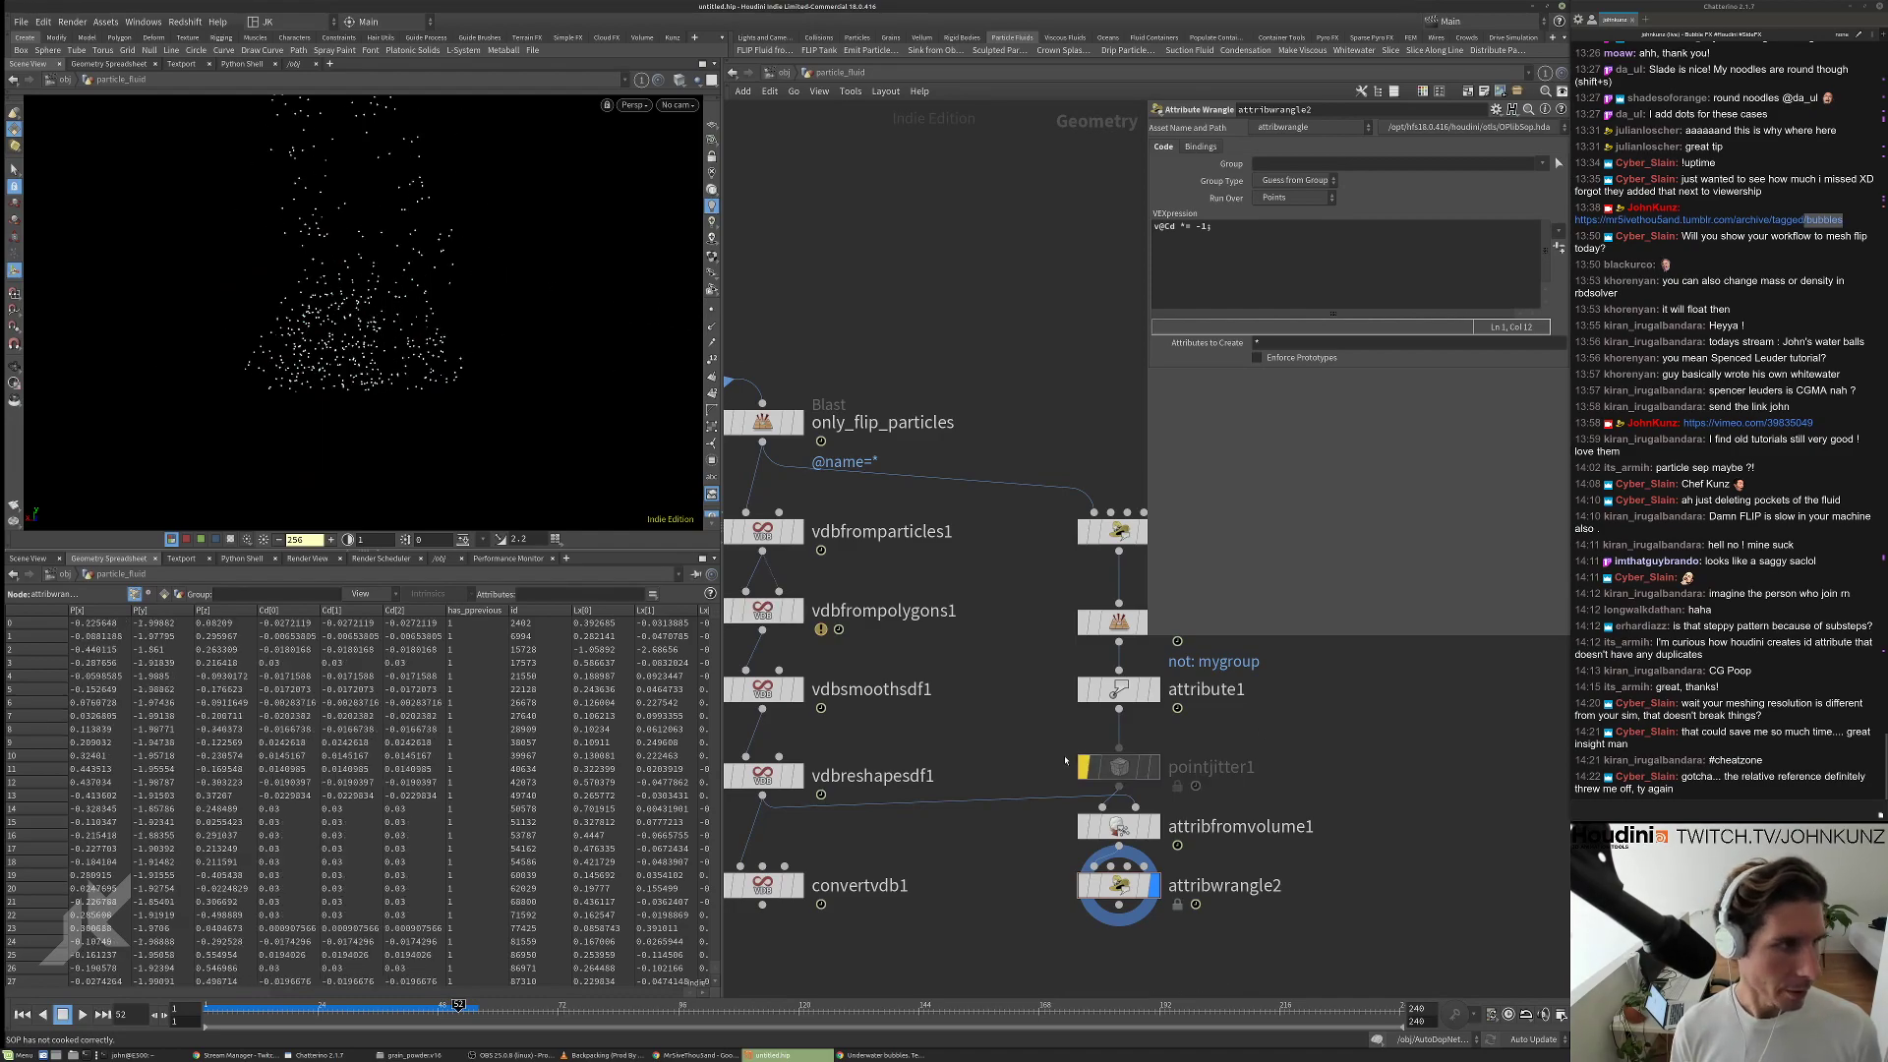
middle_drag(763, 779, 829, 700)
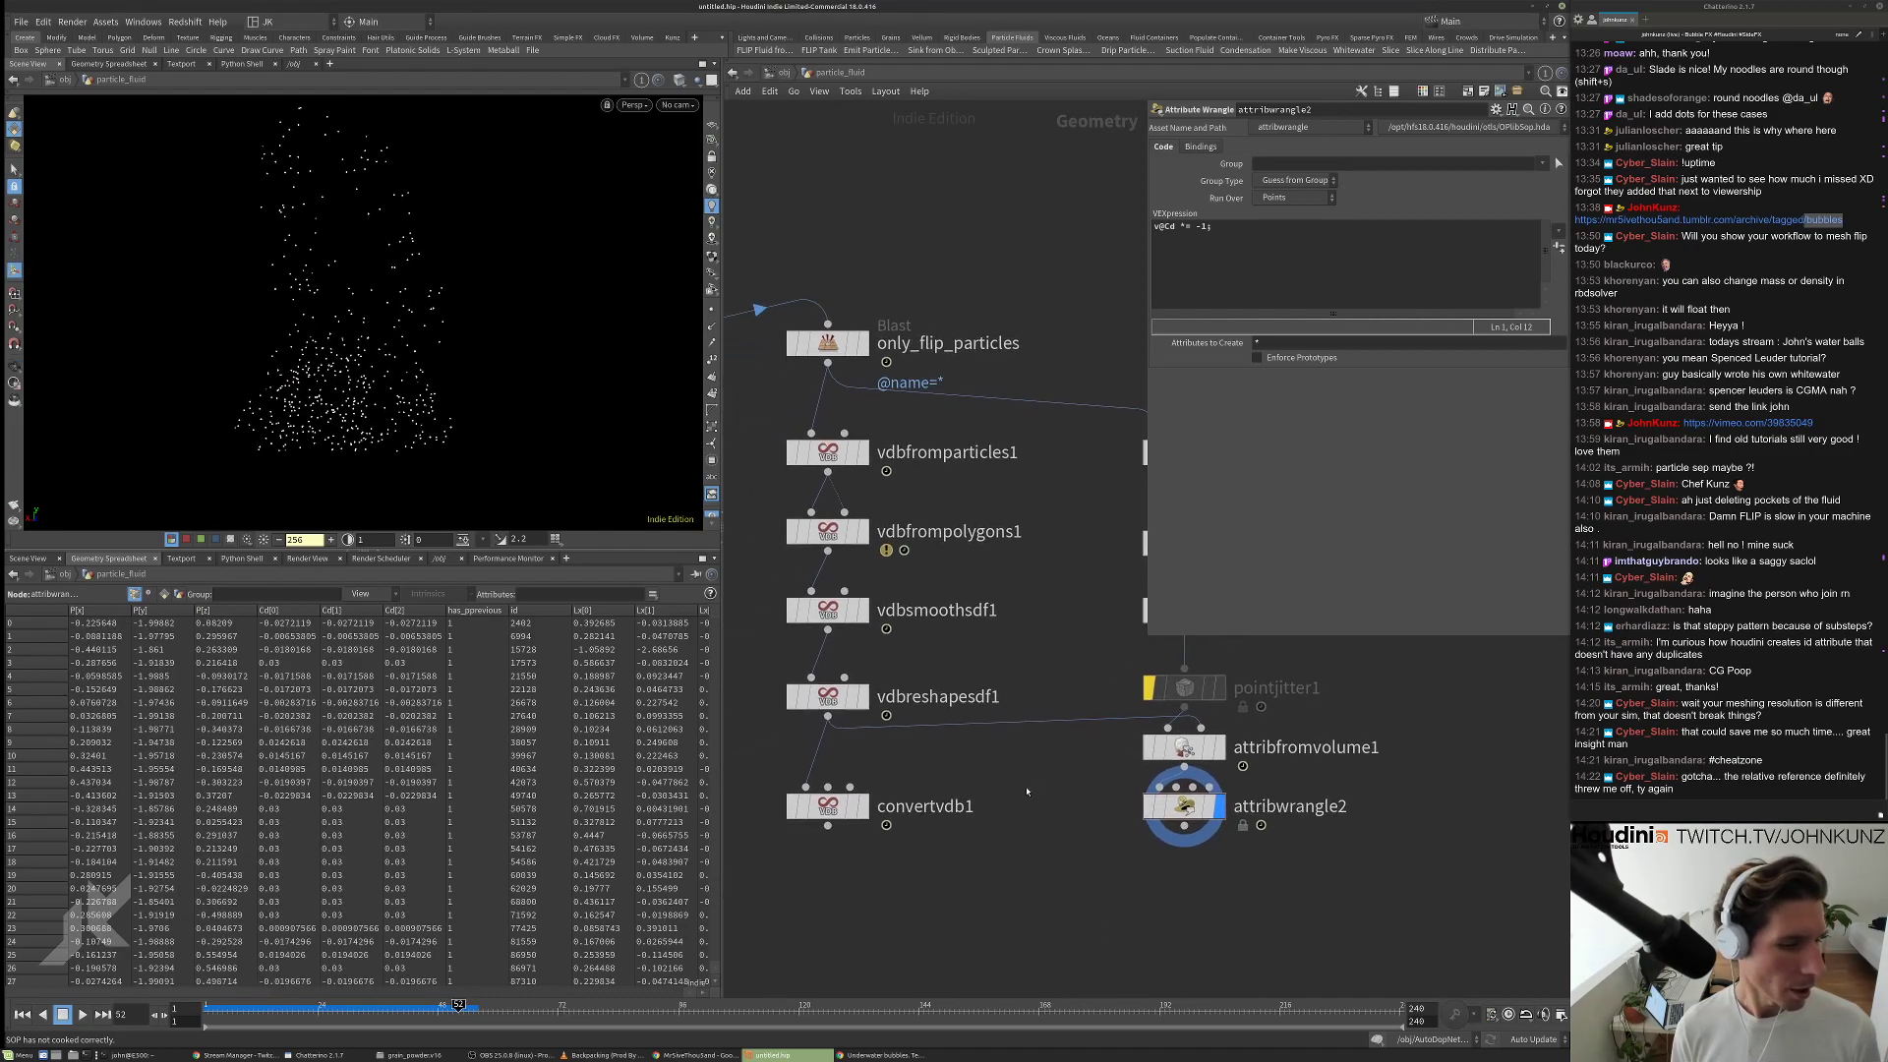
Turn on Fill Interior in vdbfrompolygons1 and orbit around the particle cloud.
click(829, 700)
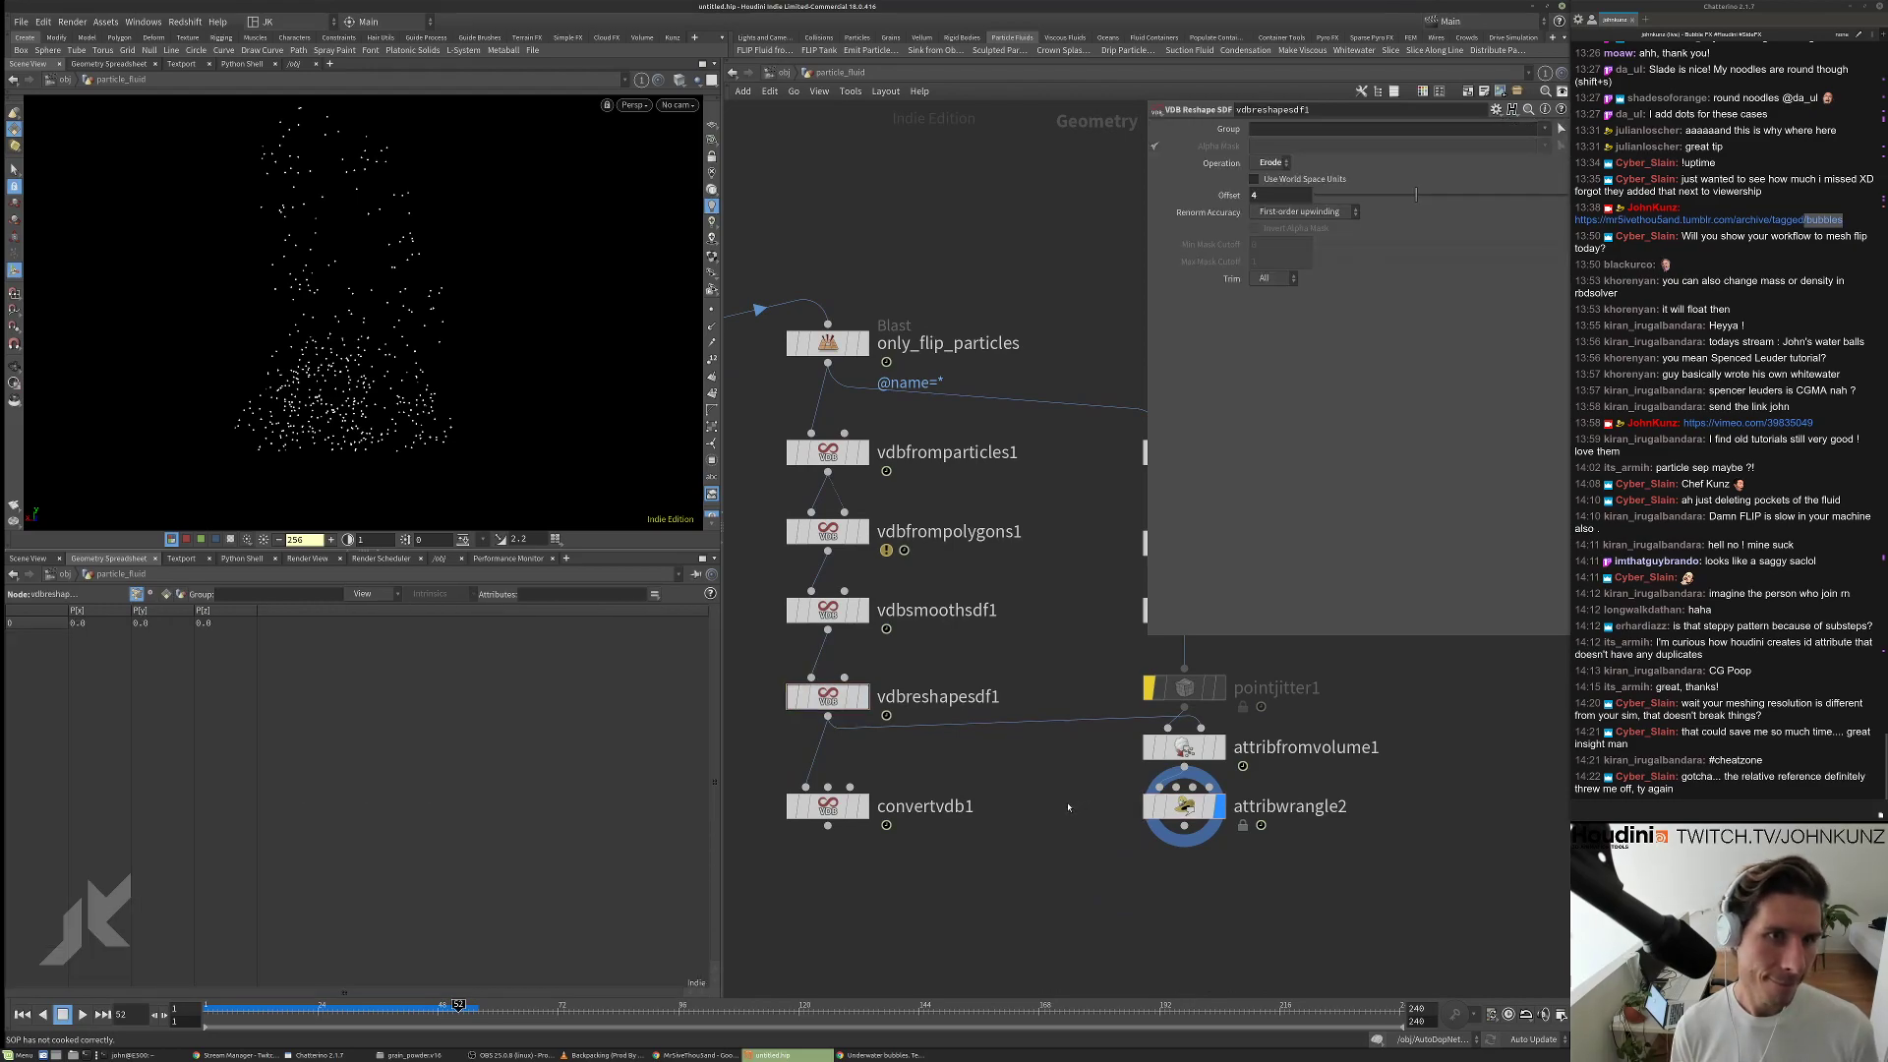
click(846, 541)
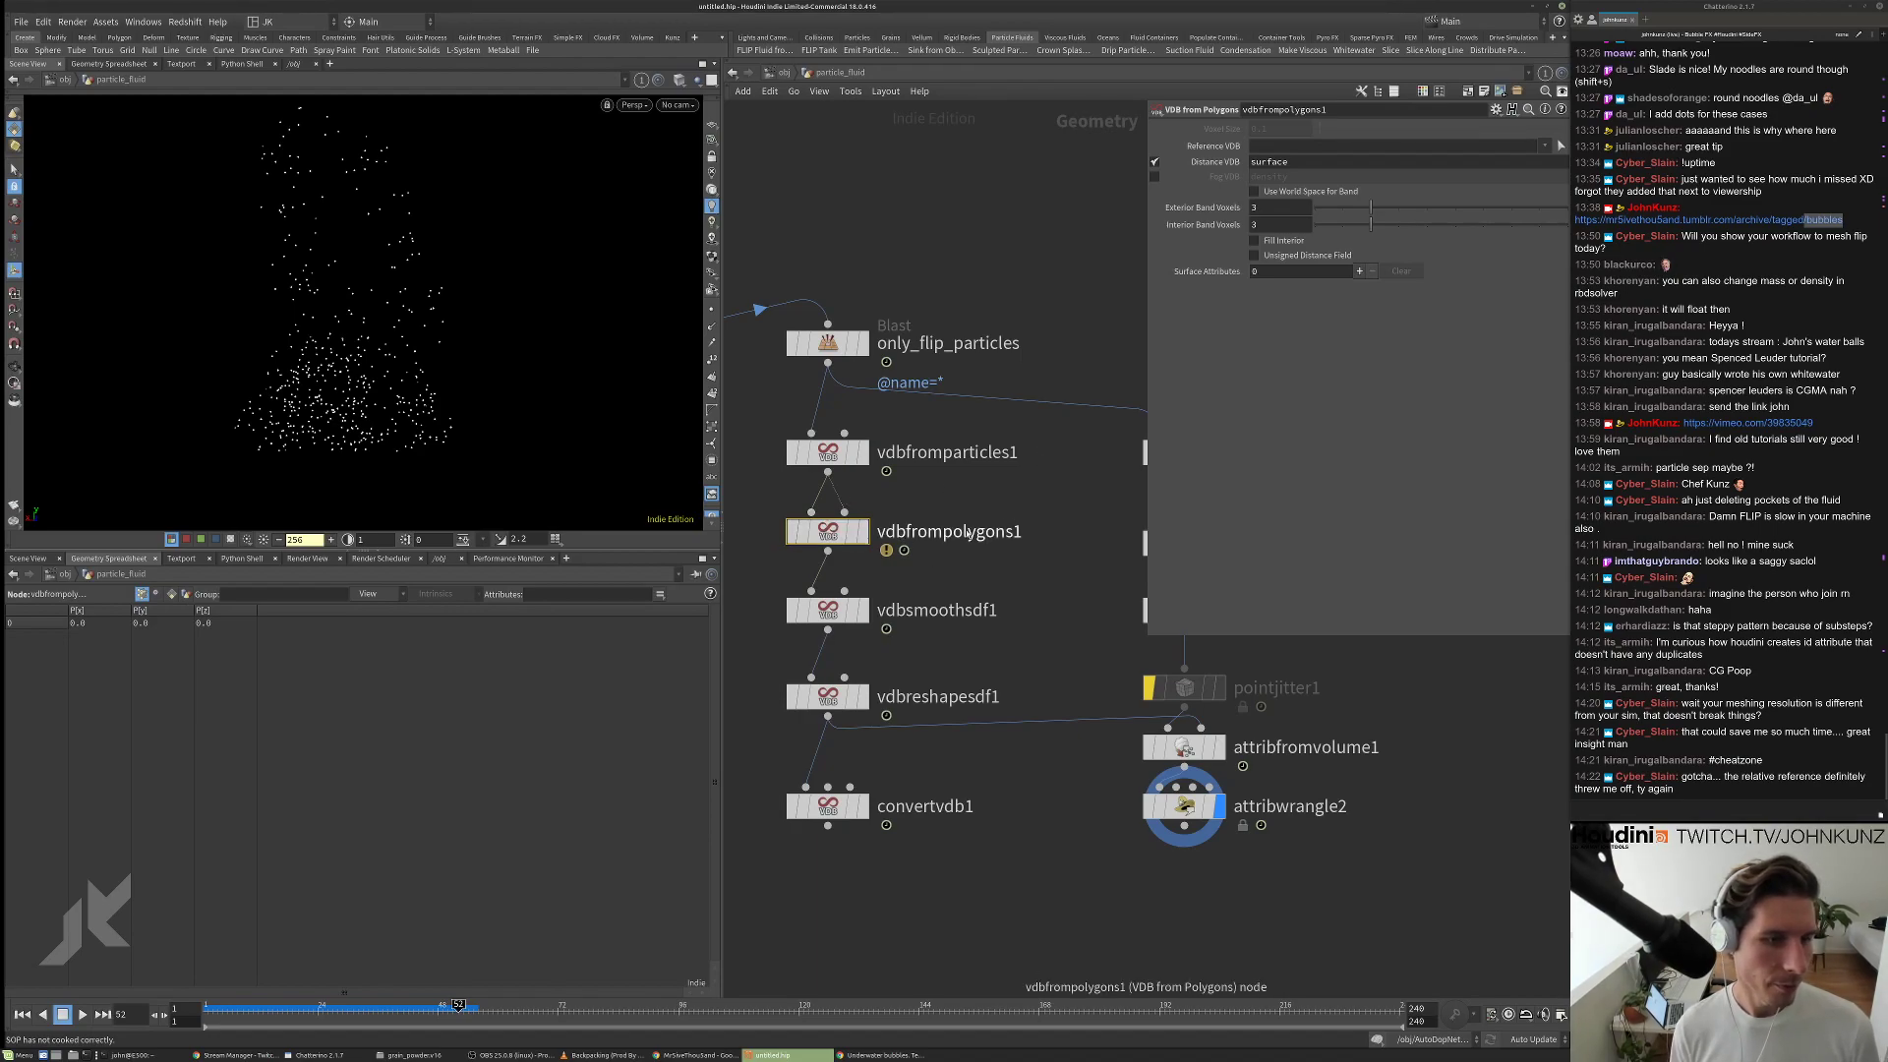
click(1268, 242)
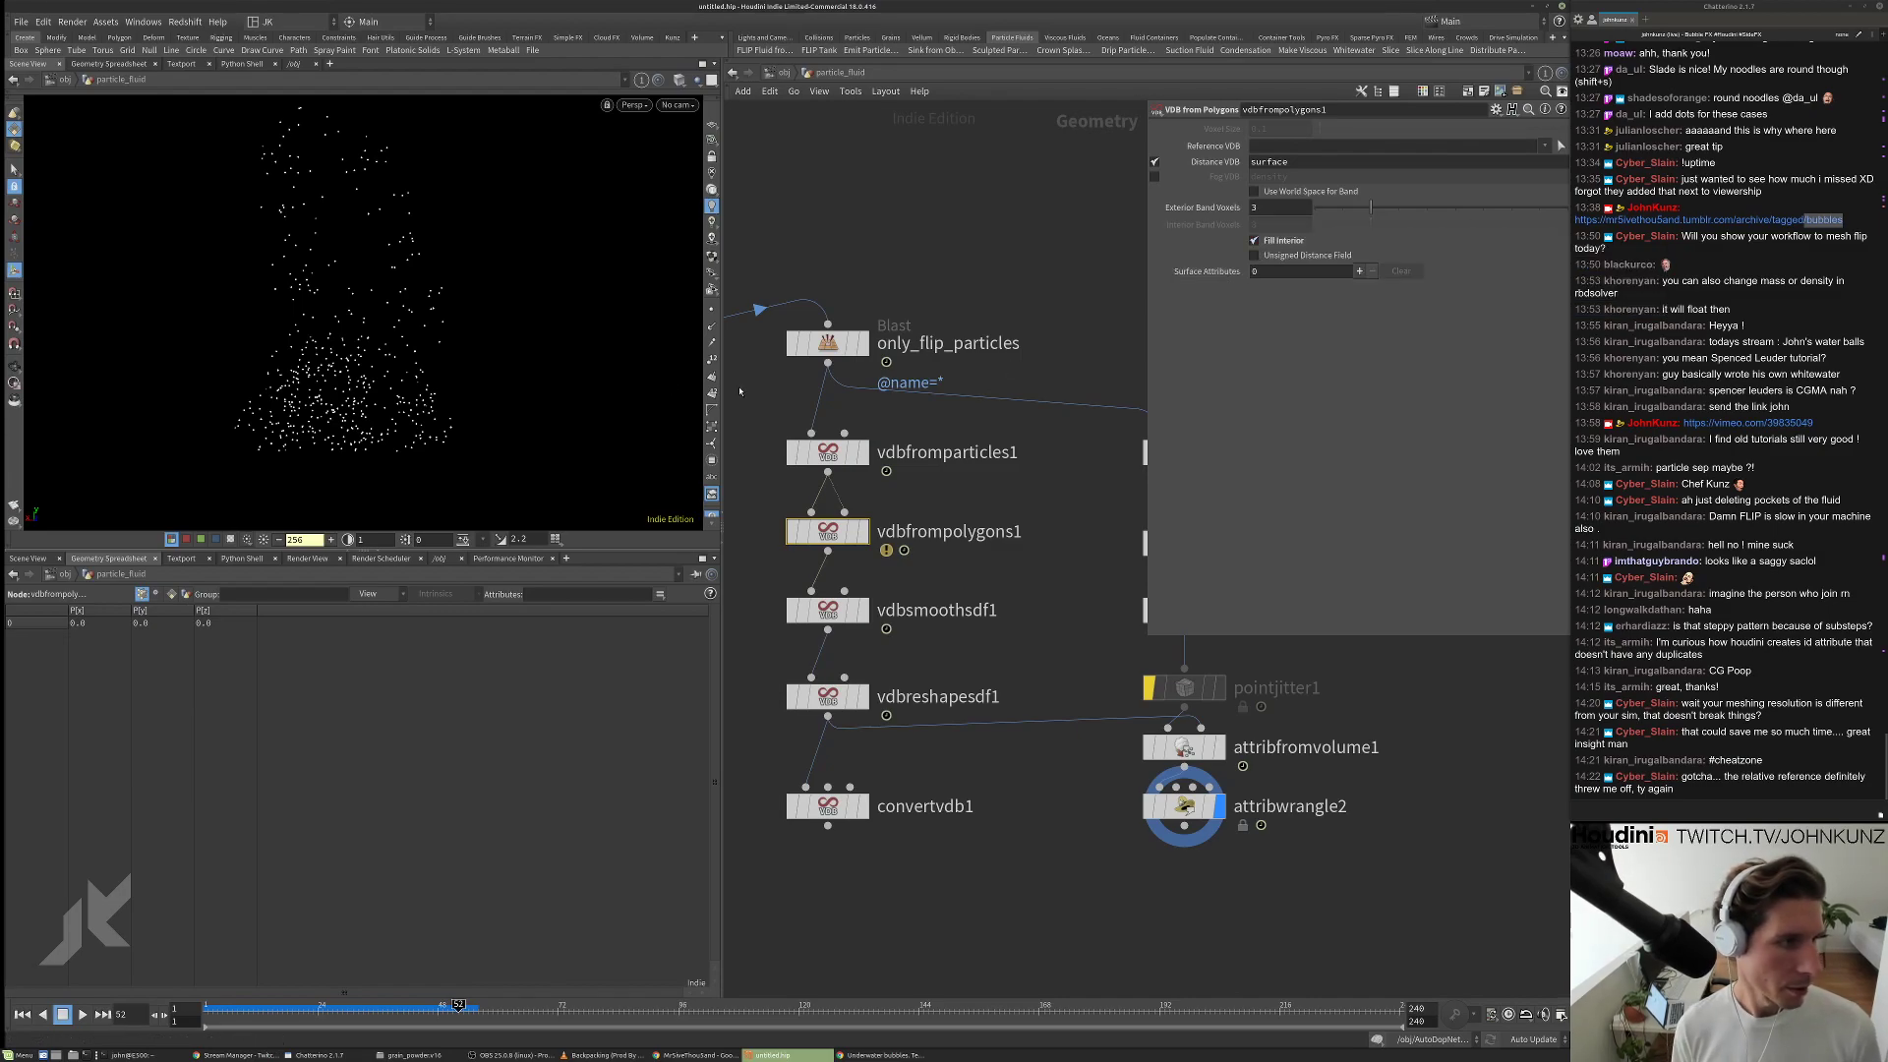
key(Escape)
drag(423, 350, 318, 280)
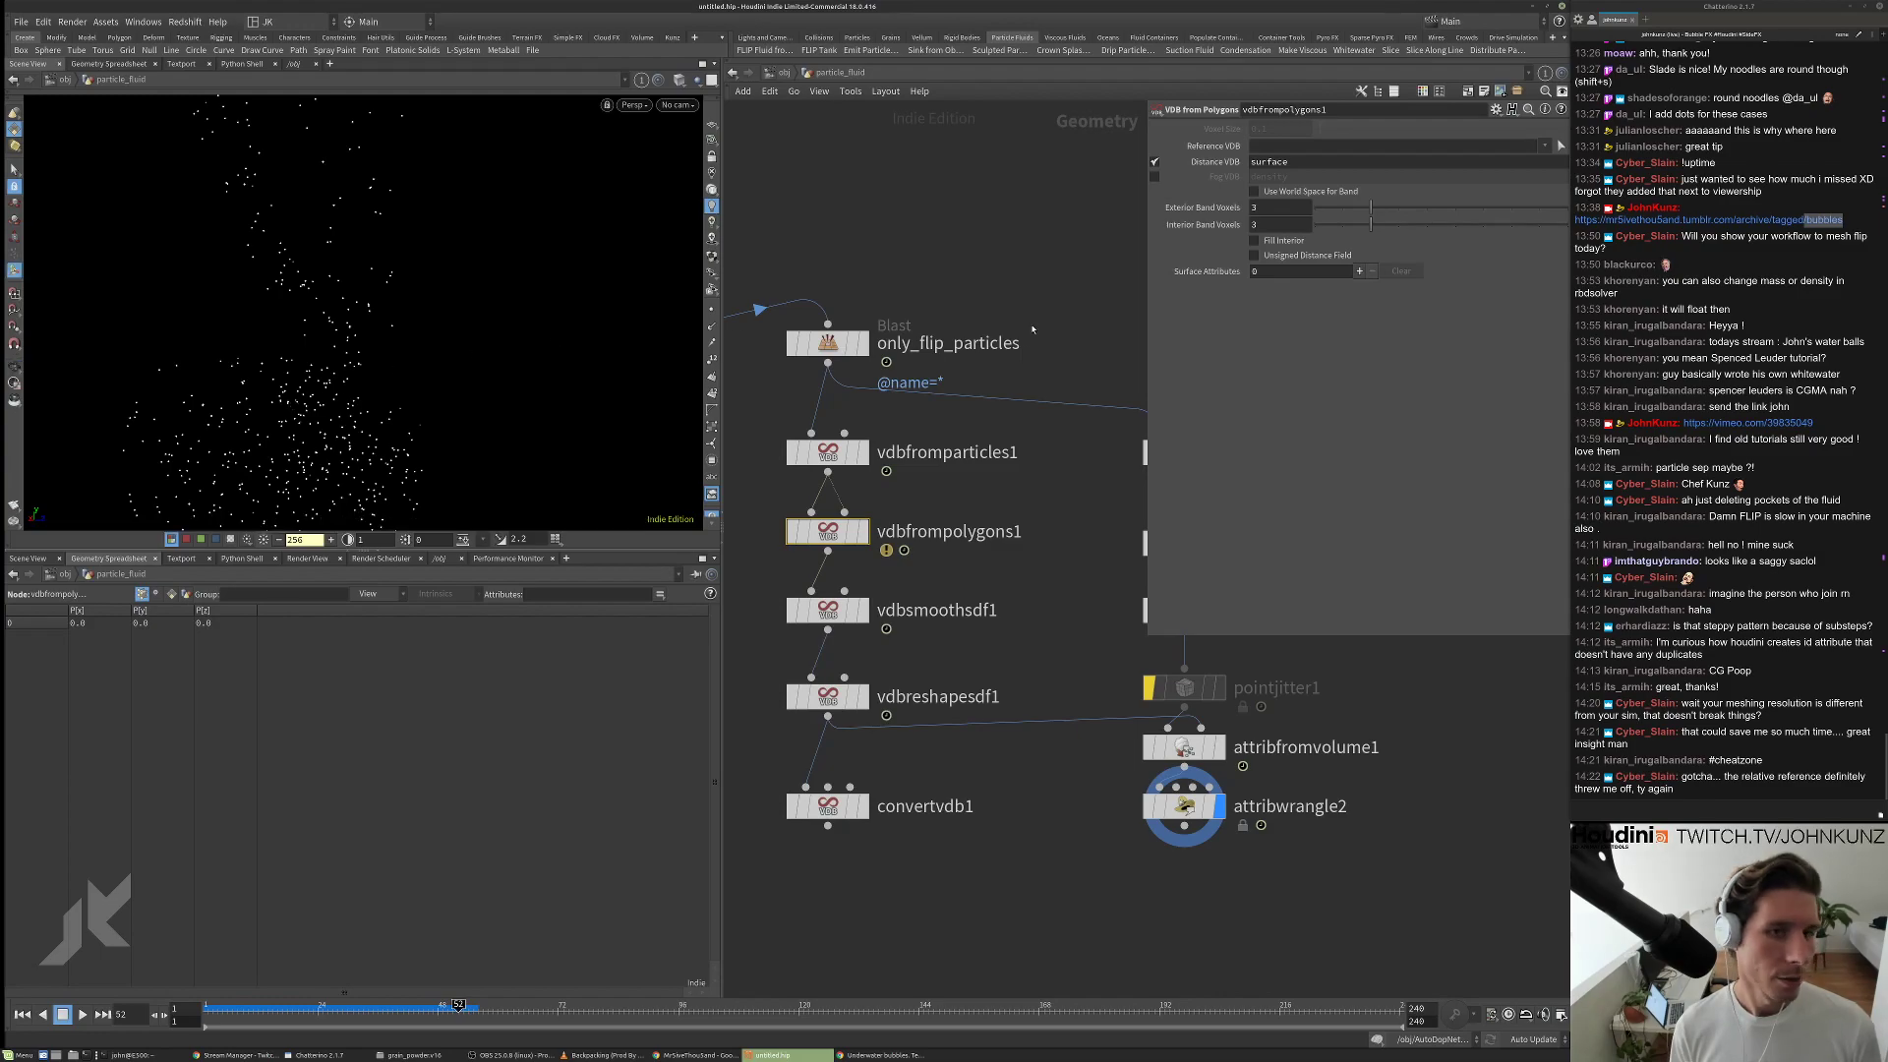
middle_drag(1055, 859, 955, 846)
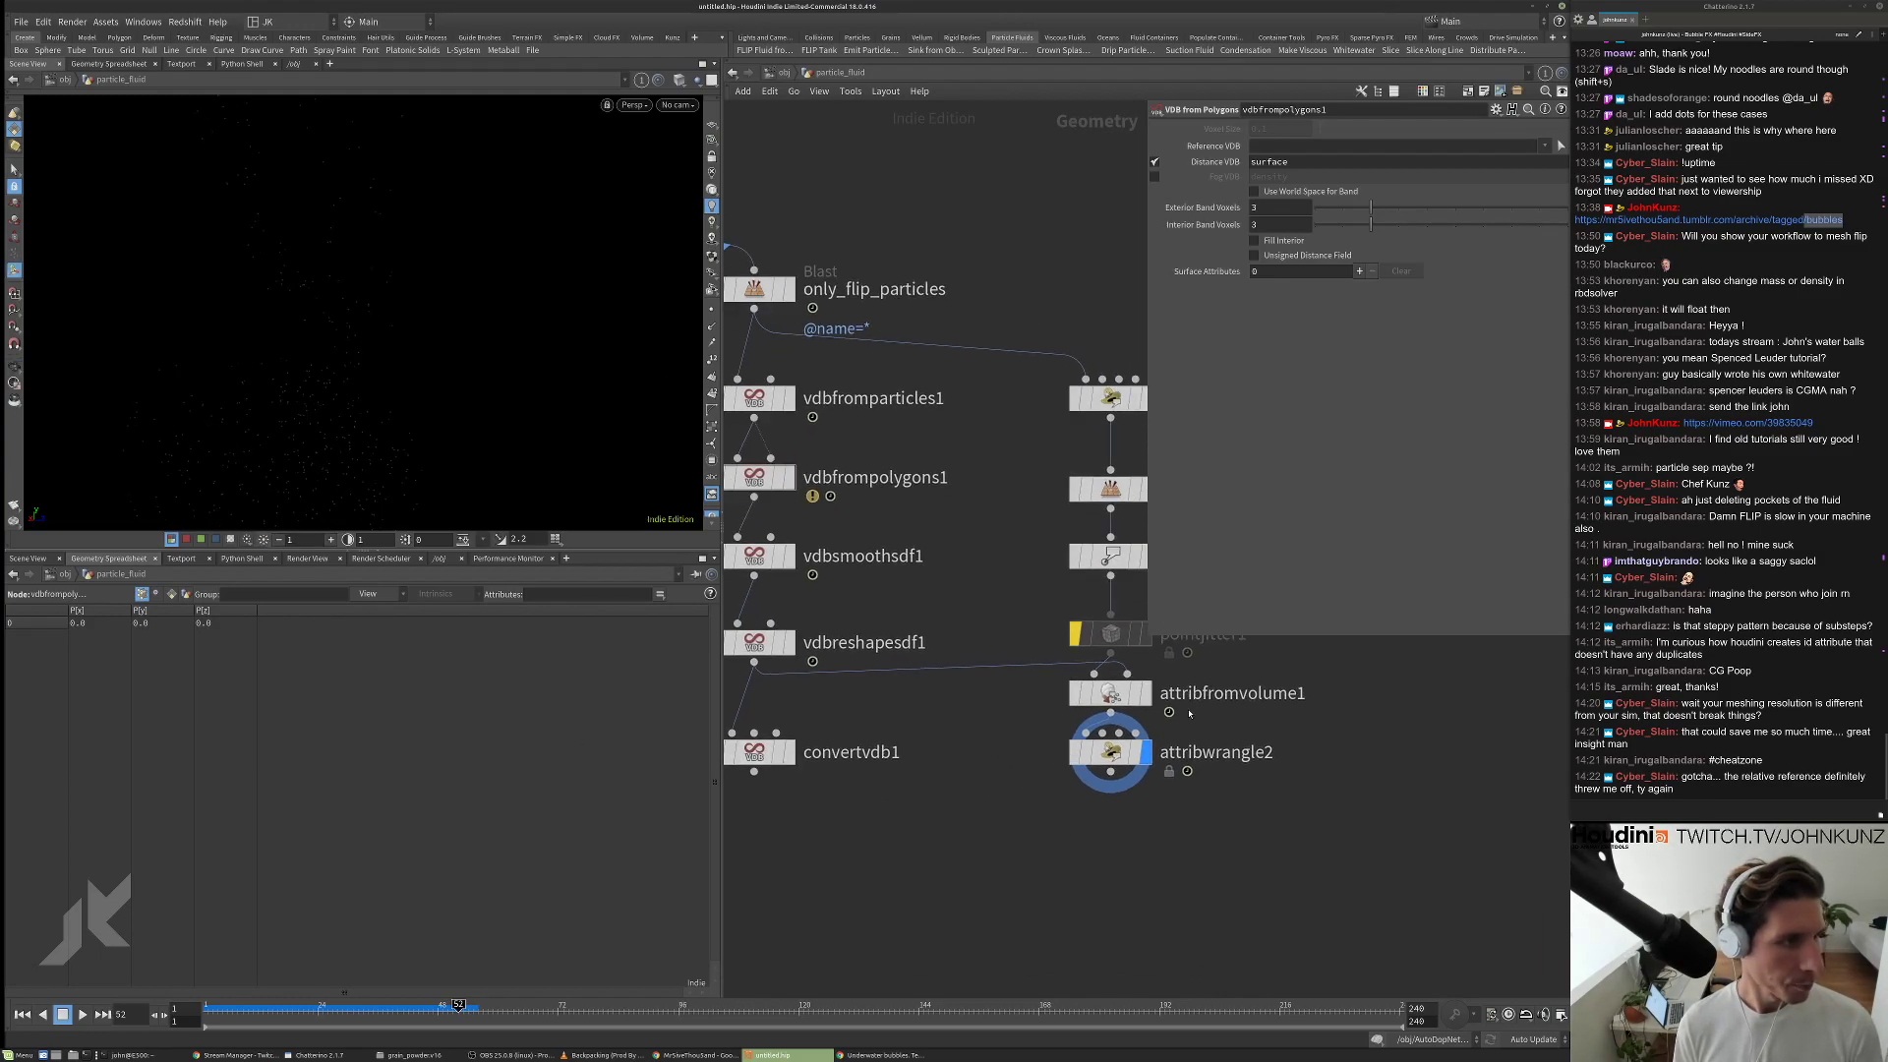
scroll(1179, 732, up, 2)
View attribwrangle2's one-line VEX expression and scroll through its point attributes.
click(1109, 752)
scroll(1281, 778, up, 1)
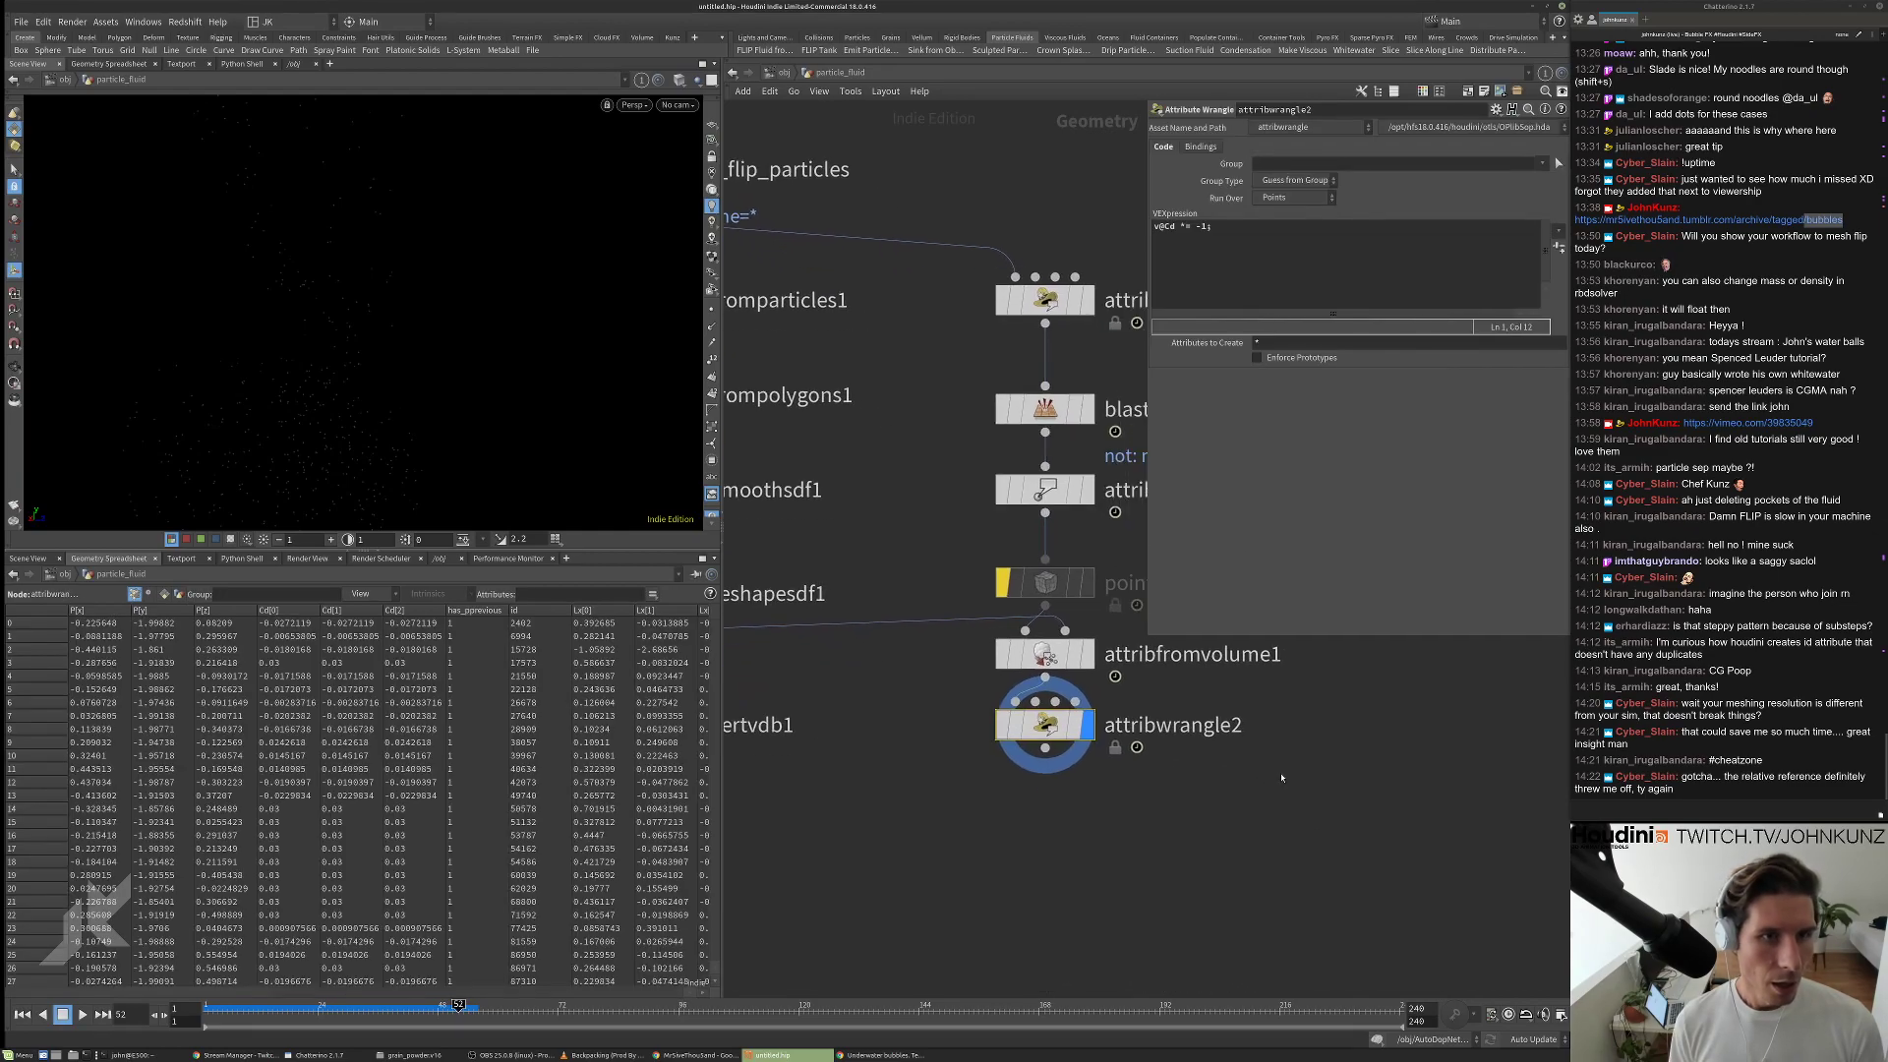
click(1211, 227)
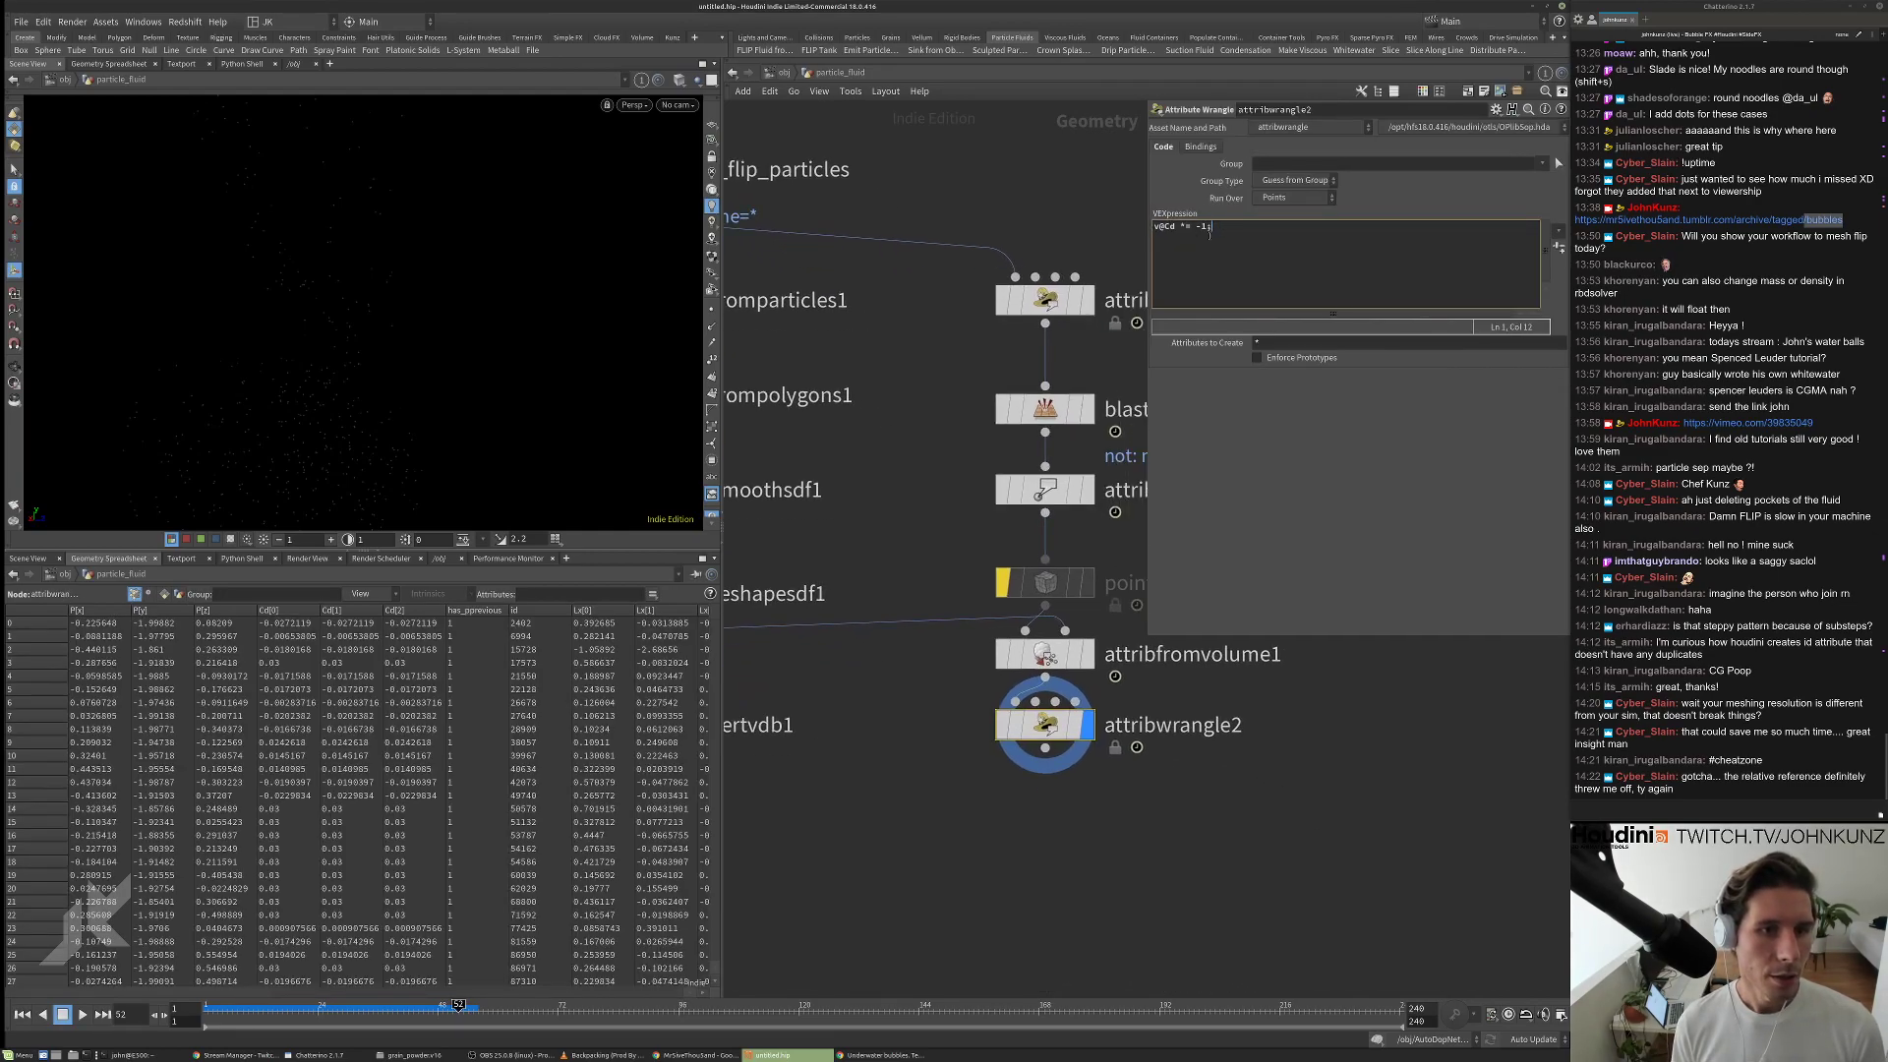
scroll(414, 786, down, 8)
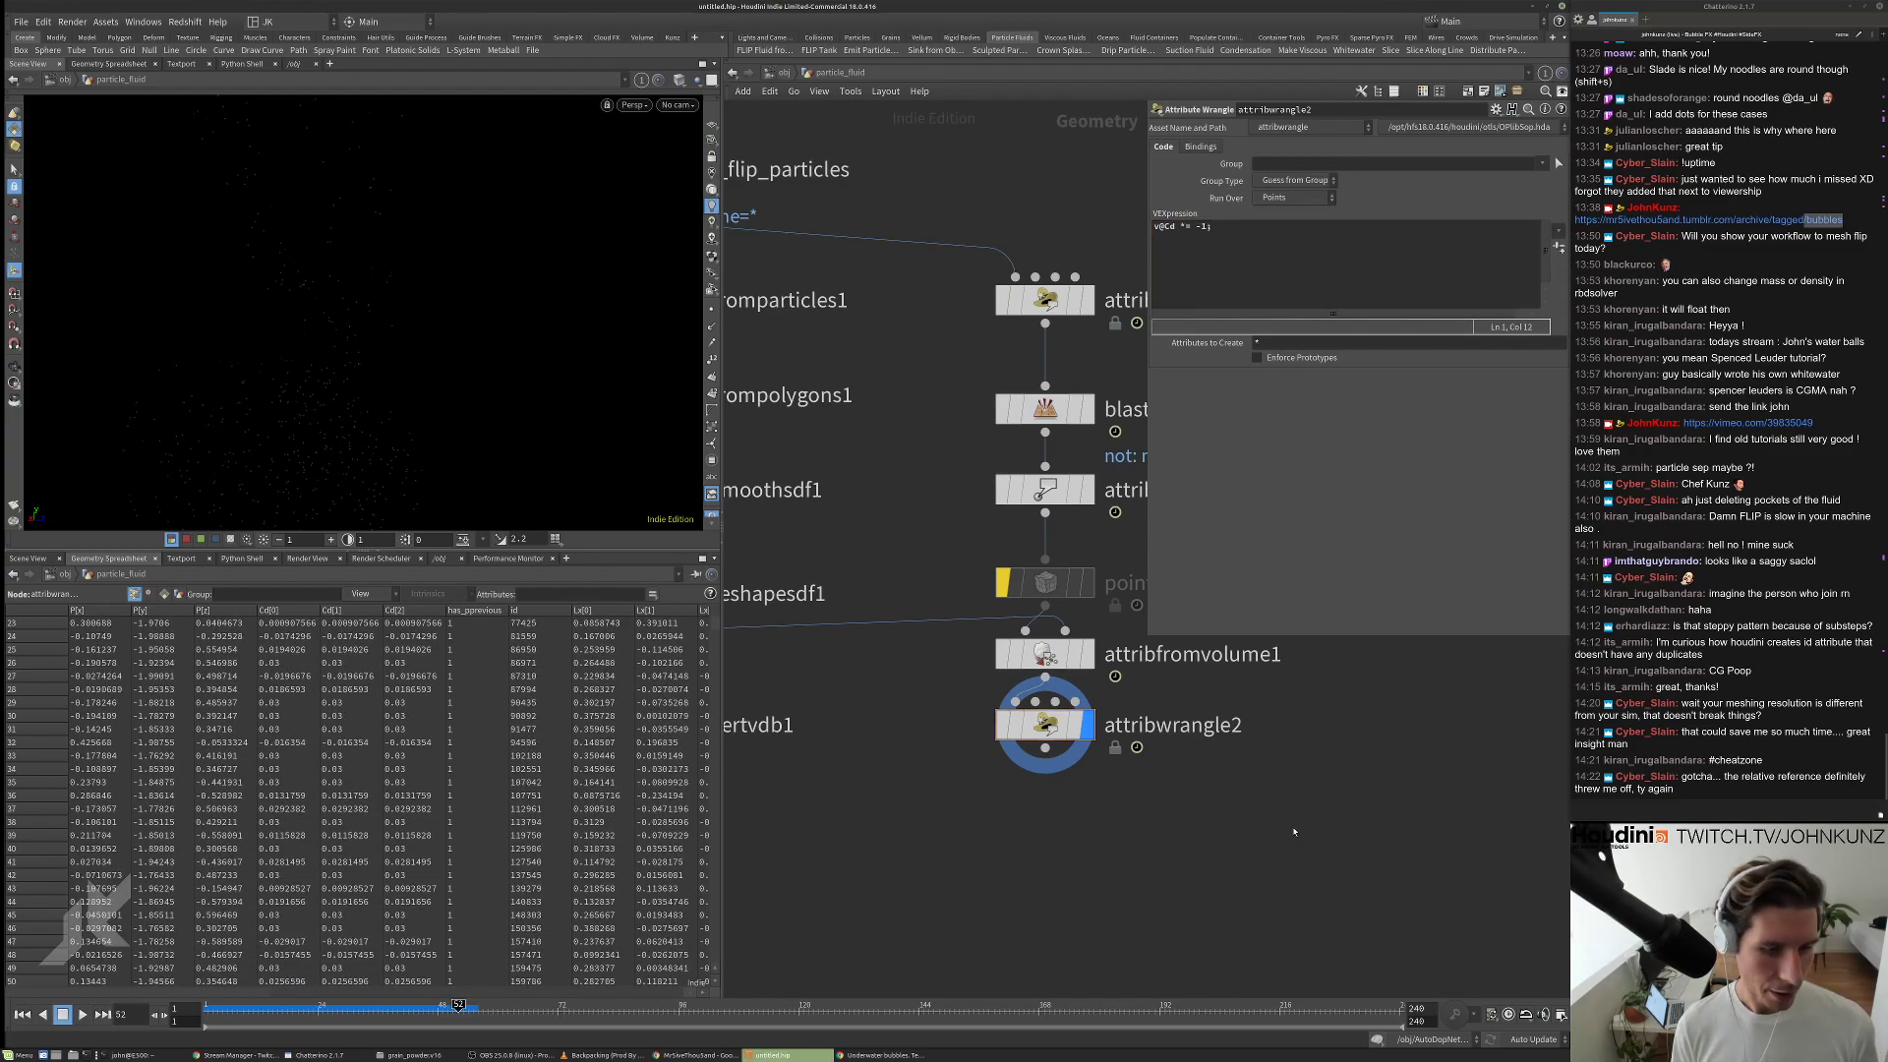
Add a Copy to Points node below attribwrangle2, using the wrangle's points as targets.
key(Tab)
text(copy)
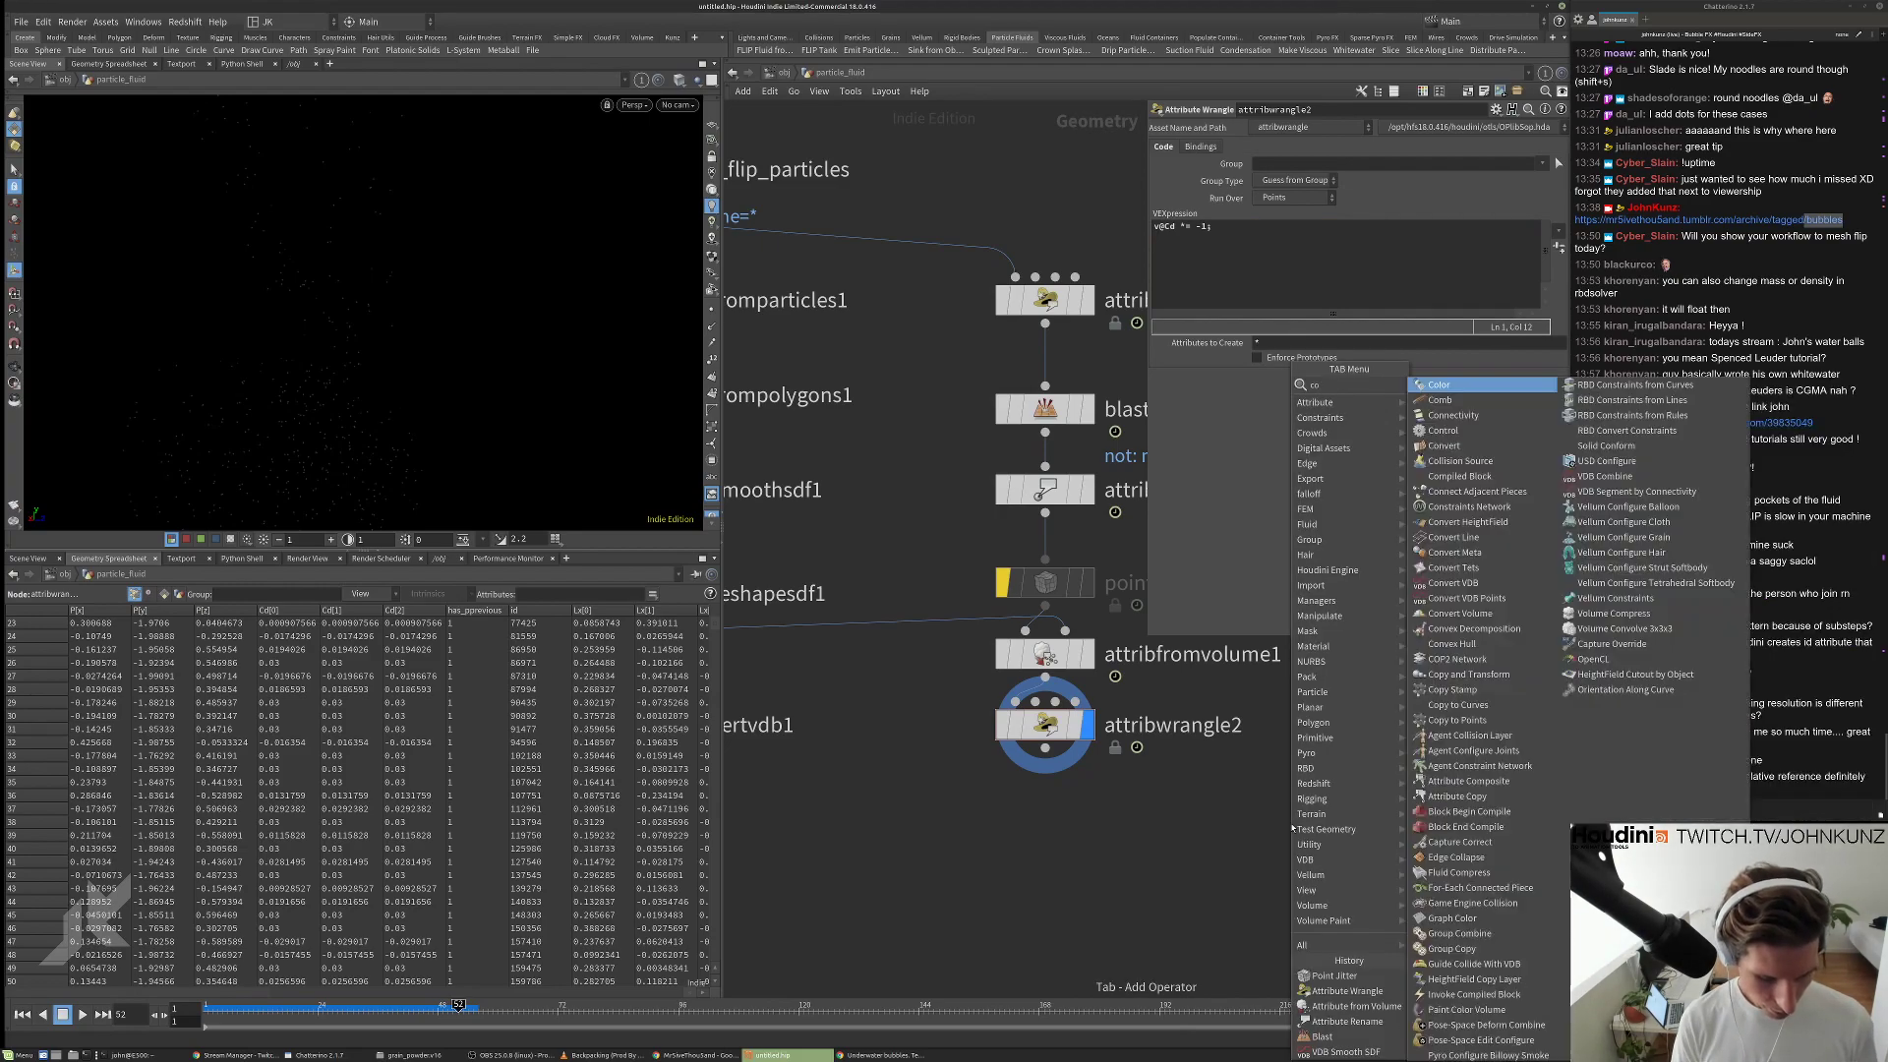
key(Down)
key(Down)
key(Return)
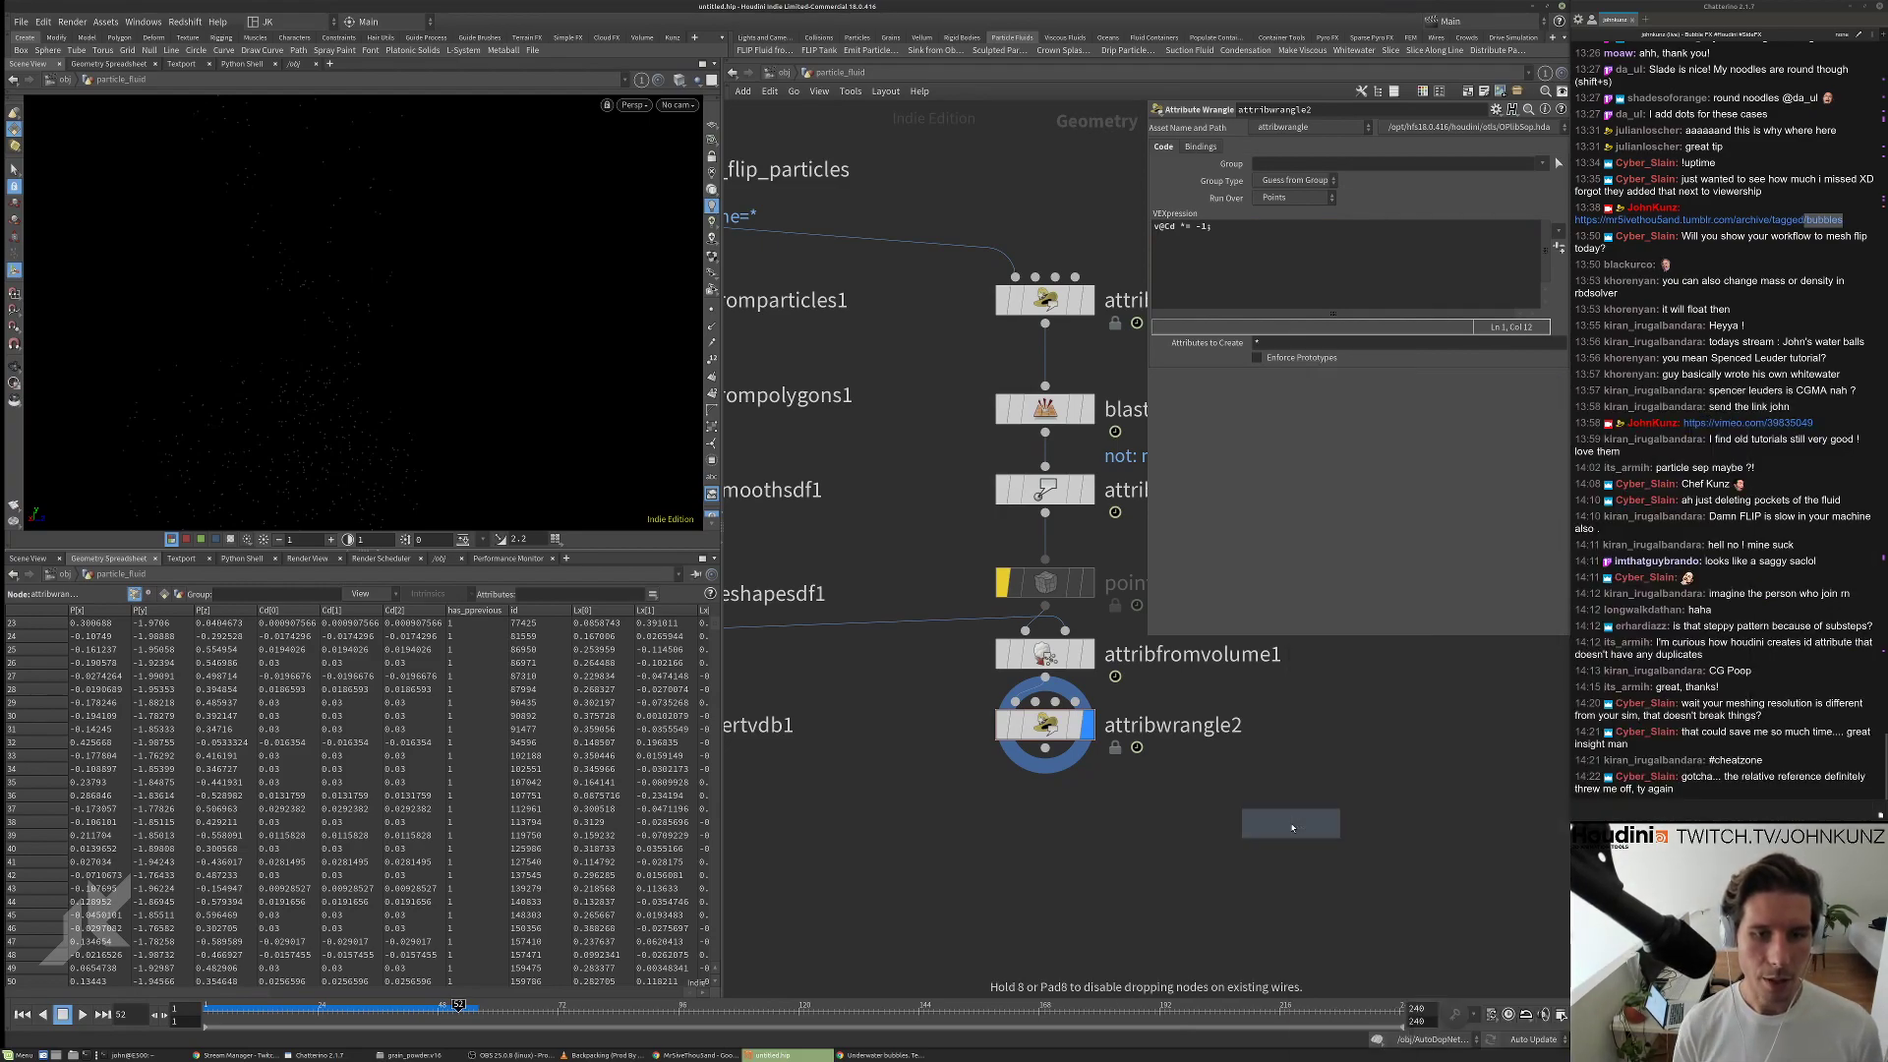
click(1291, 824)
drag(1310, 799, 1046, 749)
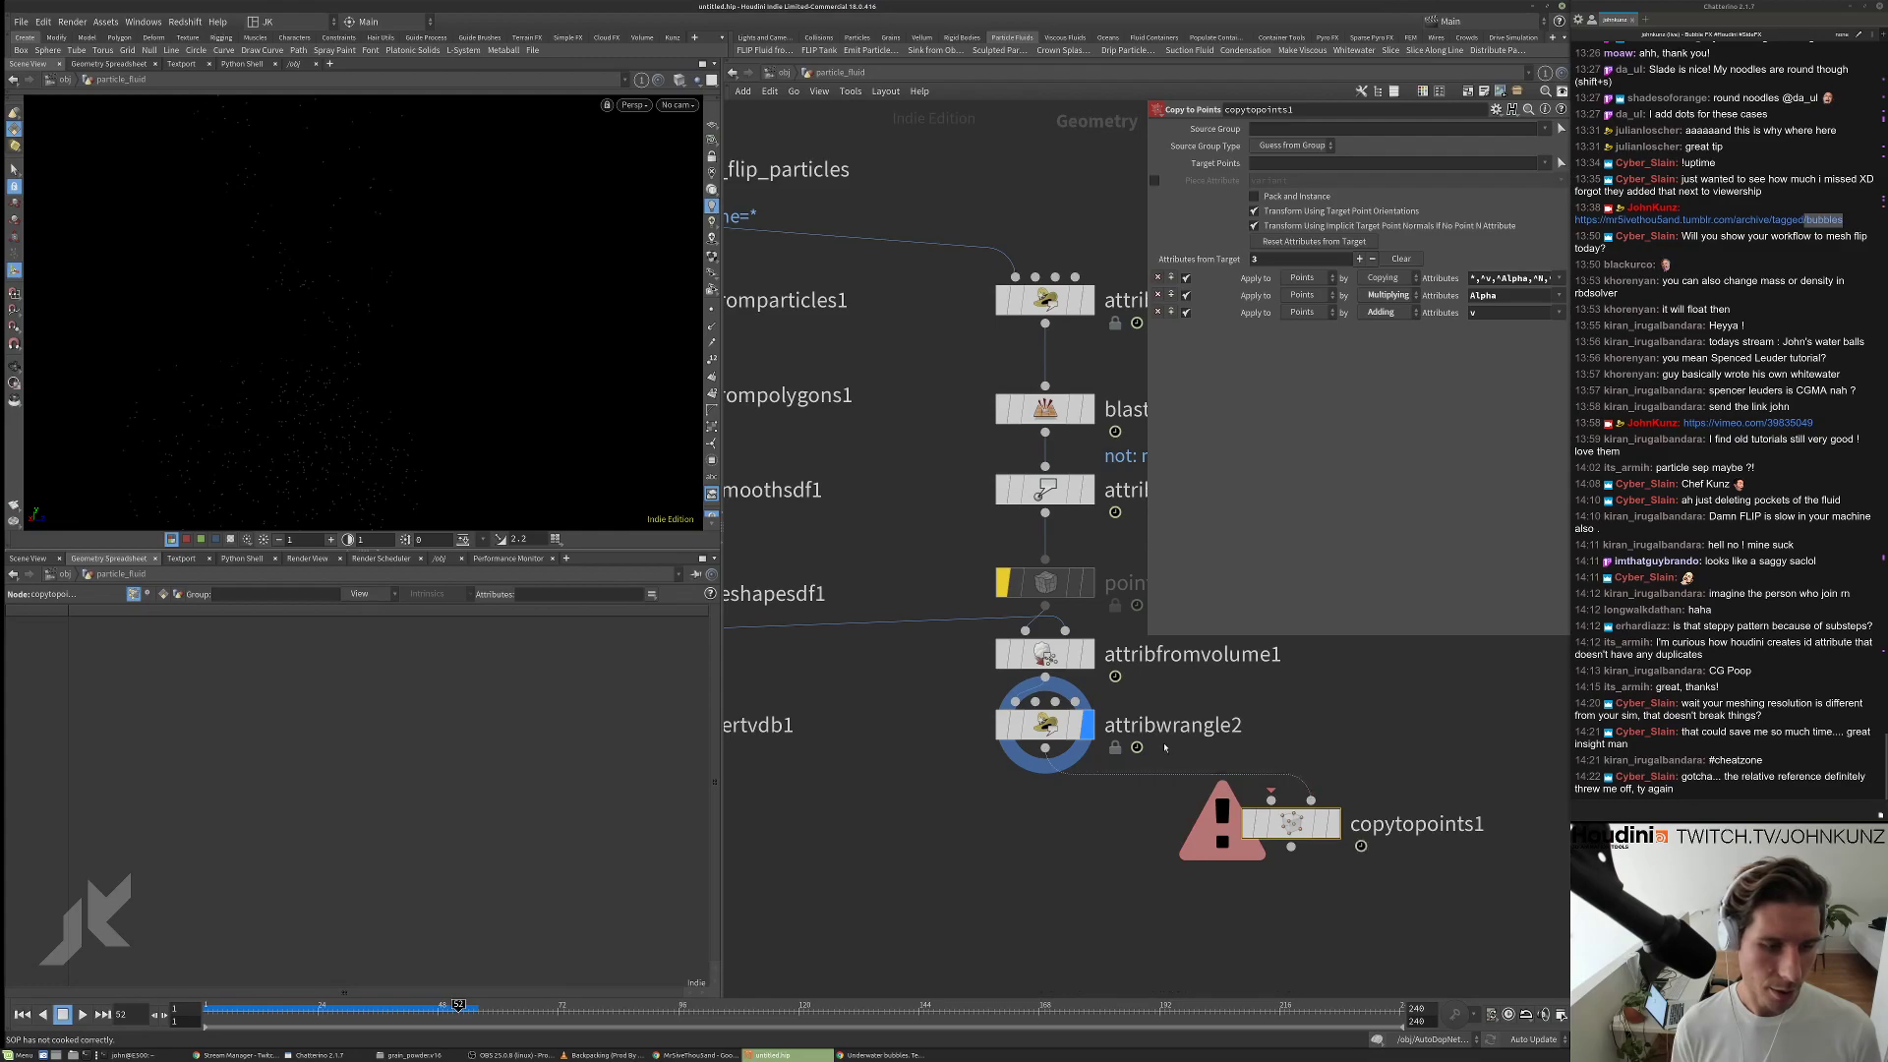
Add a Sphere as copytopoints1's copied shape and display the result.
key(Tab)
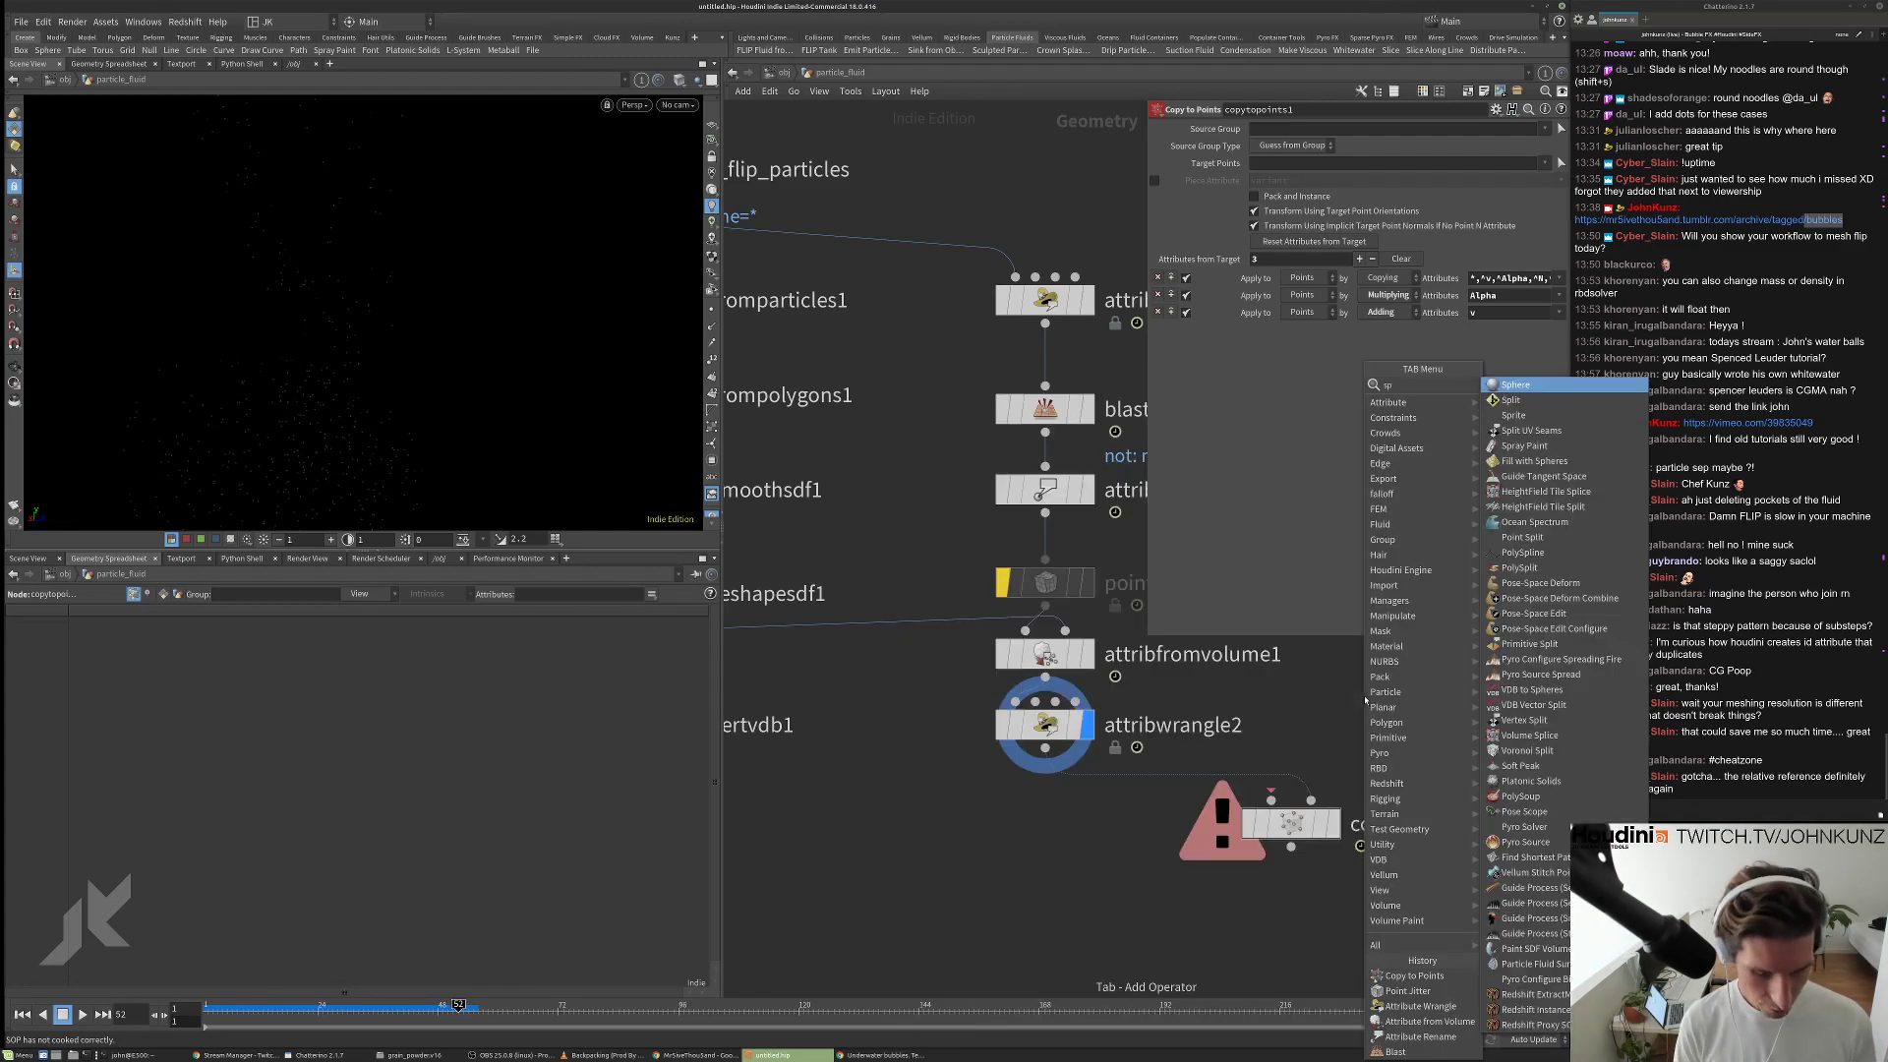
click(1524, 399)
click(1365, 700)
click(1364, 721)
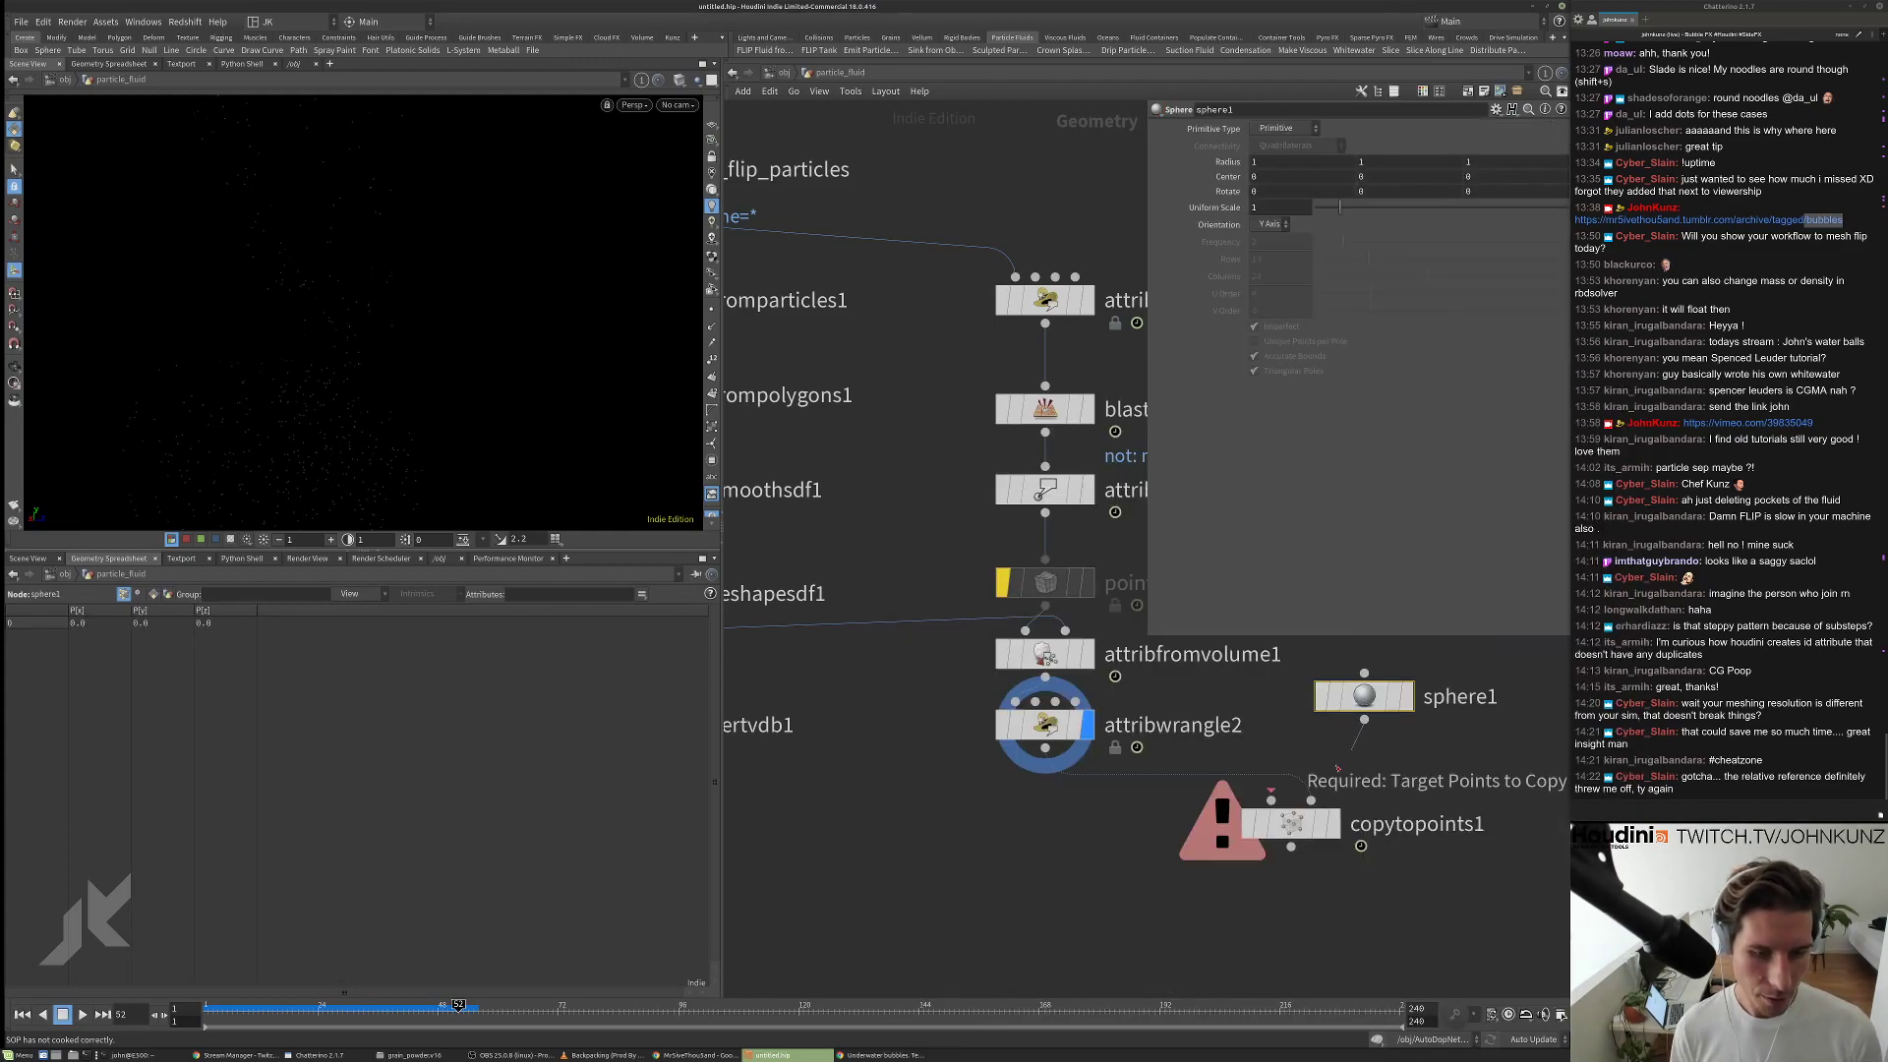
click(1272, 797)
click(1333, 823)
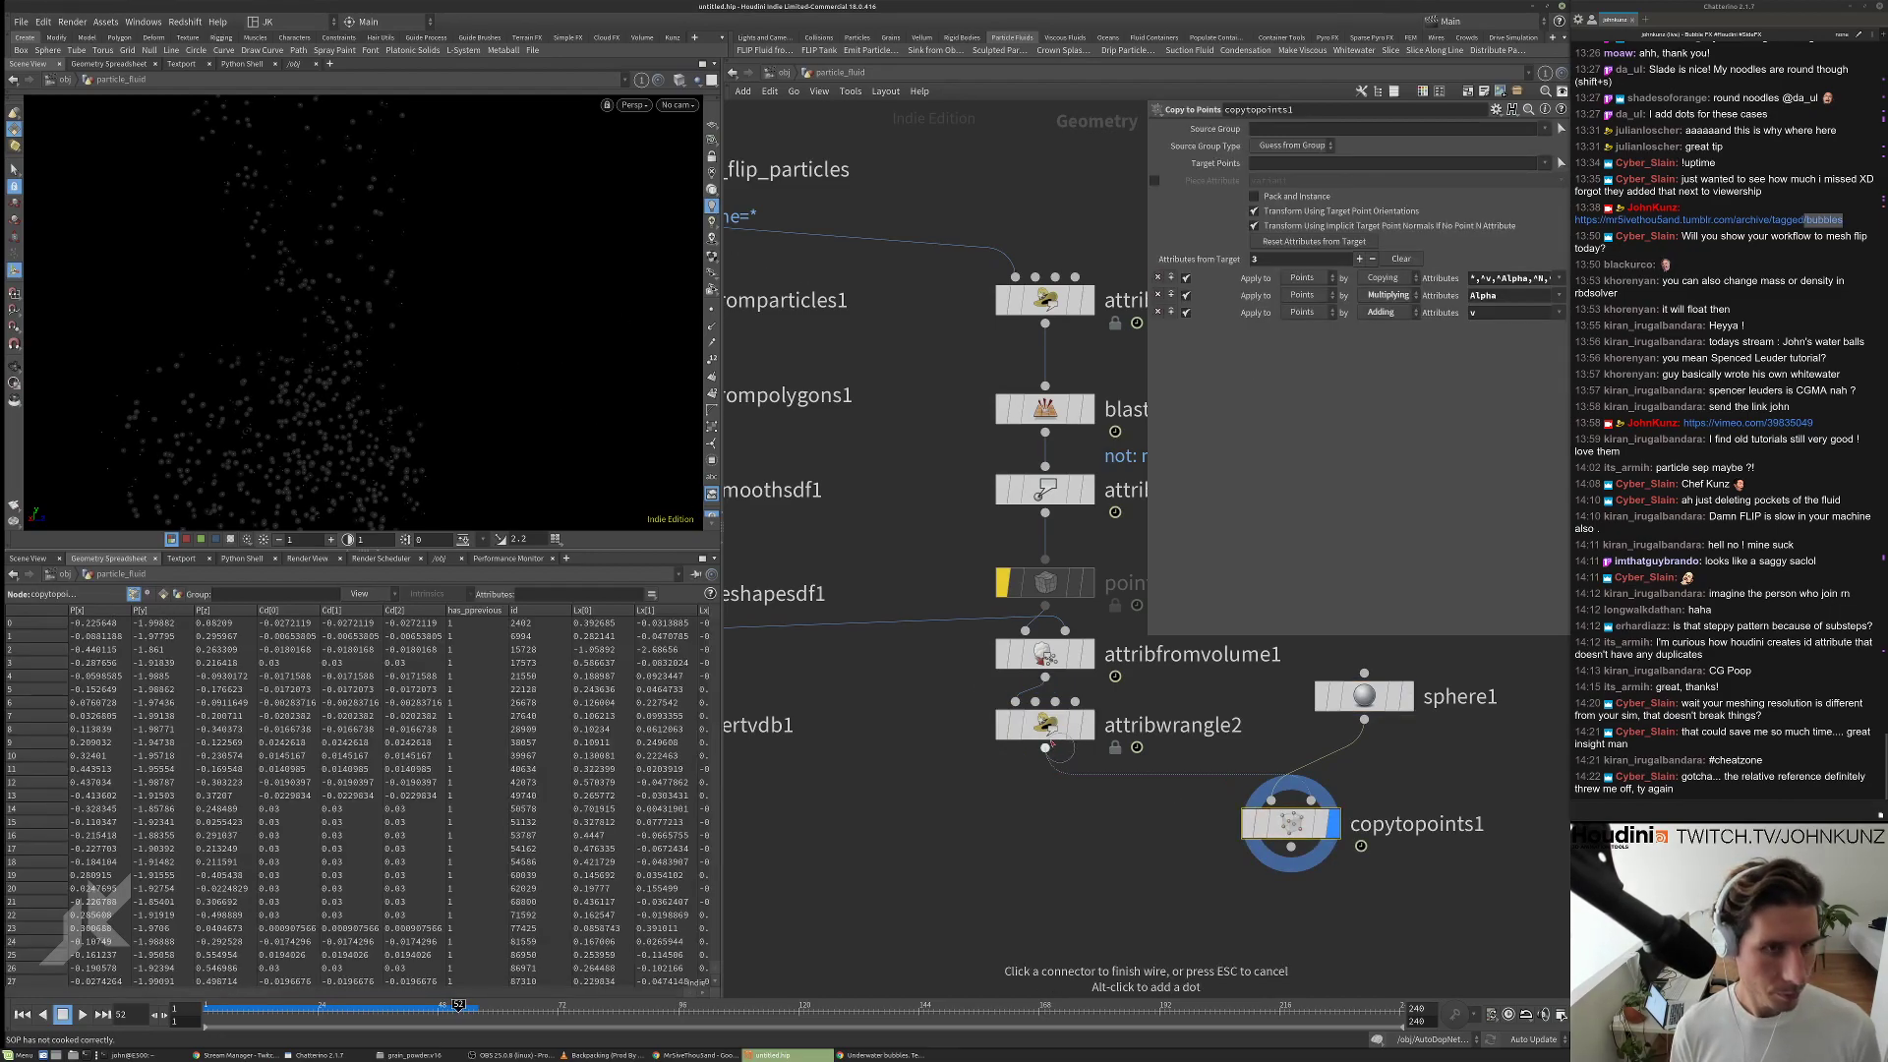
click(1034, 735)
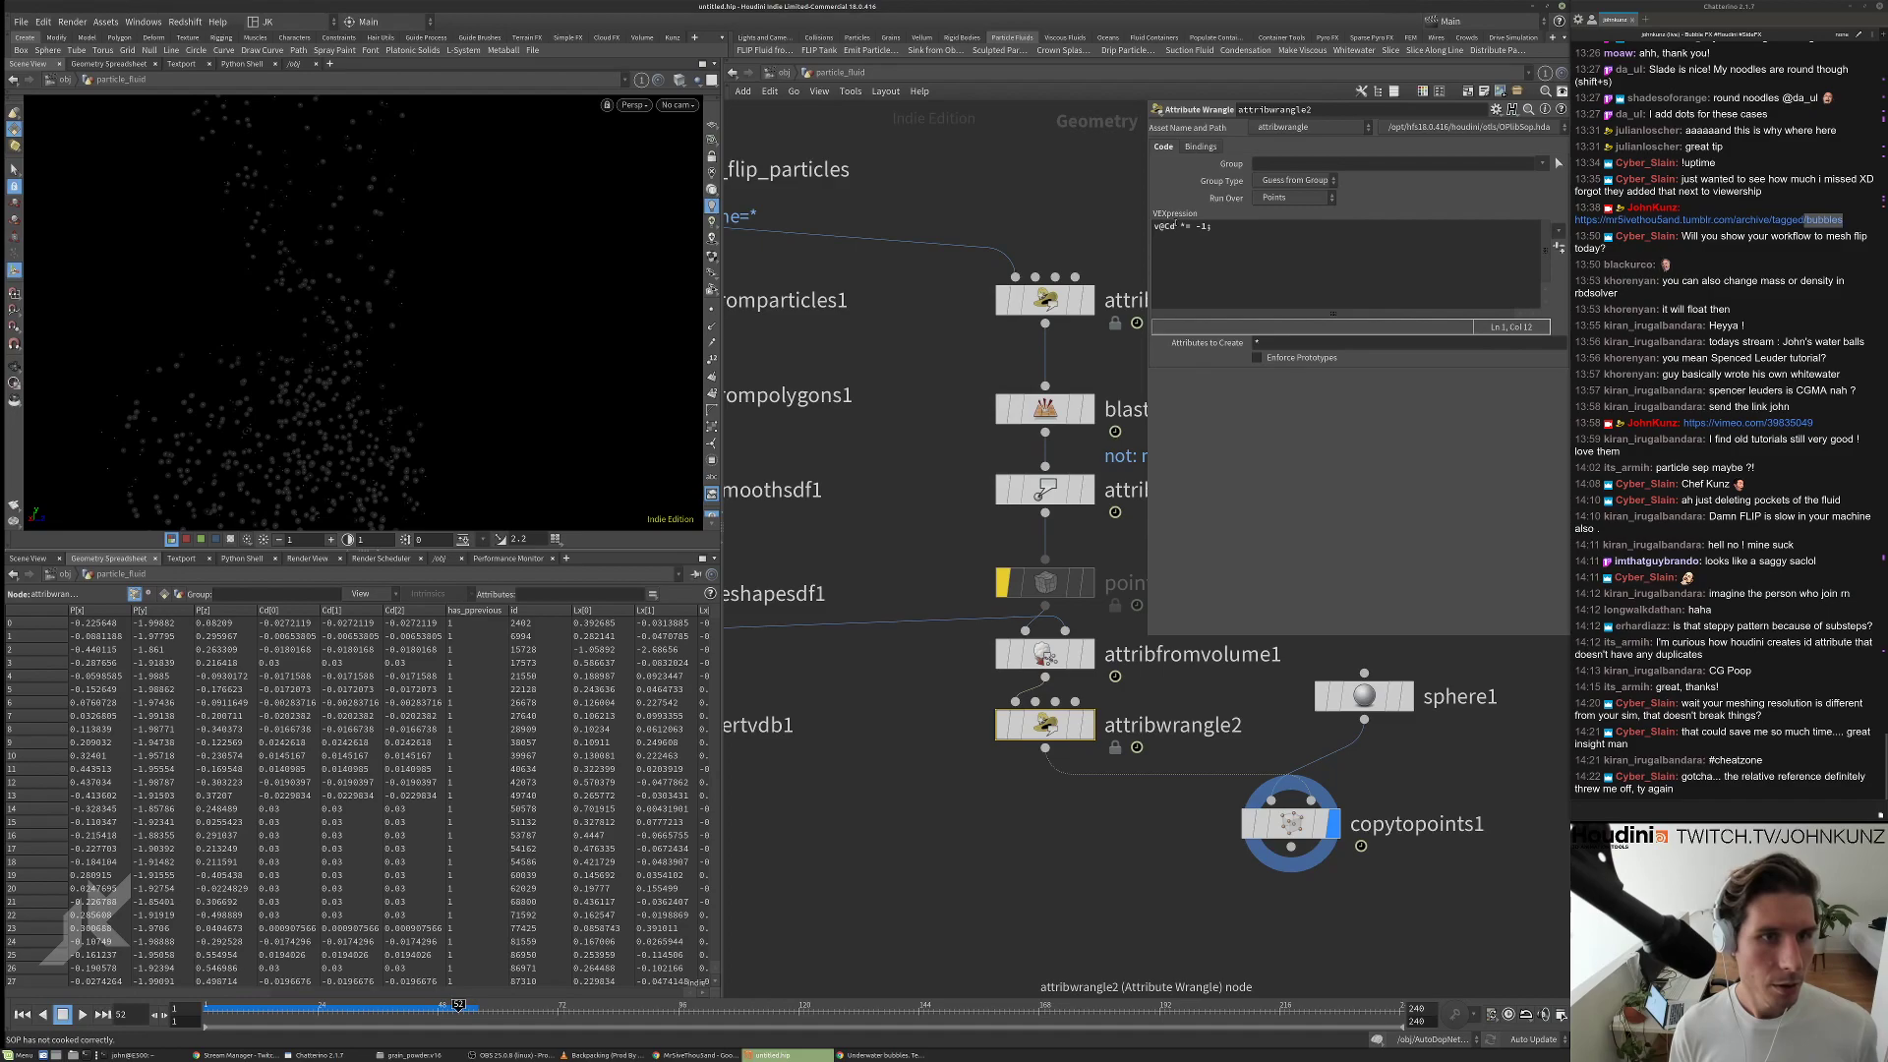
click(1231, 235)
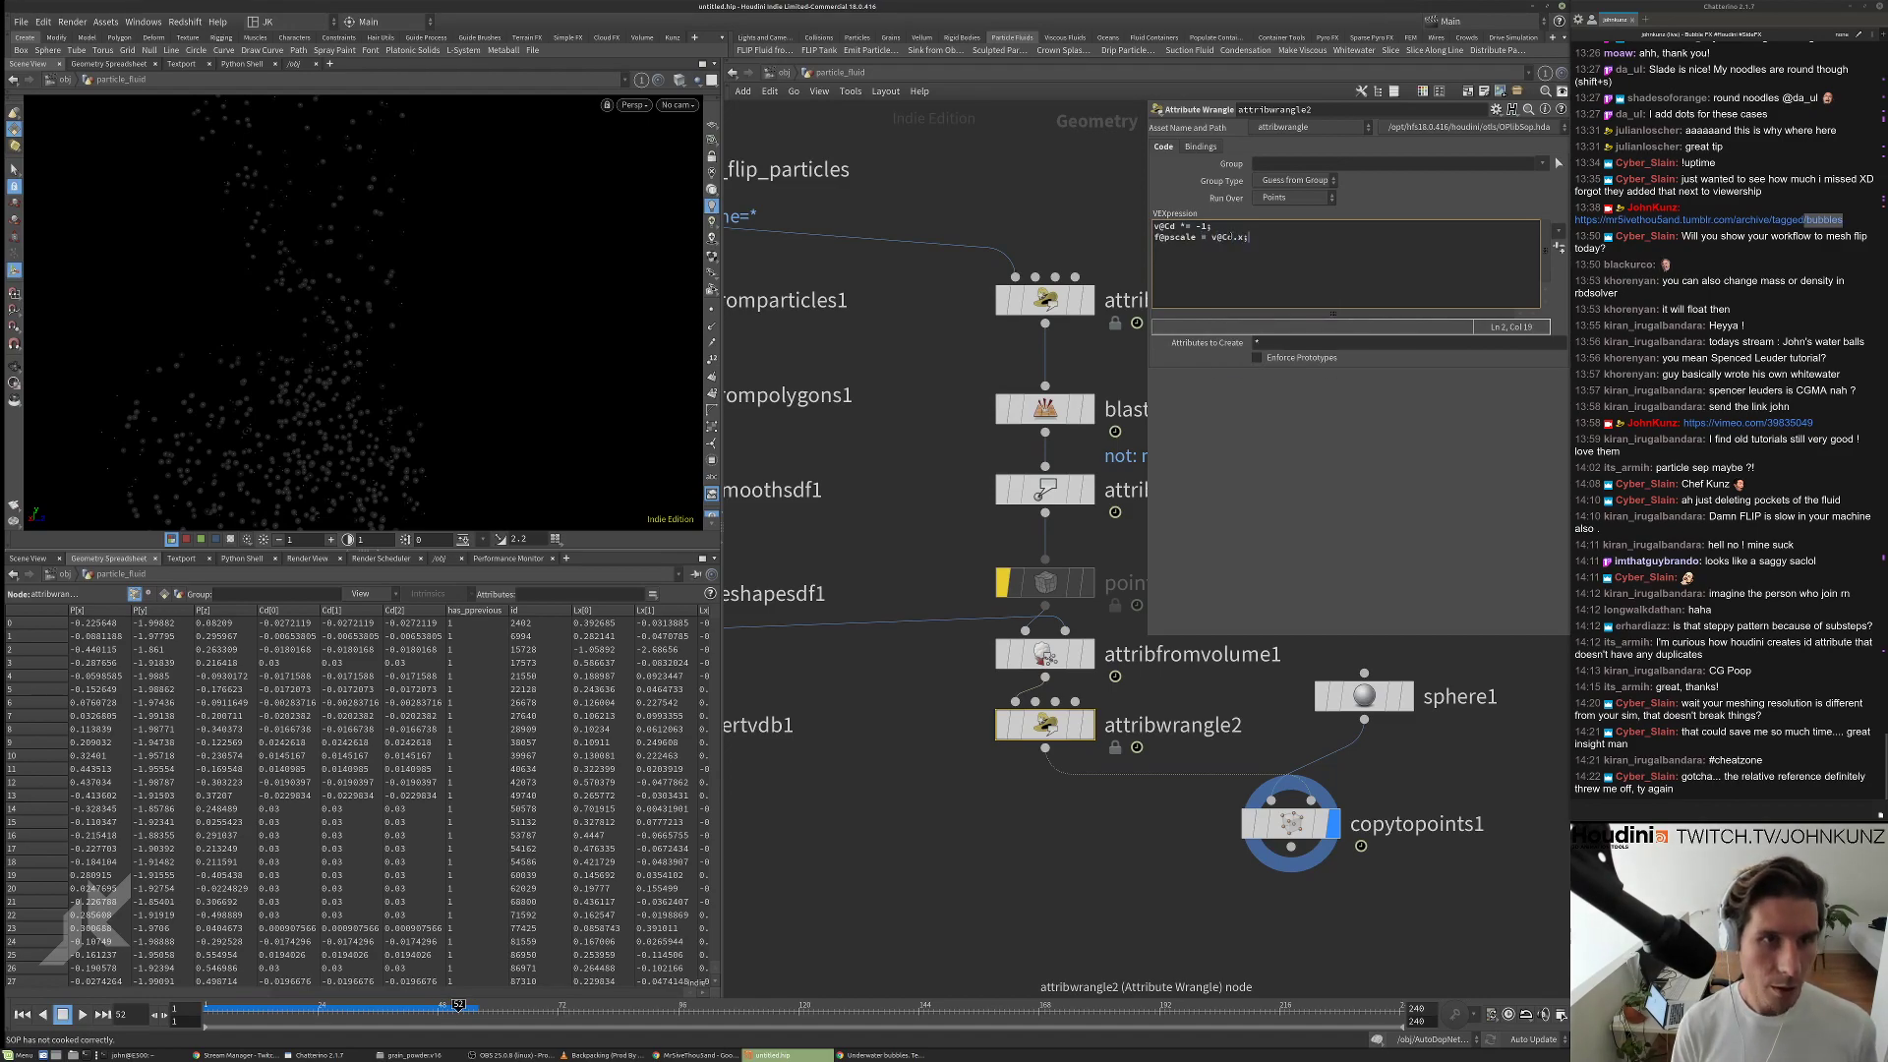
scroll(419, 266, down, 4)
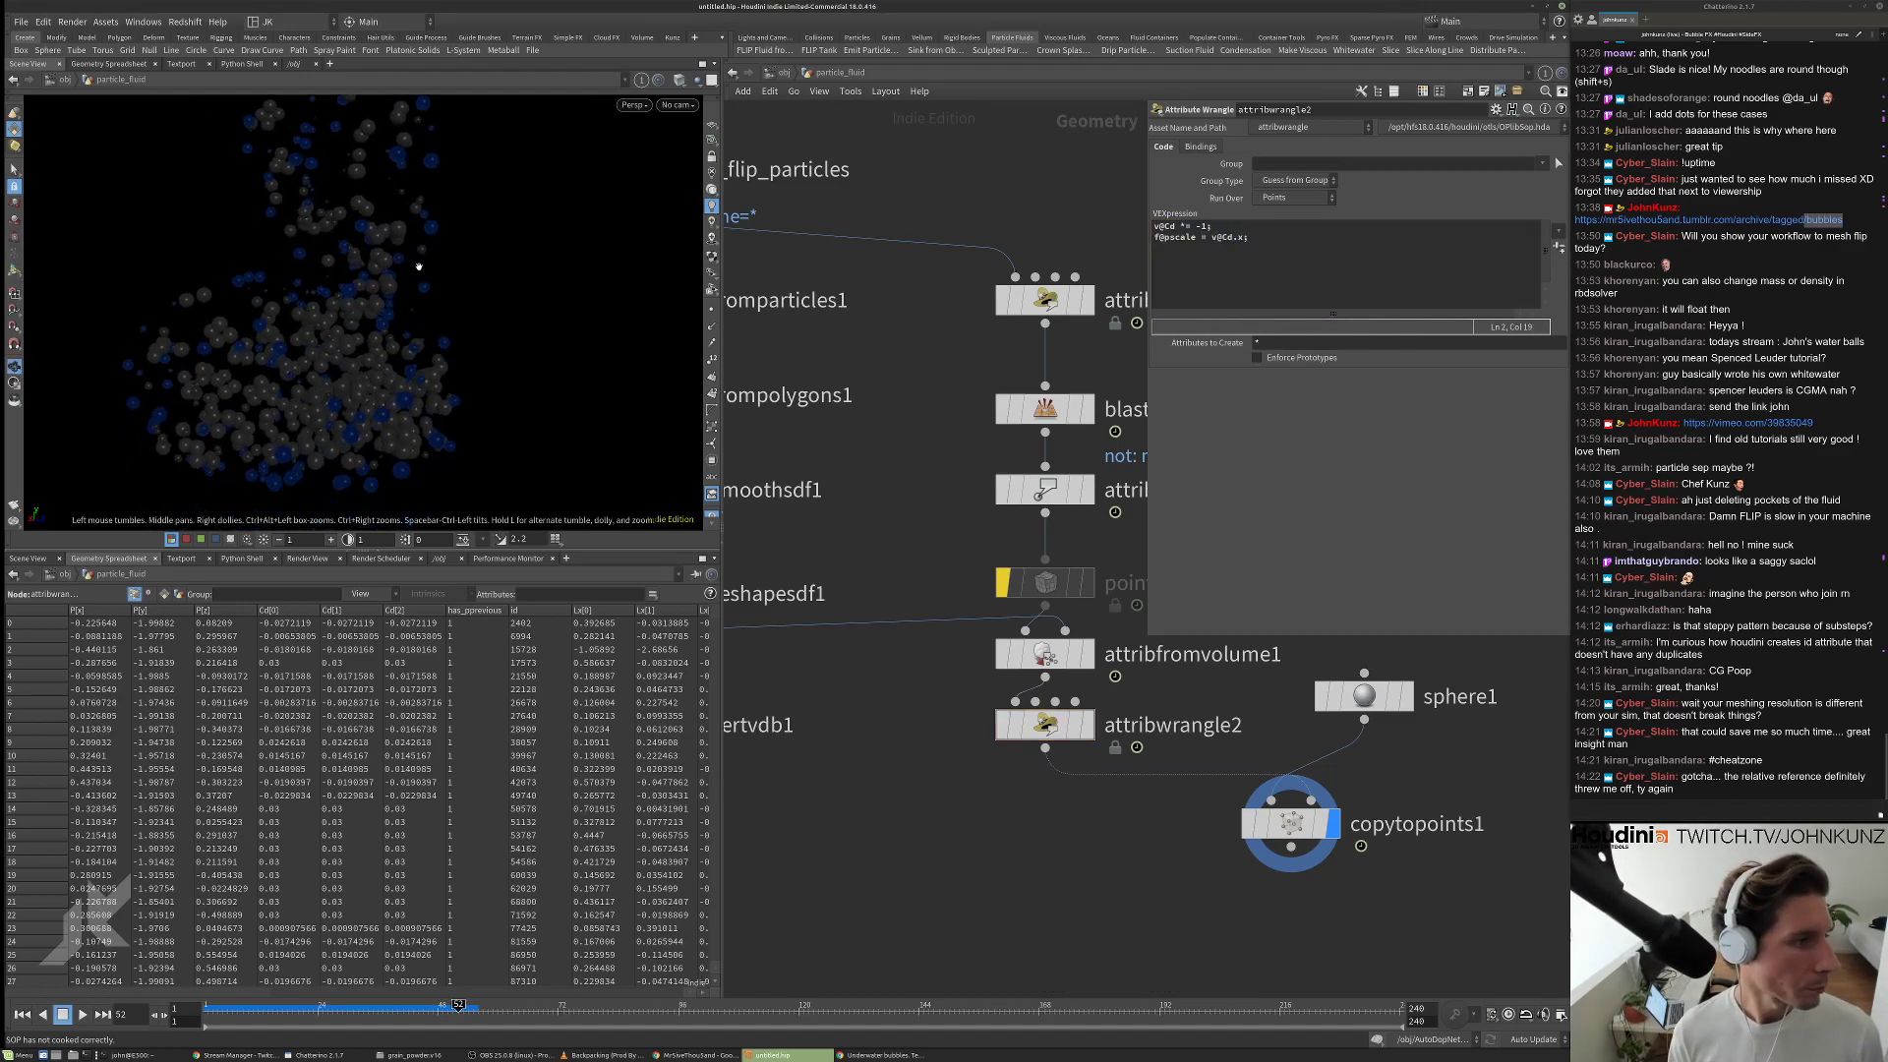
scroll(419, 267, up, 6)
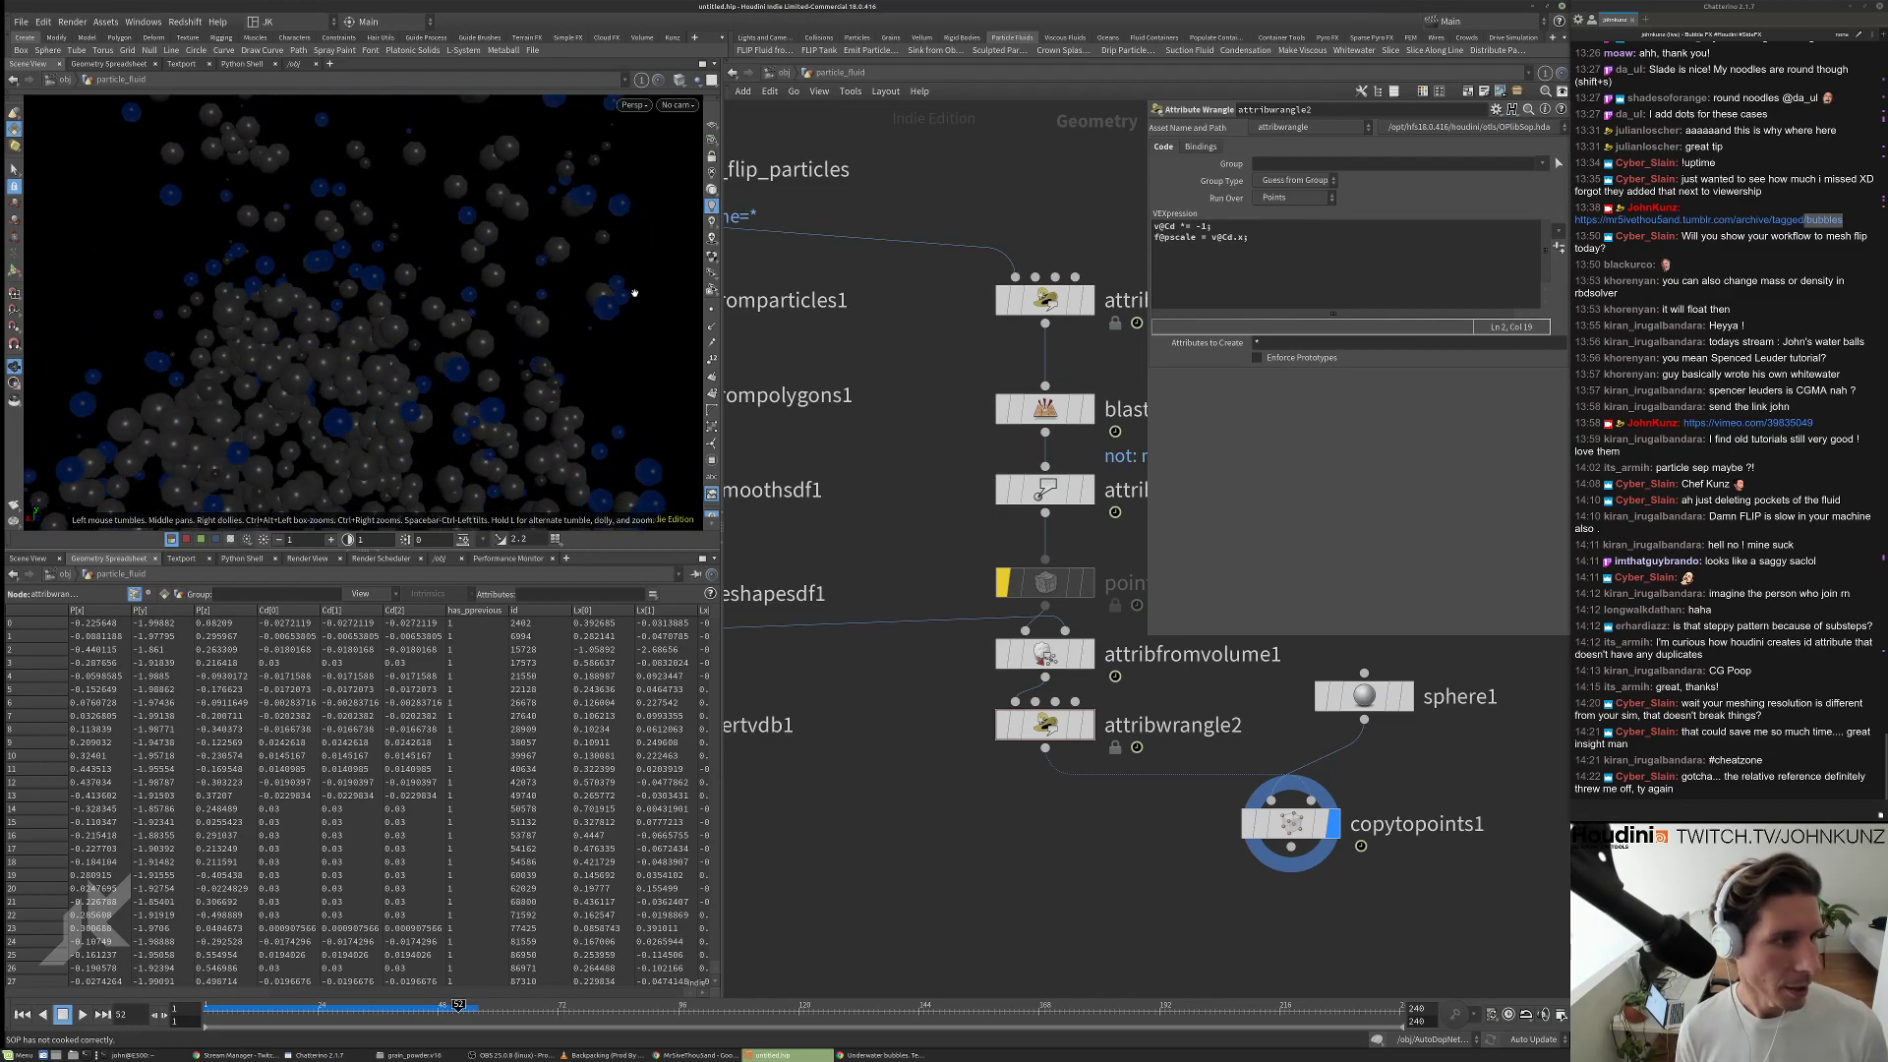
middle_drag(649, 728, 777, 662)
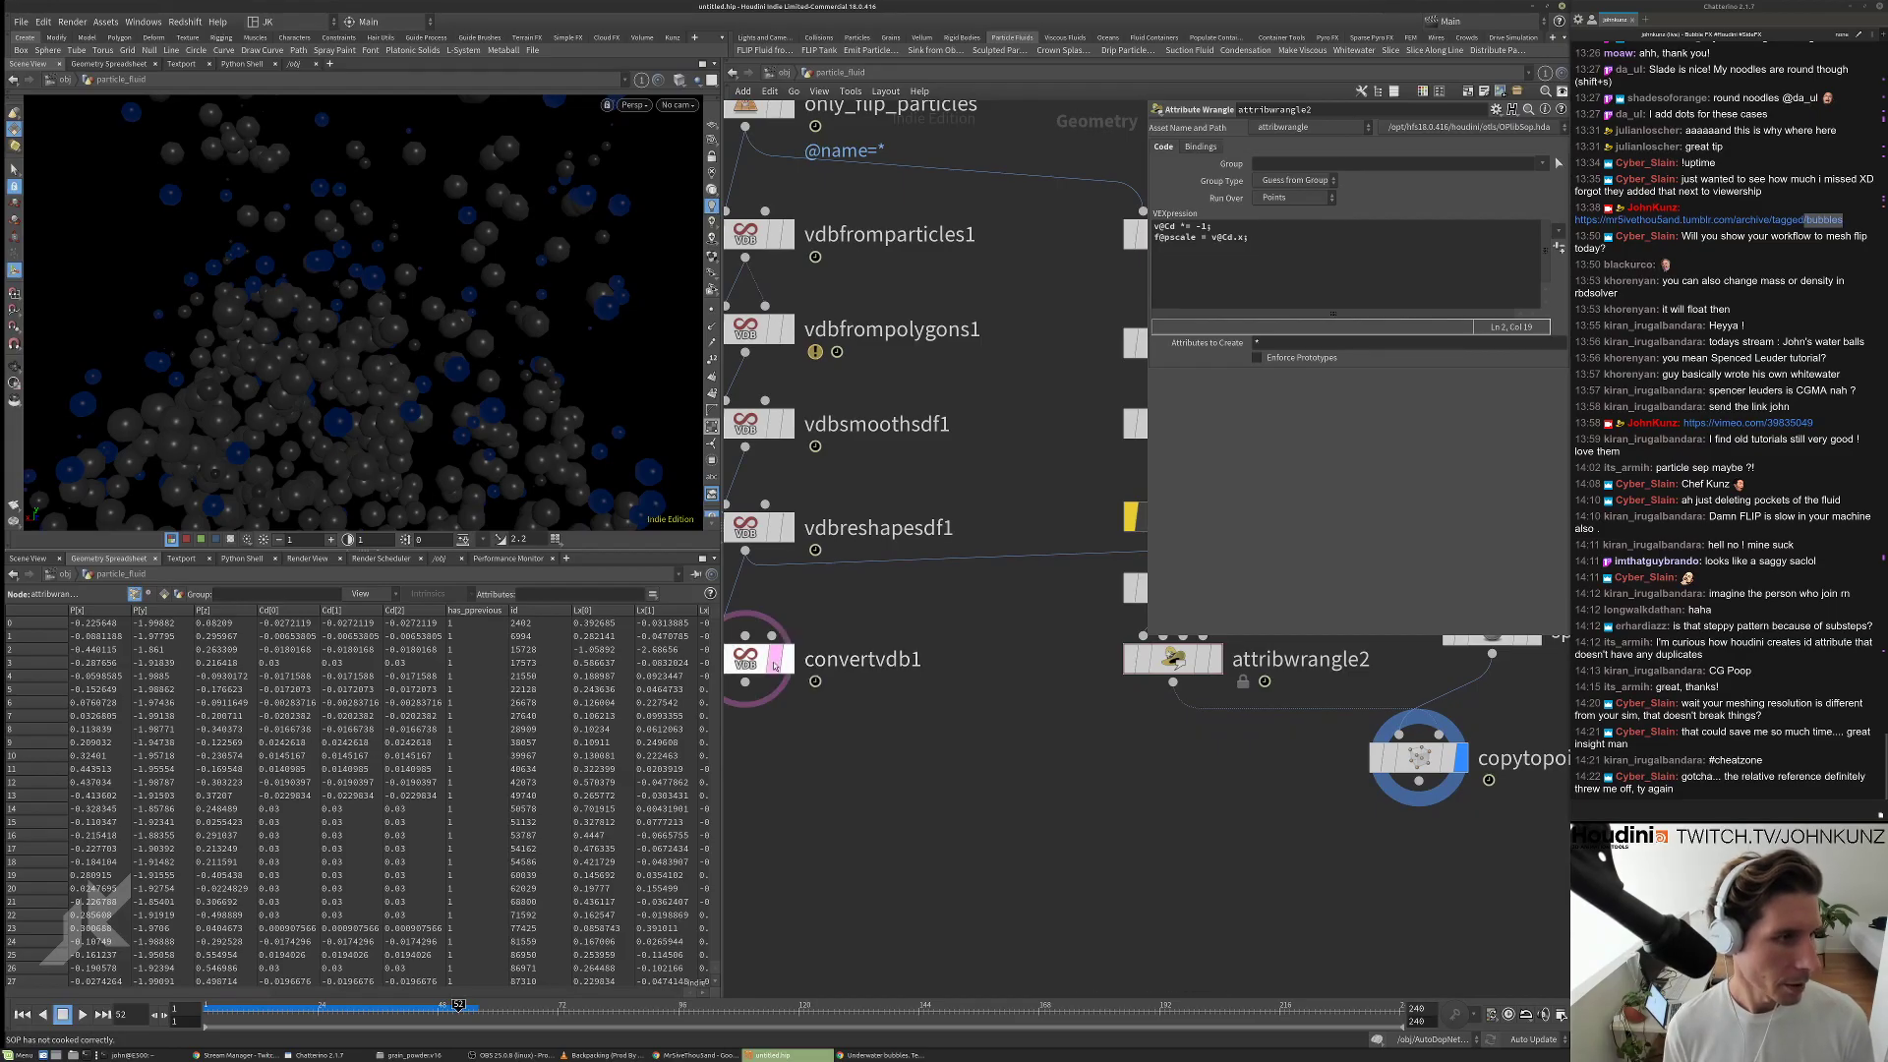
click(773, 660)
scroll(417, 405, up, 6)
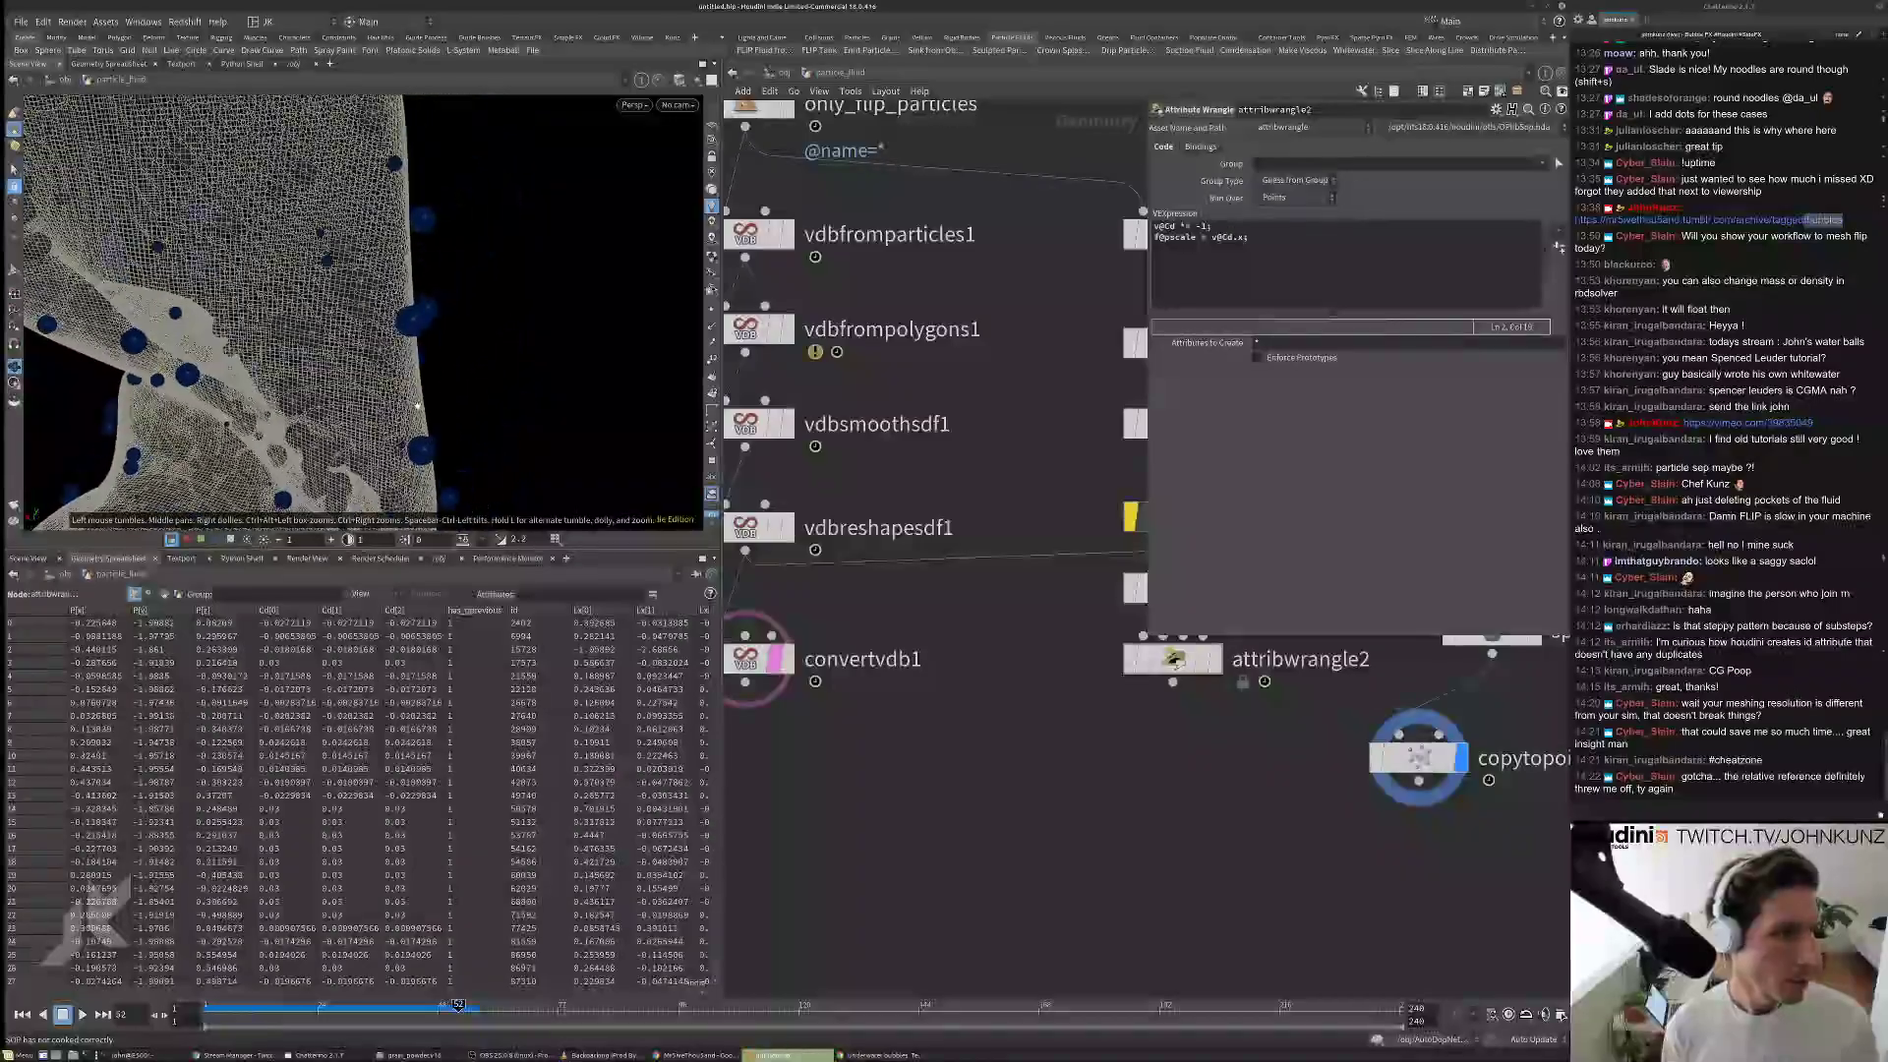
scroll(417, 405, up, 6)
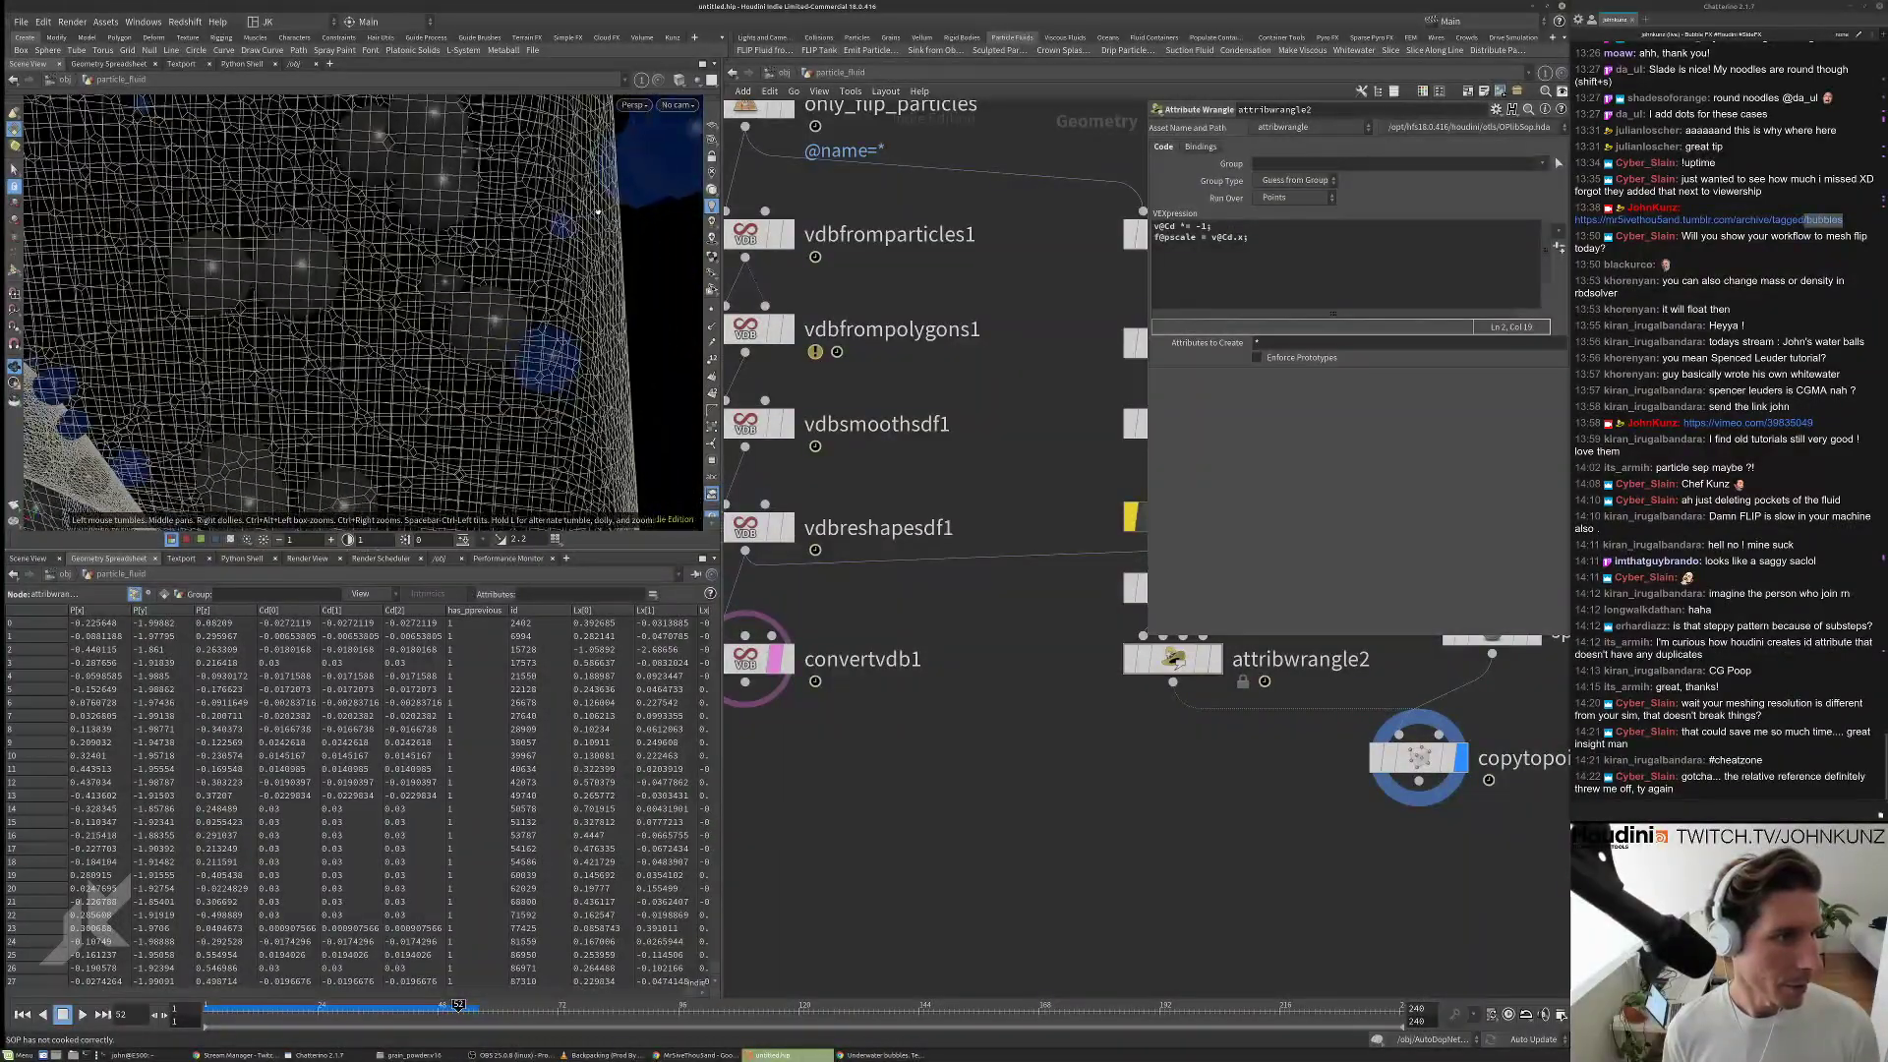
click(1267, 234)
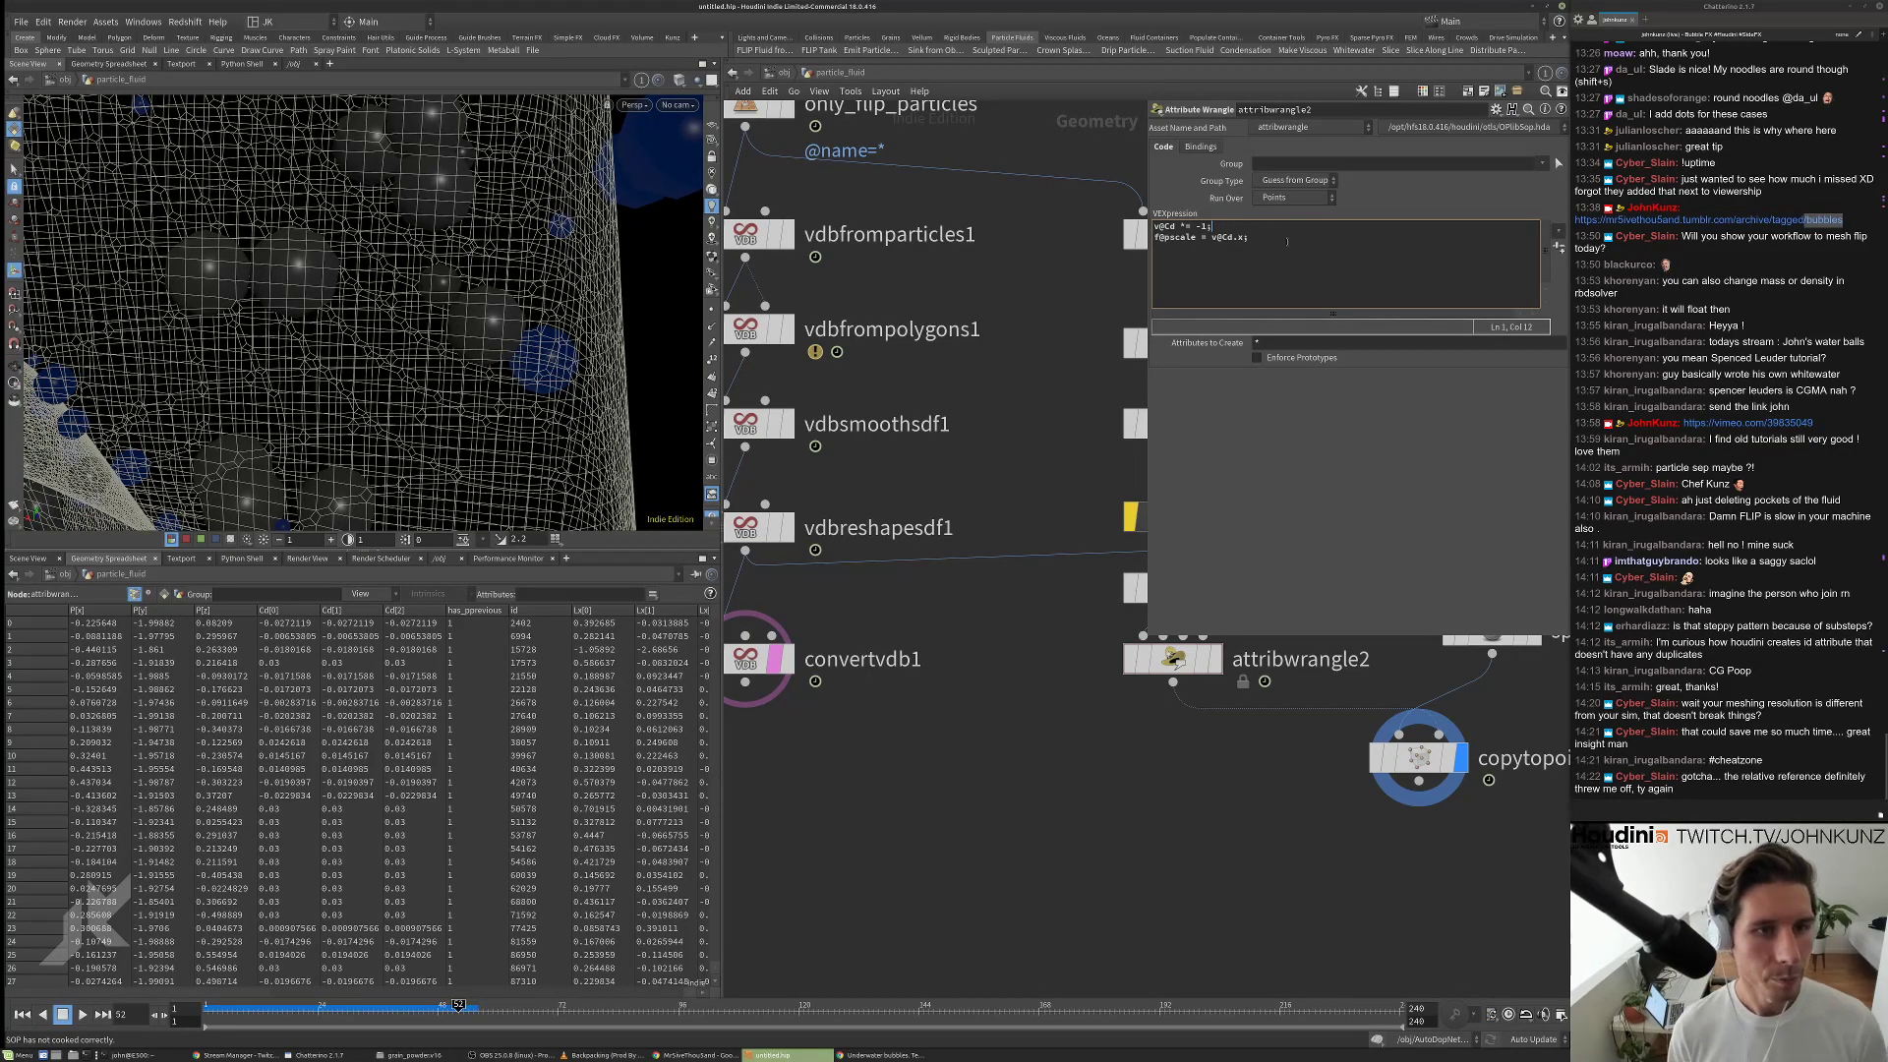
middle_drag(1208, 758, 1123, 753)
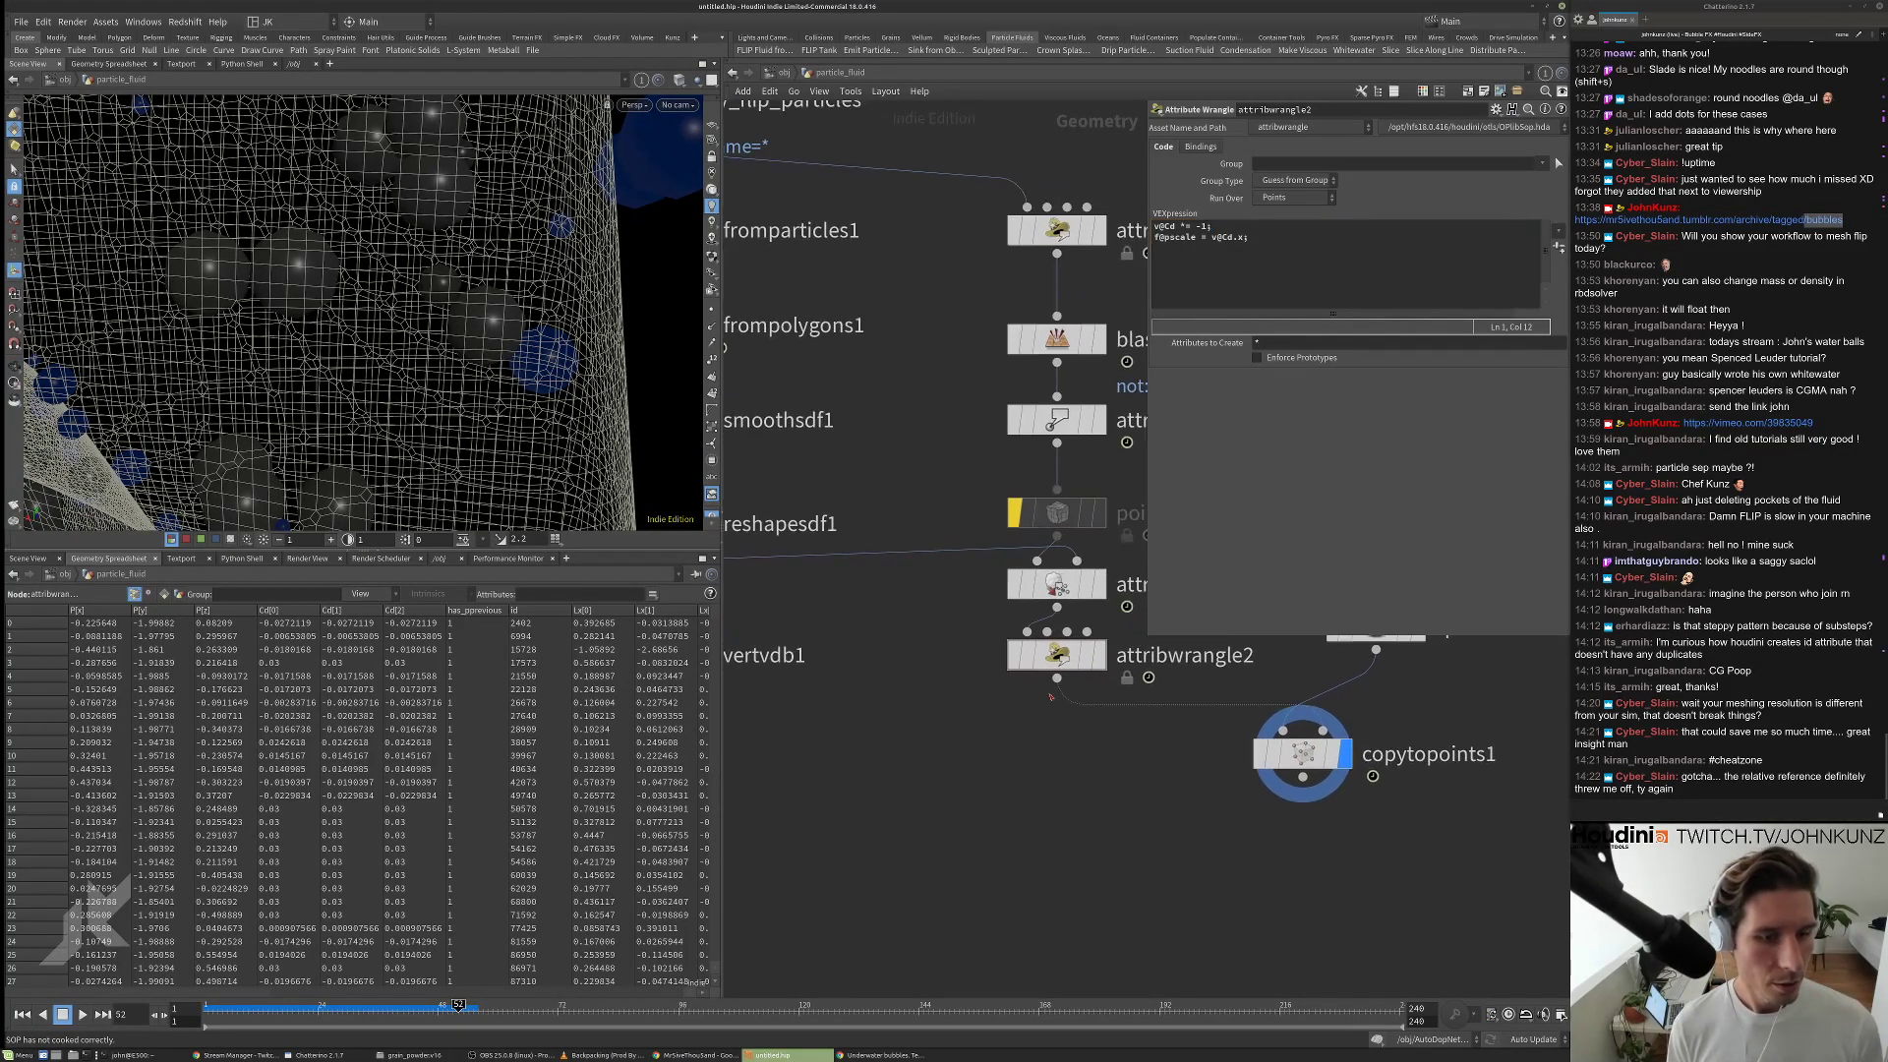
key(Tab)
Insert a Blast node (blast2) before attribwrangle2 and check attribfromvolume1's Cd values.
text(blast)
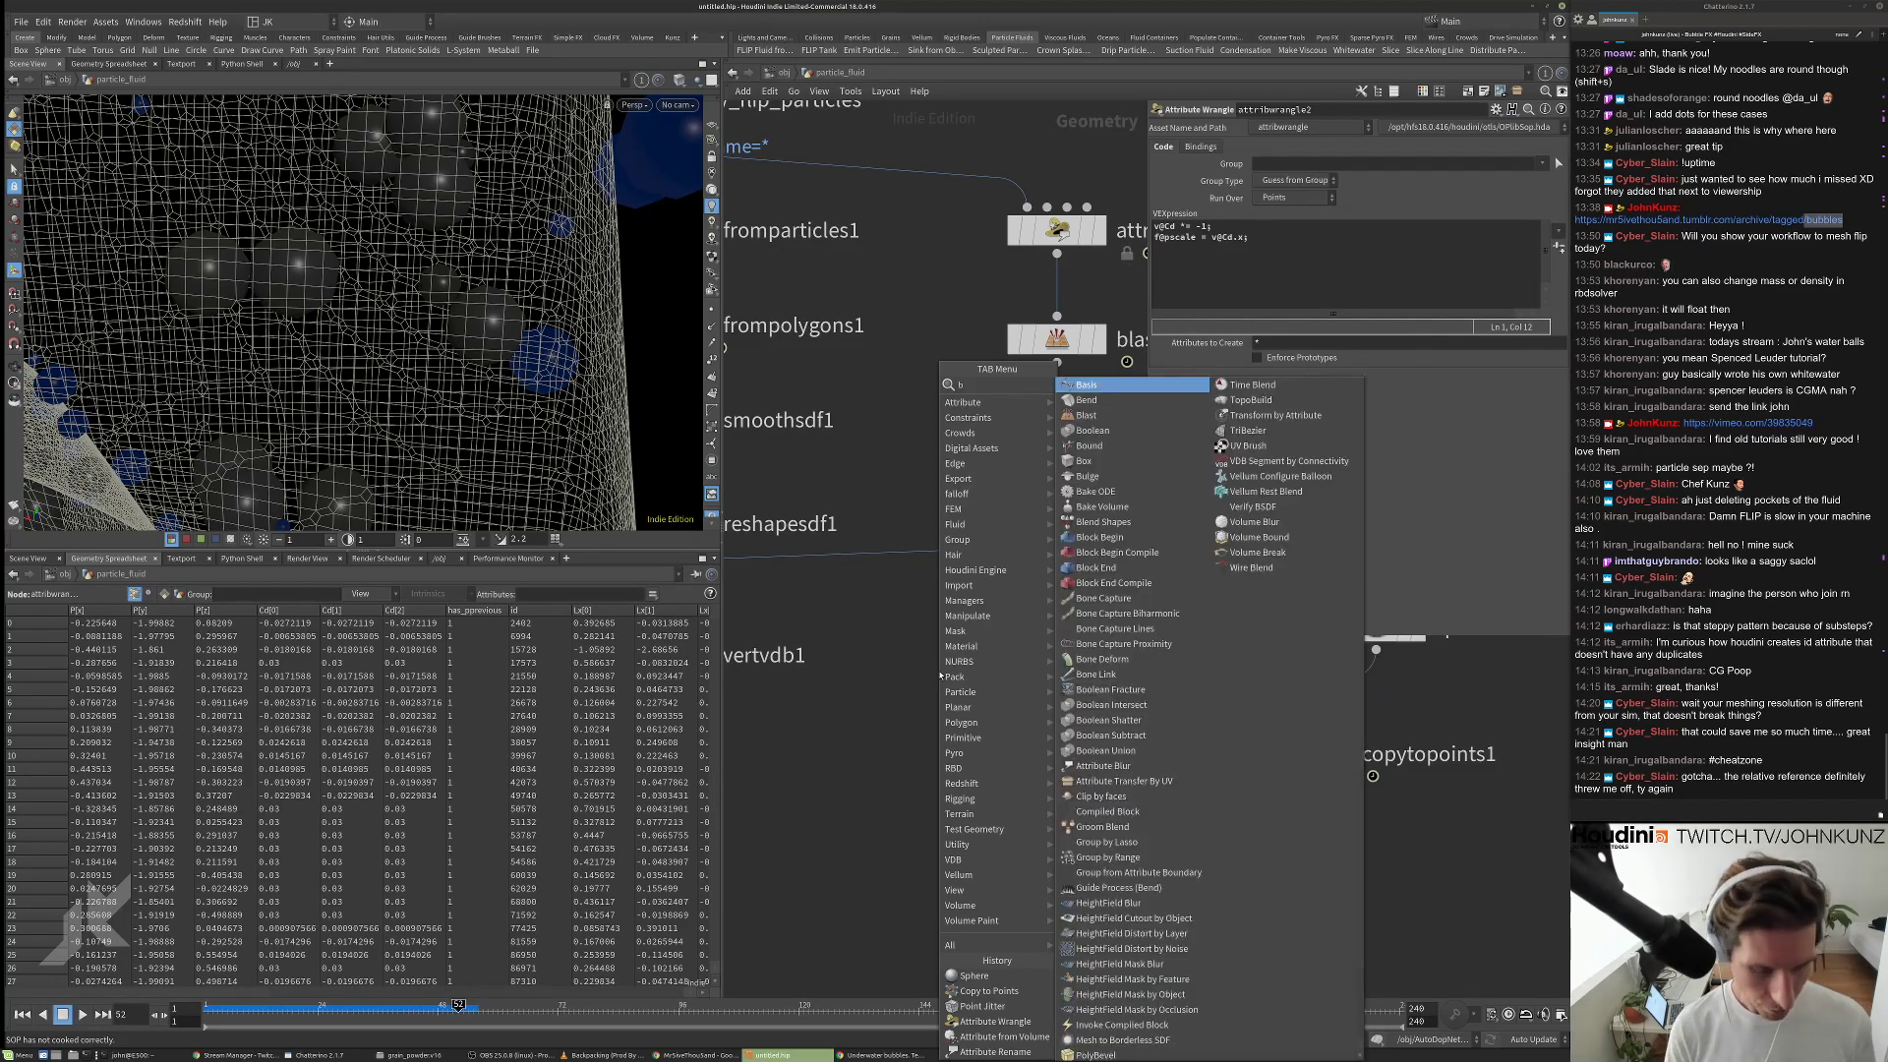
key(Return)
click(958, 673)
drag(959, 672, 1064, 644)
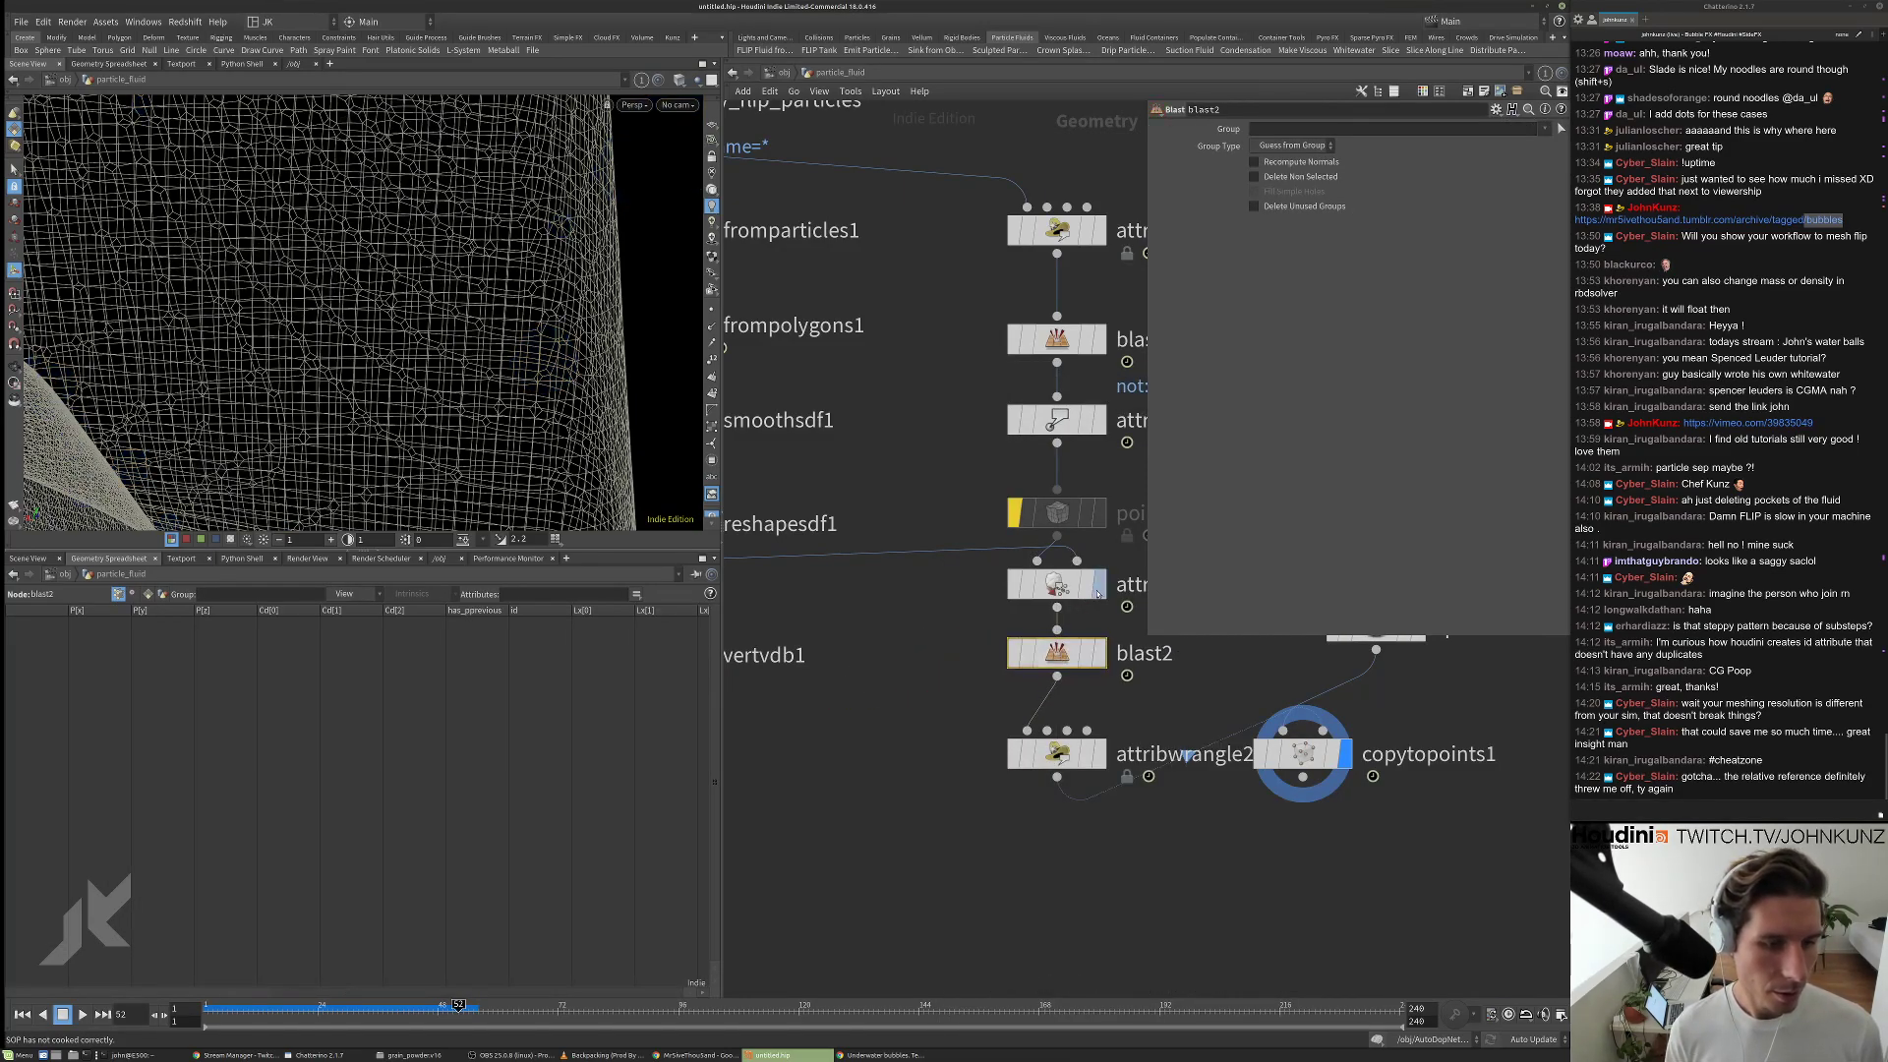
click(1098, 584)
click(1056, 584)
drag(591, 242, 527, 265)
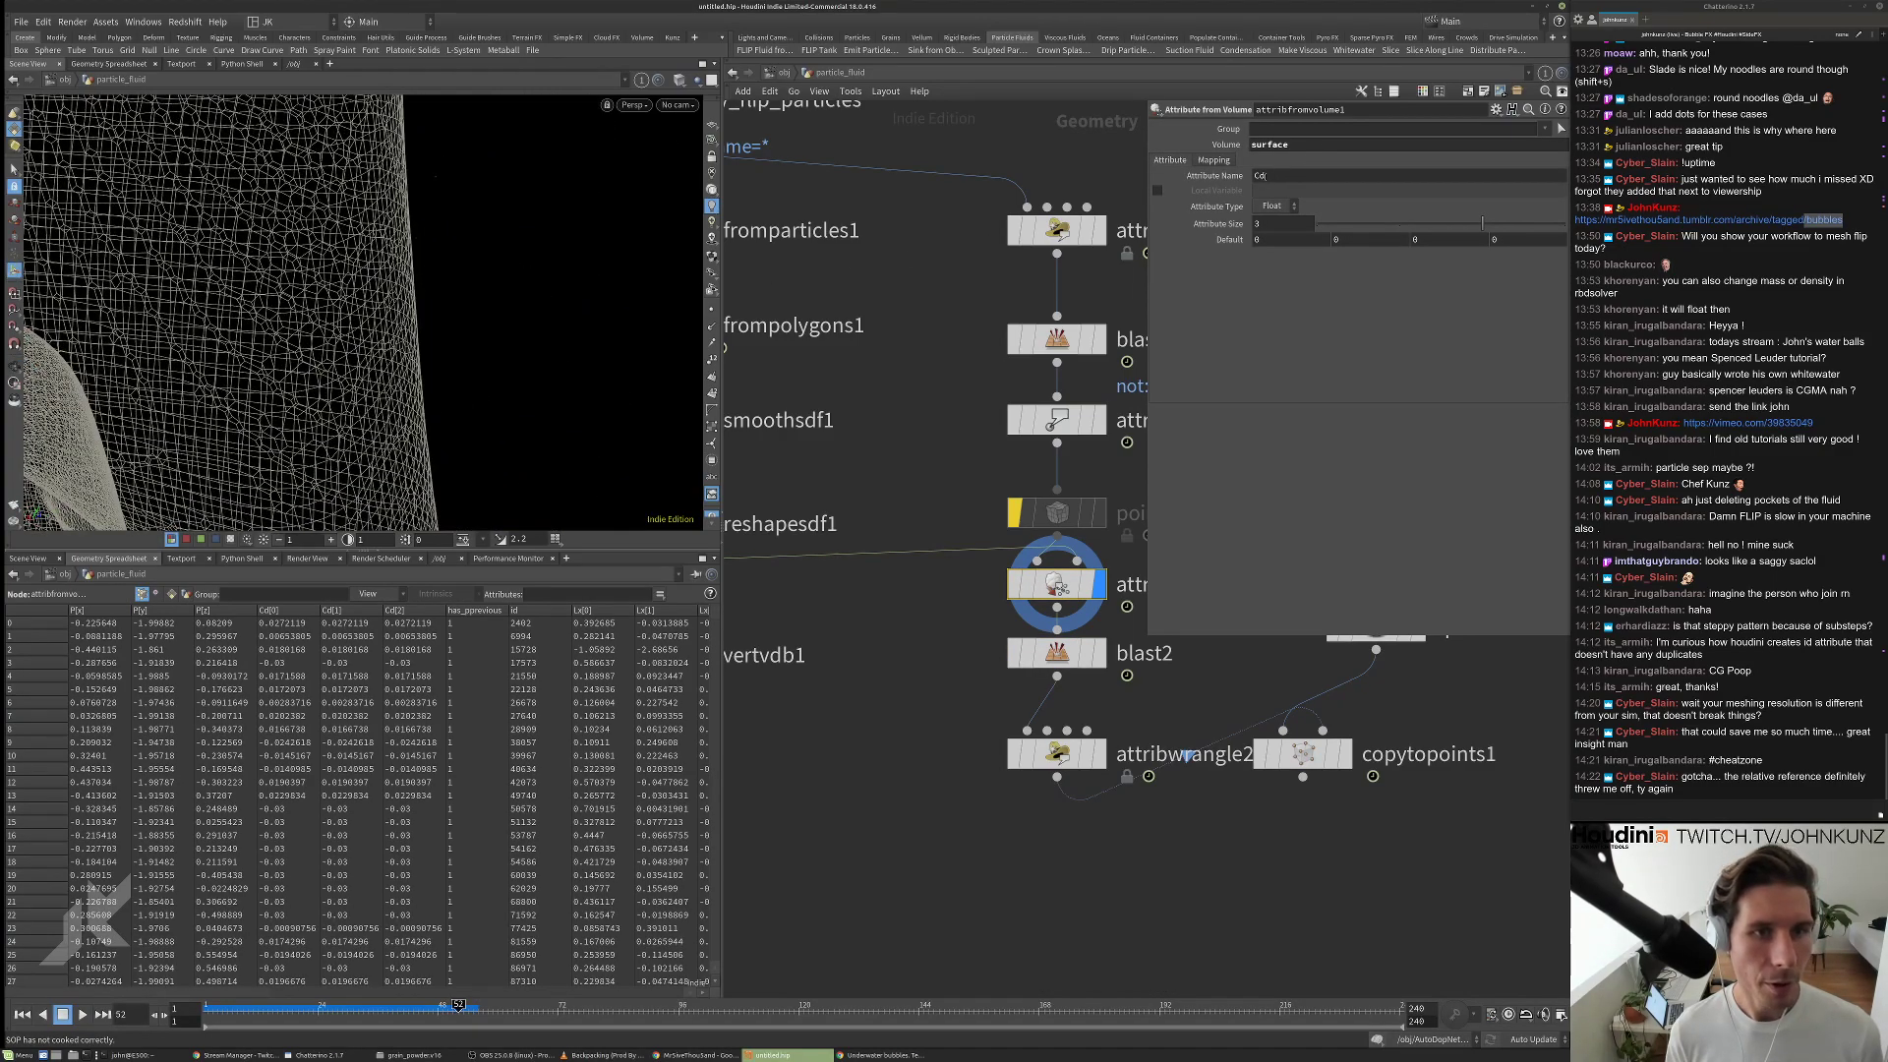
Set blast2's group to a Cd.x >0 expression with group type Points.
click(1098, 652)
click(1056, 653)
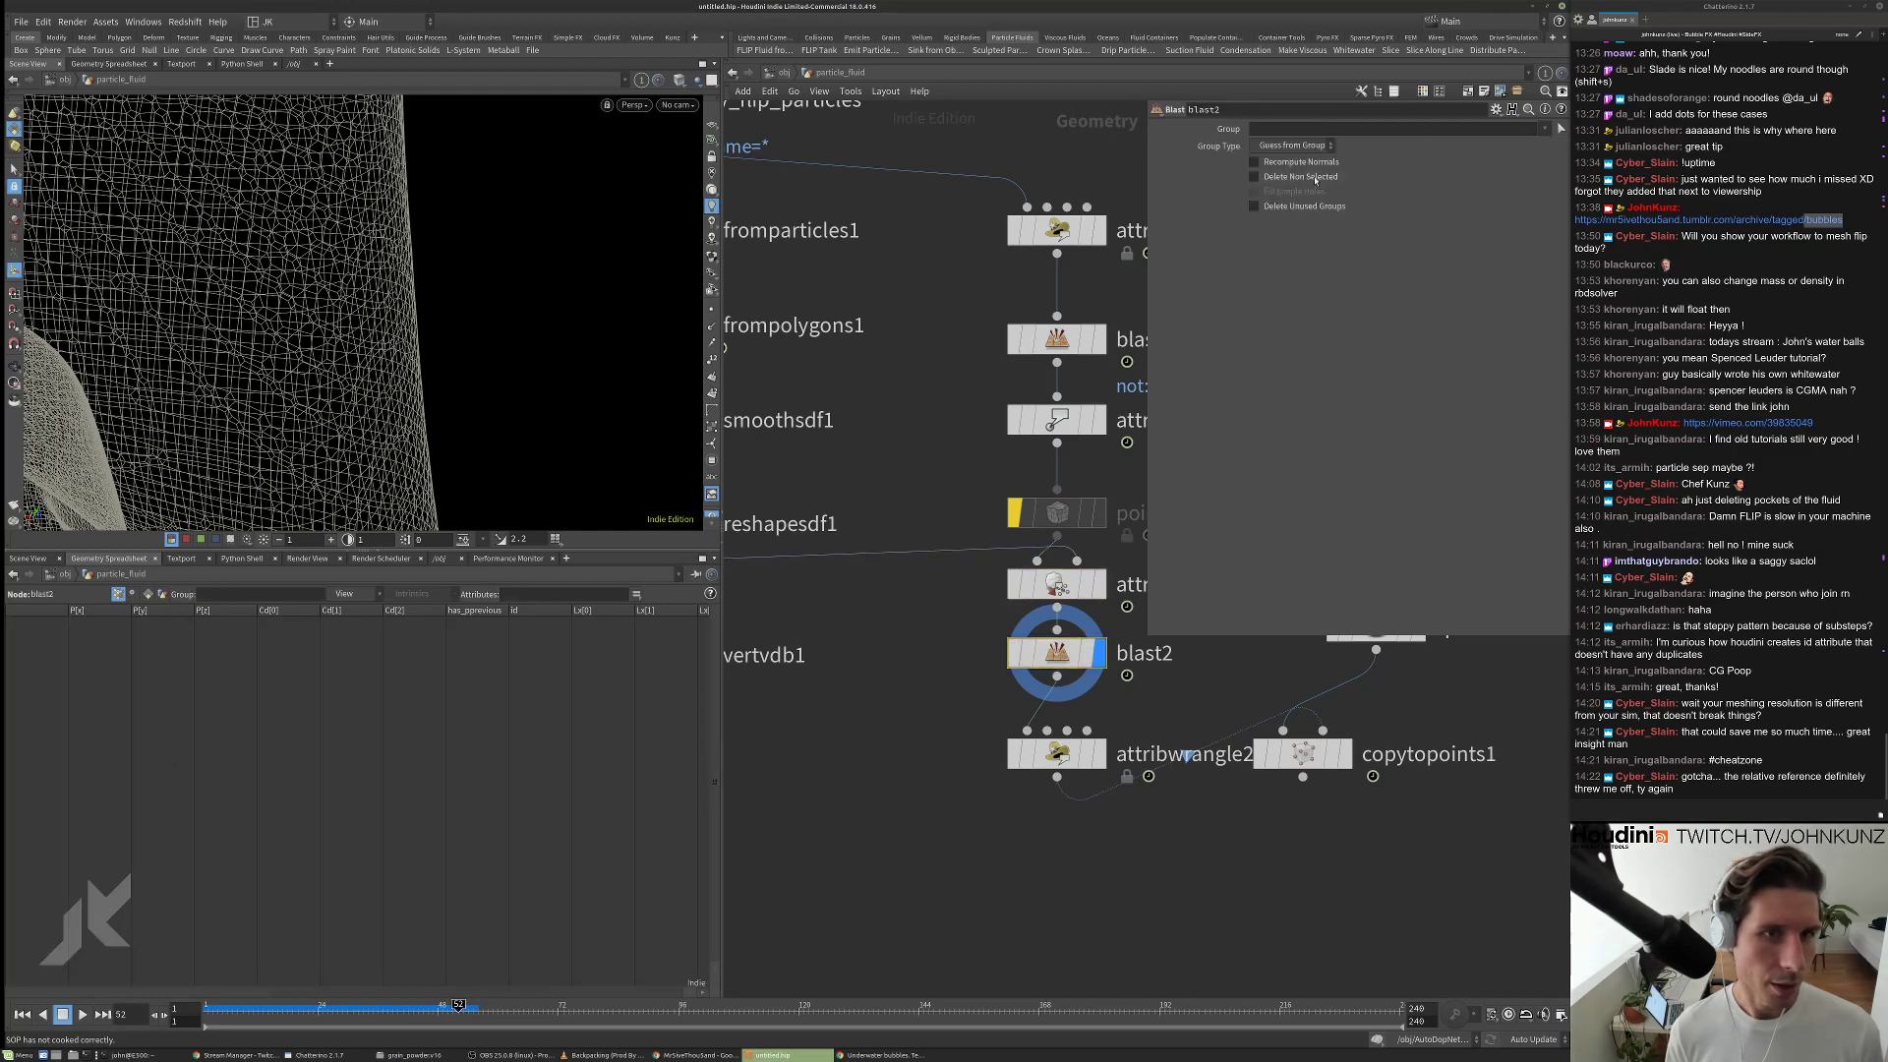
click(1289, 130)
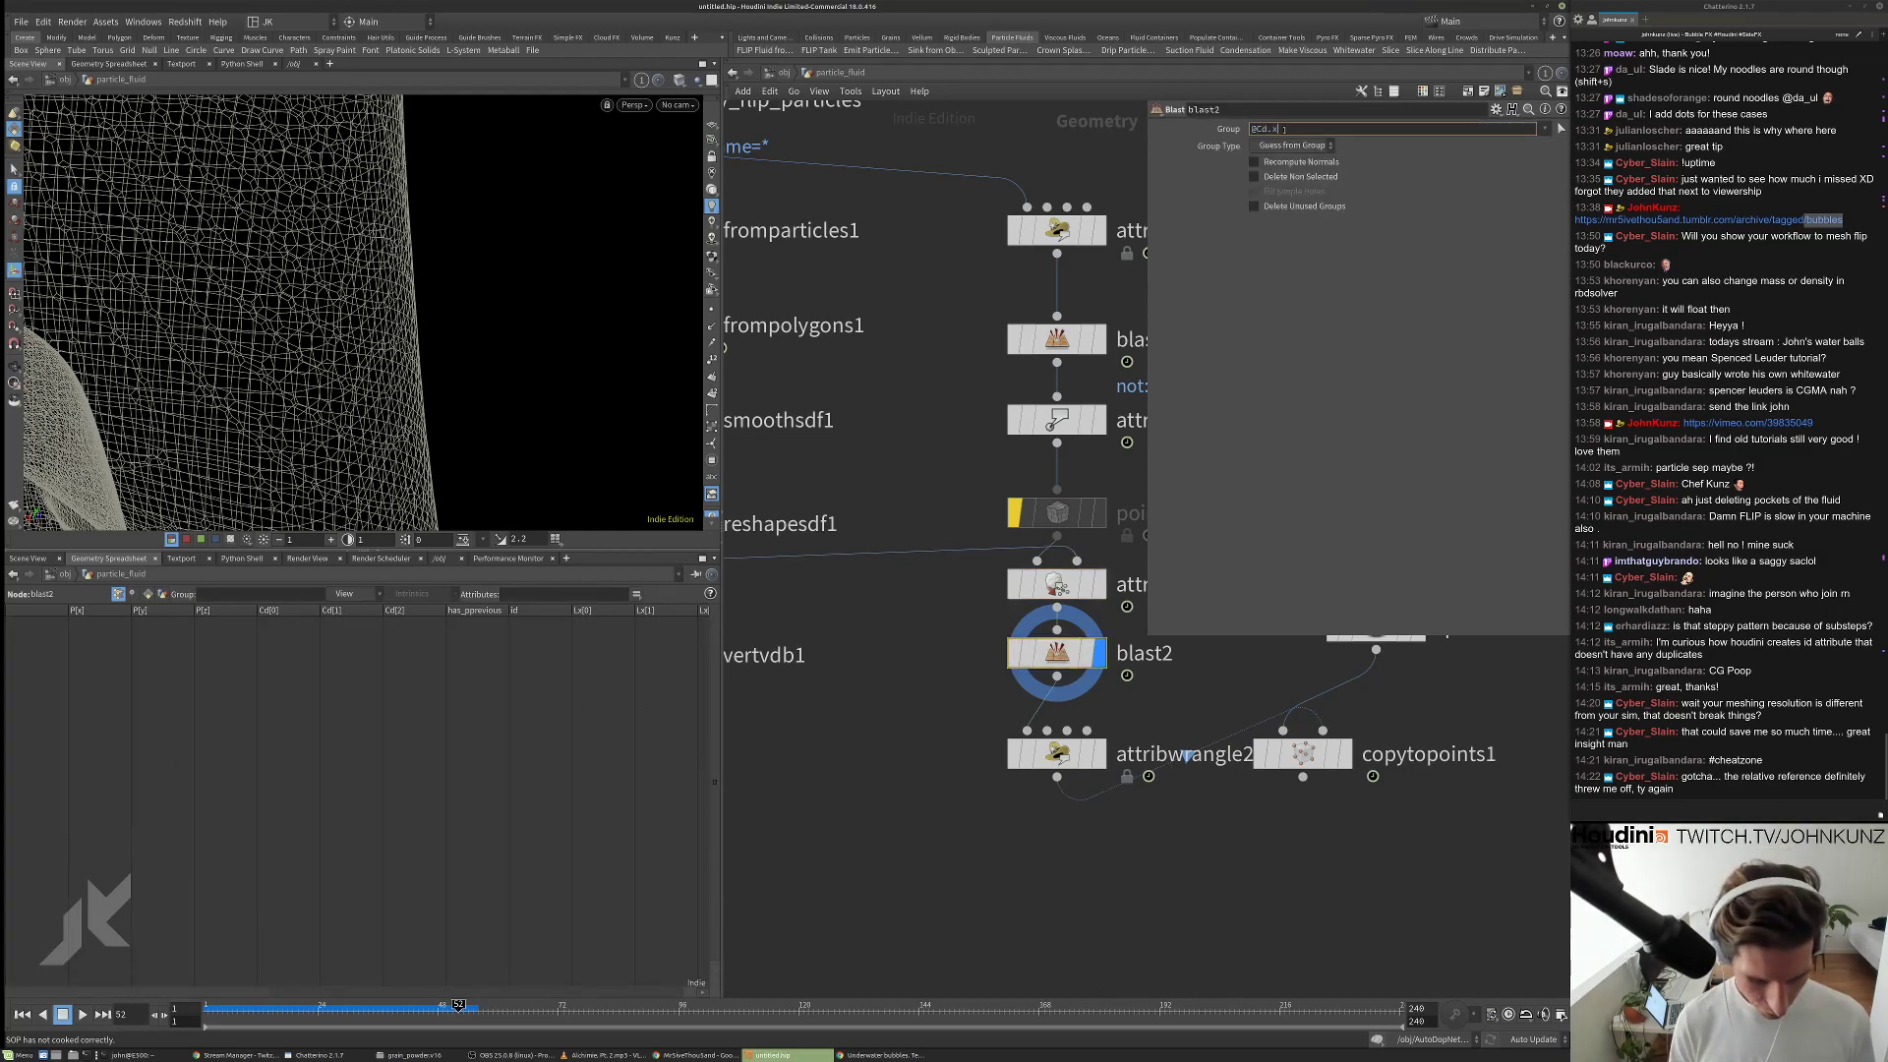
text(>0)
click(1287, 145)
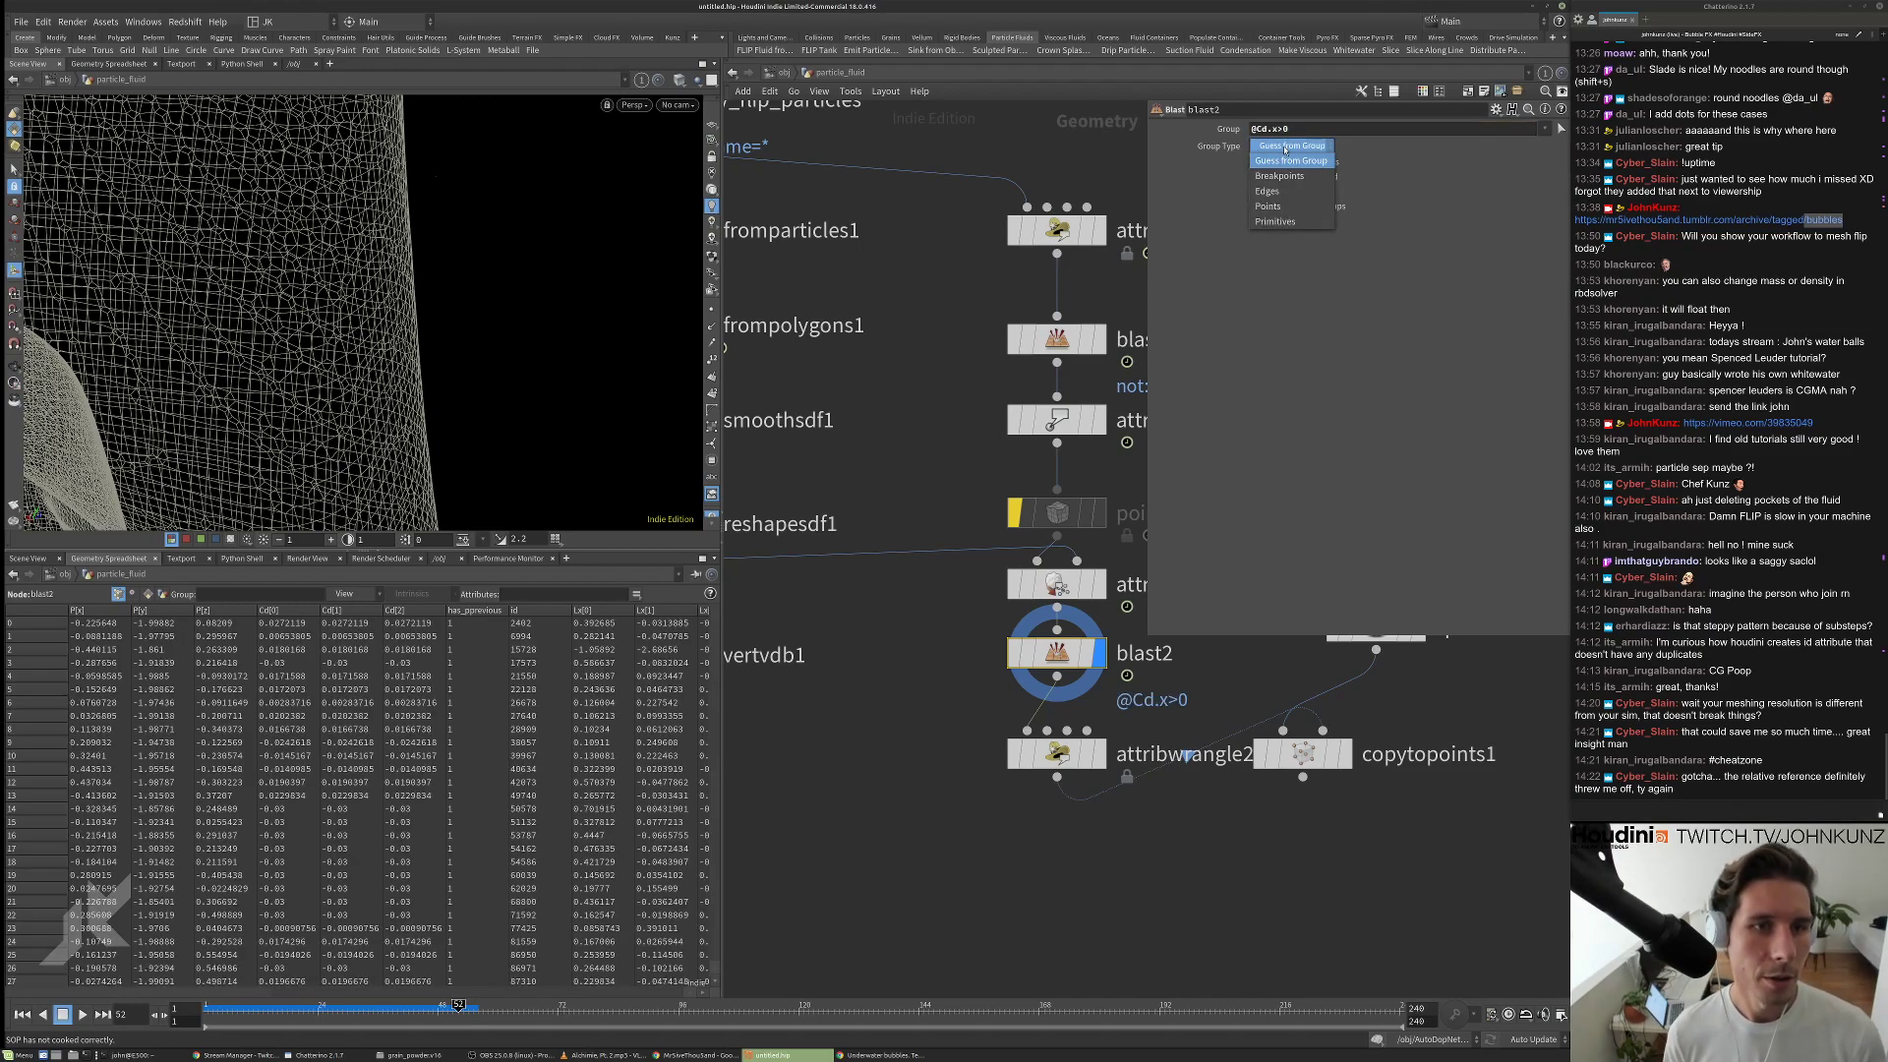
click(1288, 205)
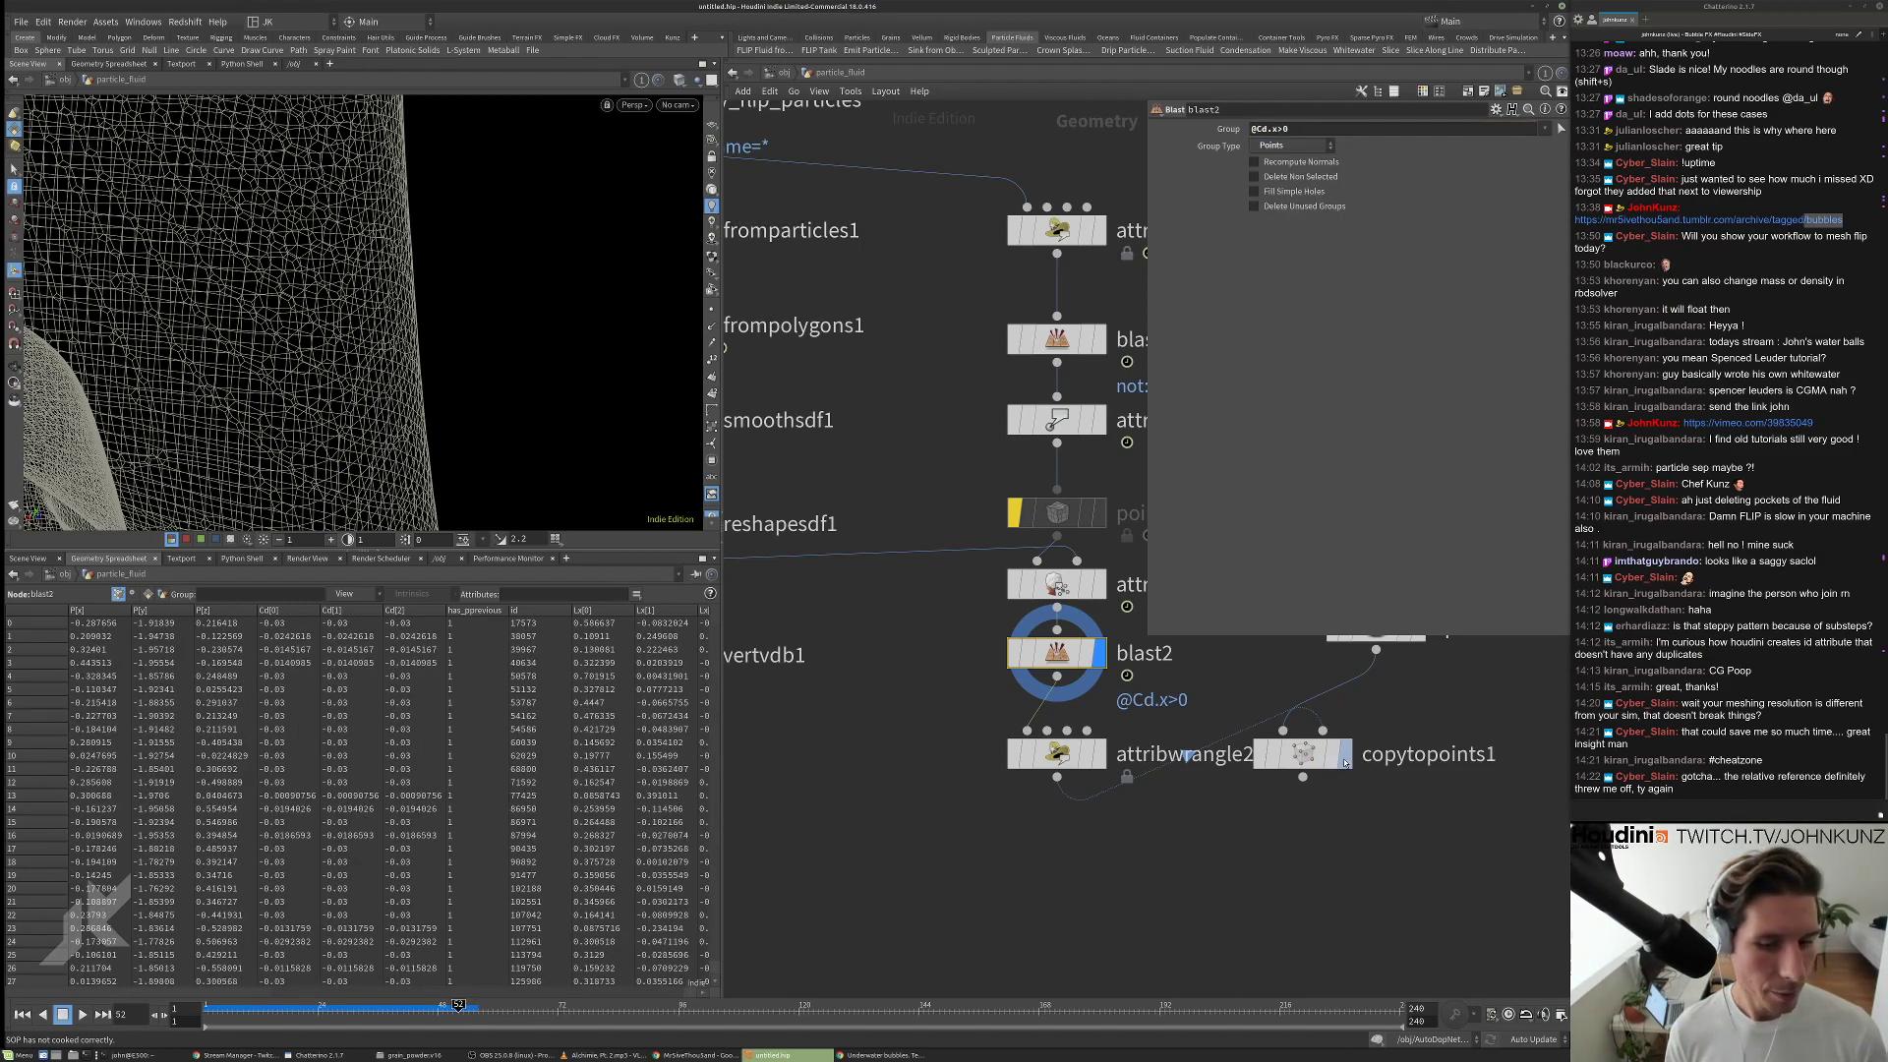
Display copytopoints1, toggle blast2 to compare, and inspect the bubble spheres up close.
click(1344, 762)
click(1300, 754)
click(1013, 653)
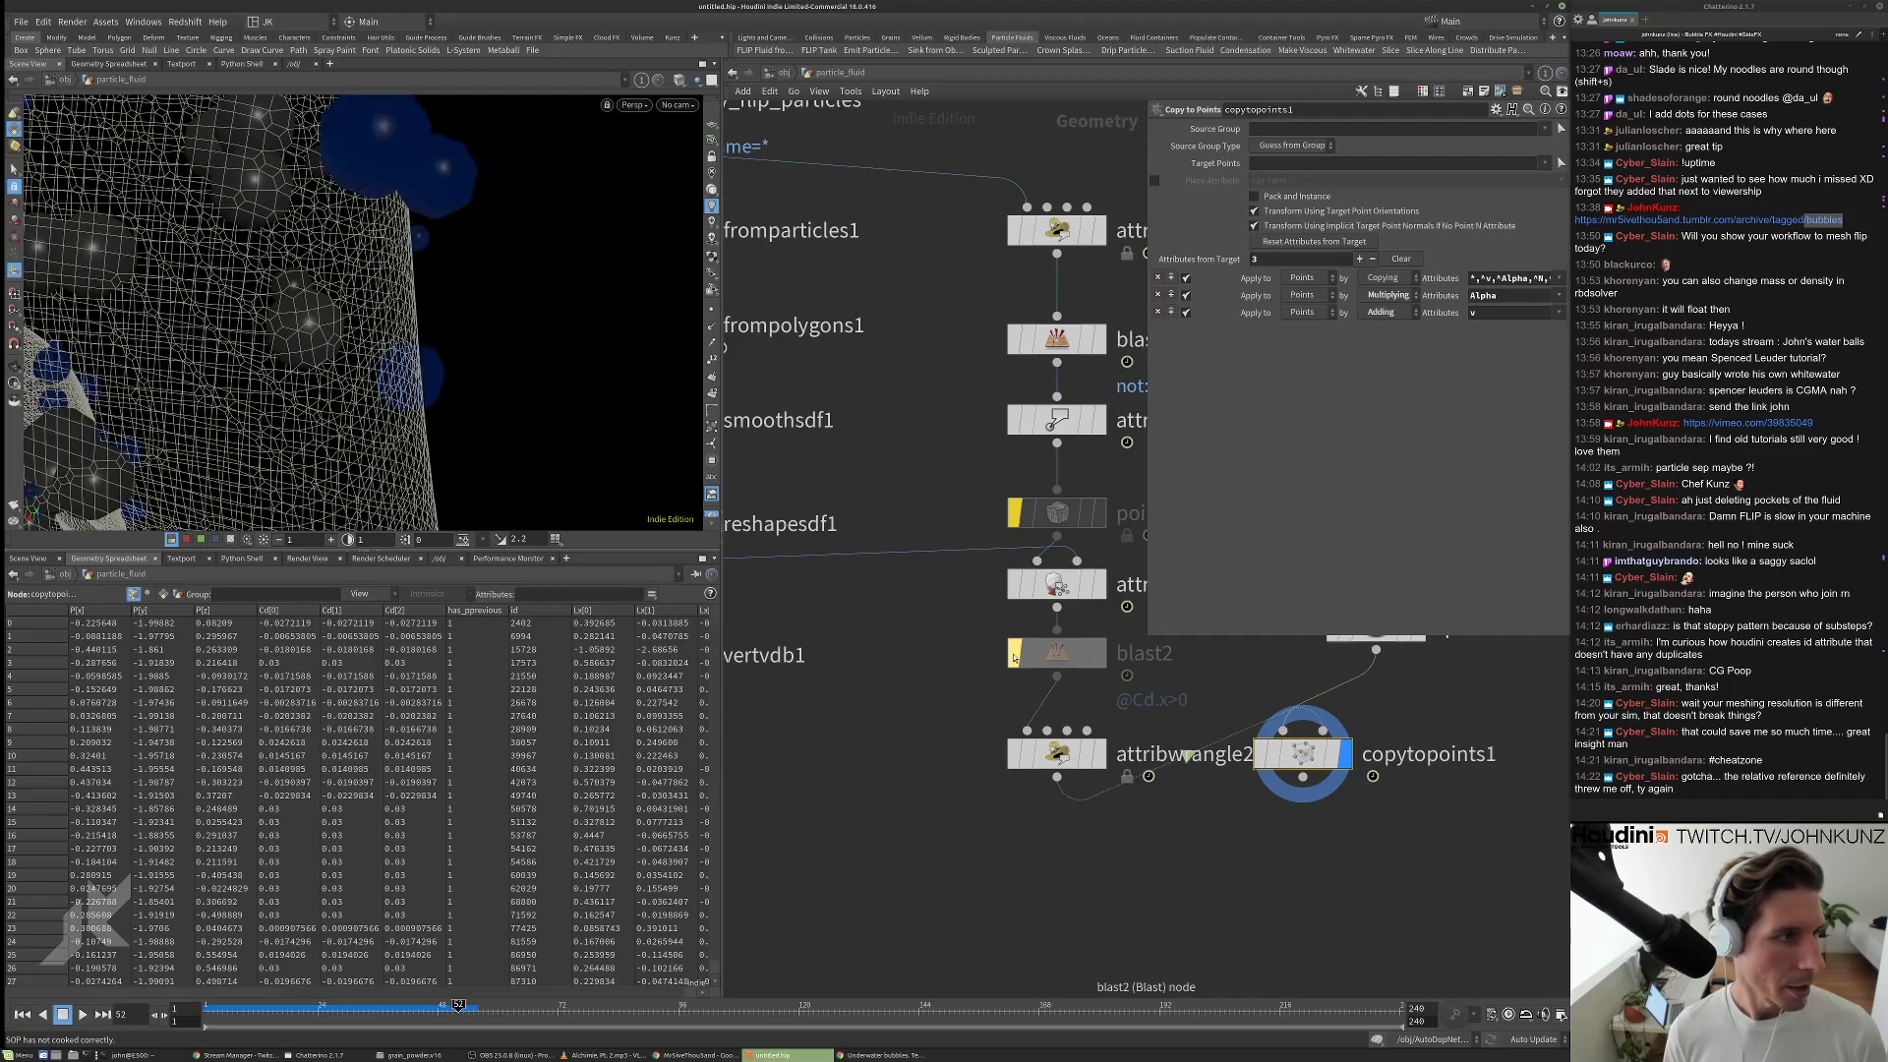
click(1014, 654)
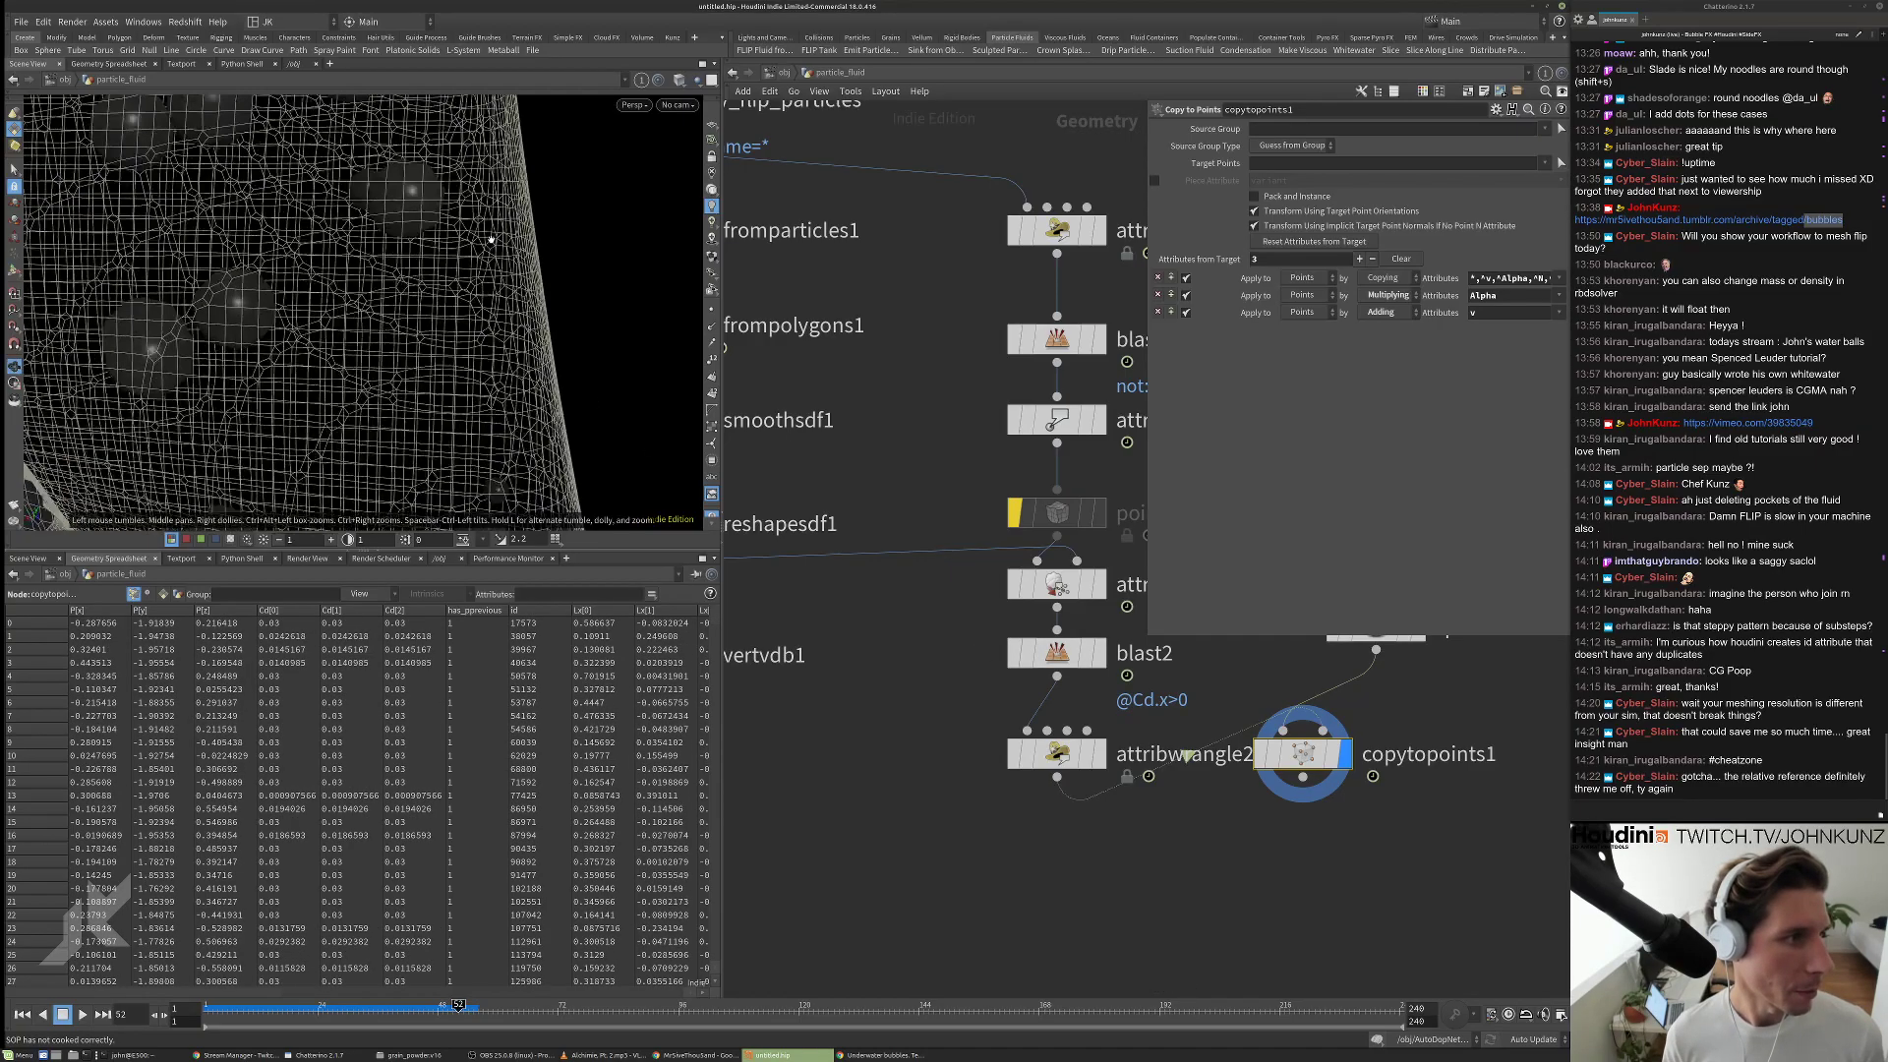
drag(439, 237, 362, 344)
right_drag(362, 345, 581, 253)
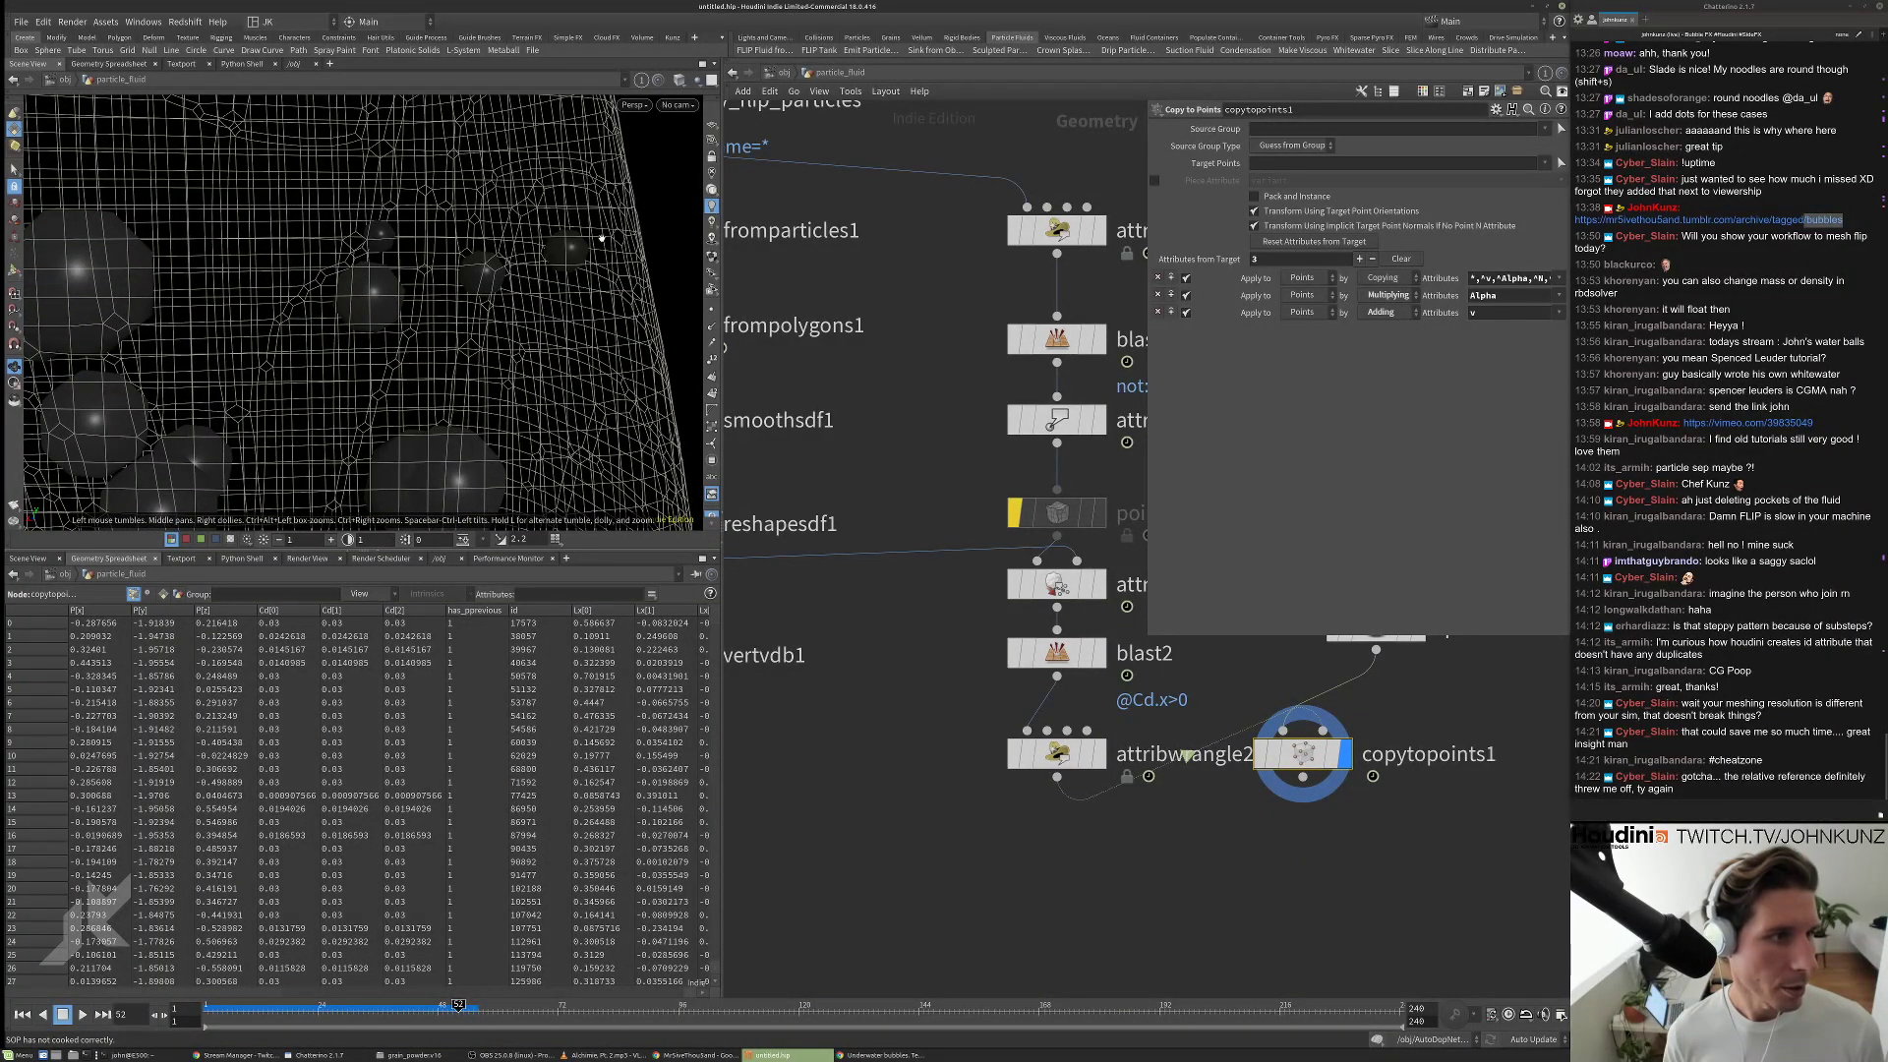
drag(581, 252, 419, 308)
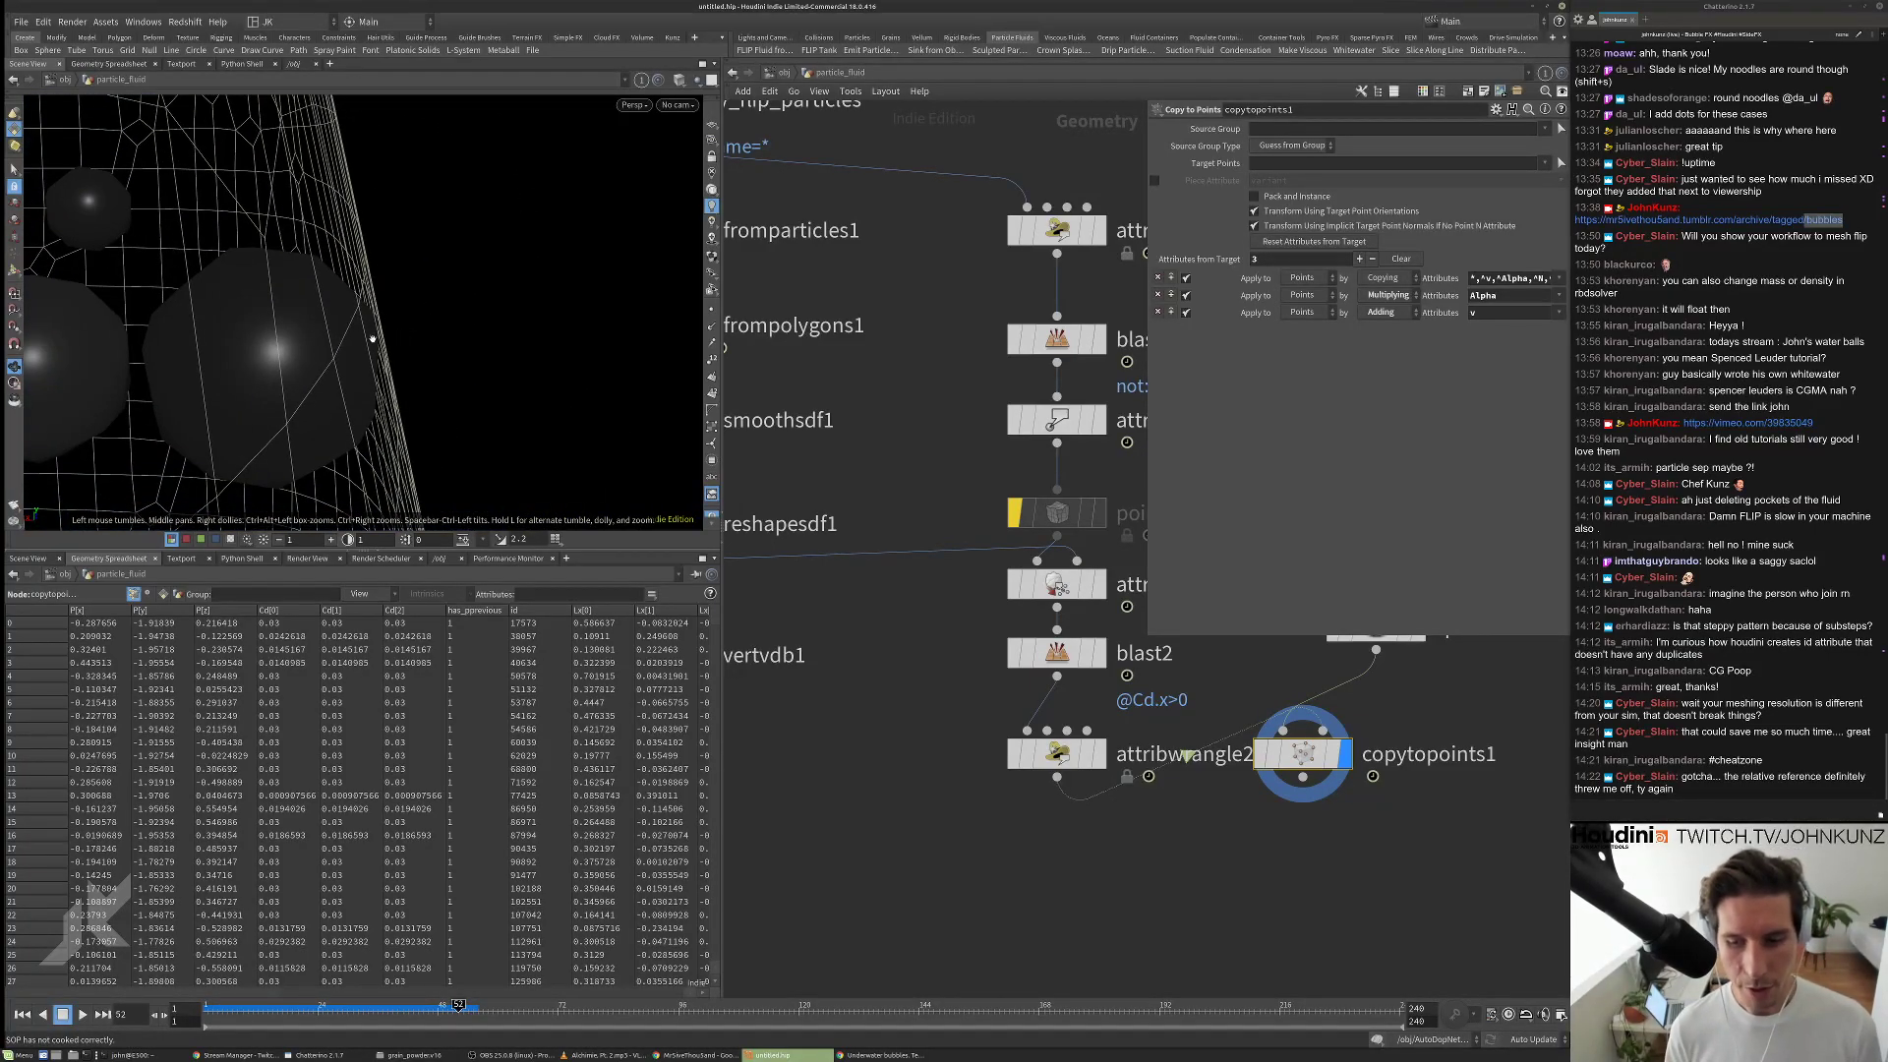
right_drag(372, 339, 337, 351)
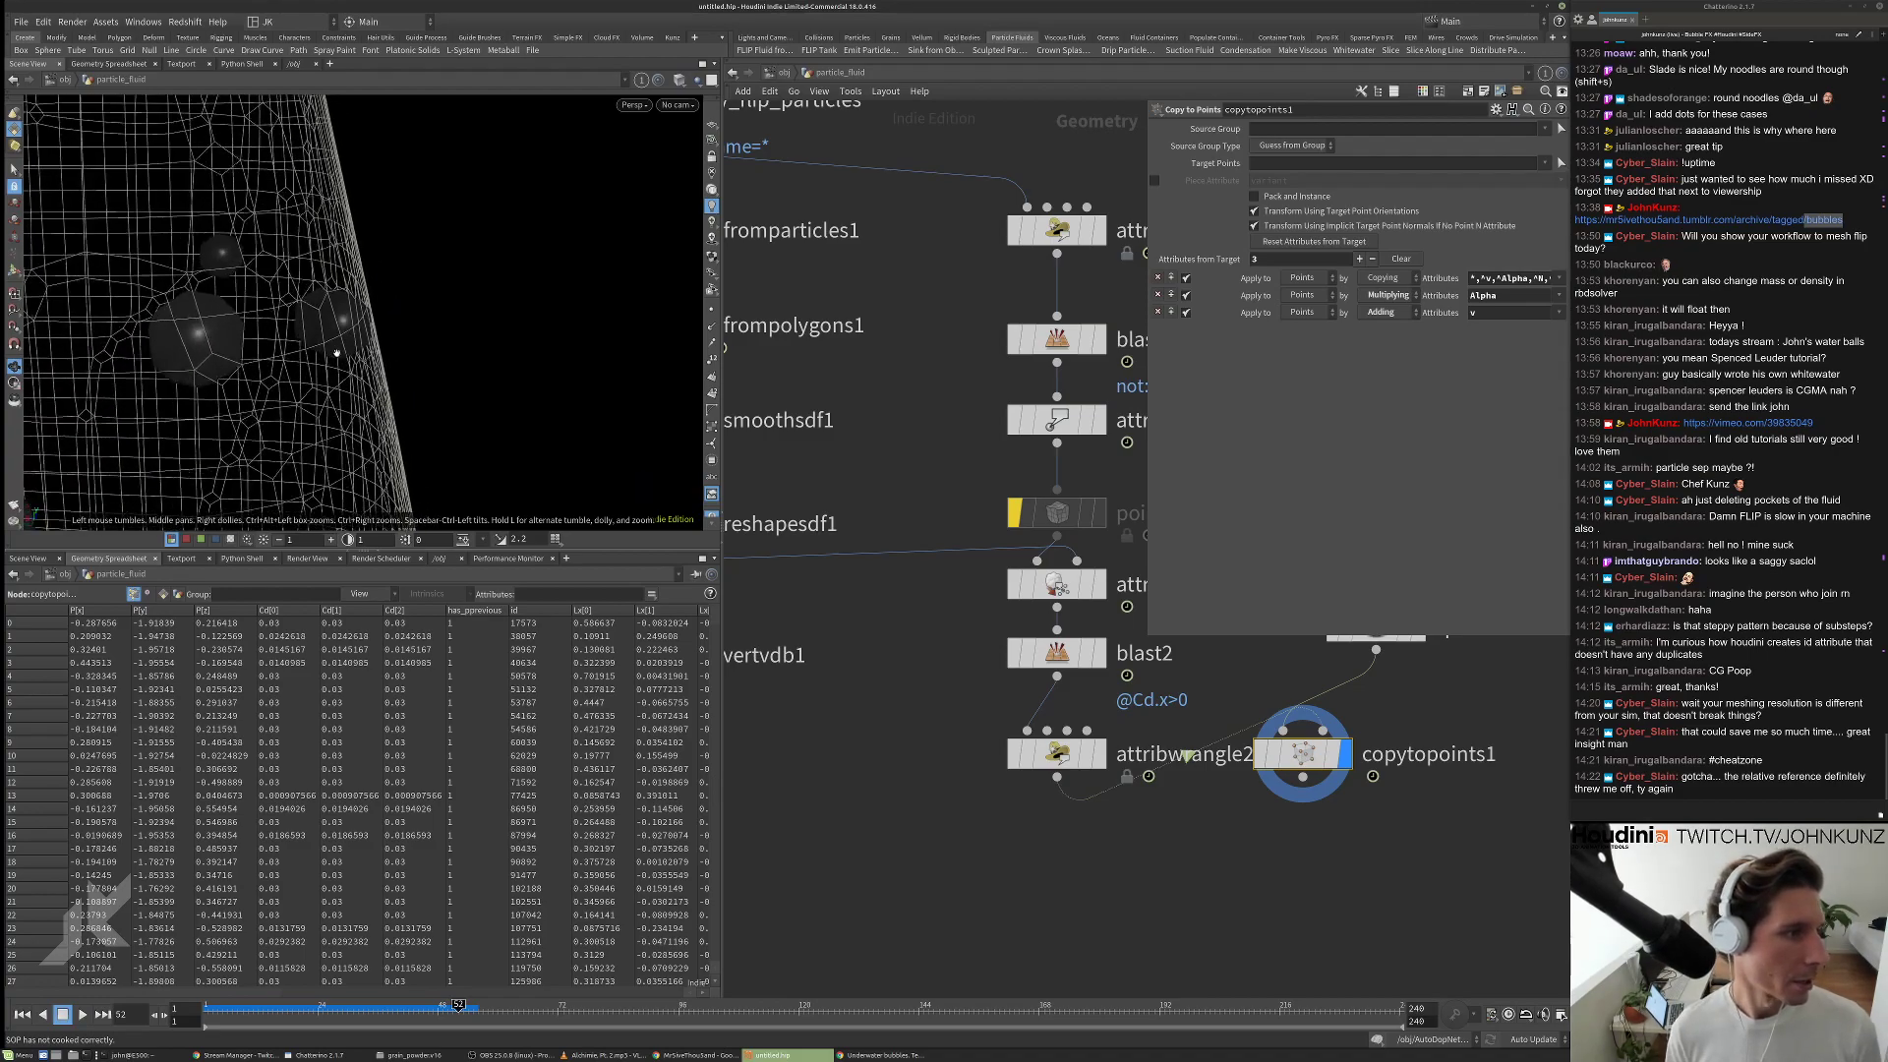
middle_drag(984, 511, 933, 502)
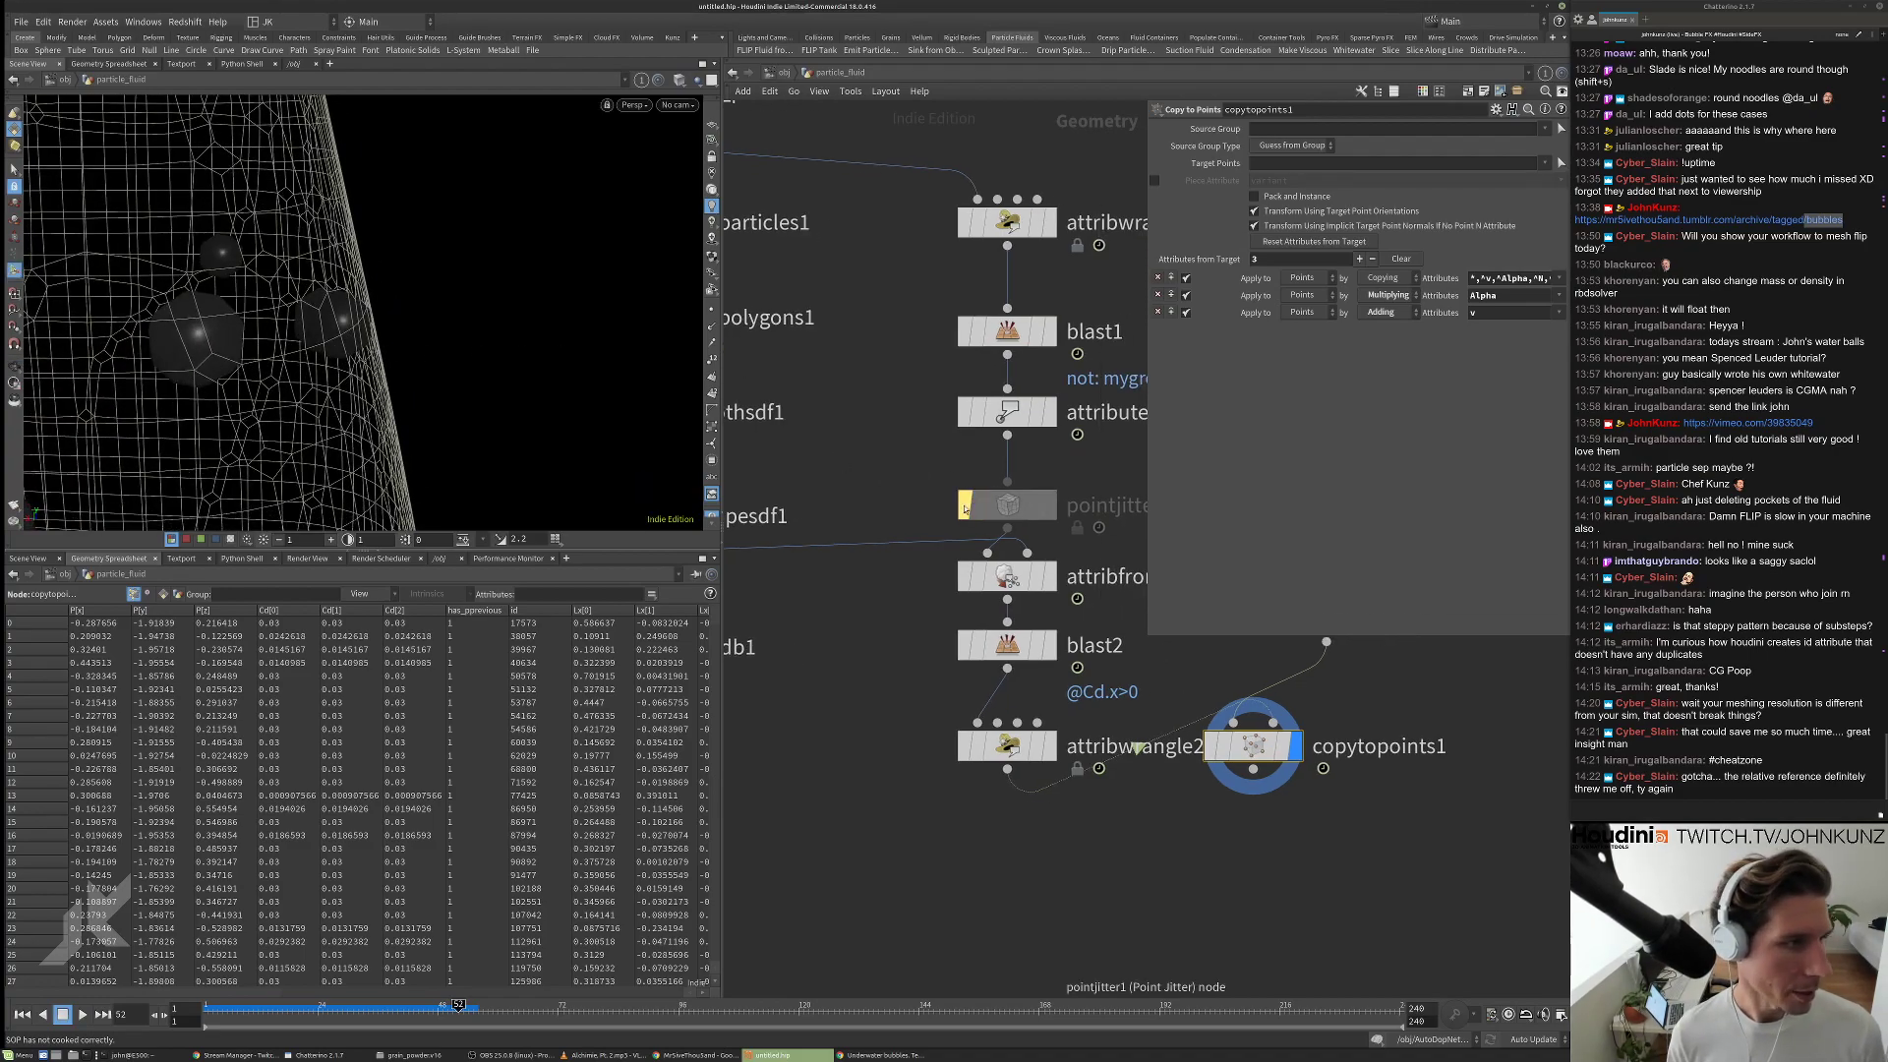
Re-enable pointjitter1 and lower its jitter scale to a small amount.
click(964, 509)
click(993, 505)
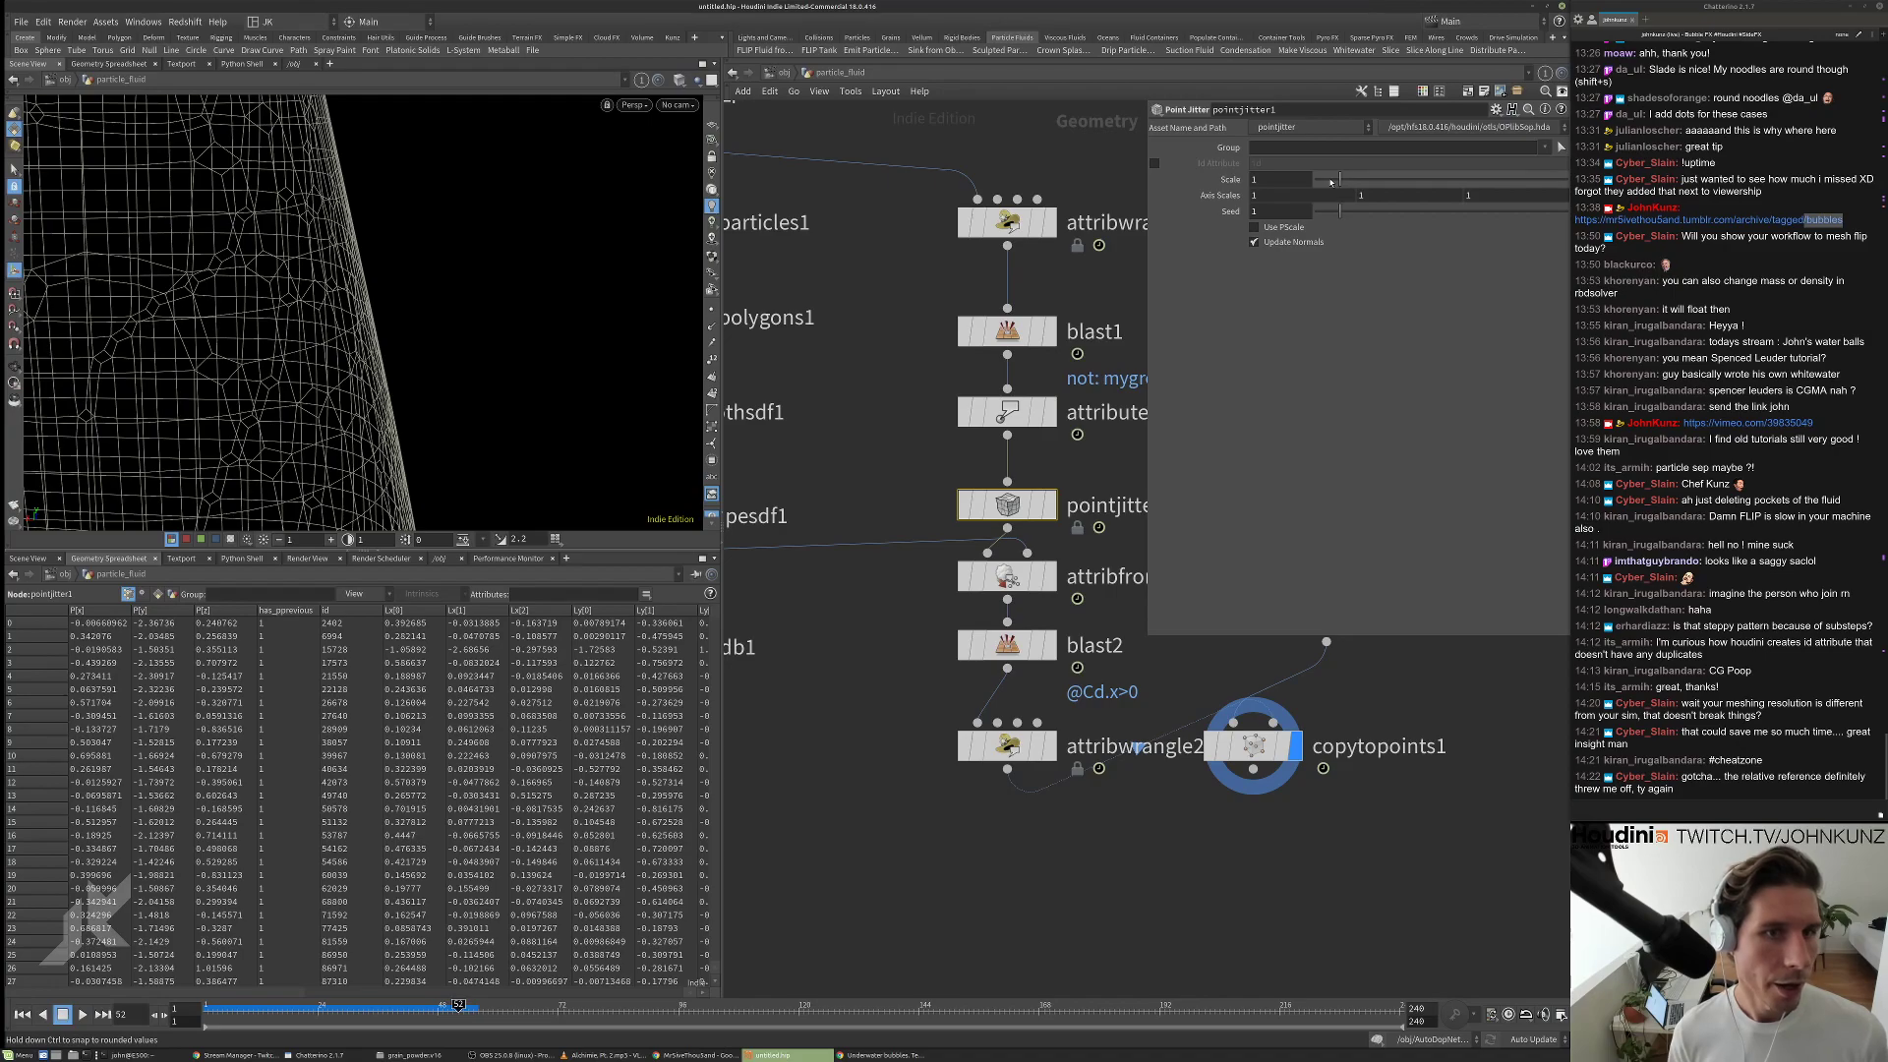
drag(1330, 183, 1318, 181)
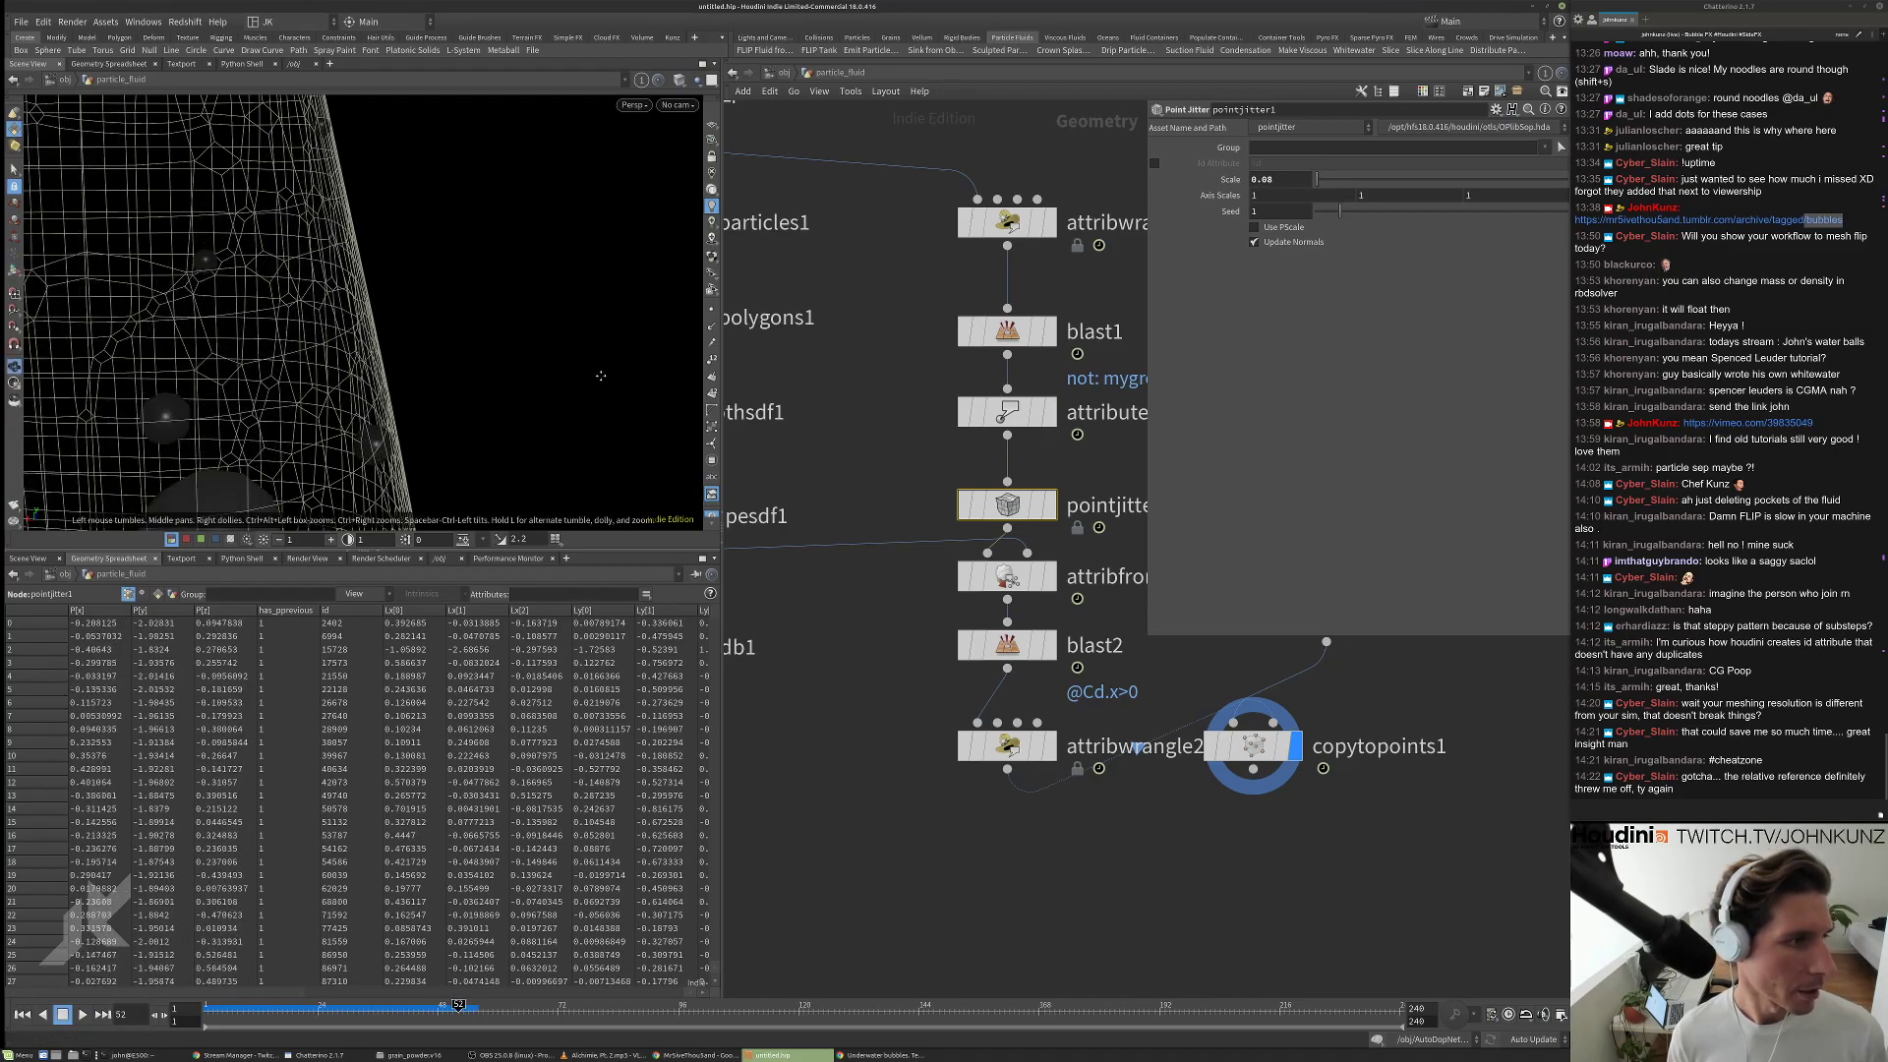
scroll(600, 316, up, 4)
scroll(598, 265, down, 4)
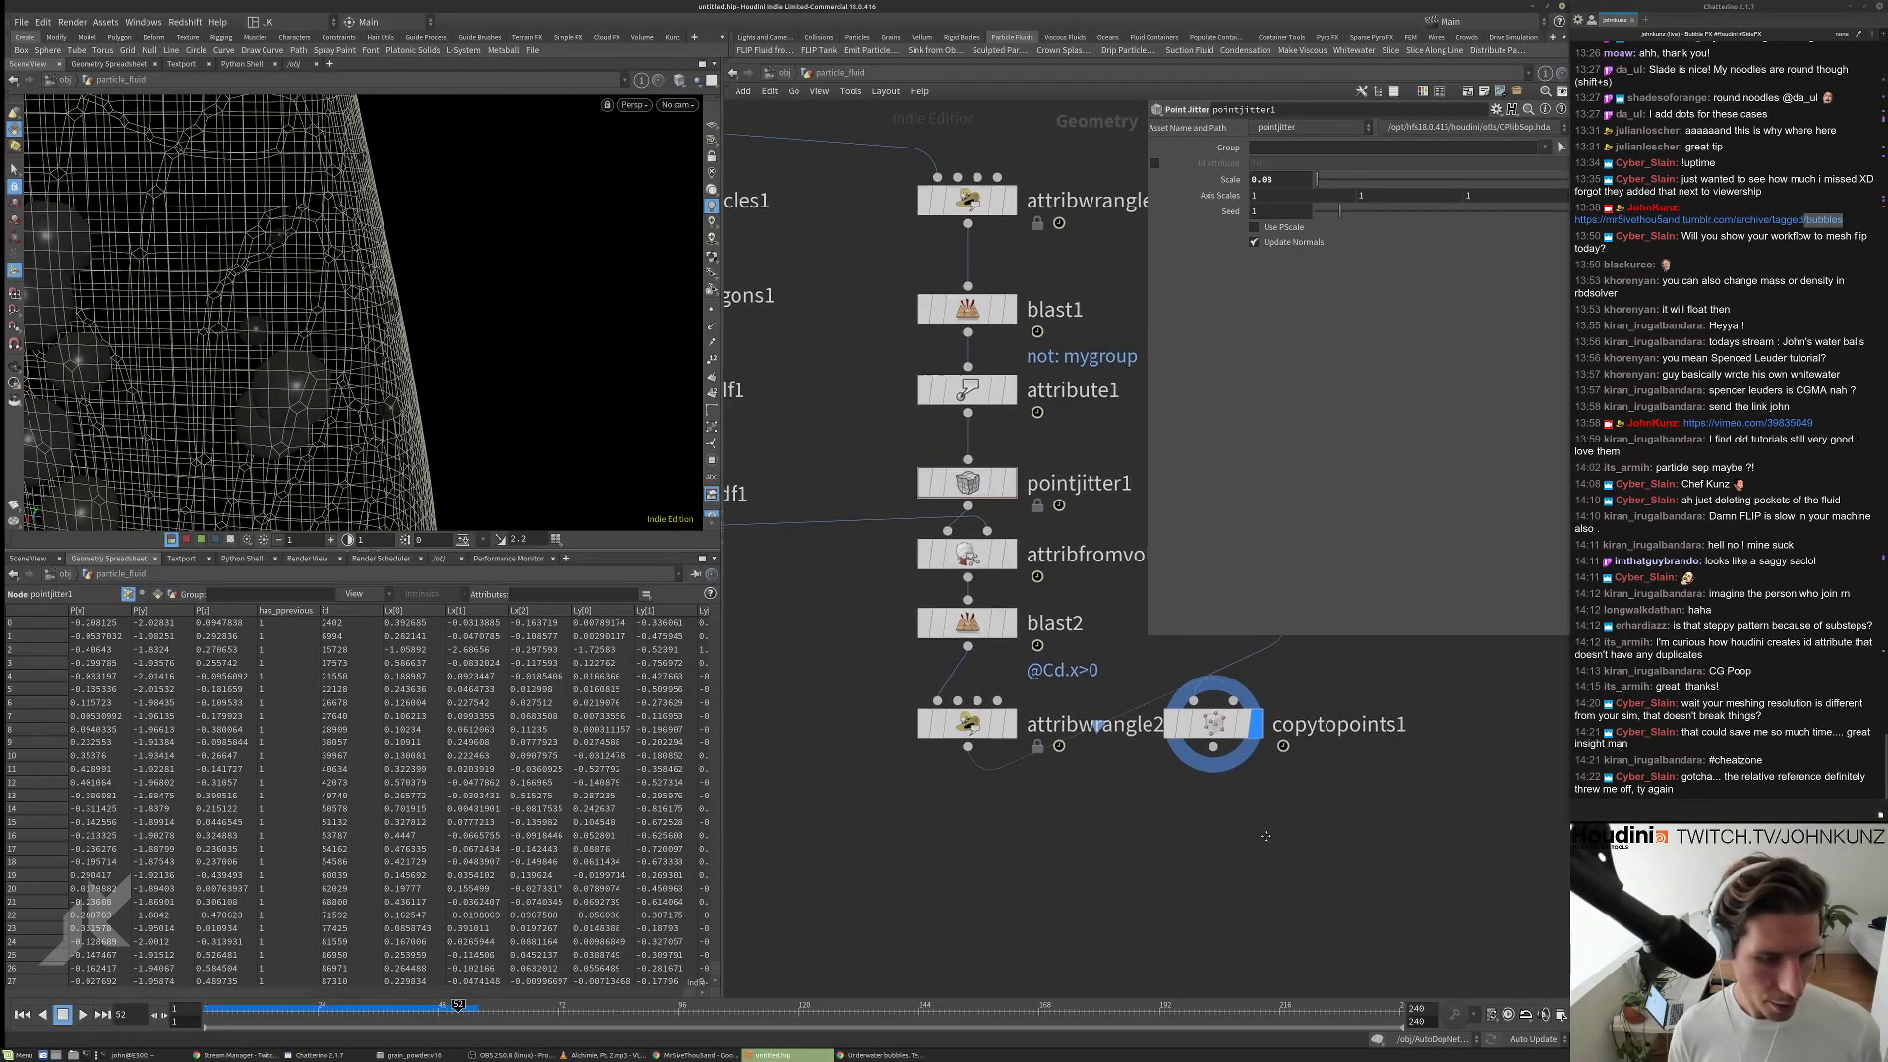
Stop copytopoints1 from transferring colour and id attributes onto the spheres.
click(1205, 730)
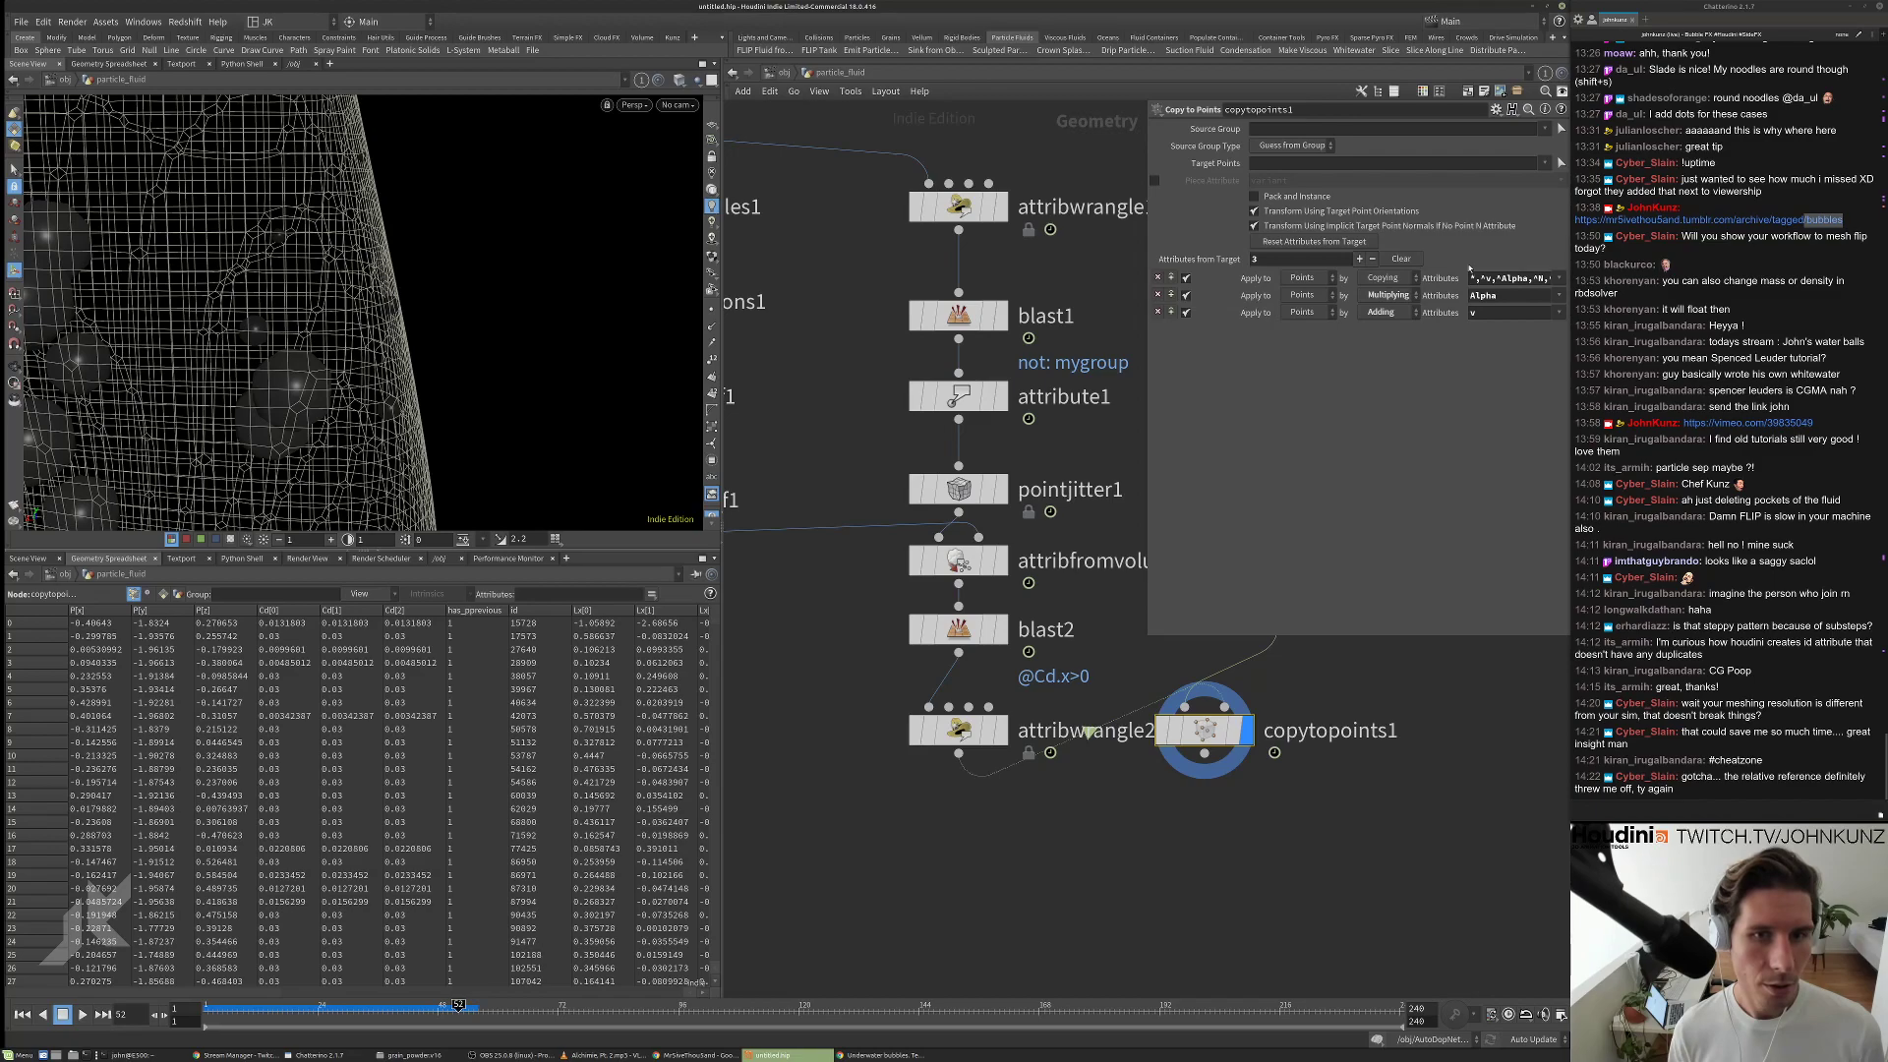
click(1187, 279)
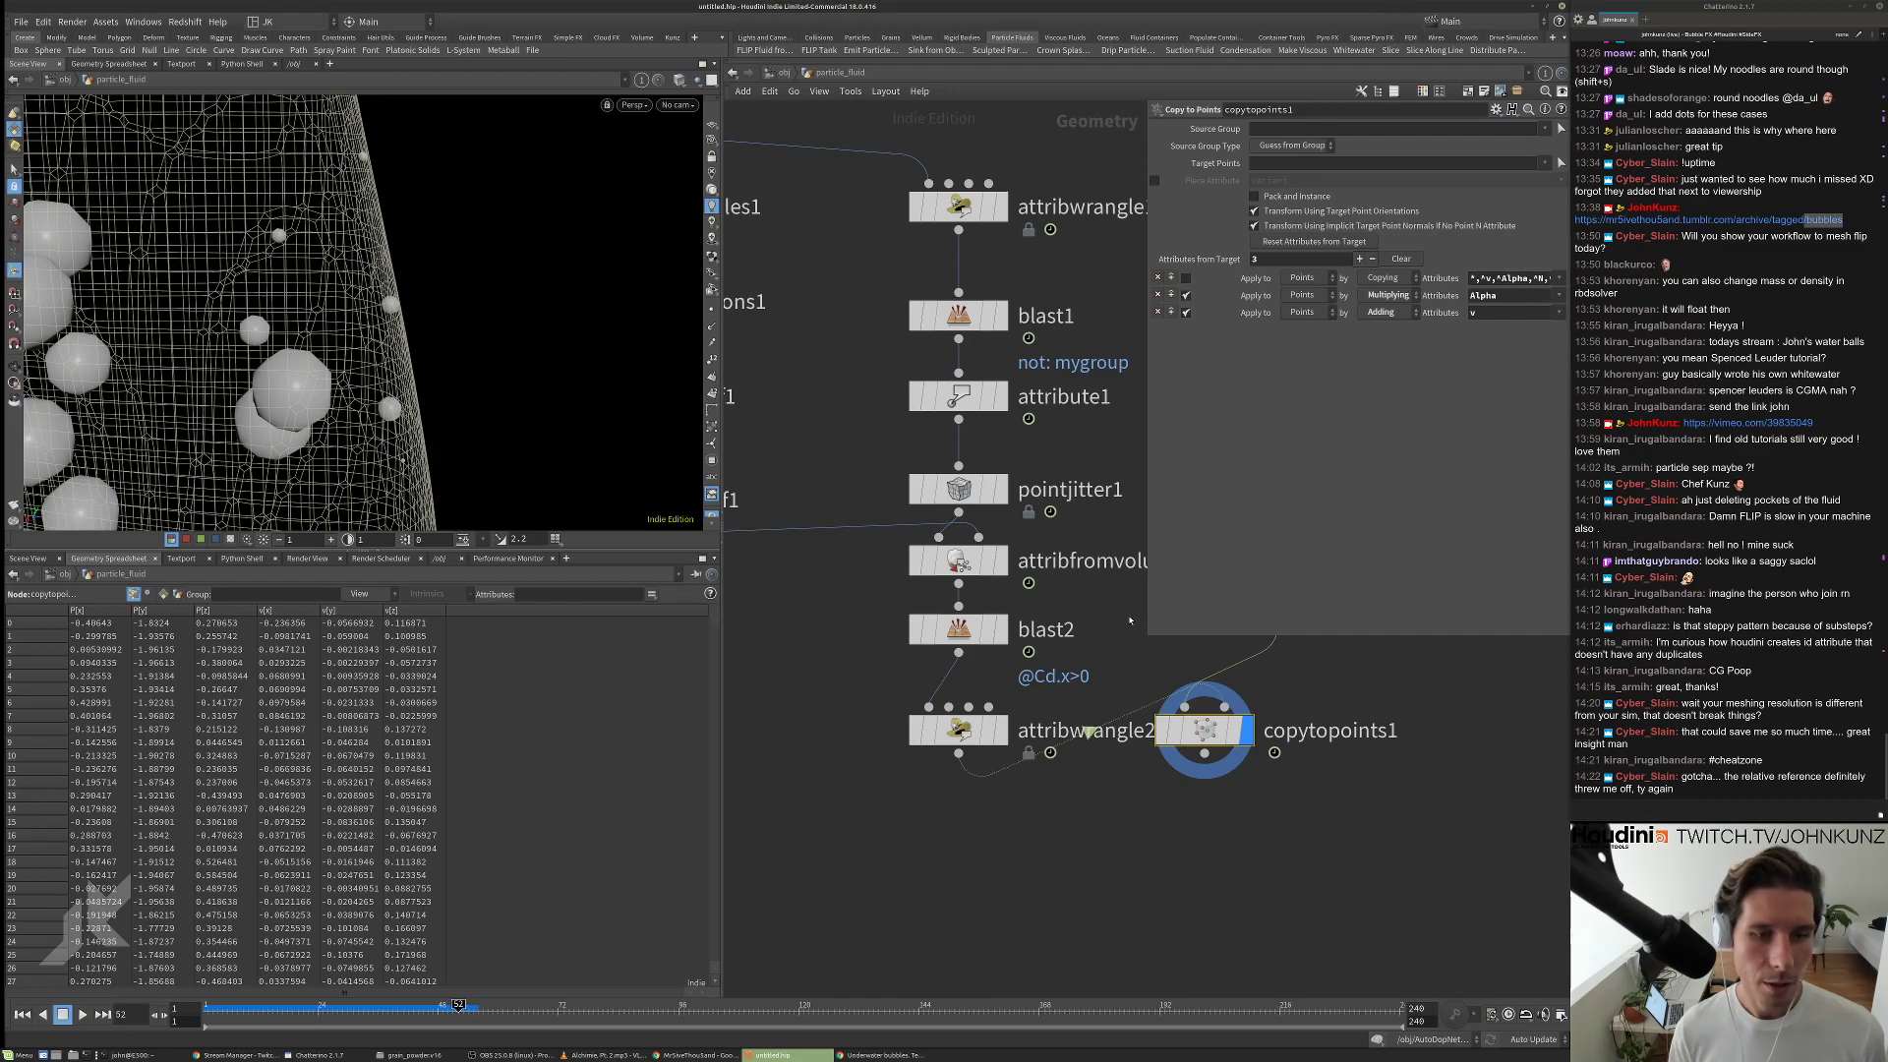
drag(1148, 635, 960, 656)
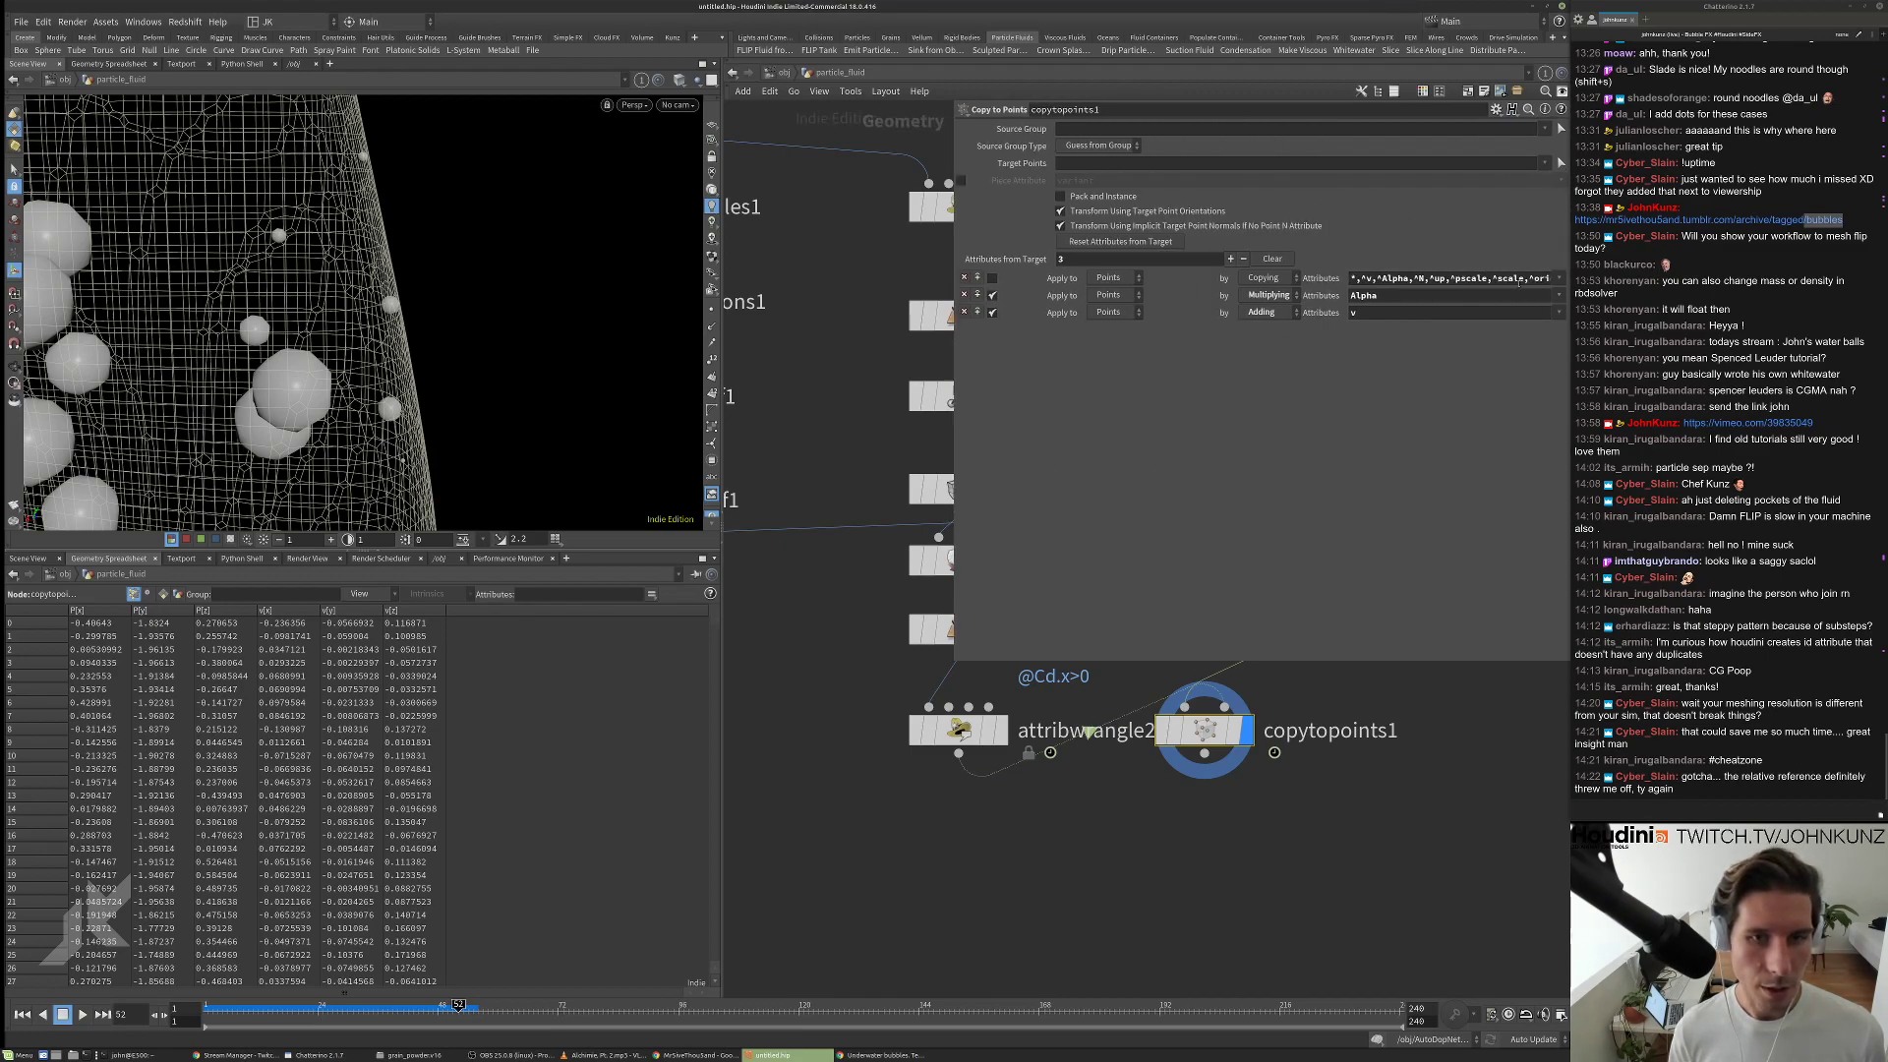
drag(1401, 279, 1014, 304)
click(1389, 279)
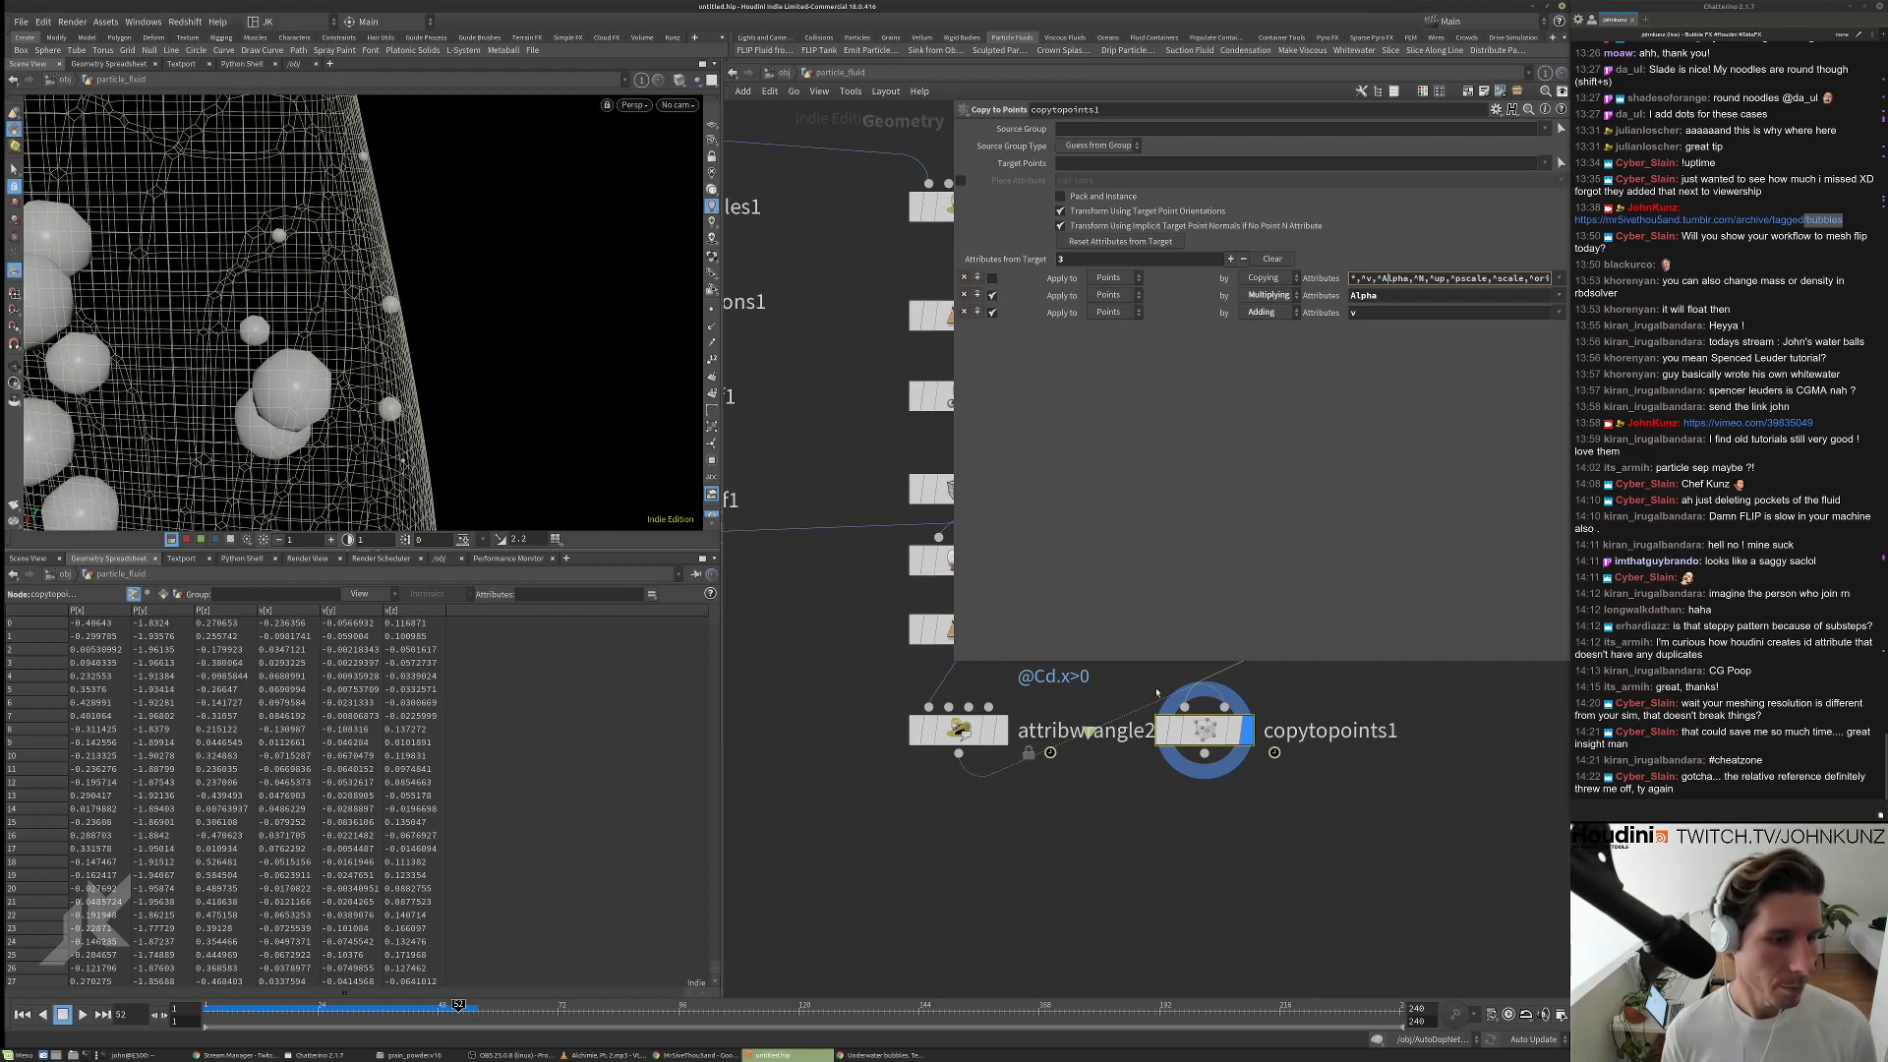
drag(1204, 732, 1214, 820)
scroll(1128, 822, down, 2)
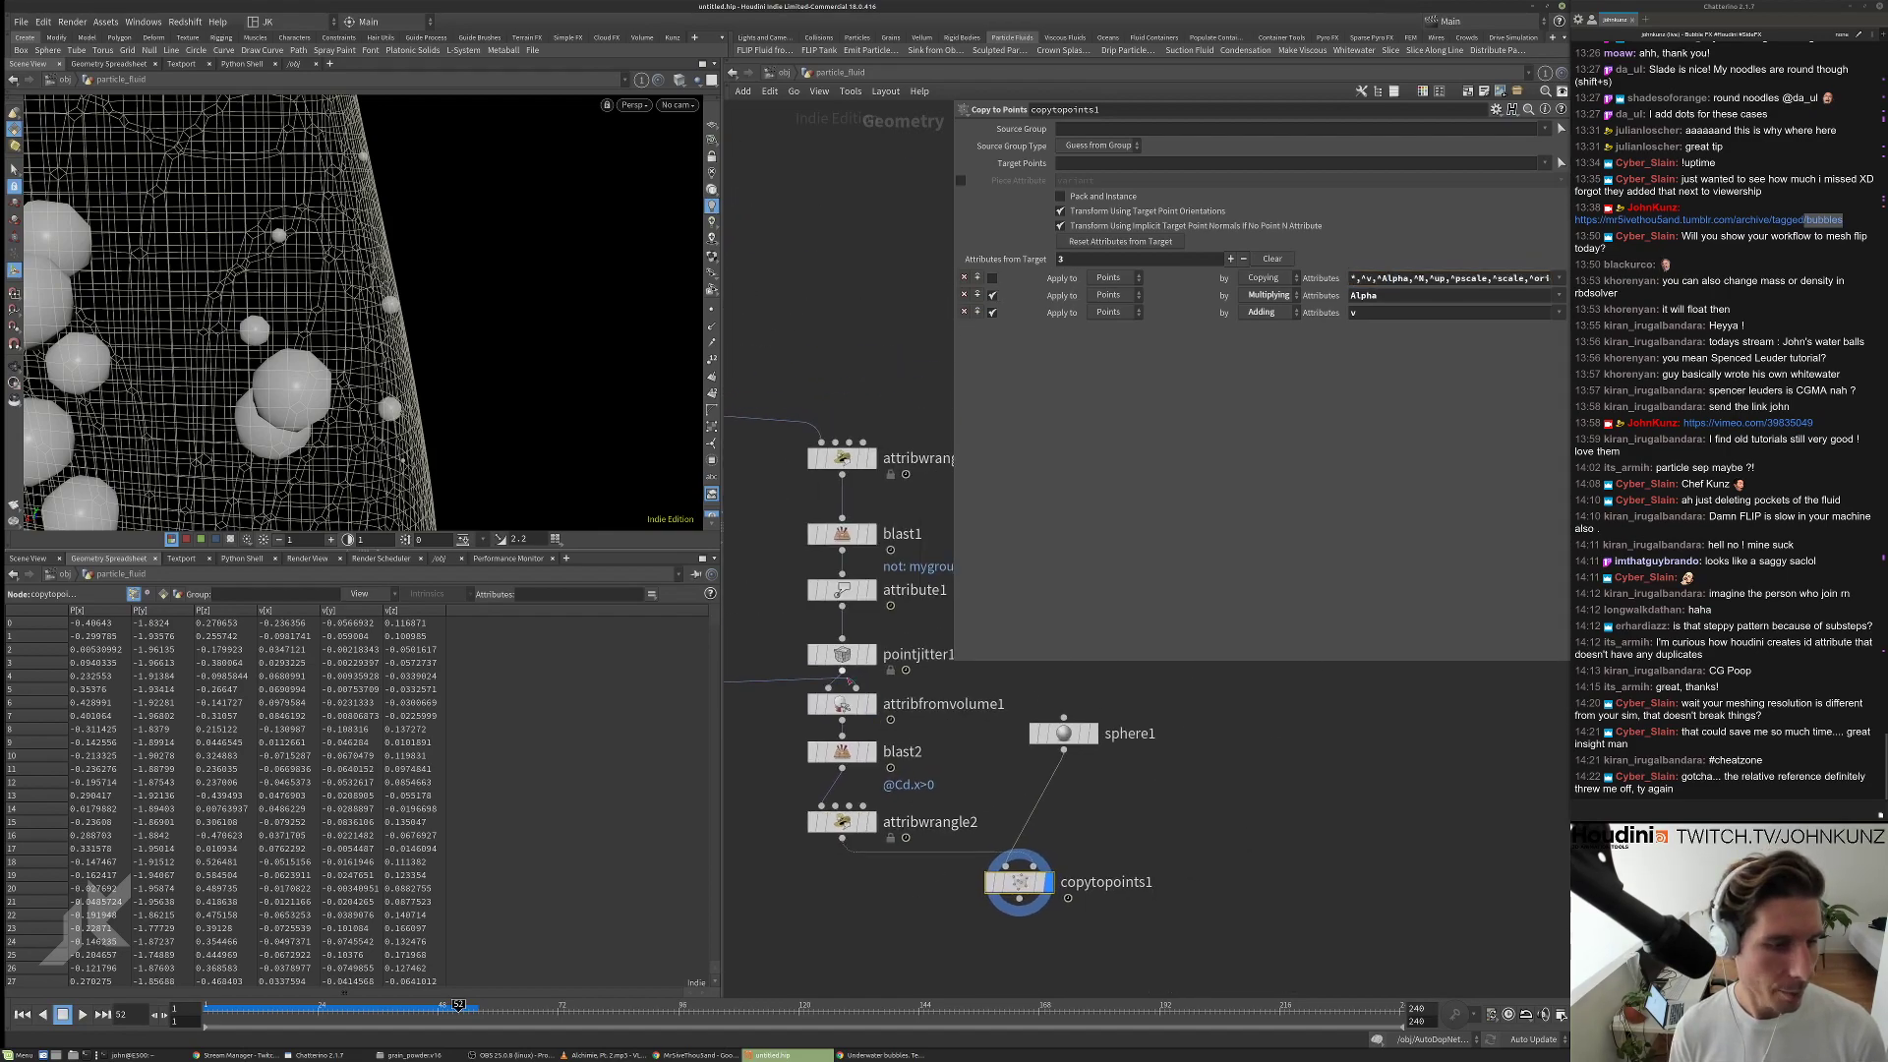
scroll(1082, 959, up, 2)
Tune pointjitter1's scale to around 0.34–0.4, then bypass the jitter again.
click(1170, 983)
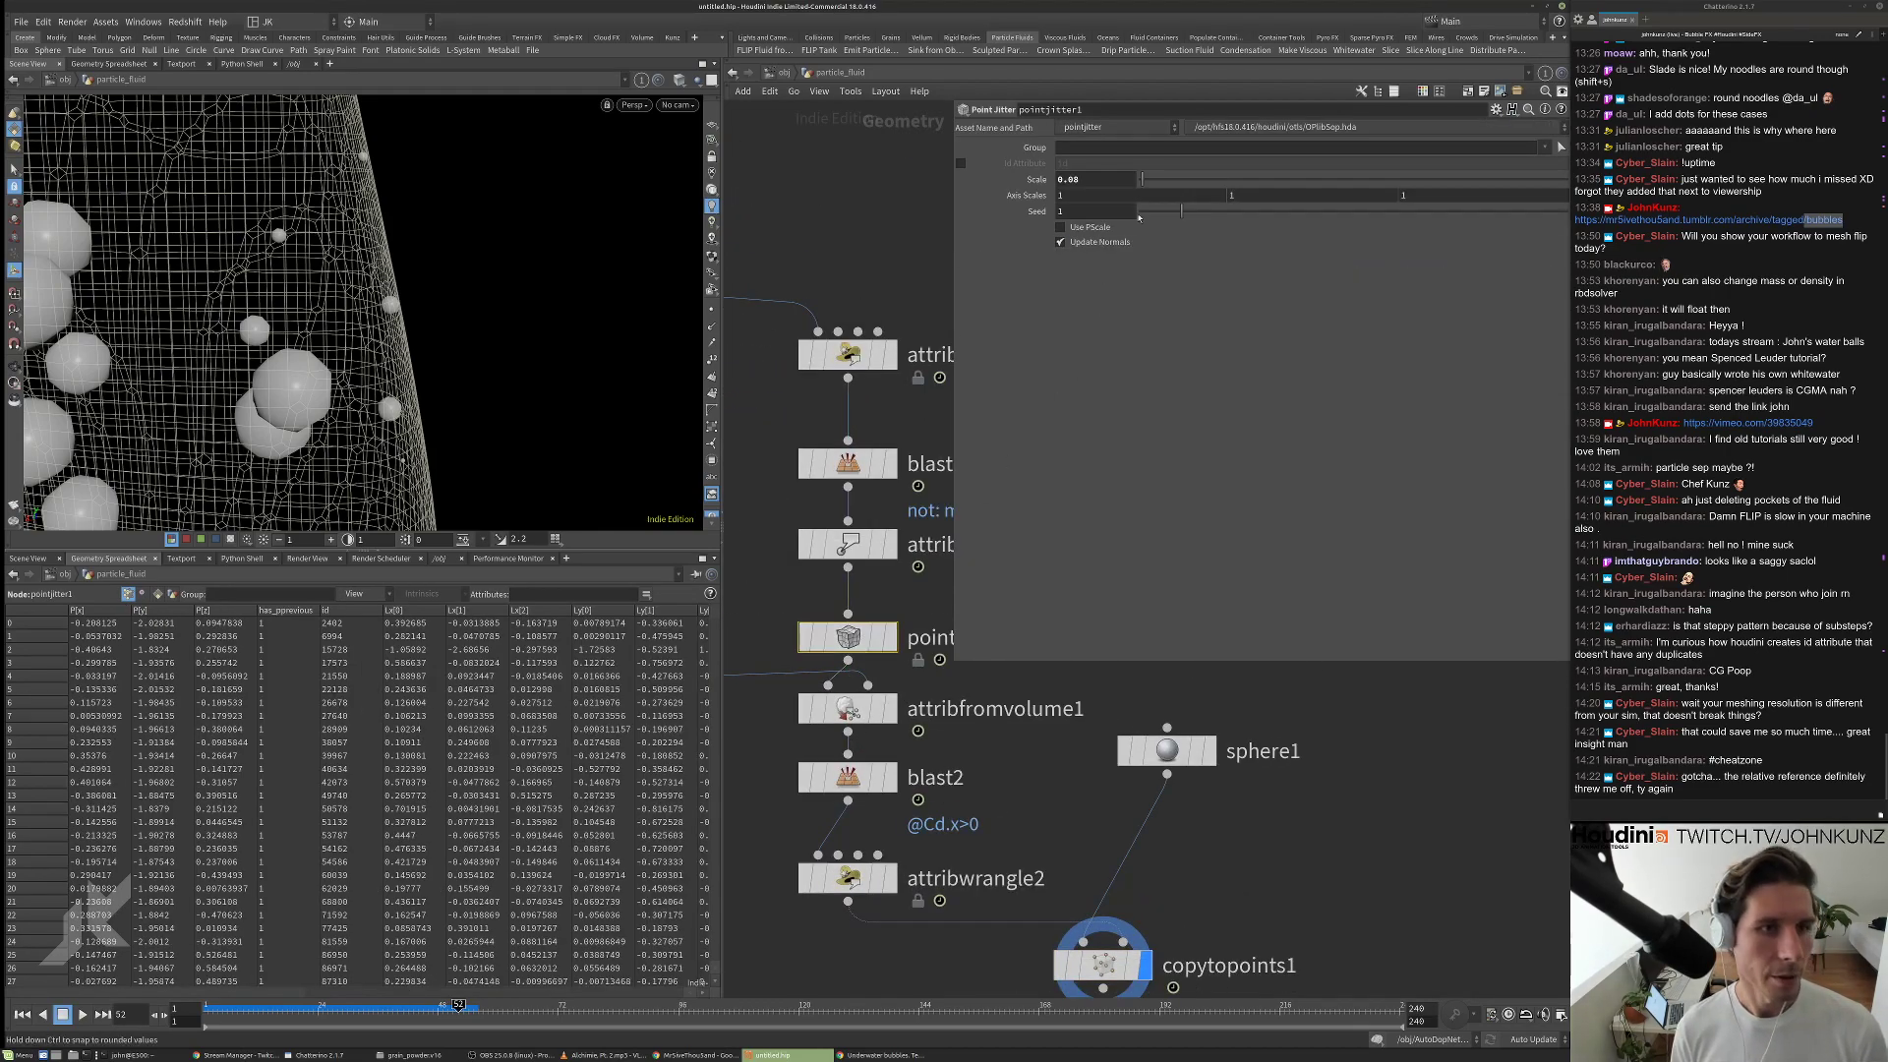
mouse_move(1180, 181)
mouse_down()
mouse_move(1136, 180)
mouse_move(1155, 183)
mouse_up()
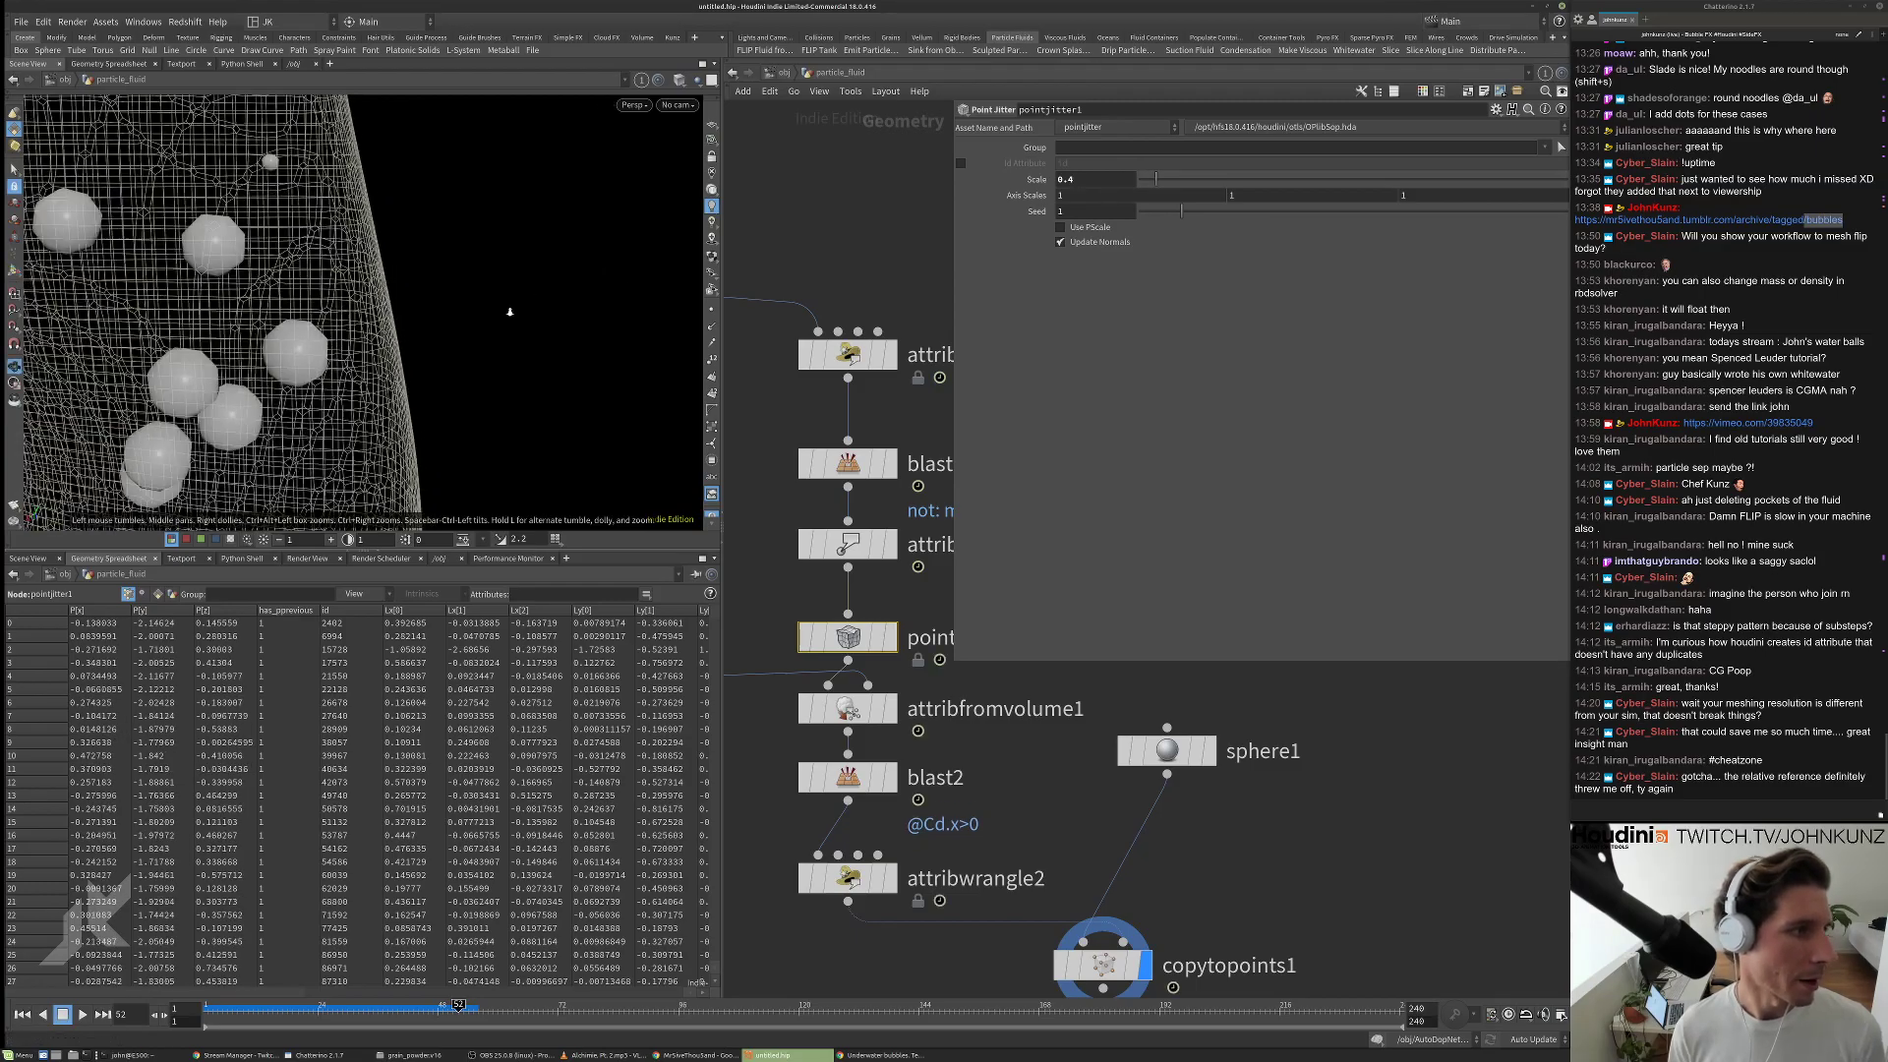
scroll(509, 312, down, 10)
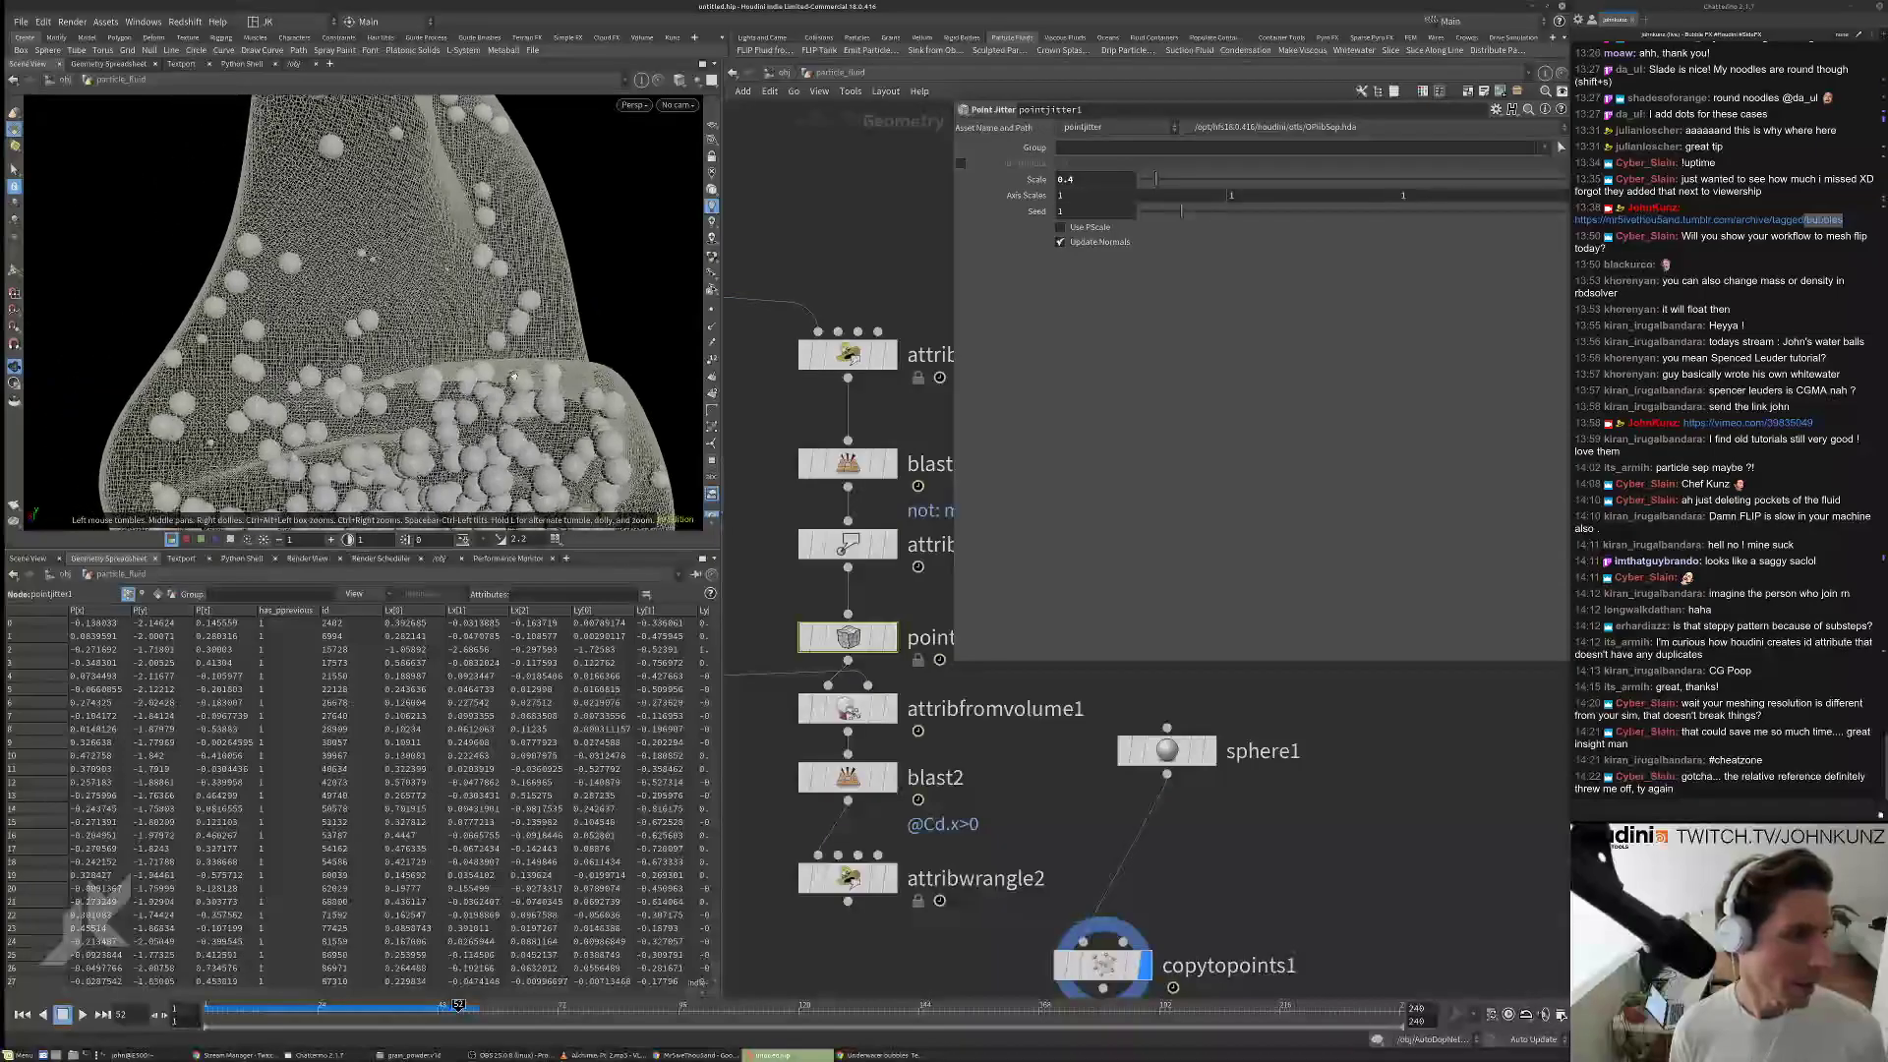
scroll(511, 376, up, 5)
drag(1156, 181, 1155, 191)
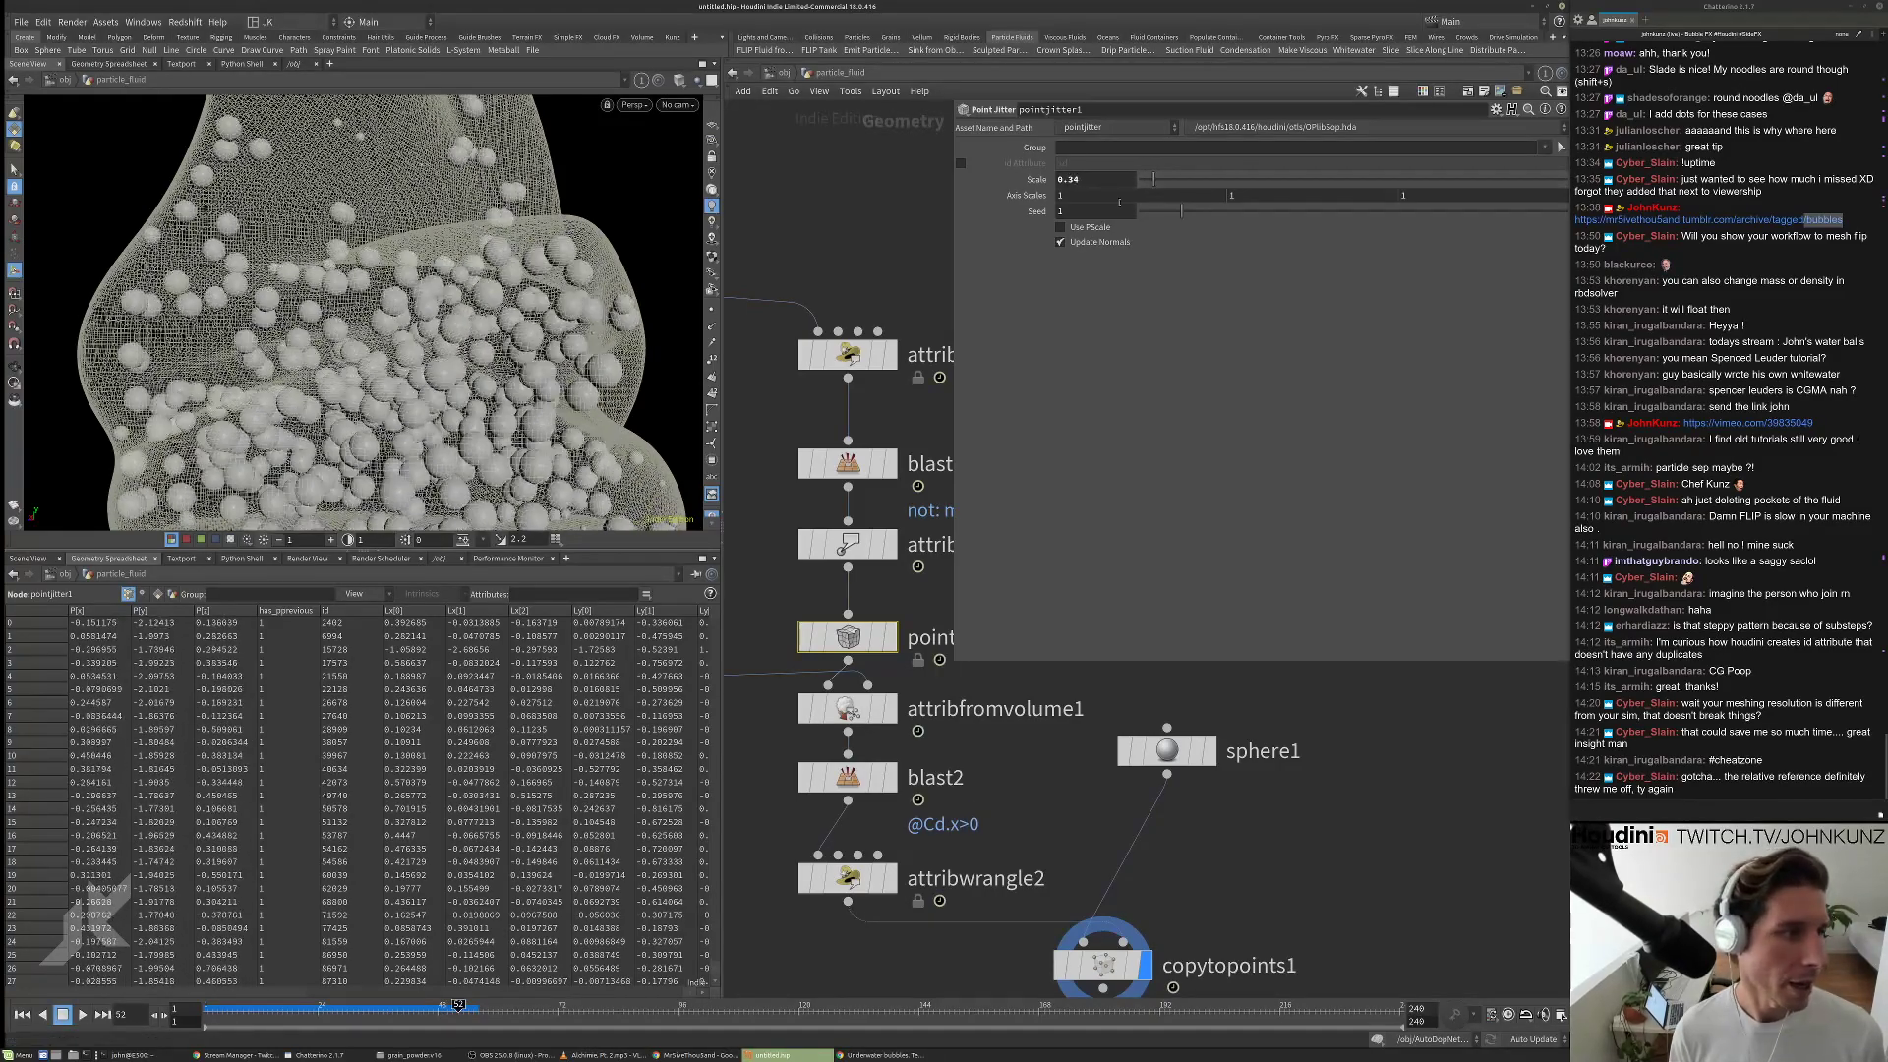
scroll(394, 314, down, 4)
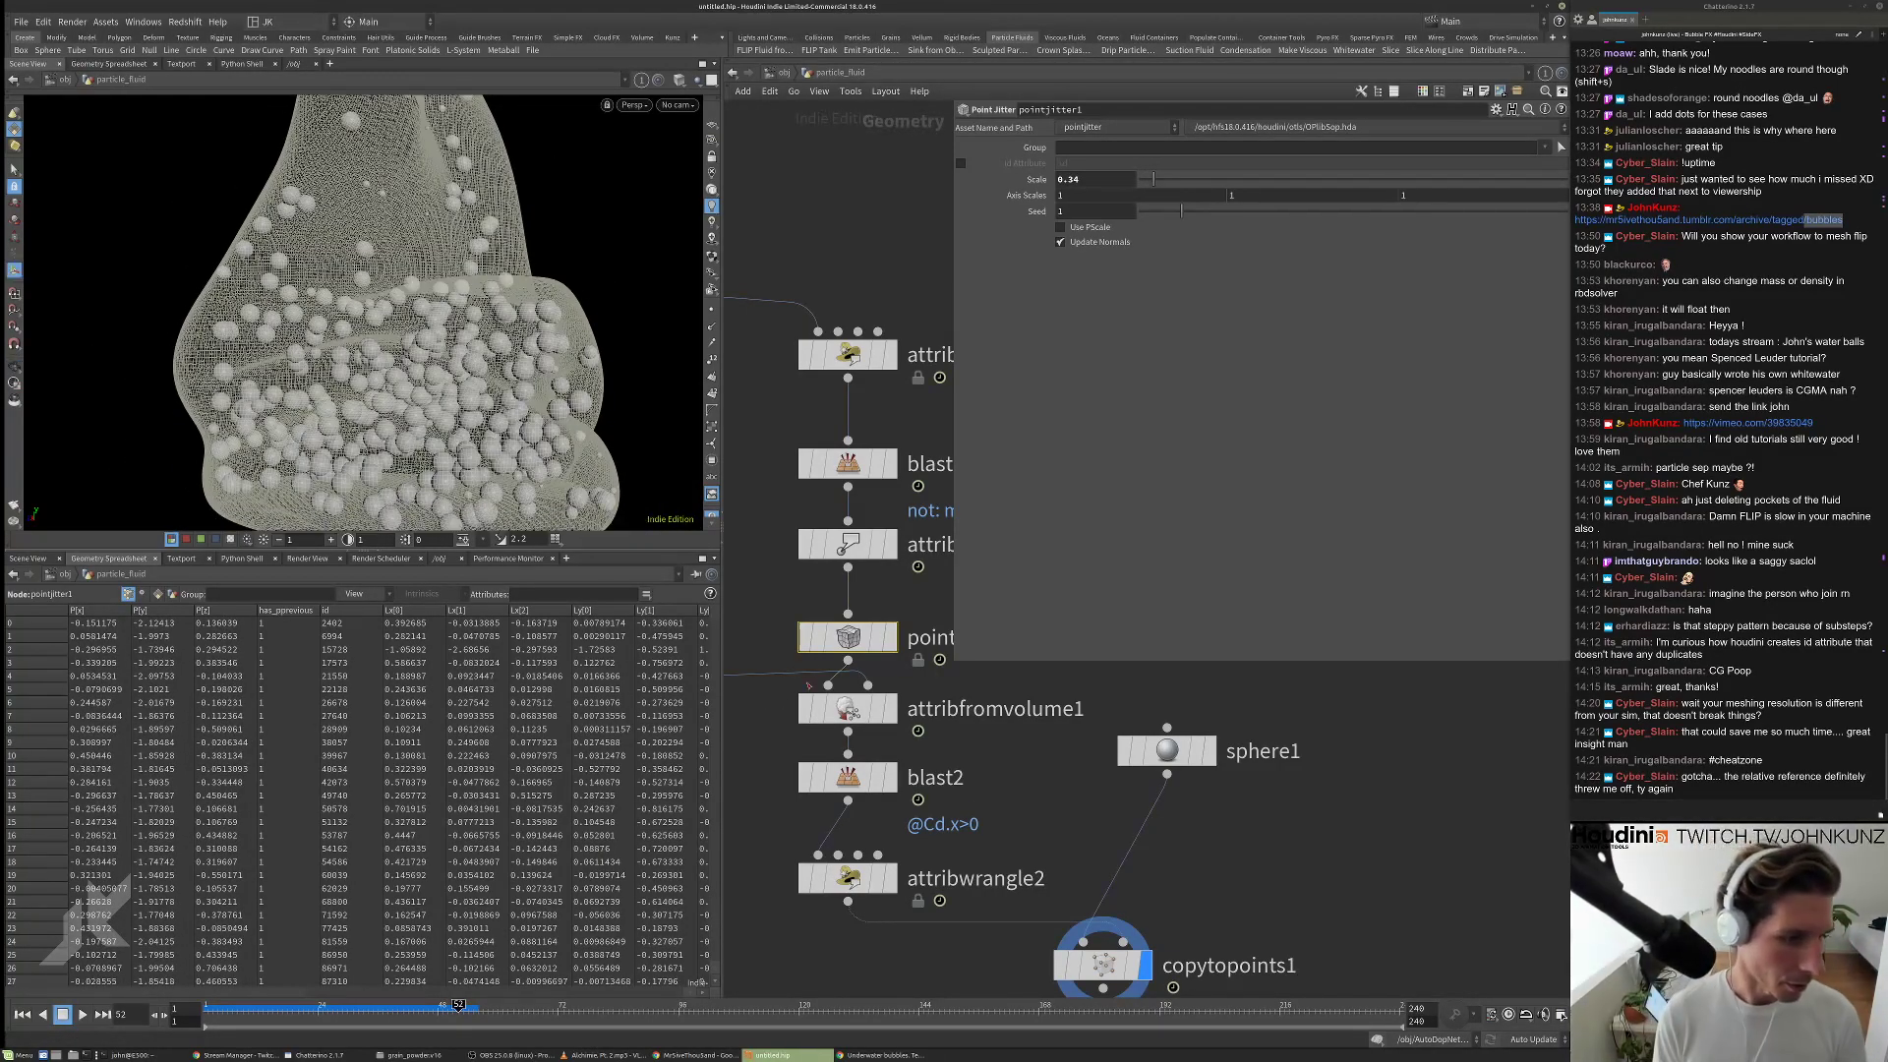
click(805, 637)
scroll(956, 783, down, 3)
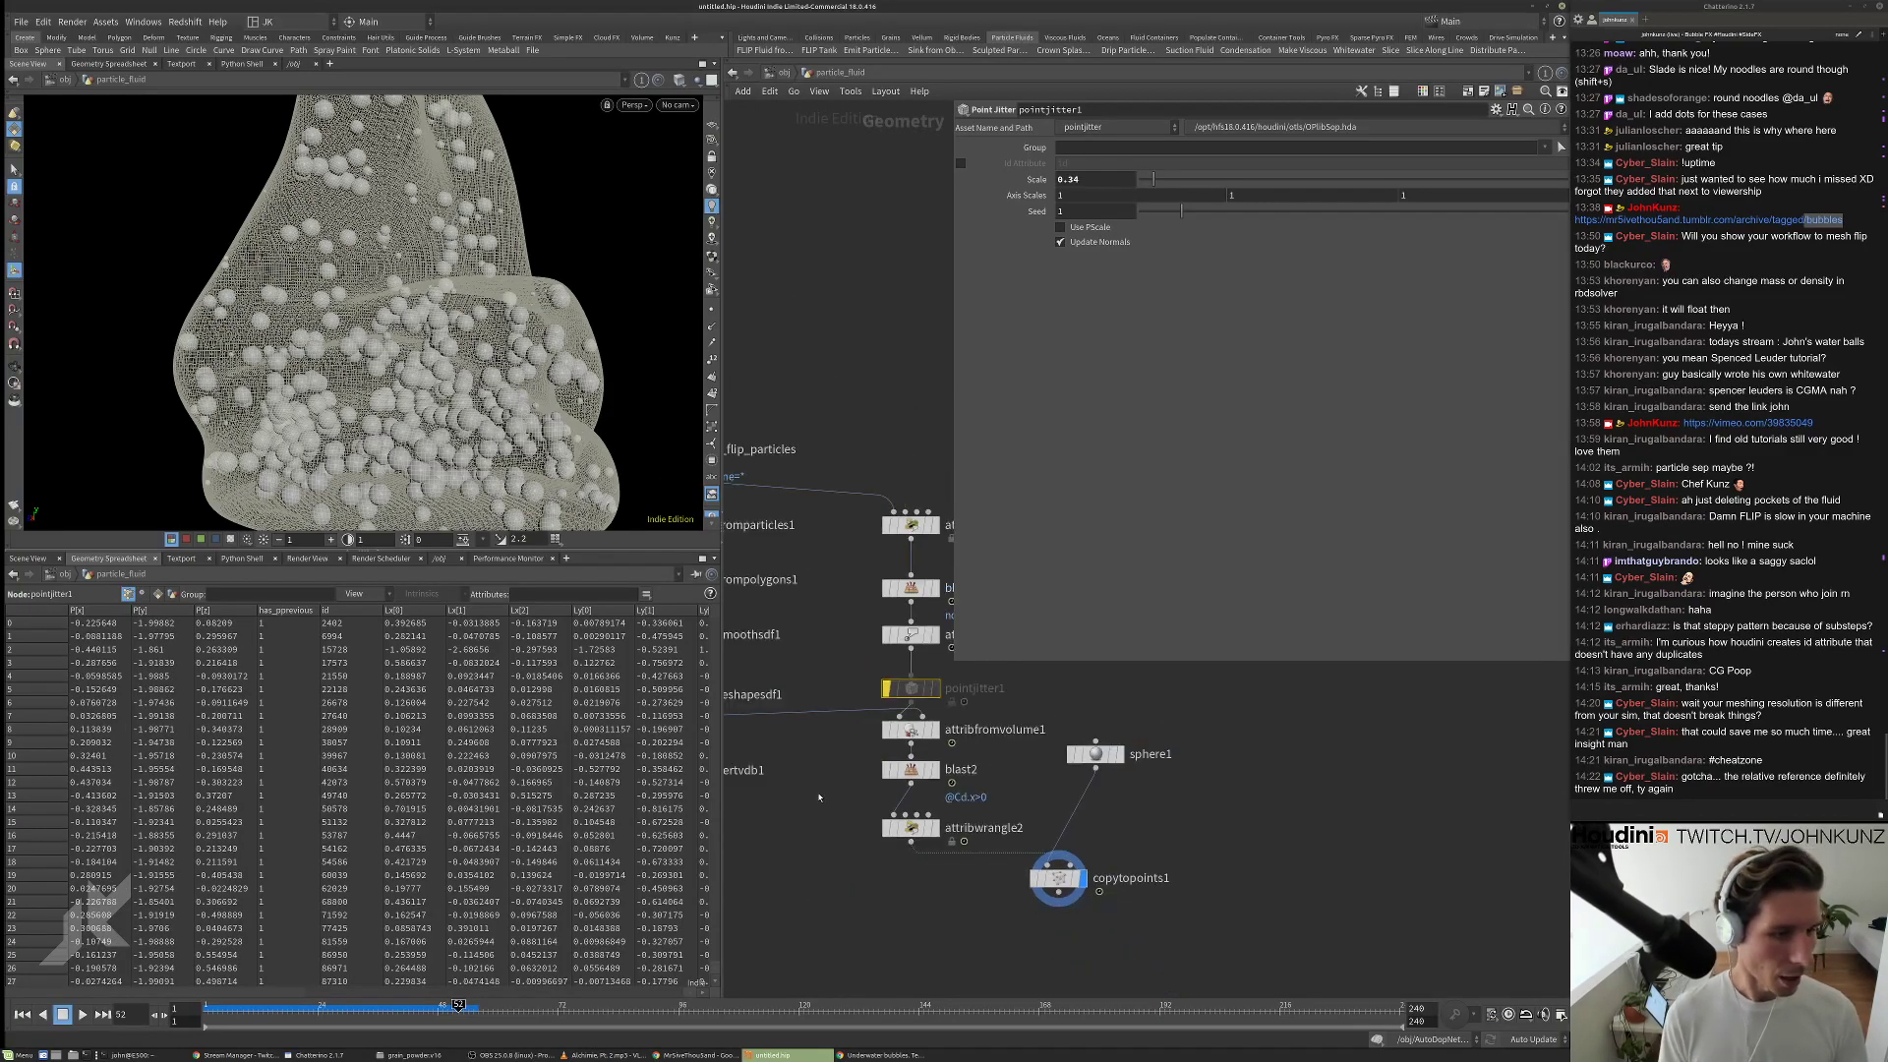
Set the VDB from Particles voxel size to 3 and view the voxelised surface.
click(806, 549)
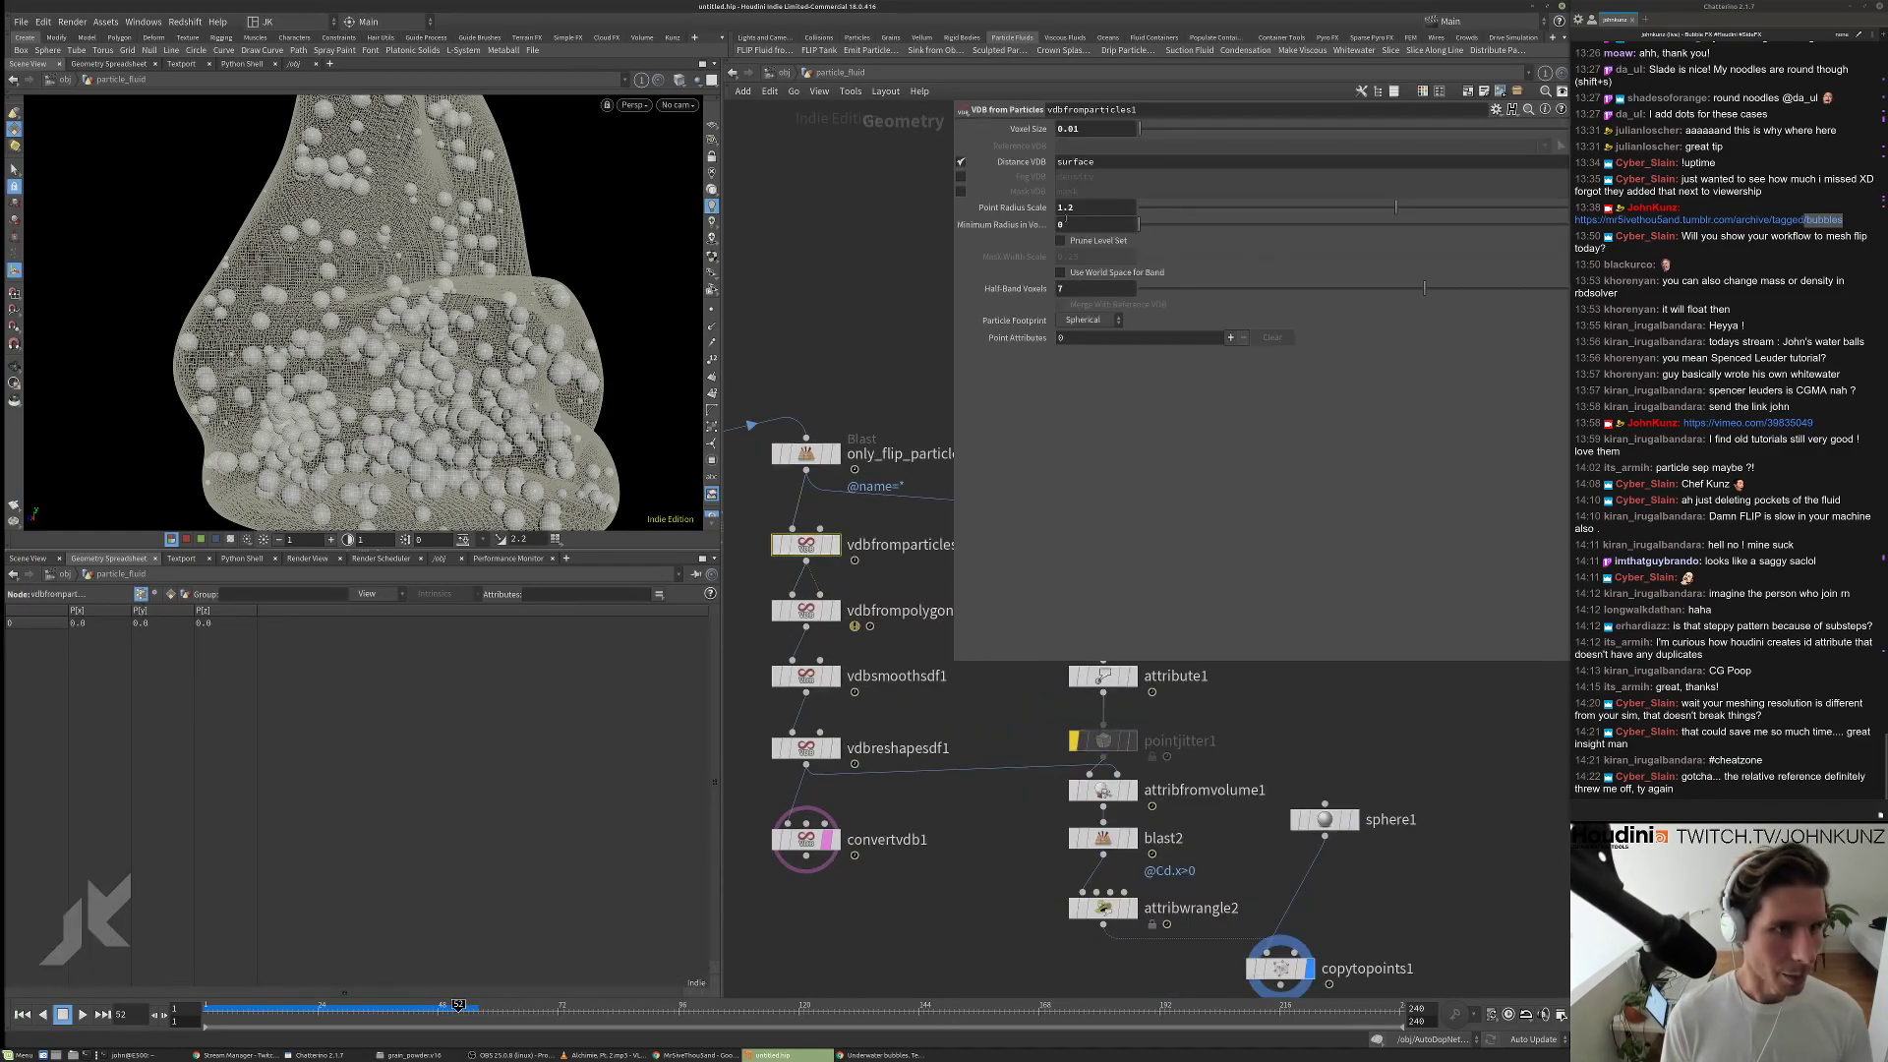
text(3)
key(Return)
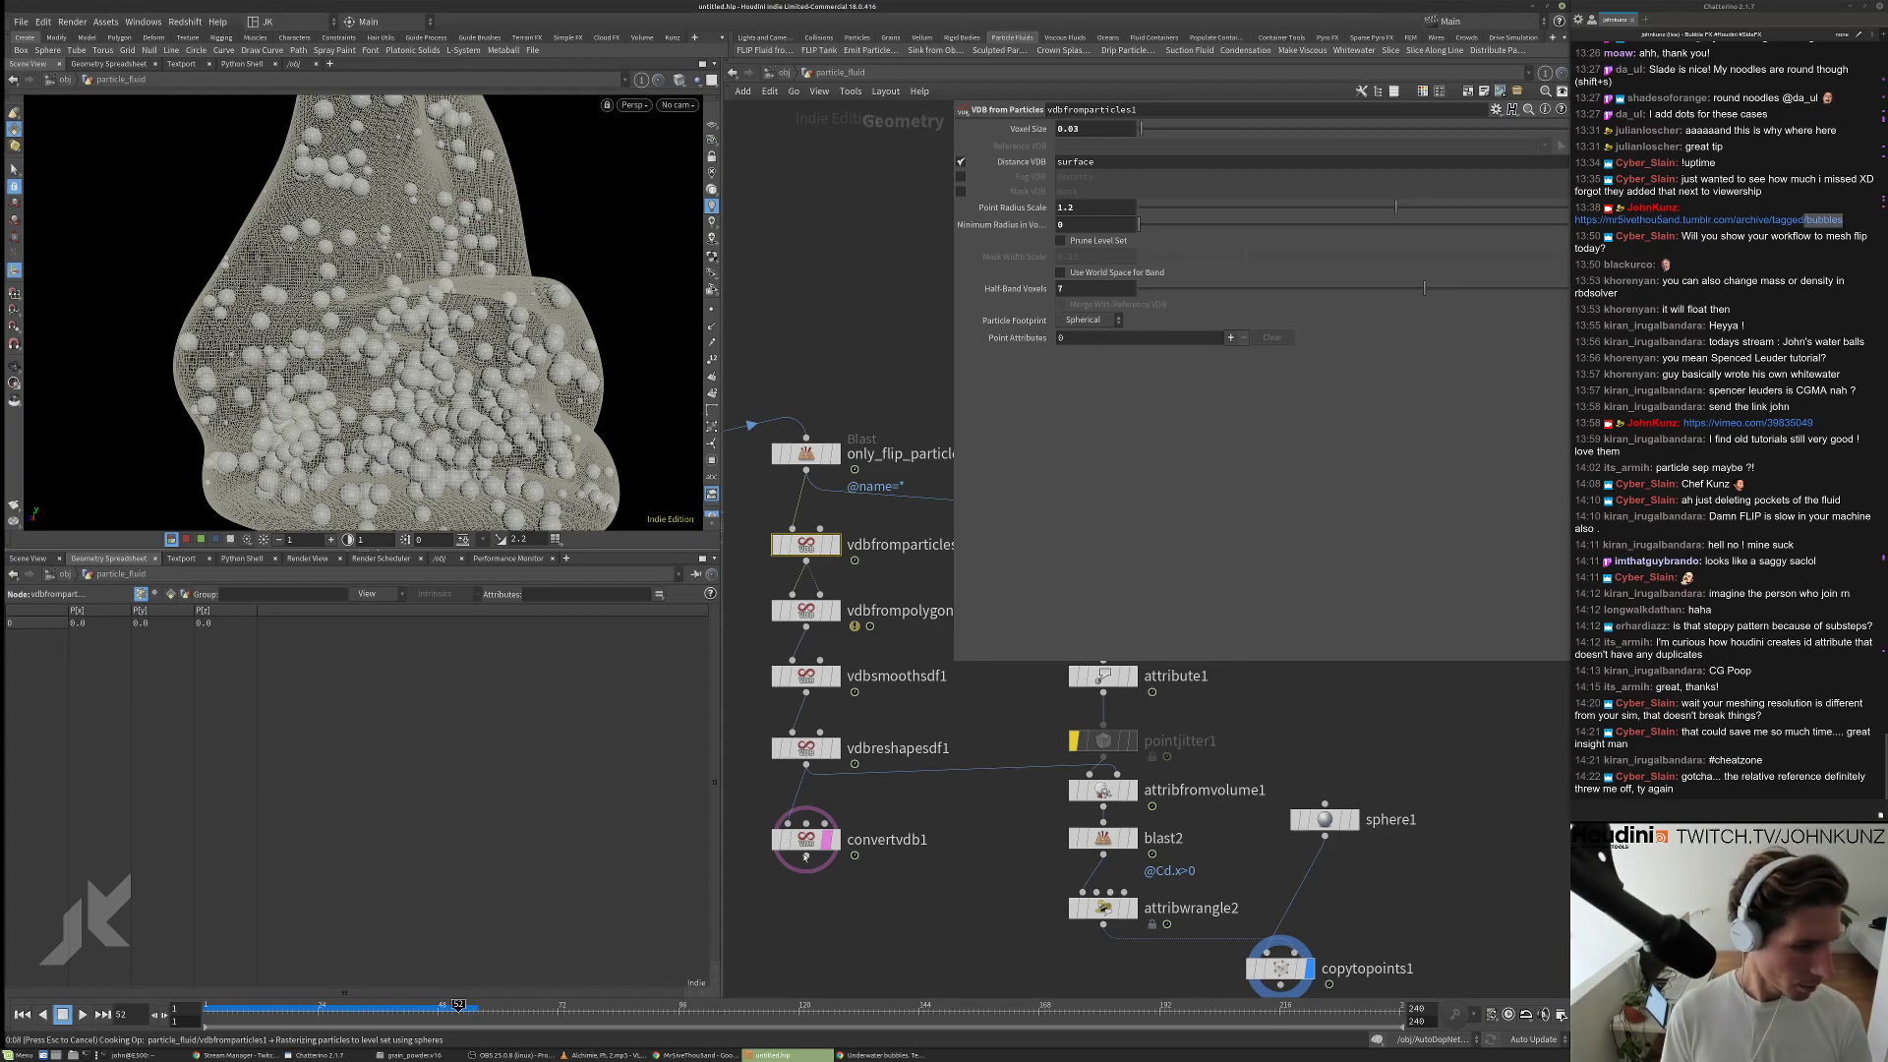
click(831, 543)
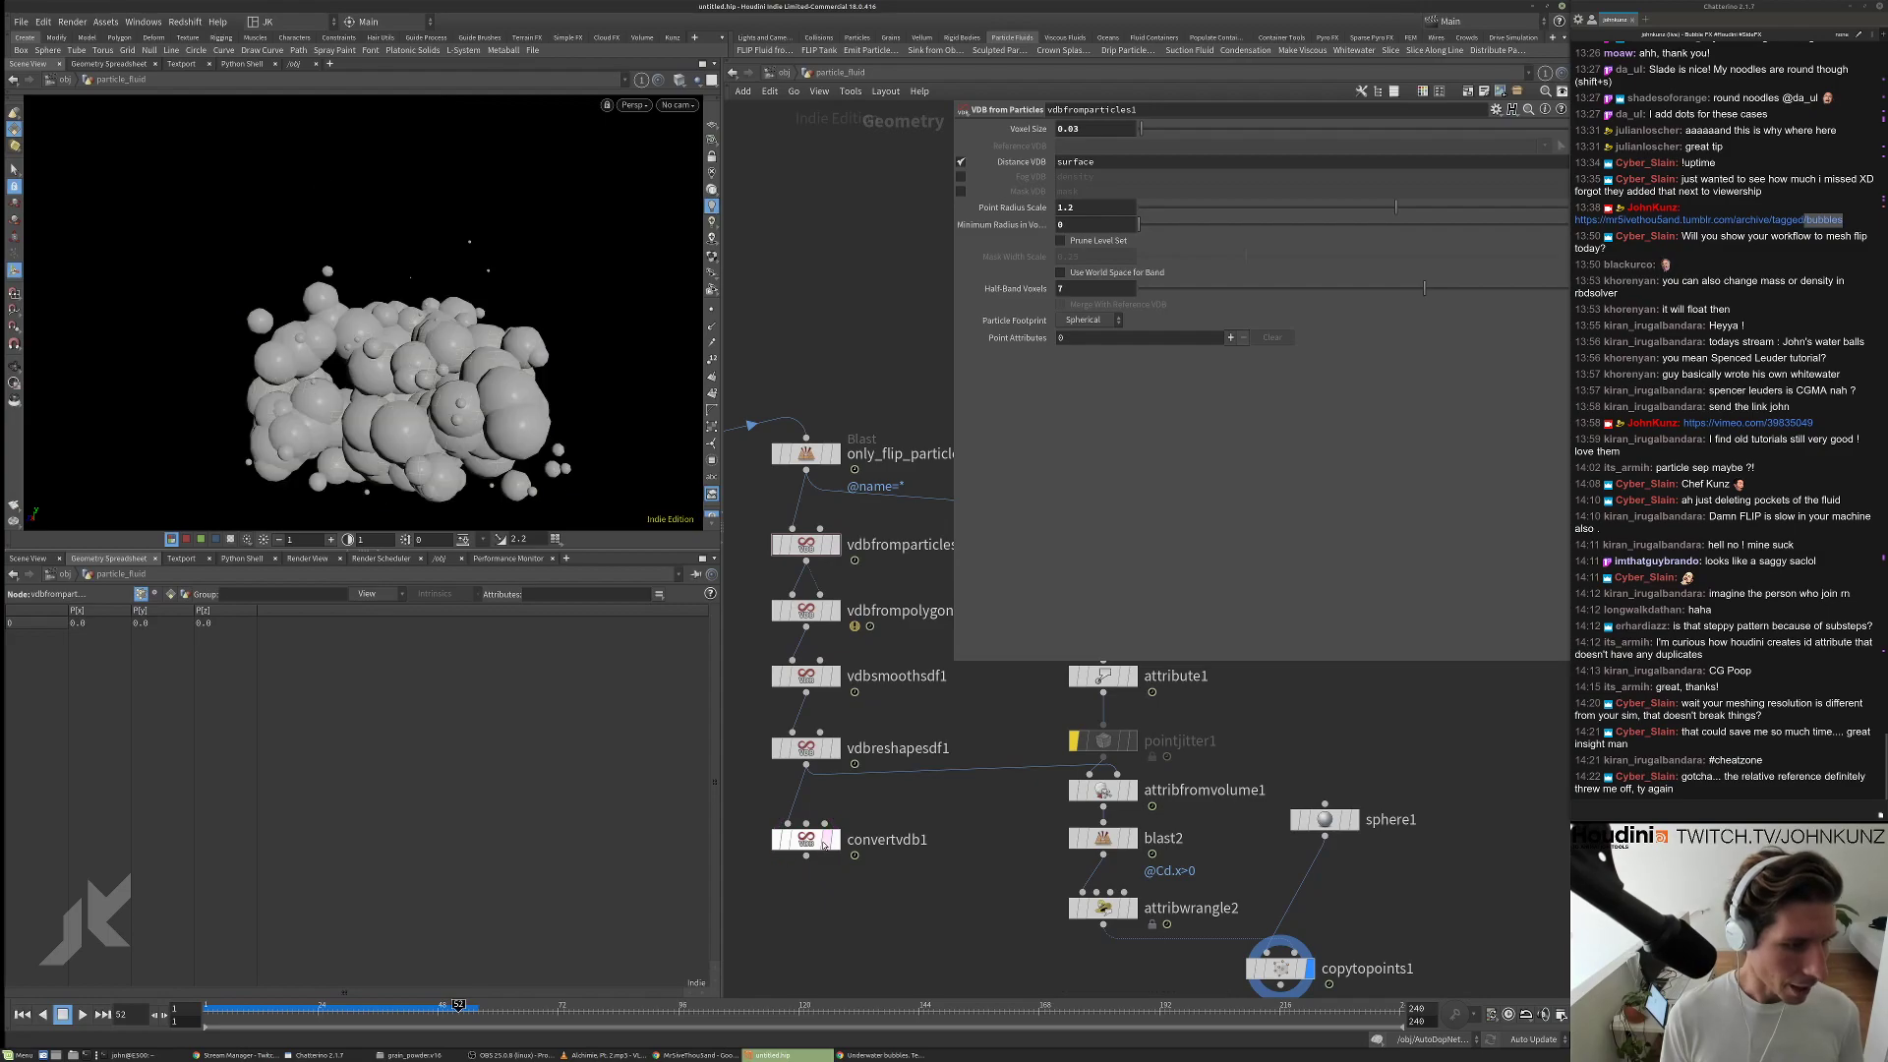
click(832, 543)
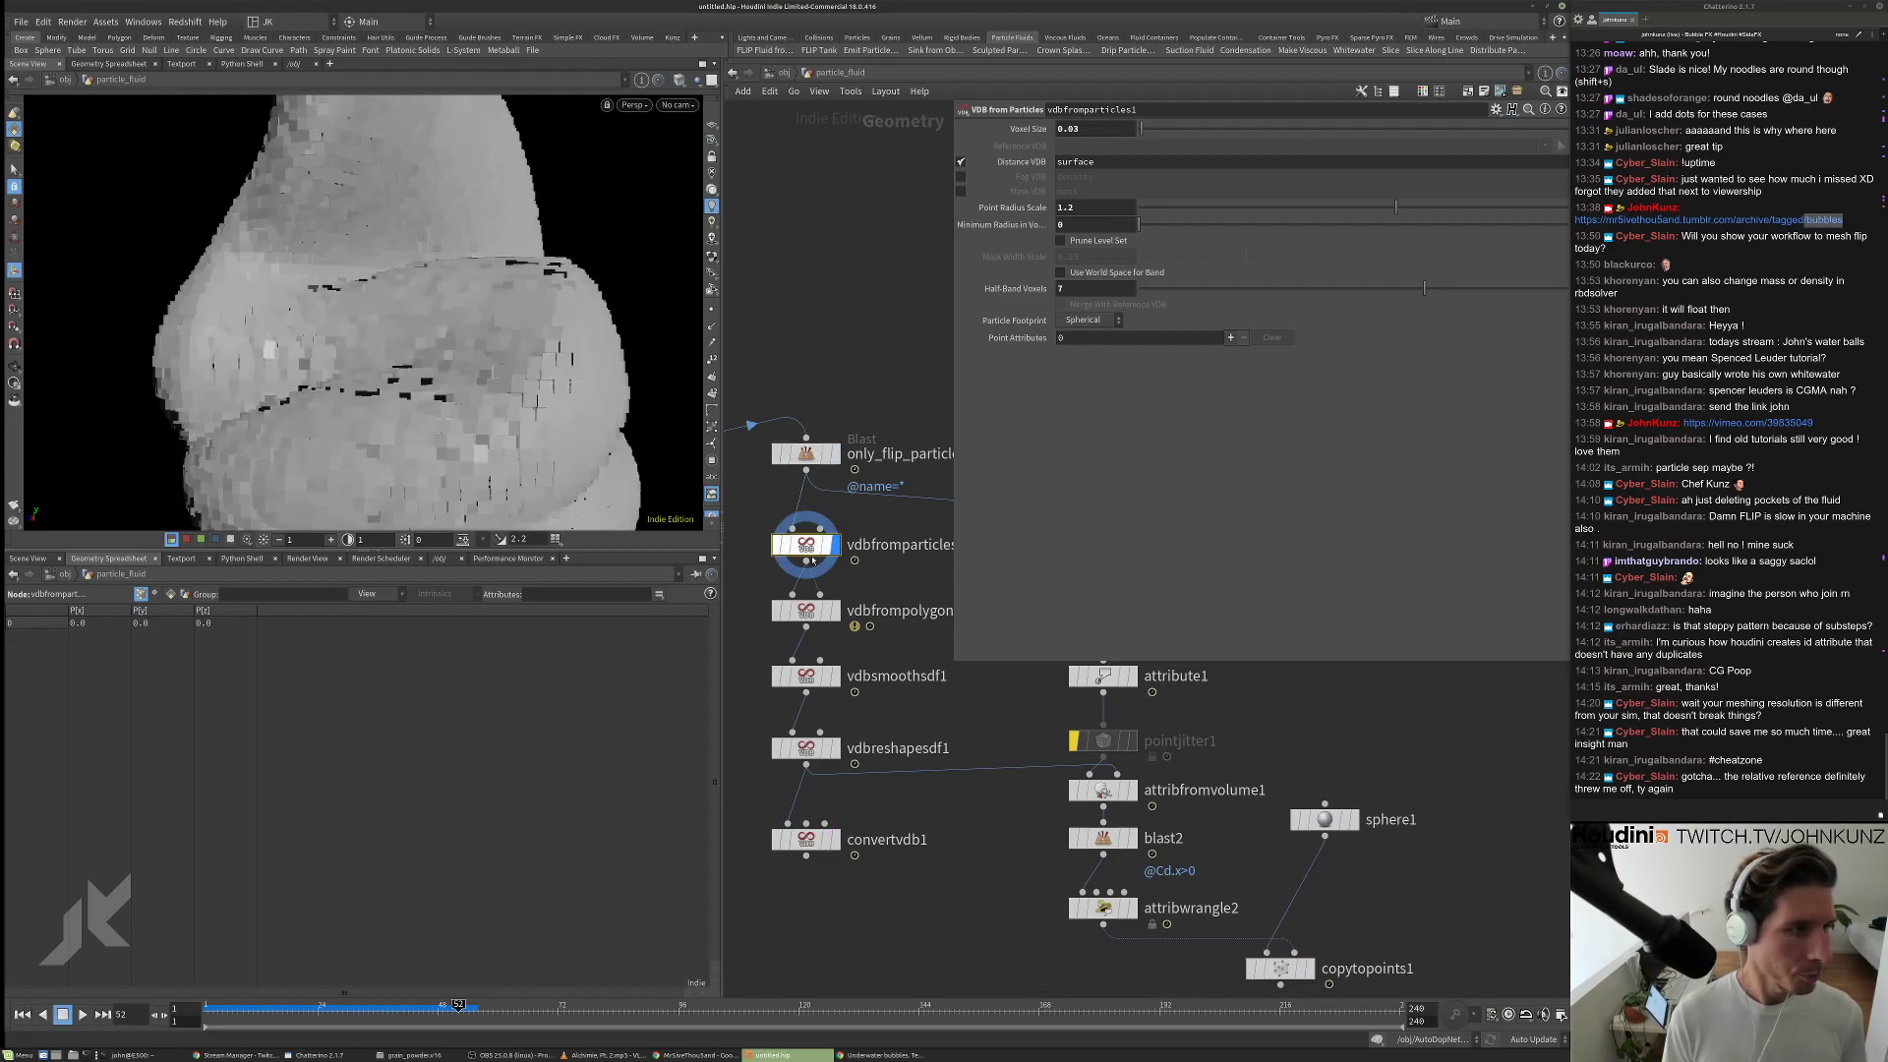
Set the SDF smoothing to 3 iterations and the reshape erode offset to 1.
click(833, 609)
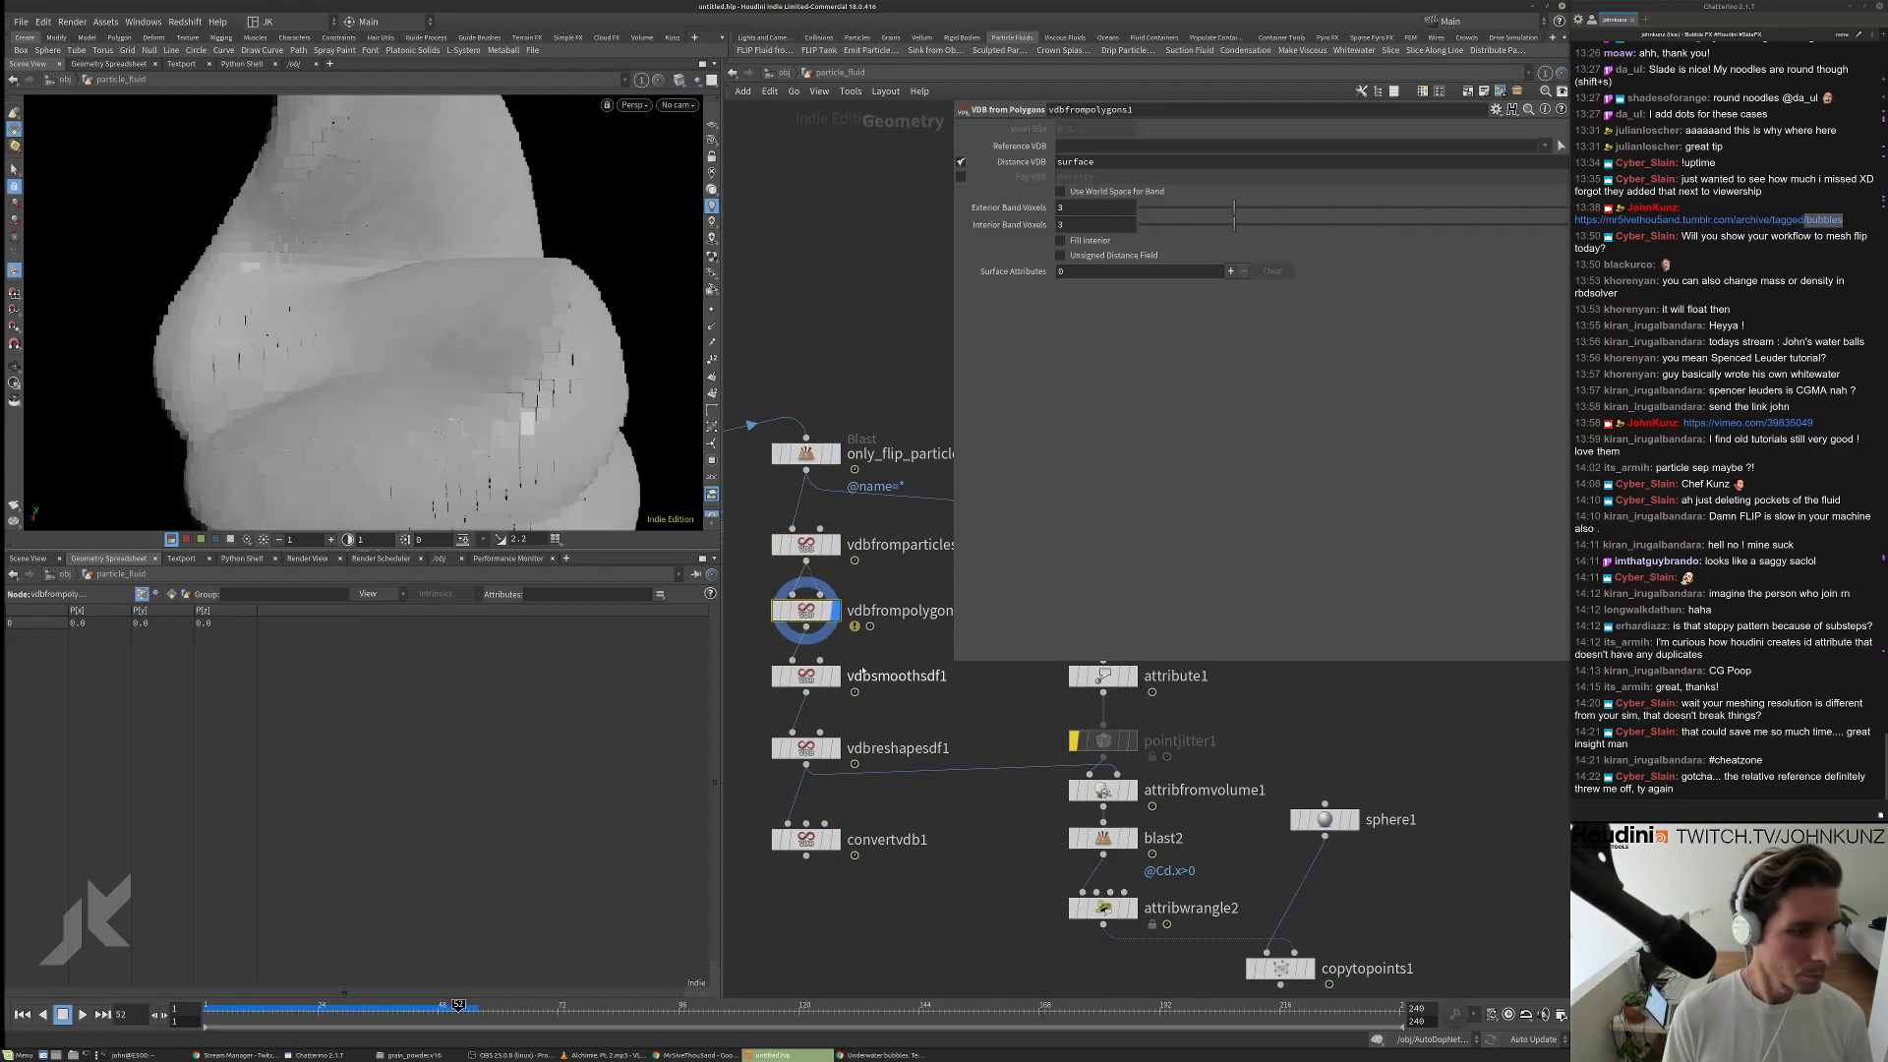
click(835, 676)
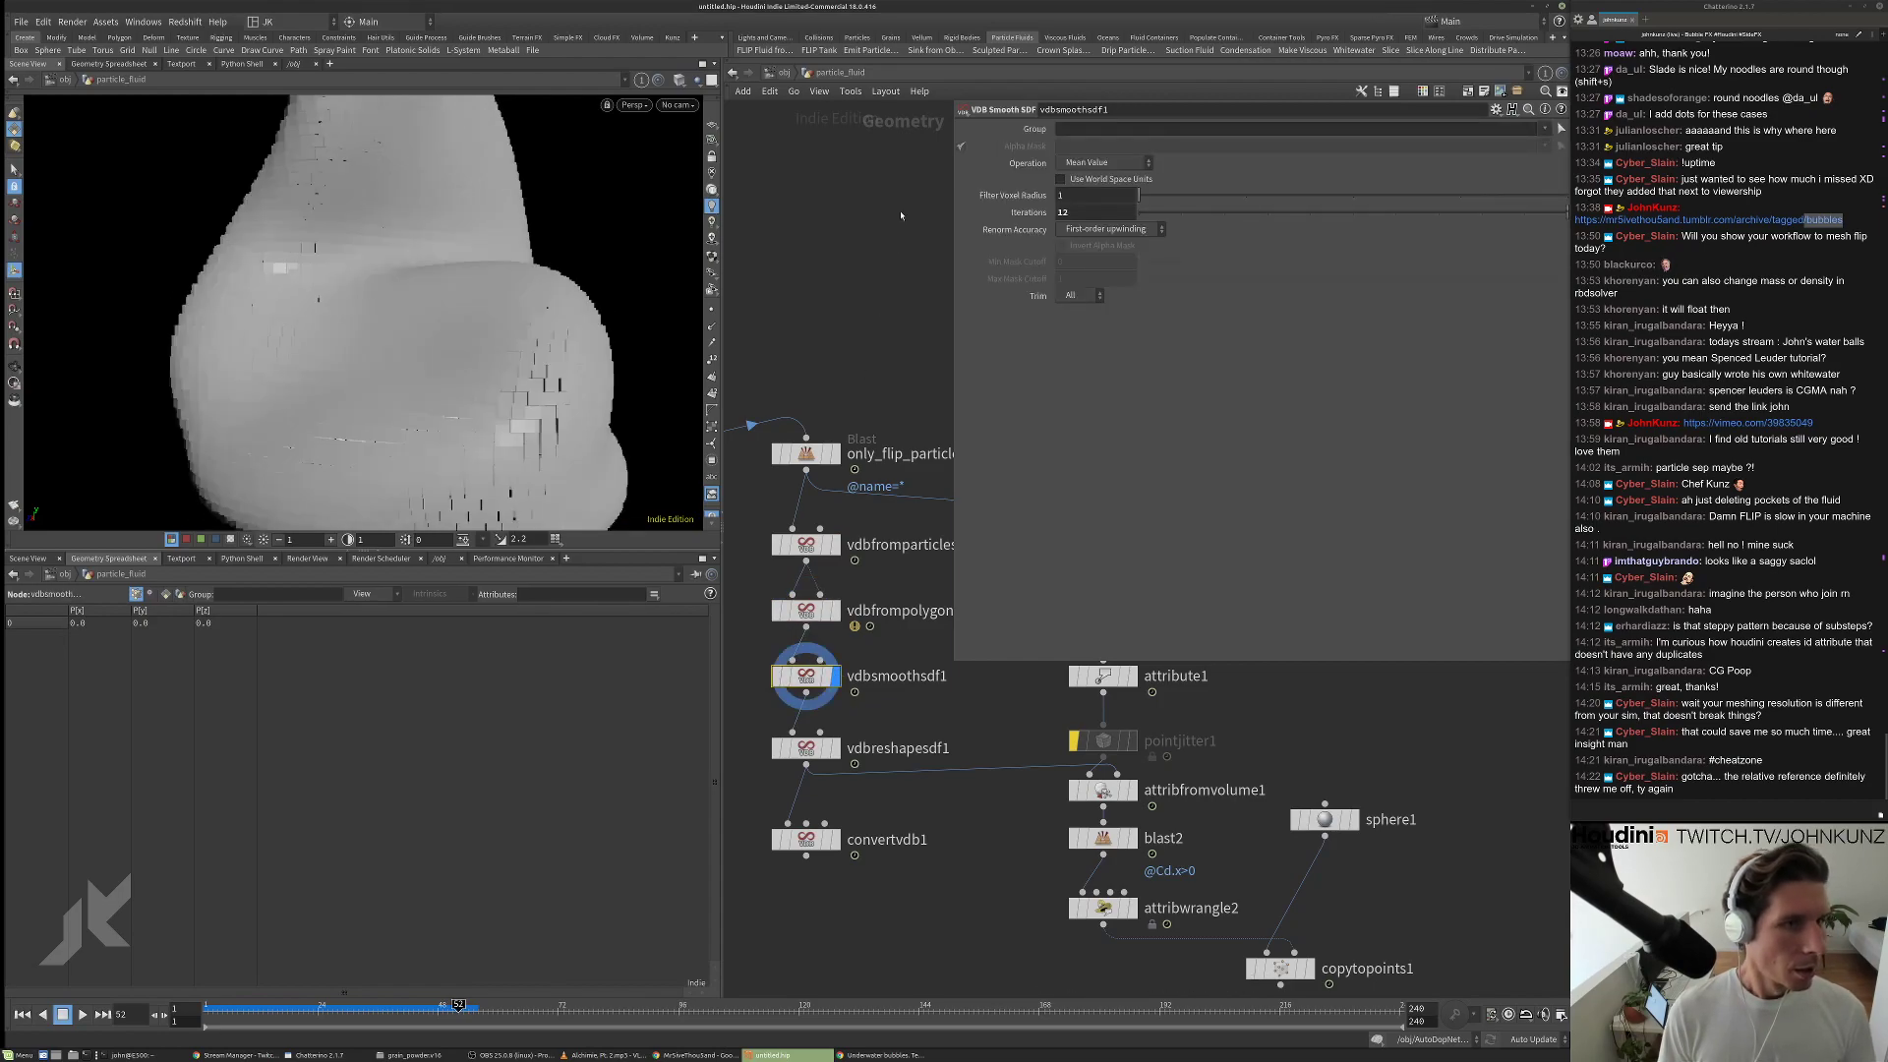
text(3)
key(Return)
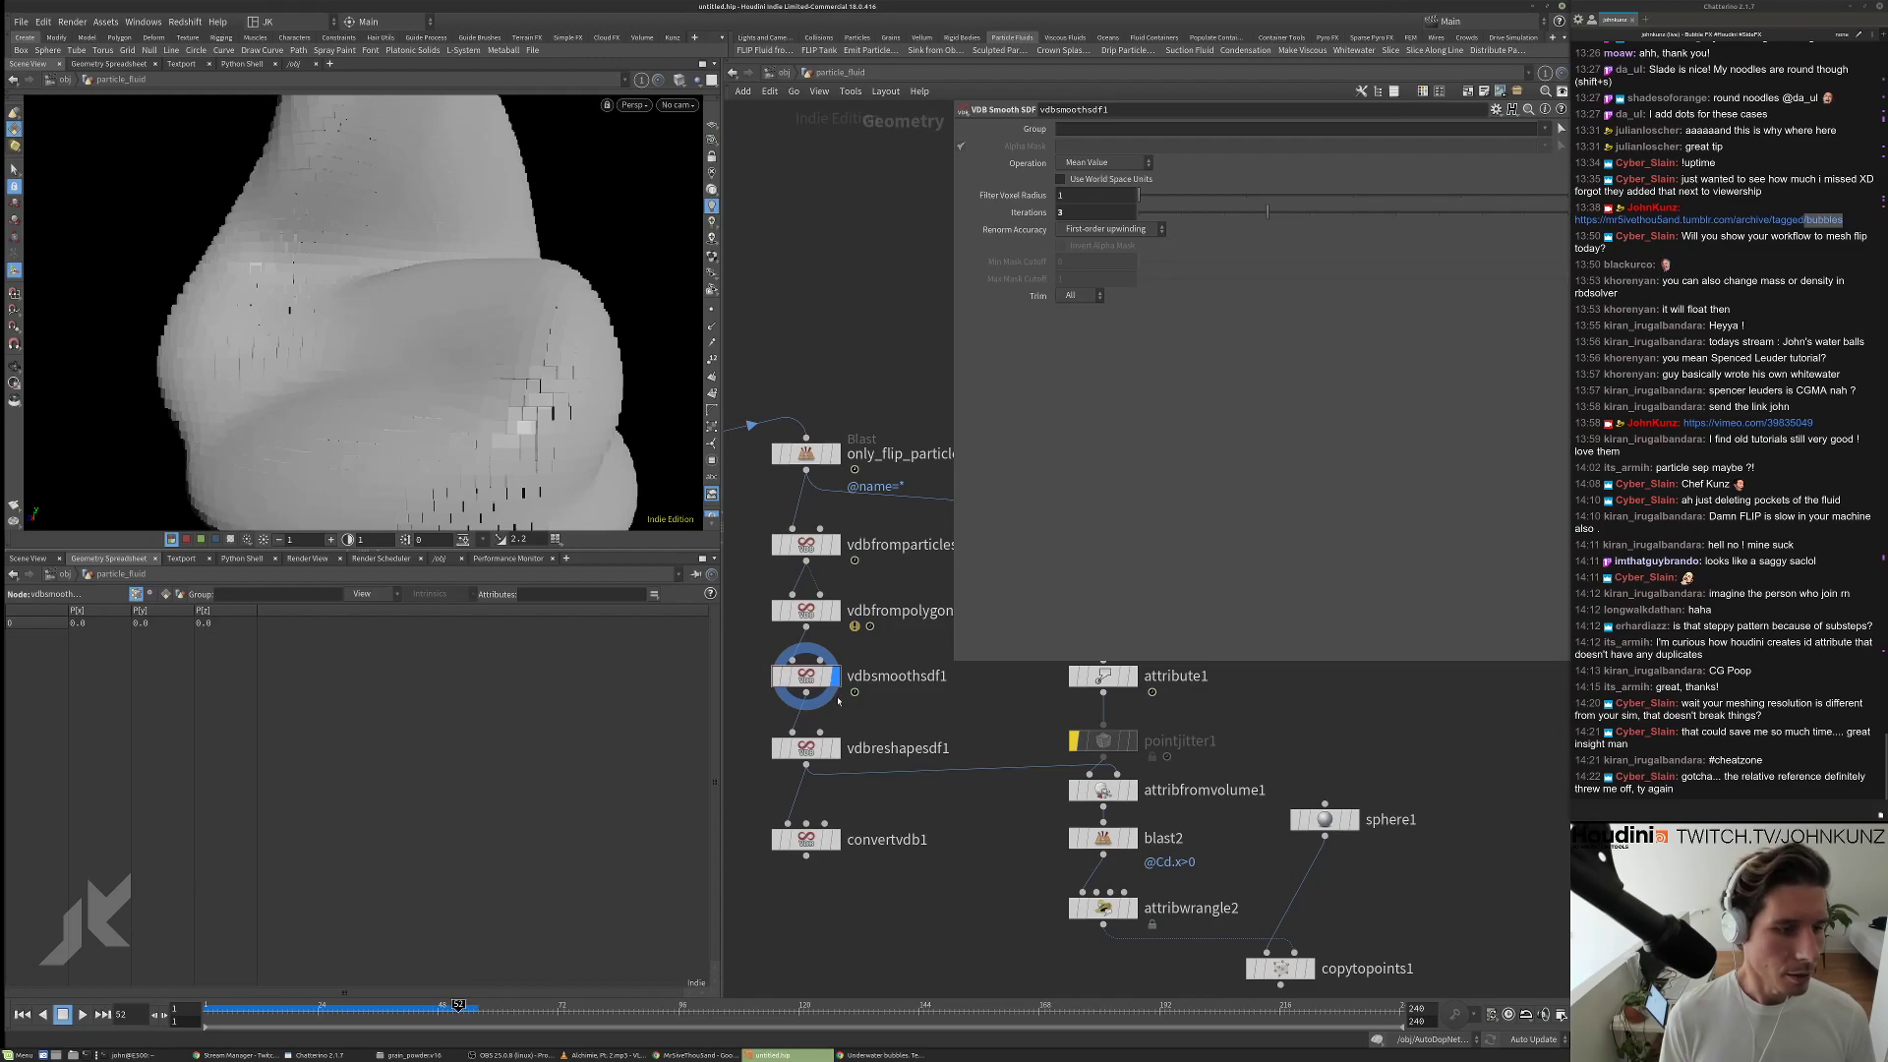
click(834, 748)
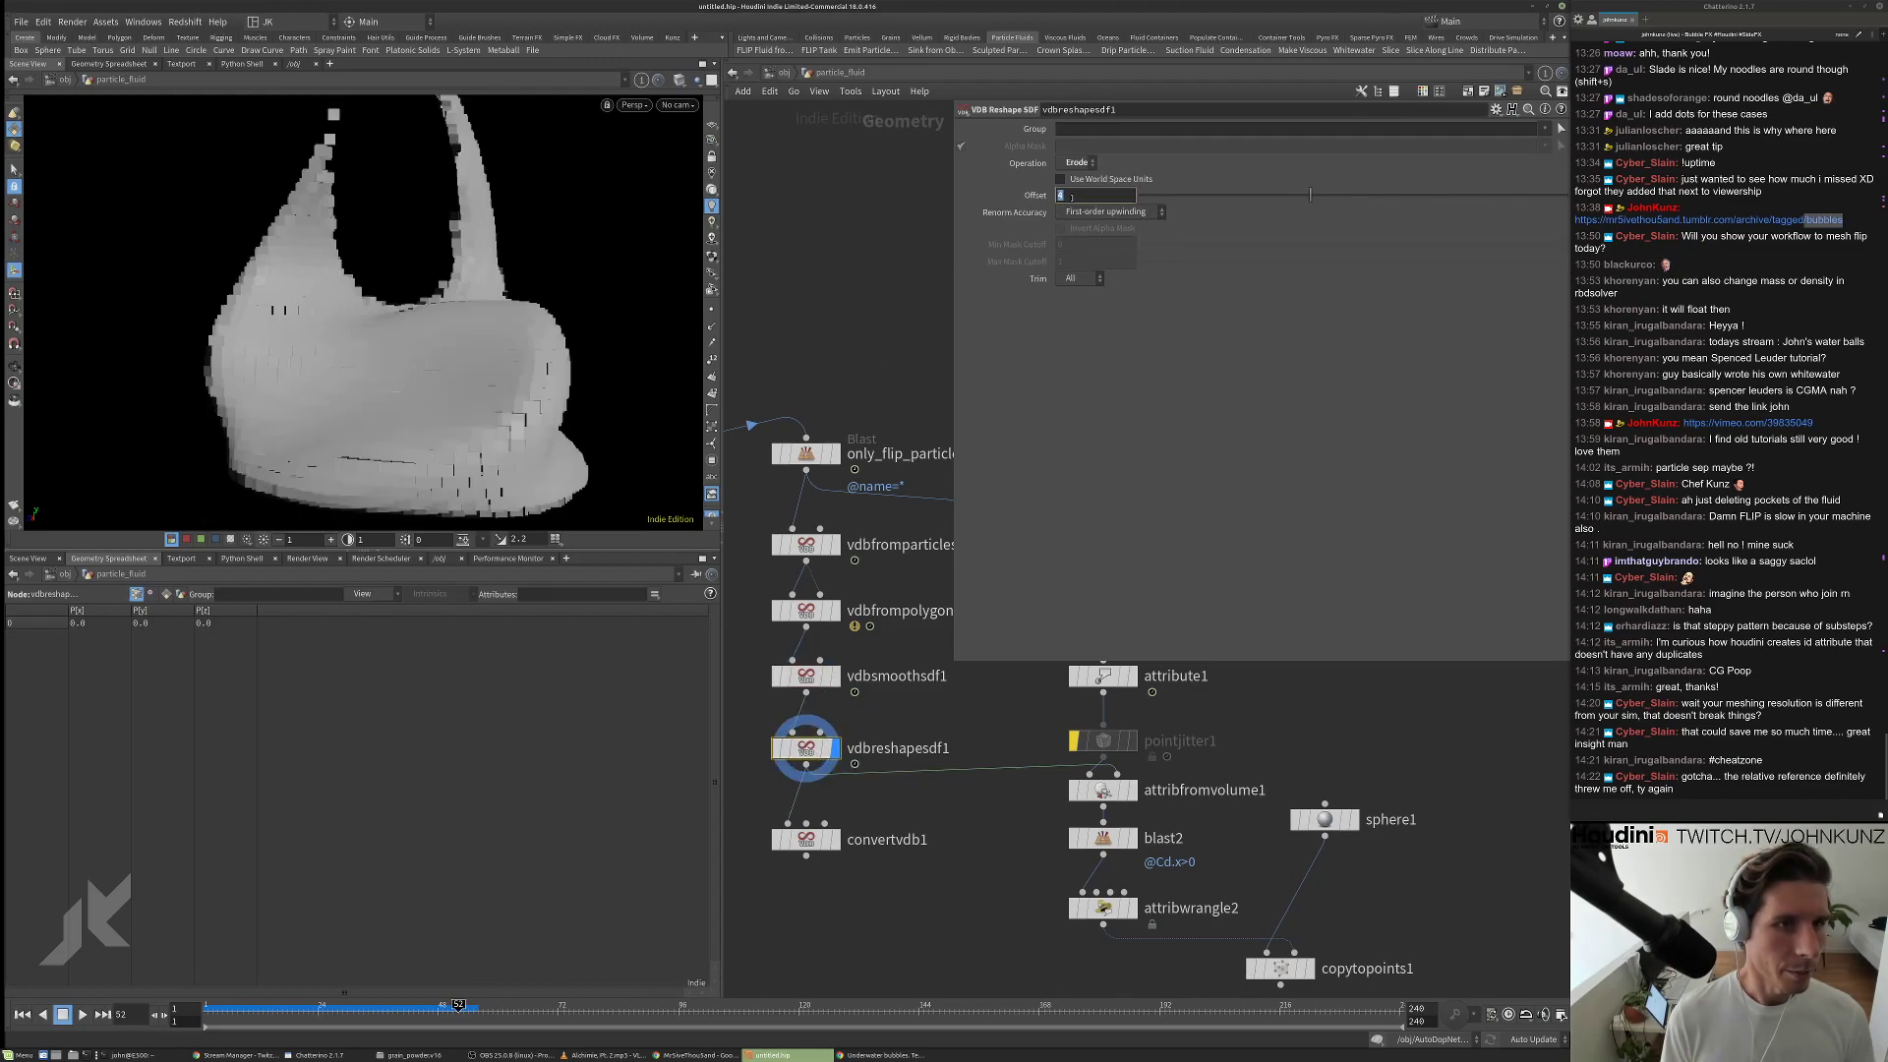
text(1)
key(Return)
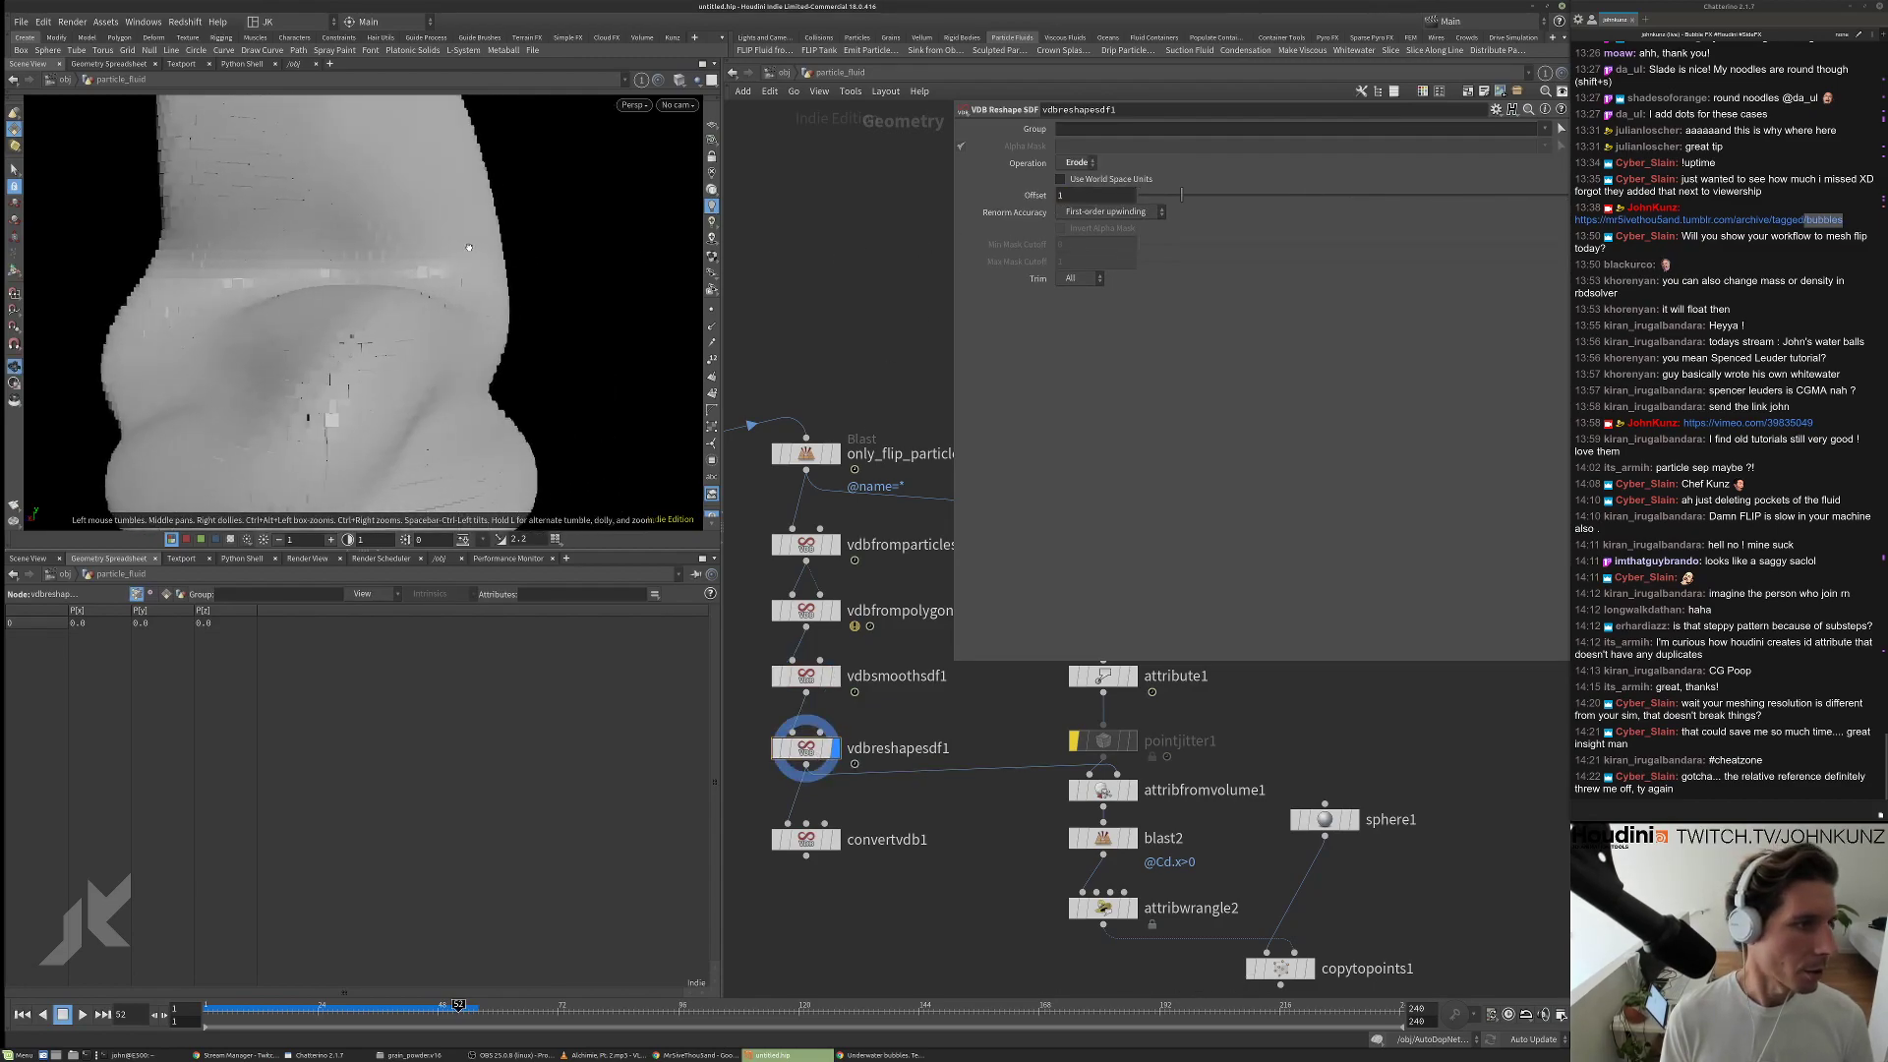
Switch the erode offset to world-space units and set it to 0.025.
click(1061, 179)
double_click(1094, 194)
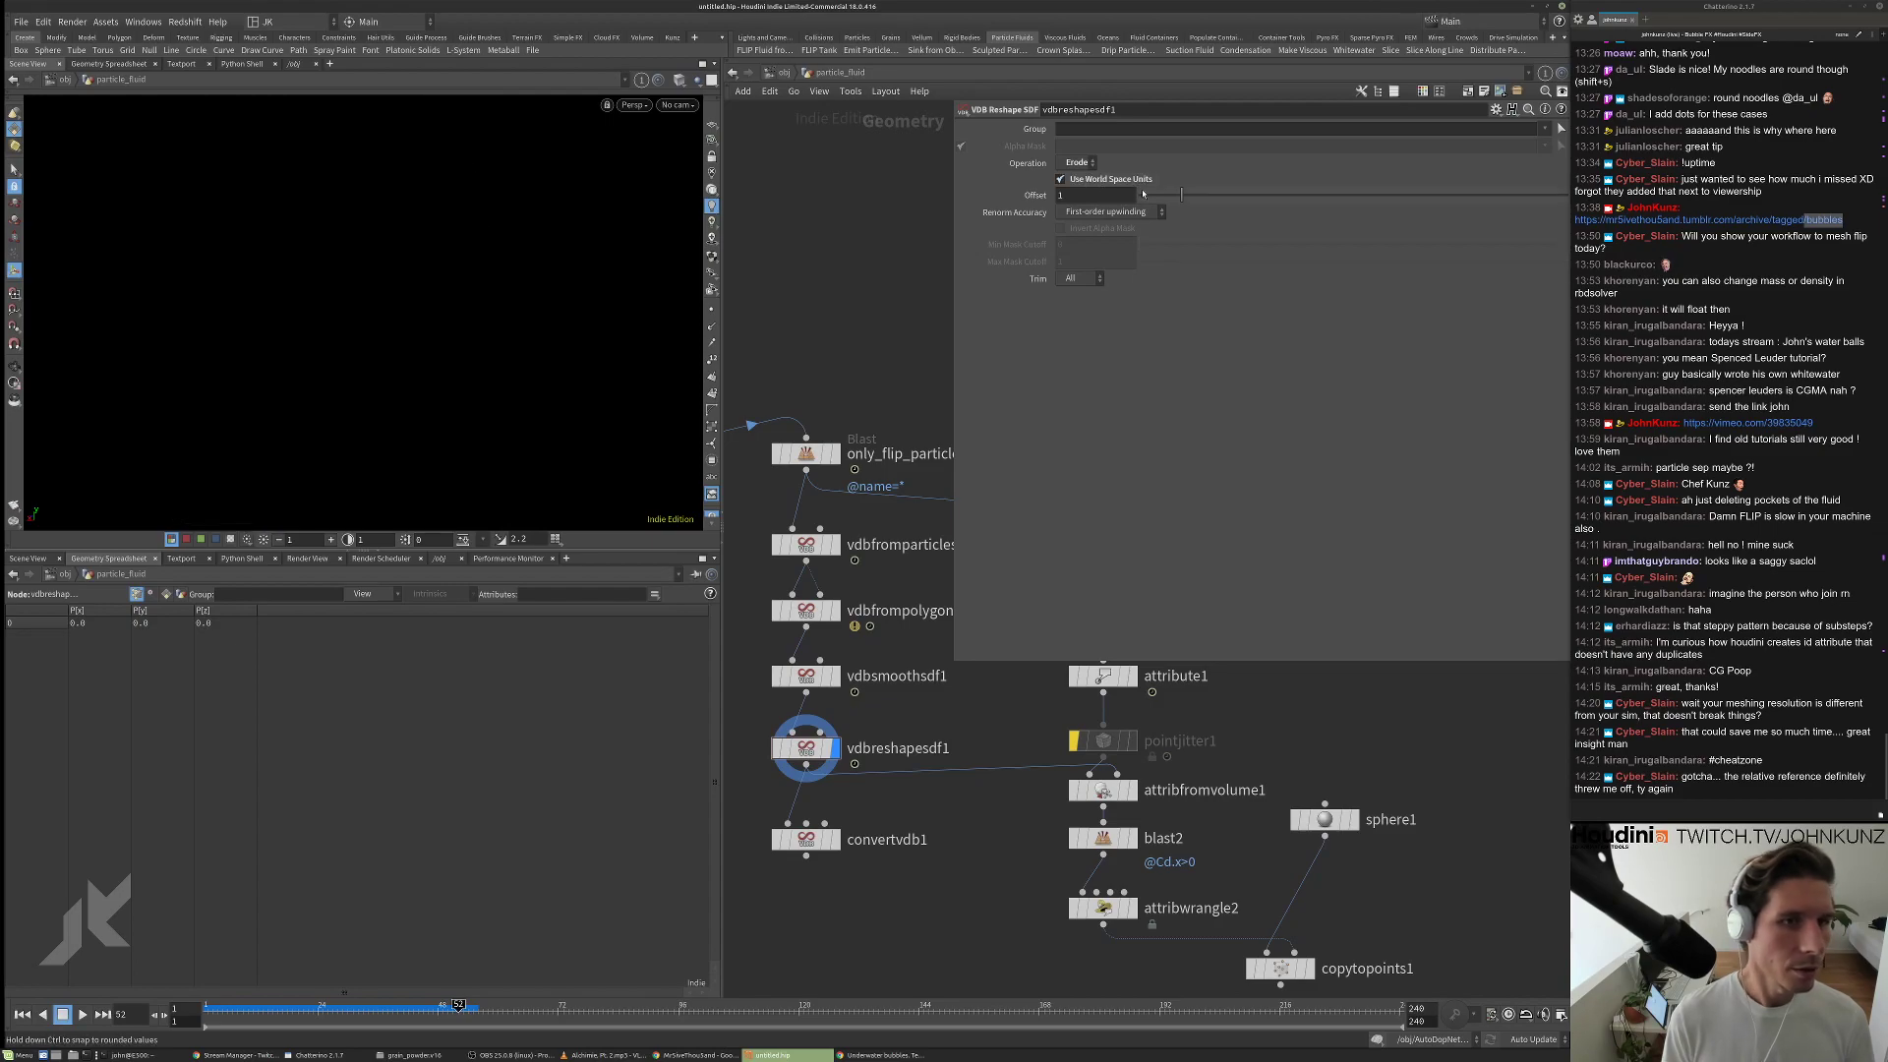
text(0.16)
key(Return)
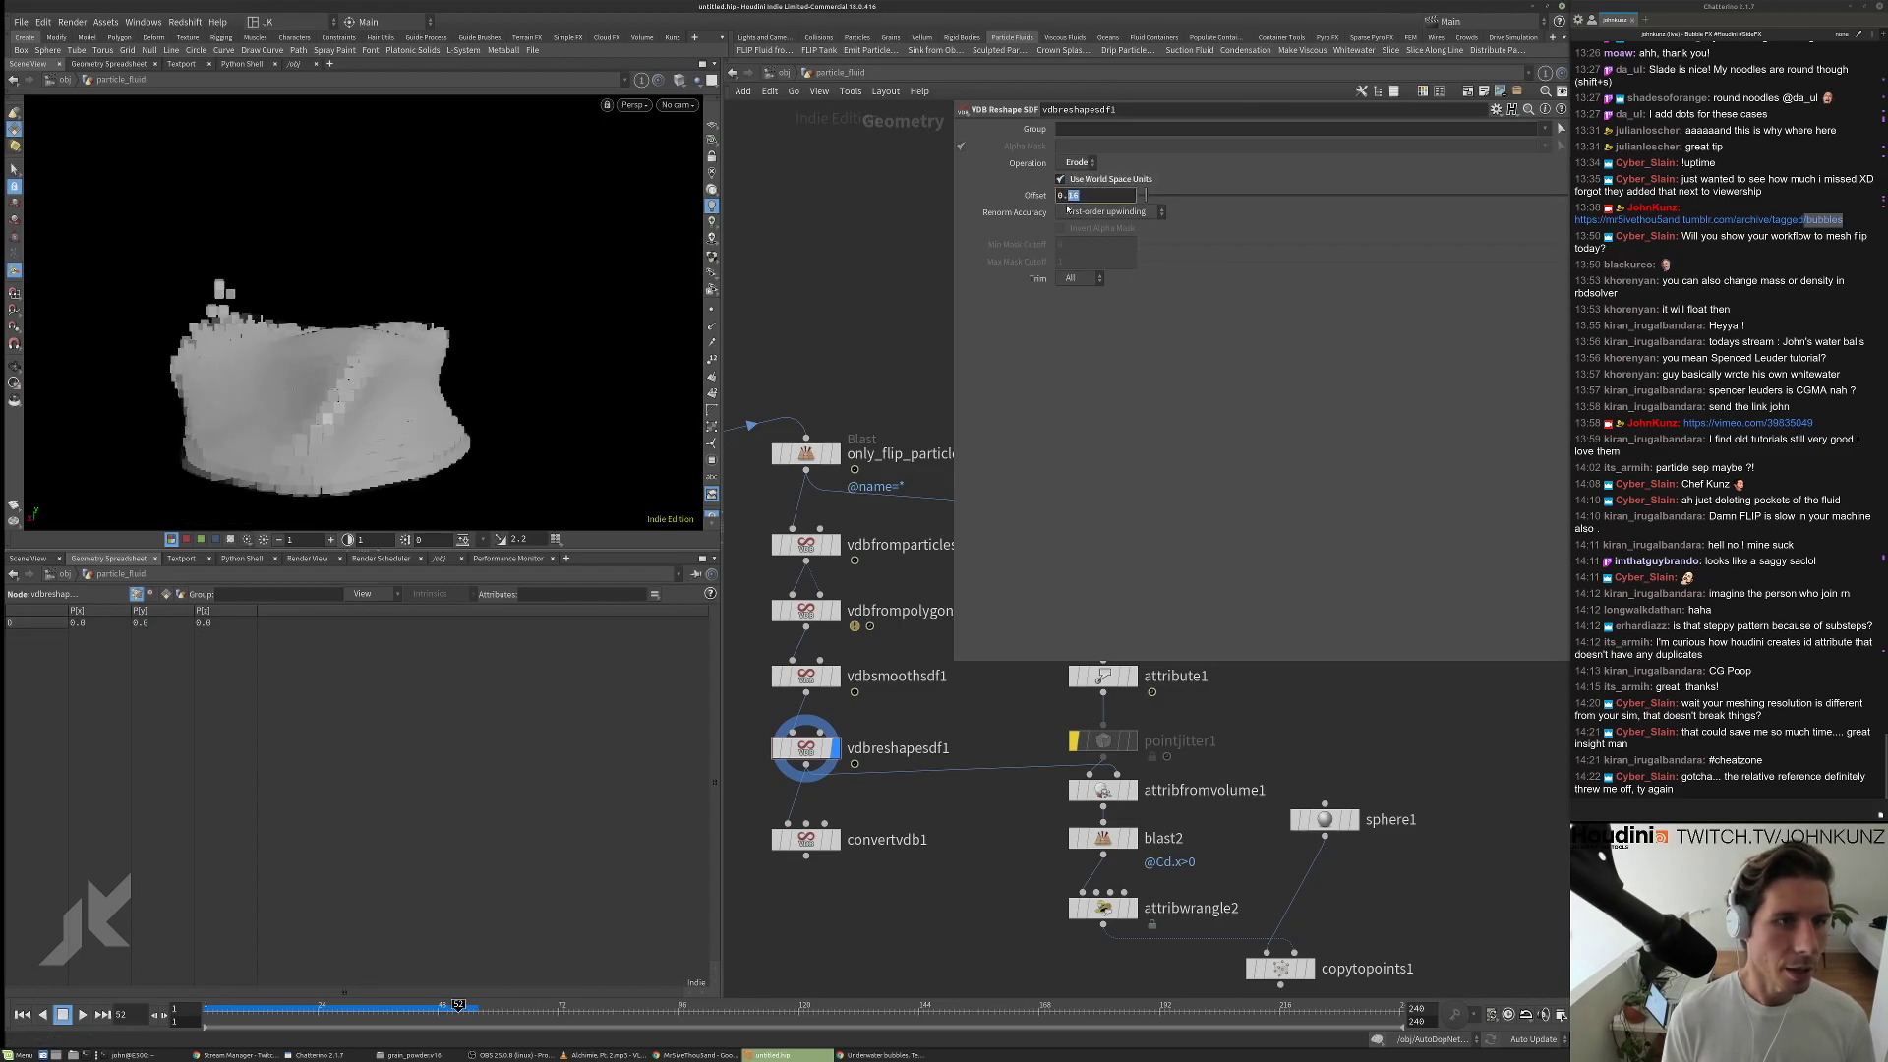
key(BackSpace)
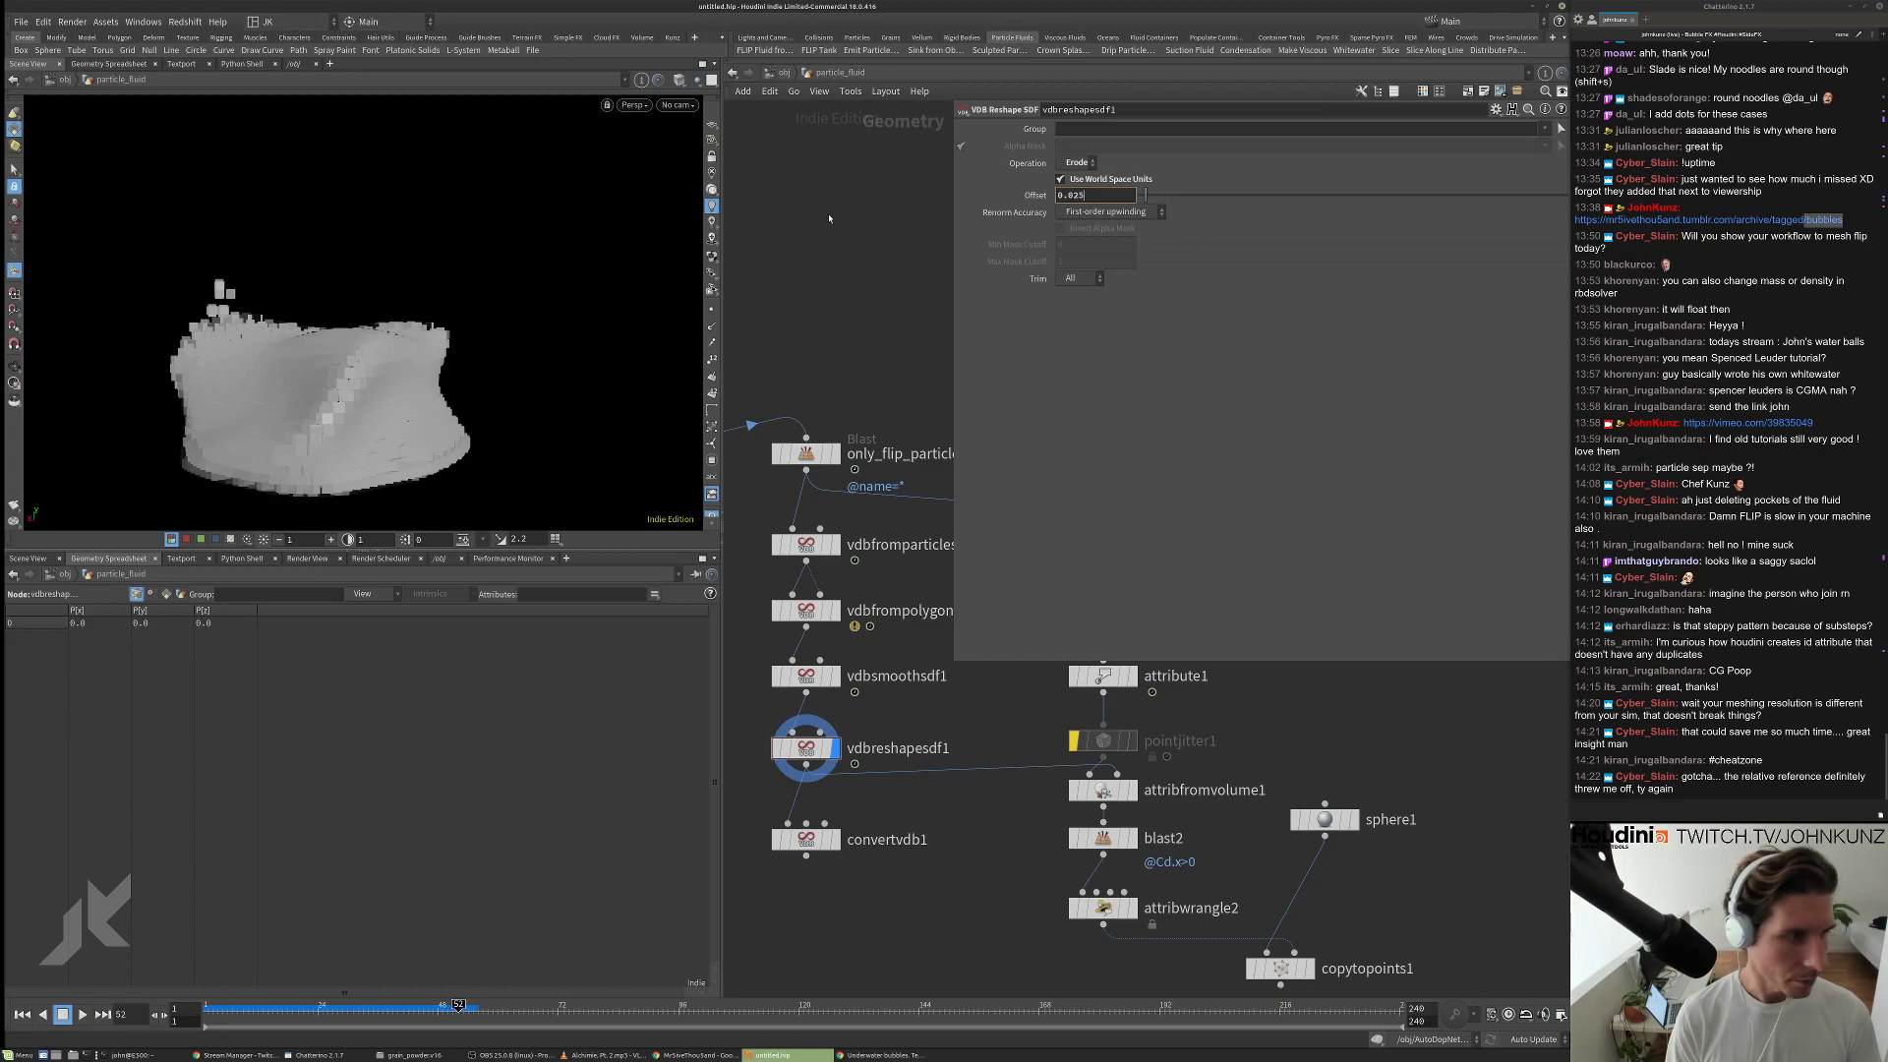
text(025)
key(Return)
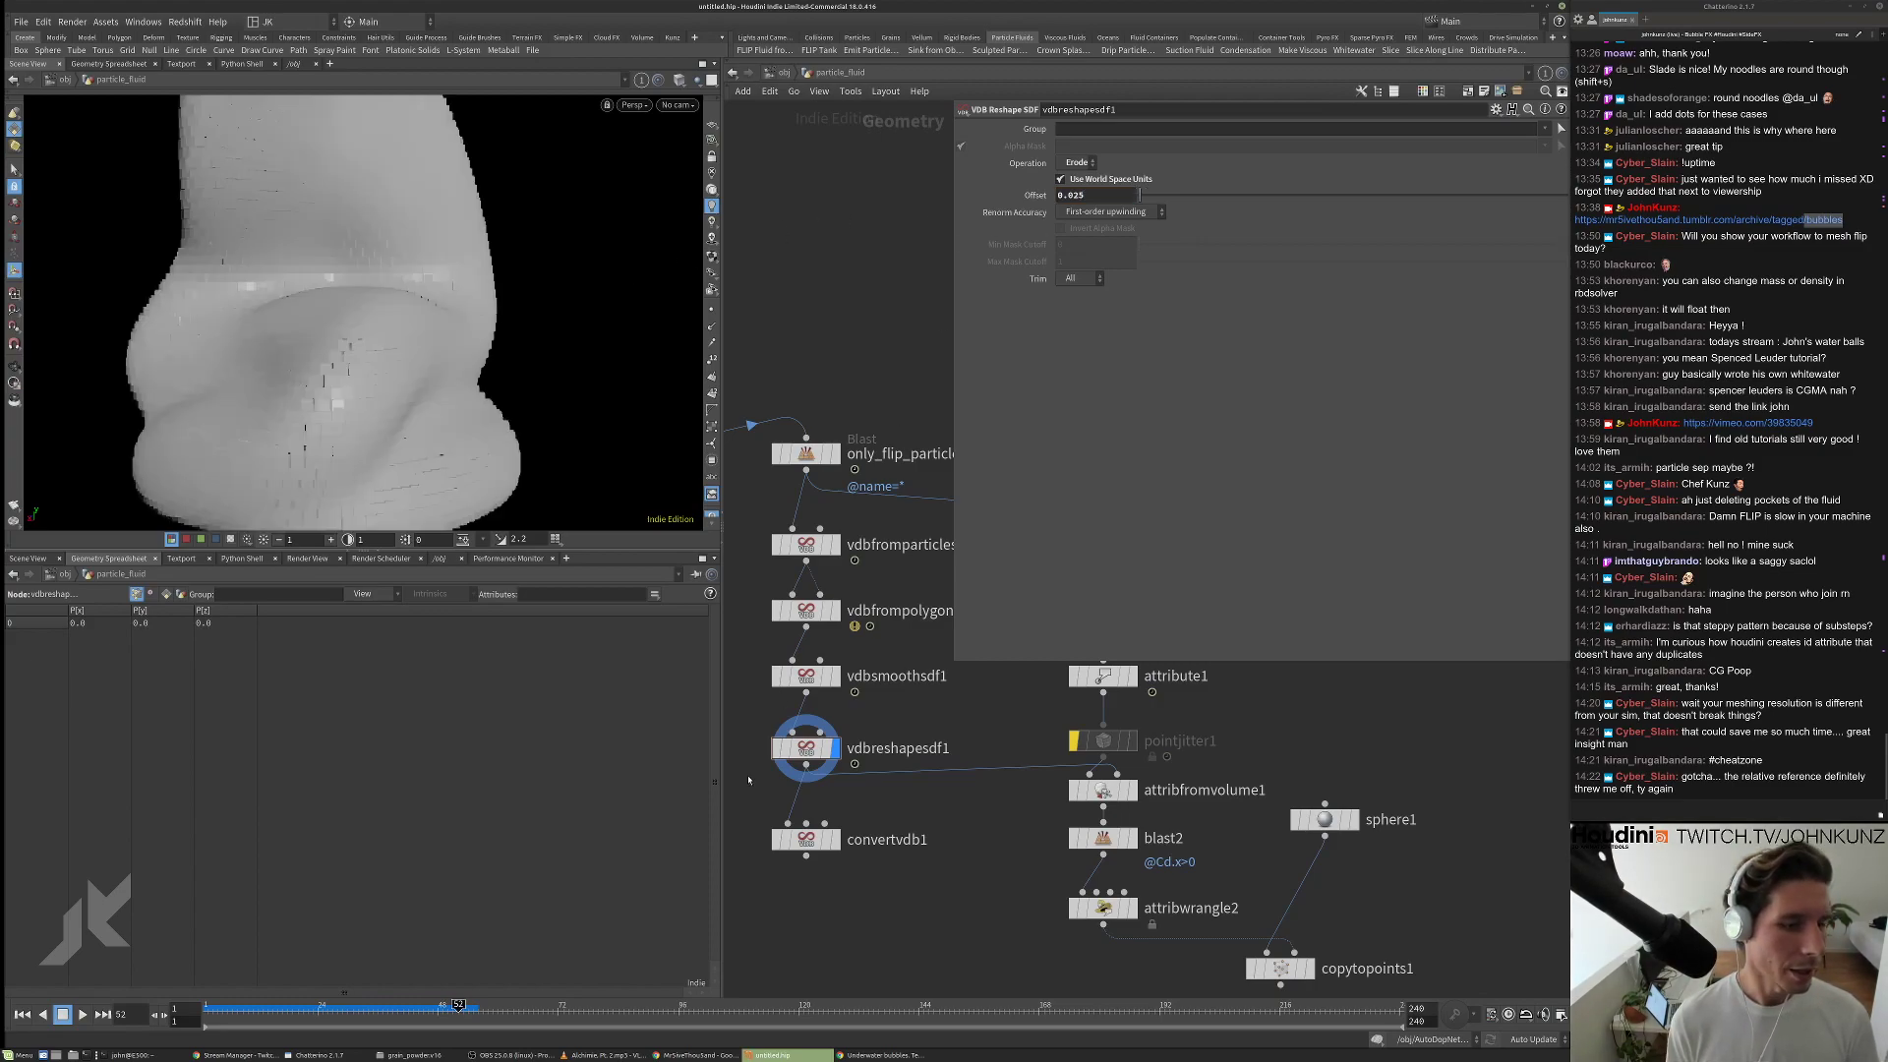
Display convertvdb1's final fluid mesh and tumble the view to inspect it.
drag(577, 350, 344, 429)
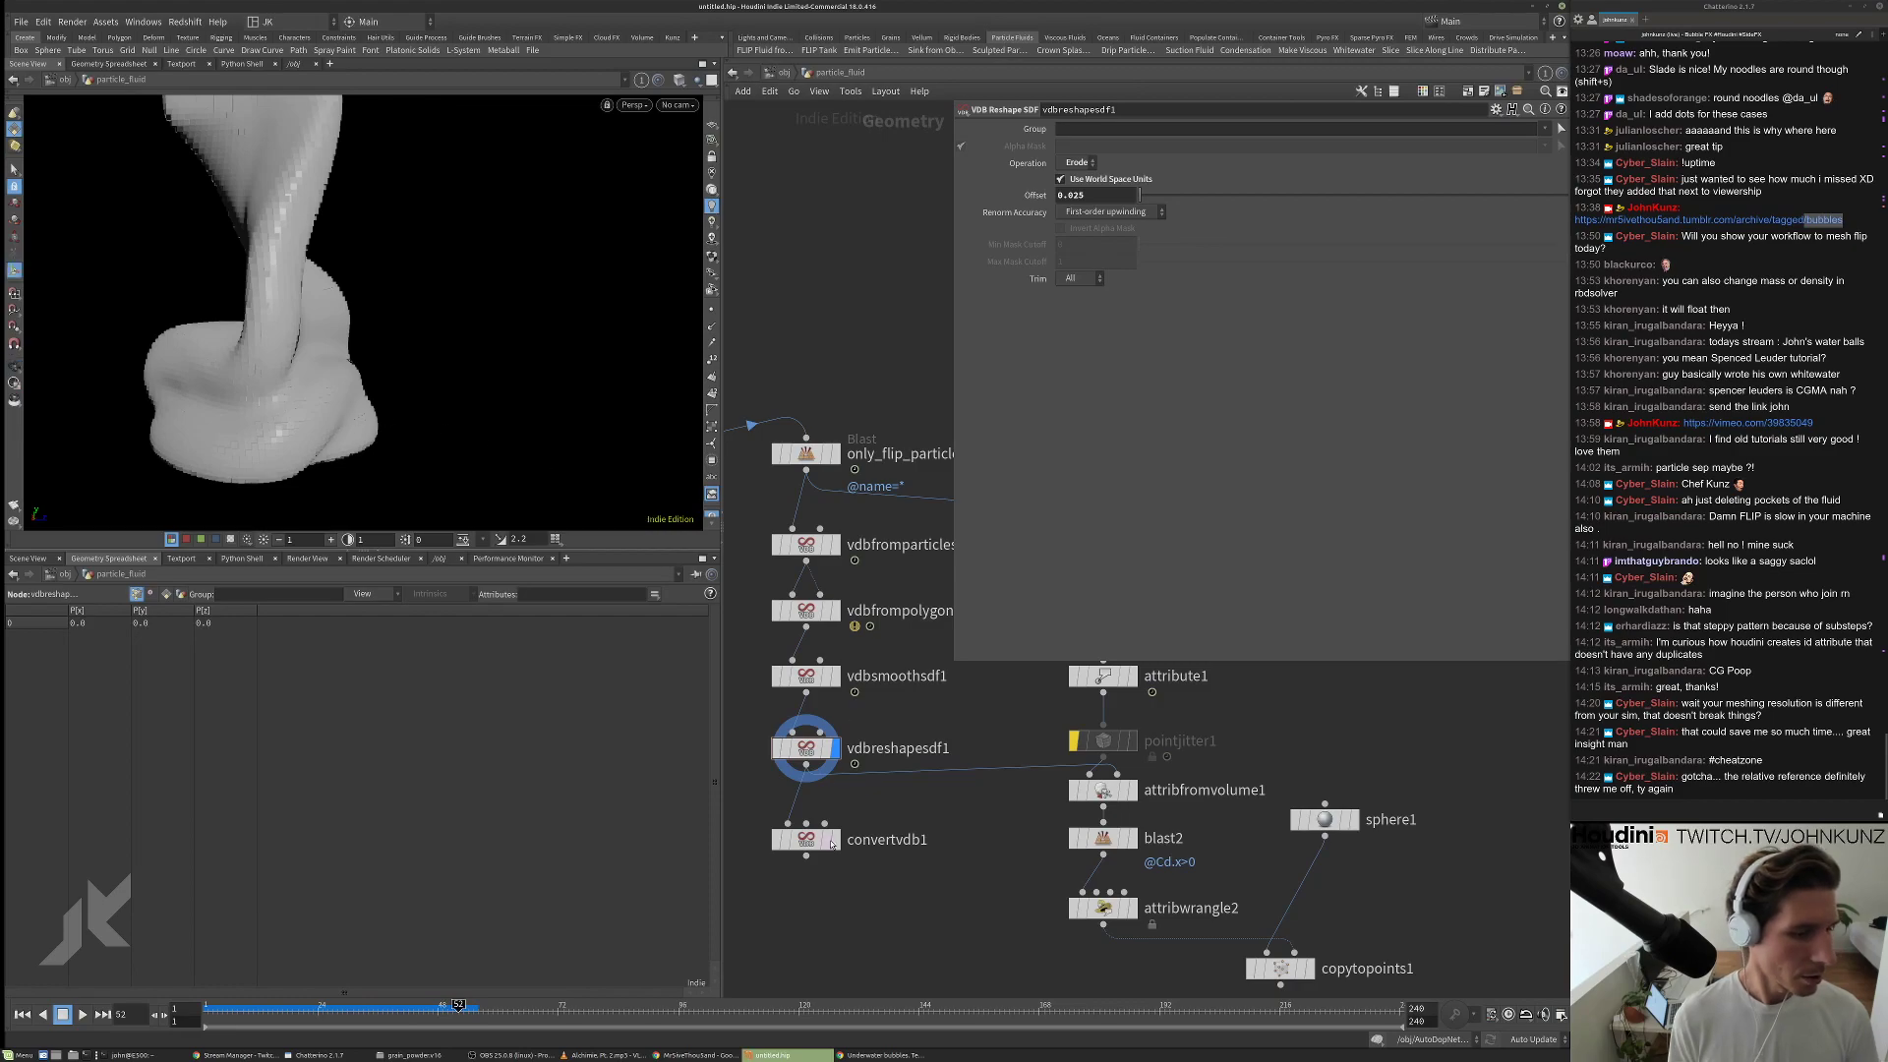
click(833, 838)
drag(407, 317, 510, 341)
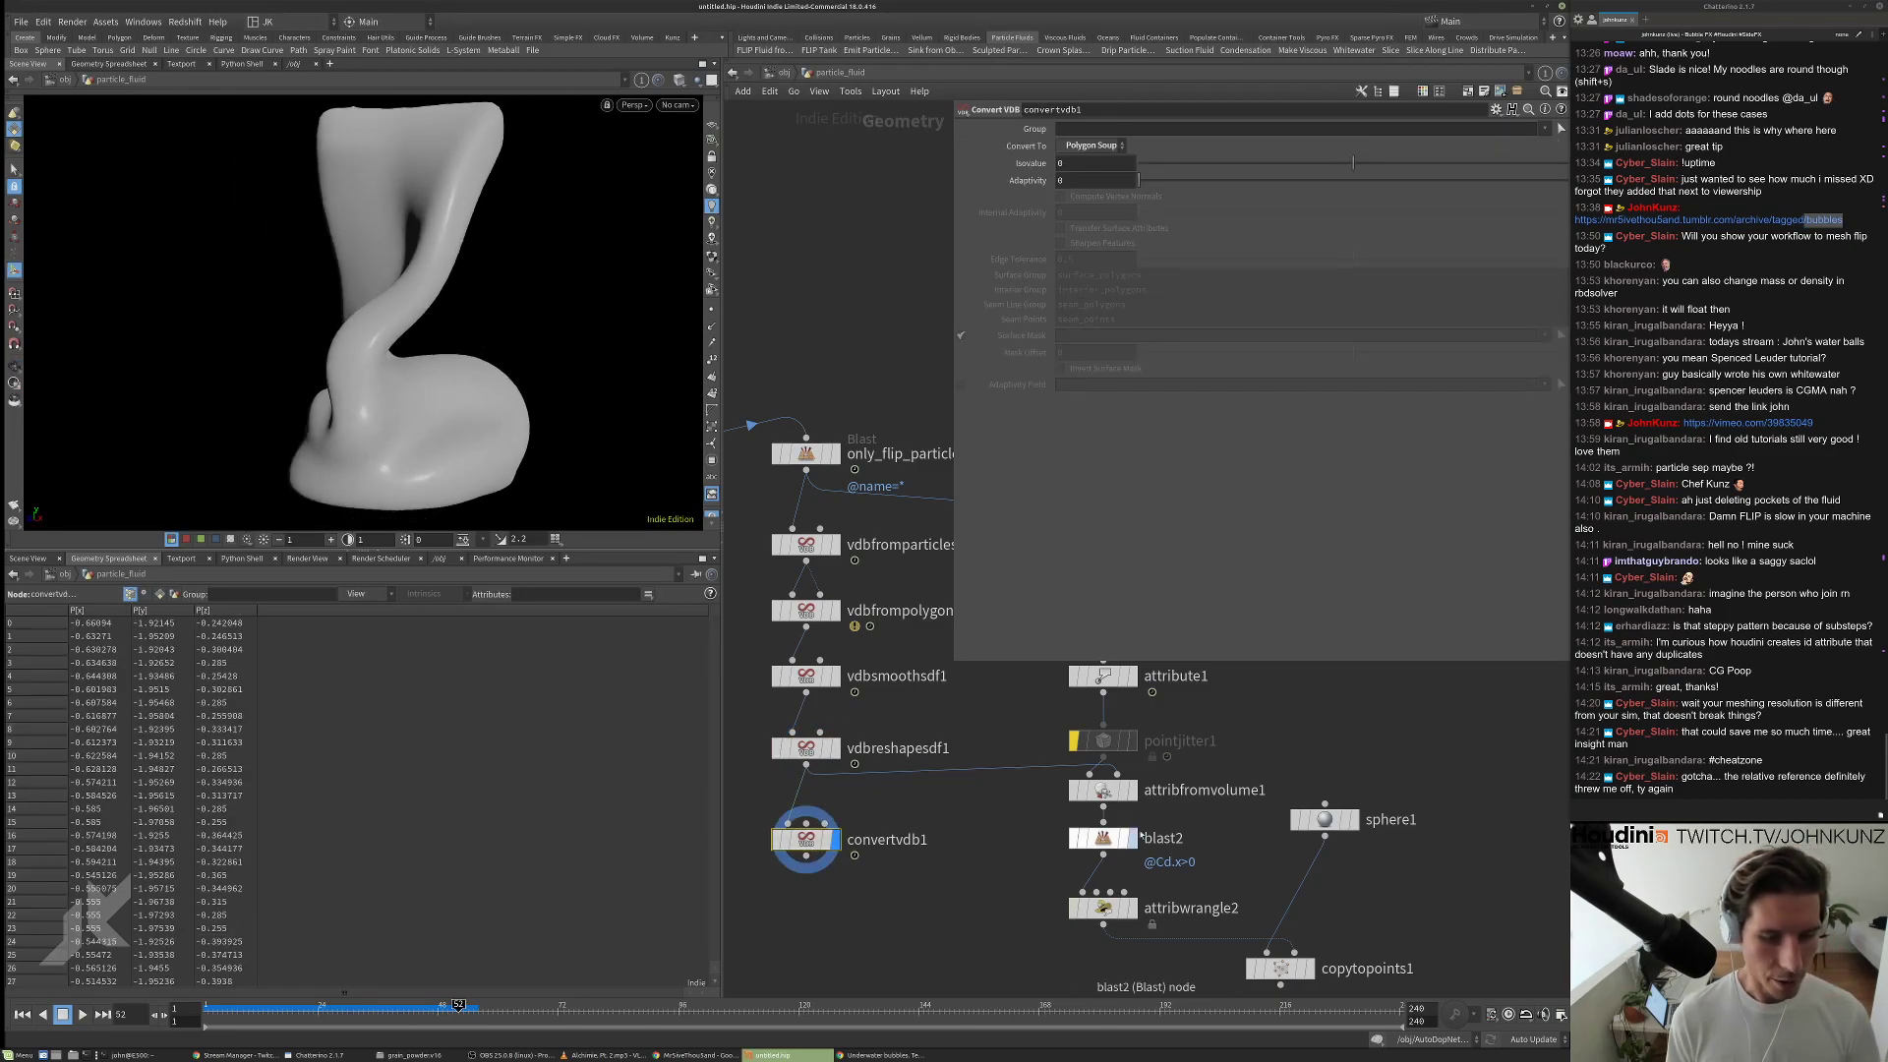
scroll(1207, 842, up, 4)
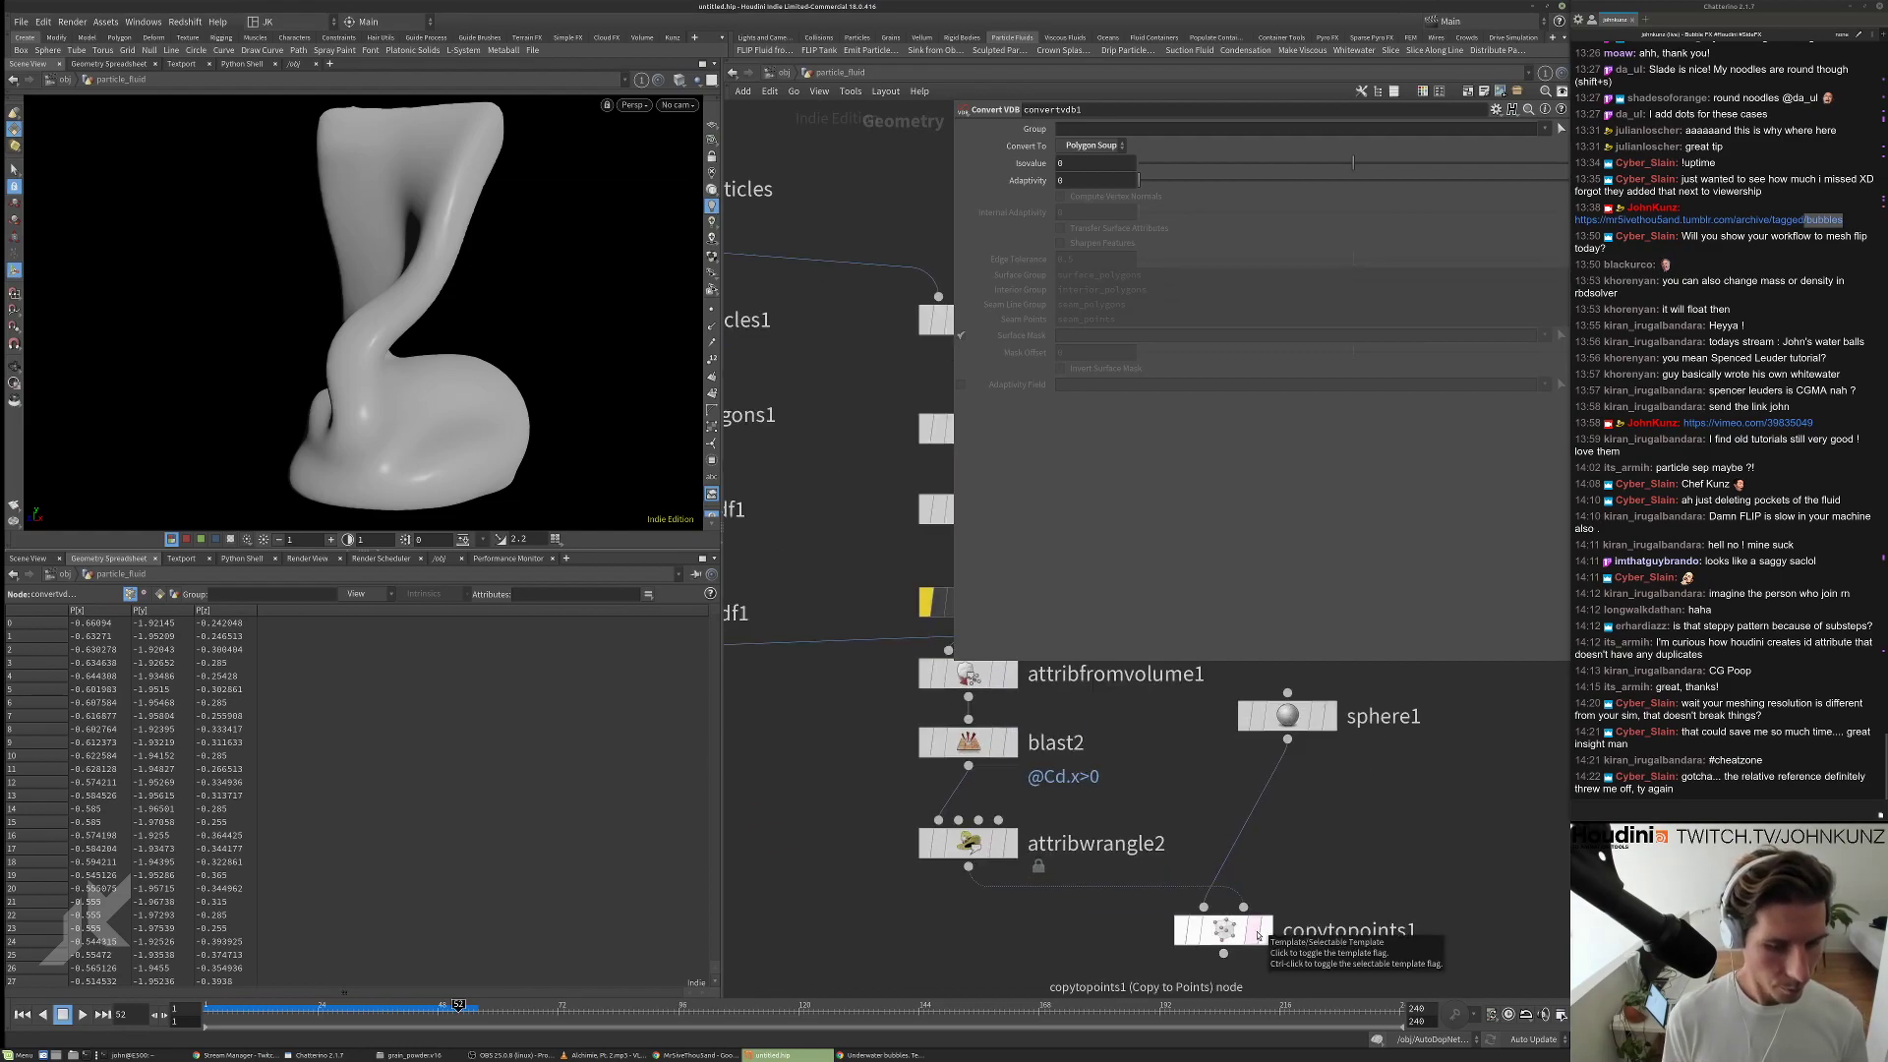
scroll(1219, 924, down, 3)
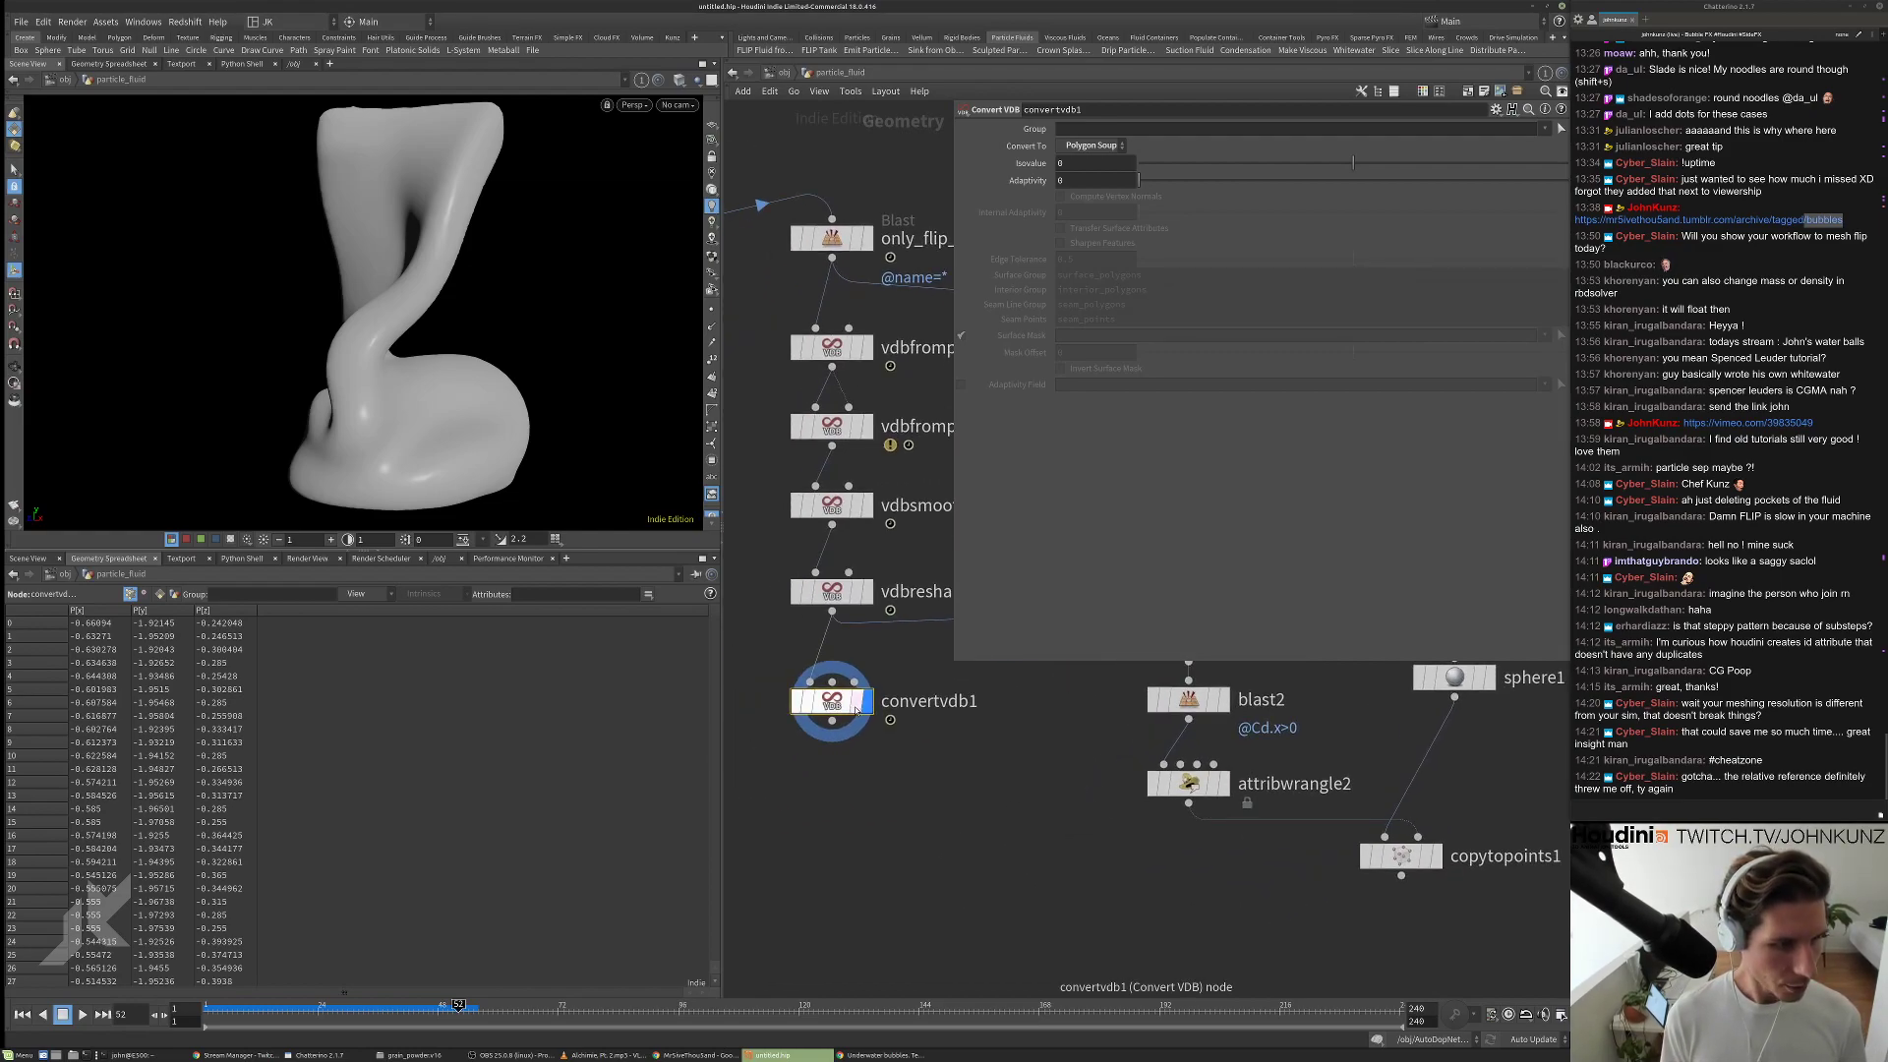
Add an Attribute Wrangle node to the network.
key(Tab)
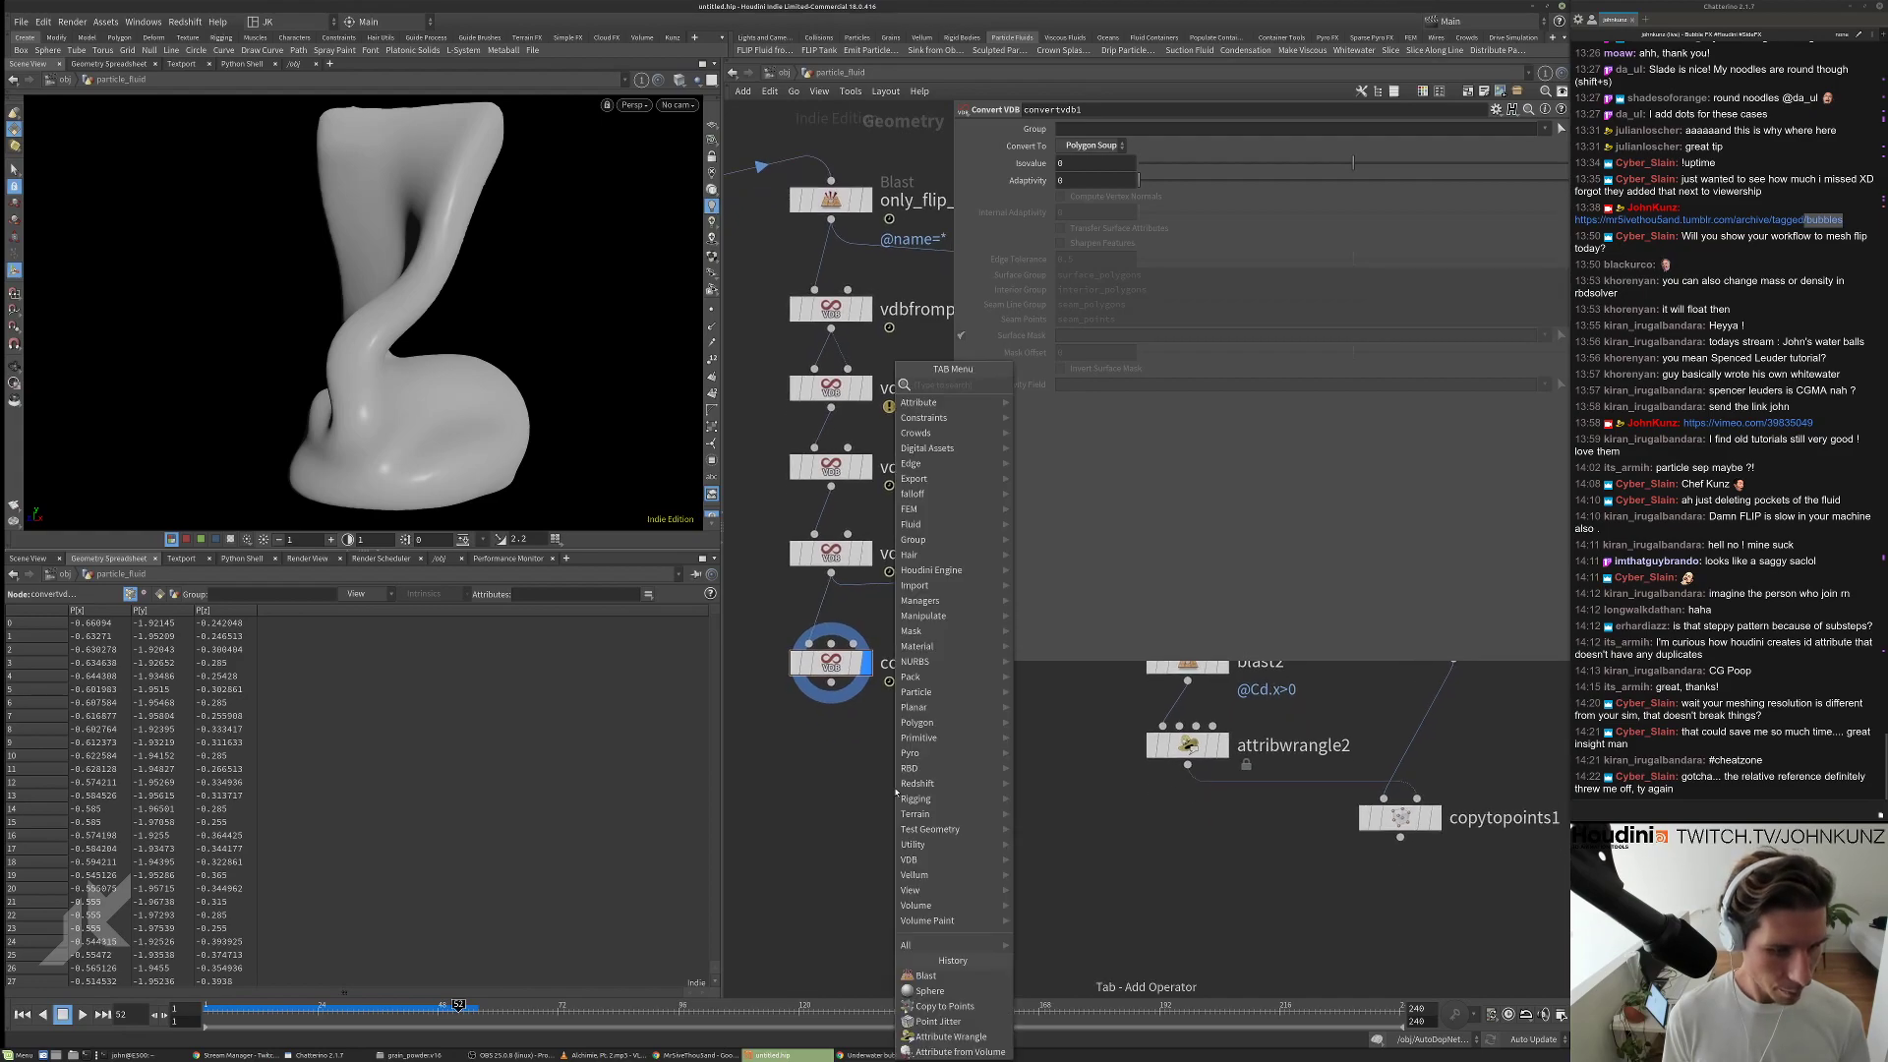
text(pr)
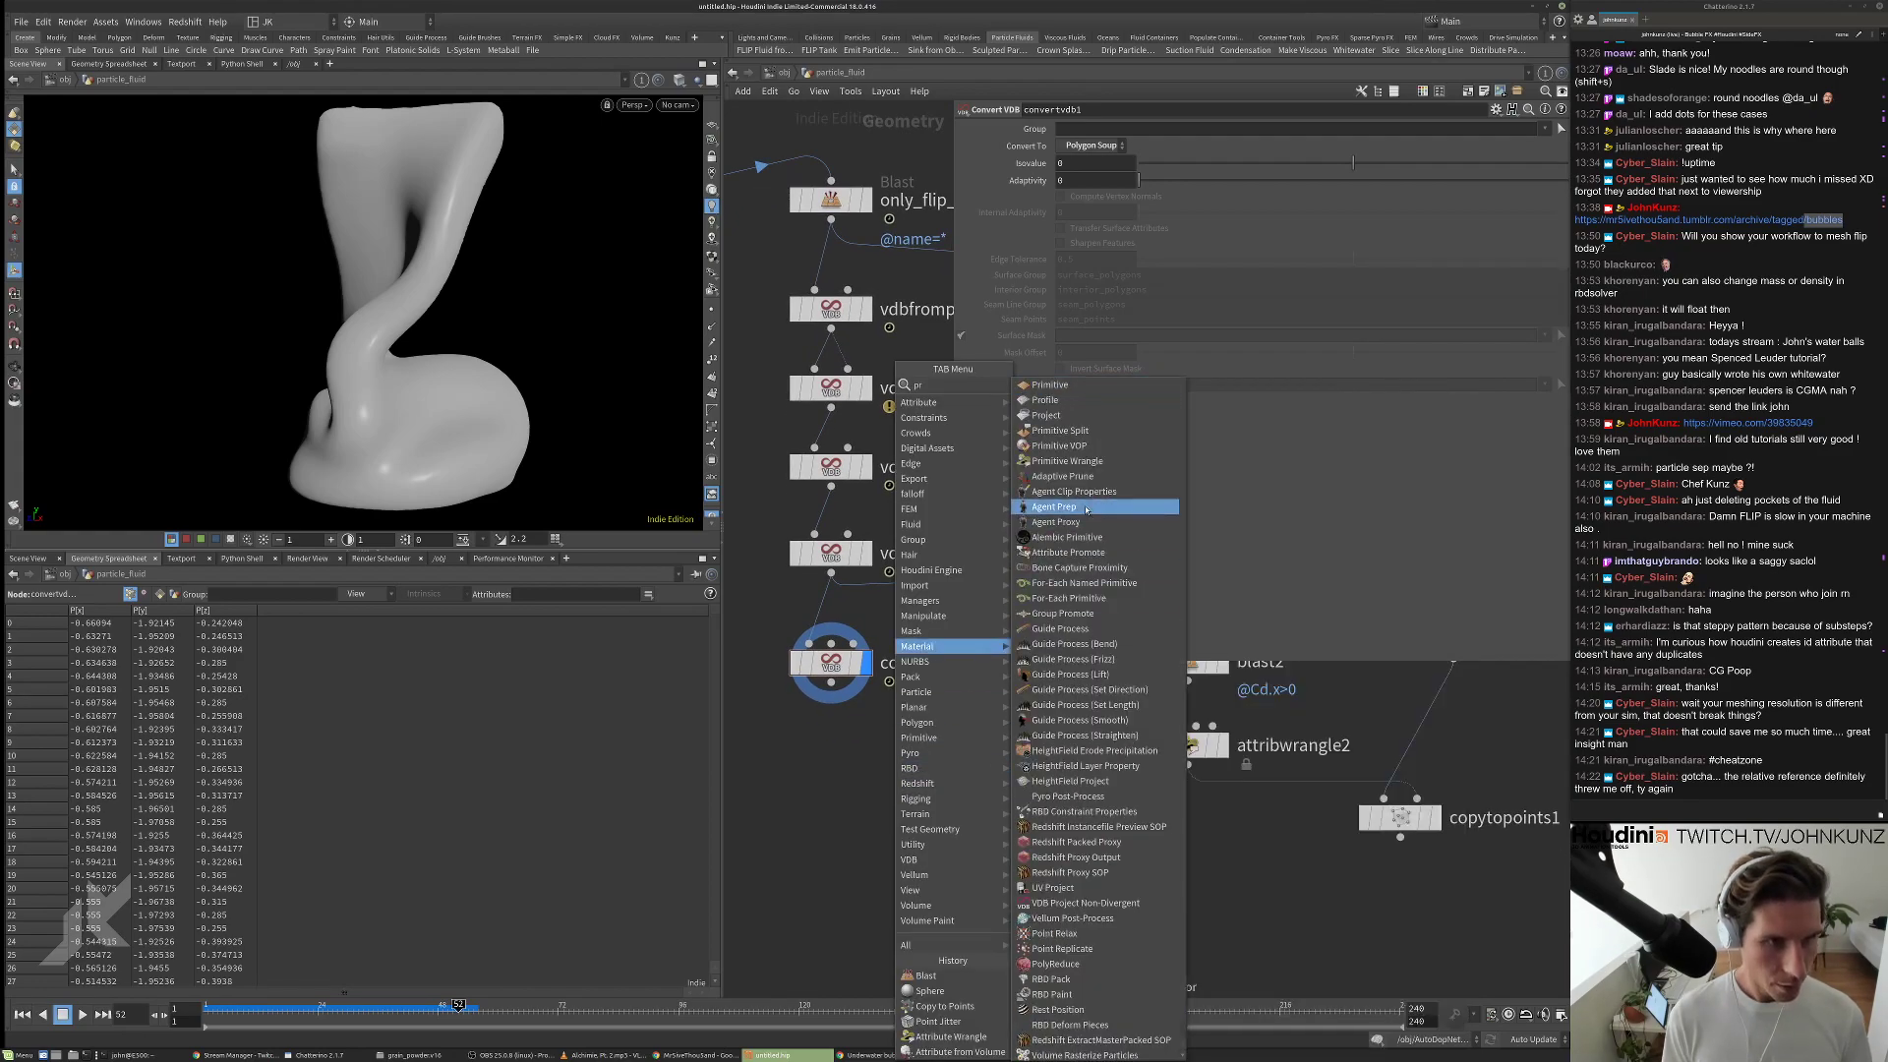
key(Escape)
key(Tab)
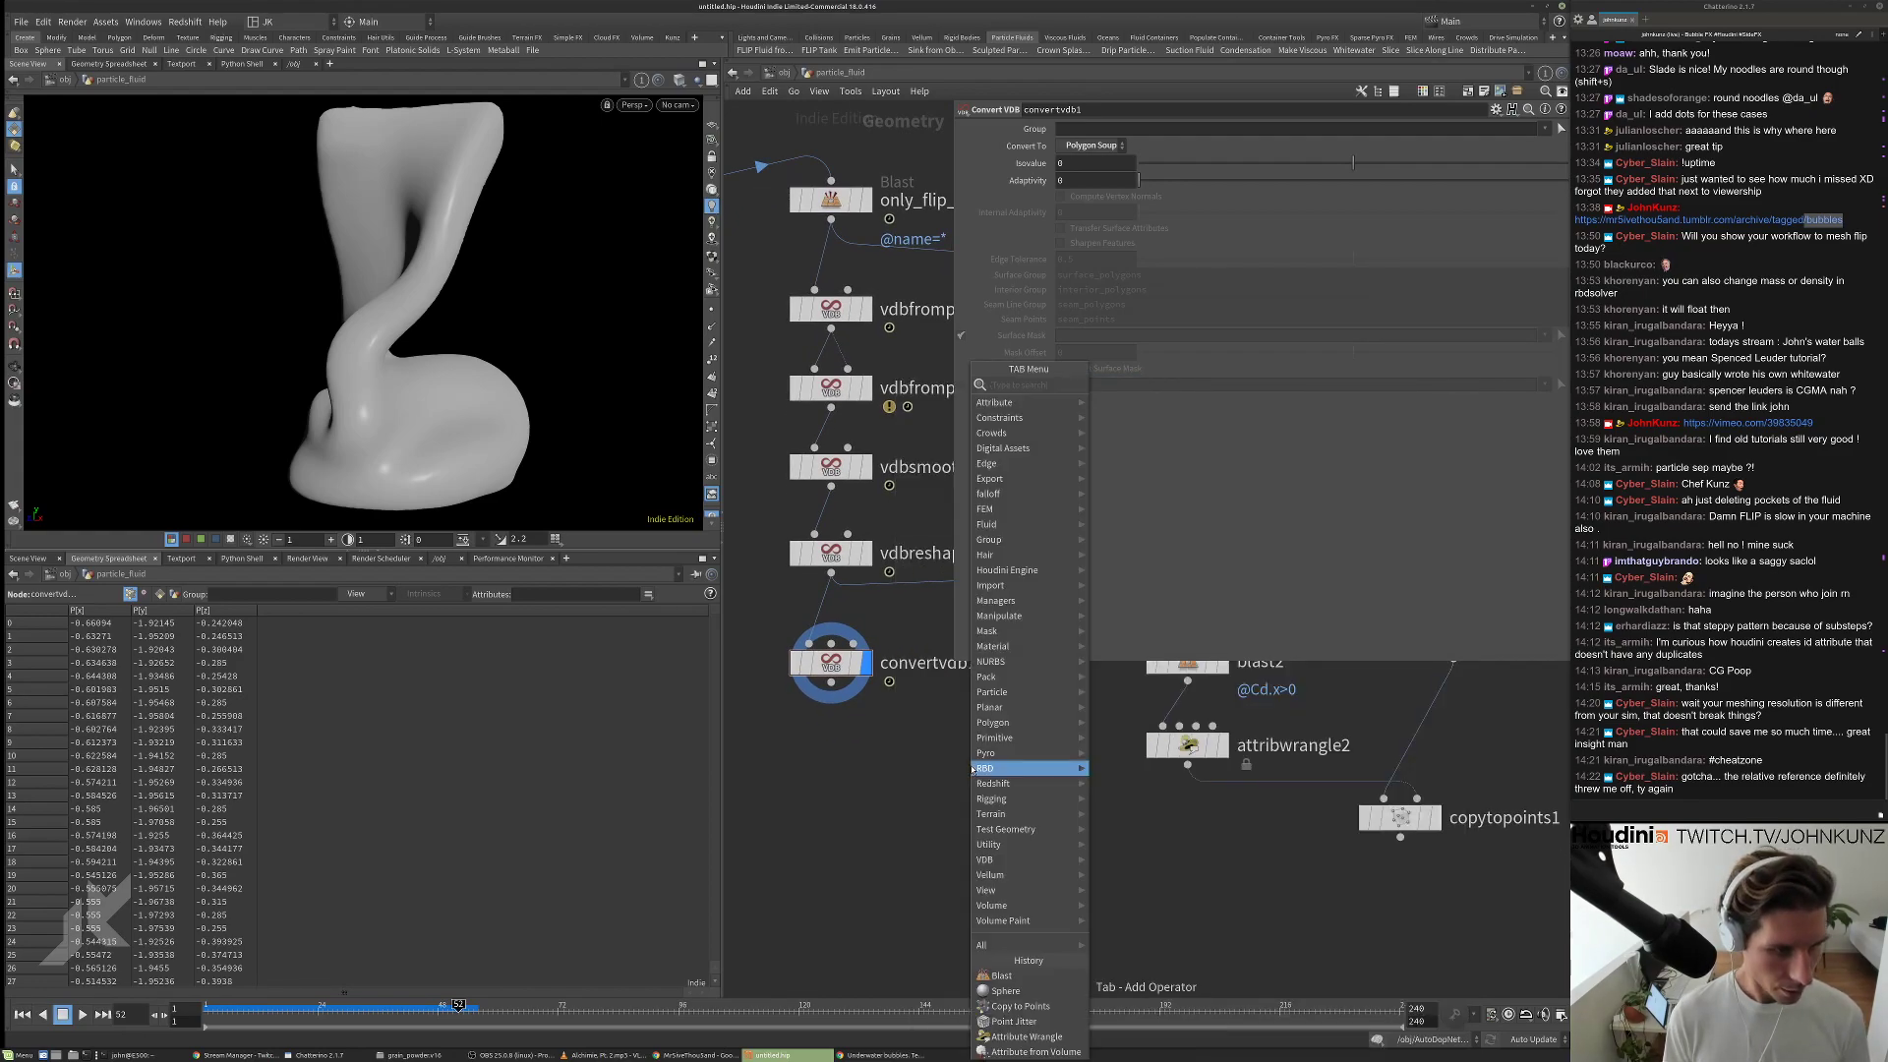
text(r)
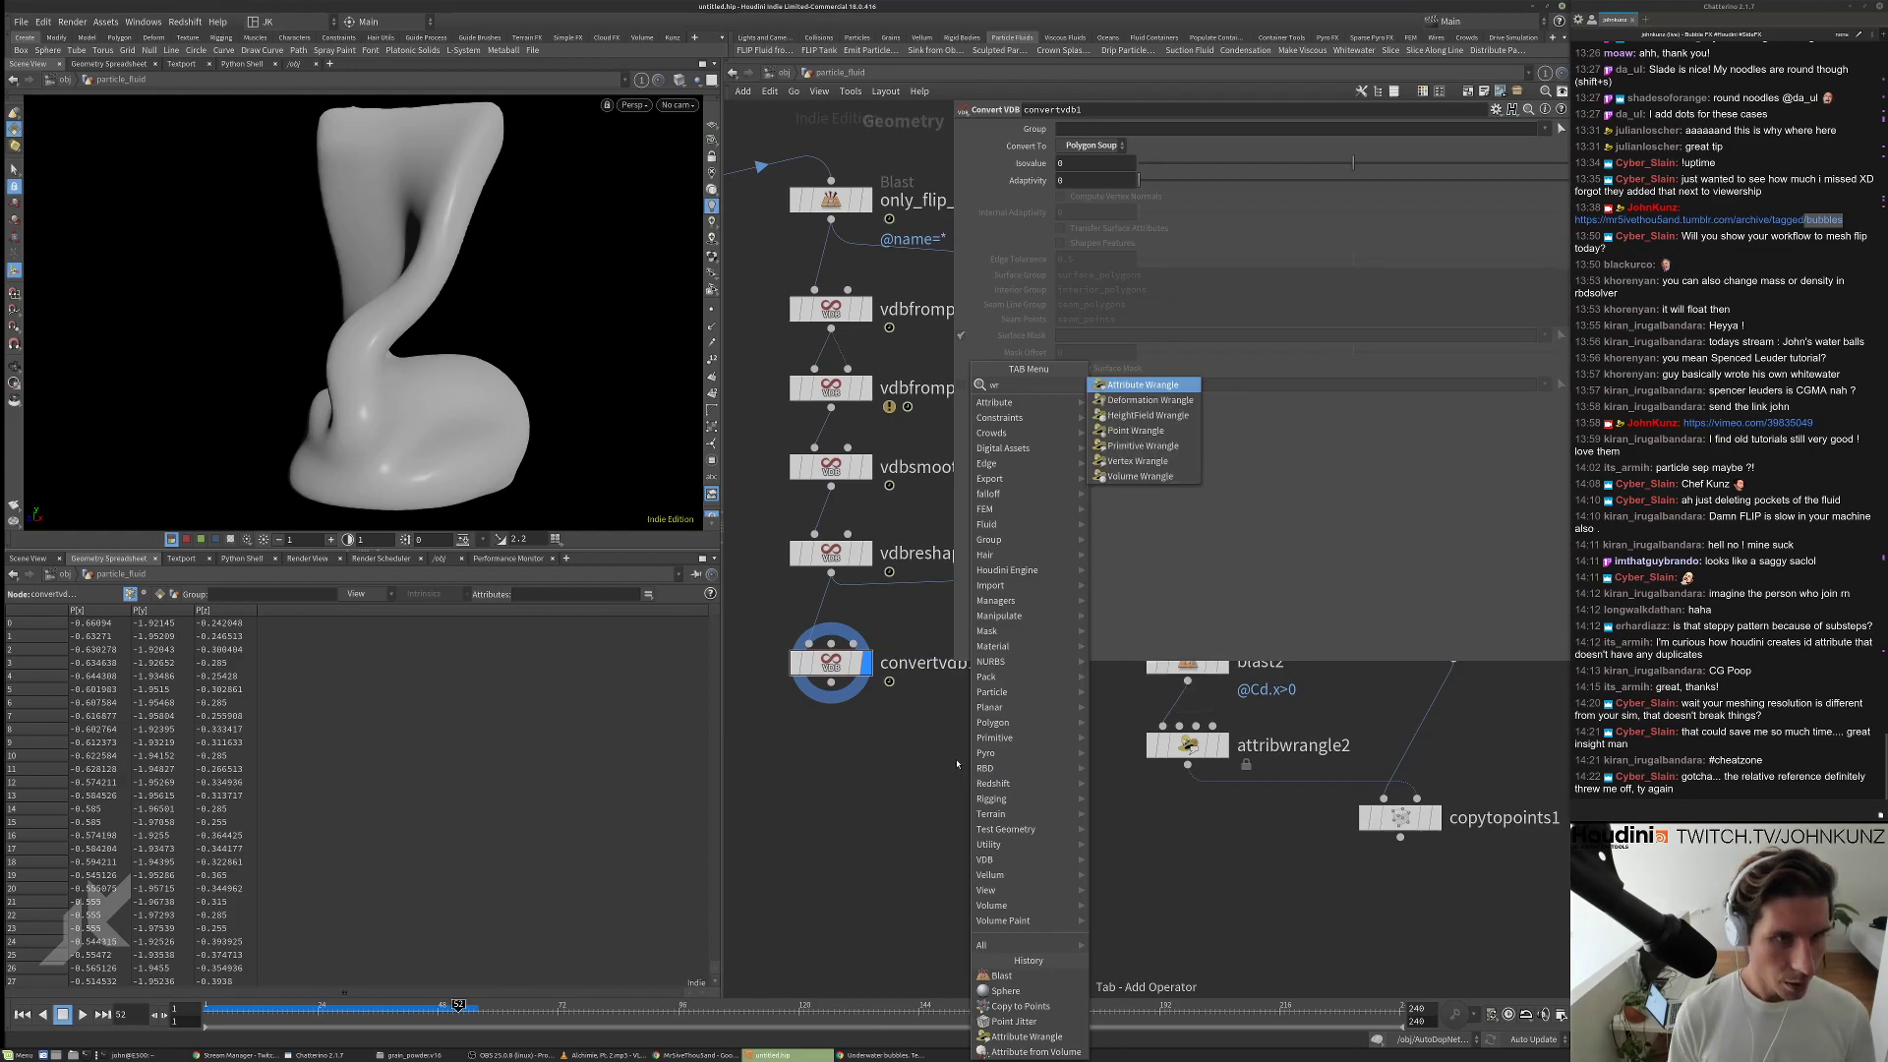
key(Return)
click(946, 952)
Add merge1 combining convertvdb1 and copytopoints1, and feed it into attribwrangle3.
key(Tab)
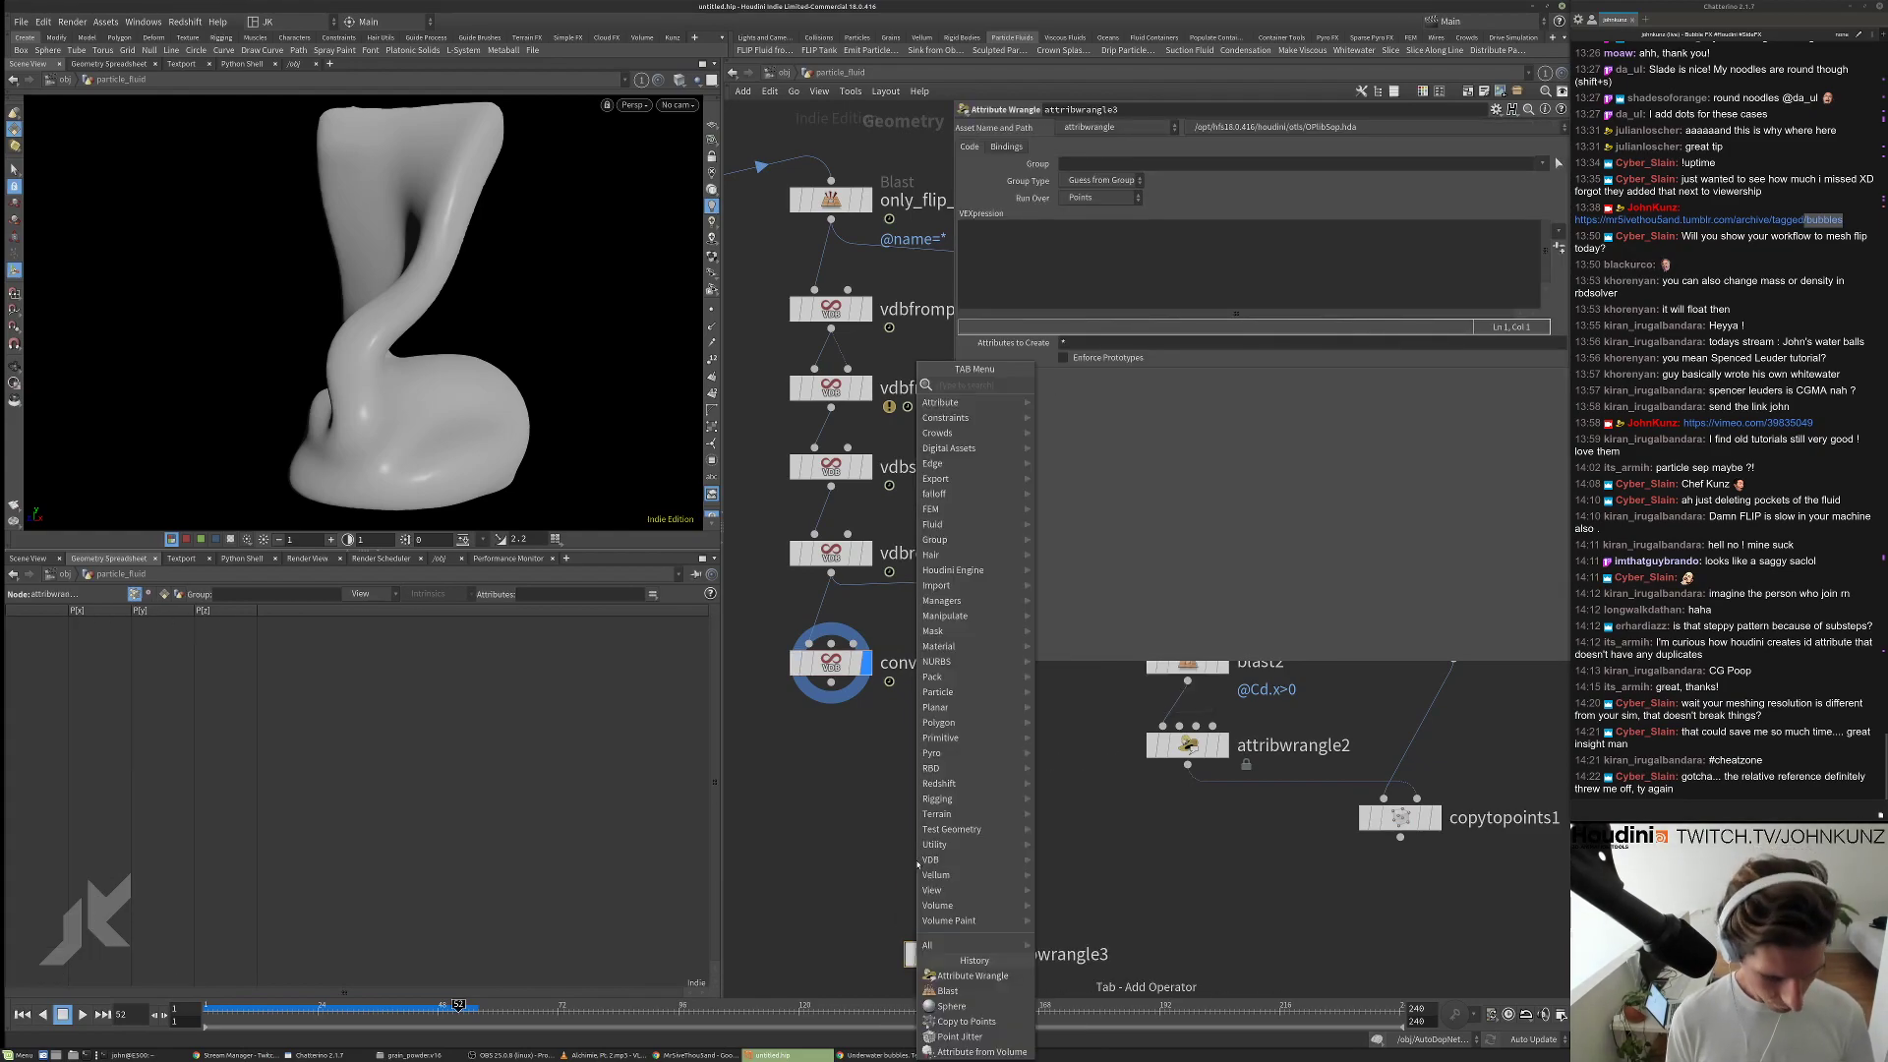
text(mer)
click(1077, 388)
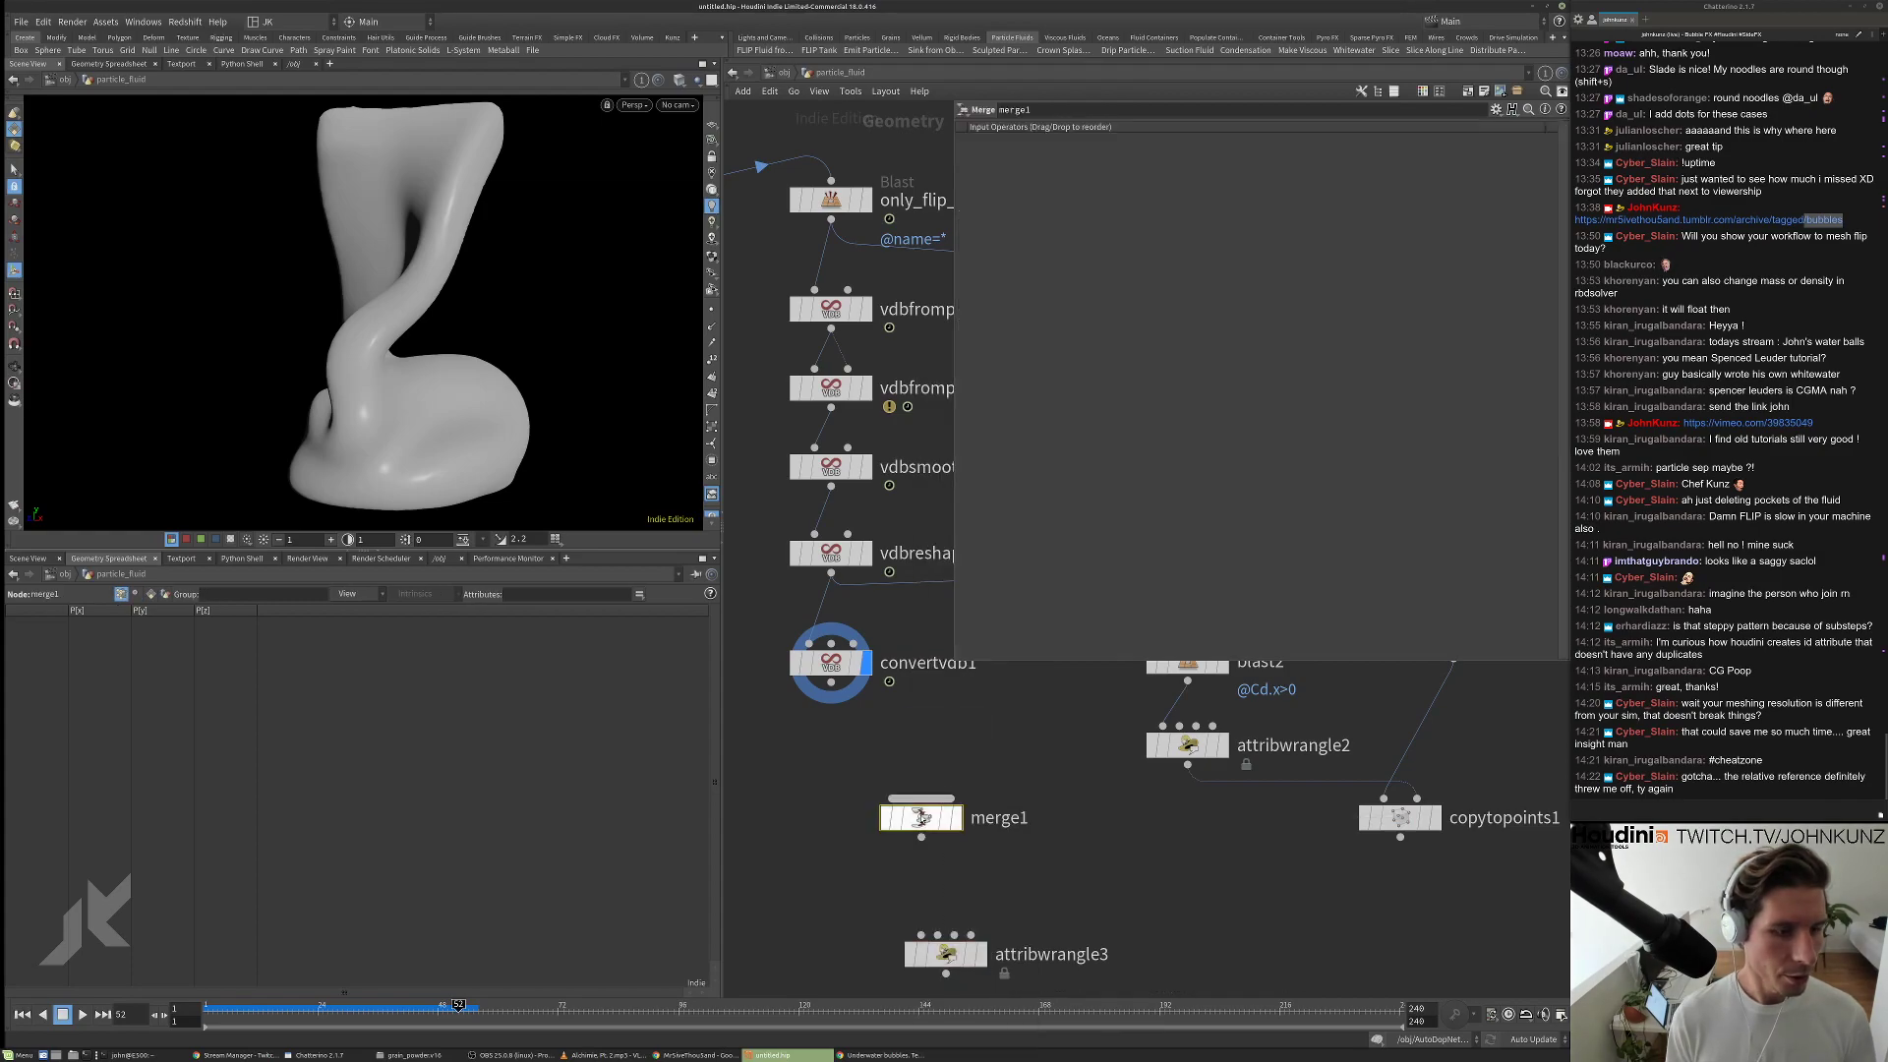
click(921, 817)
drag(921, 795, 1326, 852)
click(1400, 837)
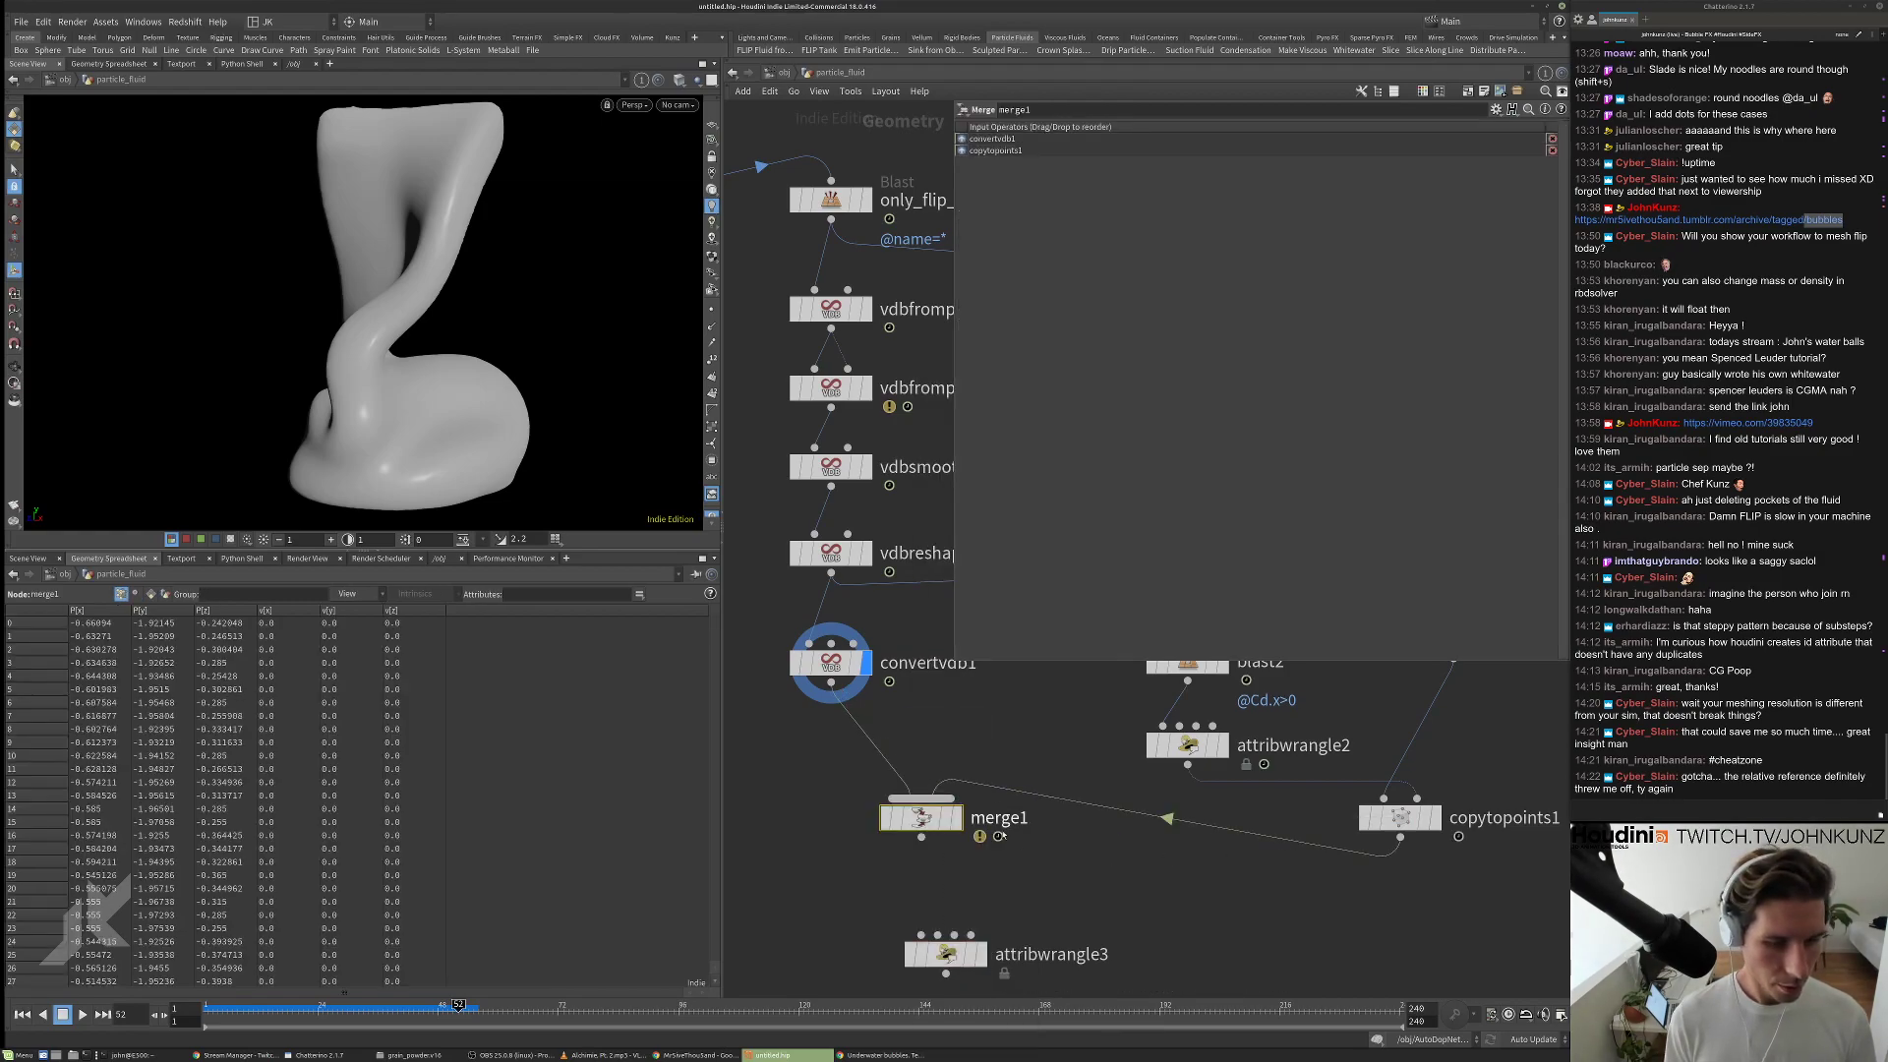
click(955, 817)
drag(922, 934, 921, 851)
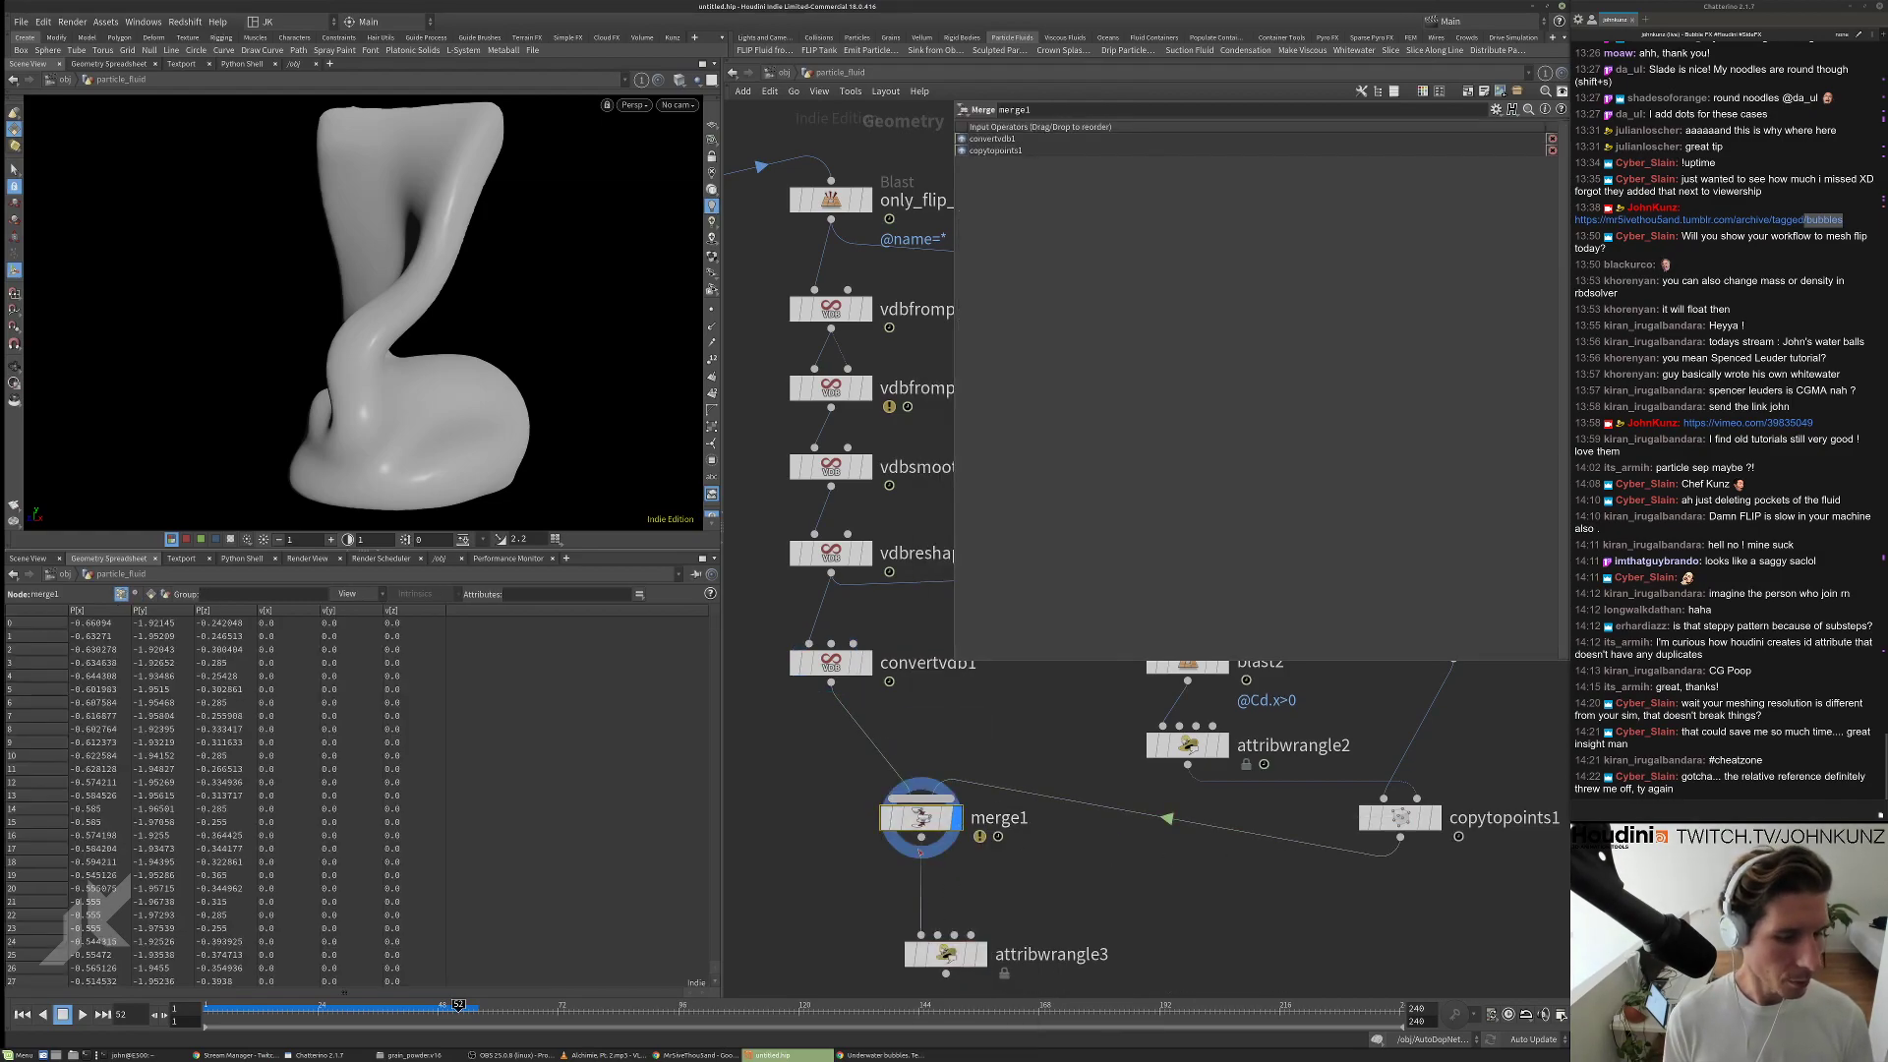
click(980, 953)
drag(945, 954, 921, 895)
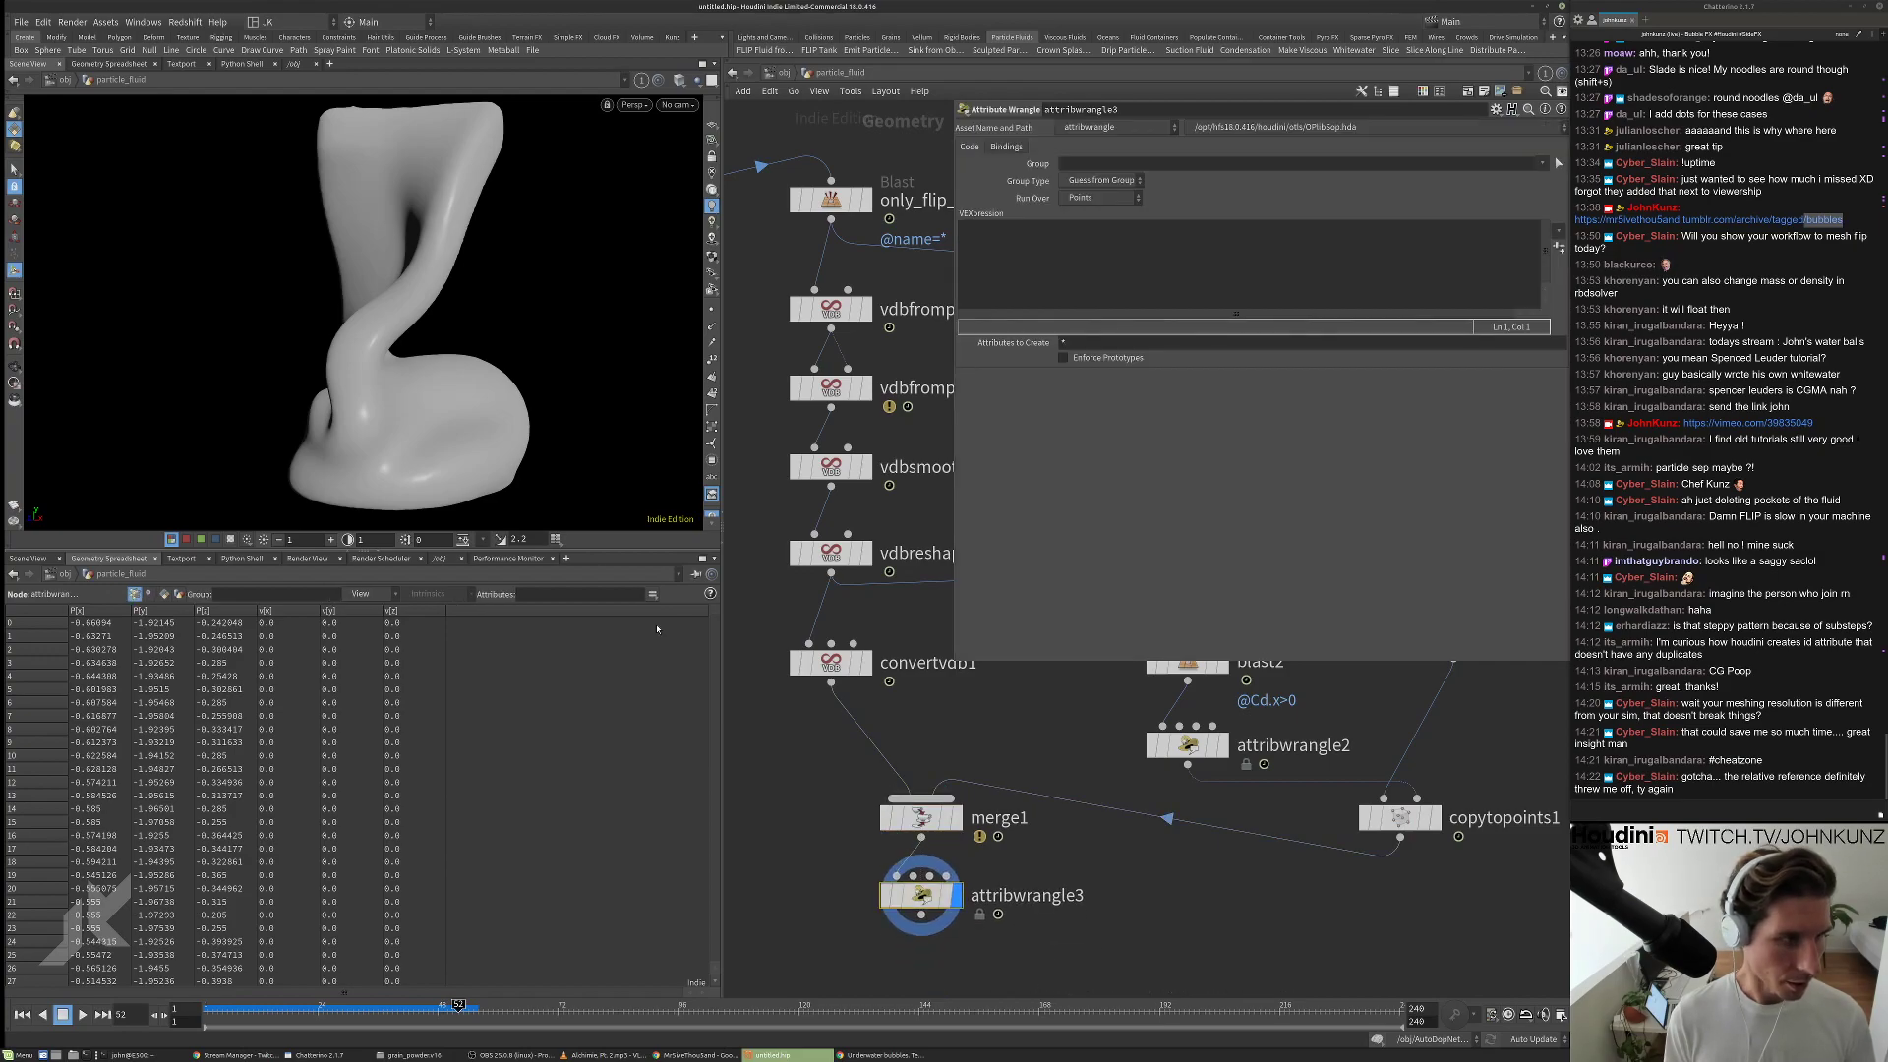
Enter f@Alpha = 0.5; as the wrangle's VEX code.
click(964, 282)
text(f@)
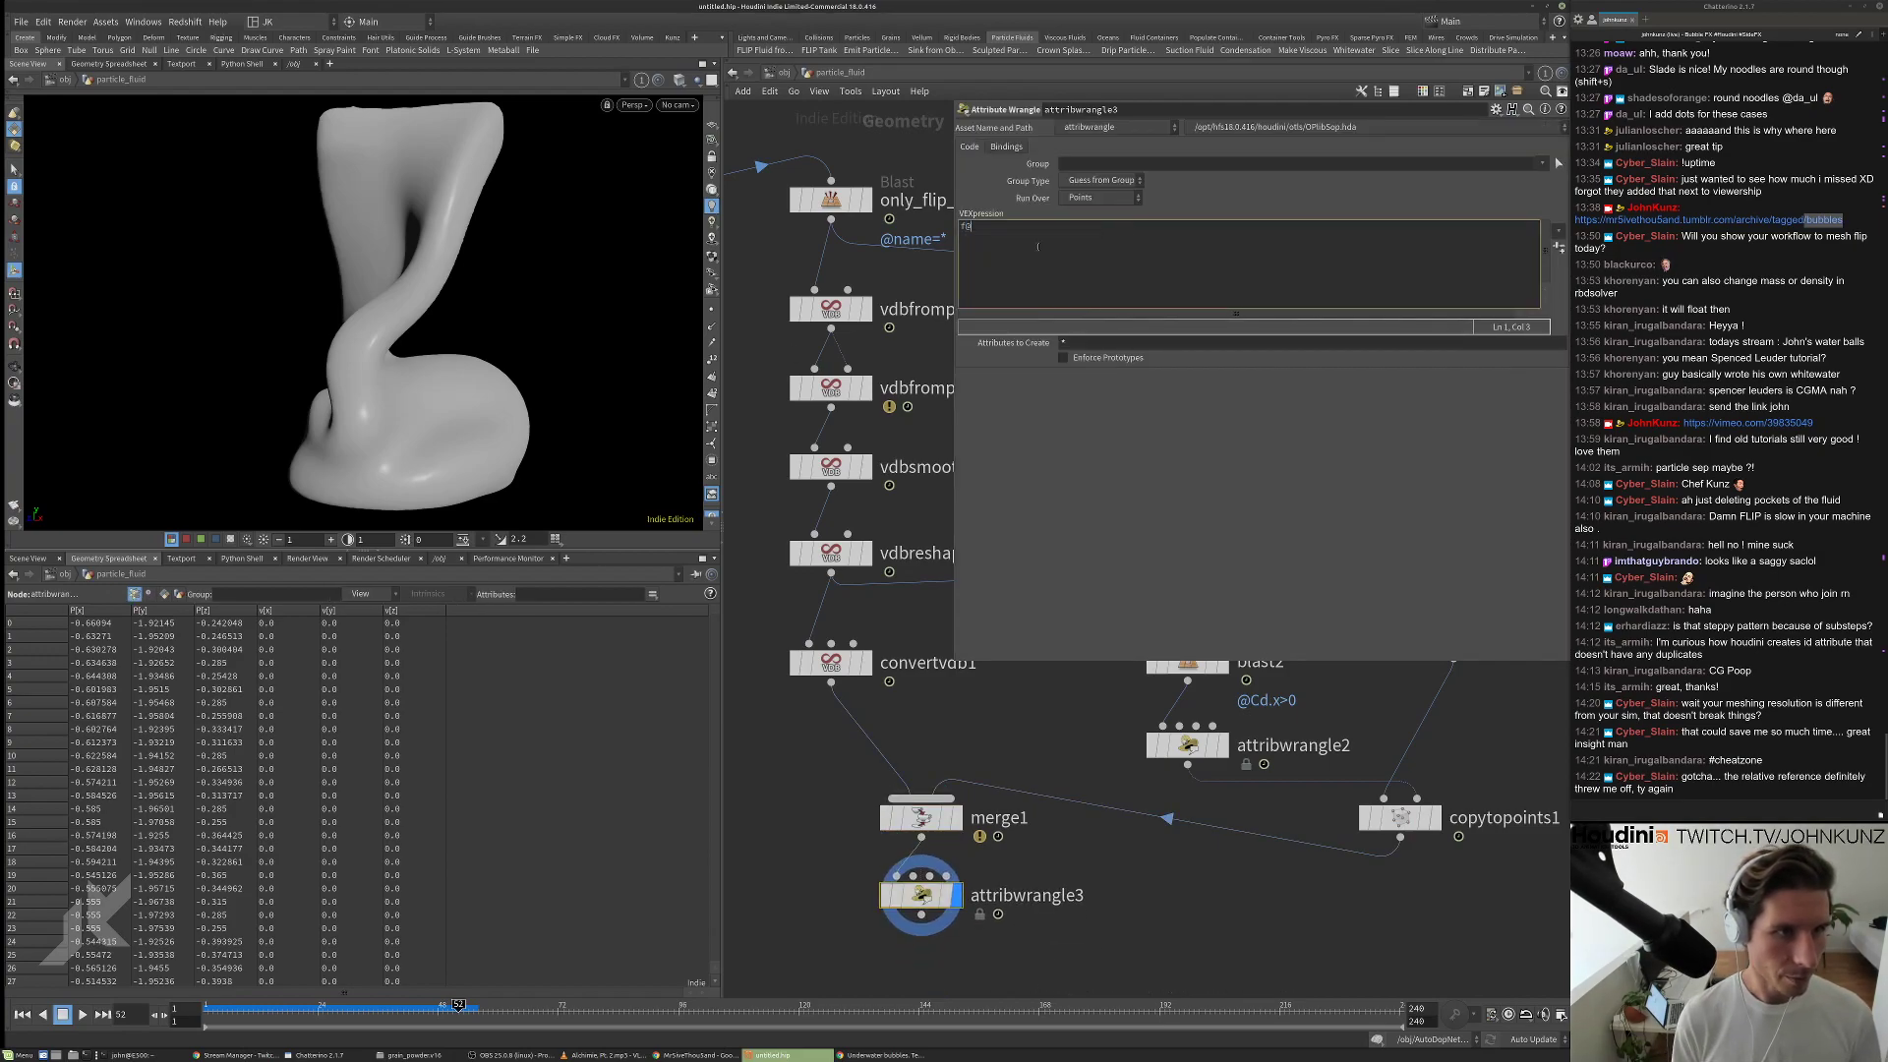
text(Alpha)
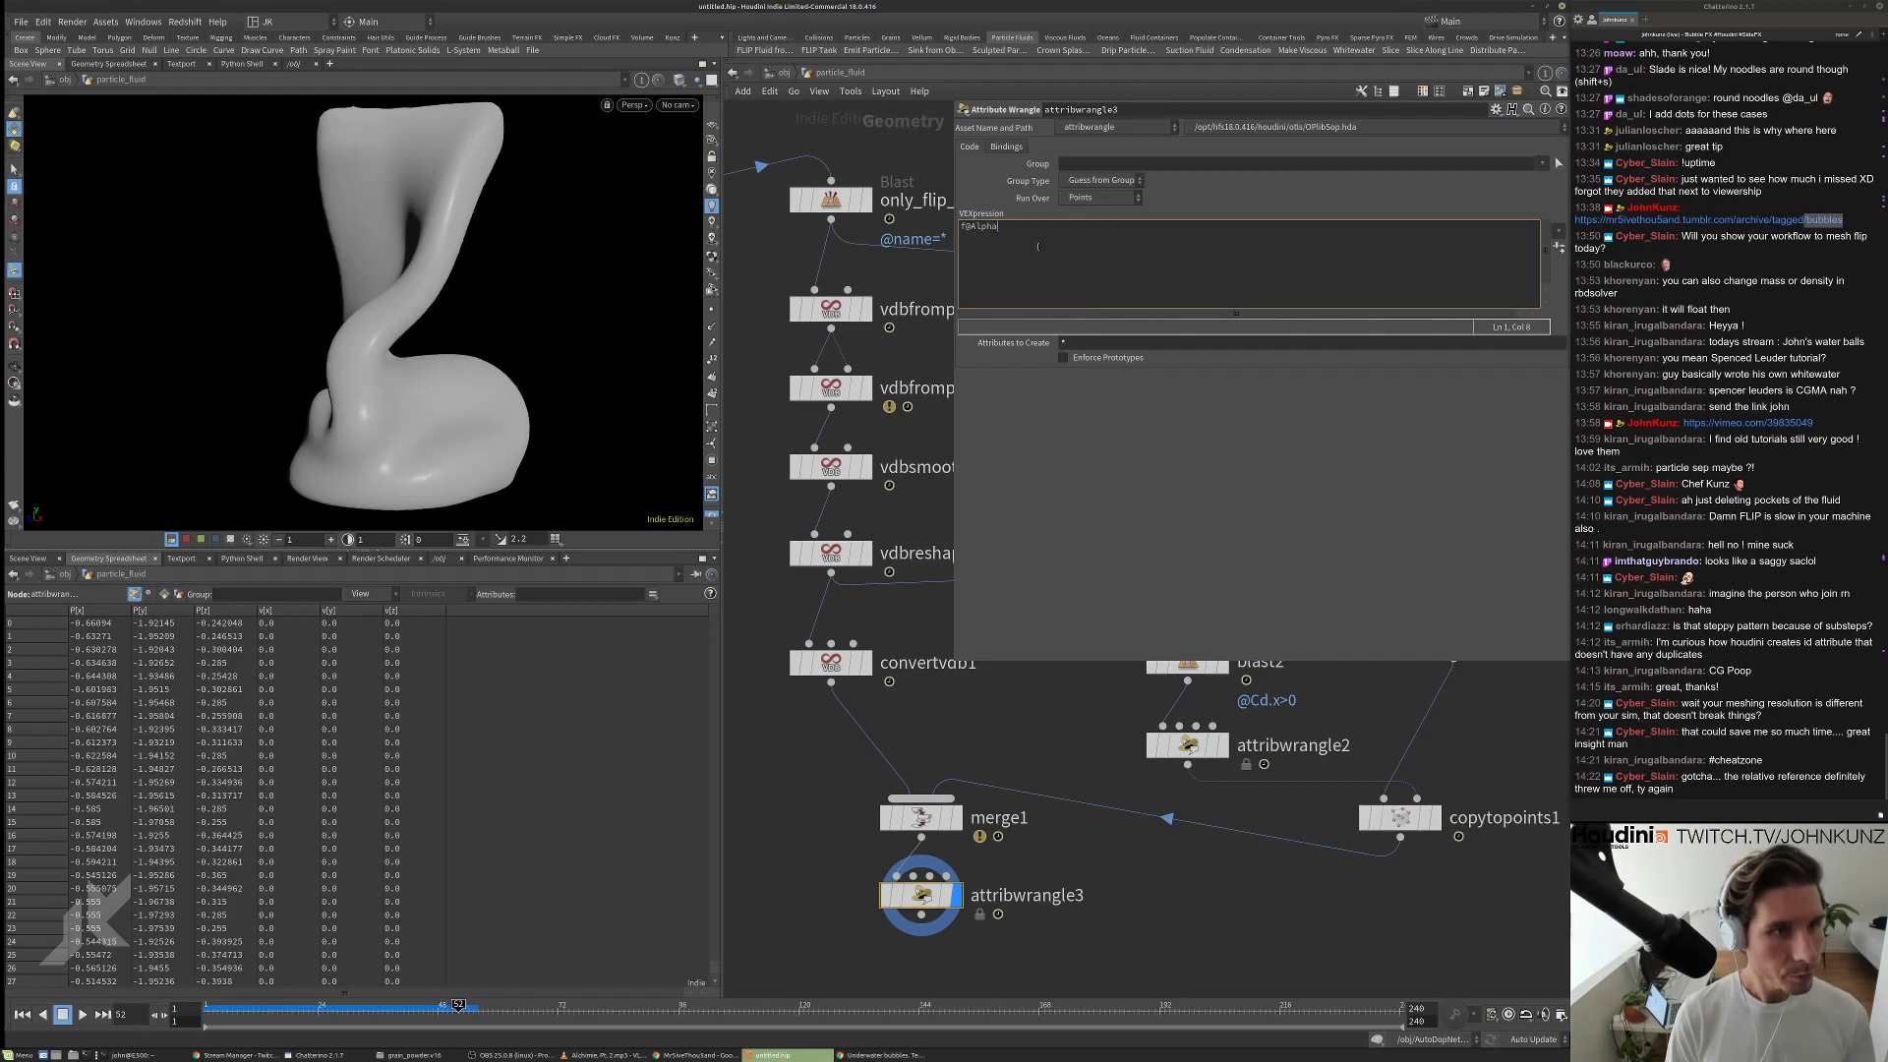
text( =.5;)
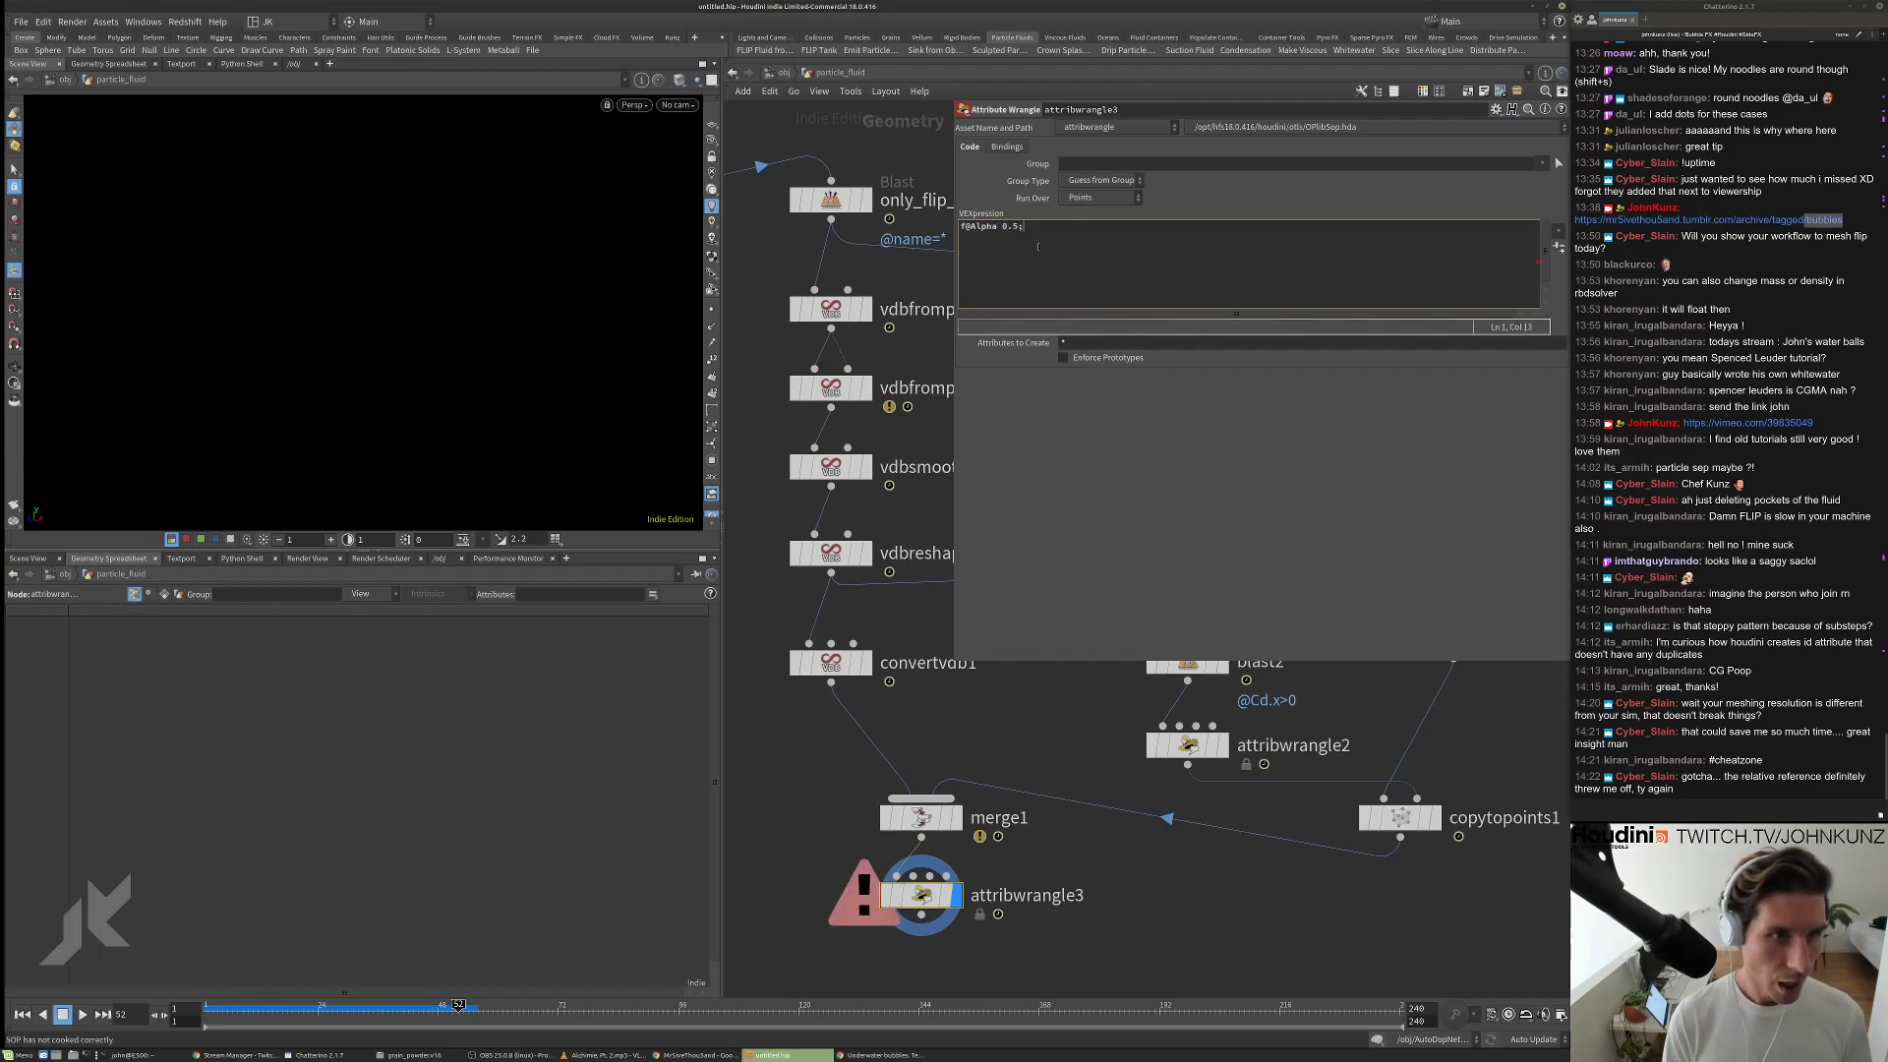
click(994, 227)
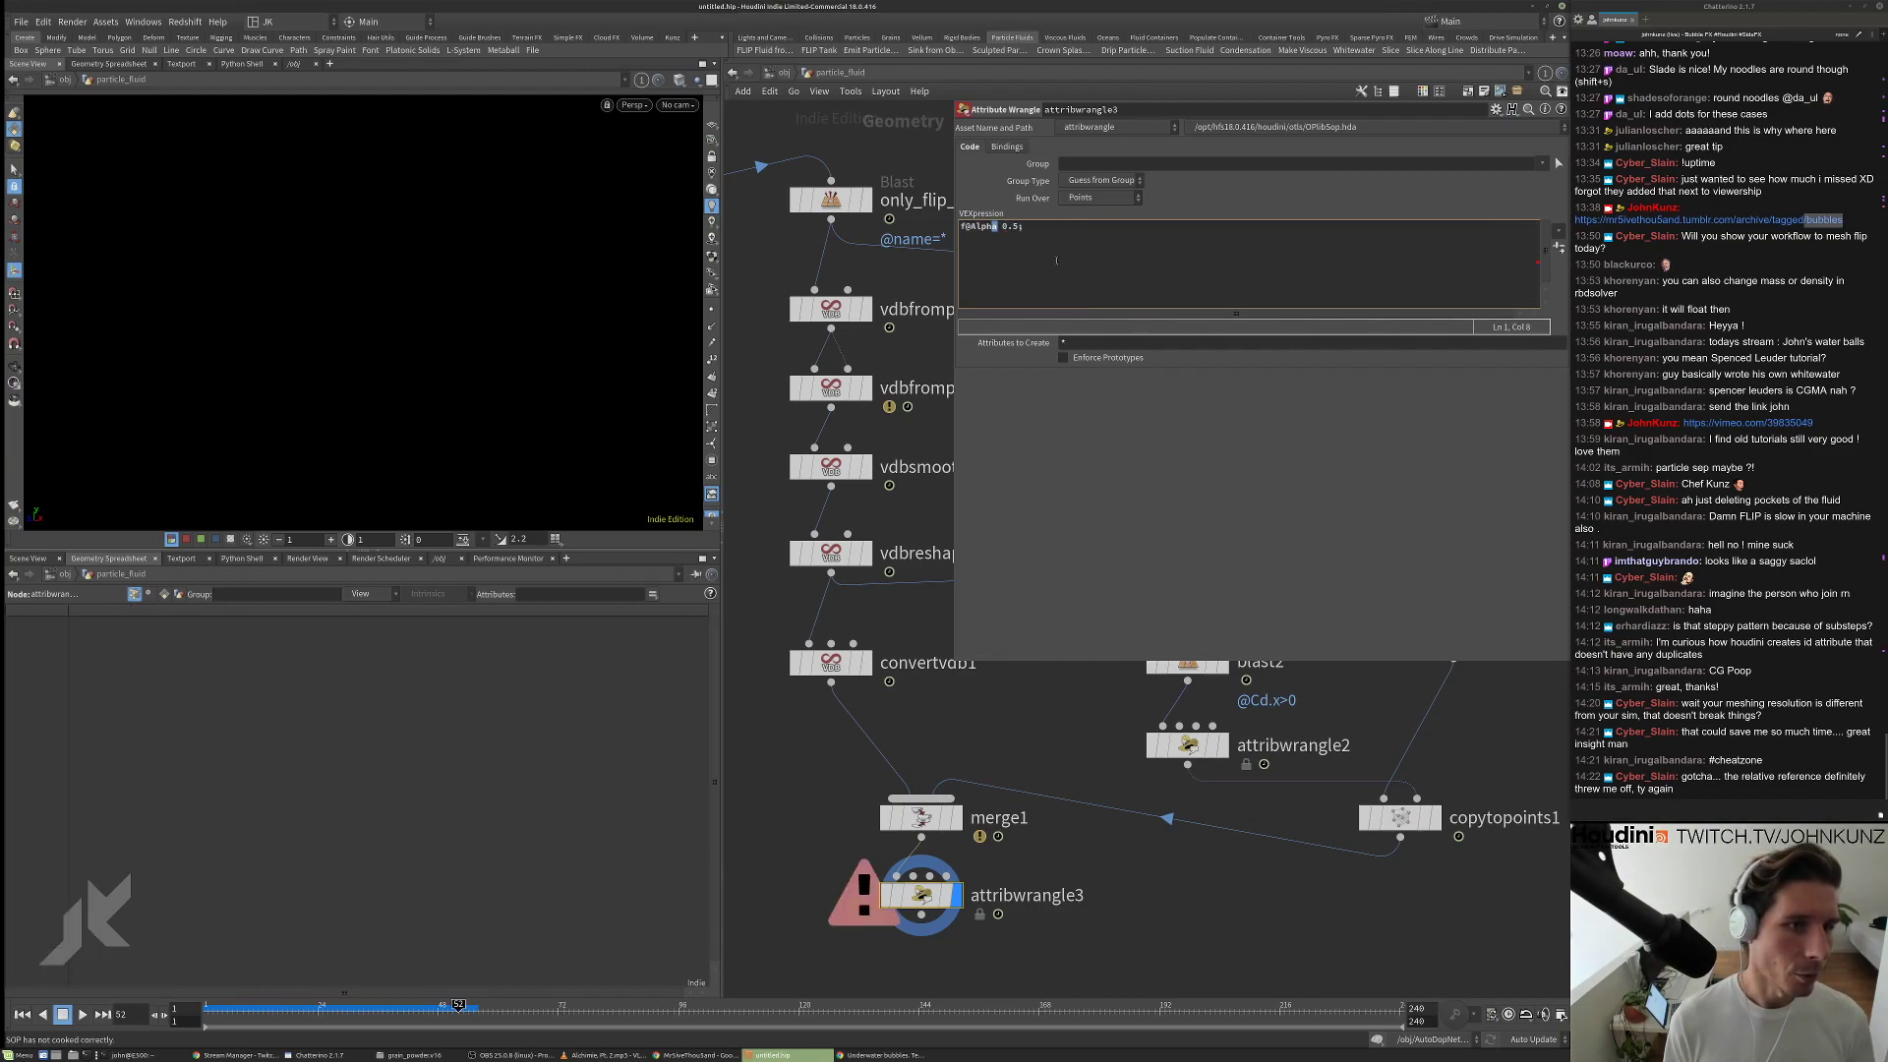
key(Right)
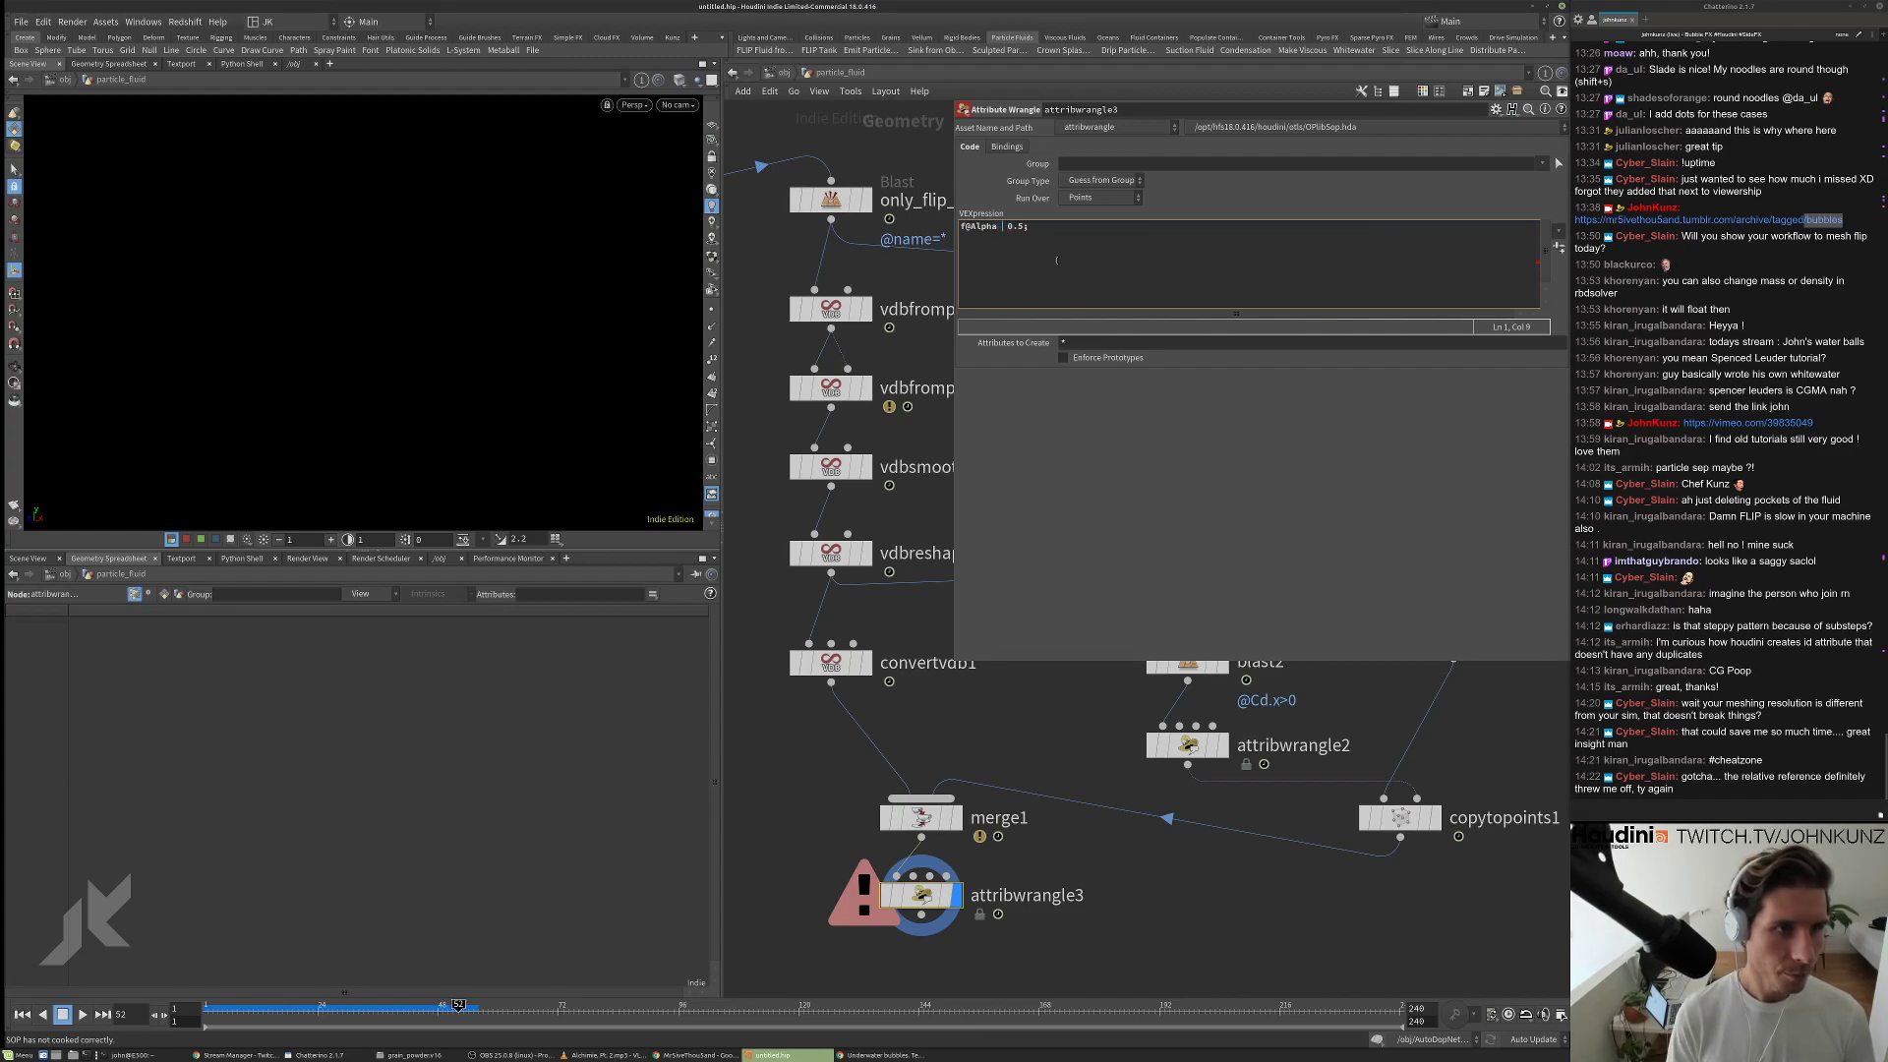
text(=)
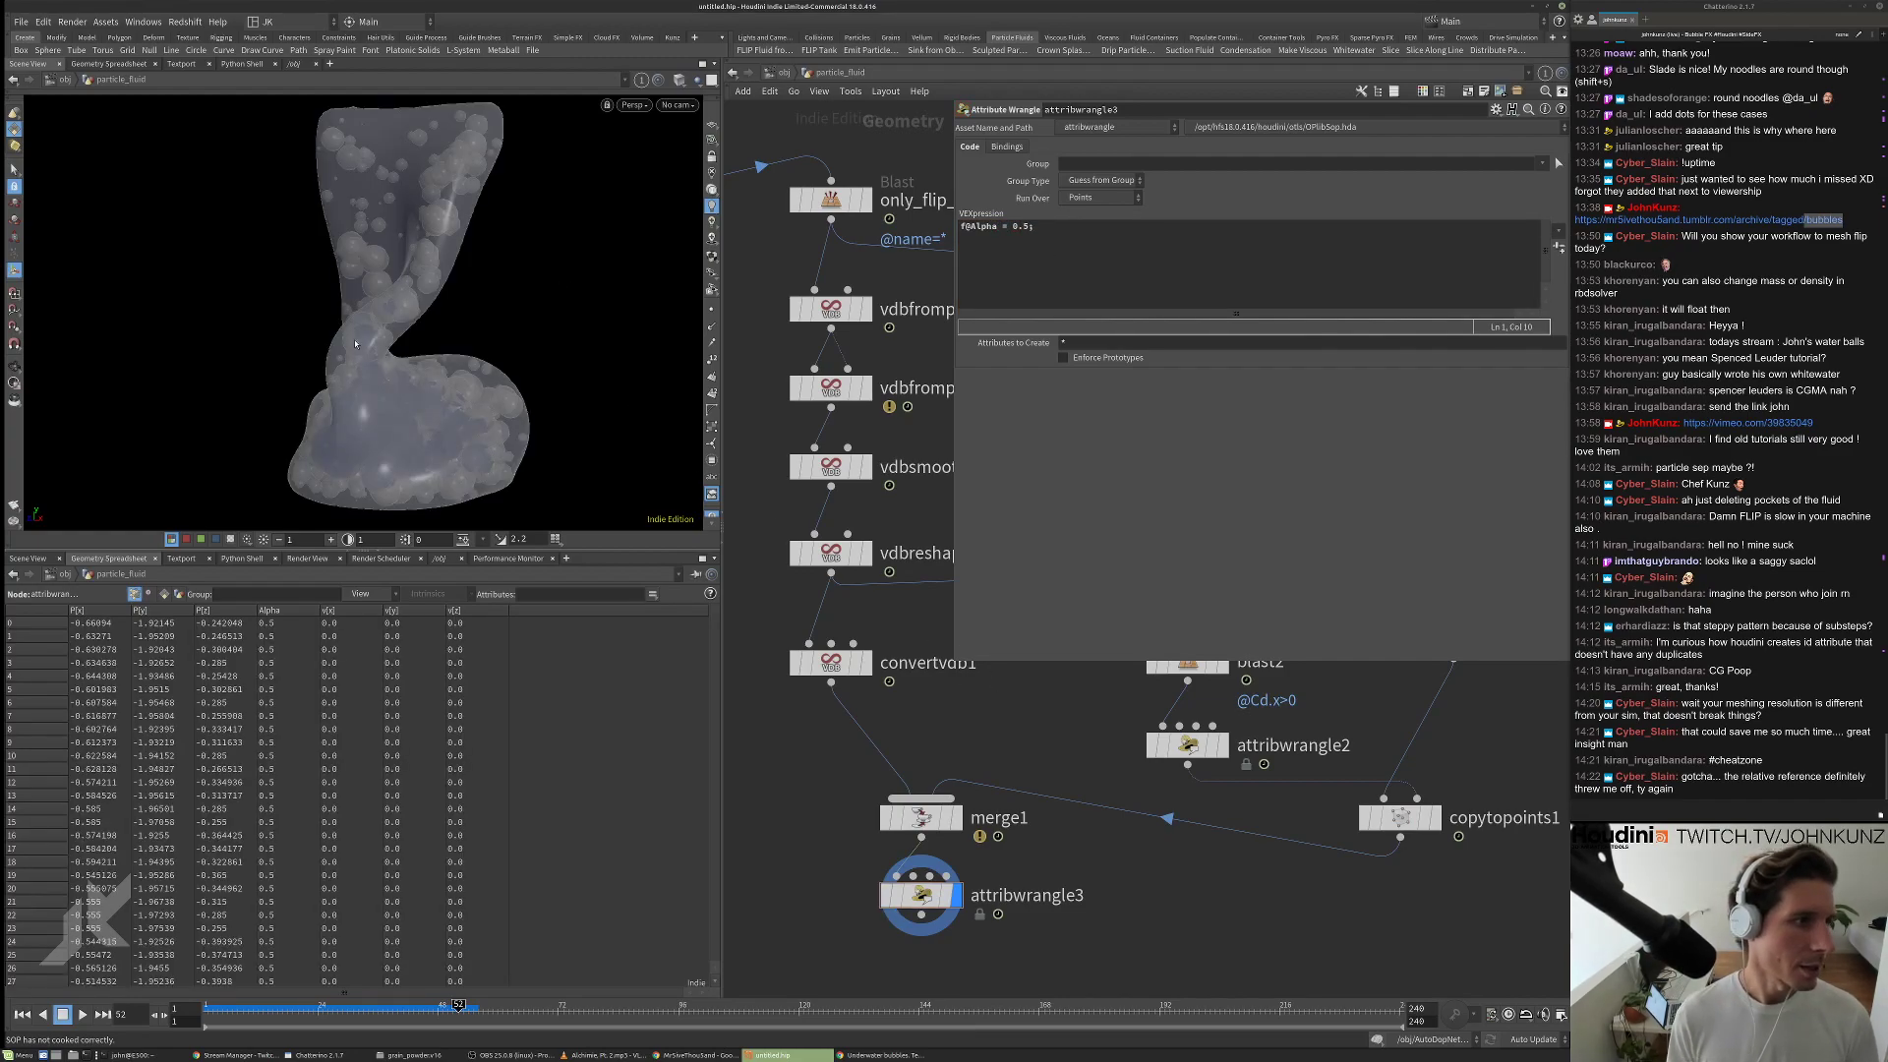
Orbit to inspect the translucent fluid, then move merge1 and attribwrangle3 lower.
scroll(531, 256, up, 10)
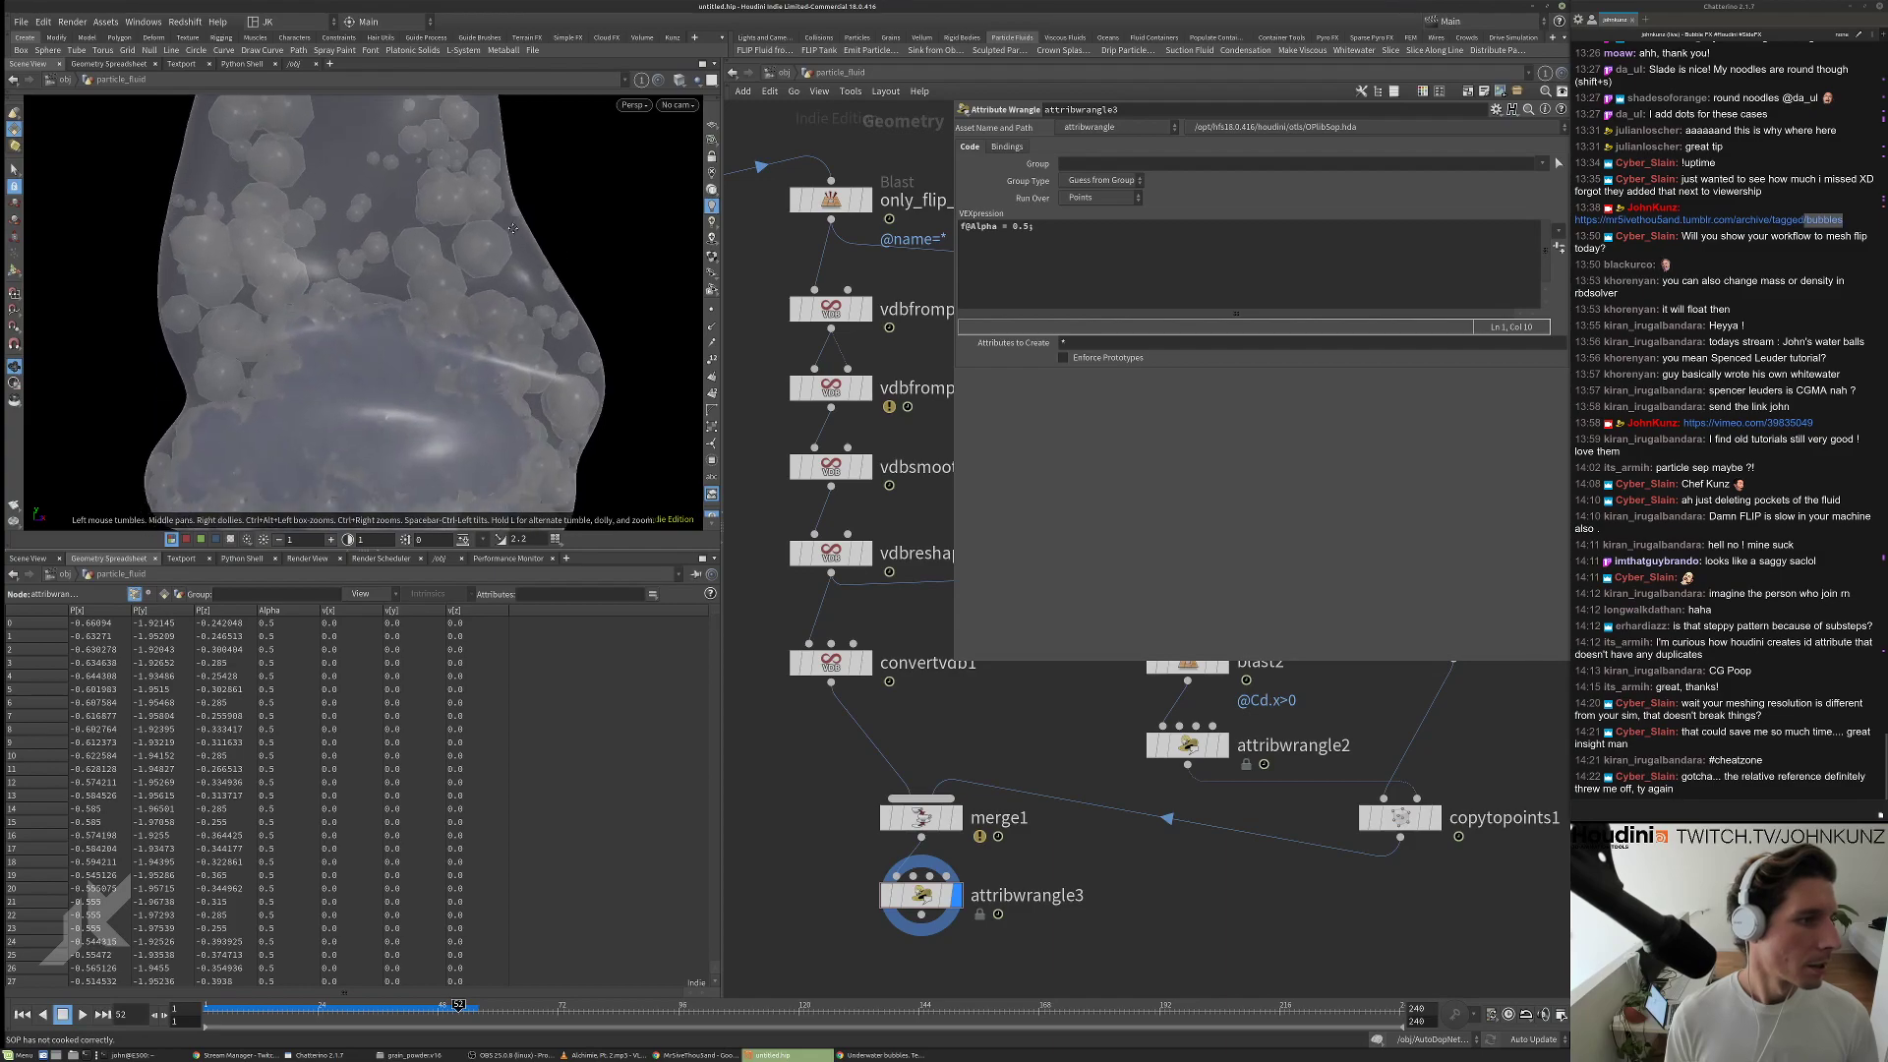
drag(512, 228, 628, 452)
scroll(356, 260, down, 5)
scroll(835, 777, down, 3)
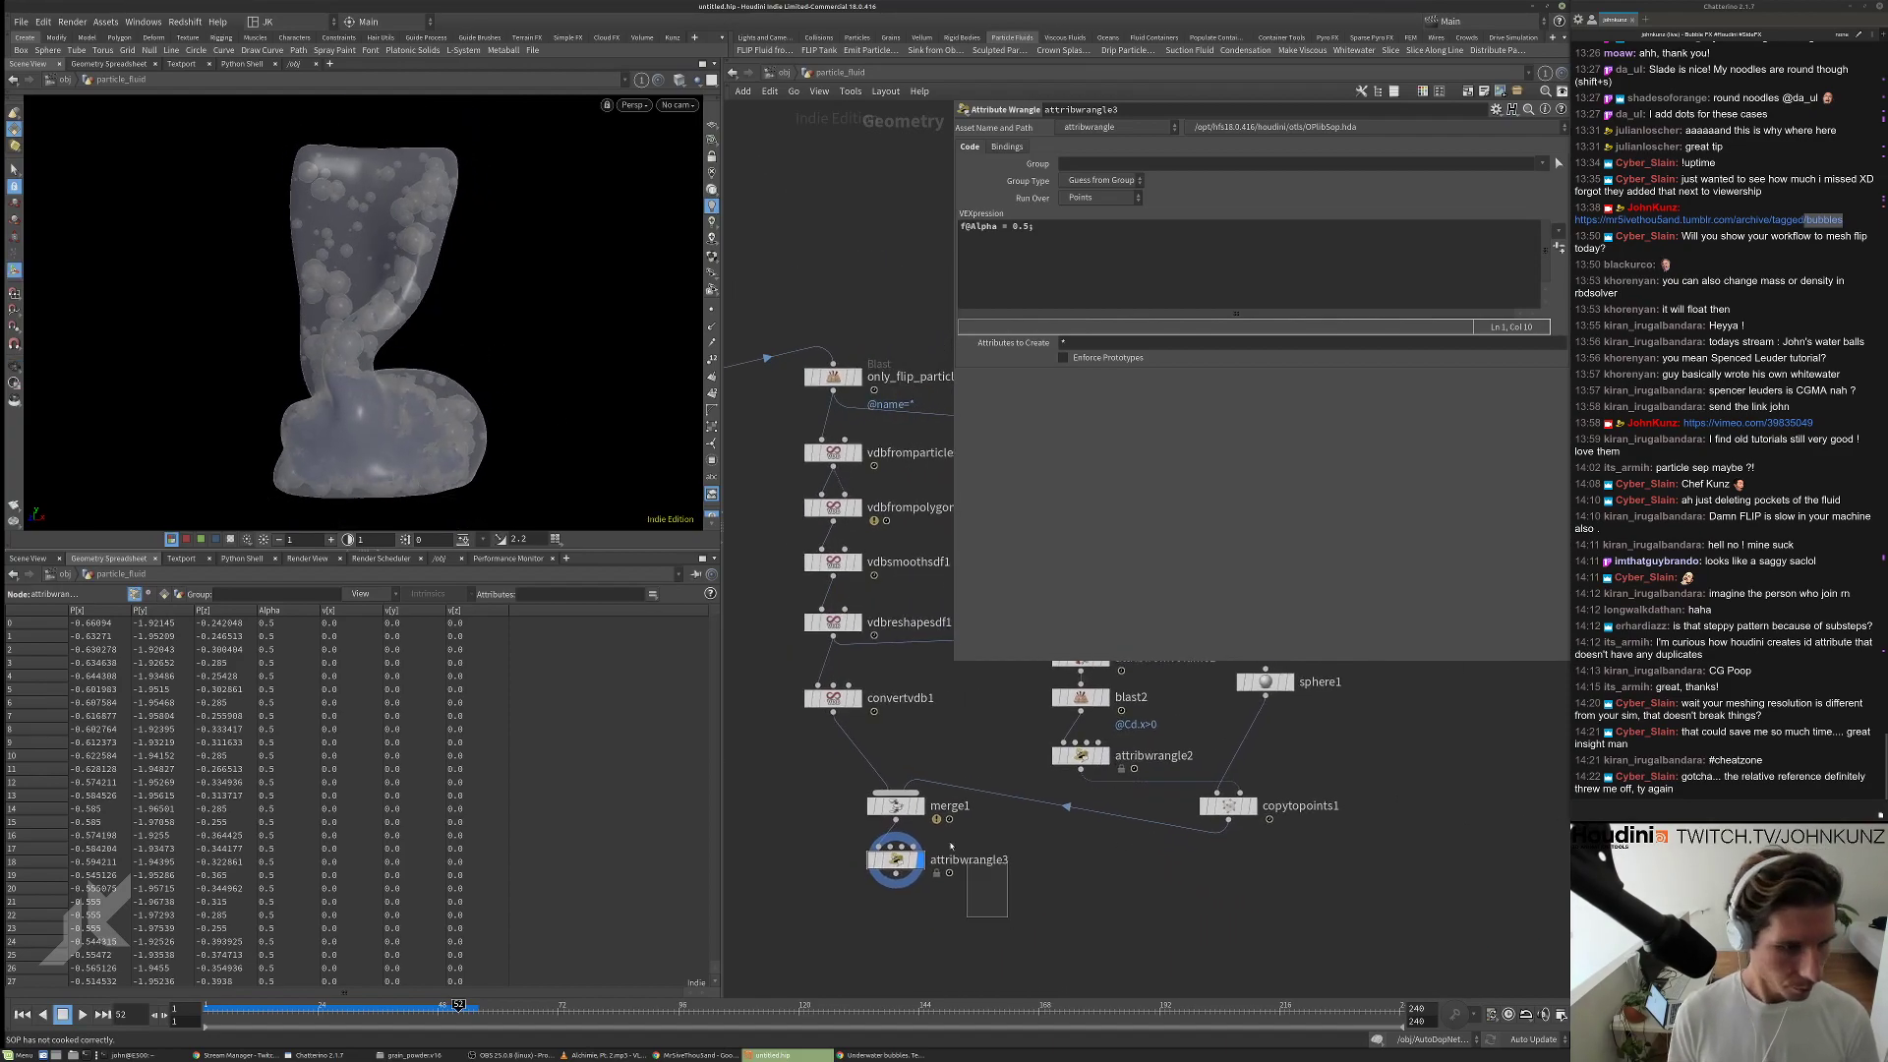
shift+click(896, 805)
drag(895, 805, 905, 881)
middle_drag(905, 881, 912, 847)
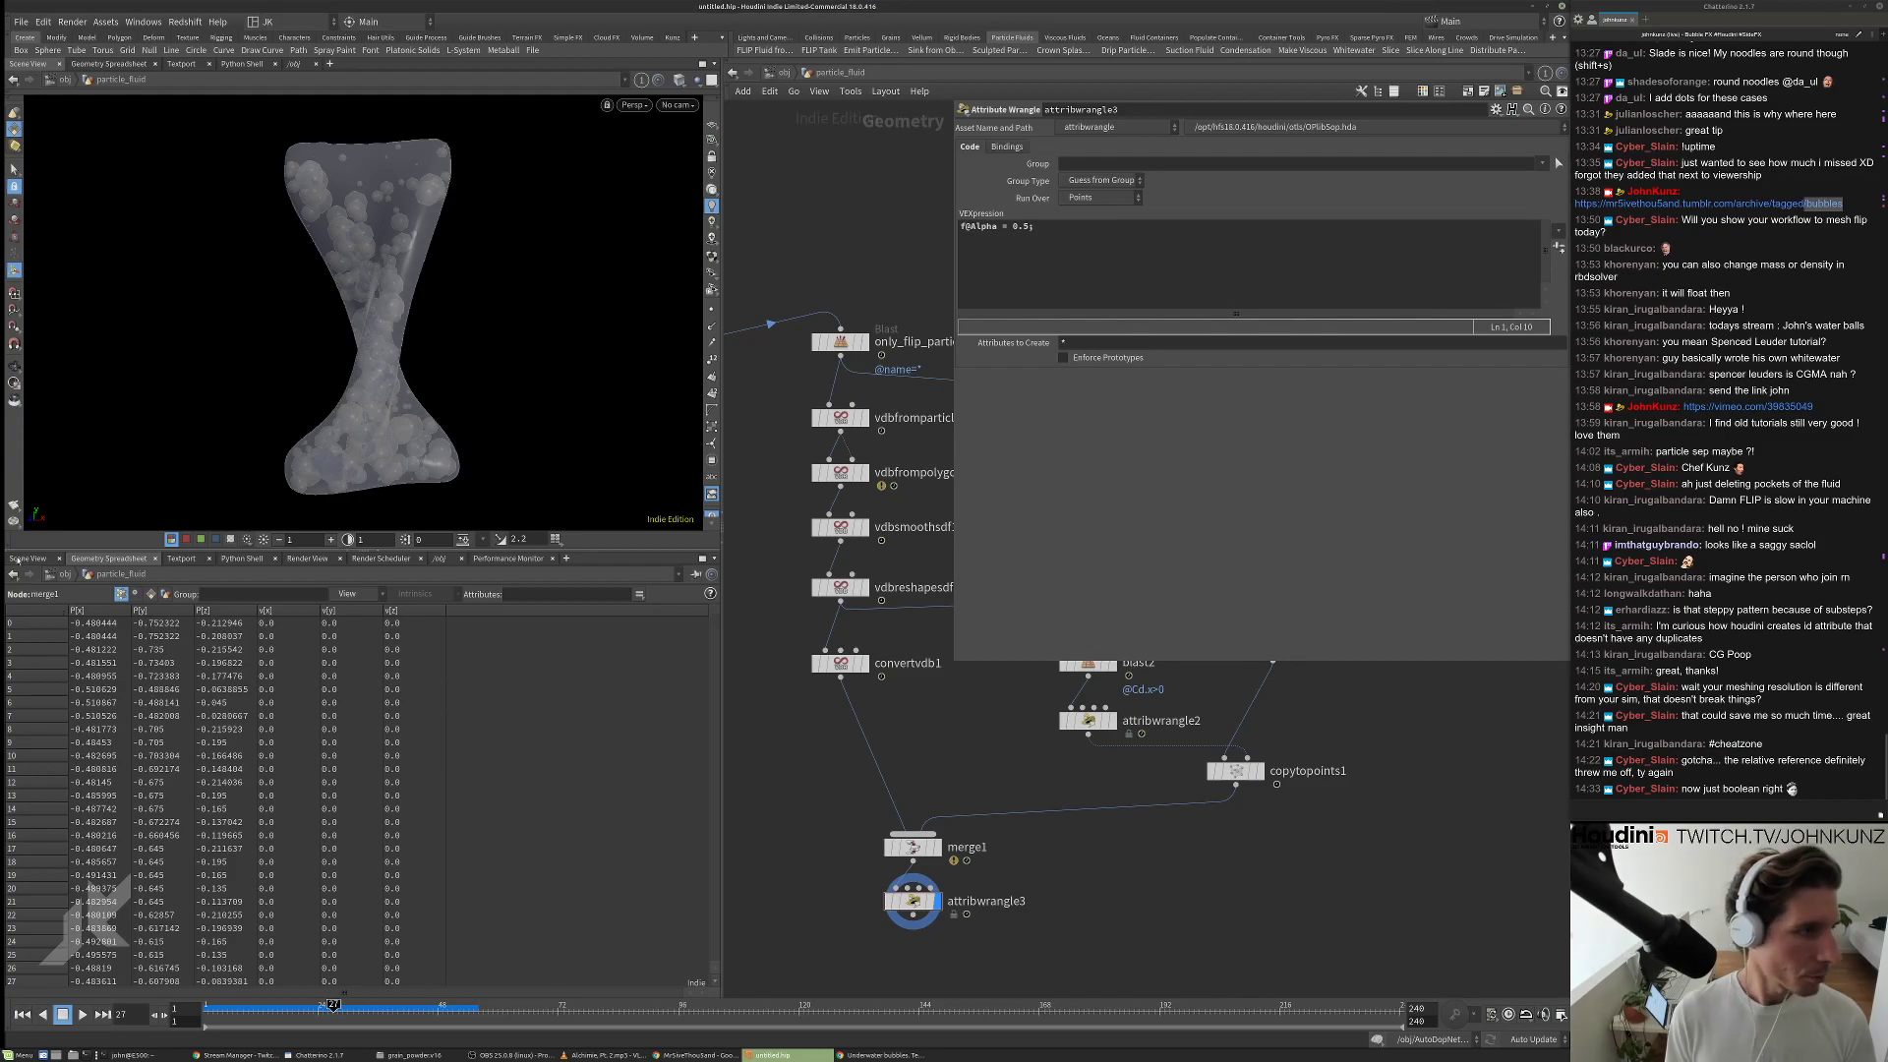
Turn off the resolution override in the Render Flipbook size settings.
click(14, 505)
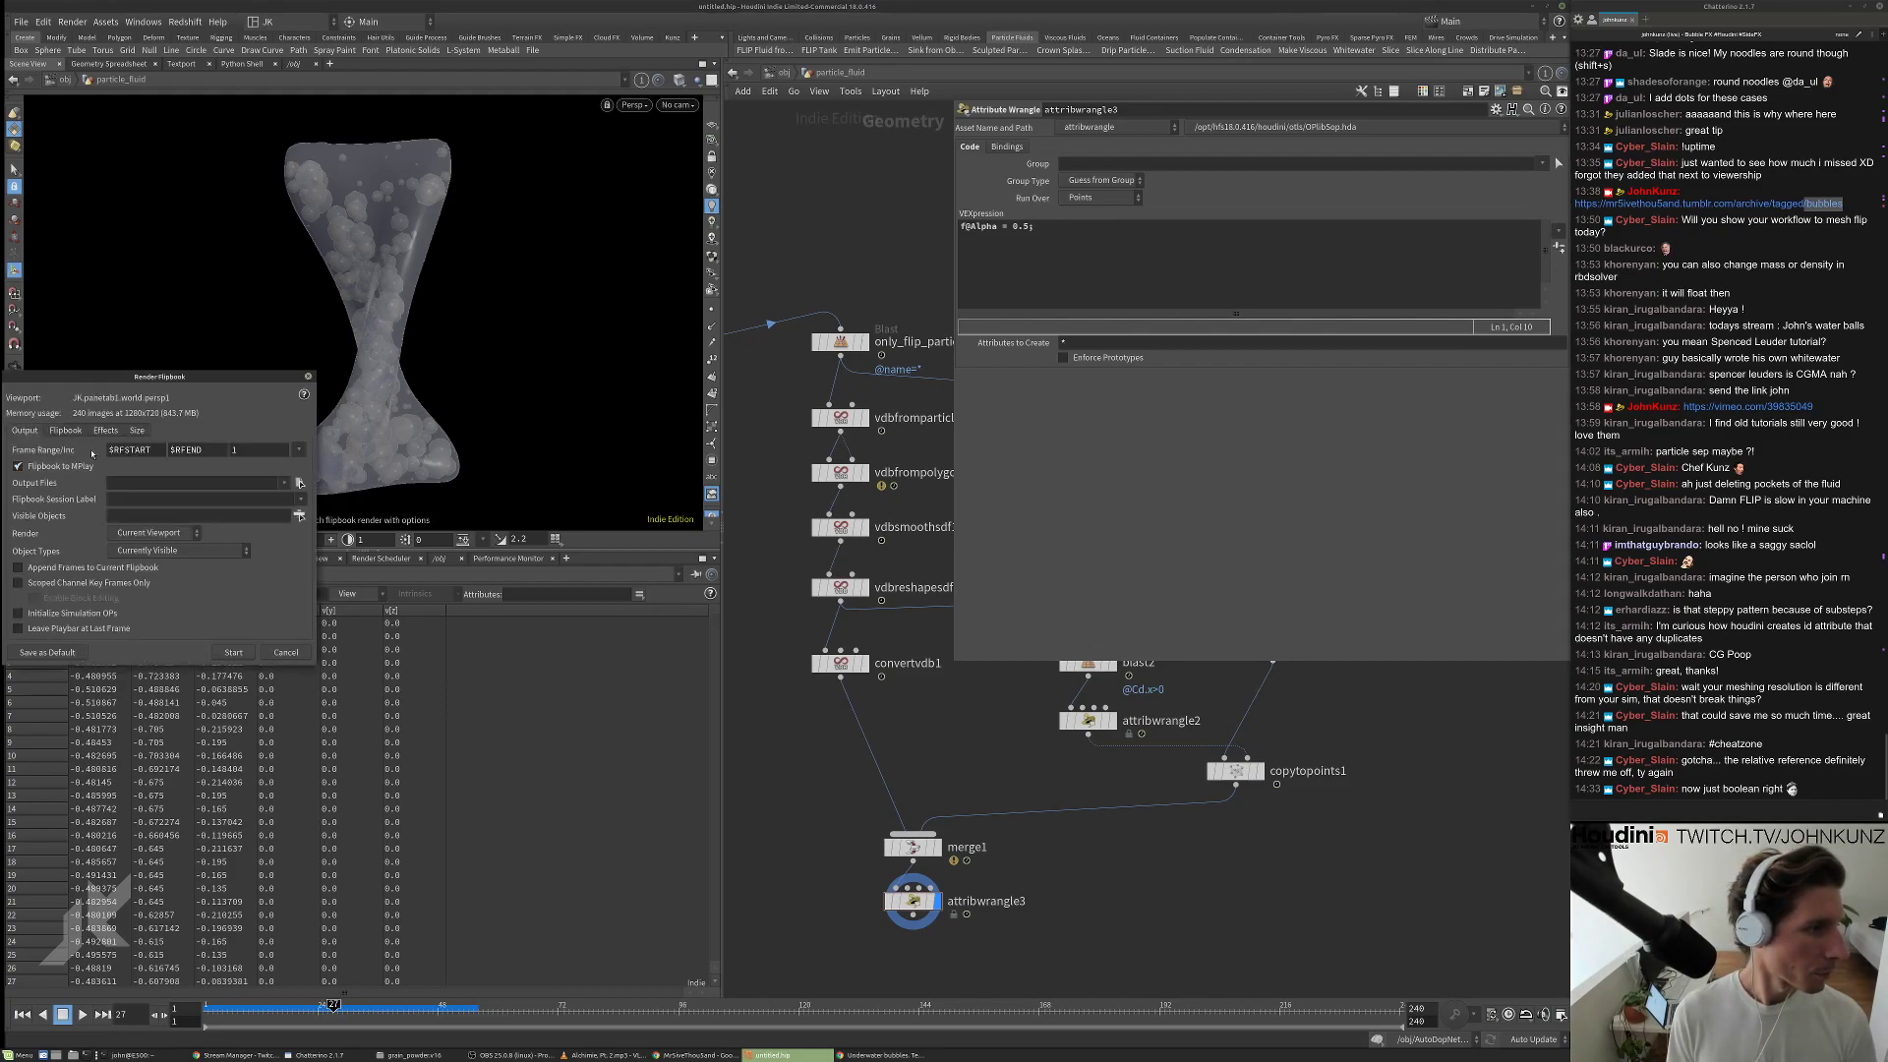
click(137, 431)
click(17, 469)
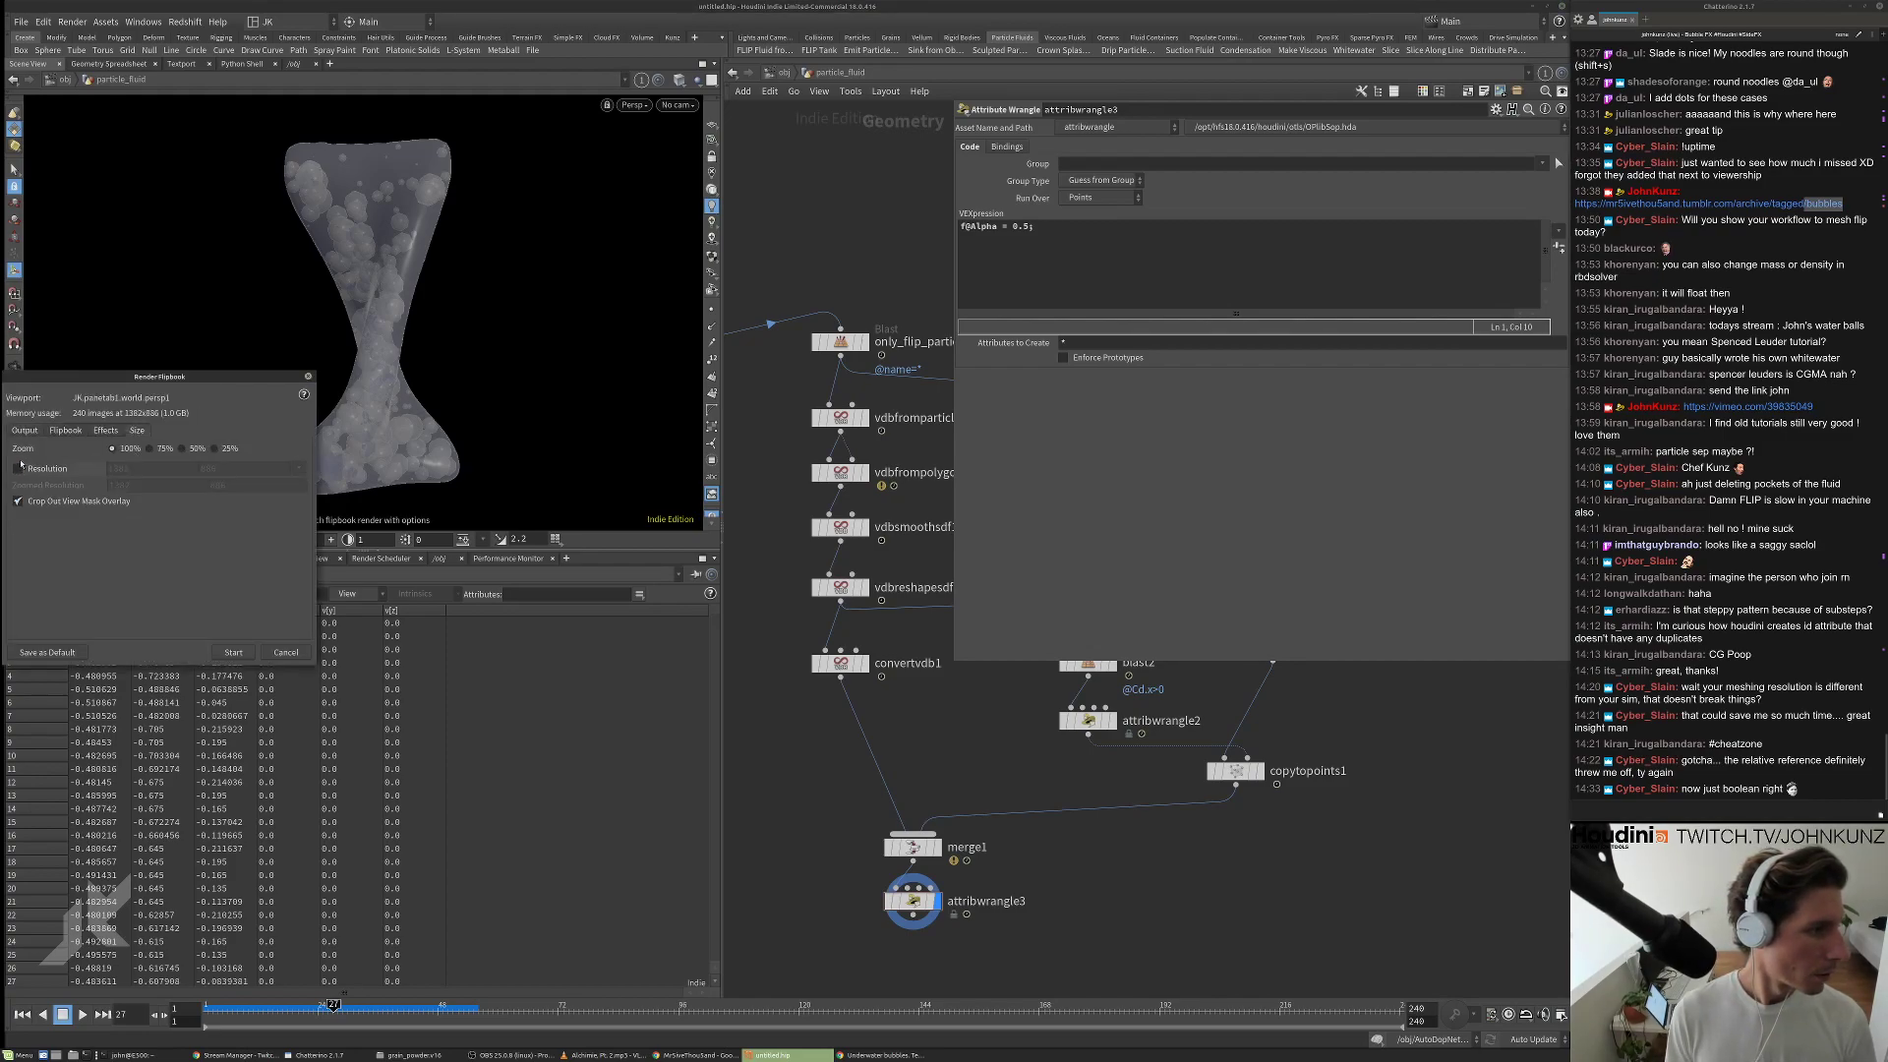
click(25, 430)
Render the flipbook, stop MPlay playback, and switch to the RenderMan Nested Dielectrics page.
click(233, 653)
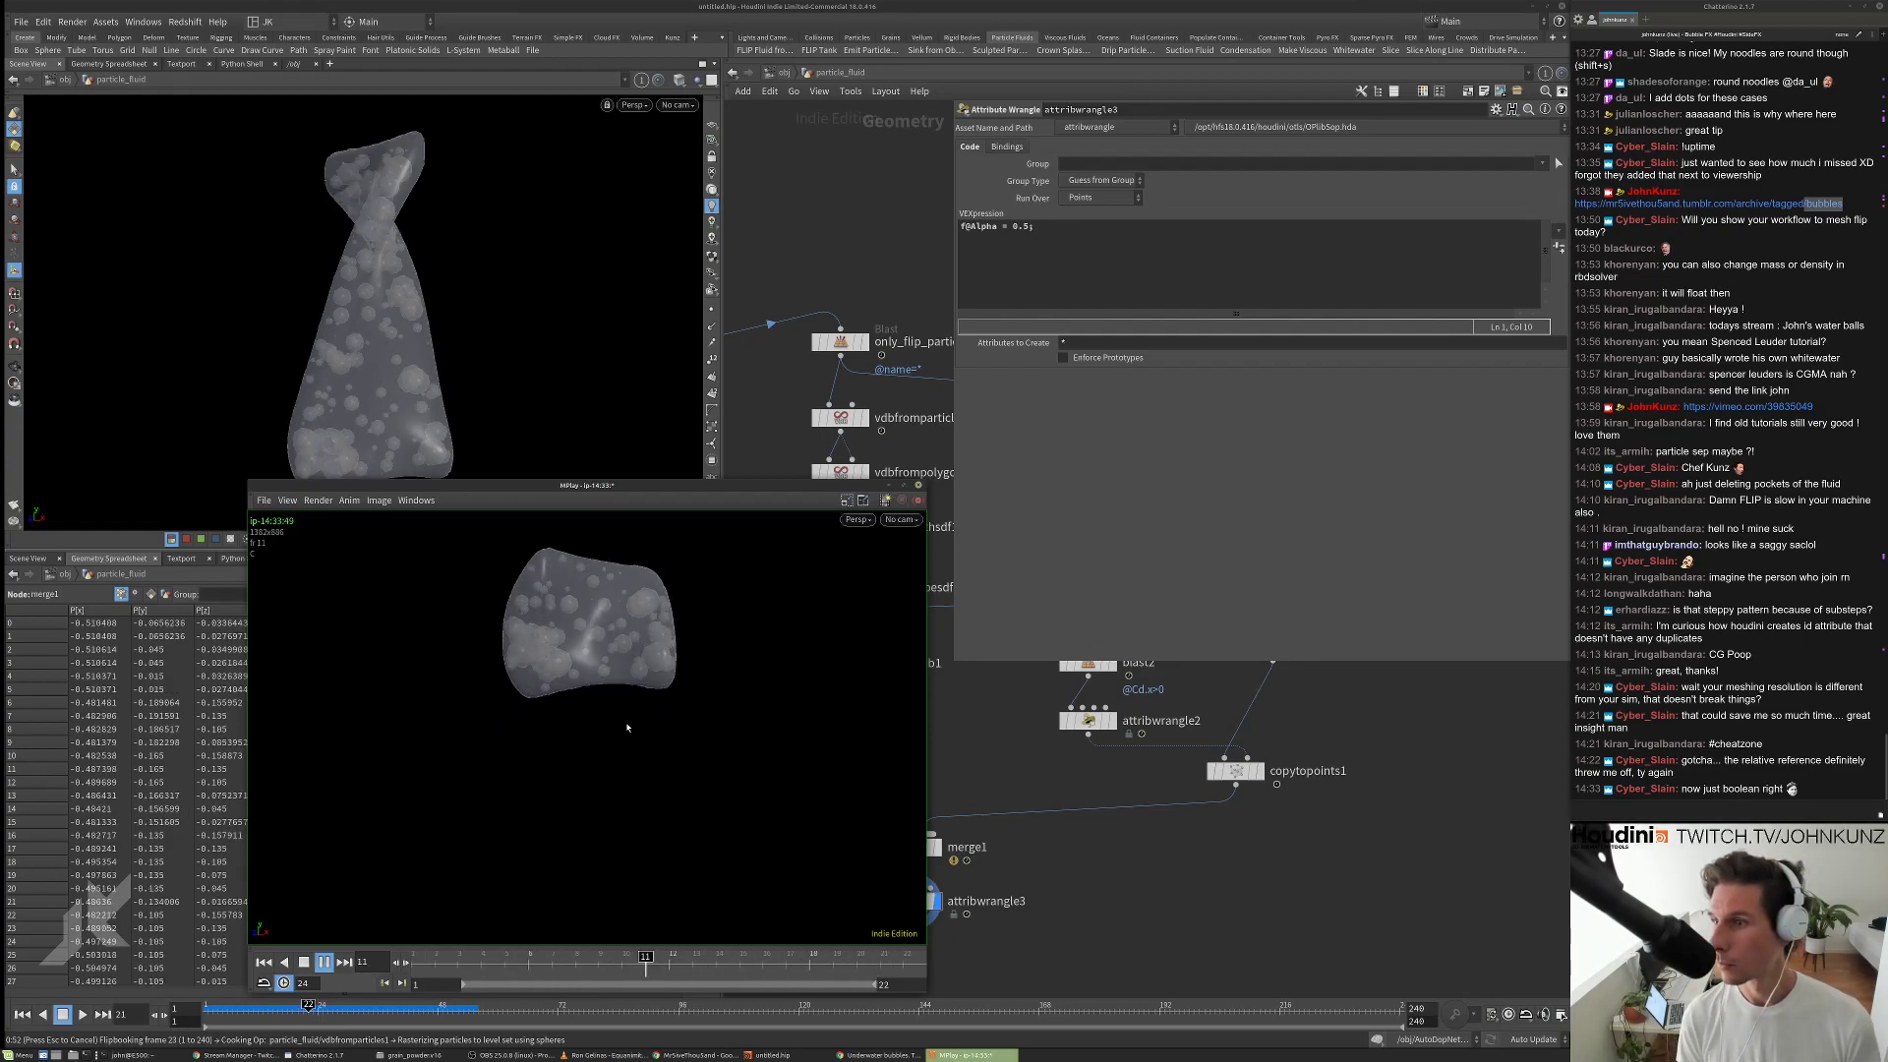
key(Up)
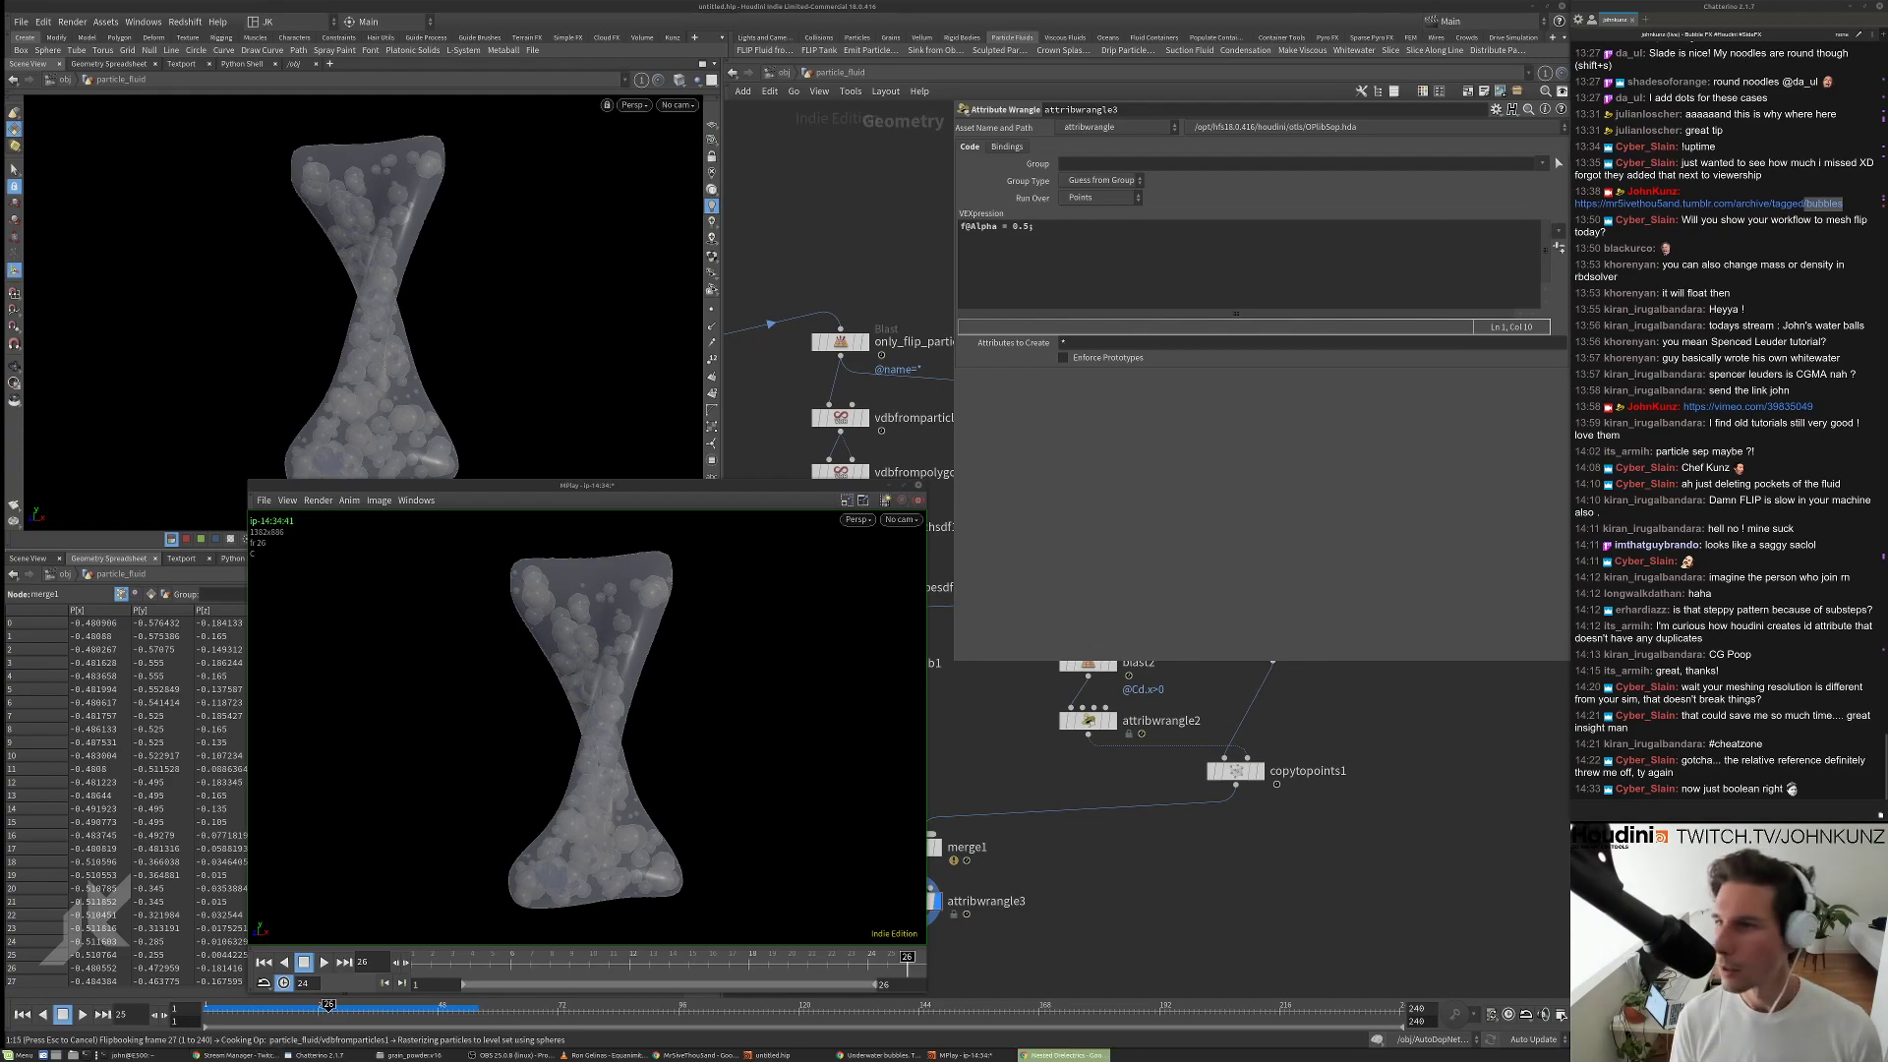
key(alt+Tab)
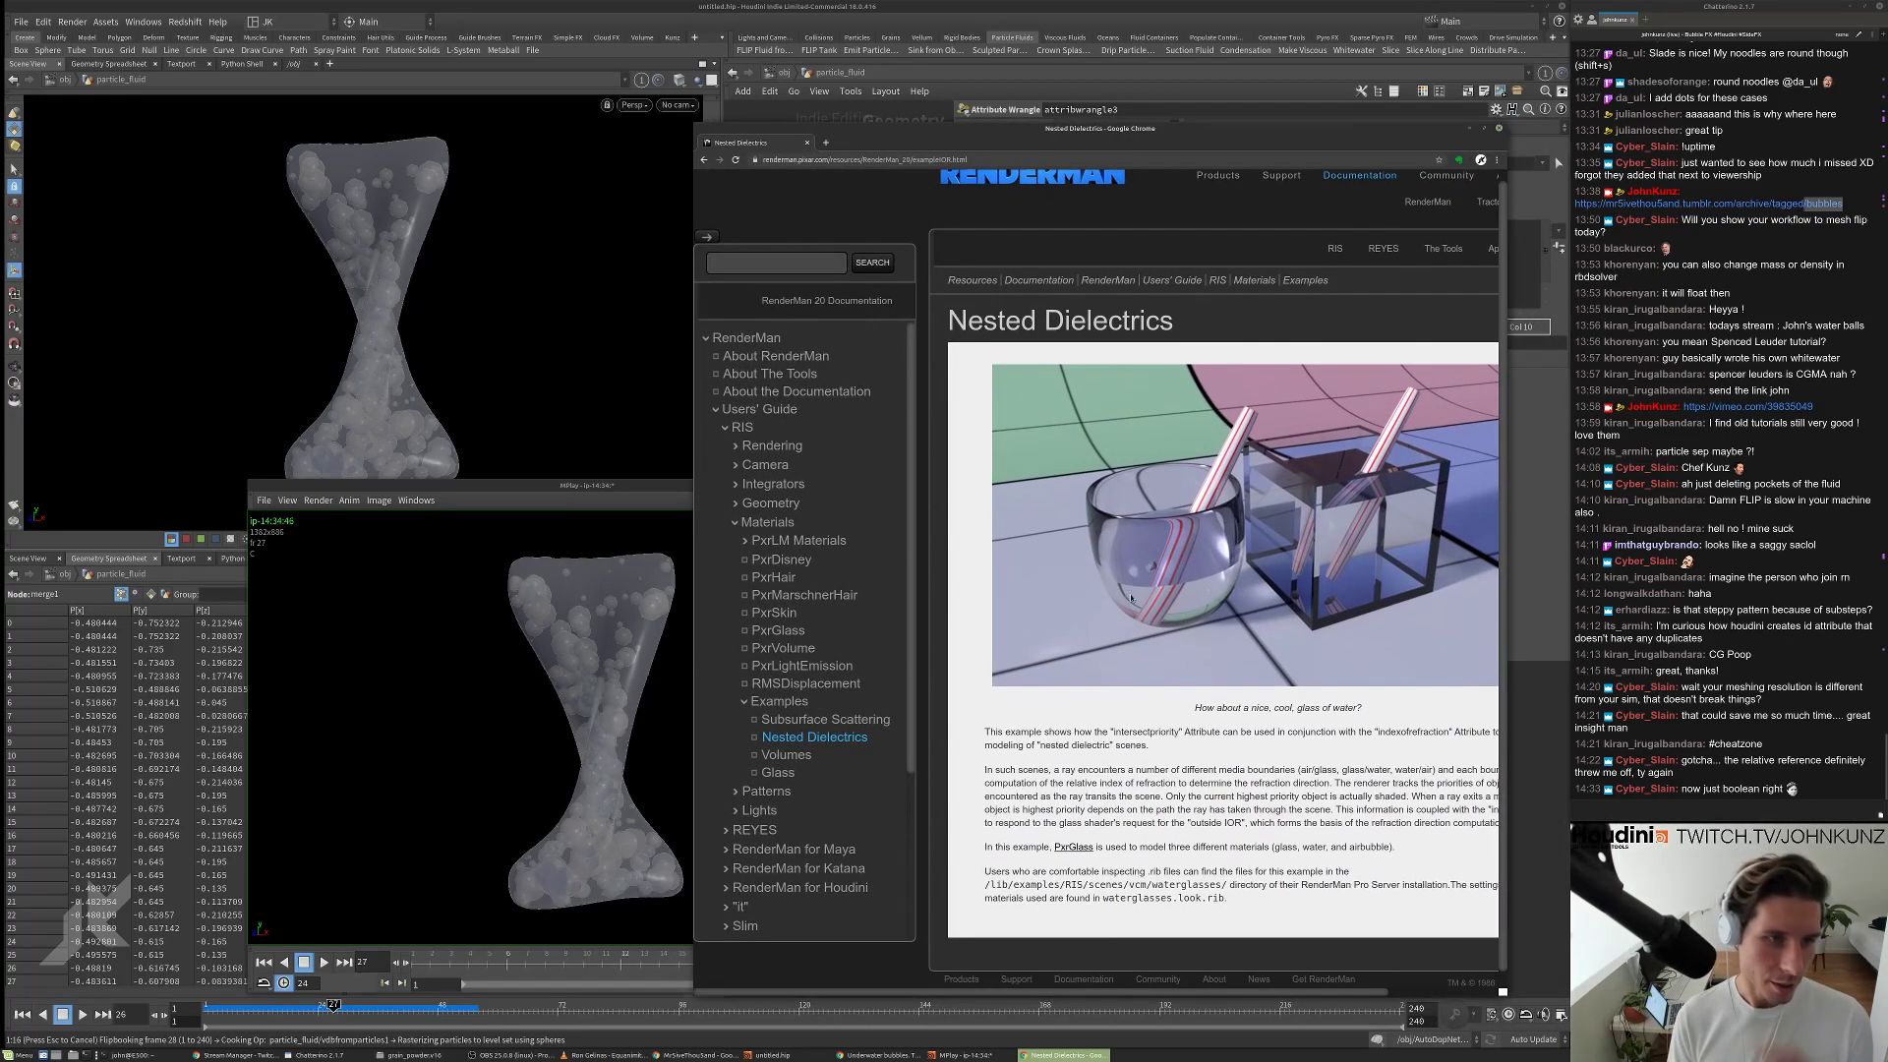
Search 'arnol render fishbowl' in a new tab and glance at the Water in Fish Bowl thread.
scroll(1130, 597, down, 1)
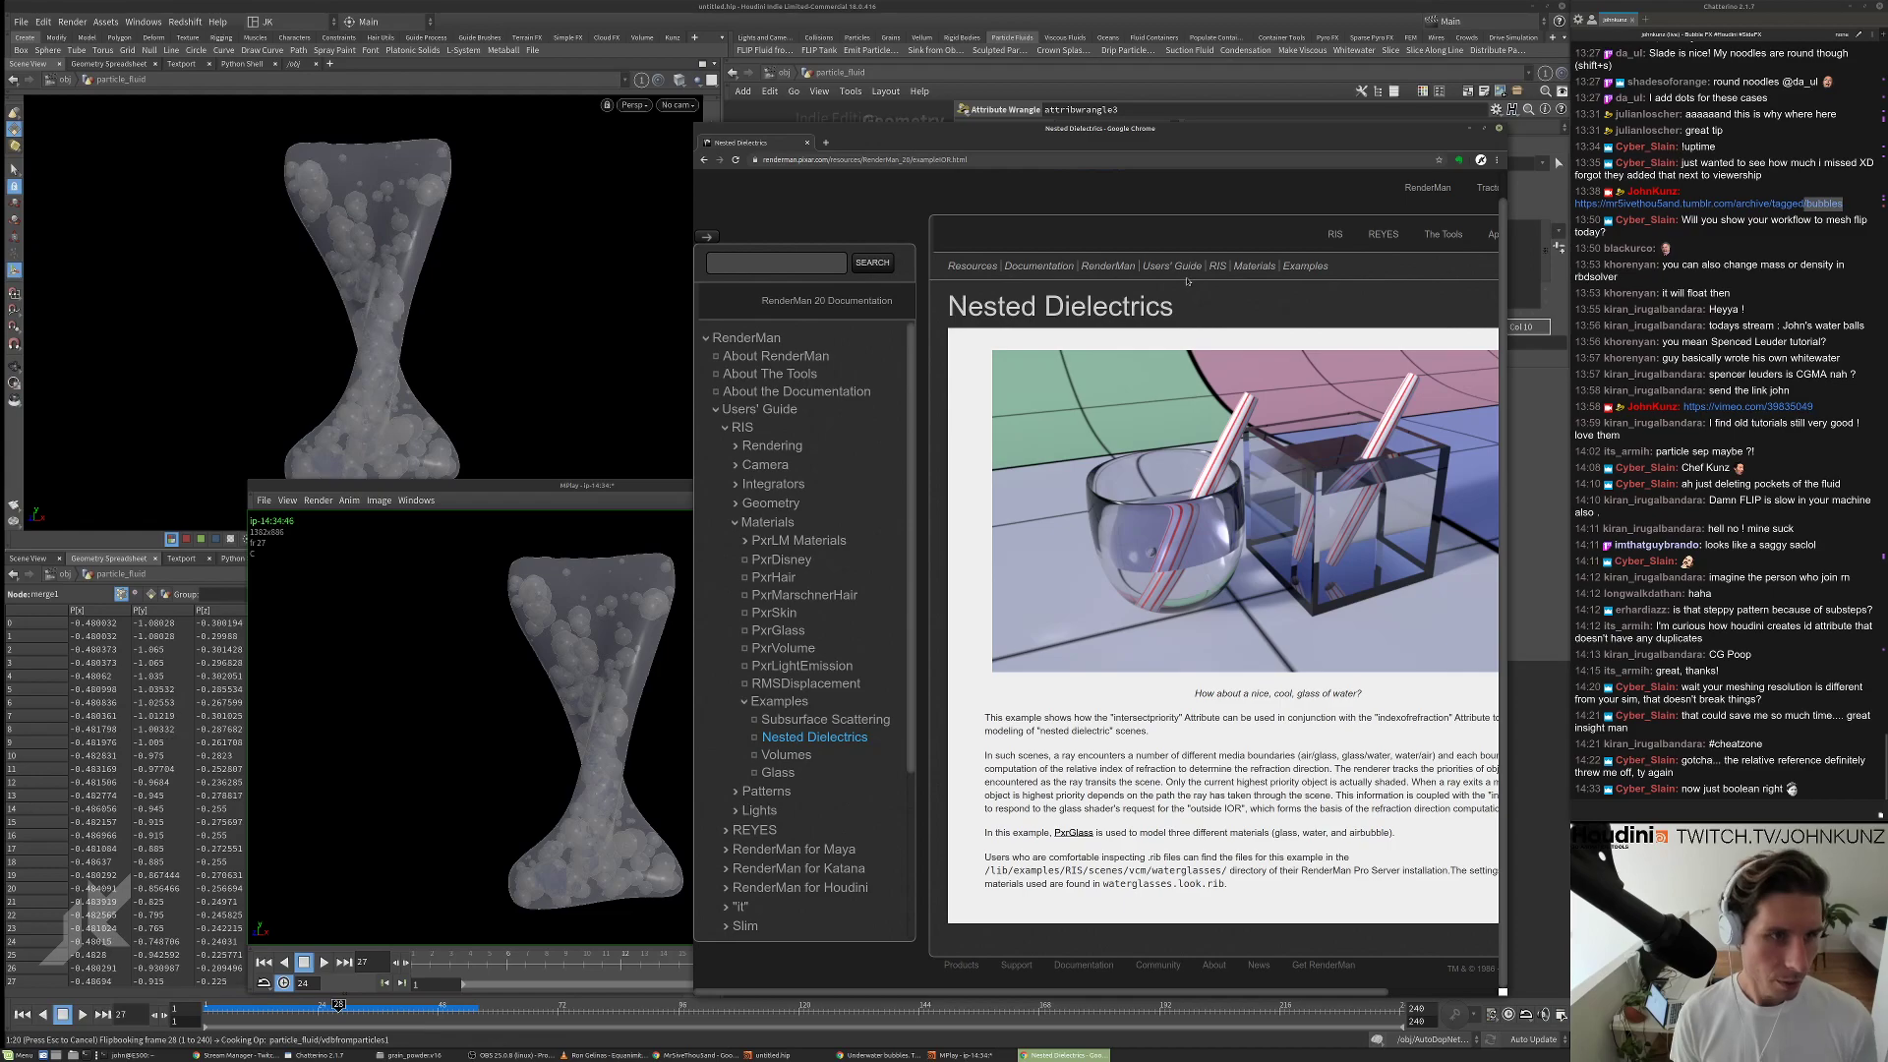
key(ctrl+t)
text(arnol)
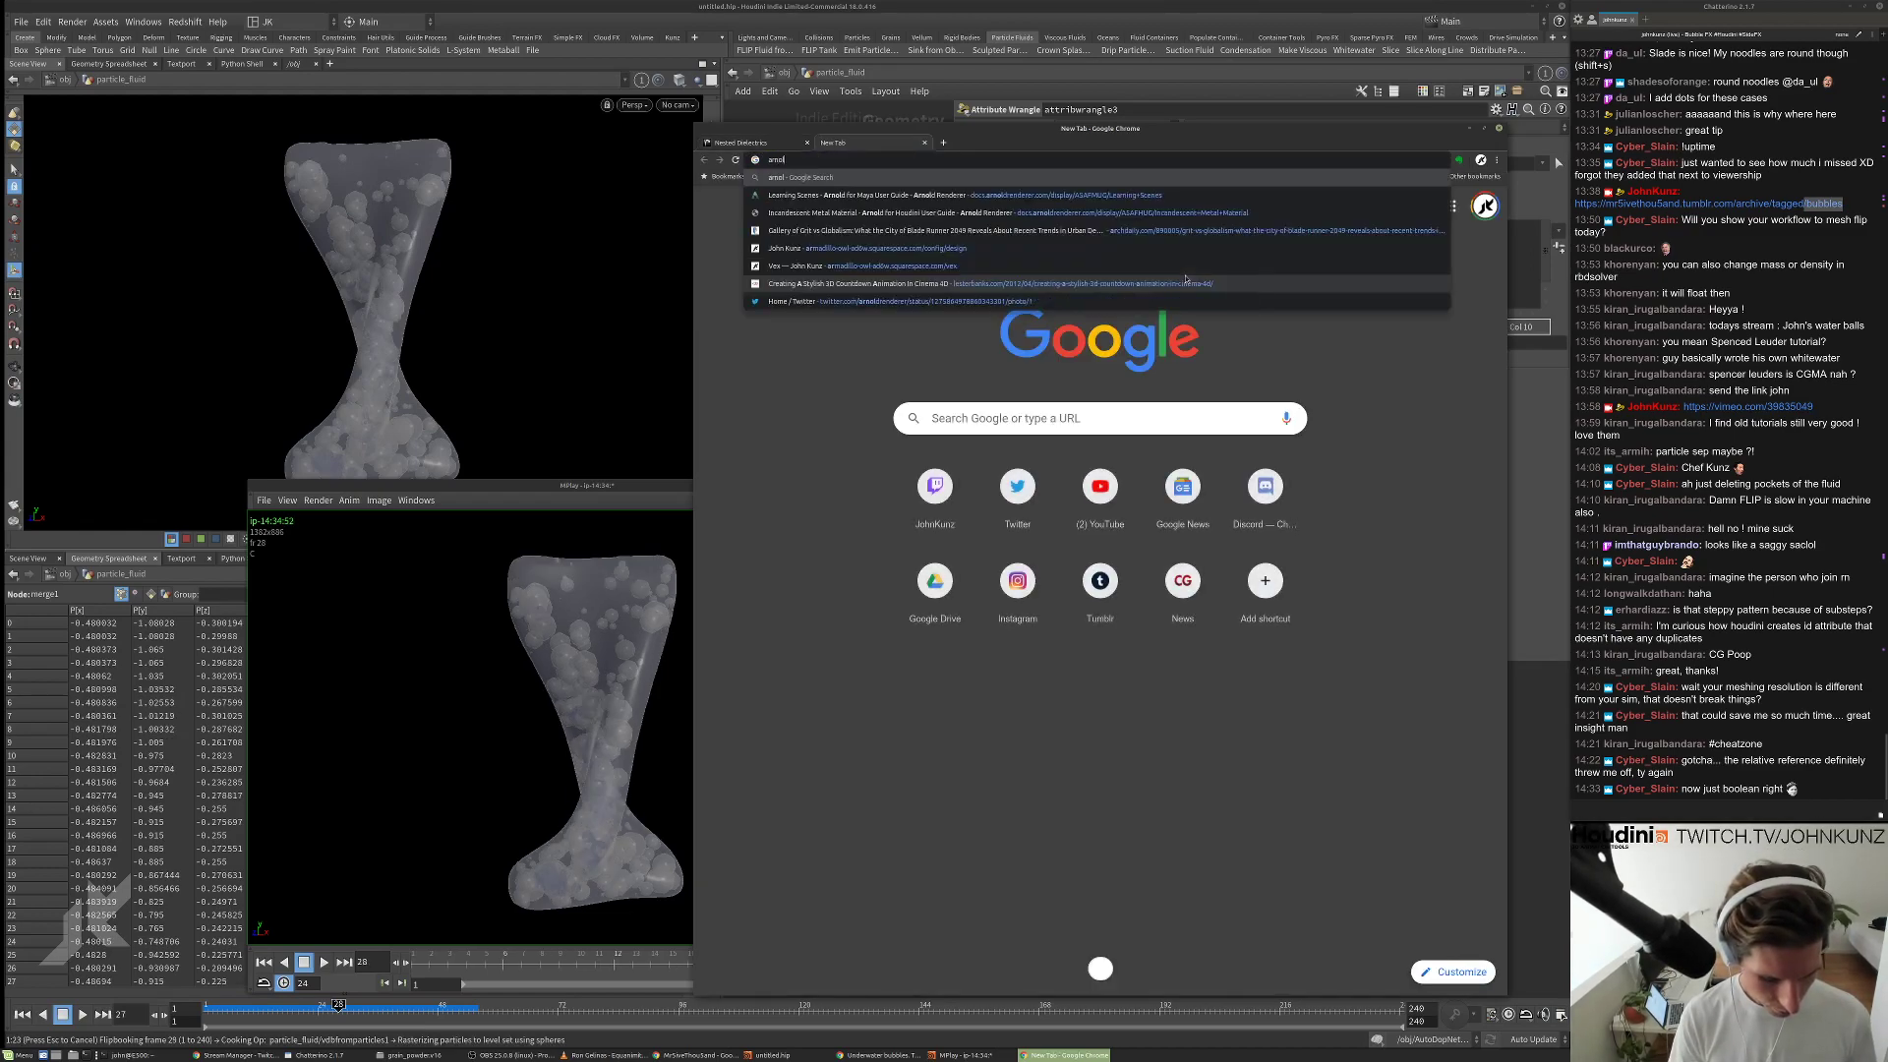
text( render)
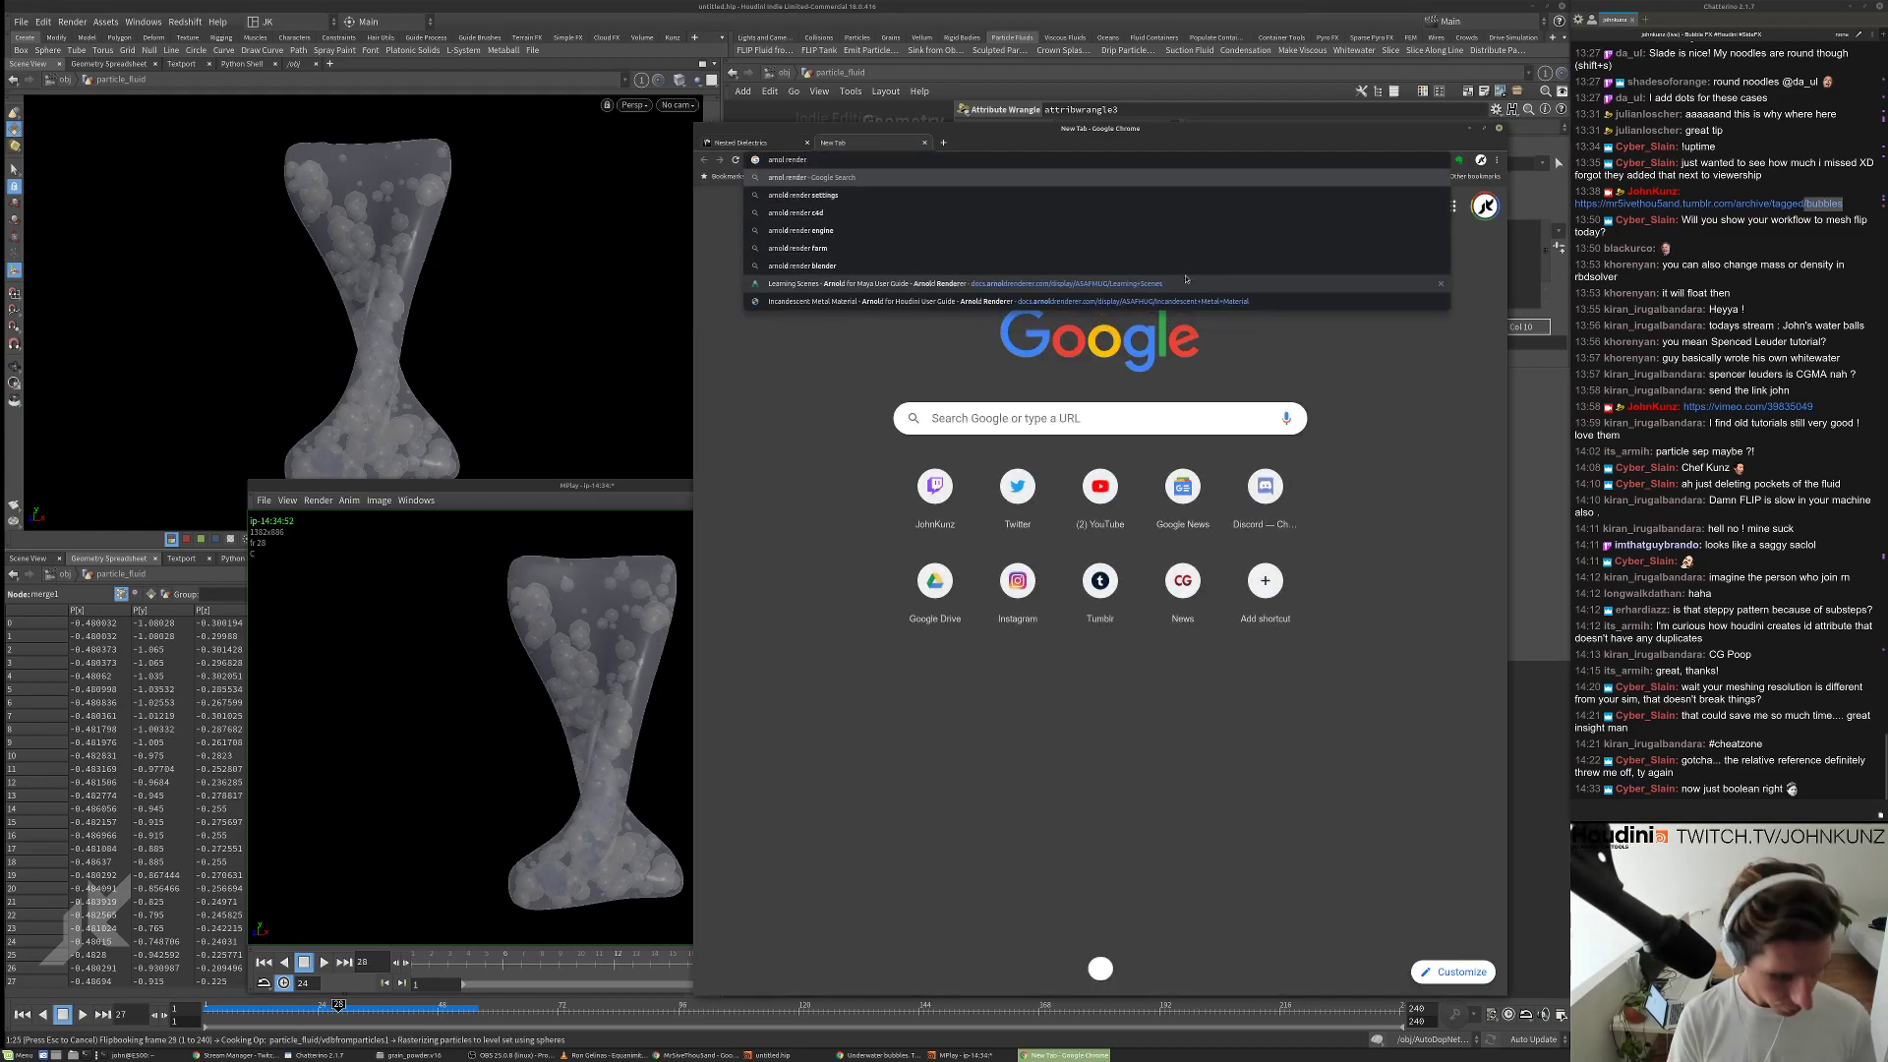
text( fishbowl)
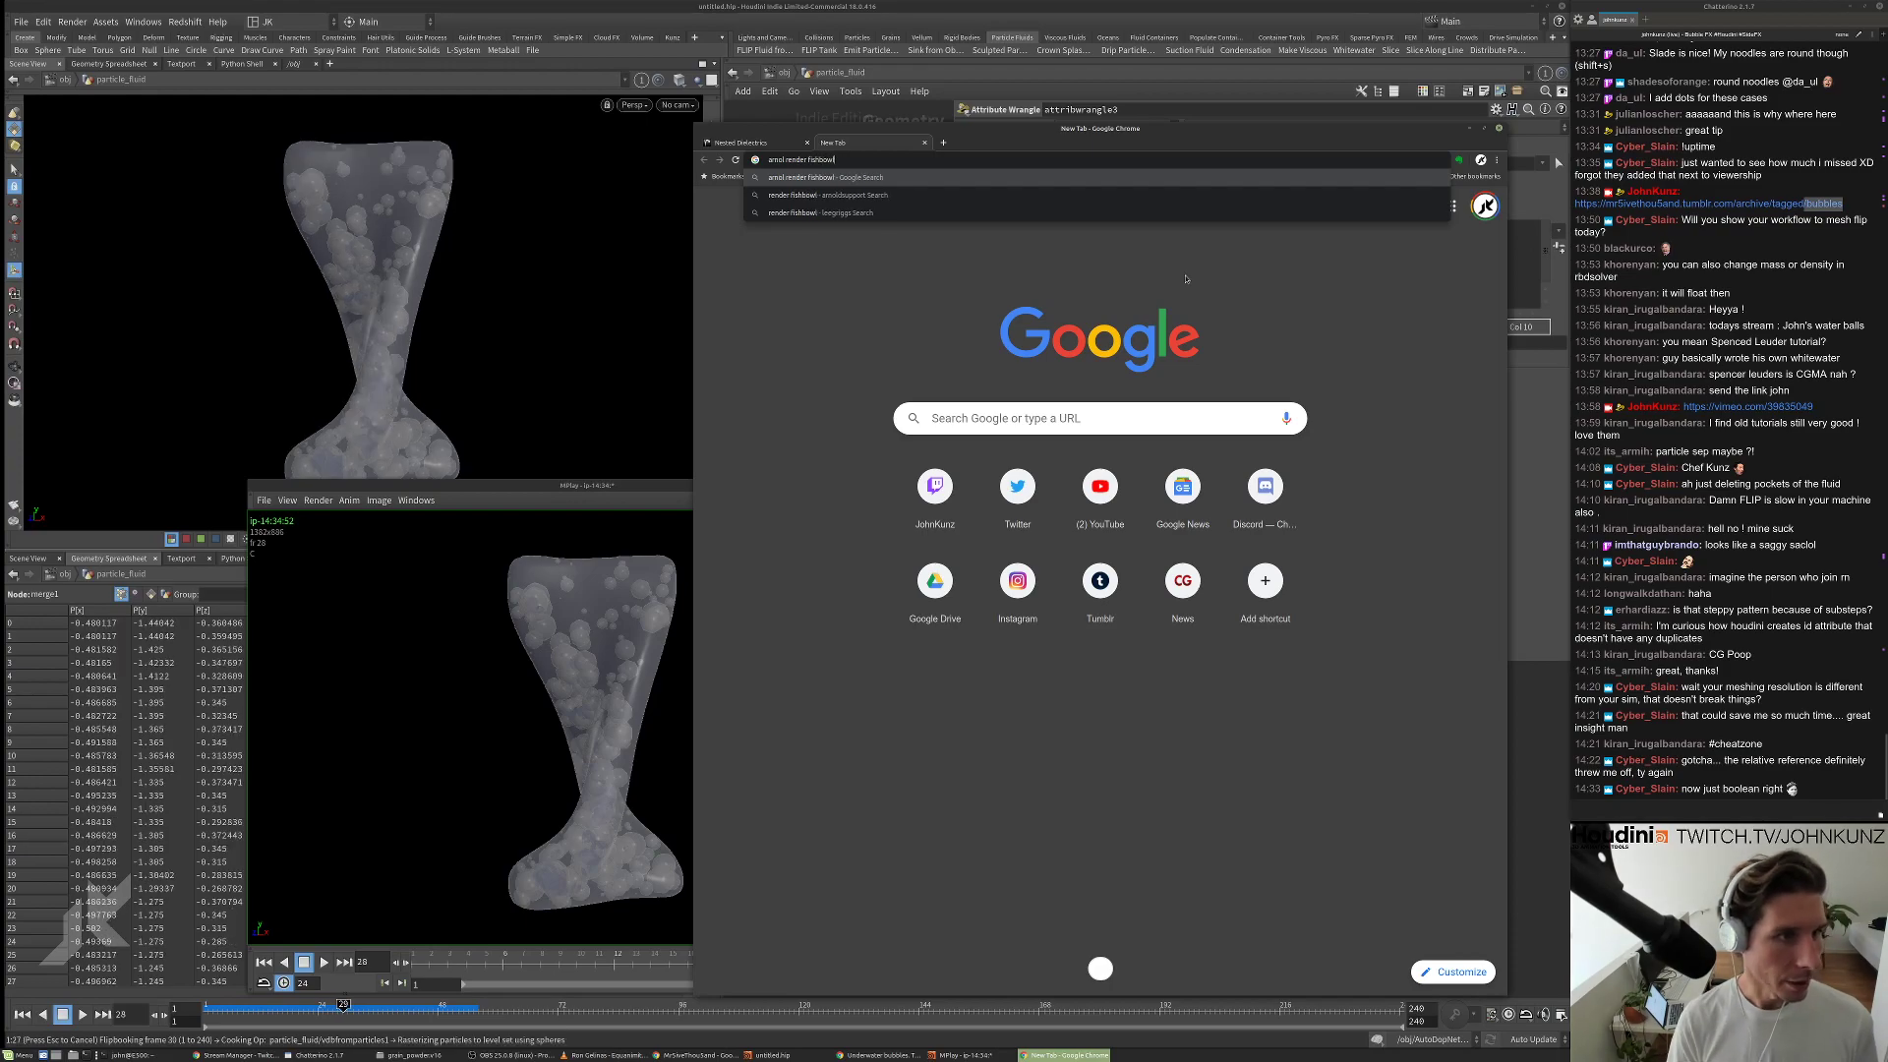
key(Return)
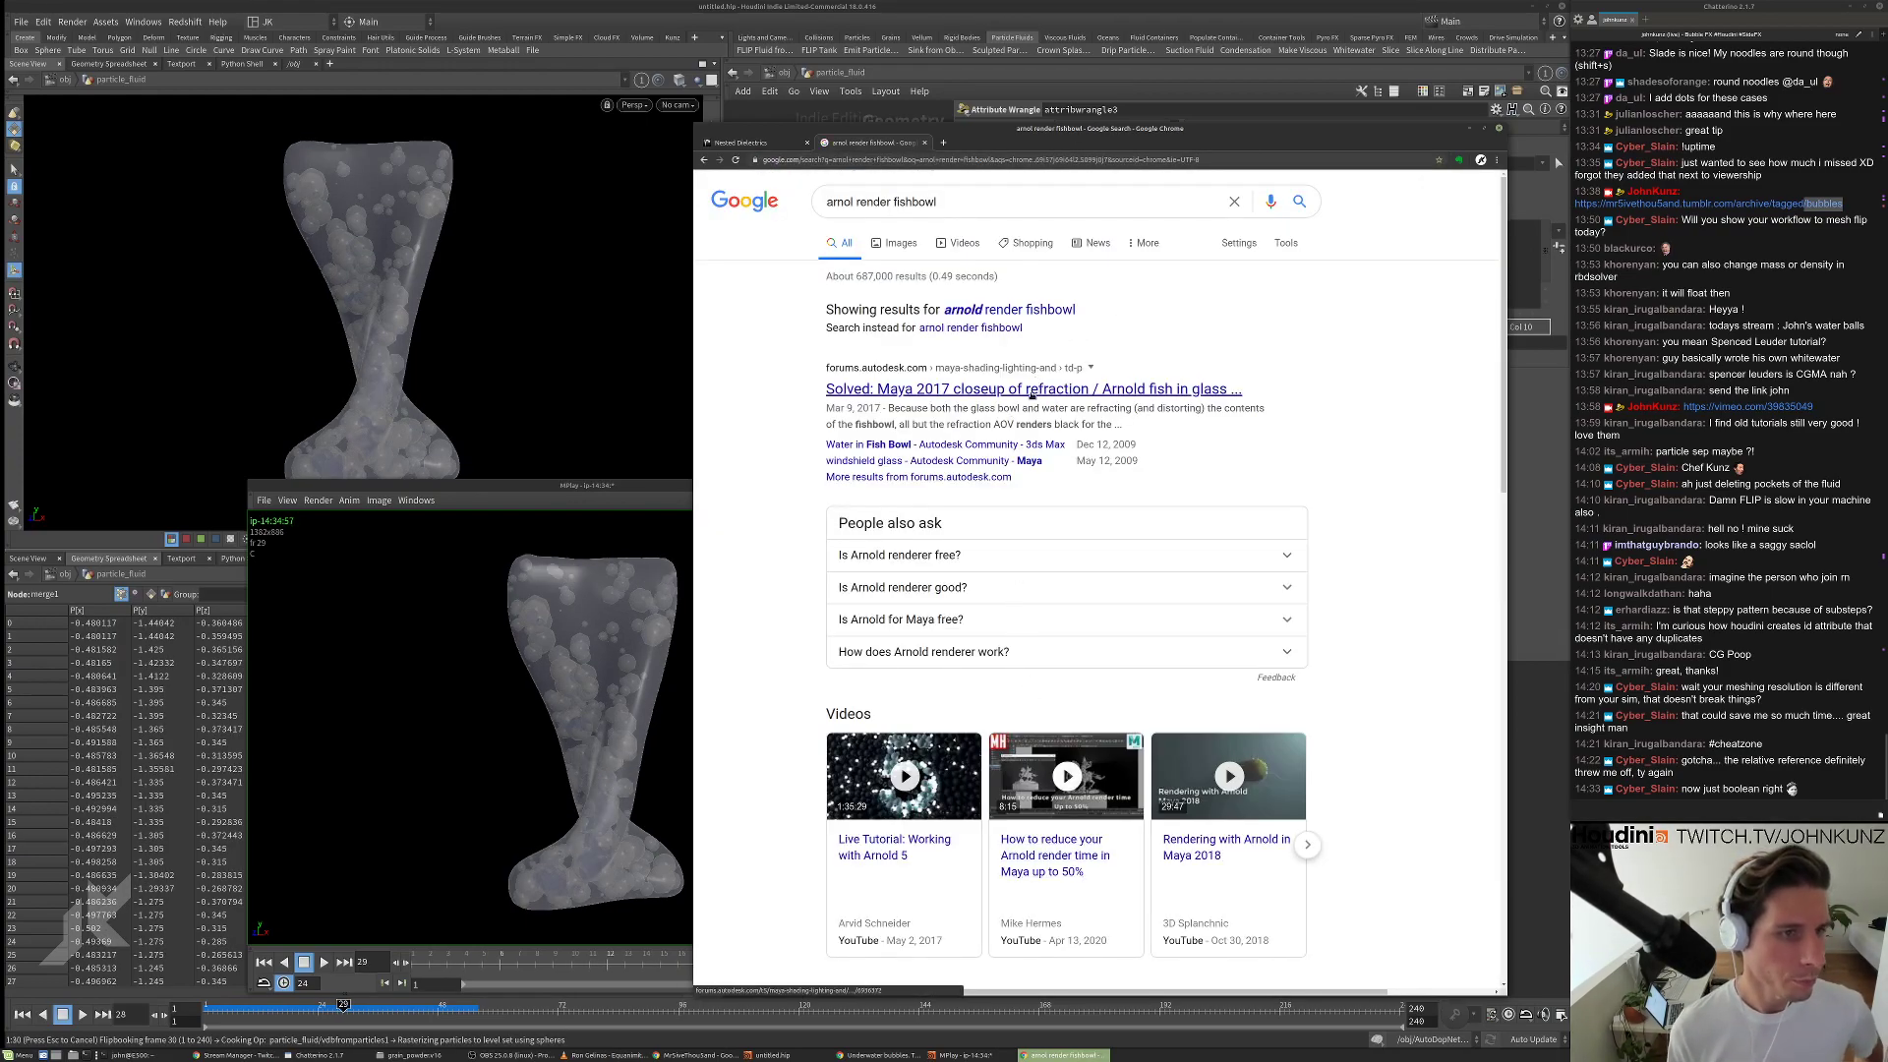
click(875, 447)
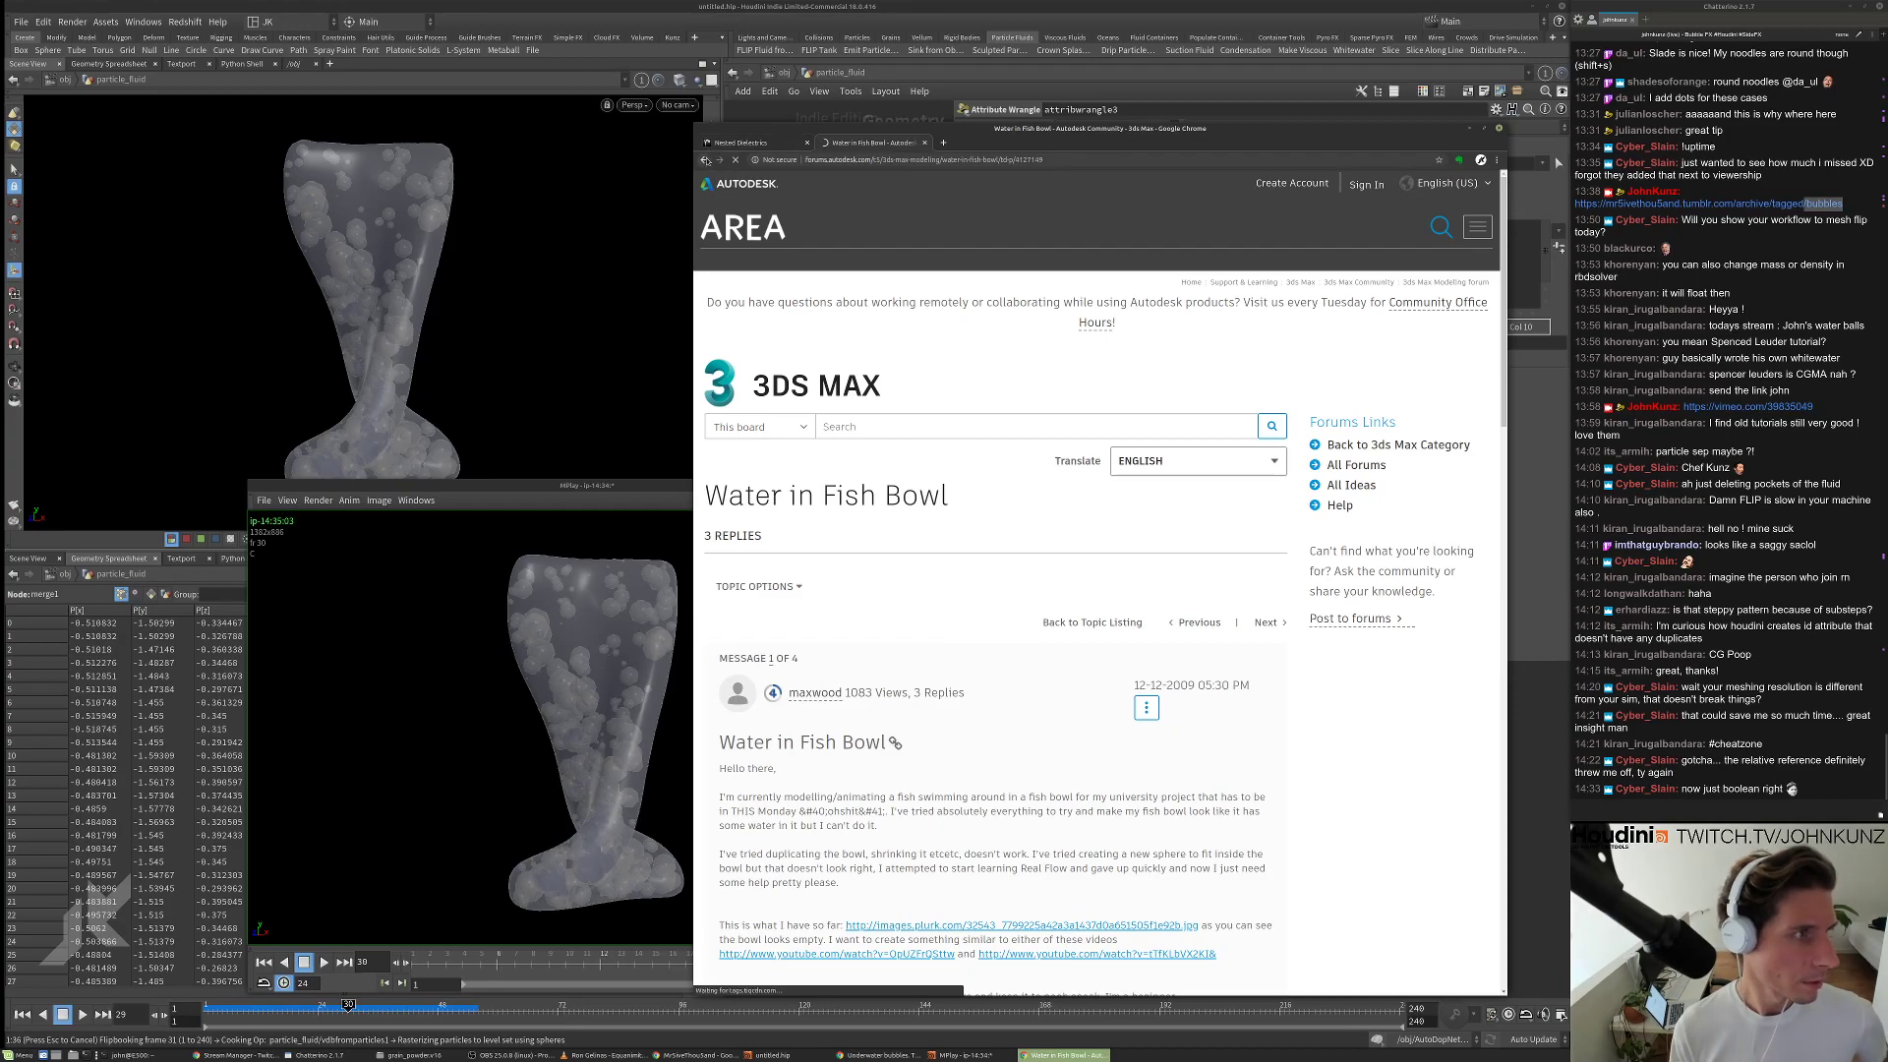
click(705, 159)
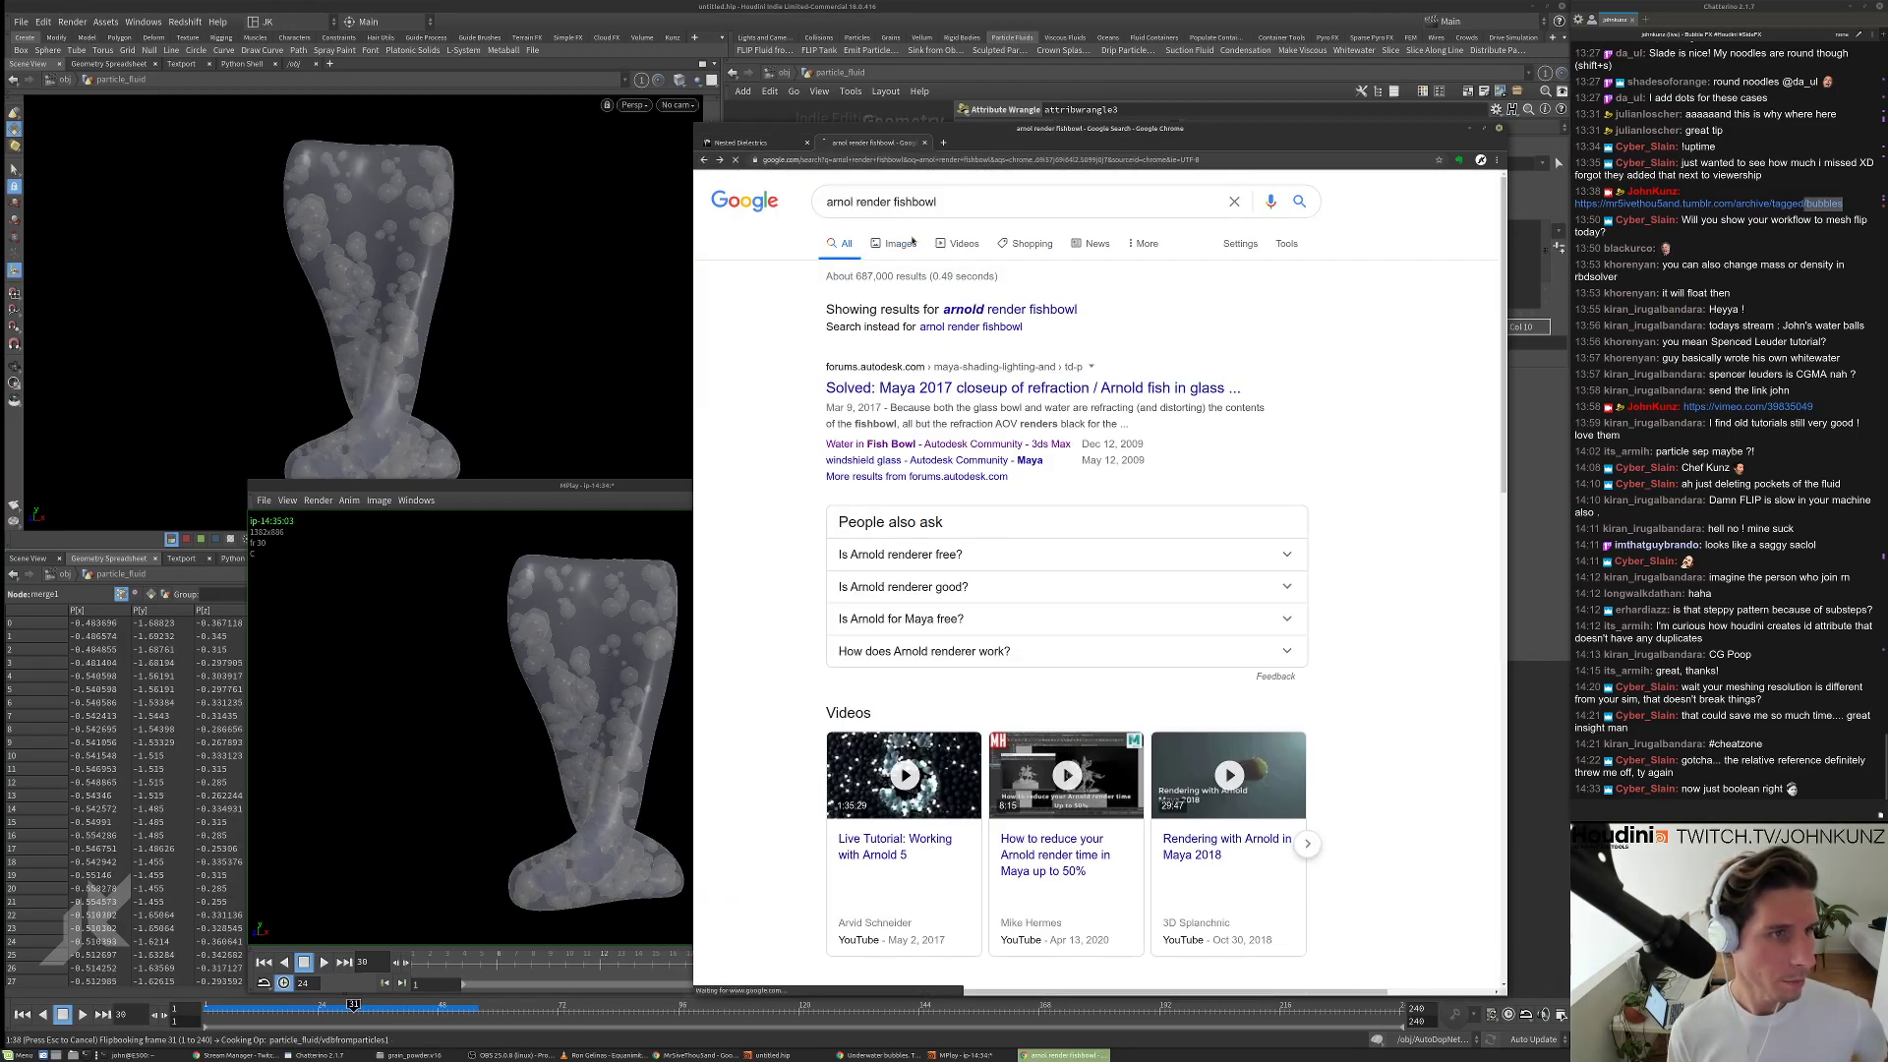
Browse the fishbowl image results, preview one, then return to Houdini.
click(899, 243)
scroll(1125, 514, down, 3)
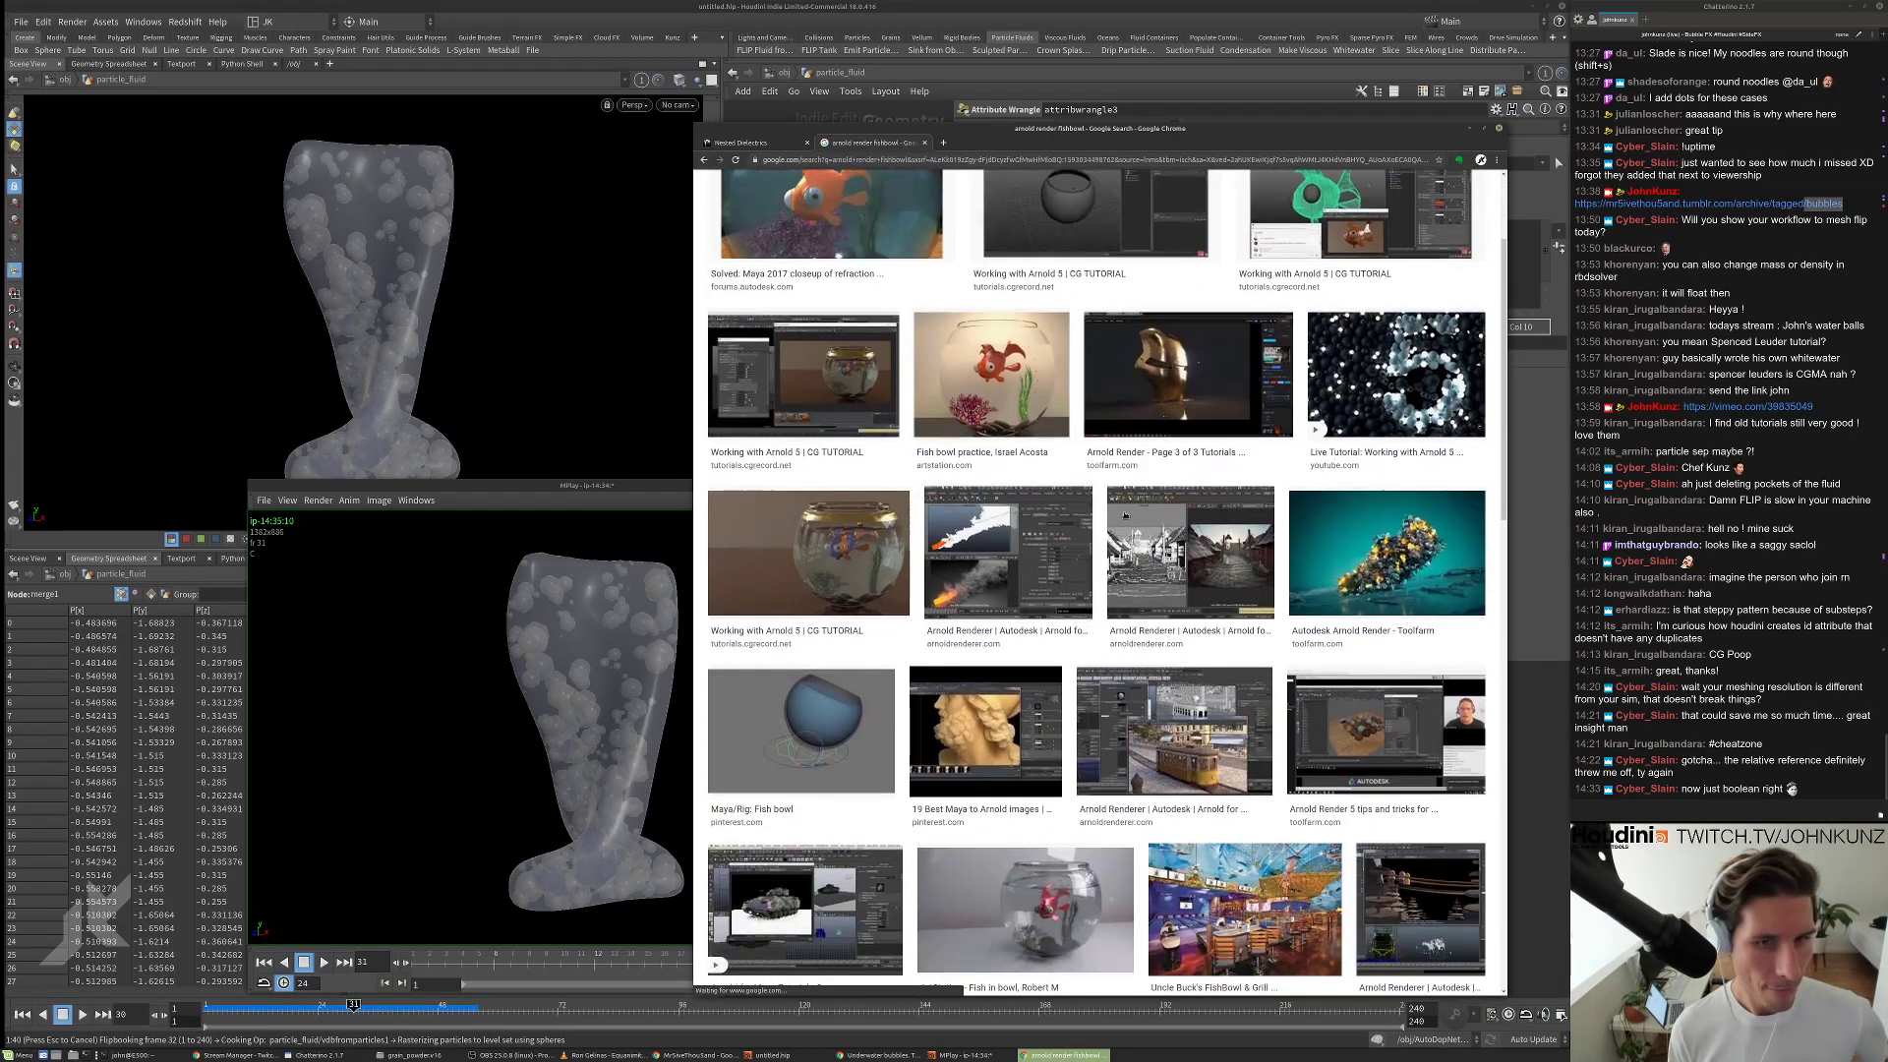
scroll(846, 551, down, 3)
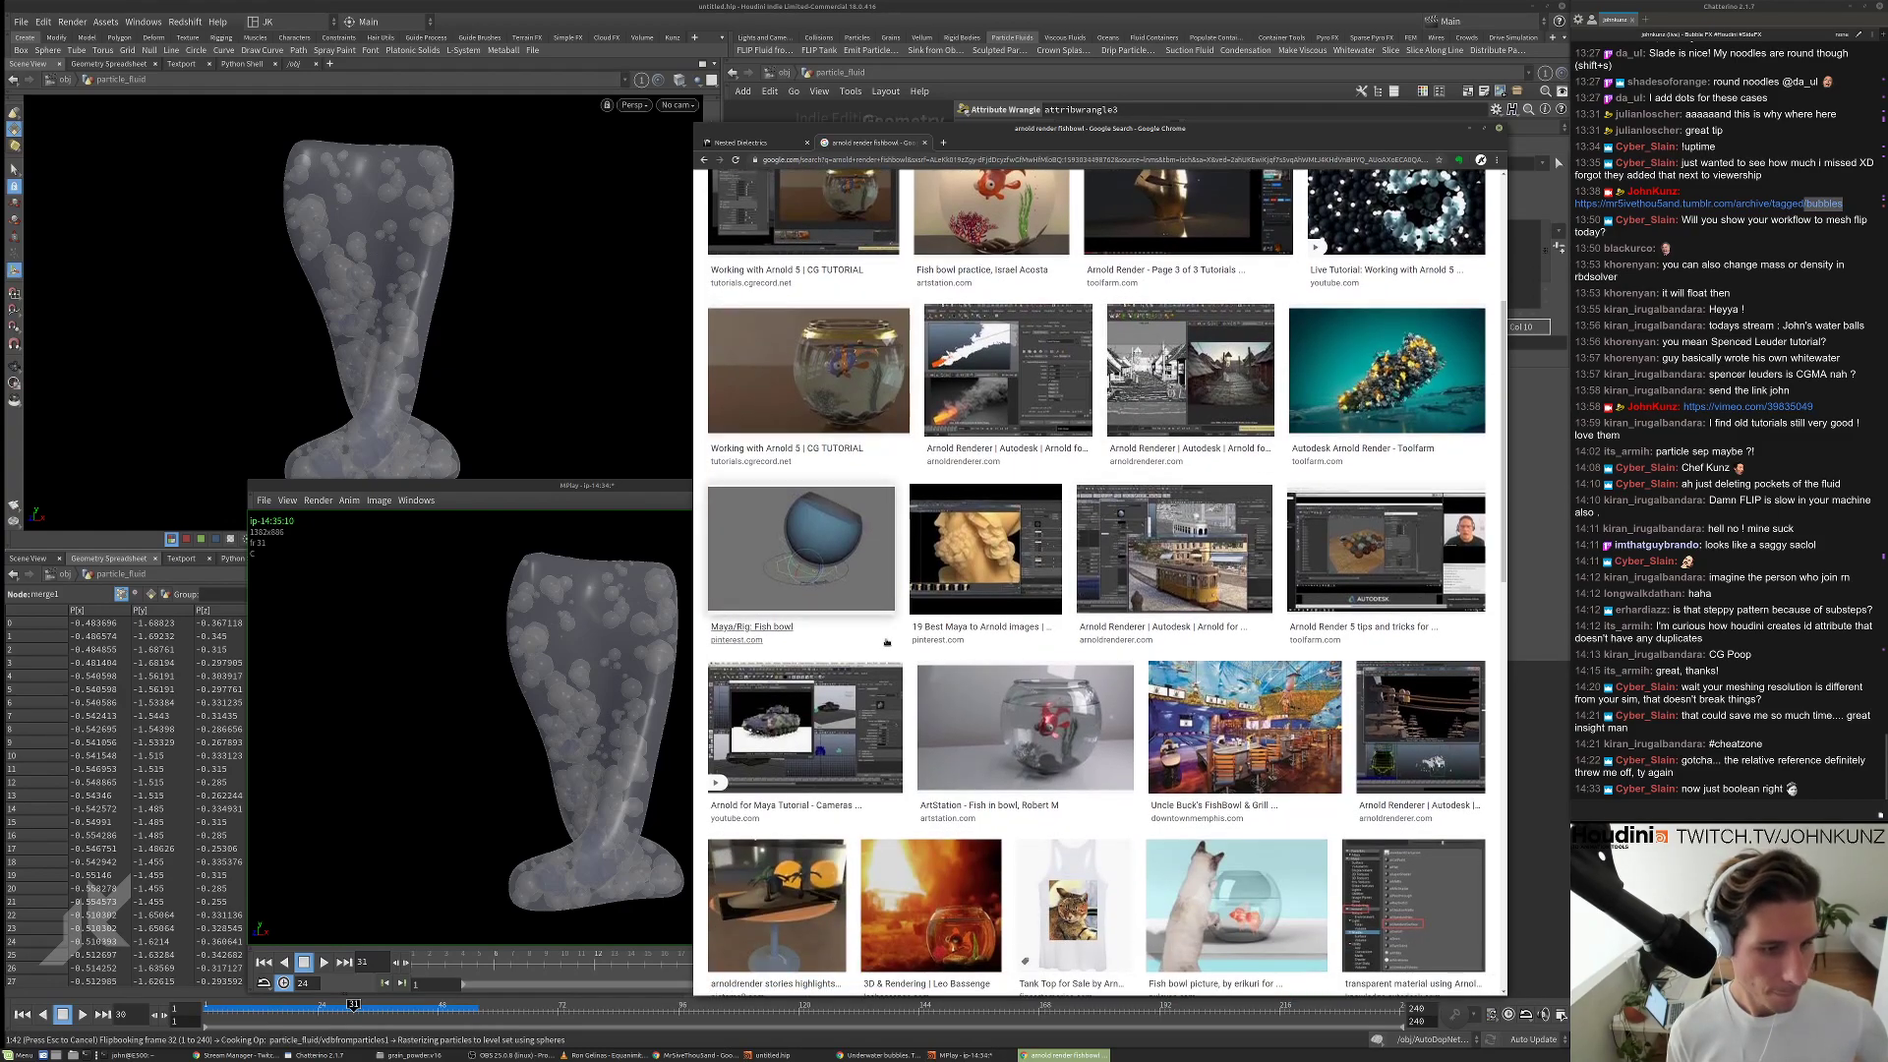
scroll(886, 642, down, 5)
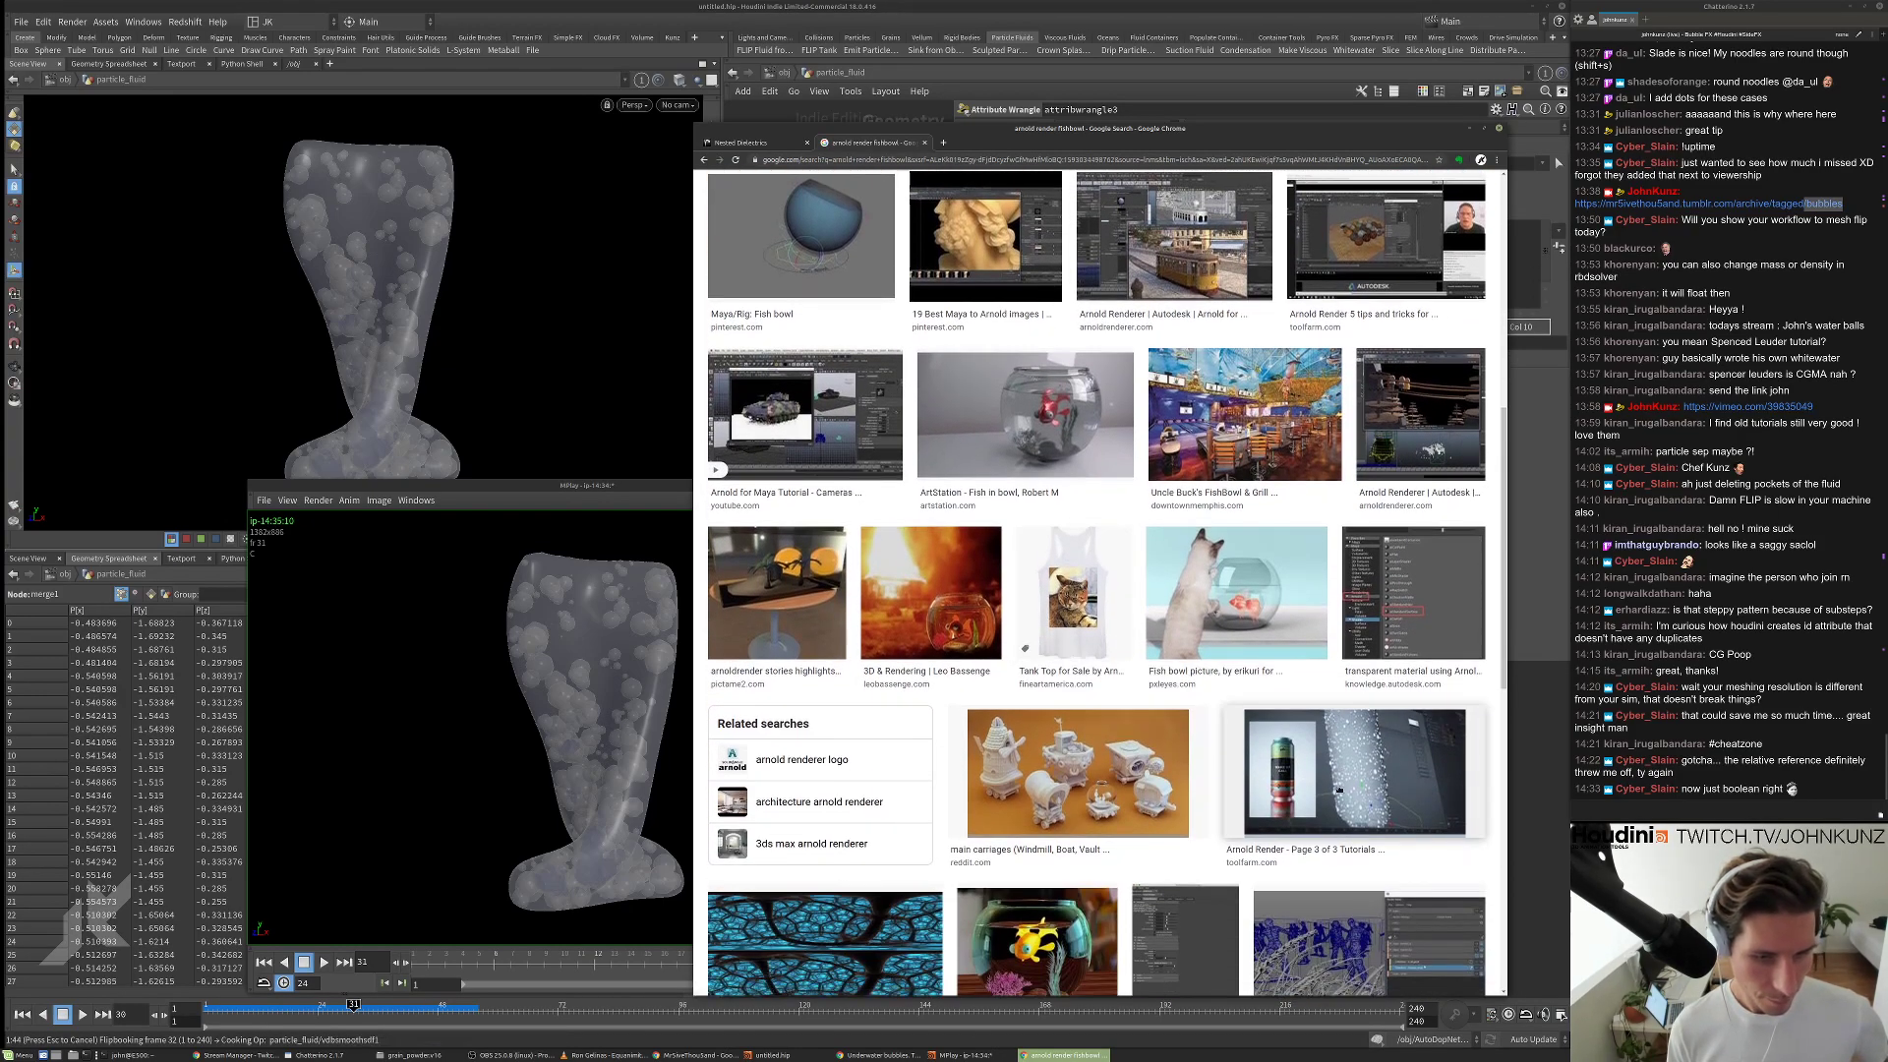
scroll(1339, 790, down, 10)
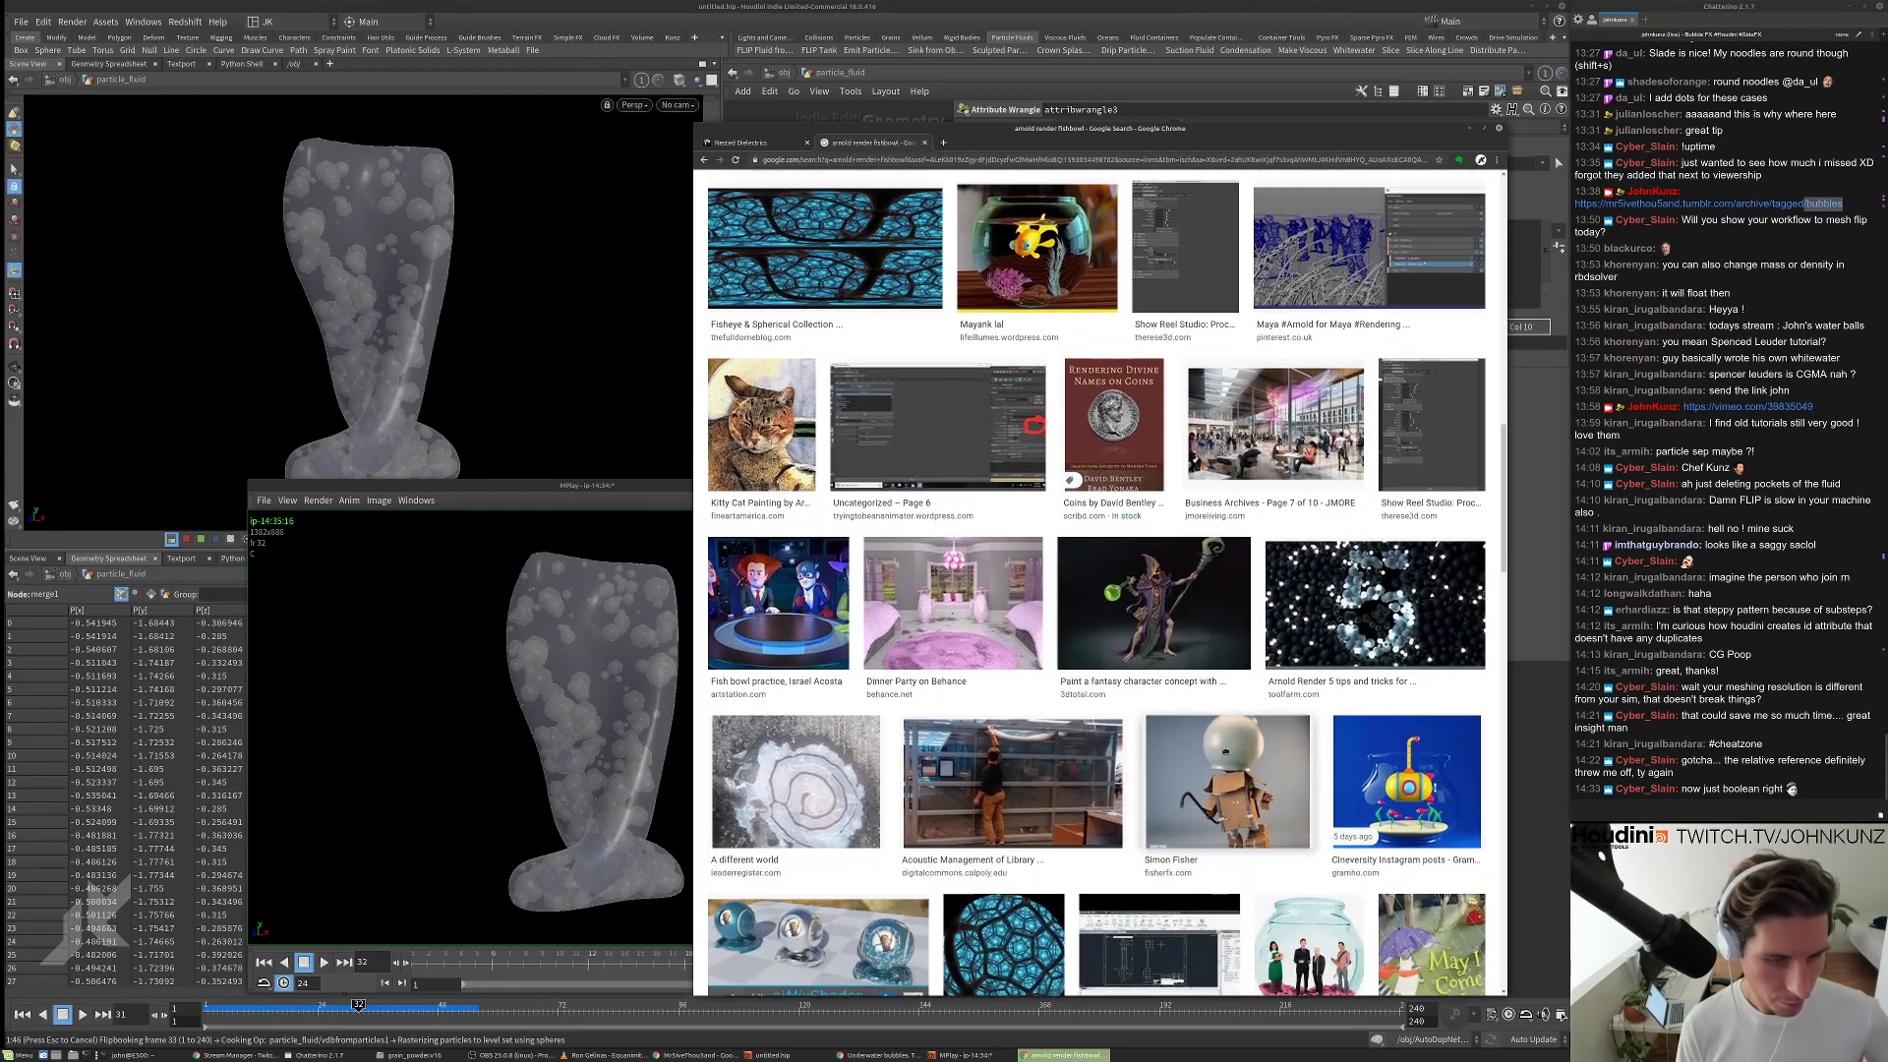
scroll(1224, 752, down, 7)
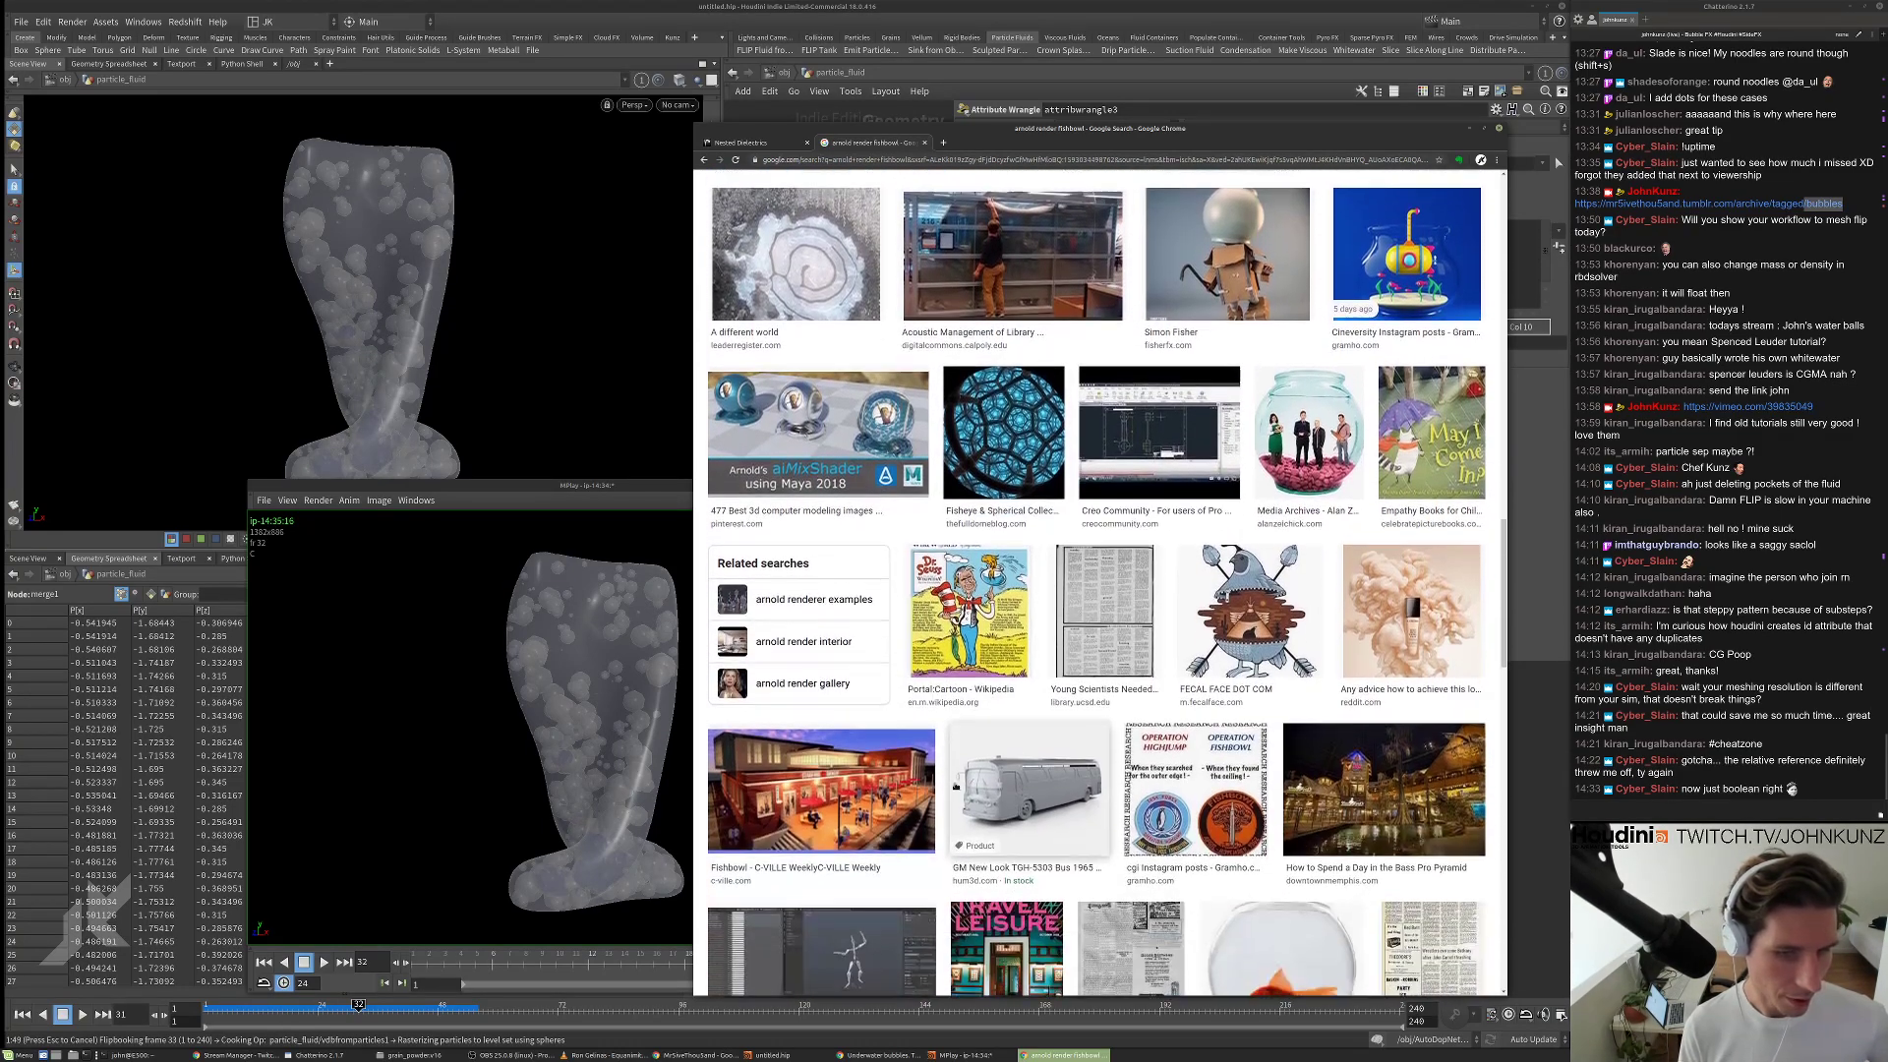
scroll(955, 786, down, 4)
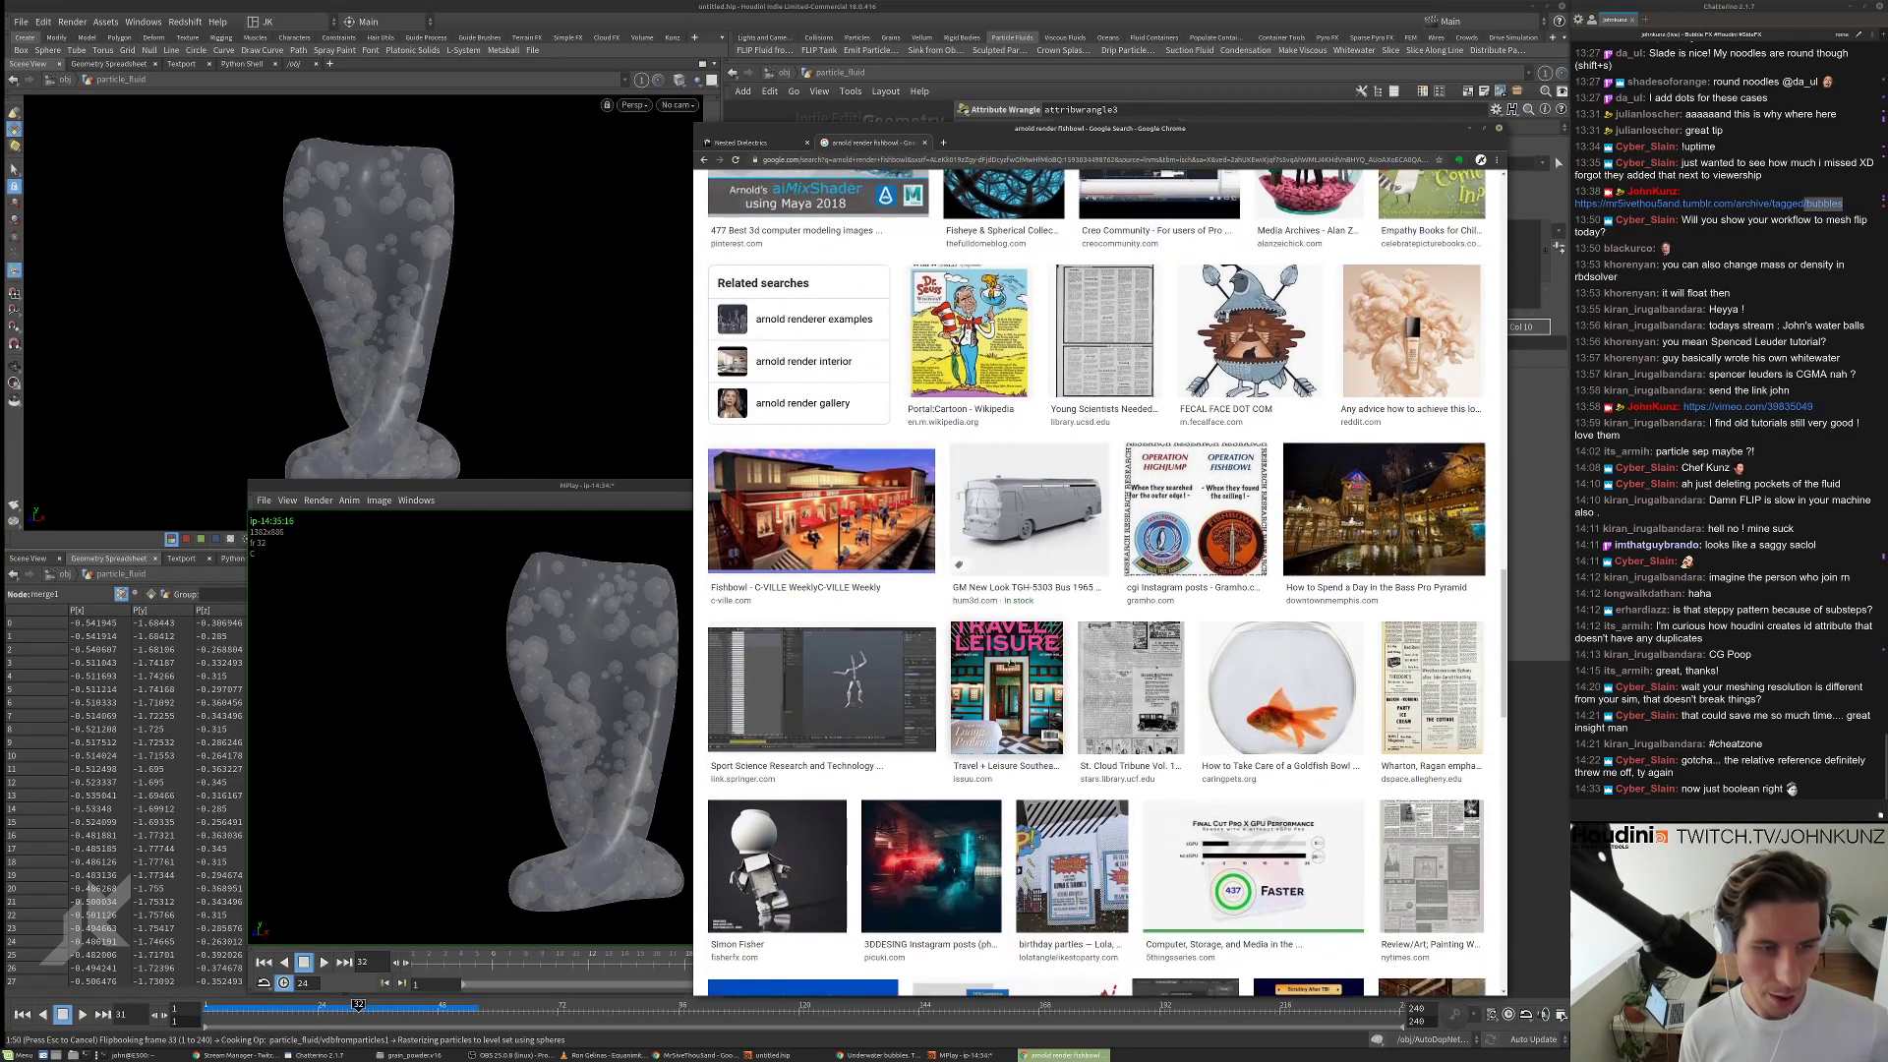
scroll(1131, 639, down, 3)
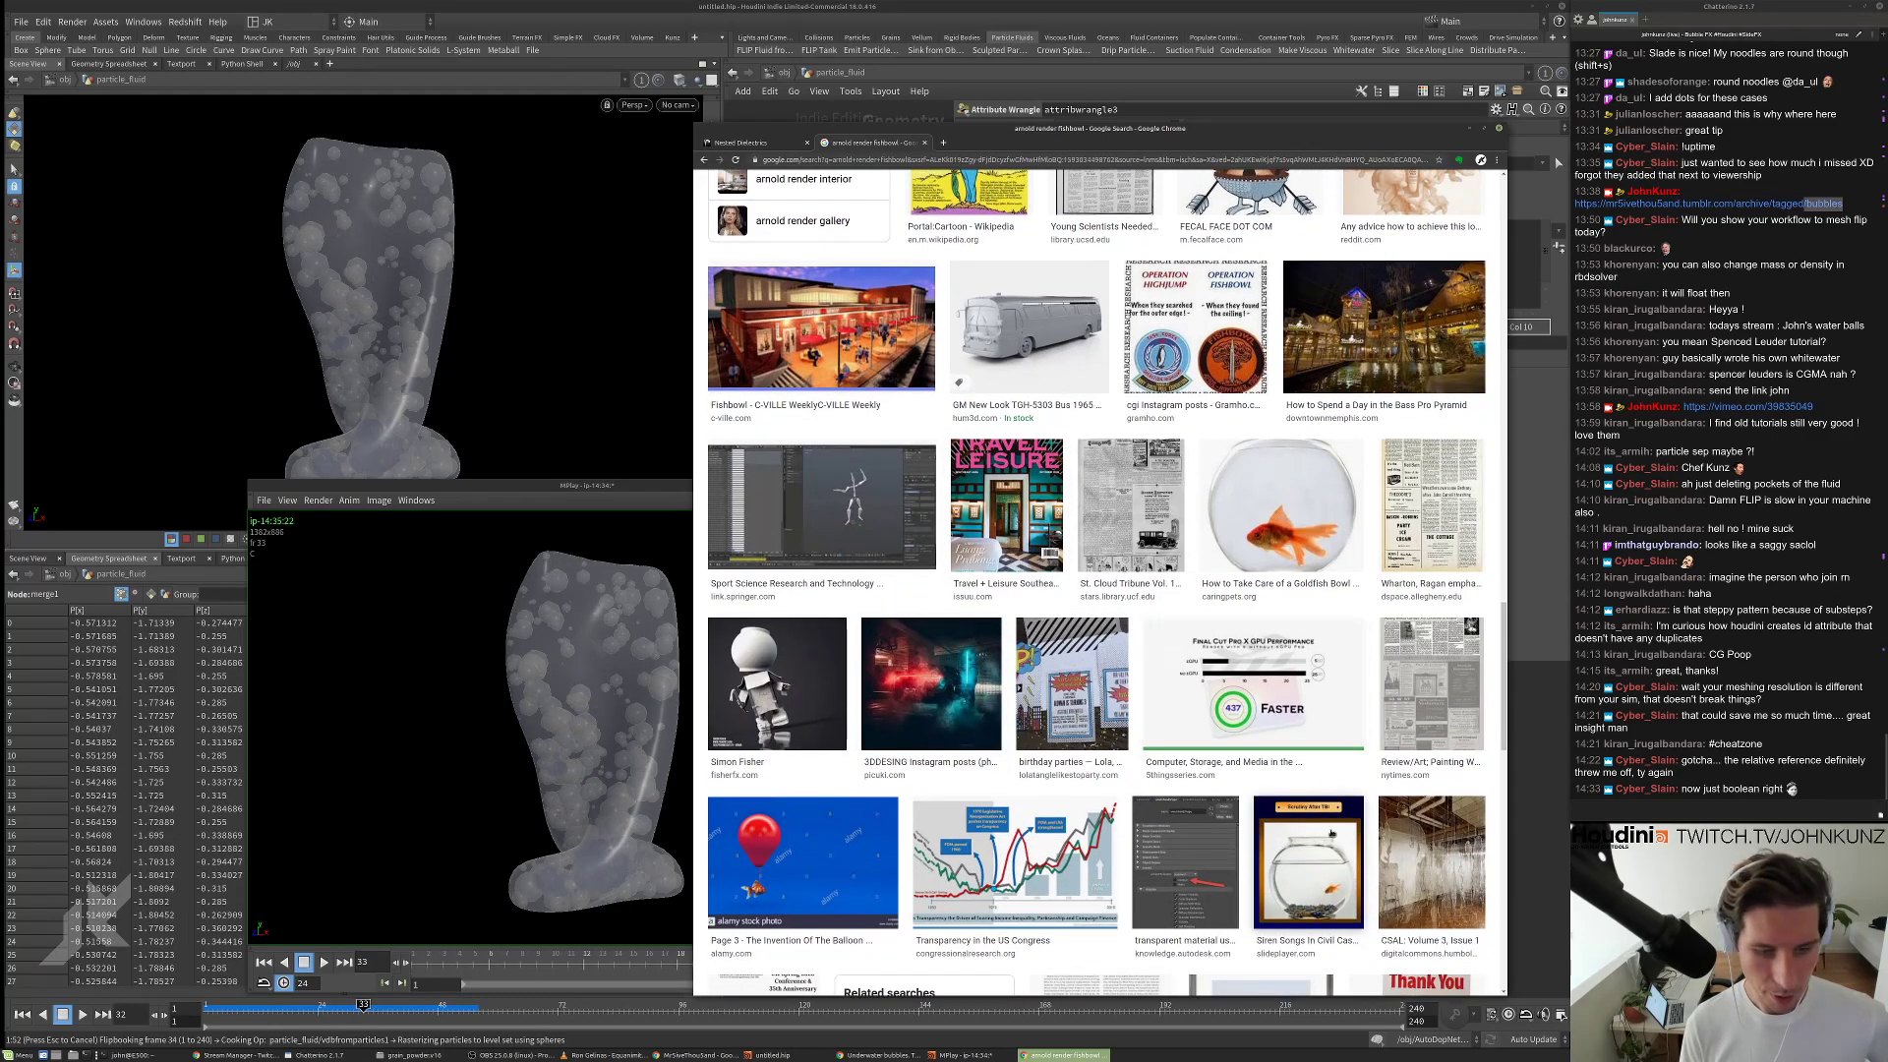
click(1332, 833)
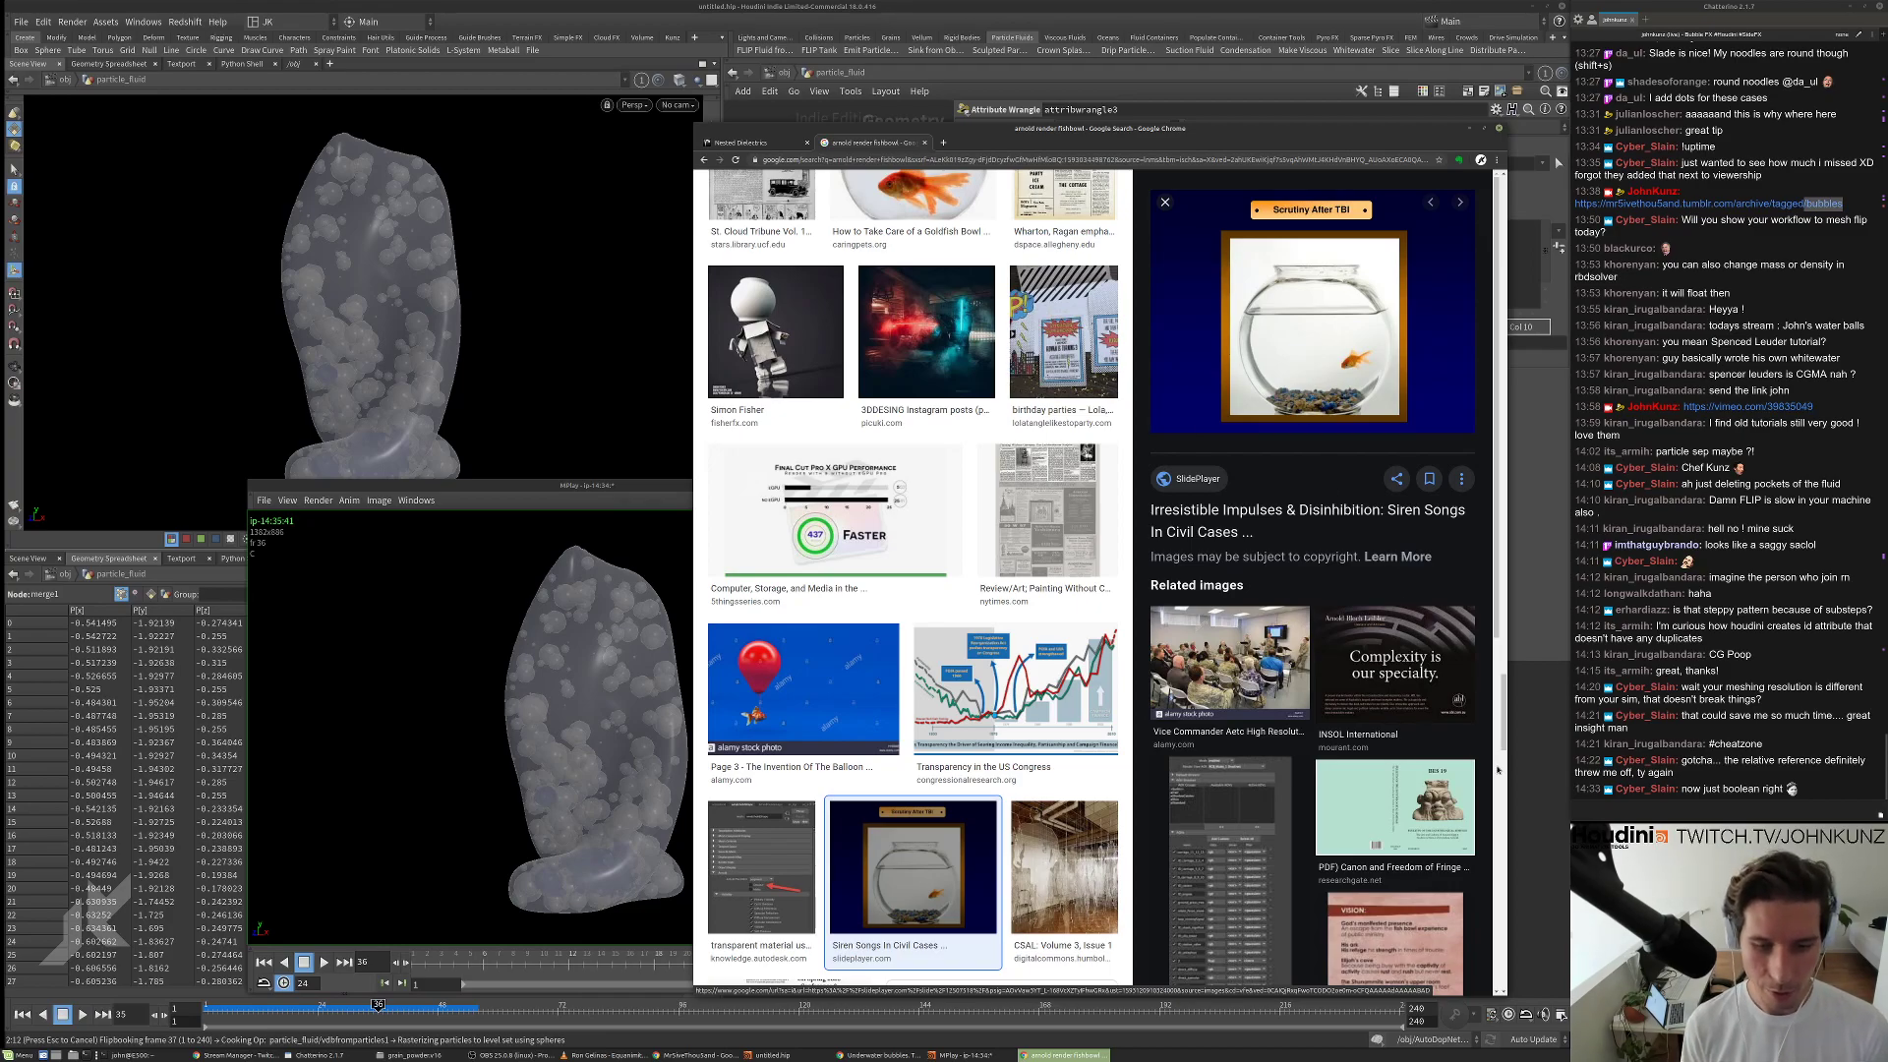
click(1527, 784)
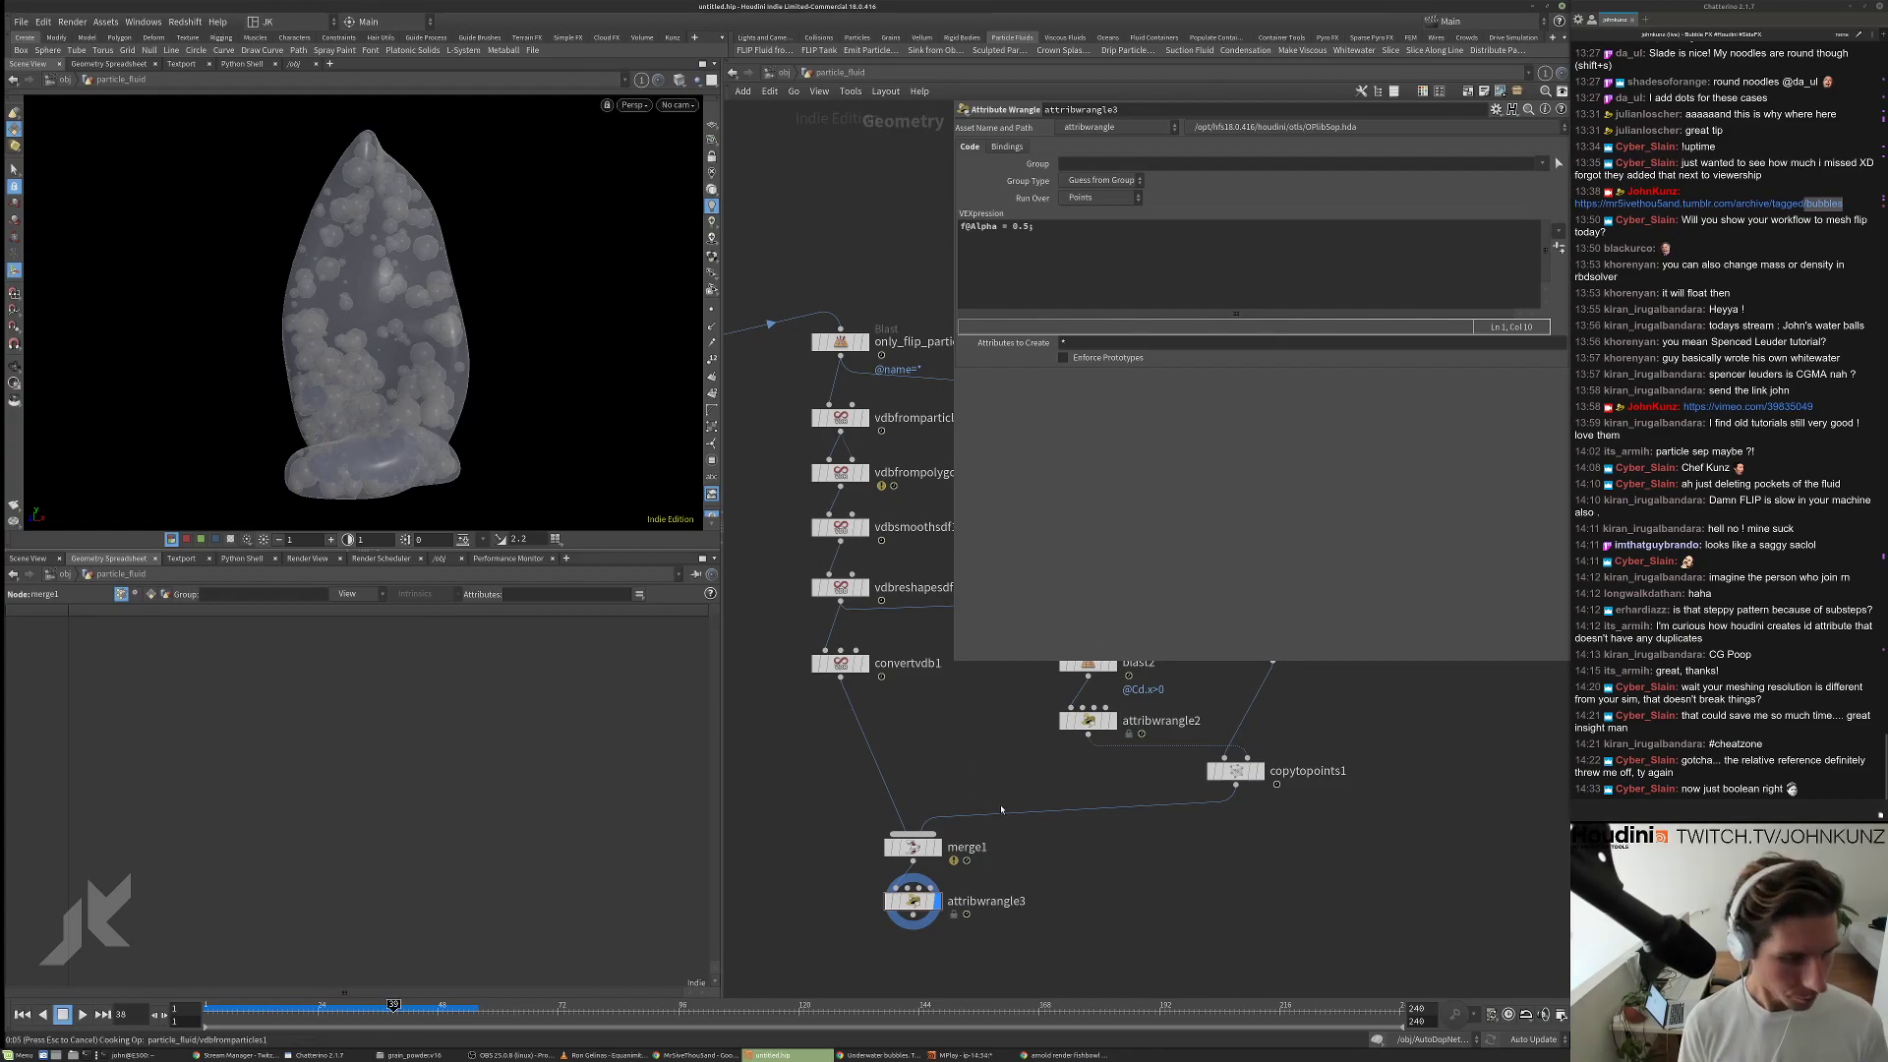
Close in on the bubbles and select attribwrangle2 to view its code.
middle_drag(977, 850, 957, 937)
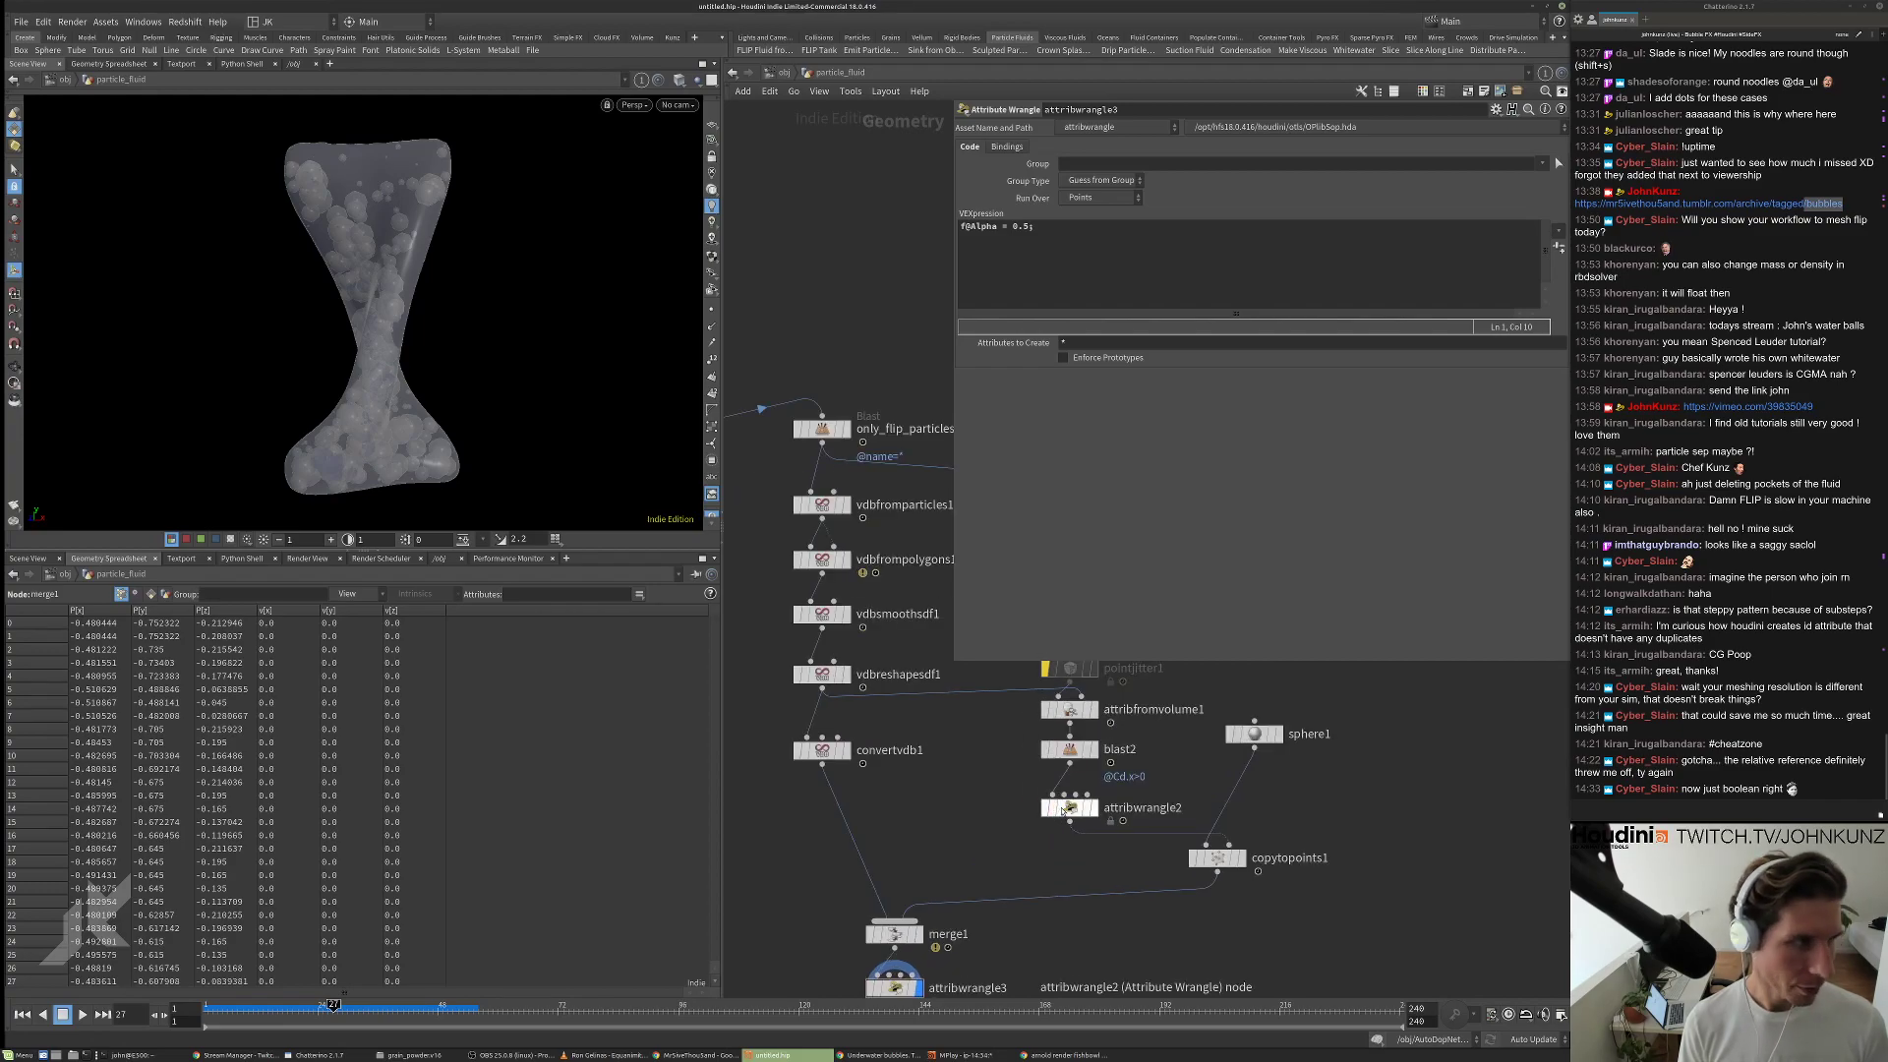
drag(413, 329, 557, 328)
scroll(550, 315, up, 6)
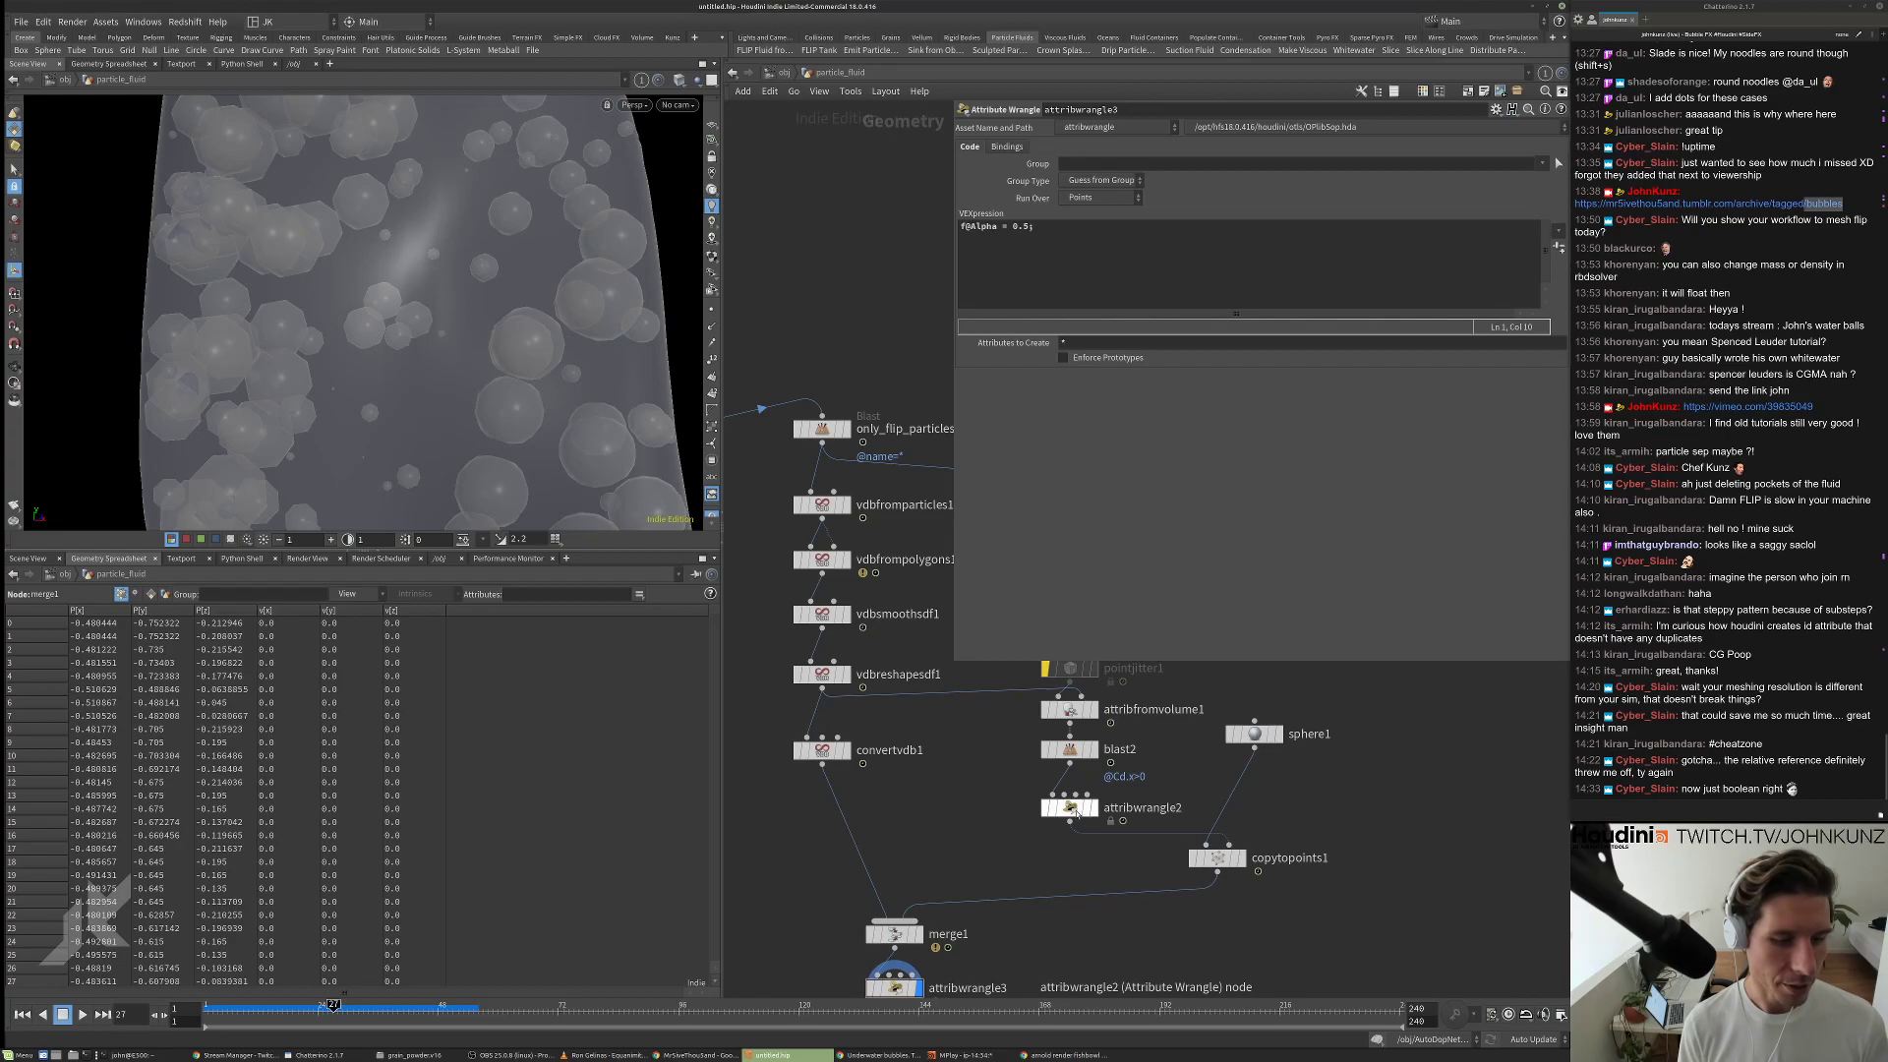
click(1069, 807)
middle_drag(979, 800, 955, 762)
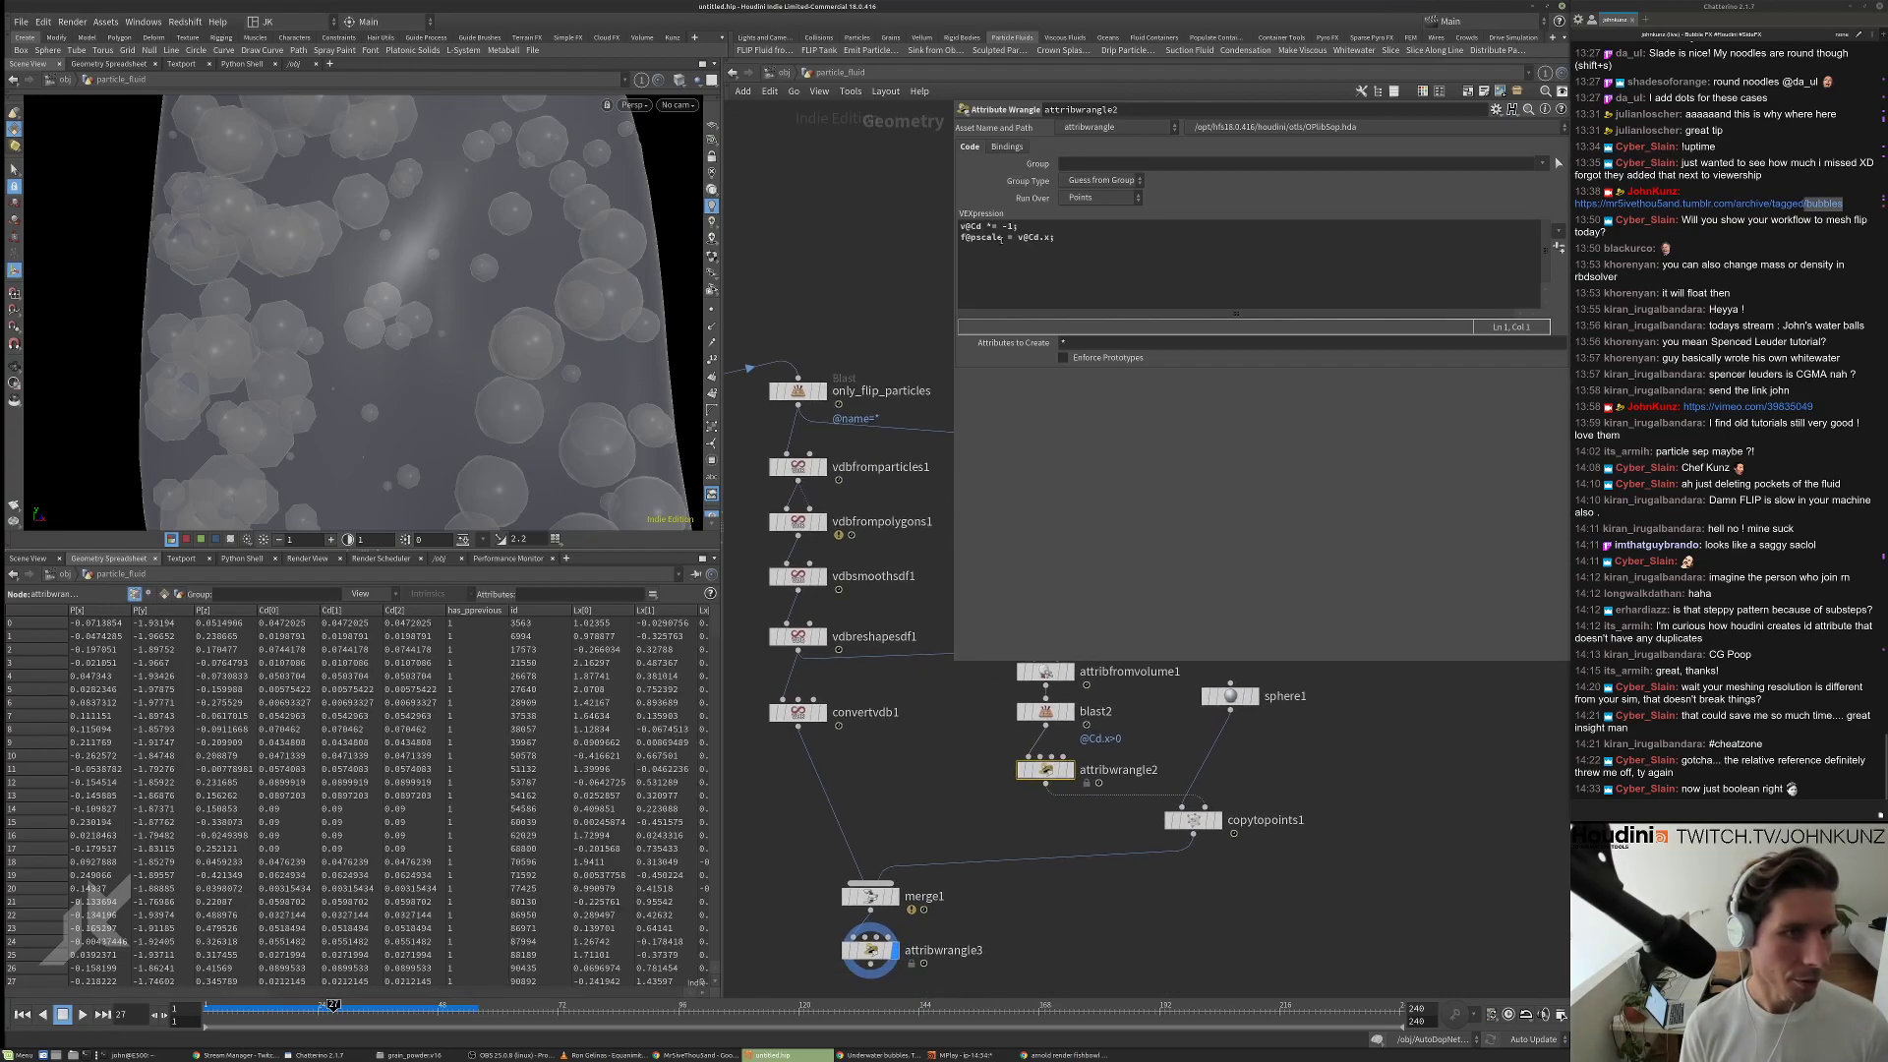
click(1018, 237)
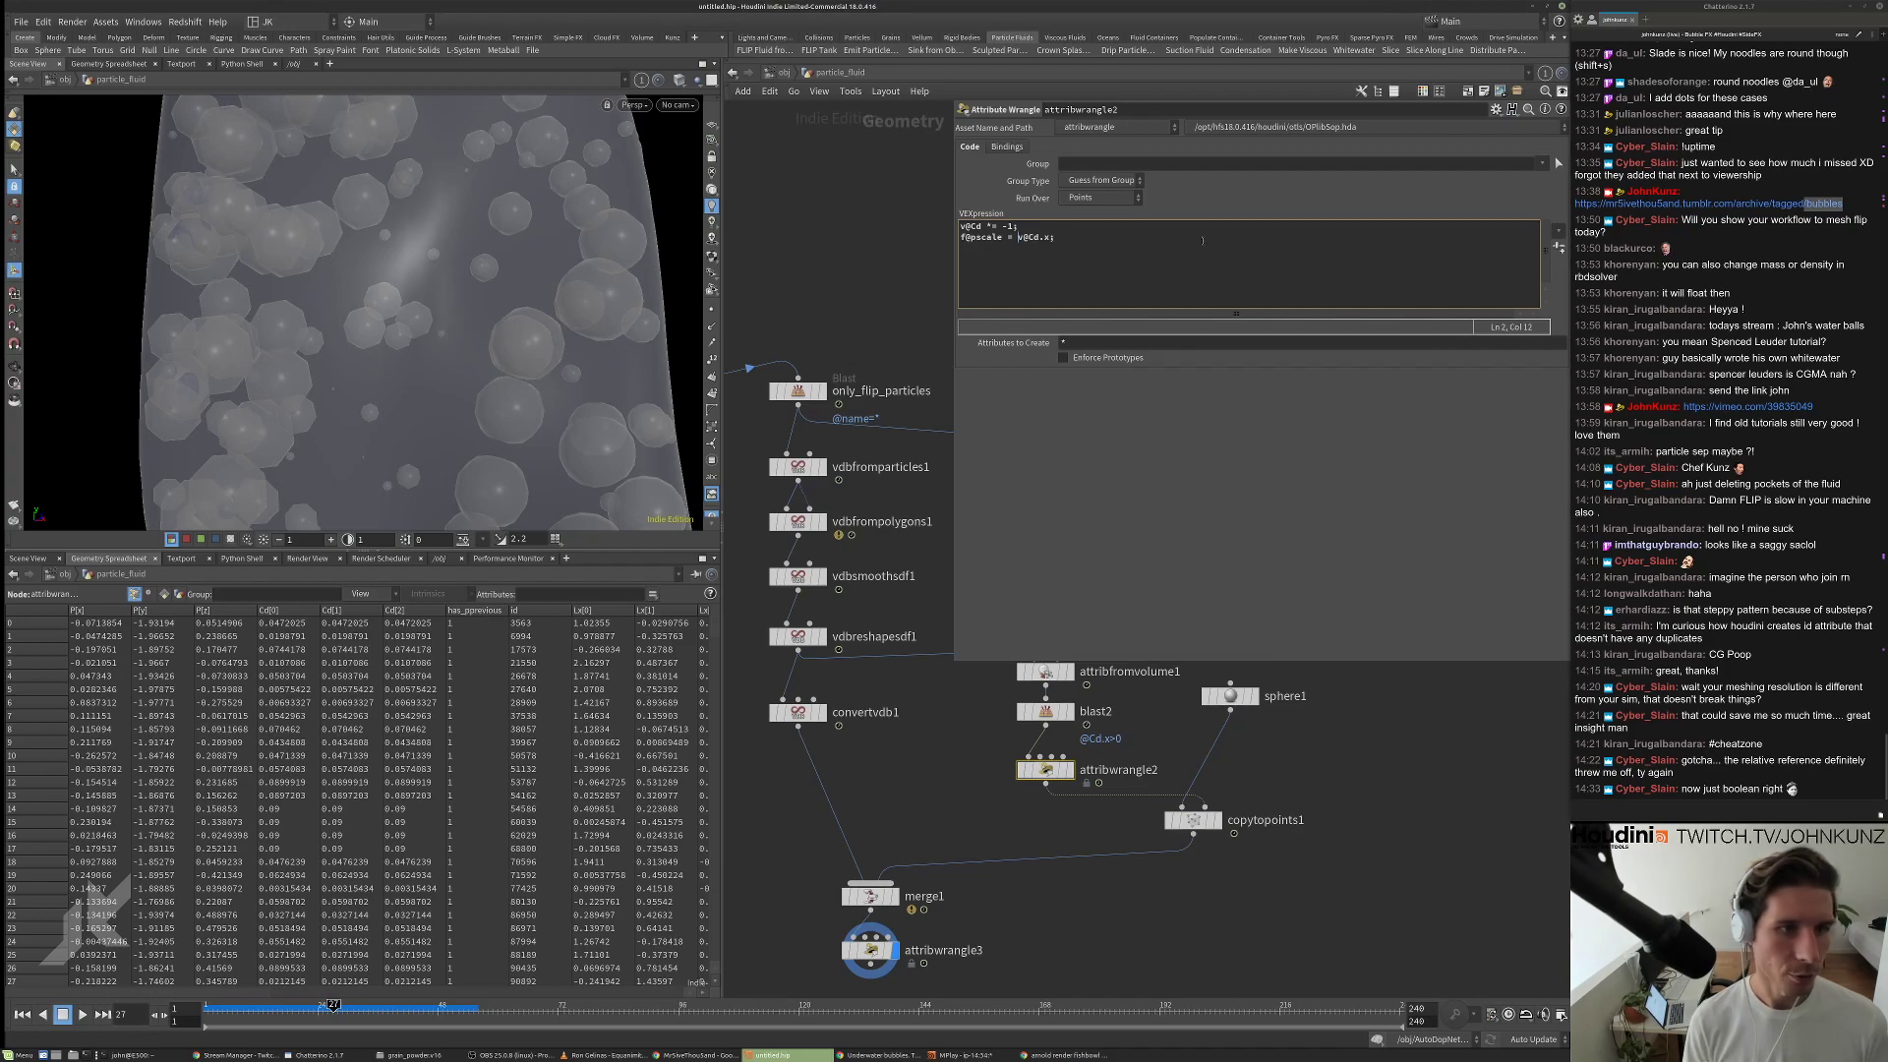
text(min)
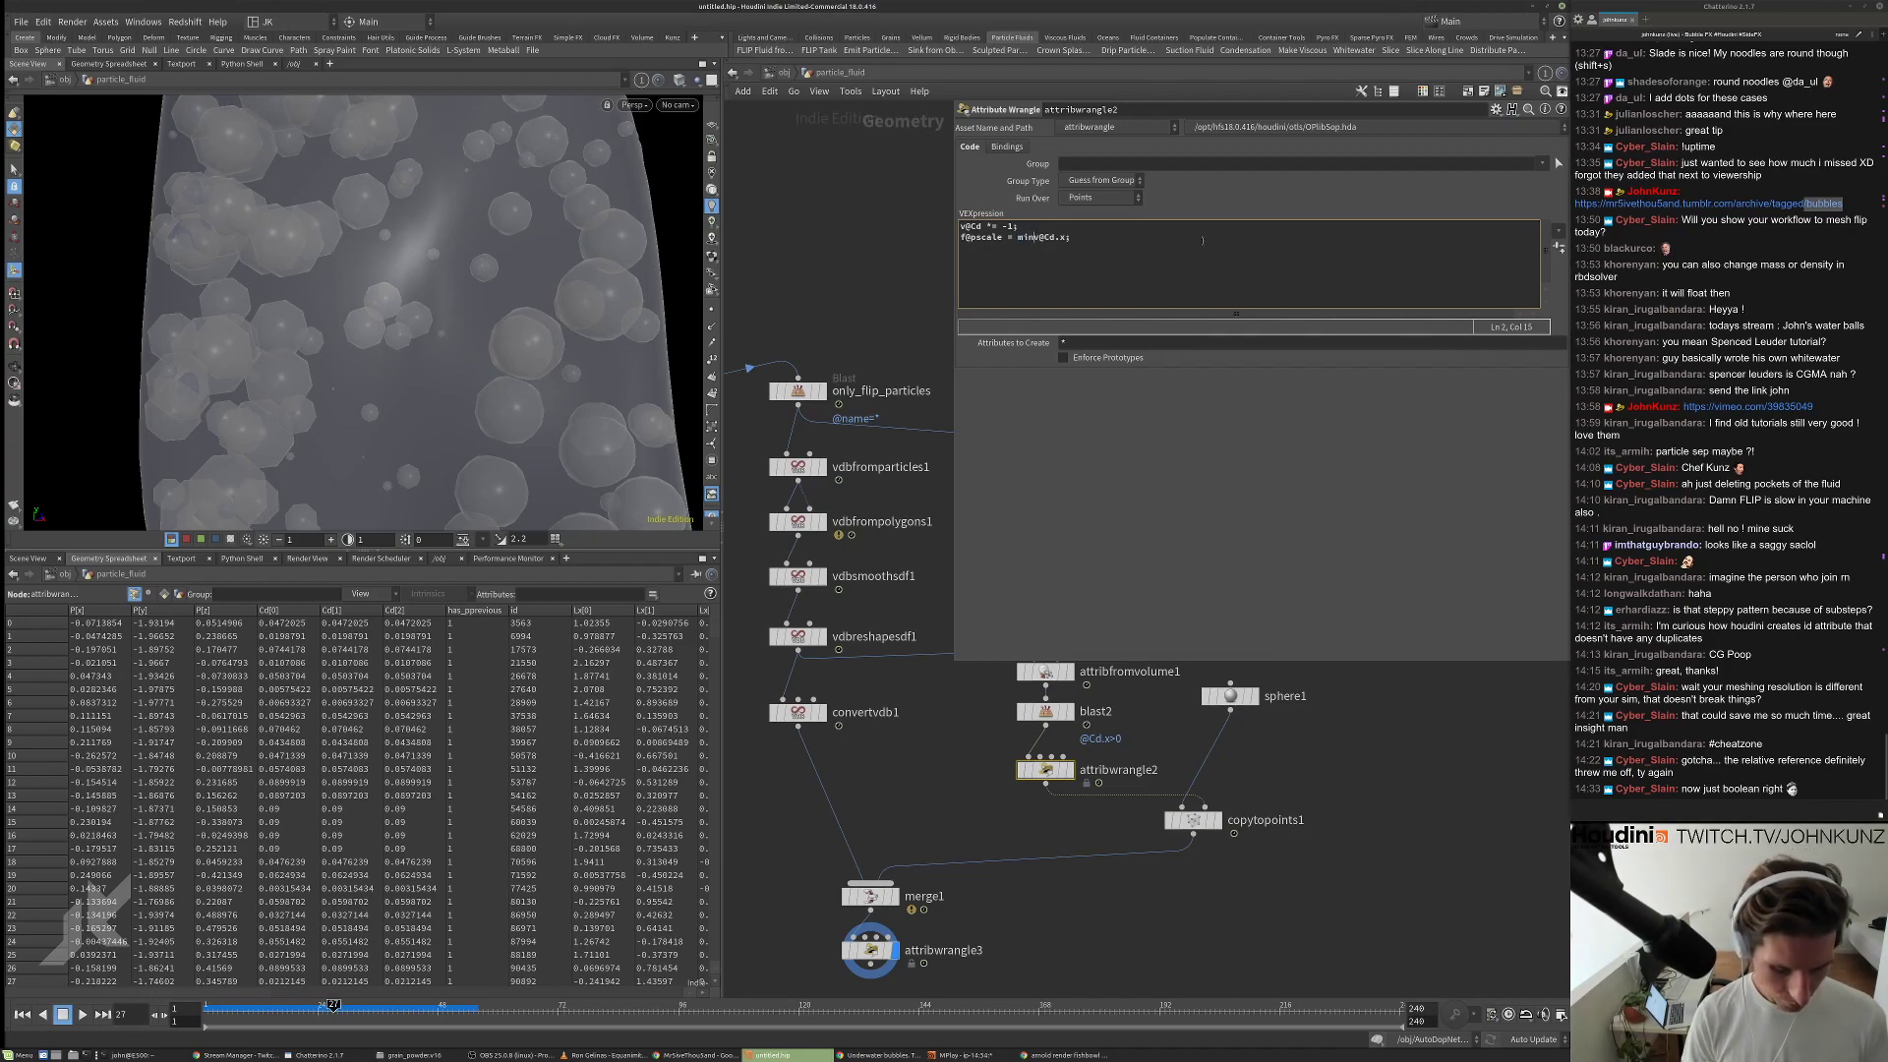
key(BackSpace)
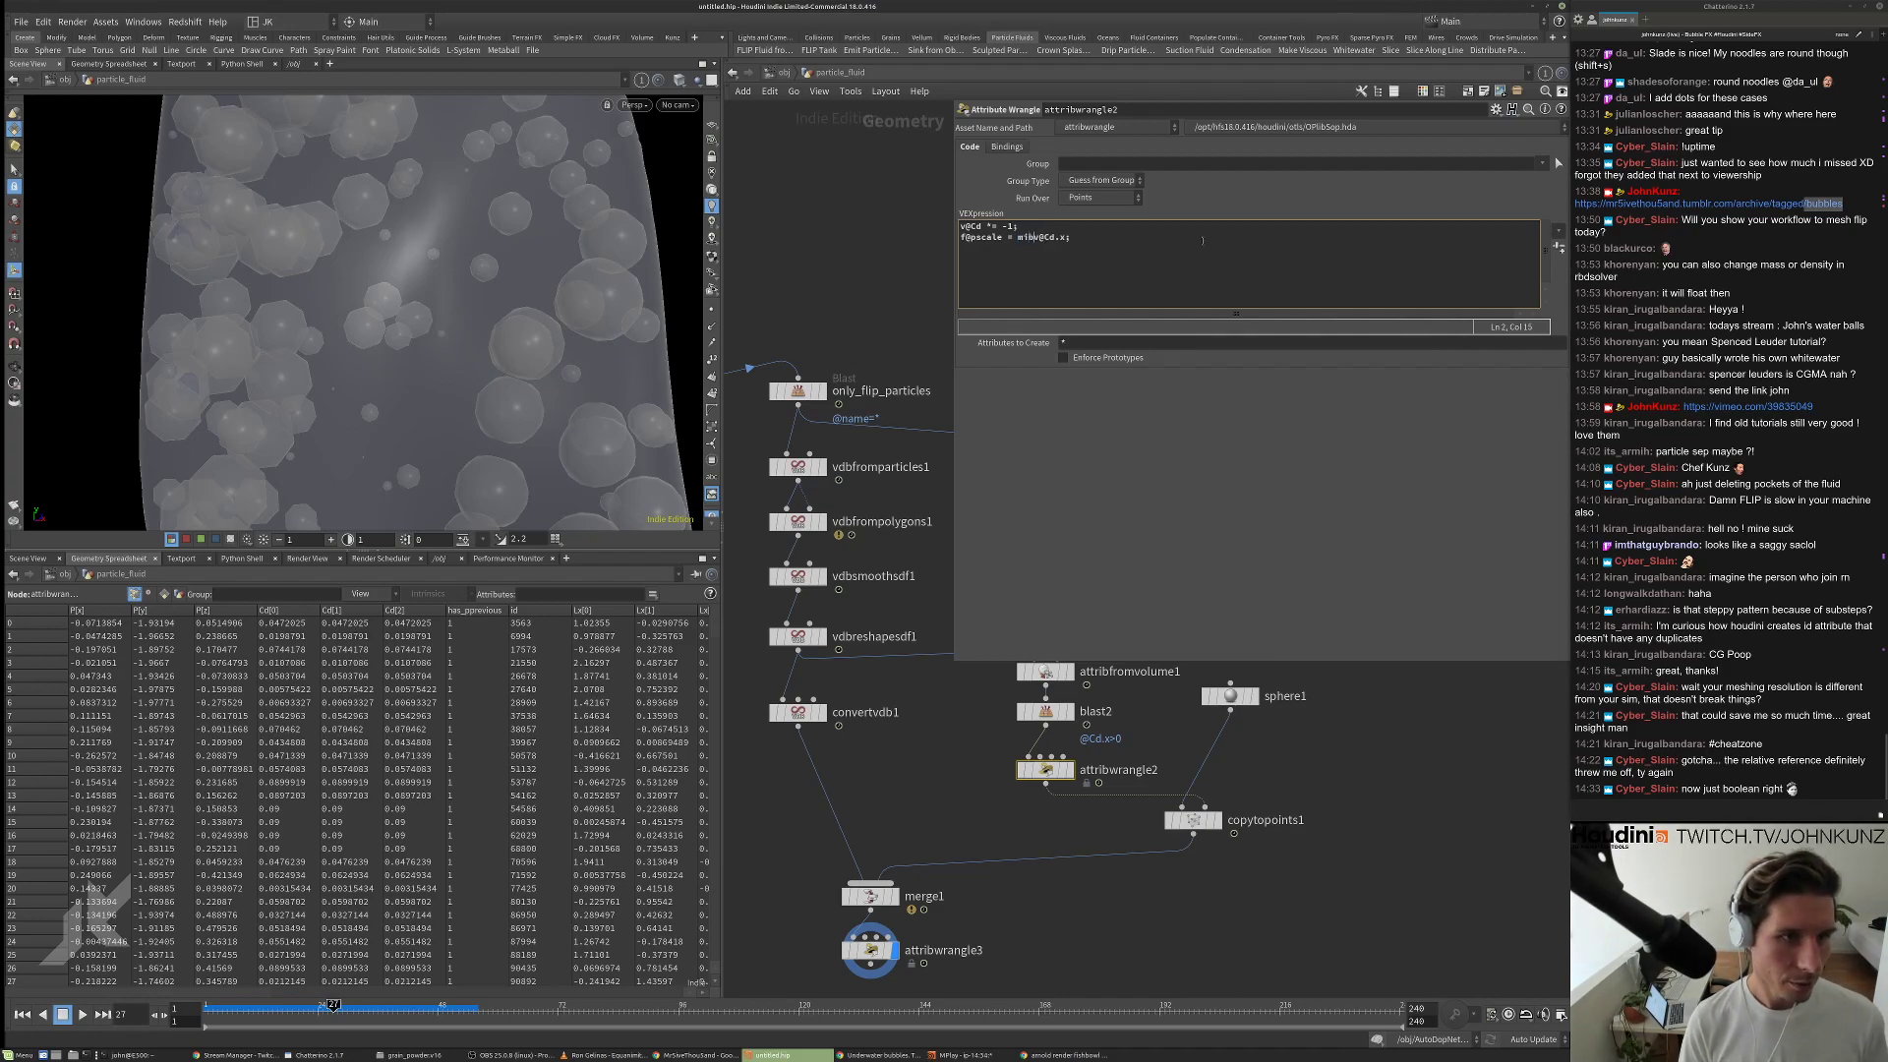
text(n()
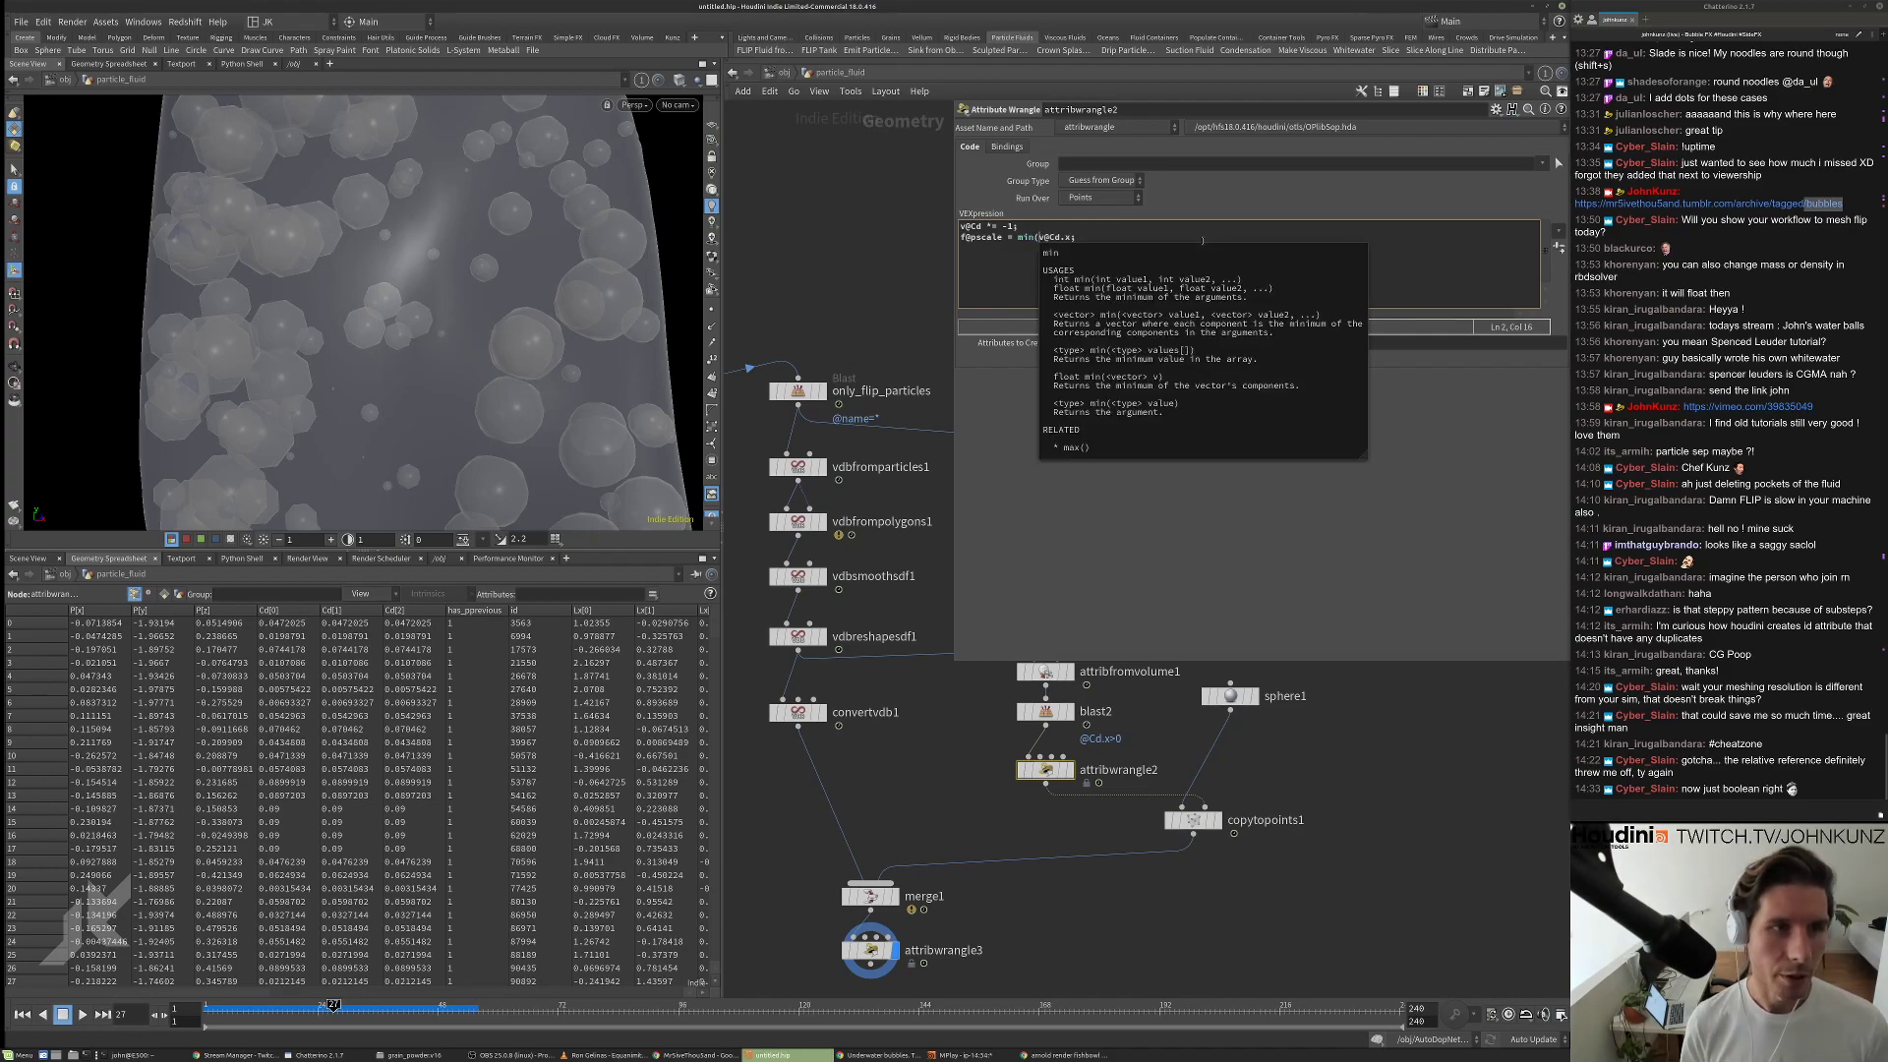
key(Right)
key(Right)
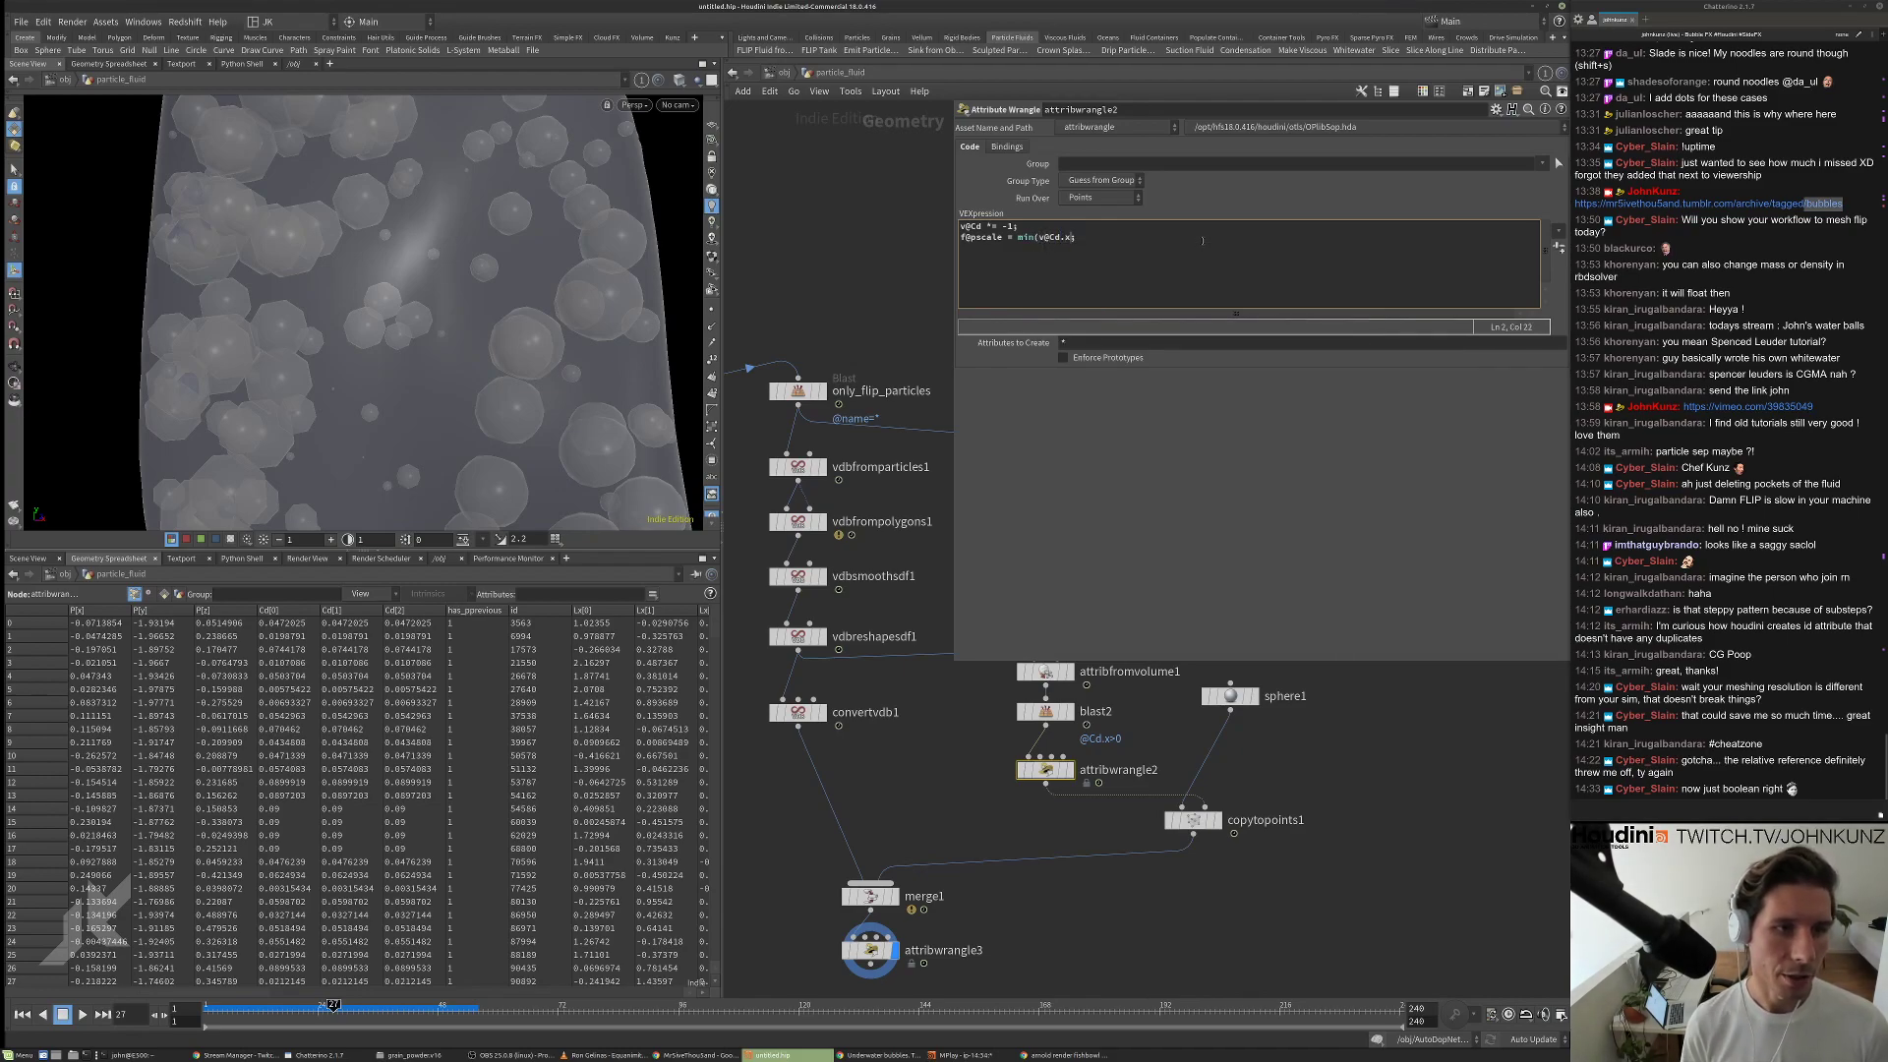
text(, )
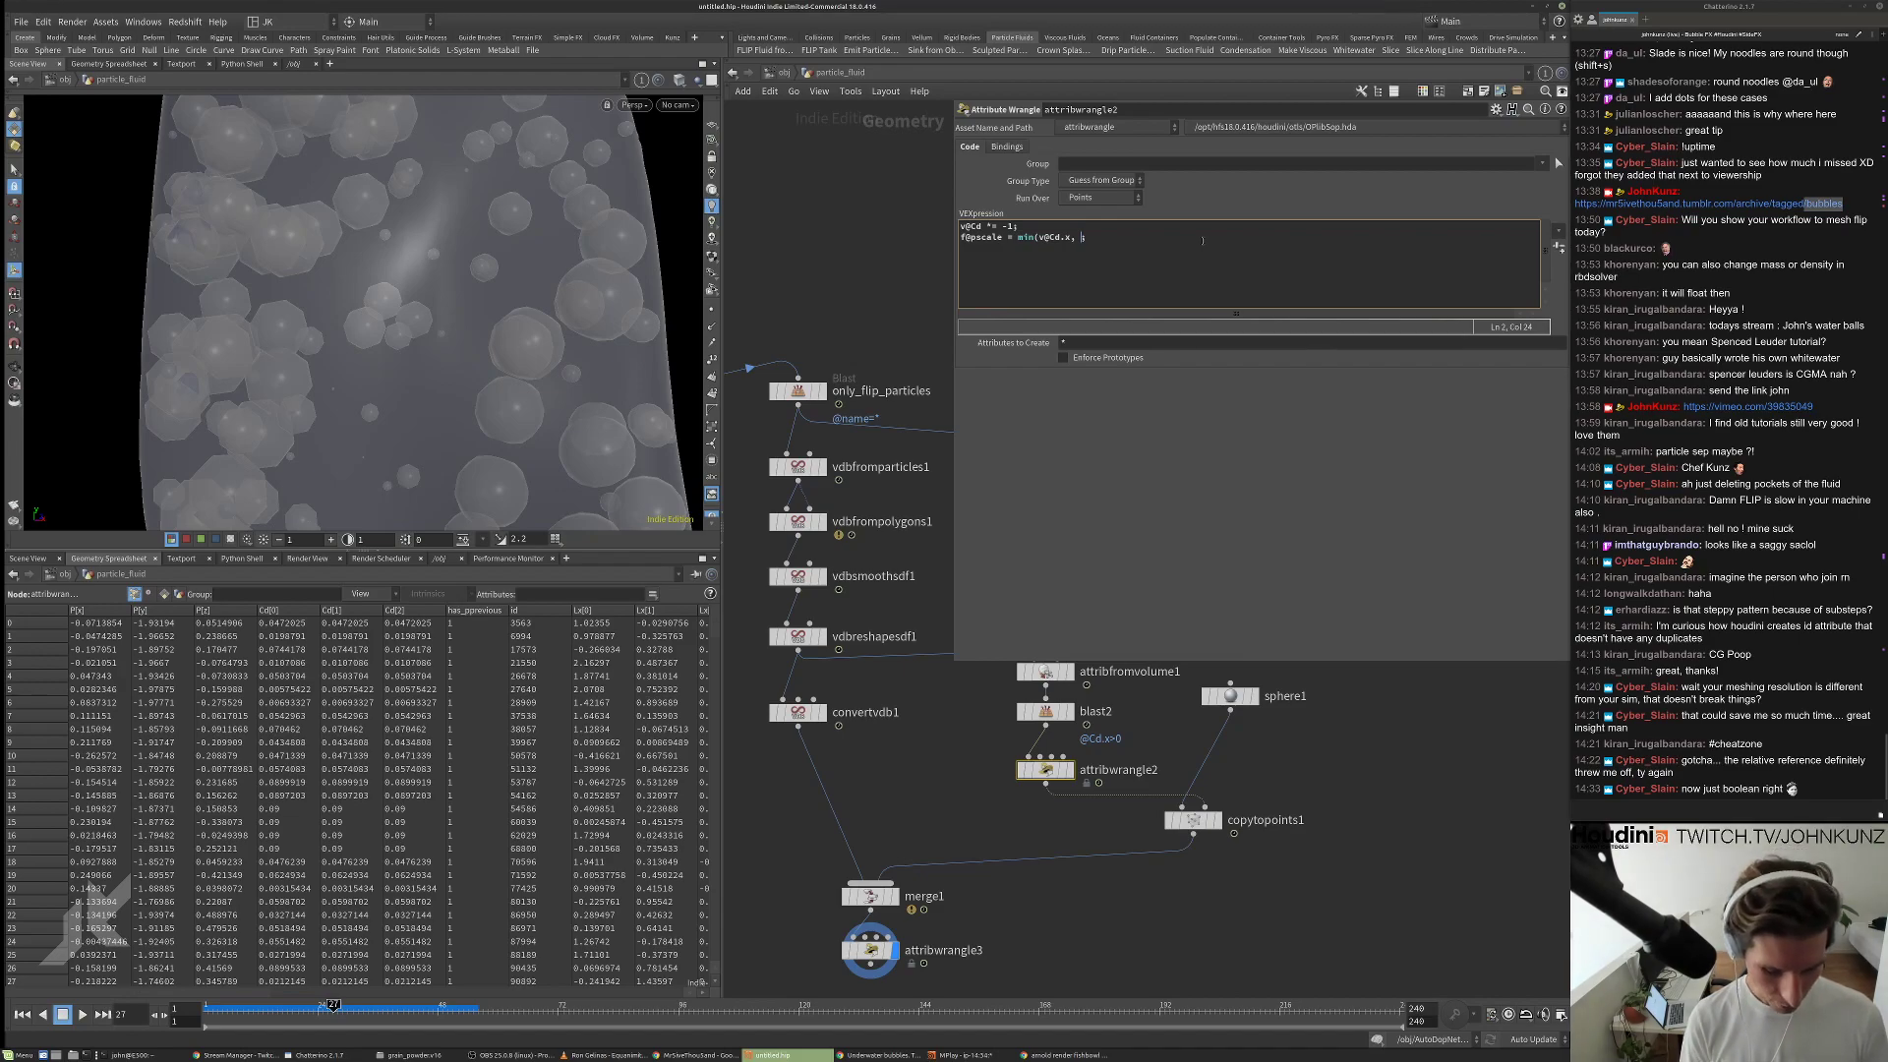
text(0.0)
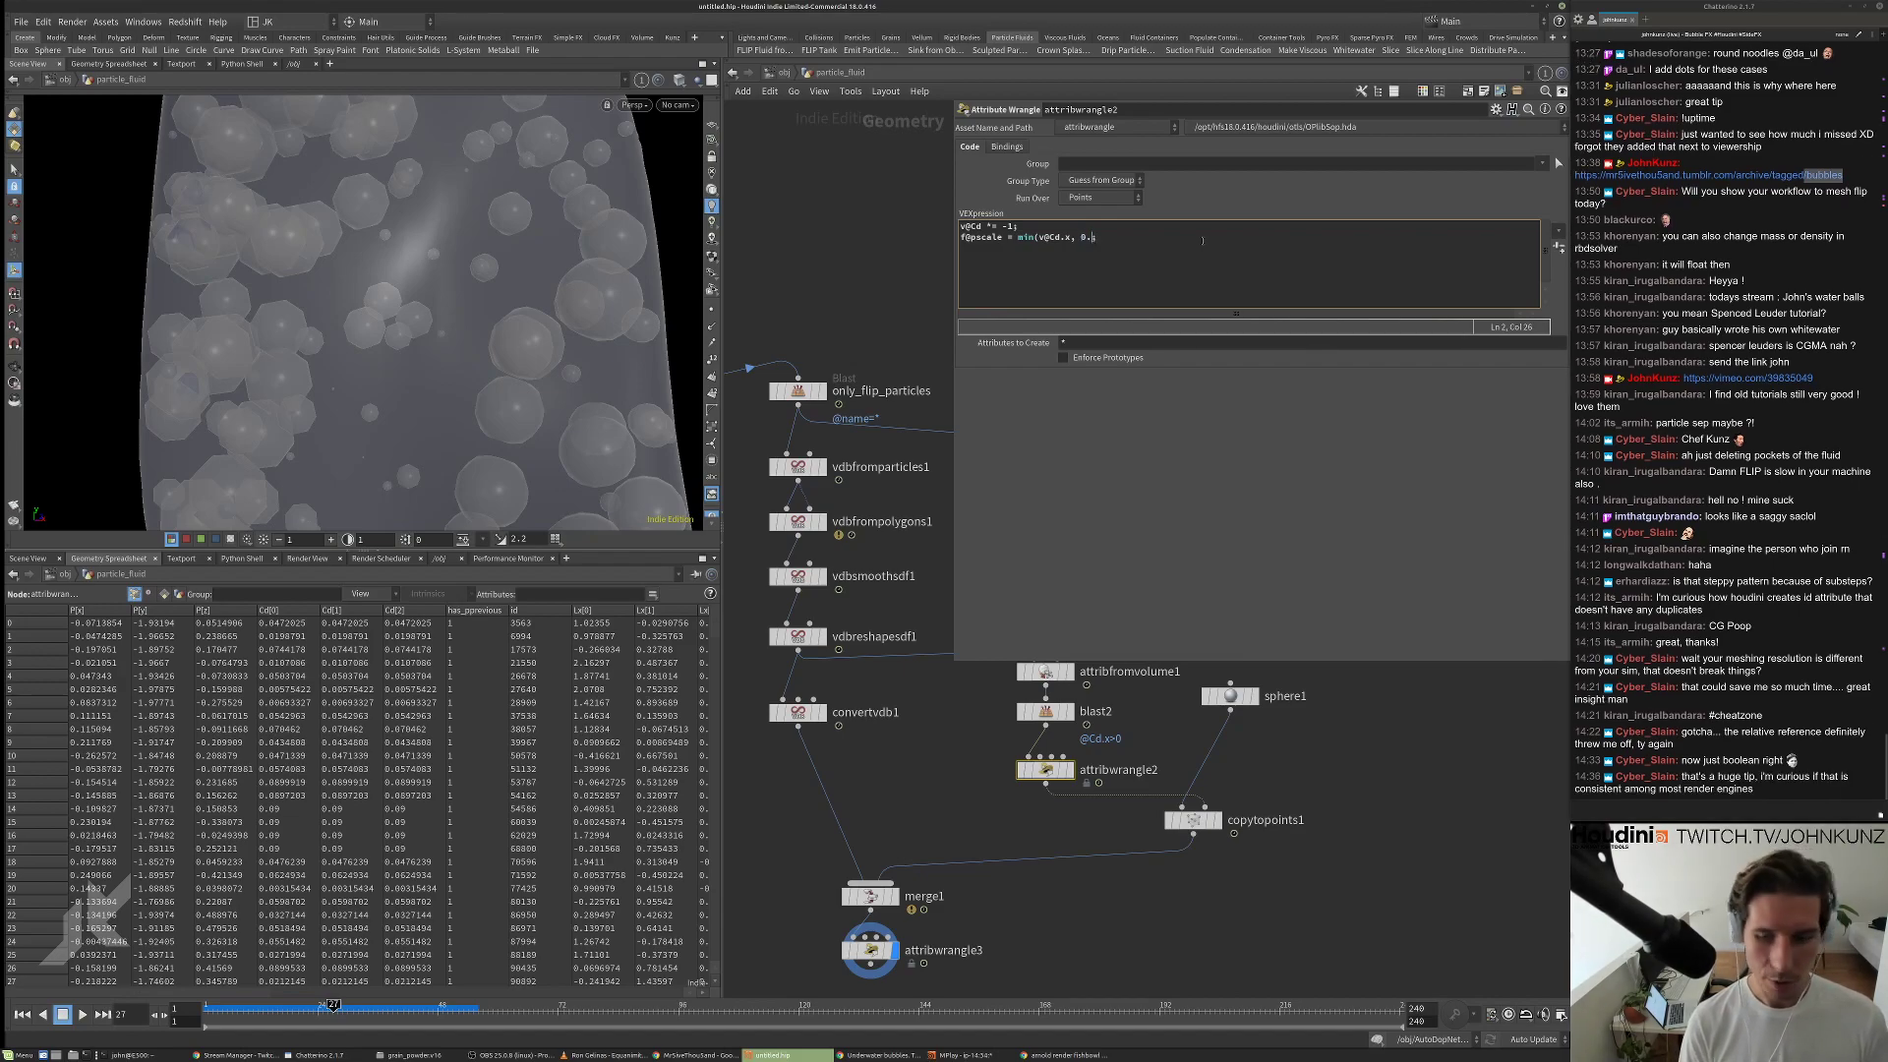
text(1)
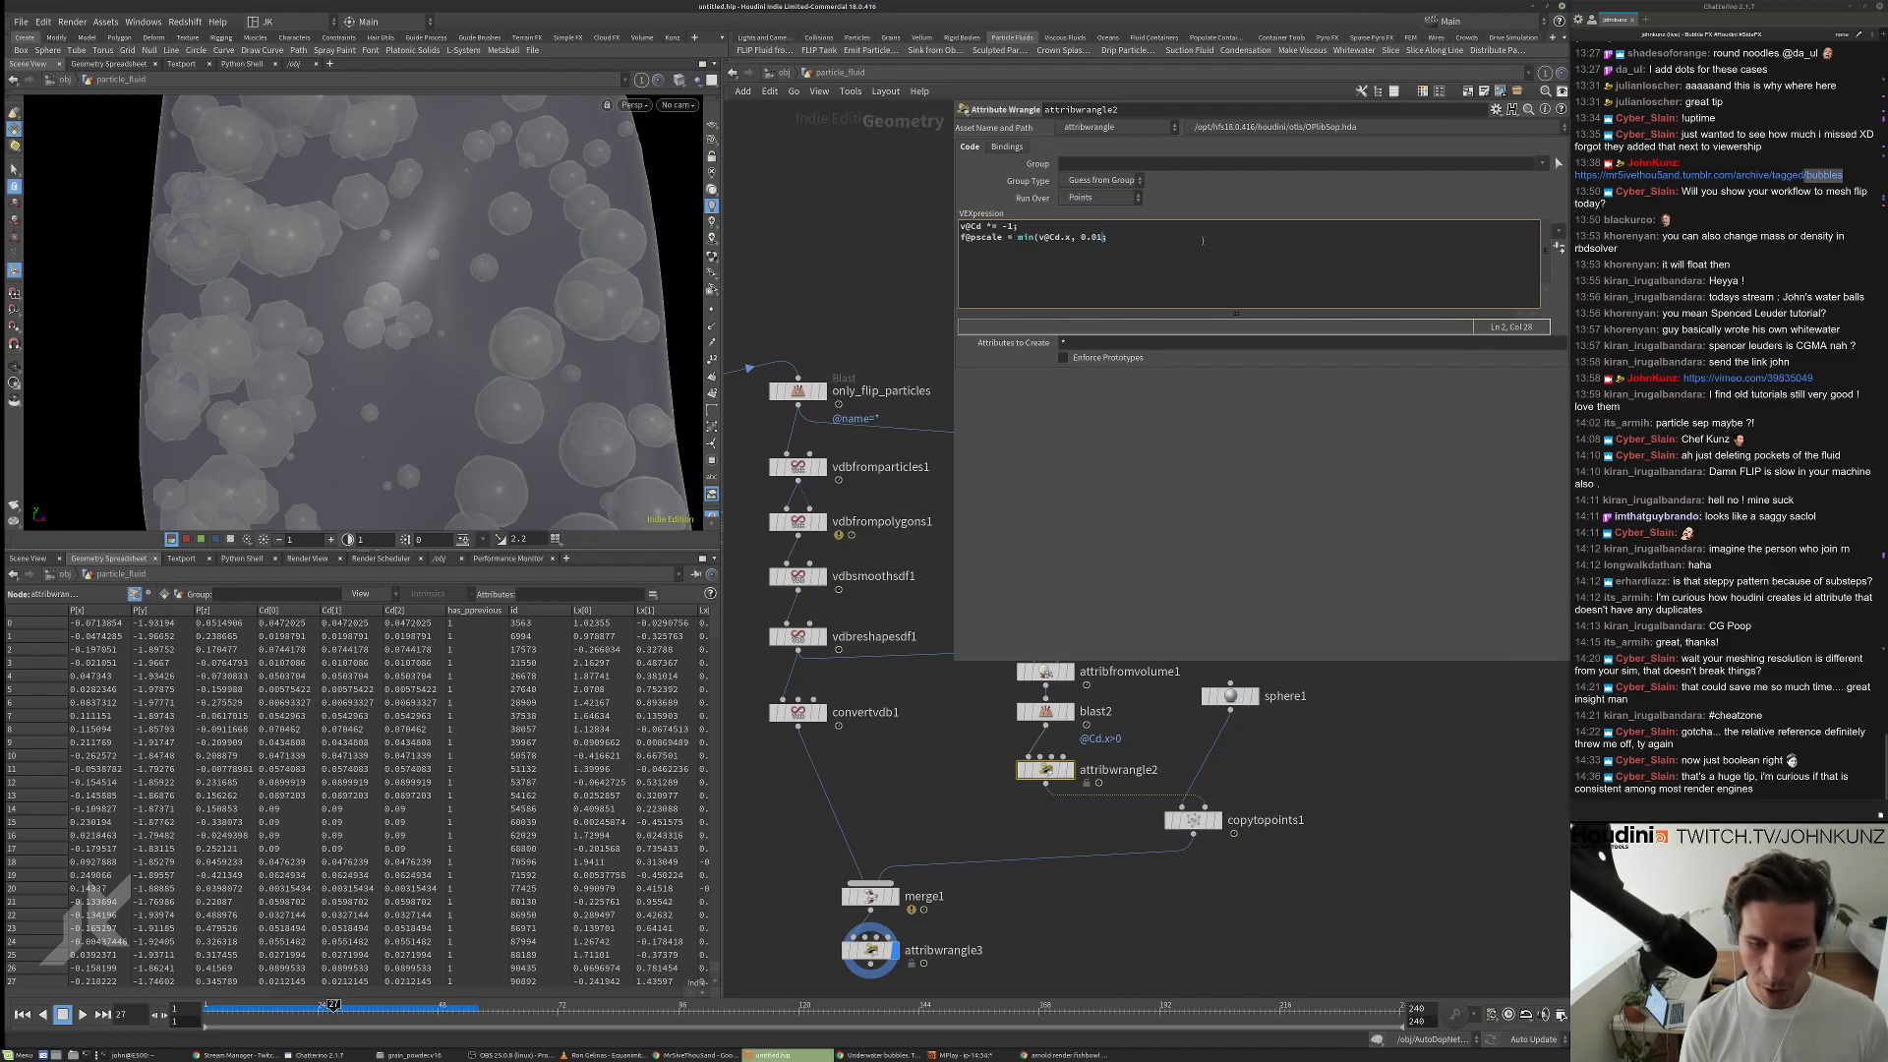
text();)
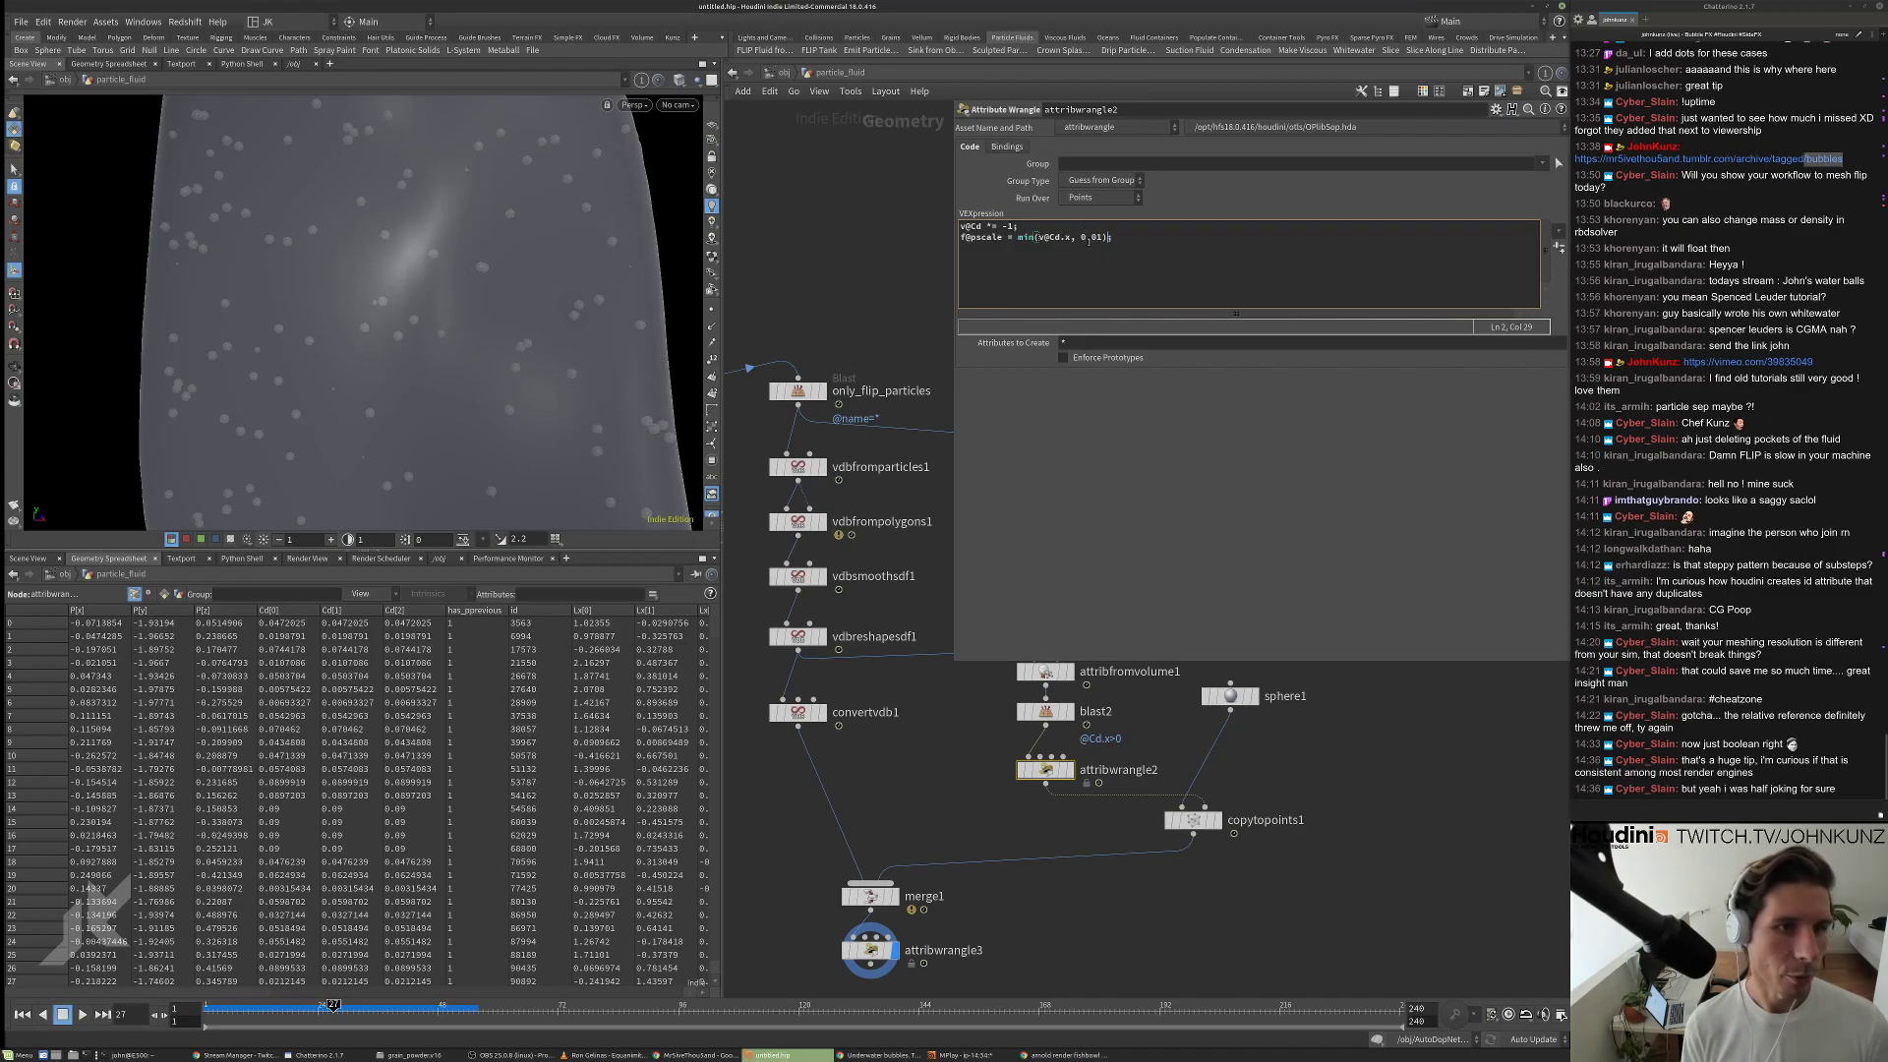
drag(551, 228, 496, 267)
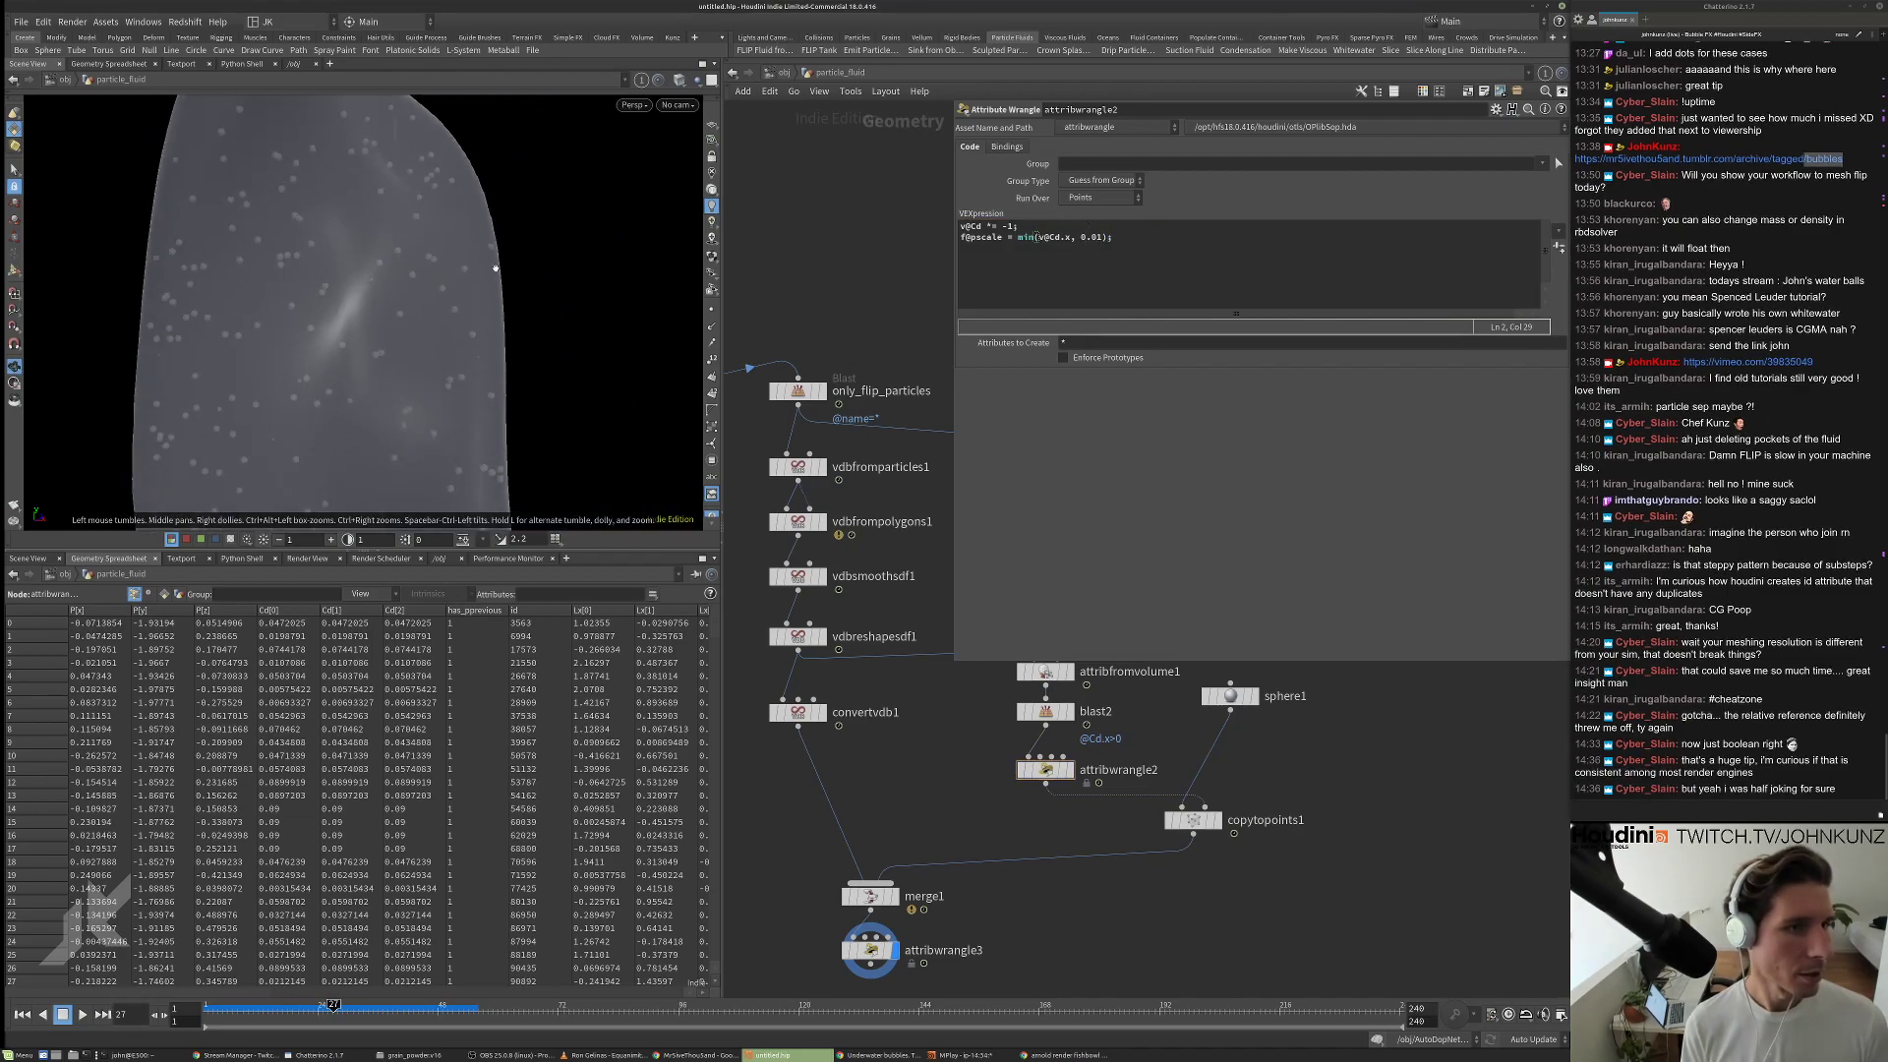
scroll(495, 267, up, 5)
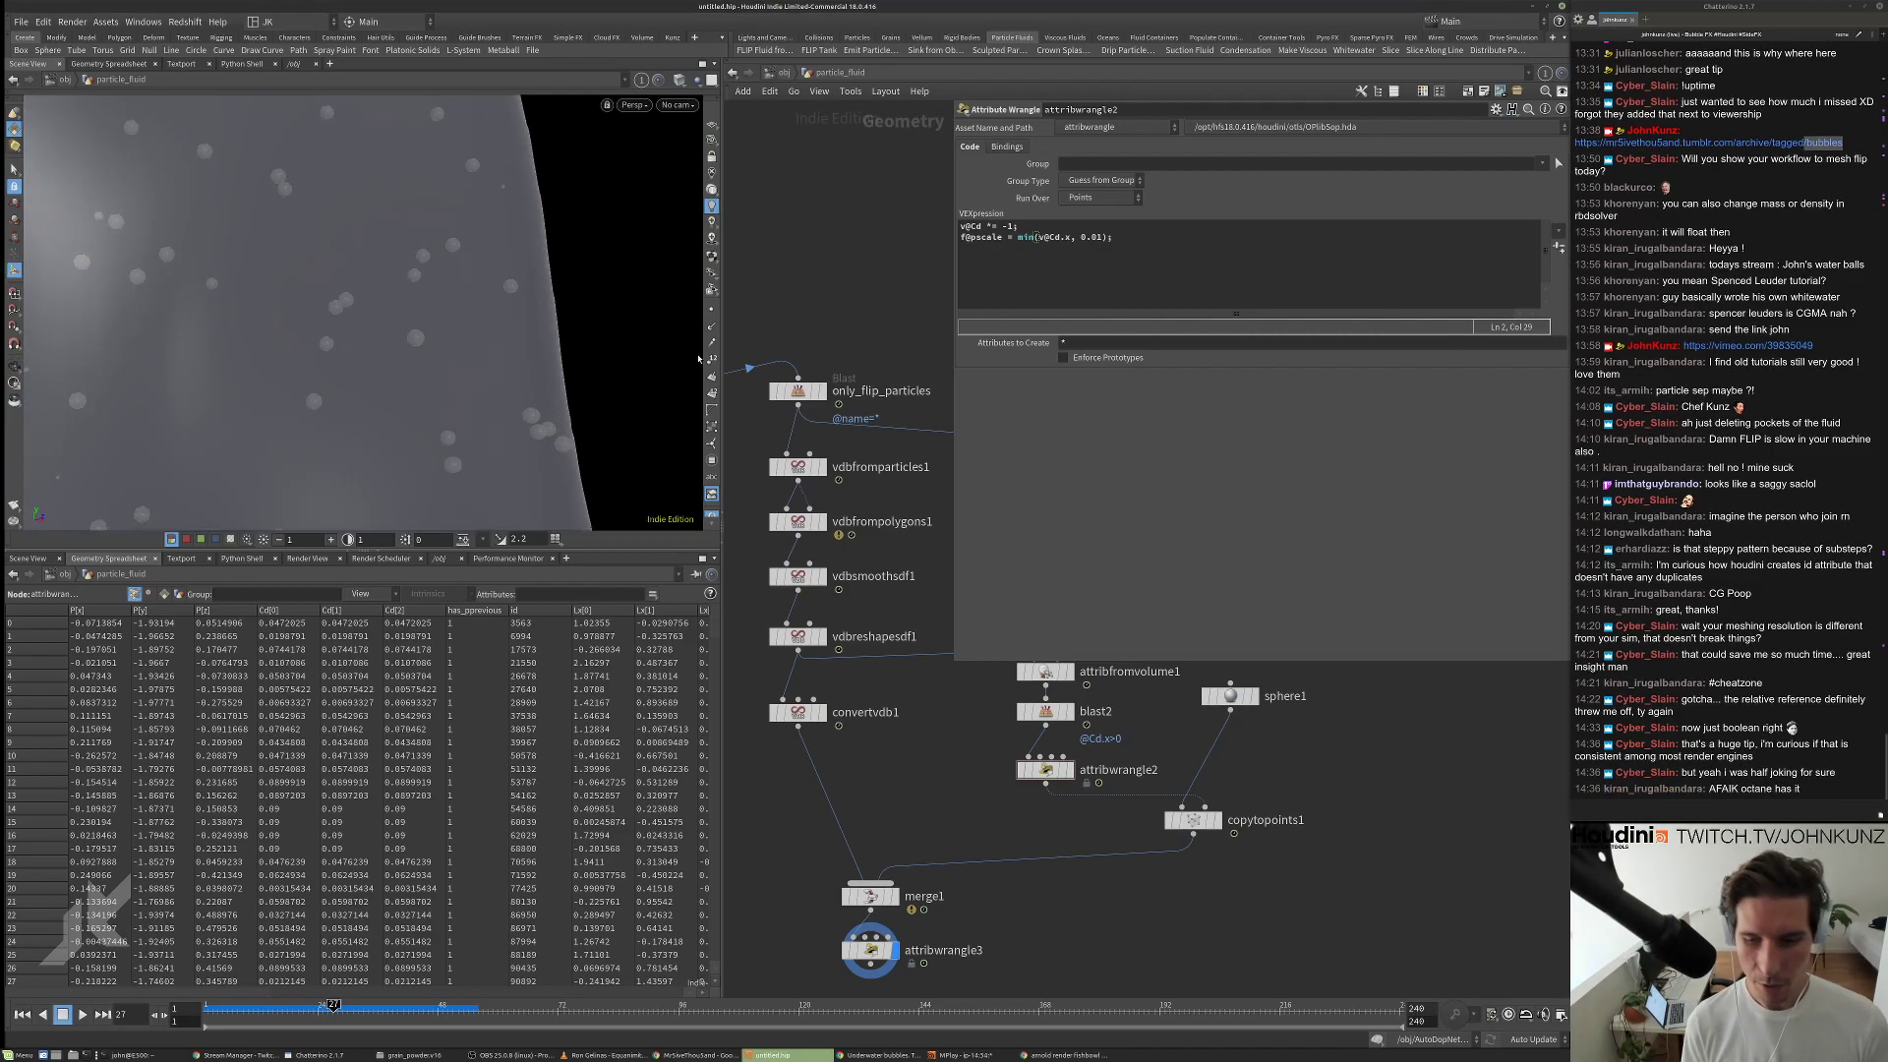
Select attribwrangle1 and set its Percent to 0.996.
scroll(1200, 879, down, 3)
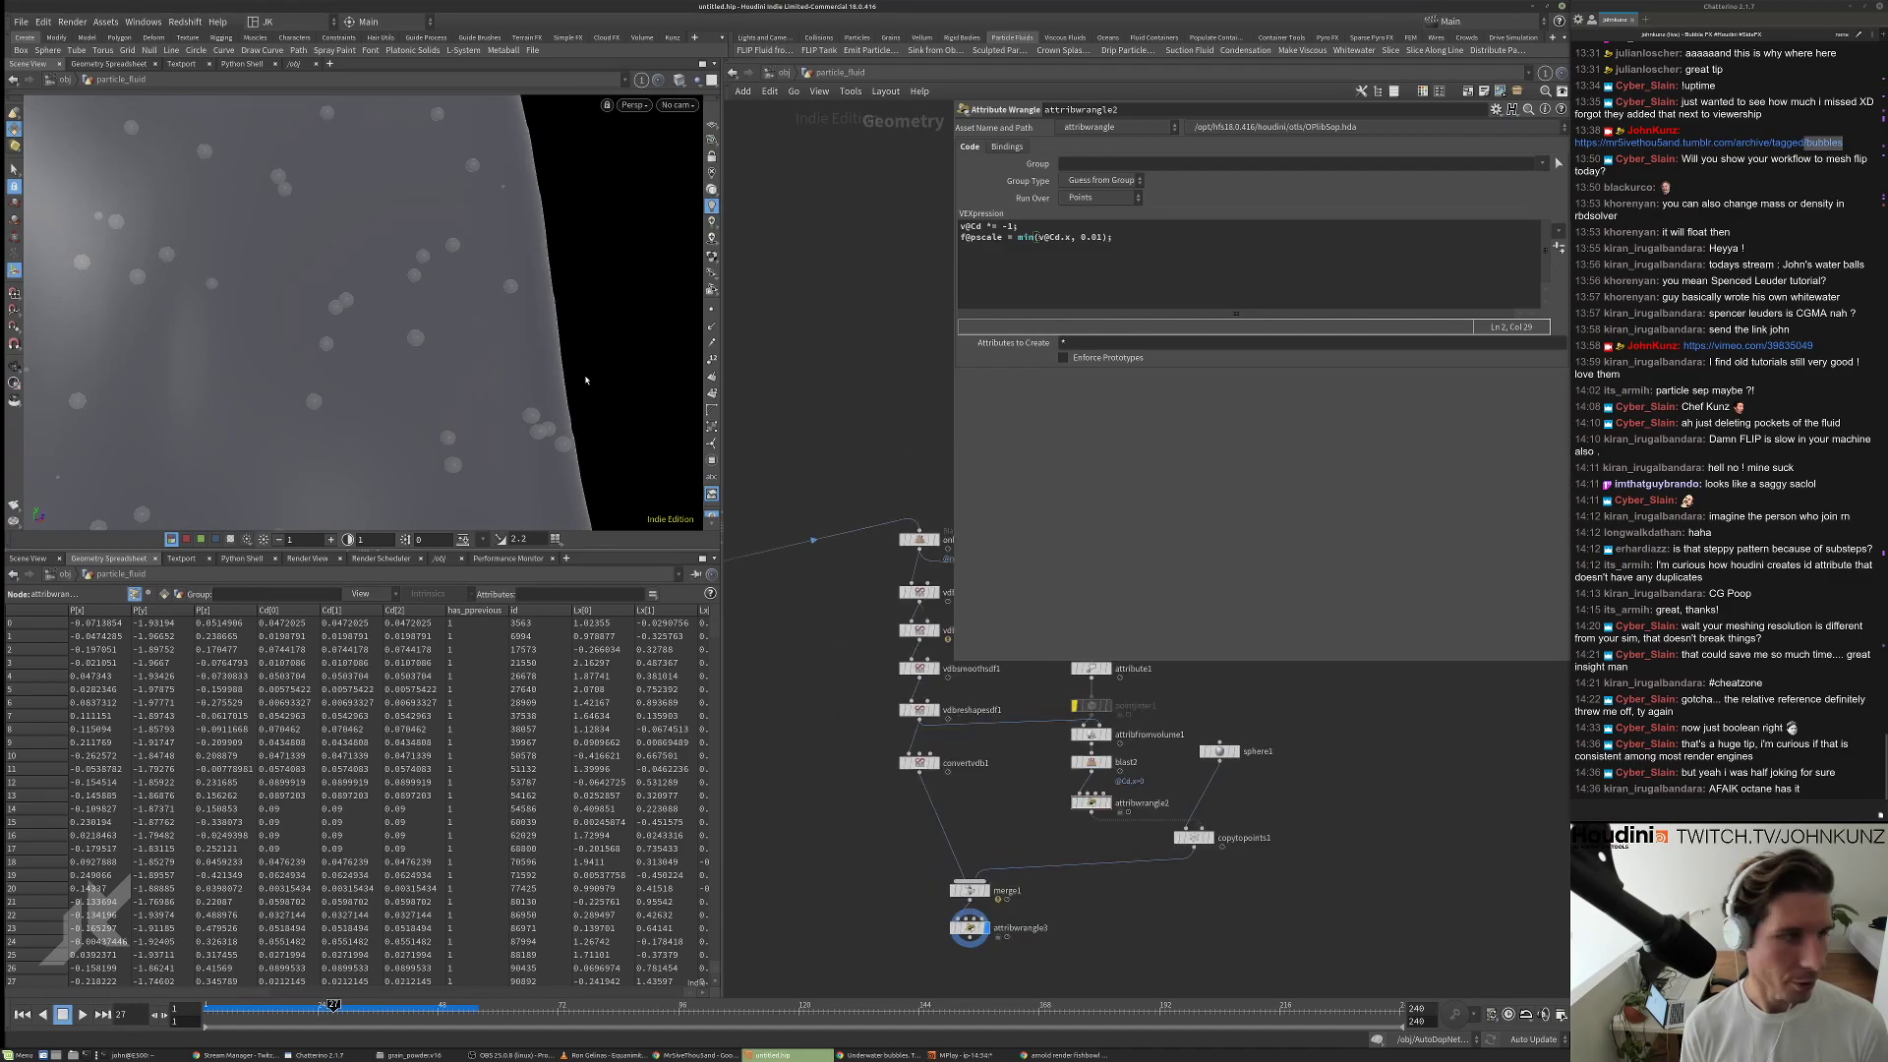
scroll(440, 323, down, 5)
drag(441, 322, 476, 387)
middle_drag(971, 867, 803, 904)
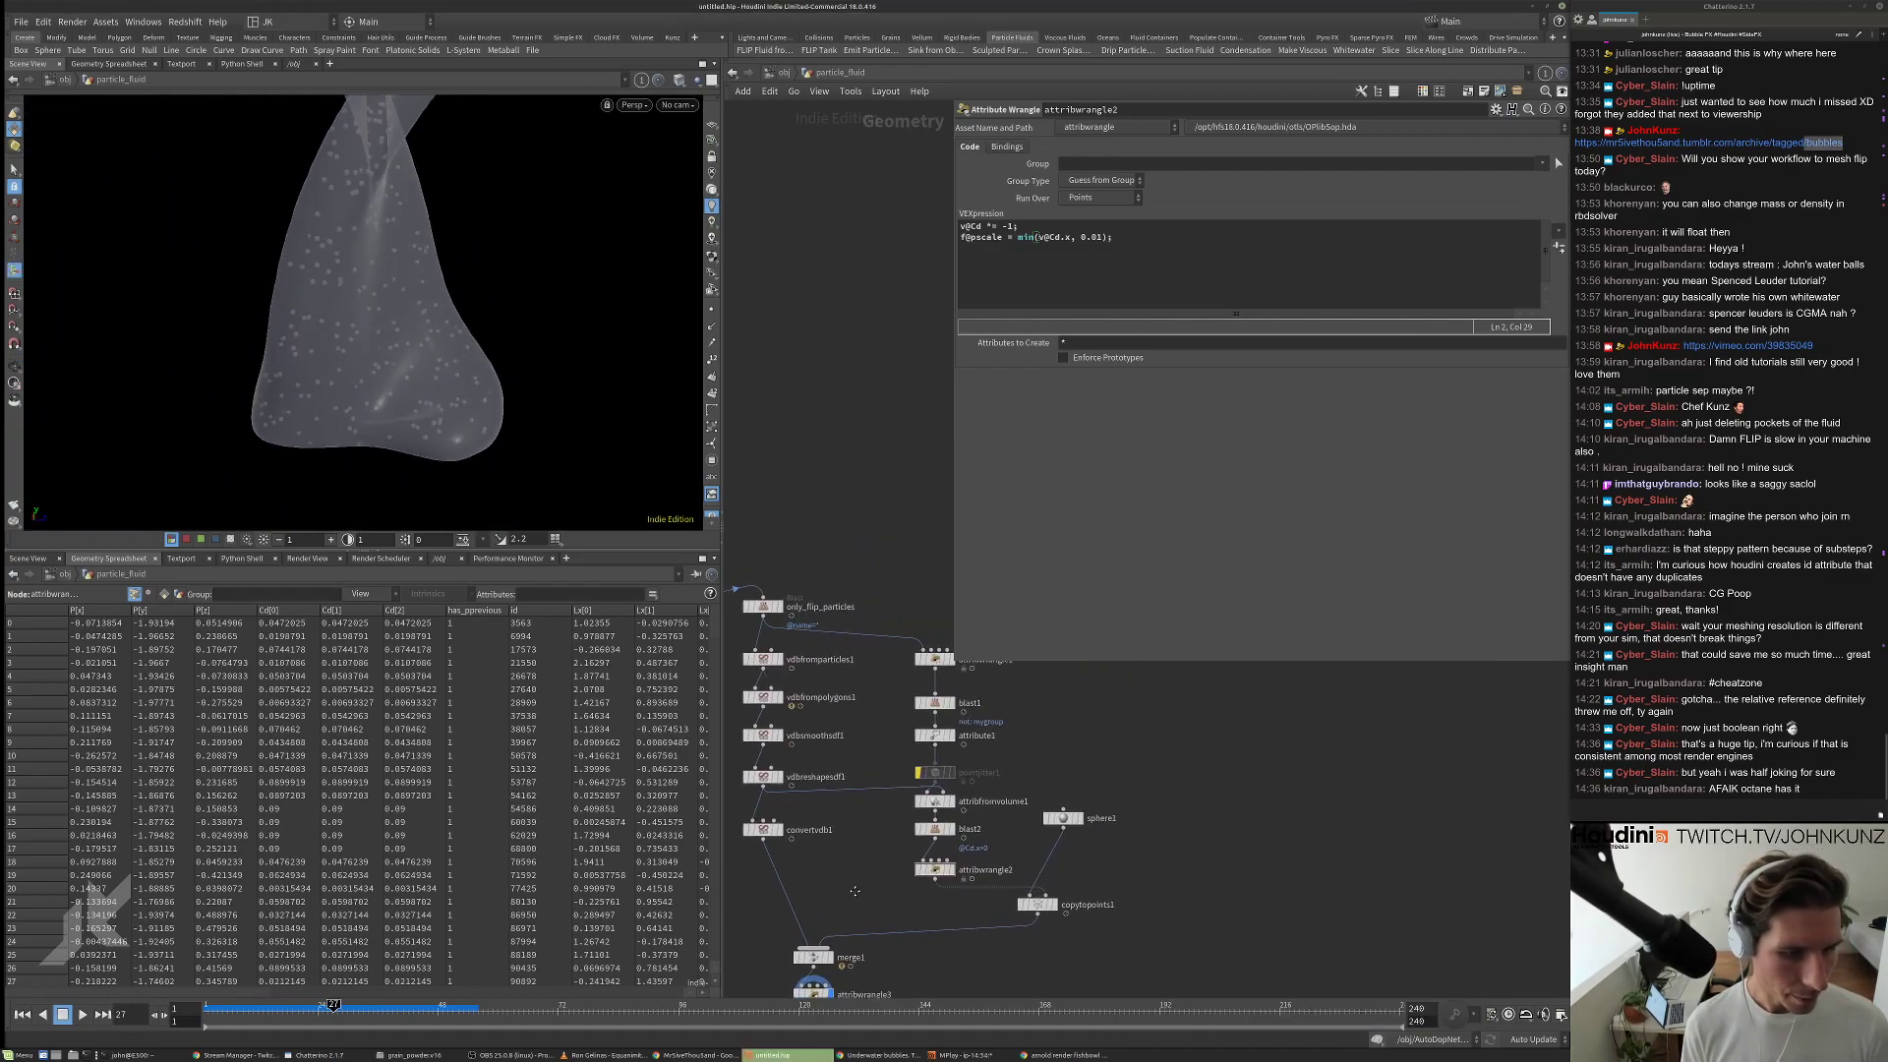
scroll(924, 639, up, 2)
click(926, 635)
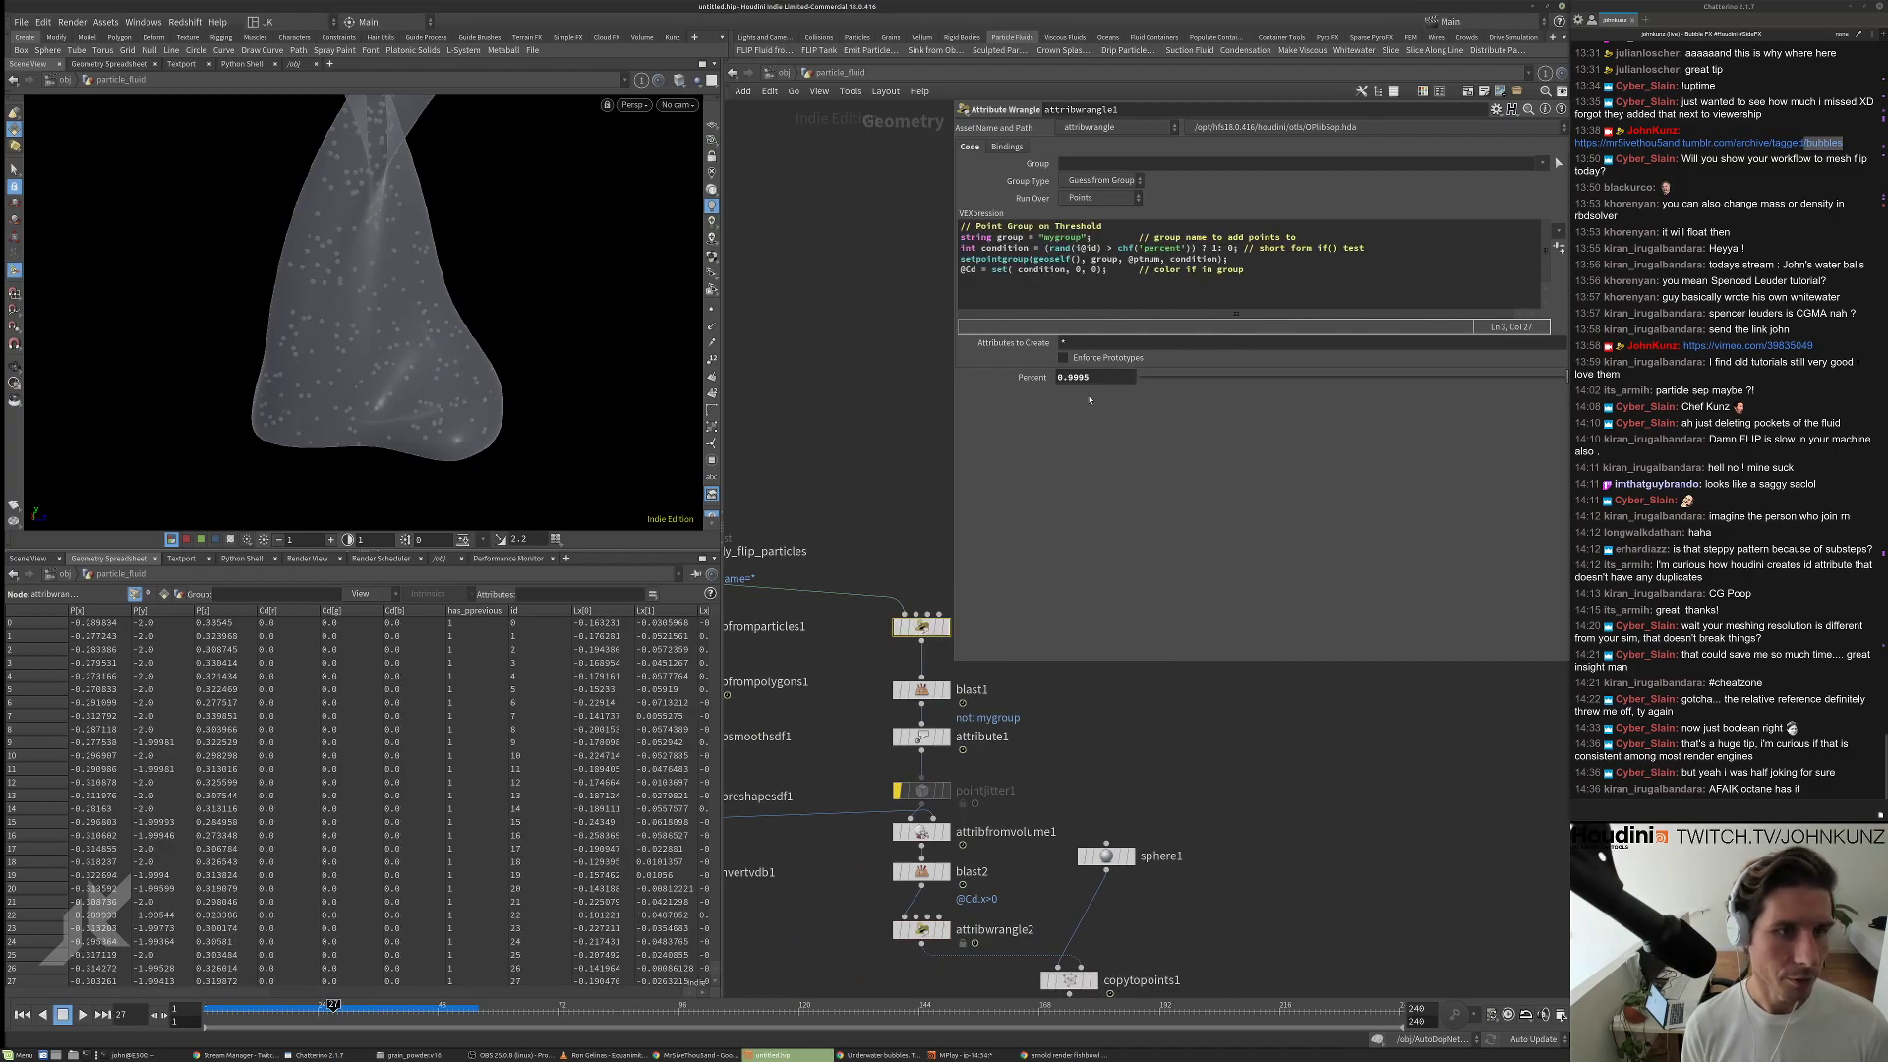
drag(1094, 378, 1072, 378)
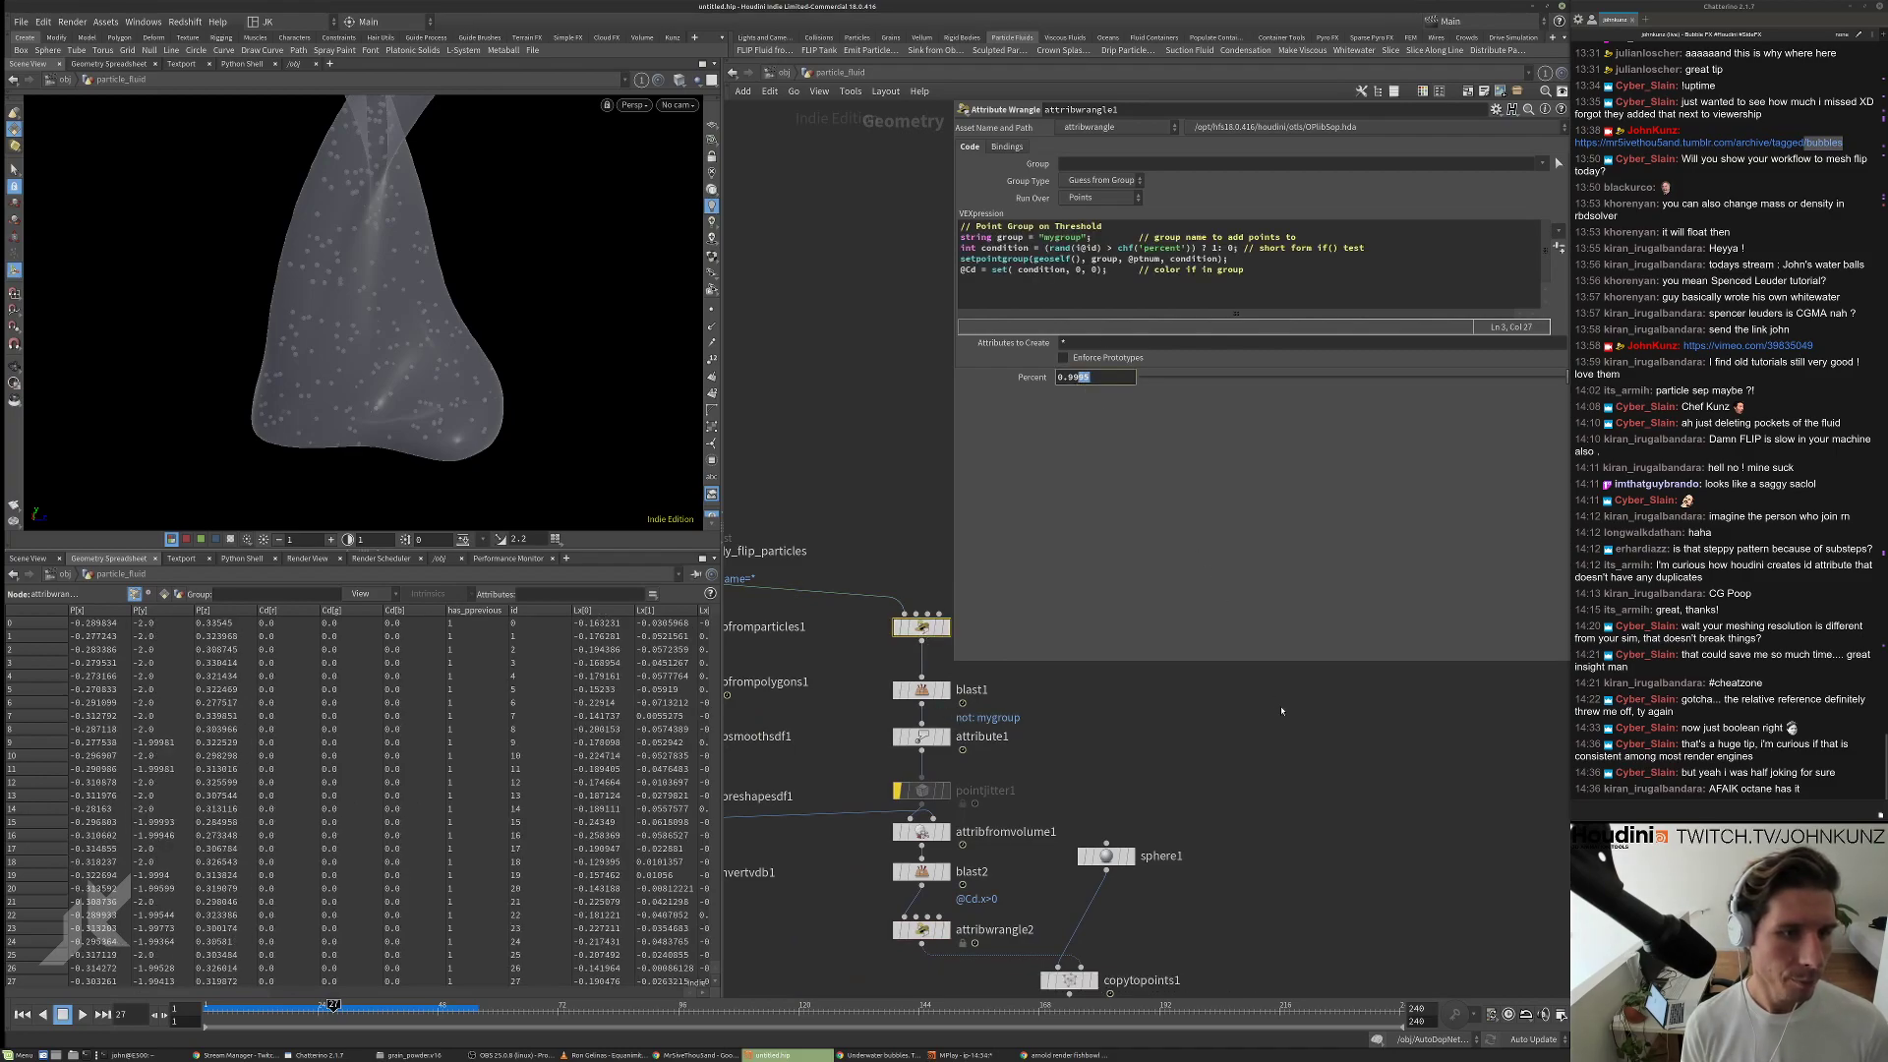
text(96)
key(Return)
Raise attribwrangle1's Percent to 0.998 and orbit to inspect the mesh.
drag(481, 334, 367, 328)
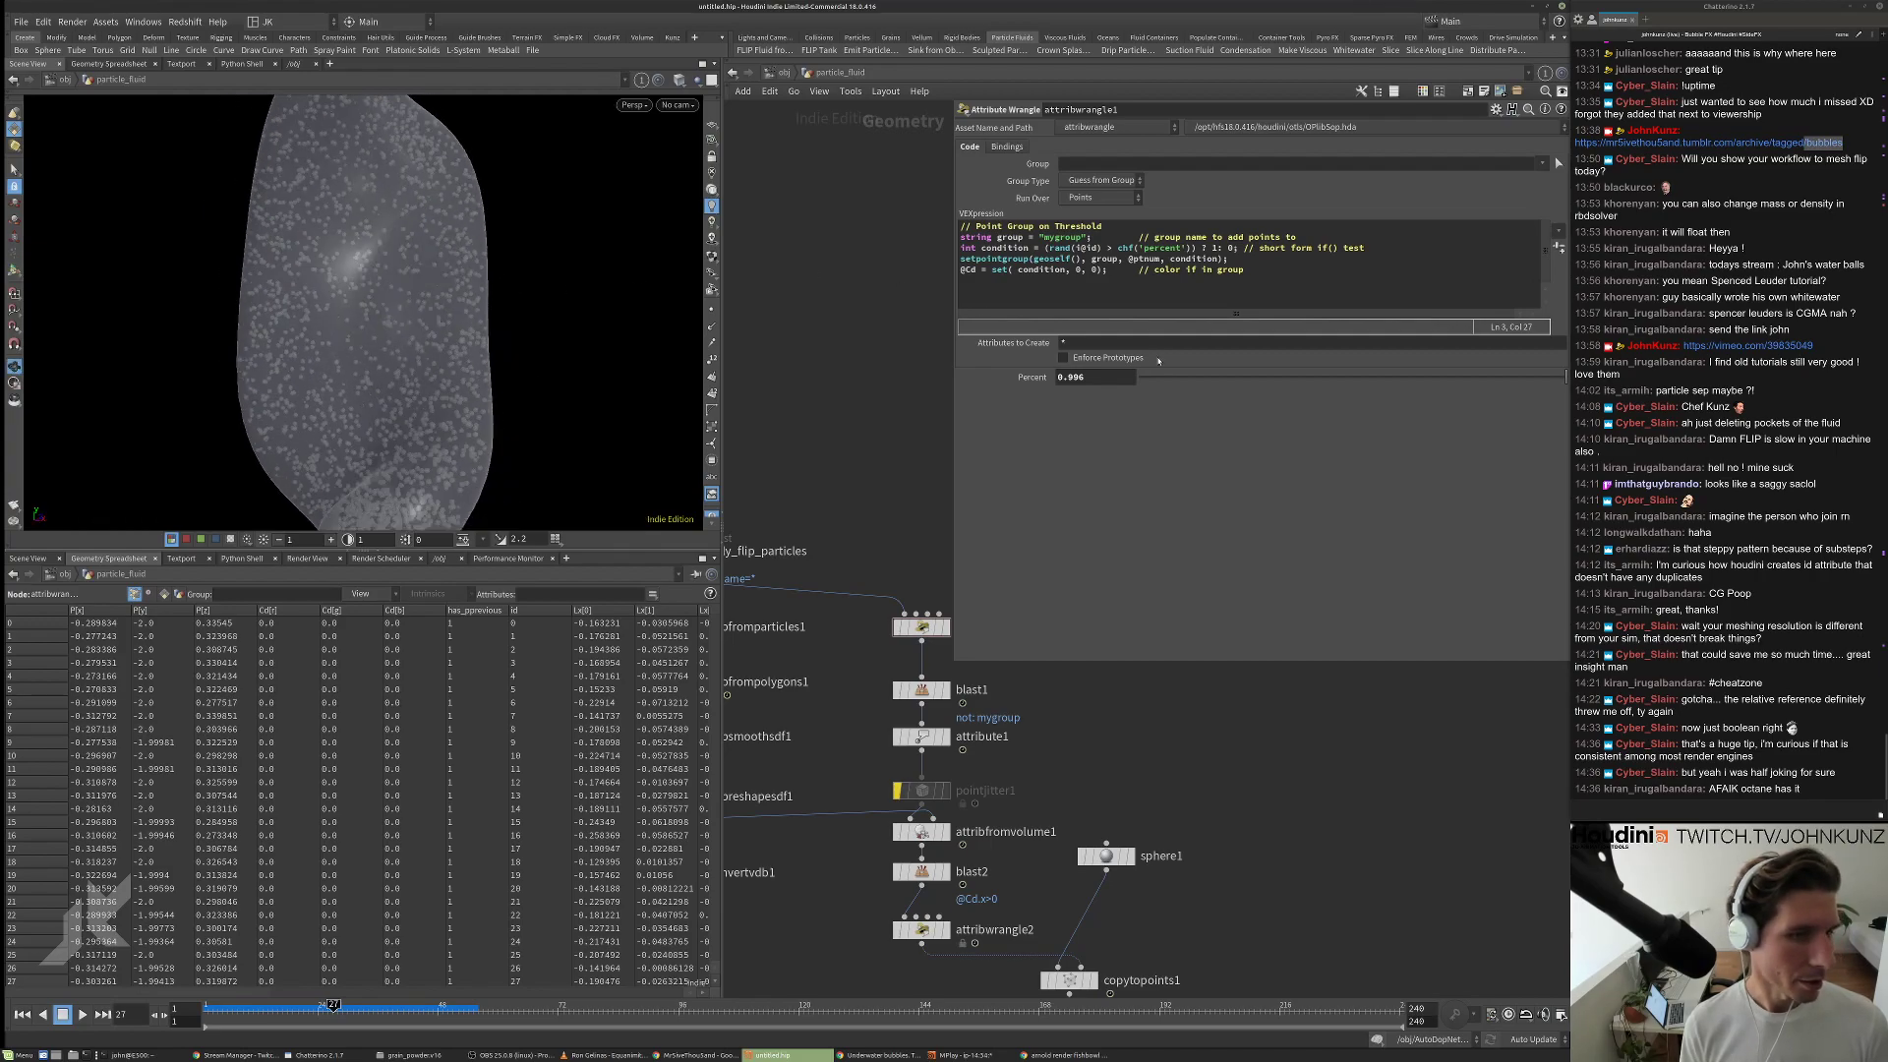
drag(1084, 377, 1069, 378)
text(998)
key(Return)
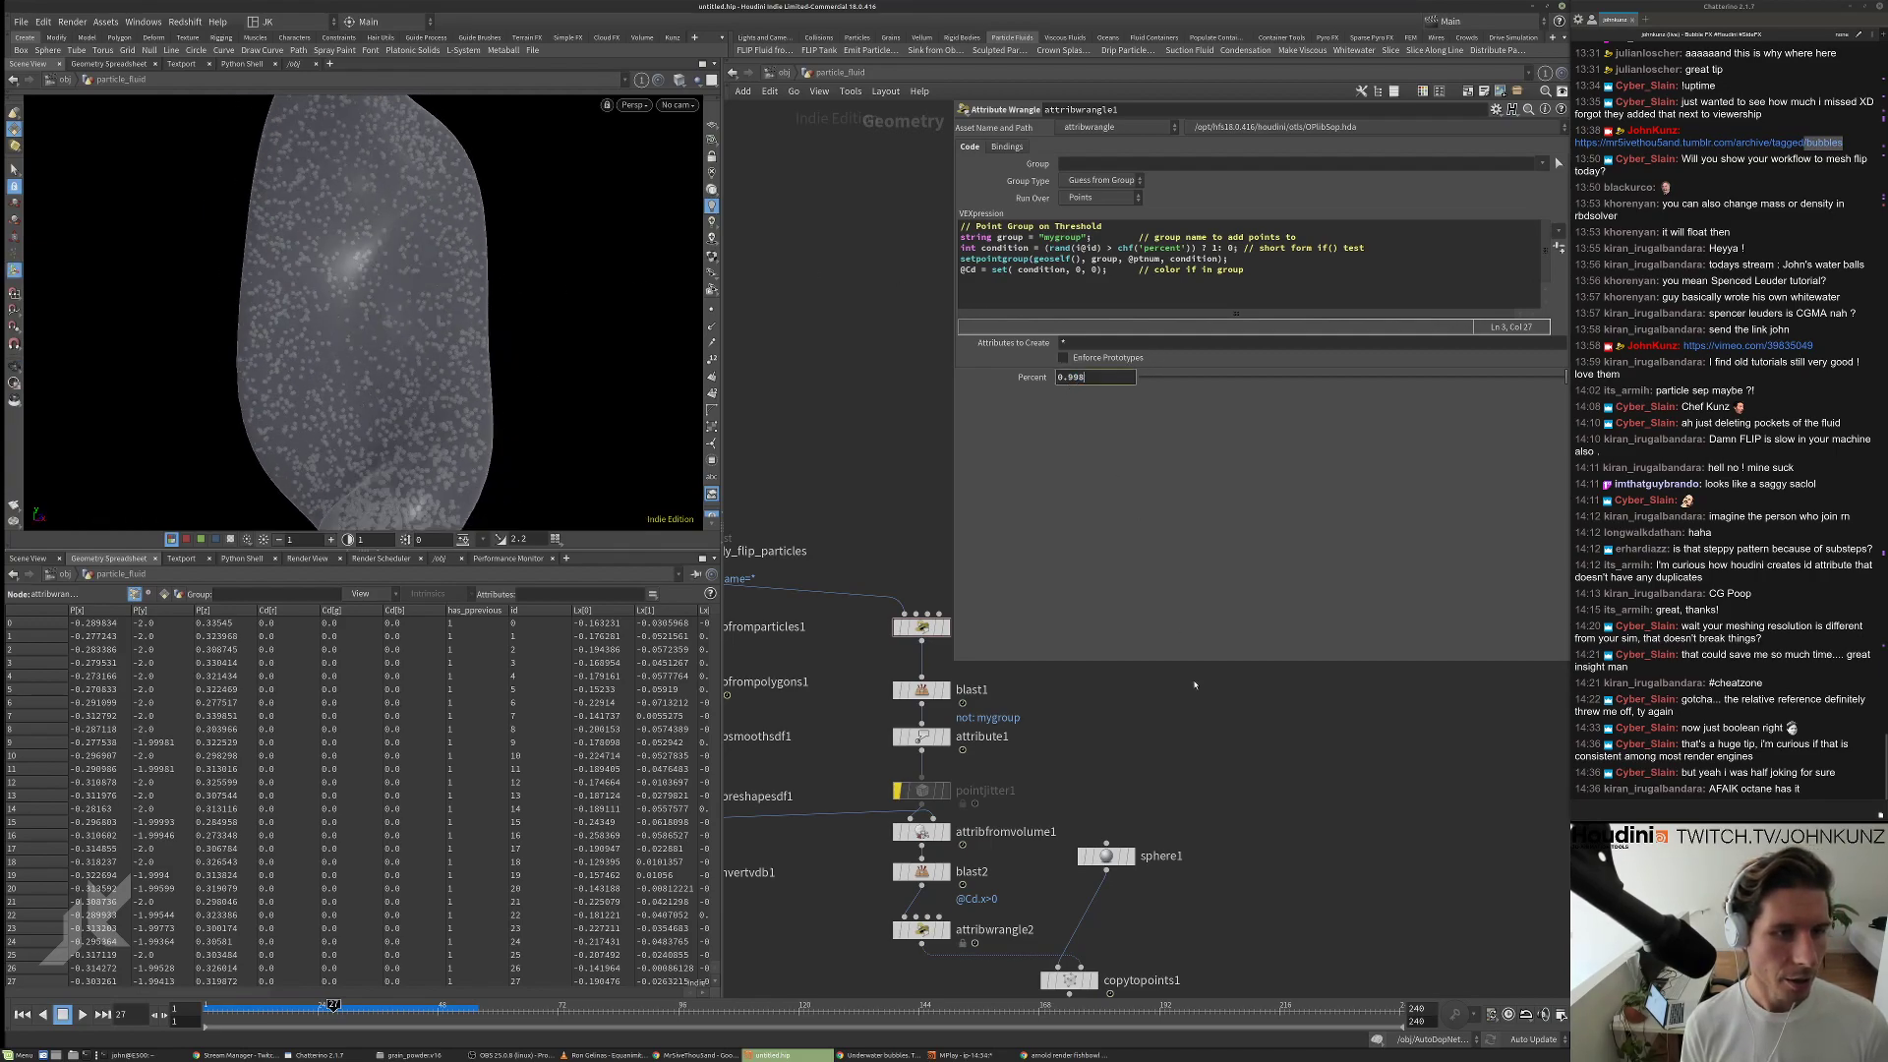
drag(376, 273, 387, 346)
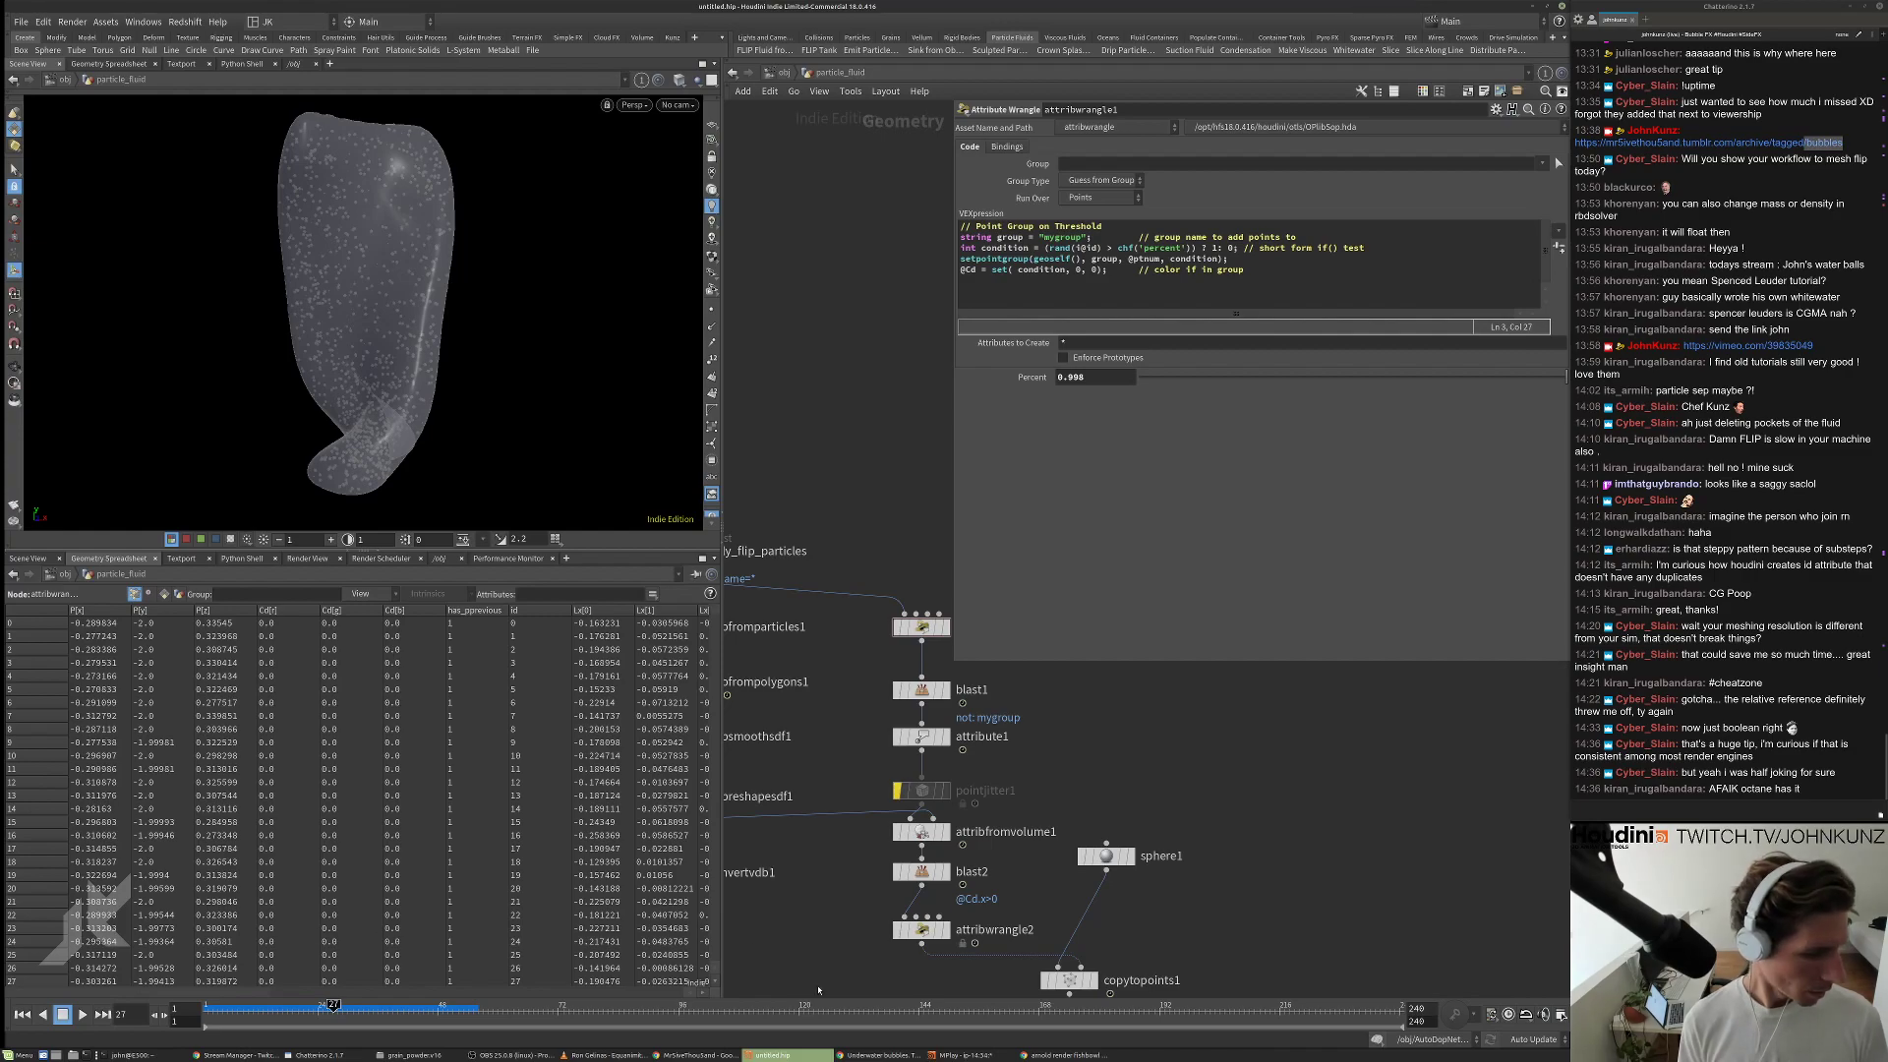
Search Google Images for 'mantra ior fluid'.
click(1027, 1055)
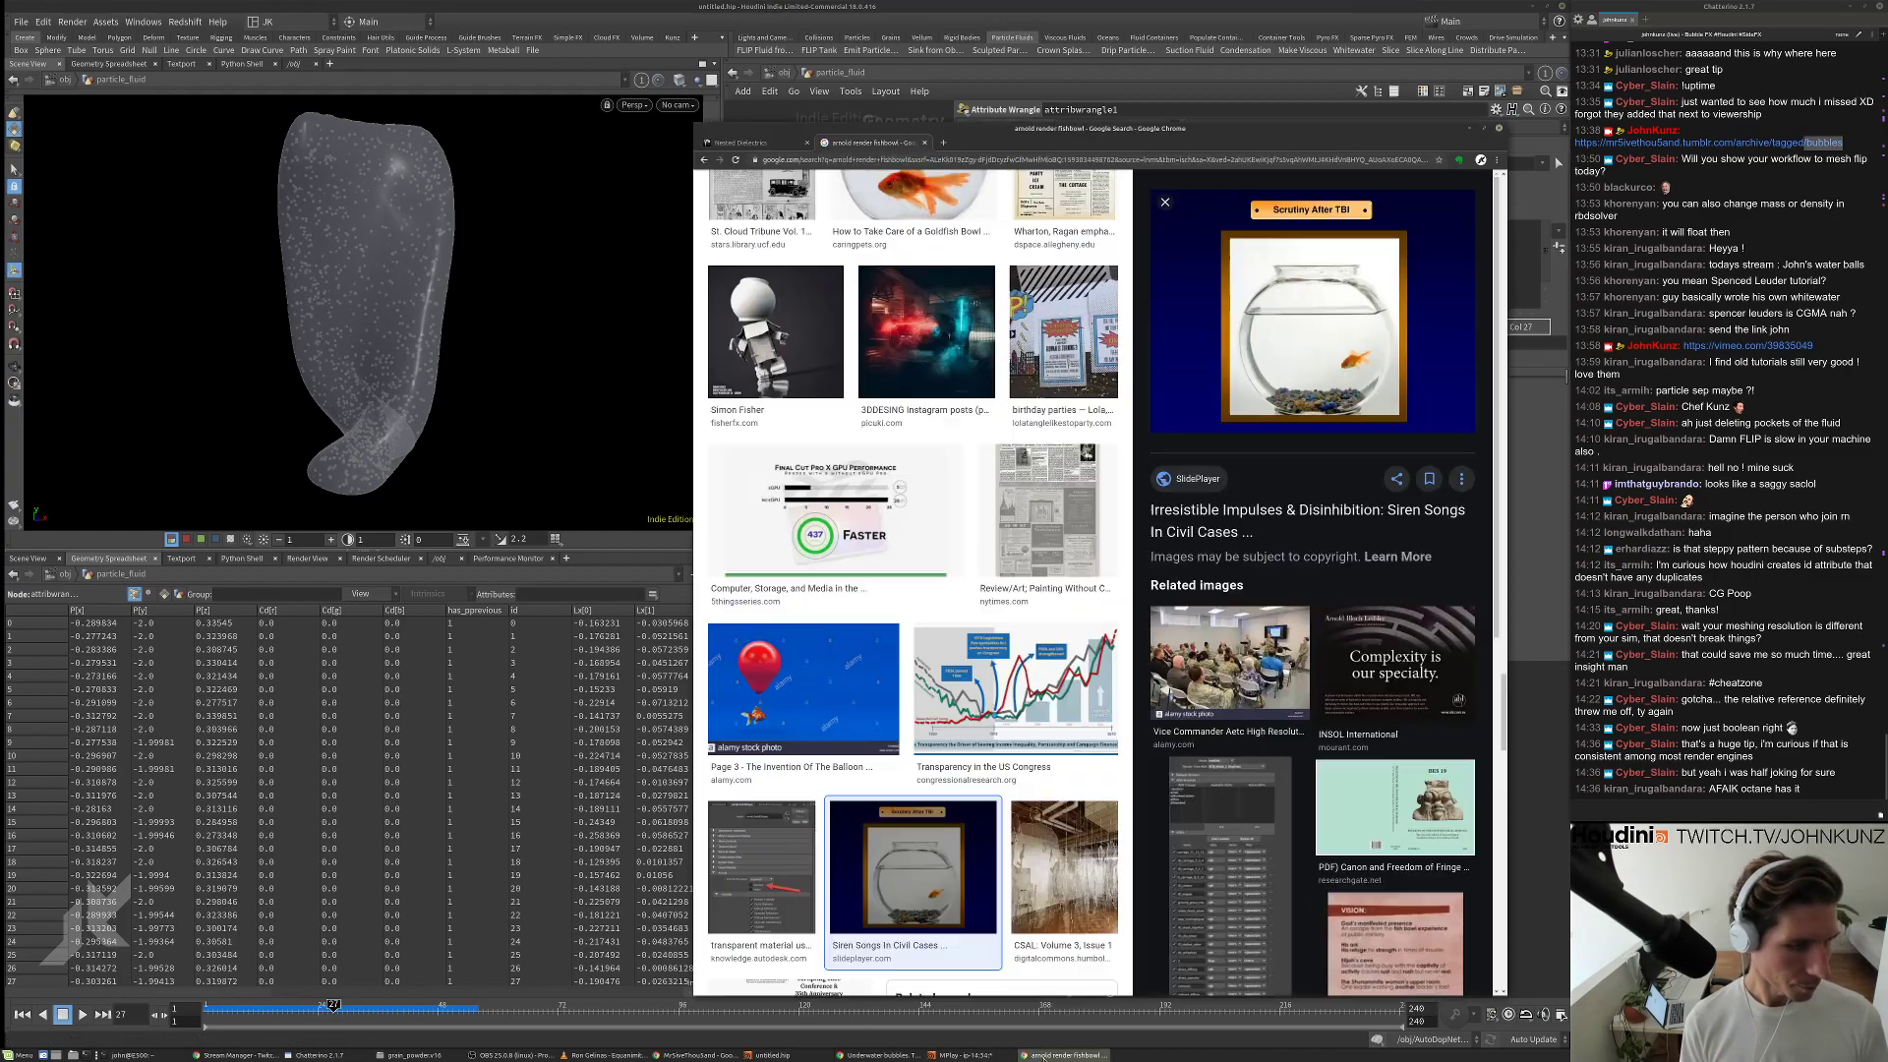
click(1059, 155)
text(mantr)
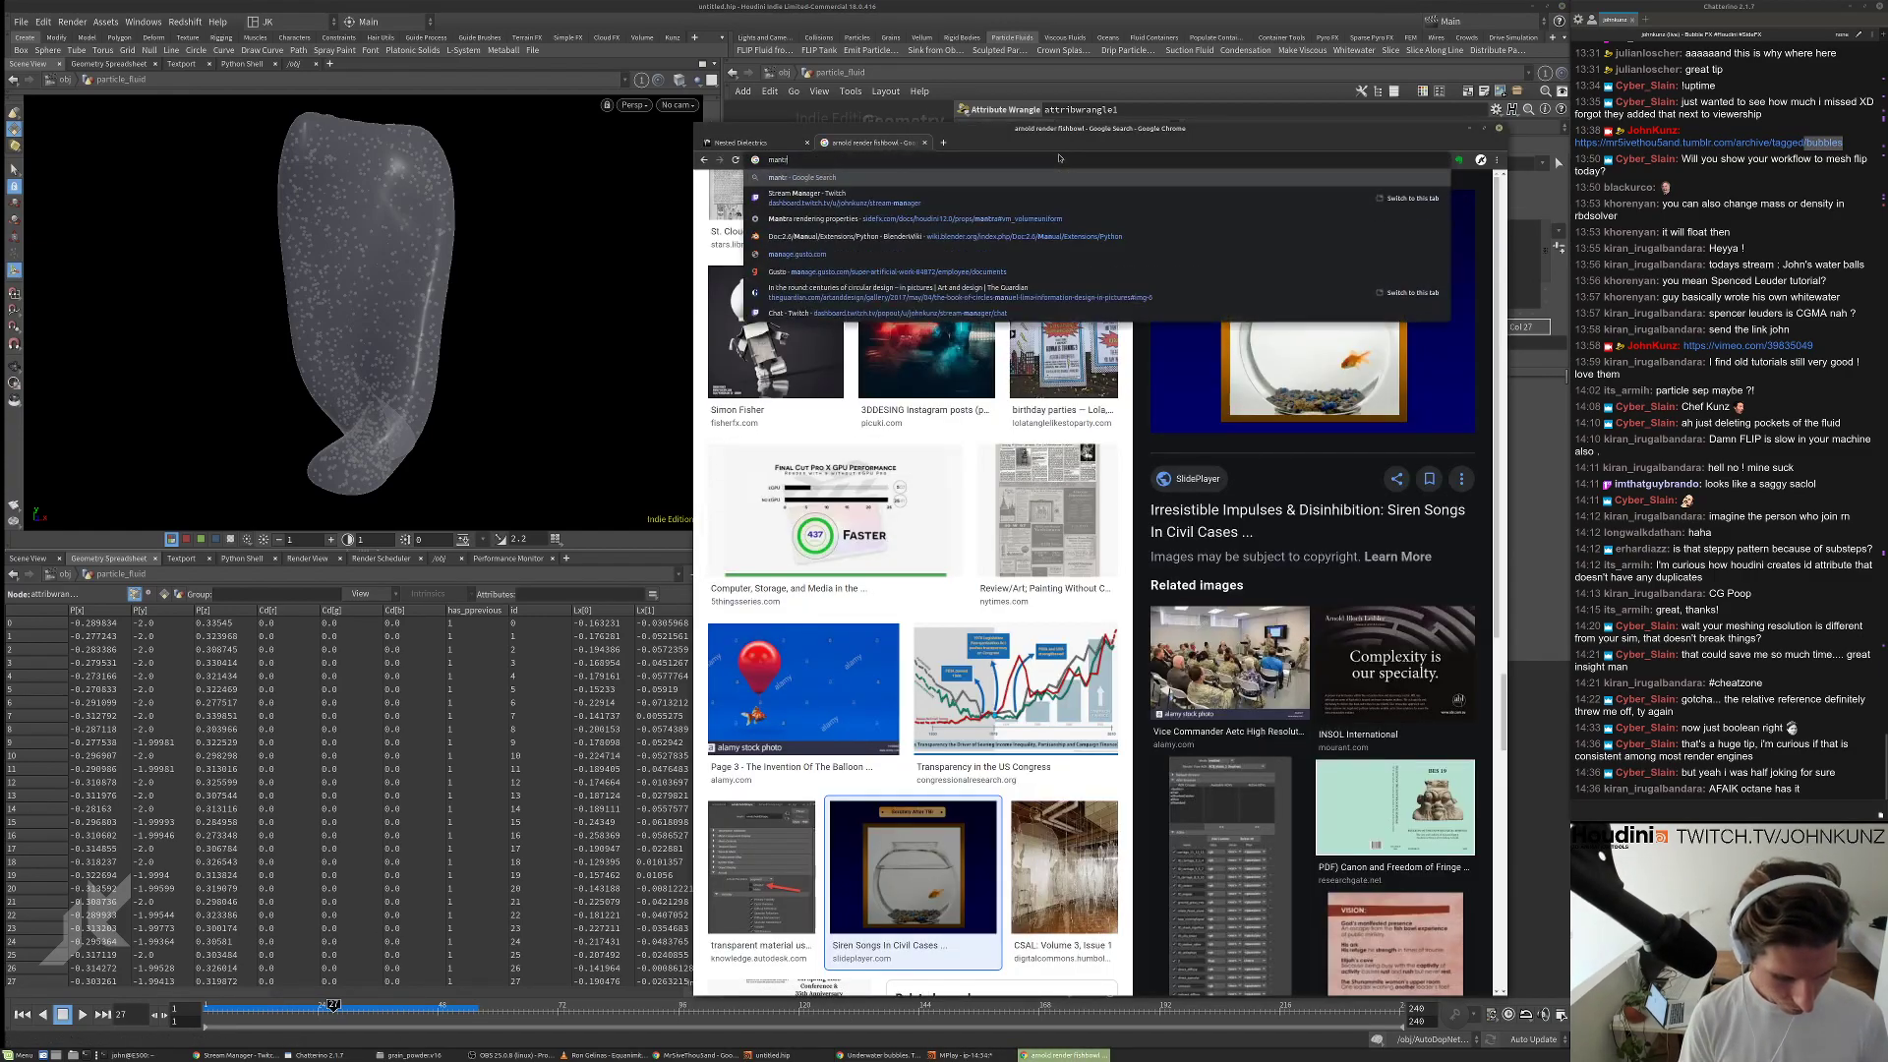
text(a ior)
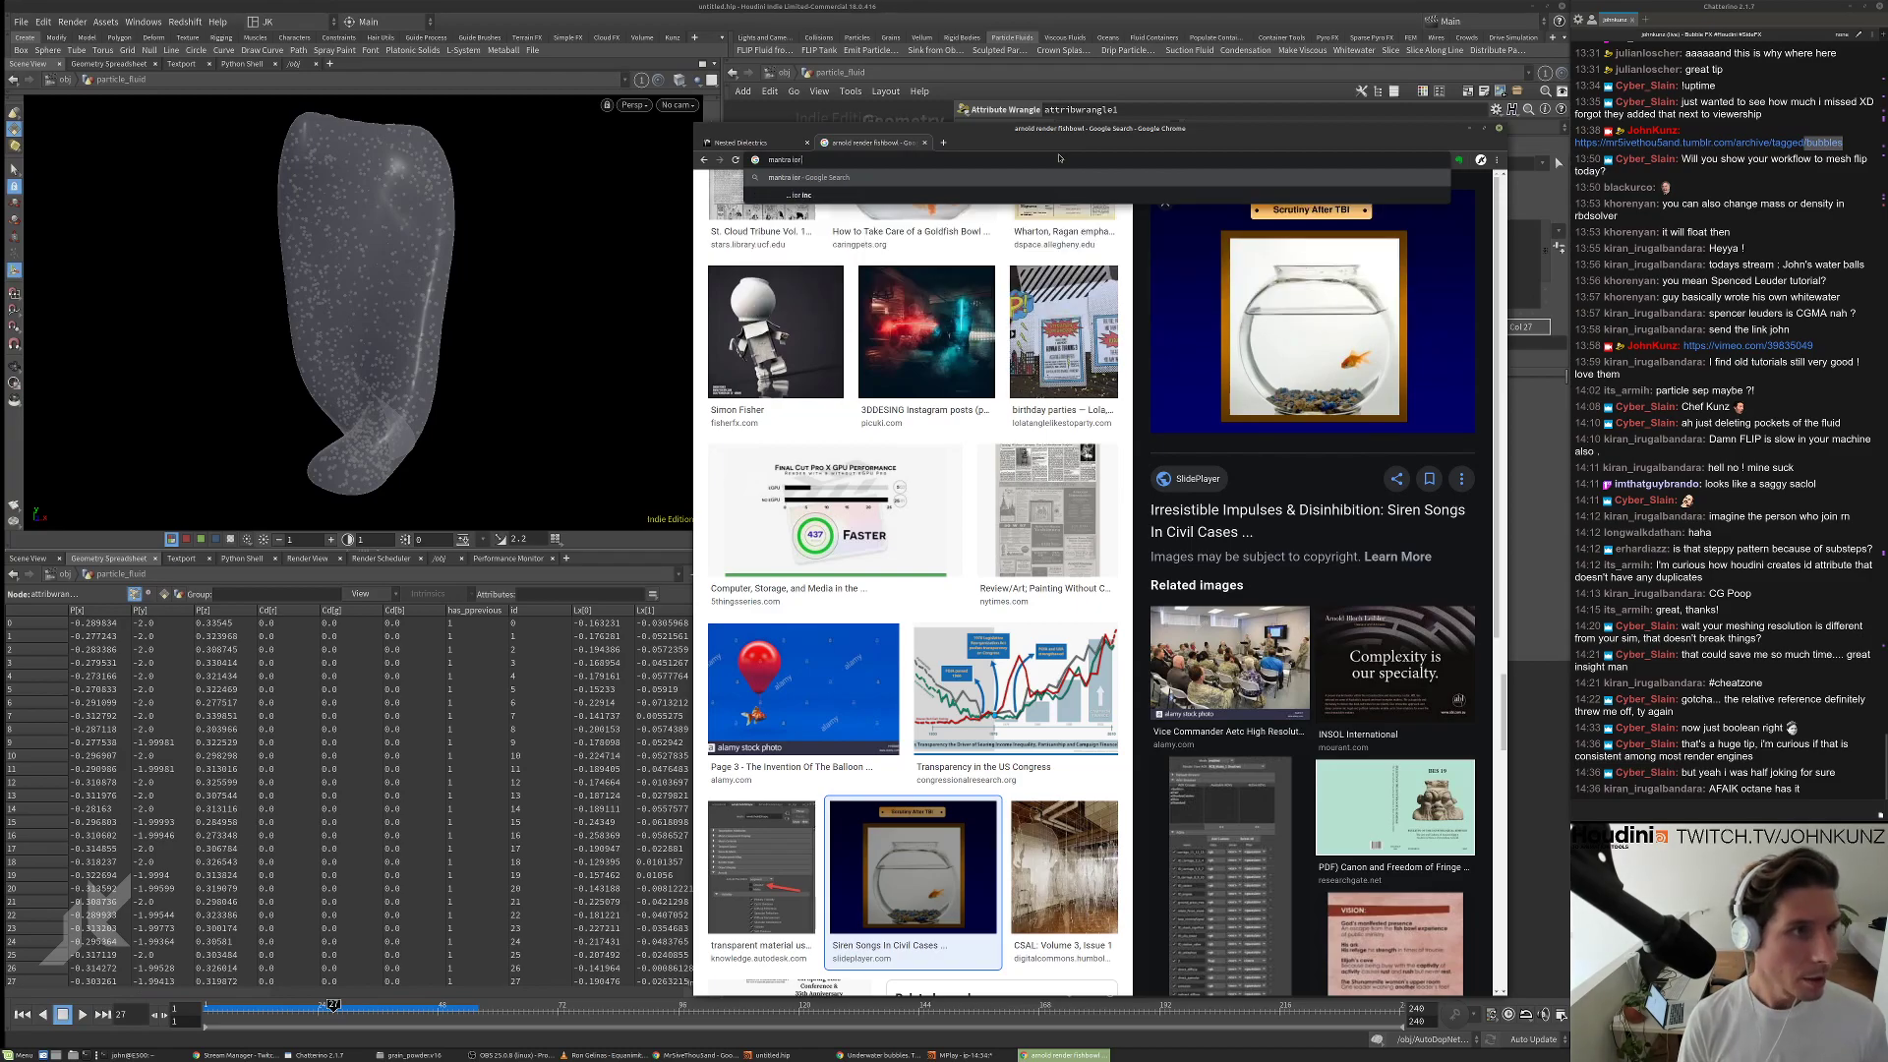
text( fluid)
key(Return)
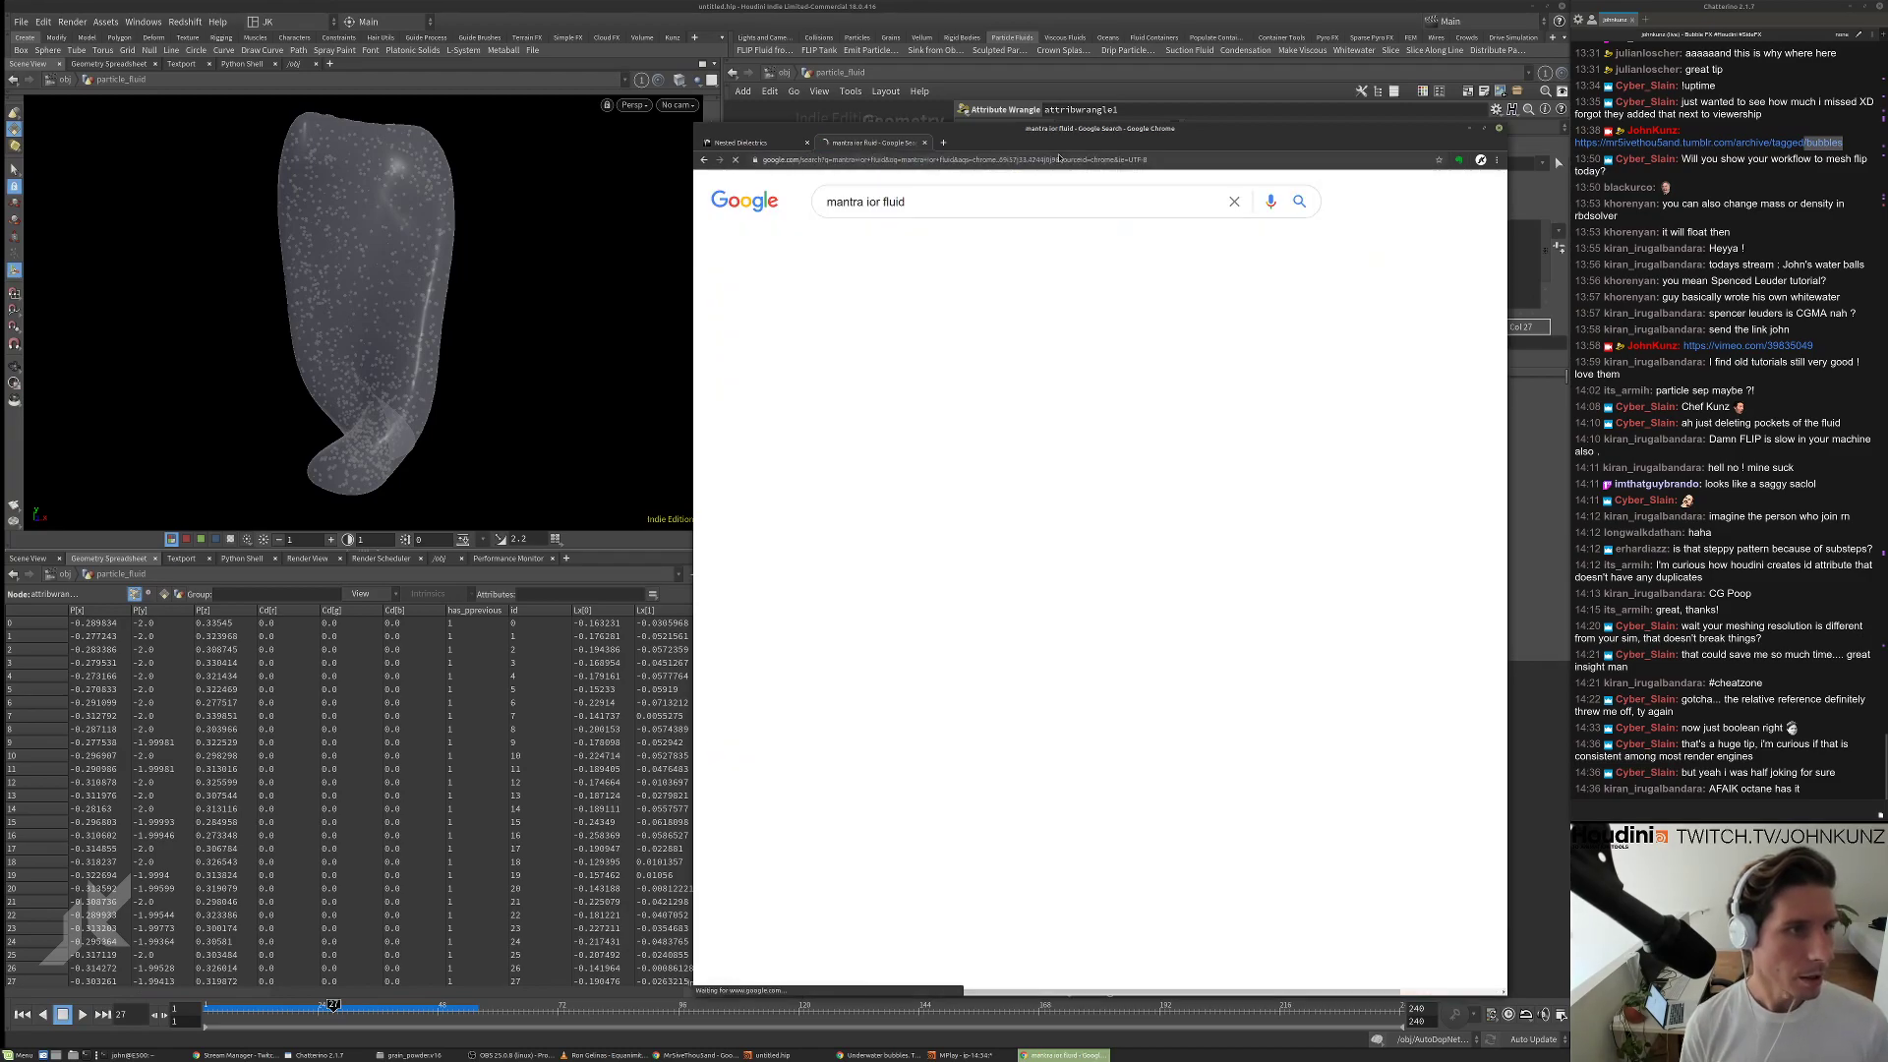
click(950, 243)
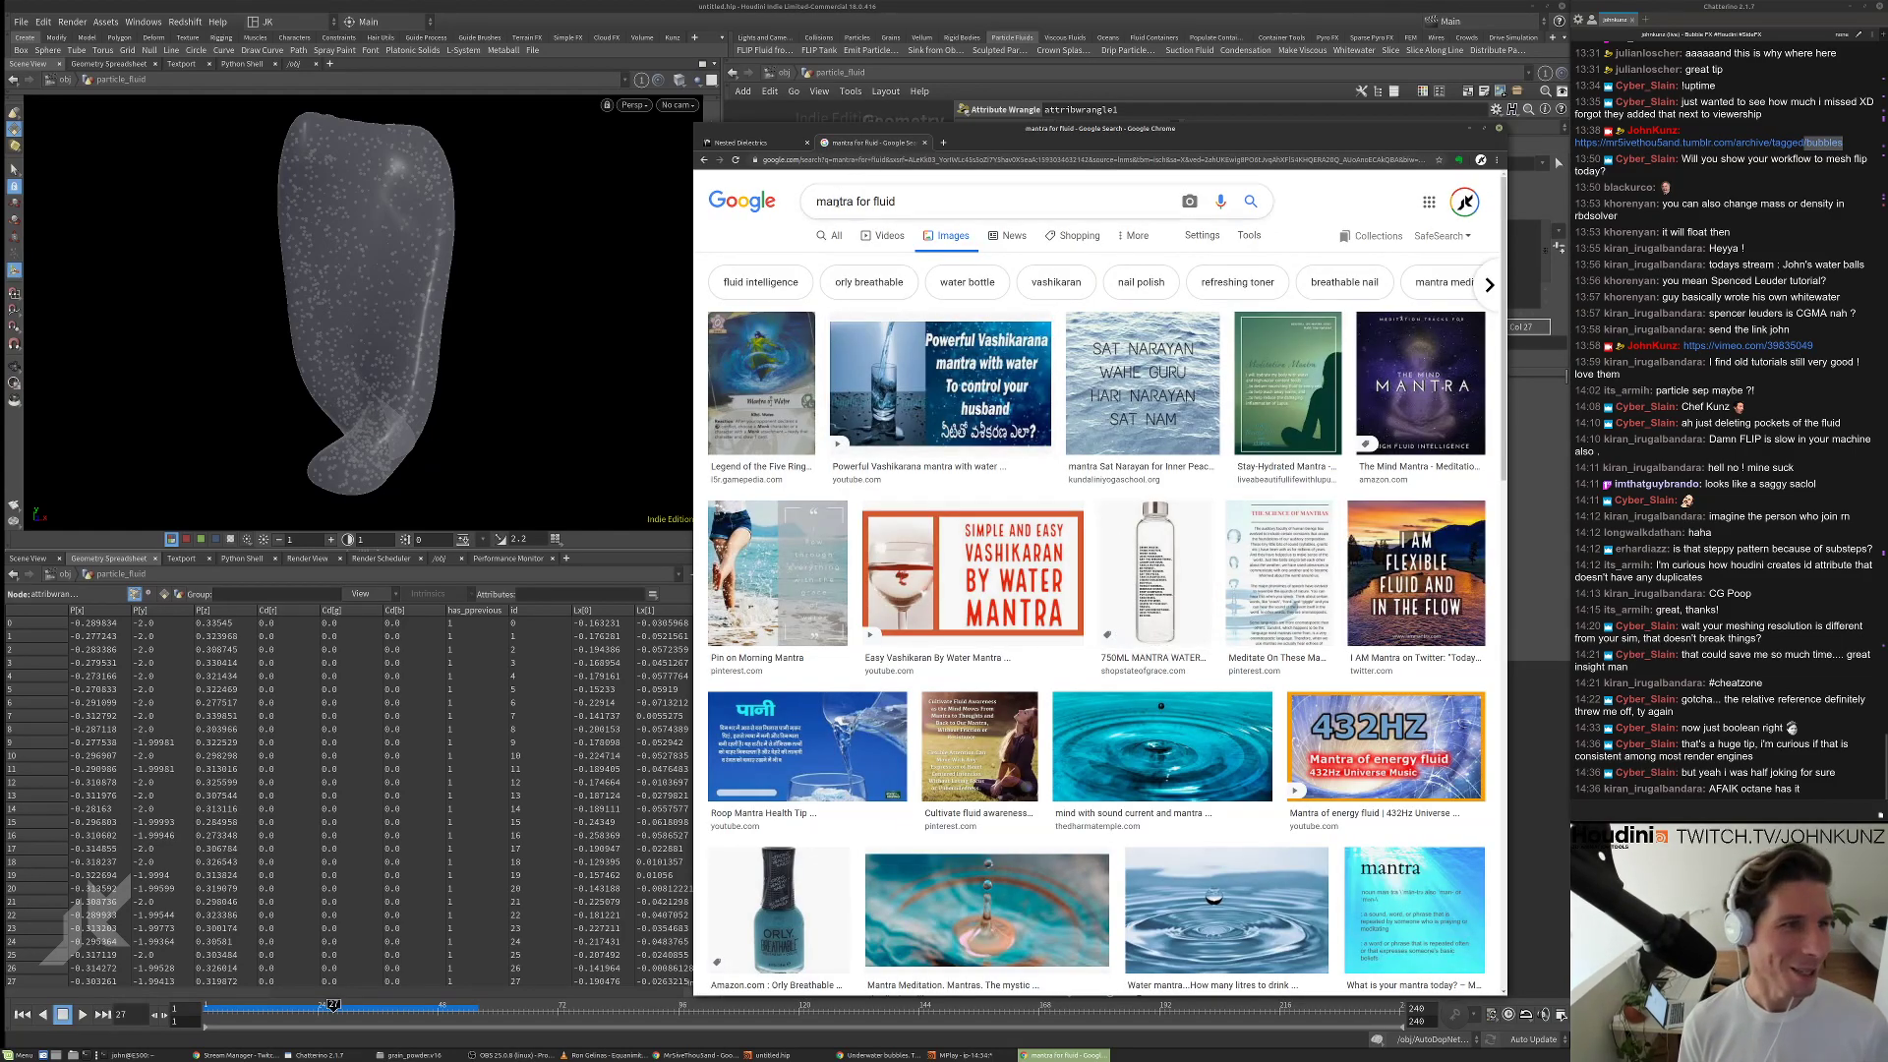
Edit the query to 'sidefx ior fluid' and search again.
click(848, 203)
double_click(848, 203)
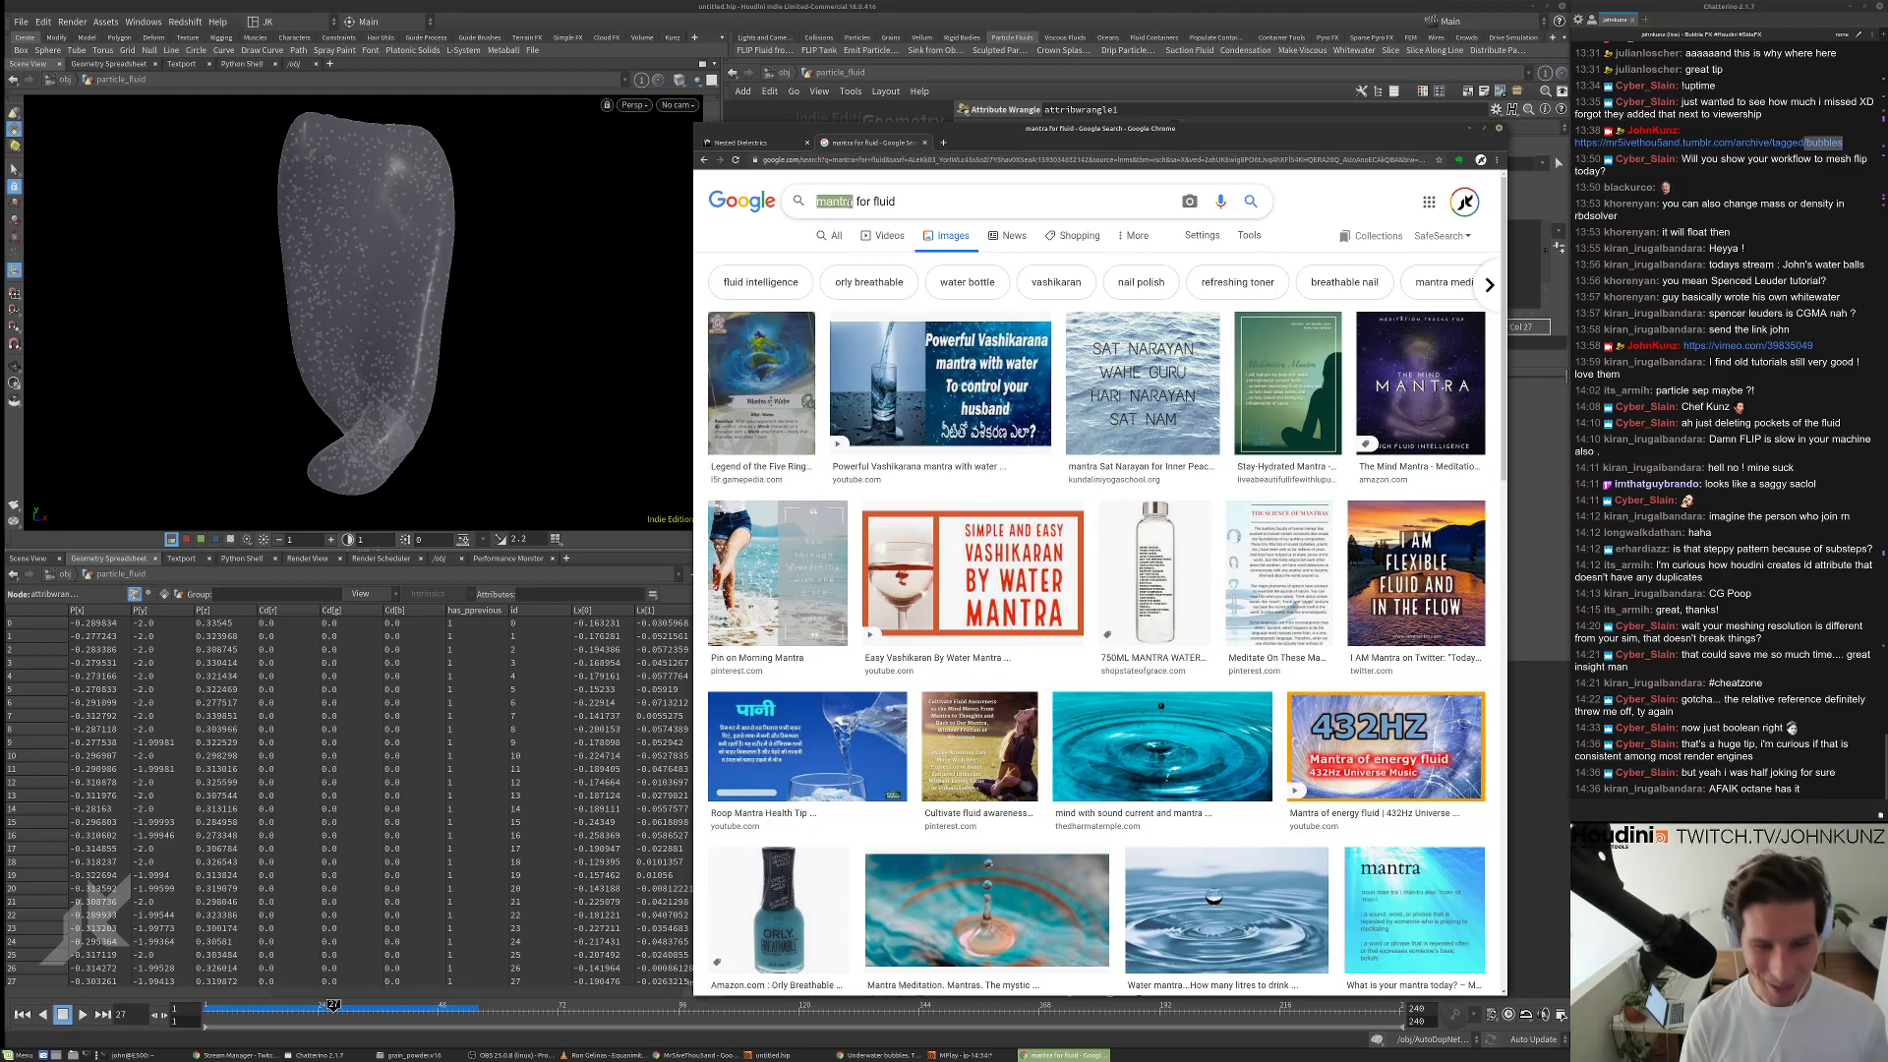
text(sidefx)
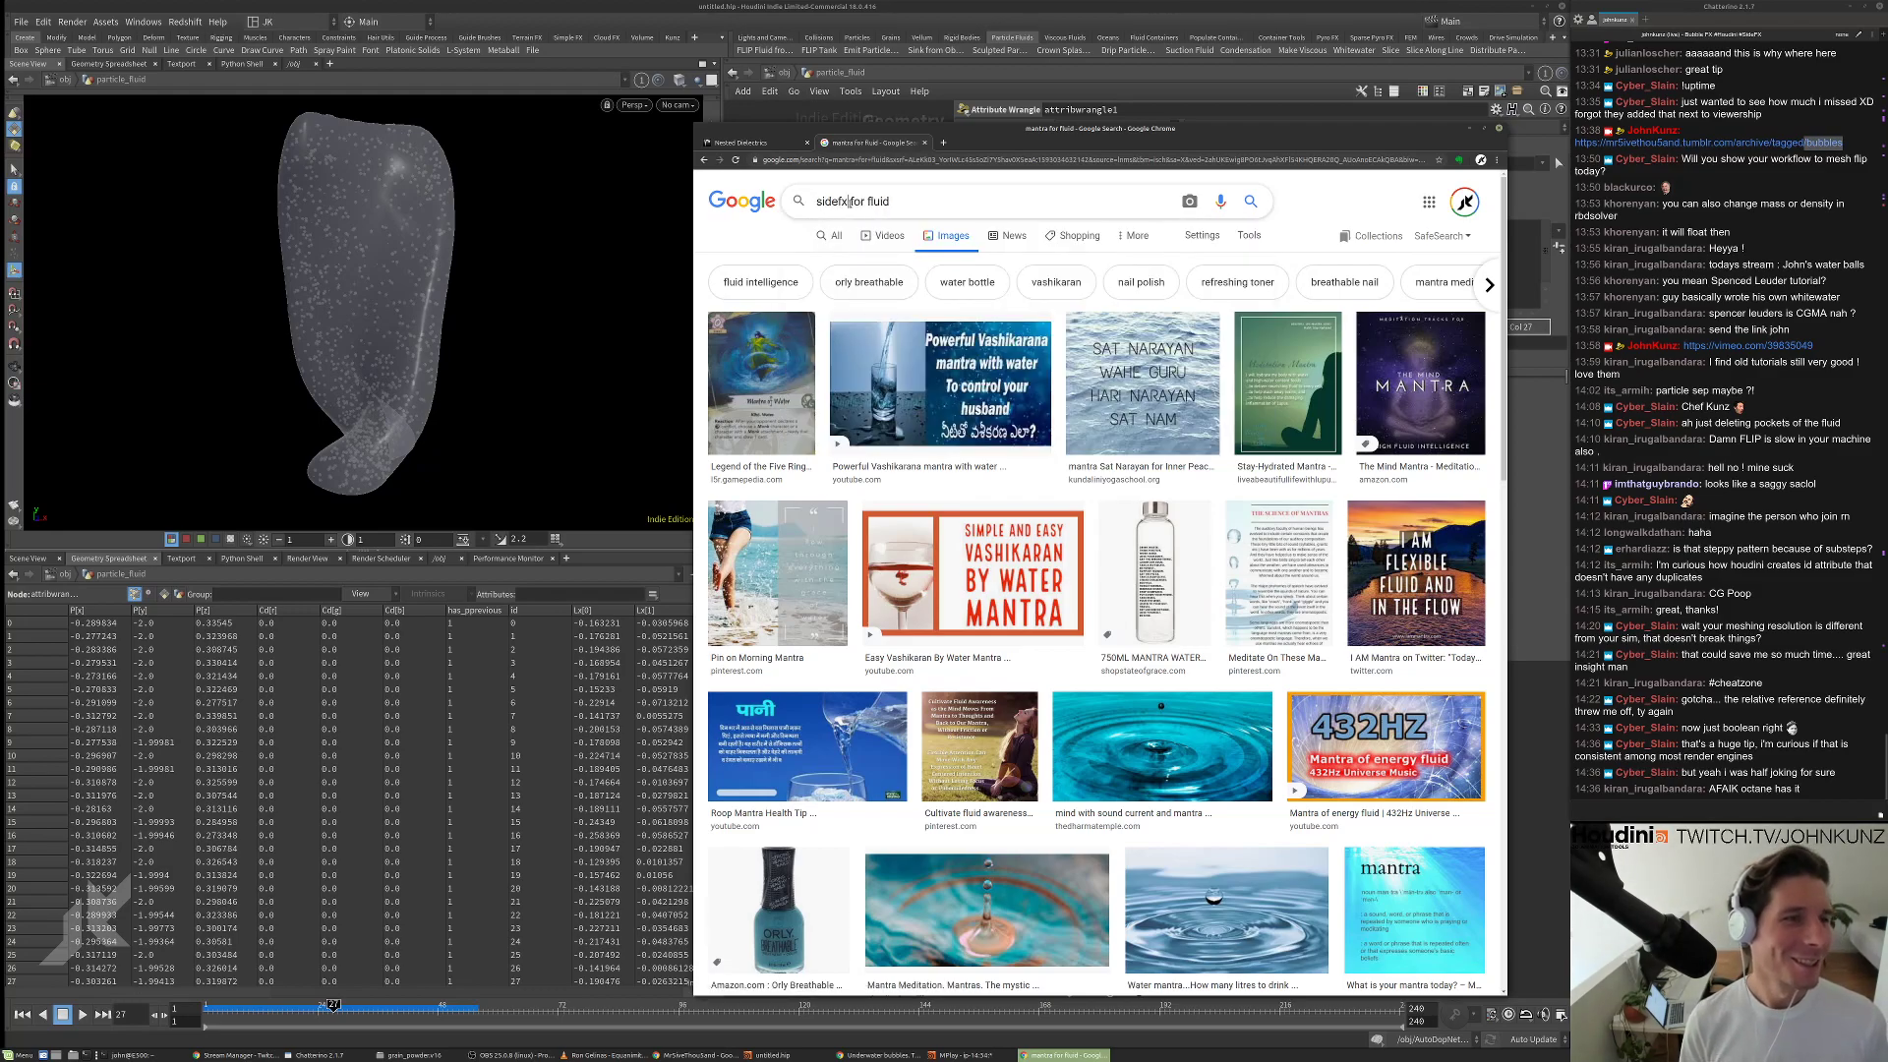
key(Return)
double_click(856, 202)
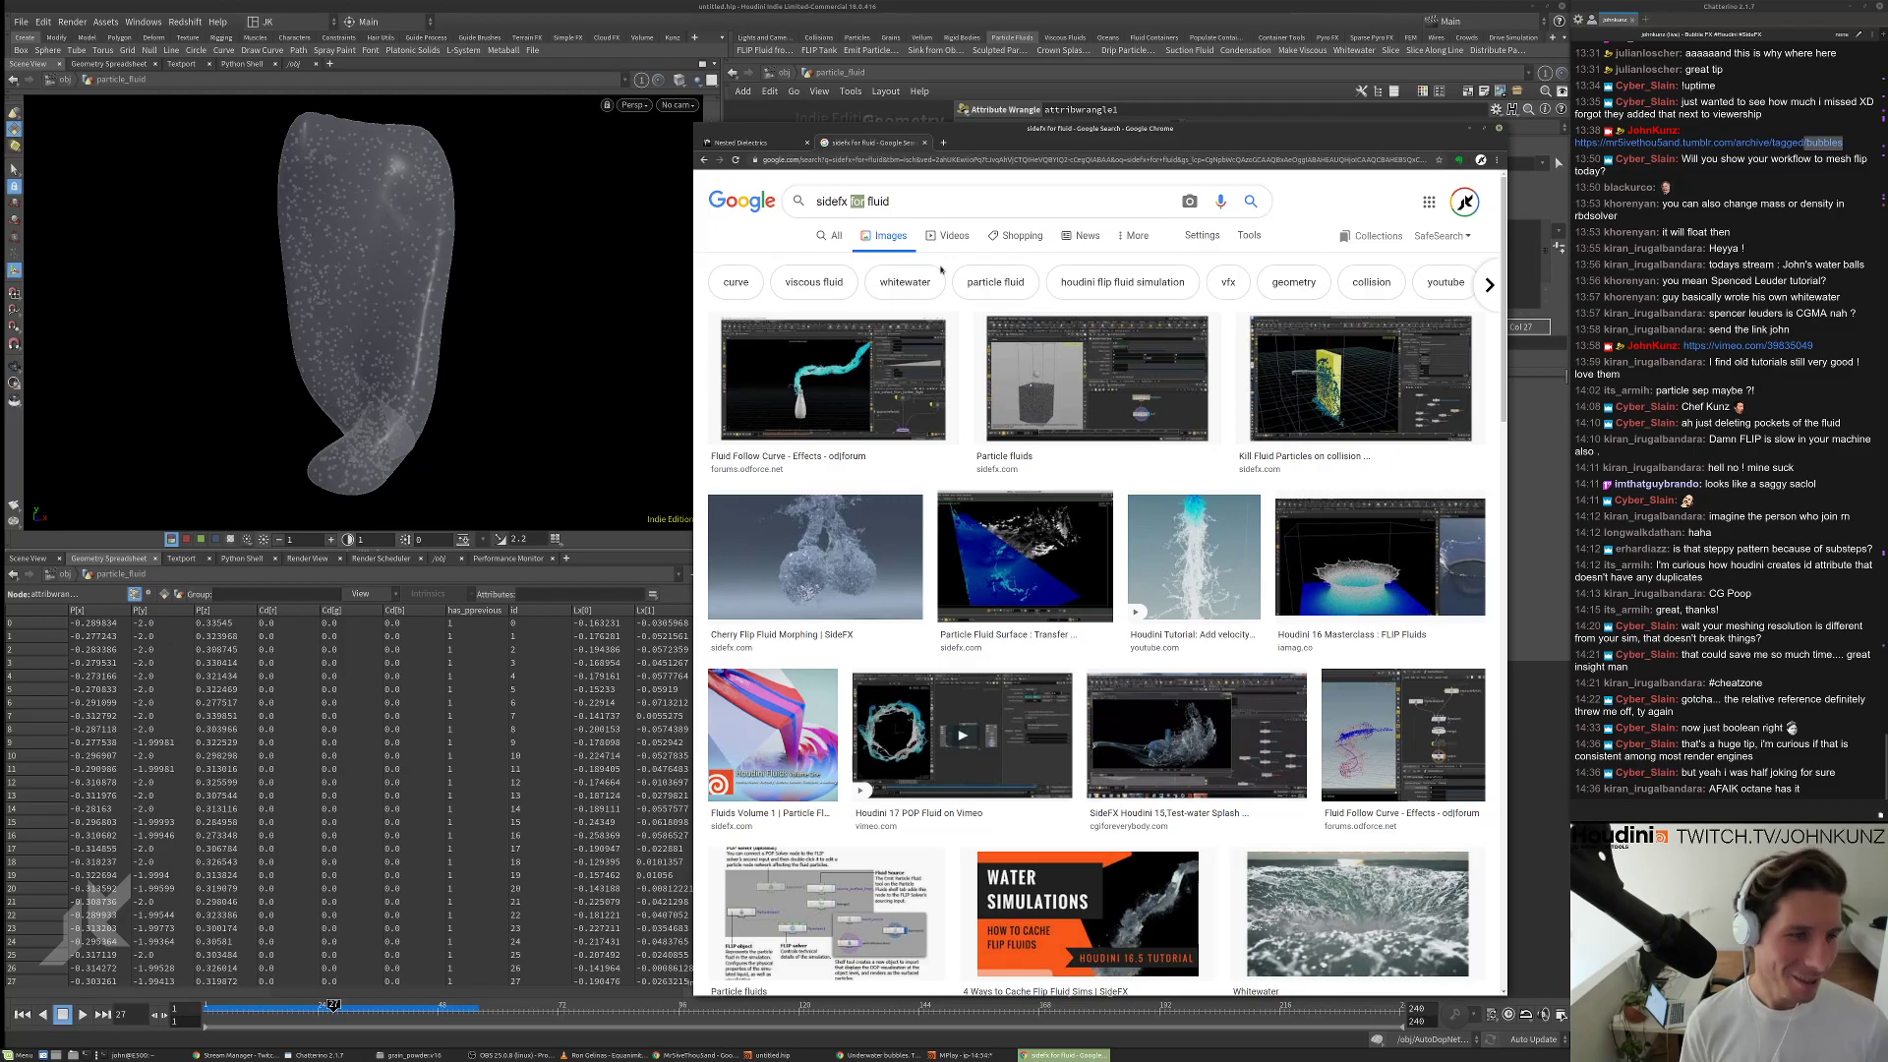
text(ior)
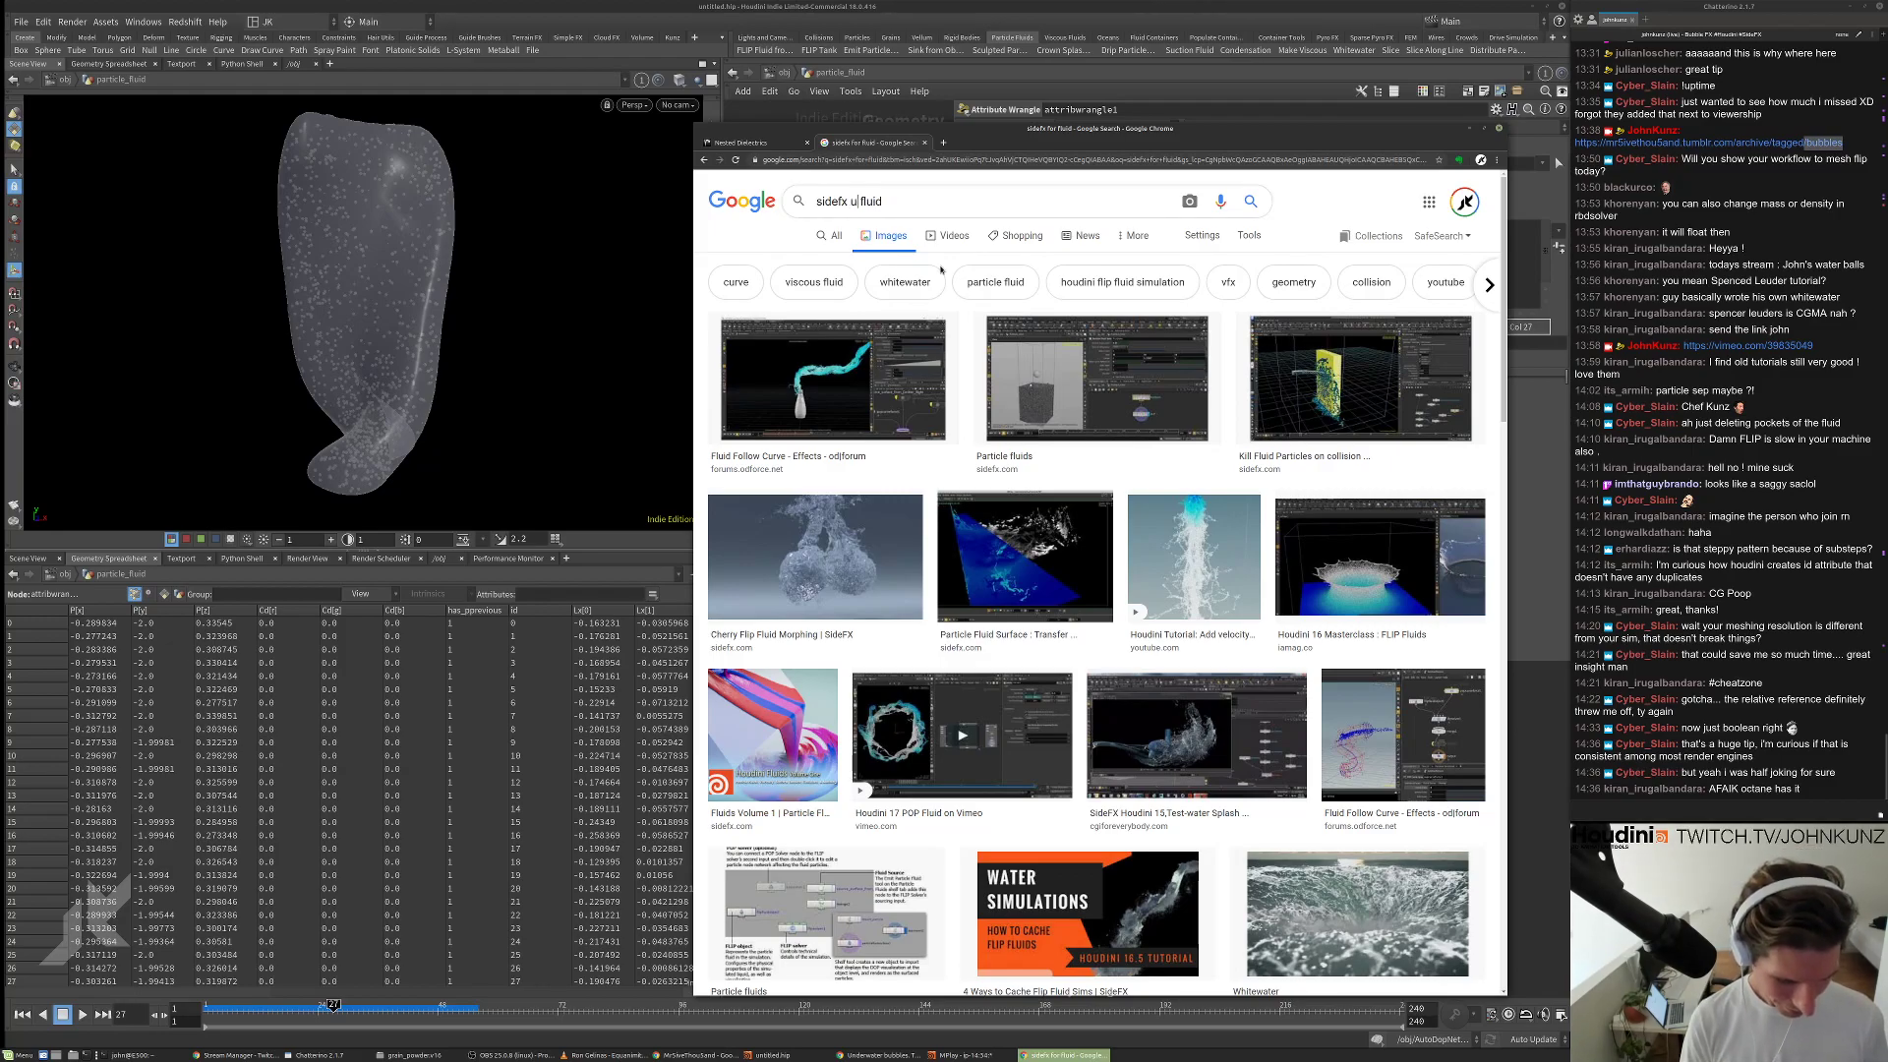
key(Return)
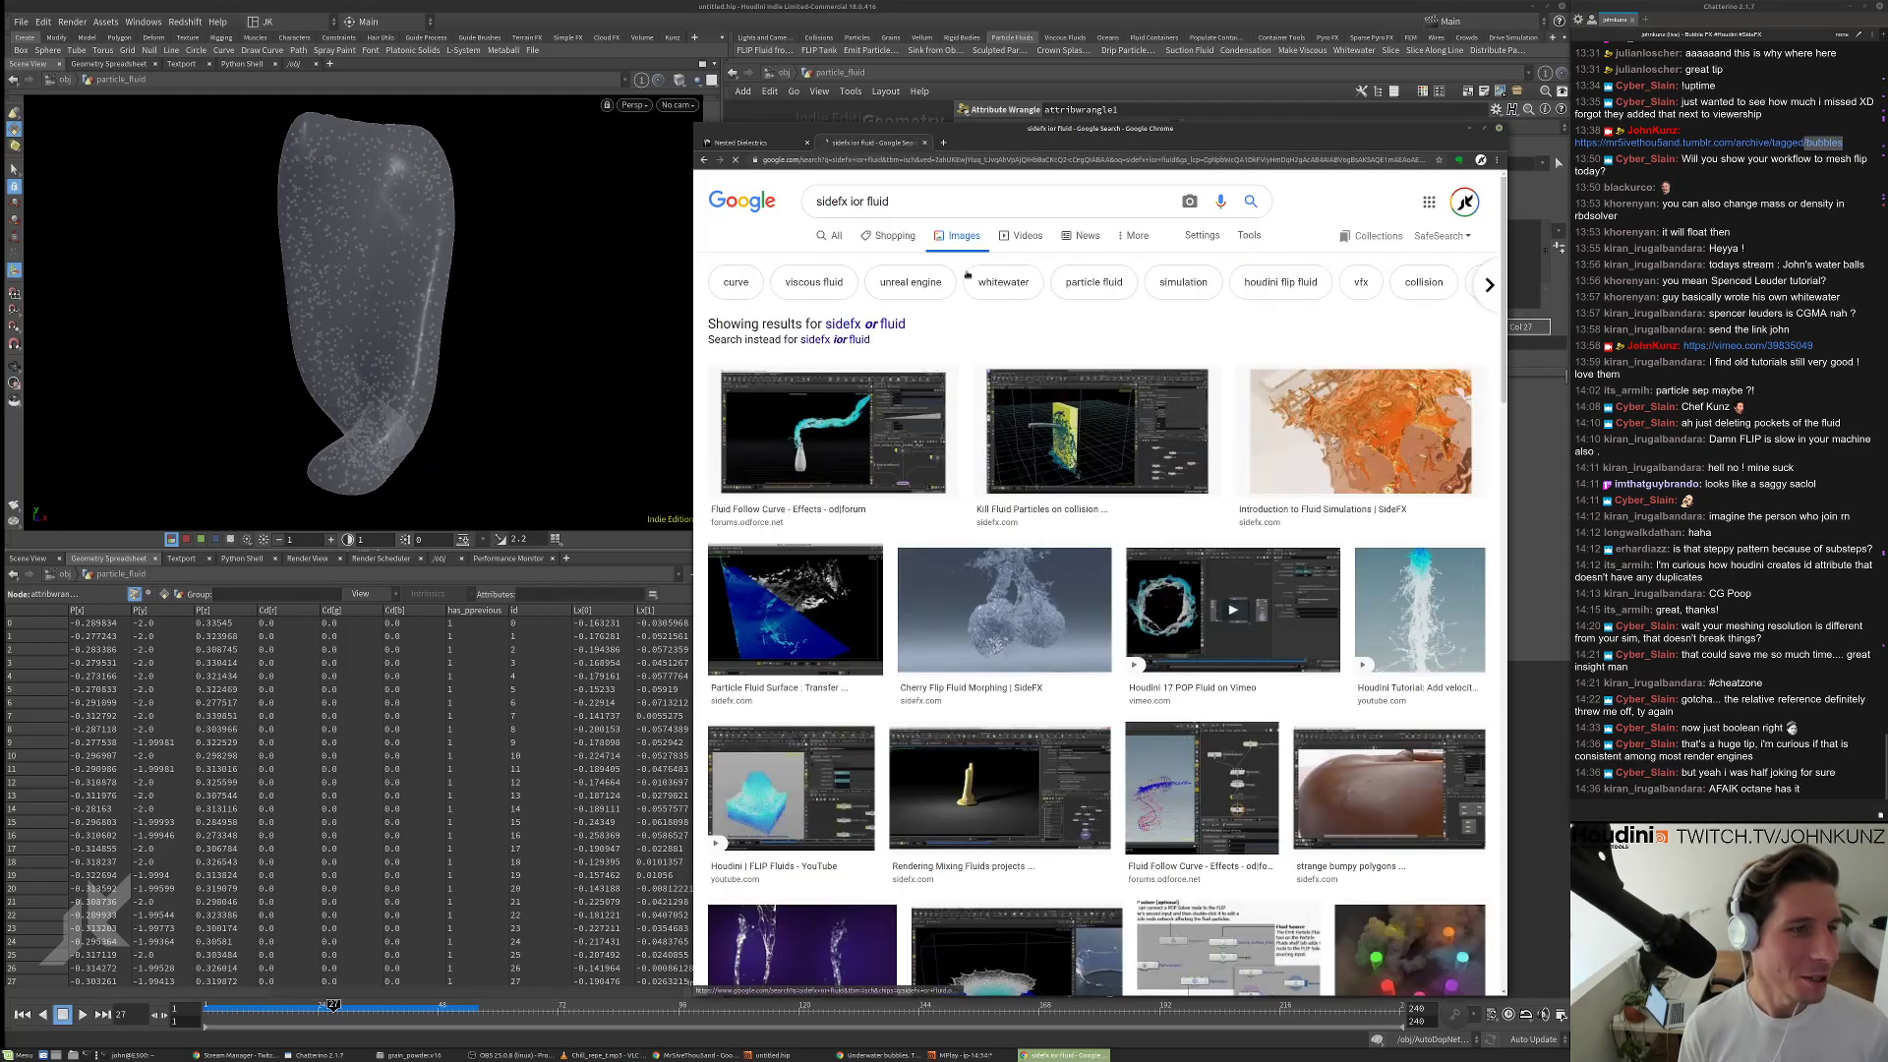
Search the exact 'sidefx ior fluid', preview the 'Absorption and nested dielectrics' image, then return to Houdini.
click(828, 341)
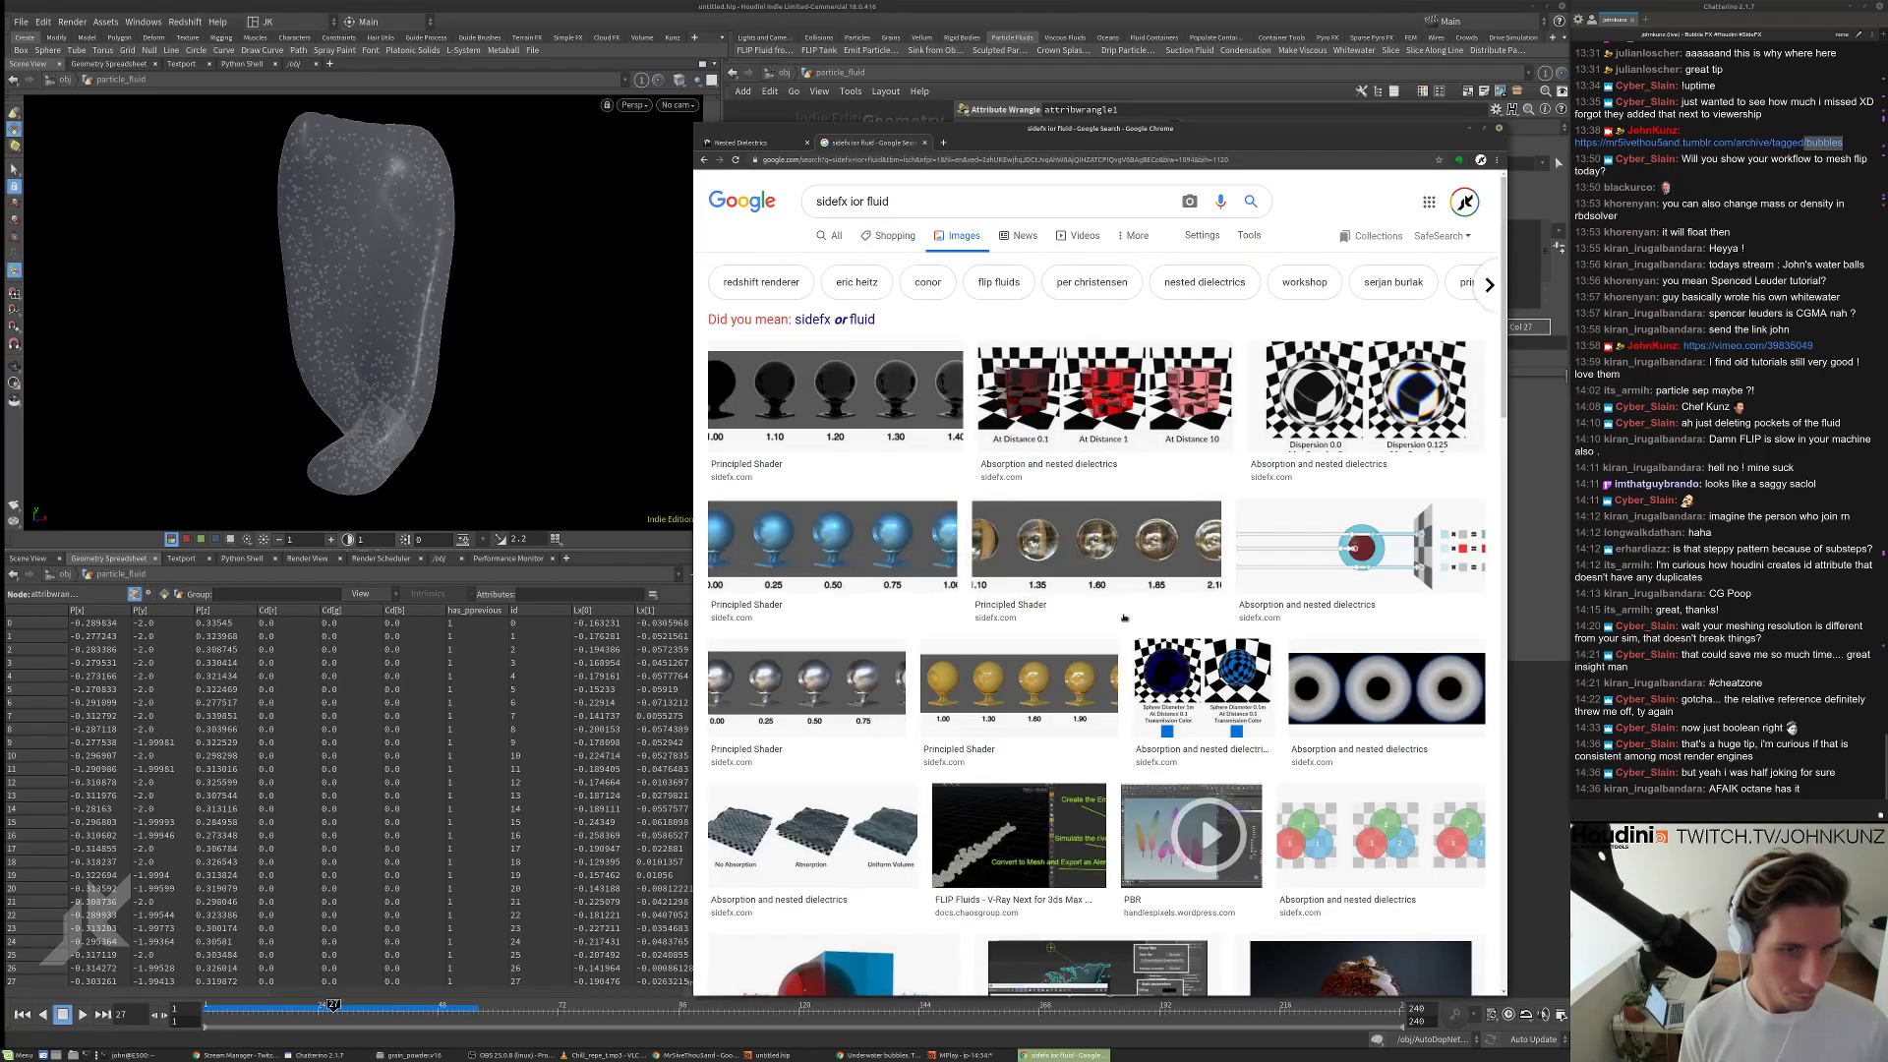
click(1339, 566)
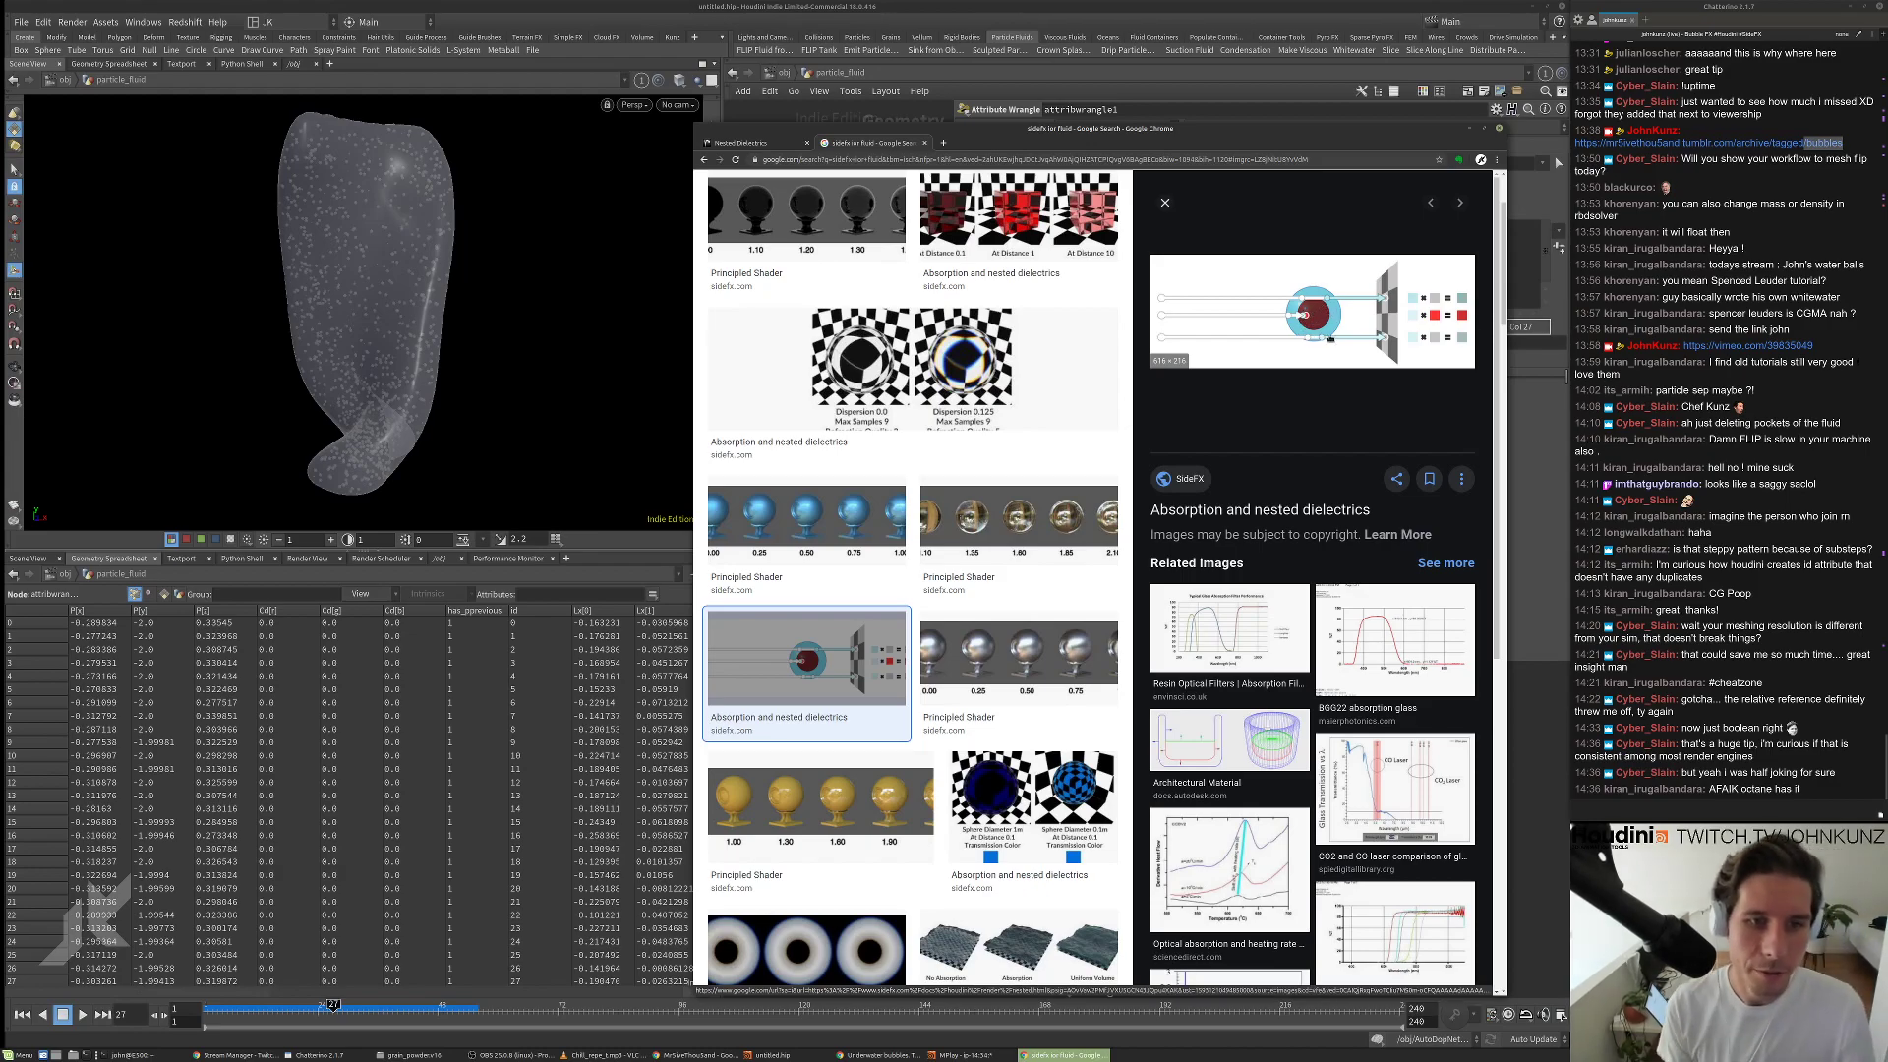
scroll(1419, 493, down, 2)
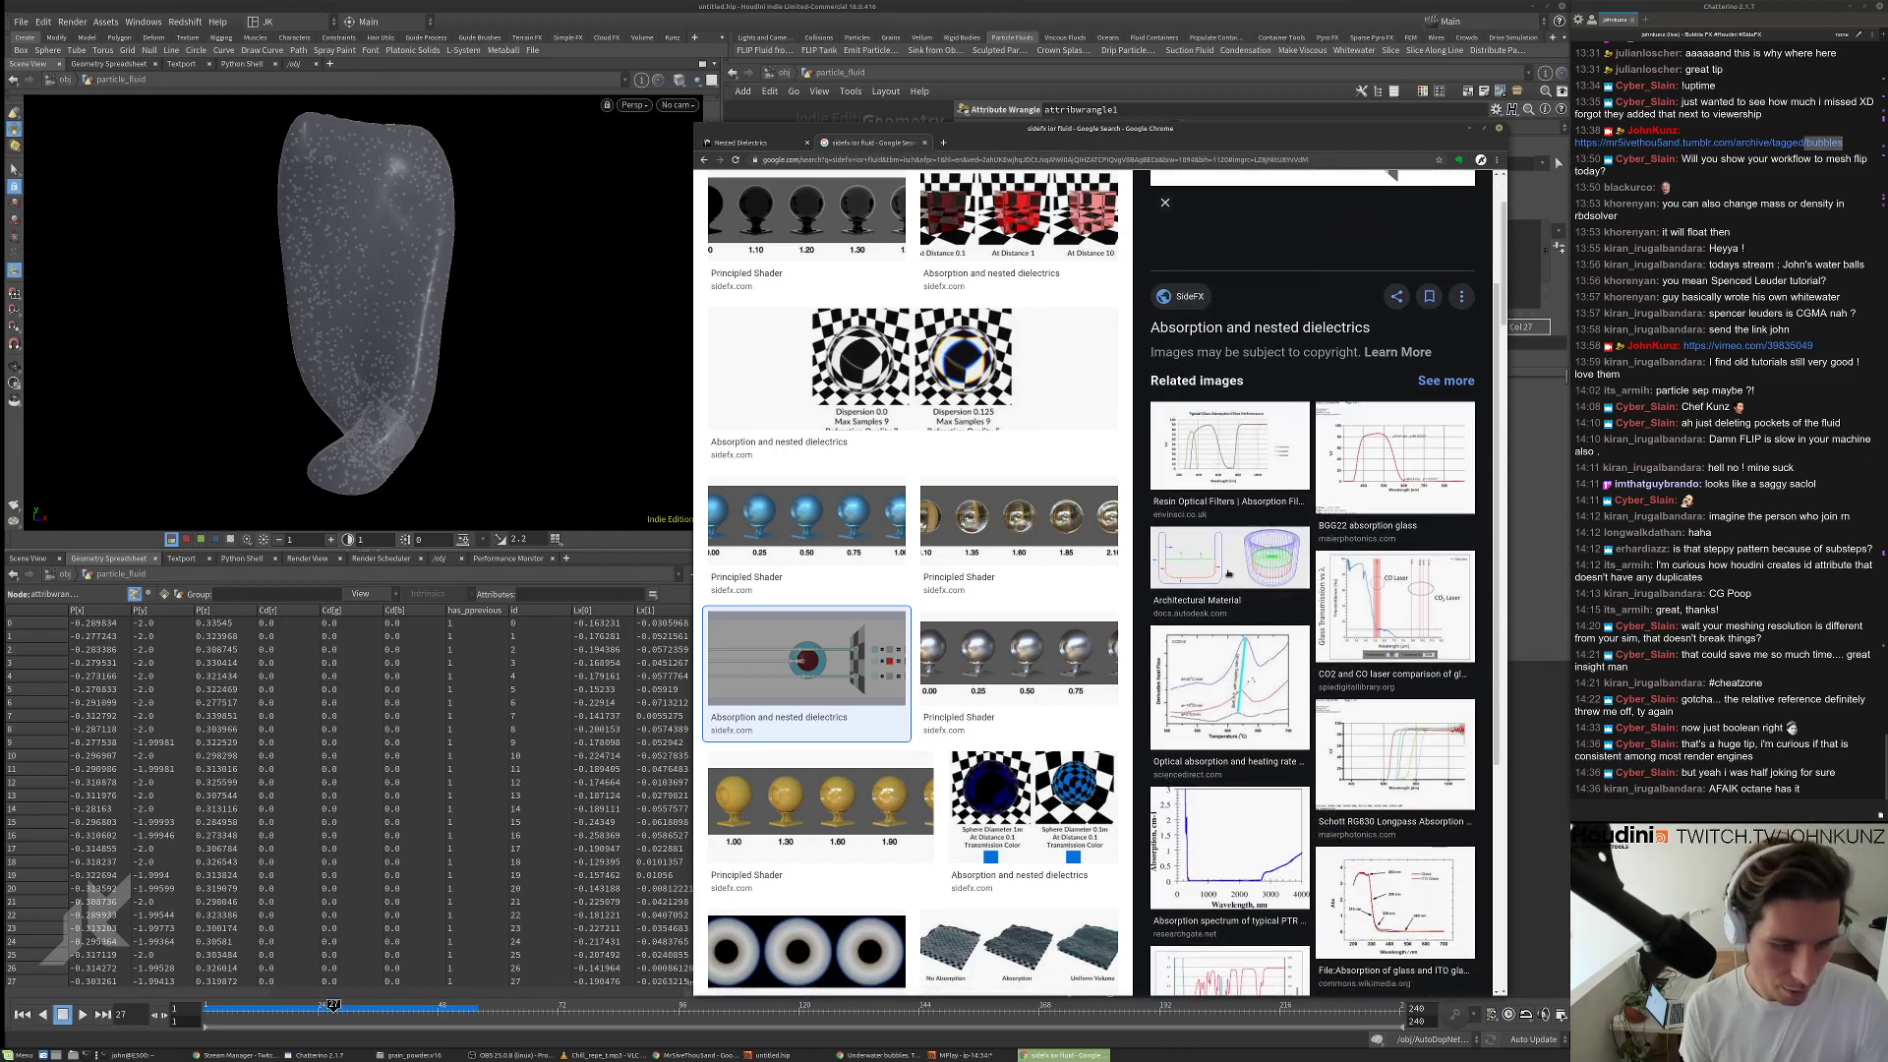
scroll(1250, 404, up, 2)
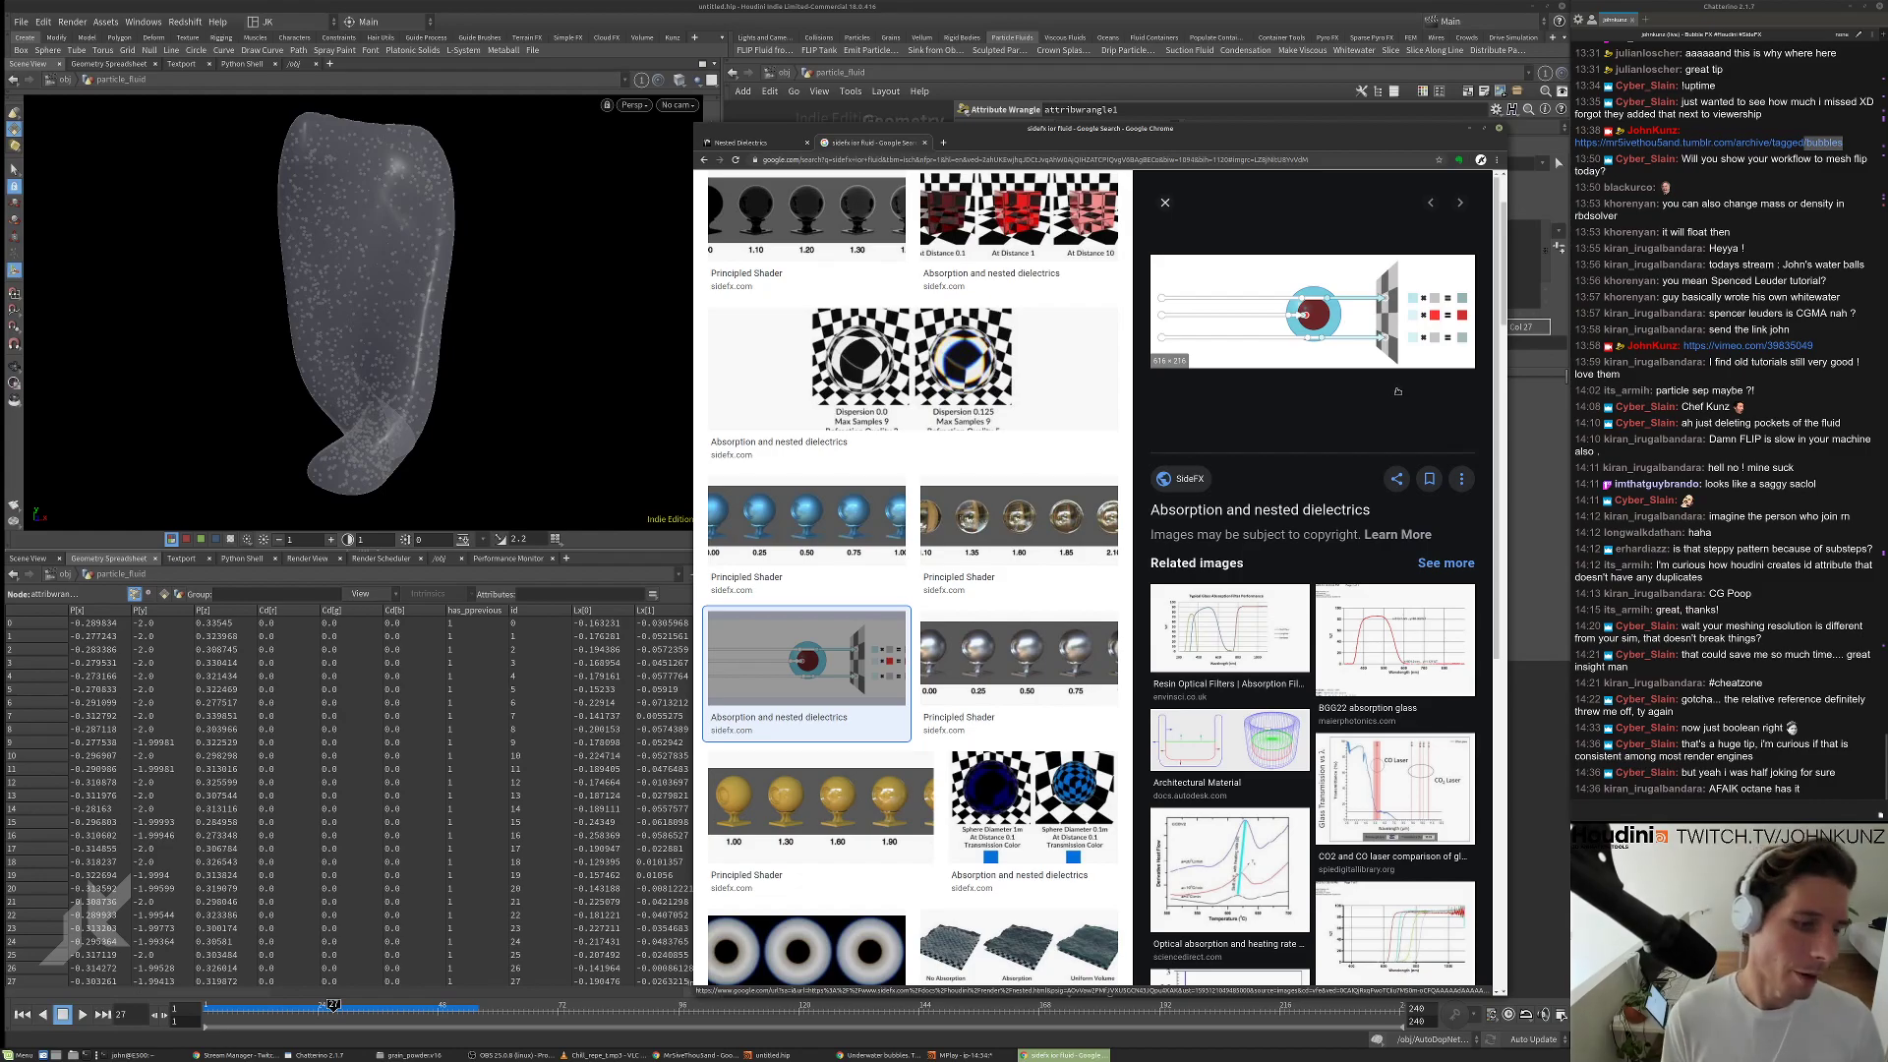
click(1541, 789)
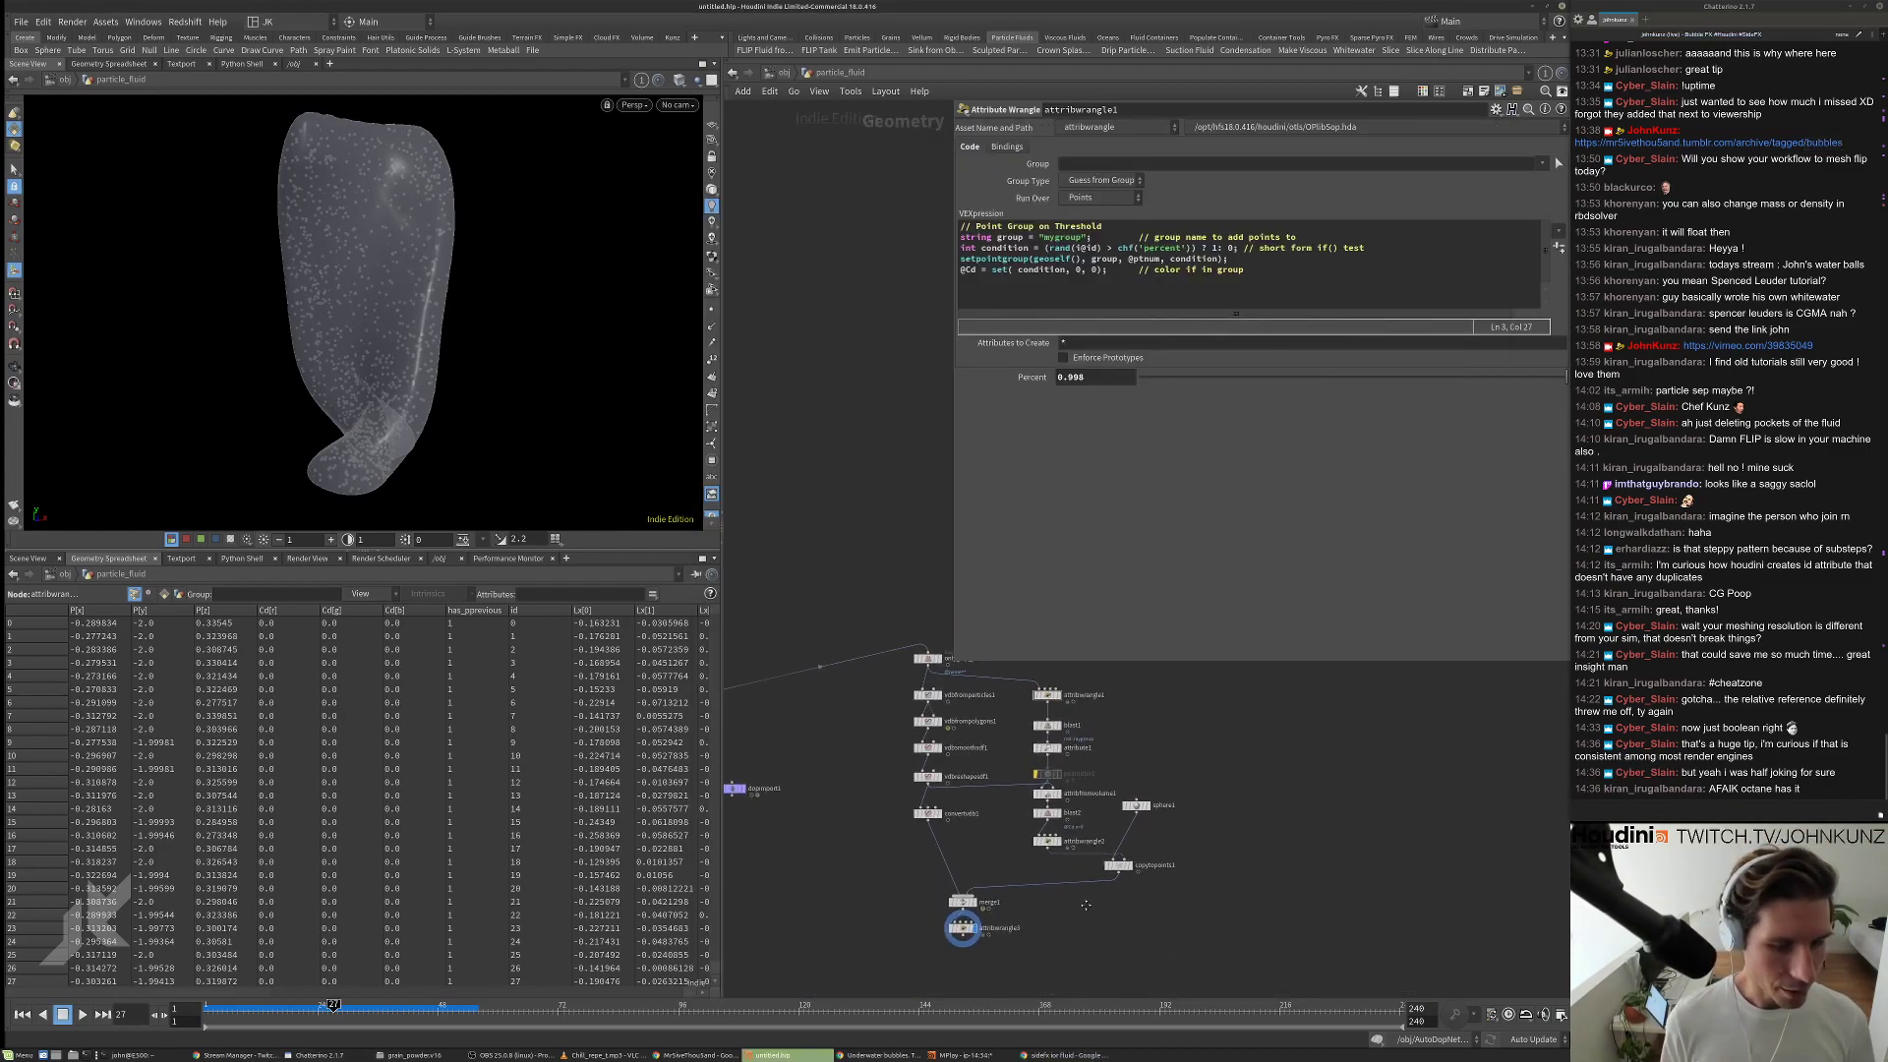
Insert a Reverse node between sphere1 and copytopoints1.
middle_drag(747, 788, 983, 874)
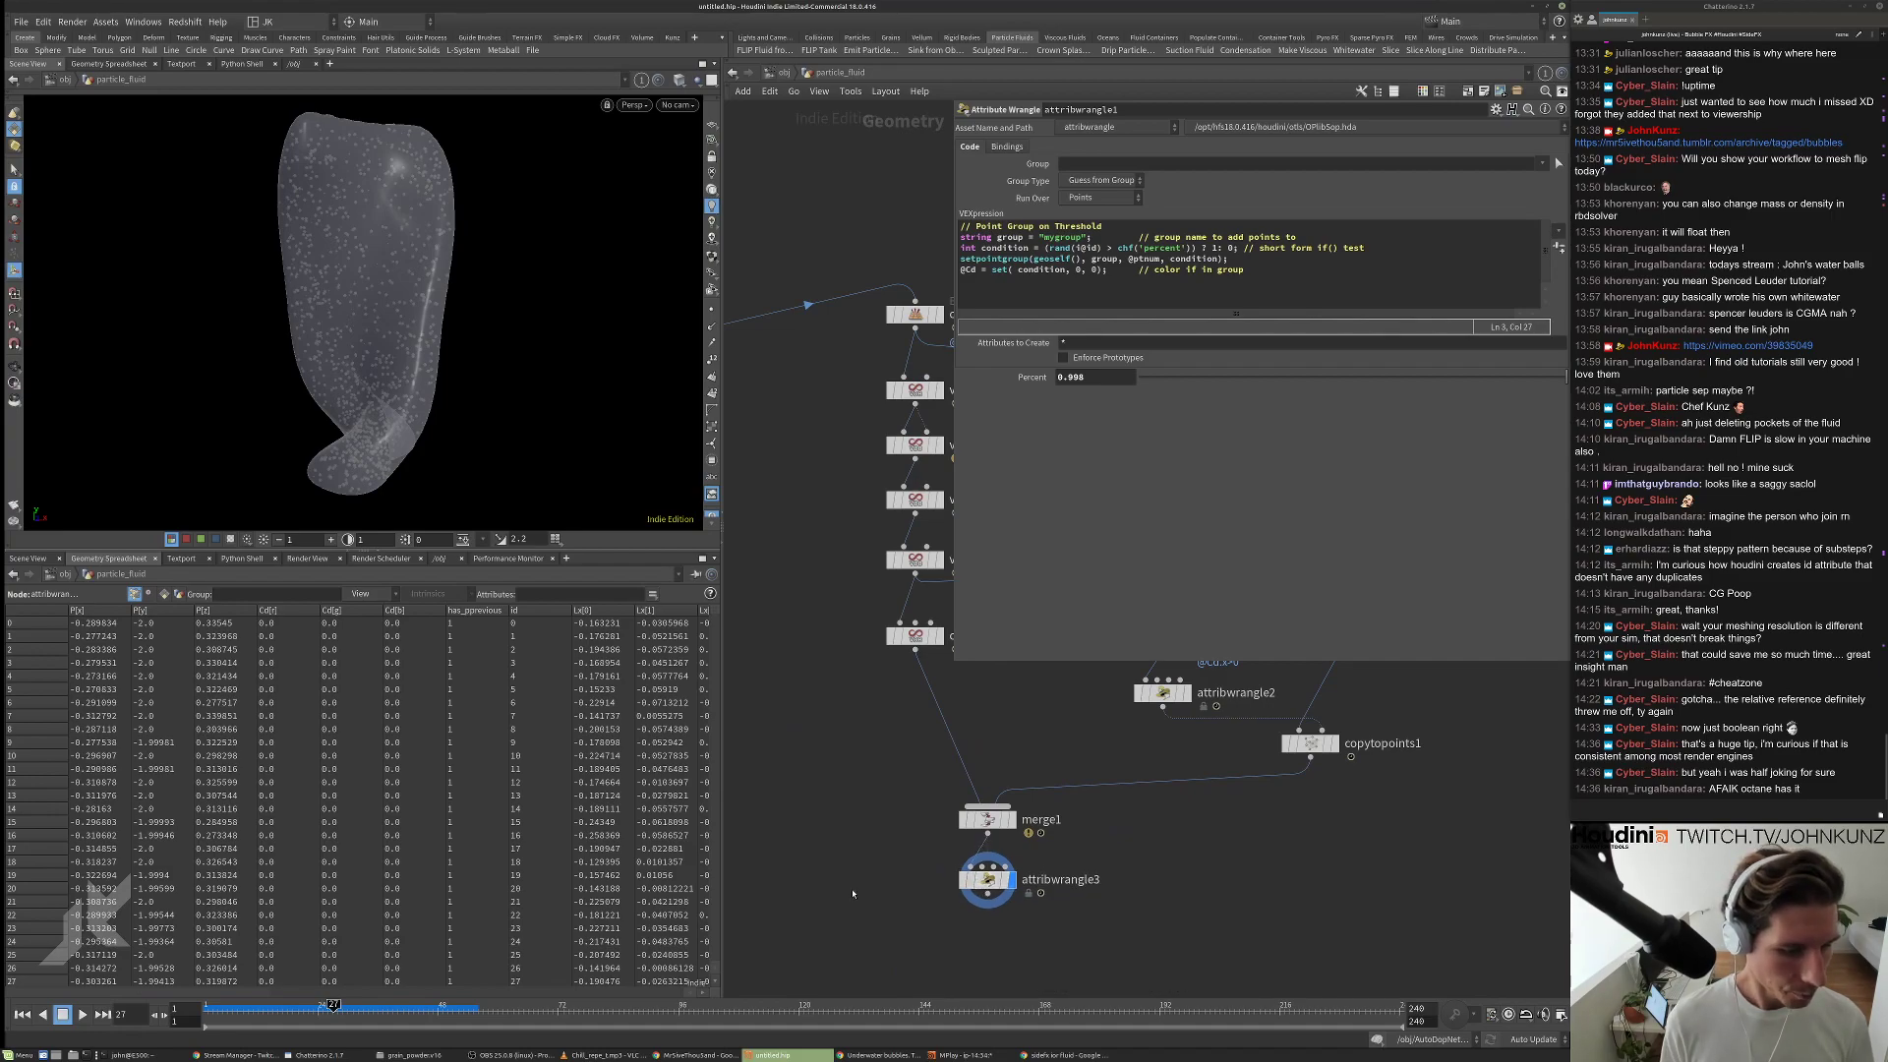
middle_drag(855, 889, 809, 823)
drag(967, 814, 1196, 868)
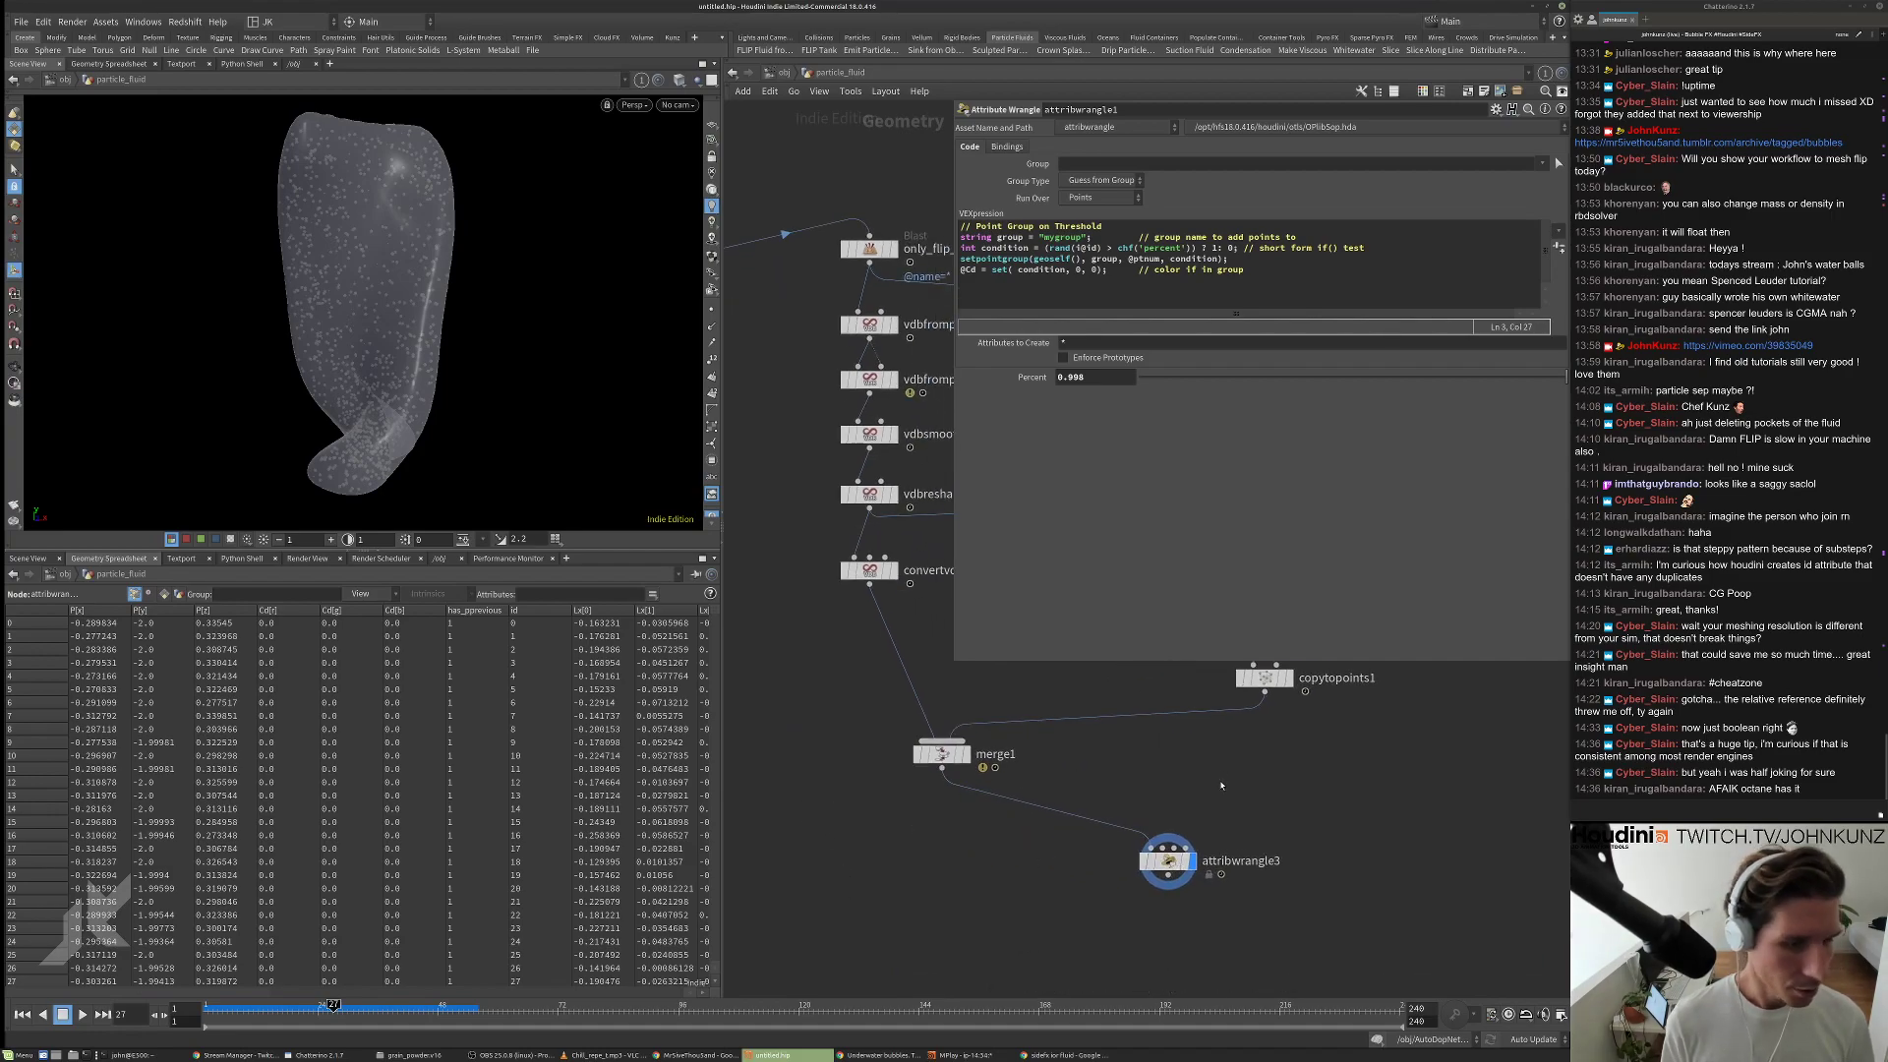
middle_drag(1222, 785, 1153, 894)
key(Tab)
text(rev)
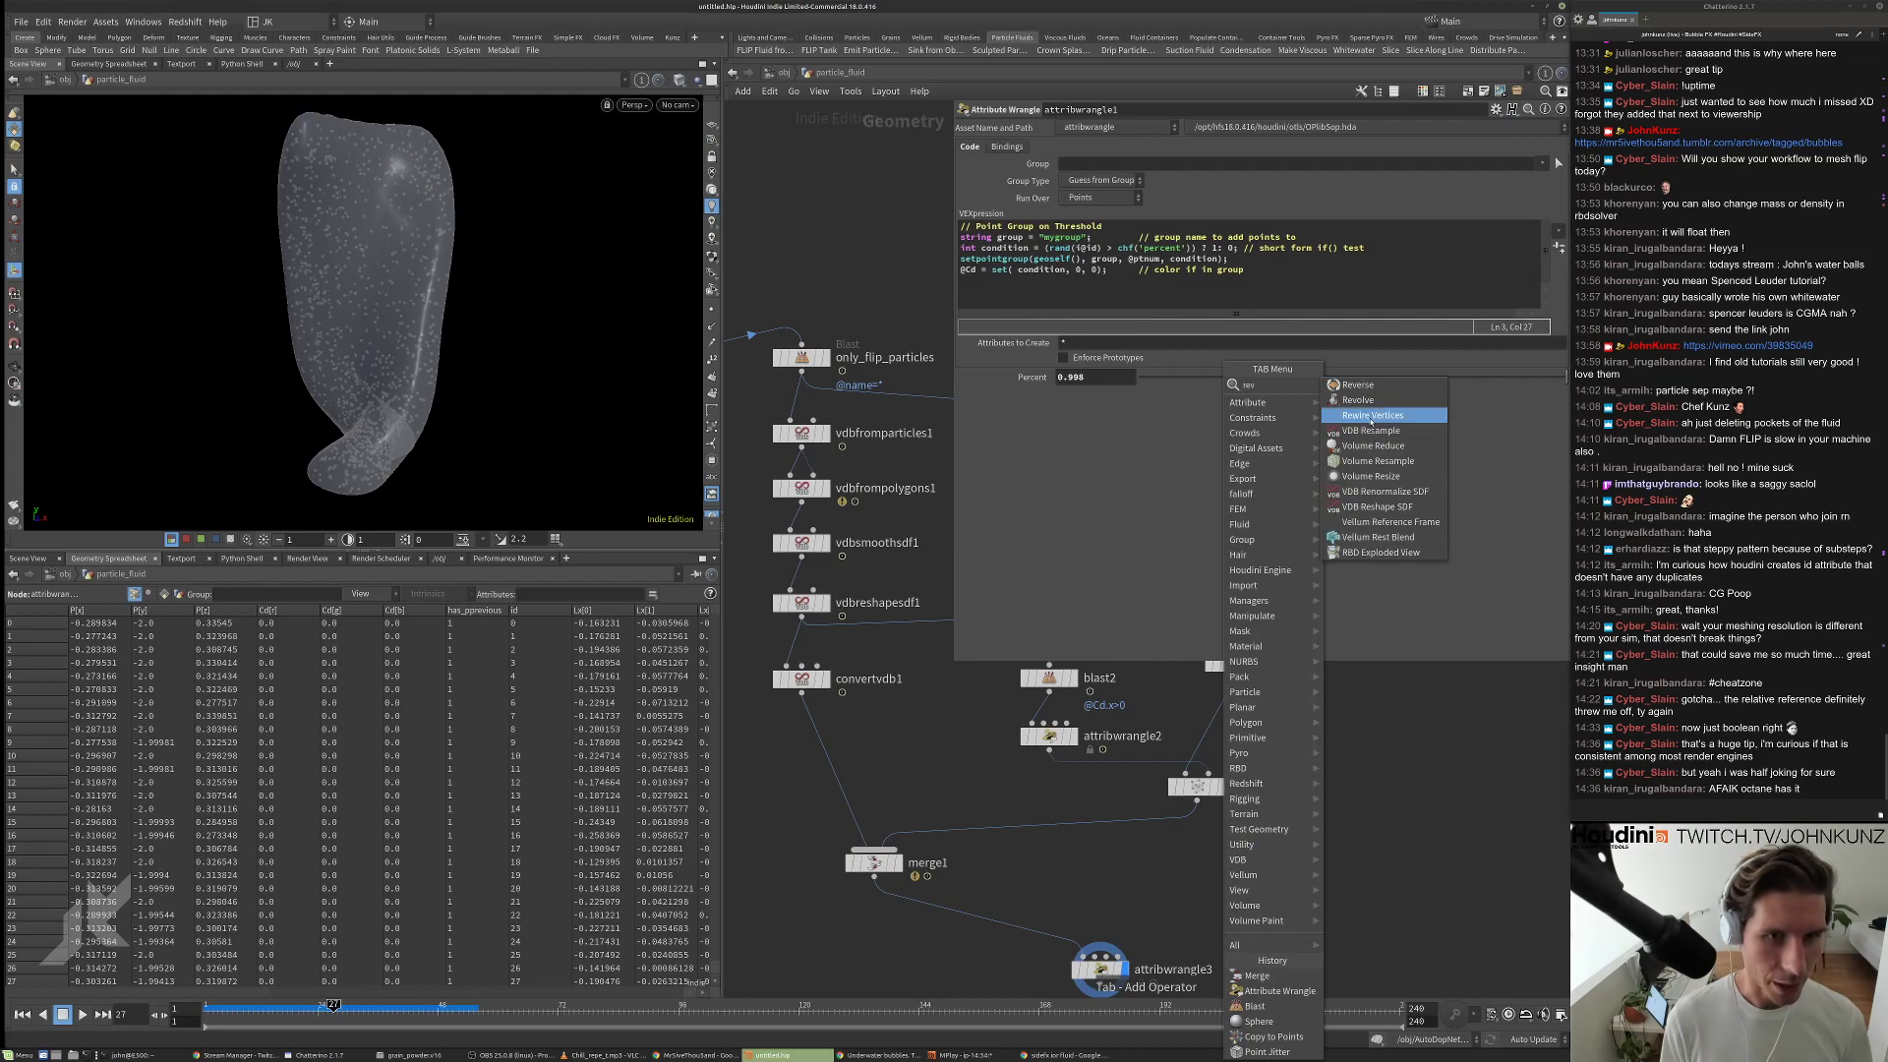
click(1358, 384)
click(1232, 718)
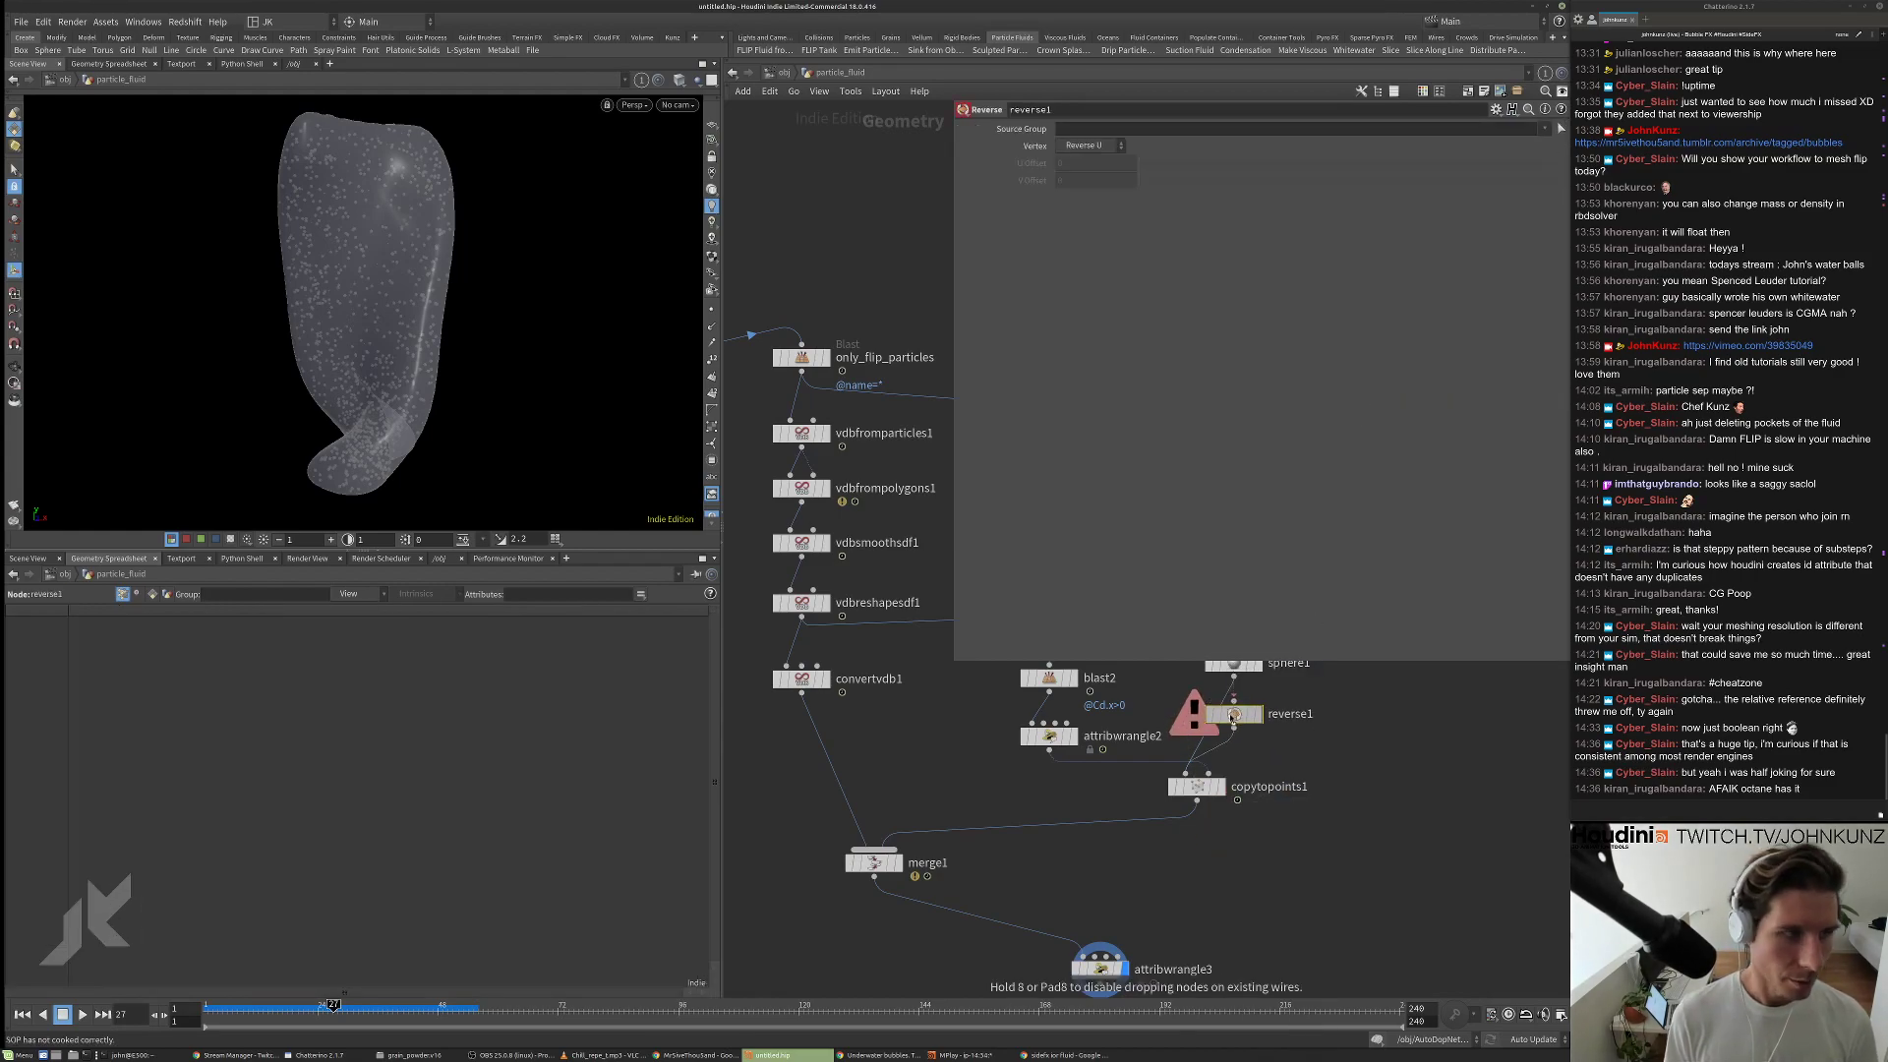
click(1227, 711)
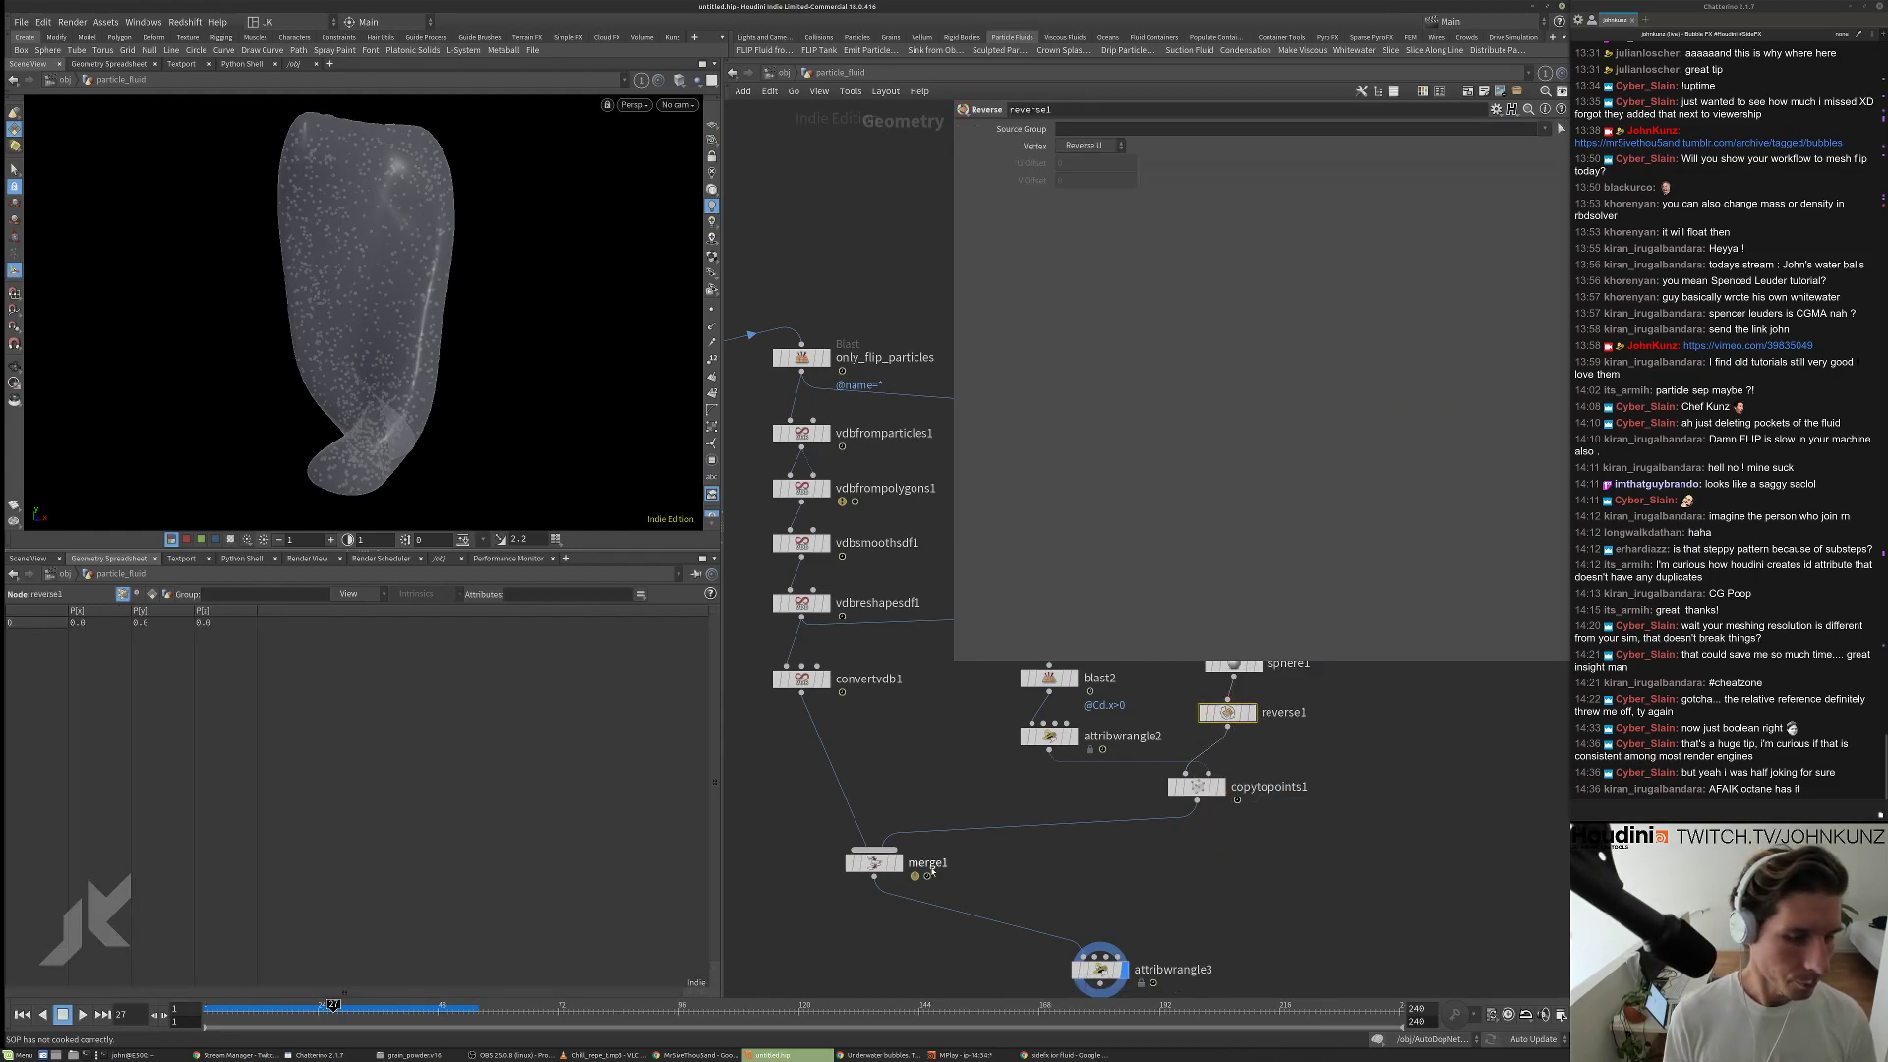
Display merge1 and toggle reverse1's bypass to compare the sphere surfaces.
key(r)
click(876, 864)
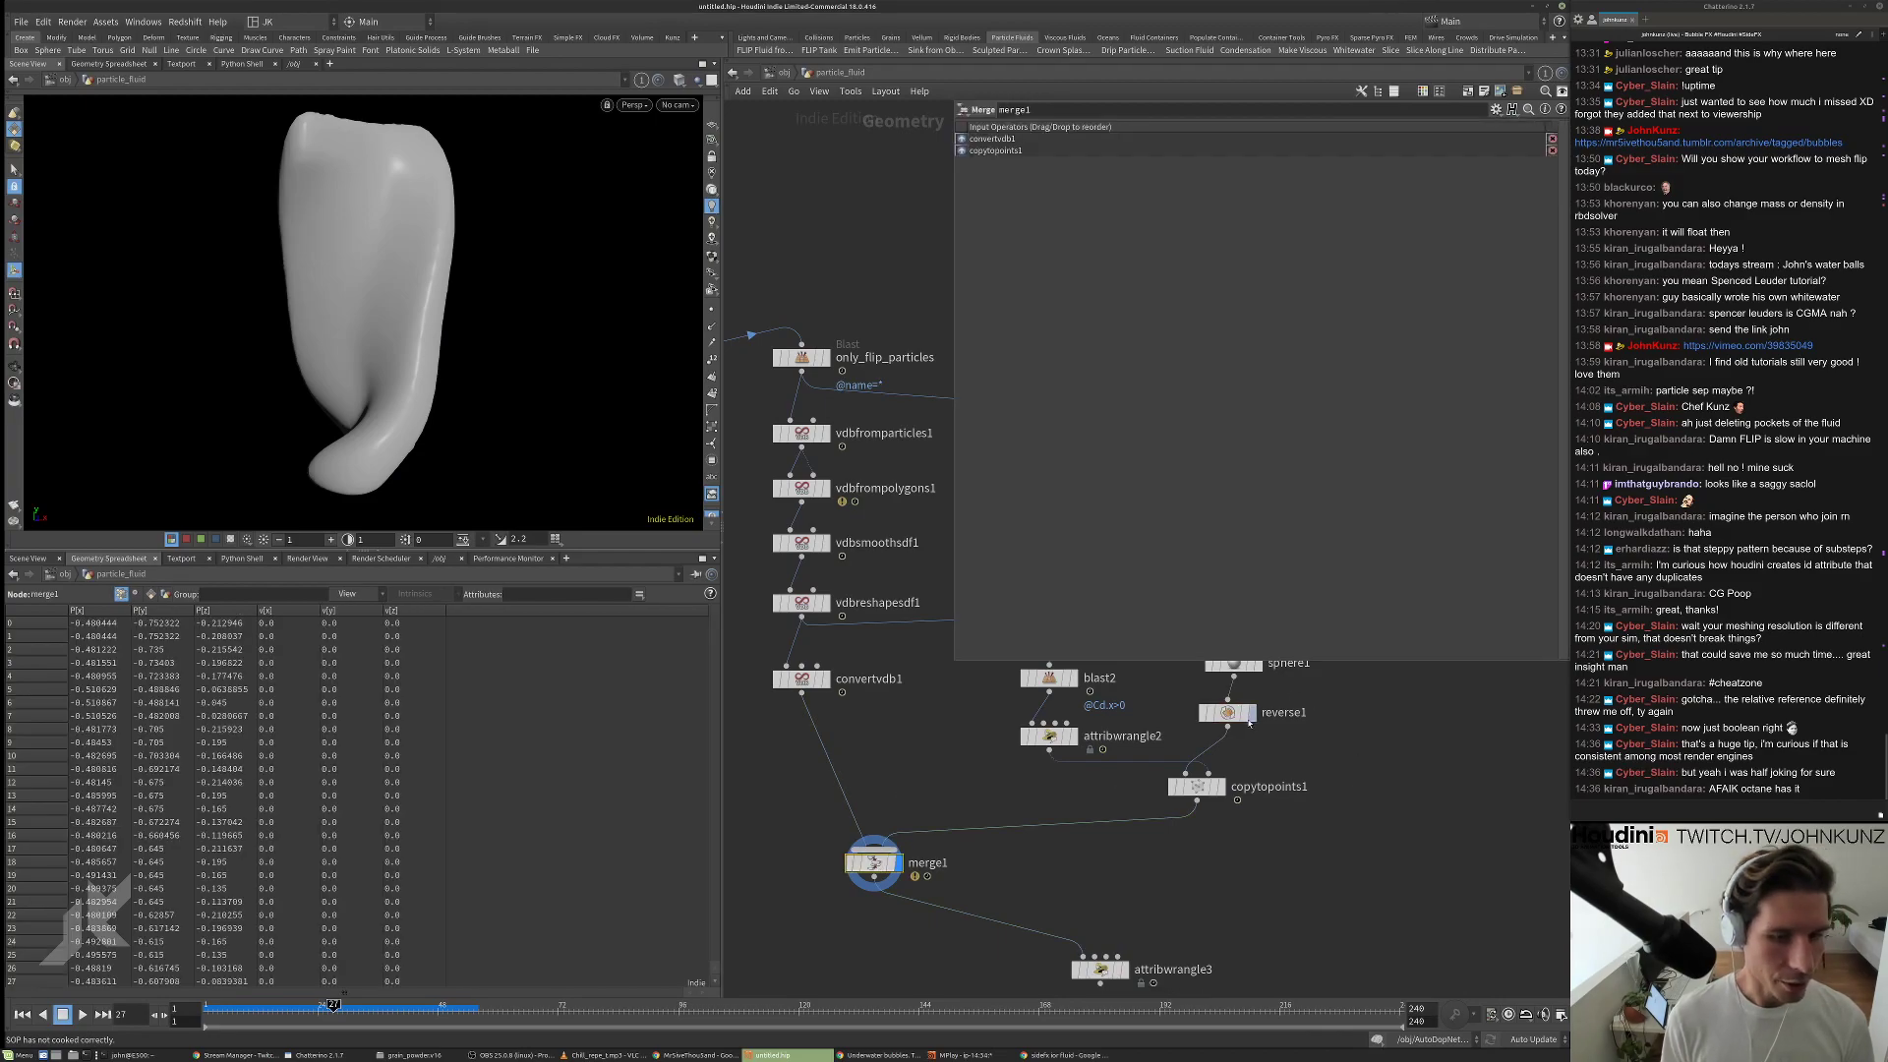
drag(452, 315, 565, 281)
click(1210, 713)
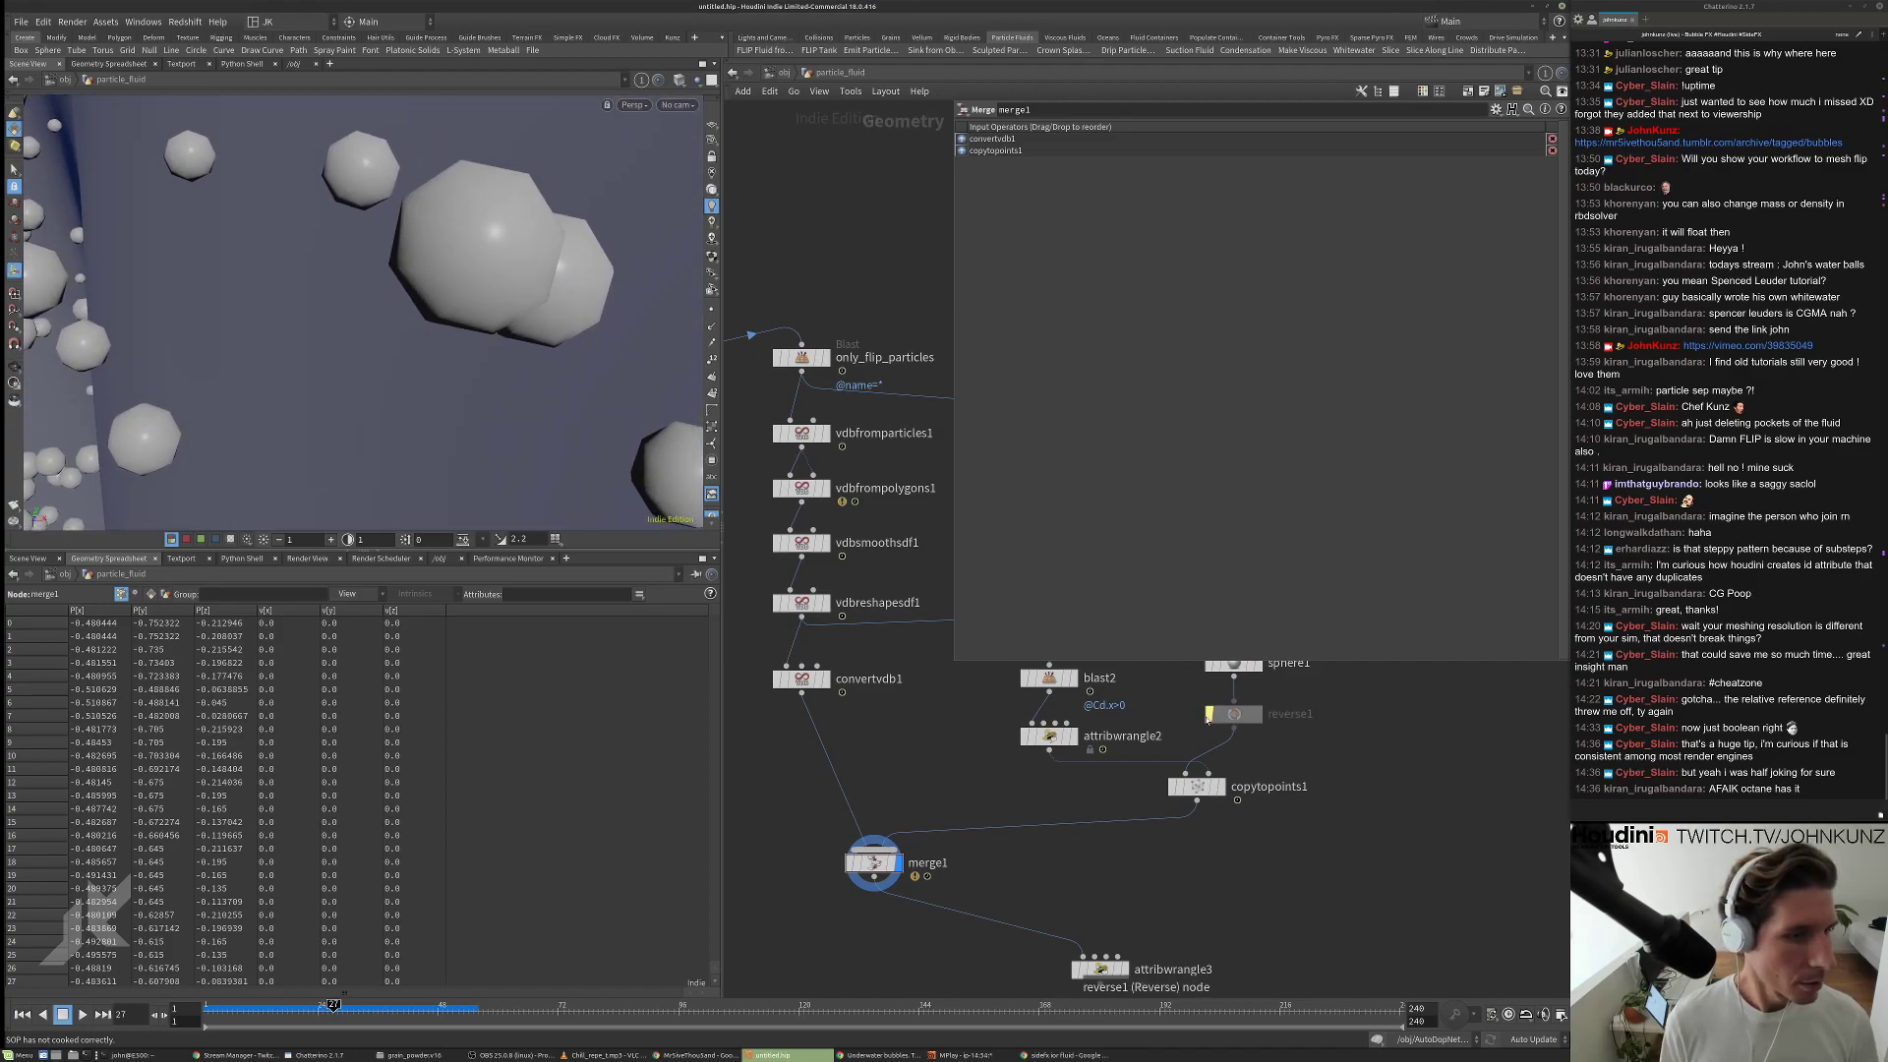
click(1234, 714)
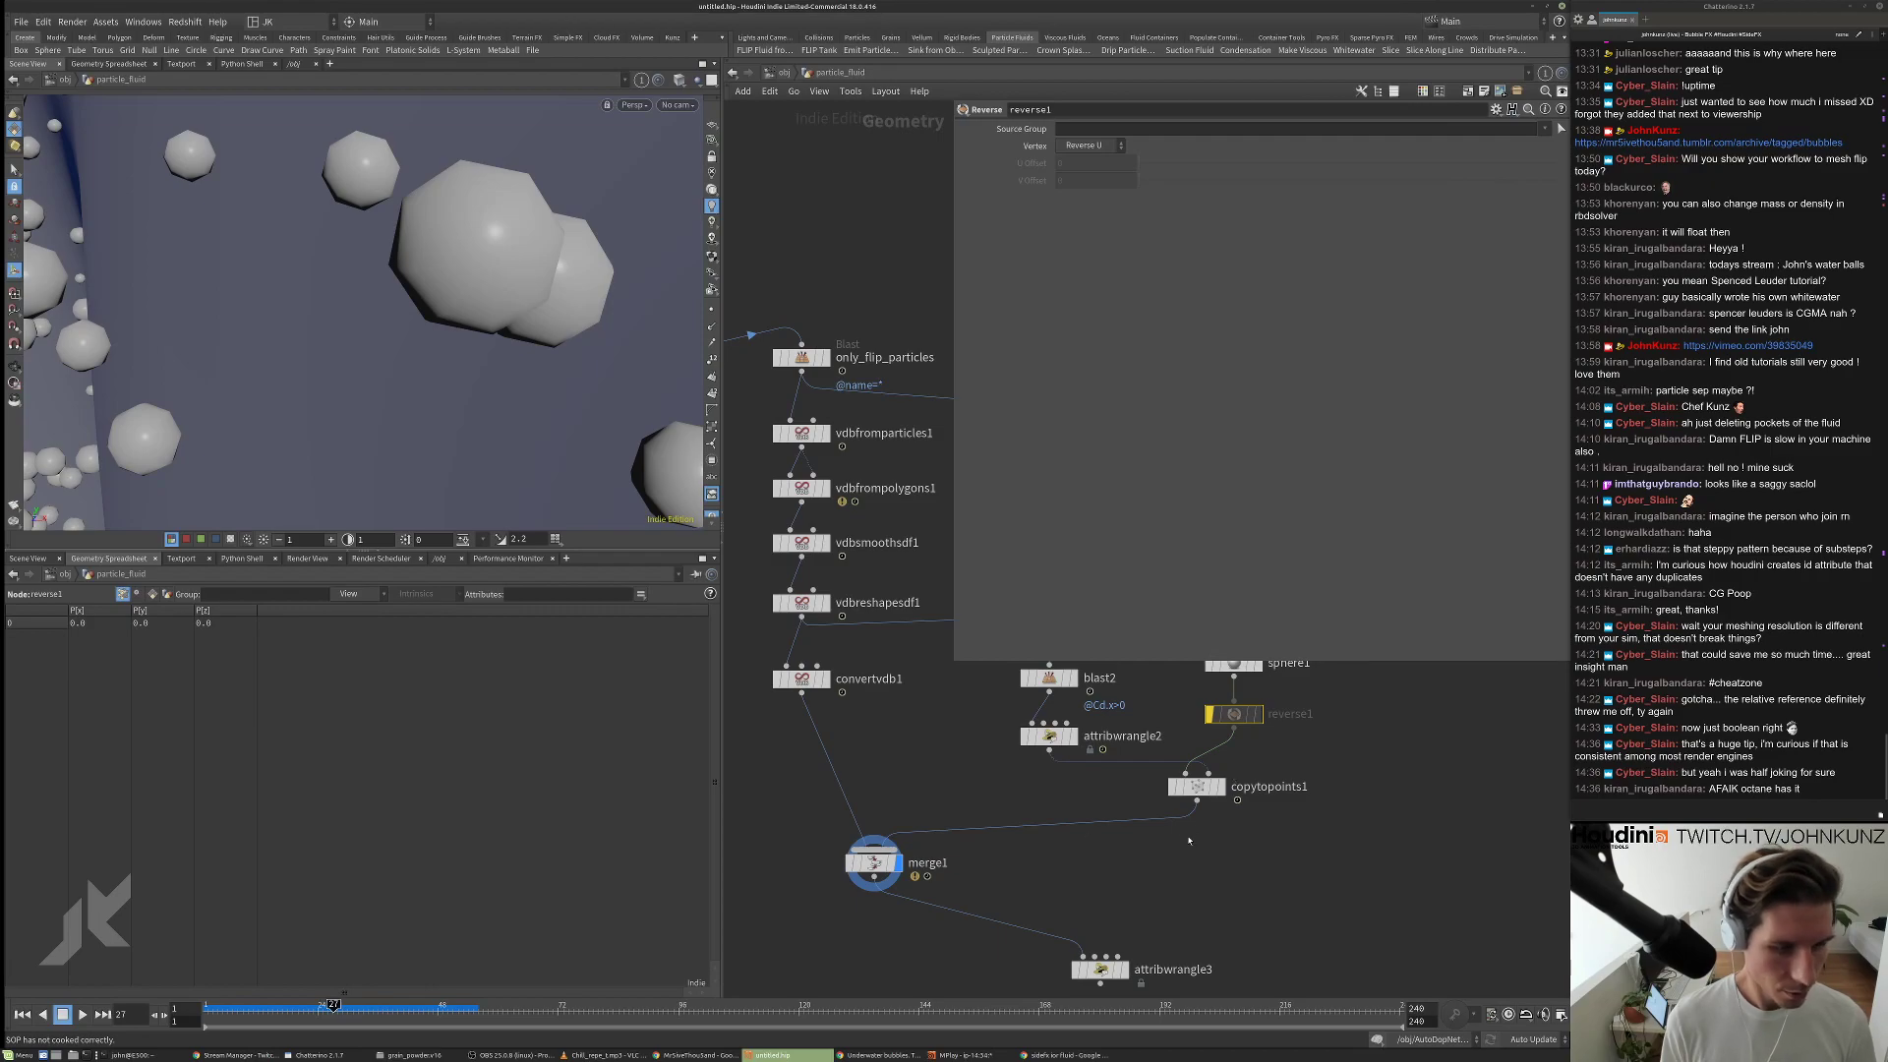
click(1208, 719)
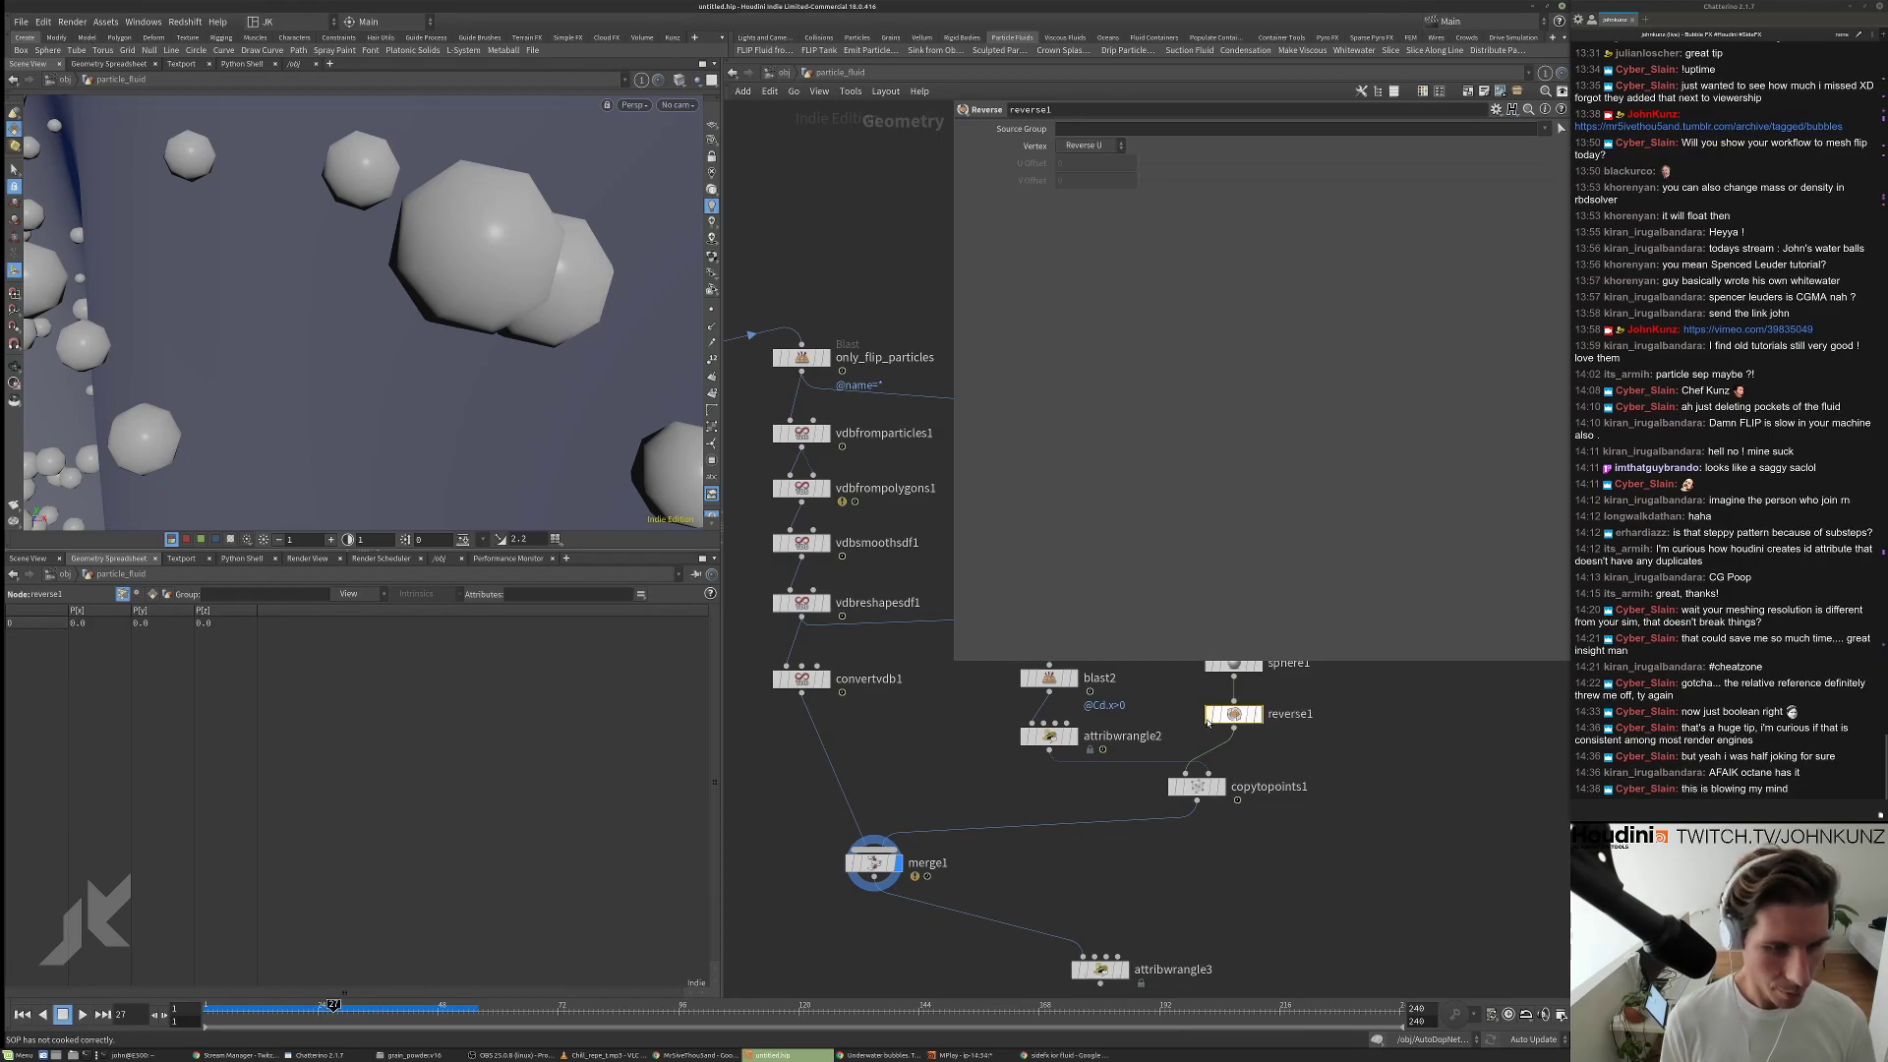
click(1221, 787)
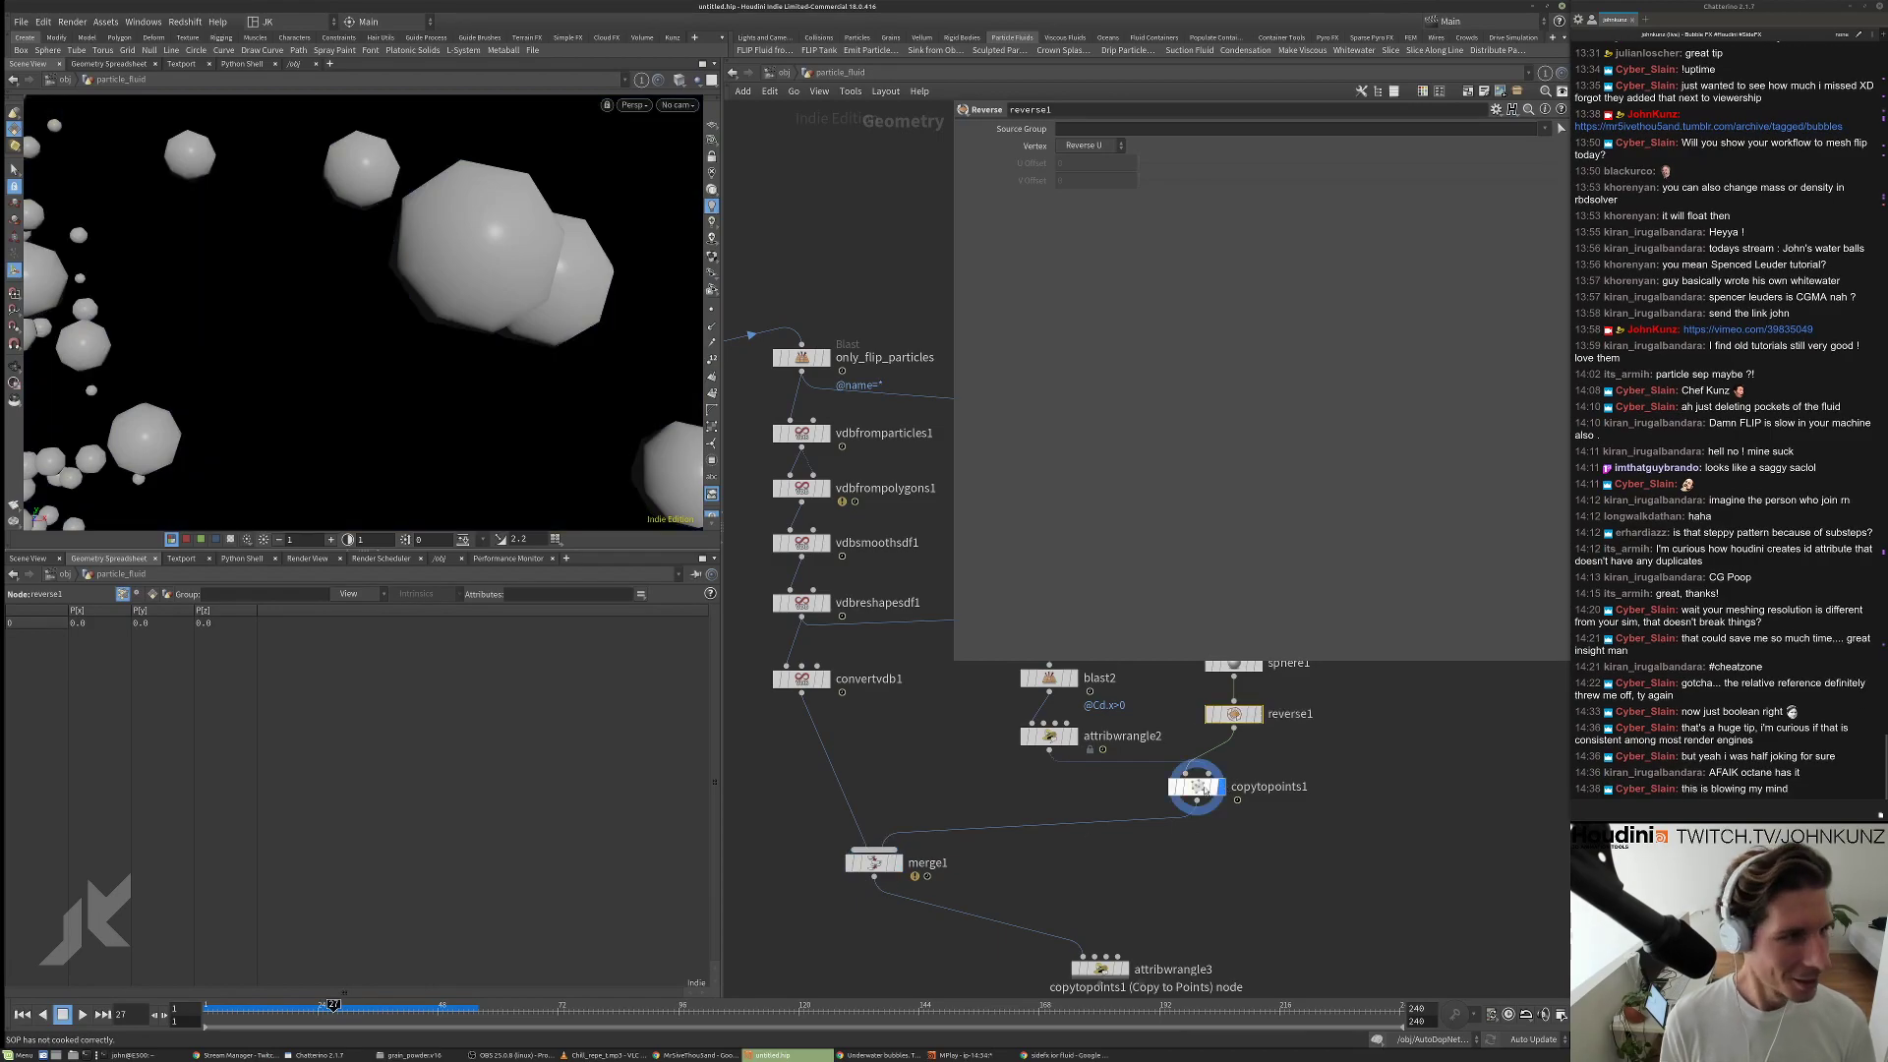
Set sphere1's primitive type to Polygon.
middle_drag(1212, 721, 1182, 765)
click(1203, 708)
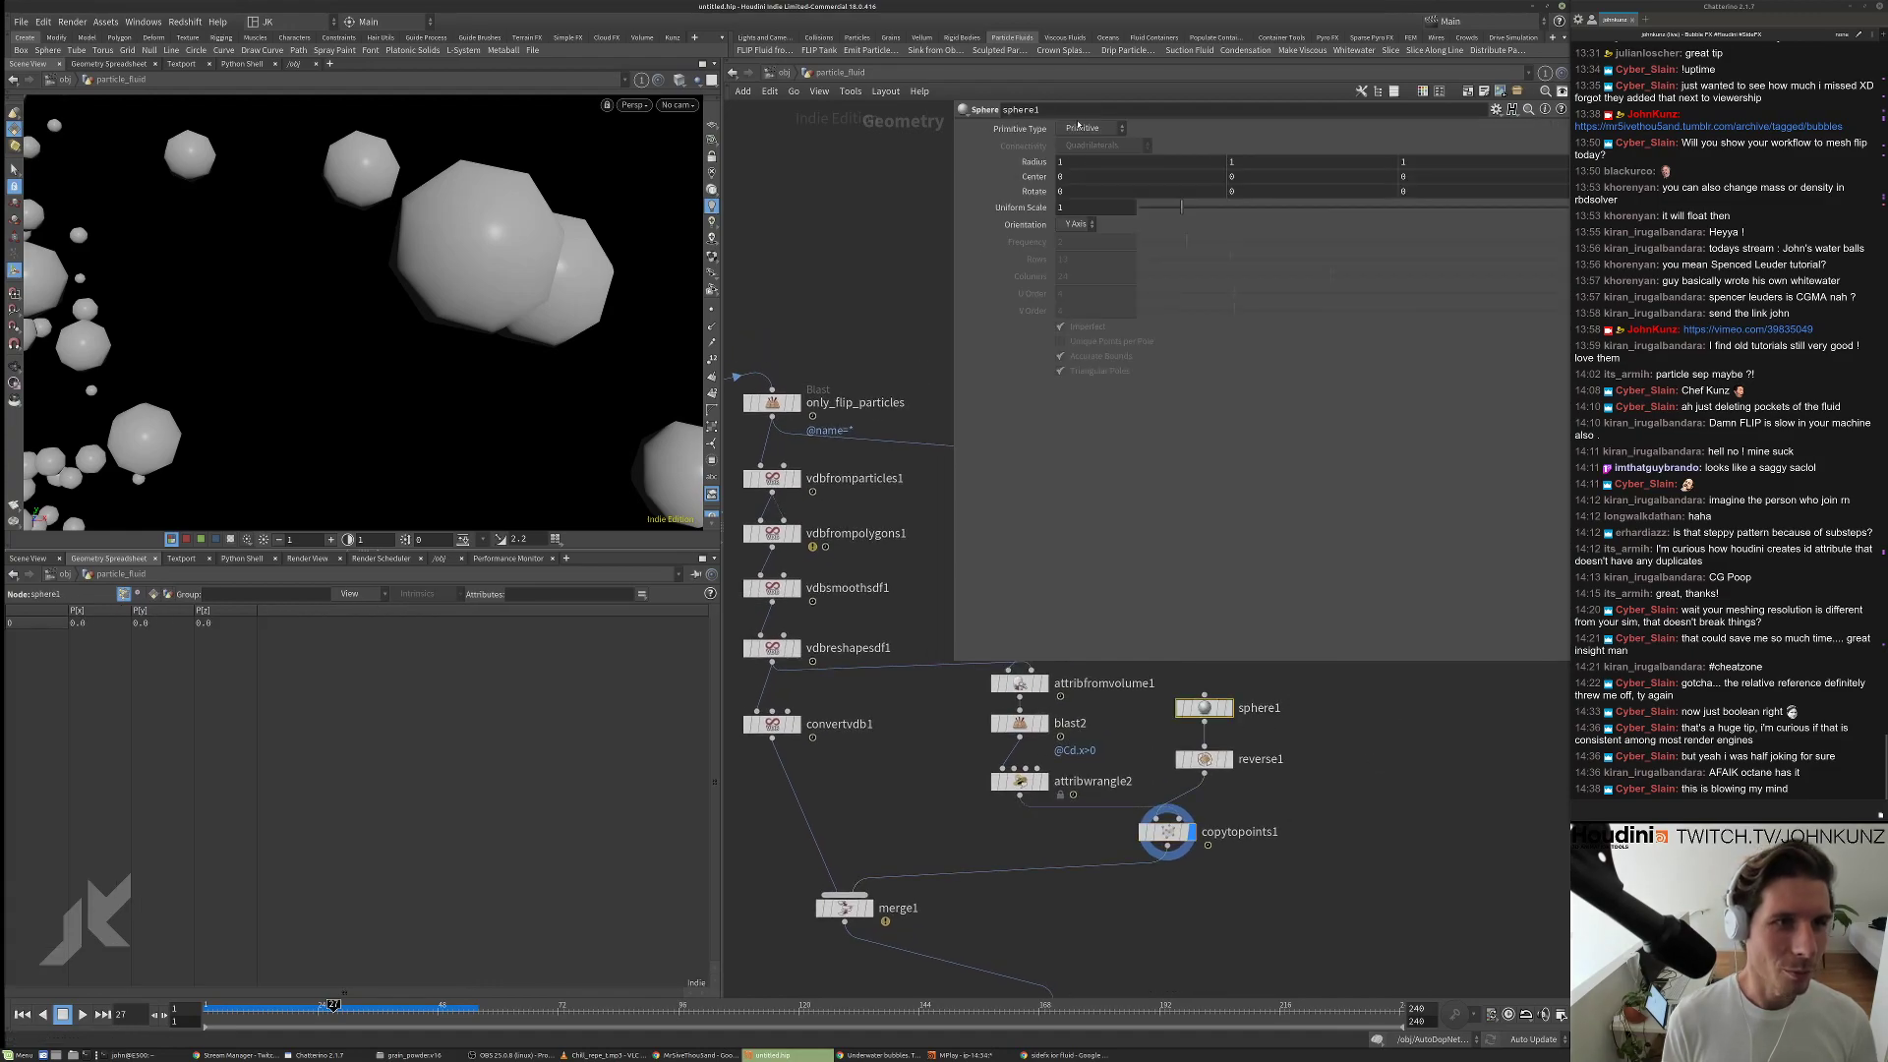
click(1088, 128)
click(1079, 147)
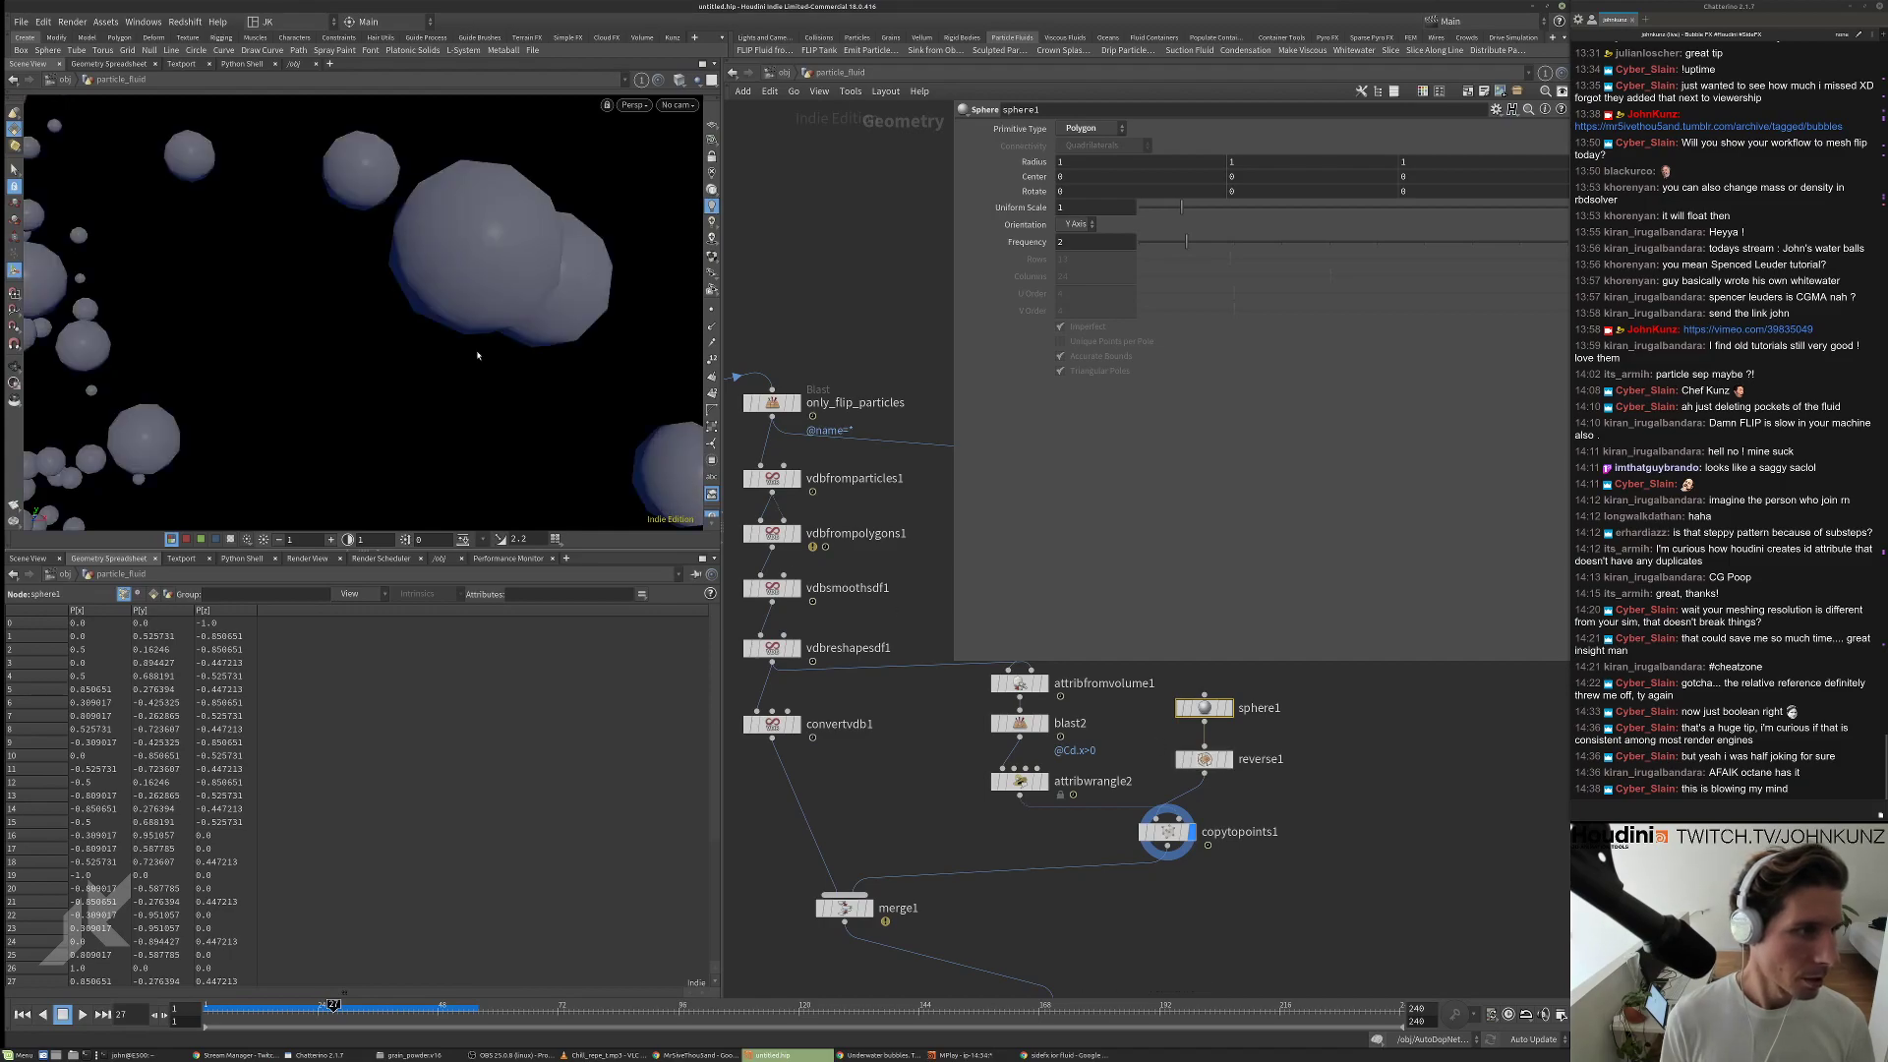
Switch the viewport to Smooth Wire Shaded and display merge1's output.
click(711, 237)
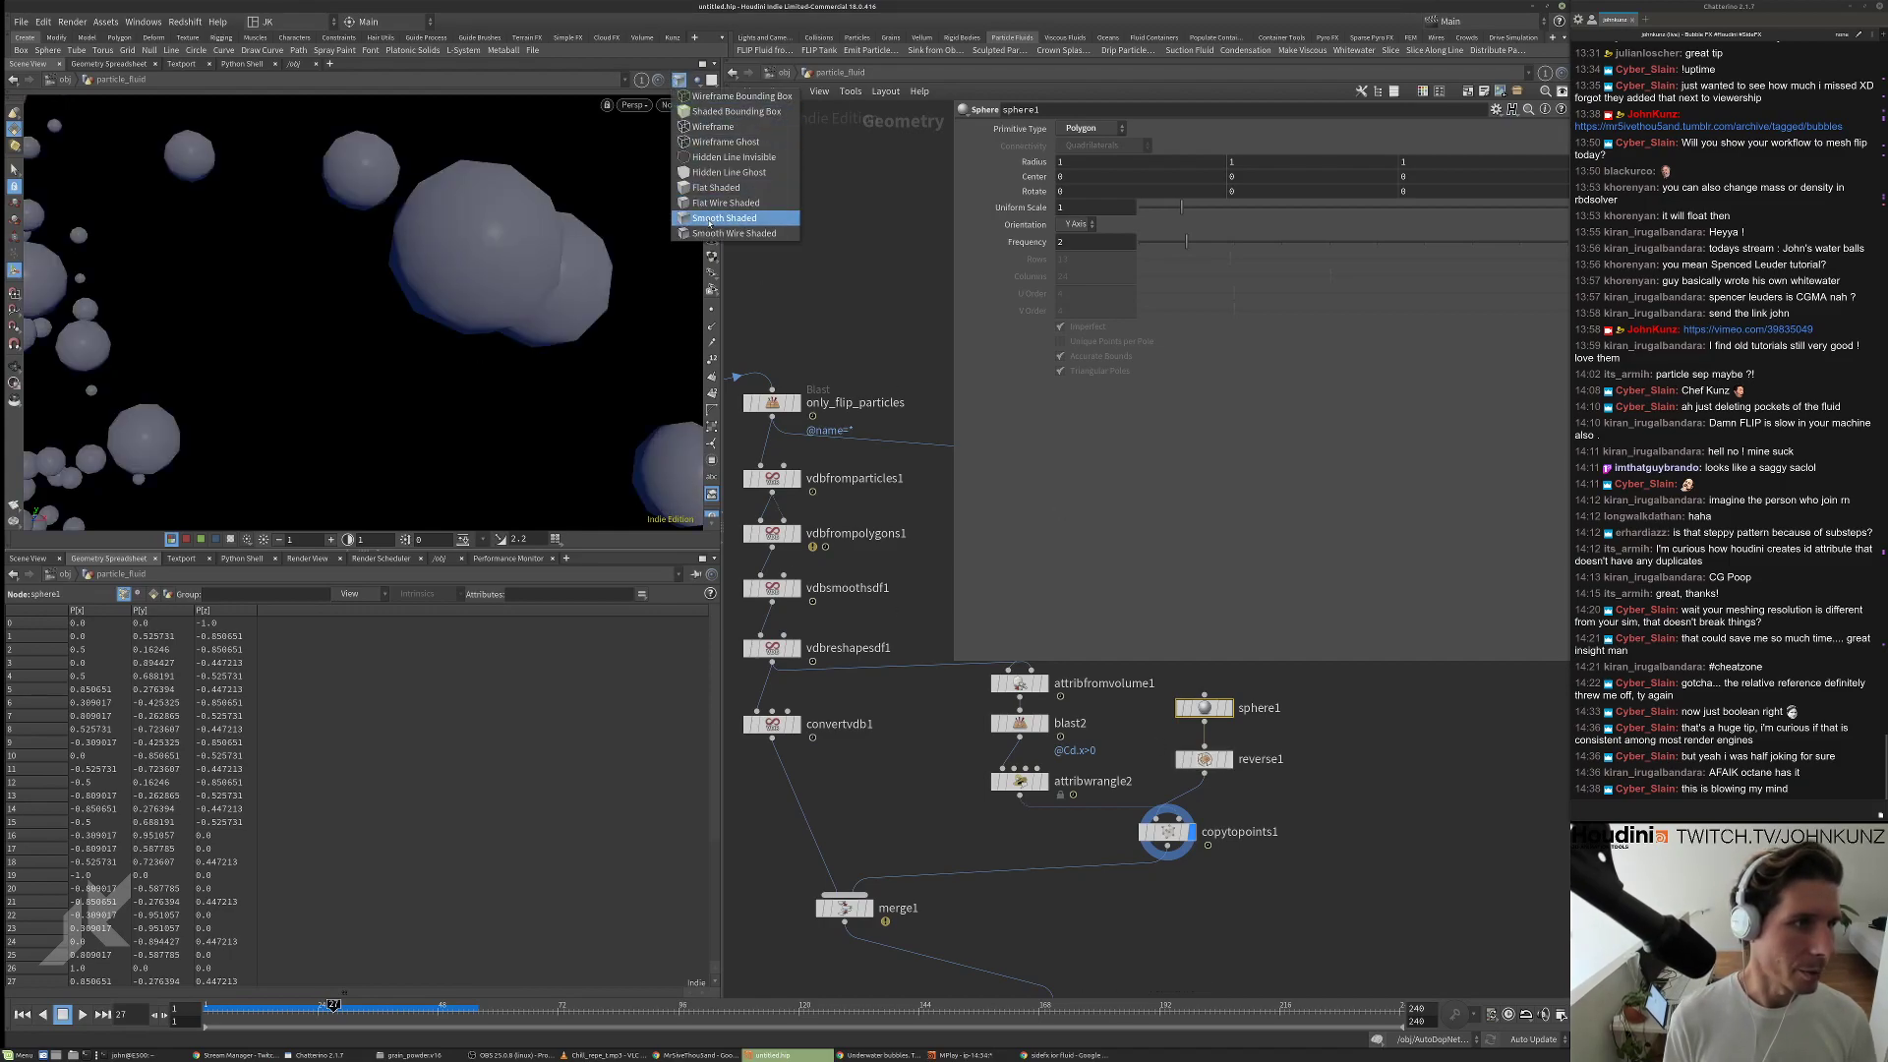
click(712, 237)
middle_drag(1198, 664, 1286, 548)
click(941, 796)
click(942, 797)
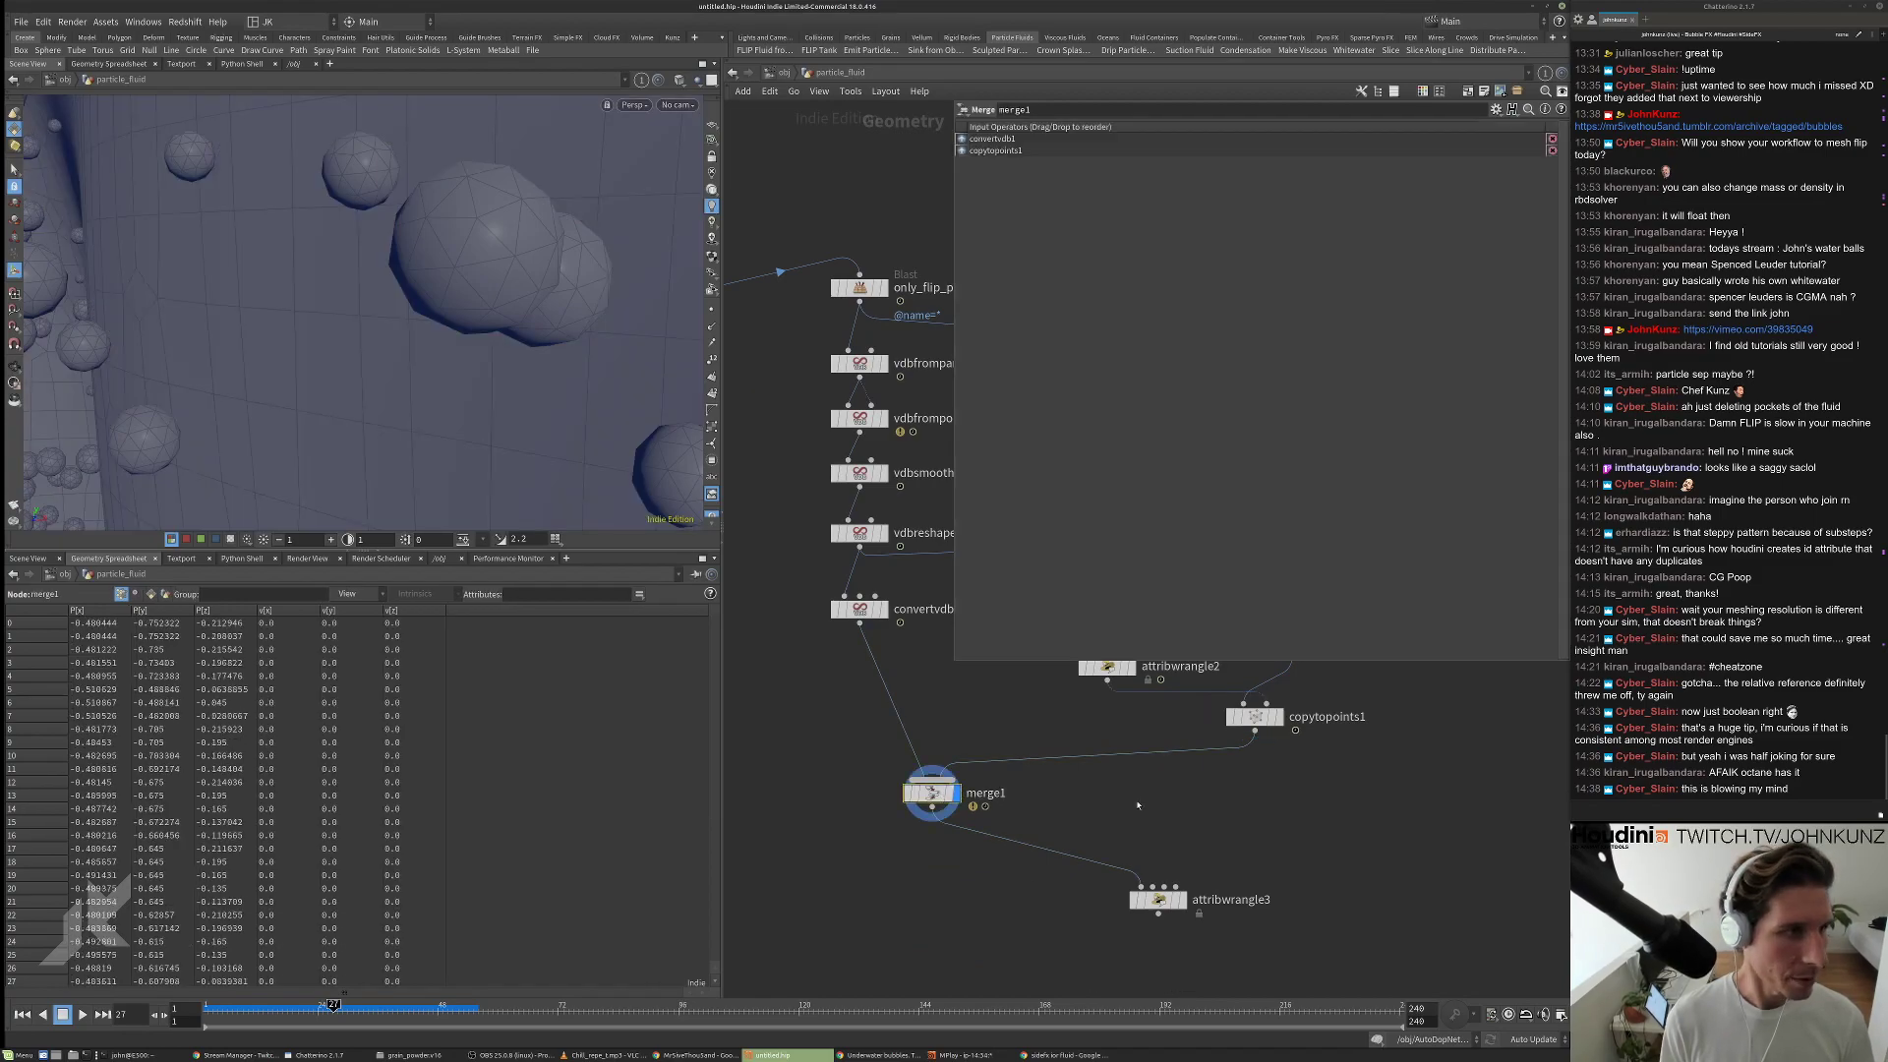
middle_drag(1131, 787, 1121, 814)
key(Escape)
scroll(438, 337, up, 5)
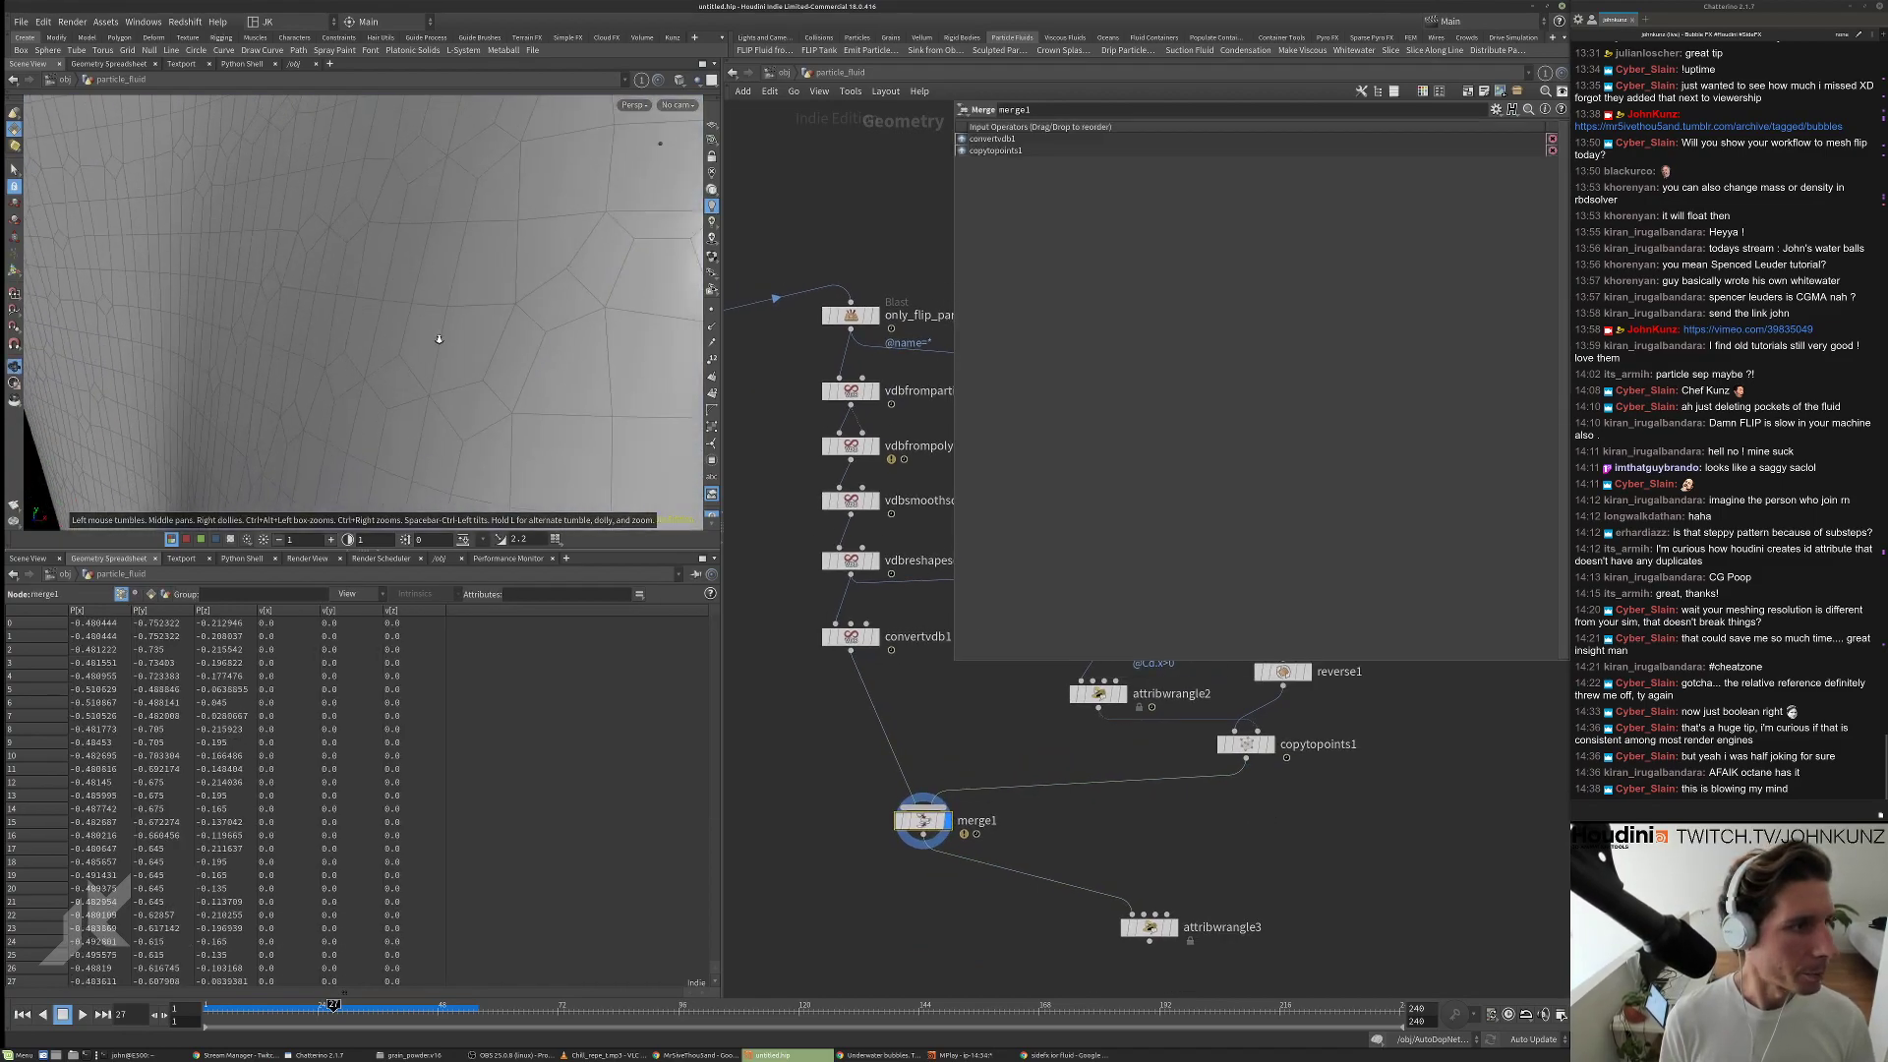
scroll(518, 265, down, 5)
scroll(464, 292, up, 5)
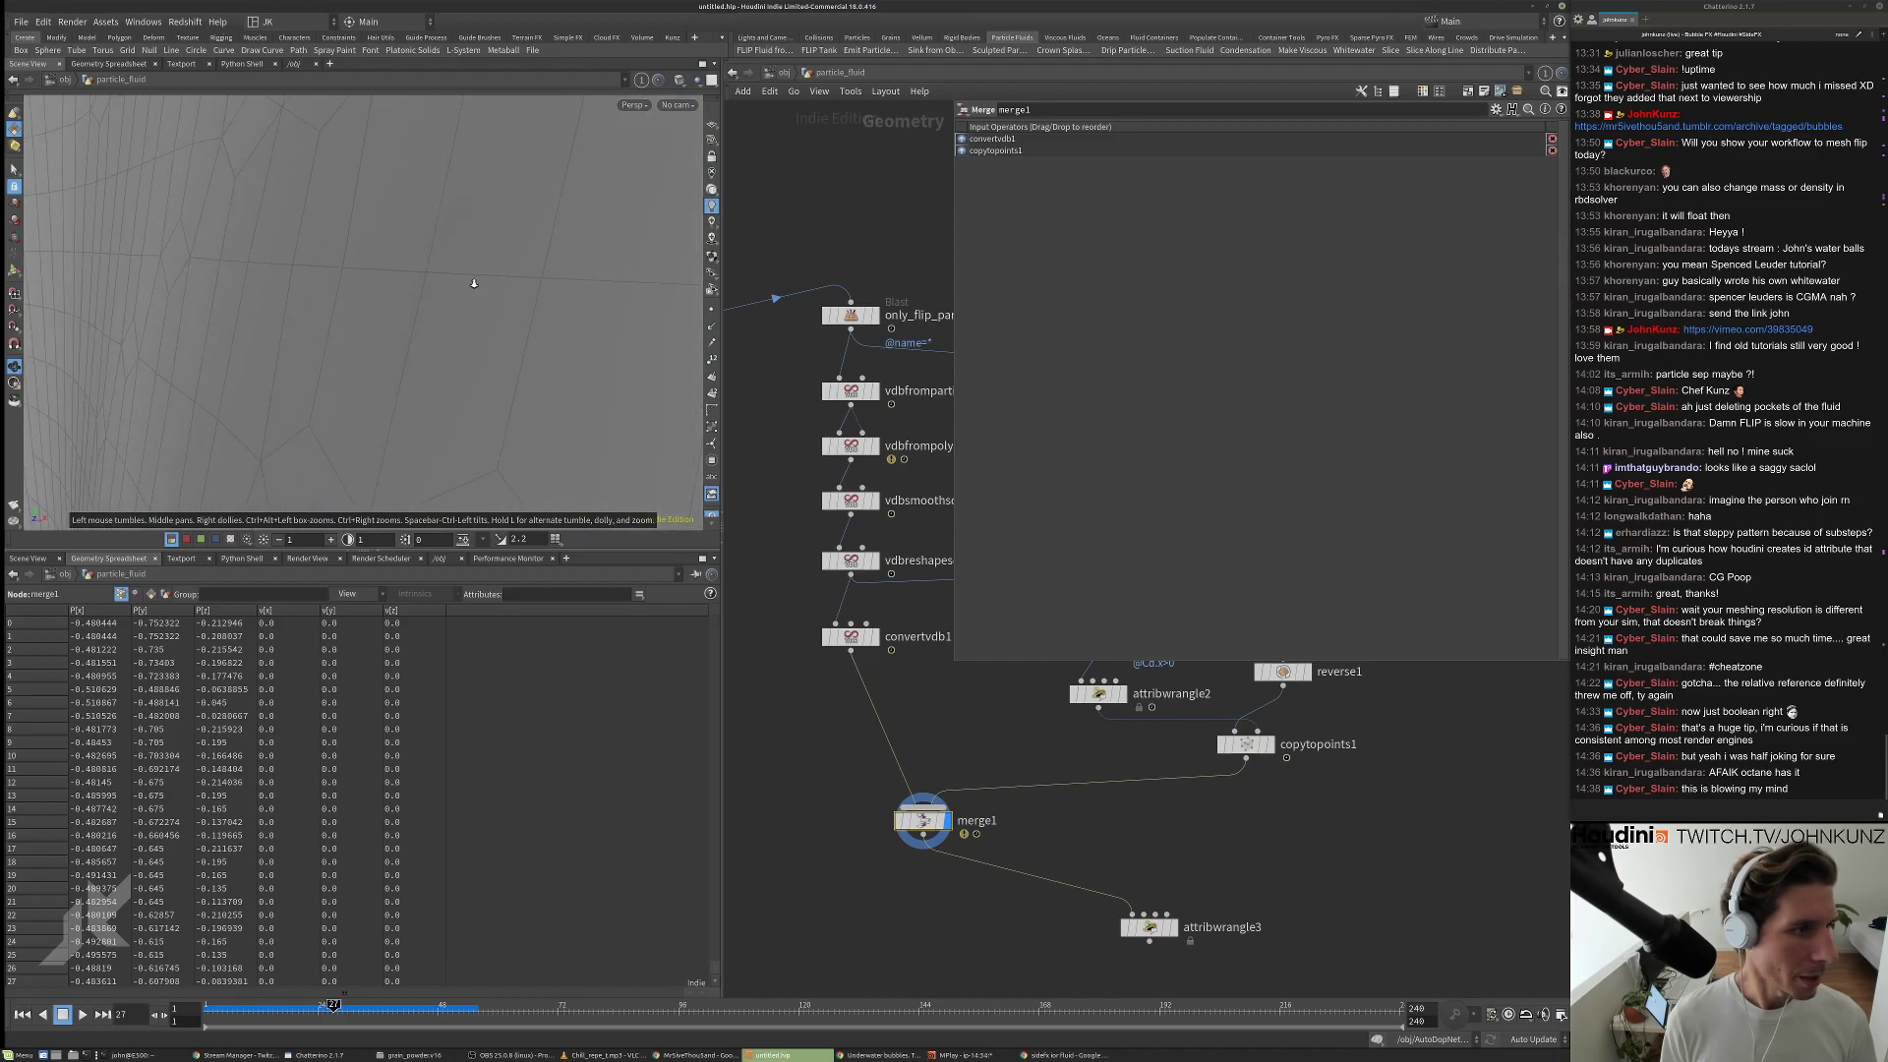
scroll(412, 309, down, 3)
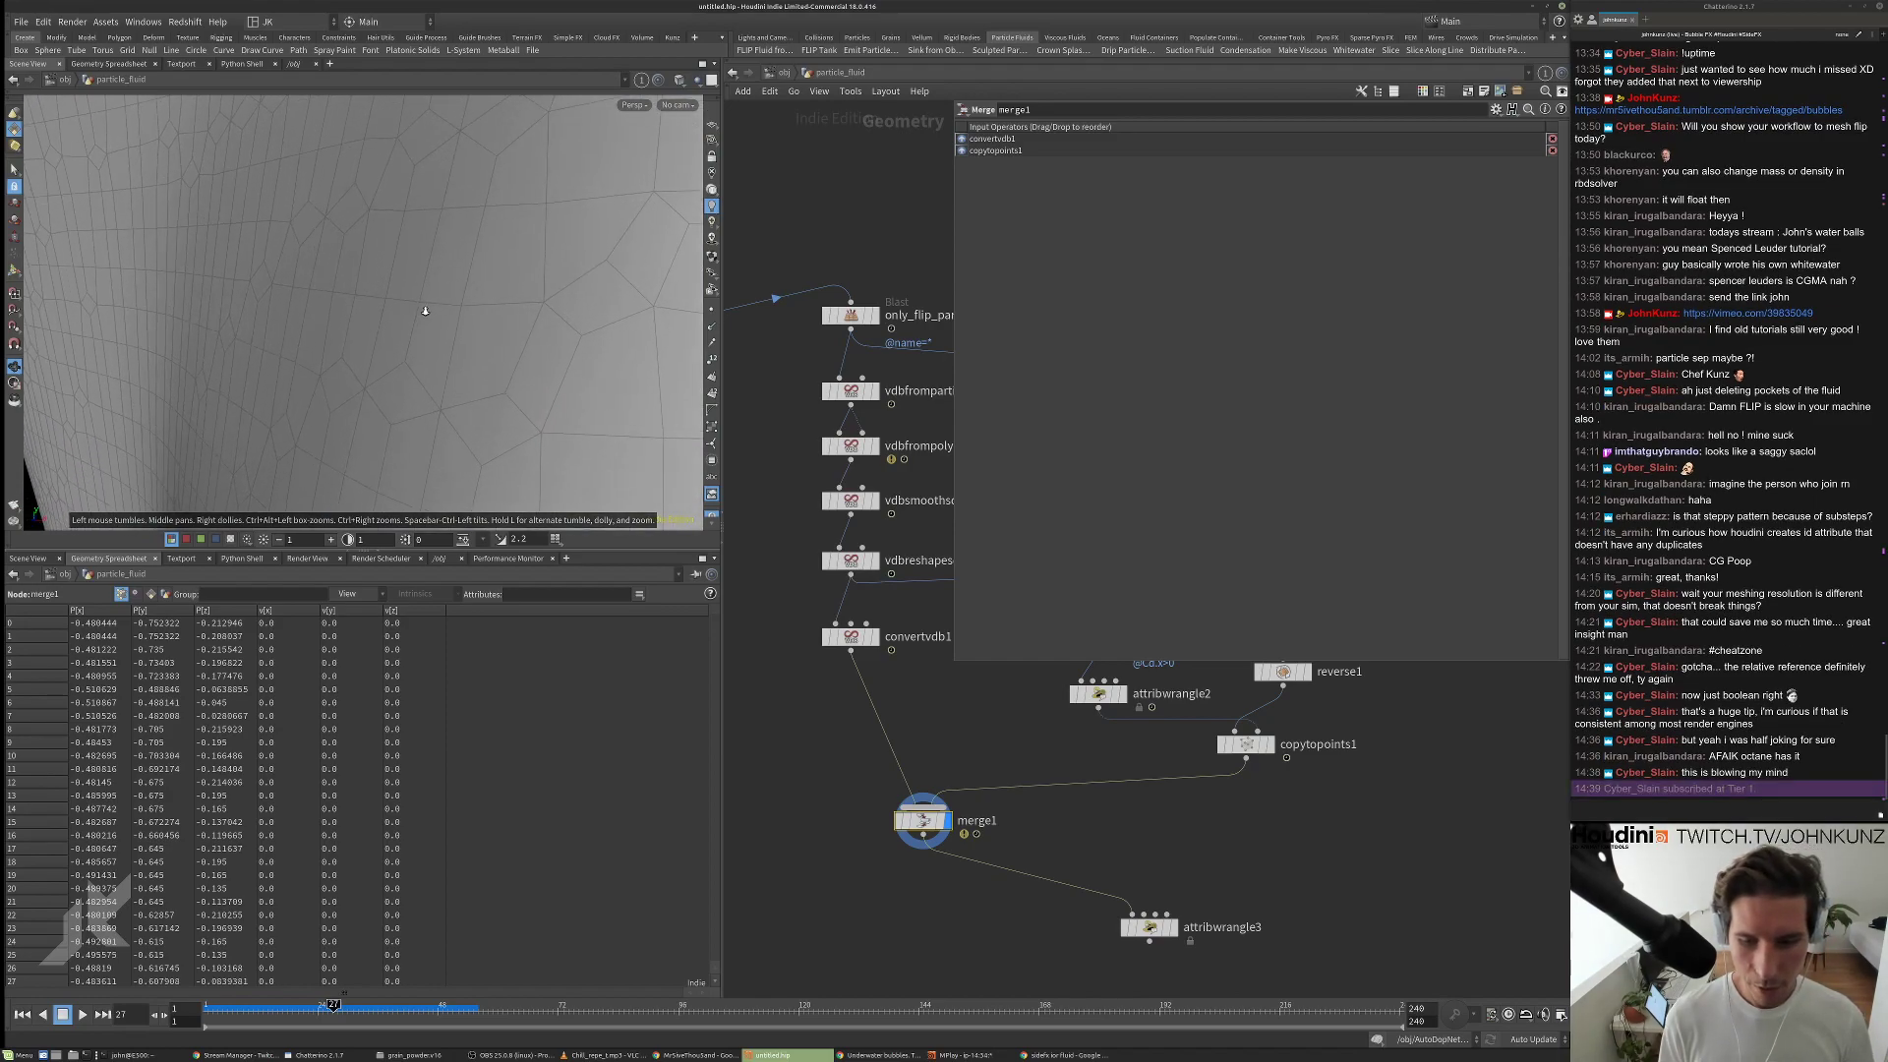
scroll(458, 357, up, 2)
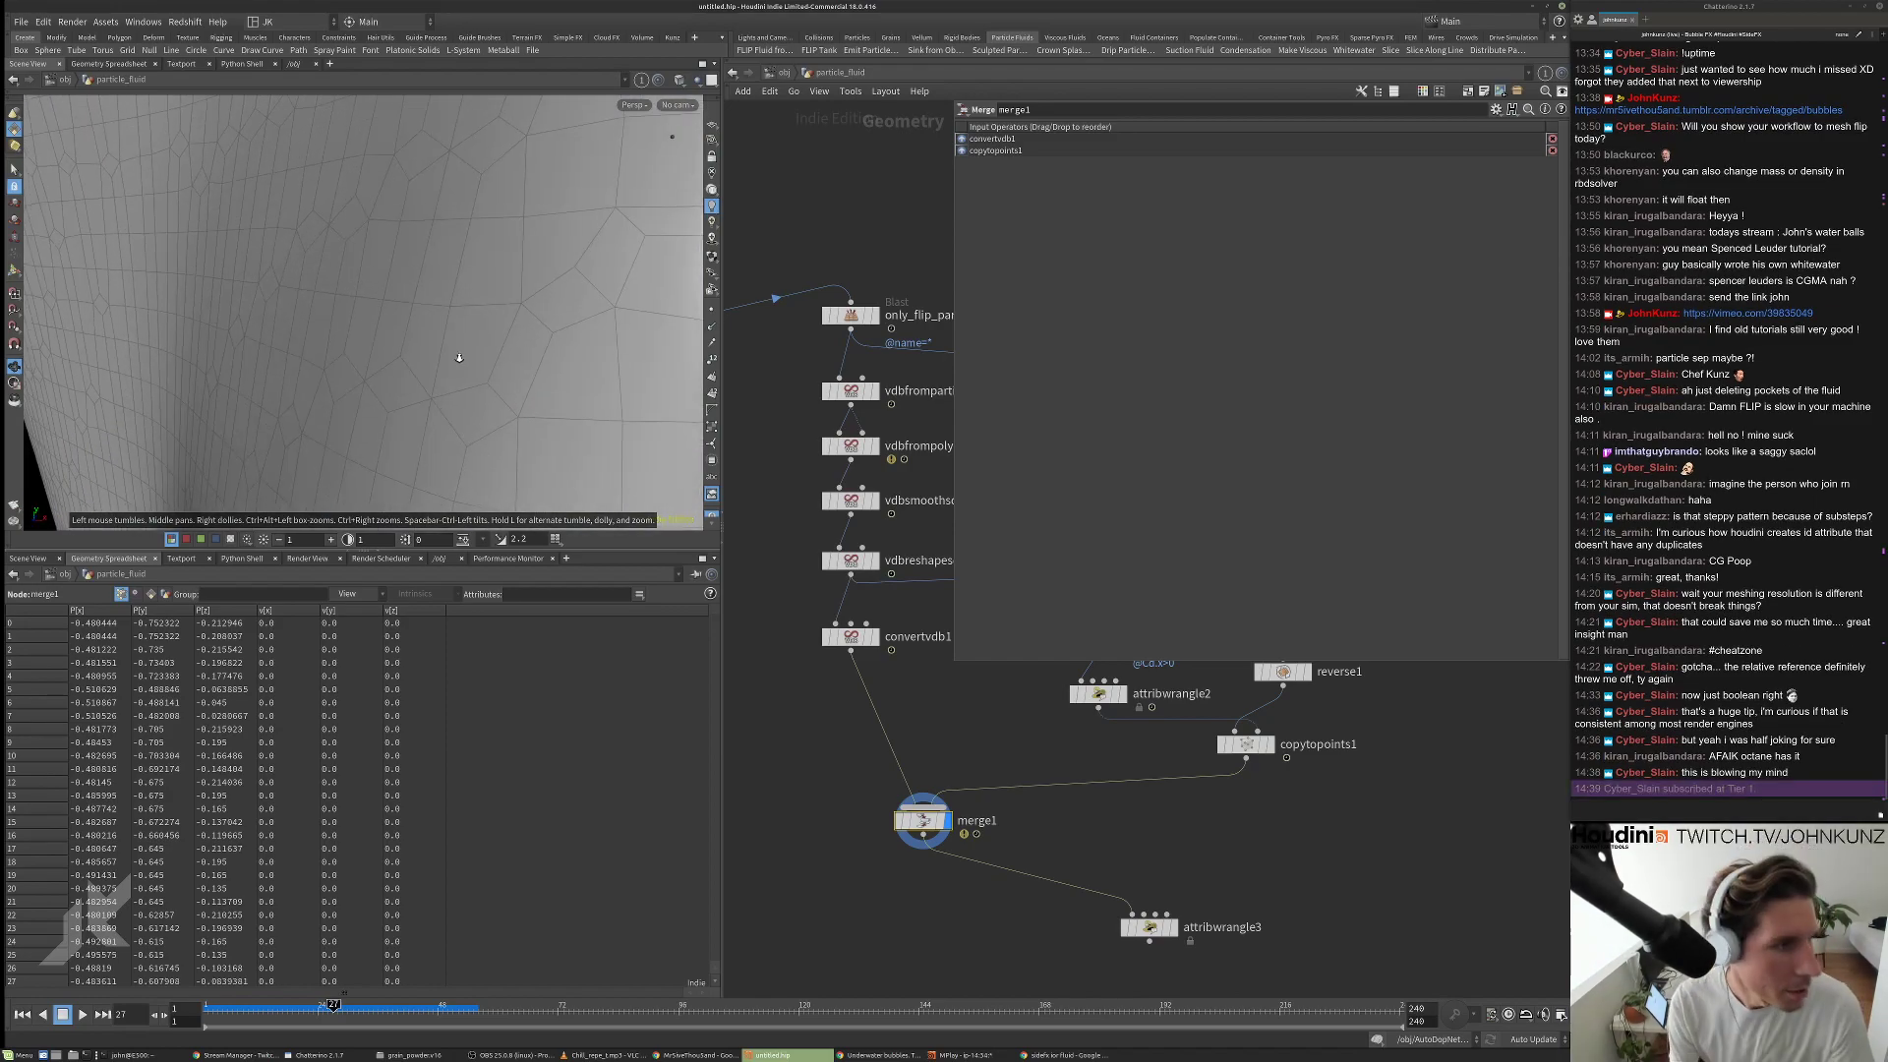
scroll(488, 328, up, 2)
drag(490, 322, 548, 329)
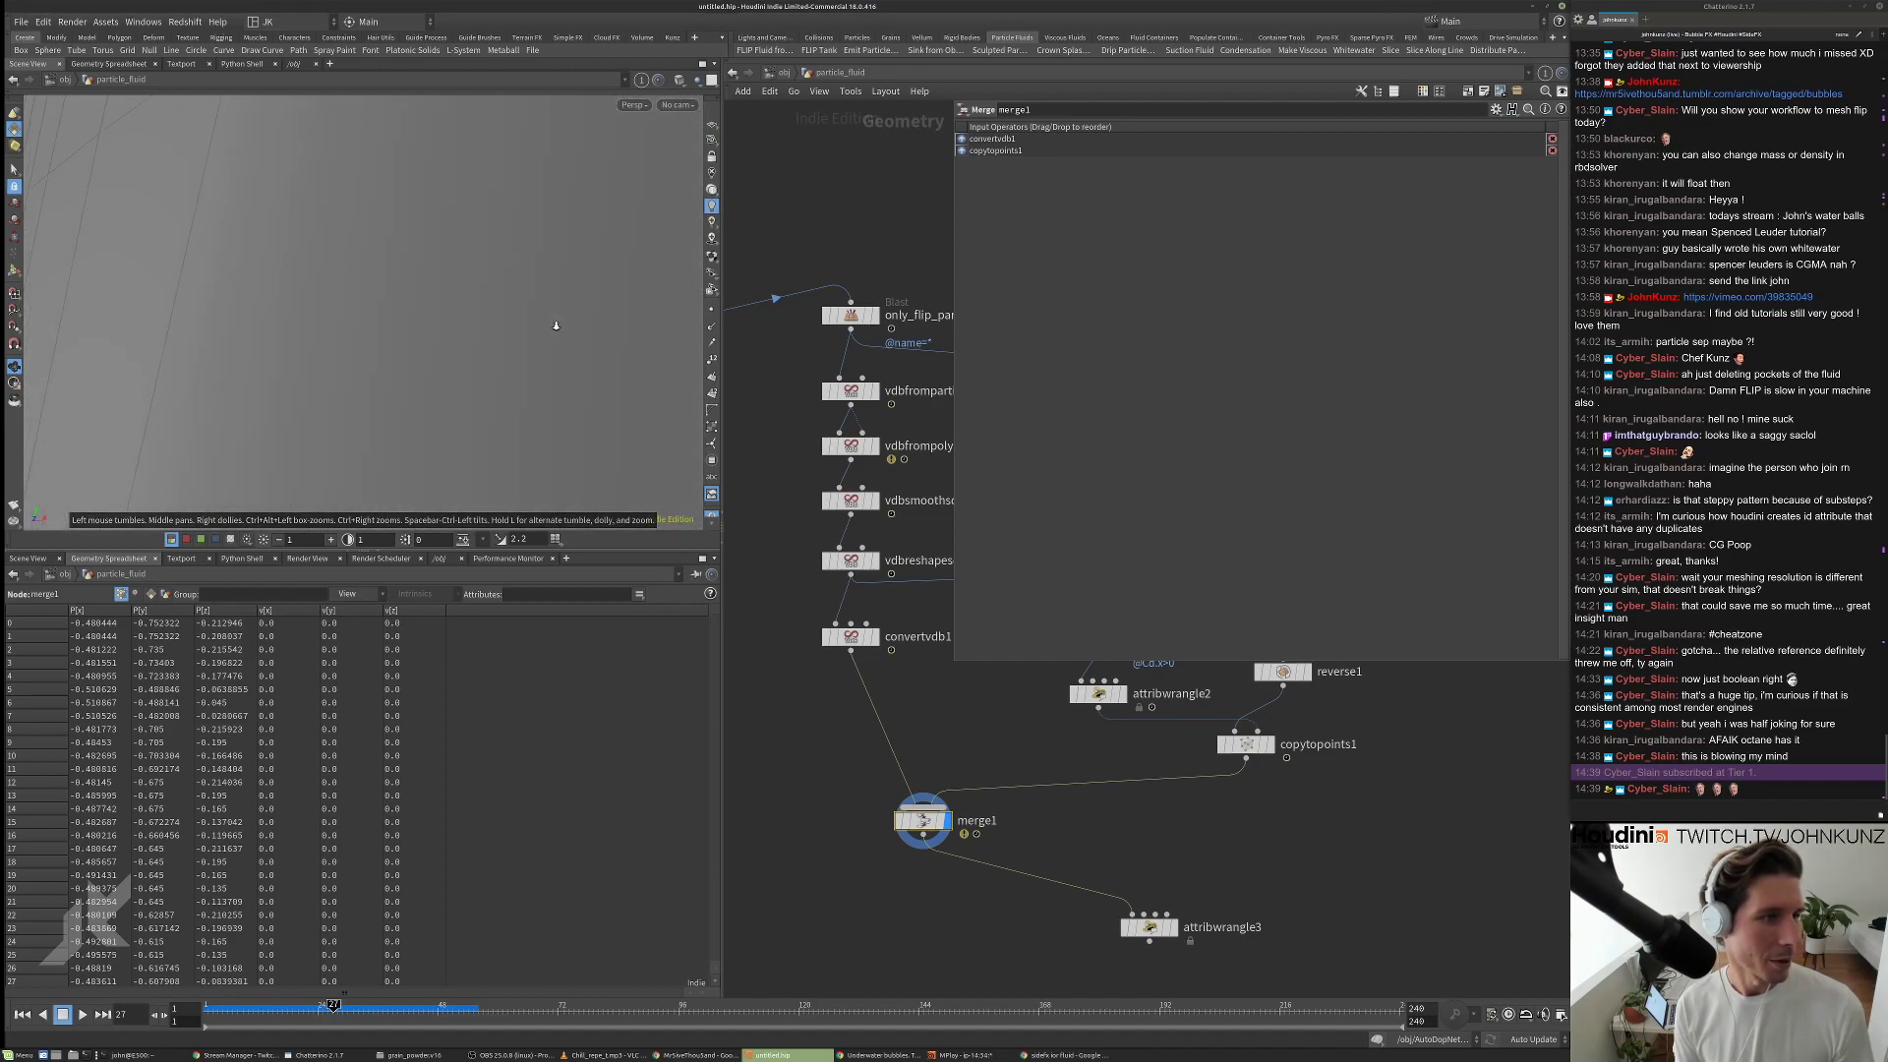
scroll(555, 325, down, 10)
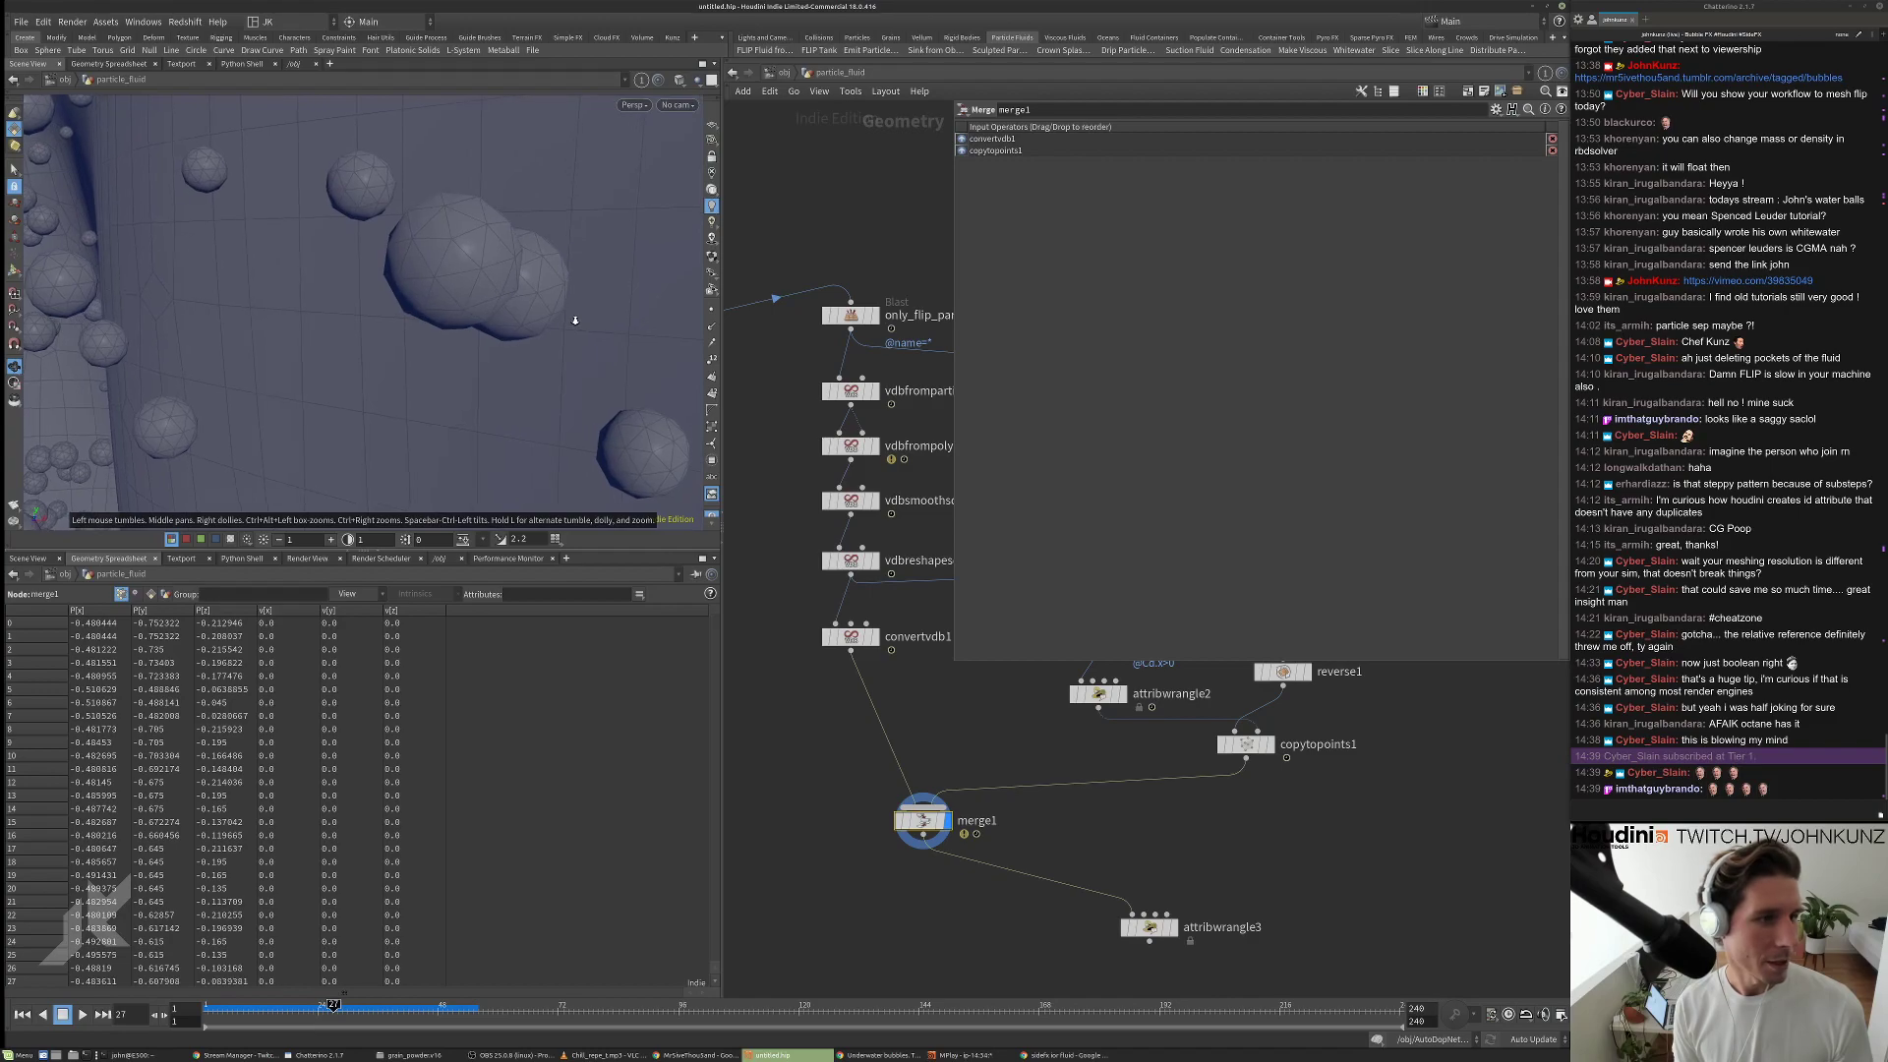
scroll(575, 320, up, 1)
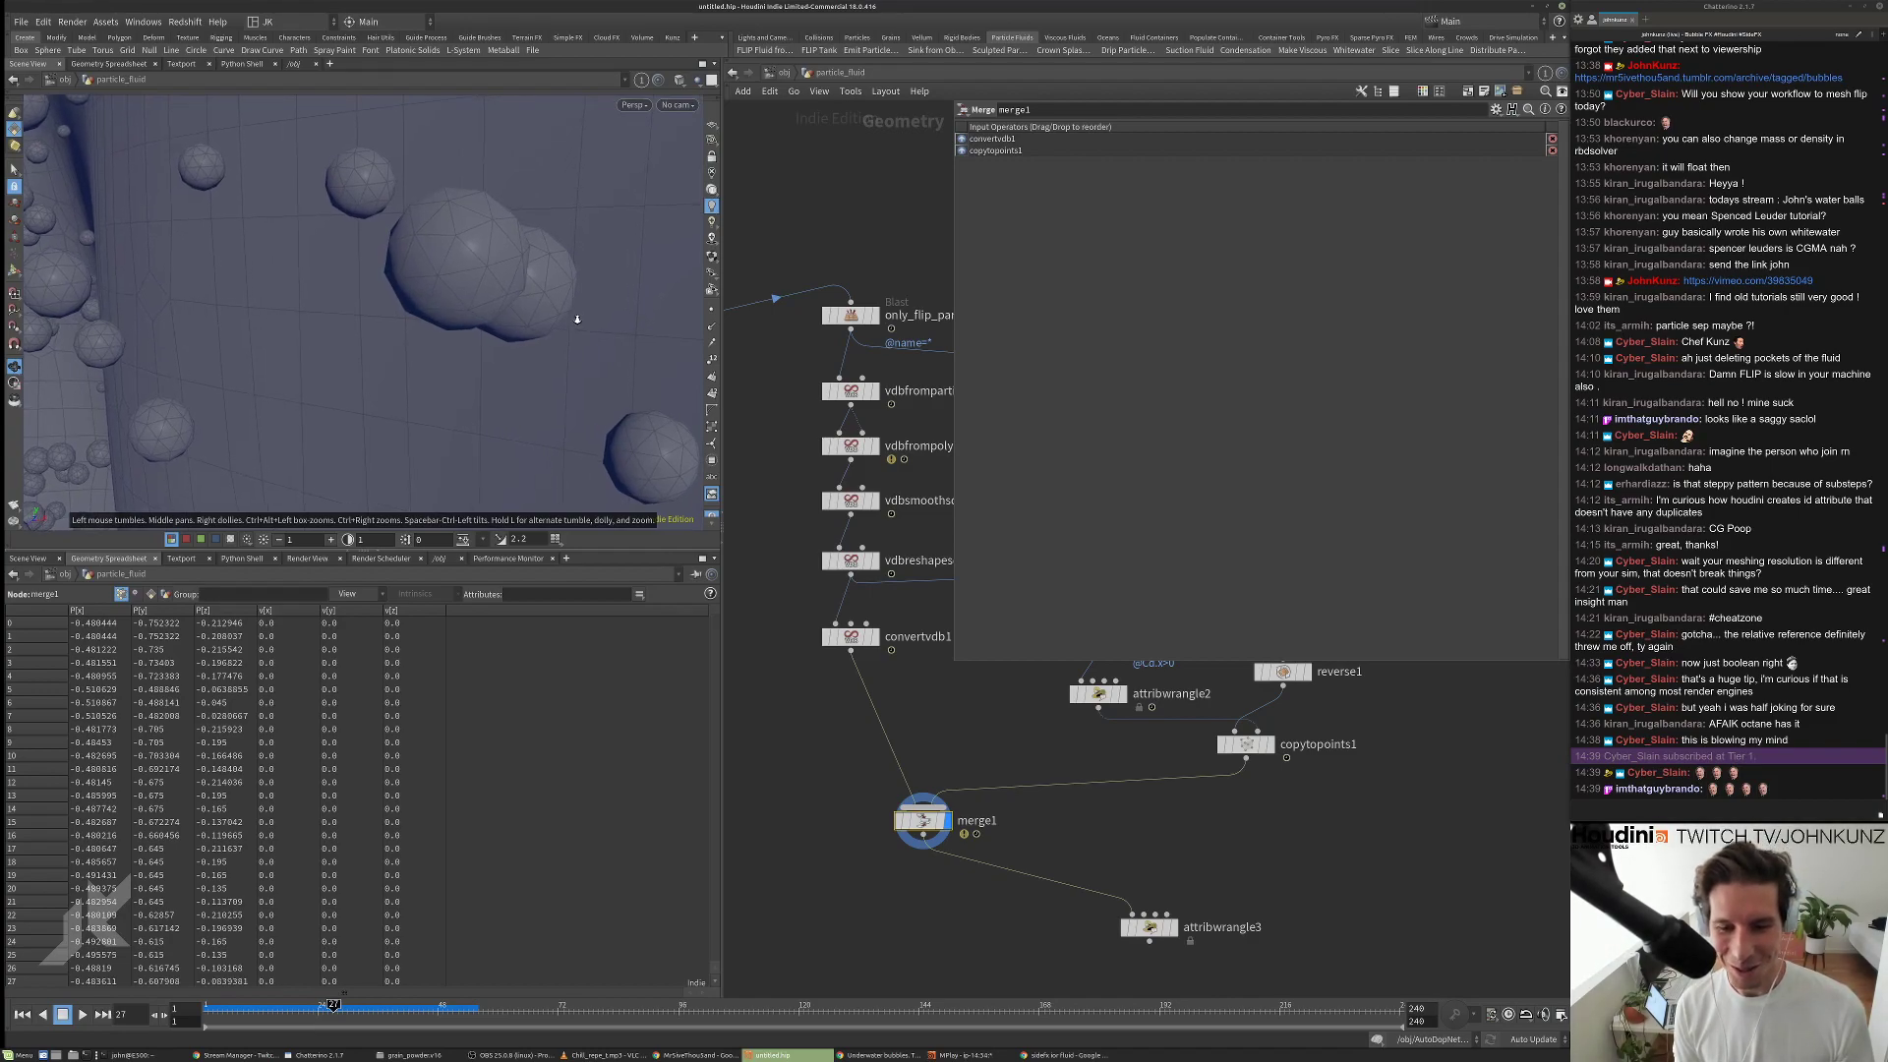
scroll(577, 319, up, 5)
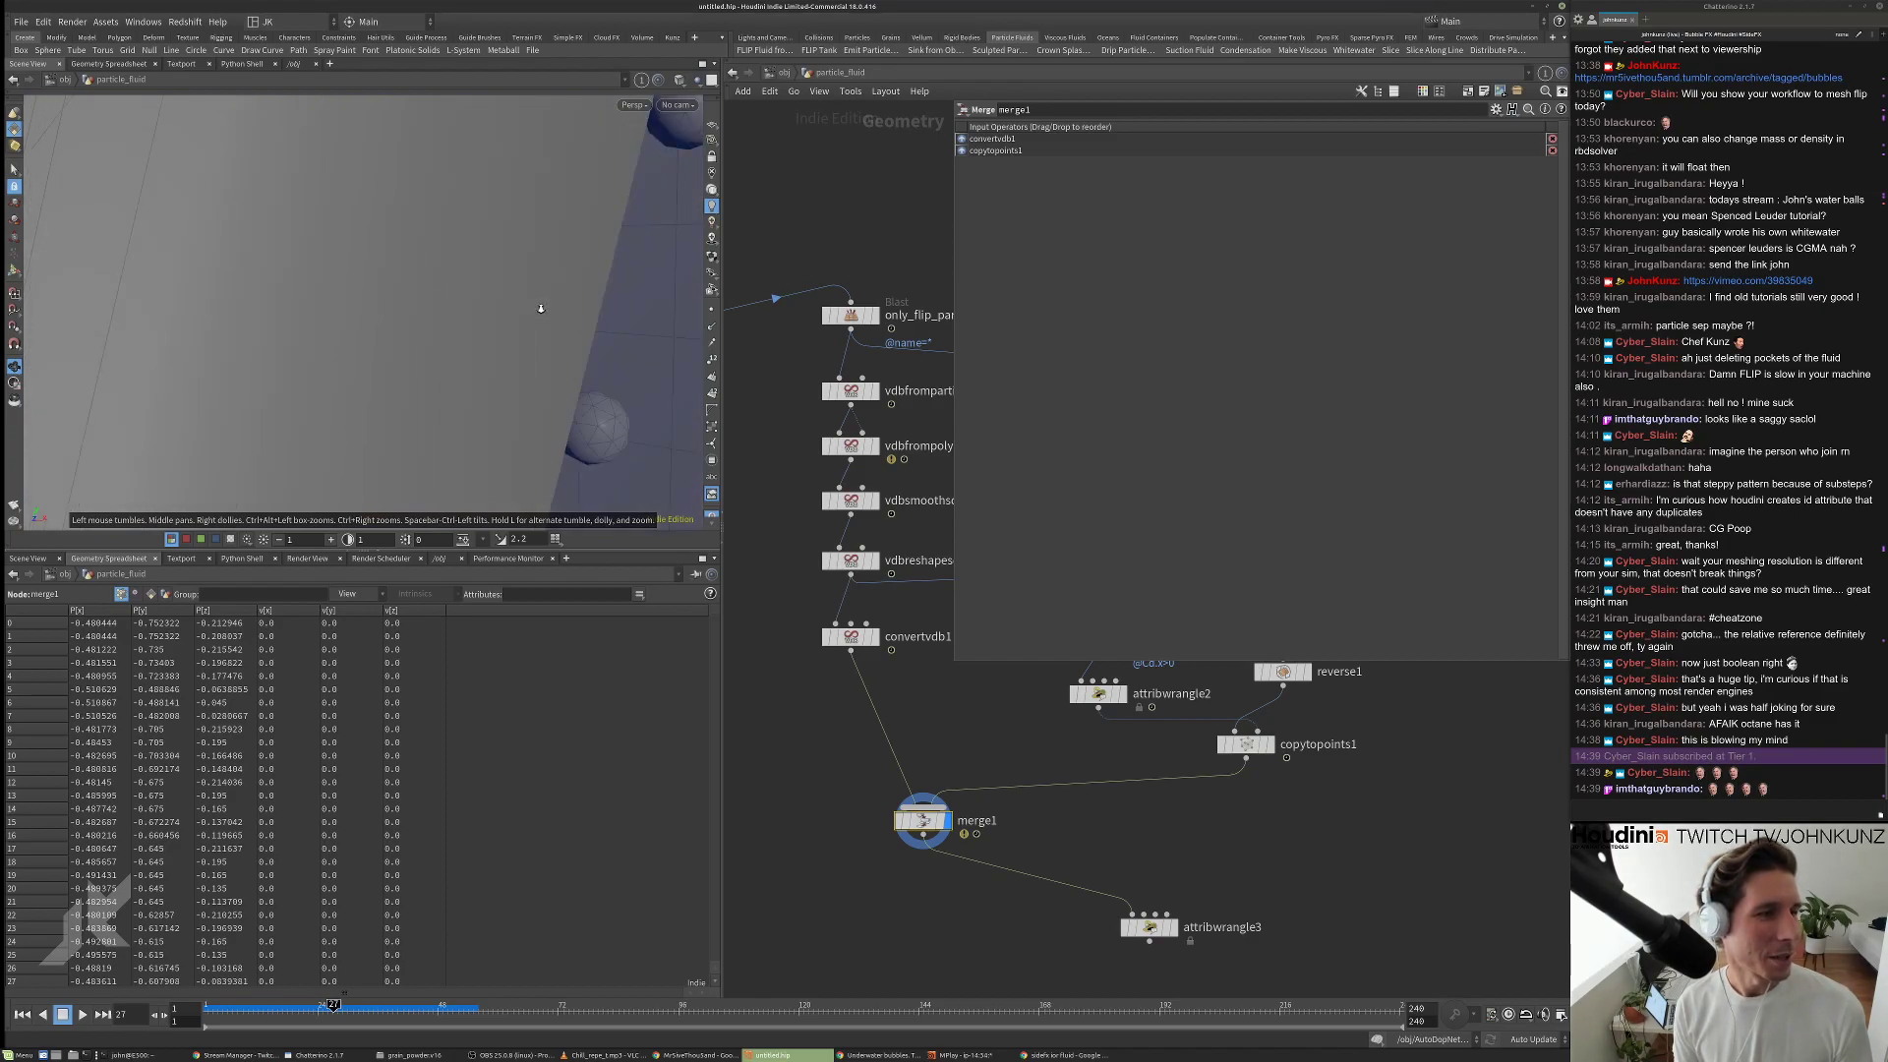
scroll(541, 309, down, 4)
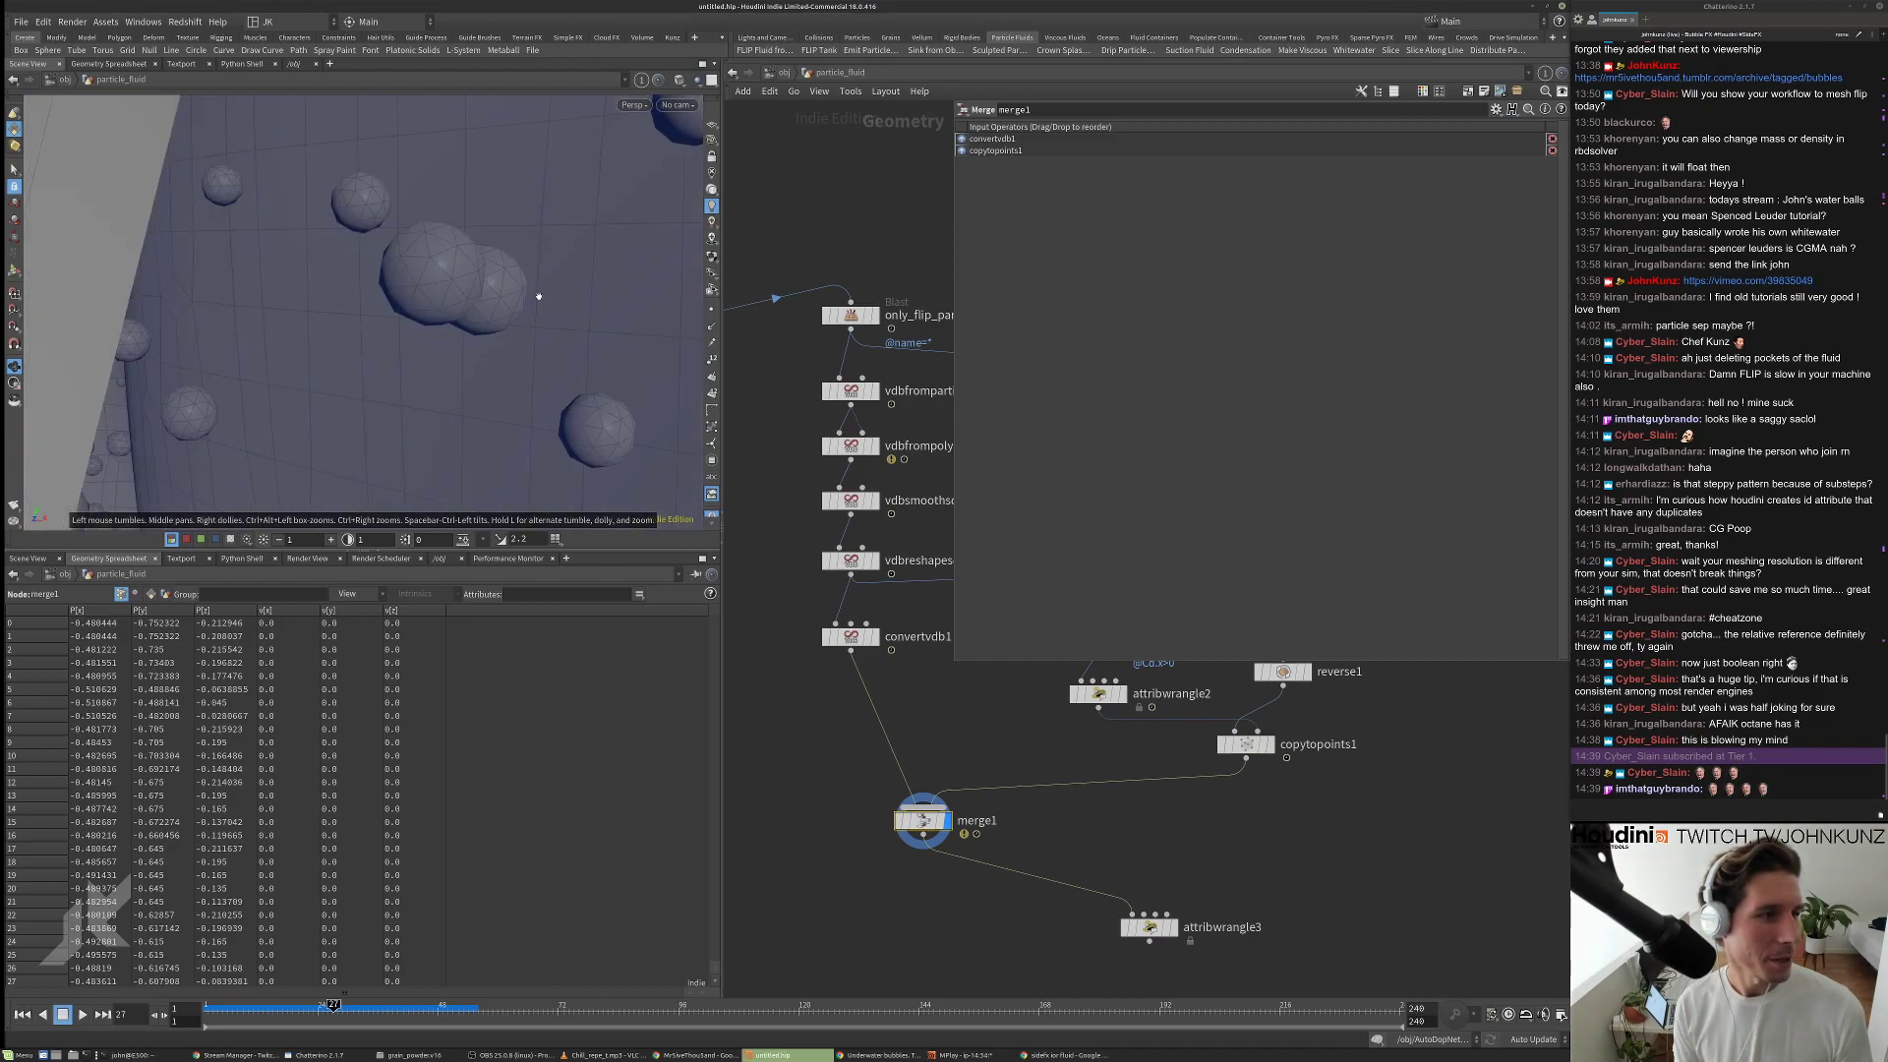
scroll(539, 296, up, 6)
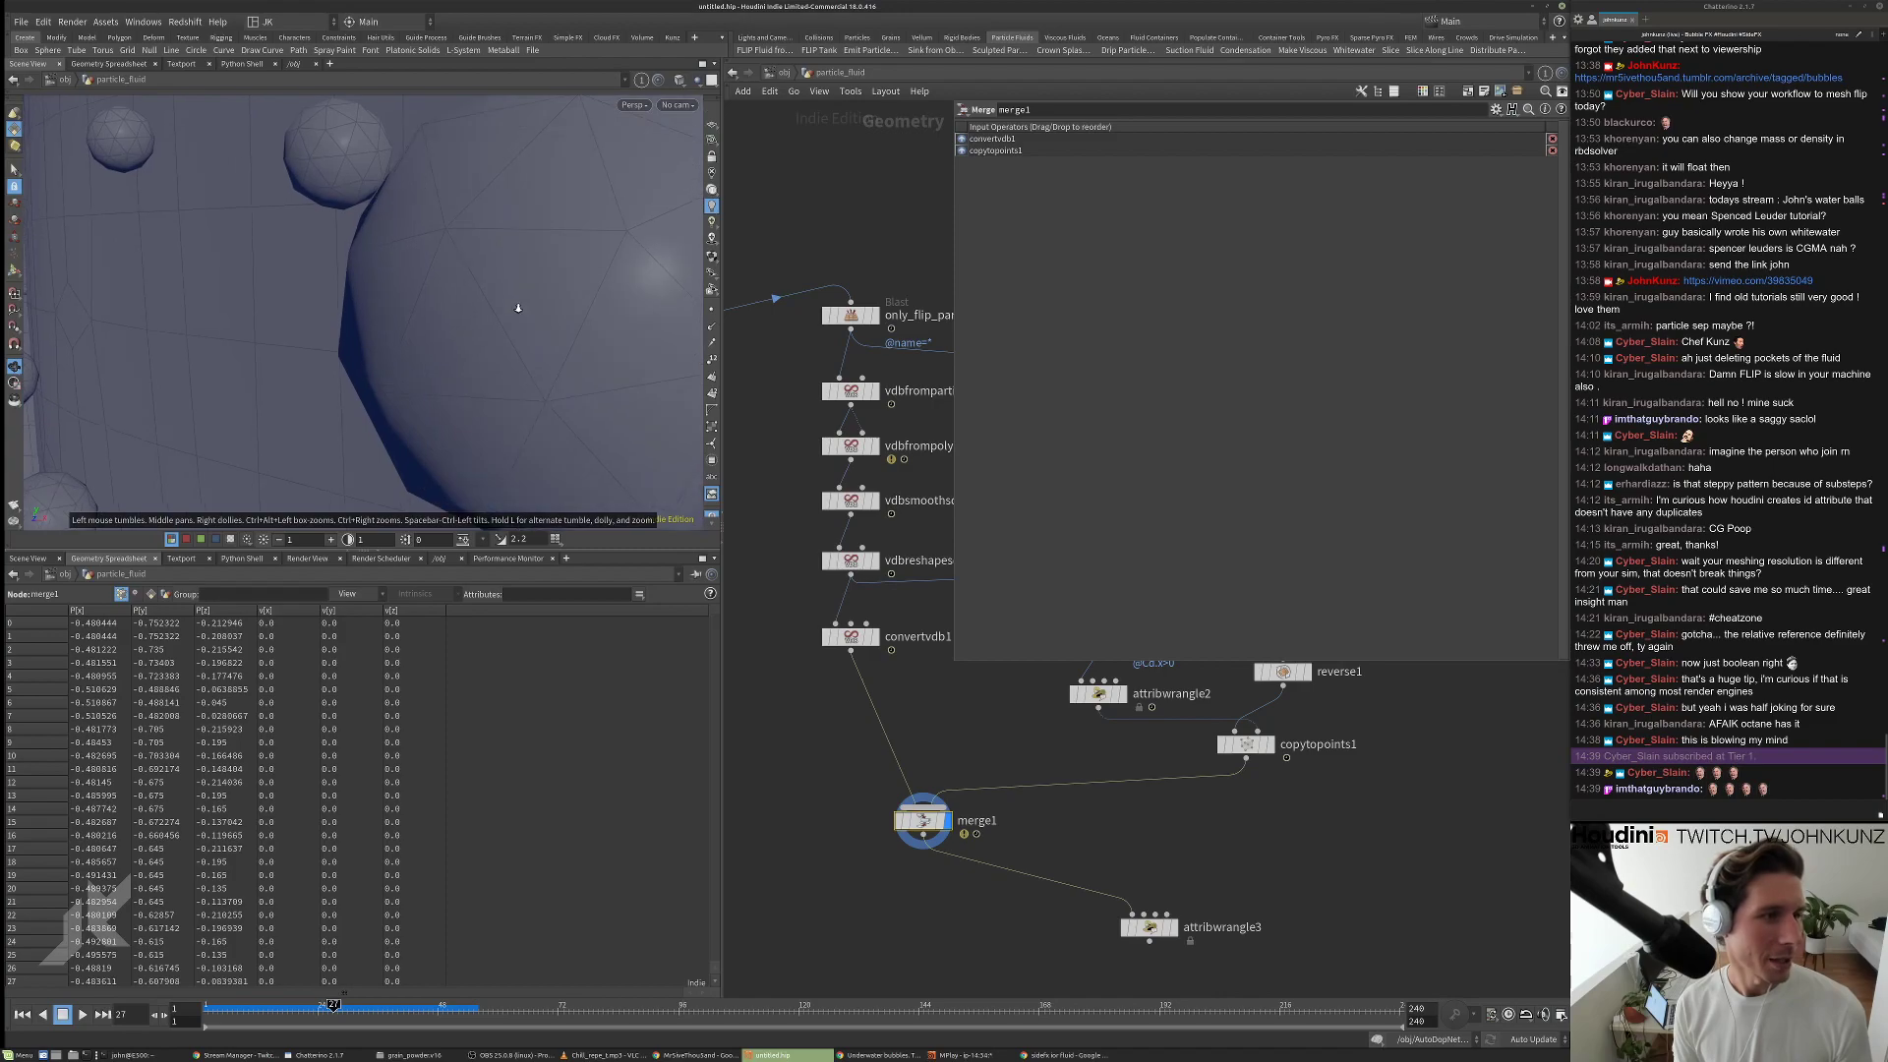
drag(522, 307, 299, 319)
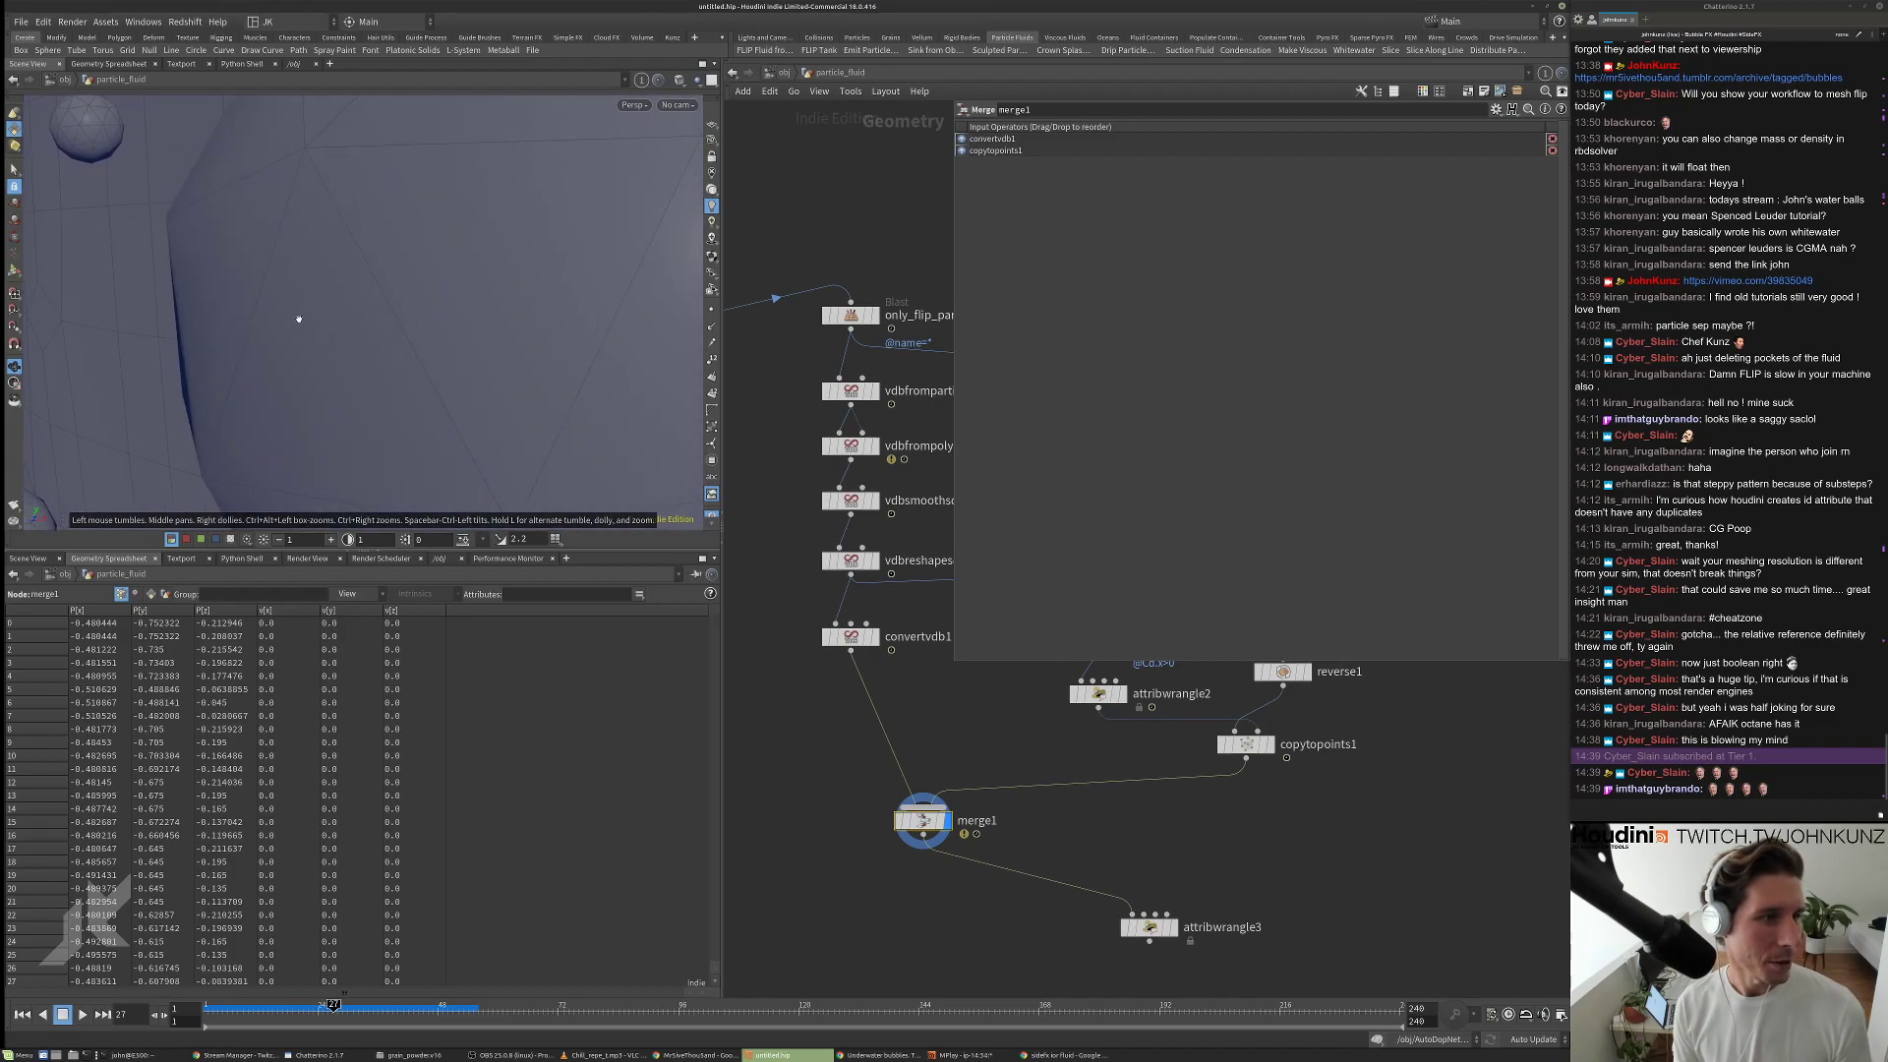
scroll(421, 310, up, 5)
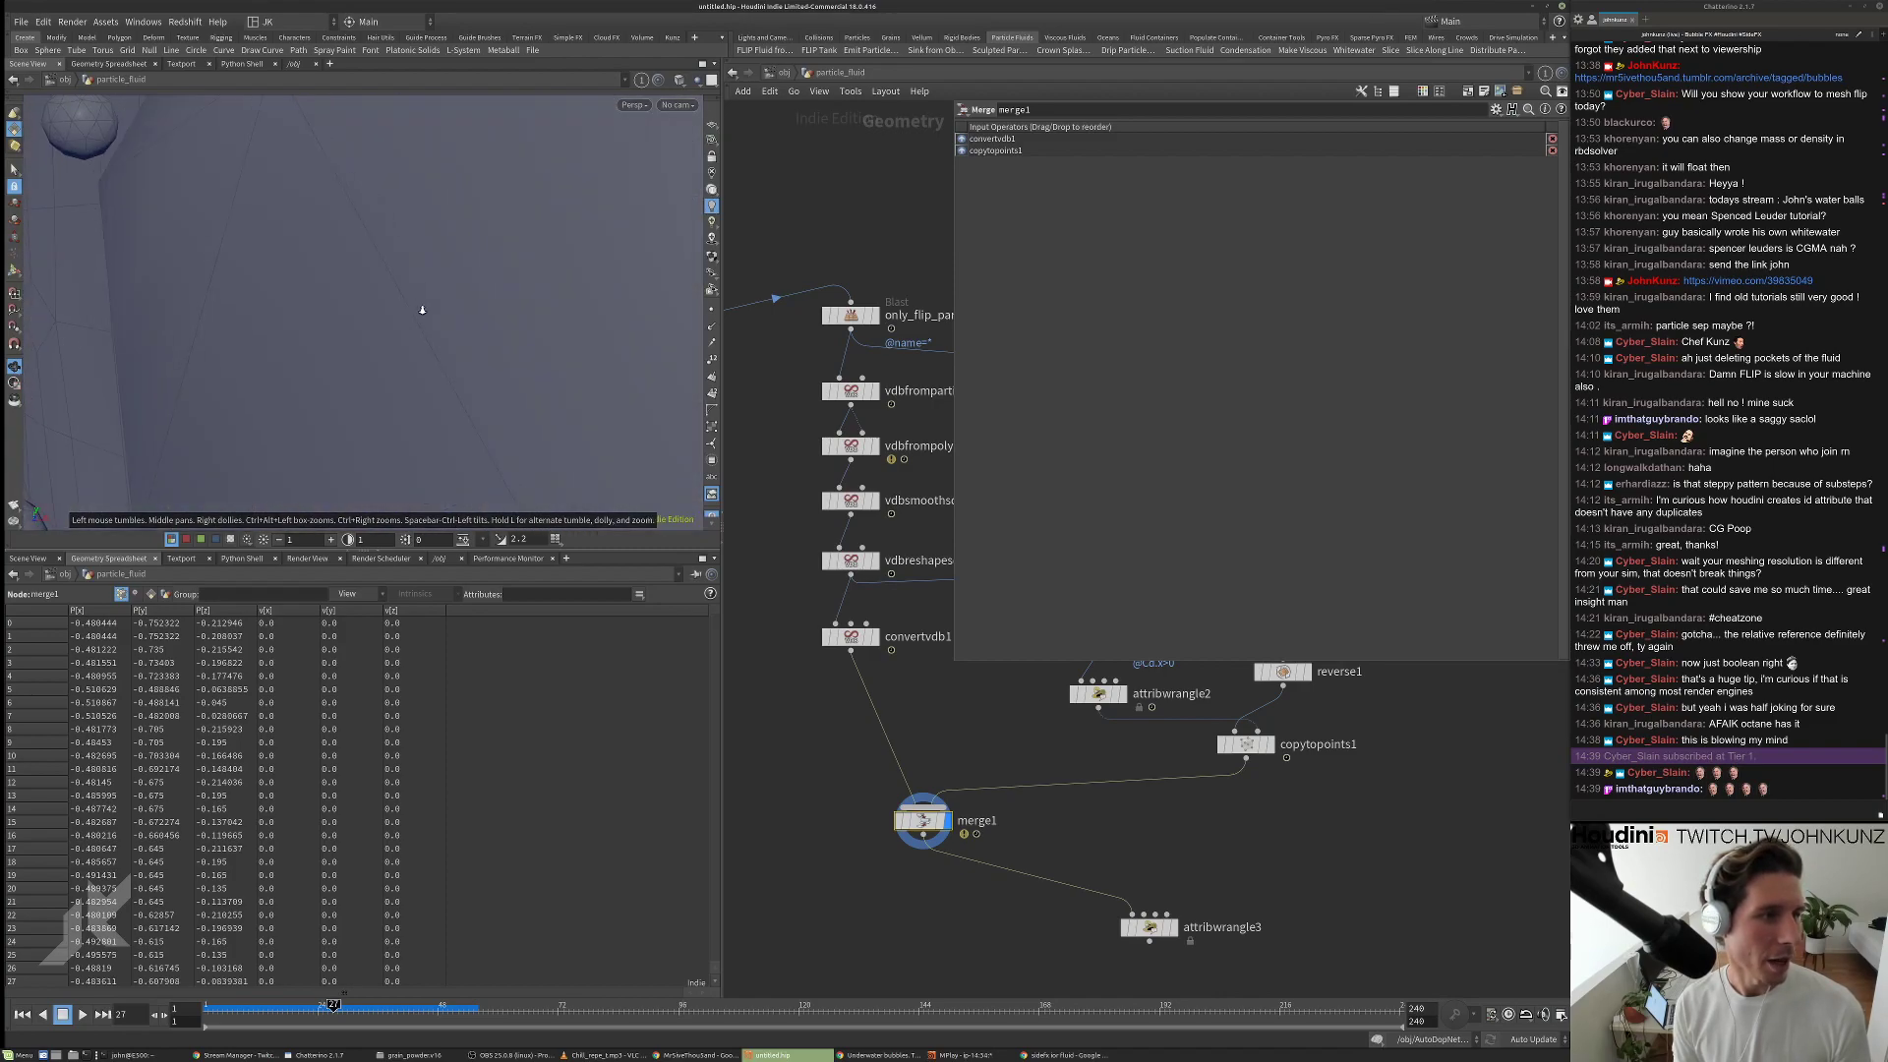
scroll(422, 310, up, 5)
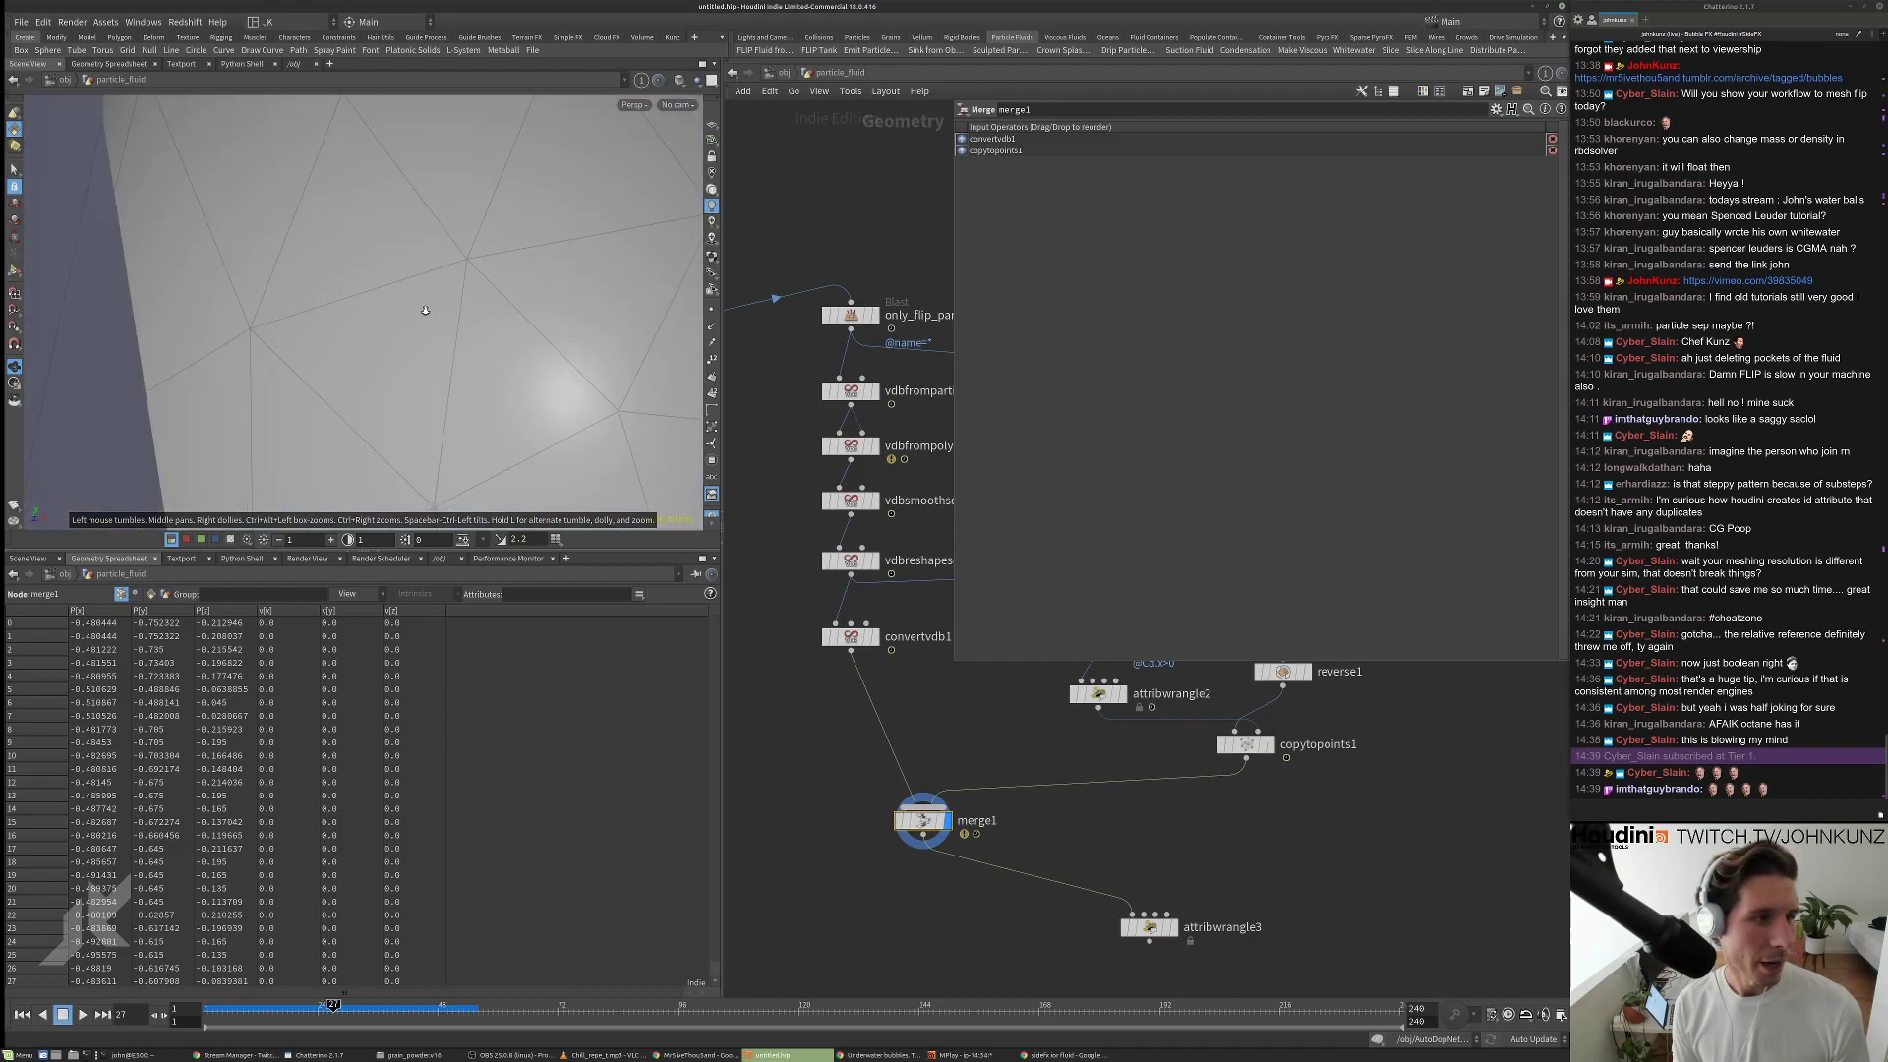
scroll(425, 310, up, 5)
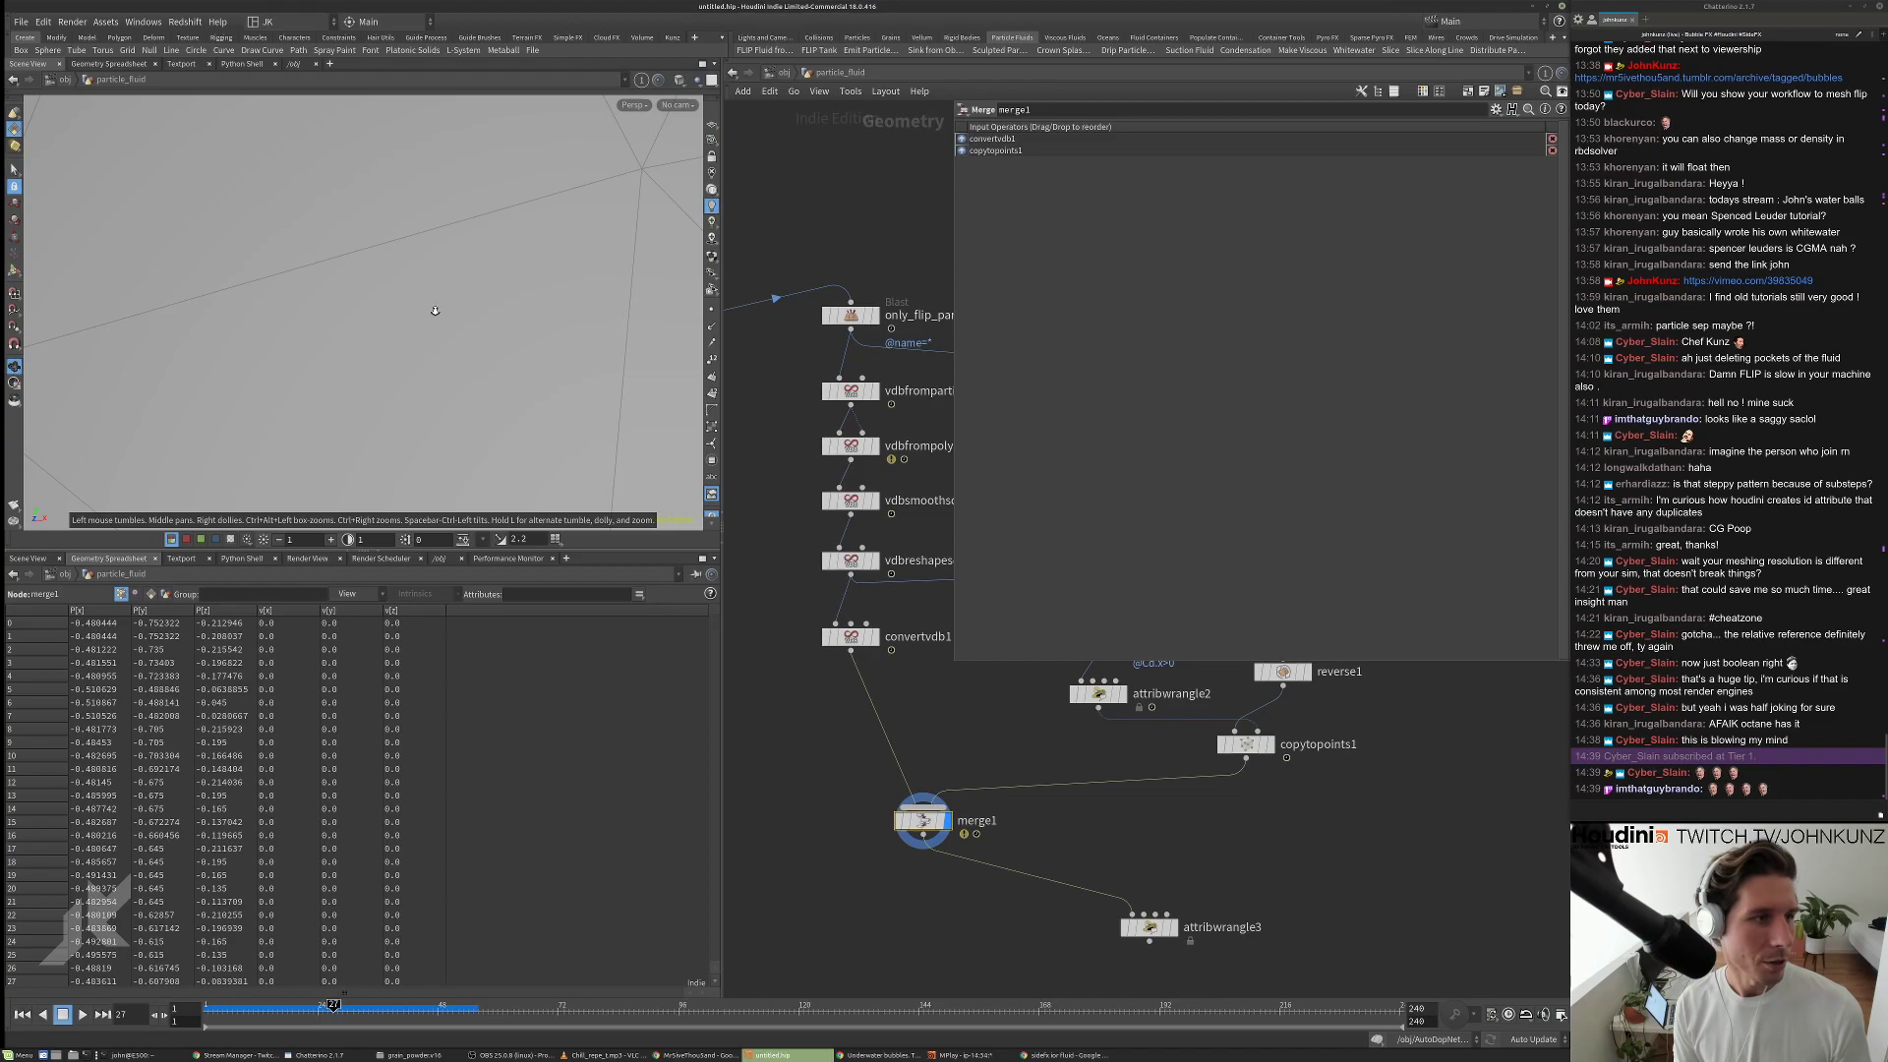
scroll(435, 311, up, 5)
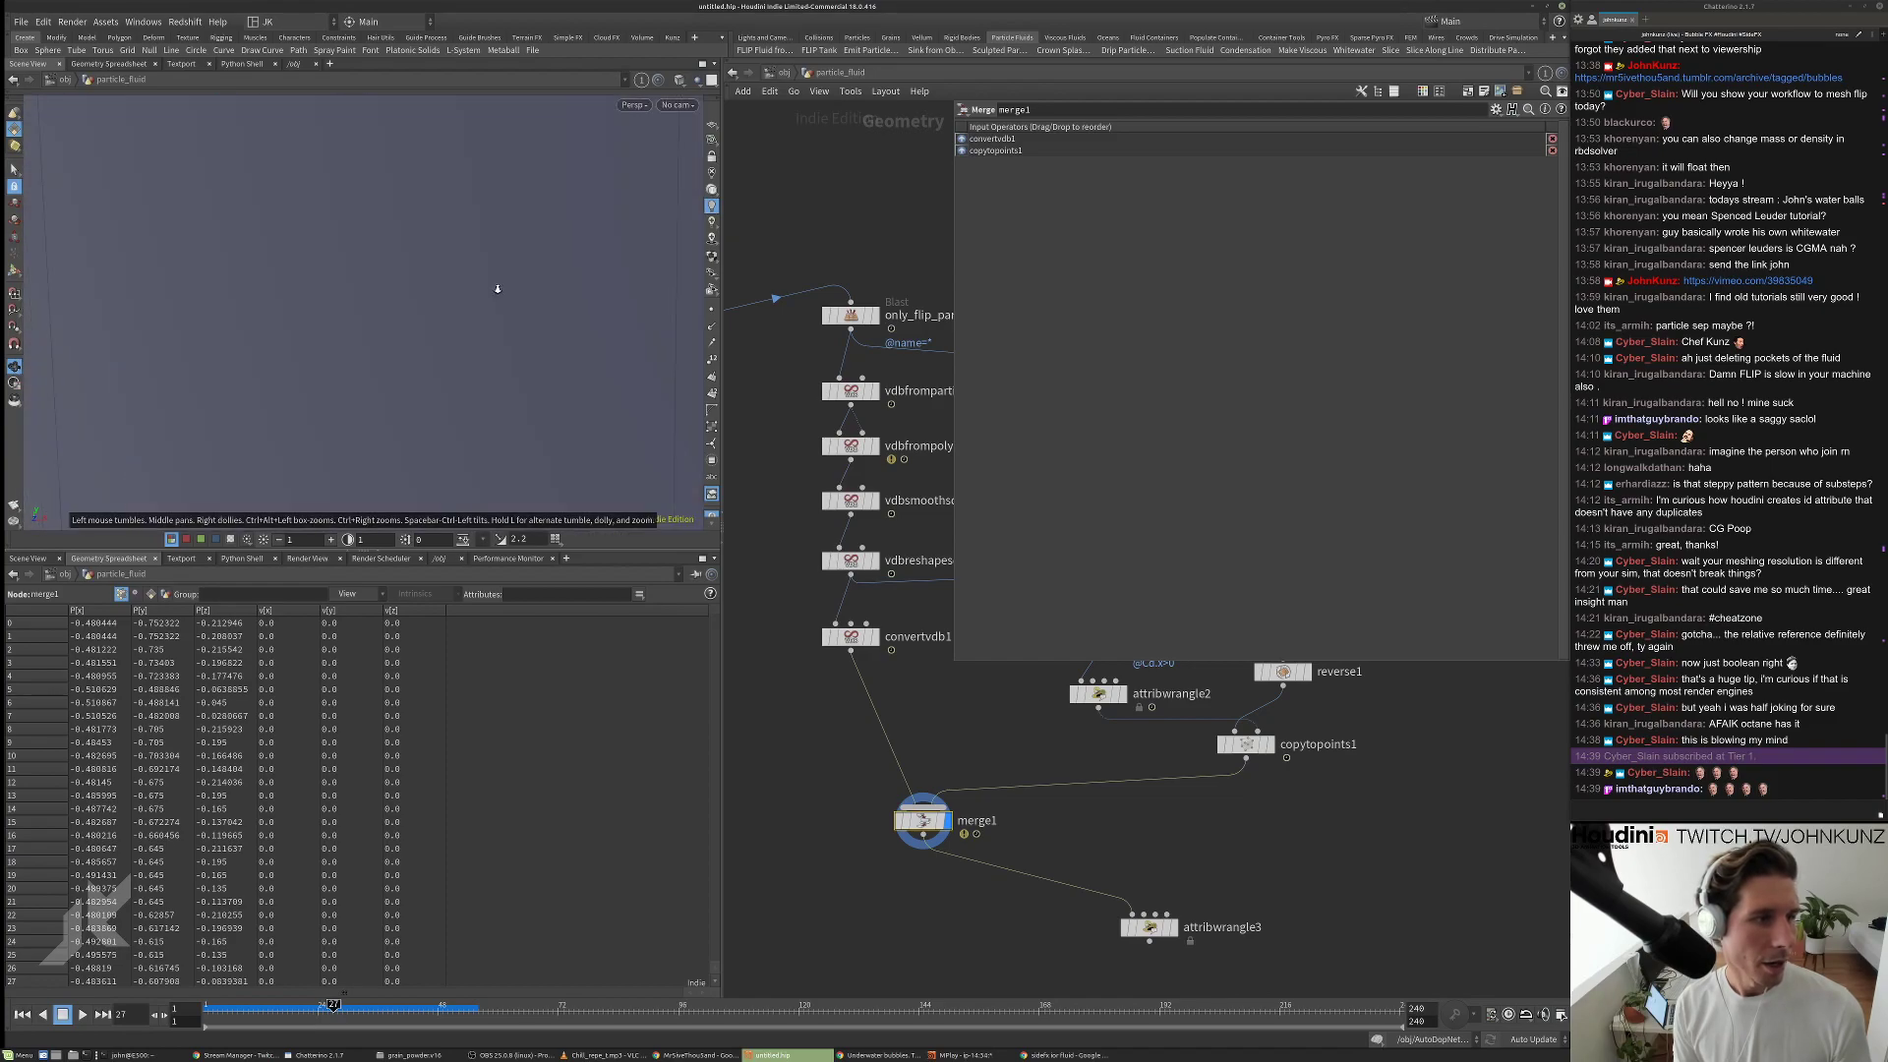
scroll(531, 273, up, 3)
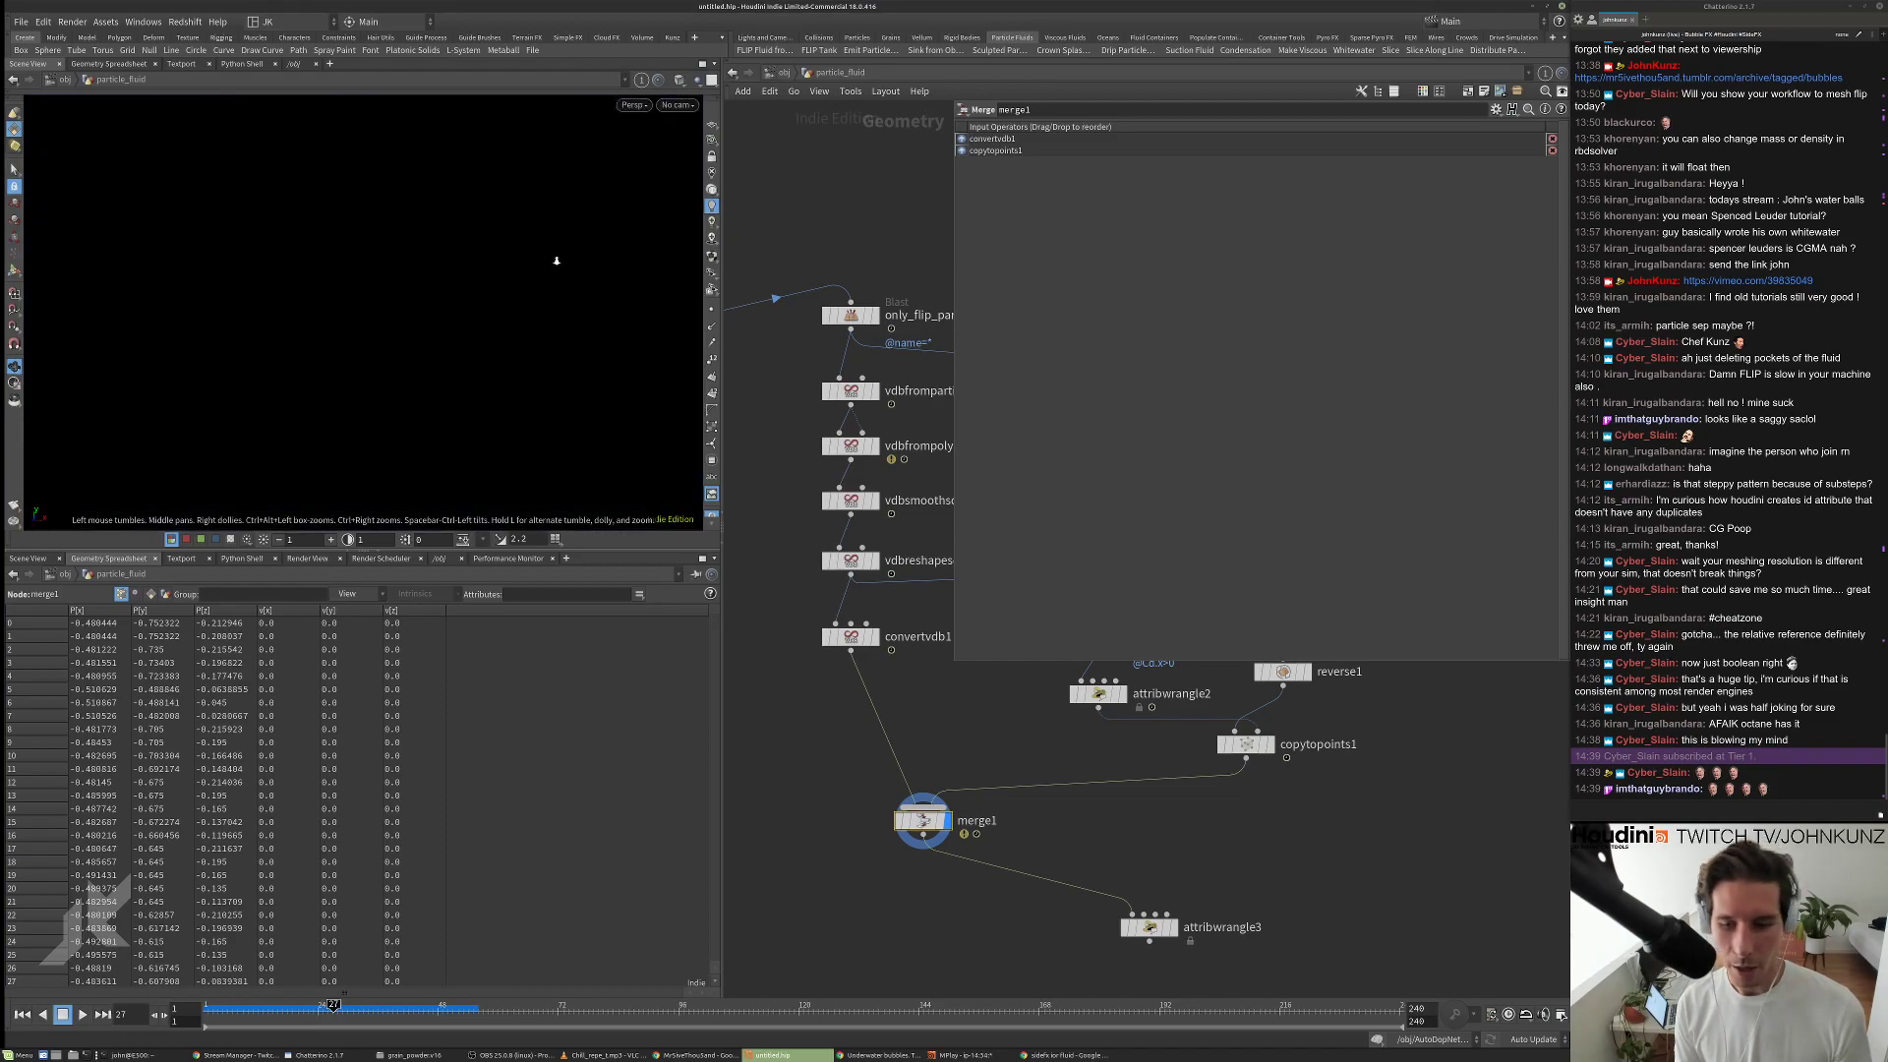
scroll(345, 371, down, 4)
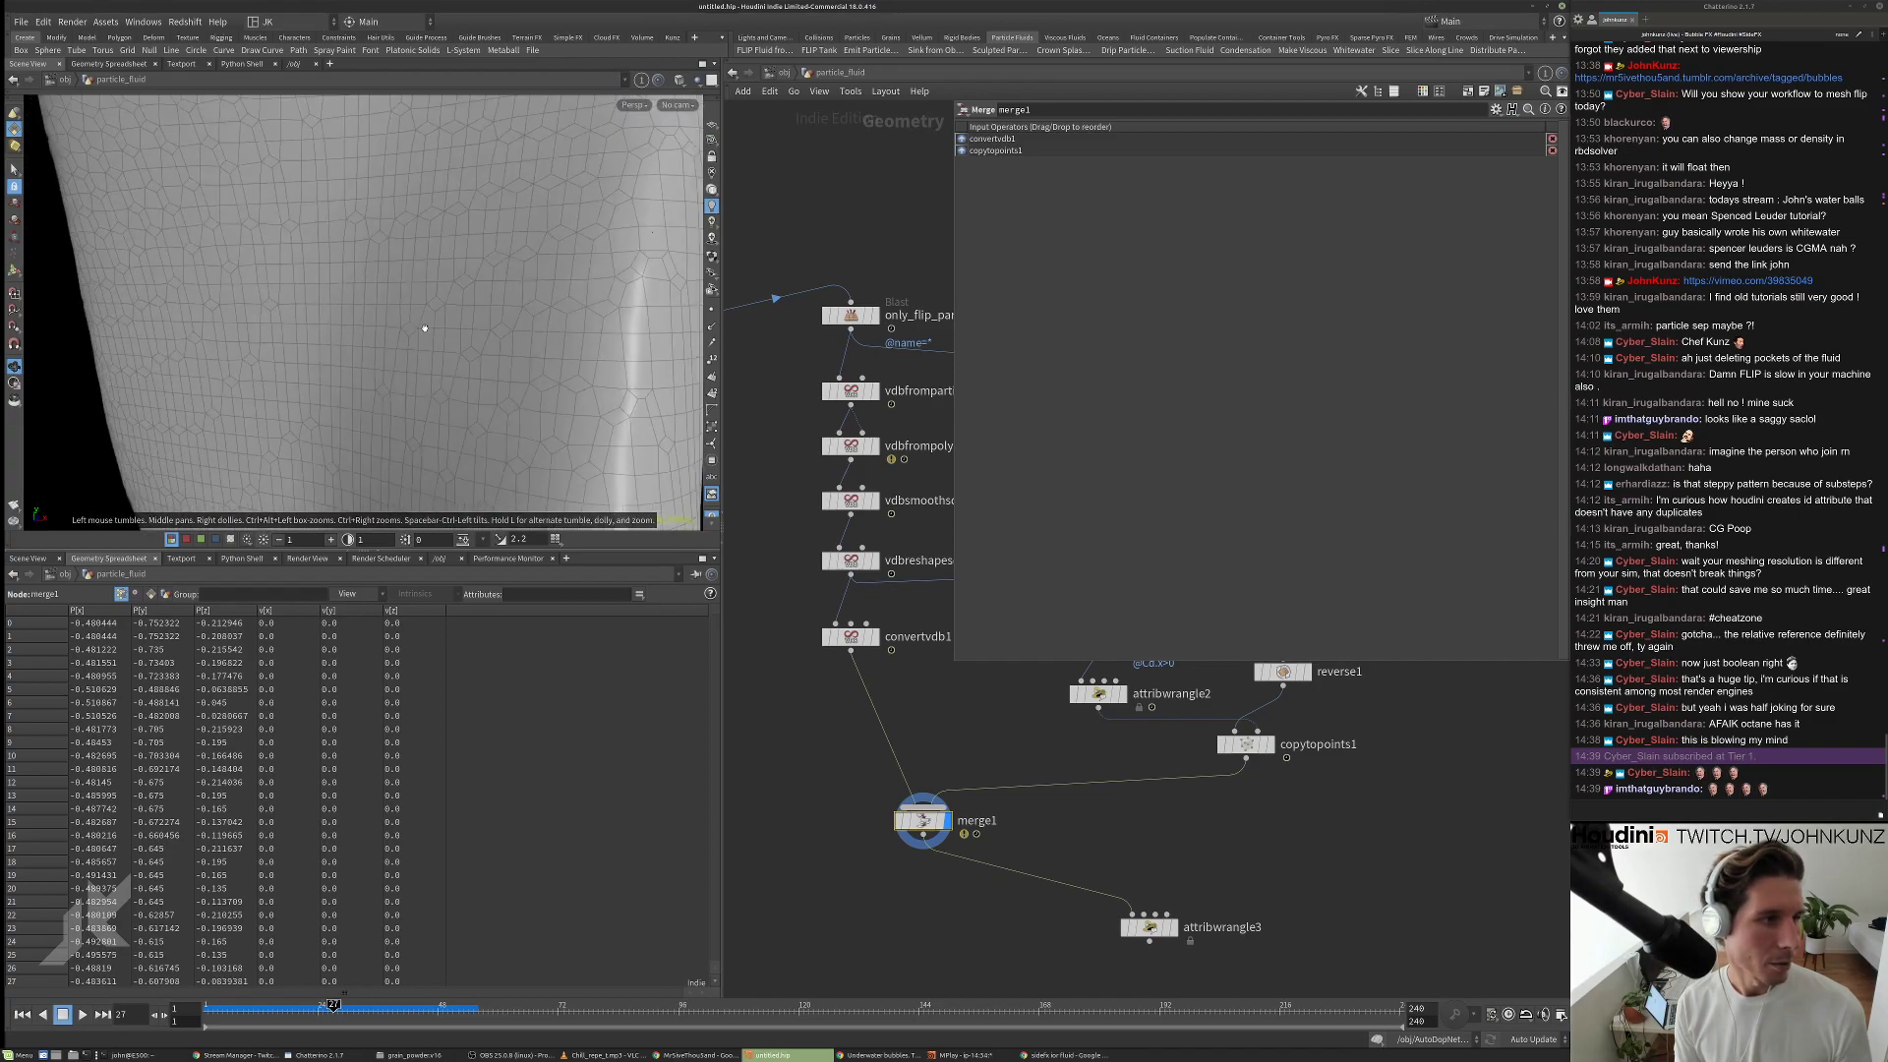
drag(425, 328, 428, 491)
scroll(1259, 822, down, 2)
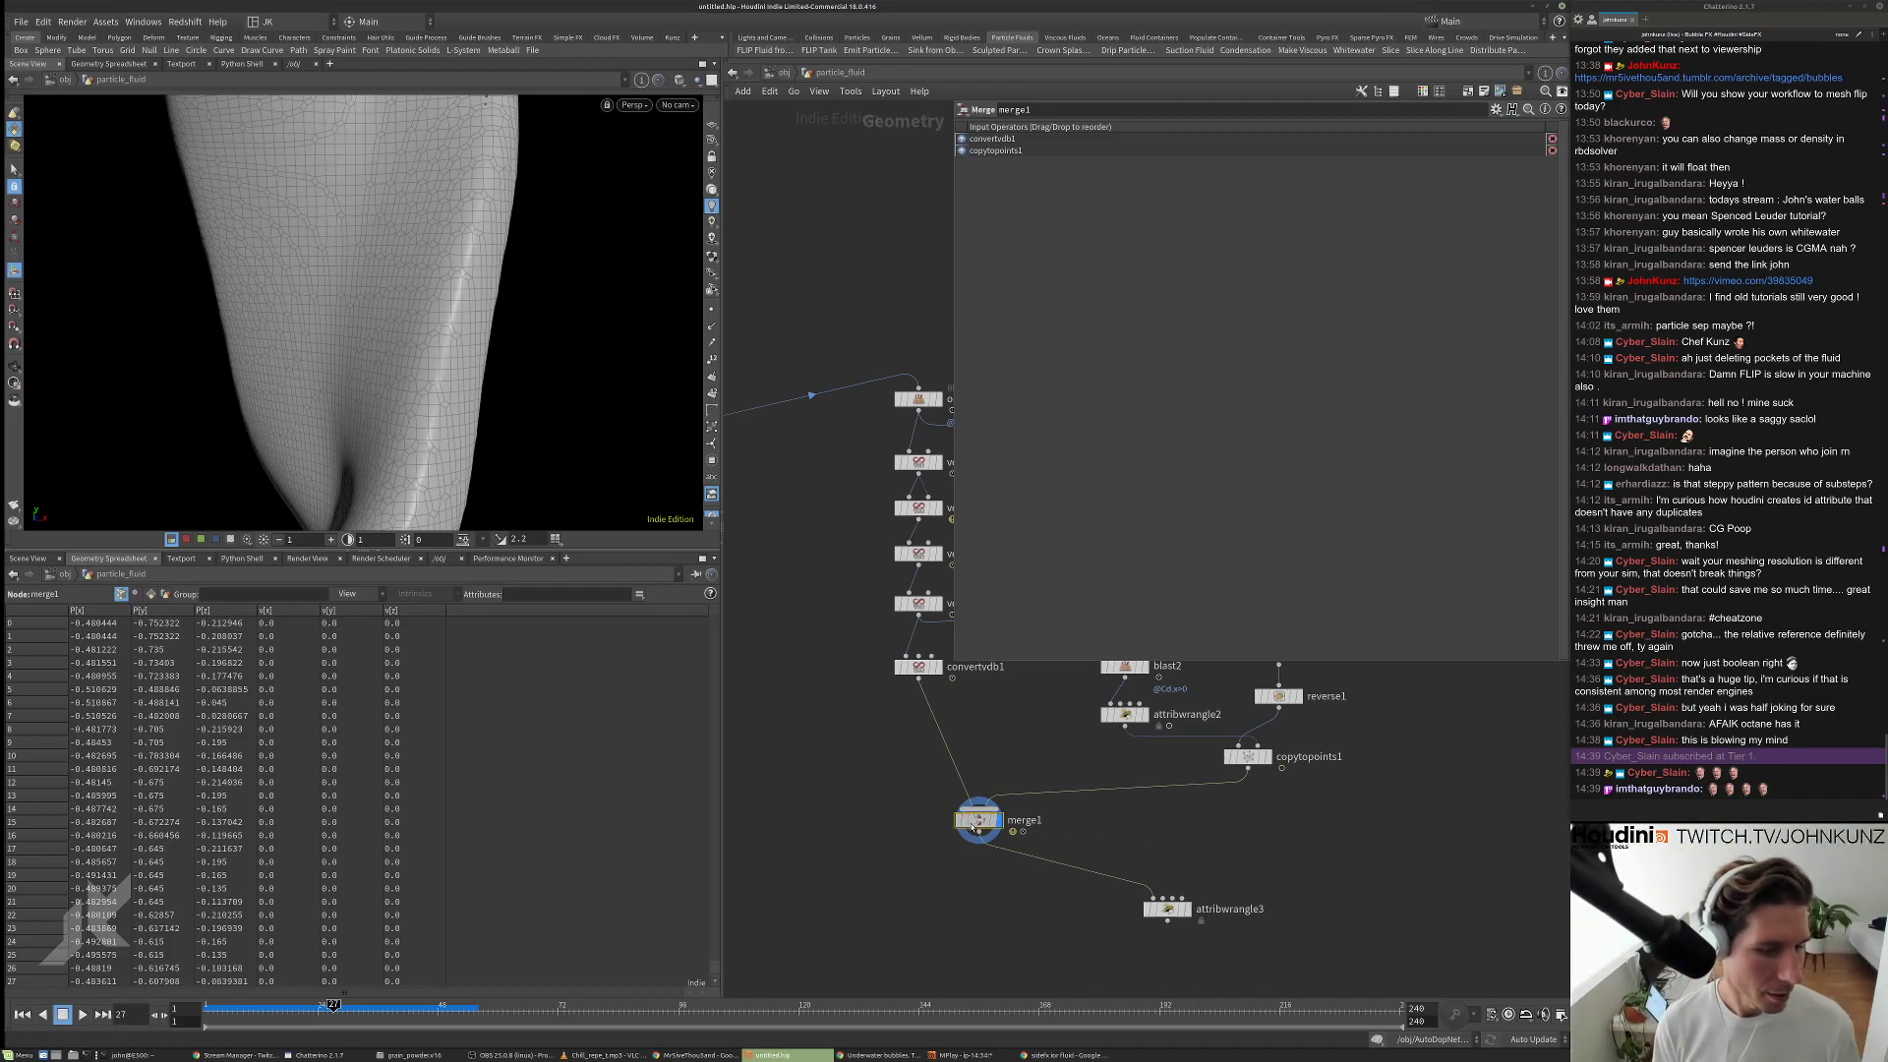
At object level, delete the particle_fluidinterior object.
drag(974, 826, 977, 838)
middle_drag(925, 871, 918, 792)
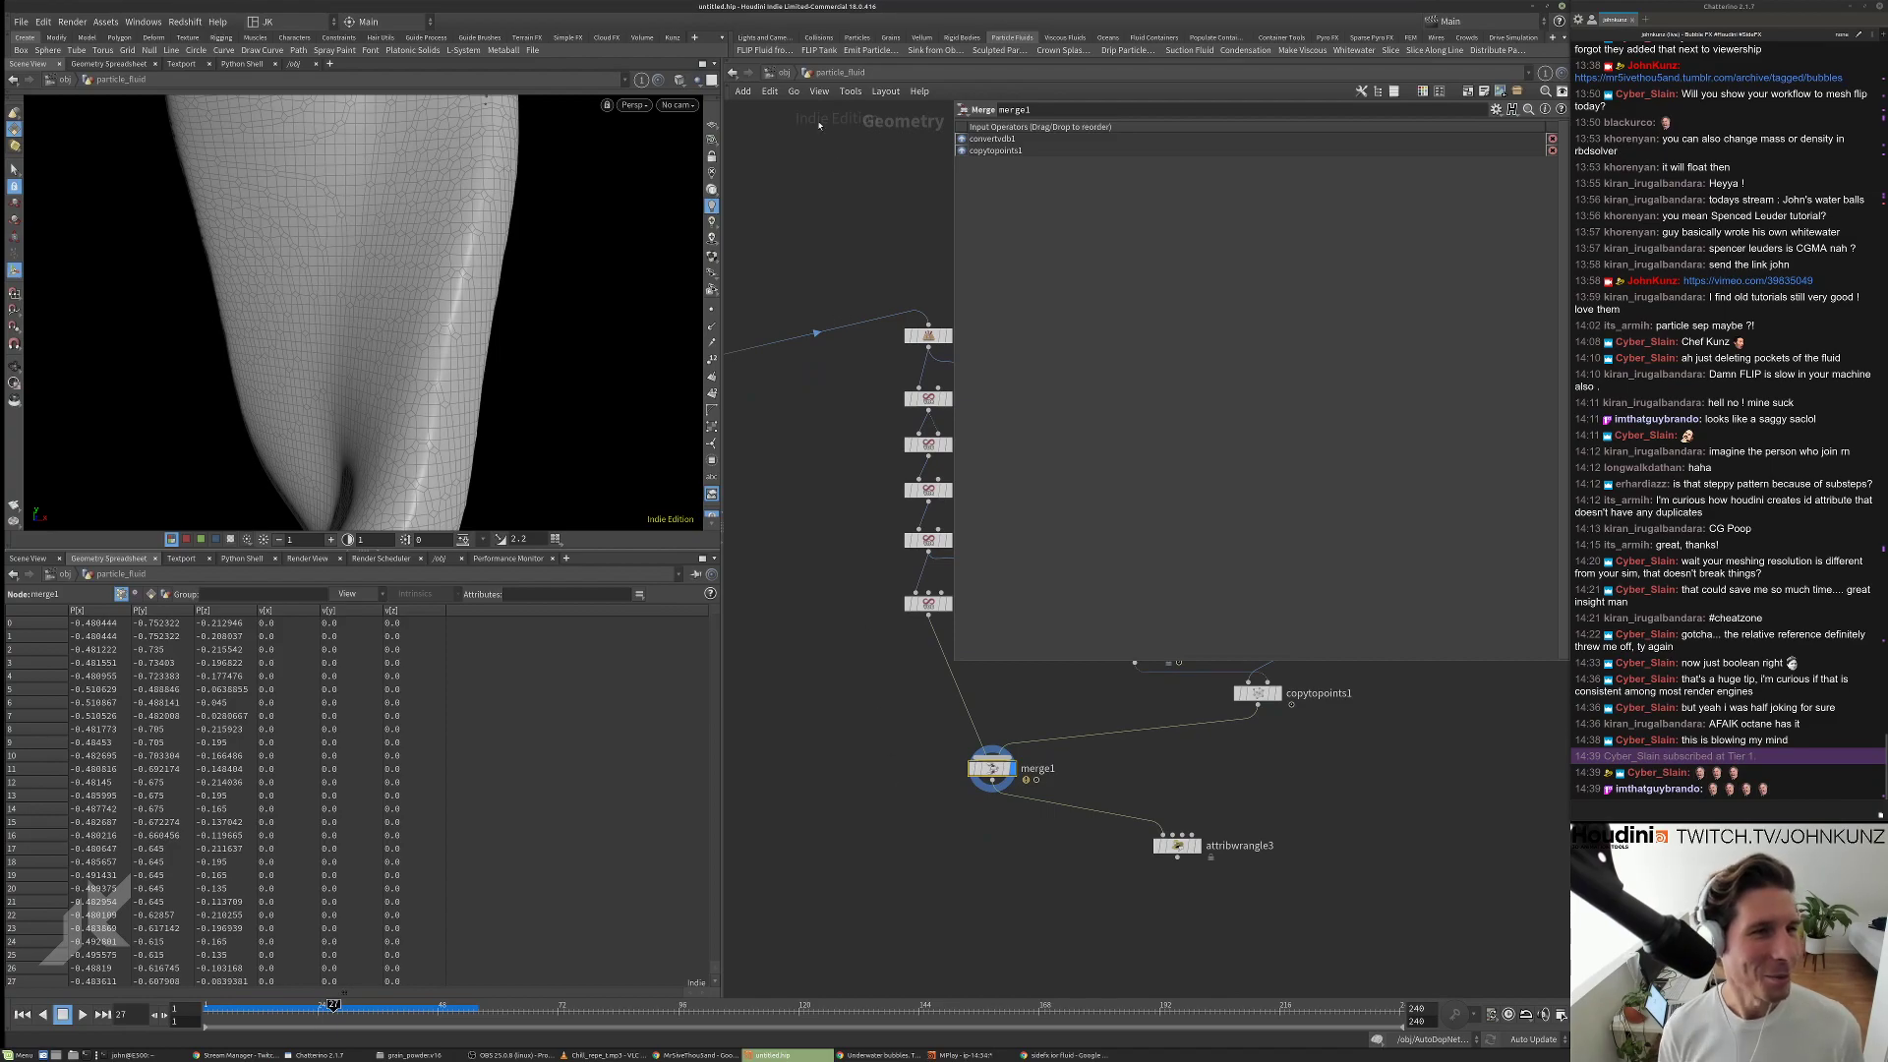
click(785, 73)
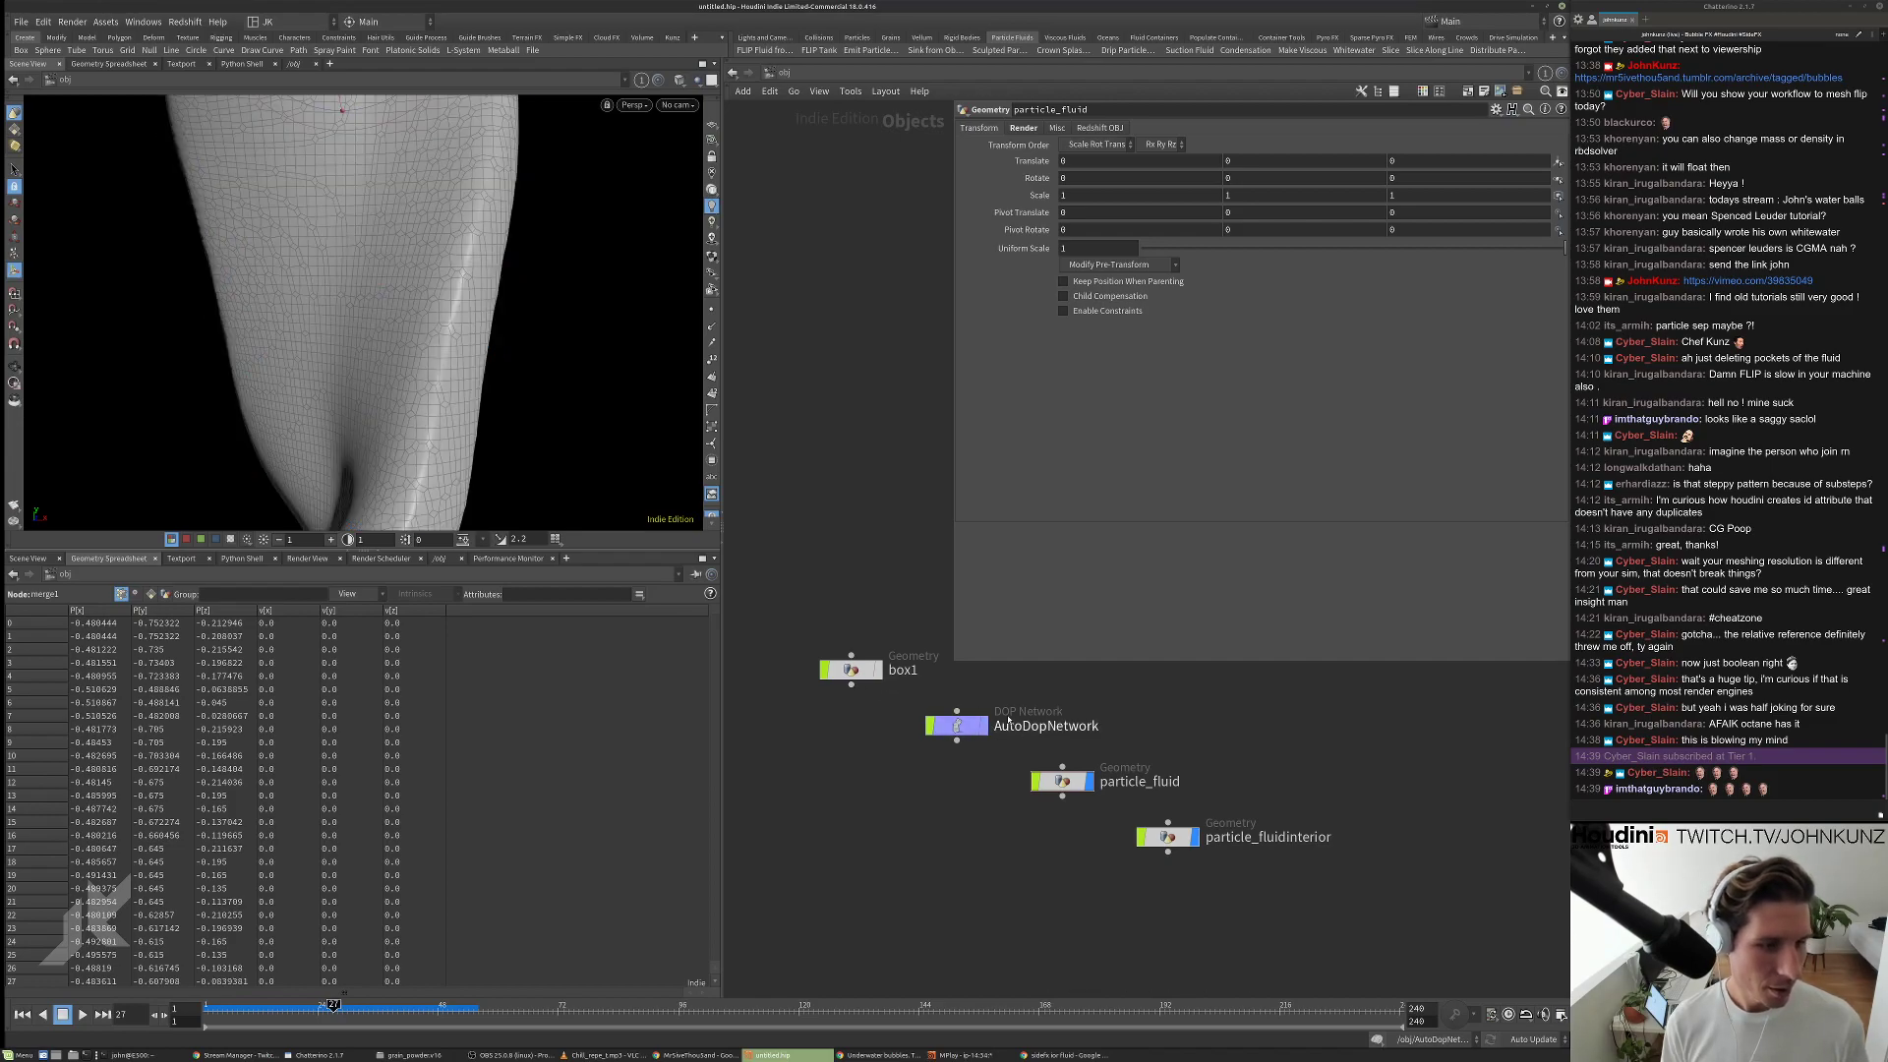
scroll(1090, 804, up, 2)
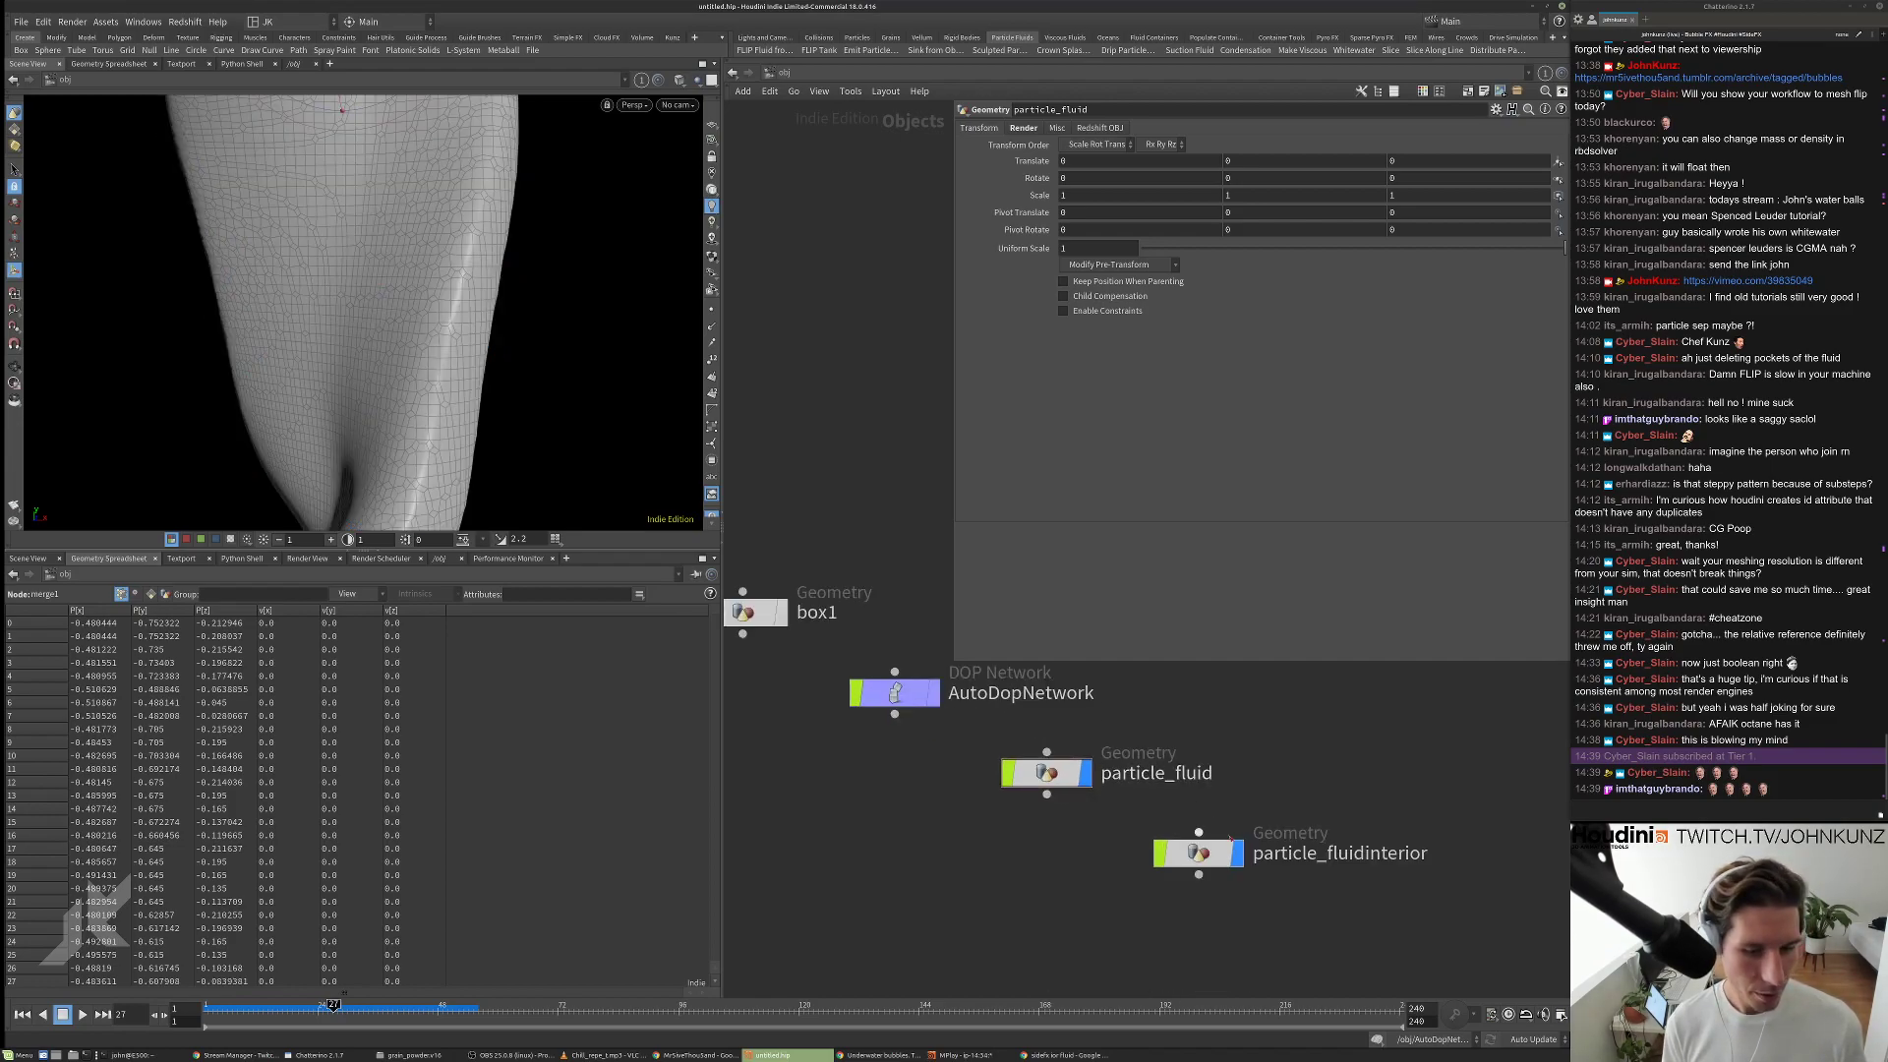
click(1035, 782)
scroll(1142, 876, down, 3)
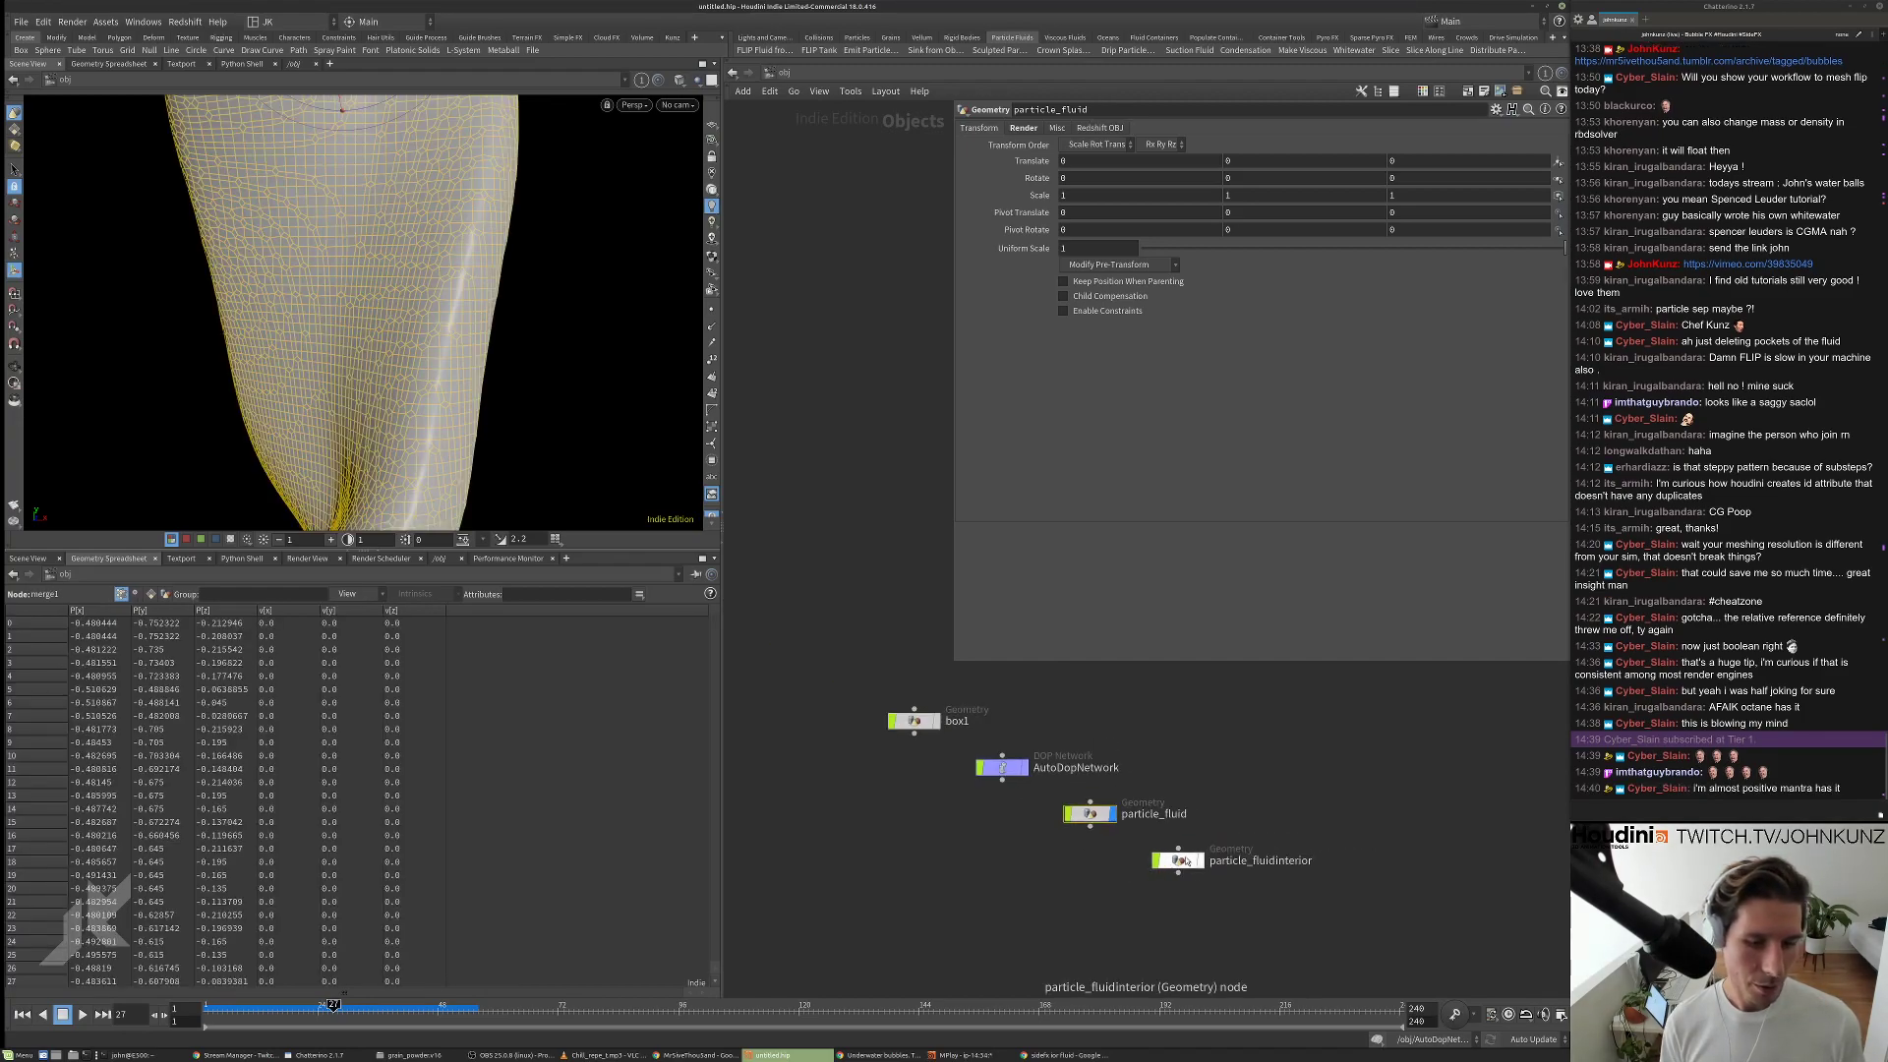
drag(1183, 864, 1210, 732)
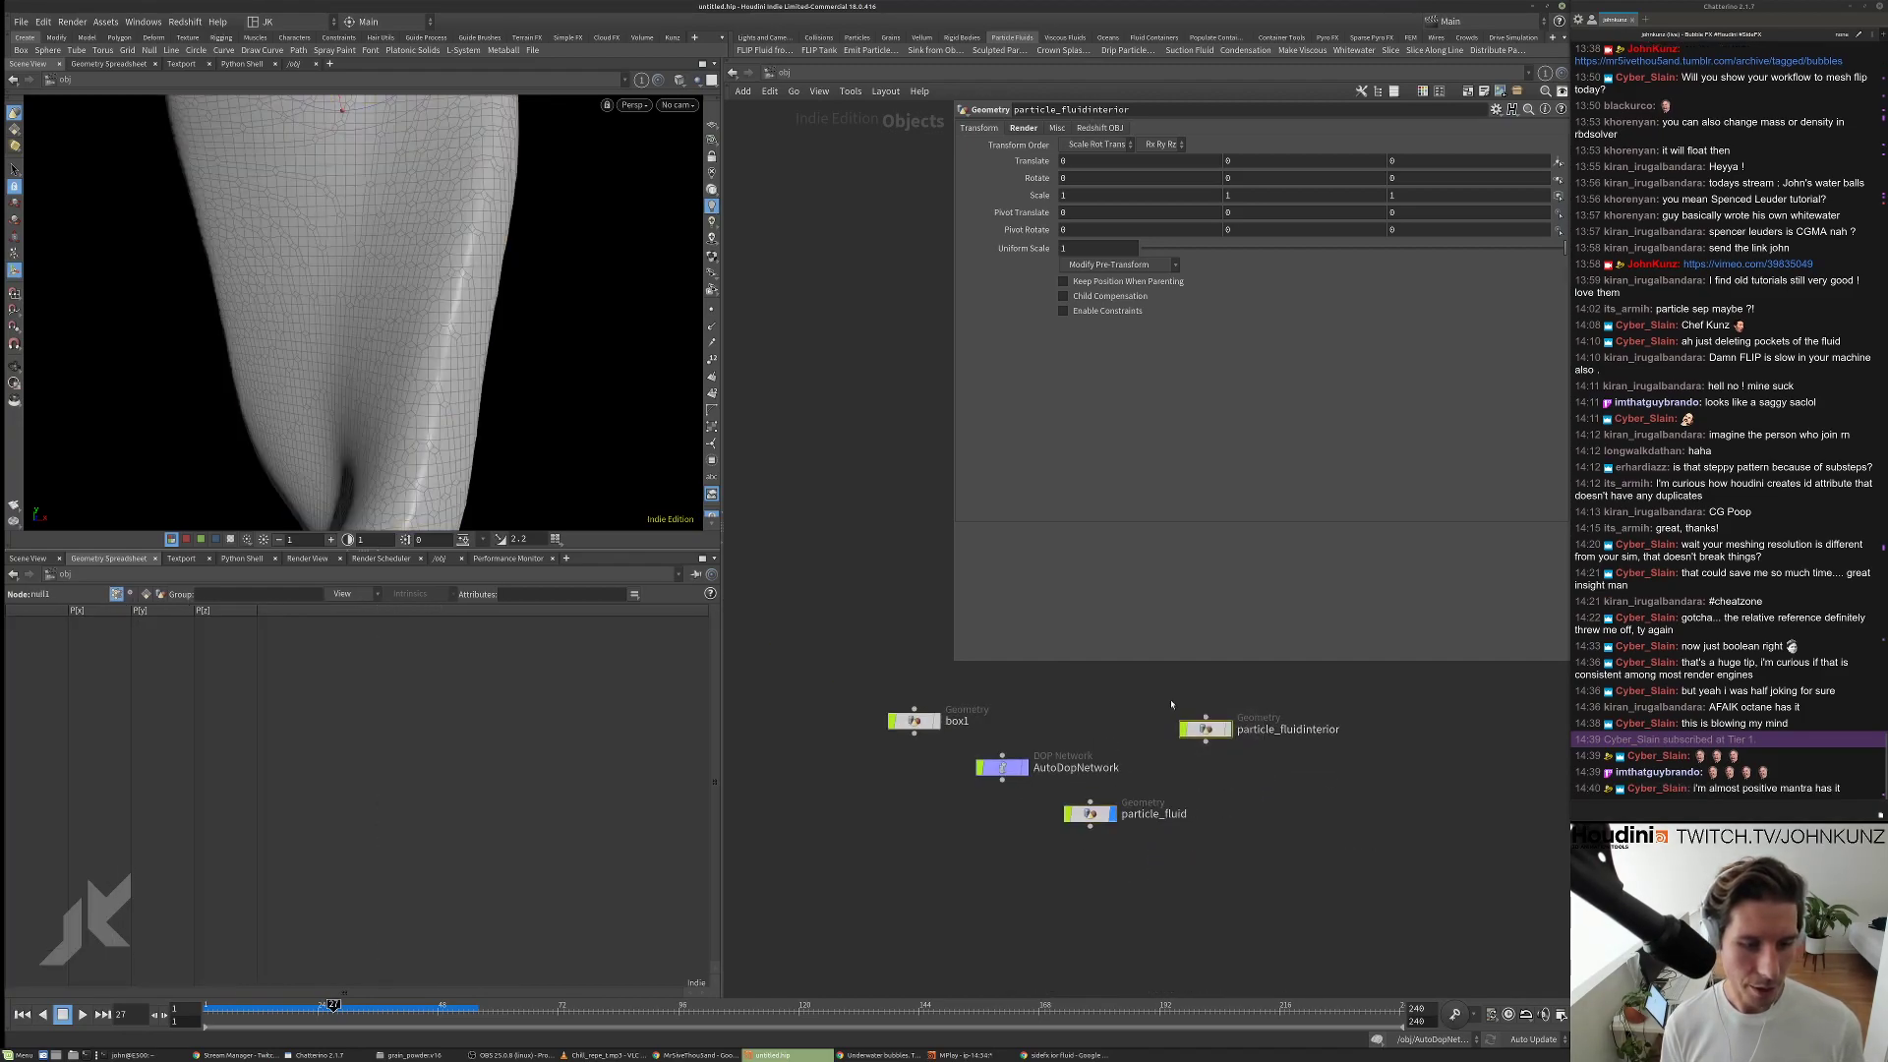
key(Delete)
Add a Grid object to the scene and dive into the AutoDopNetwork.
scroll(1022, 796, up, 3)
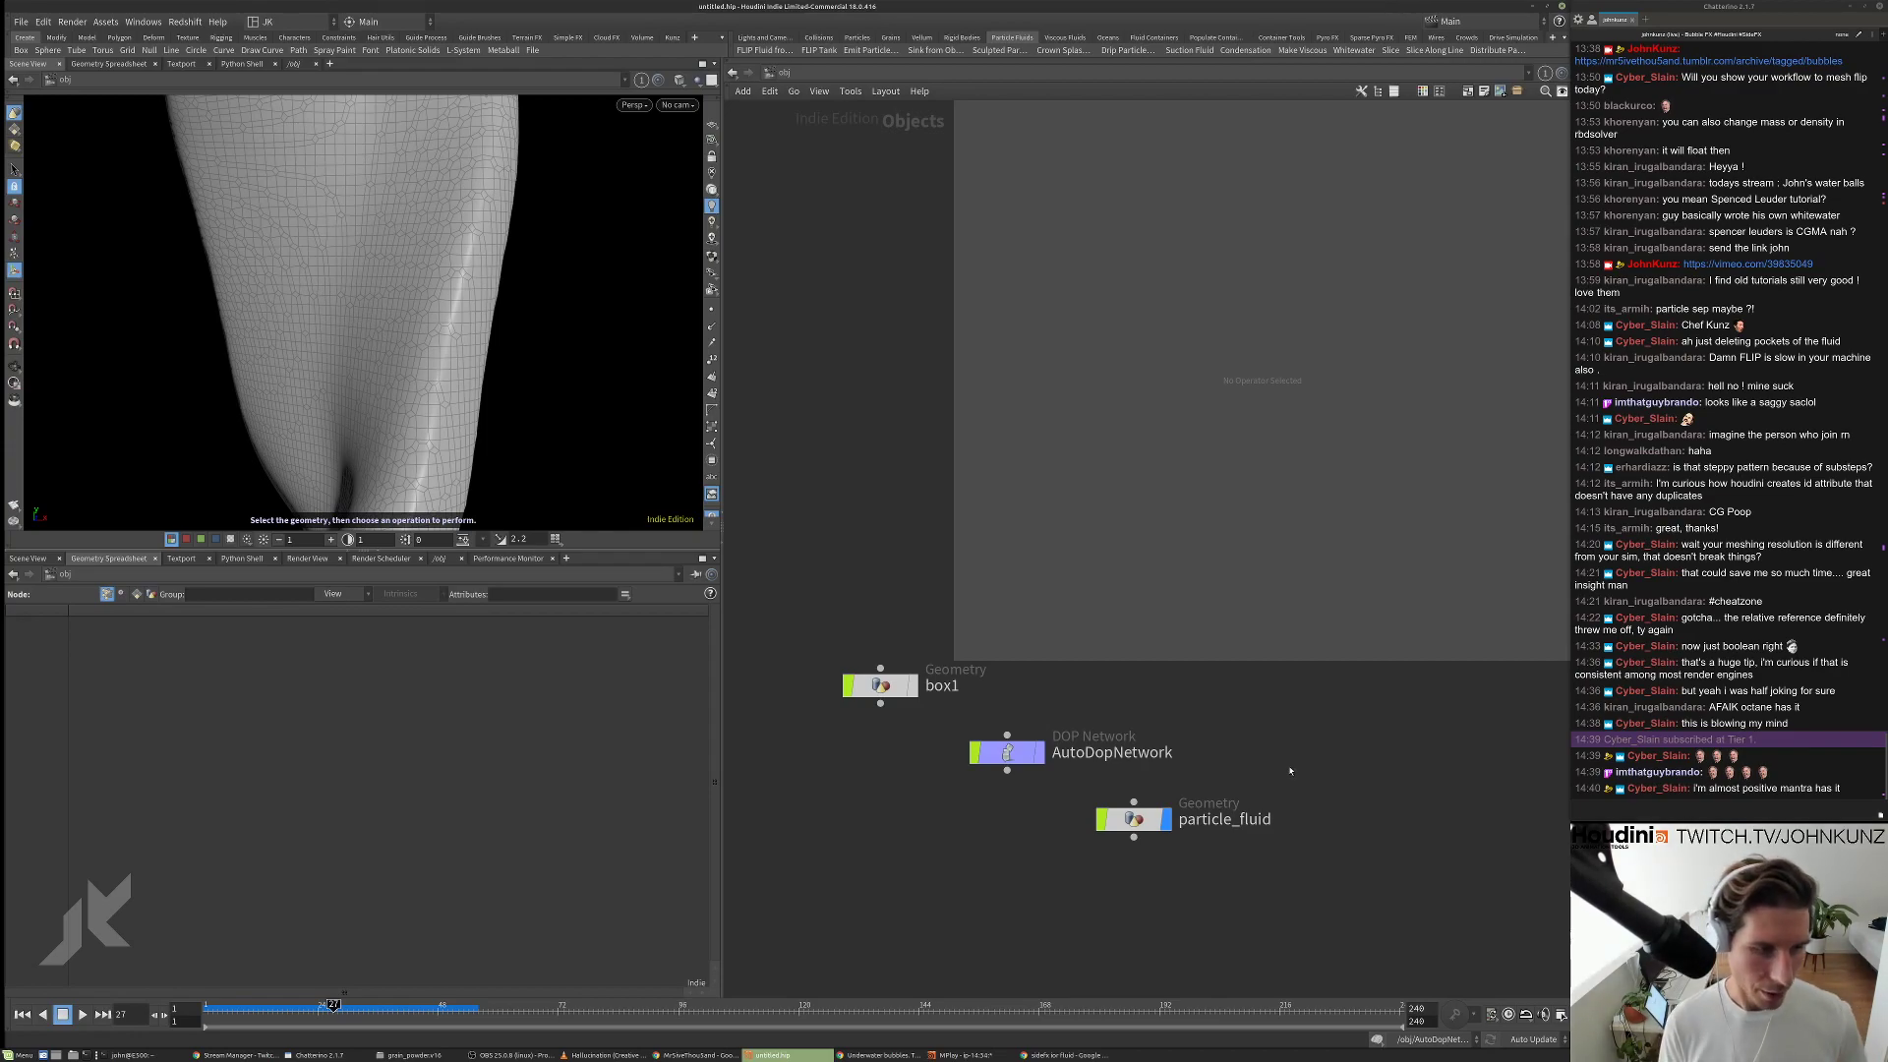
middle_drag(1289, 768, 1278, 788)
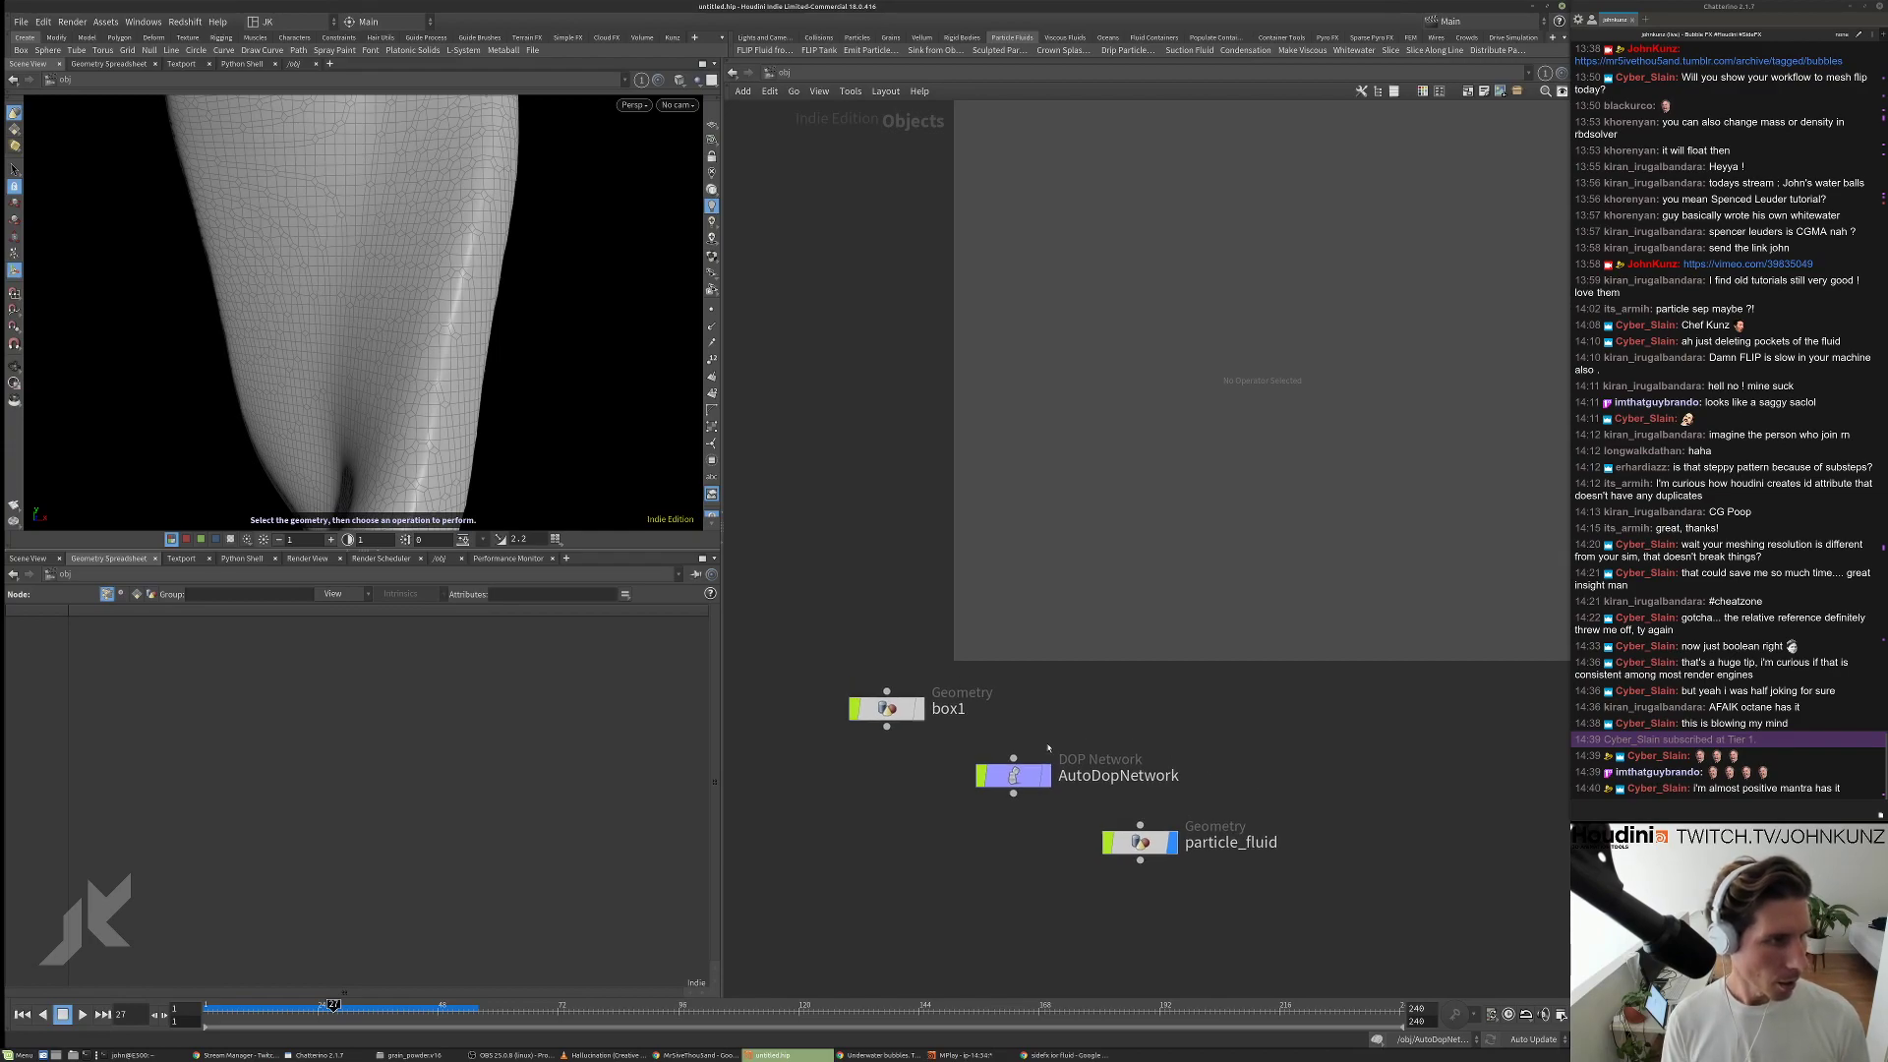
key(space+h)
drag(468, 392, 497, 386)
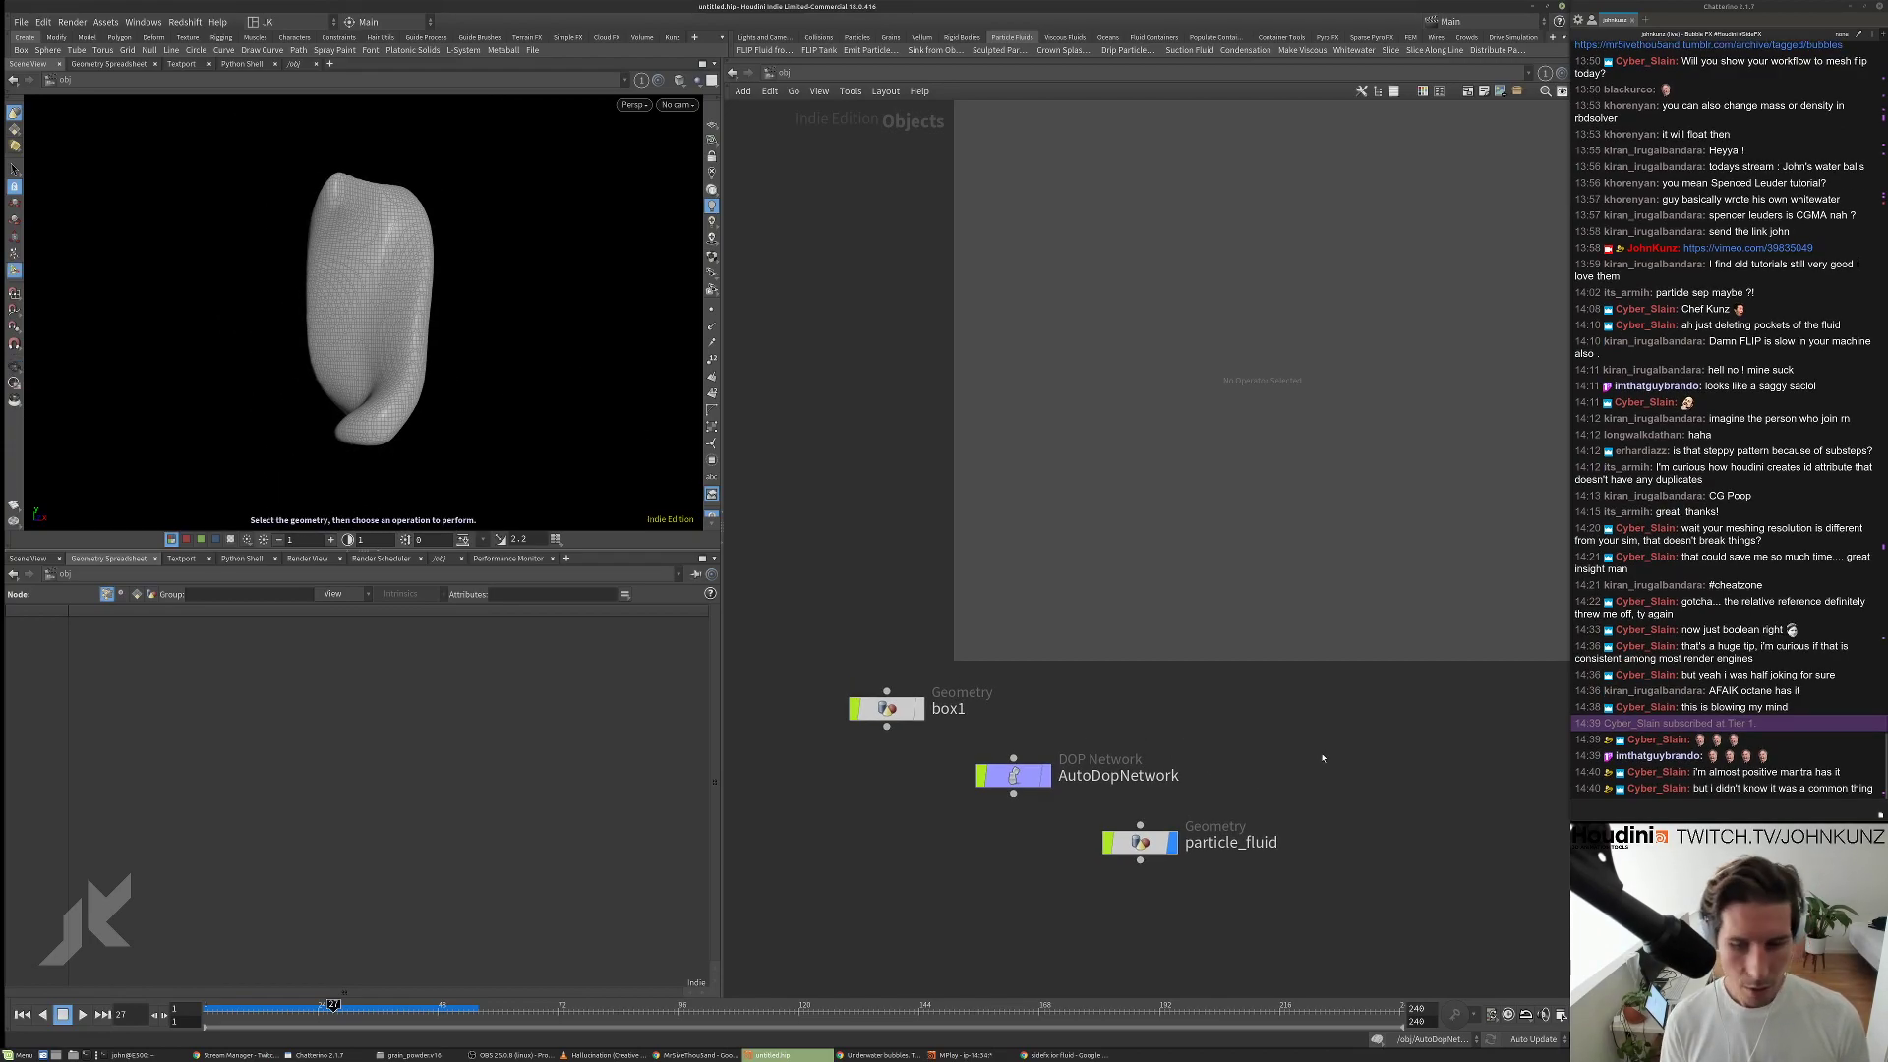
key(Tab)
click(1388, 739)
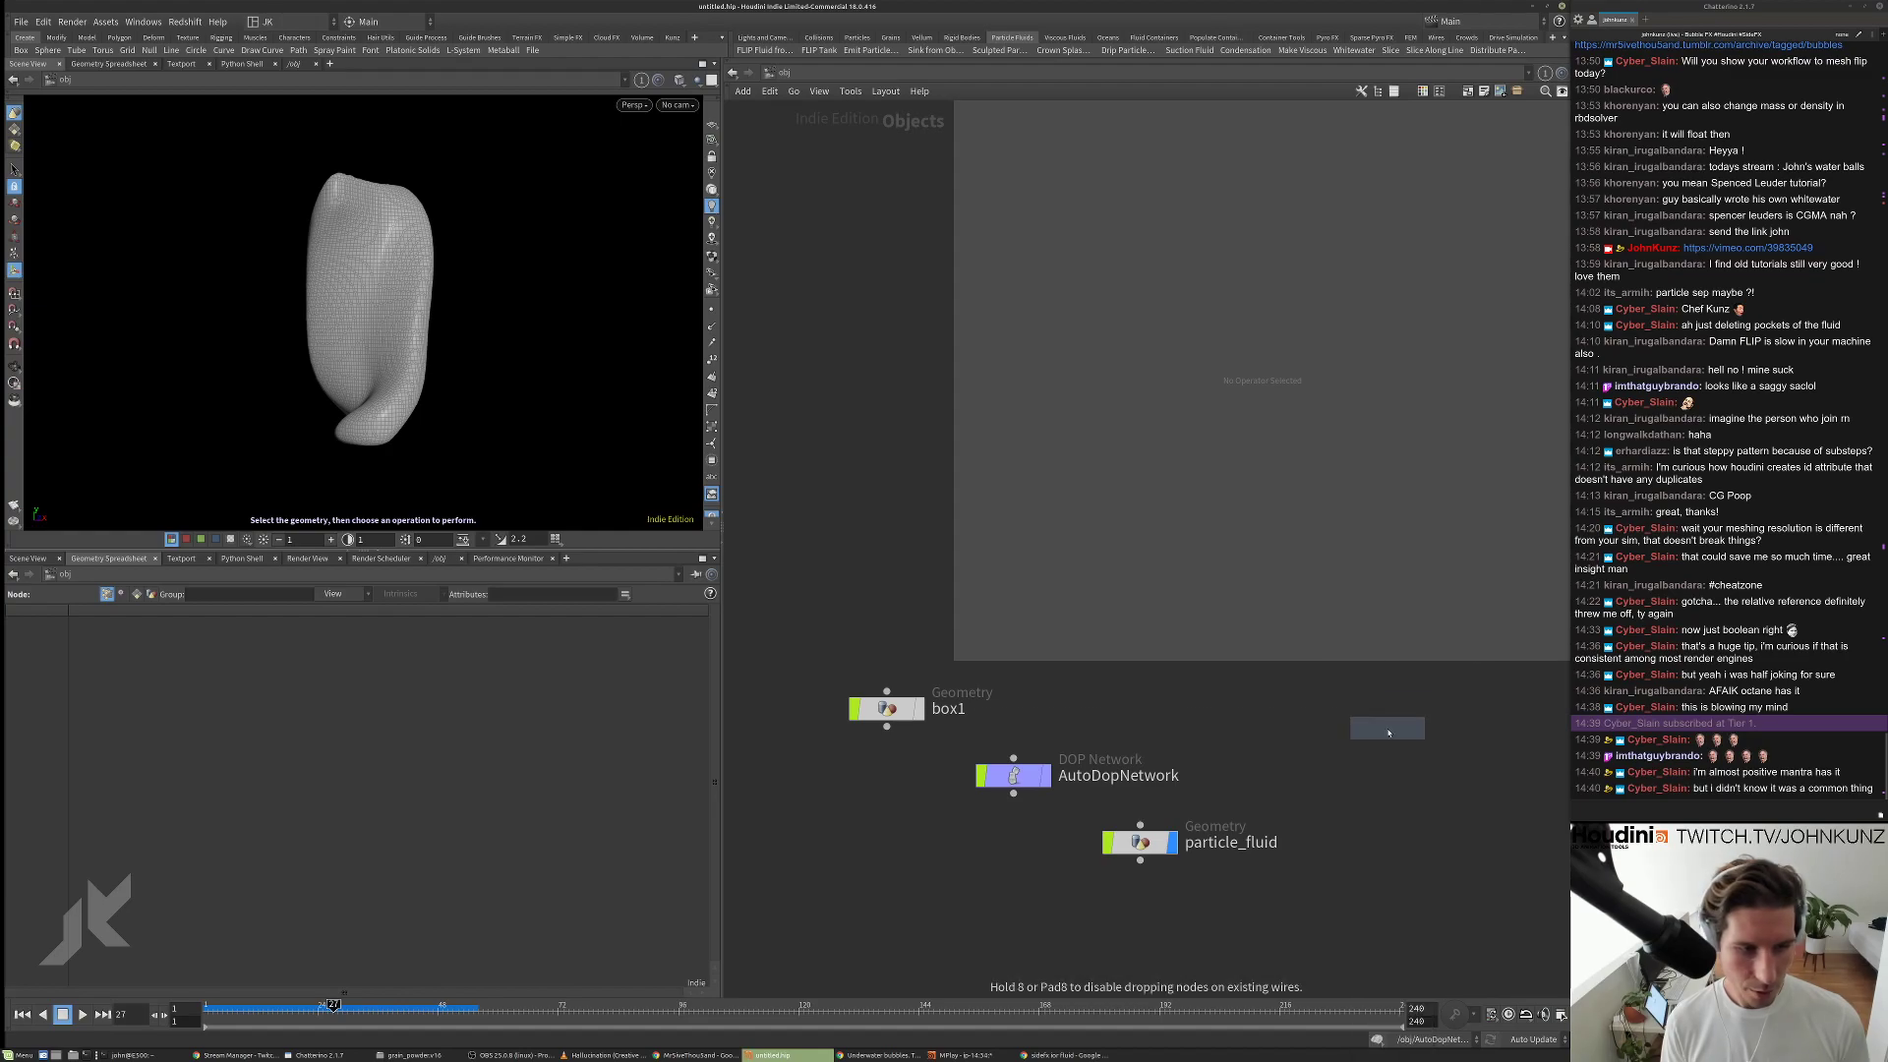
click(1388, 733)
drag(1387, 733, 1385, 779)
double_click(1013, 775)
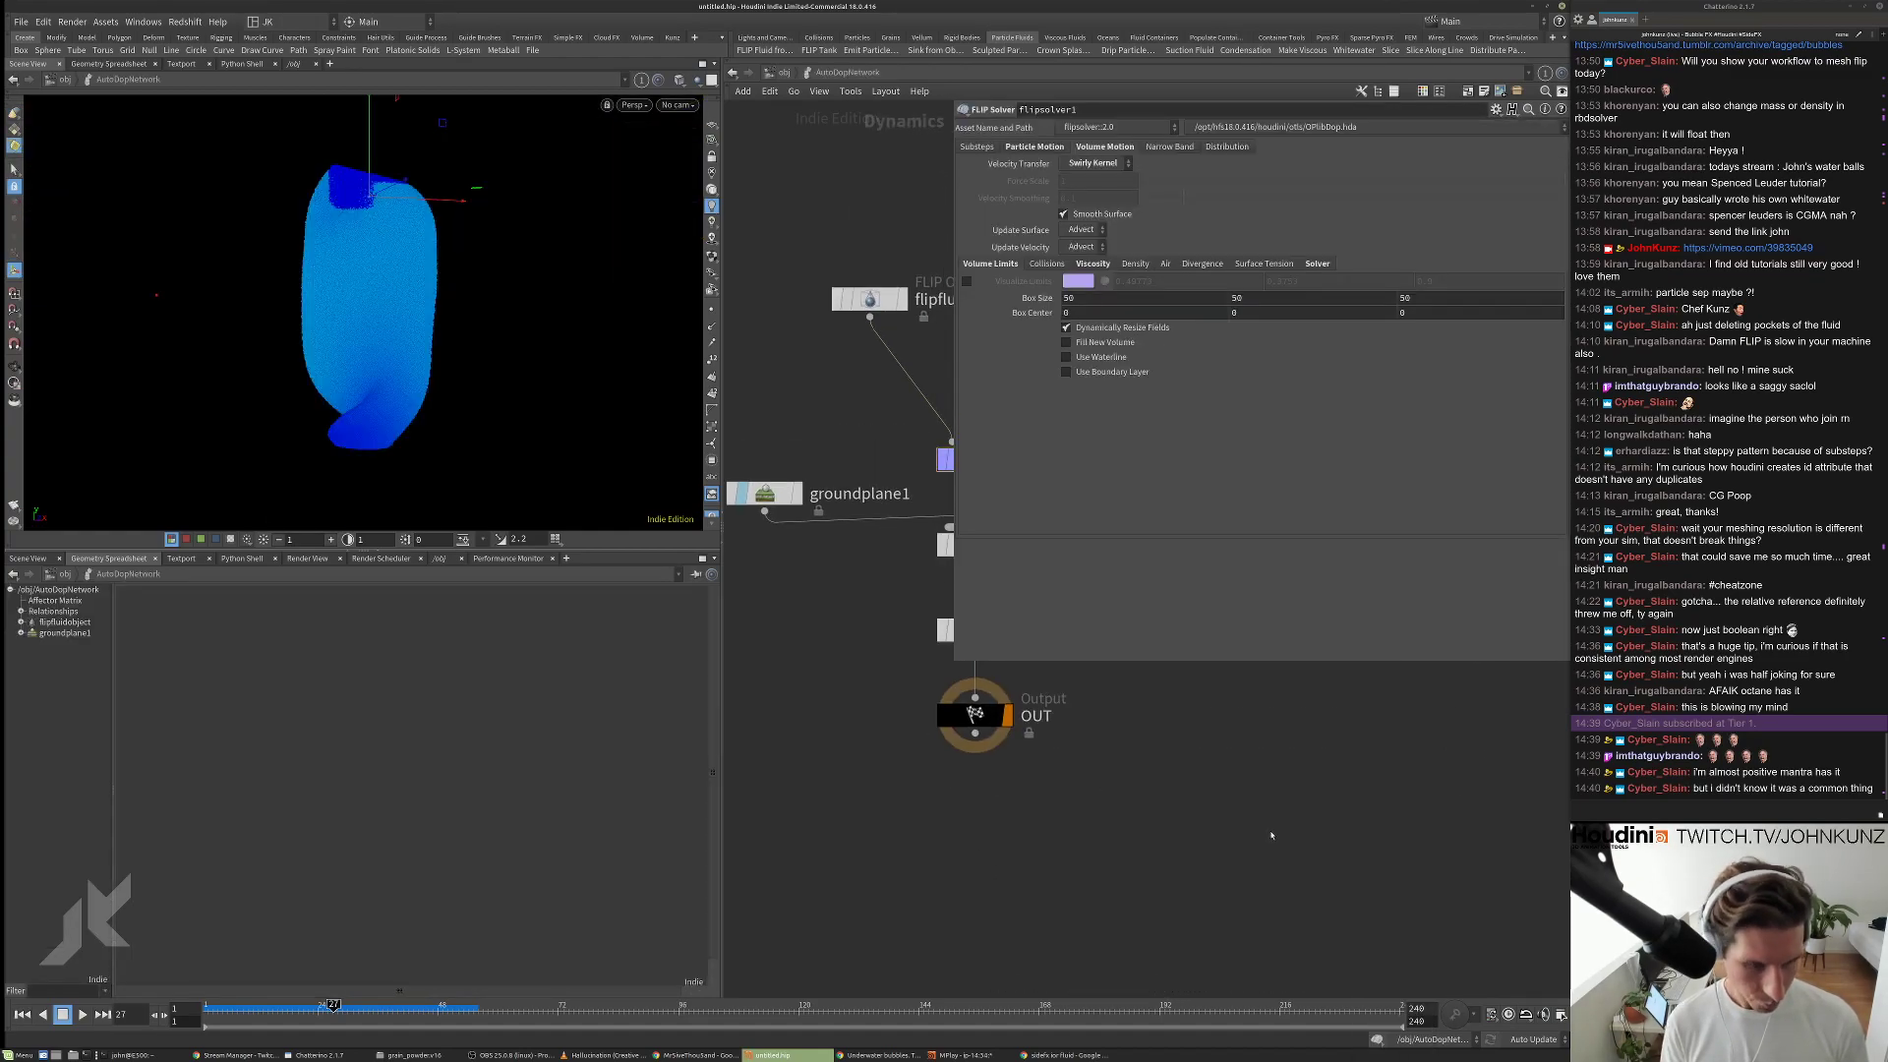
Inside grid1, add an Object Merge node and give it the display flag.
key(u)
click(1381, 773)
double_click(1387, 775)
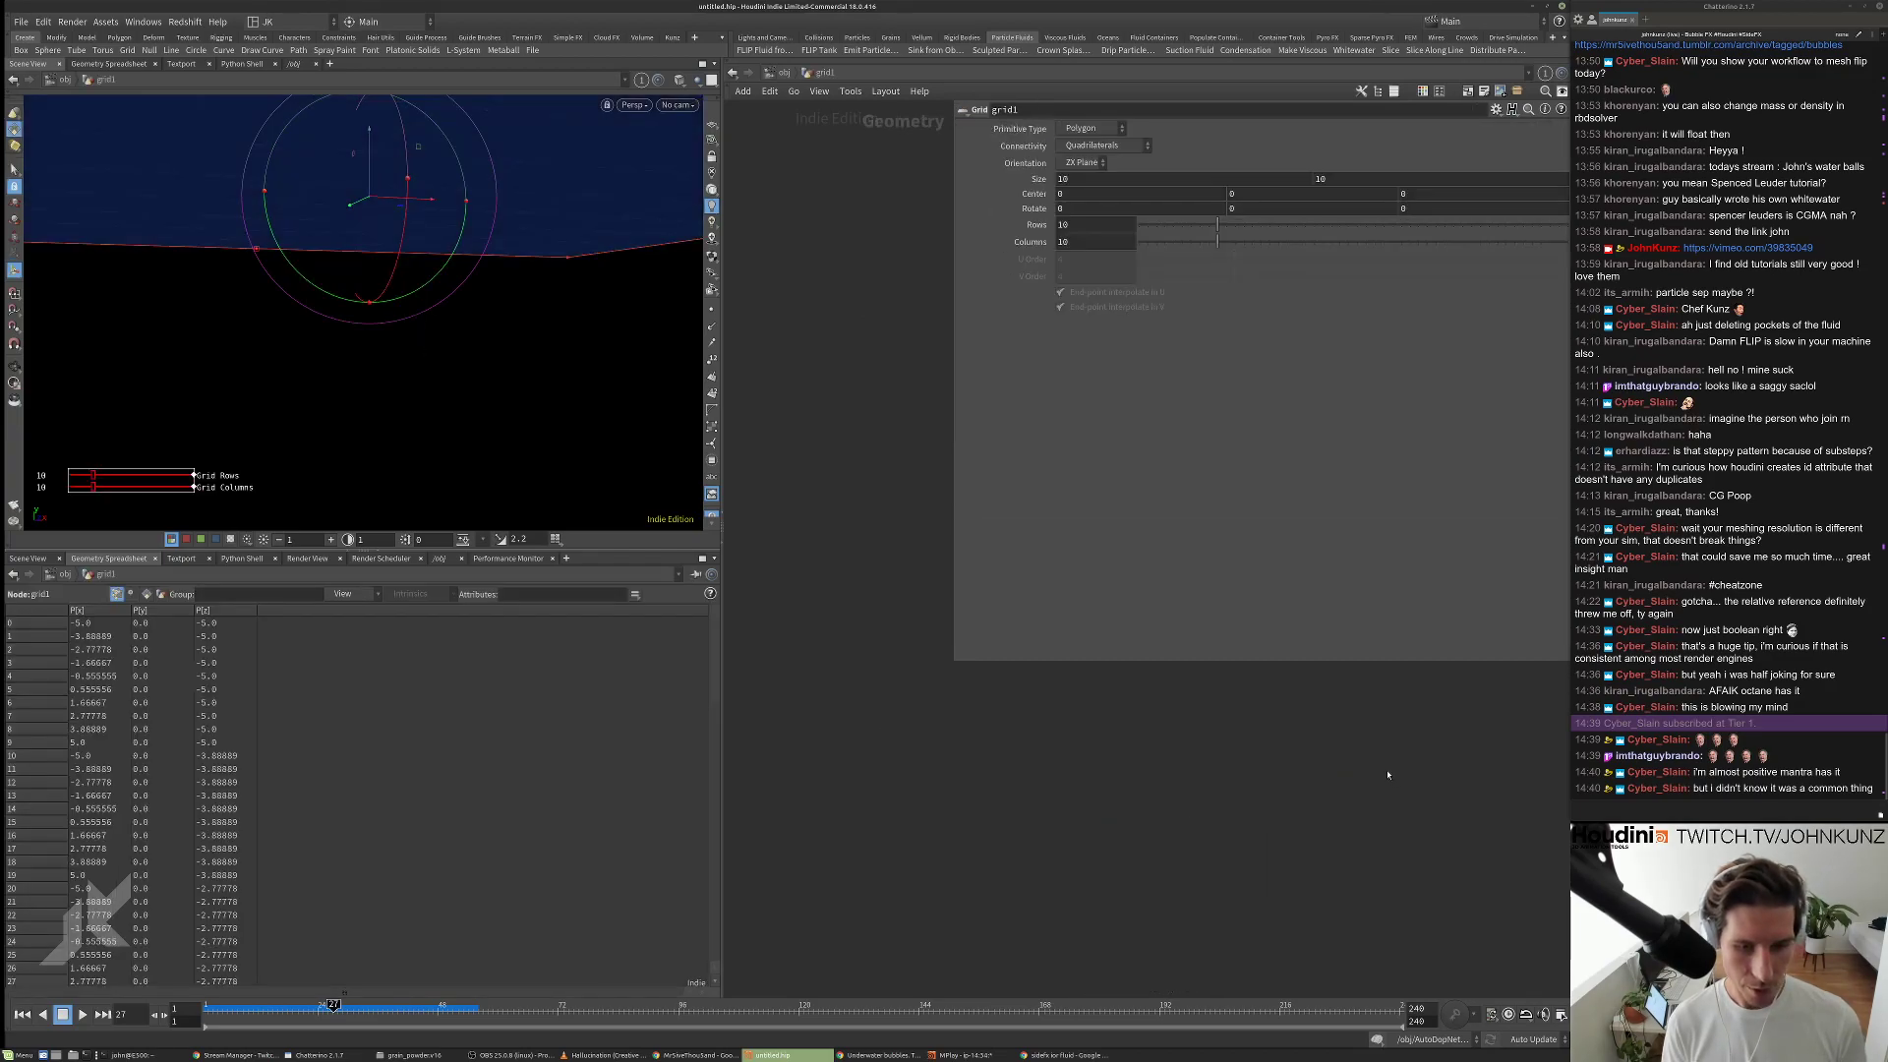
key(Tab)
text(object)
key(Return)
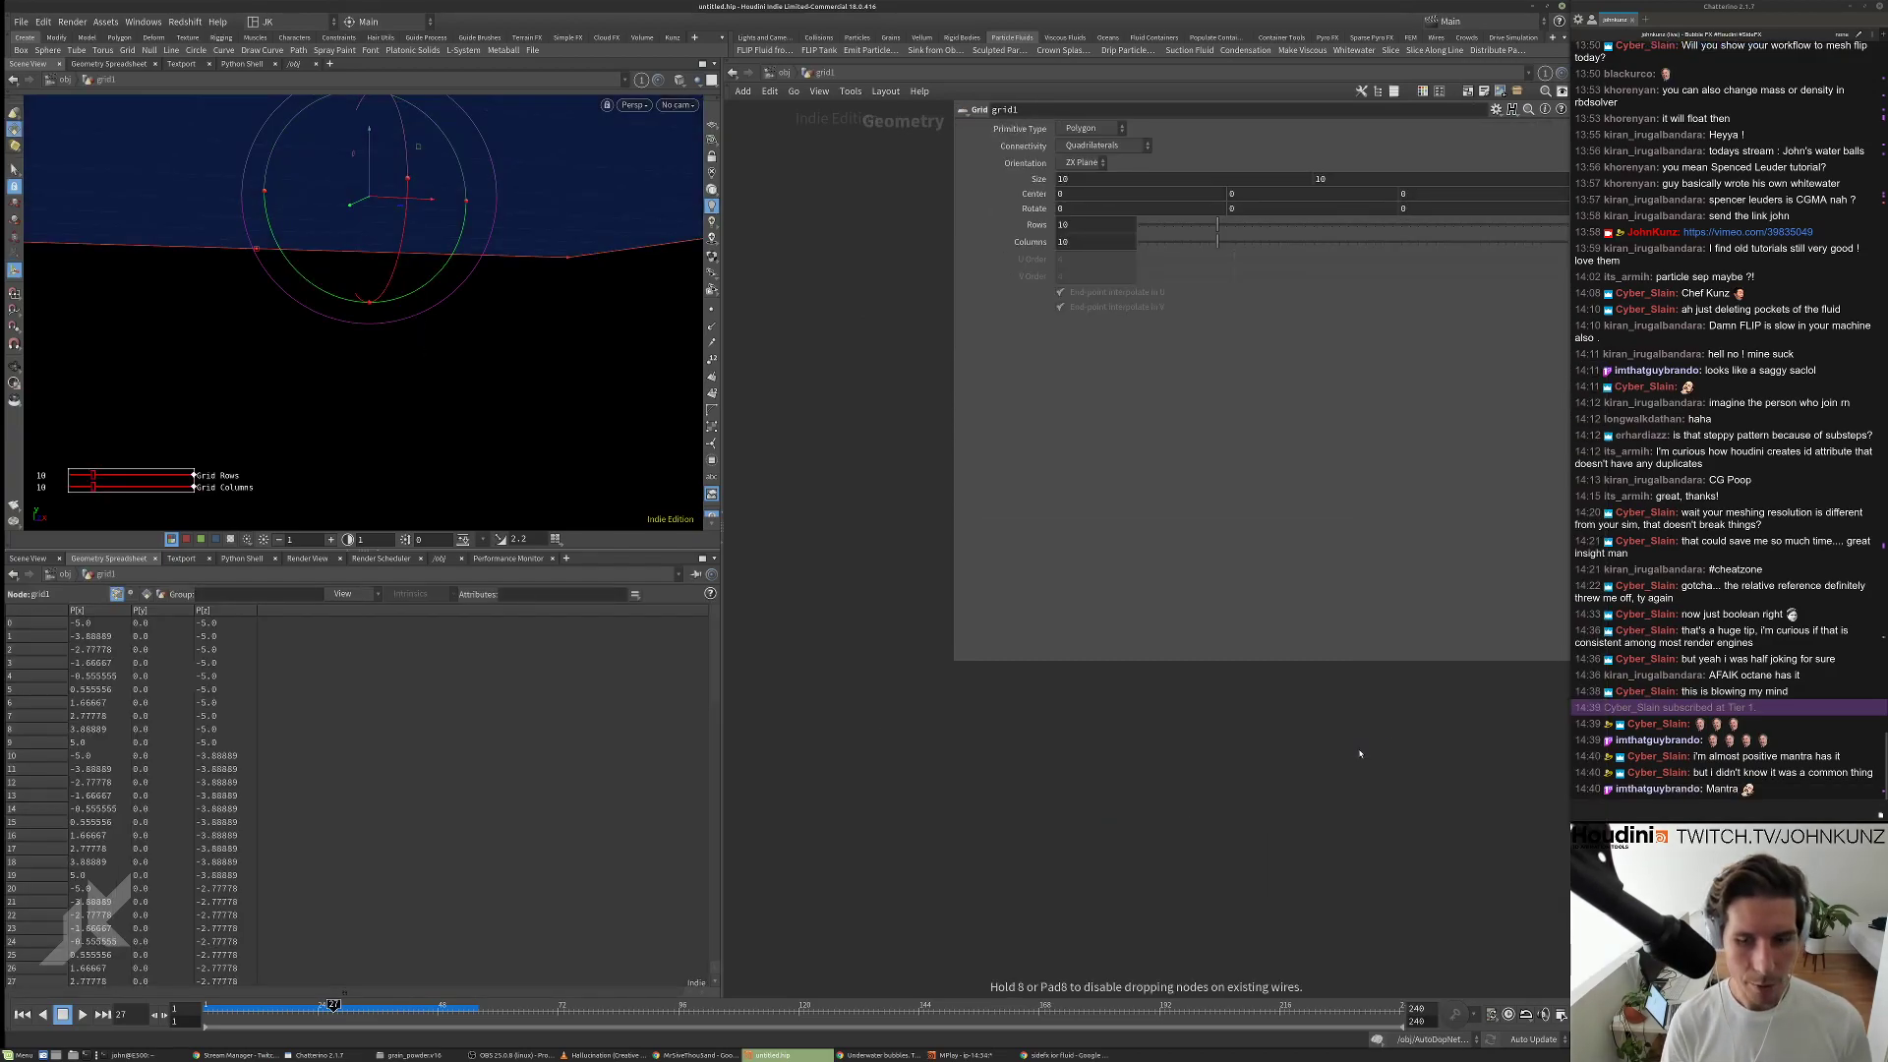
click(1384, 750)
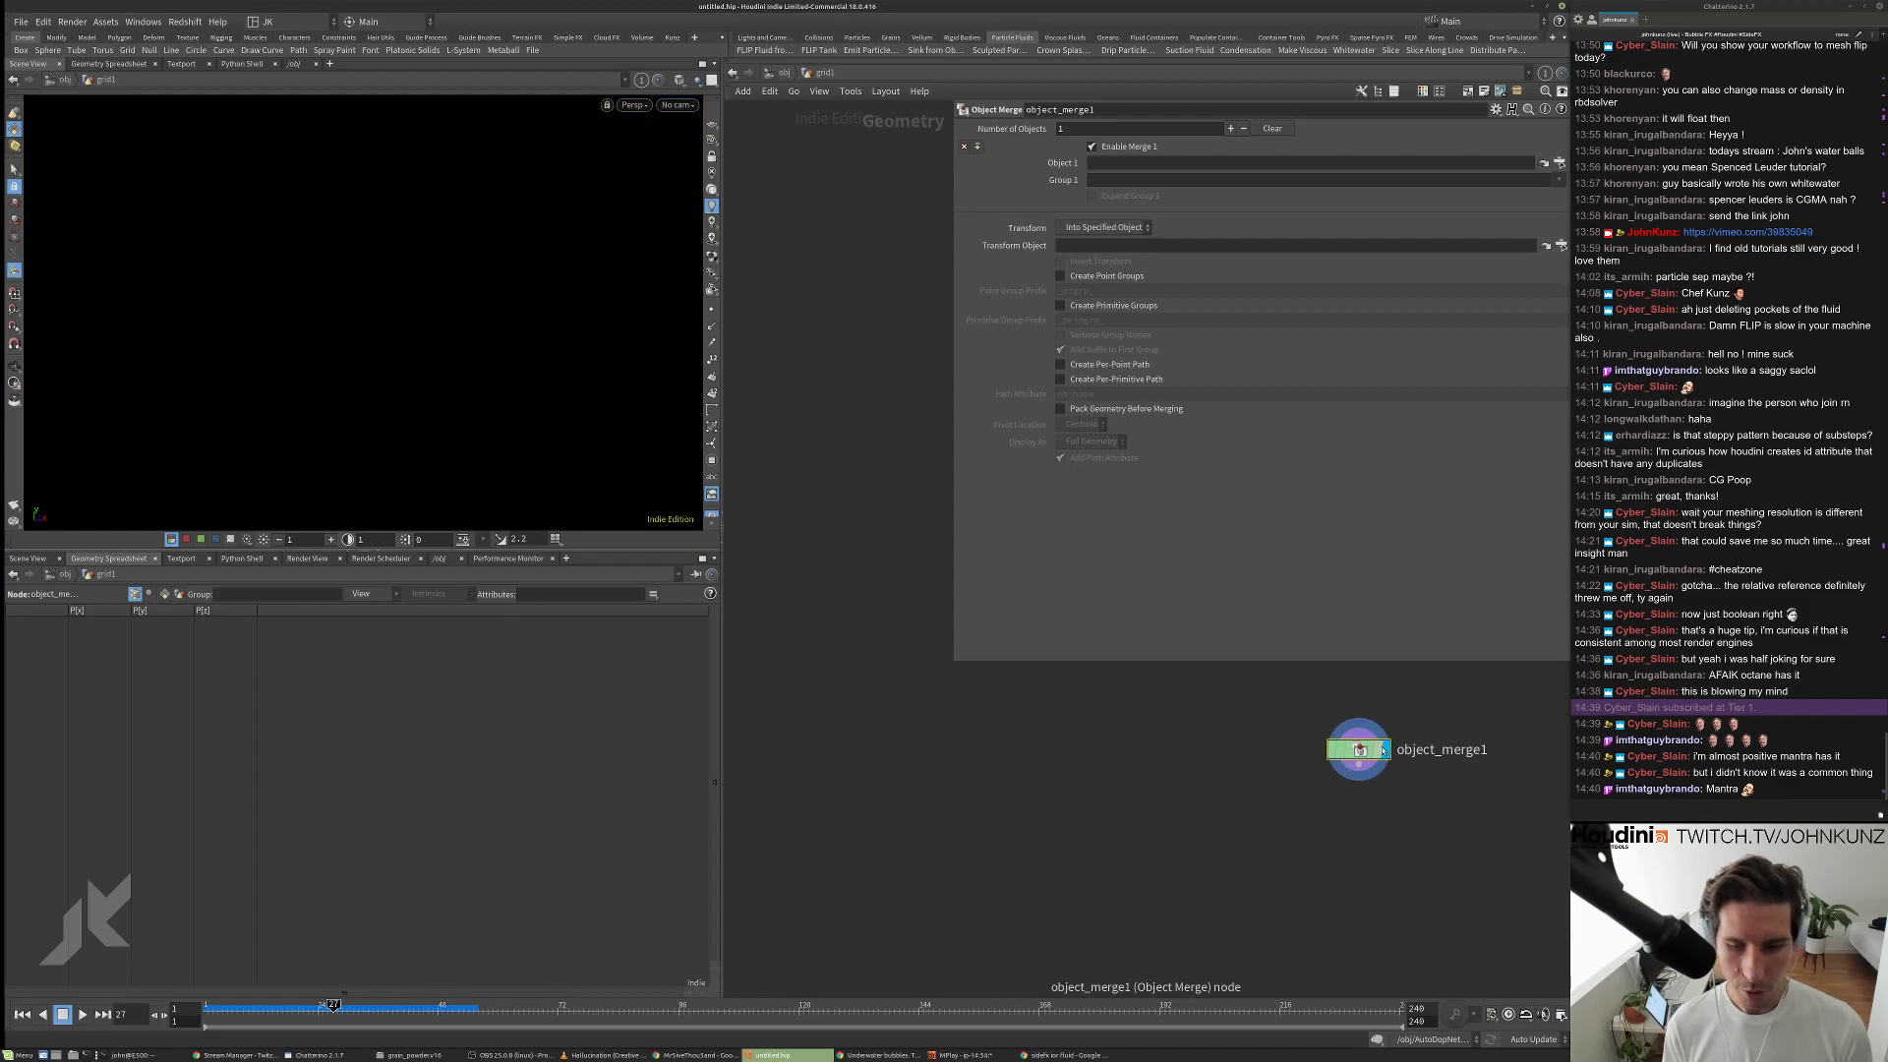
Point object_merge1 at the AutoDopNetwork's GROUND geometry with Transform set to Into This Object.
click(1560, 163)
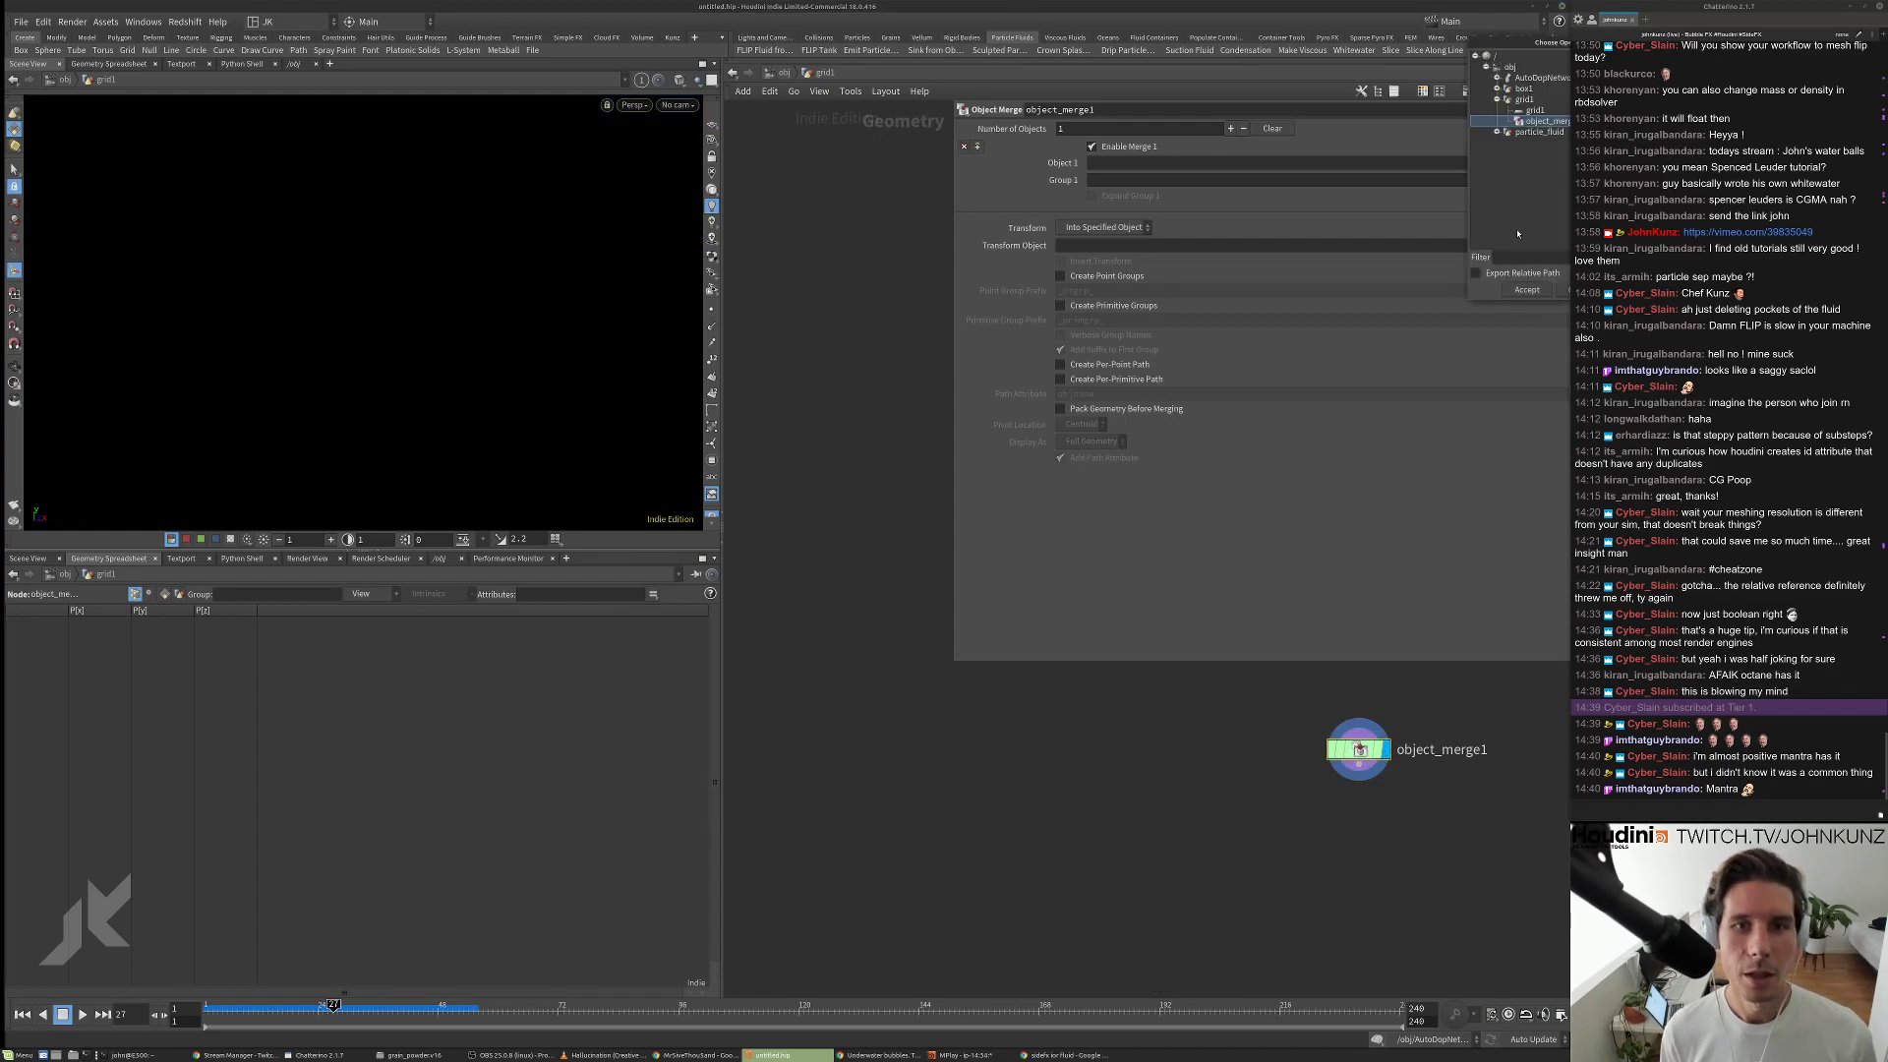
drag(1510, 51, 1344, 127)
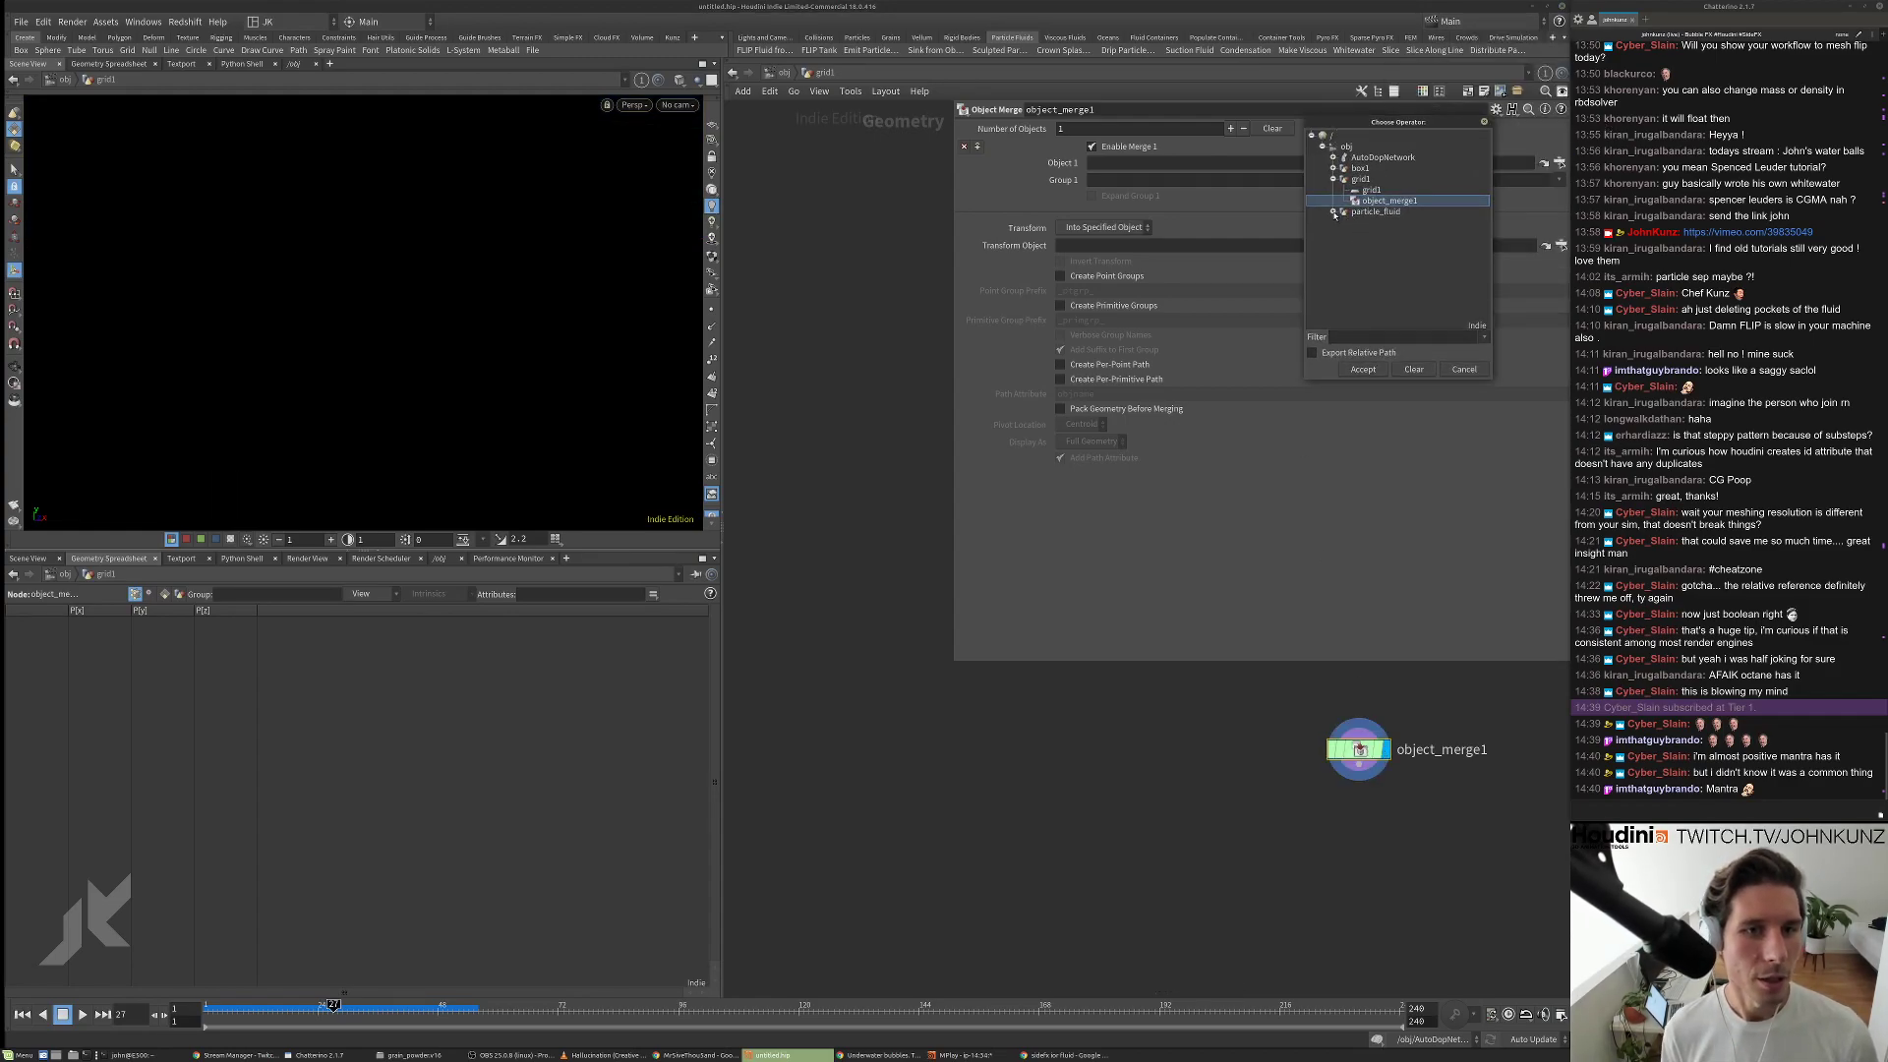
click(1334, 213)
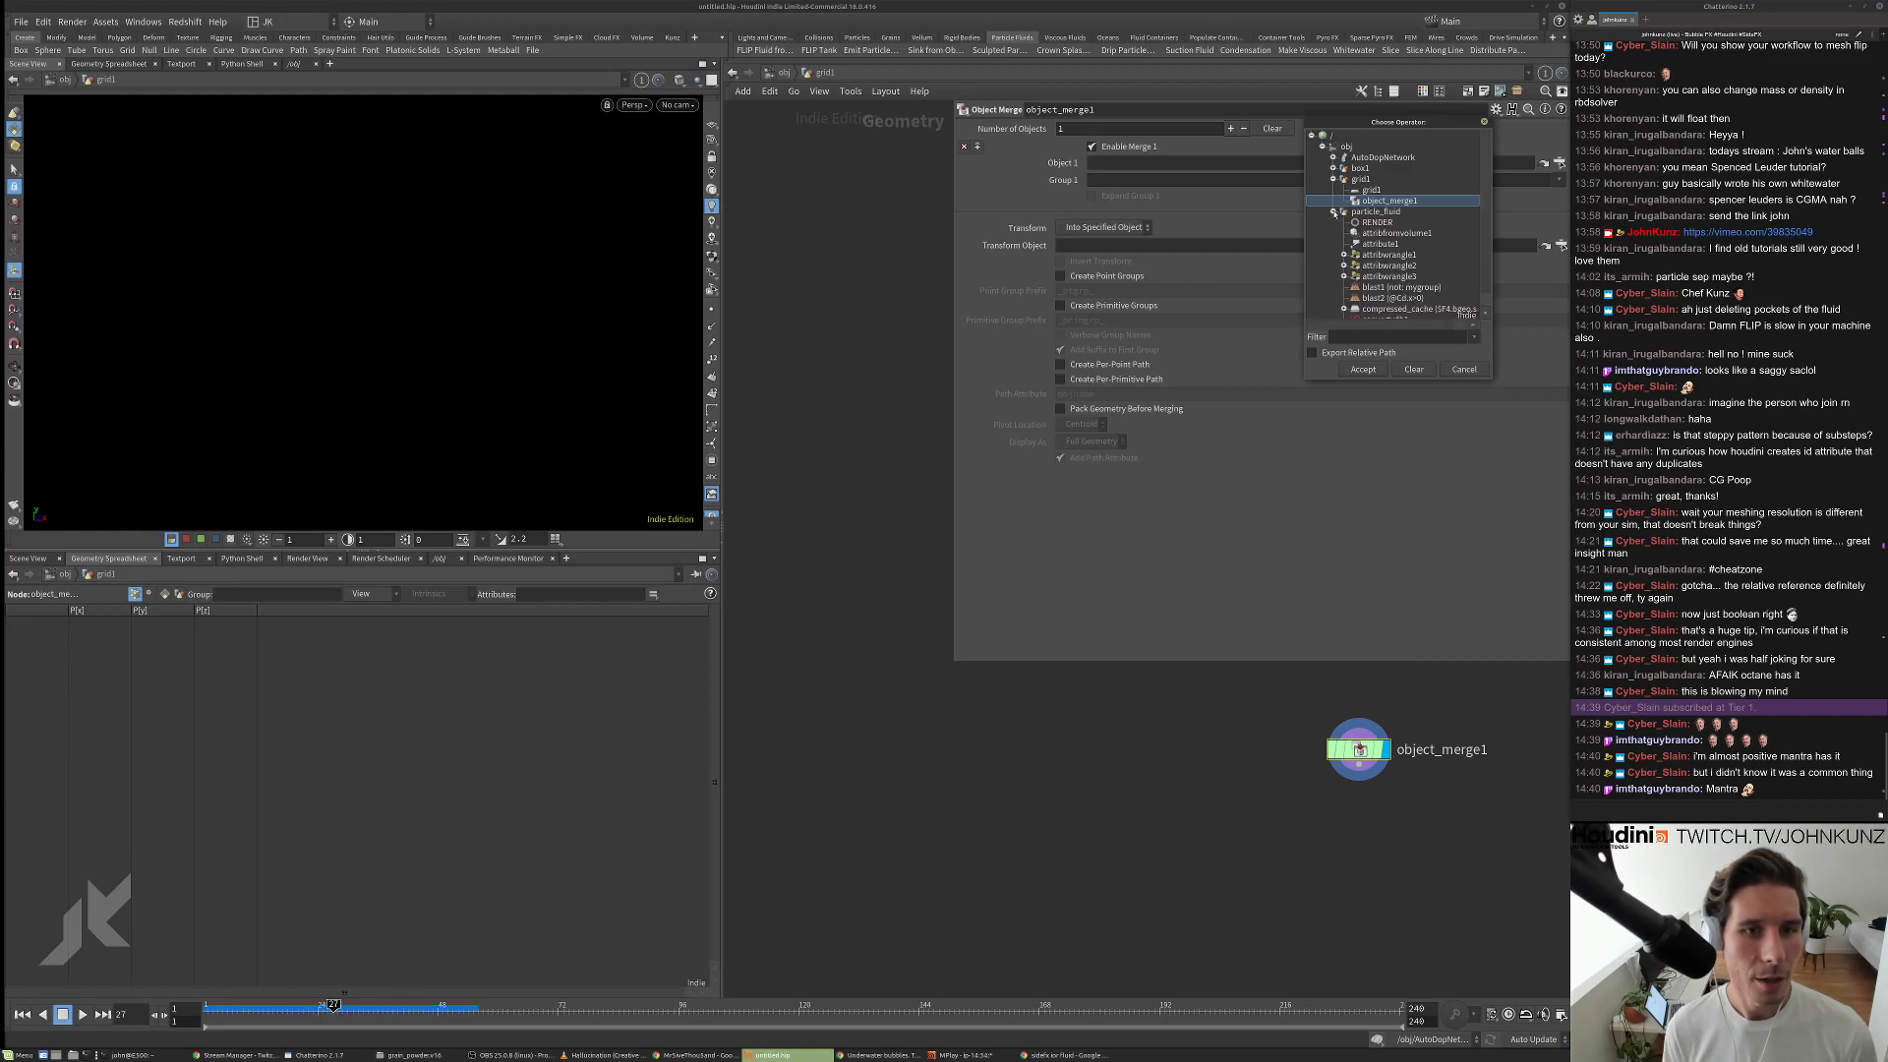
click(1334, 212)
click(1334, 157)
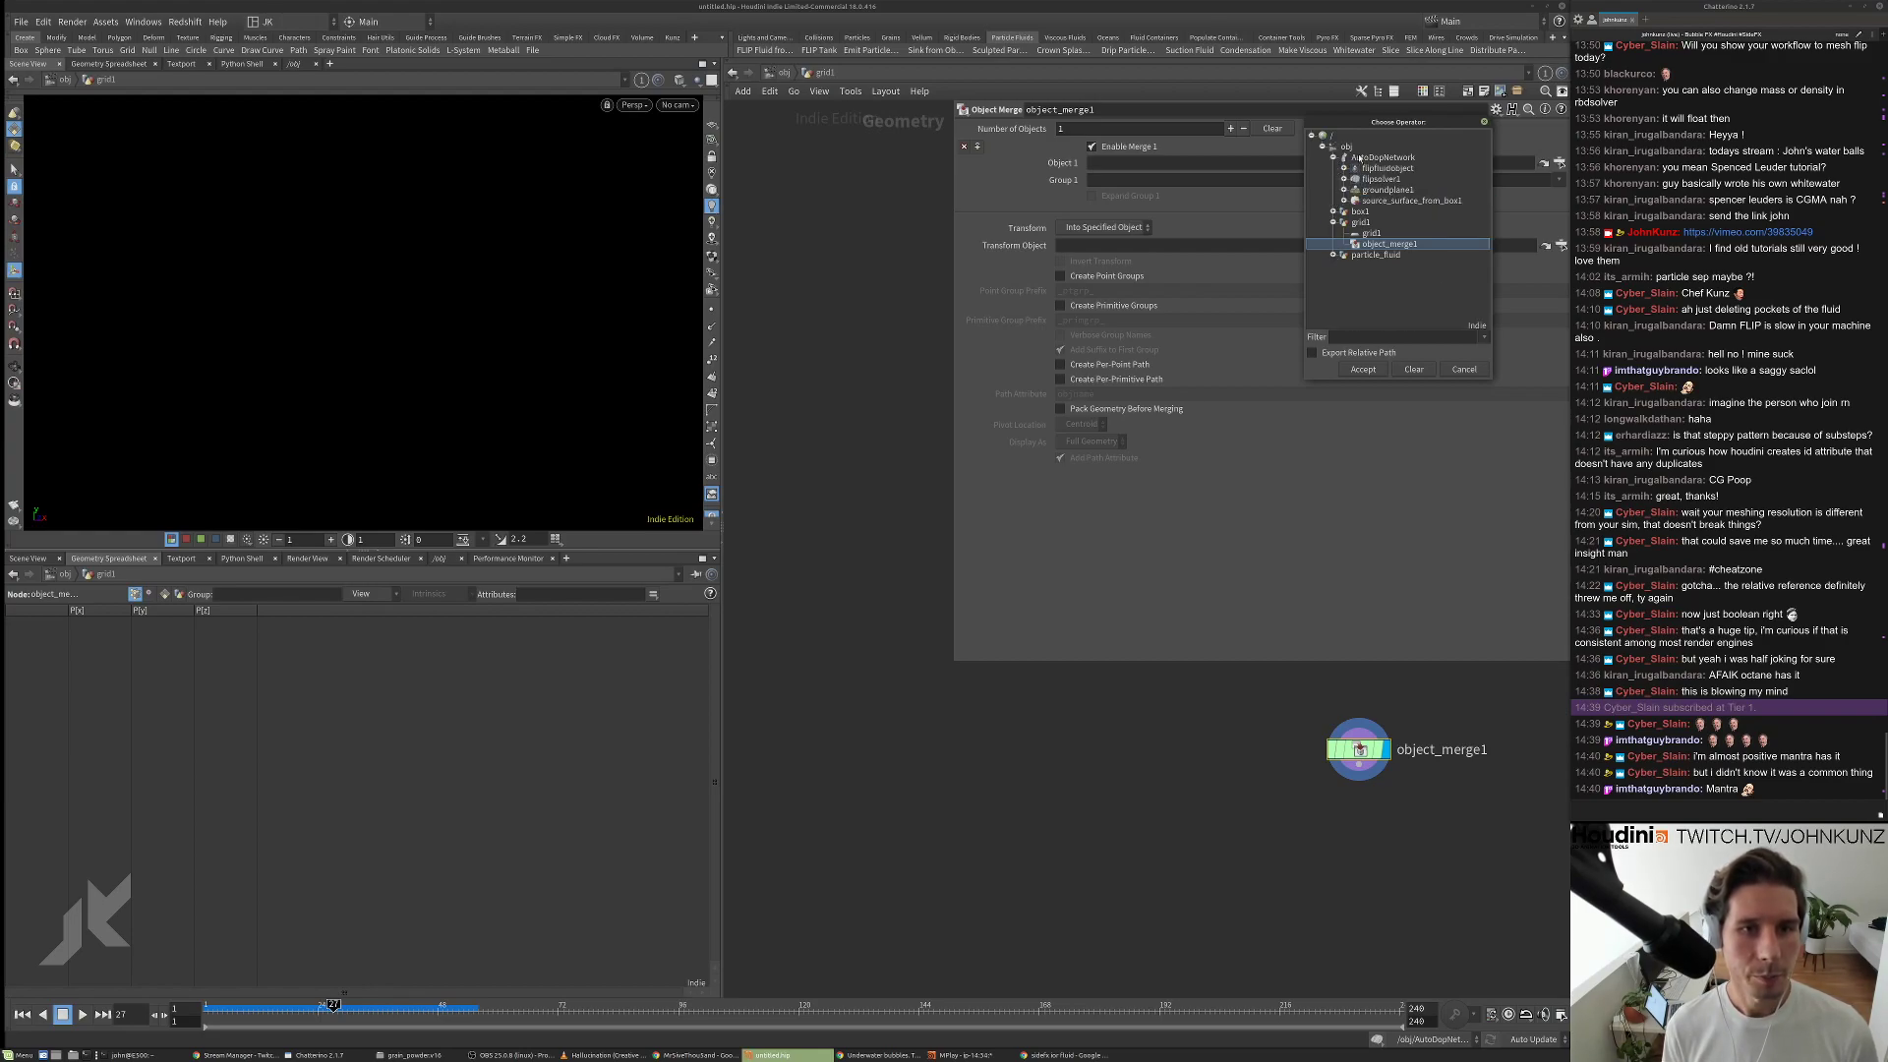
click(1344, 191)
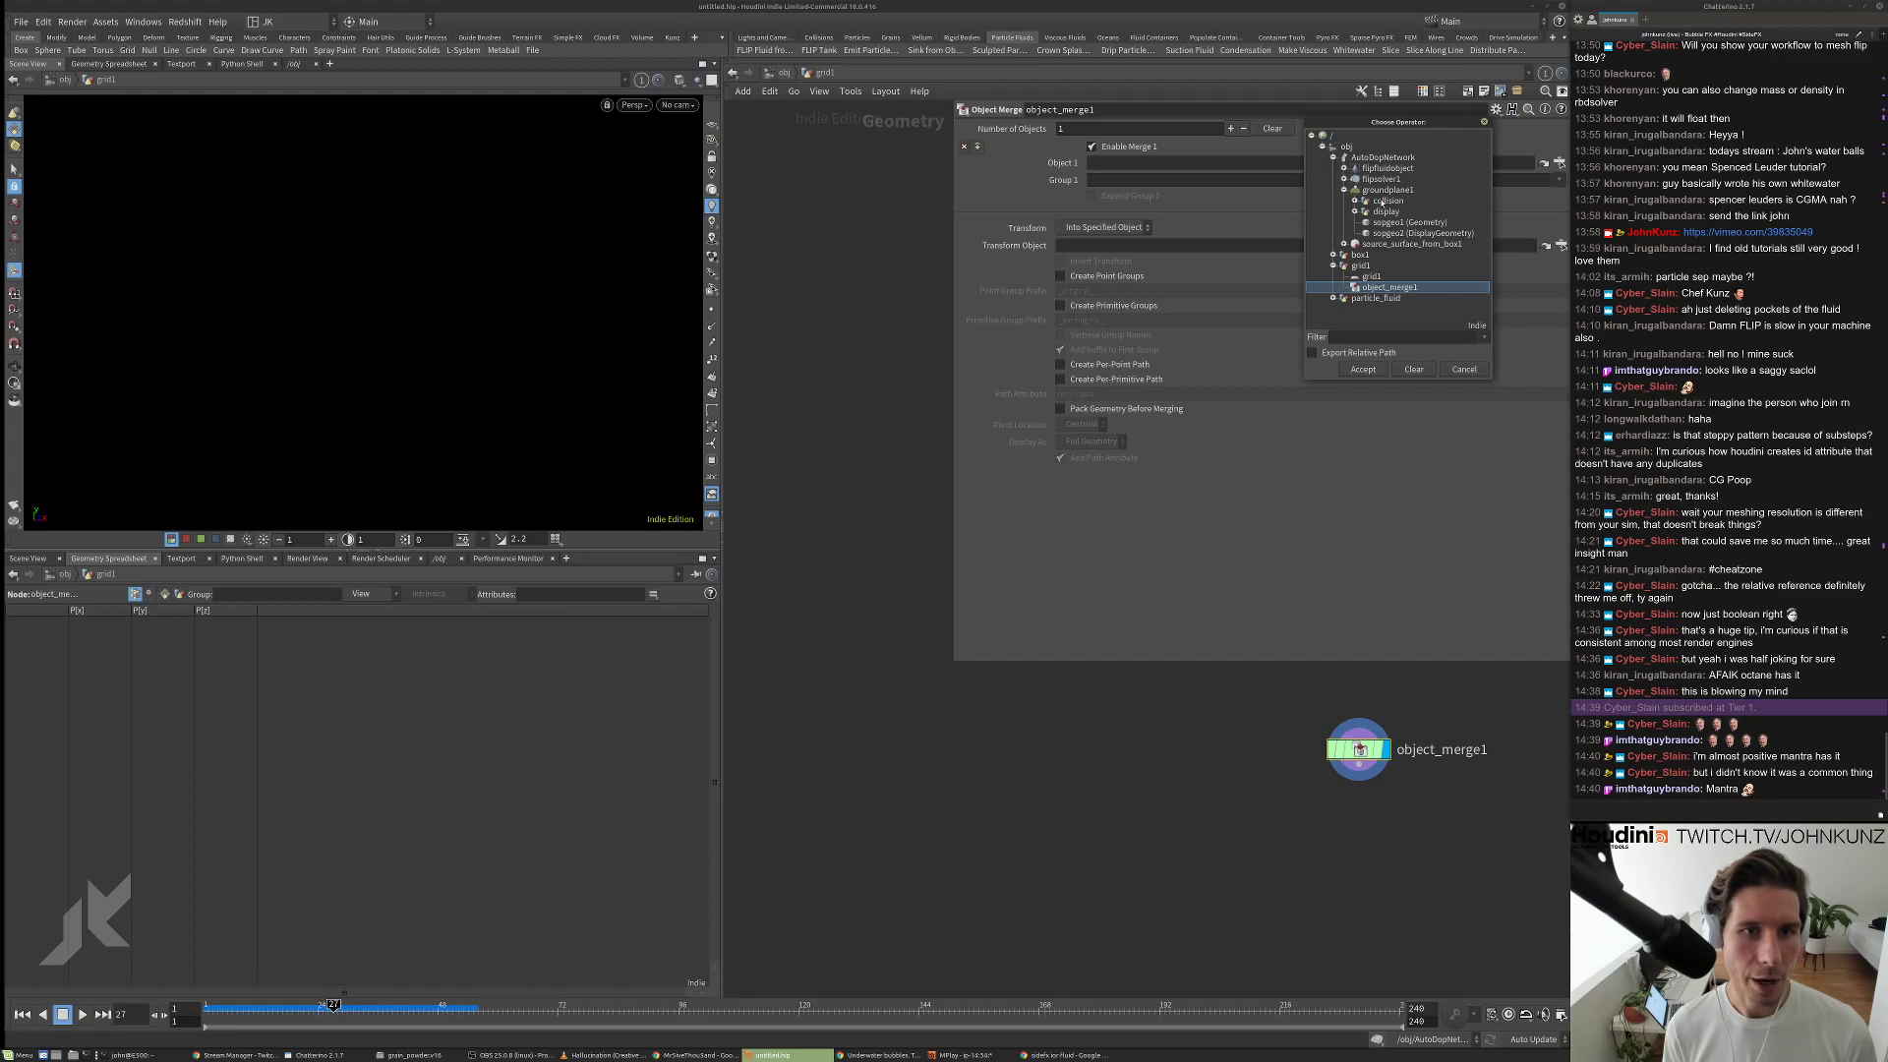
click(1354, 211)
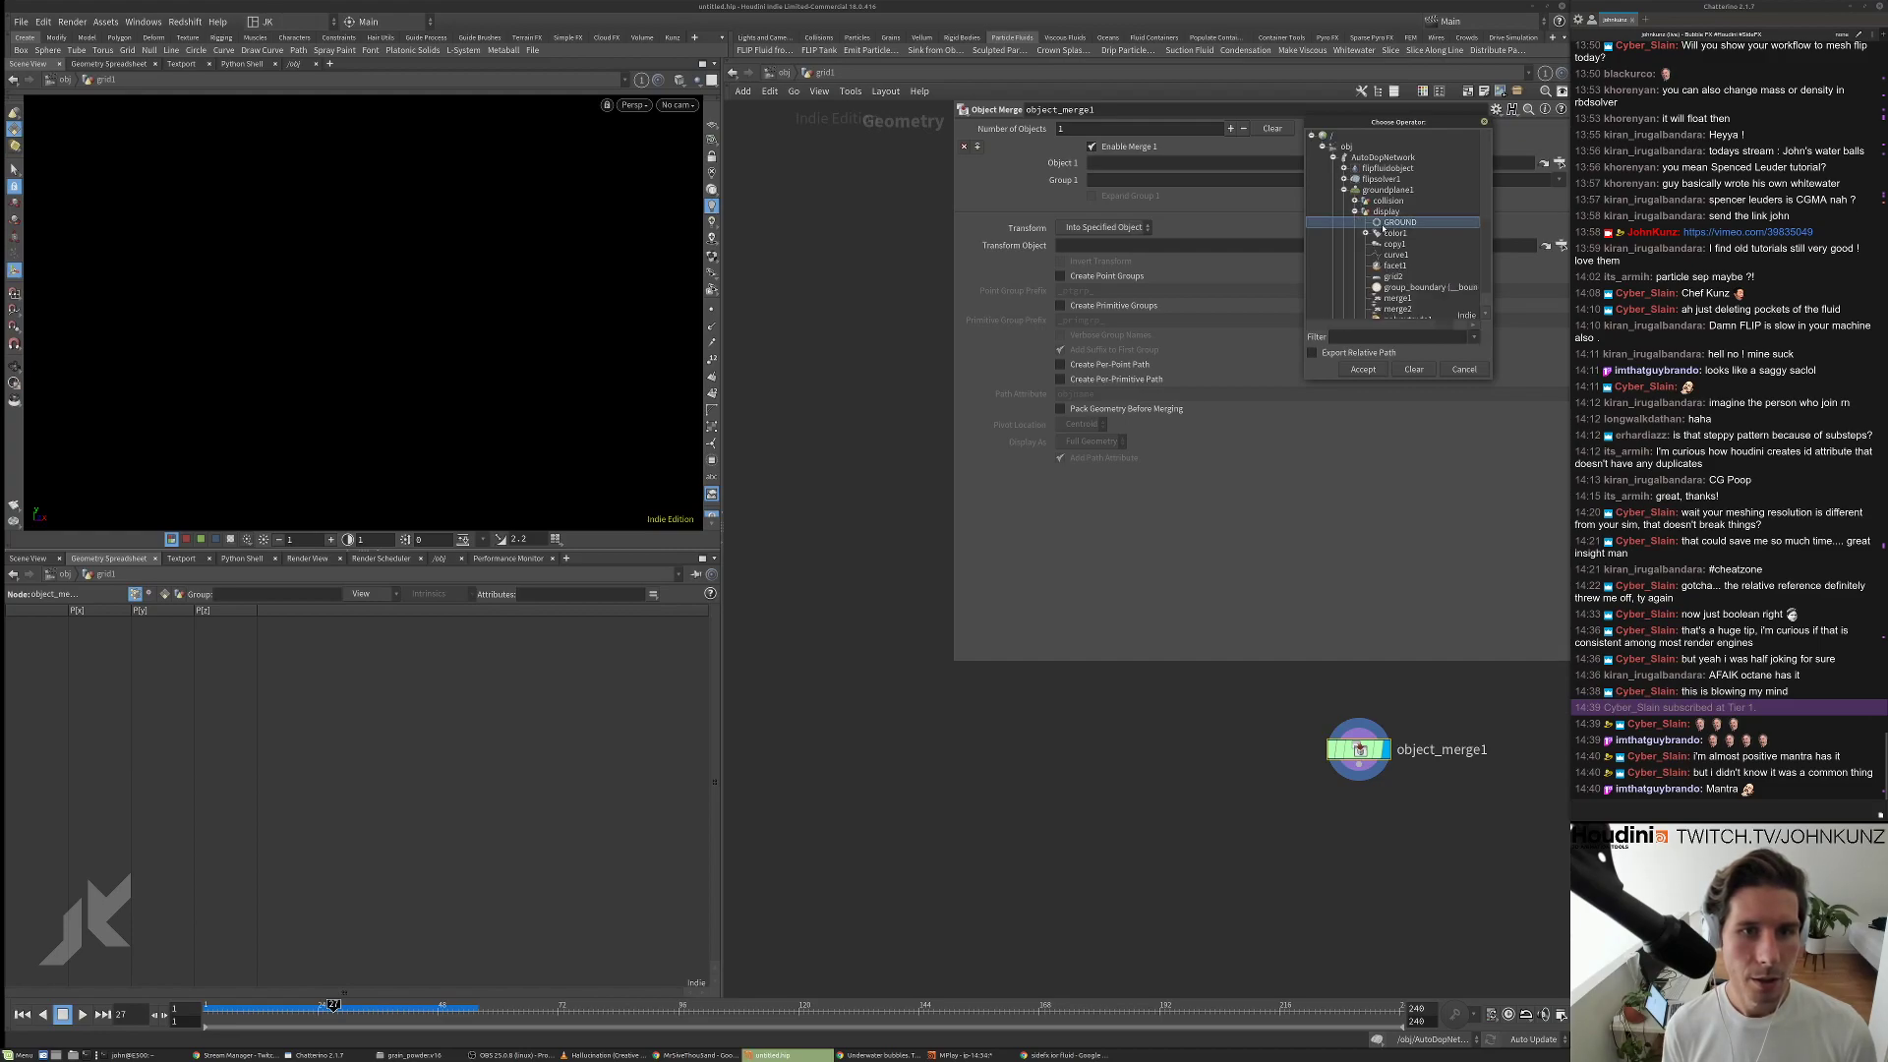
click(1363, 368)
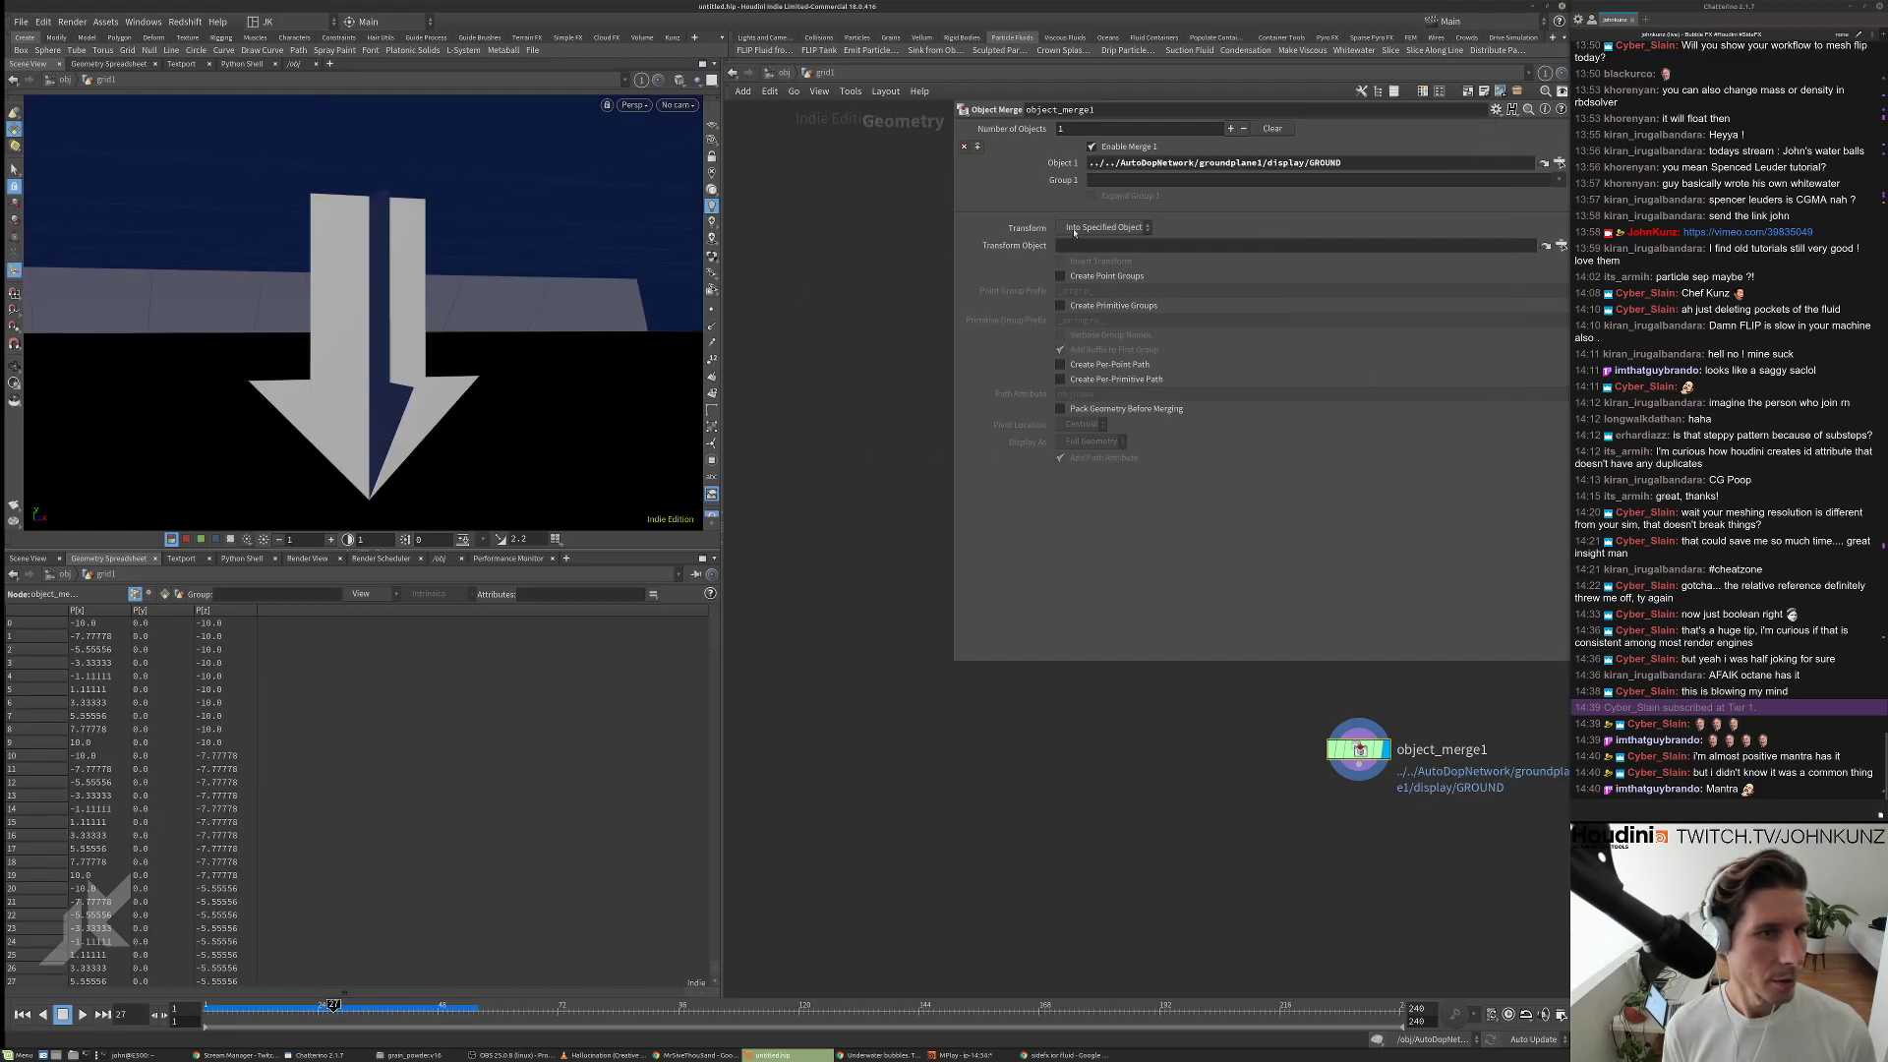
click(1102, 227)
click(1096, 259)
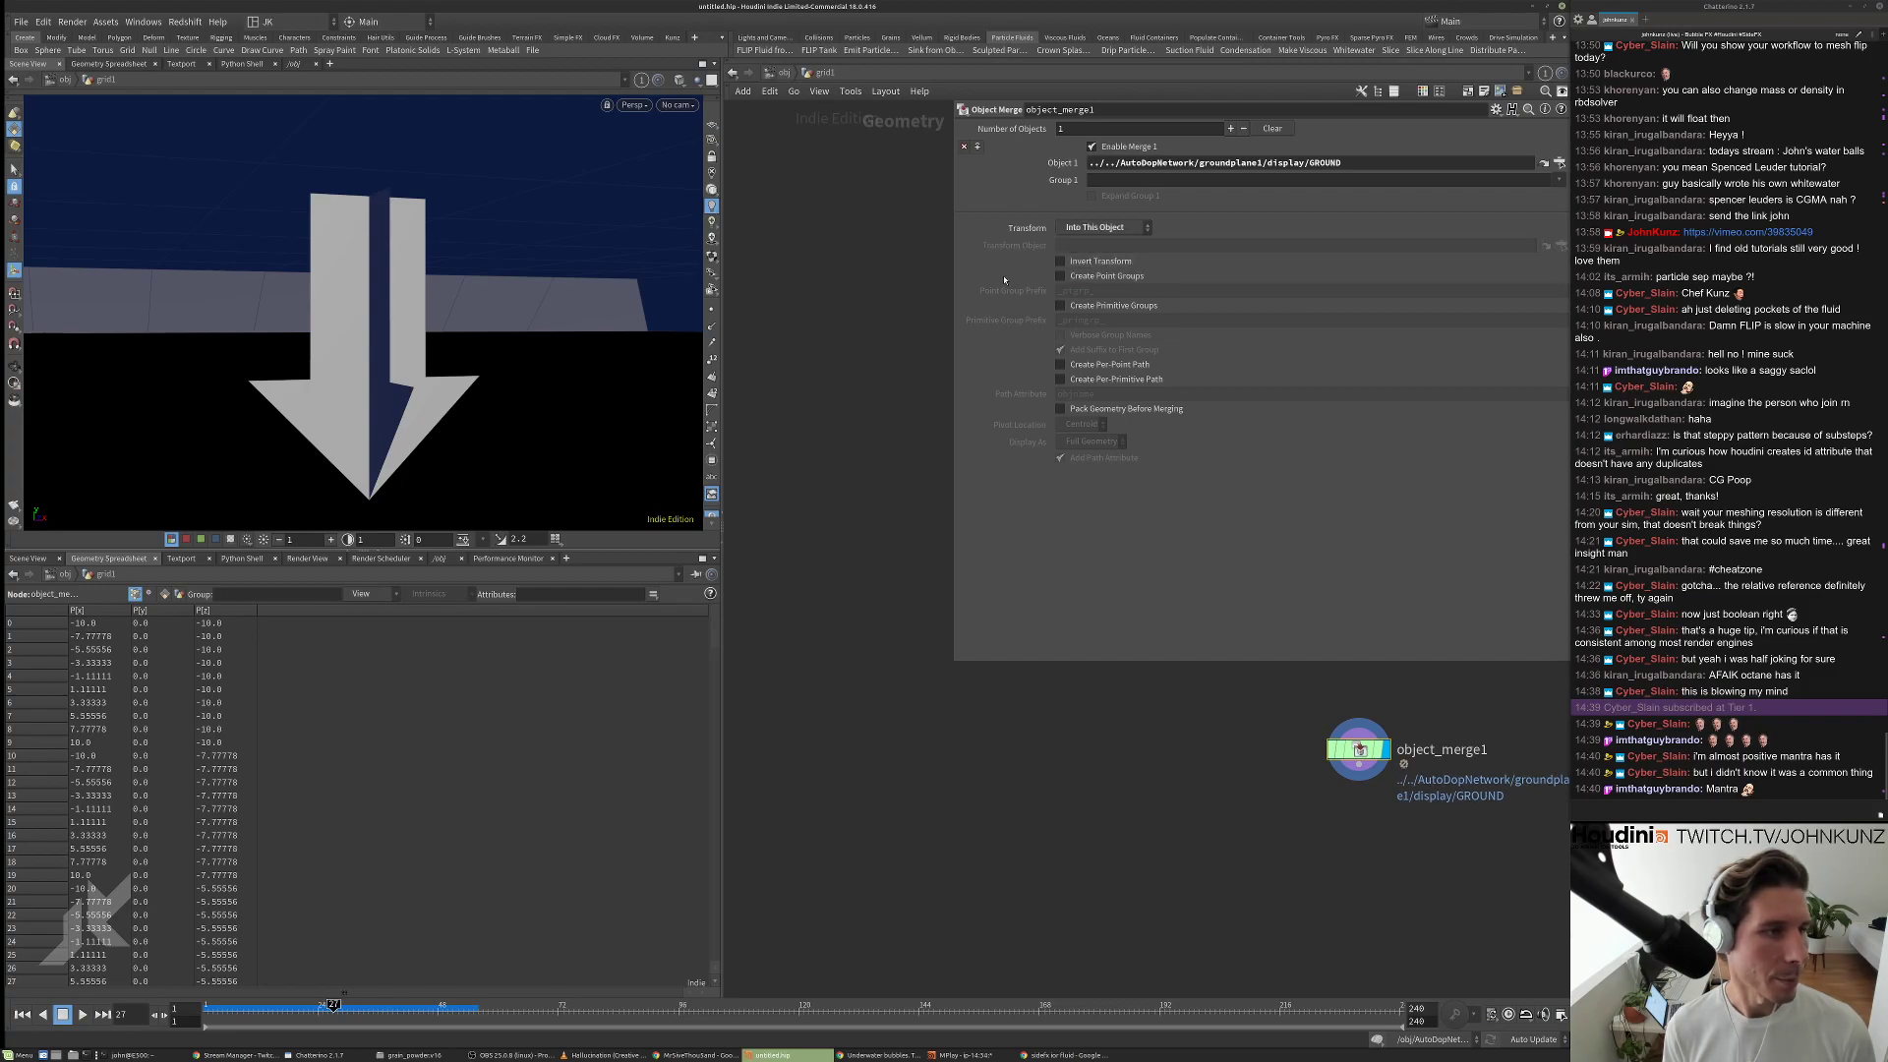
Change the Object 1 path to the wildcard ../../AutoDopNetwork:*/GROUND.
key(u)
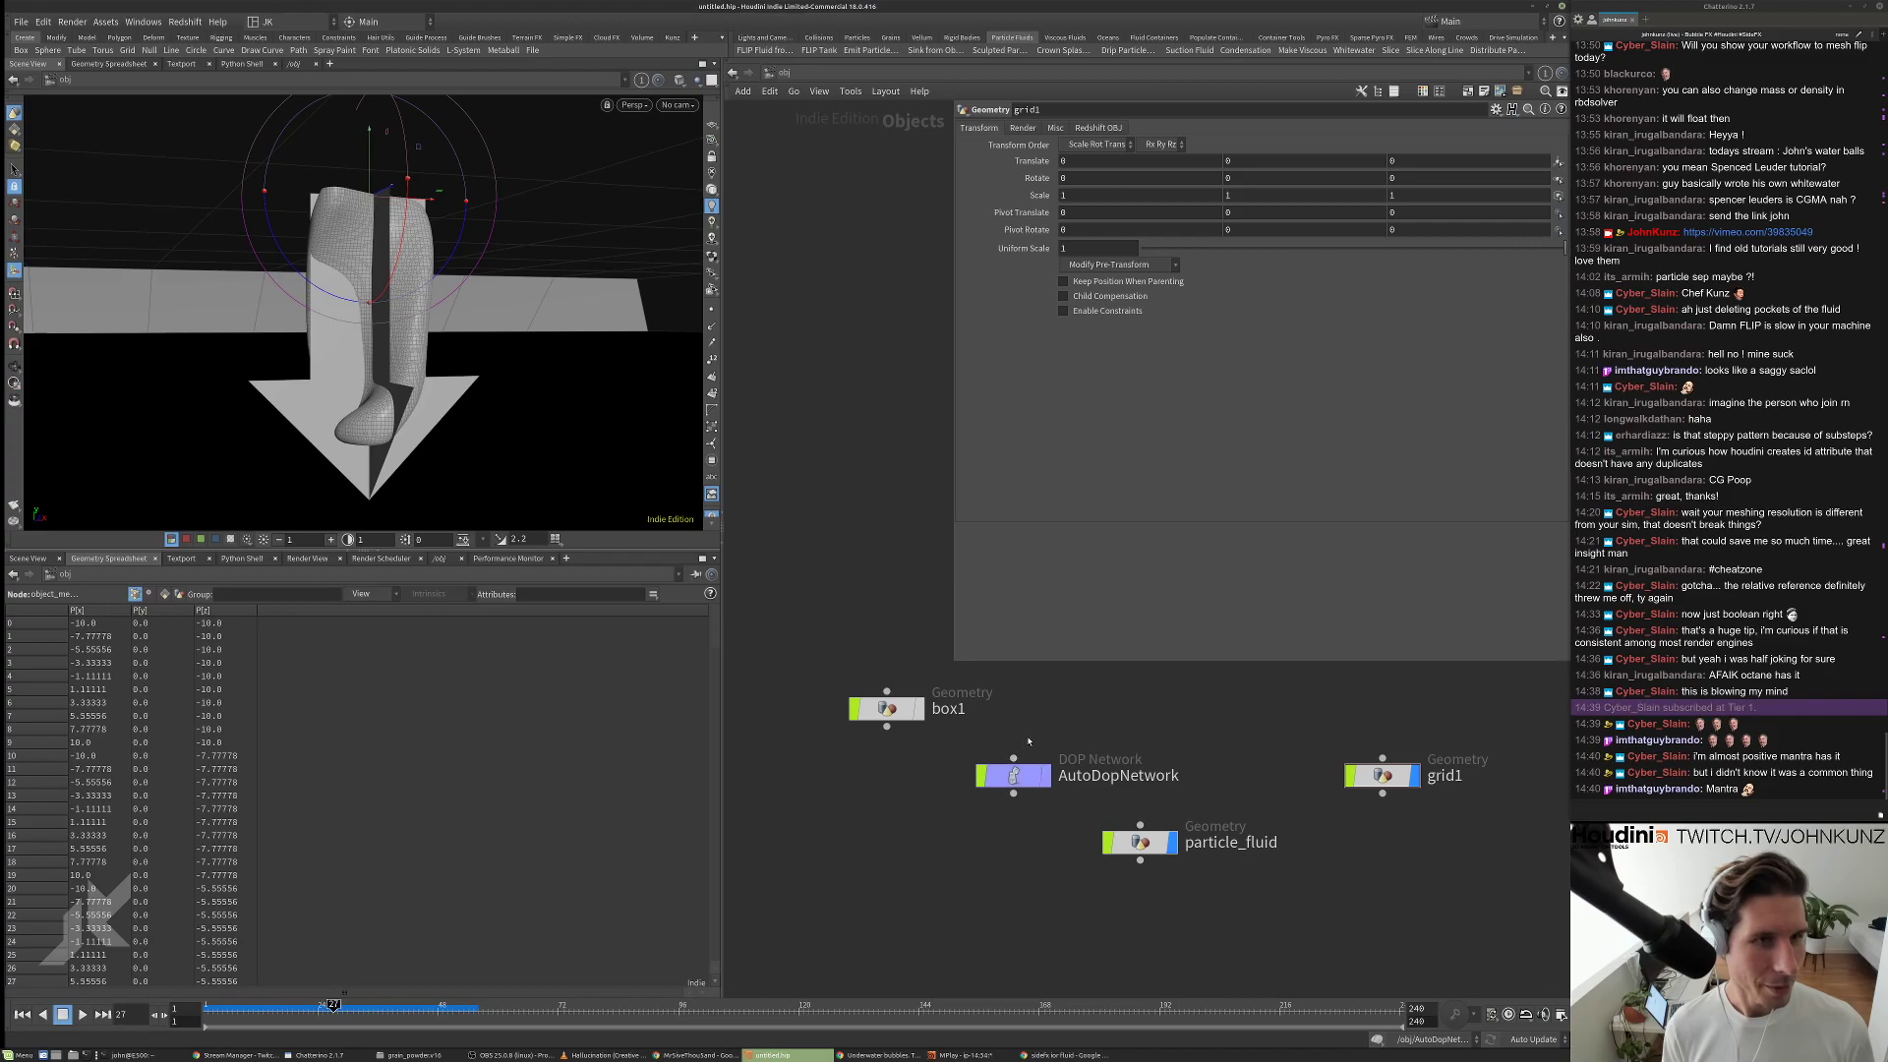
double_click(1382, 775)
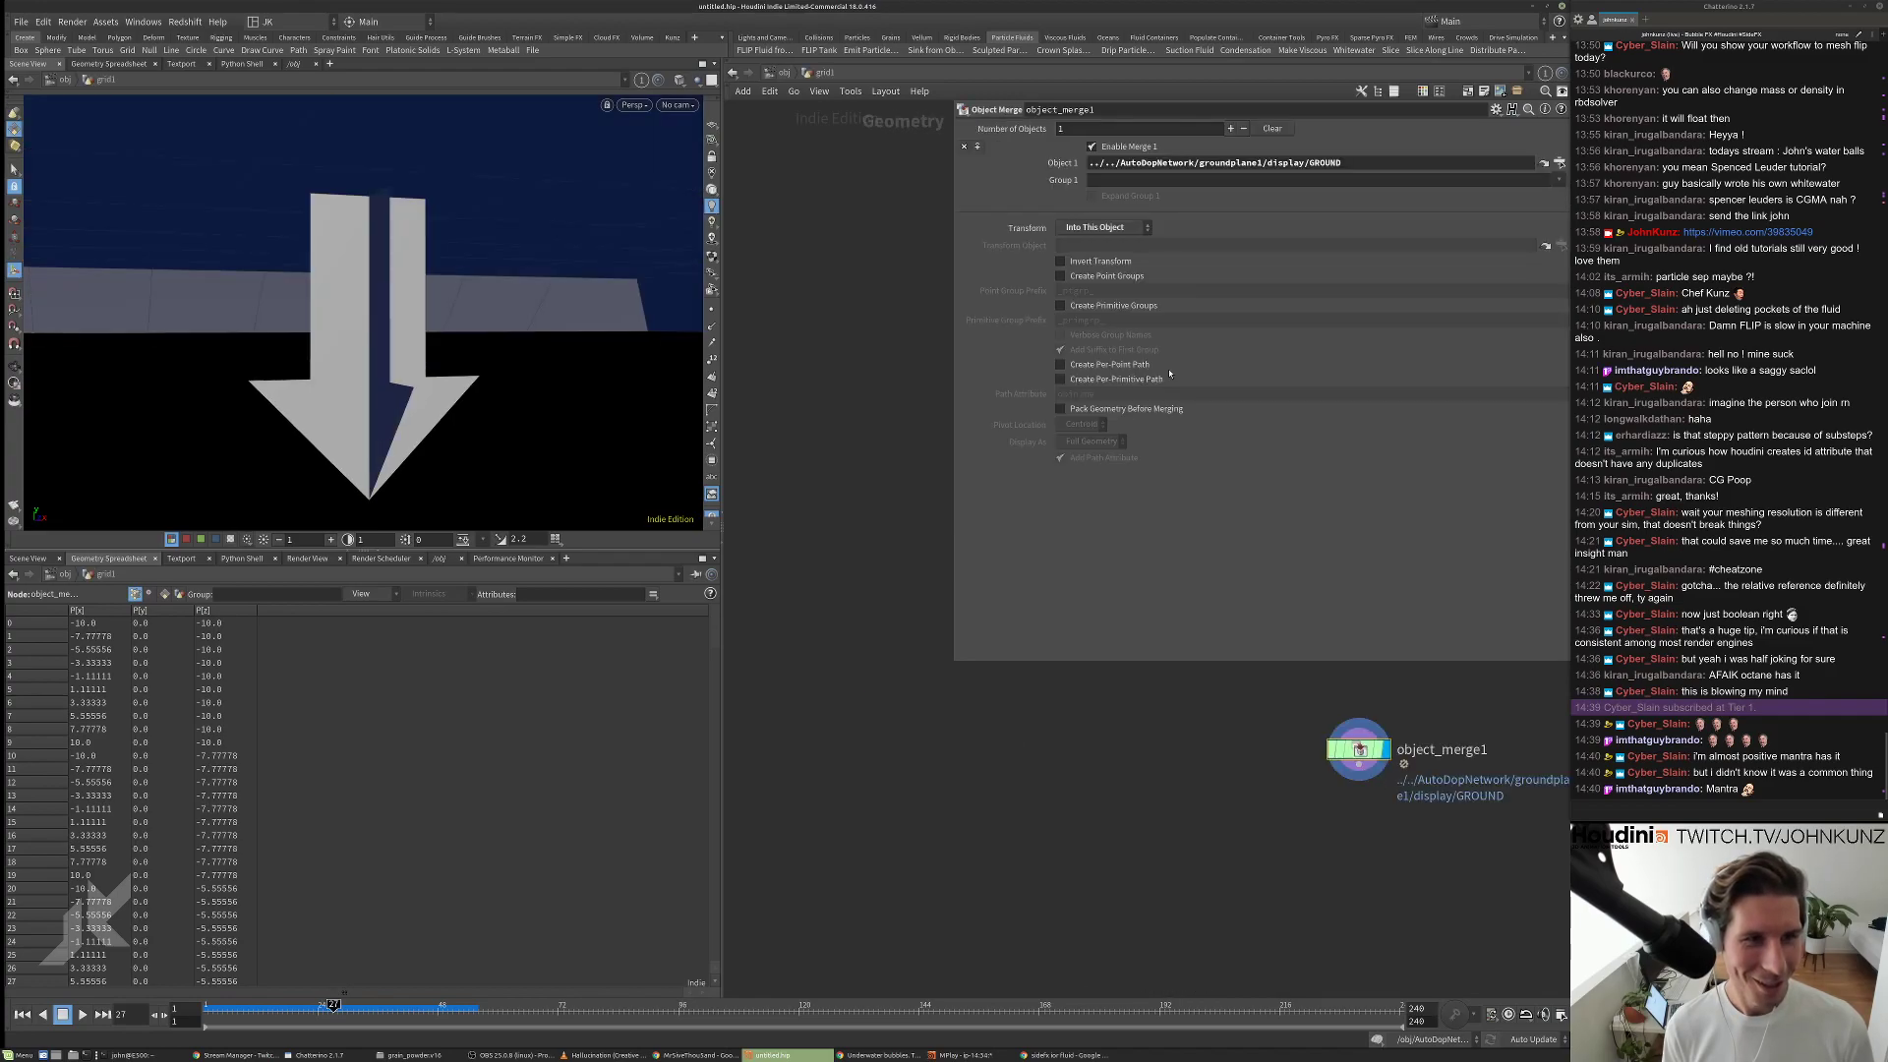
click(1196, 162)
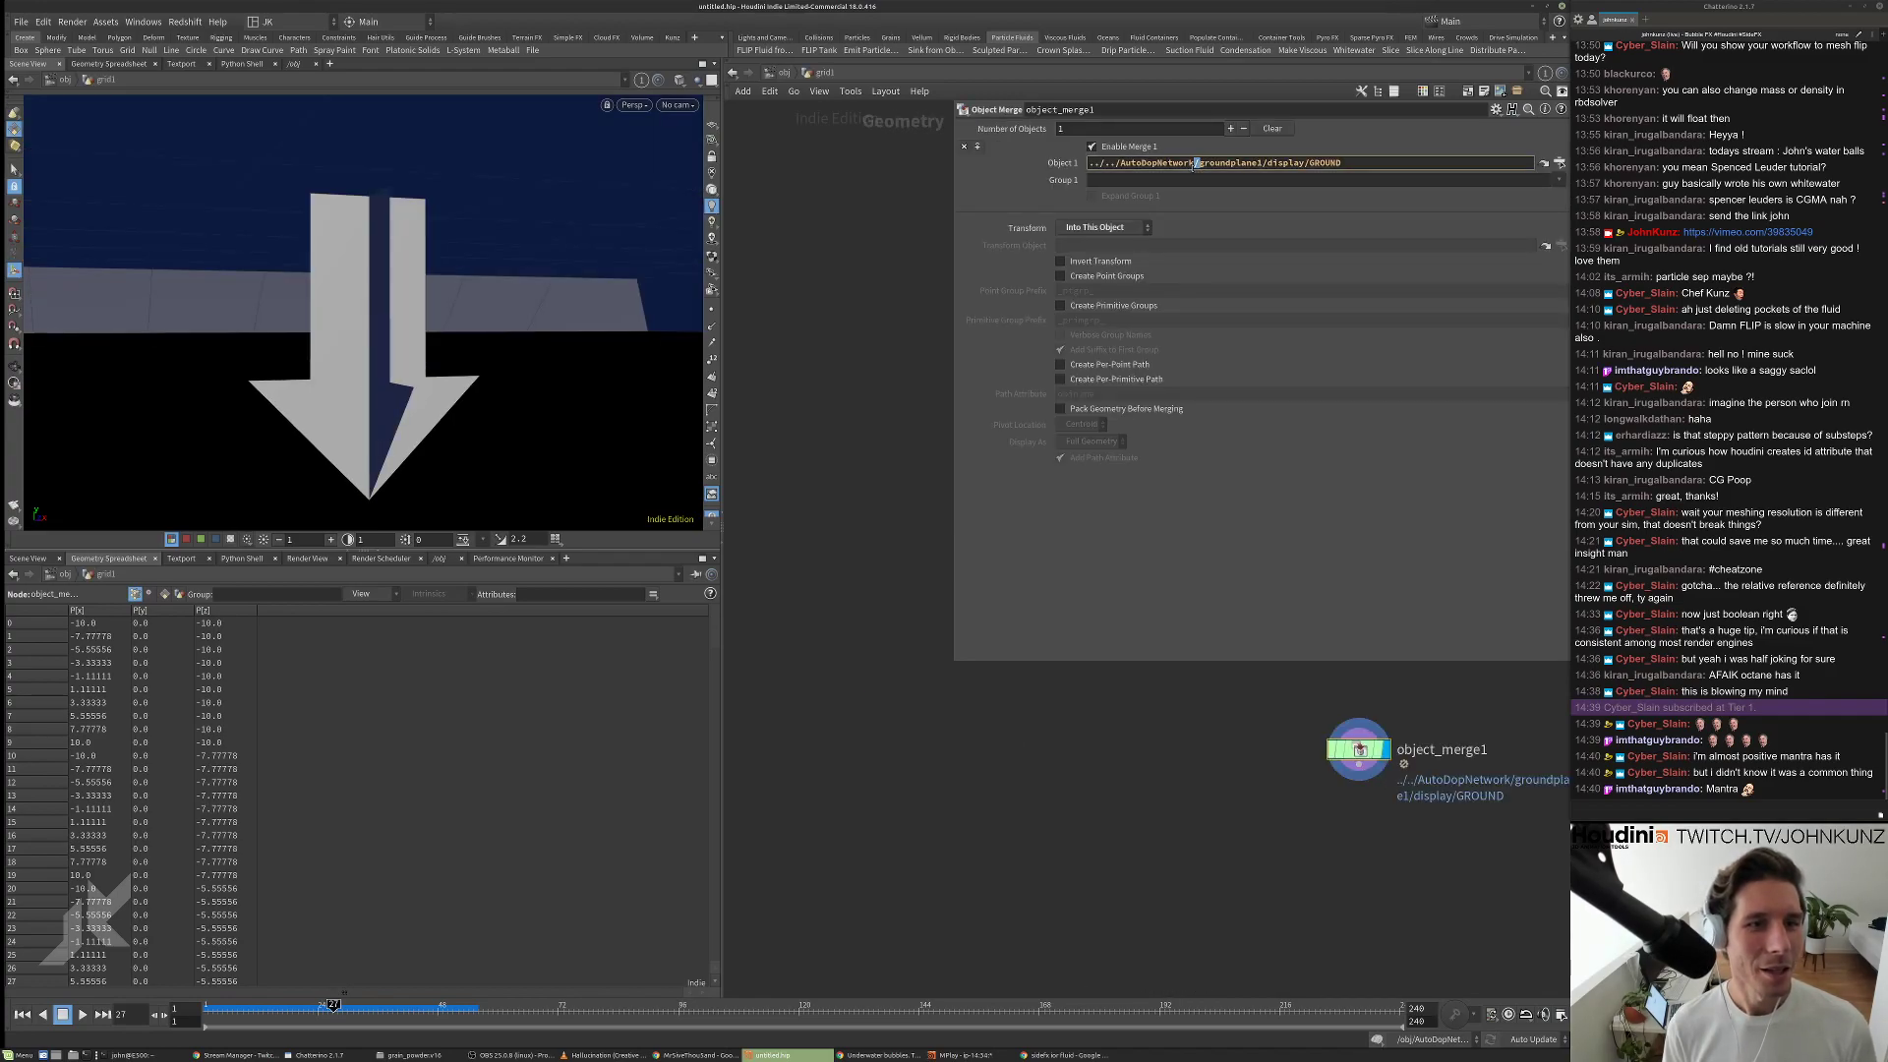
key(BackSpace)
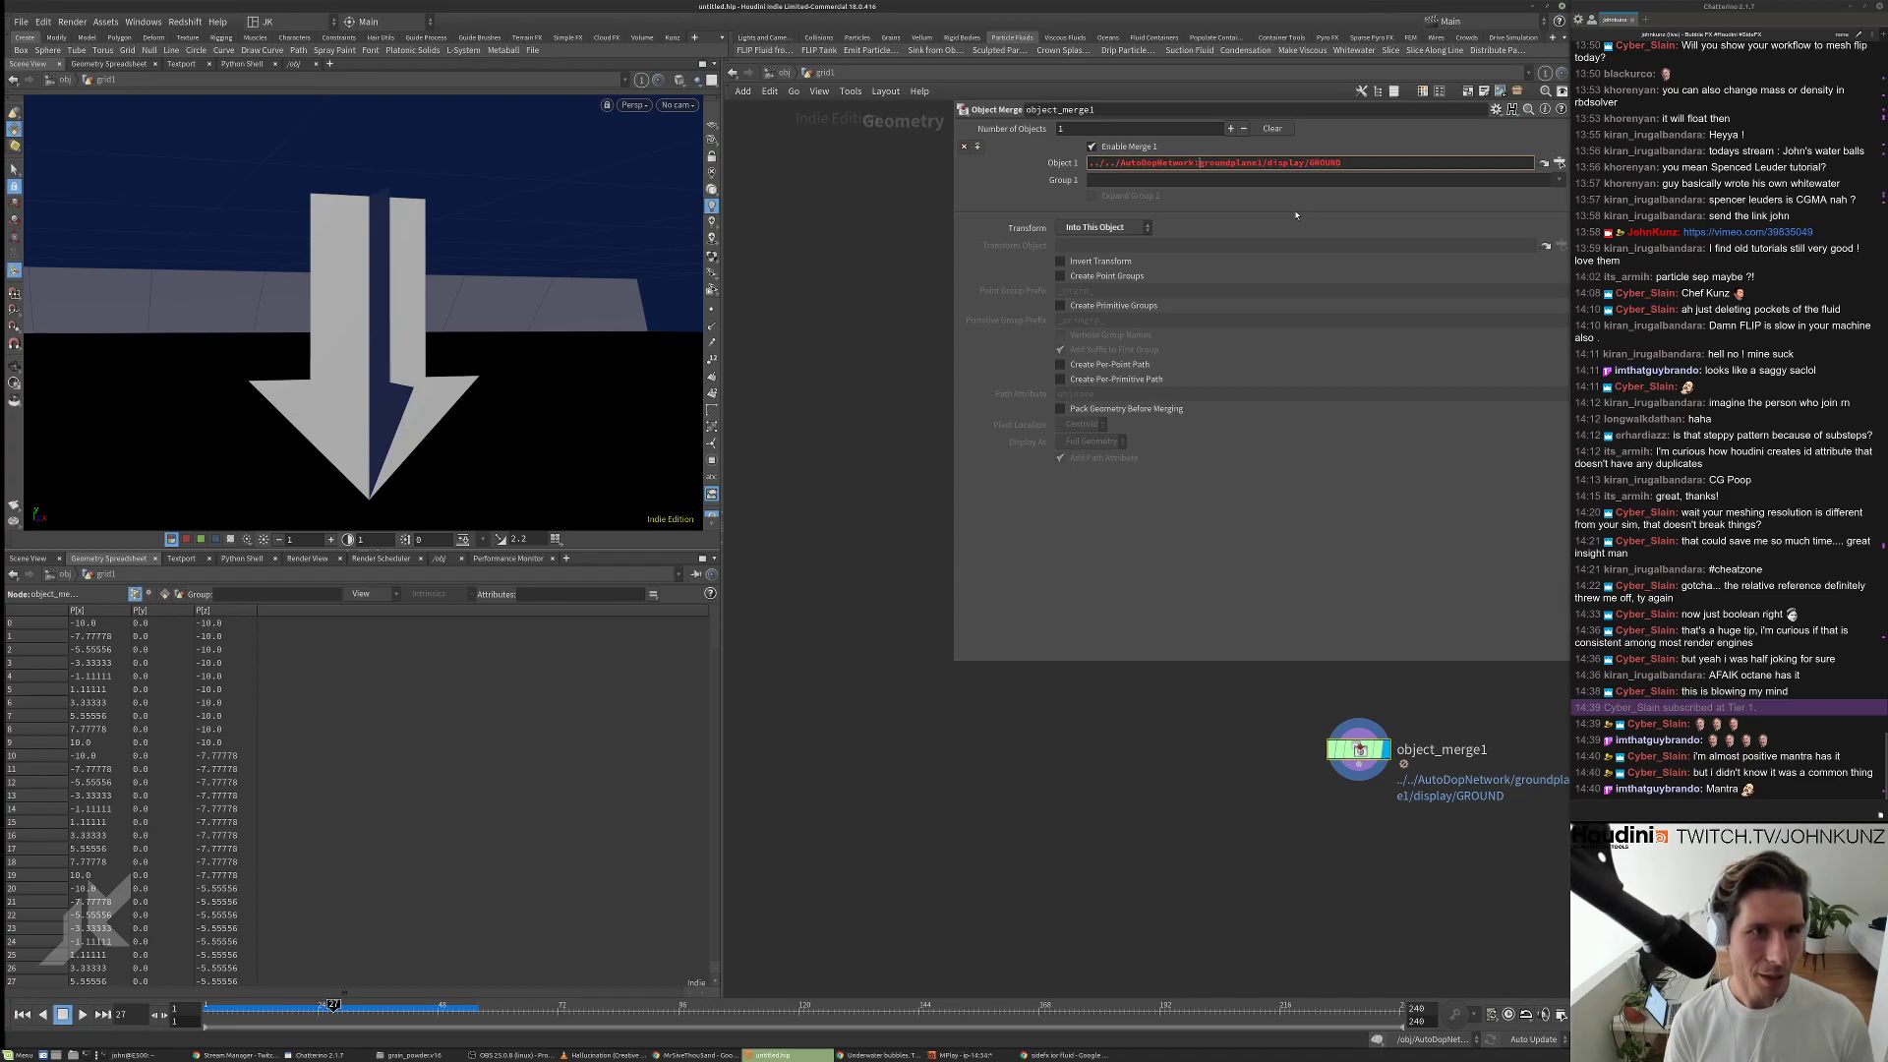
key(Return)
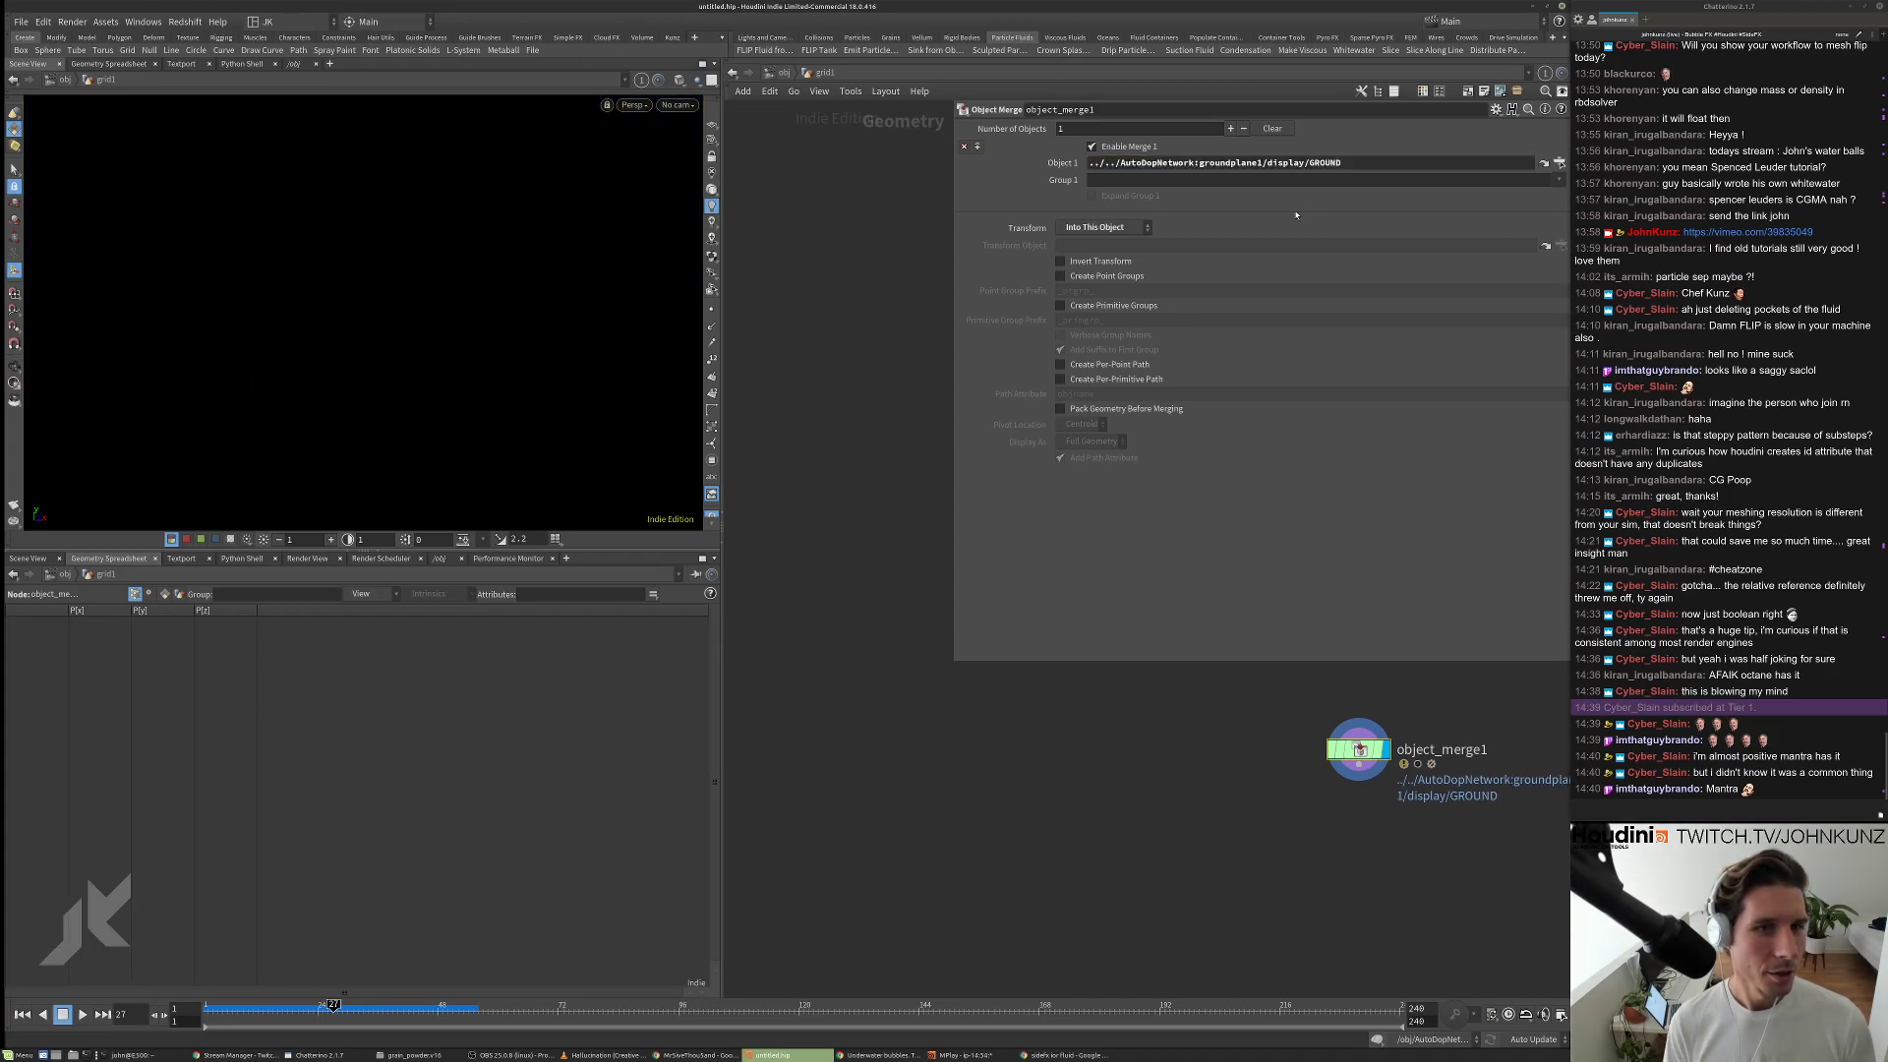
drag(1357, 165, 1233, 165)
key(Return)
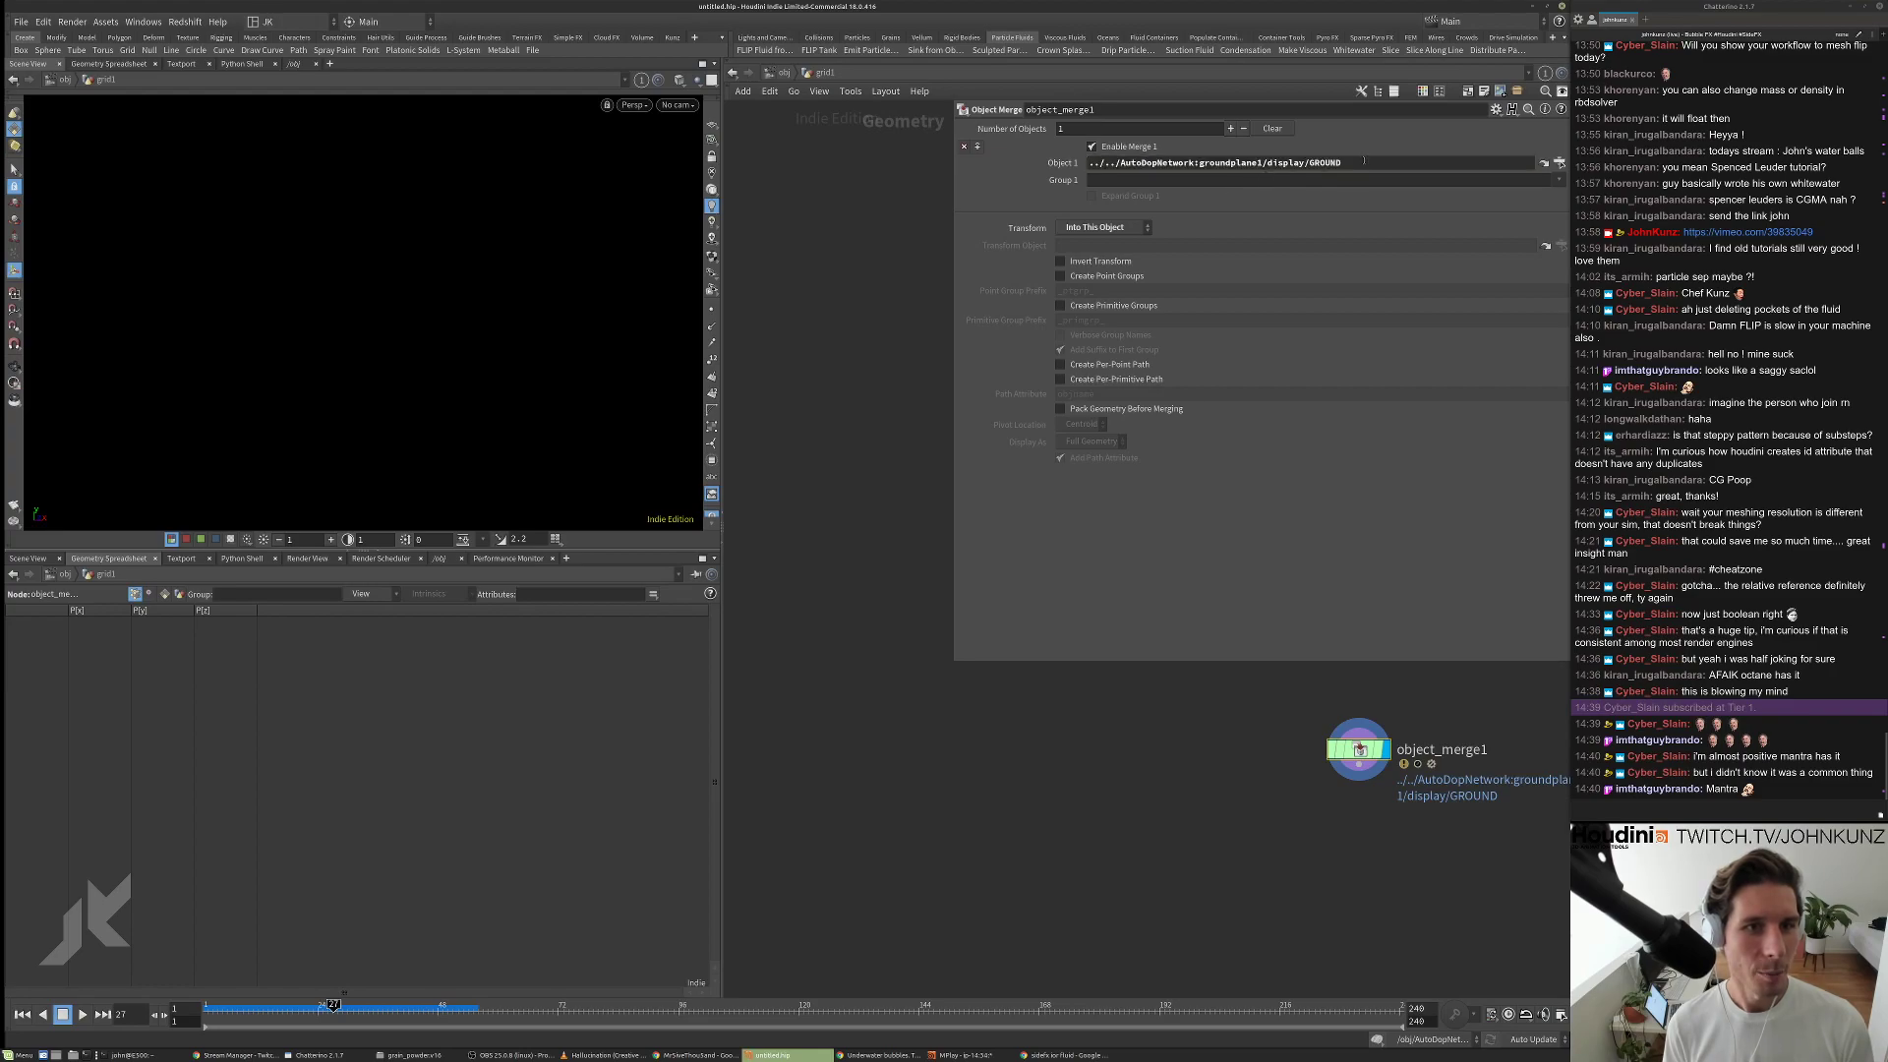
drag(1304, 164, 1201, 185)
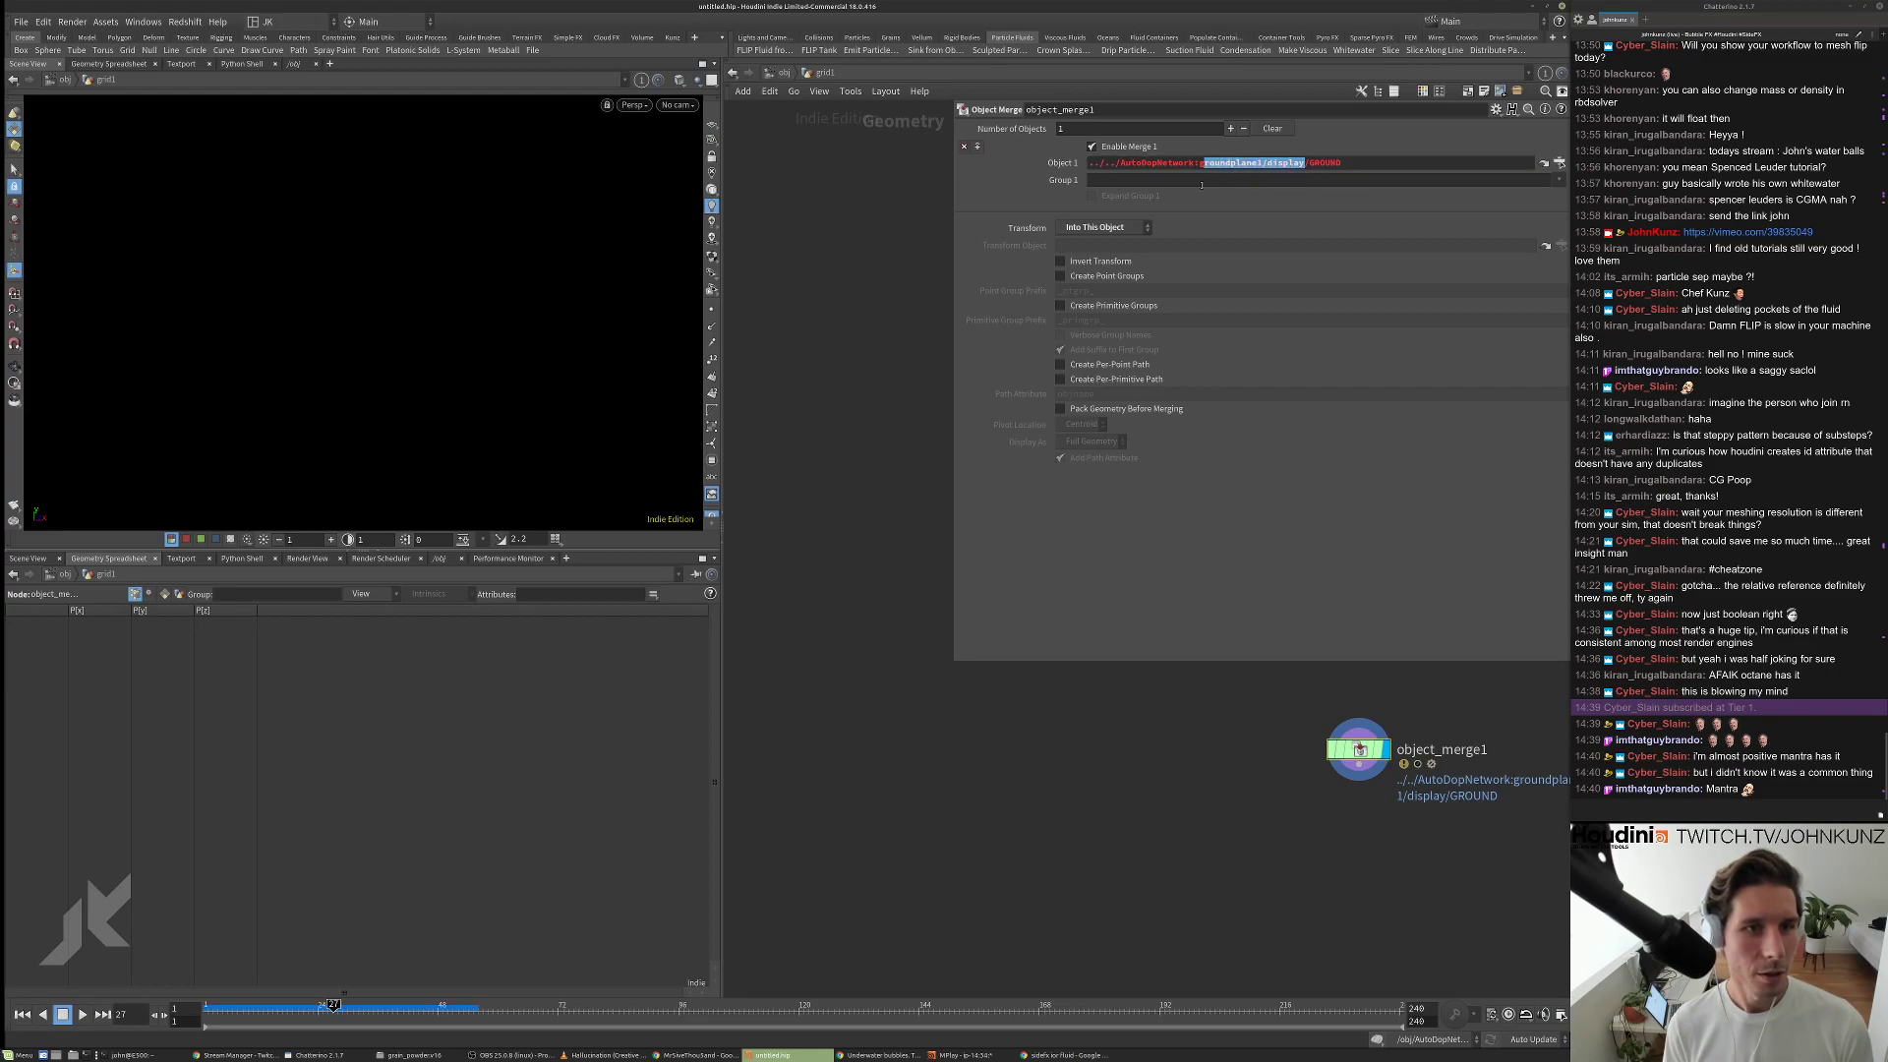
text(*)
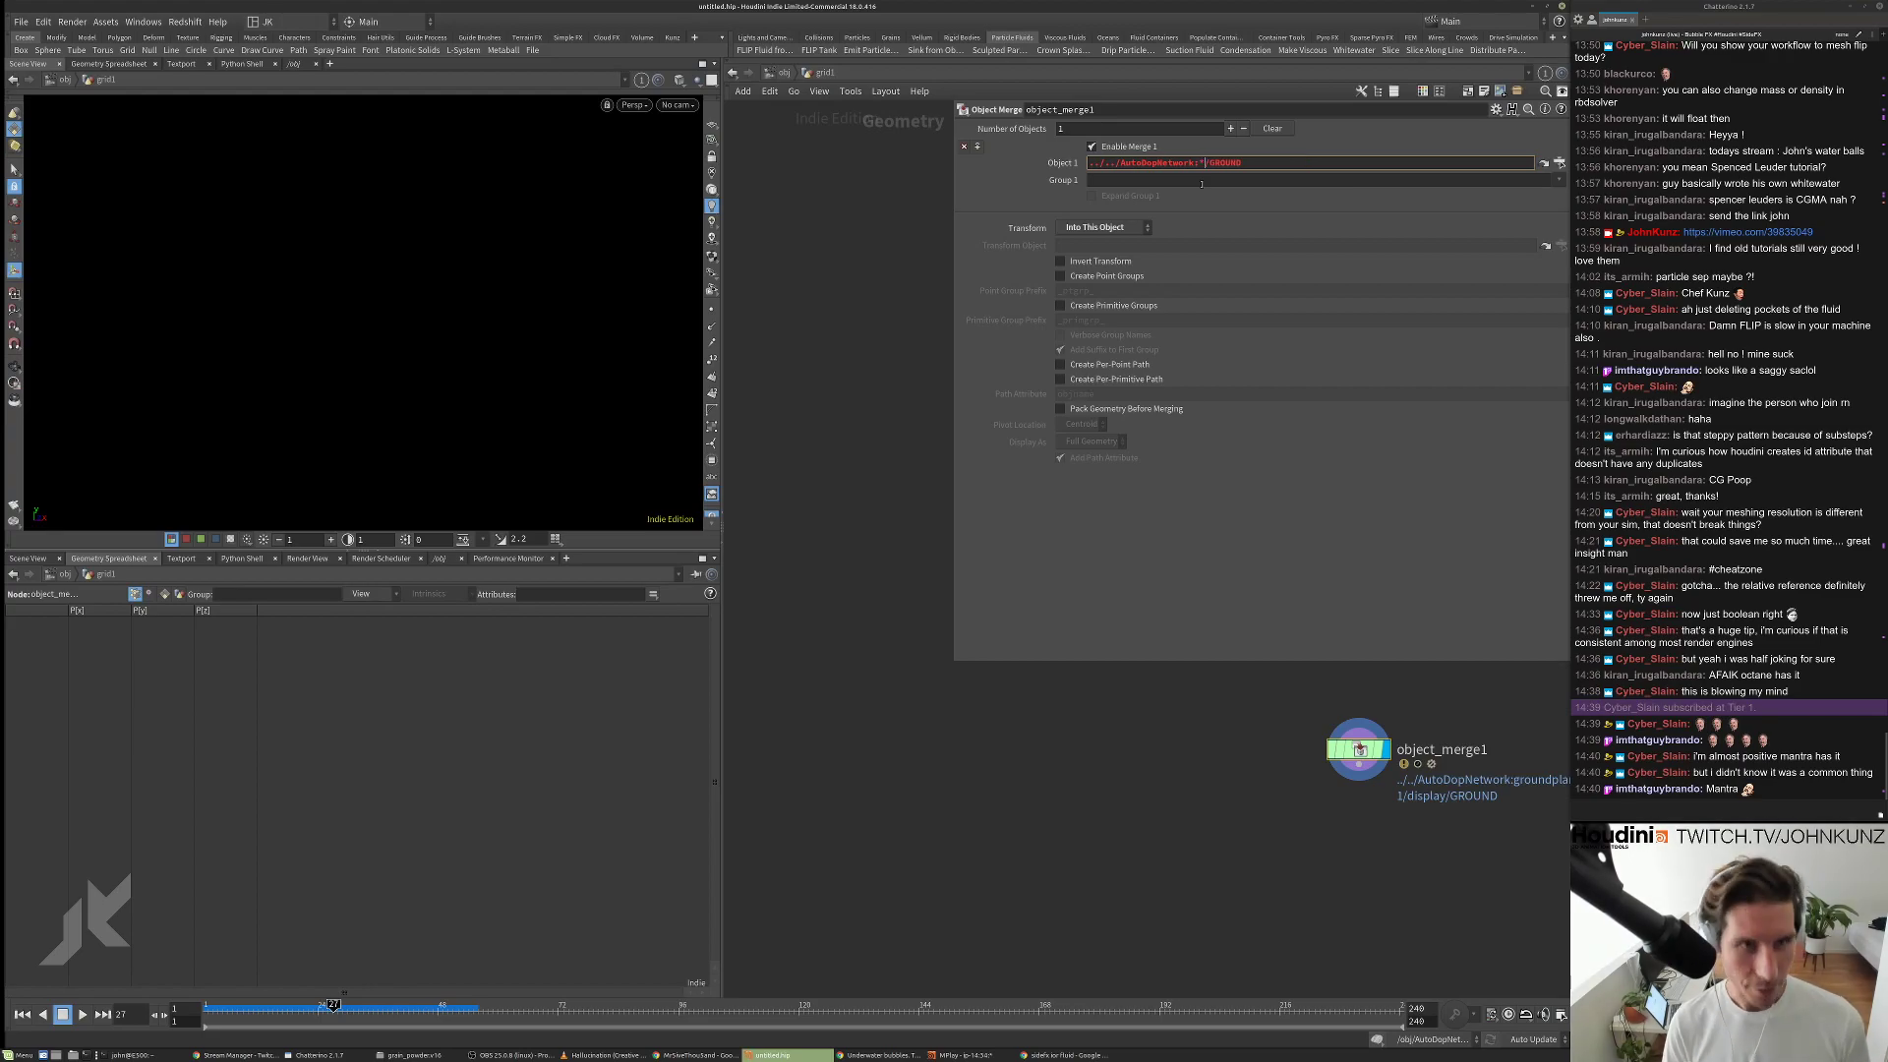
key(Return)
Replace the Object Merge in grid1 with a new Dop Import node.
key(Tab)
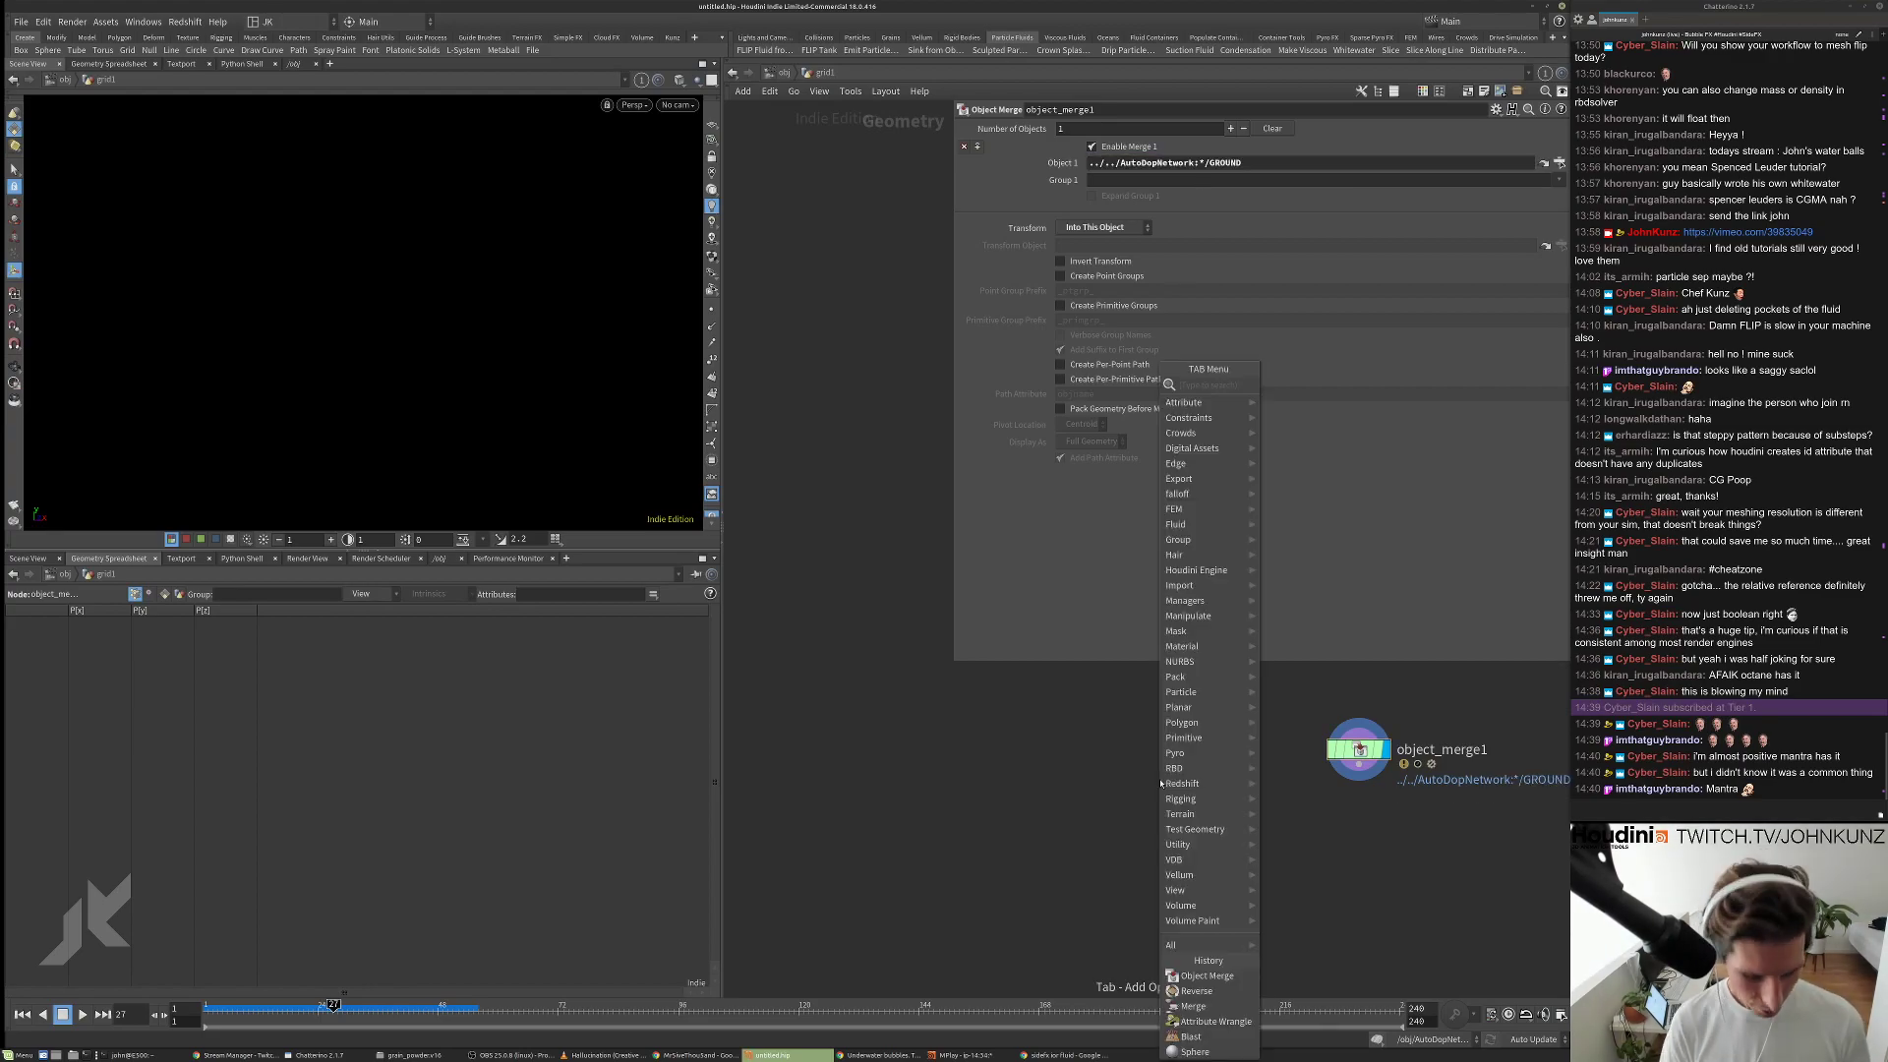
text(dopi)
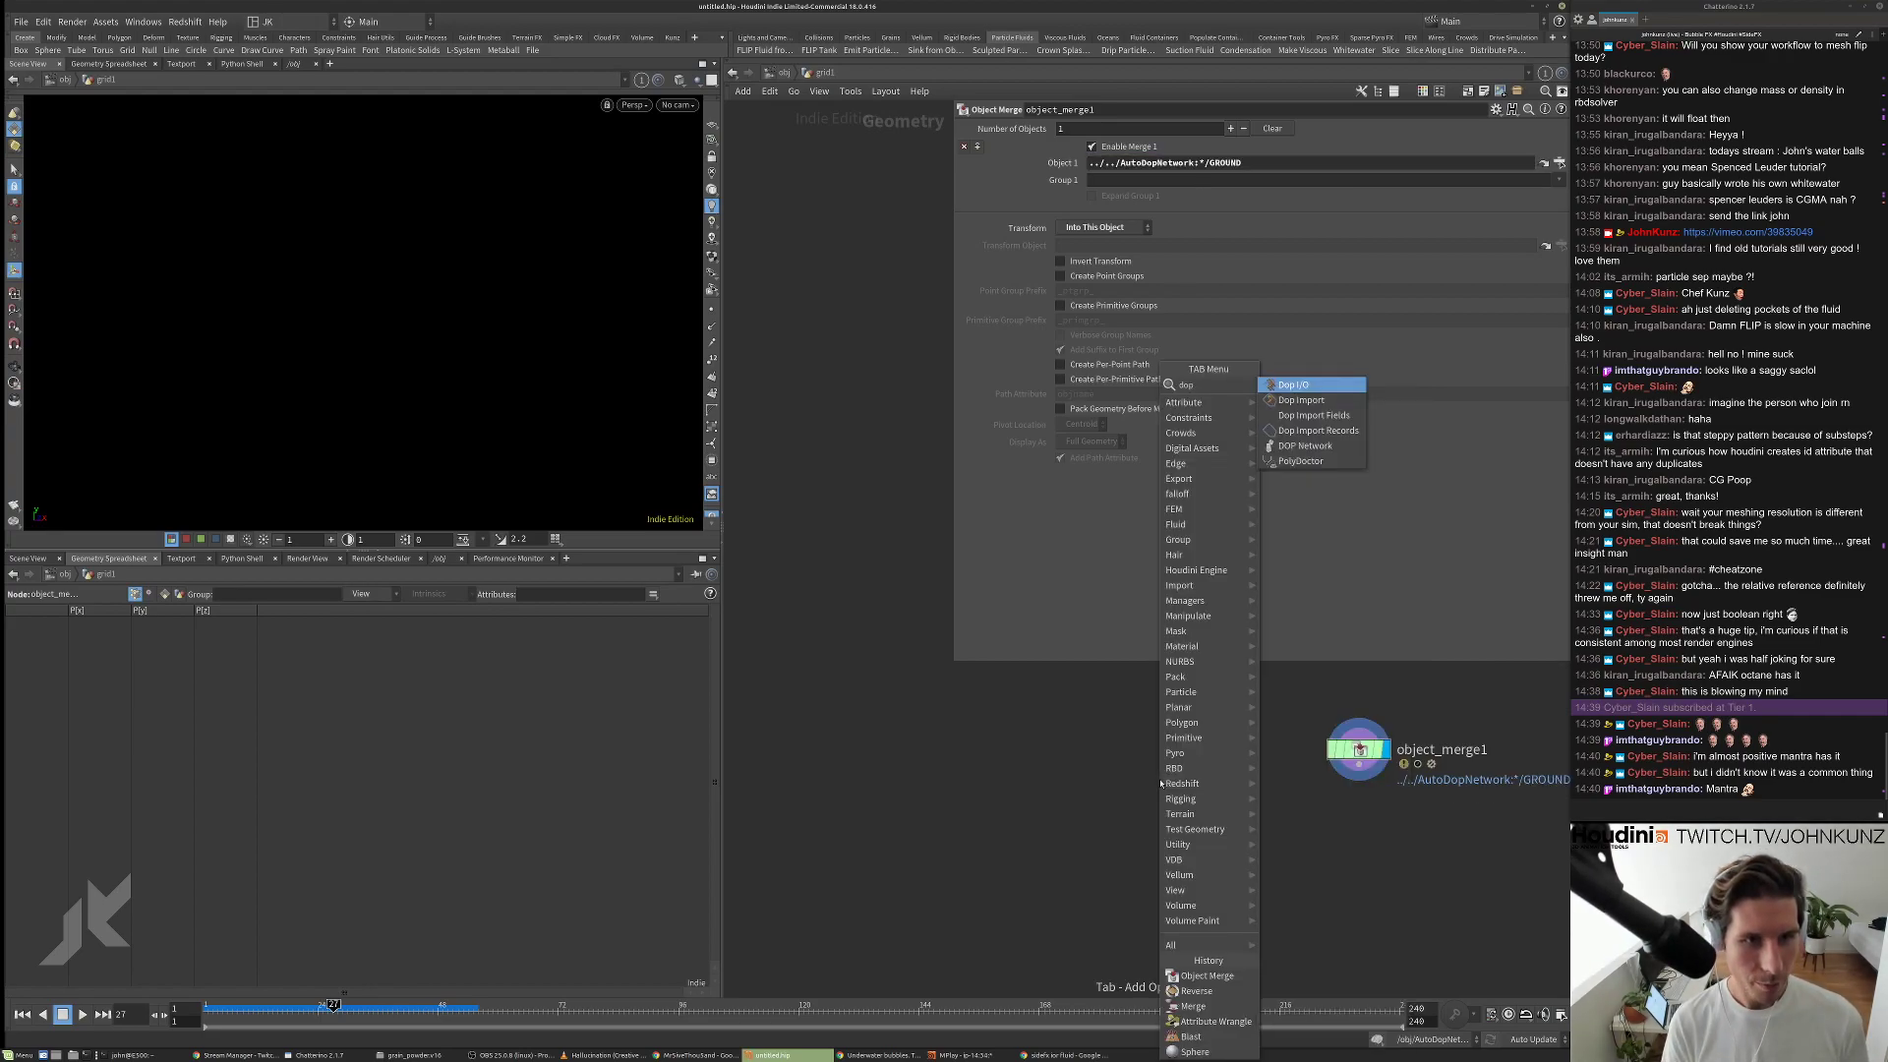
key(Return)
click(1095, 799)
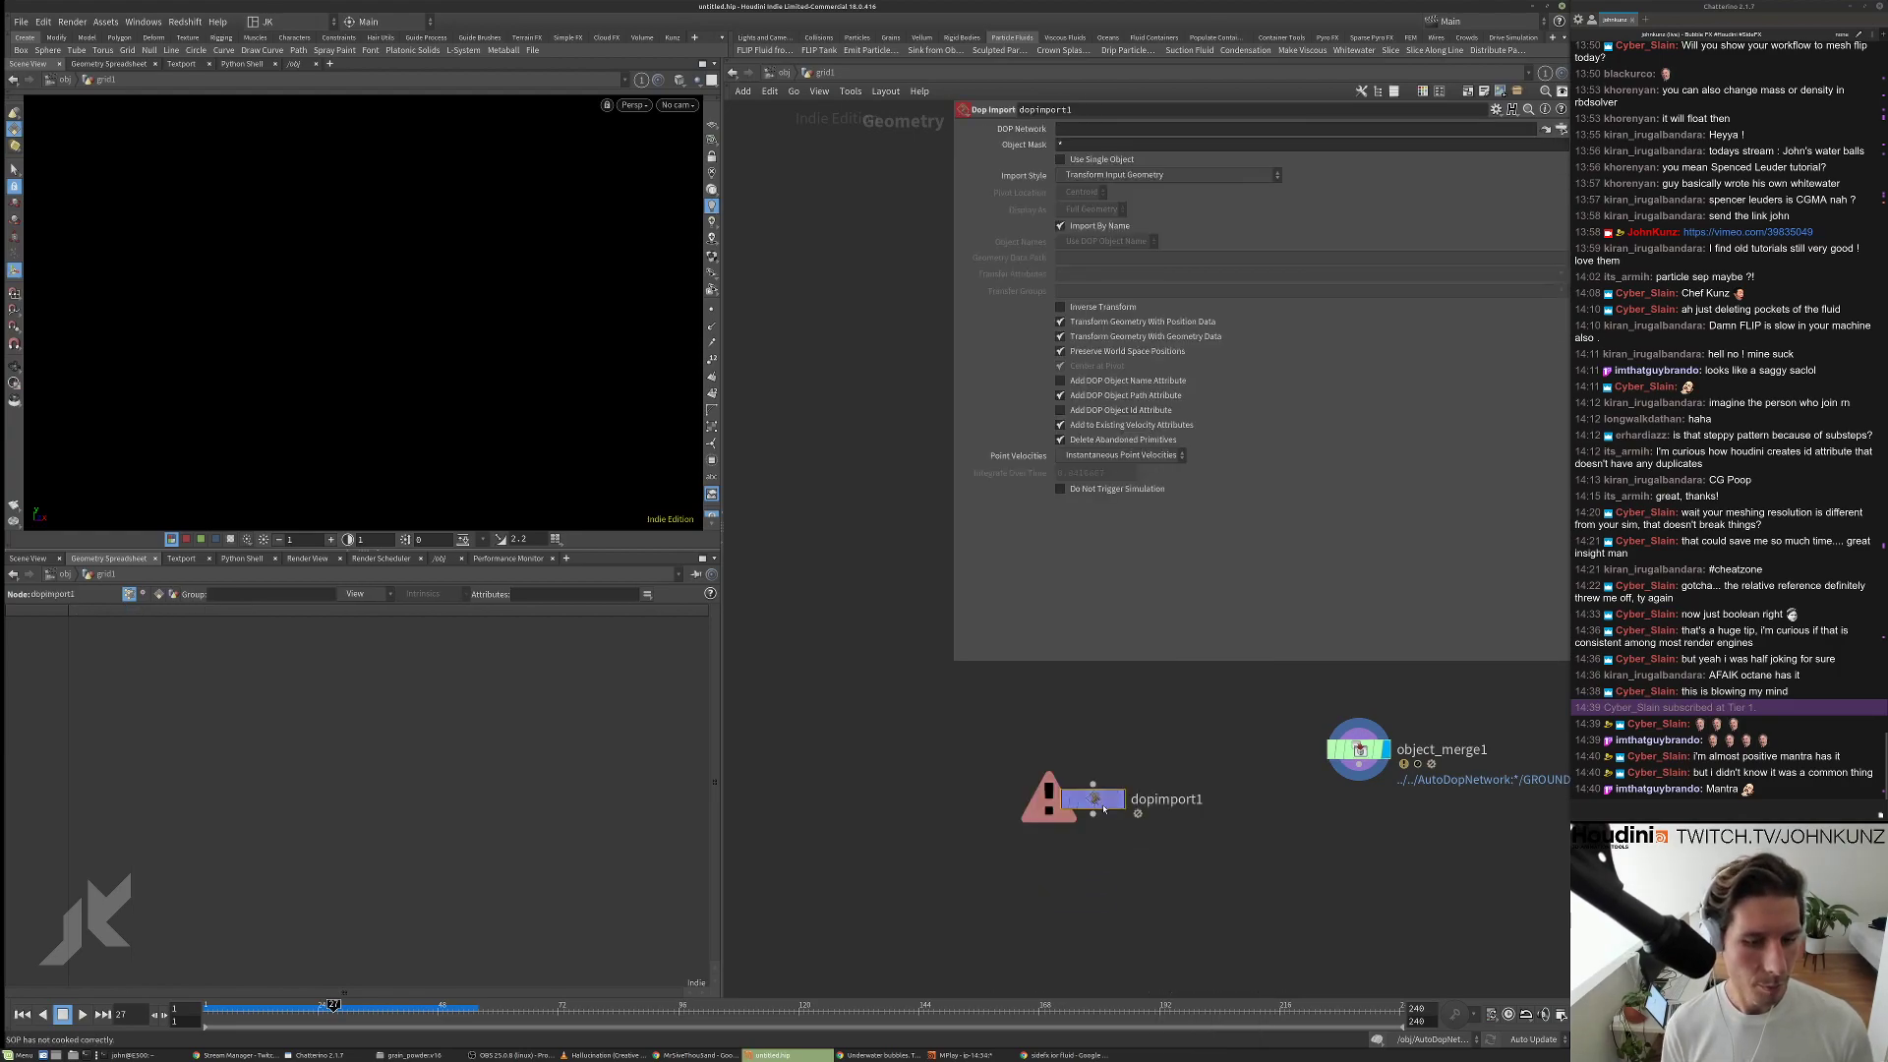
click(1358, 749)
key(Delete)
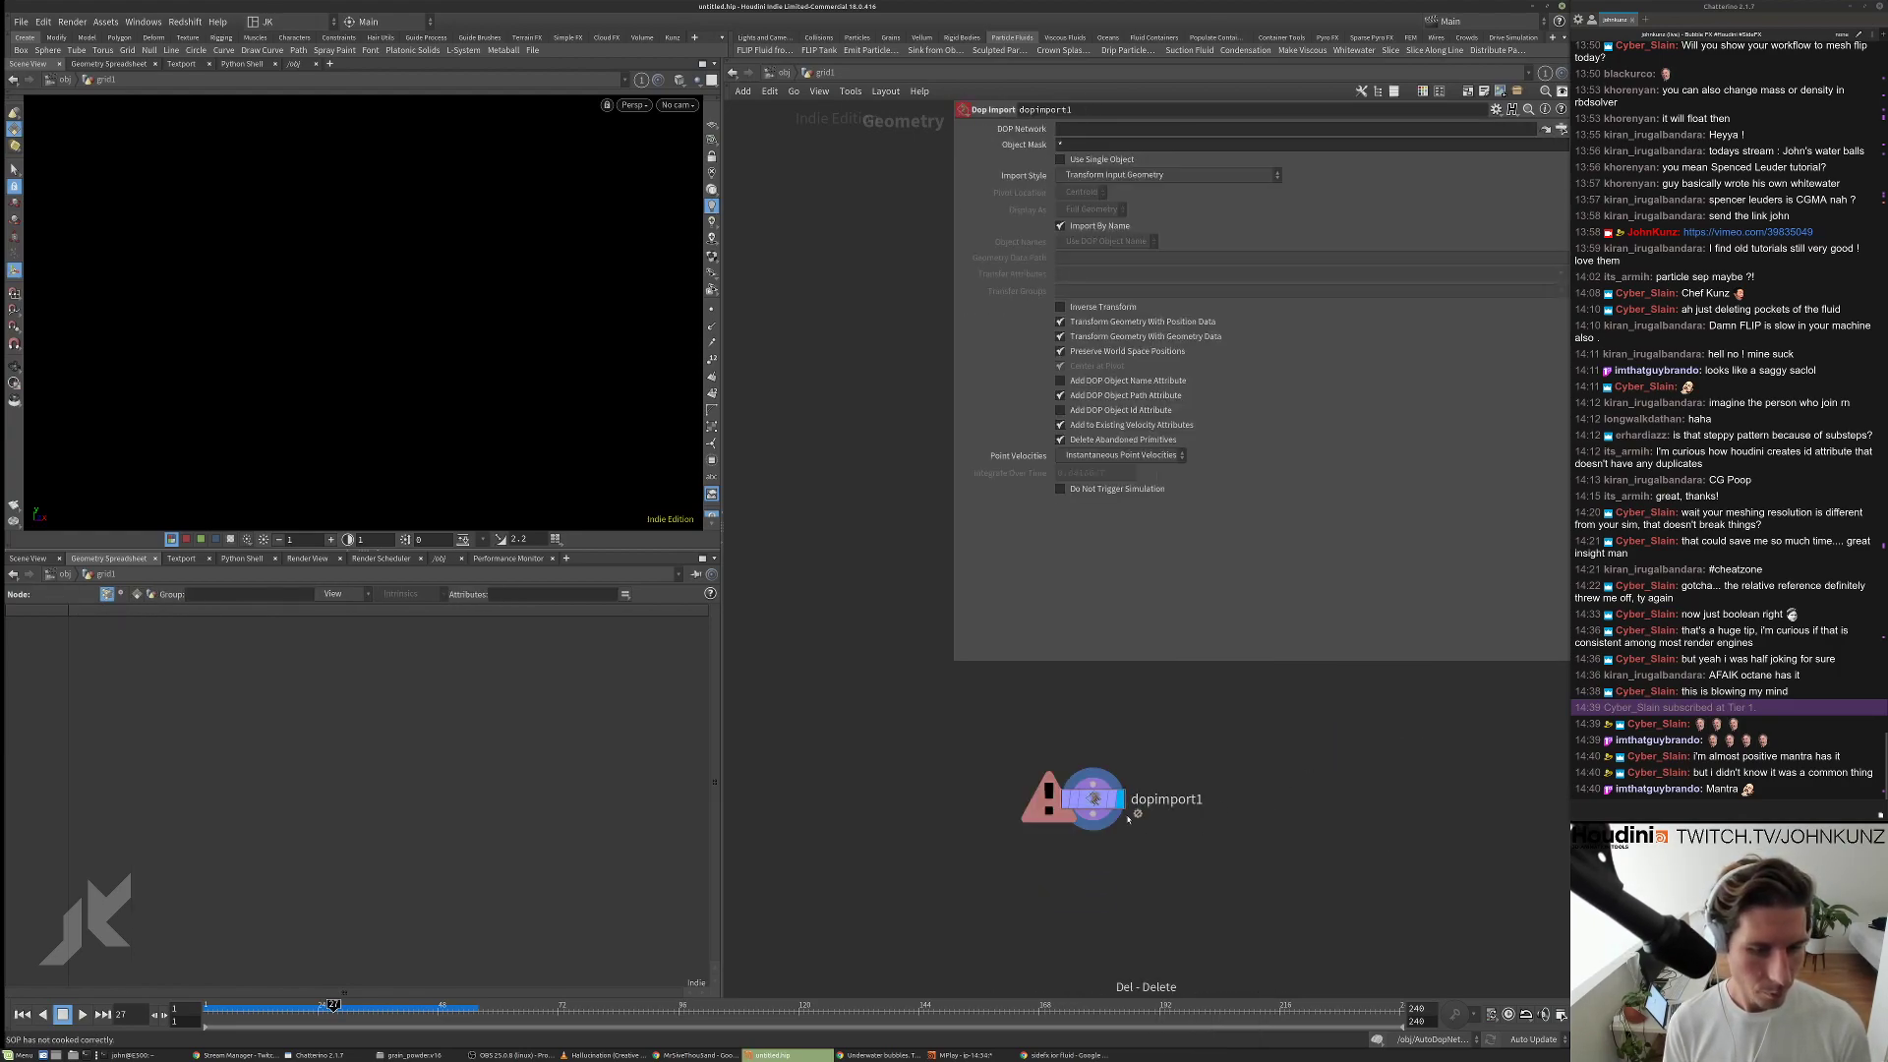
Set dopimport1 to fetch *gro* geometry directly from the AutoDopNetwork simulation.
click(1562, 131)
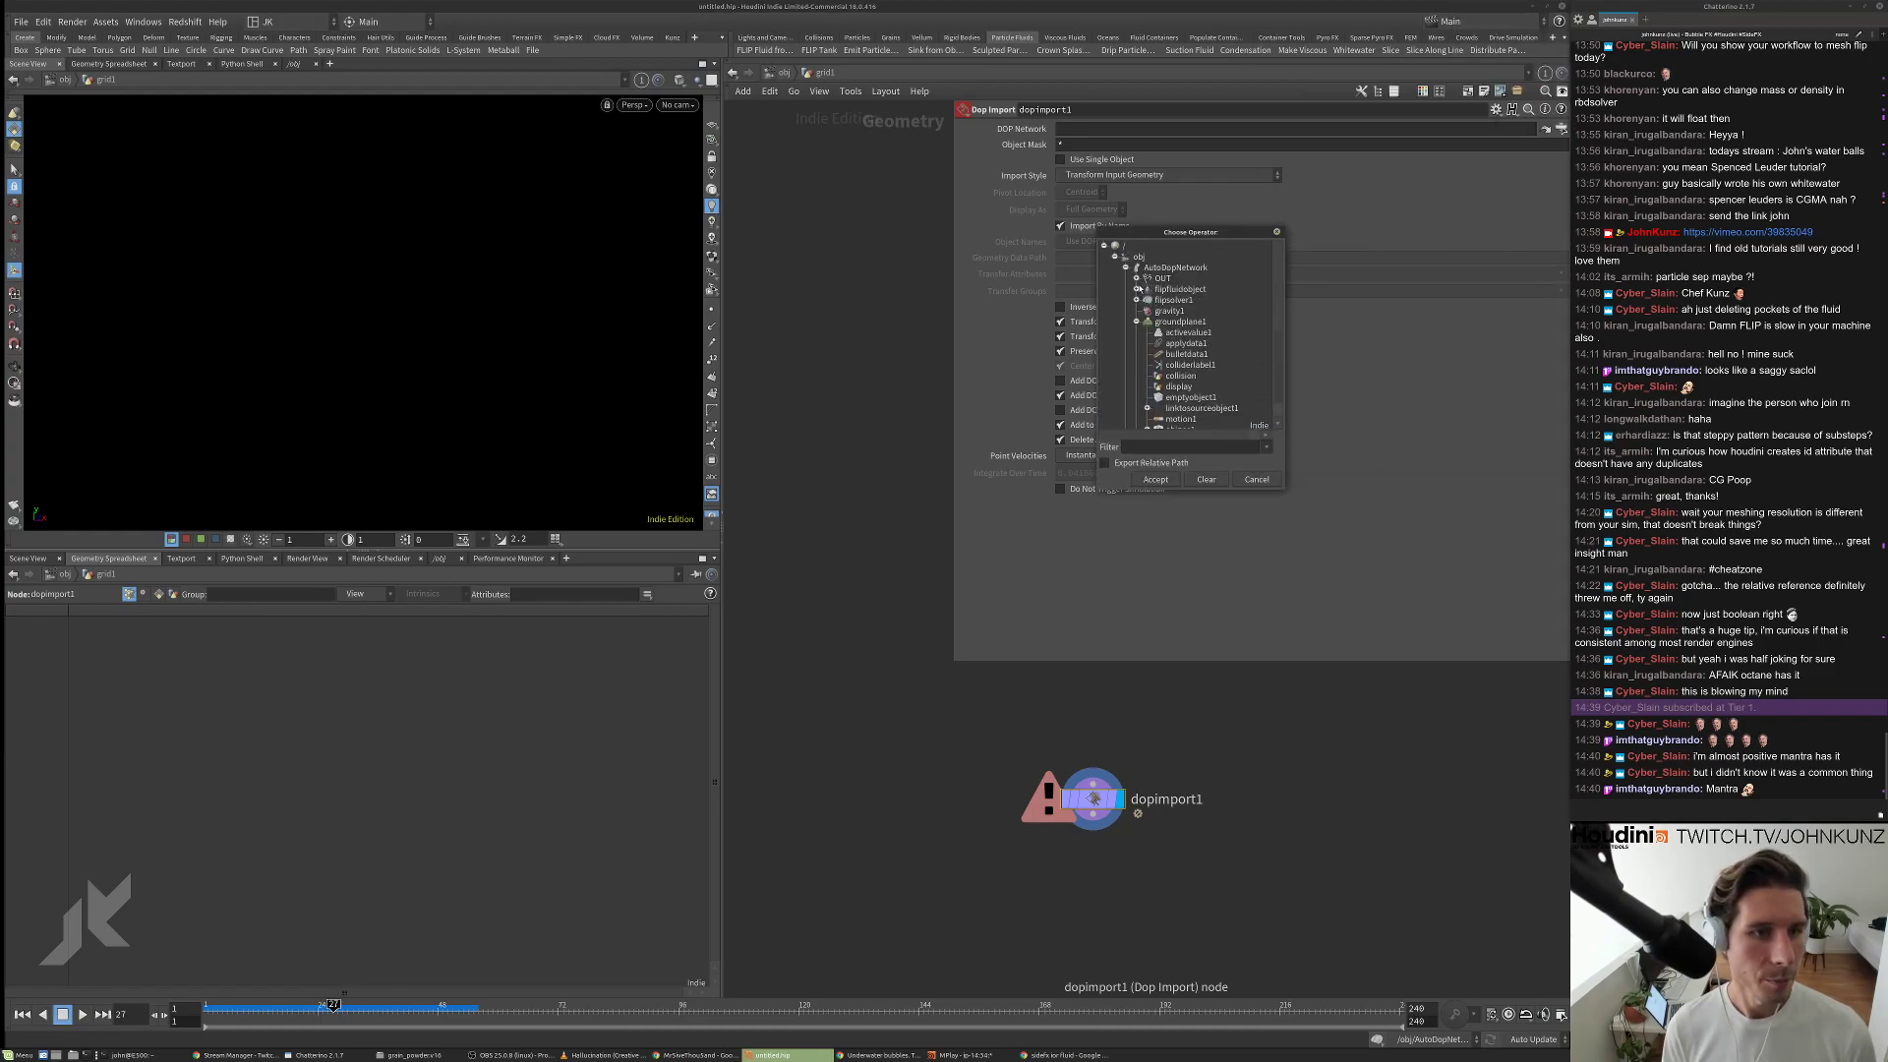
click(1130, 271)
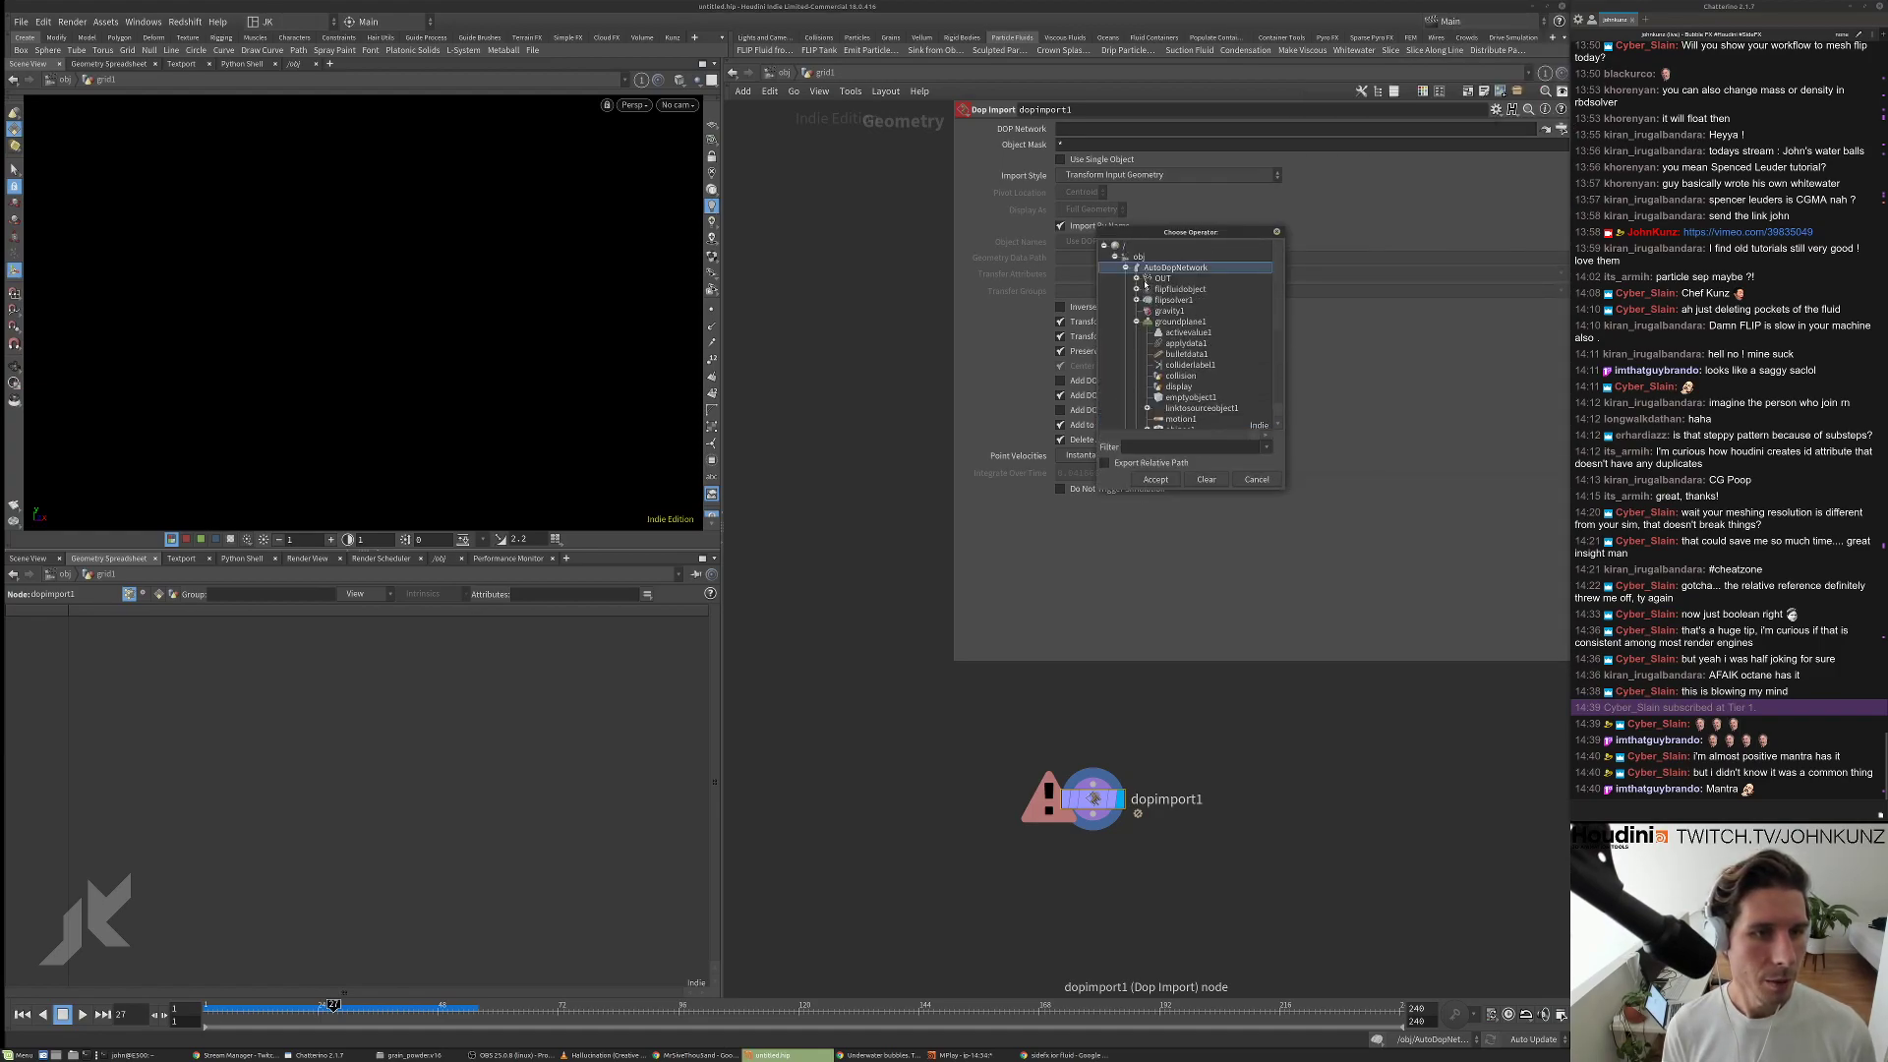
click(1158, 481)
click(1151, 140)
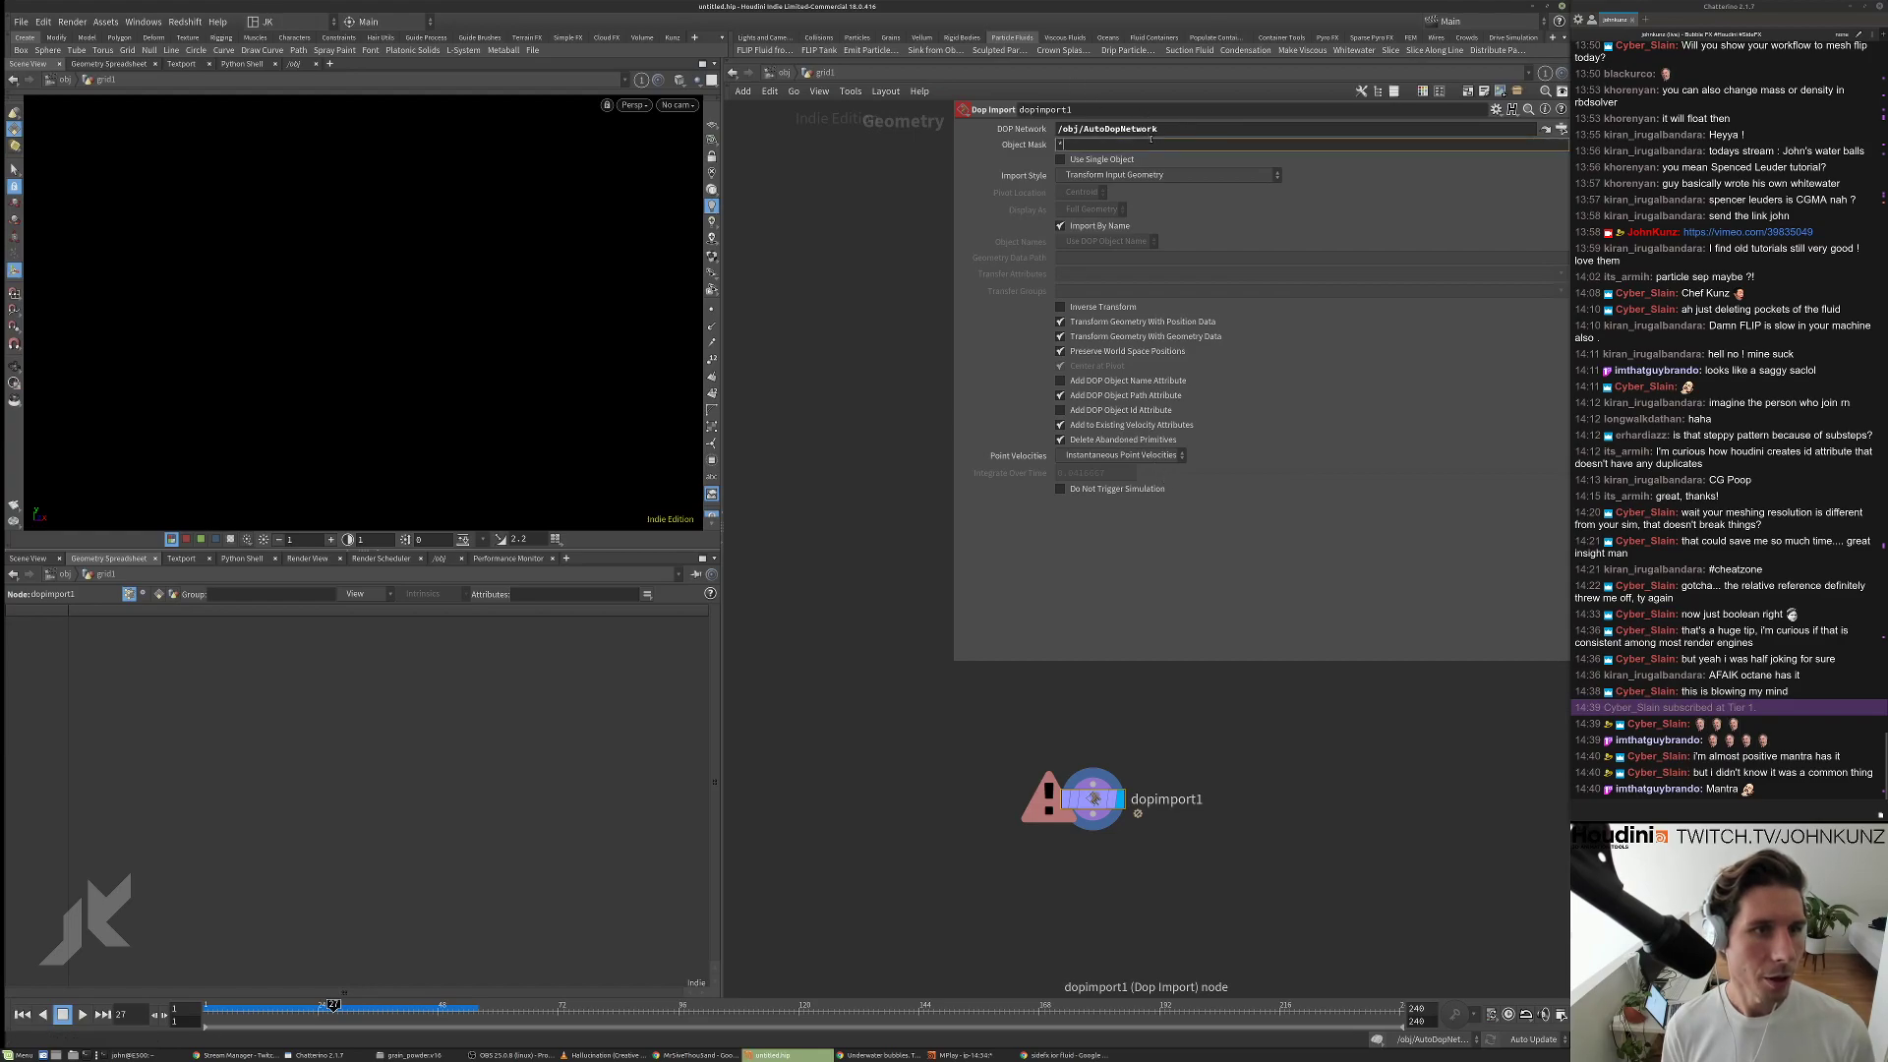
text(d)
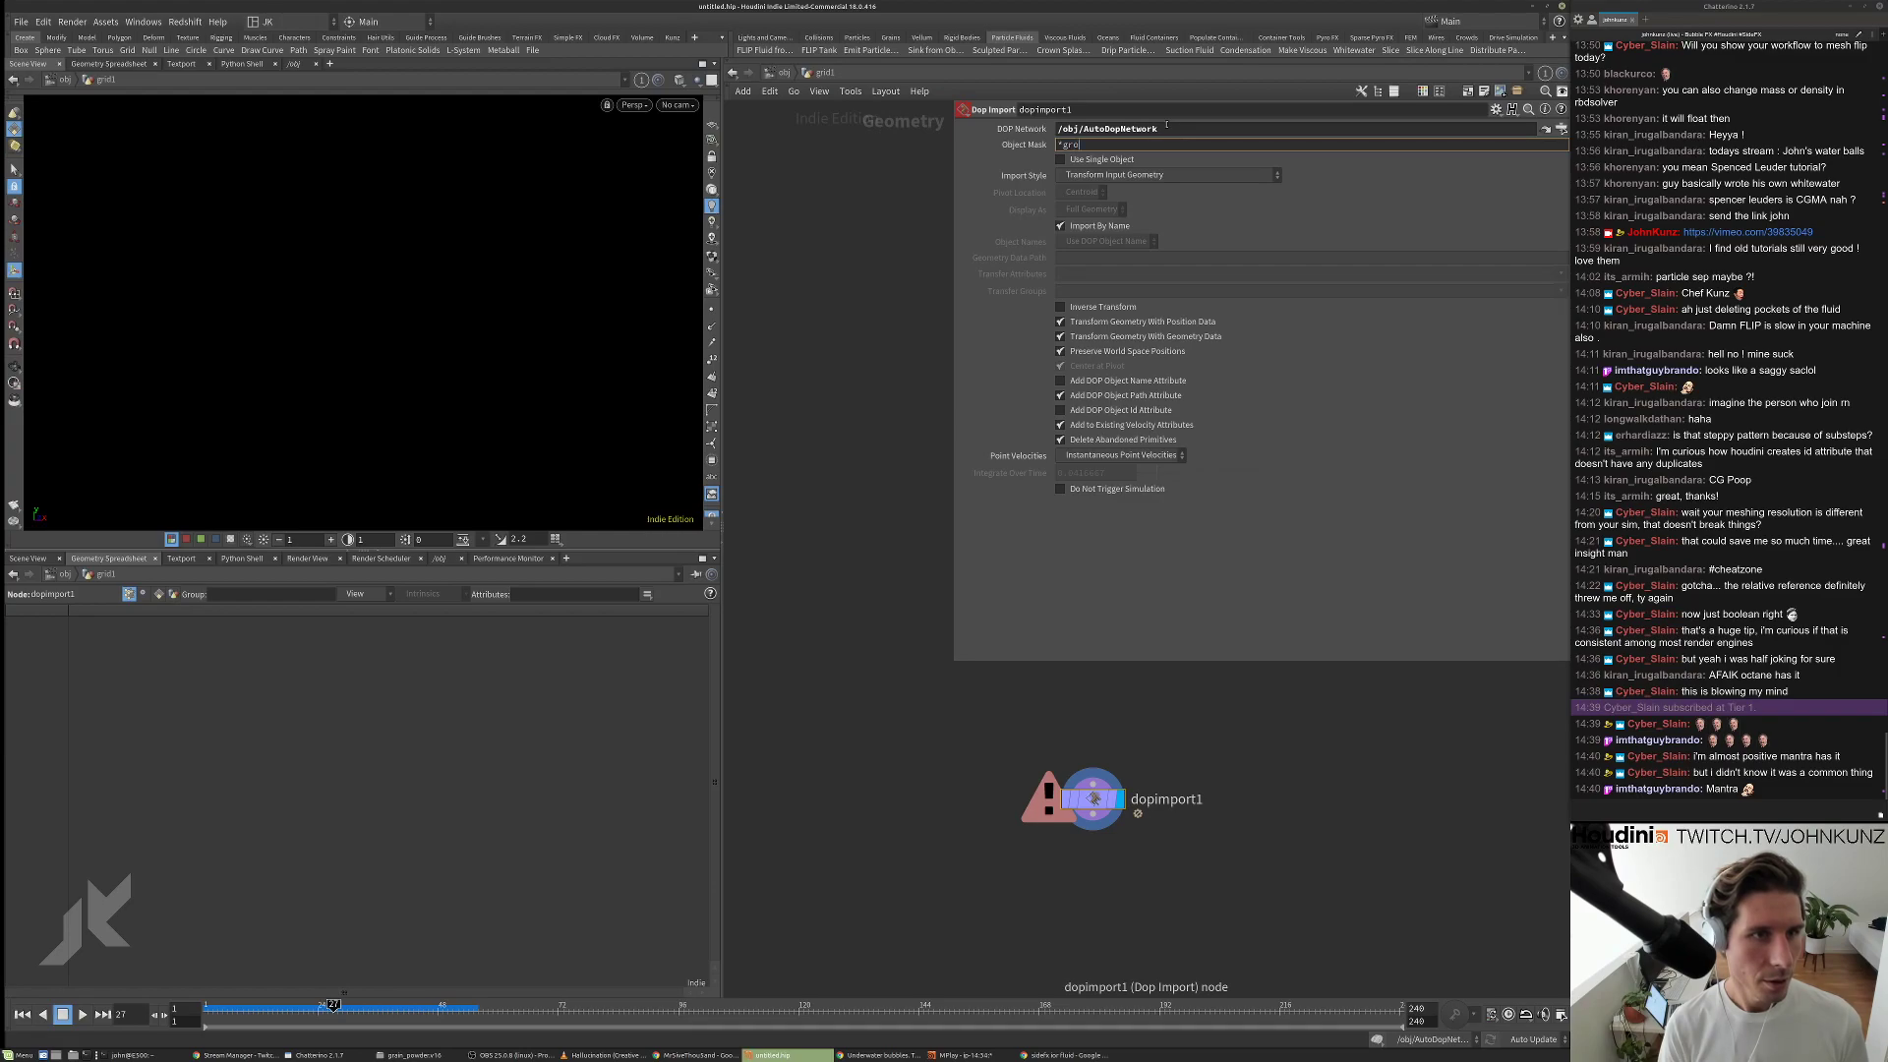
key(Return)
click(1166, 126)
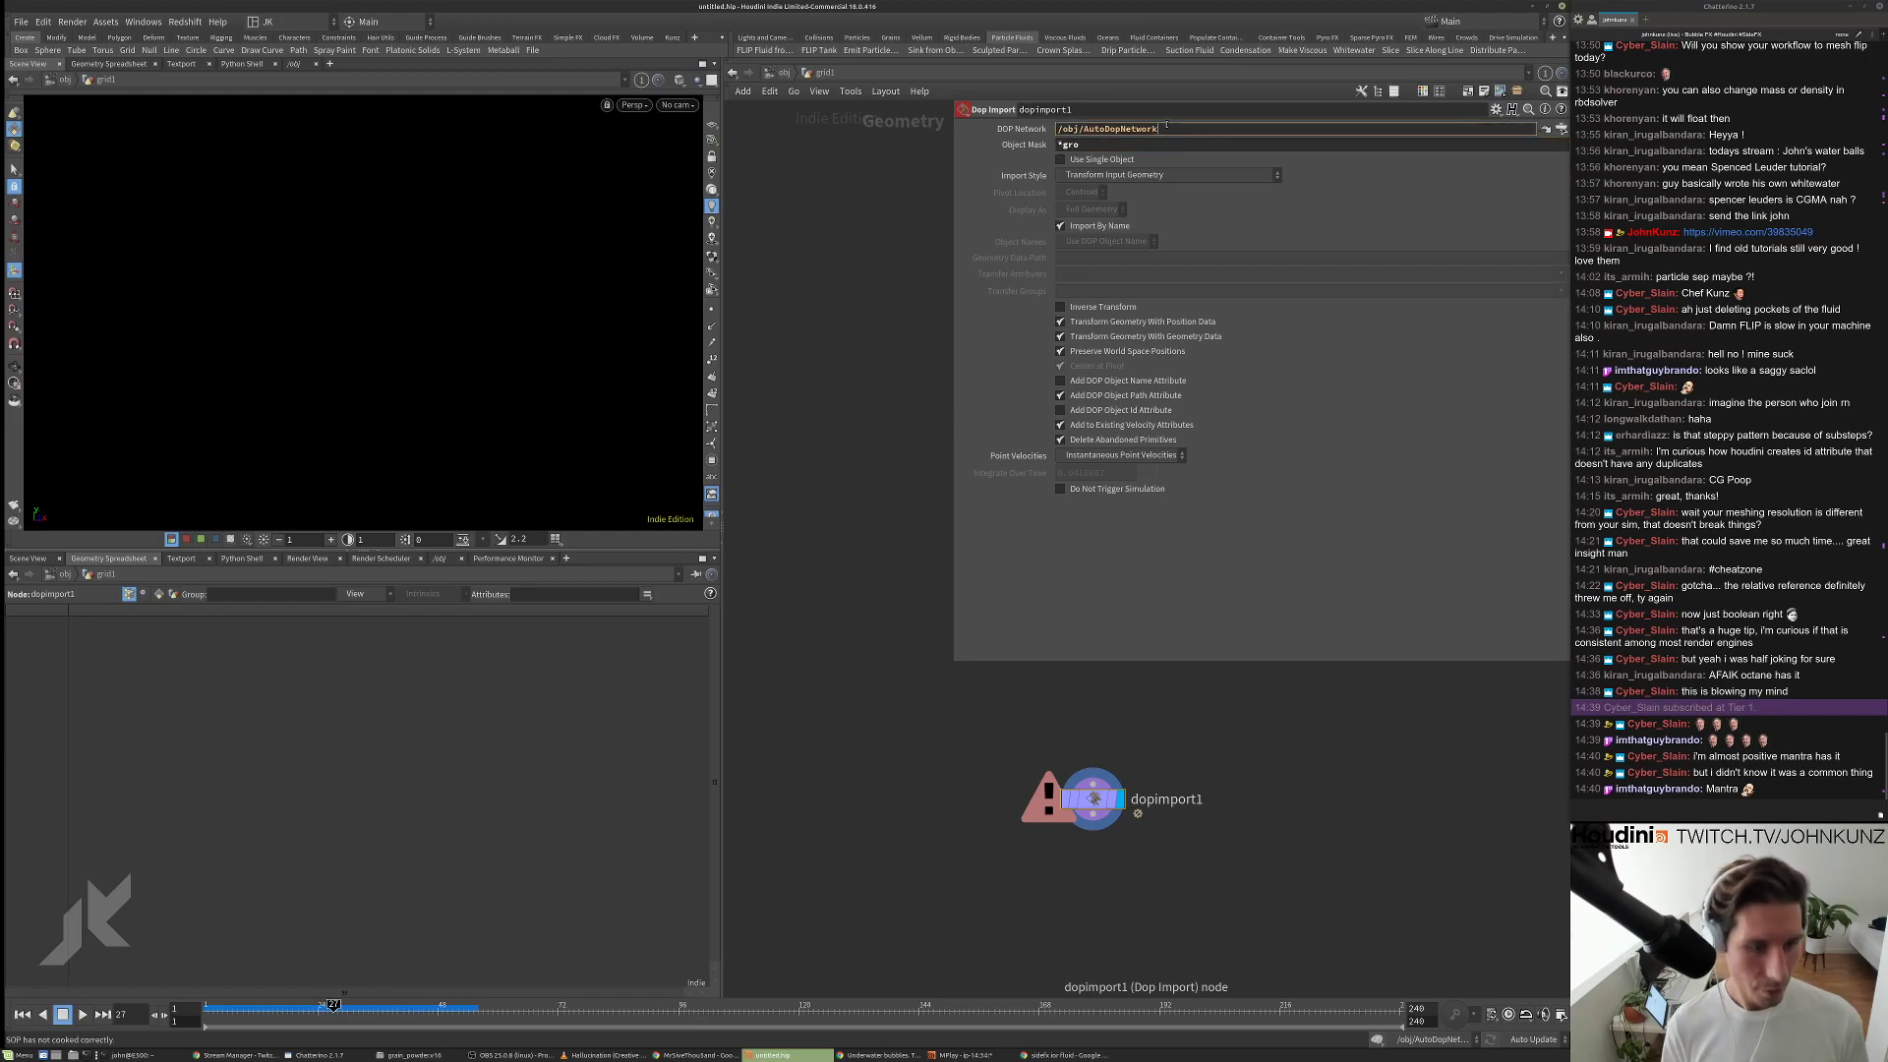
click(1167, 144)
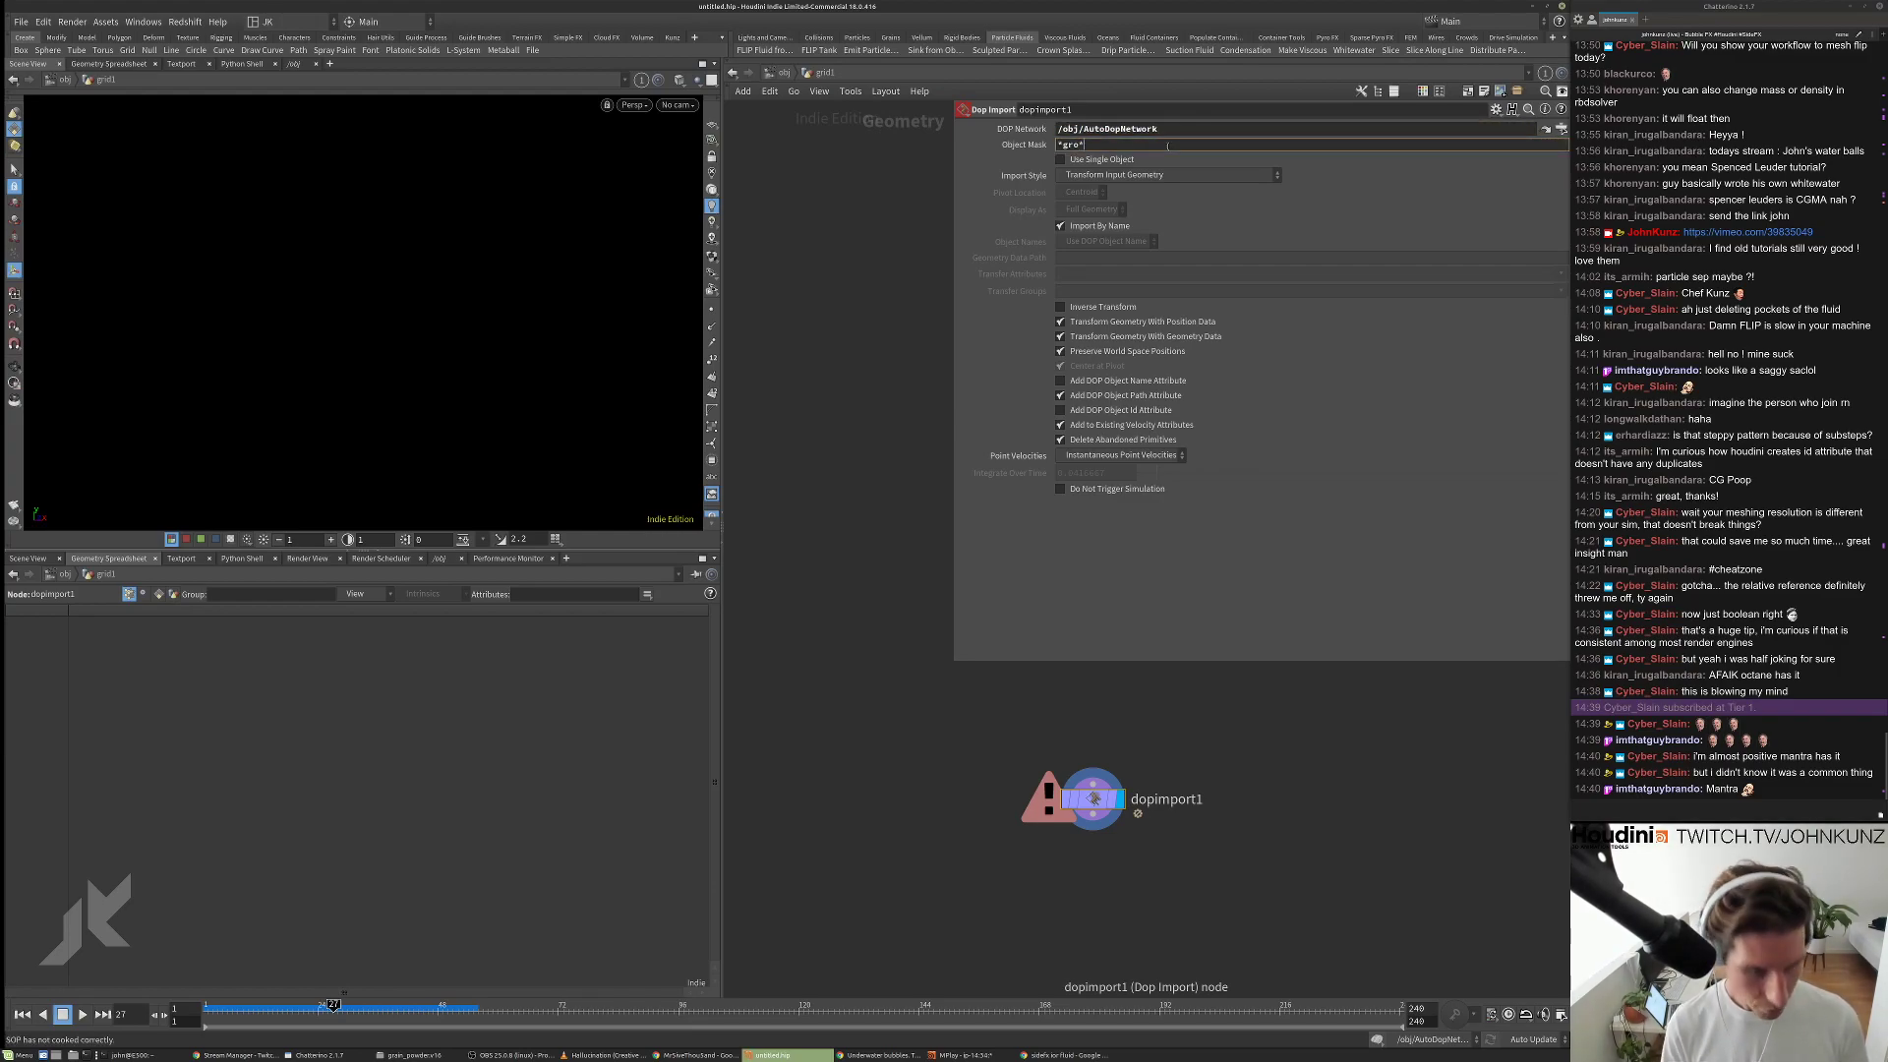
text(*)
key(Return)
click(1141, 174)
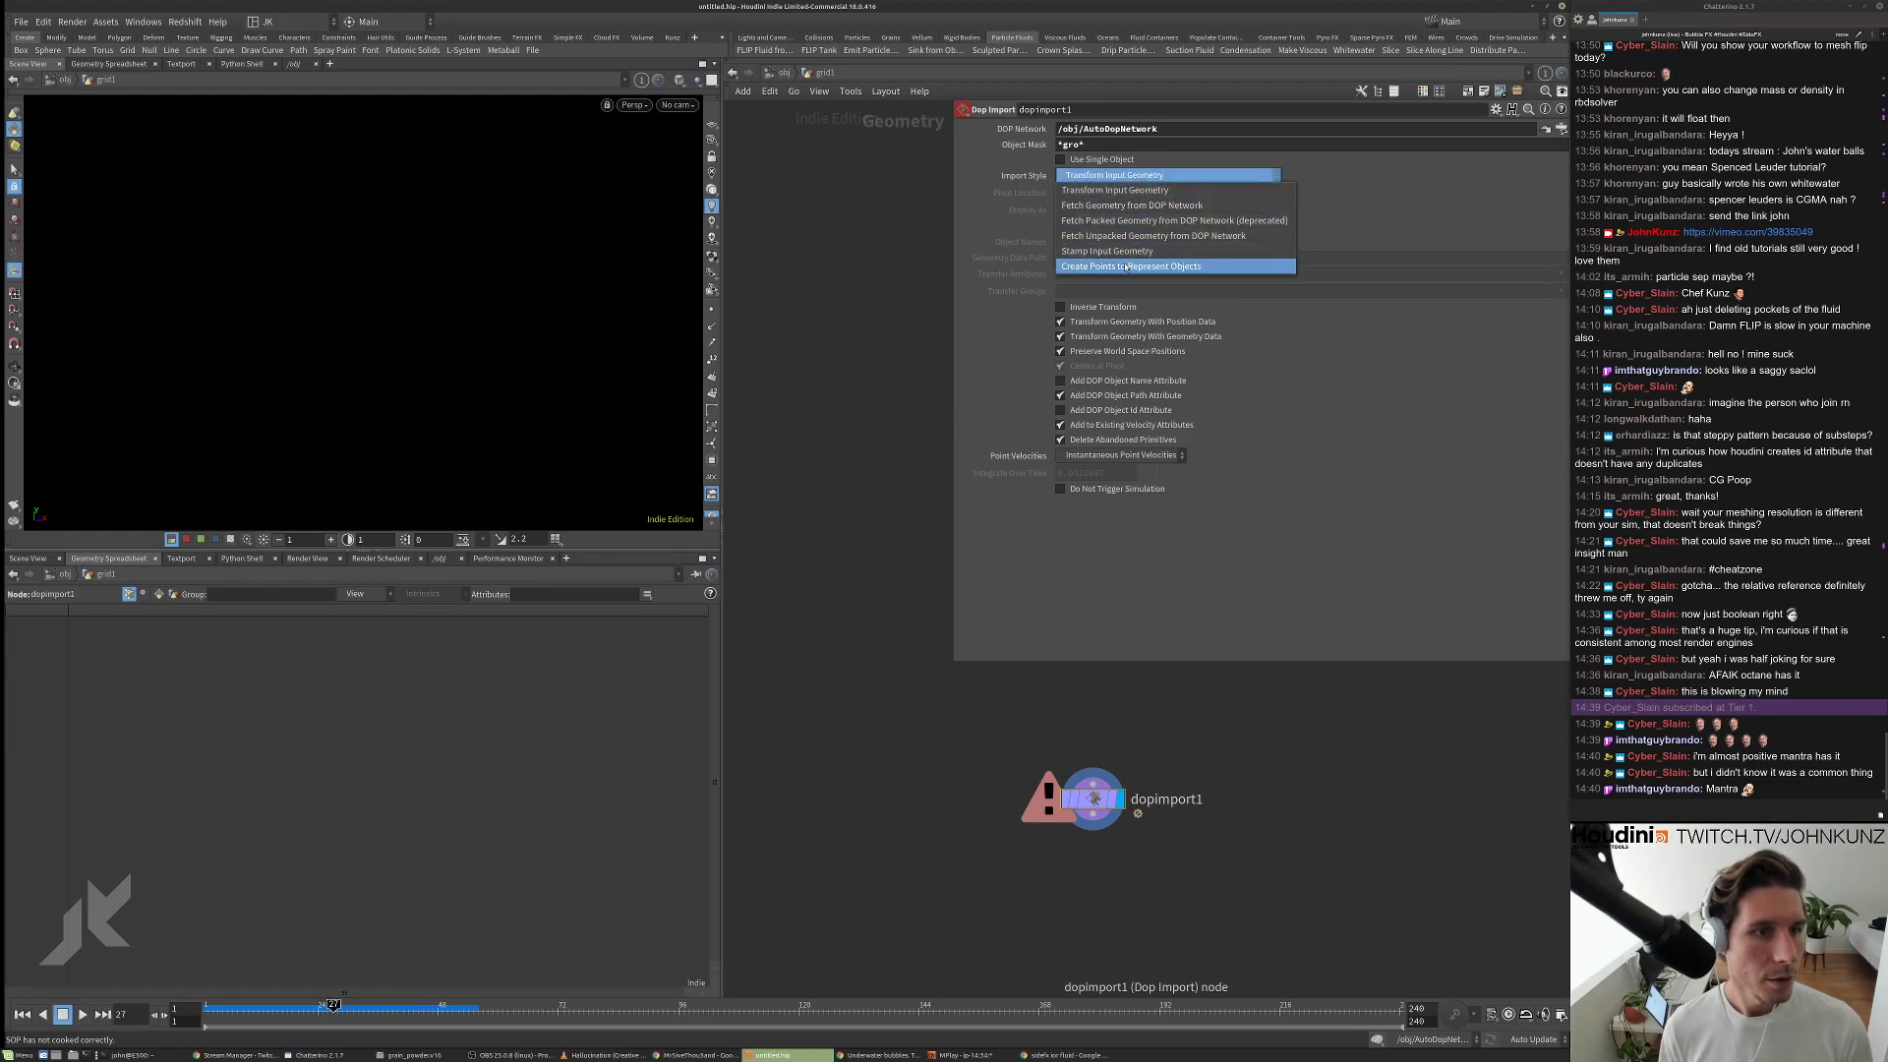
click(1118, 207)
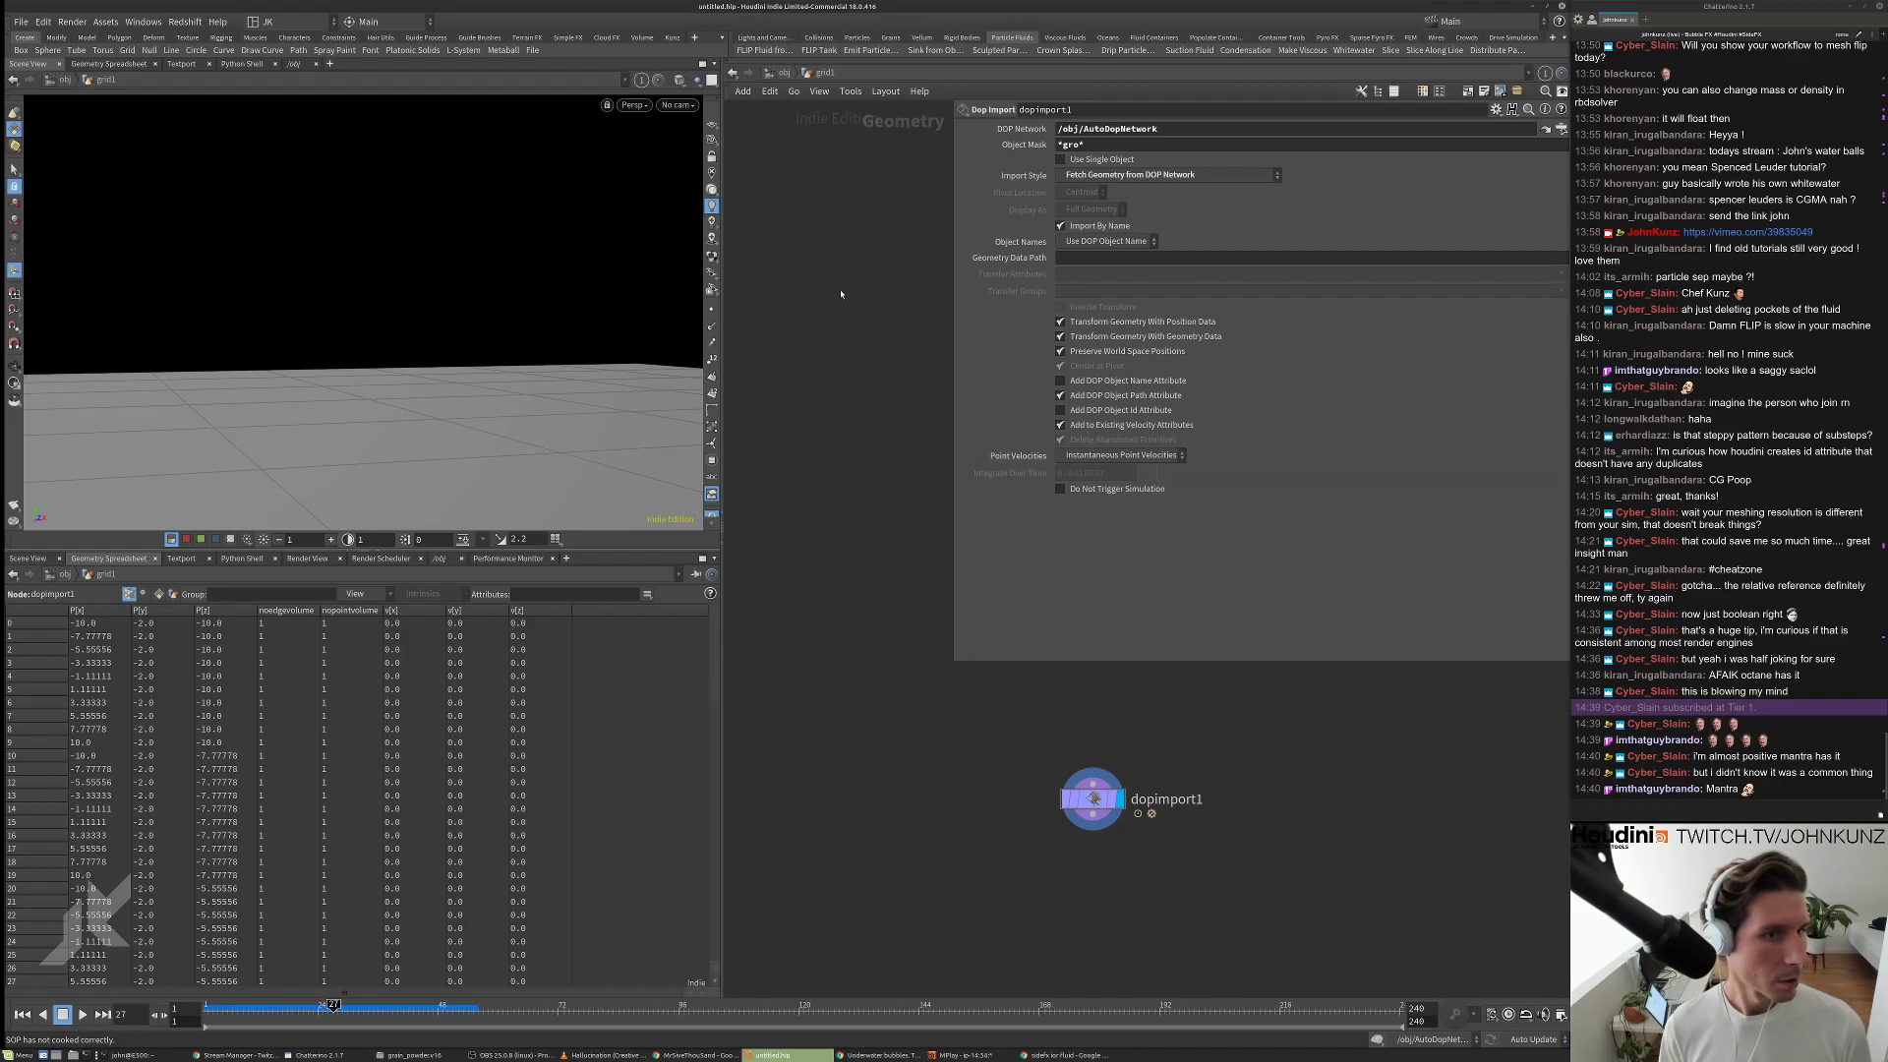
At object level, create camera cam1 matching the current viewport view.
key(u)
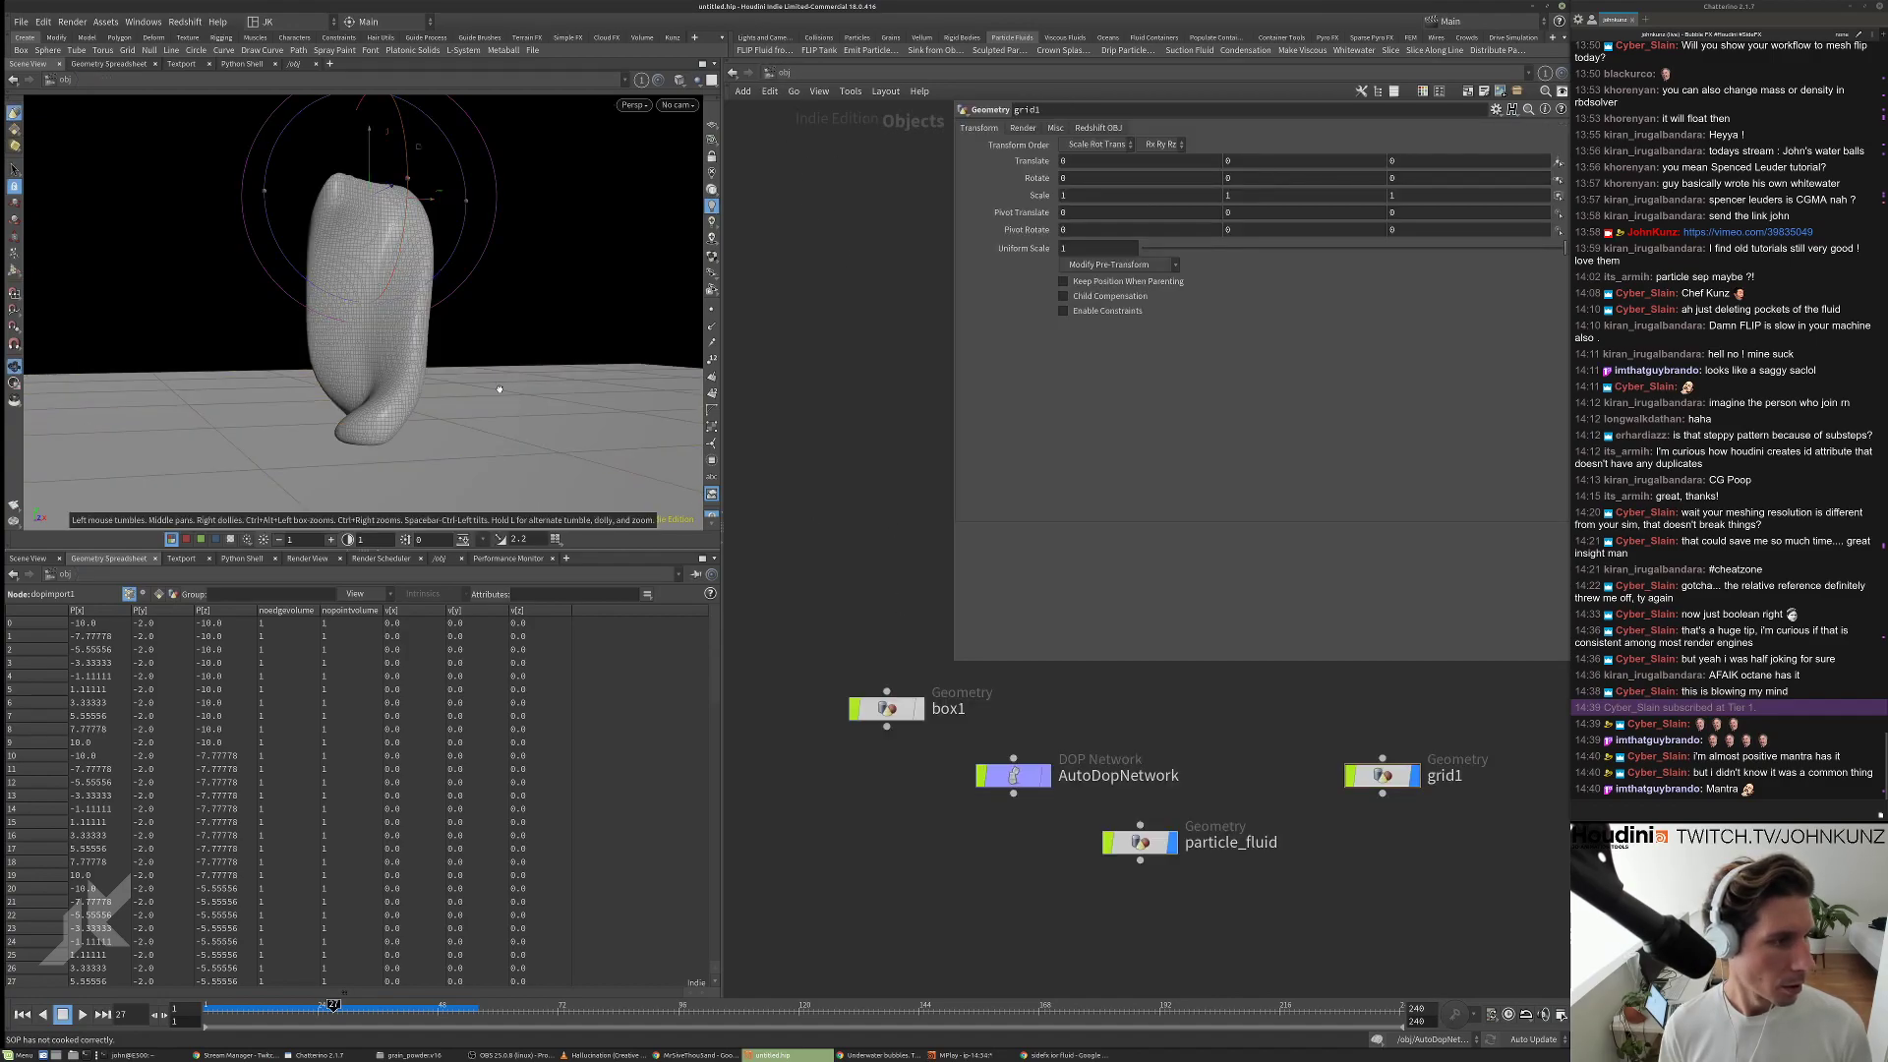
middle_drag(890, 845, 880, 793)
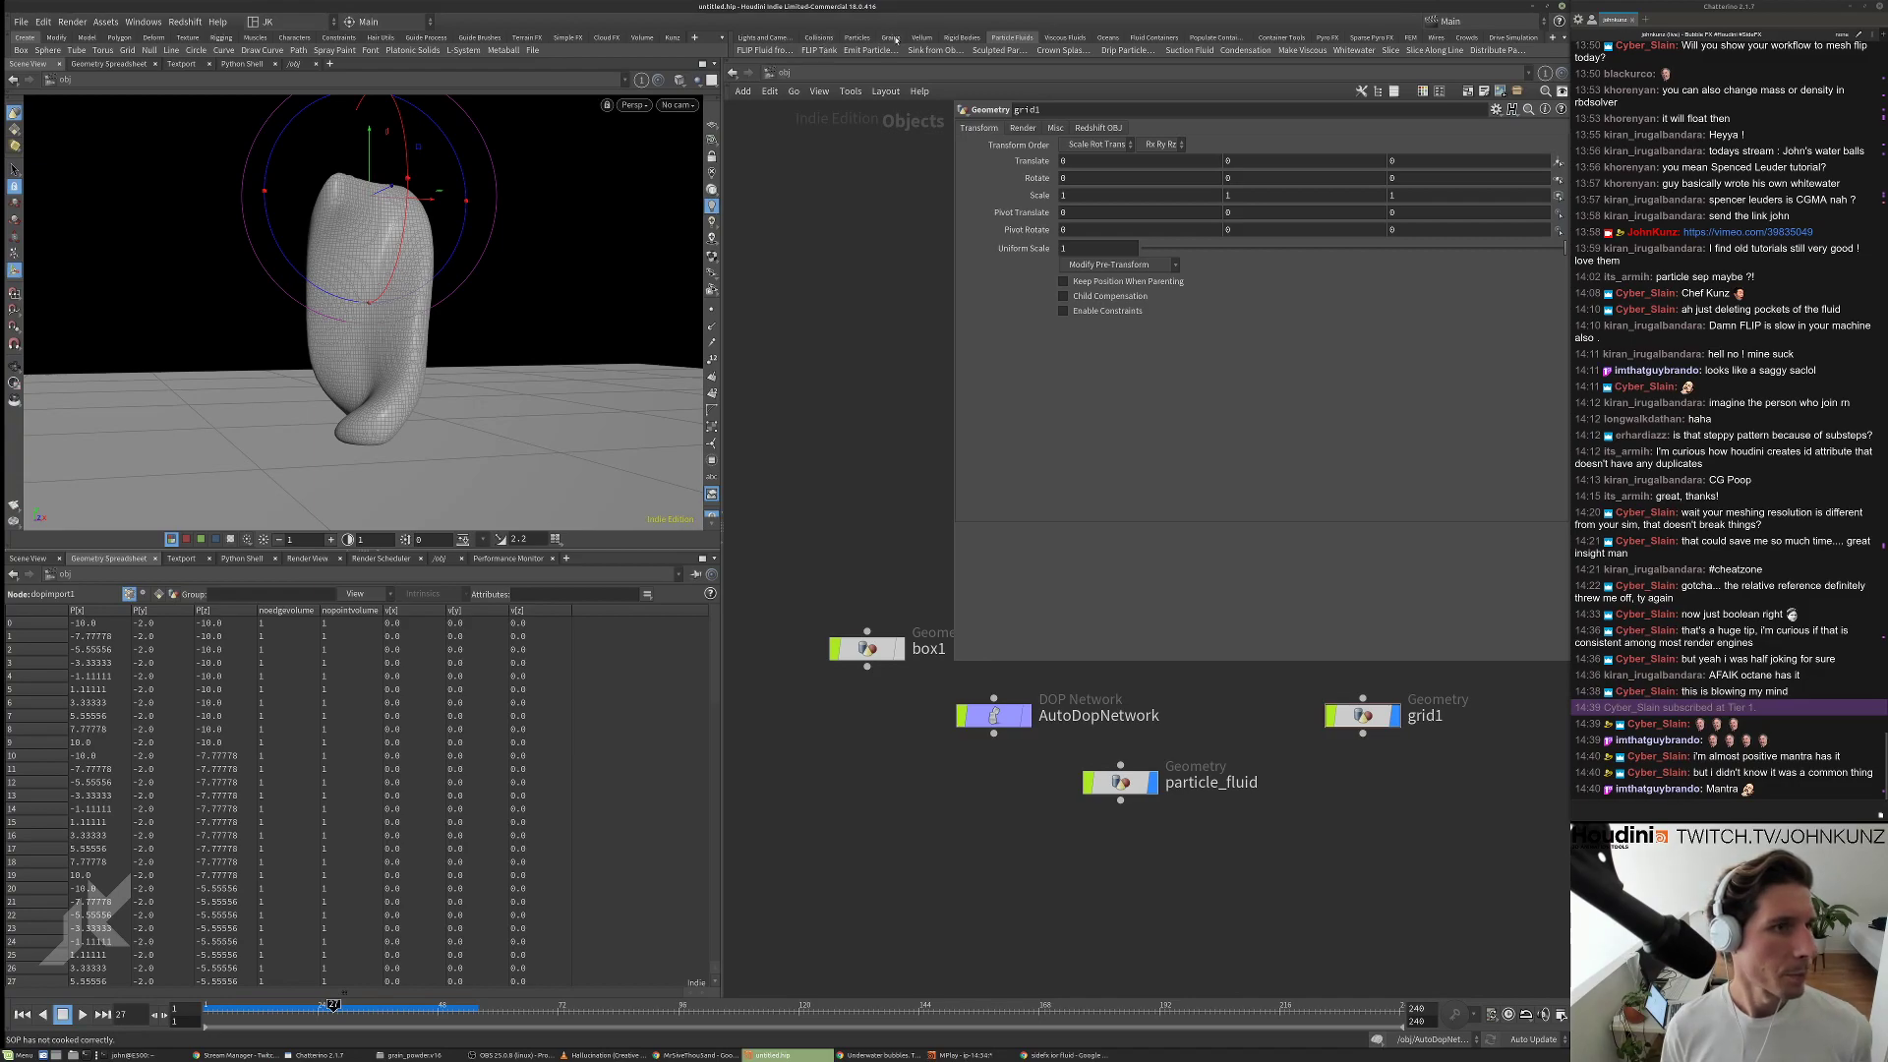
click(772, 37)
ctrl+click(764, 50)
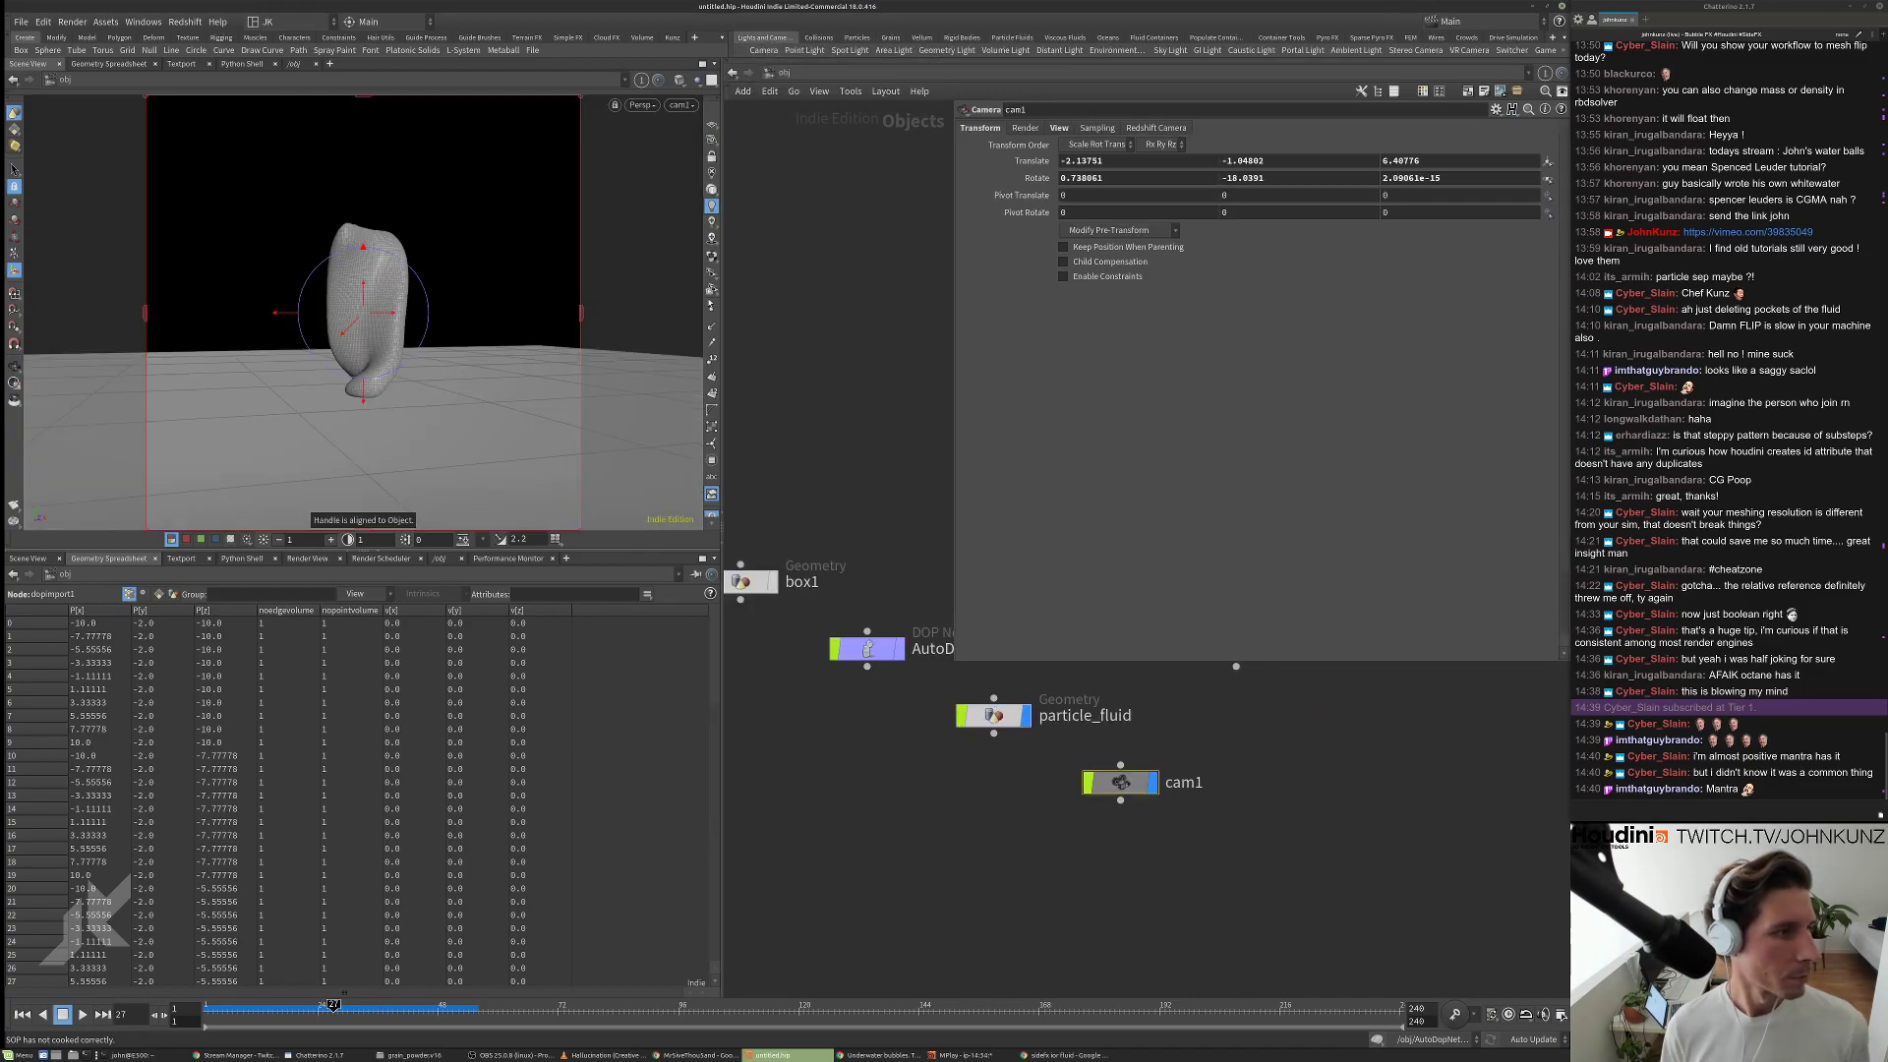
Set cam1's Aperture to 36 and Focal Length to 125.
click(1059, 128)
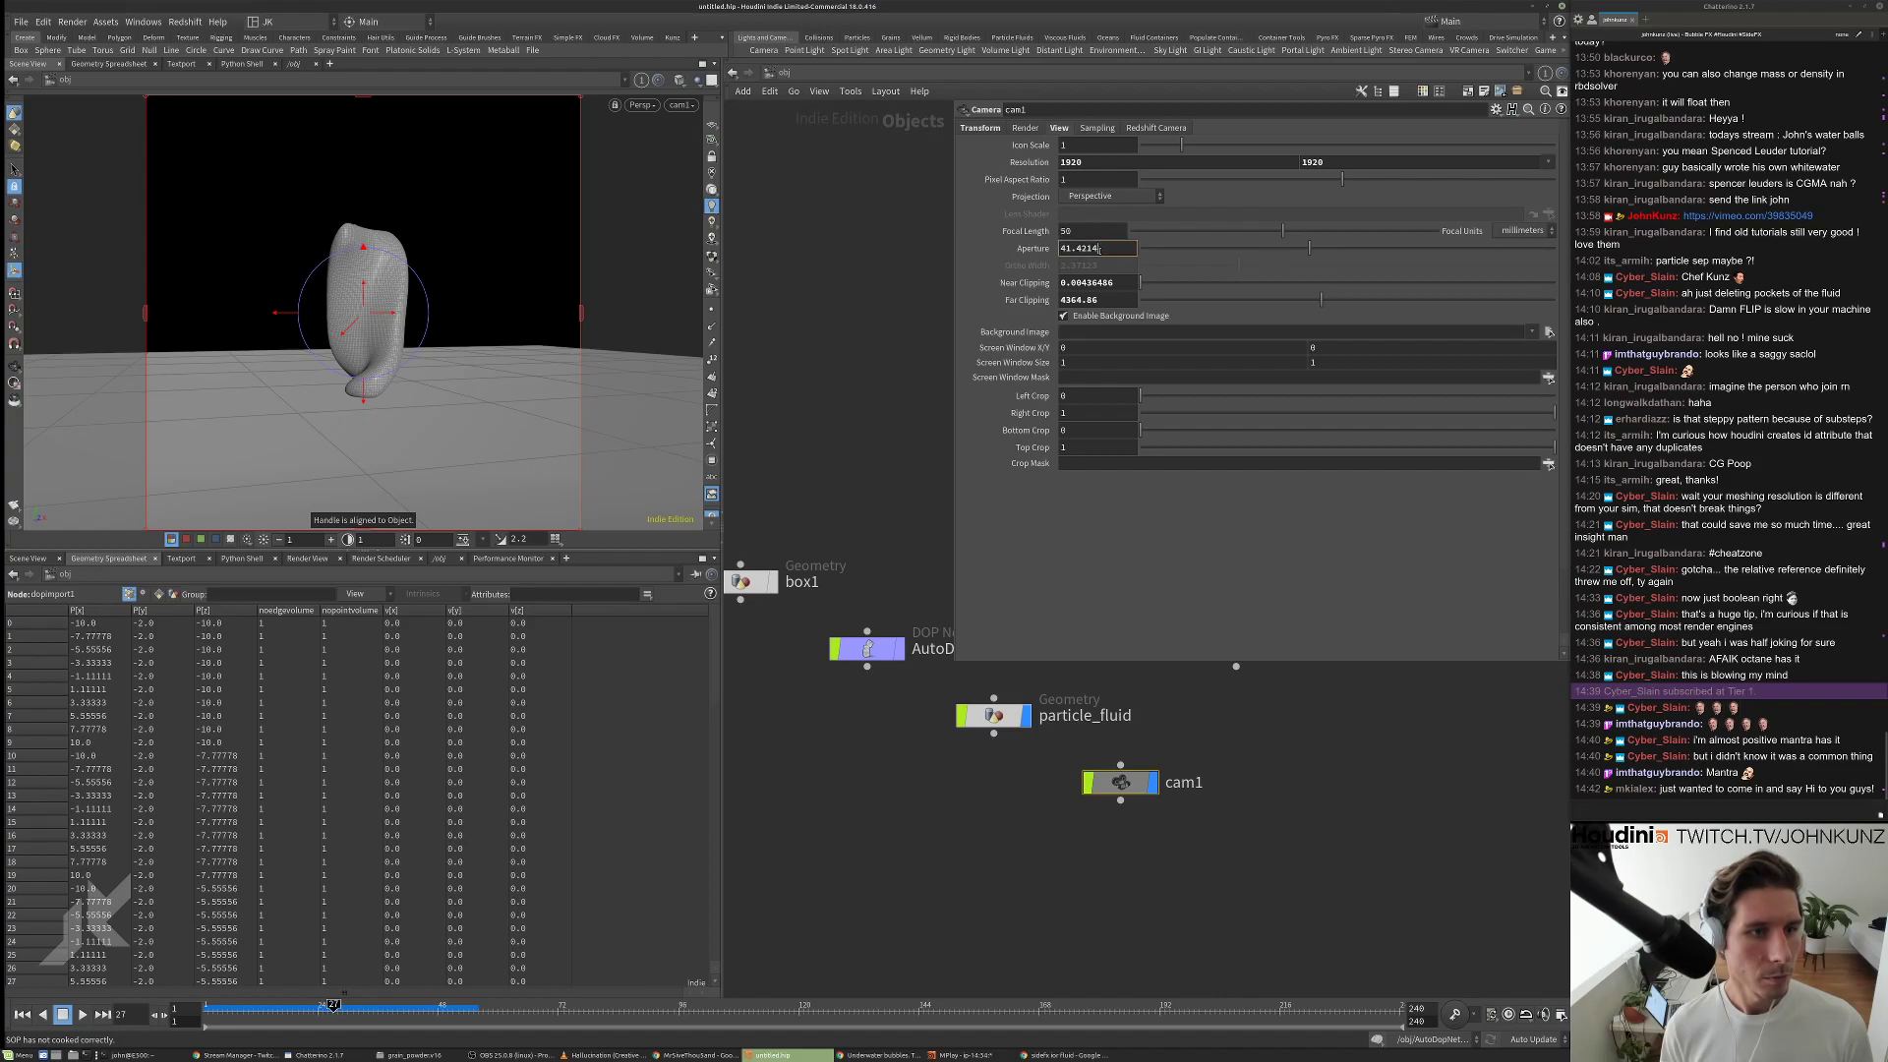
double_click(1082, 248)
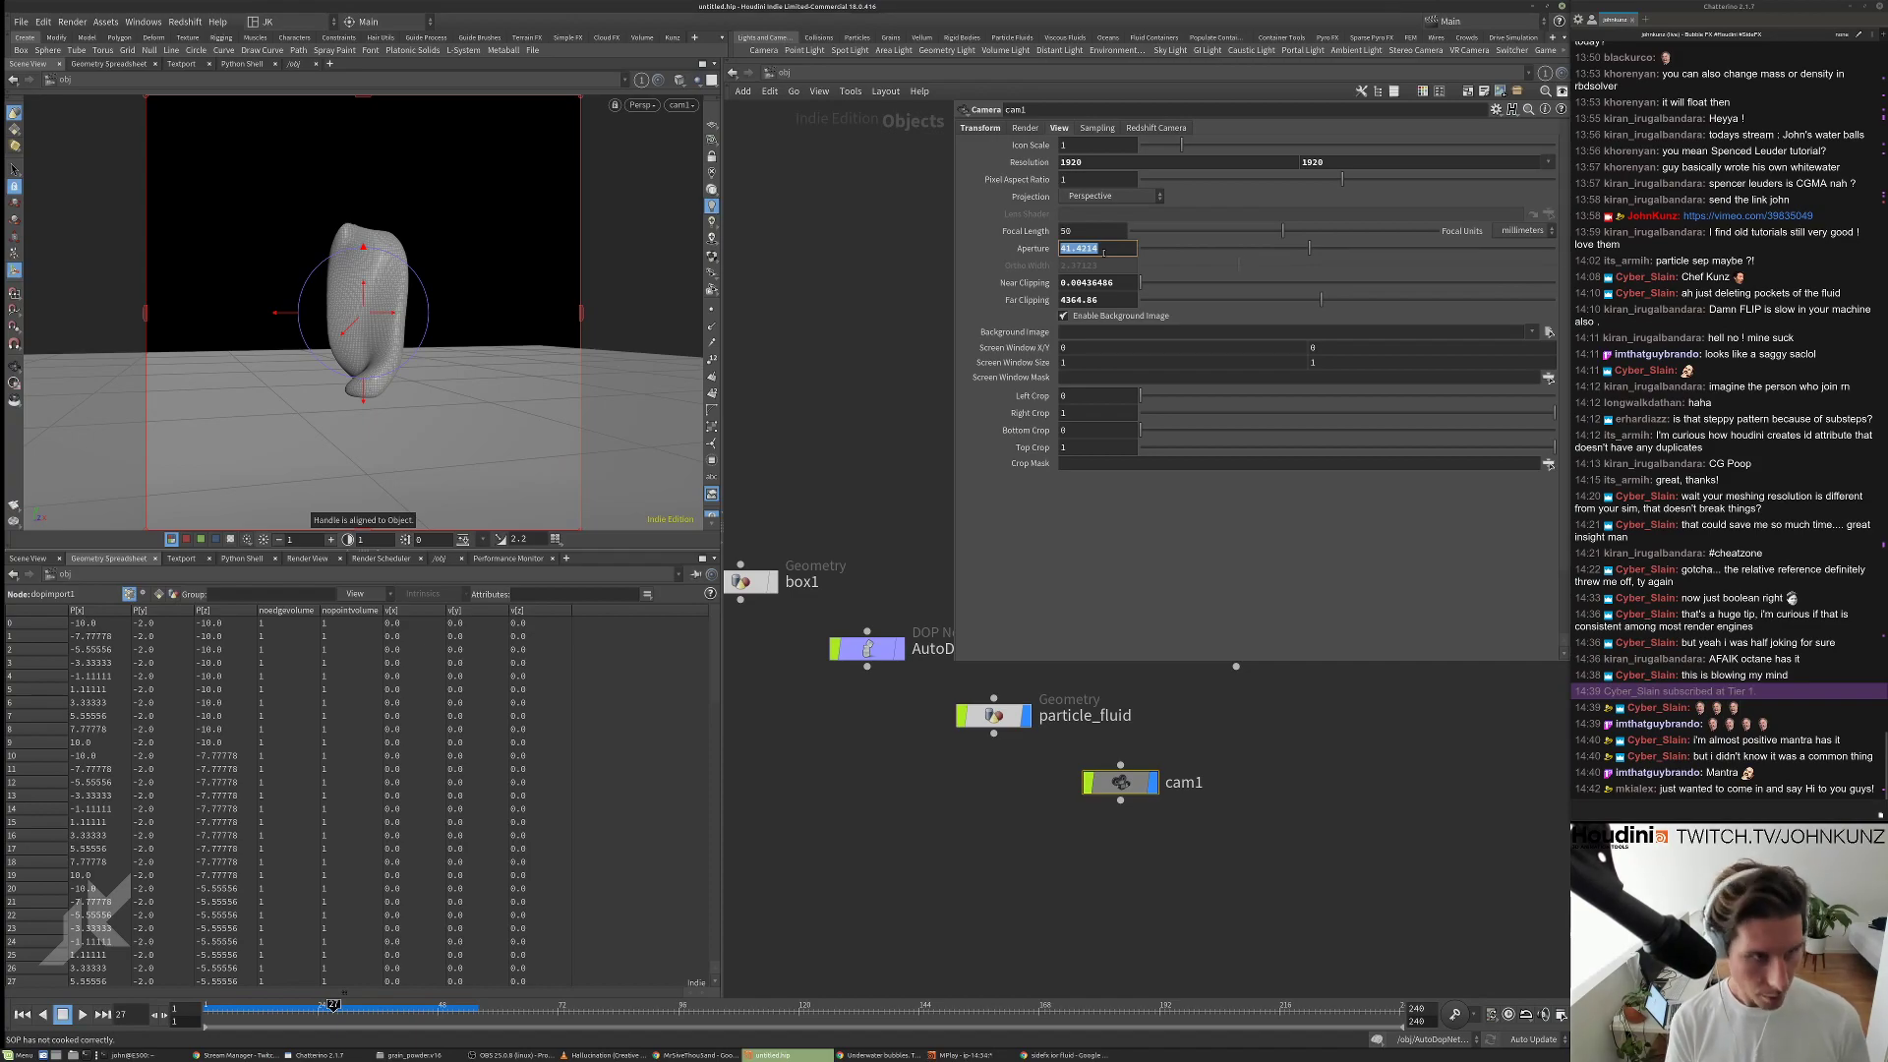
text(36)
key(Return)
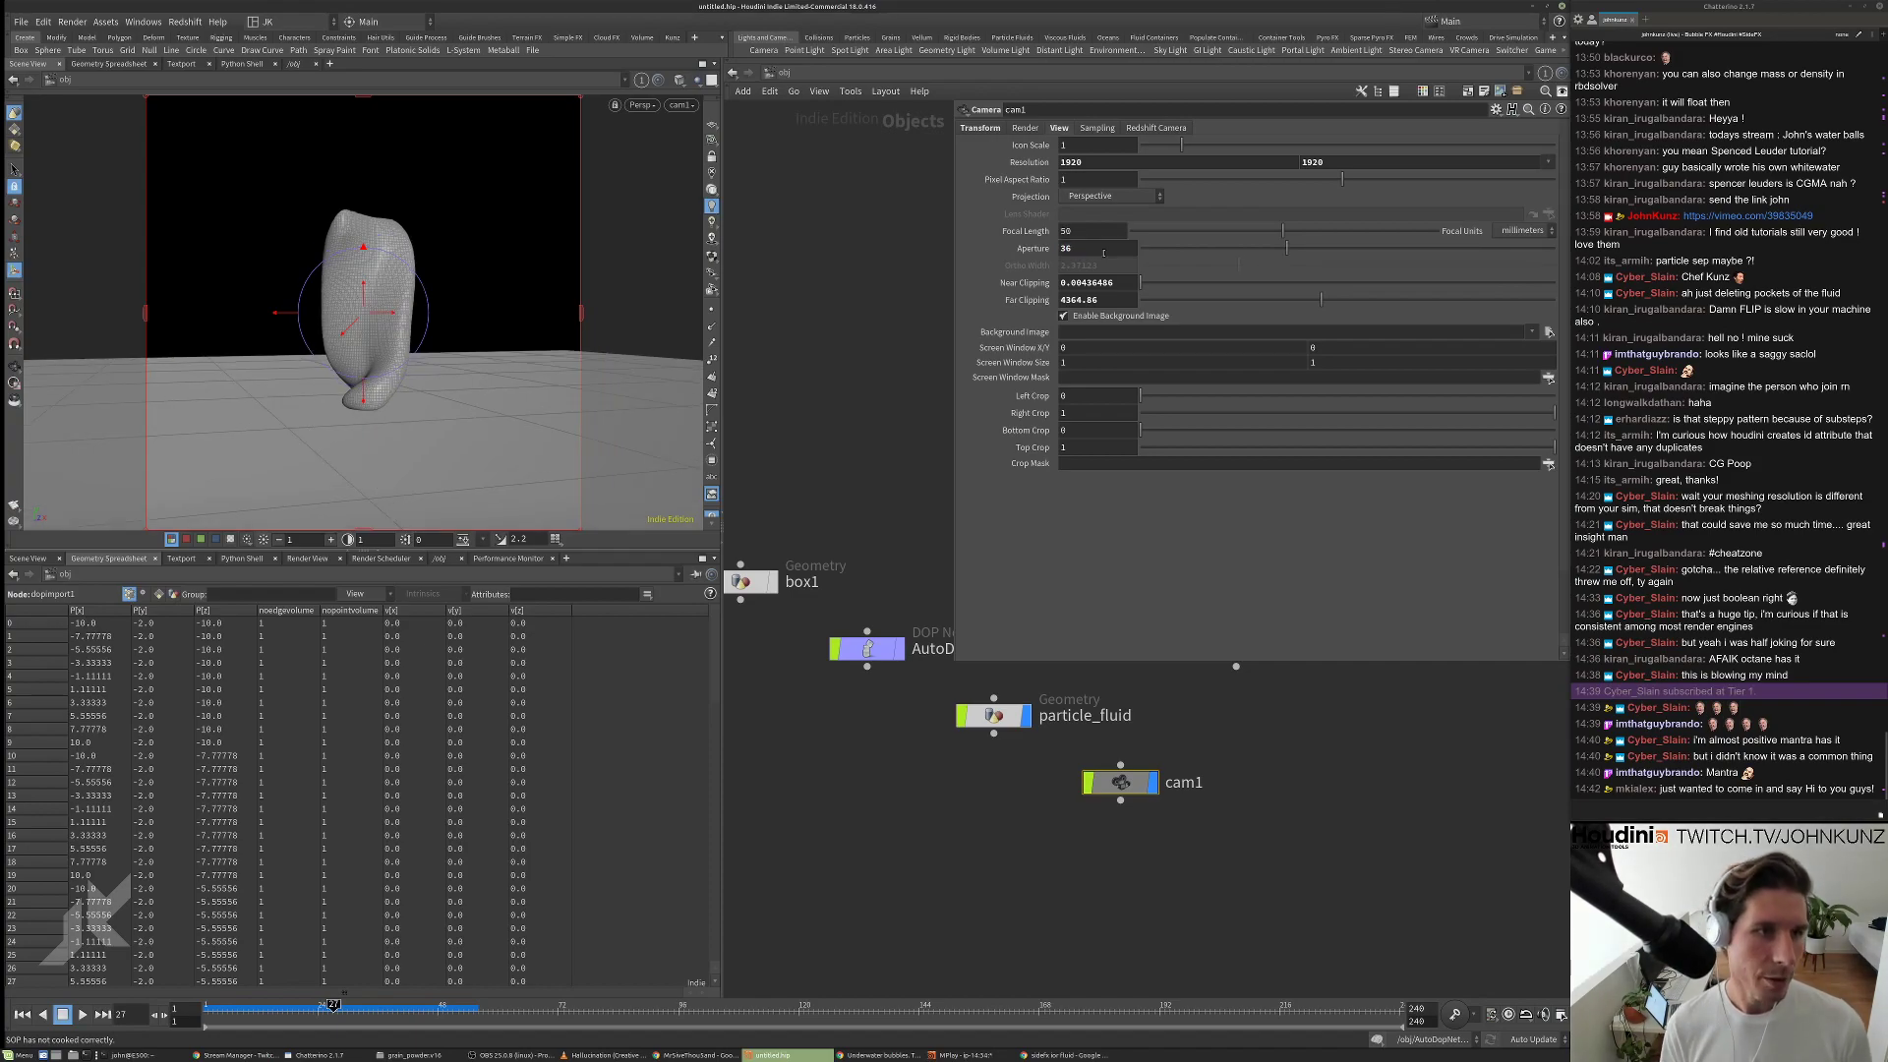
click(1068, 231)
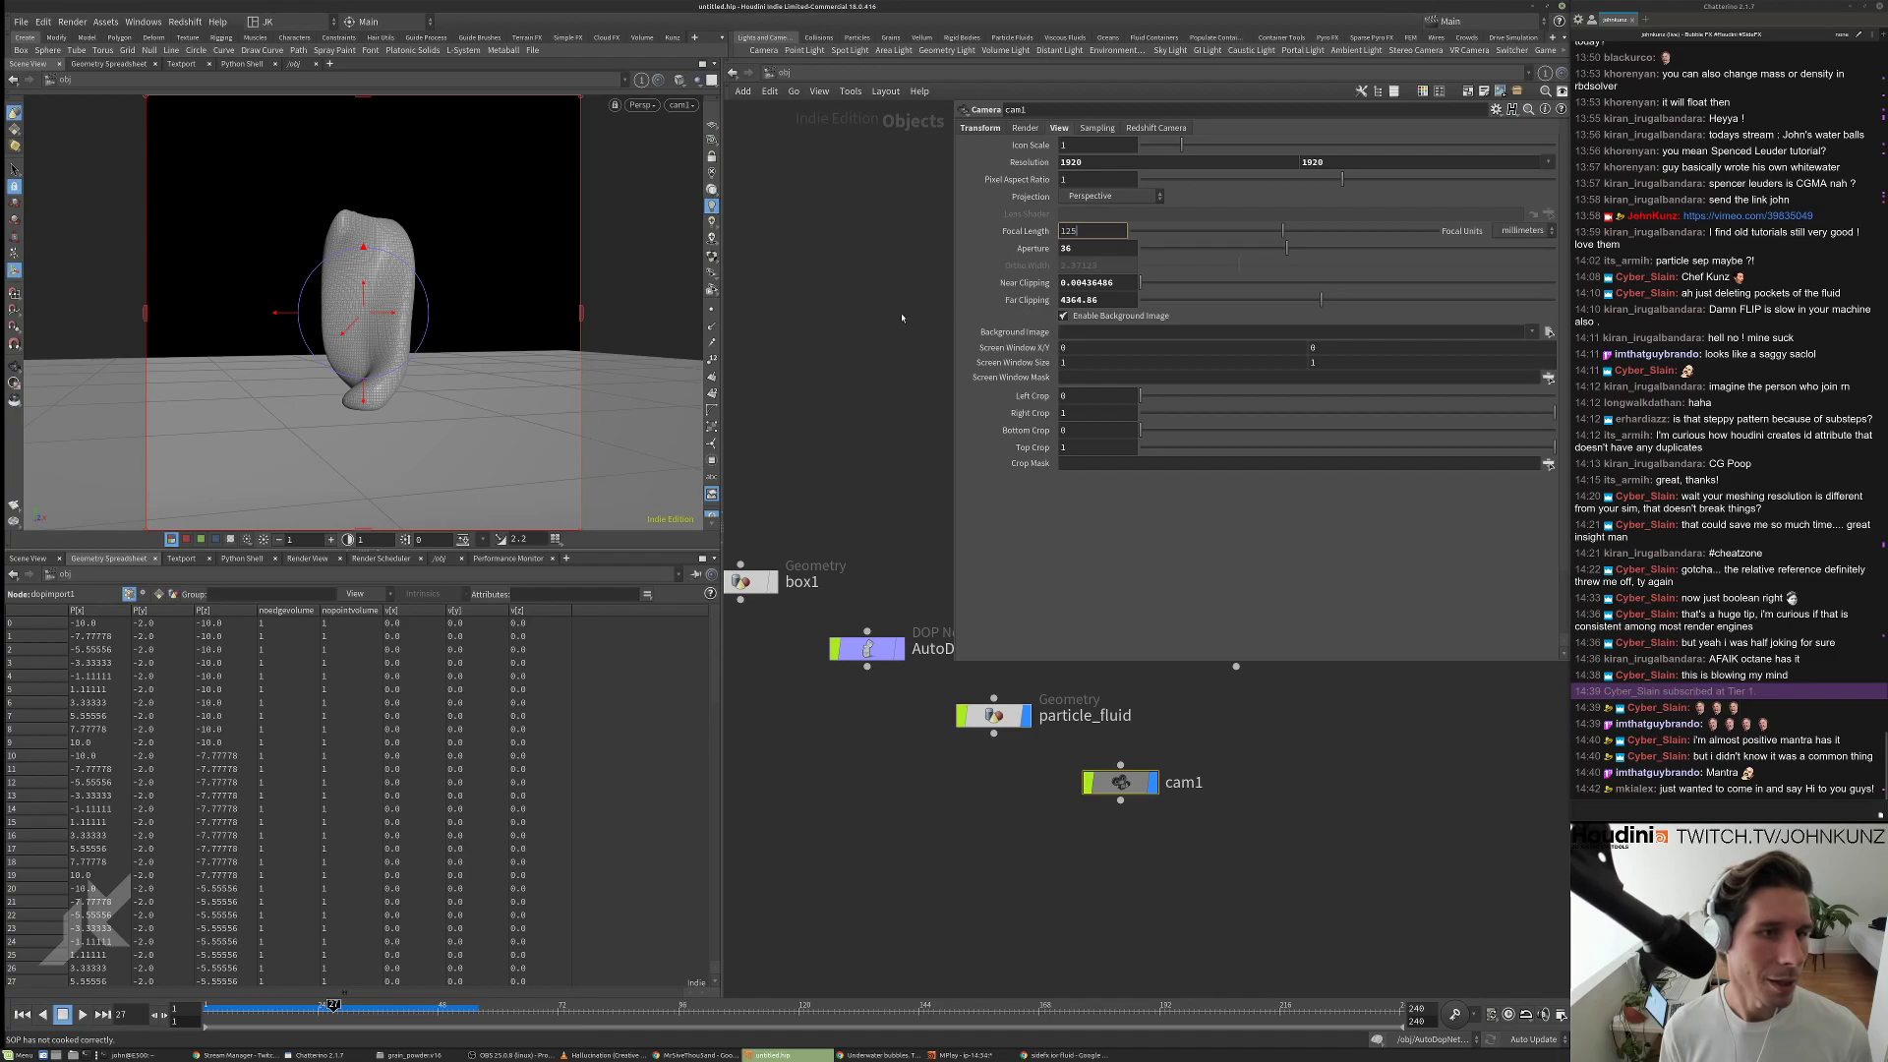
key(Return)
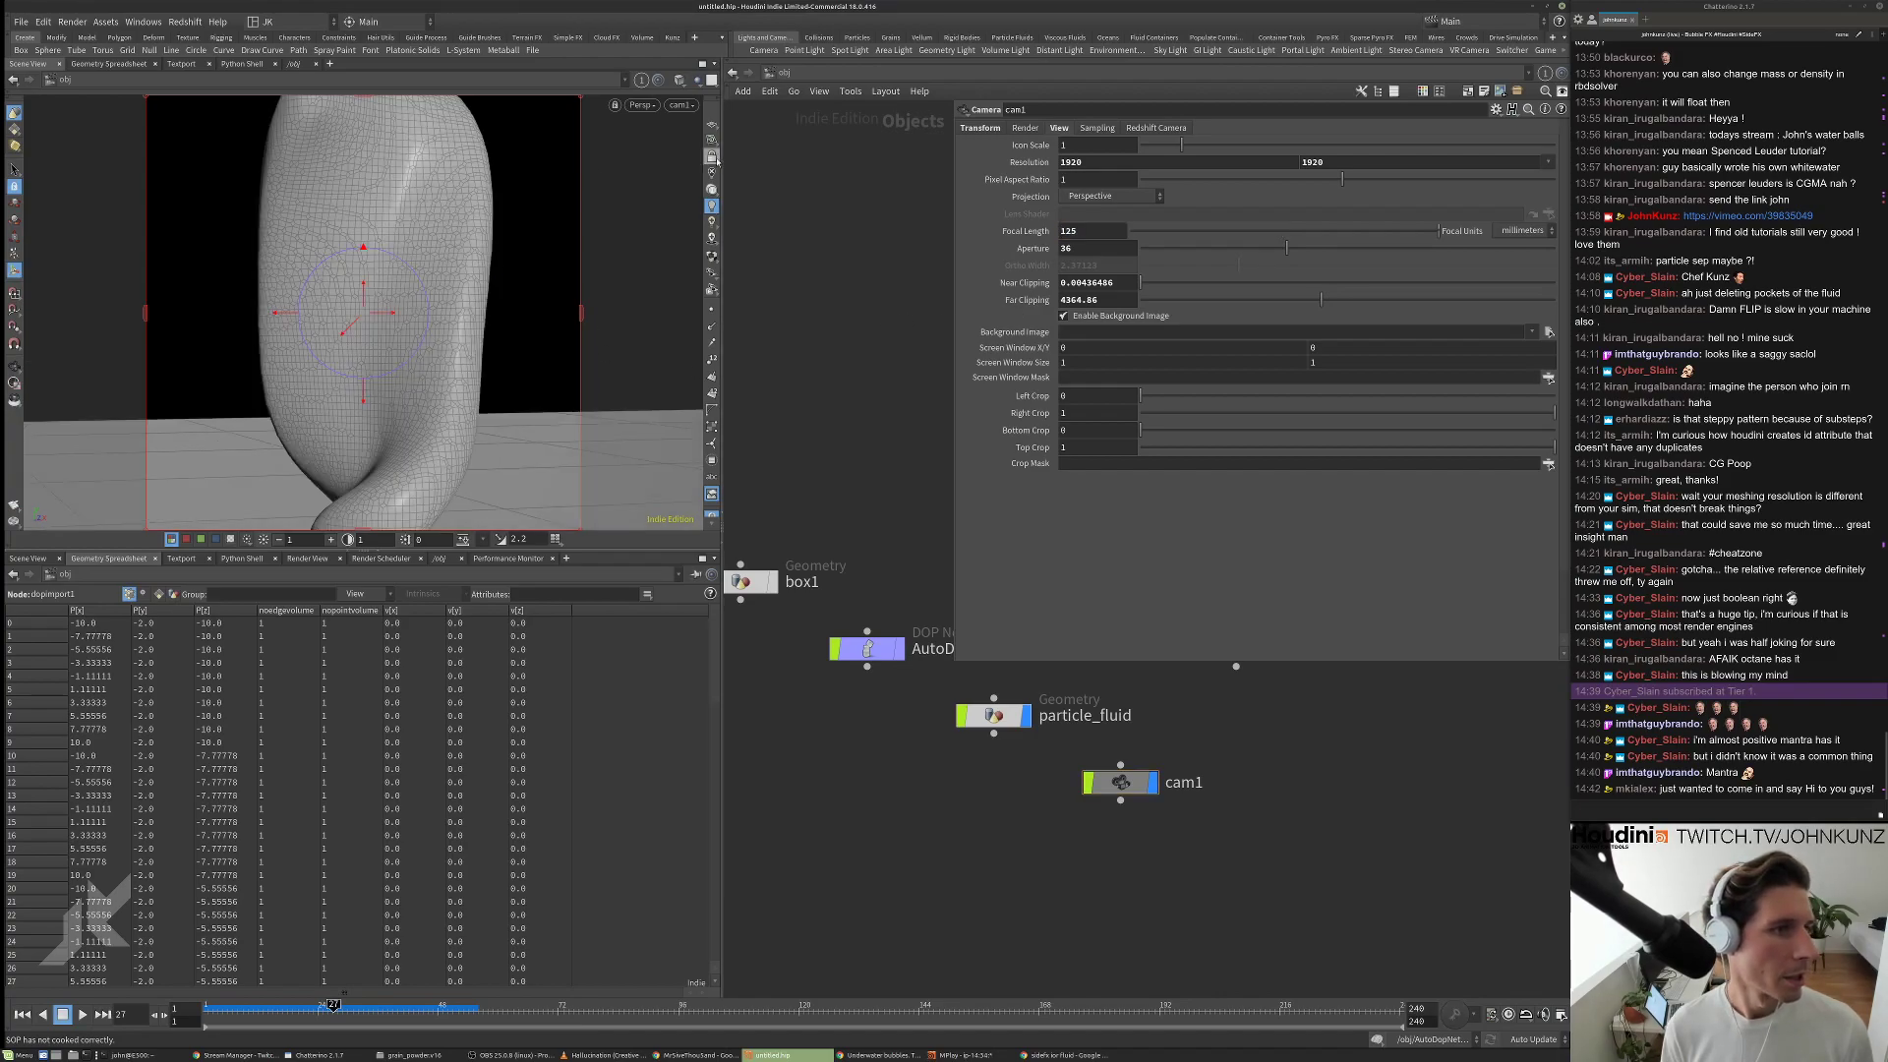
Orbit the viewport around the fluid mesh, then bring the web browser forward.
drag(527, 262, 431, 339)
scroll(431, 339, up, 5)
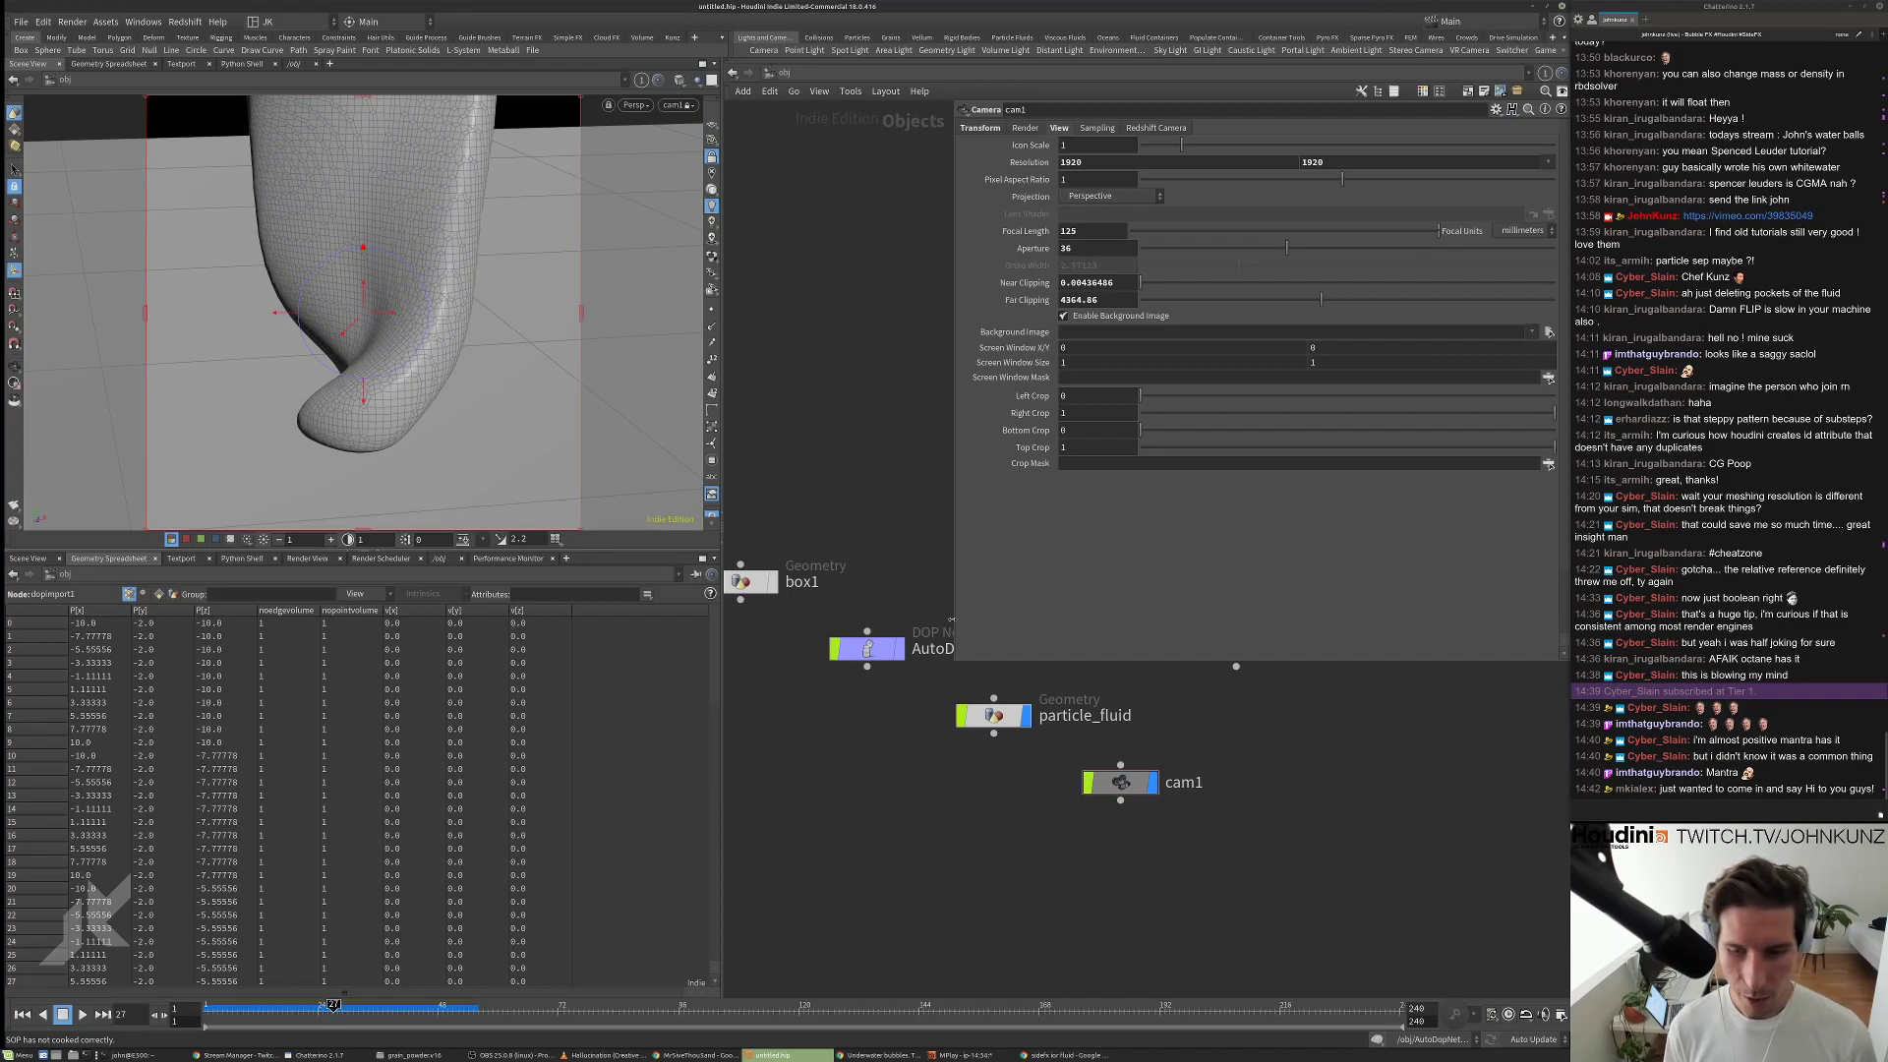
middle_drag(944, 750, 1007, 807)
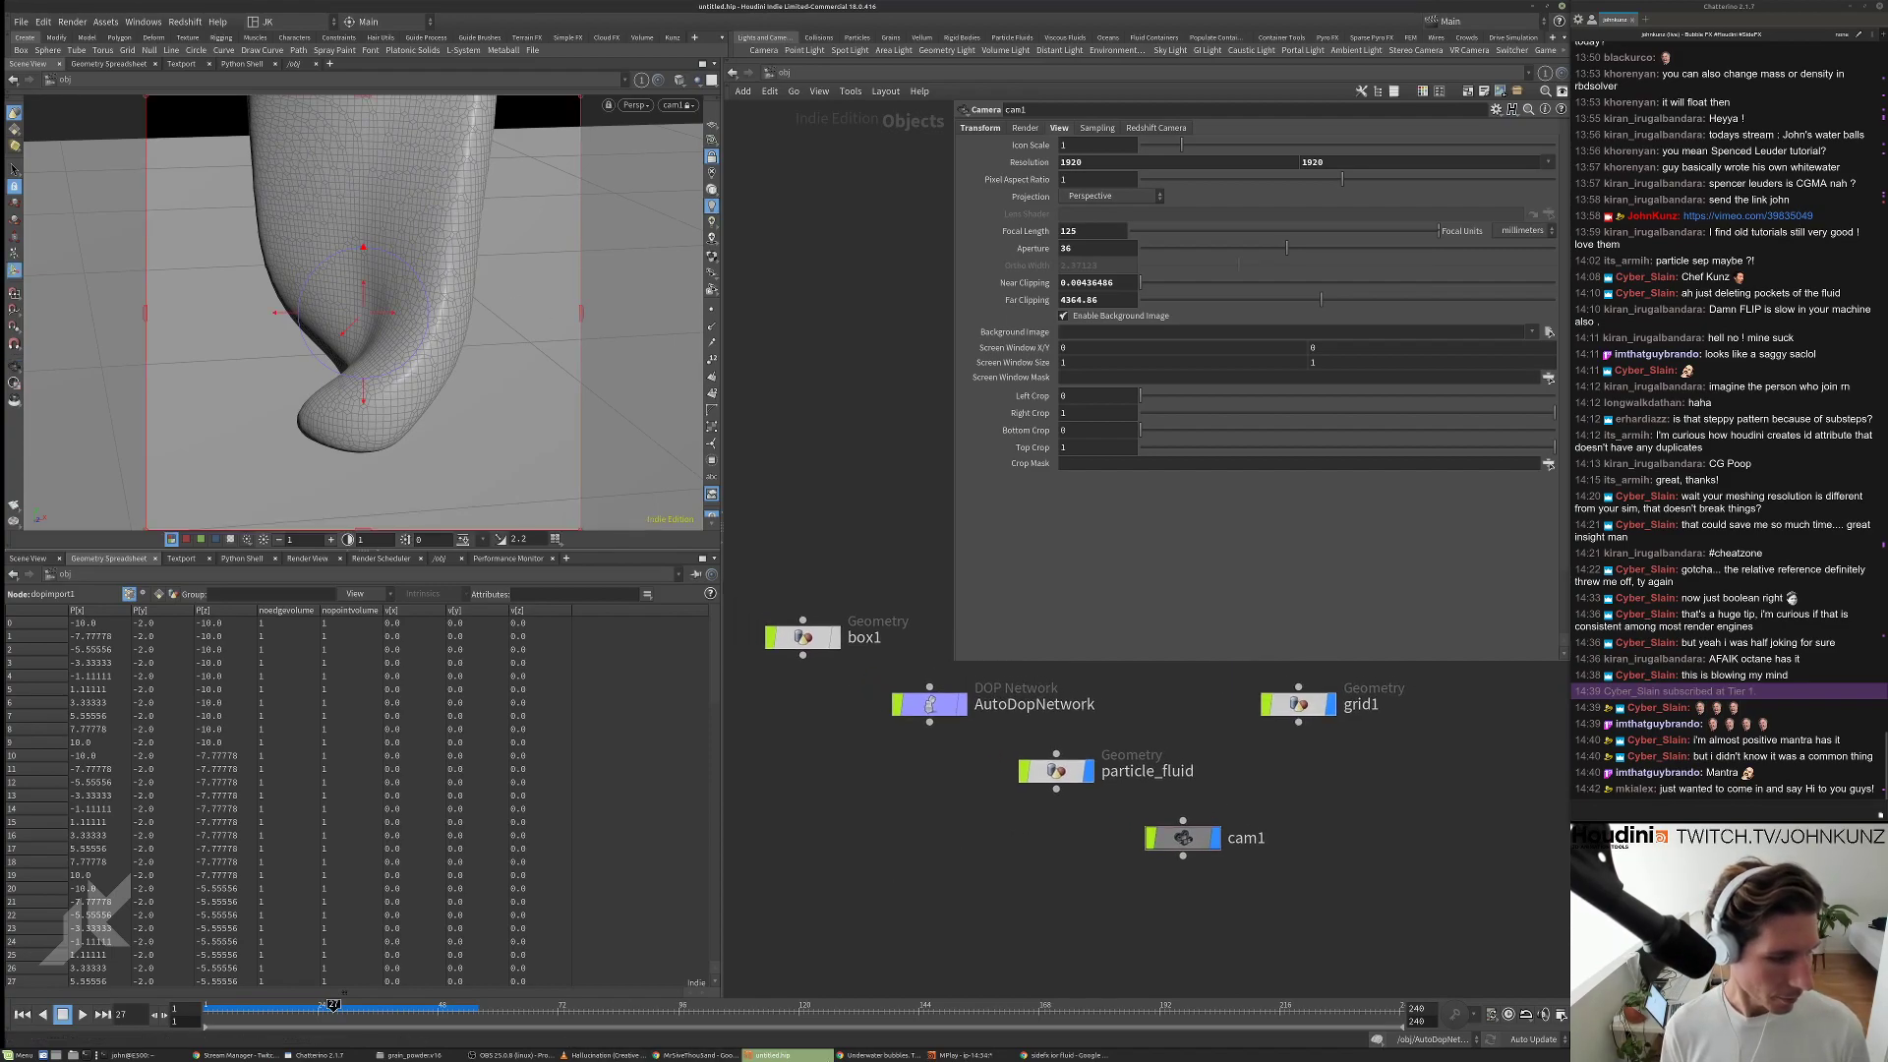
click(878, 1055)
Search Google Images for 'jam dripp' in a new browser tab.
key(ctrl+t)
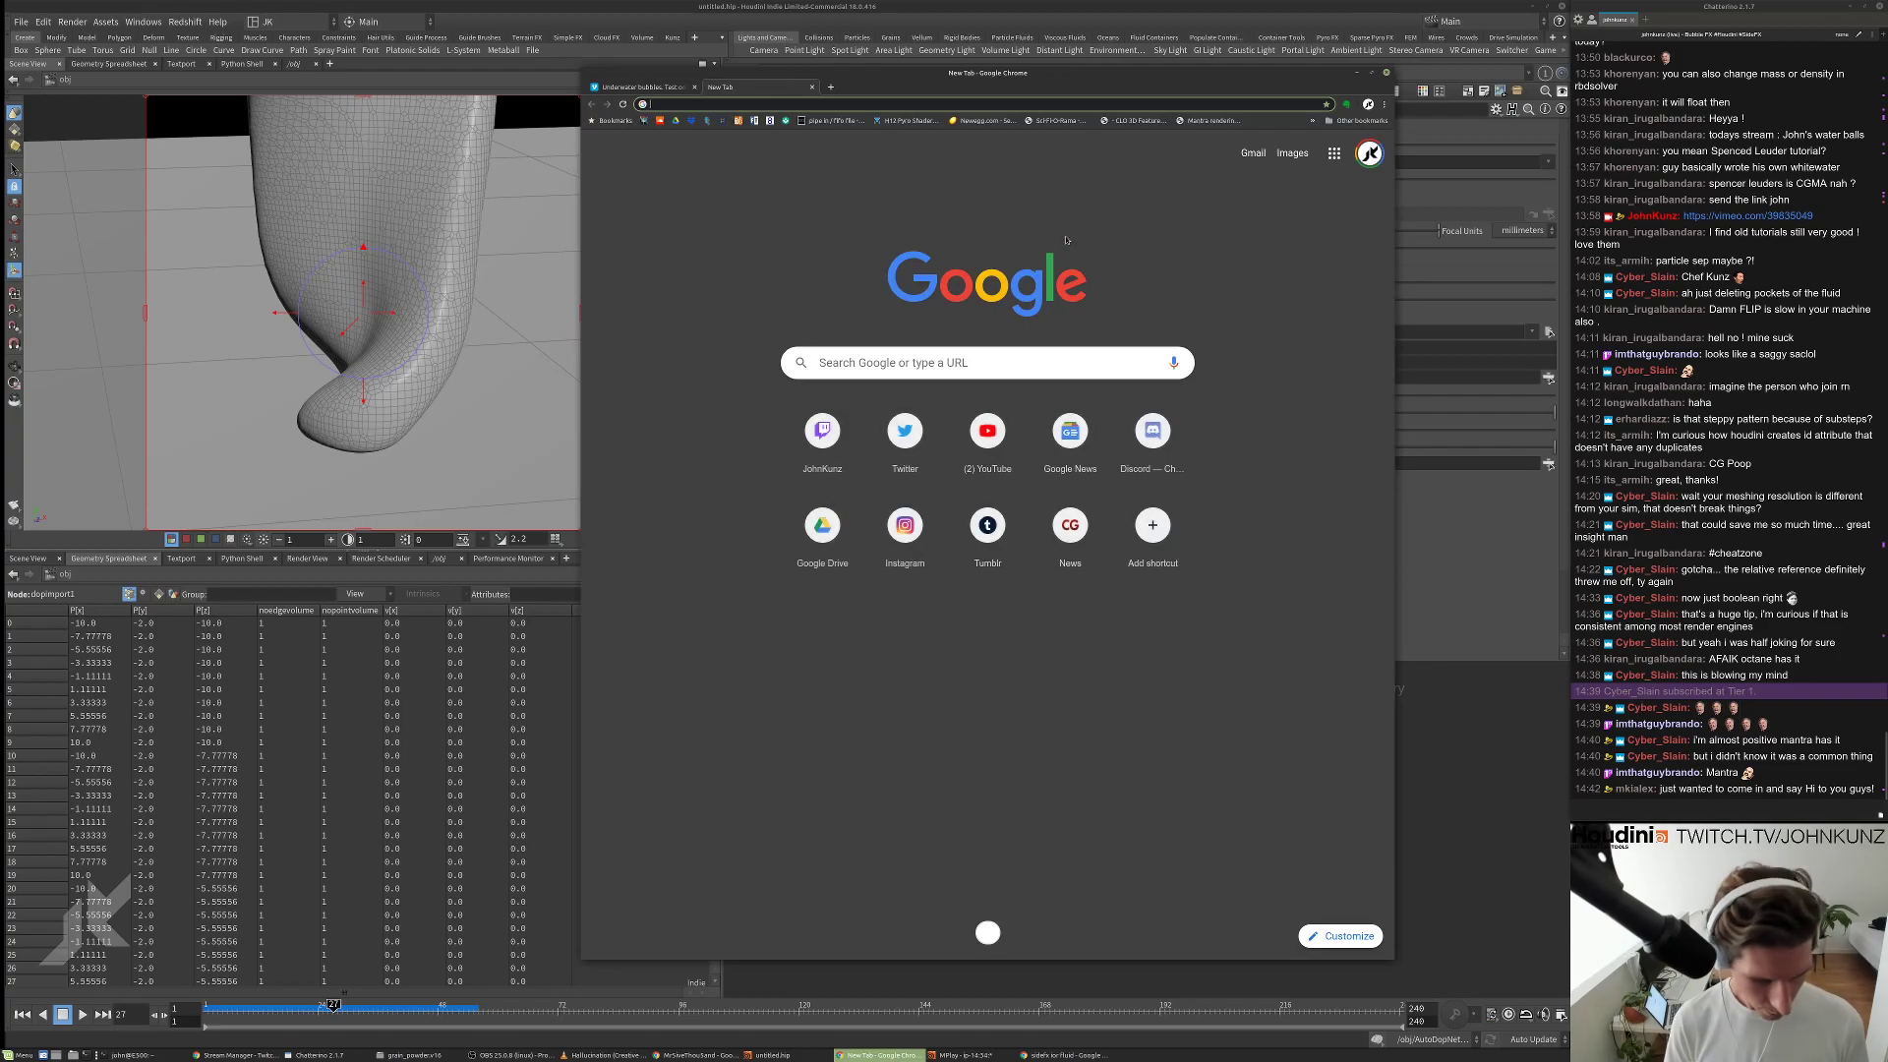
text(jam dripp)
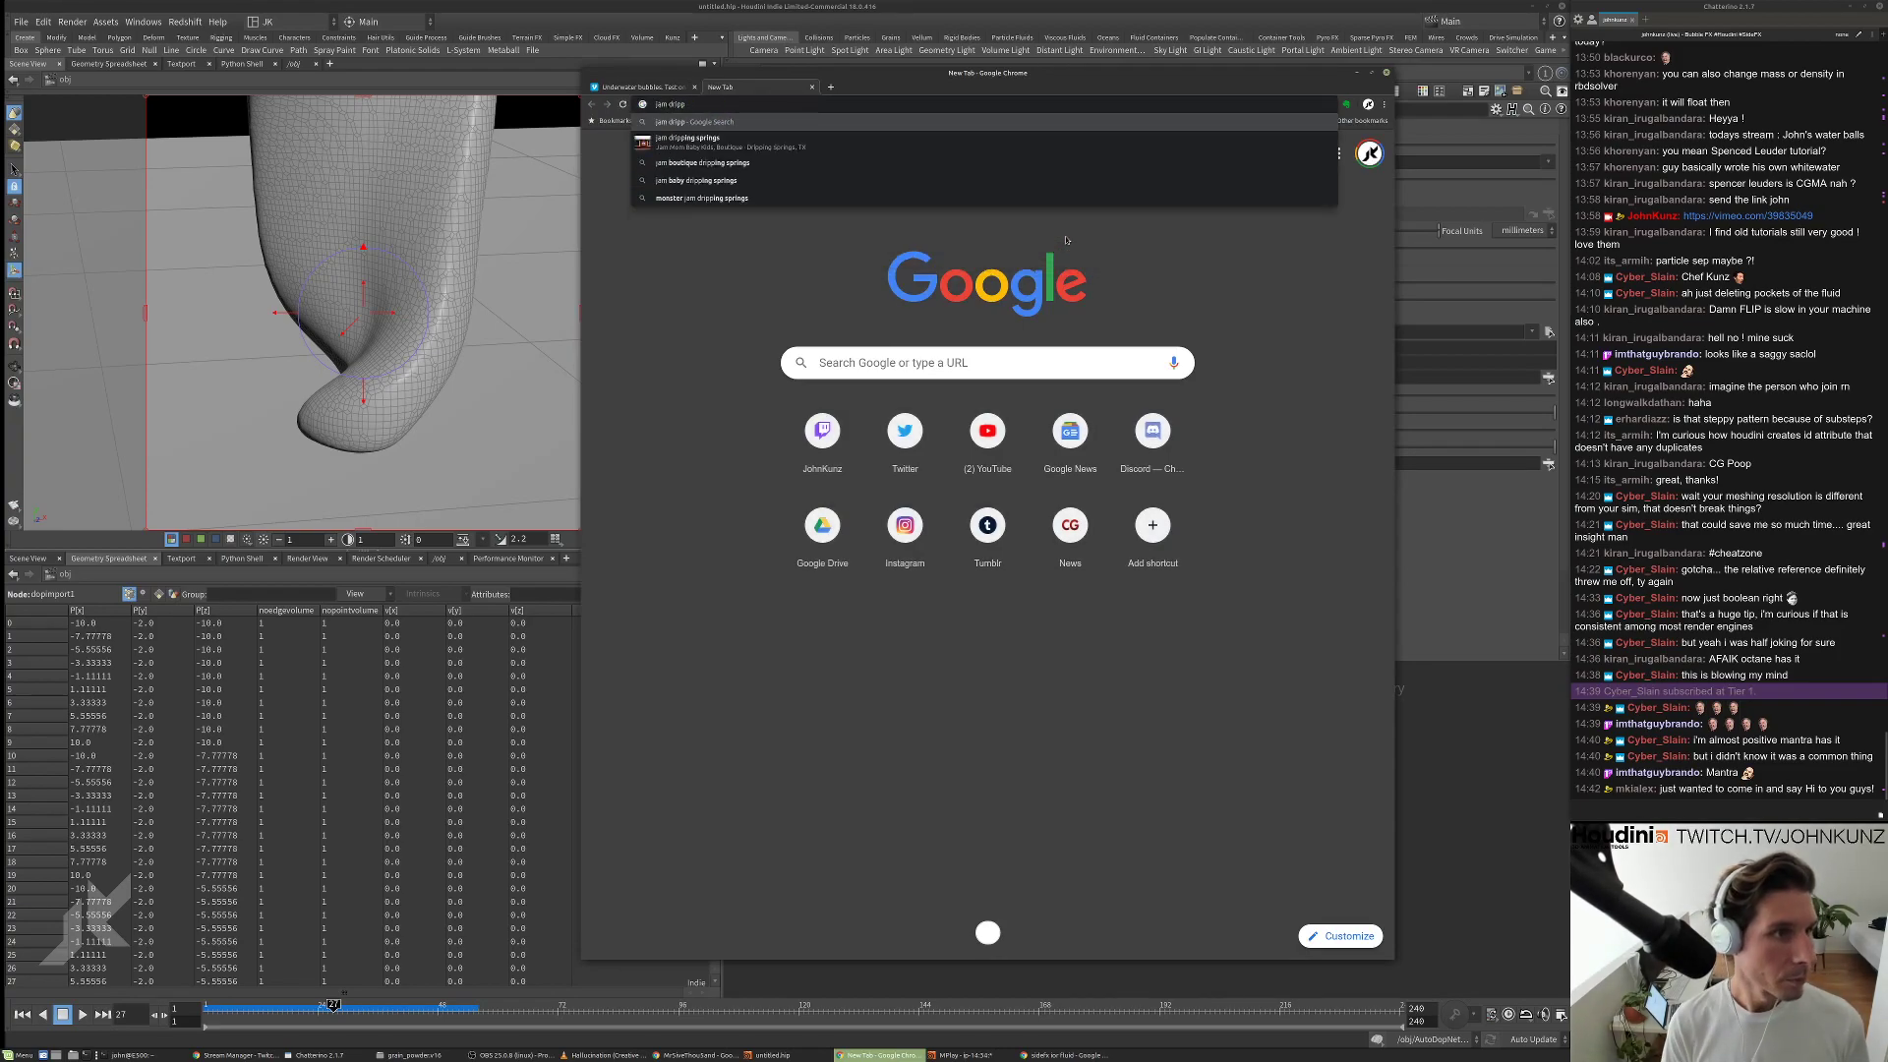
key(Return)
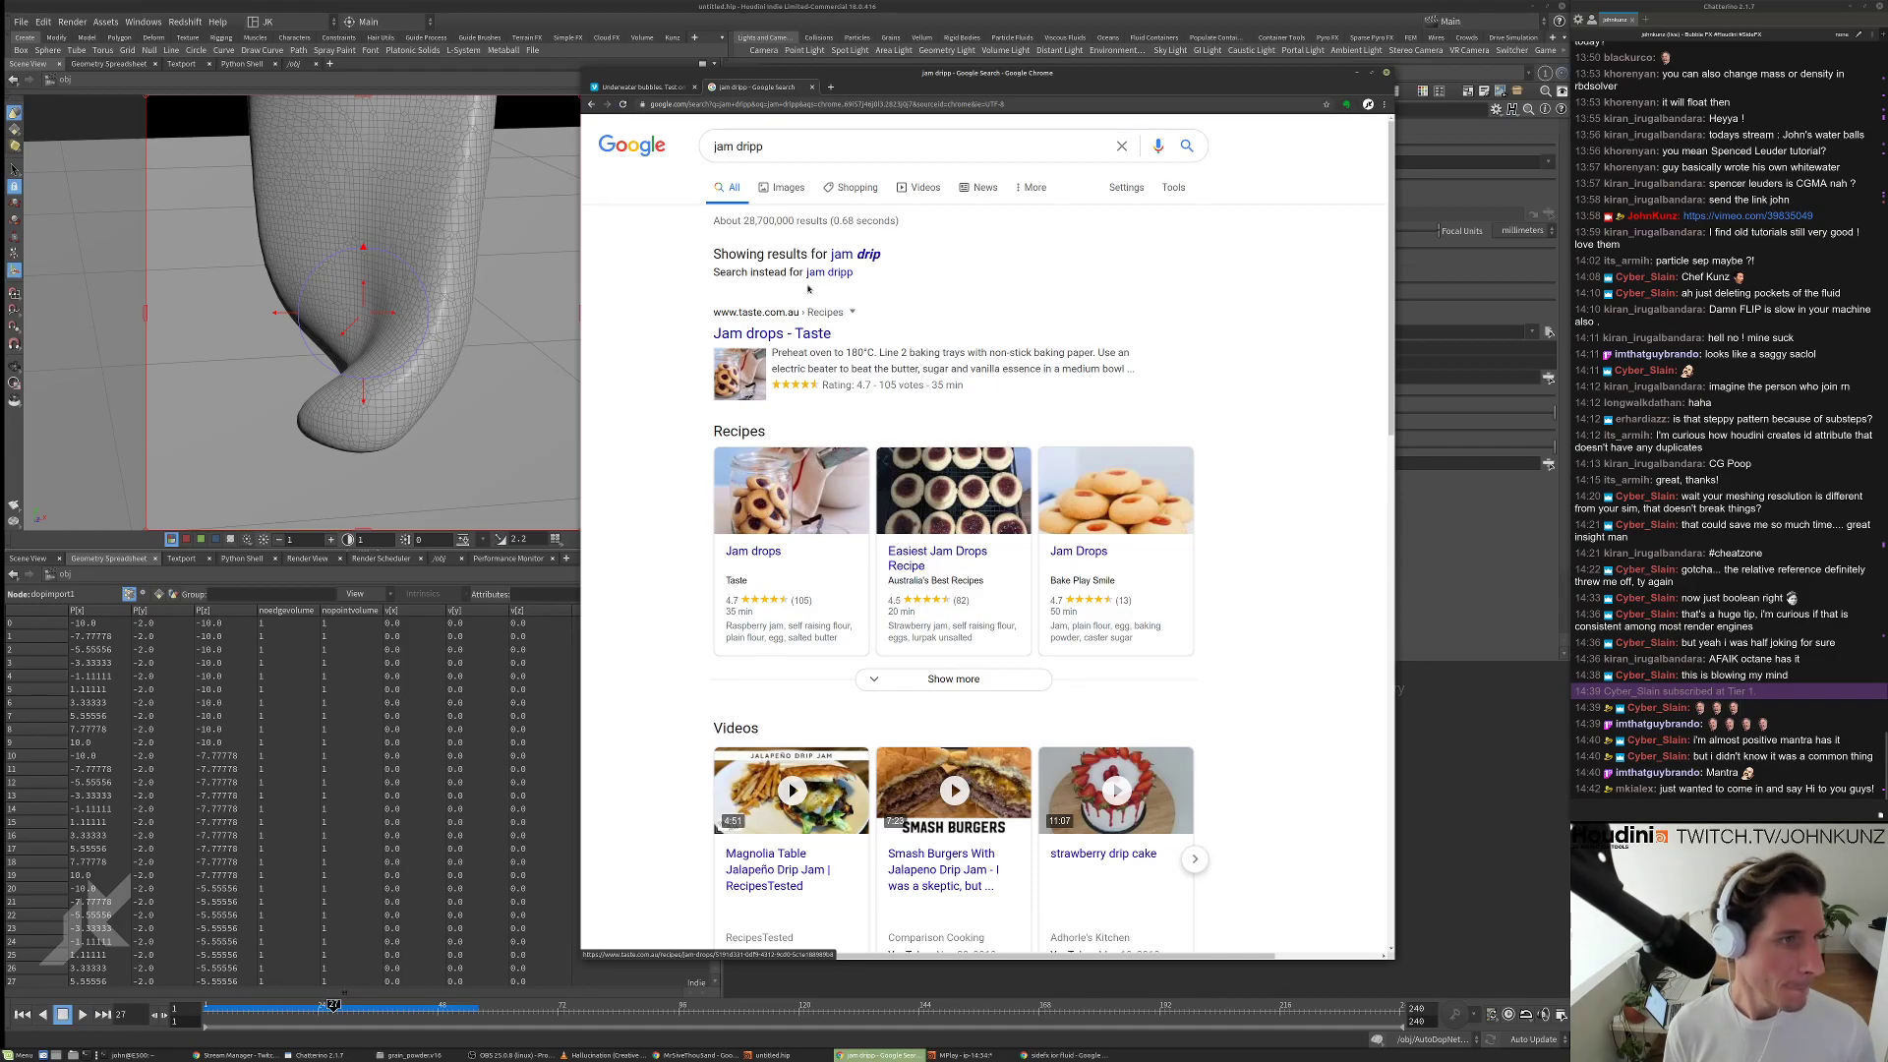
click(783, 187)
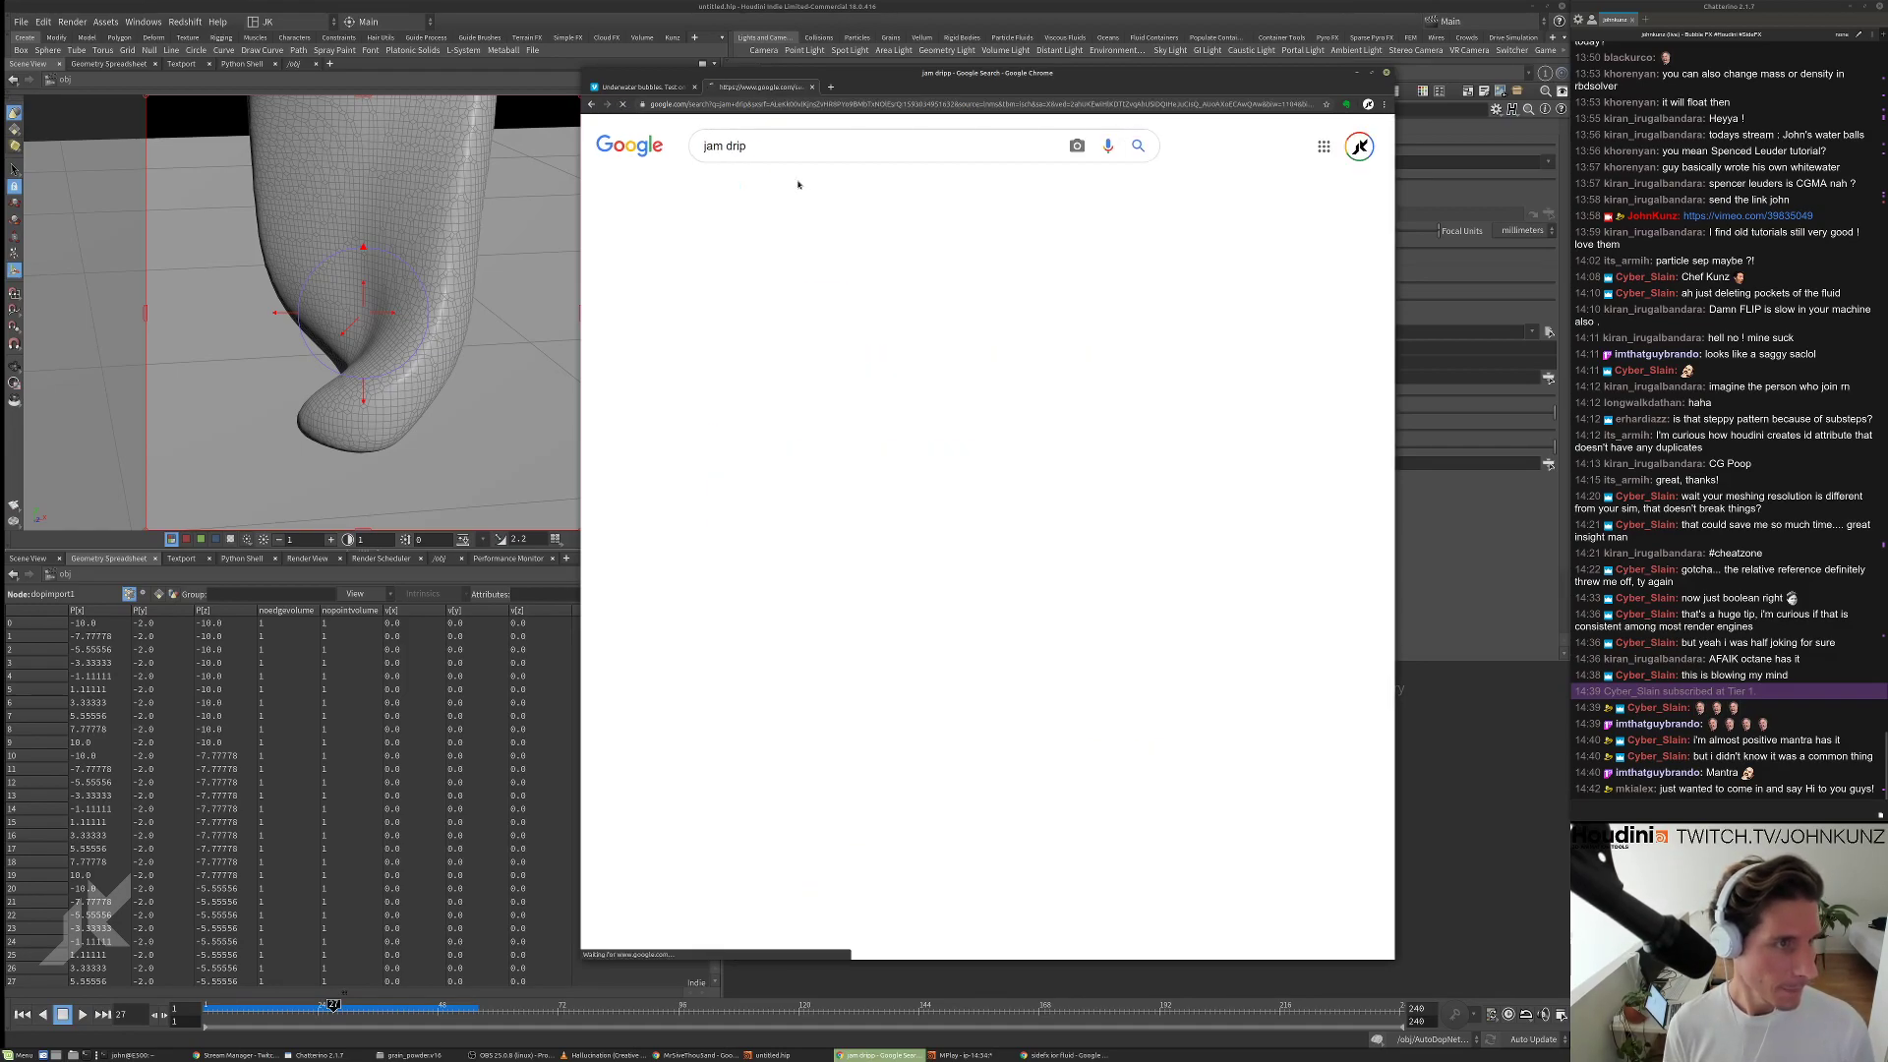
Preview the strawberry jam drip, Shattered Glass Cake and Halloween wedding cake images.
scroll(1271, 544, down, 3)
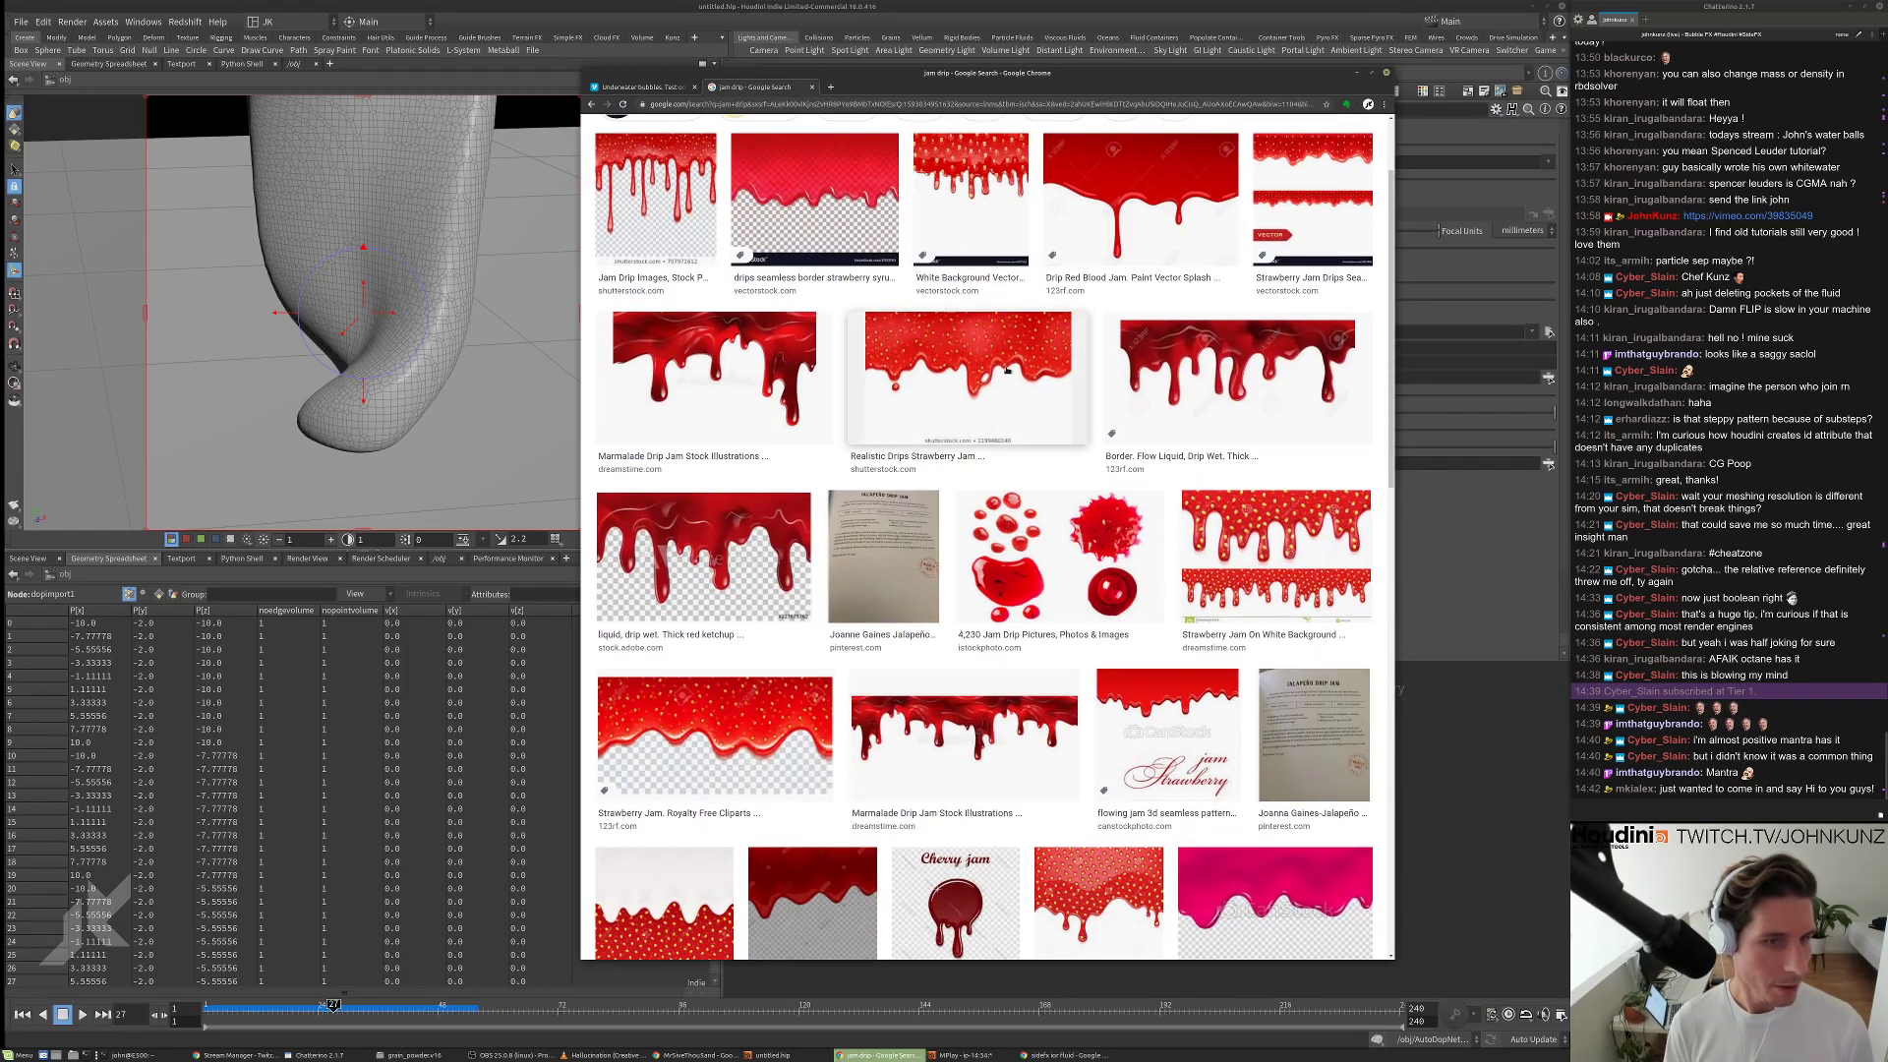
click(1271, 544)
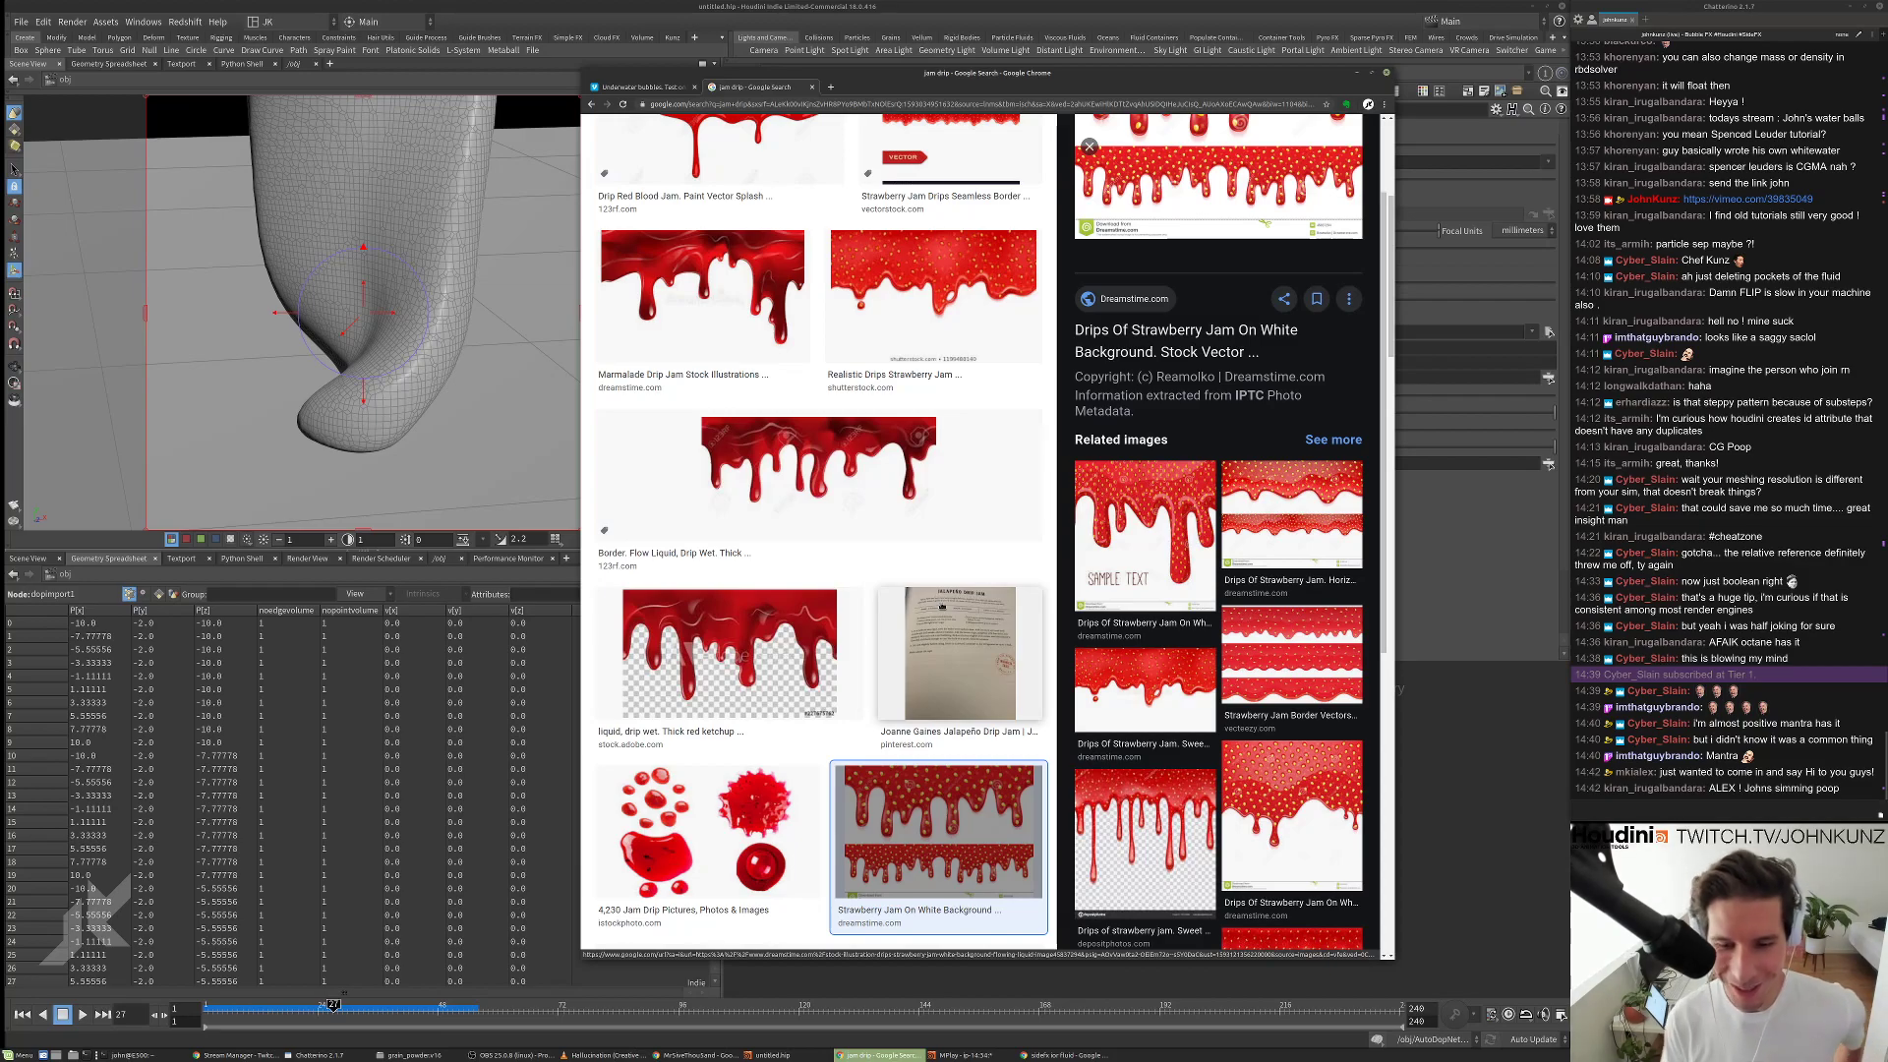
scroll(918, 631, down, 6)
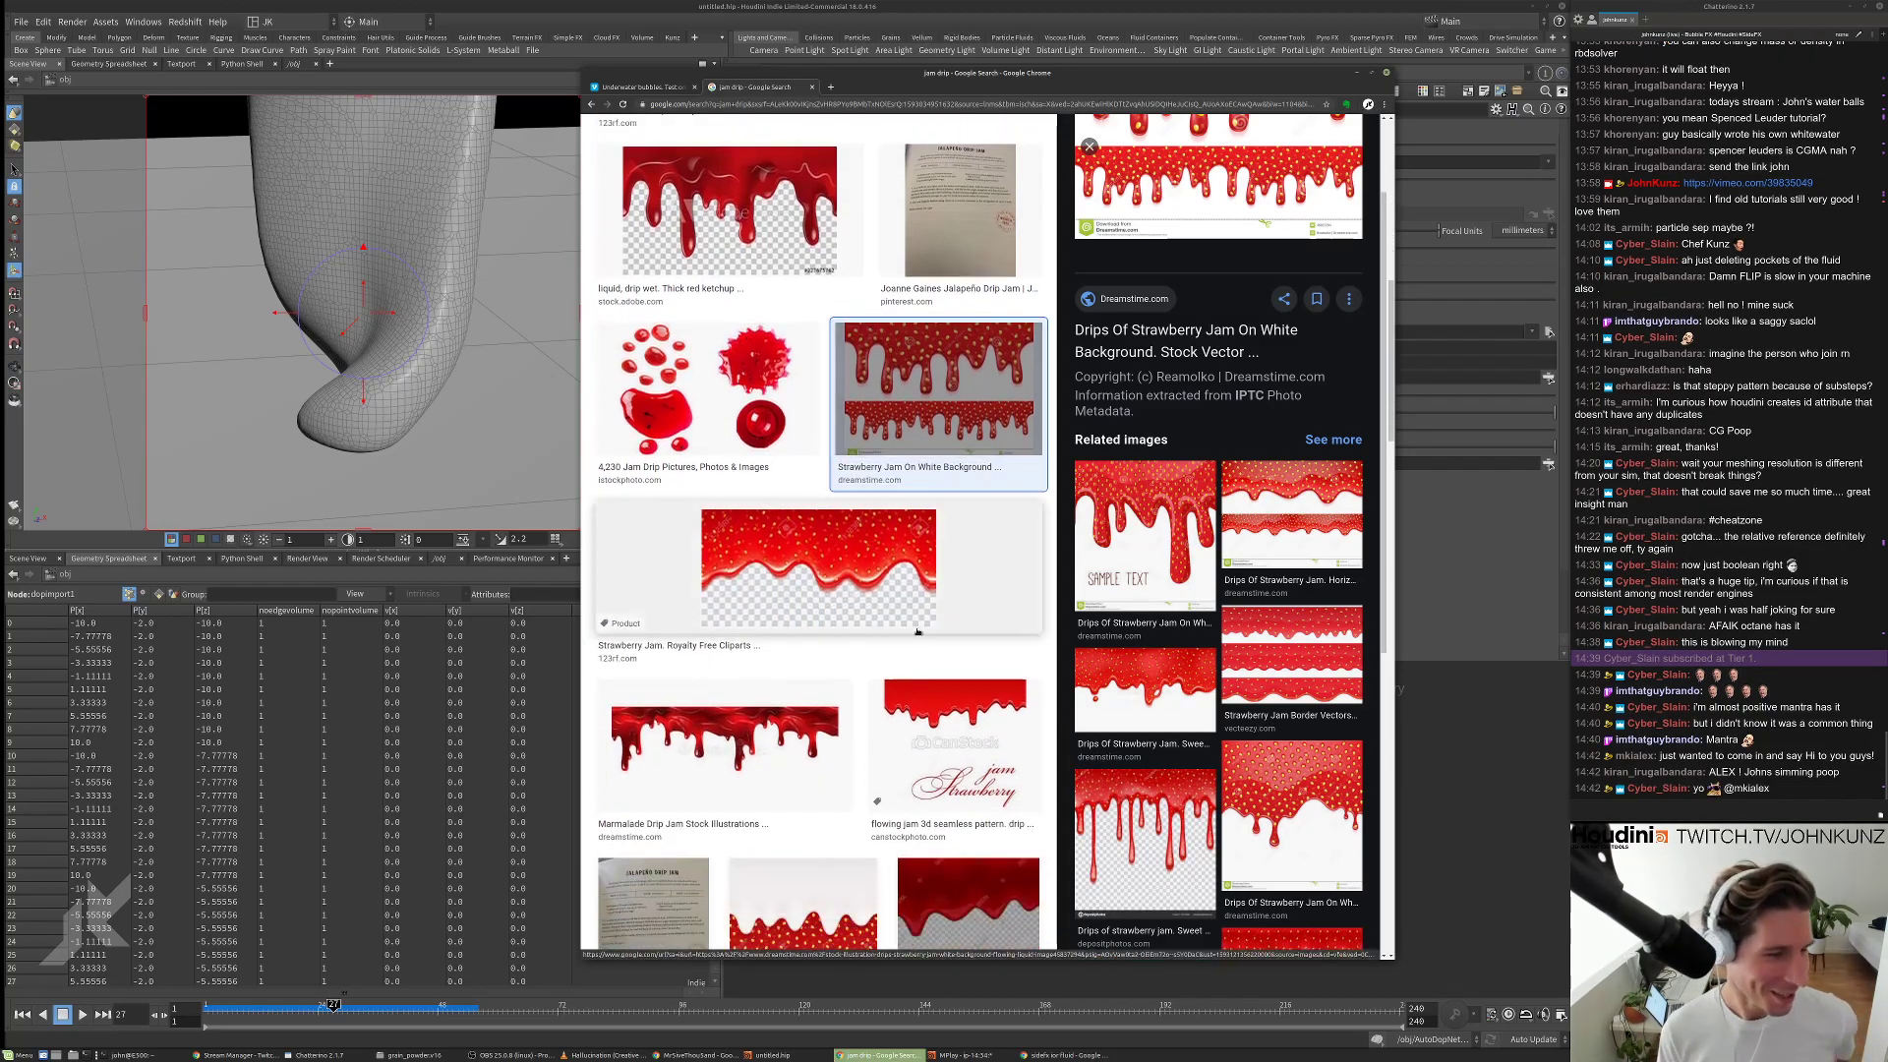
scroll(917, 631, down, 7)
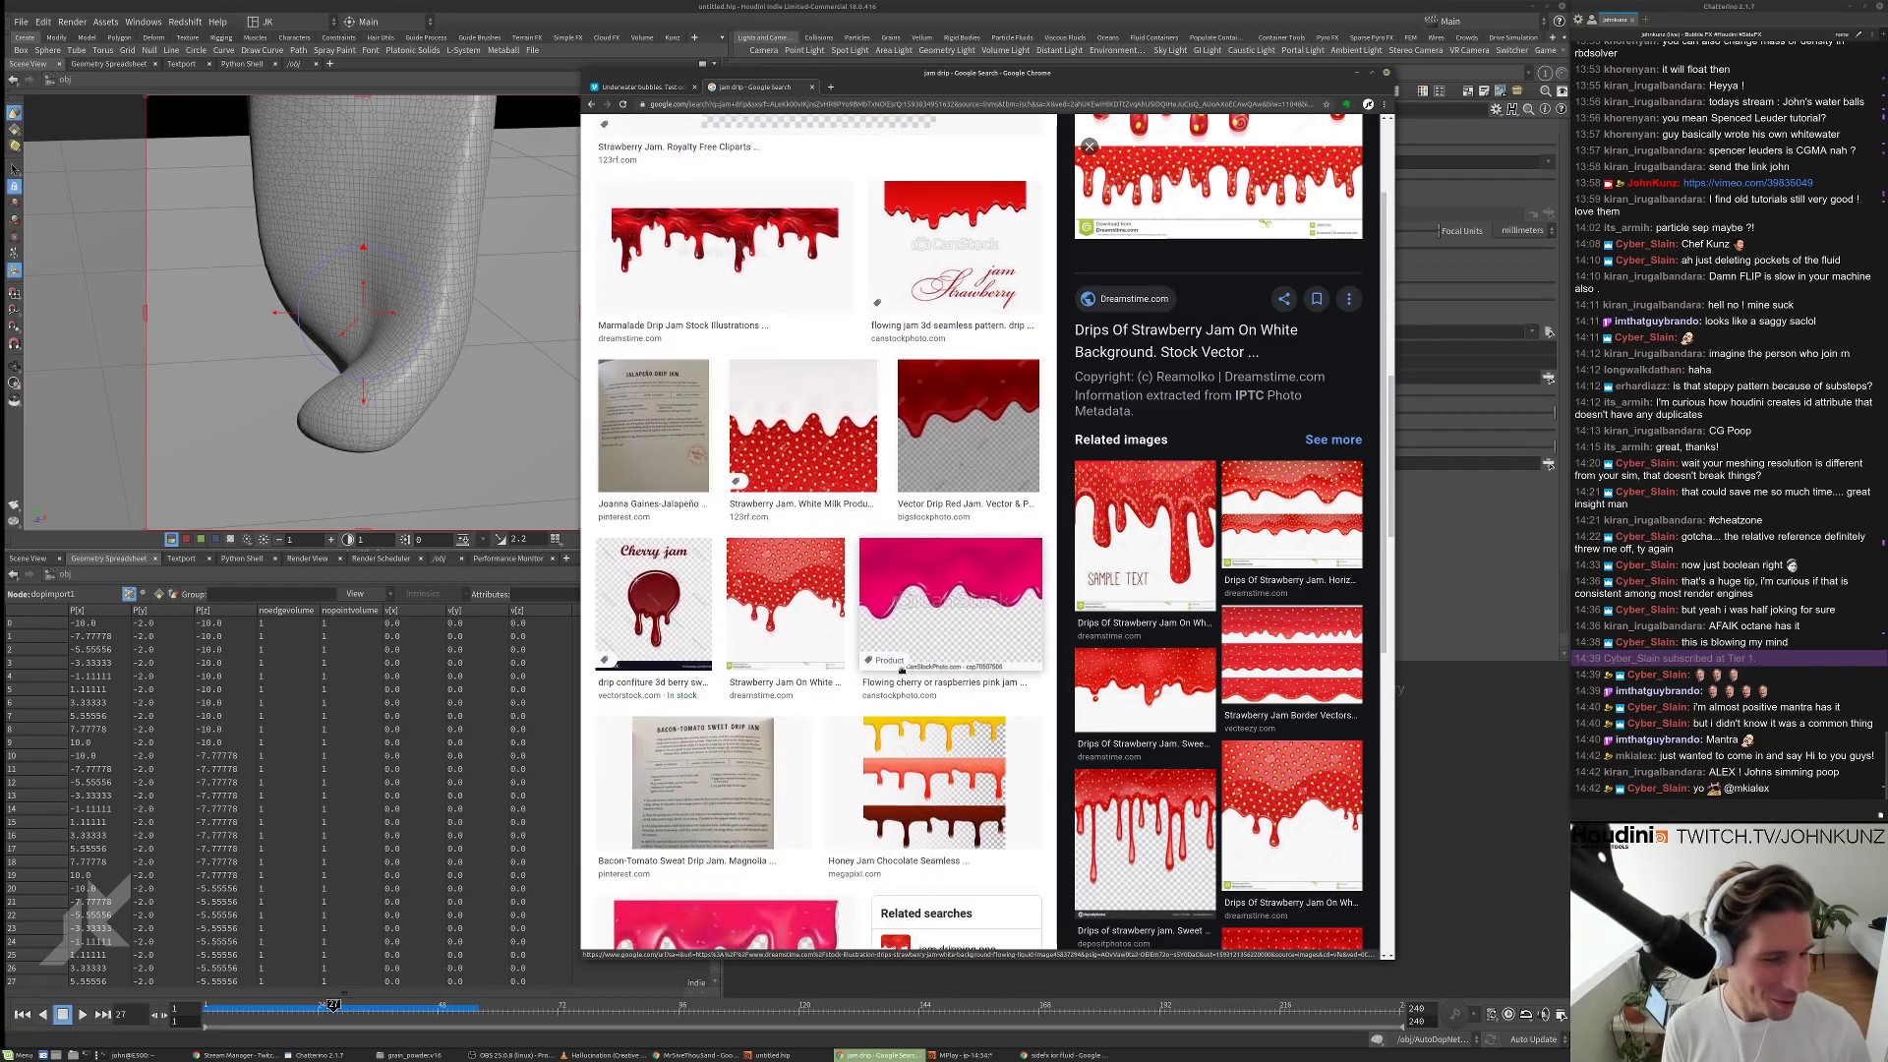
scroll(901, 670, down, 8)
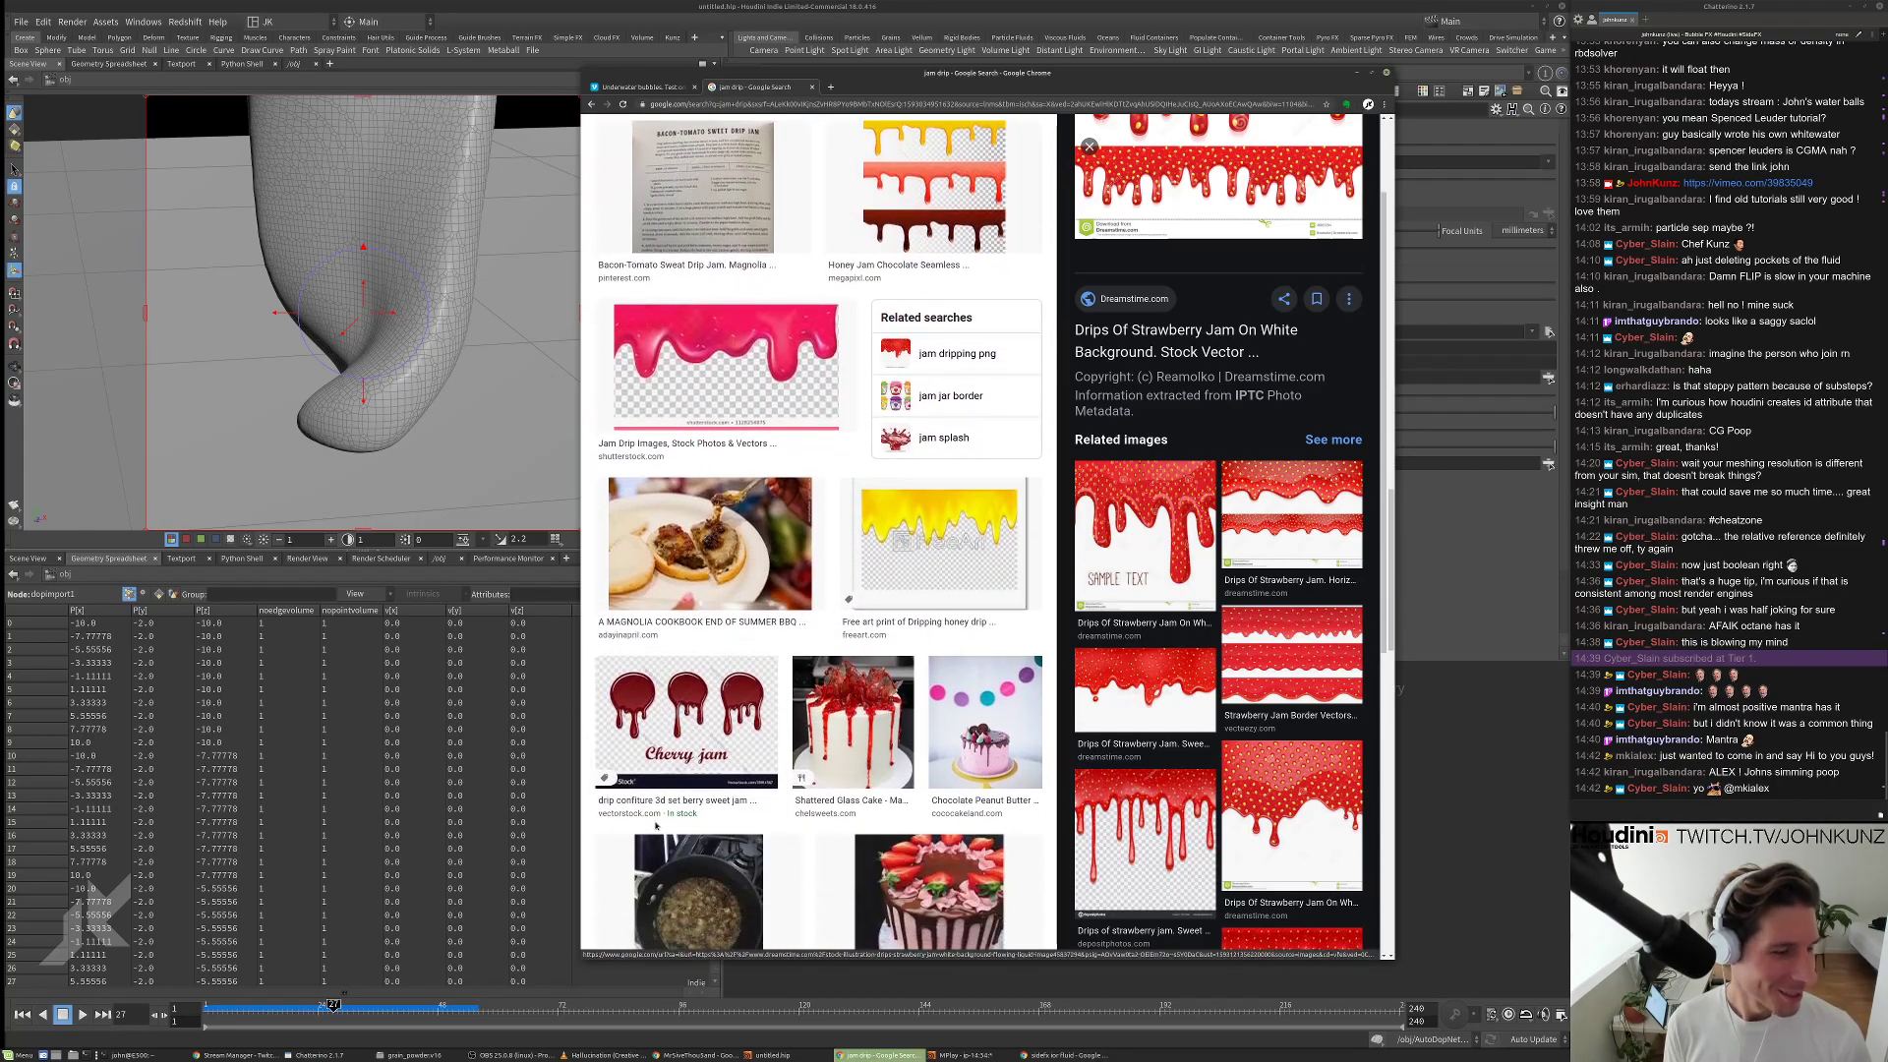
click(852, 722)
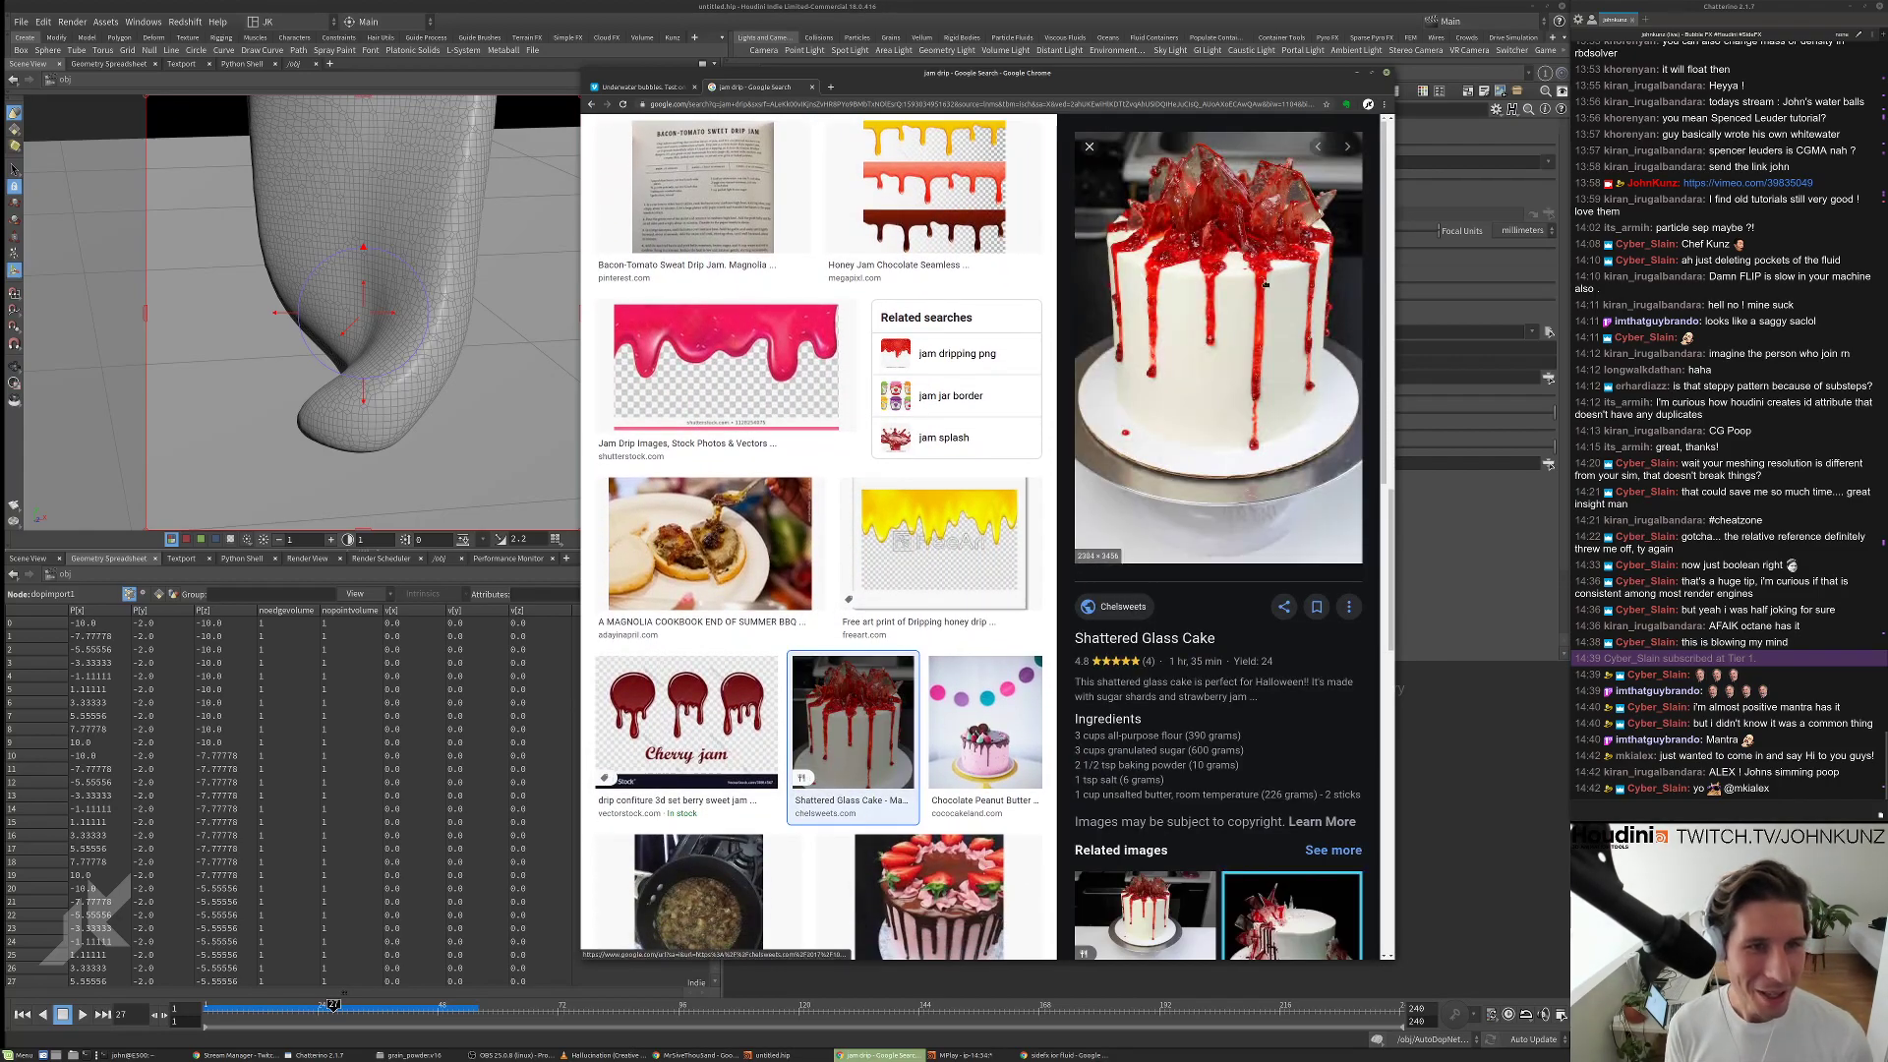
scroll(1180, 443, down, 5)
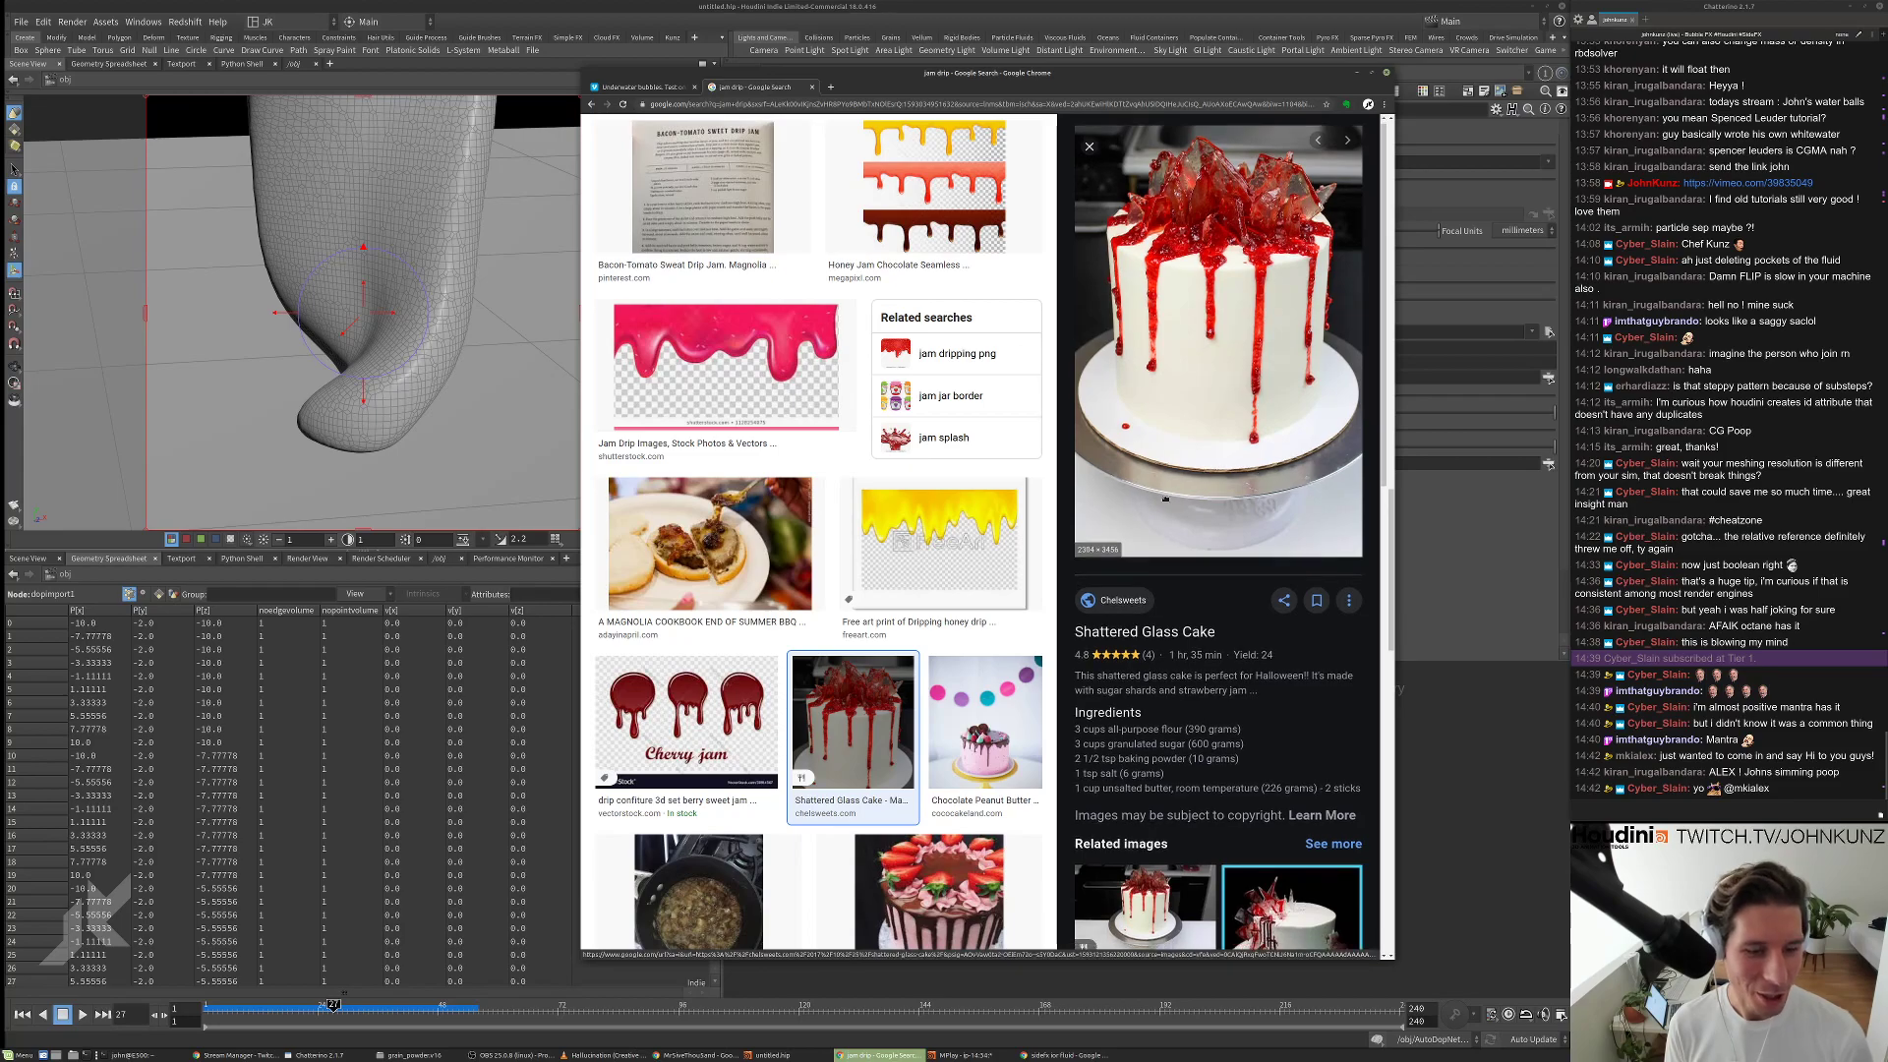
scroll(1131, 615, down, 2)
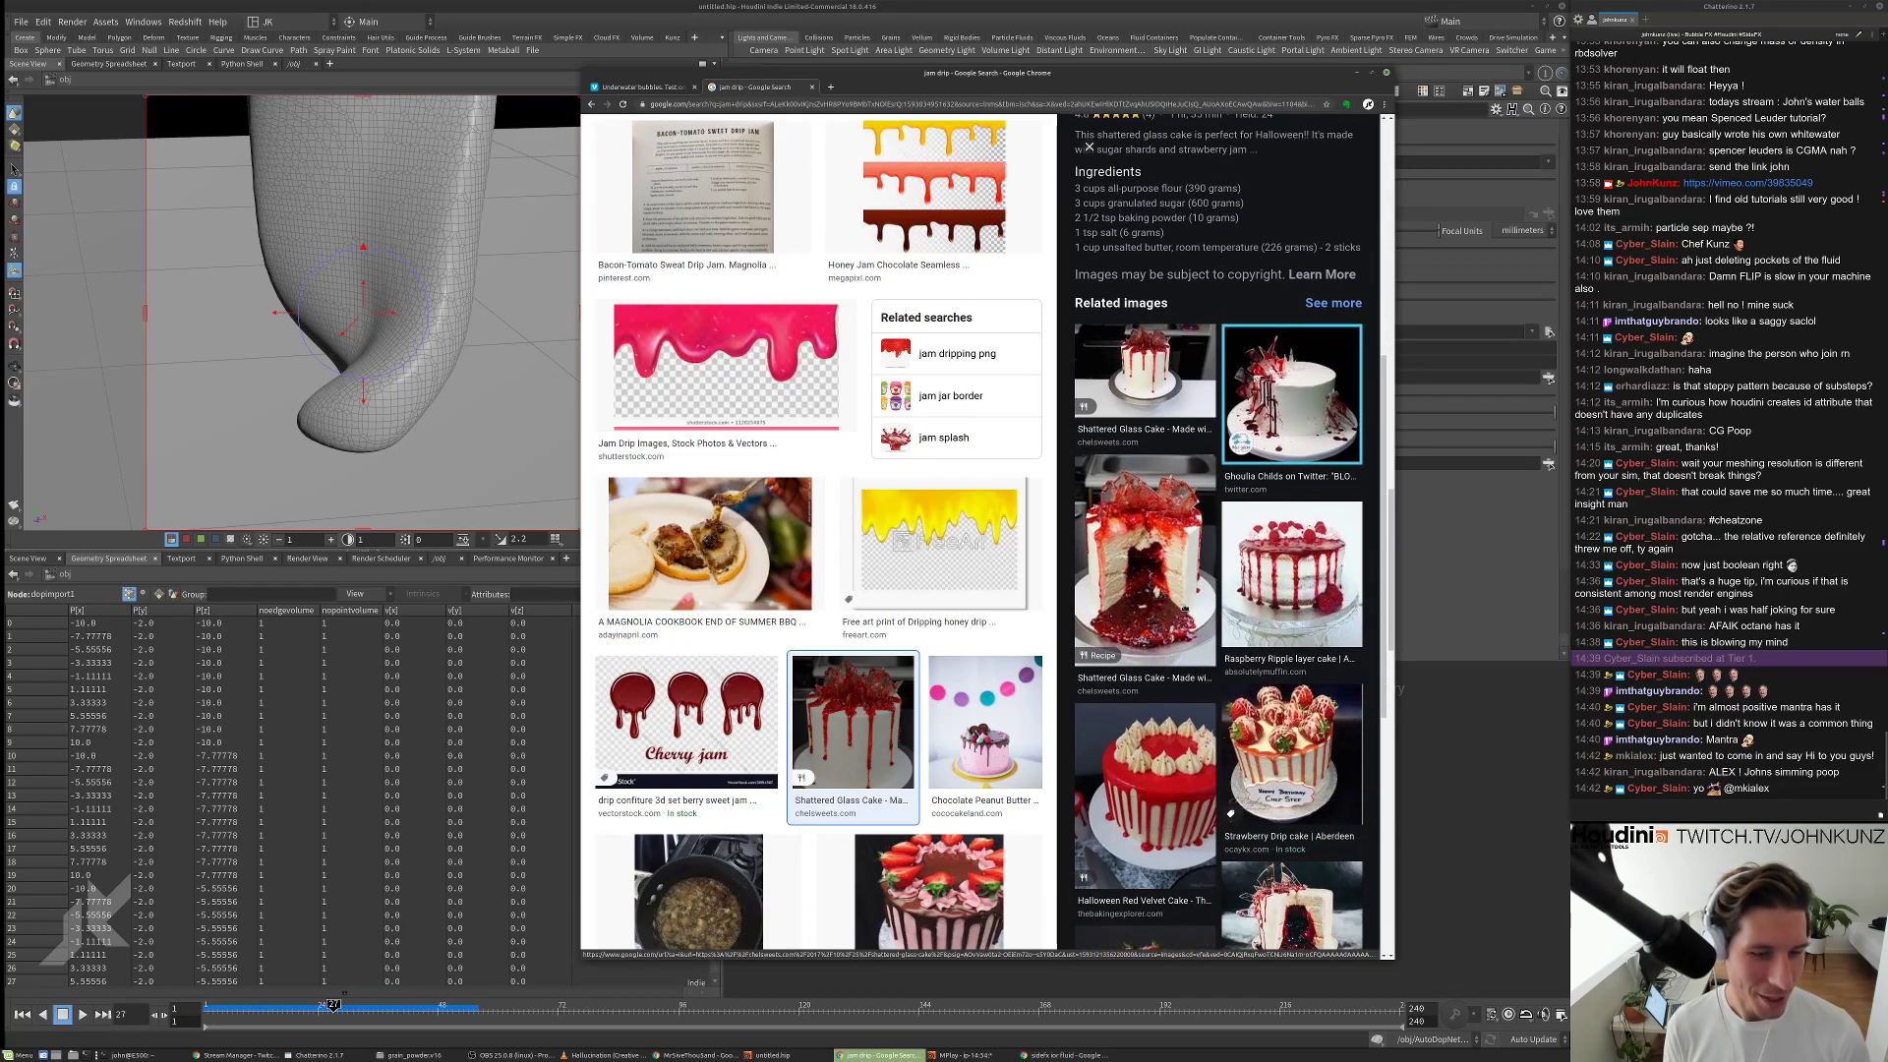
scroll(1131, 639, down, 10)
click(1181, 690)
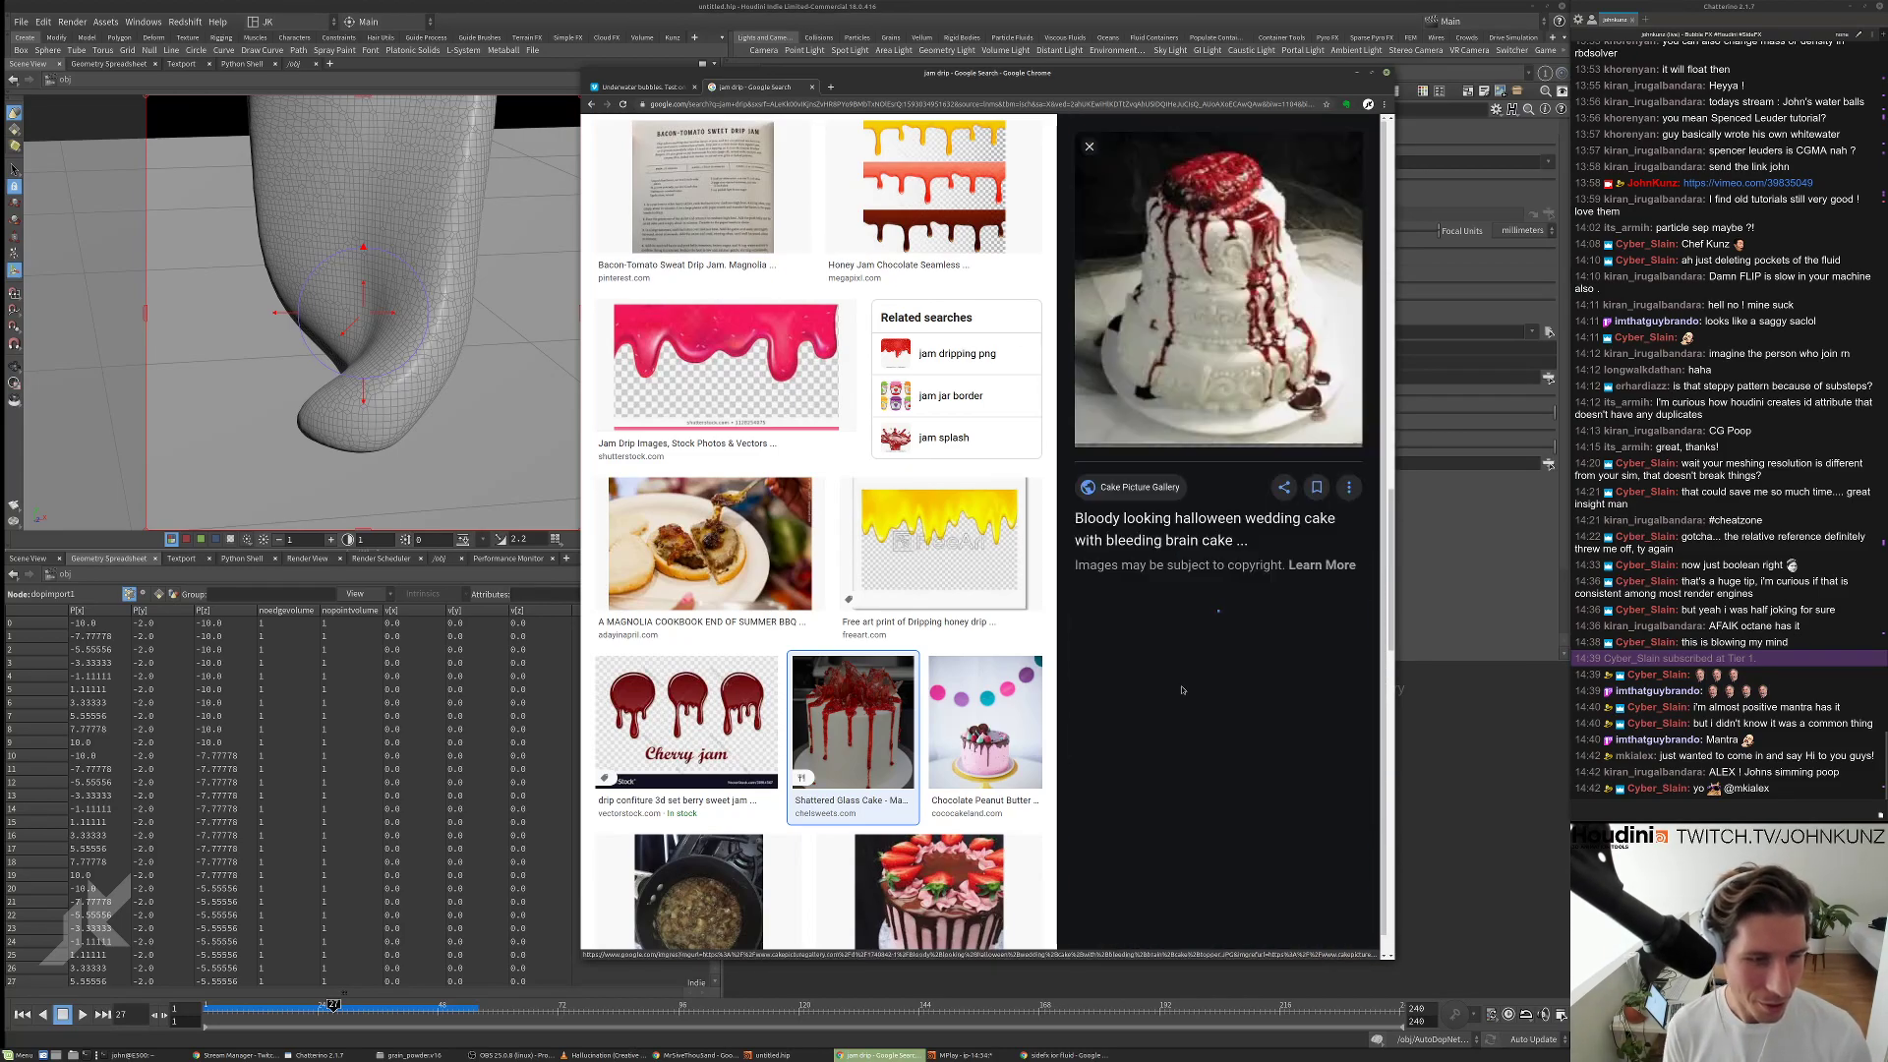
Back in Houdini, Save As viscous_bubbles.v1.hiplc, based on the underwater_bubbles.v2.hiplc name.
key(alt+Tab)
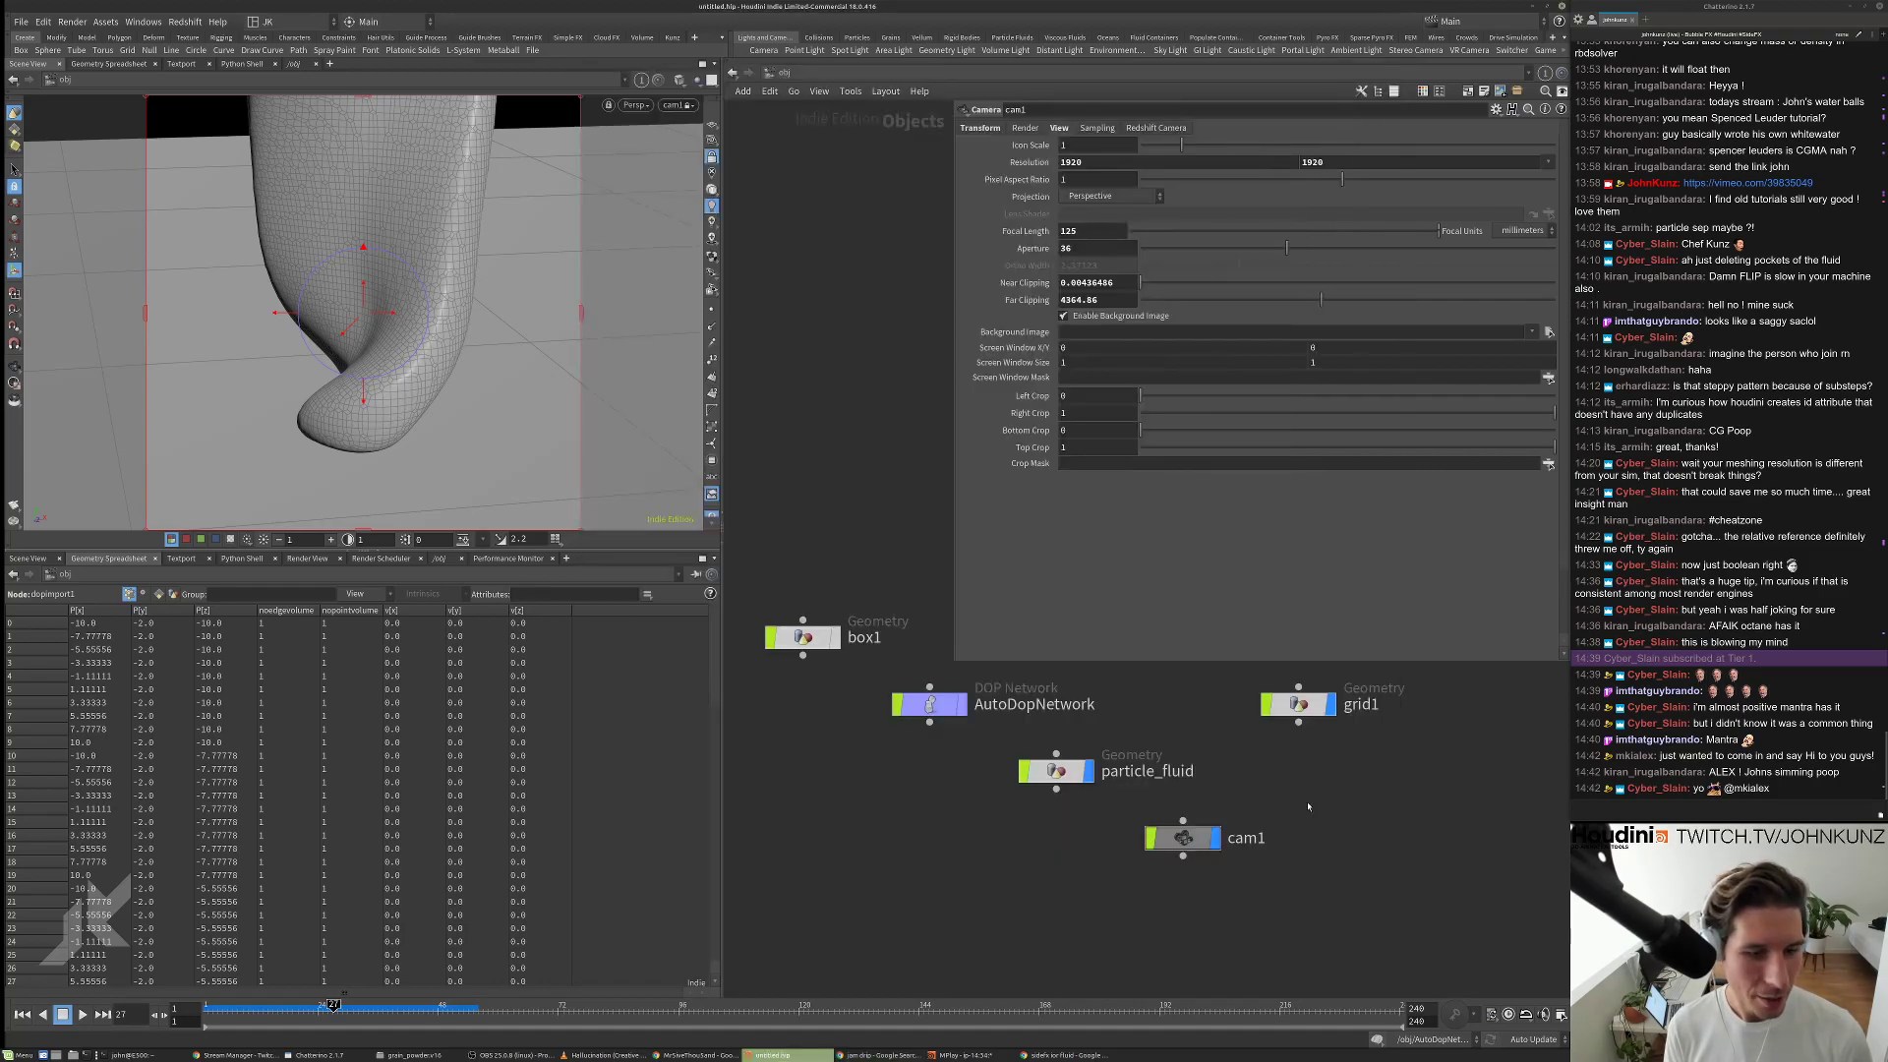
scroll(1009, 849, down, 2)
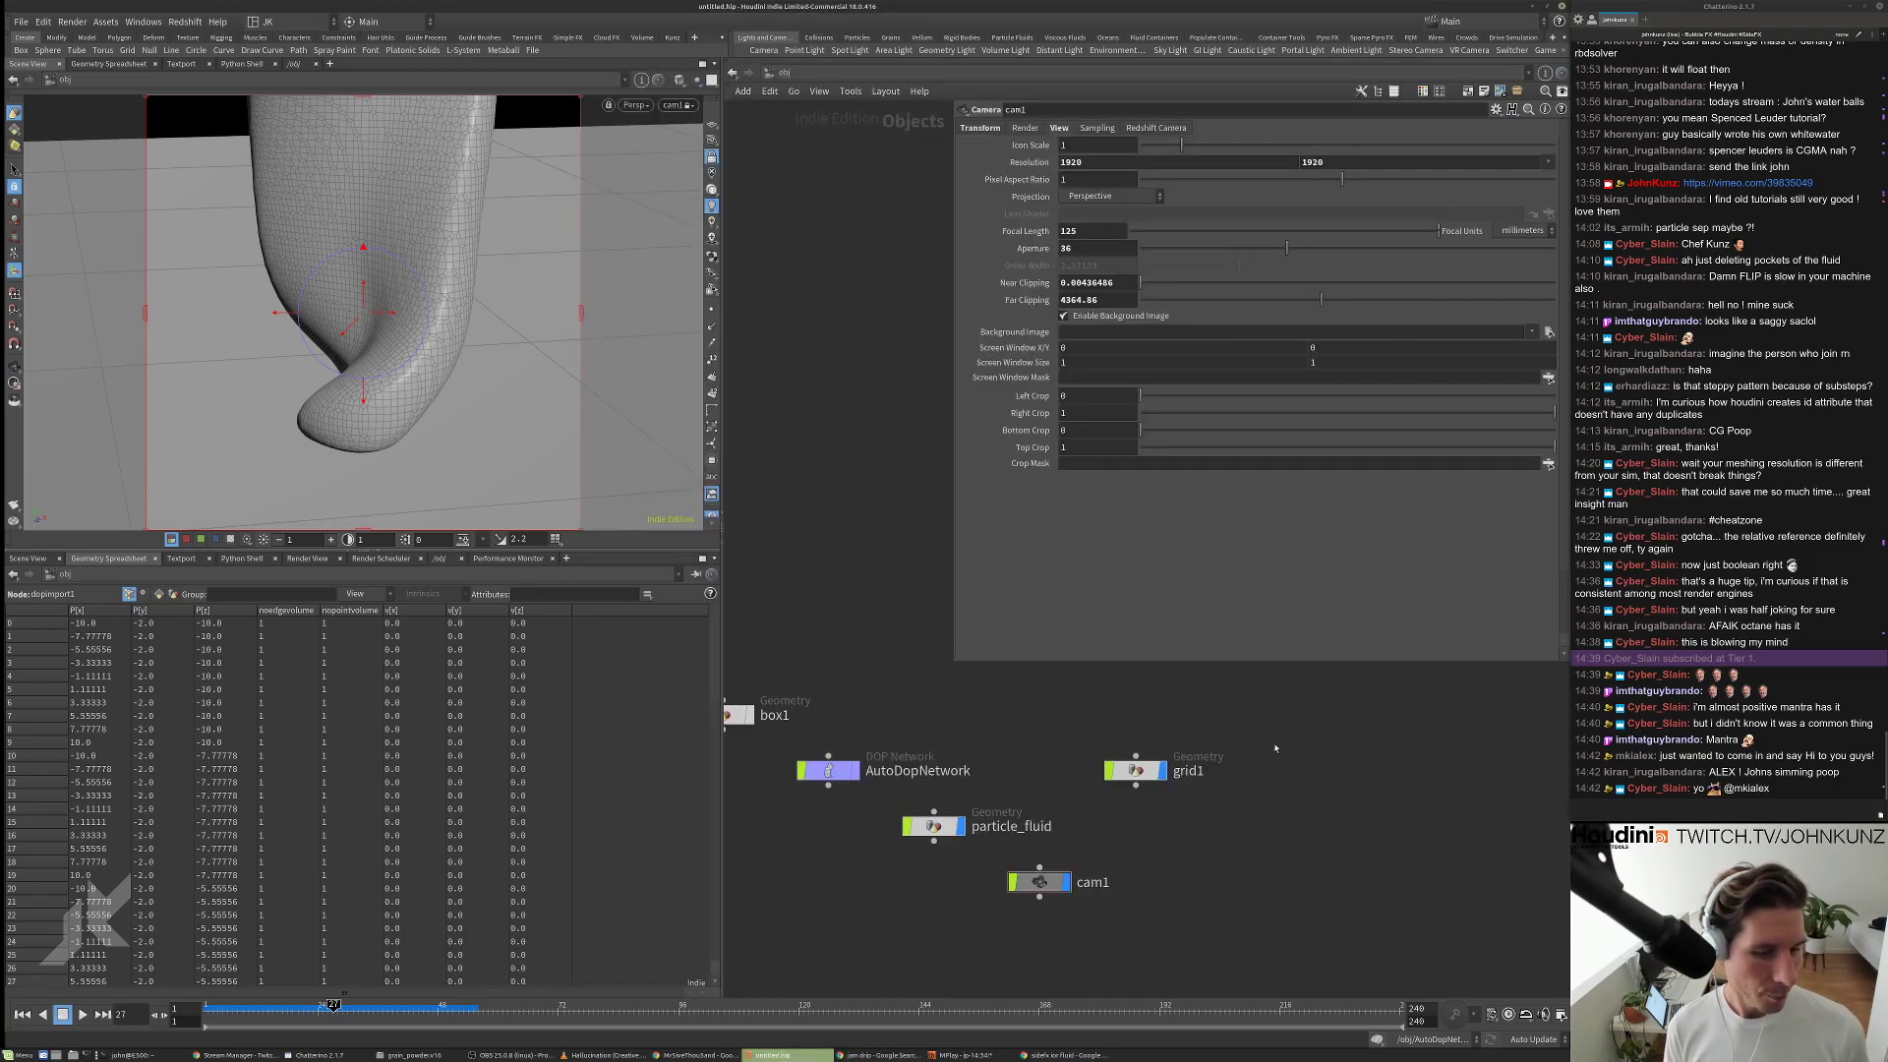
click(21, 22)
click(65, 110)
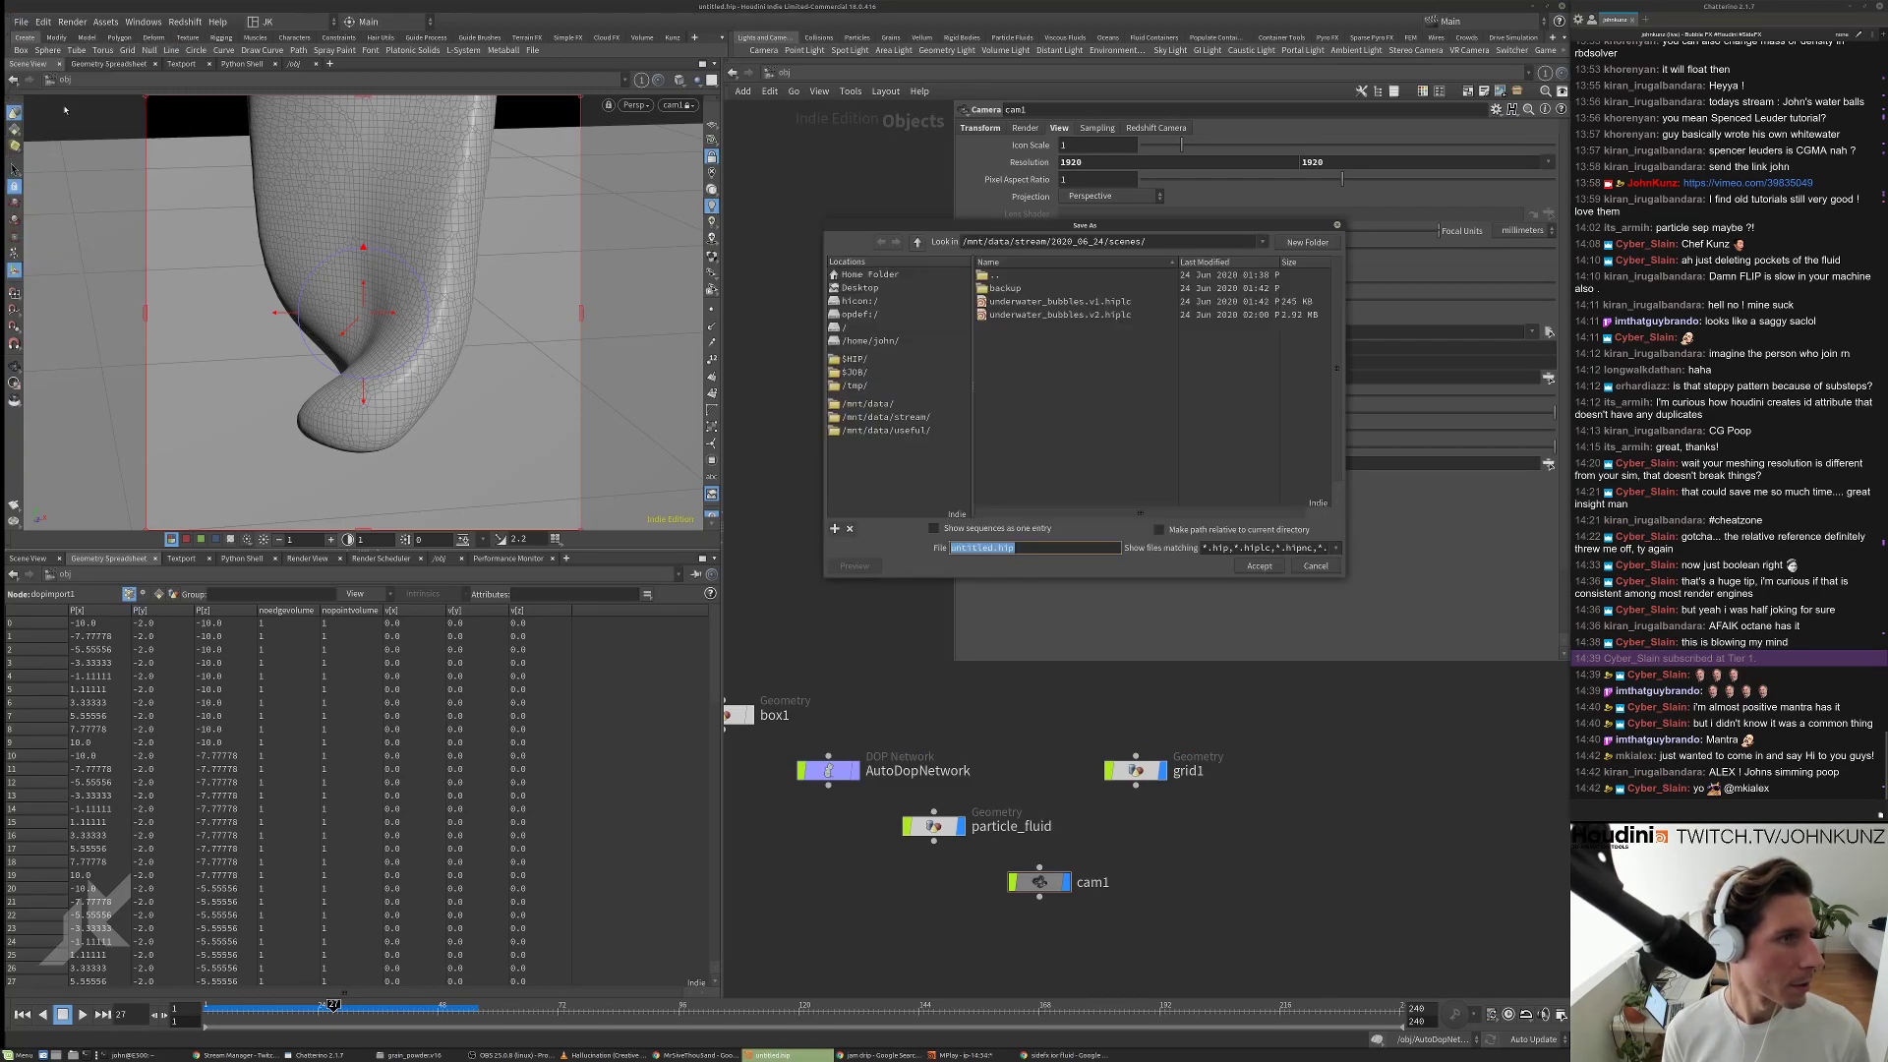
click(1097, 317)
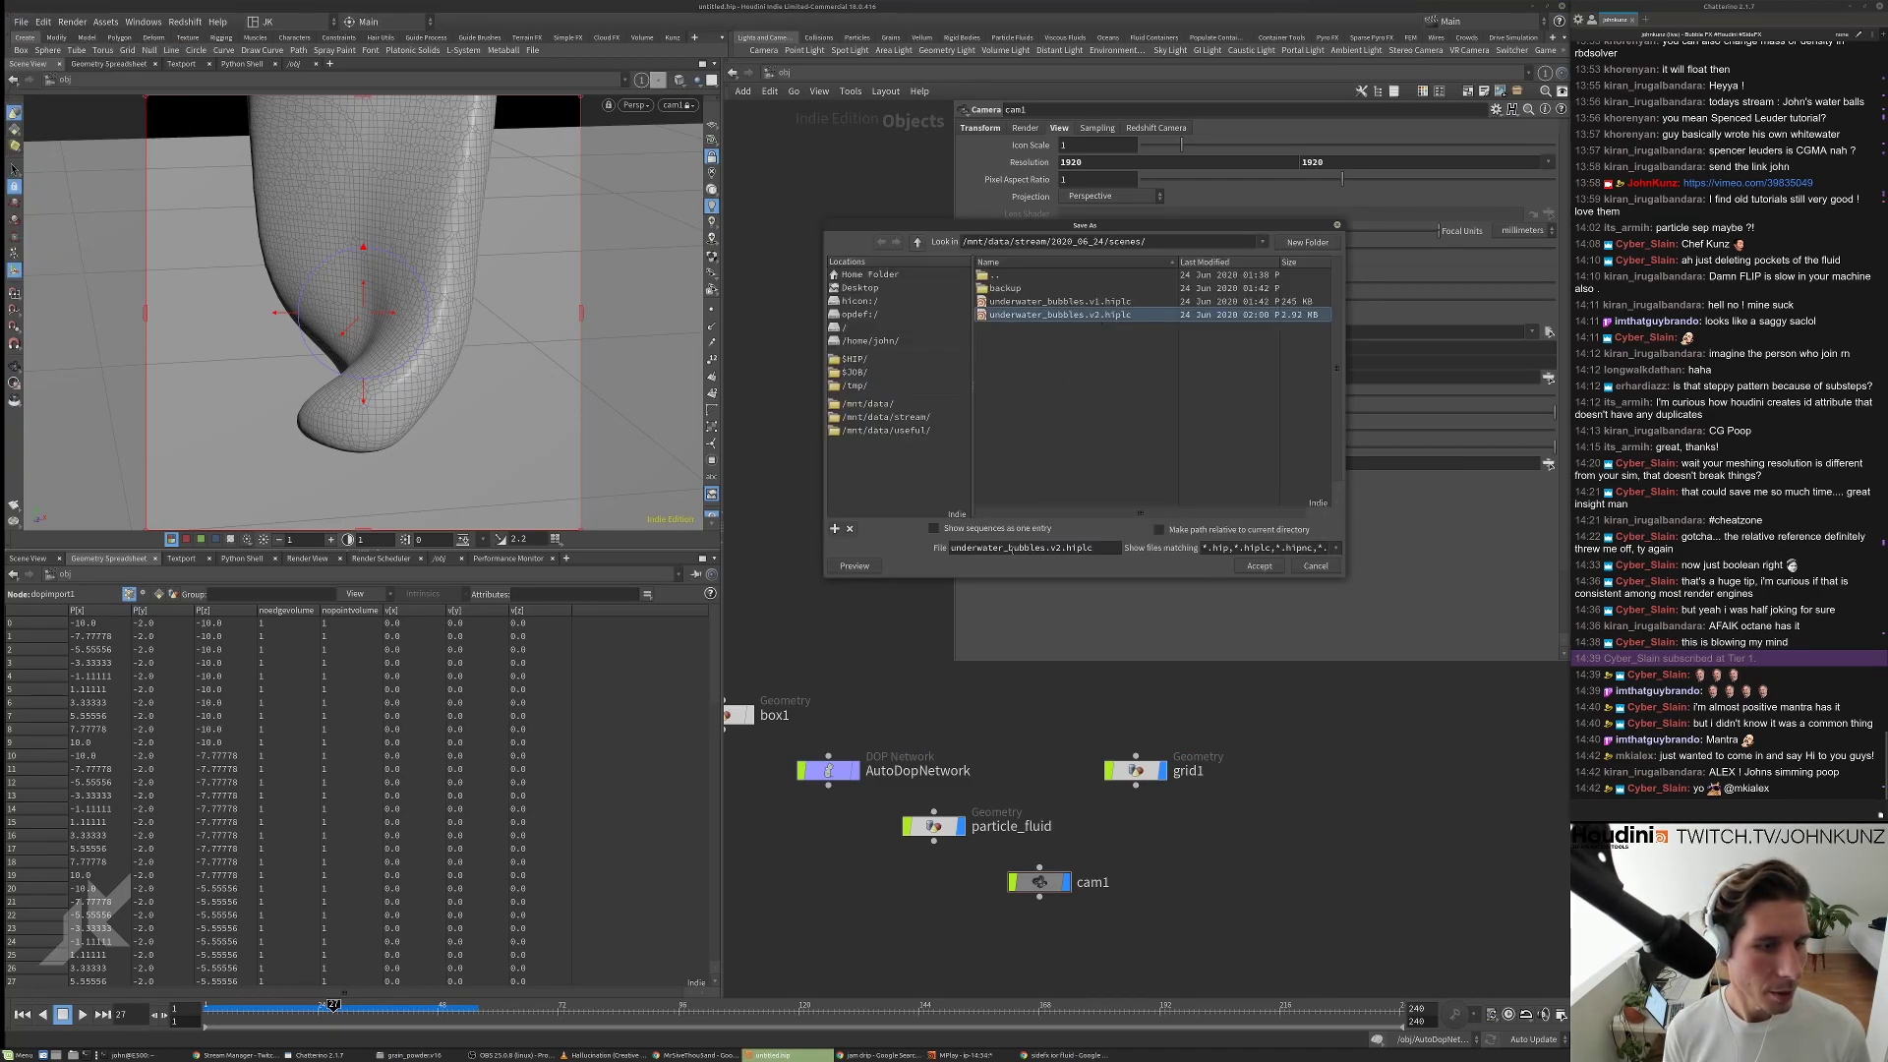
drag(1005, 548, 854, 551)
text(vis)
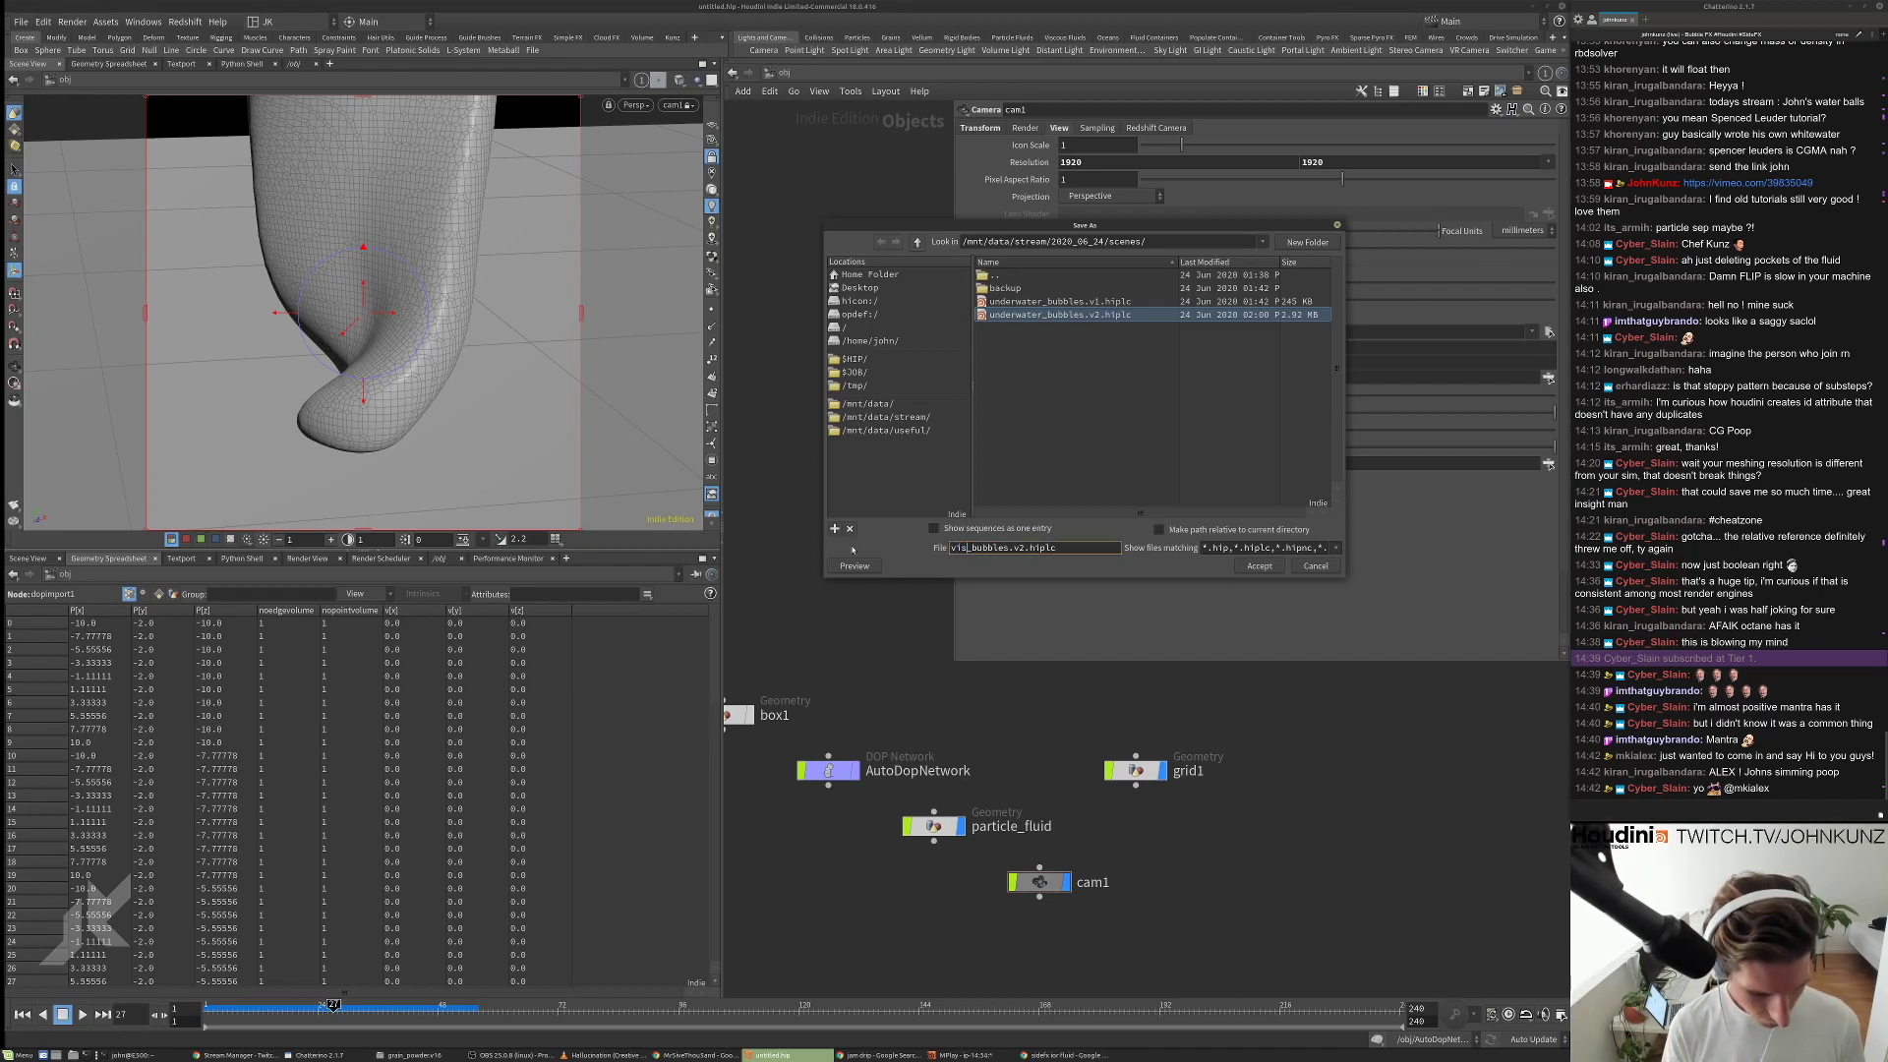
text(cous)
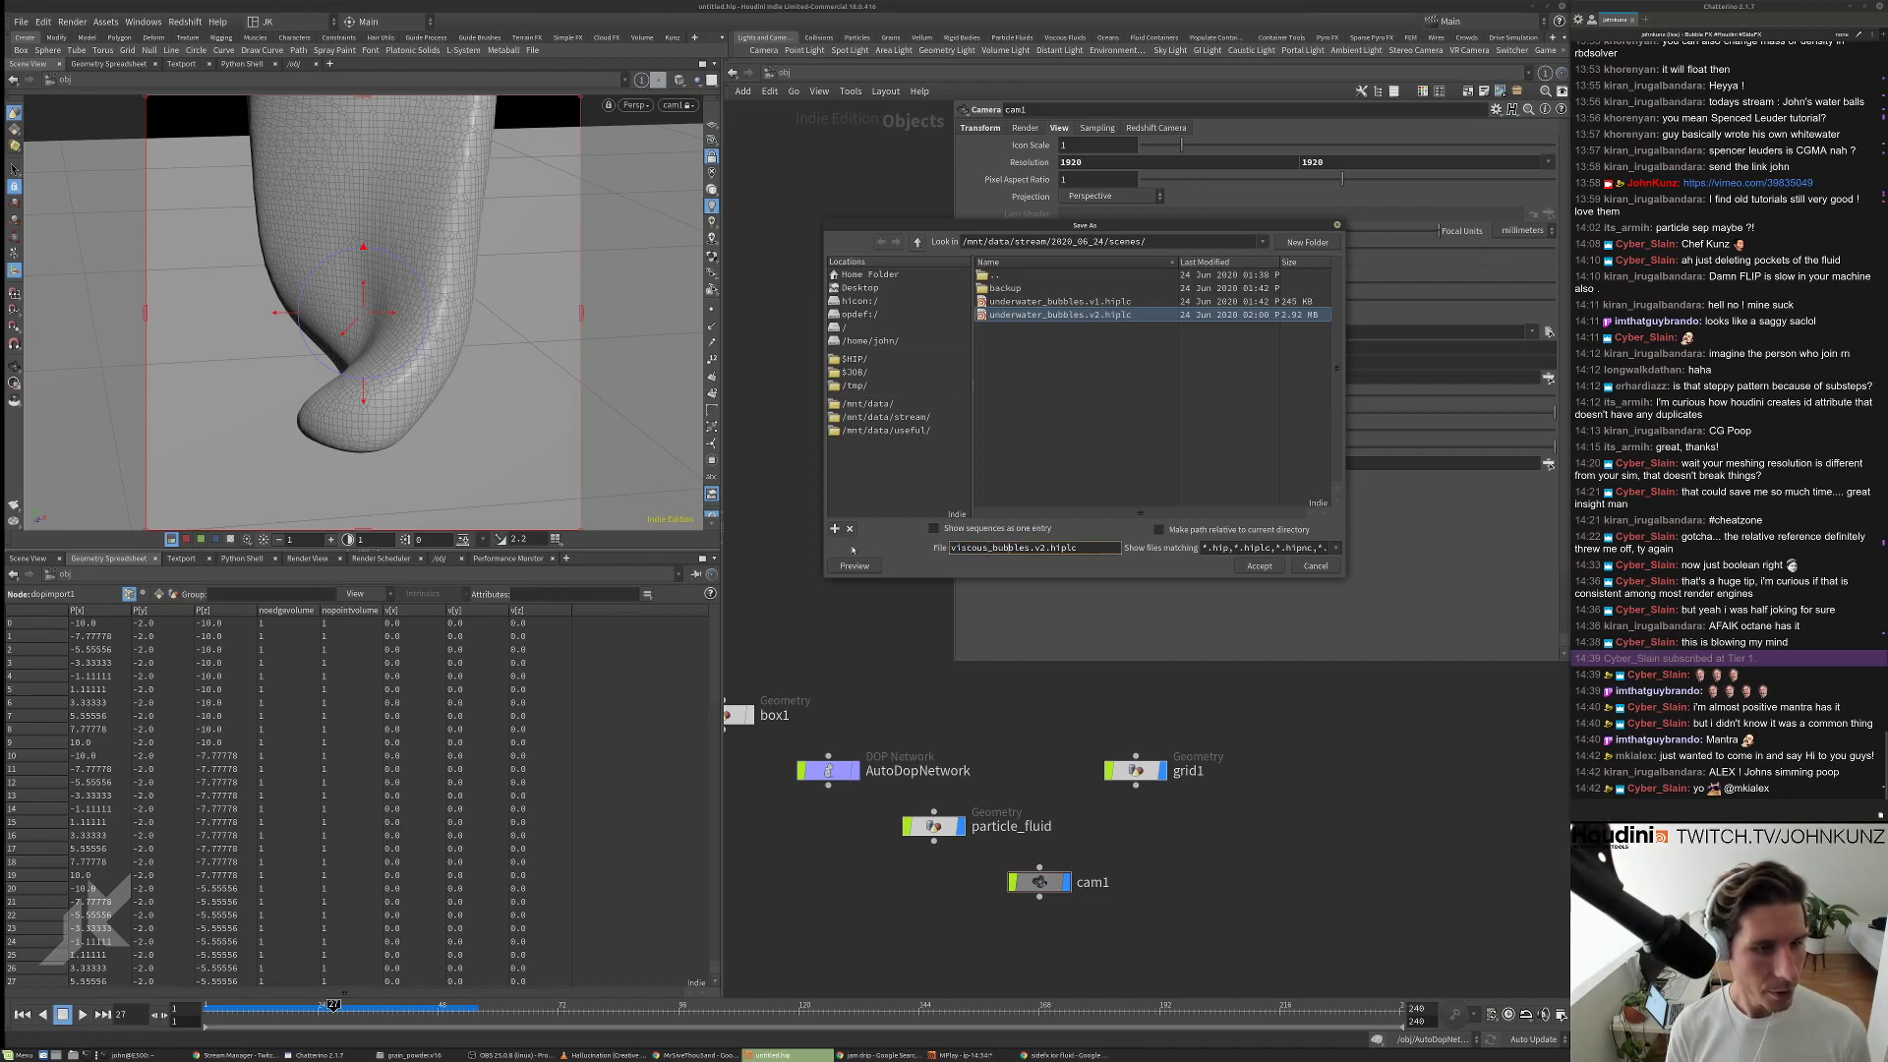
key(BackSpace)
text(1)
key(Return)
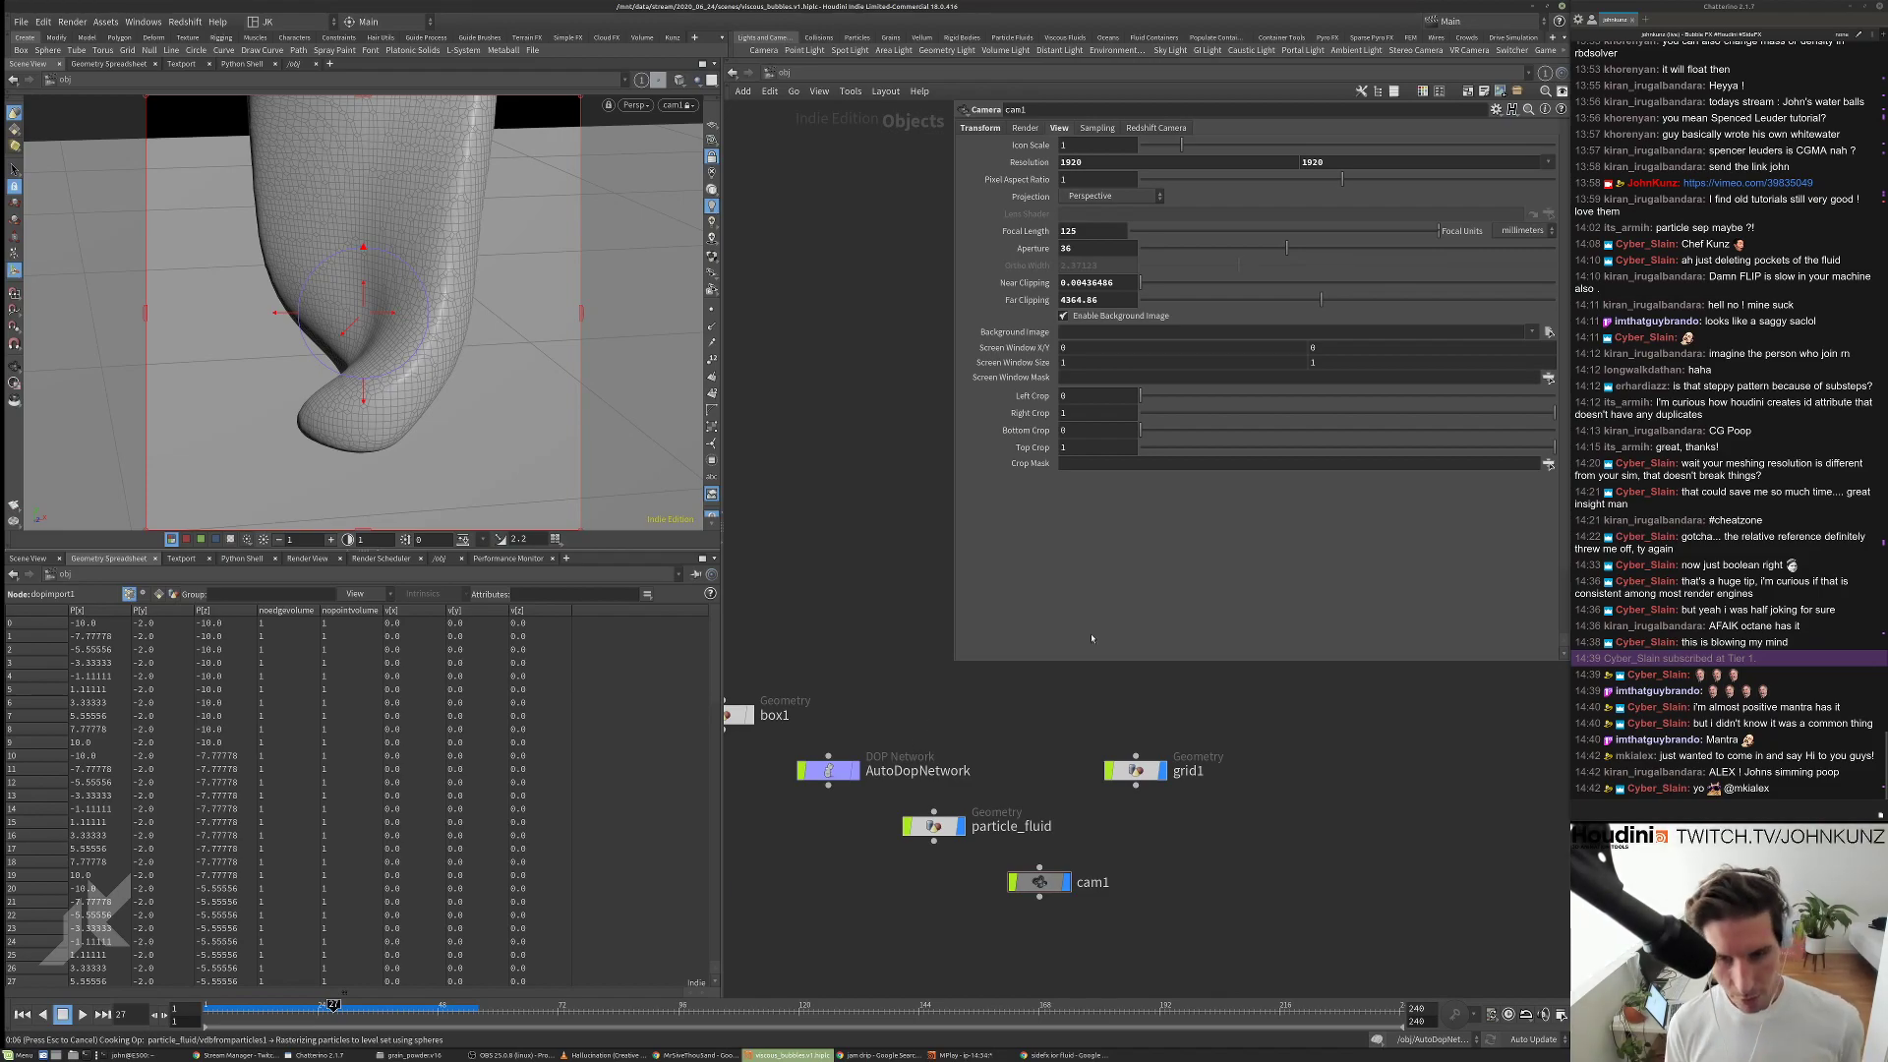
At object level, create a Material Network node matnet1 and go inside it.
scroll(857, 773, down, 3)
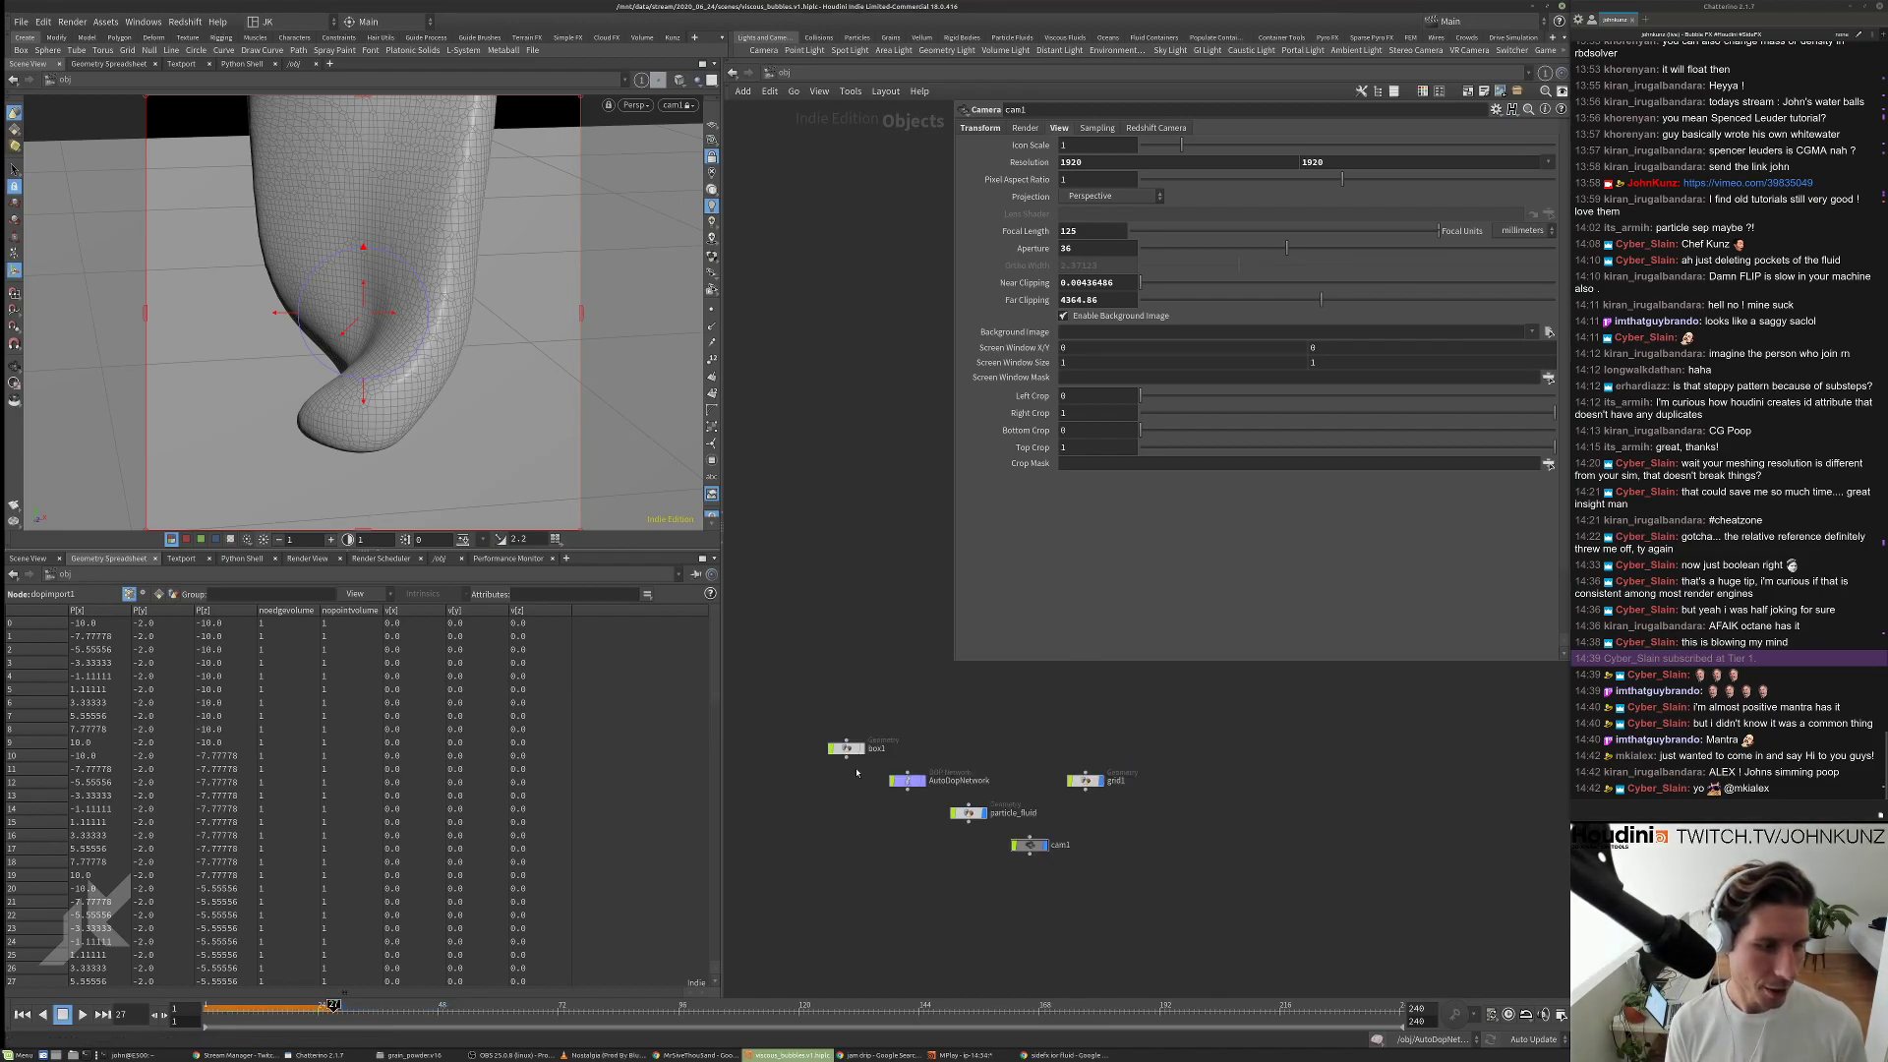
scroll(888, 797, up, 3)
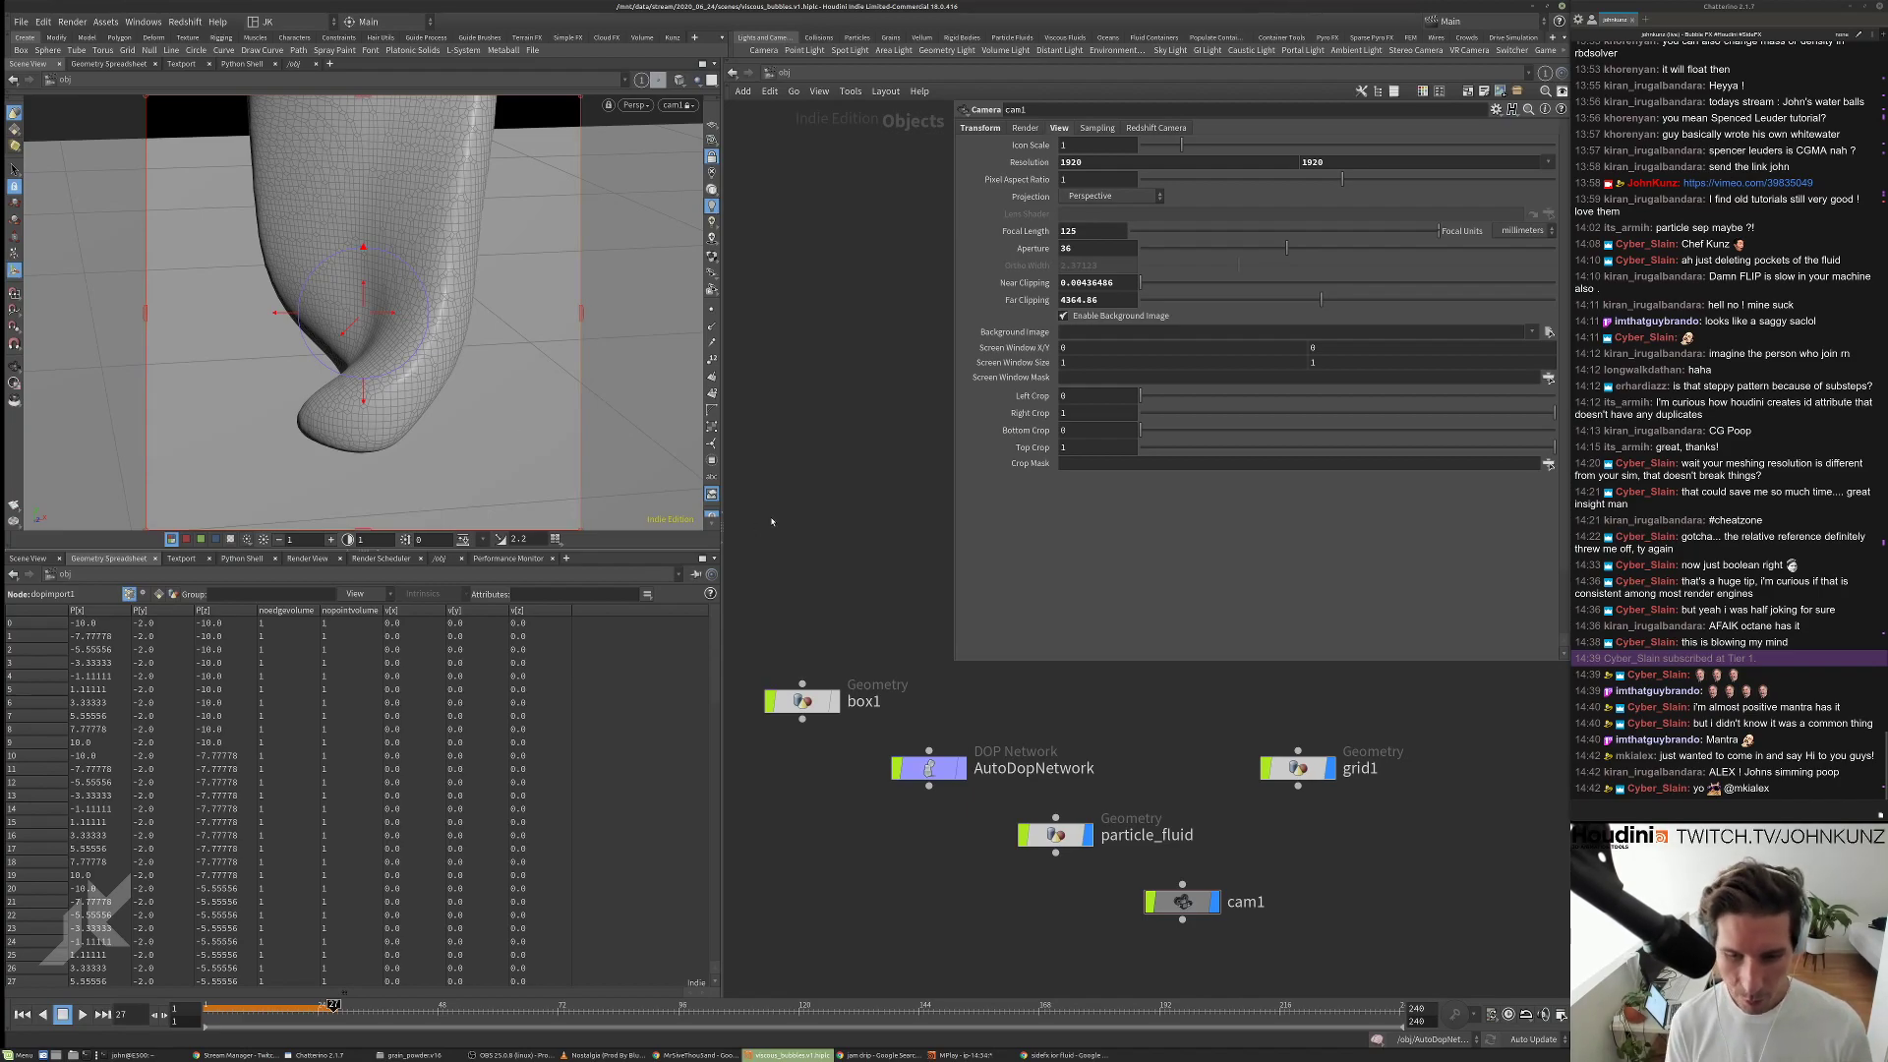
scroll(1160, 719, down, 2)
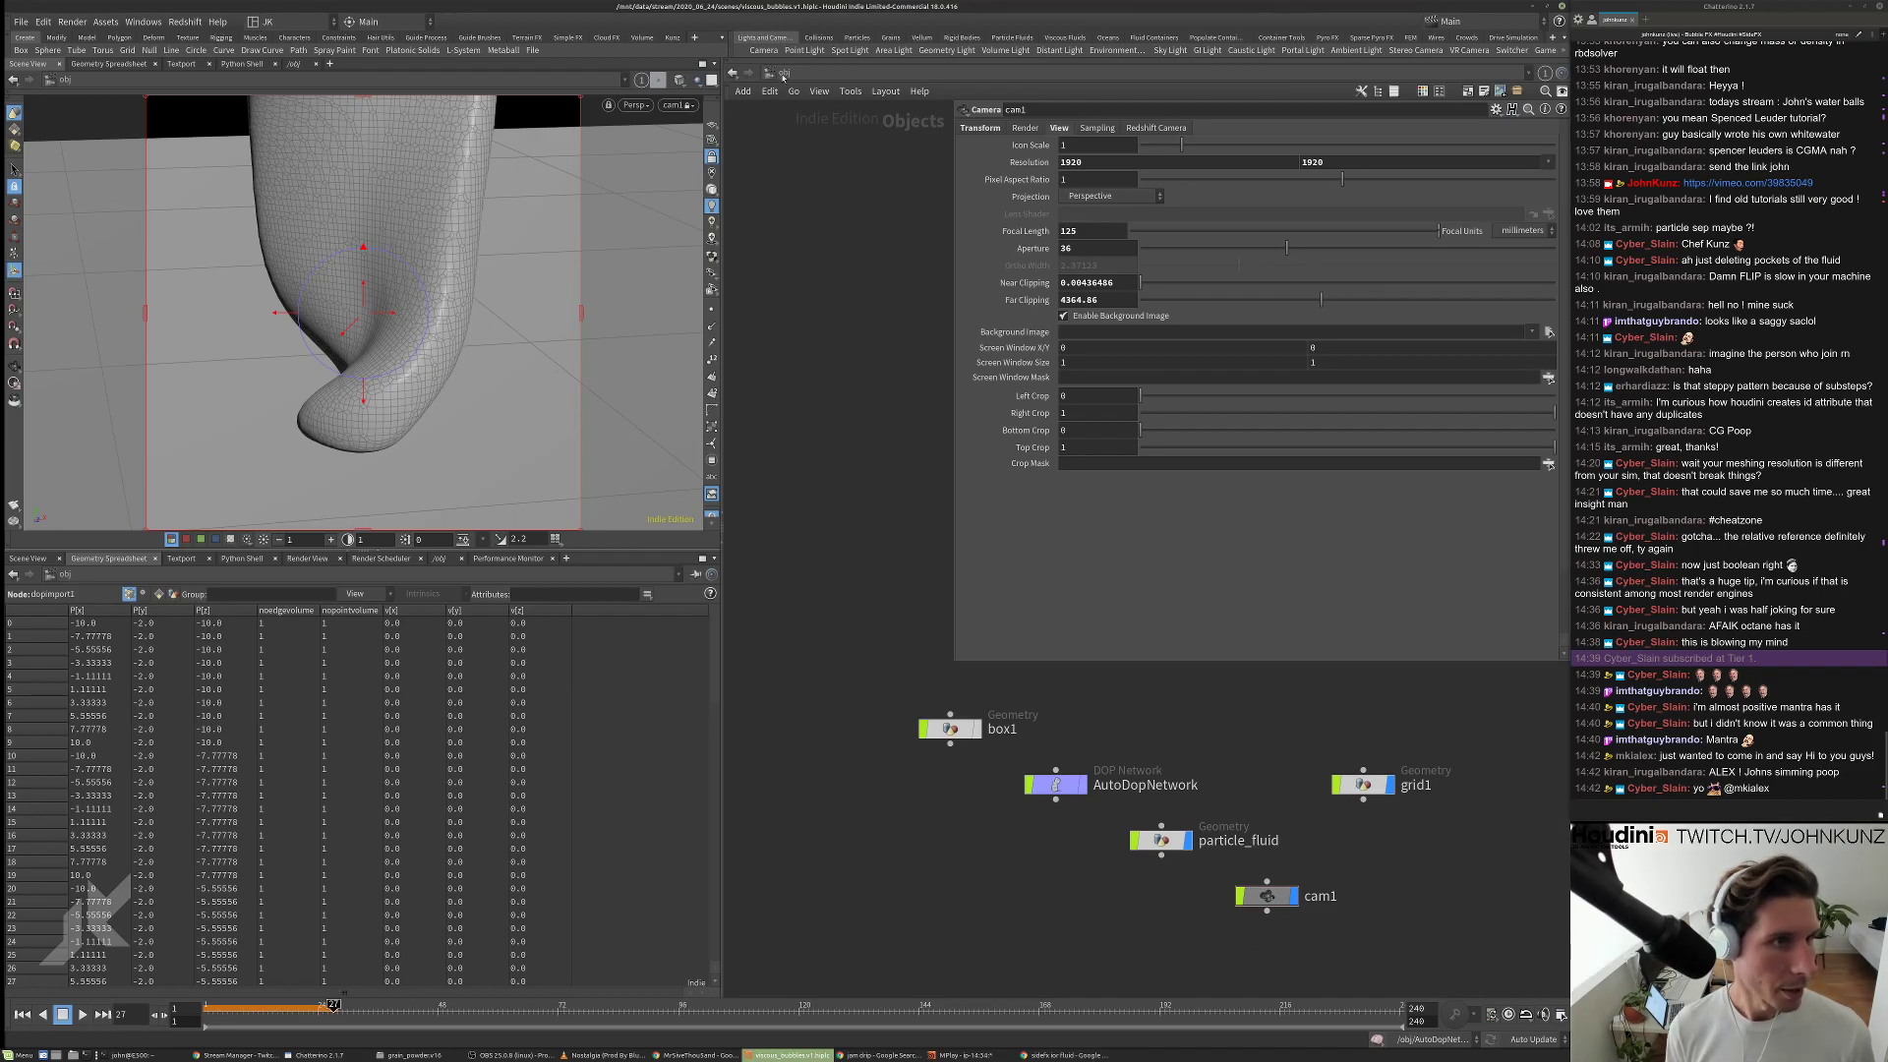
click(784, 76)
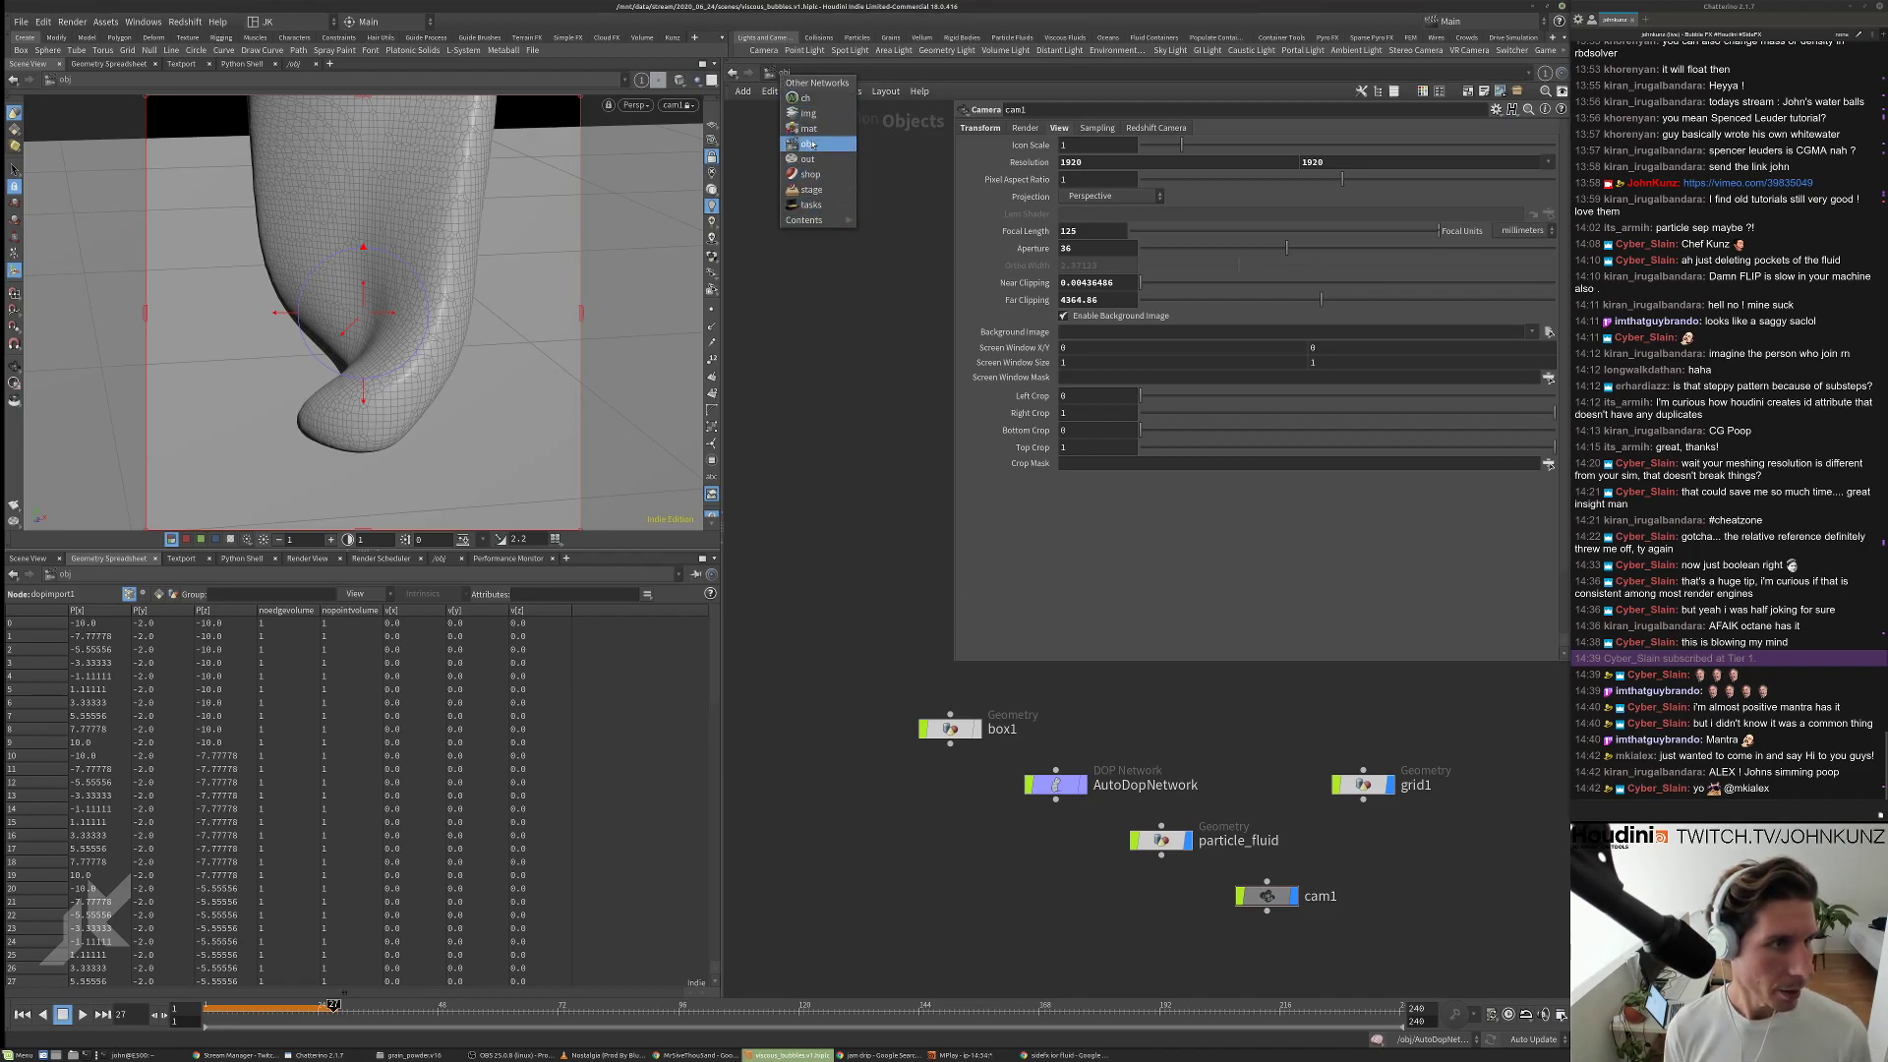
click(882, 580)
key(Tab)
text(mat)
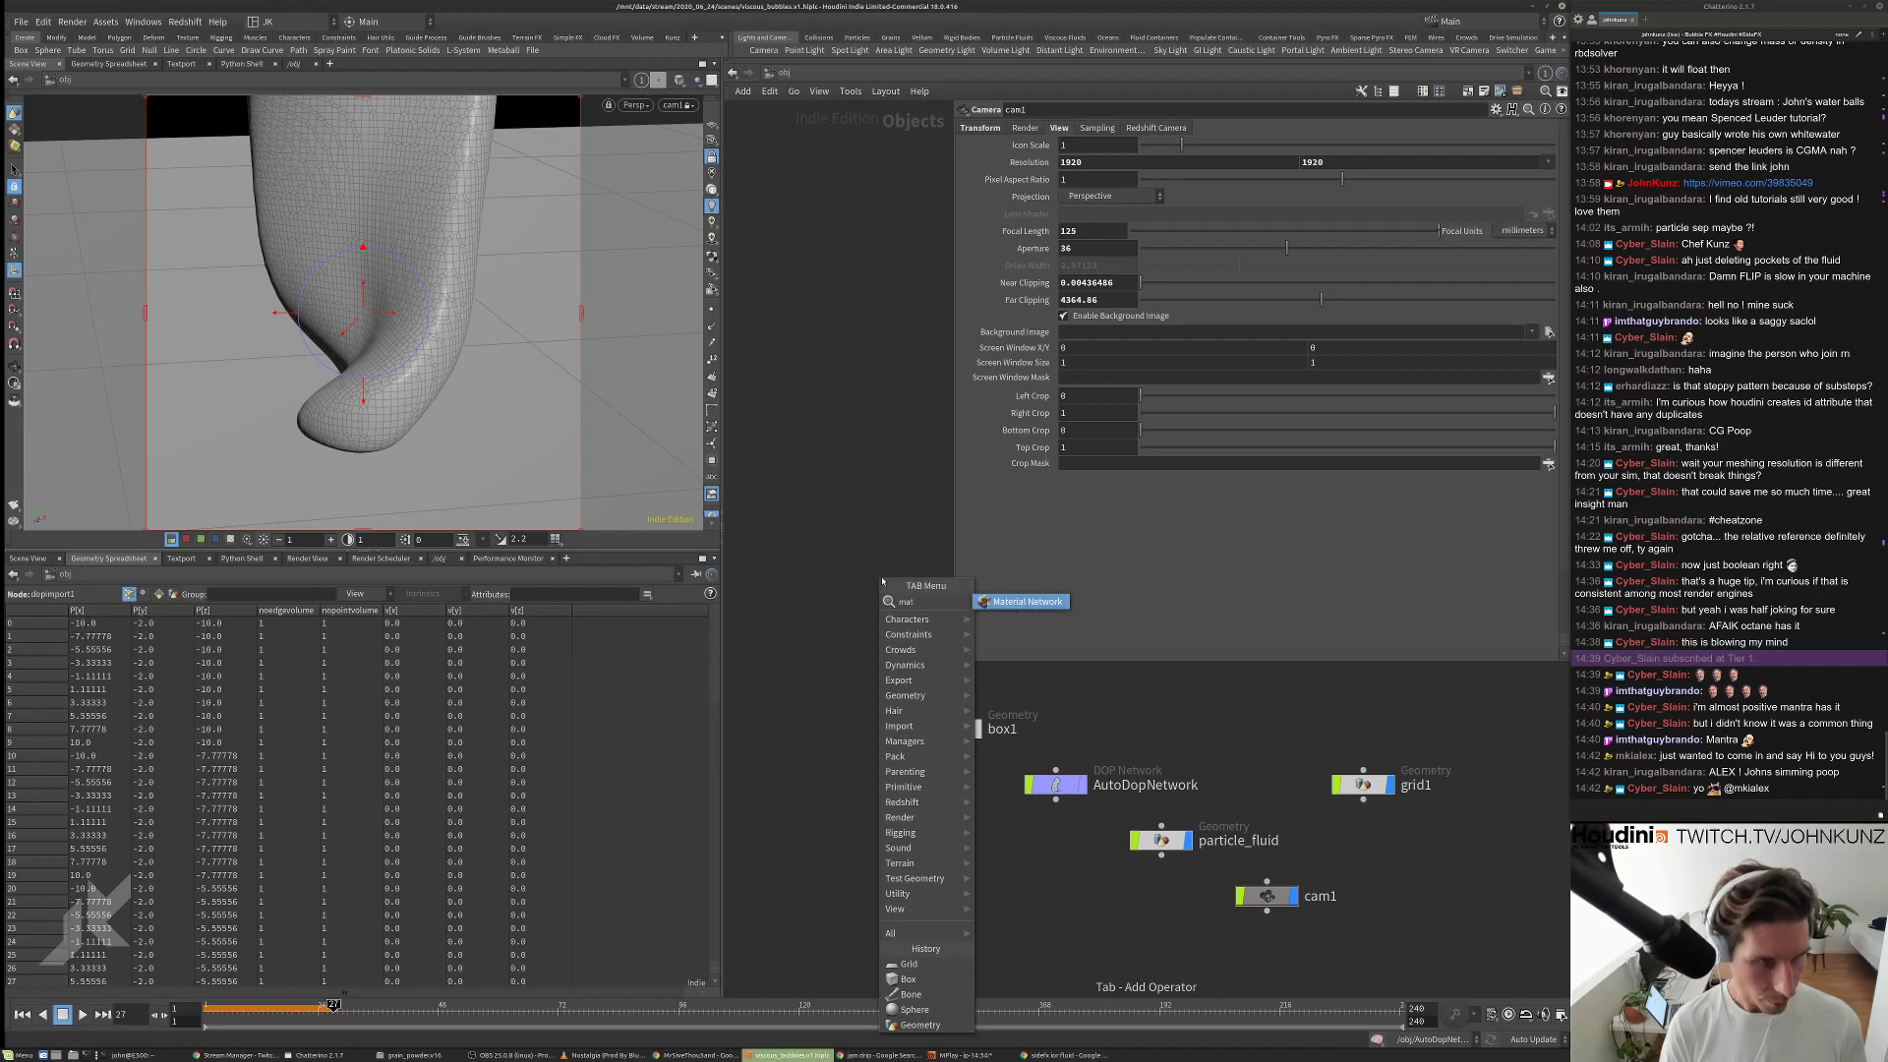
key(Return)
double_click(882, 578)
Add a Redshift Material Builder and set its Material1 preset to Water.
key(Tab)
text(rs)
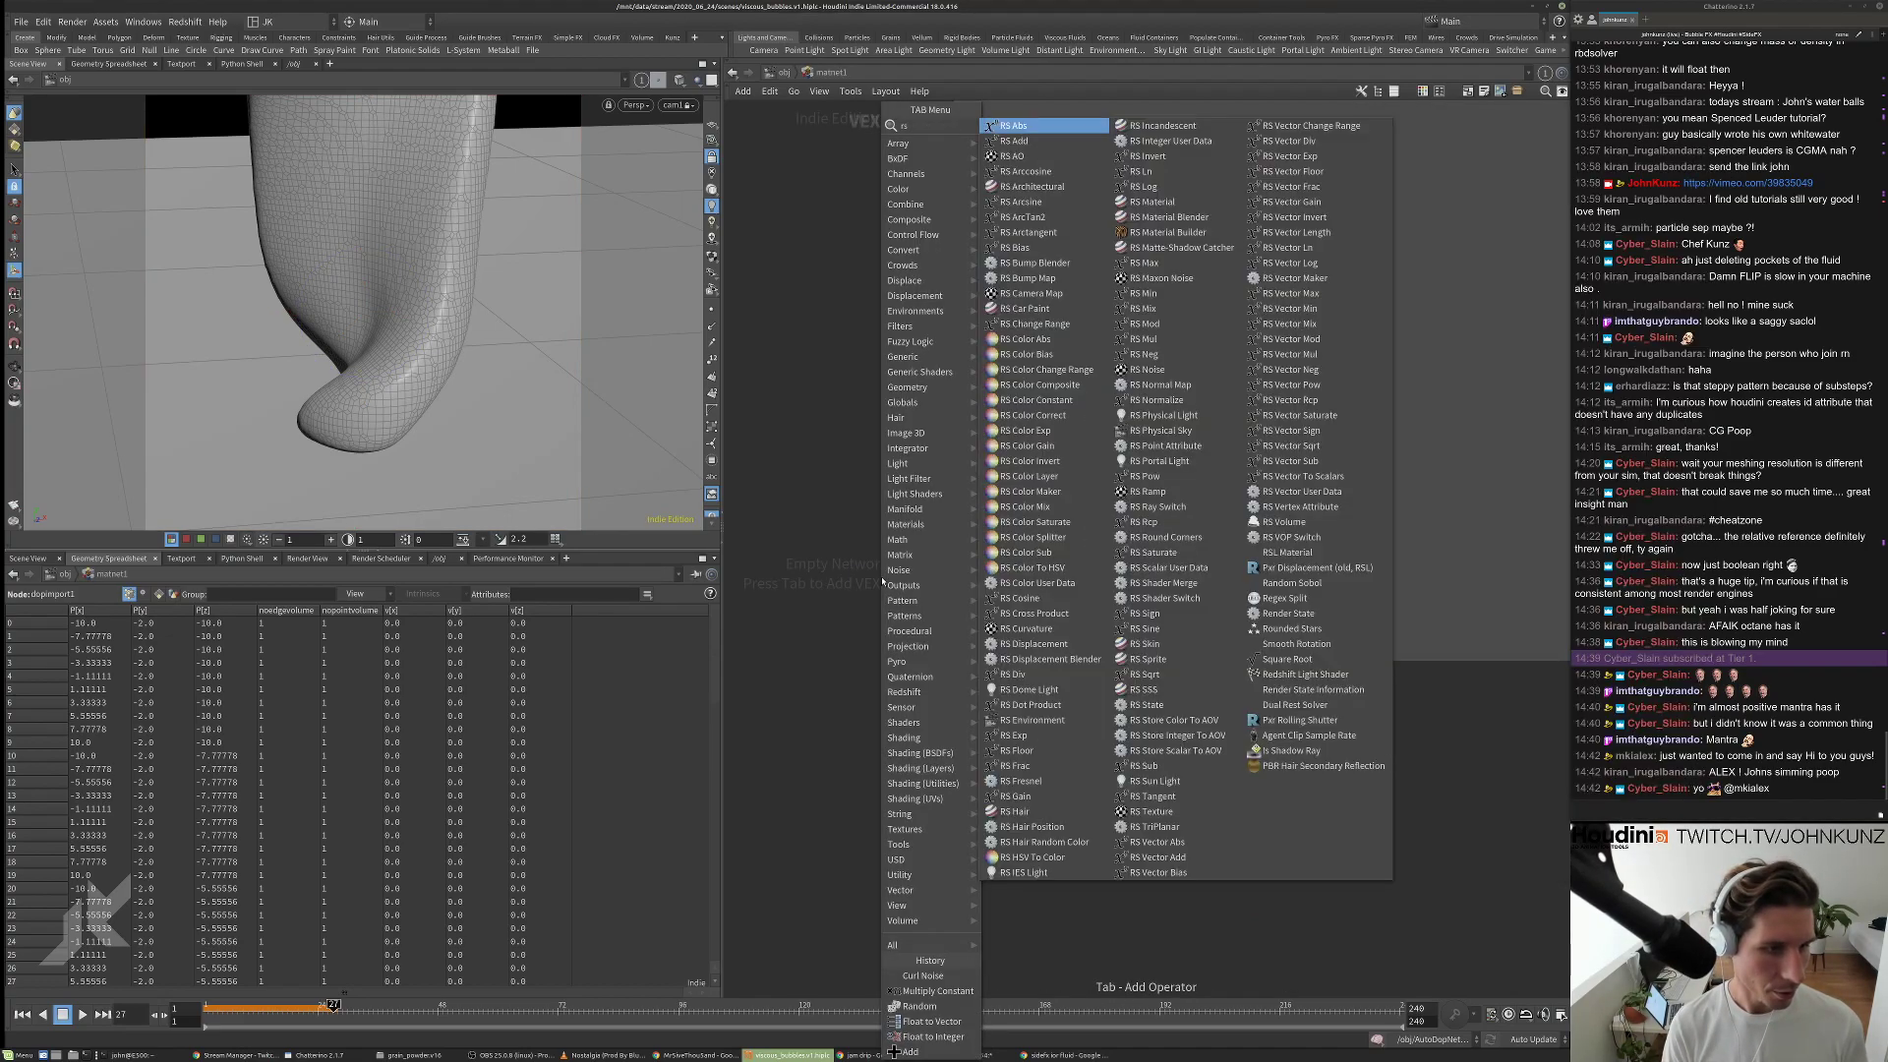
click(1219, 236)
click(1197, 744)
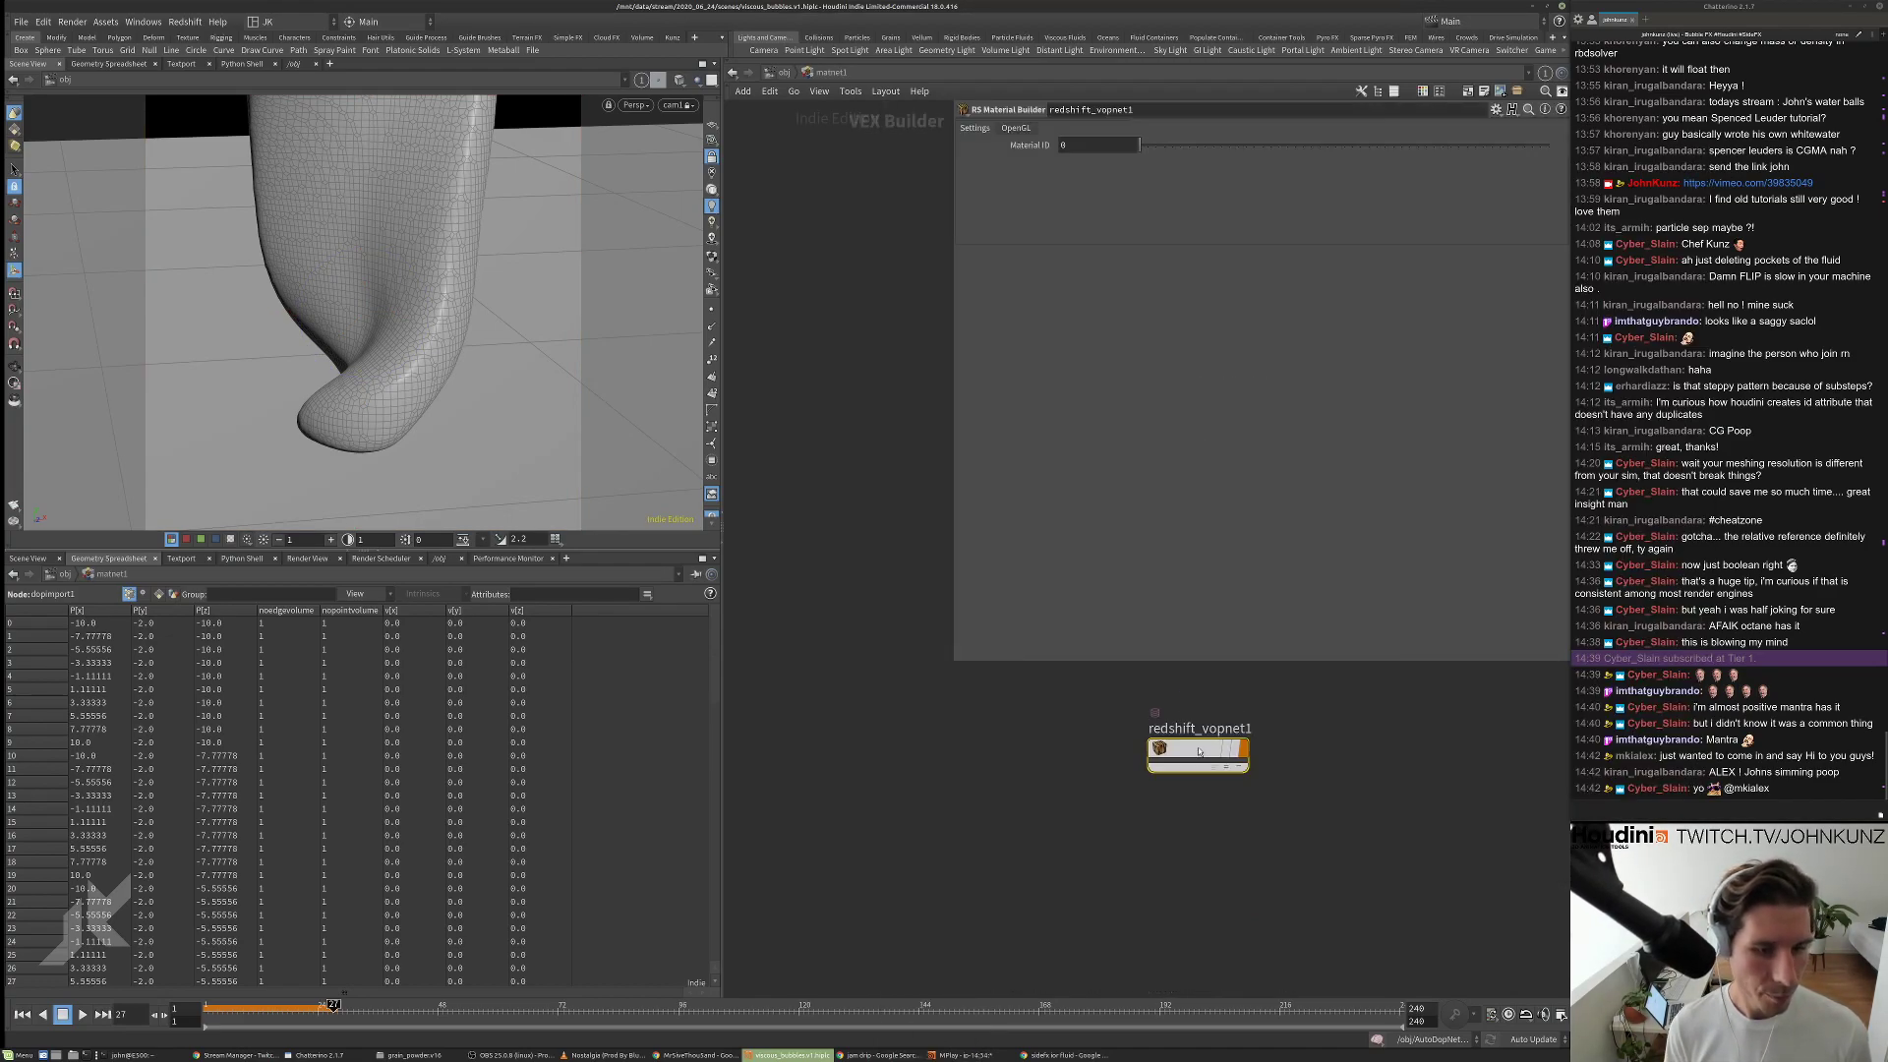
double_click(1196, 745)
click(1018, 752)
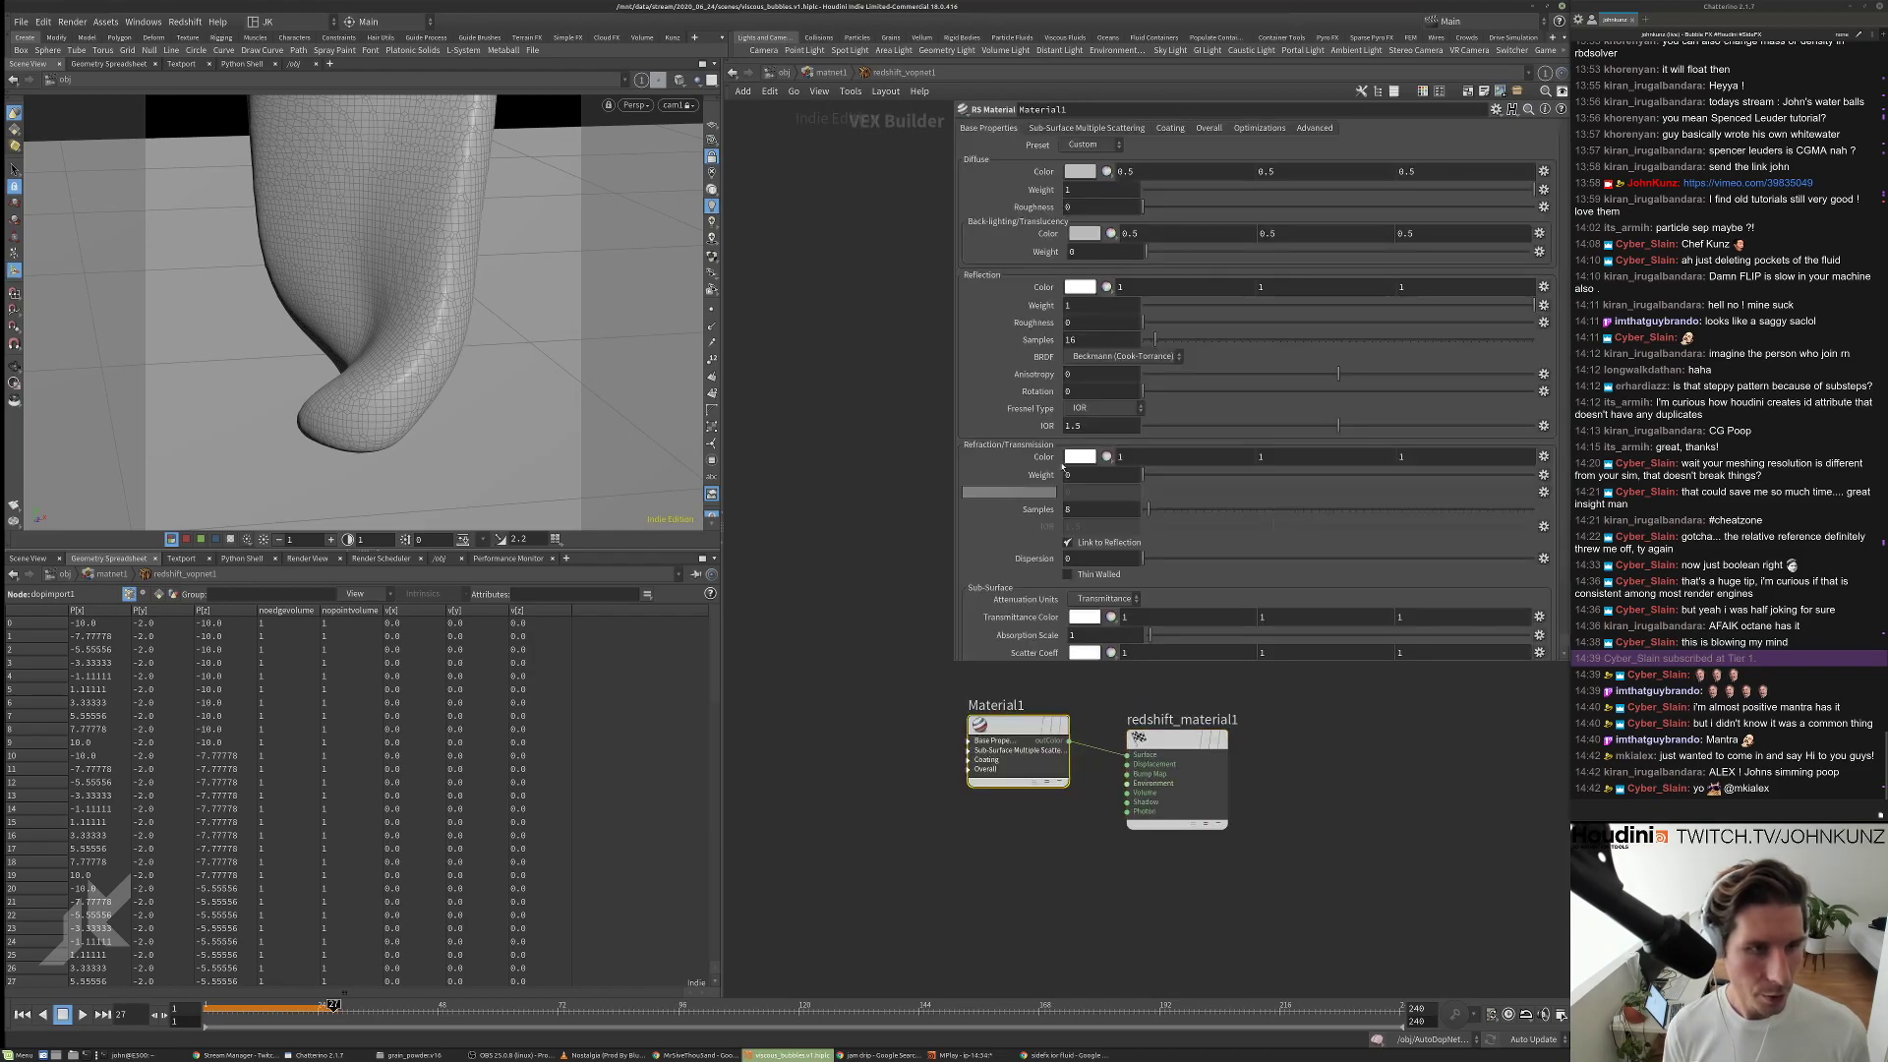
click(1086, 145)
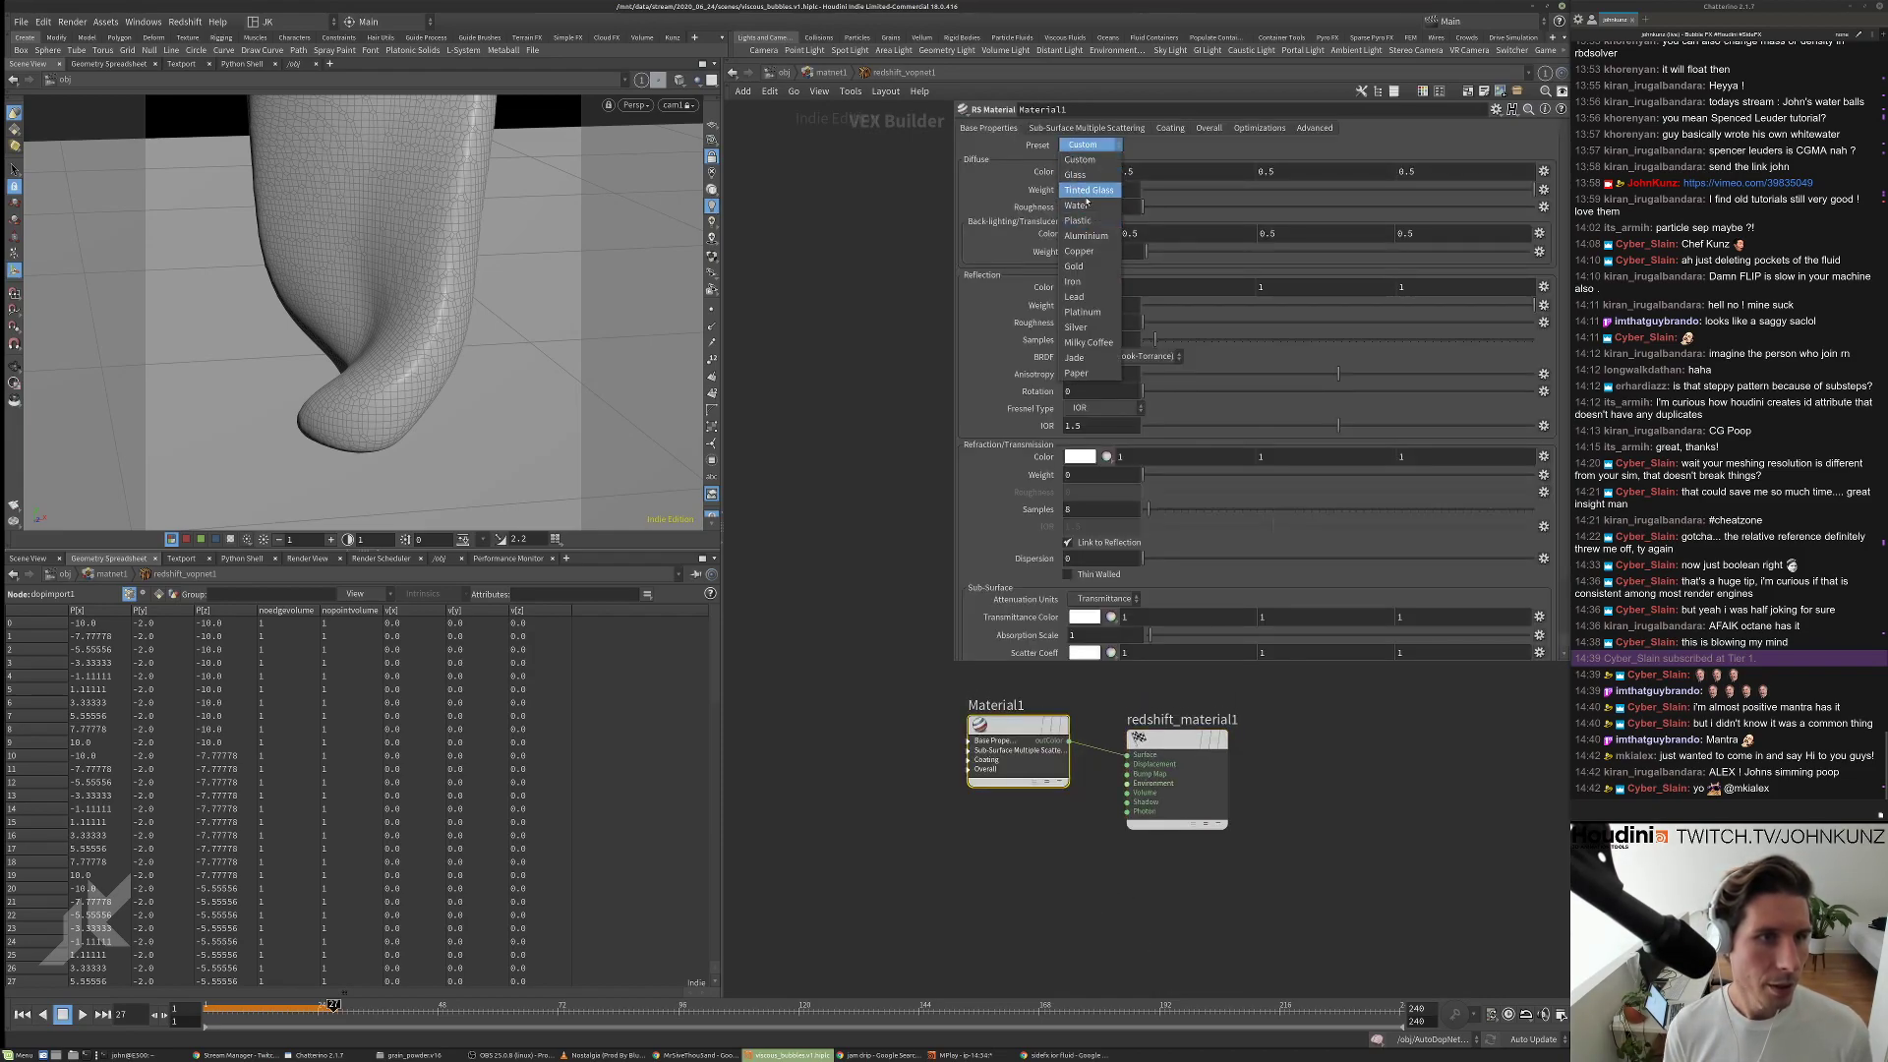
click(1079, 204)
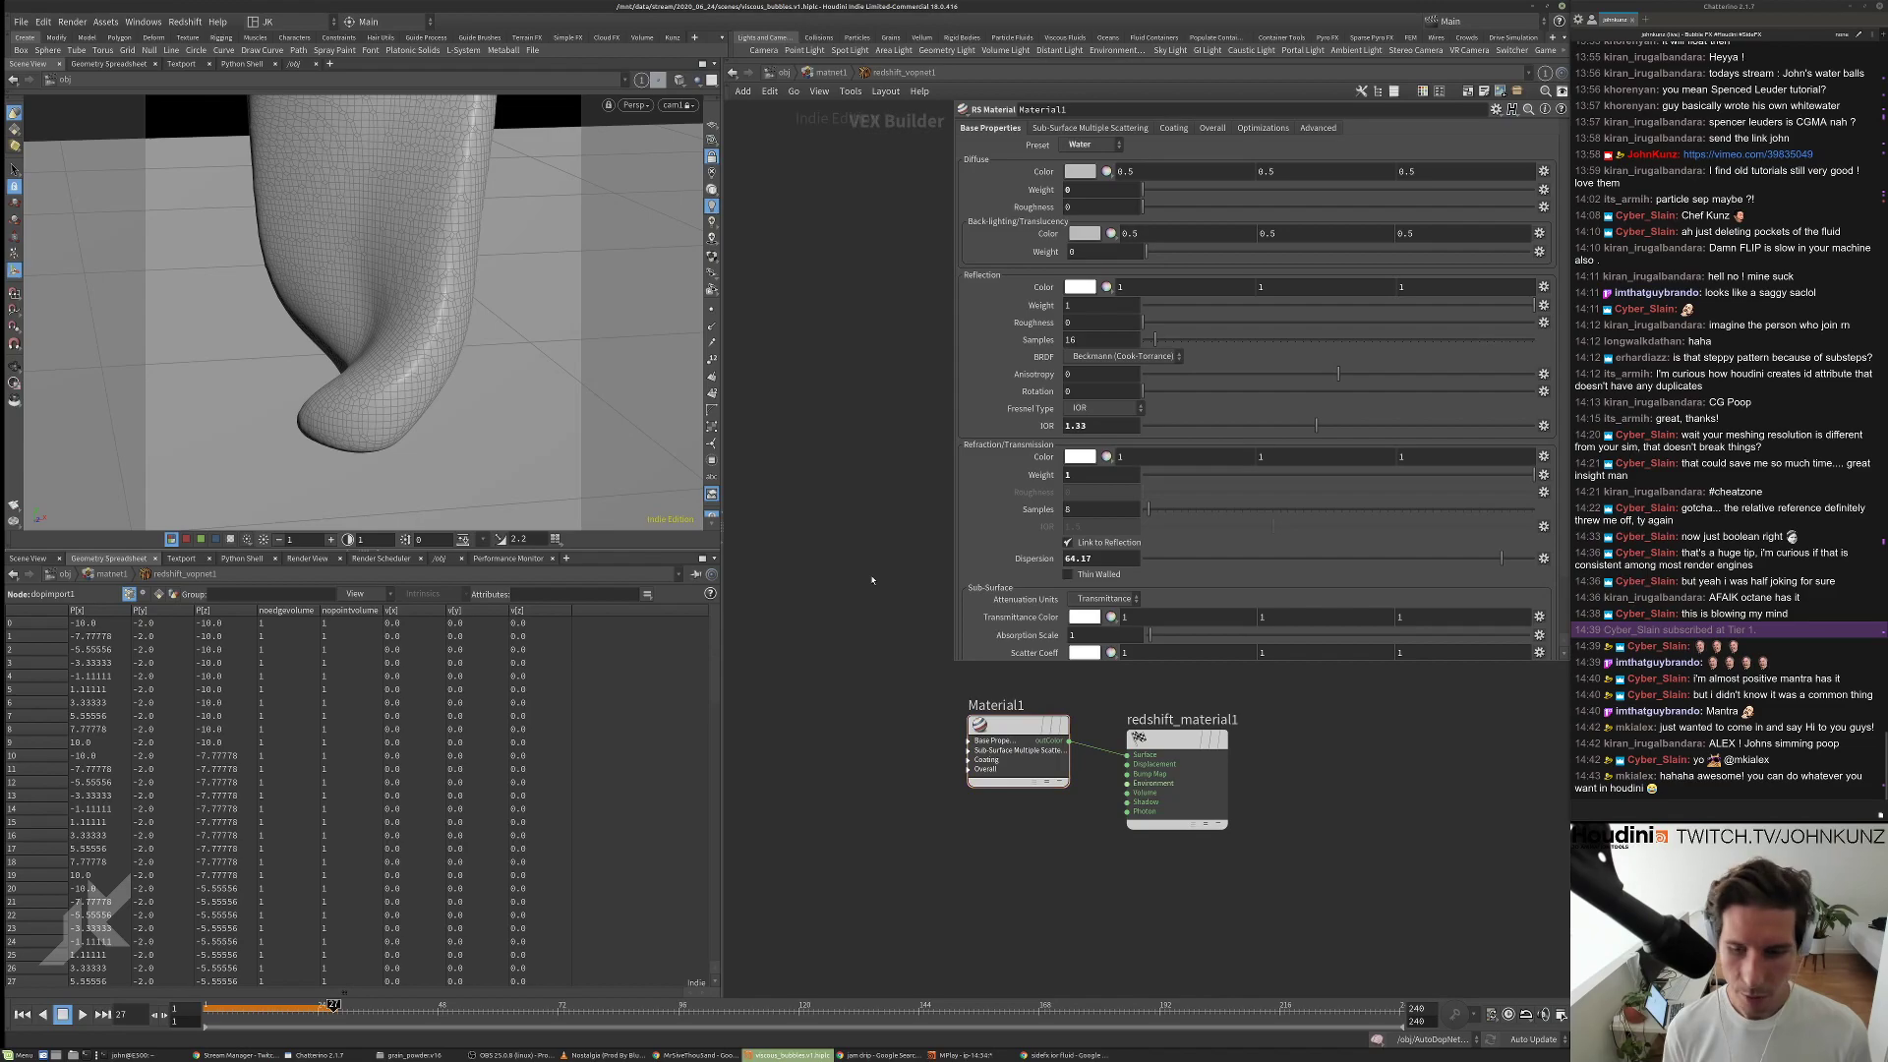
Return to object level and position matnet1 above grid1.
click(784, 73)
scroll(815, 686, down, 3)
drag(865, 616, 1238, 737)
scroll(1140, 721, up, 3)
scroll(1150, 744, up, 2)
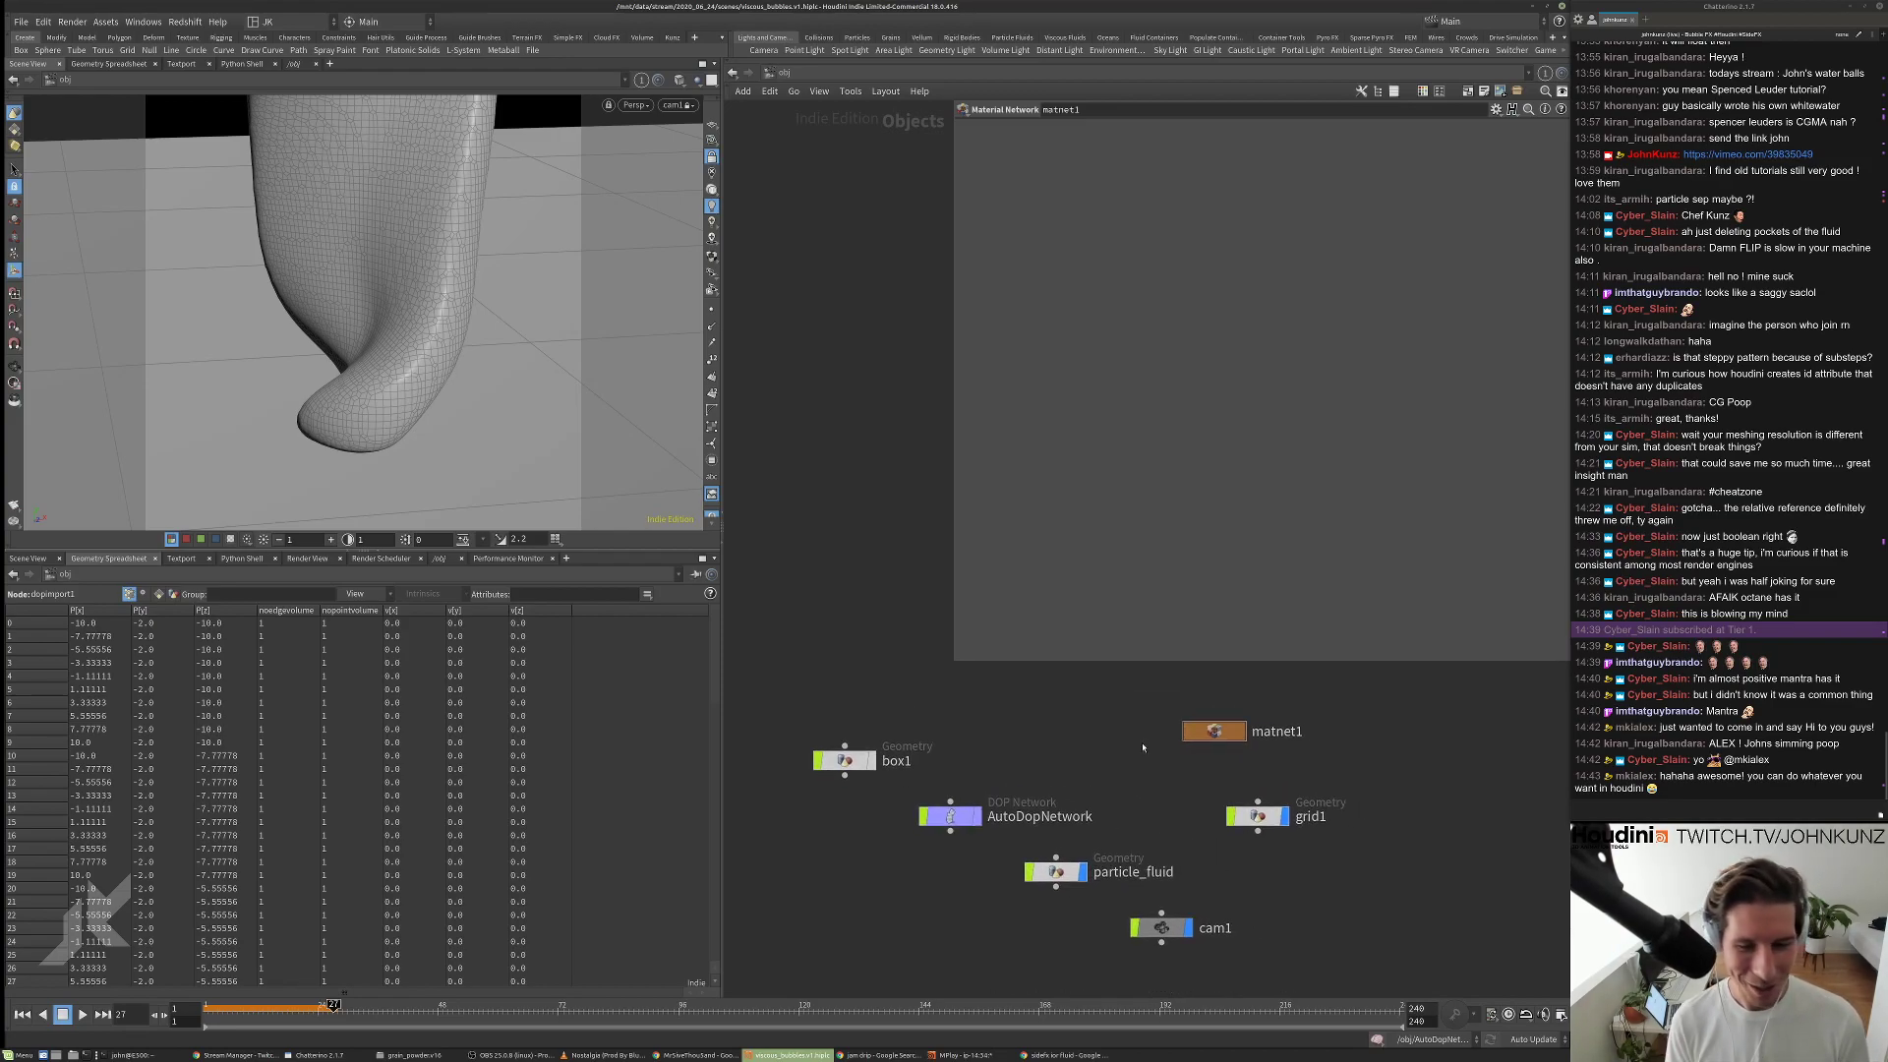
Create a Redshift dome light node rslightdome1 in the objects network.
click(784, 74)
click(811, 162)
key(Tab)
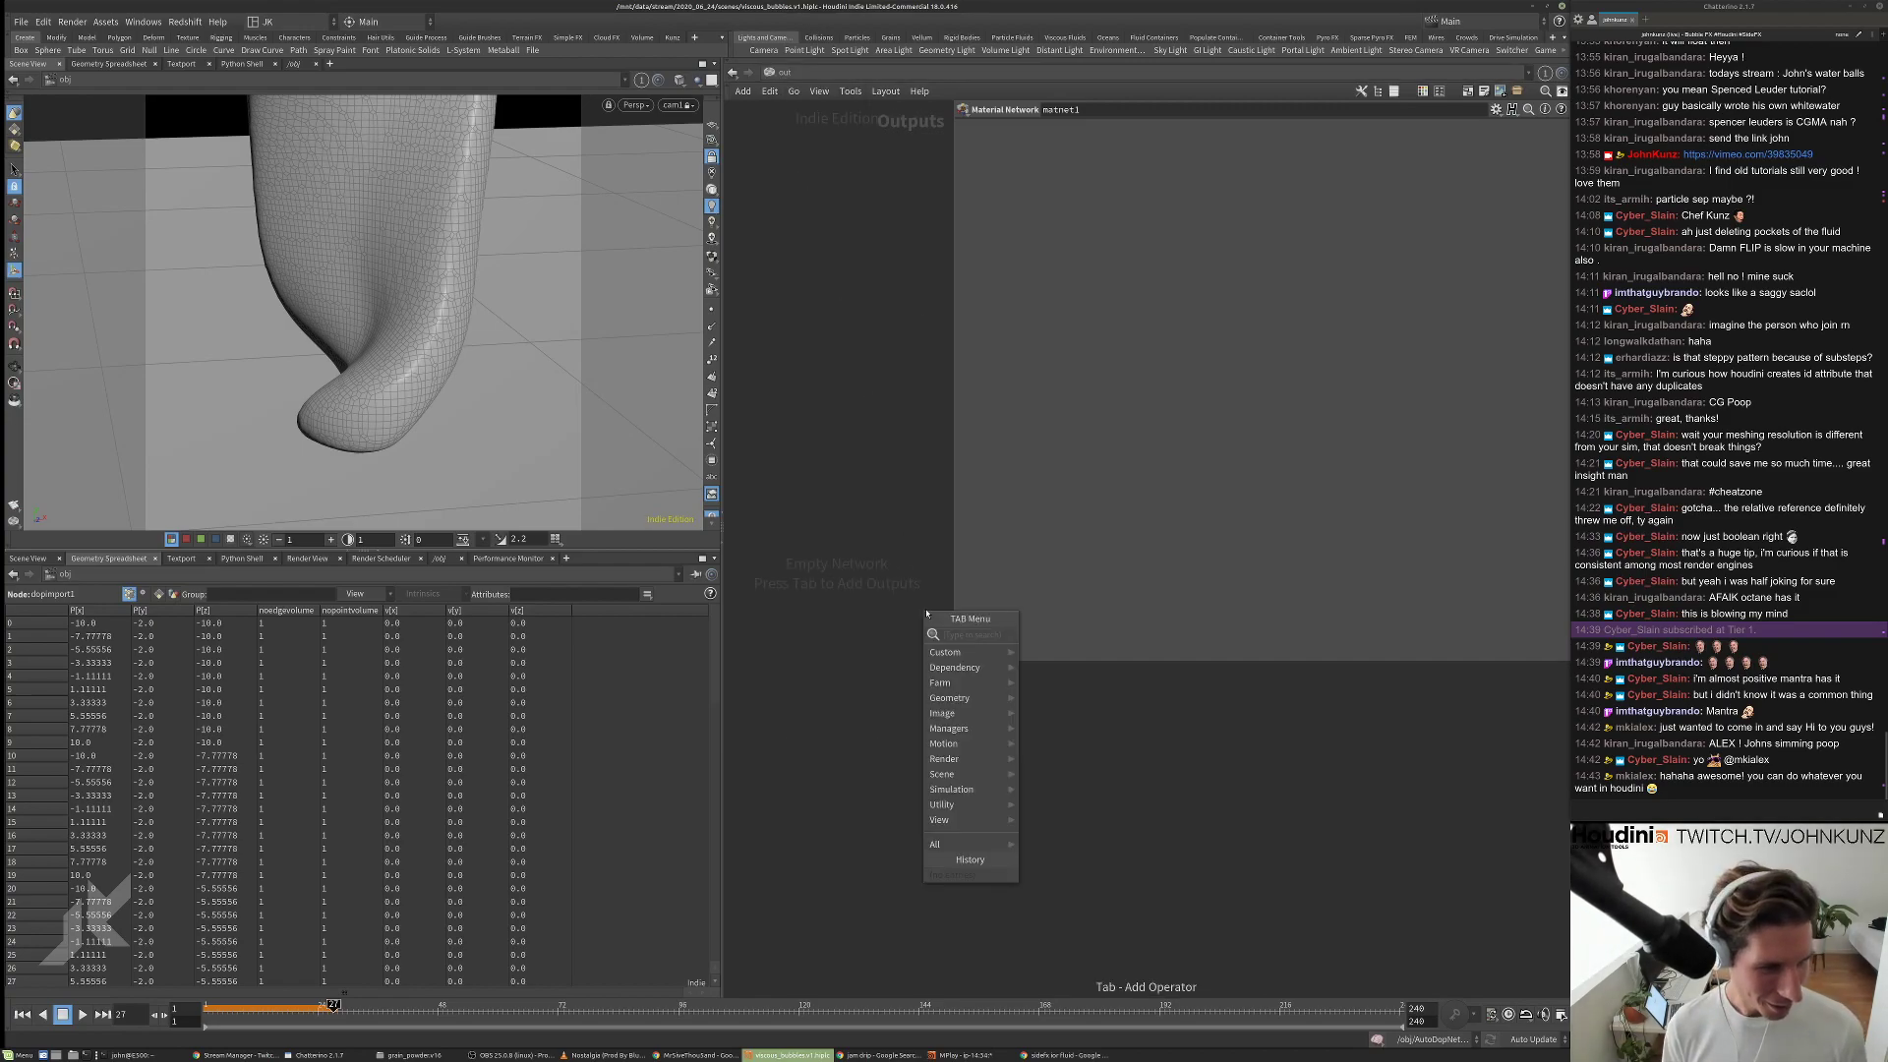
key(Escape)
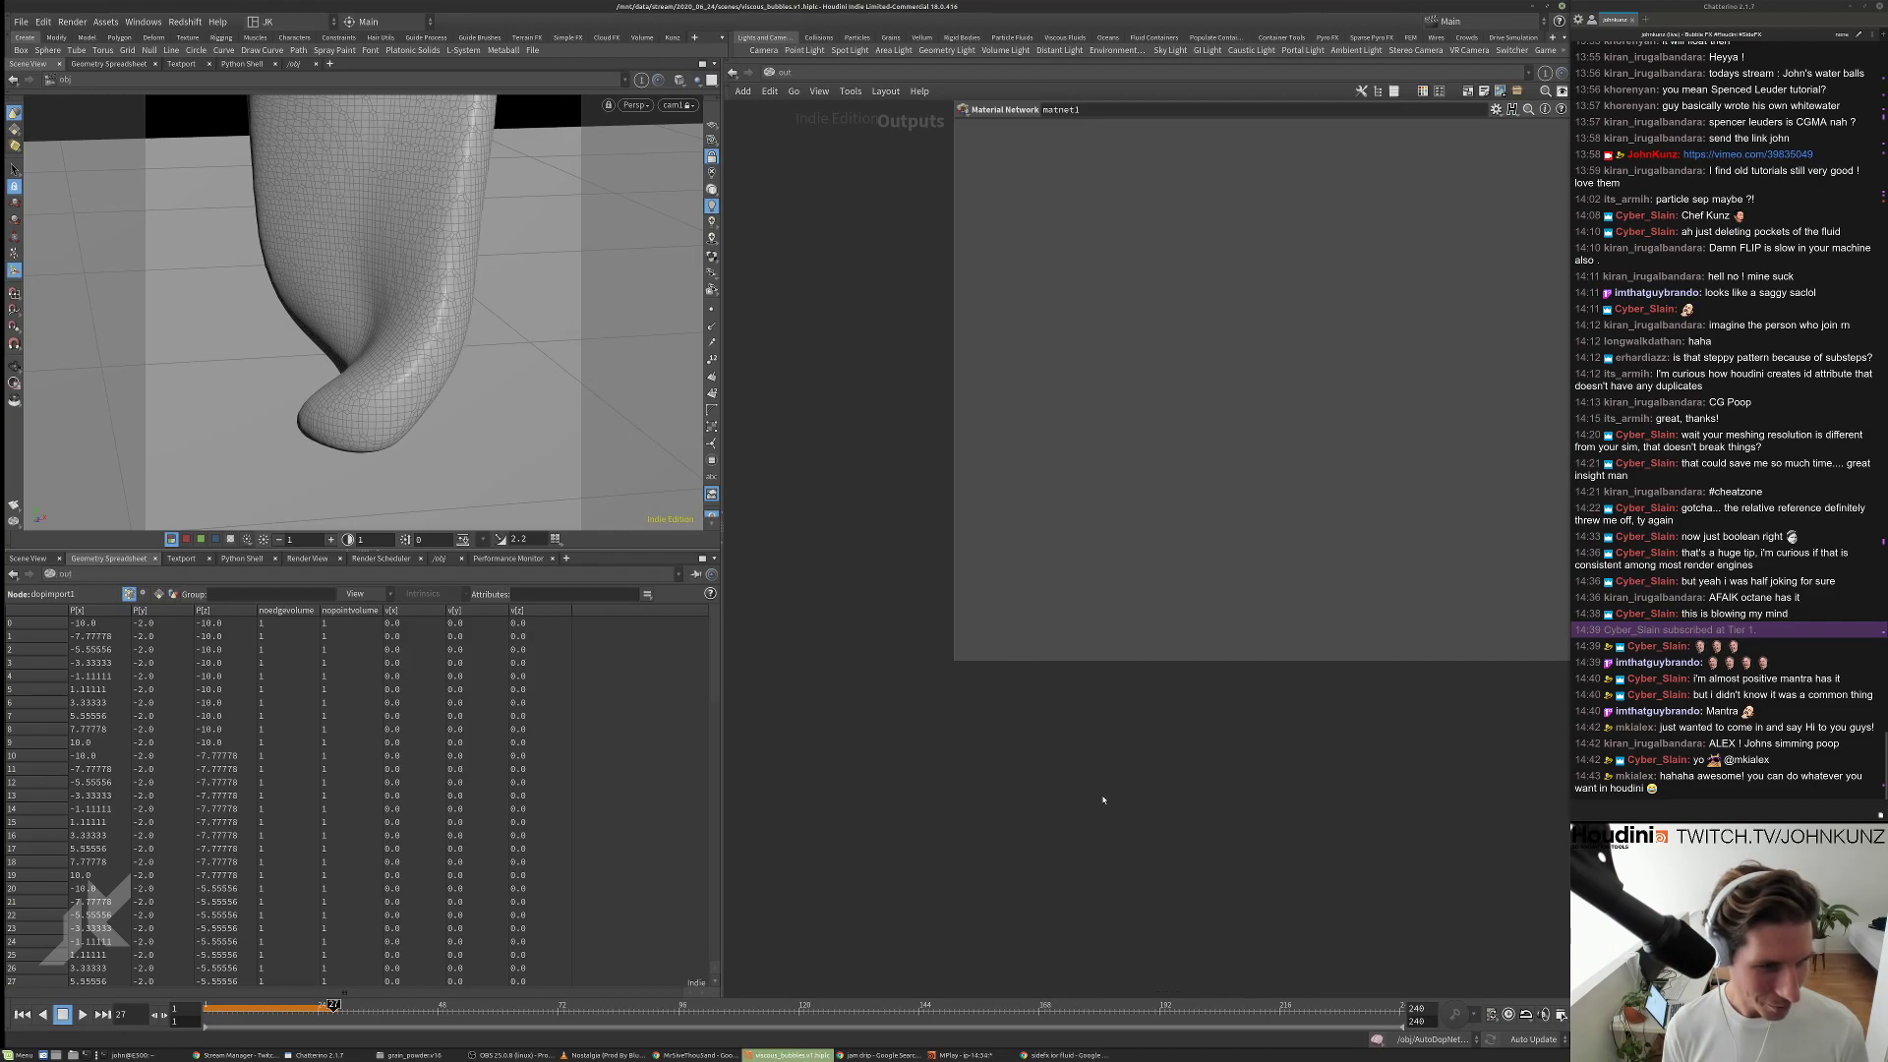
click(773, 74)
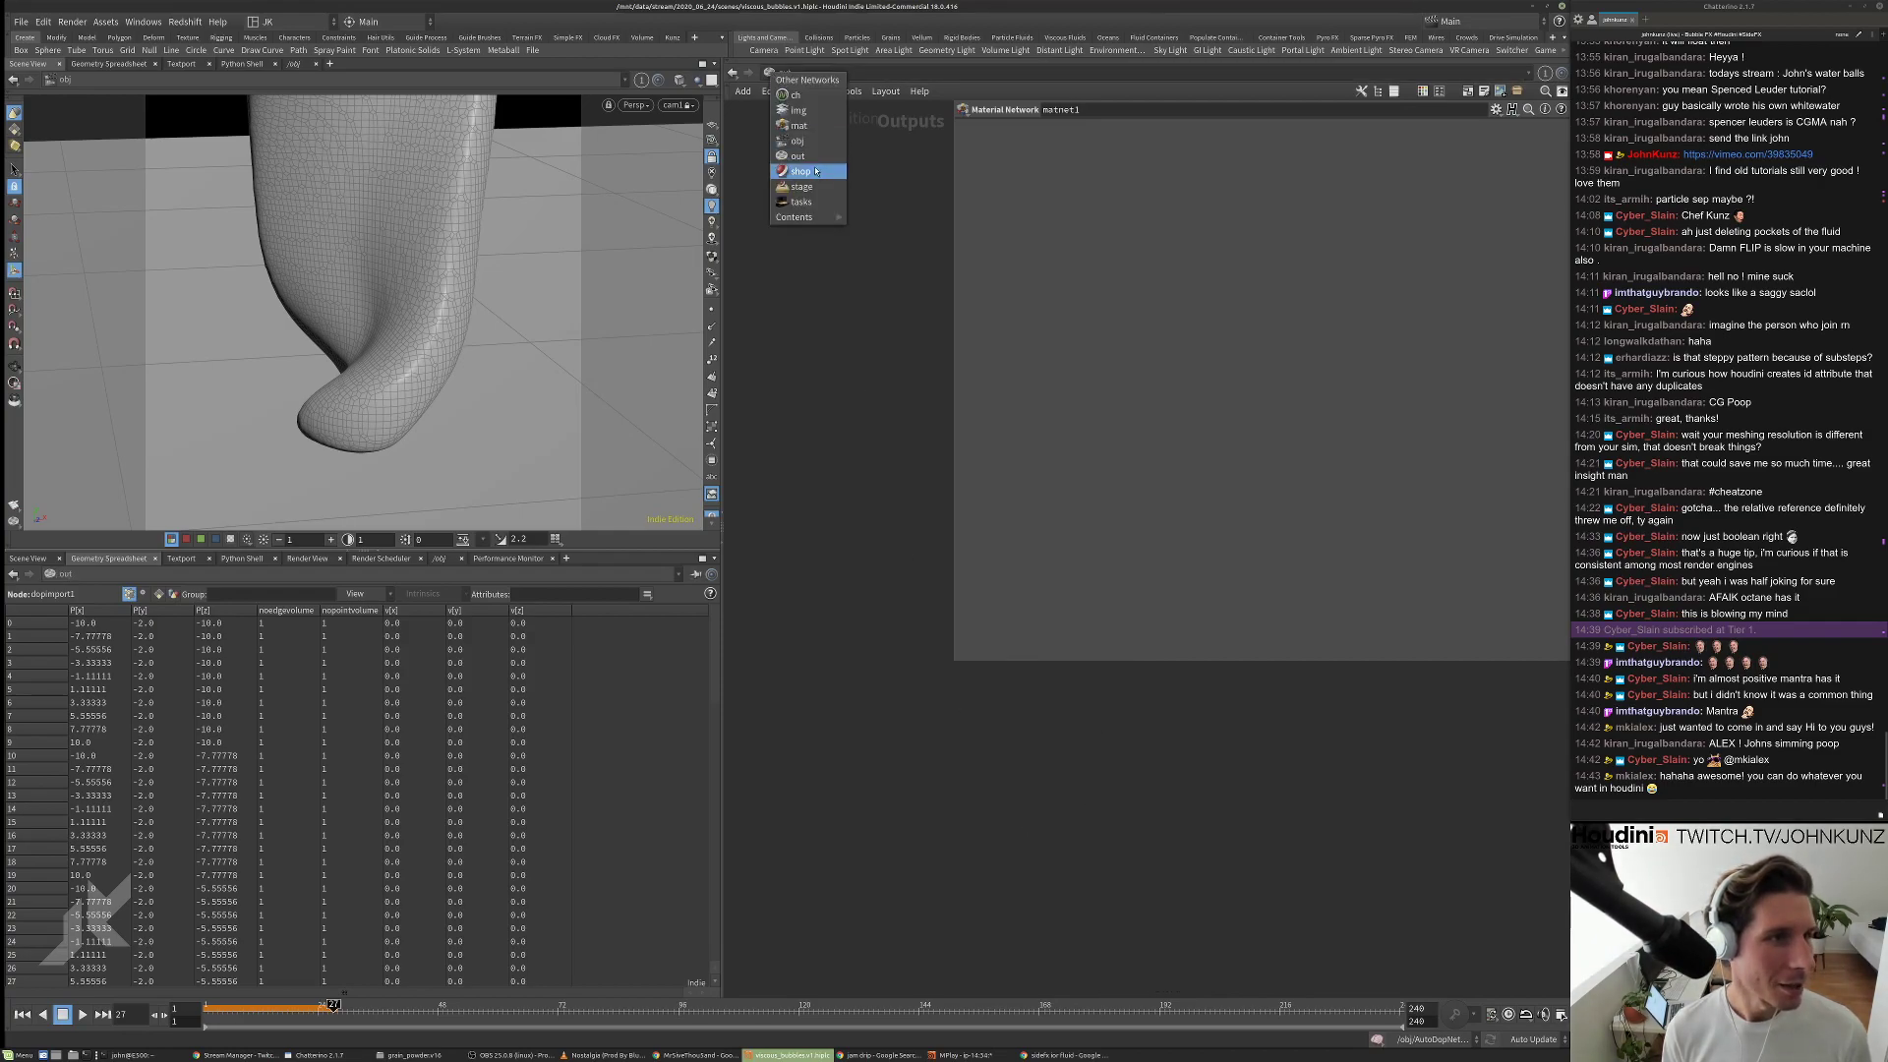
click(811, 143)
scroll(1072, 728, down, 3)
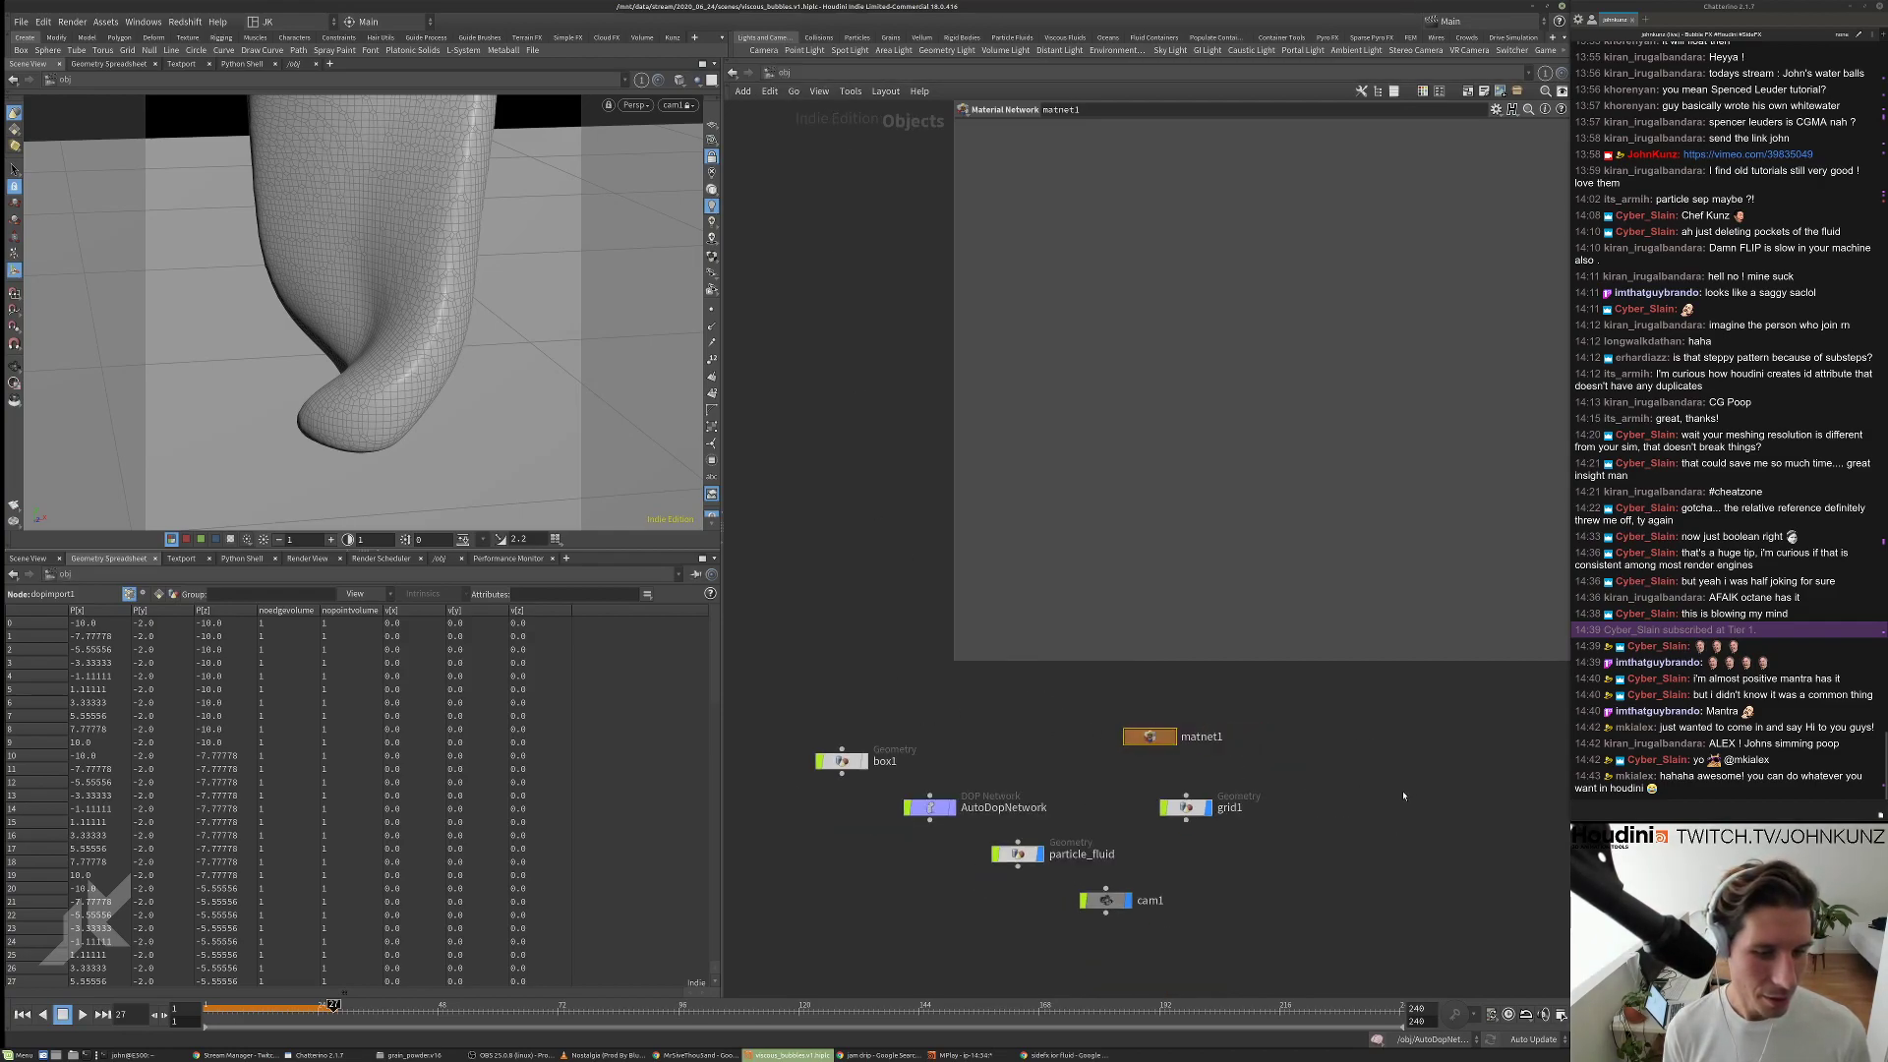
key(Tab)
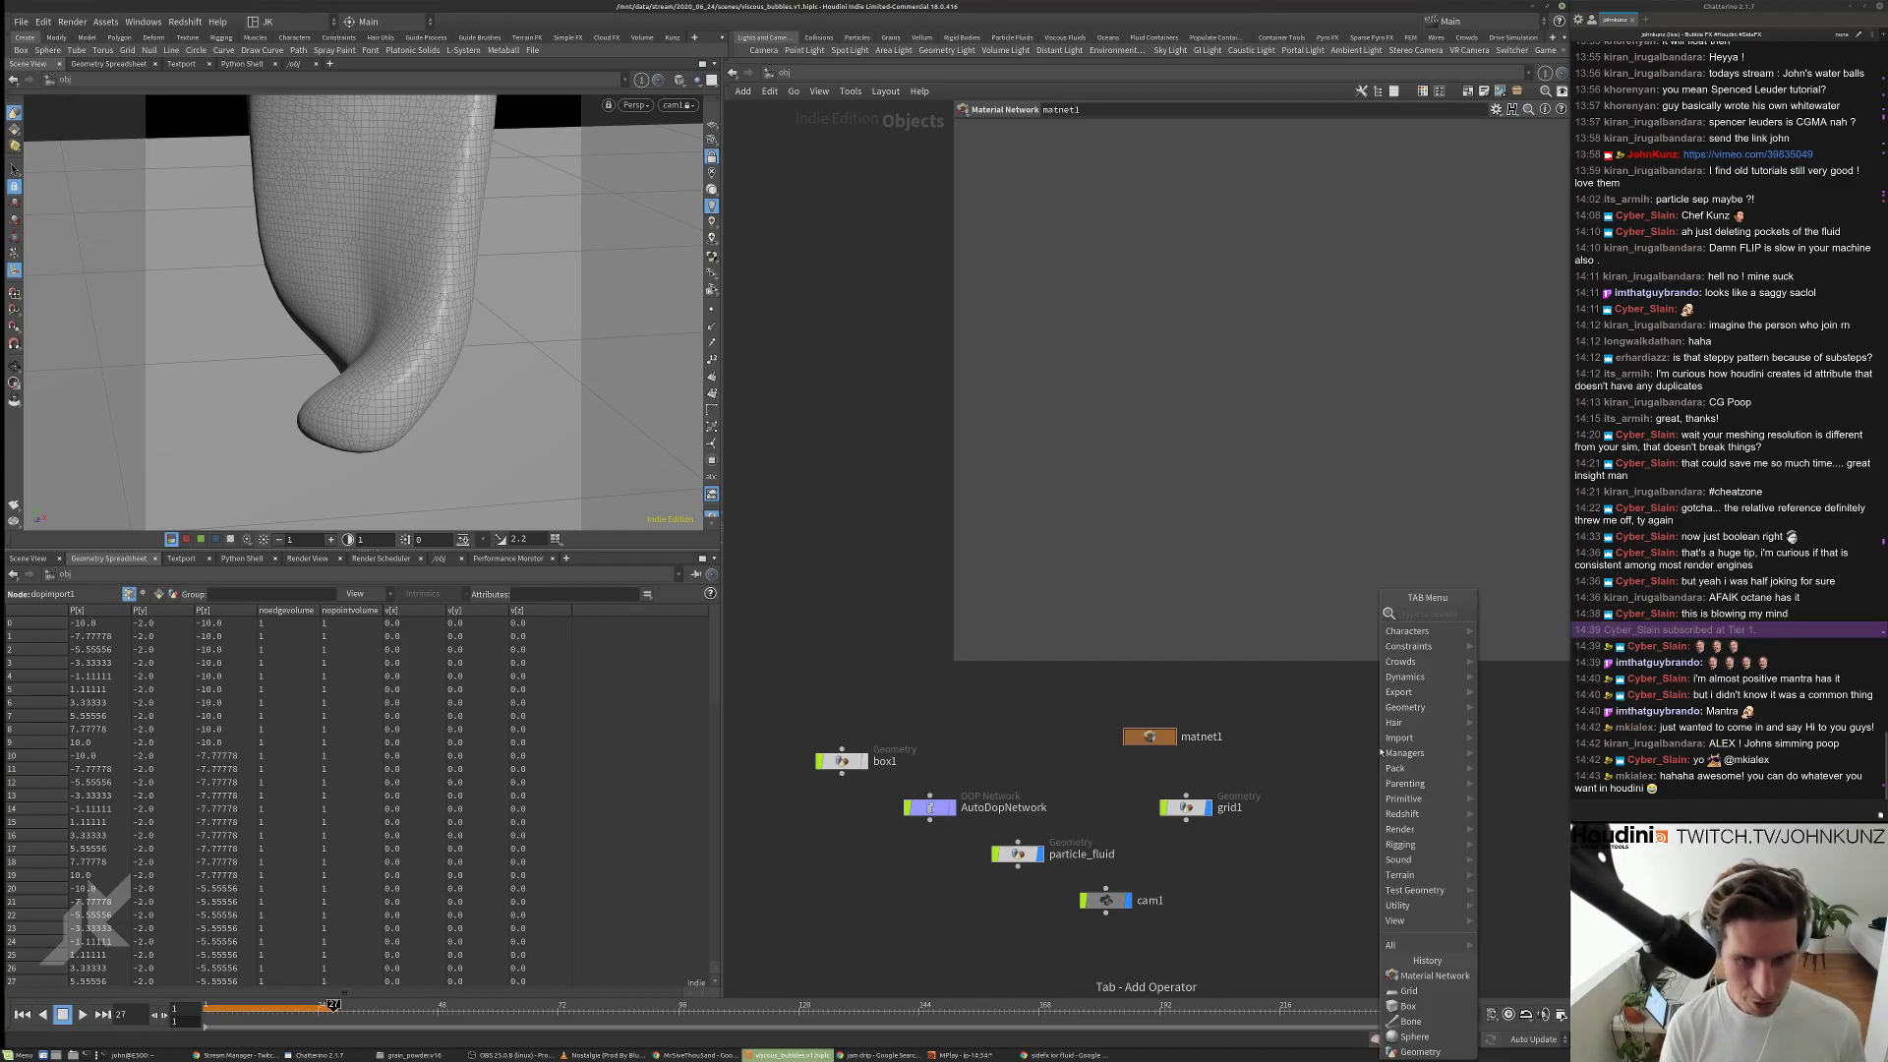
key(Escape)
key(Tab)
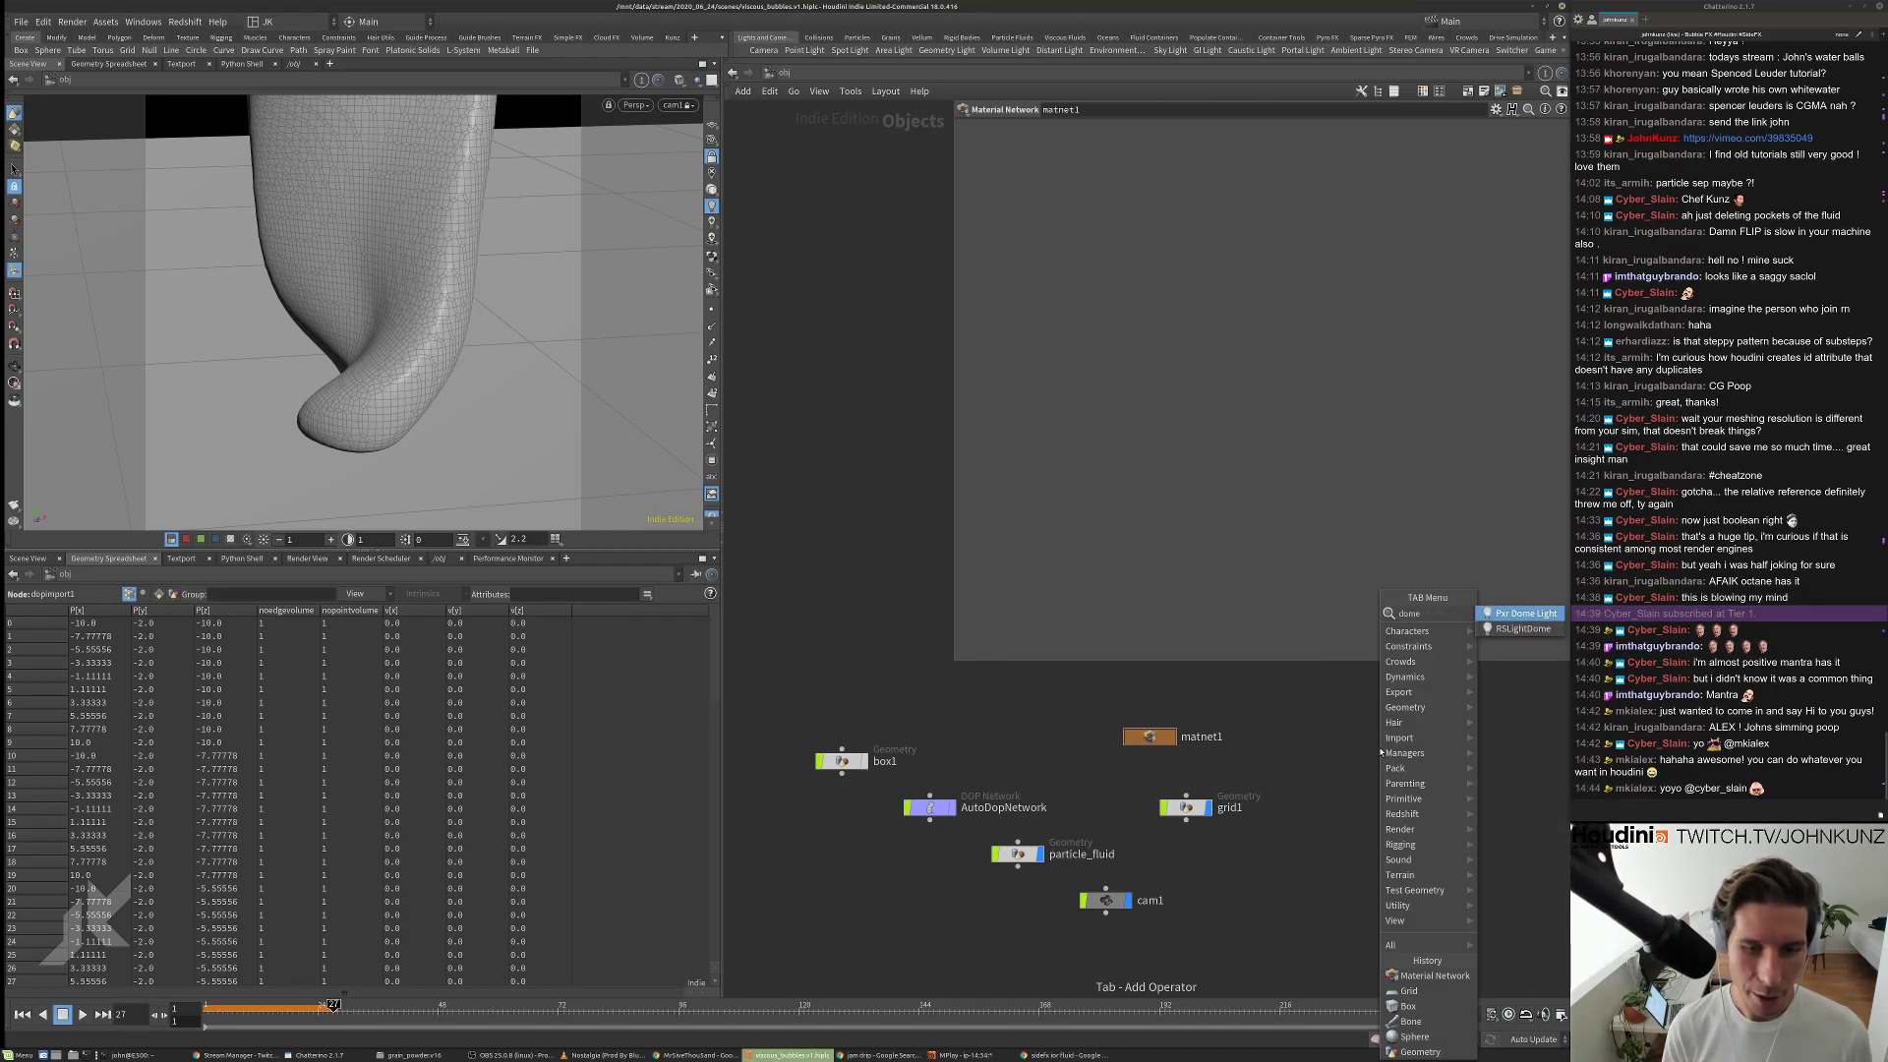
key(Return)
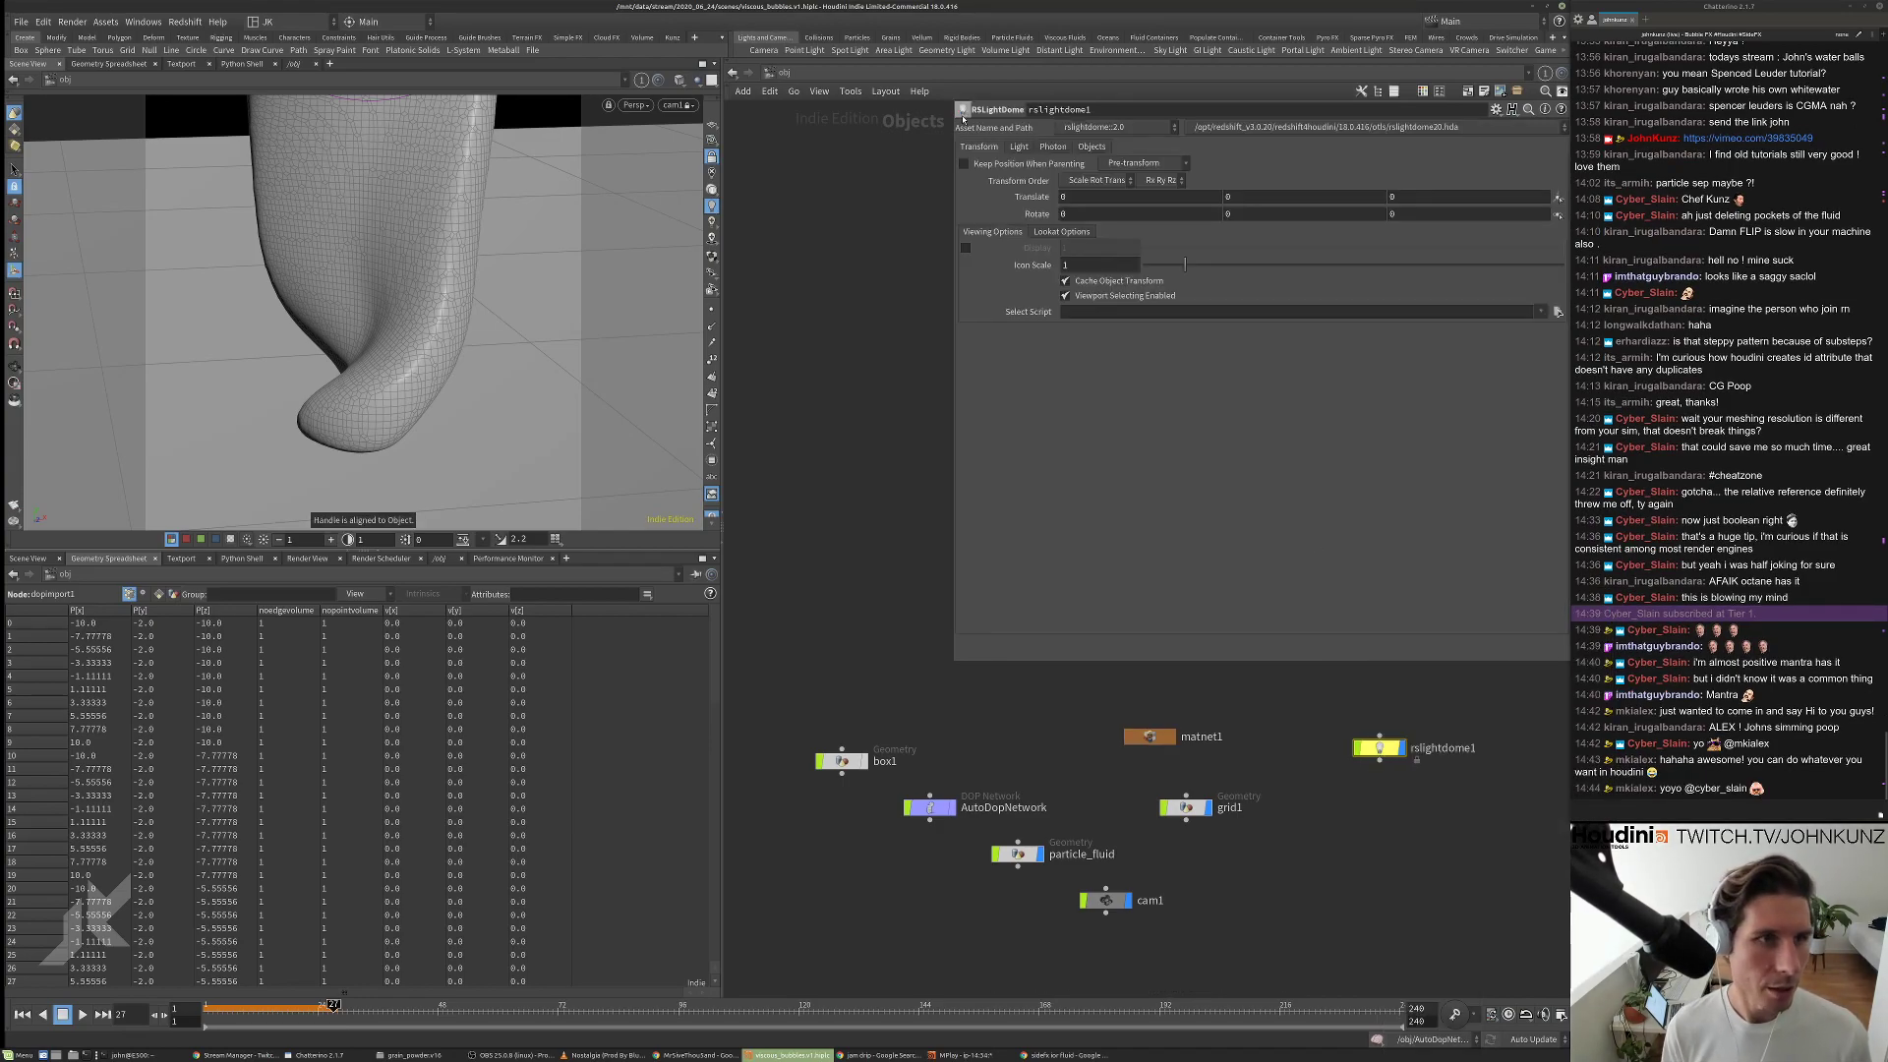
Set the dome light's Dome Map to Gravel_Pit_Small.hdr from the tex/hdri folder.
click(1019, 145)
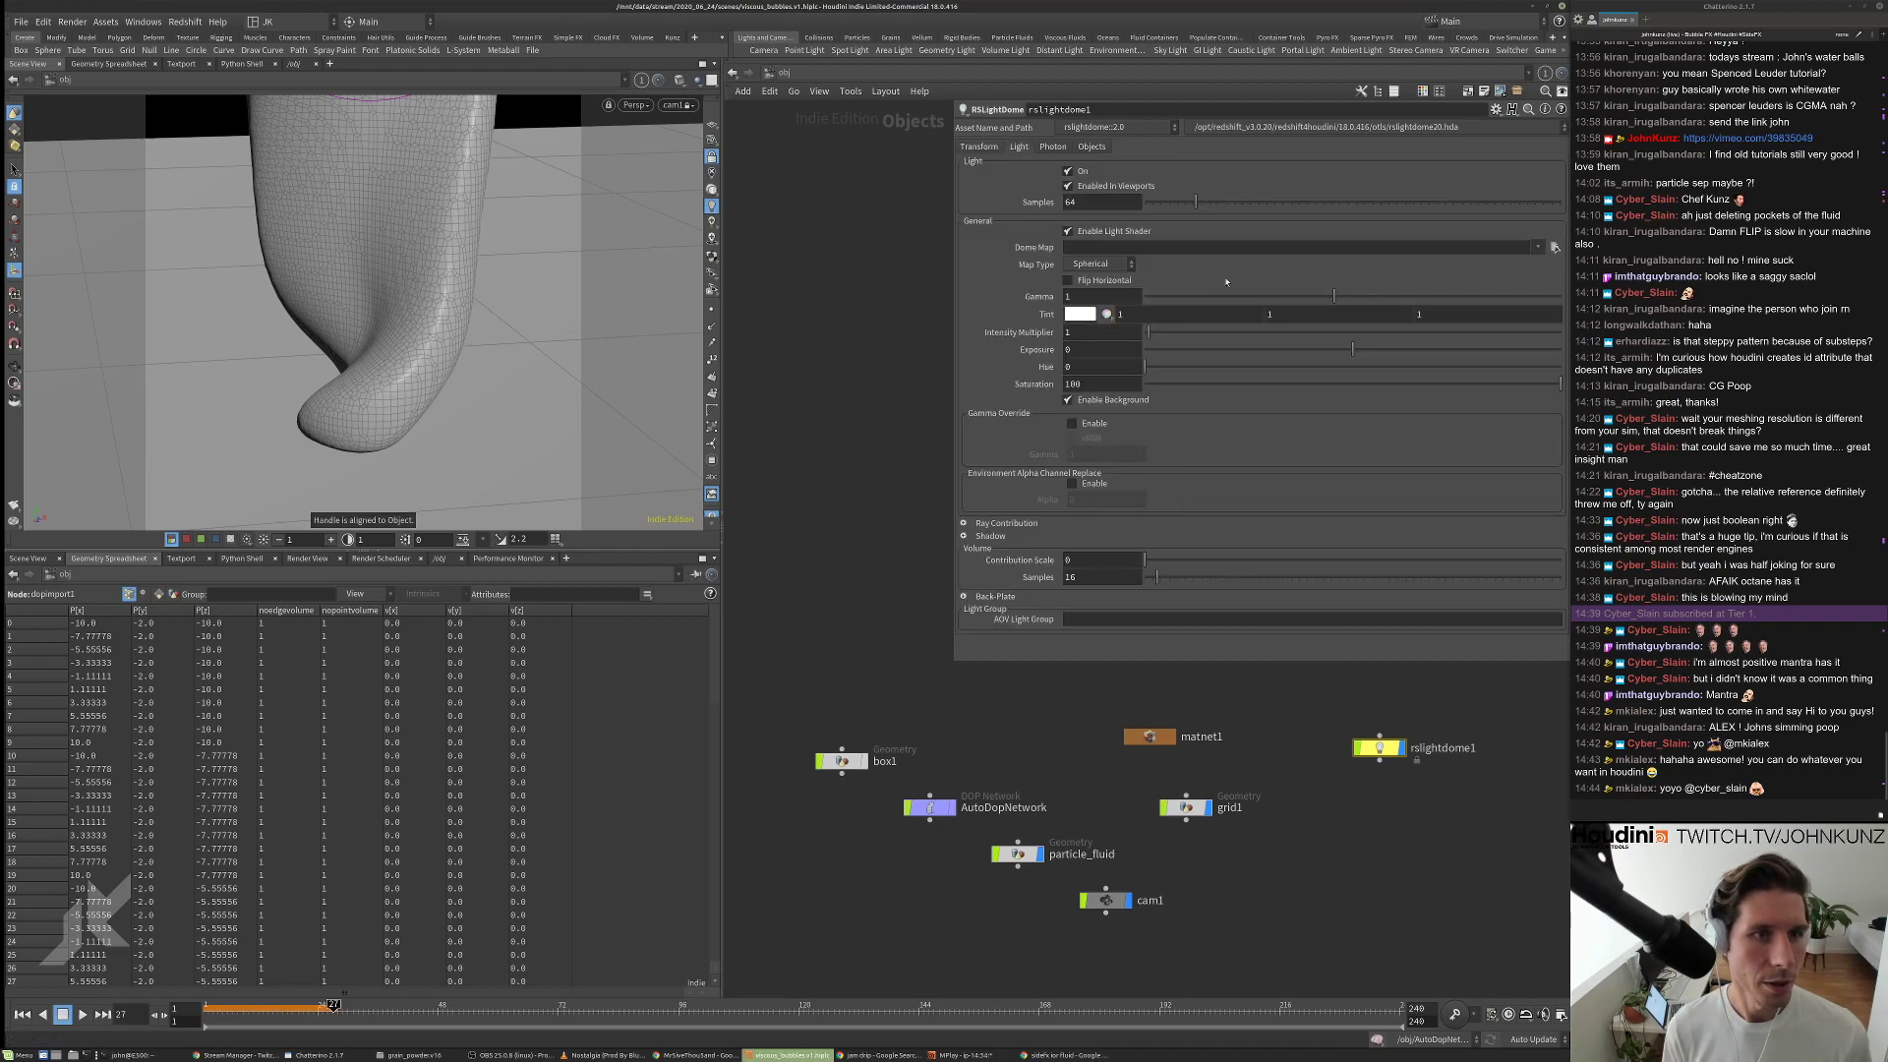
click(1553, 247)
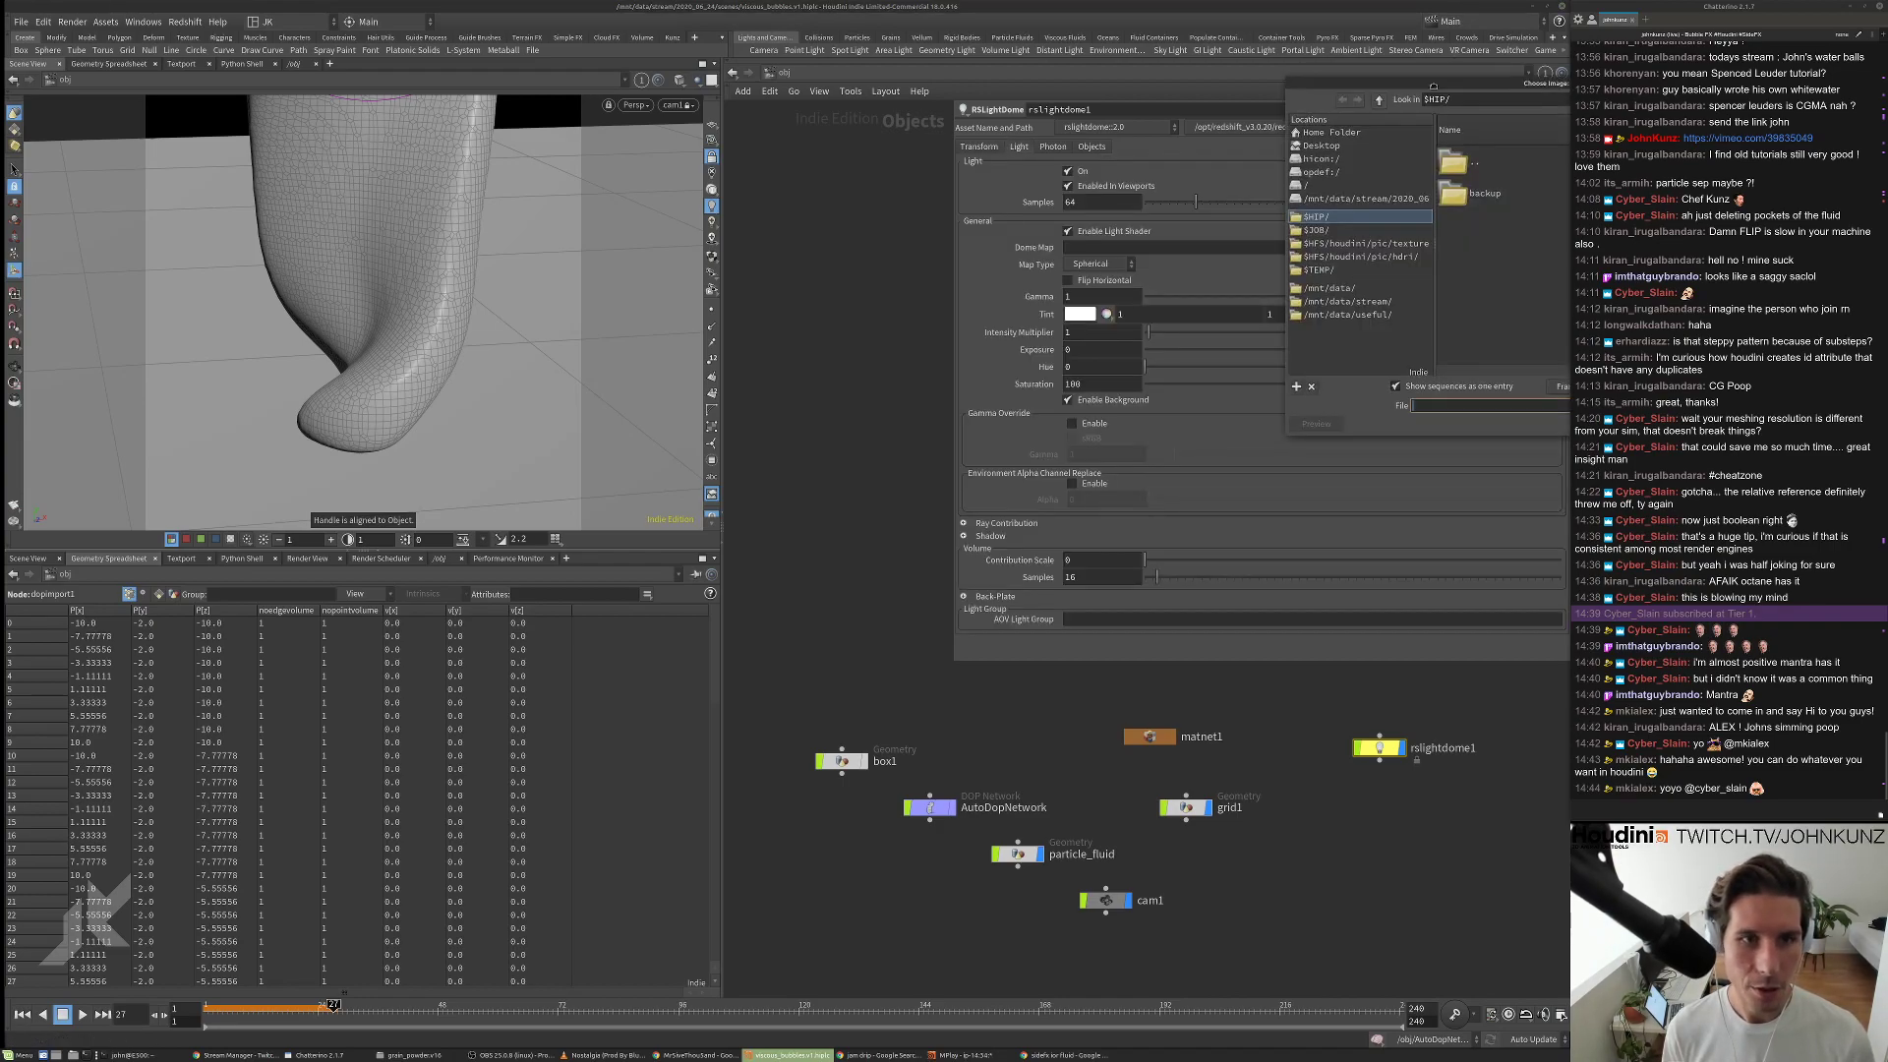
click(1045, 473)
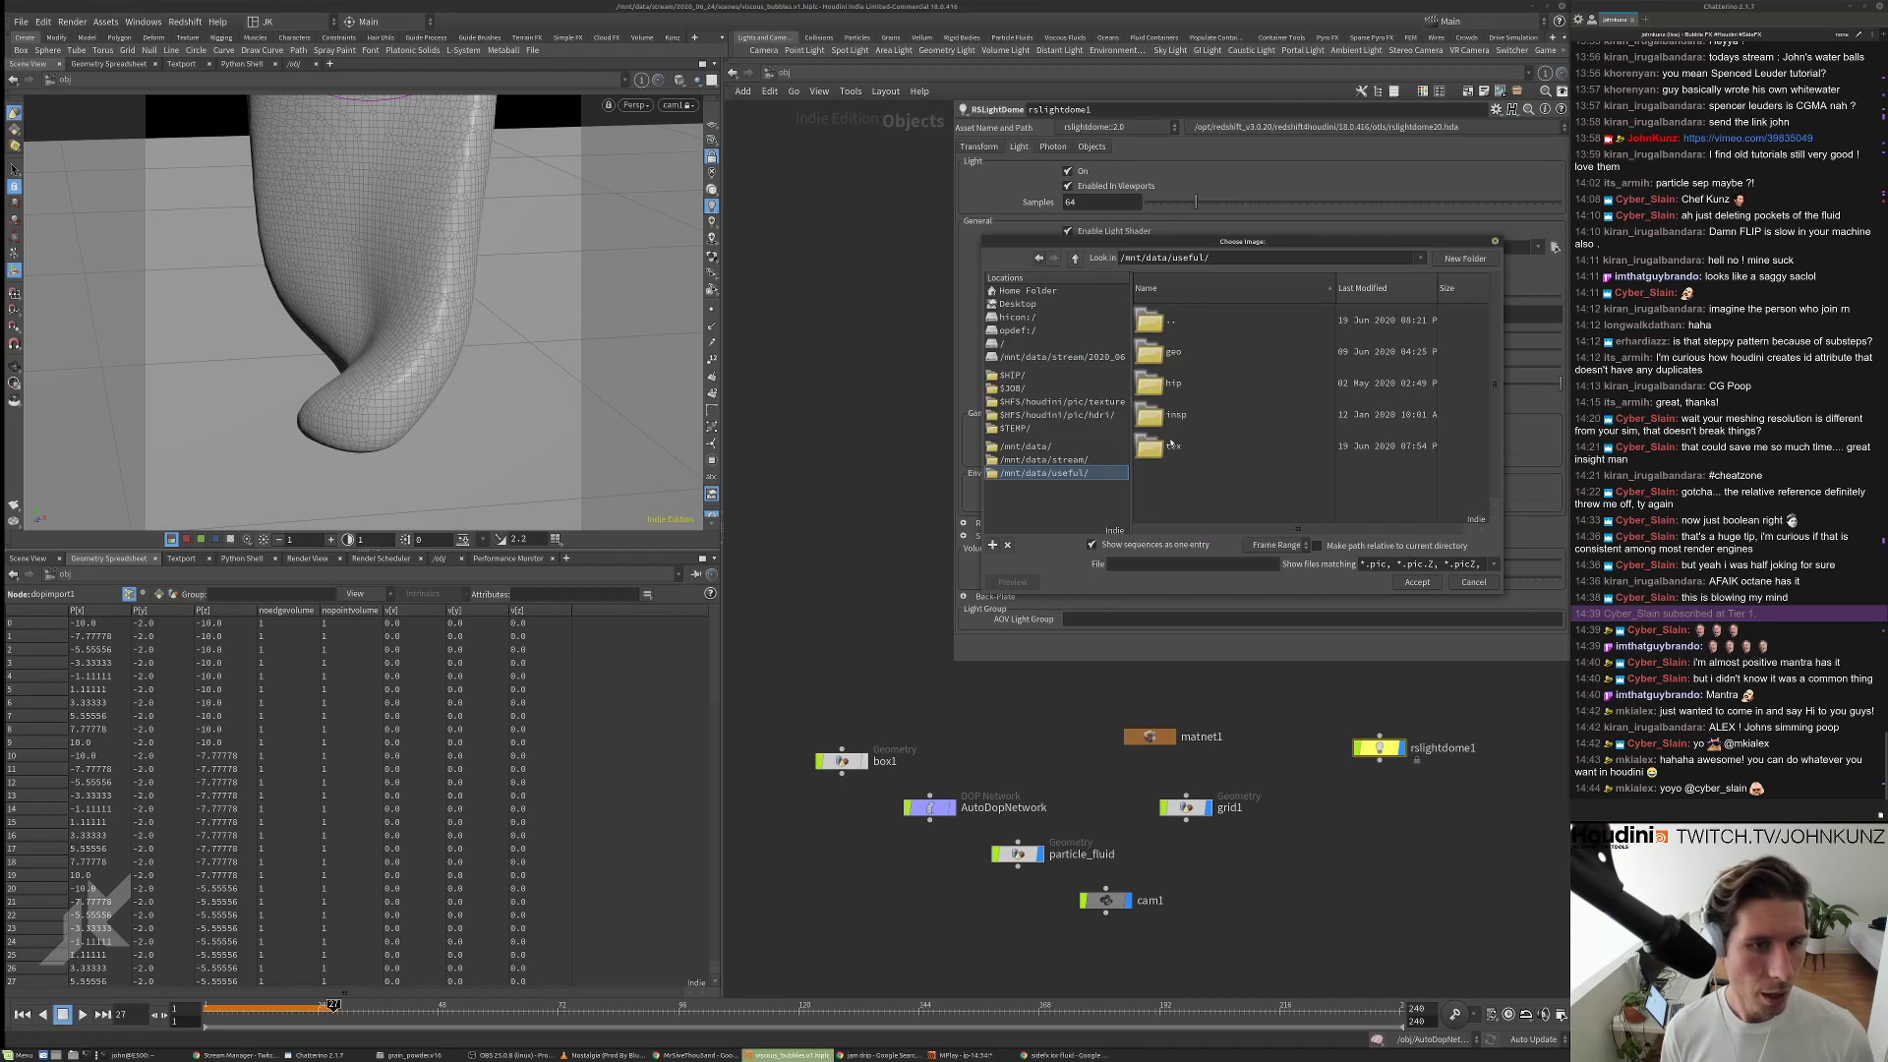
double_click(1170, 445)
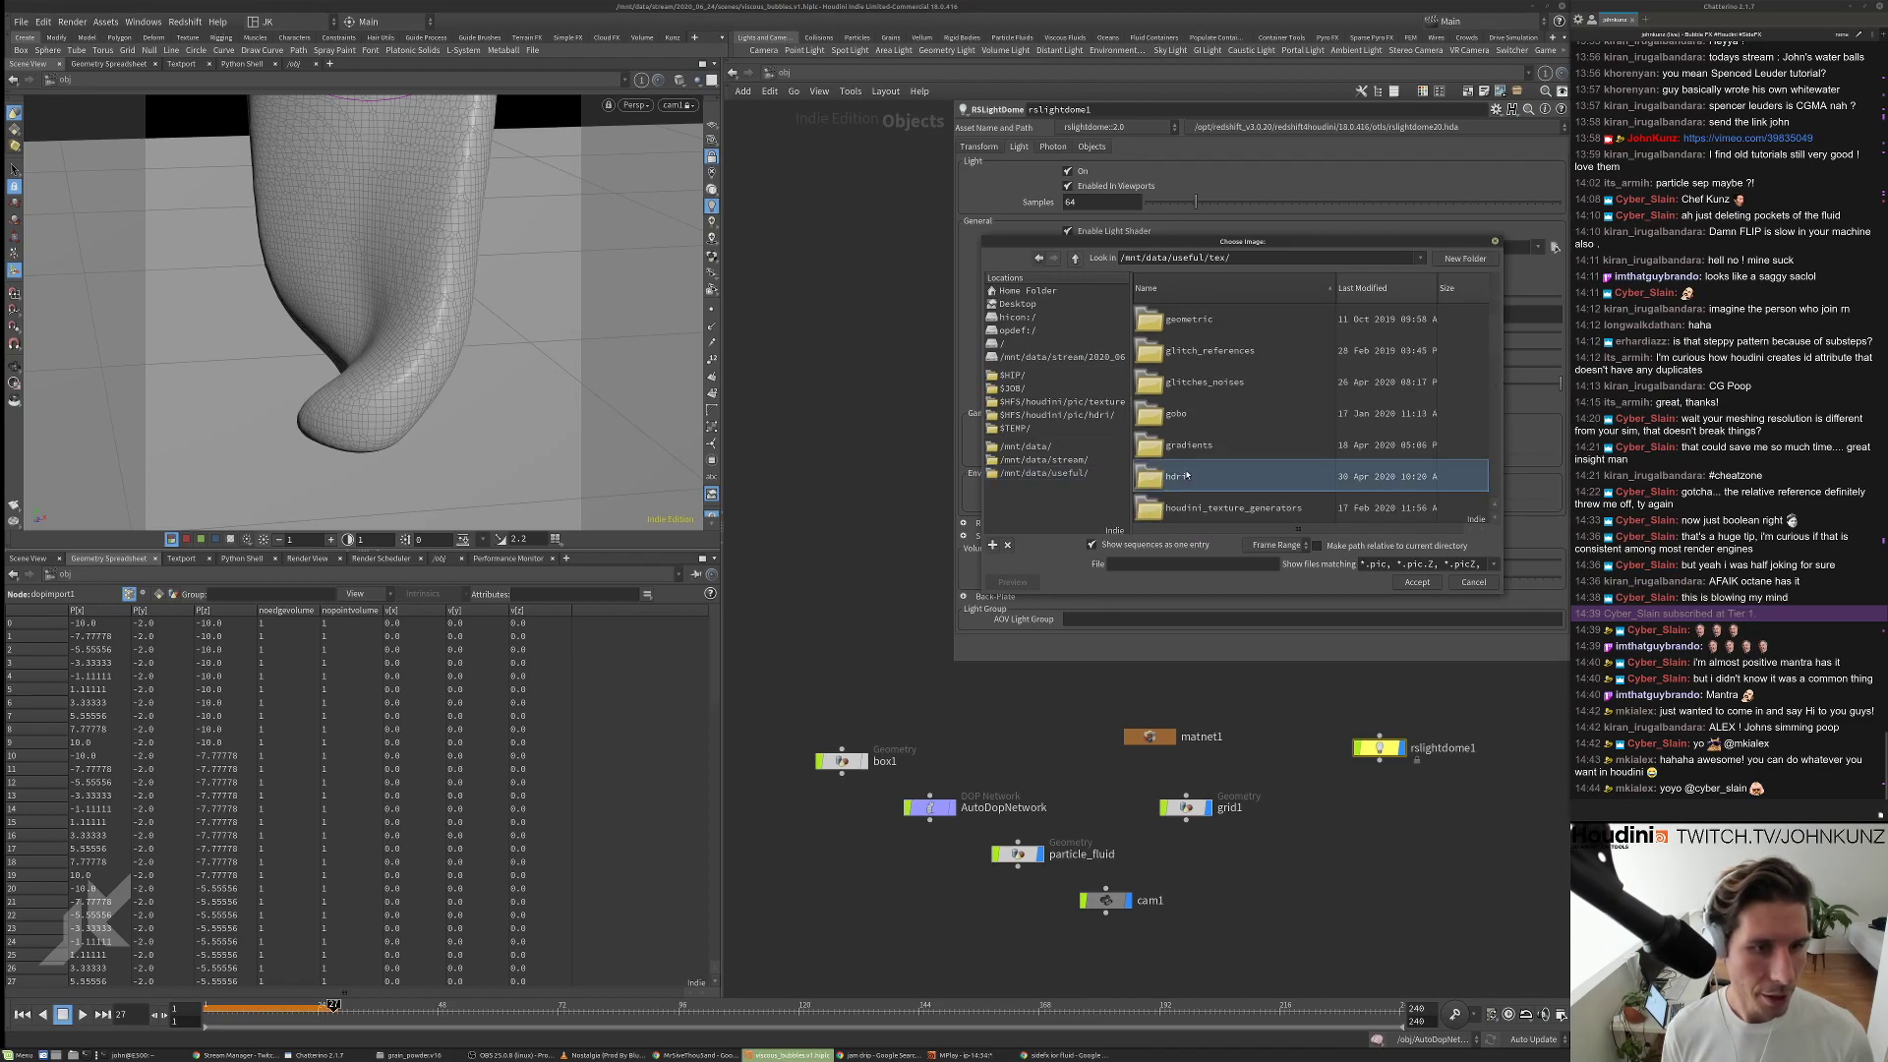
double_click(1261, 478)
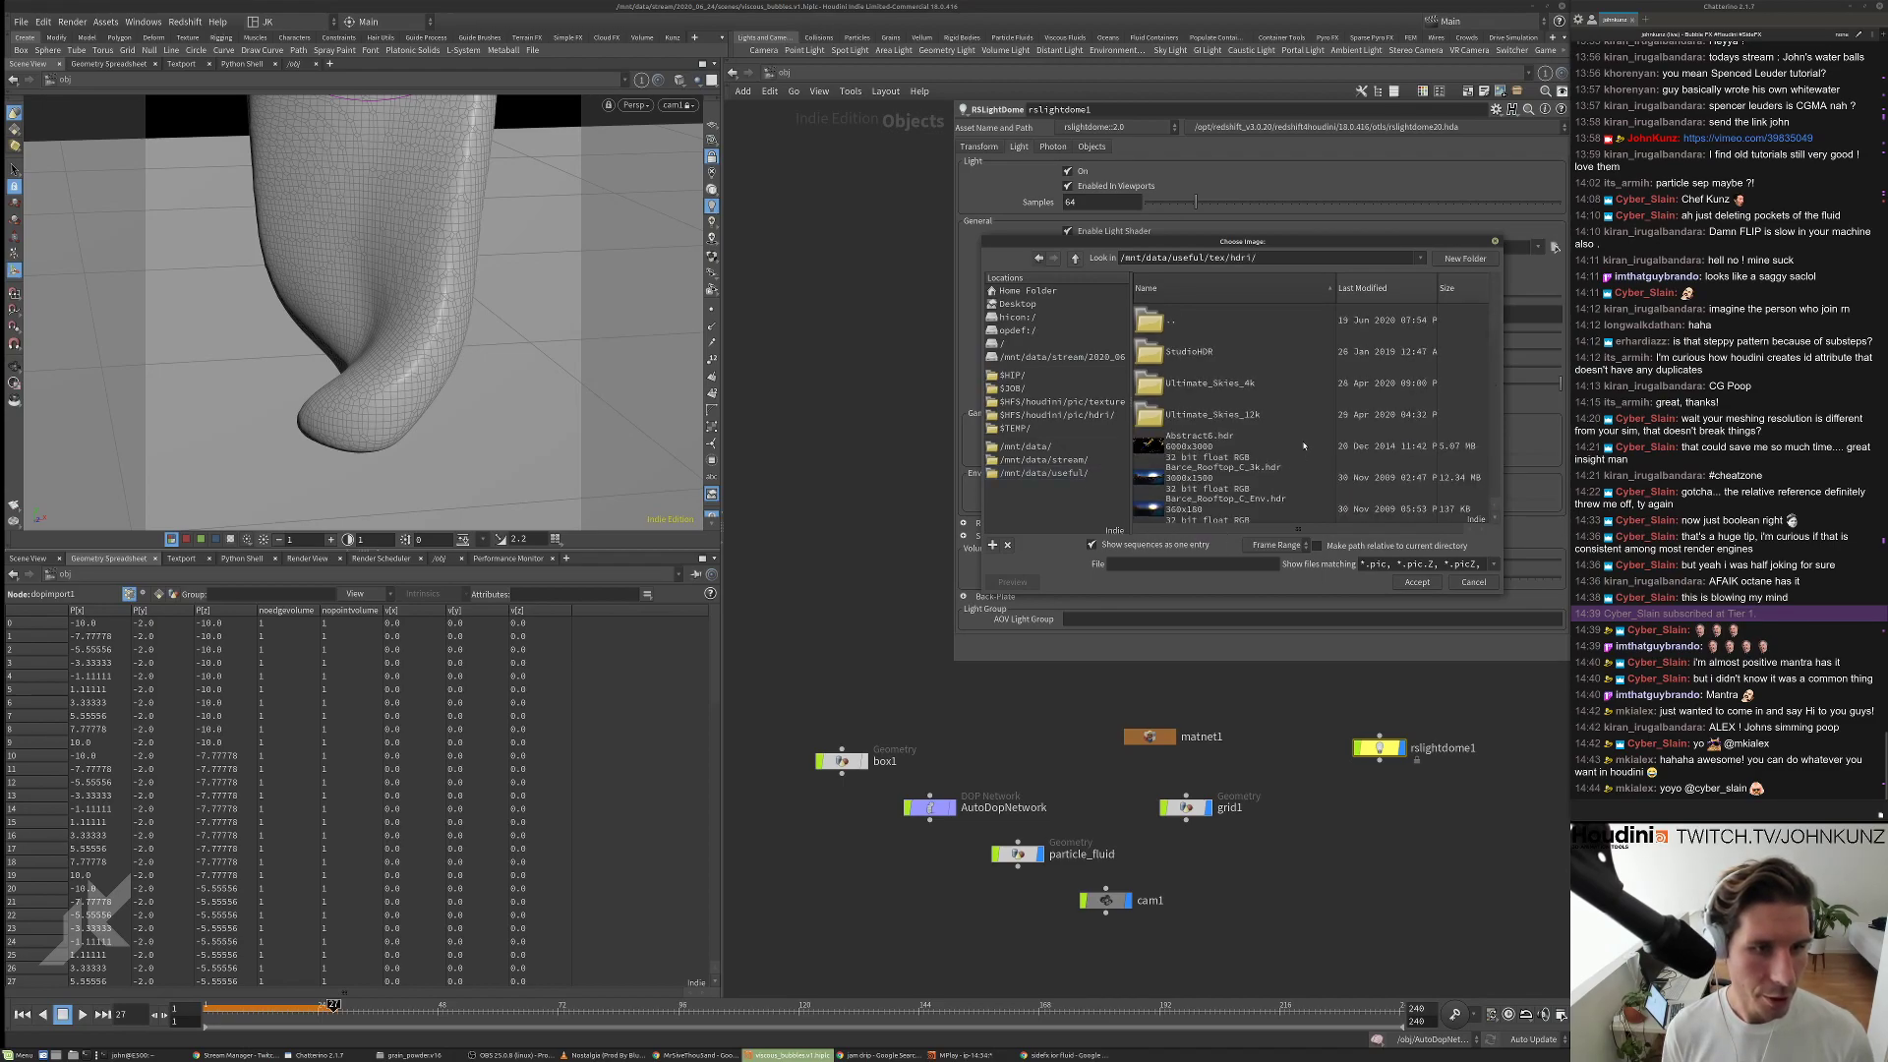
scroll(1304, 446, down, 5)
click(1205, 343)
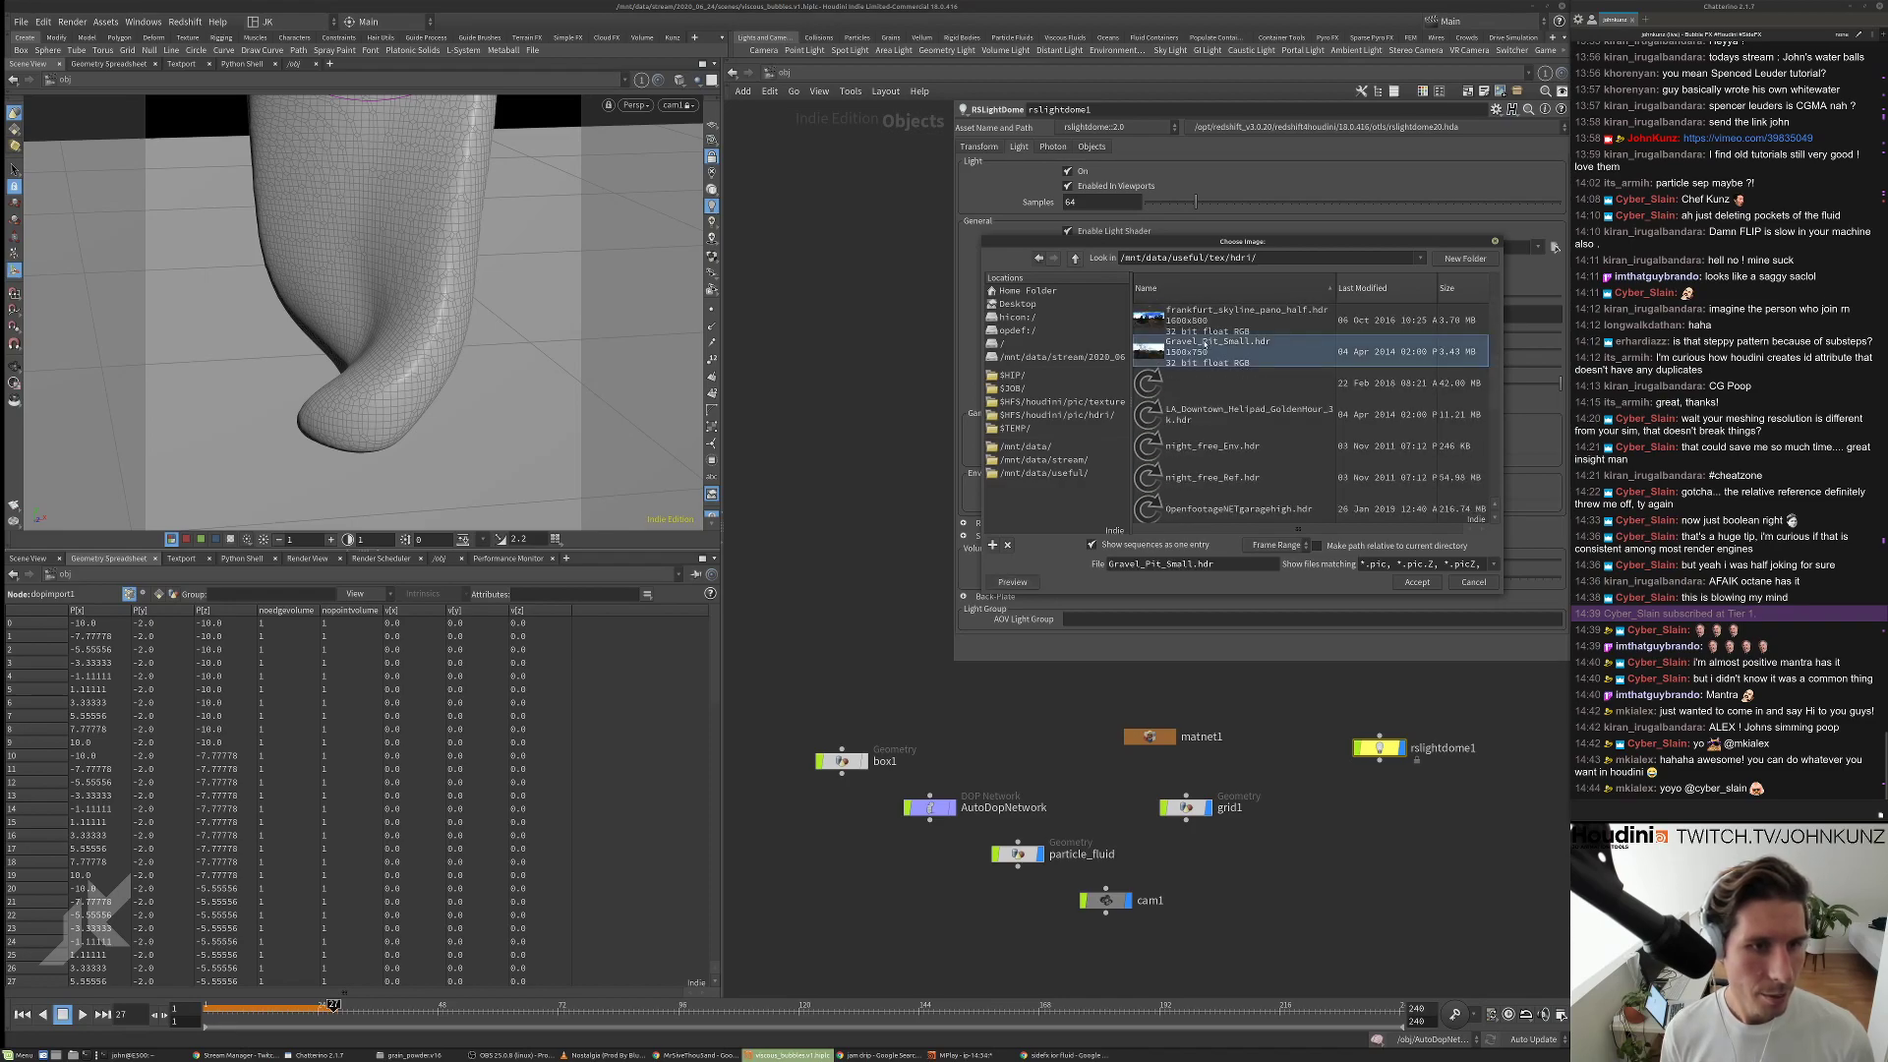
click(1412, 582)
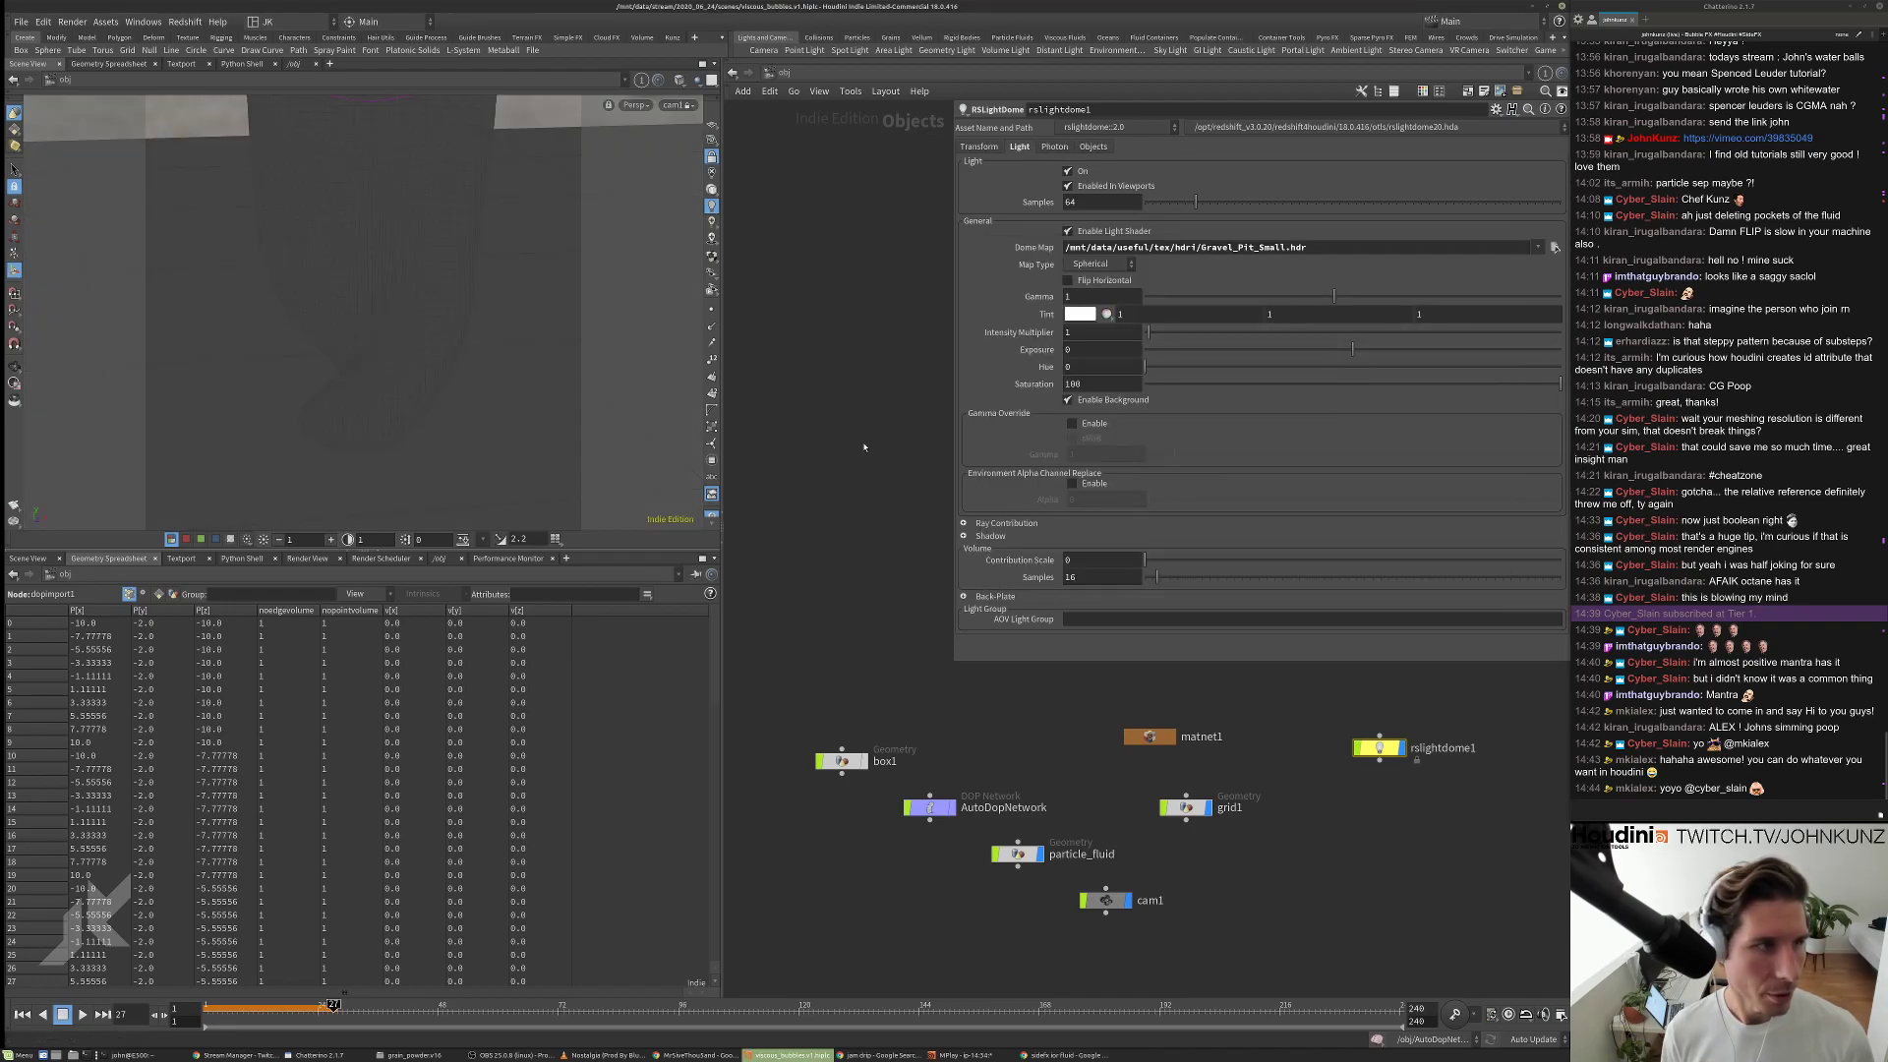
Add a Redshift RenderView pane tab.
click(565, 559)
mouse_move(620, 587)
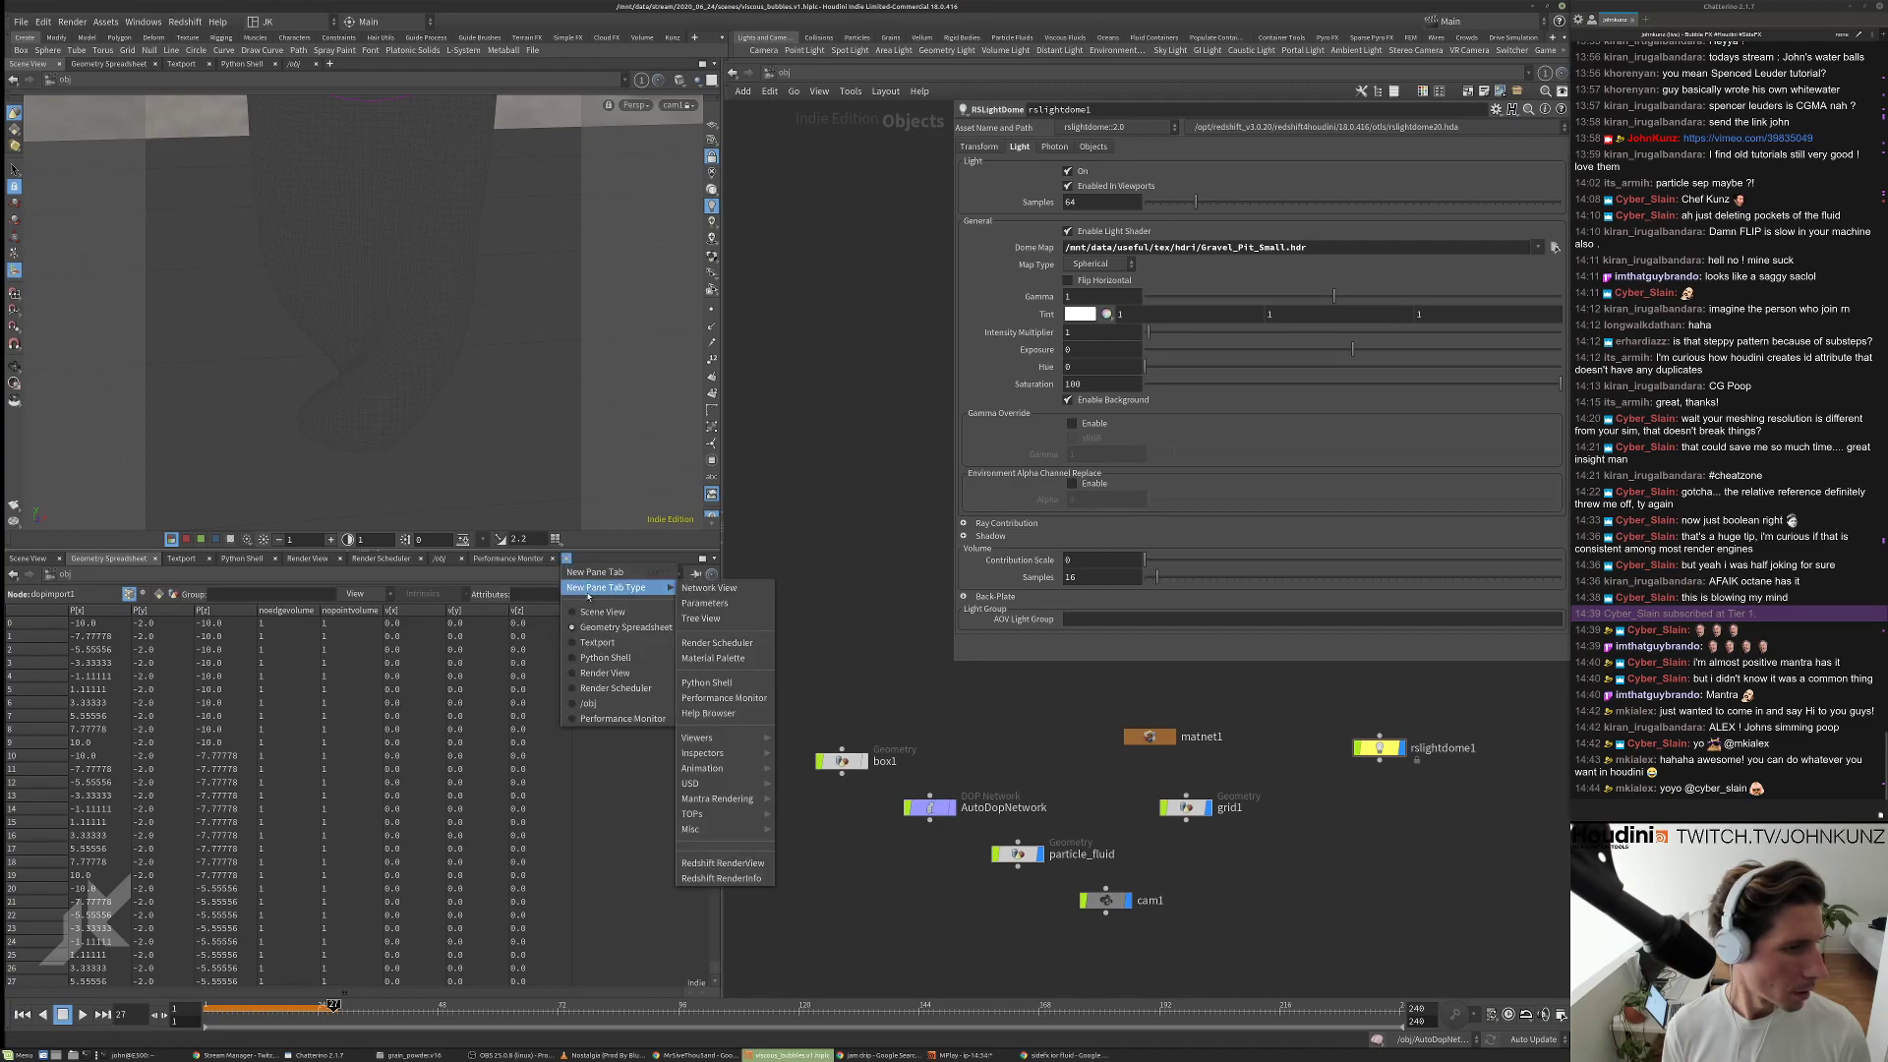
click(723, 862)
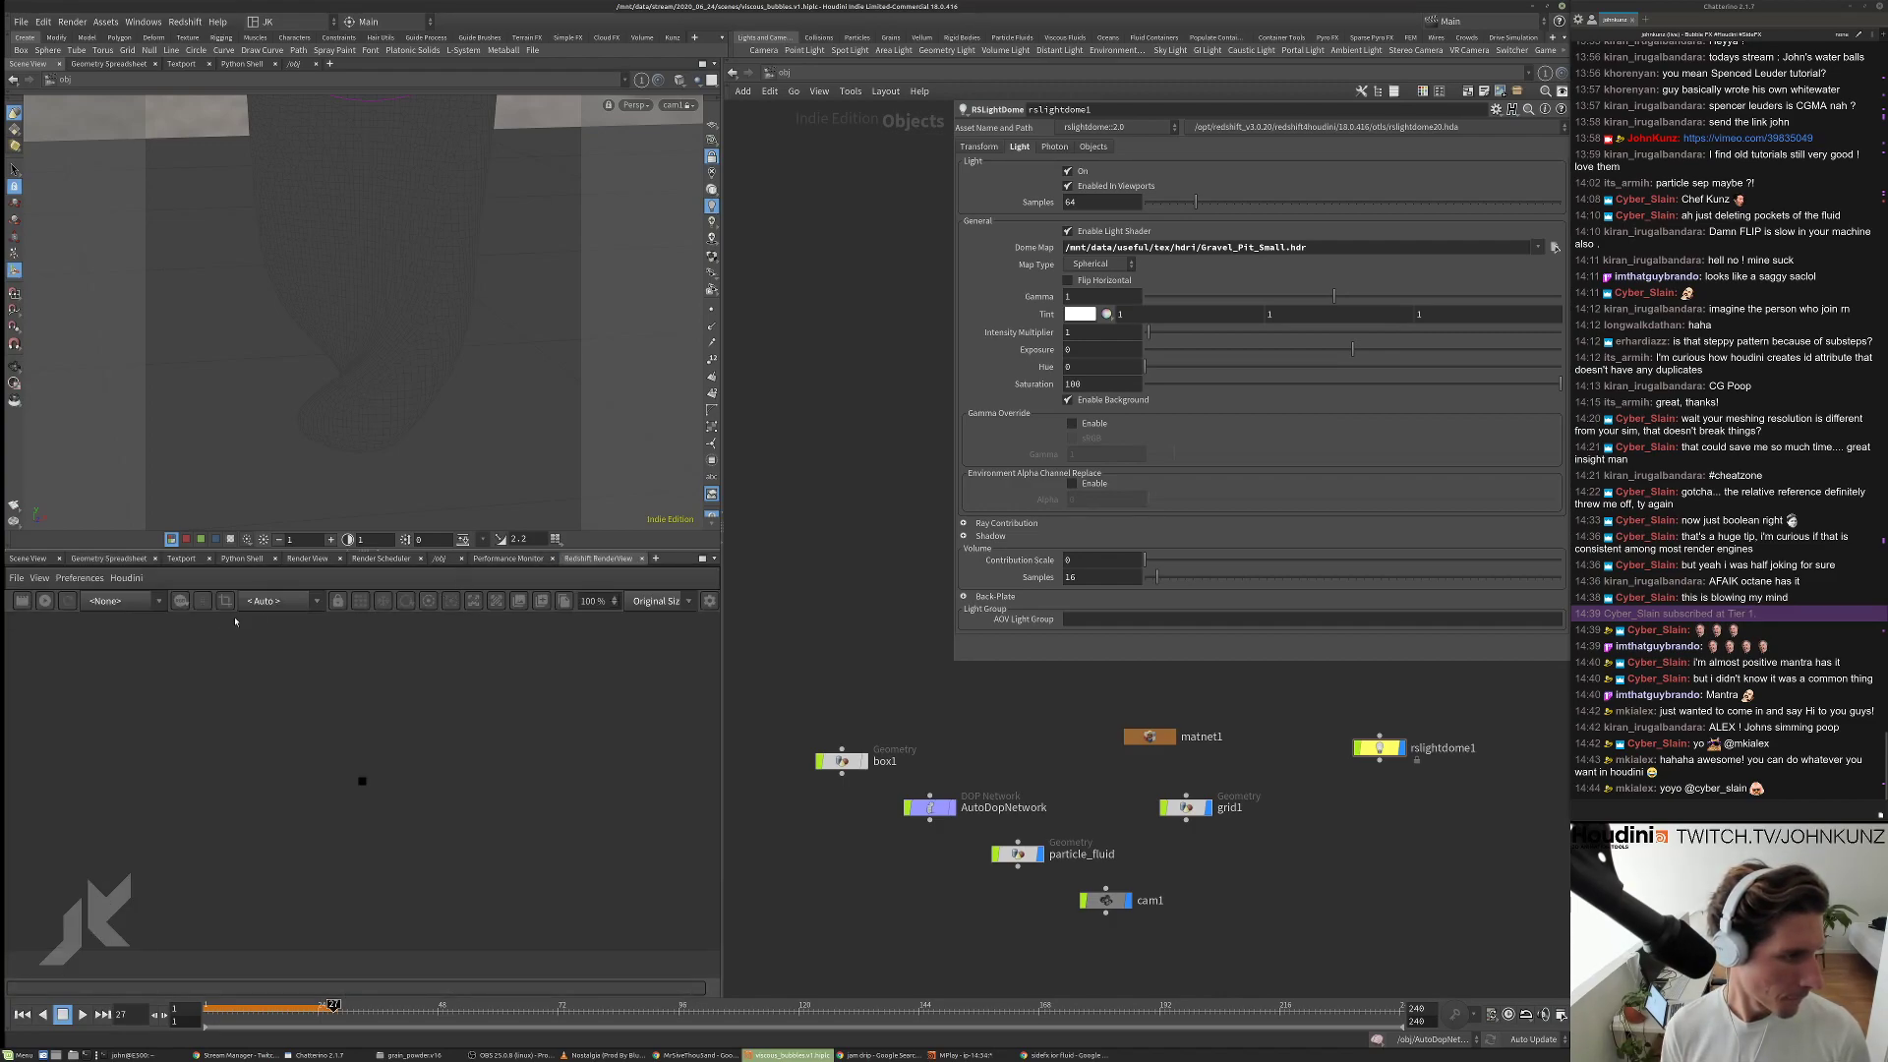
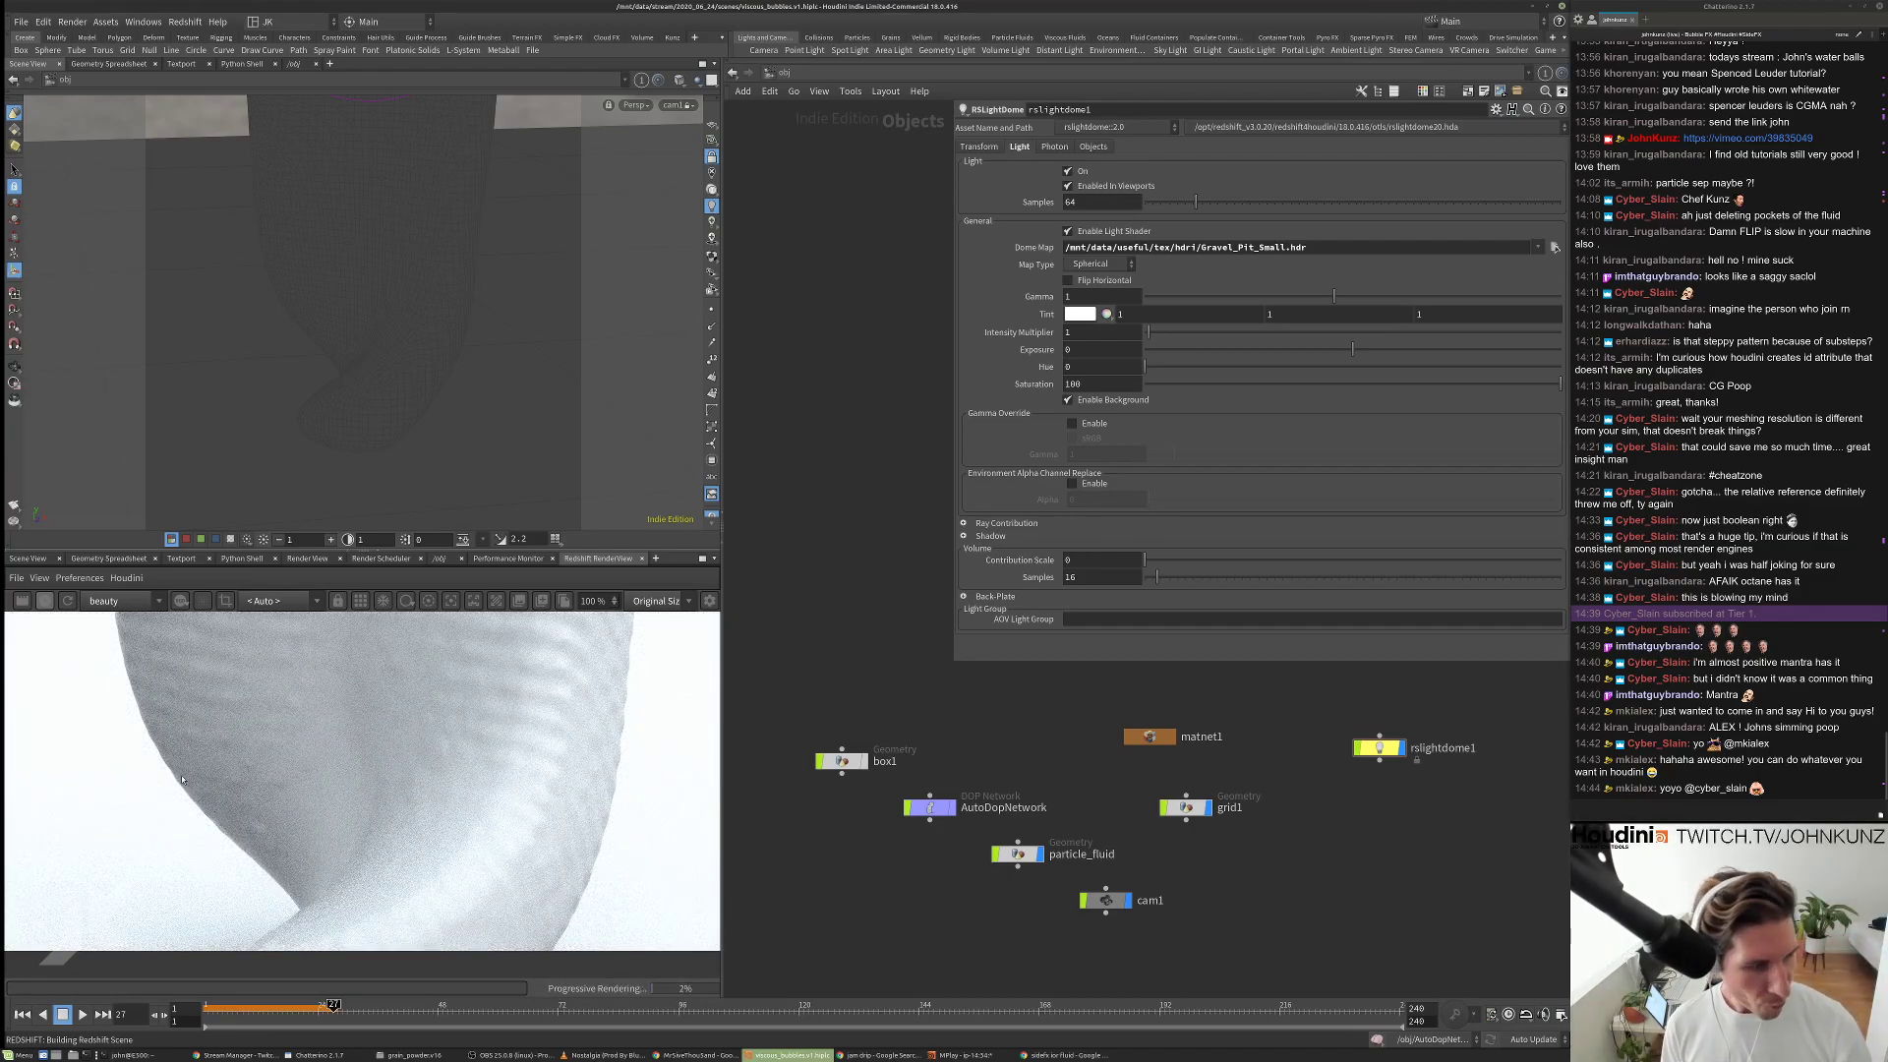
Assign ../matnet1/redshift_vopnet1 as particle_fluid's material instead of basicliquid.
scroll(453, 777, down, 5)
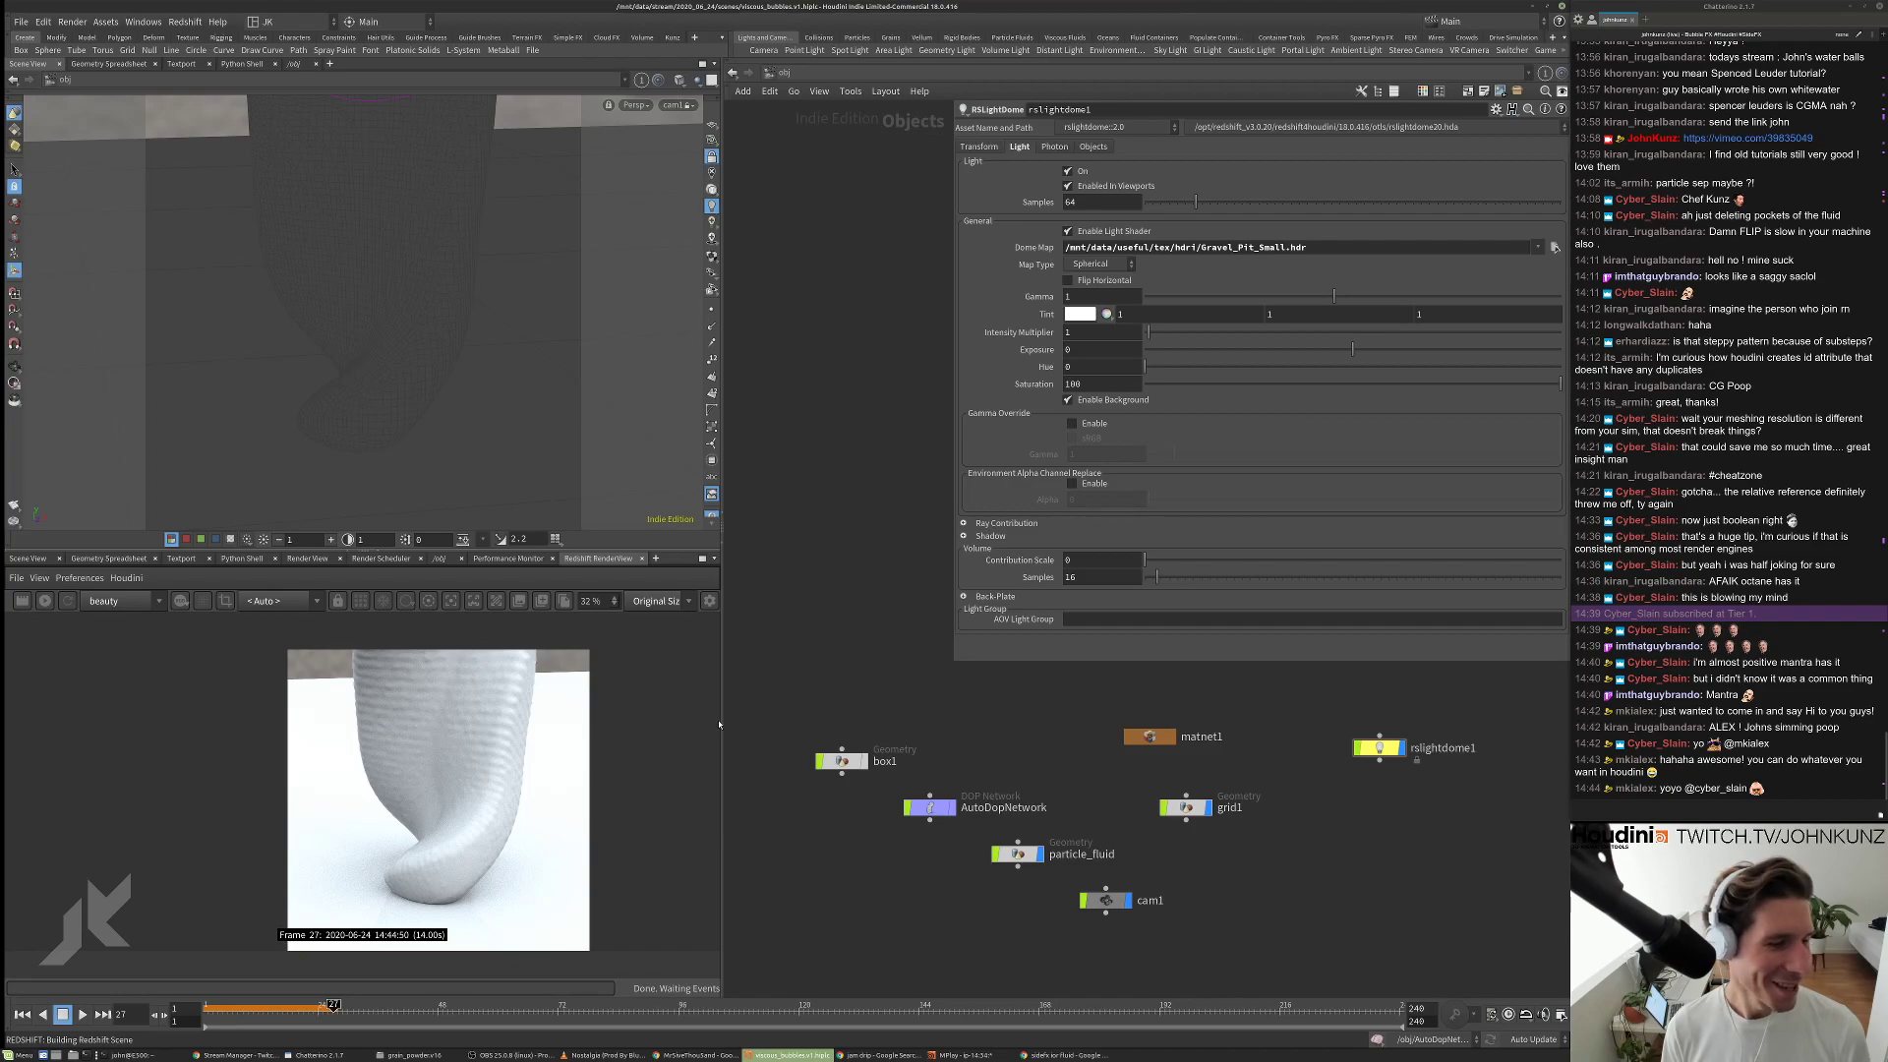
scroll(1032, 875, up, 2)
click(1008, 843)
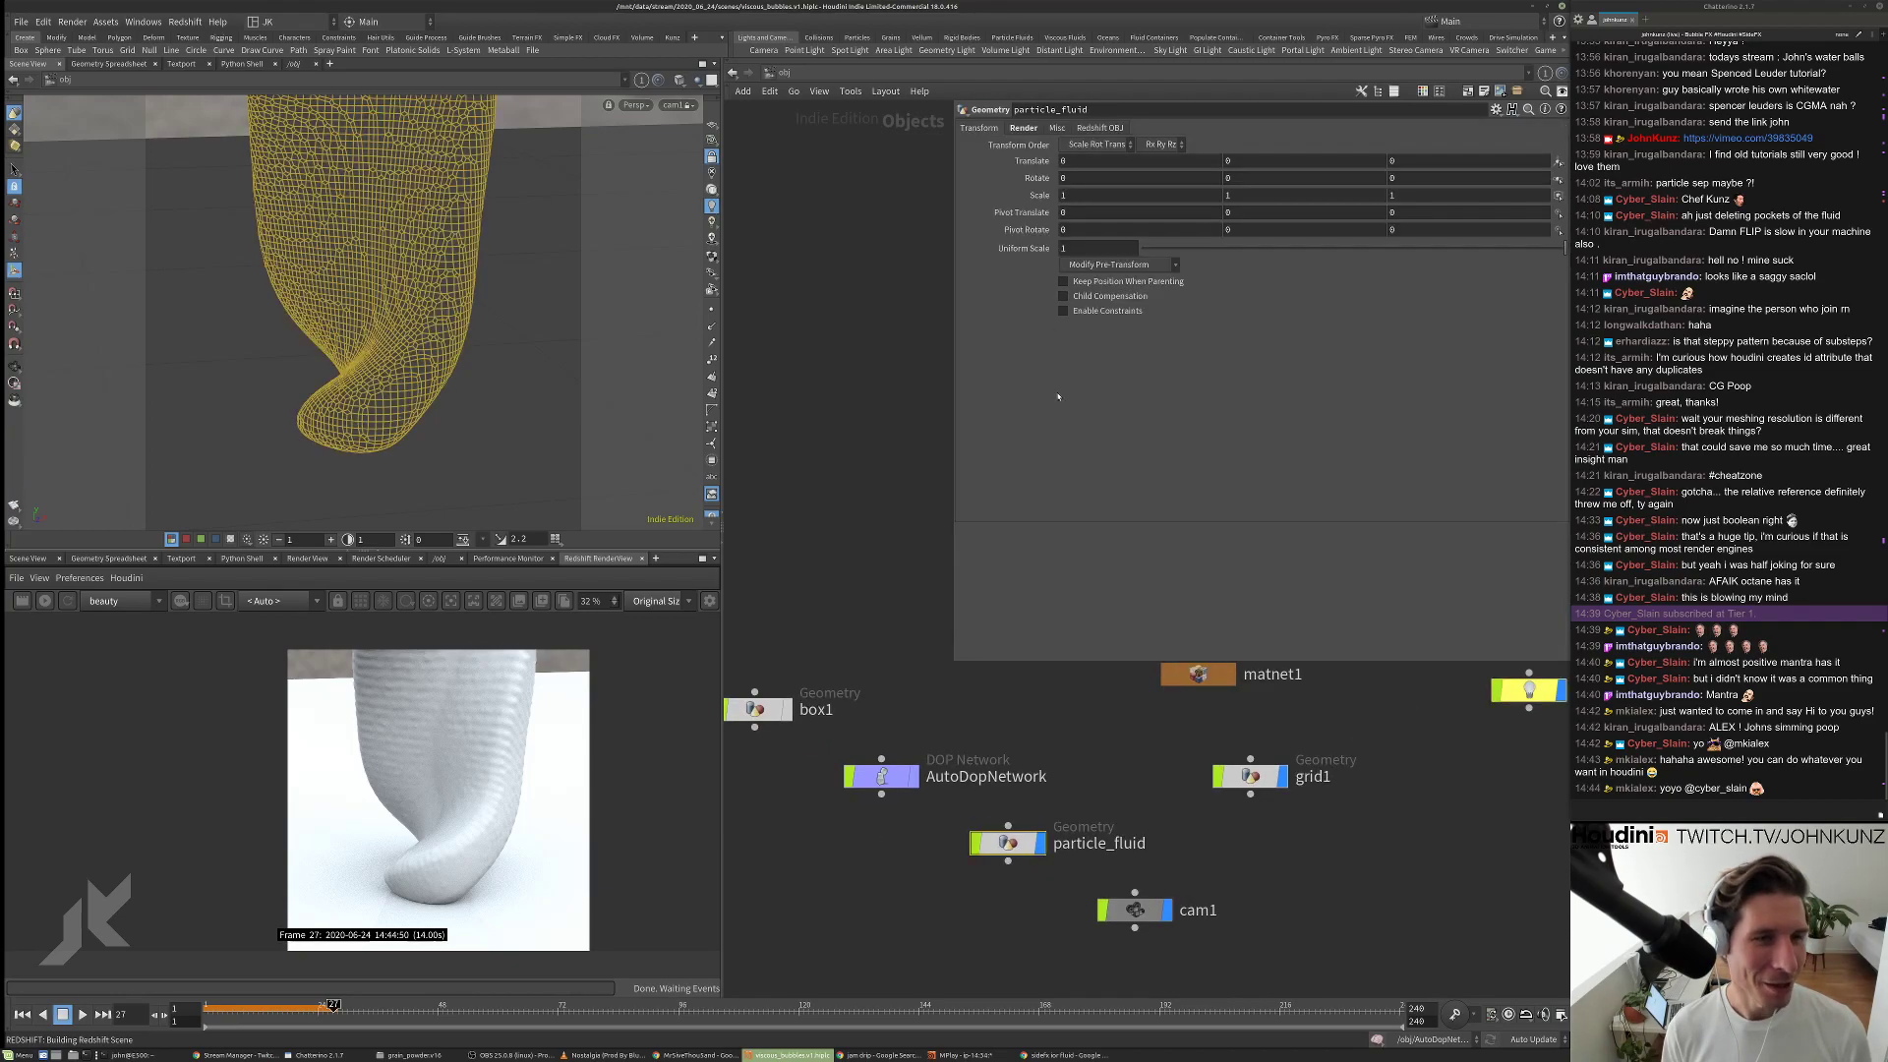
click(1022, 128)
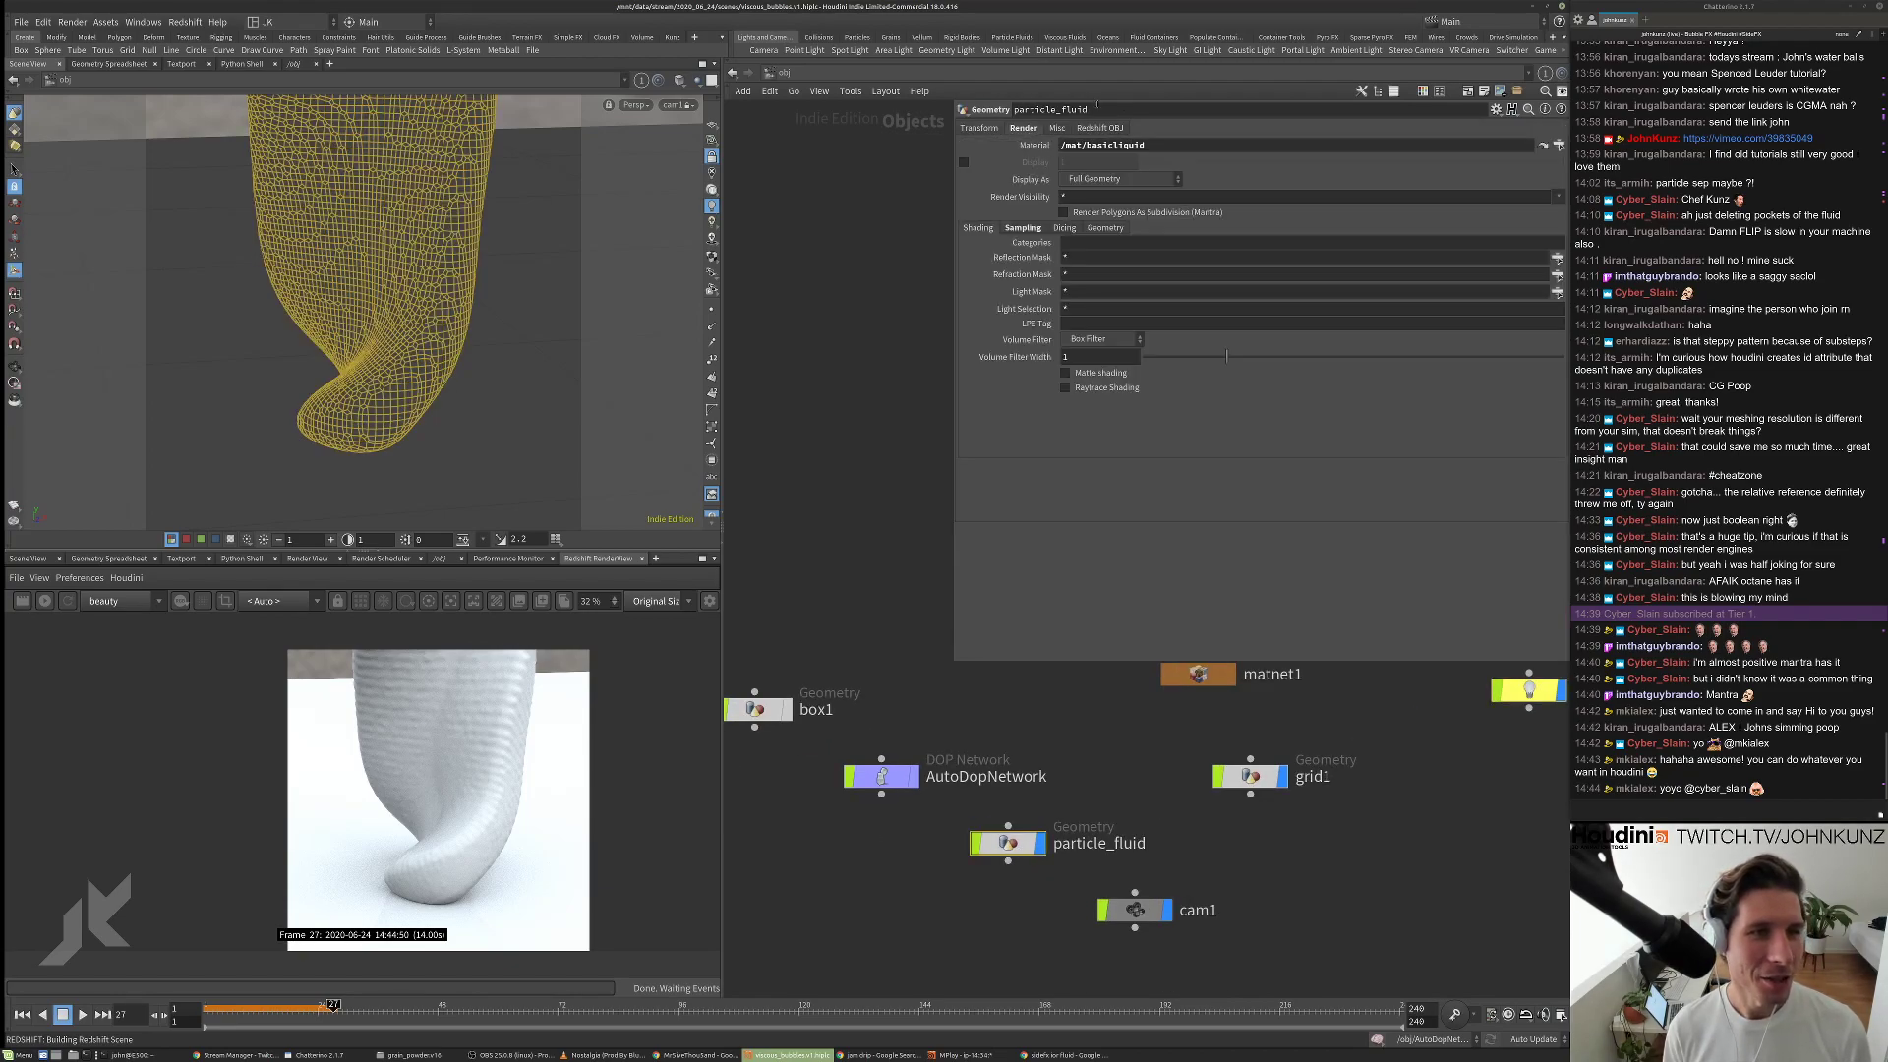
click(1558, 144)
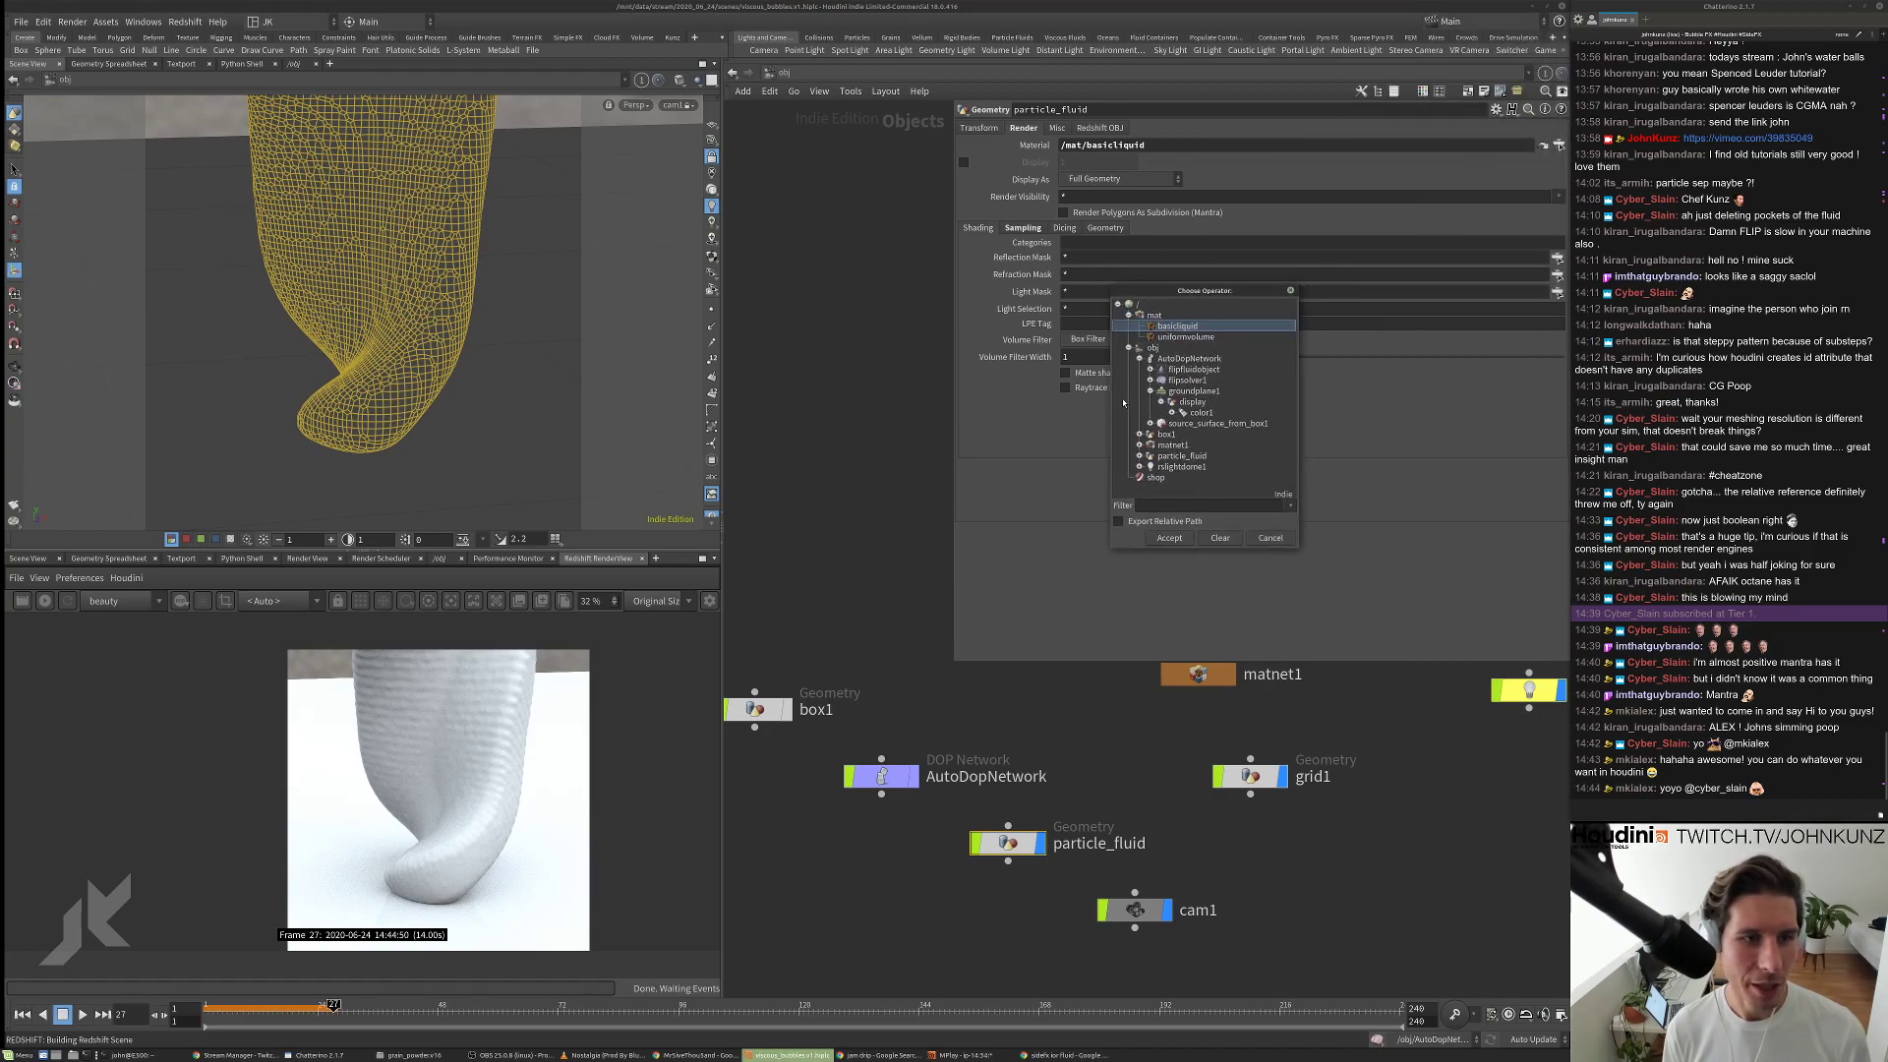
click(1139, 444)
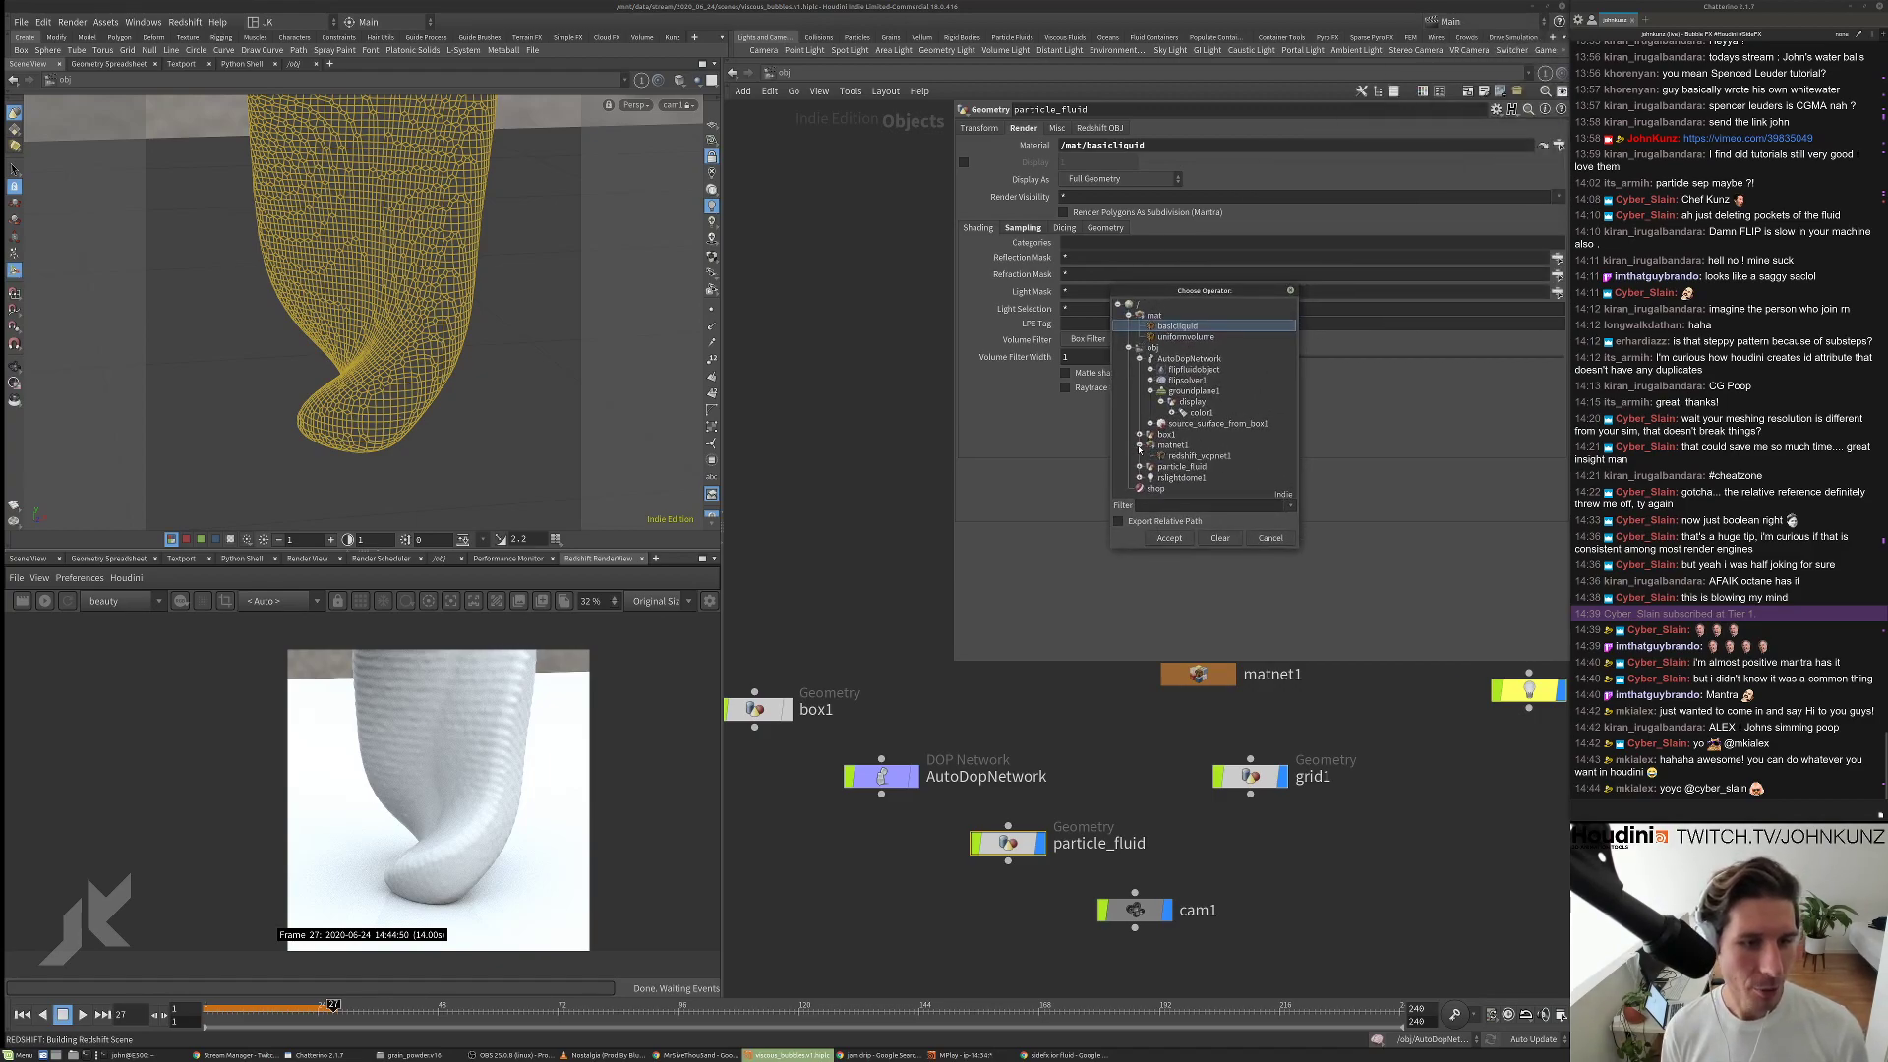
click(1195, 455)
click(1169, 538)
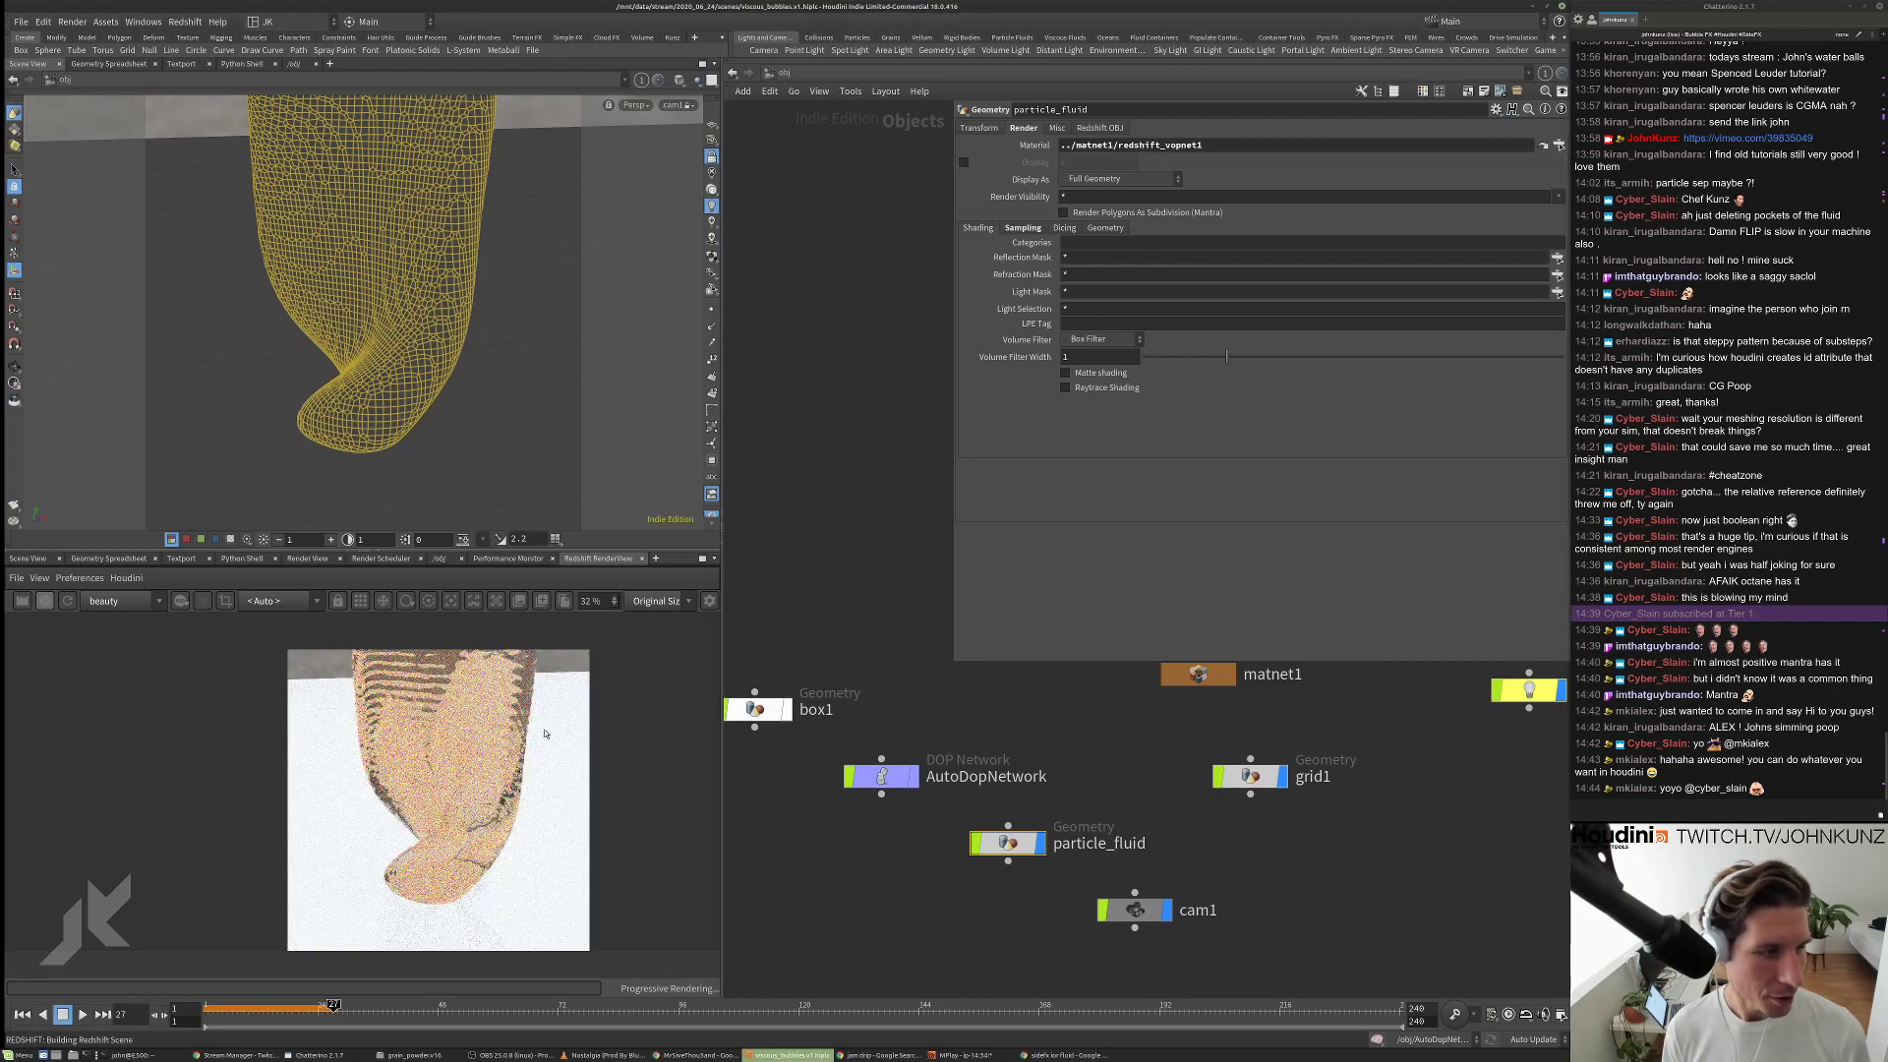
scroll(439, 755, up, 2)
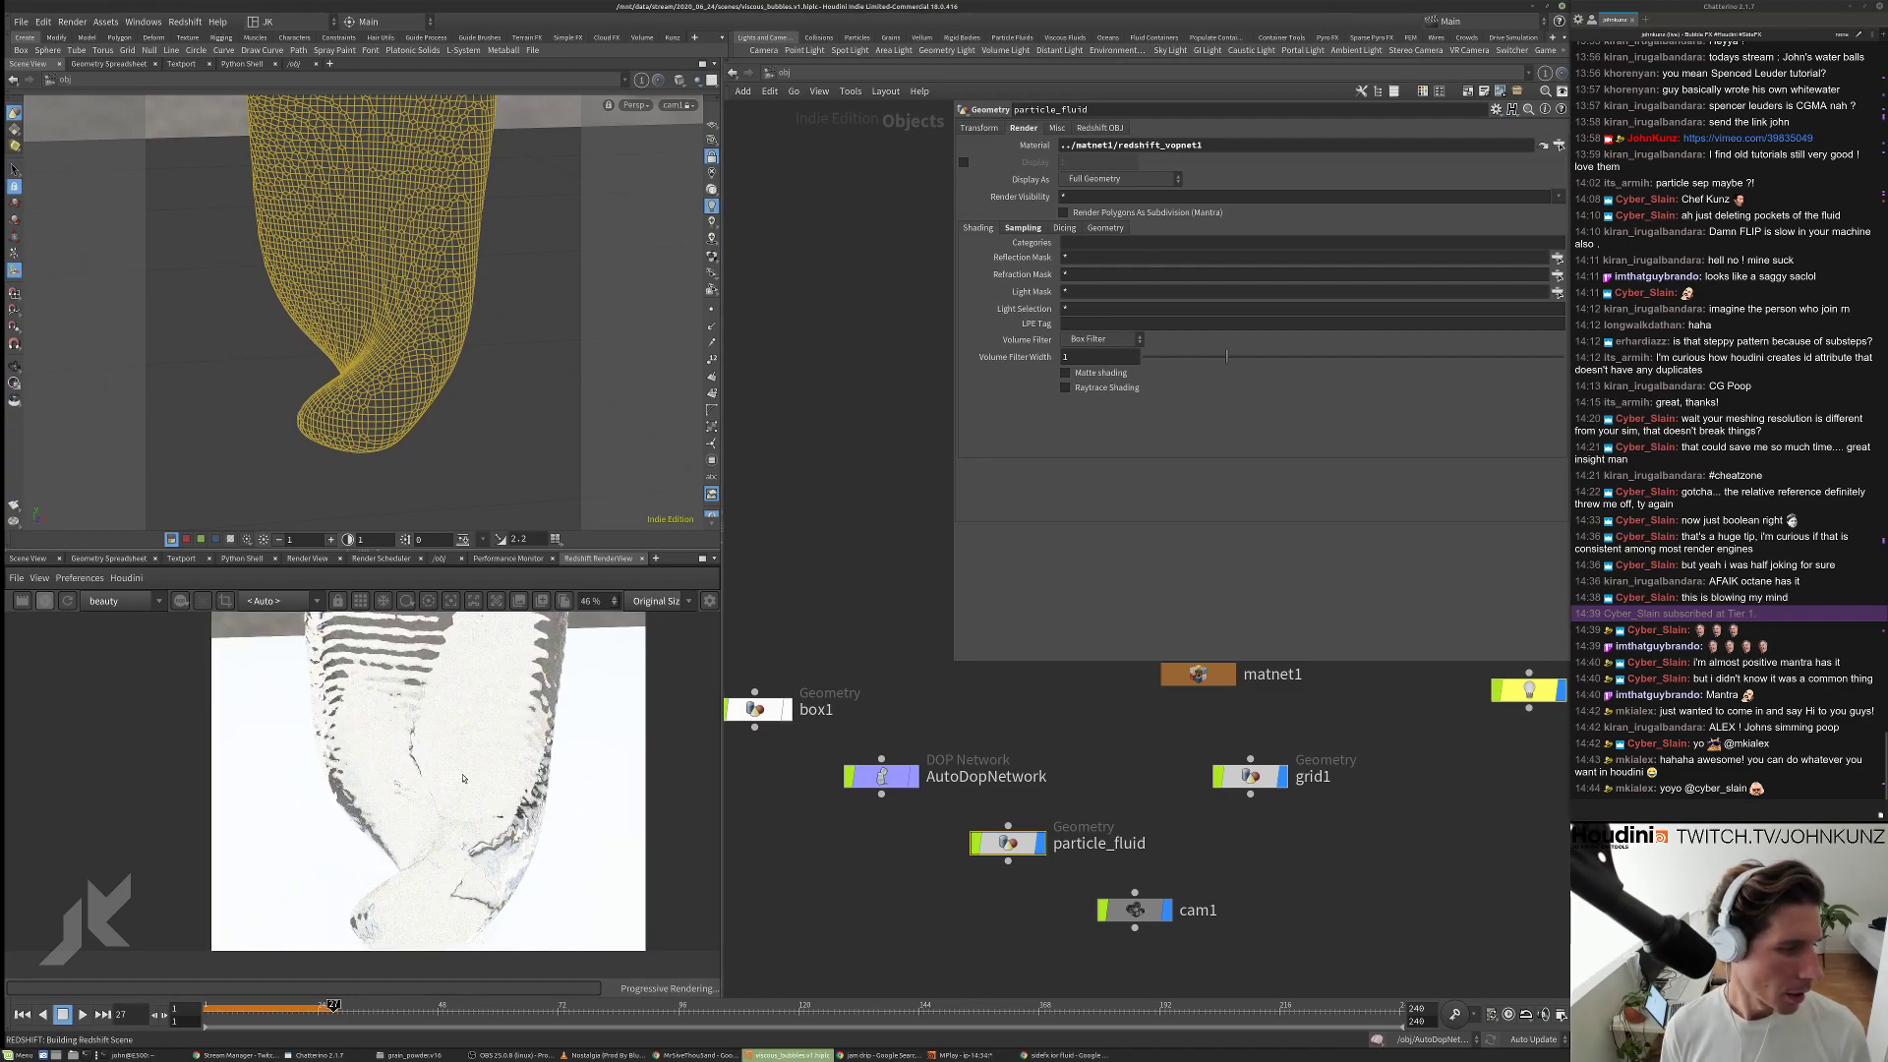
scroll(448, 741, up, 2)
middle_drag(447, 741, 564, 856)
scroll(565, 855, down, 2)
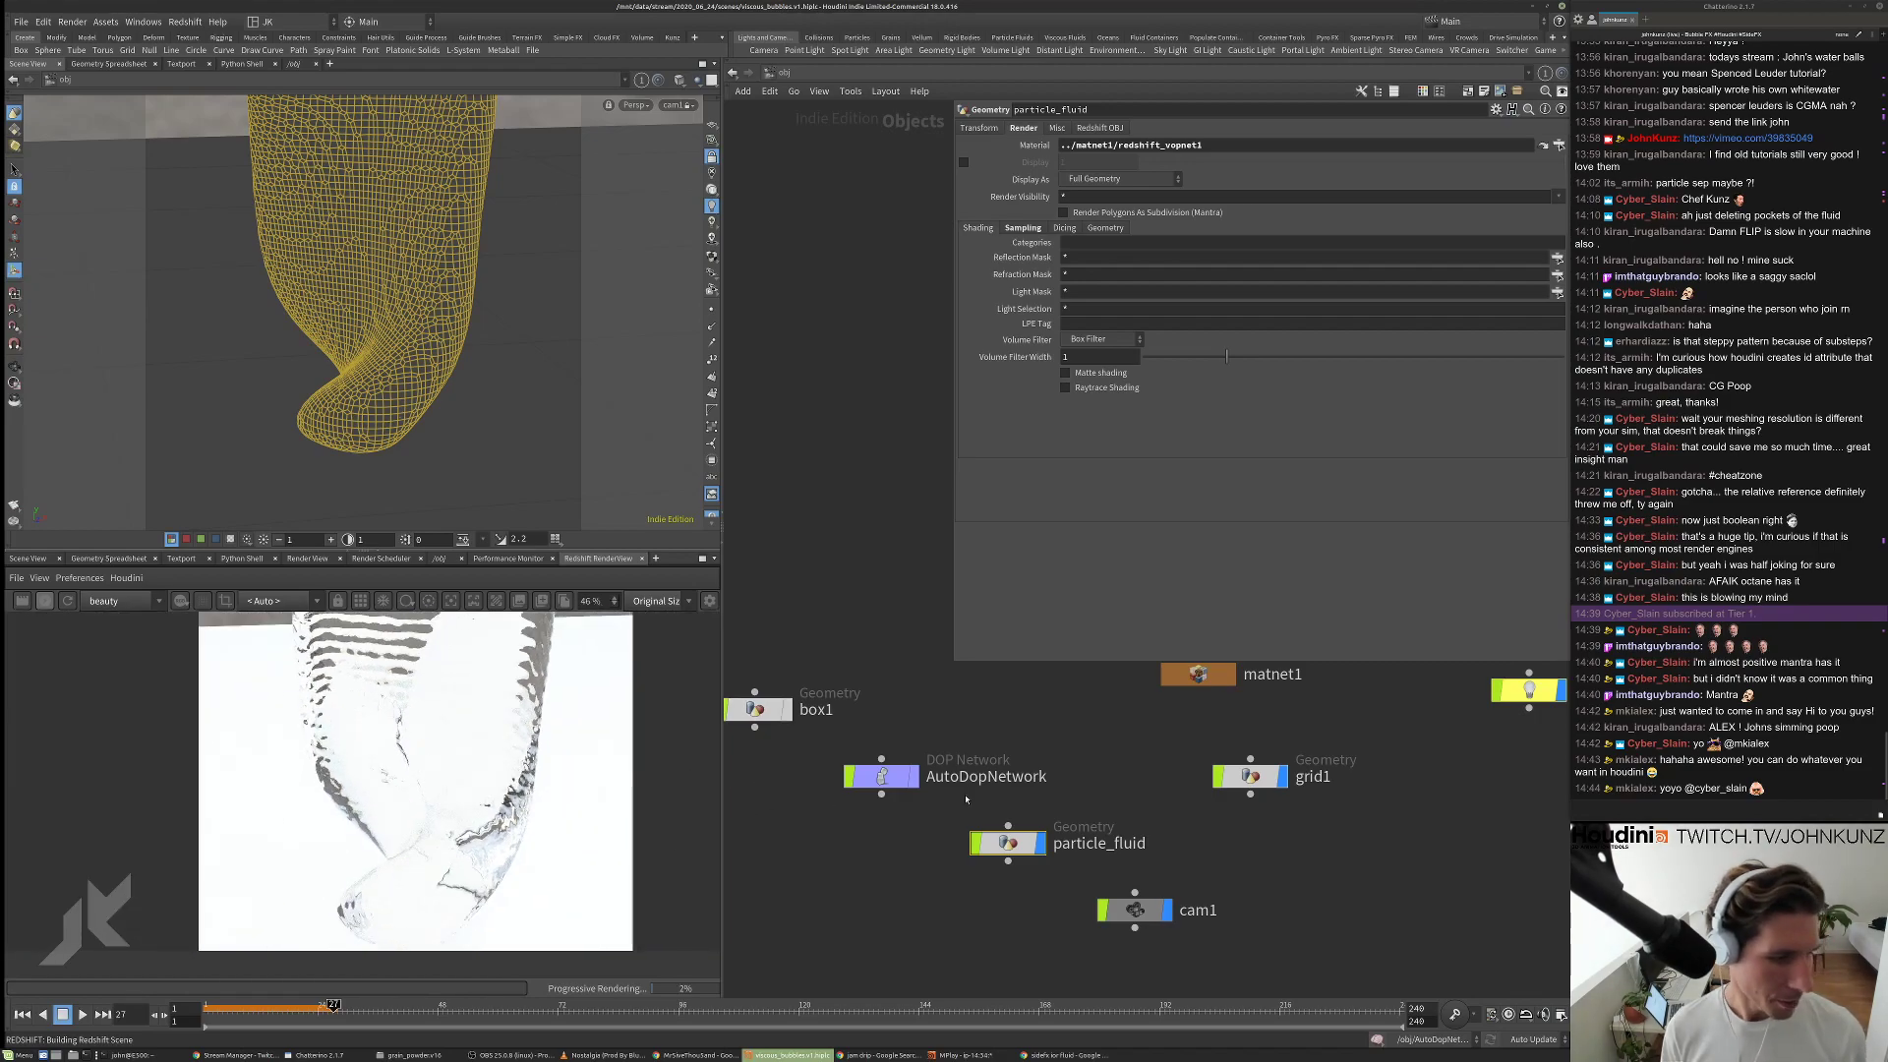
Inside particle_fluid, check convertvdb1's info and switch the viewport to lit wireframe shading.
double_click(1008, 843)
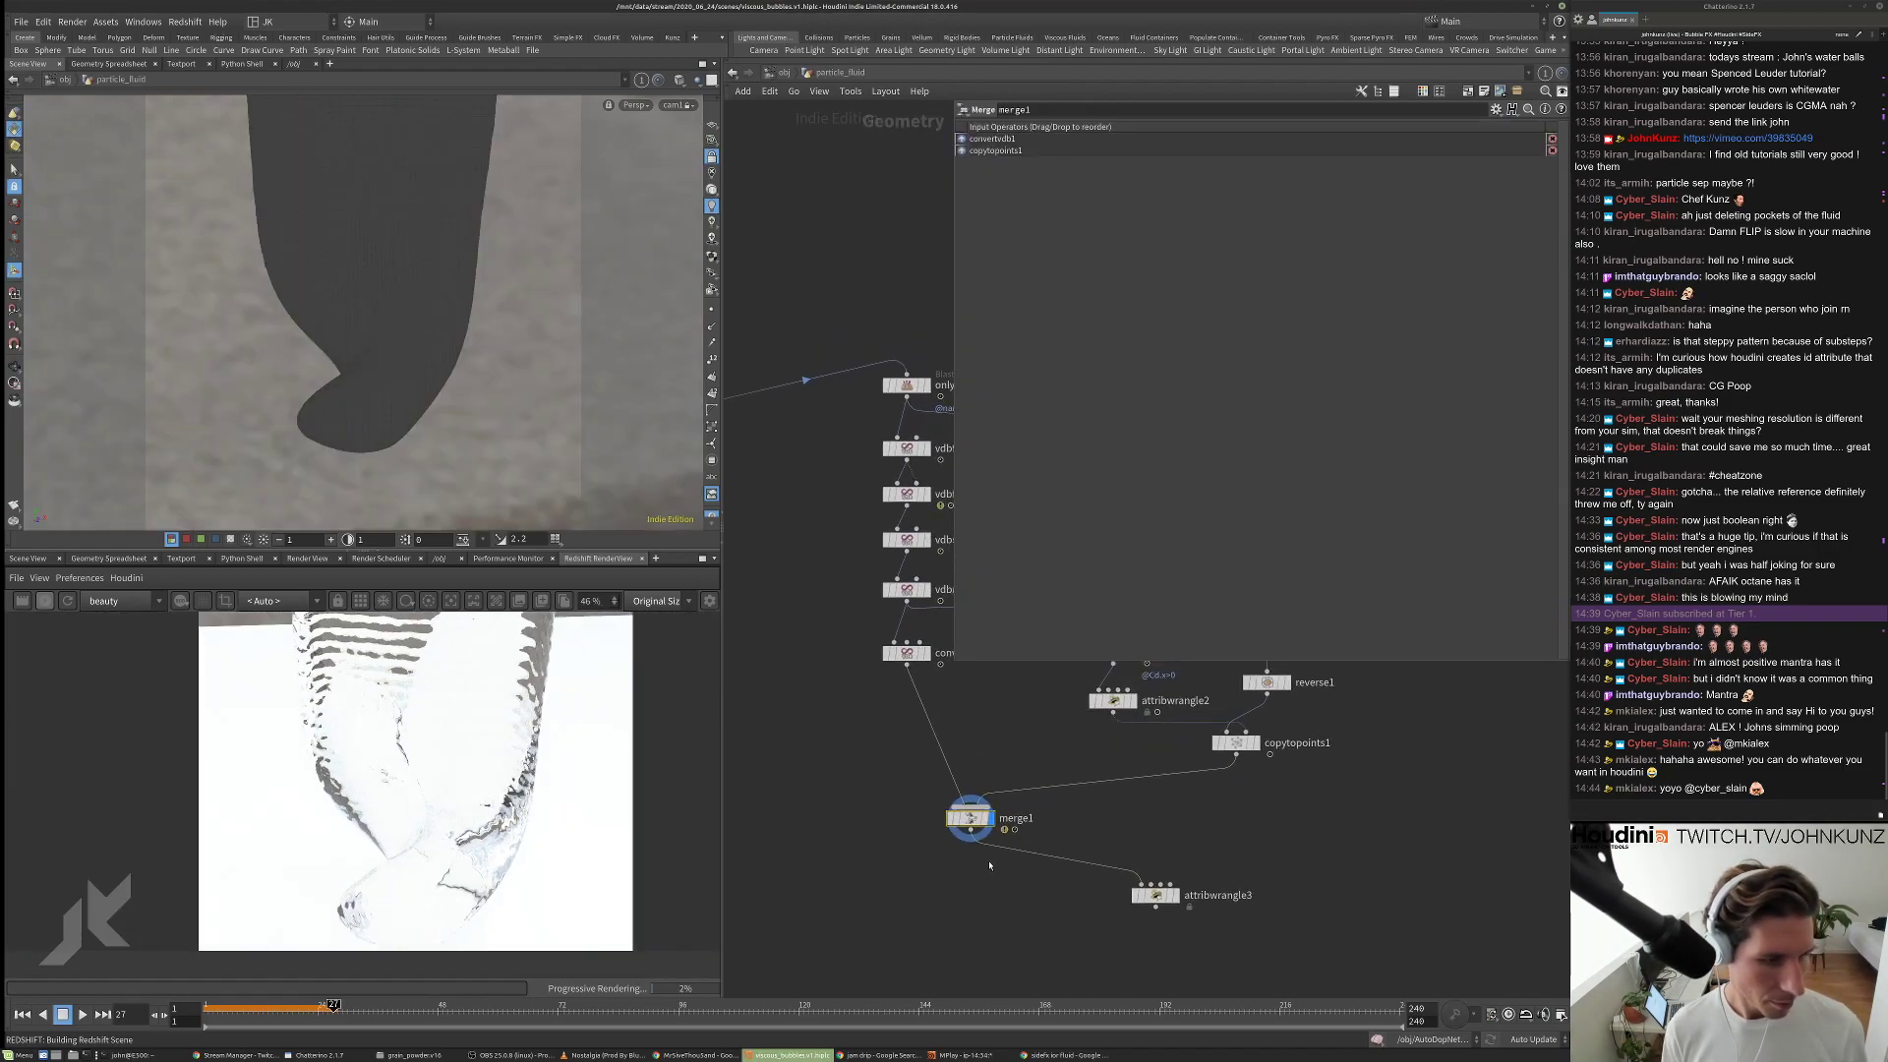
middle_click(912, 698)
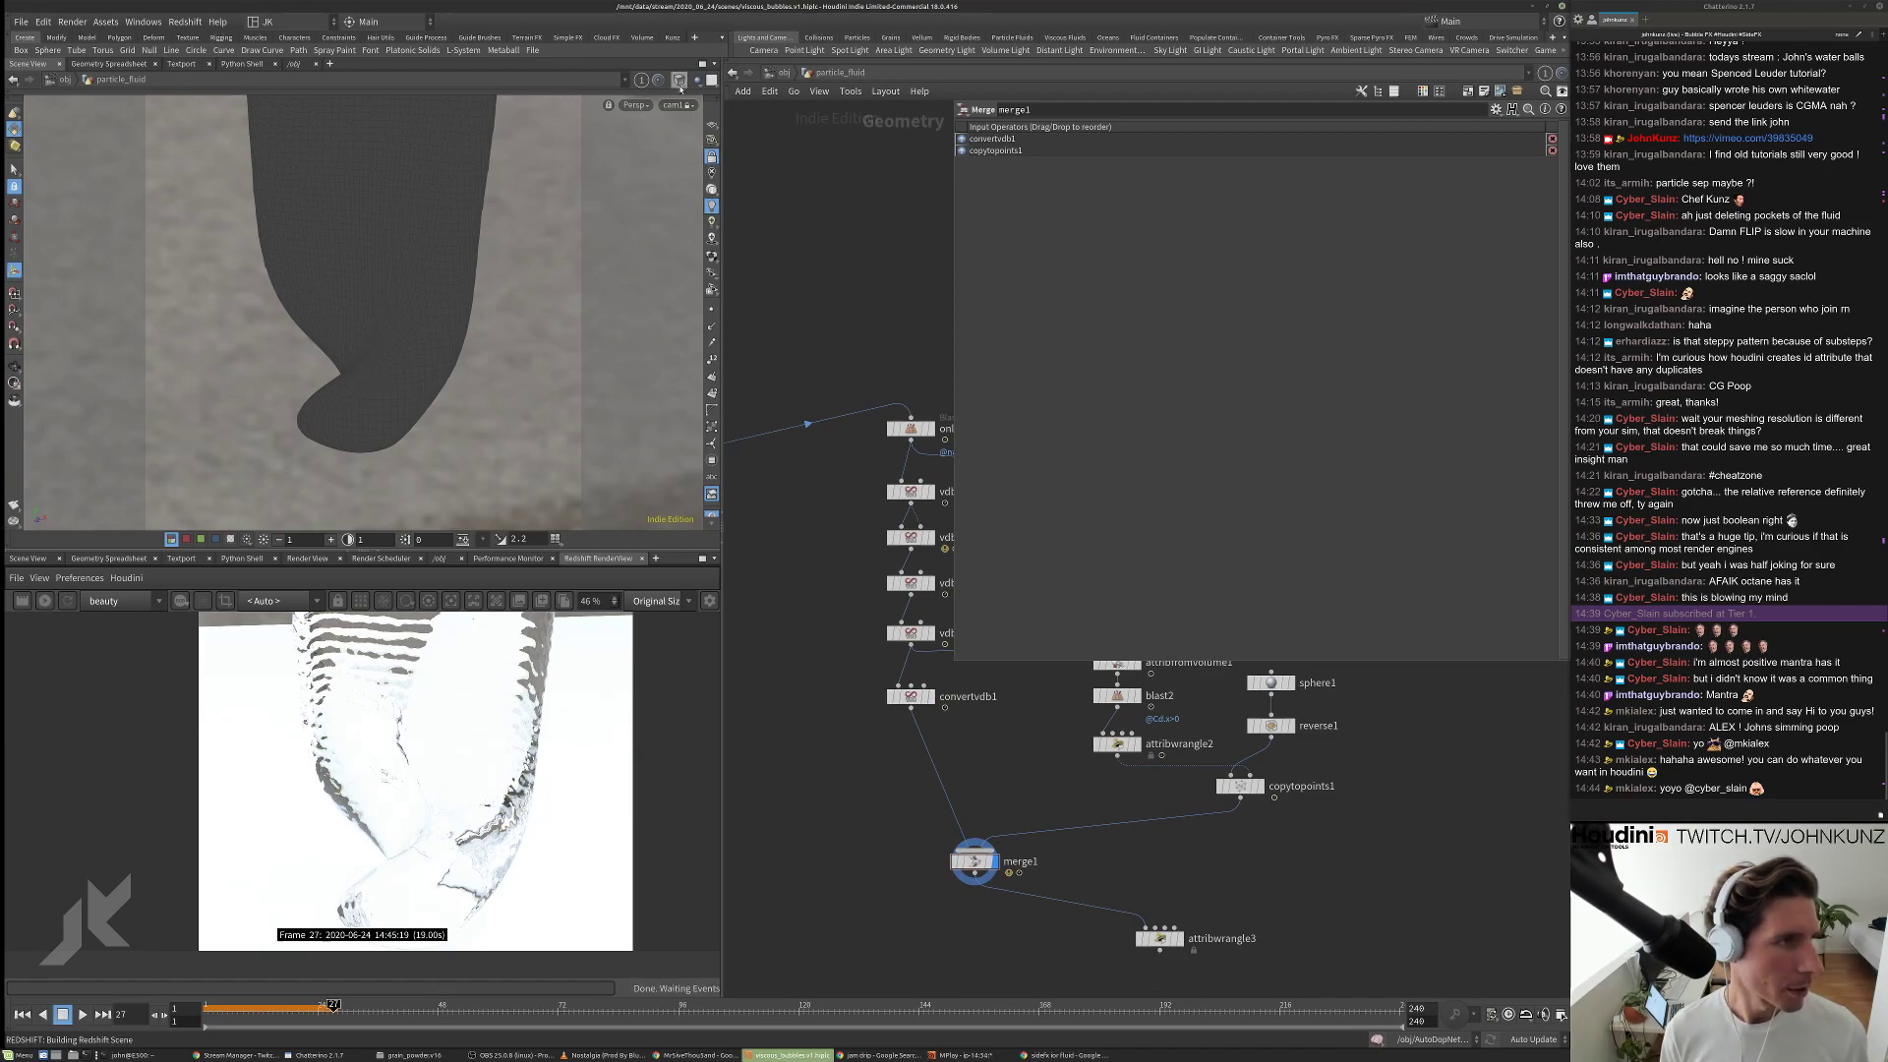
click(712, 190)
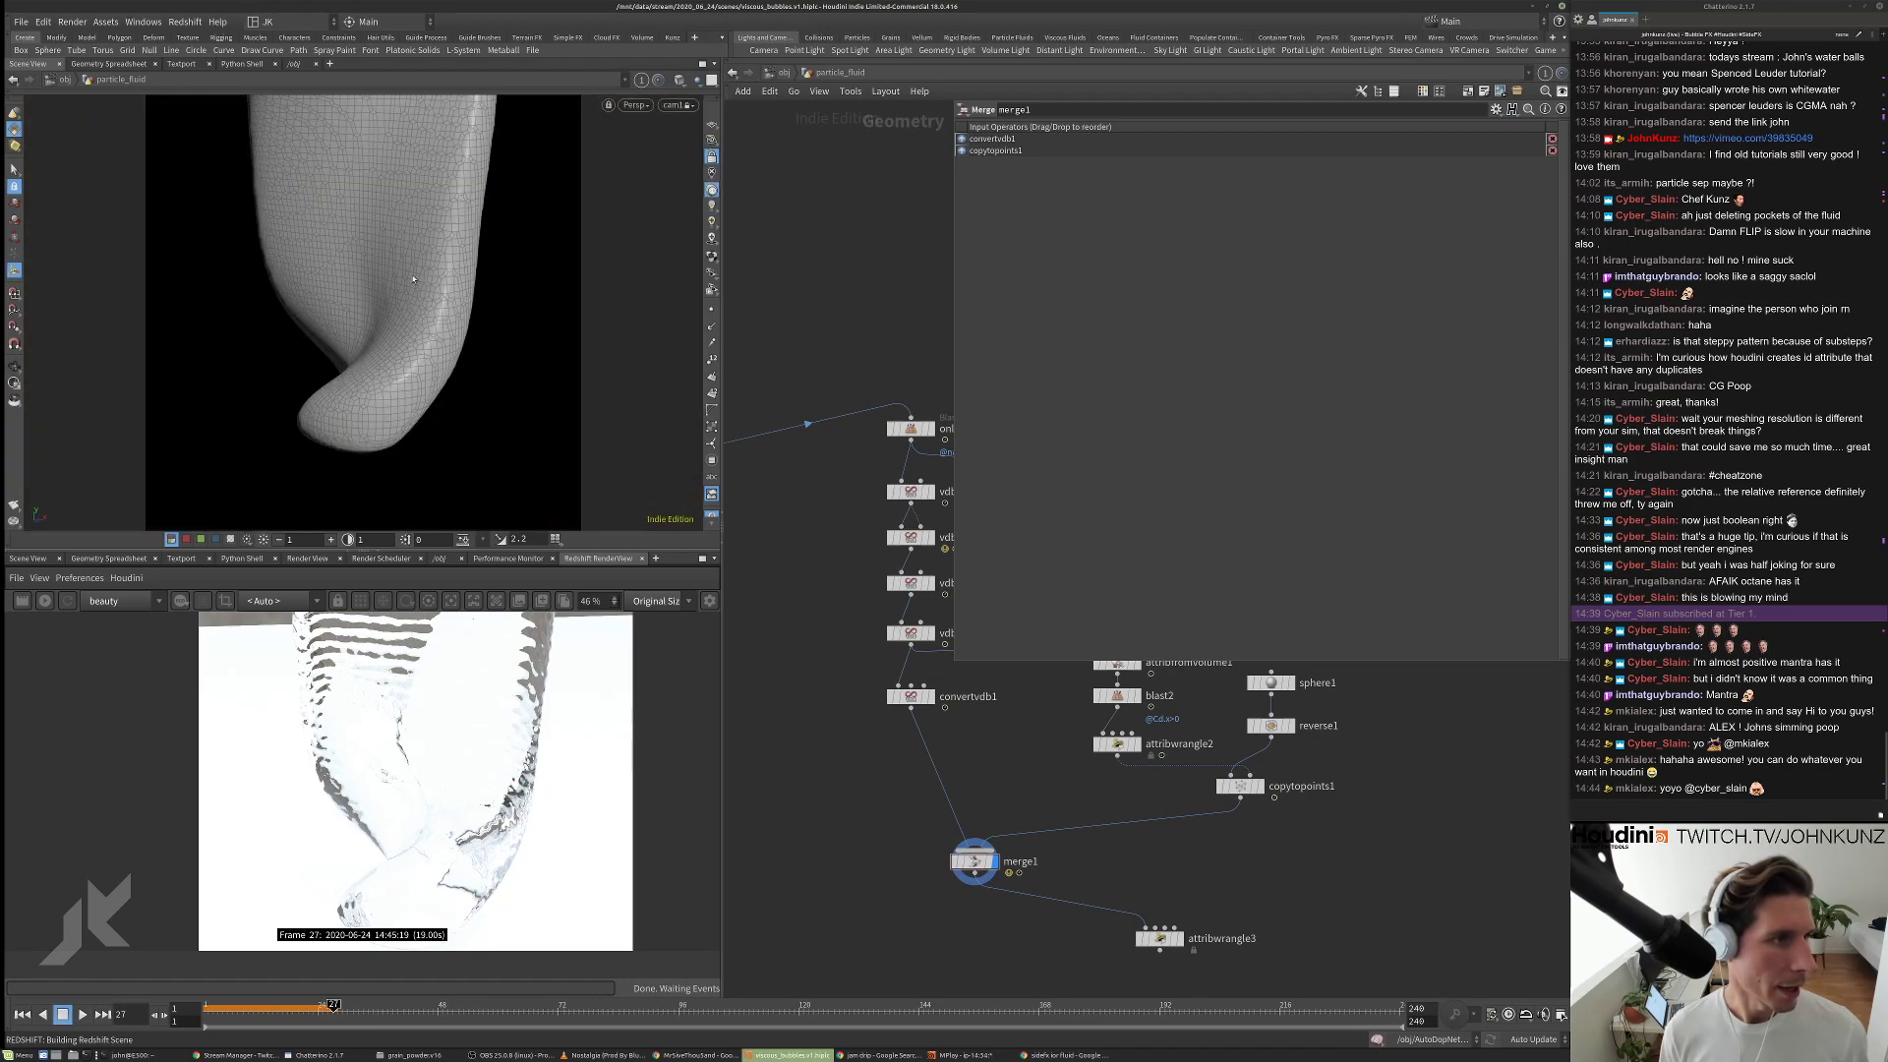
scroll(981, 844, down, 2)
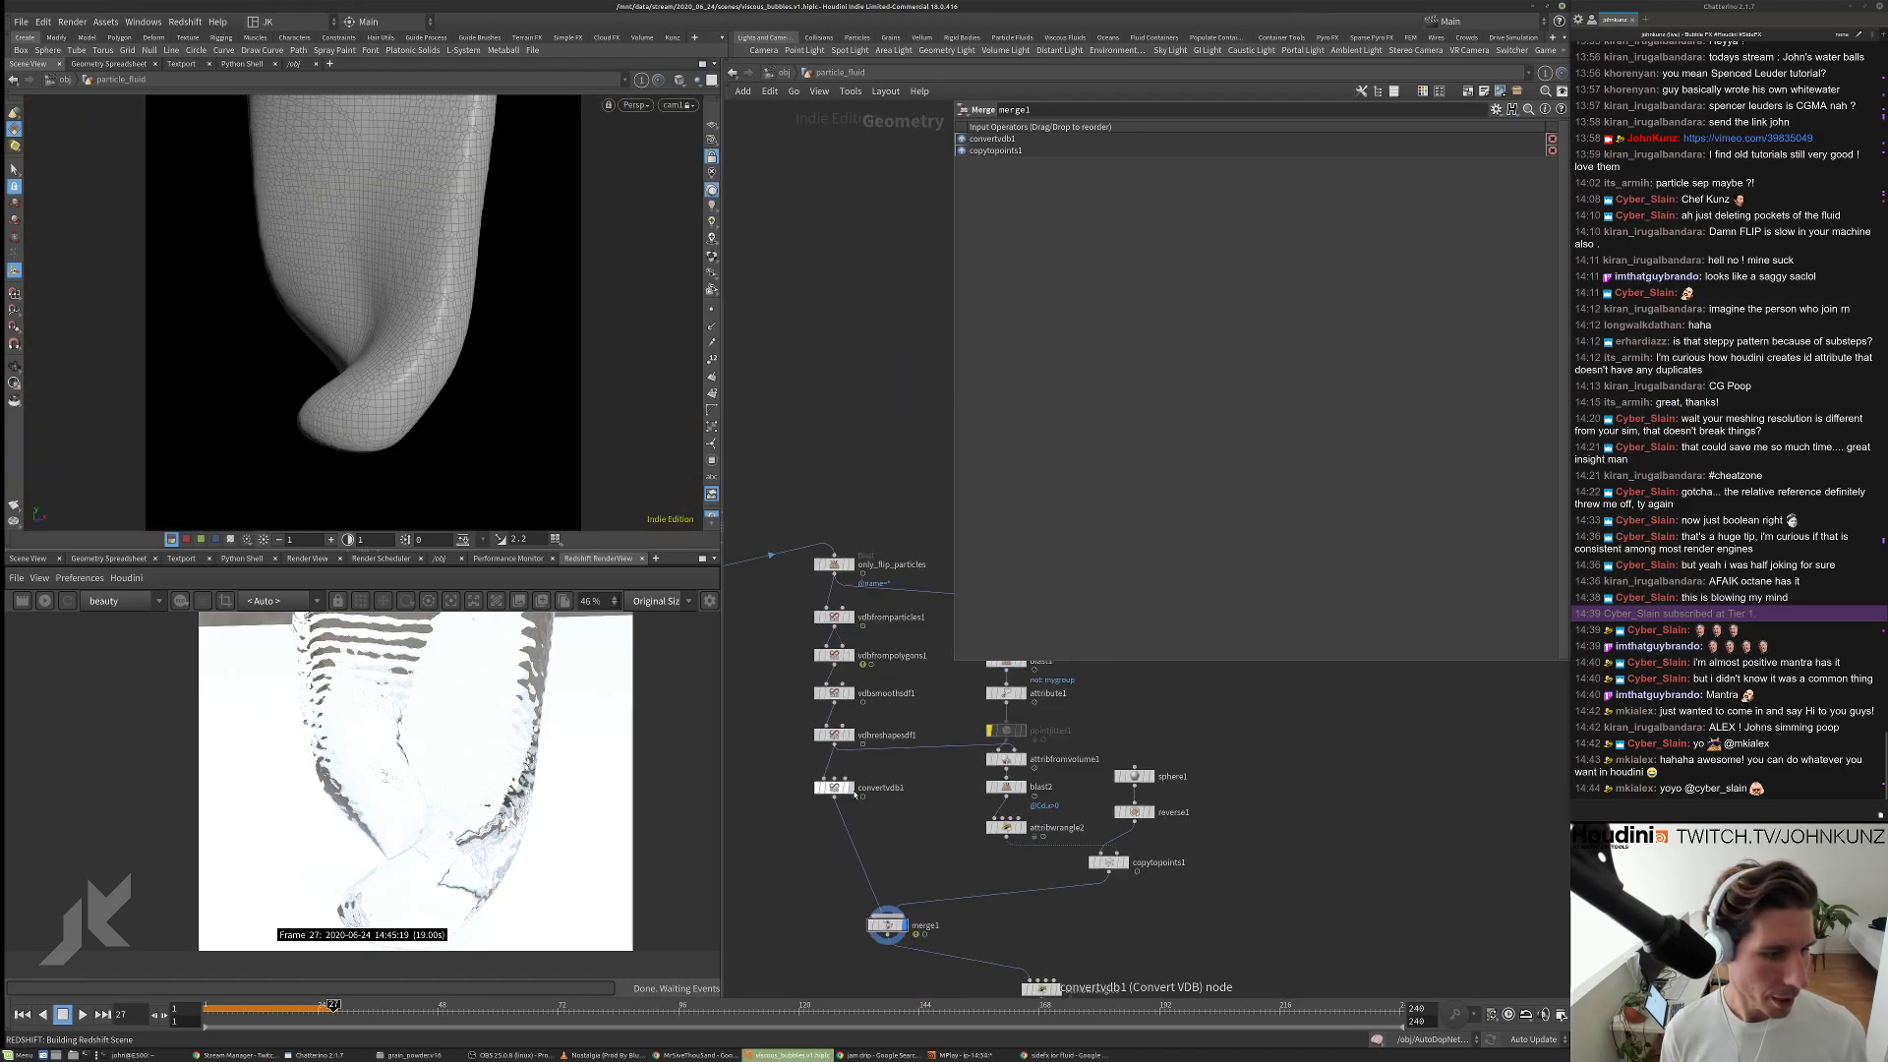
key(h)
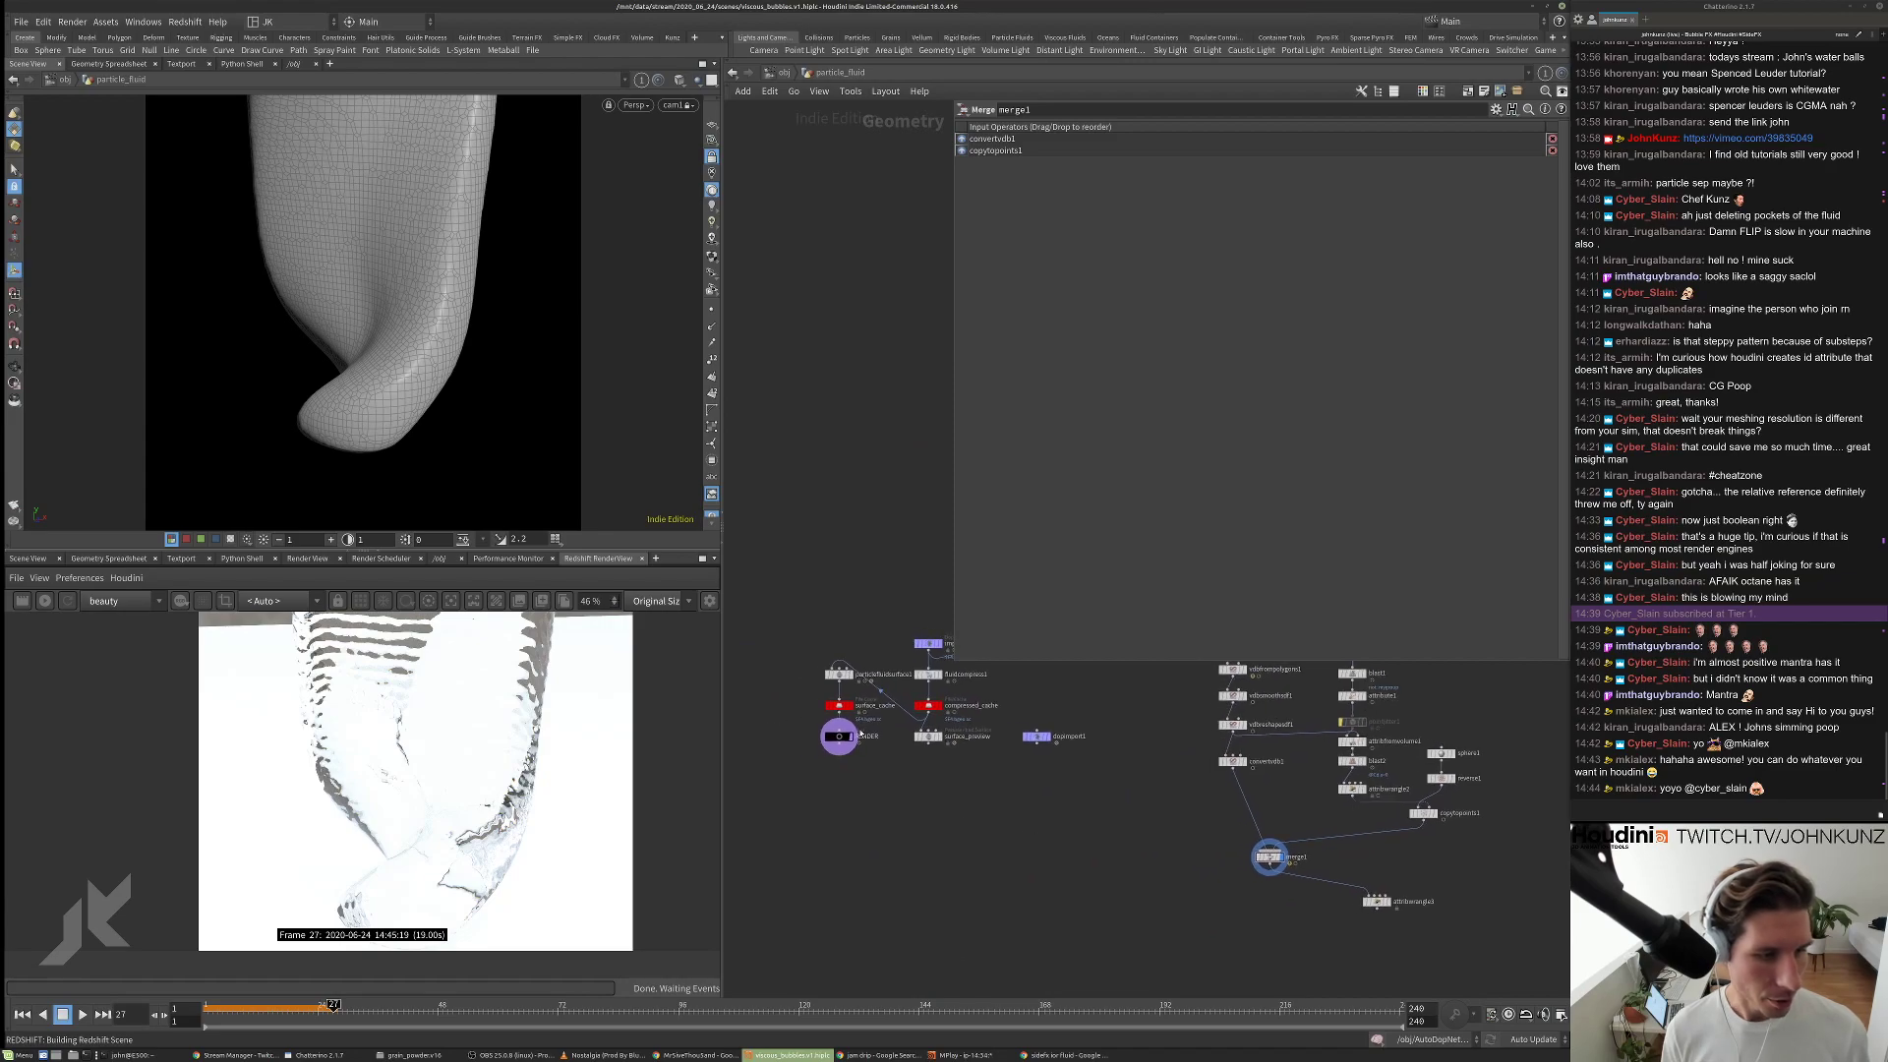
scroll(1261, 855, up, 3)
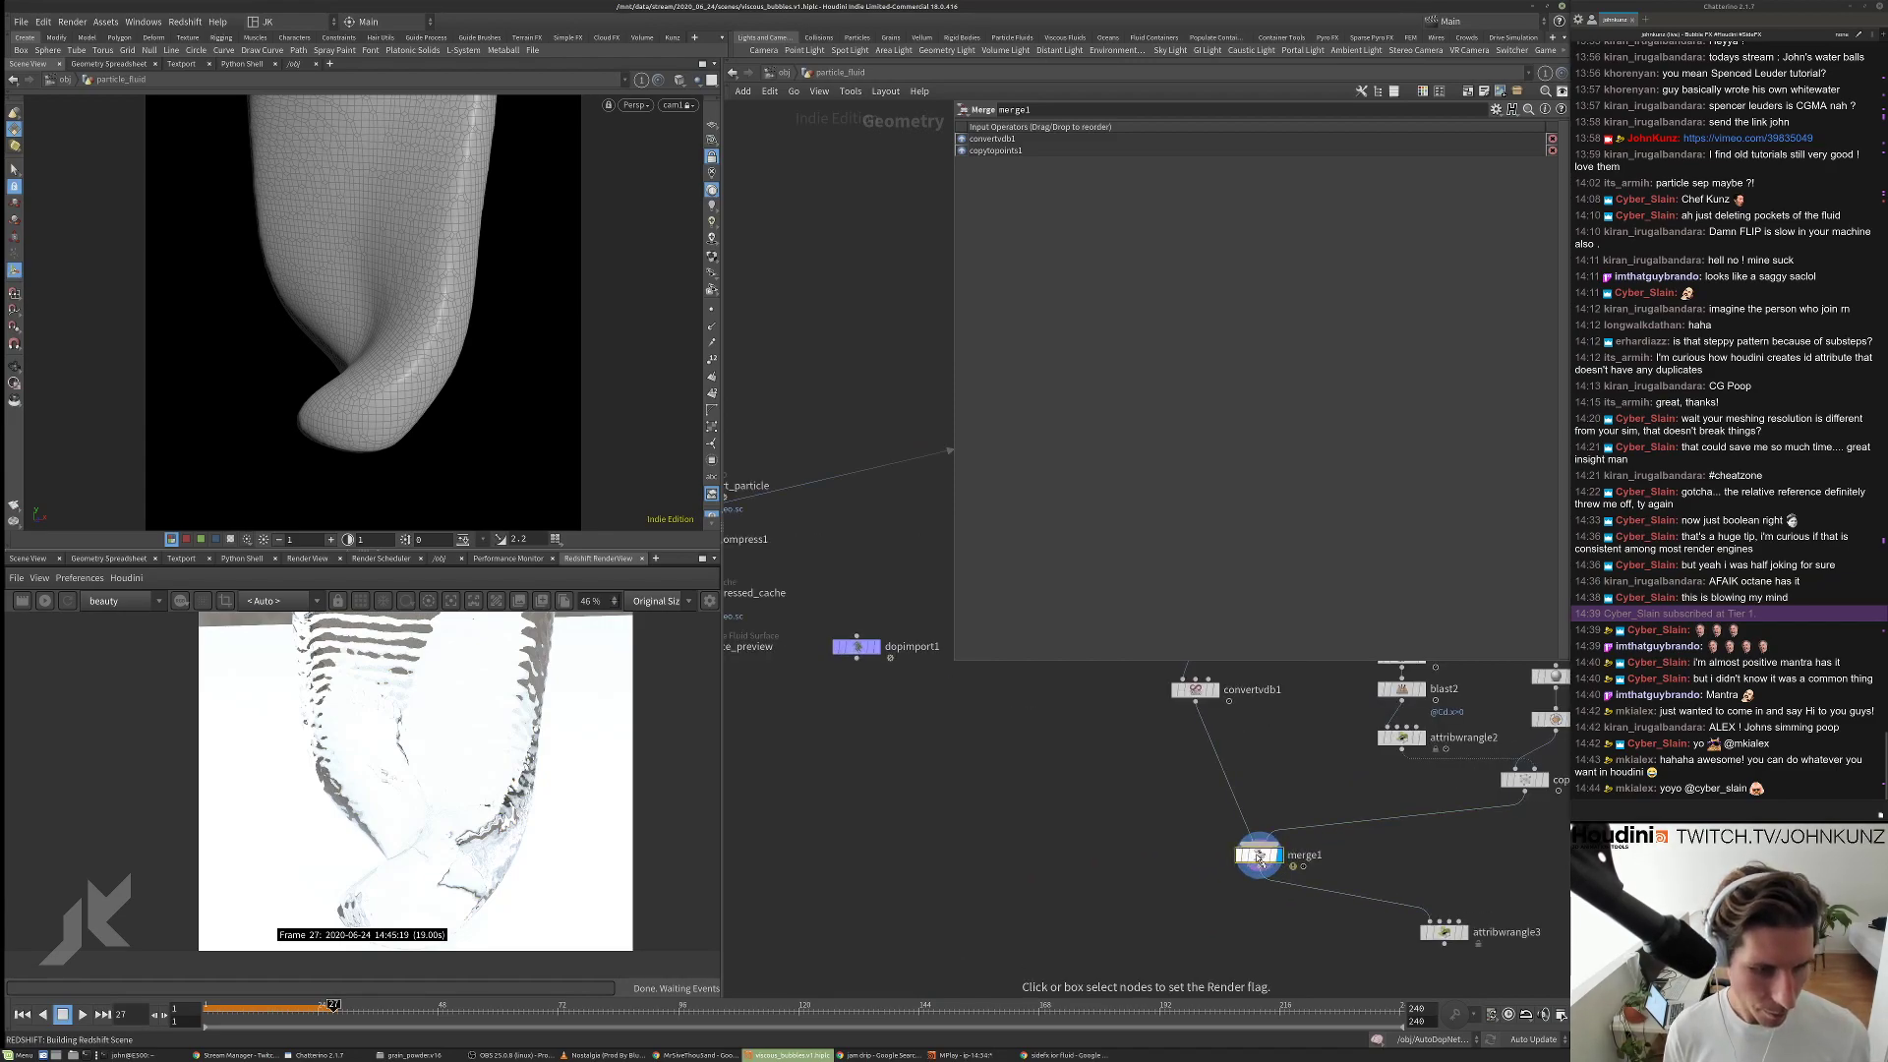
scroll(1259, 850, down, 3)
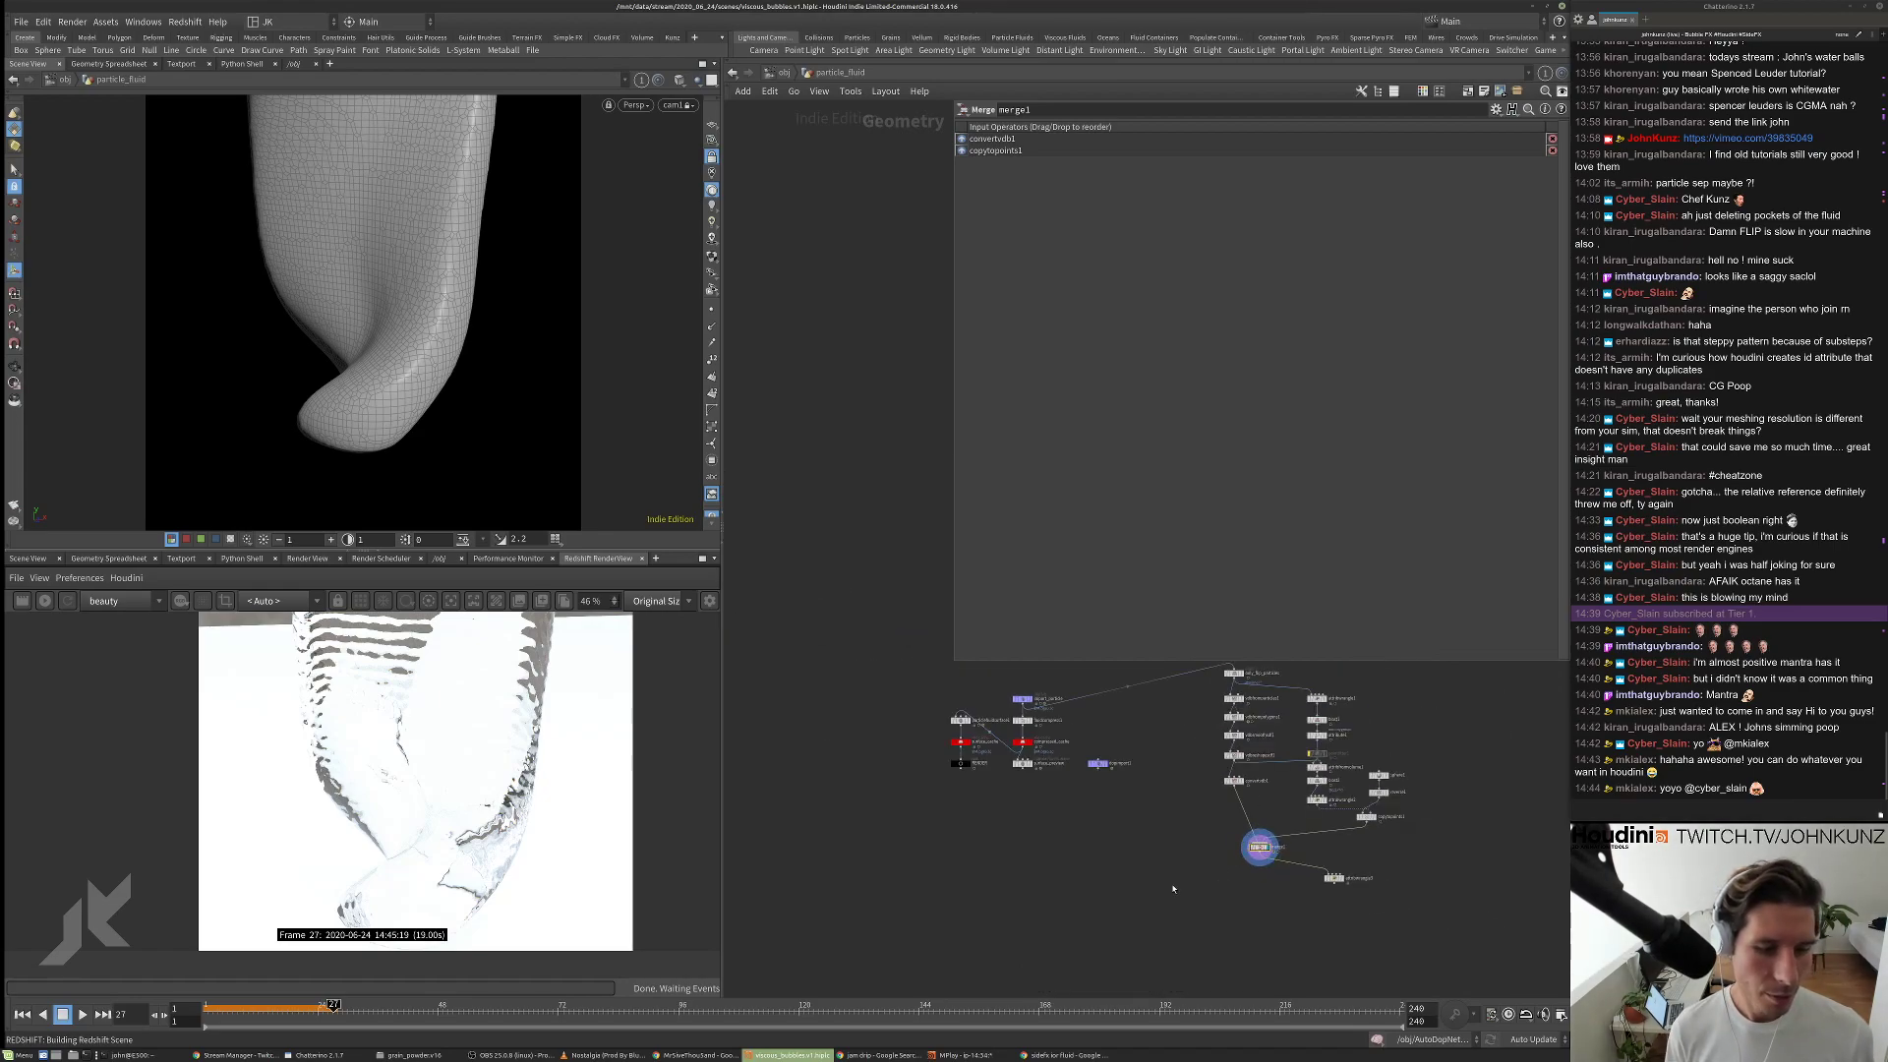
scroll(1257, 844, up, 3)
Set the render flag on merge1 so the fluid renders with its bubbles.
click(44, 600)
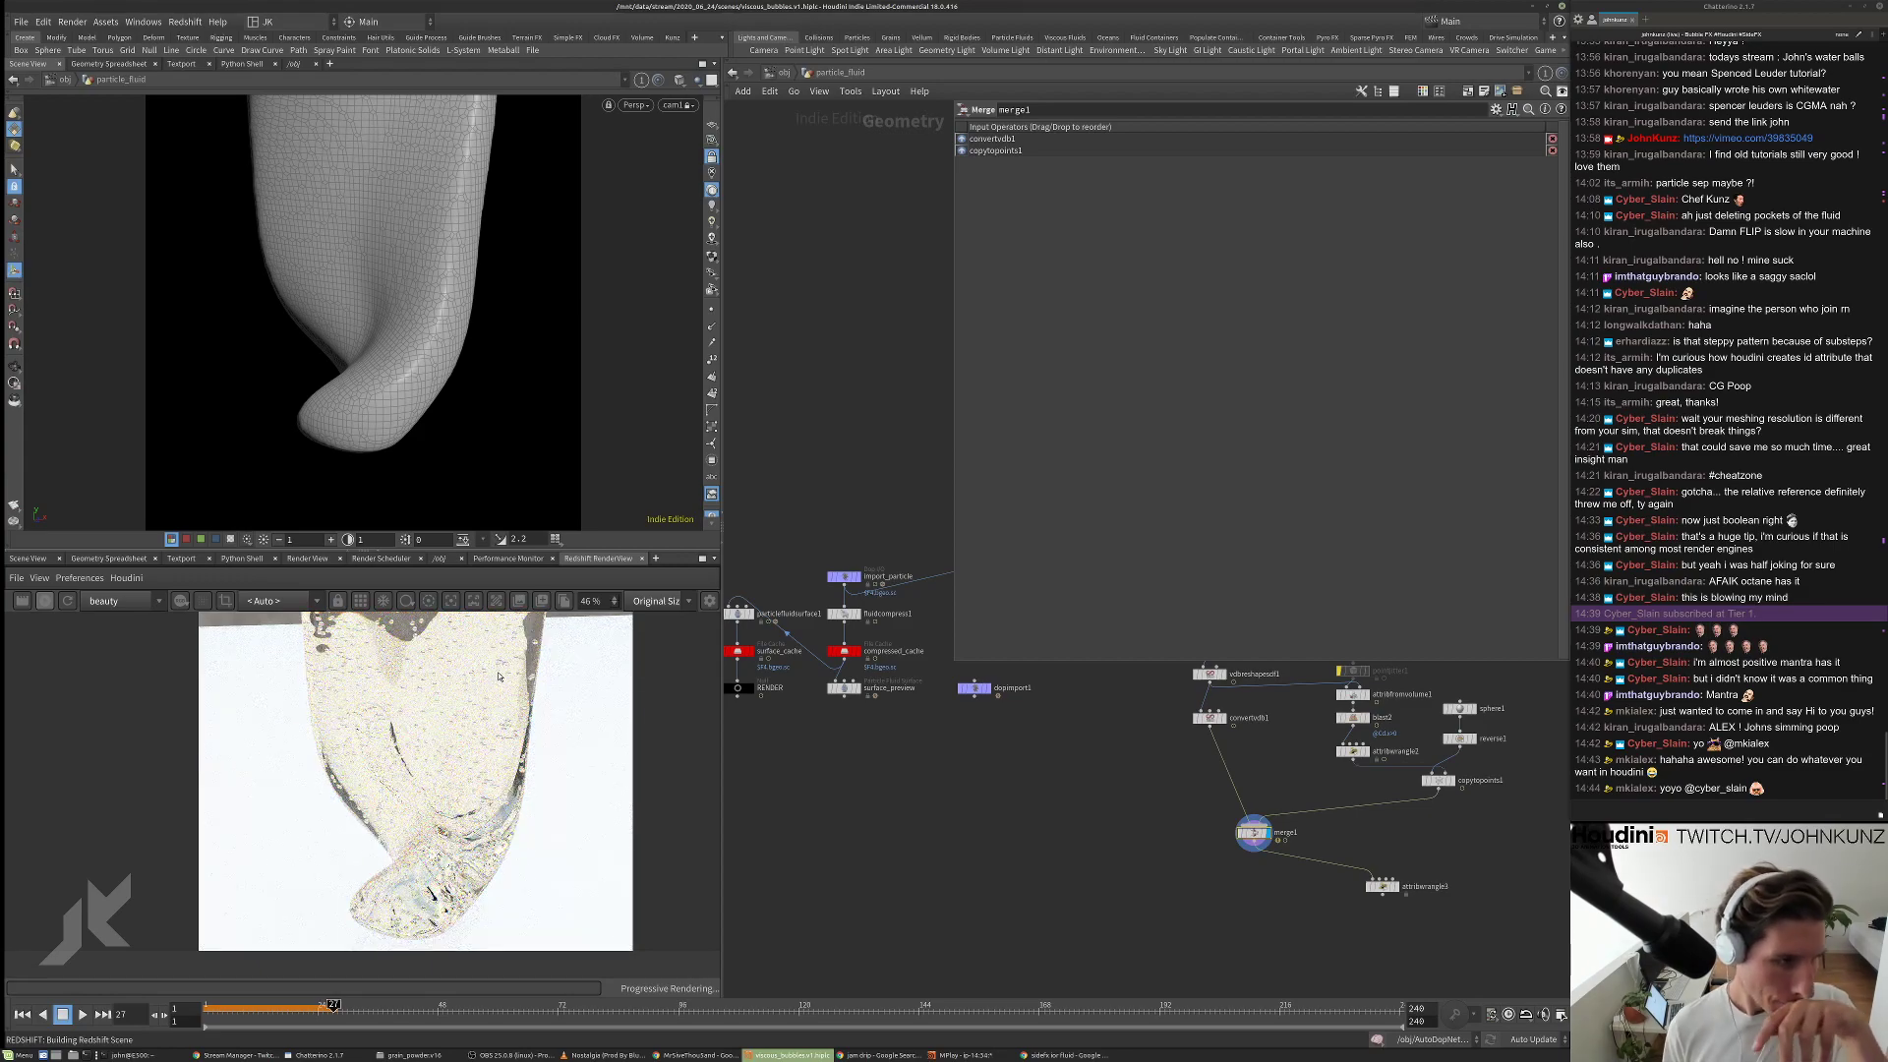
scroll(536, 683, up, 2)
scroll(540, 679, up, 6)
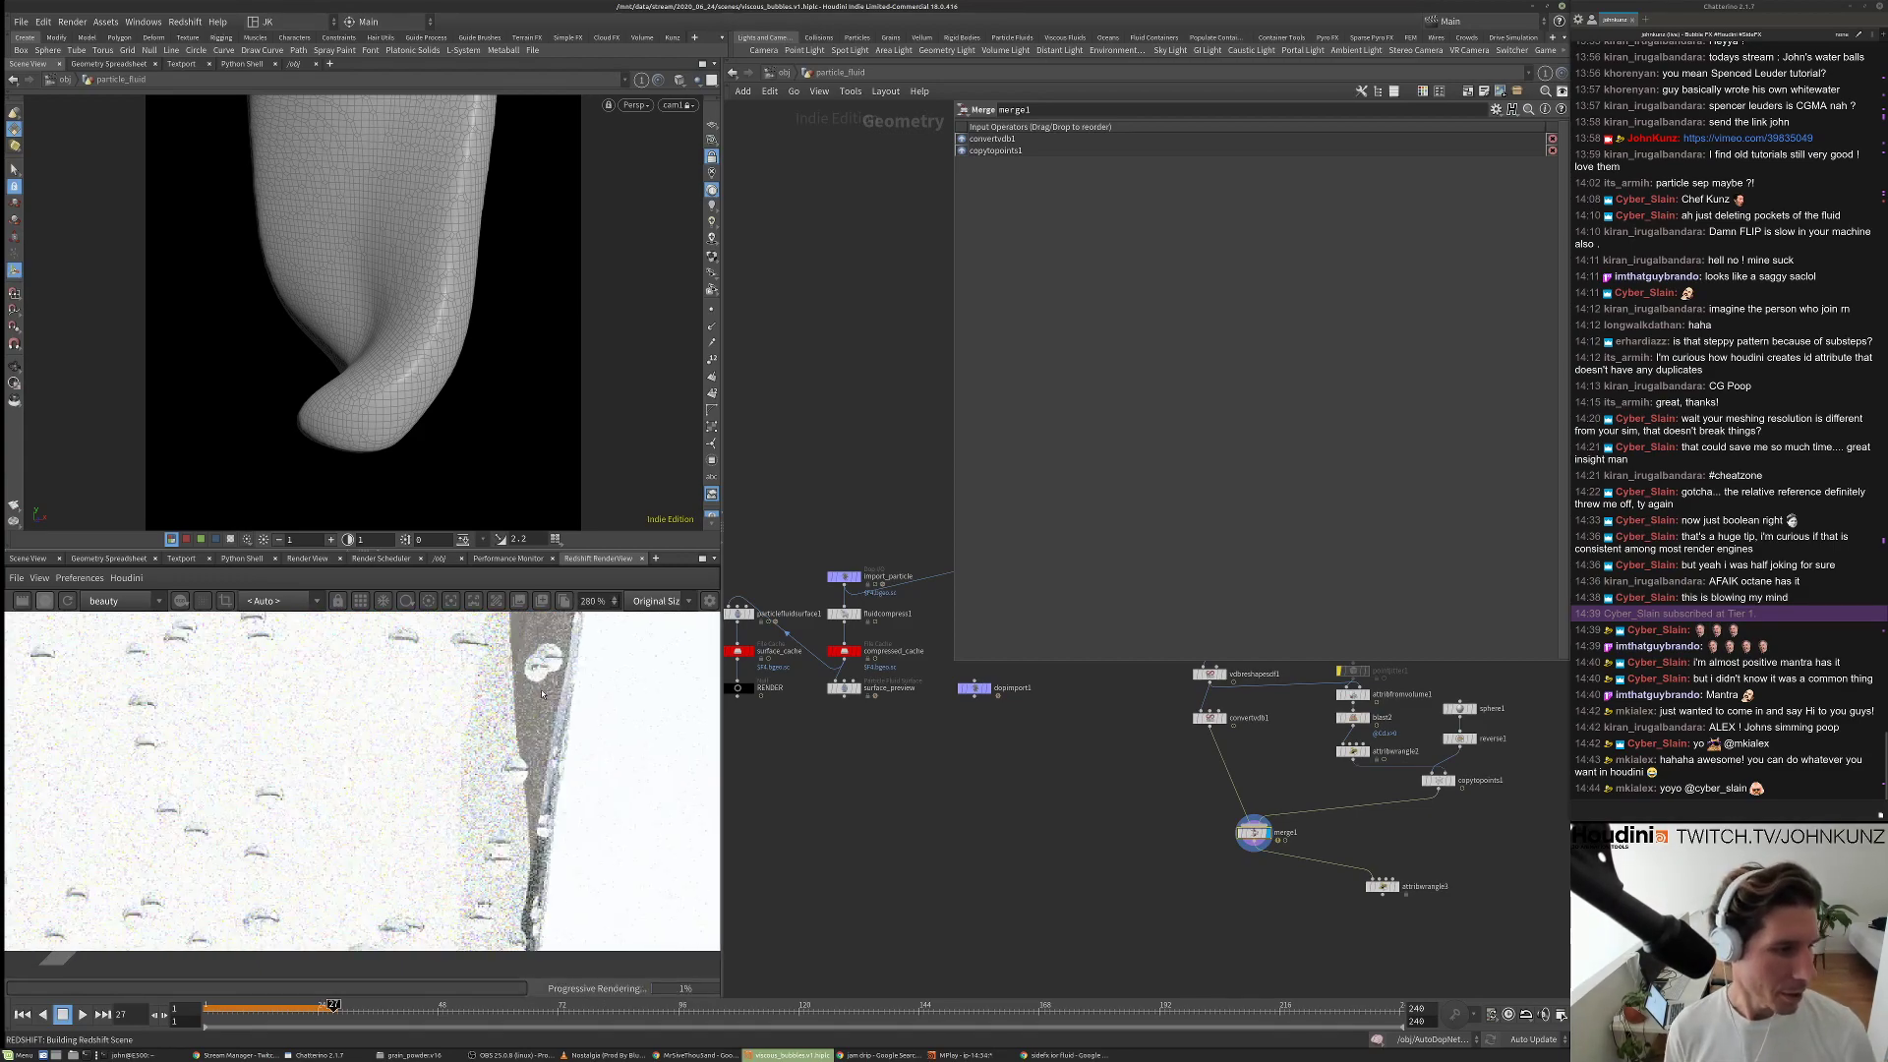
scroll(513, 736, down, 3)
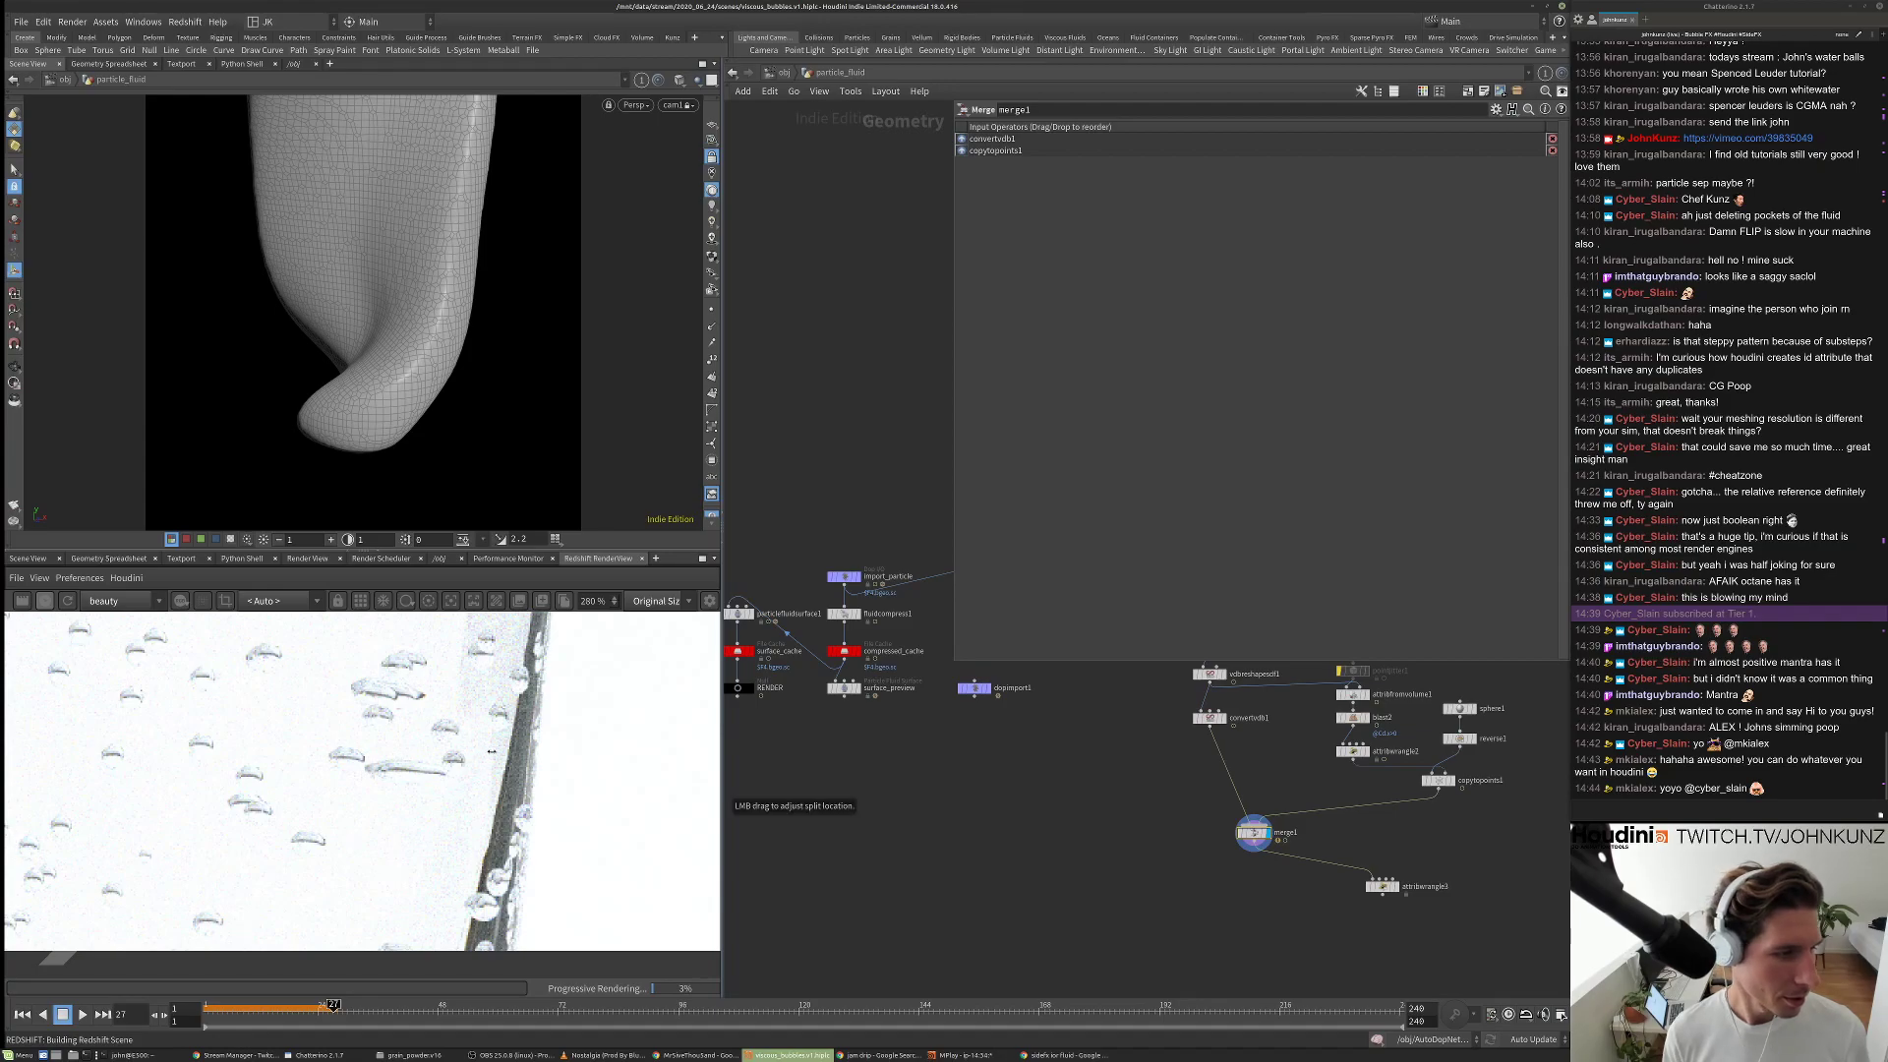
scroll(482, 755, down, 3)
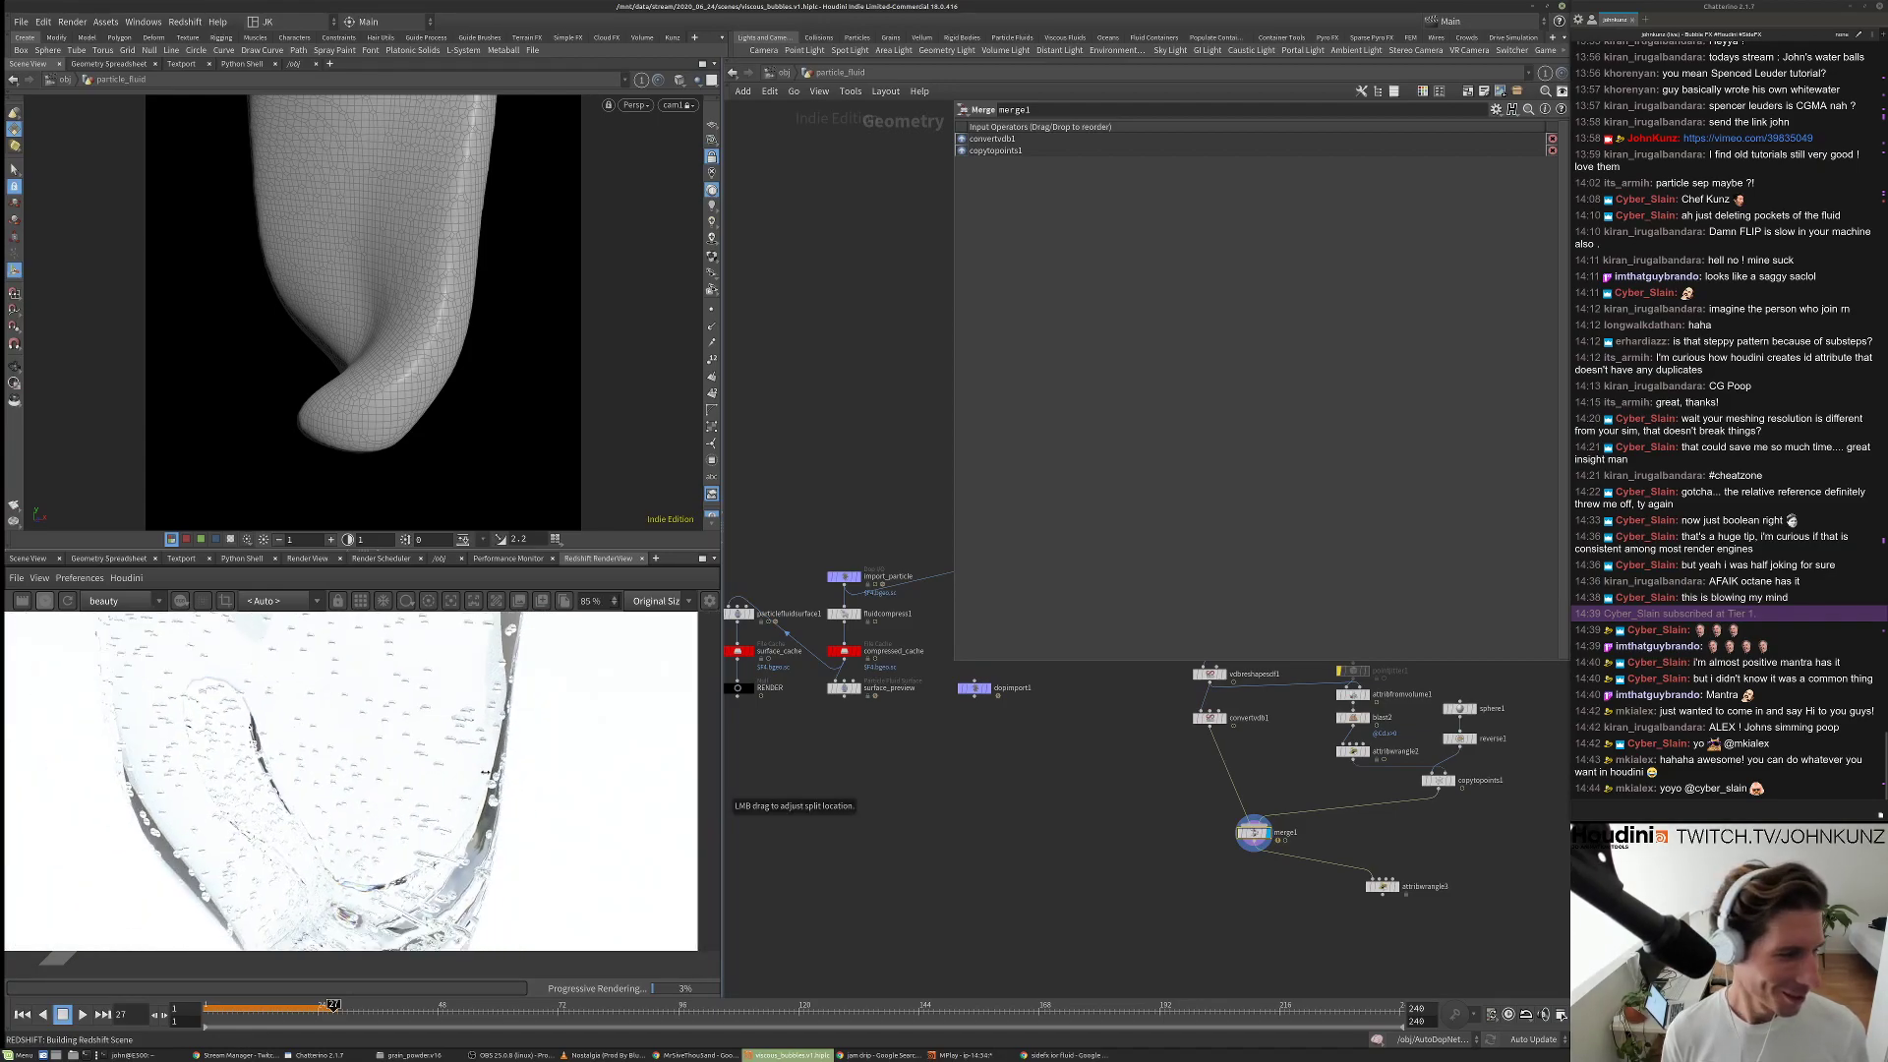
scroll(495, 753, down, 2)
scroll(392, 924, up, 2)
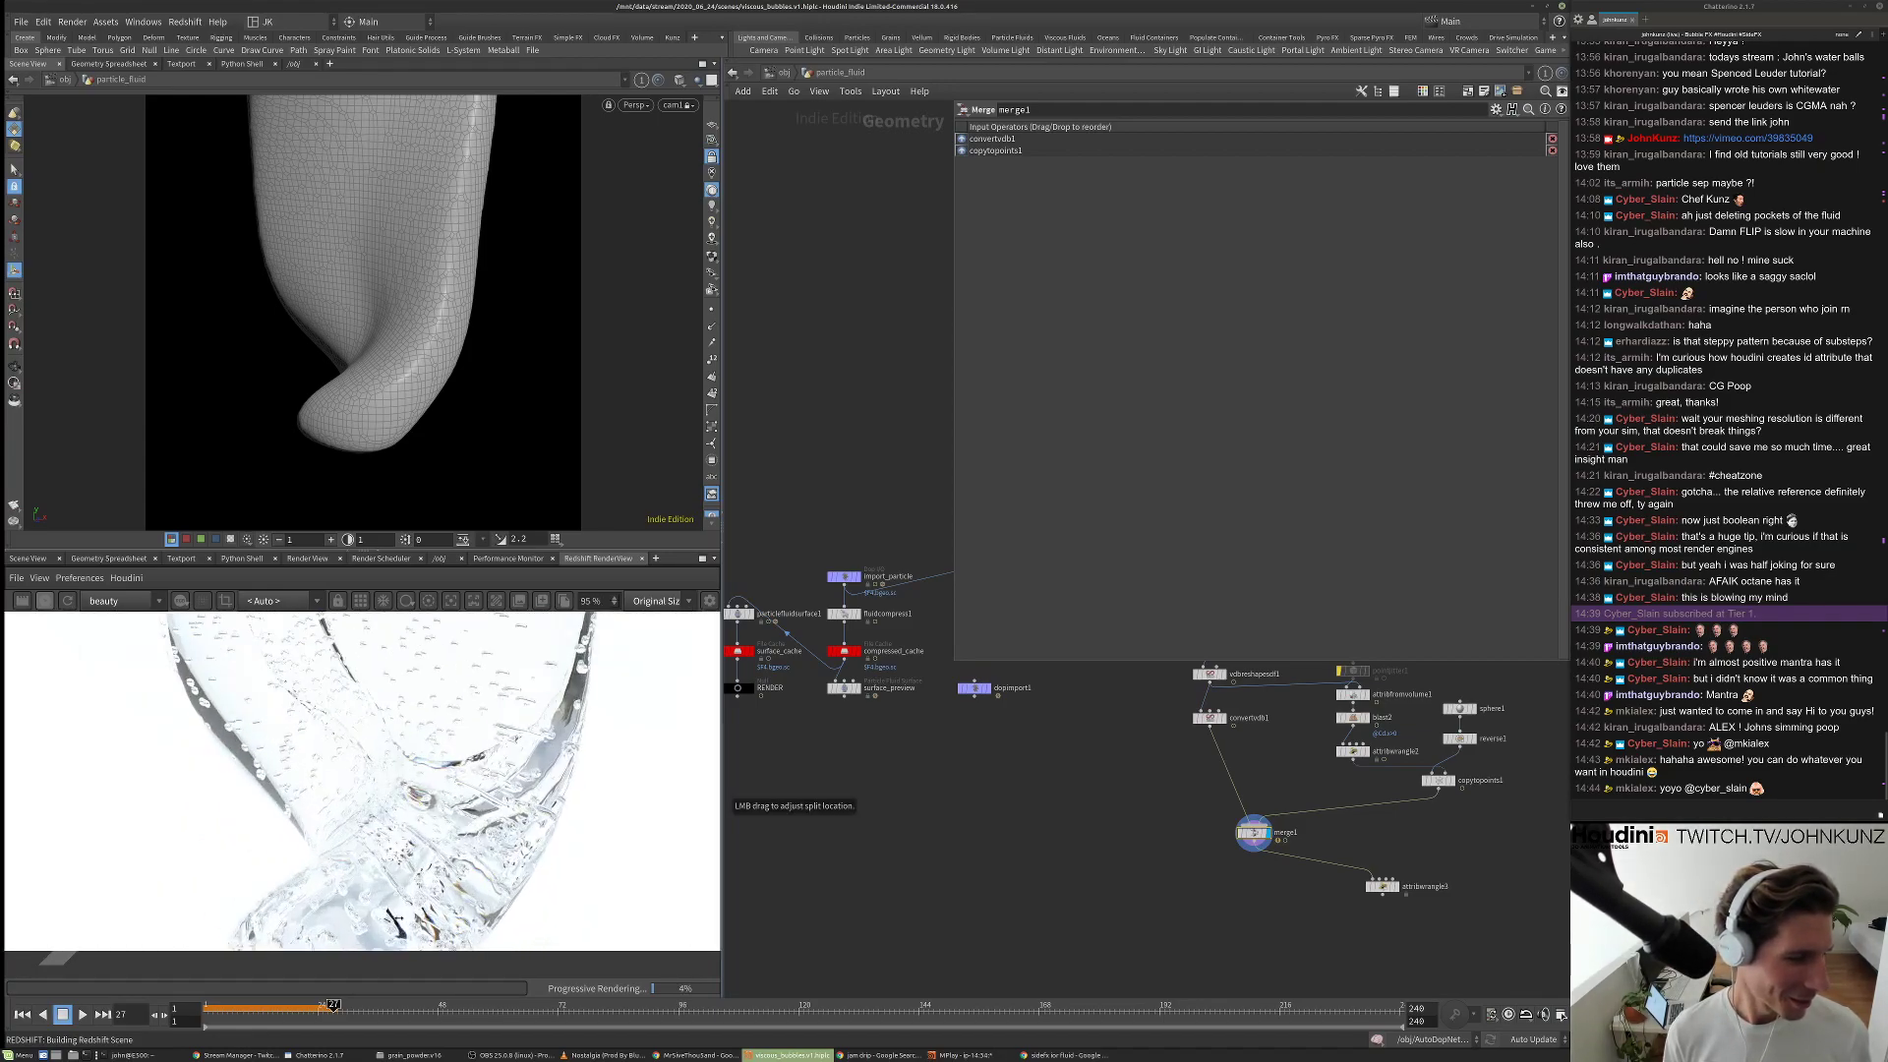
Open matnet1/redshift_vopnet1 and keep Attenuation Units at Transmittance.
click(778, 76)
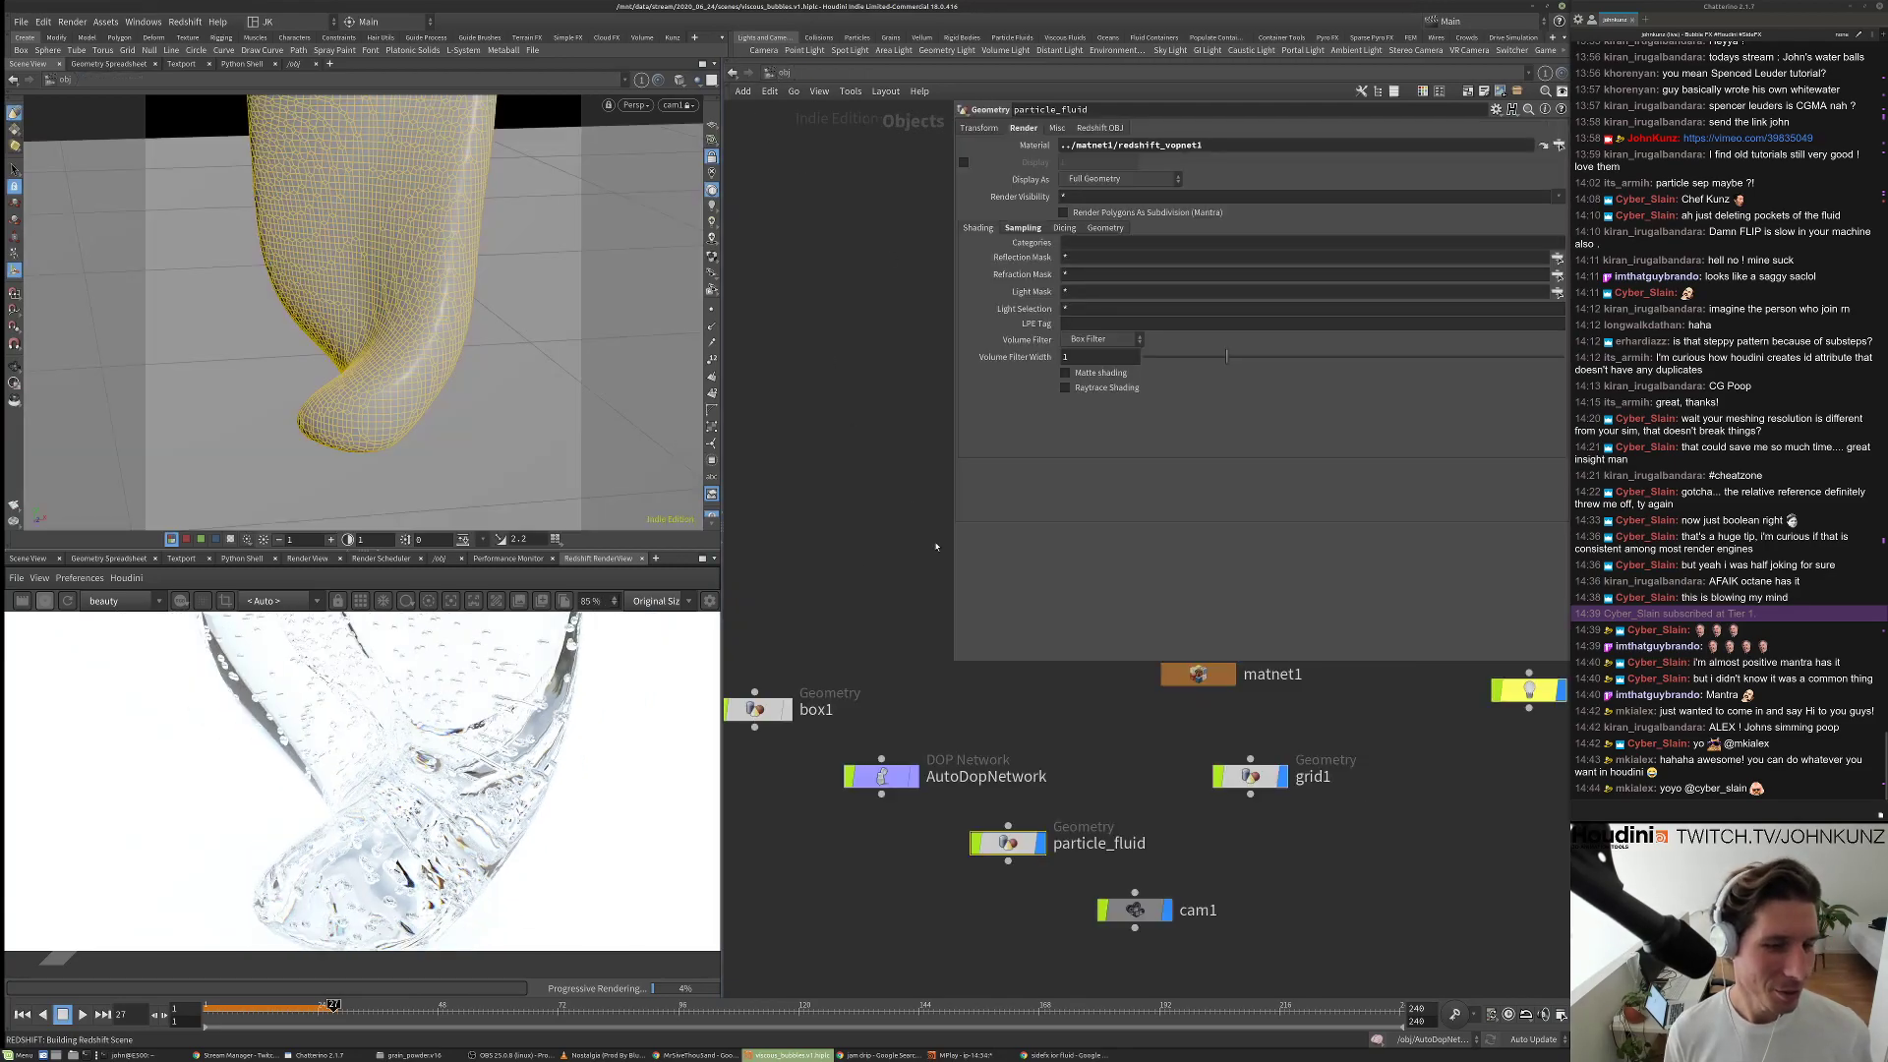
double_click(1197, 674)
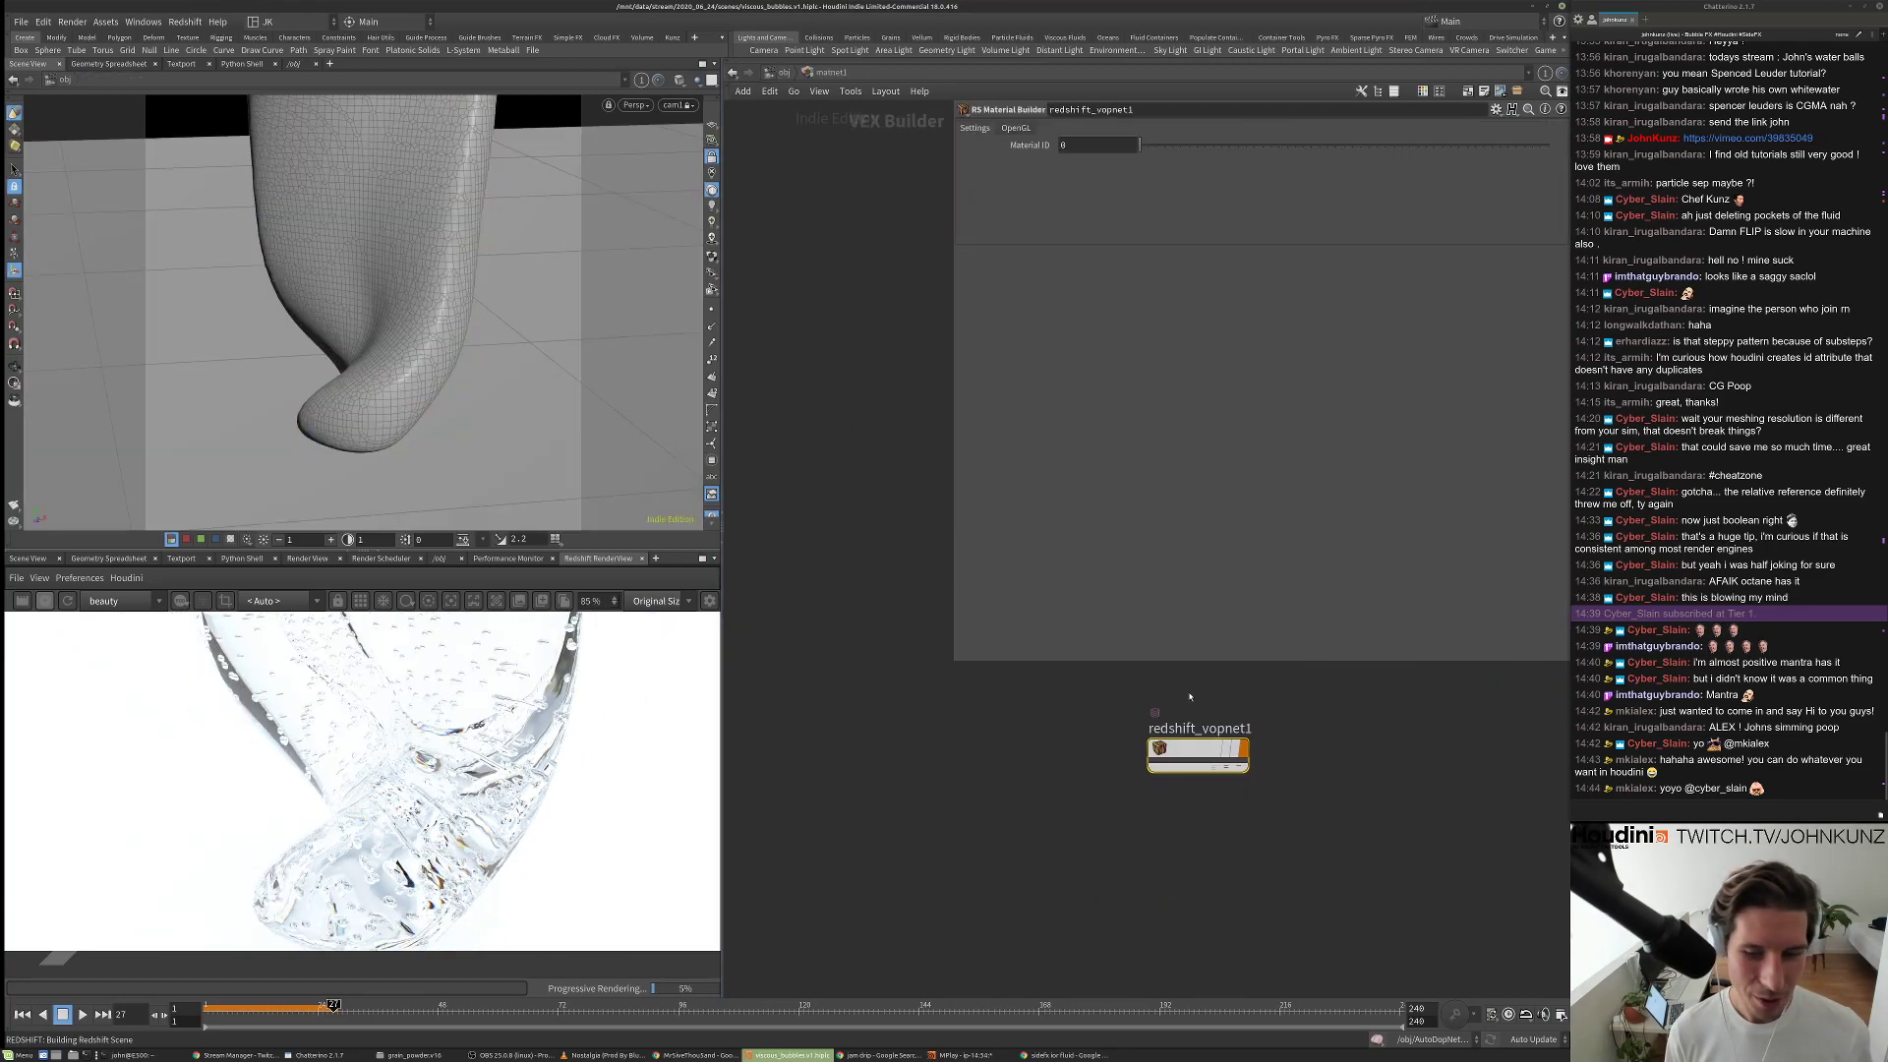
double_click(1183, 757)
scroll(1025, 430, down, 5)
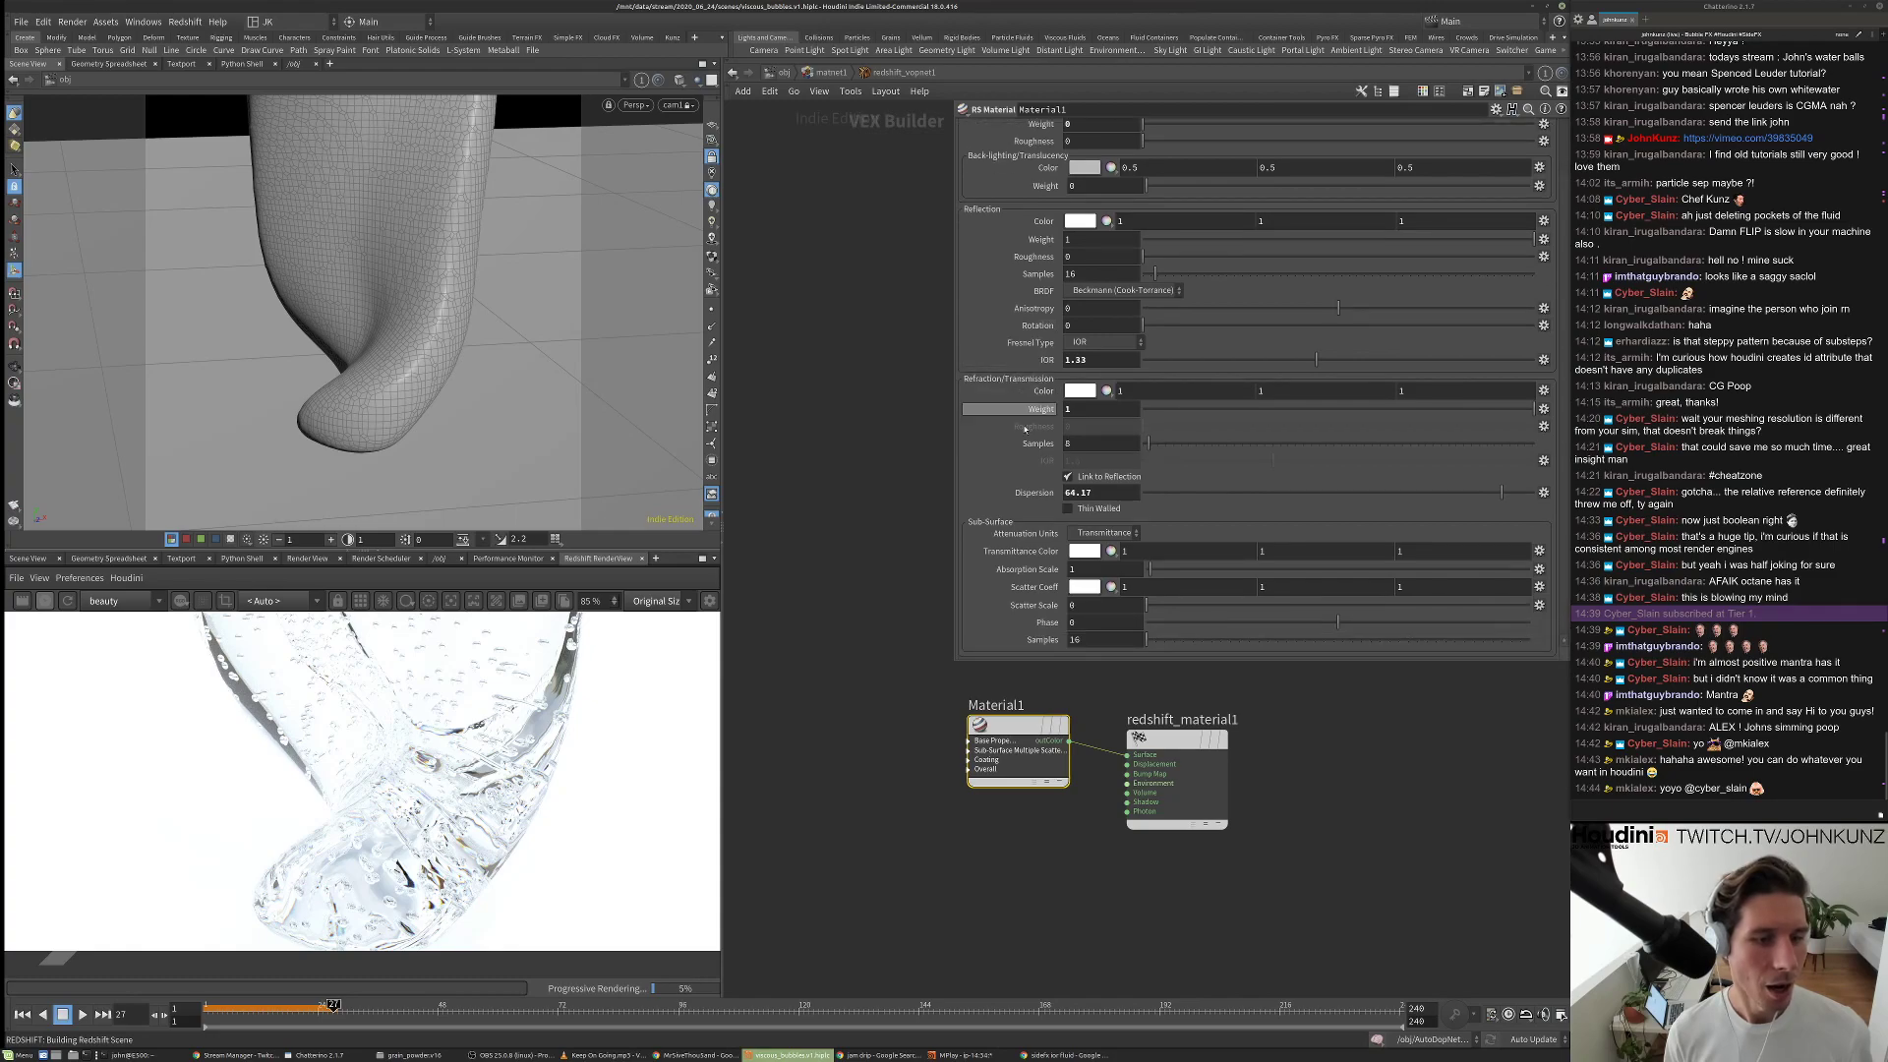
click(1079, 534)
click(1080, 535)
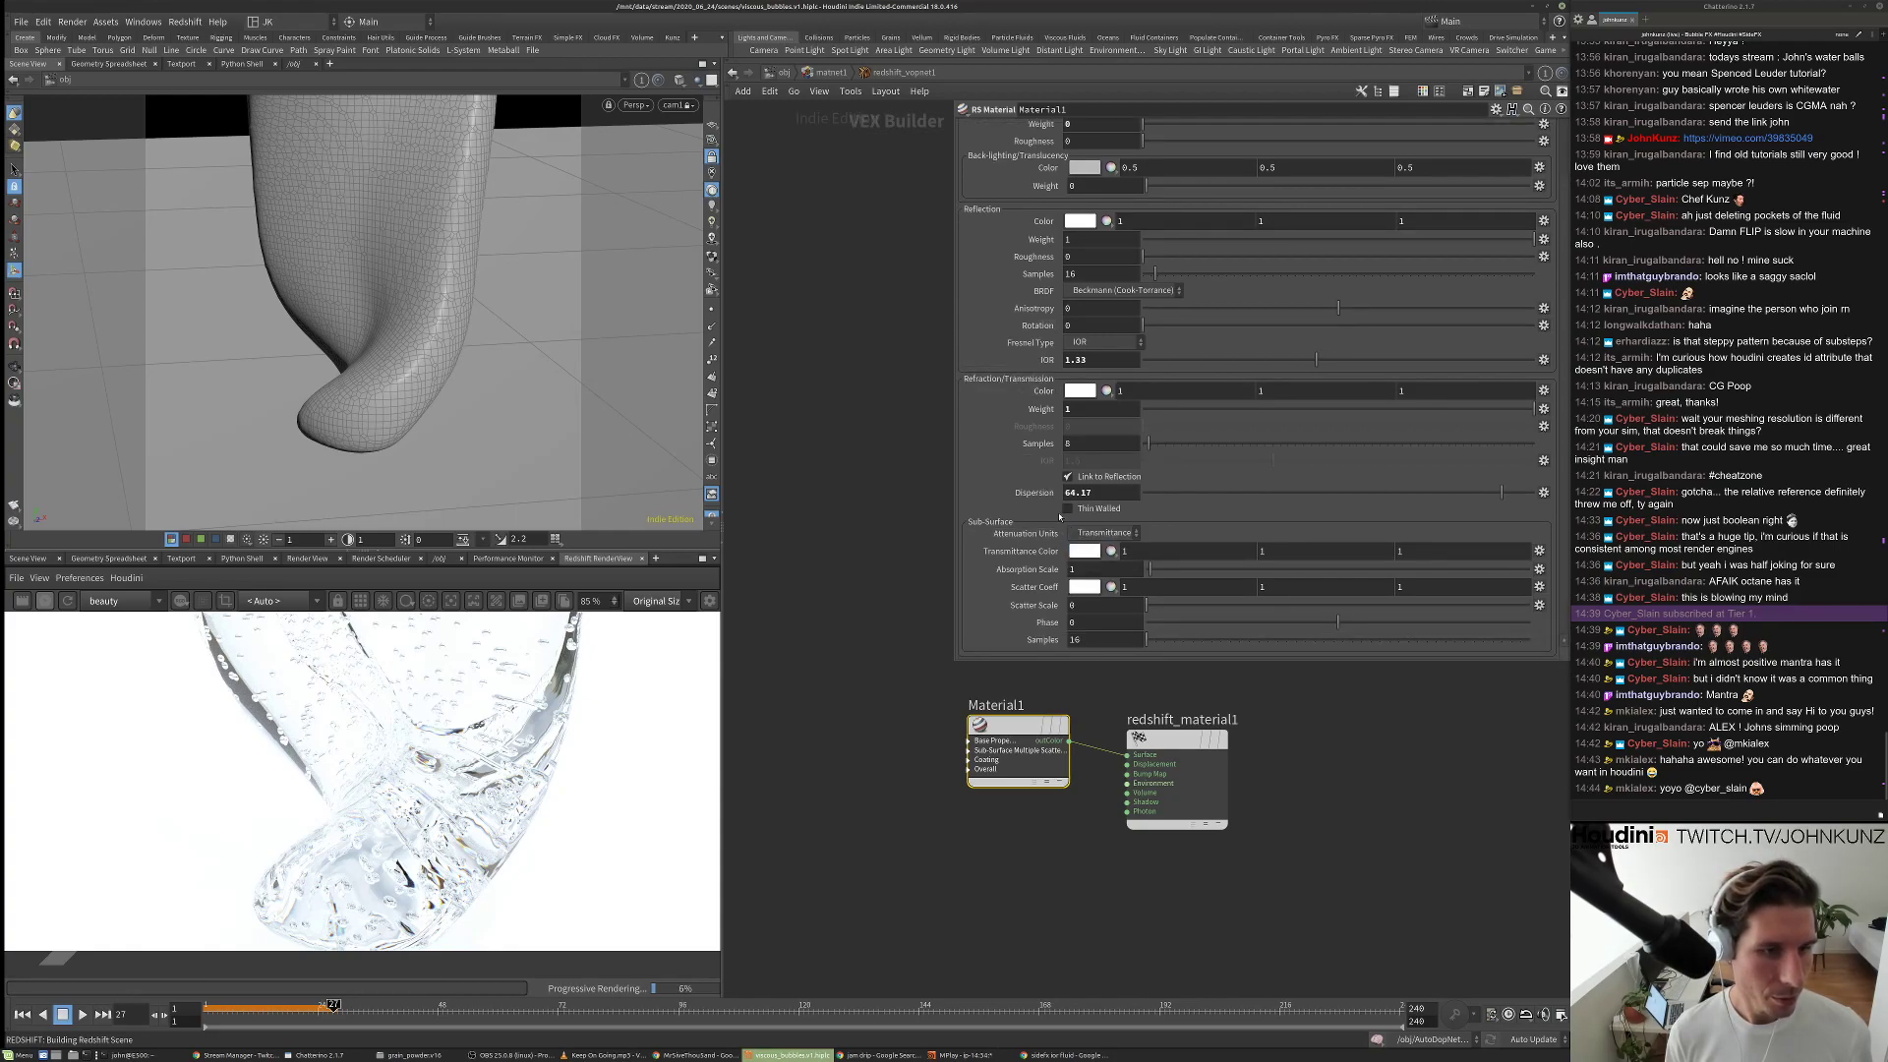
scroll(1087, 537, up, 1)
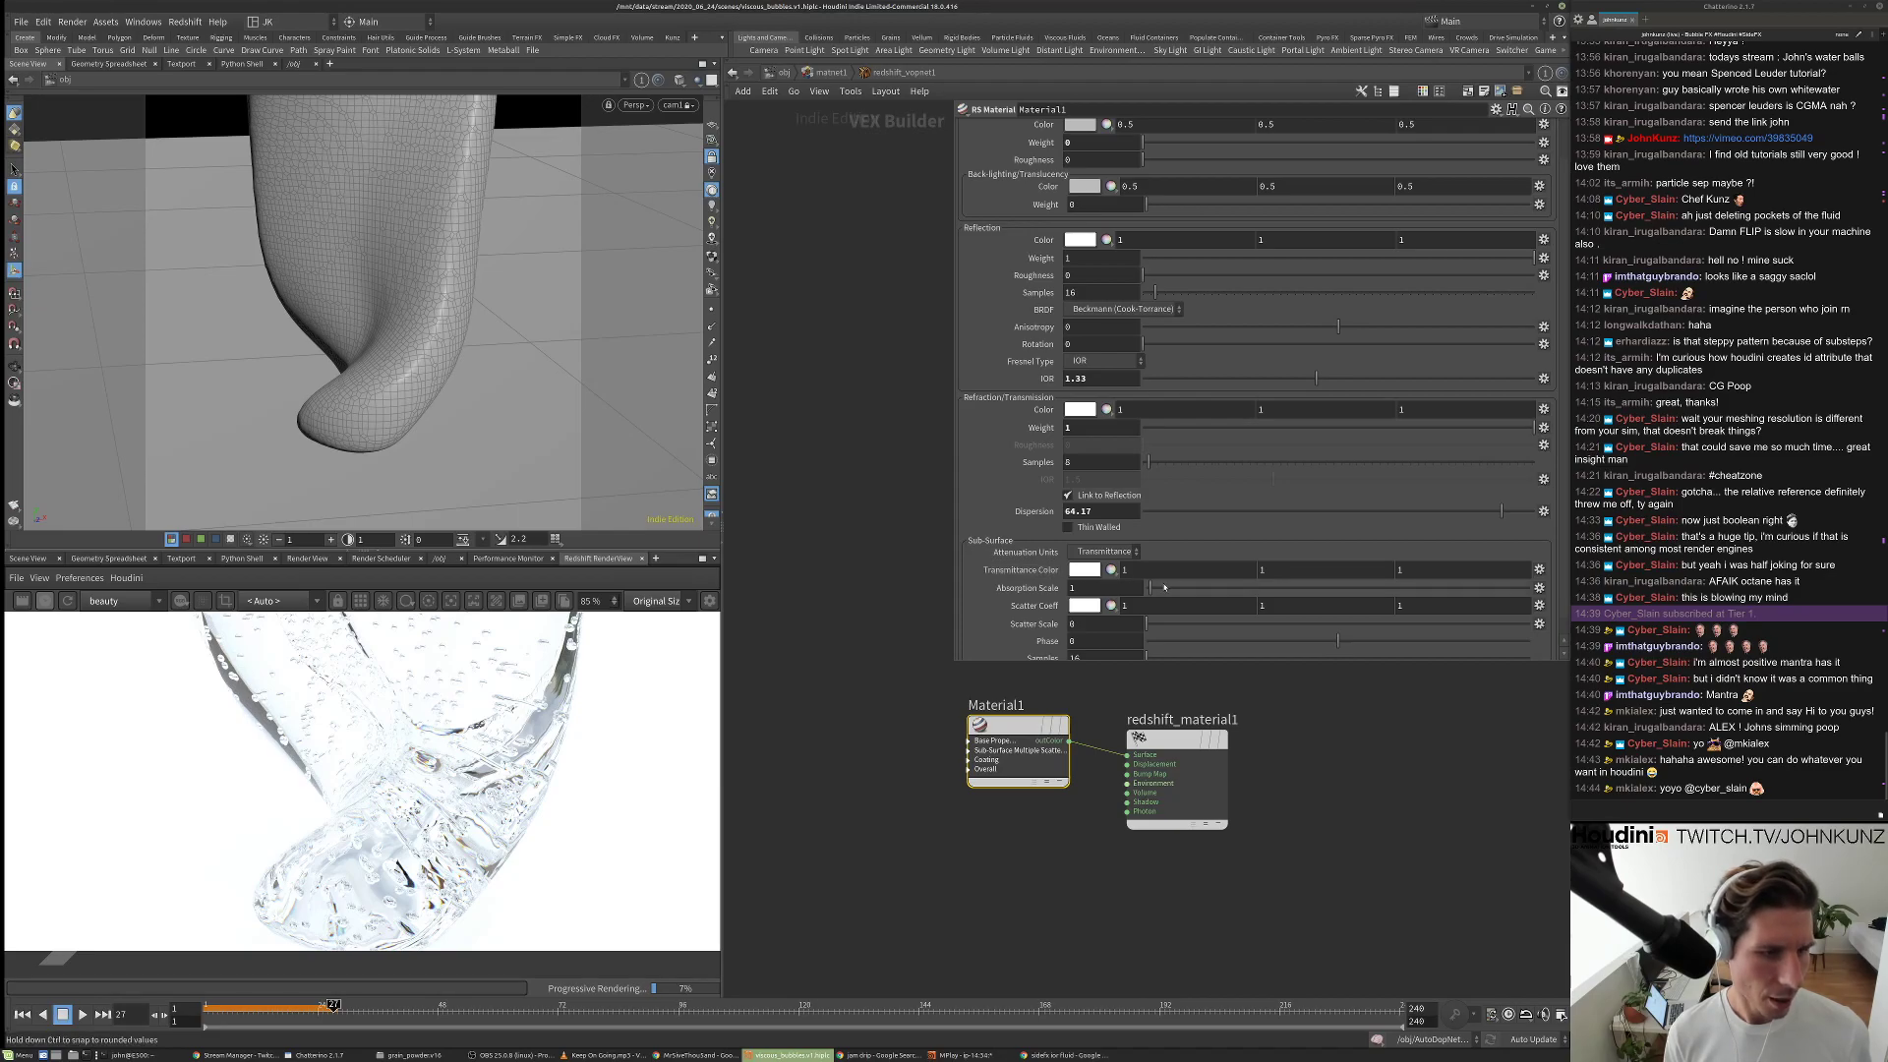
Tint the material's Transmittance Color red.
click(1085, 569)
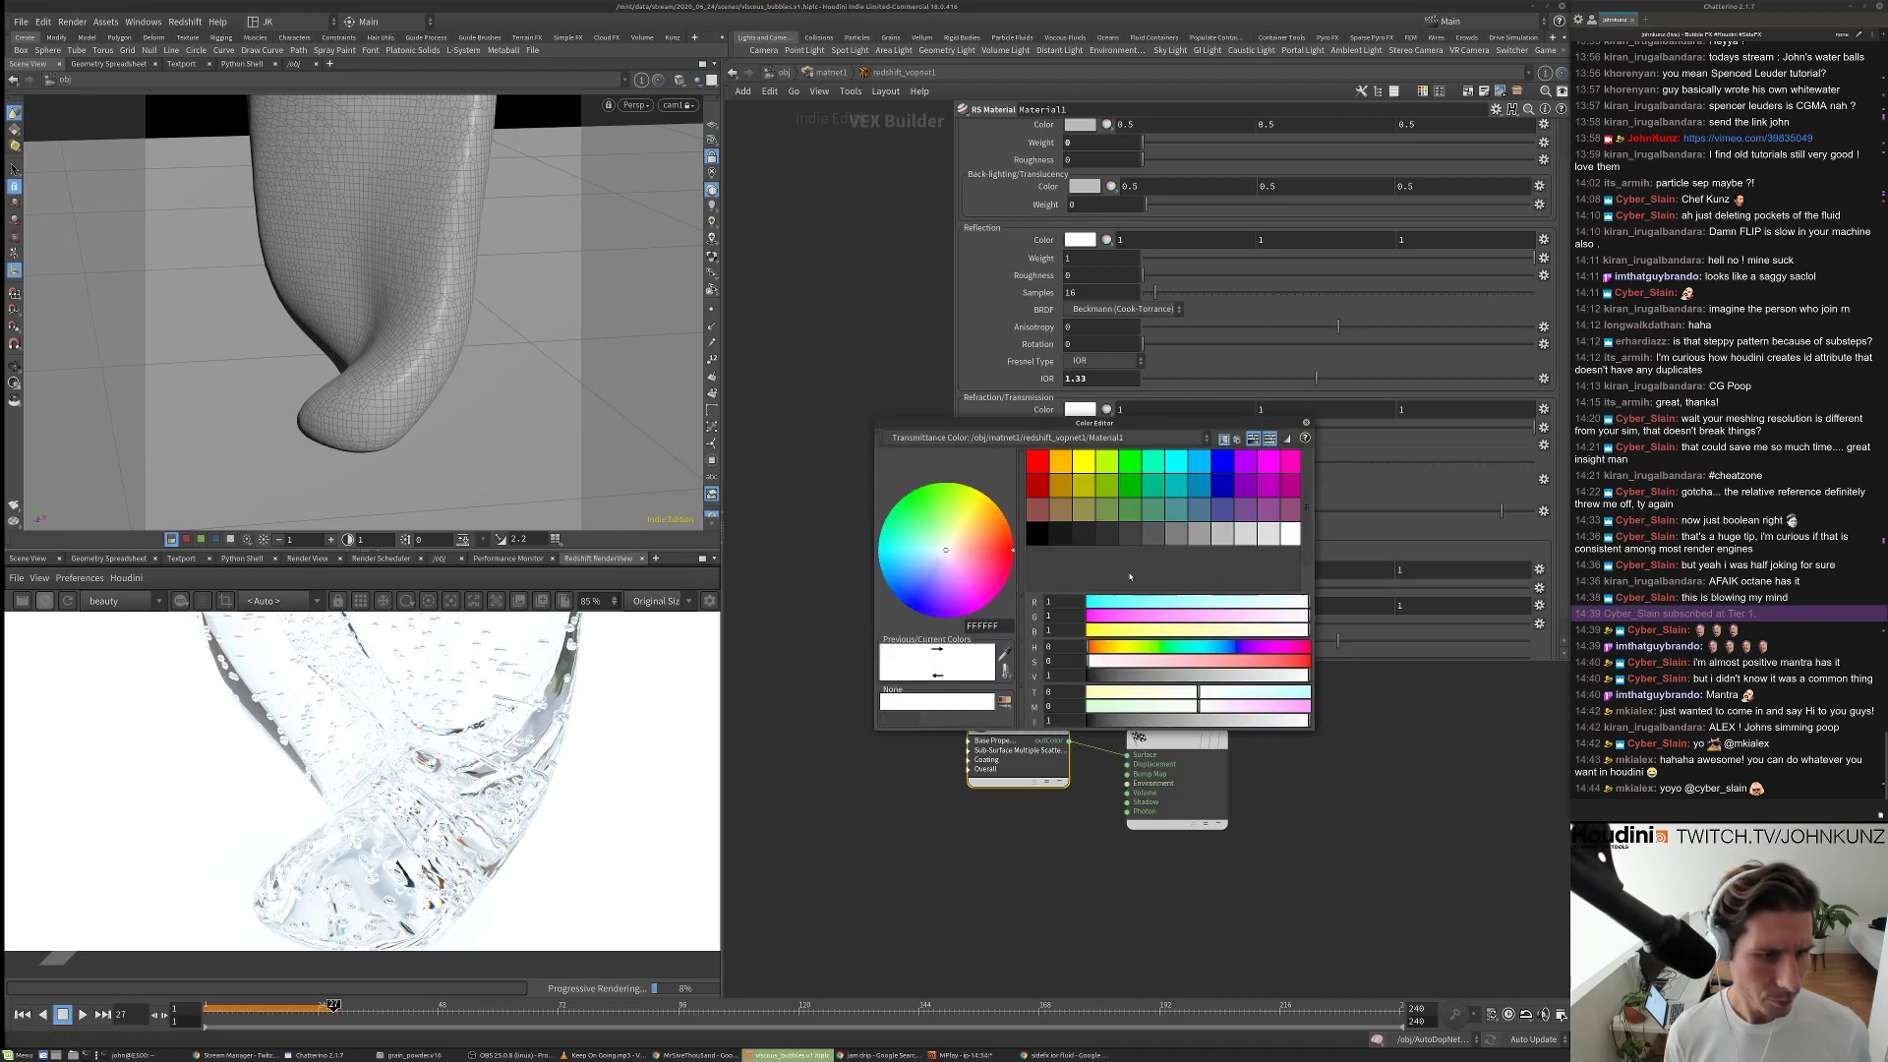
click(1247, 661)
click(1305, 422)
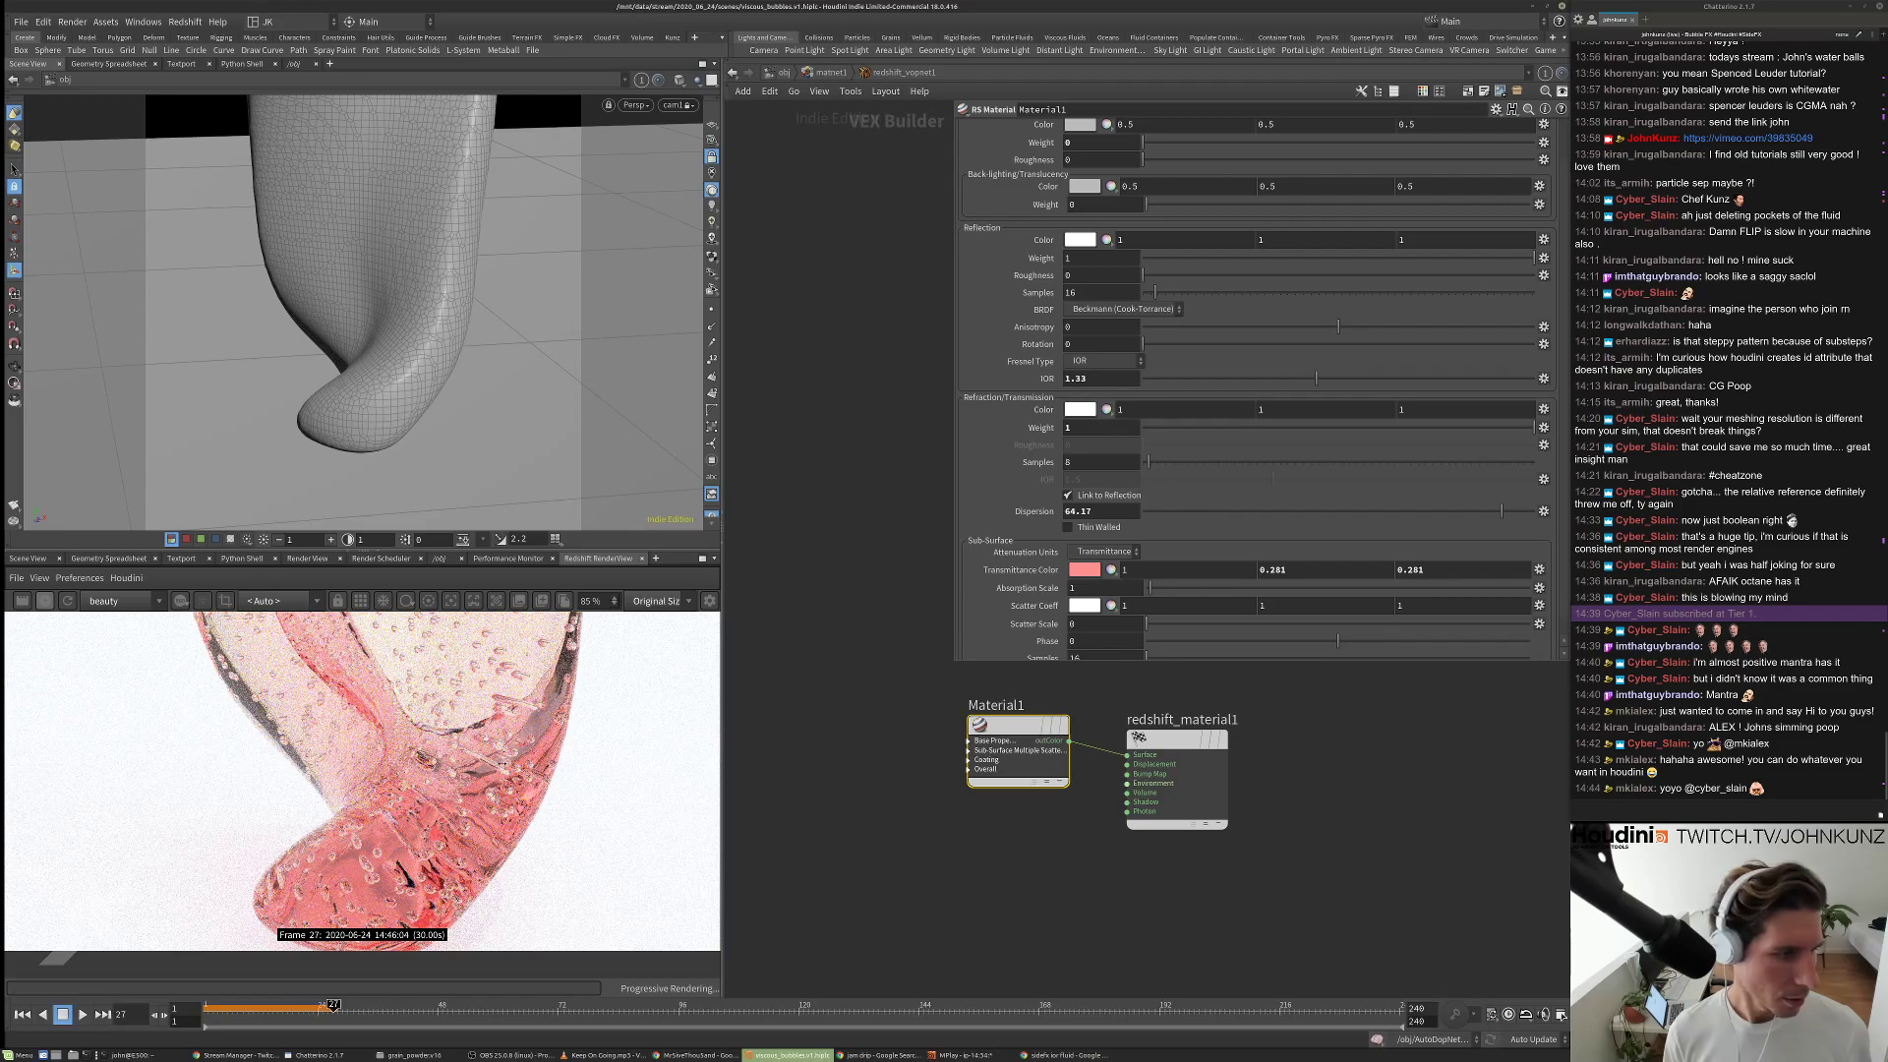
scroll(716, 733, down, 5)
scroll(716, 732, down, 1)
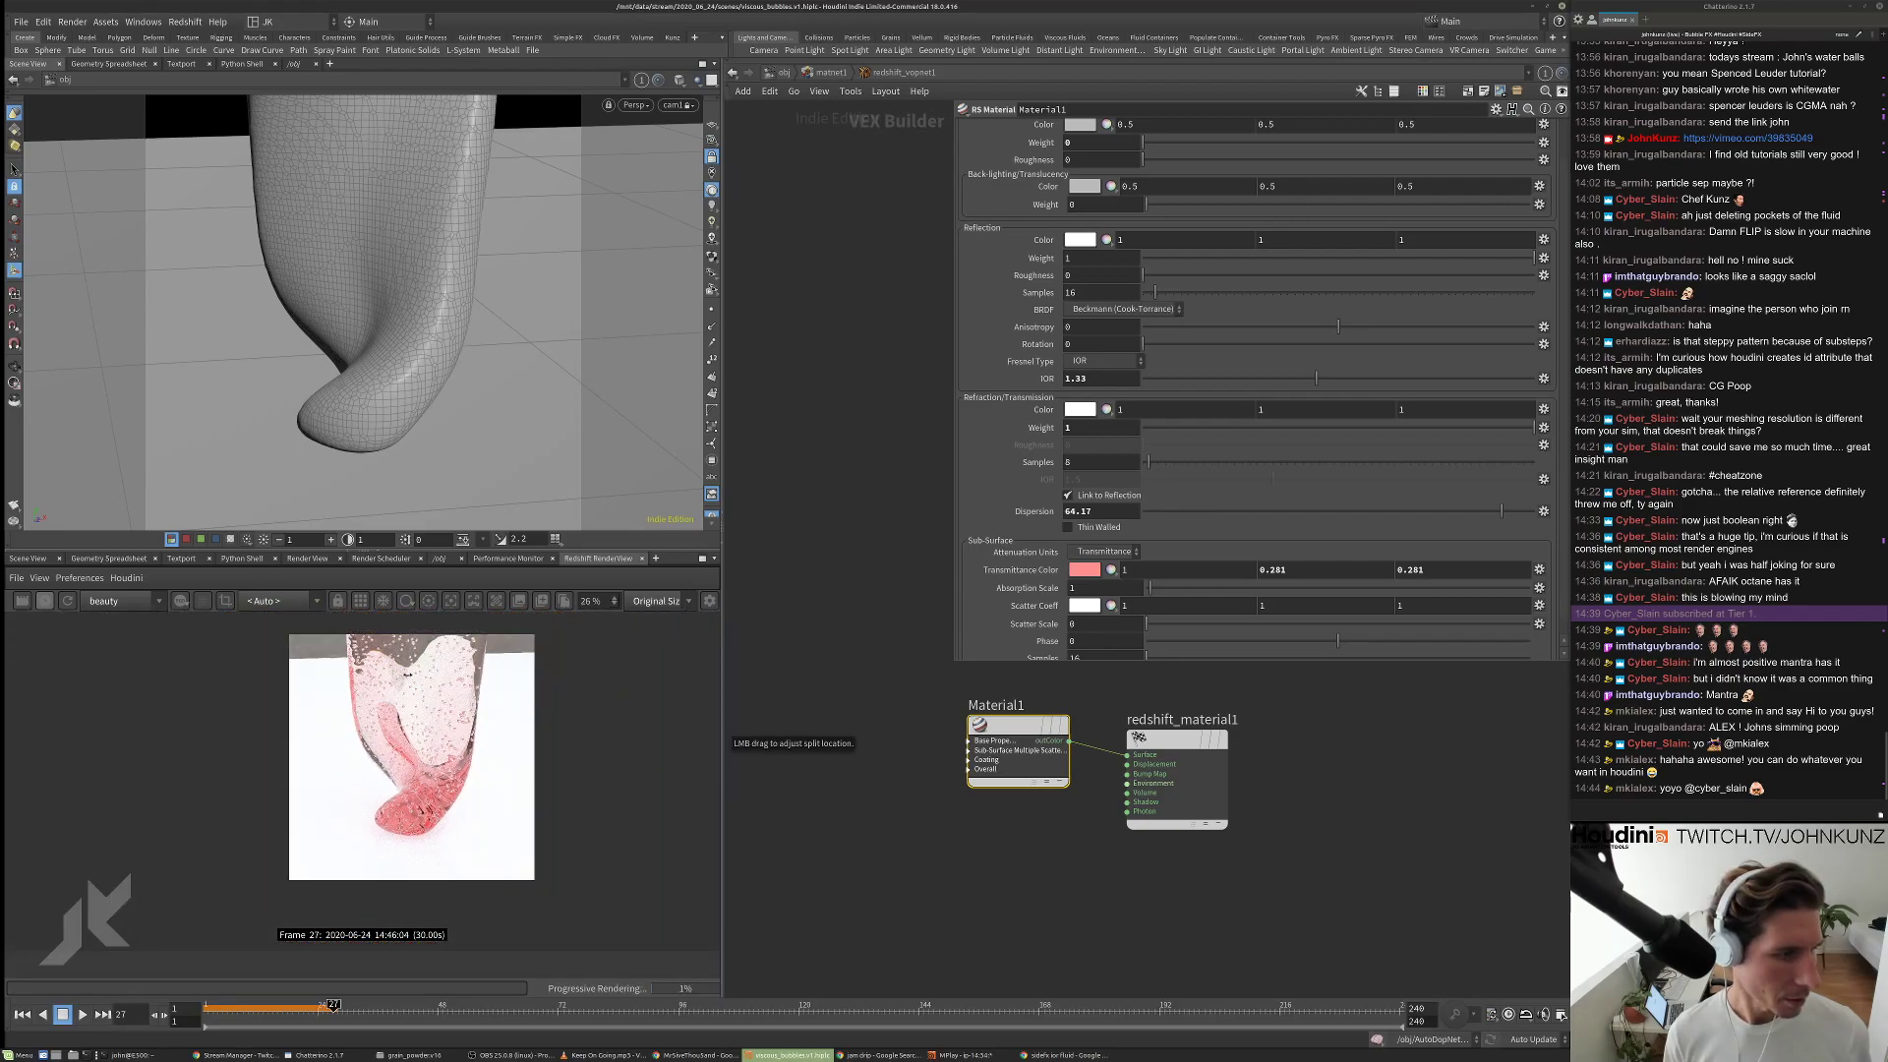
Set the transmission absorption scale to 2.
drag(1148, 587, 1205, 587)
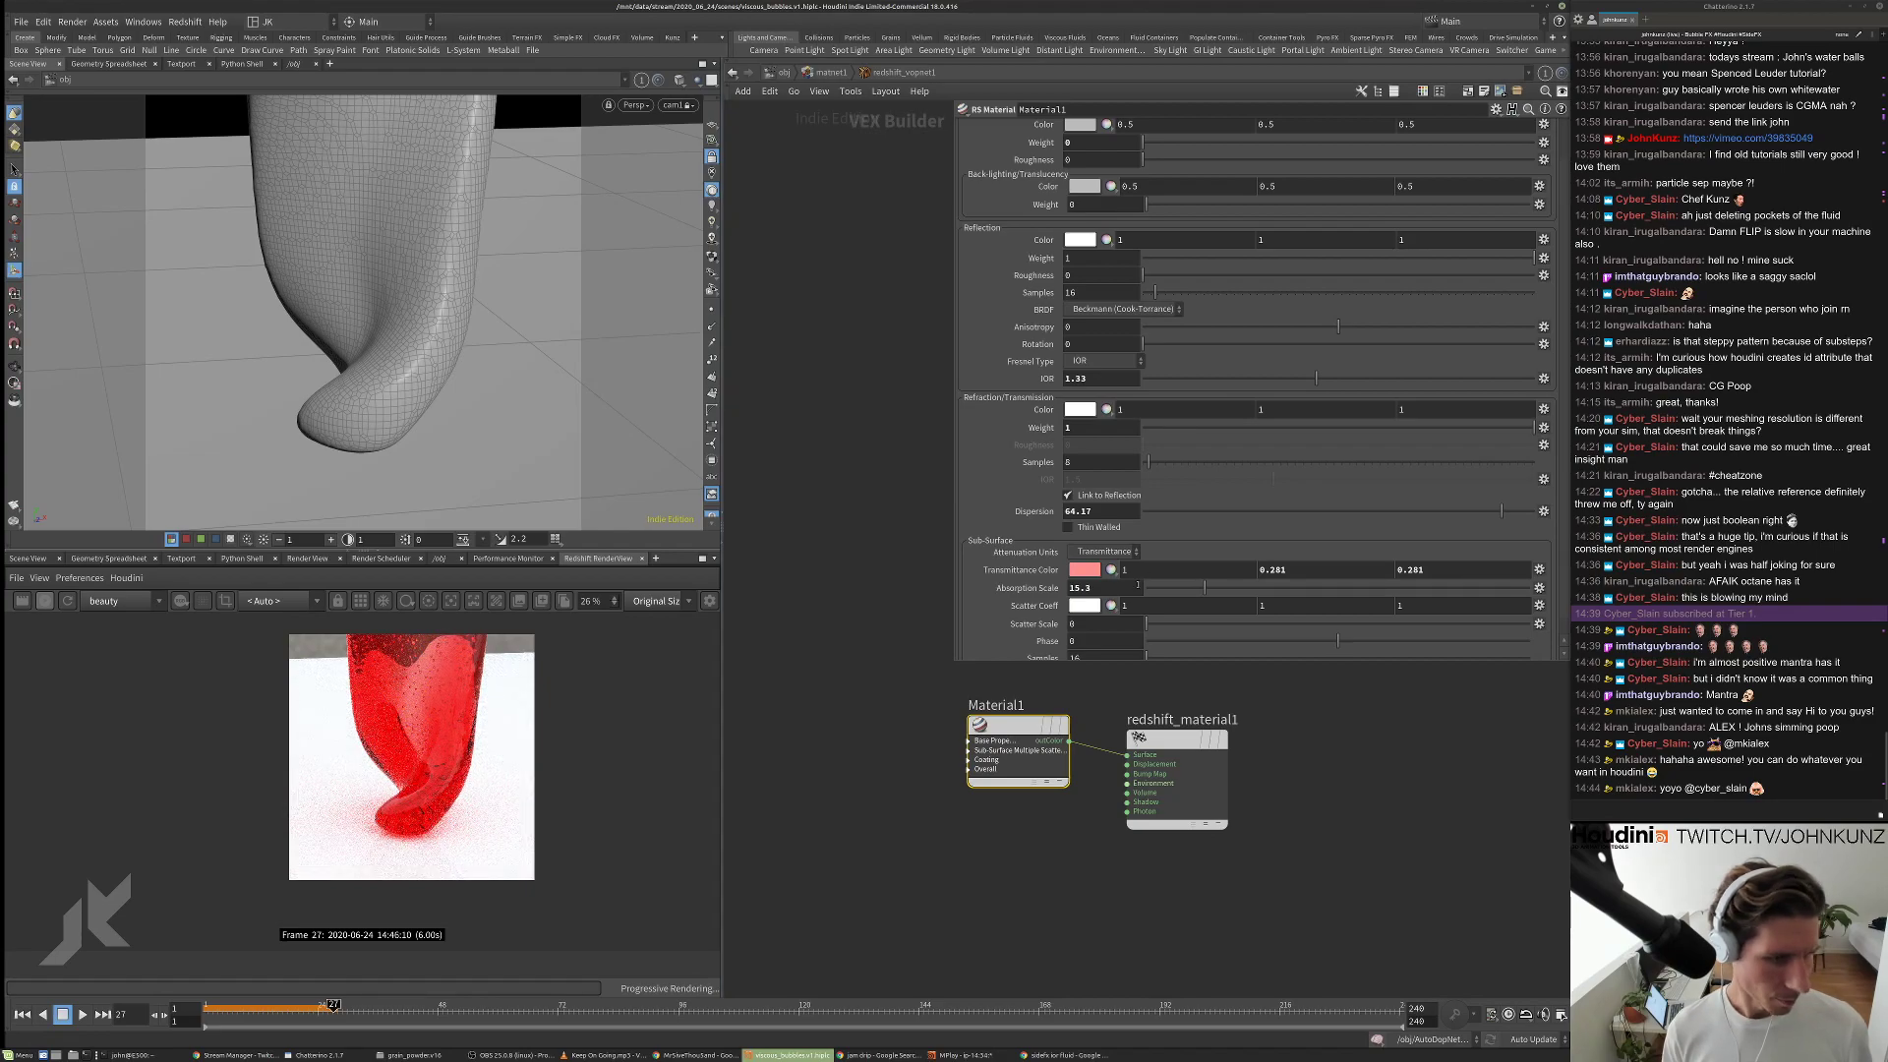
click(1091, 587)
text(2)
key(Return)
scroll(689, 727, up, 2)
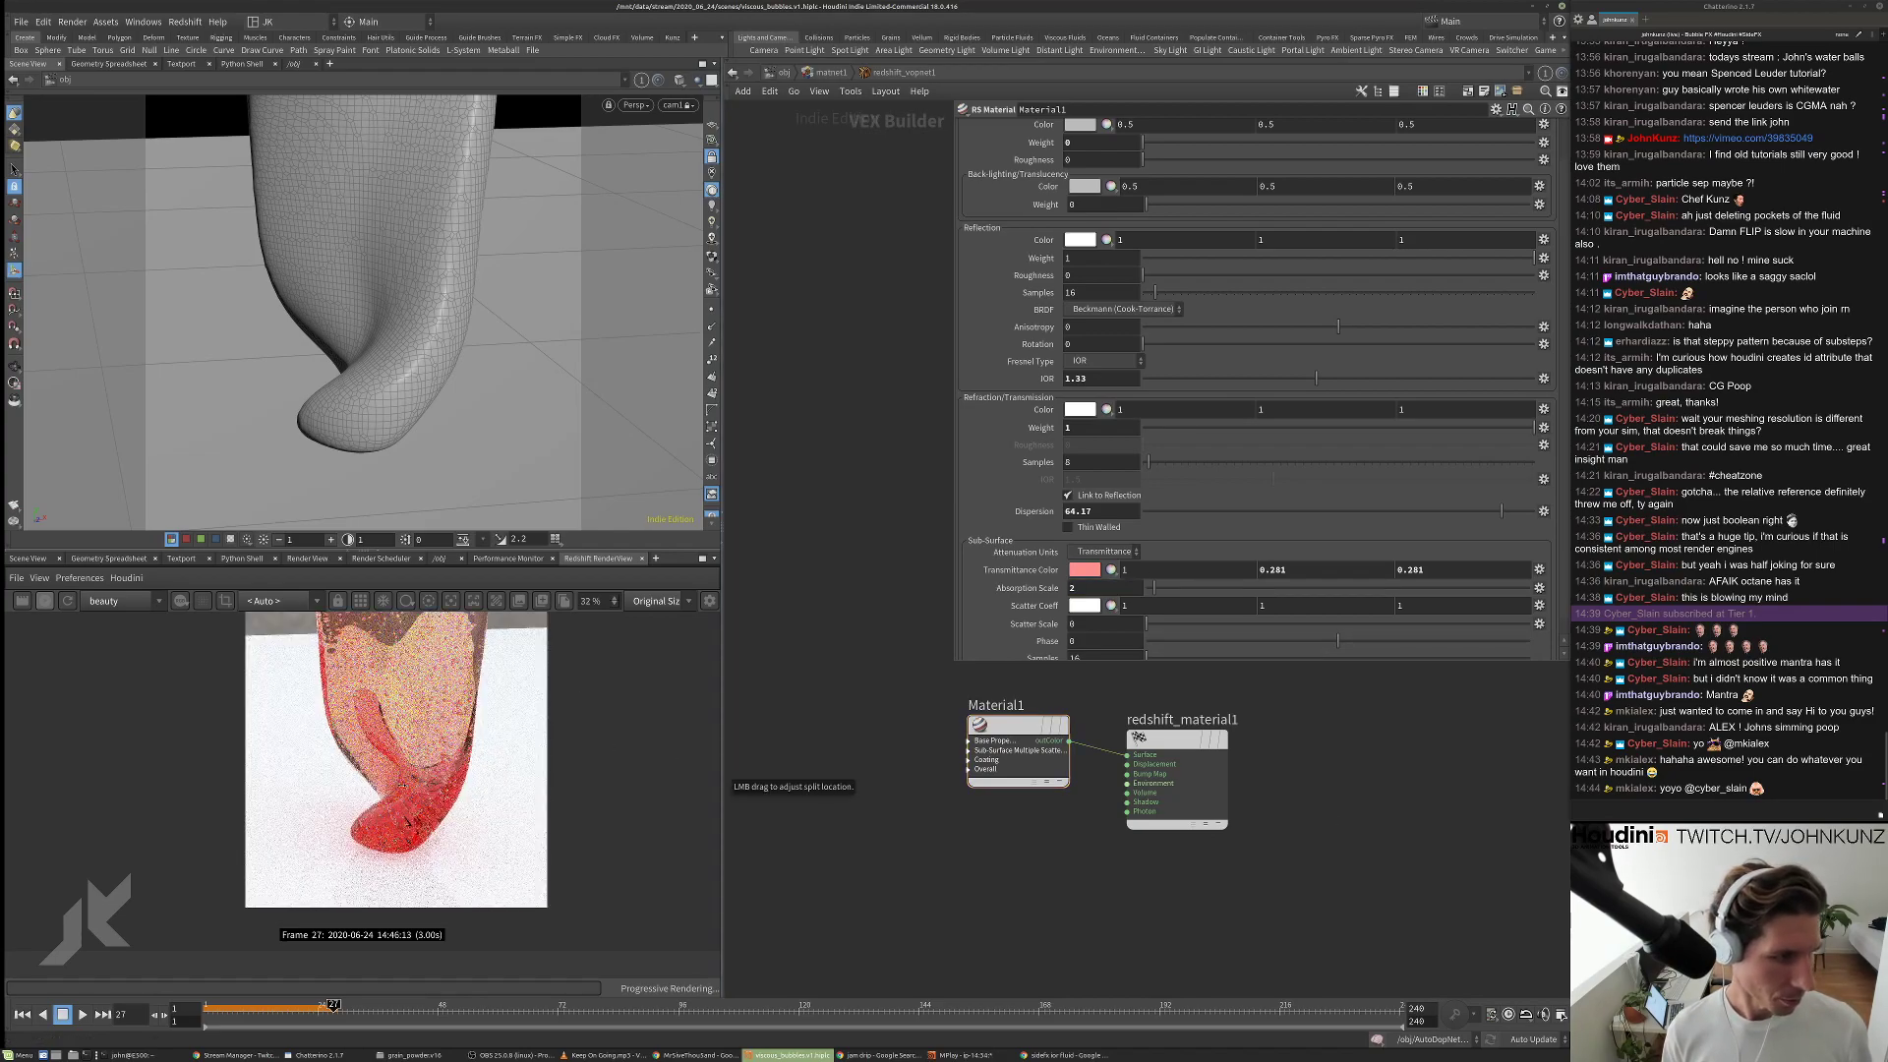
scroll(404, 699, up, 3)
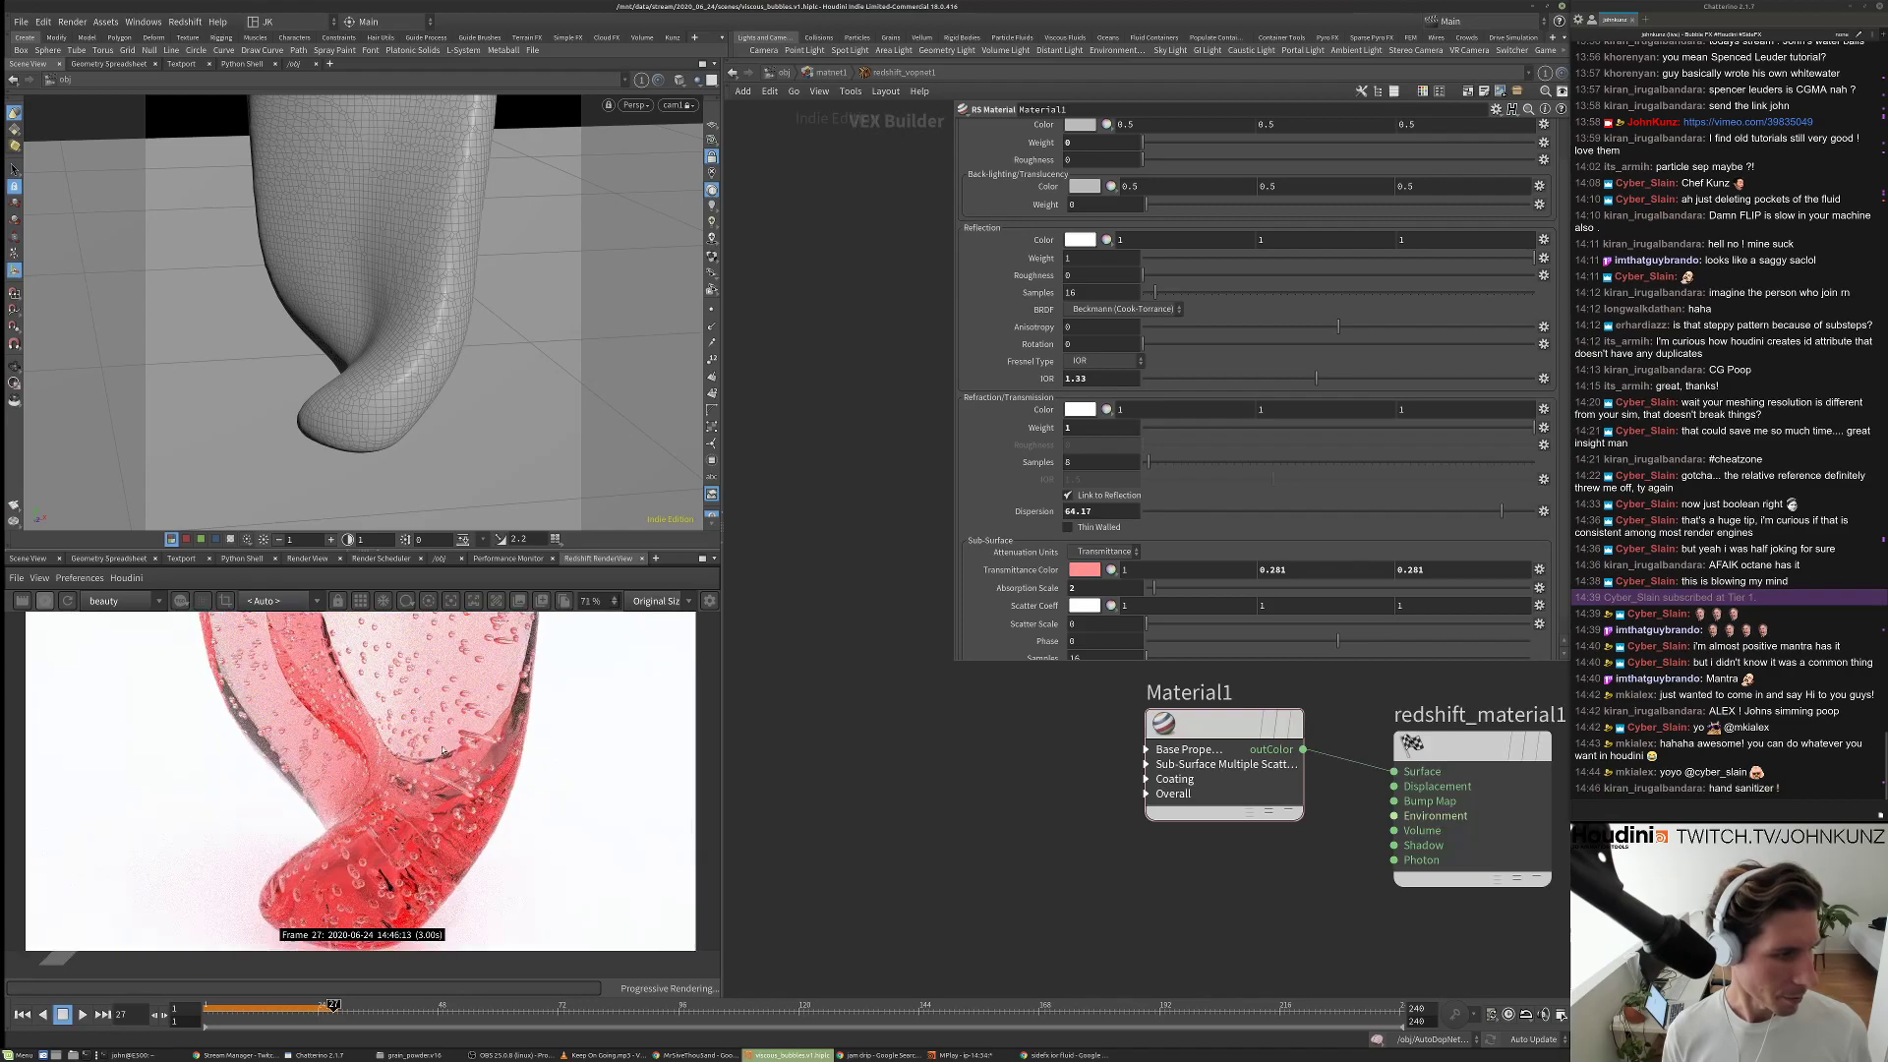
scroll(976, 844, down, 5)
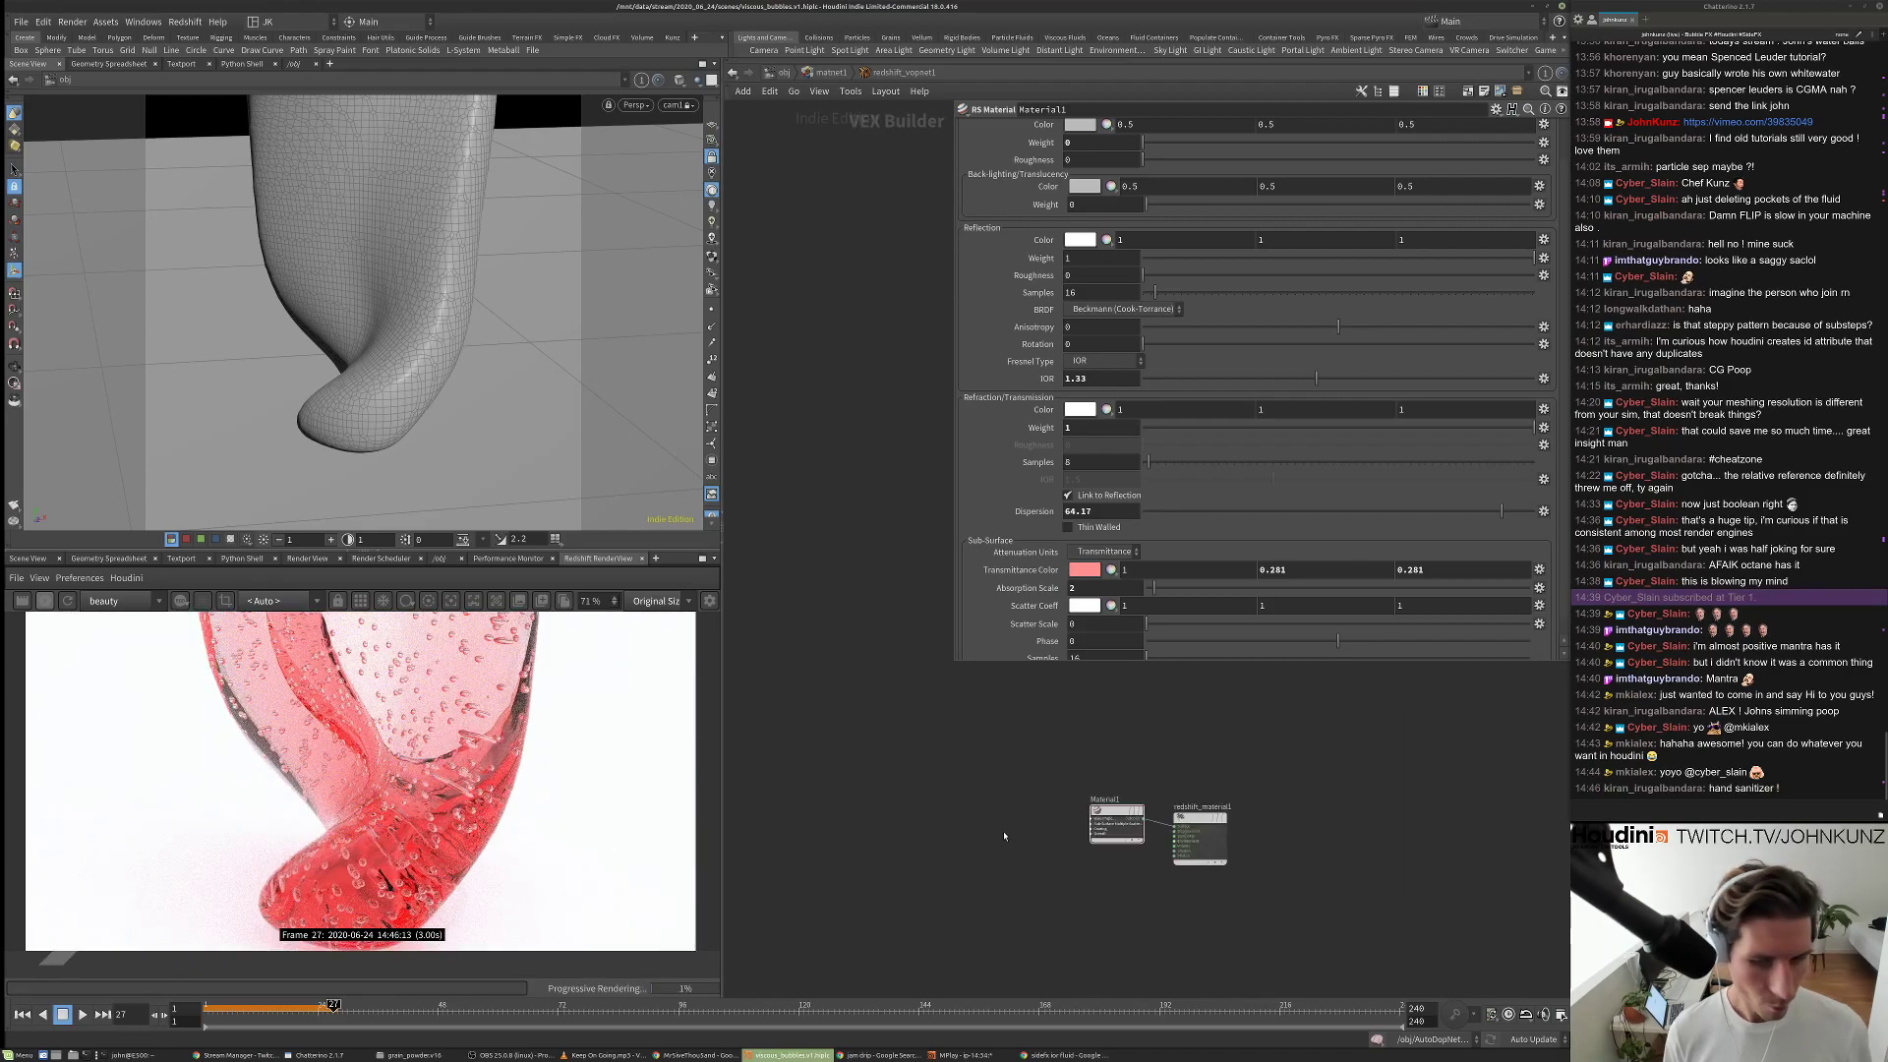
Change the Transmittance Color to a darker blue, hue about 219 (4787FF).
click(1084, 569)
drag(1201, 652, 1211, 652)
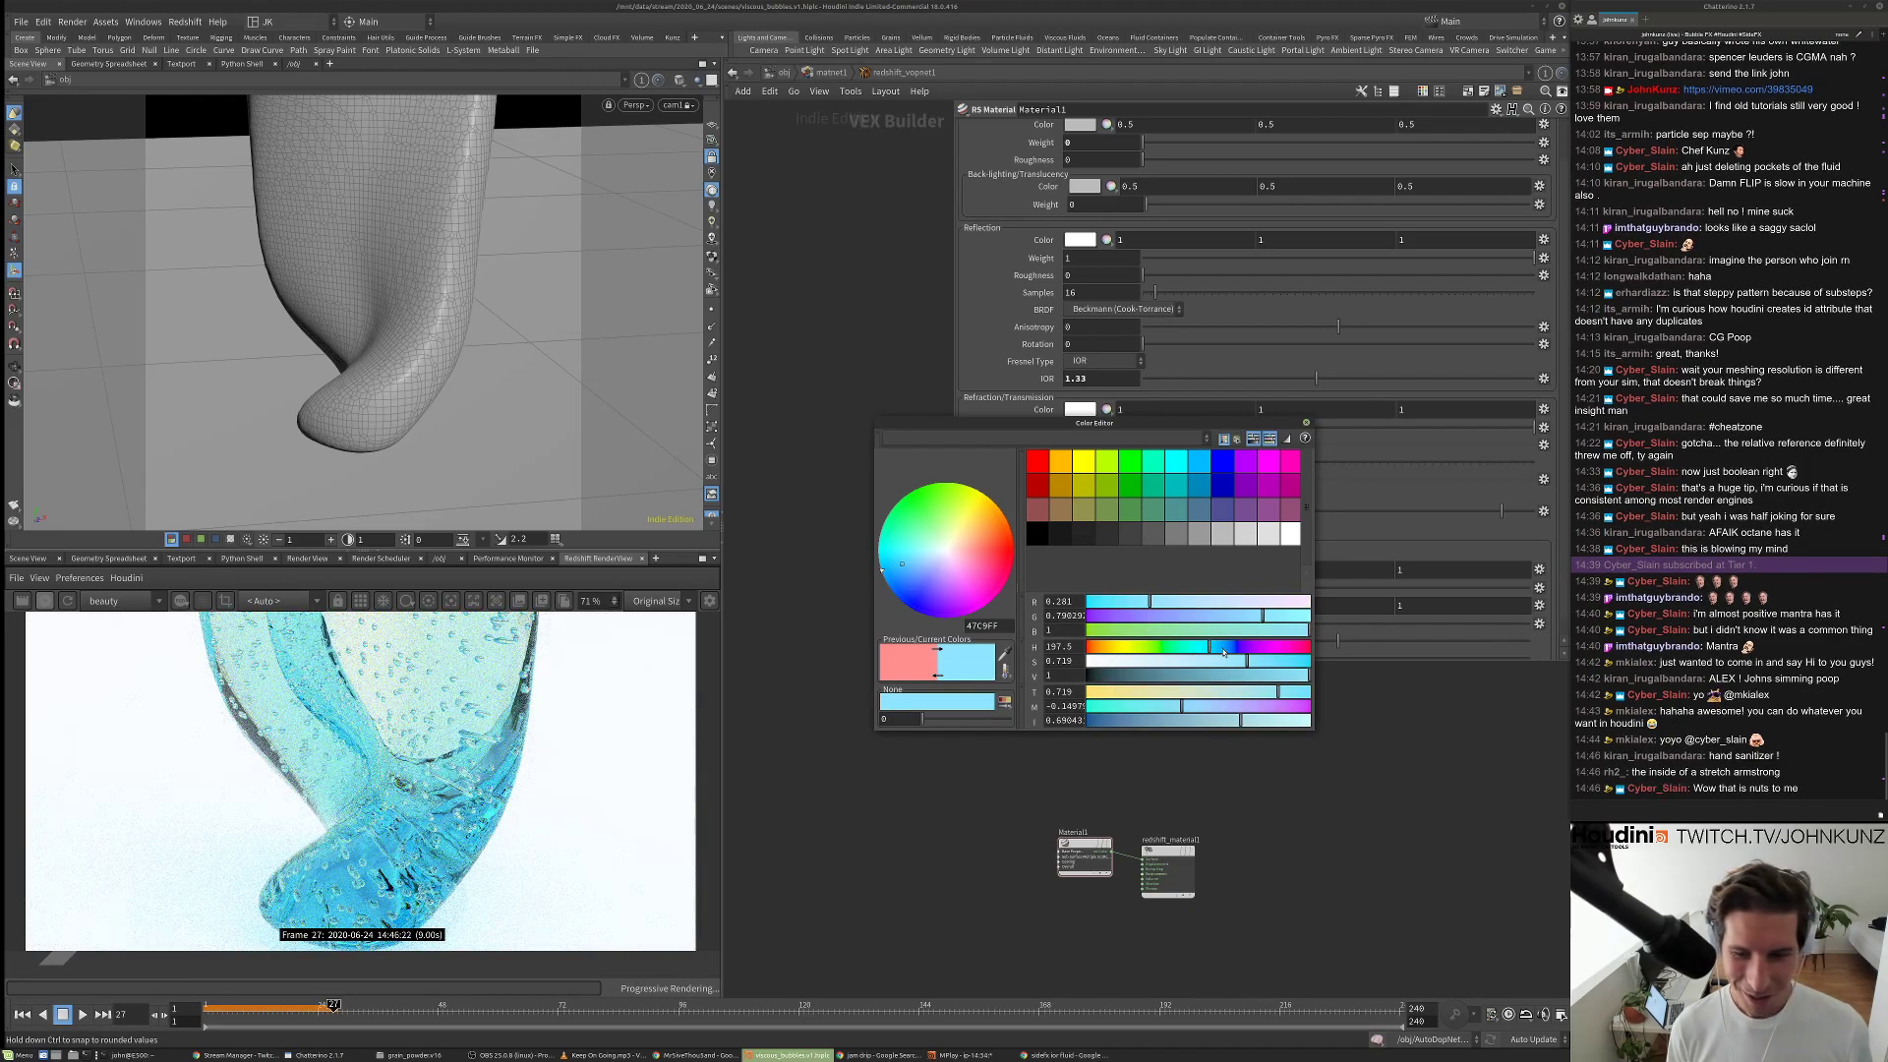
click(1223, 649)
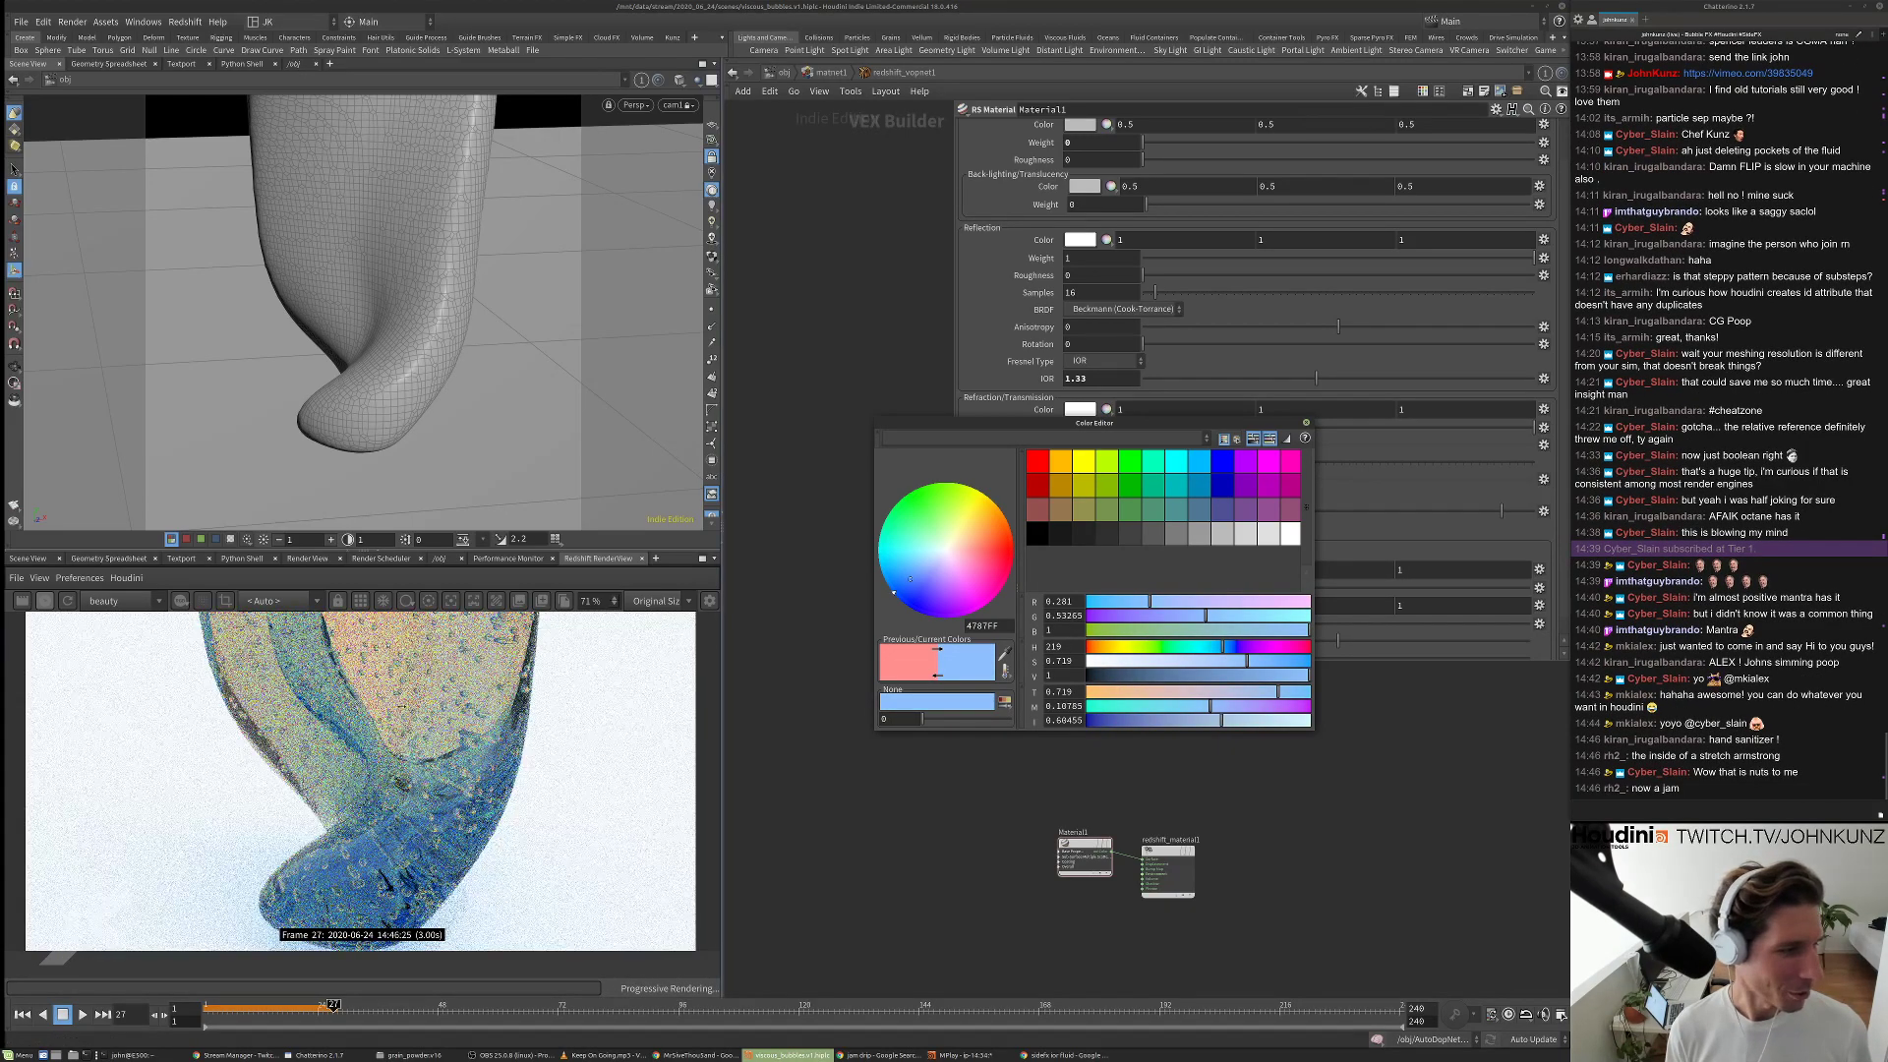
scroll(374, 767, down, 5)
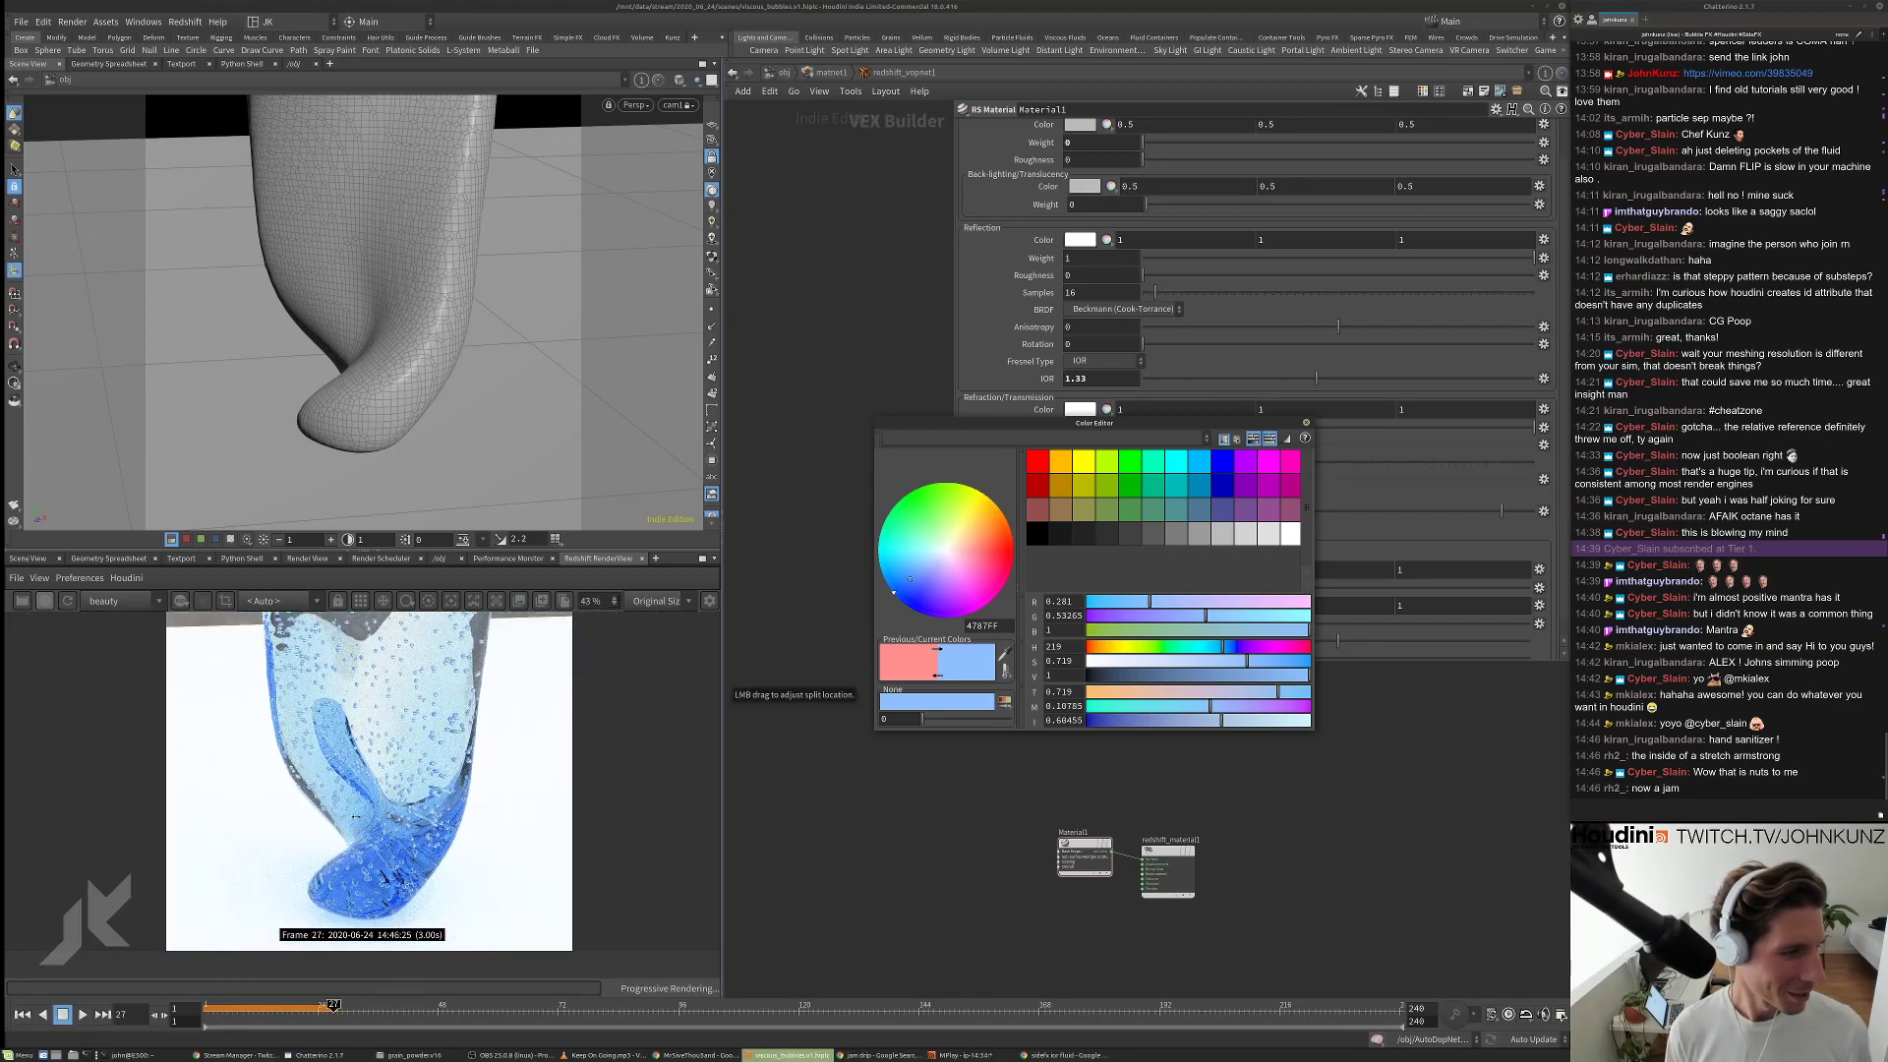
scroll(355, 816, down, 1)
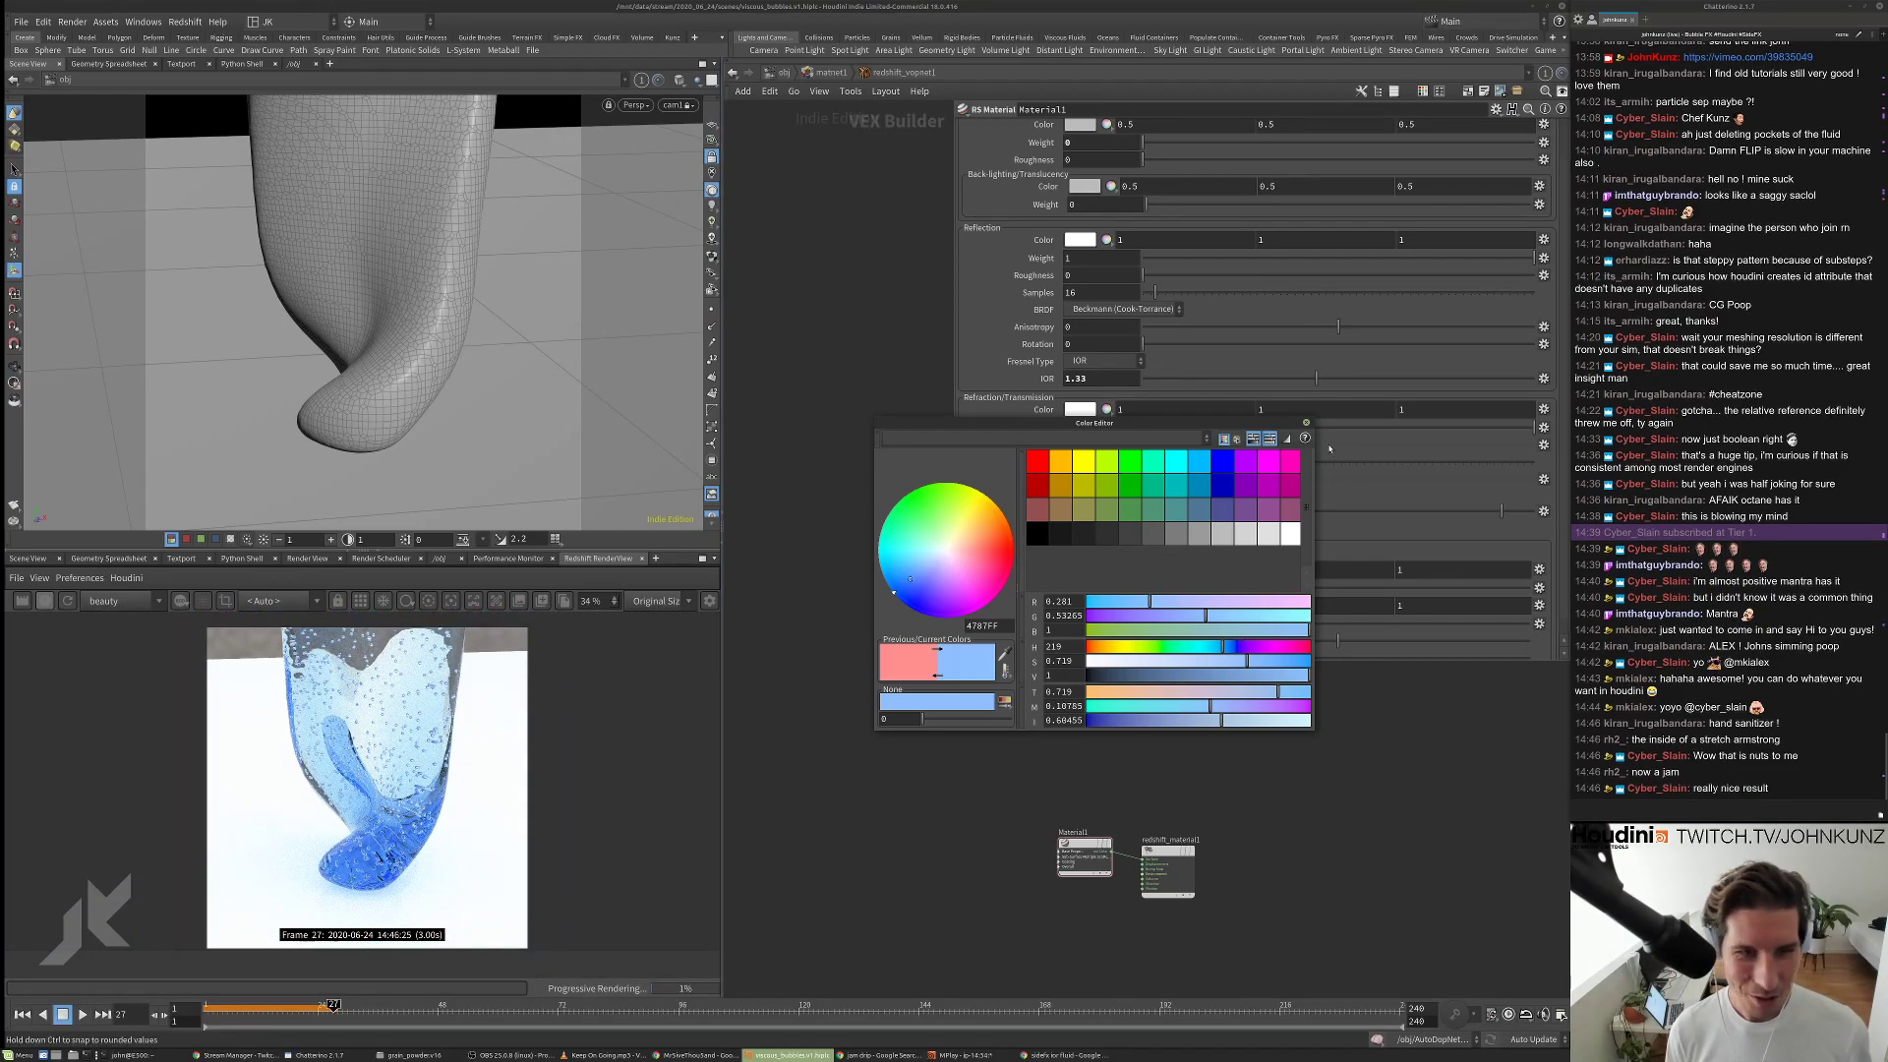
click(1307, 423)
scroll(440, 769, up, 1)
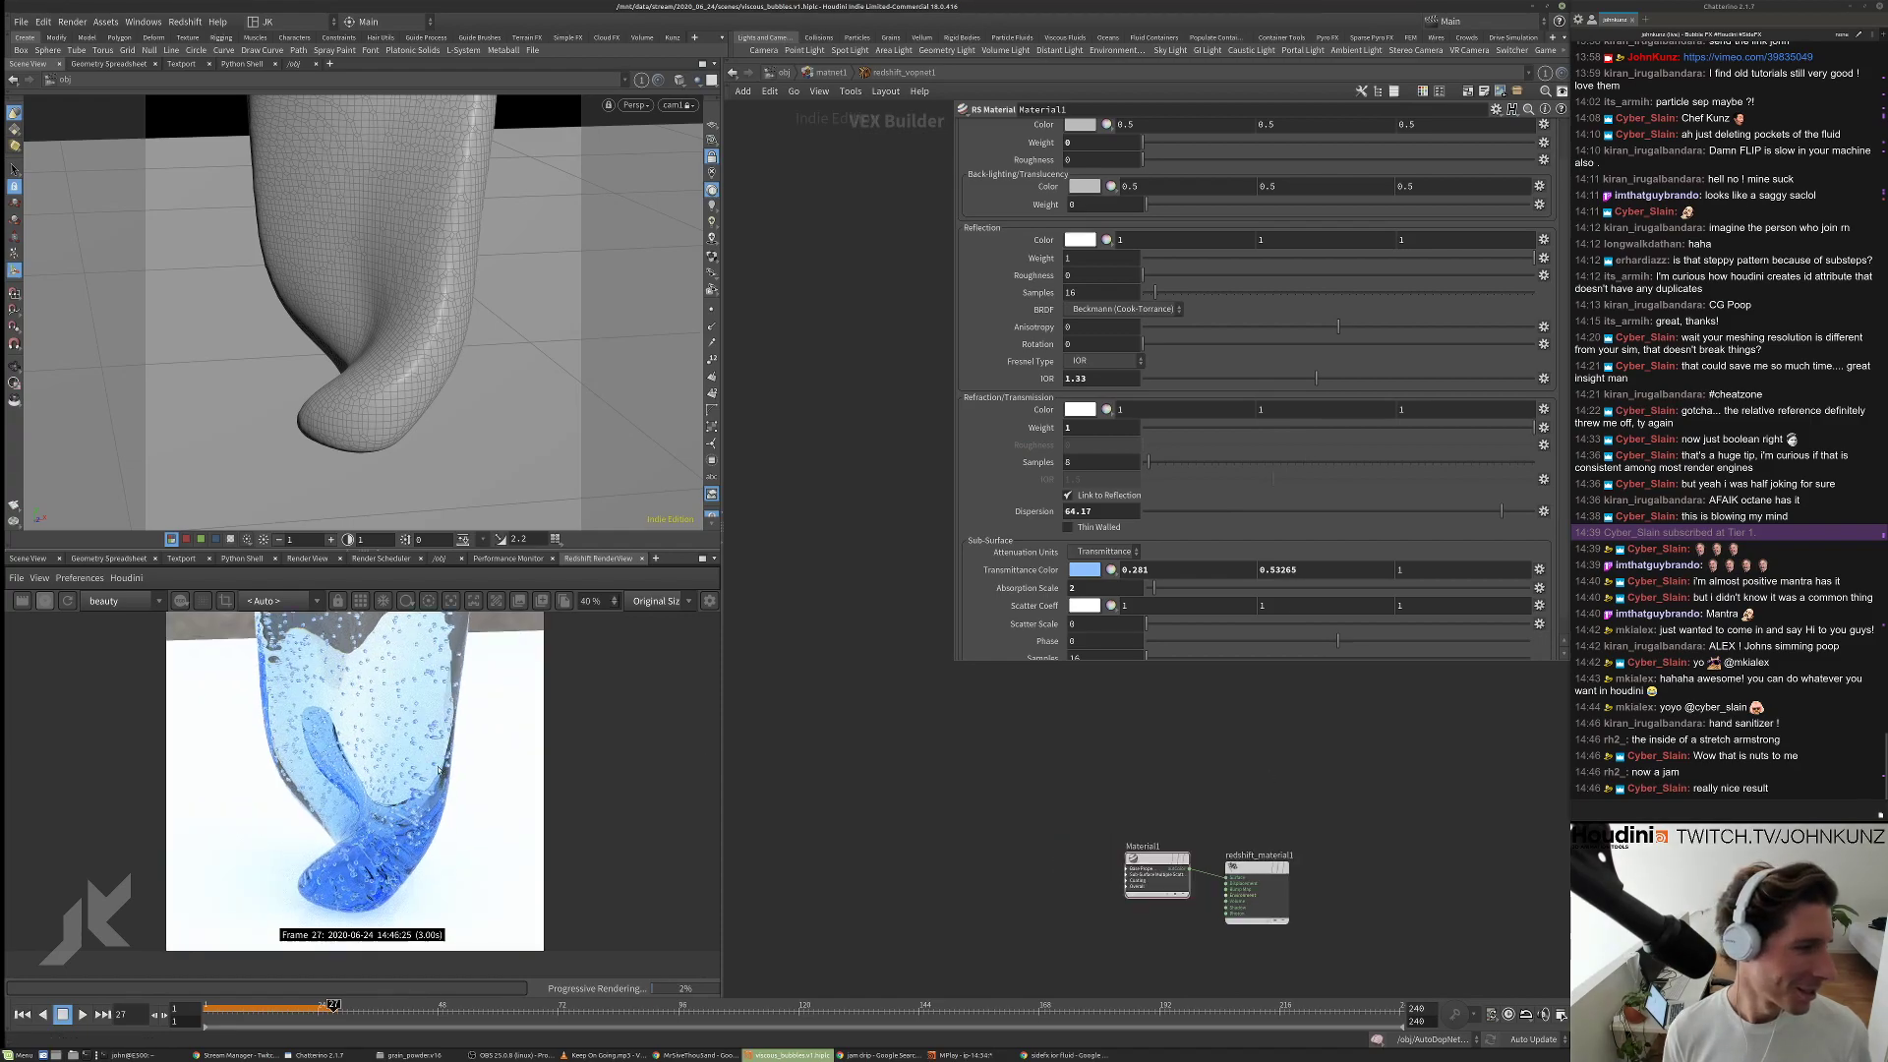
scroll(440, 770, up, 1)
scroll(824, 842, down, 3)
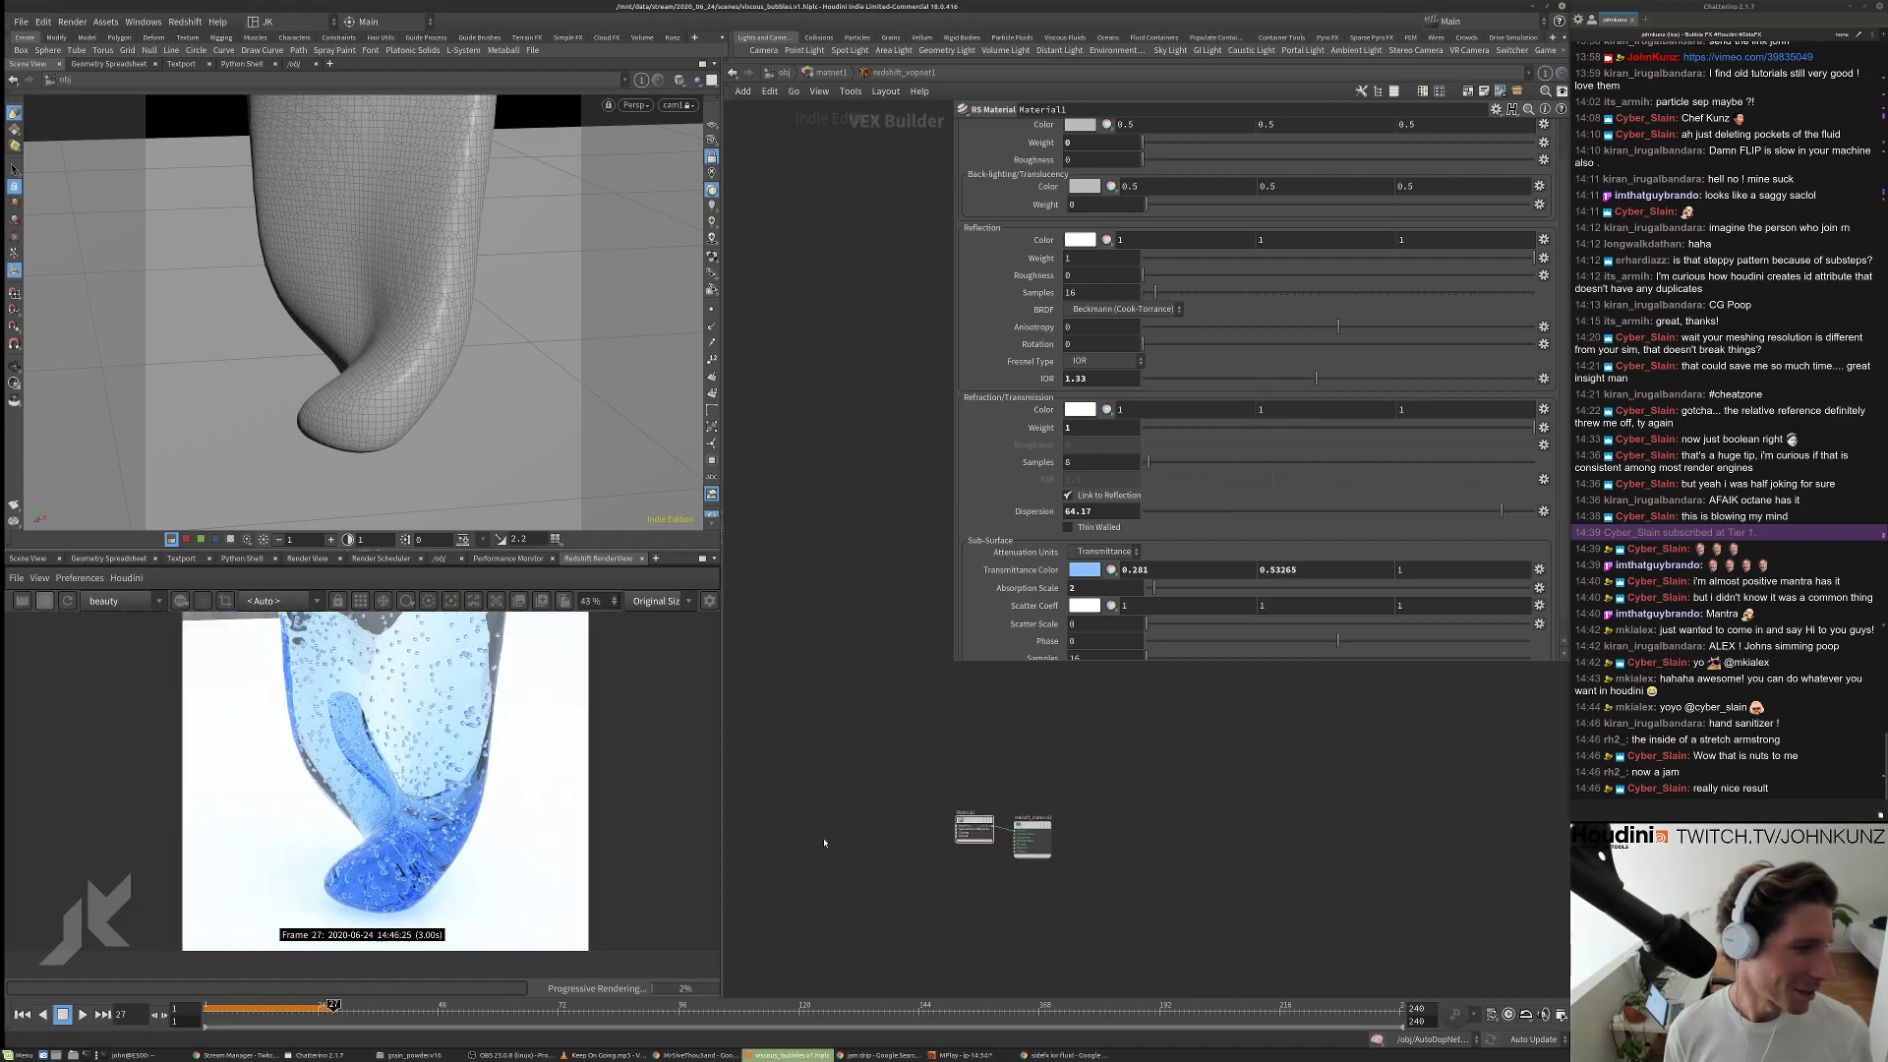
Go back up through matnet1 to the /obj network.
middle_drag(824, 843, 844, 740)
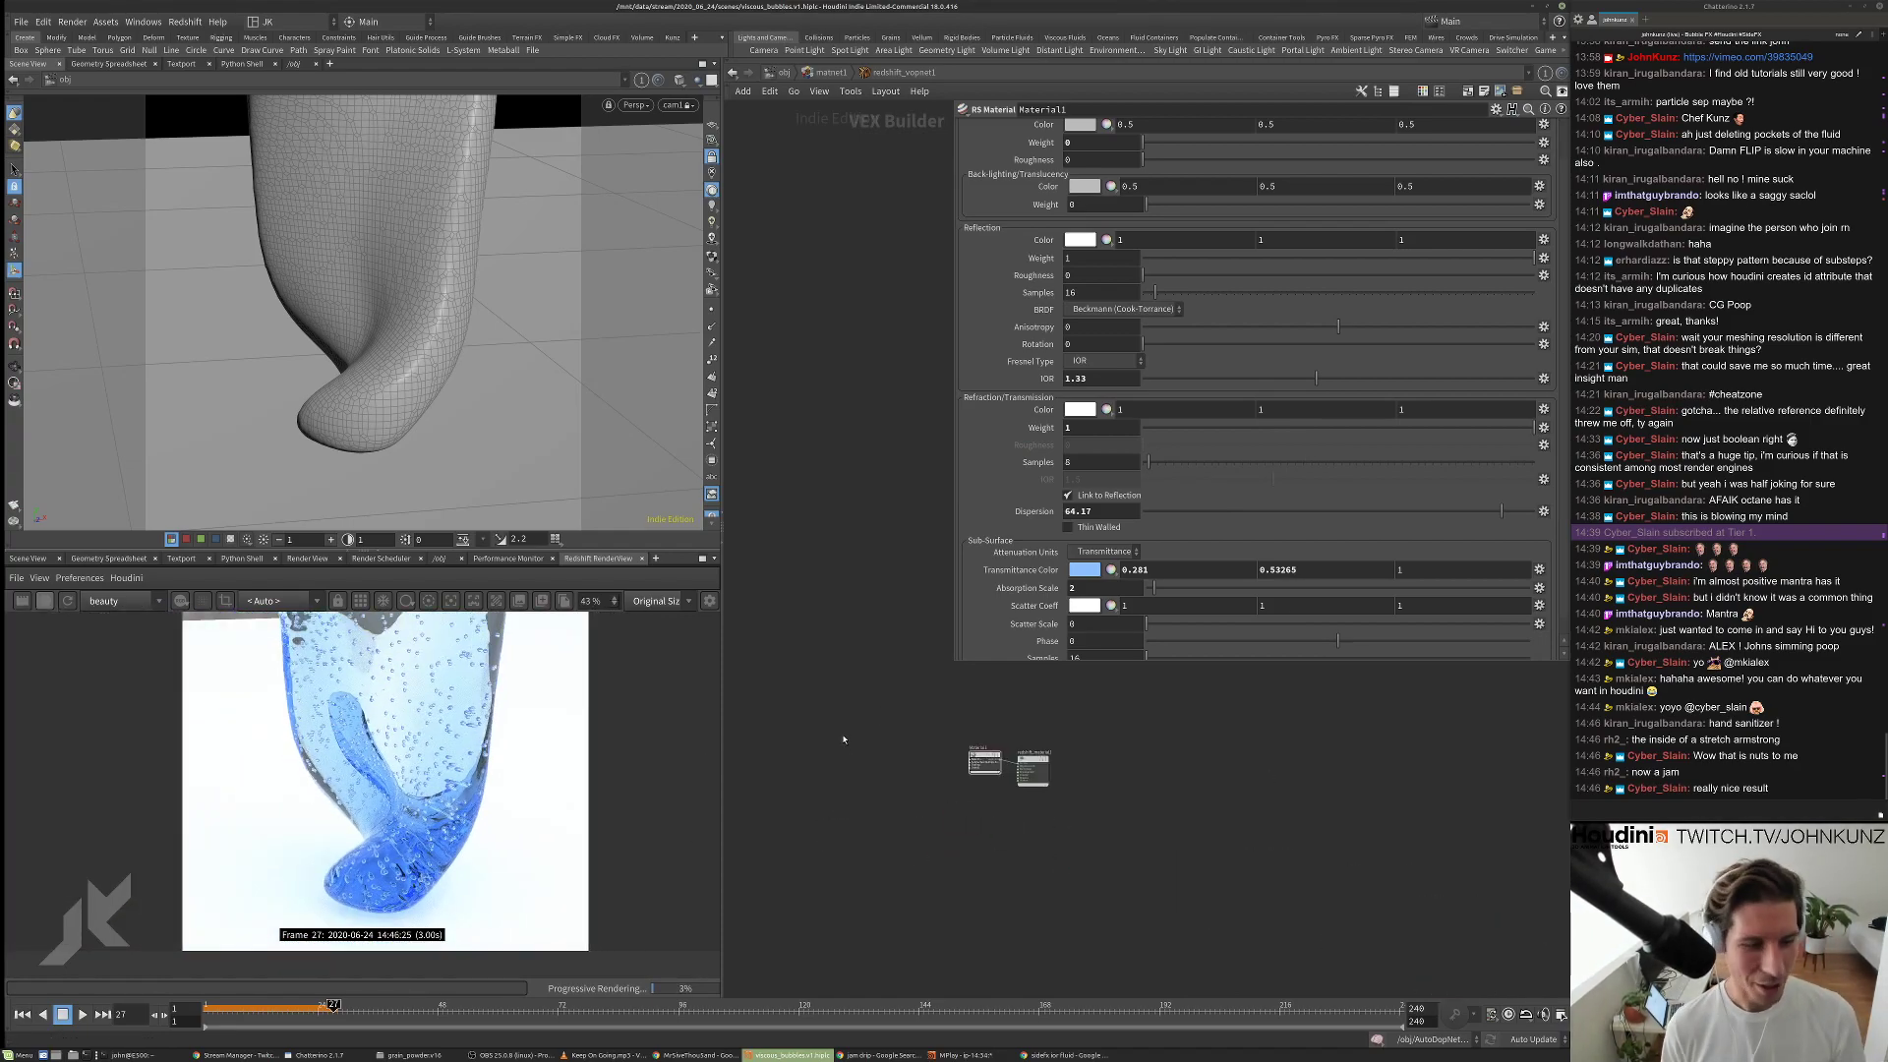
scroll(843, 740, up, 3)
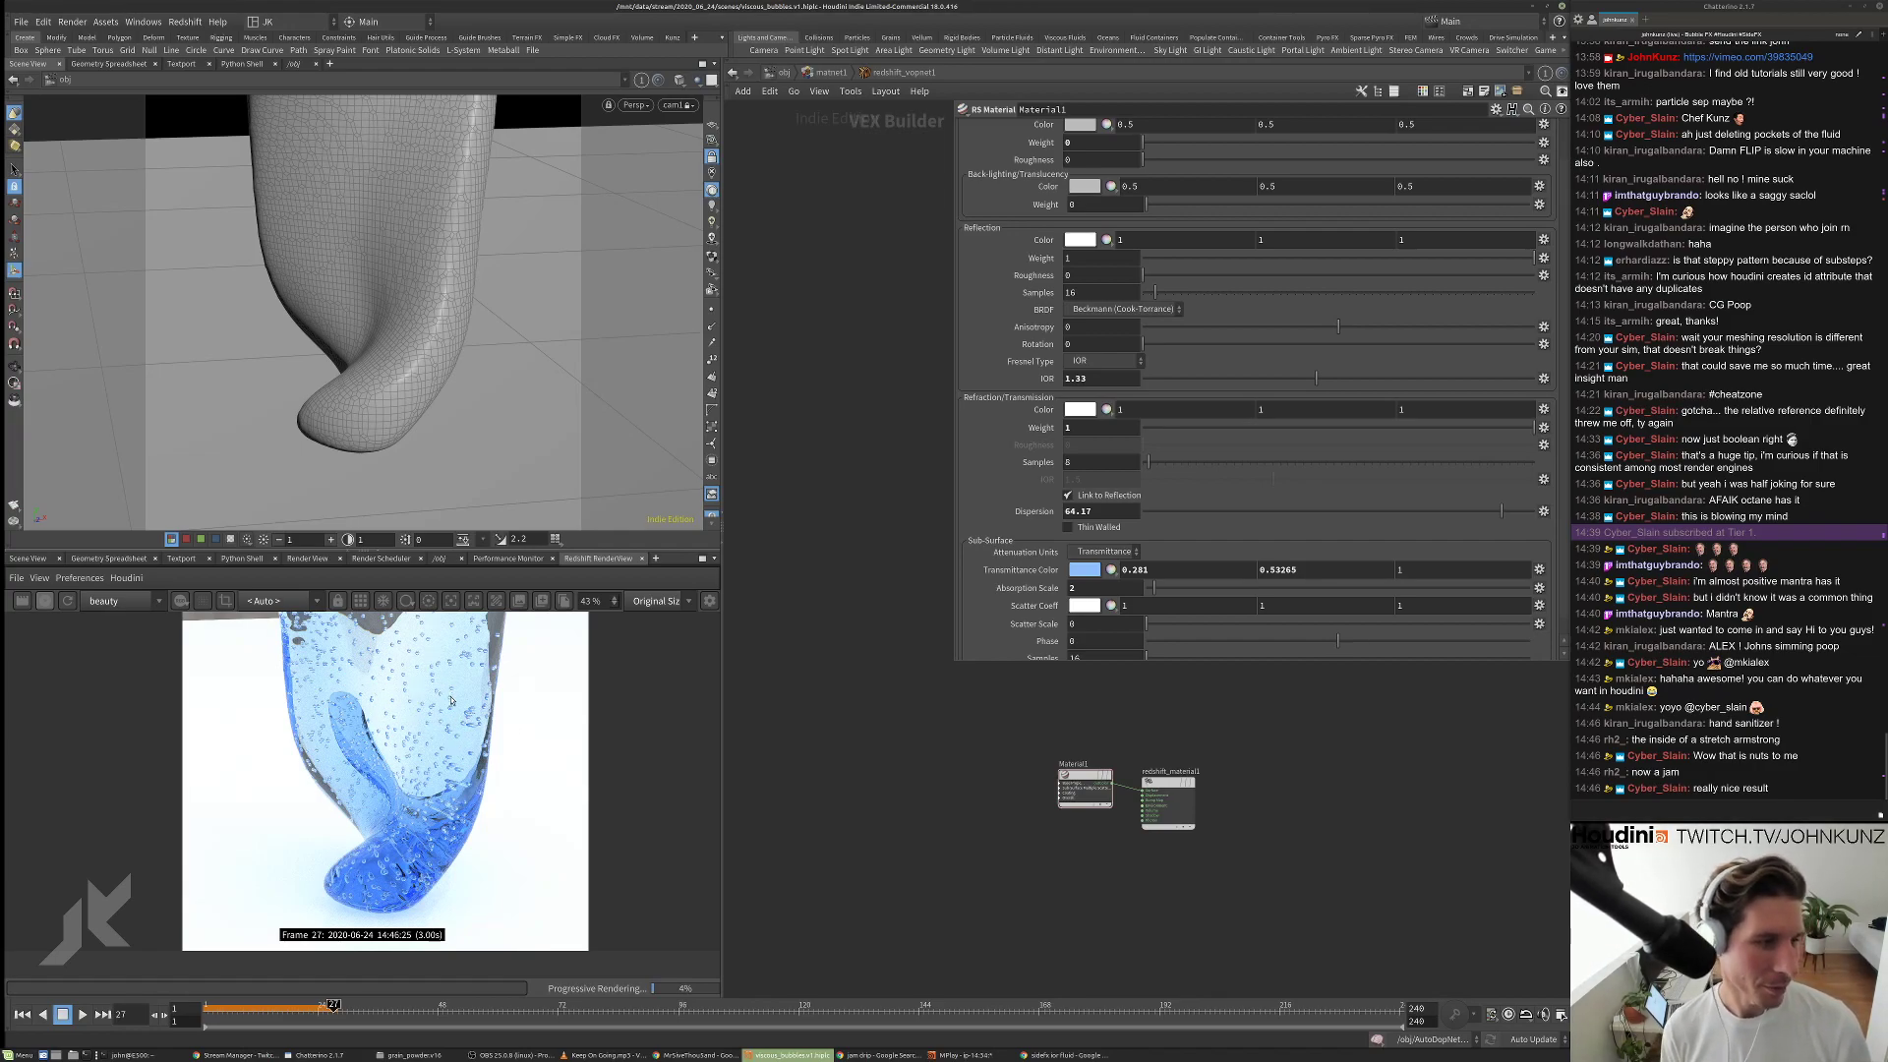
scroll(428, 706, up, 2)
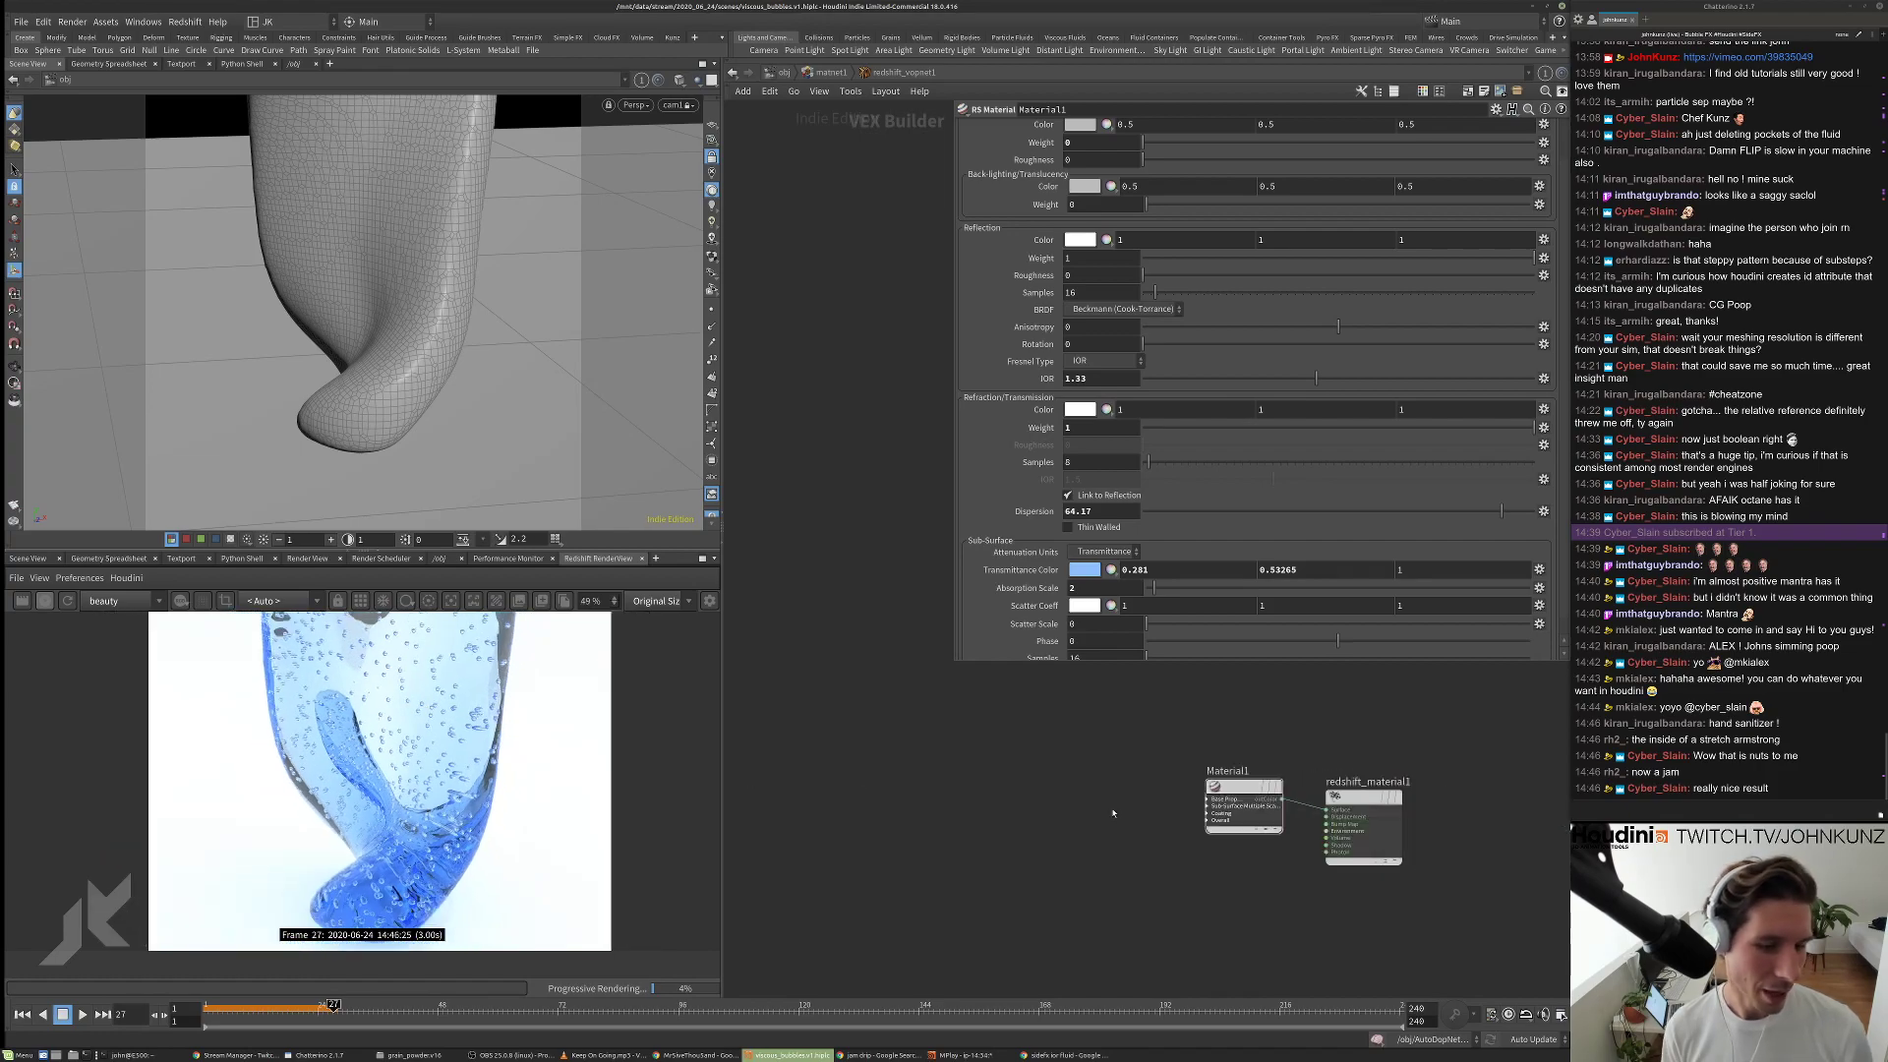
scroll(455, 710, up, 4)
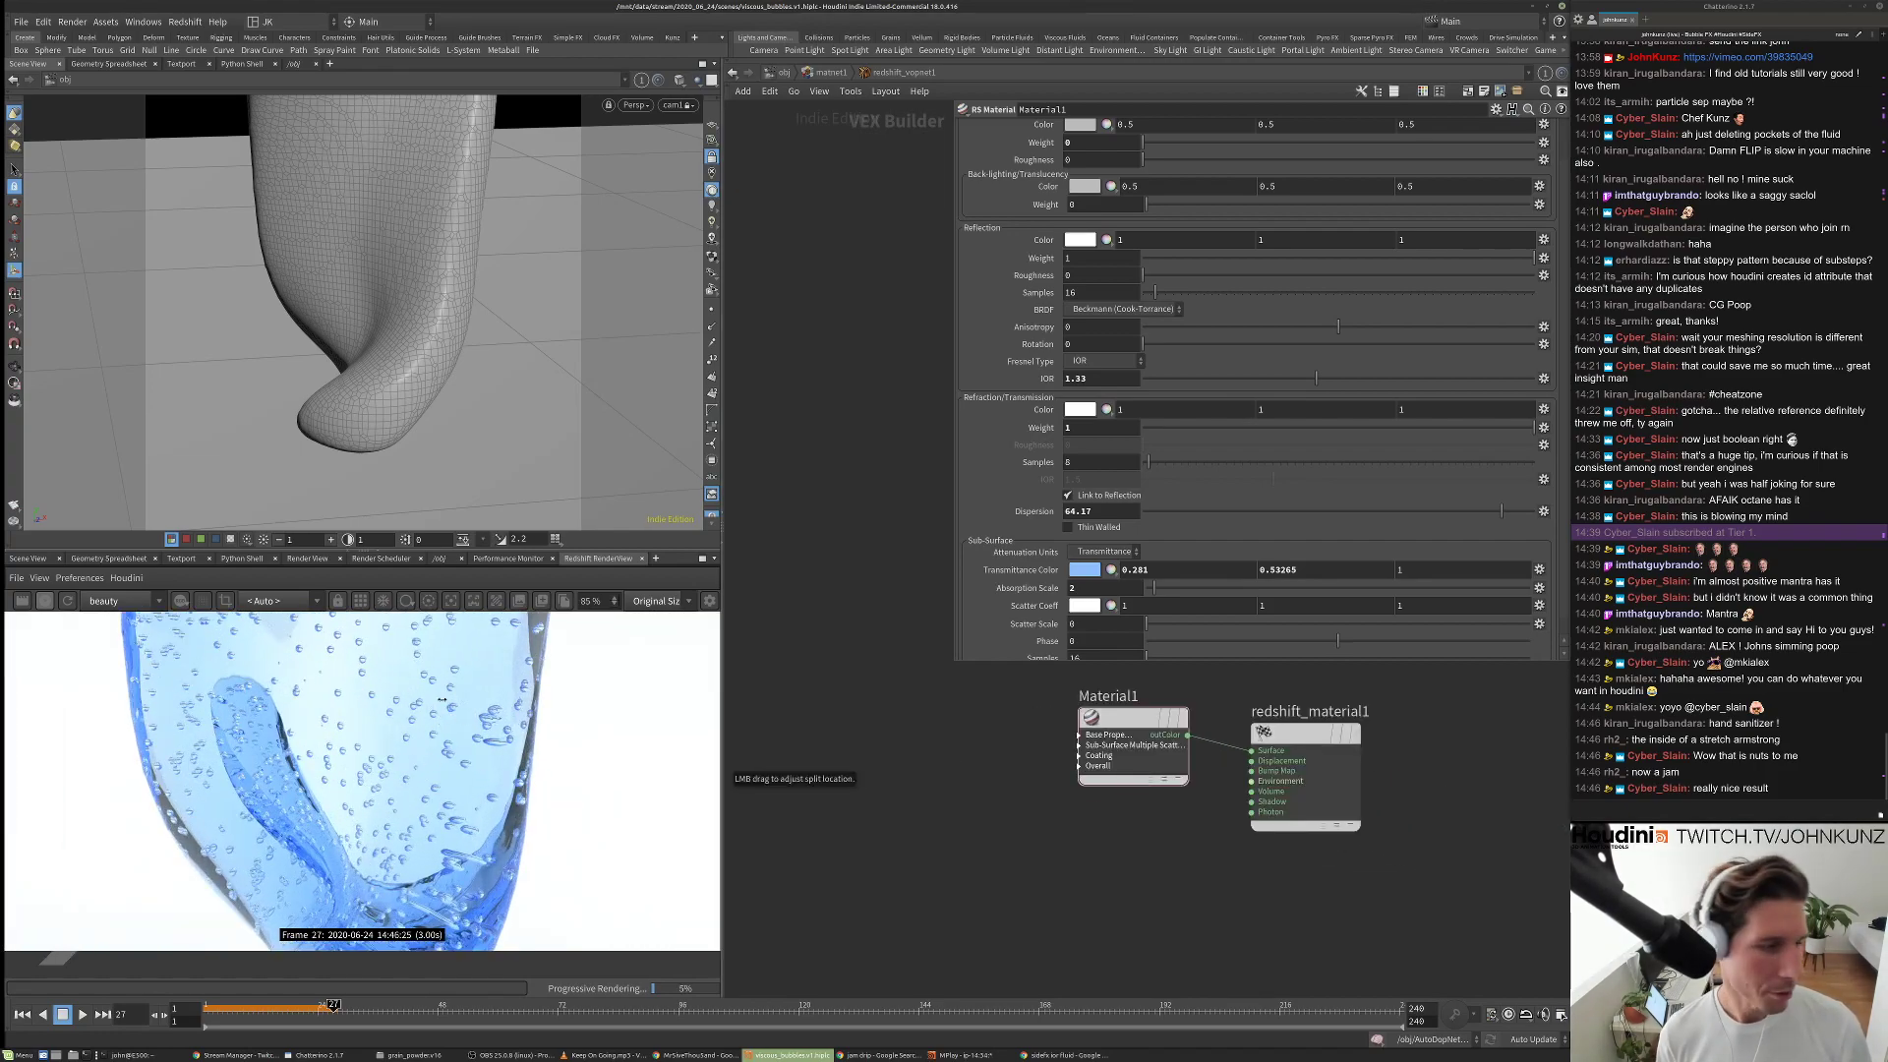
scroll(468, 816, down, 2)
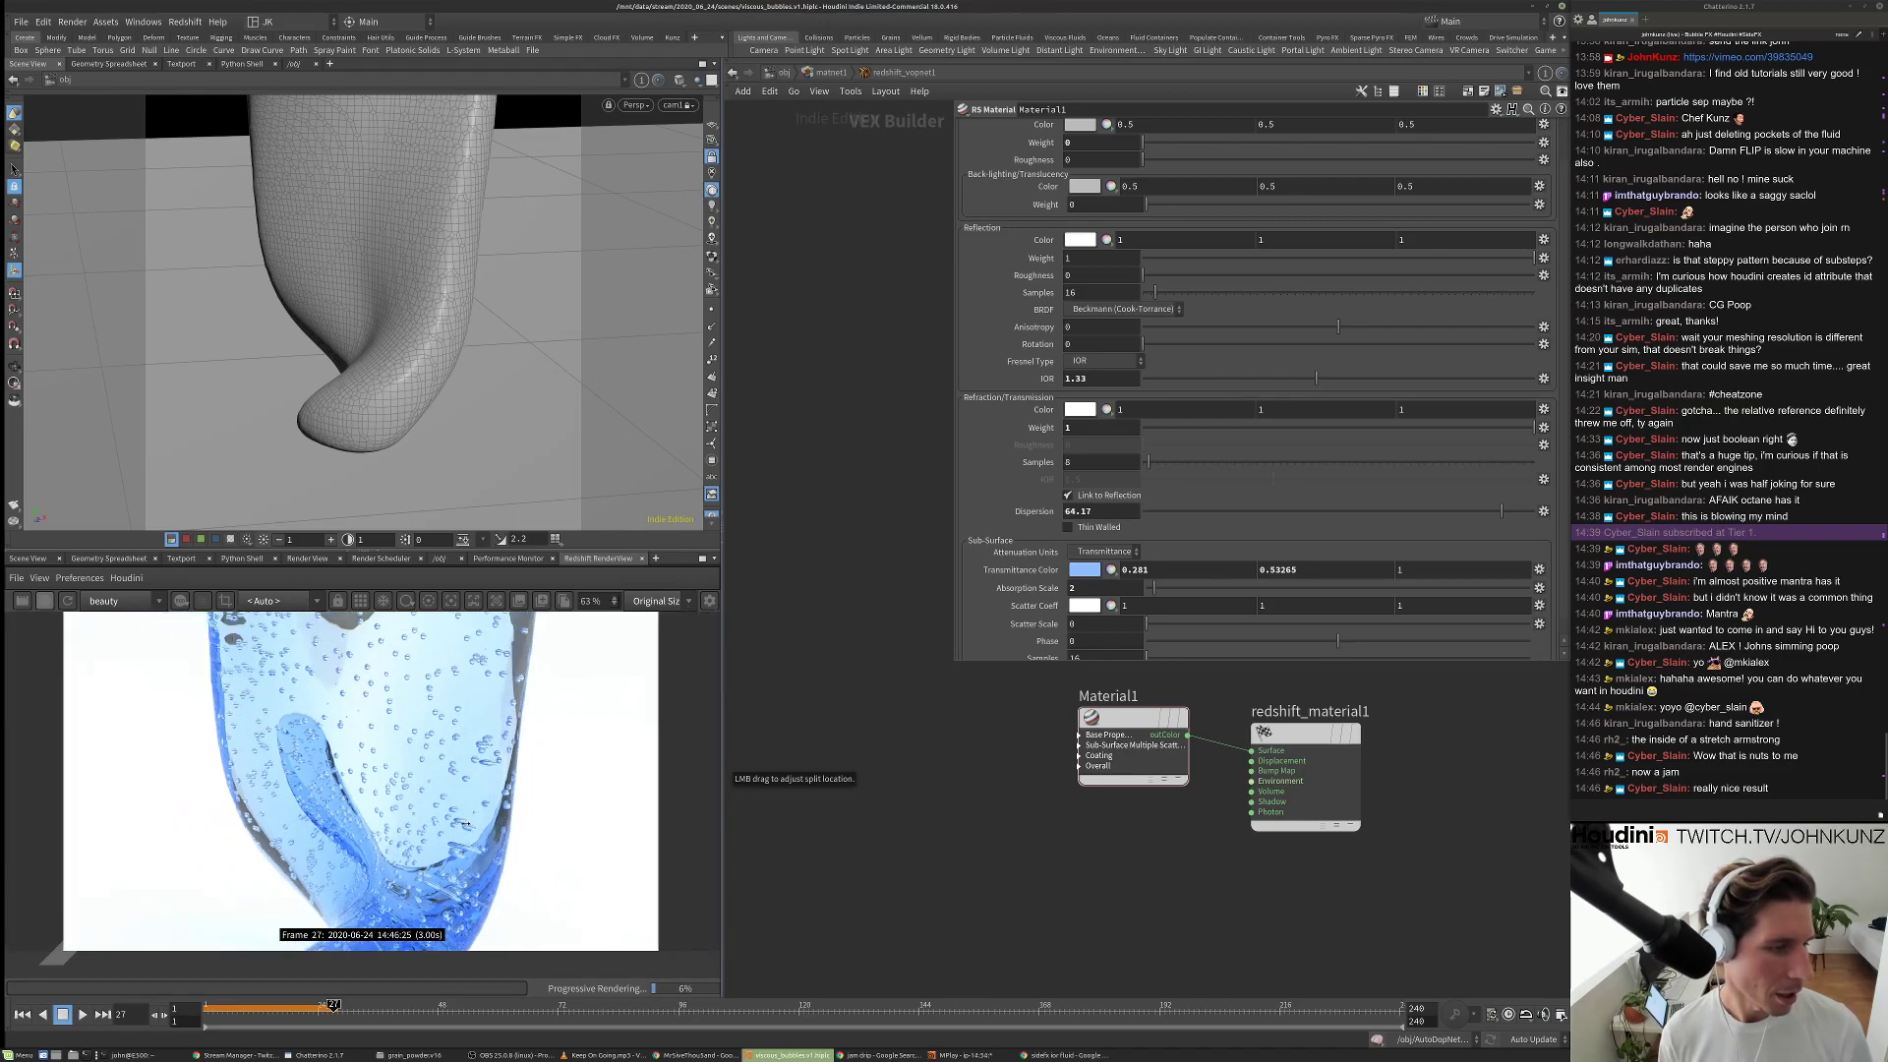
scroll(433, 696, down, 1)
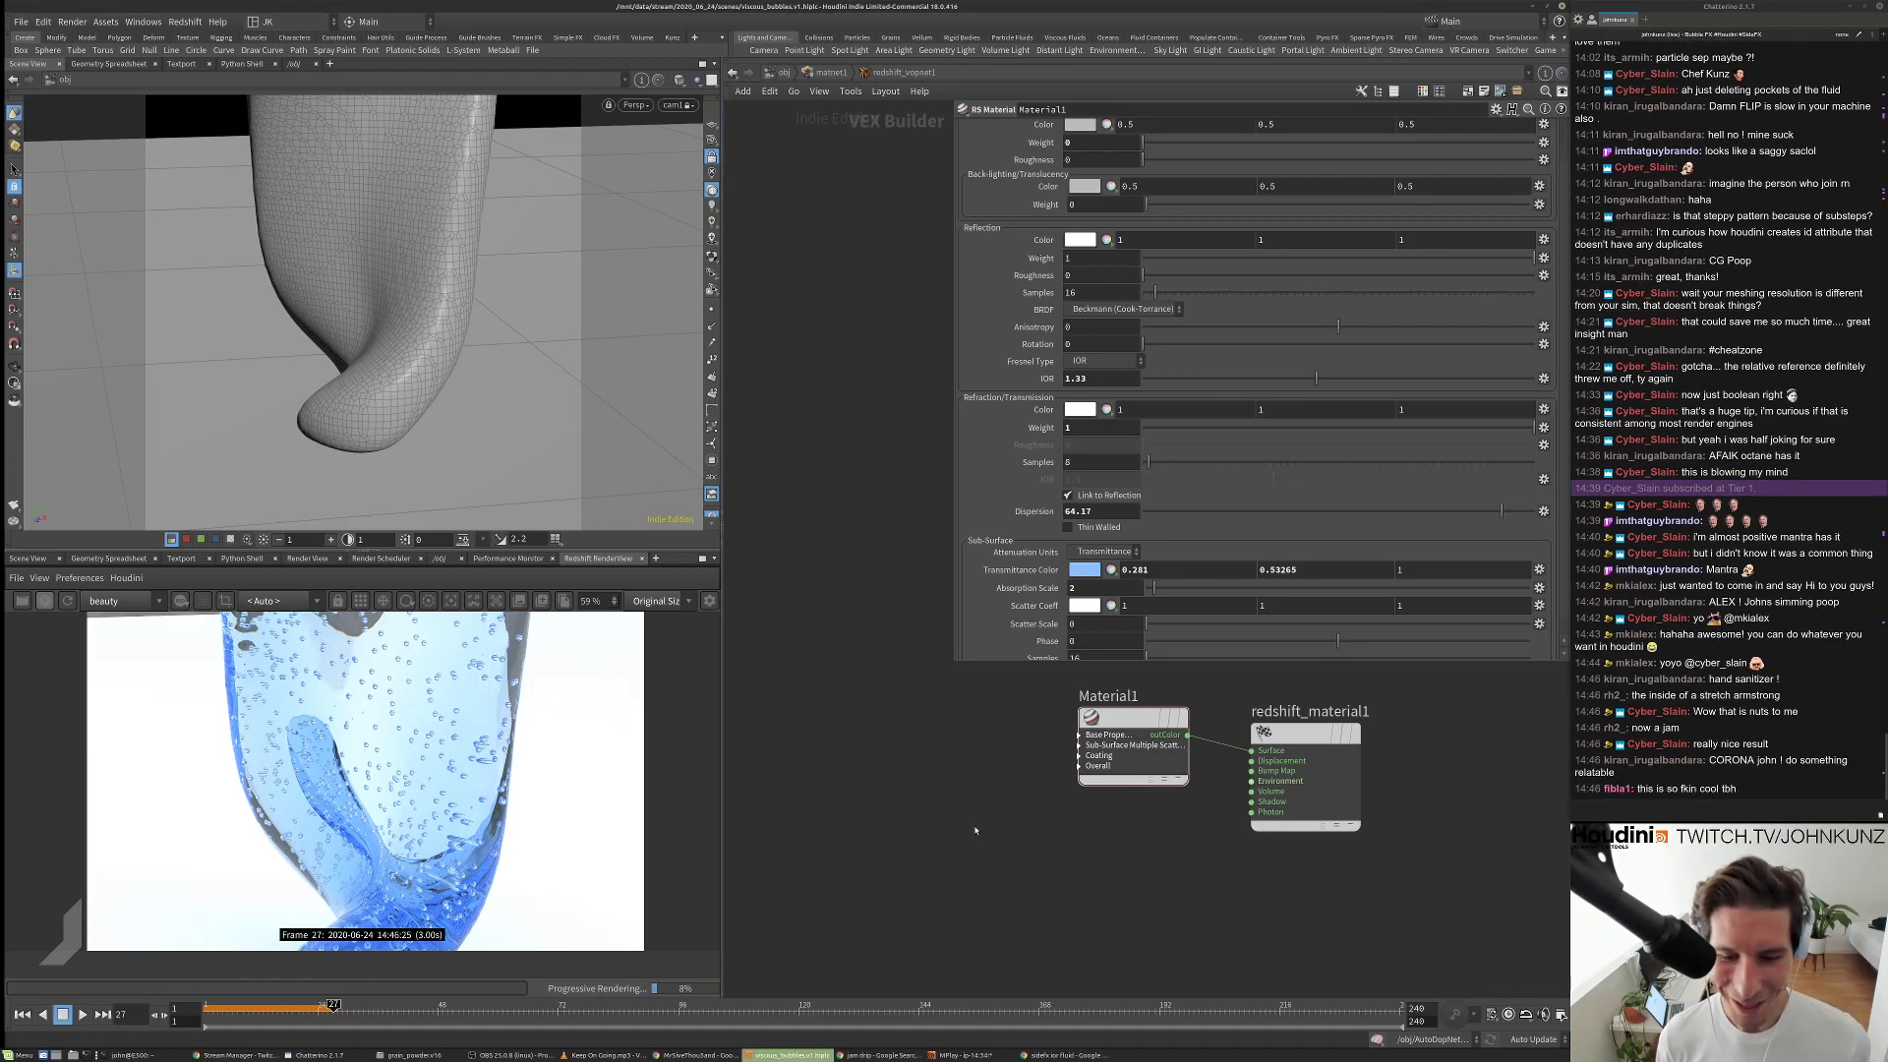
scroll(975, 831, down, 1)
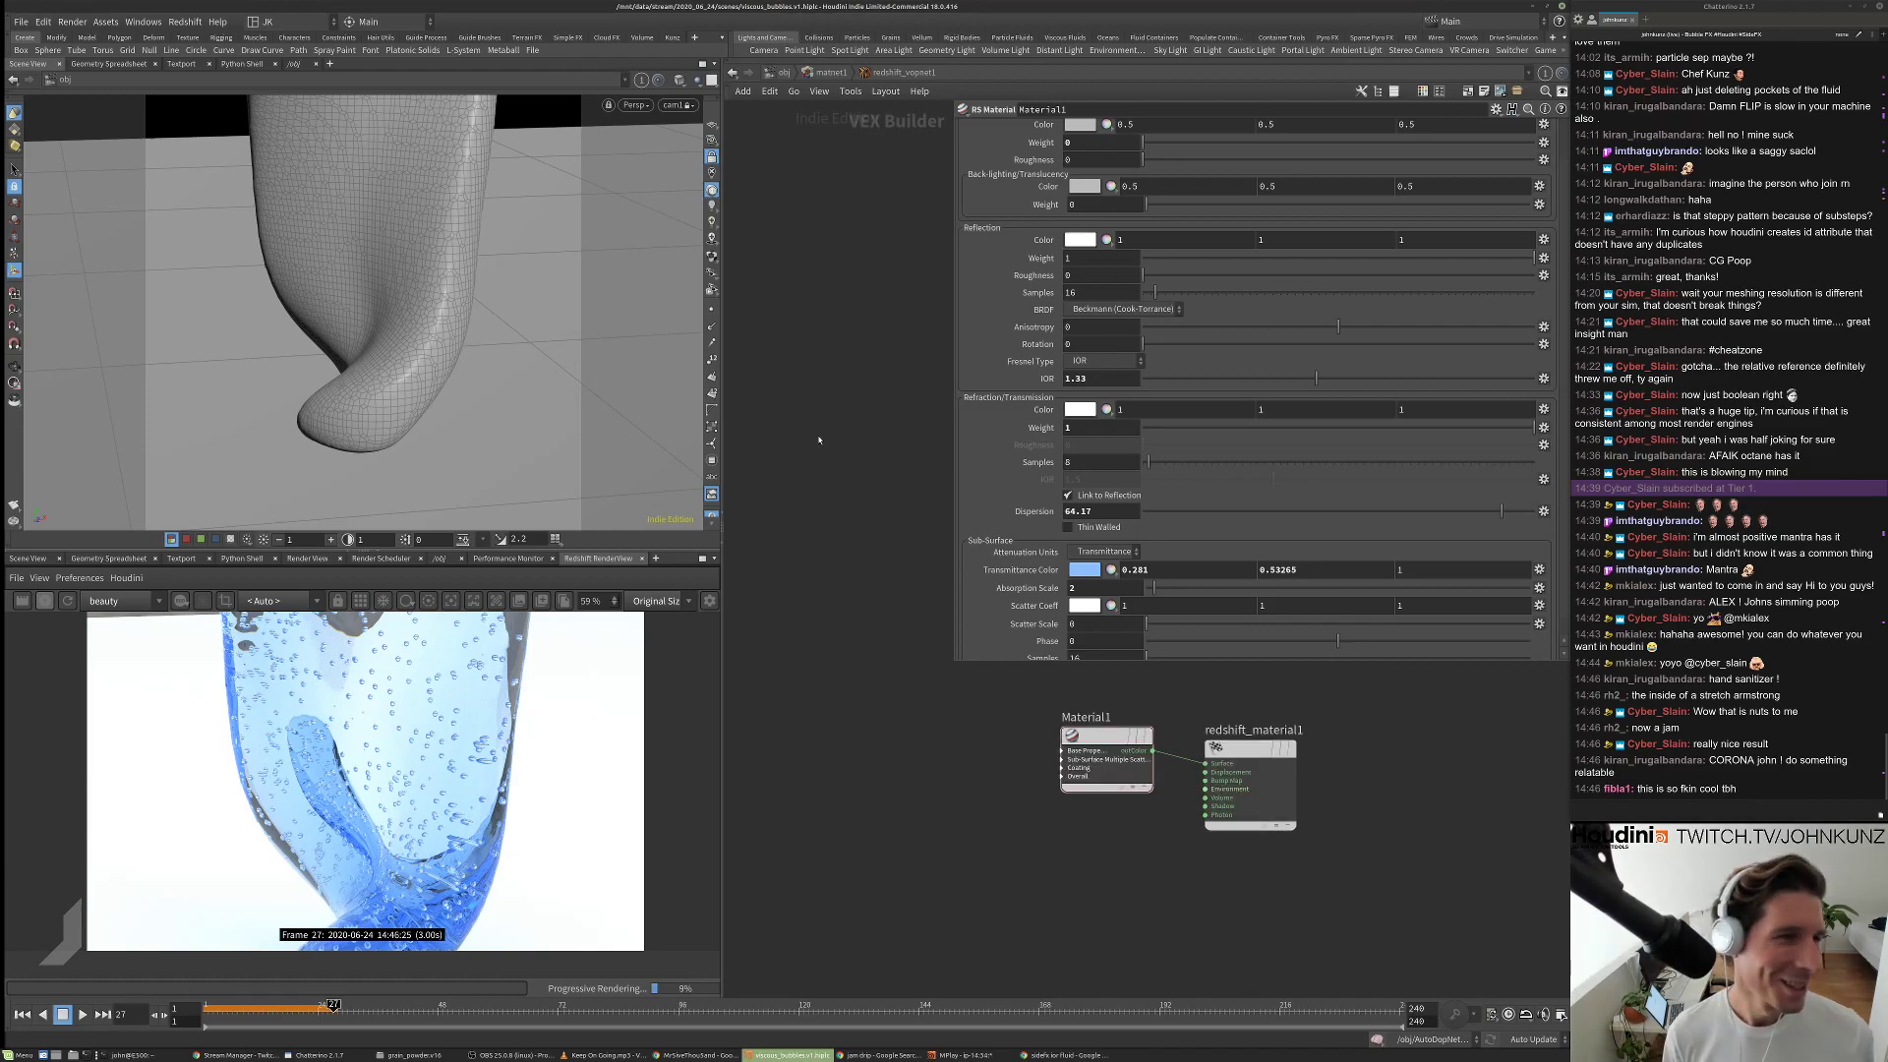
click(804, 75)
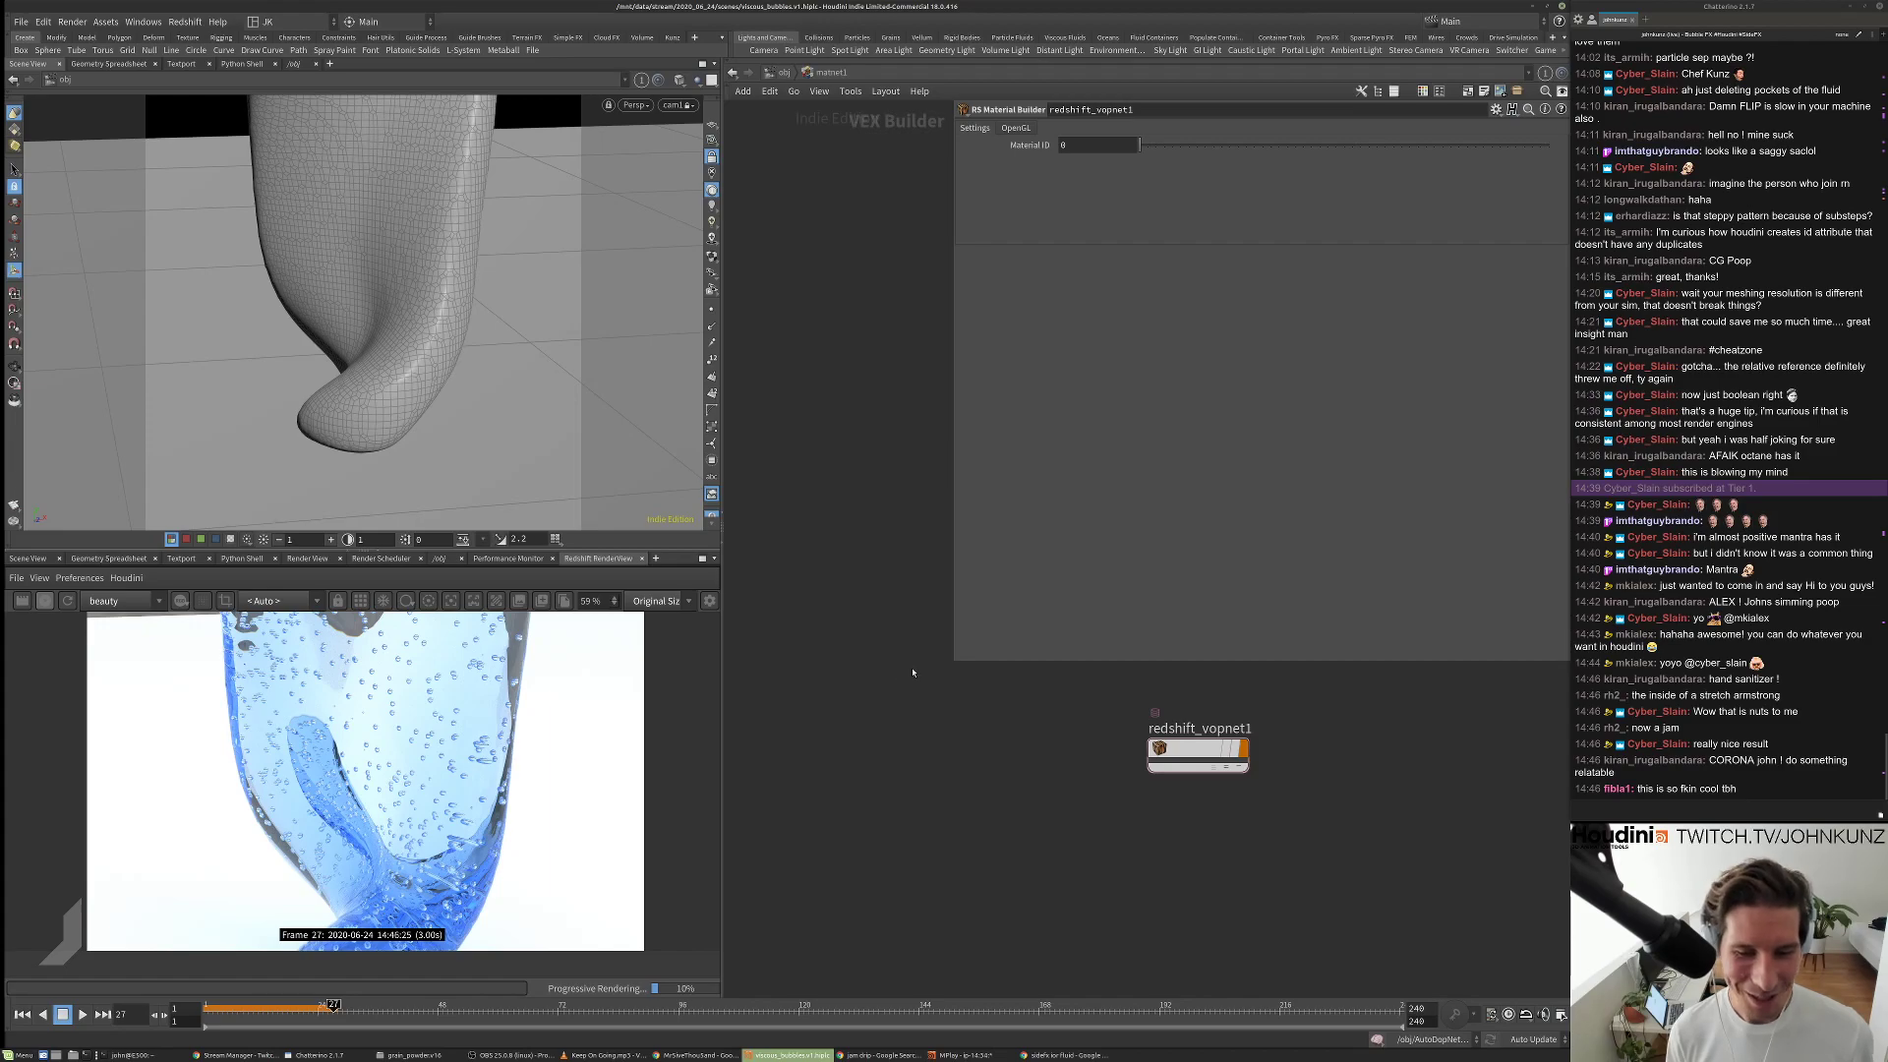
click(784, 73)
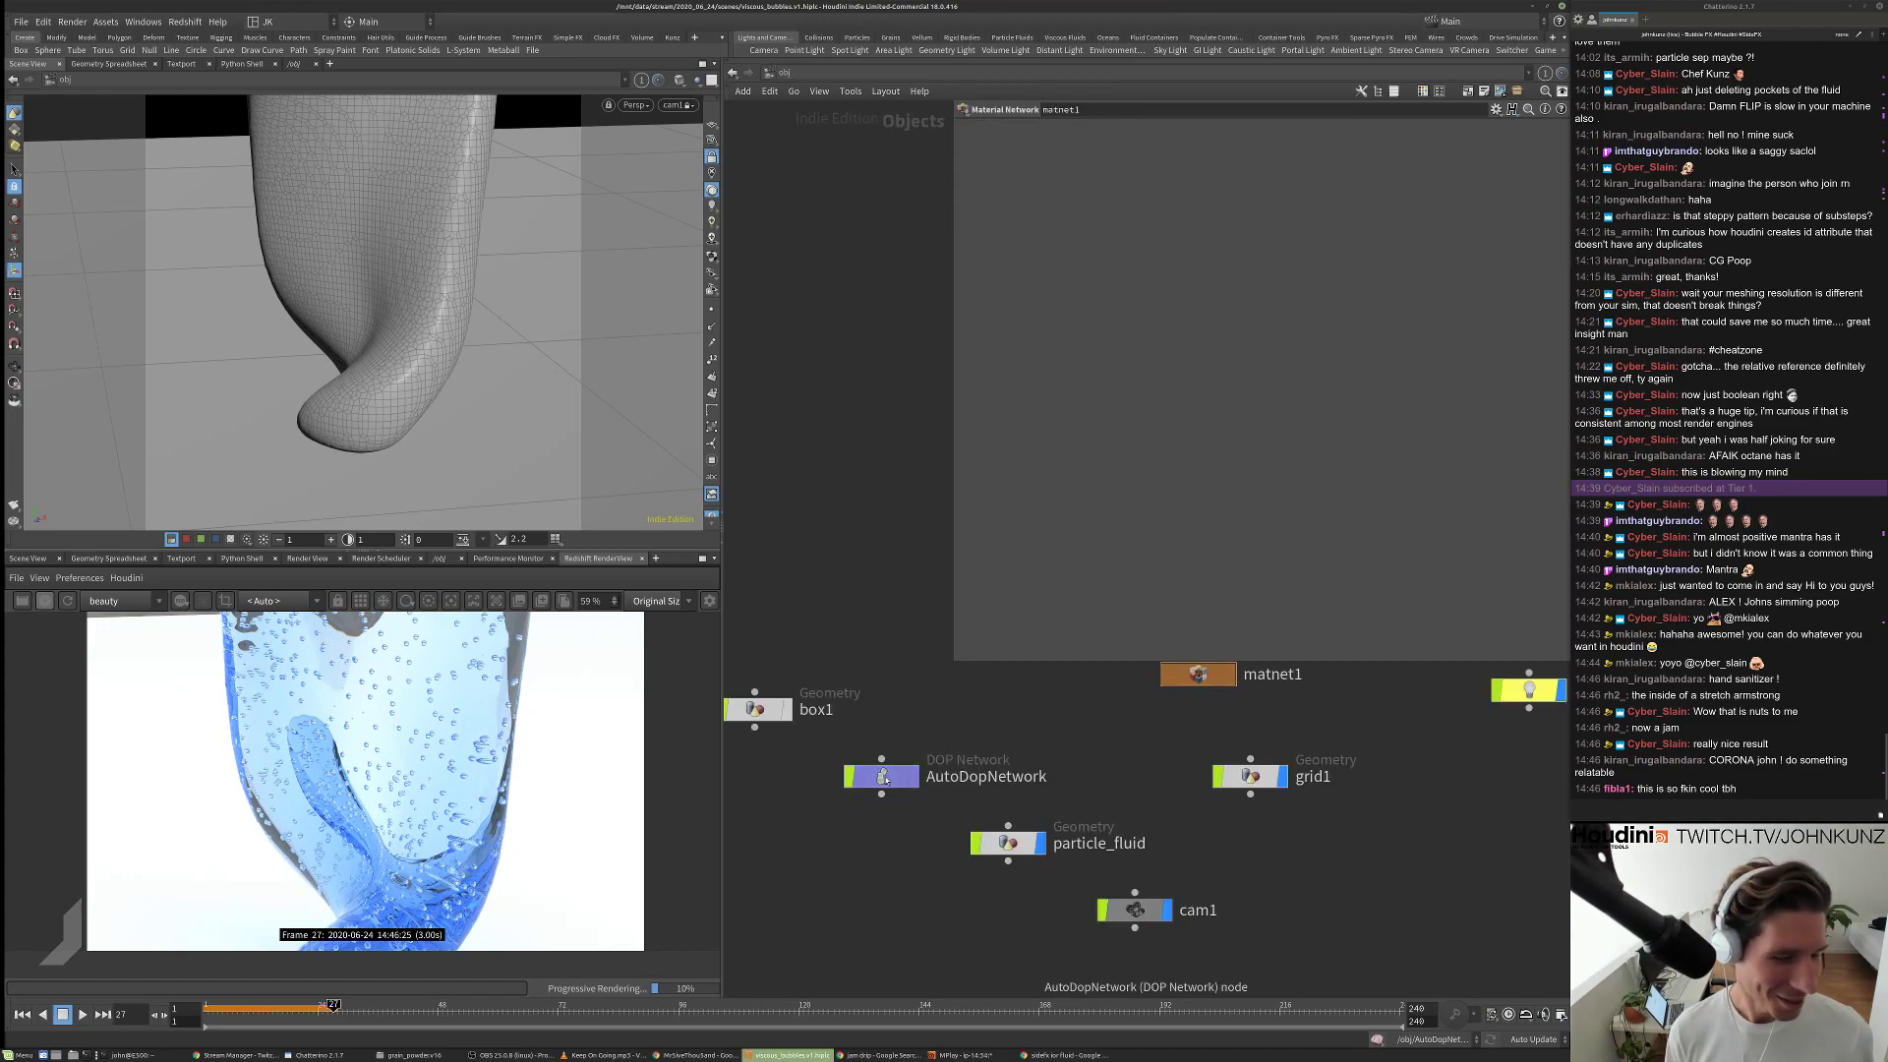
scroll(882, 777, down, 2)
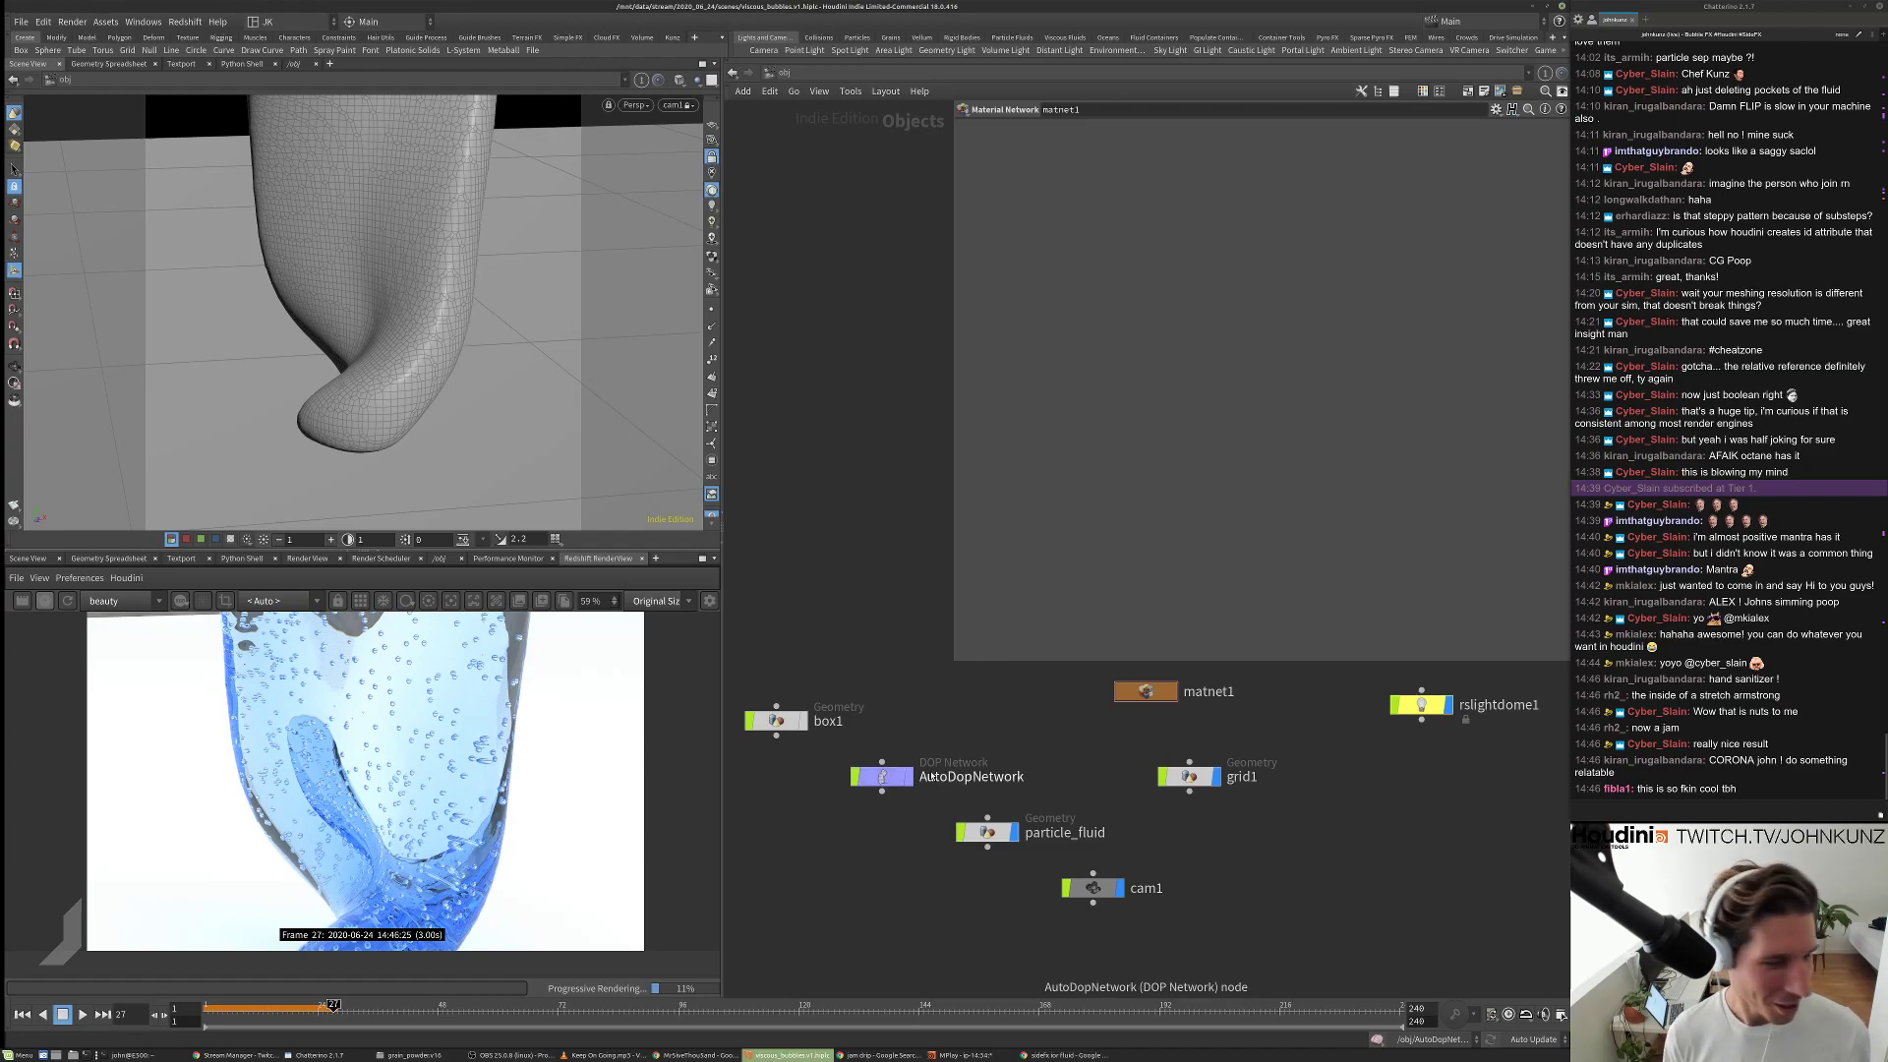
scroll(920, 862, down, 2)
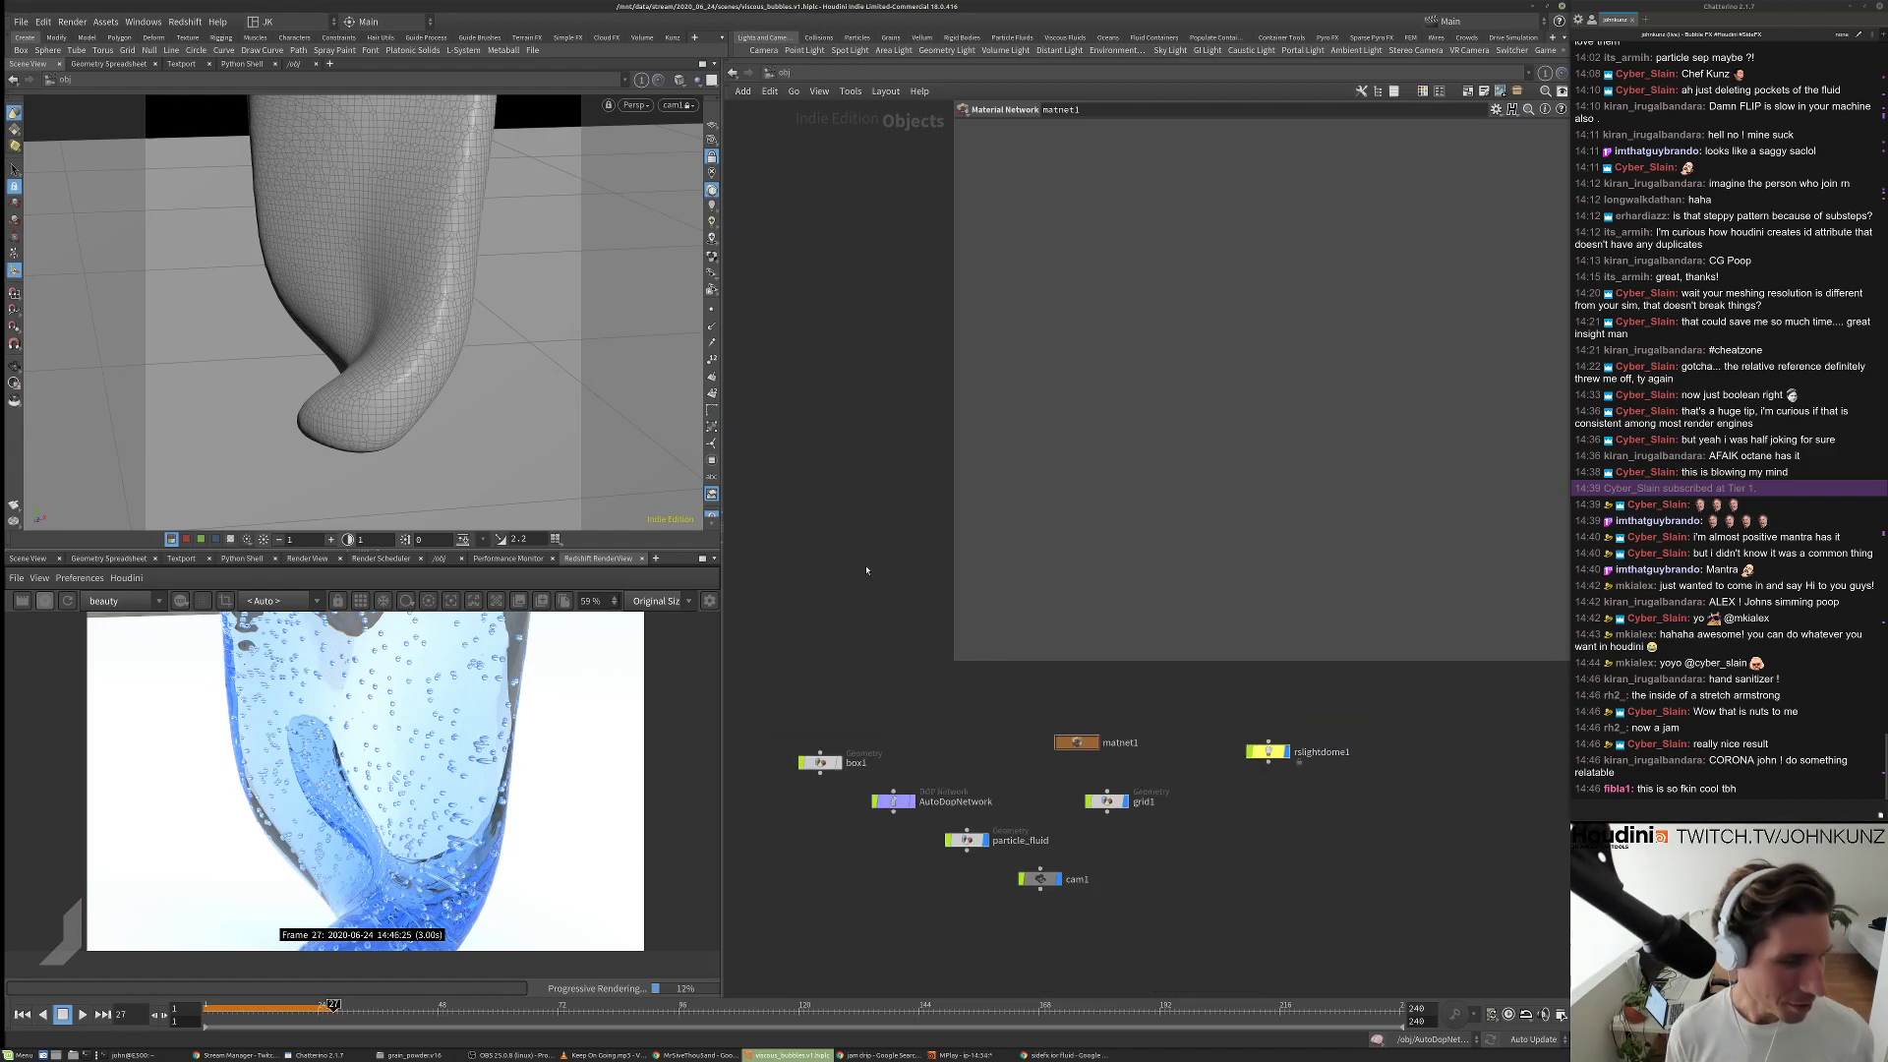
scroll(459, 673, down, 2)
scroll(872, 688, down, 2)
scroll(873, 688, up, 4)
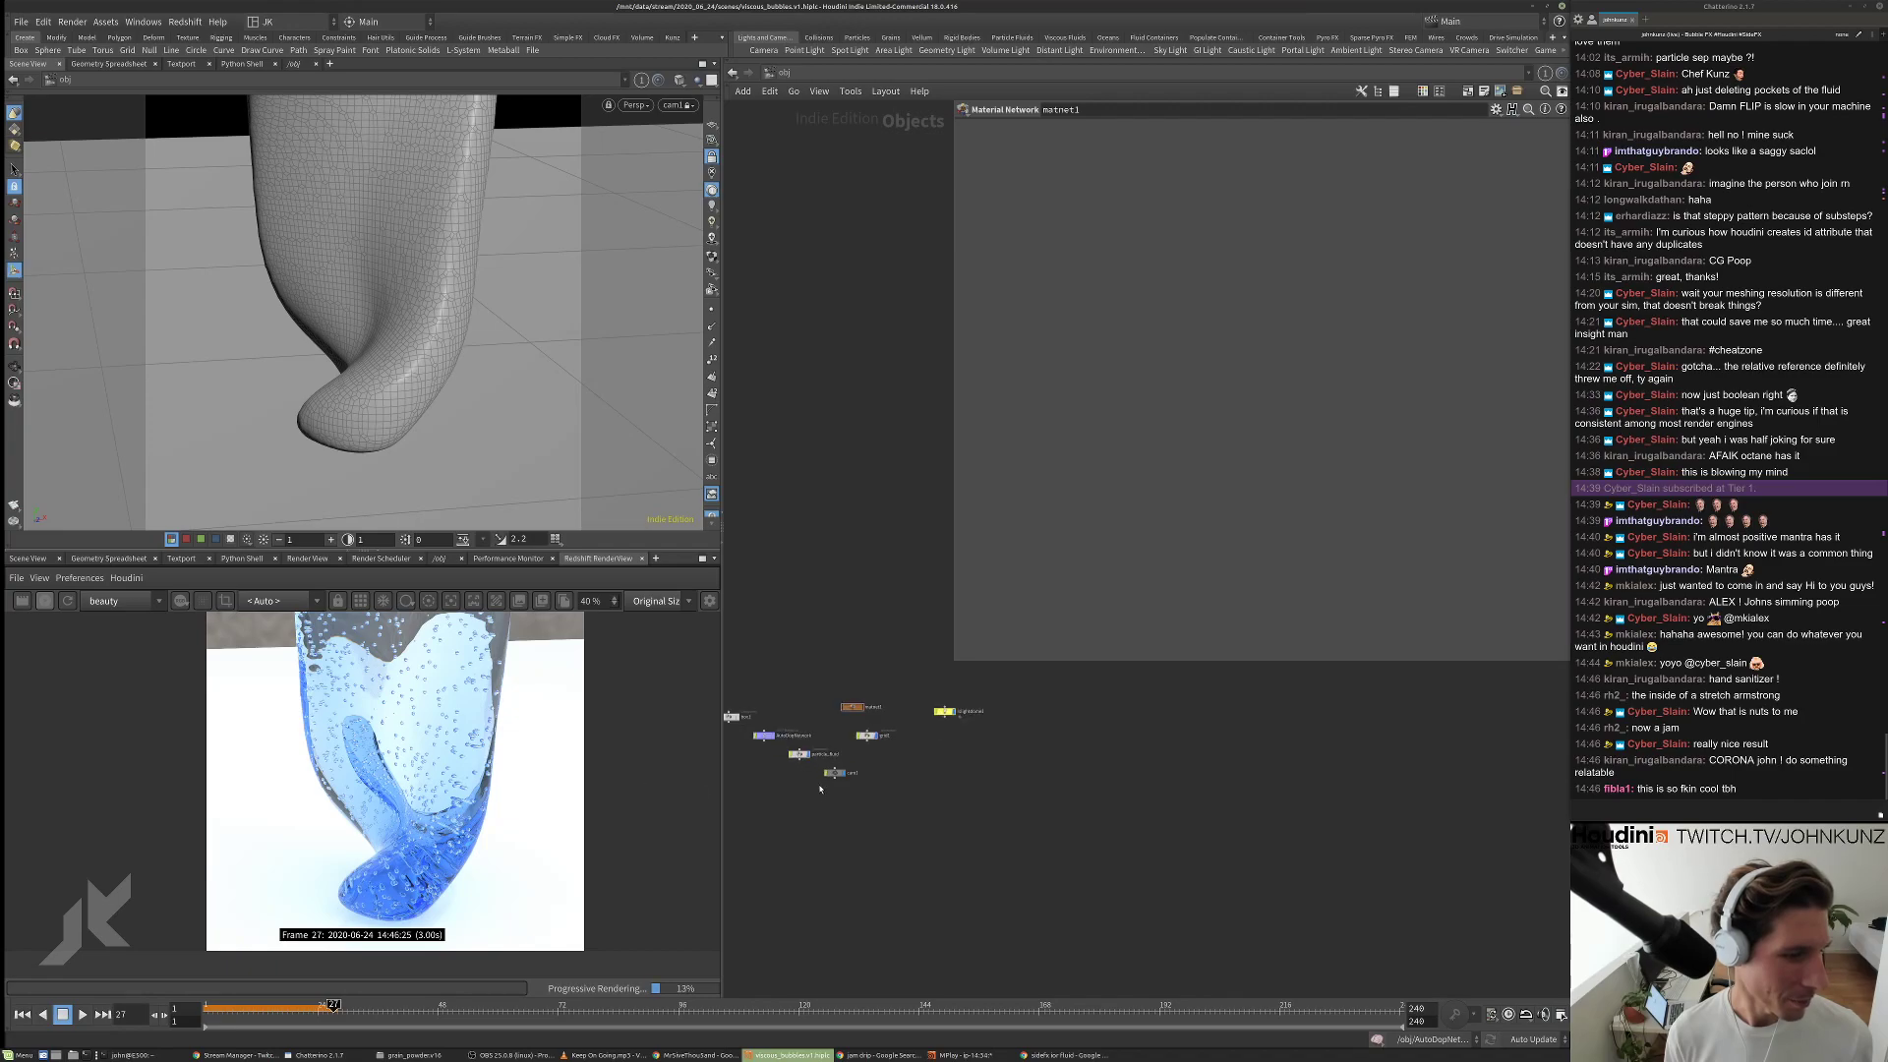
Set the Redshift material's reflection roughness to 0.35.
double_click(866, 661)
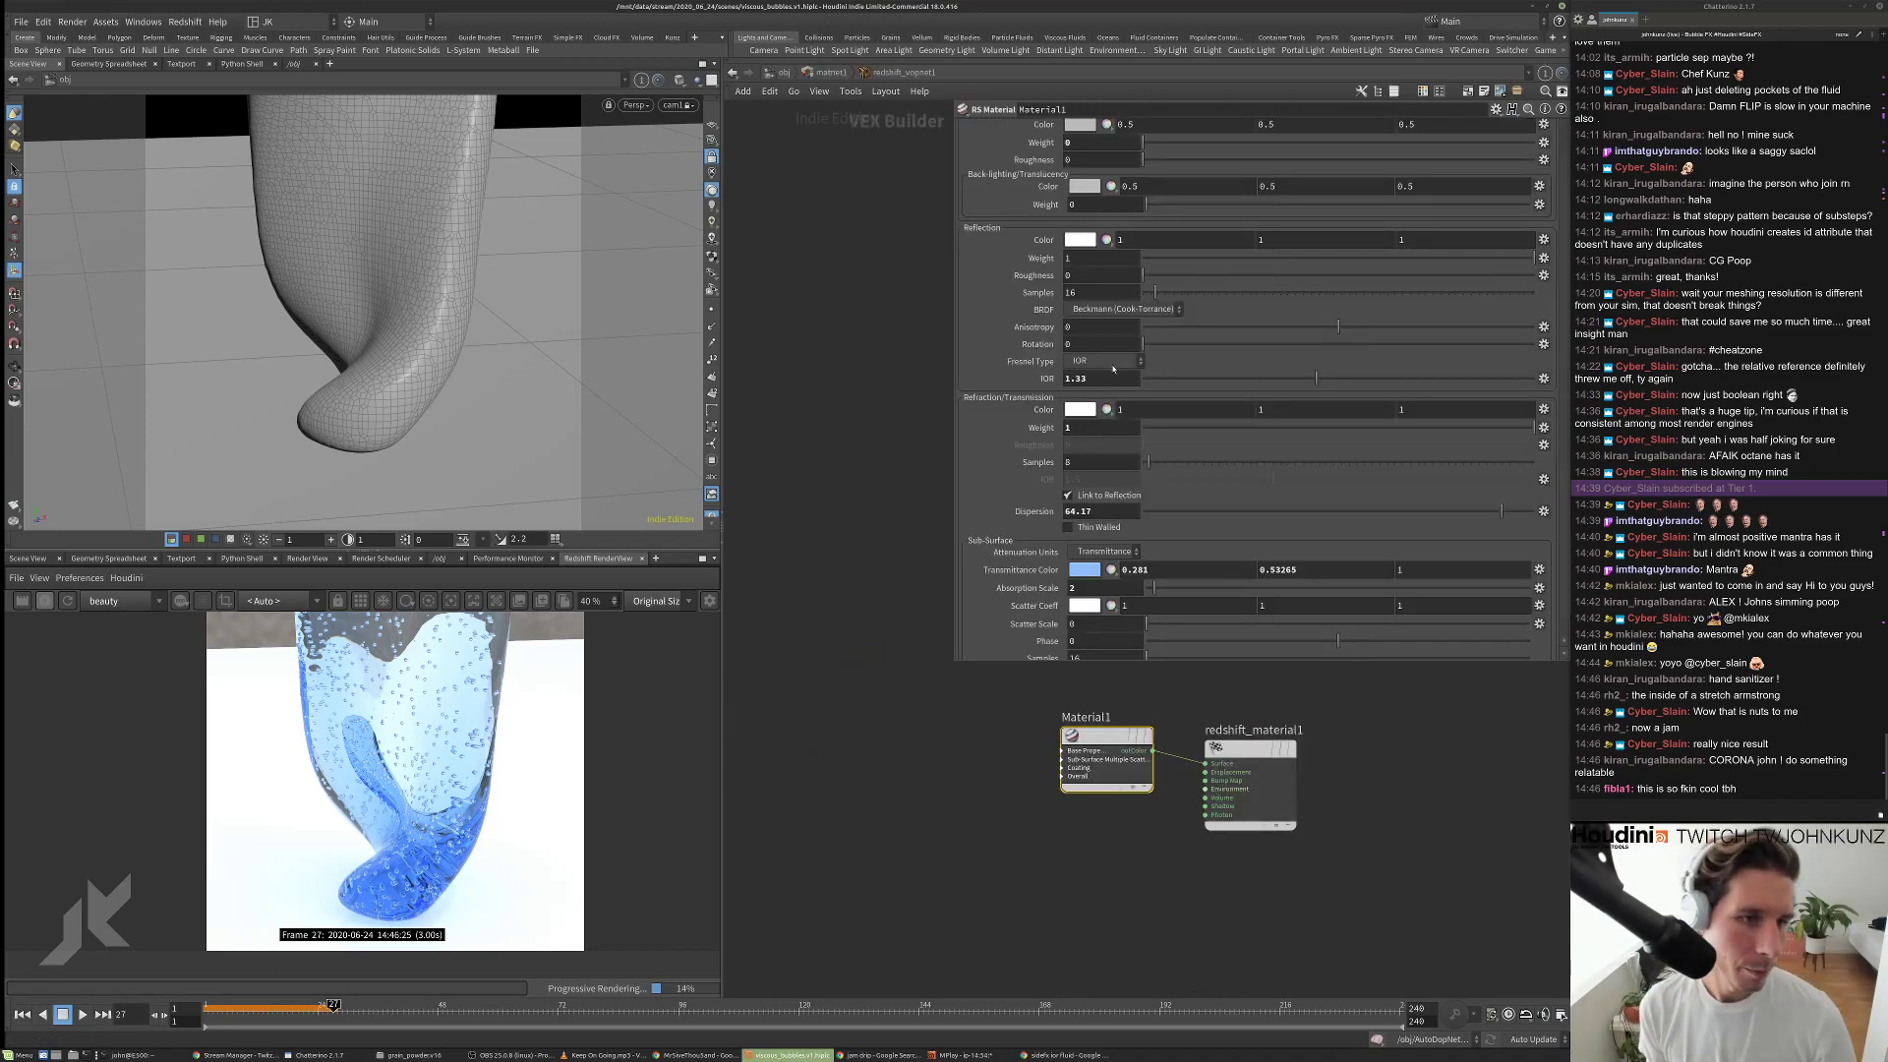
click(1165, 276)
click(1204, 275)
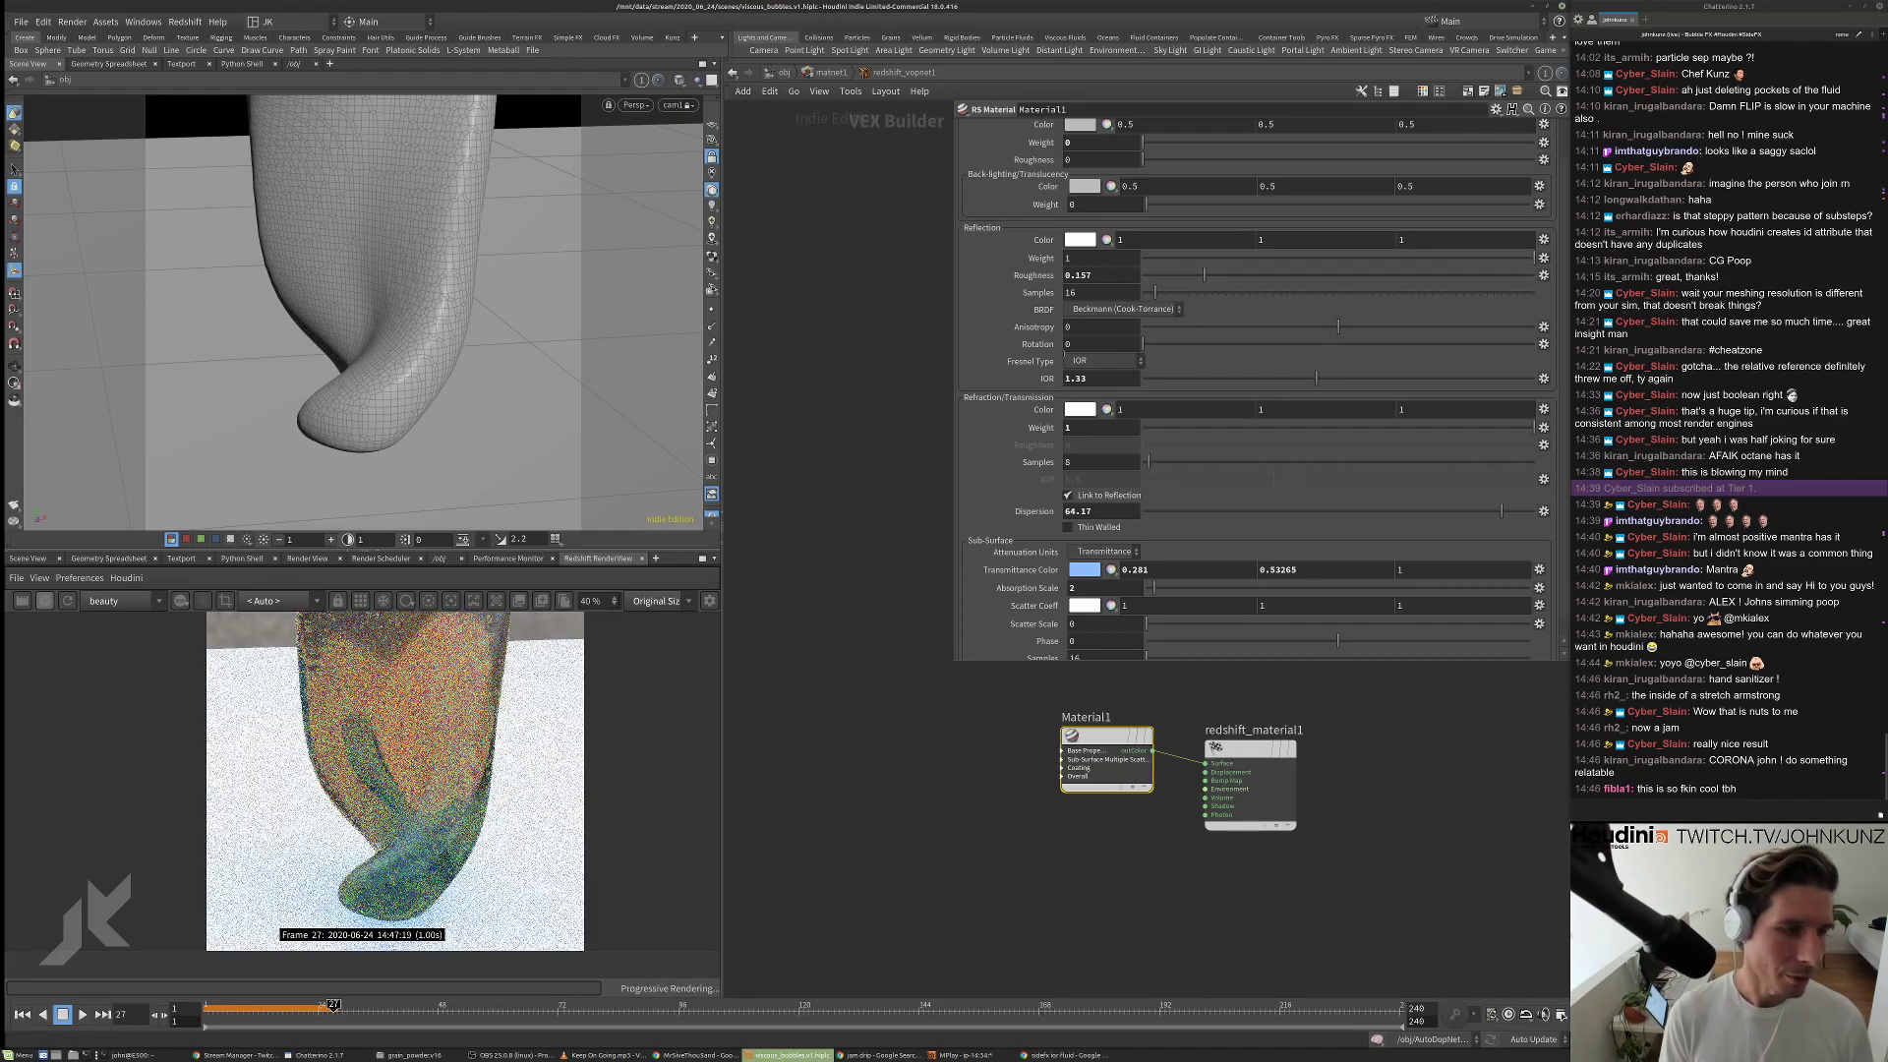
scroll(449, 744, up, 2)
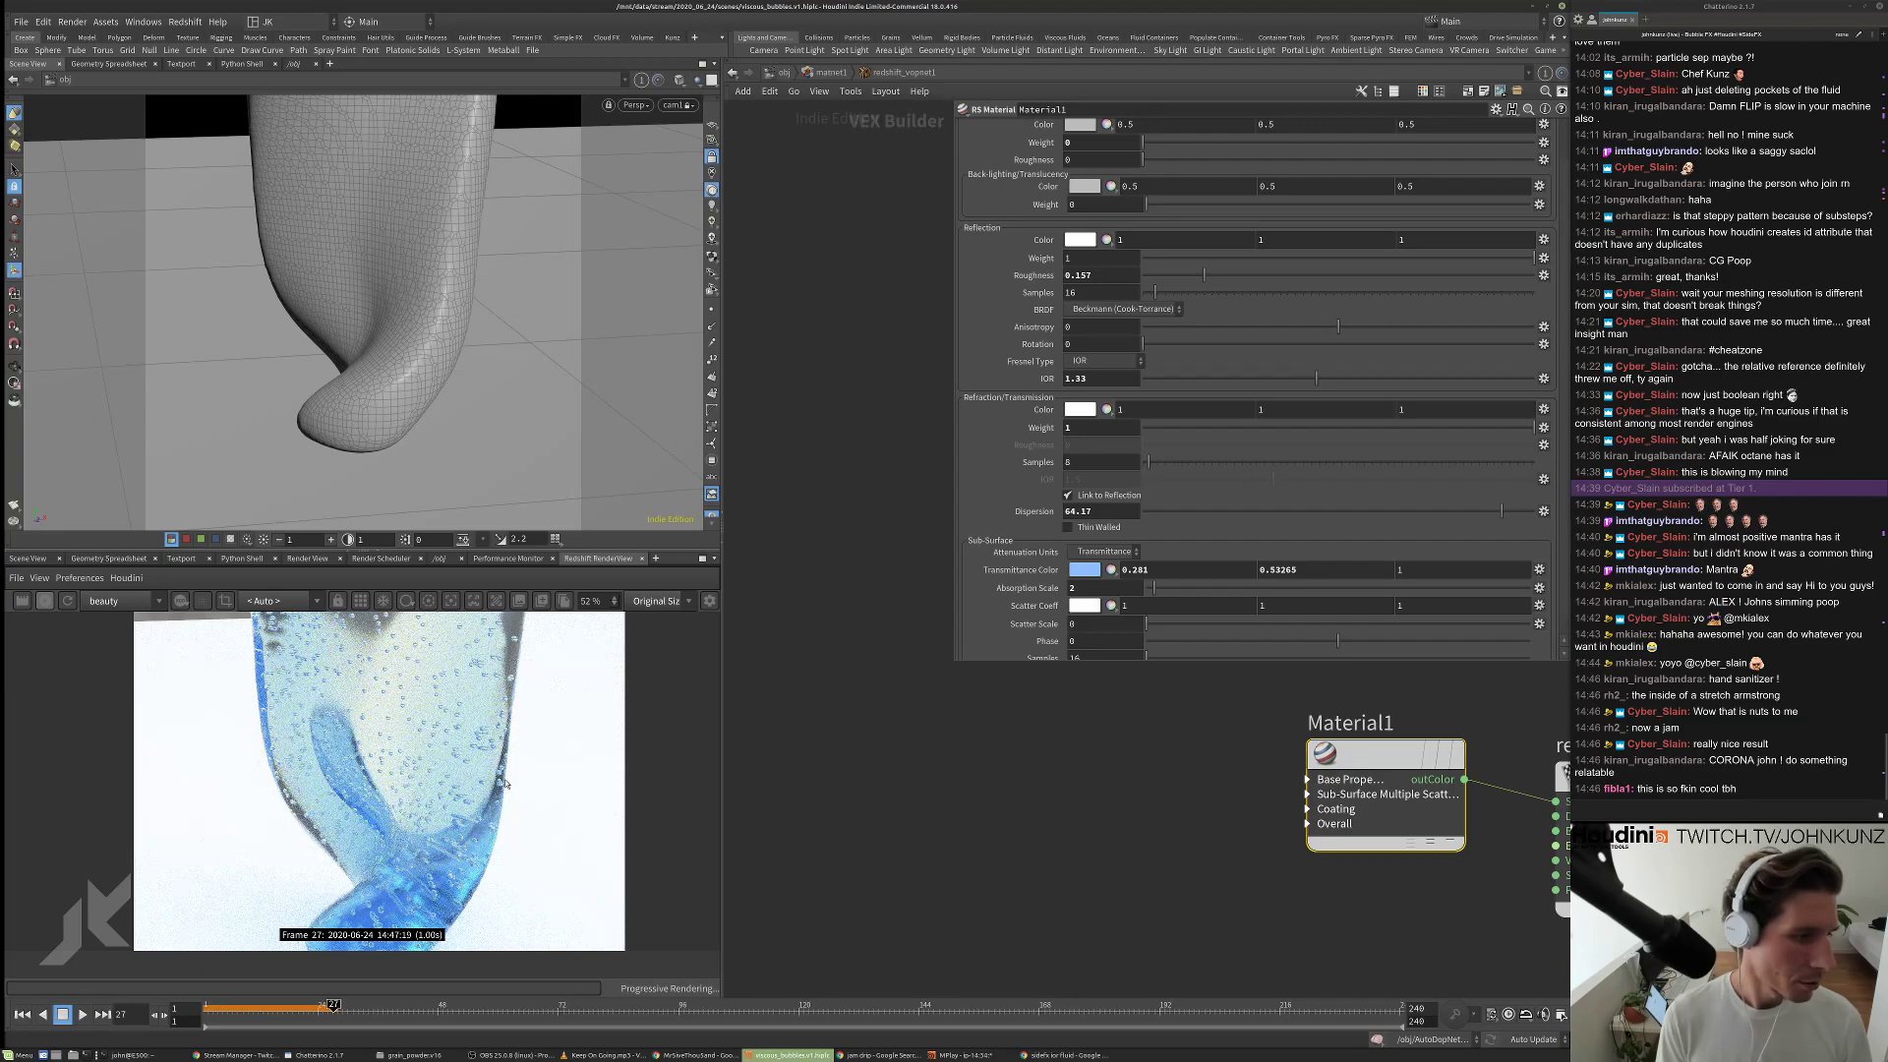
key(h)
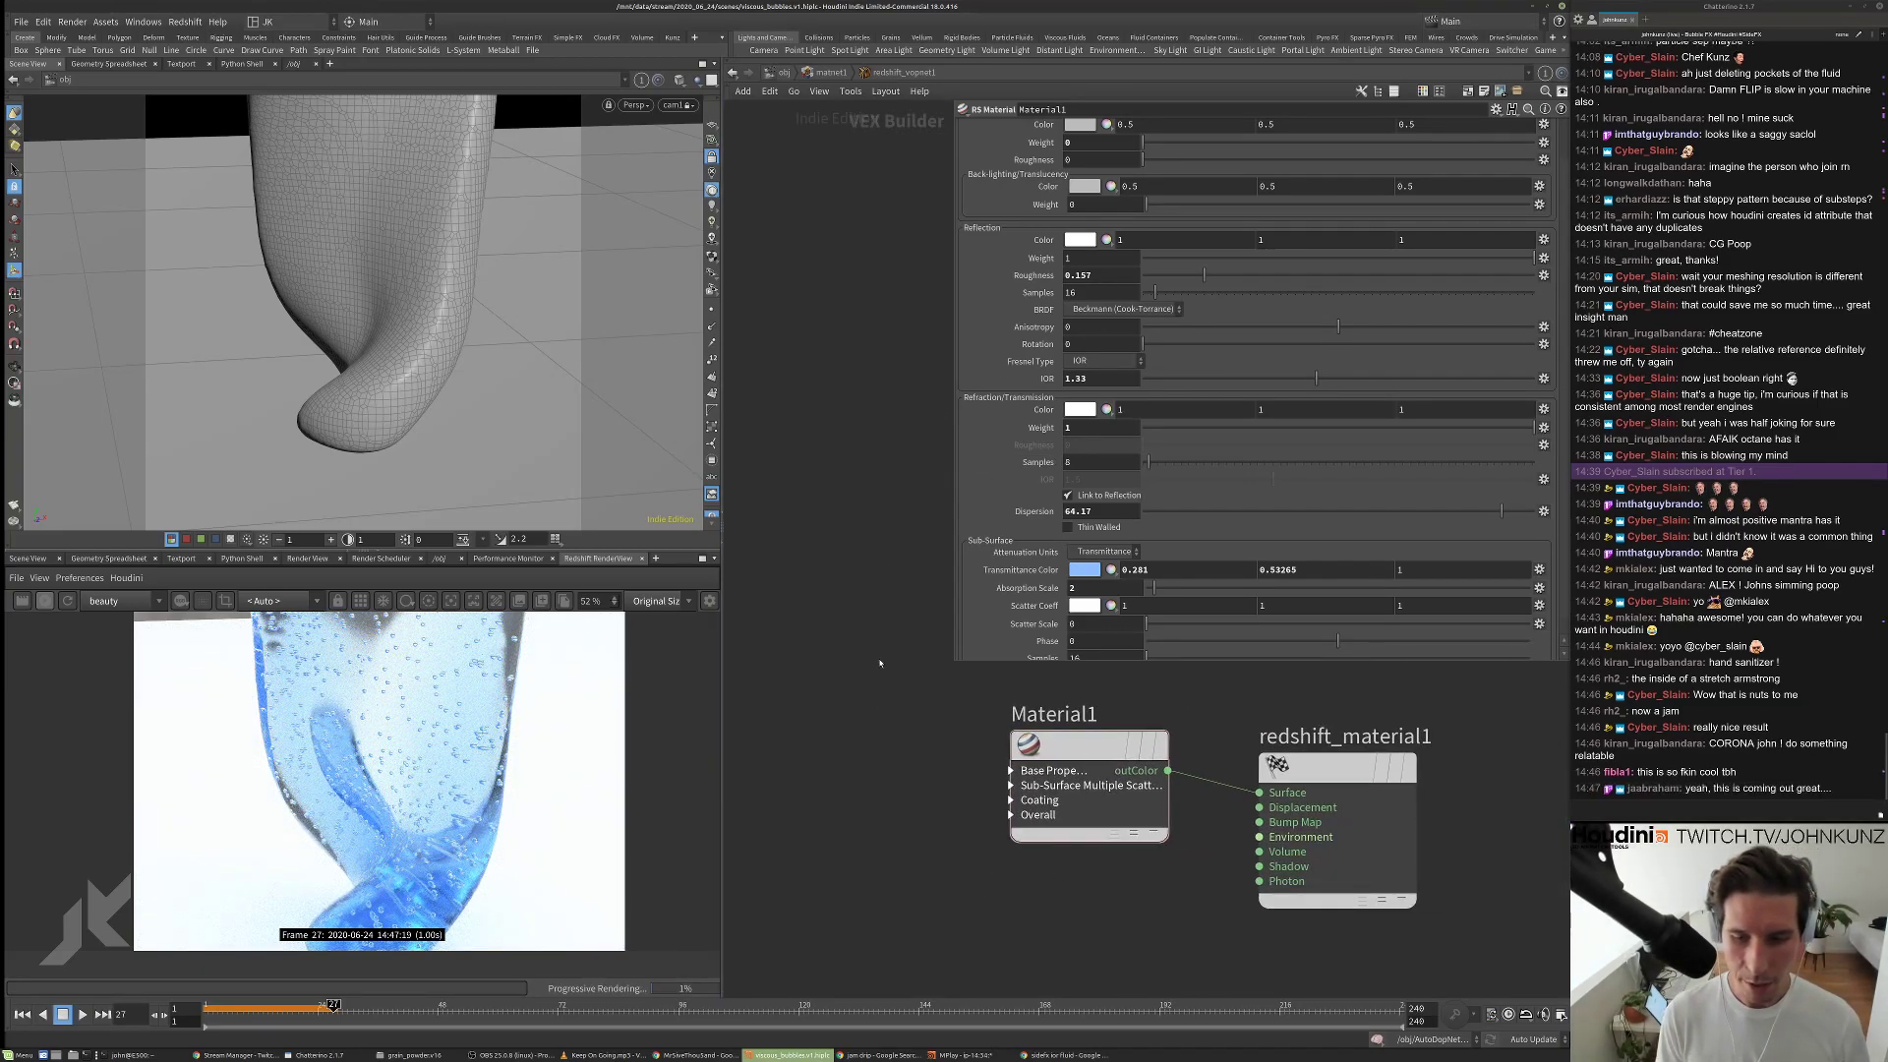
click(1091, 276)
text(0.35)
key(Return)
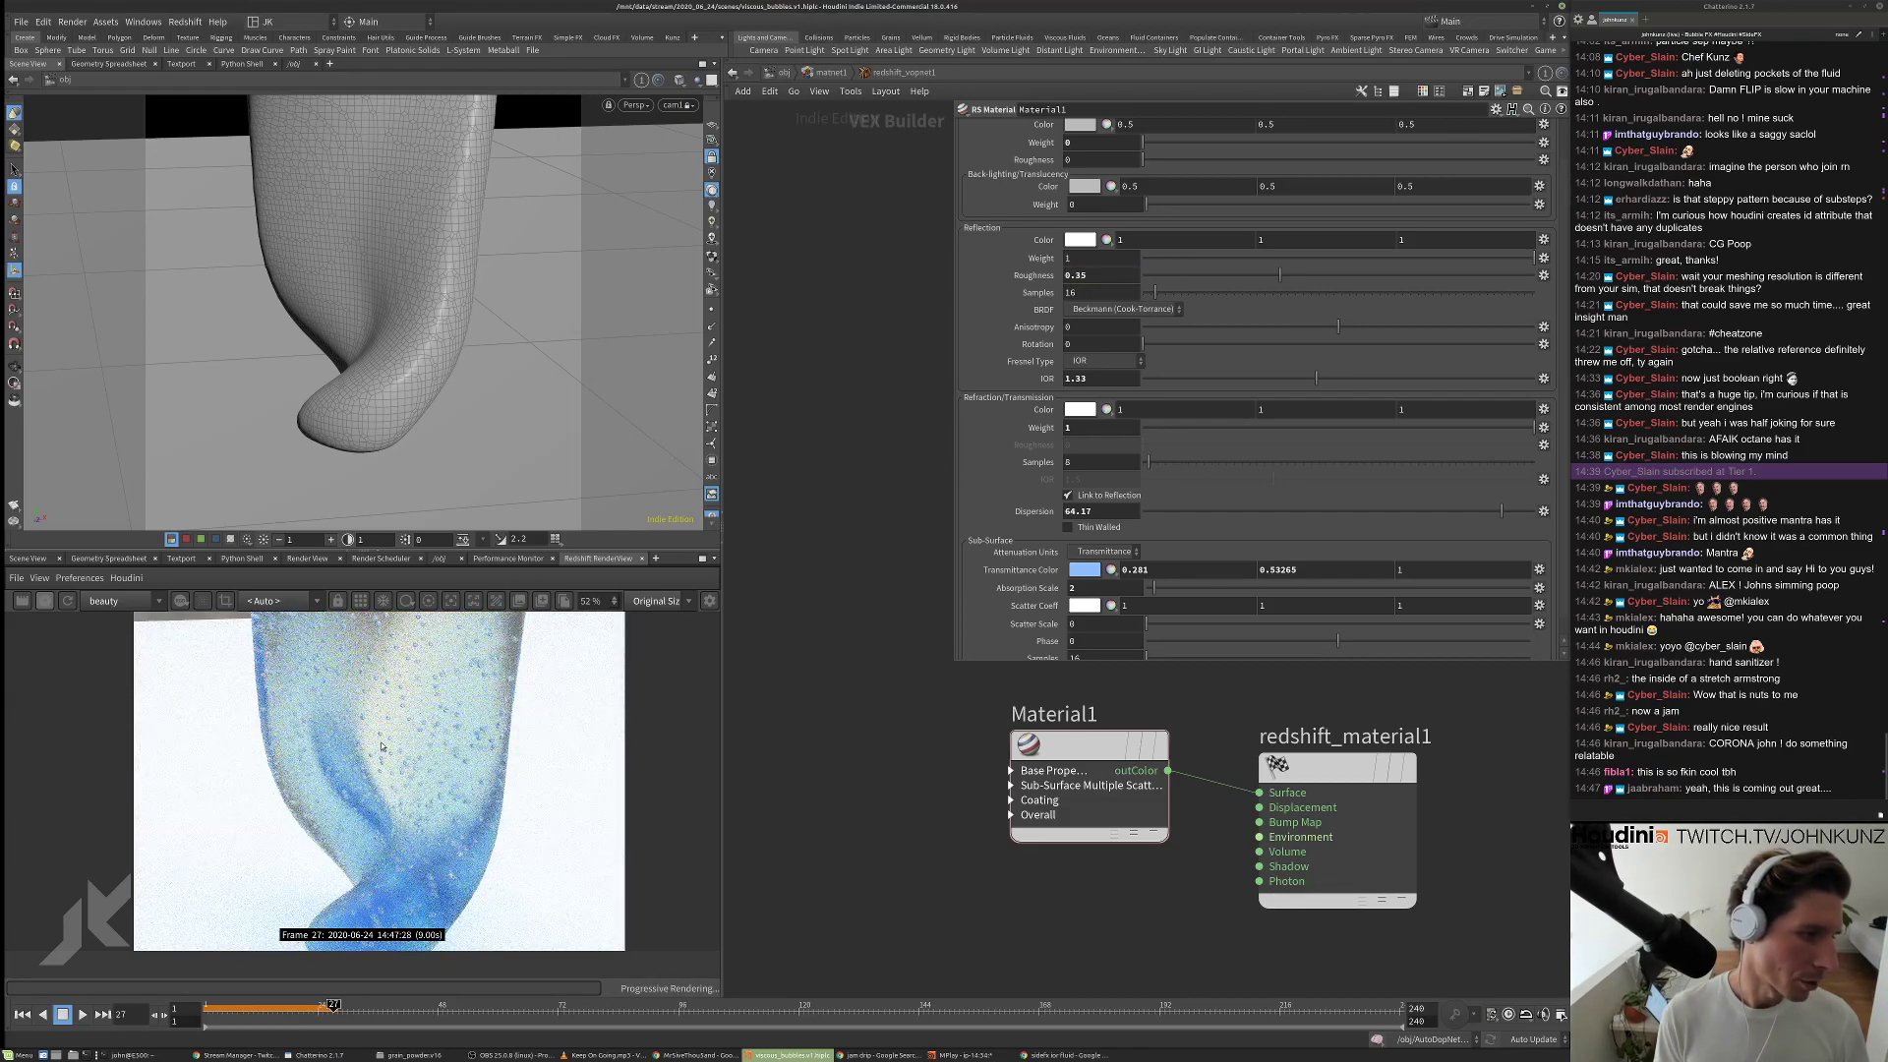
Return from the material network to the /obj level.
scroll(340, 665, up, 5)
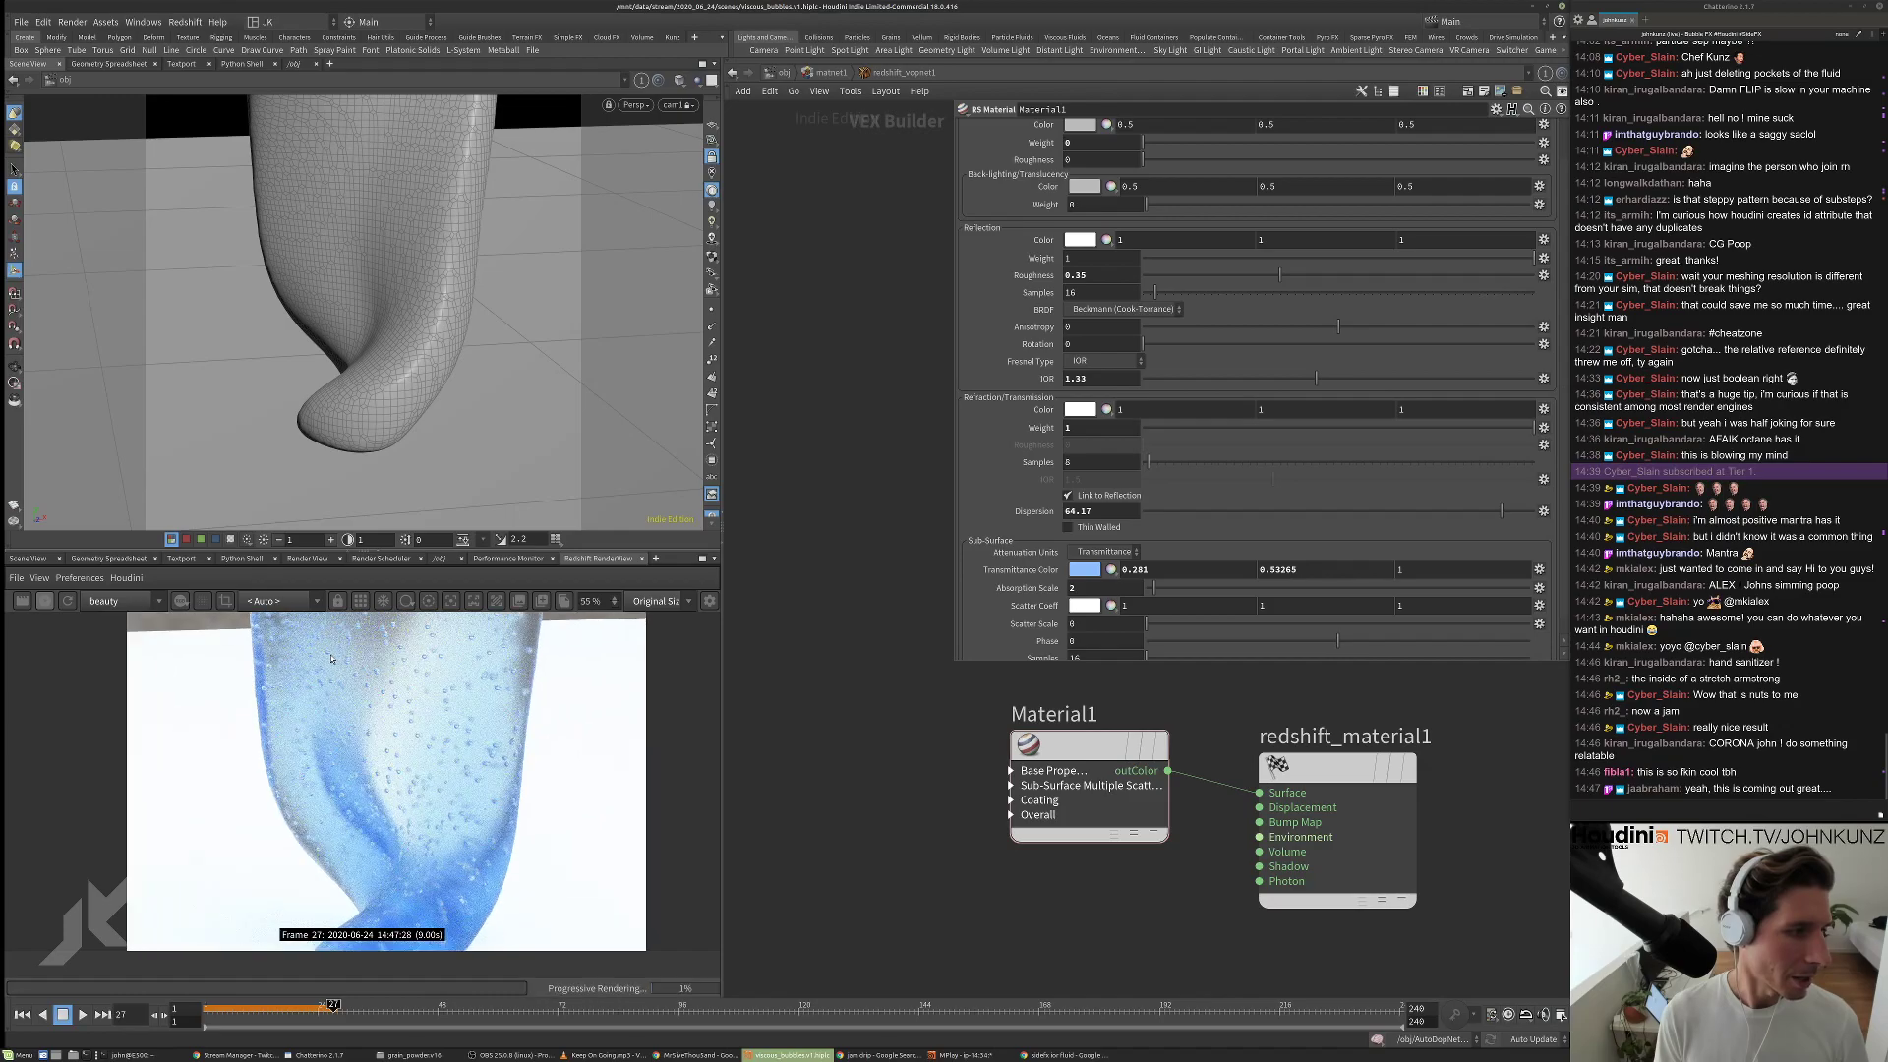
scroll(414, 736, up, 8)
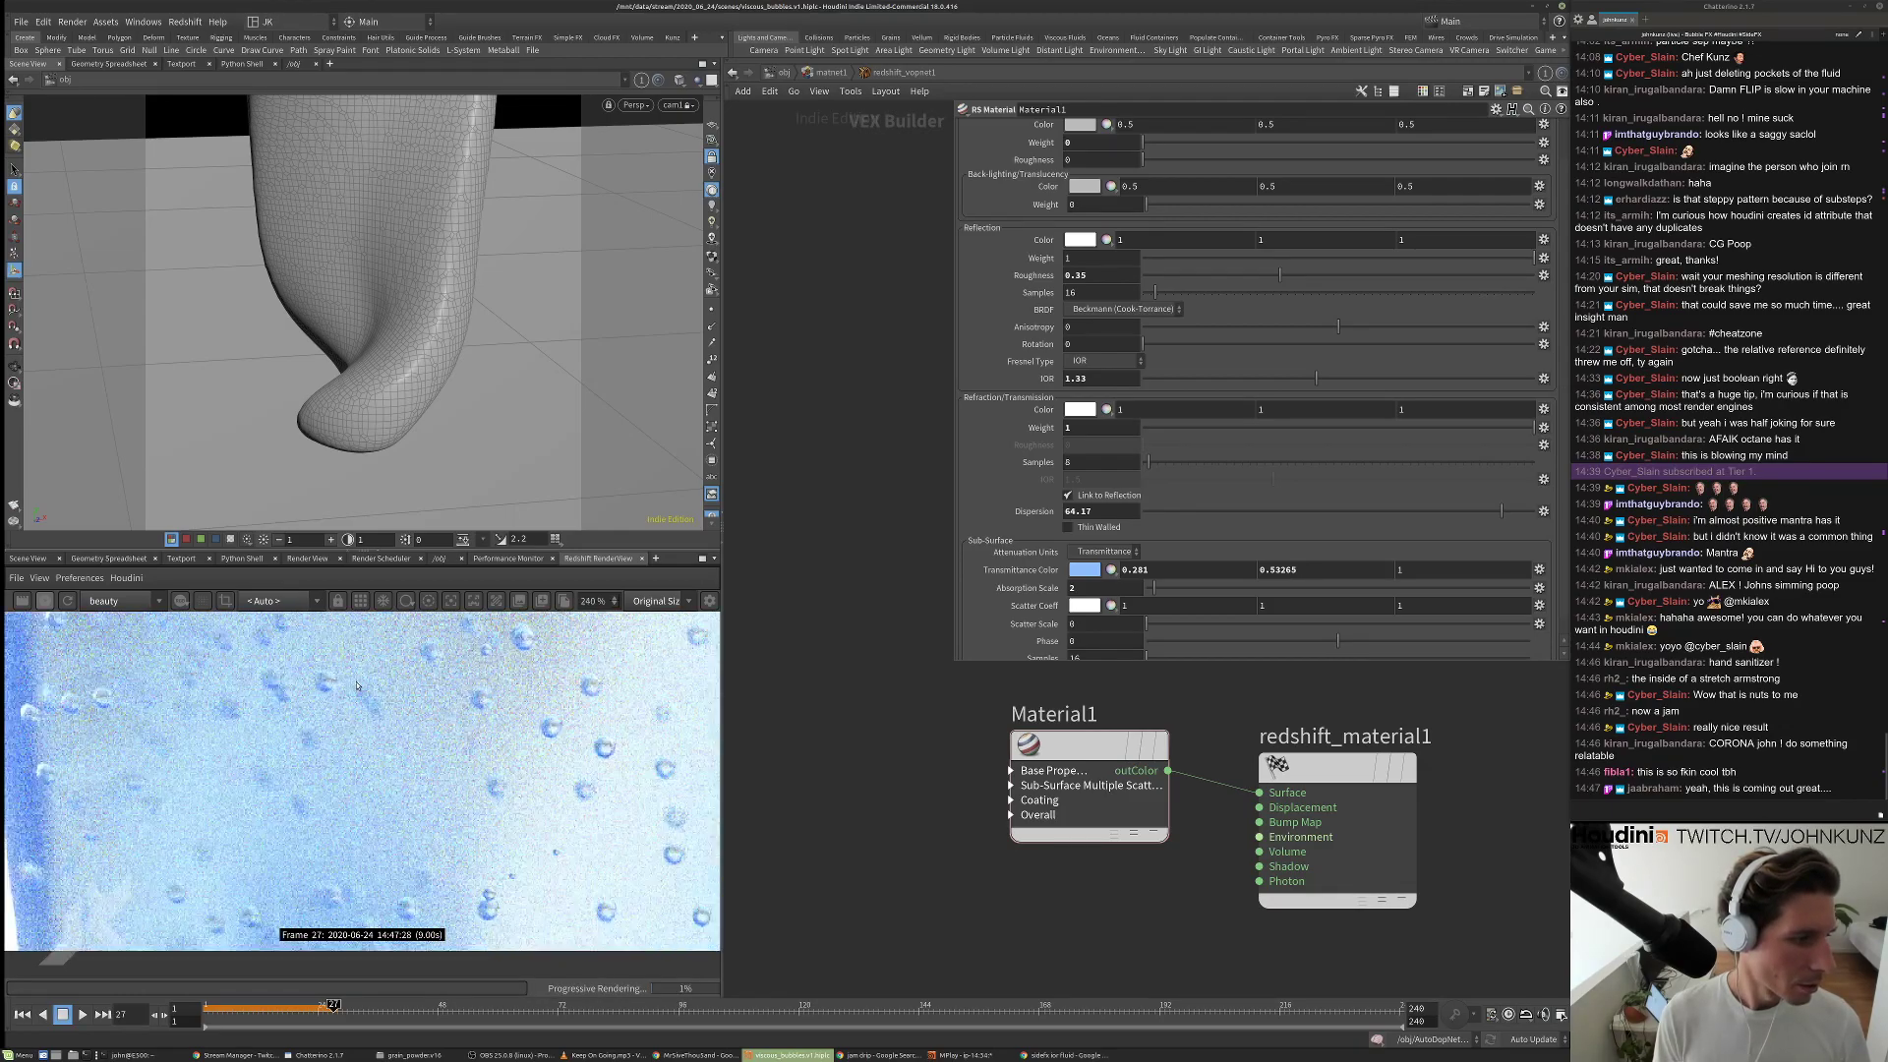
scroll(507, 654, down, 7)
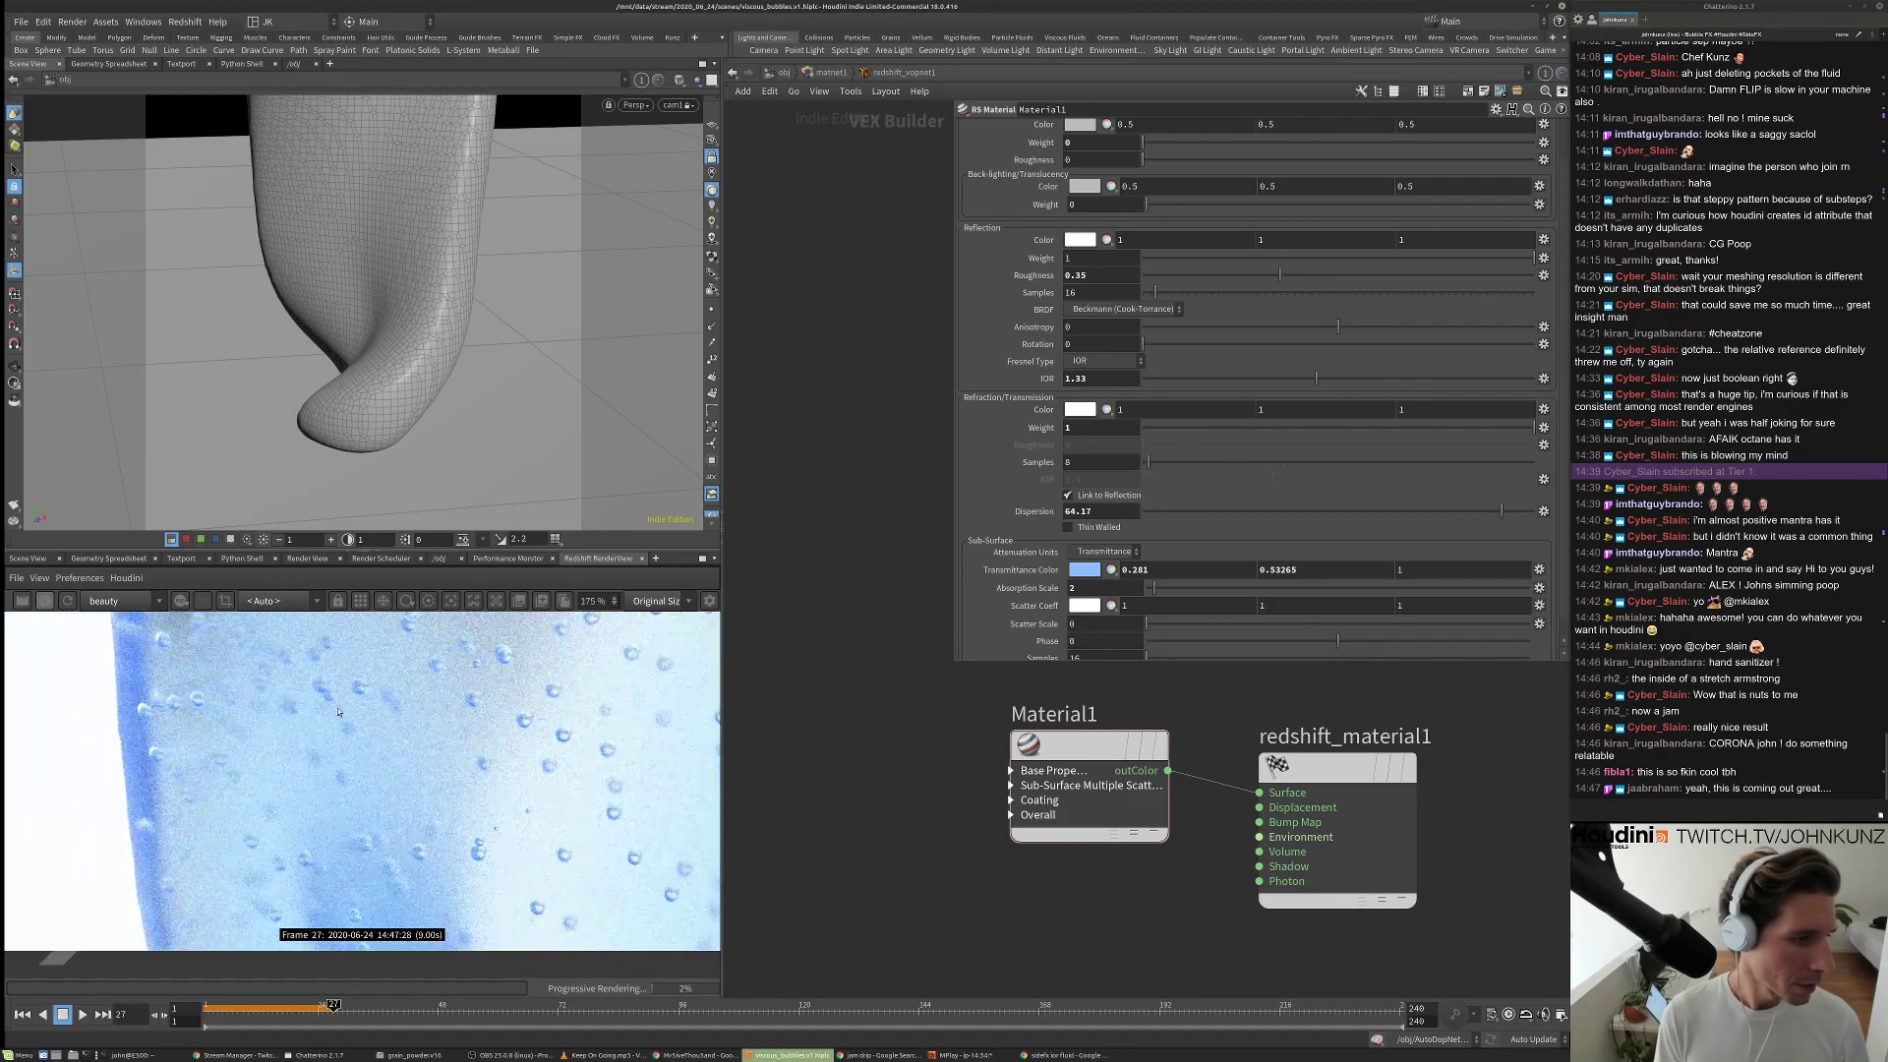
scroll(358, 803, up, 2)
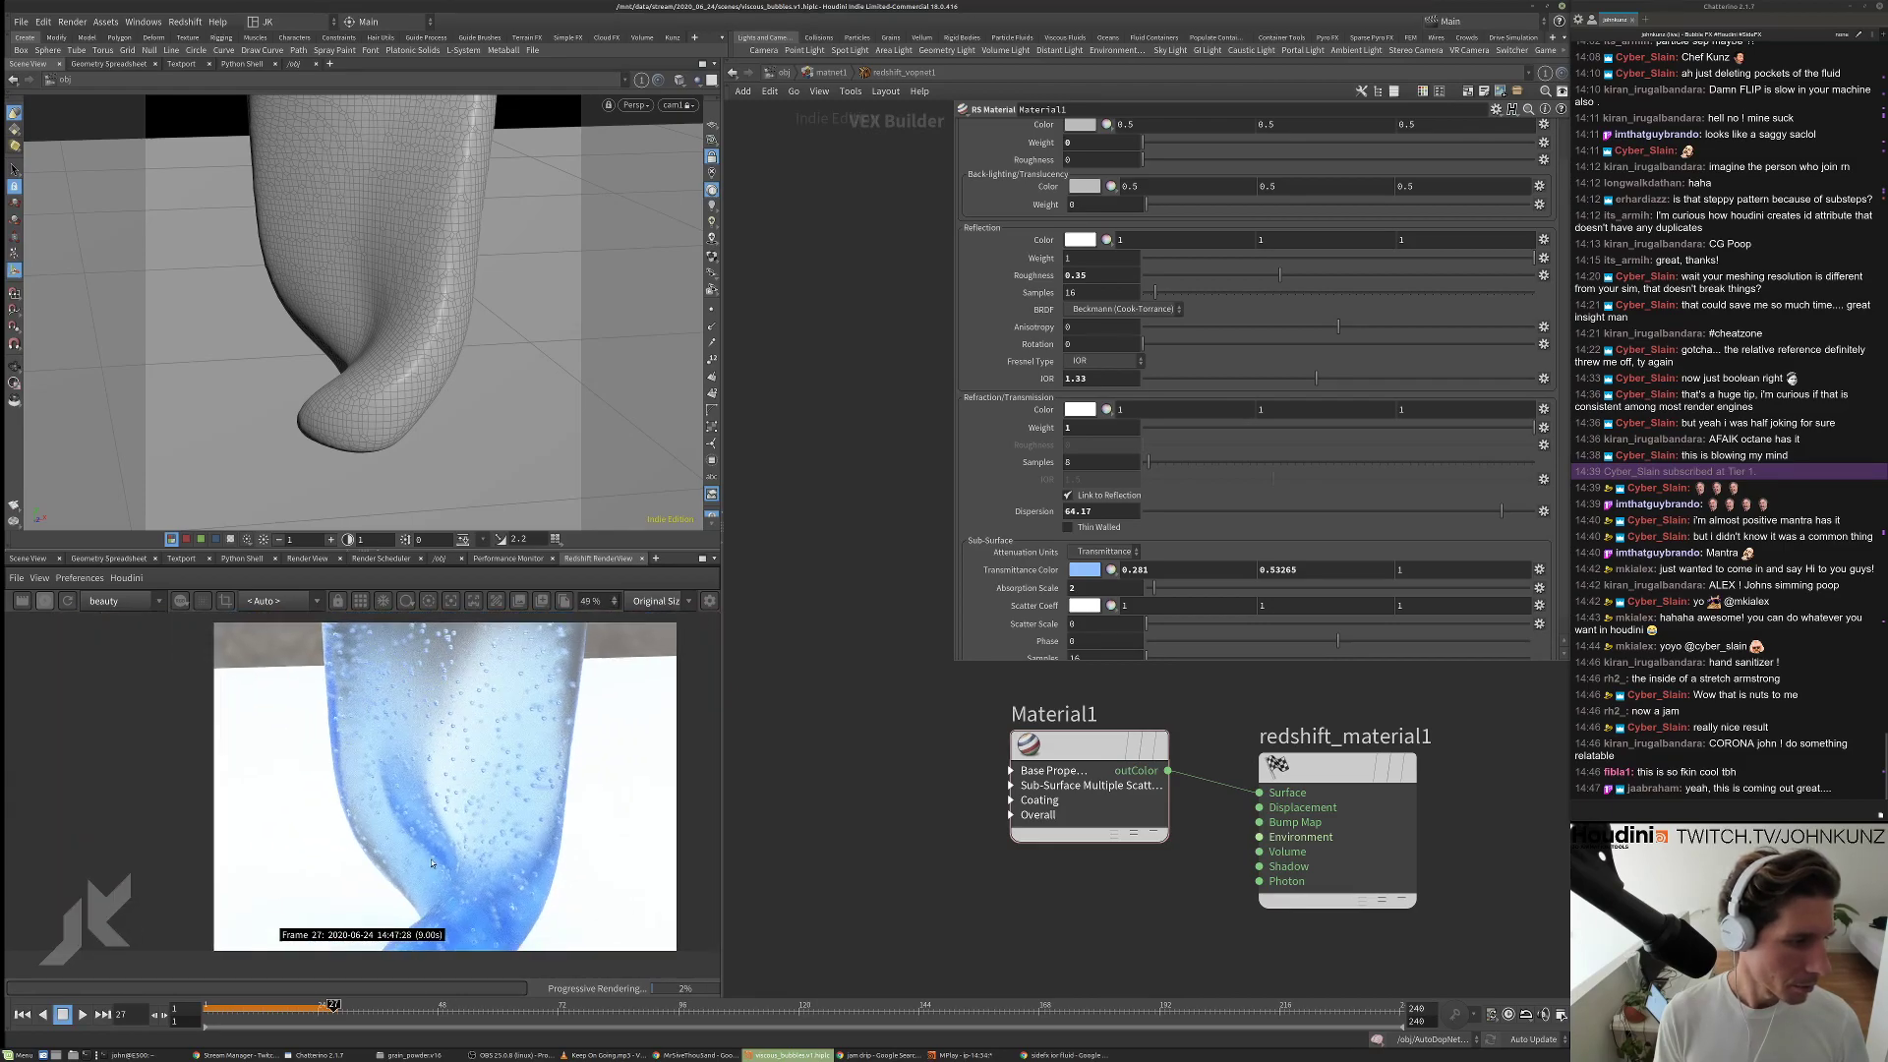
scroll(334, 816, up, 2)
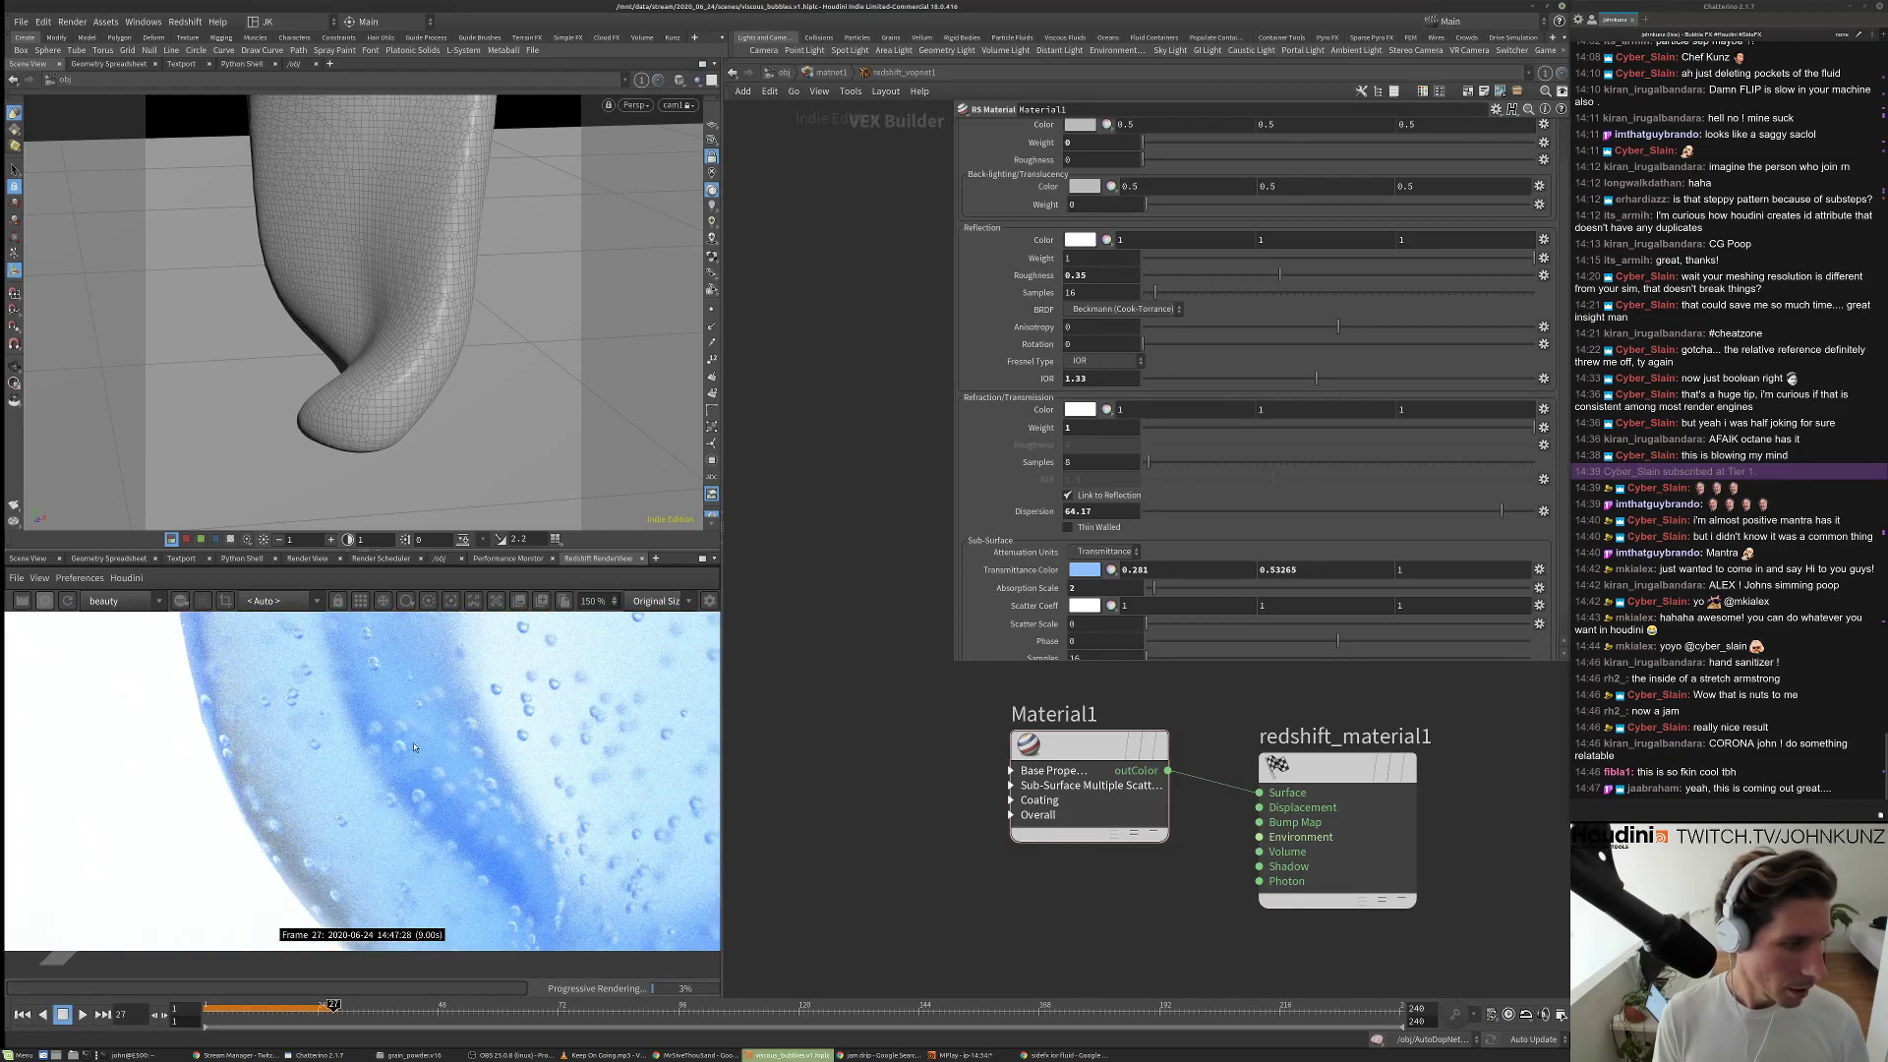
scroll(413, 747, down, 6)
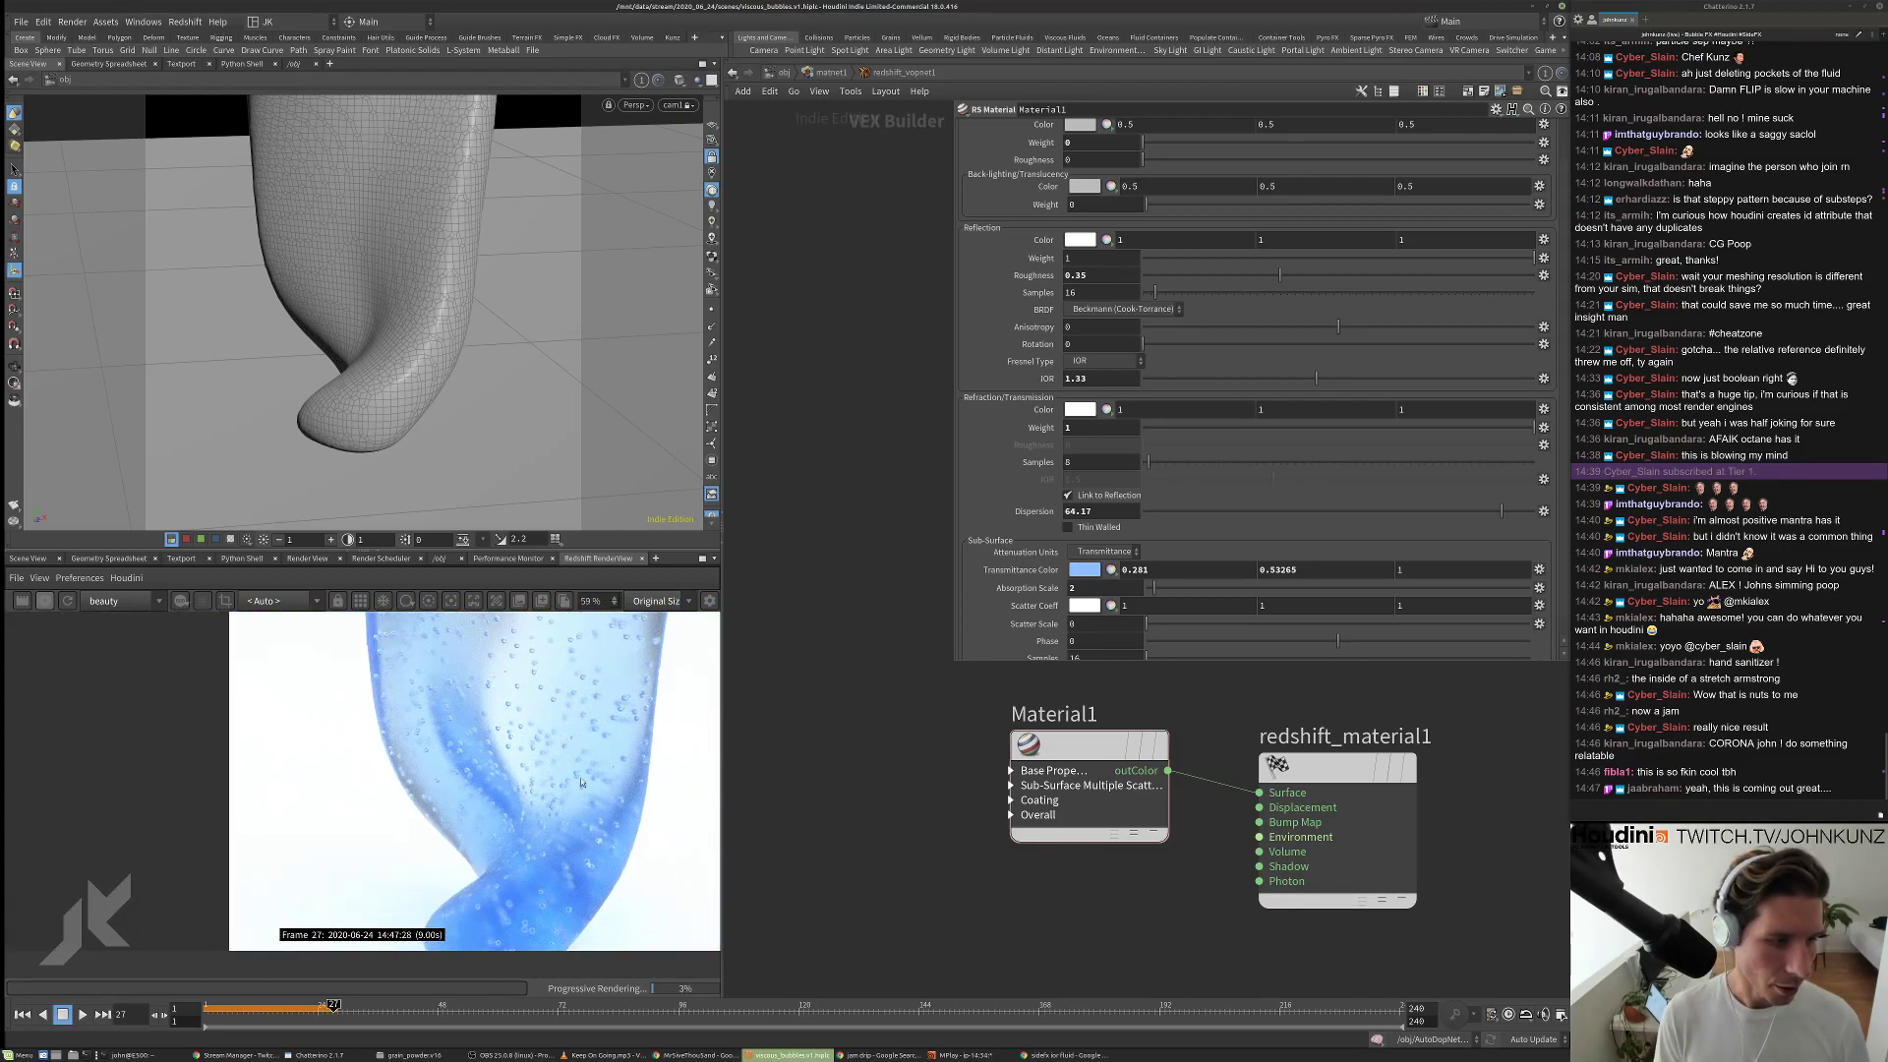
scroll(580, 783, up, 2)
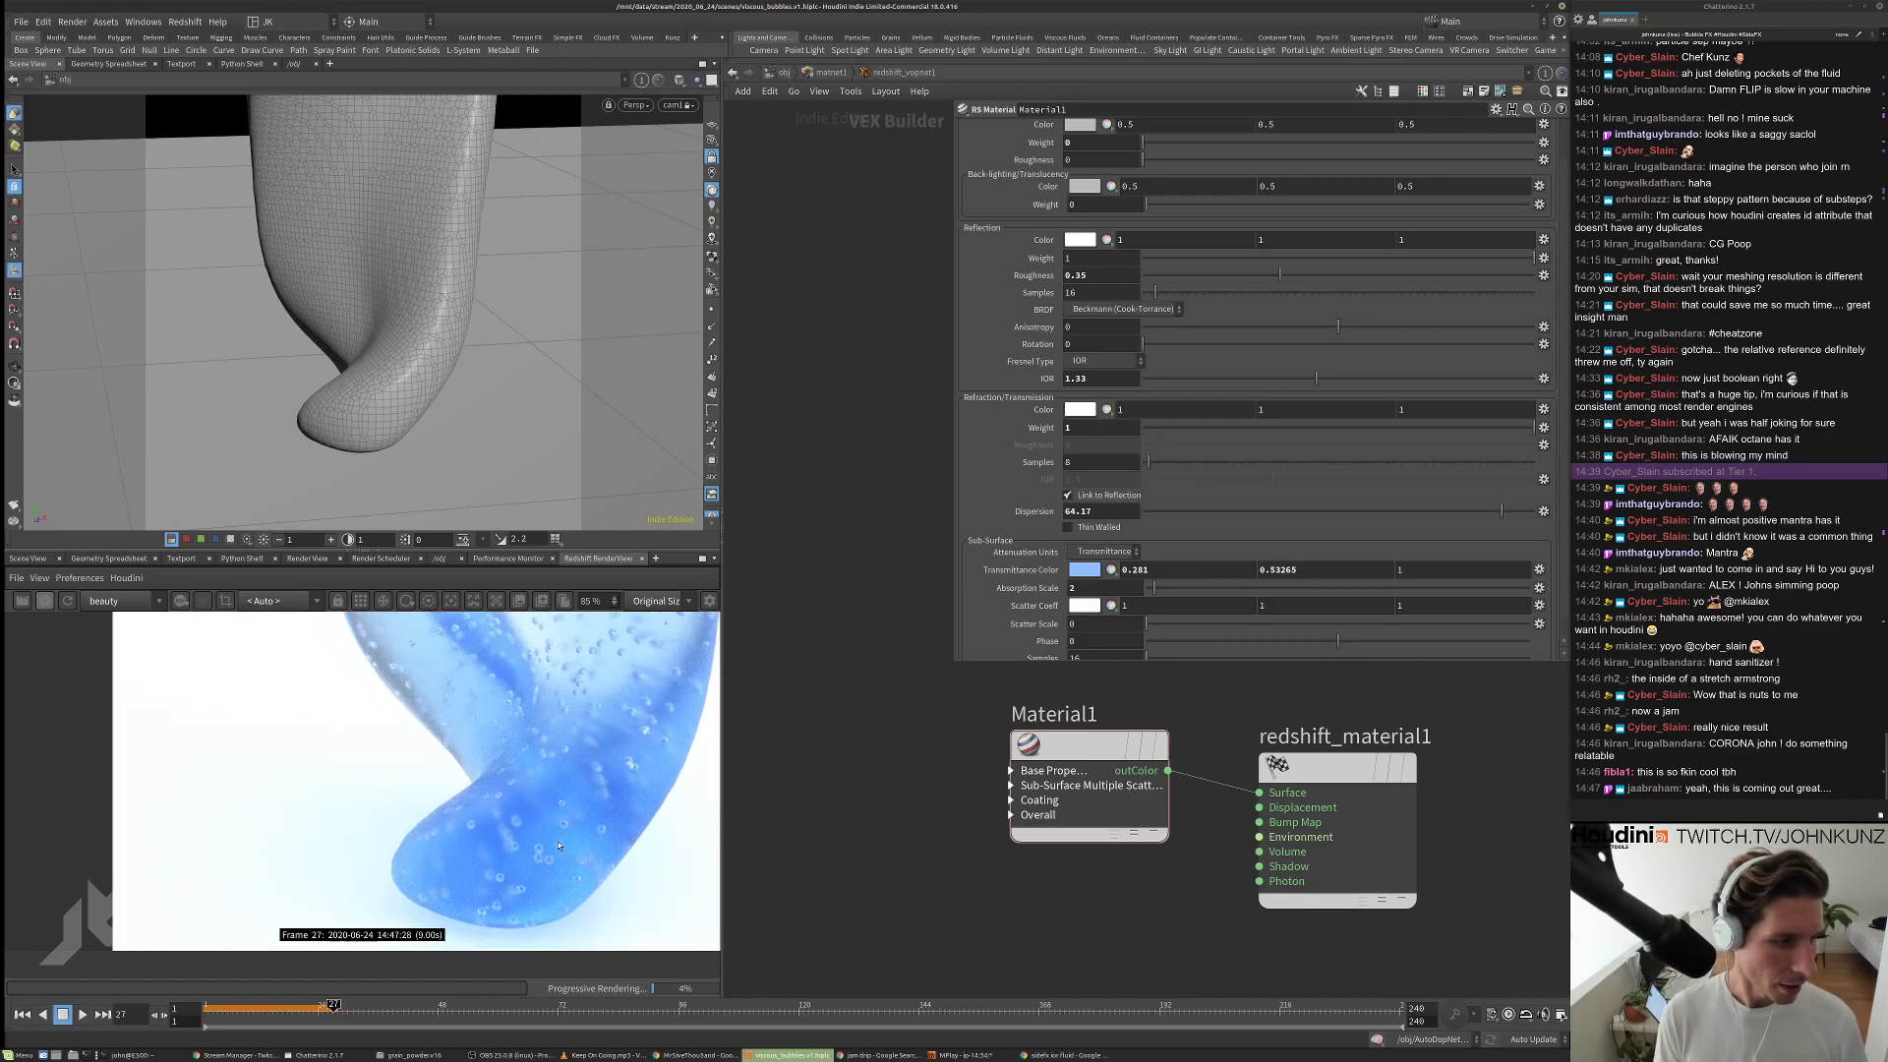
scroll(575, 800, down, 2)
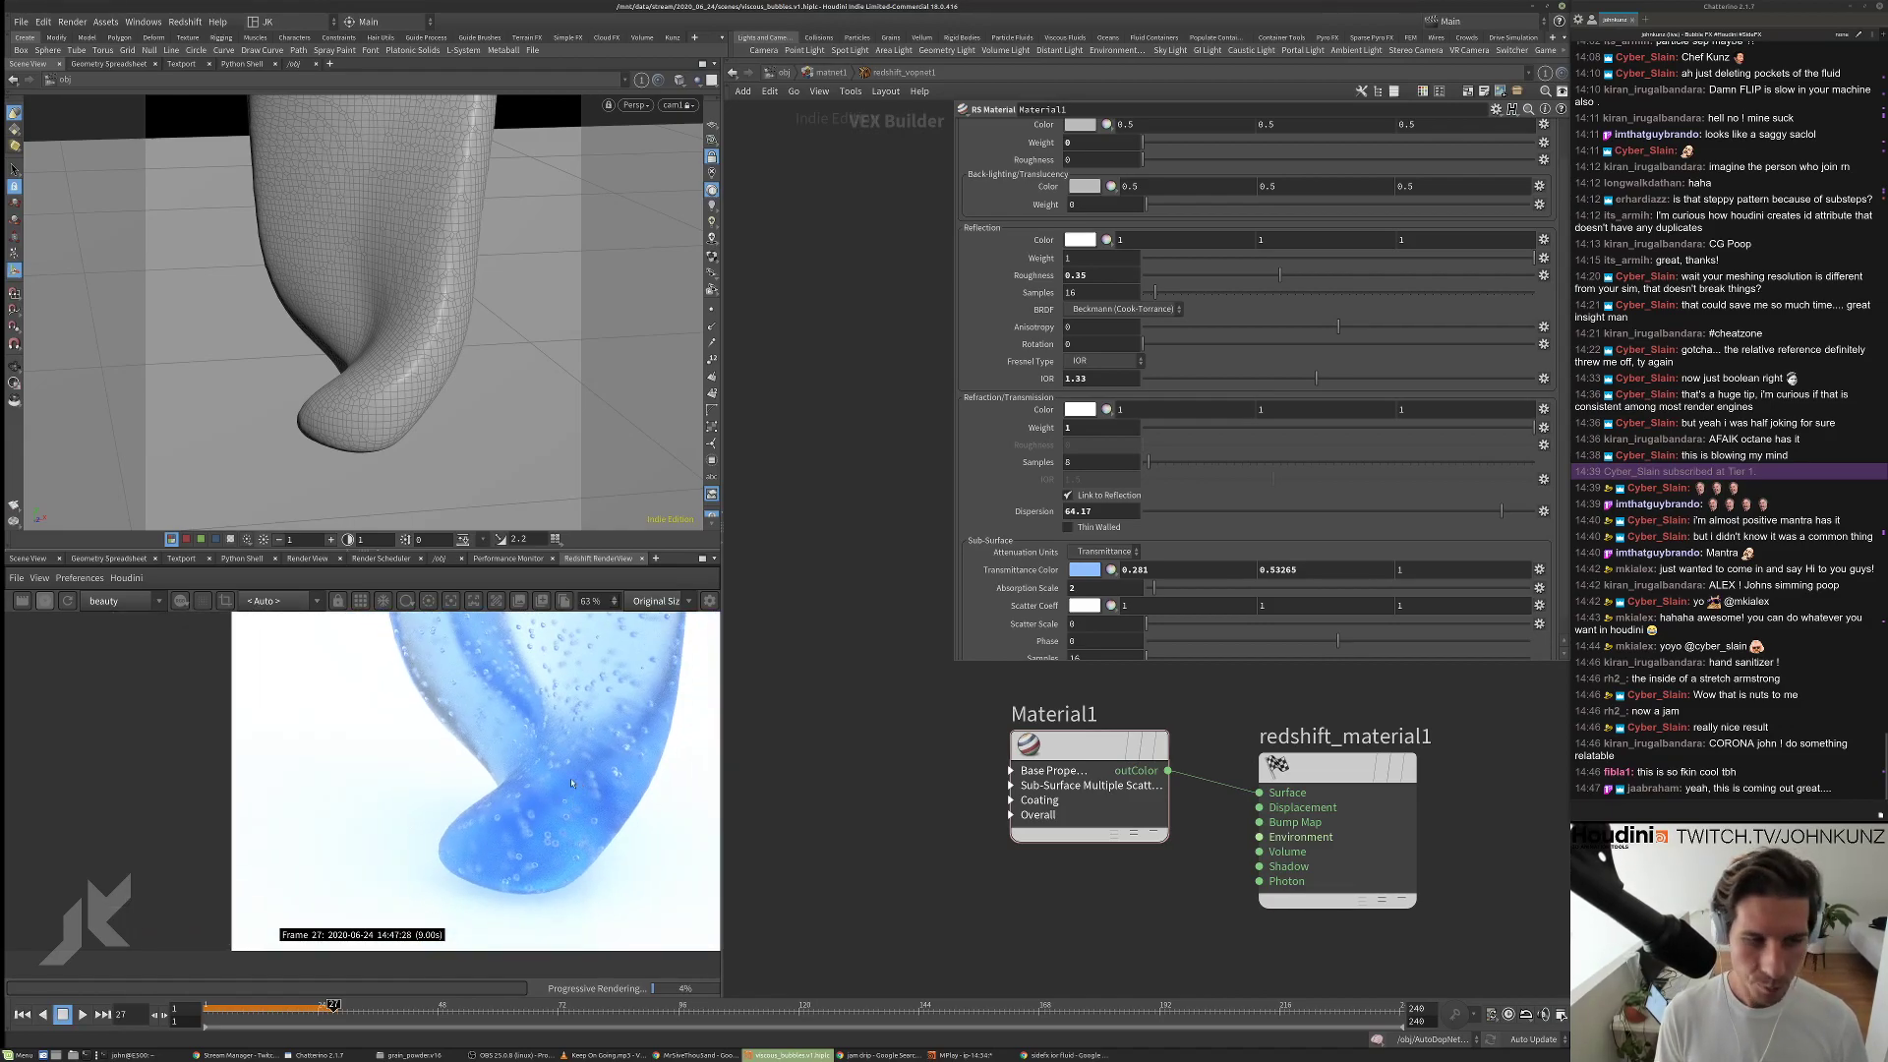
scroll(580, 799, down, 1)
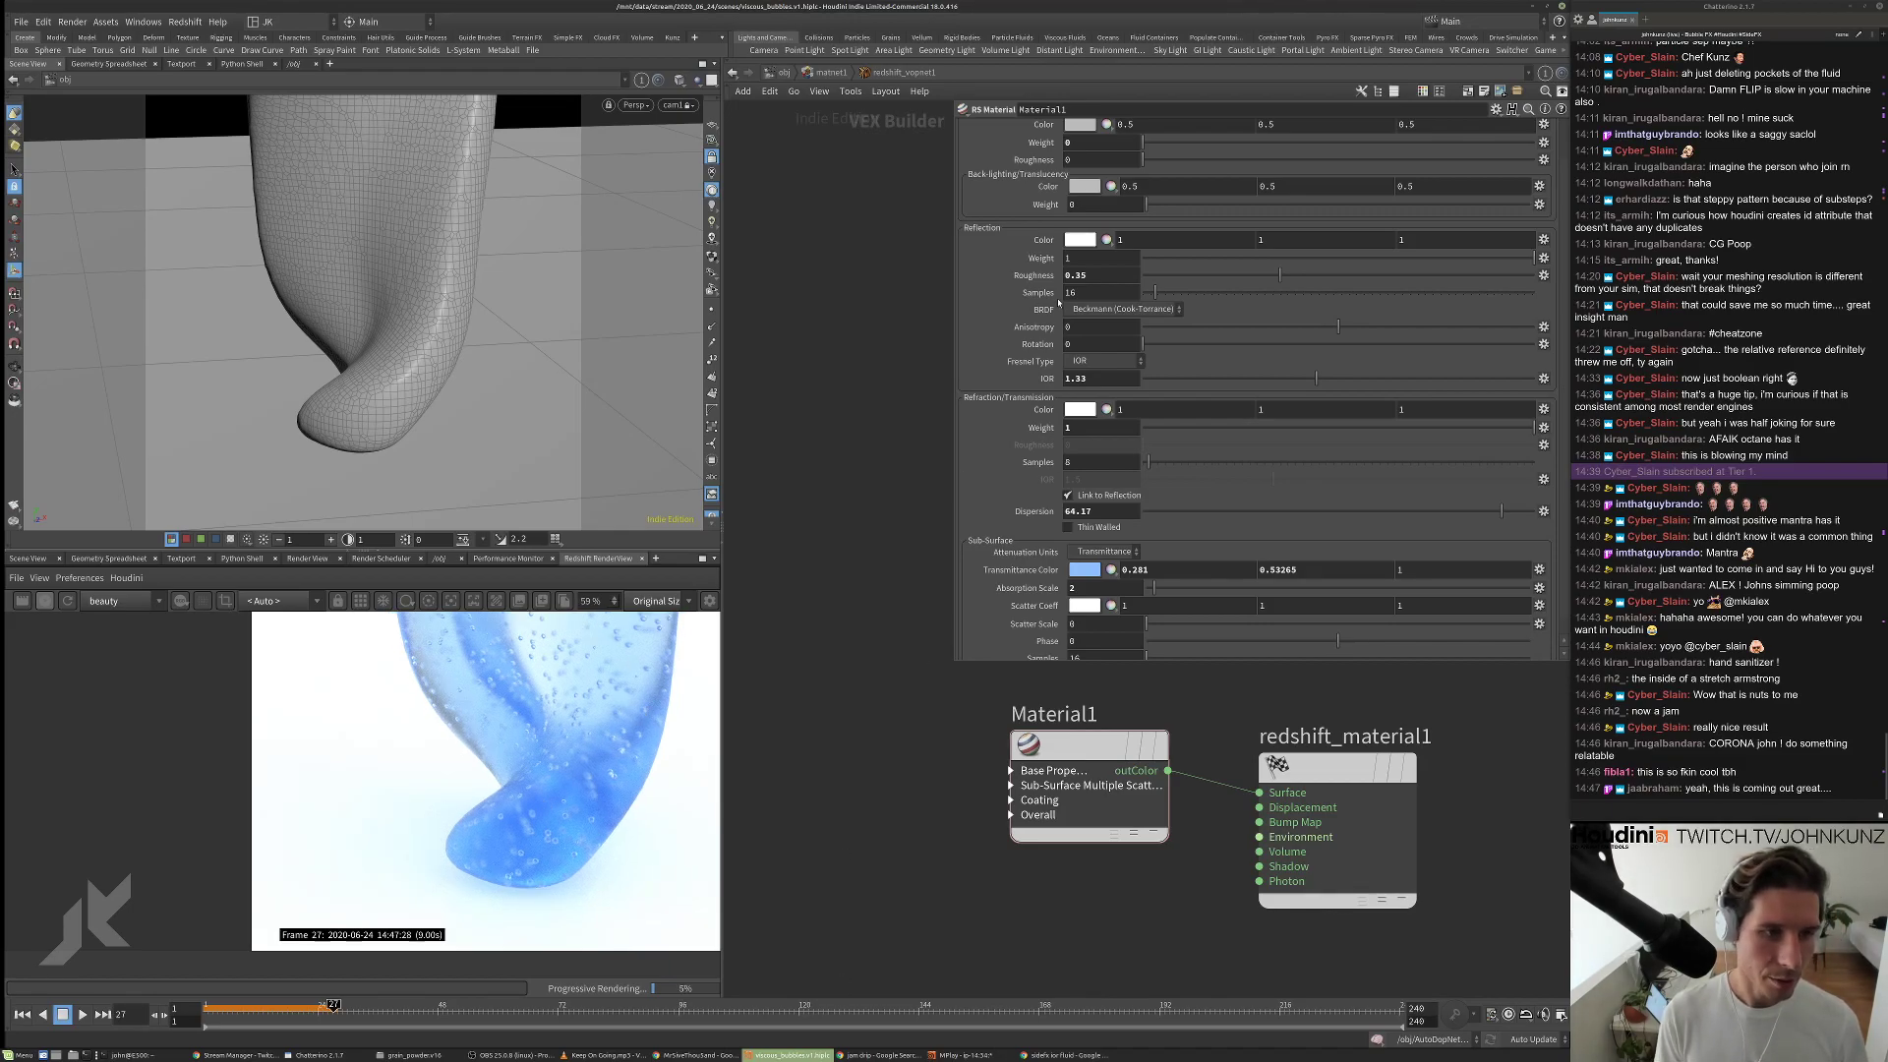
scroll(646, 667, up, 3)
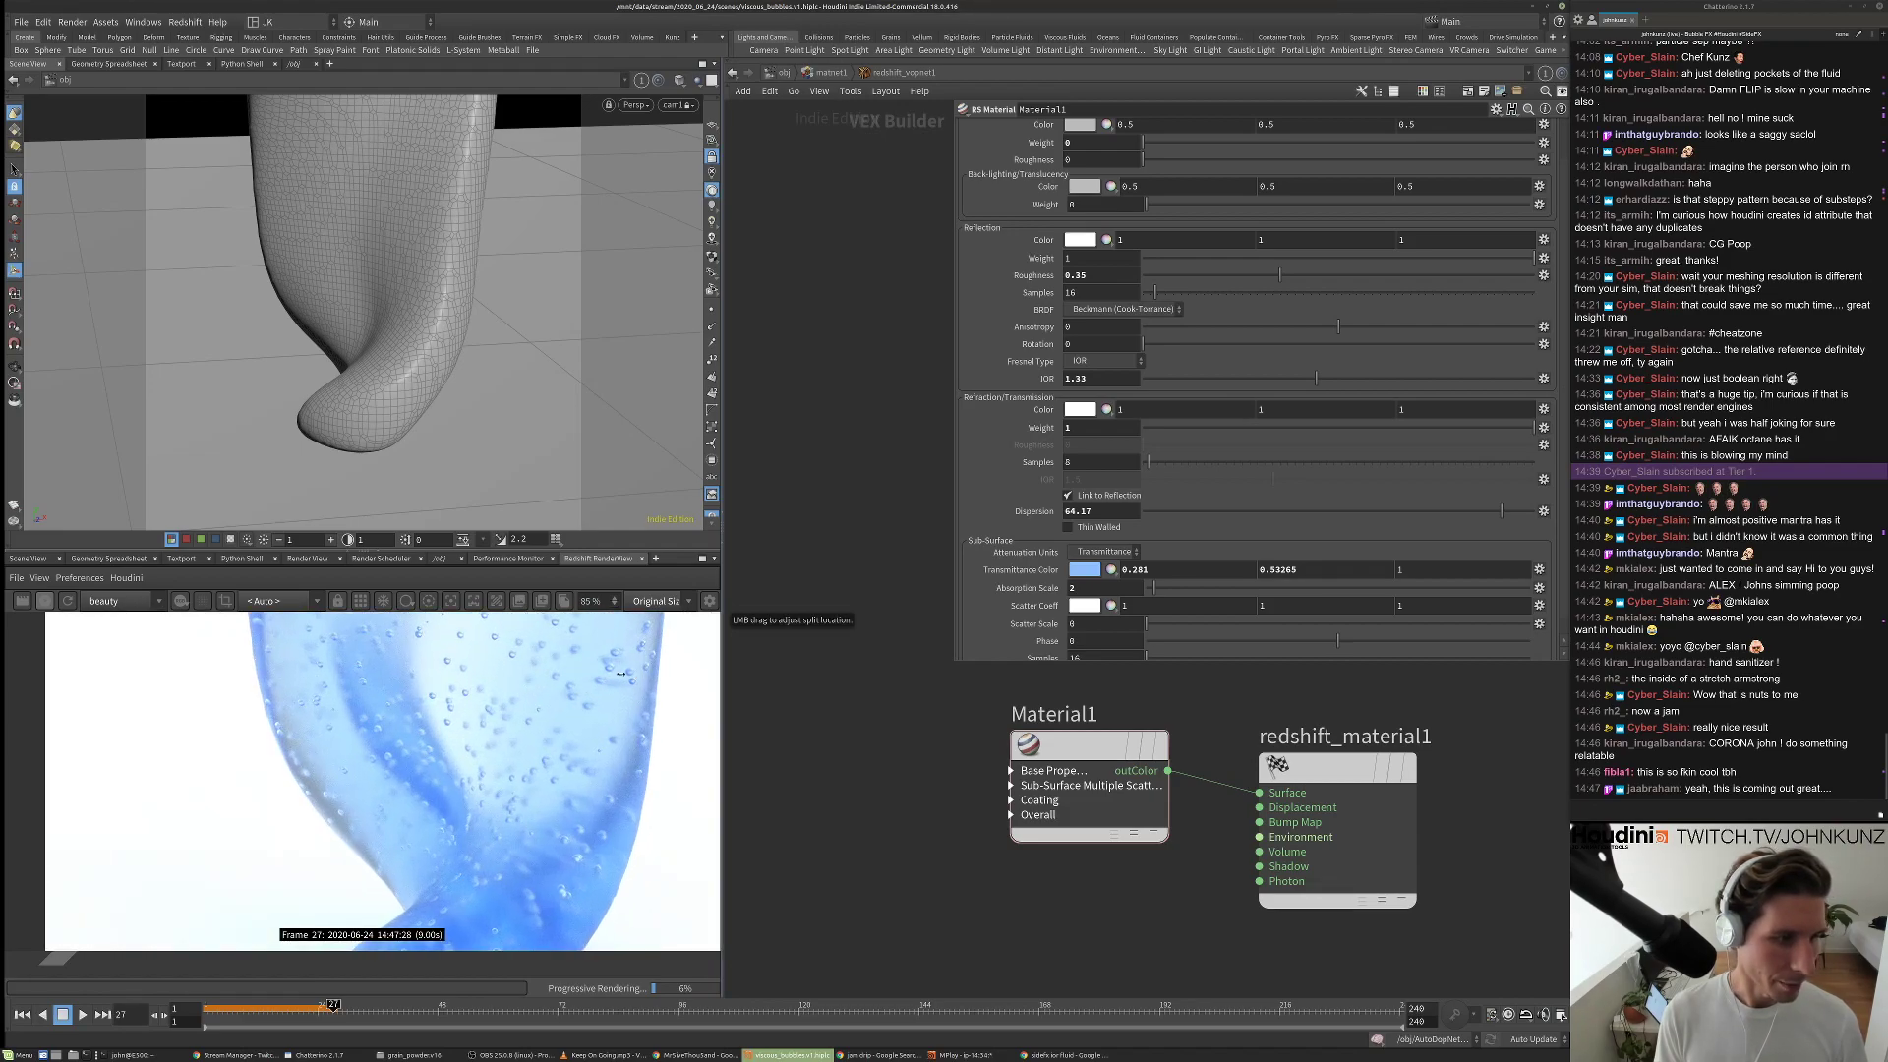
scroll(594, 689, up, 8)
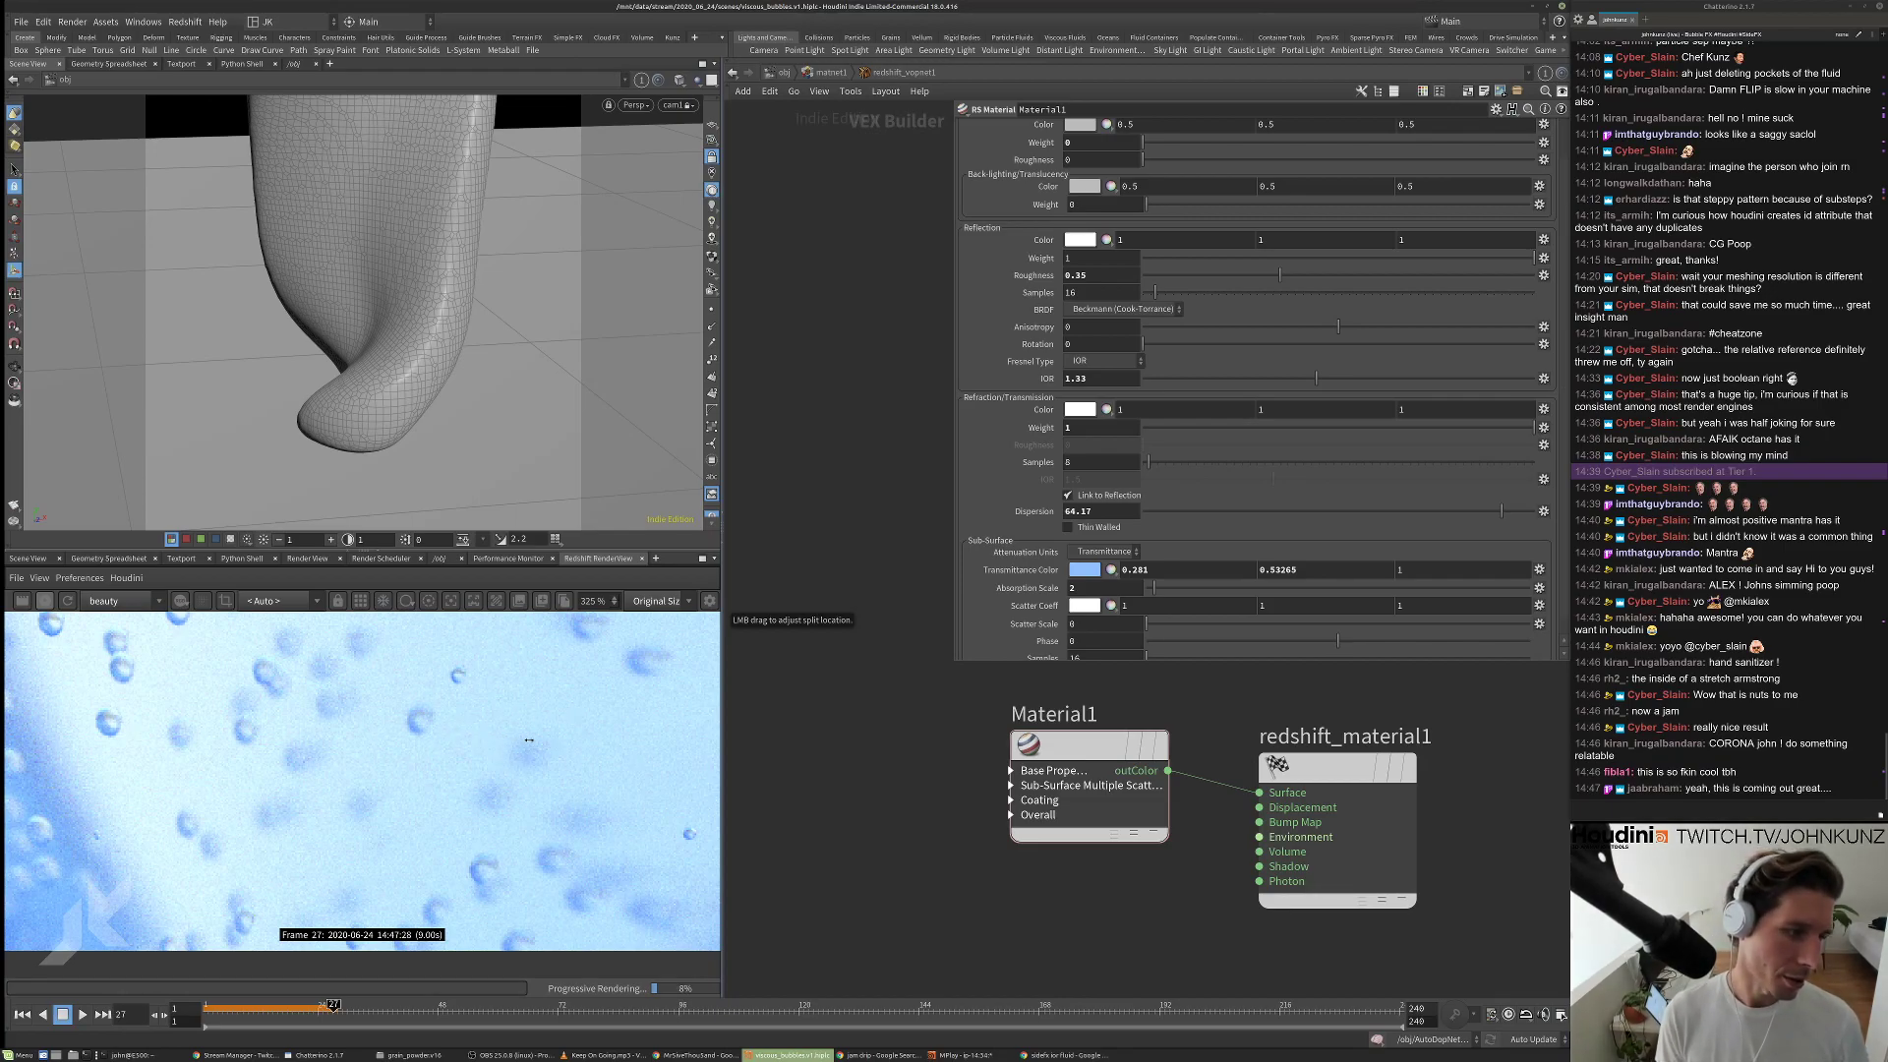
scroll(469, 782, down, 5)
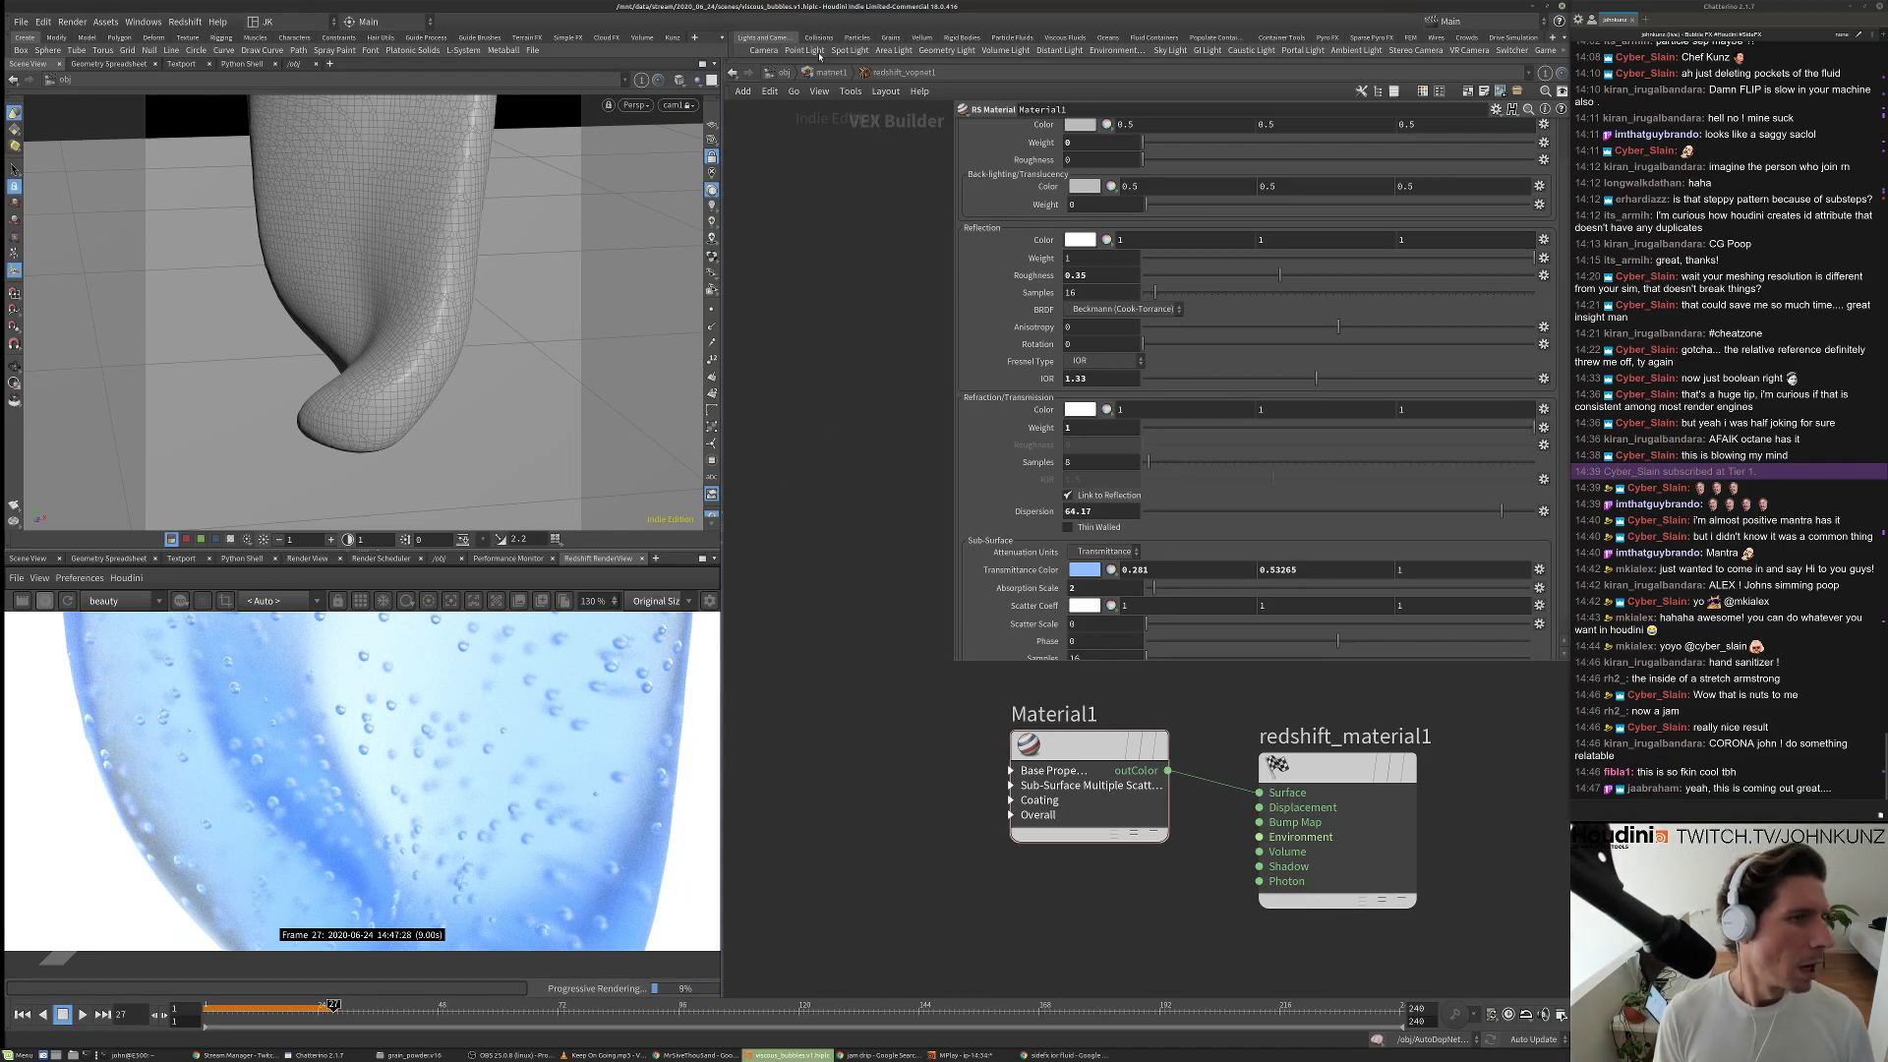
click(784, 73)
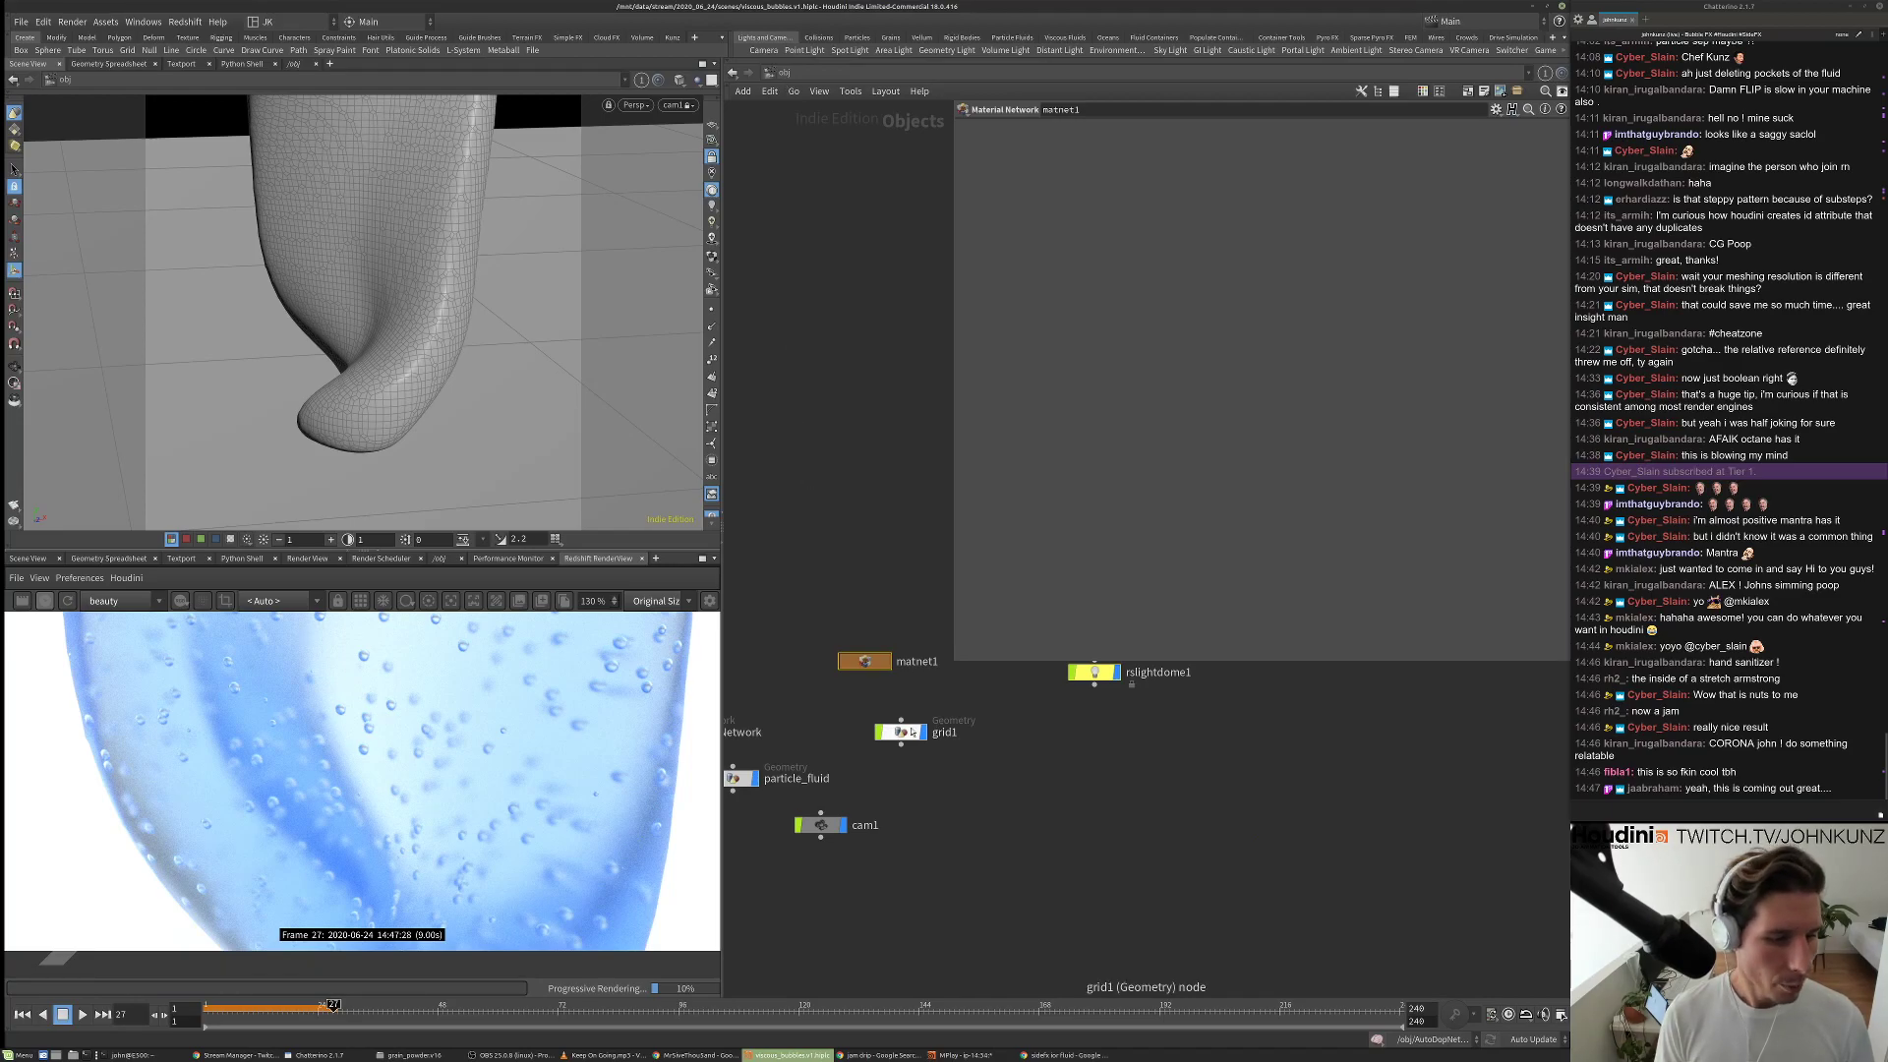
Enter particle_fluid's geometry network after briefly entering grid1.
double_click(906, 732)
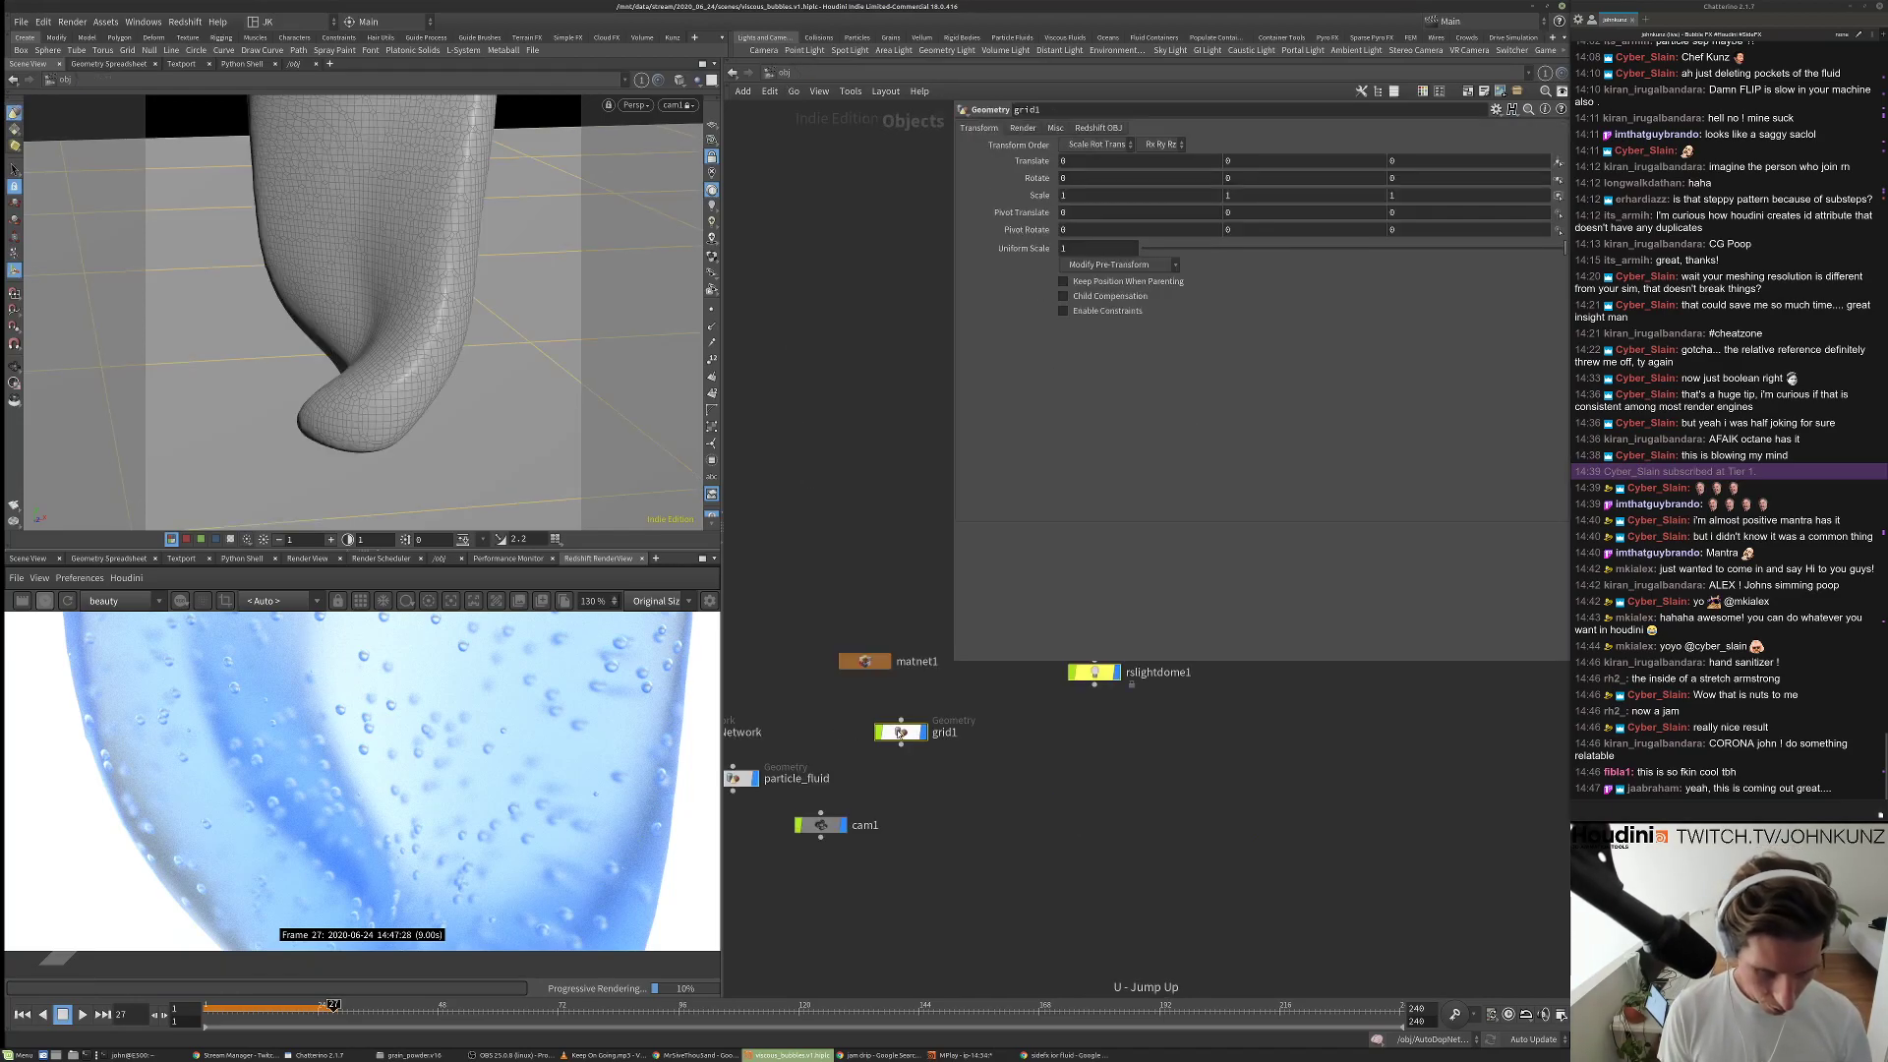
key(u)
key(i)
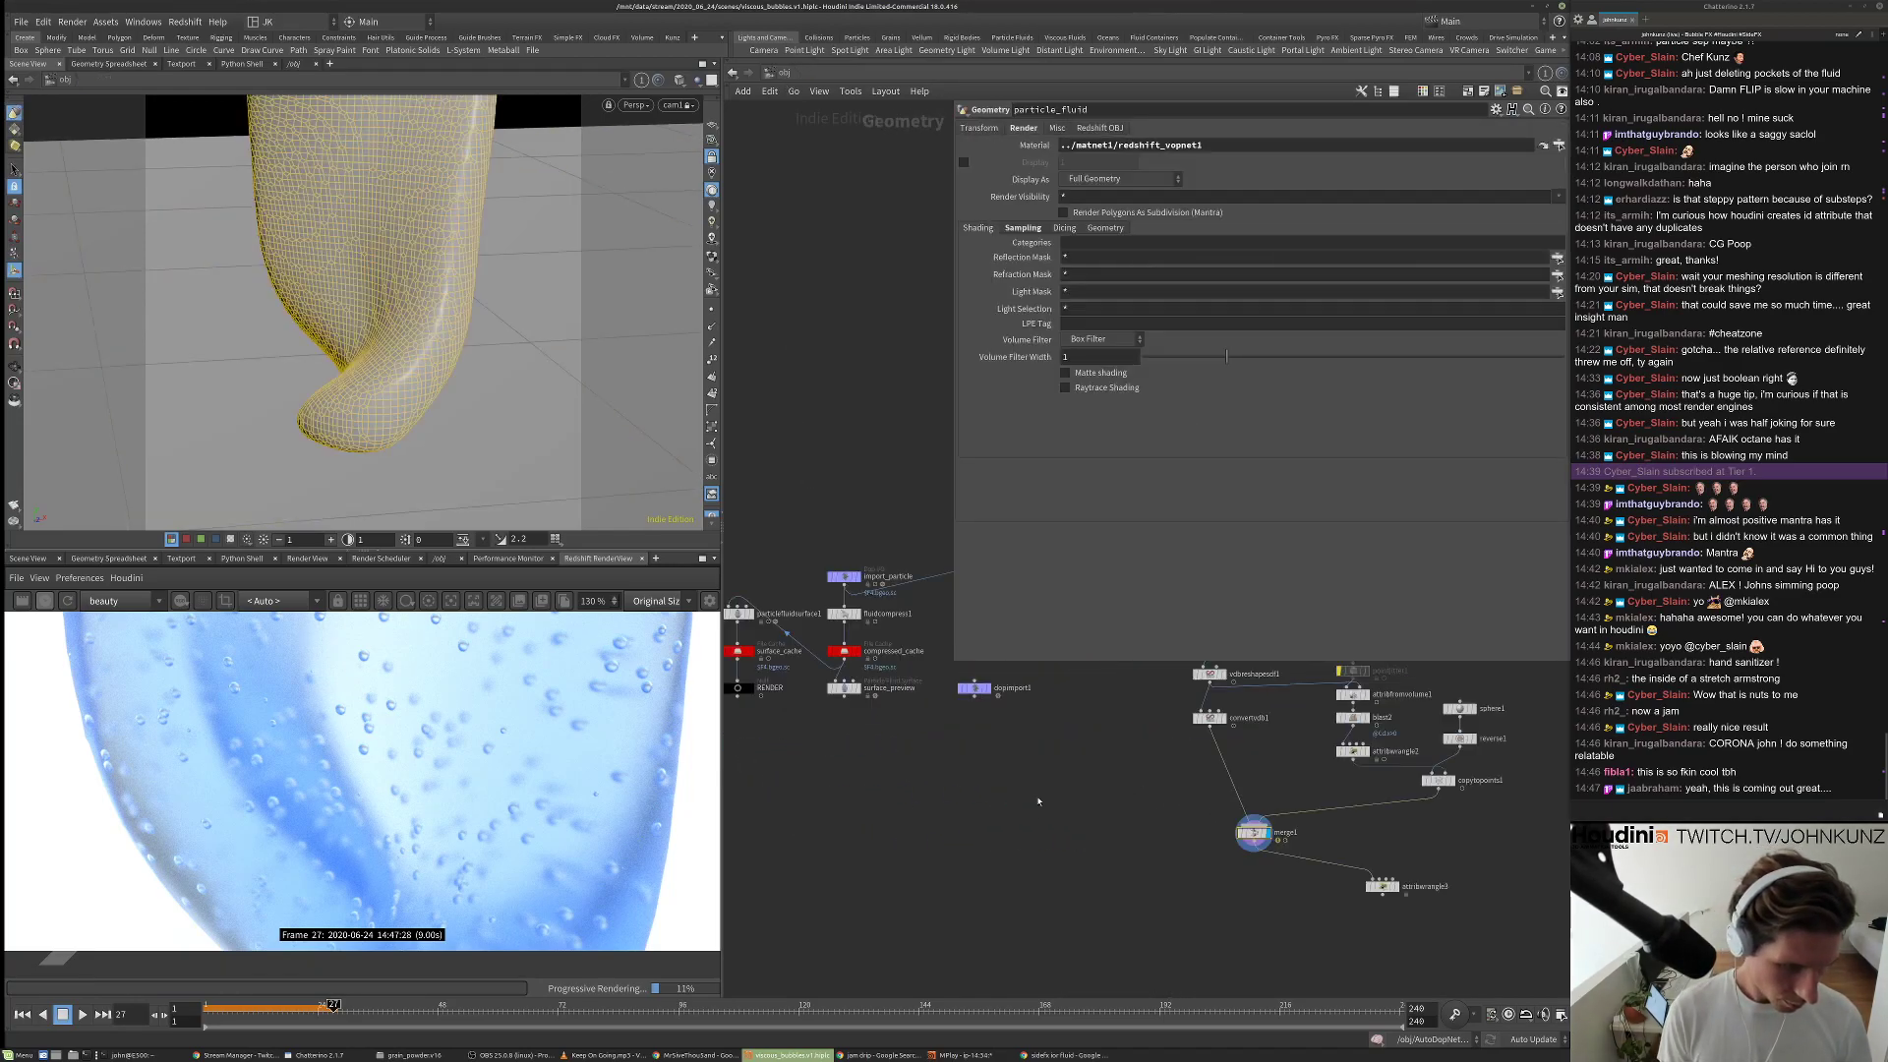
scroll(1248, 810, up, 1)
Change attribwrangle2's fit() pscale cap from 0.01 to 0.03.
click(1229, 803)
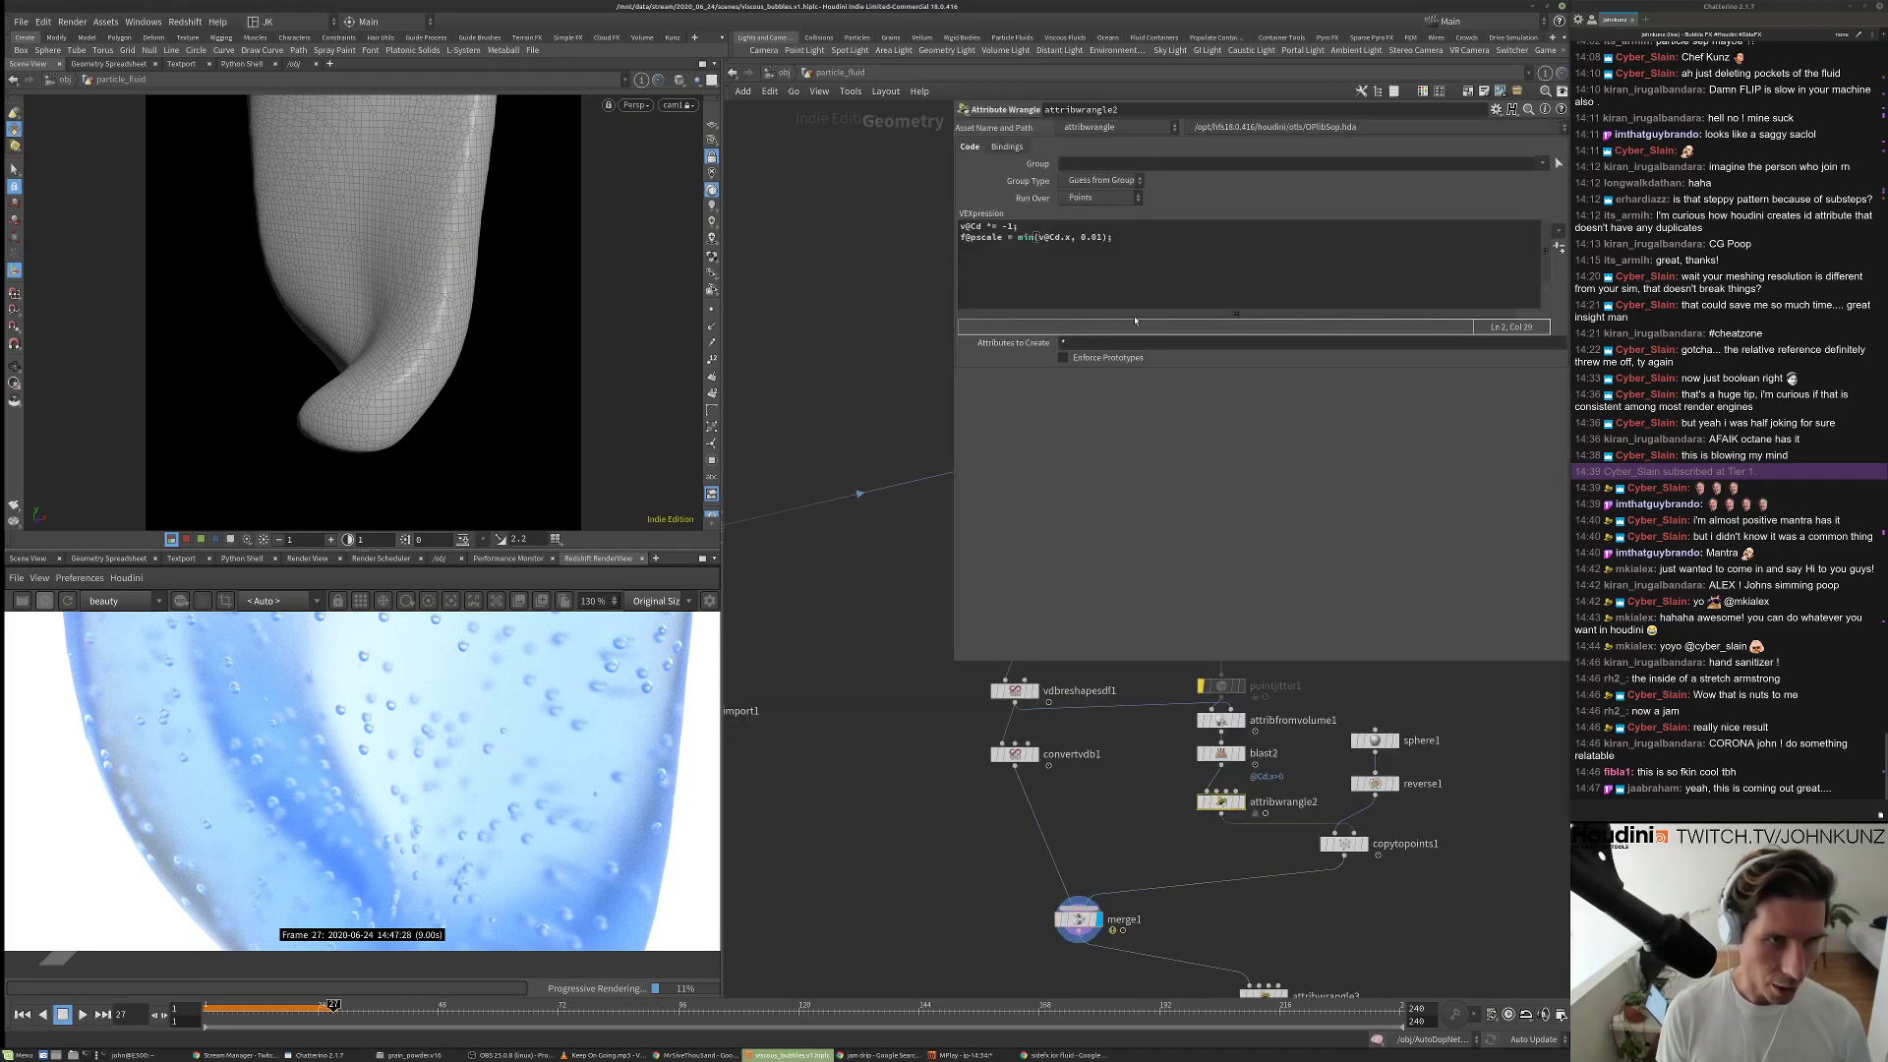
key(Left)
key(BackSpace)
text(3)
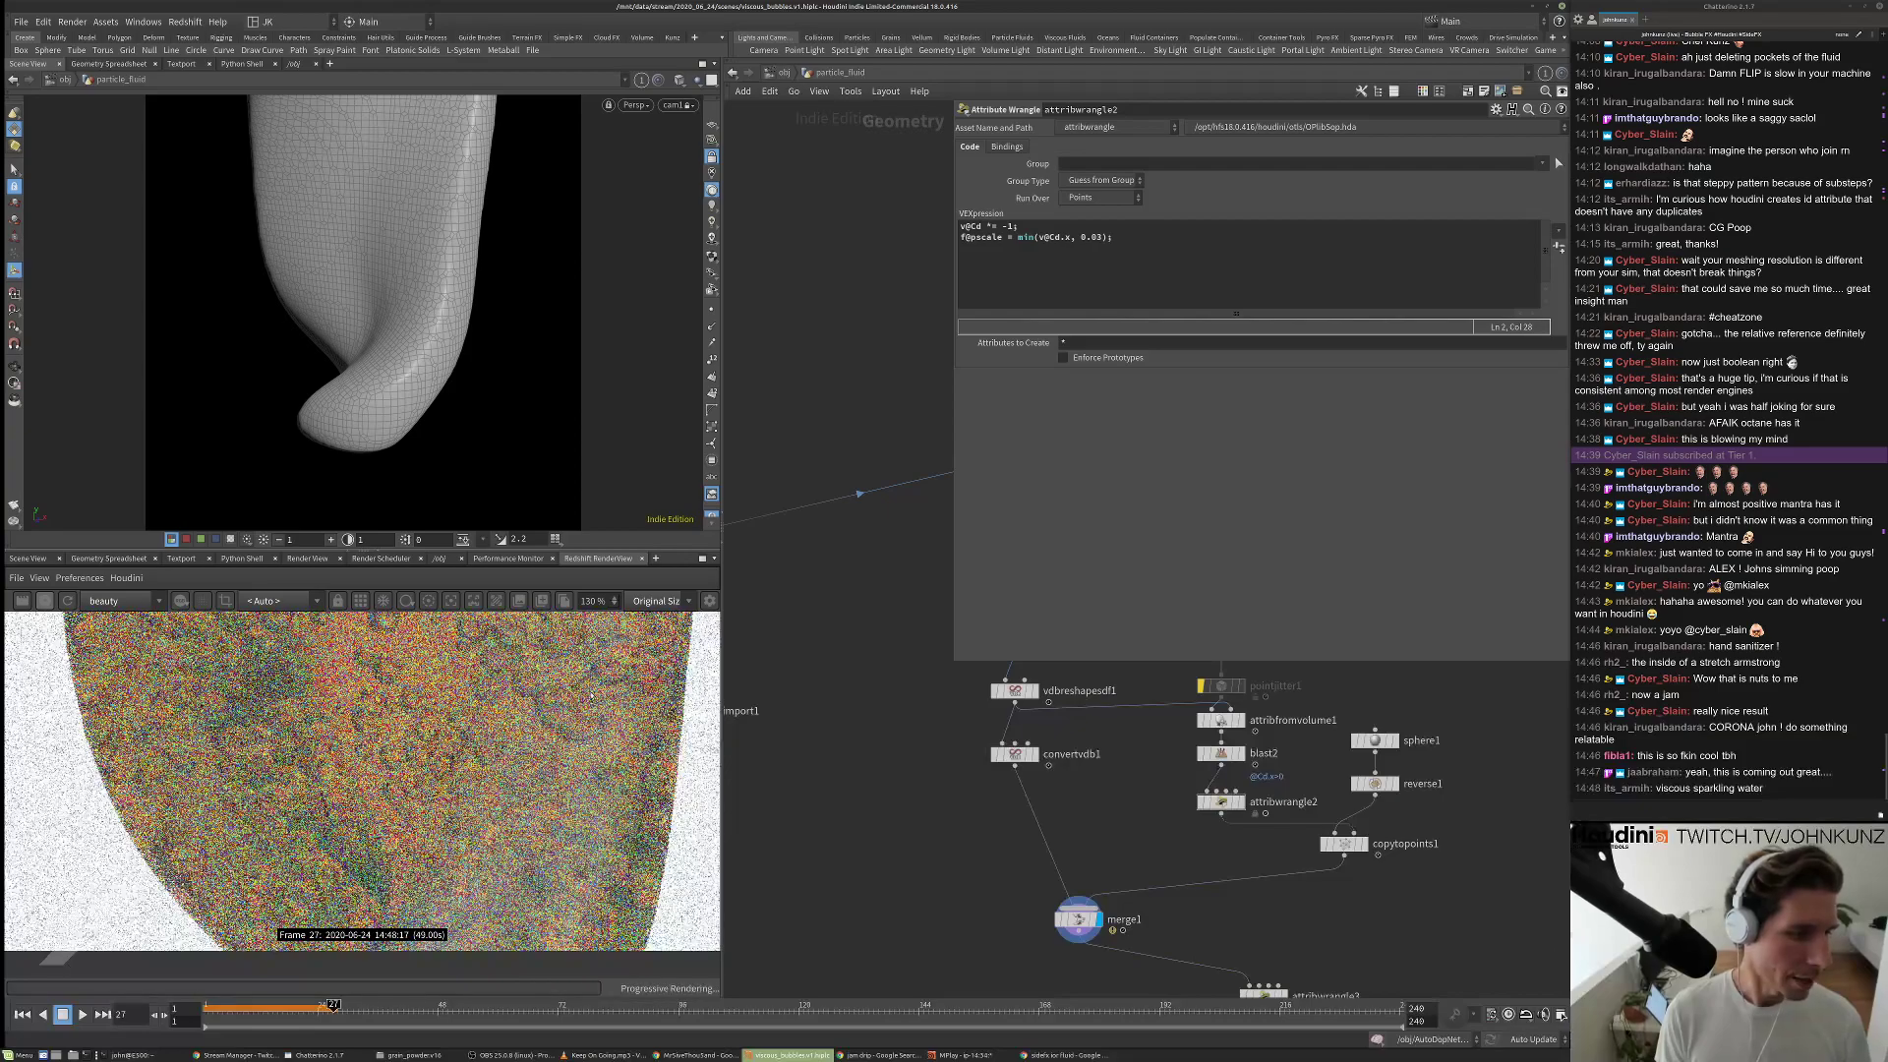
scroll(727, 770, down, 3)
scroll(535, 744, down, 1)
scroll(535, 743, down, 1)
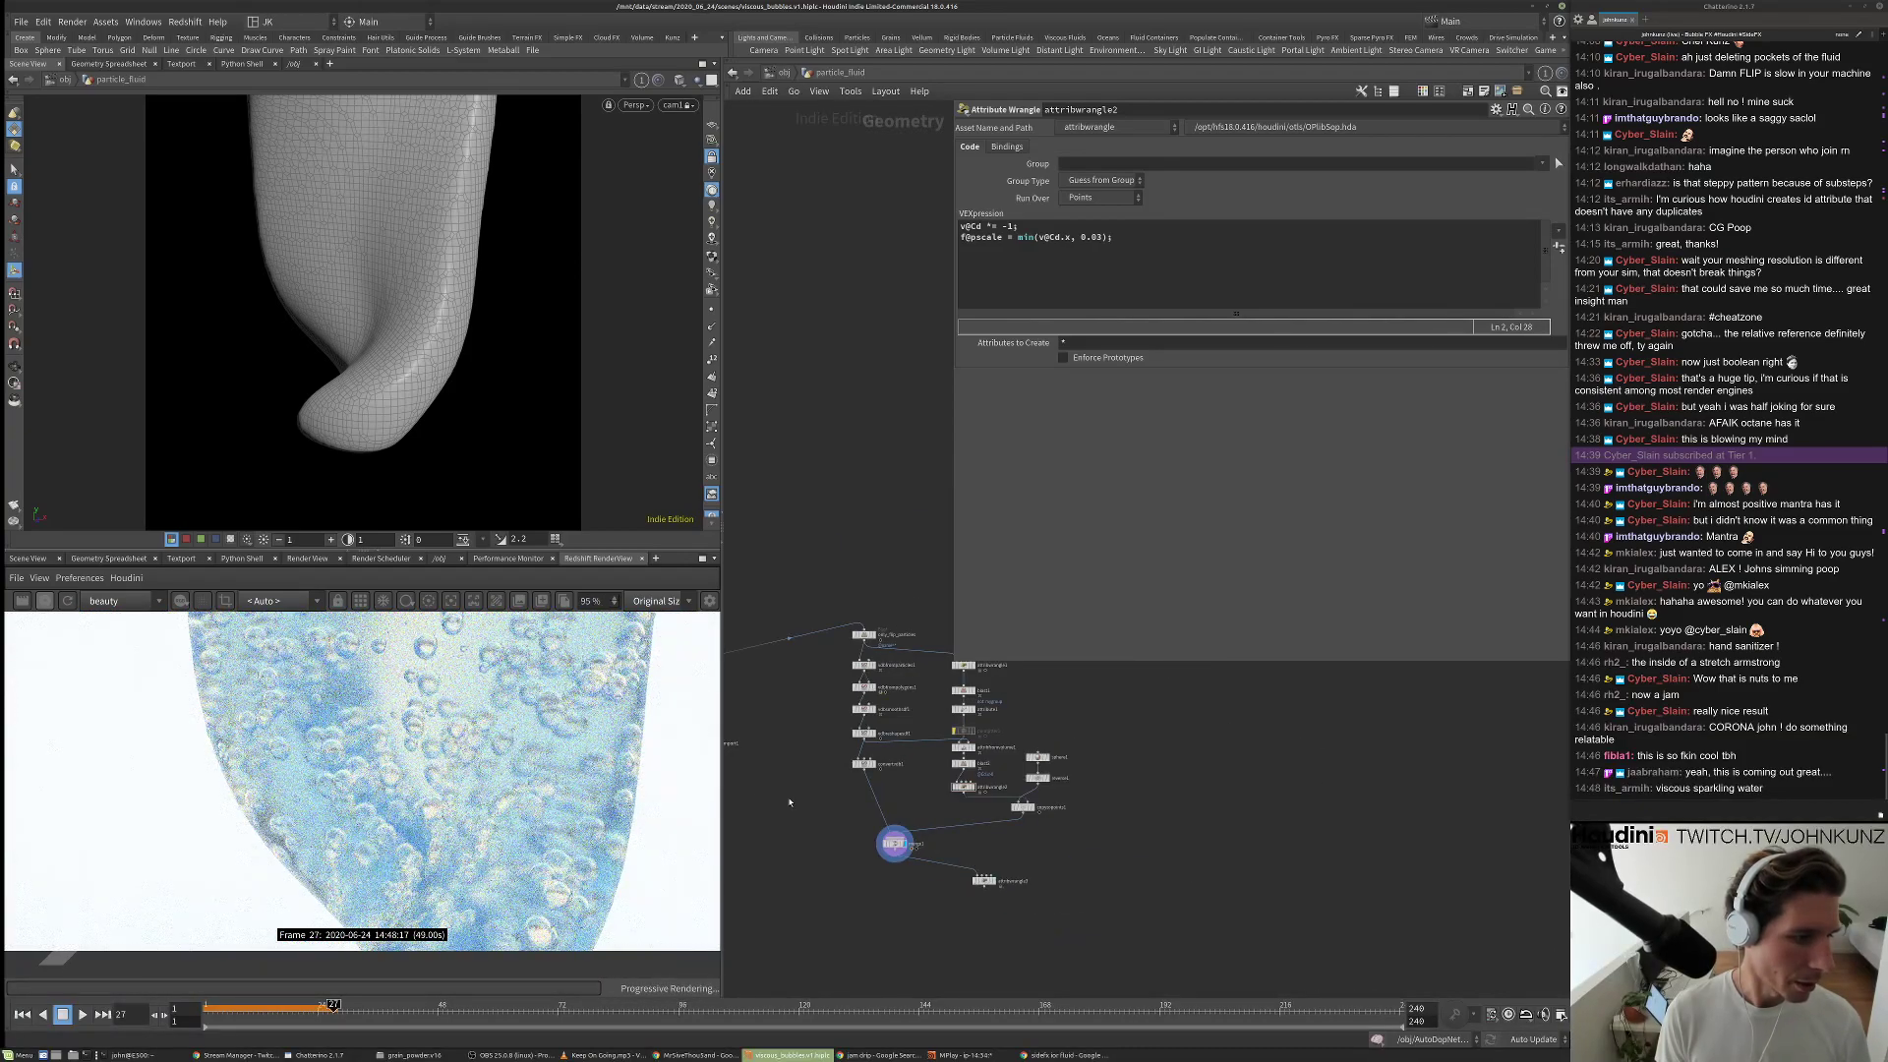
scroll(473, 780, down, 4)
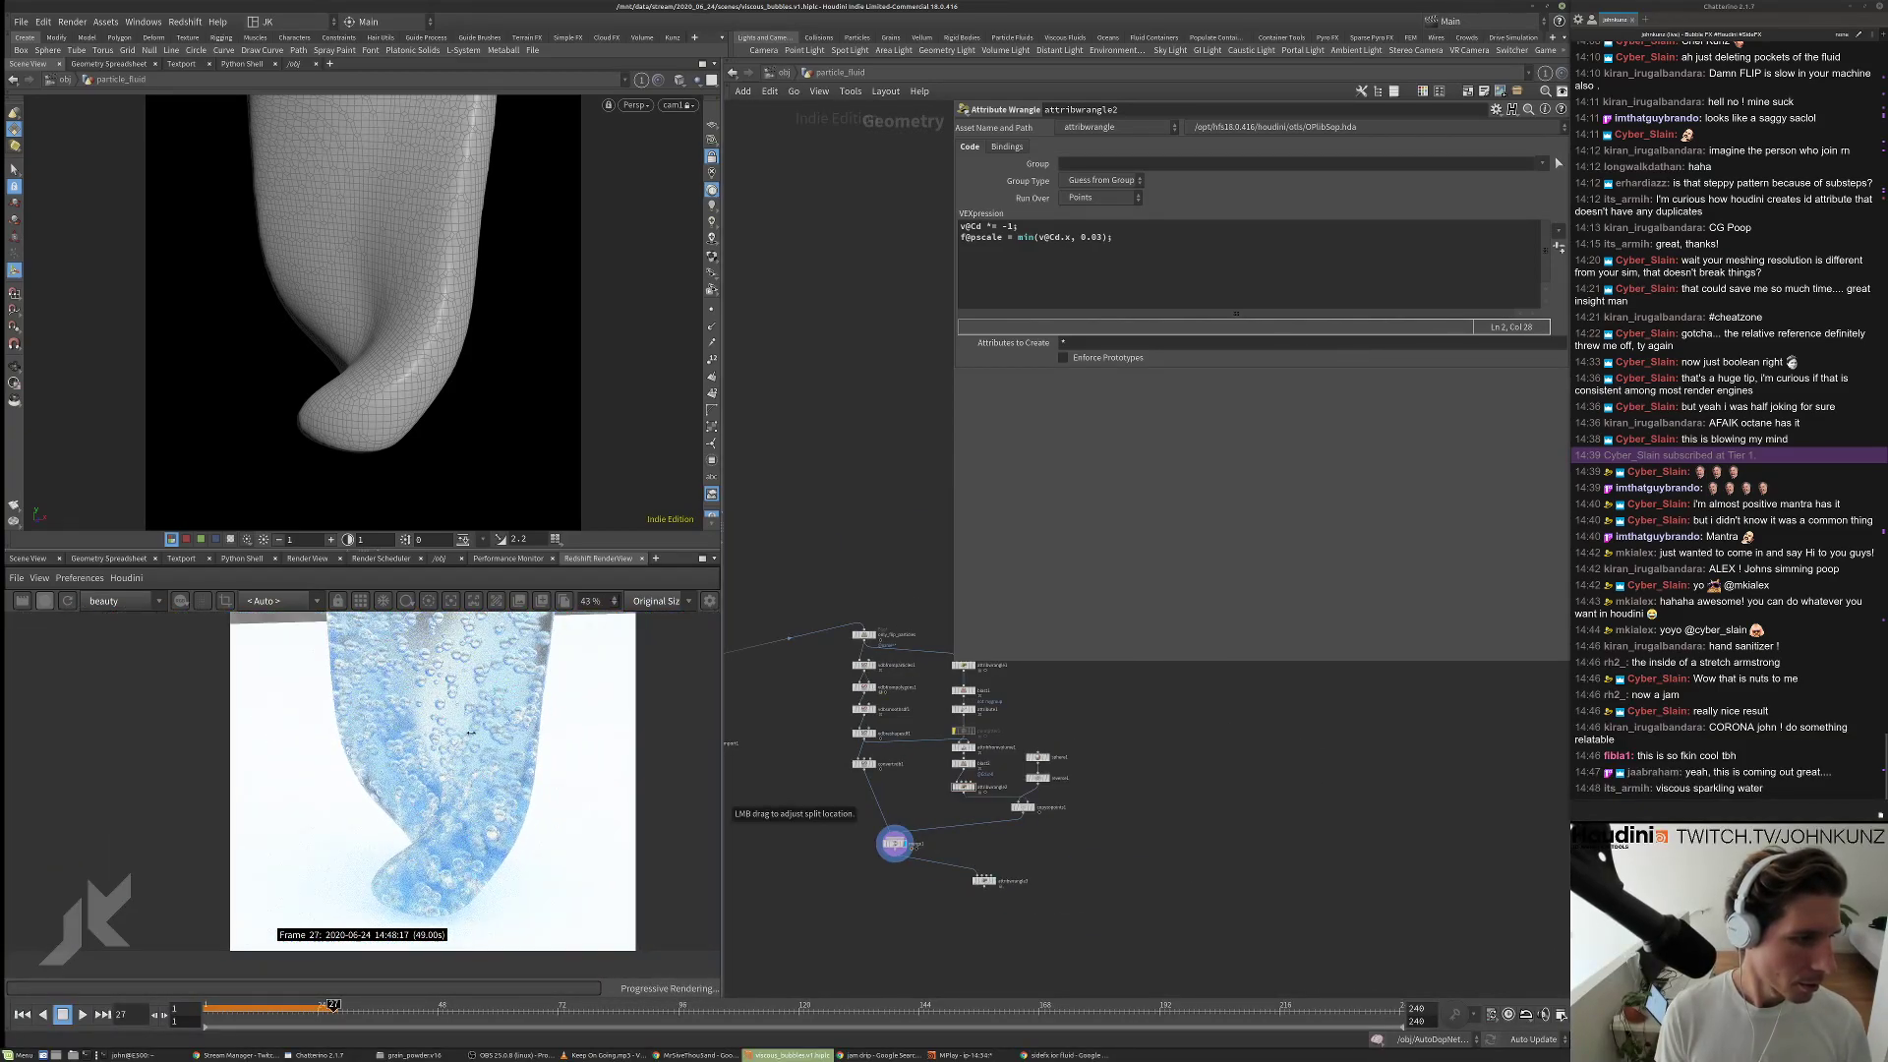
scroll(471, 733, up, 5)
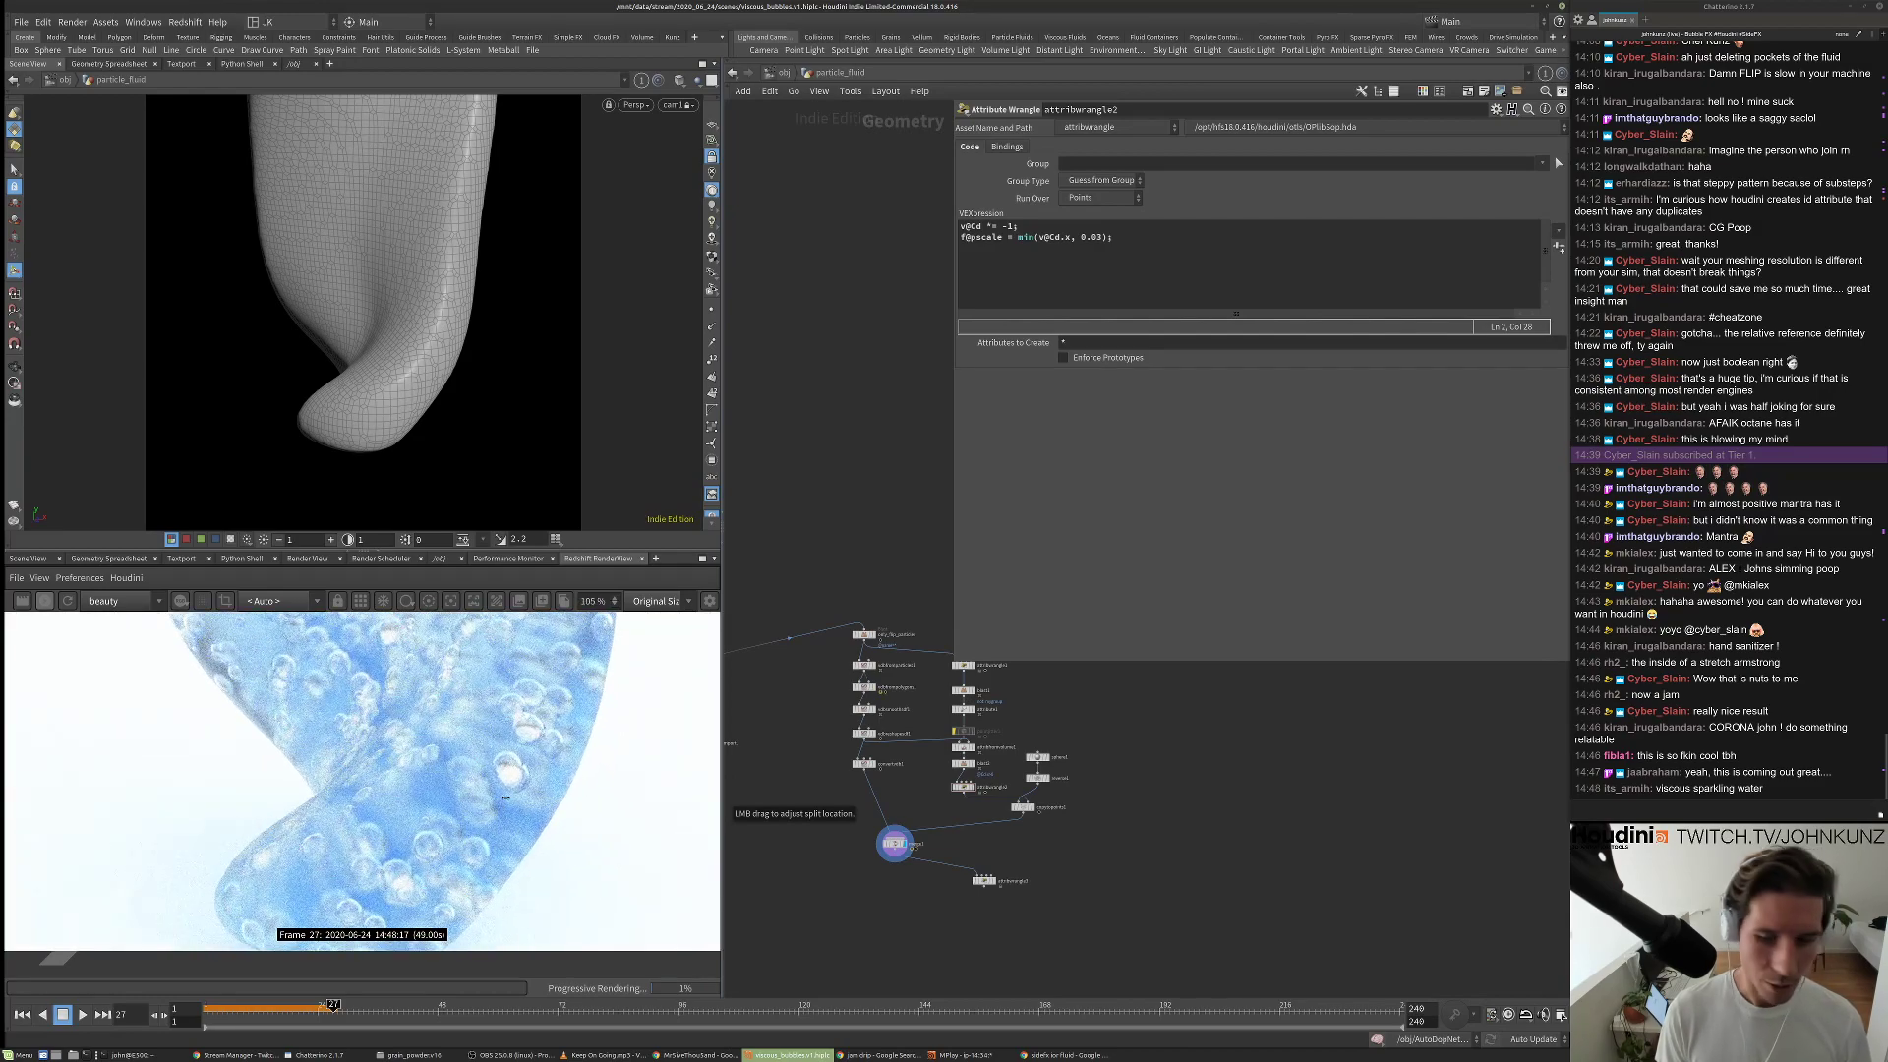
scroll(507, 781, up, 2)
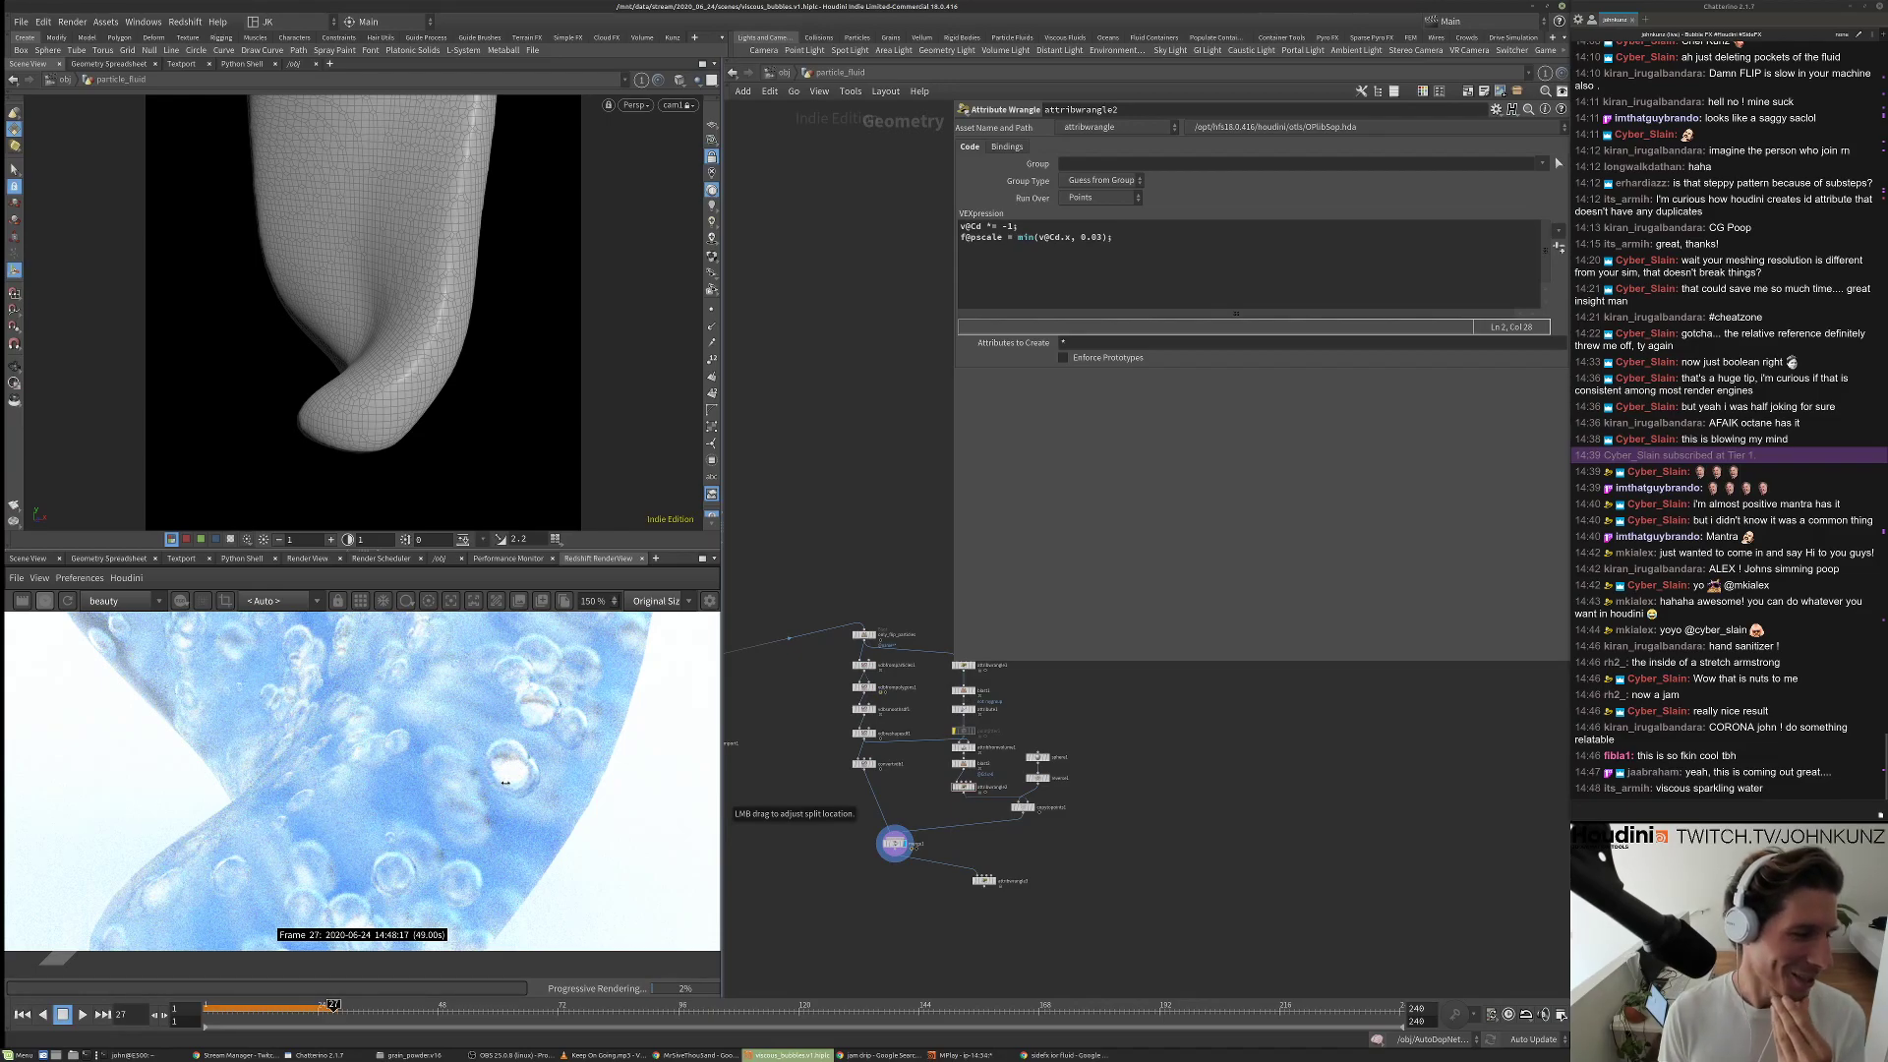
scroll(503, 783, down, 2)
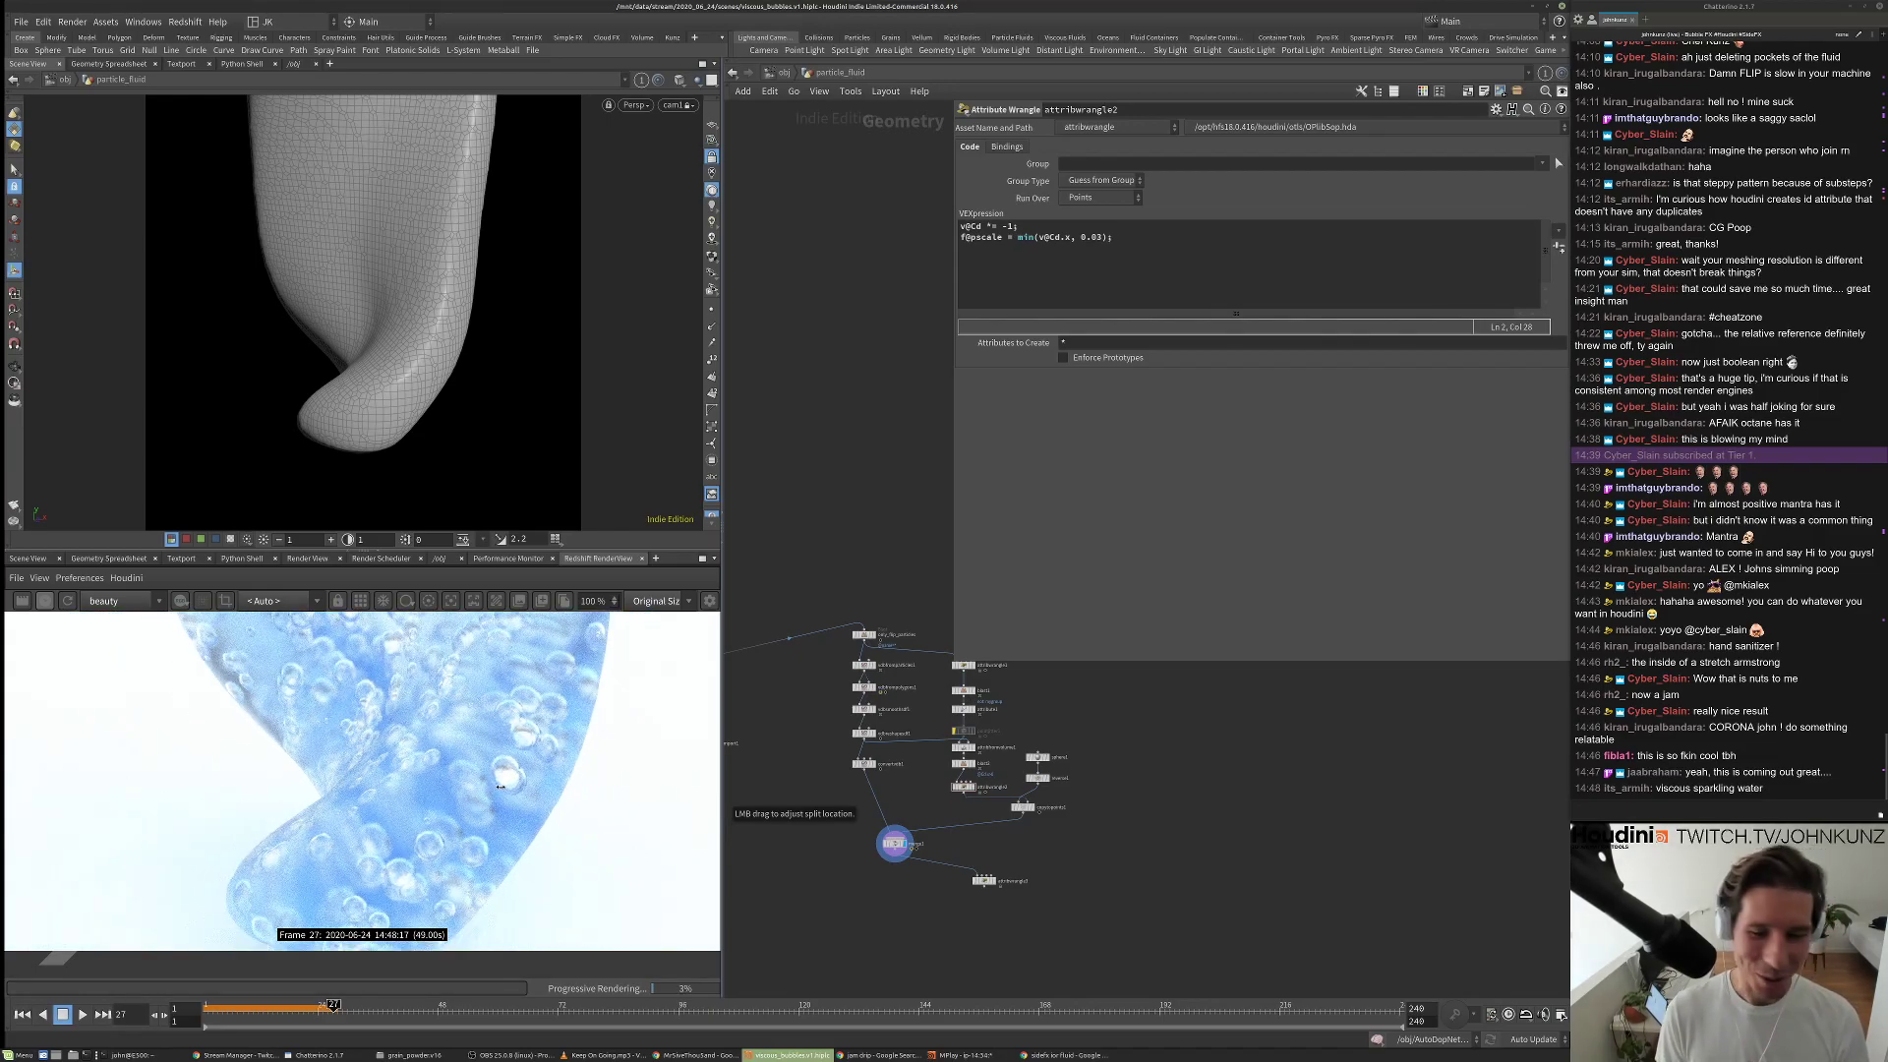
scroll(410, 757, down, 1)
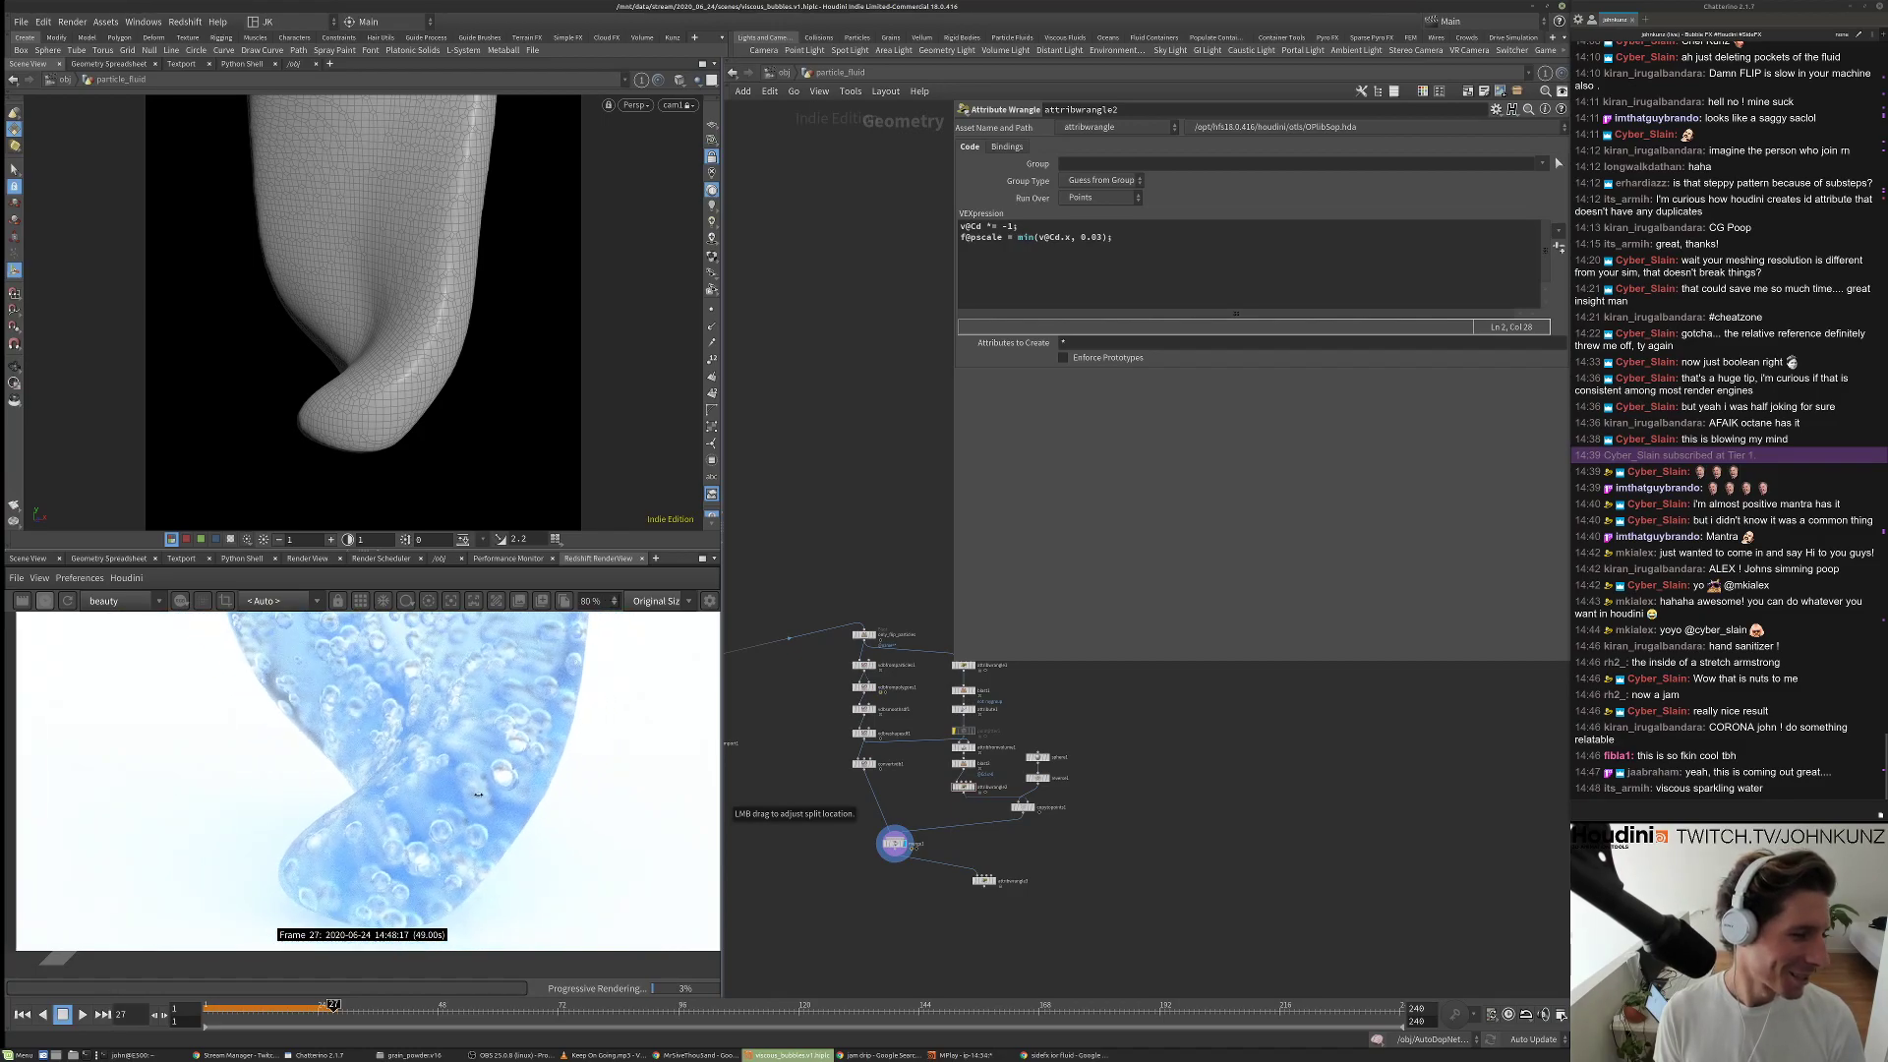
scroll(412, 807, up, 2)
scroll(414, 858, down, 1)
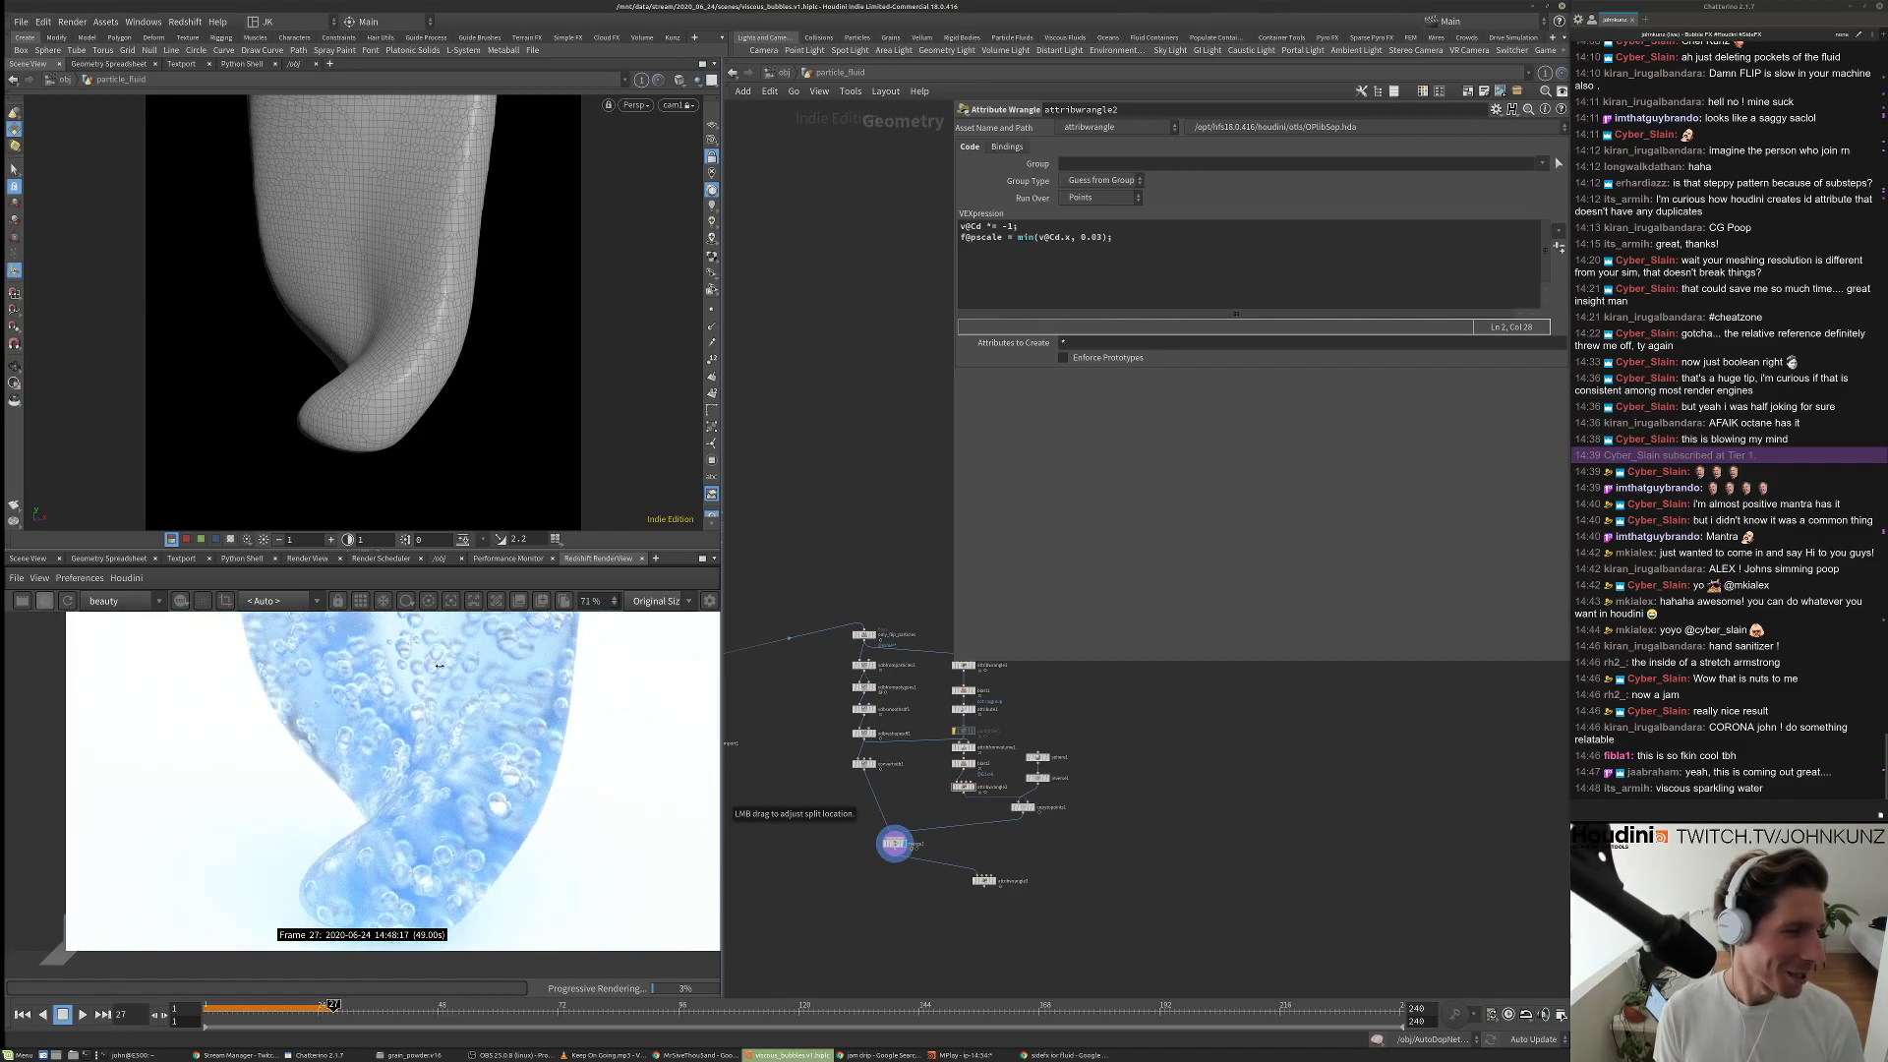
scroll(439, 666, up, 4)
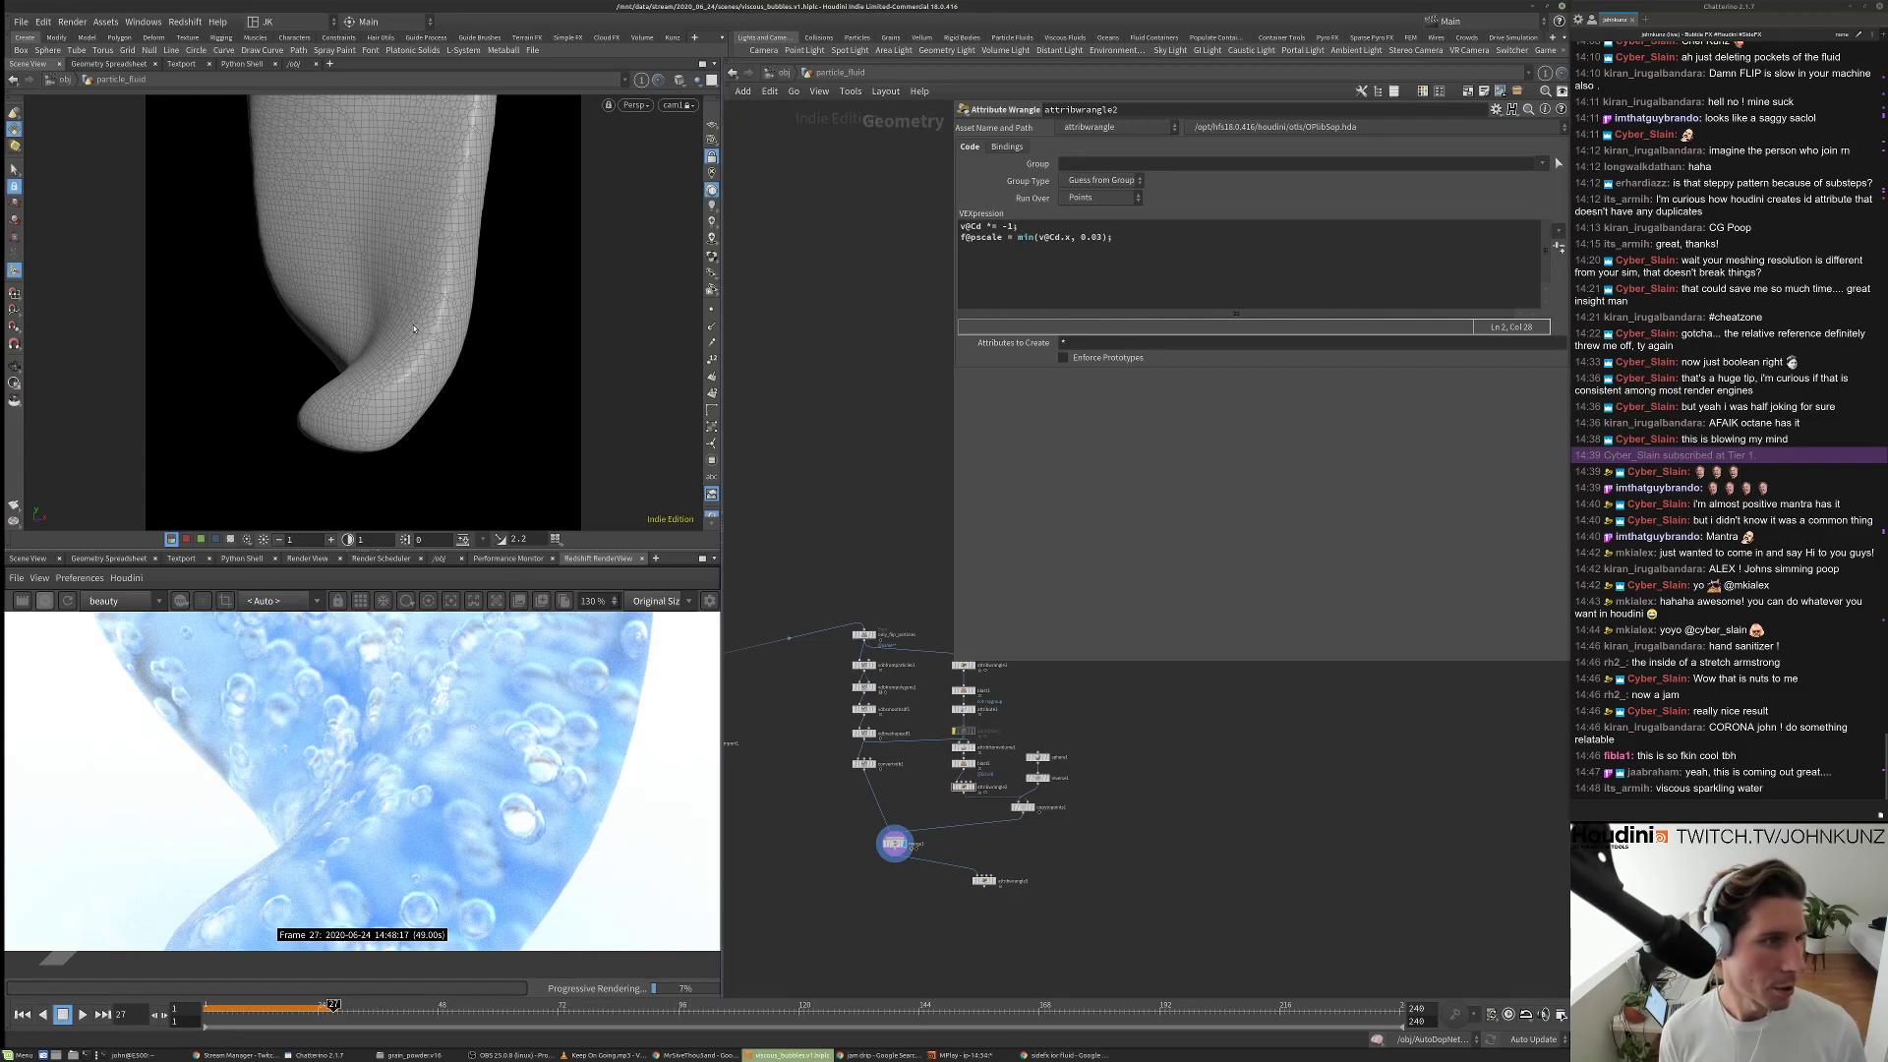
scroll(900, 847, up, 5)
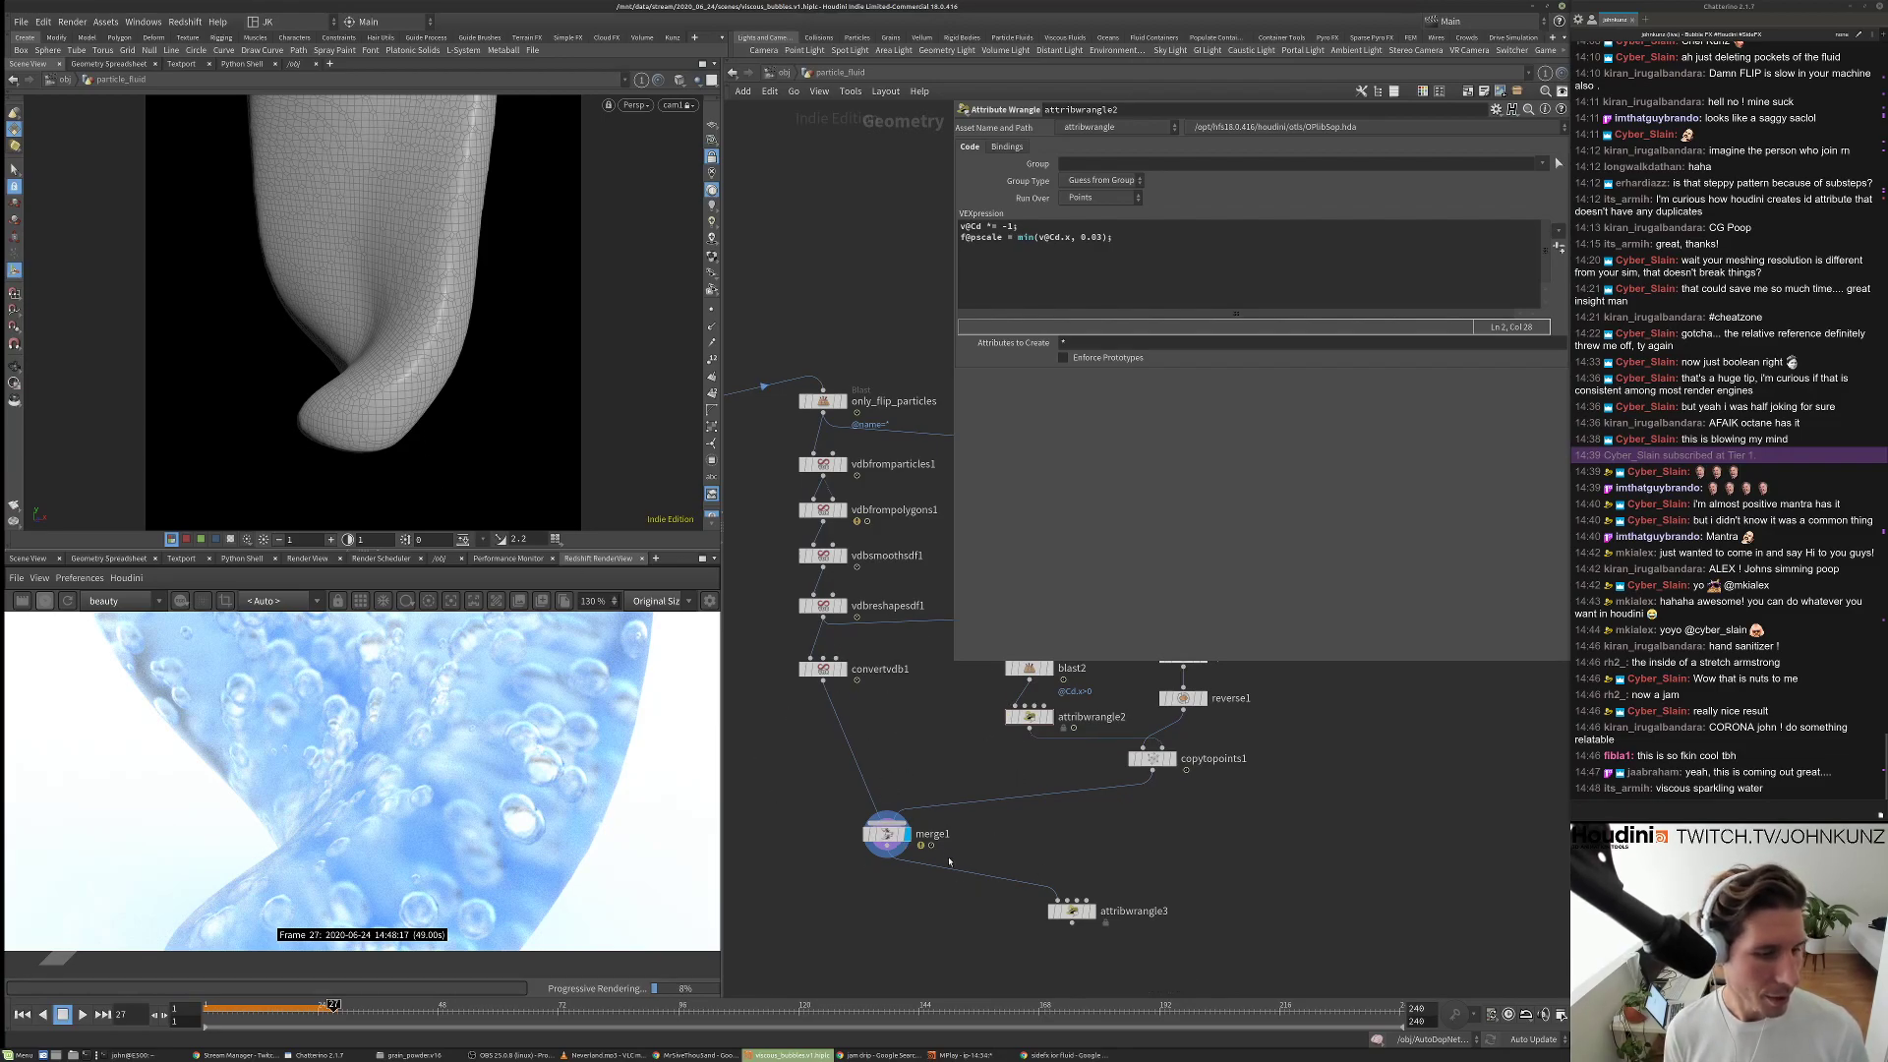
scroll(1209, 654, up, 3)
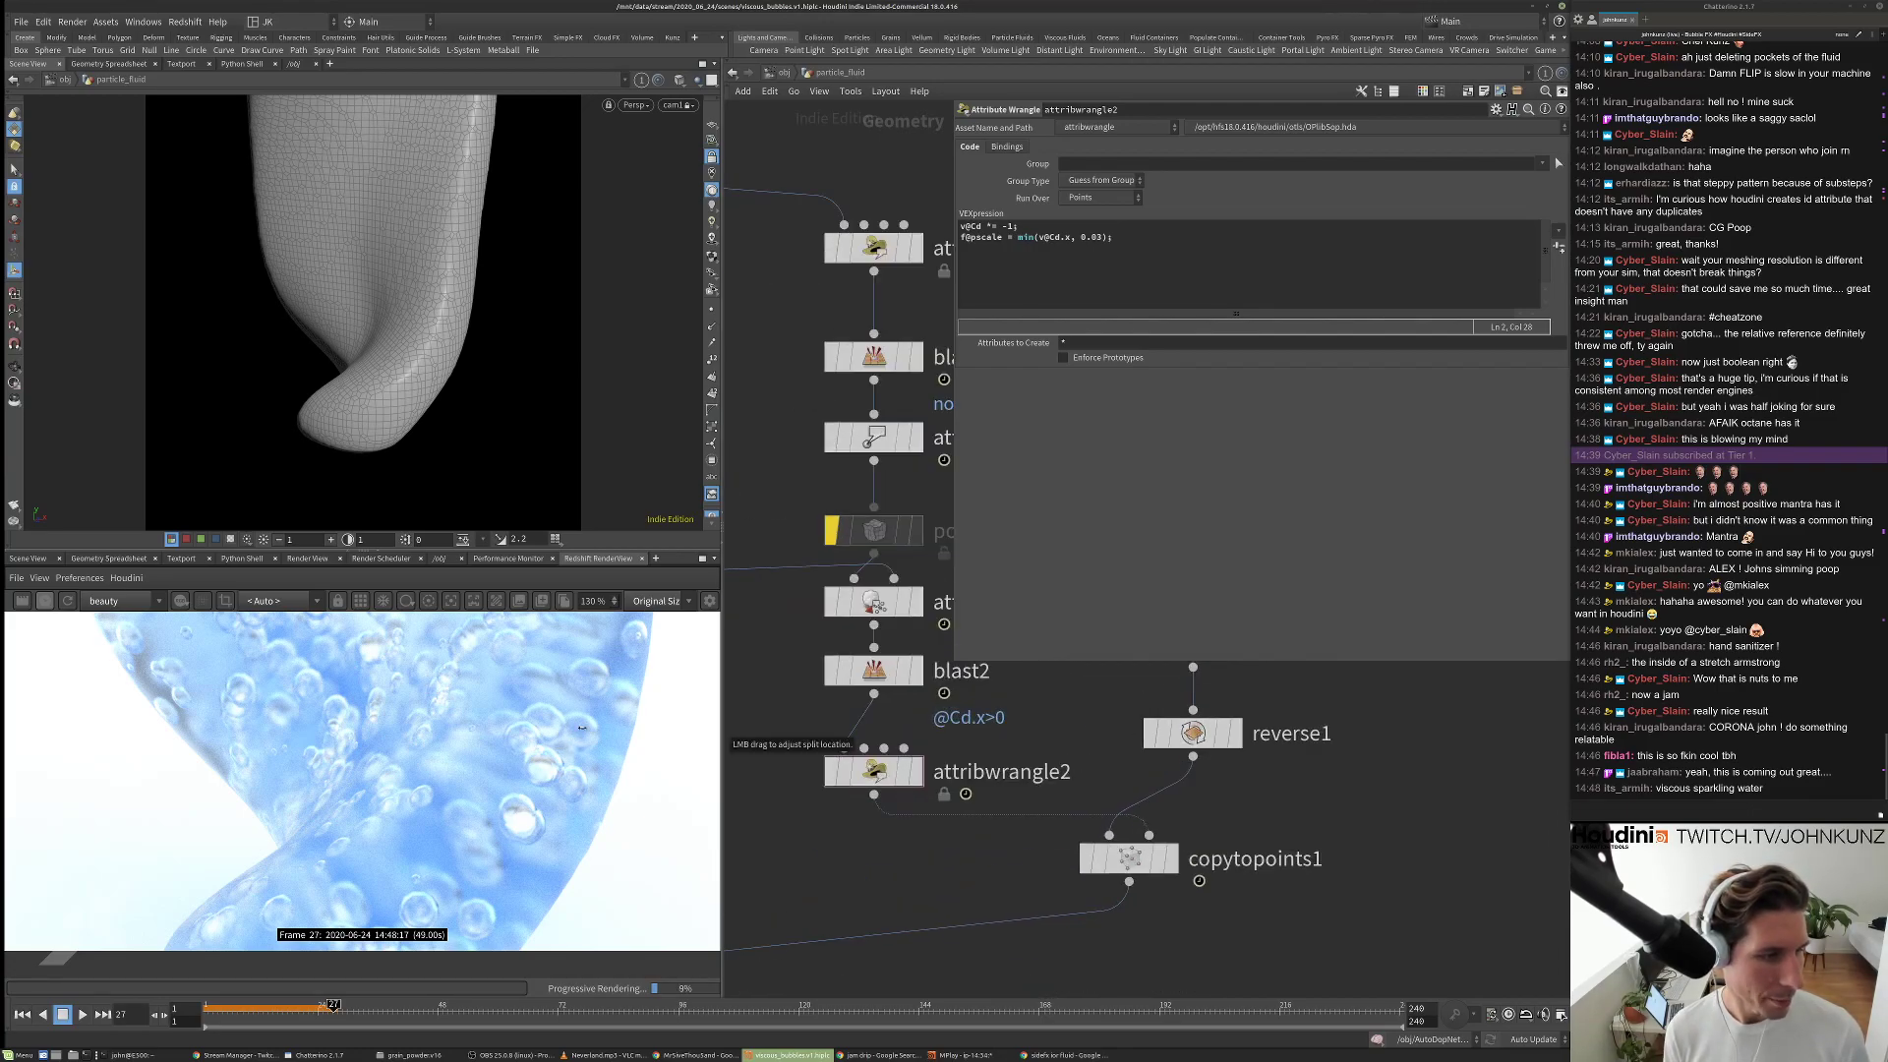
Bypass reverse1 to compare the render, then re-enable it.
click(1154, 732)
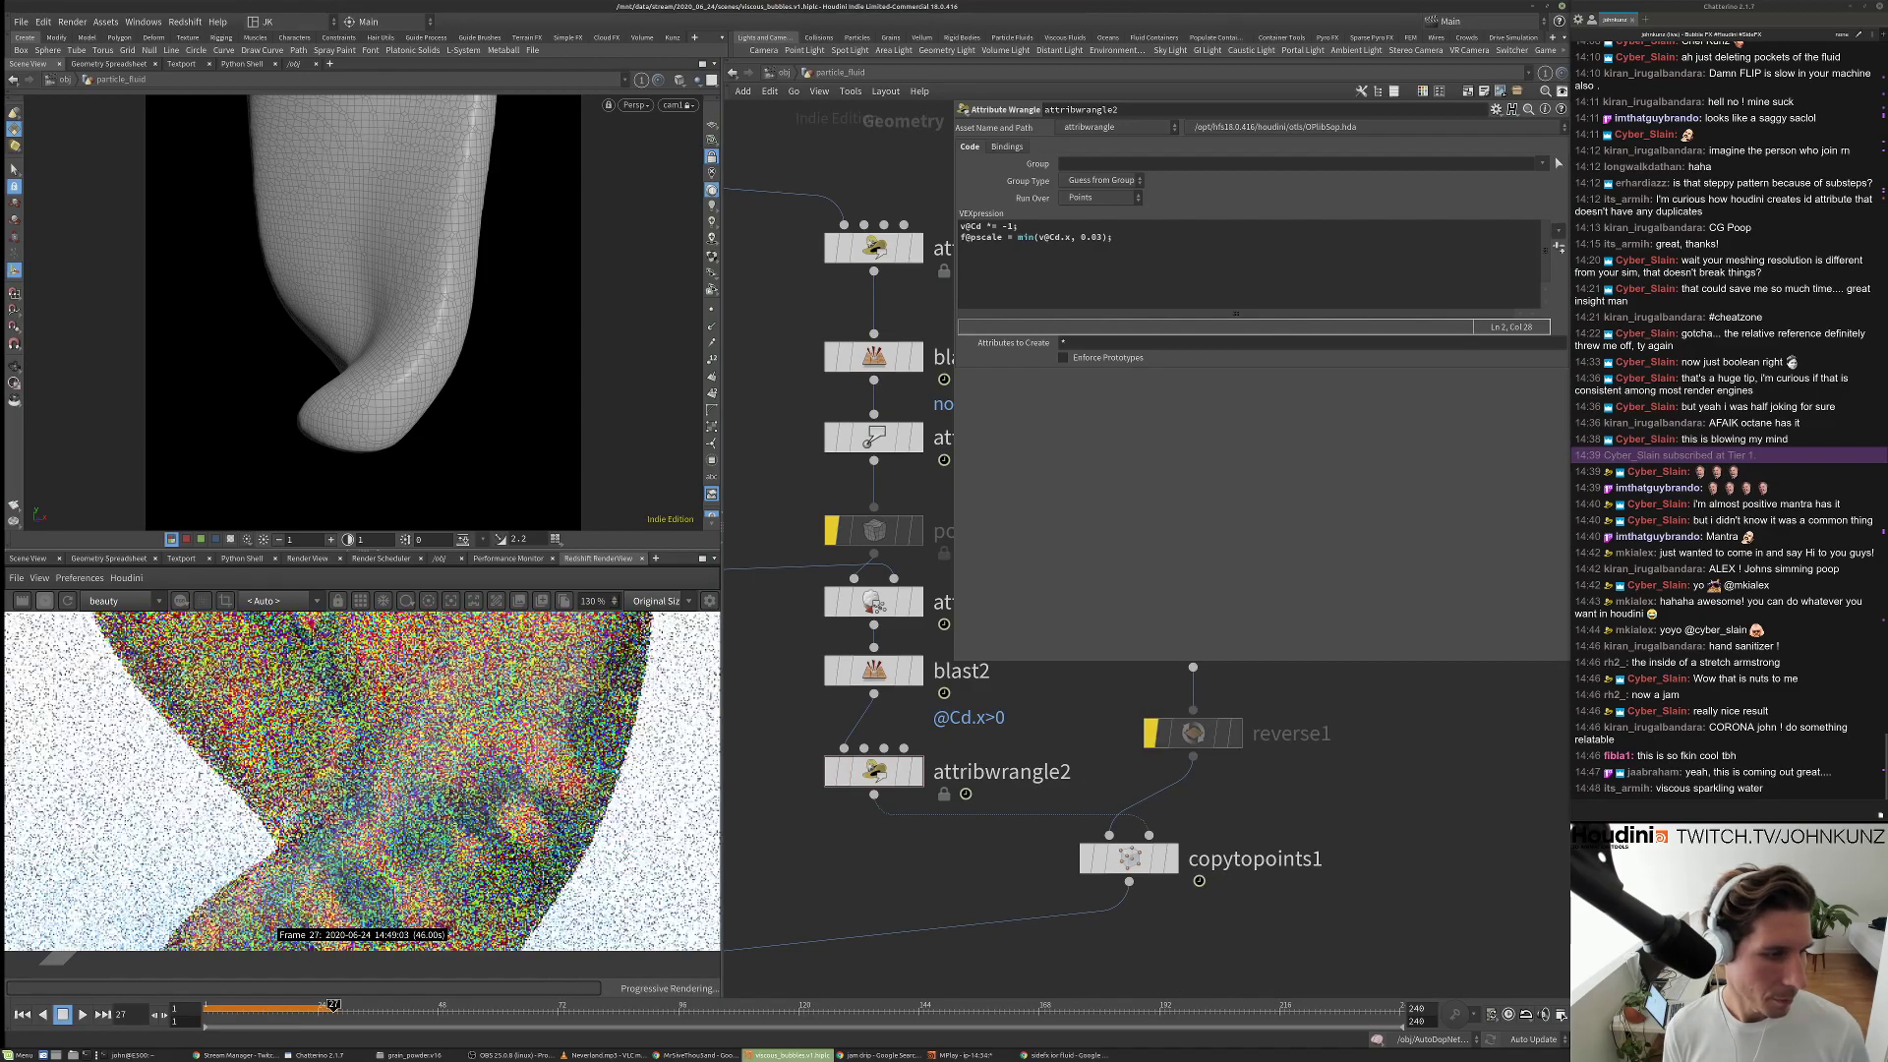
scroll(415, 765, down, 2)
key(h)
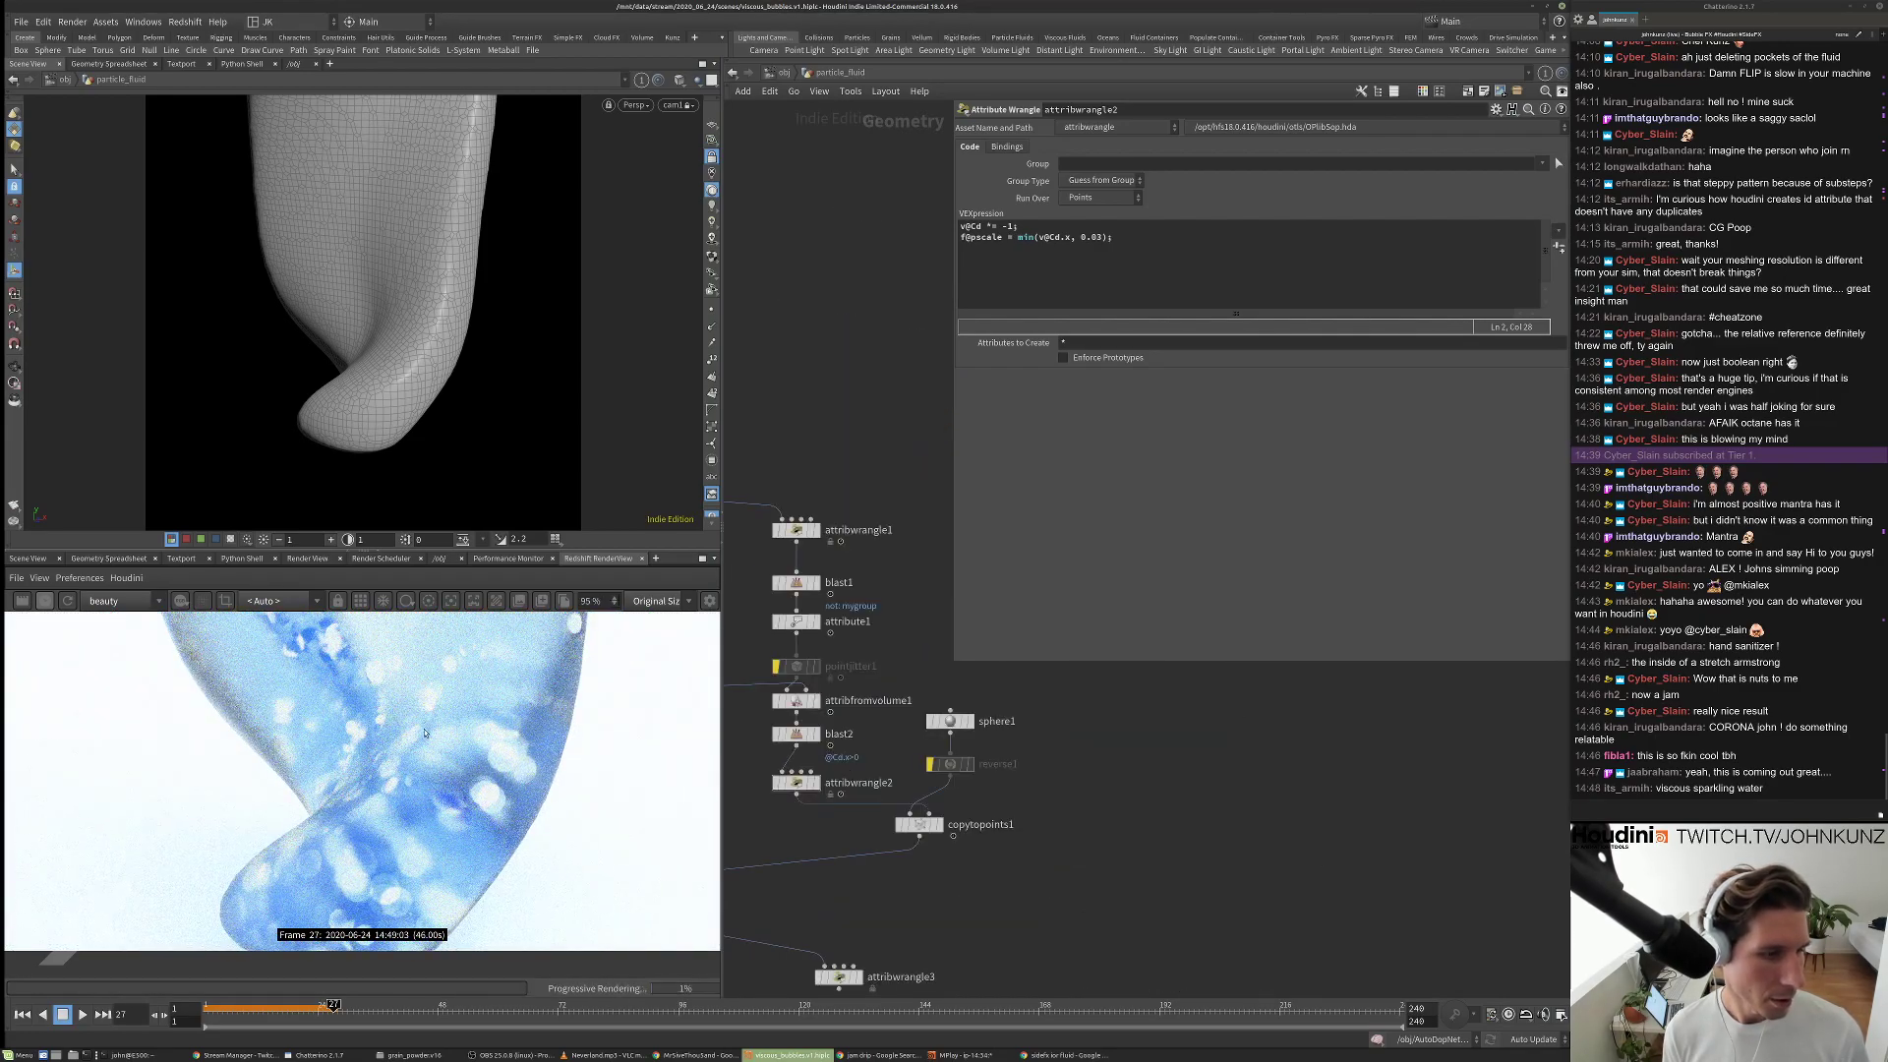
scroll(397, 824, down, 1)
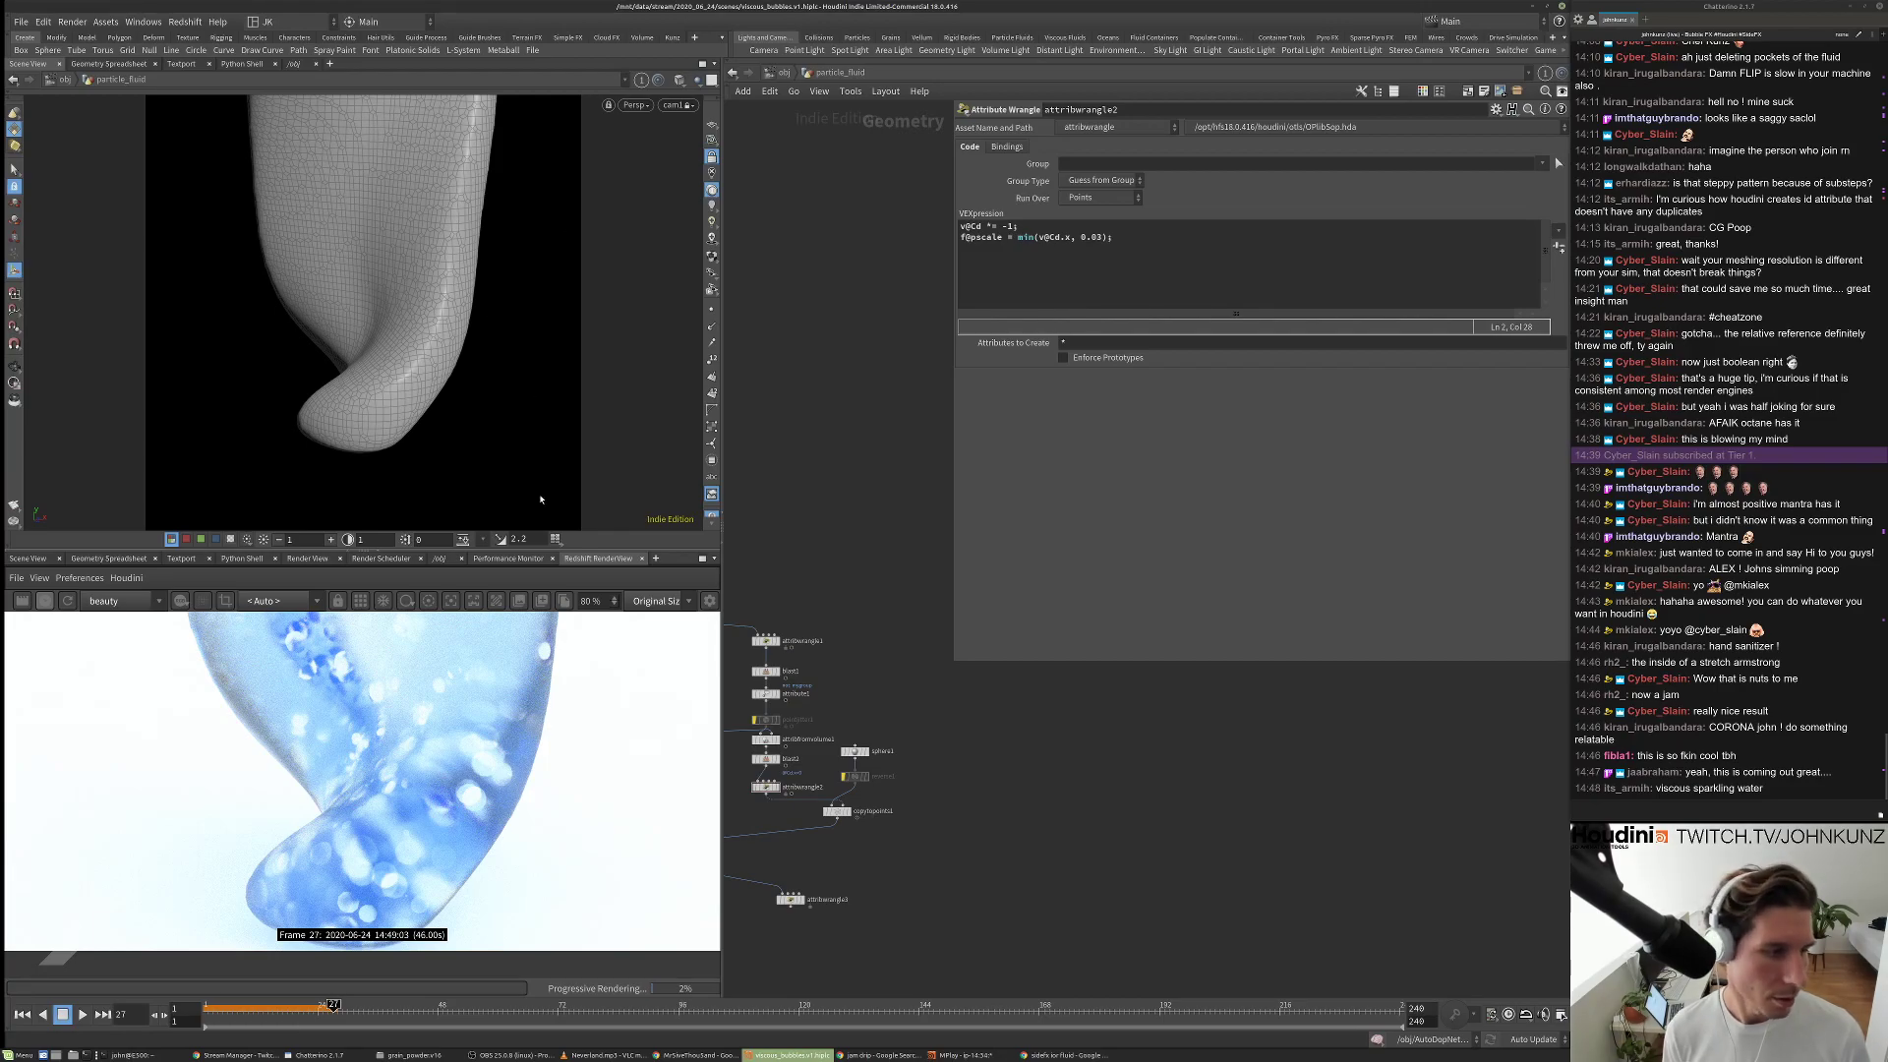
scroll(874, 855, up, 3)
click(985, 725)
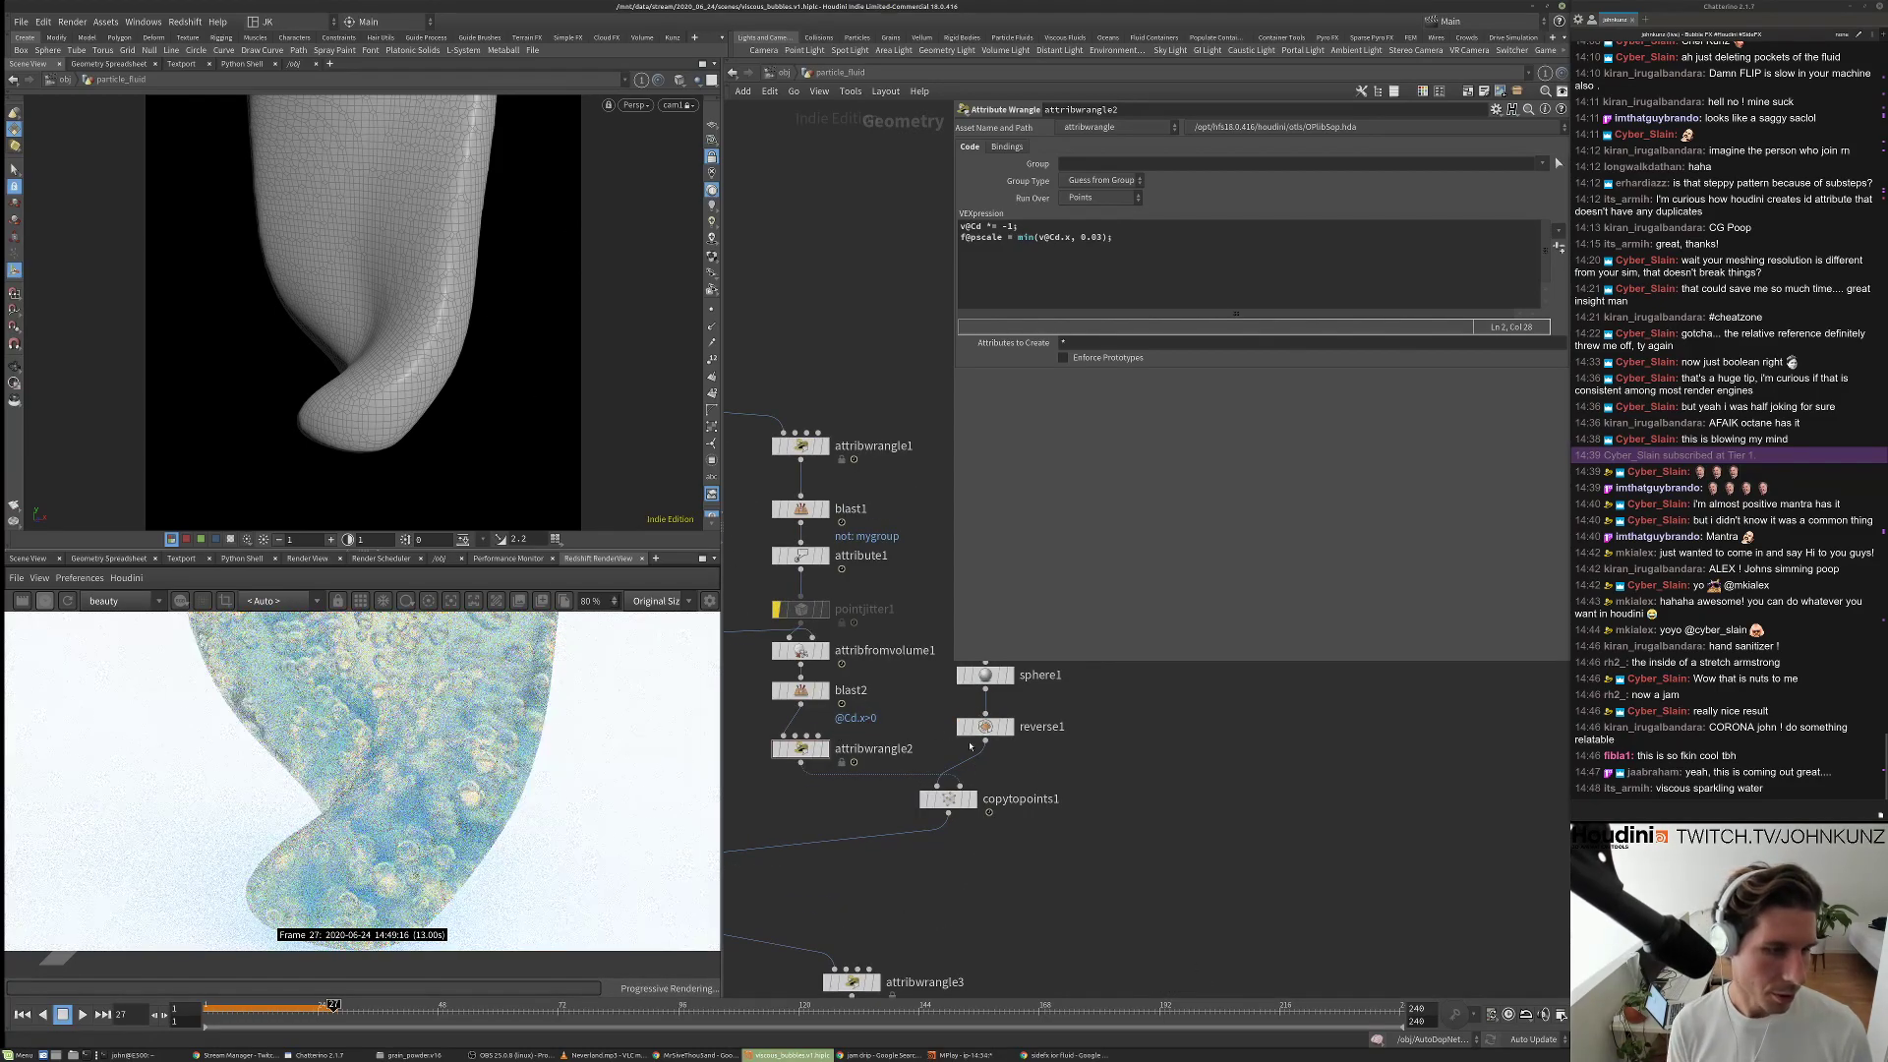
Insert reverse1 between copytopoints1 and merge1, and move merge1 down-left.
middle_drag(1033, 771, 1098, 750)
scroll(1098, 751, down, 3)
drag(1060, 716, 912, 810)
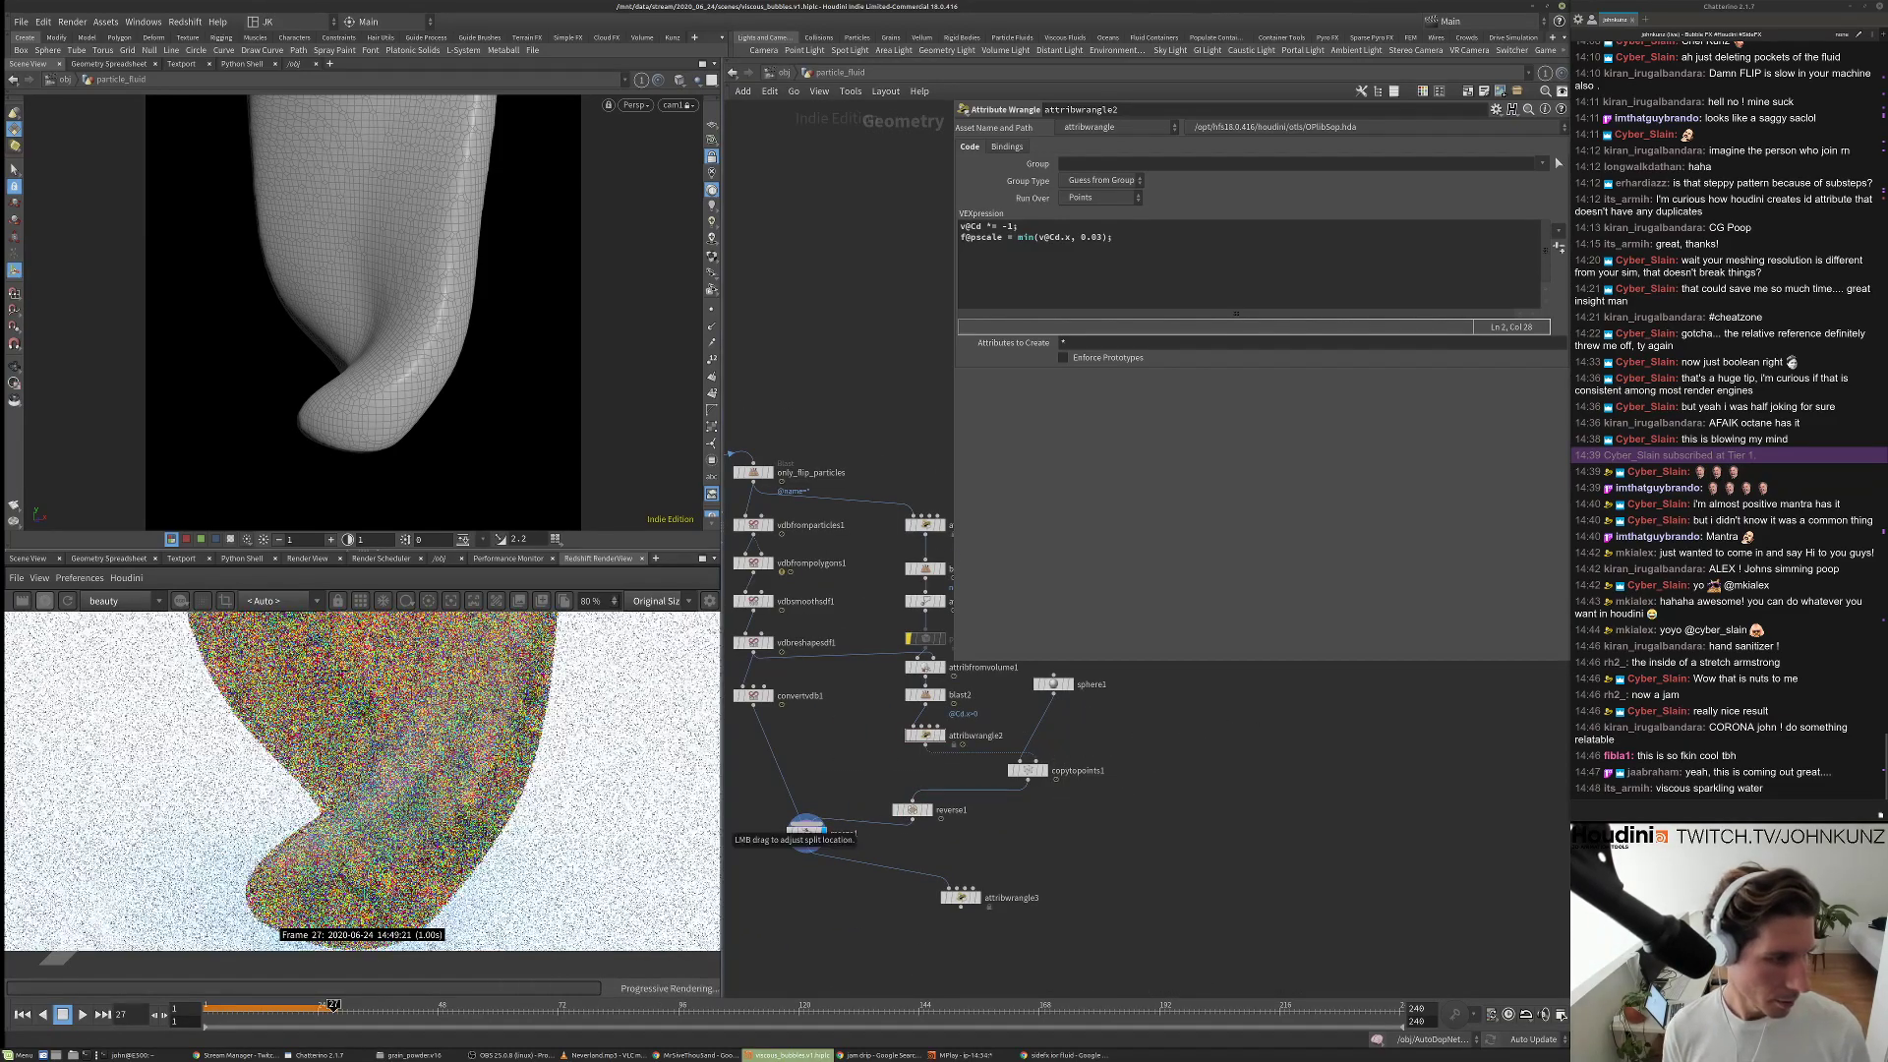
drag(915, 810, 932, 814)
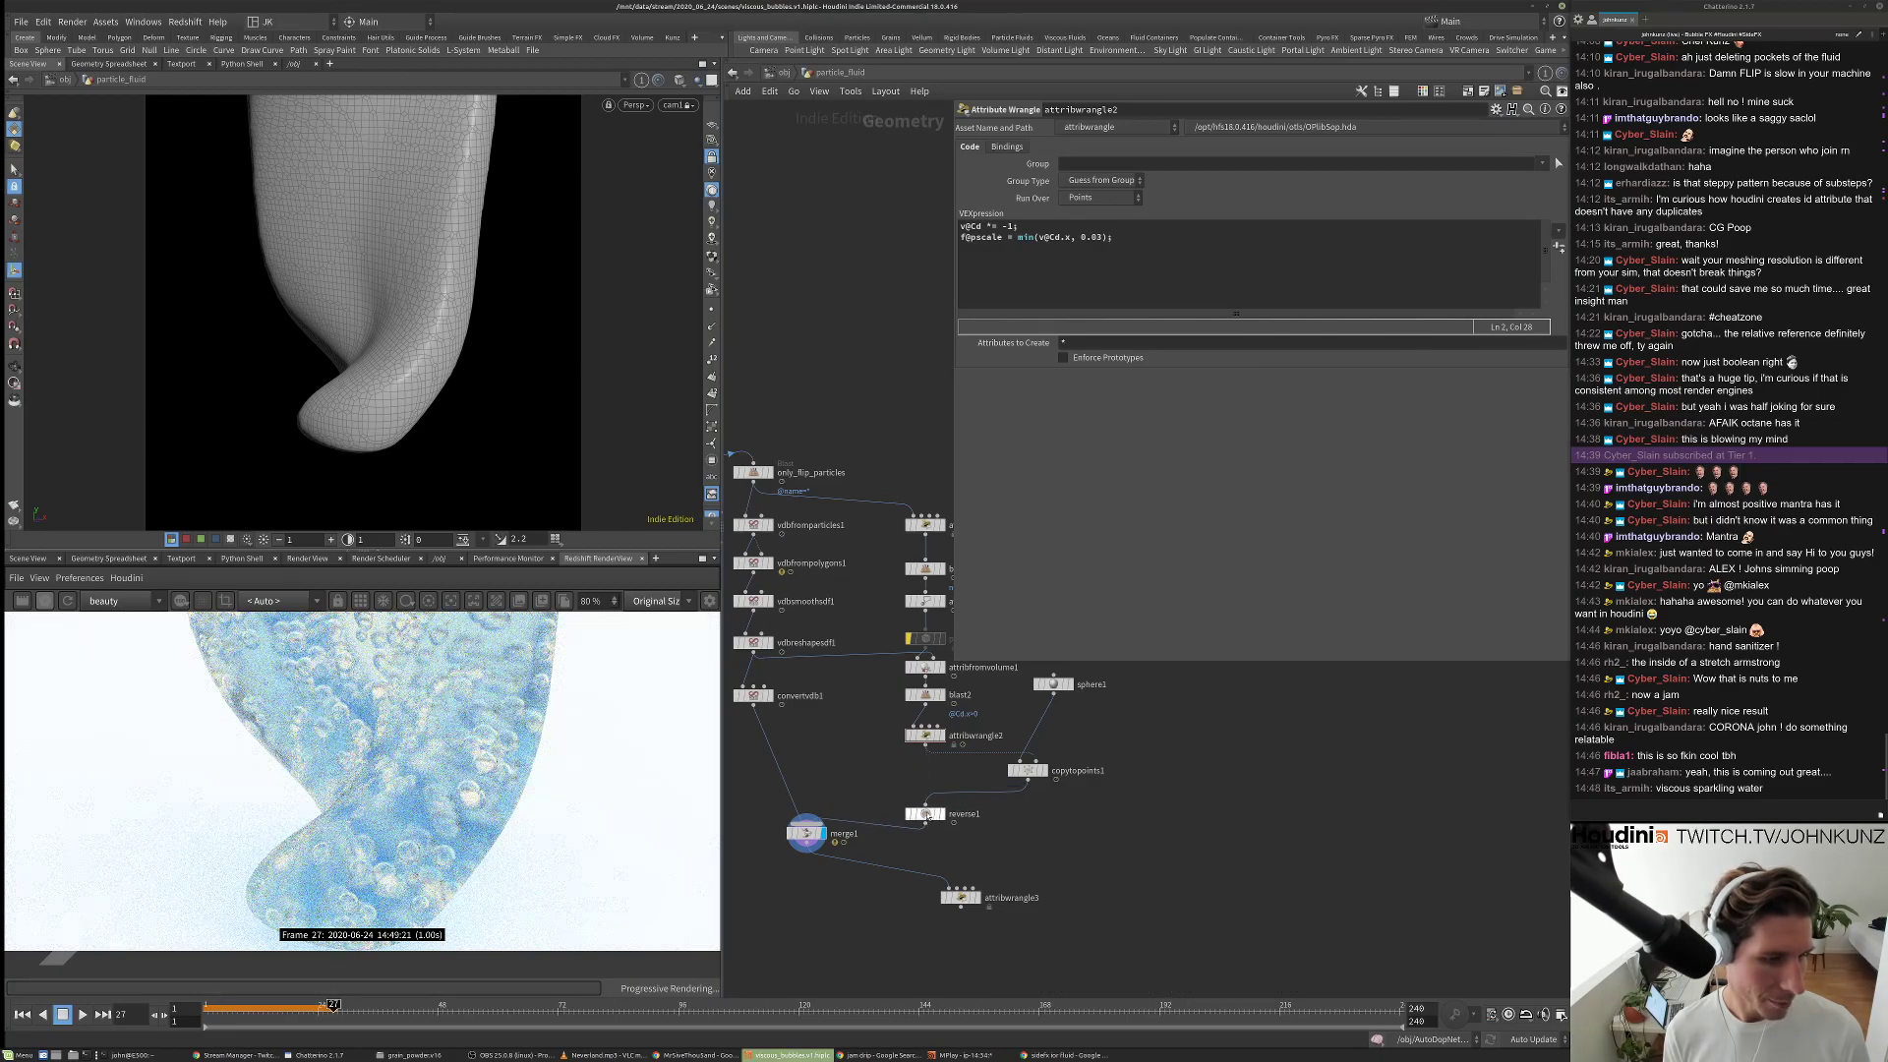
scroll(864, 830, up, 2)
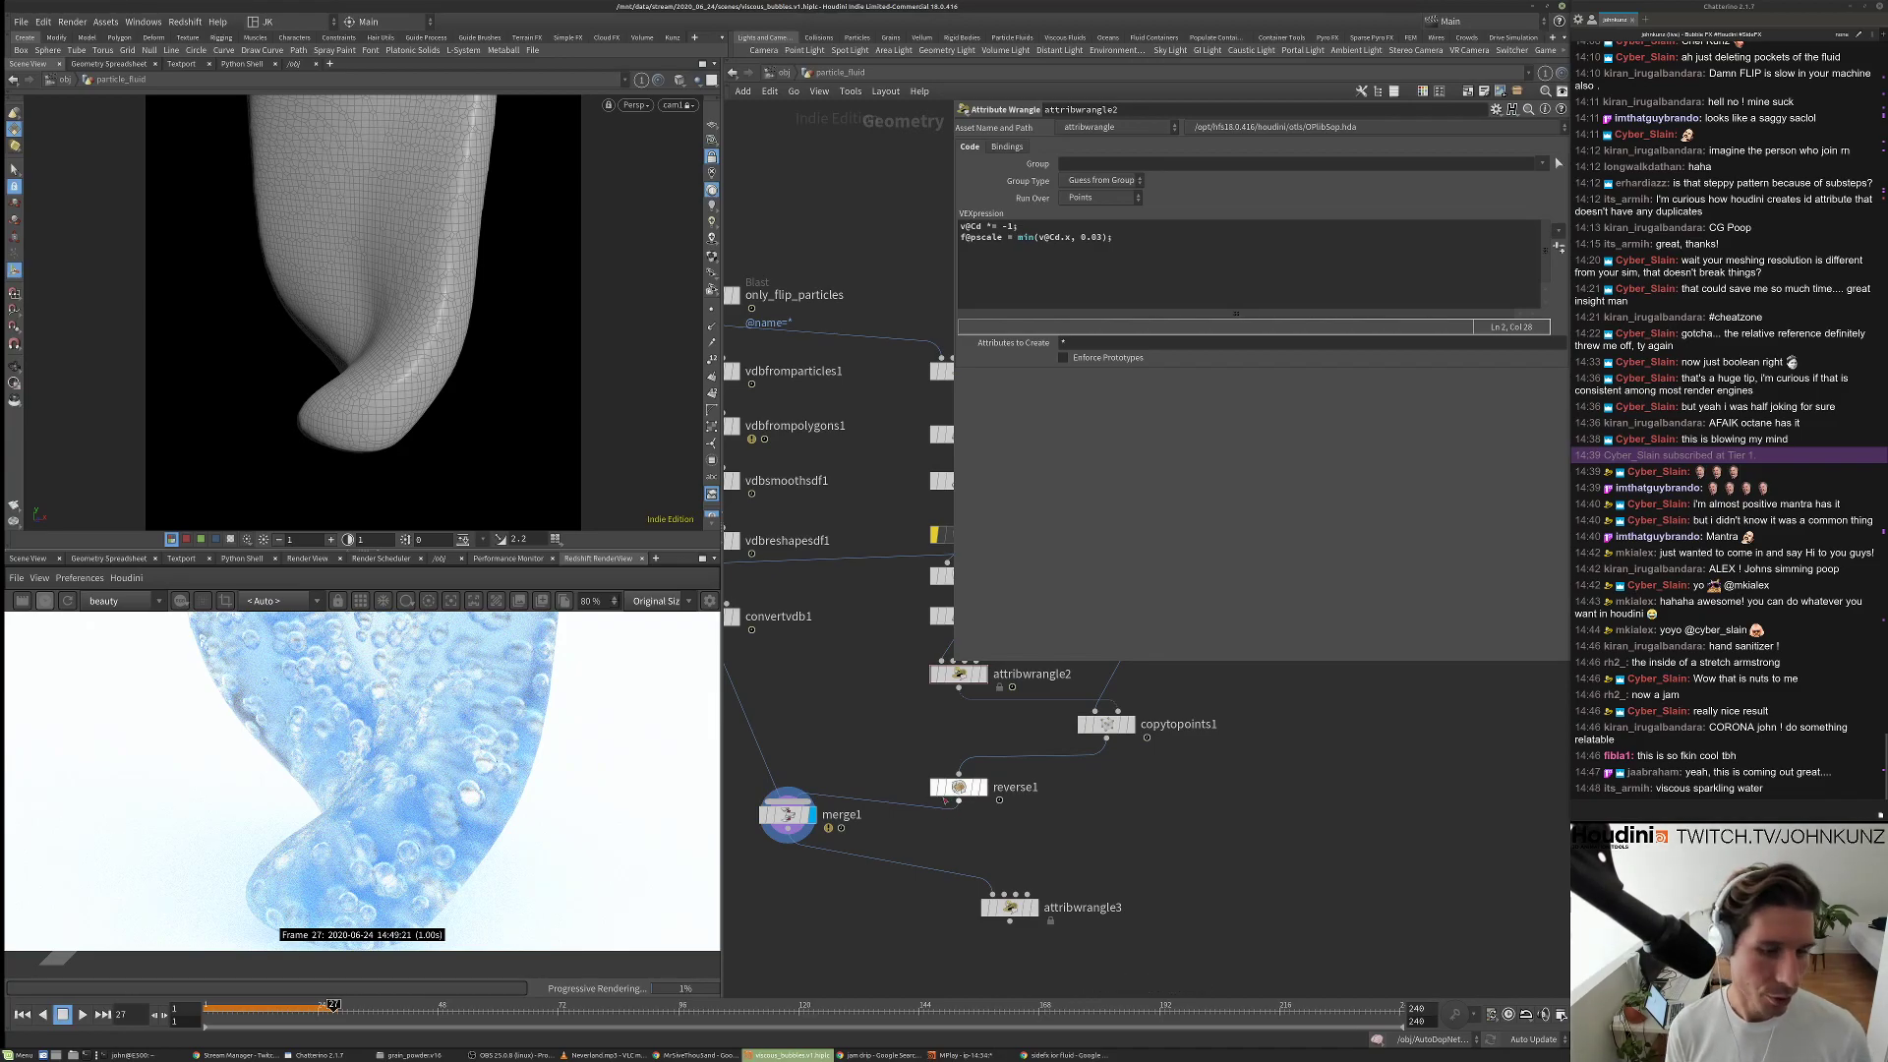
middle_drag(802, 838, 858, 795)
scroll(858, 795, down, 3)
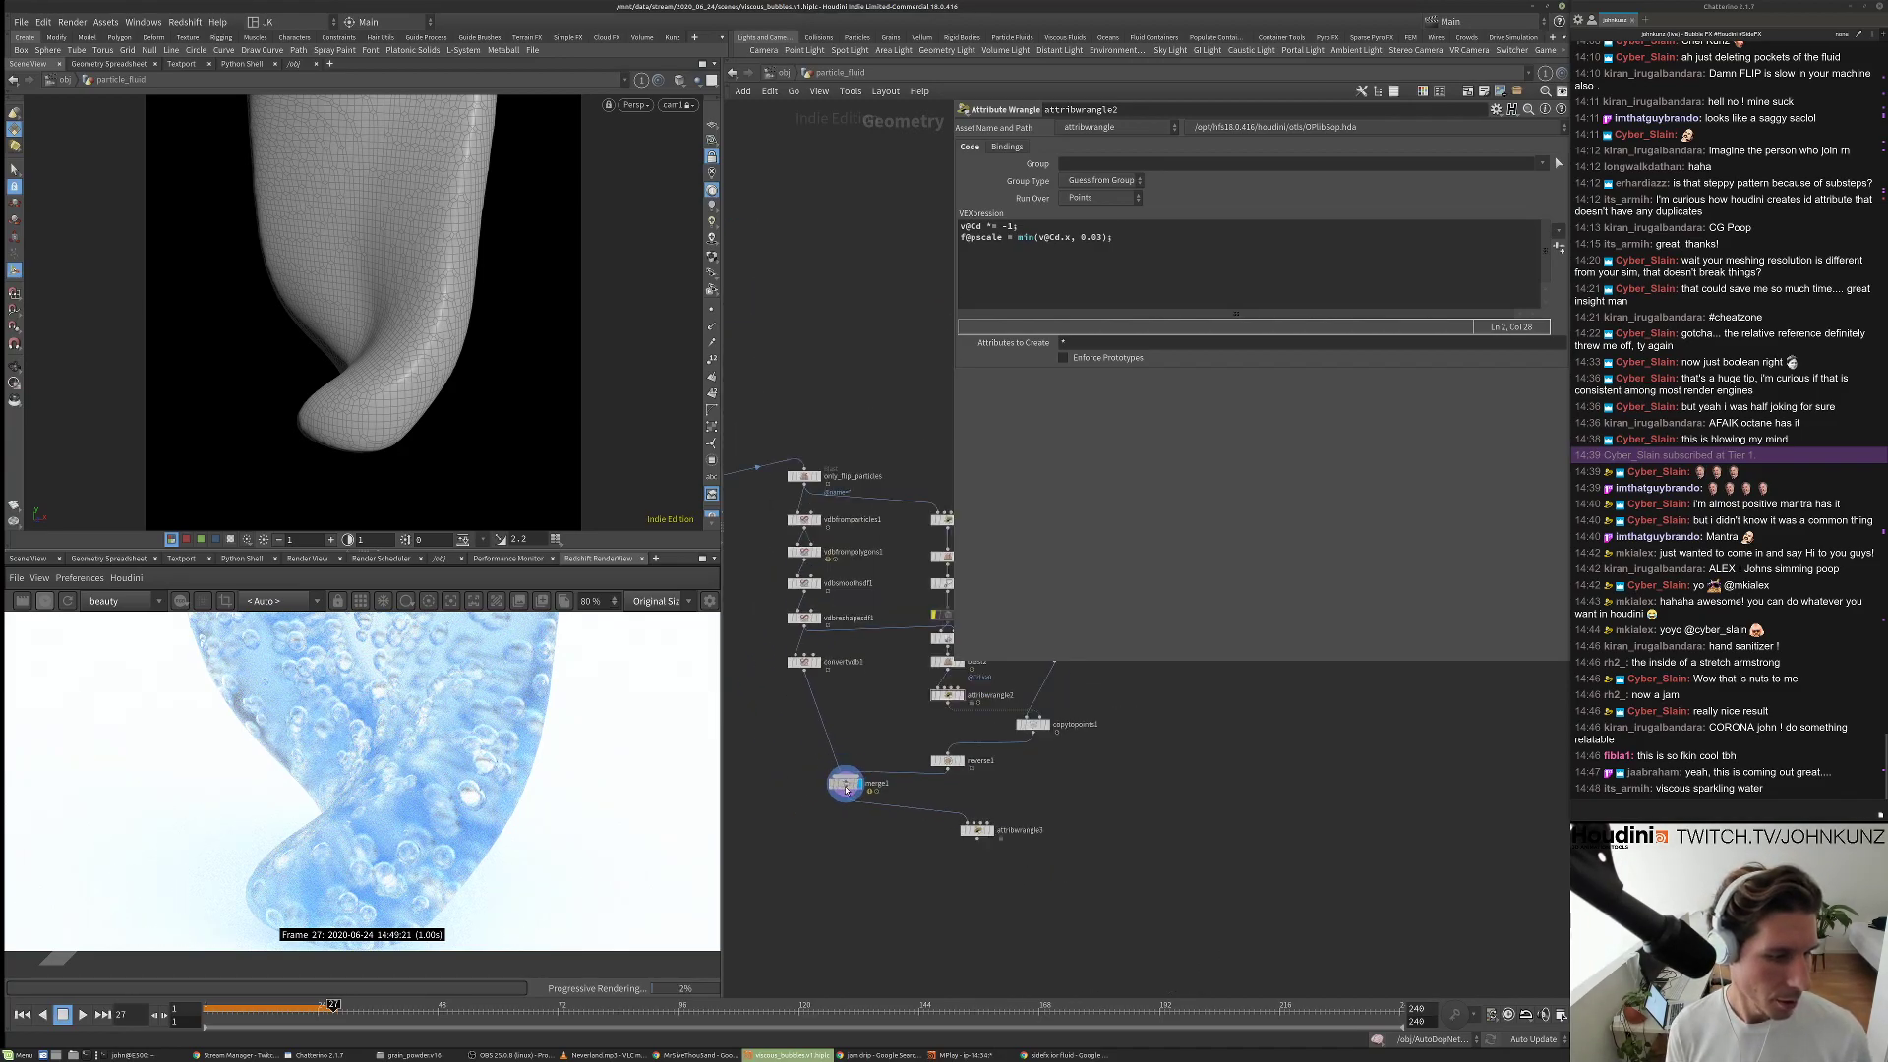
drag(847, 783, 808, 820)
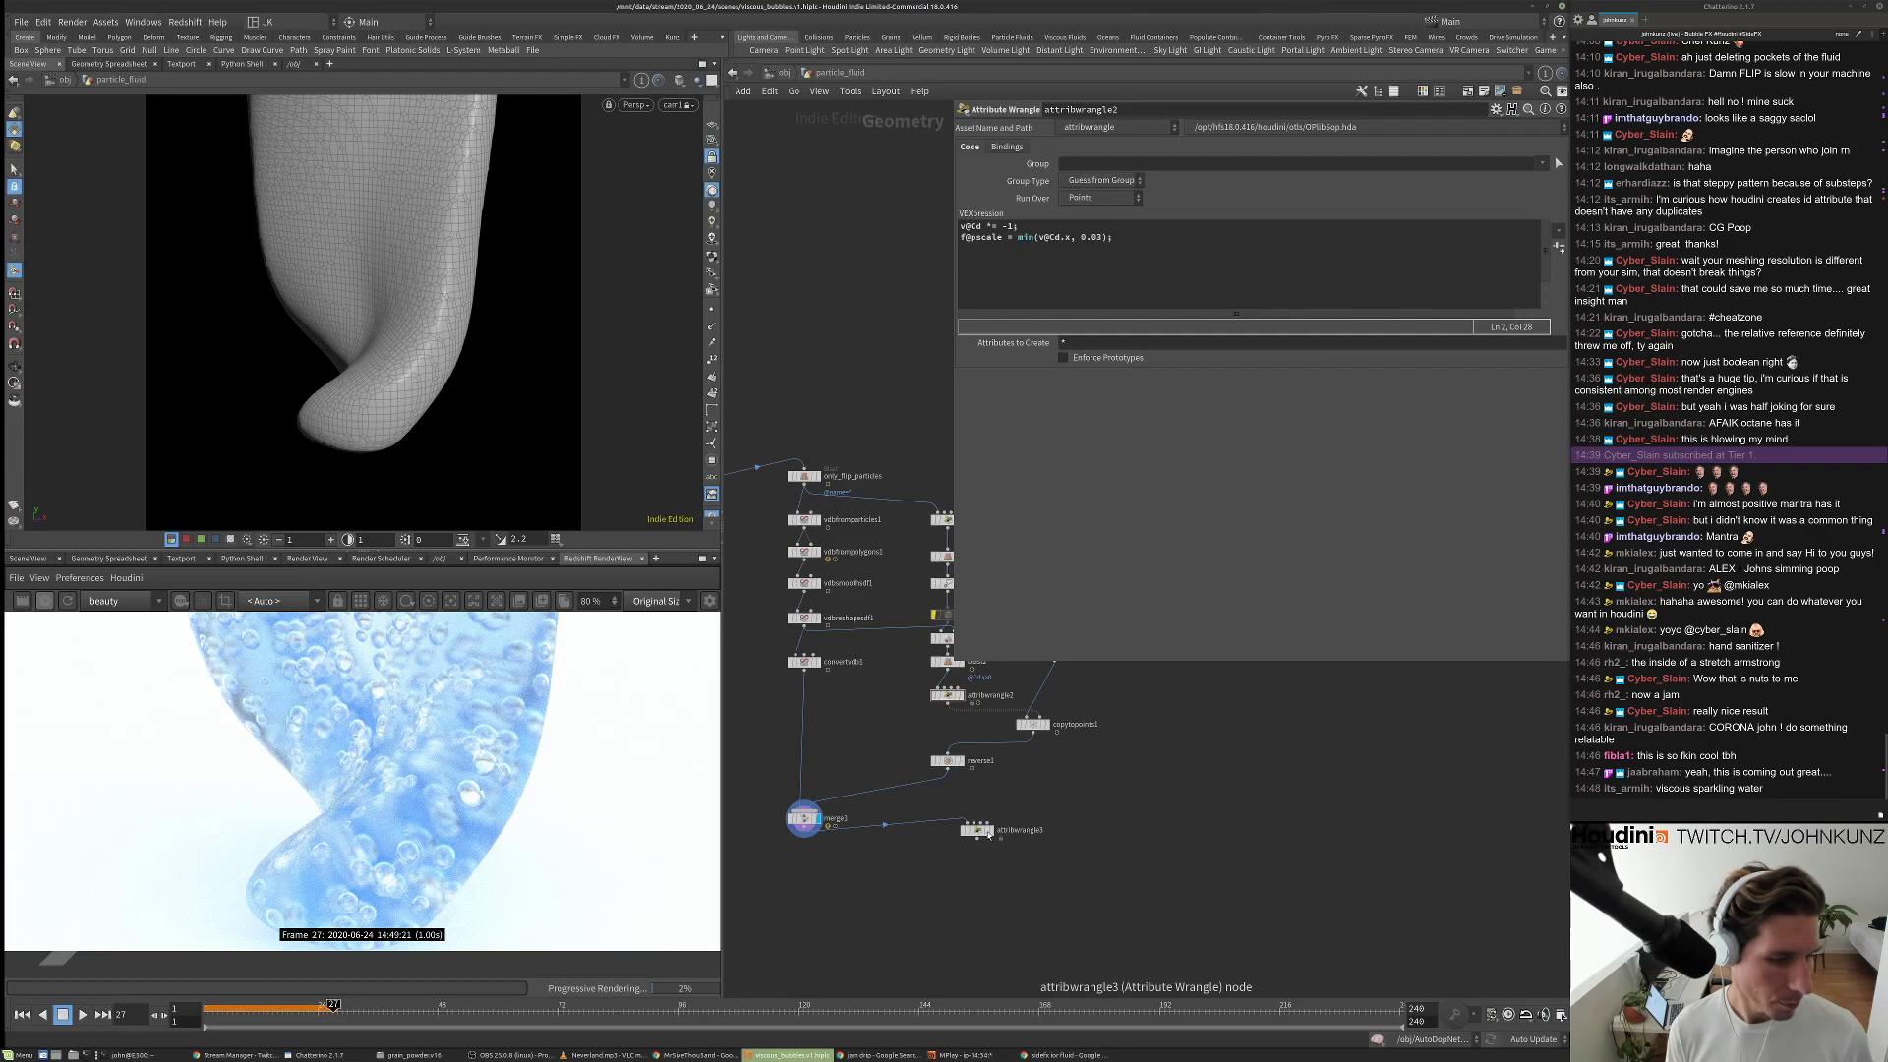
Place attribwrangle3 under merge1 and shift copytopoints1 right, viewing its parameters.
drag(976, 831, 807, 859)
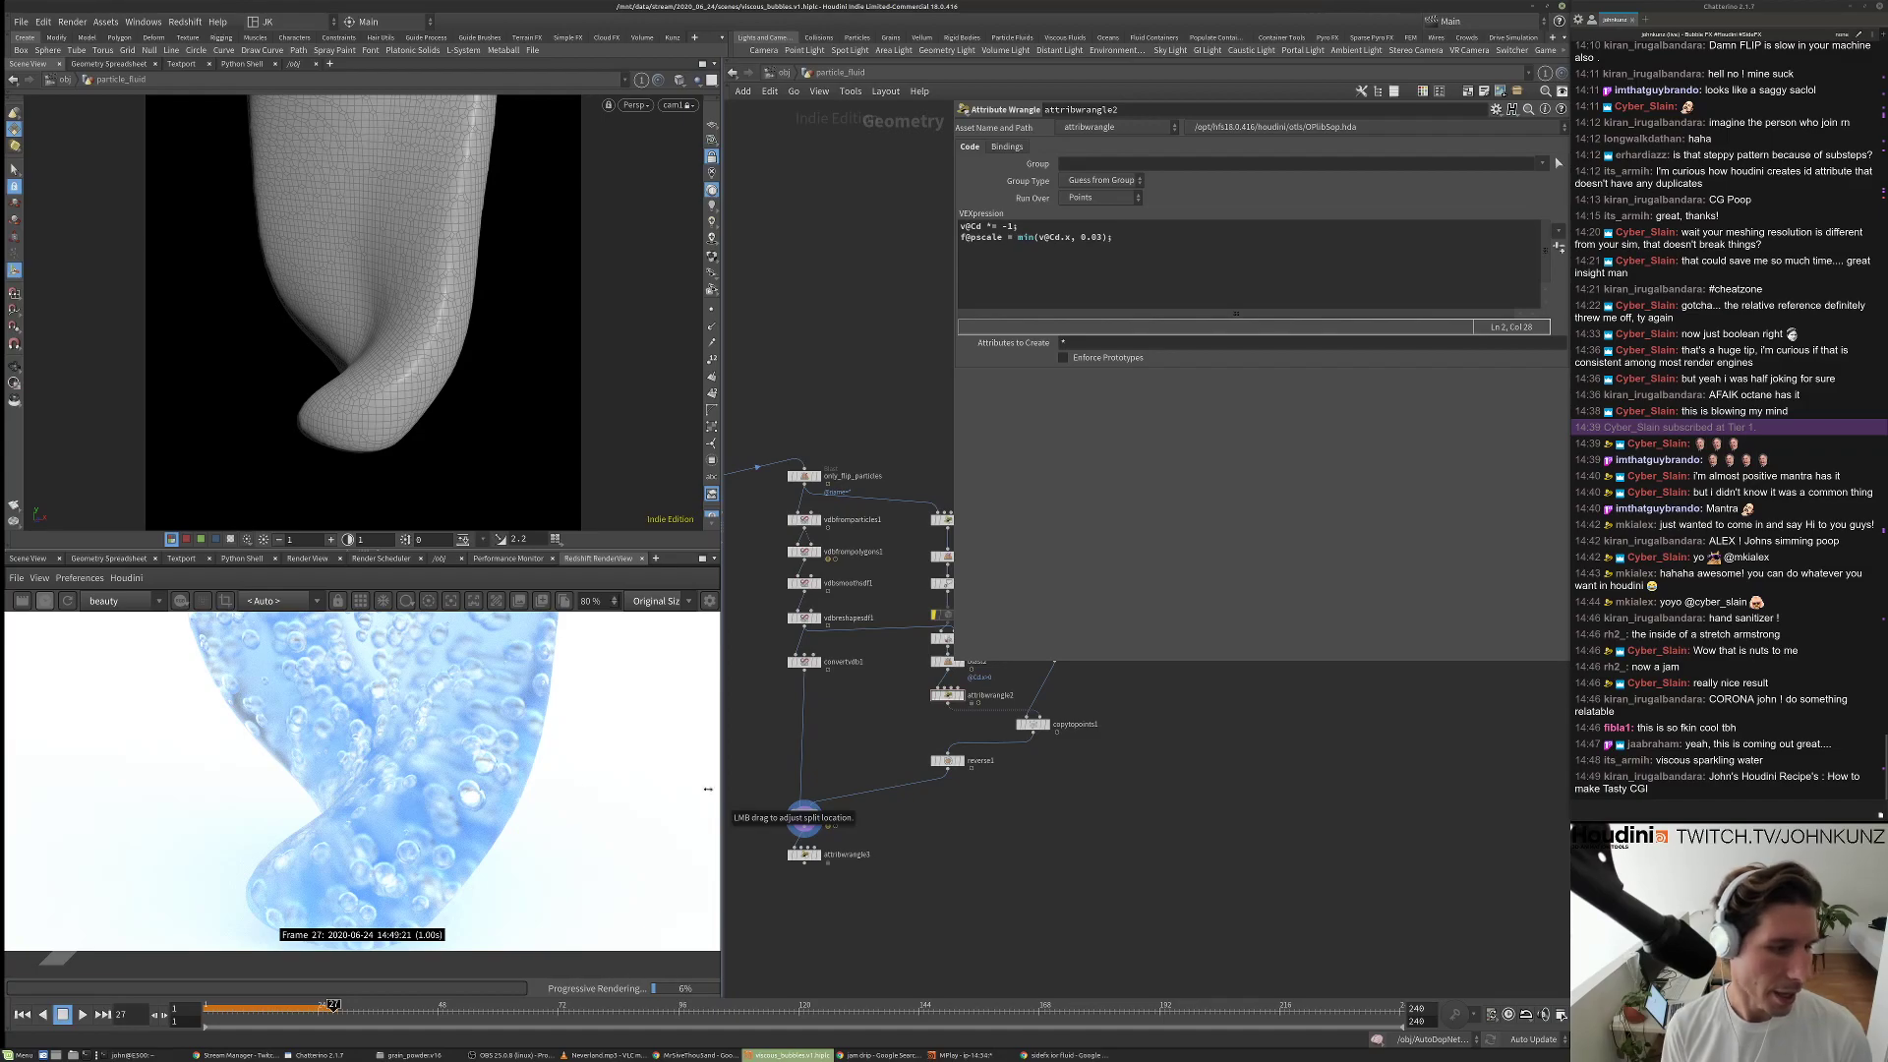
scroll(1022, 710, up, 3)
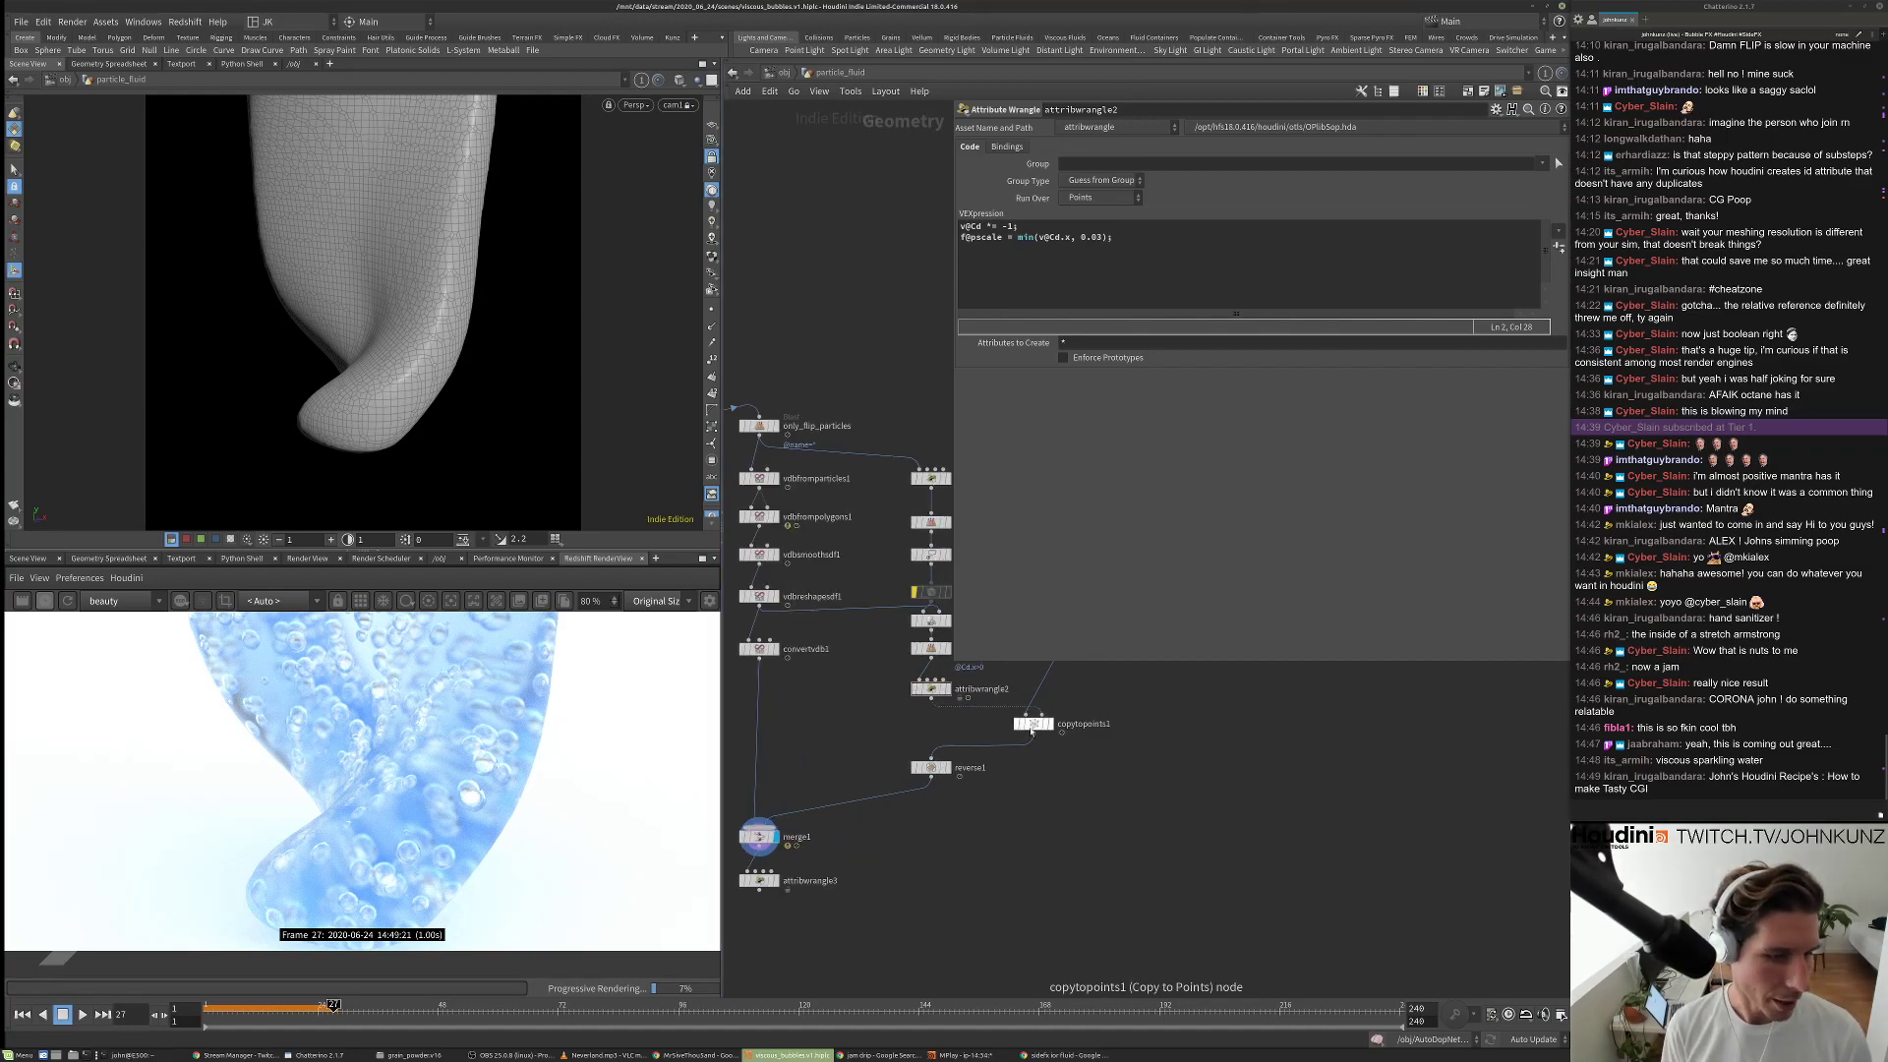
click(1032, 725)
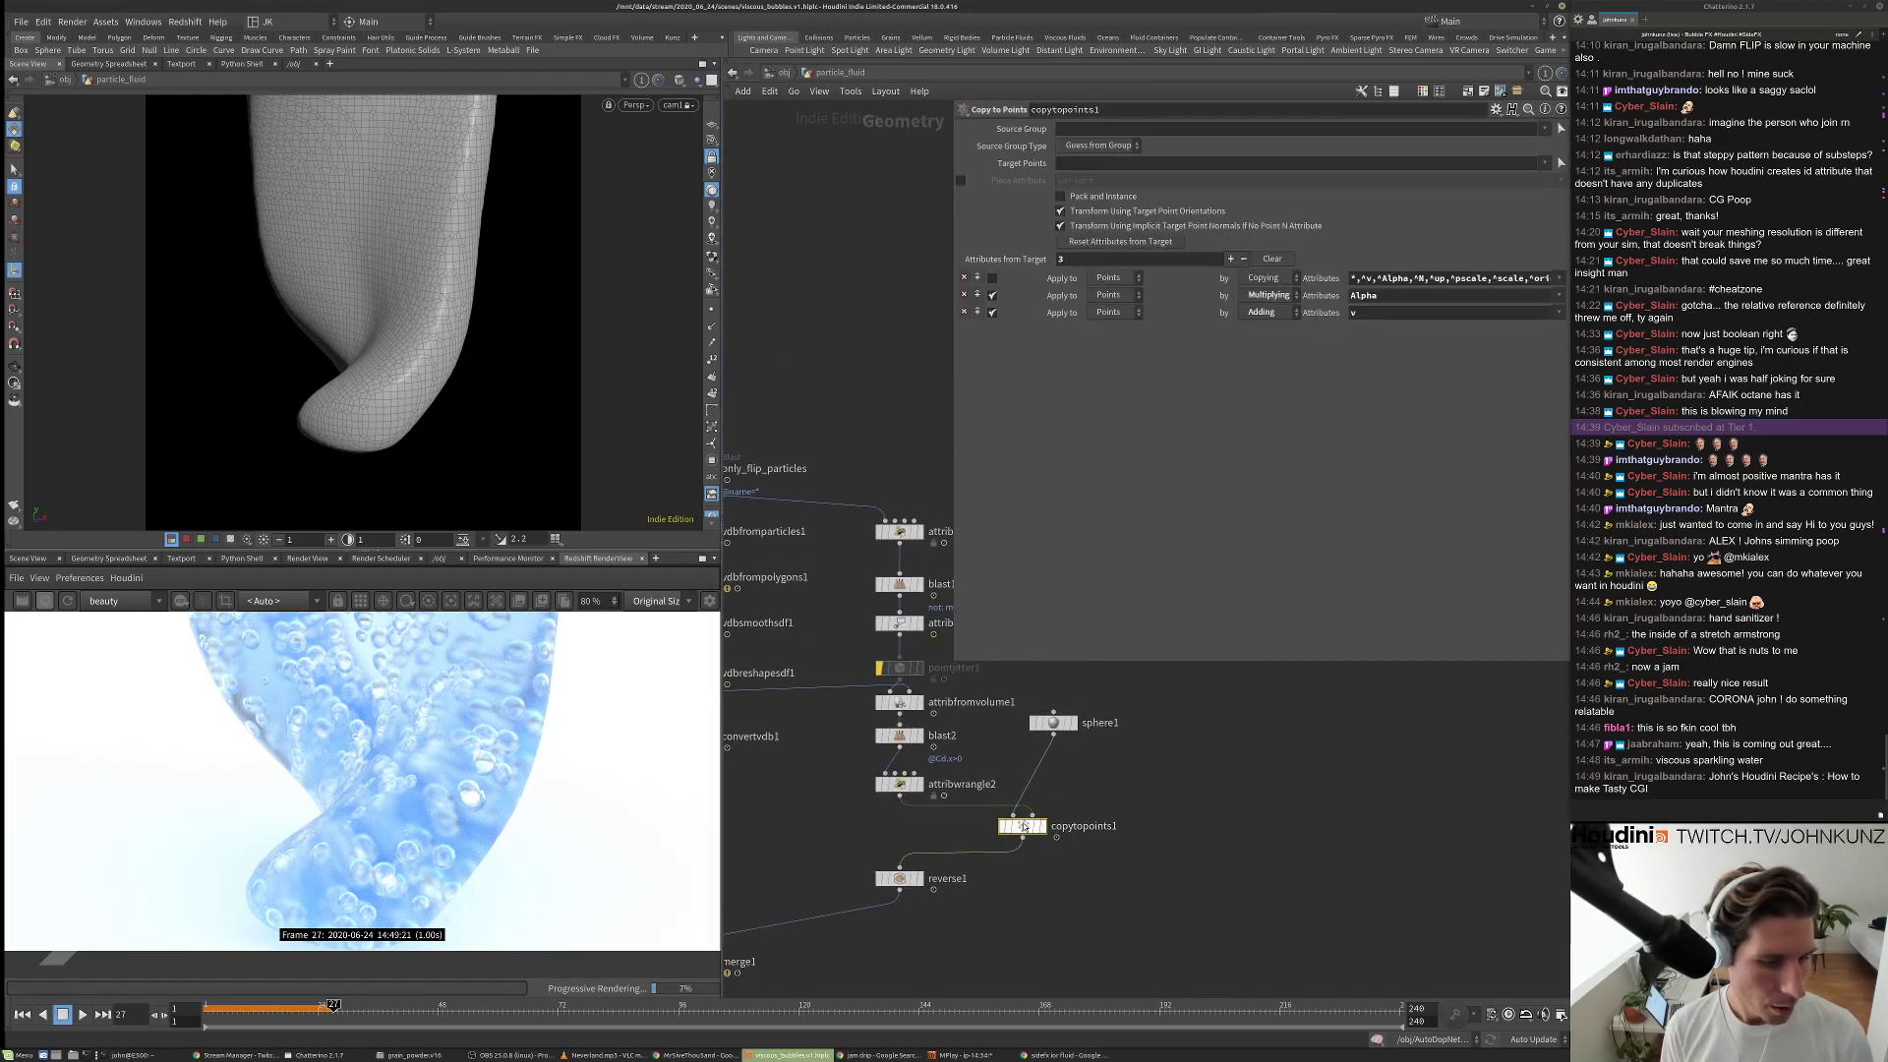
drag(1023, 826, 1053, 823)
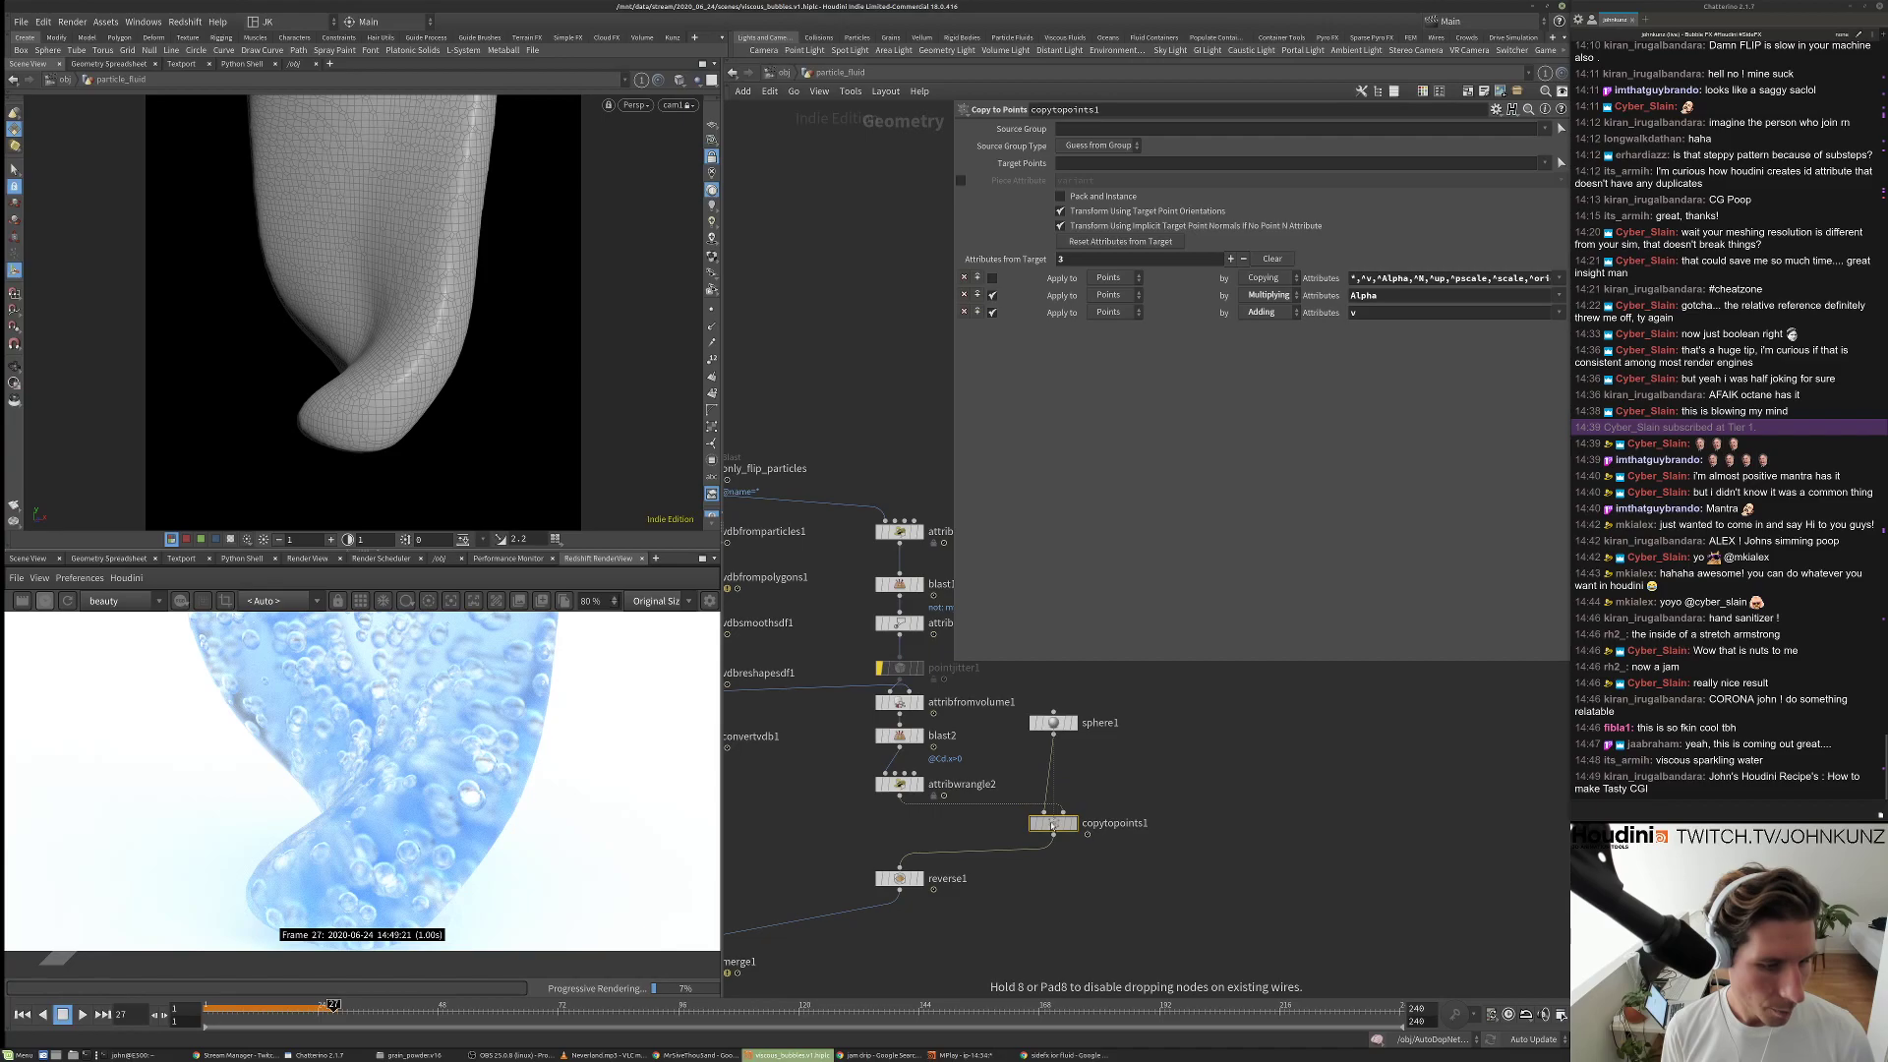
click(896, 783)
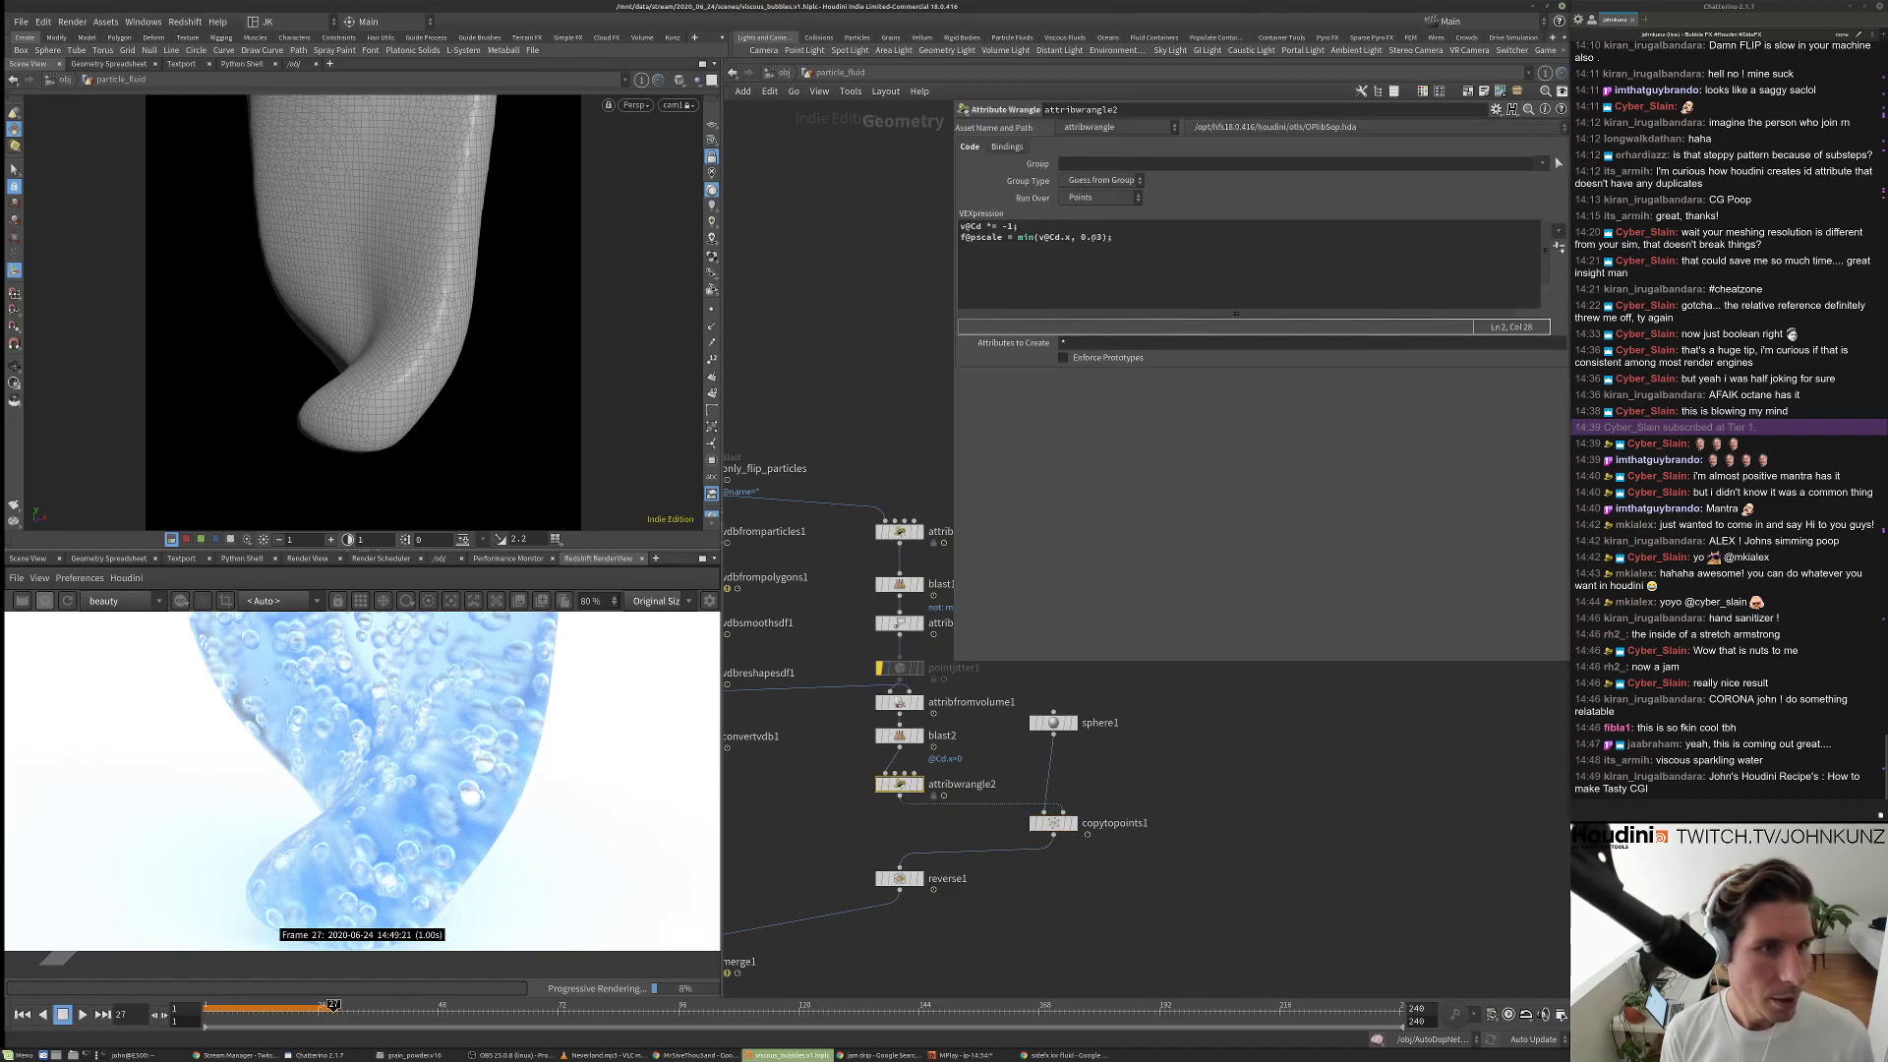
Change the attribwrangle2 pscale factor to 0.02 and set attribwrangle1 Percent to 0.993.
key(BackSpace)
text(2)
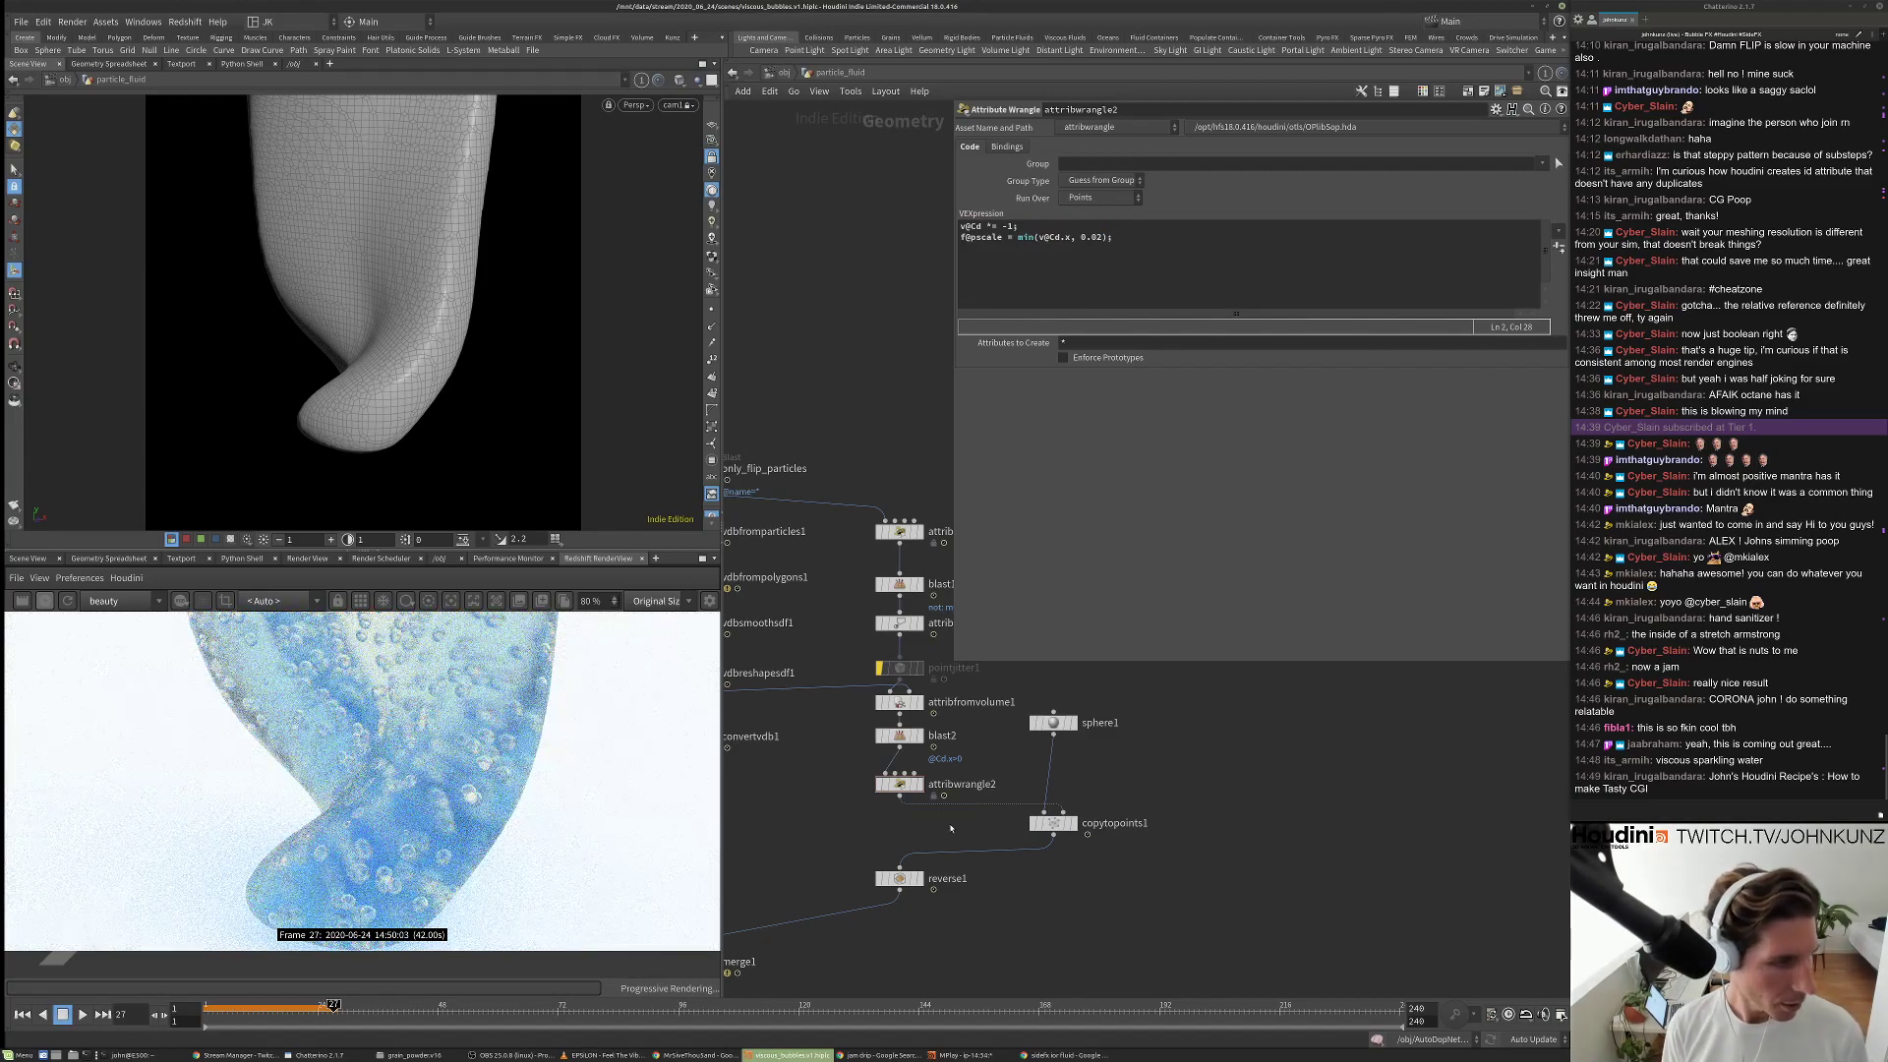
click(899, 531)
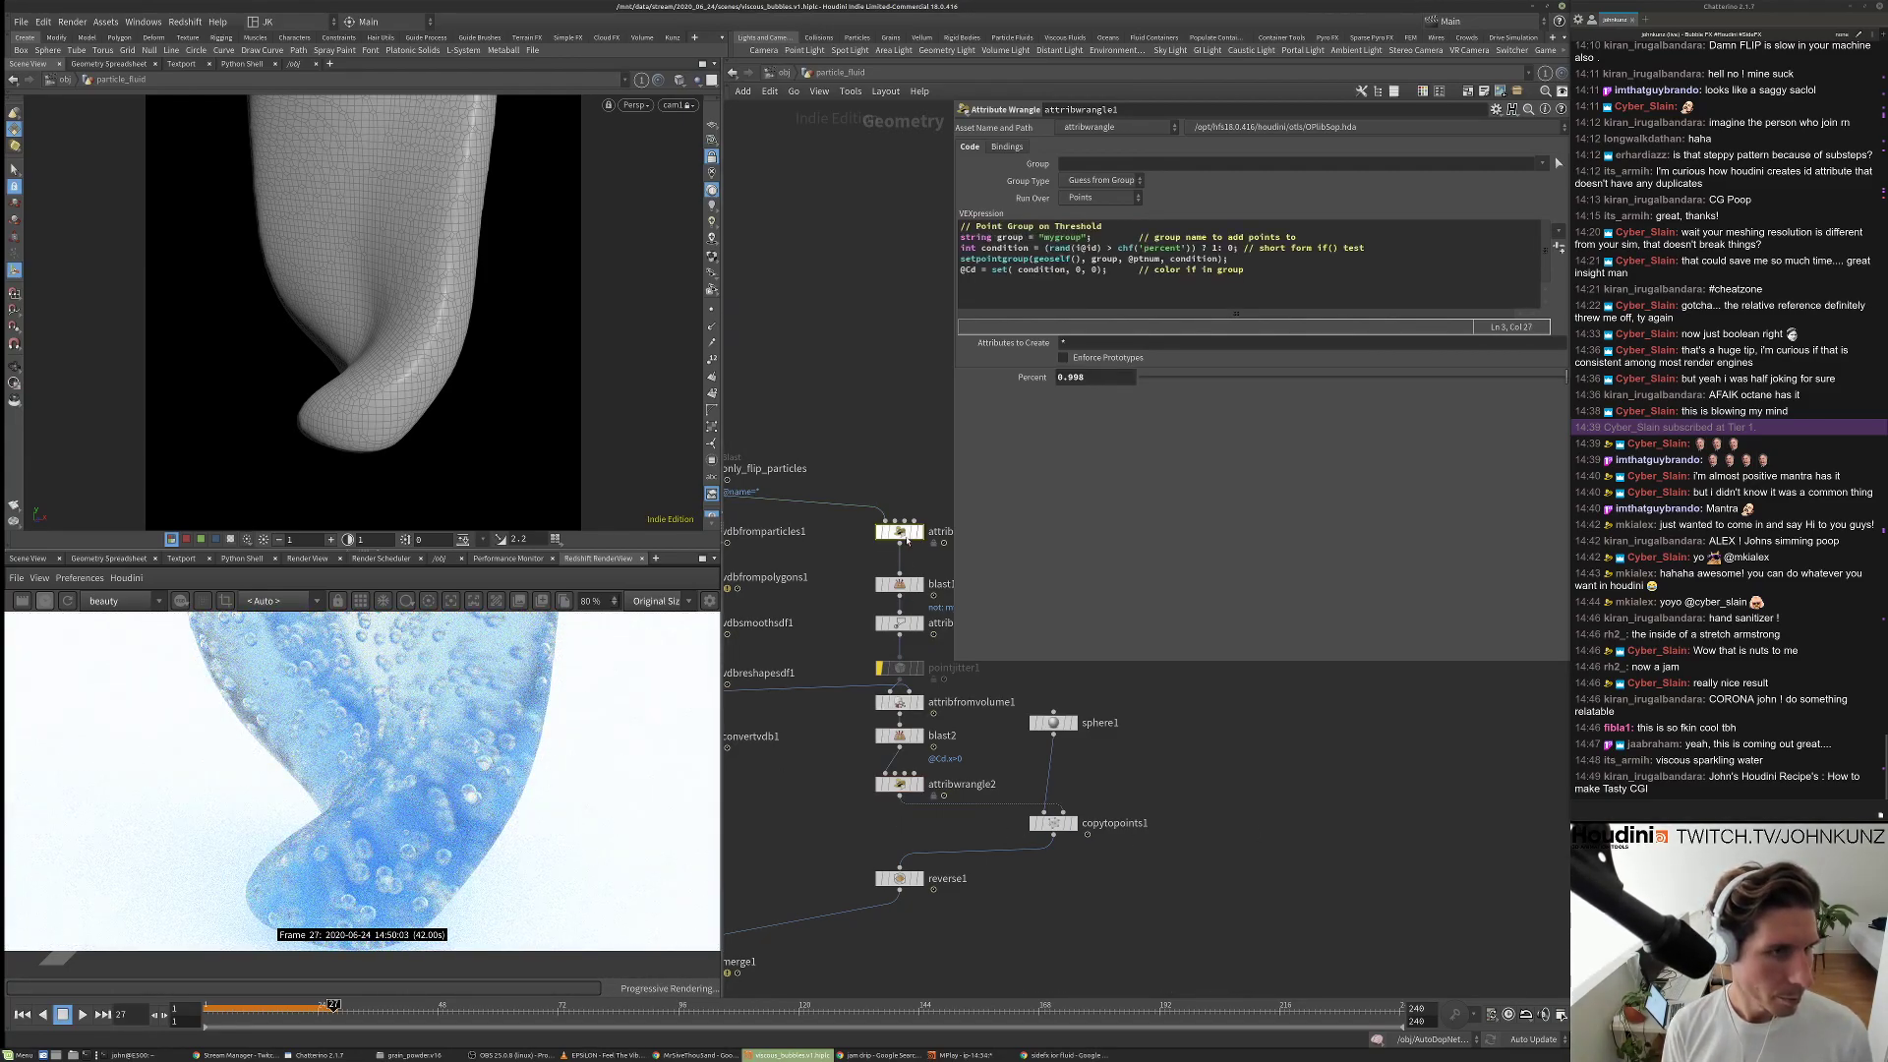
click(1074, 377)
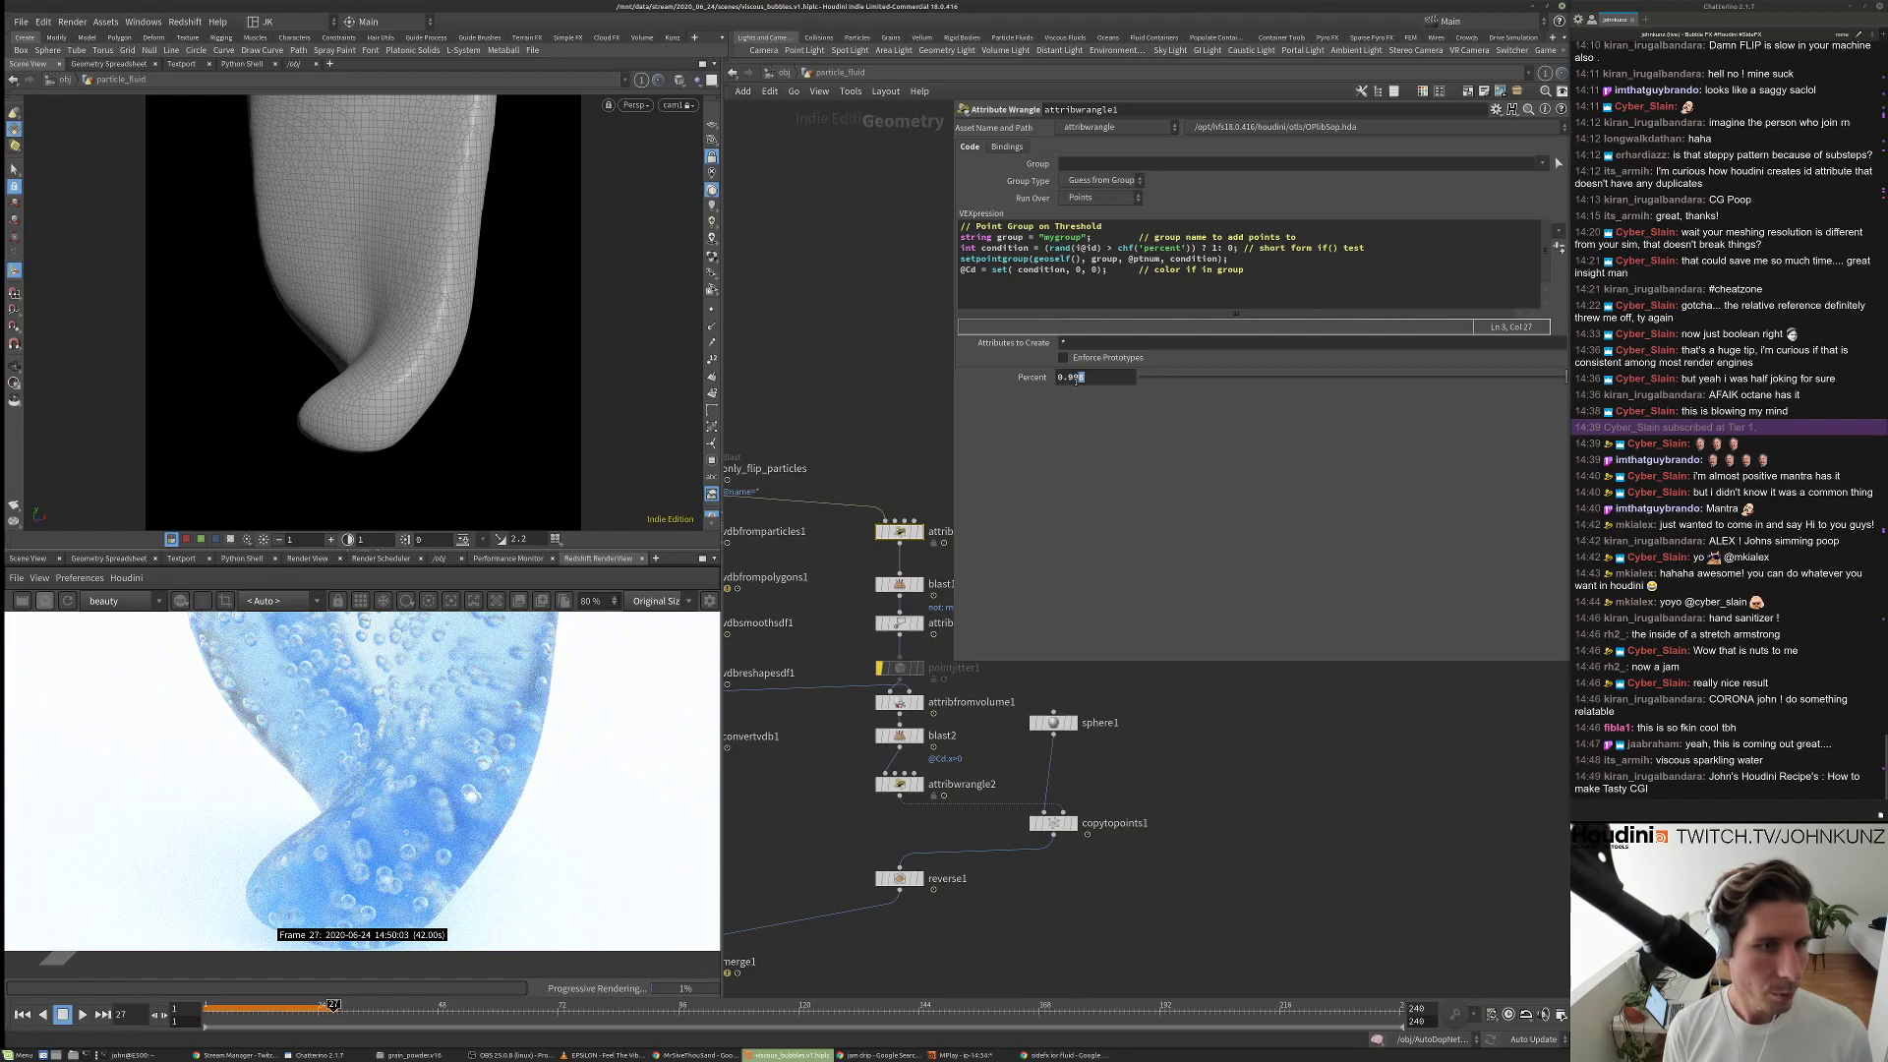
key(Return)
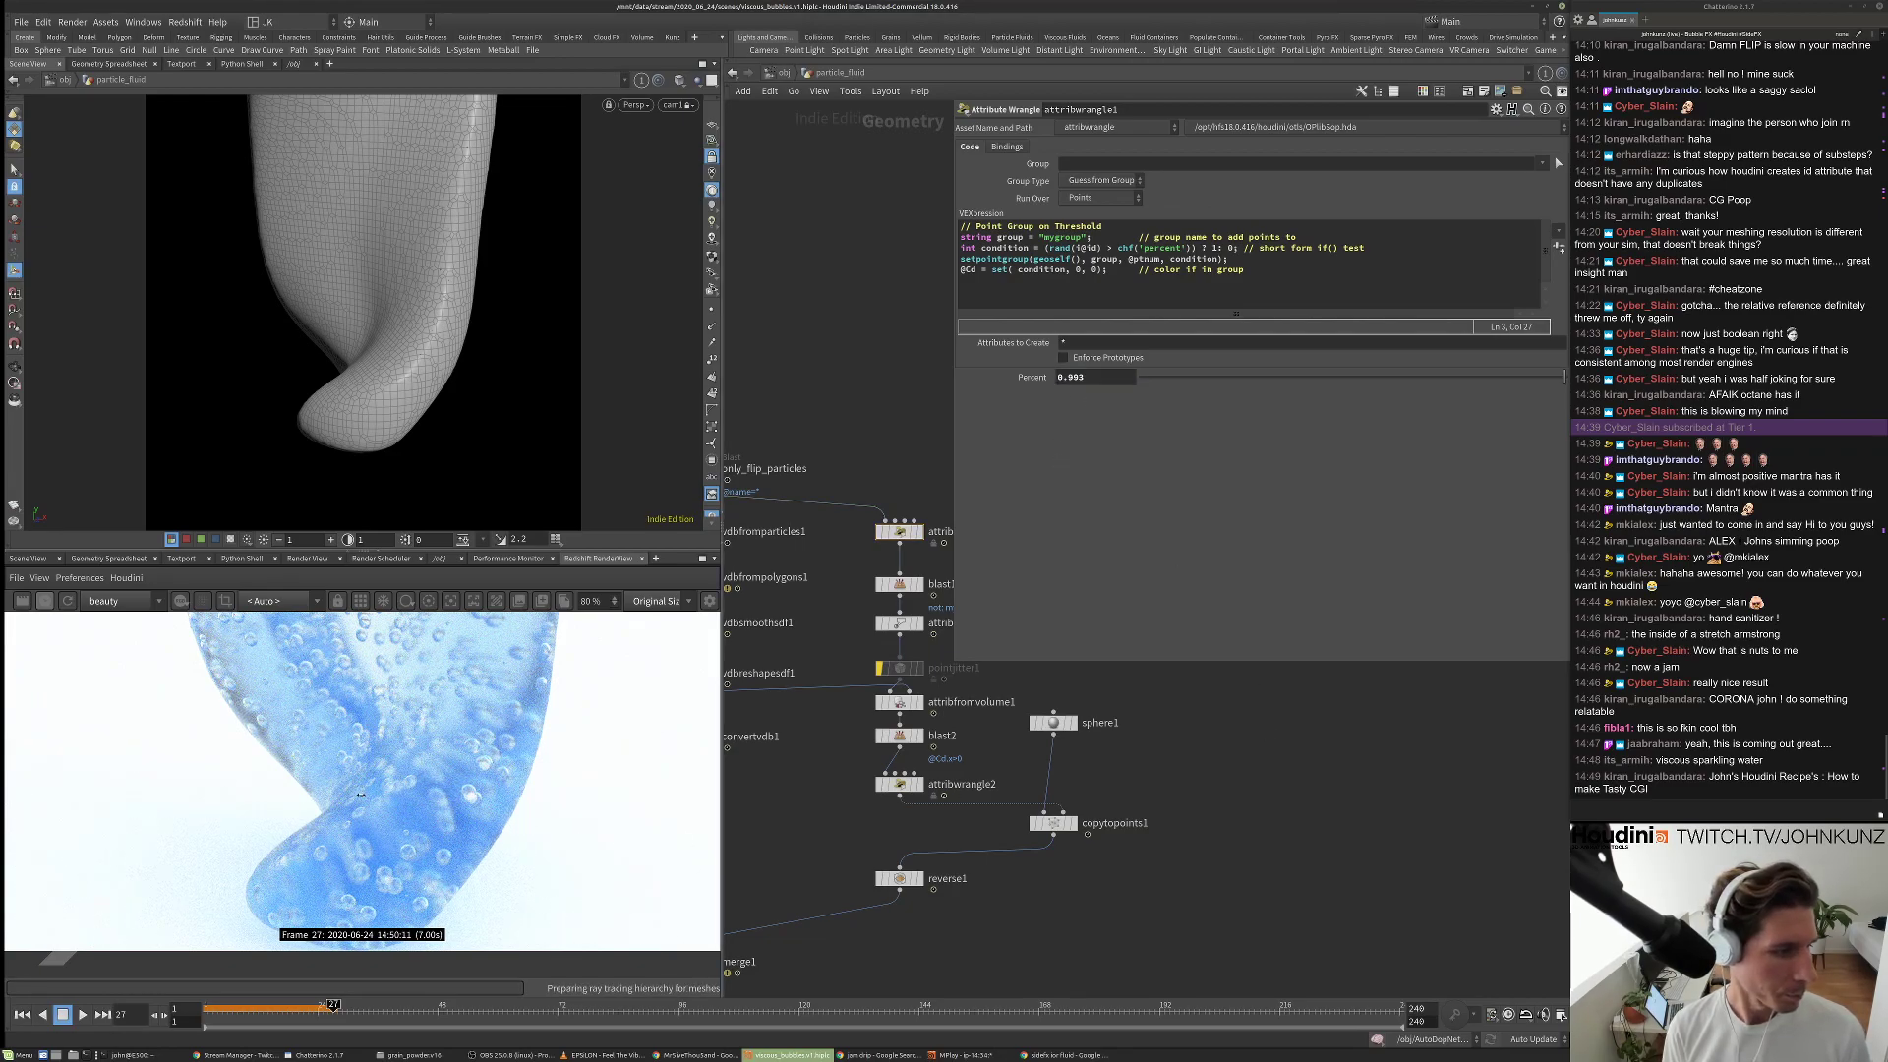
Reduce the attribwrangle2 pscale factor further, to 0.006.
scroll(441, 668, down, 1)
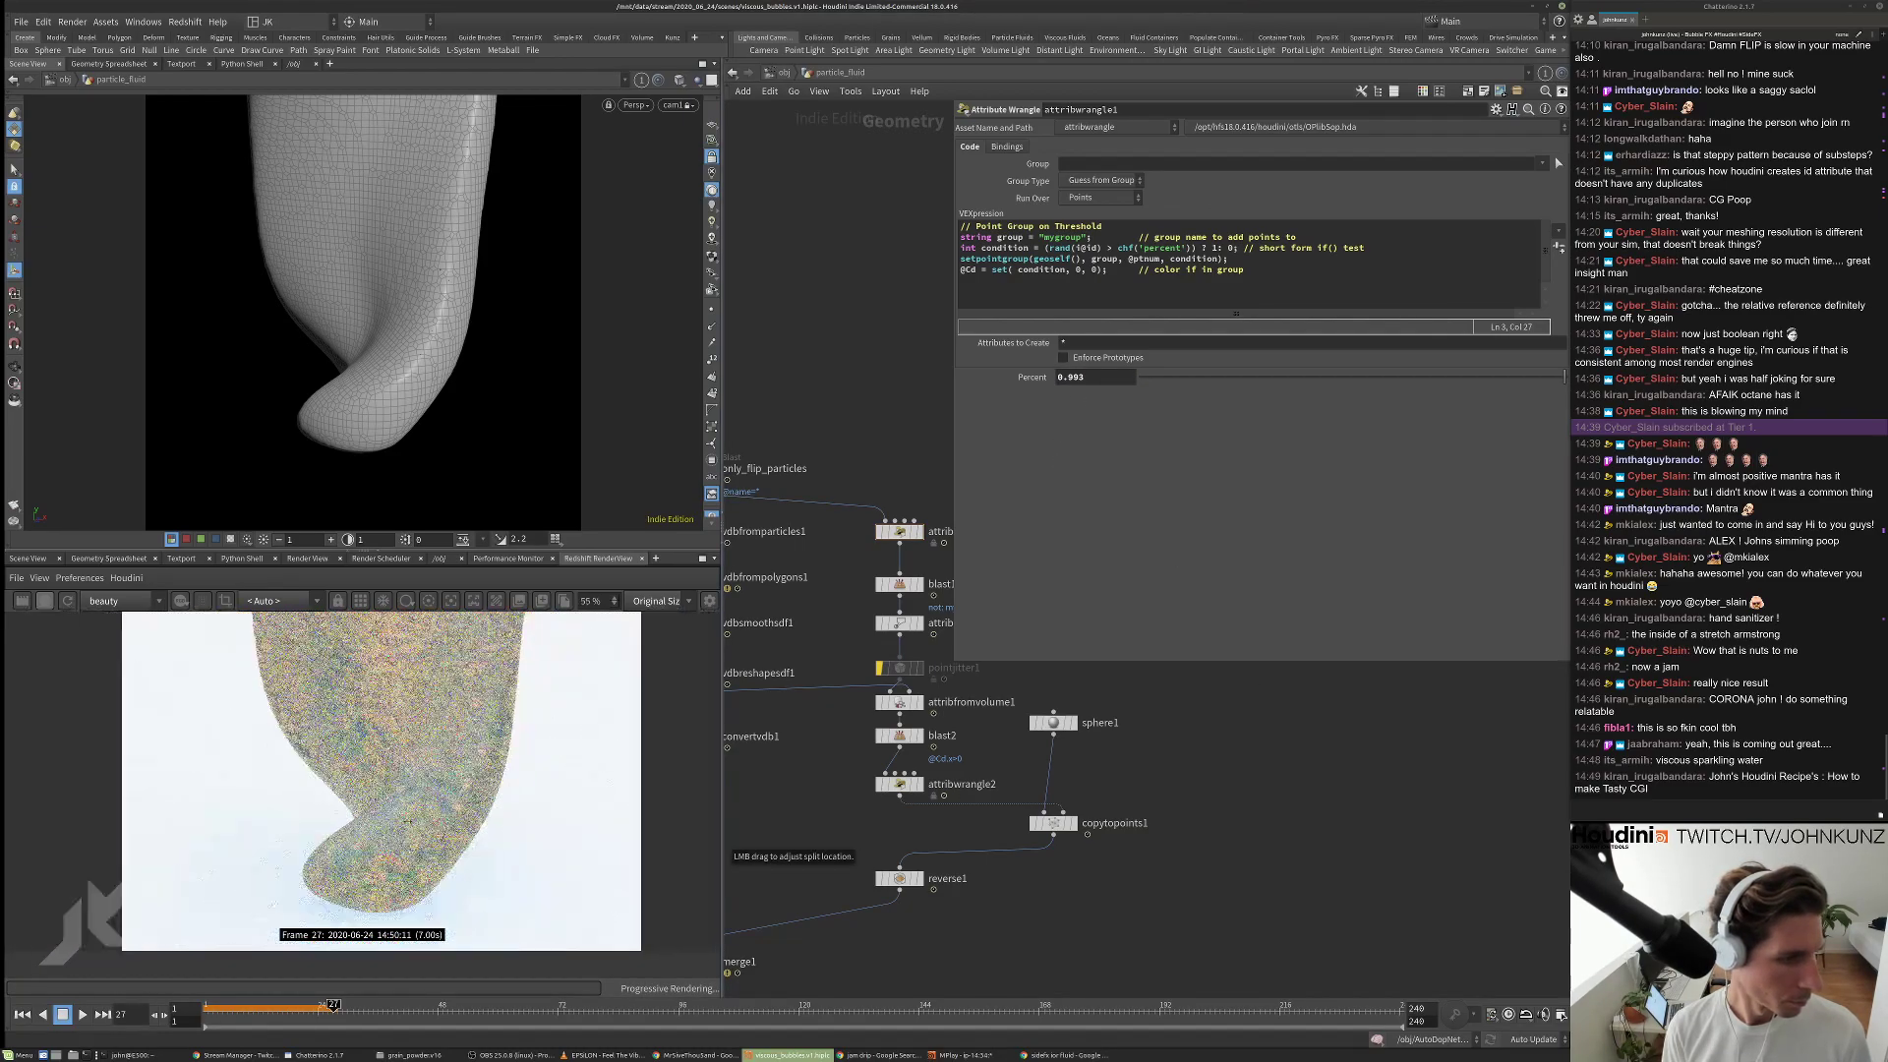
scroll(900, 813, up, 2)
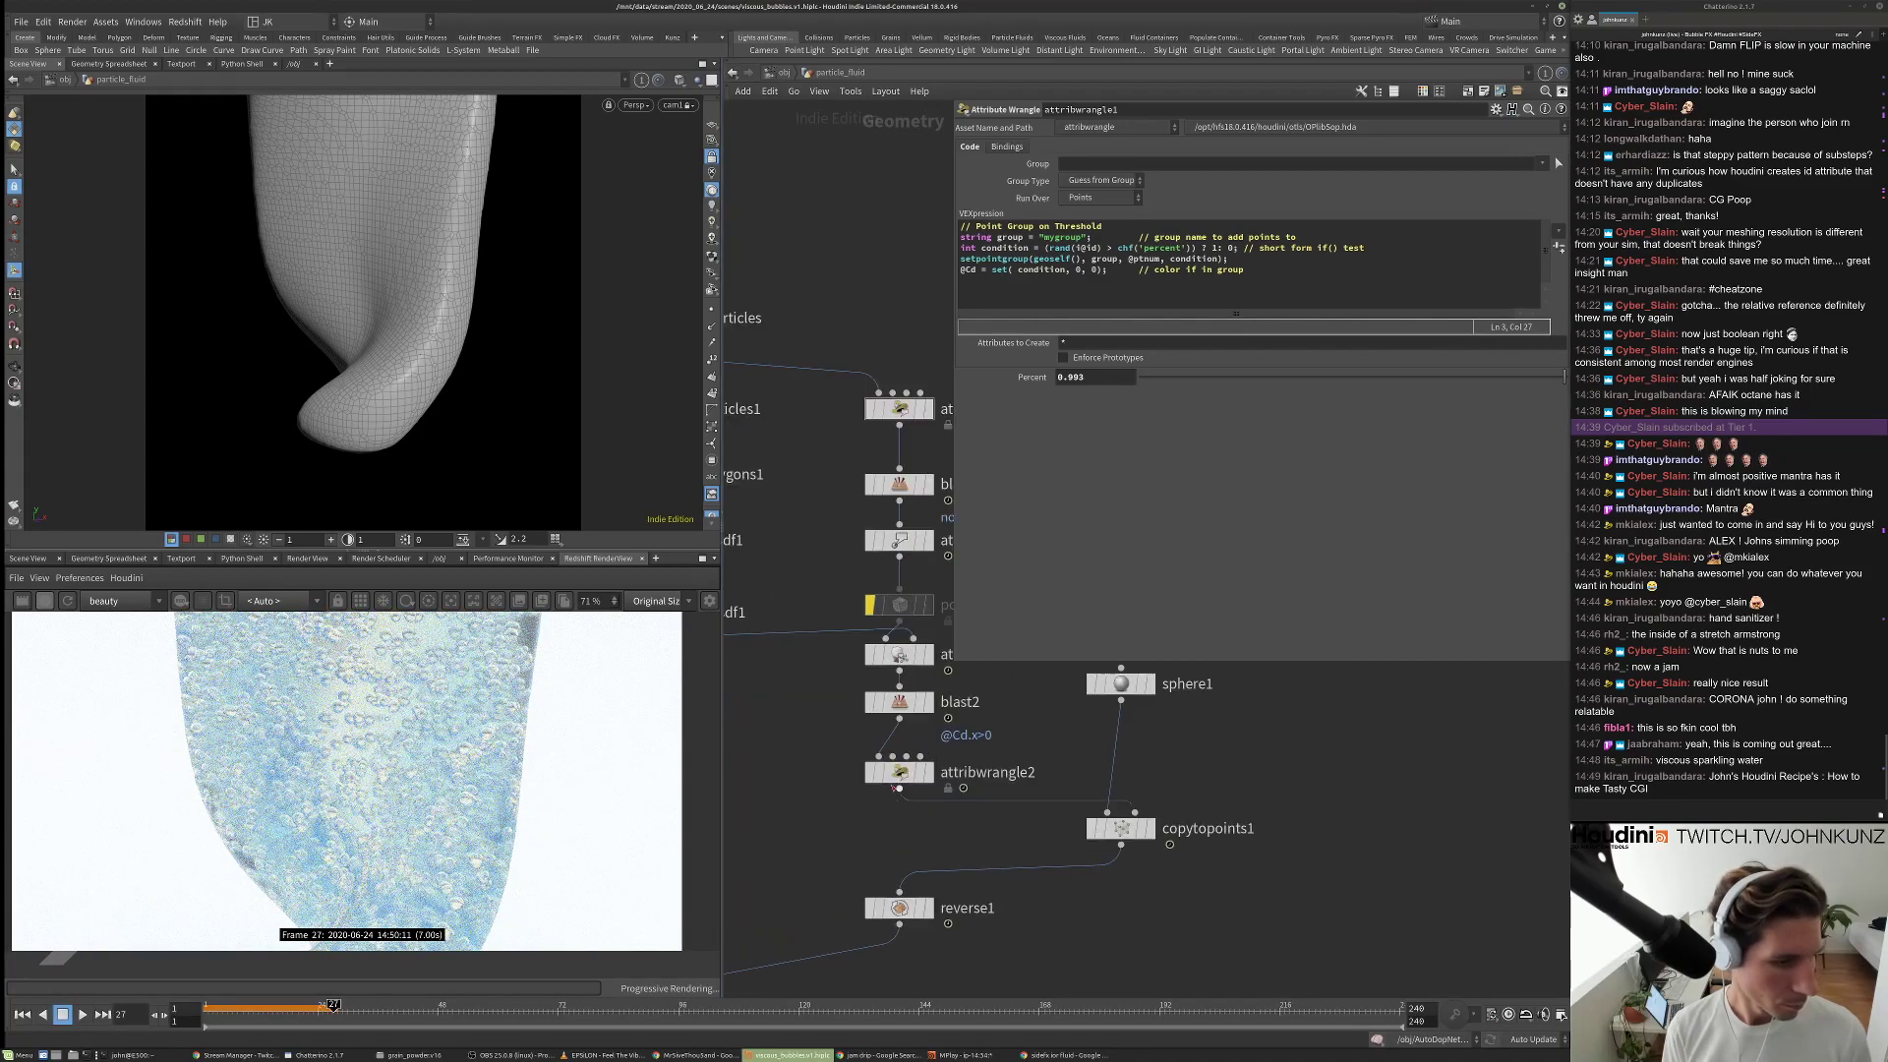
click(899, 772)
click(1095, 241)
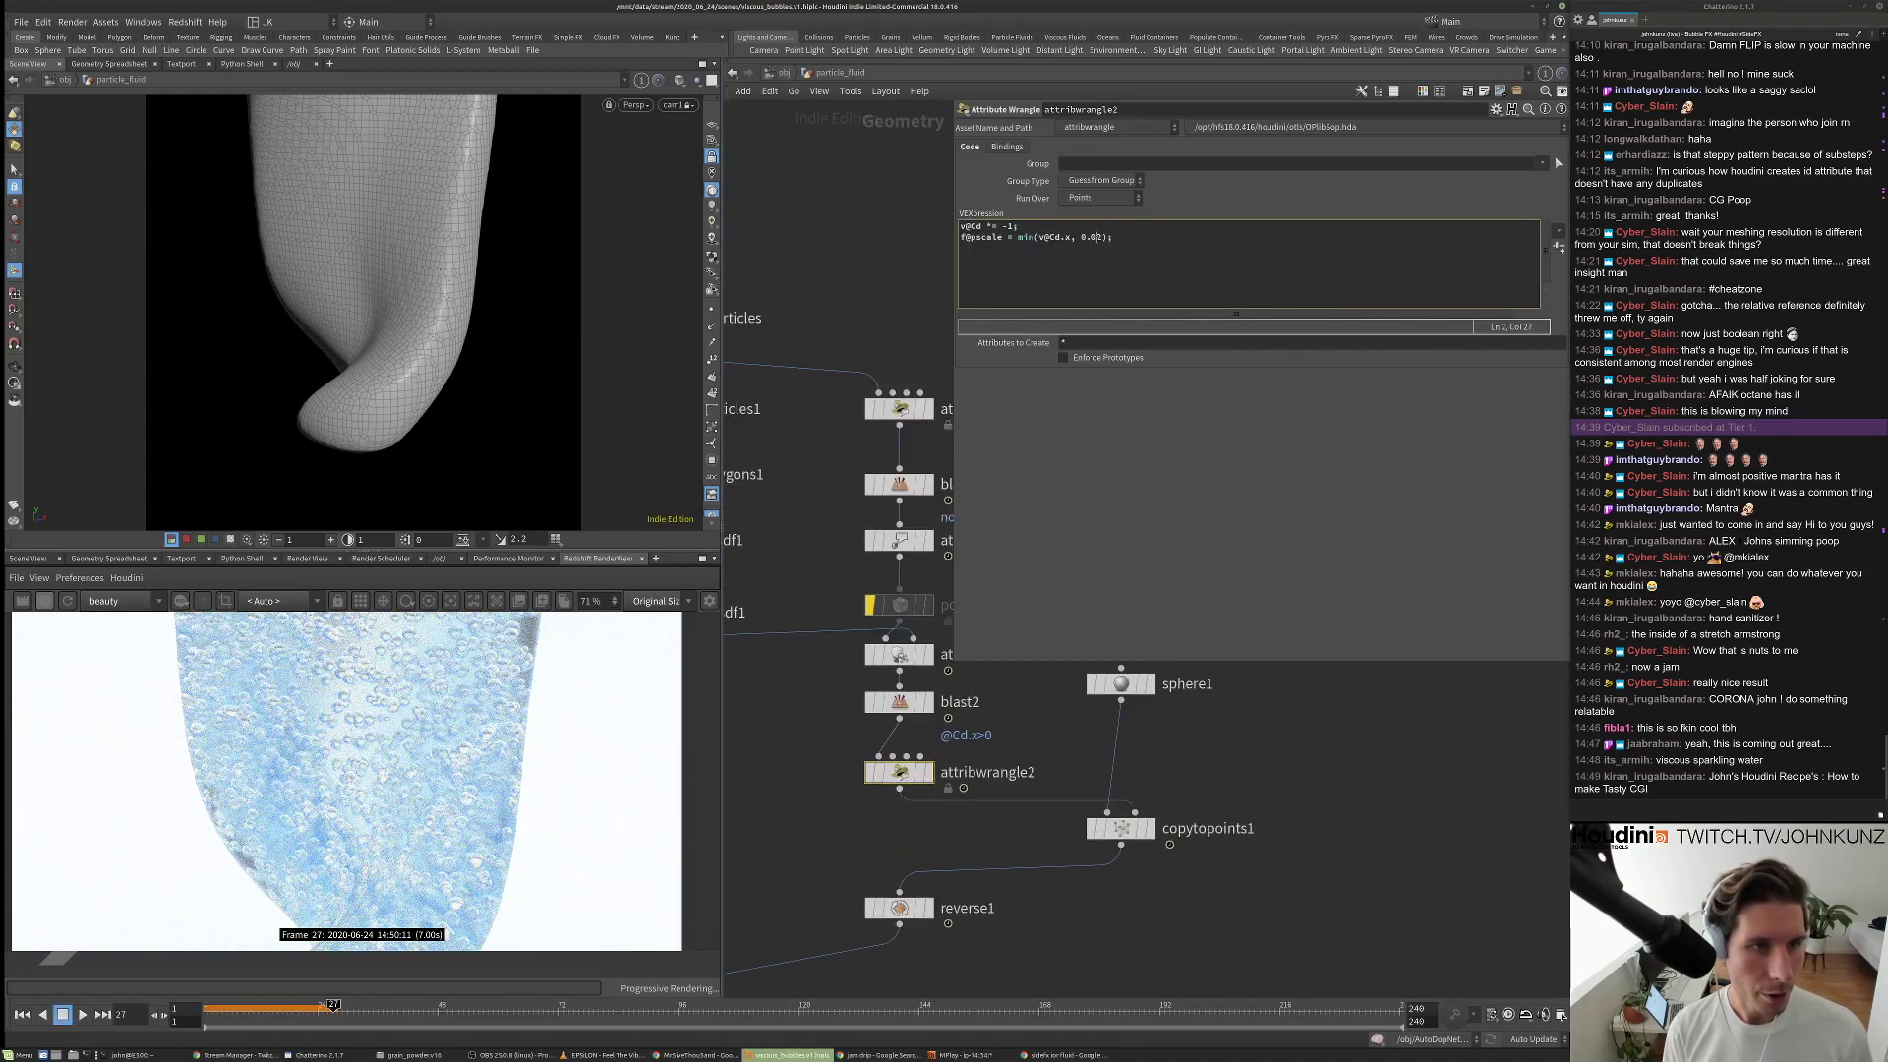
text(0)
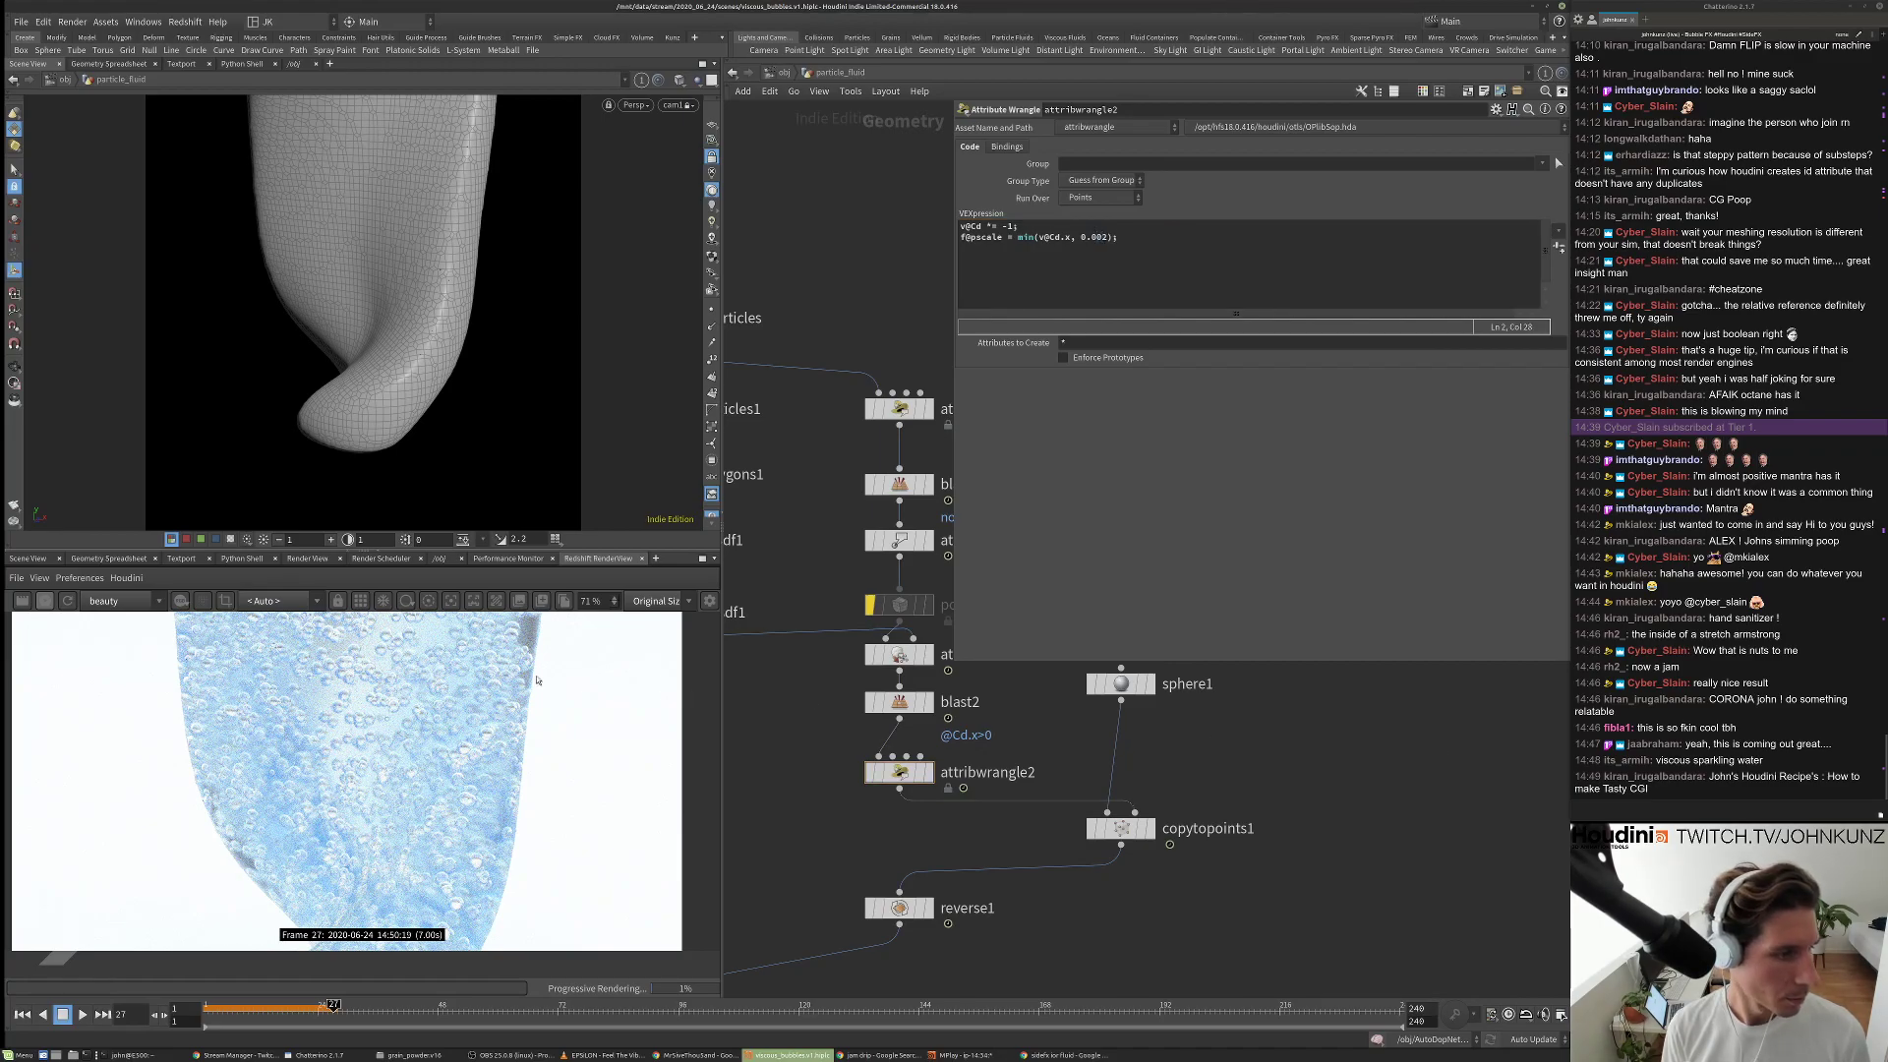
scroll(728, 706, down, 4)
scroll(384, 769, down, 2)
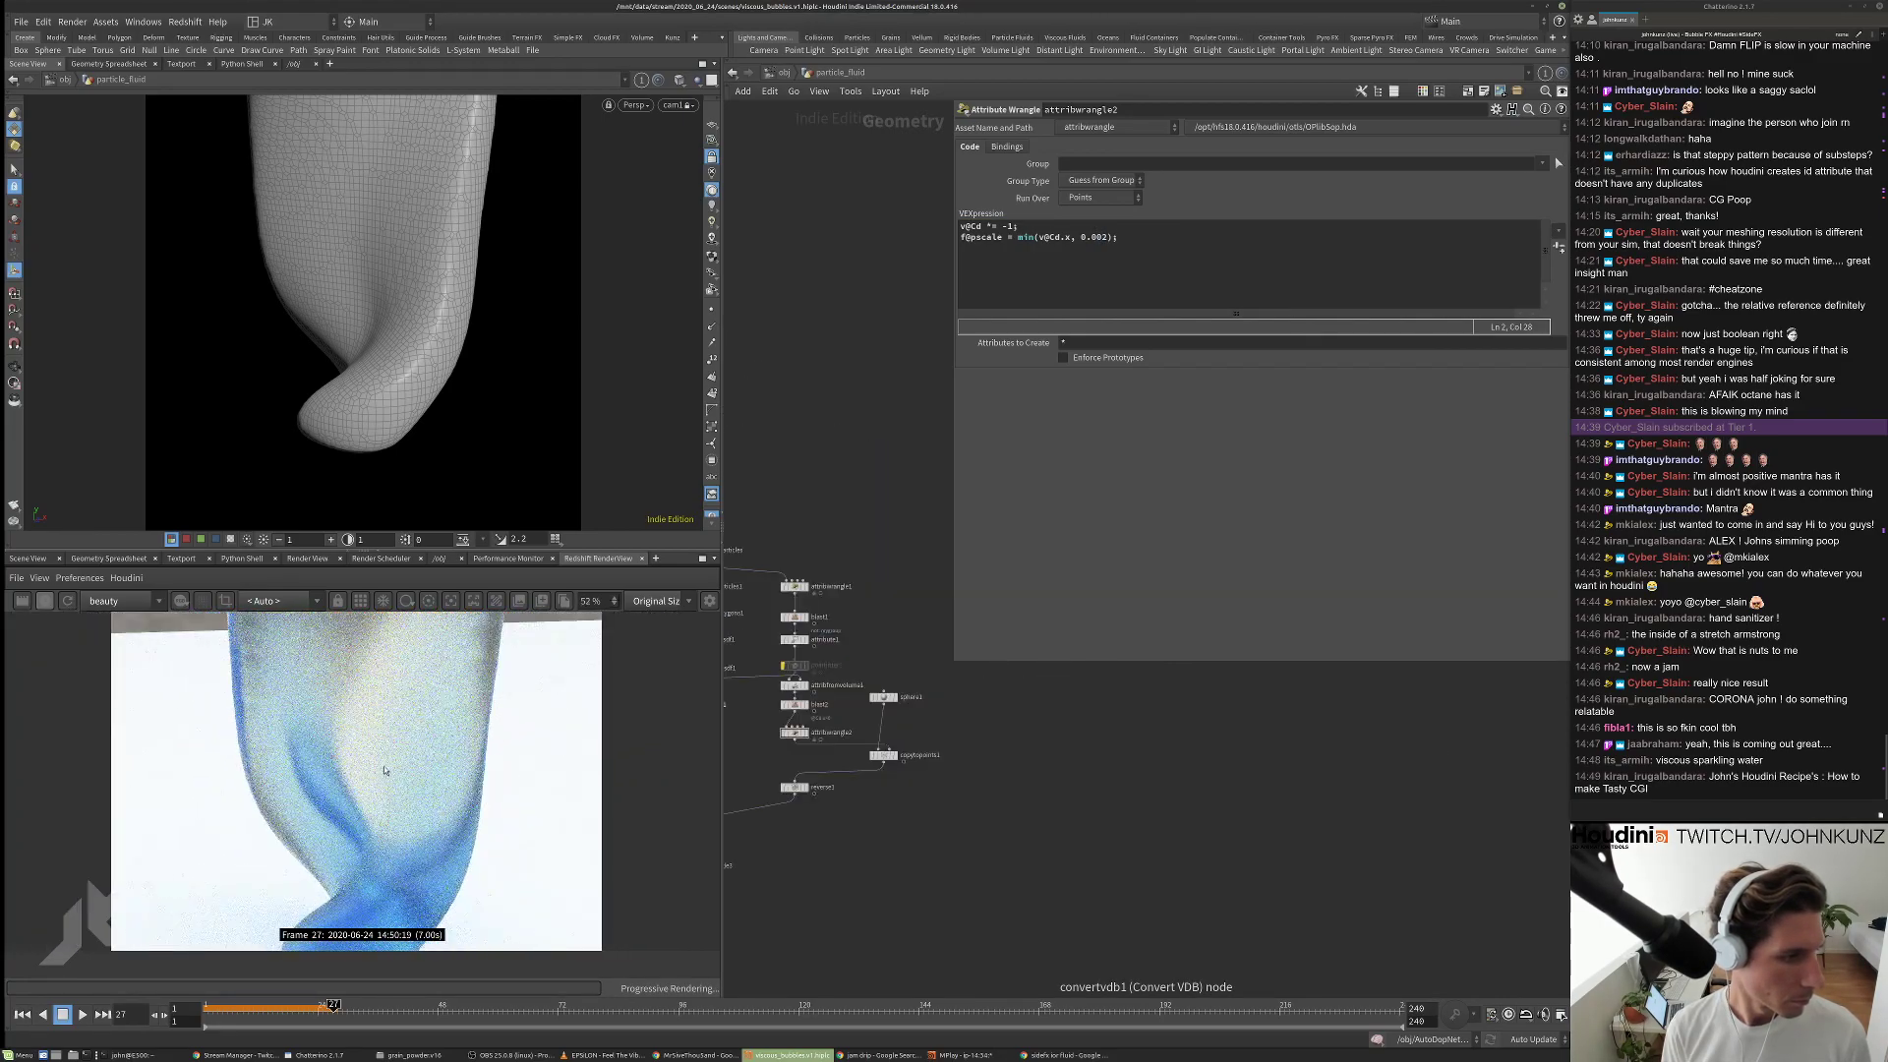
scroll(590, 821, up, 4)
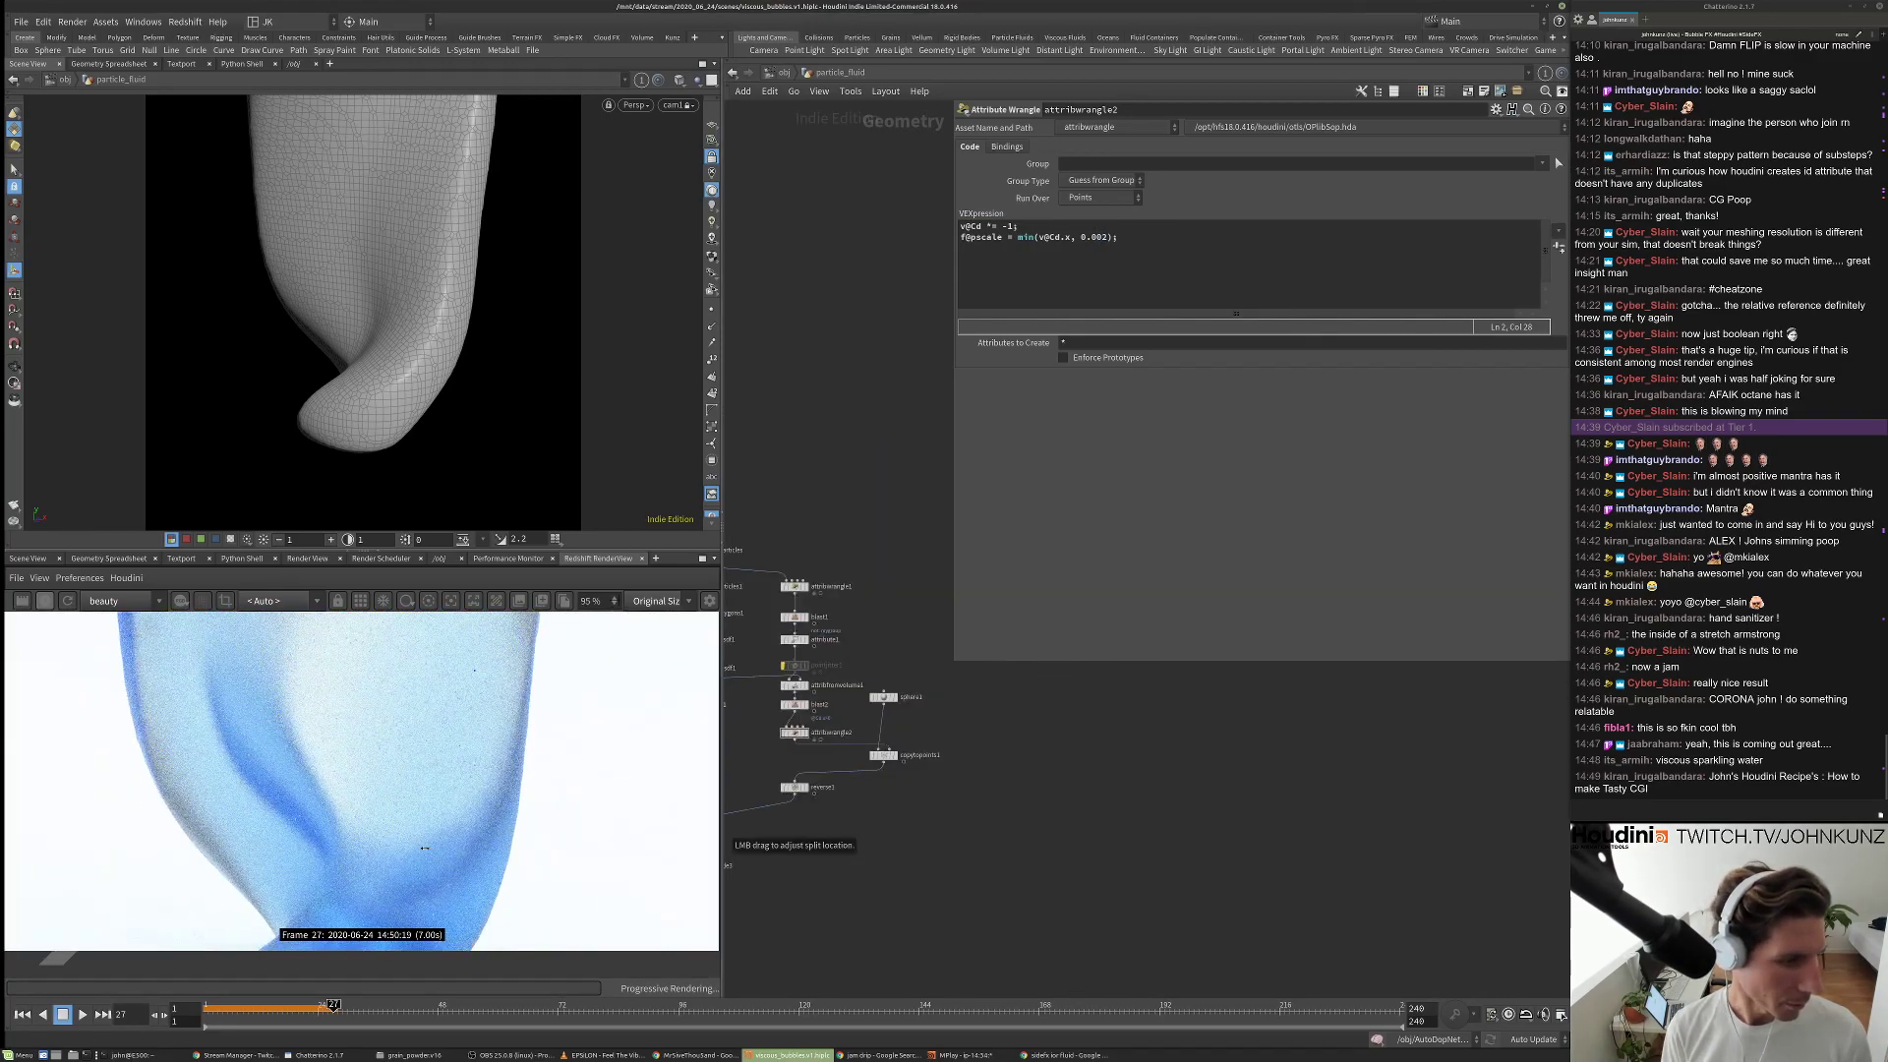
scroll(439, 827, up, 3)
scroll(417, 814, down, 4)
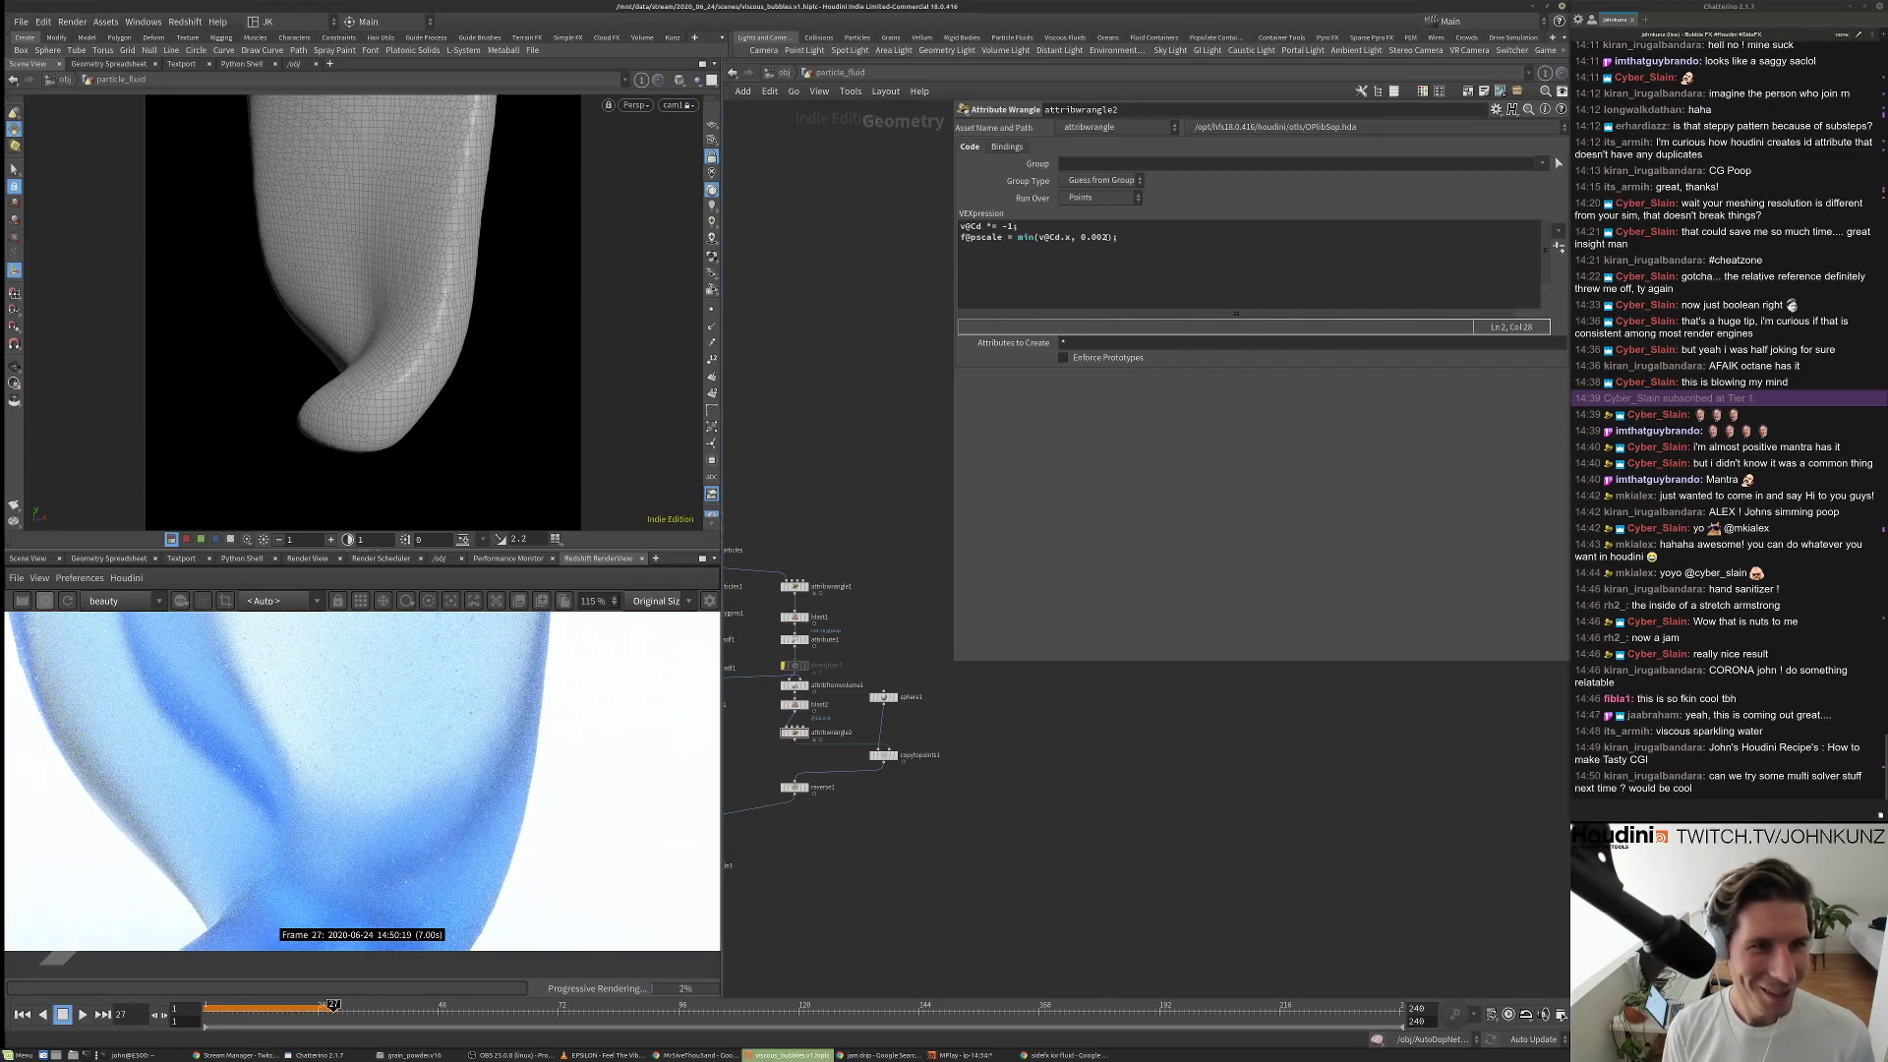
text(6)
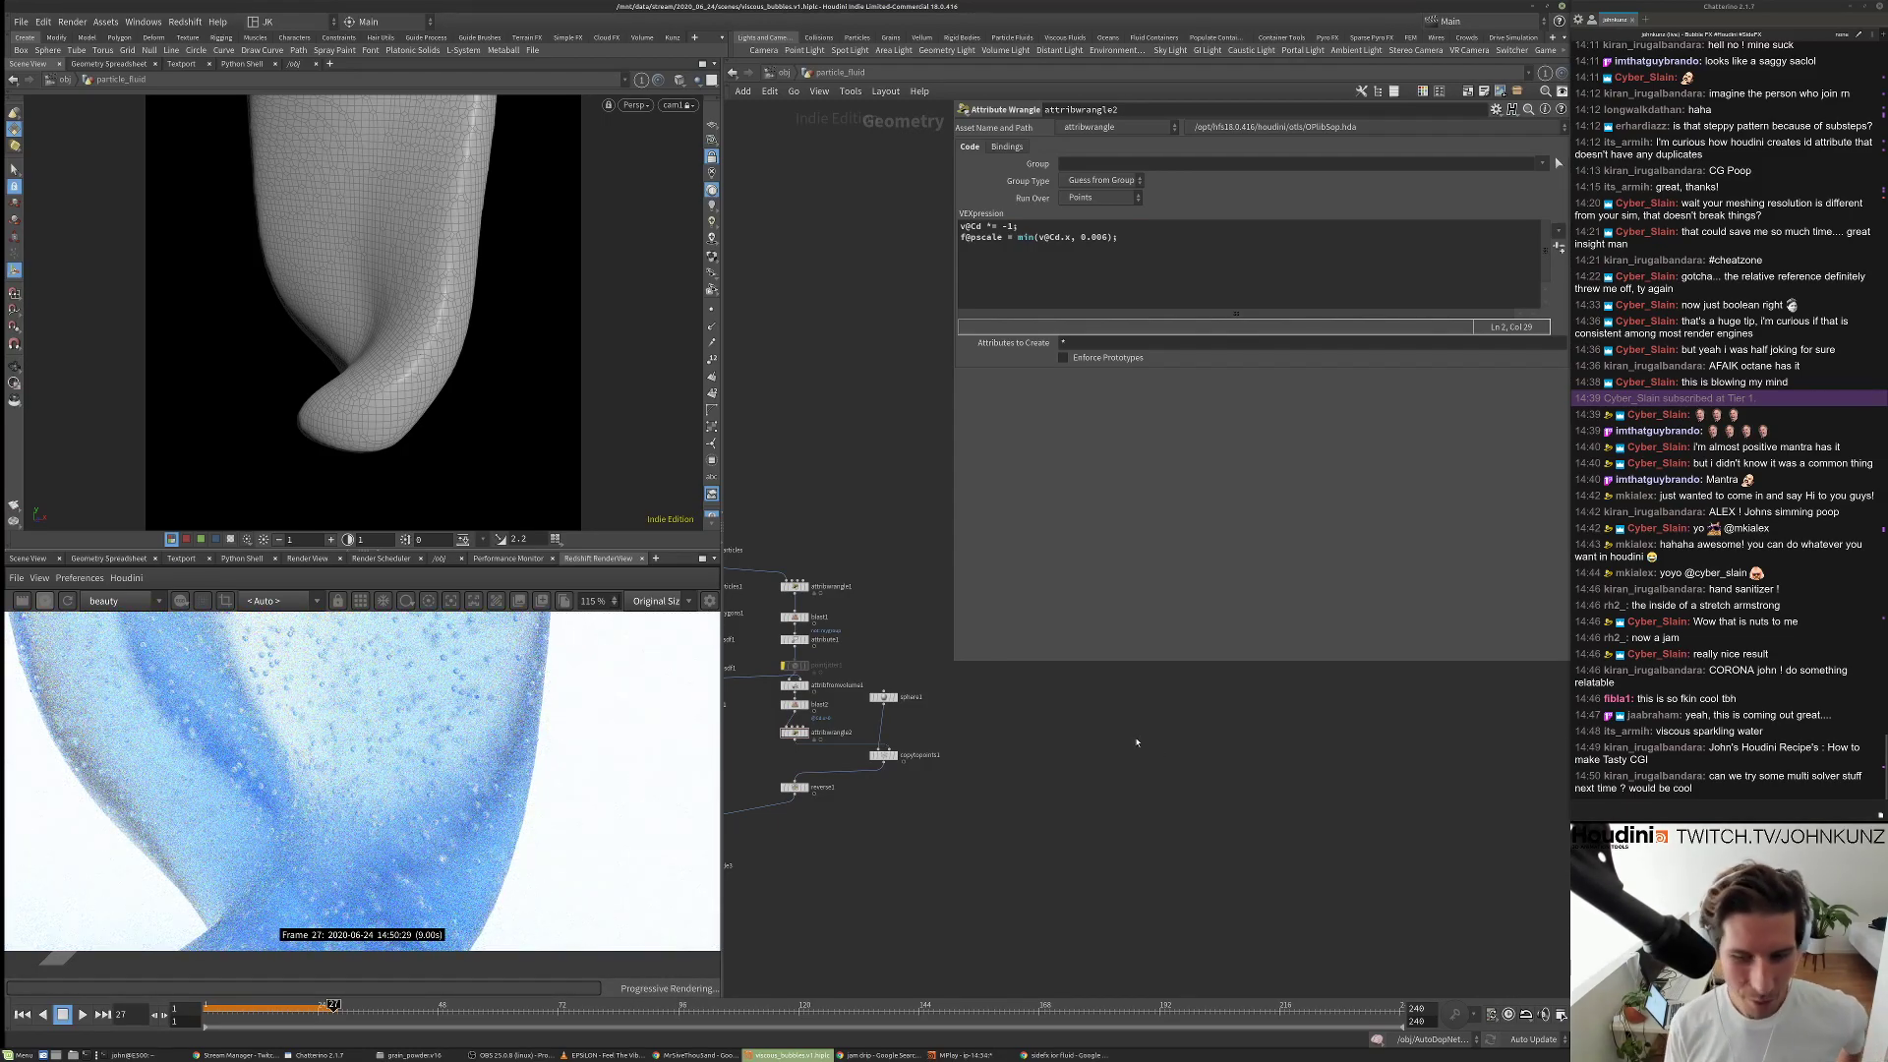
scroll(387, 729, down, 2)
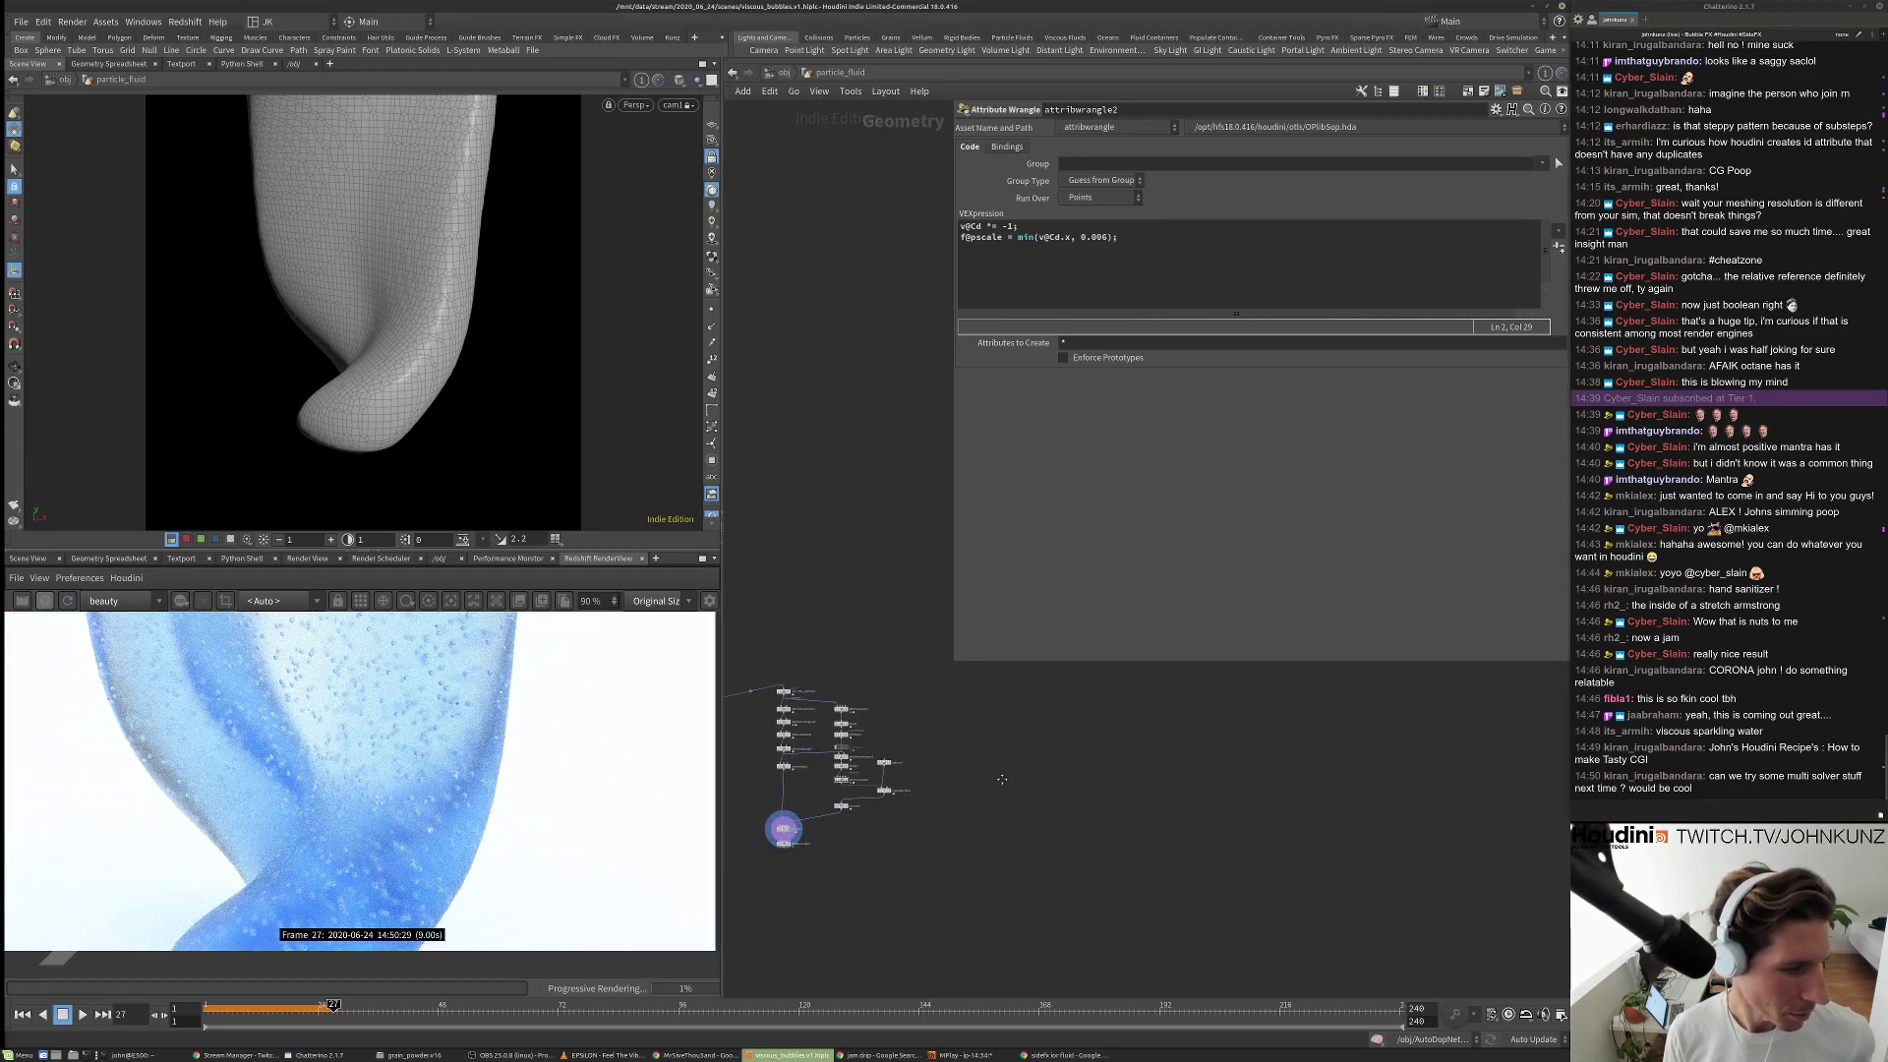
middle_drag(733, 777, 959, 828)
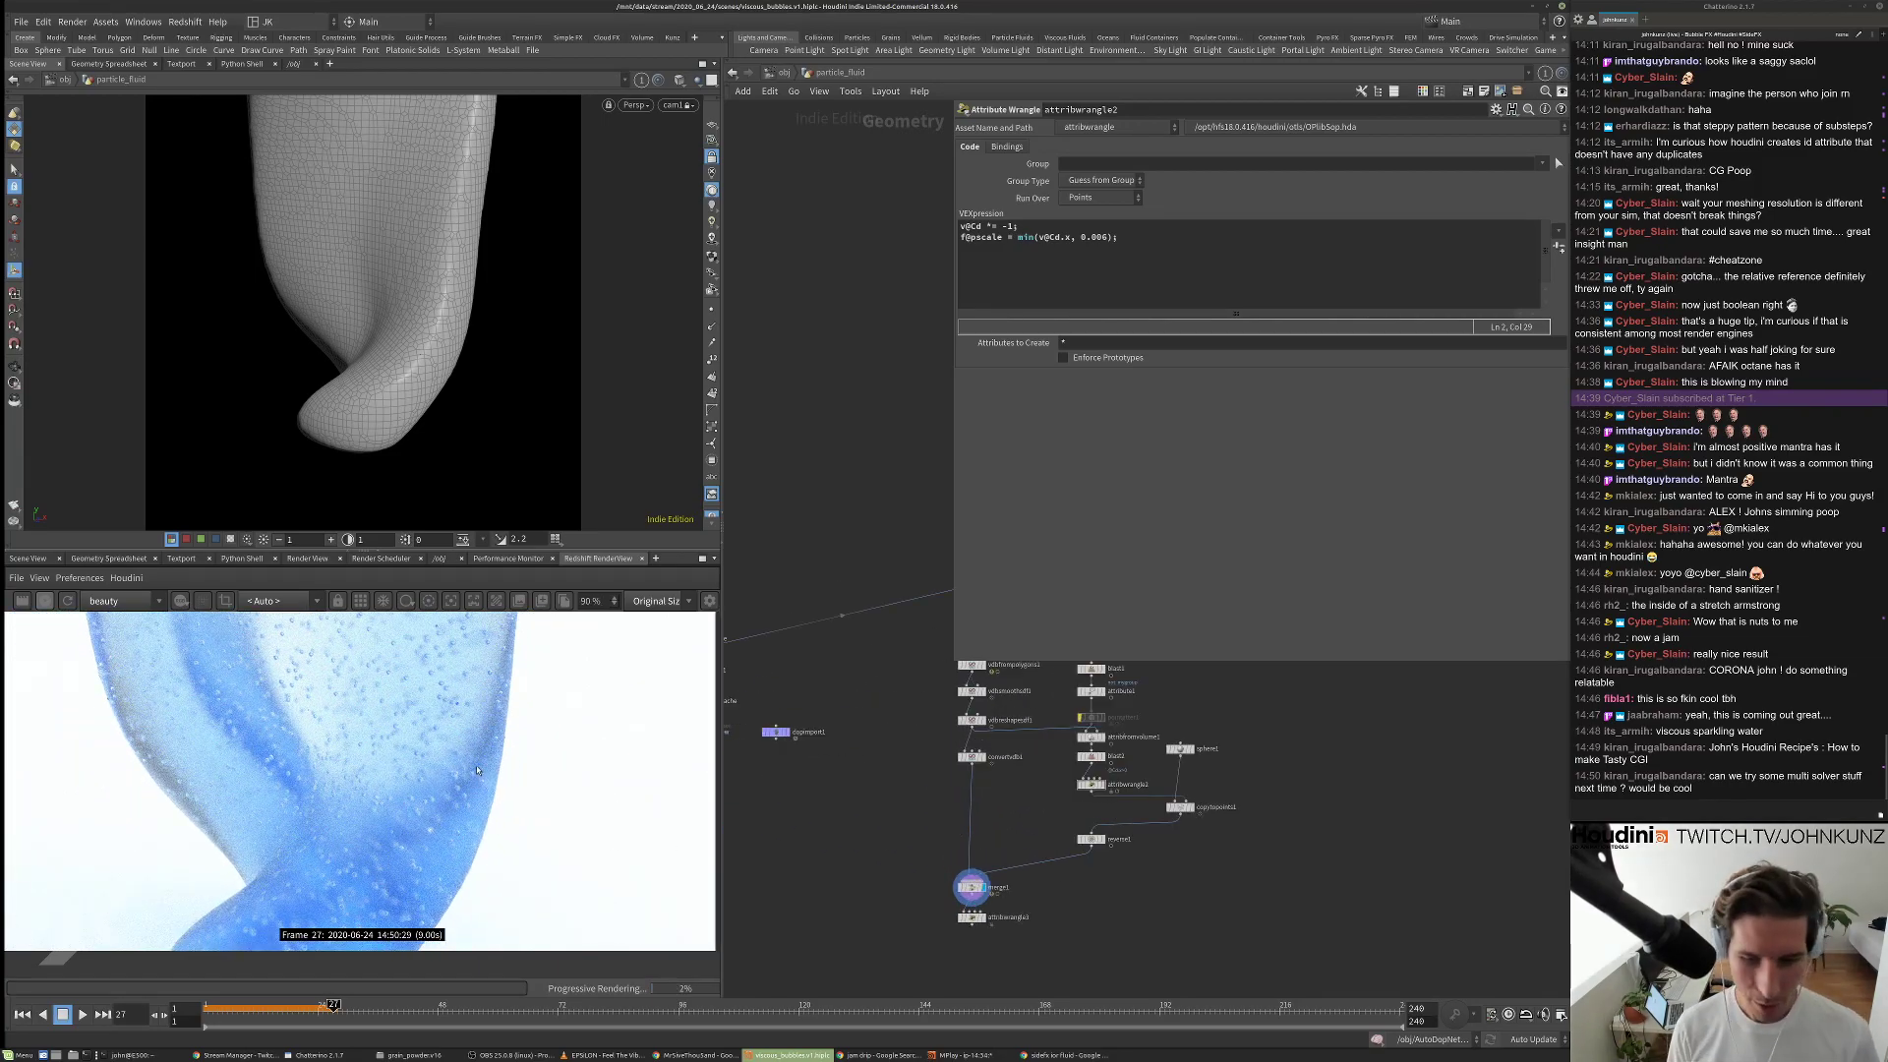
scroll(444, 777, up, 1)
scroll(445, 776, up, 3)
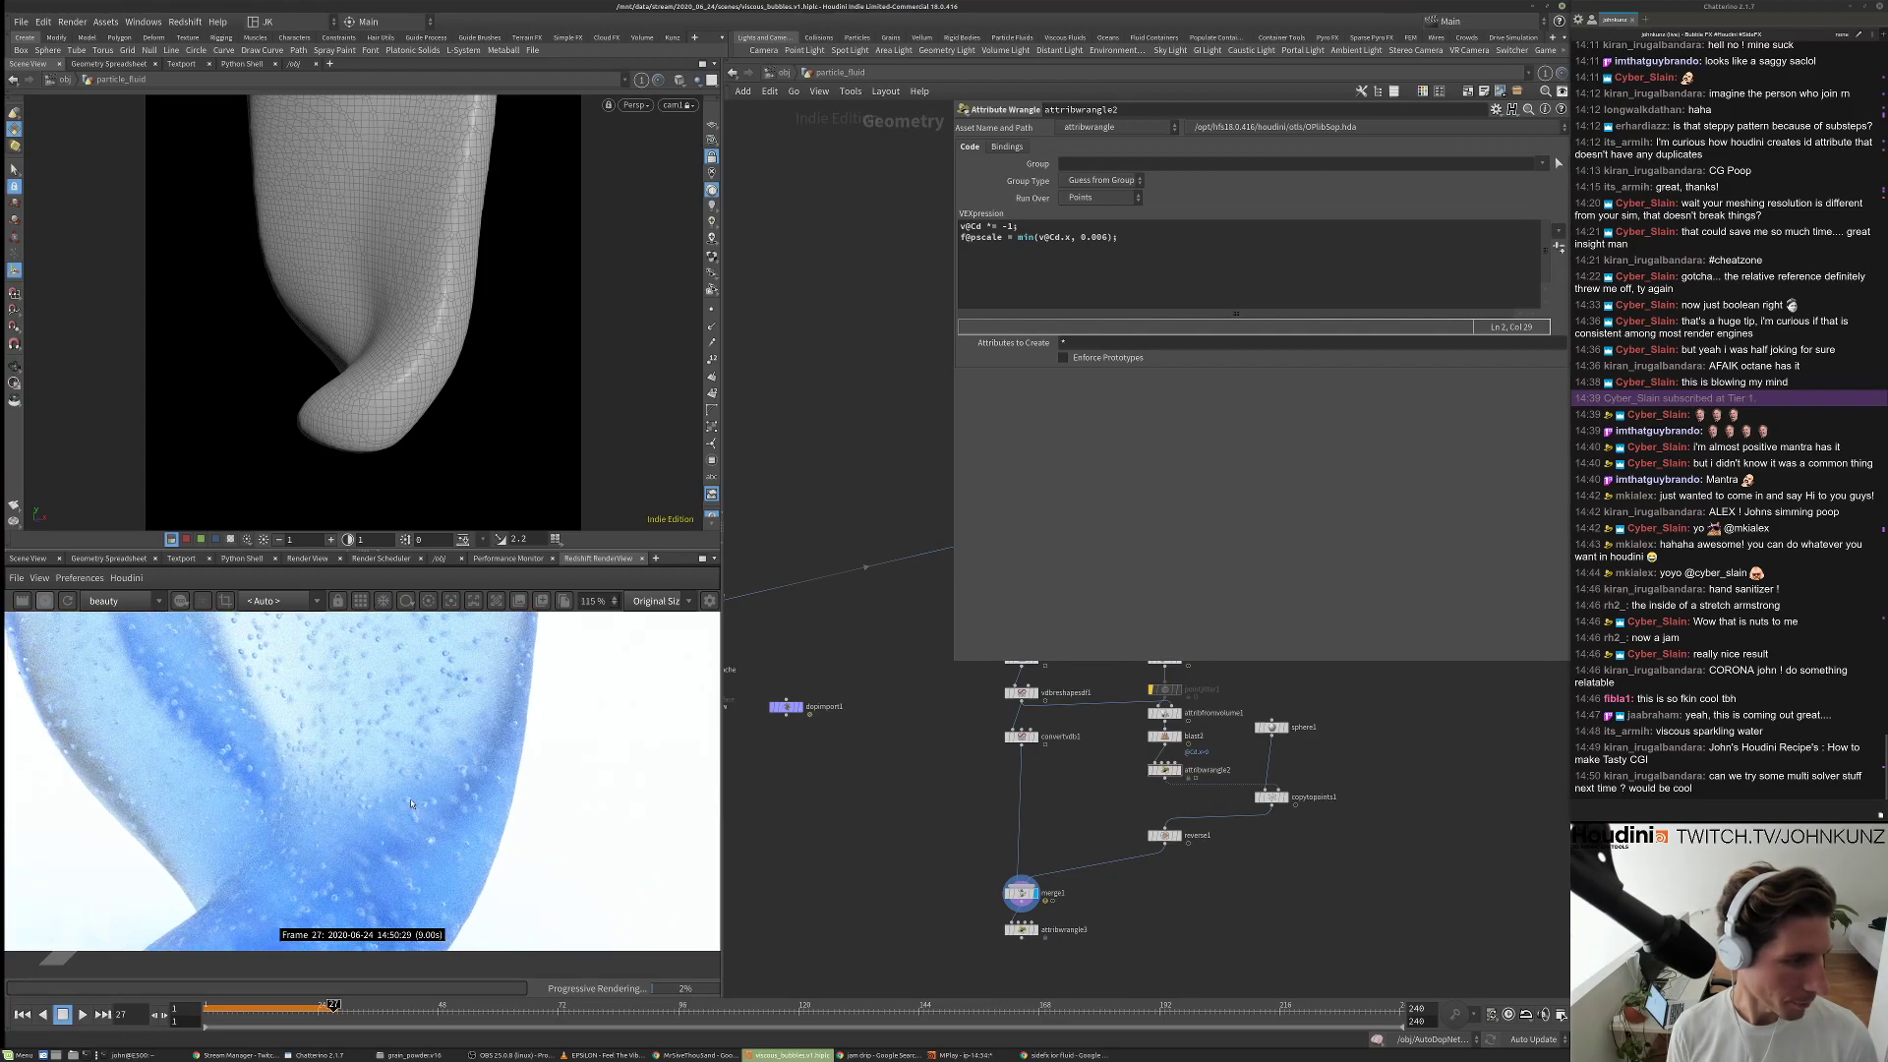
scroll(422, 795, down, 5)
scroll(422, 795, up, 5)
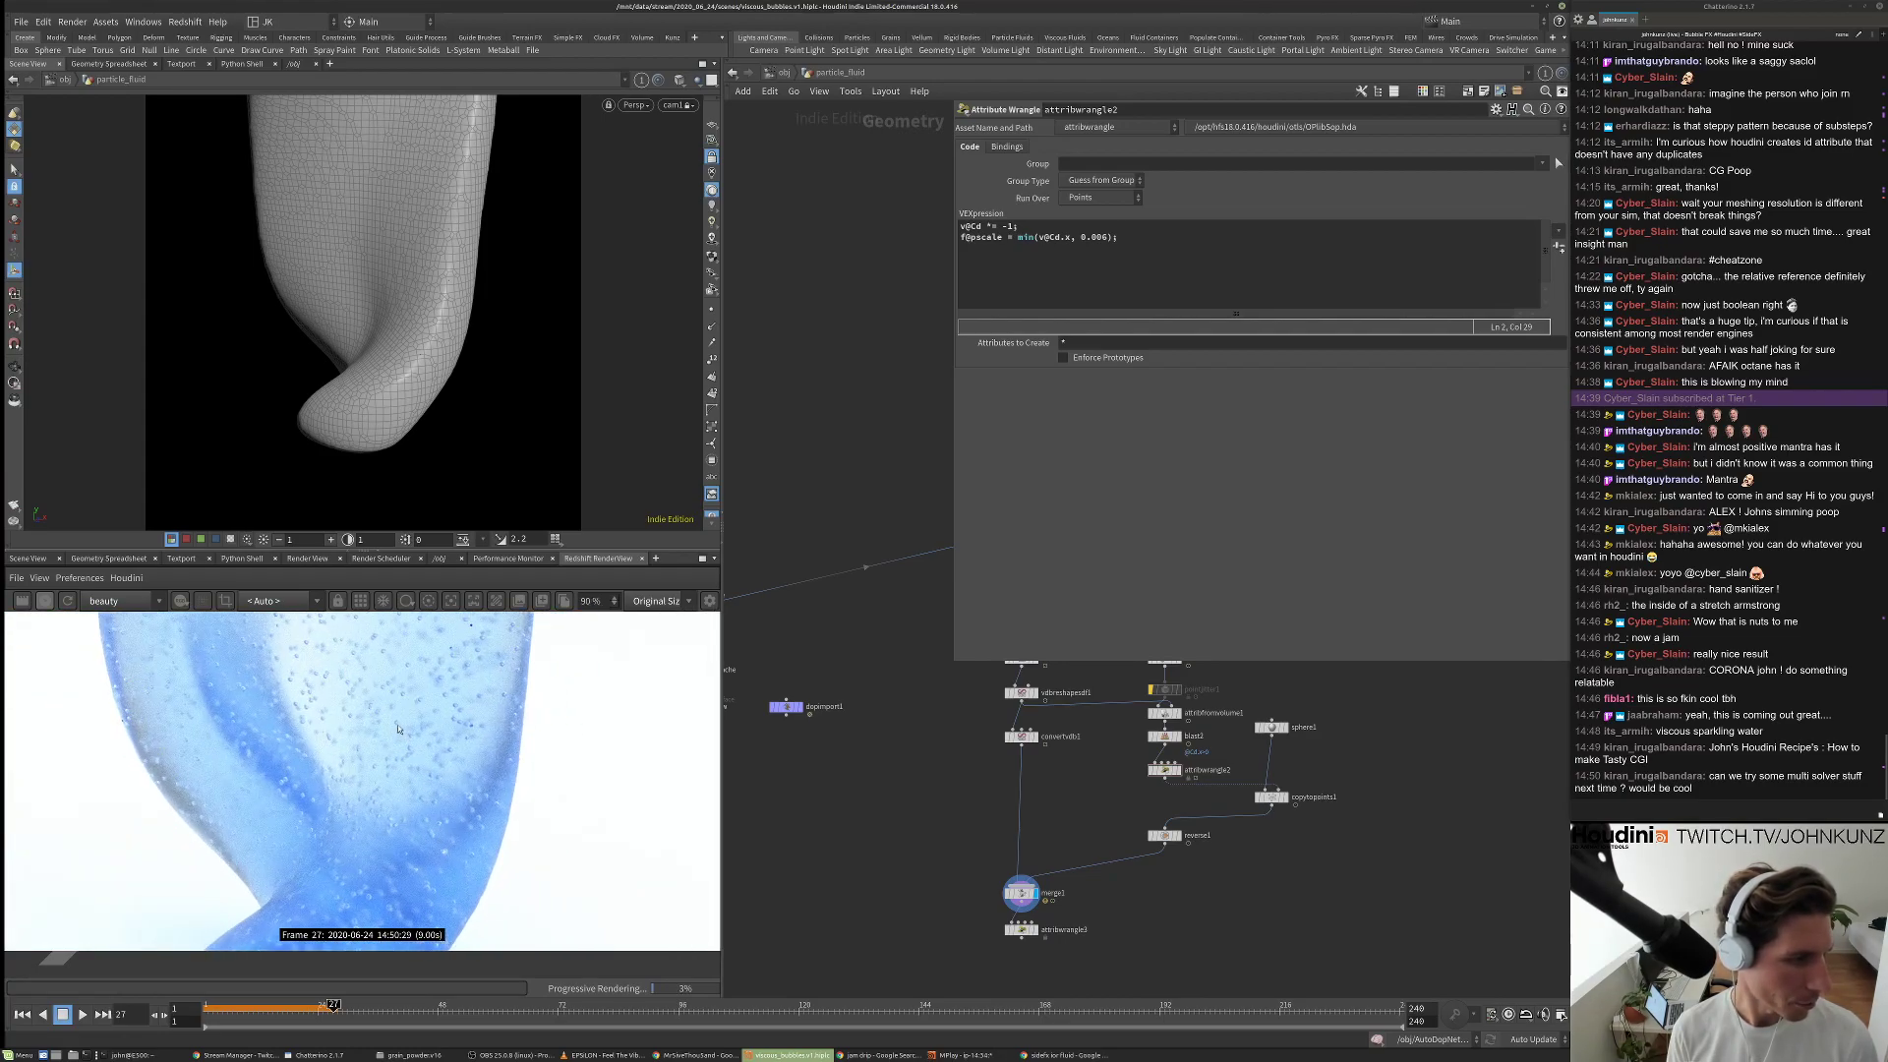
scroll(404, 753, down, 1)
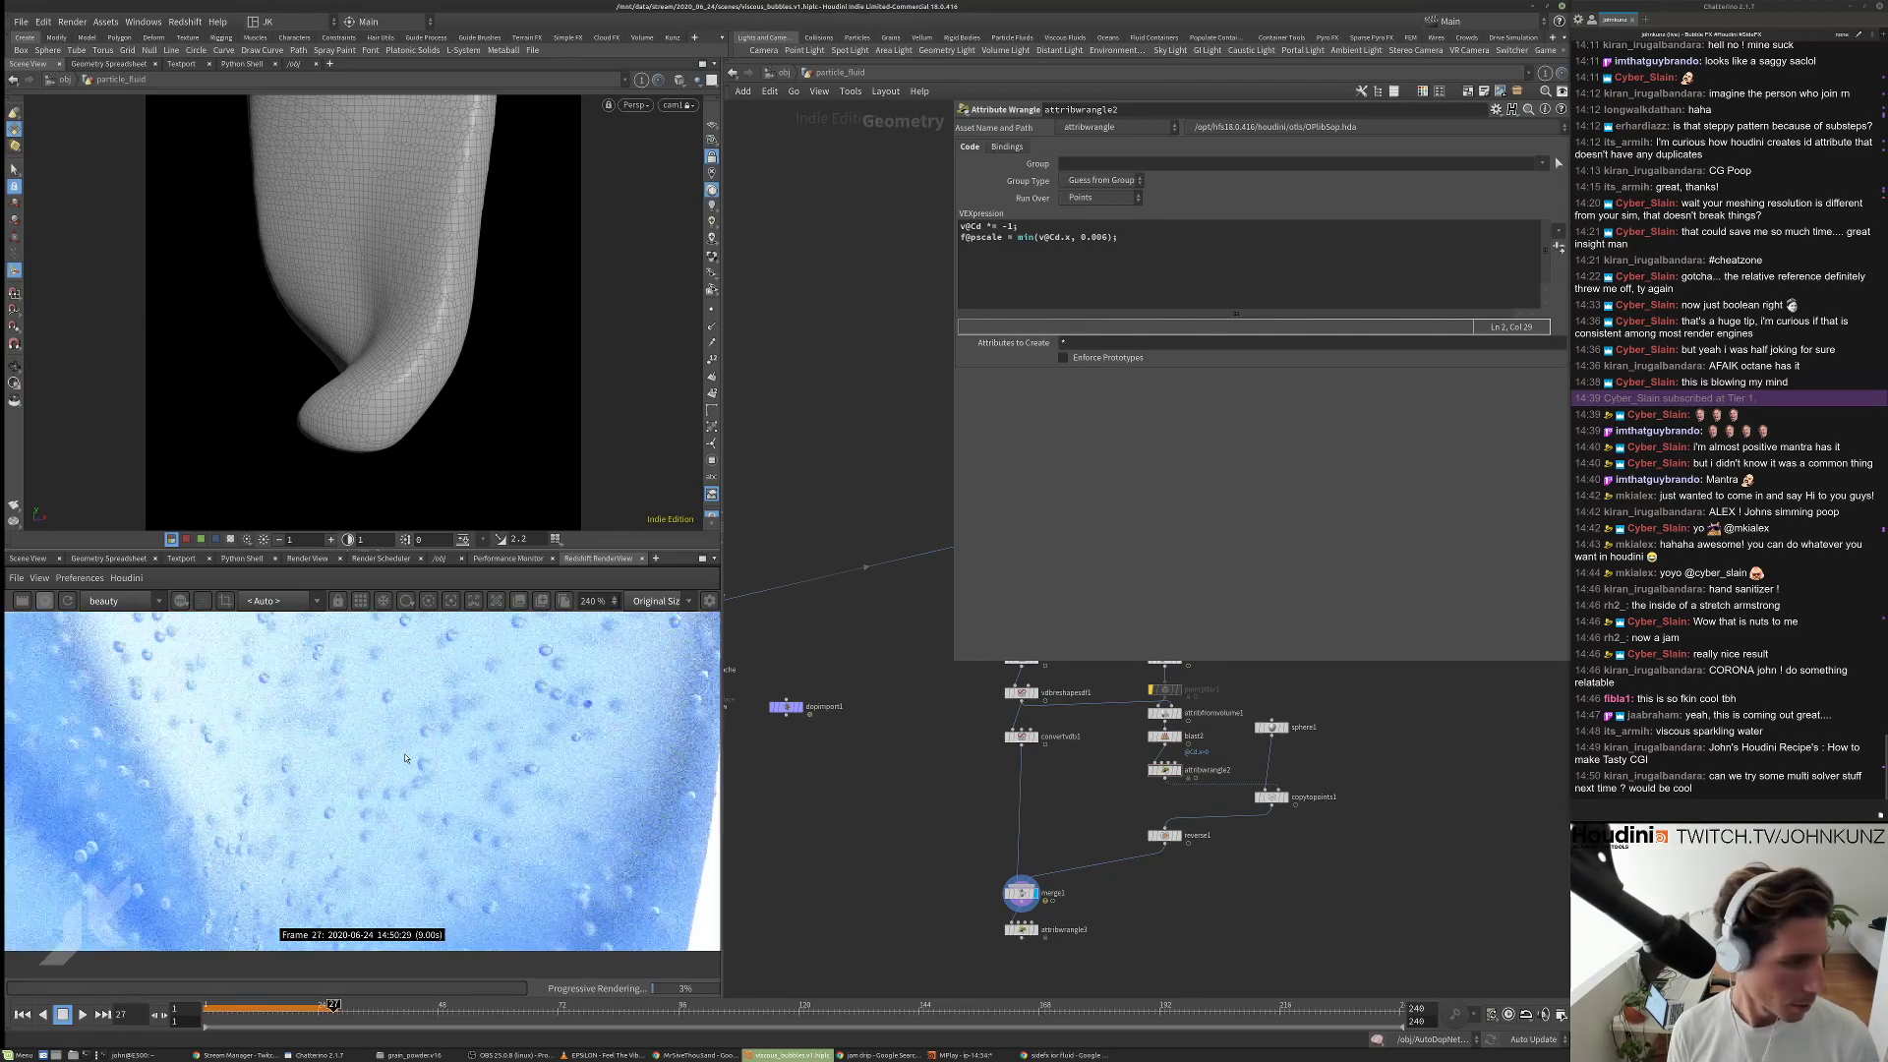
scroll(399, 776, down, 2)
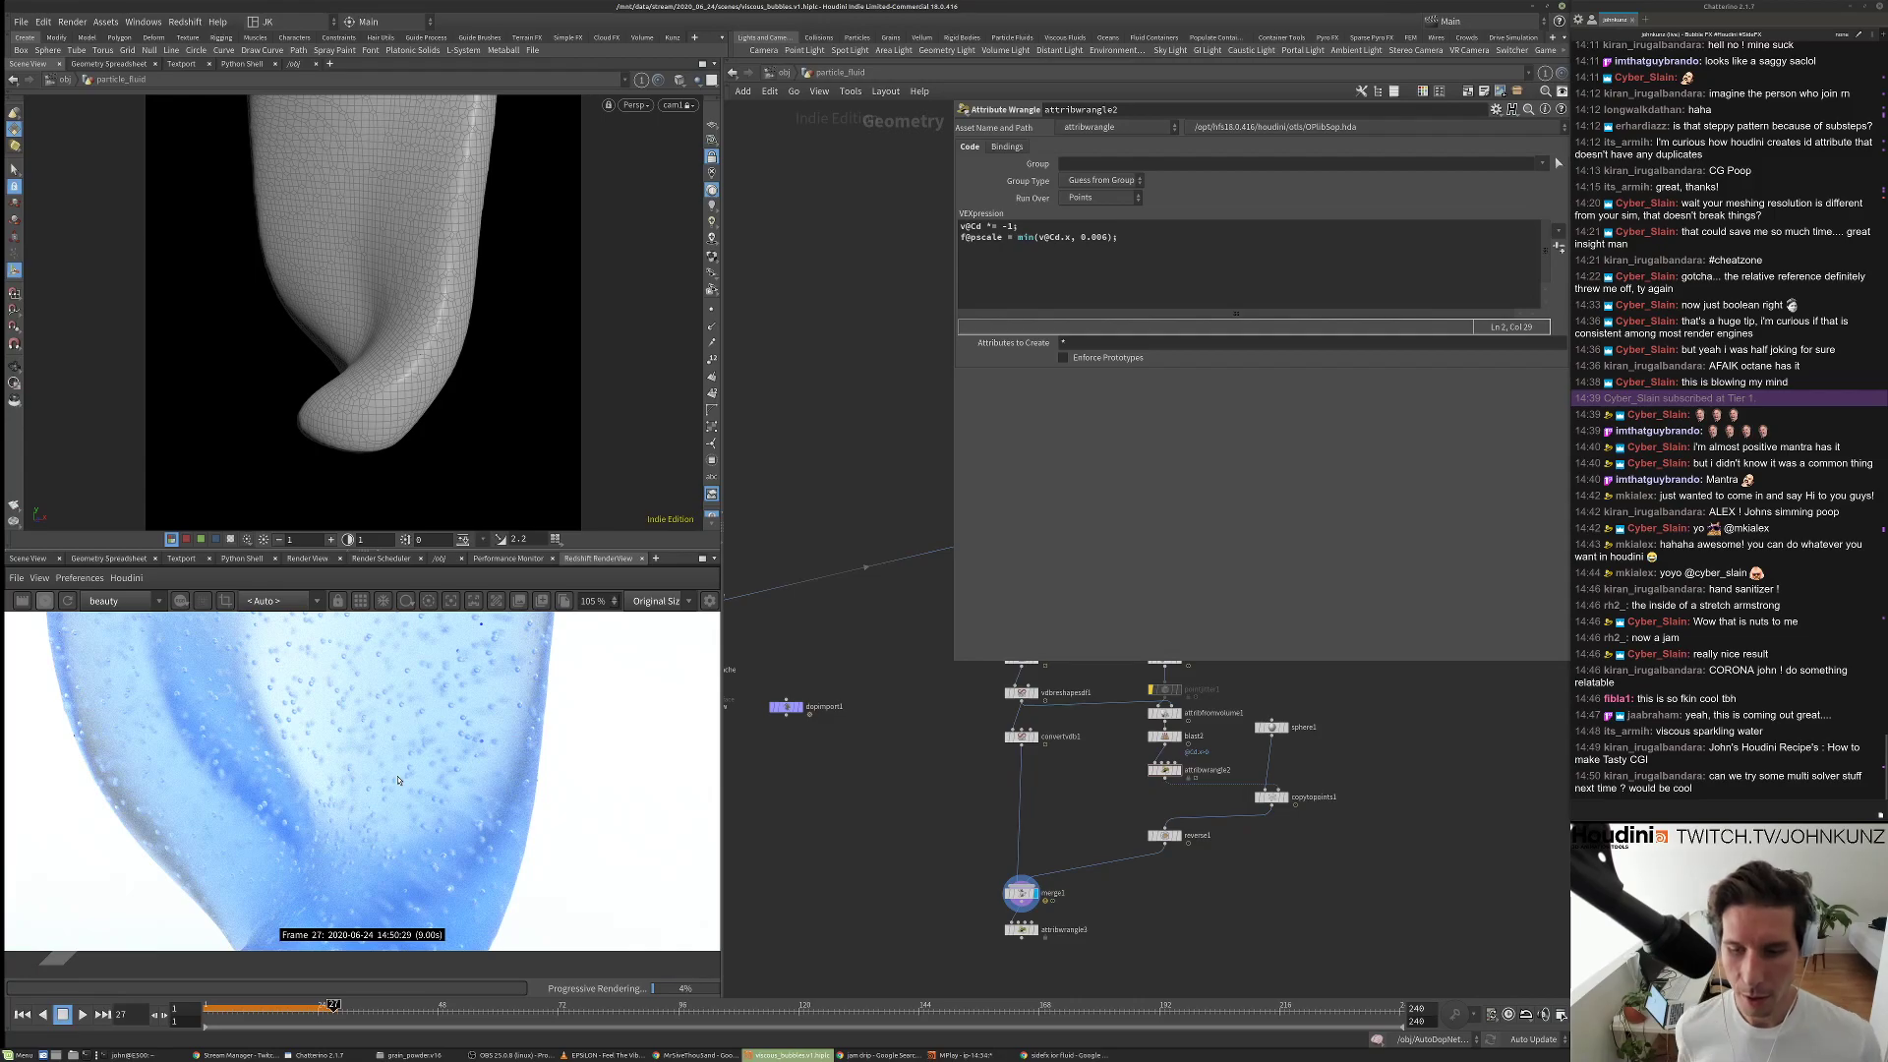
scroll(364, 752, down, 1)
middle_drag(766, 708, 975, 794)
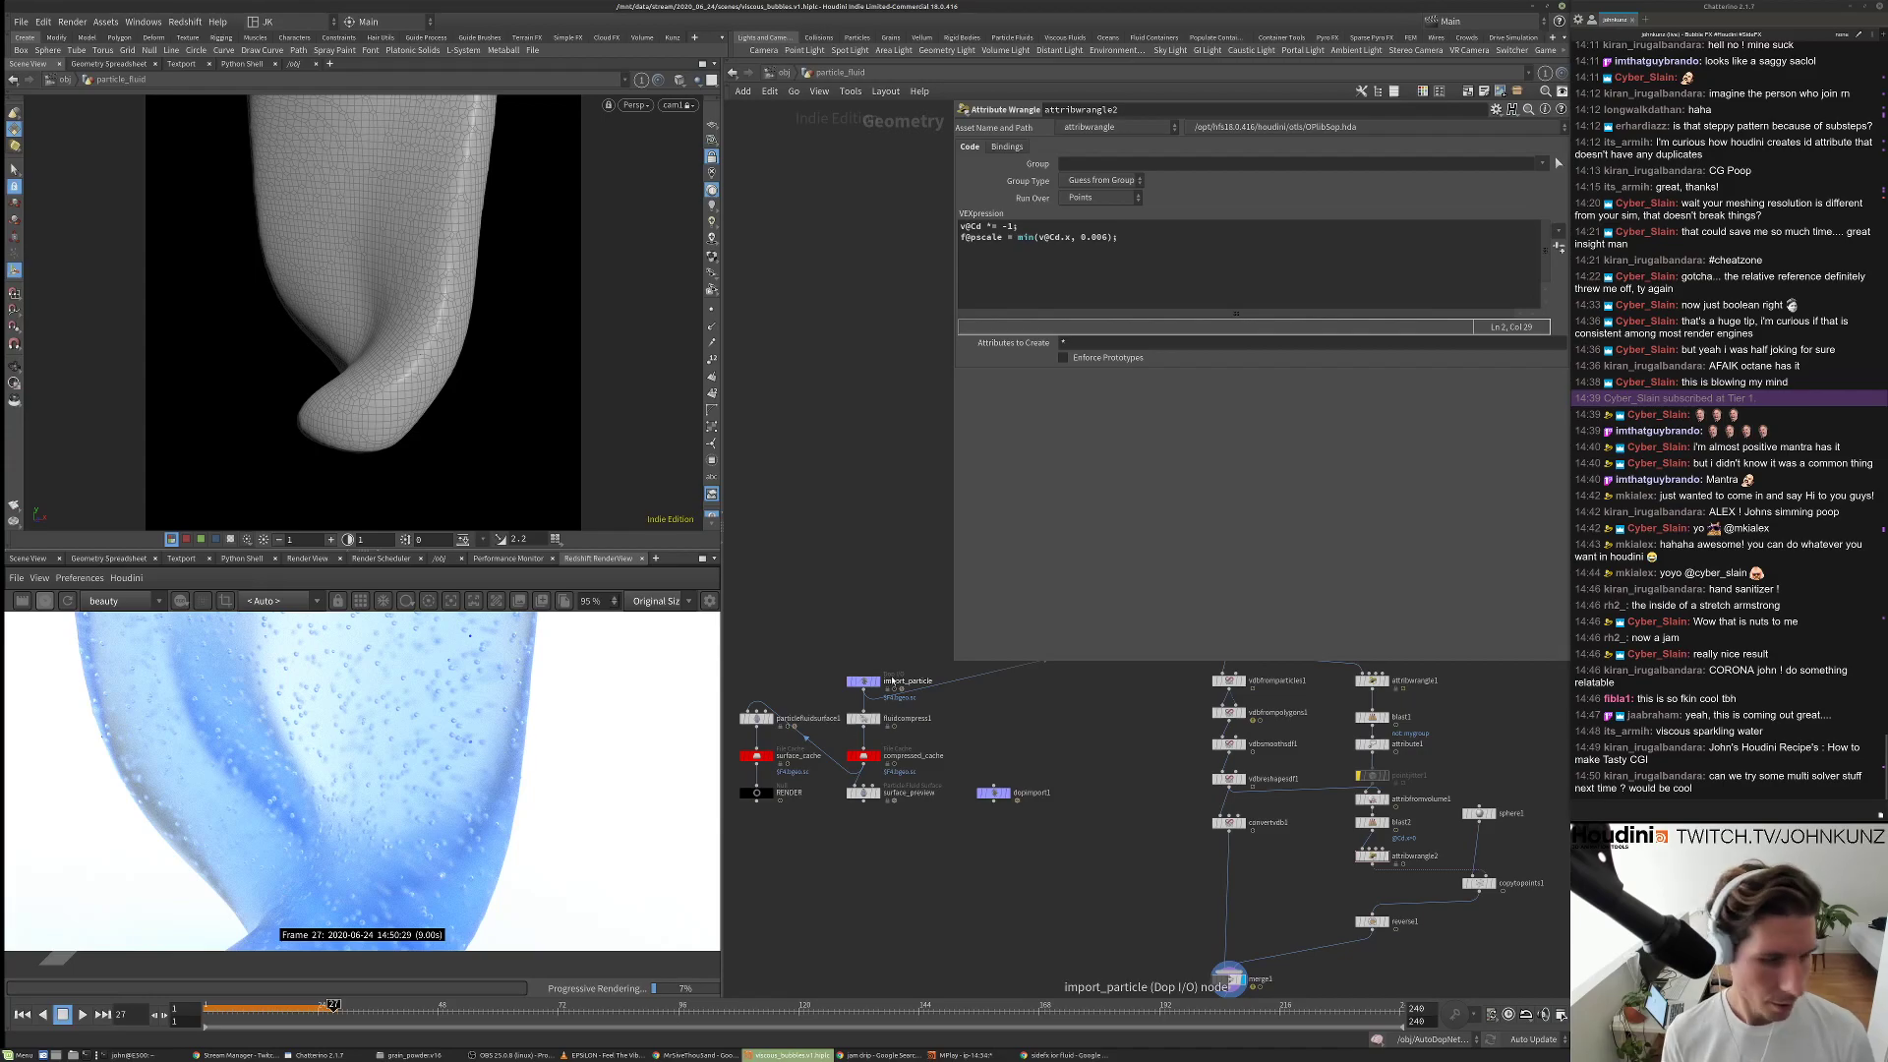
middle_drag(886, 859, 939, 862)
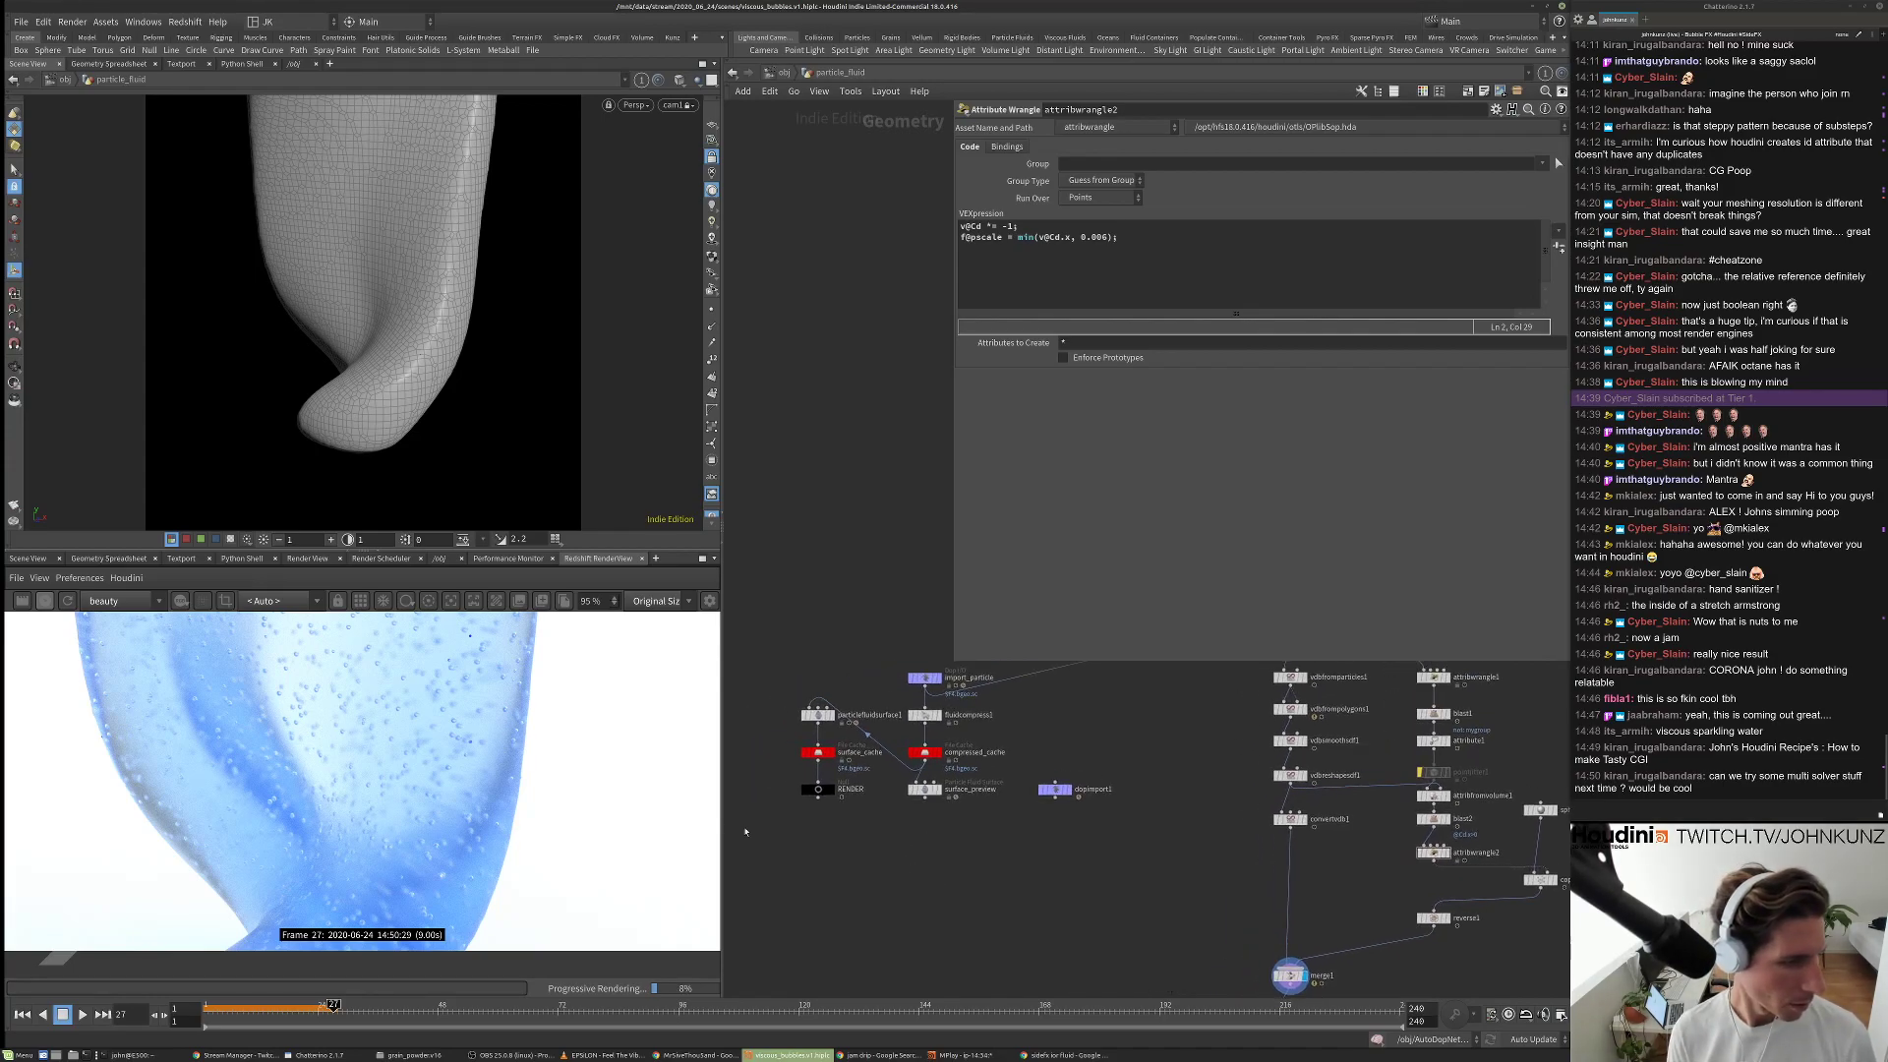
scroll(884, 669, up, 2)
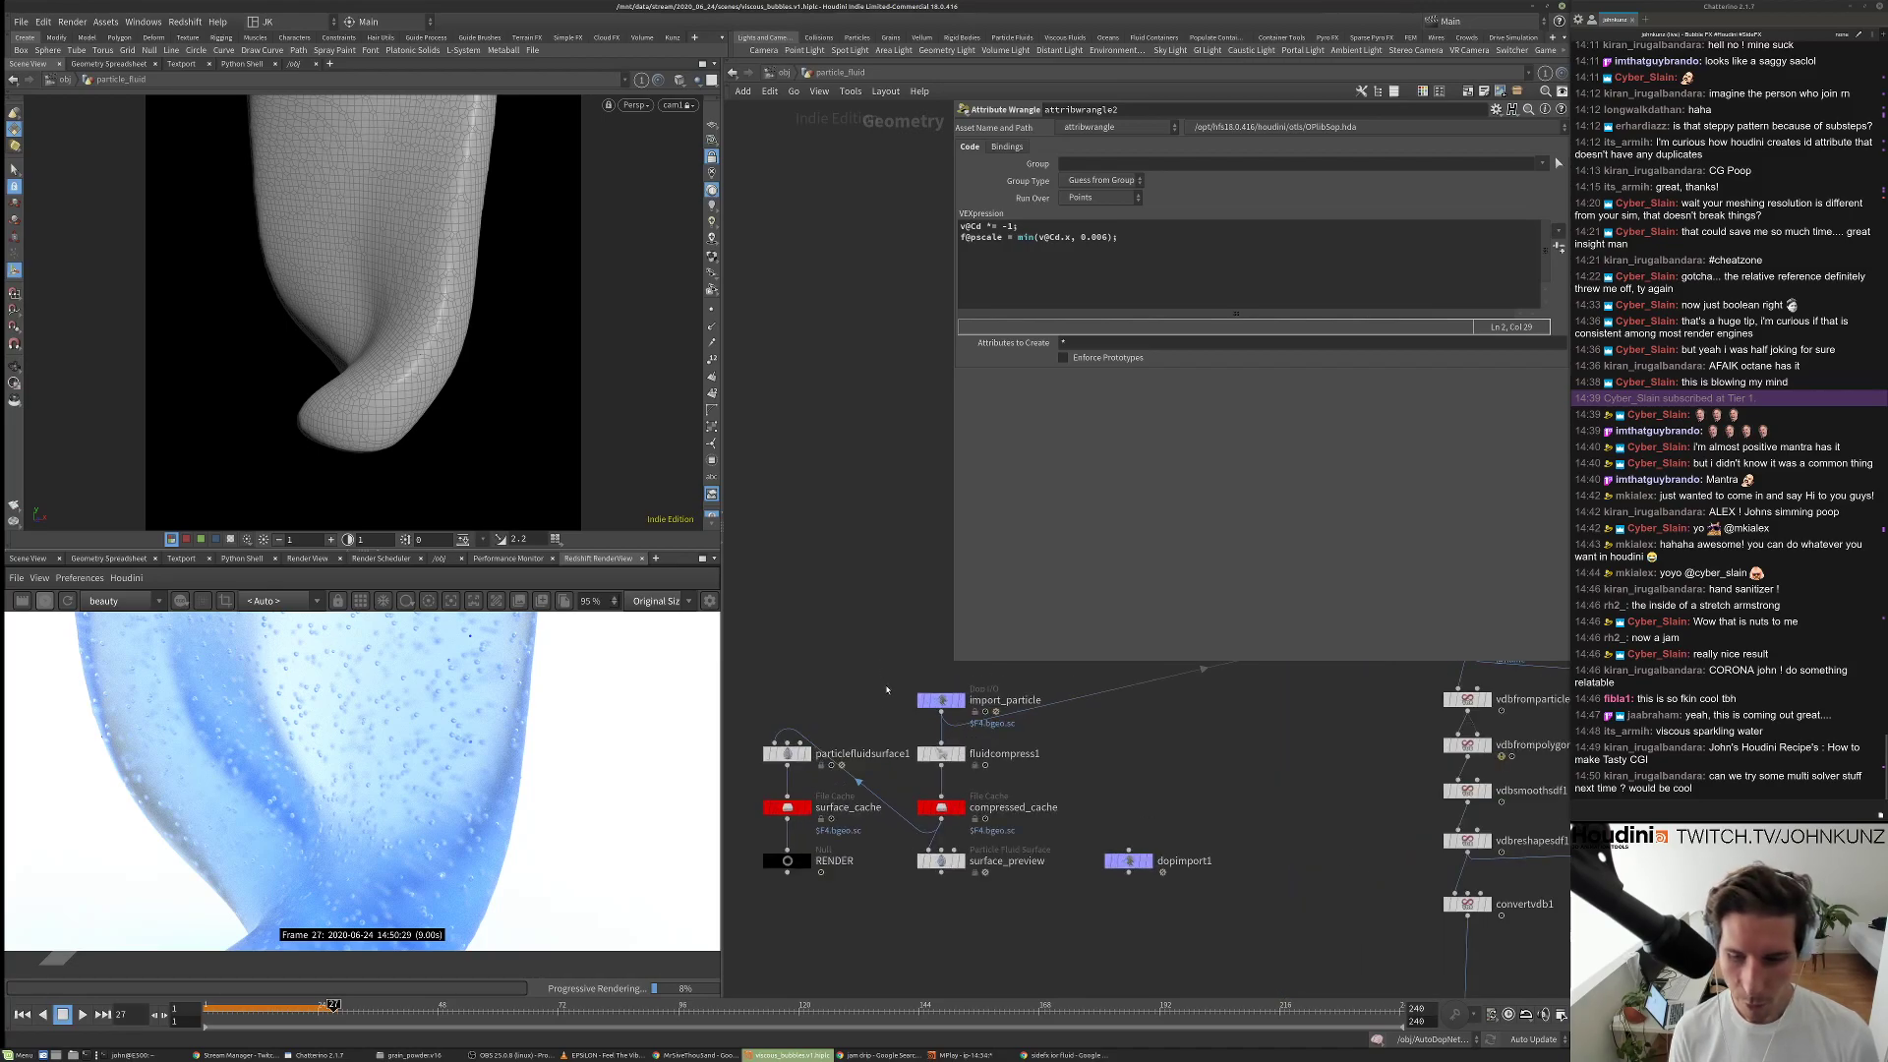
scroll(1048, 798, down, 2)
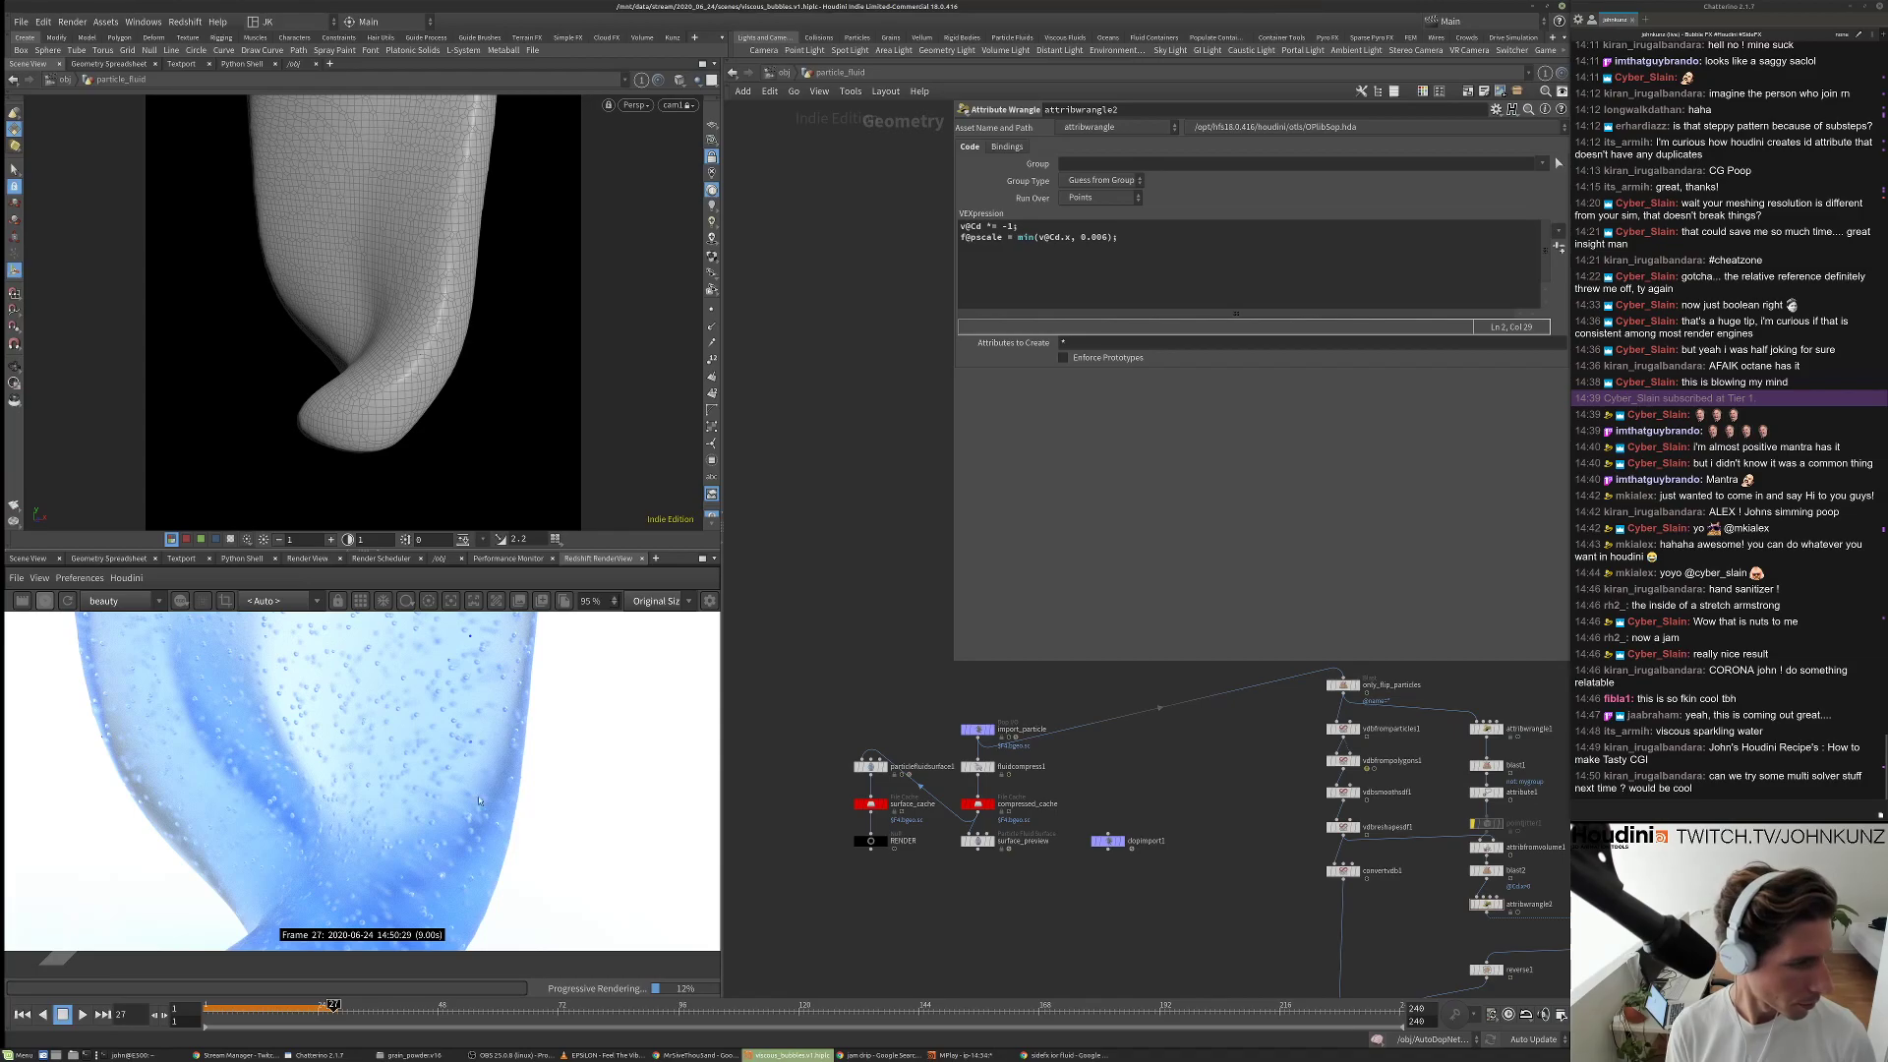
scroll(442, 792, down, 2)
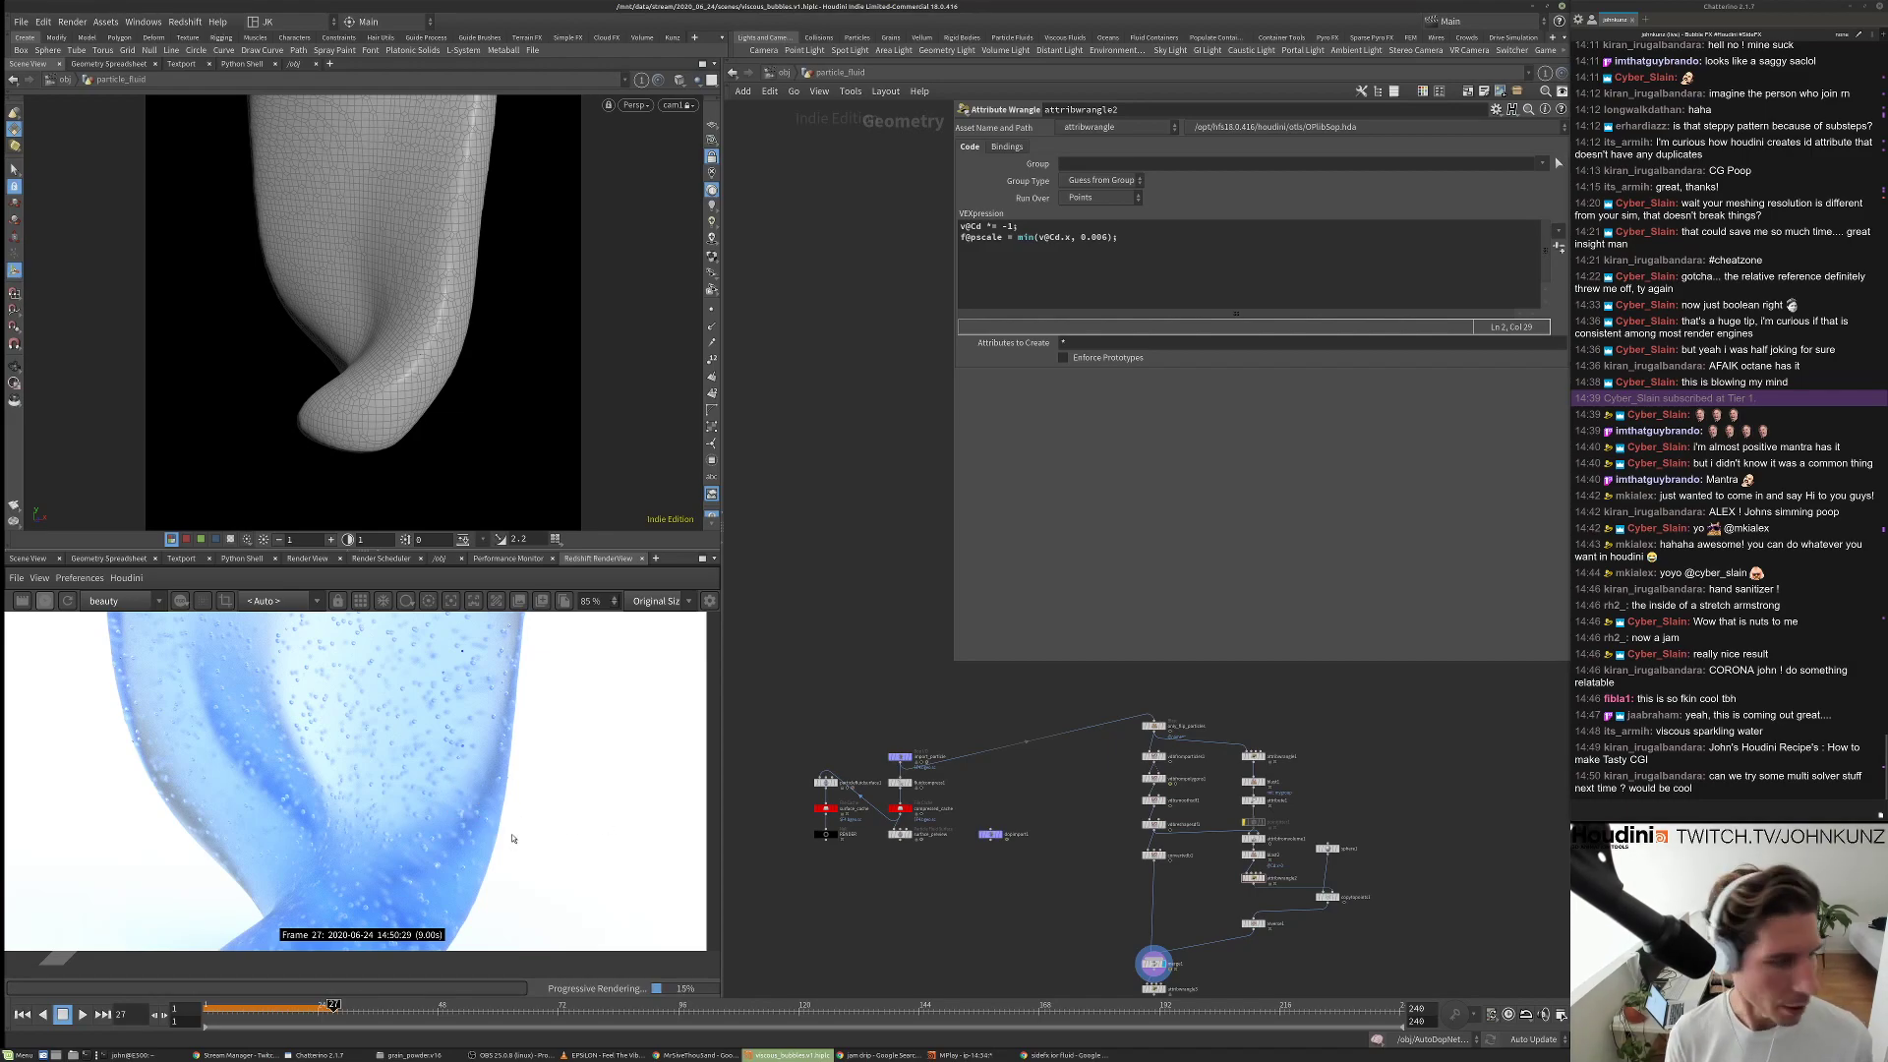
scroll(507, 841, down, 1)
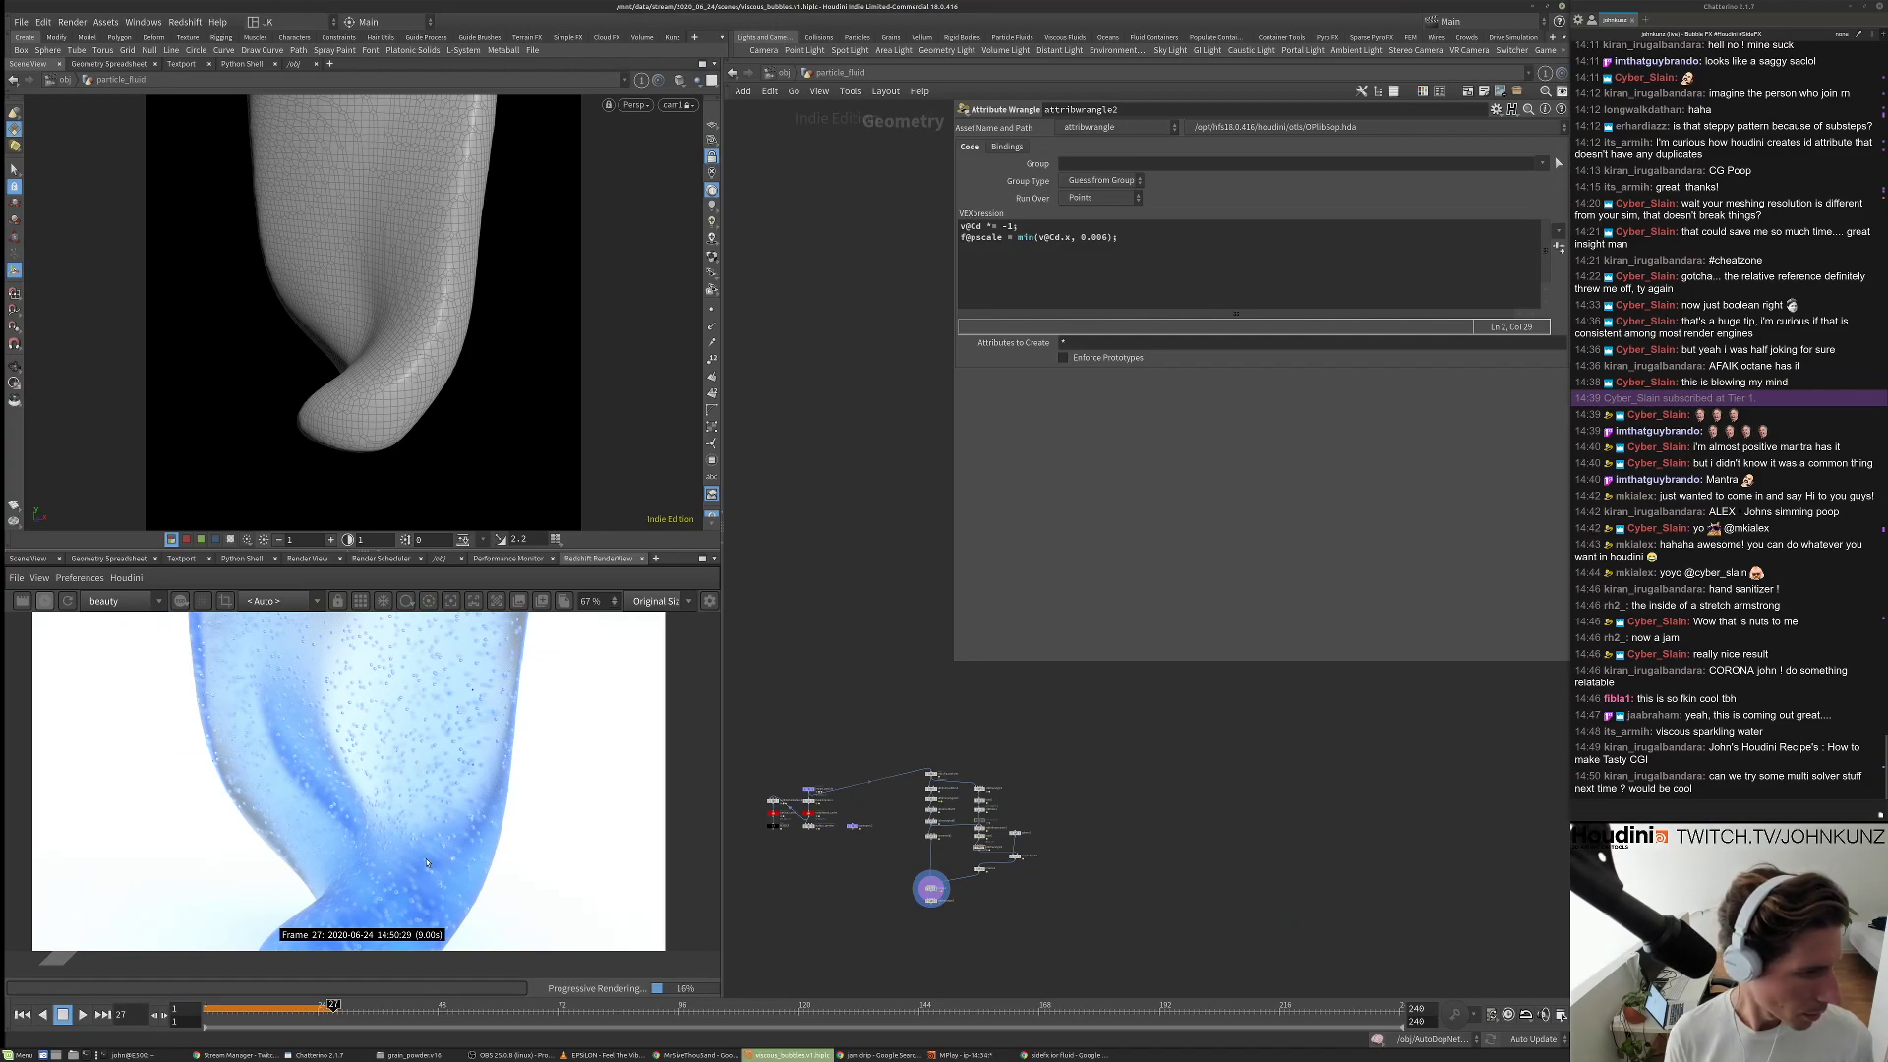
scroll(398, 878, down, 1)
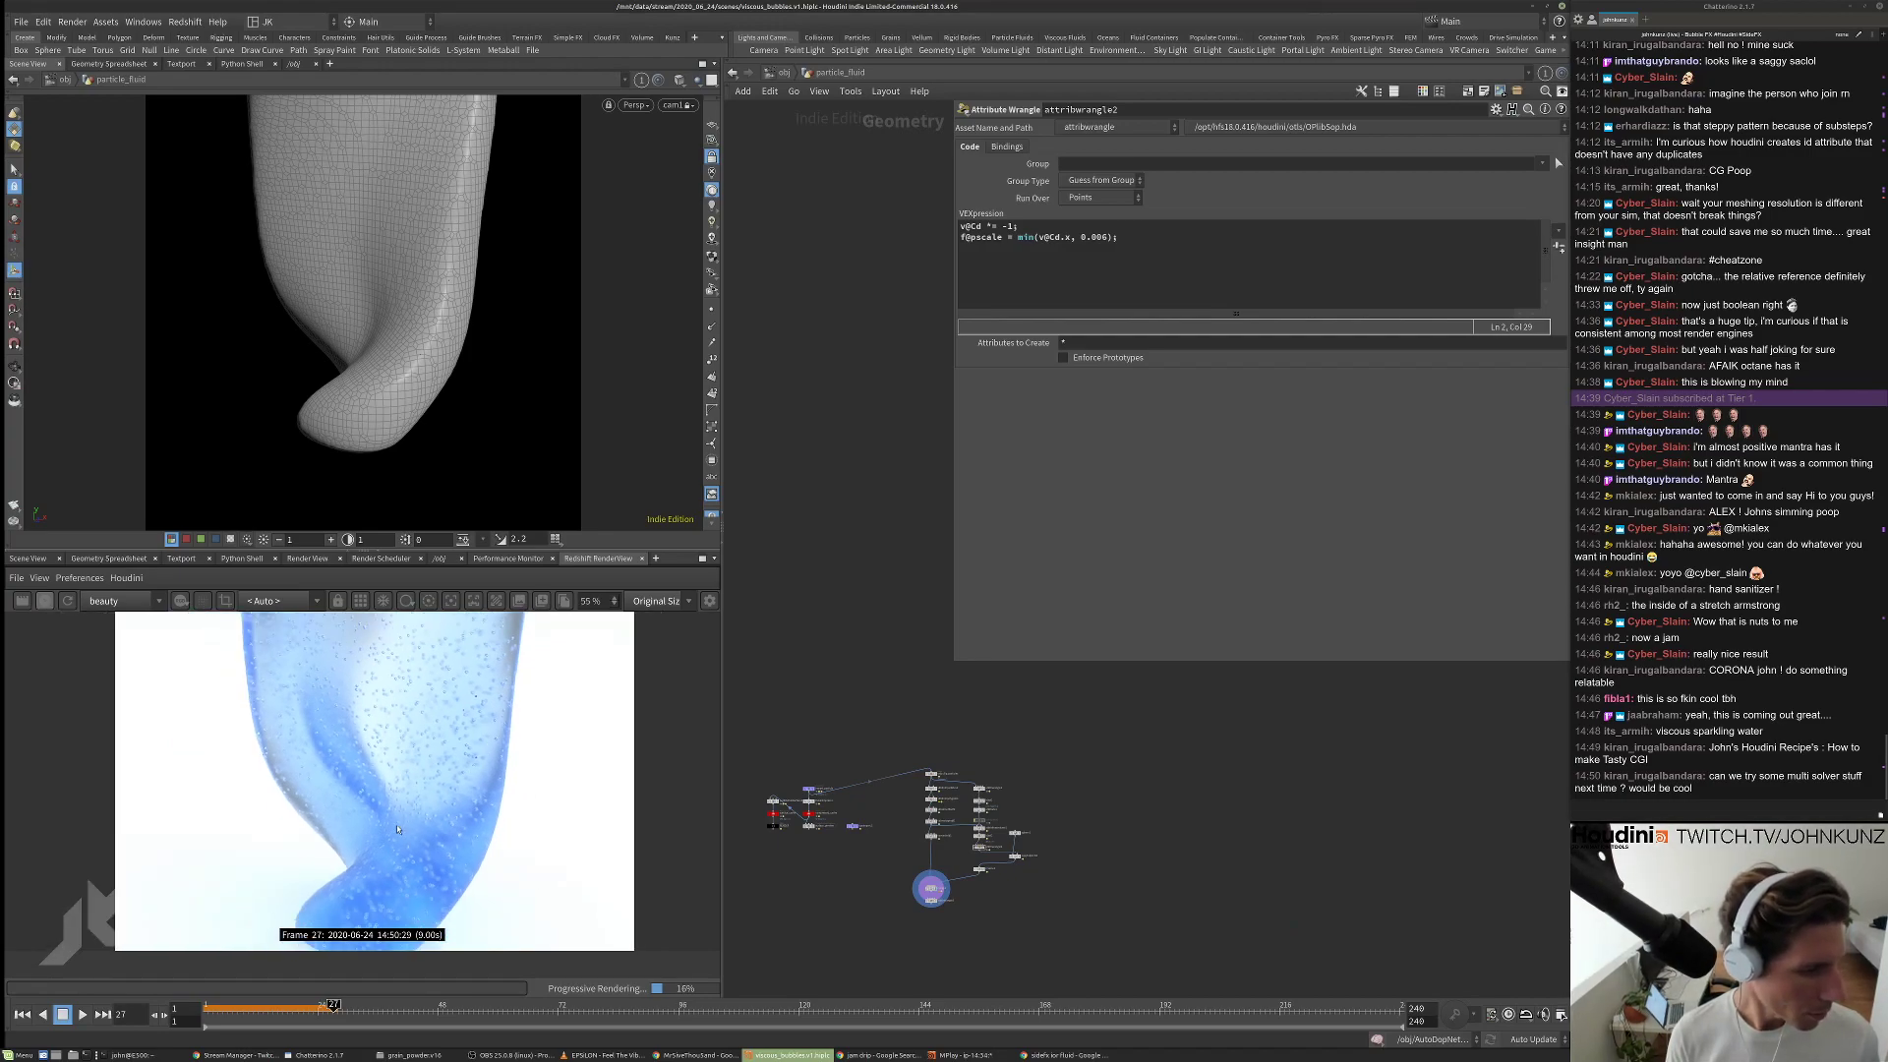
scroll(398, 878, up, 2)
scroll(897, 861, up, 3)
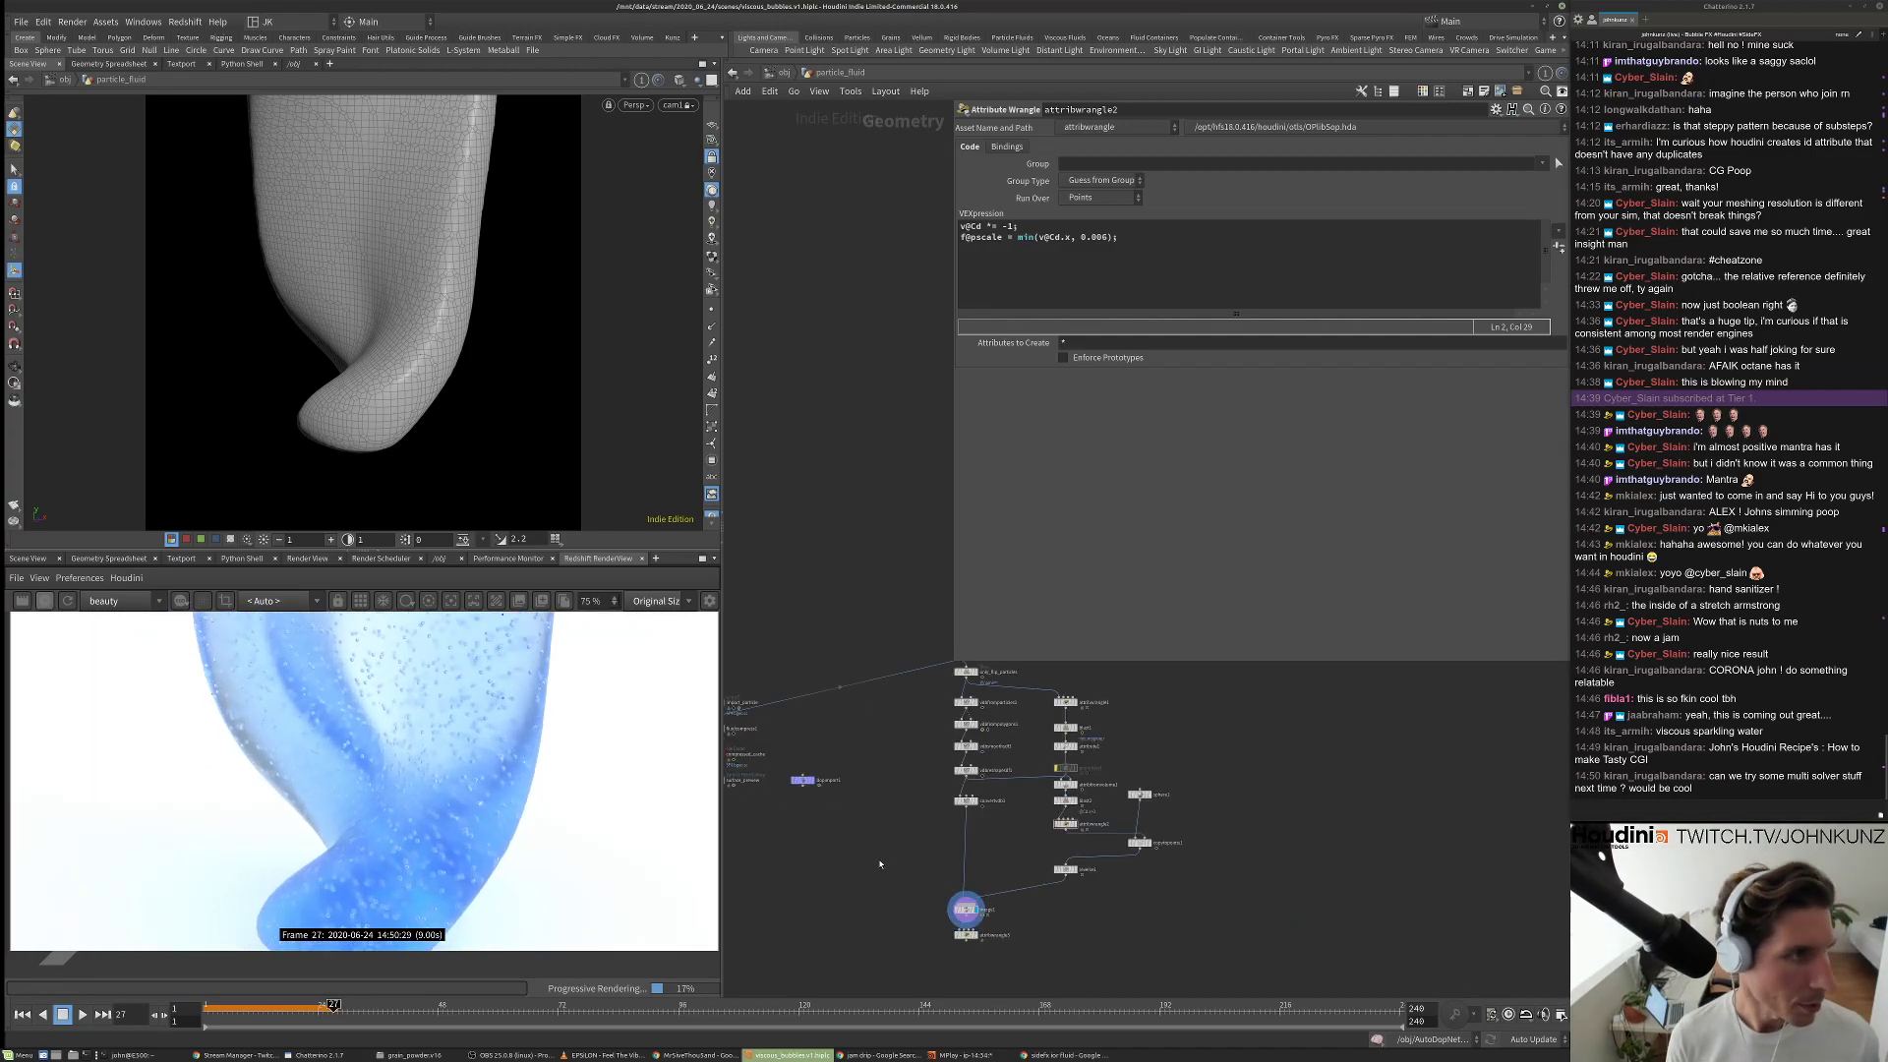
Save the scene as viscous_bubbles_REDSHIFT.v1.hiplc and go up to the /obj network.
click(21, 21)
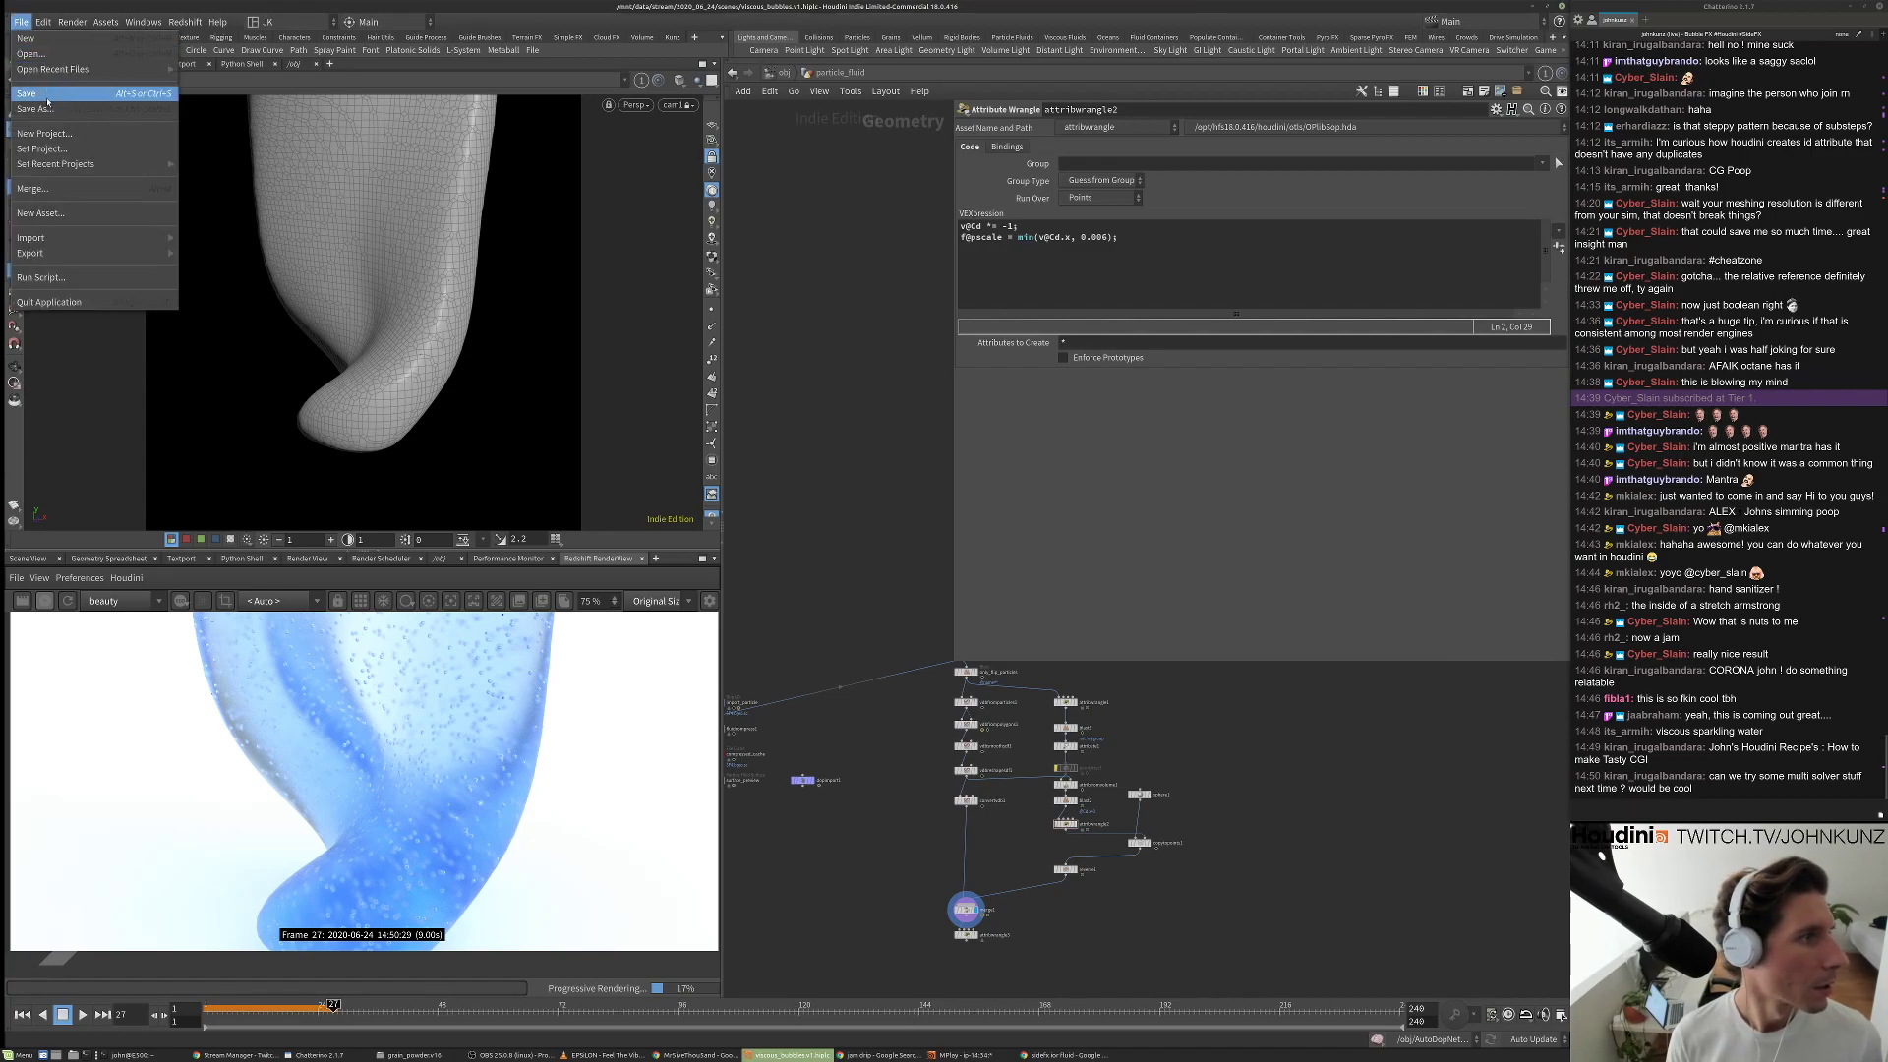
click(115, 108)
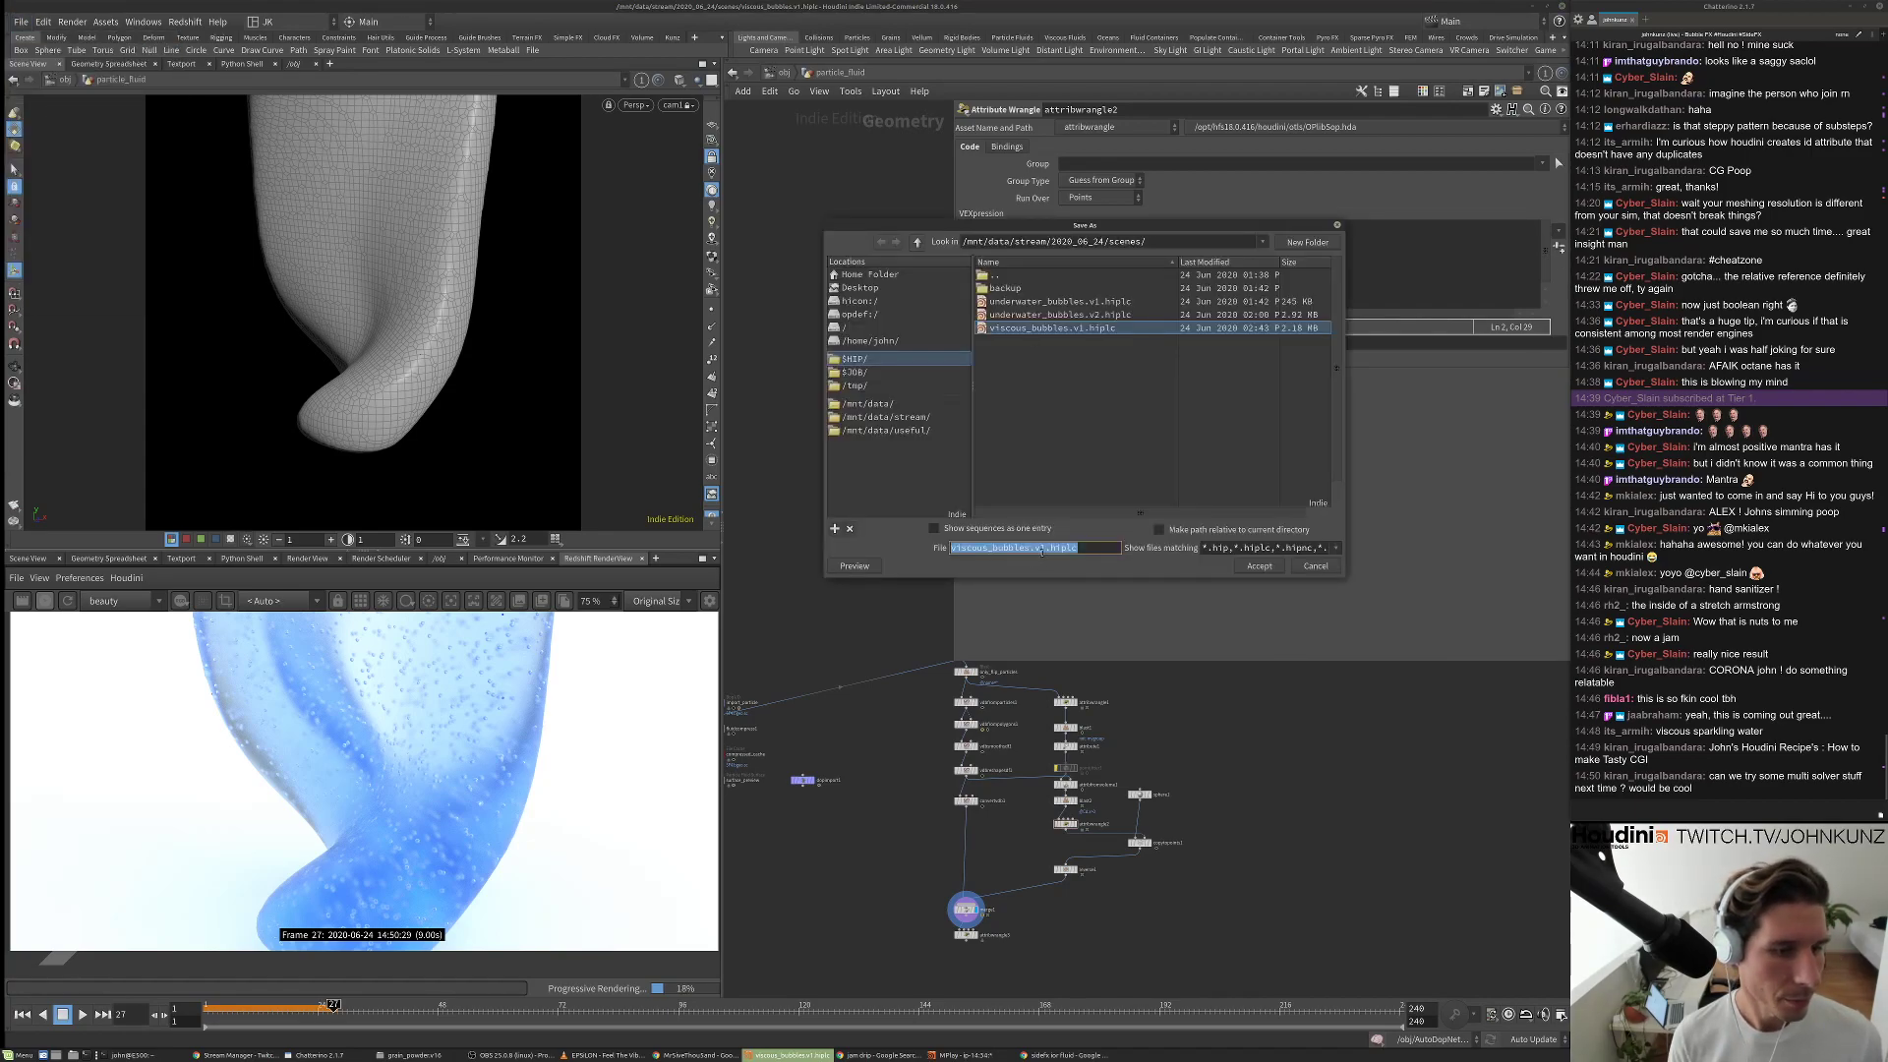
click(1043, 551)
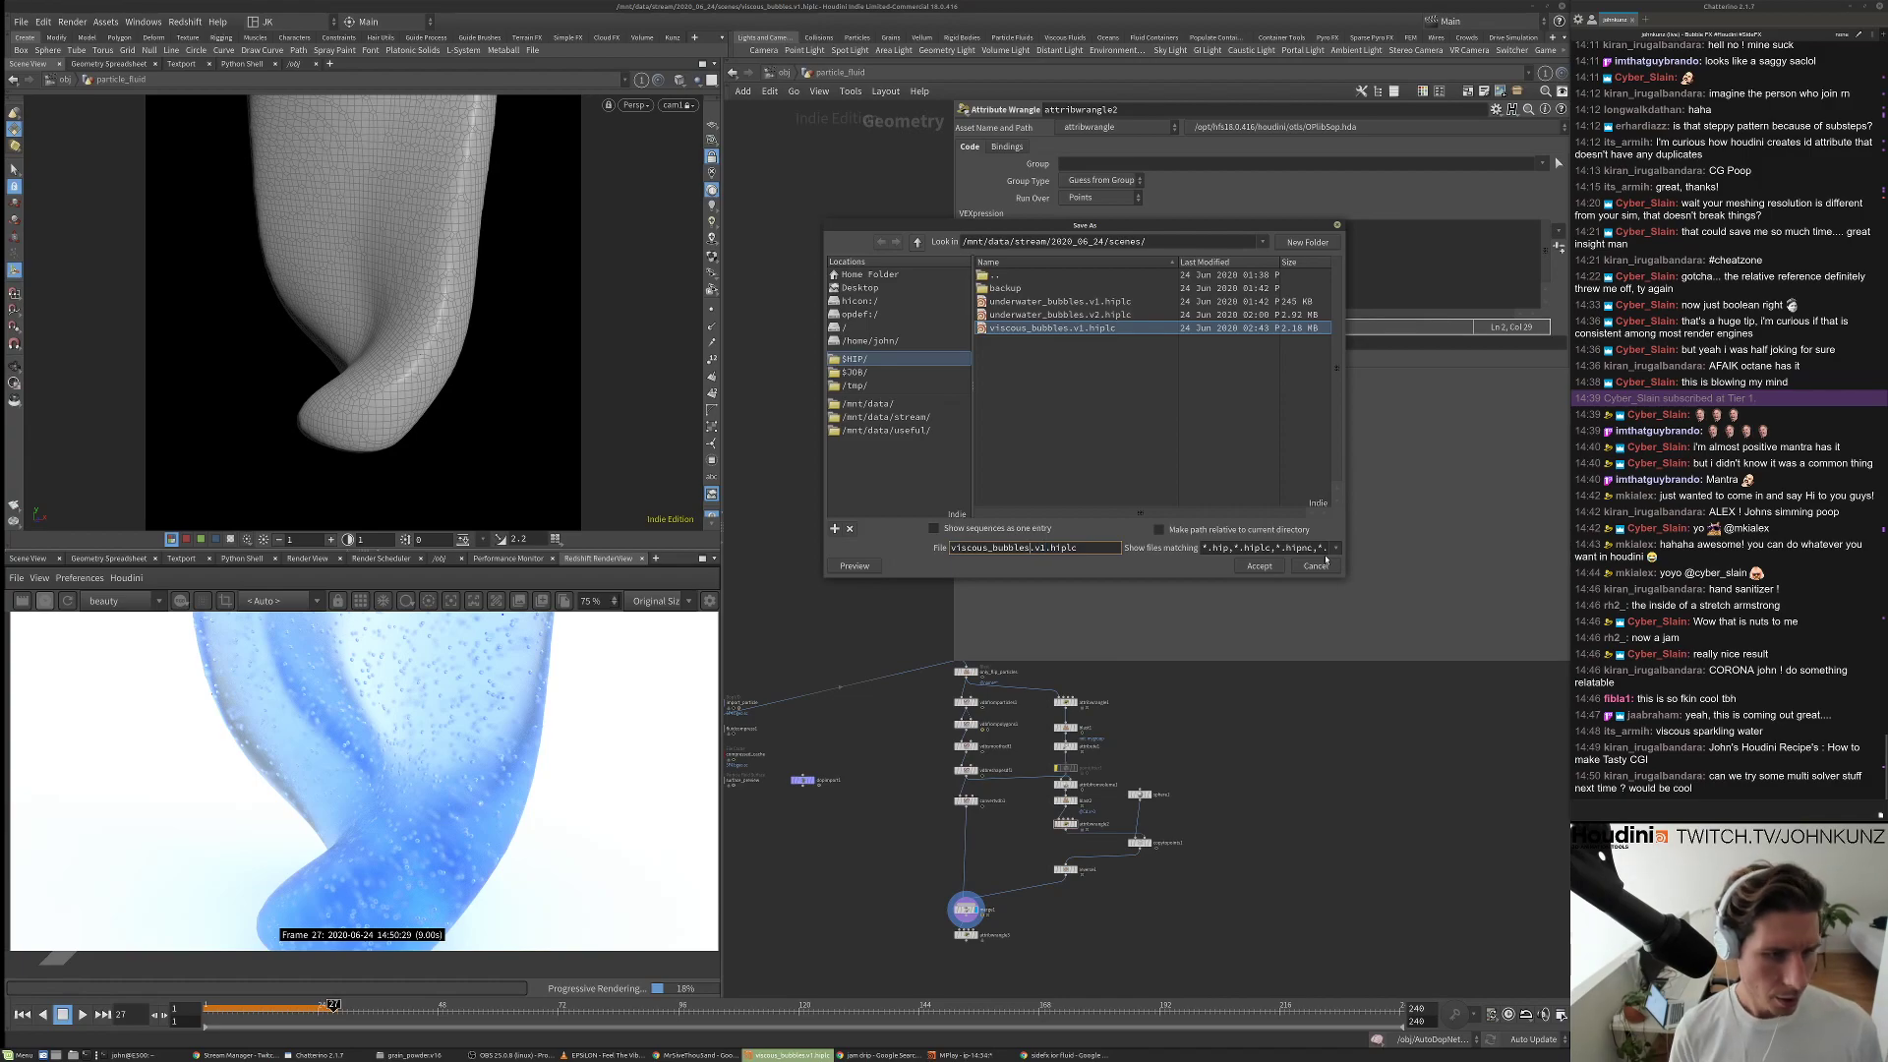
text(_REDS)
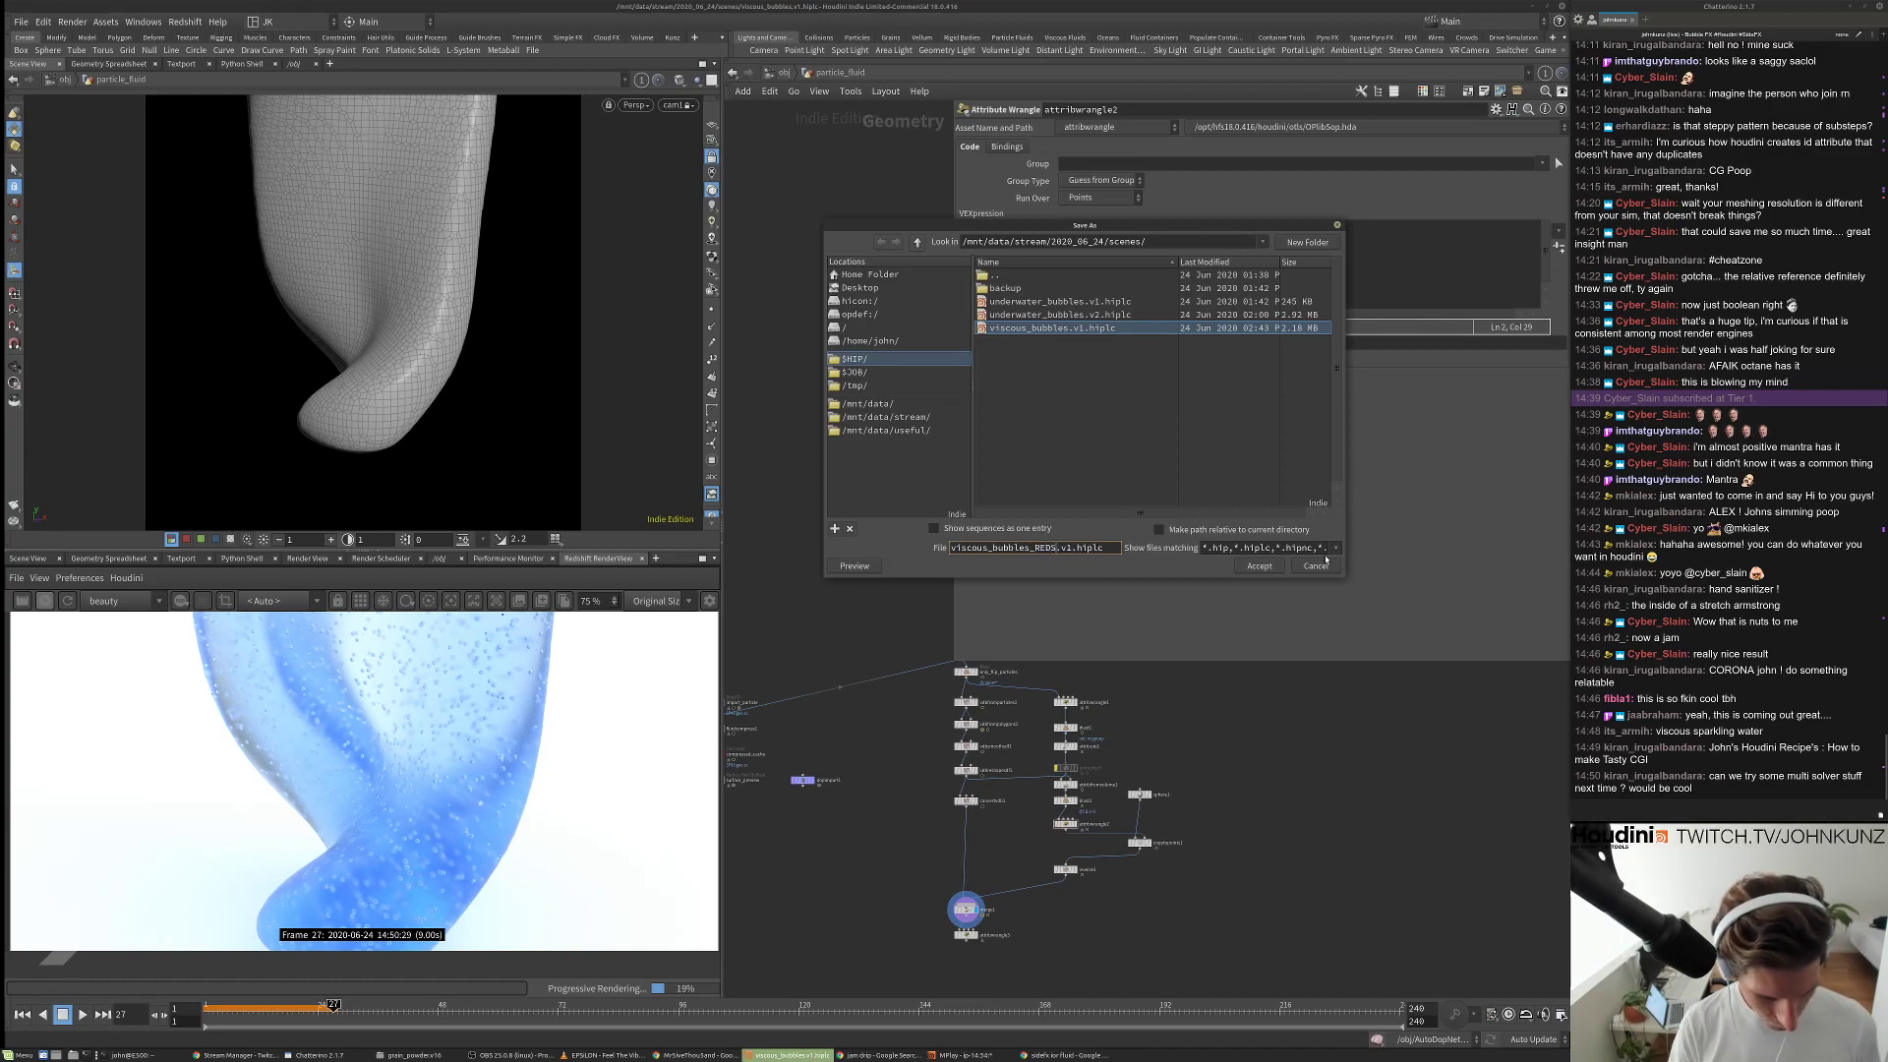
text(HIFT)
key(Return)
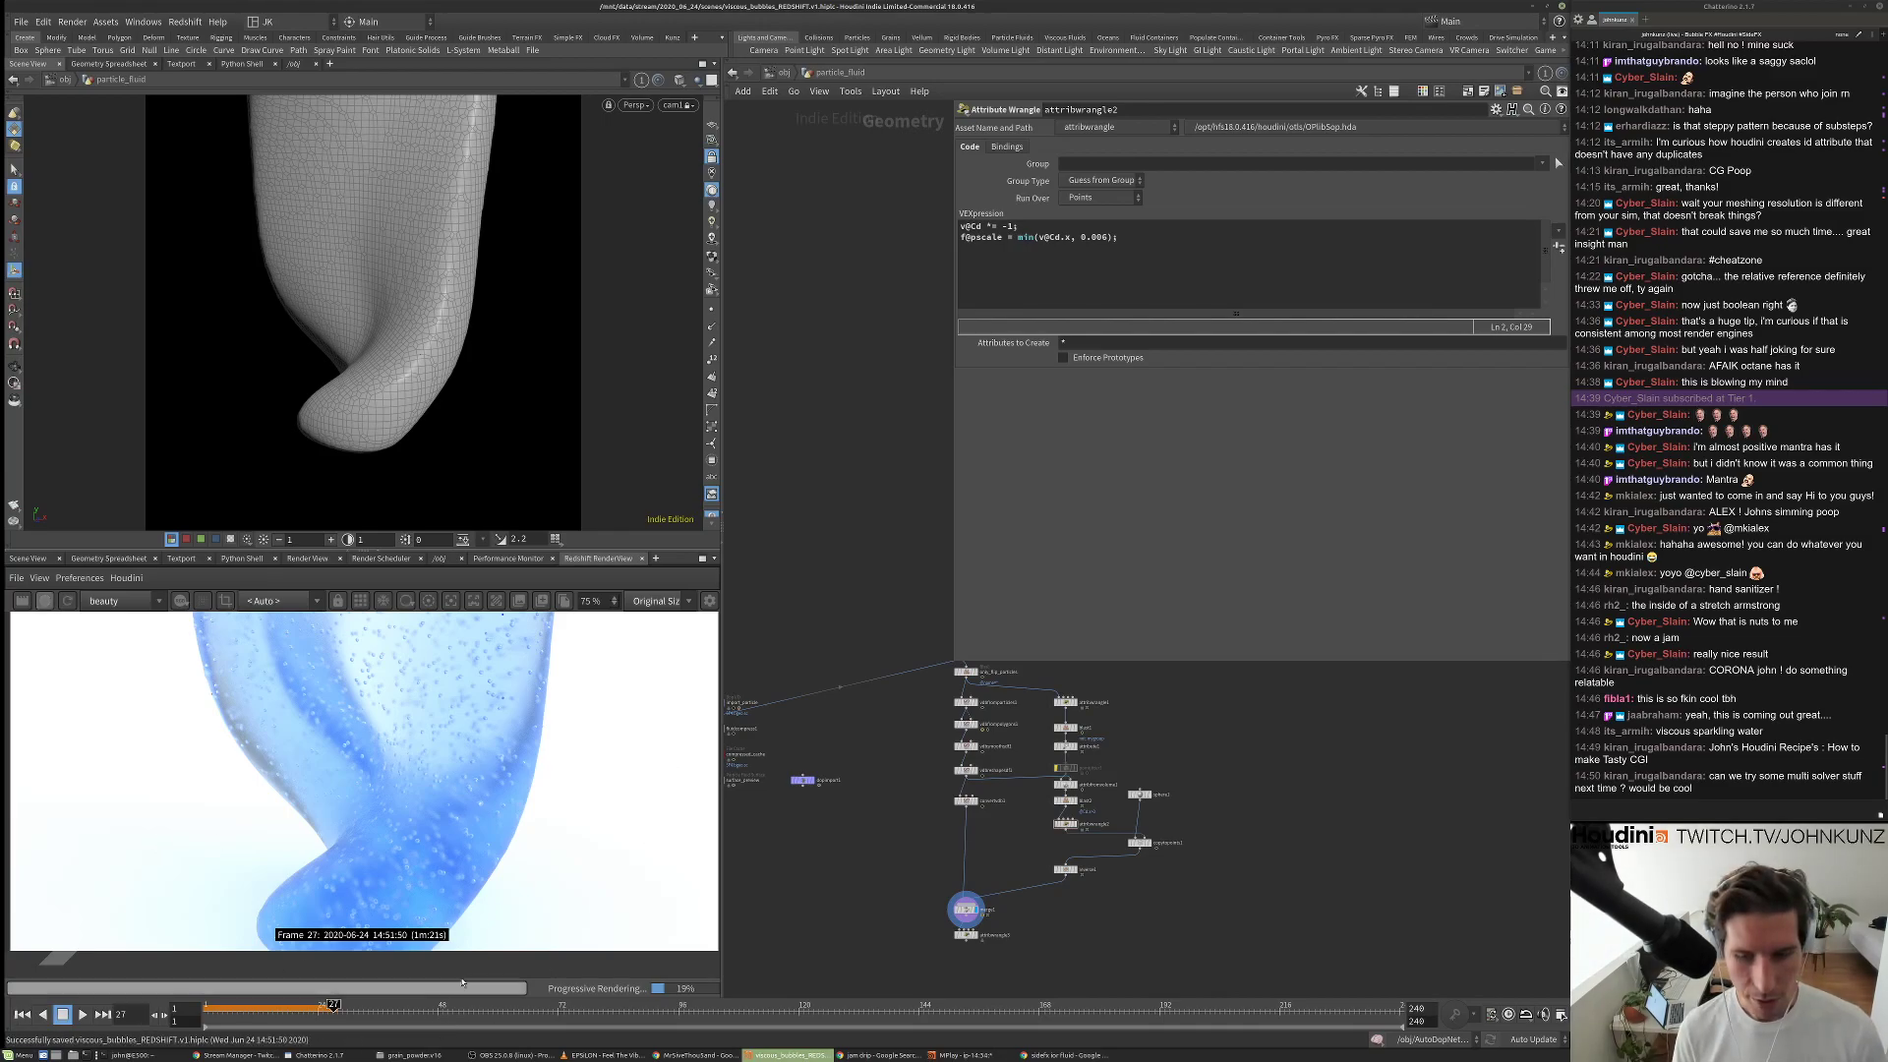
key(u)
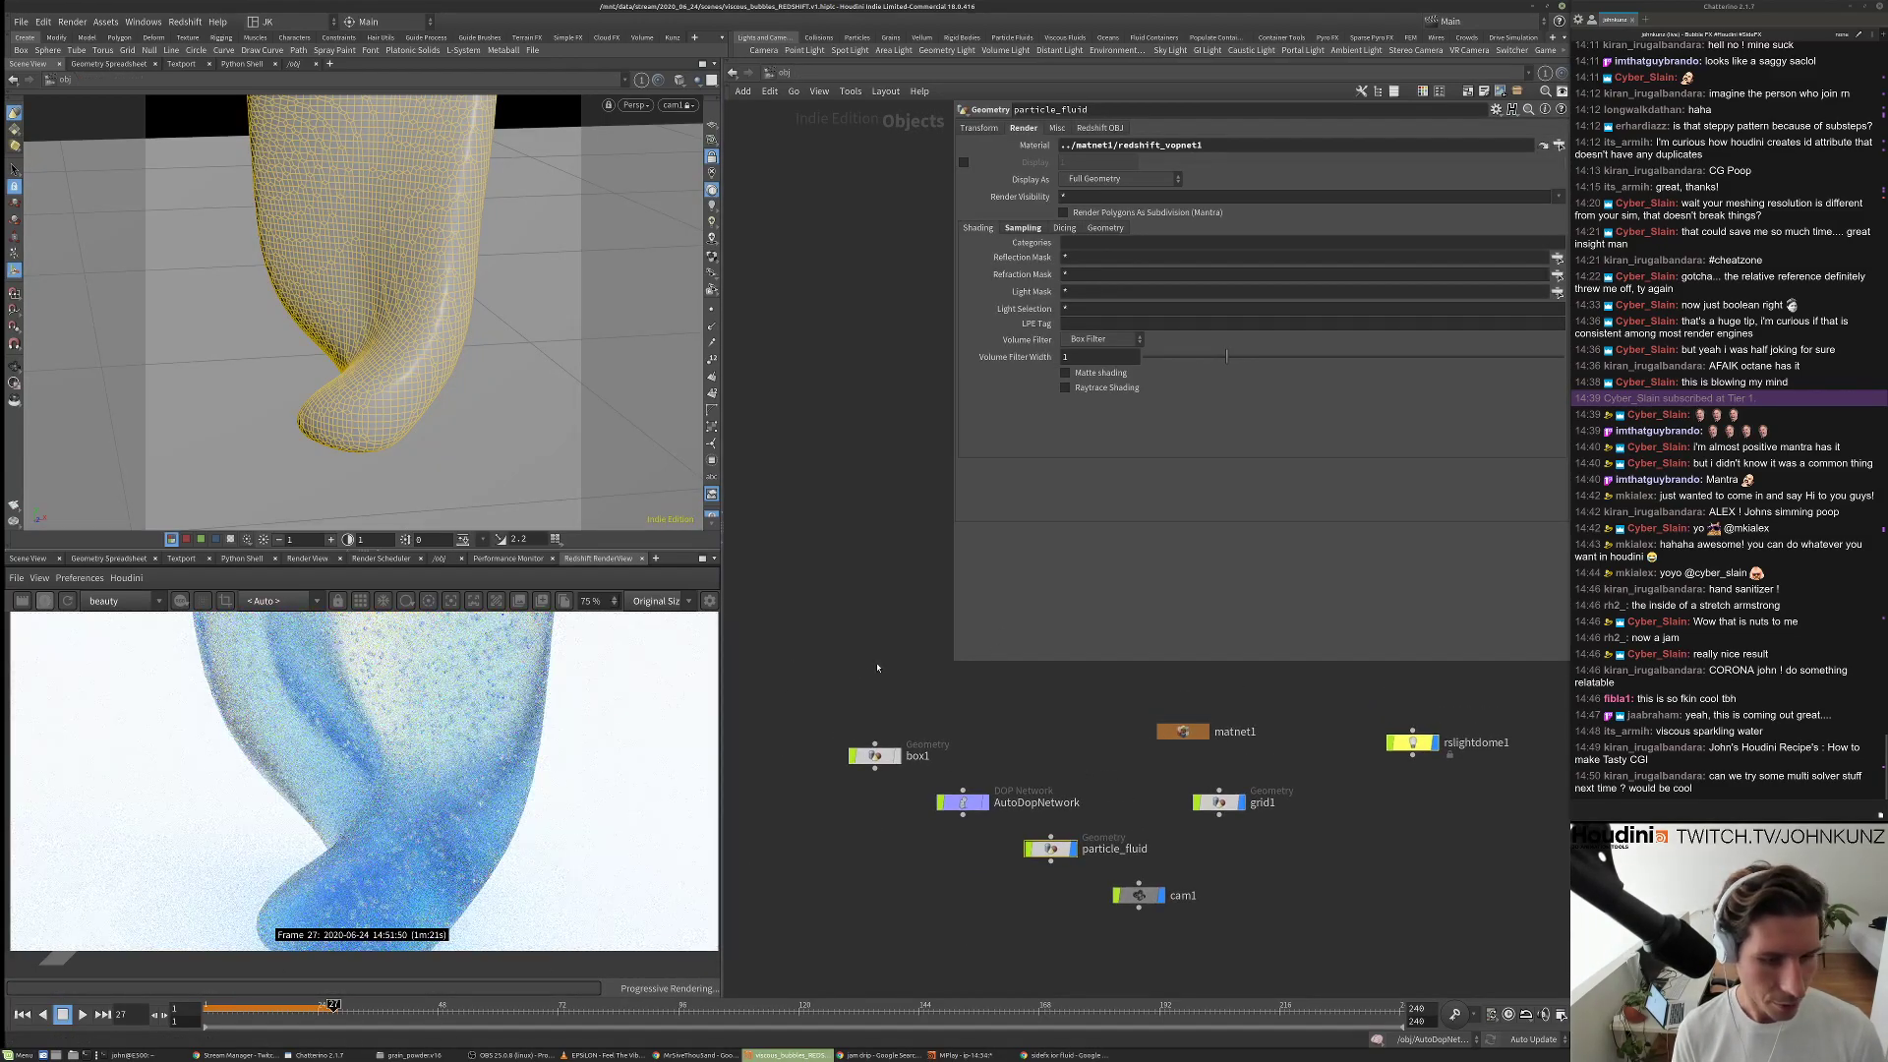
Switch to Houdini's native Render View and go to the /out network.
drag(953, 661, 974, 594)
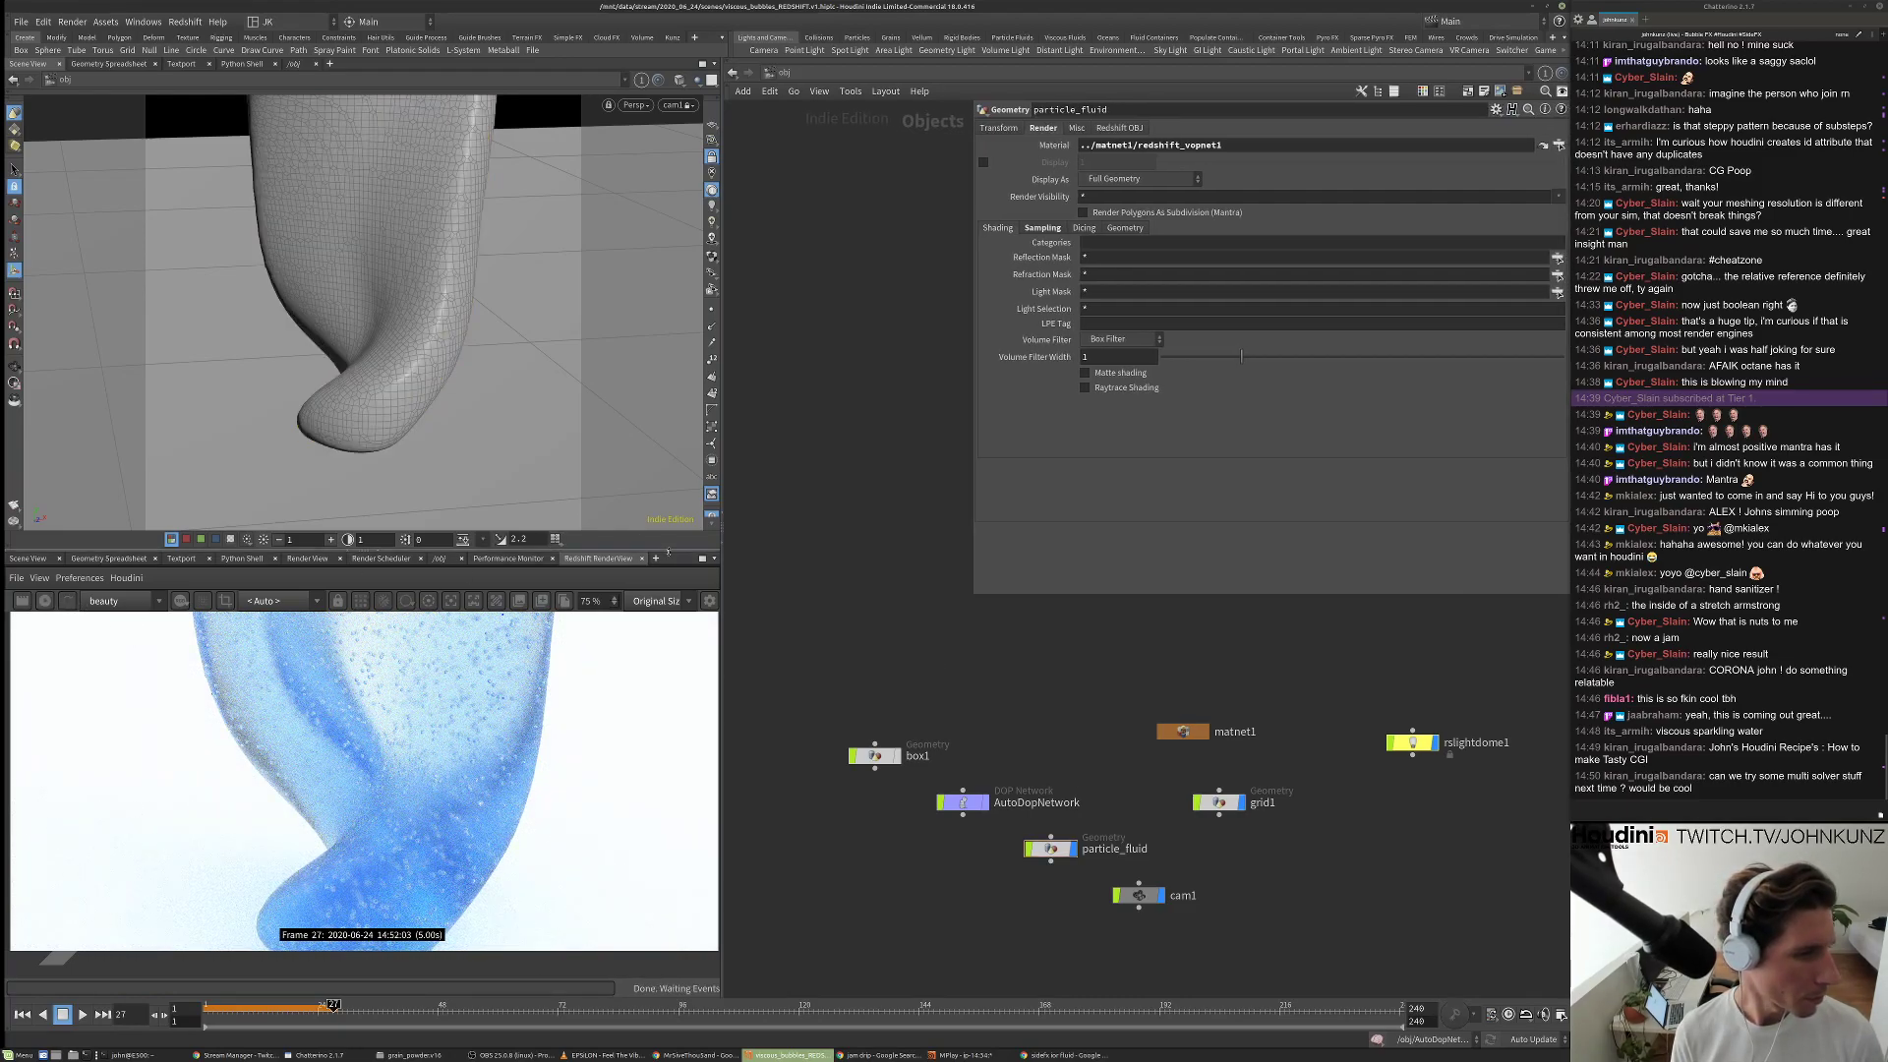
click(307, 558)
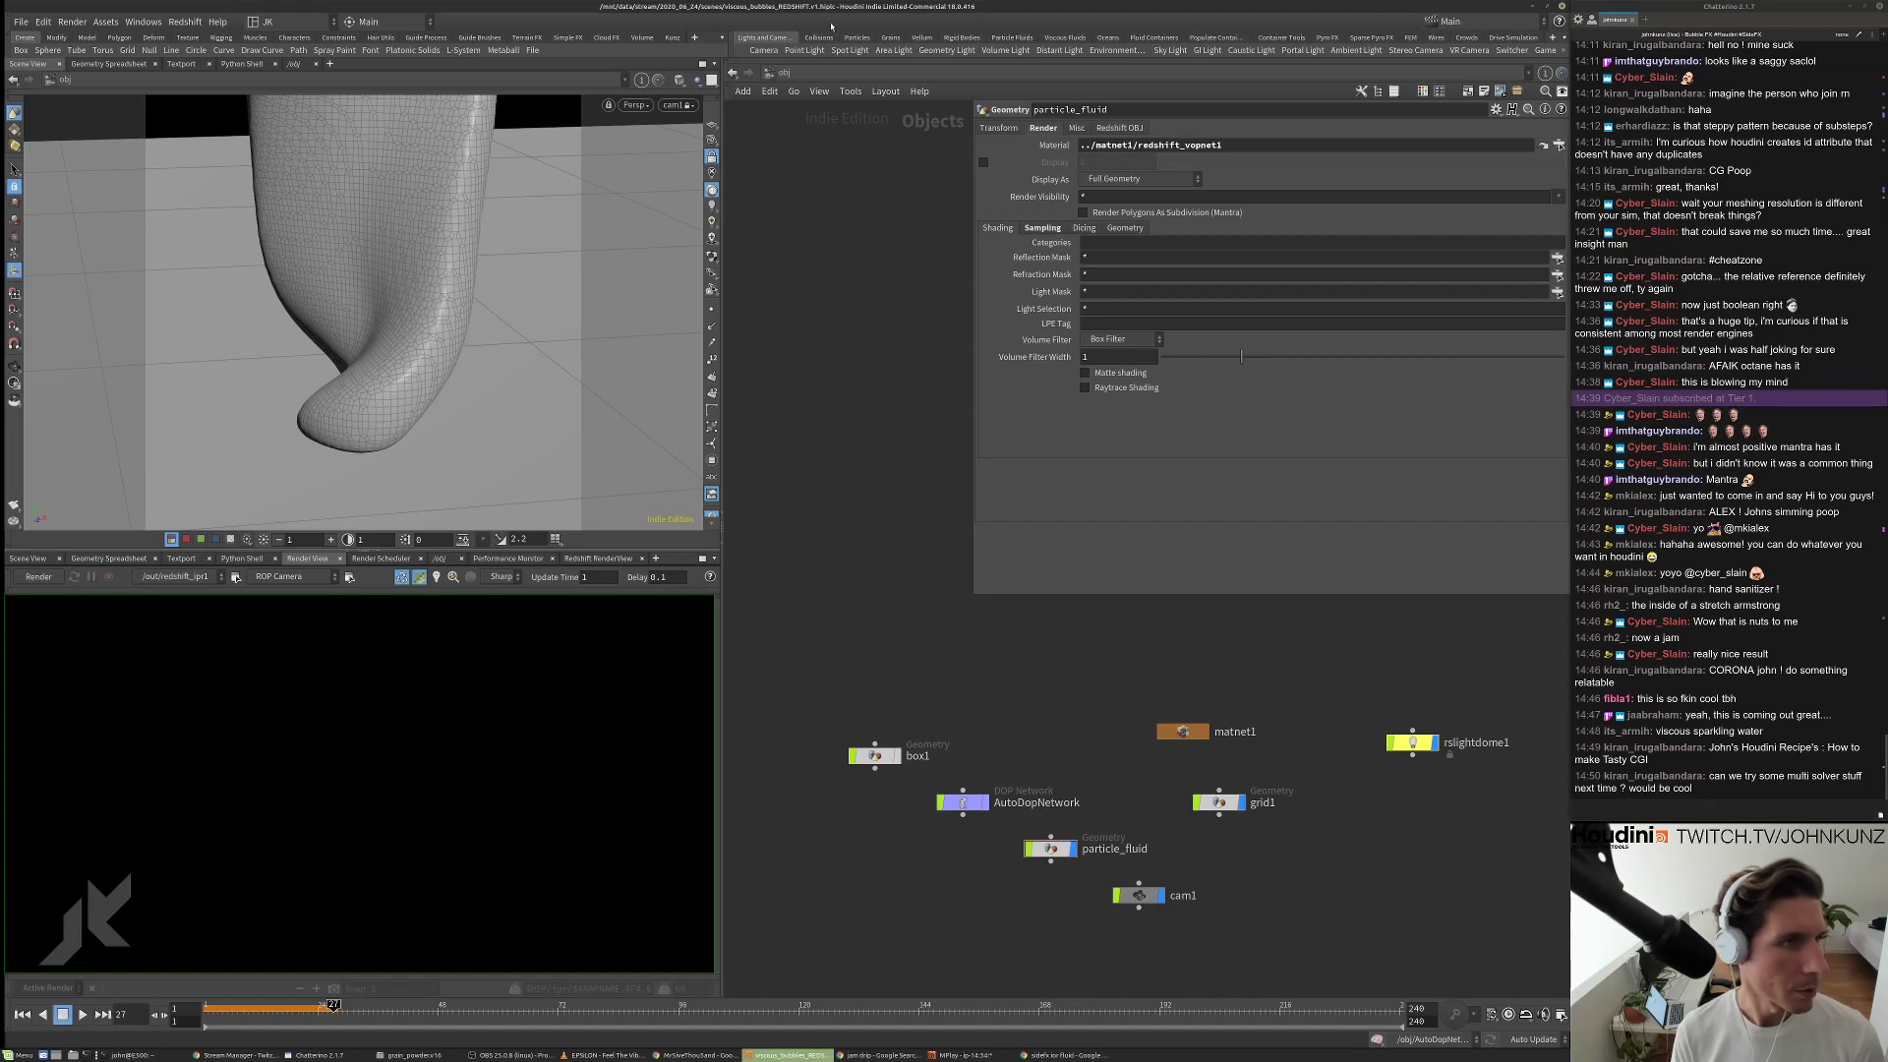
click(783, 72)
click(801, 162)
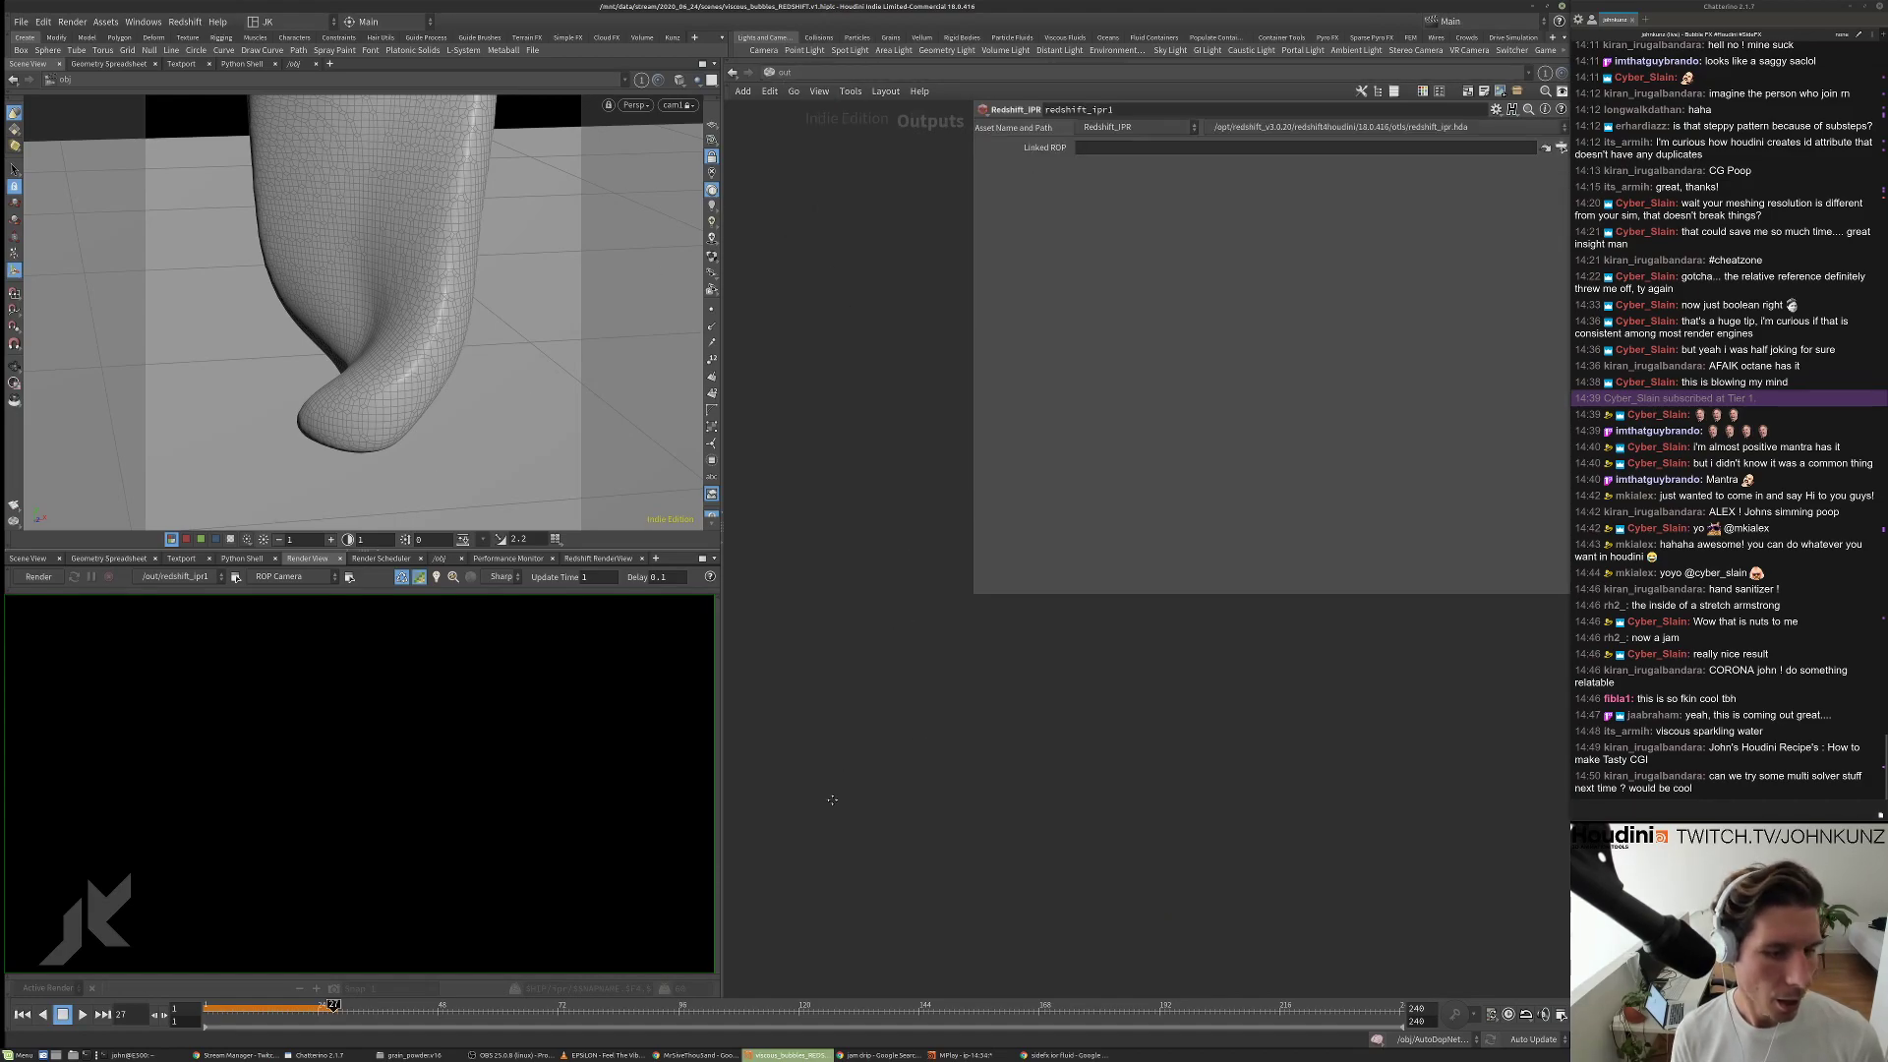
scroll(1036, 741, up, 3)
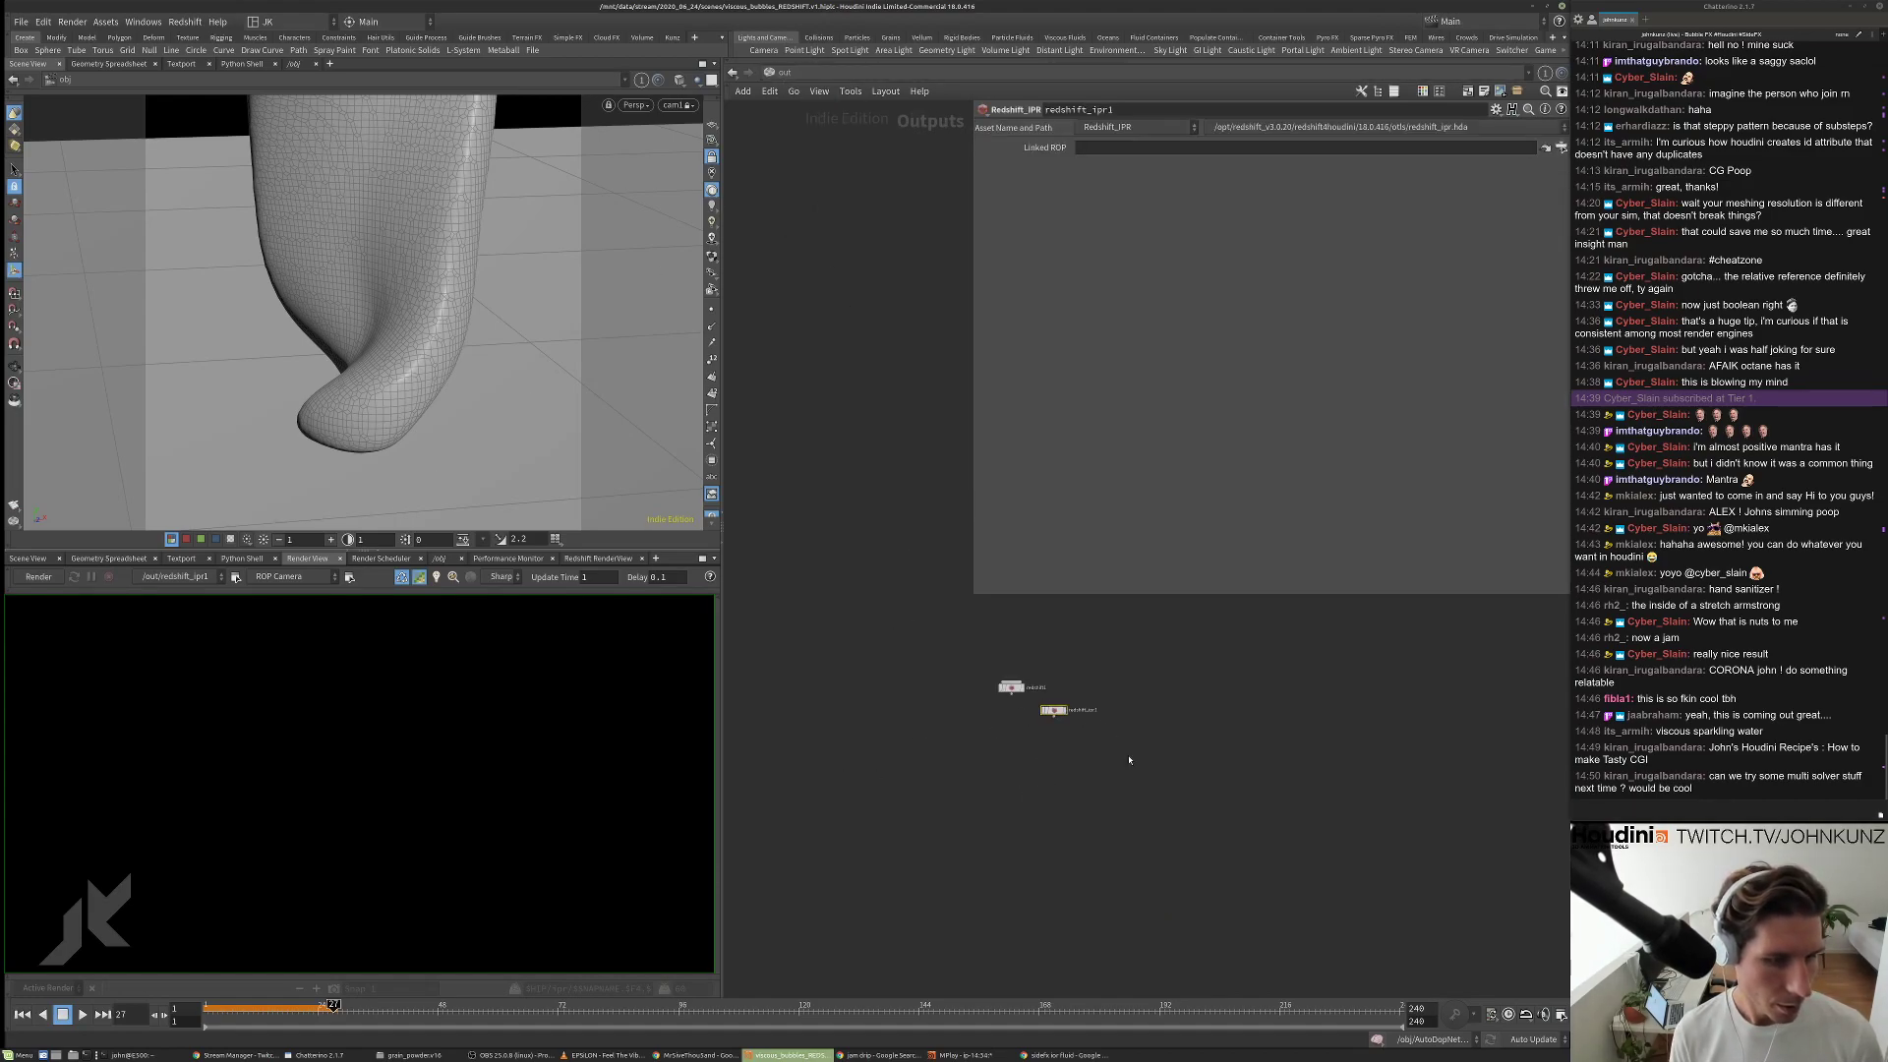
Replace the two Redshift ROPs with a mantra1 ROP and return to /obj.
drag(1165, 811, 973, 686)
key(Delete)
key(Tab)
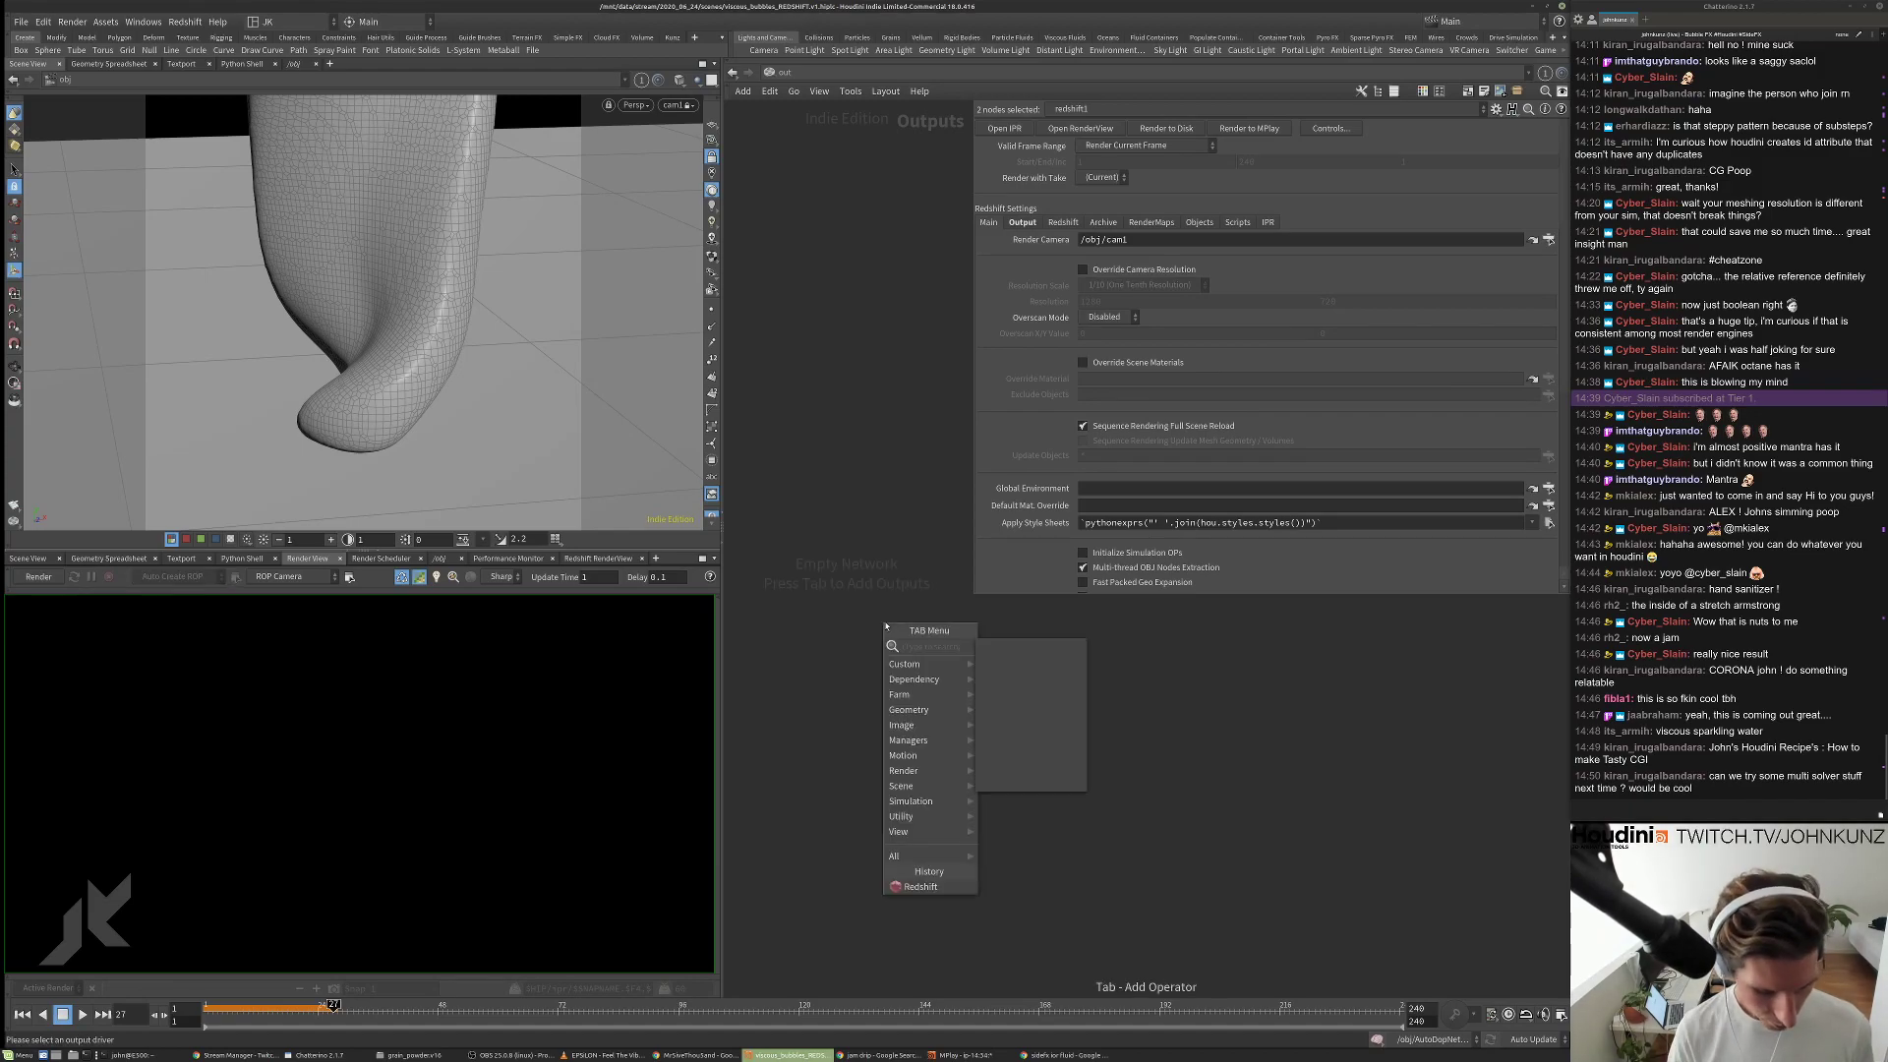
text(redshift)
key(Return)
click(885, 626)
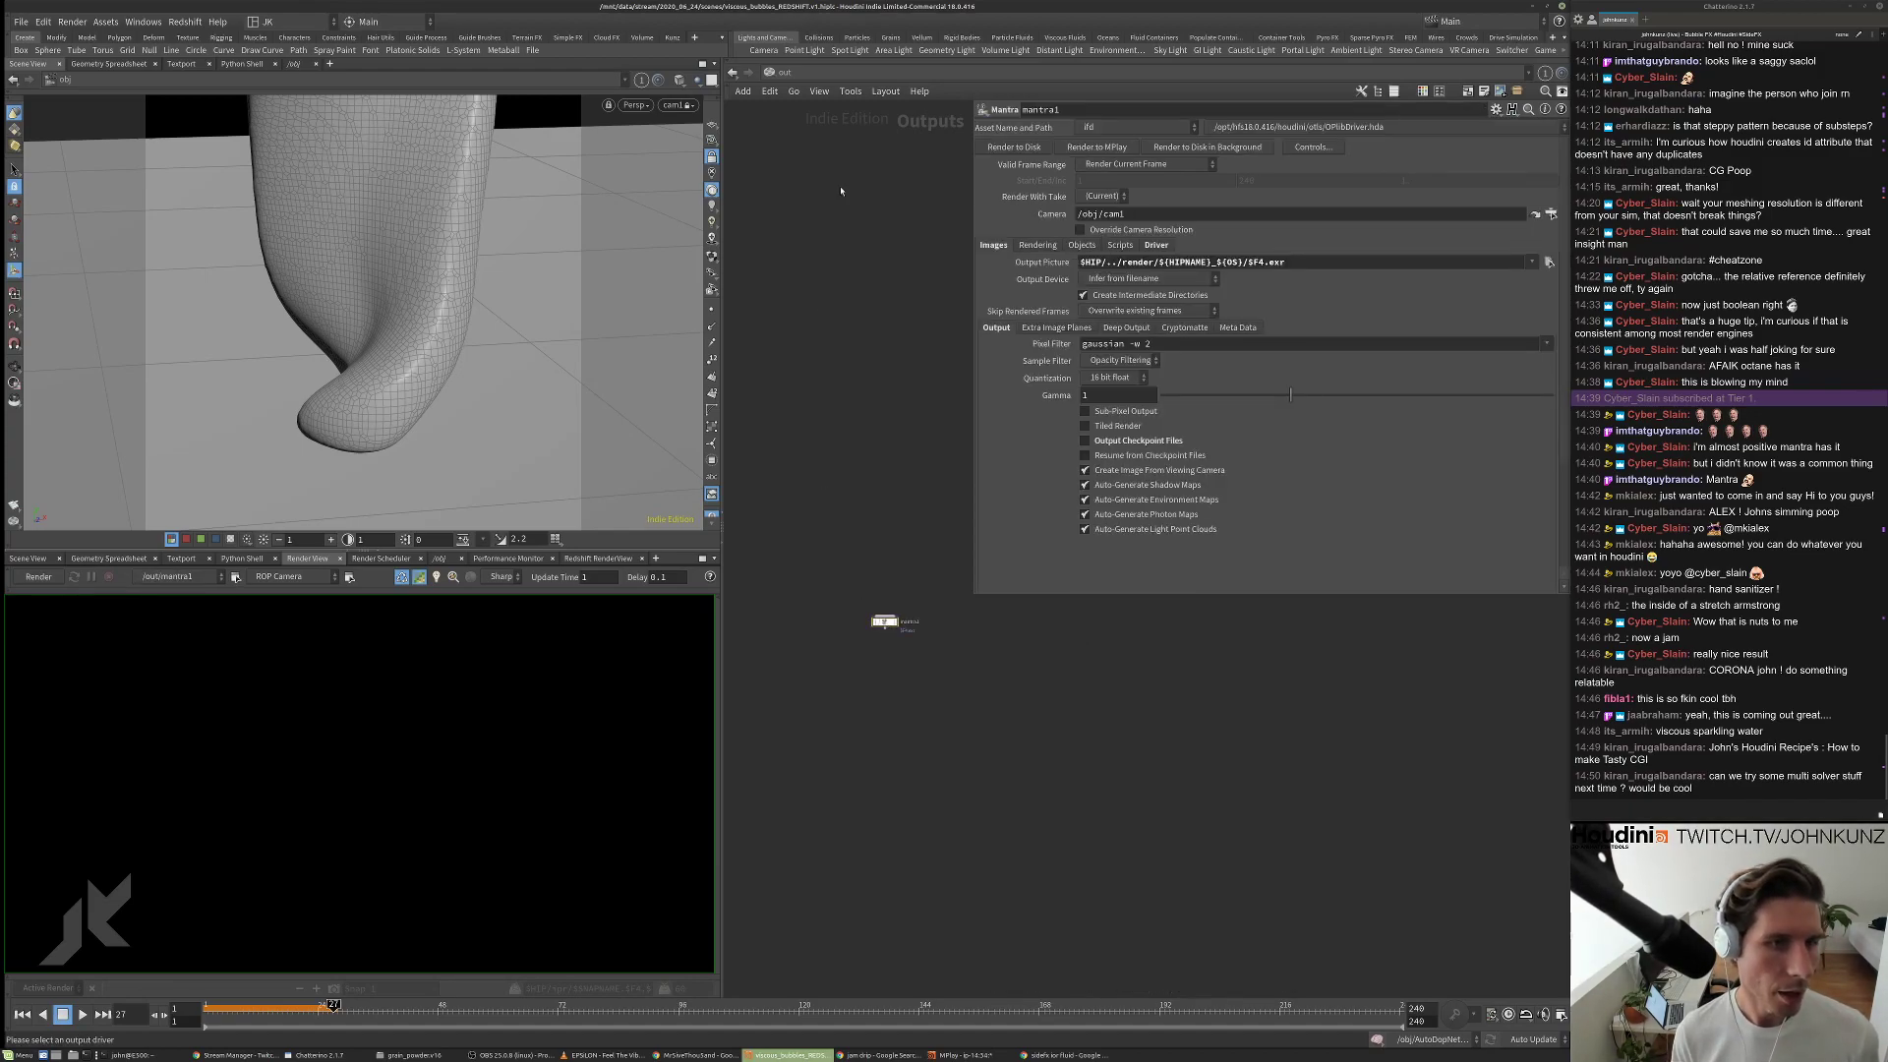
click(777, 72)
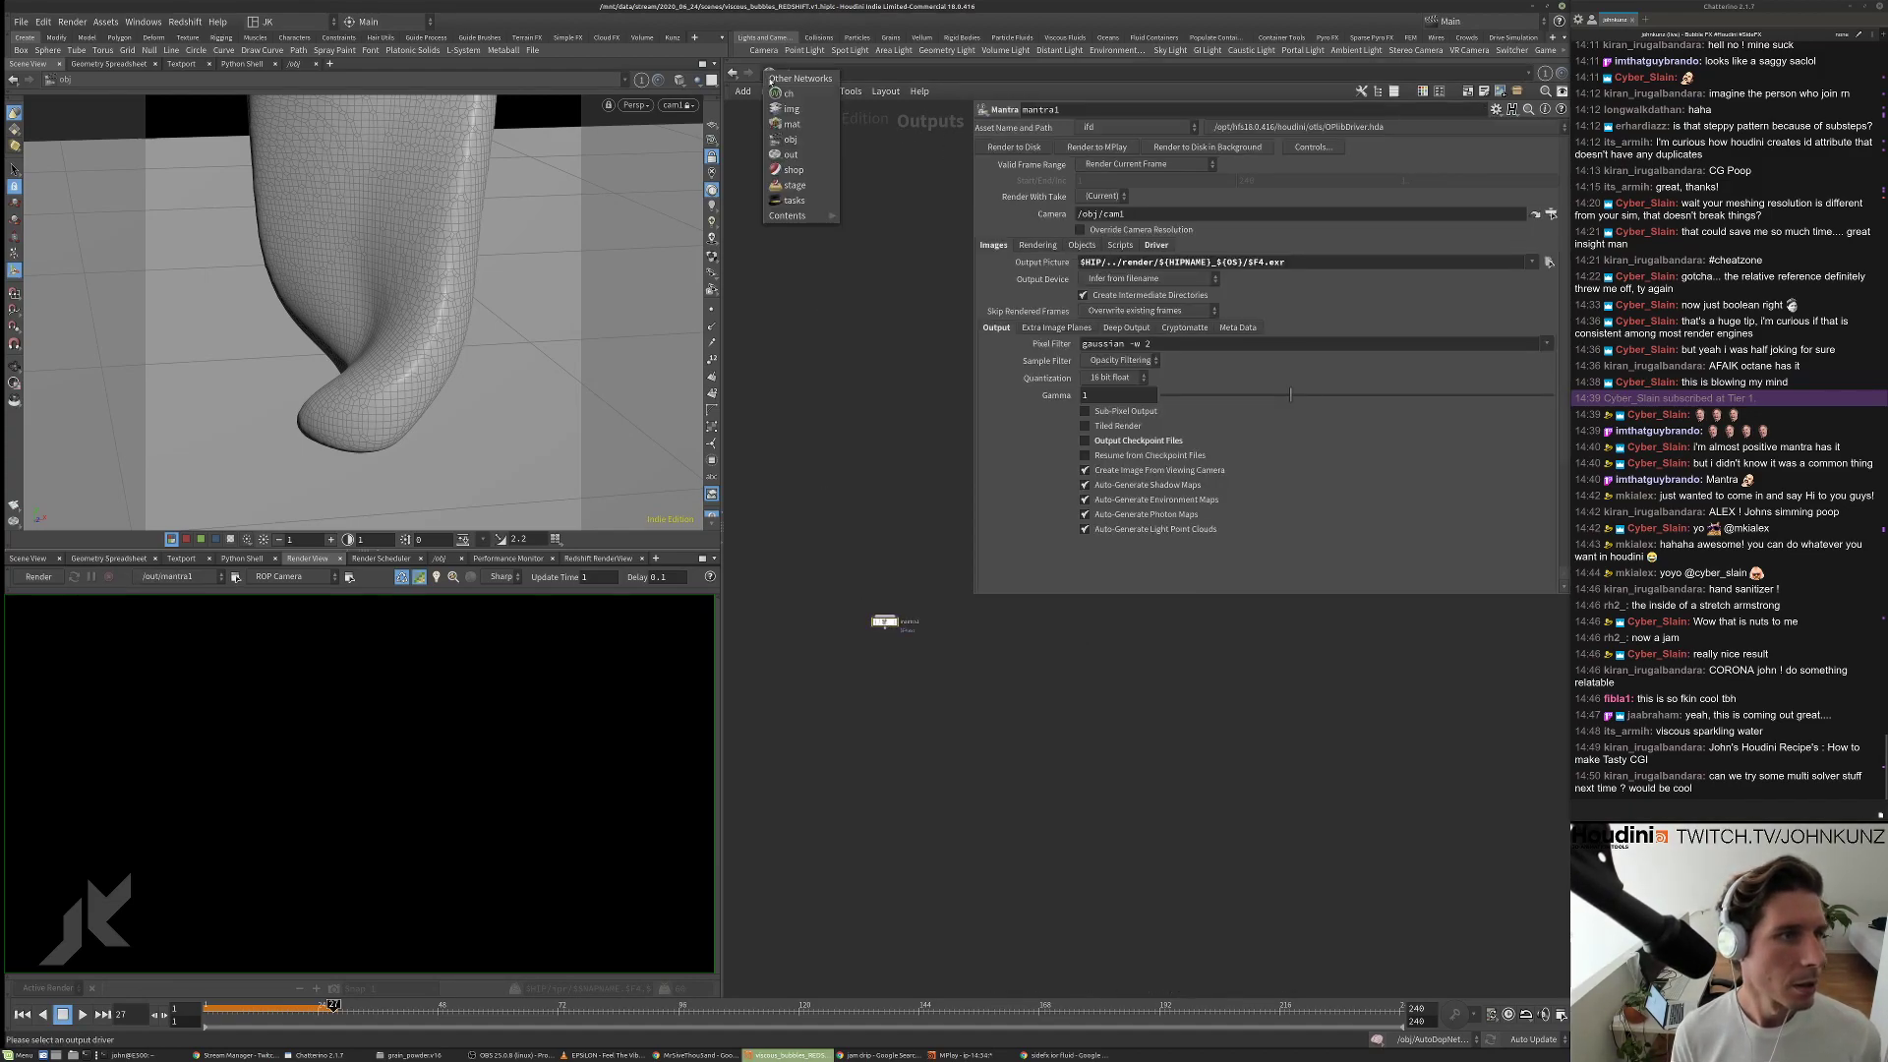
click(799, 149)
Copy rslightdome1's Gravel_Pit_Small.hdr dome map path and delete the dome light.
click(1441, 726)
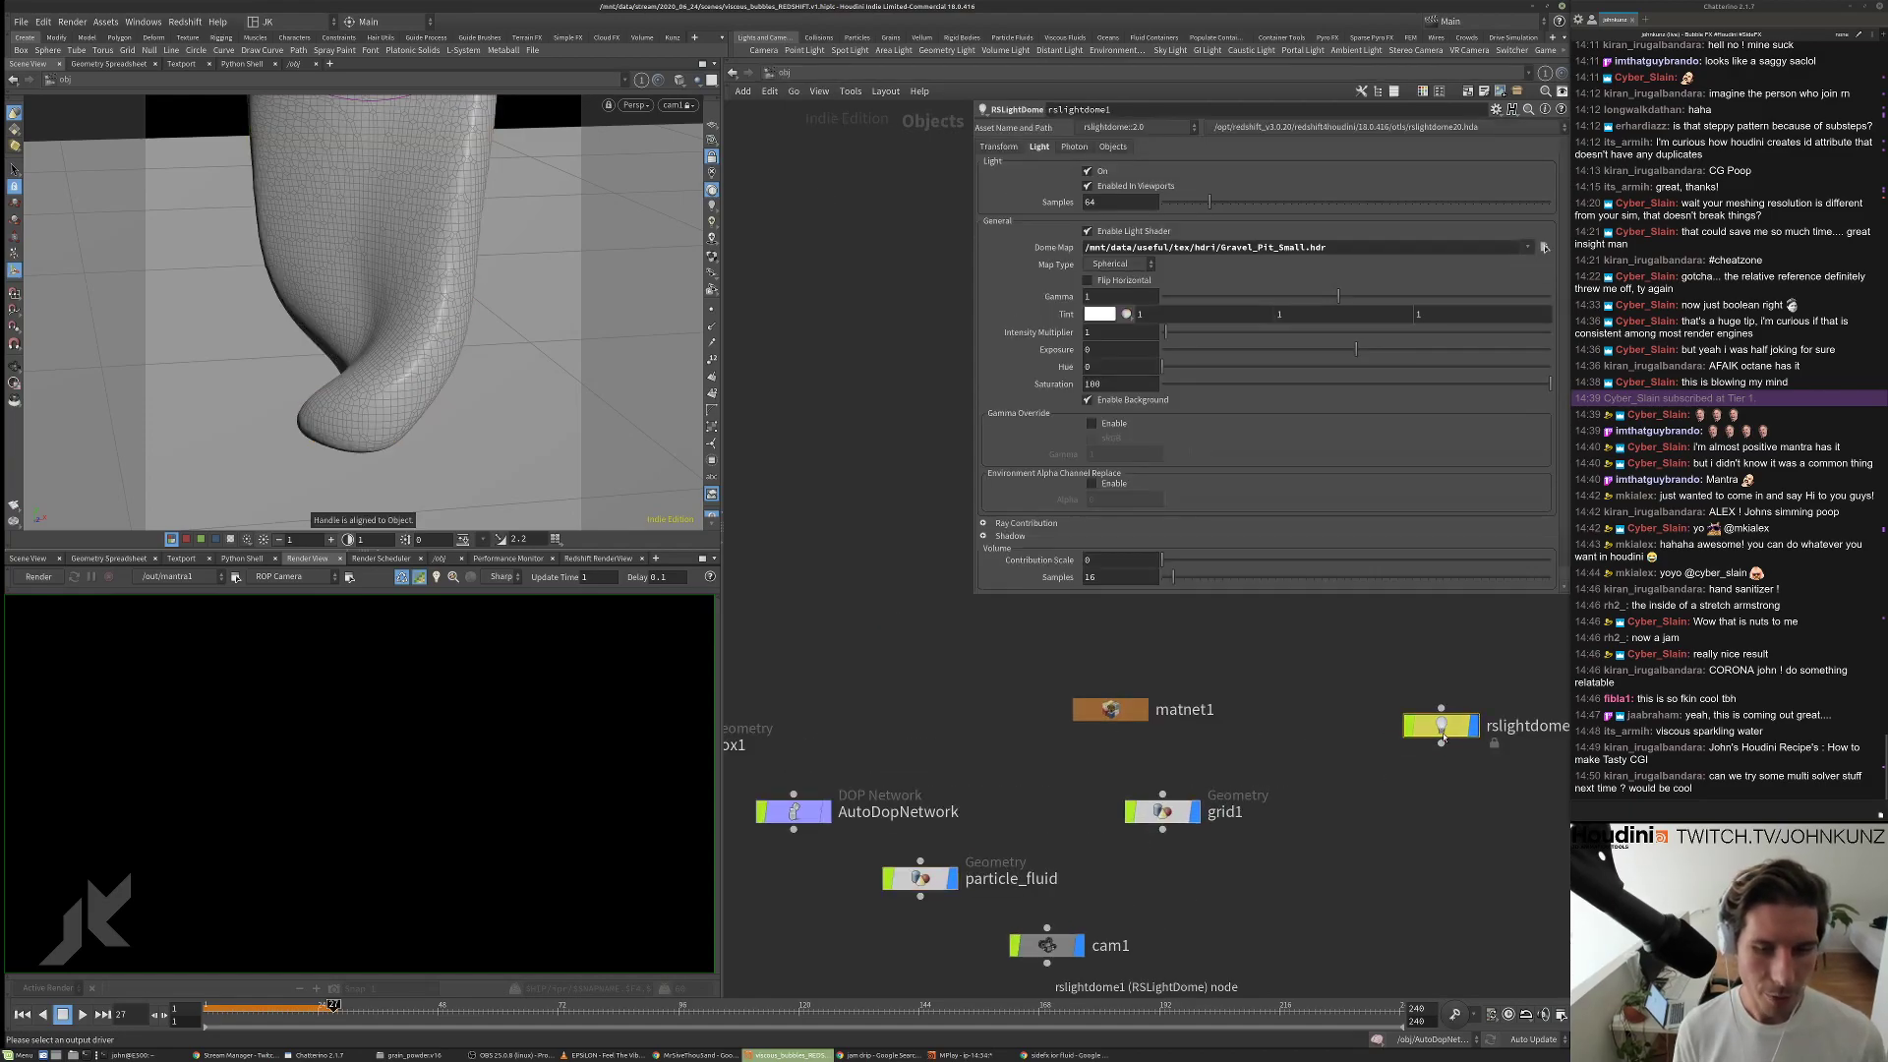
triple_click(1161, 248)
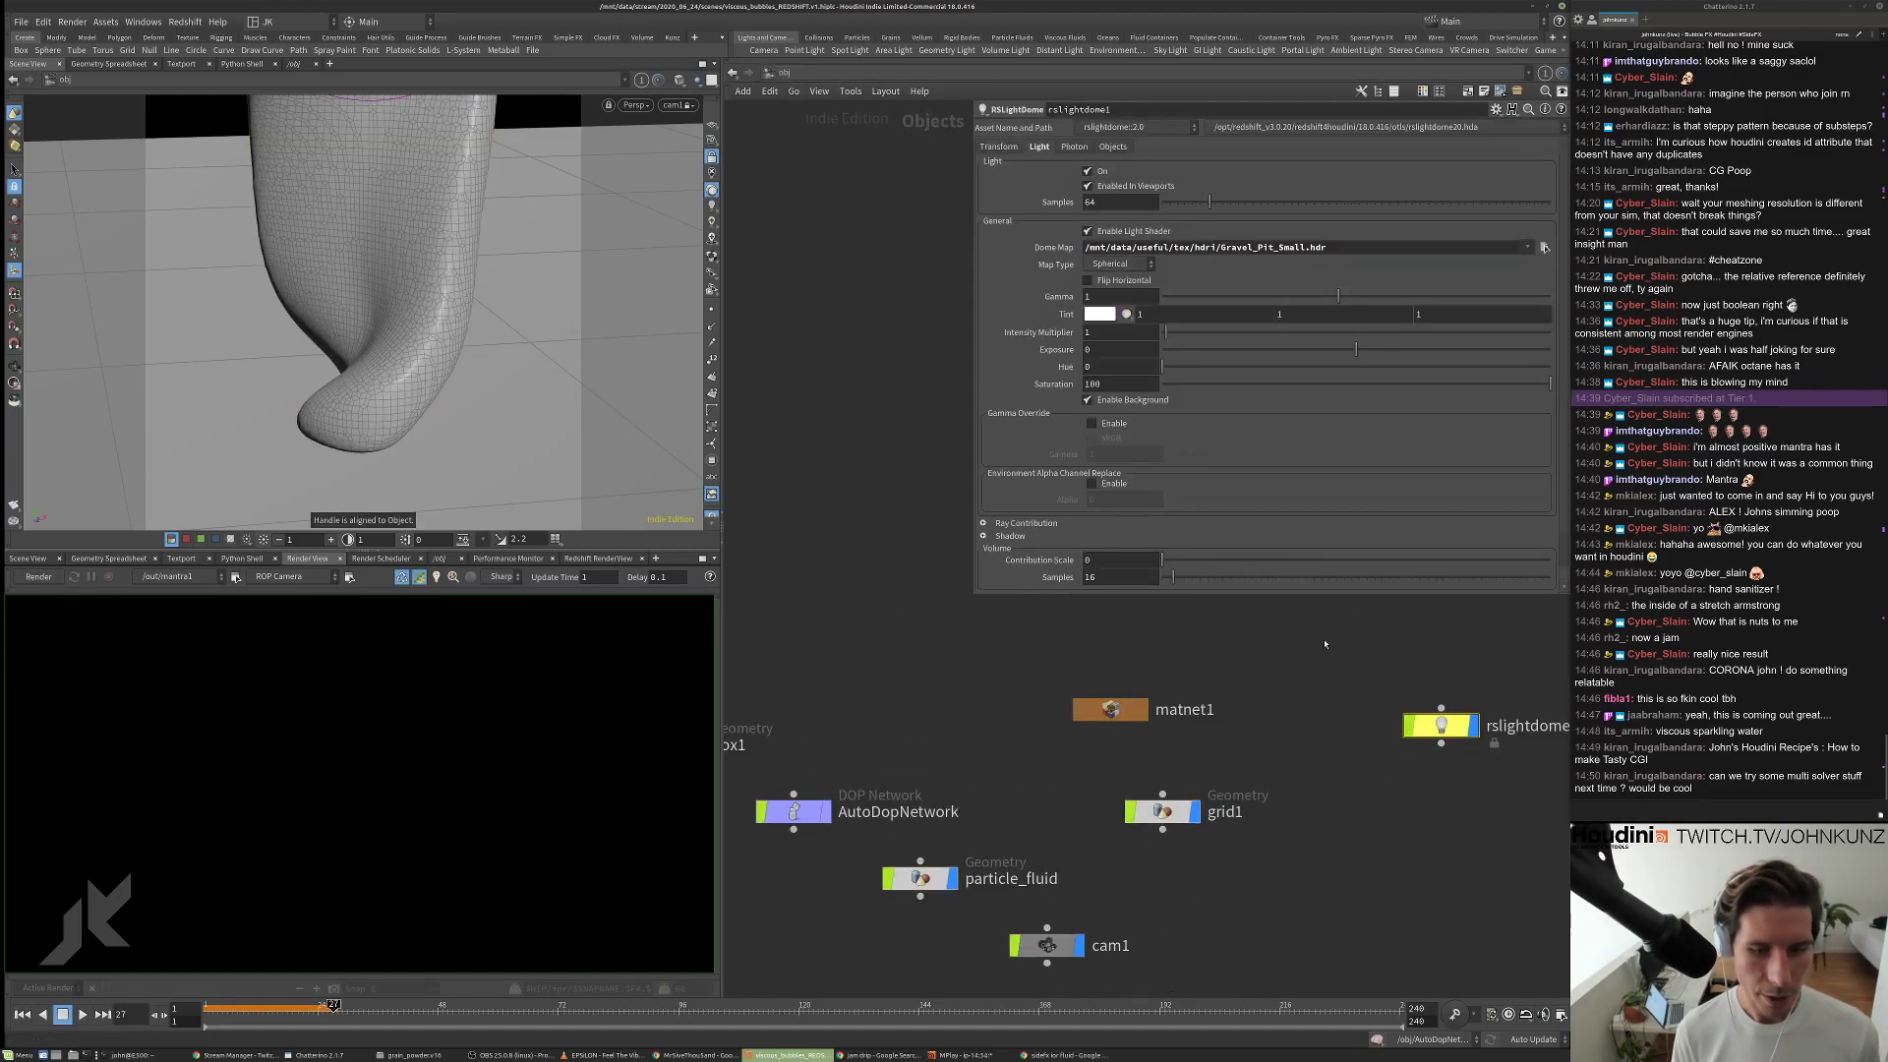
key(Delete)
Add envlight1 with the pasted Gravel_Pit_Small.hdr environment map, placed near the other nodes.
key(Tab)
text(en)
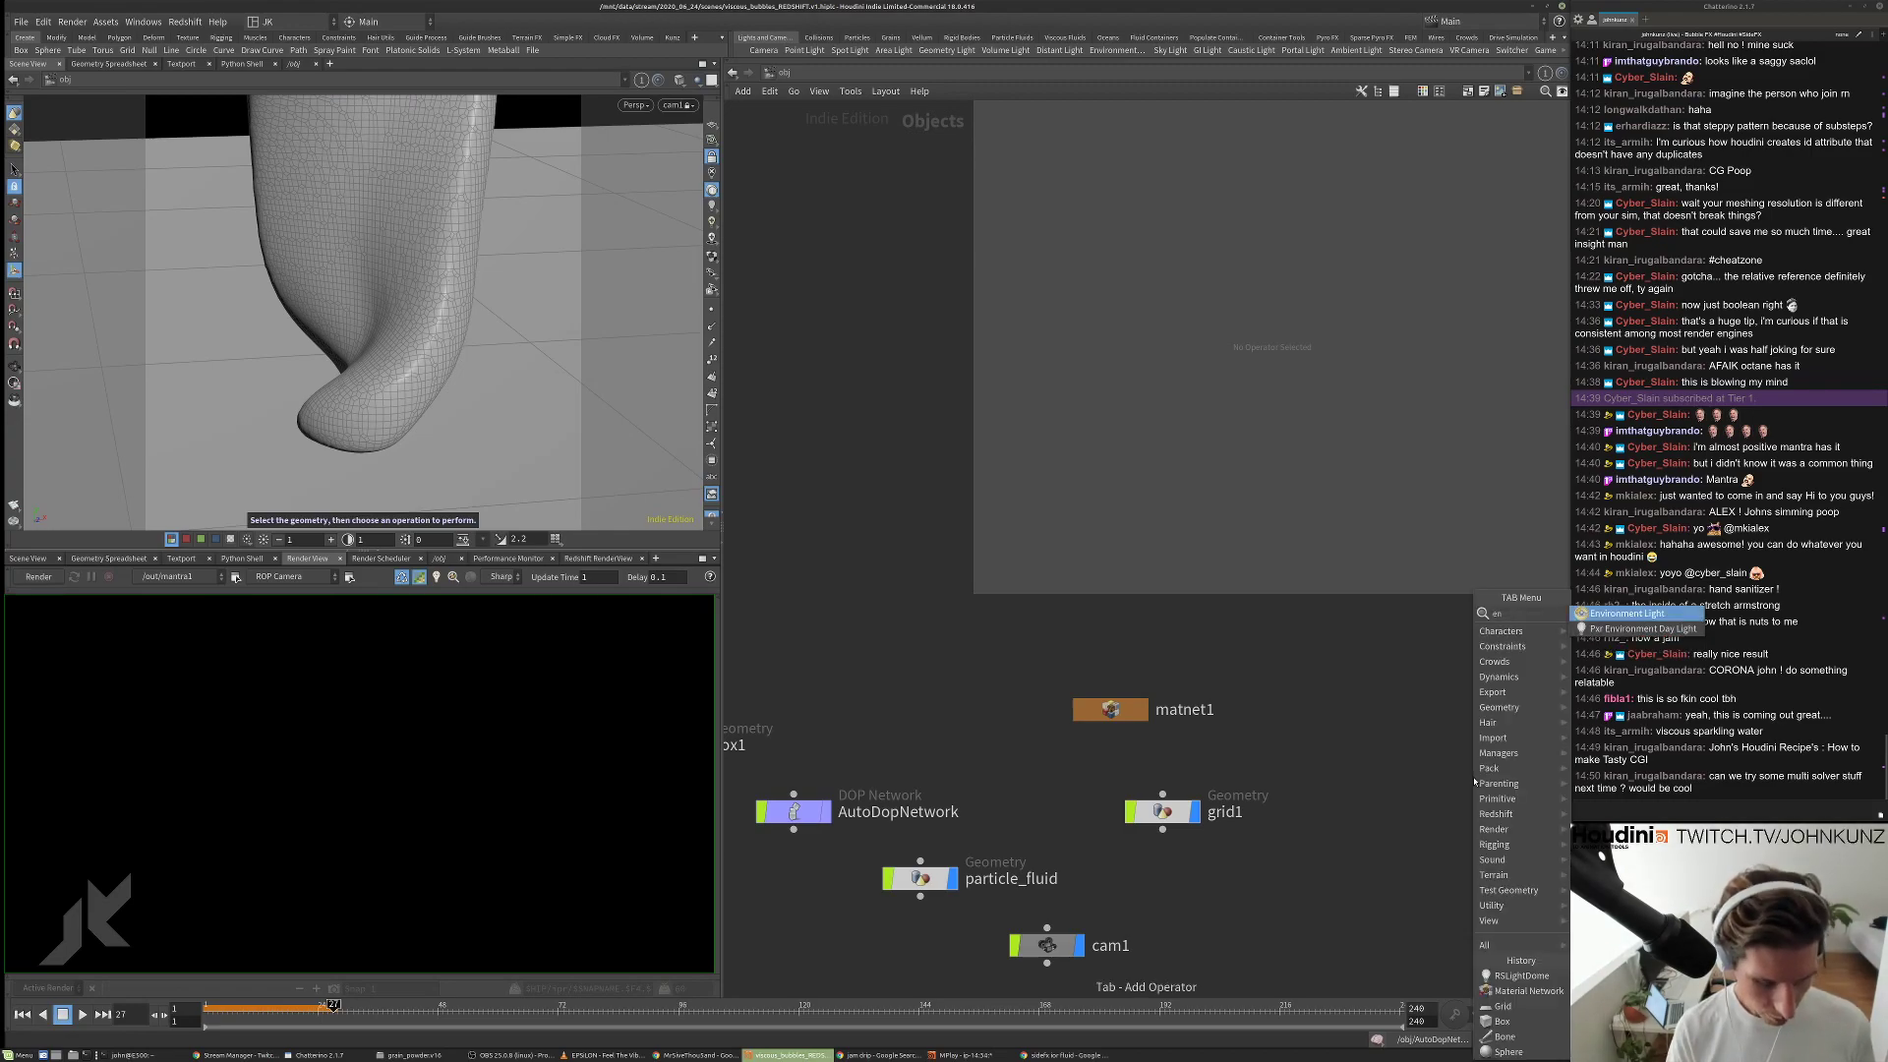
key(Return)
click(1474, 778)
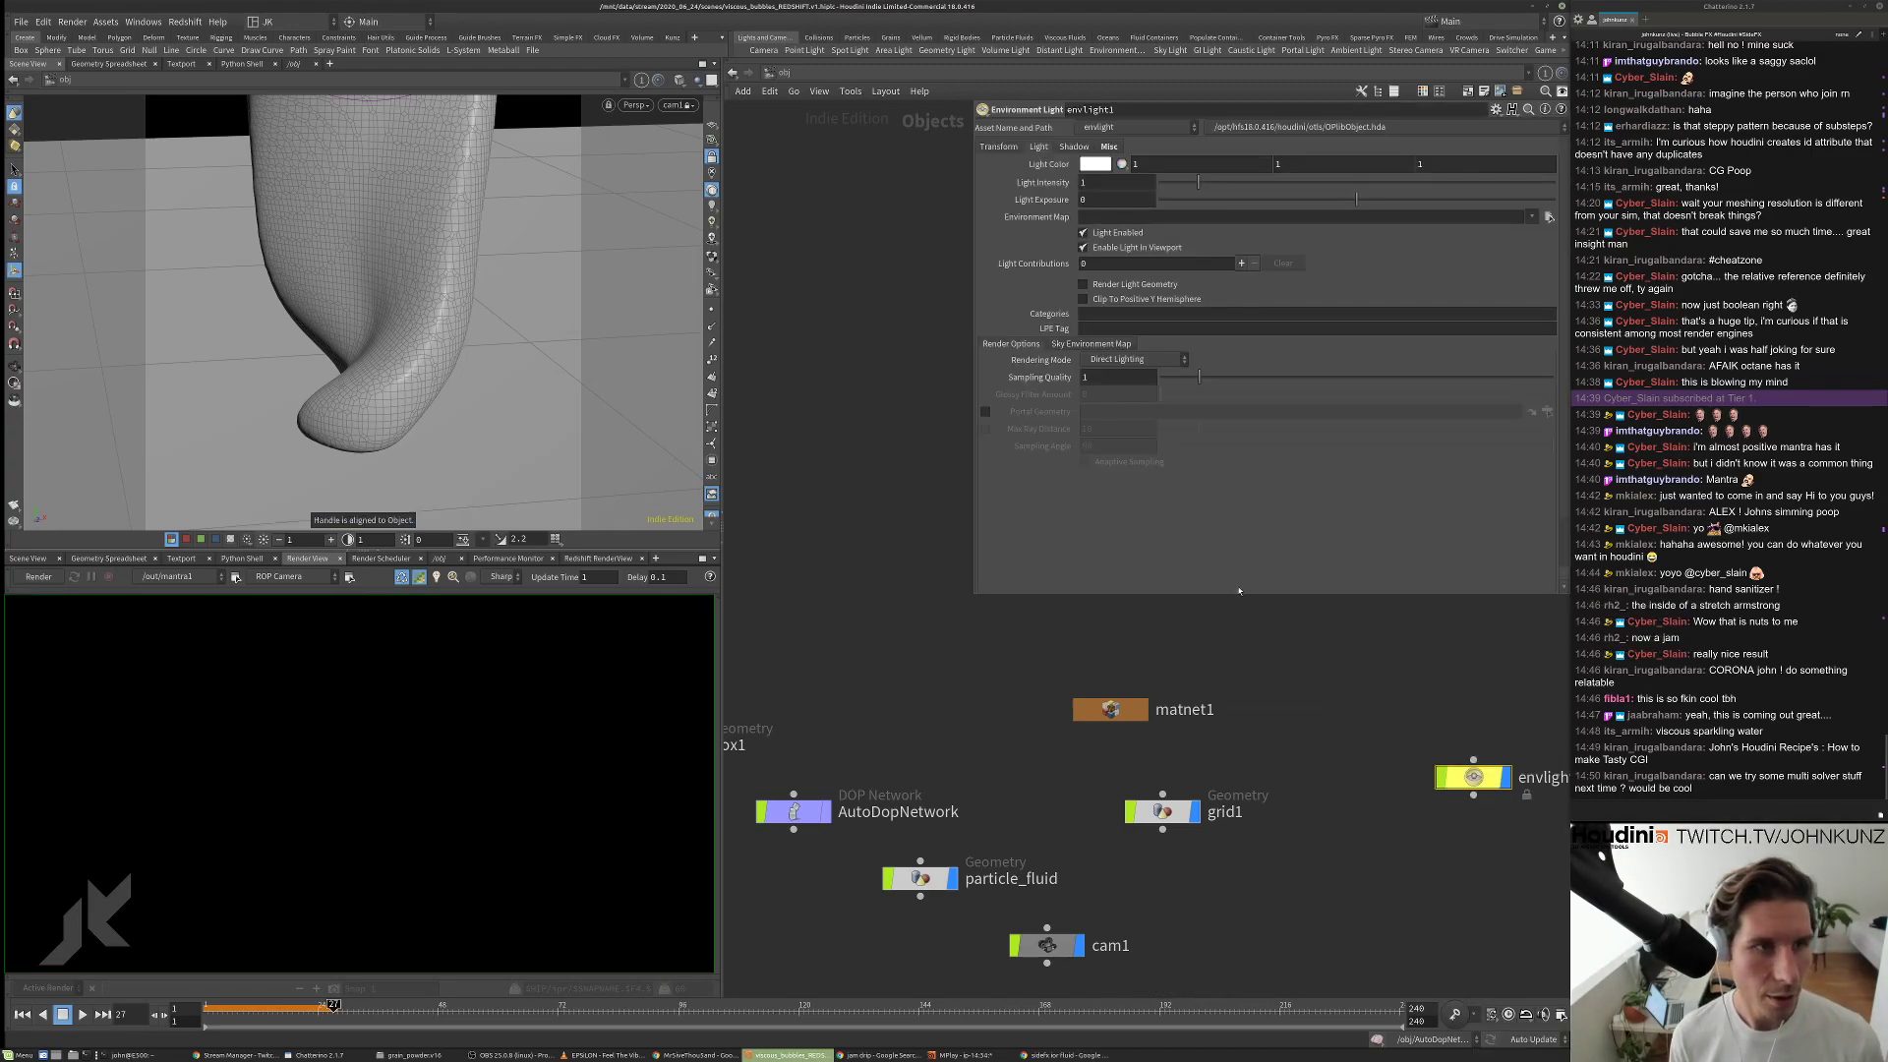
click(1180, 217)
text(/mnt/data/useful/tex/hdri/Gravel_Pit_Small.hdr)
key(Return)
middle_drag(1474, 778, 1349, 768)
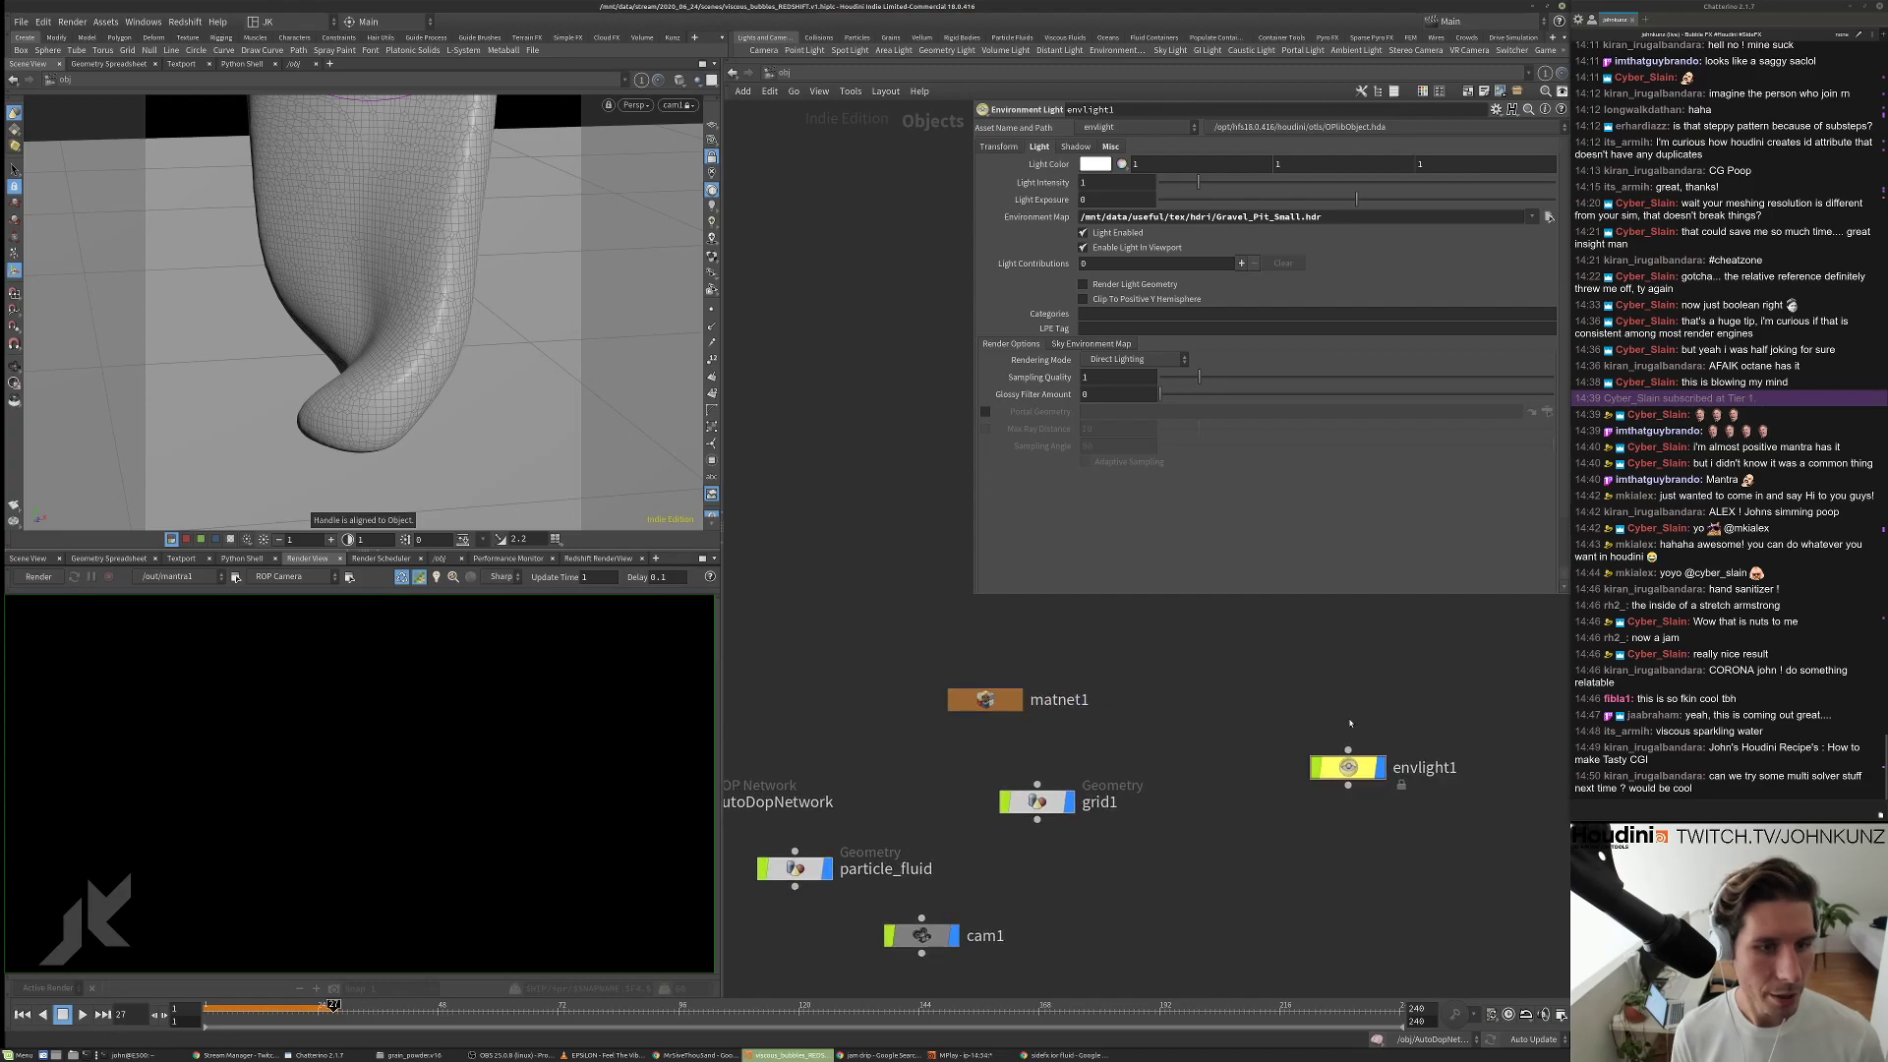
drag(1349, 768, 1247, 691)
scroll(927, 679, down, 3)
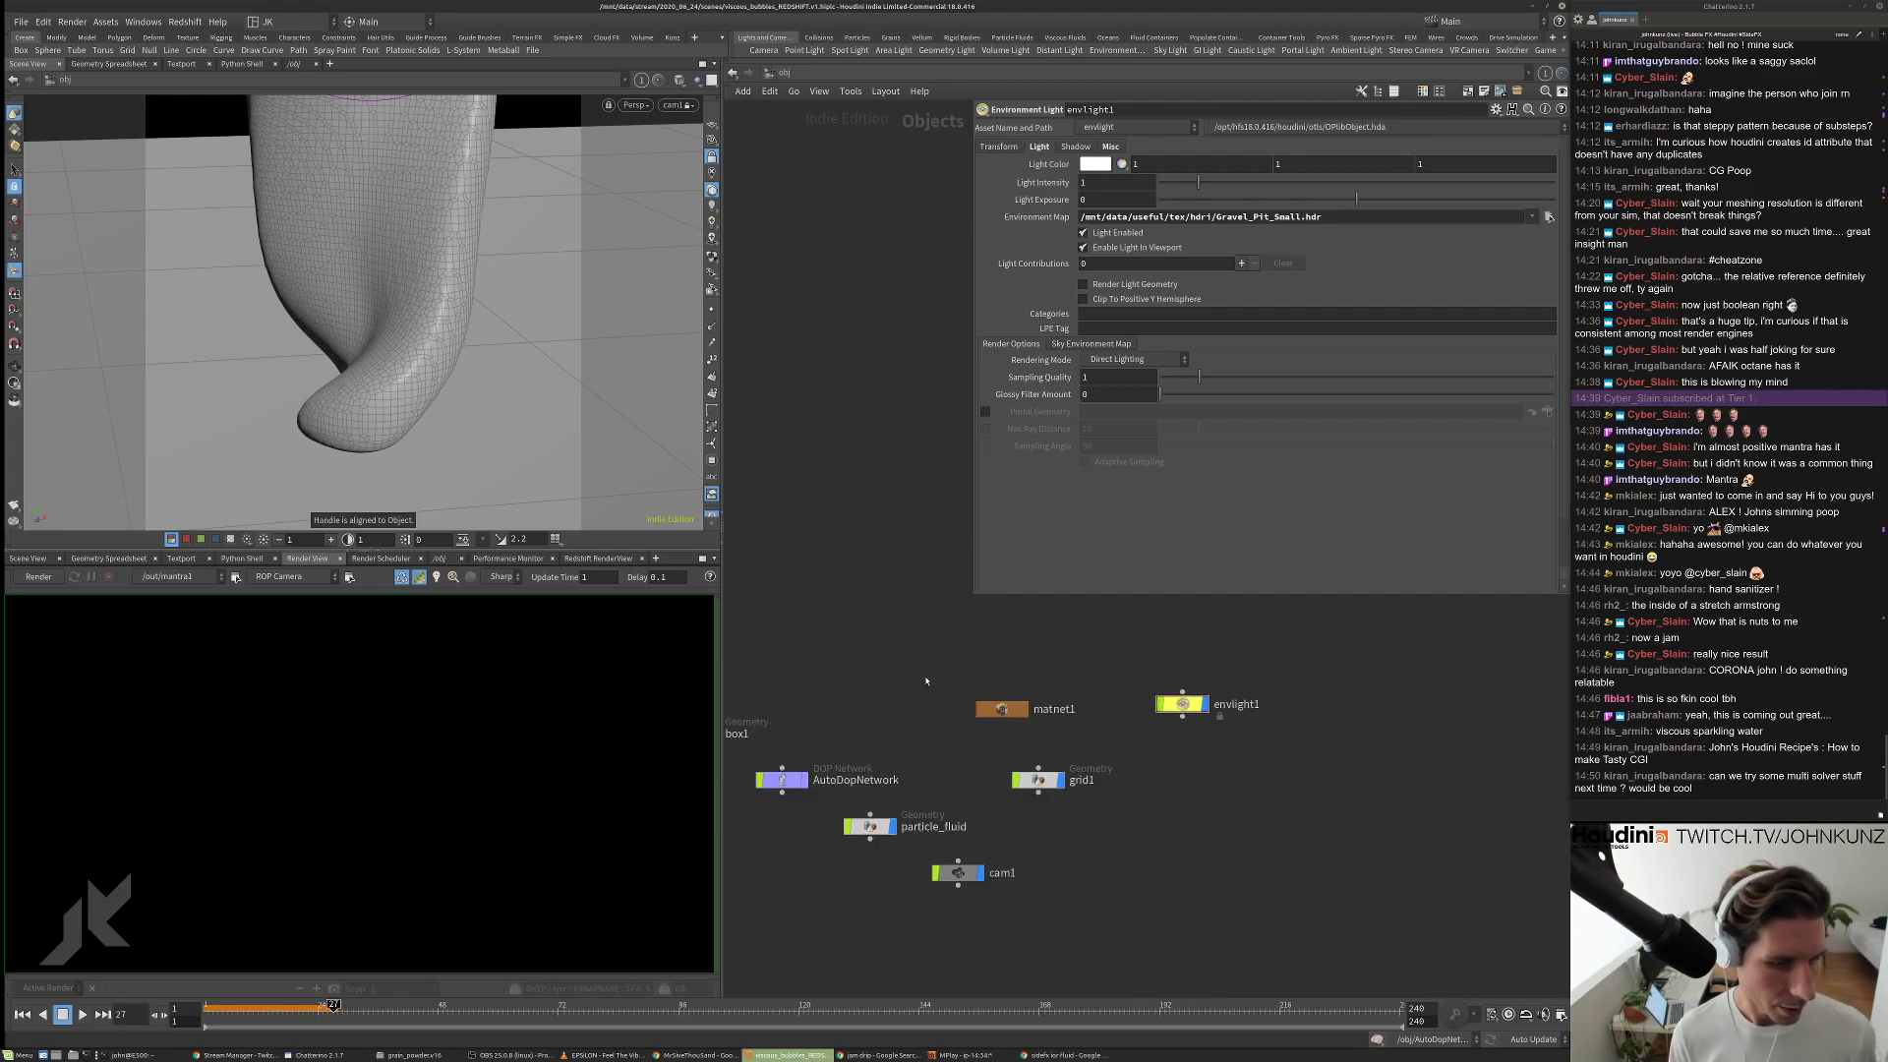
Create a matnet2 Material Network and go inside it.
key(Tab)
text(matnet)
key(Return)
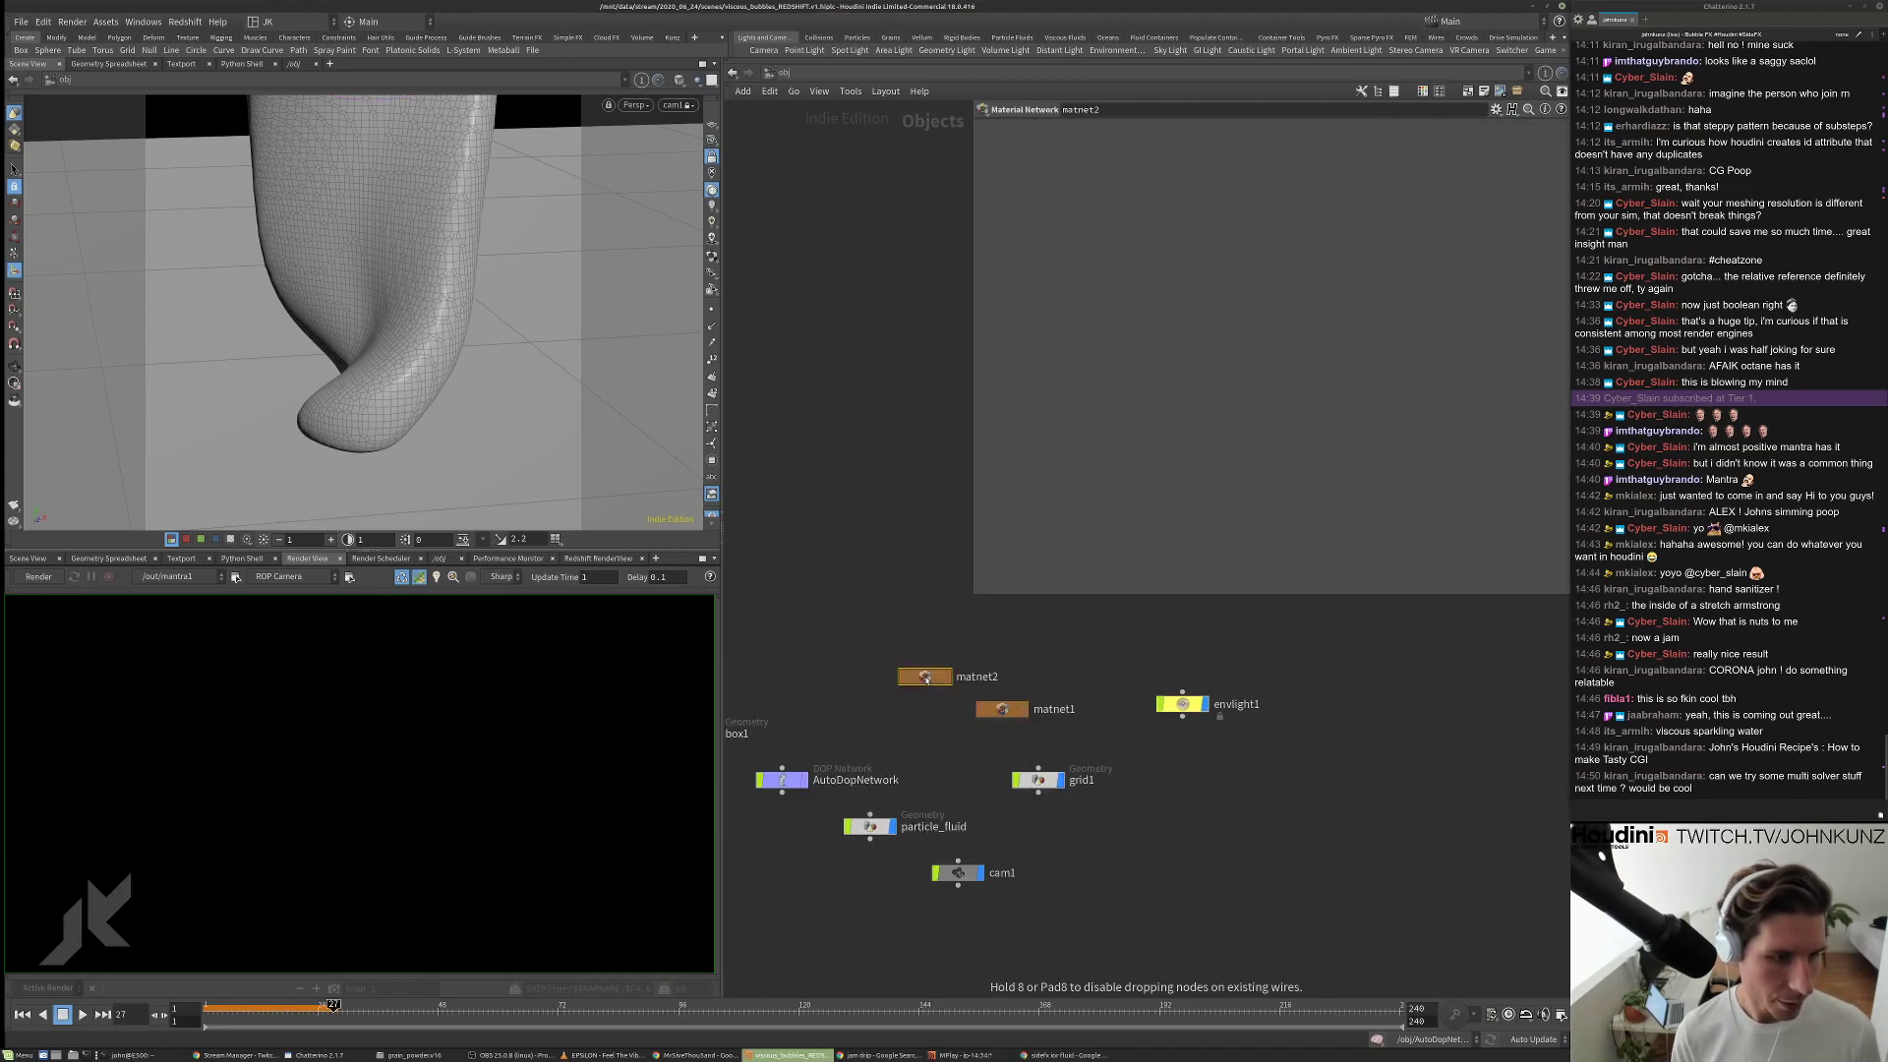
click(998, 651)
double_click(1003, 654)
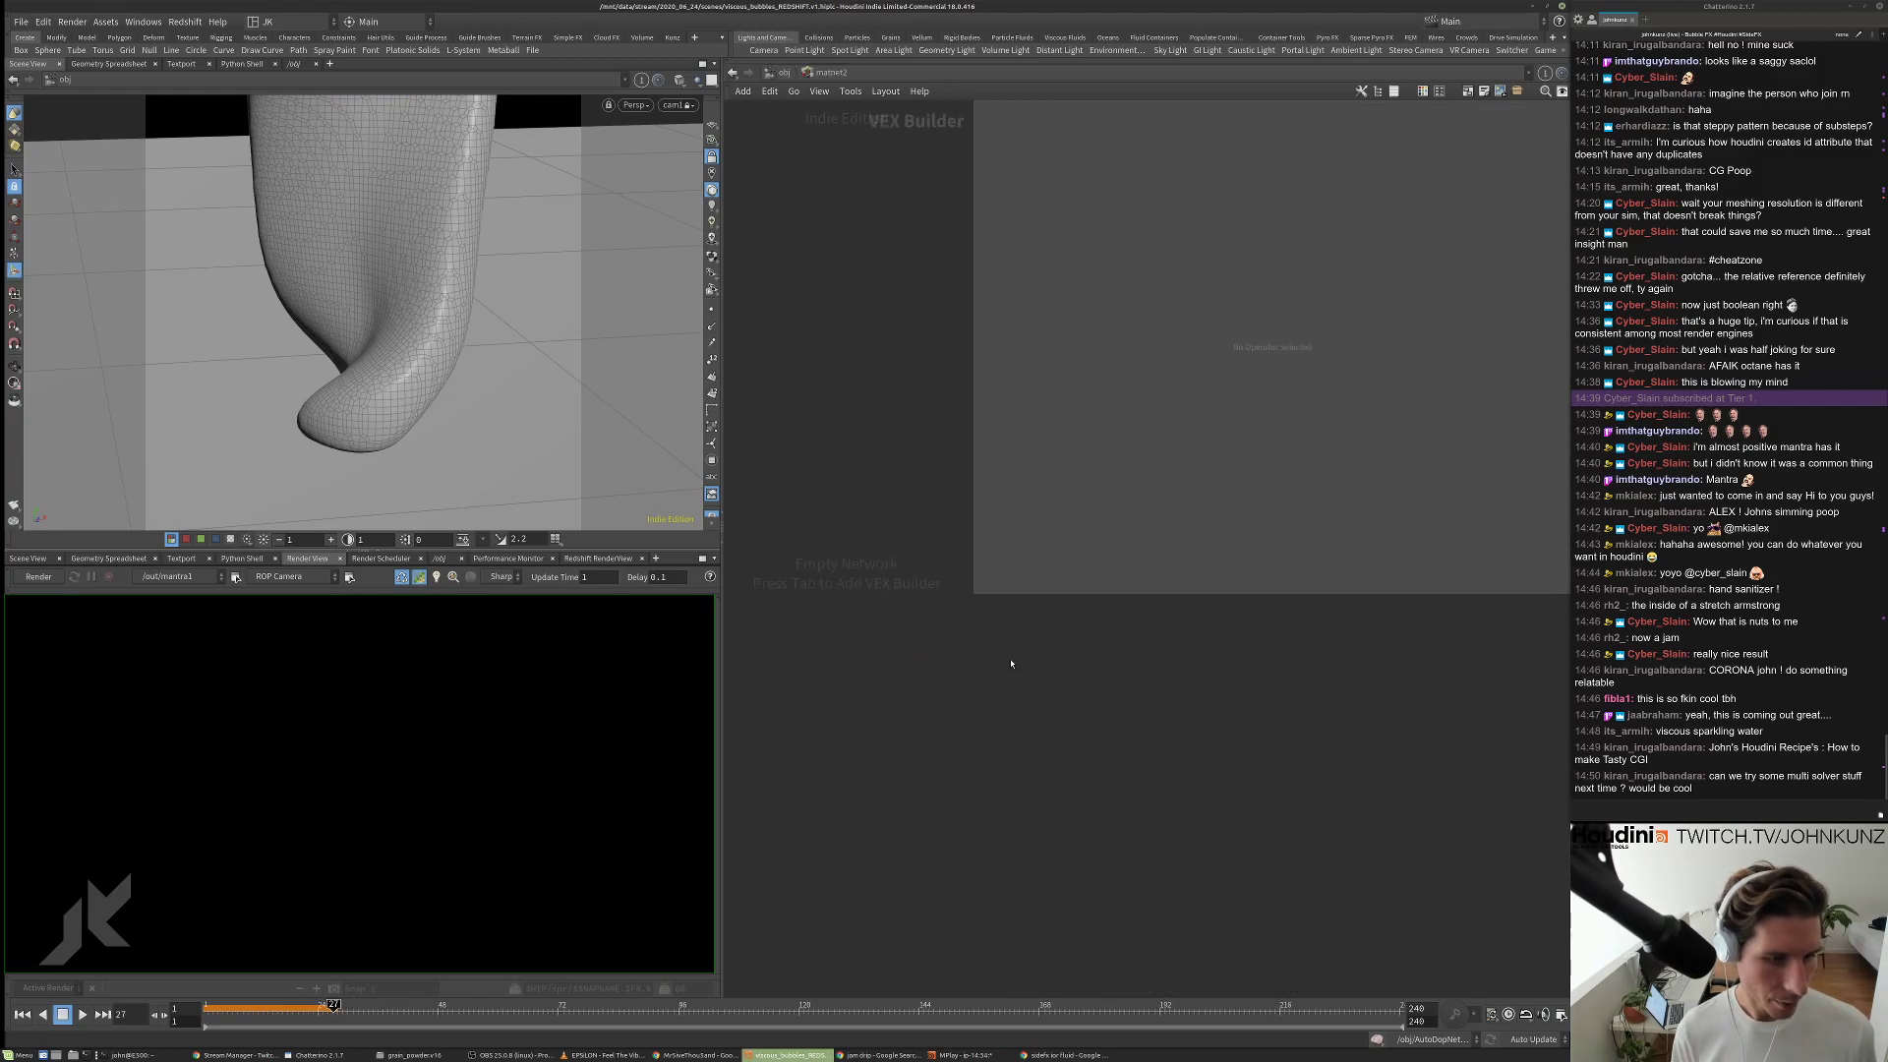
key(Tab)
key(Escape)
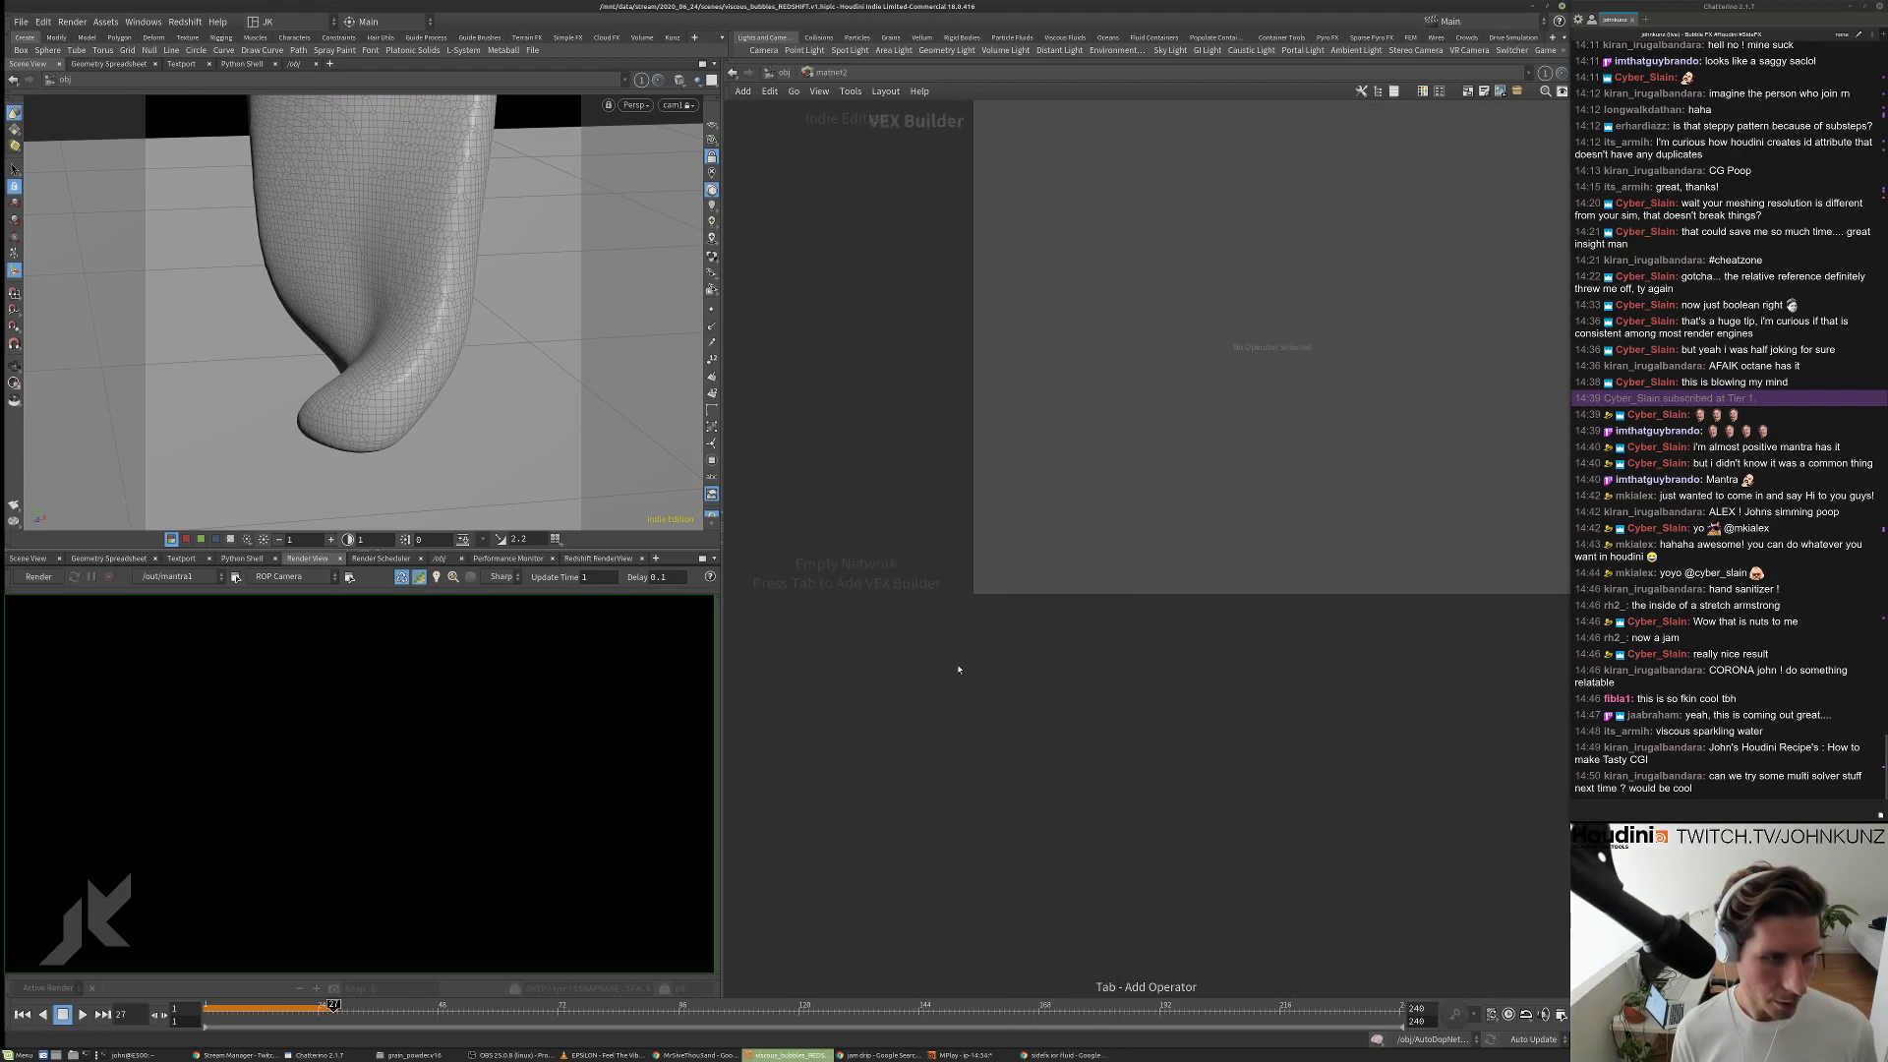
Add a Classic Shader node, classicshader1, to matnet2.
click(1362, 92)
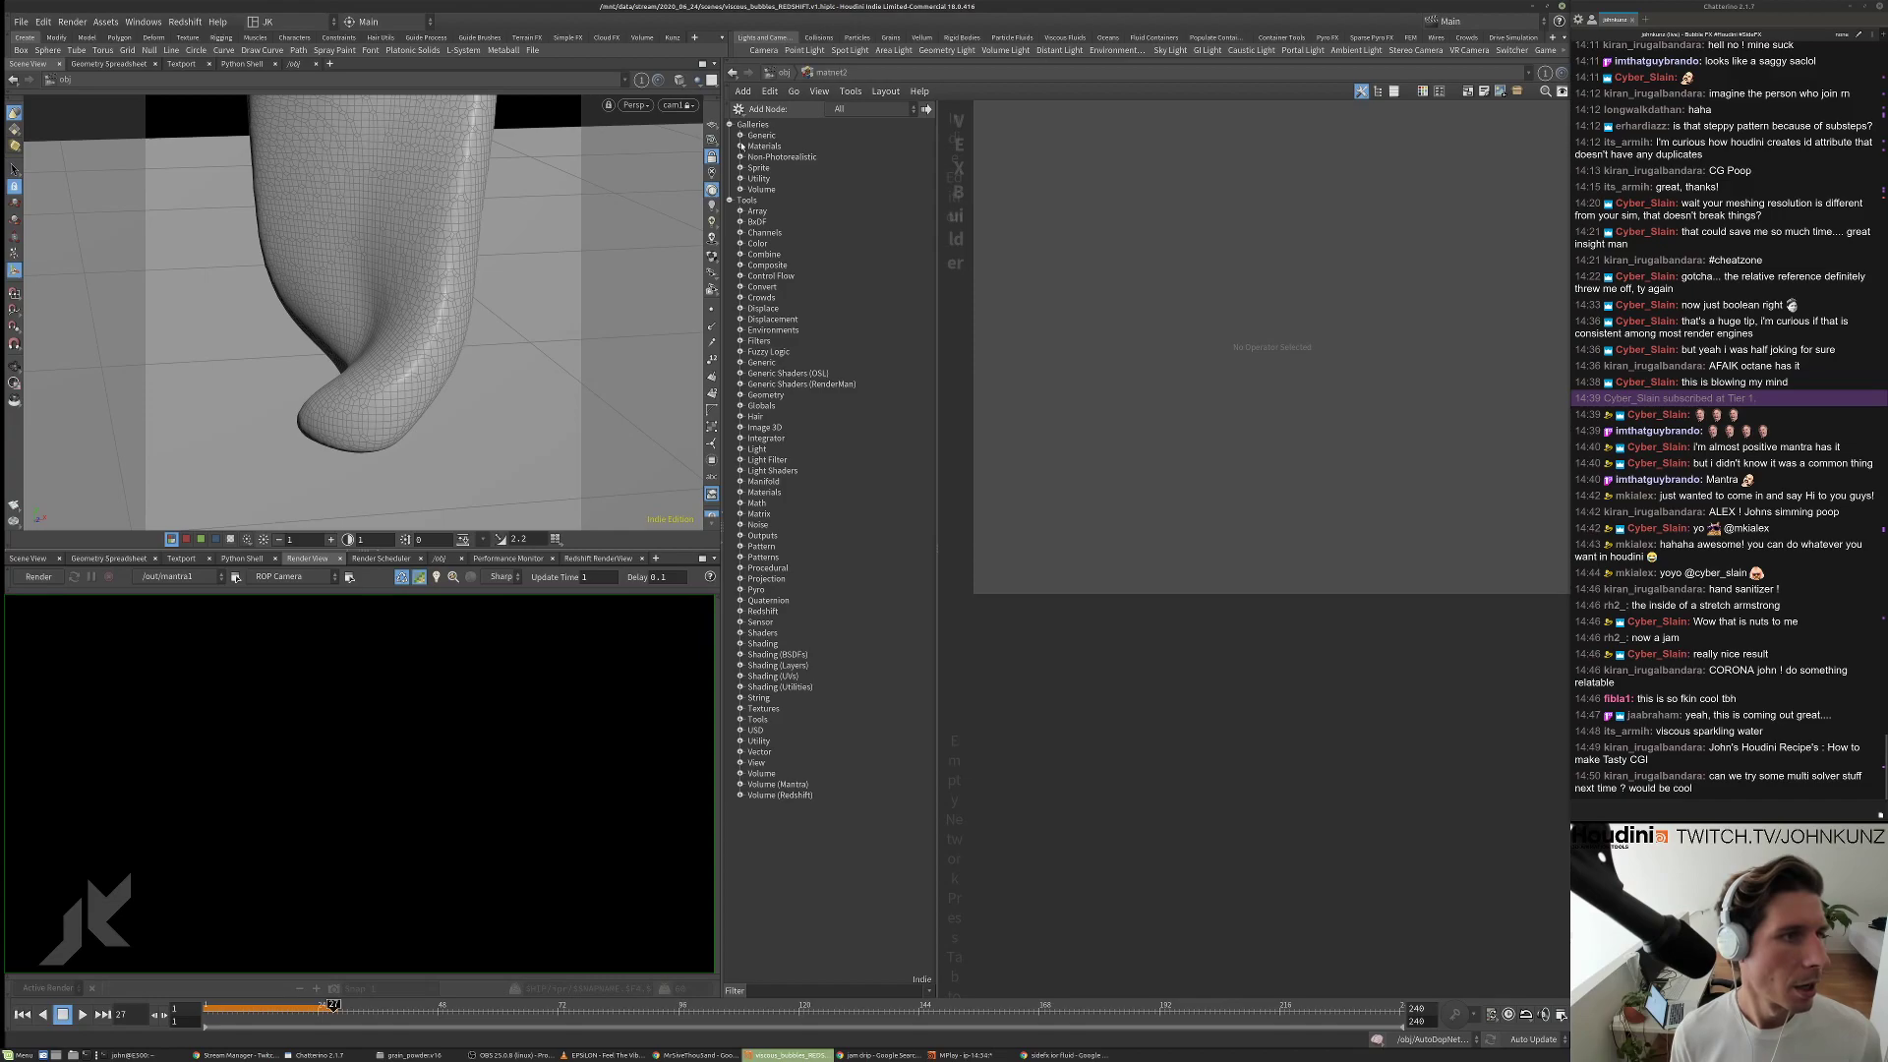
click(1362, 91)
key(Tab)
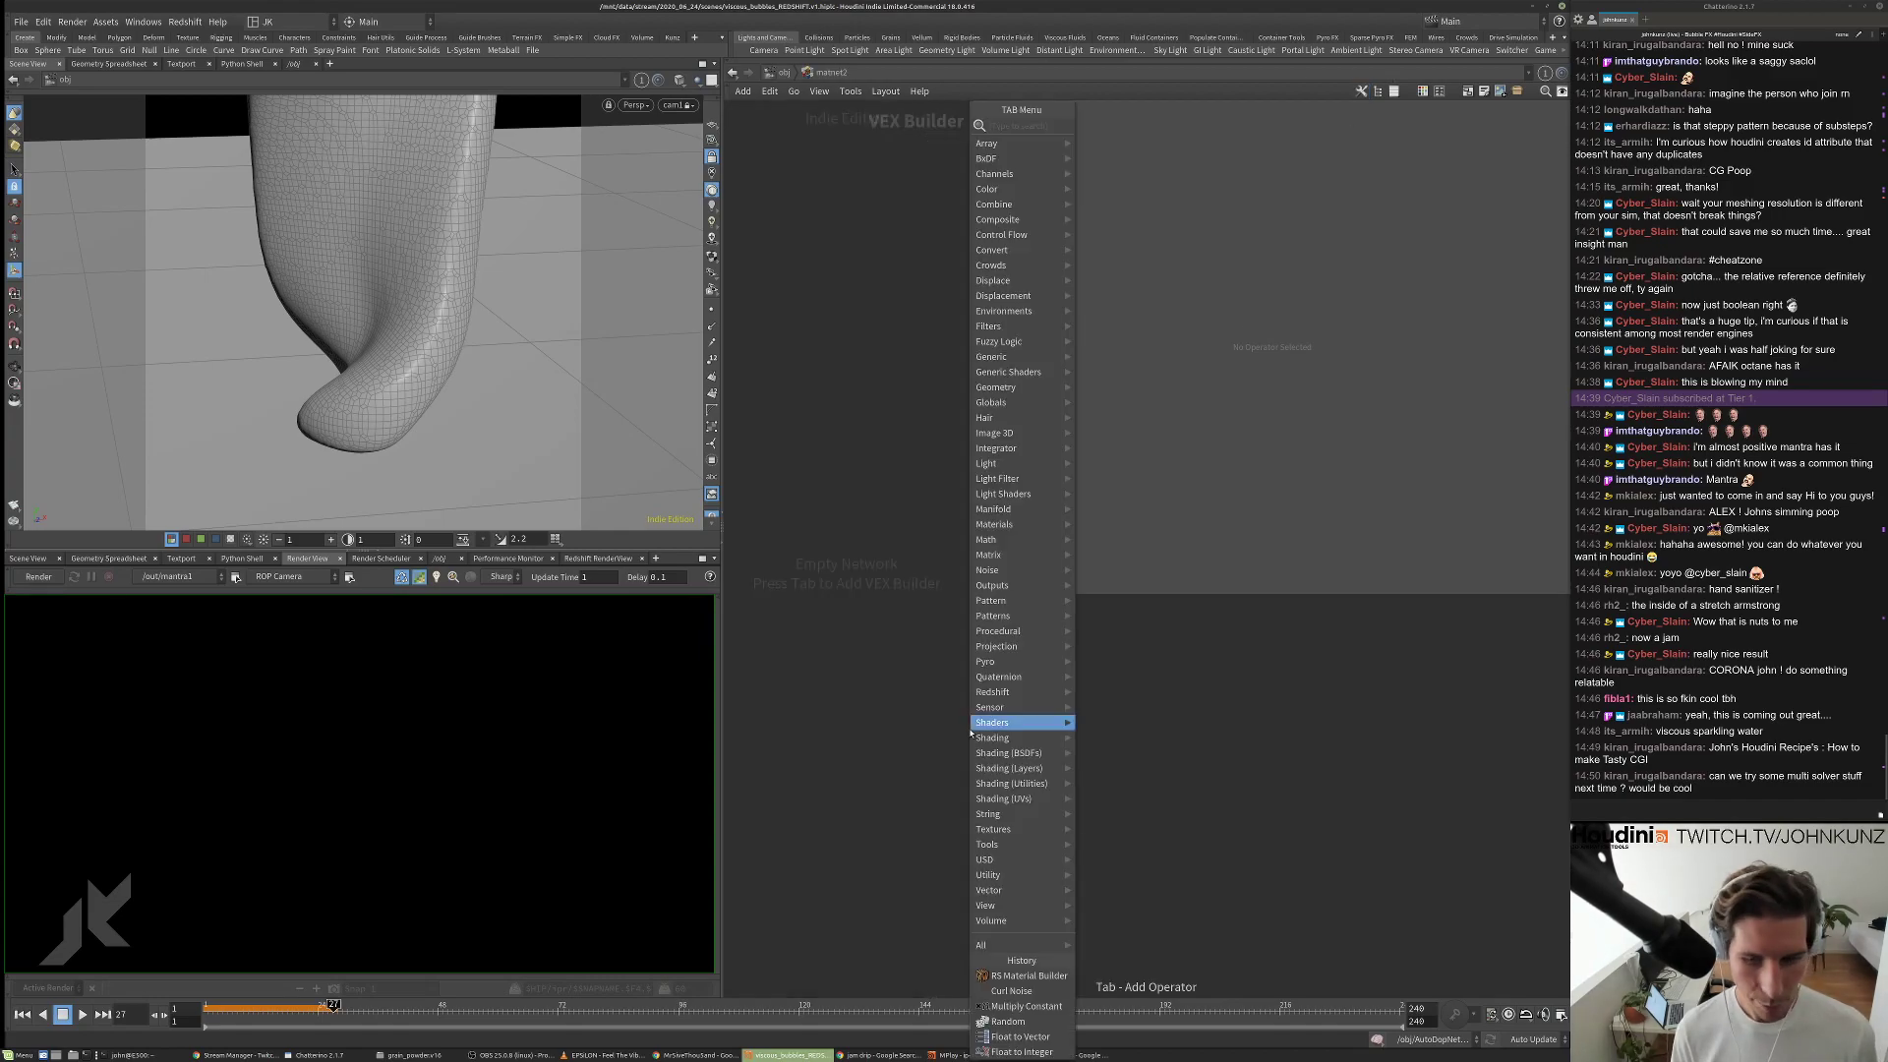
key(Escape)
key(Tab)
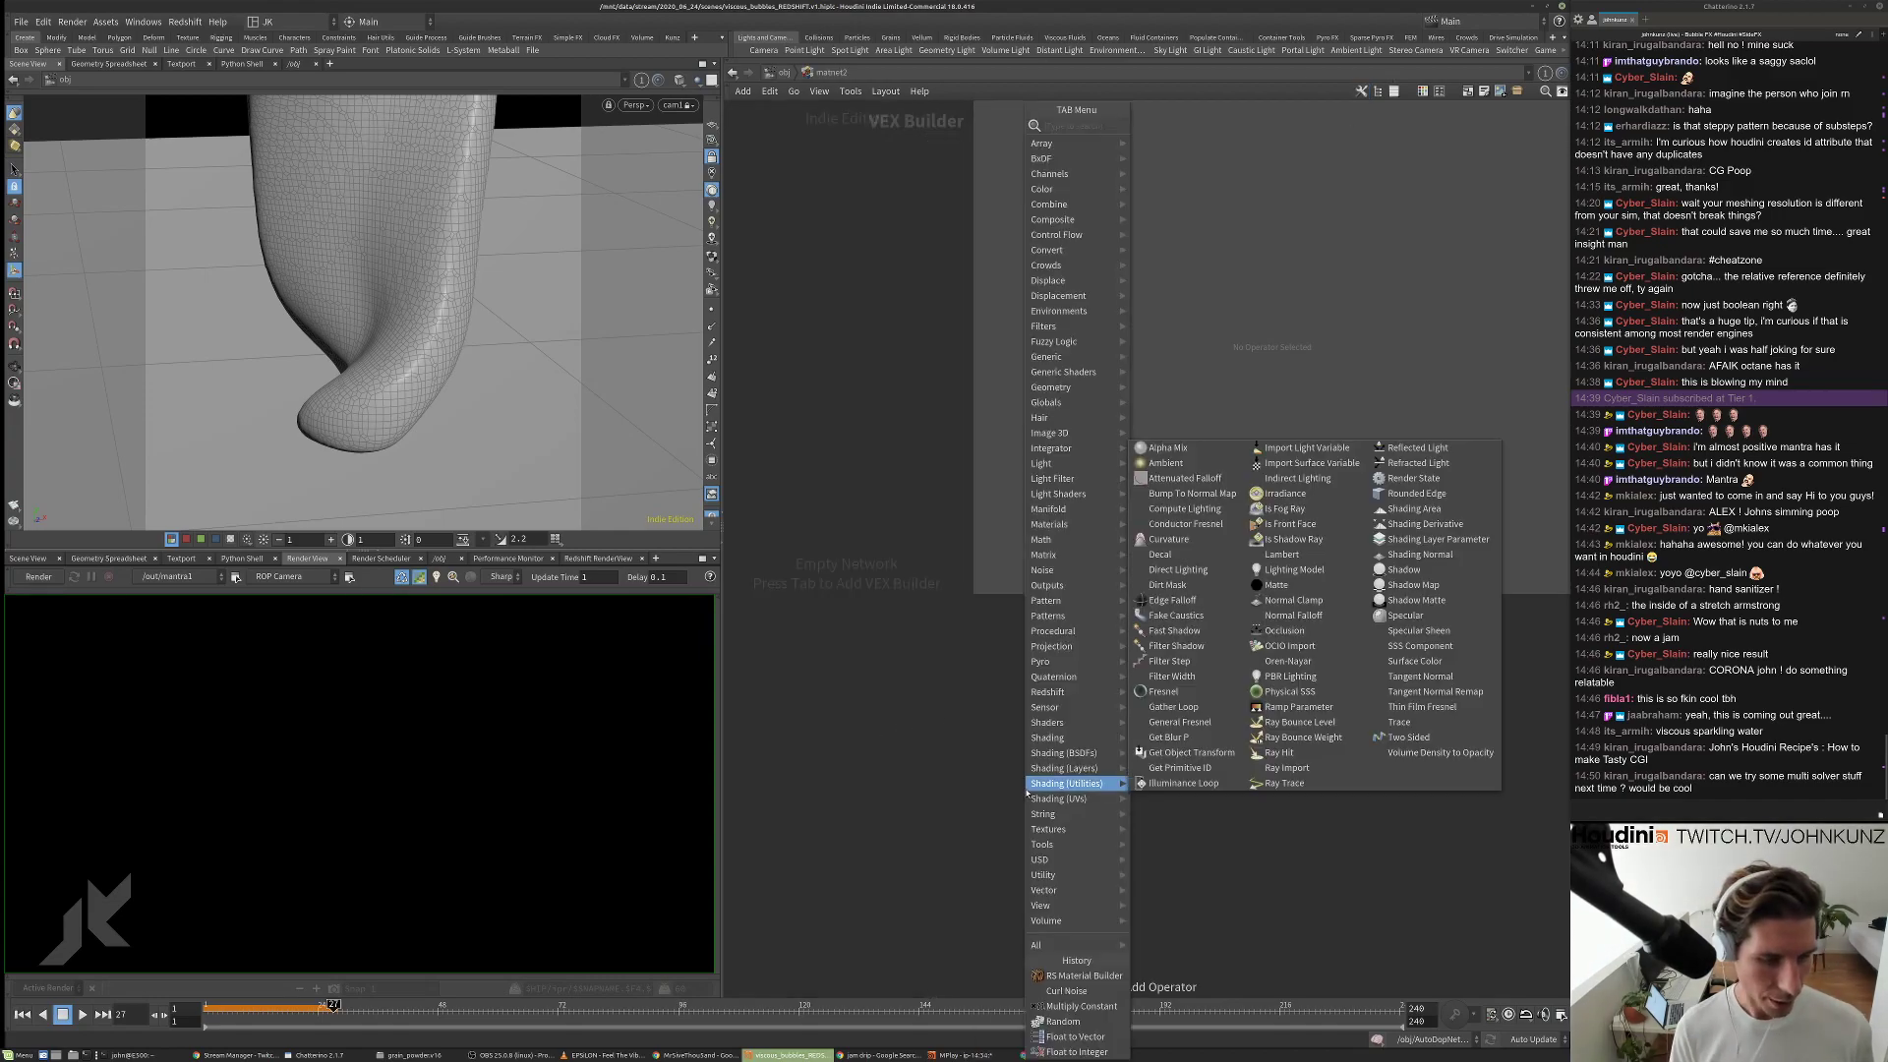
text(cla)
text(ss)
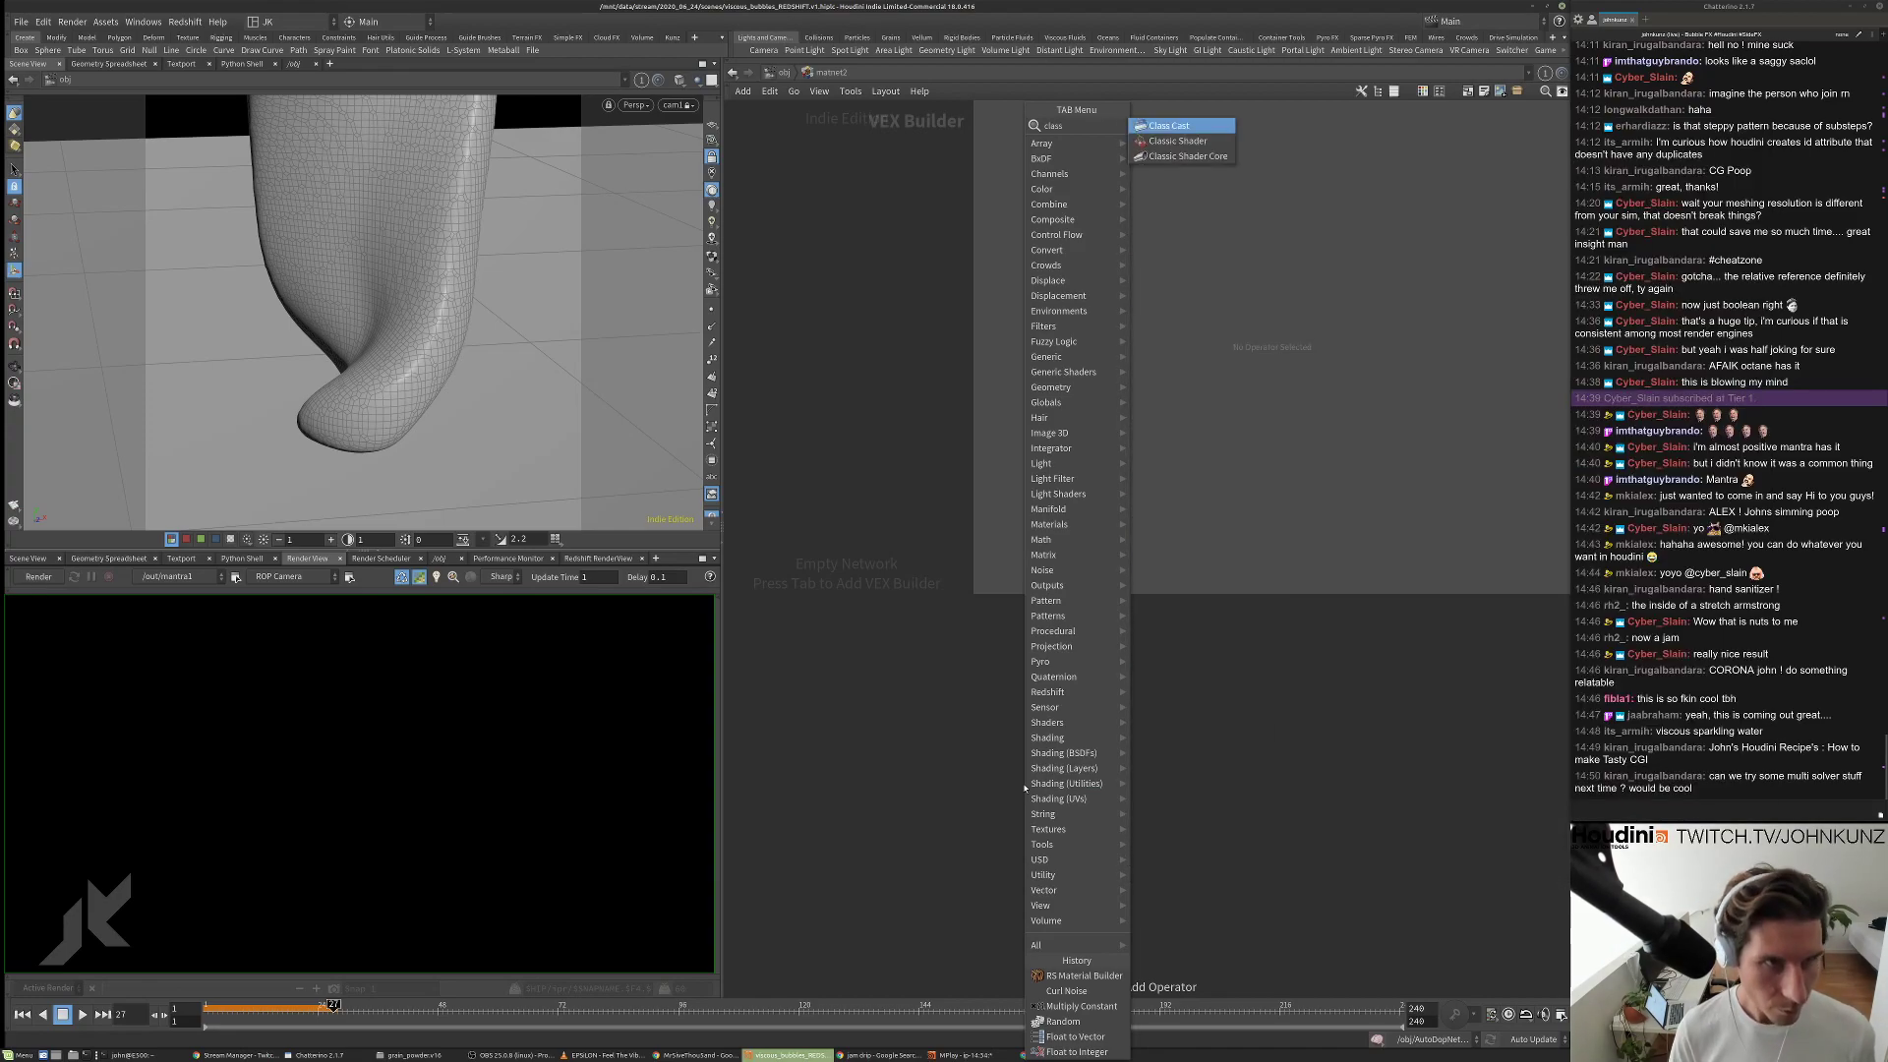
key(Down)
key(Return)
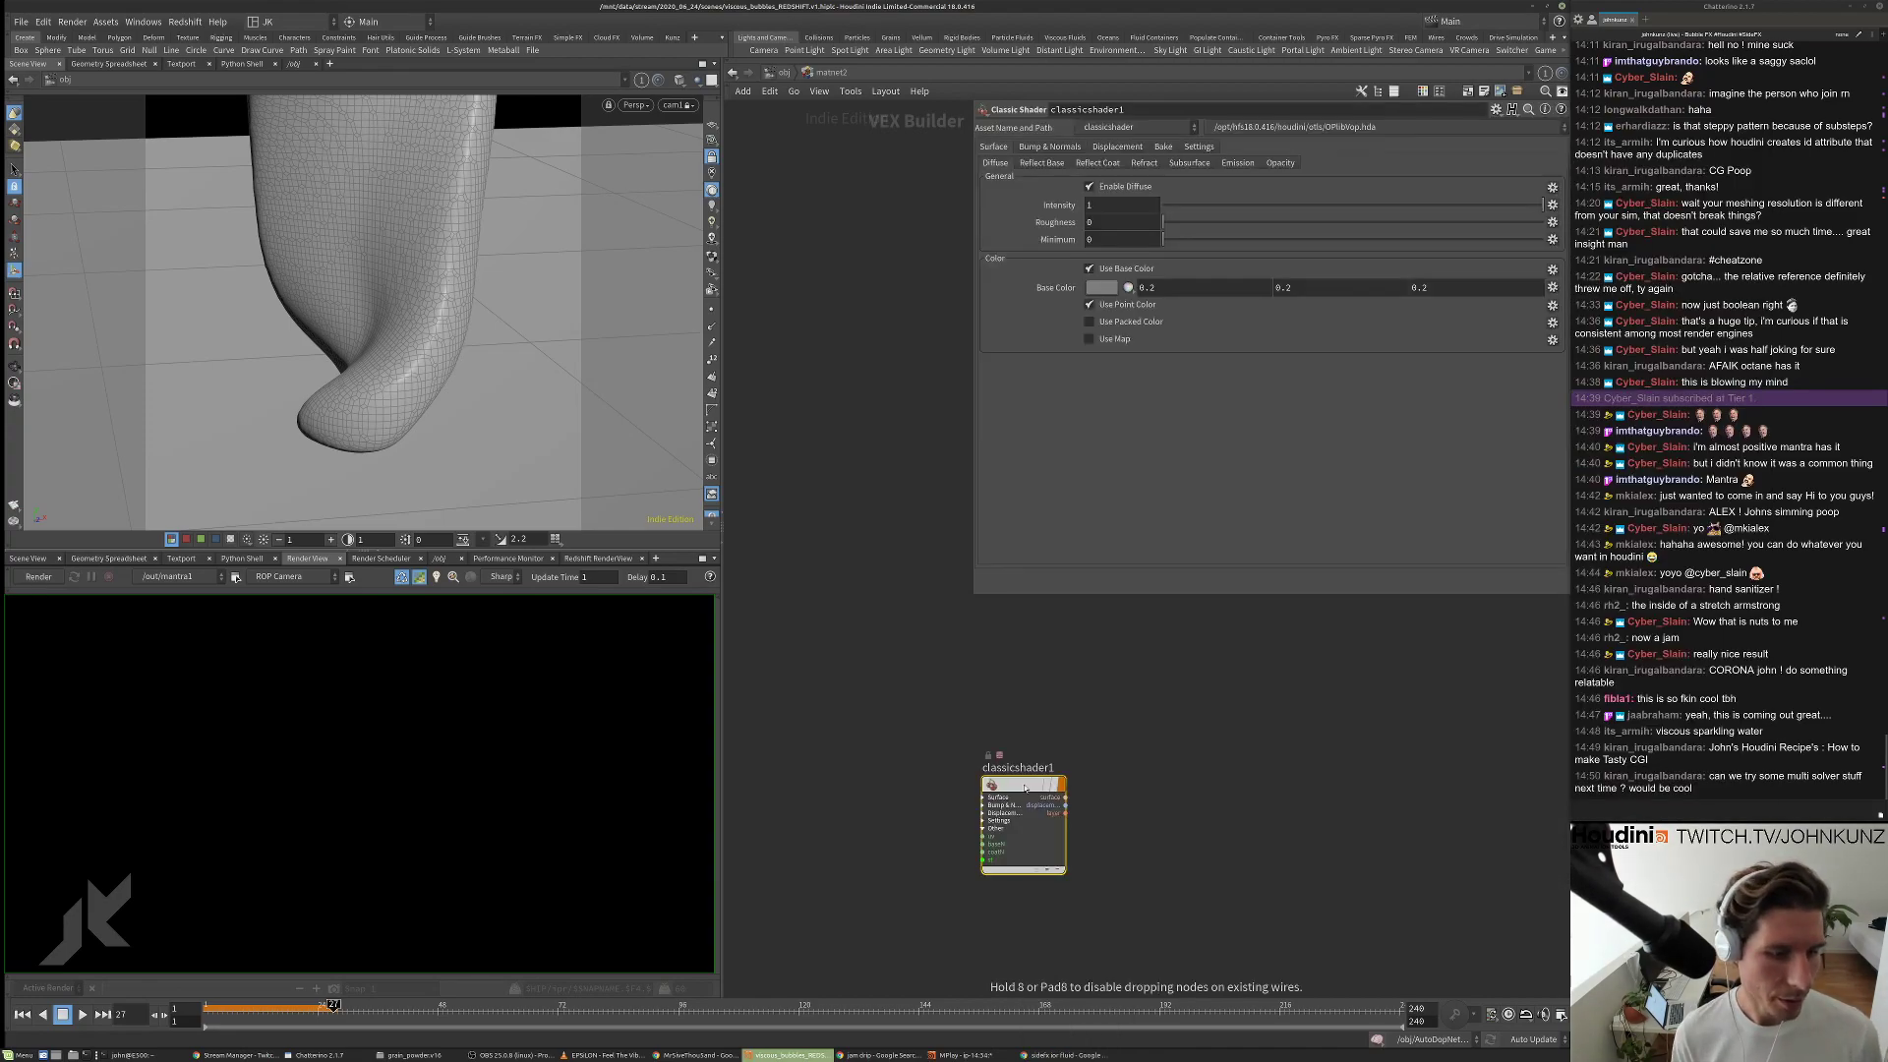
click(1025, 787)
scroll(1026, 786, up, 3)
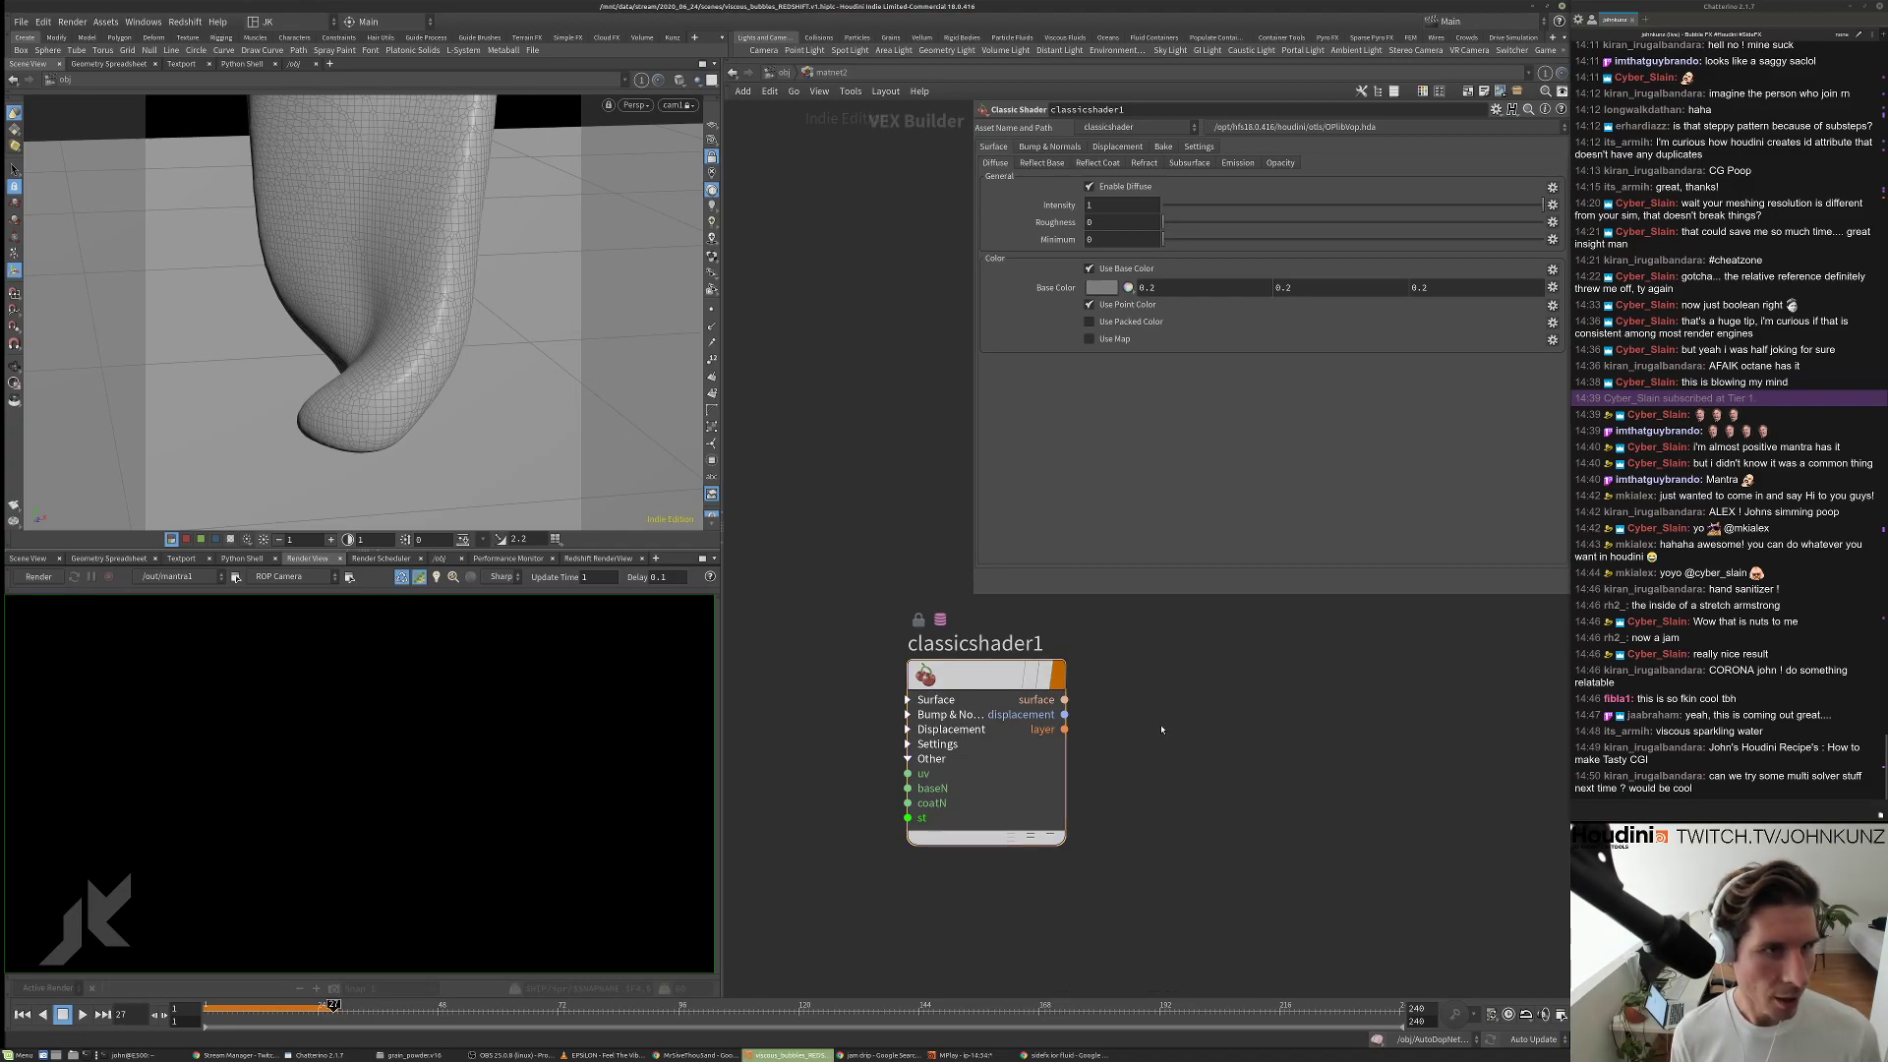
Add a Principled Shader node, principledshader1, beside classicshader1.
key(Tab)
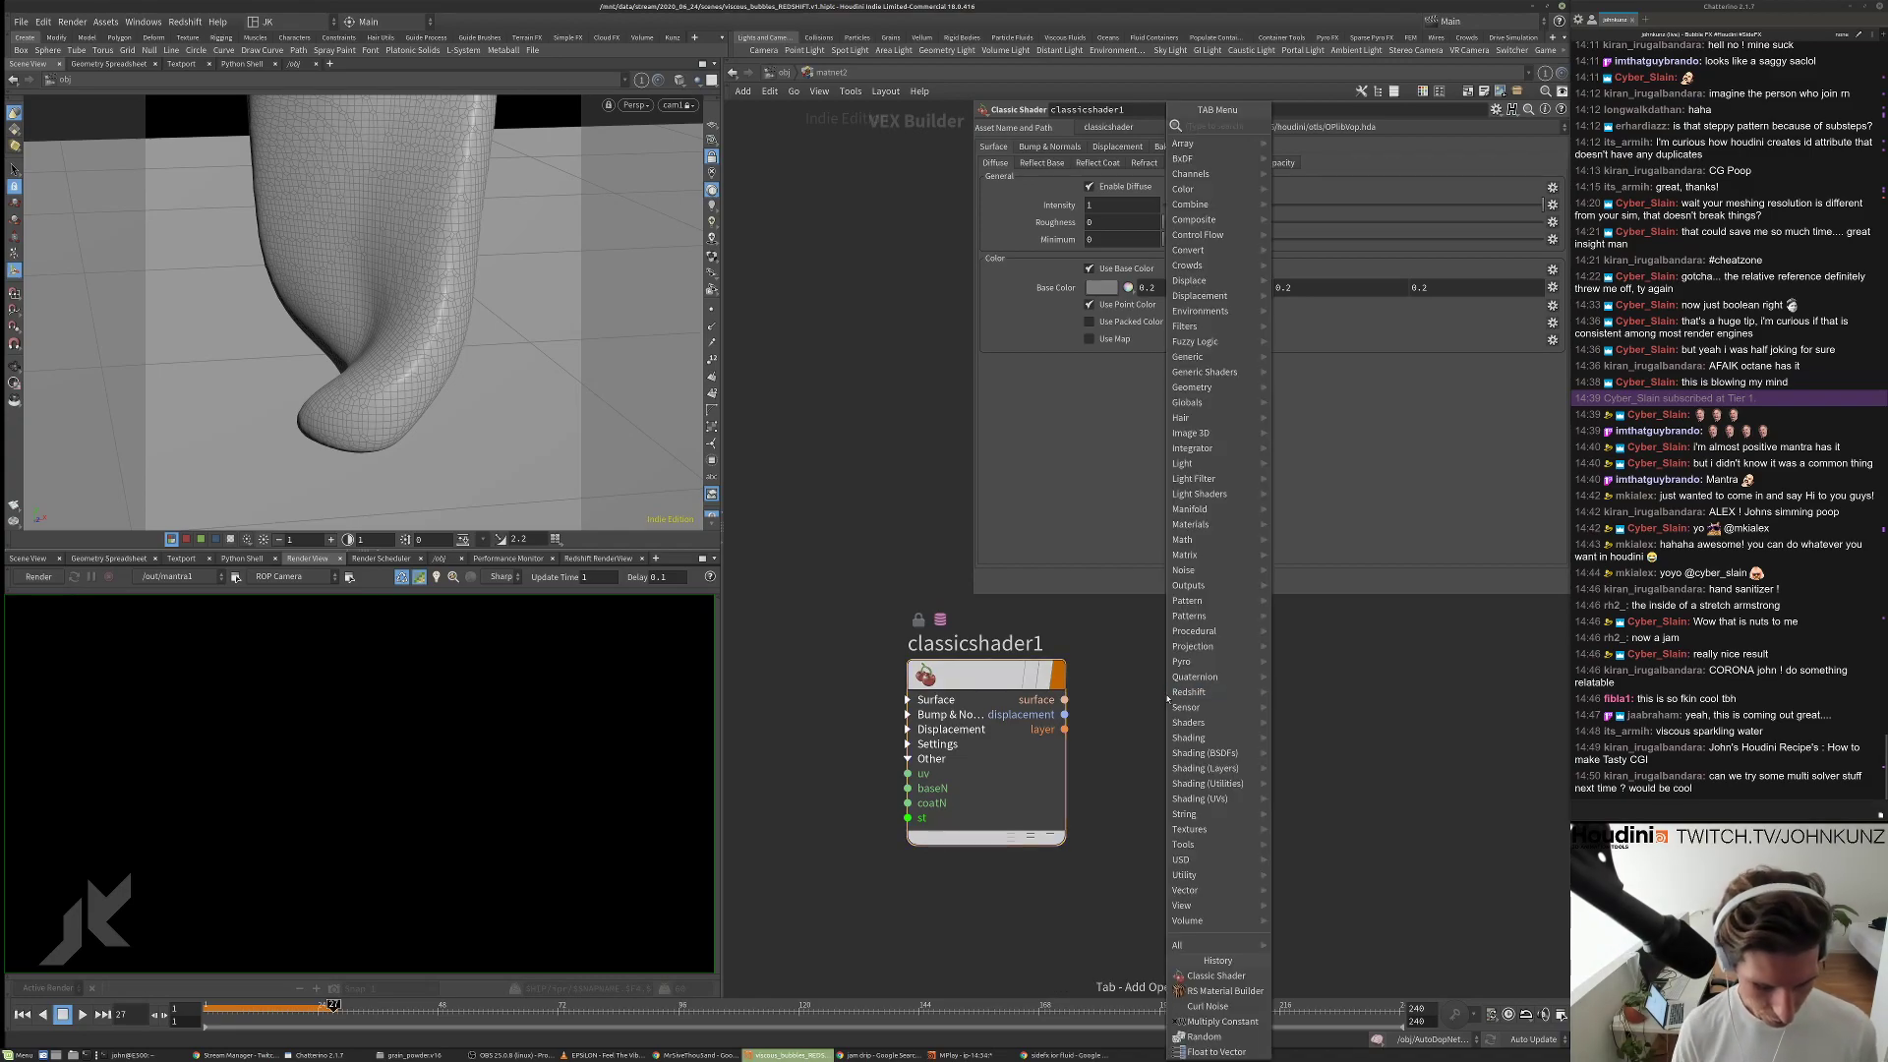
text(prom)
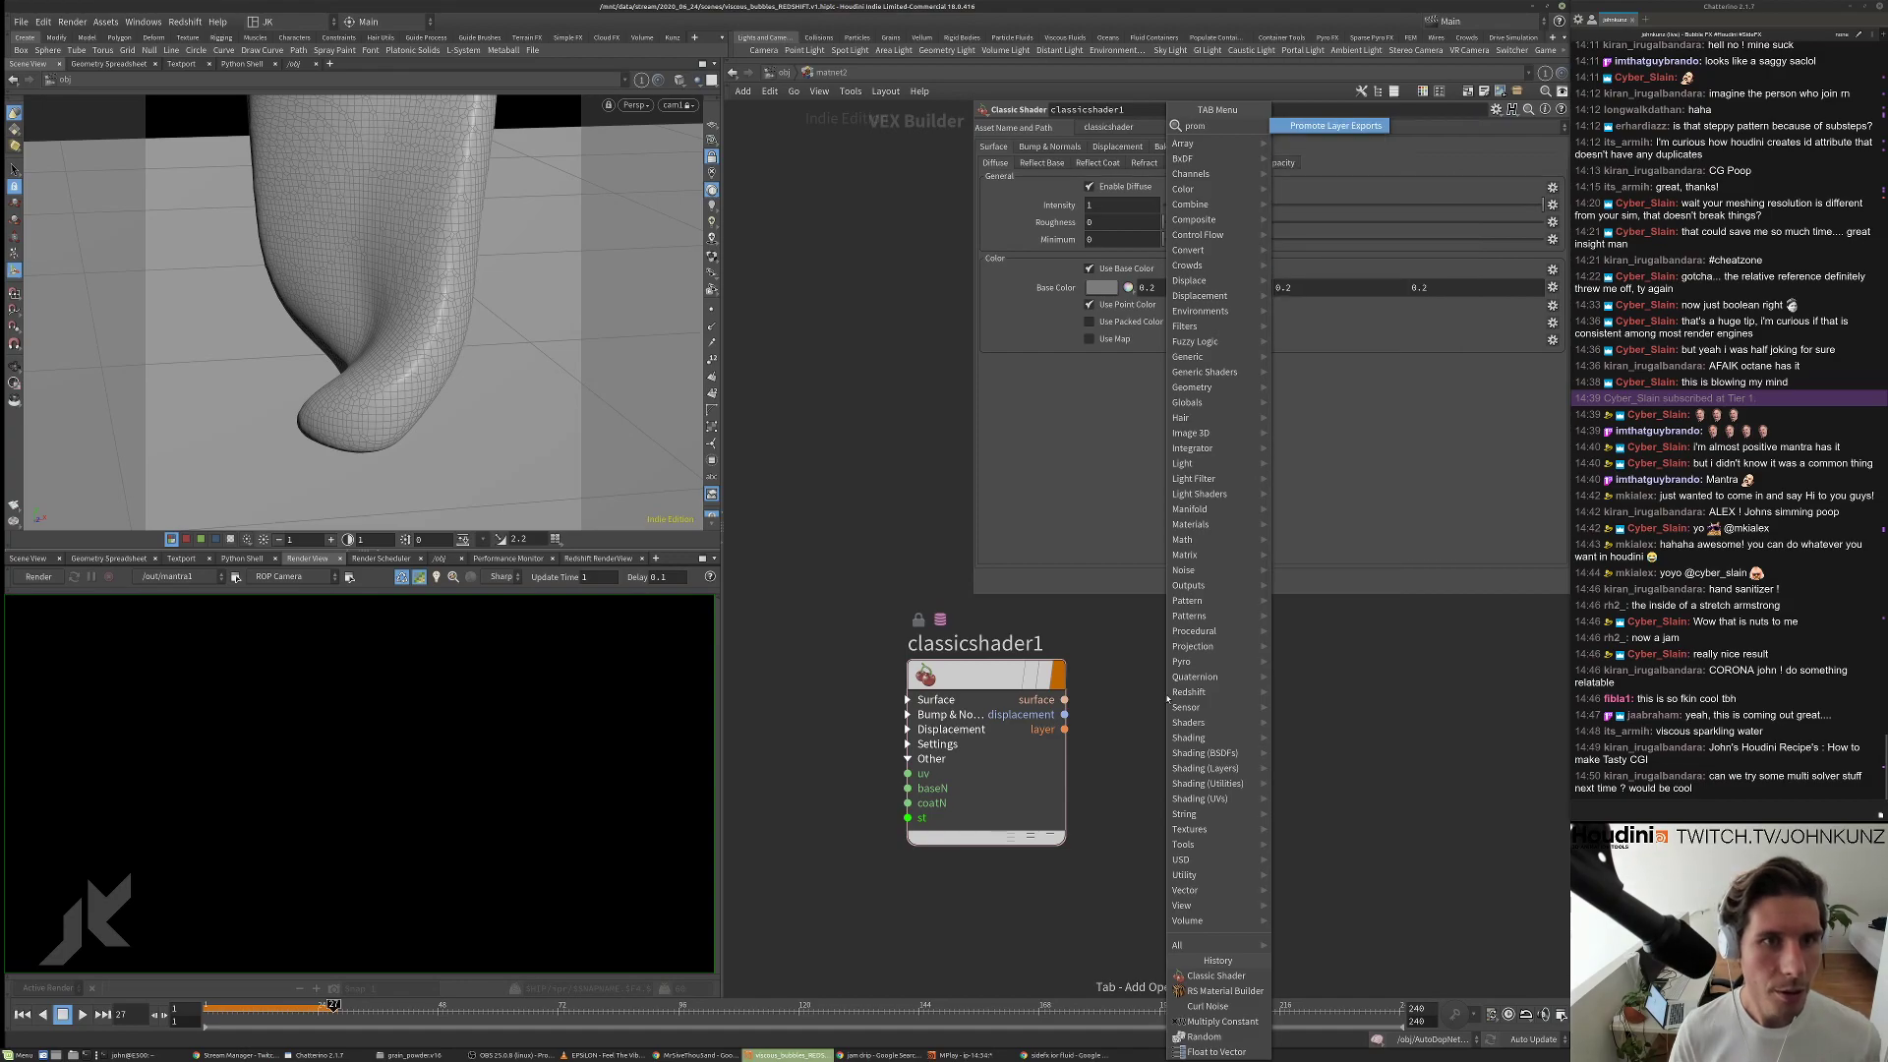
key(Escape)
key(Tab)
text(pri)
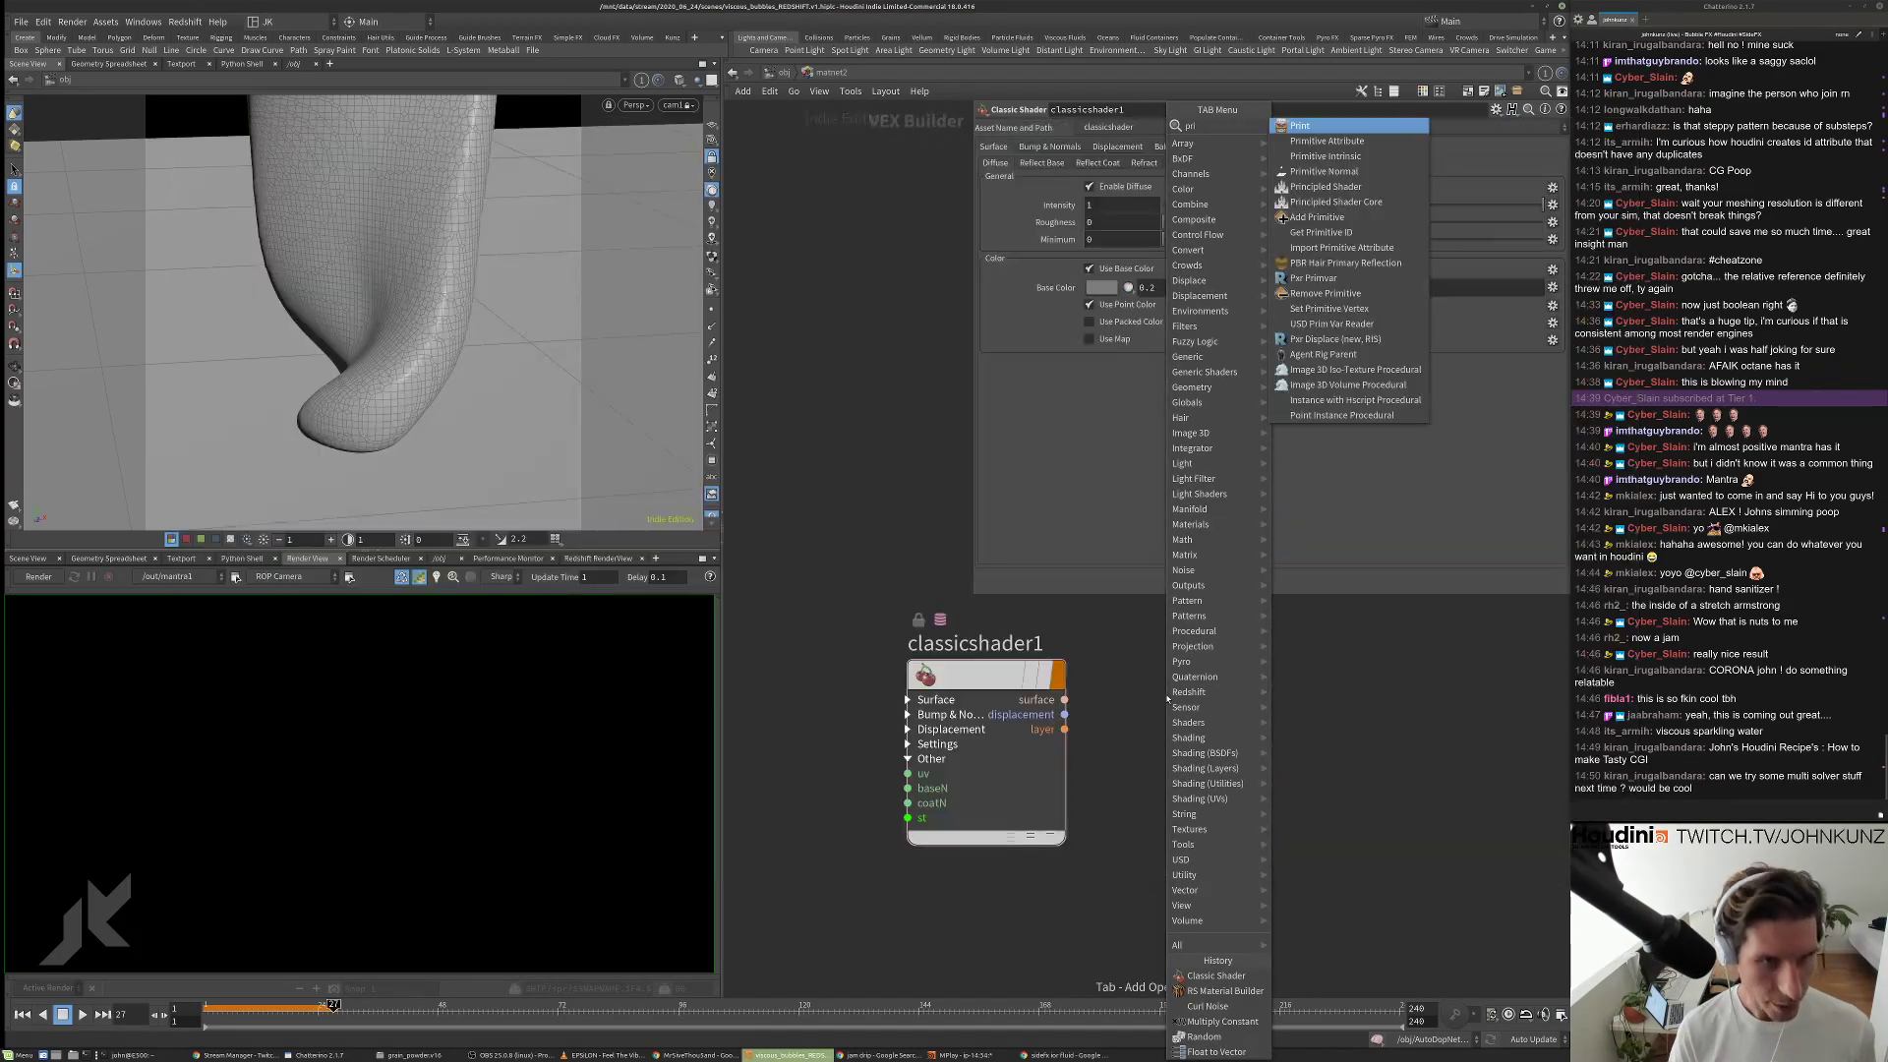
text(nc)
key(Return)
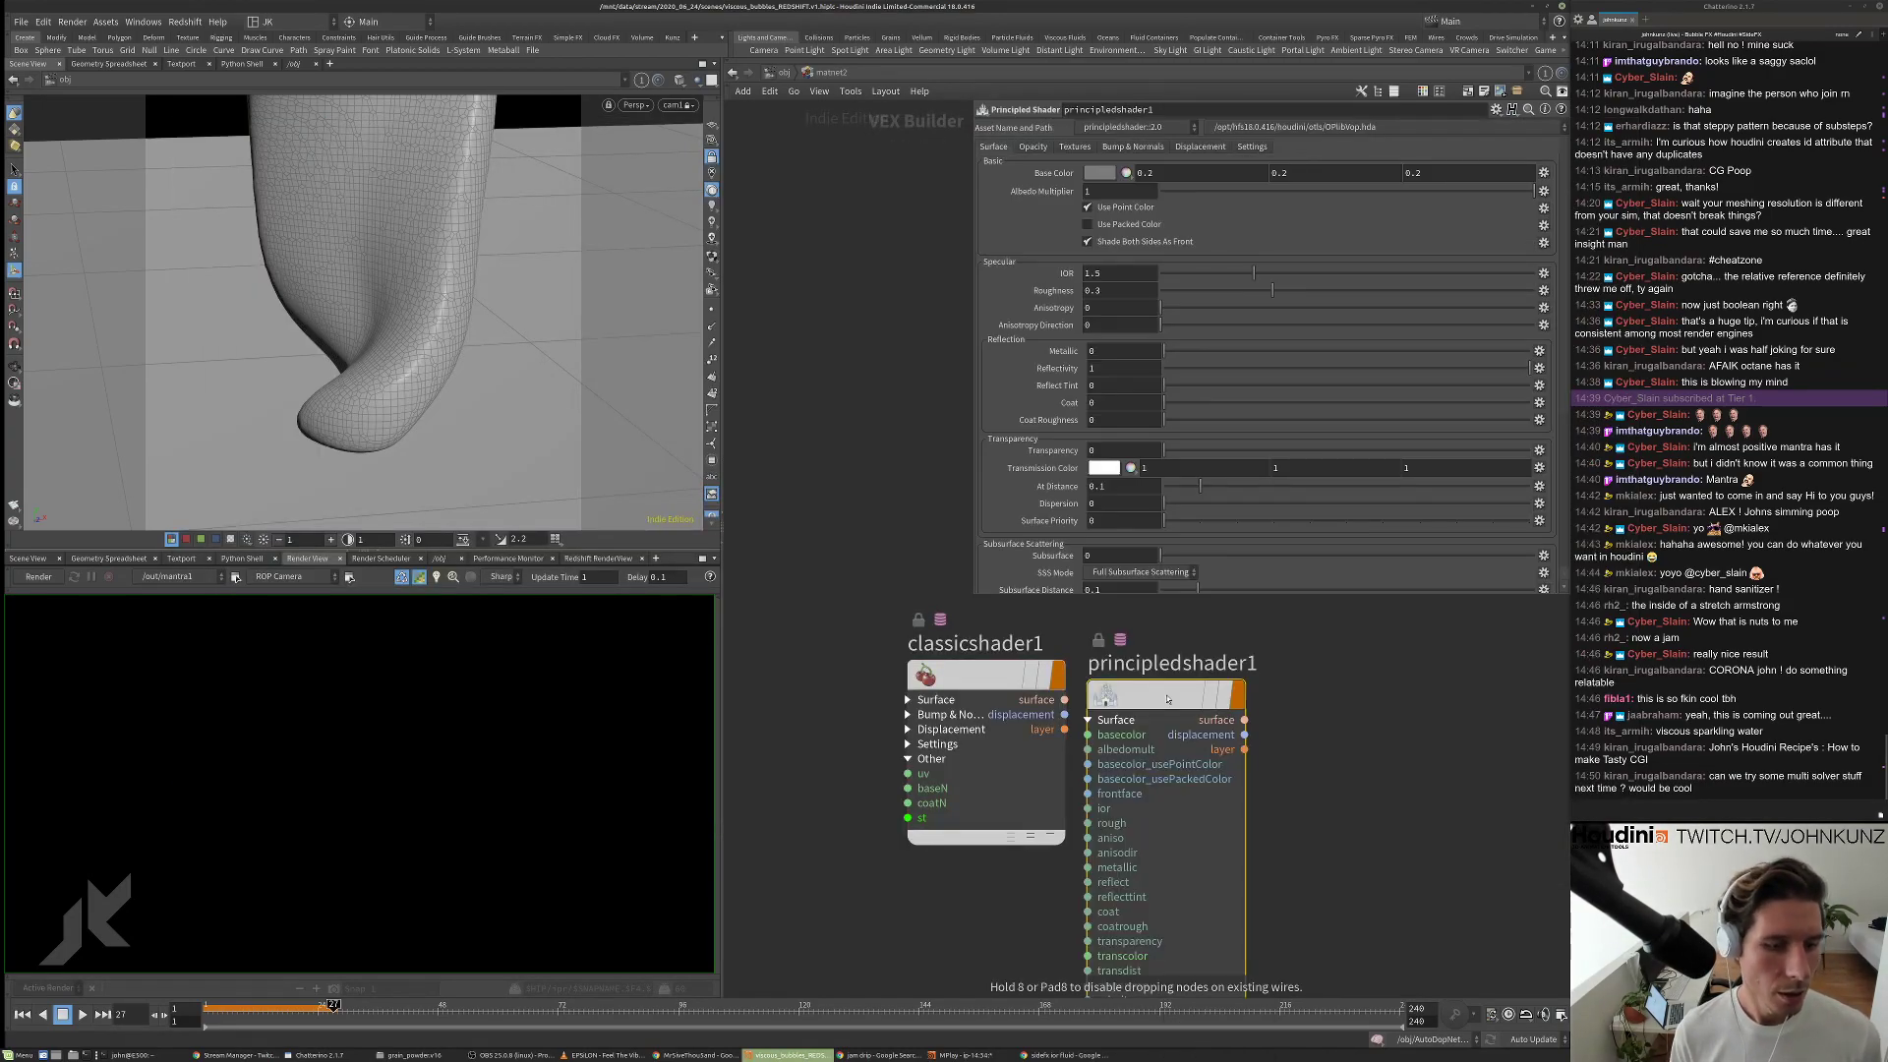
click(1188, 680)
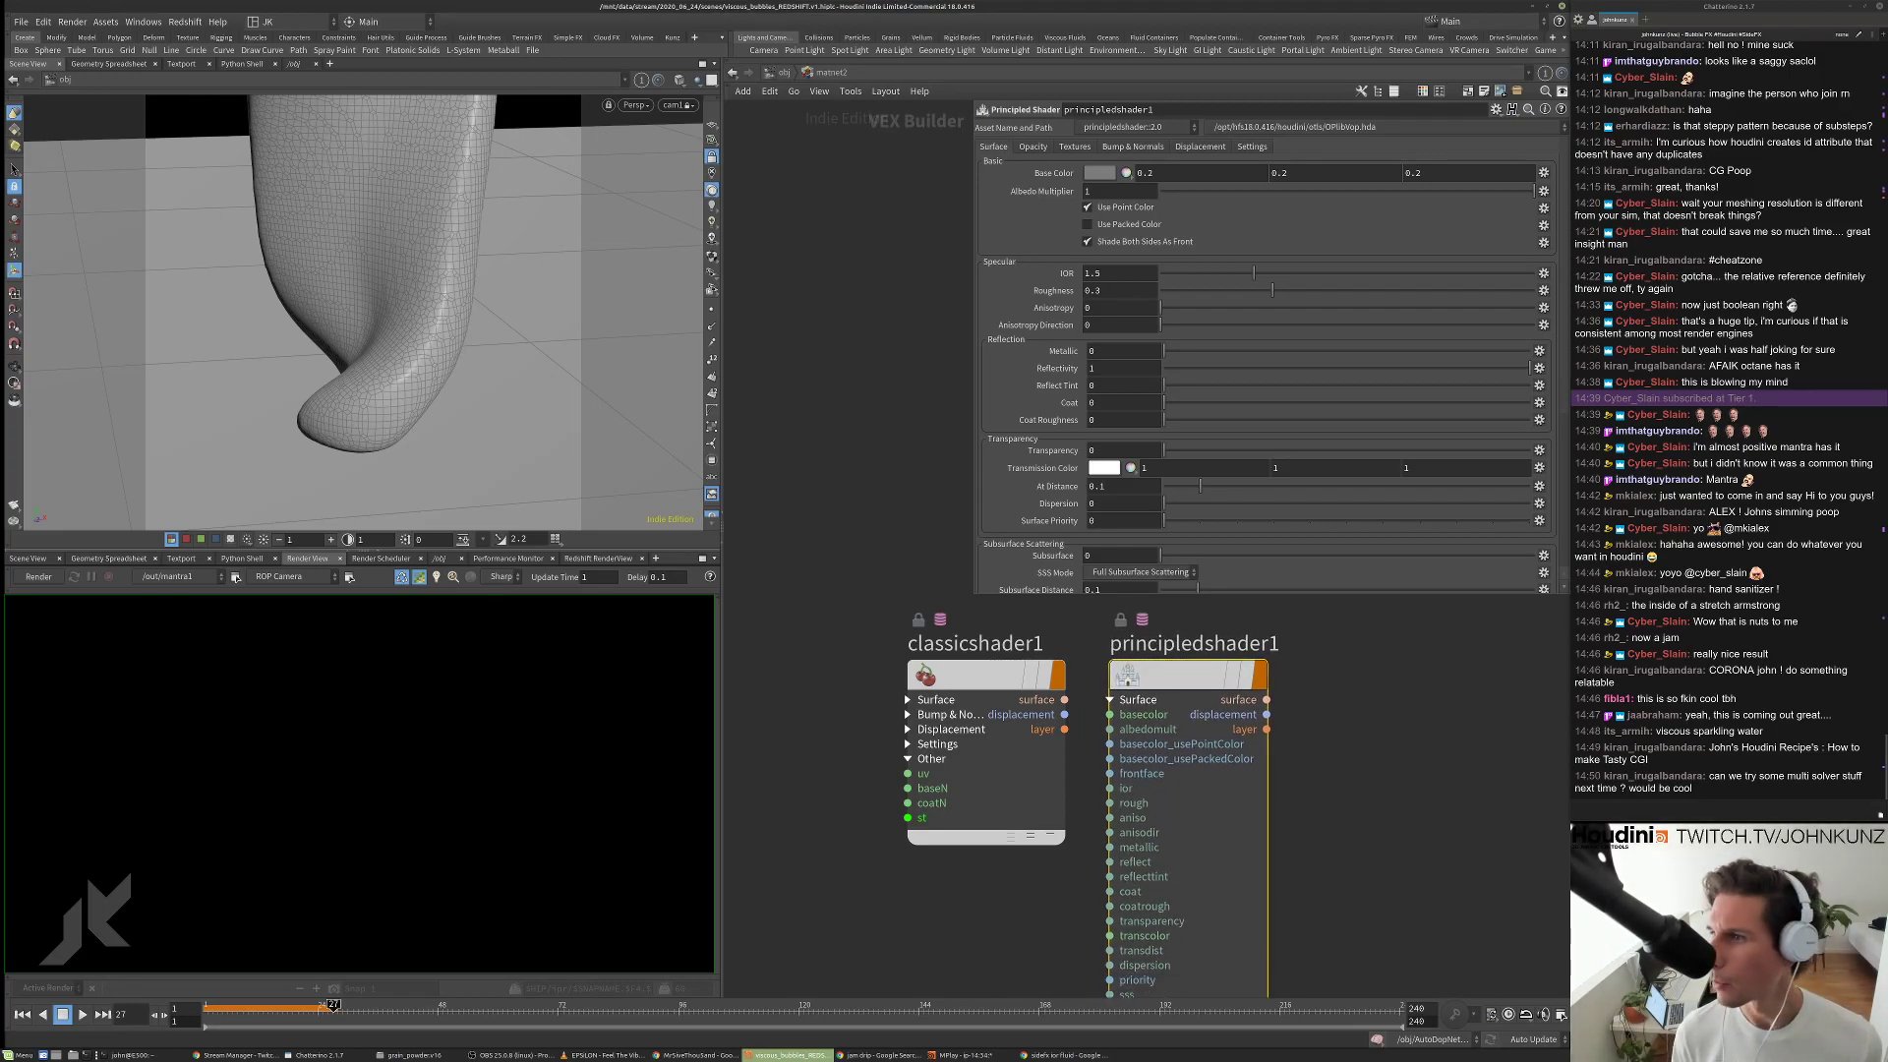
Nudge principledshader1 to the right and select classicshader1 to view its parameters.
key(alt+Tab)
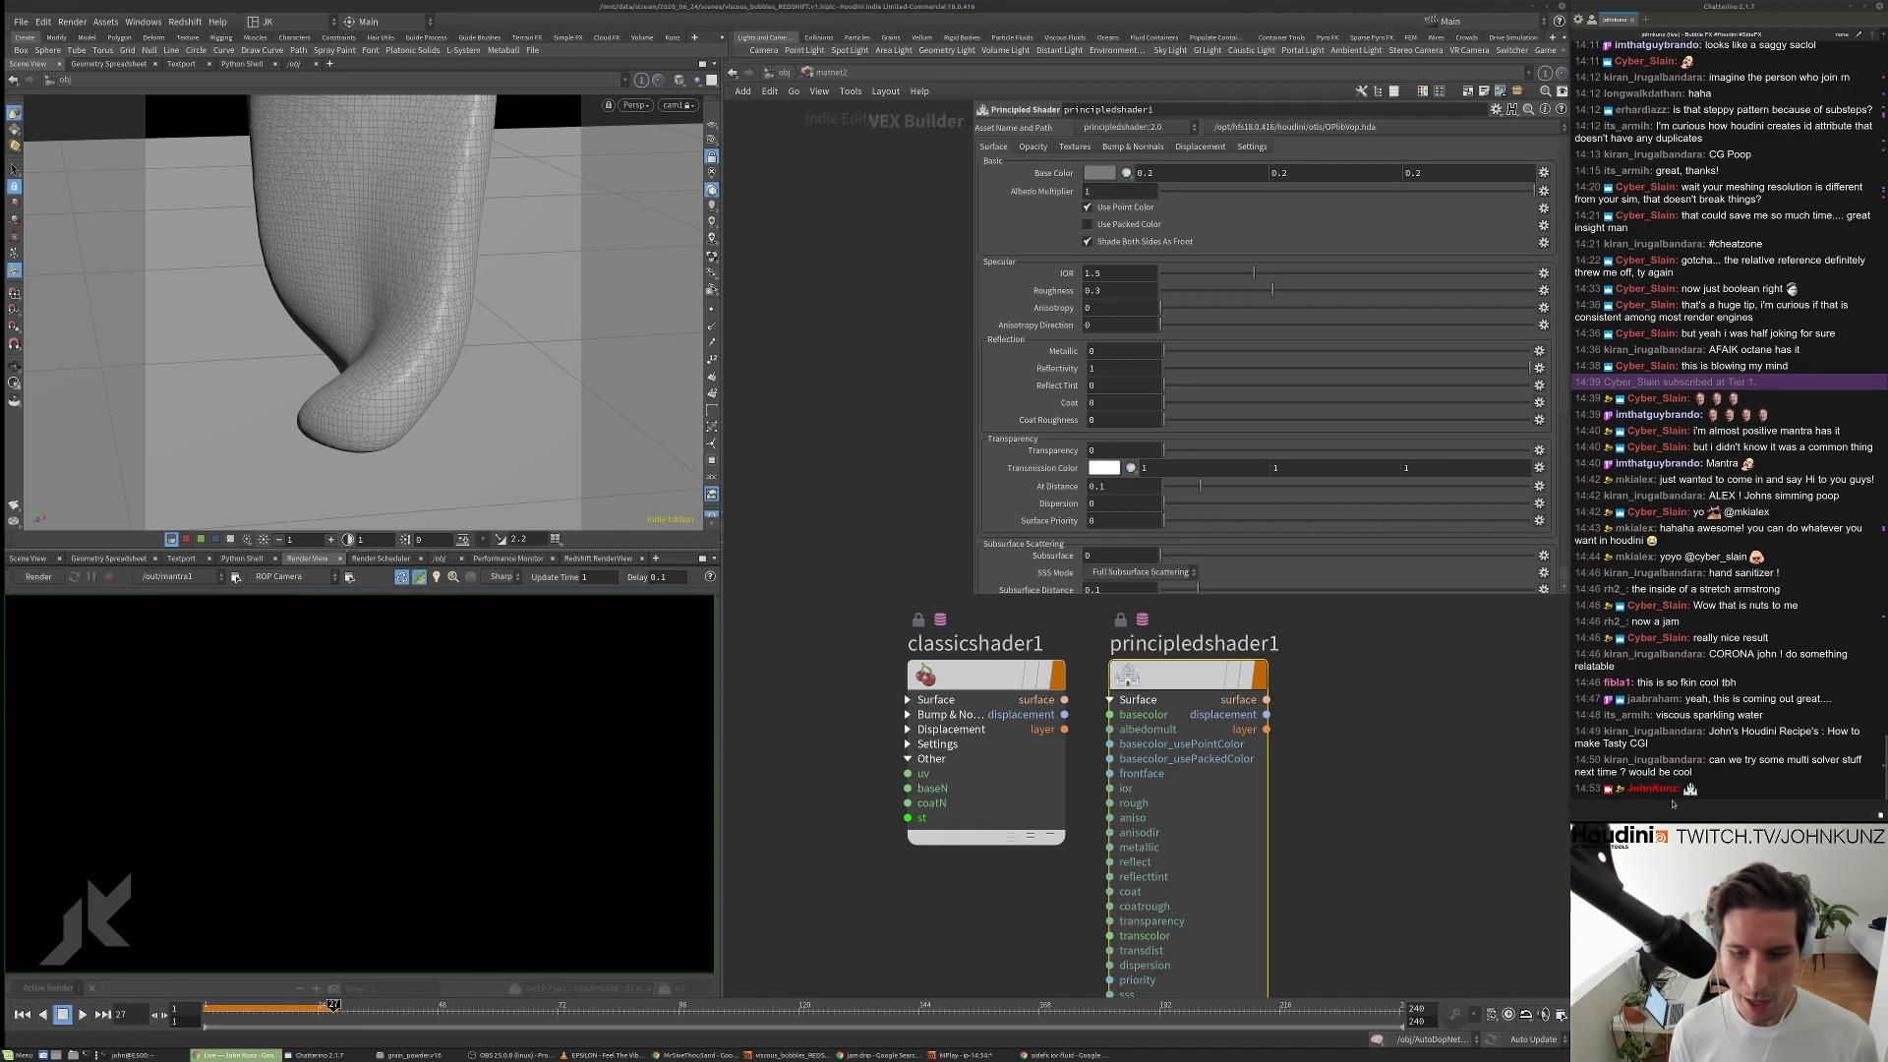
click(1381, 836)
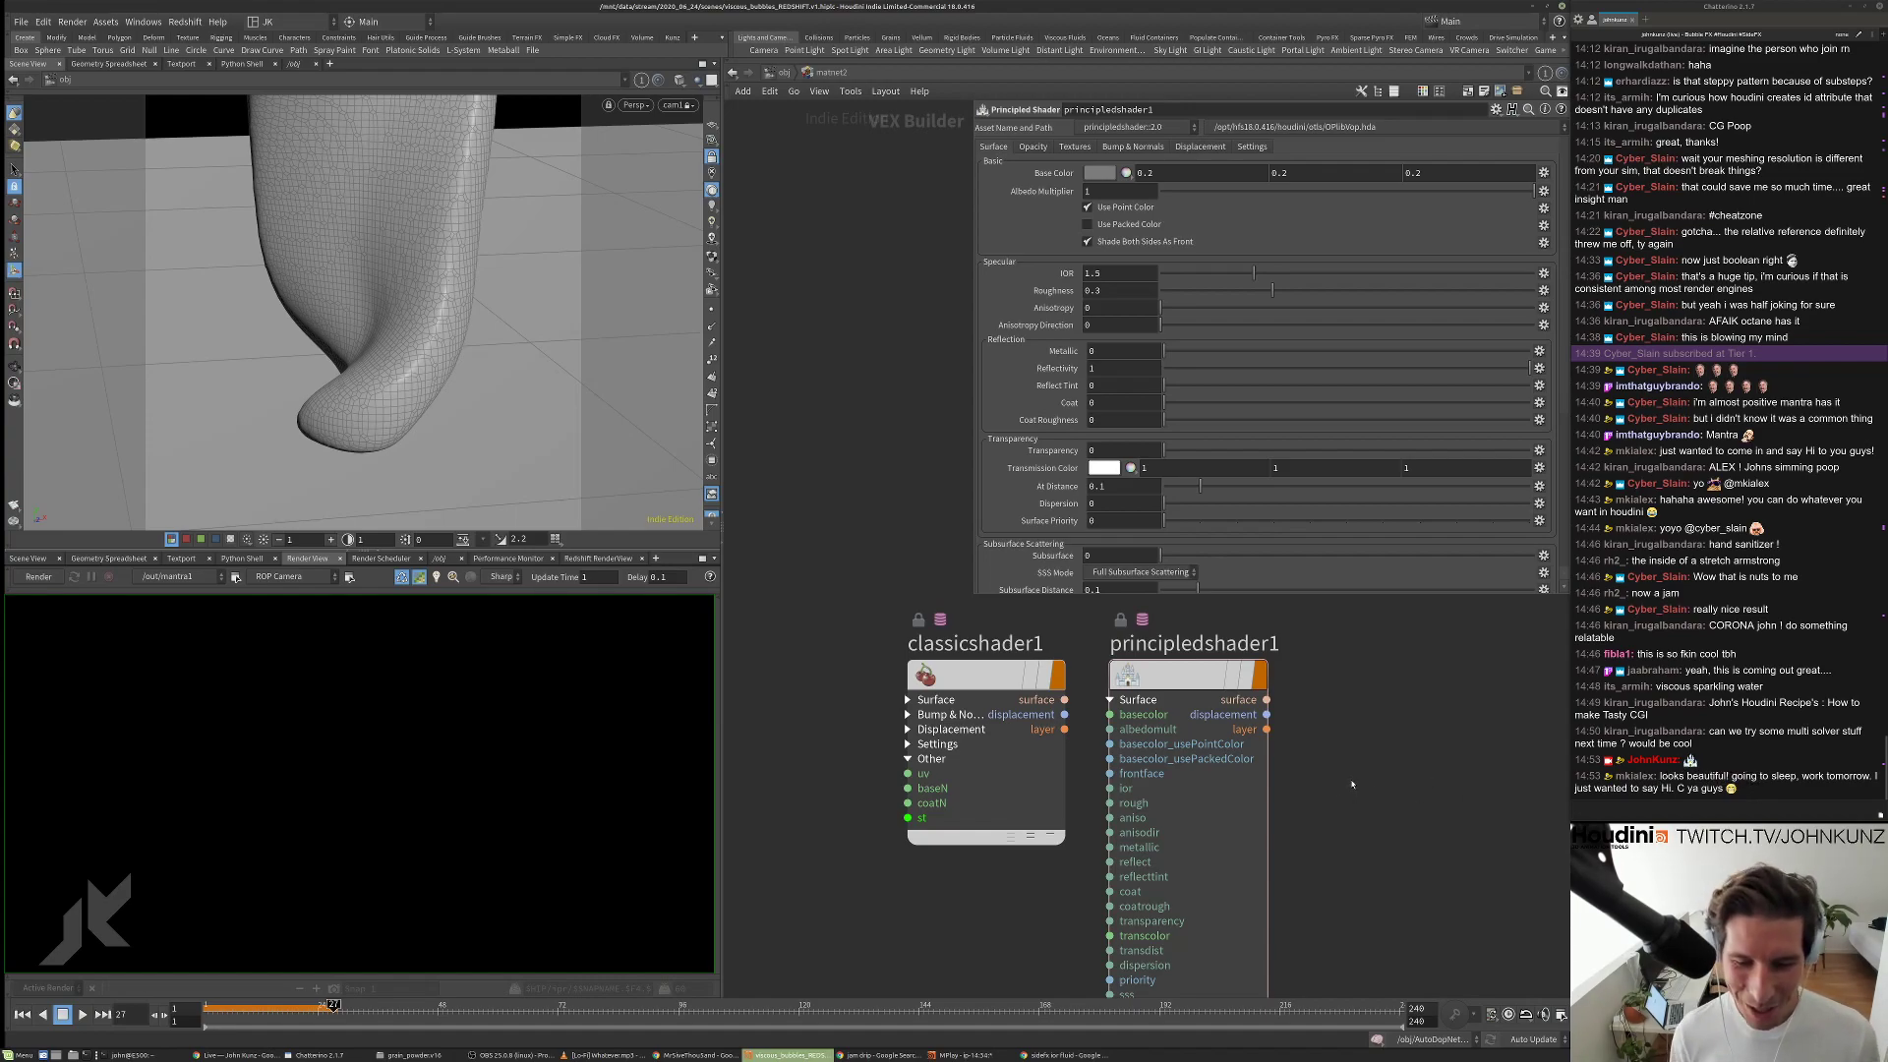
middle_drag(1352, 784, 1355, 839)
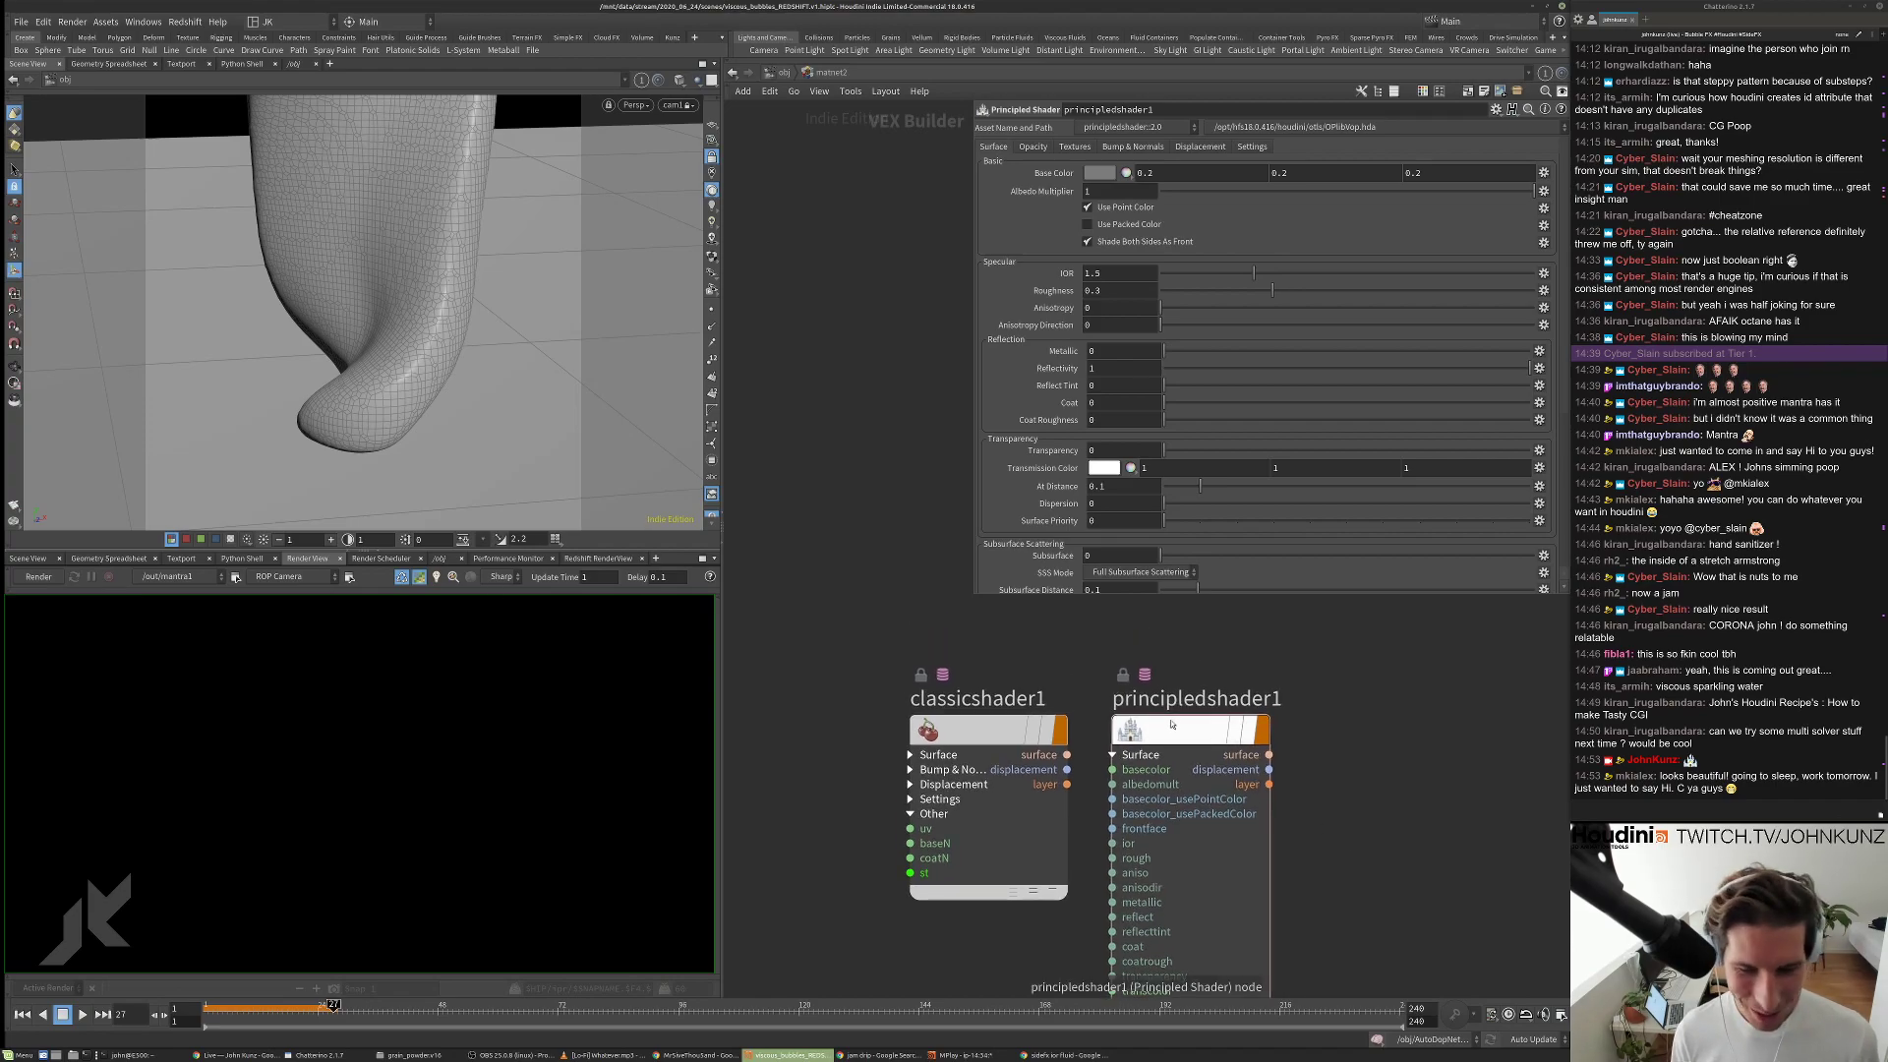
drag(1103, 729, 1121, 730)
click(983, 733)
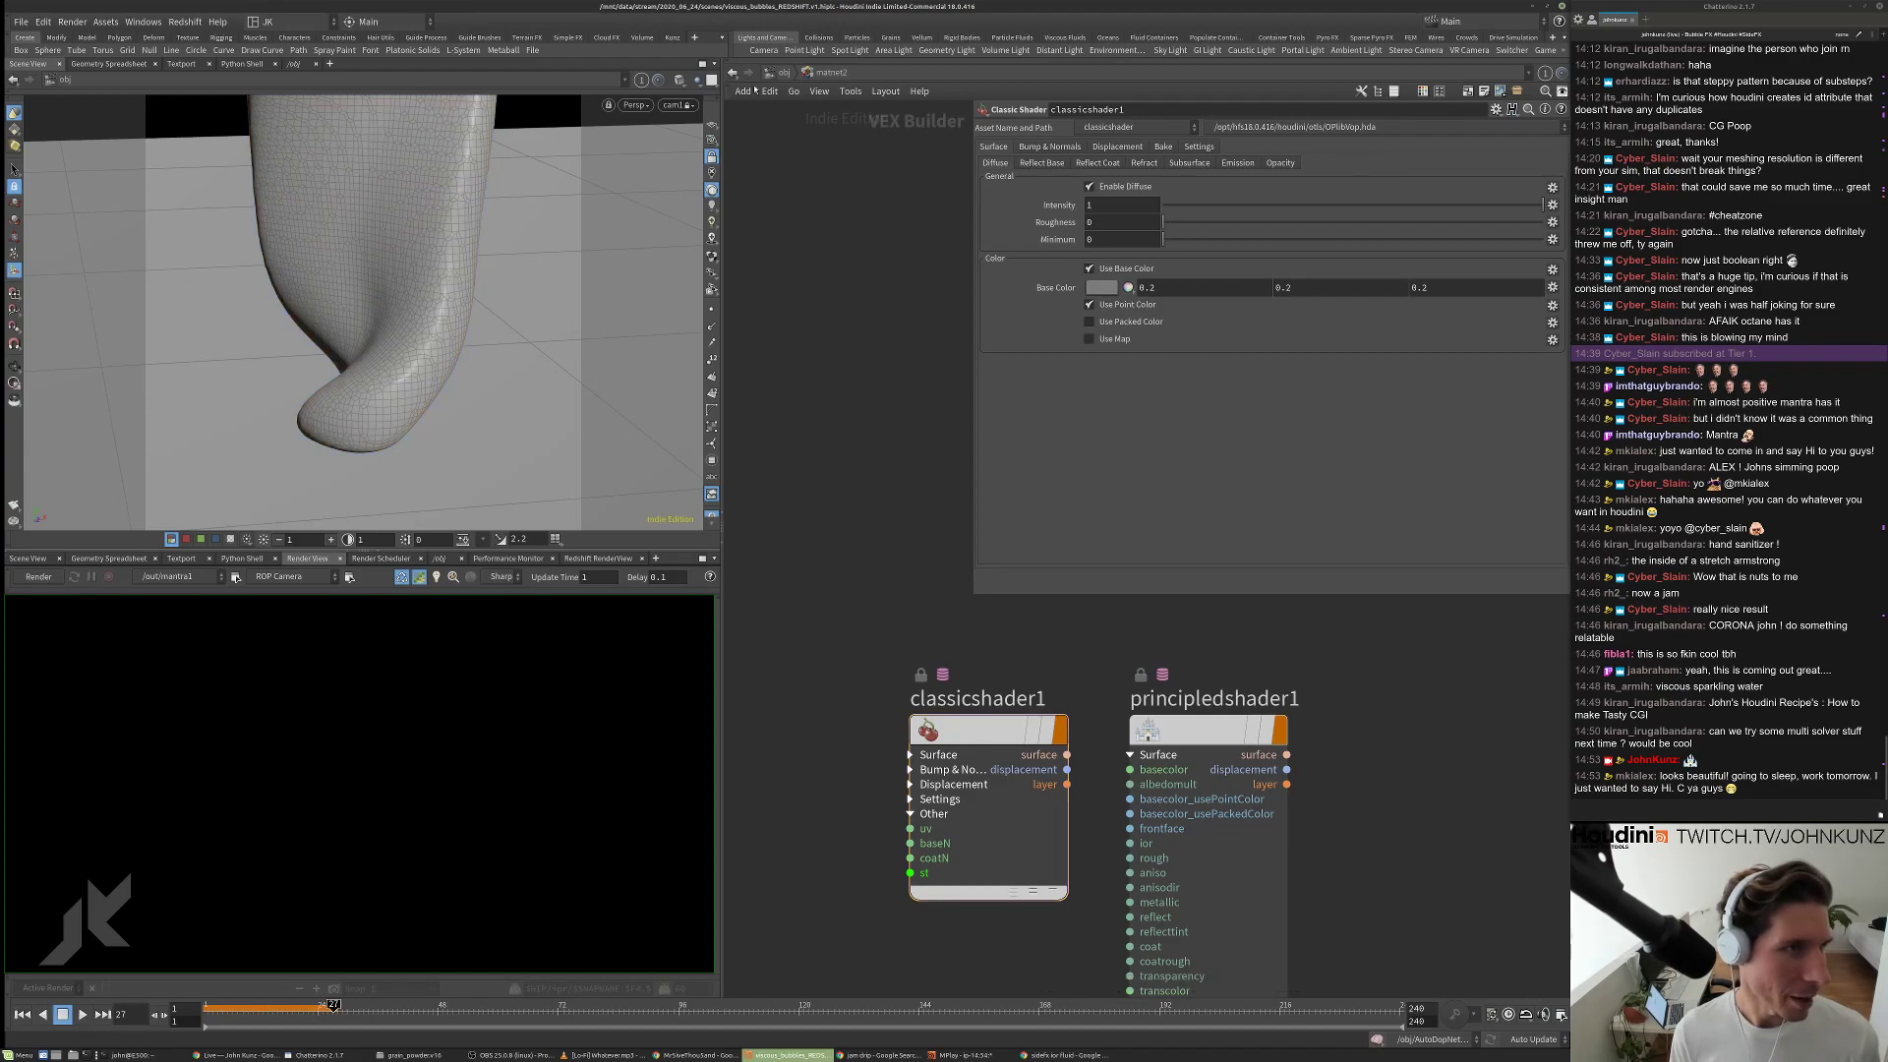
Set particle_fluid's material to ../matnet2/classicshader1 and start a Mantra render.
click(784, 72)
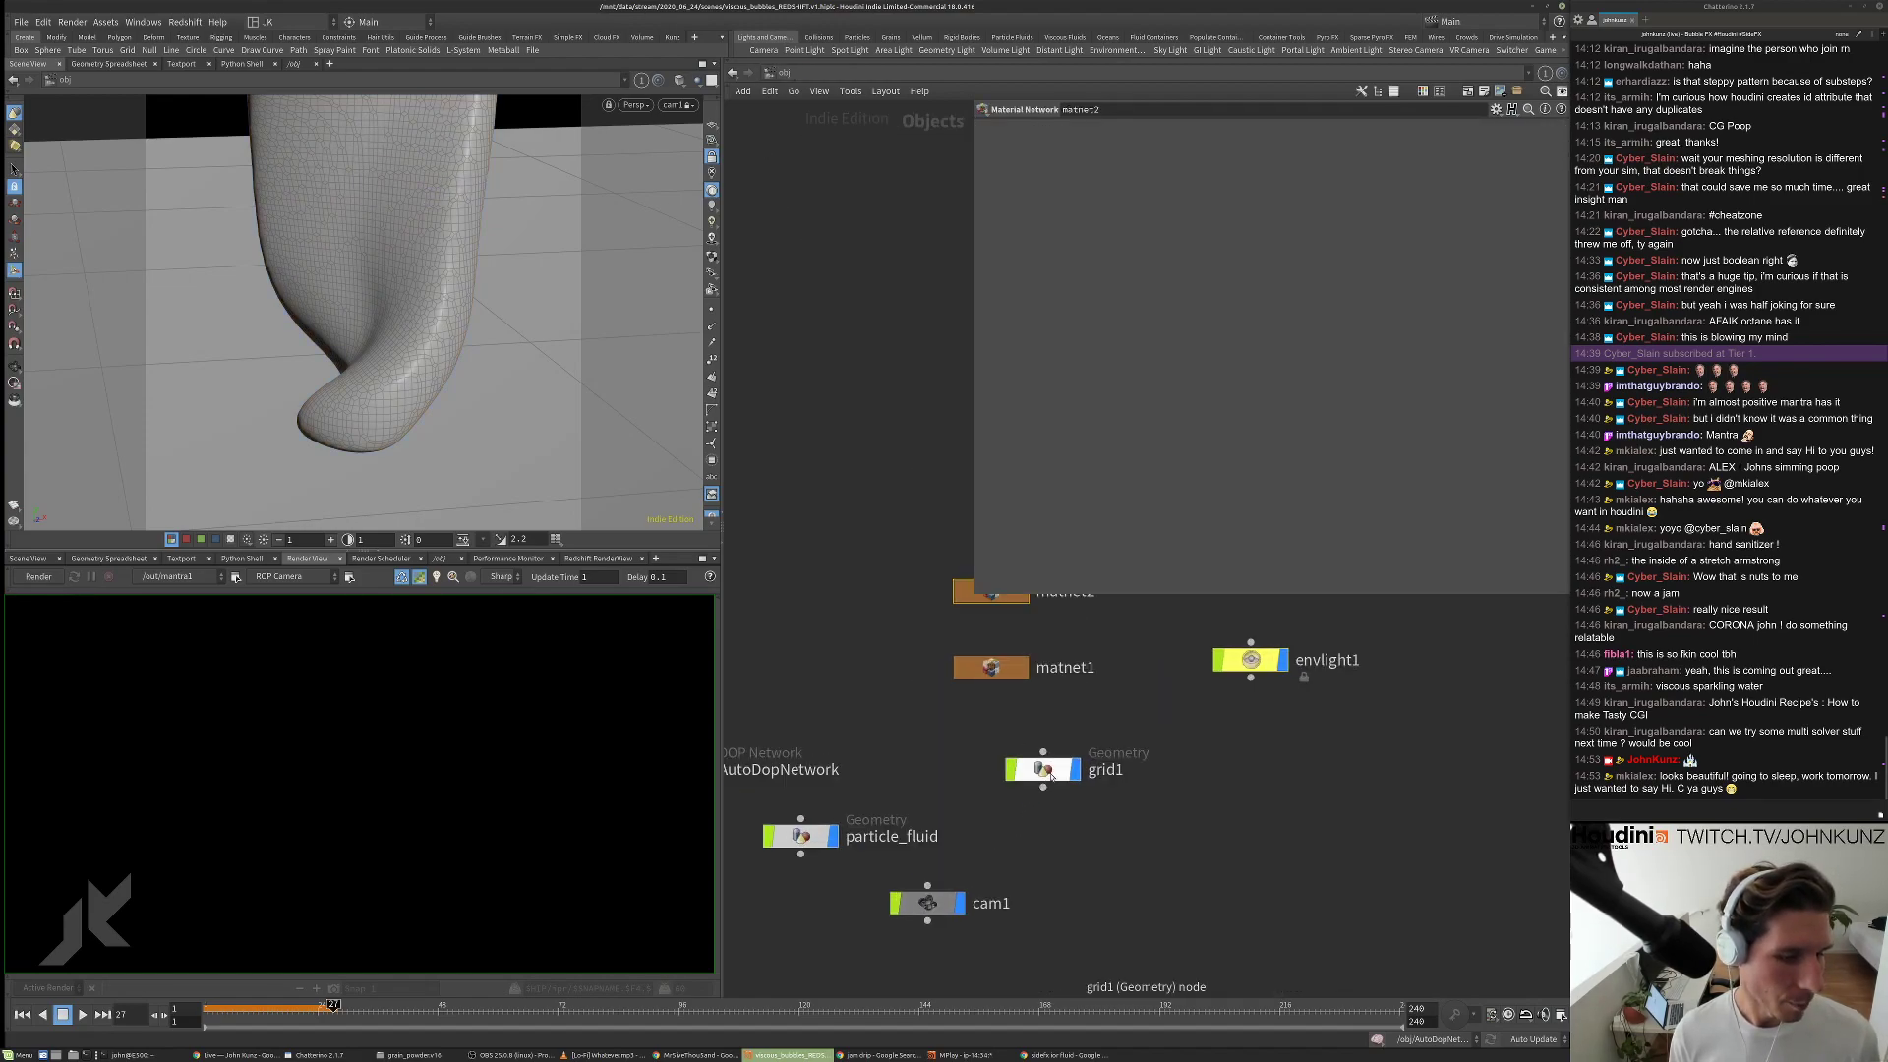
click(800, 836)
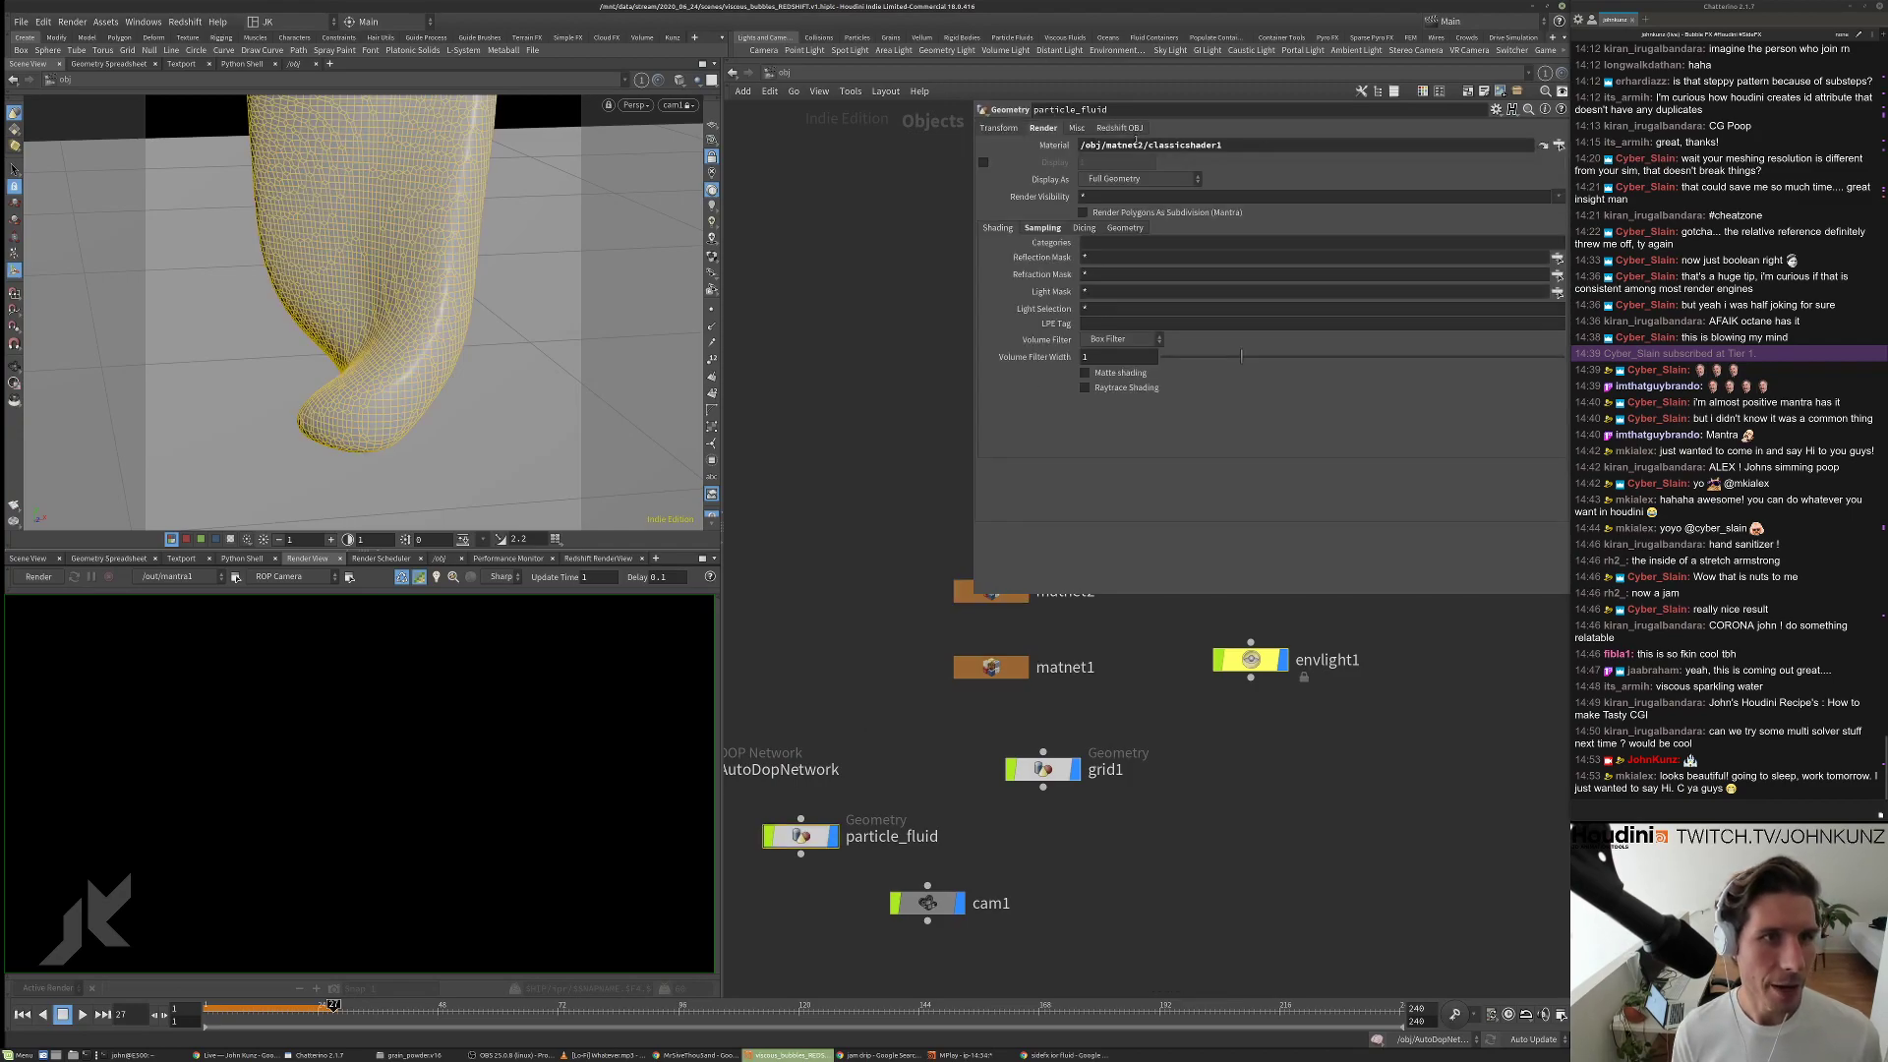
click(1083, 144)
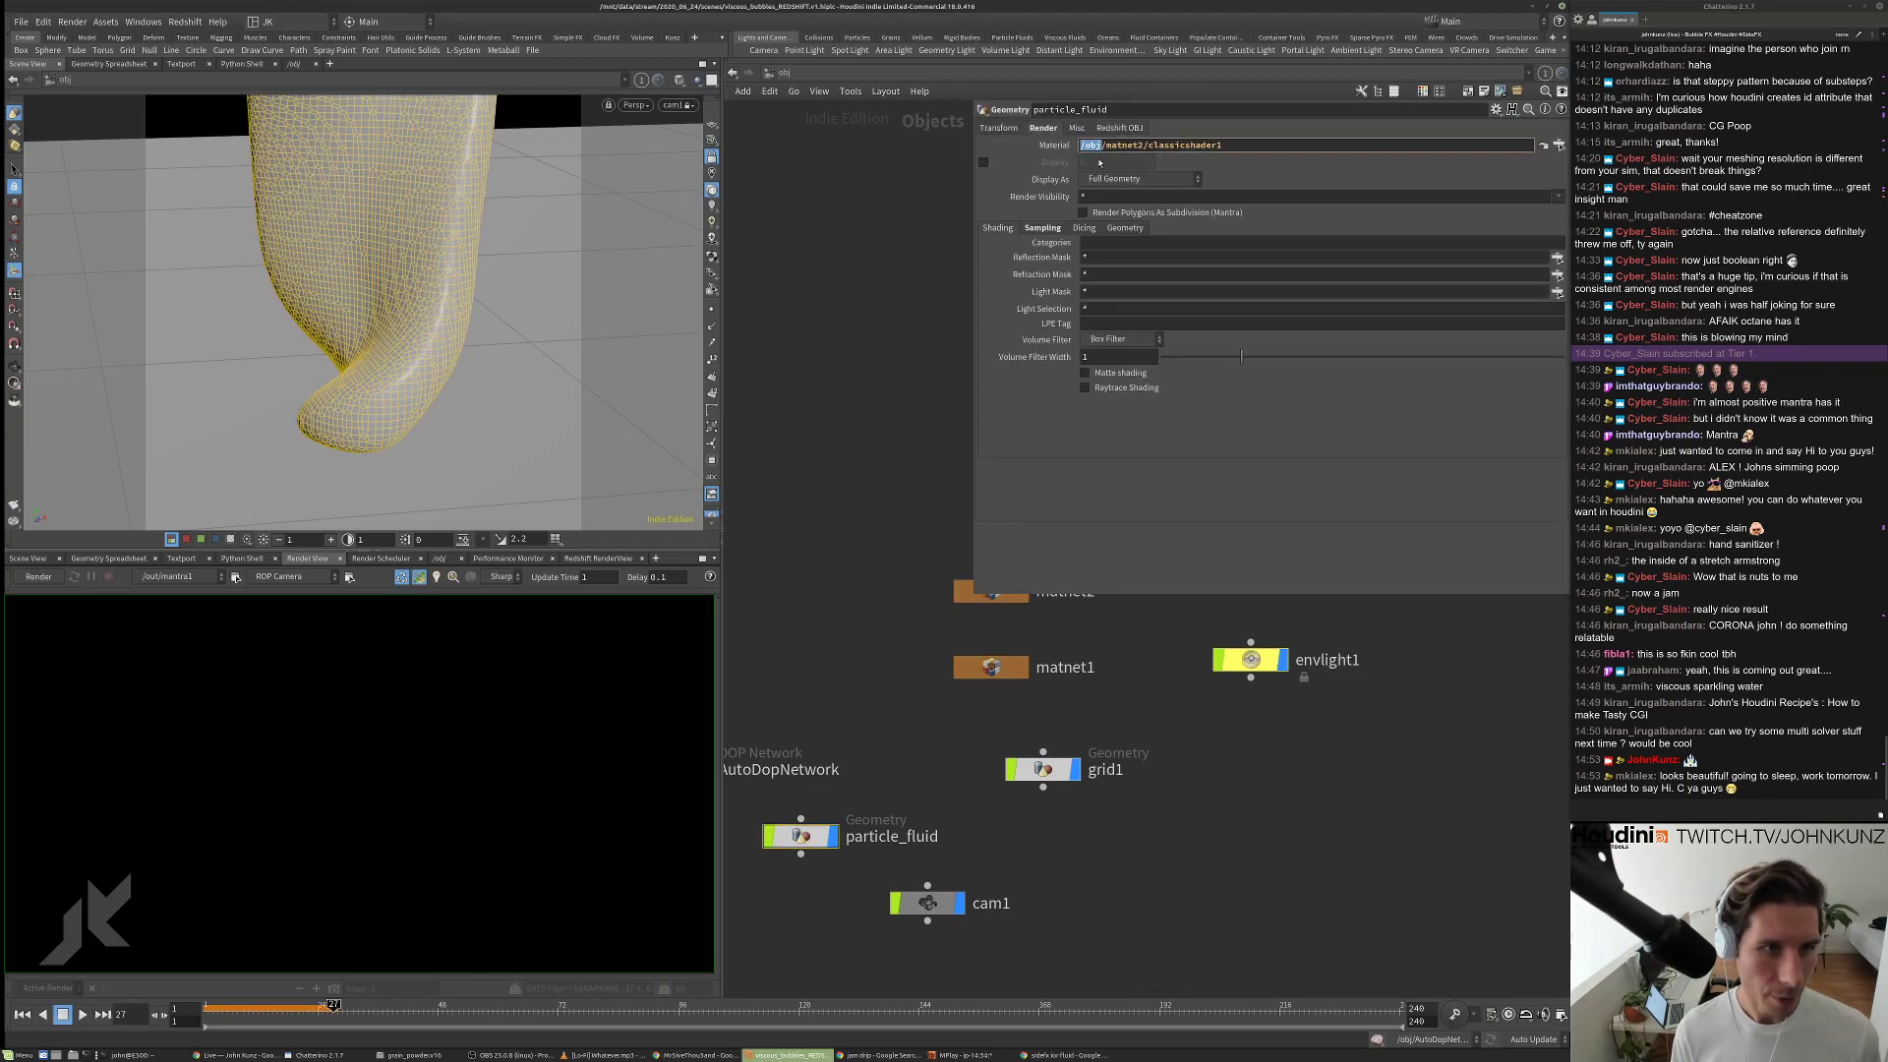
key(Delete)
key(Delete)
key(Delete)
key(Delete)
text(..)
key(Return)
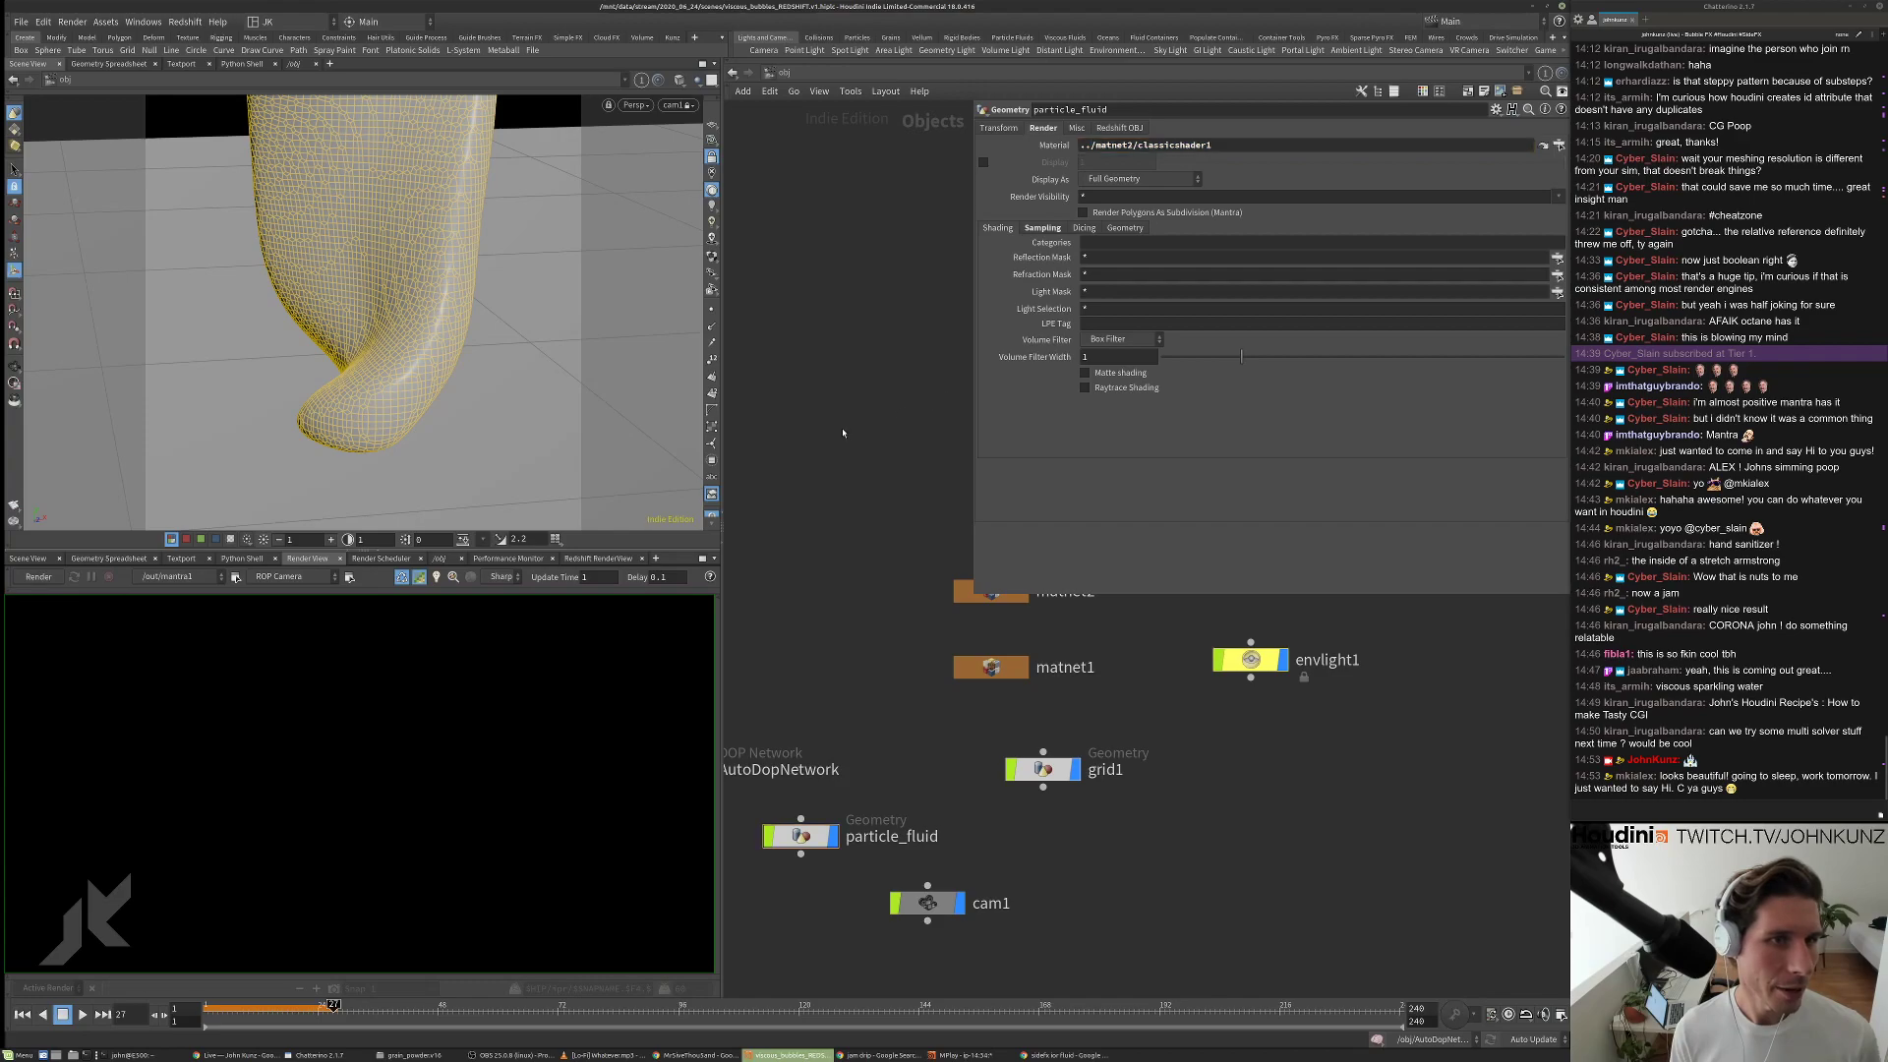
click(860, 457)
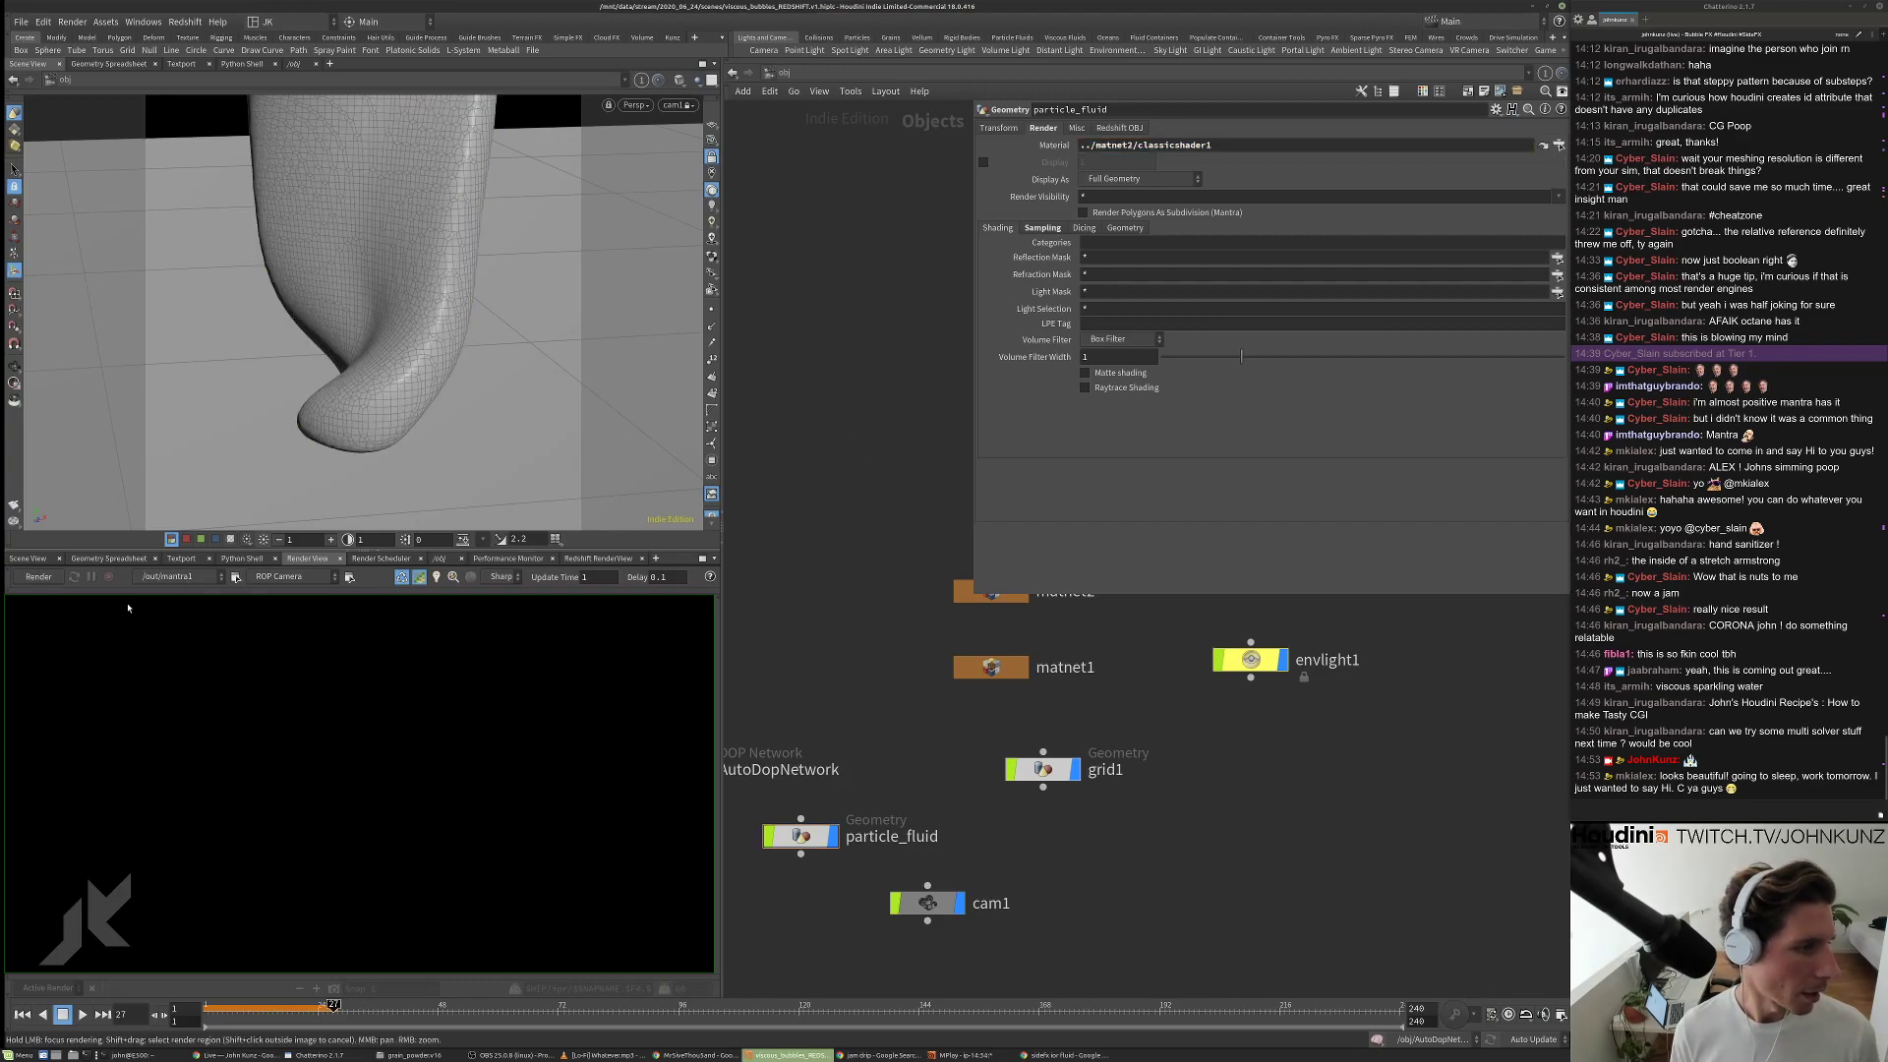
click(39, 576)
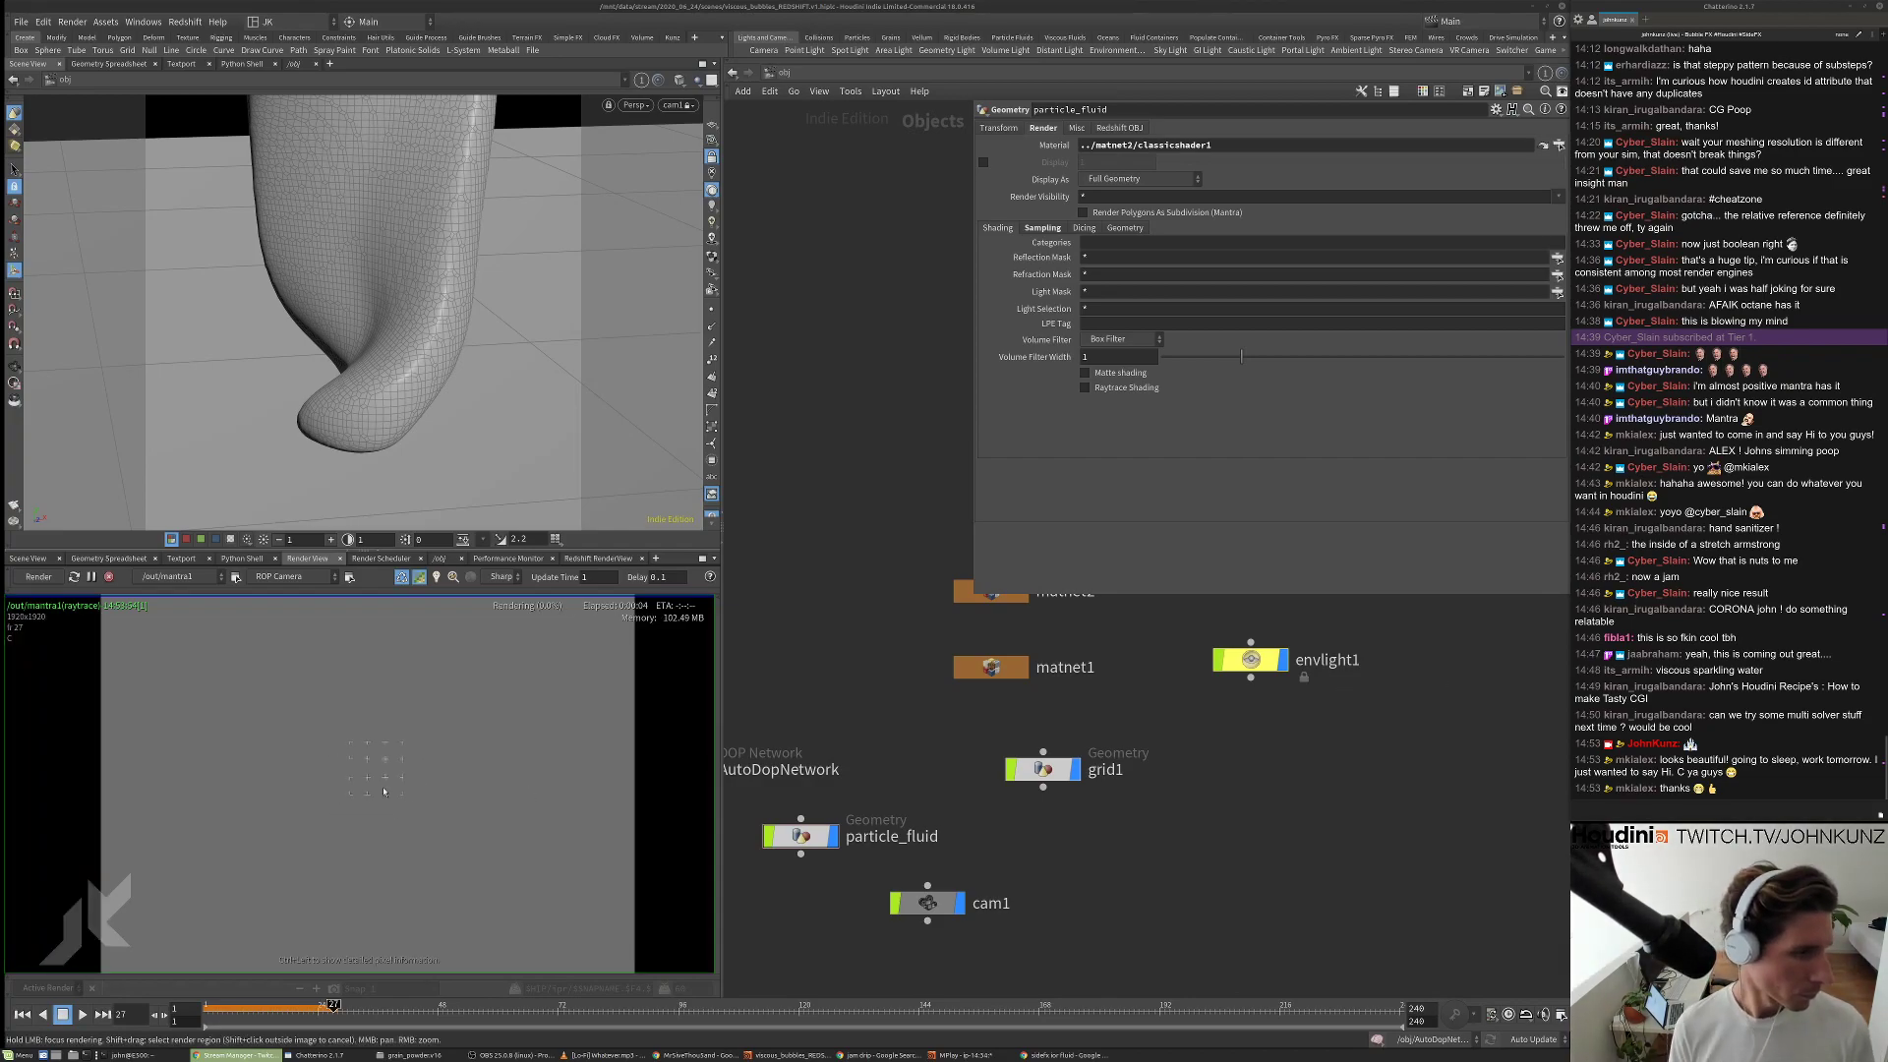
Pan from matnet1 down to matnet2 and dive inside to its two shaders.
scroll(383, 792, down, 3)
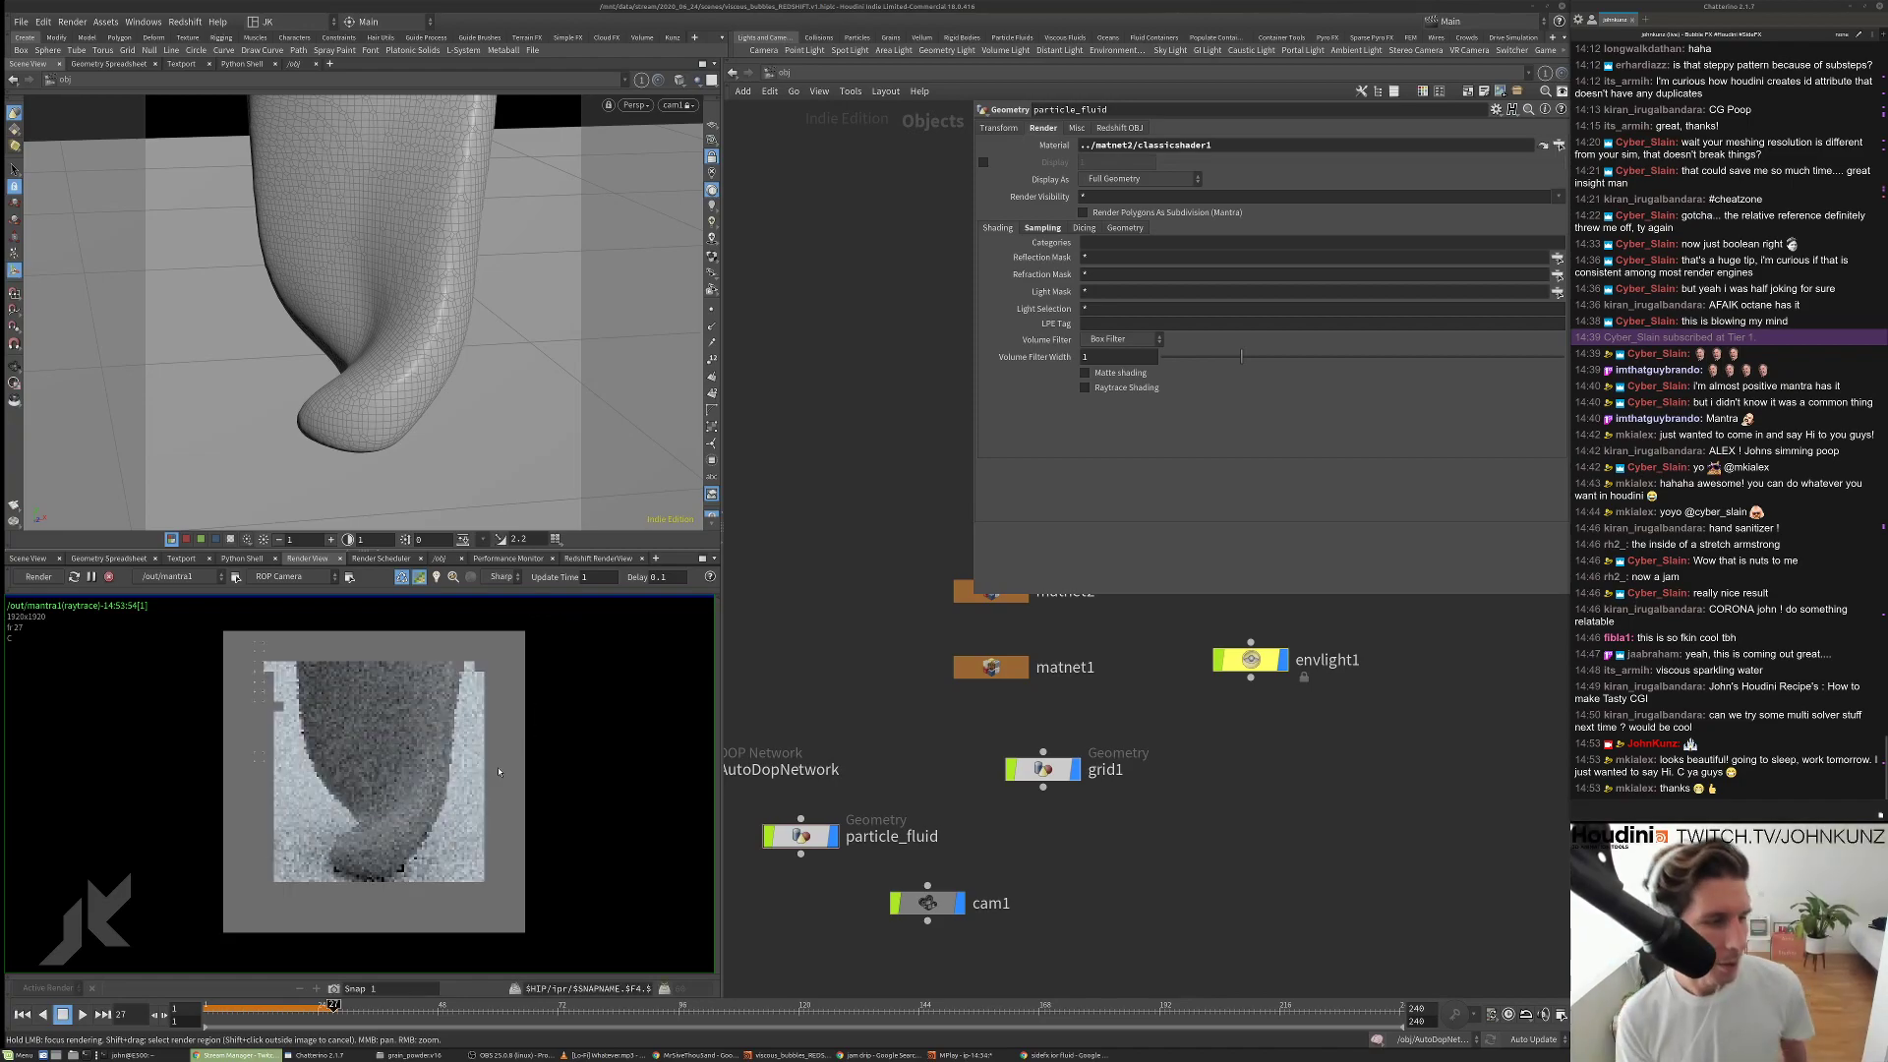
scroll(505, 764, up, 3)
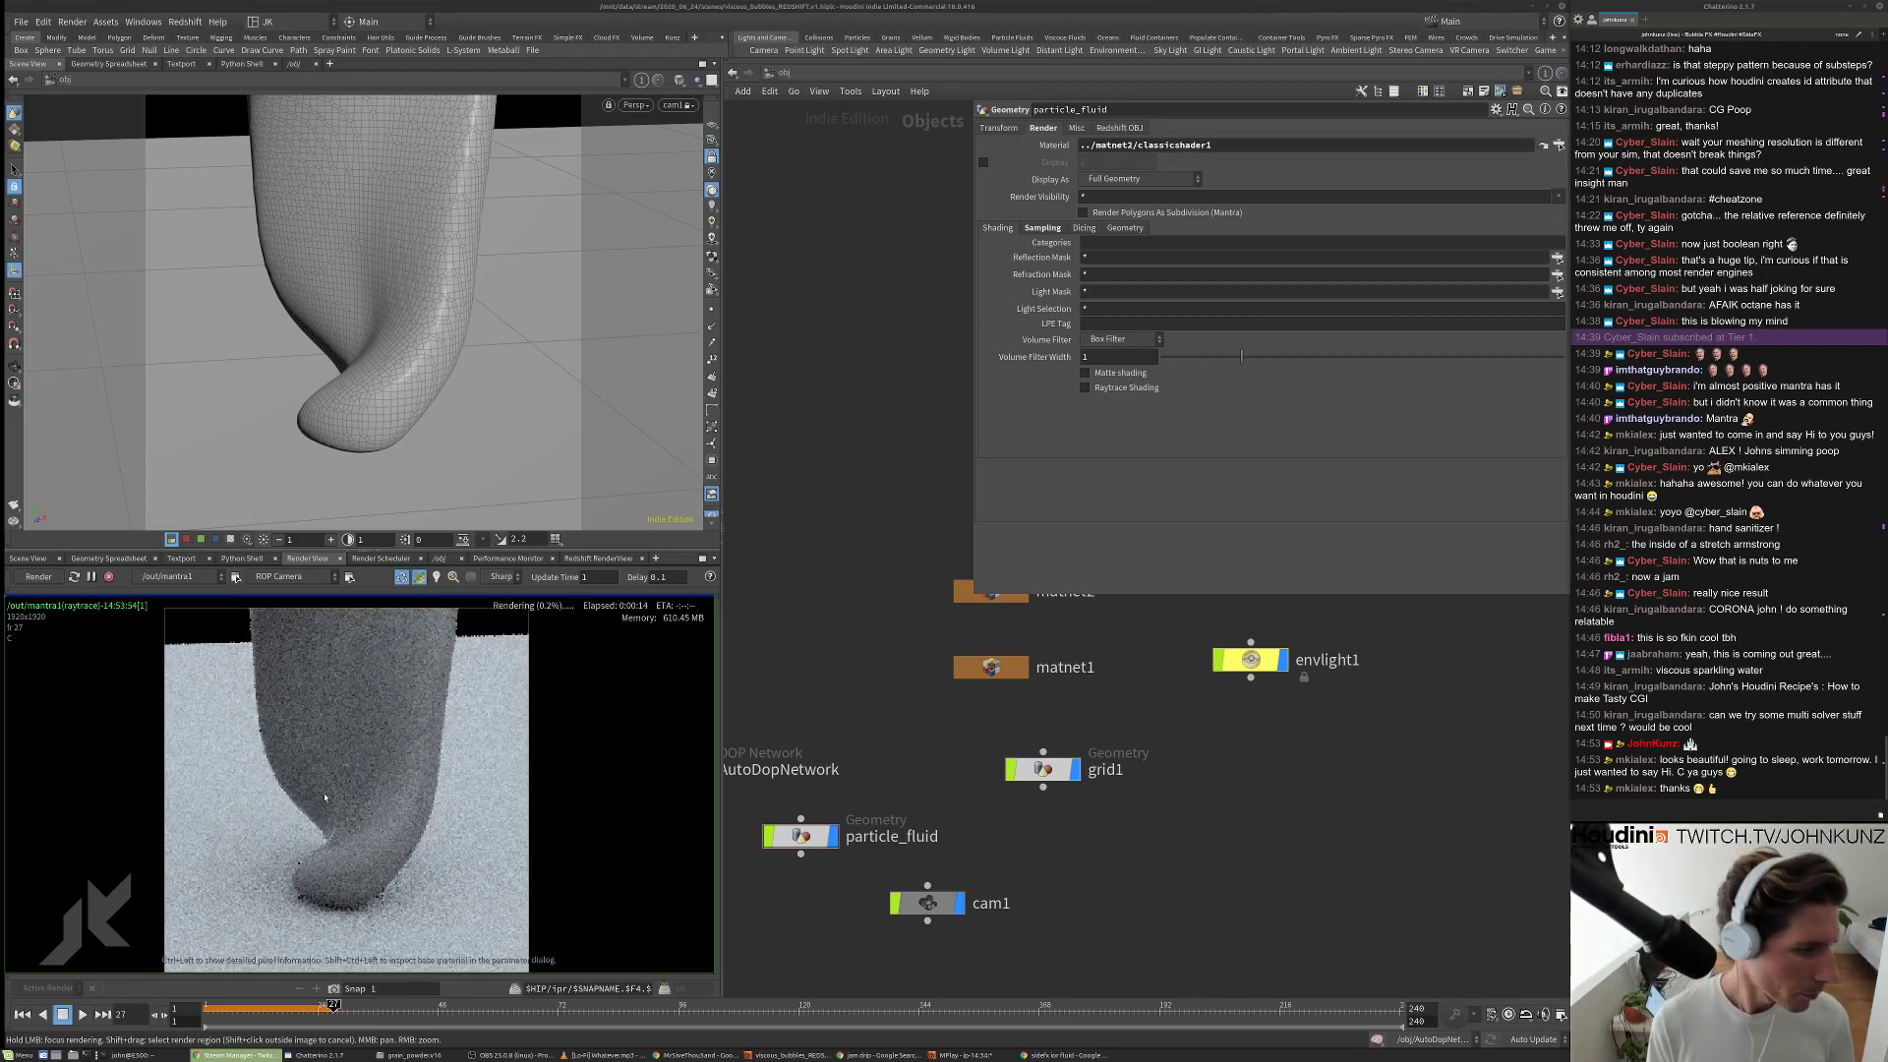
click(984, 671)
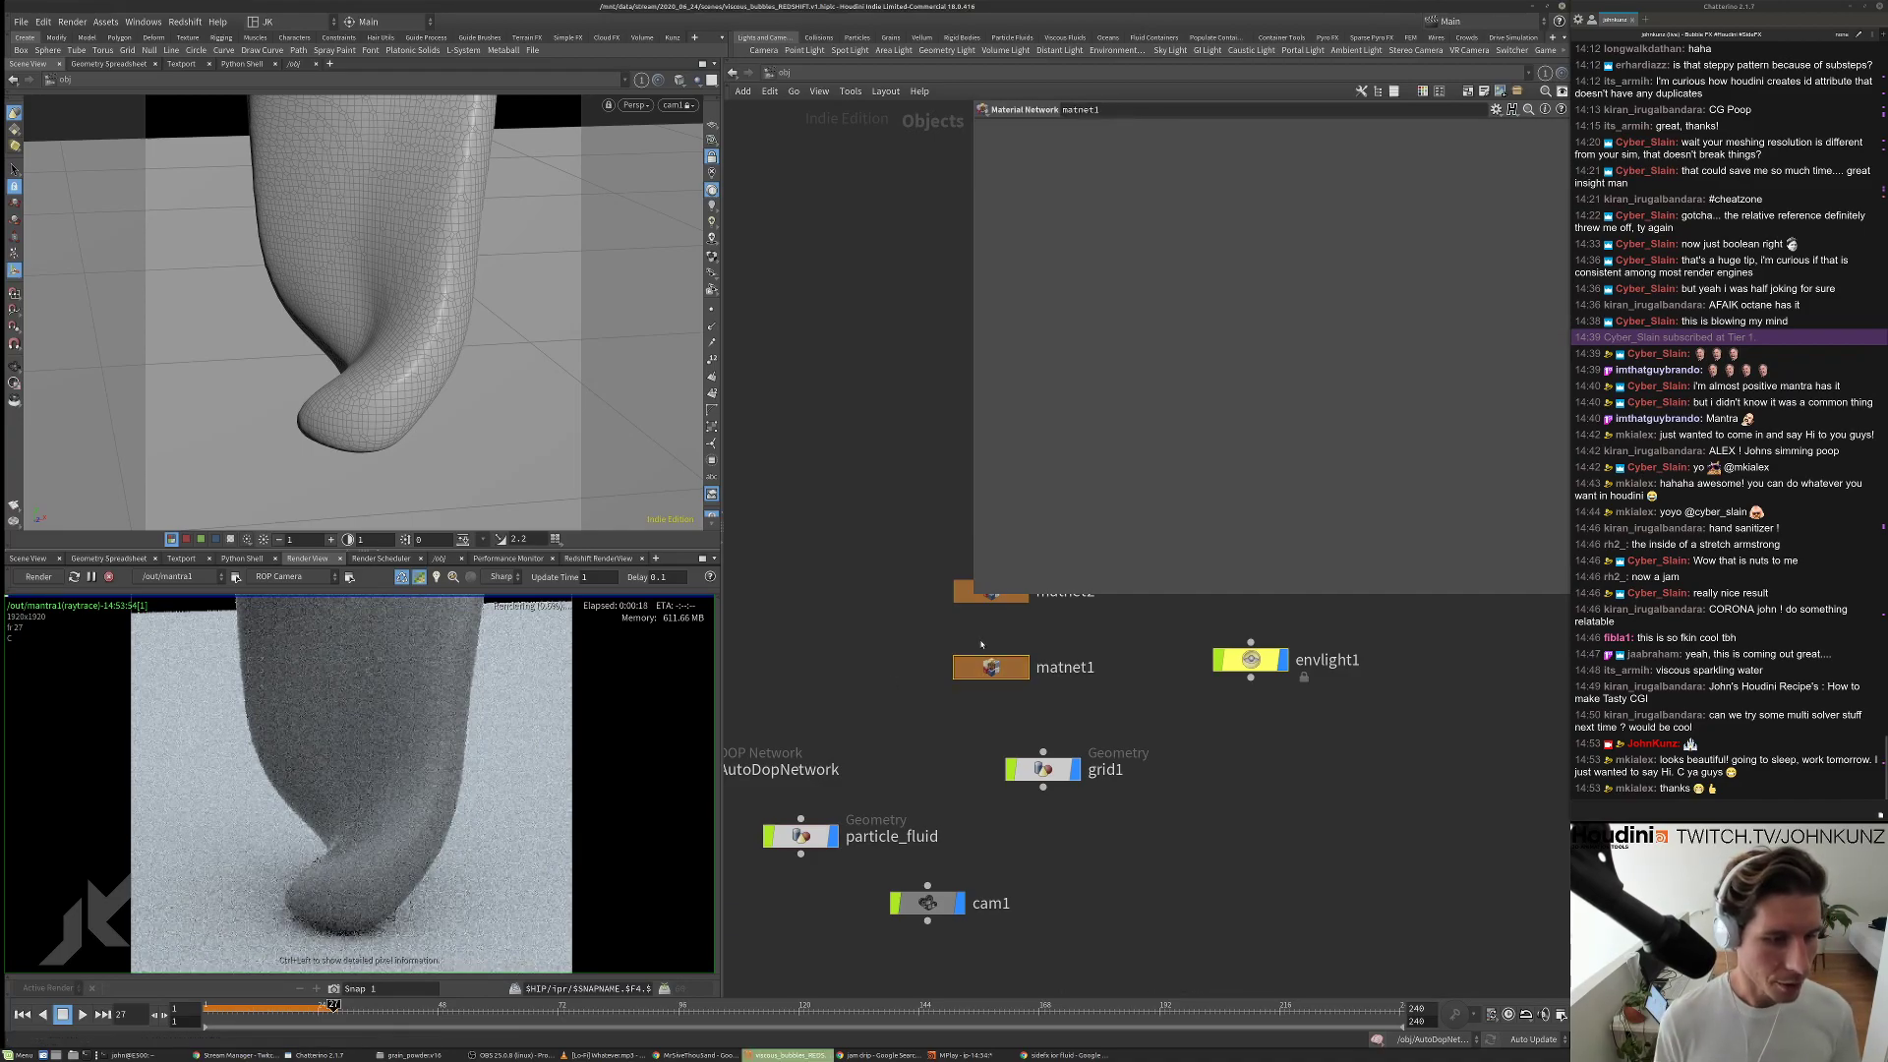
middle_drag(986, 672, 981, 759)
double_click(967, 676)
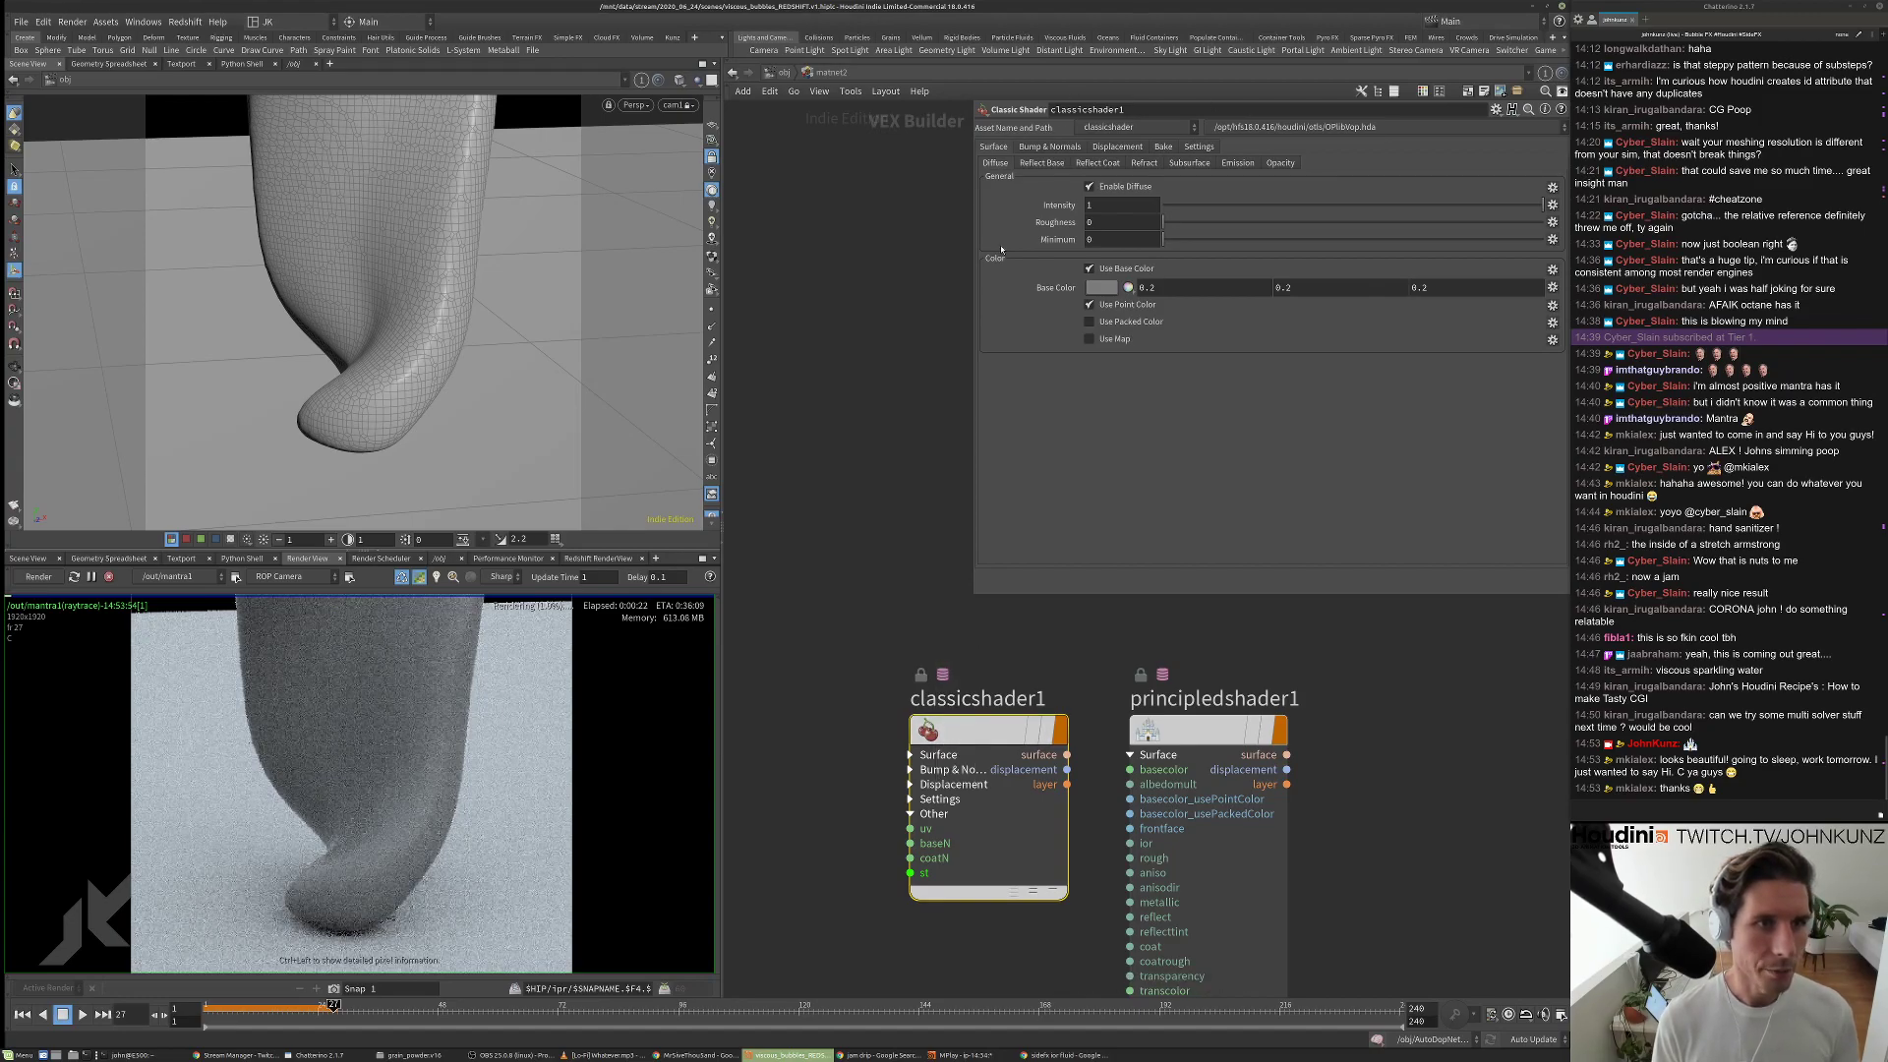
Browse the Materials > Liquids gallery in the node tools list.
click(1360, 91)
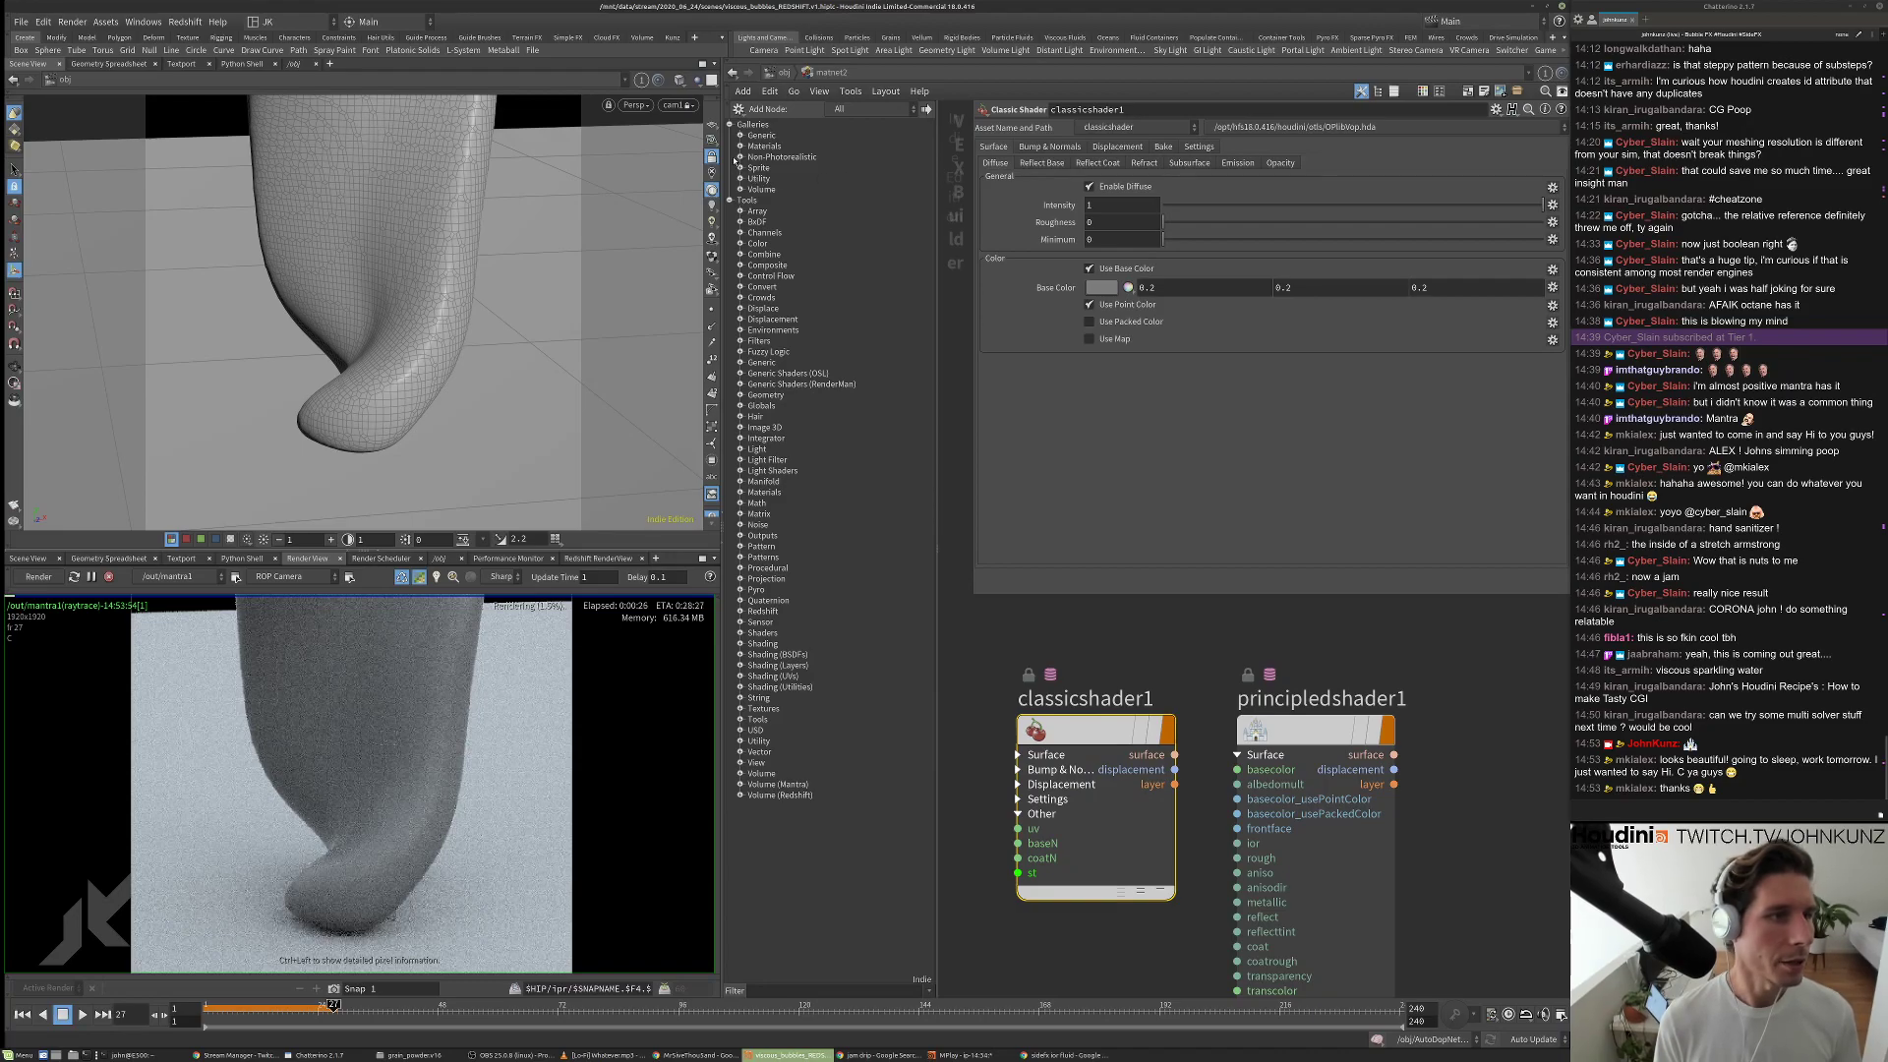
click(740, 146)
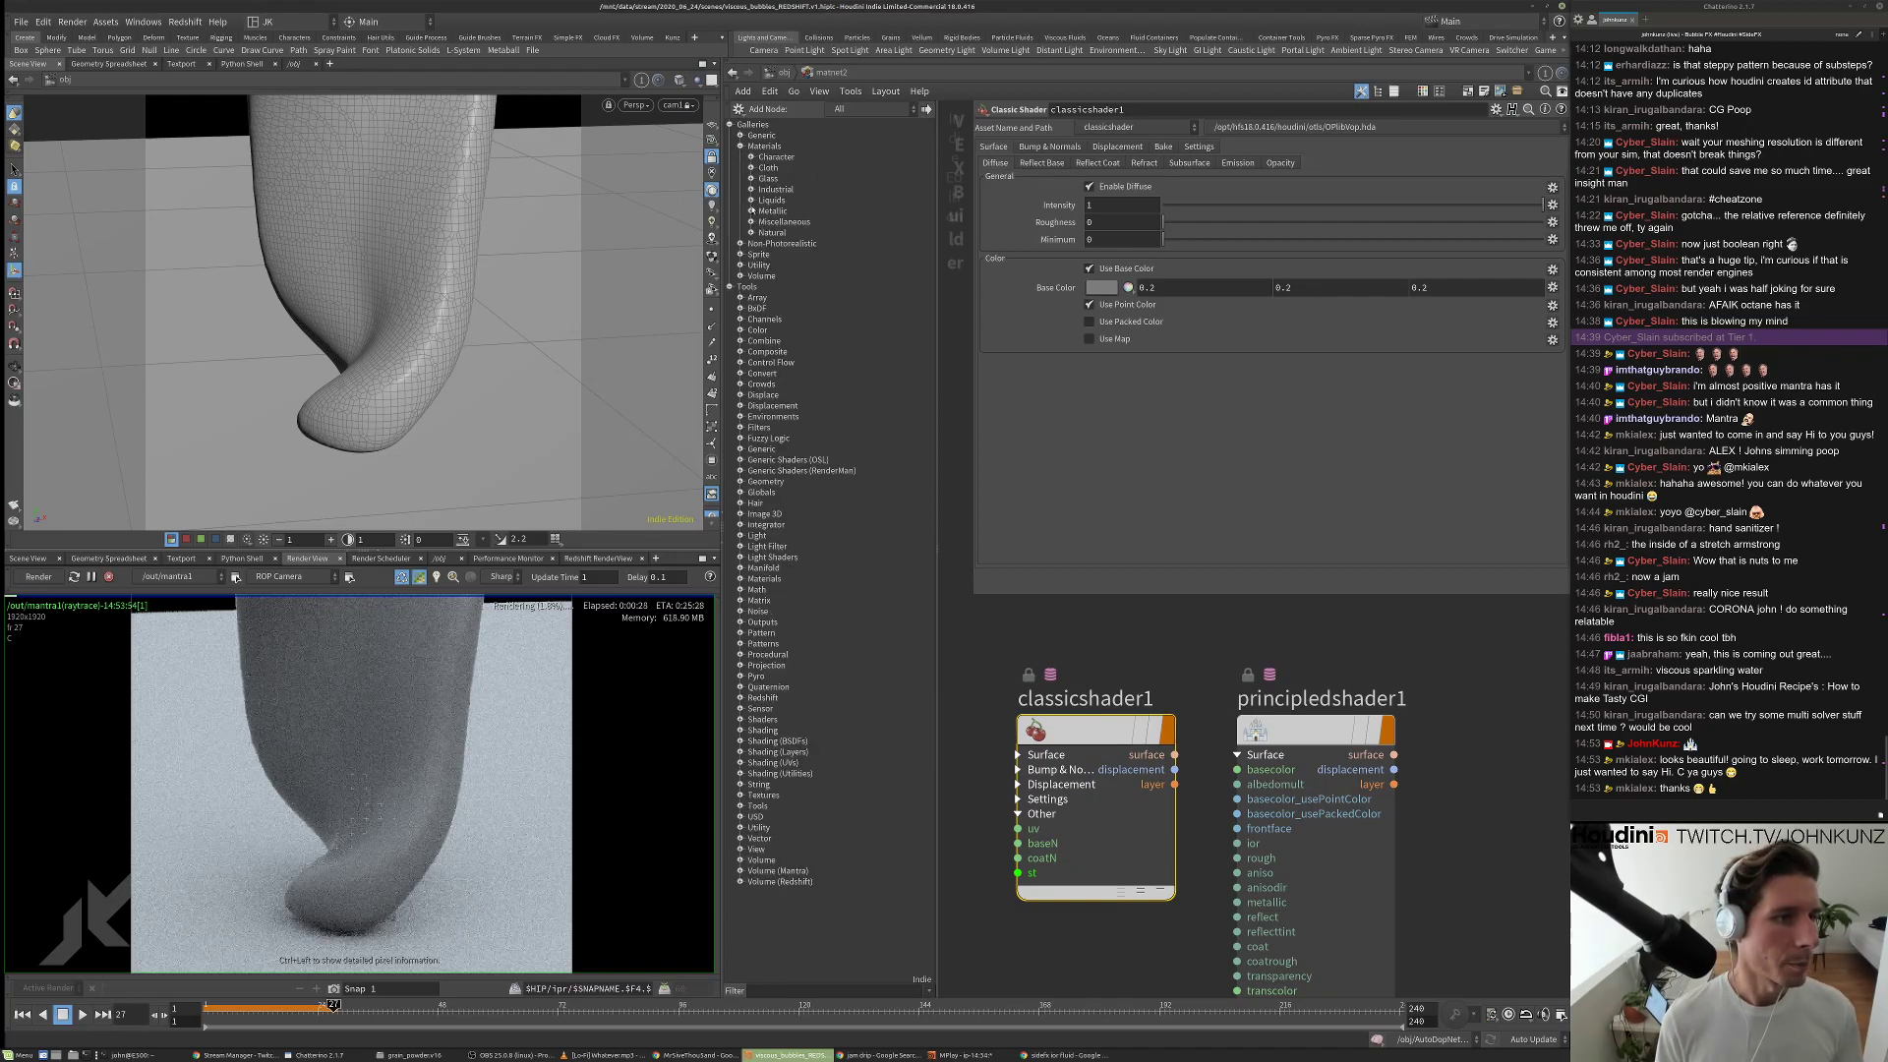
click(750, 200)
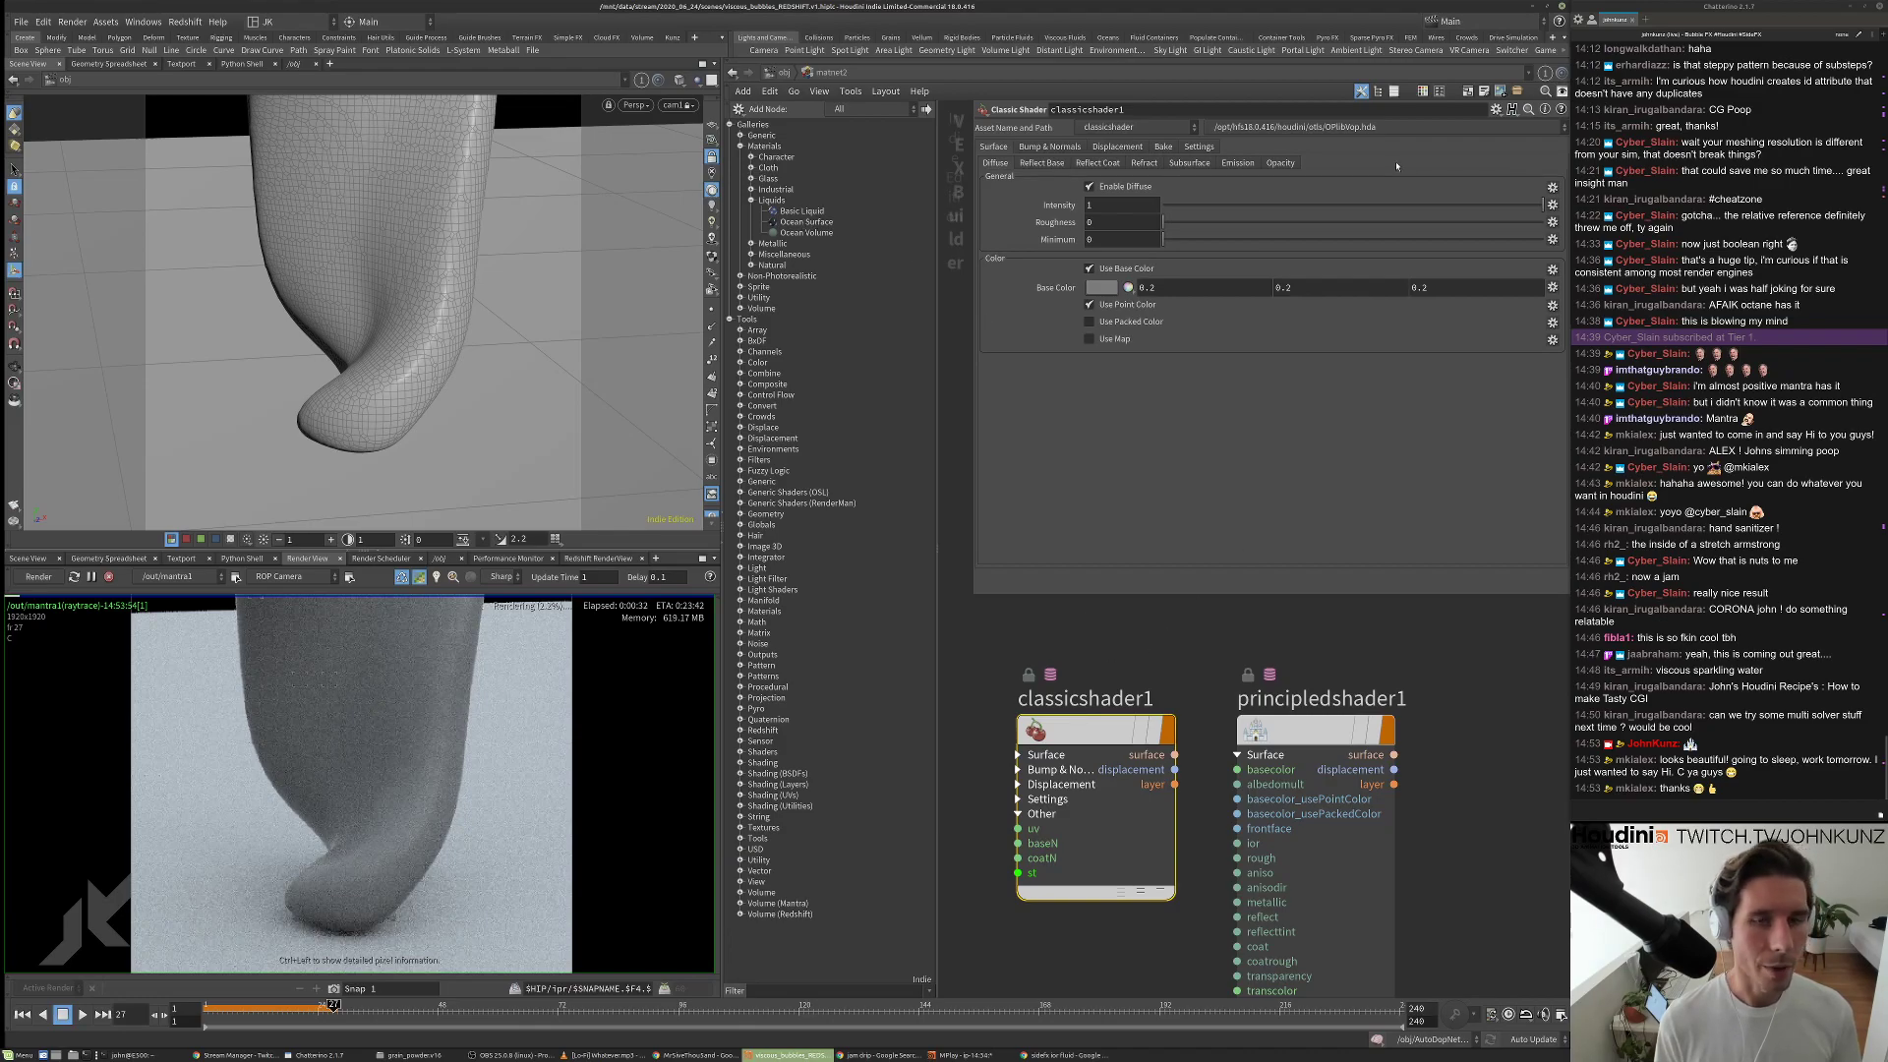
click(1361, 90)
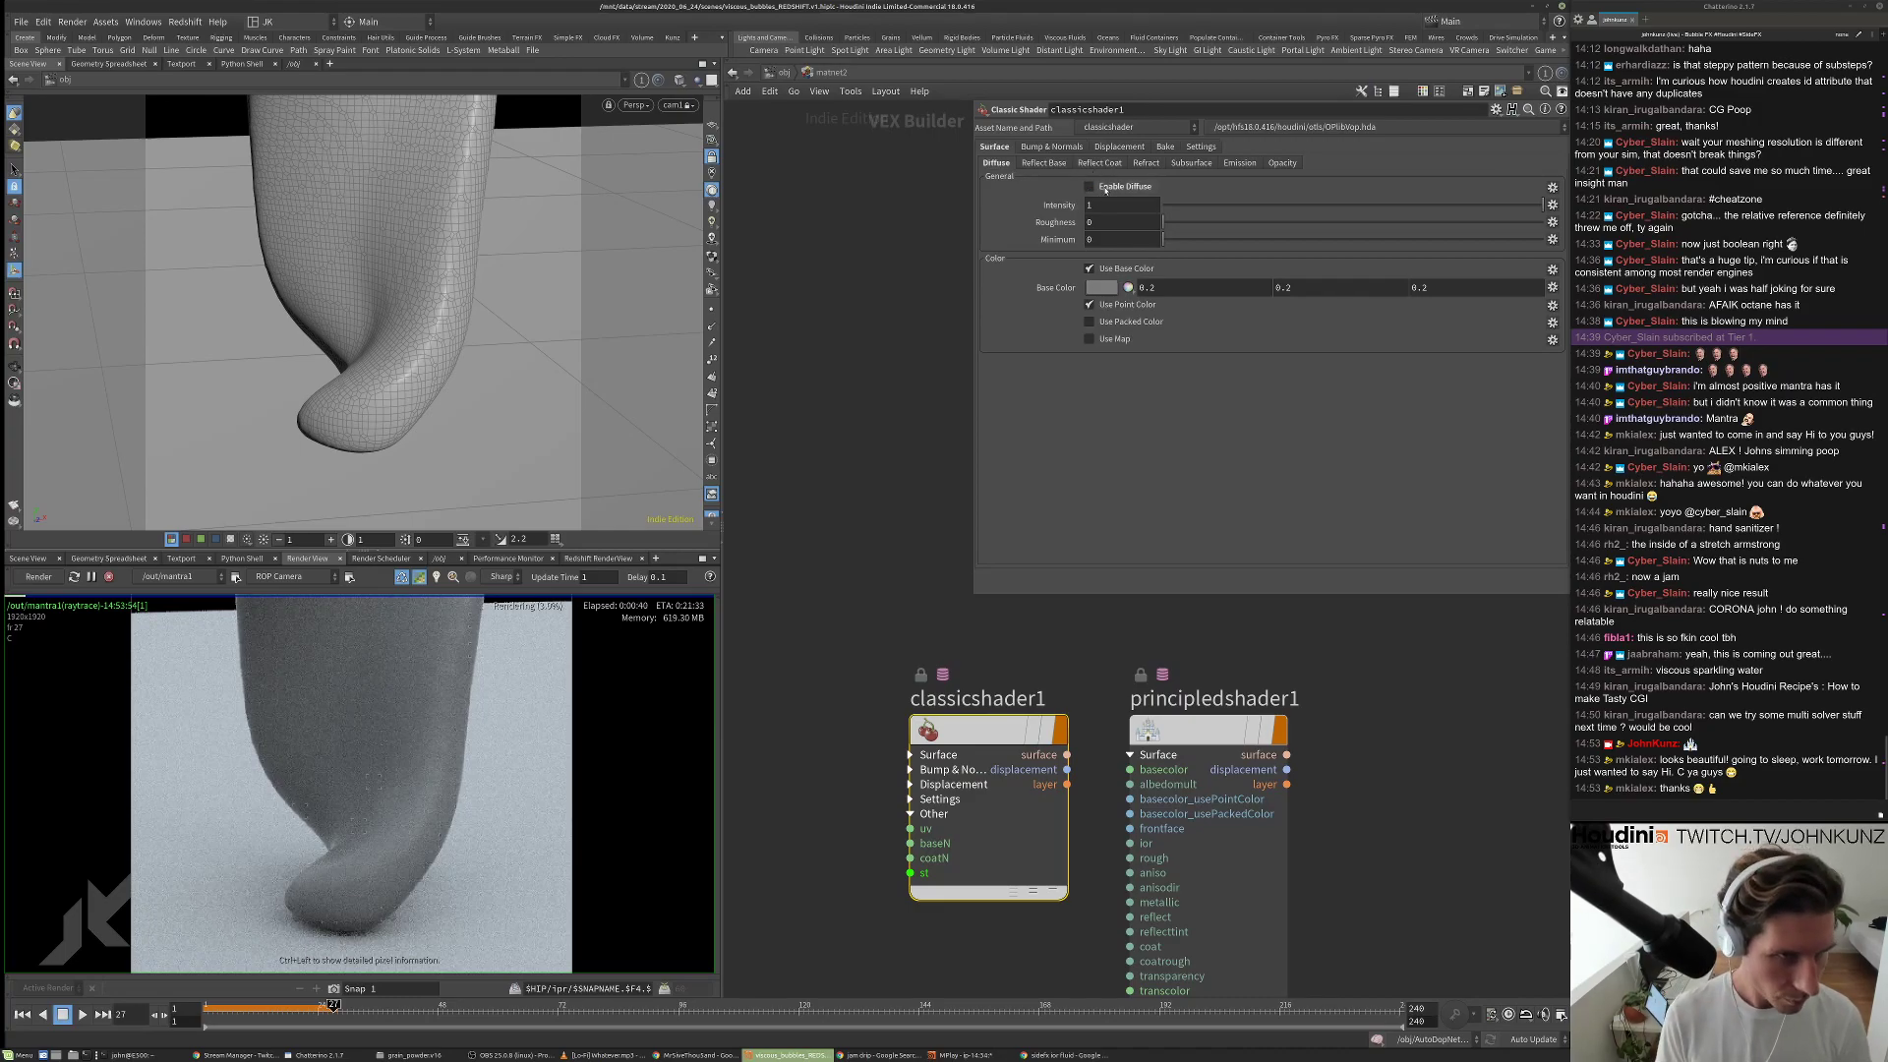
Disable diffuse on classicshader1 and set its base reflection roughness to 0.1.
click(1107, 188)
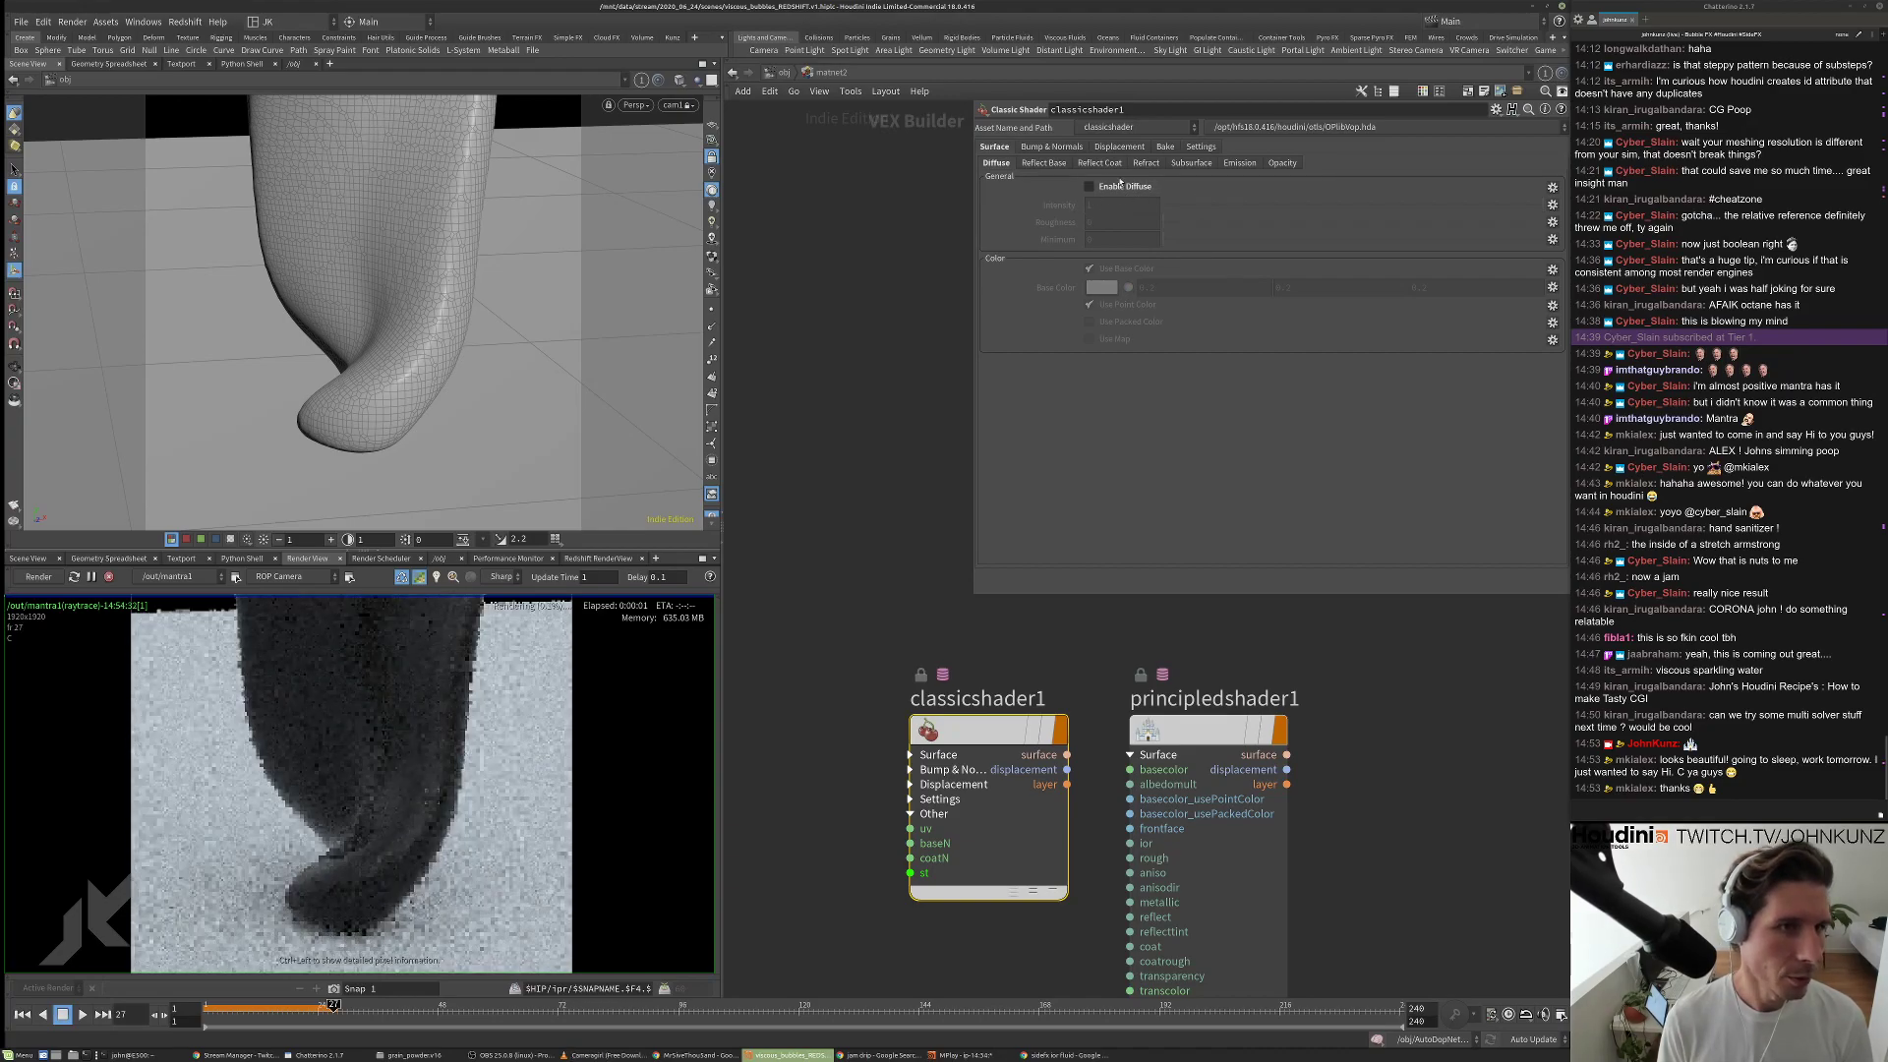
click(1050, 163)
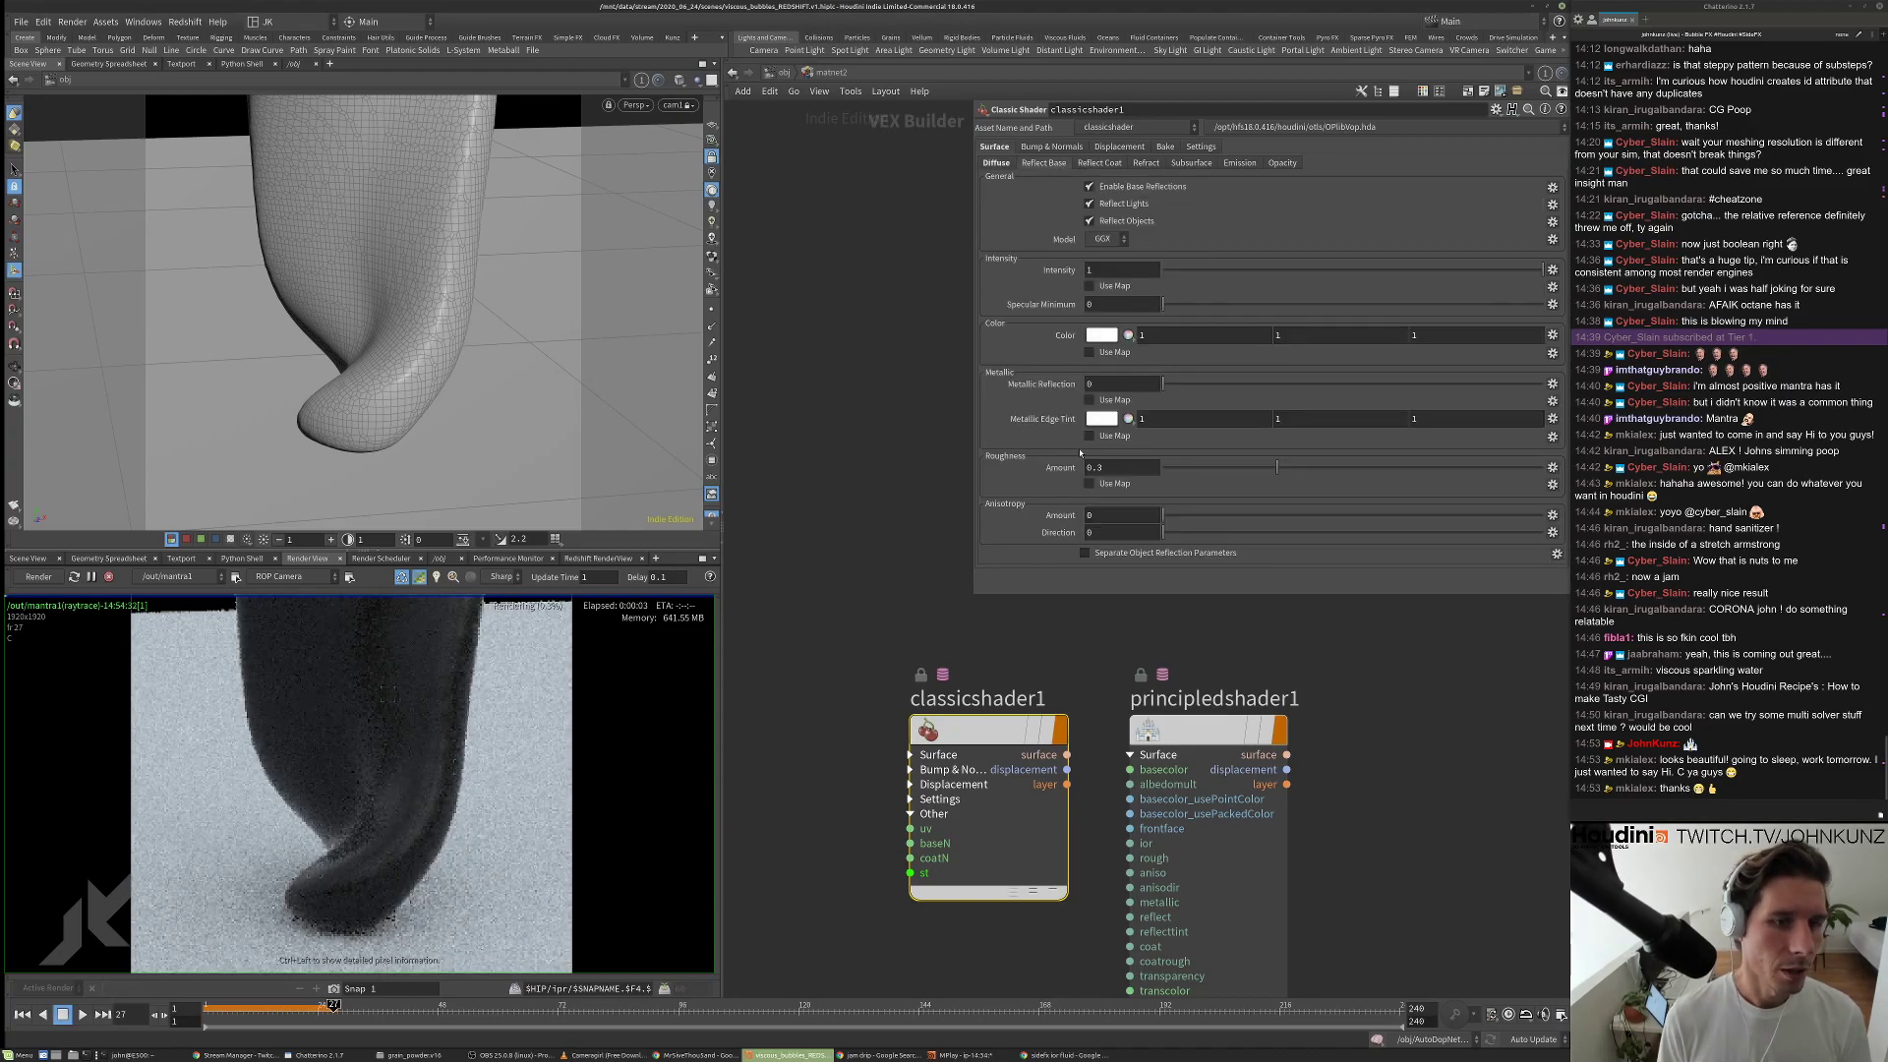
click(1114, 466)
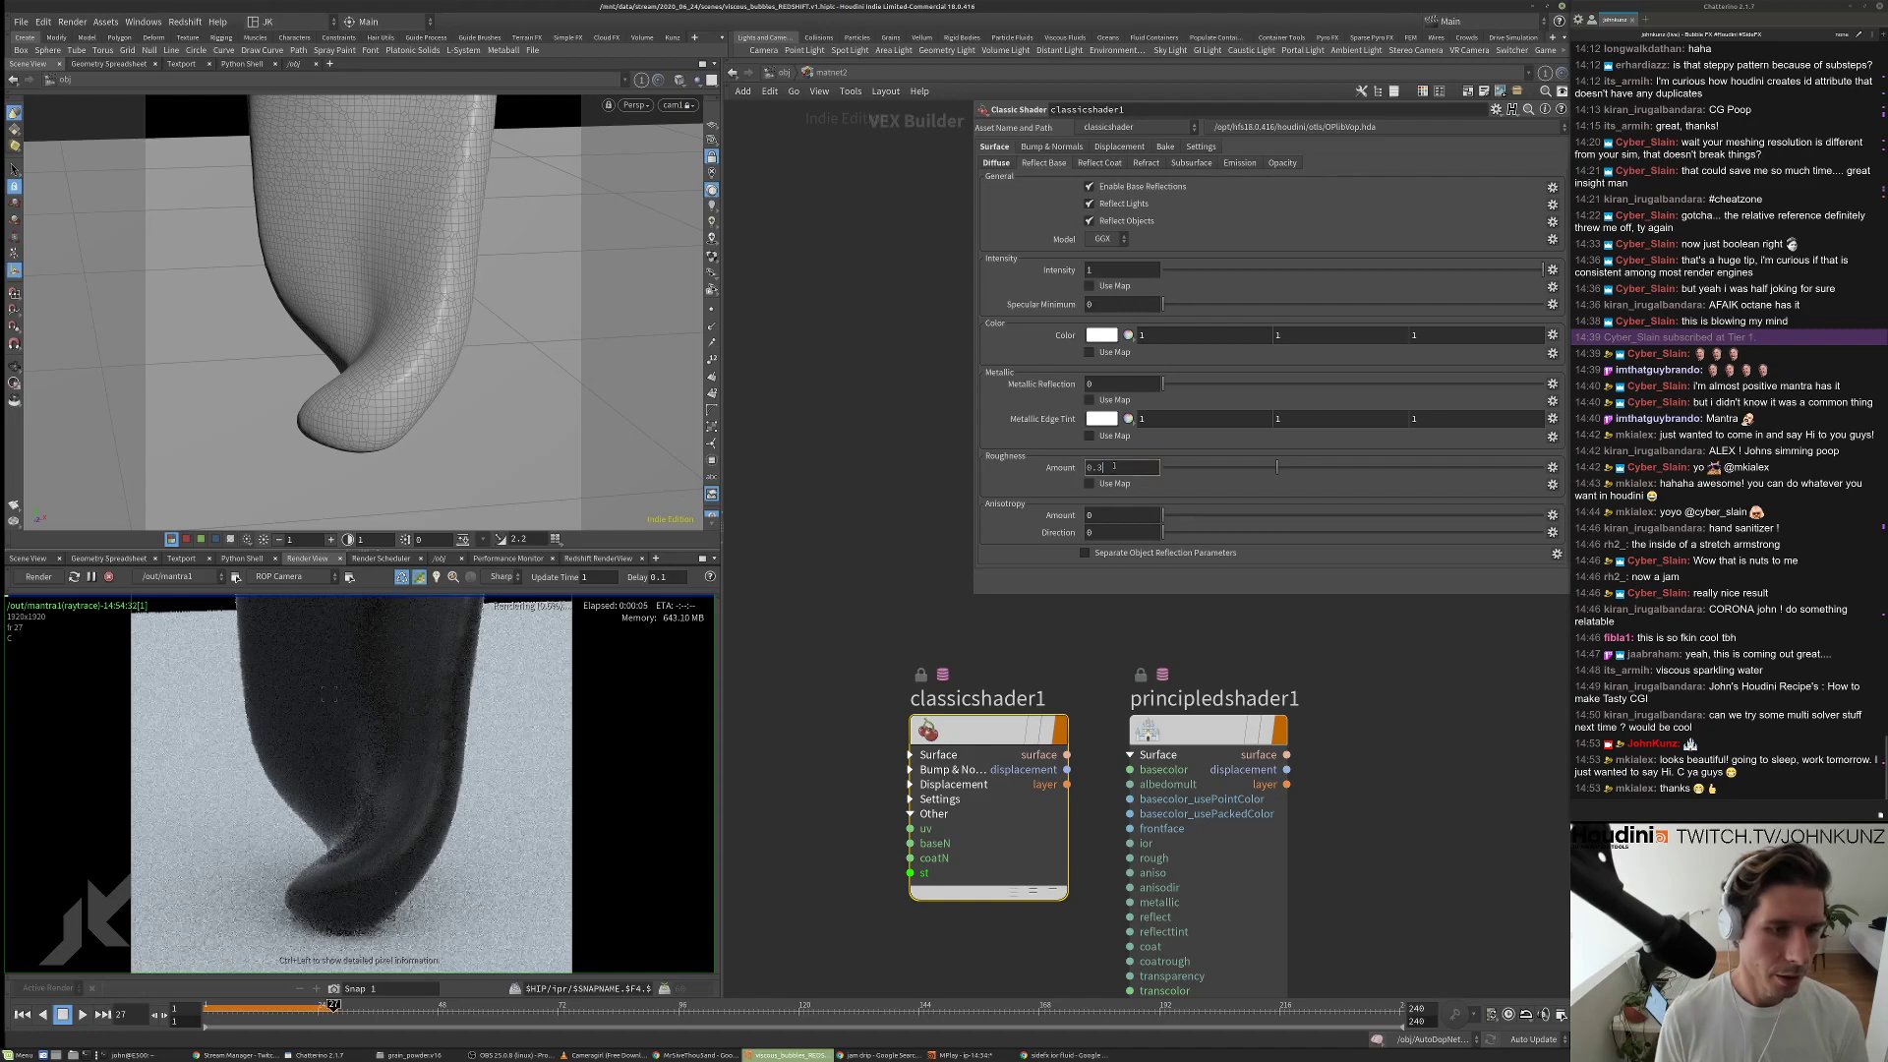
text(0.1)
key(Return)
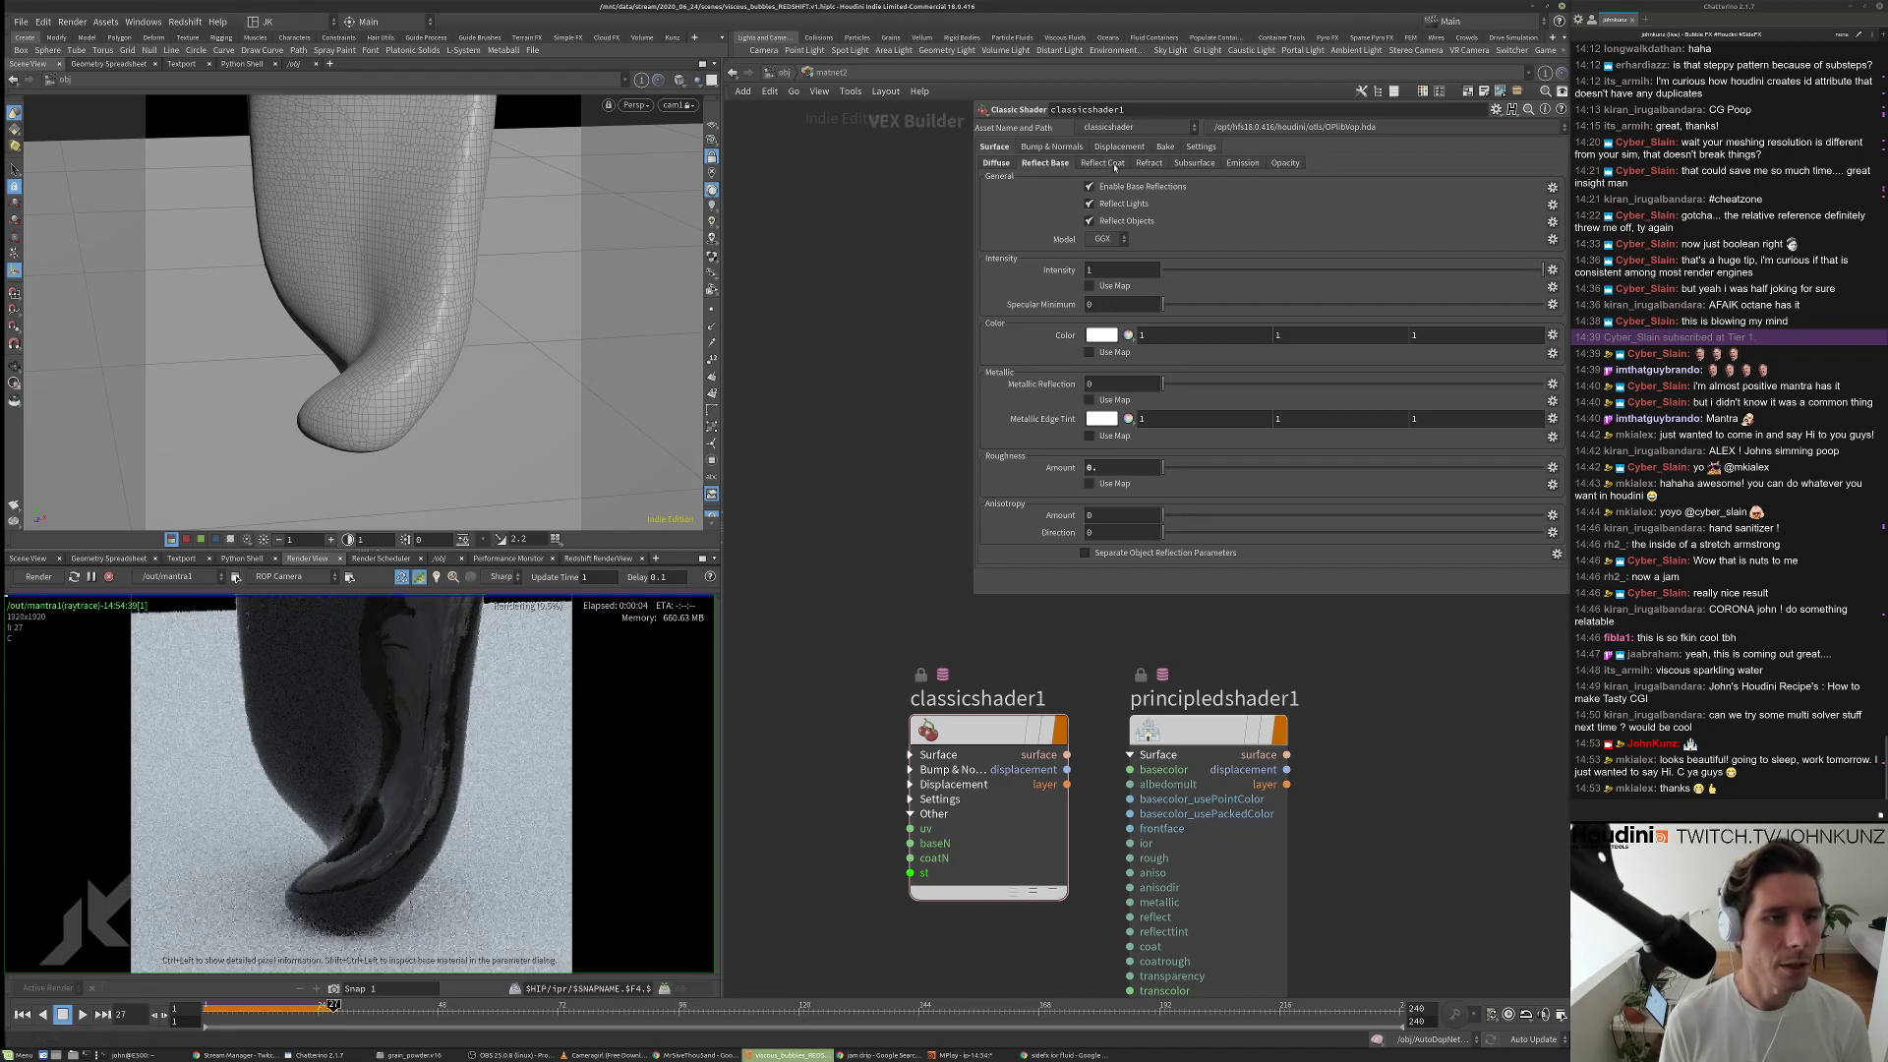
Show classicshader1's Refract settings and focus-render close-up regions of the fluid.
click(1151, 164)
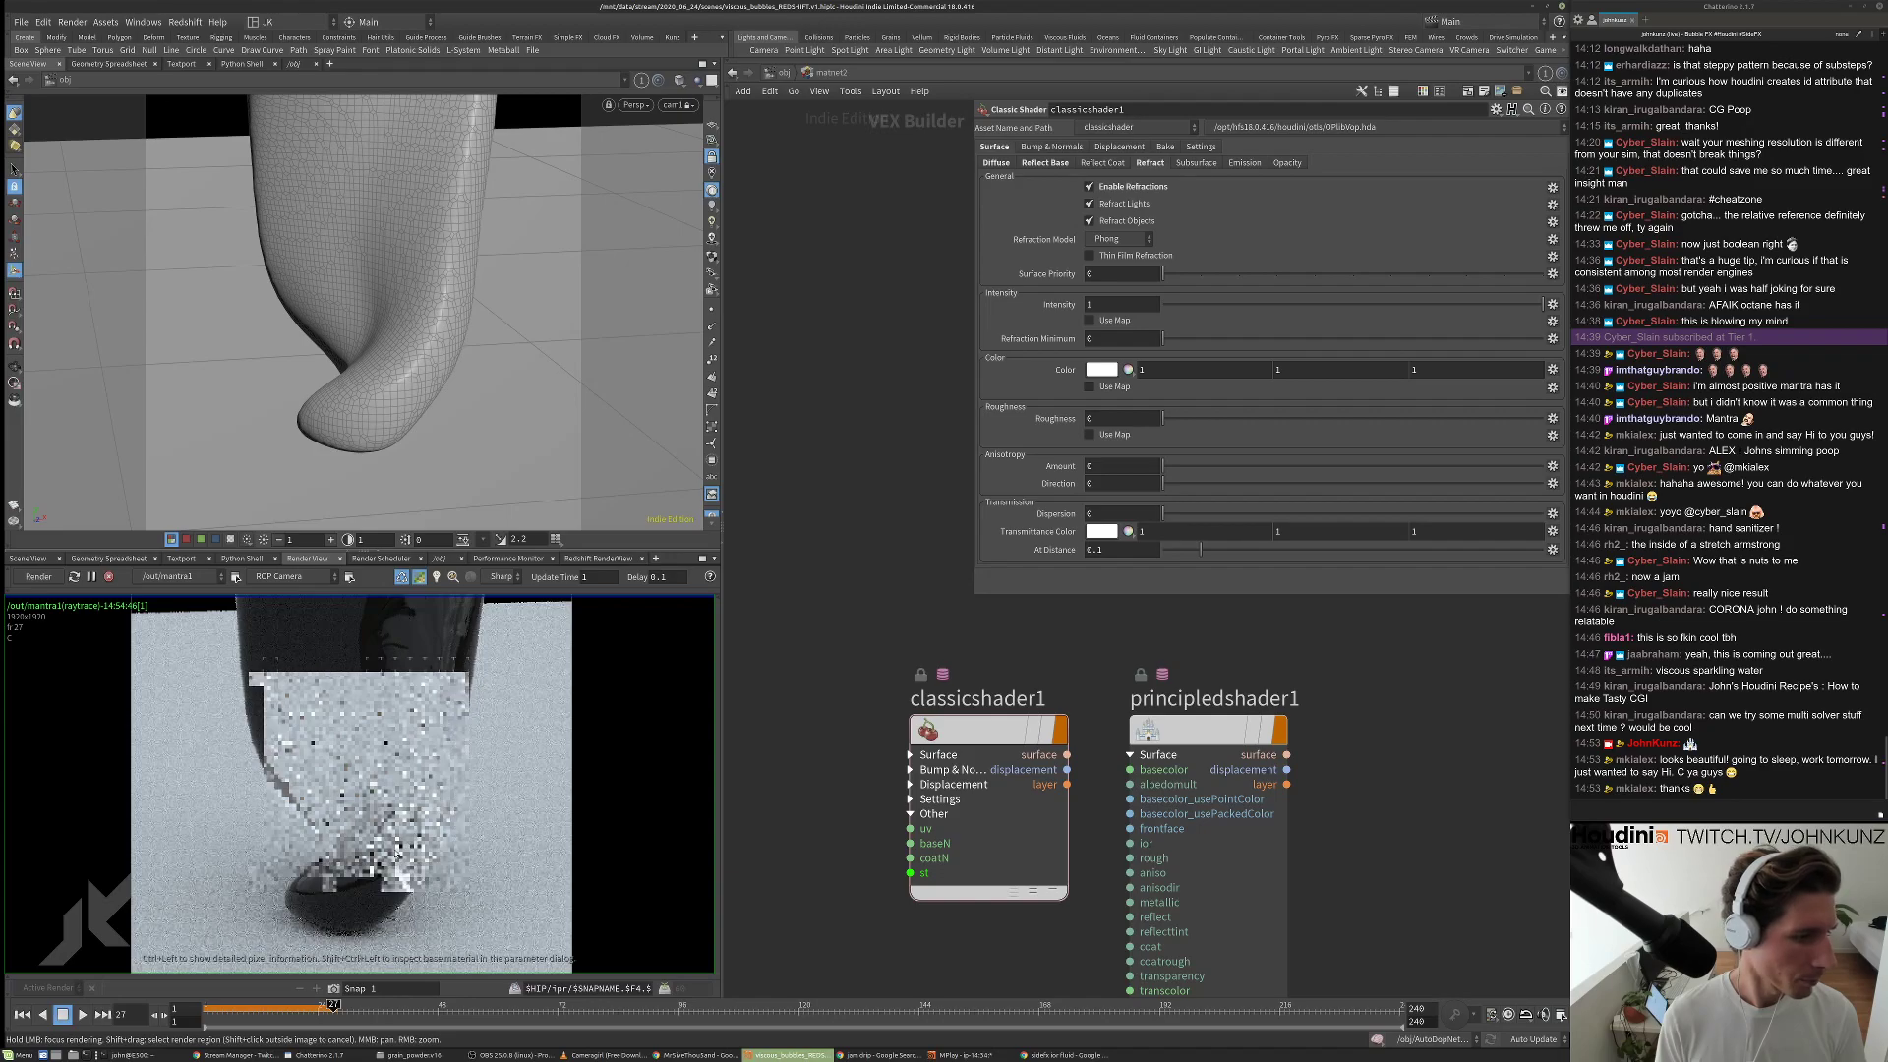
scroll(442, 730, up, 5)
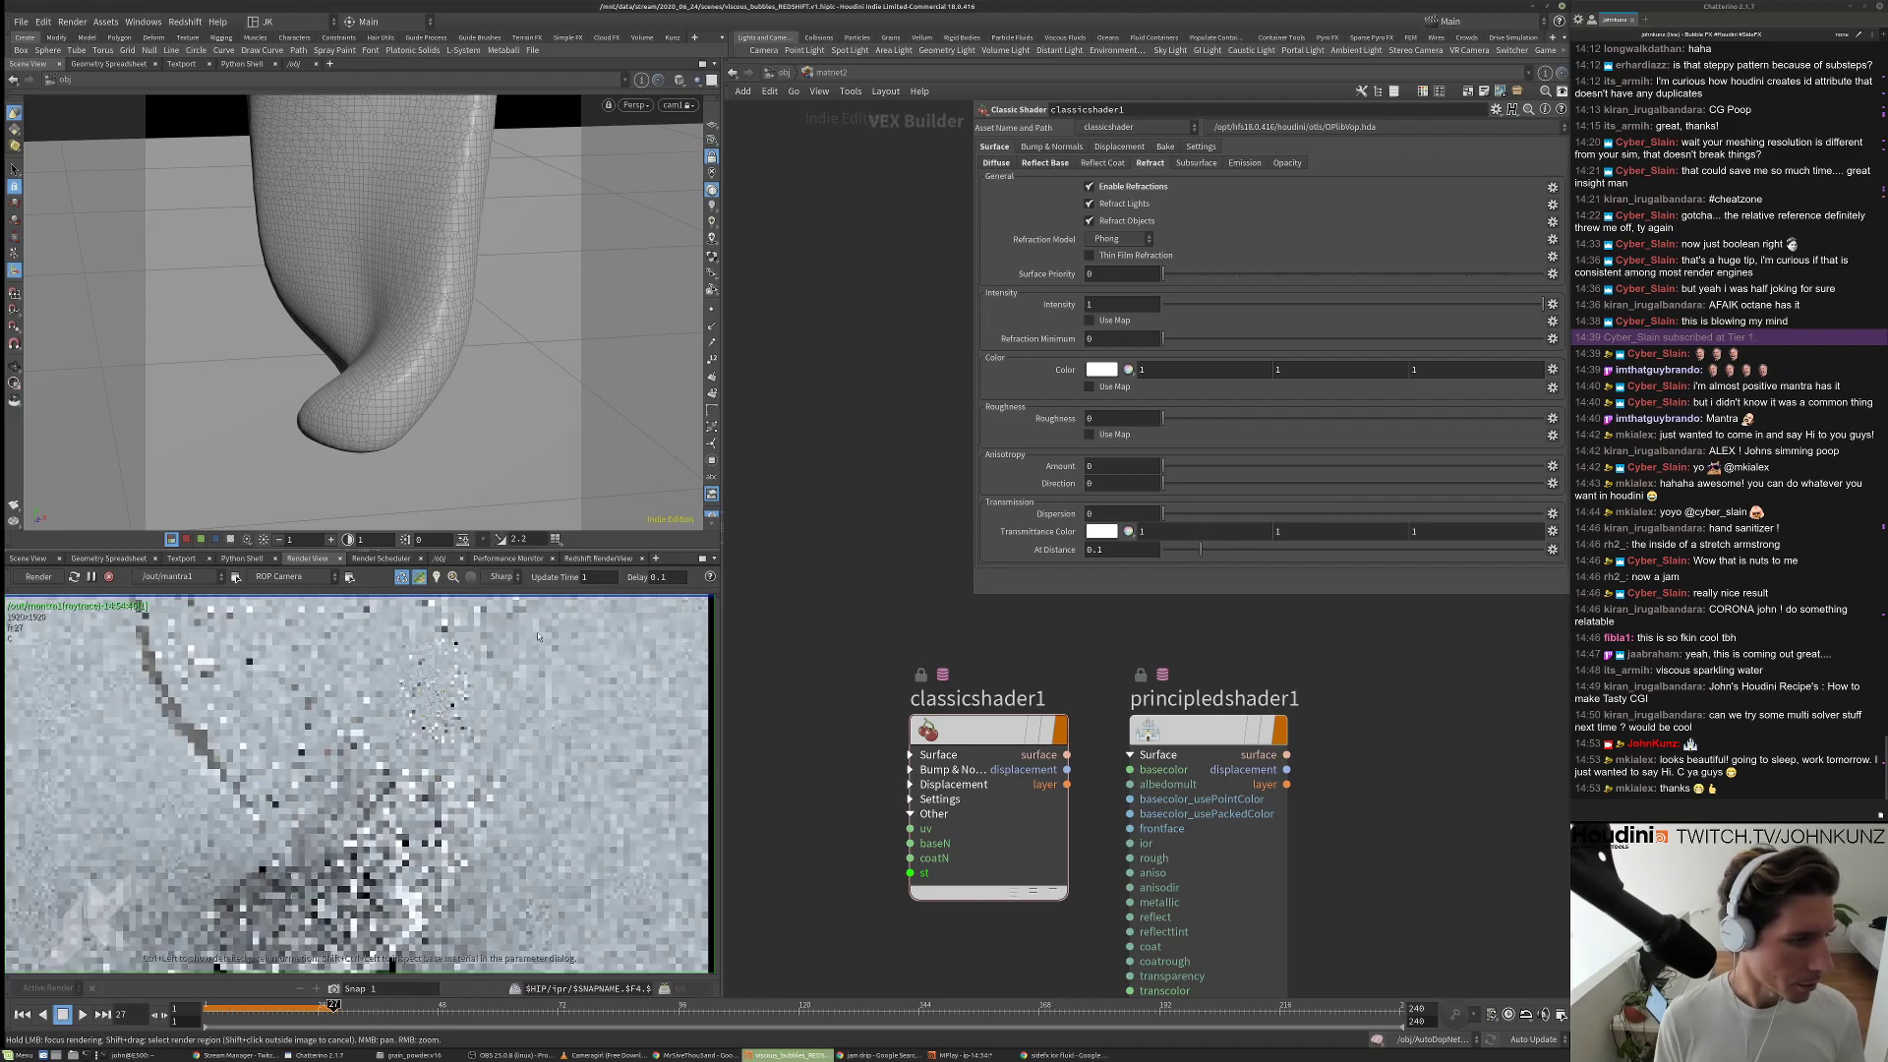
click(462, 671)
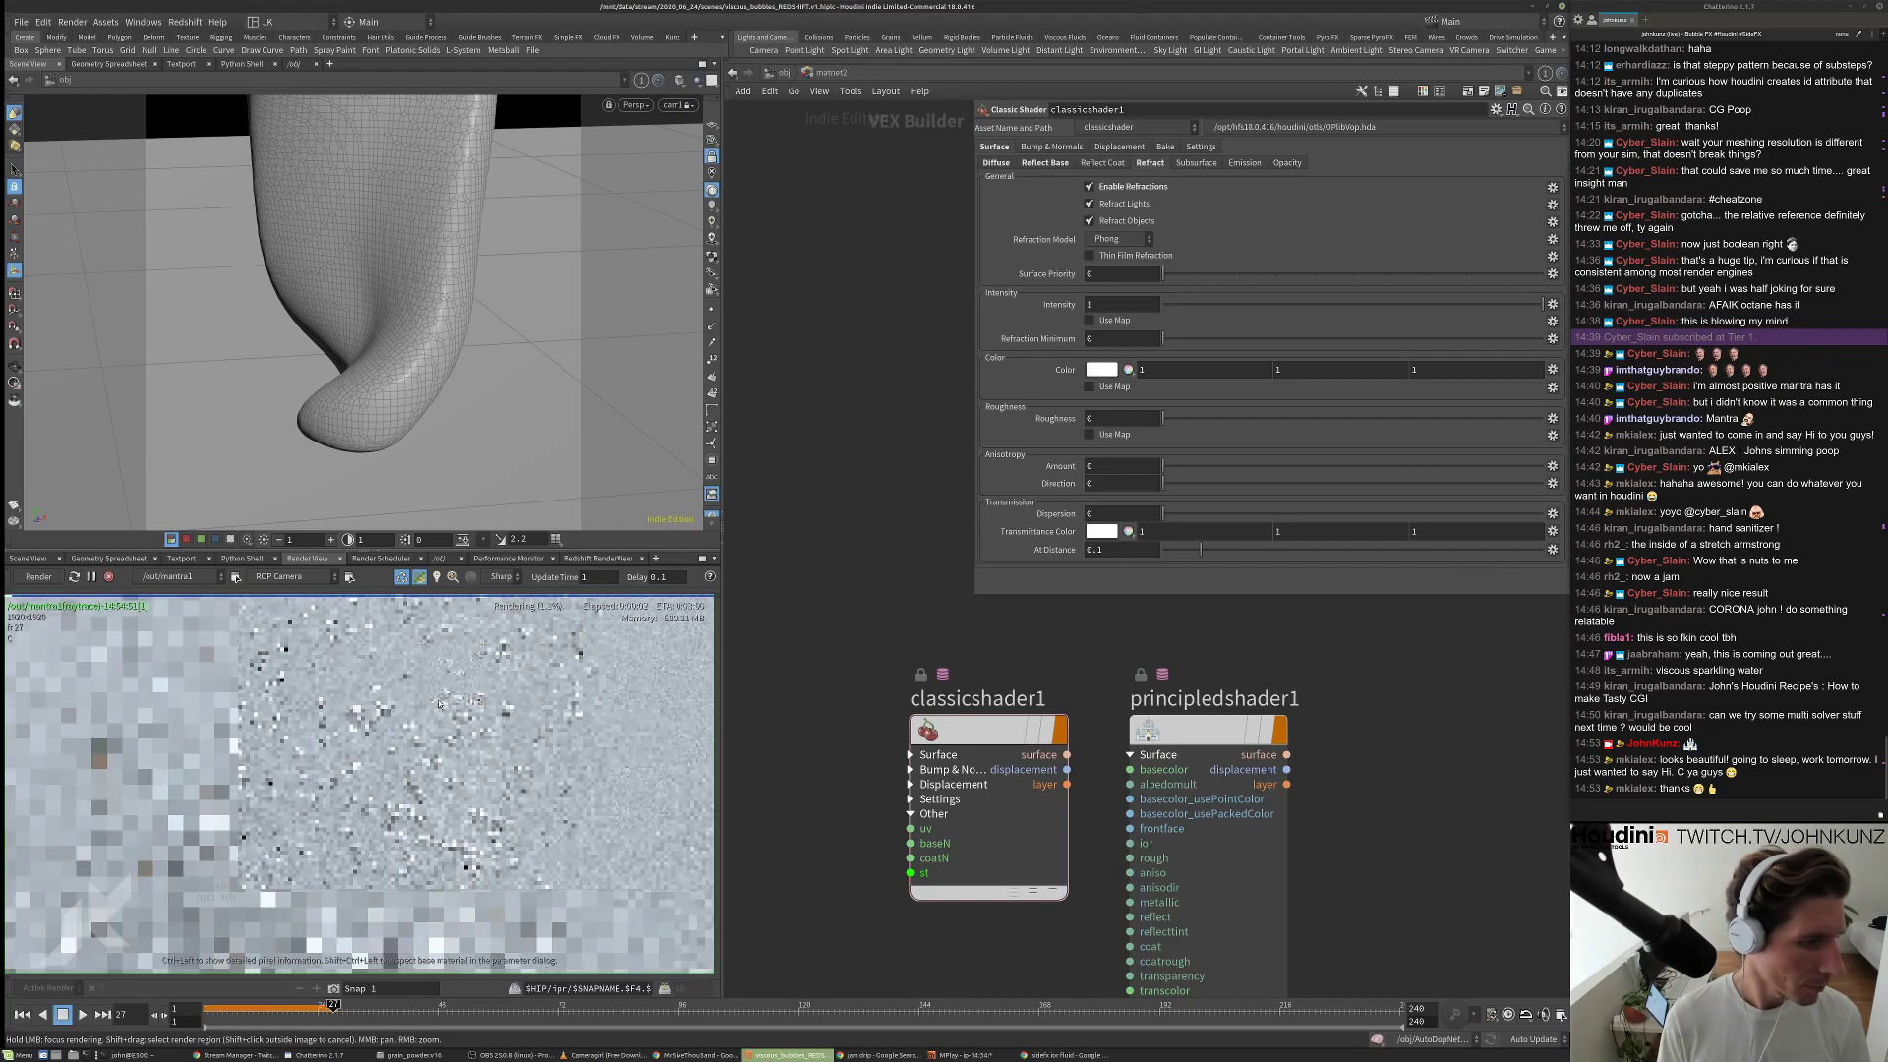
click(490, 696)
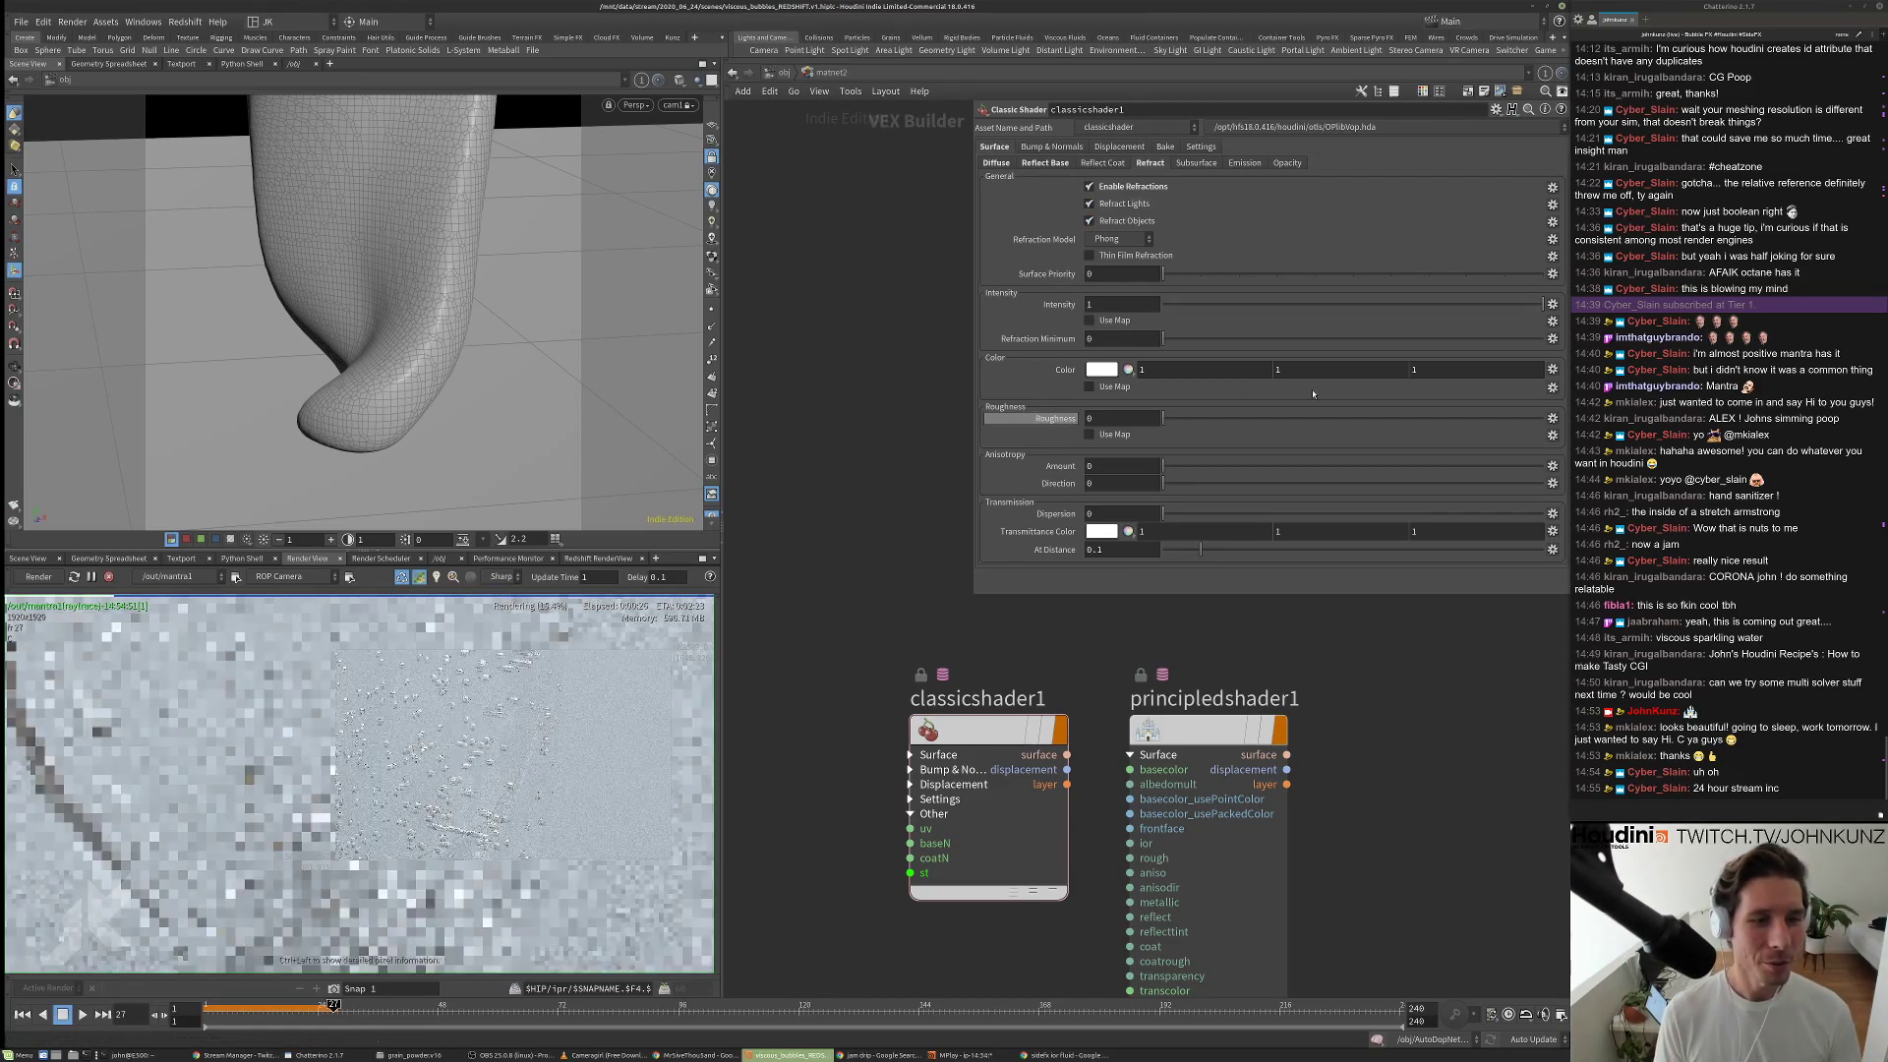
Tint classicshader1's transmittance colour pale blue (0.668, 0.713, 1), then show its Opacity settings.
click(1102, 530)
click(1252, 667)
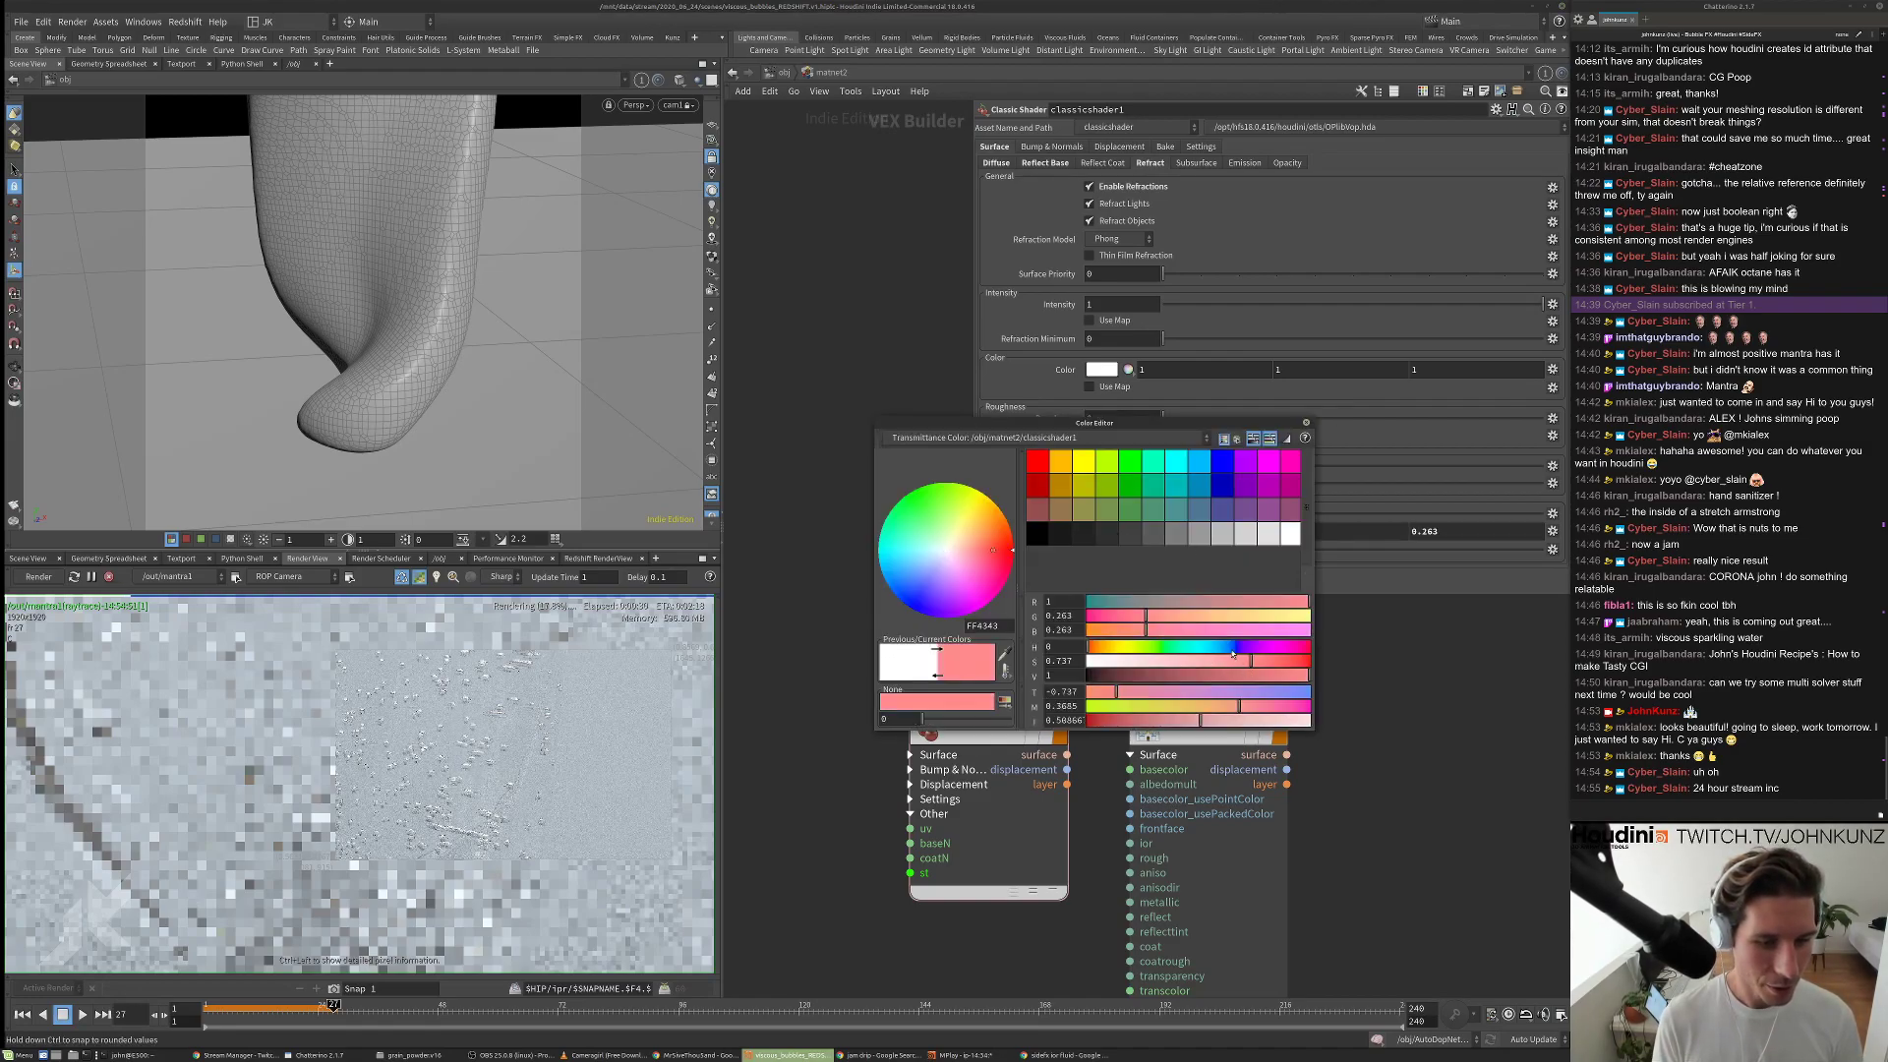
click(1234, 646)
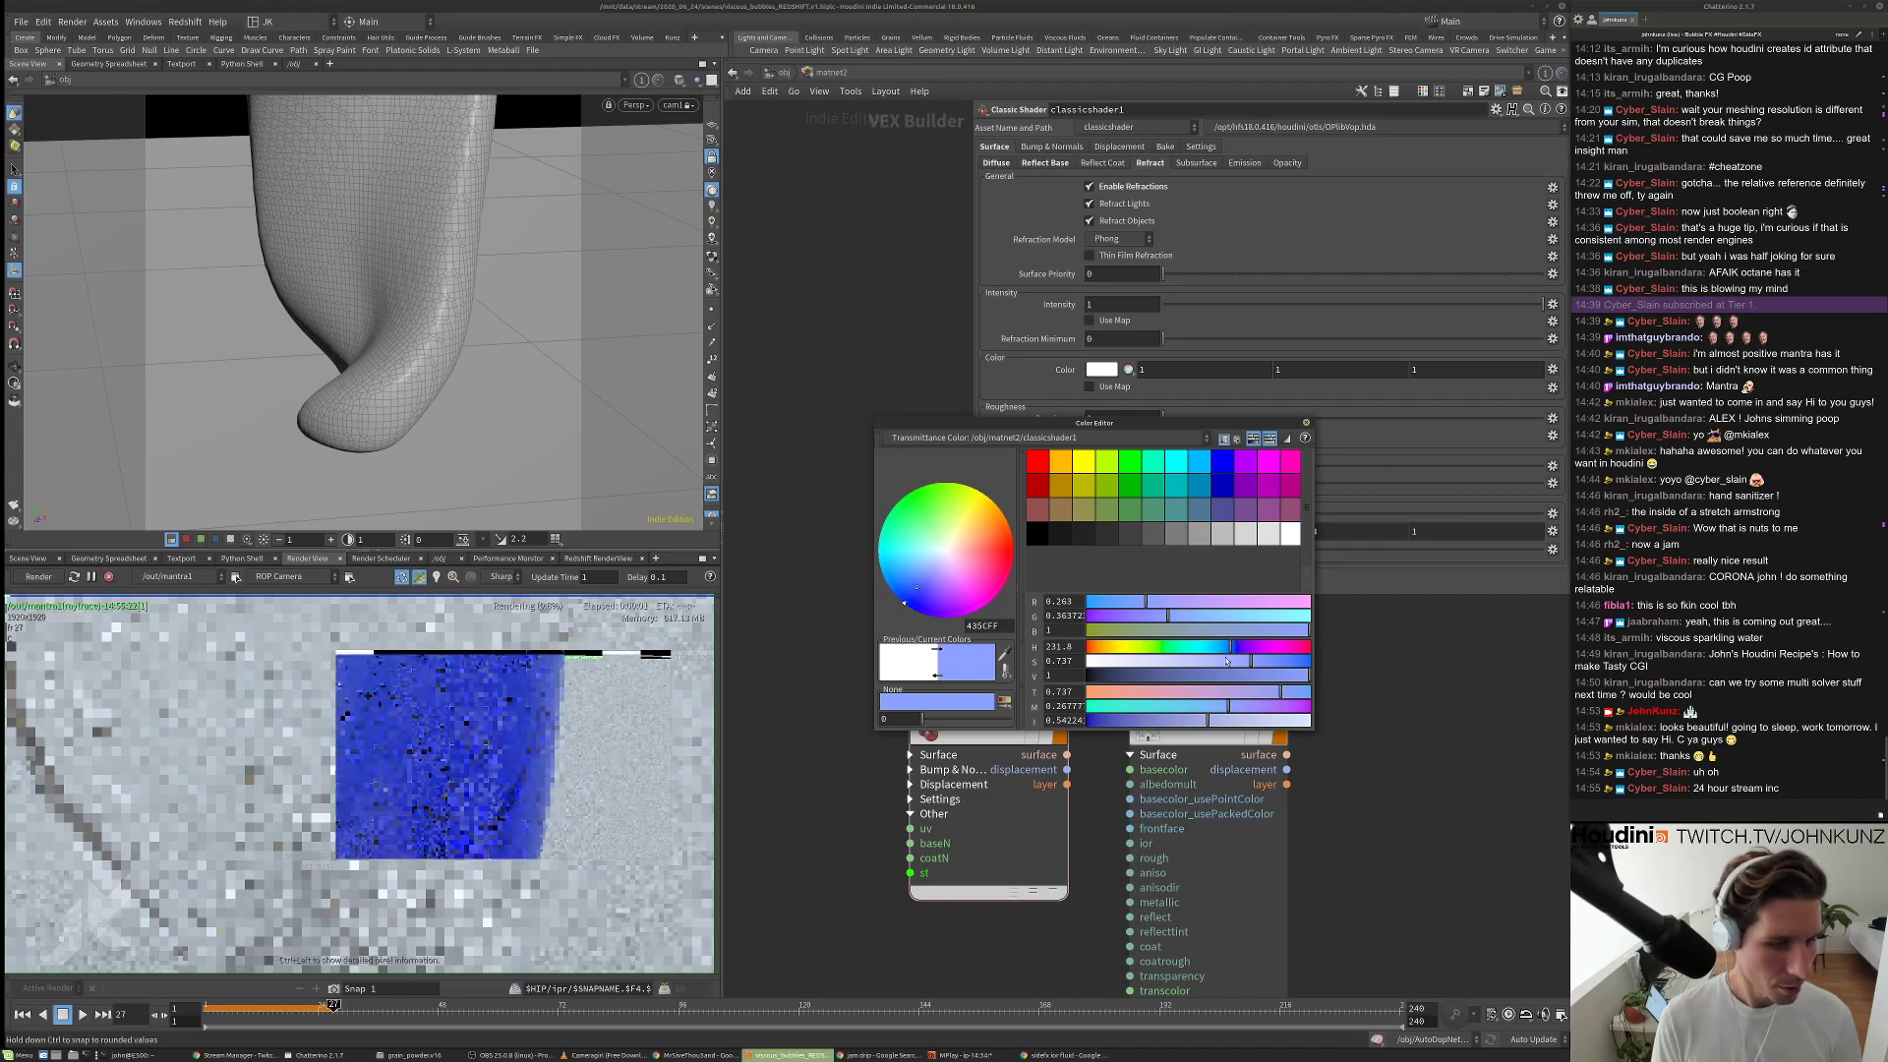
click(1186, 662)
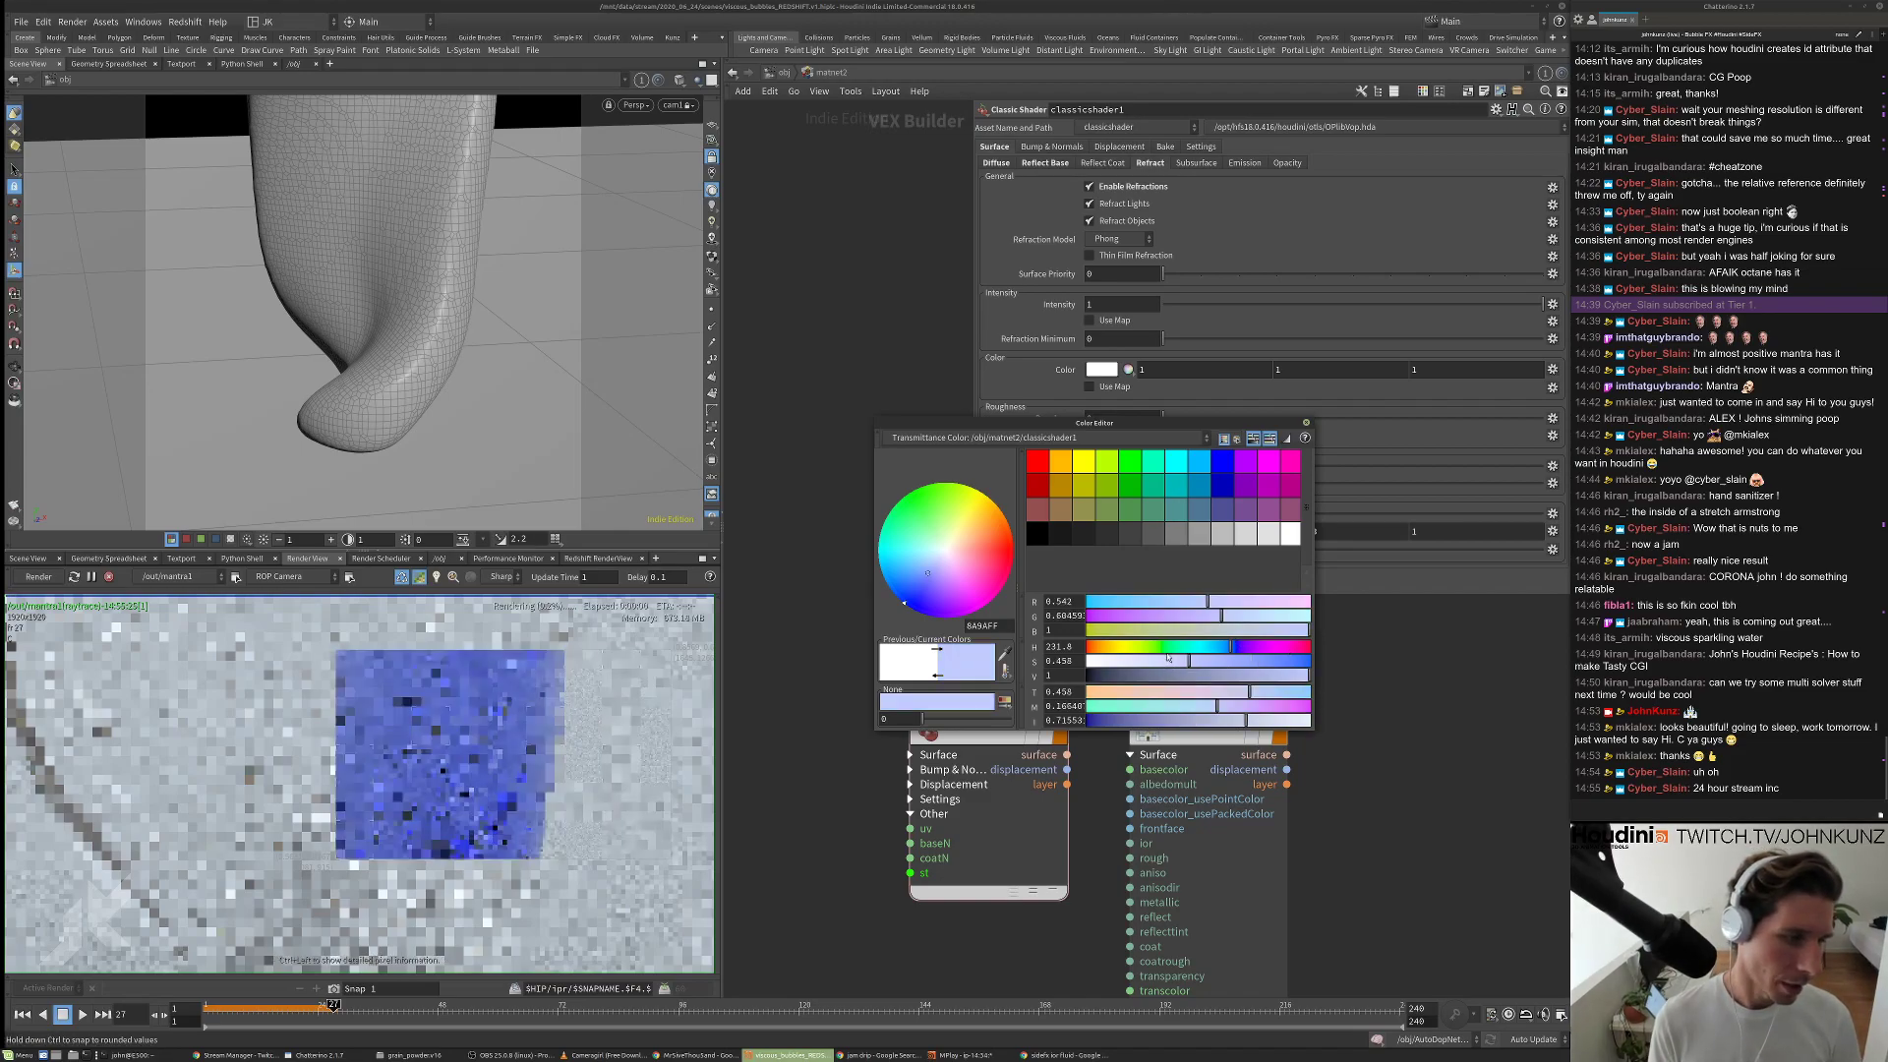
click(1162, 665)
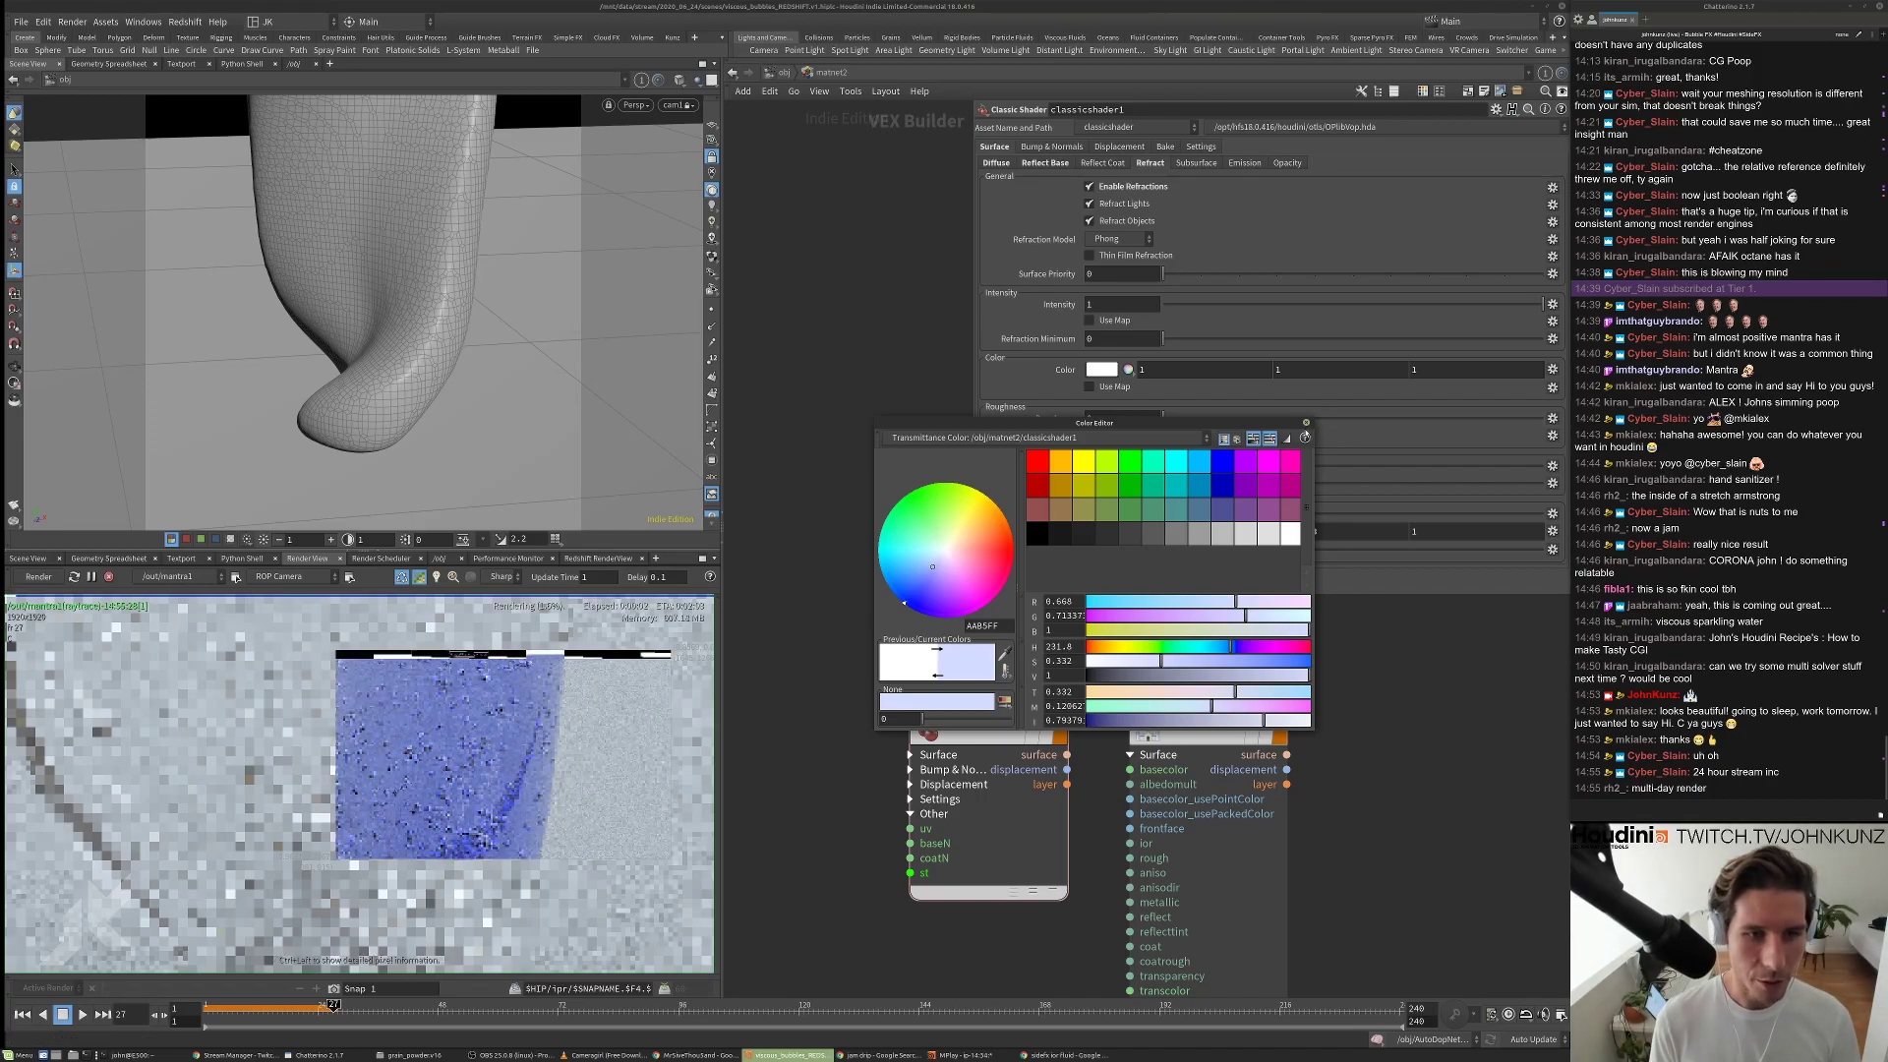
click(1305, 422)
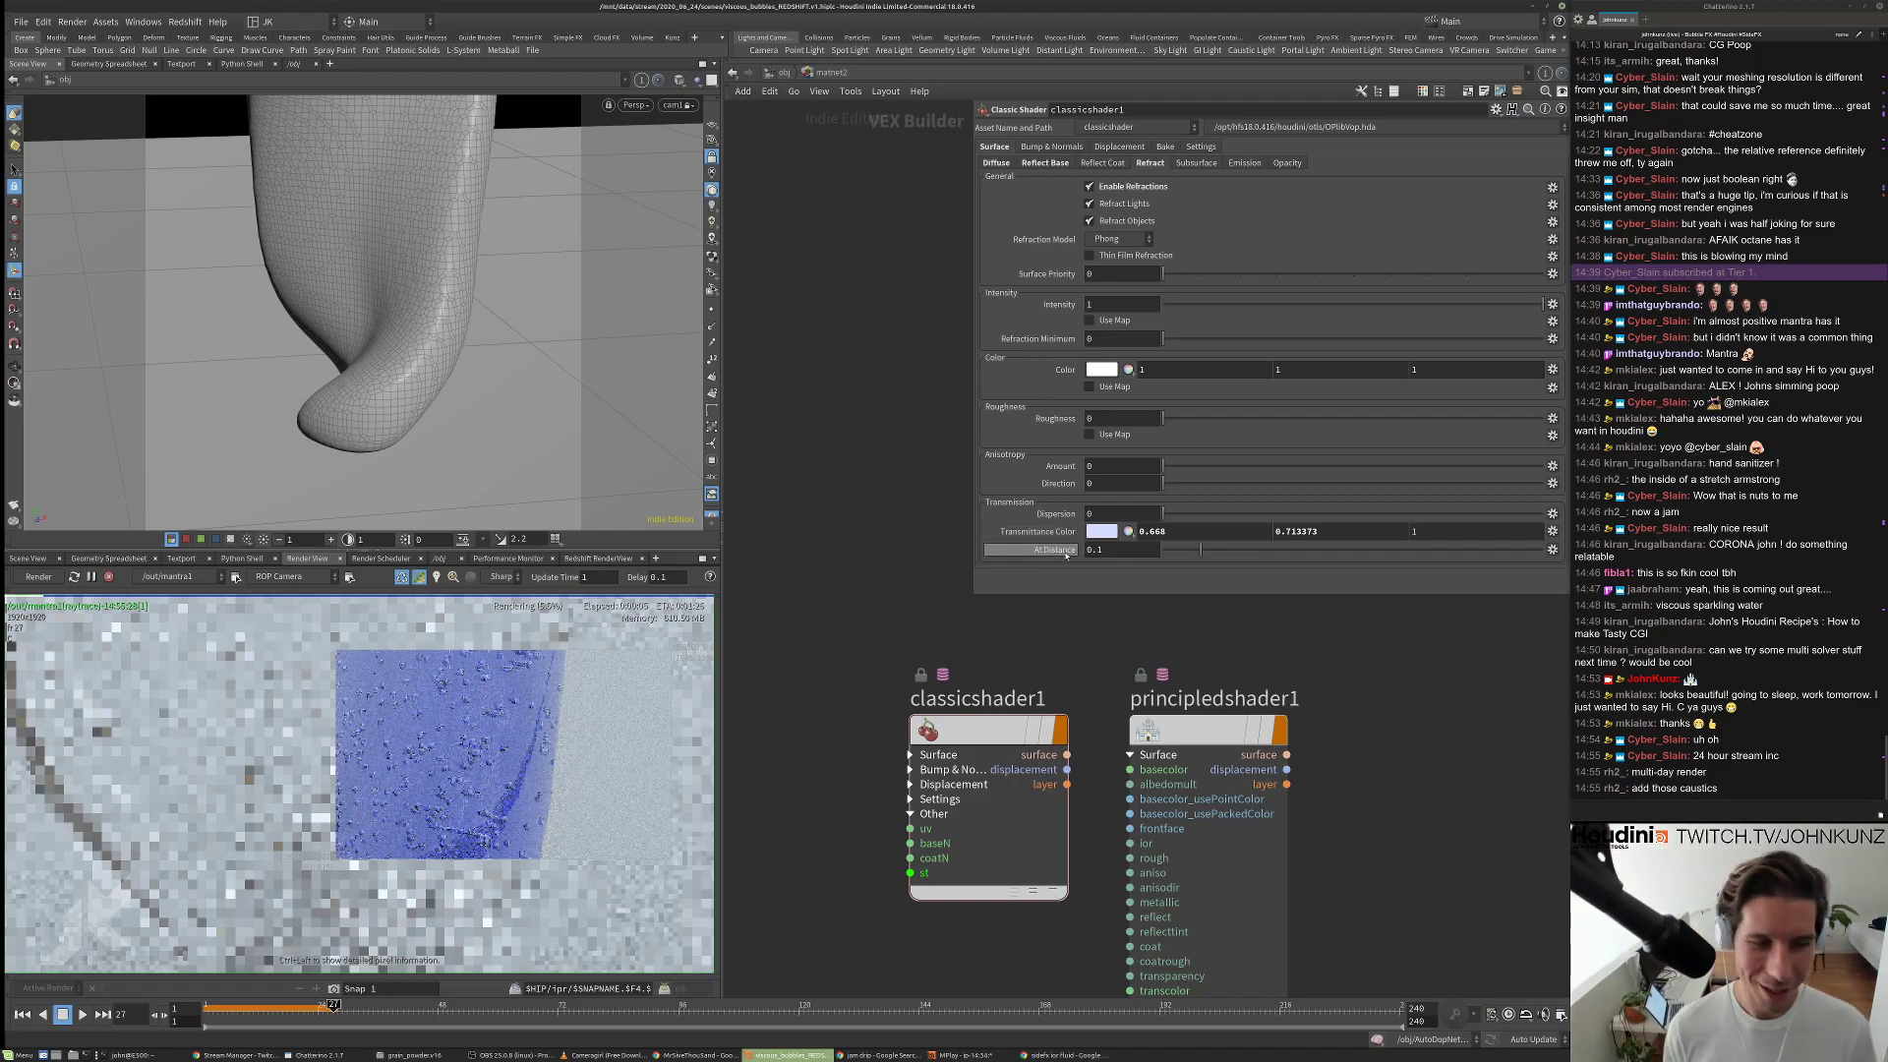
click(1284, 163)
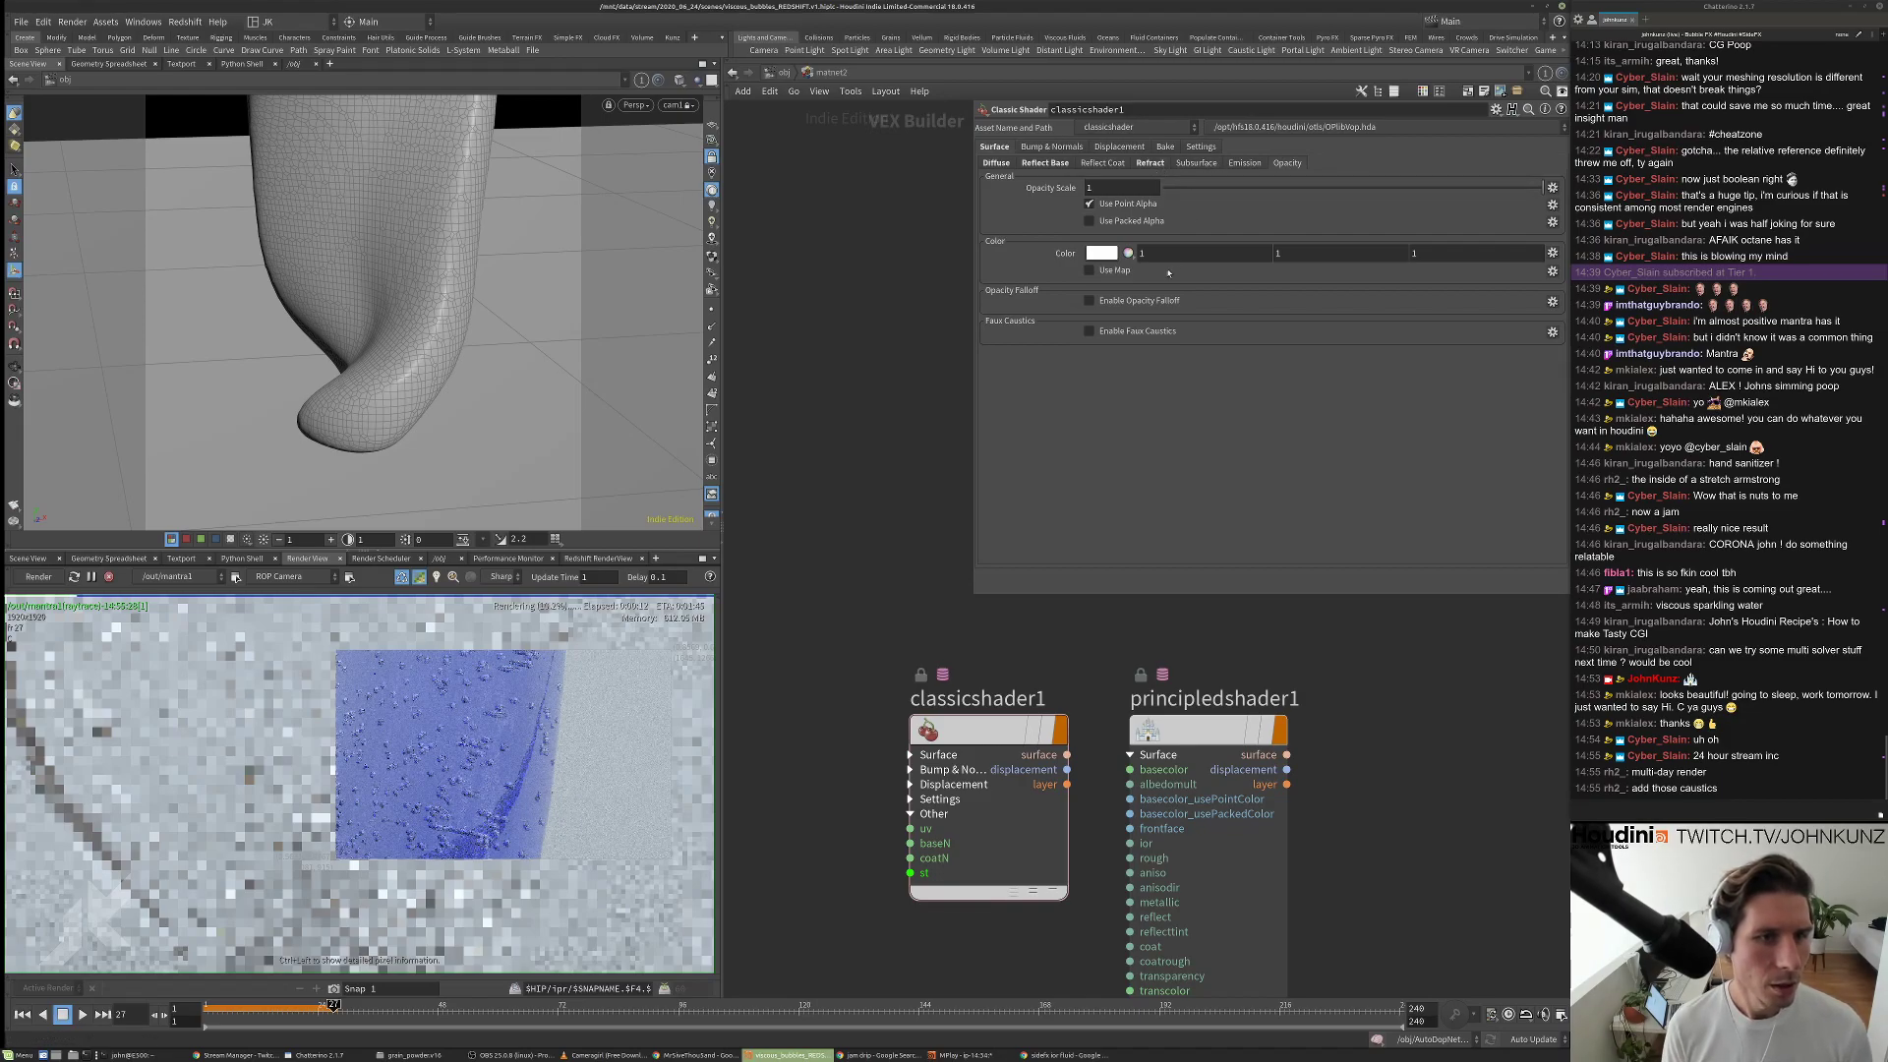
Enable Faux Caustics on the classic shader and zoom the render to inspect the blue fluid.
click(1121, 331)
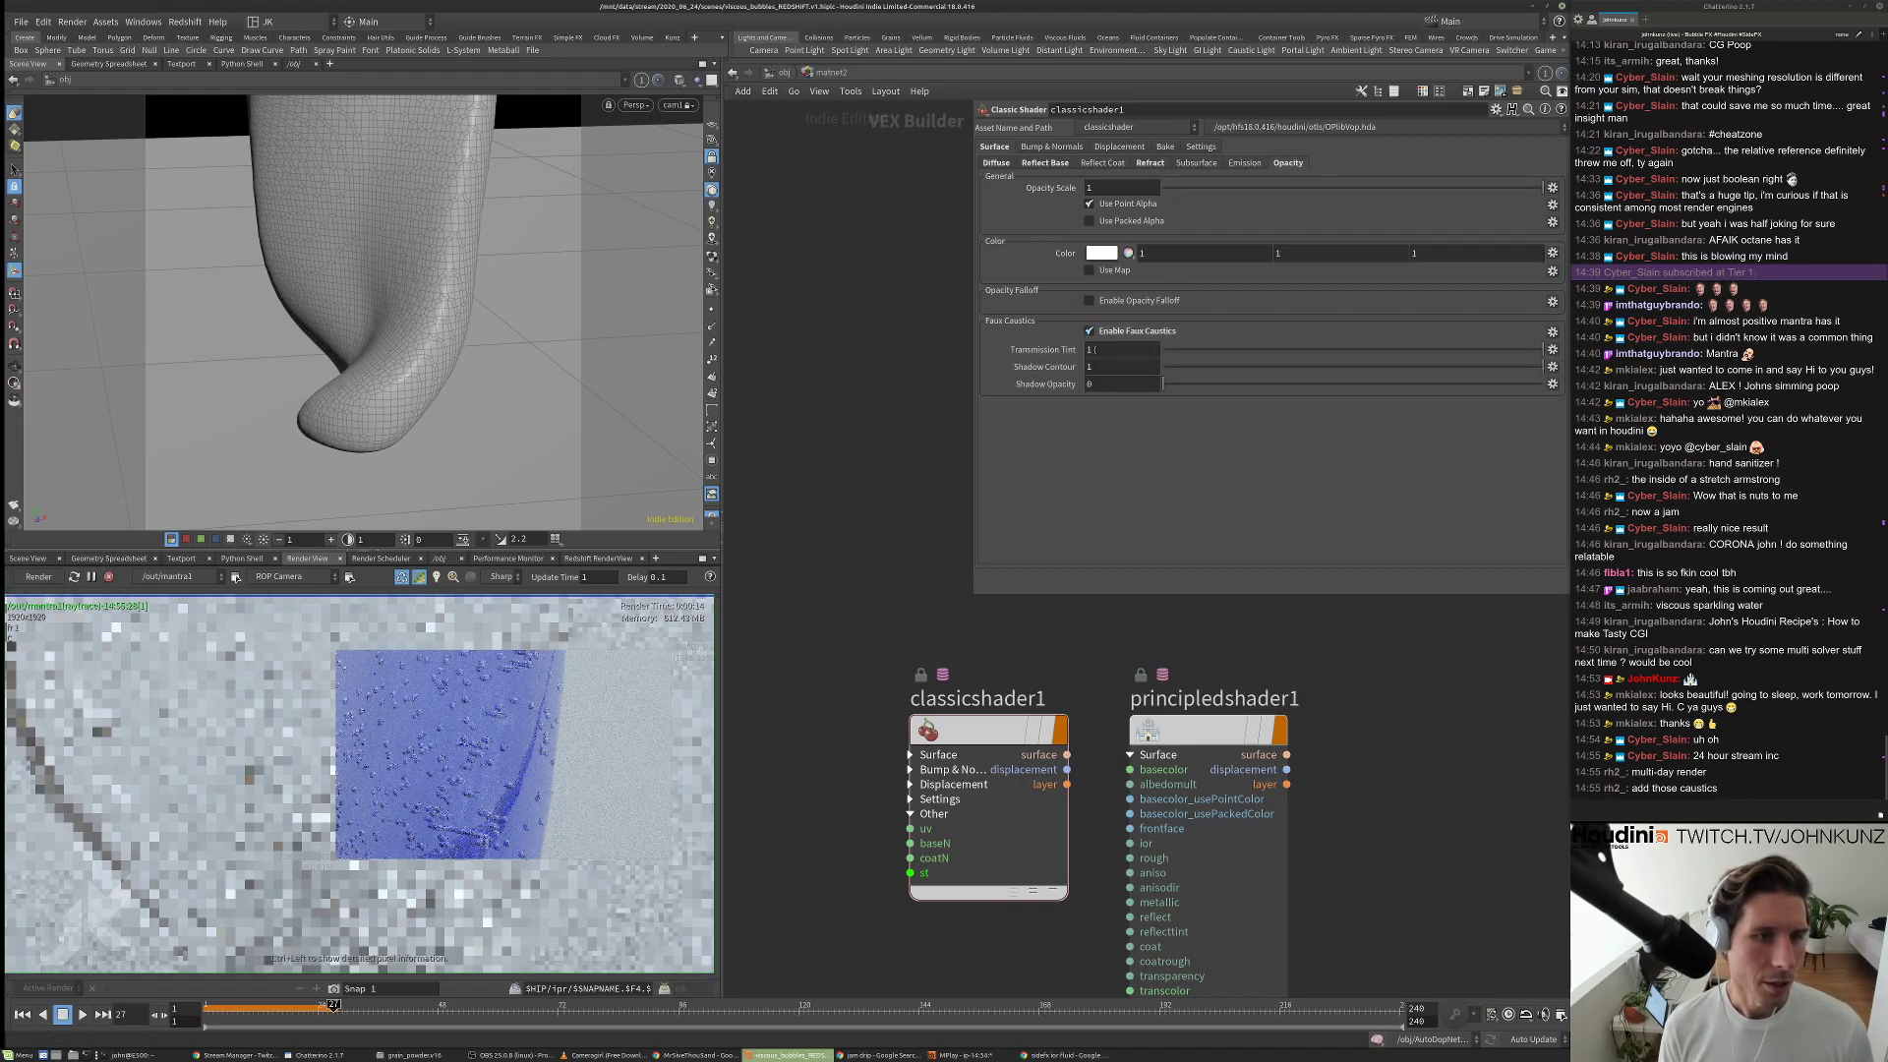
scroll(570, 724, down, 5)
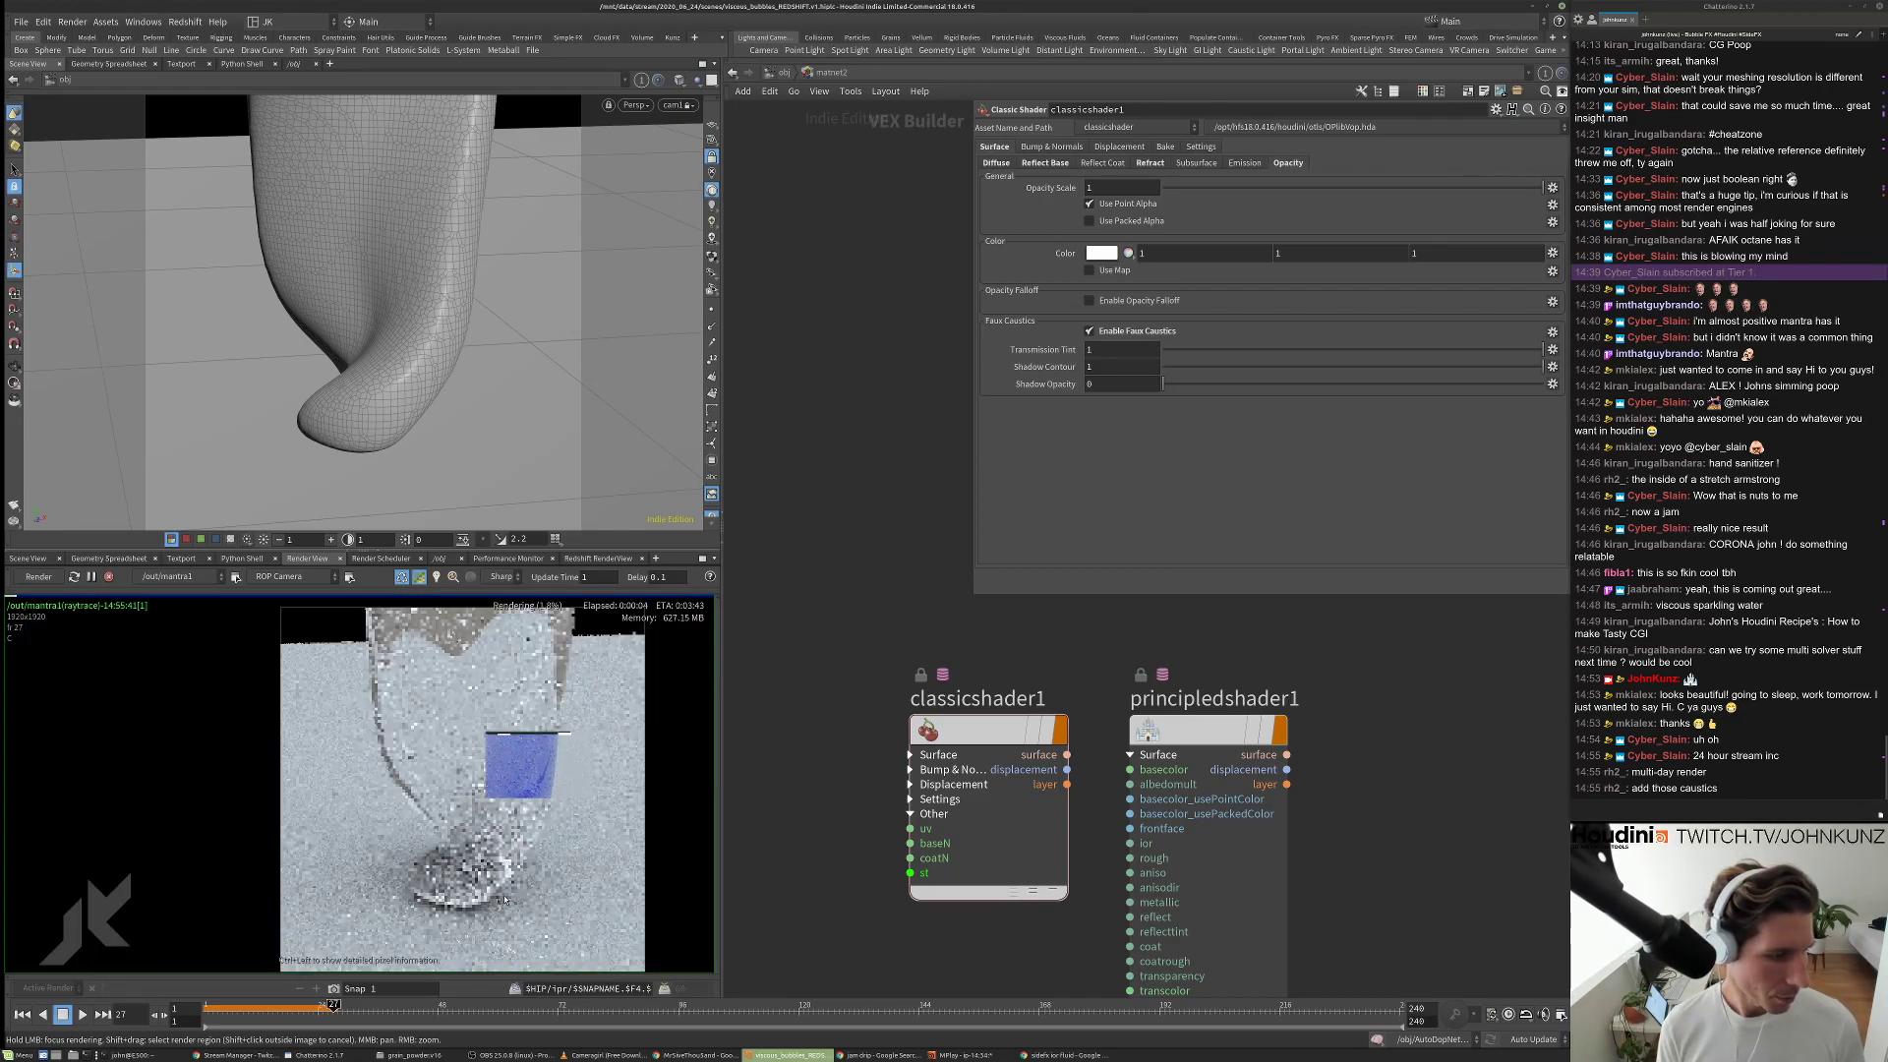
scroll(514, 875, up, 5)
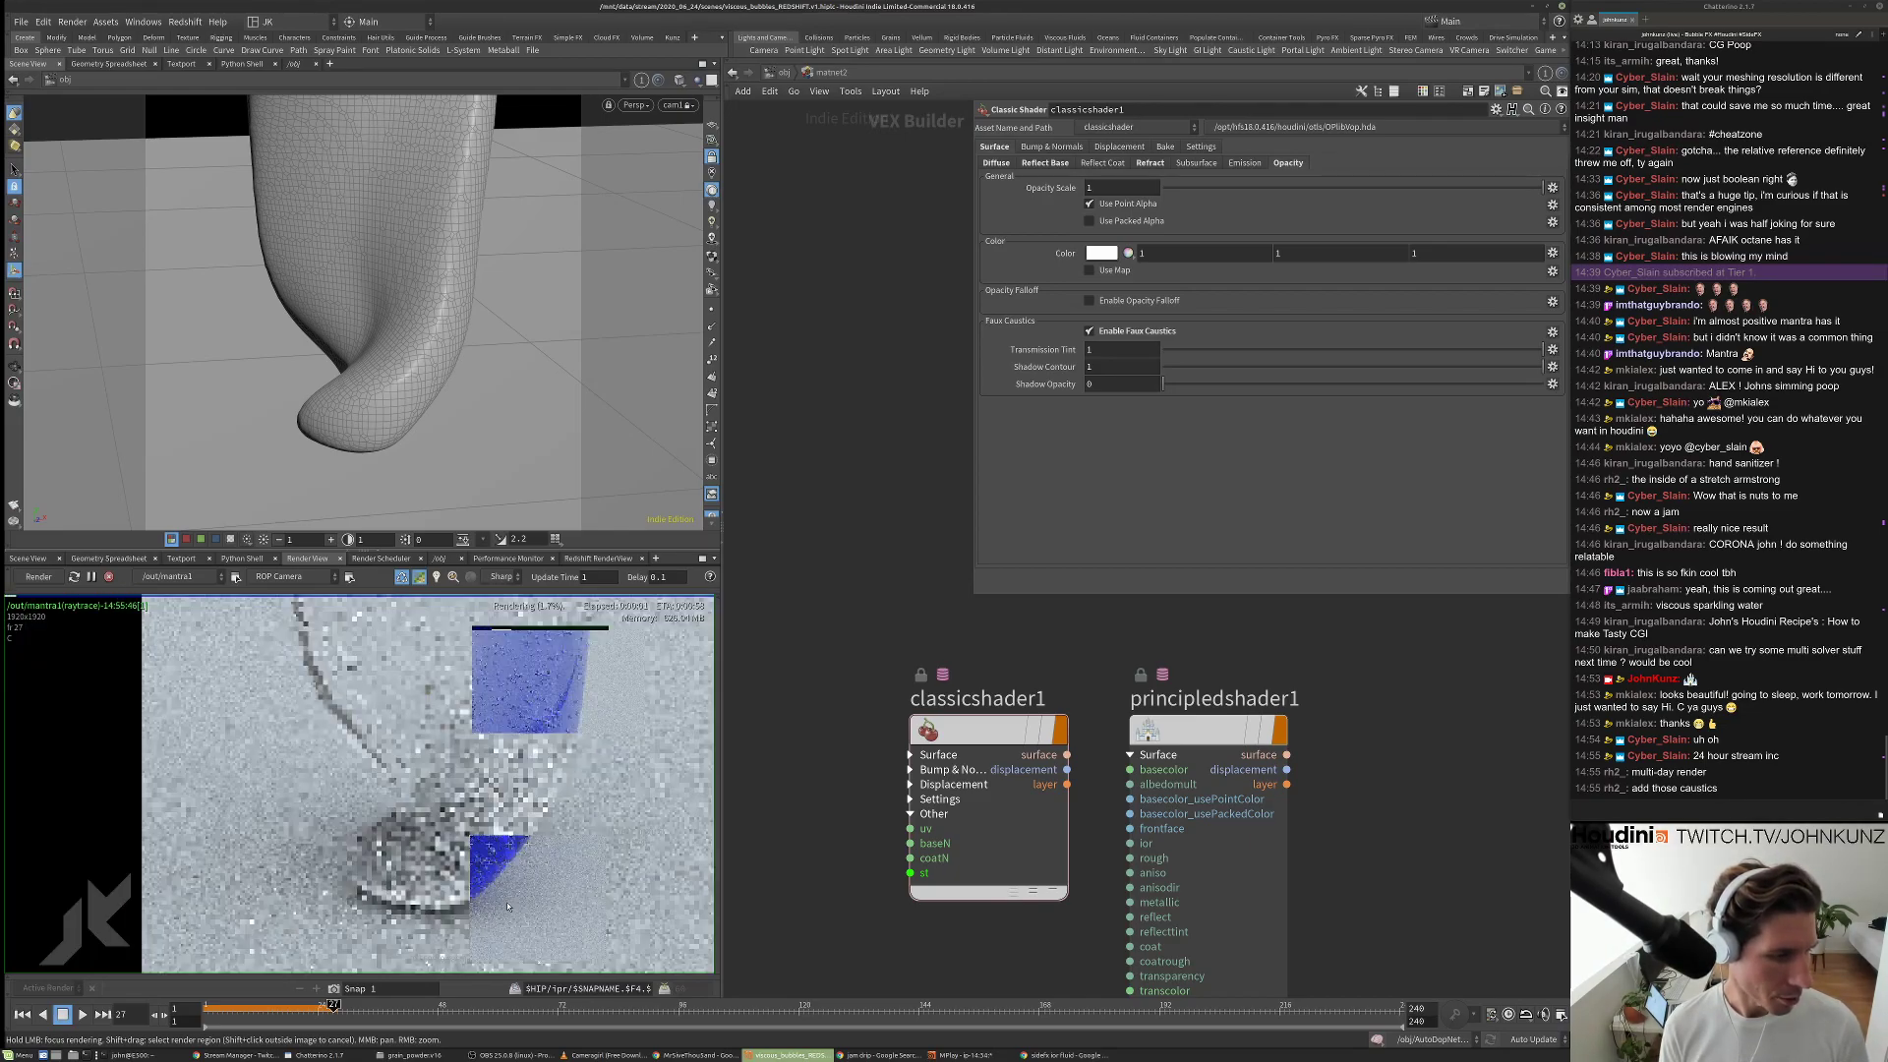
scroll(511, 886, down, 2)
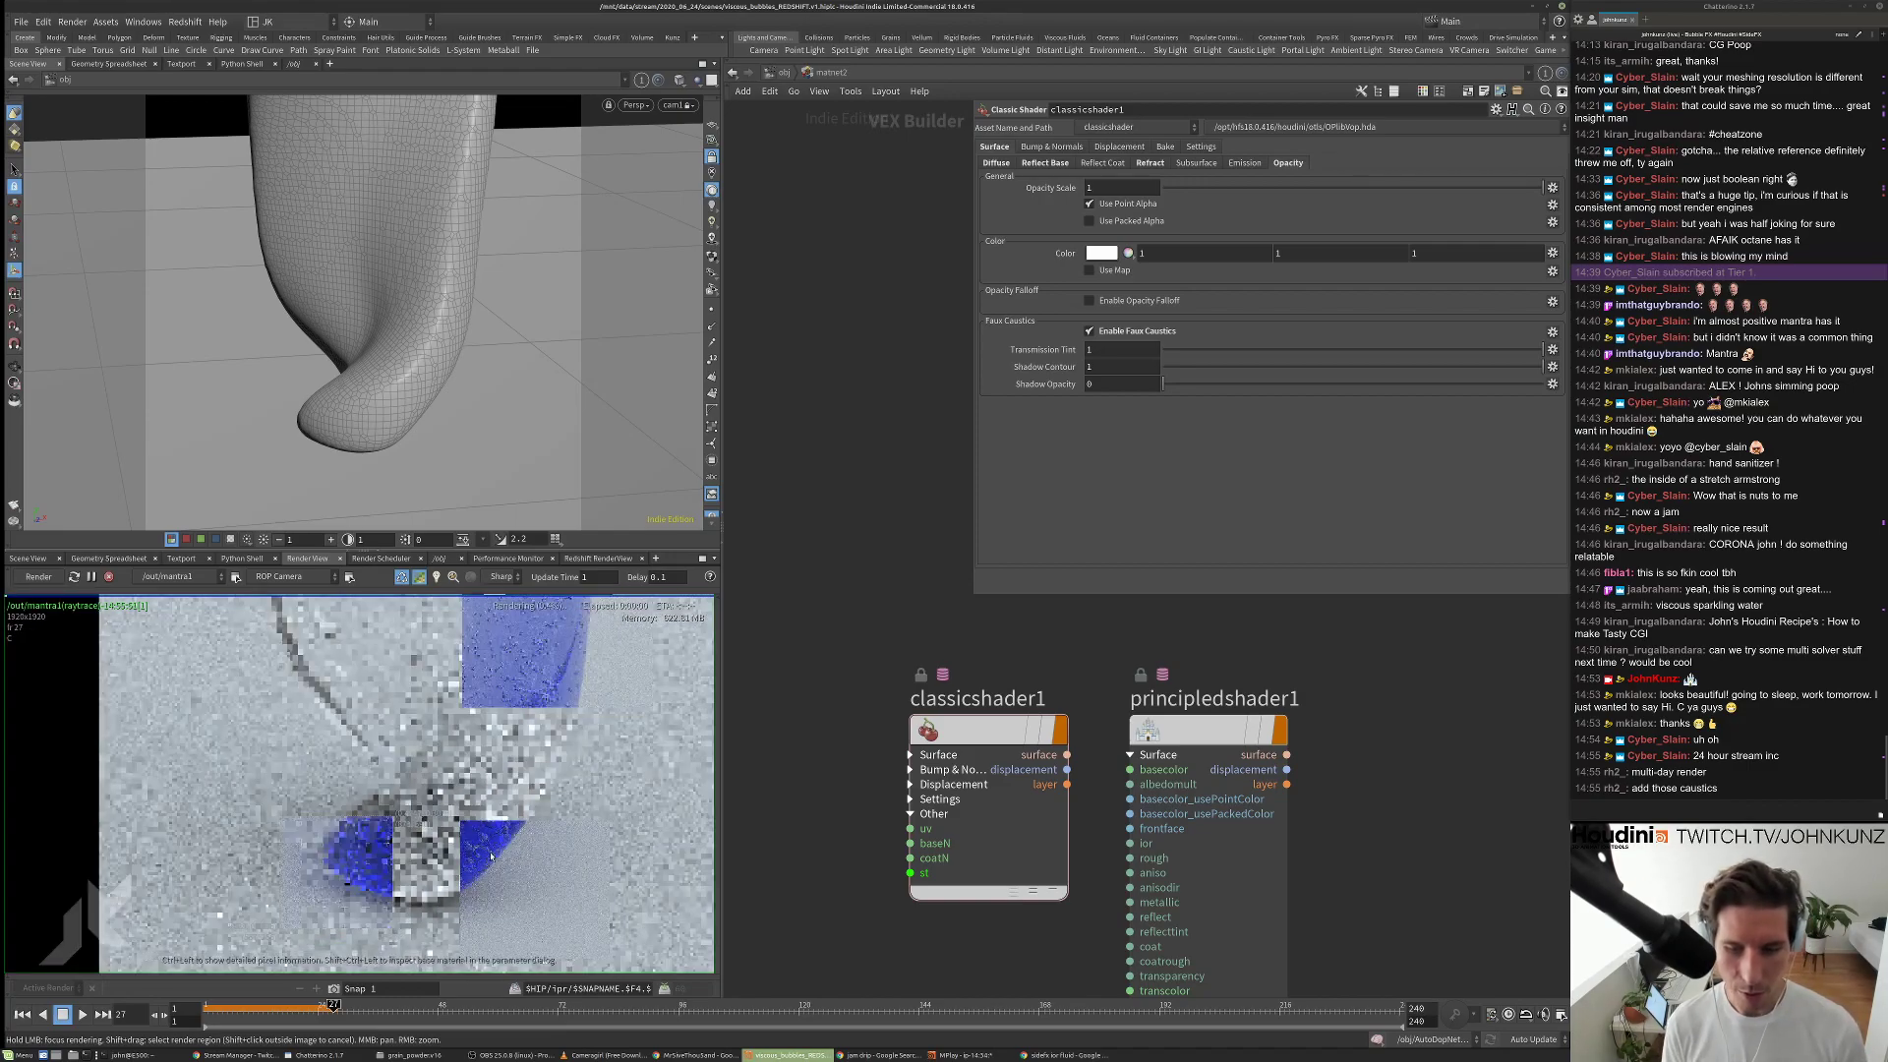
scroll(318, 896, up, 2)
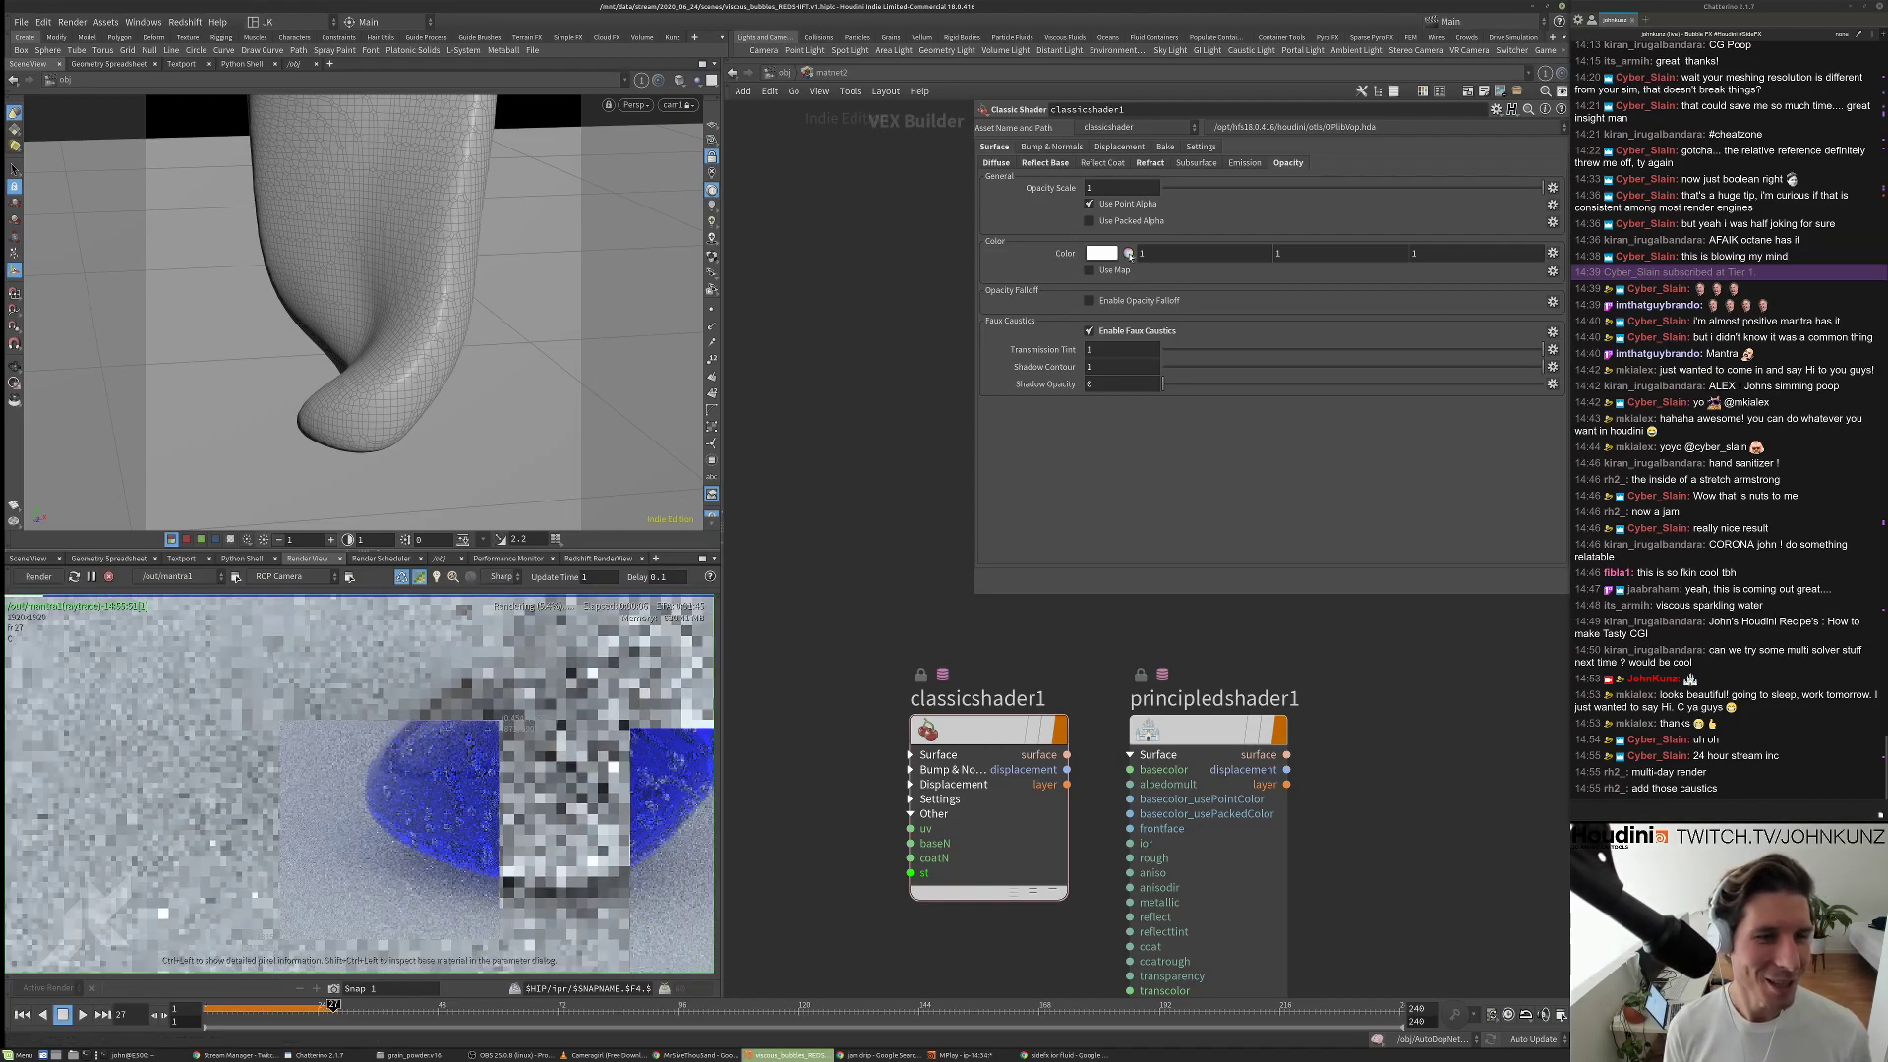
Set the Reflect Base roughness of classicshader1 to 0.2.
click(1149, 163)
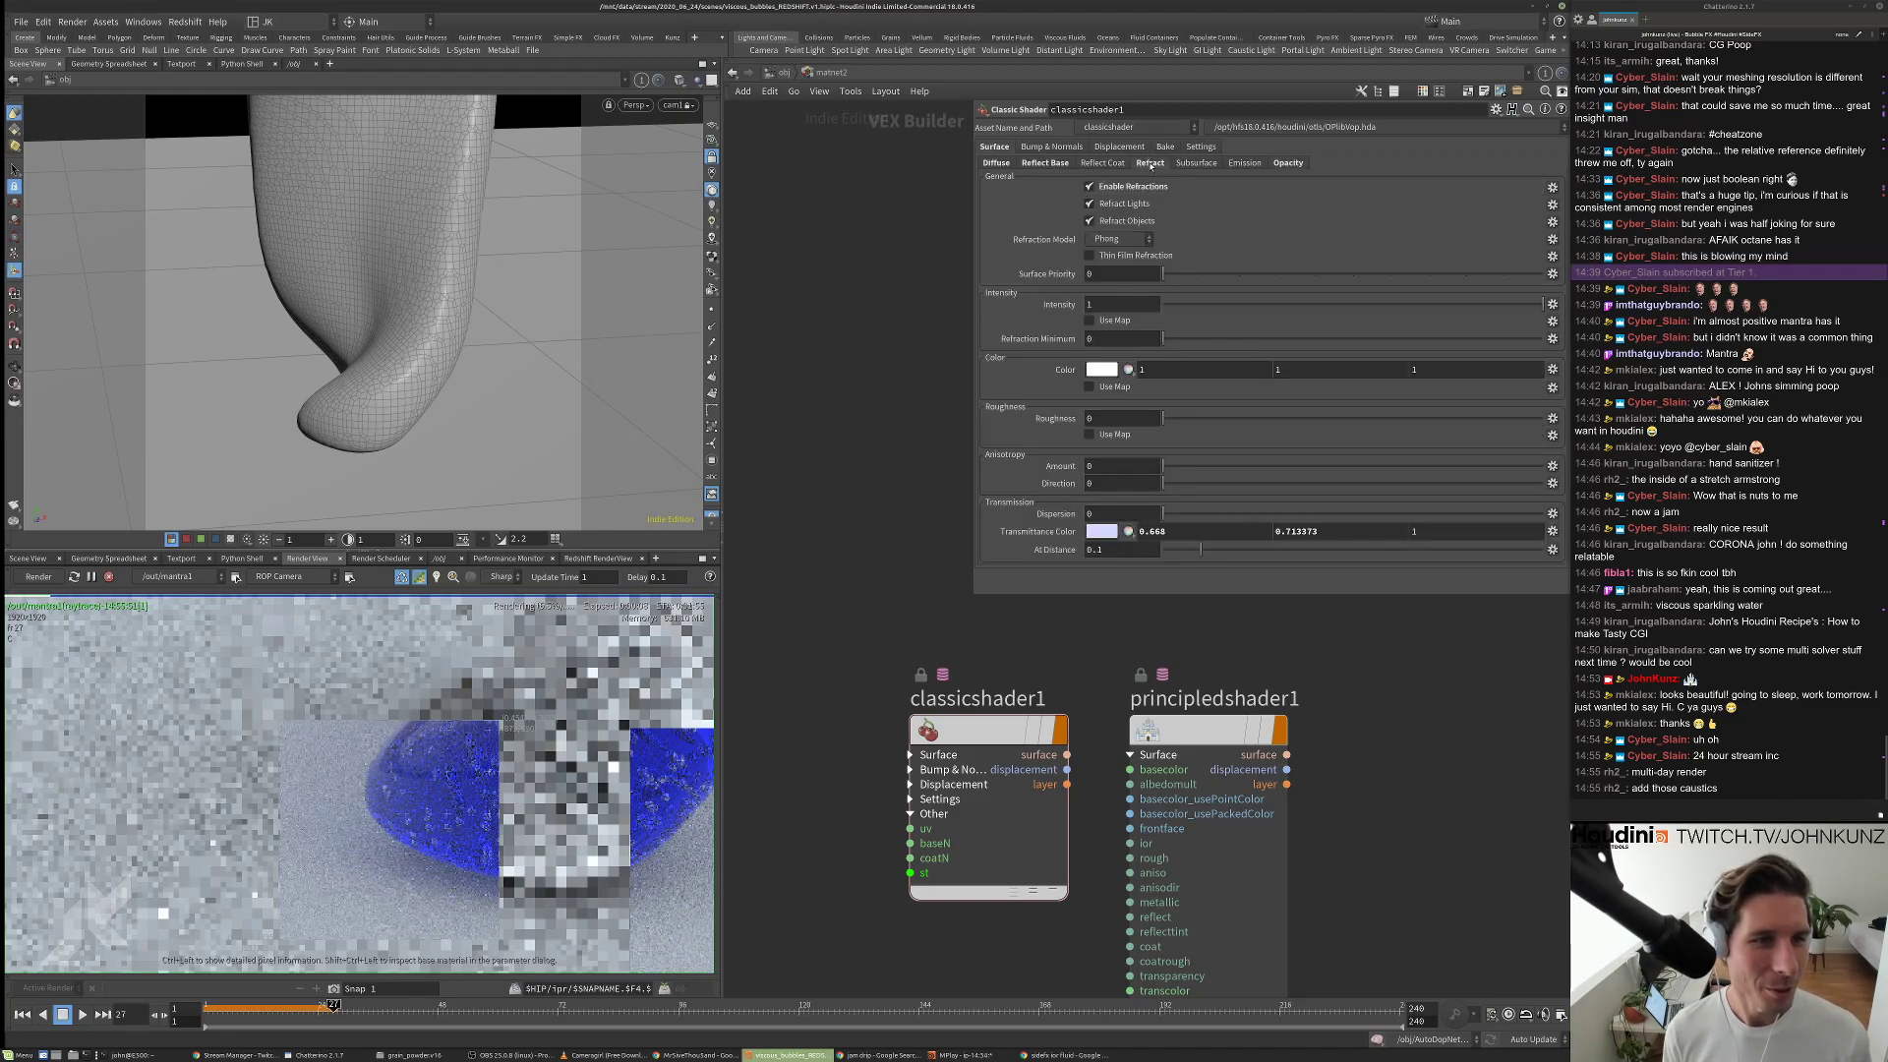
click(1062, 163)
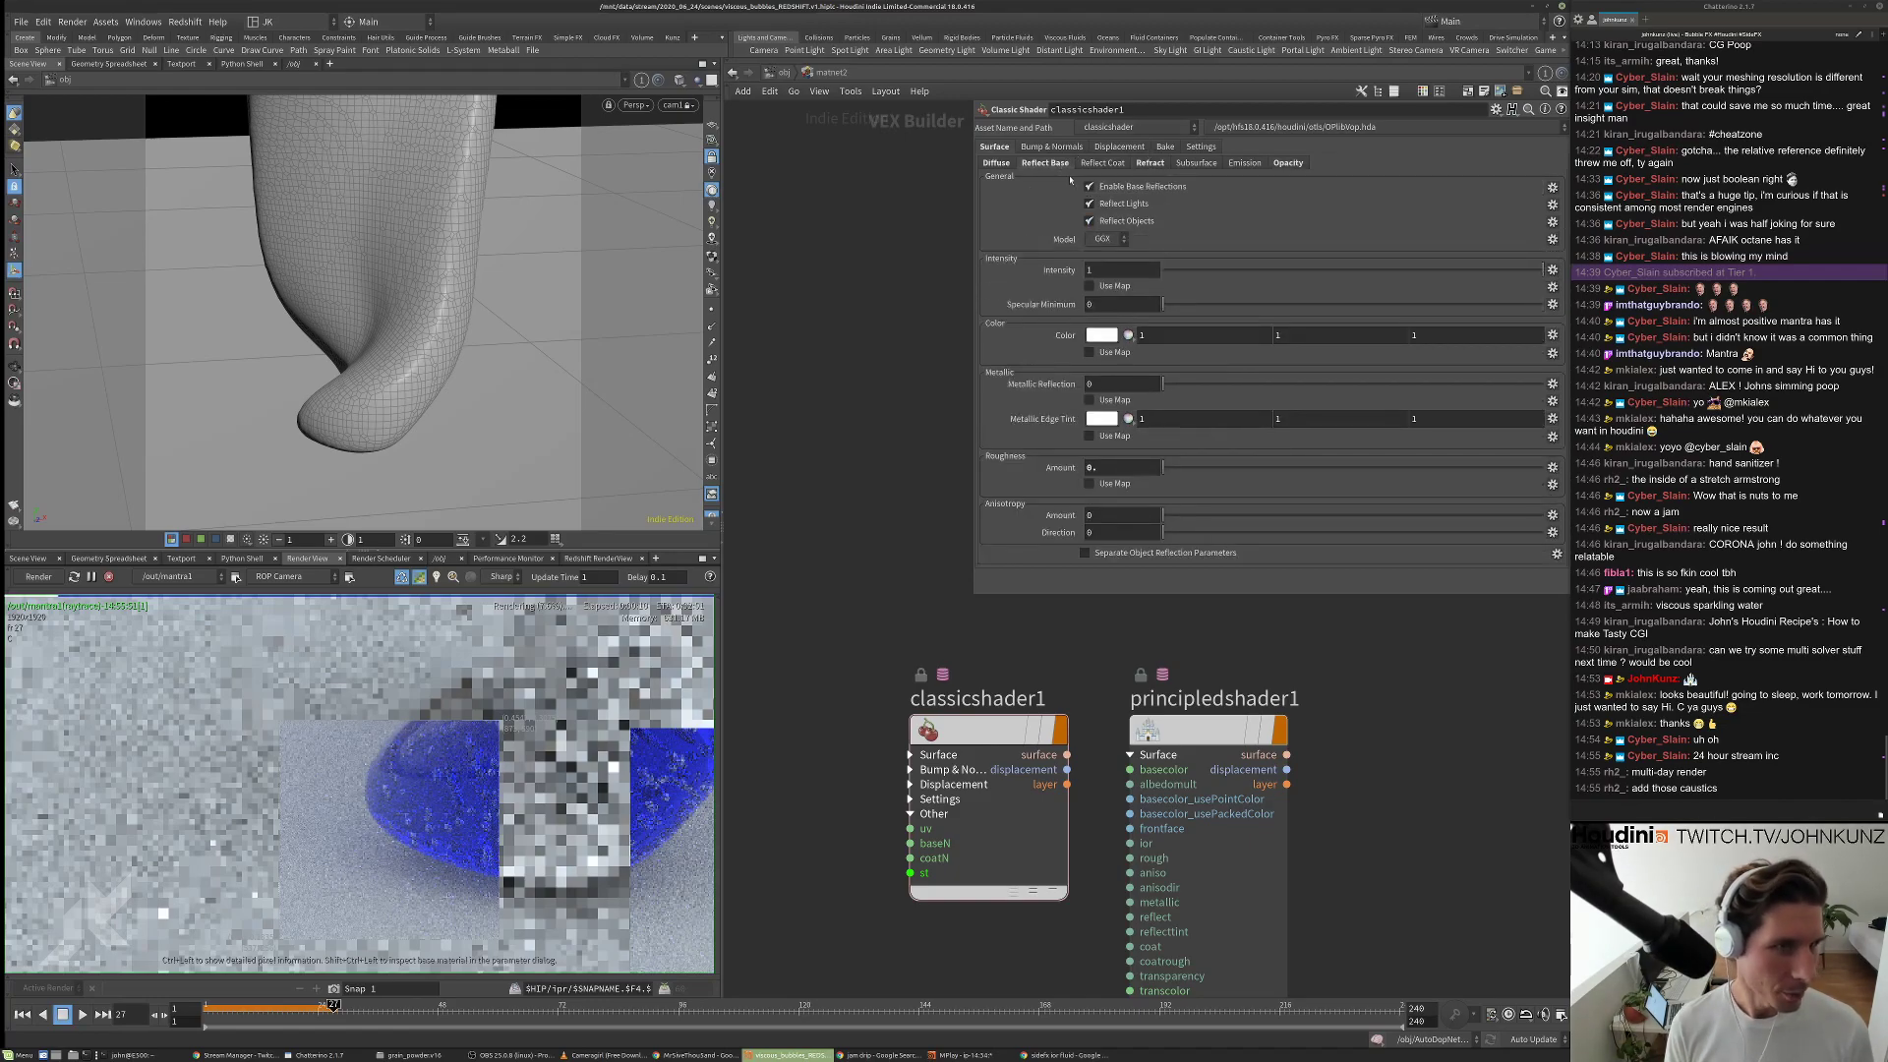
text(0.2)
key(Return)
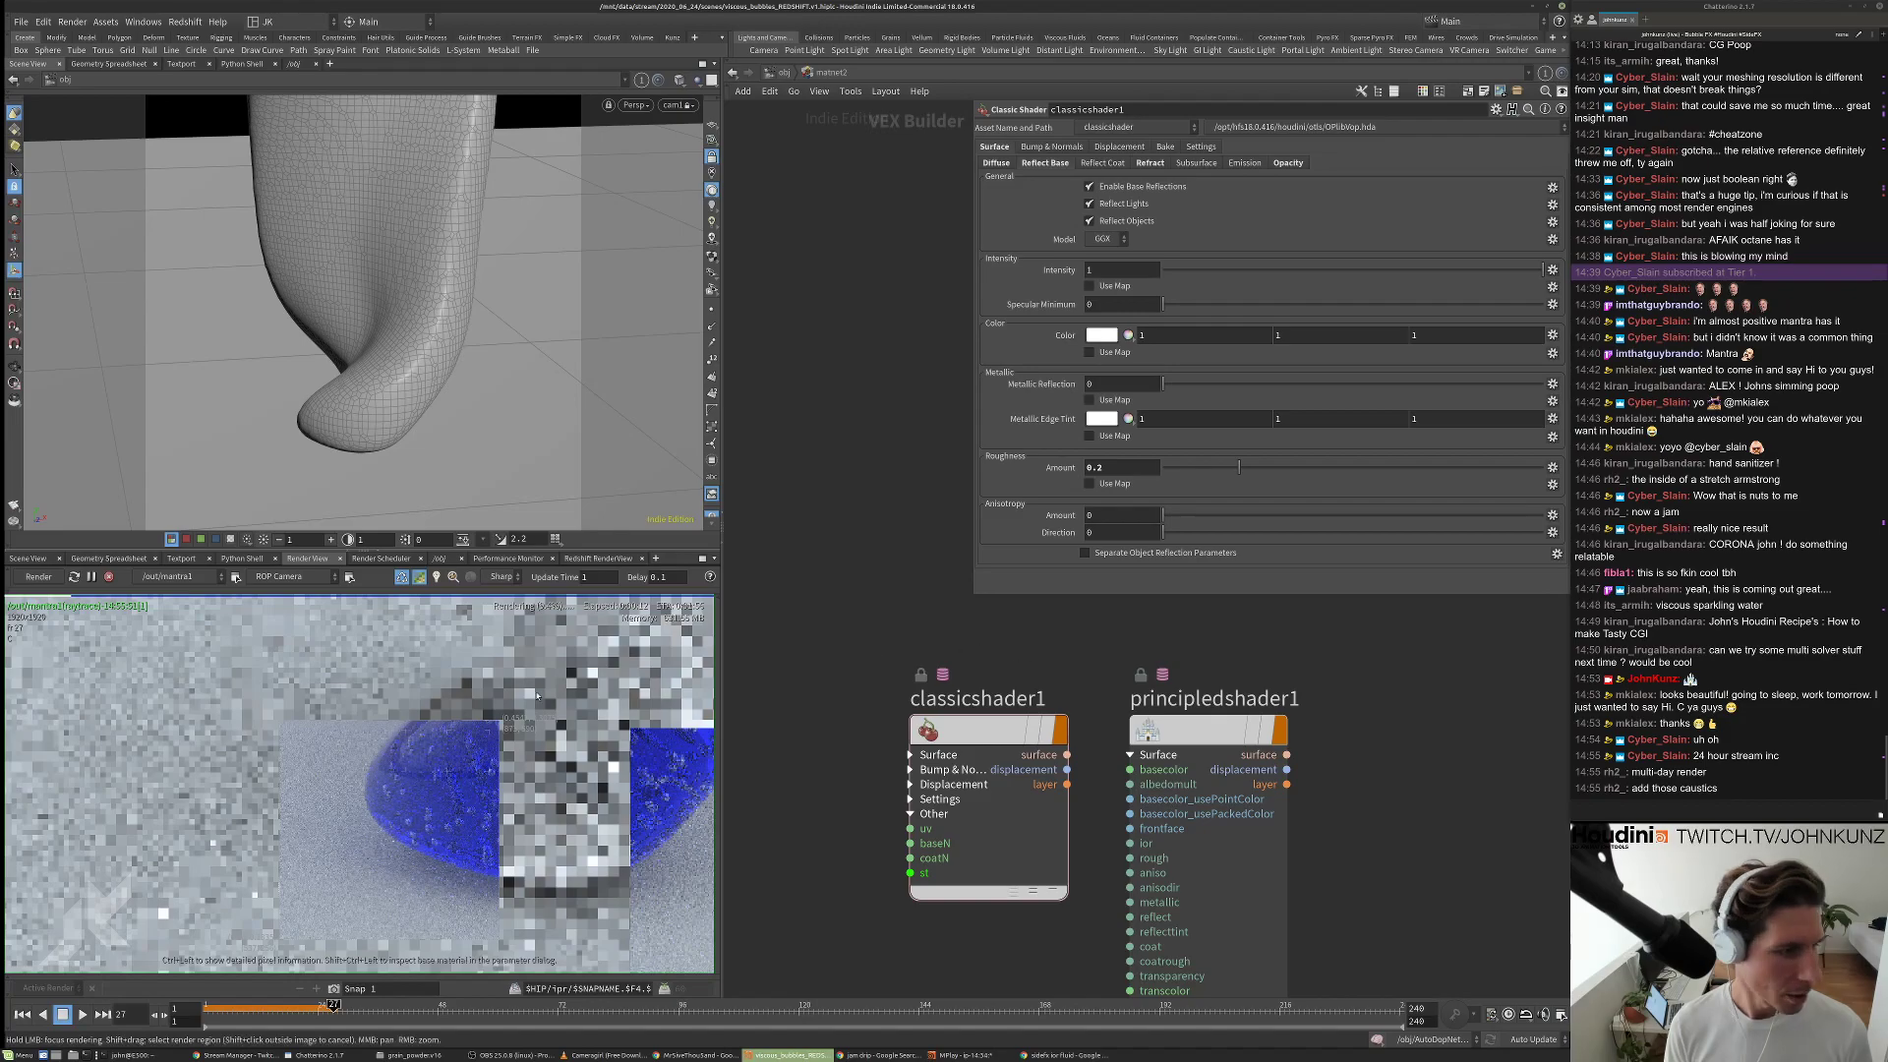
scroll(464, 768, up, 2)
scroll(464, 768, up, 1)
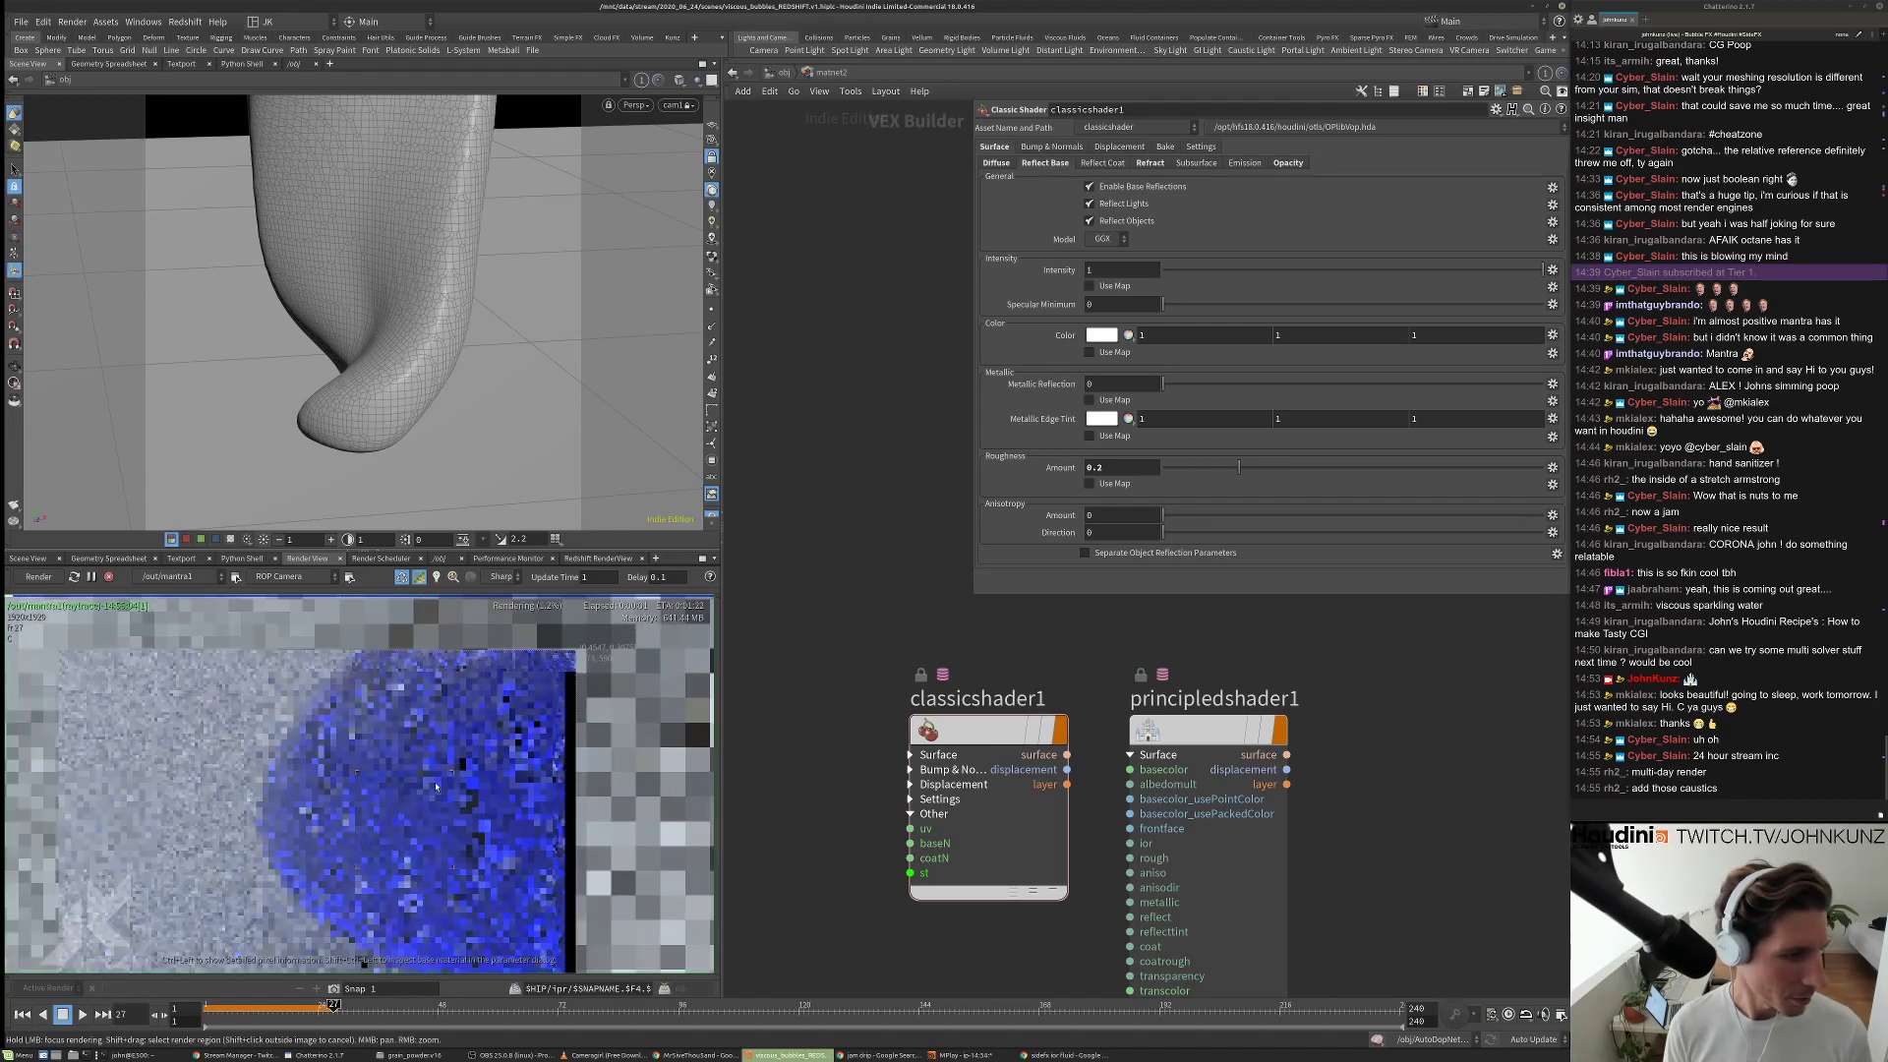
scroll(435, 793, down, 4)
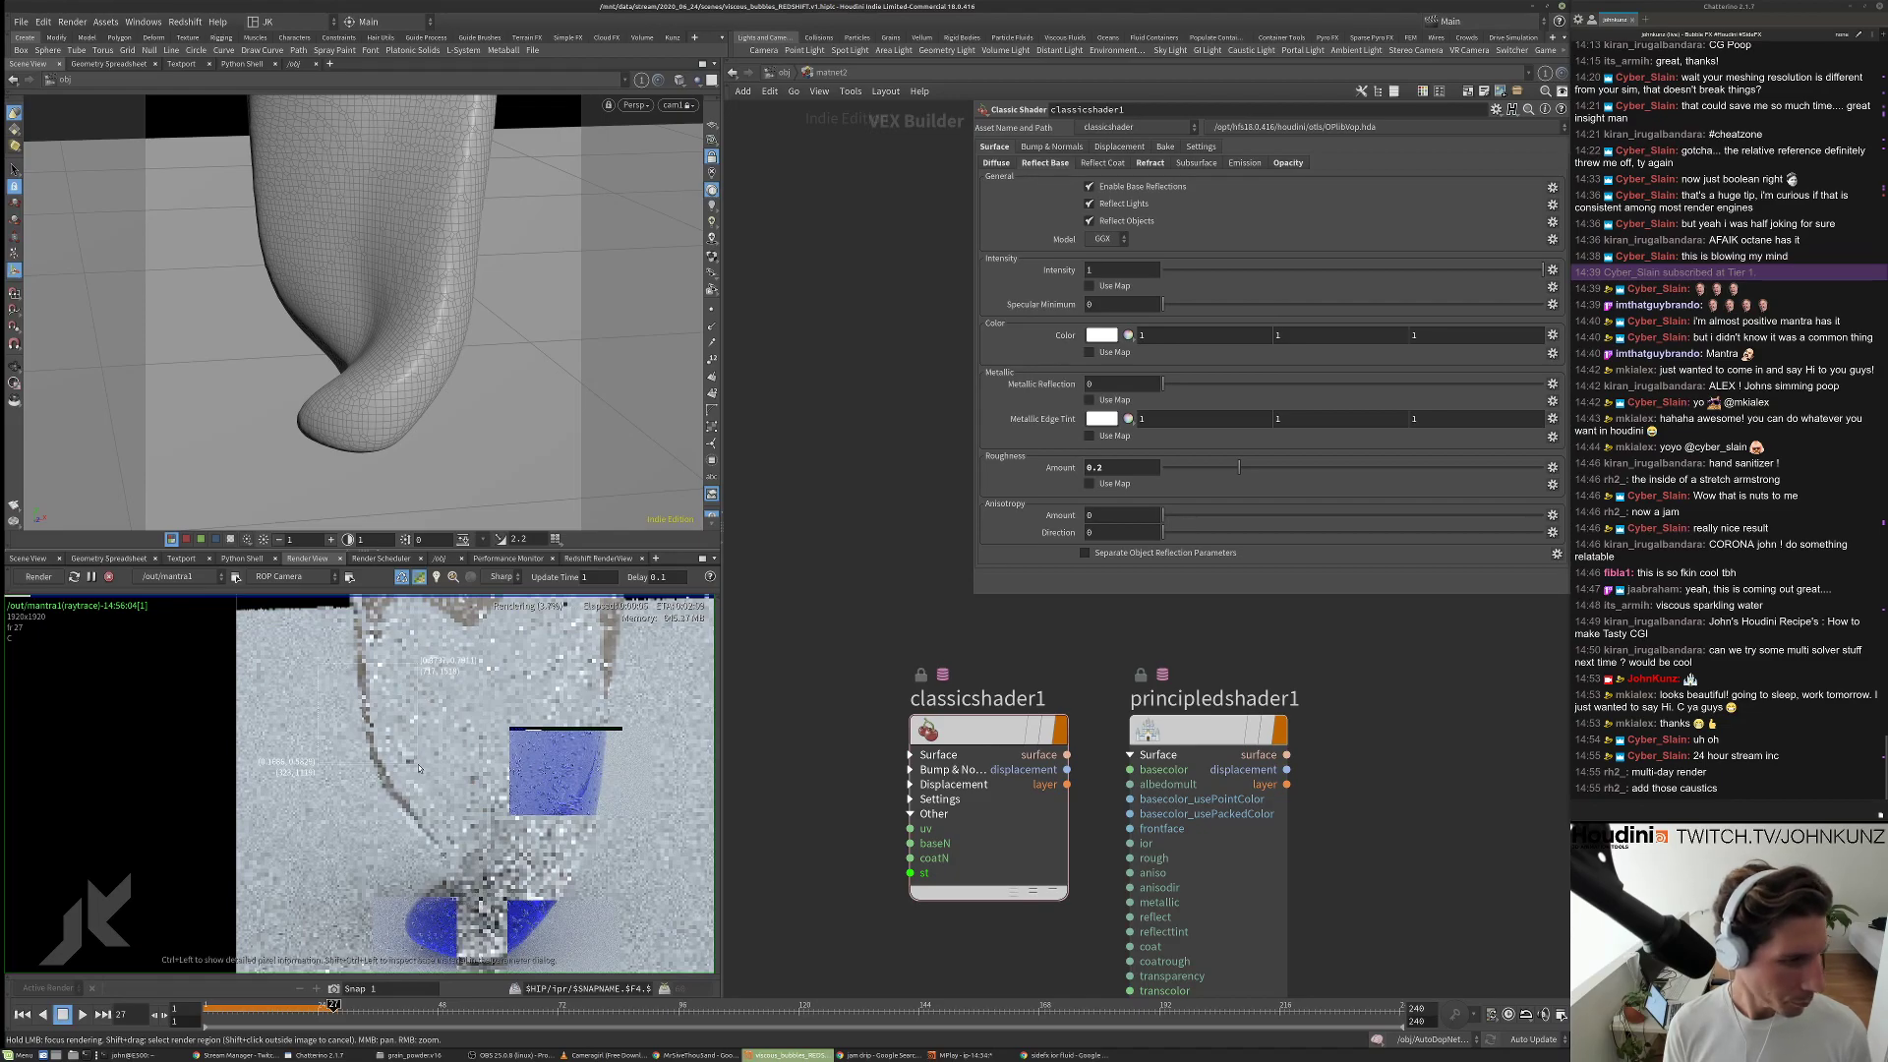
Refocus the Mantra render on the fluid close-up and return to the refraction settings.
click(388, 713)
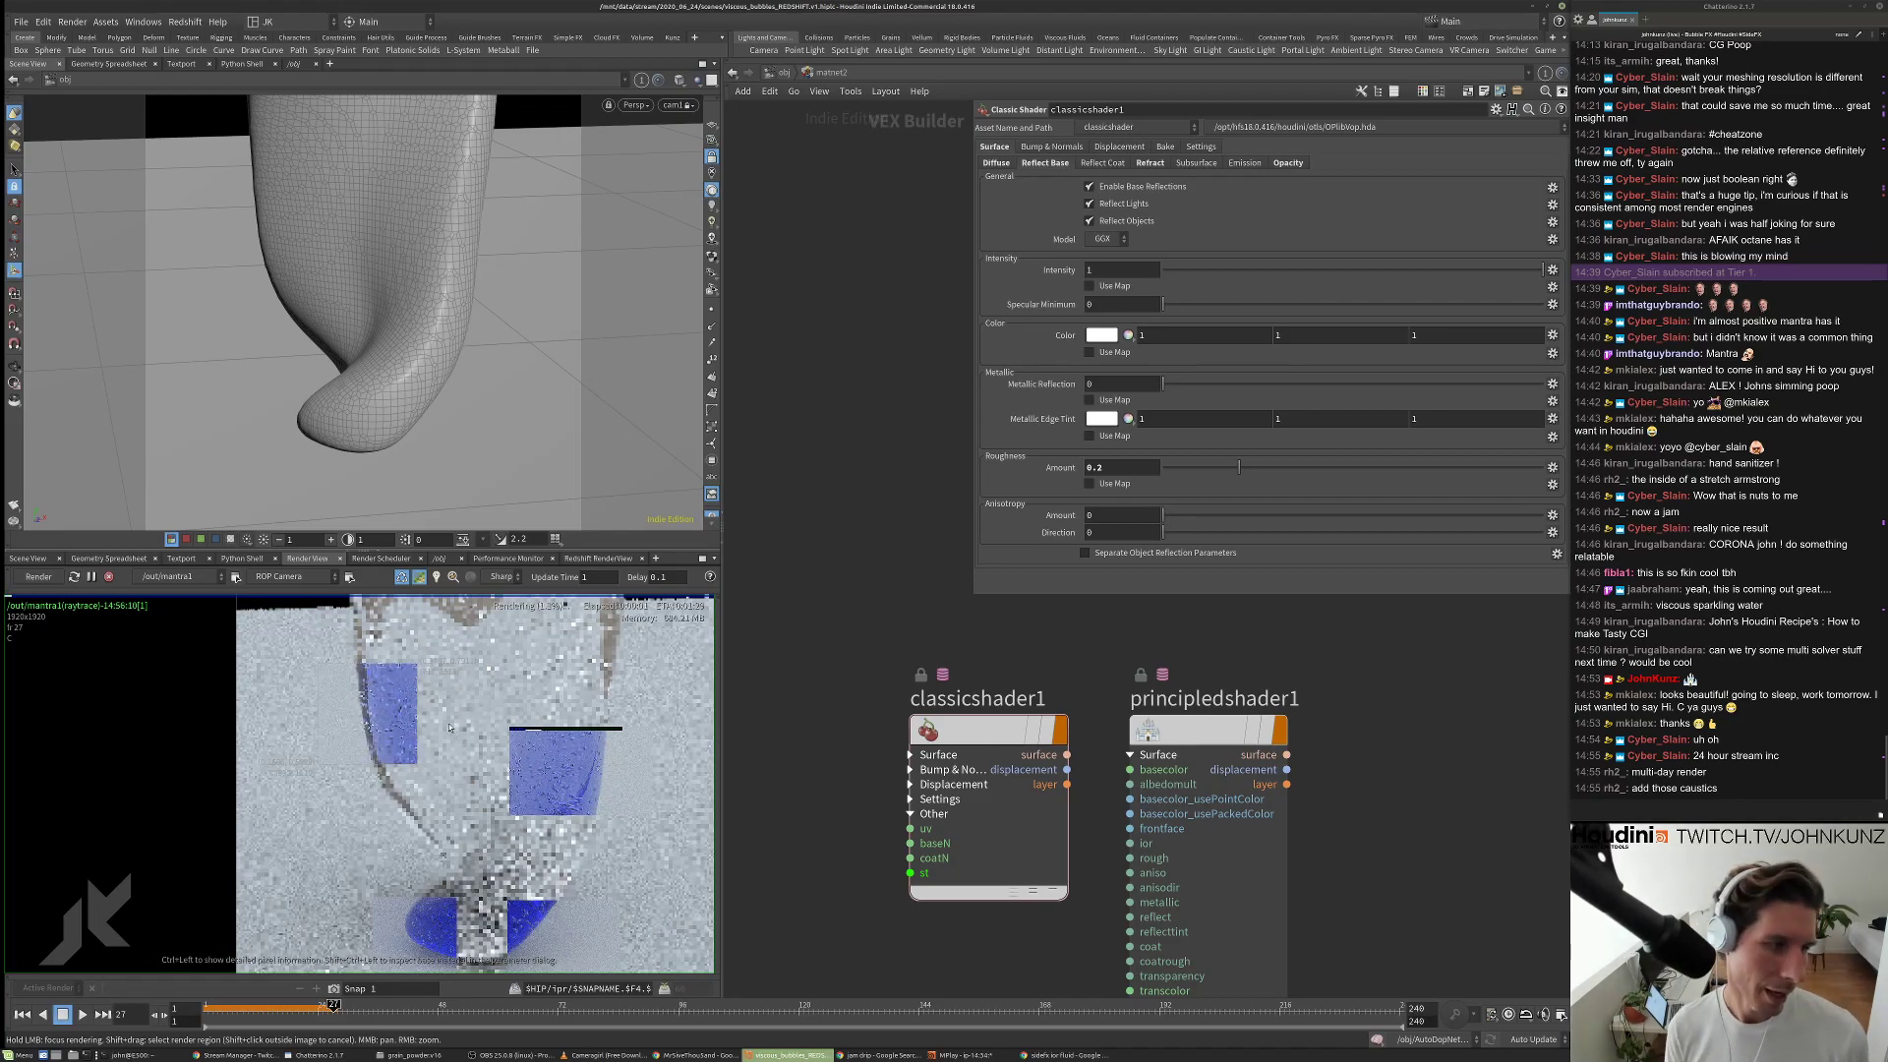
scroll(453, 736, up, 5)
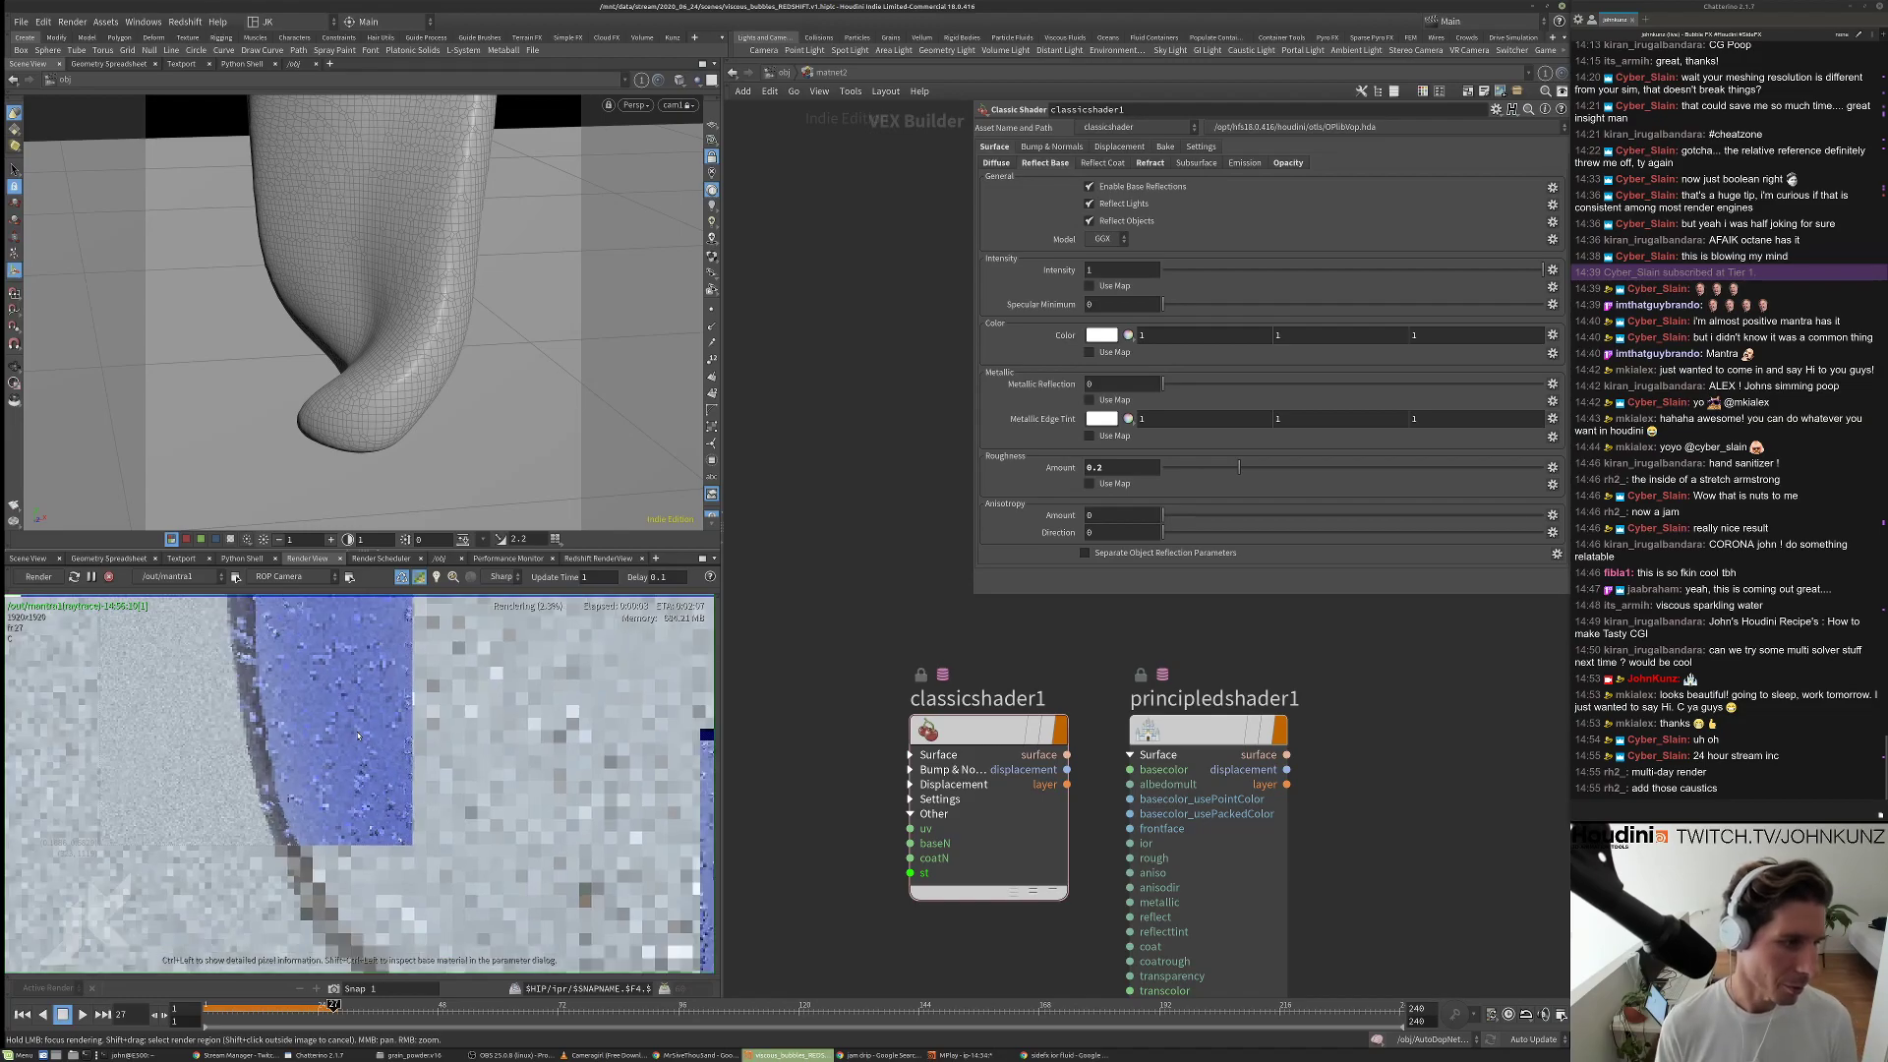
scroll(366, 723, down, 2)
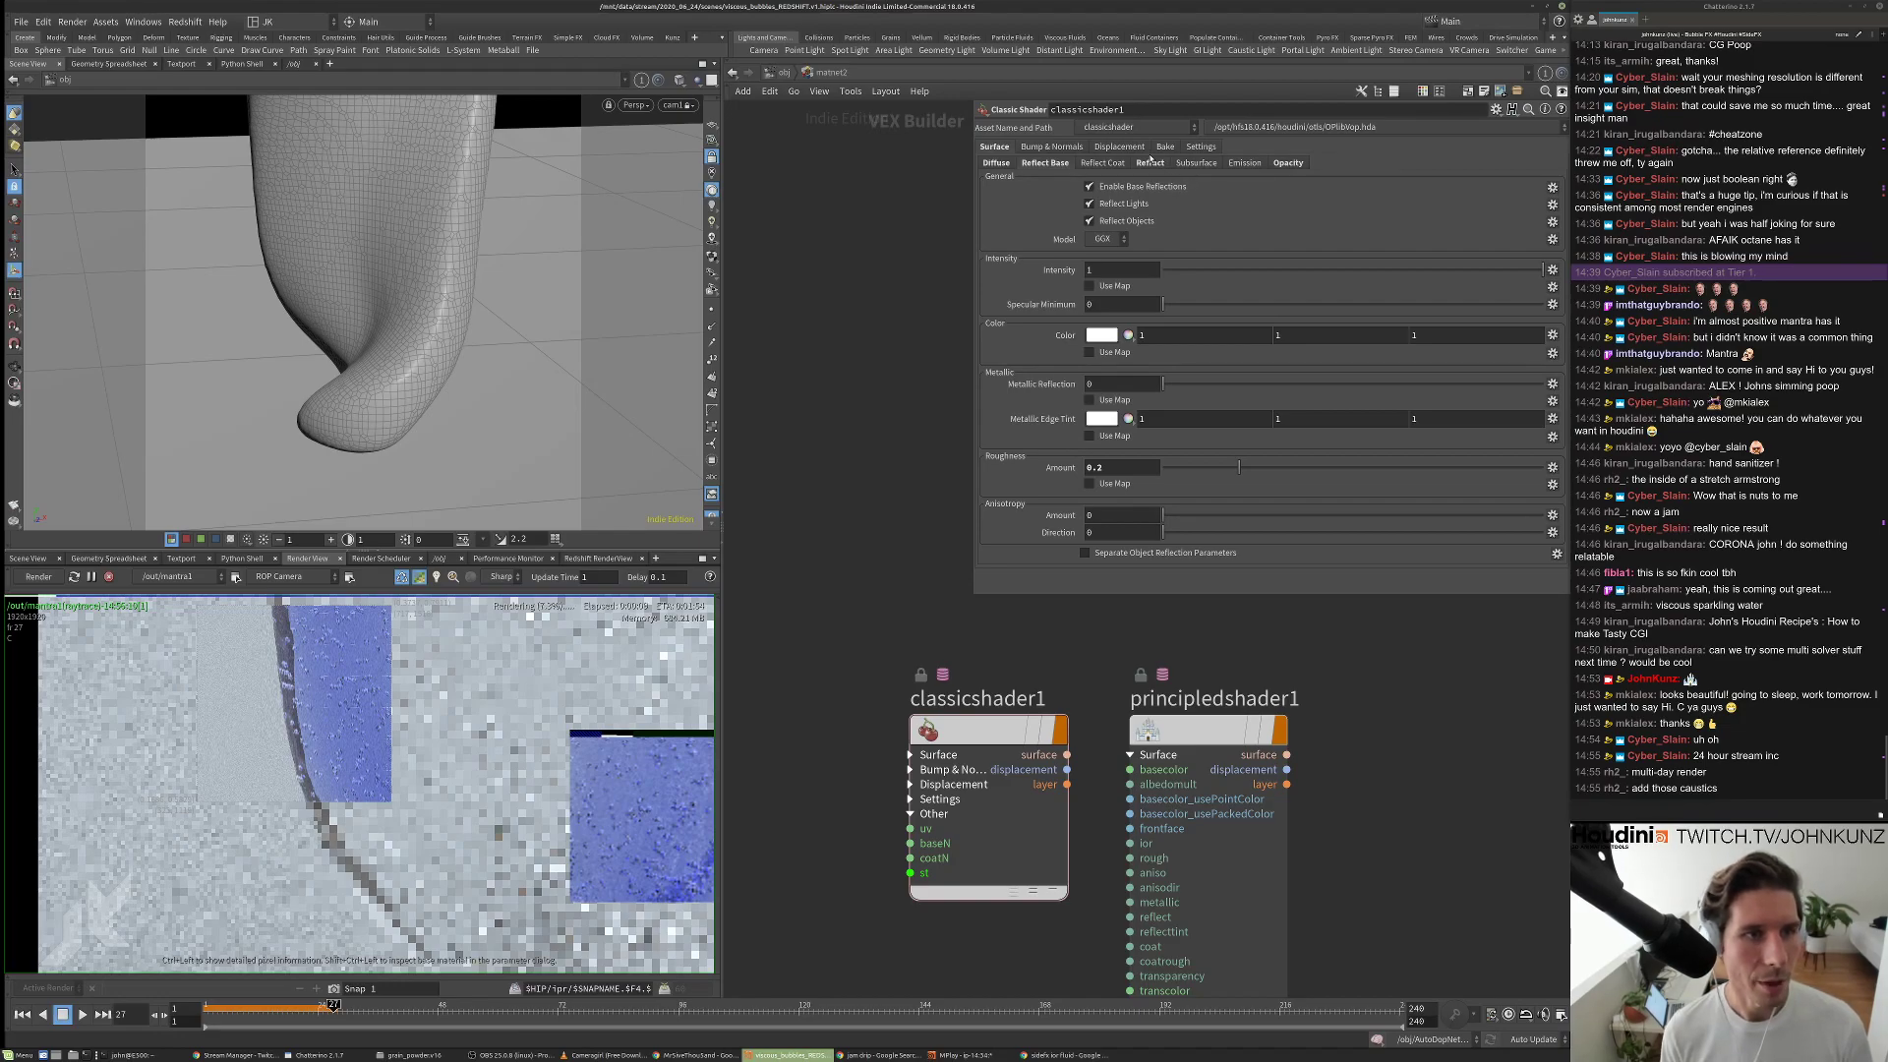
click(1154, 165)
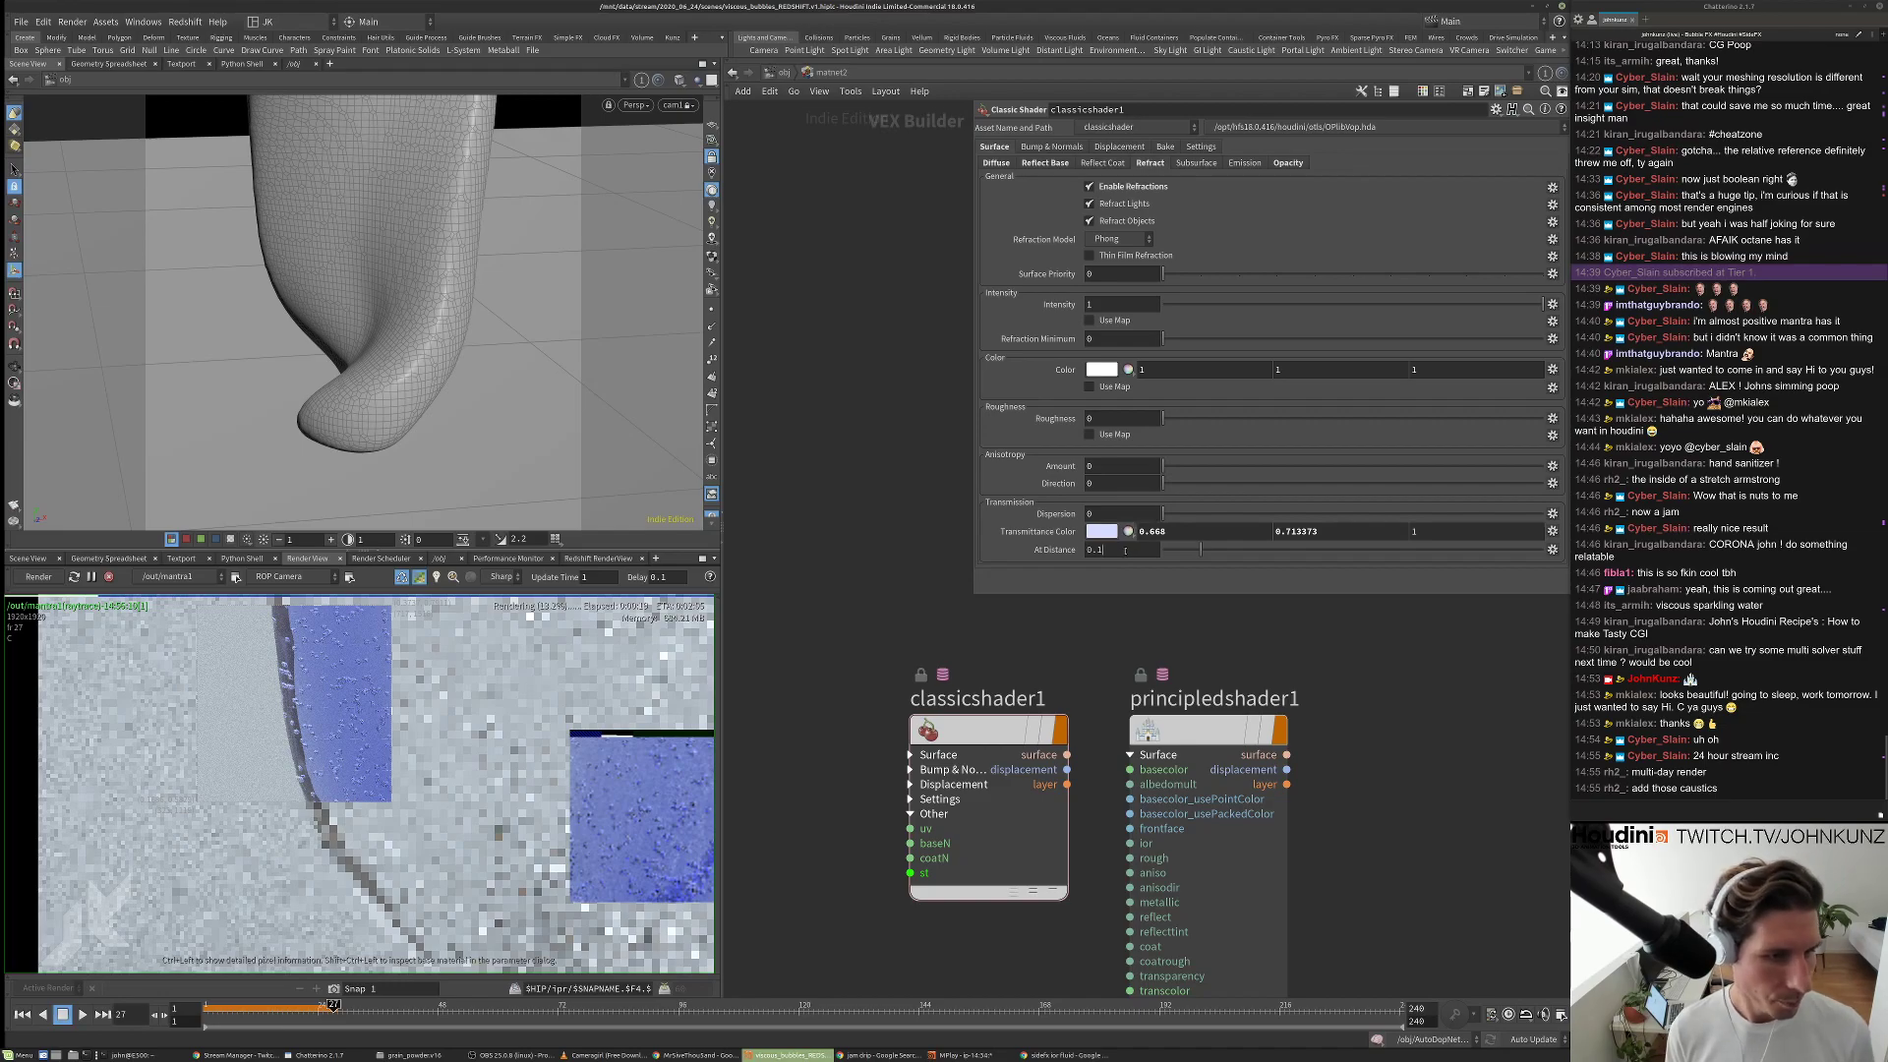
Shift the transmittance tint to a paler blue (0.81, 0.8613, 1) and begin editing base reflection roughness.
click(1109, 548)
click(1114, 532)
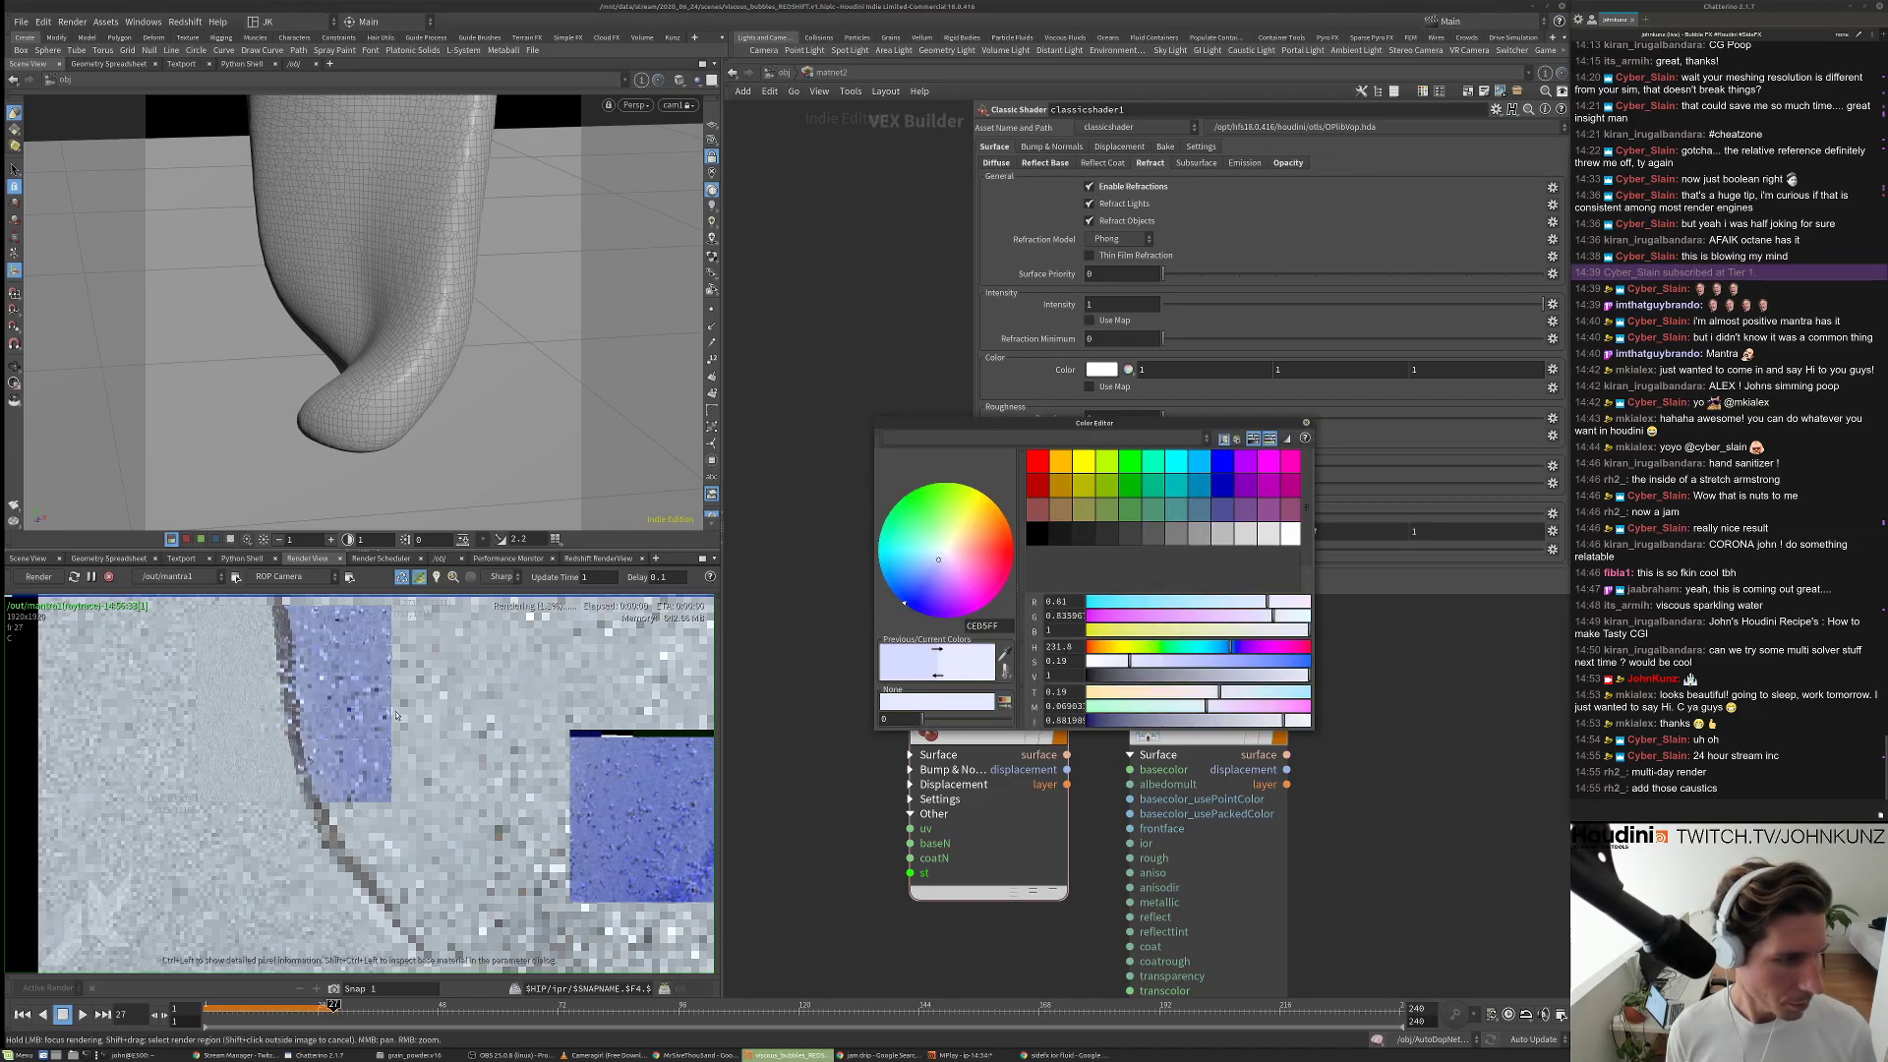
drag(1231, 646, 1226, 646)
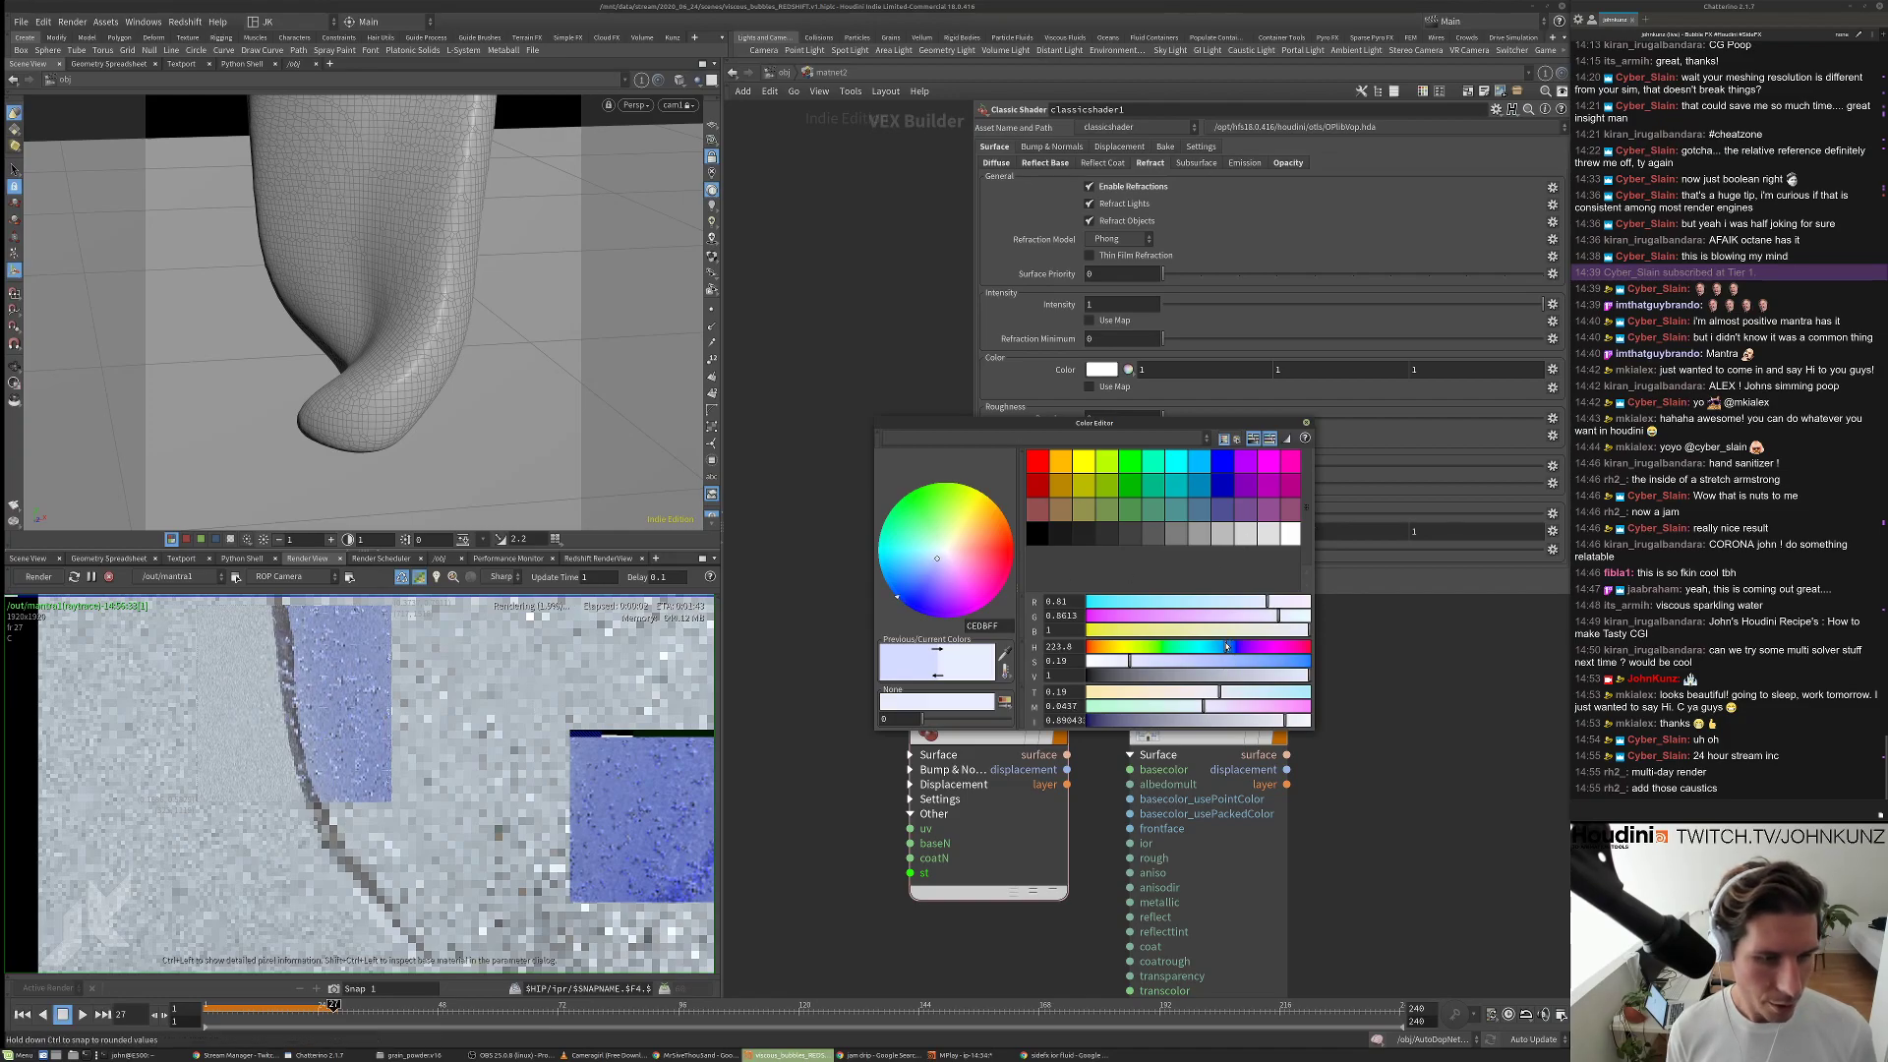
click(1305, 422)
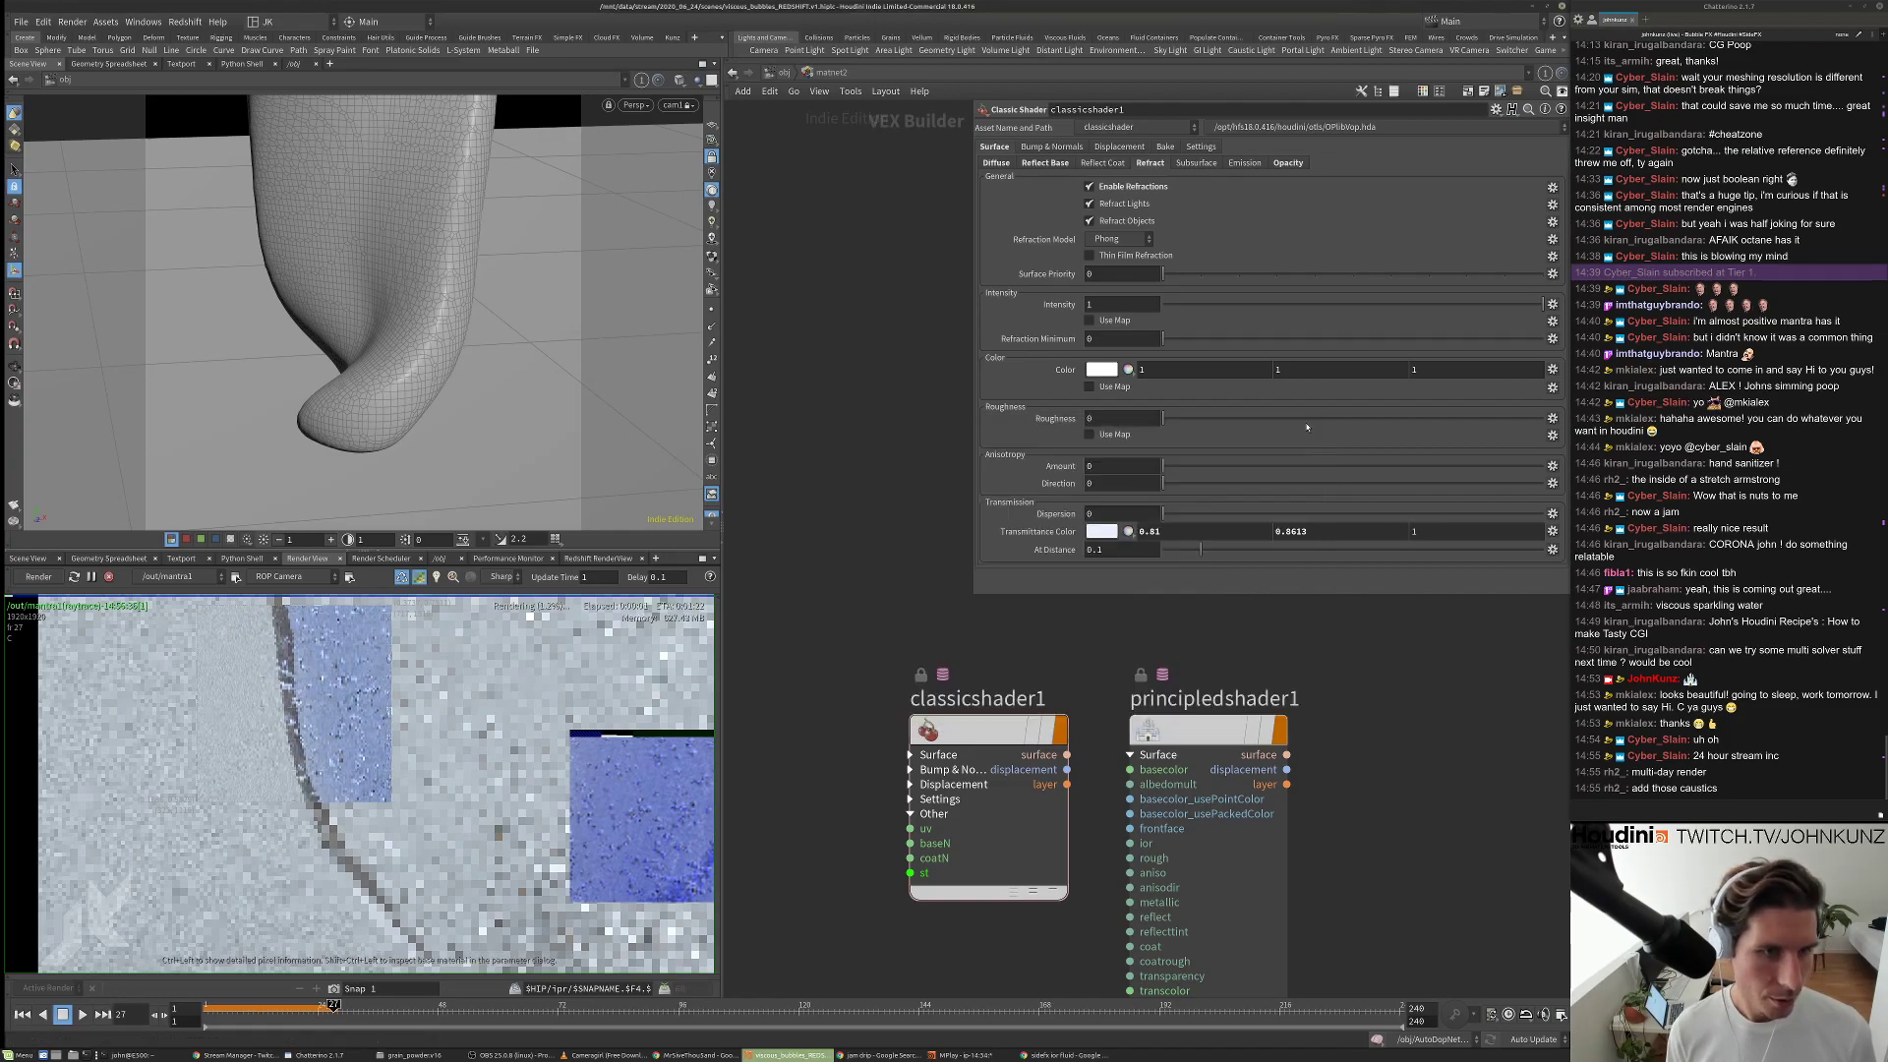
click(1066, 165)
key(BackSpace)
Set both the base reflection and refraction roughness to 0.4.
text(4)
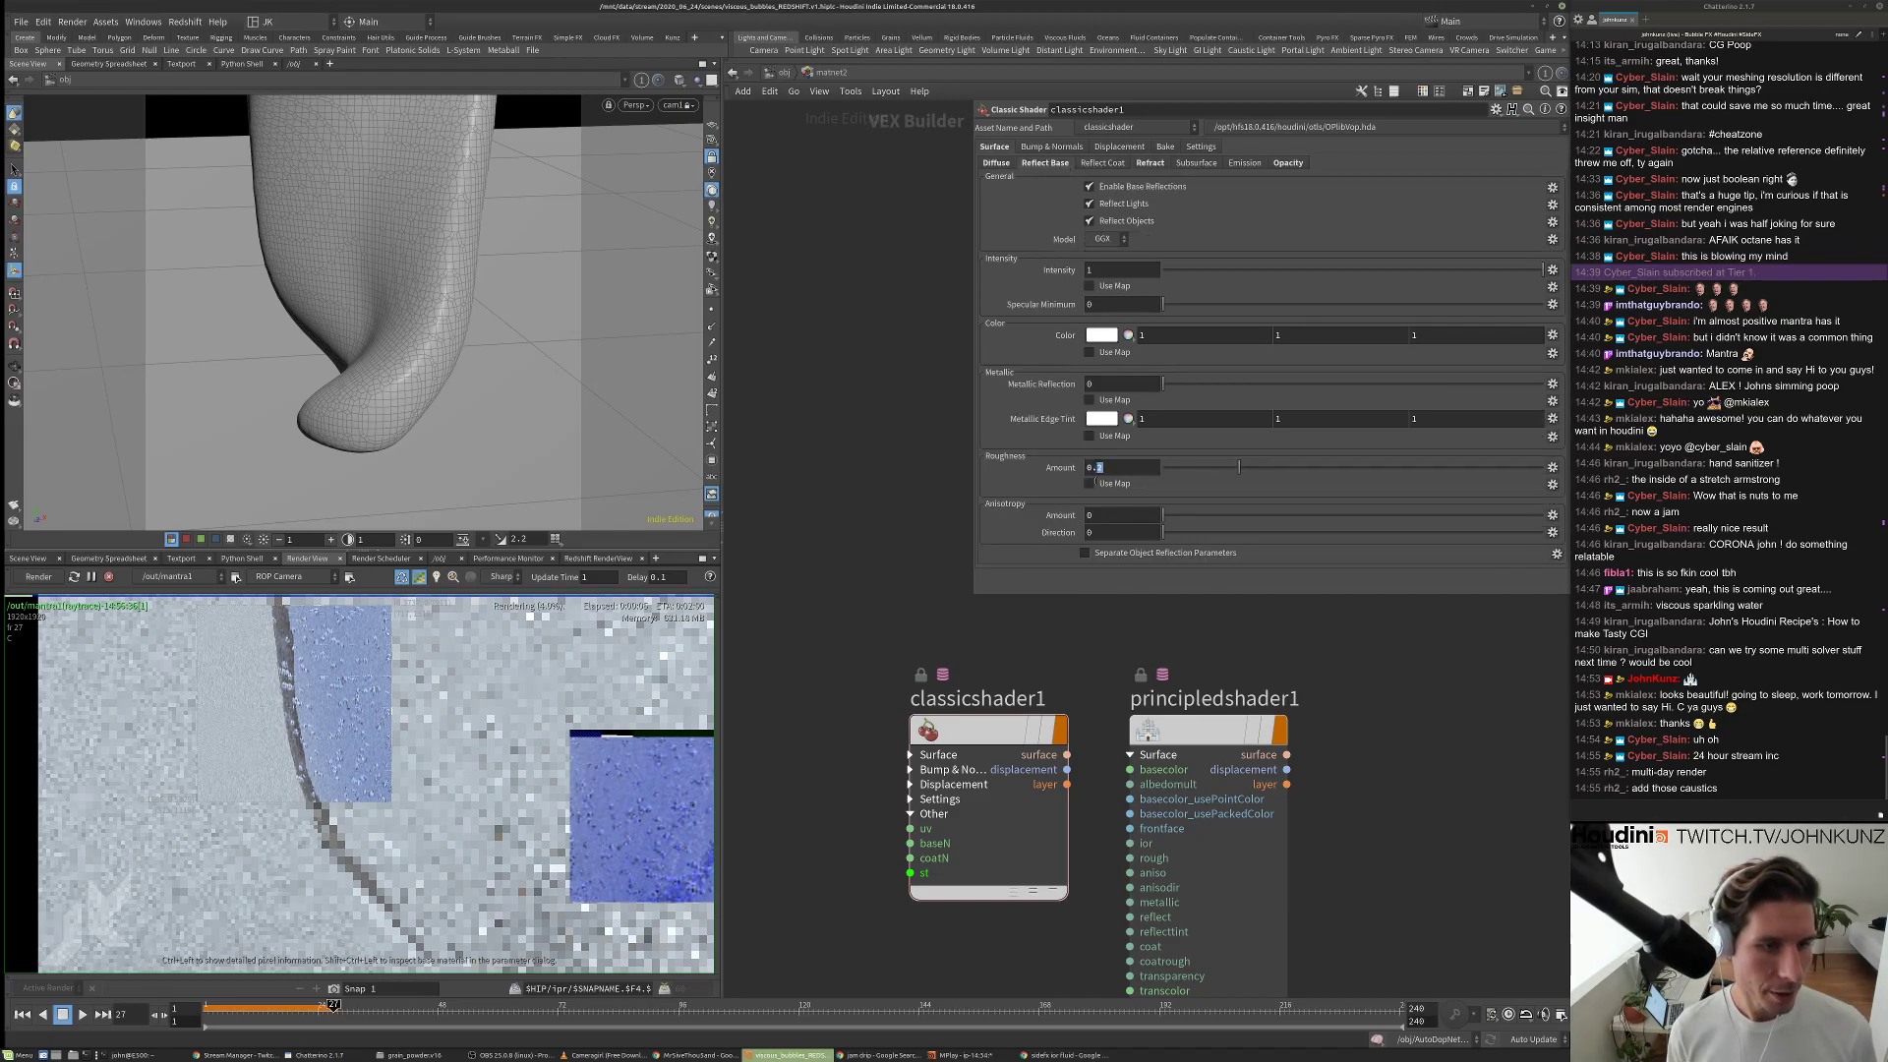
key(Return)
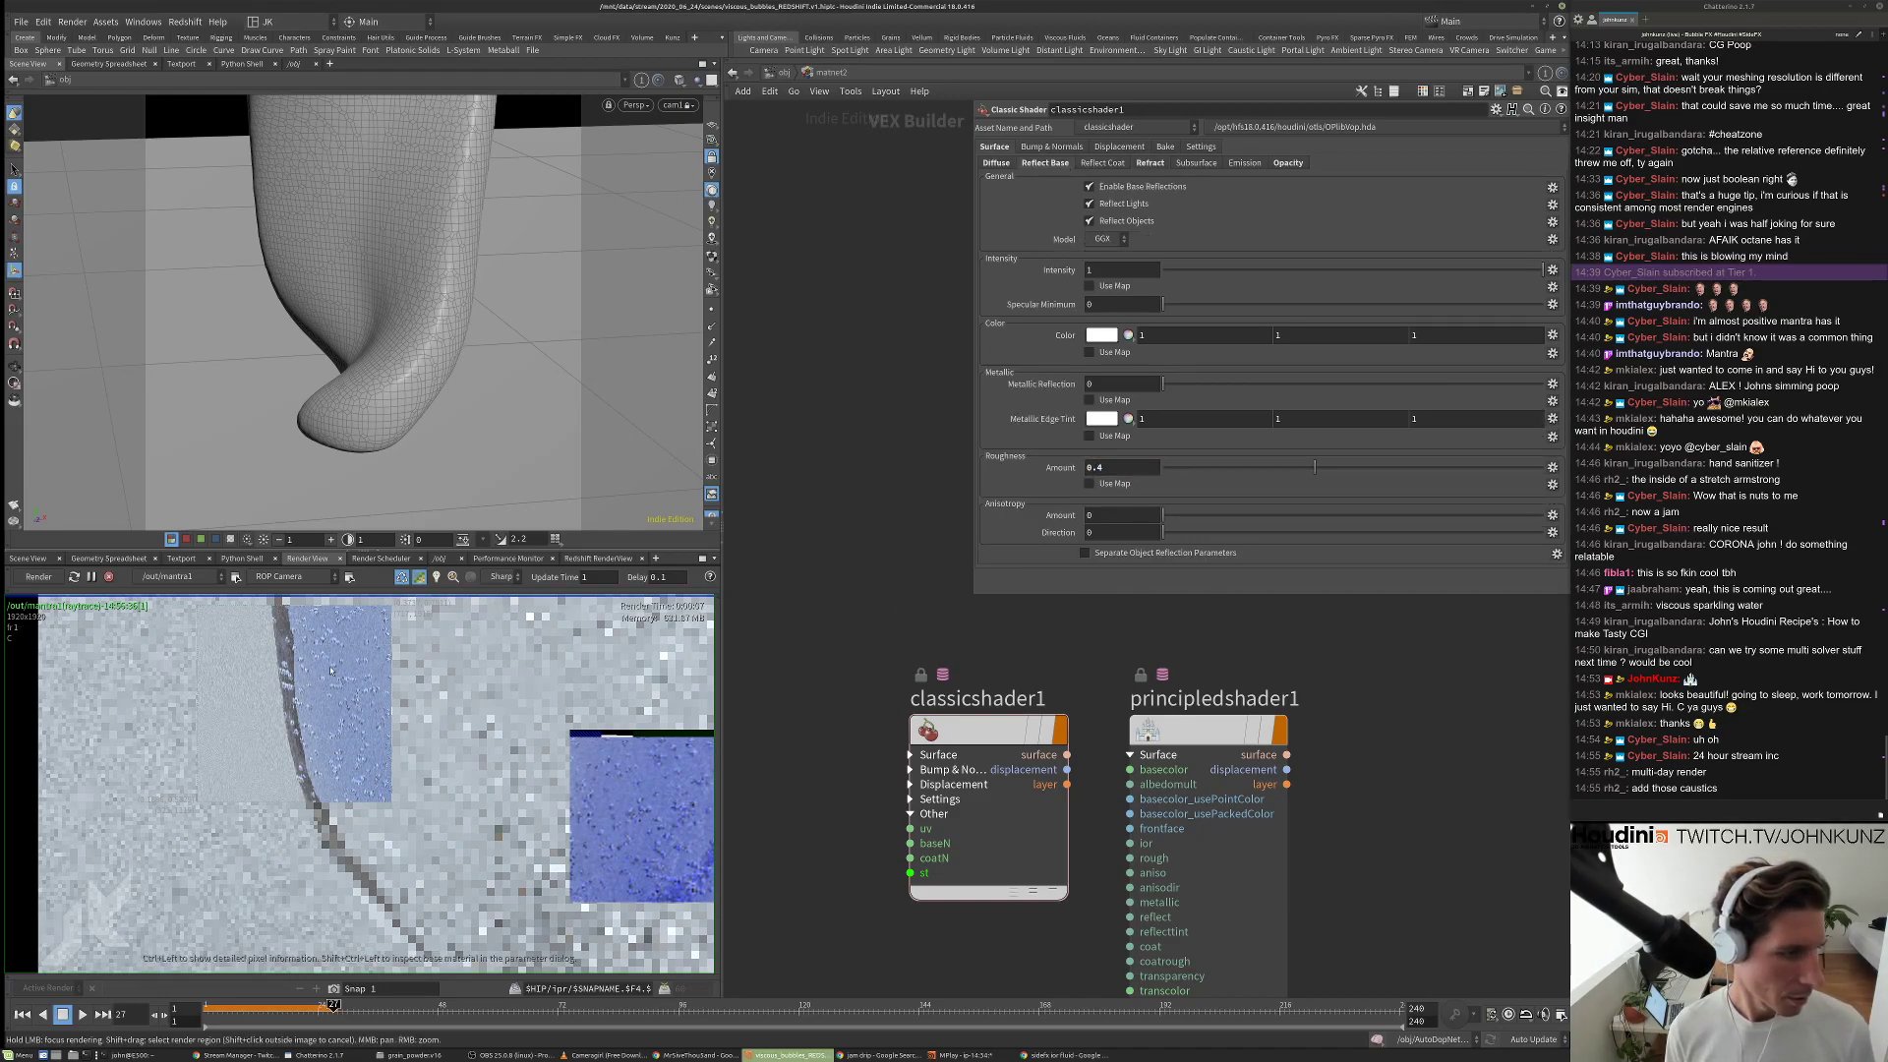
scroll(334, 679, up, 3)
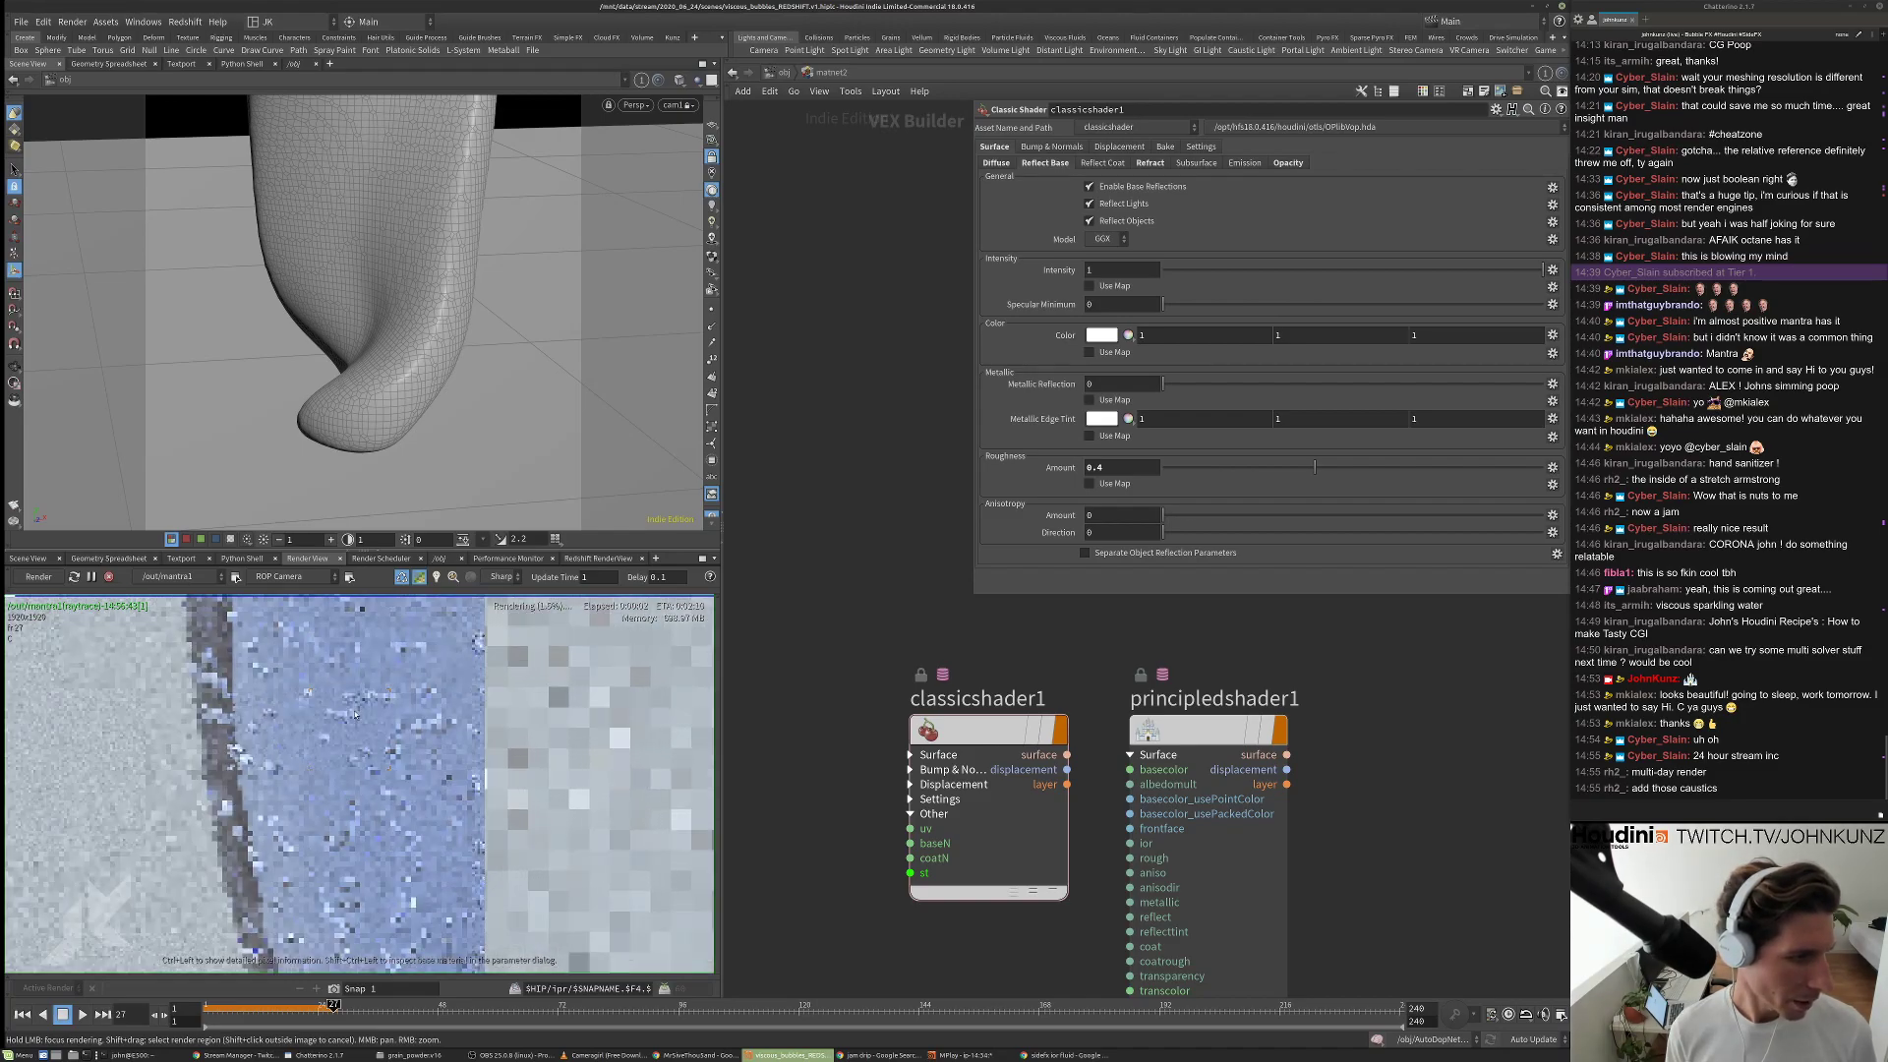
scroll(355, 715, up, 2)
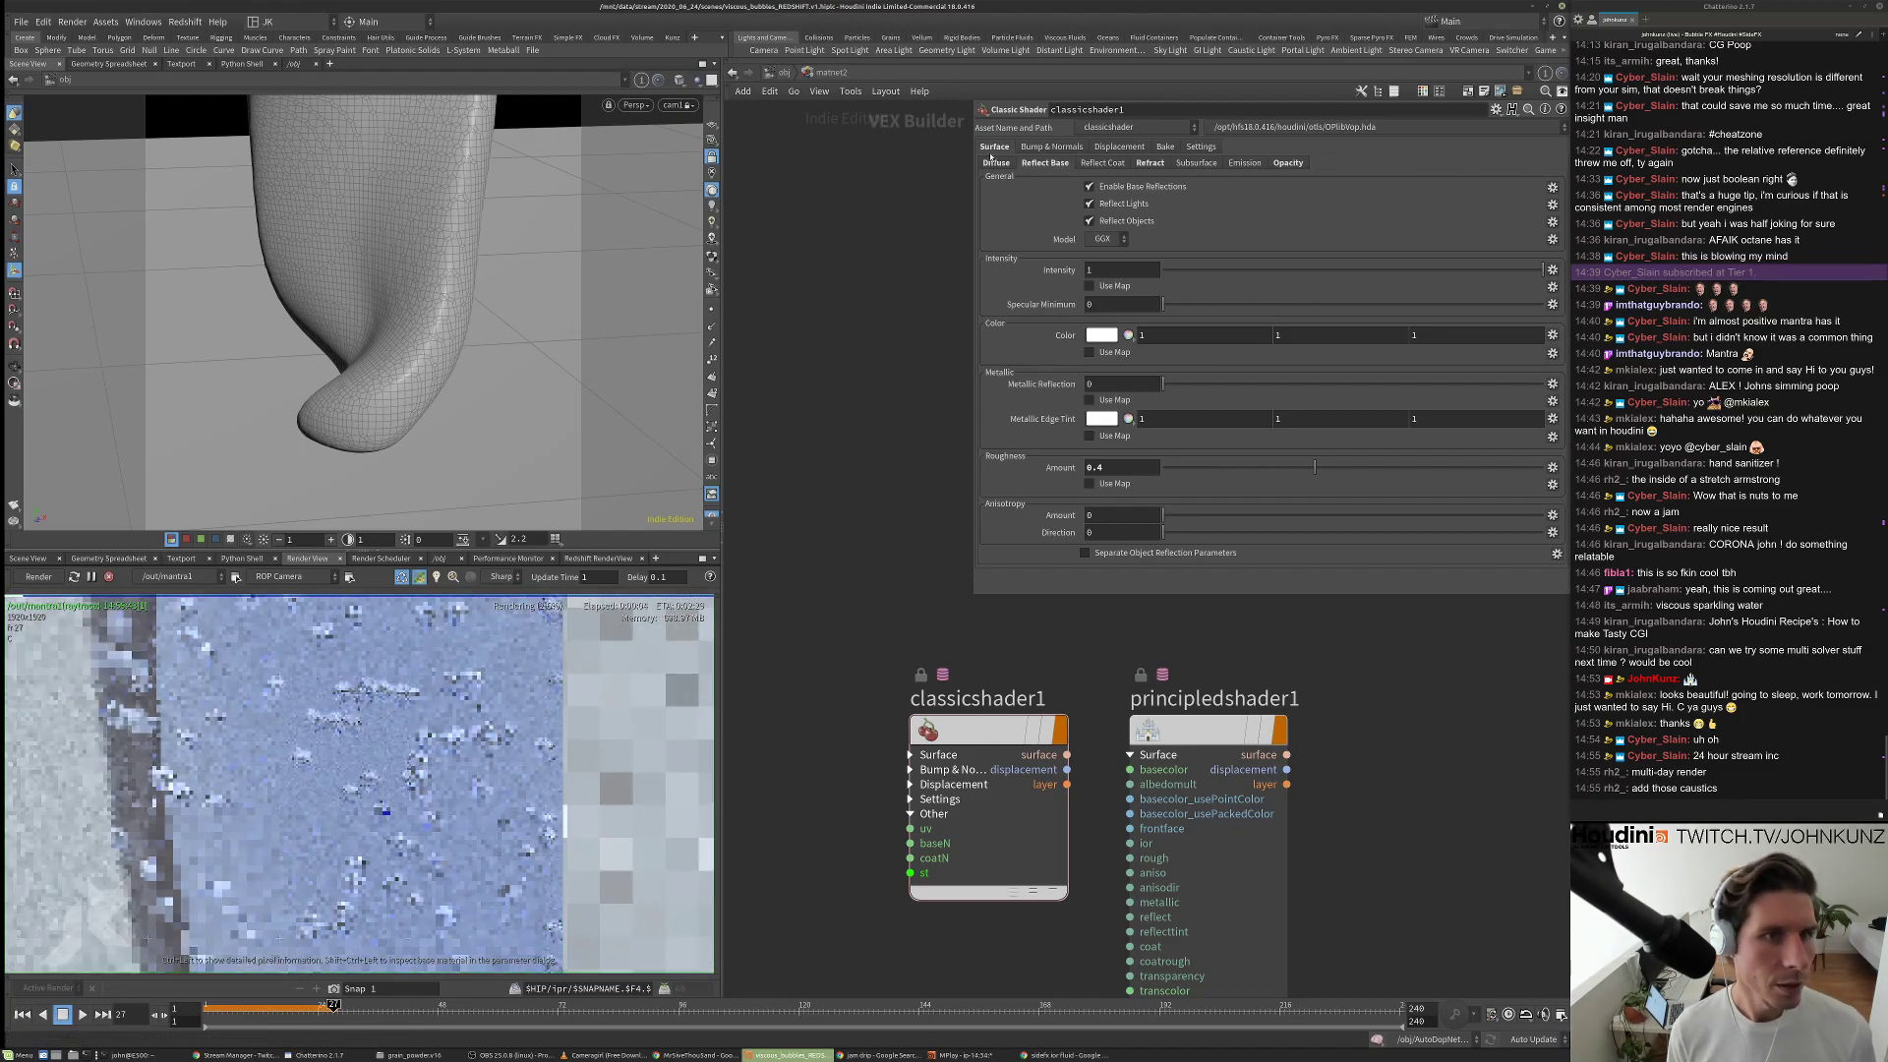
click(1145, 164)
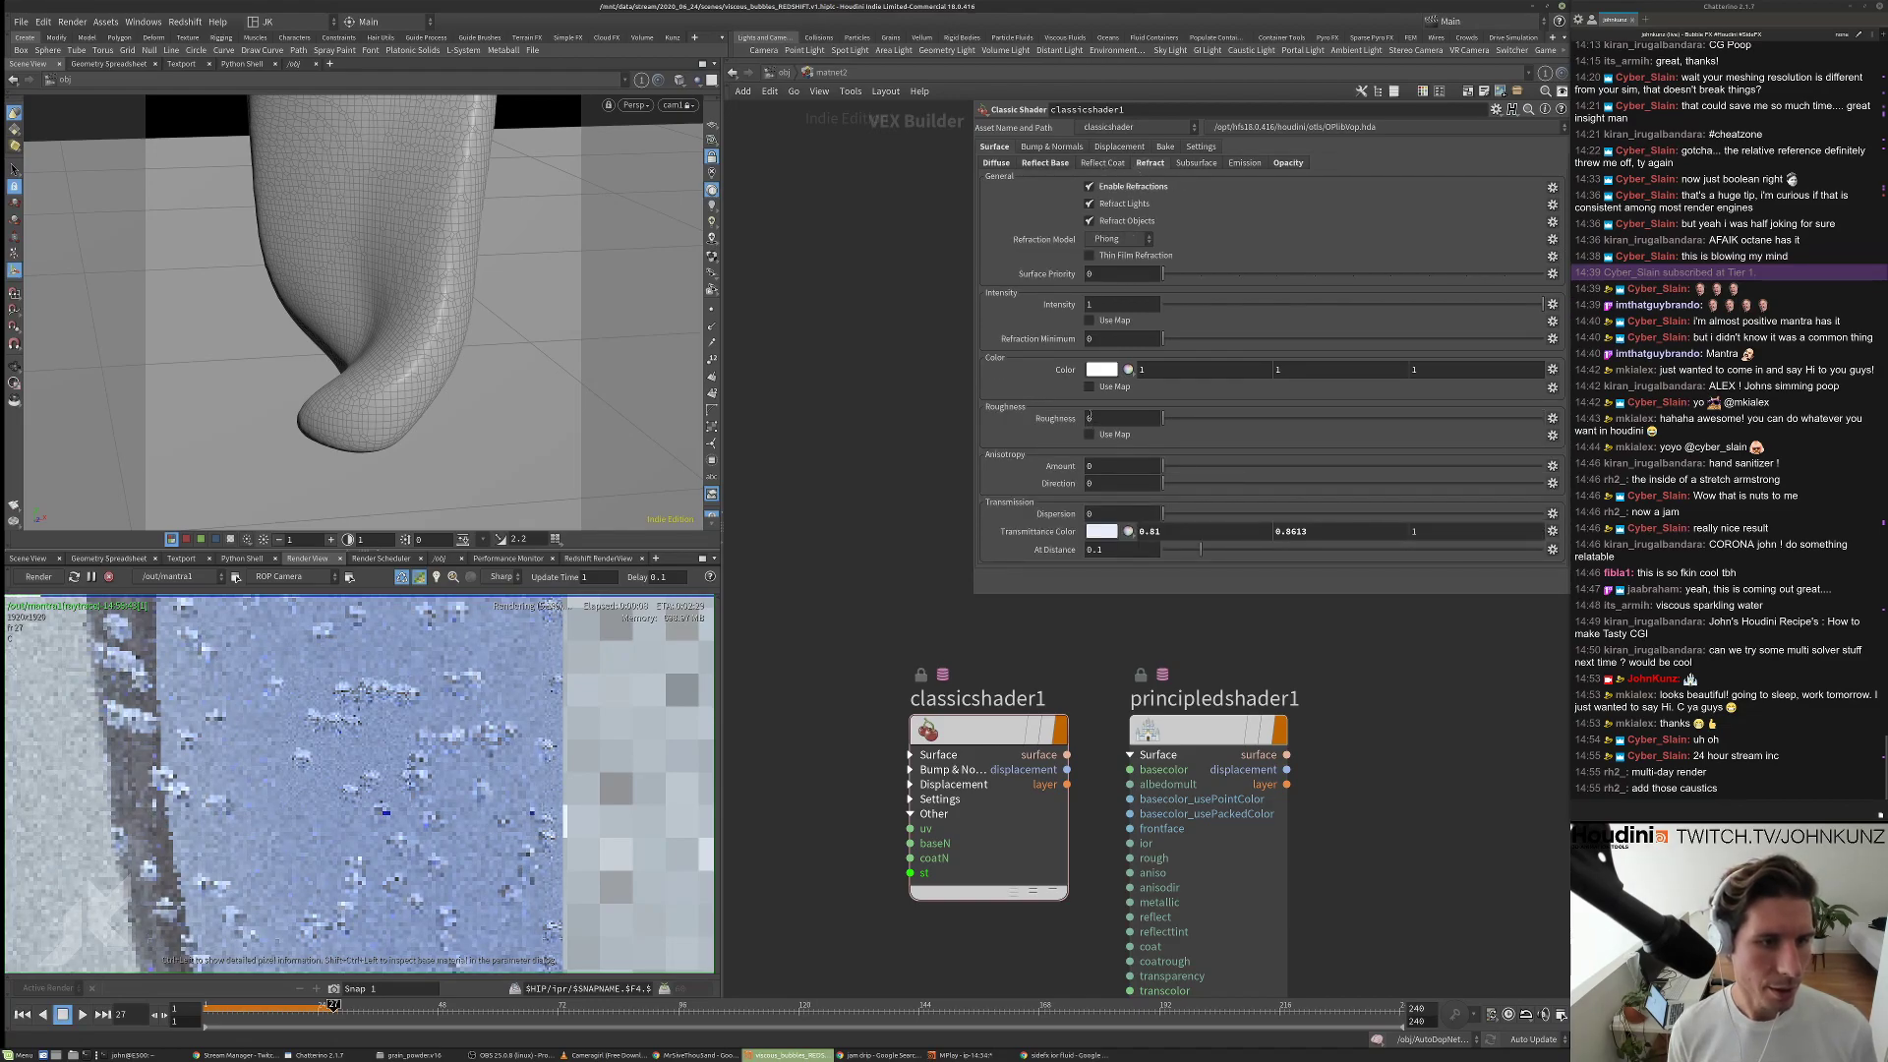
click(1145, 417)
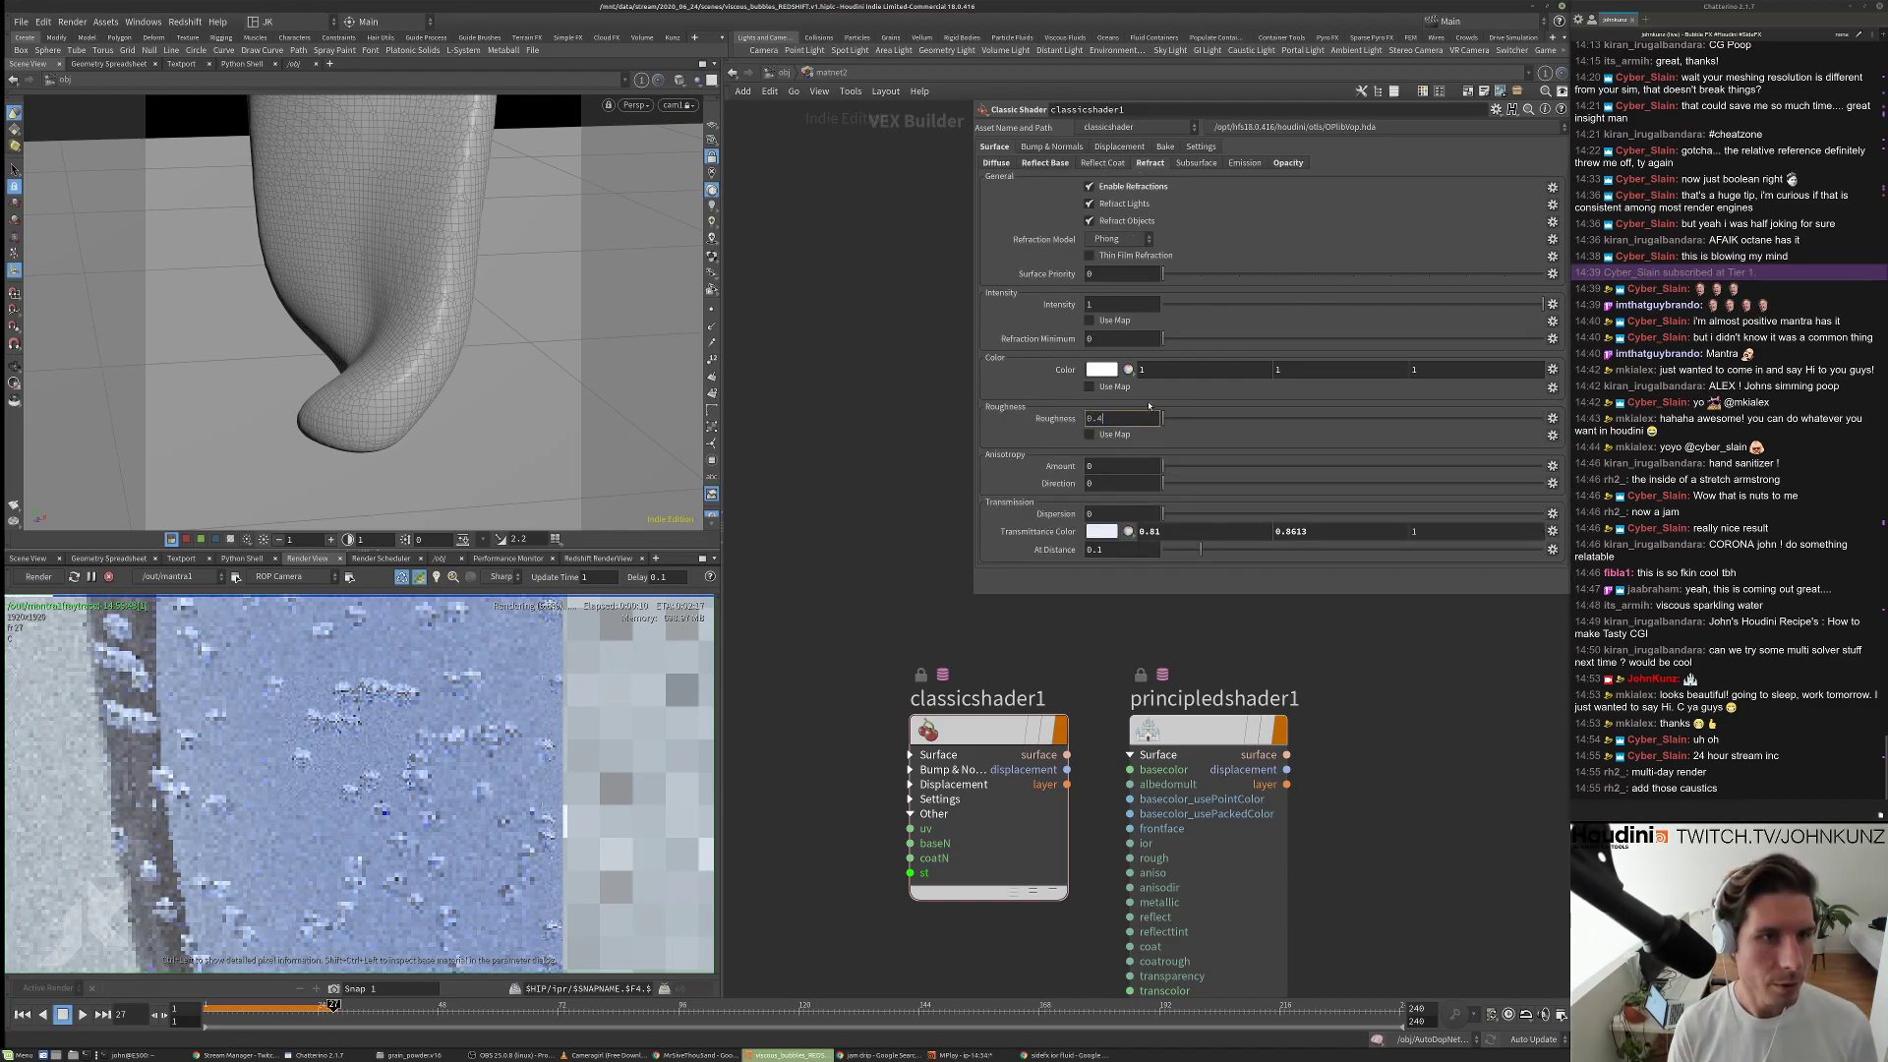
text(0.4)
key(Return)
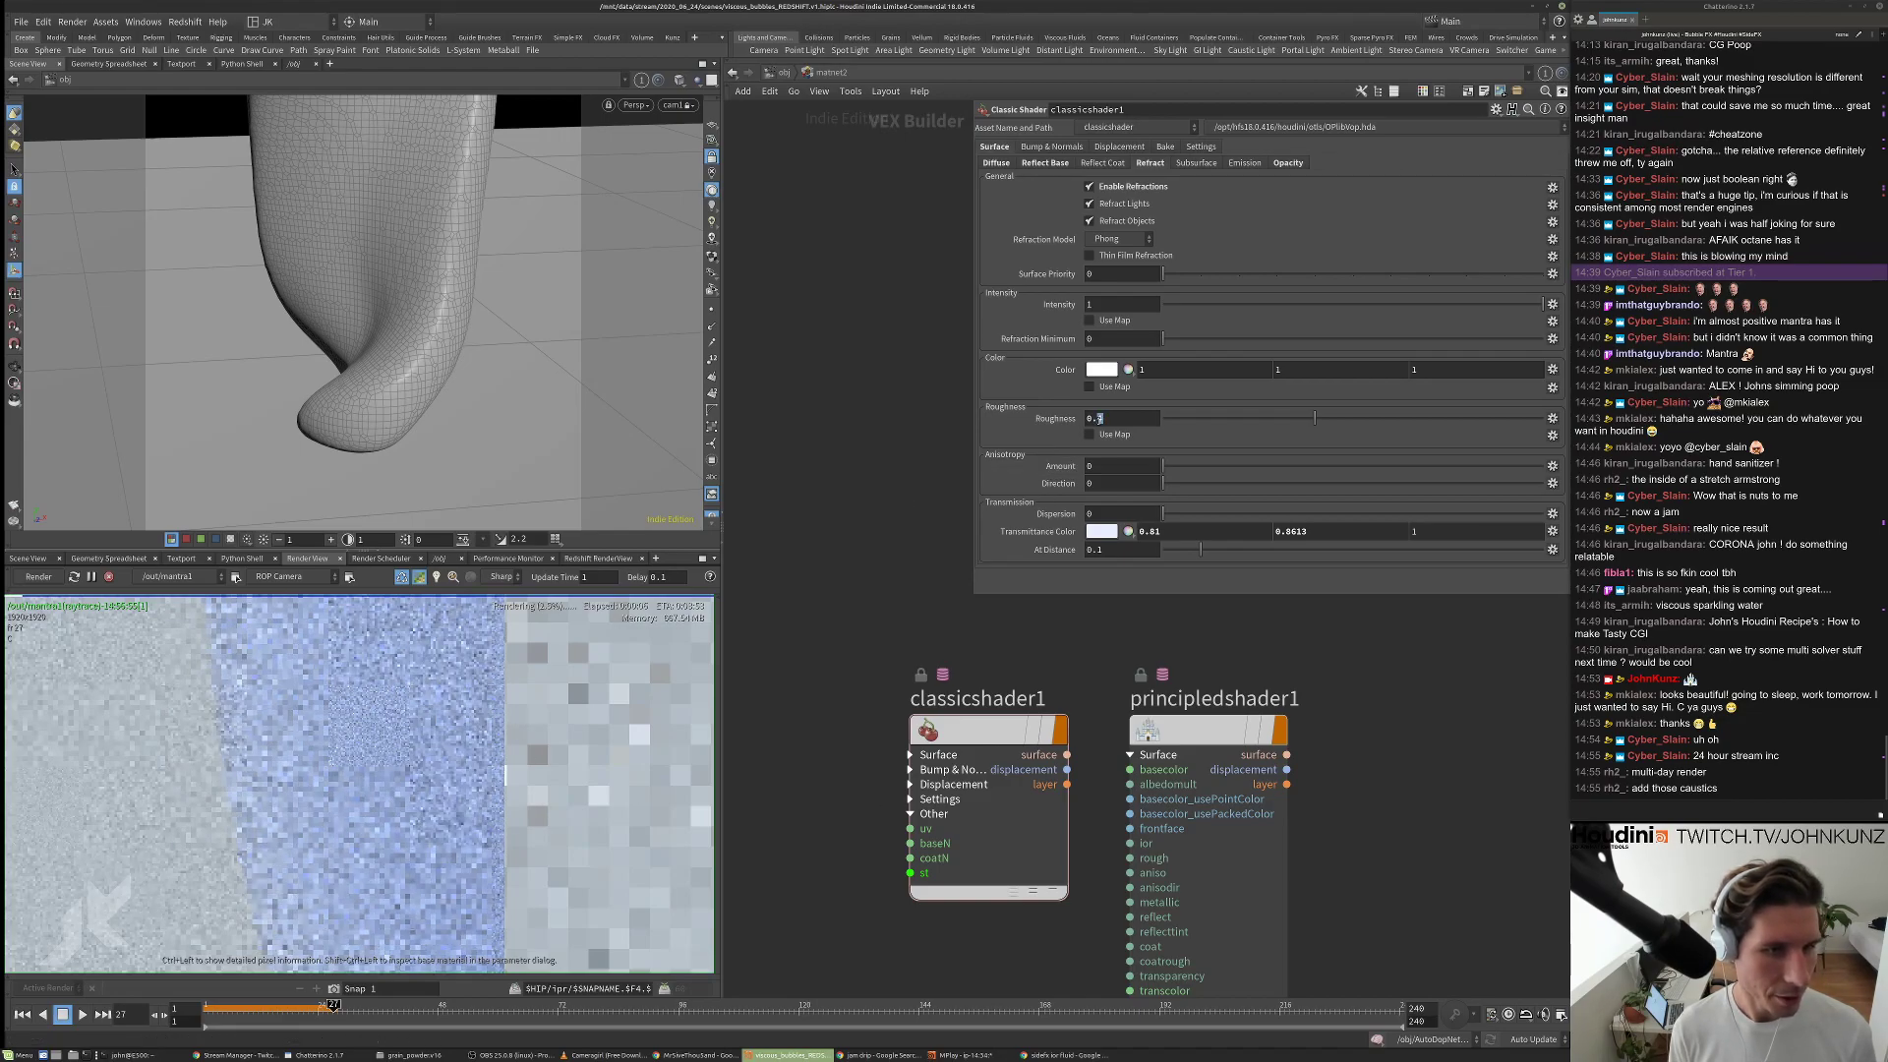
Lower the refraction and base reflection roughness to 0.2.
click(1094, 420)
text(0.2)
key(Return)
click(1045, 163)
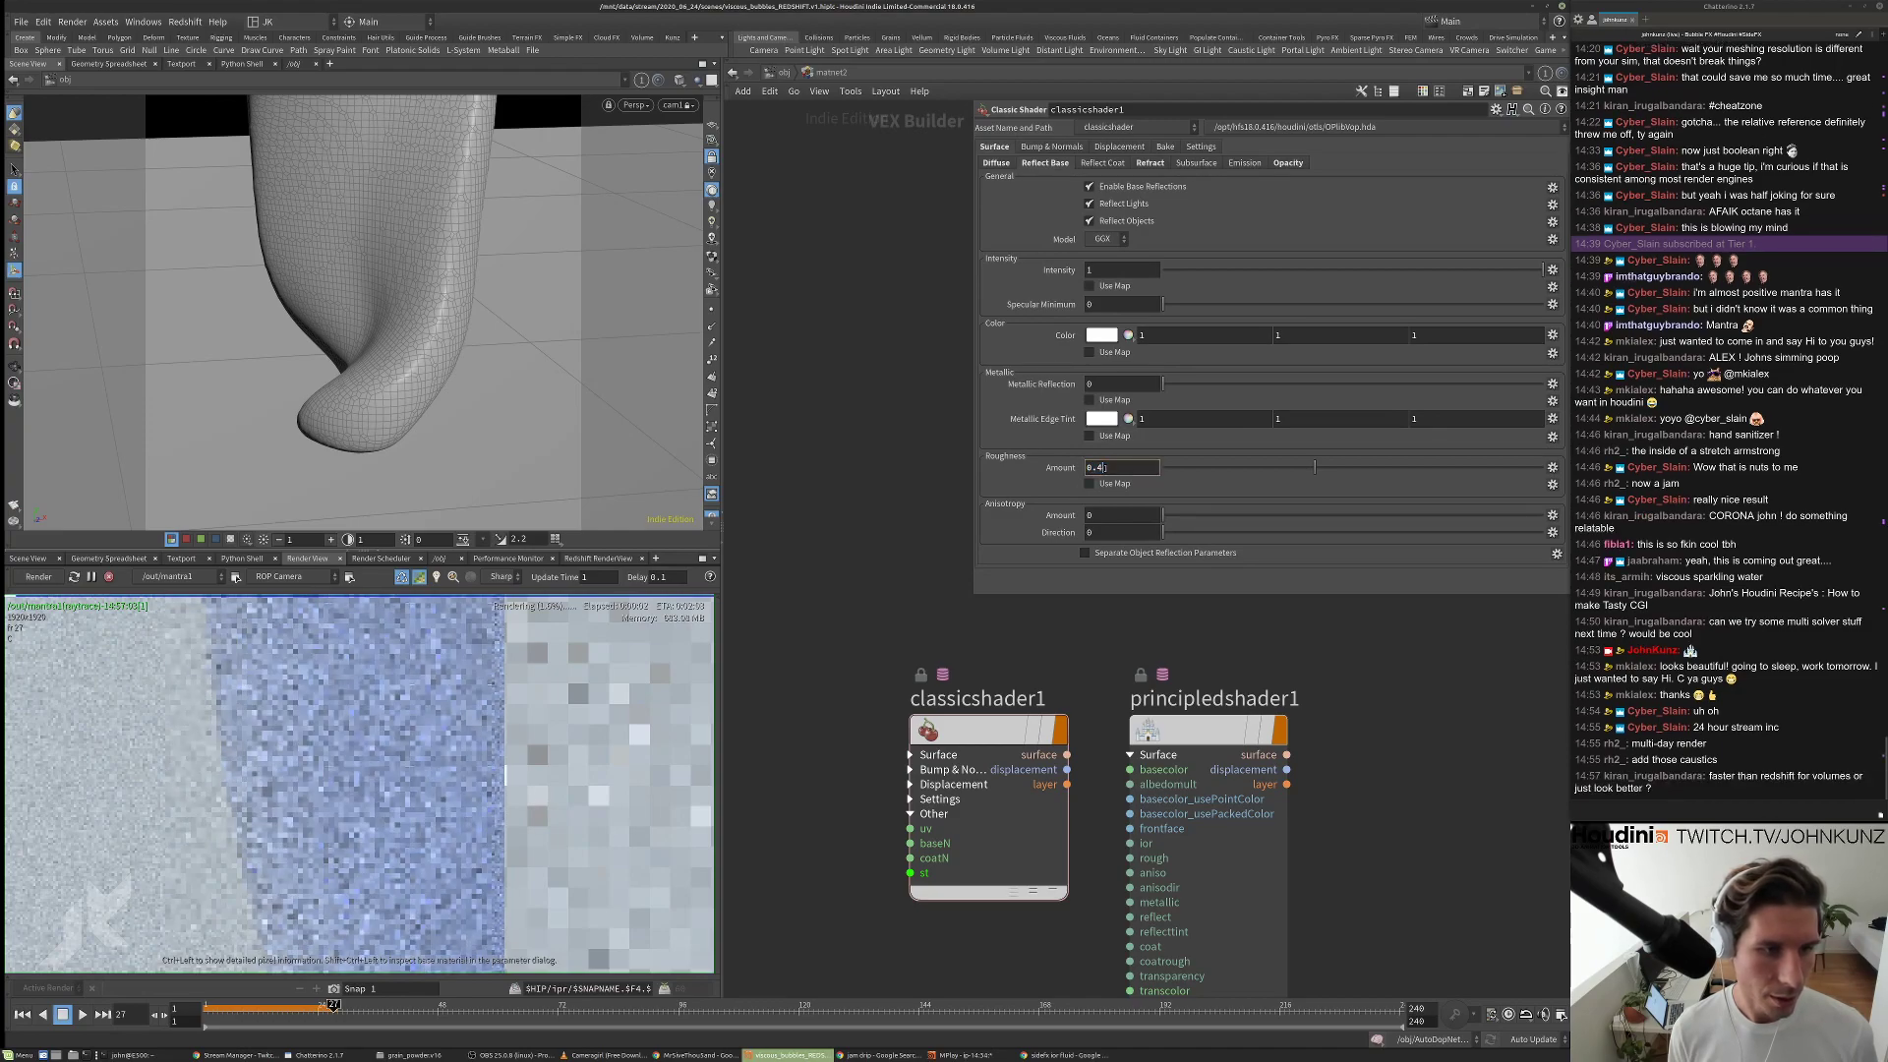
text(0.2)
key(Return)
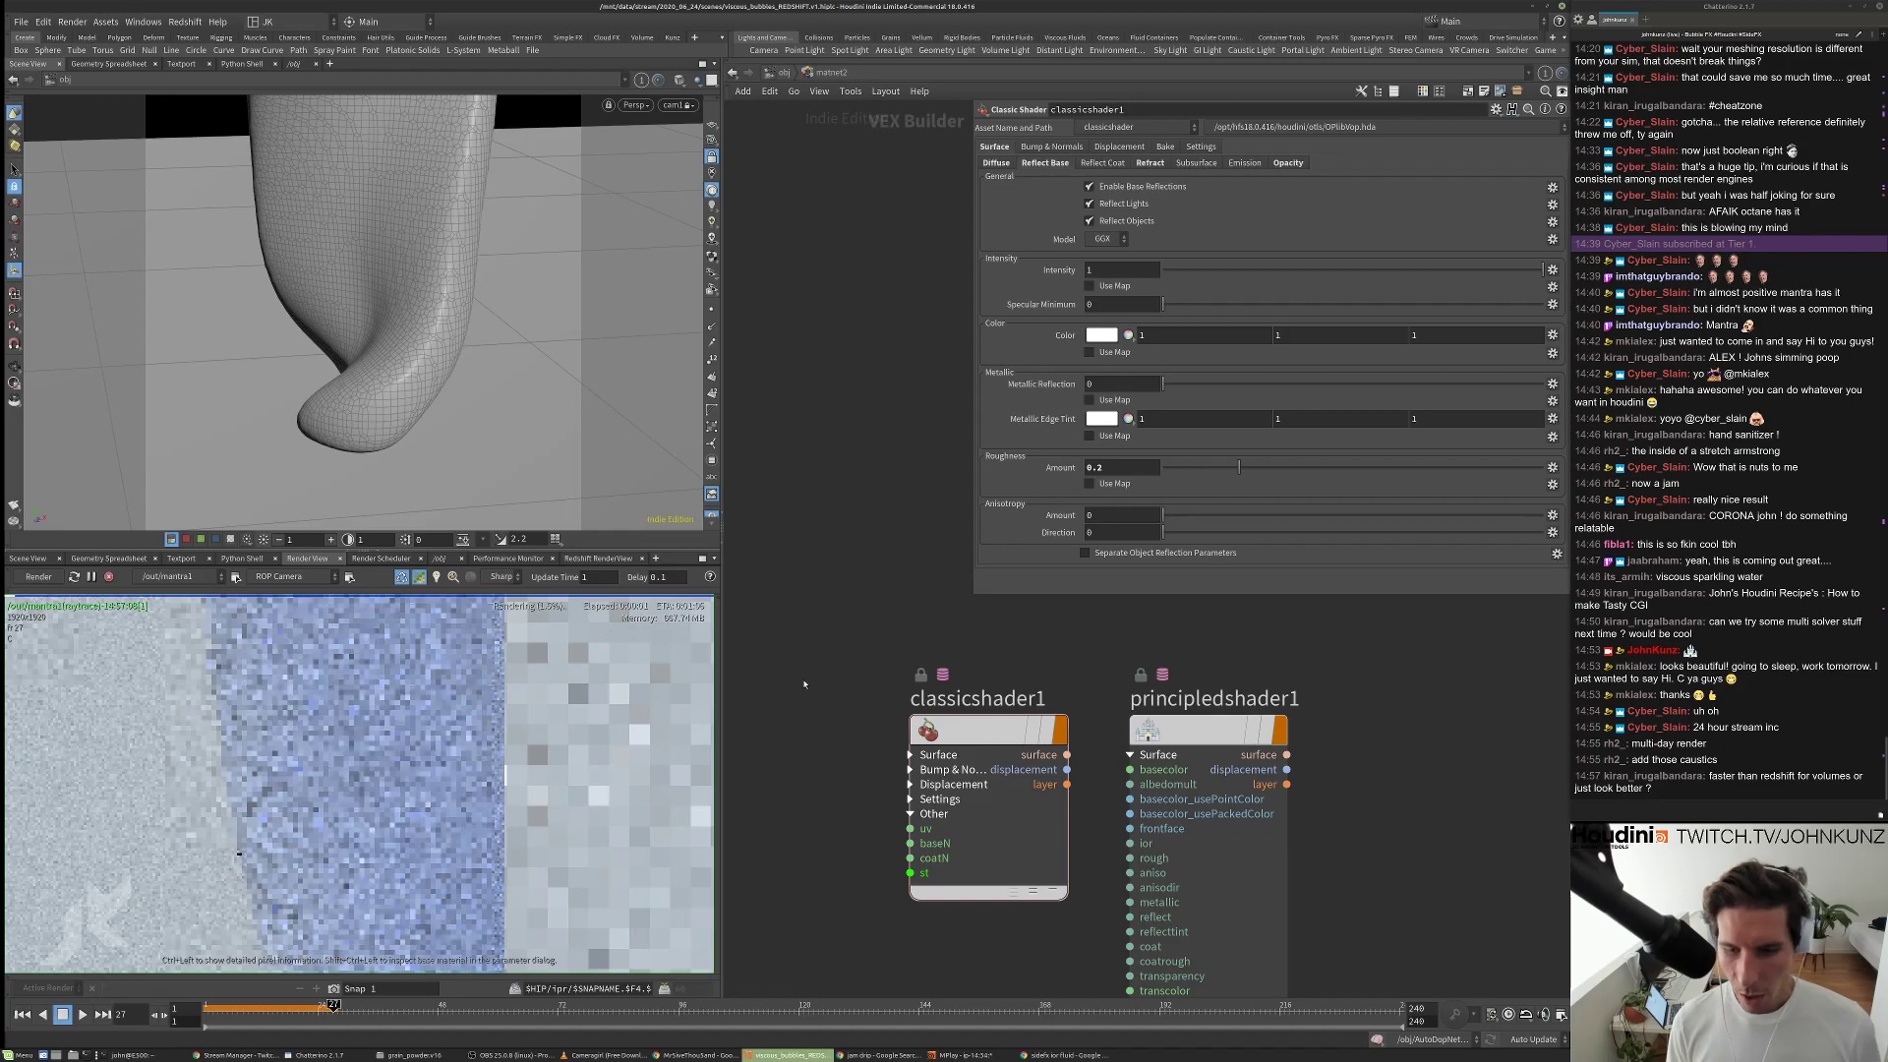
scroll(776, 691, down, 3)
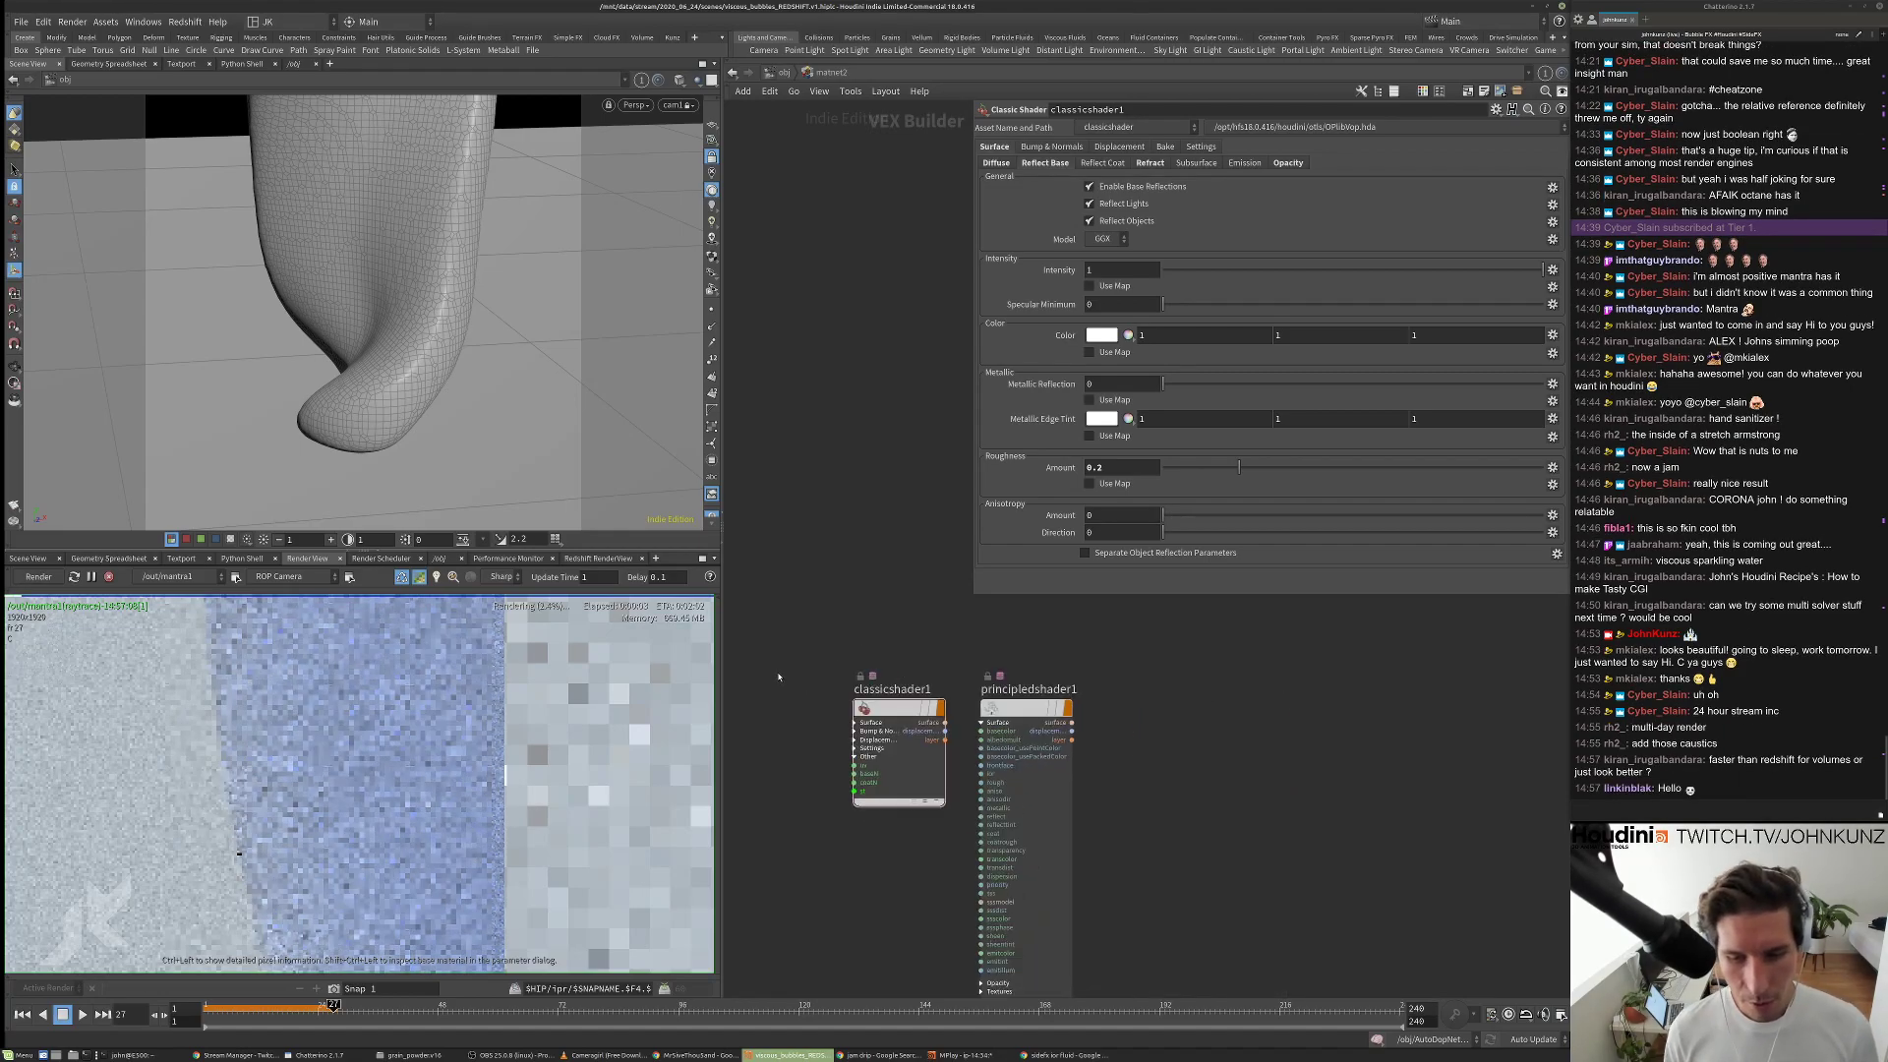
scroll(775, 691, up, 3)
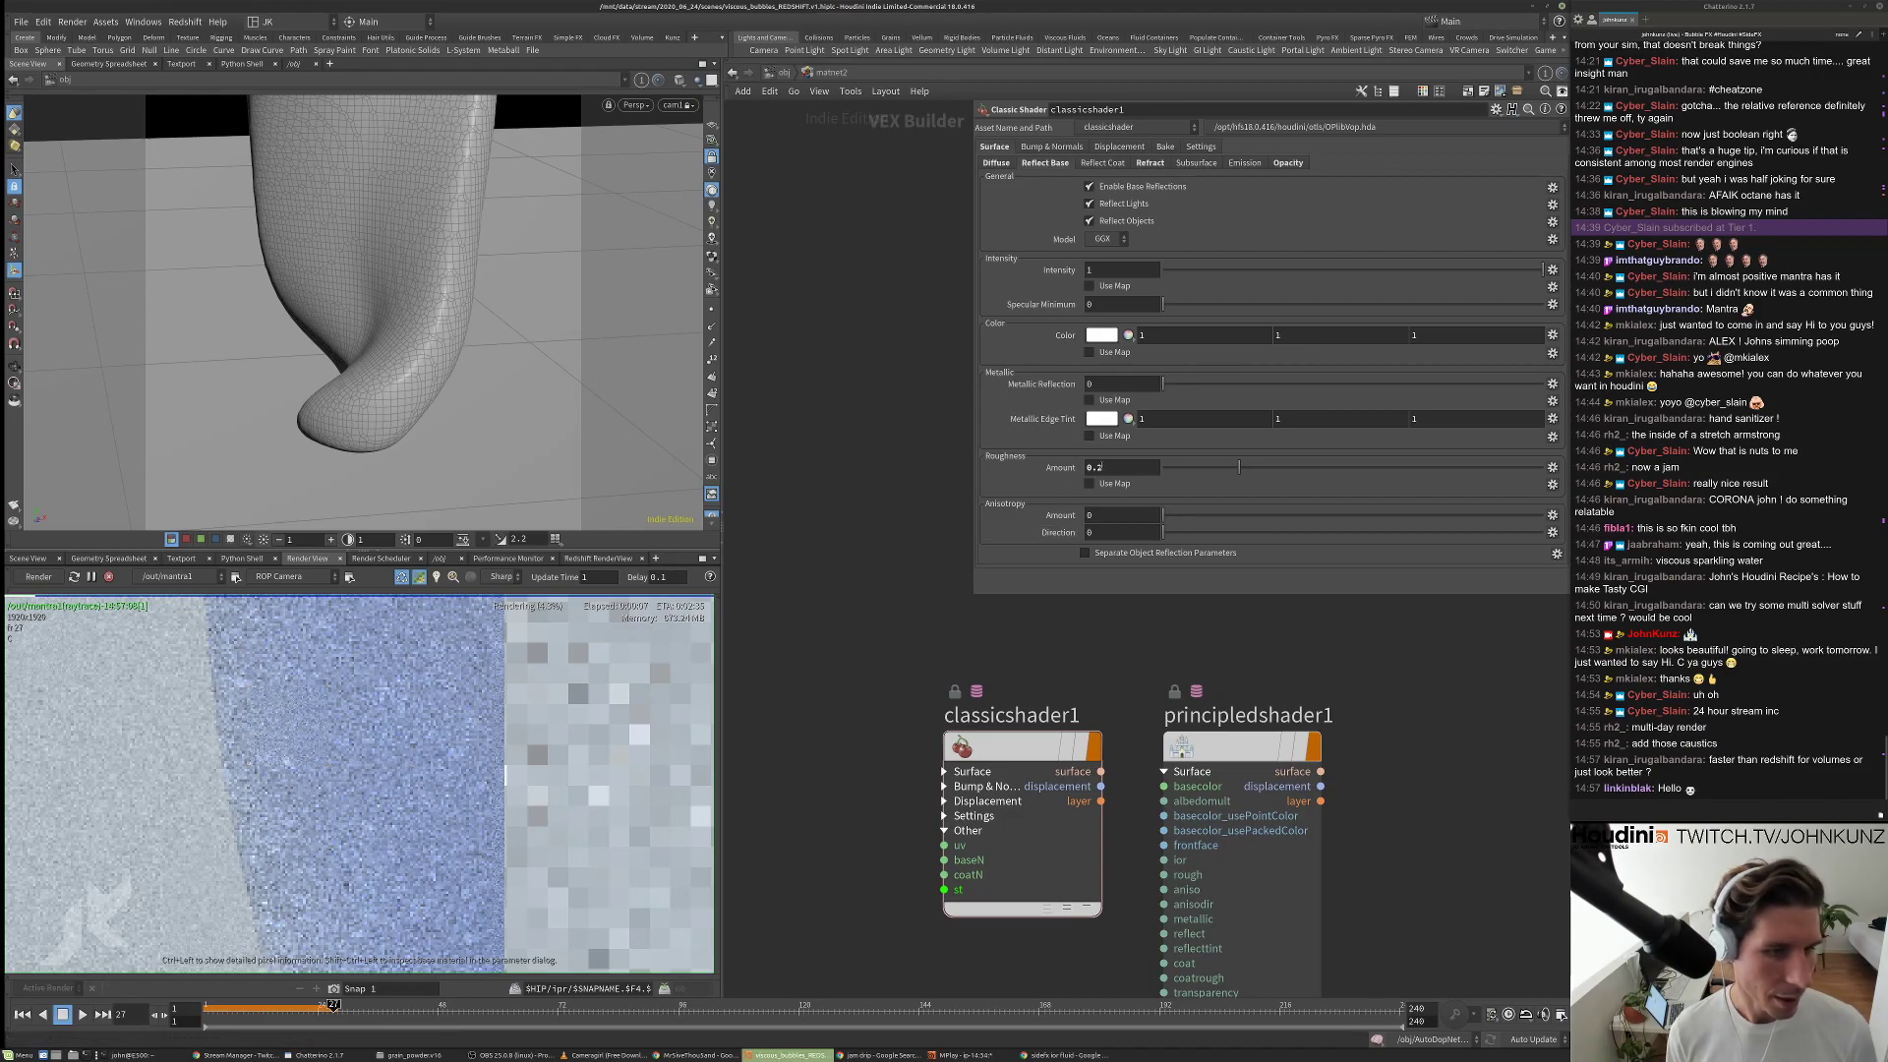
Settle the base reflection and refraction roughness at 0.125.
click(1121, 467)
text(0.125)
key(Return)
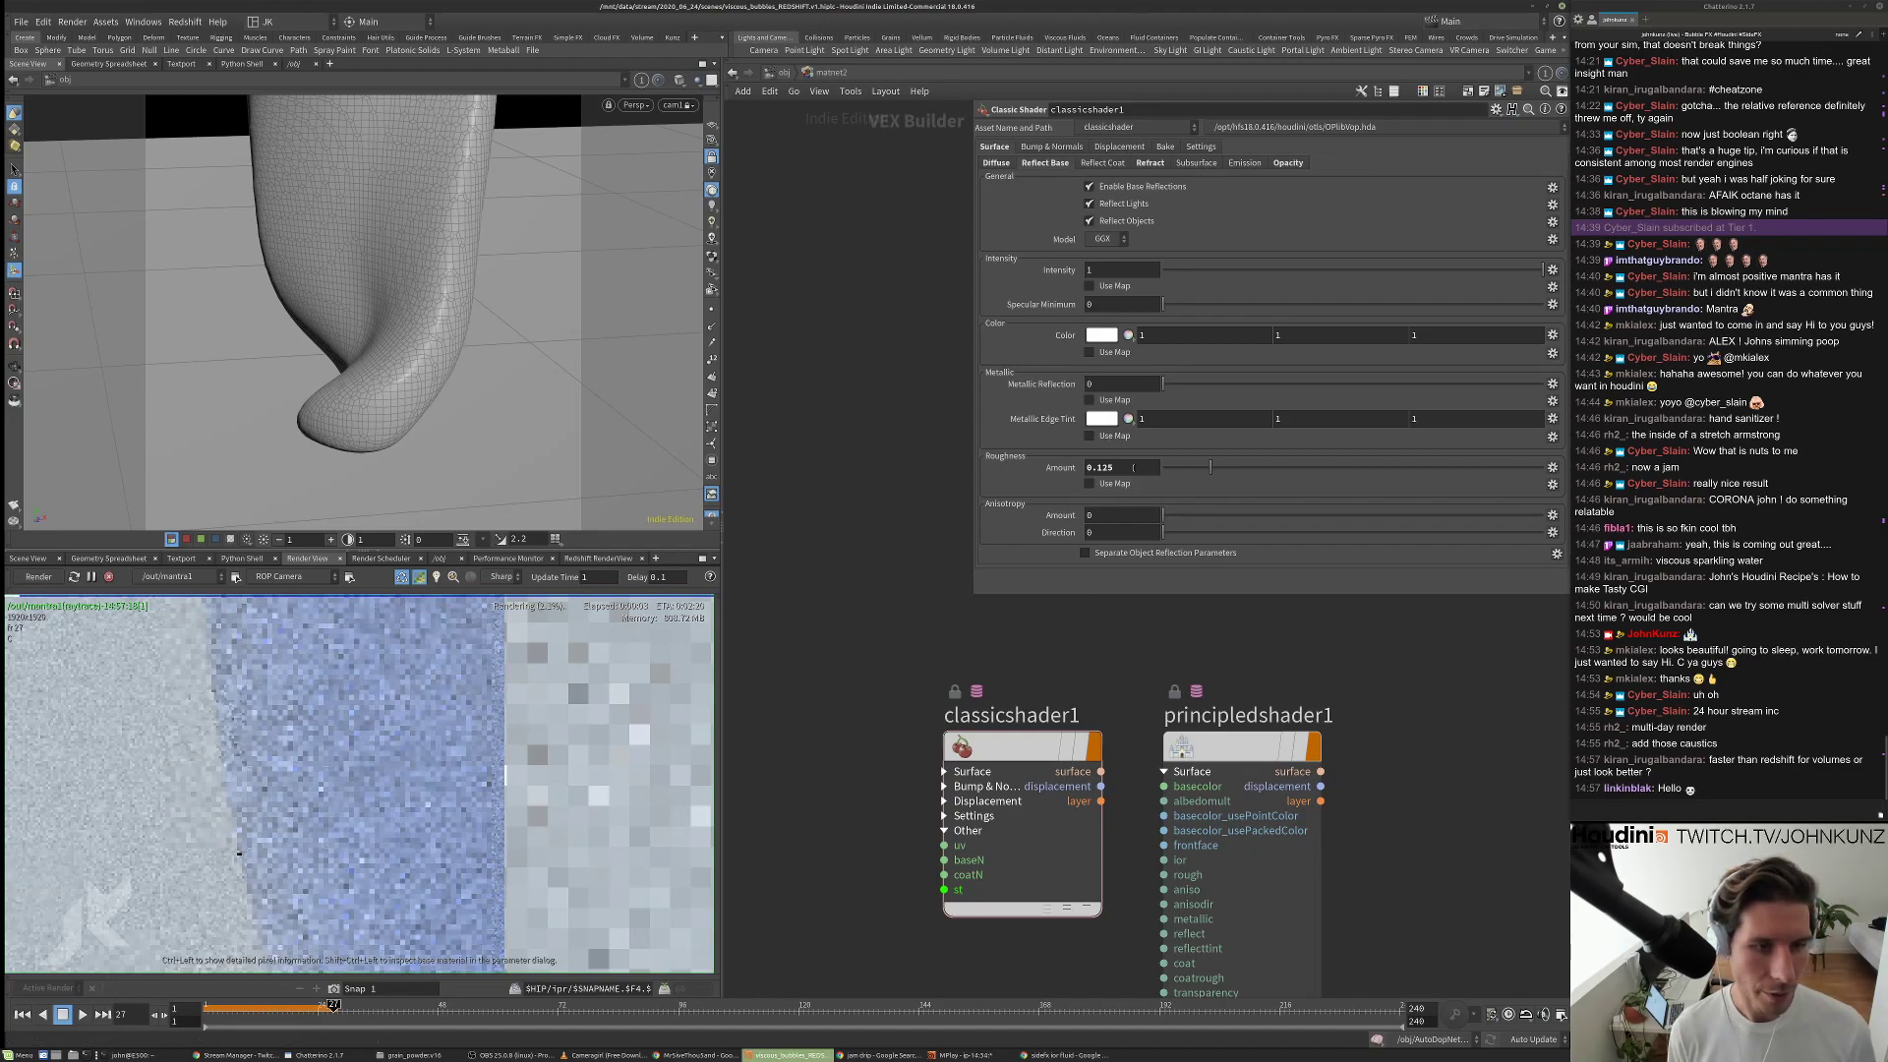
click(1149, 164)
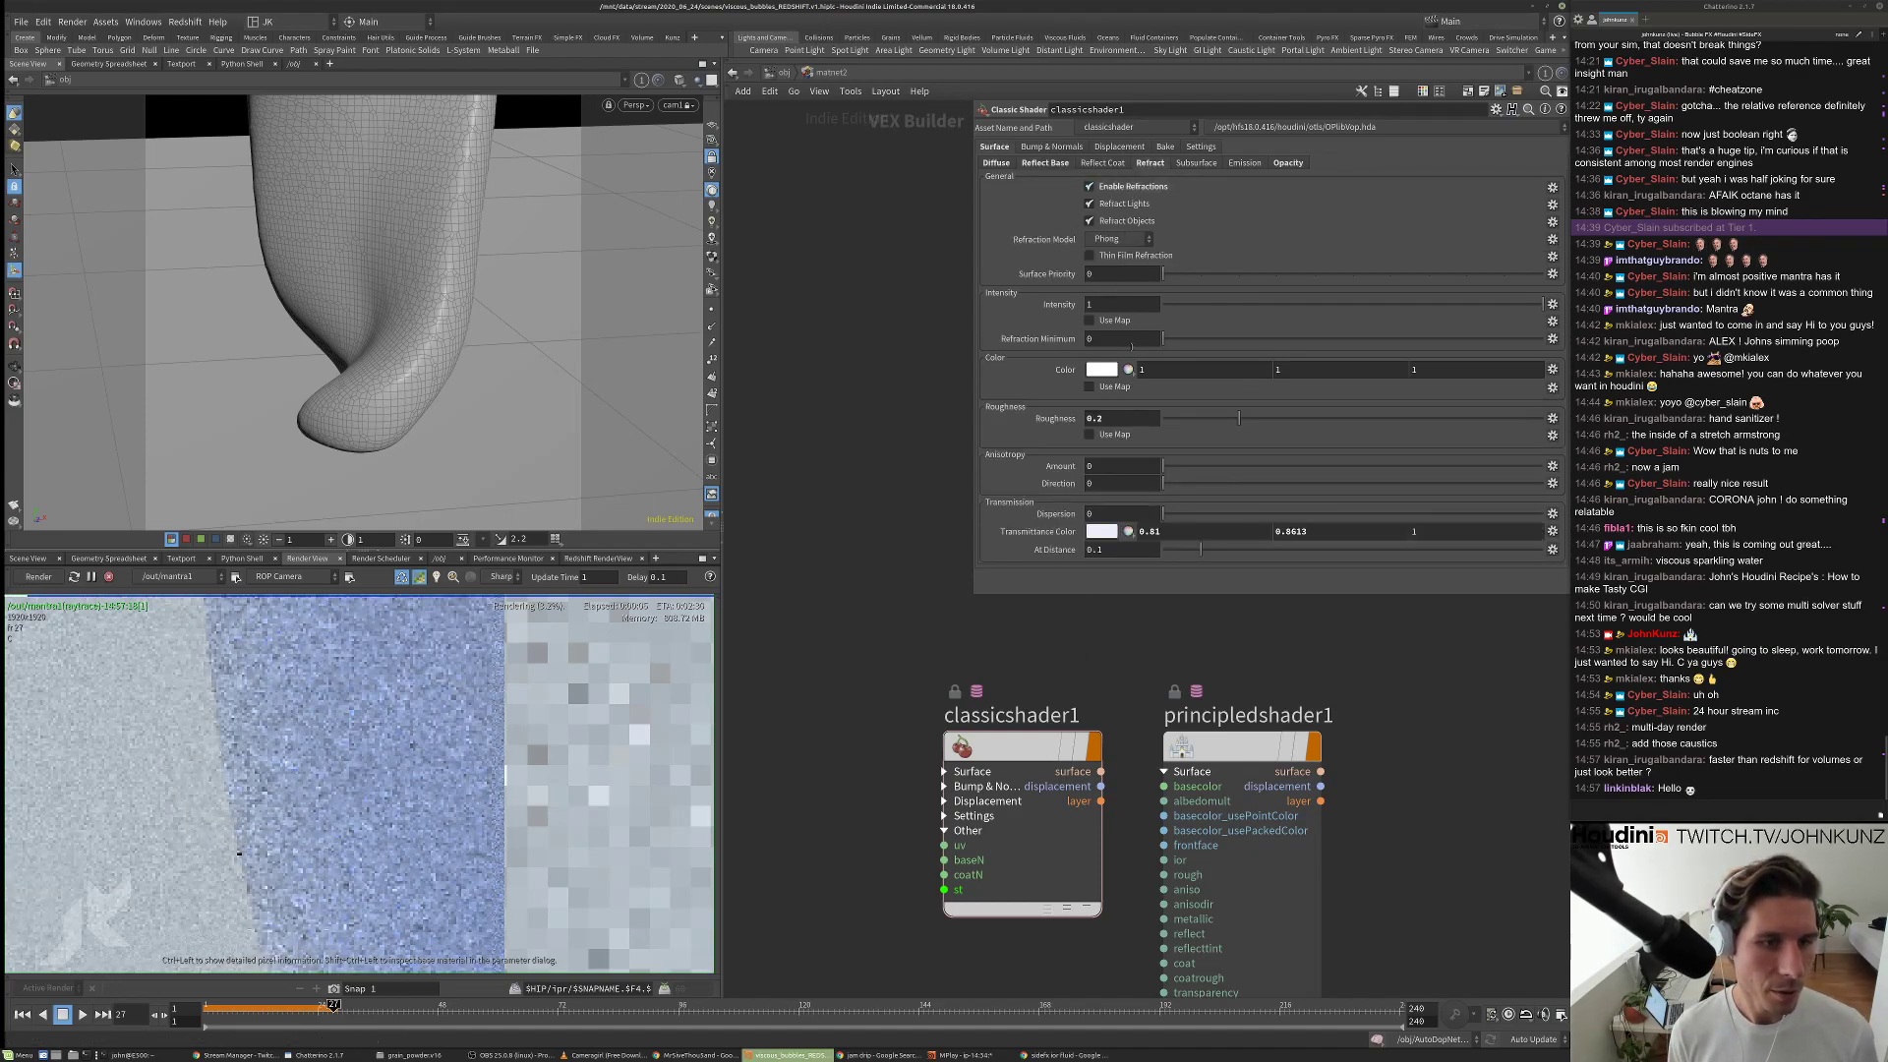
double_click(1120, 417)
text(0.1)
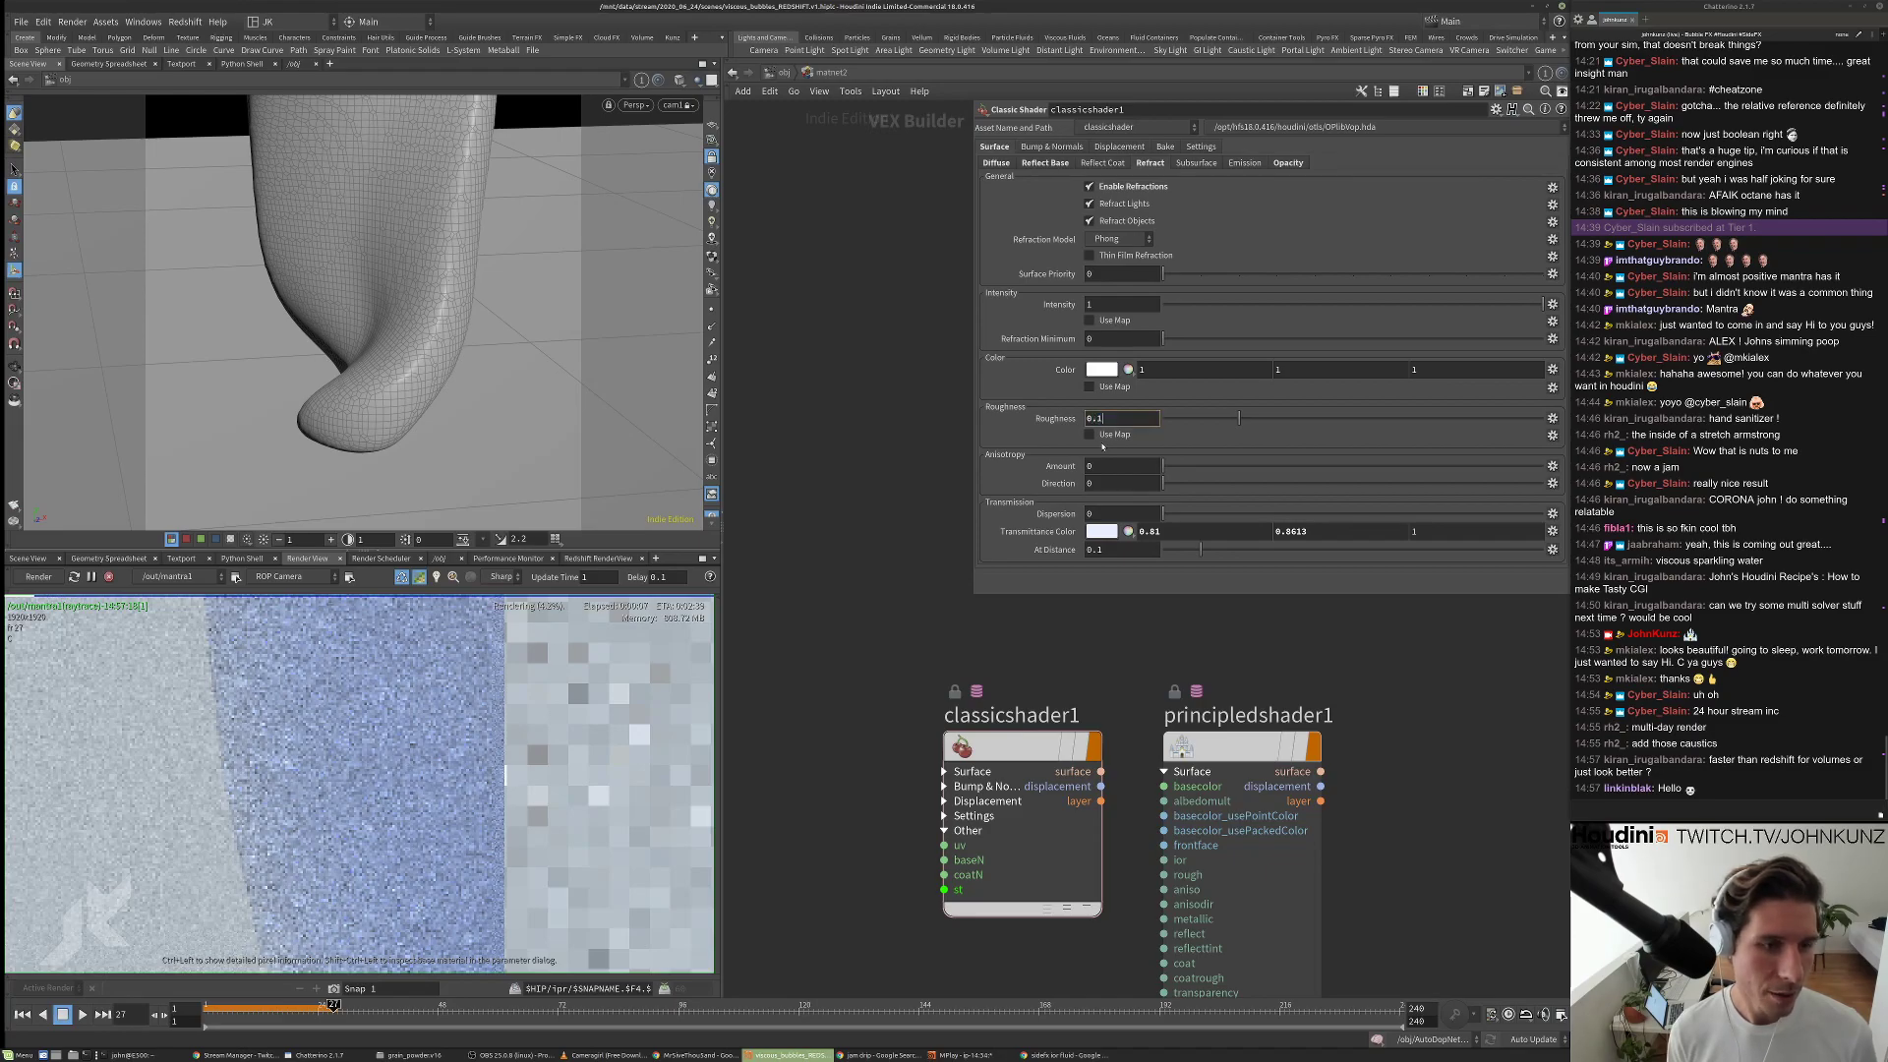
text(25)
key(Return)
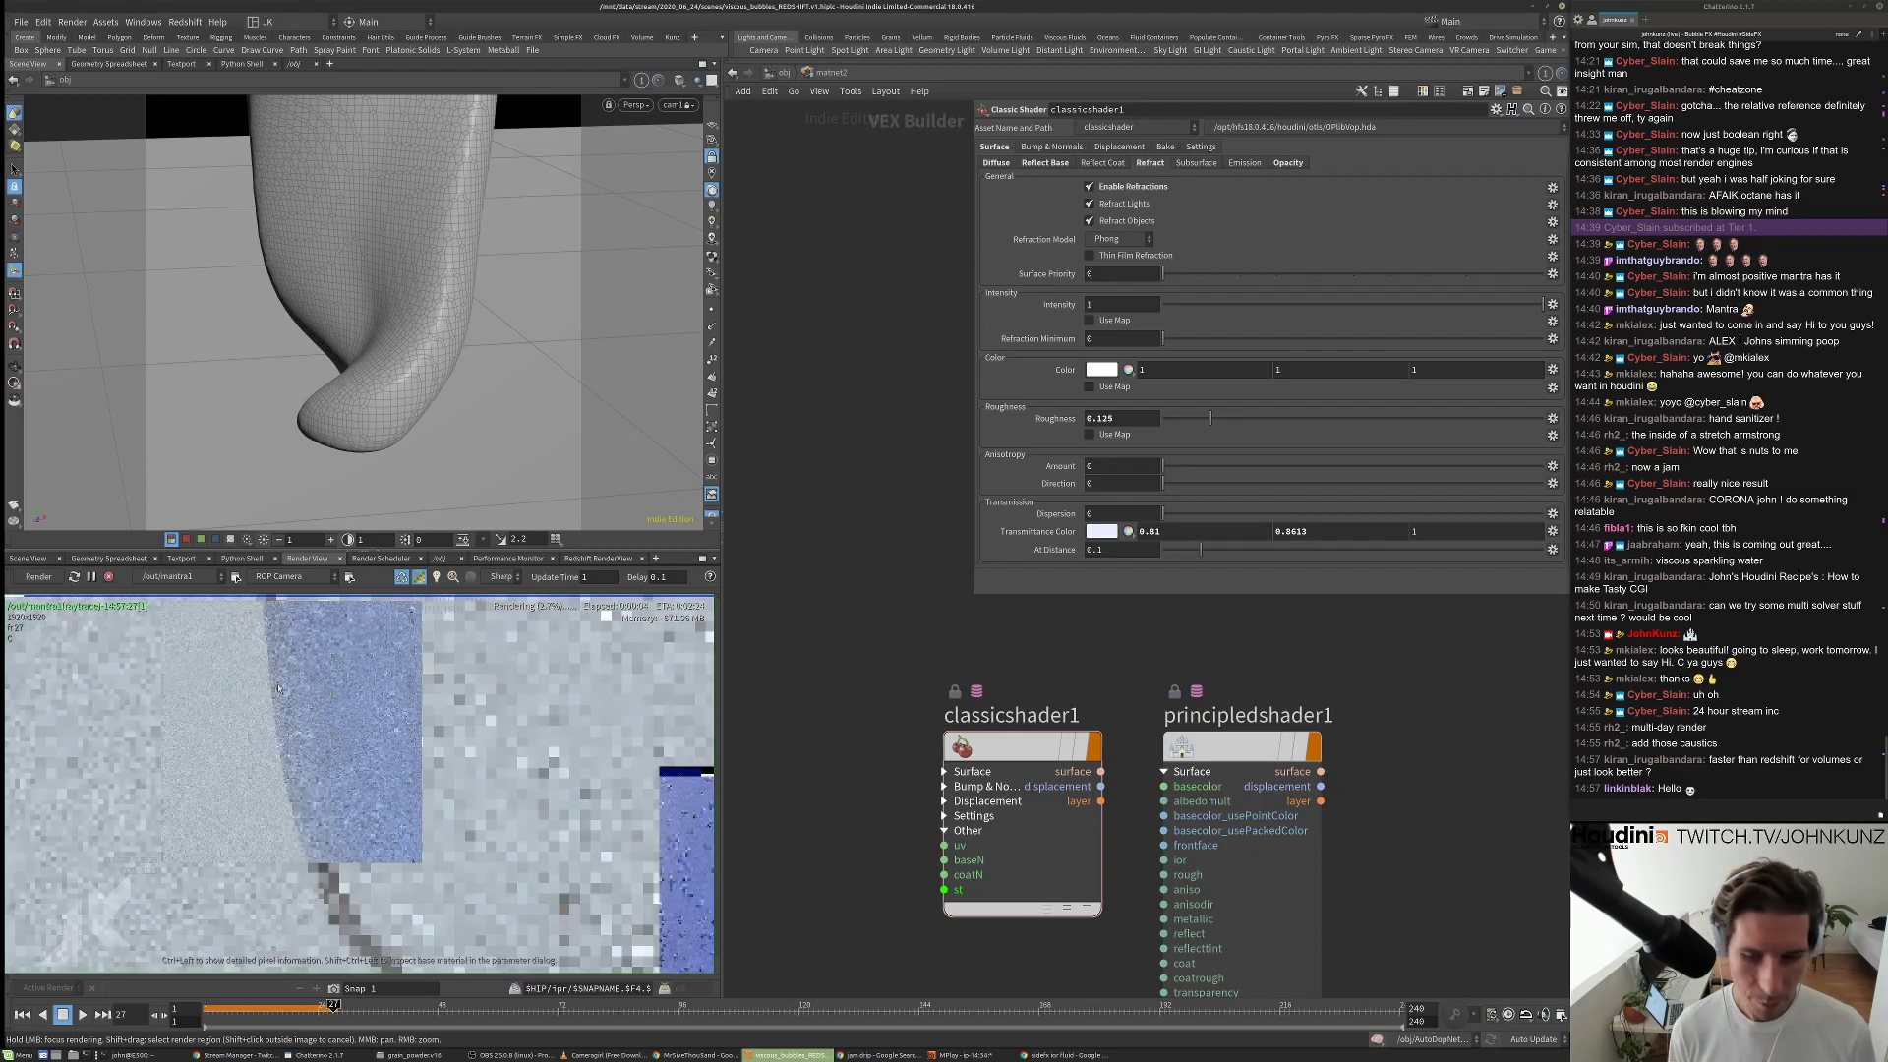
click(428, 796)
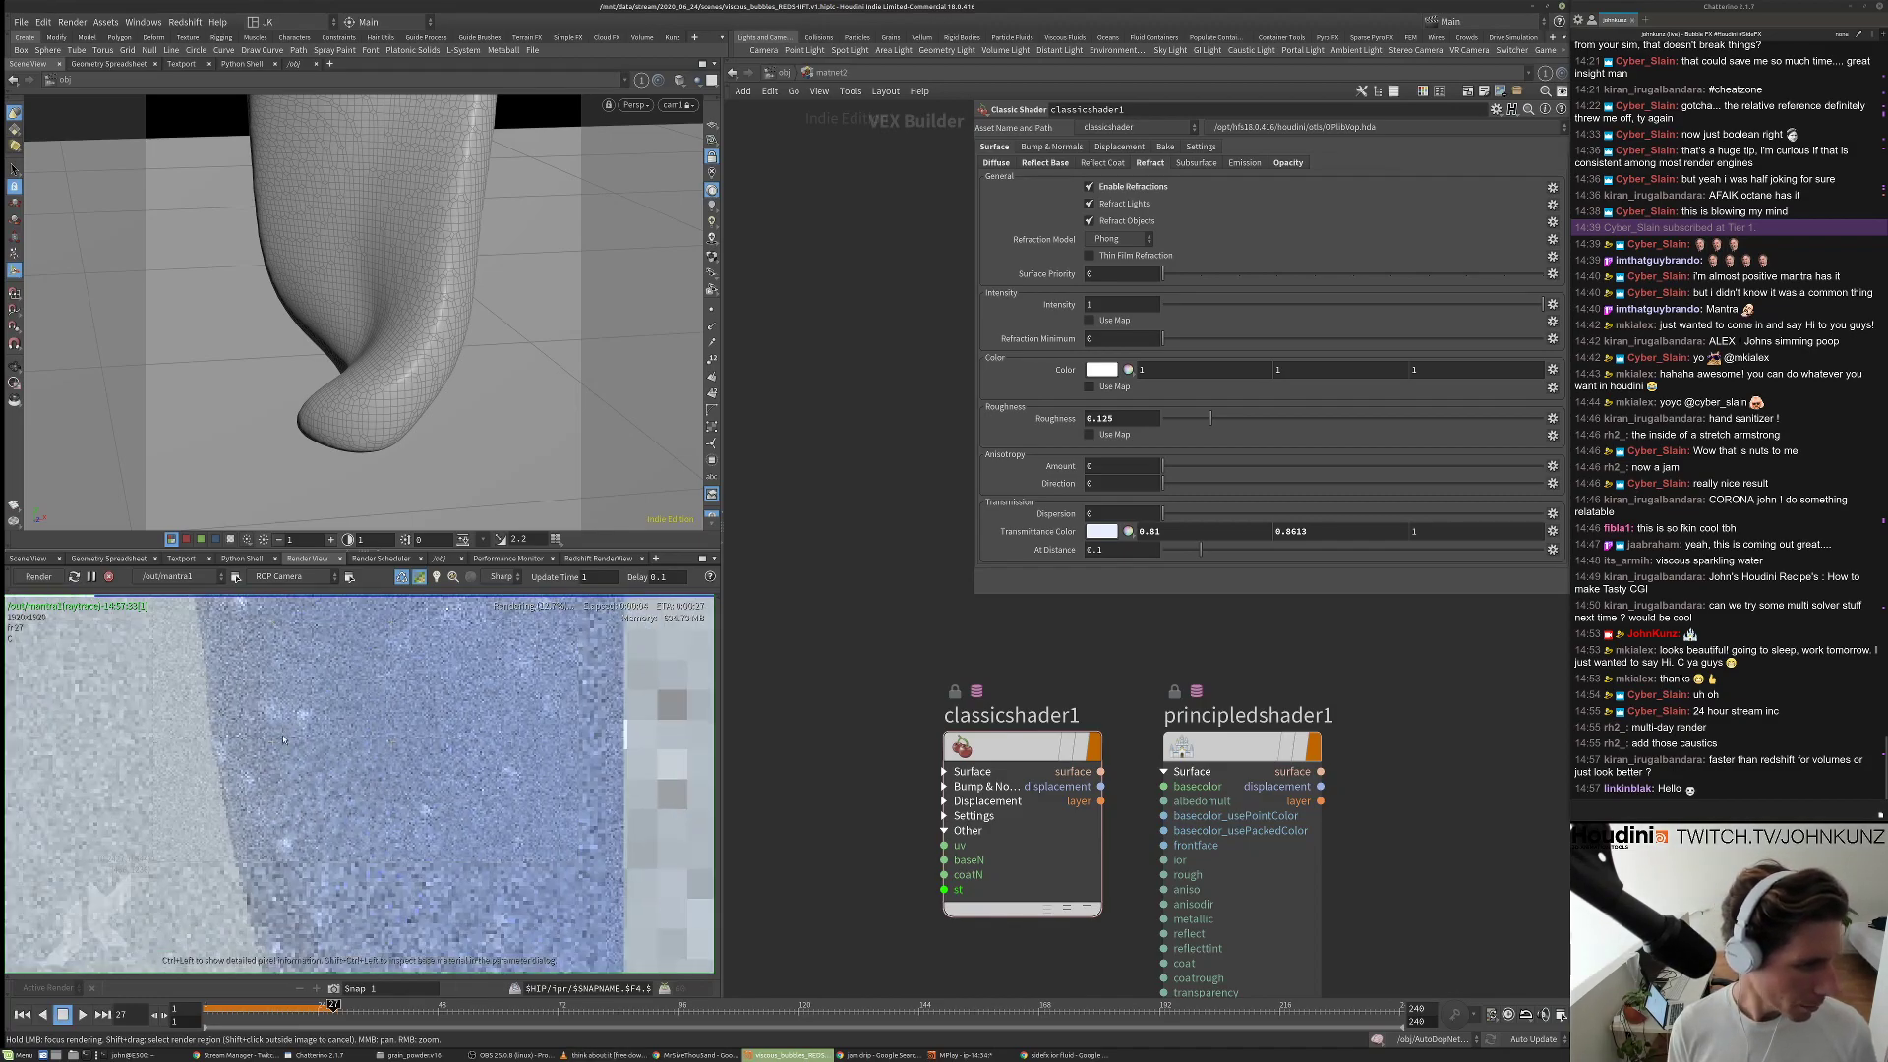
scroll(284, 739, down, 2)
scroll(333, 787, down, 1)
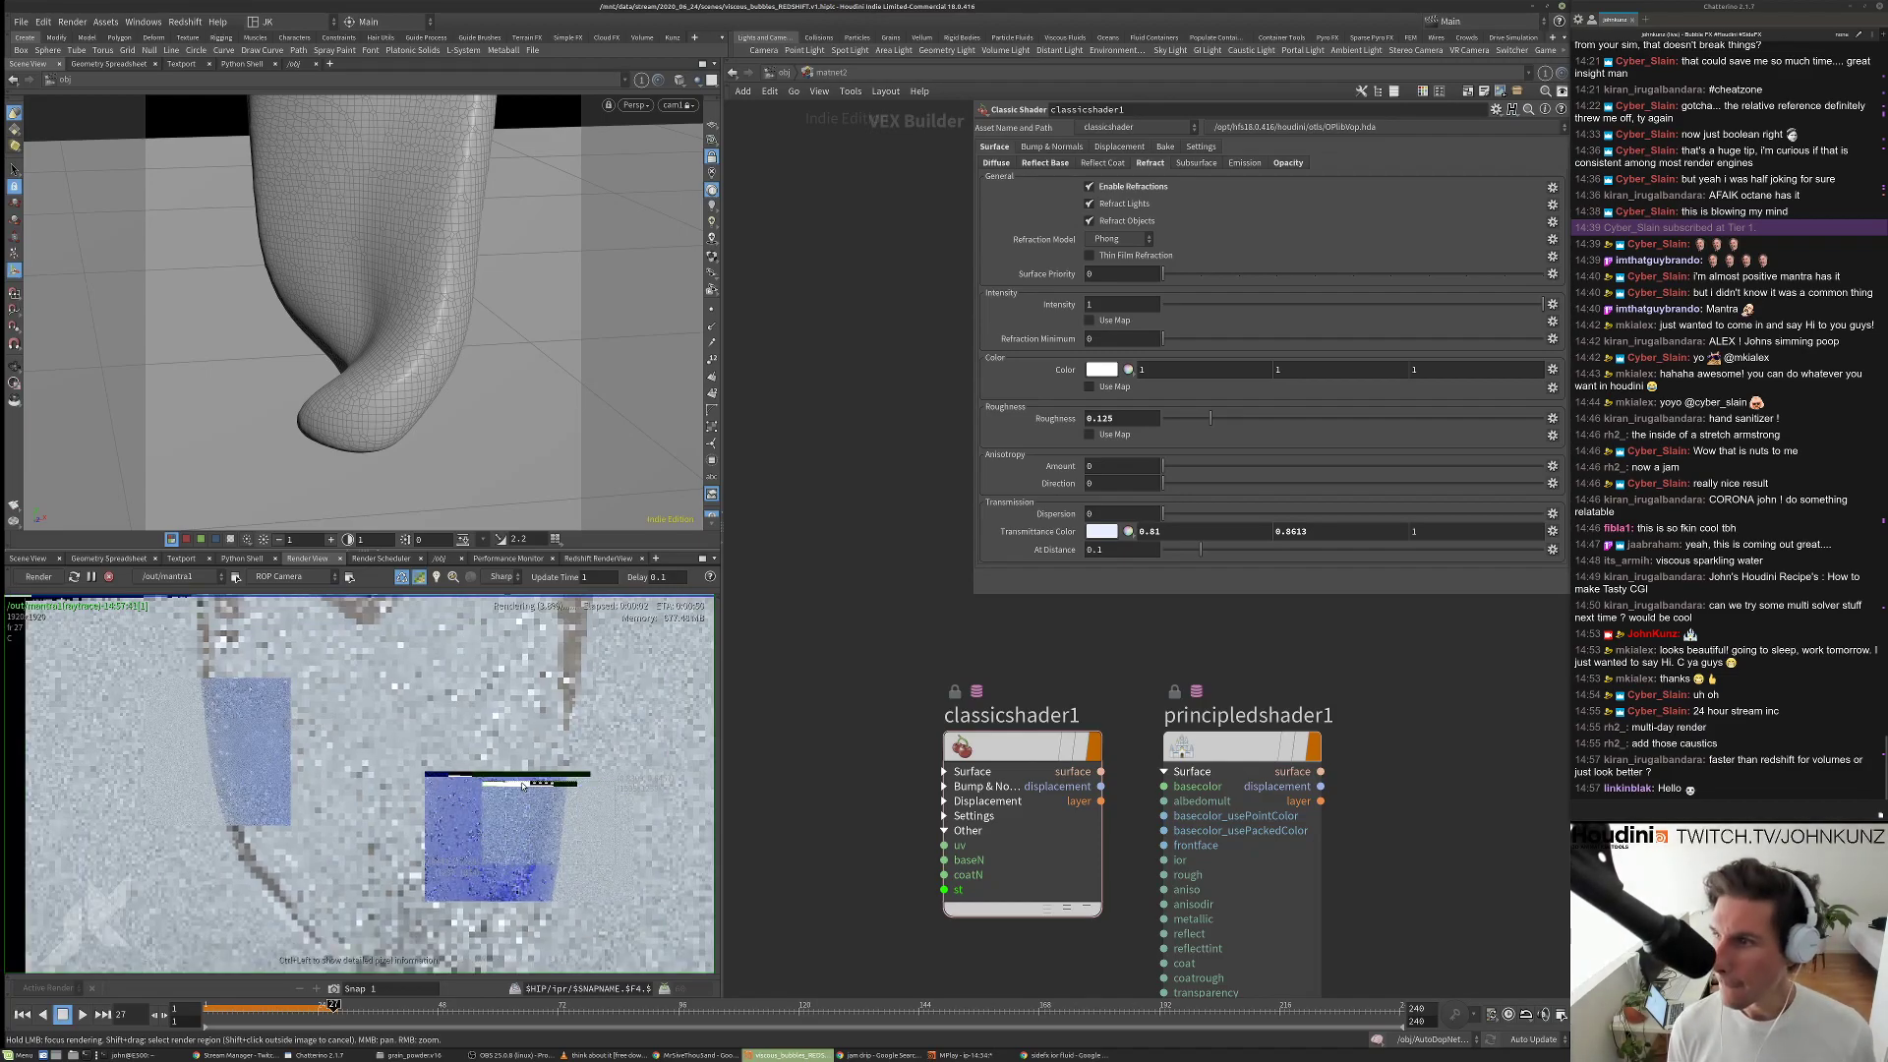
scroll(528, 841, up, 3)
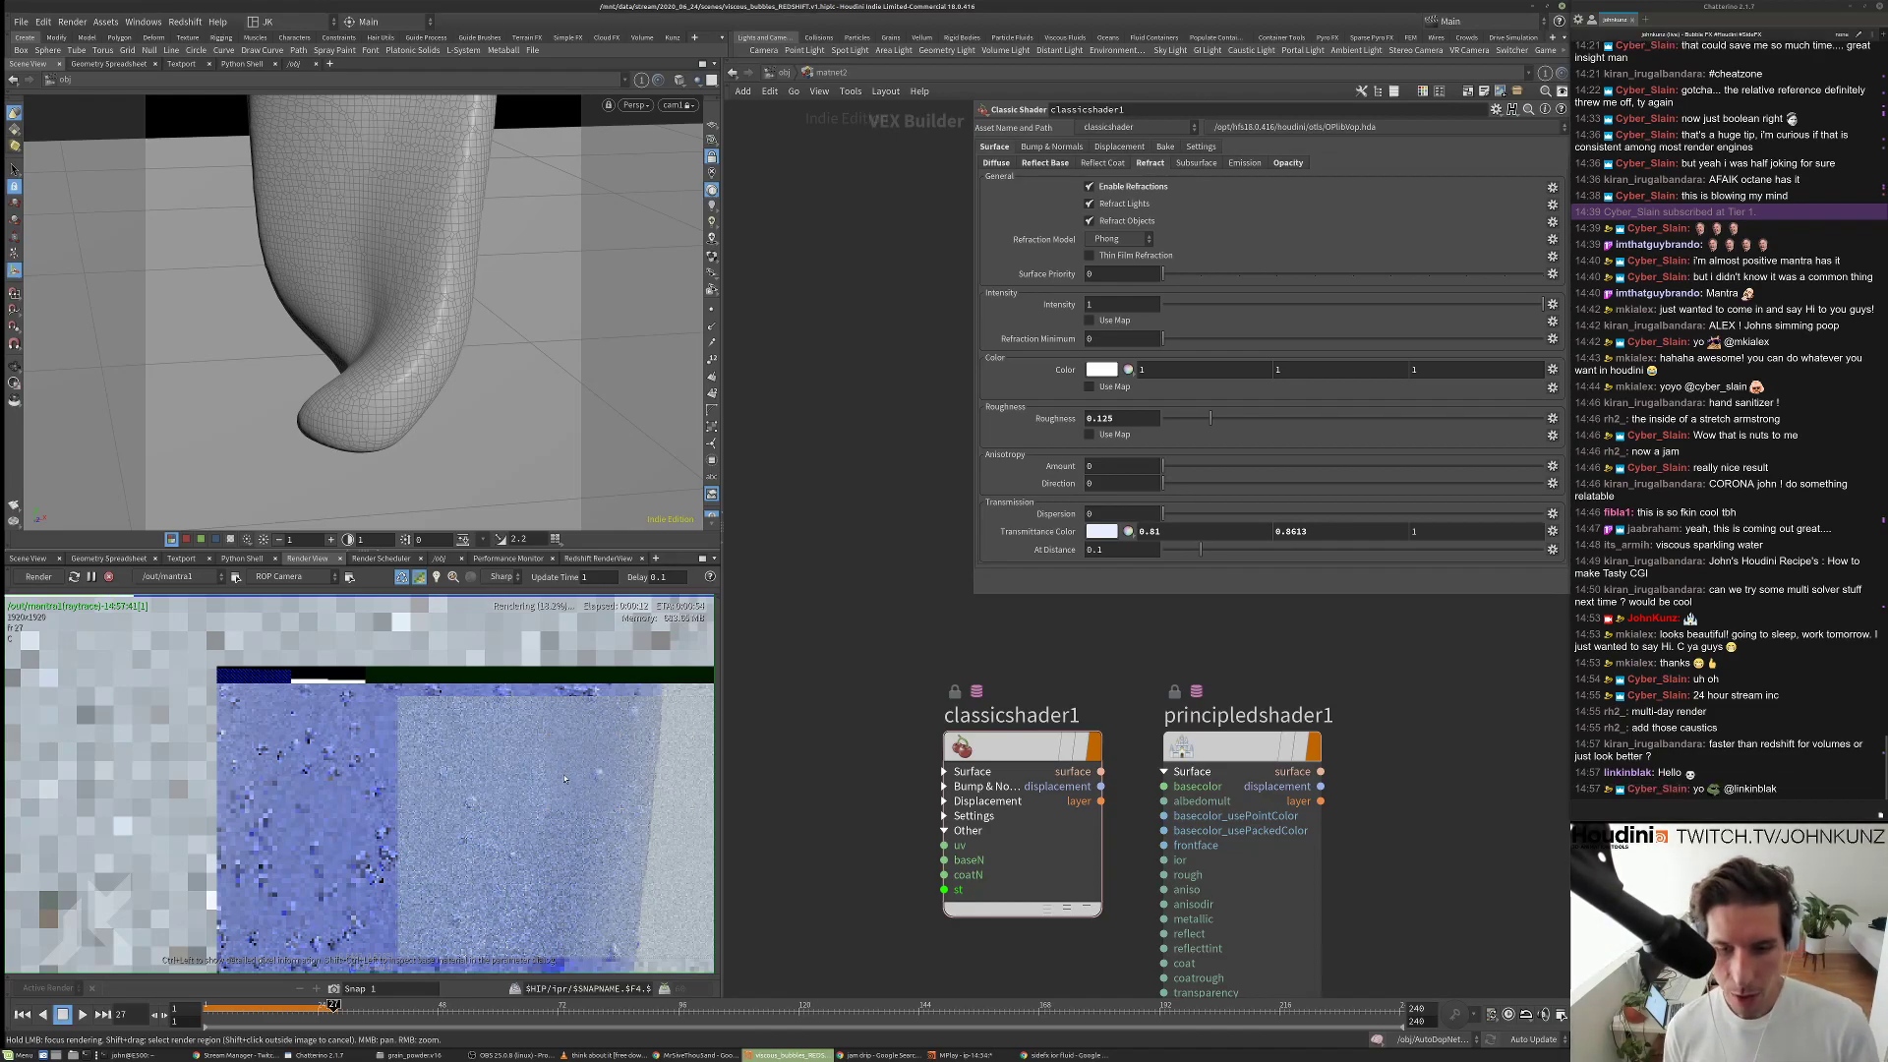
scroll(525, 744, down, 3)
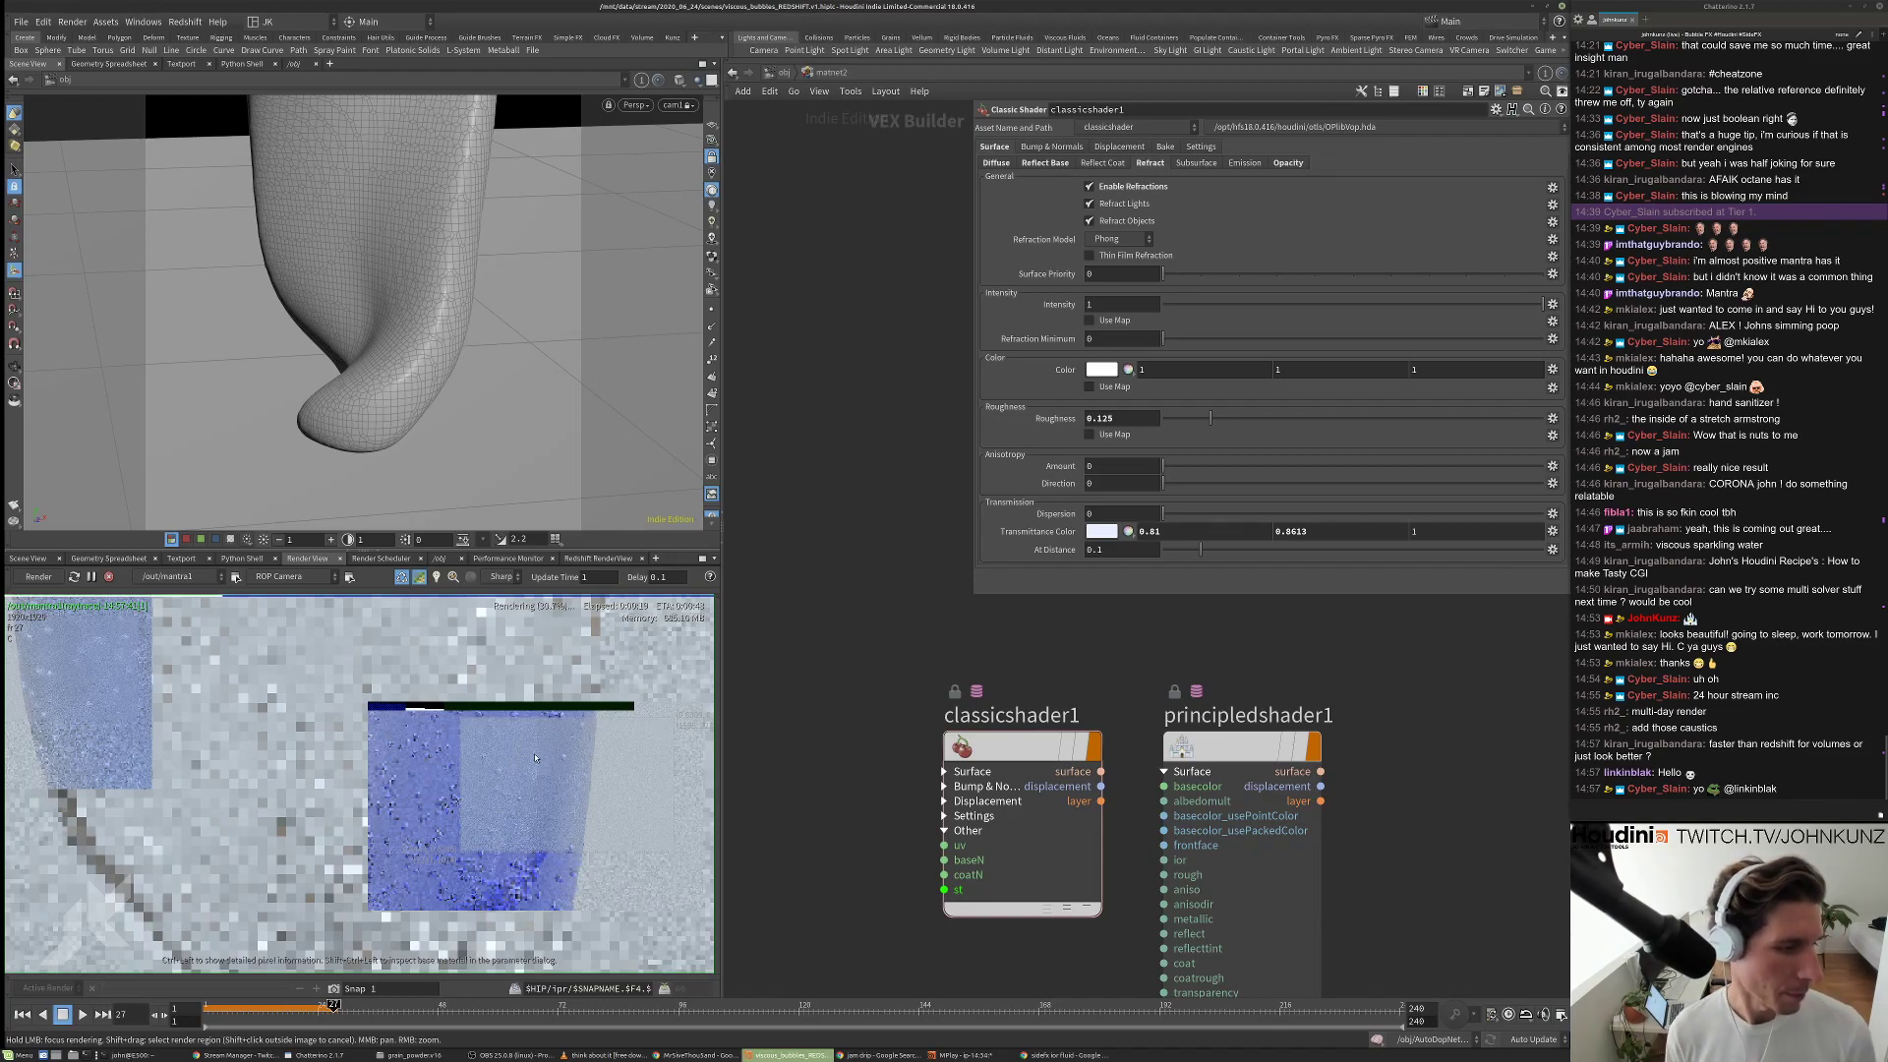
scroll(535, 757, down, 2)
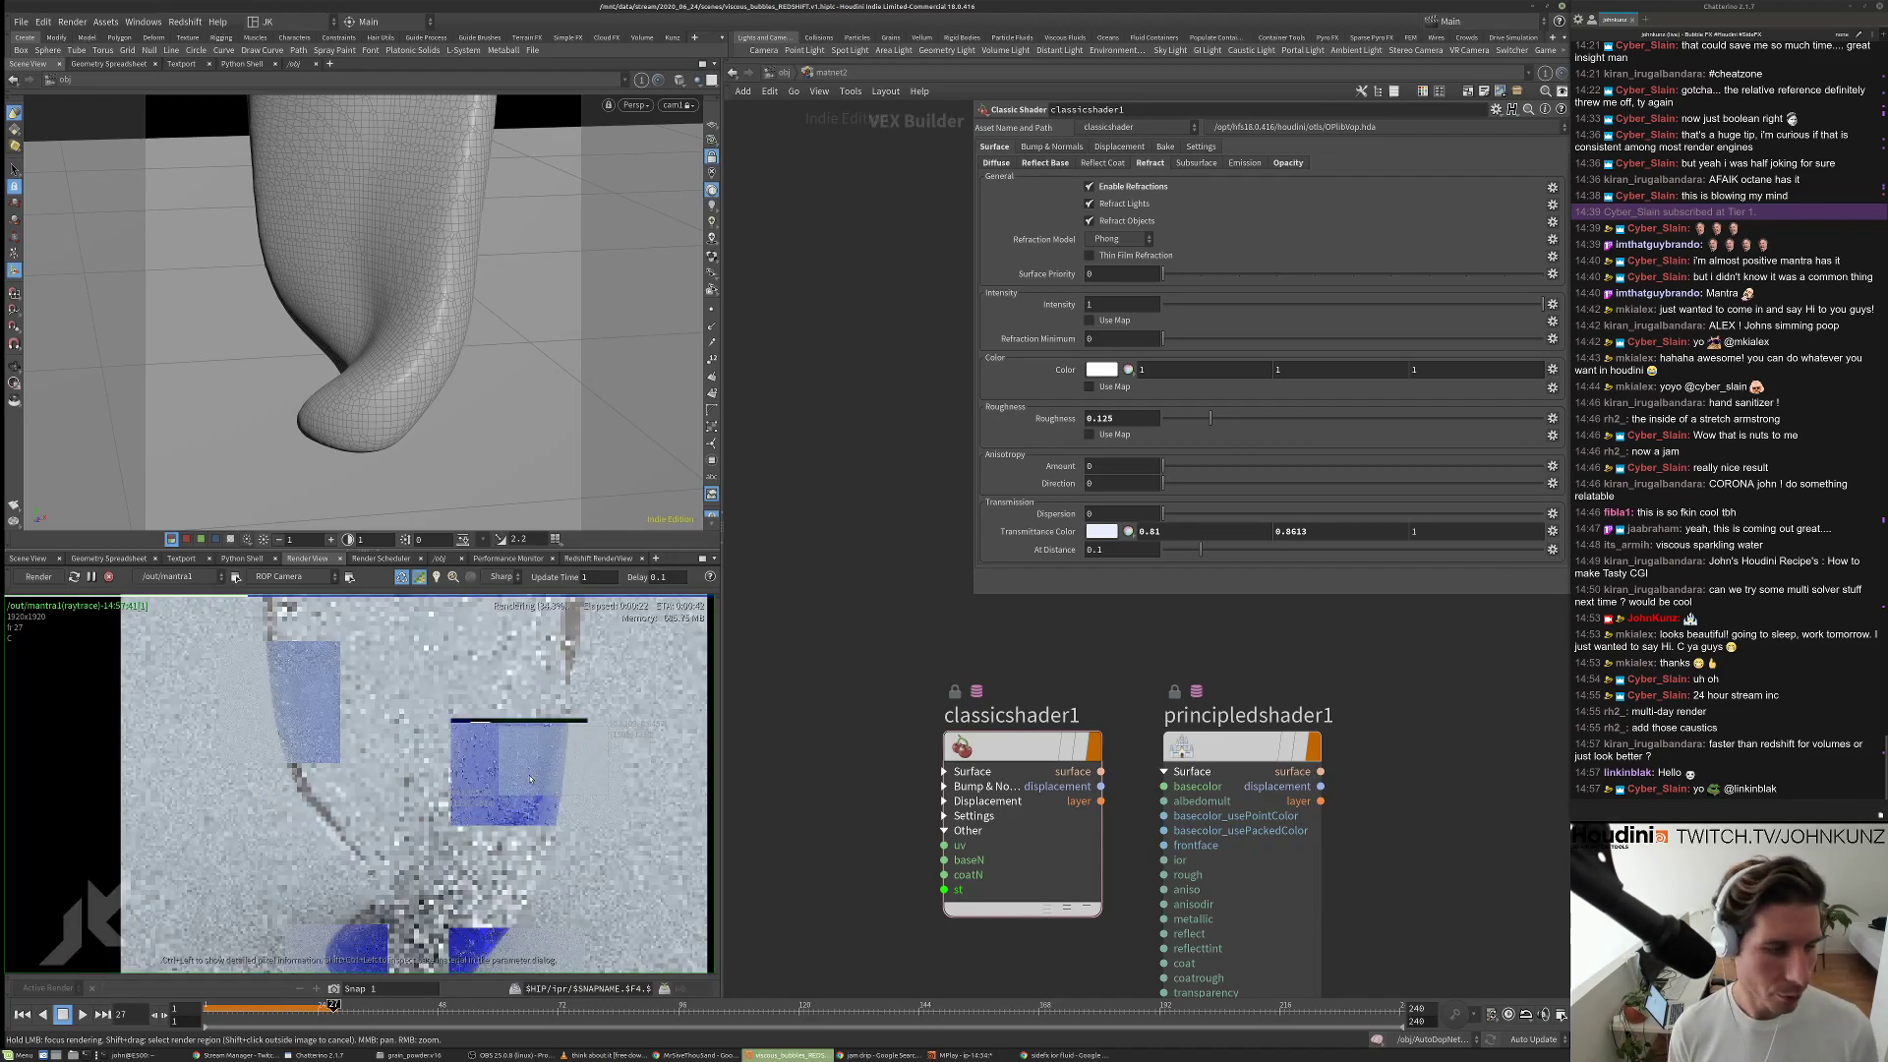
scroll(530, 779, up, 2)
scroll(535, 766, up, 4)
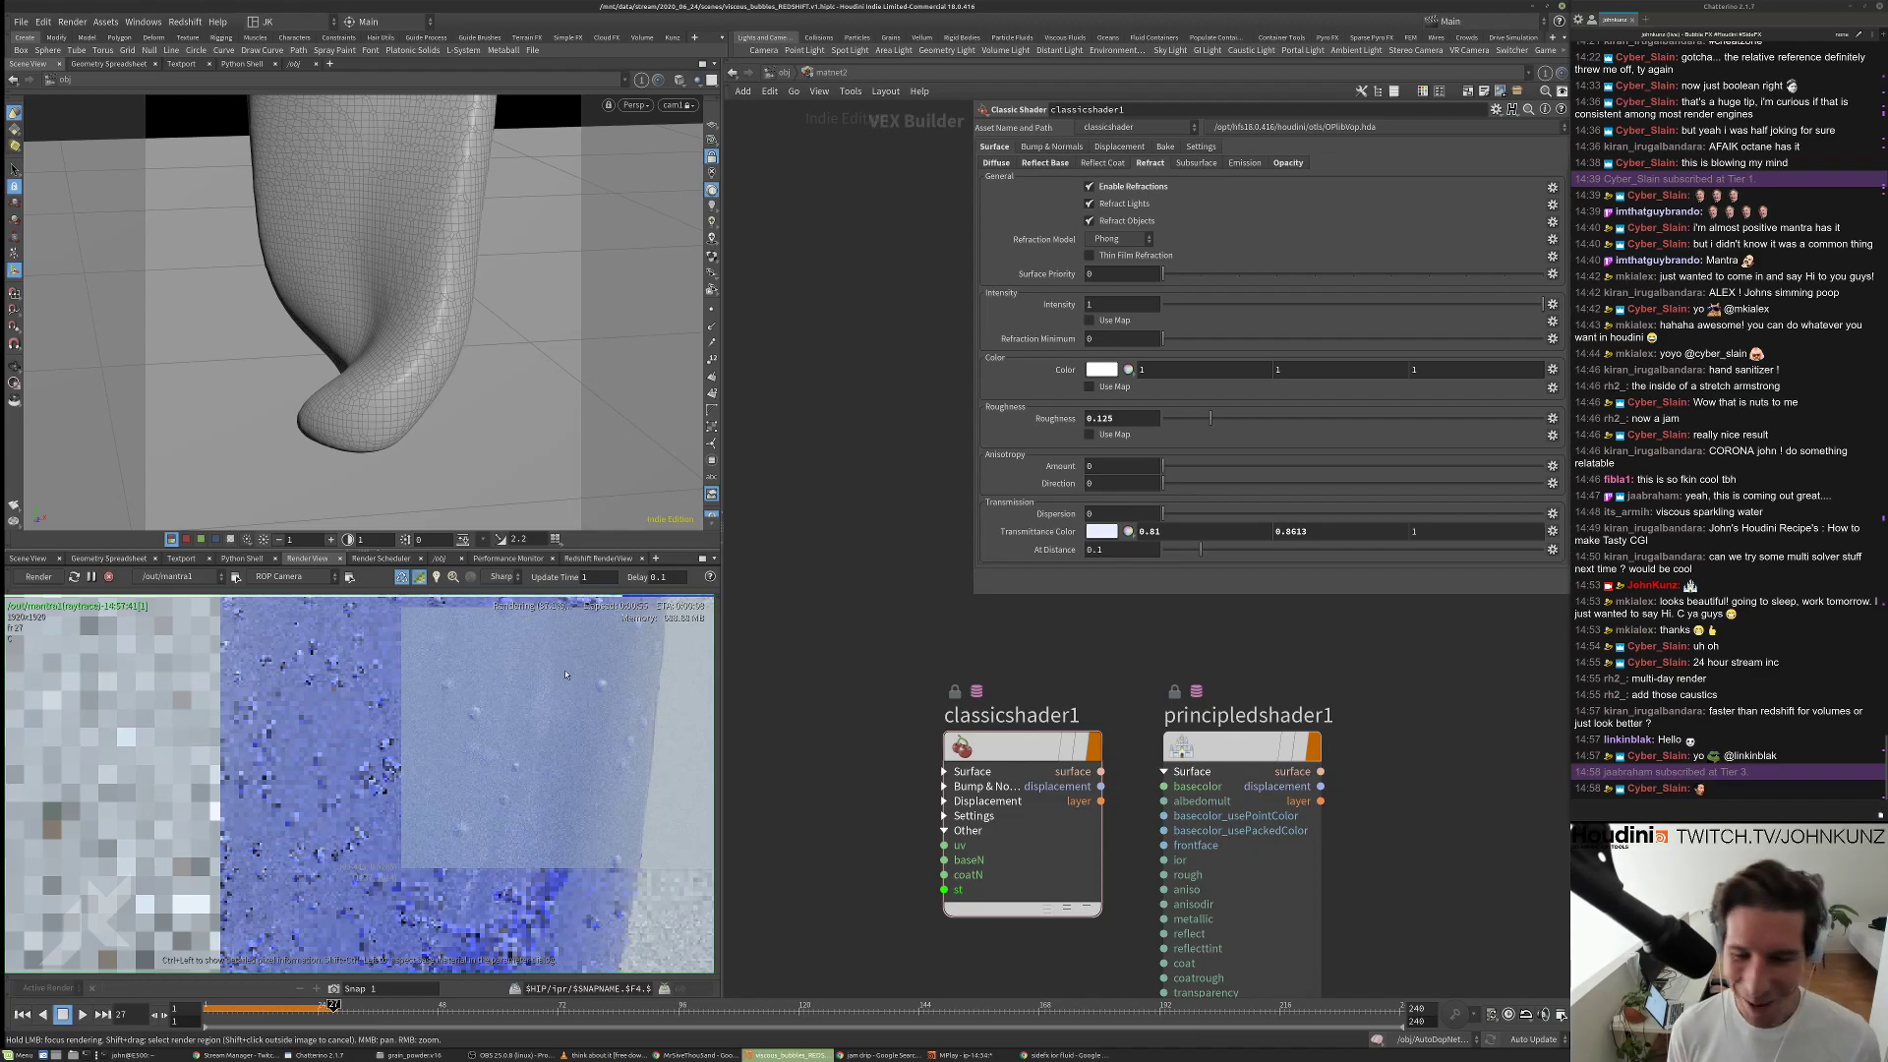
scroll(560, 678, down, 2)
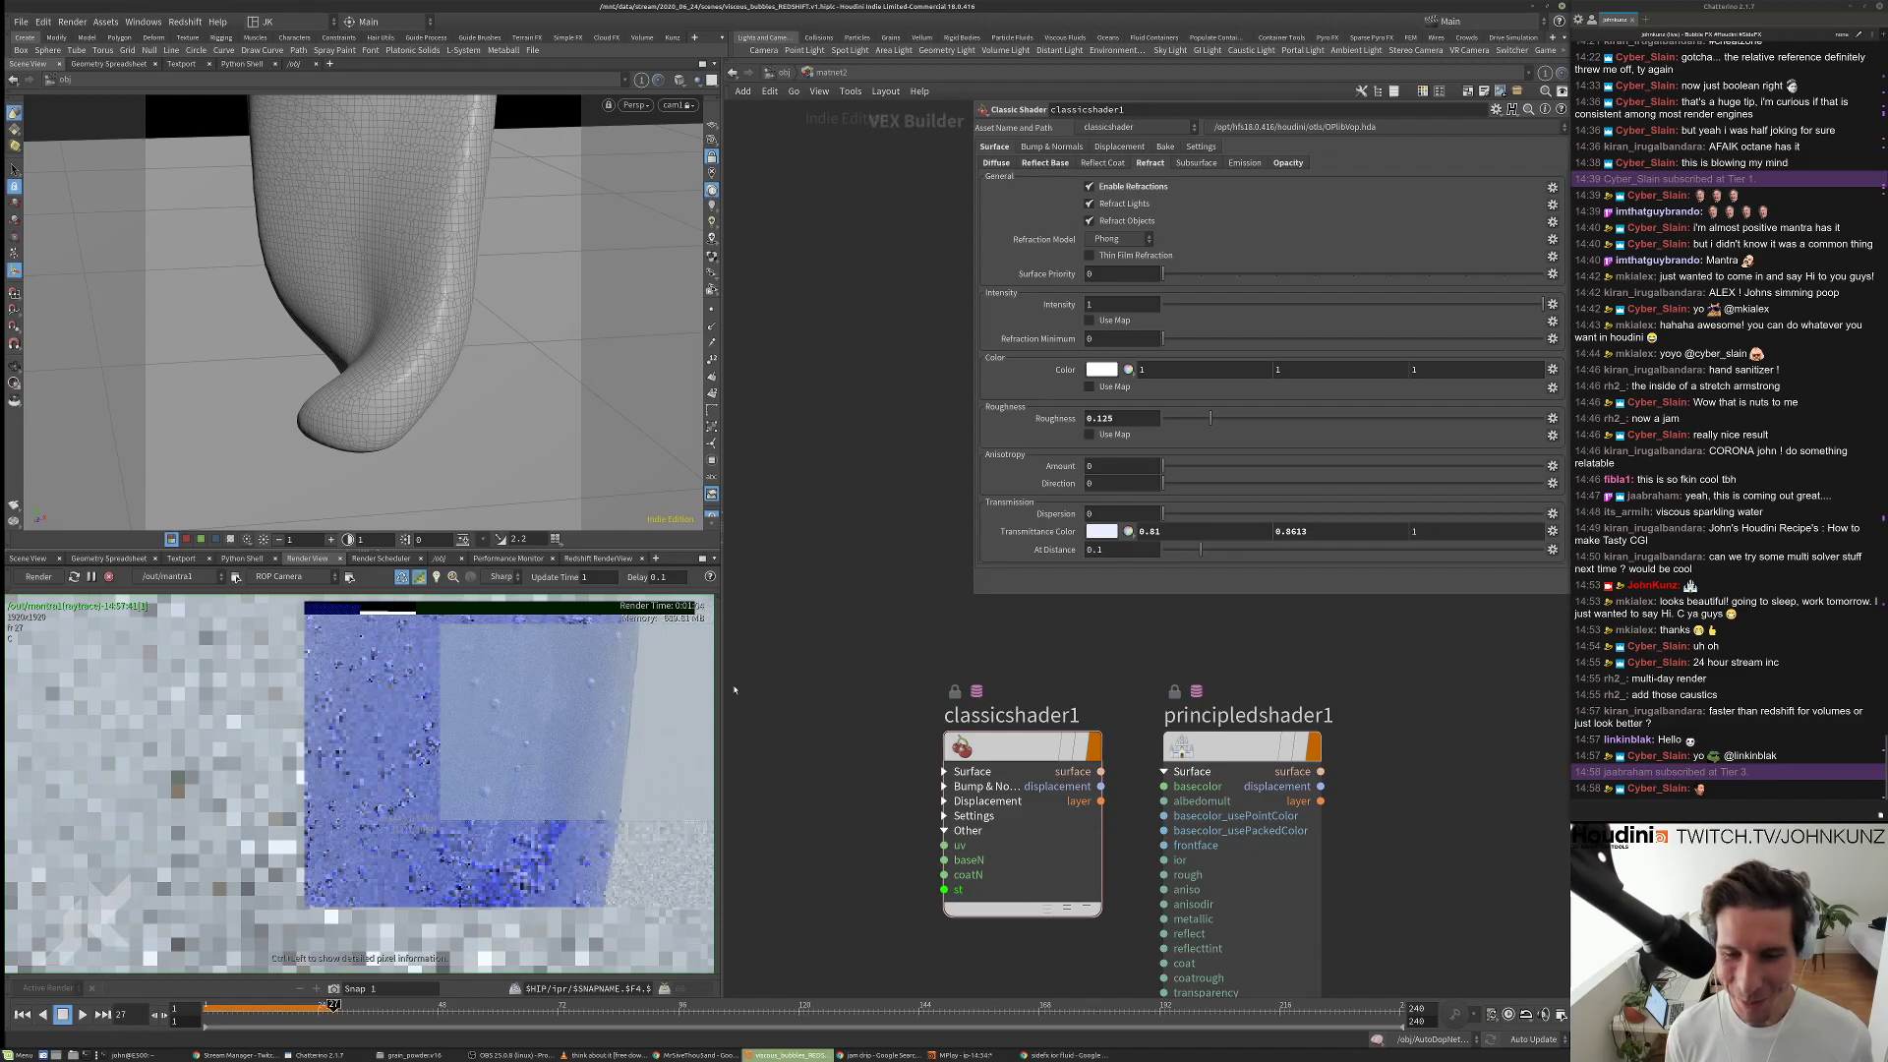
middle_drag(530, 637, 530, 677)
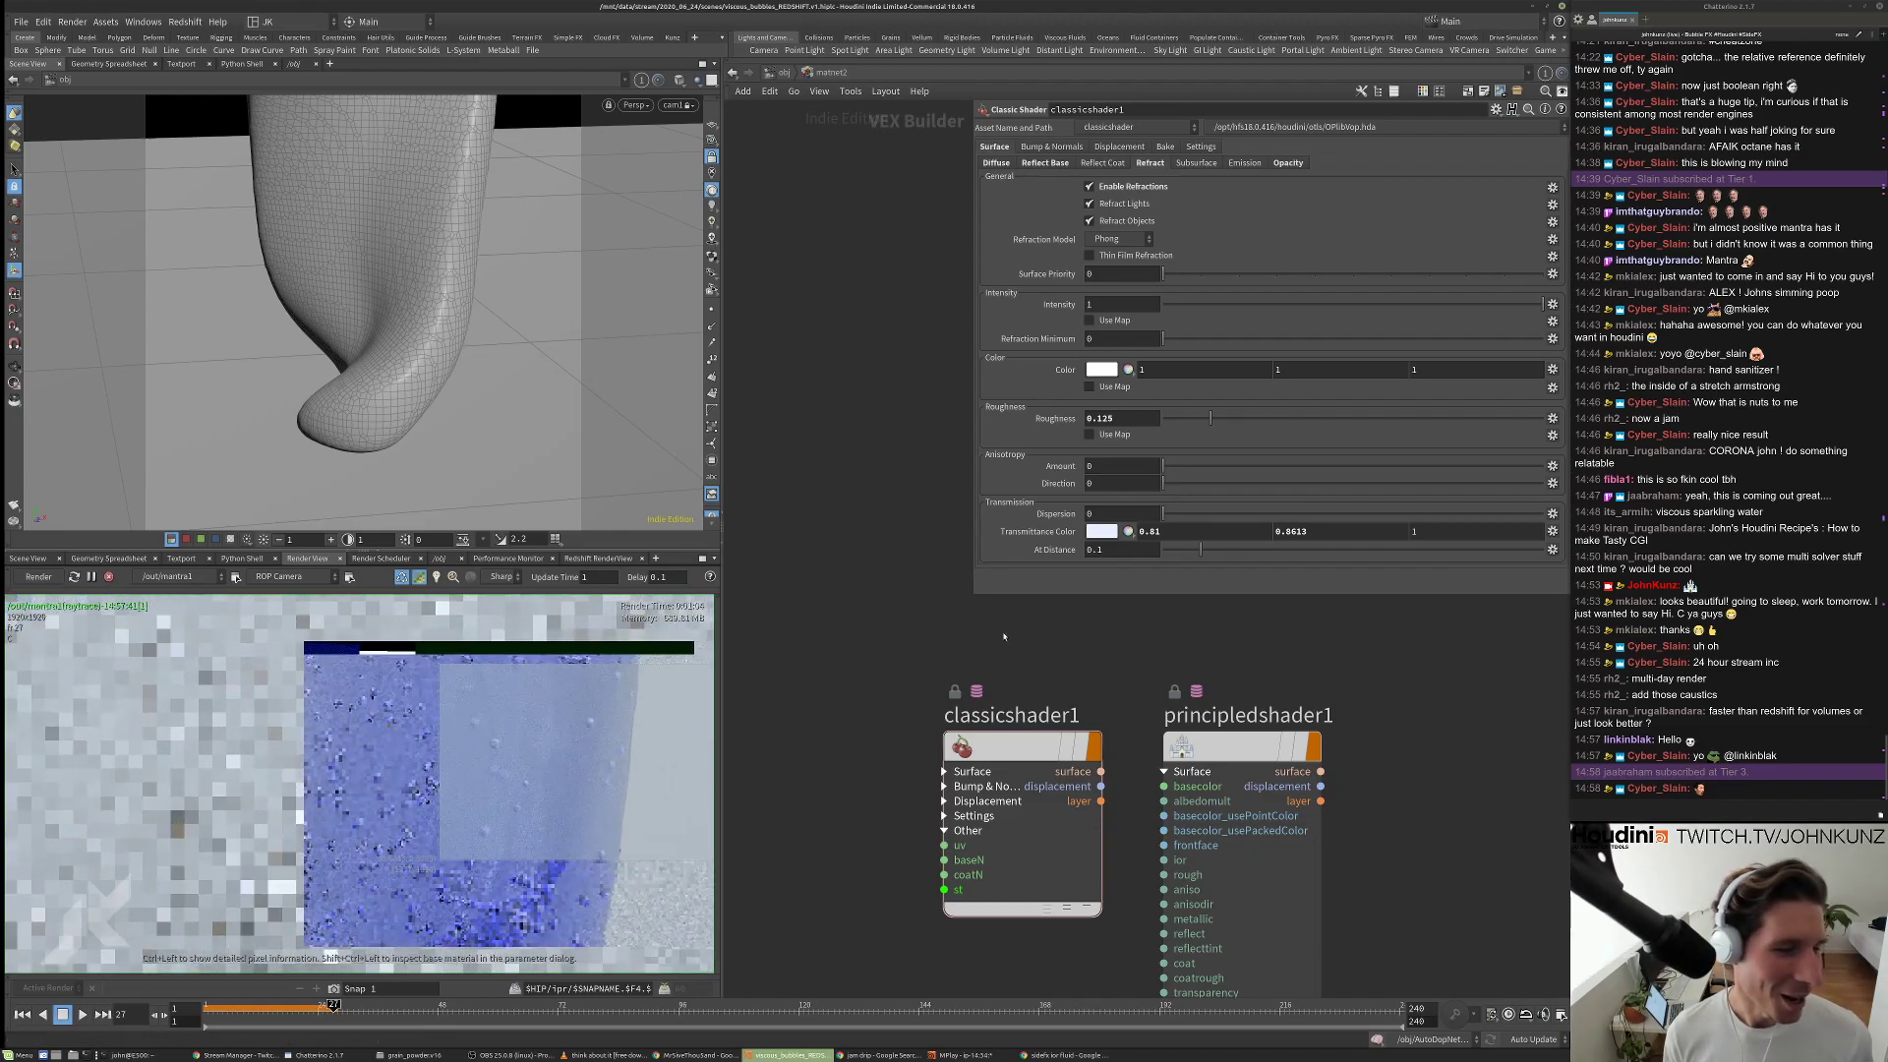
scroll(999, 663, down, 3)
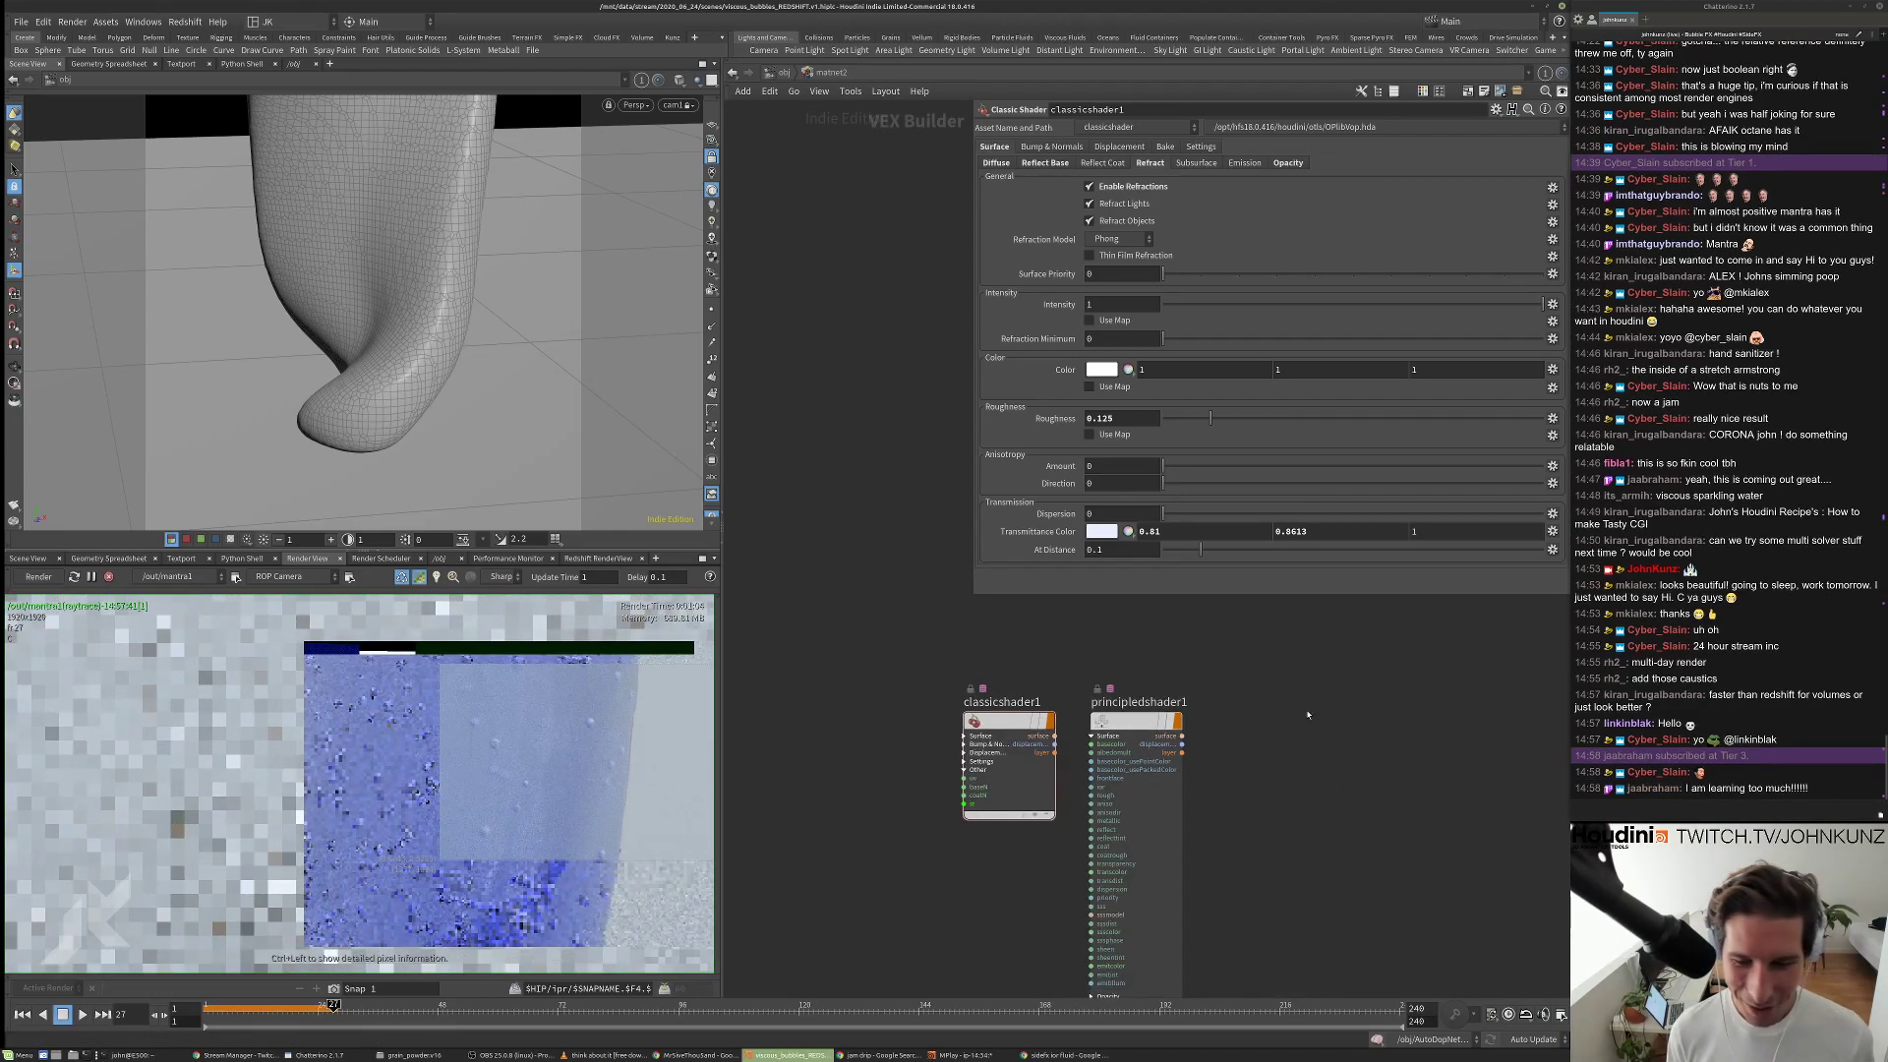
click(785, 74)
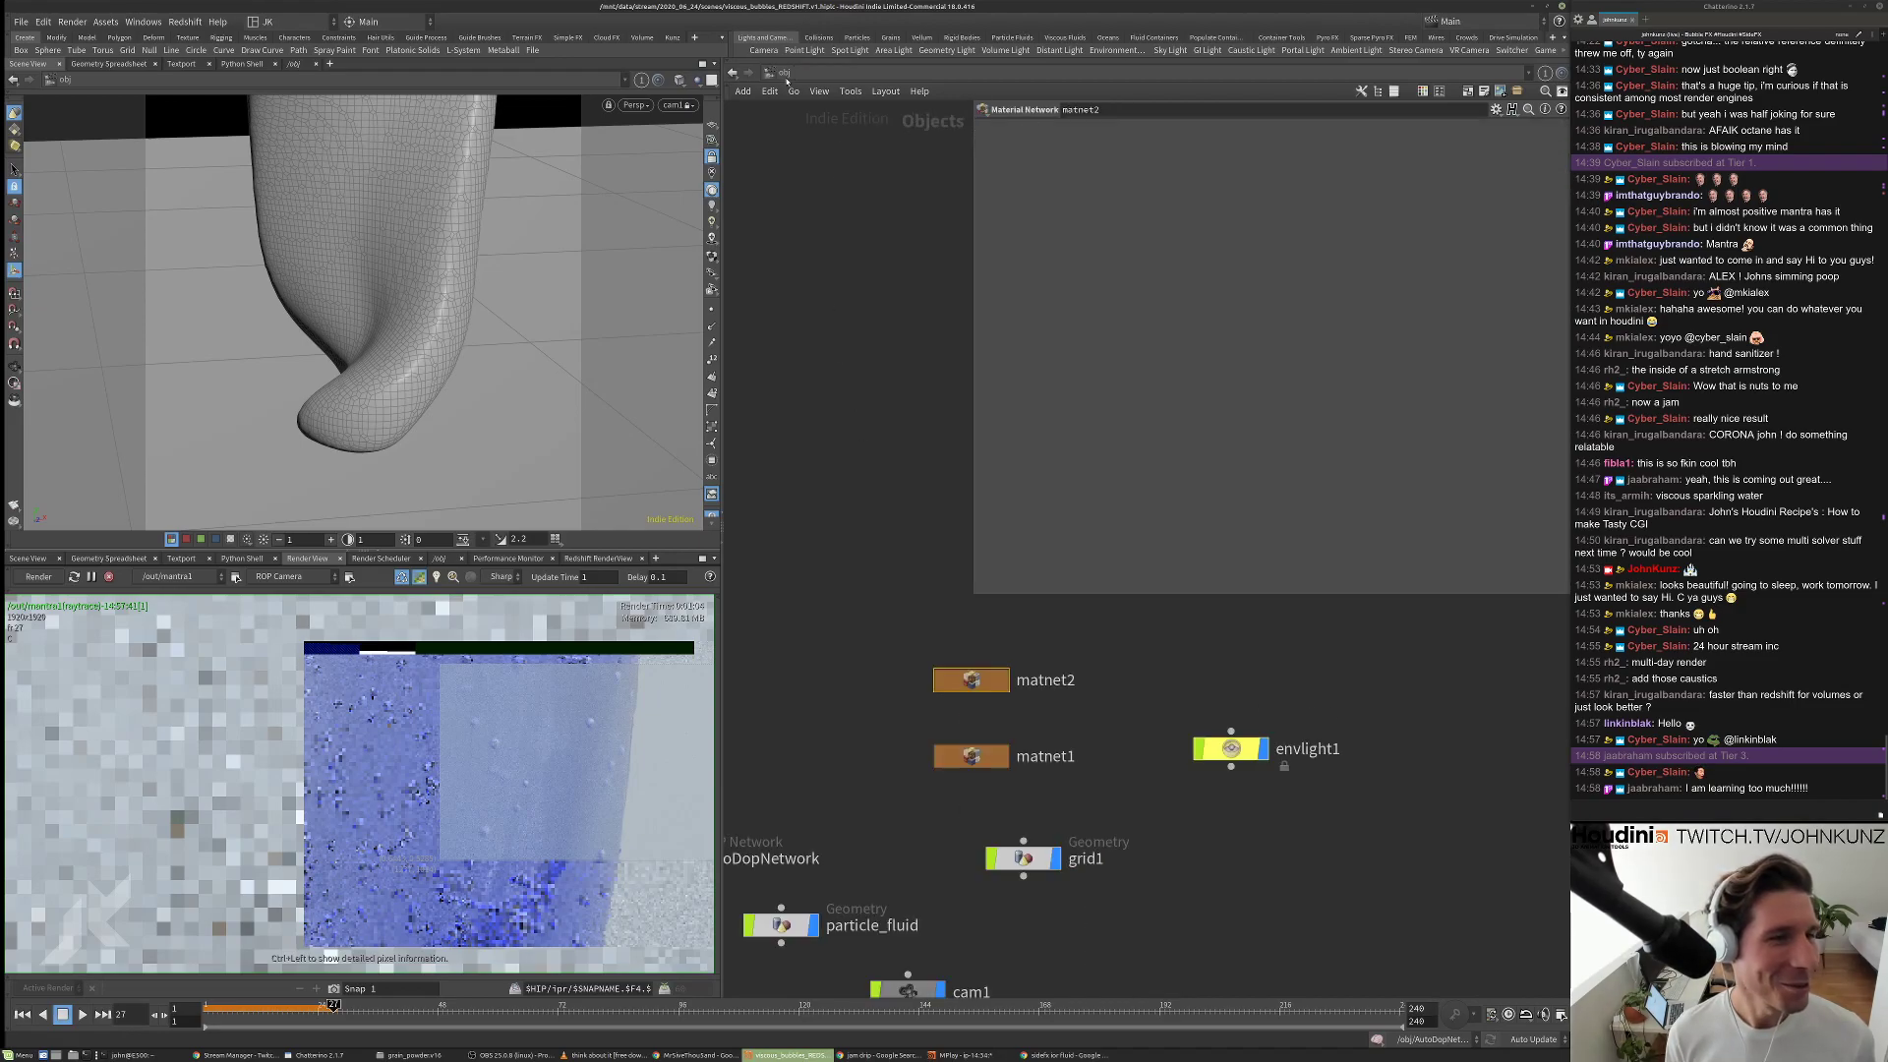
middle_drag(997, 827, 1184, 776)
scroll(1092, 776, down, 2)
scroll(1126, 776, up, 2)
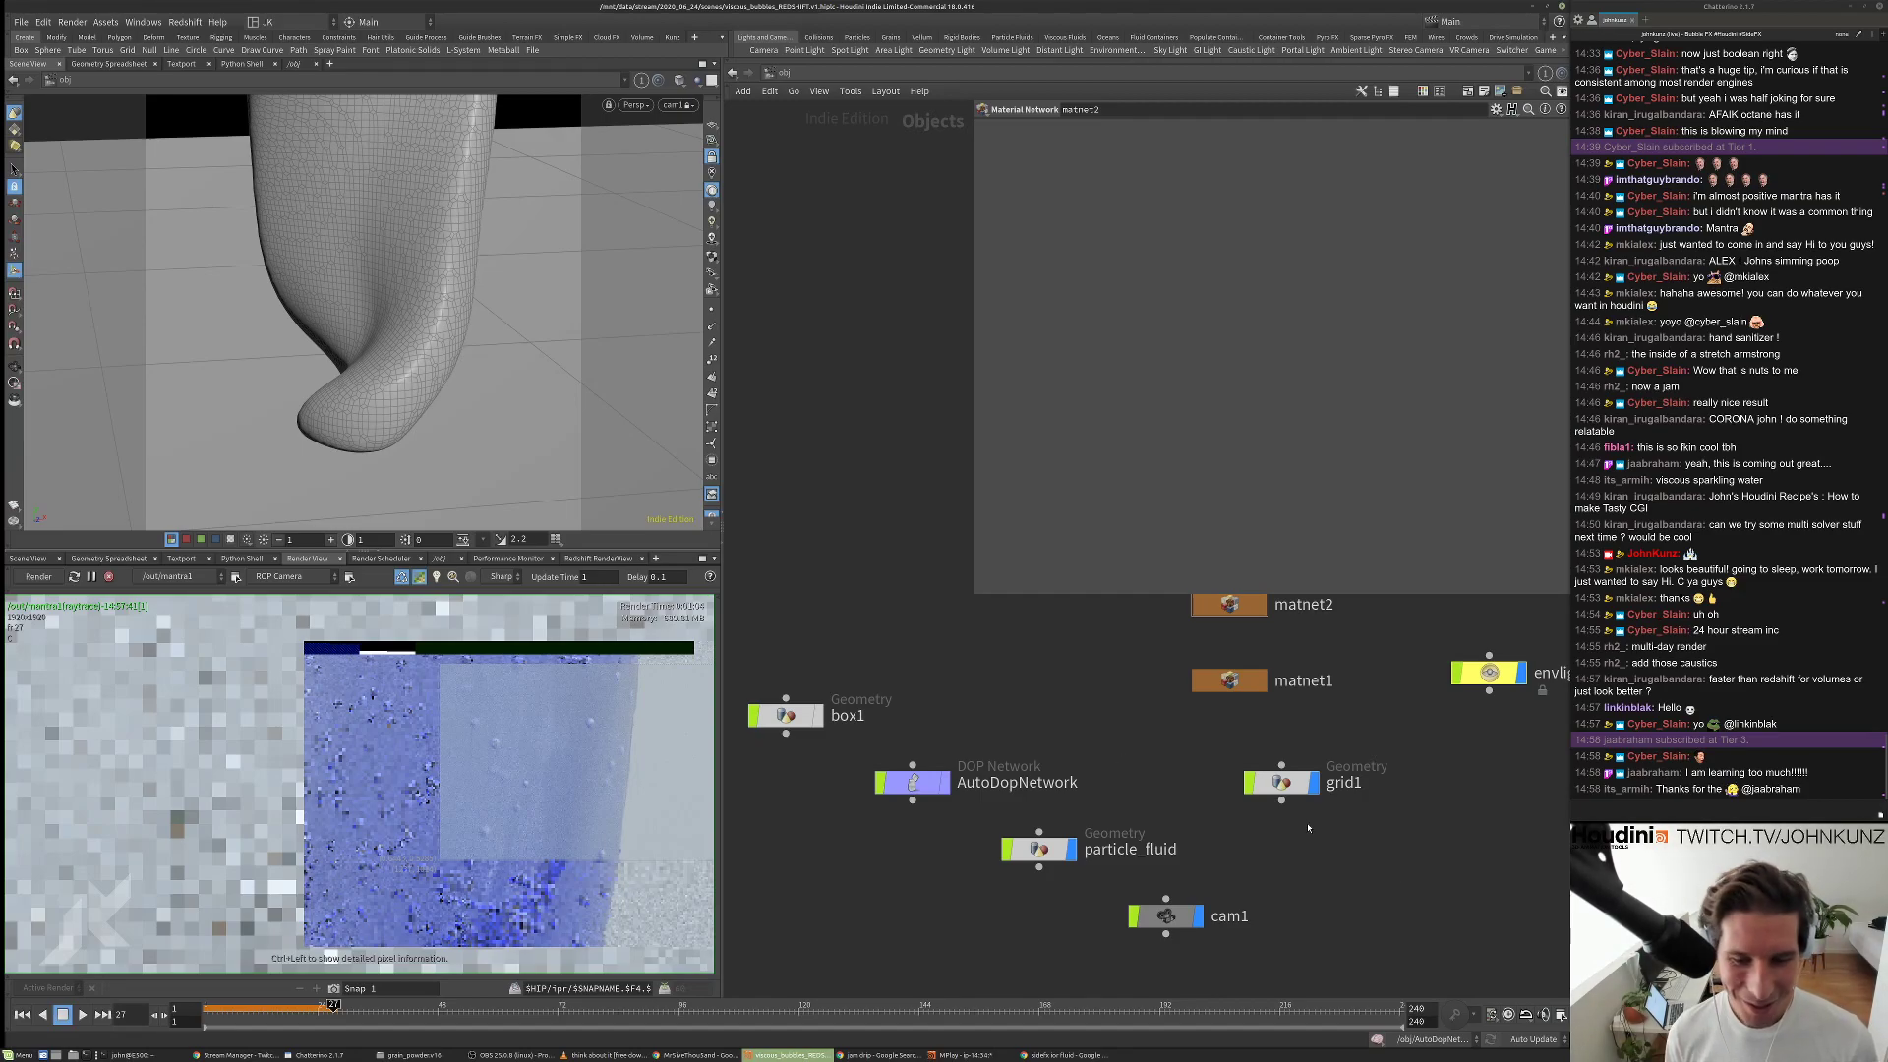
scroll(1308, 828, down, 2)
scroll(1154, 828, up, 2)
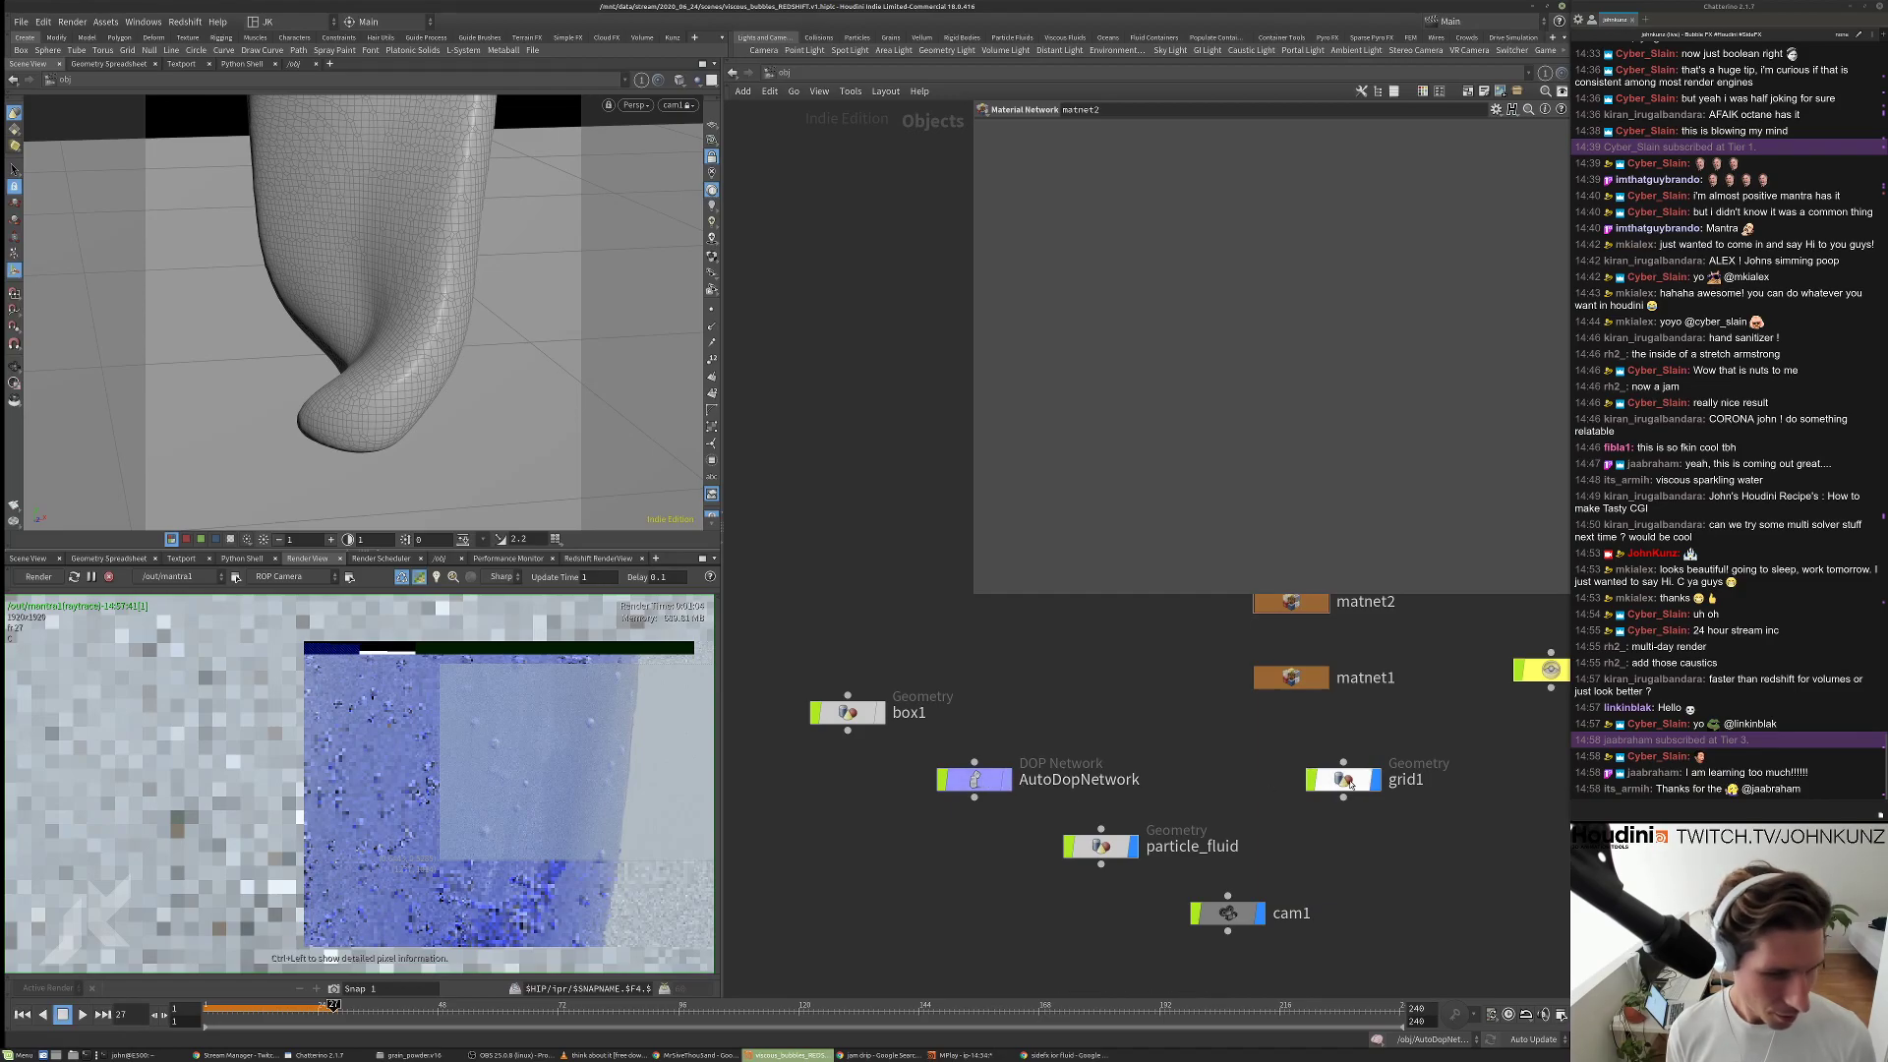
double_click(1291, 602)
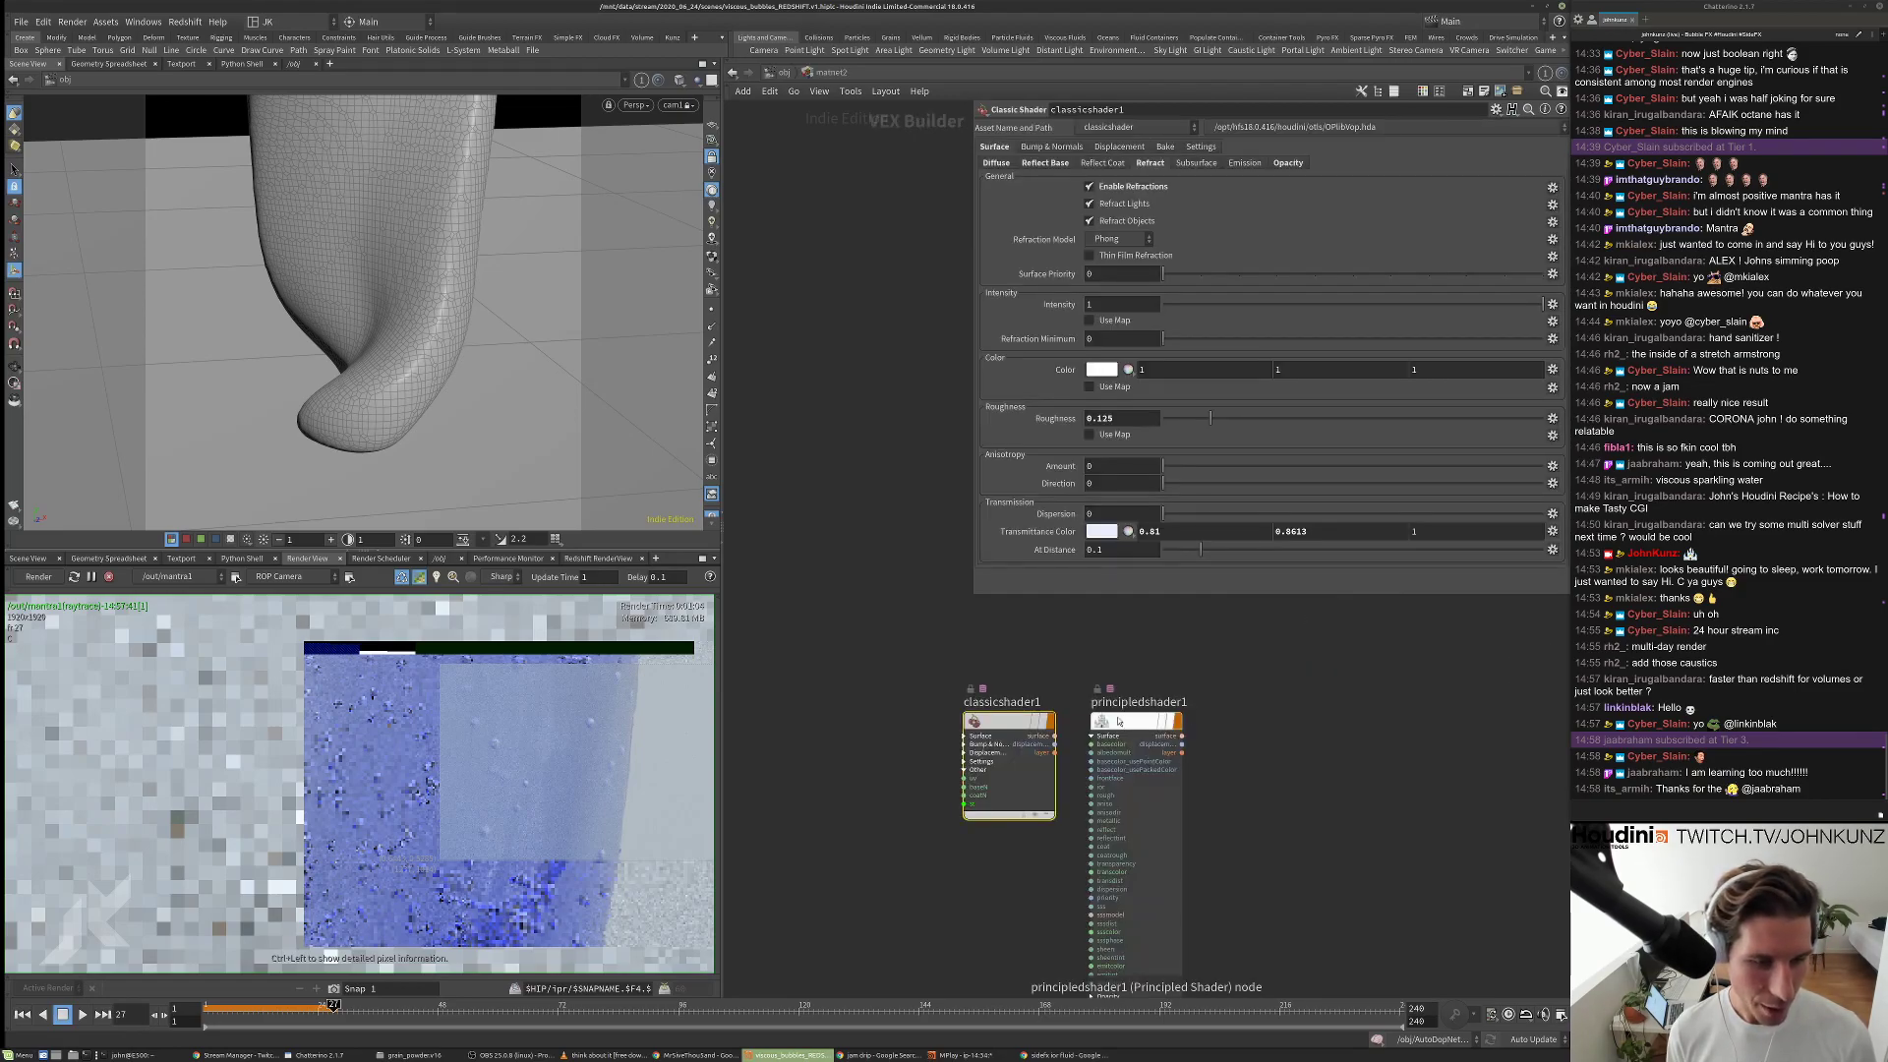
scroll(1120, 722, up, 3)
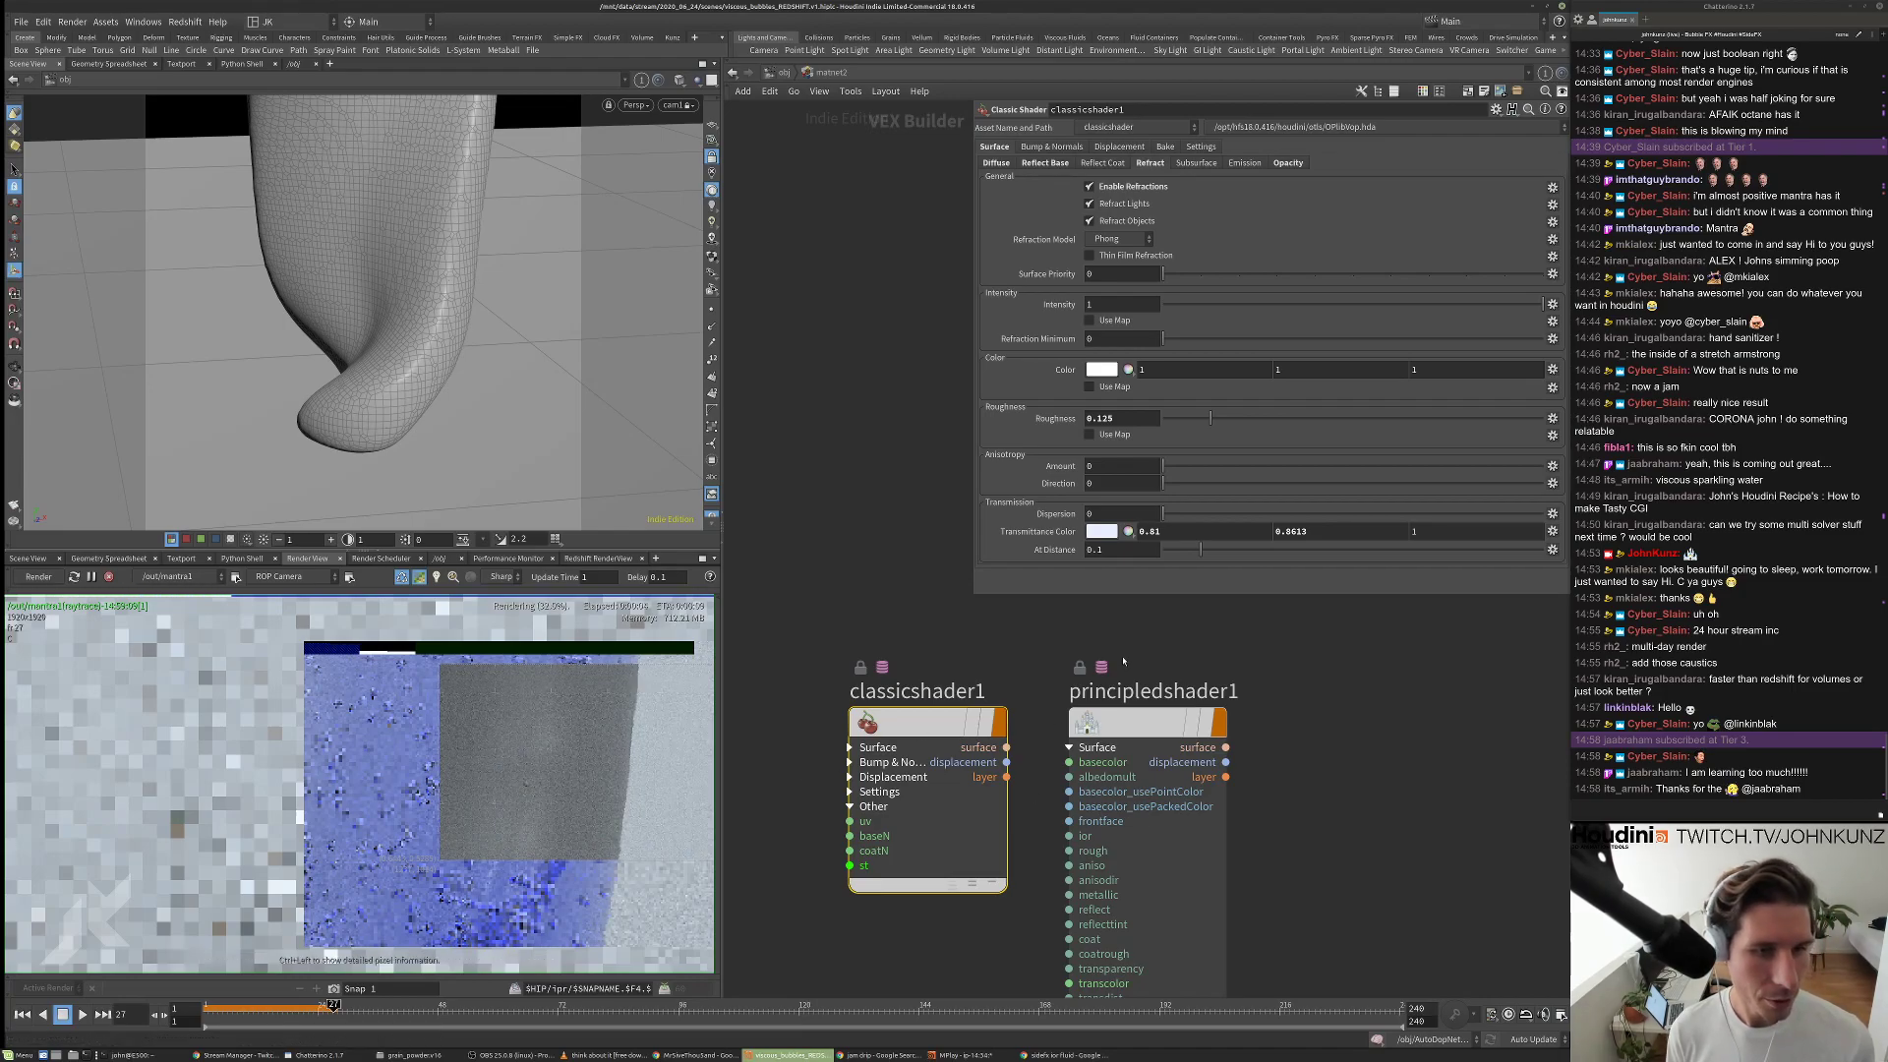
Select principledshader1 to display its parameters.
click(1146, 722)
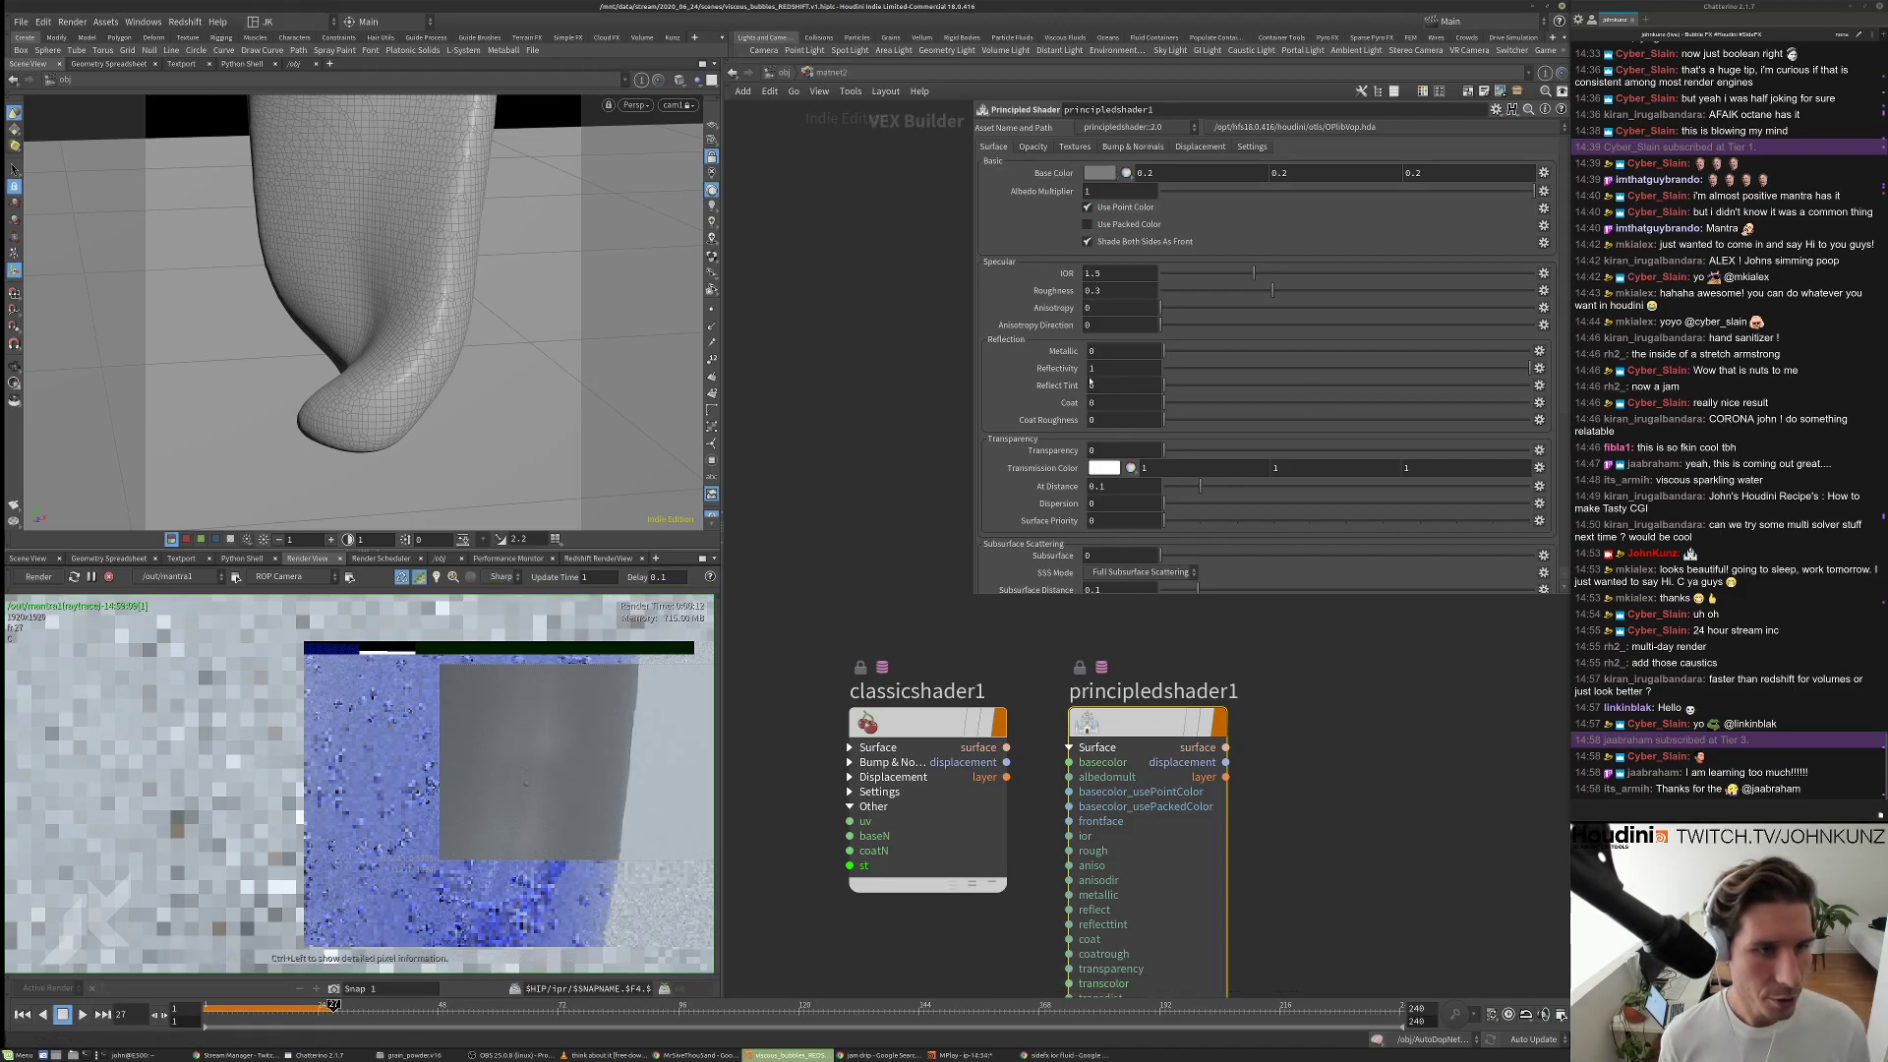
scroll(1062, 344, down, 2)
scroll(1080, 389, up, 2)
scroll(1080, 389, down, 1)
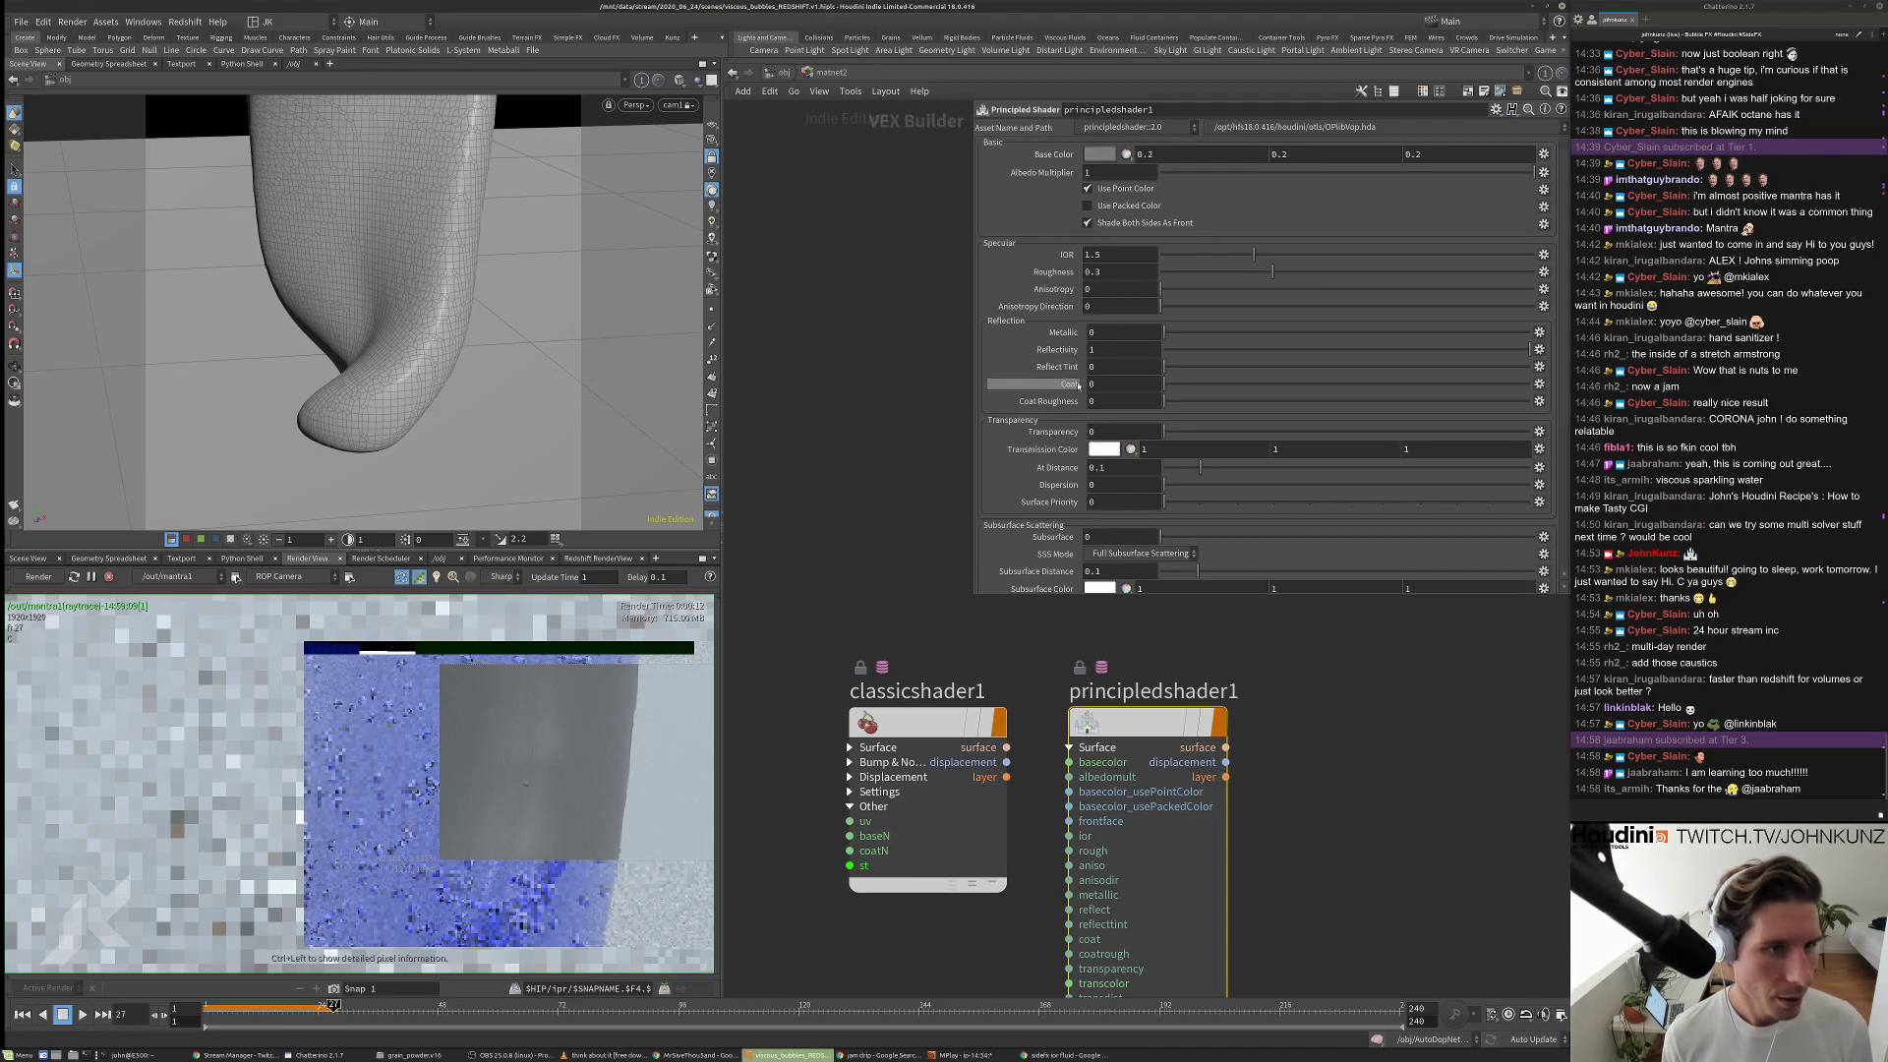
scroll(1077, 385, up, 1)
scroll(1074, 426, down, 5)
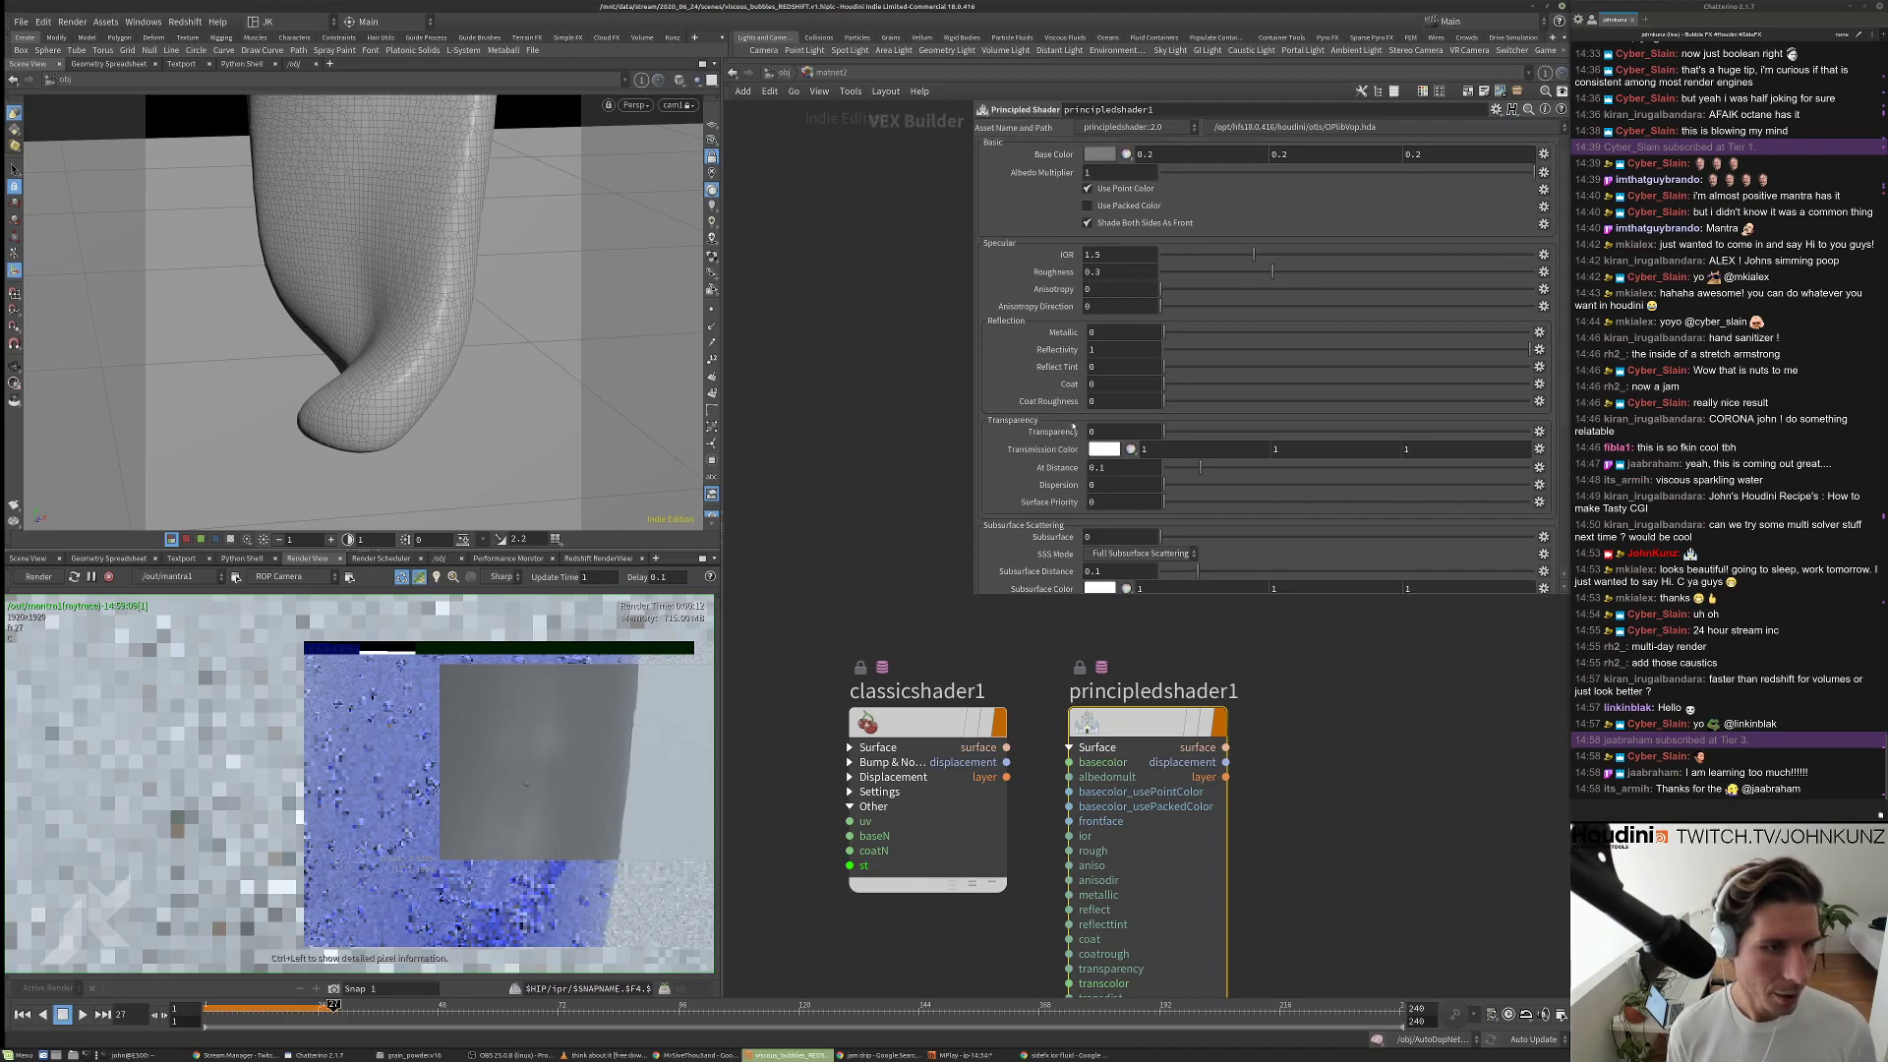
scroll(1082, 394, up, 5)
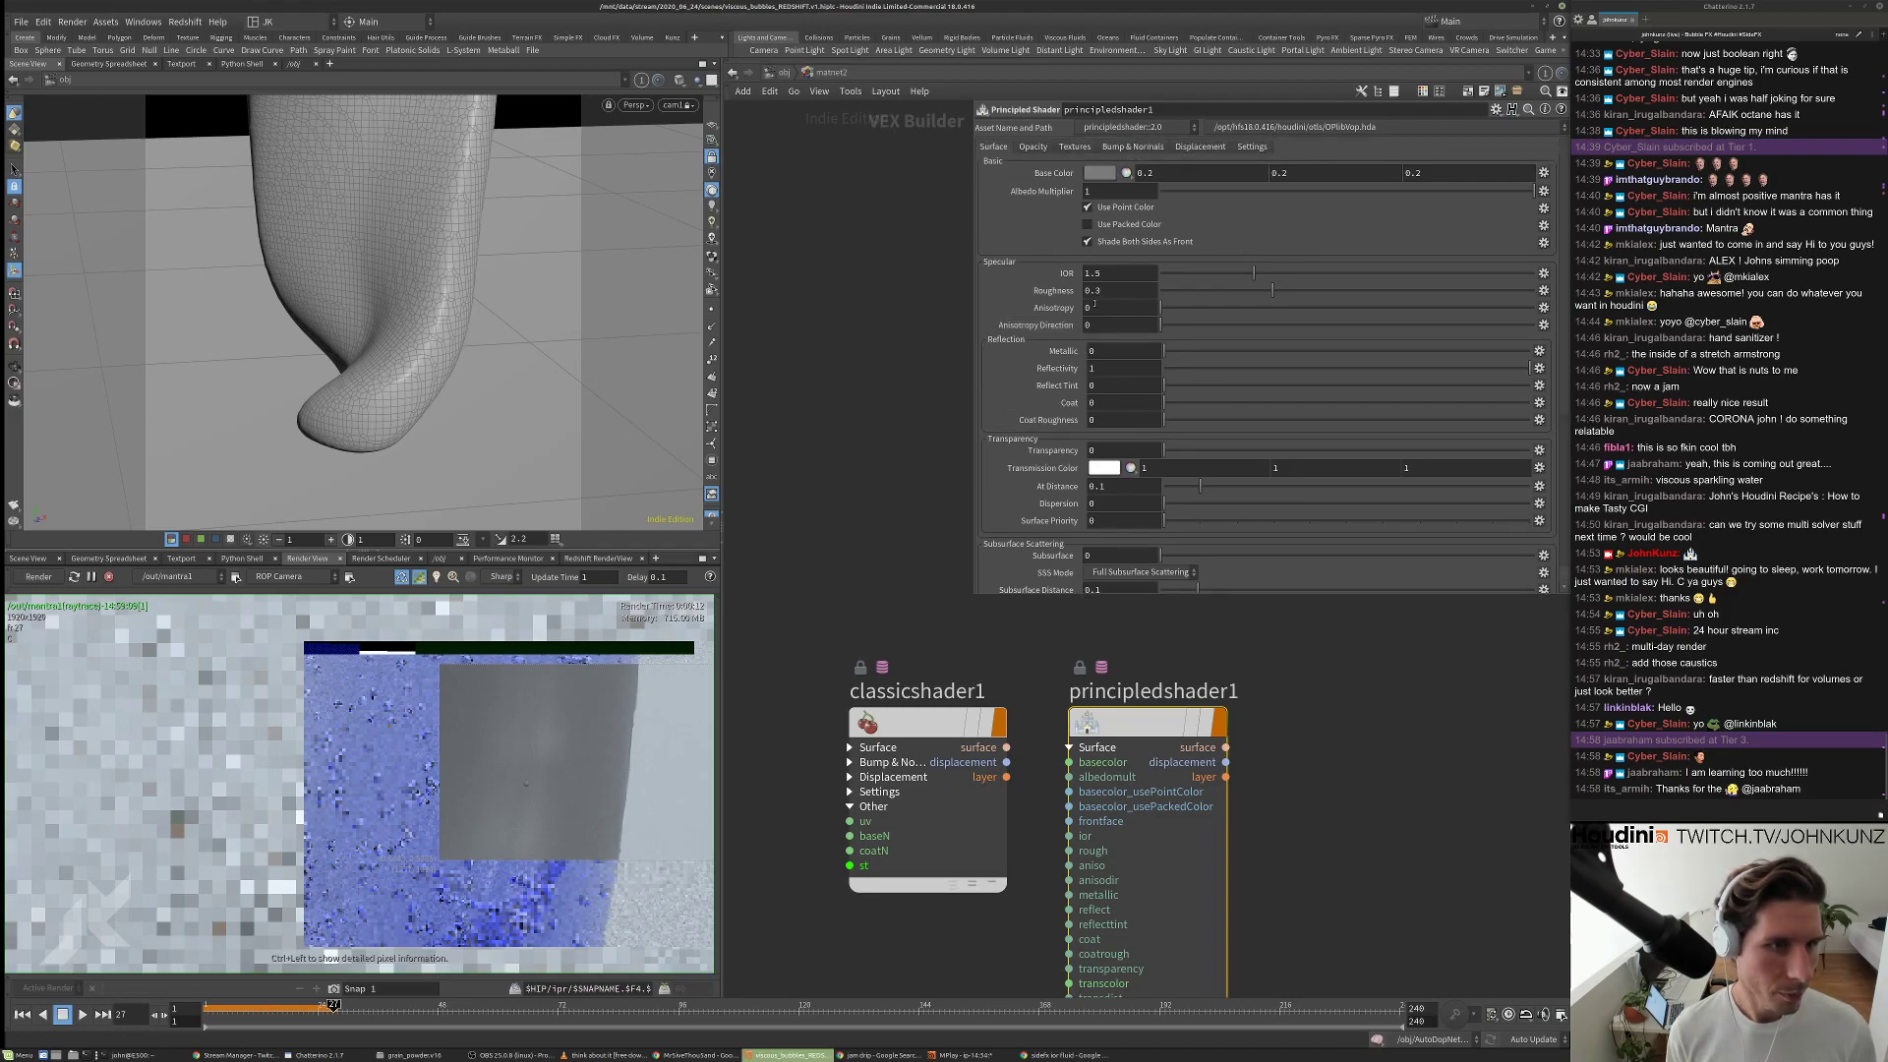
Set the Albedo Multiplier to 0 and Transparency to 1.
click(1096, 191)
text(0)
key(Return)
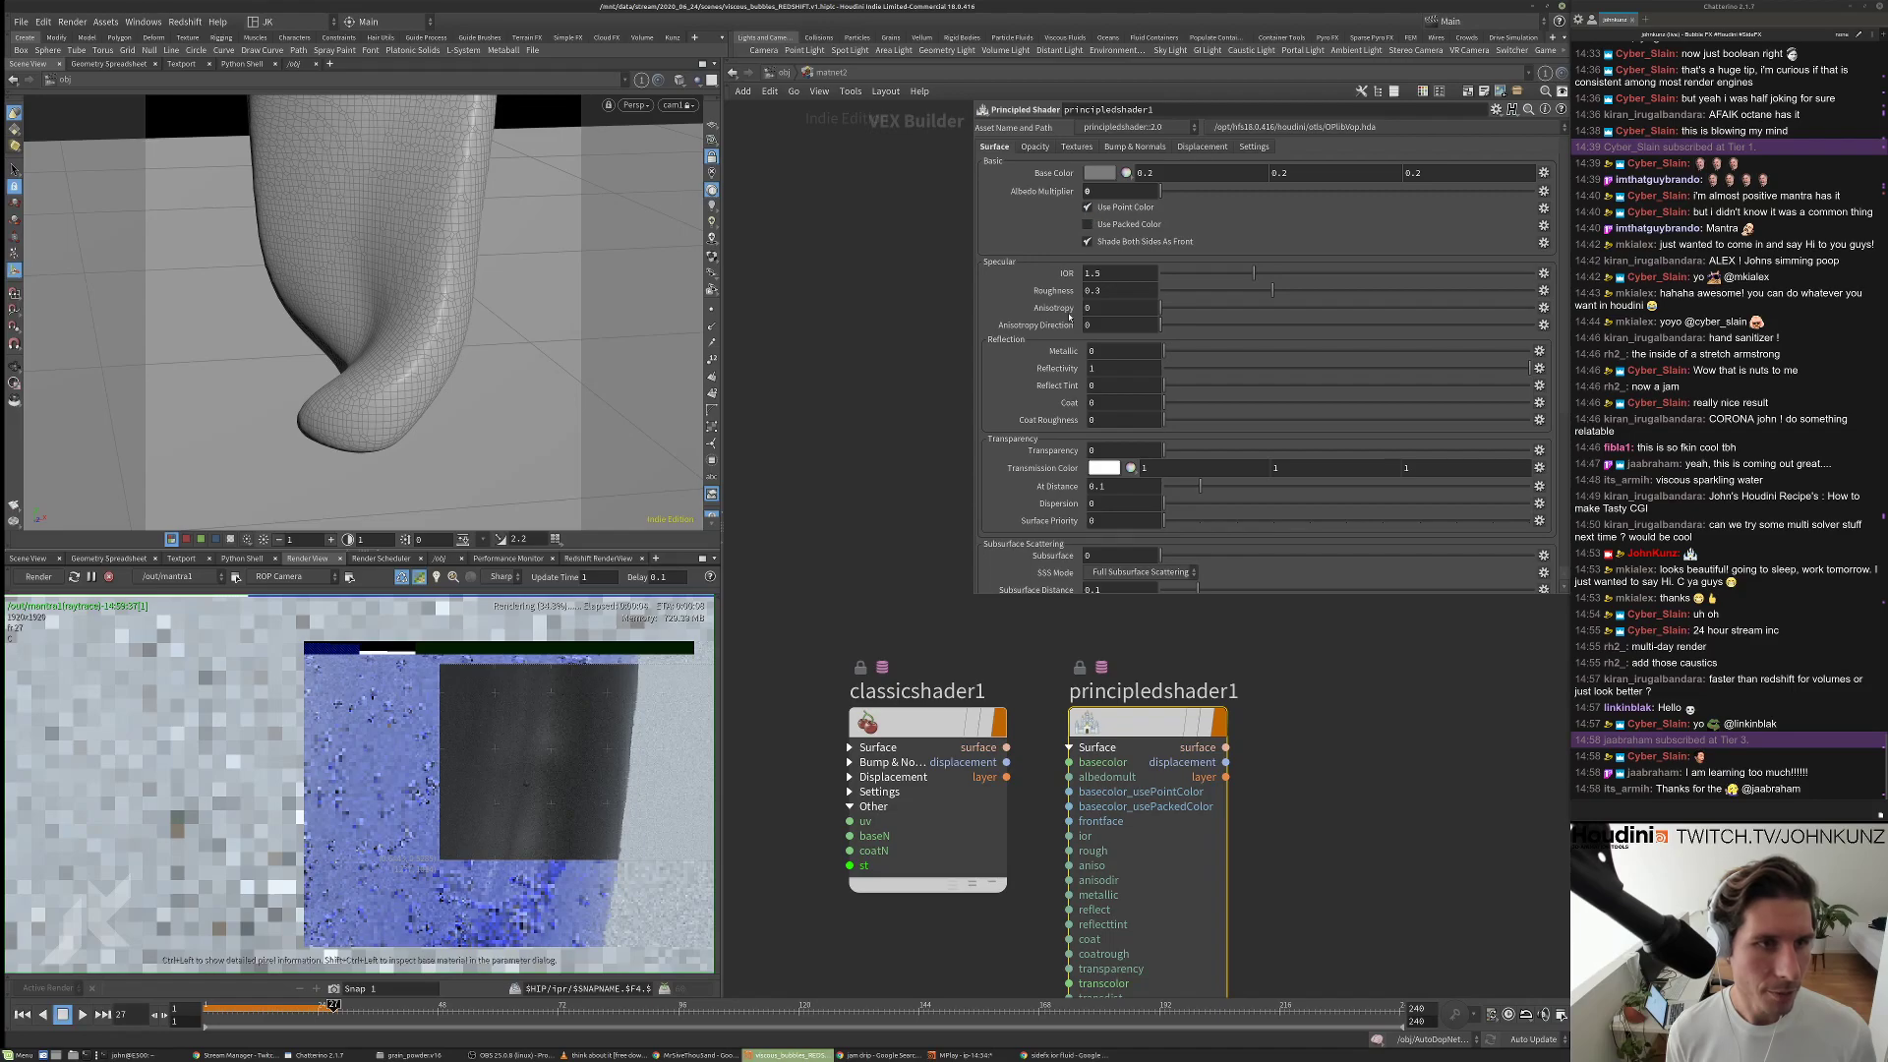
scroll(1061, 332, down, 1)
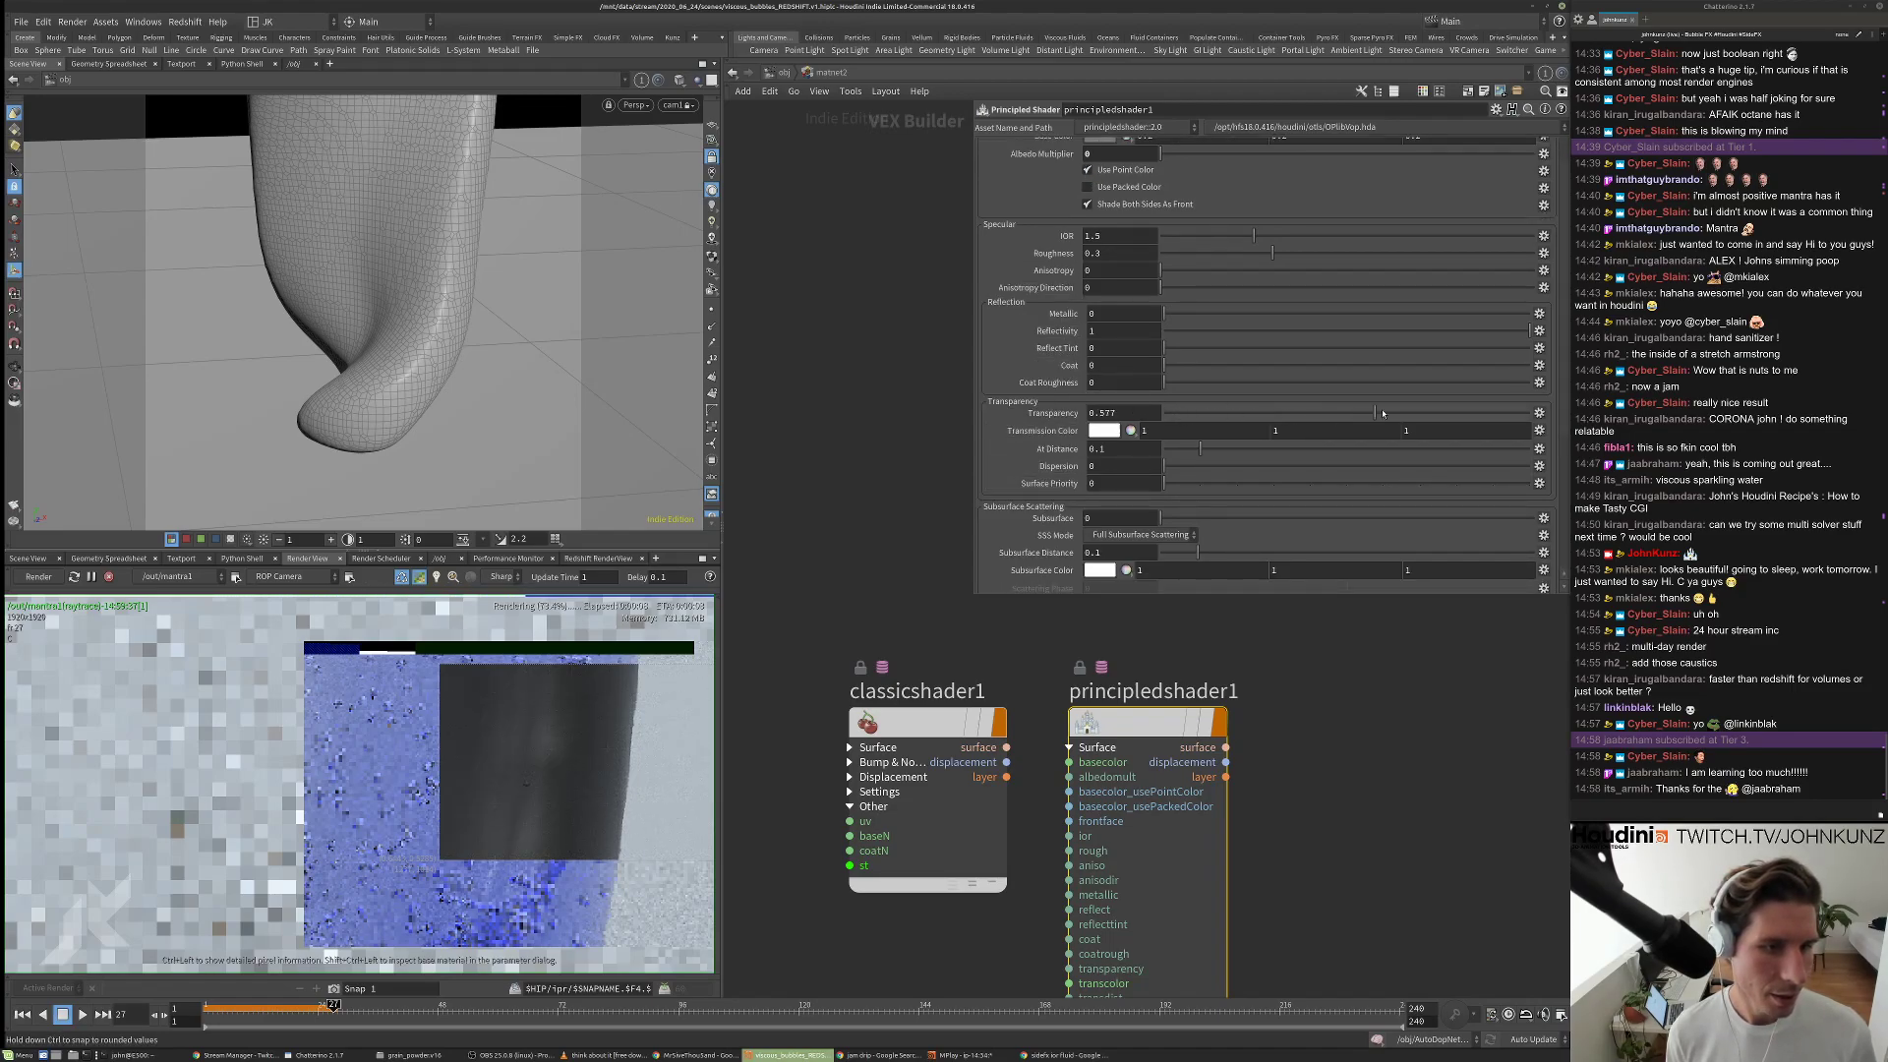
drag(1235, 413, 1530, 413)
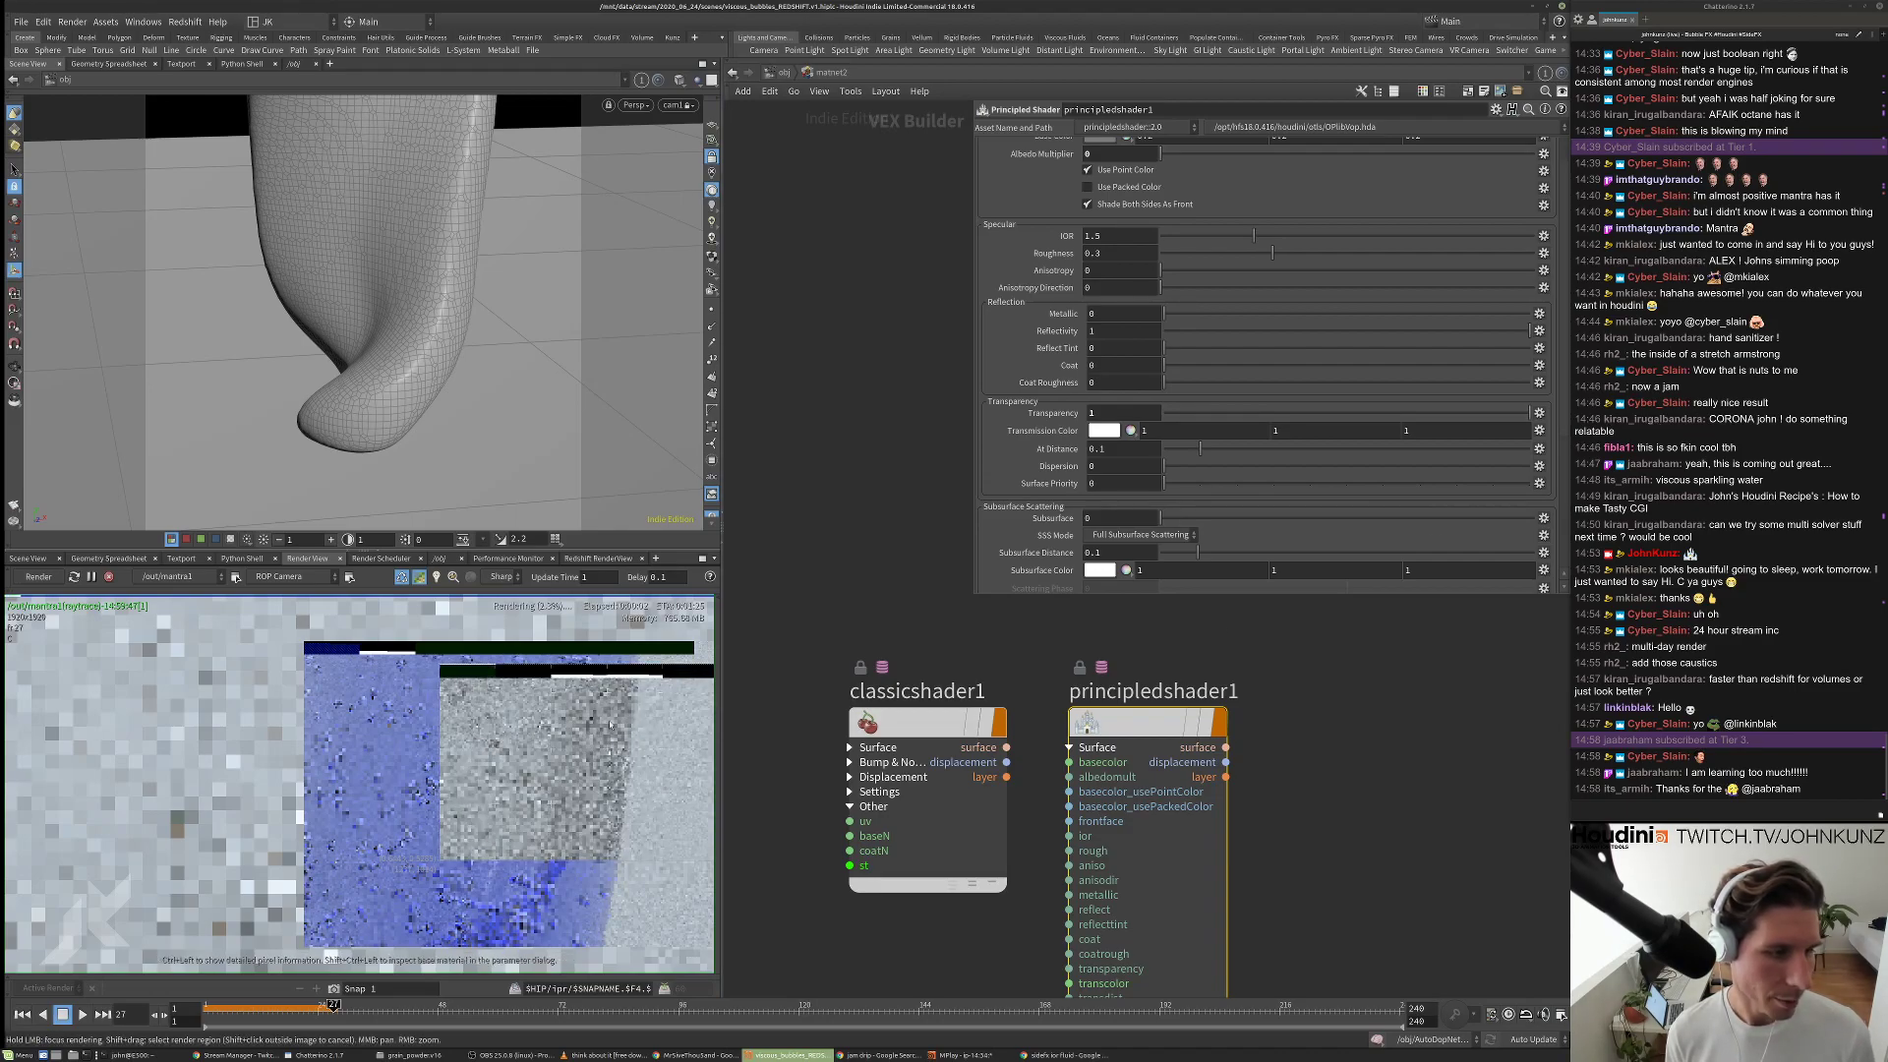
scroll(516, 695, up, 3)
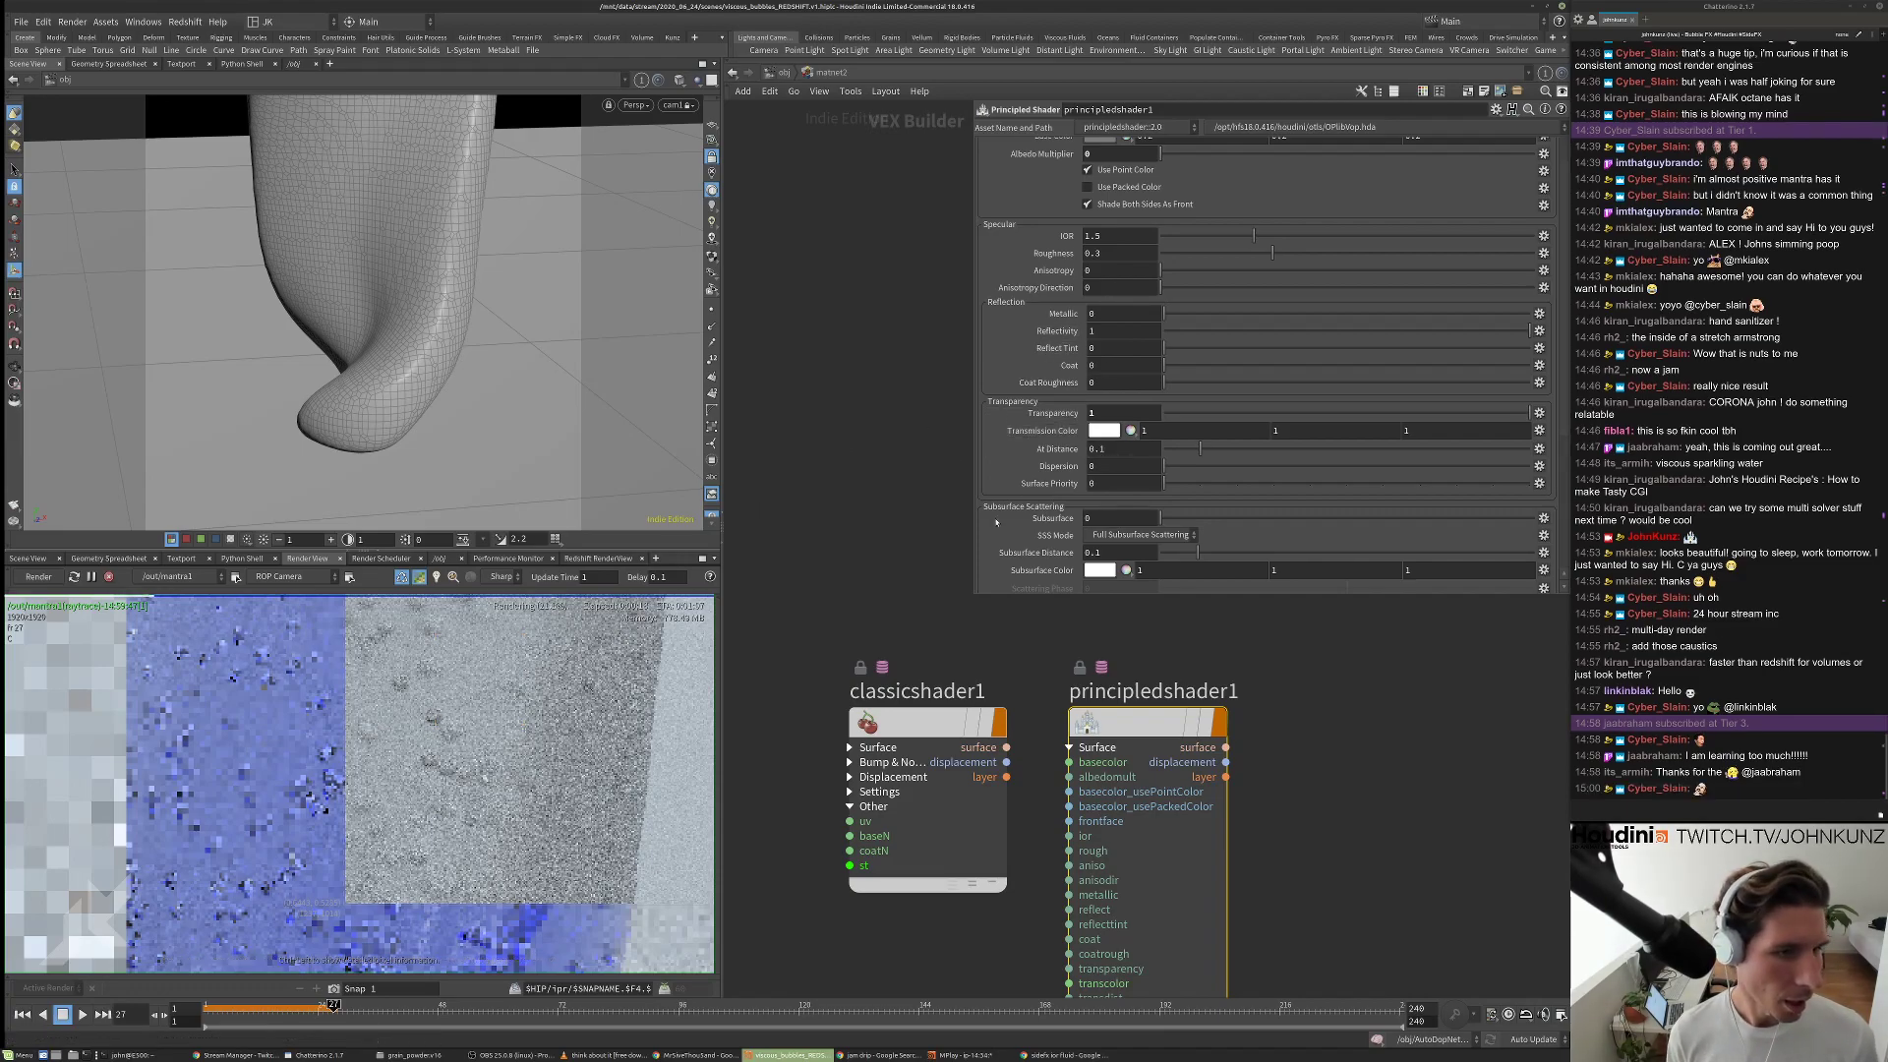
Tint principledshader1's Transmission Color pale blue (0.666, 0.792, 1) in the Color Editor.
click(1104, 432)
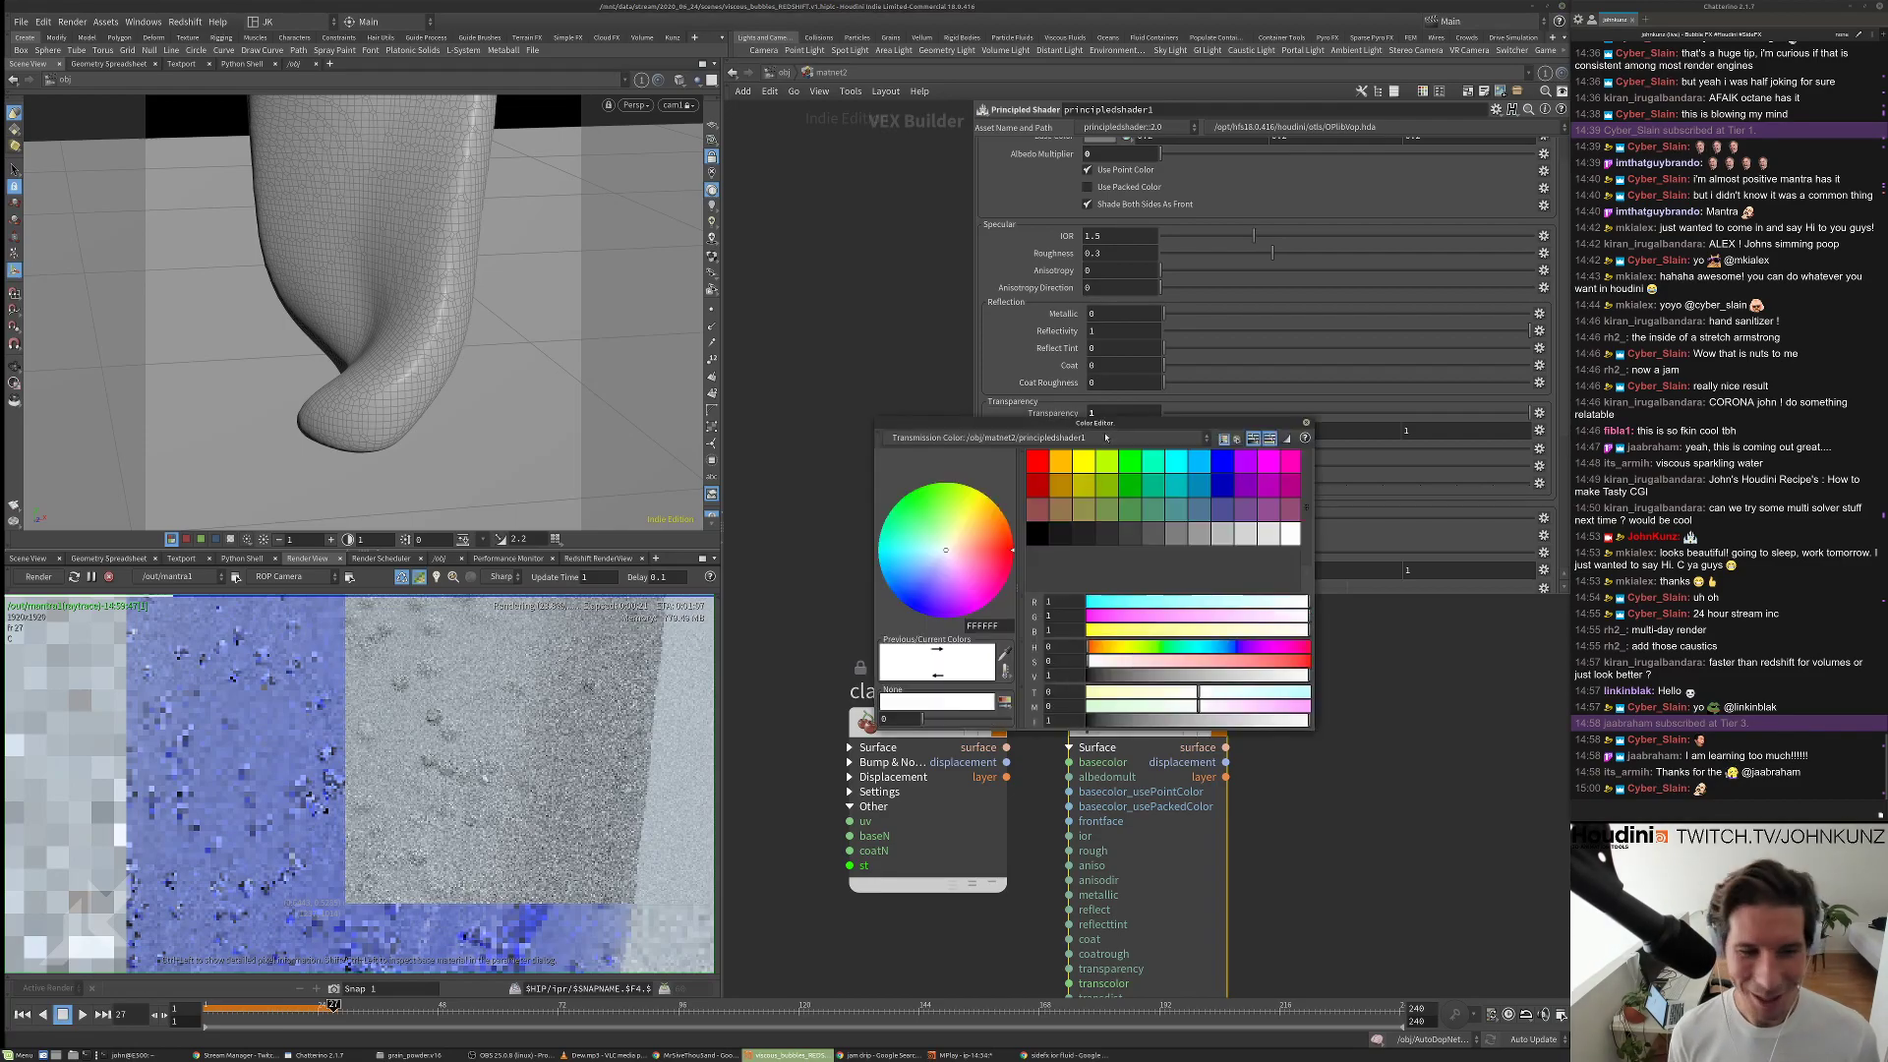
click(1226, 660)
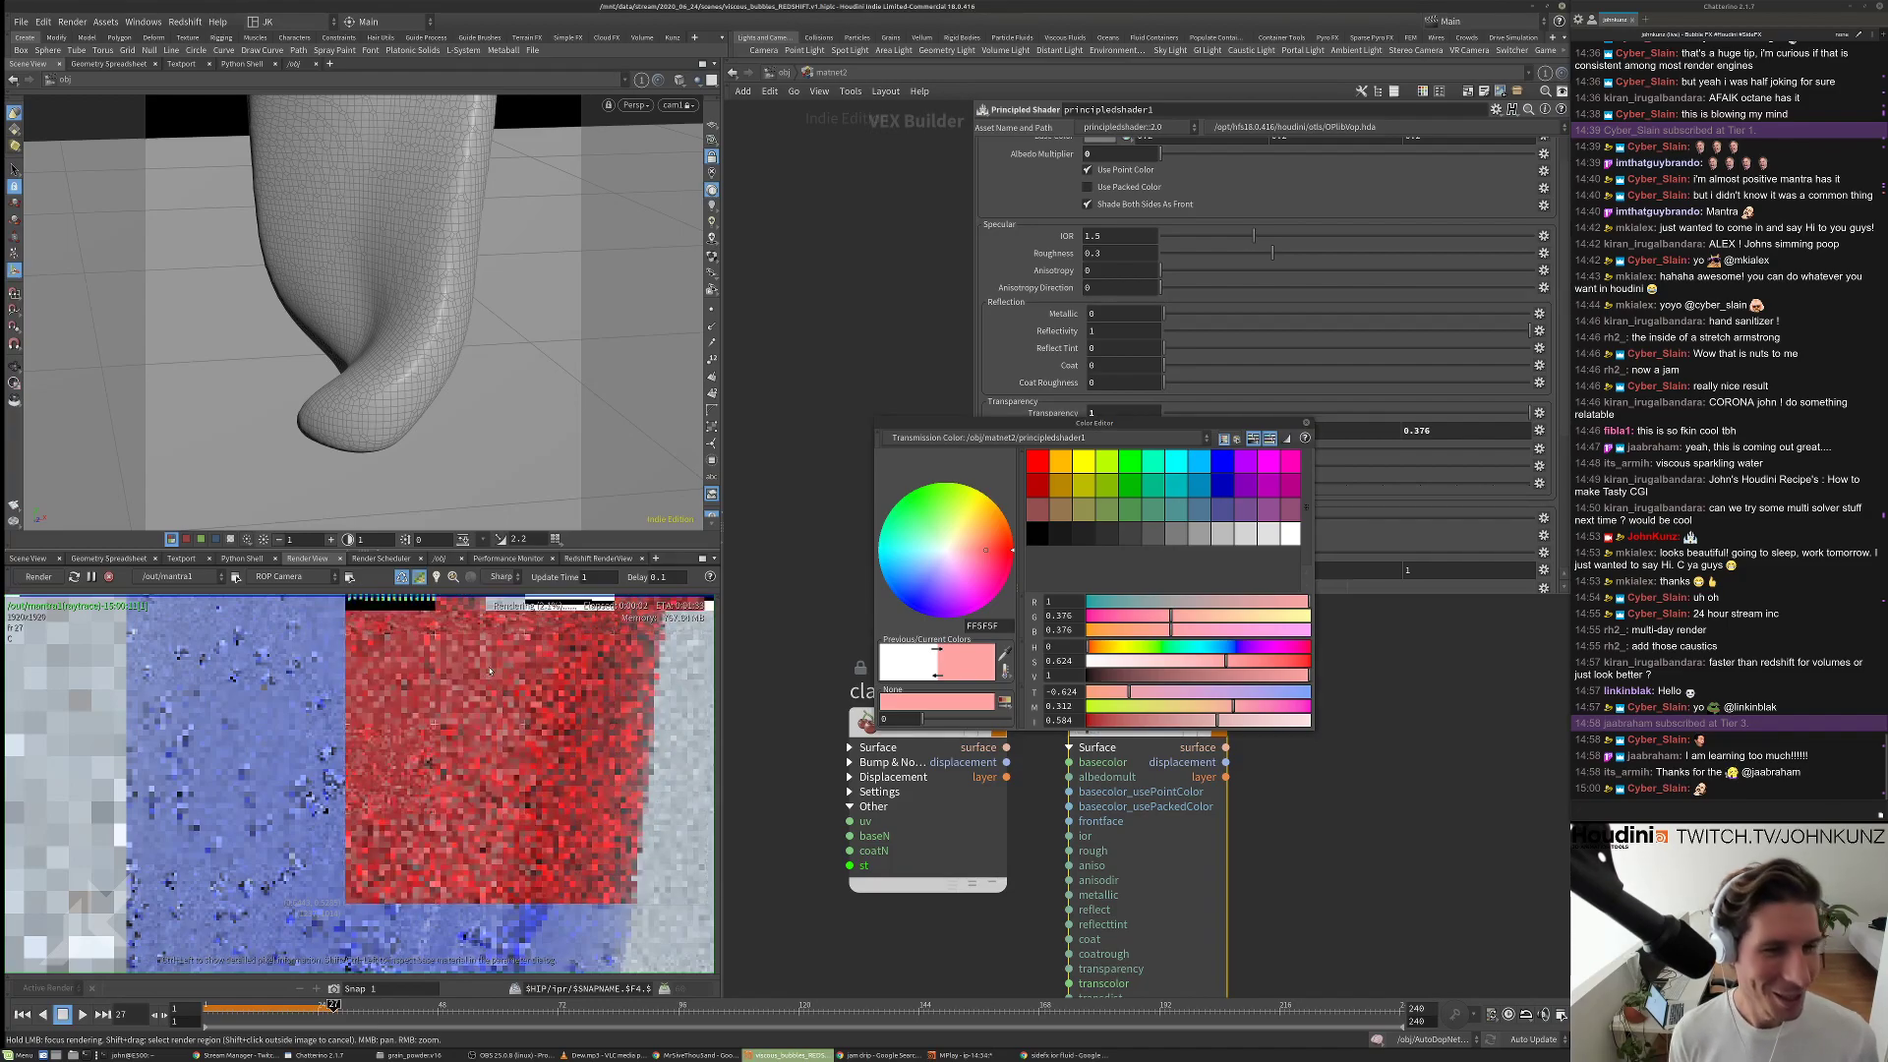
click(1227, 646)
drag(1097, 418, 1137, 509)
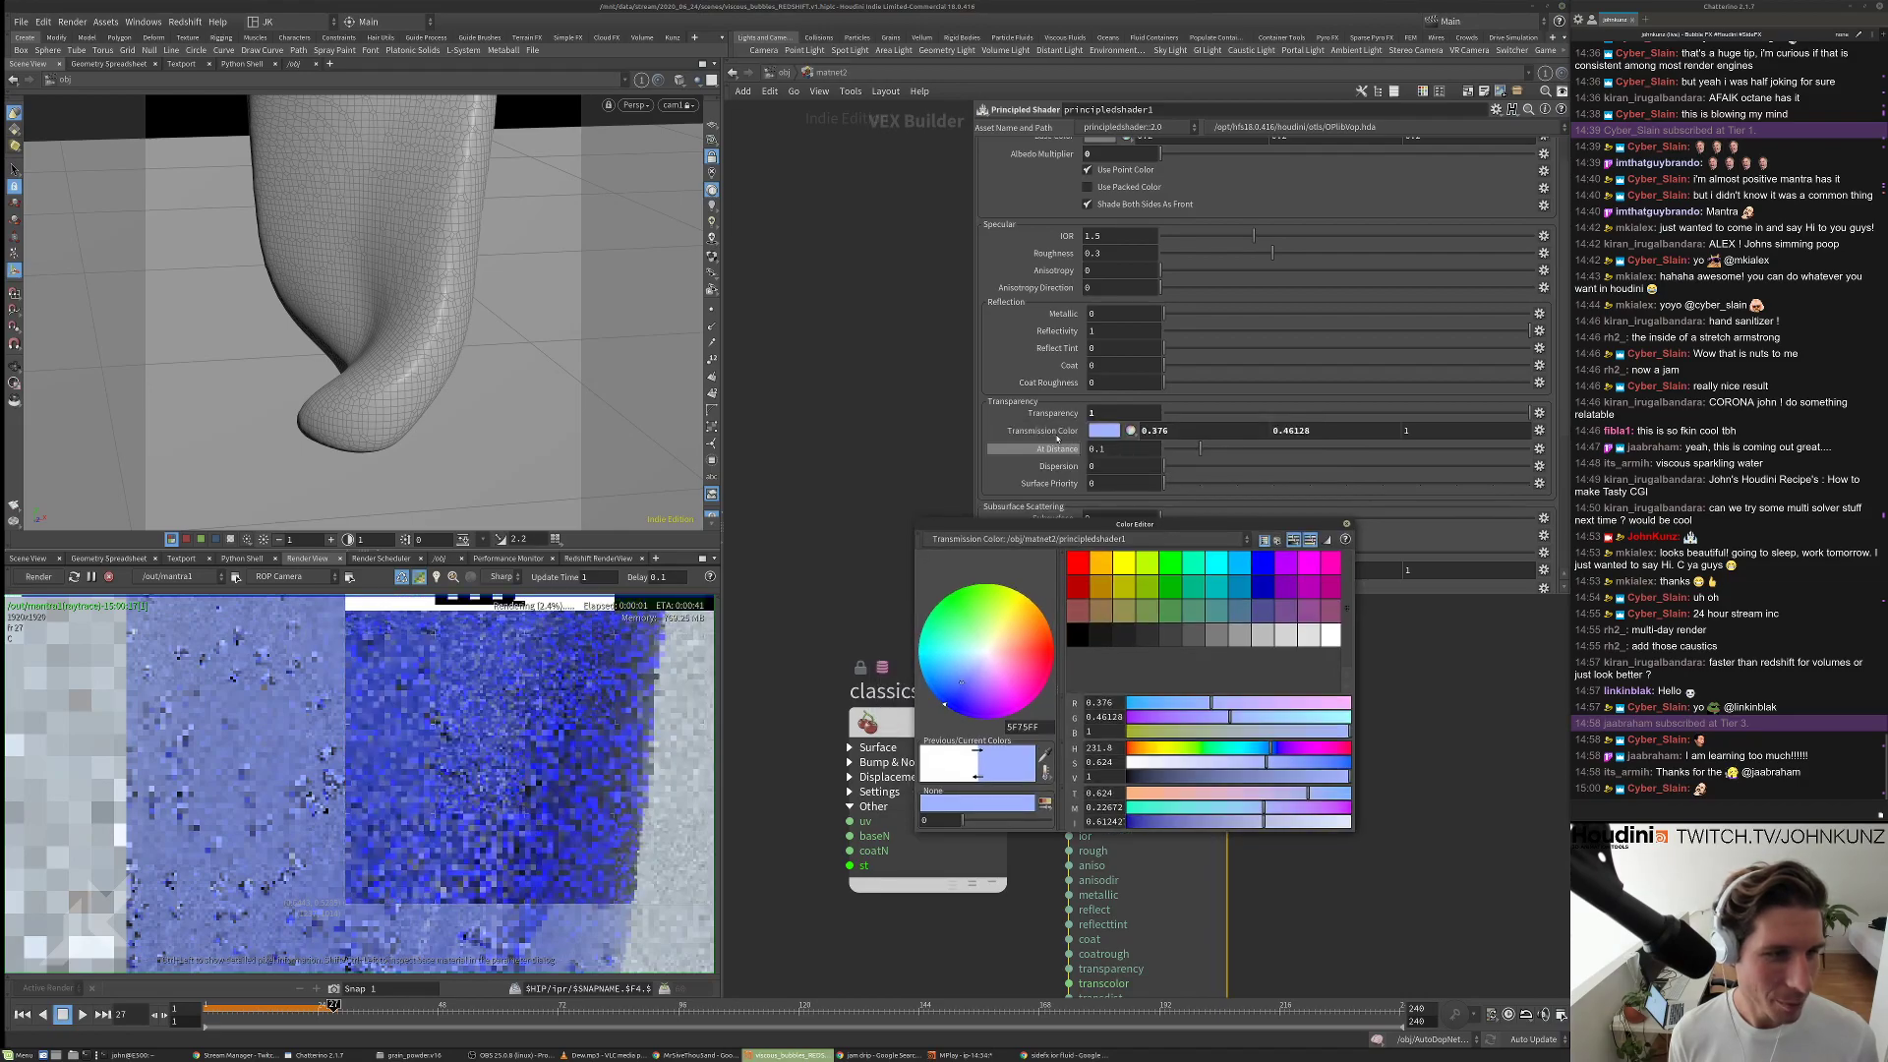
drag(1062, 448, 555, 785)
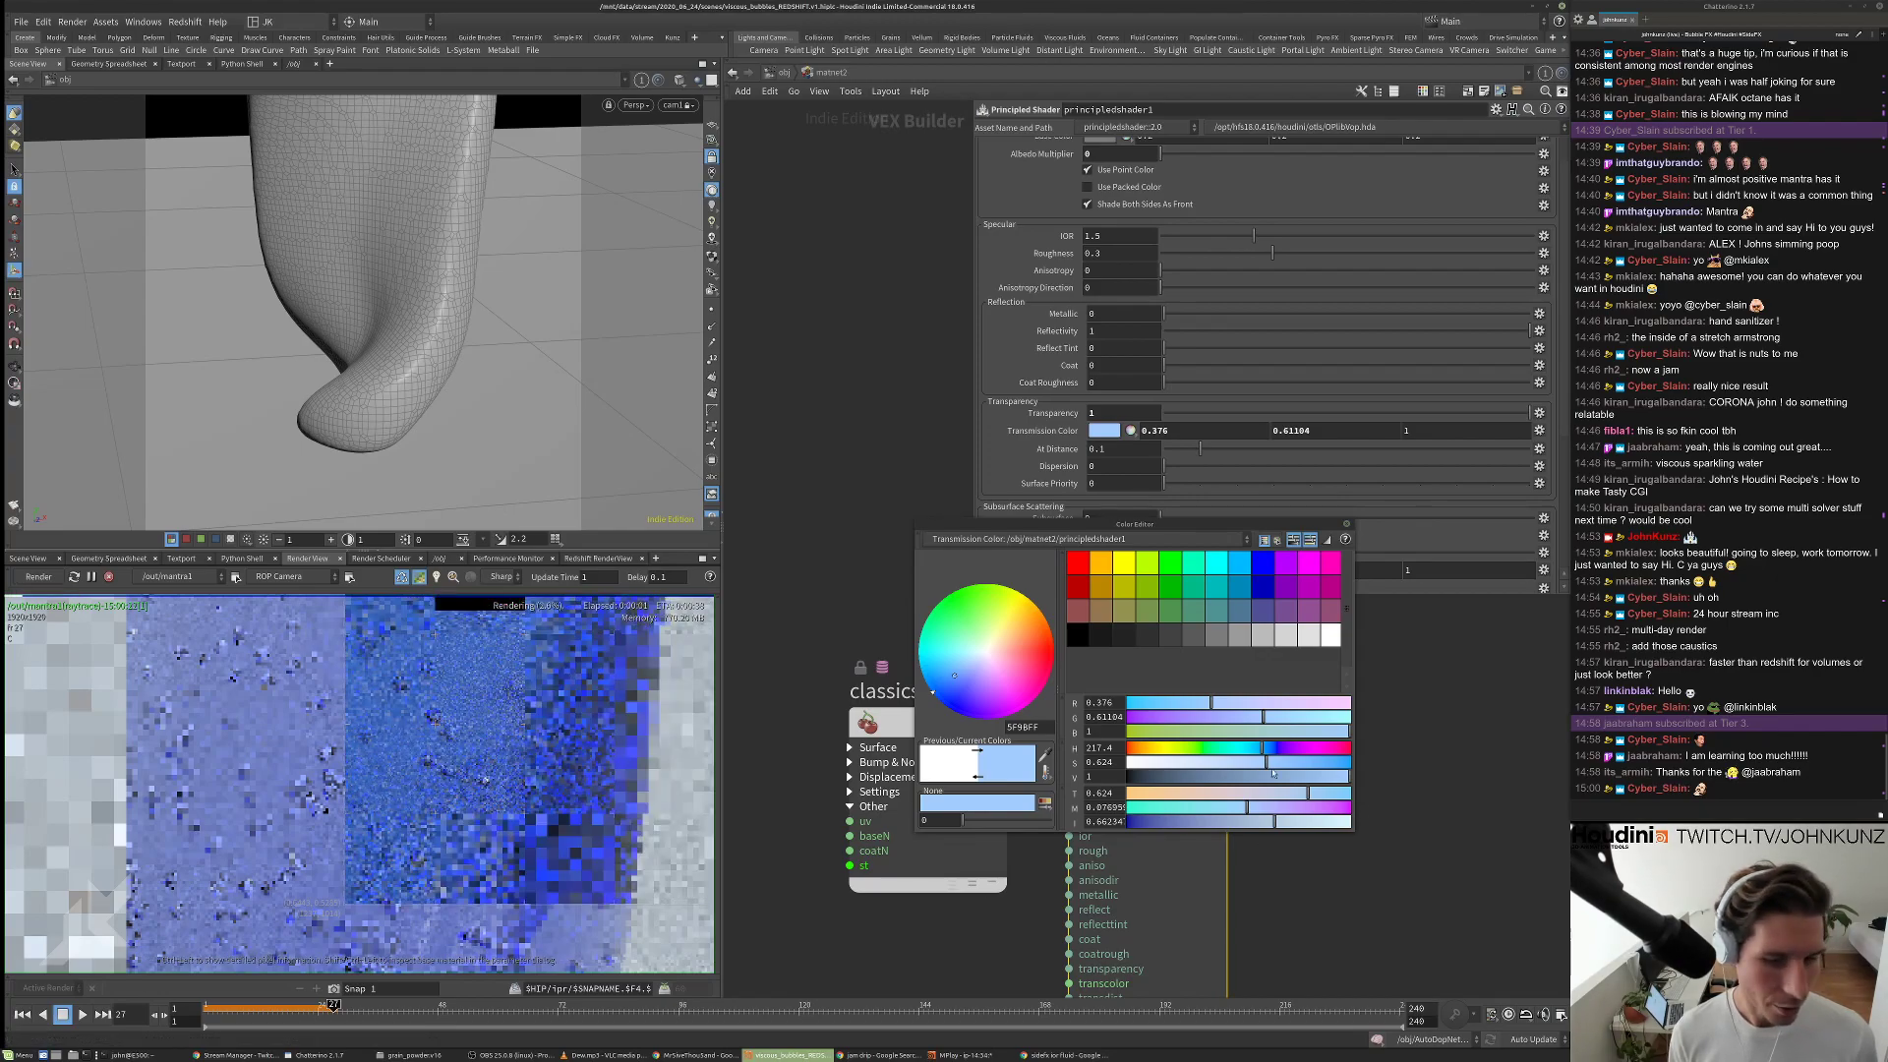
click(502, 699)
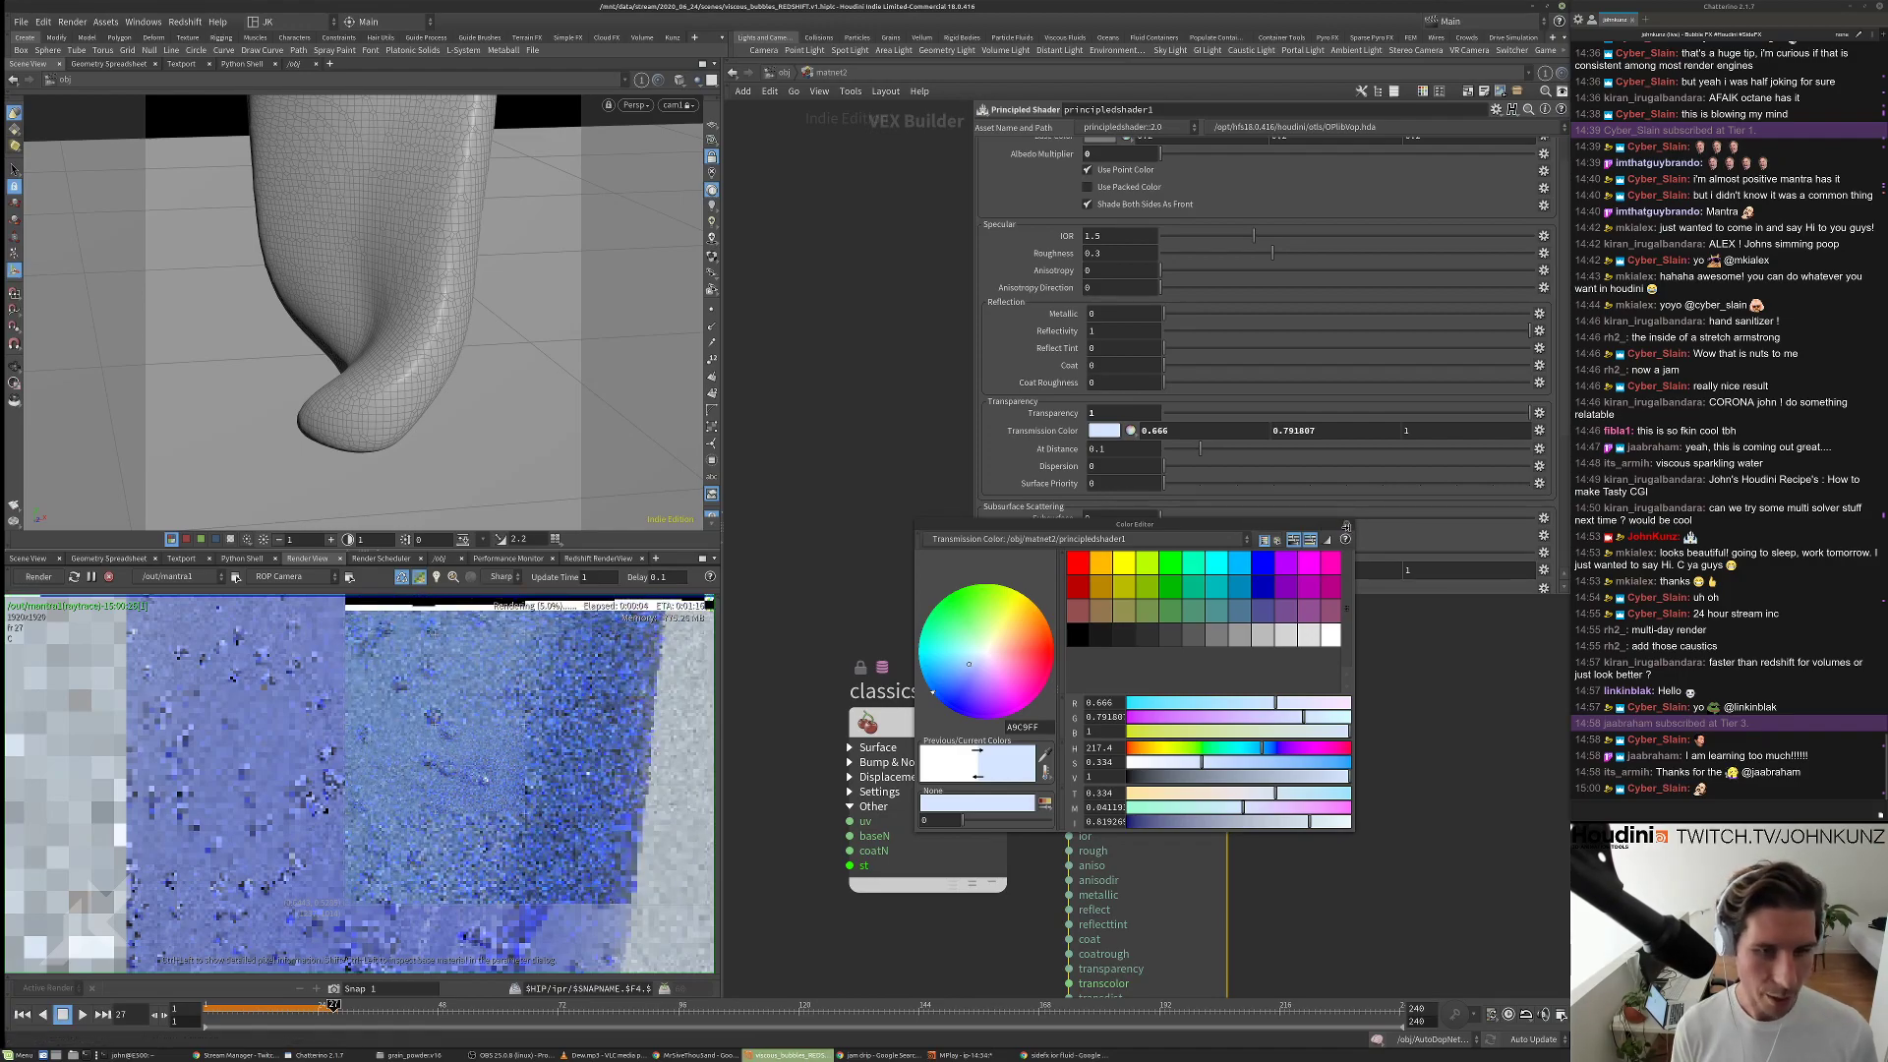
key(Escape)
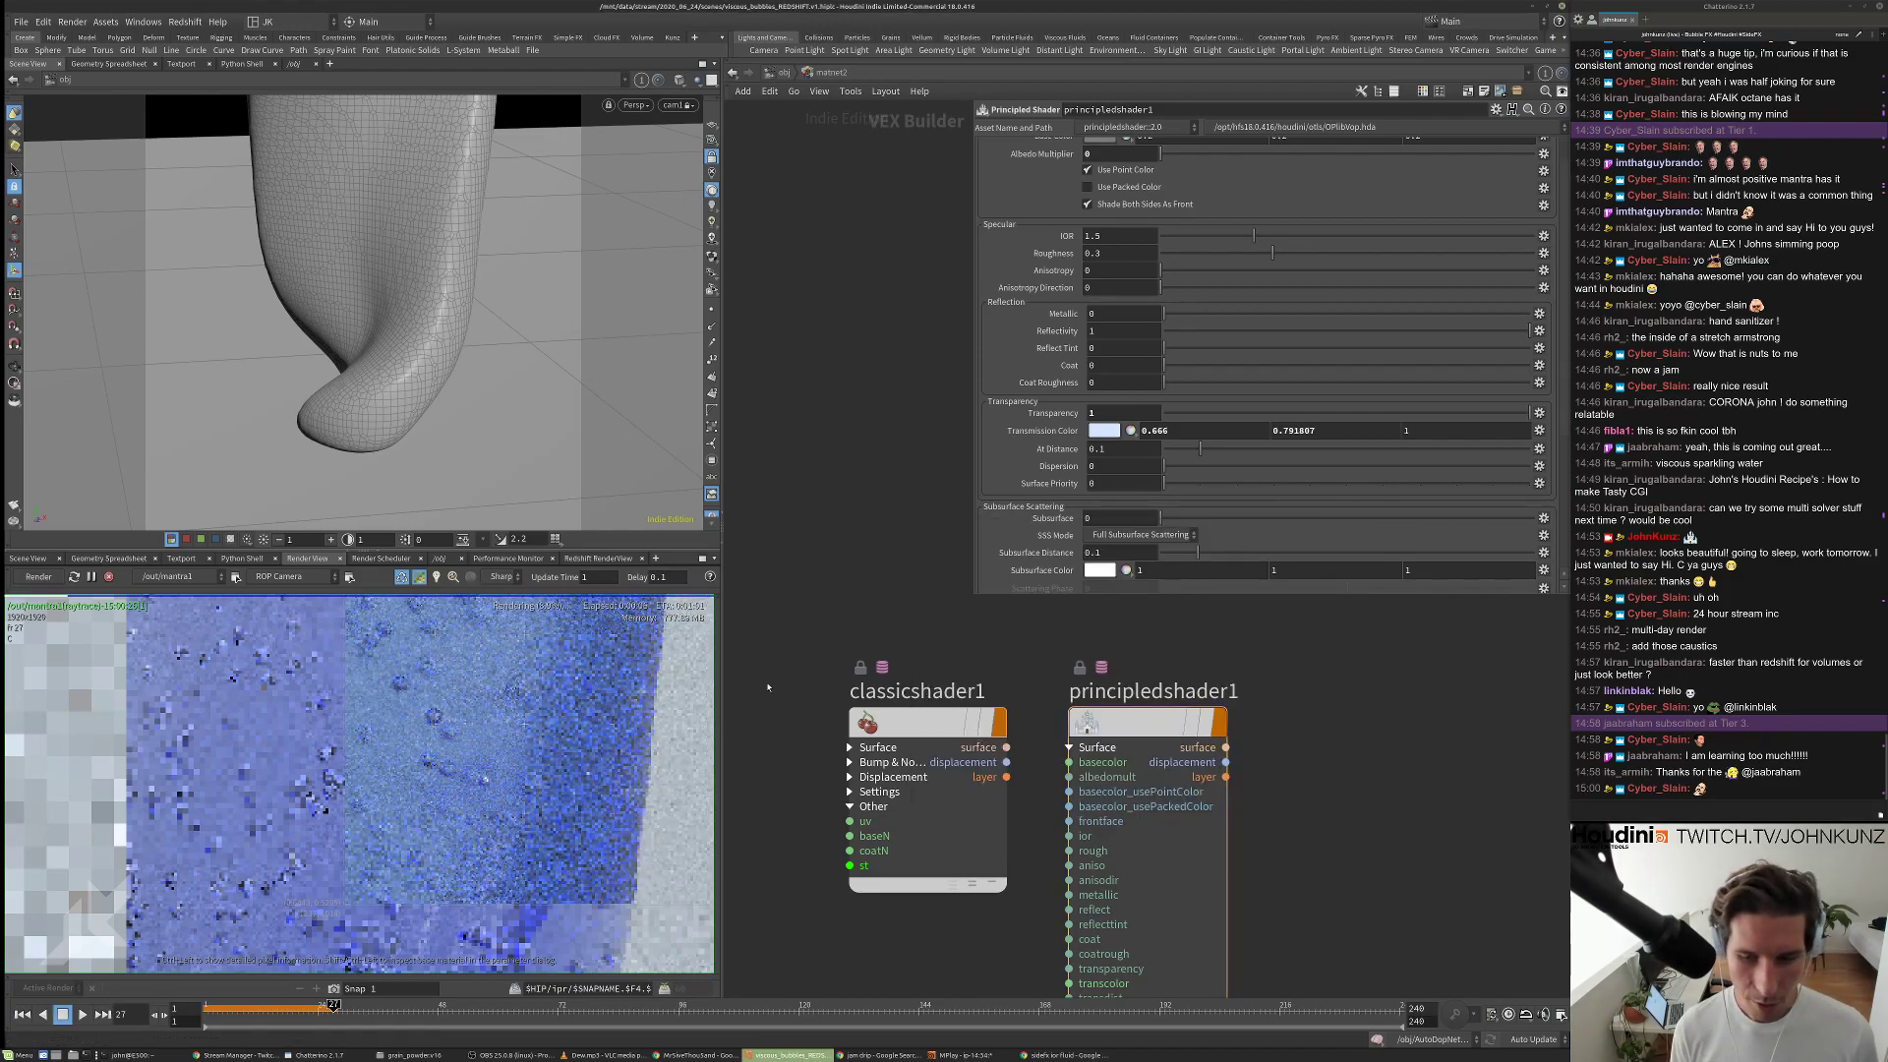
click(472, 744)
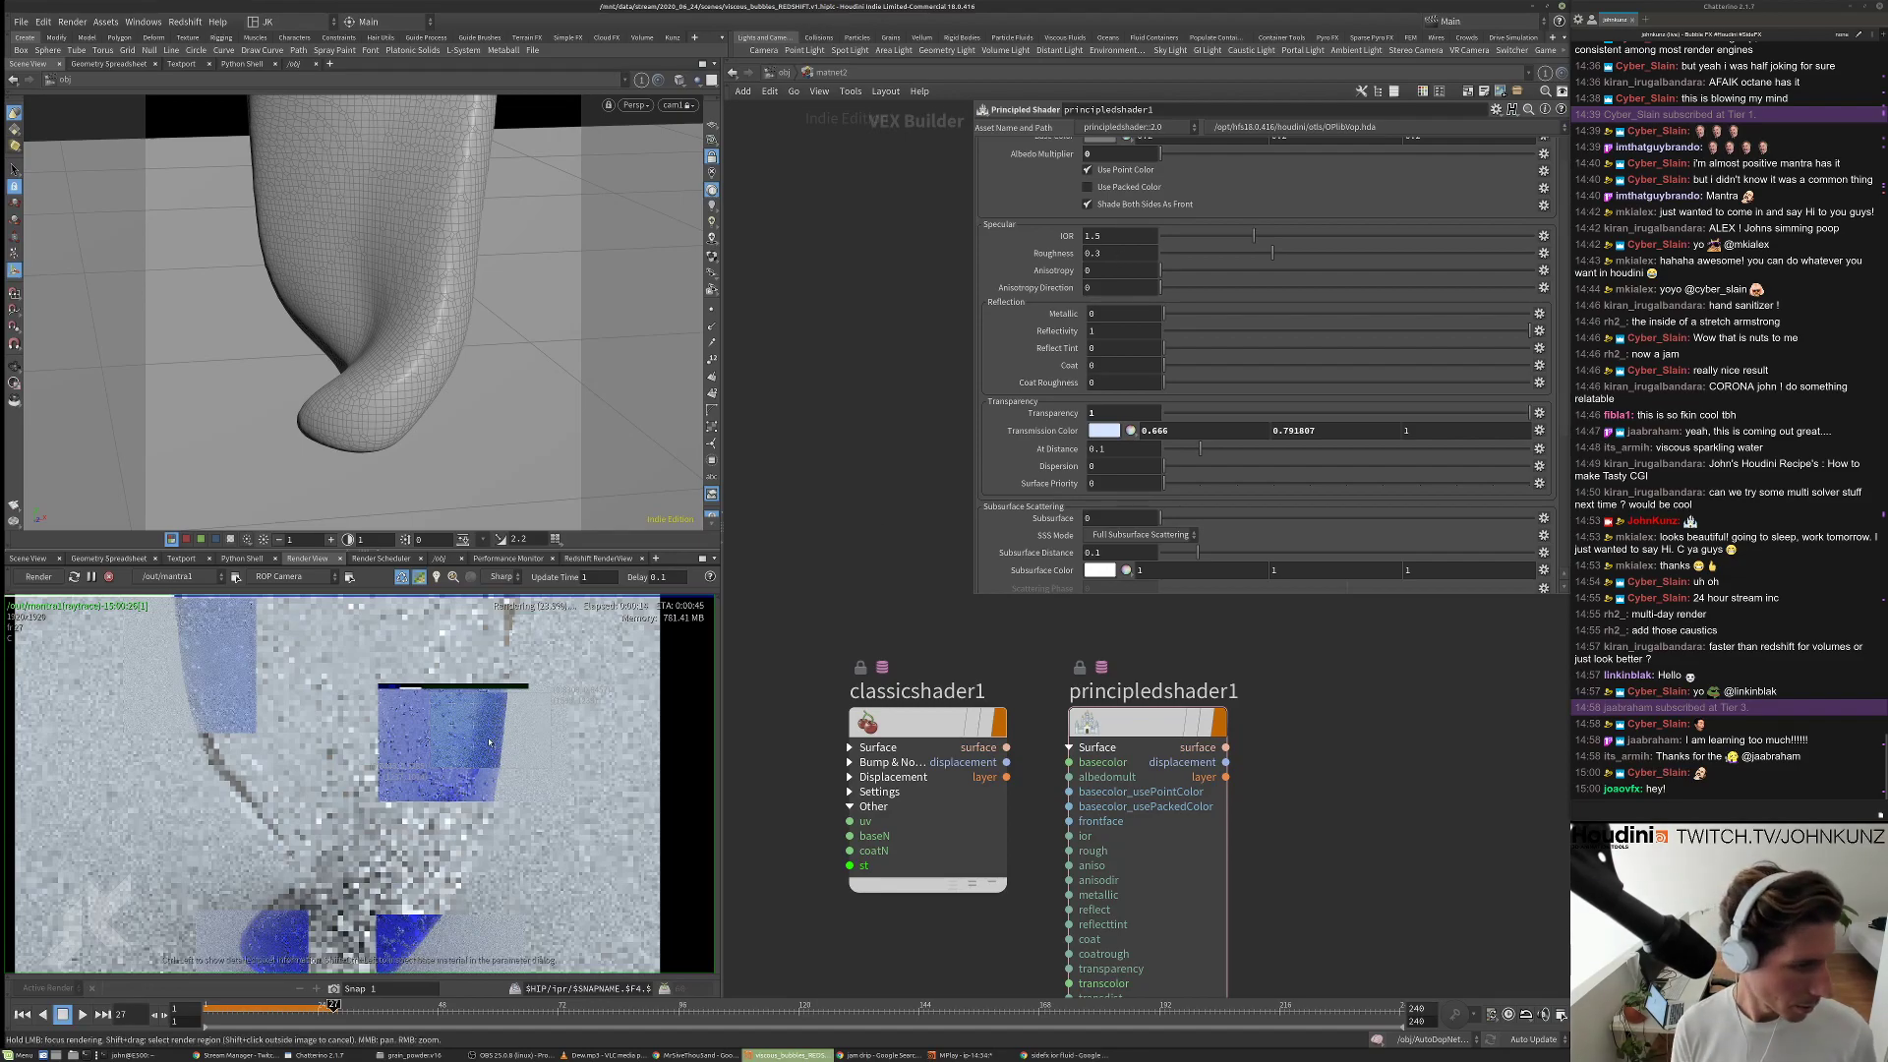
scroll(477, 751, up, 3)
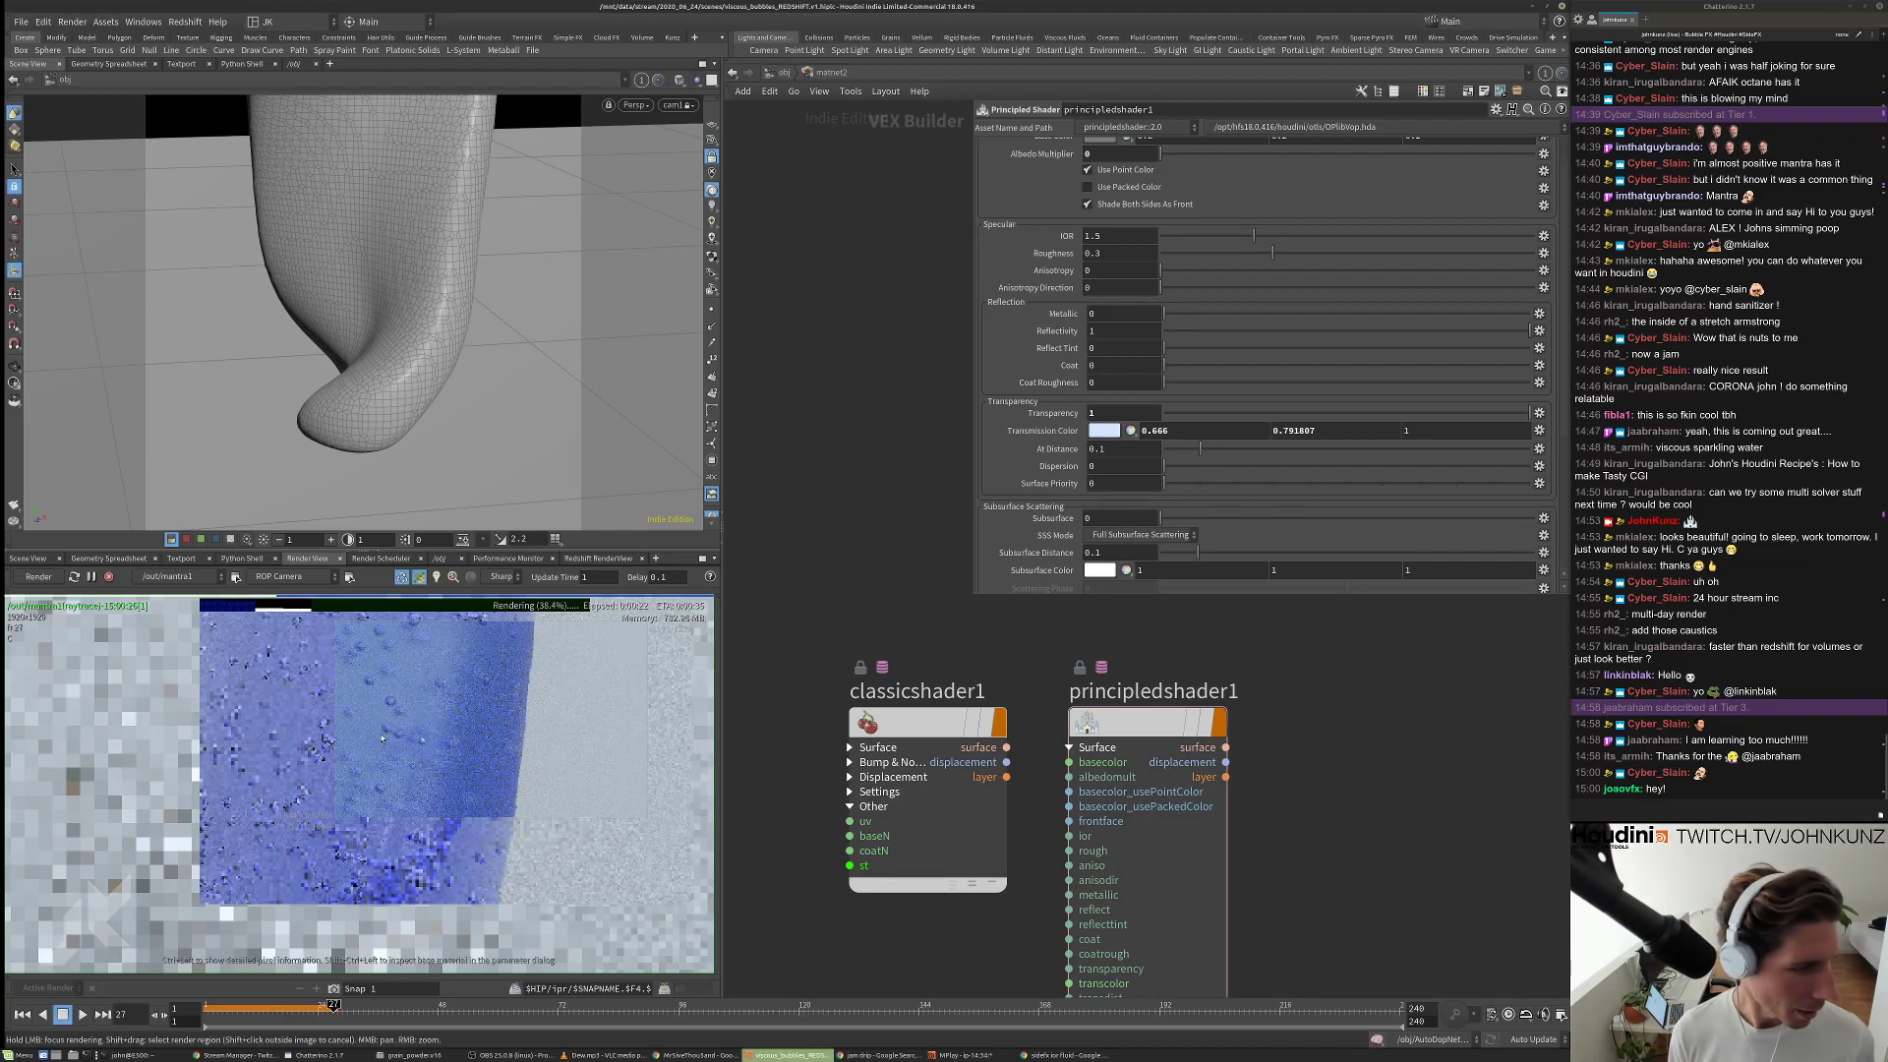
scroll(398, 725, up, 3)
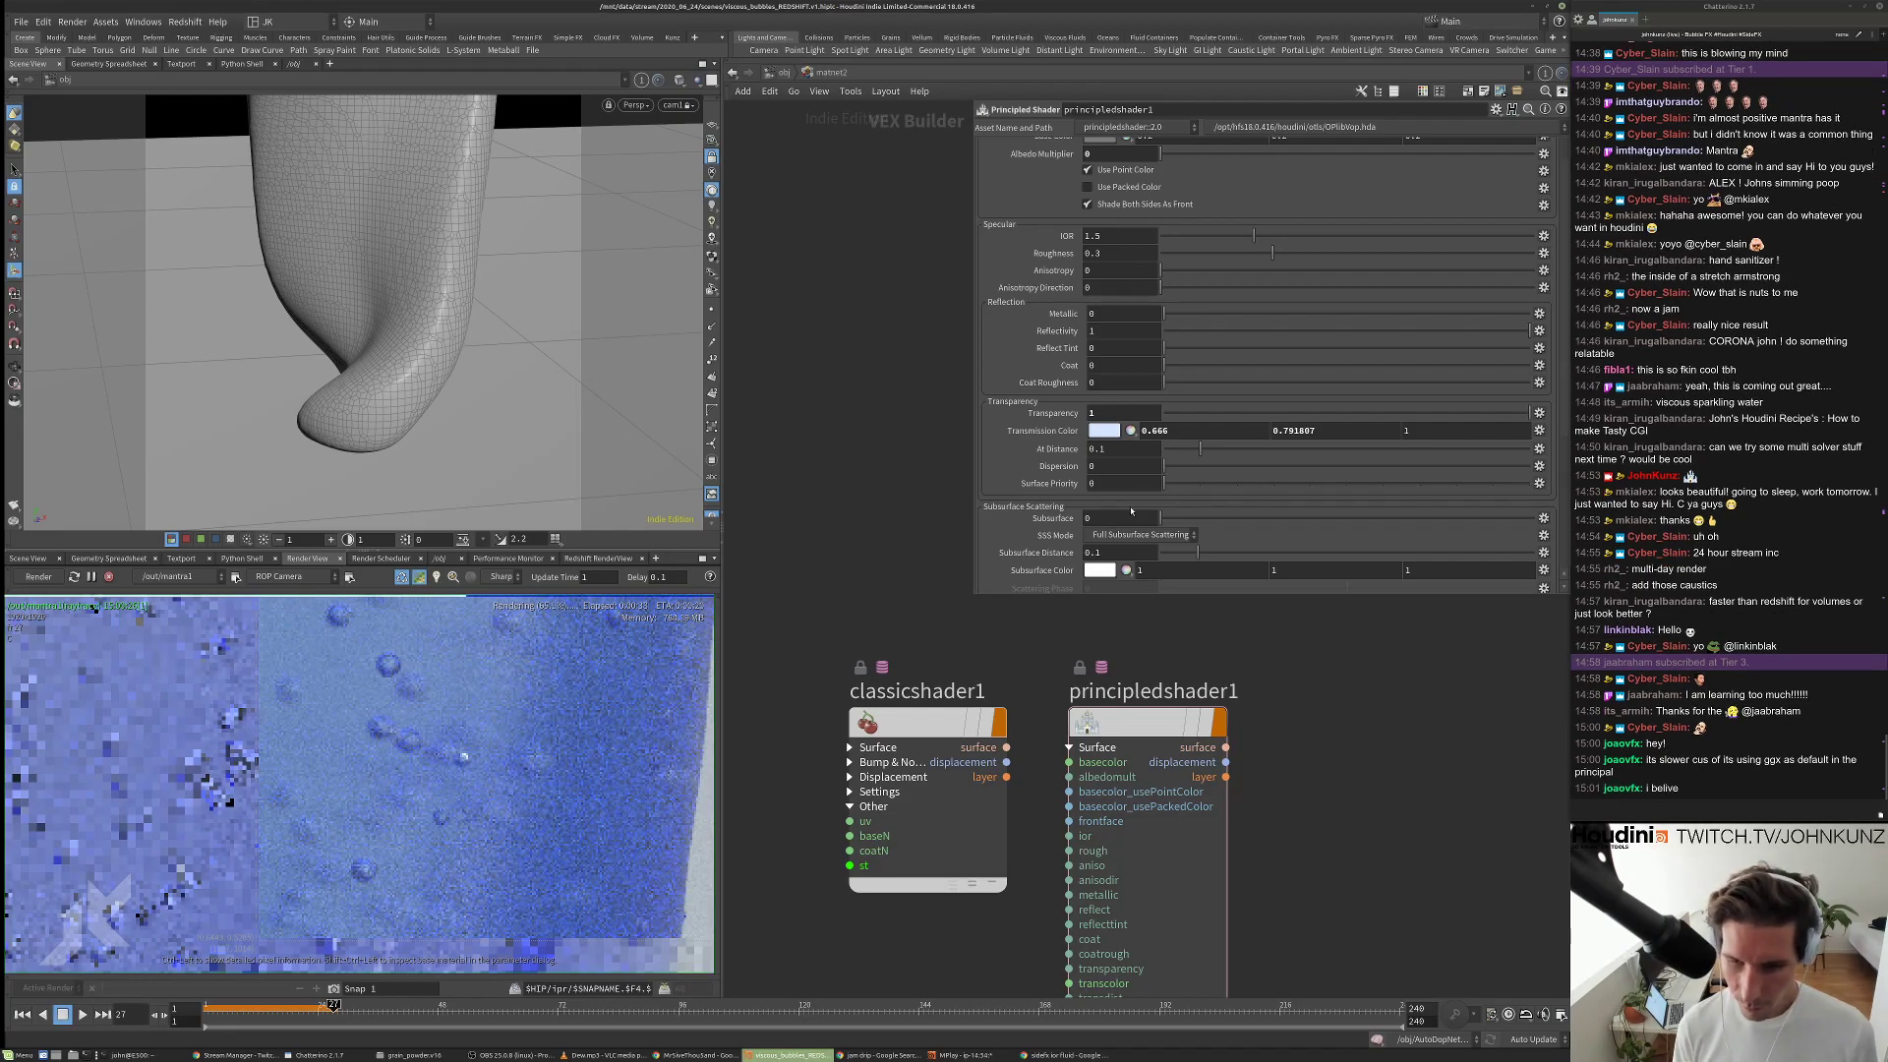
Re-render a boxed region of the blue fluid tendril in the Mantra Render View.
scroll(1132, 501, up, 2)
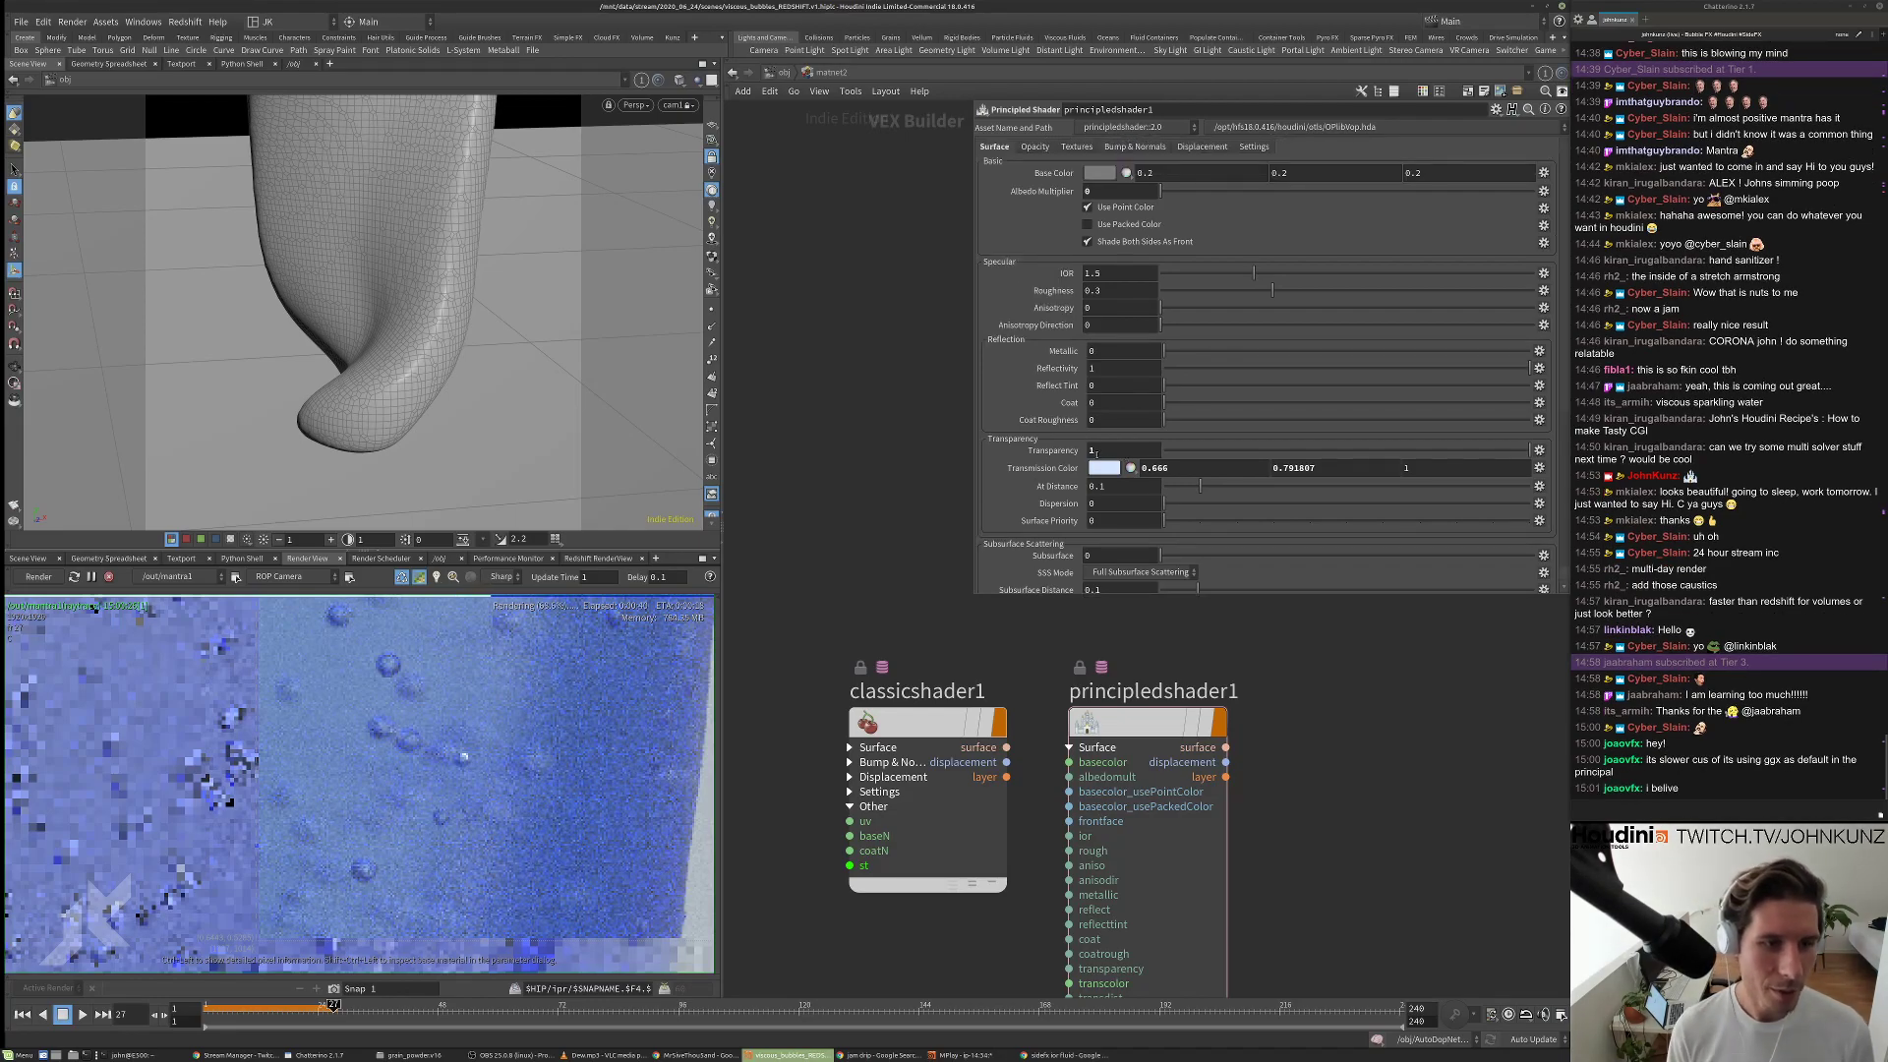
scroll(1179, 472, down, 4)
scroll(1256, 510, down, 5)
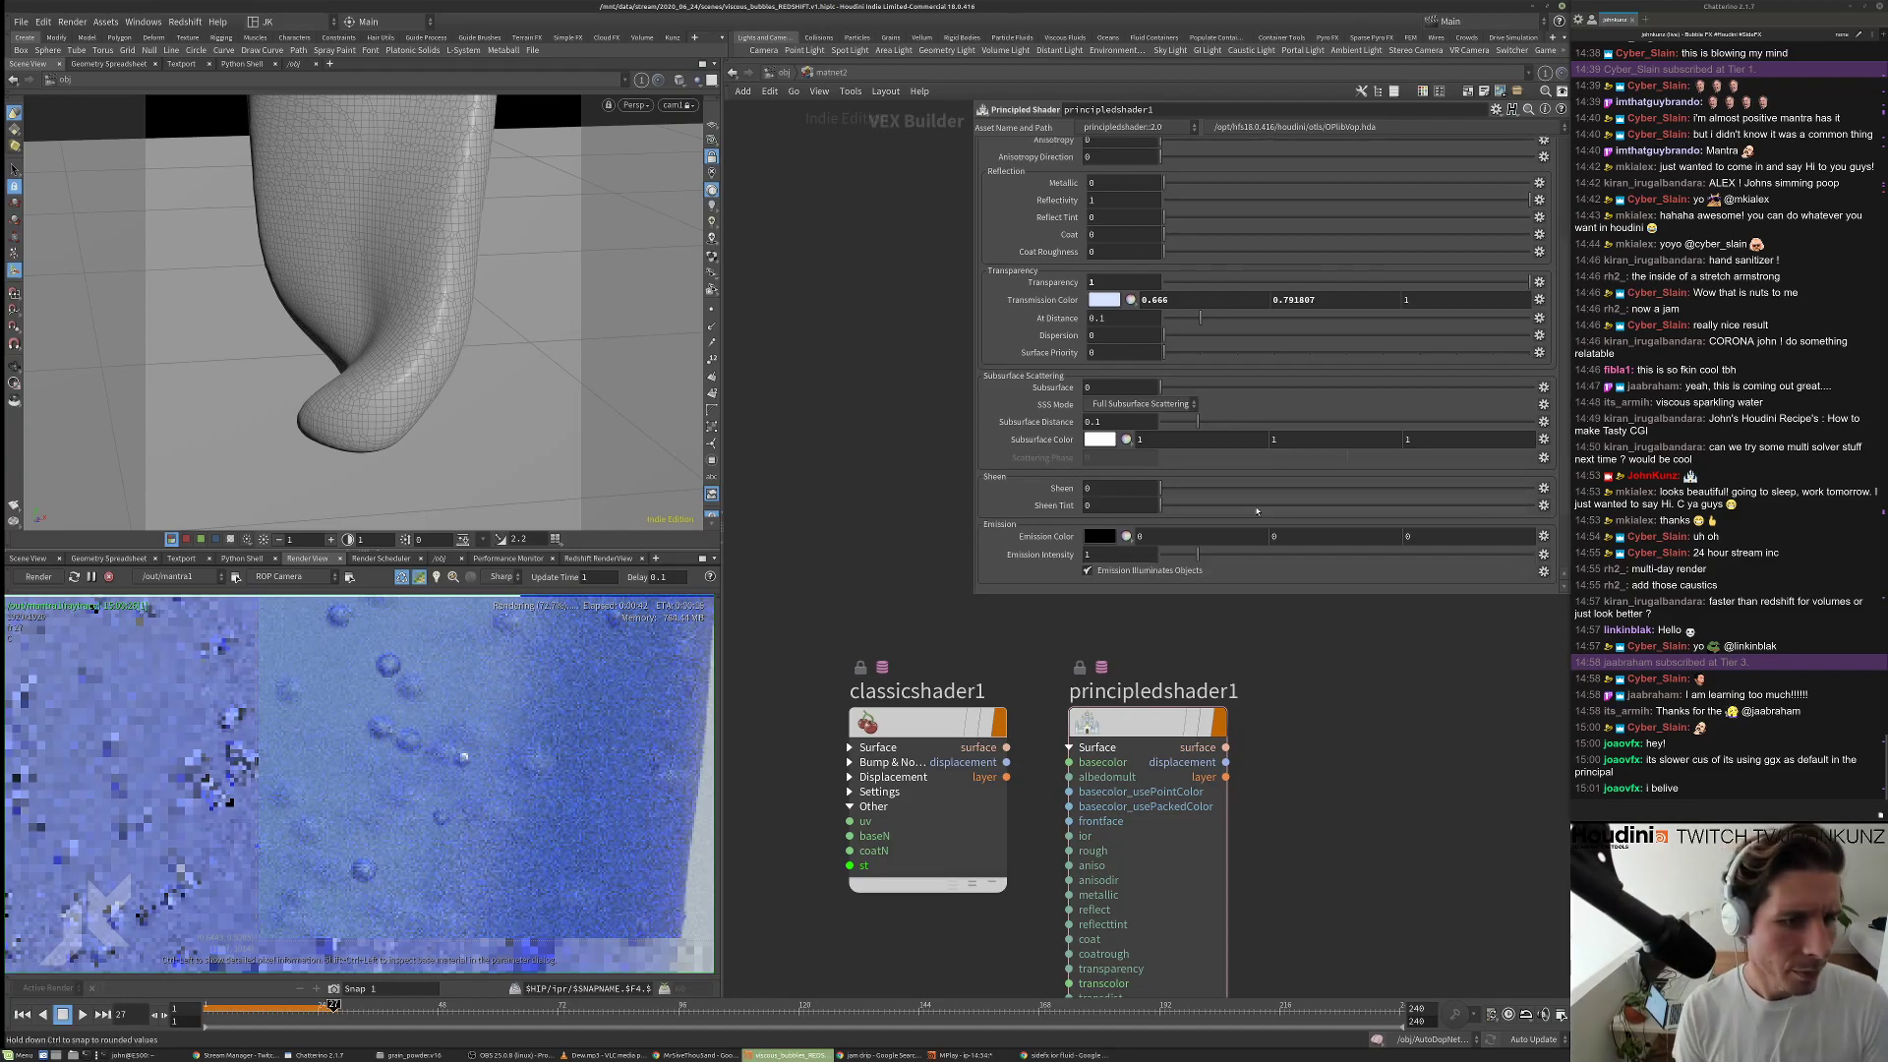
scroll(1257, 510, down, 2)
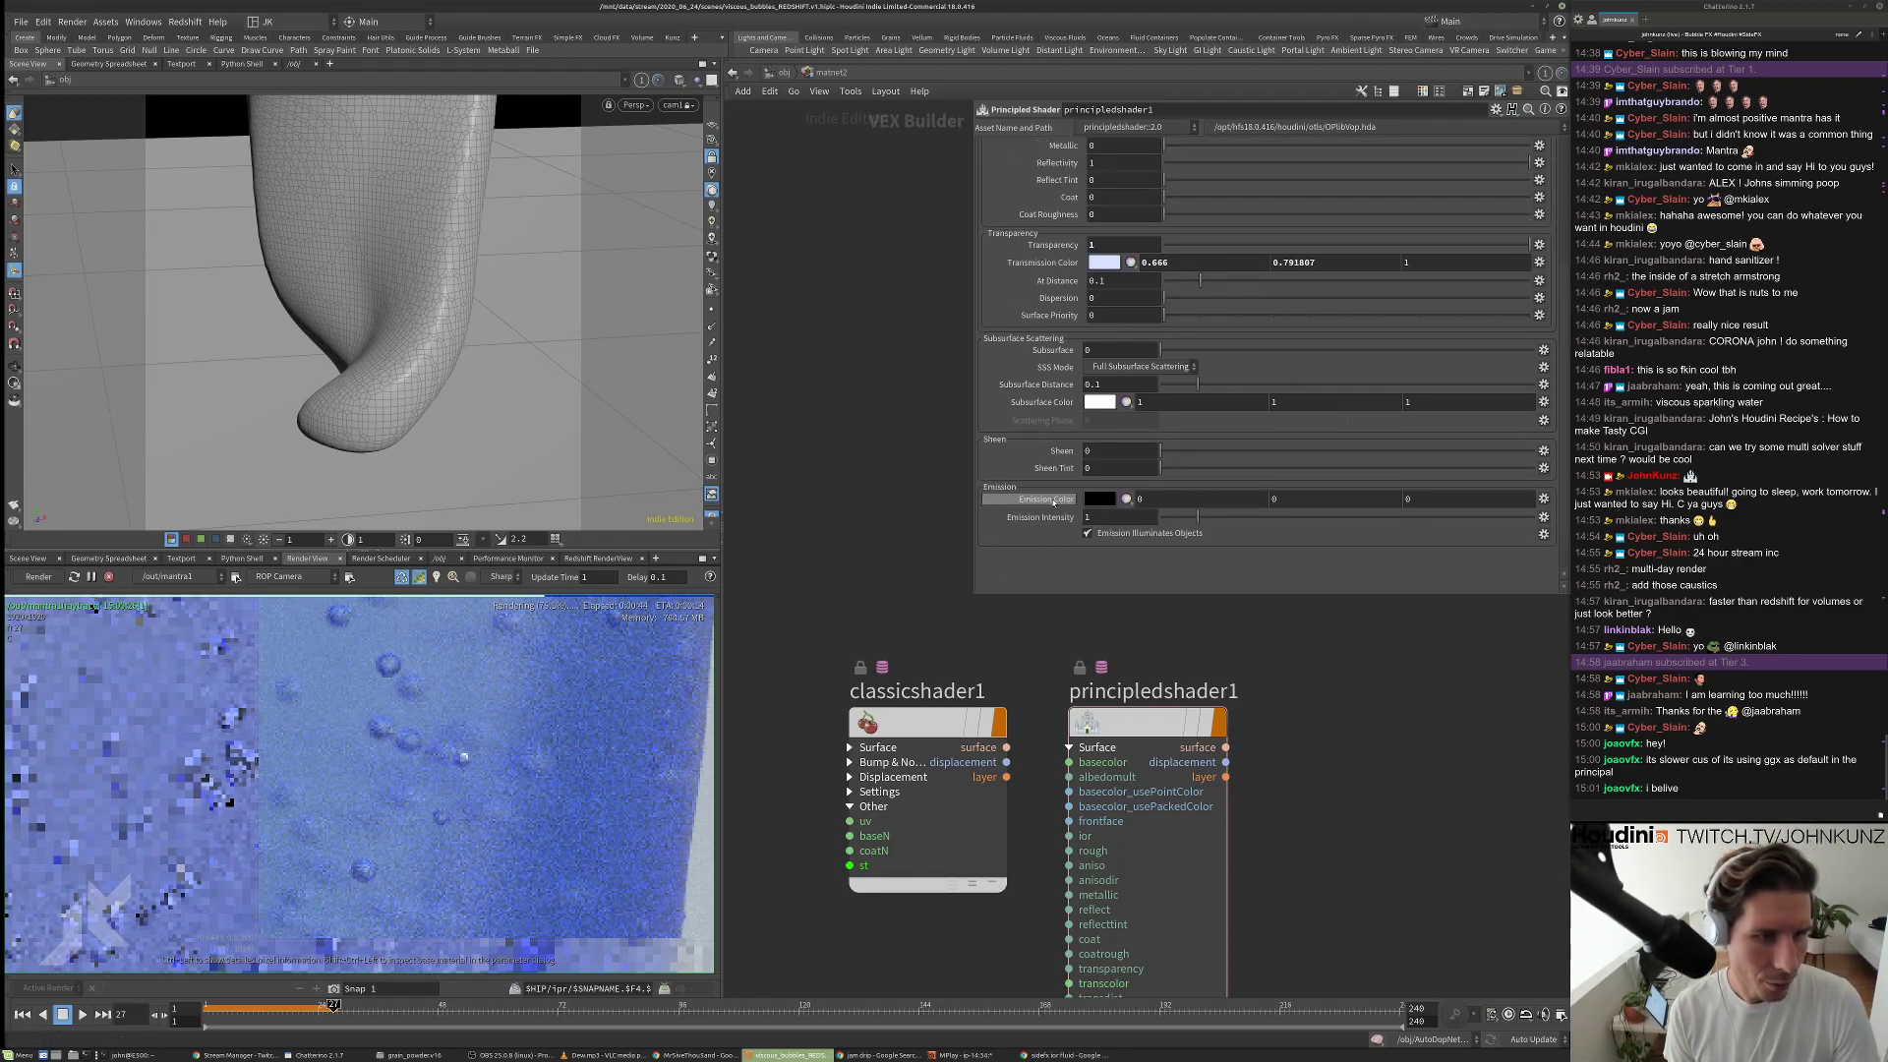
scroll(1052, 502, up, 4)
scroll(1052, 504, up, 6)
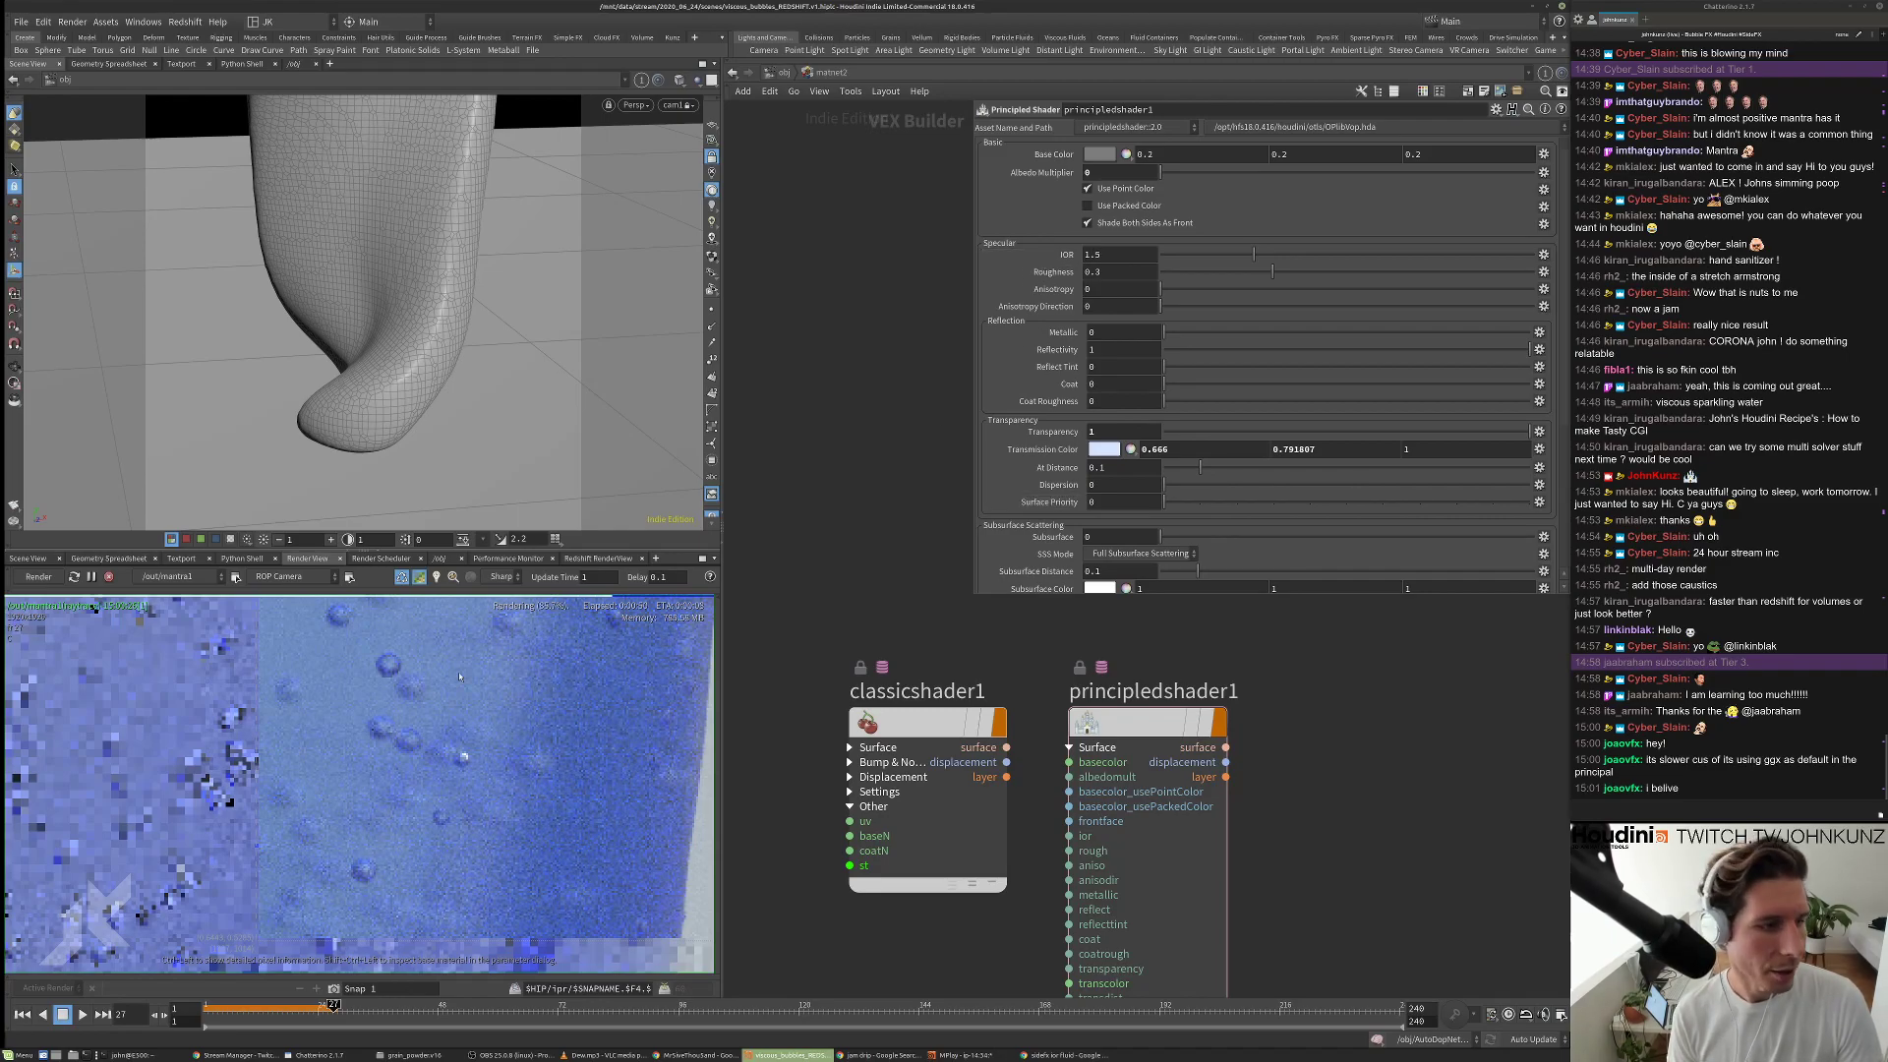
scroll(397, 685, up, 2)
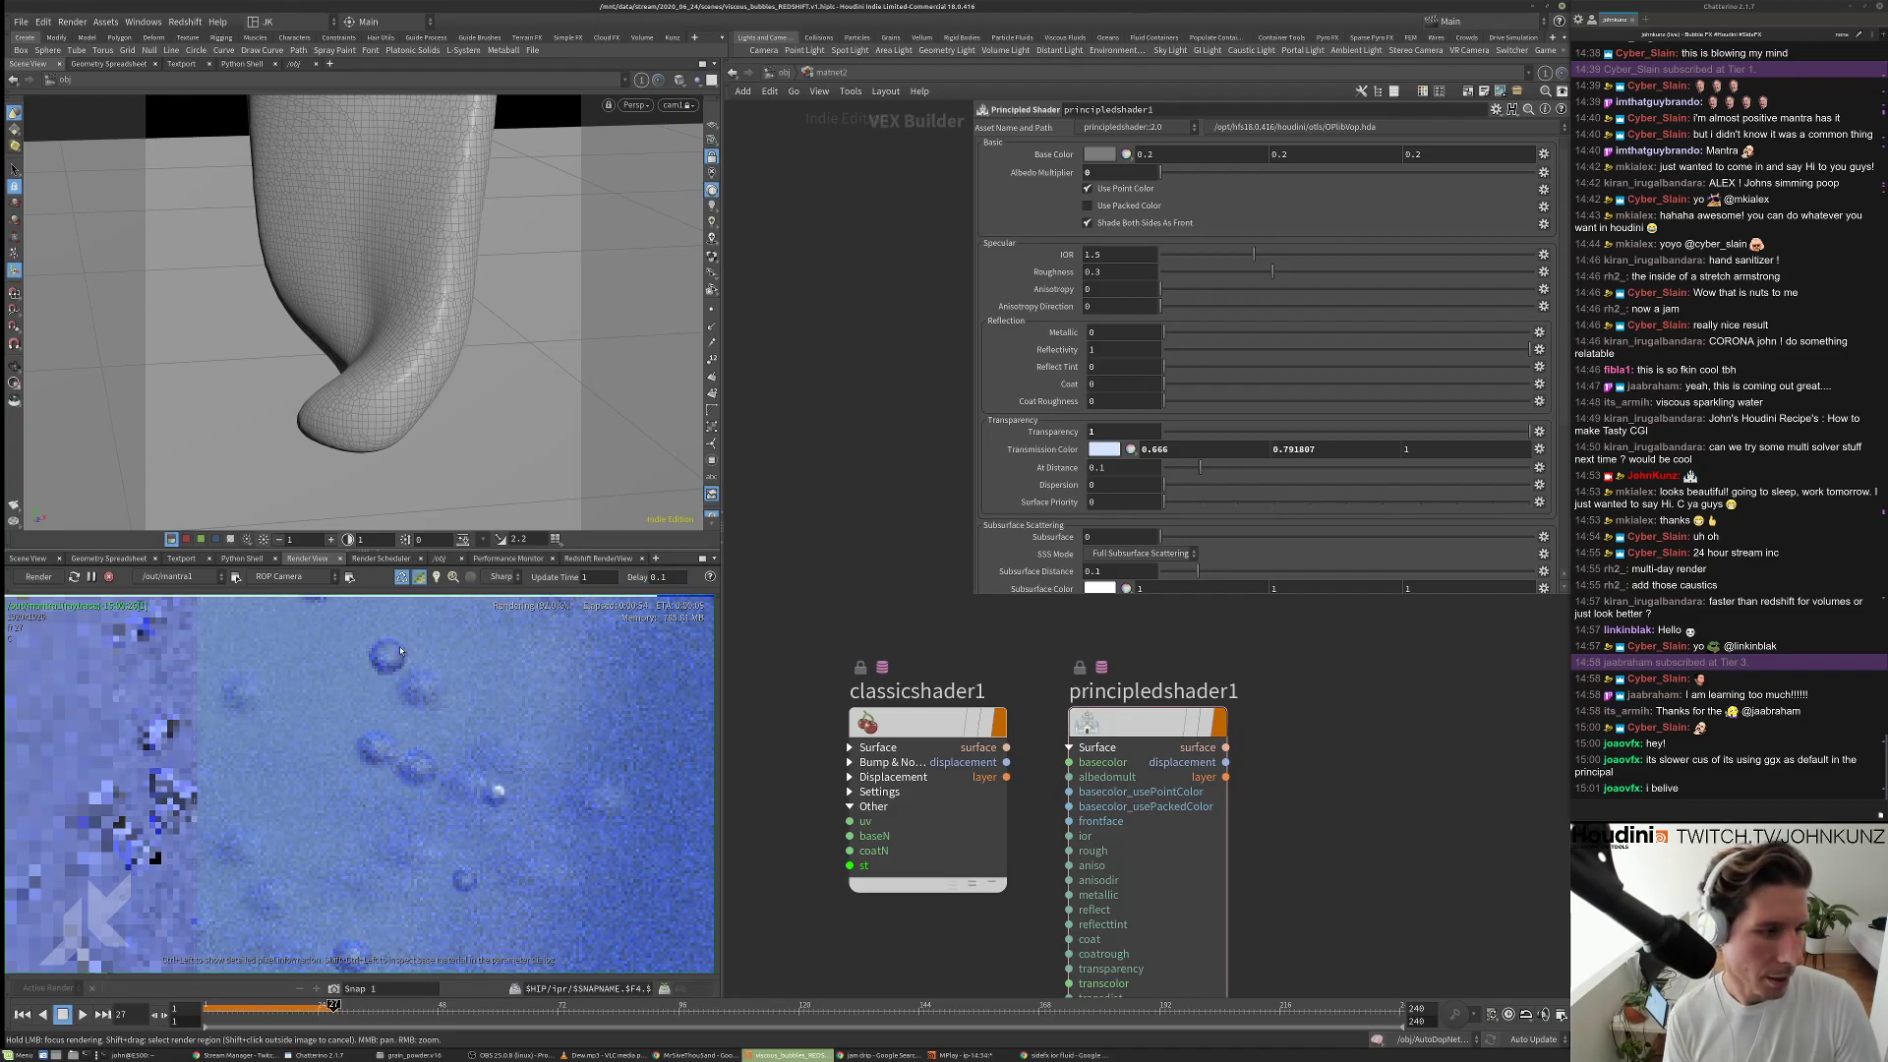
scroll(404, 667, down, 3)
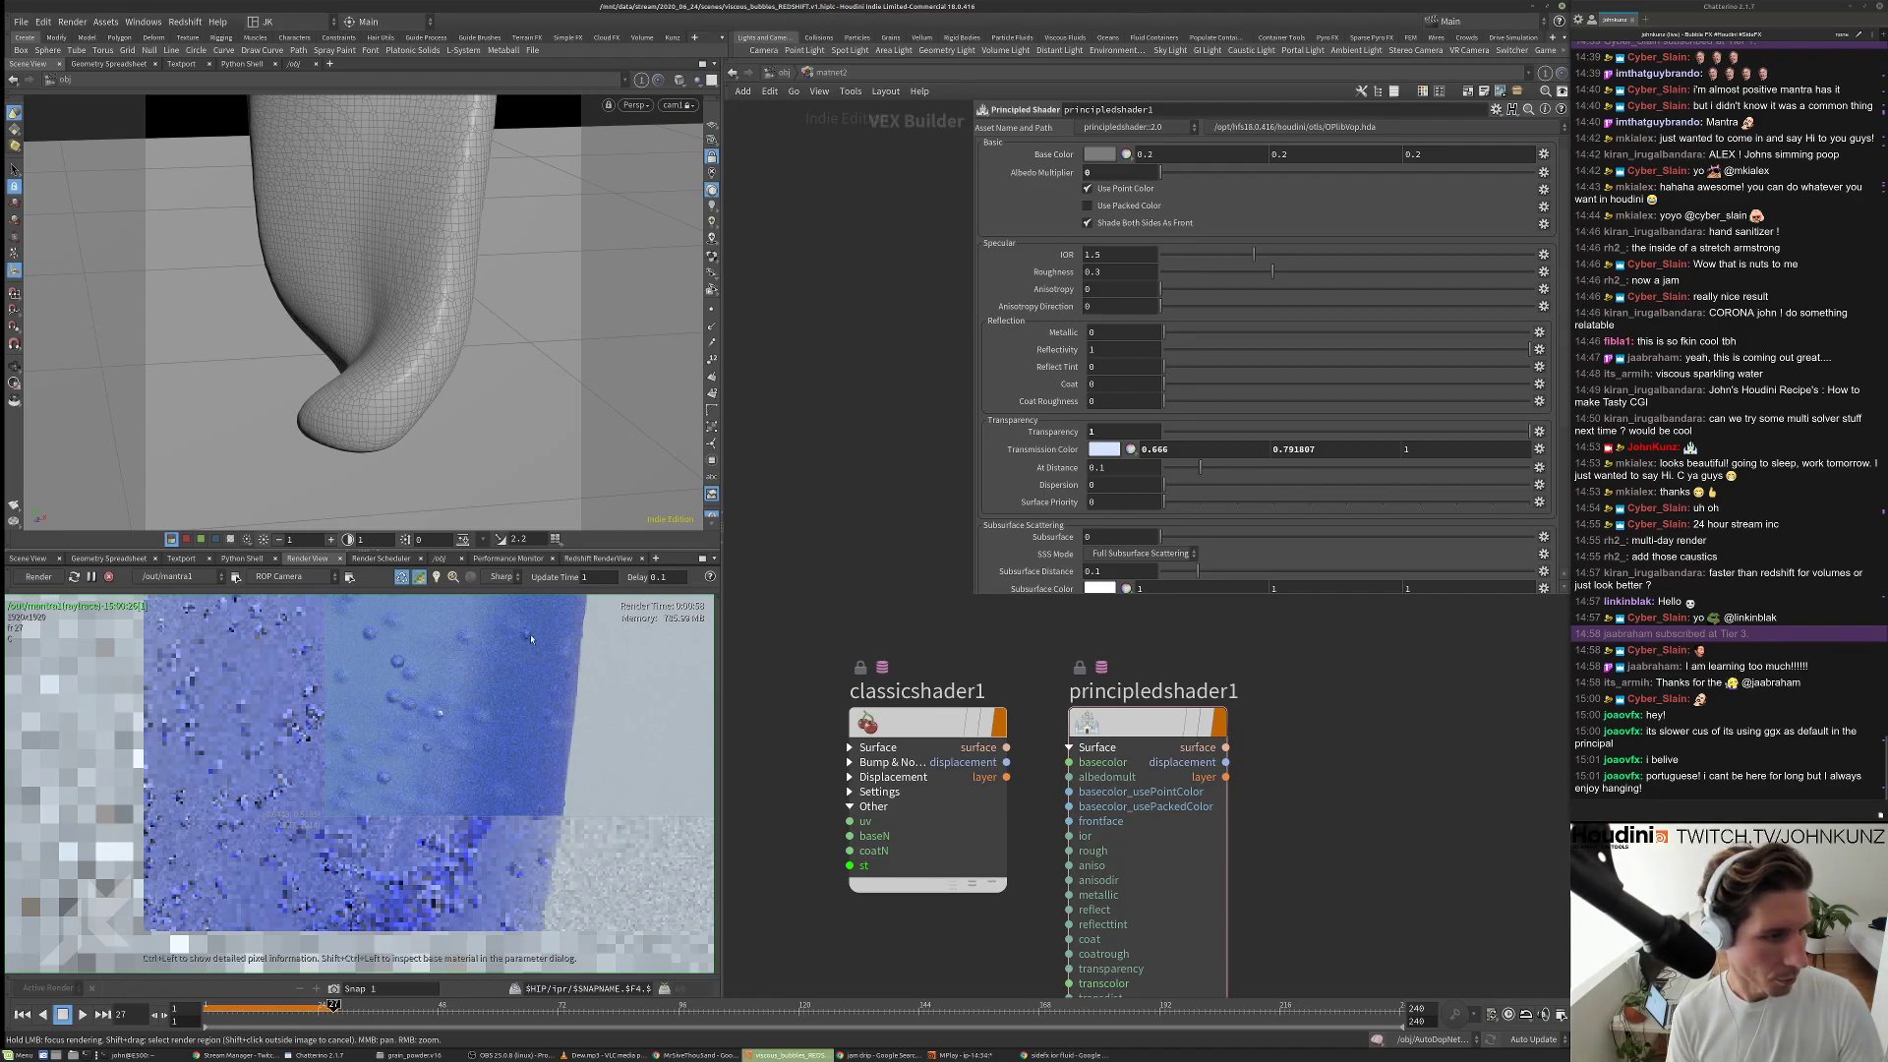
scroll(531, 639, up, 3)
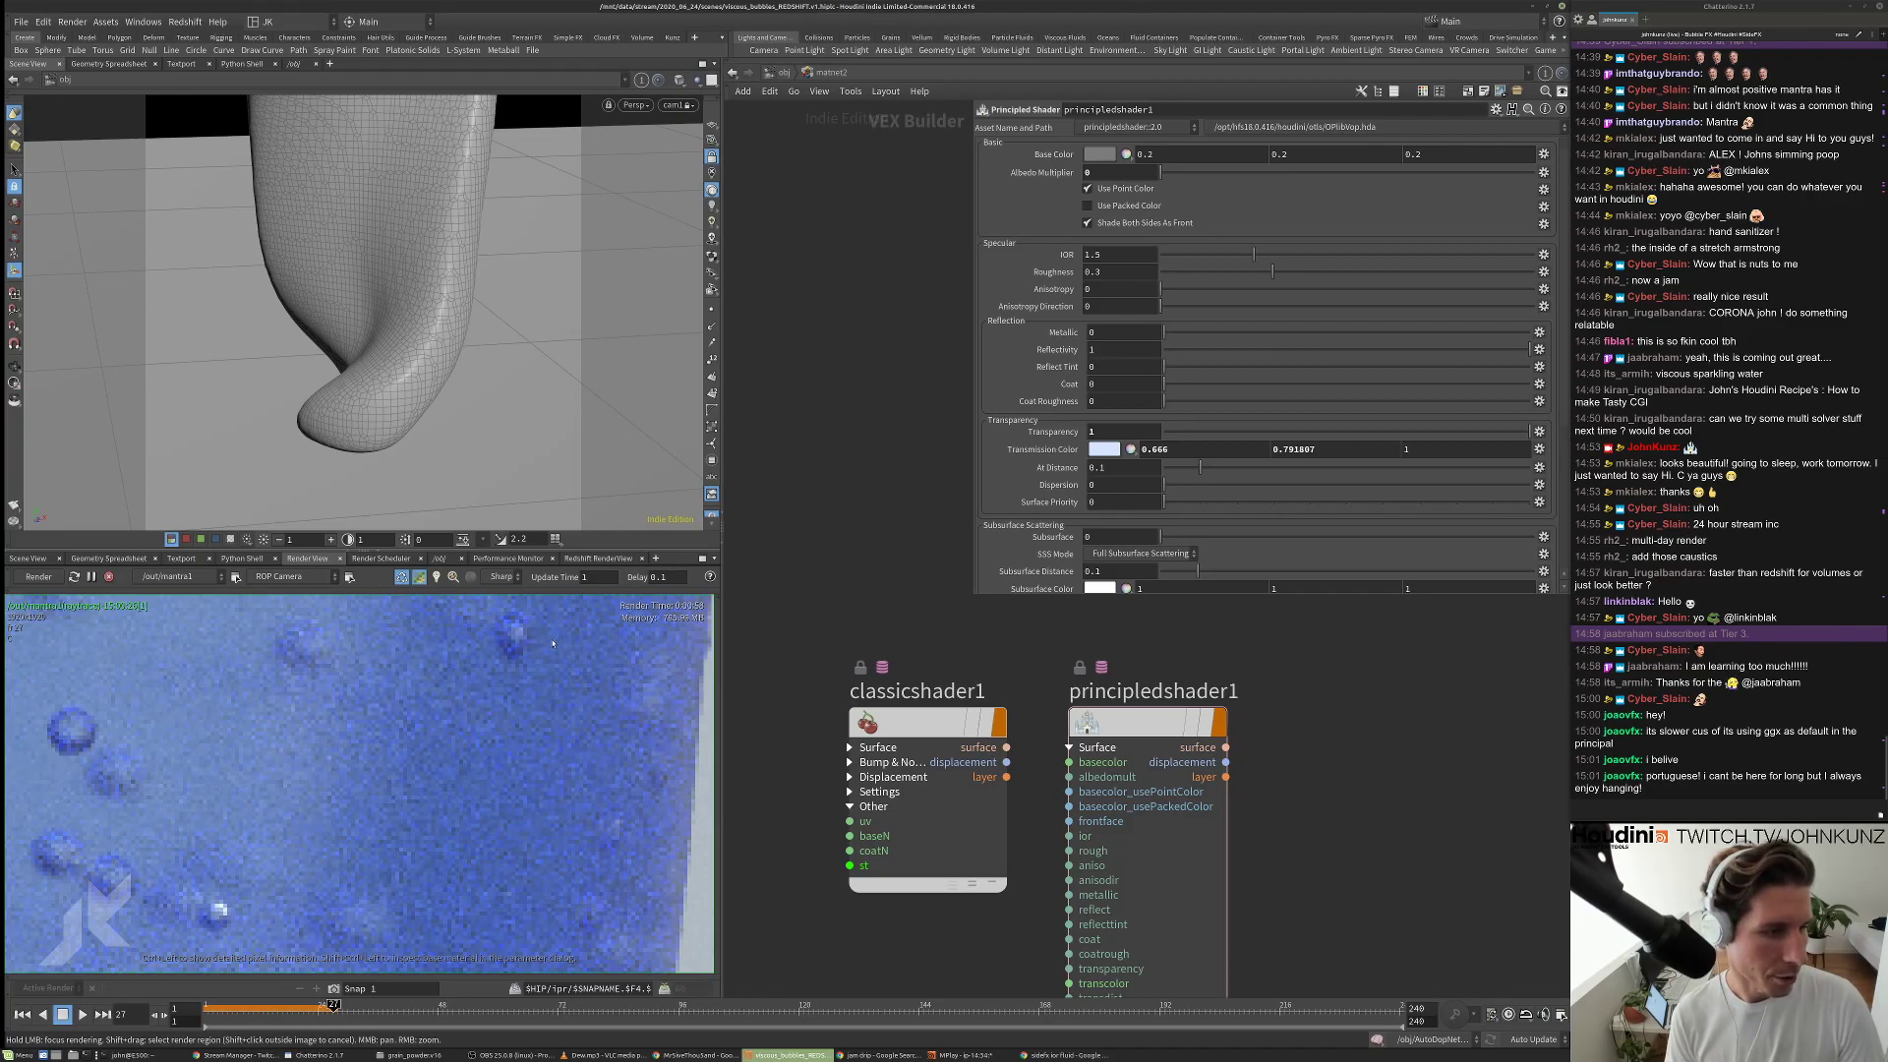
scroll(610, 659, down, 2)
scroll(665, 688, down, 2)
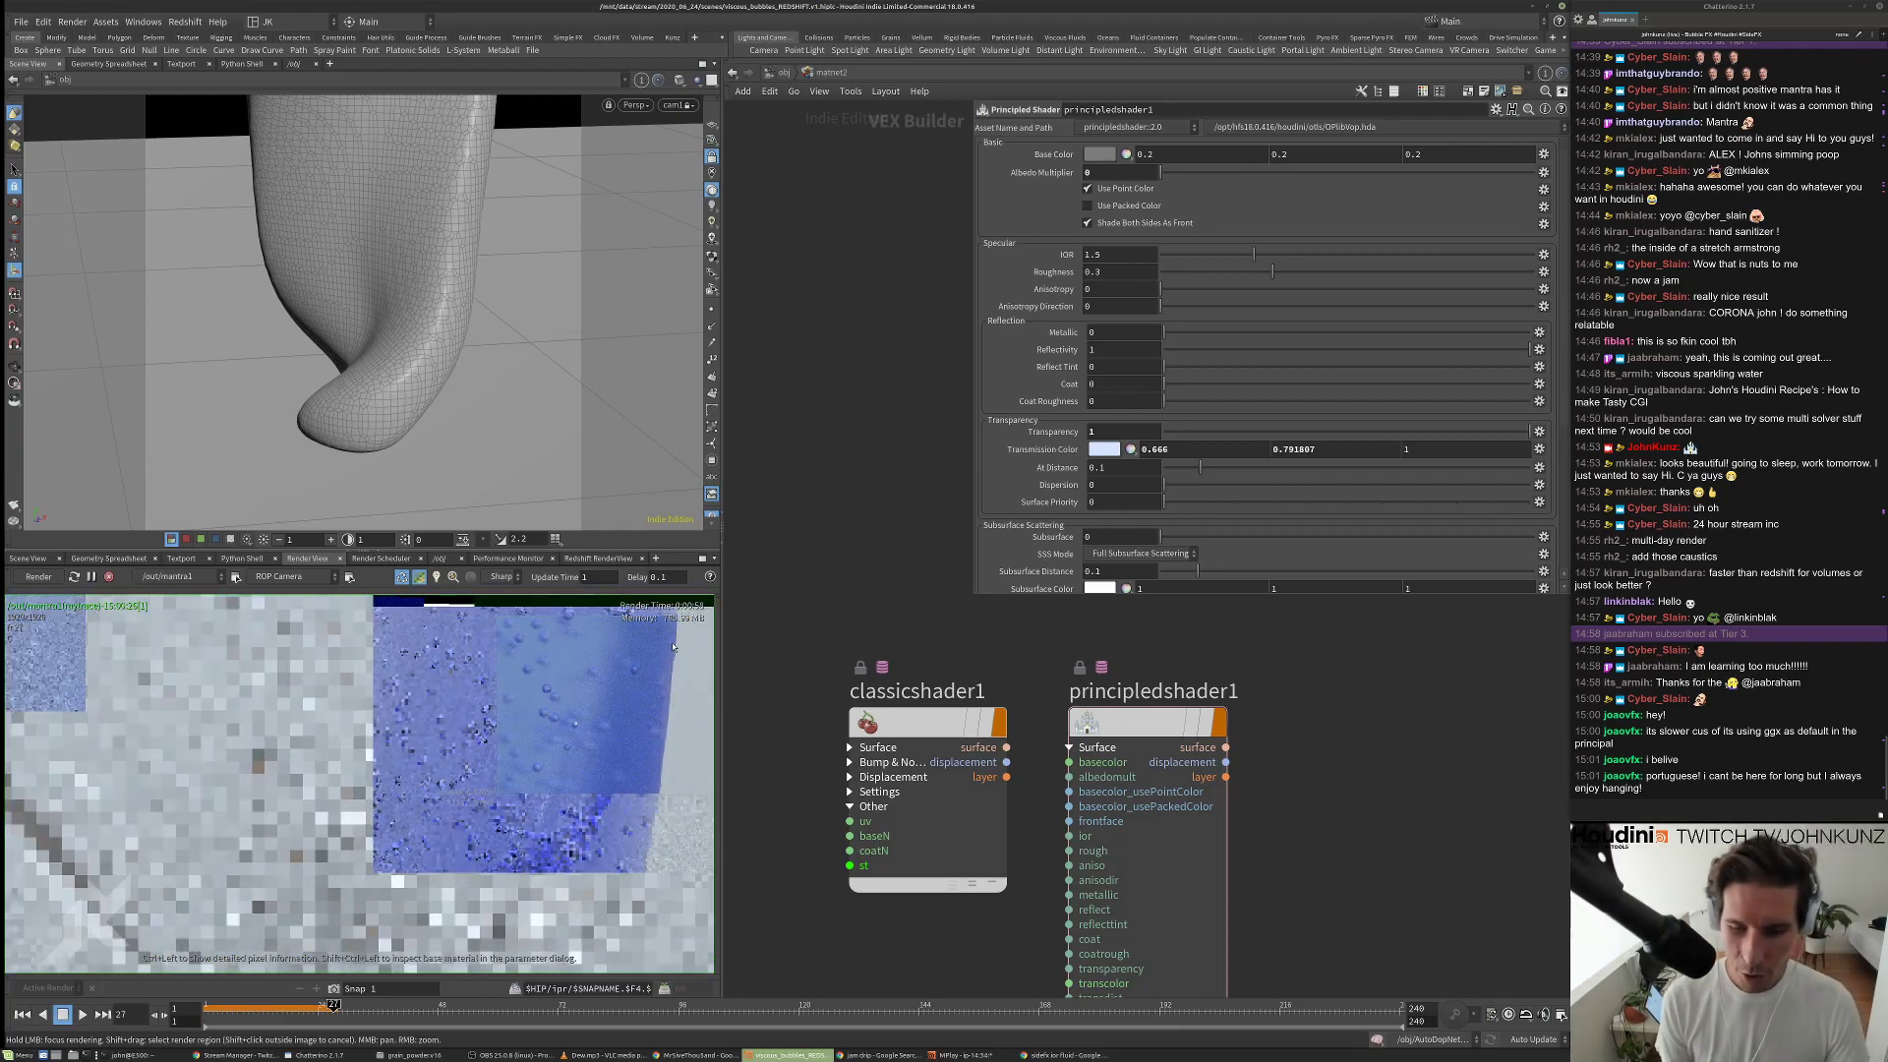
scroll(673, 645, down, 1)
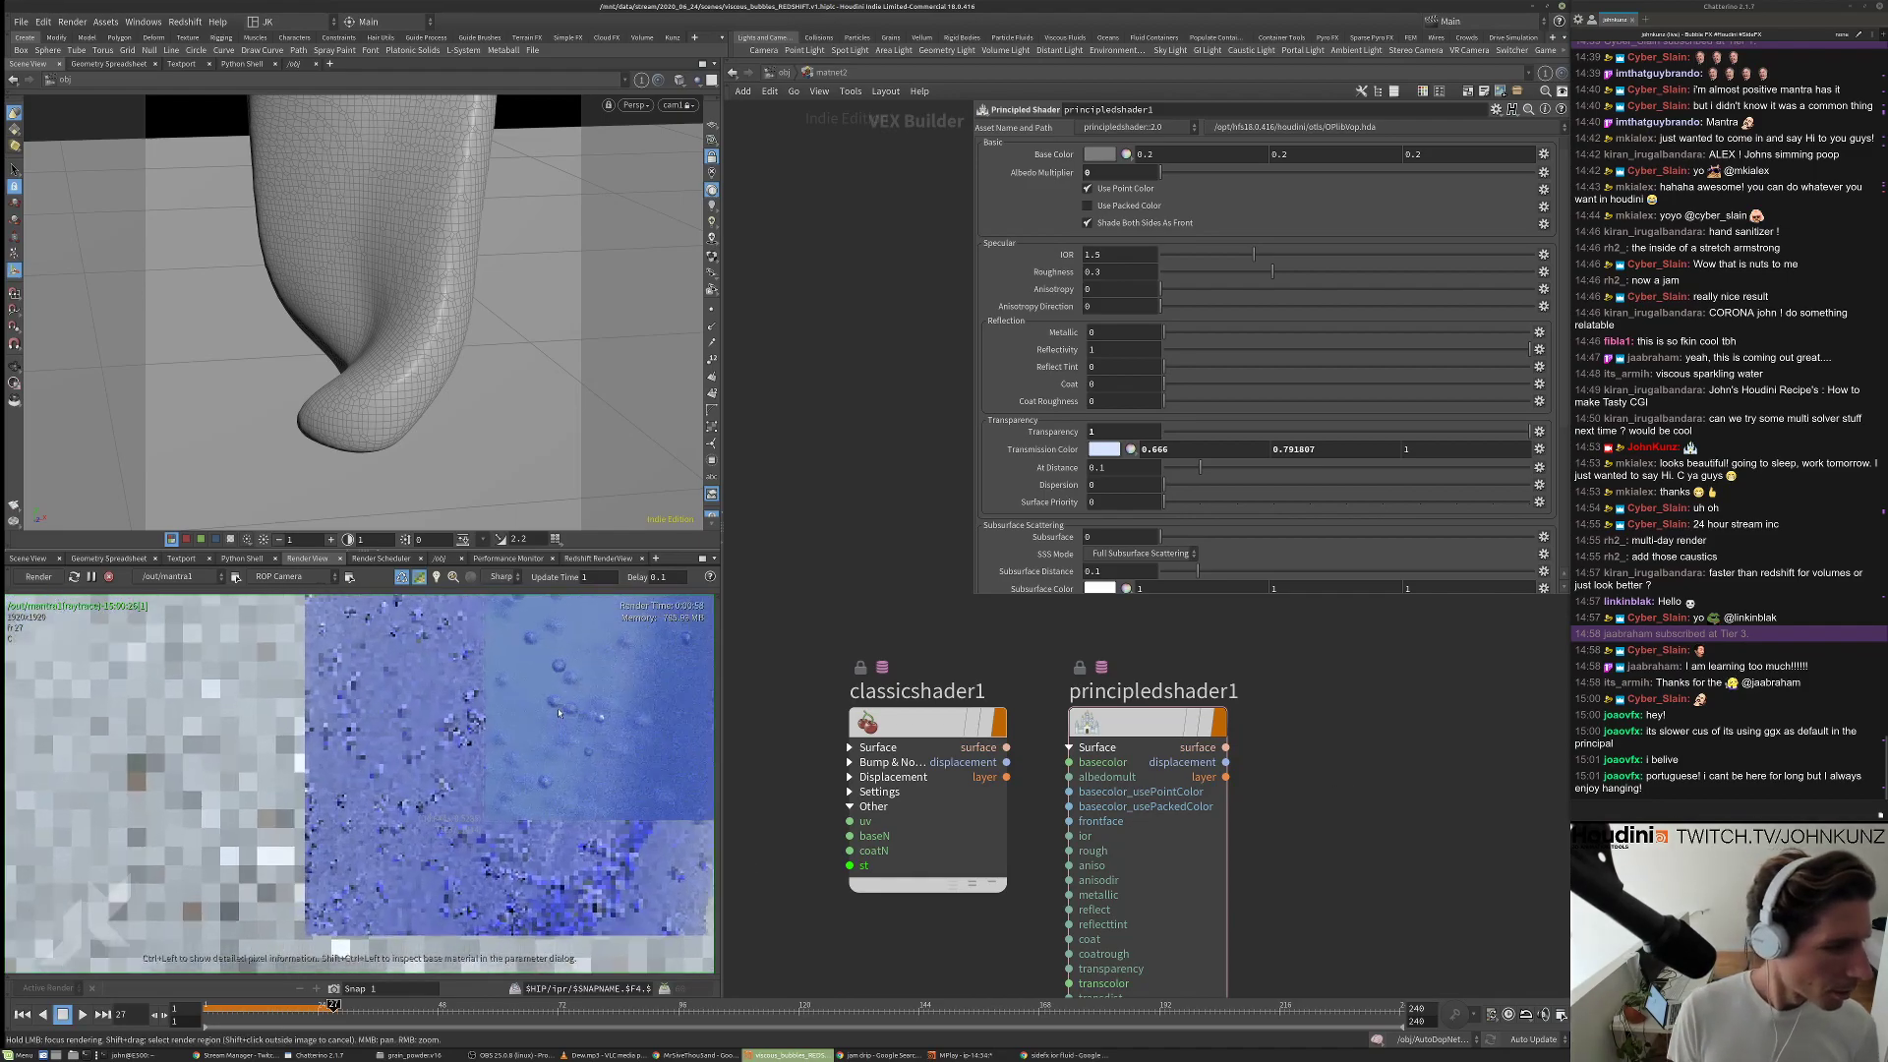
click(536, 659)
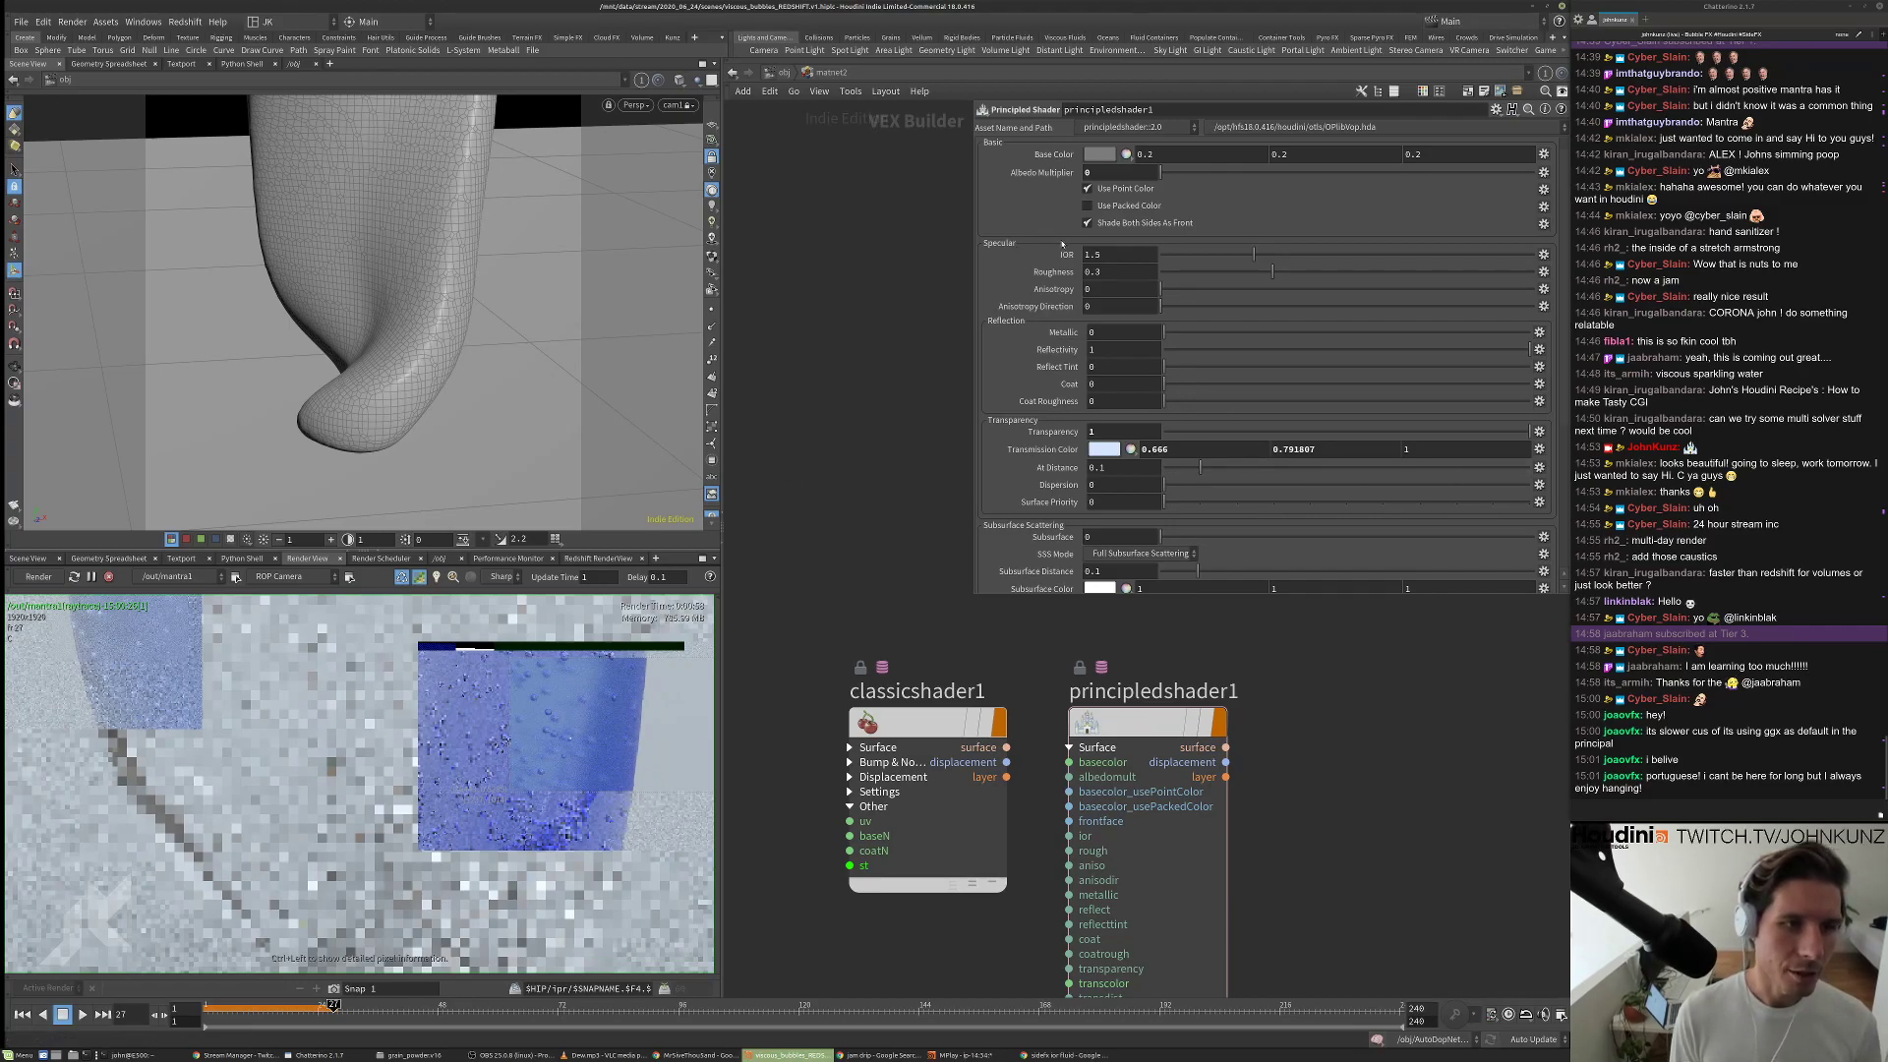
scroll(1023, 344, down, 3)
scroll(1027, 364, up, 2)
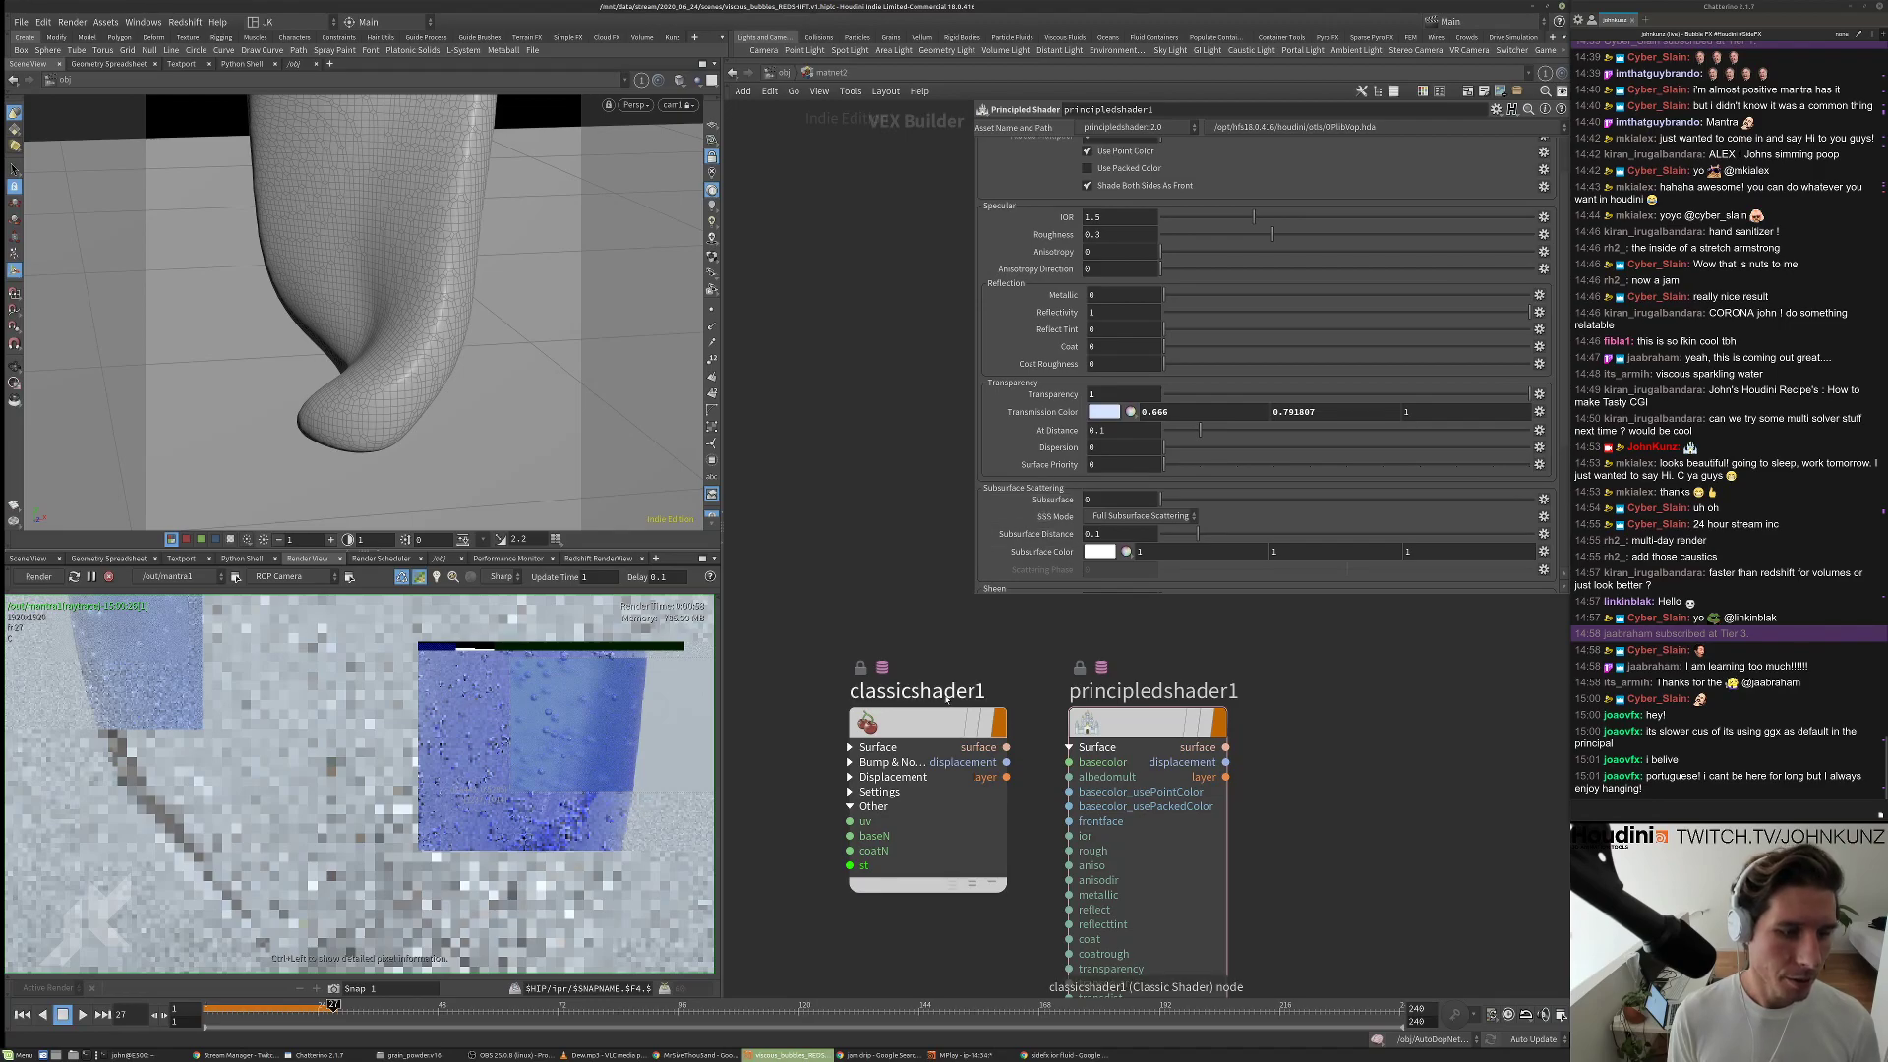
Compare classicshader1's refraction settings against principledshader1's parameters.
click(924, 727)
click(1145, 725)
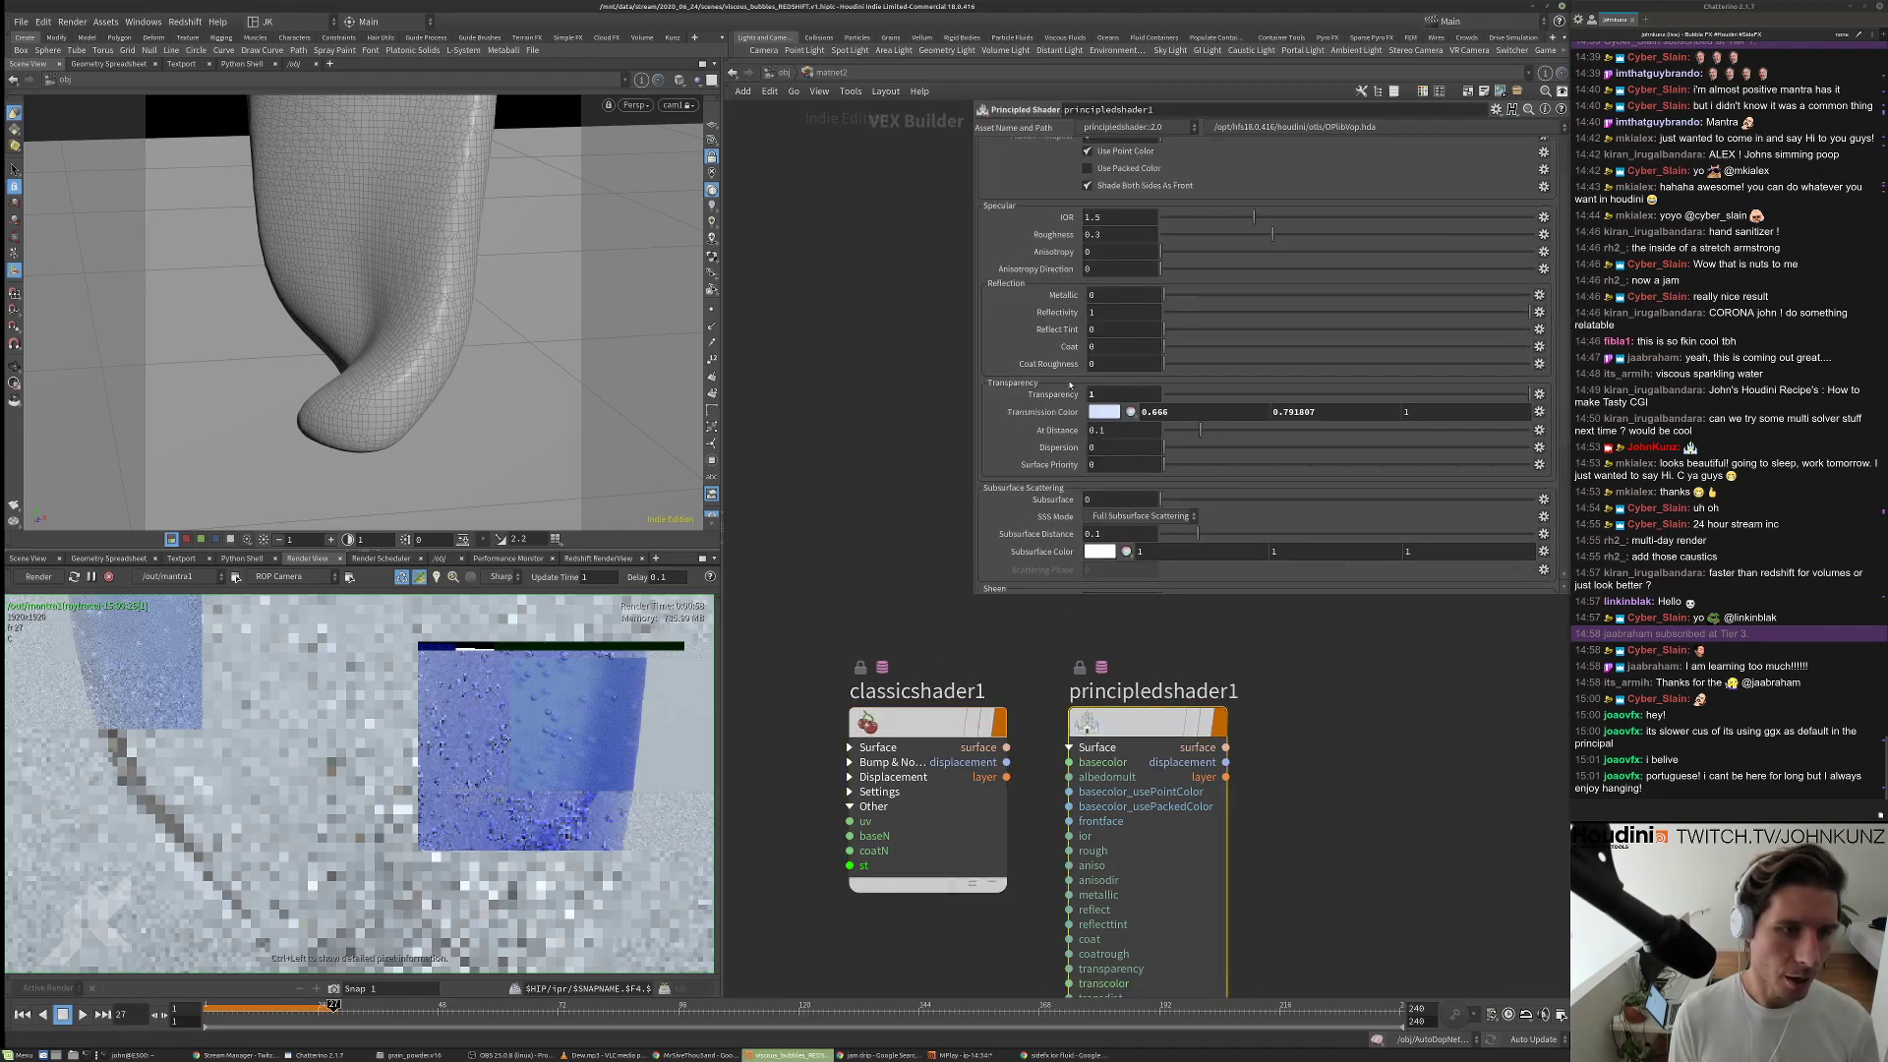
scroll(1062, 406, down, 5)
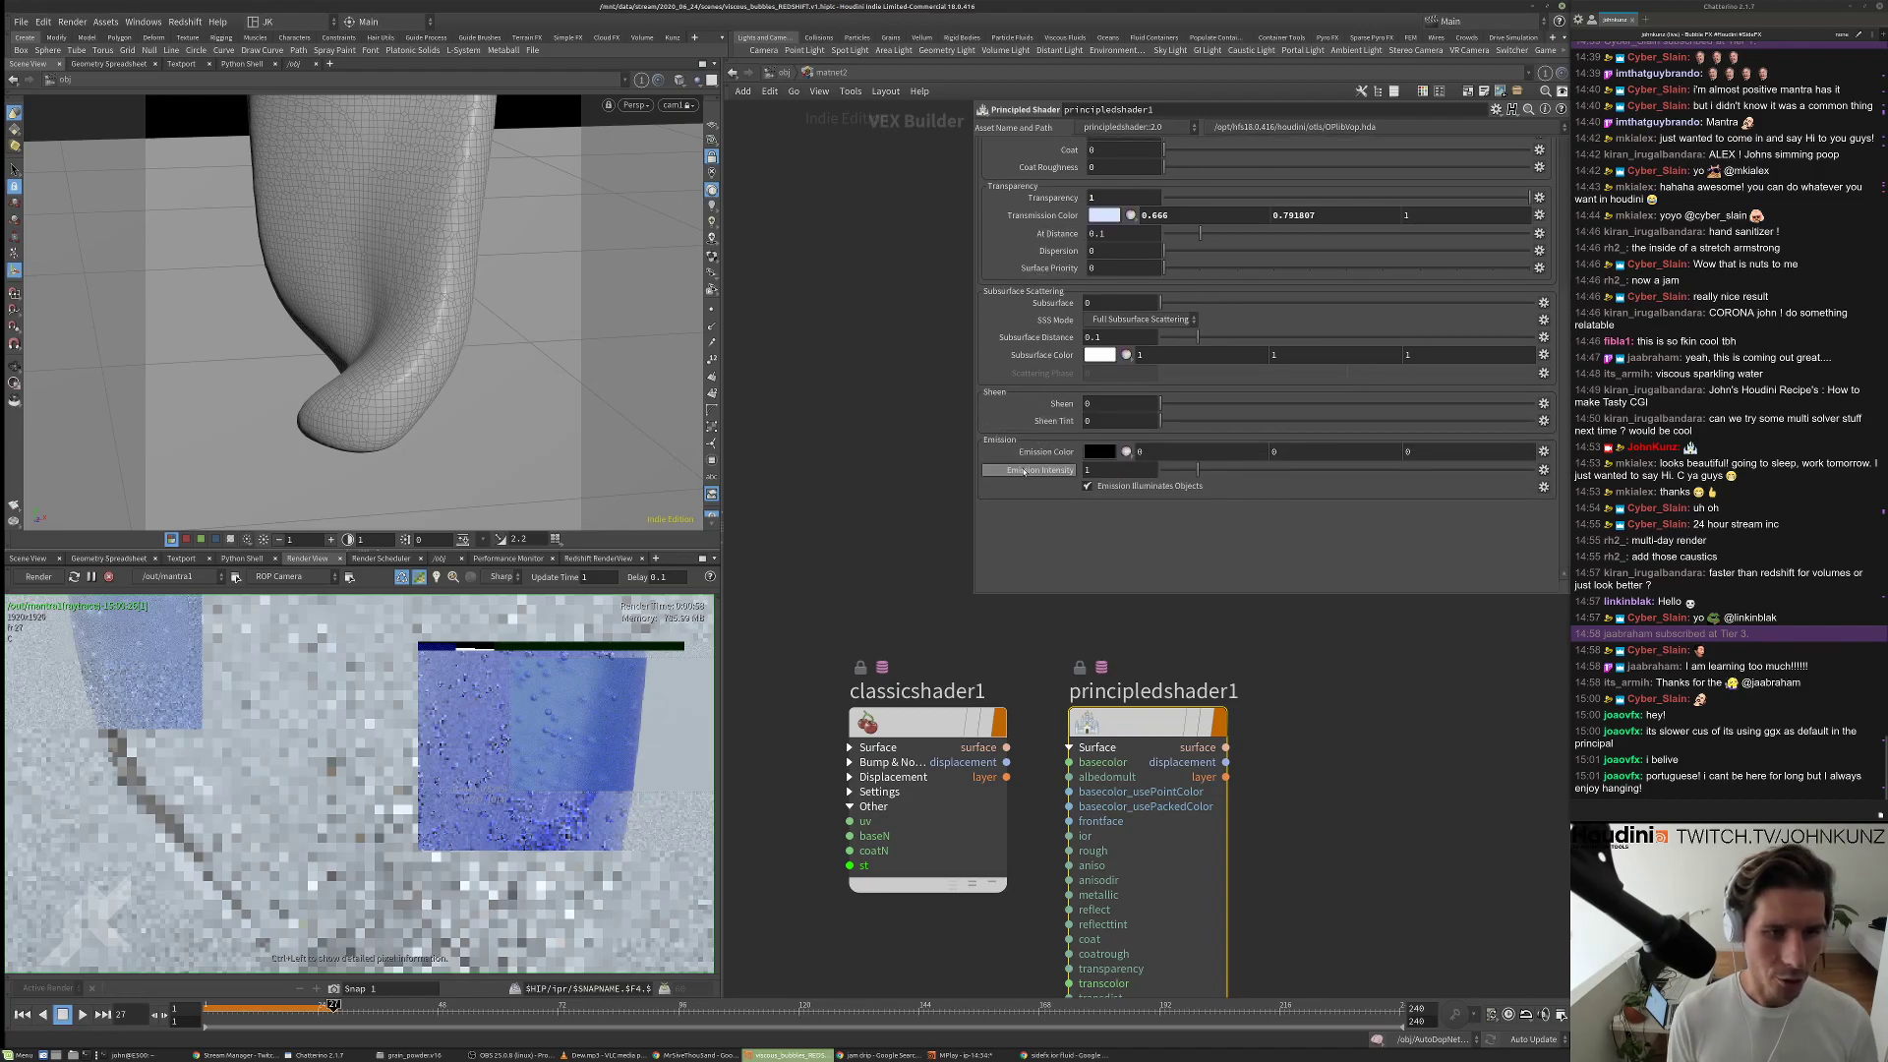
scroll(1048, 401, up, 7)
Review the Principled Shader's Textures options, recheck the Classic Shader, and return.
click(1077, 145)
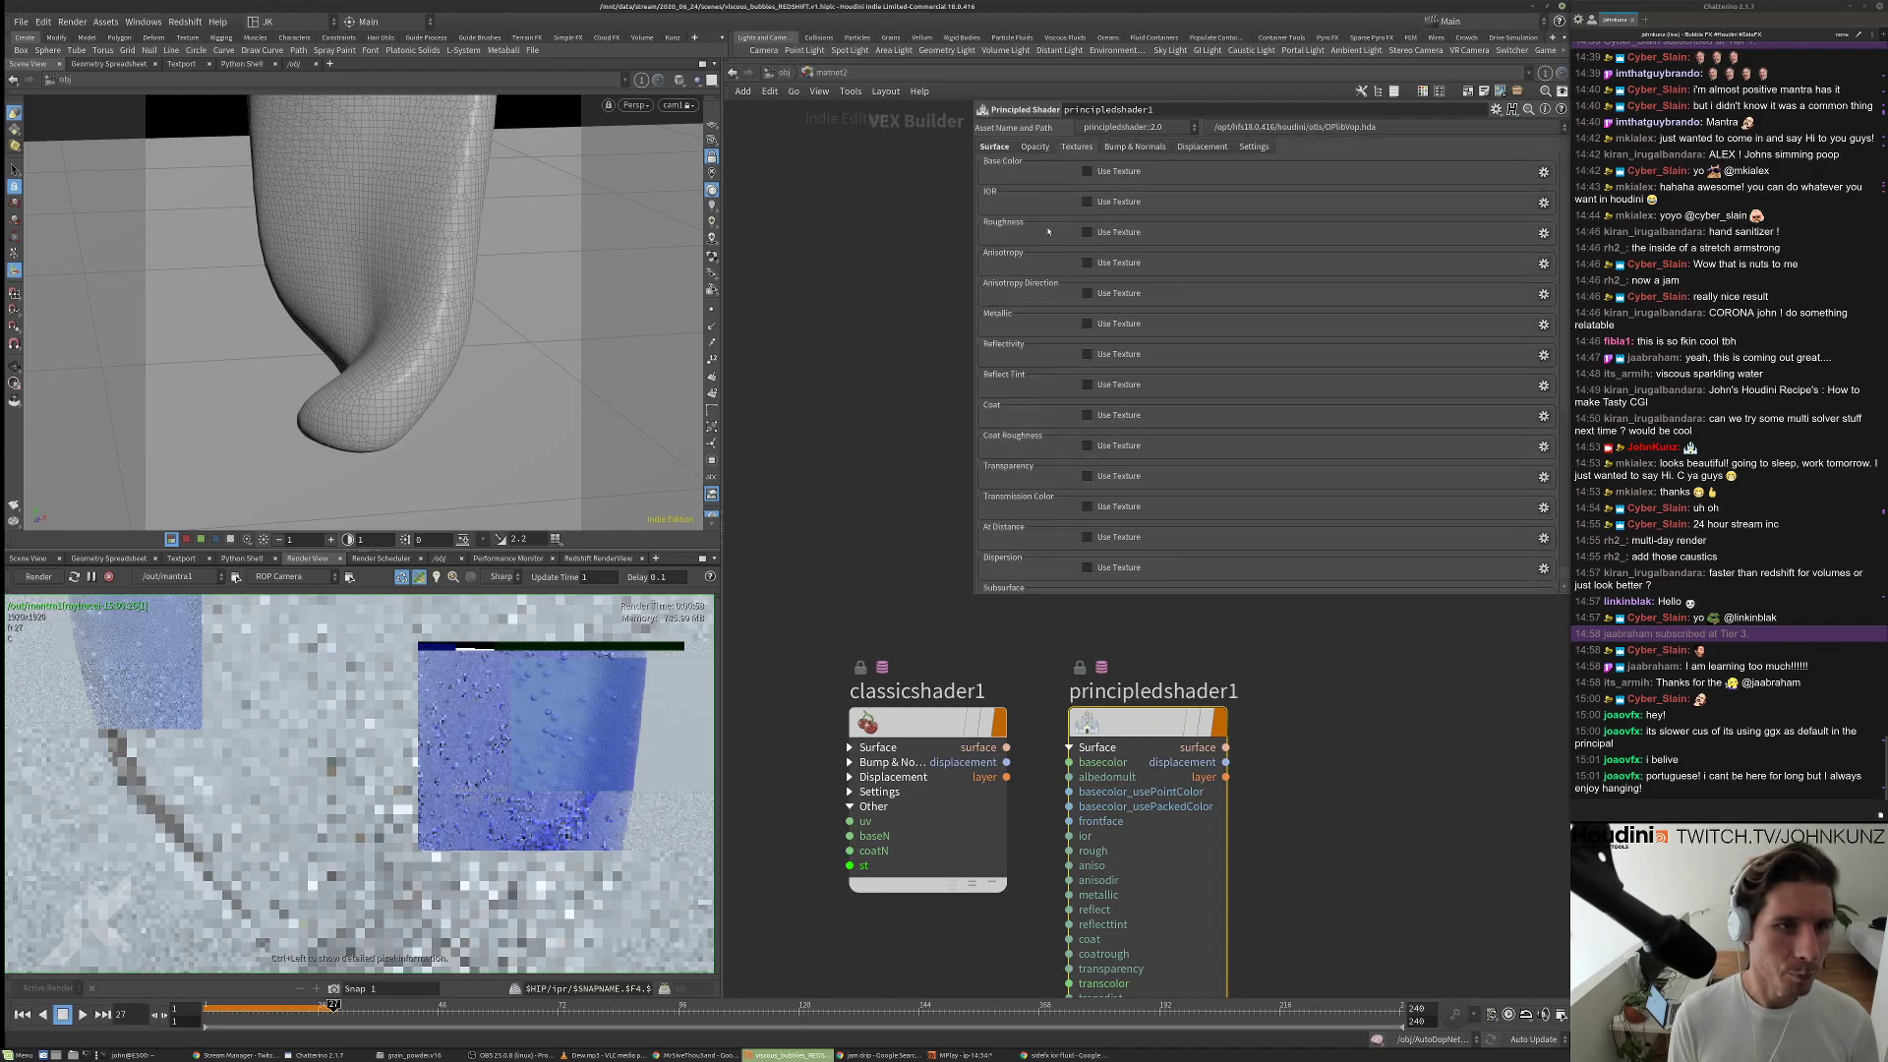
scroll(1044, 212, down, 5)
scroll(1099, 206, up, 6)
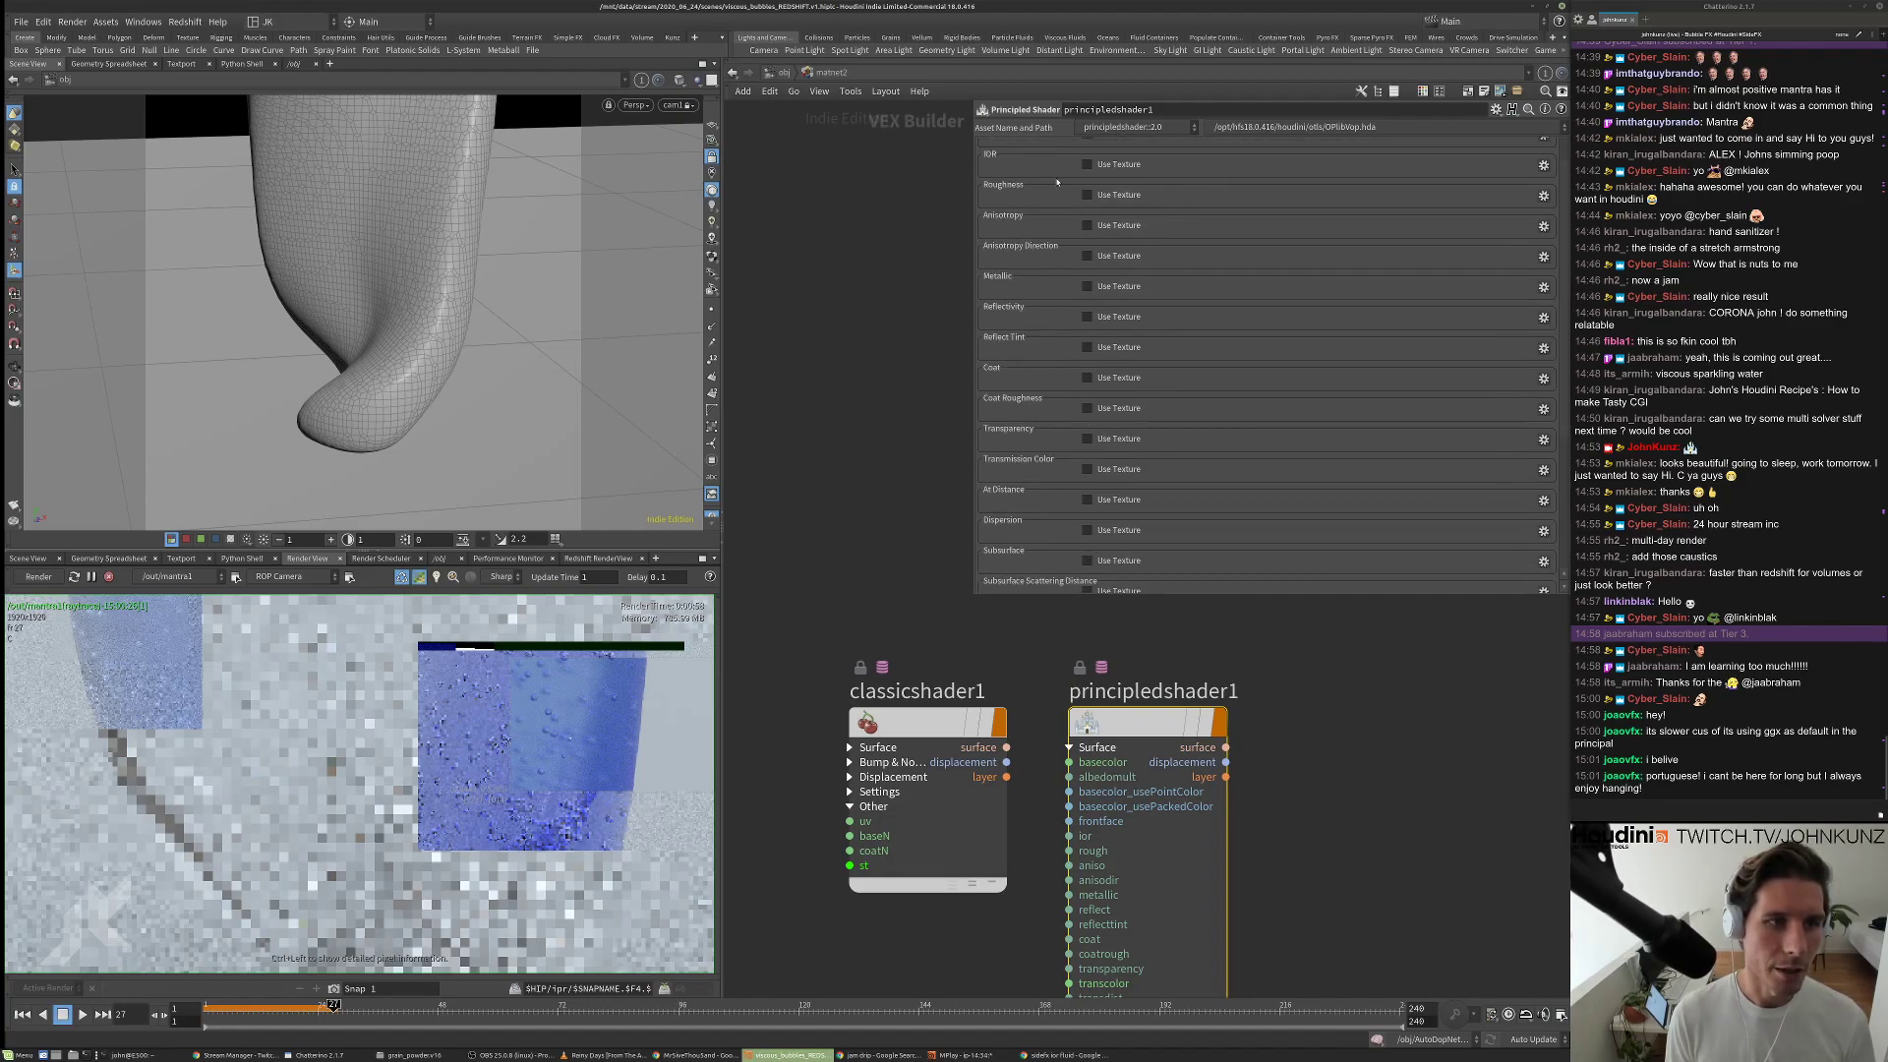
scroll(1045, 207, up, 2)
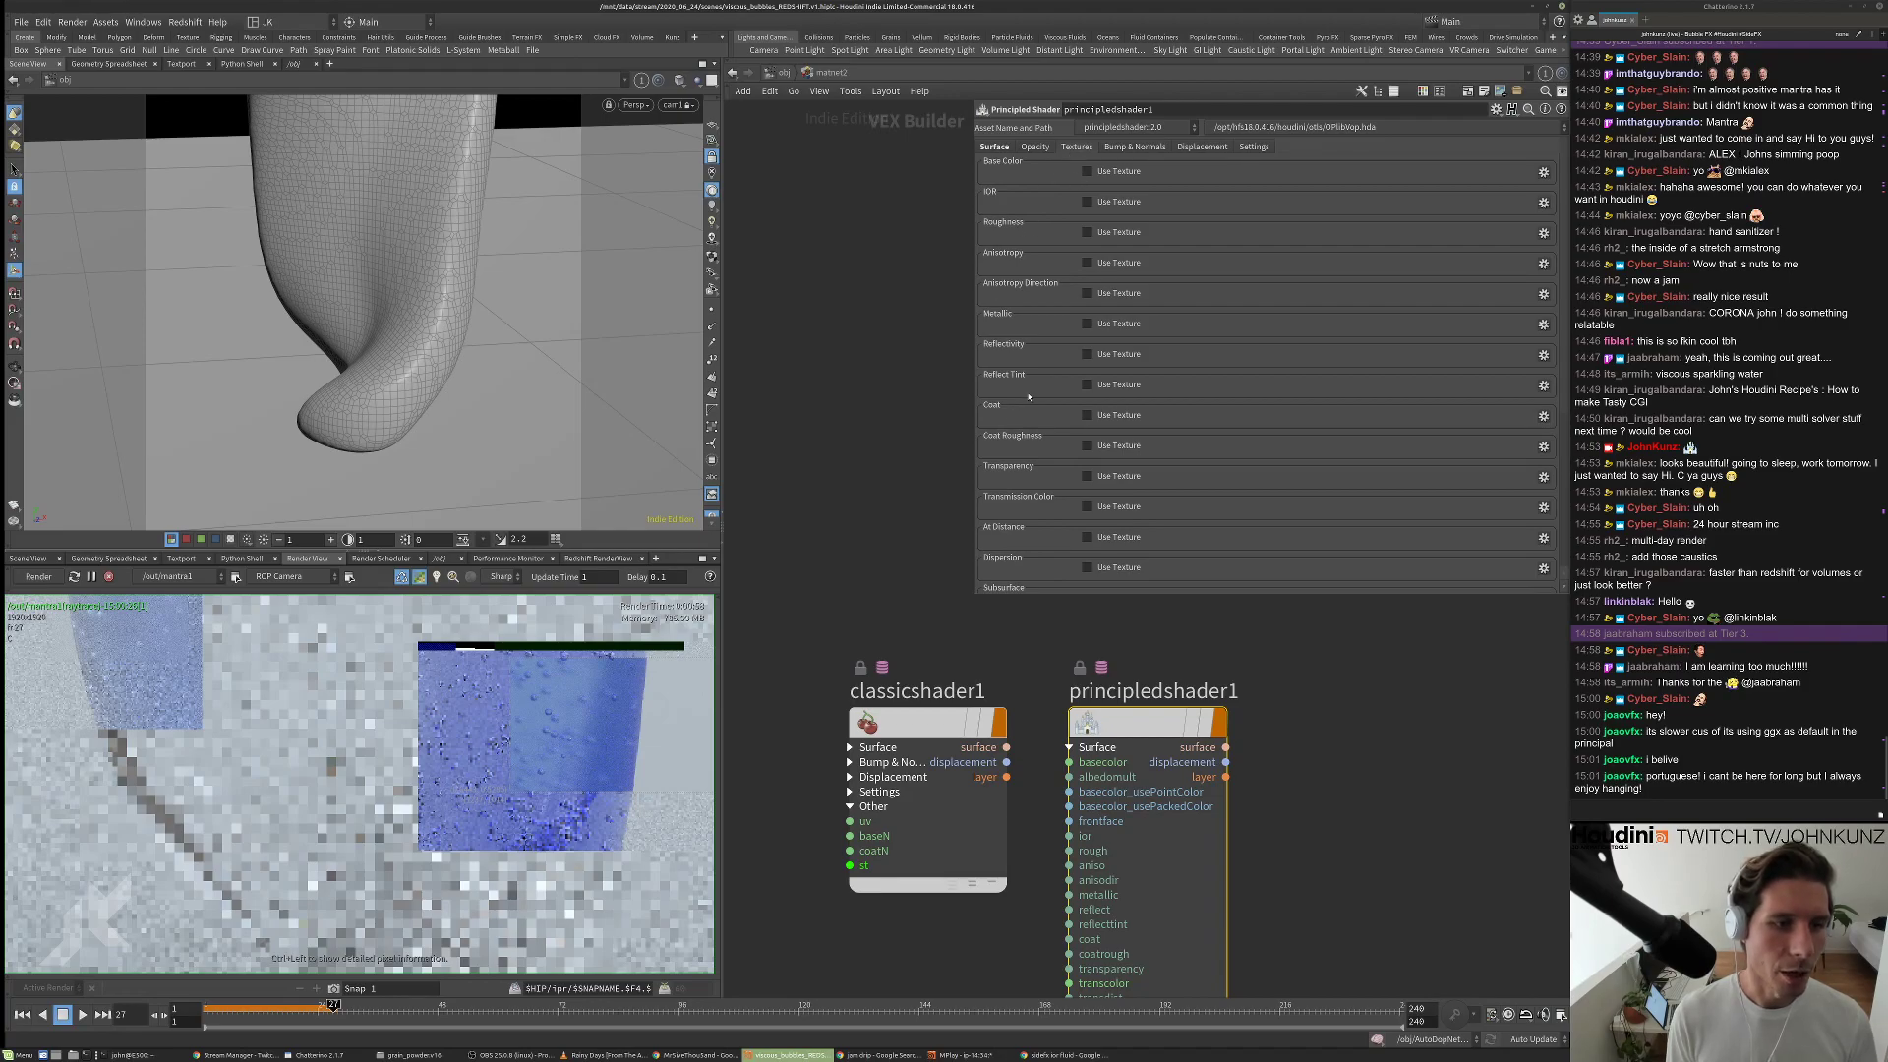
scroll(1028, 396, down, 4)
click(895, 775)
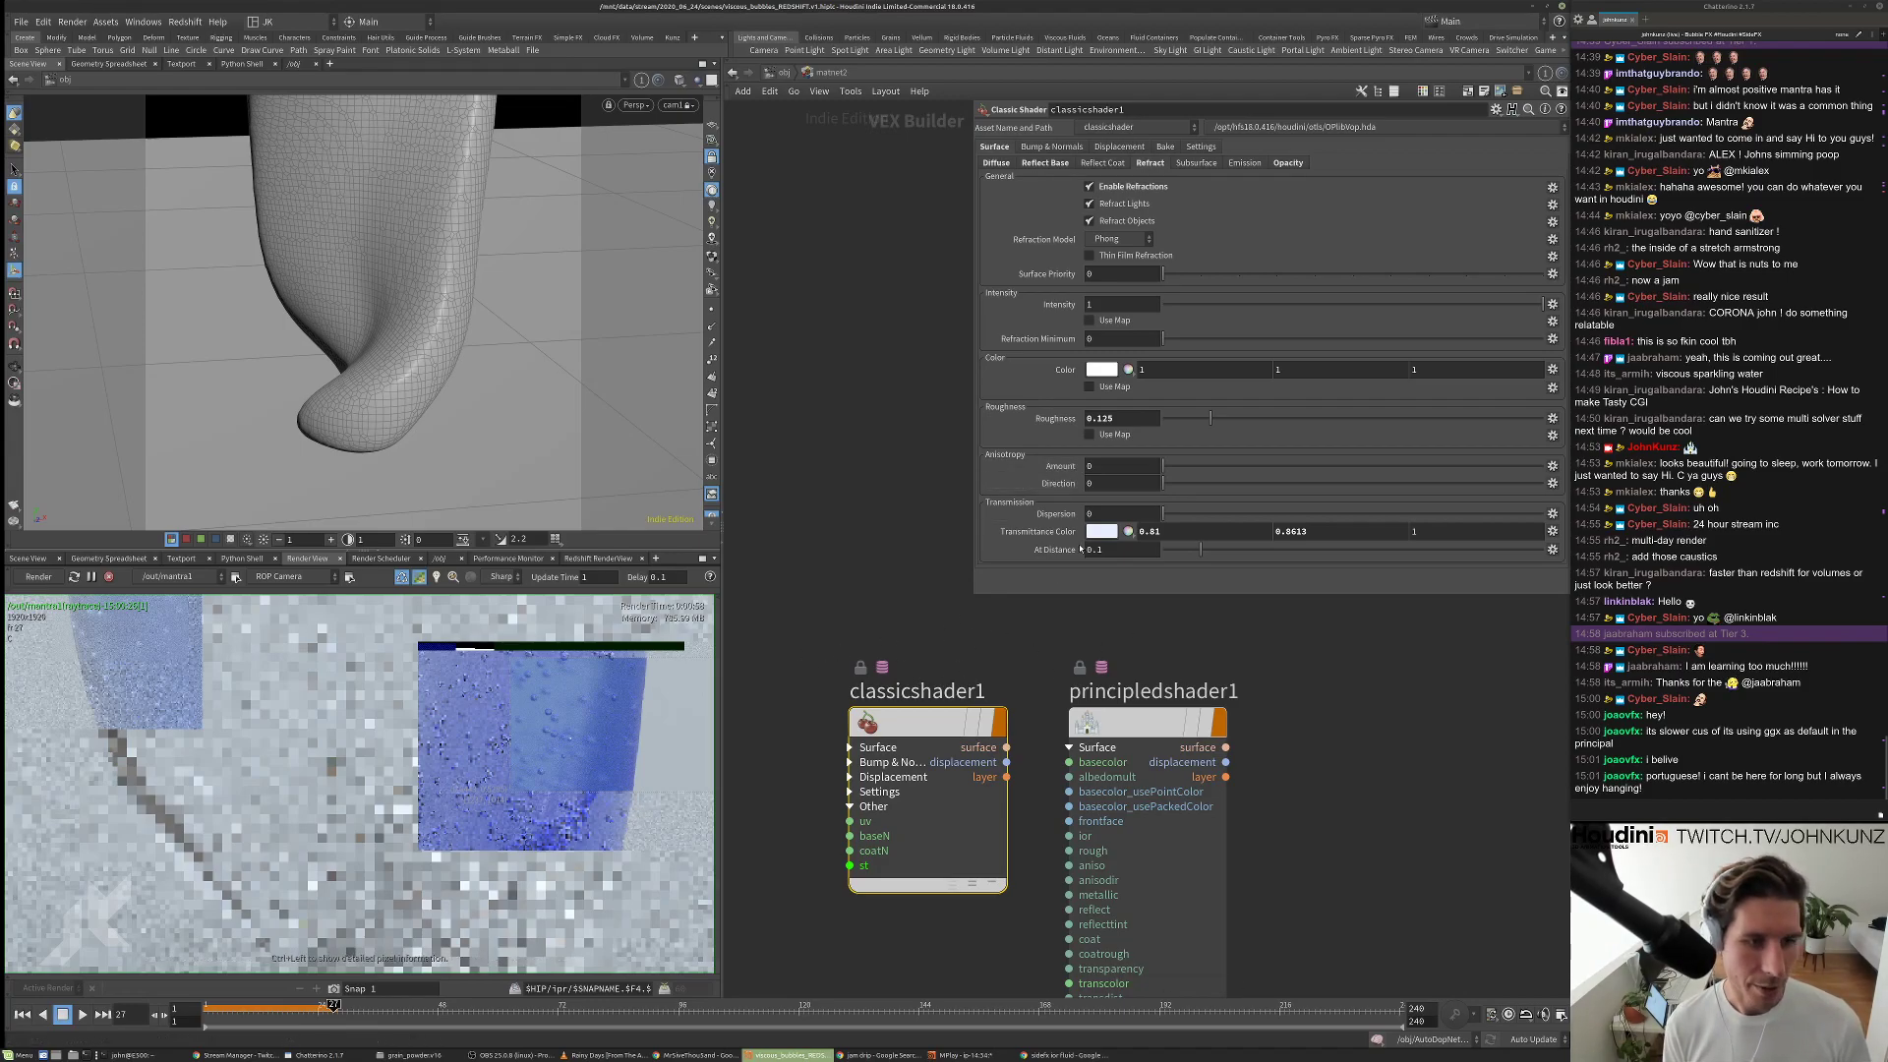
click(1085, 722)
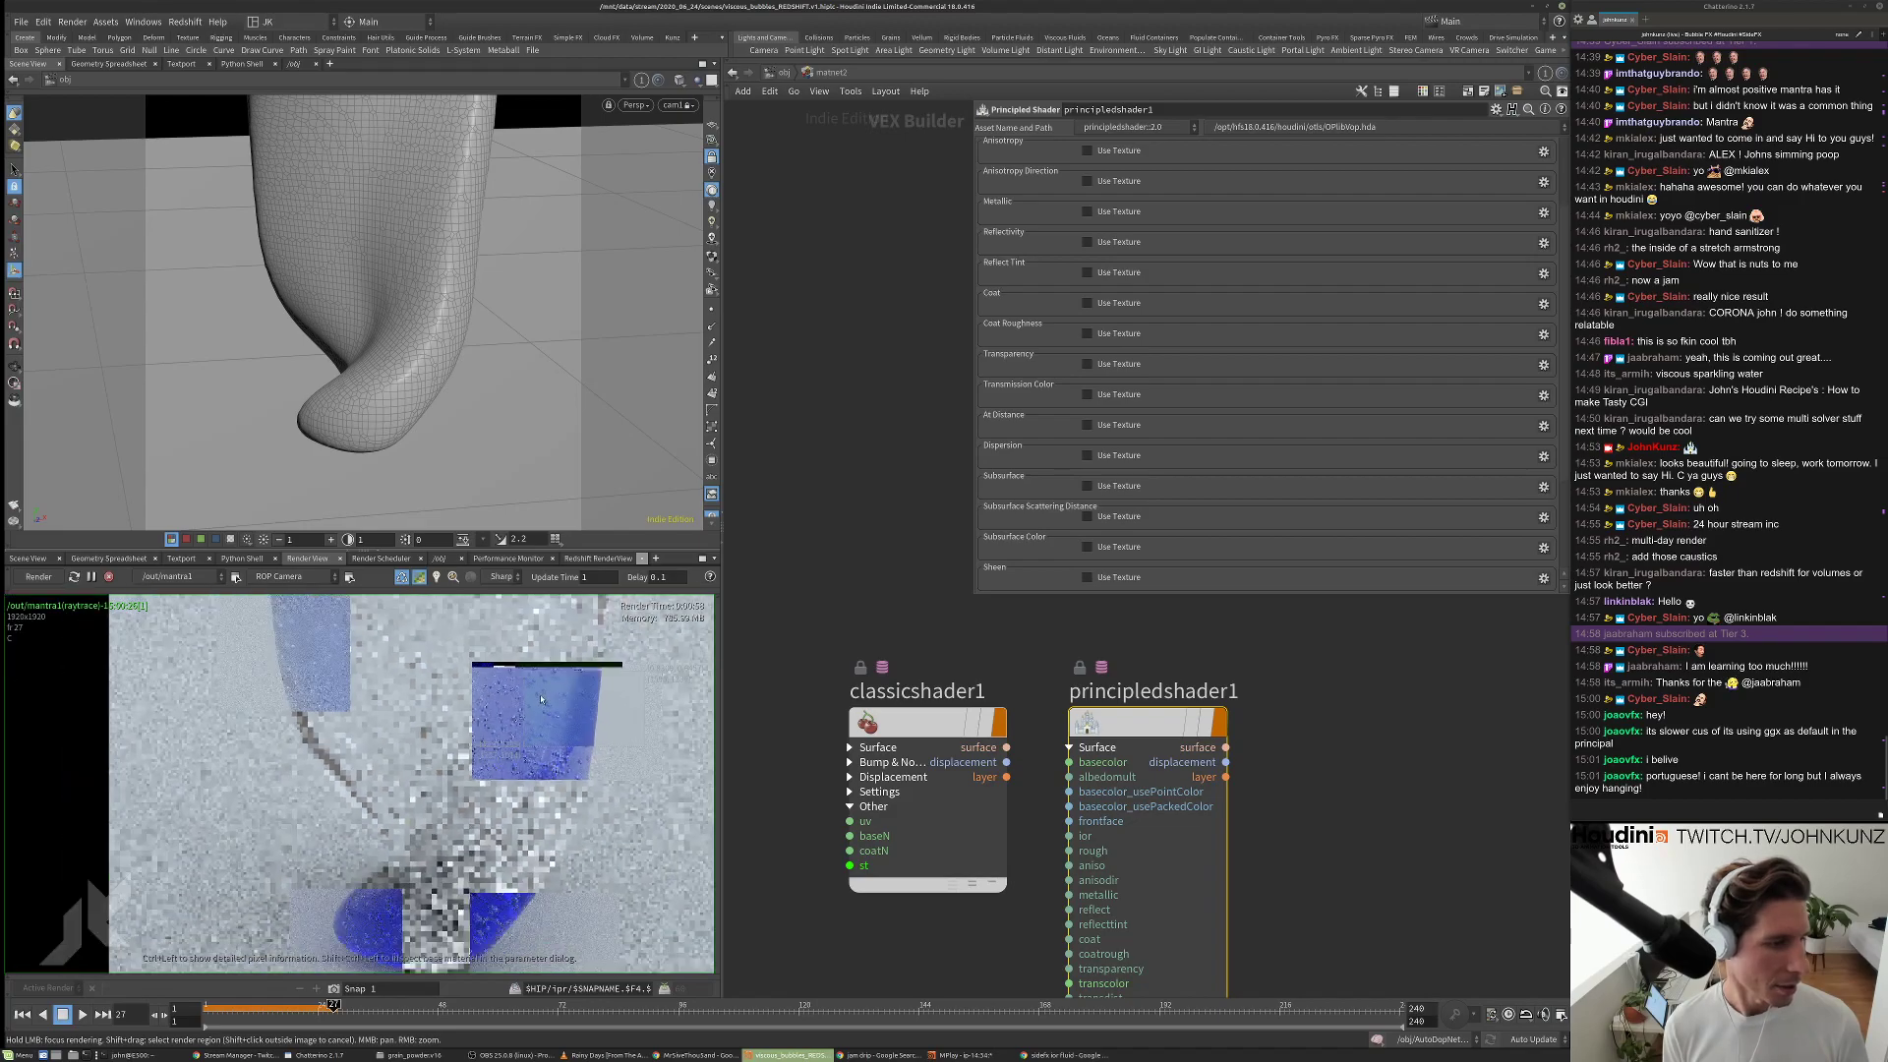
Pan and zoom out over the tendril render, stop Mantra, and open the File menu.
scroll(526, 719, down, 3)
scroll(518, 656, down, 2)
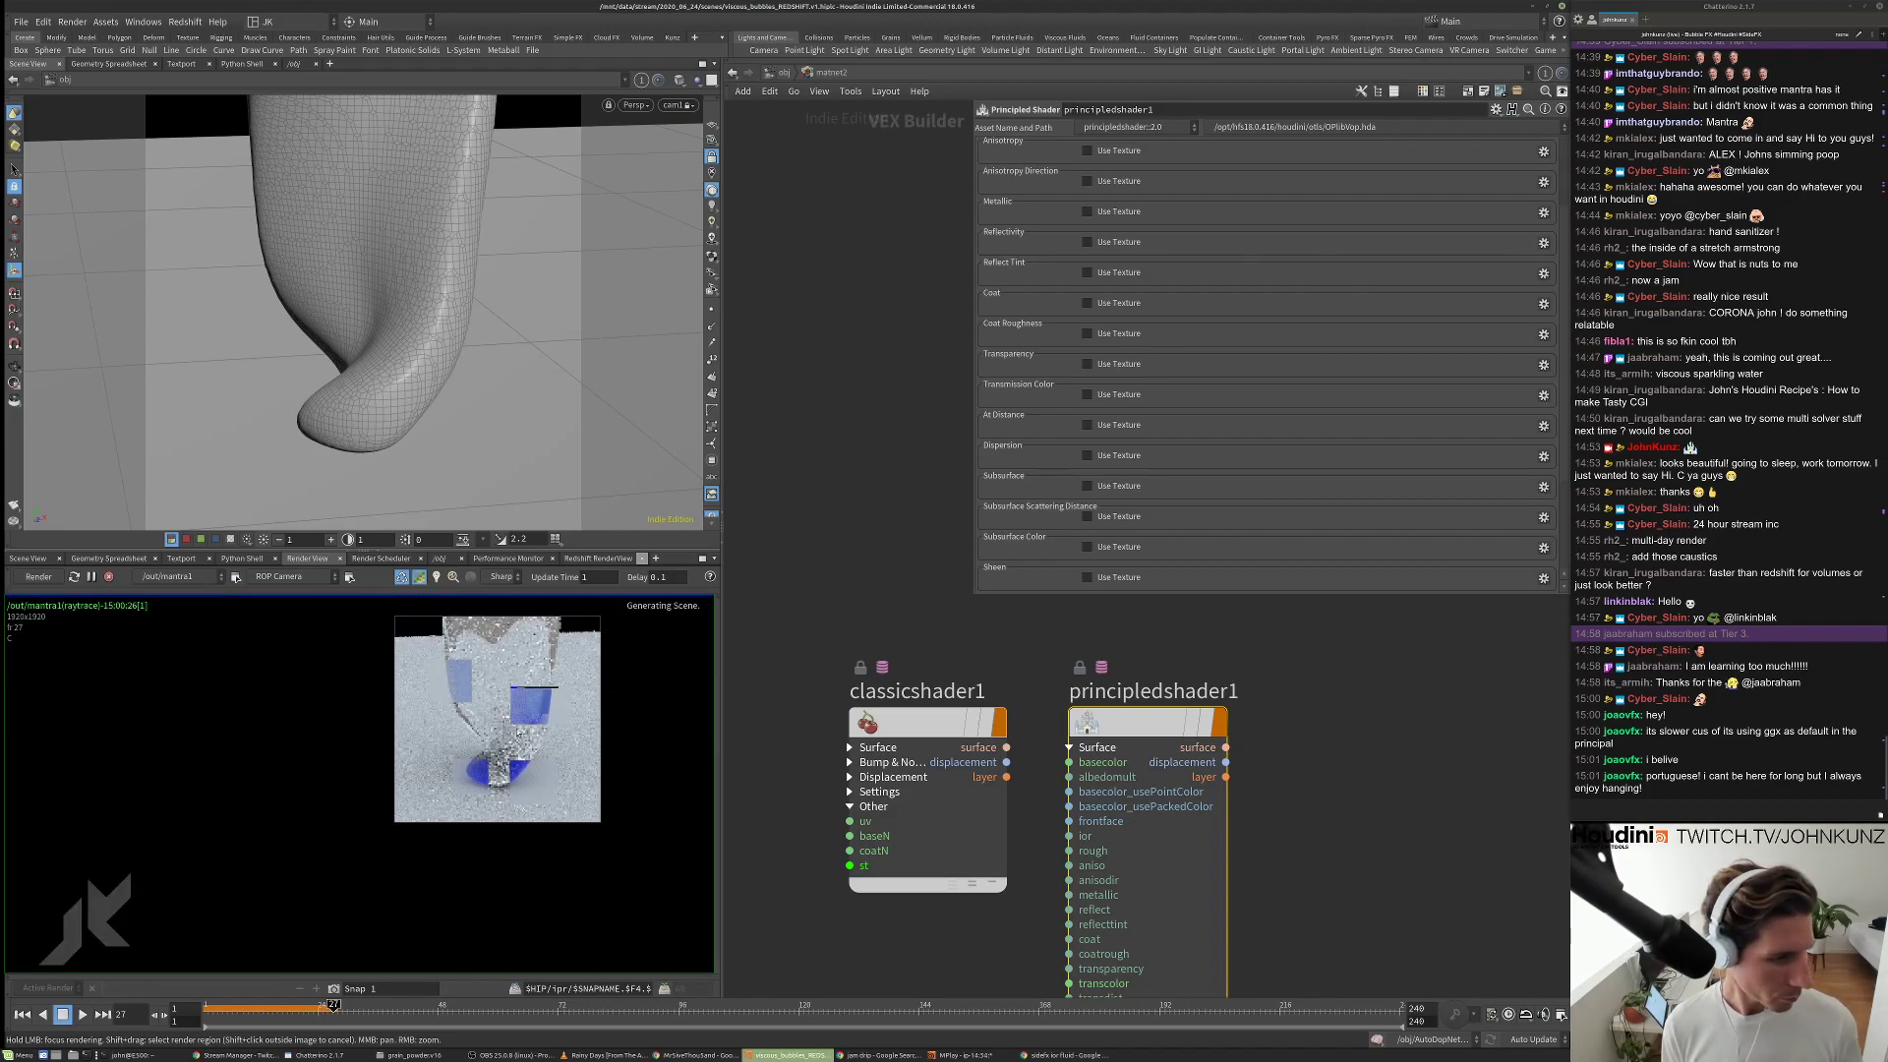
scroll(511, 707, up, 2)
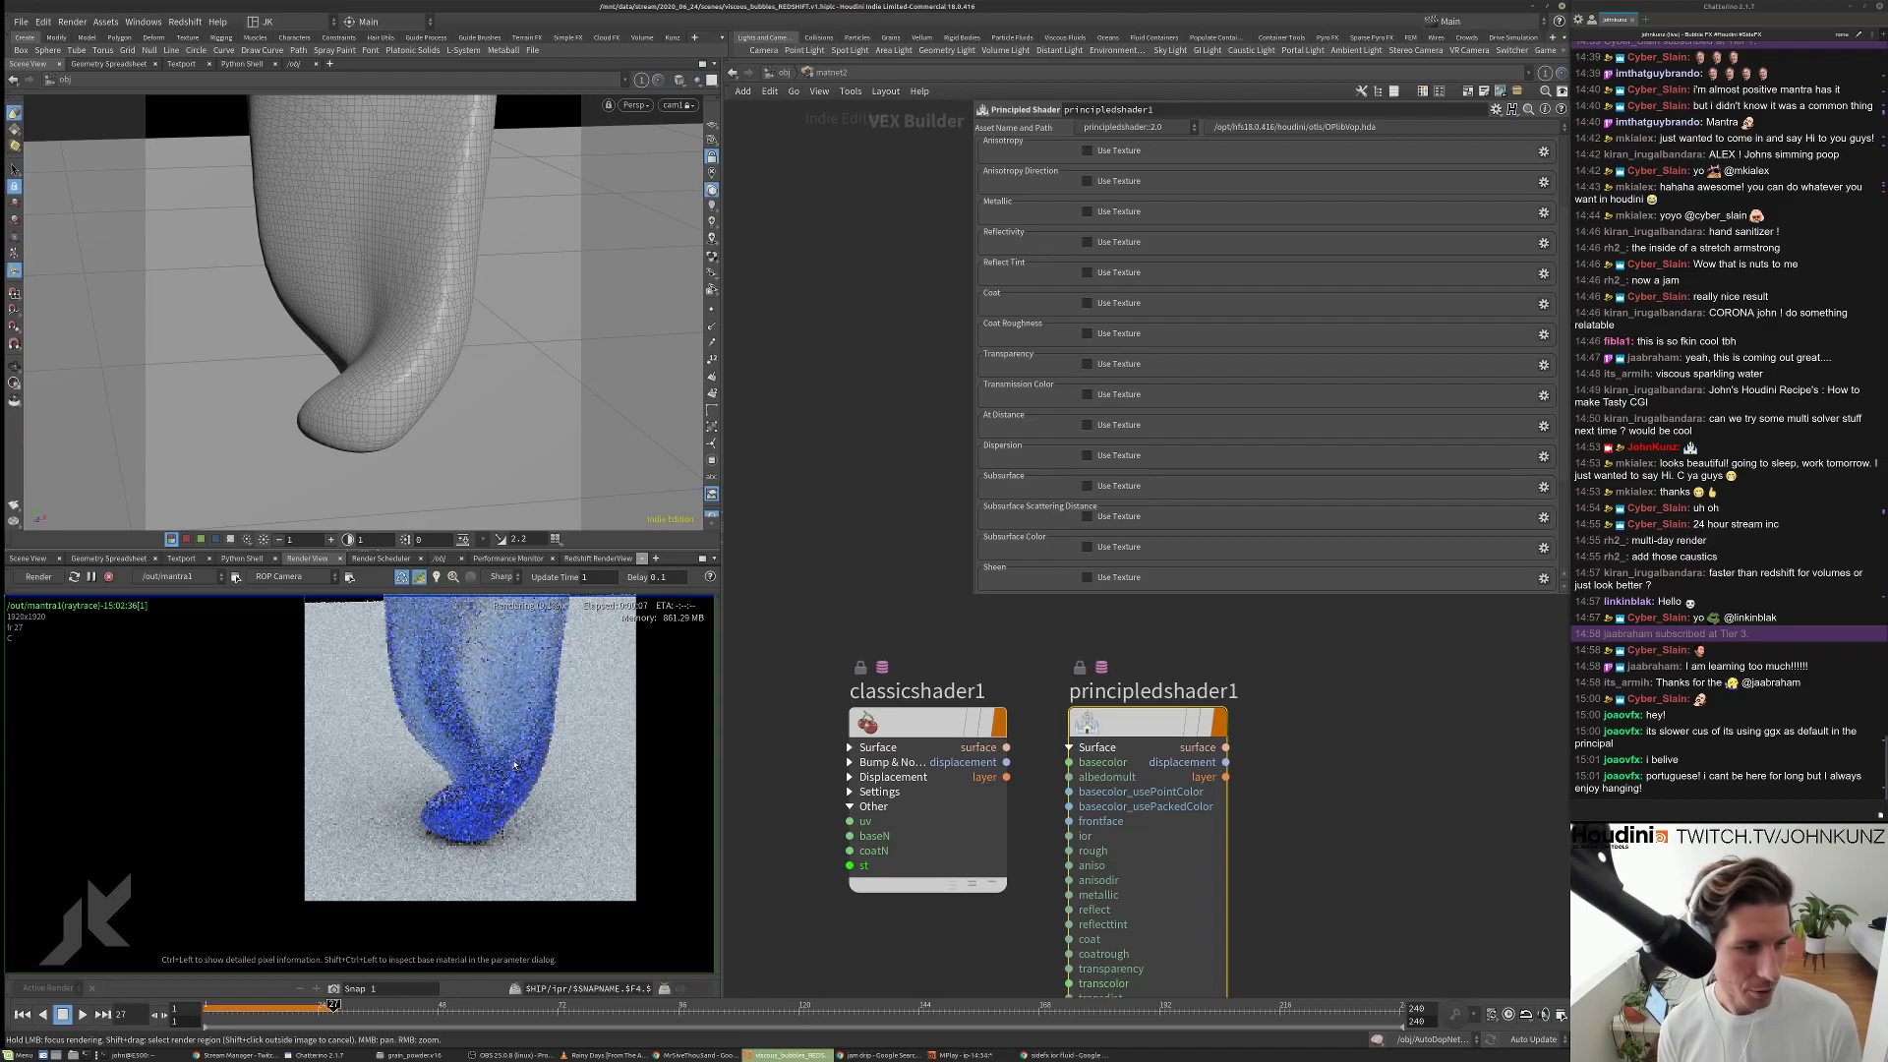
middle_drag(491, 629, 474, 688)
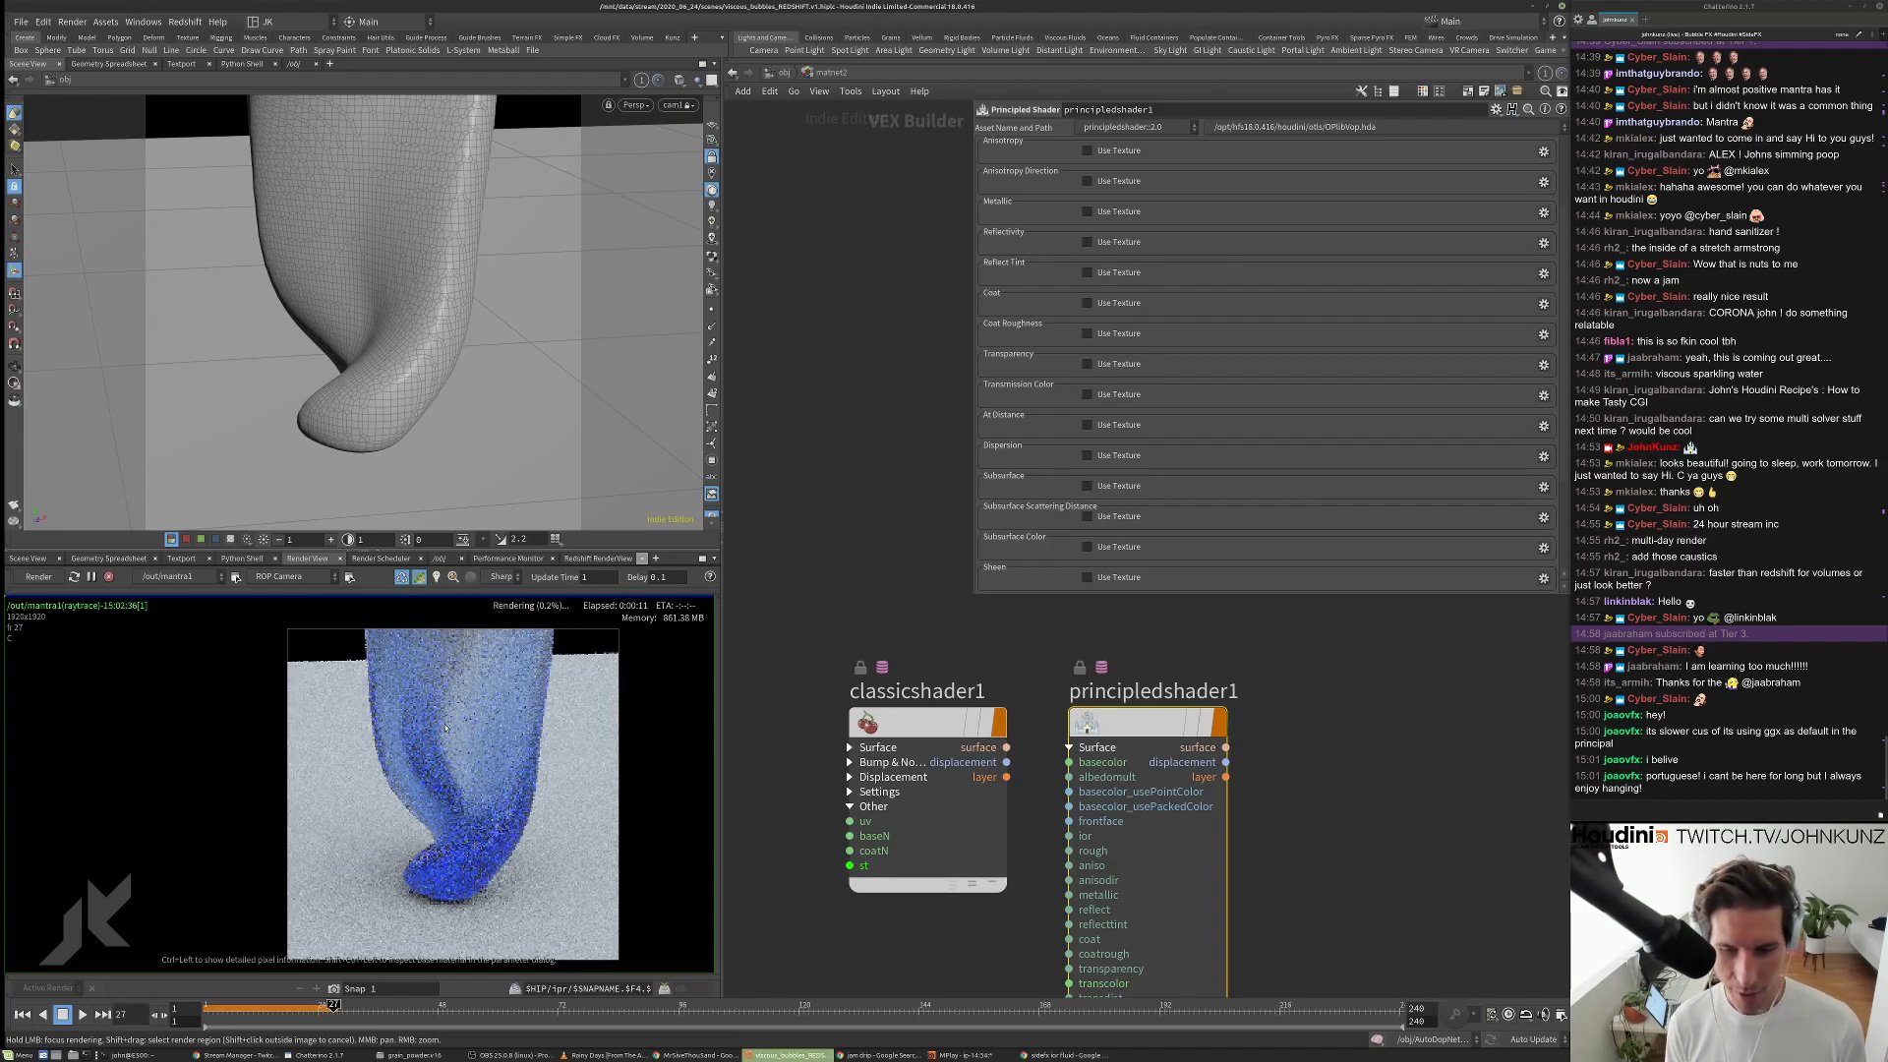
right_drag(445, 728, 439, 834)
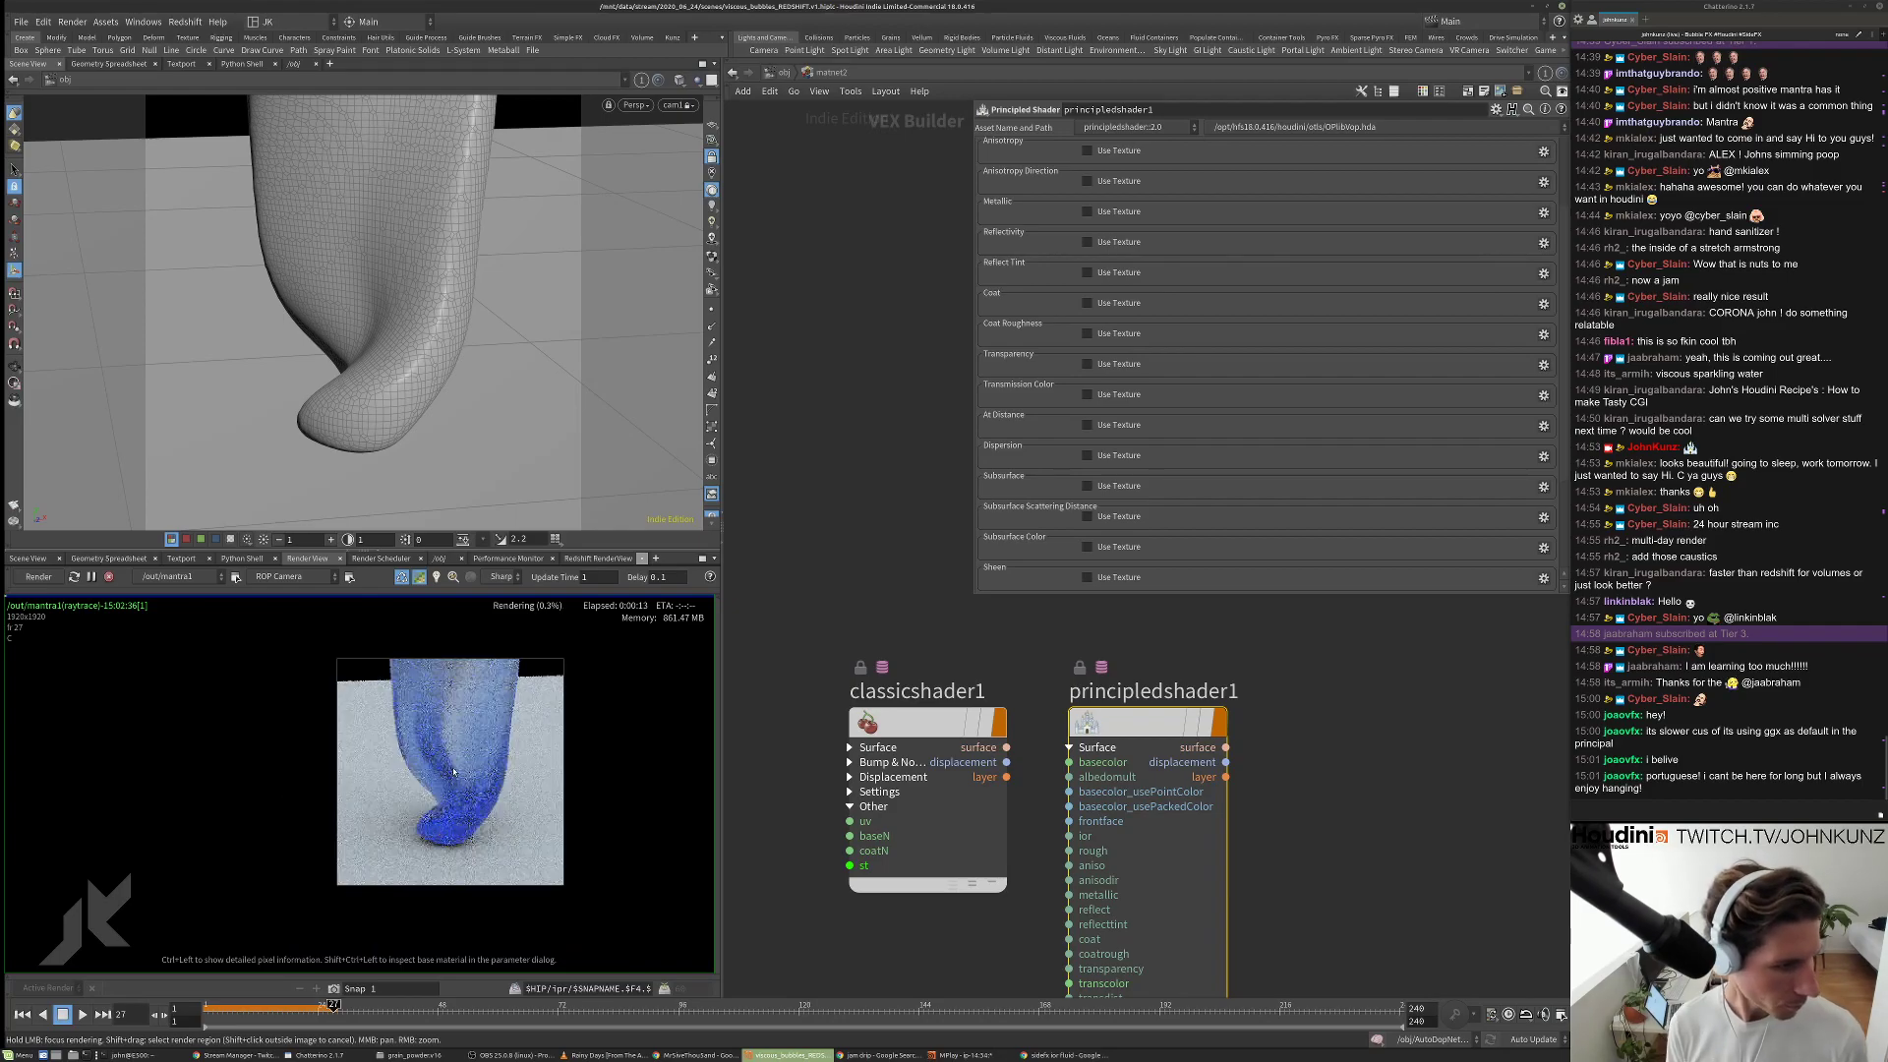
scroll(453, 772, up, 2)
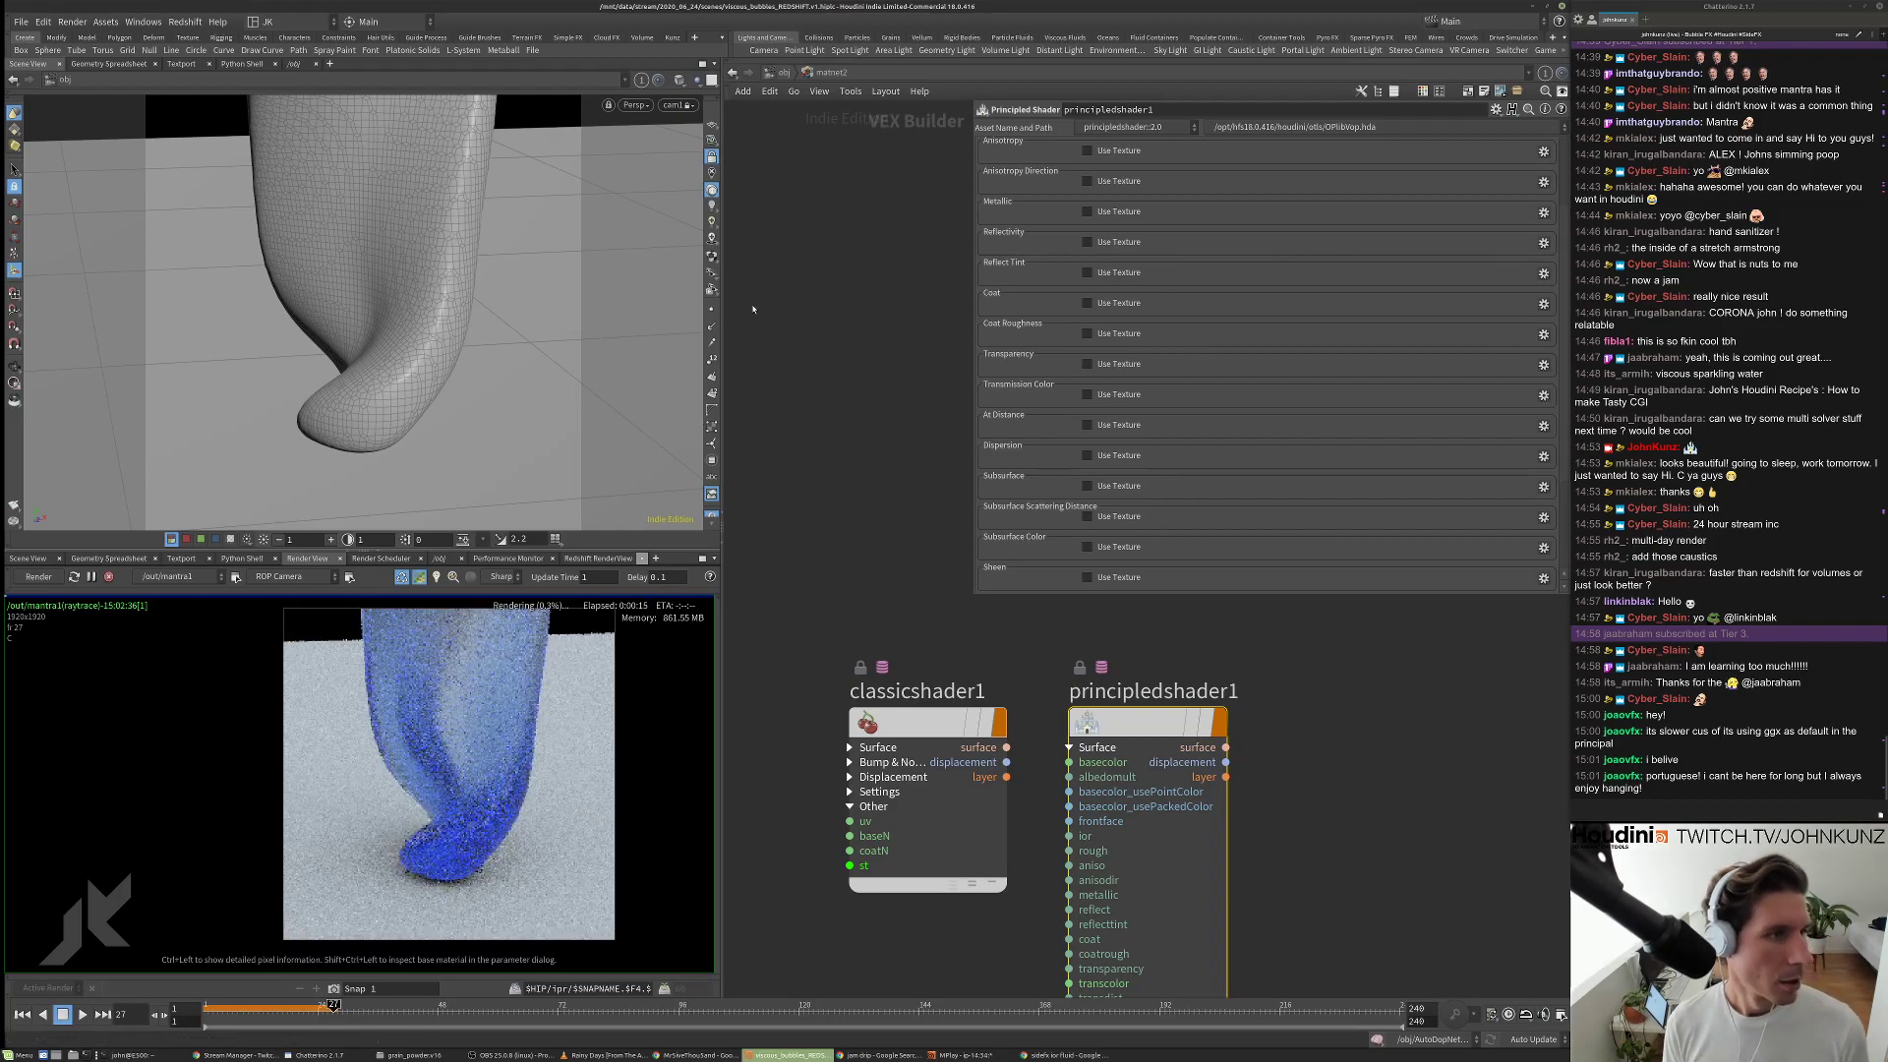
click(108, 576)
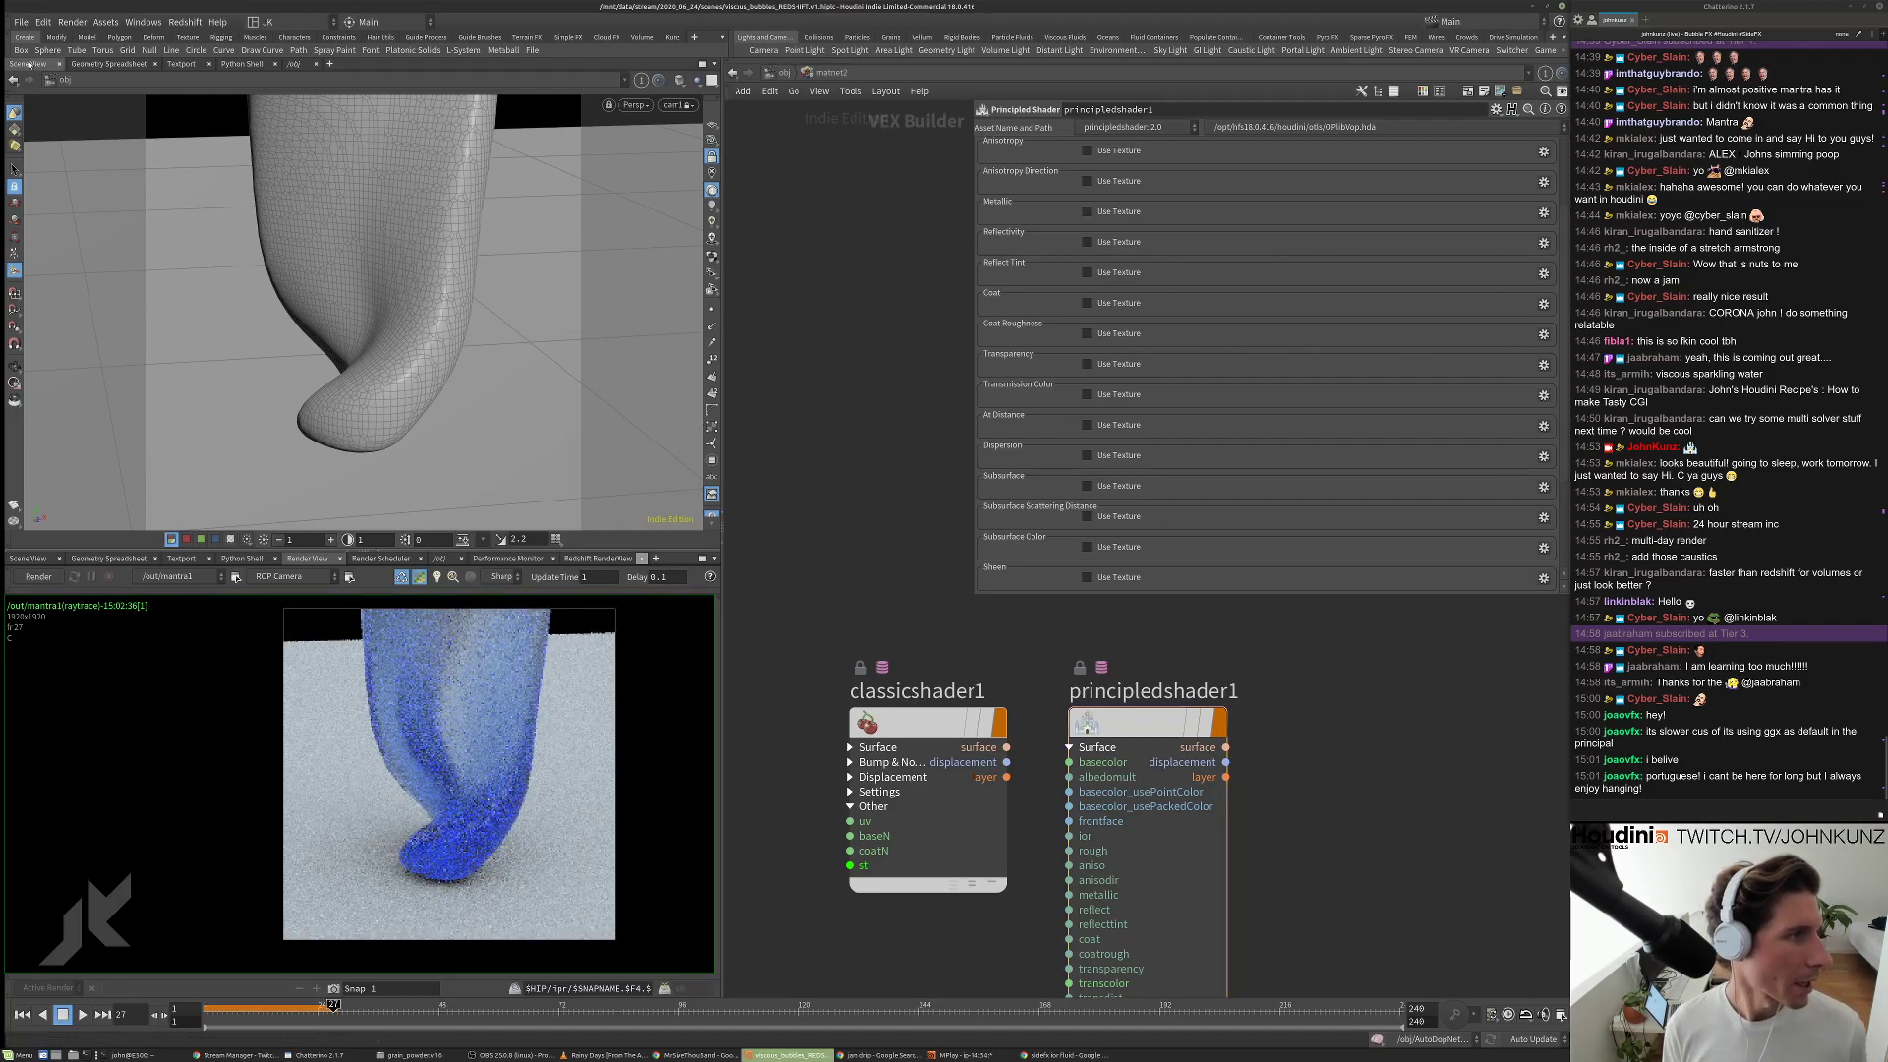
click(20, 21)
Replace REDSHIFT with MANTRA and save as viscous_bubbles_MANTRA.v1.hiplc.
click(59, 111)
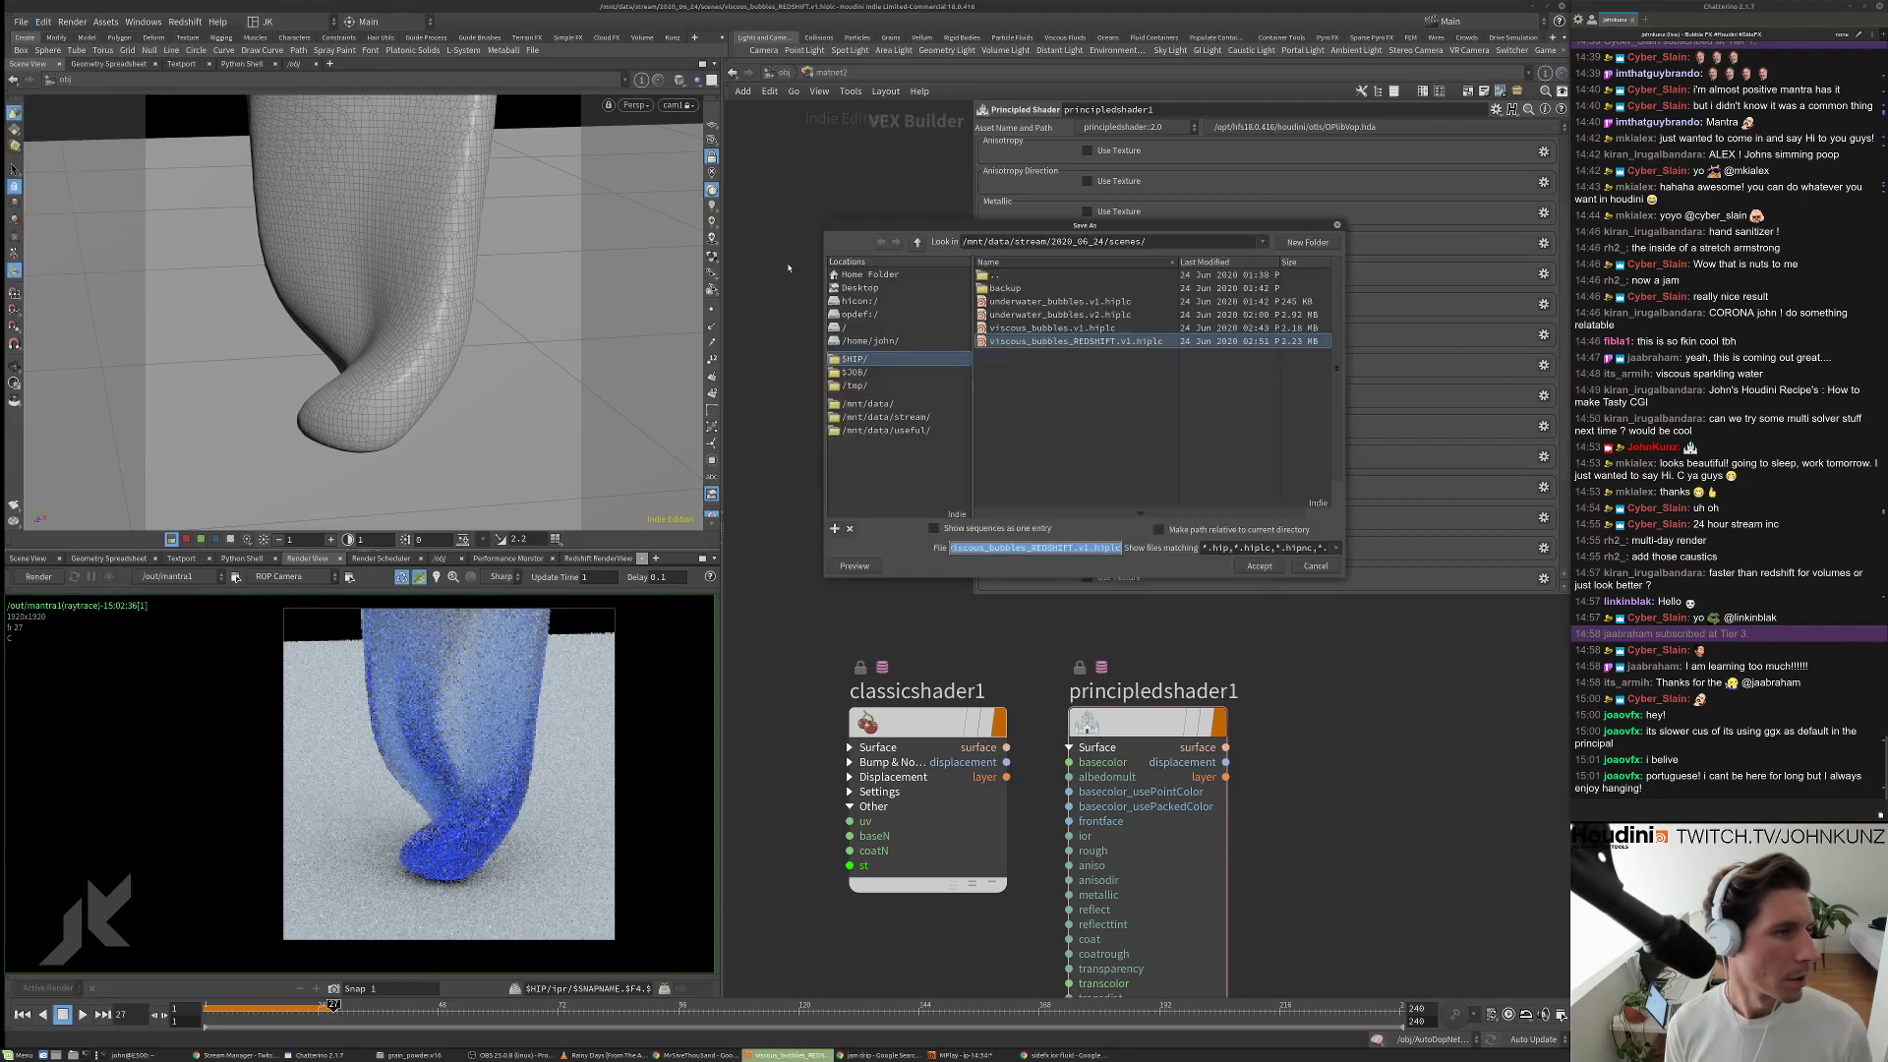
key(End)
drag(1074, 548, 1030, 549)
text(MANTRA)
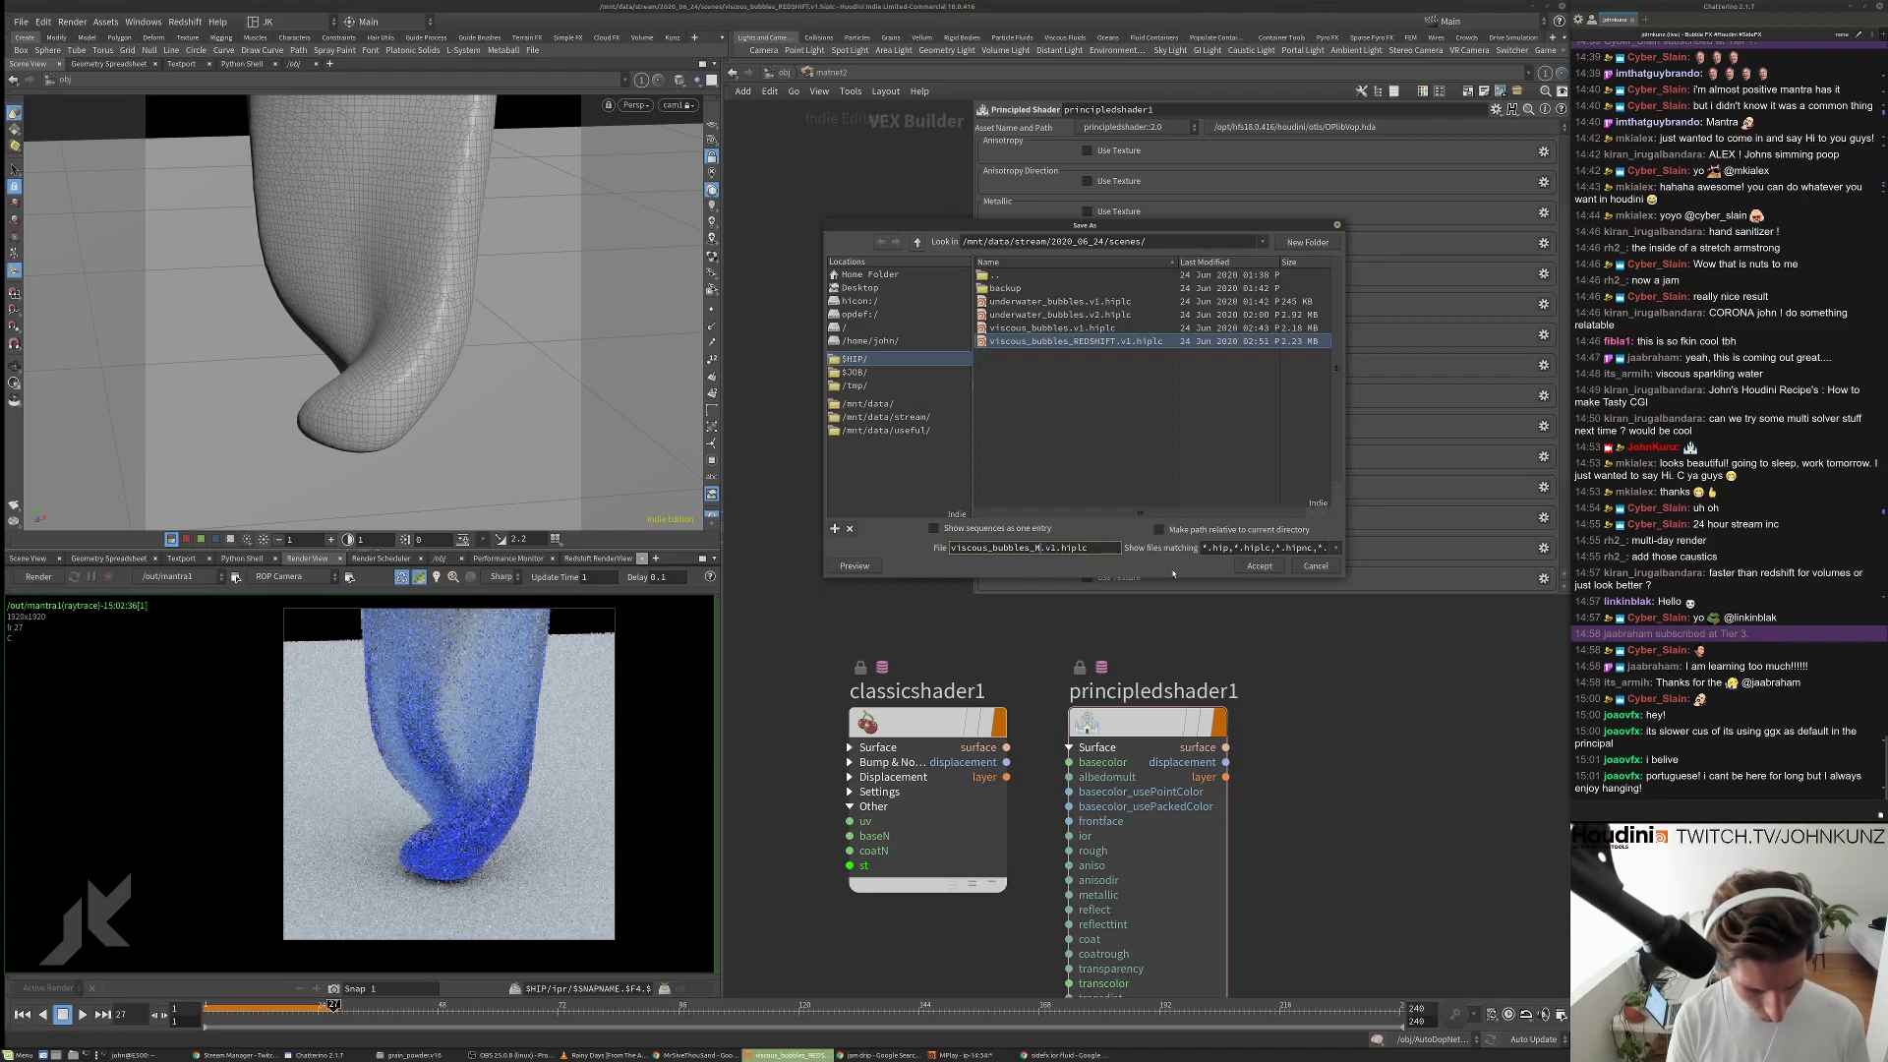
key(Return)
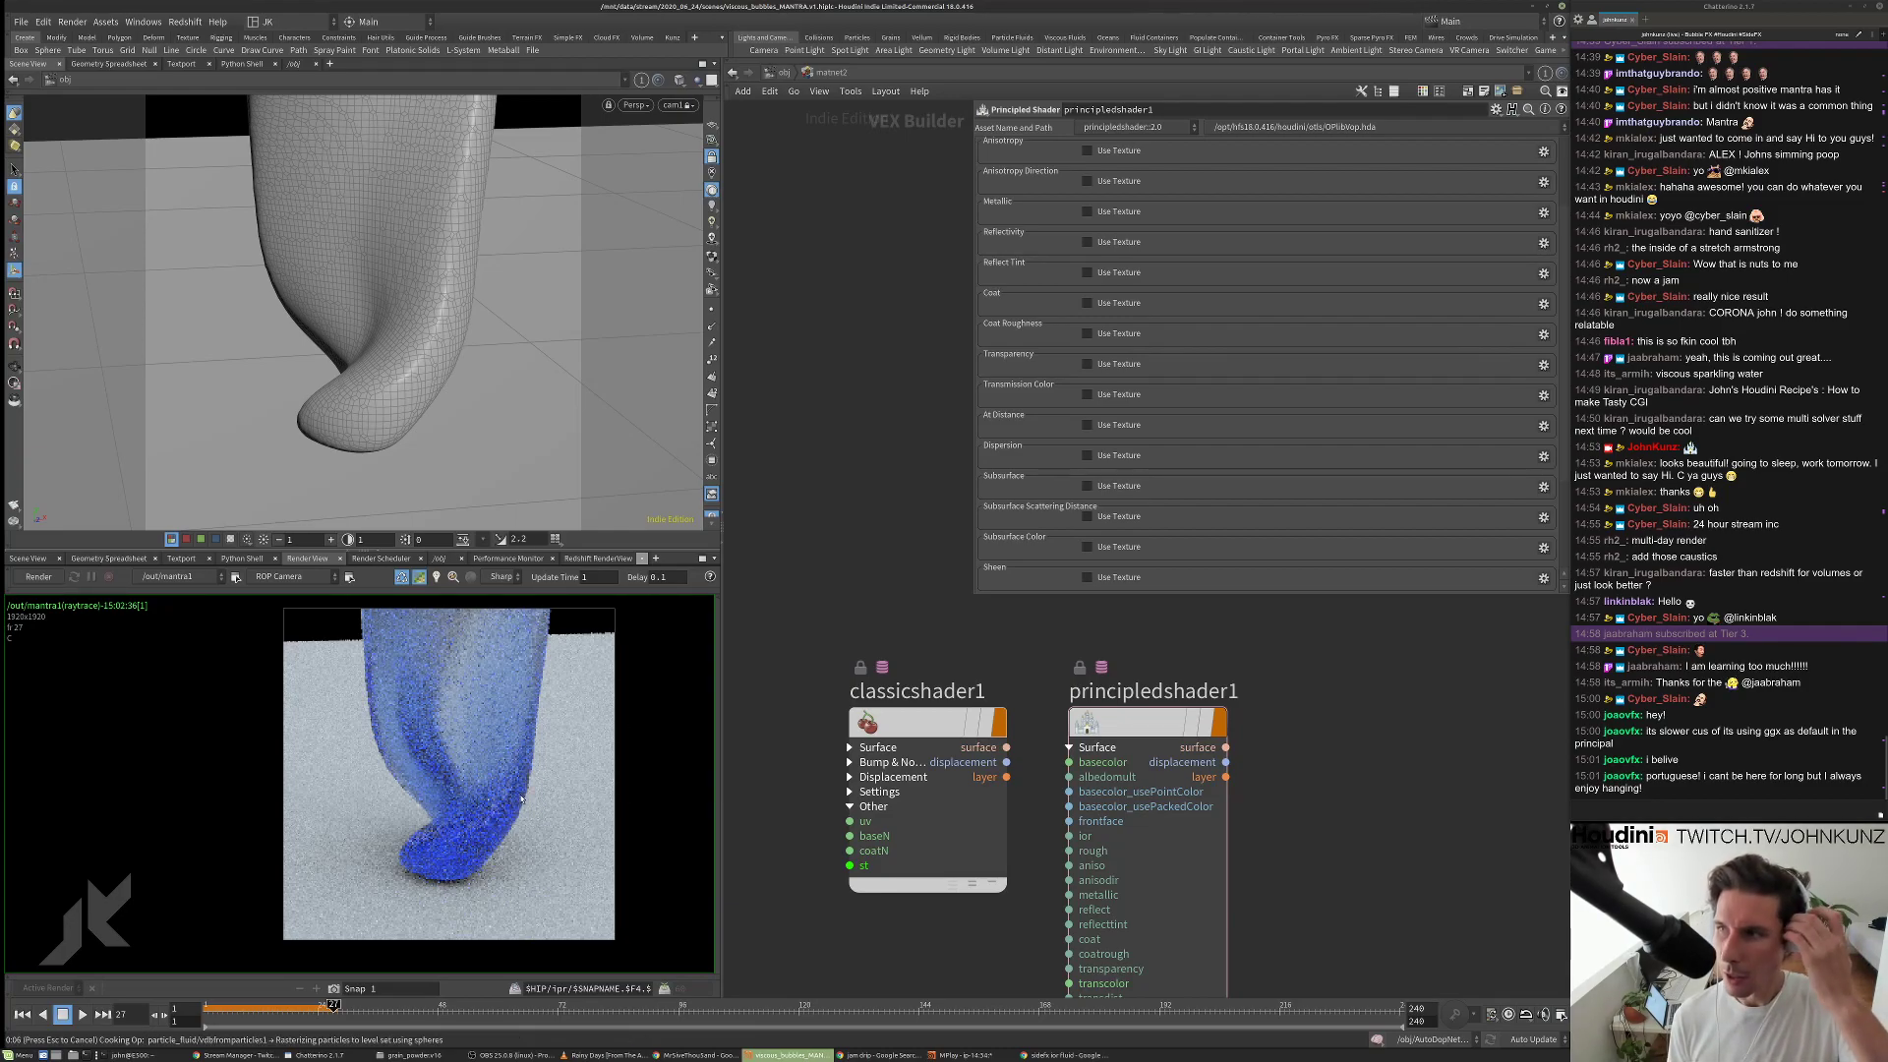
scroll(519, 798, down, 3)
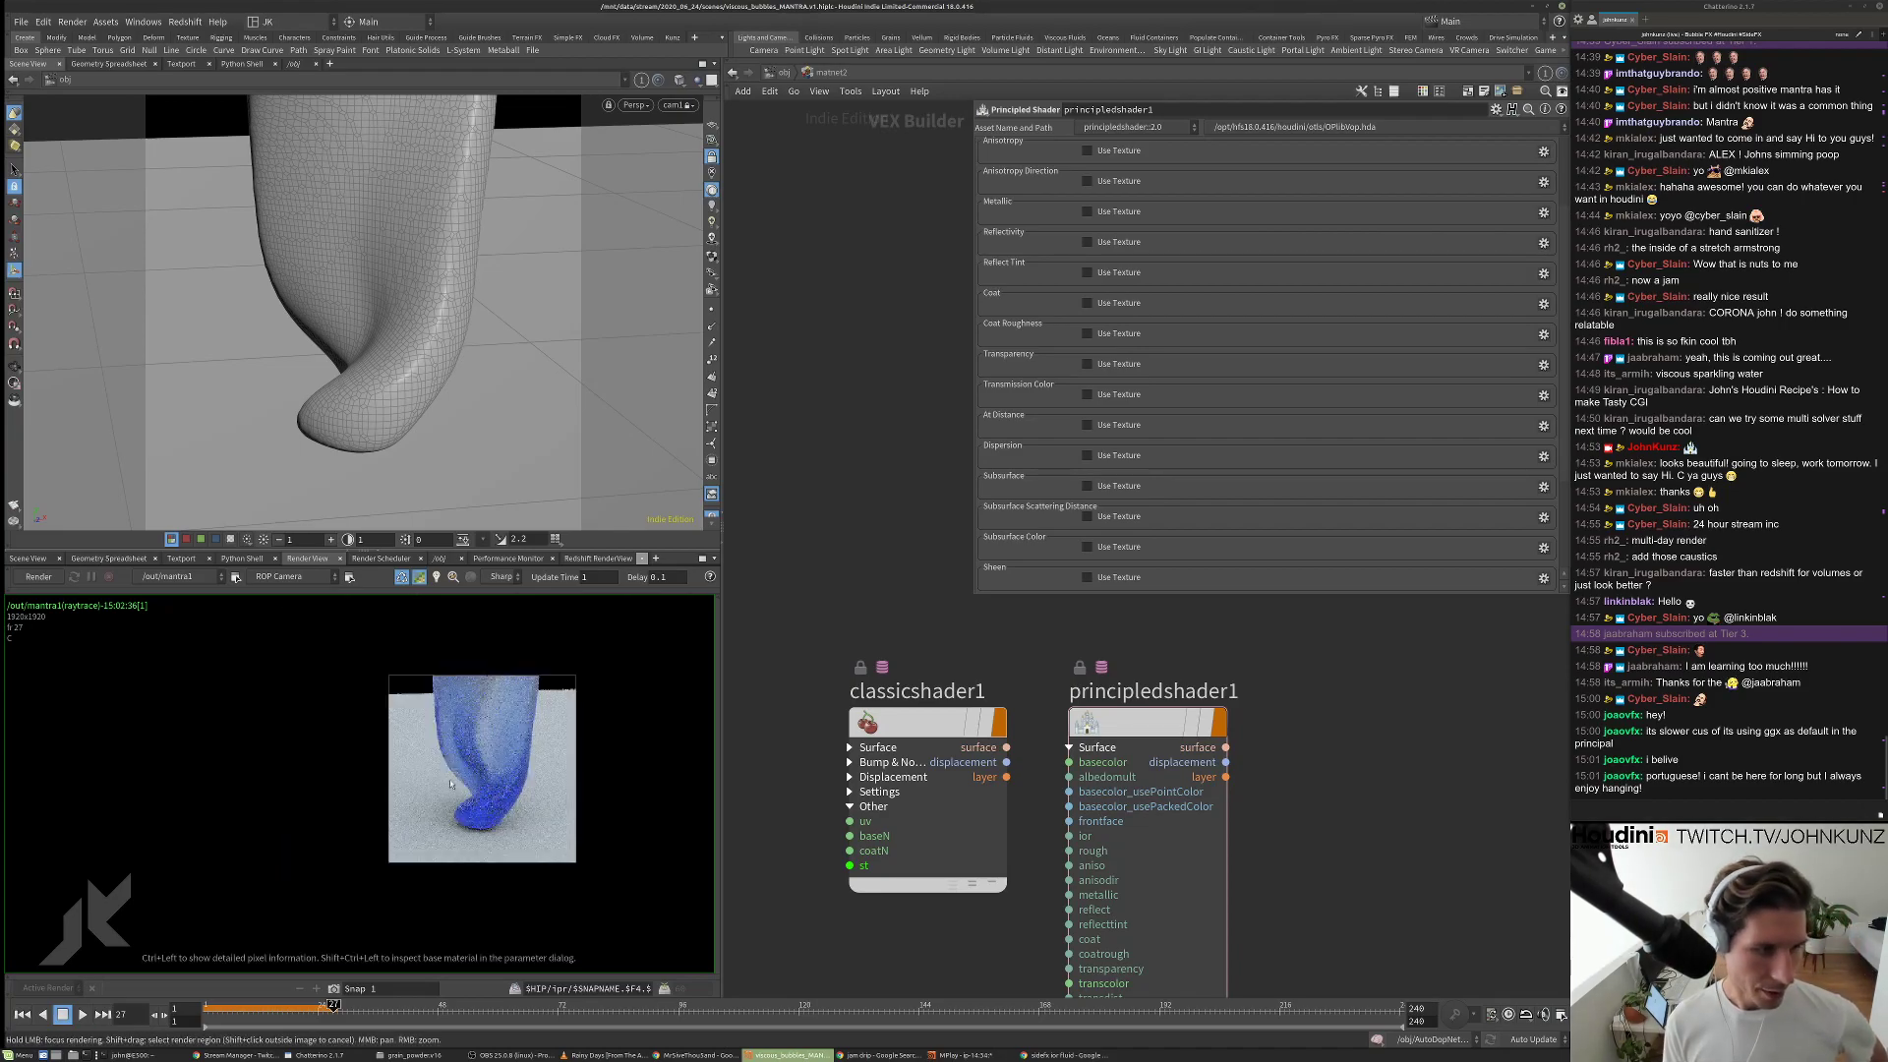
scroll(564, 789, up, 2)
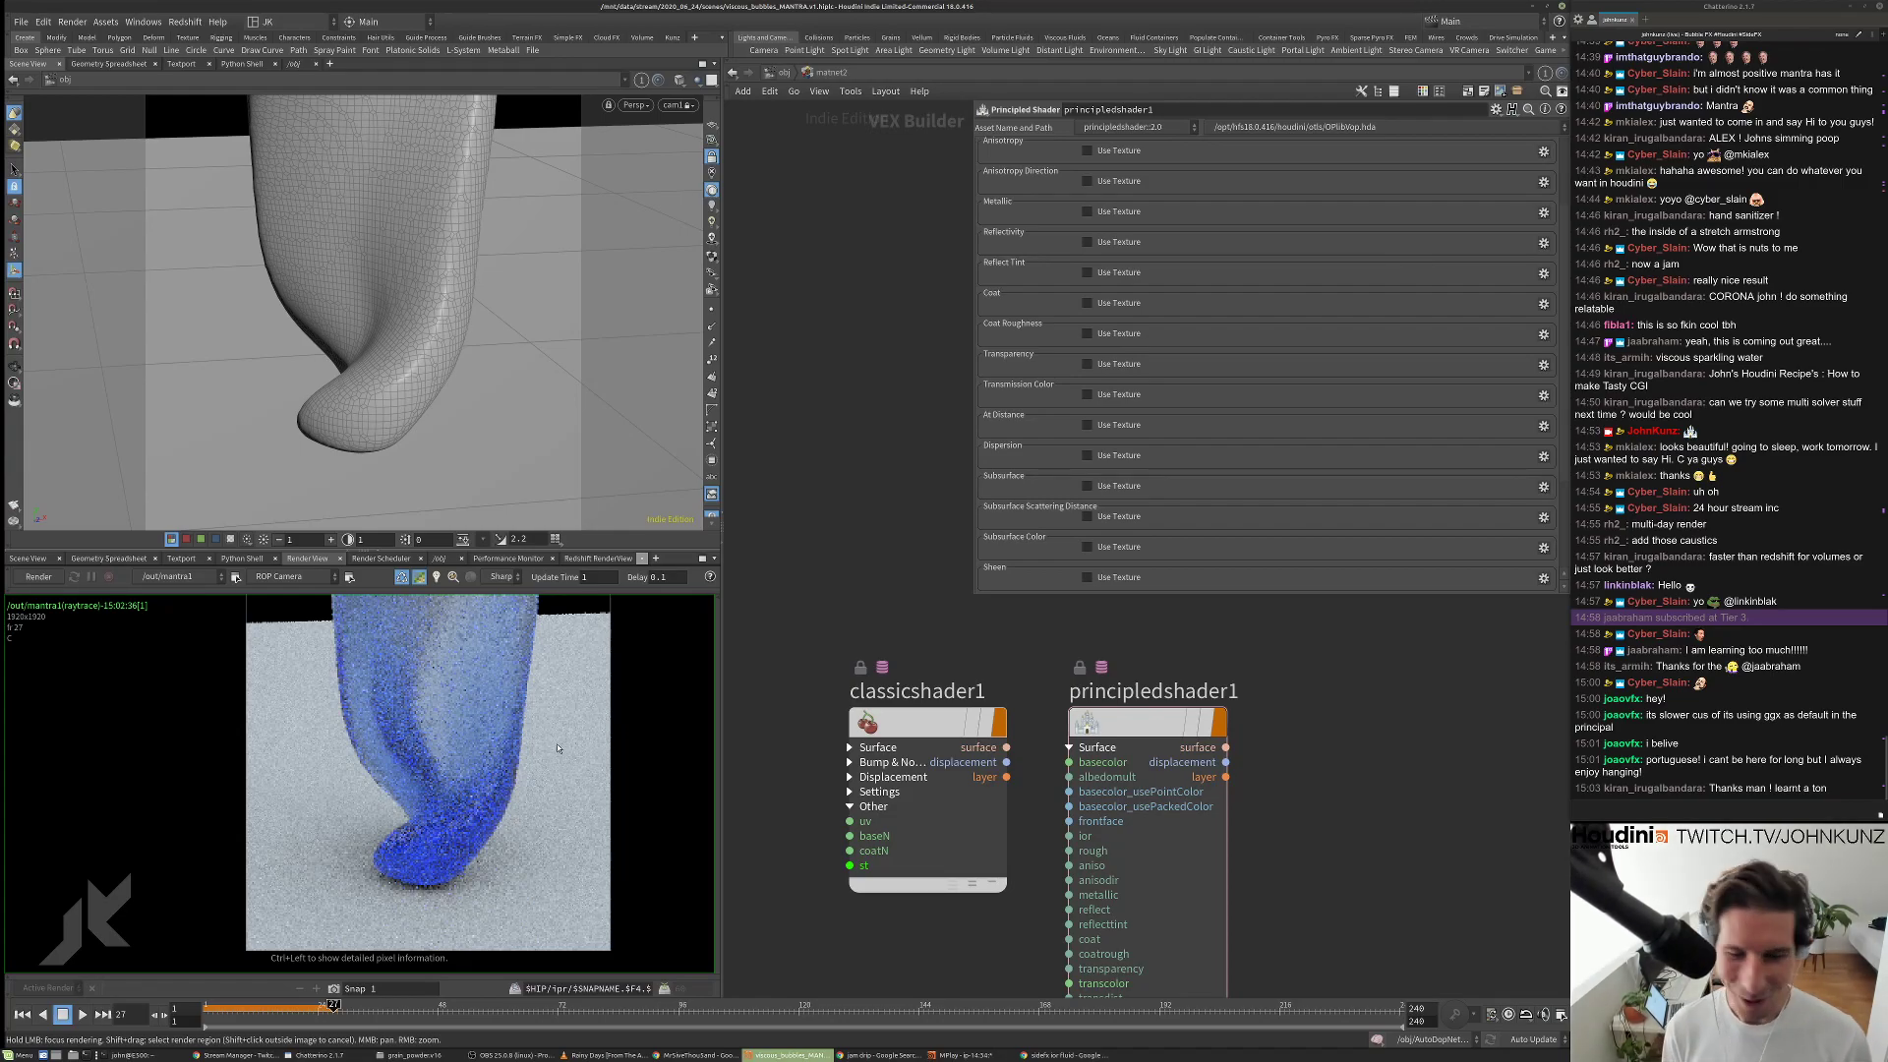
scroll(558, 748, down, 3)
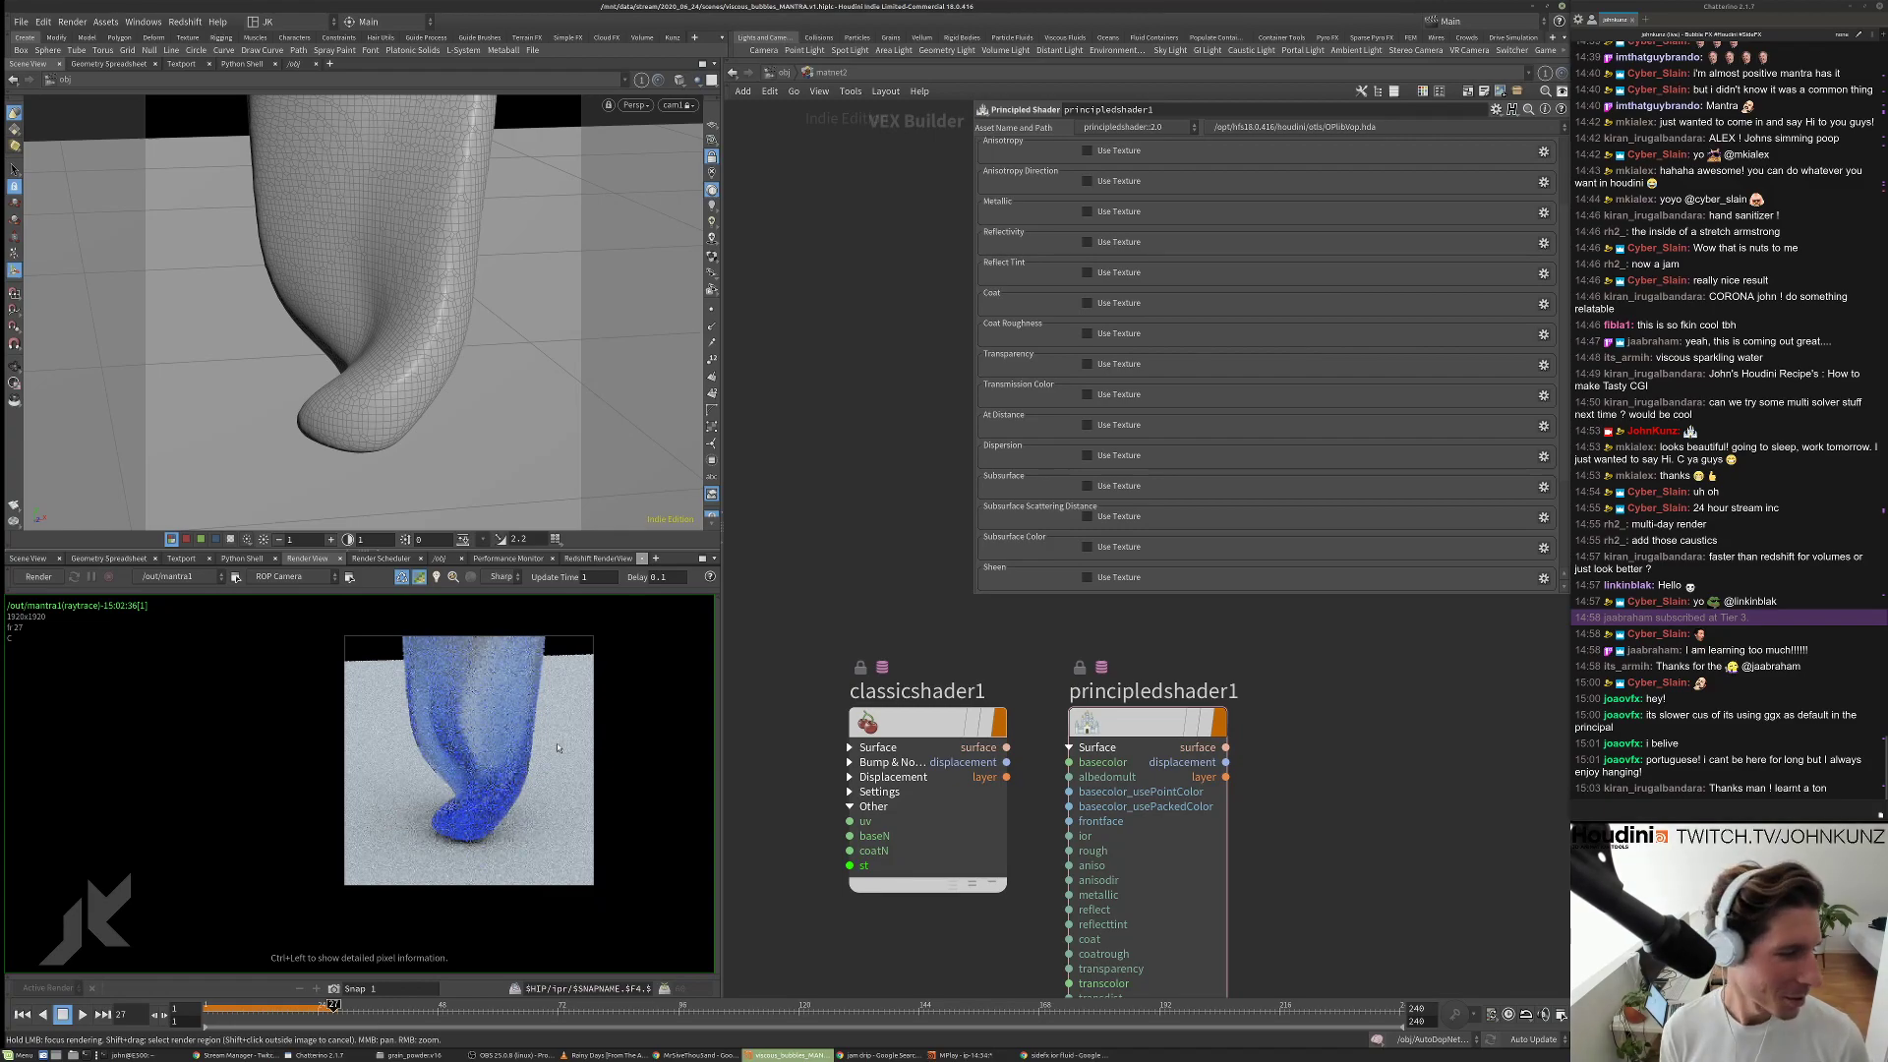
scroll(558, 748, up, 2)
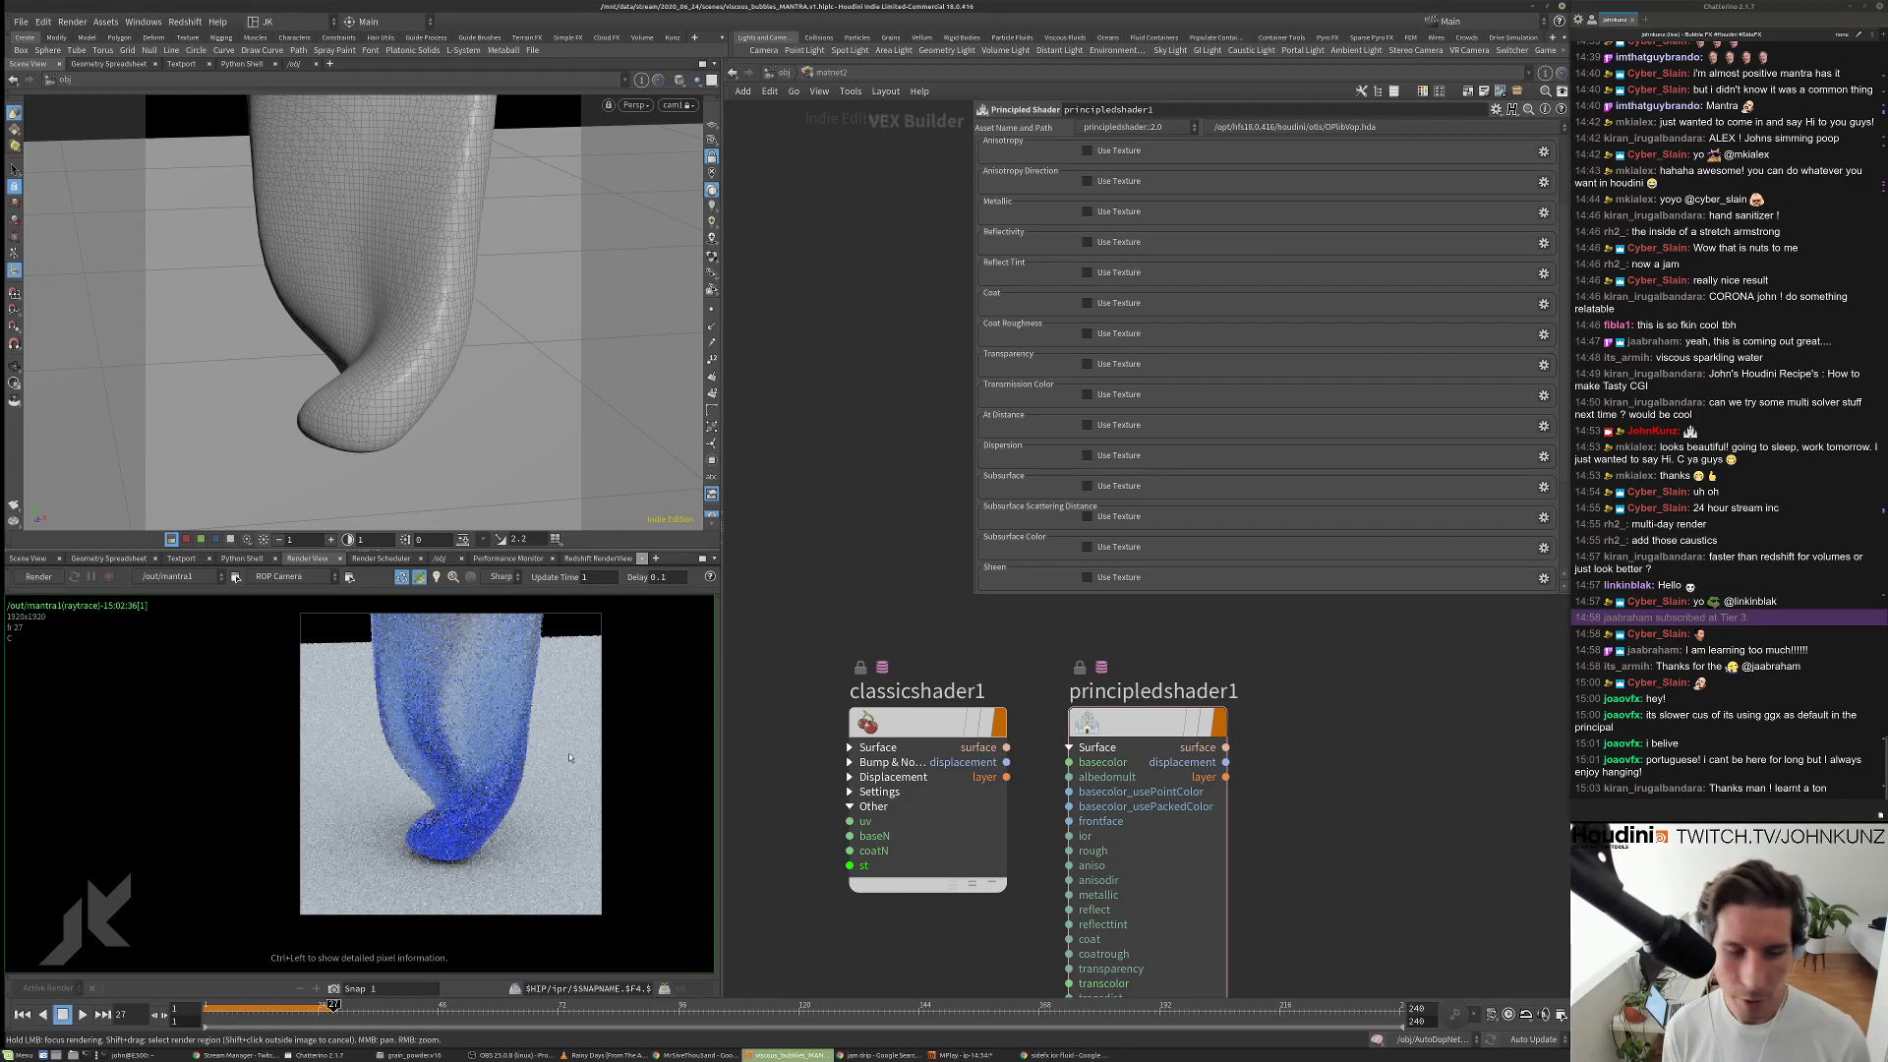
scroll(568, 757, up, 1)
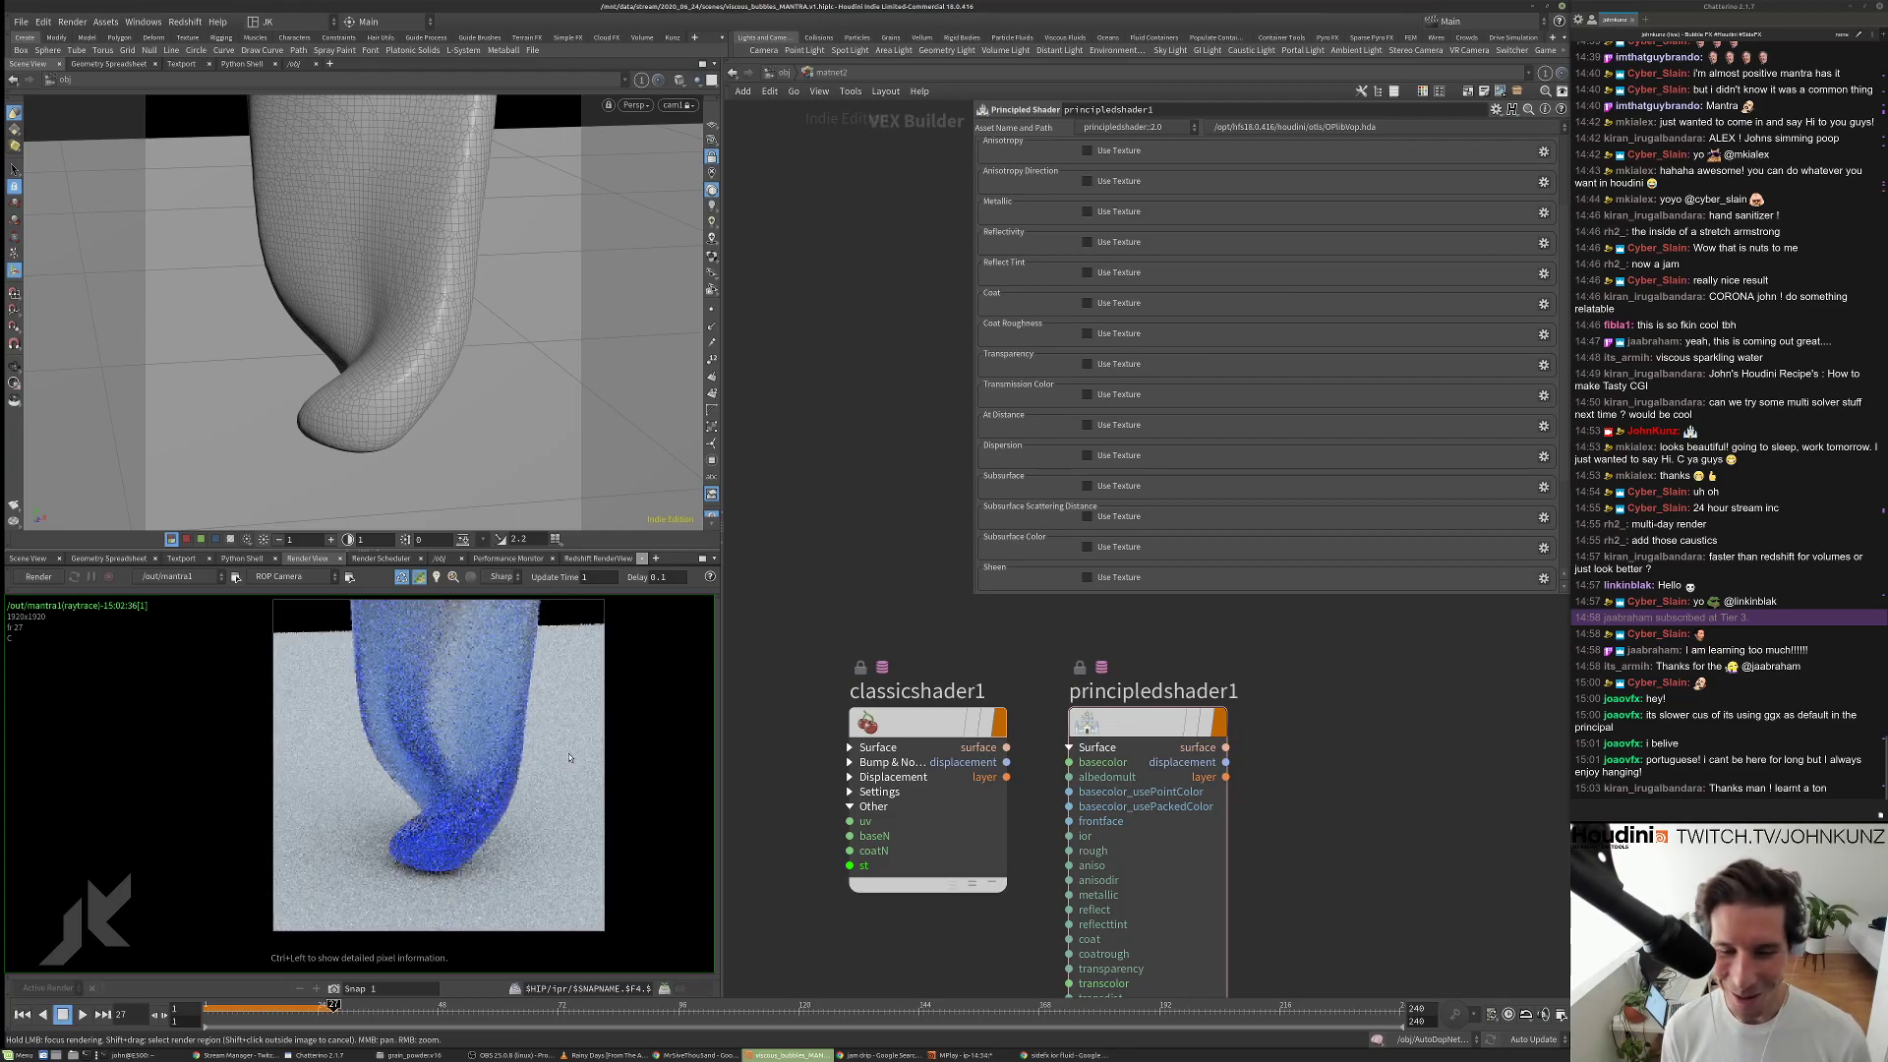
scroll(569, 757, down, 1)
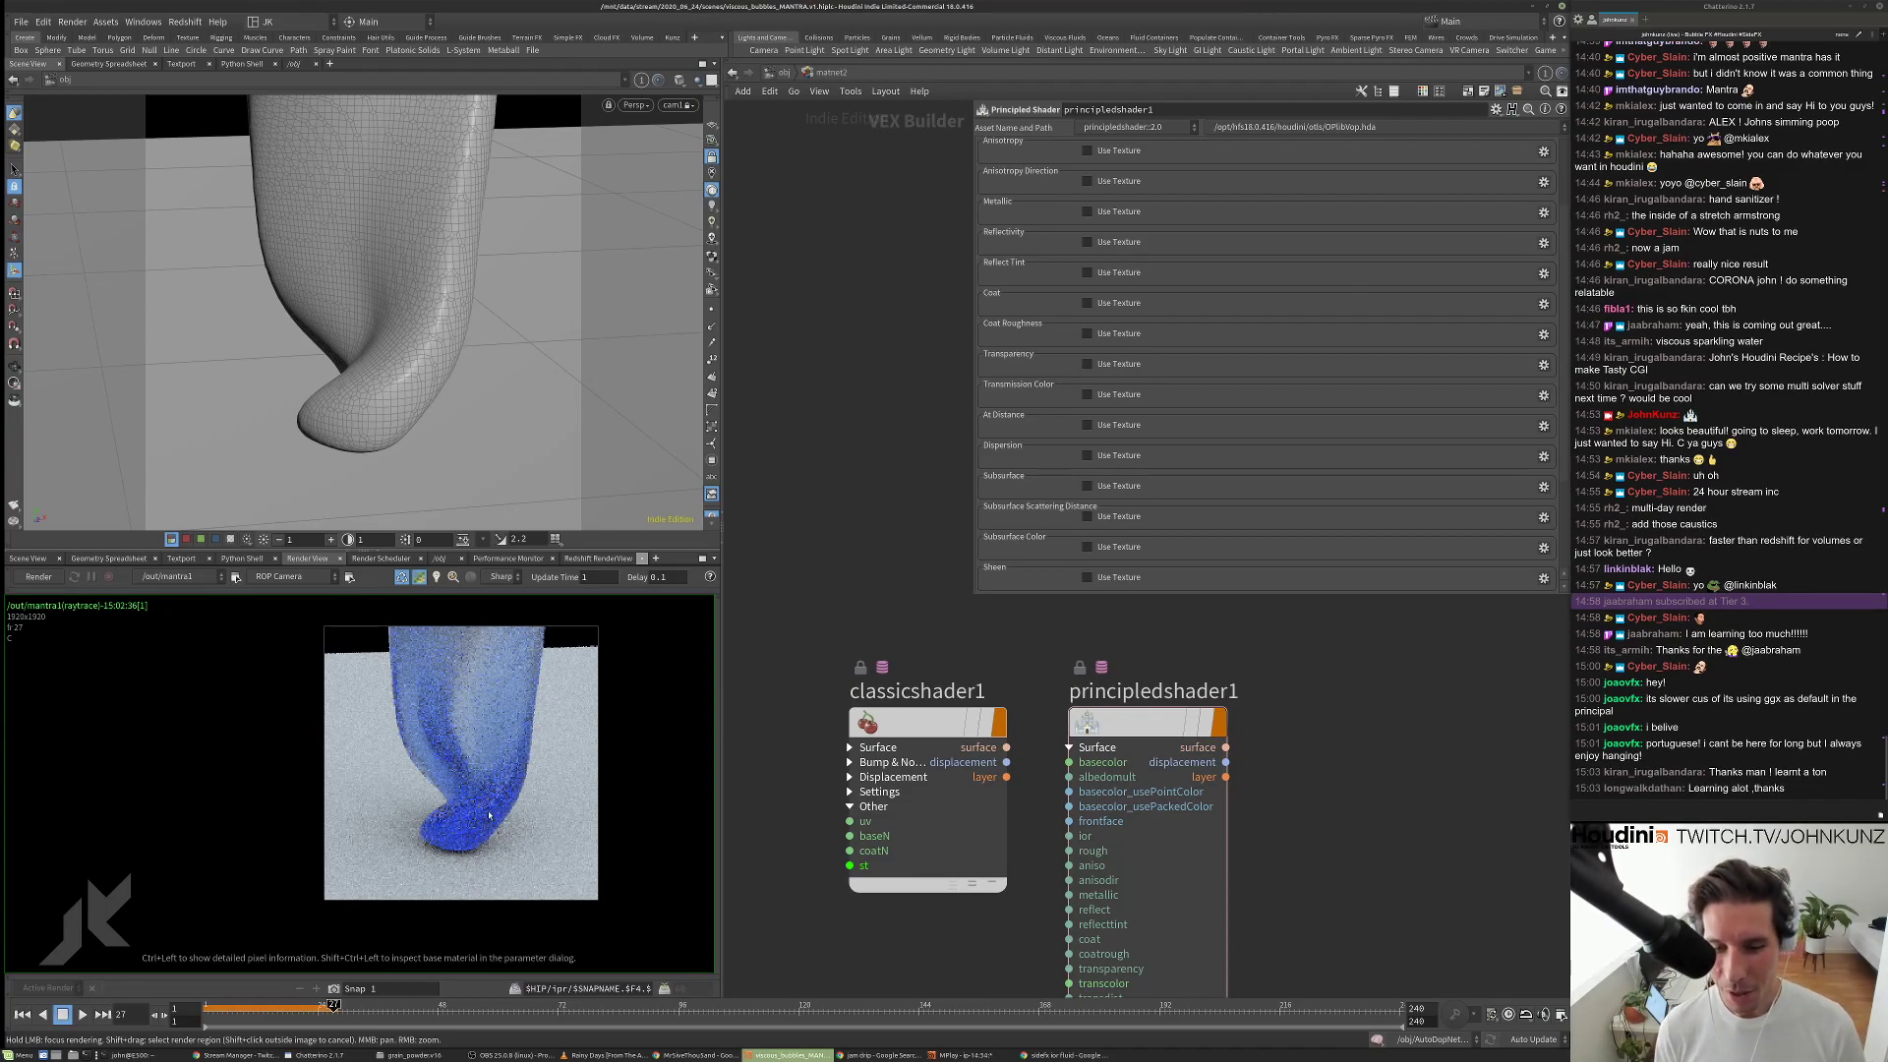
scroll(574, 805, up, 1)
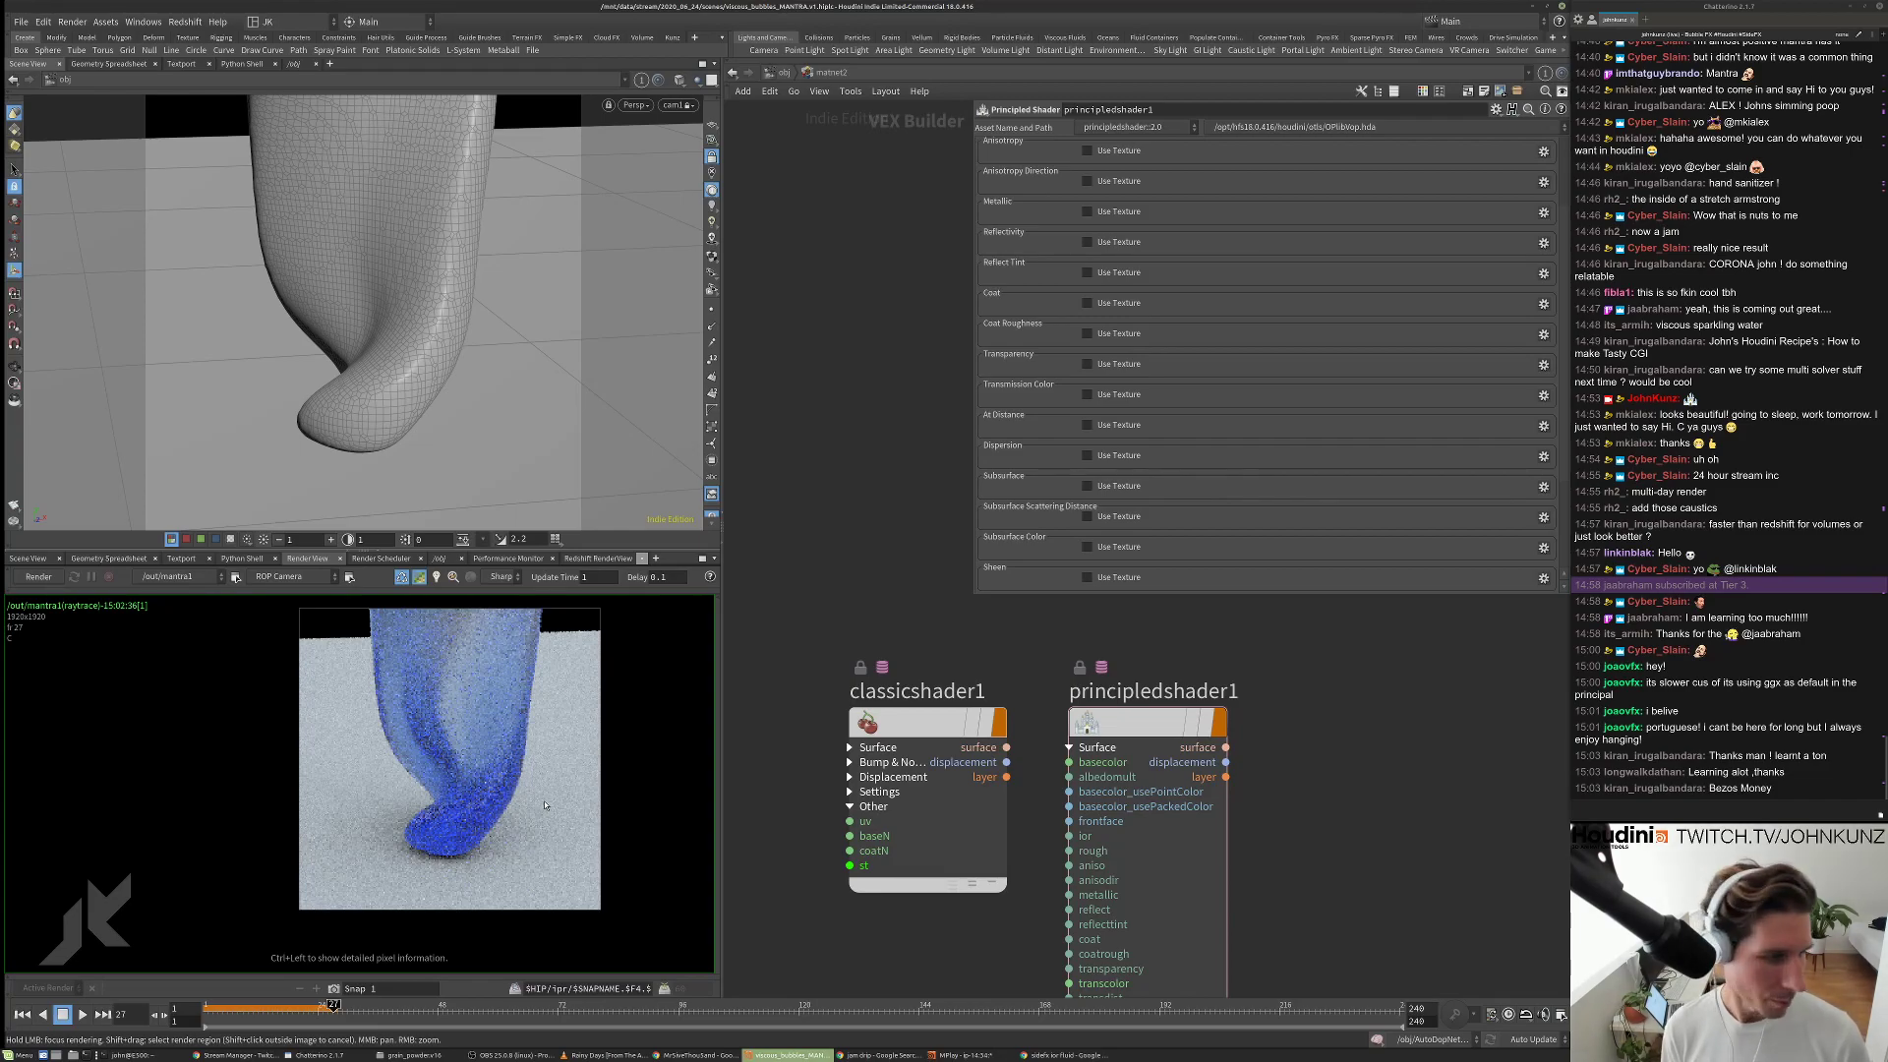
scroll(503, 773, up, 2)
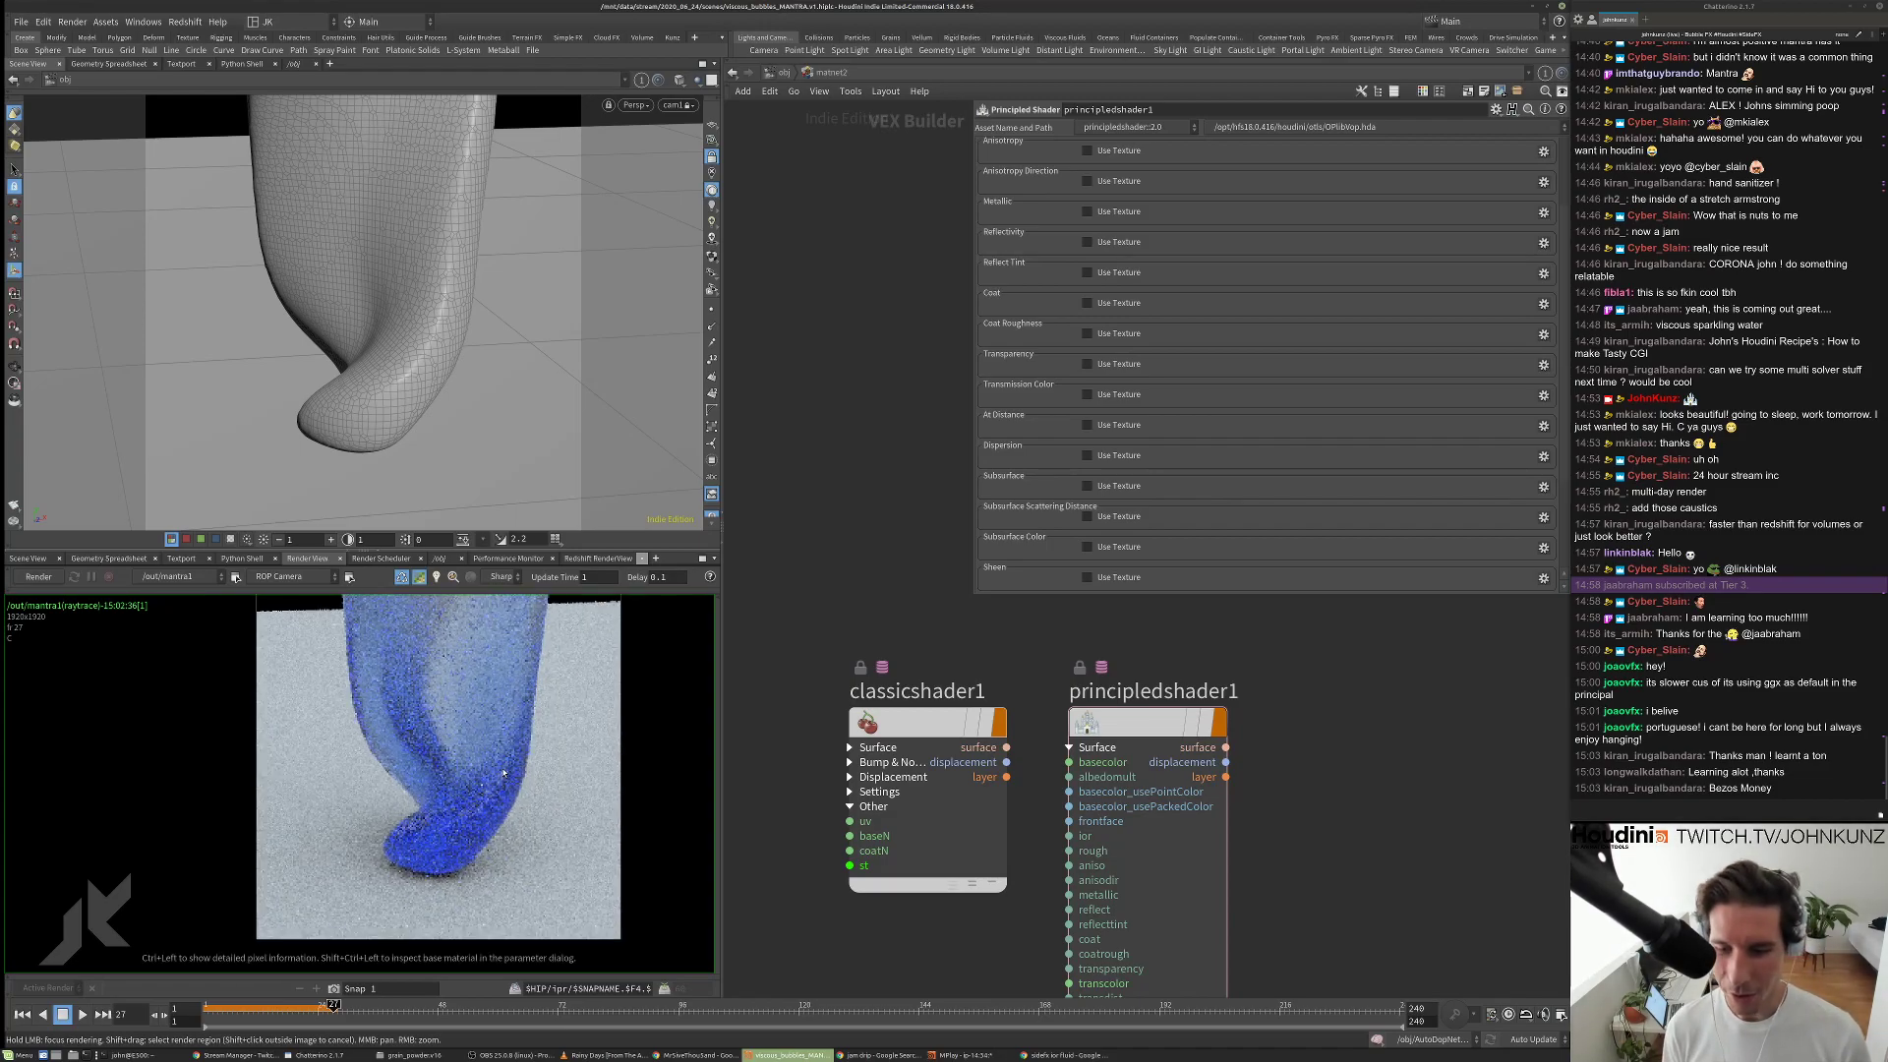
scroll(503, 773, up, 2)
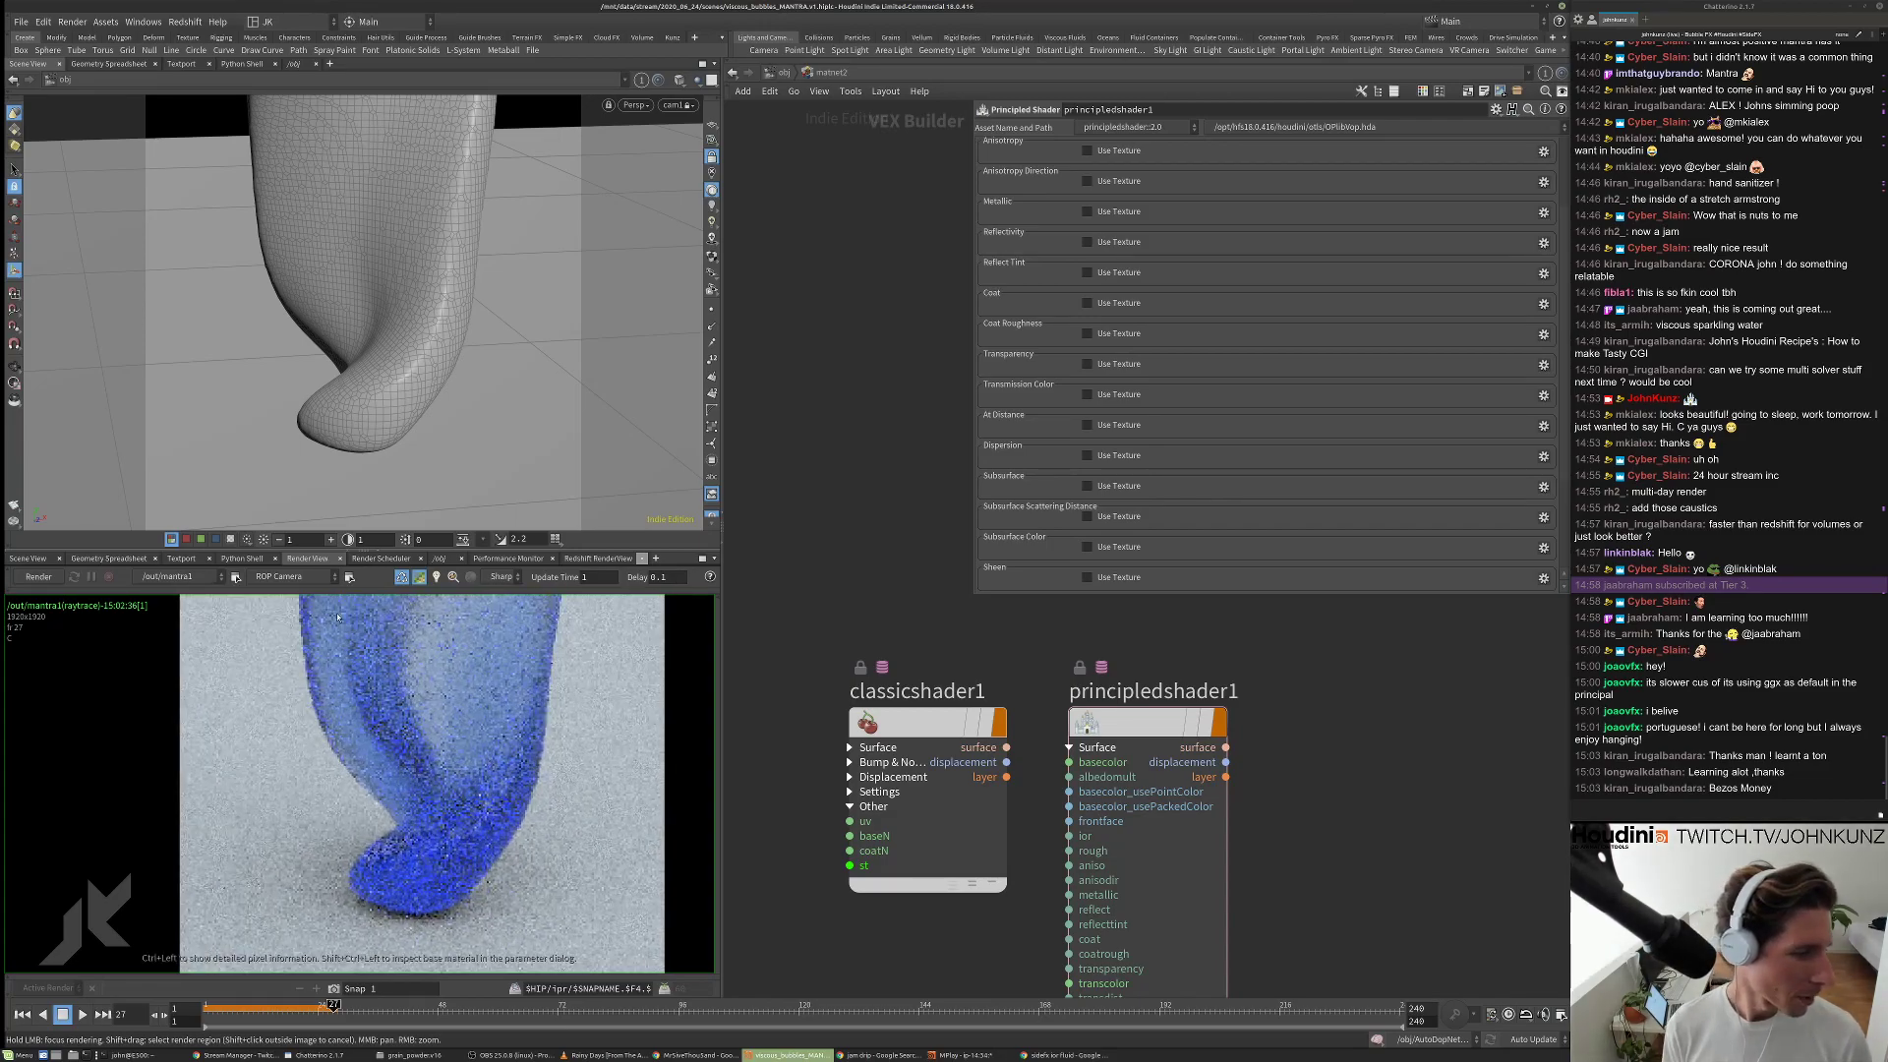